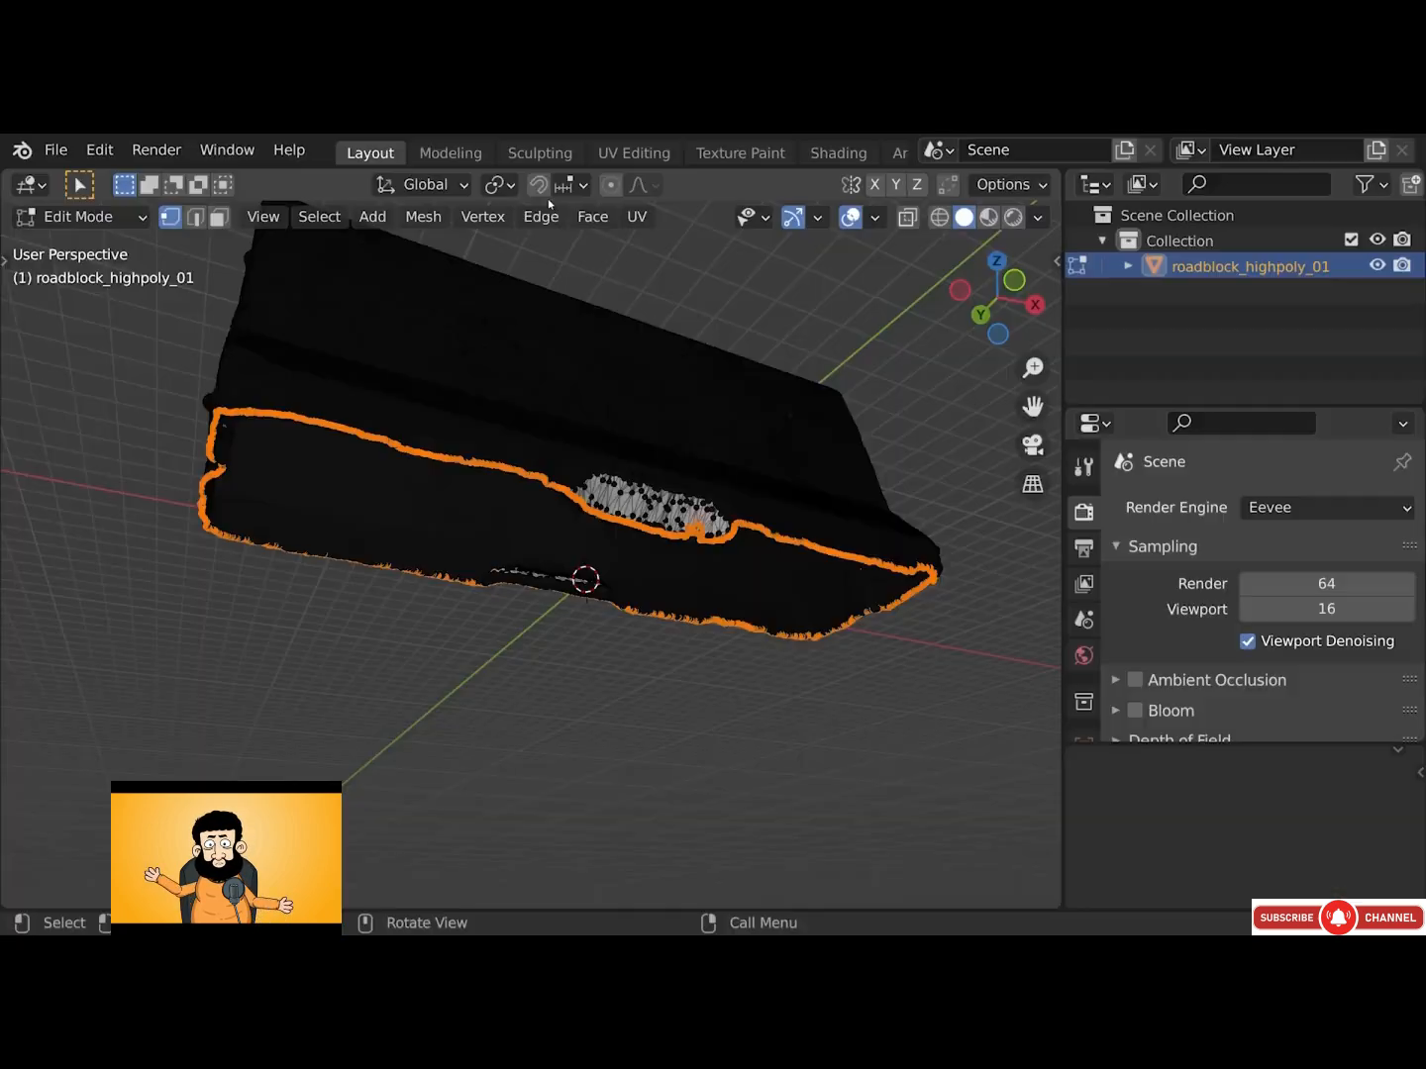
Fill the selected open border on the underside of roadblock_highpoly_01 with faces
click(593, 217)
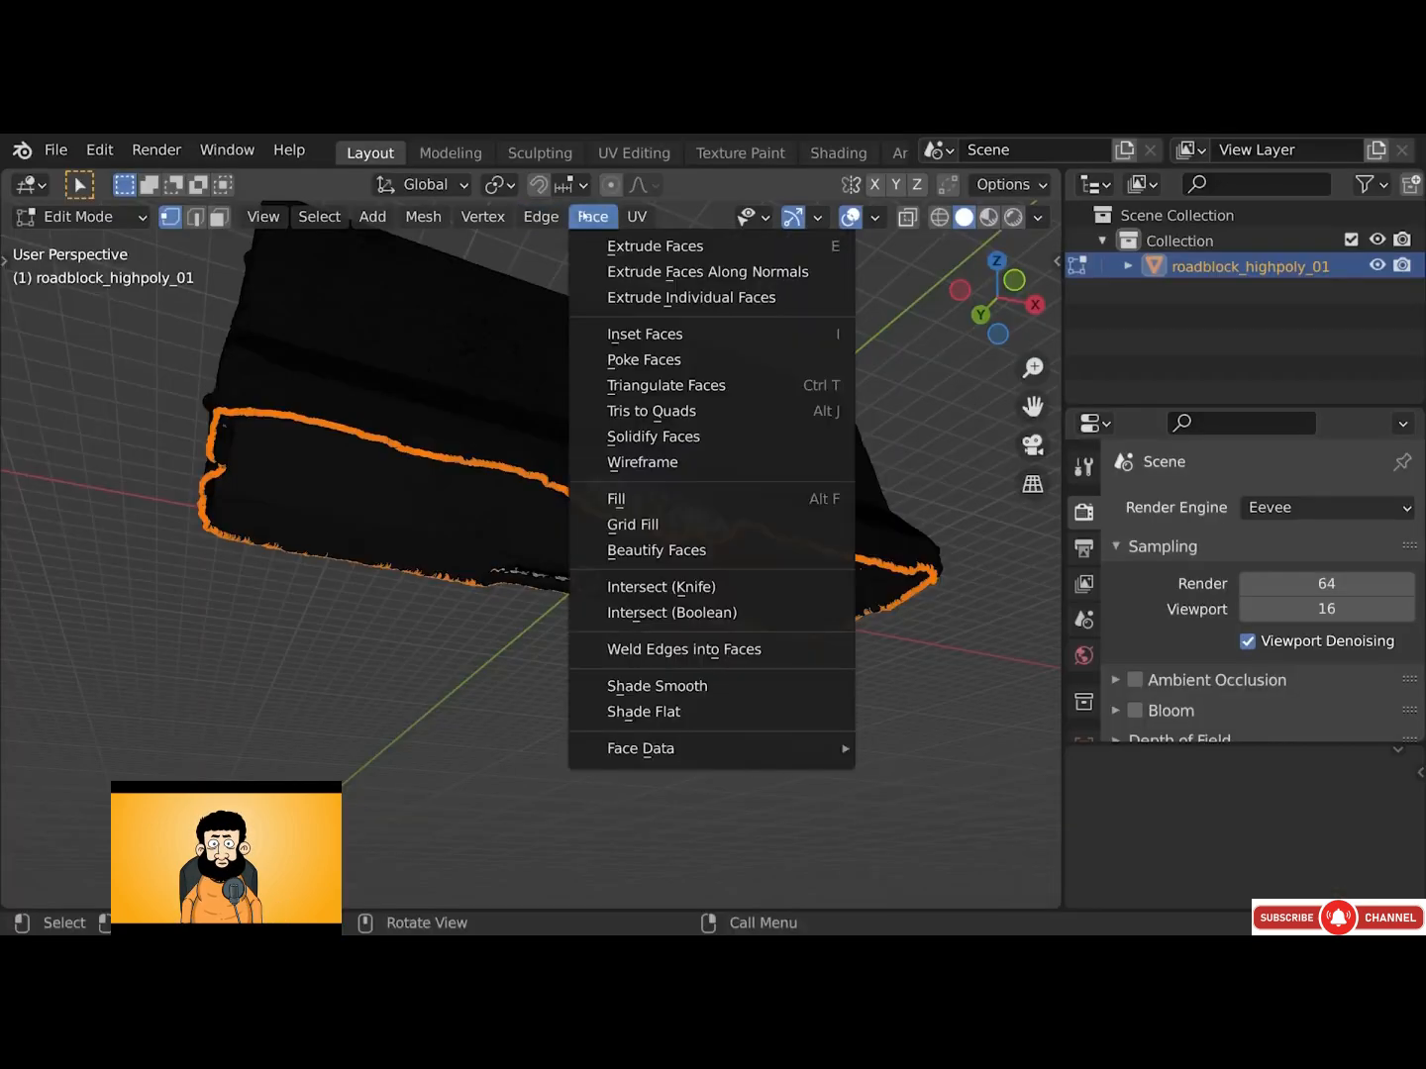
click(760, 505)
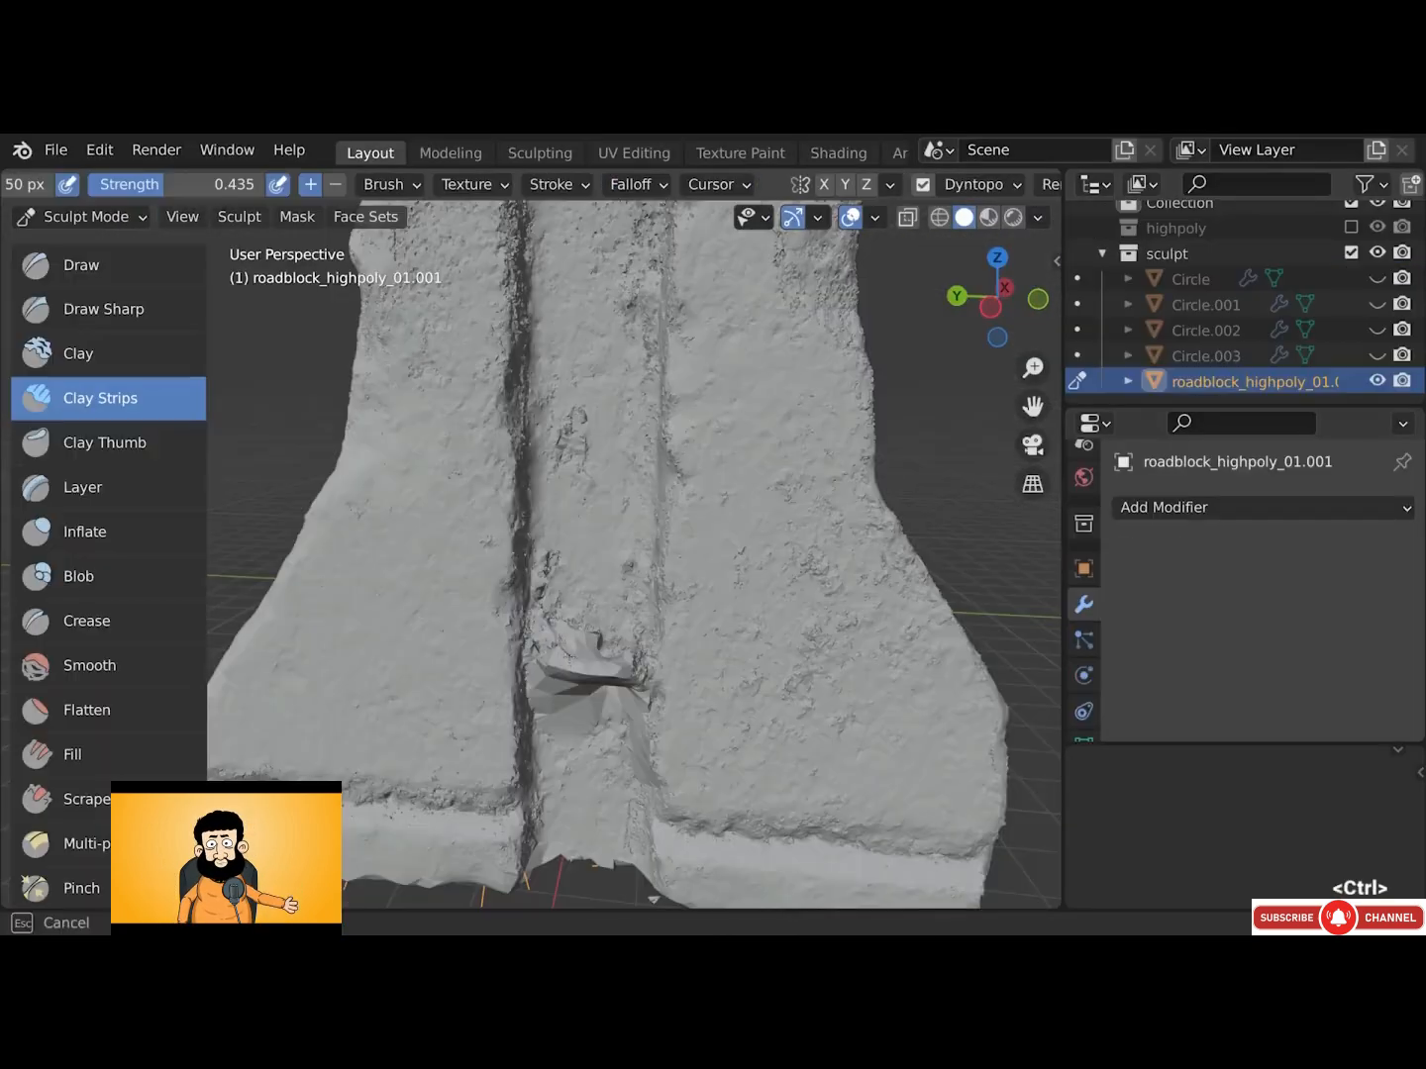
Carve away the protruding flaw in the end groove of roadblock_highpoly_01.001 with subtracting Clay Strips strokes
mouse_move(571, 657)
ctrl+mouse_down()
mouse_move(600, 670)
mouse_move(591, 642)
ctrl+mouse_up()
mouse_move(584, 635)
ctrl+mouse_down()
mouse_move(564, 654)
mouse_move(584, 638)
ctrl+mouse_up()
ctrl+drag(574, 650, 610, 682)
drag(1292, 620, 1241, 620)
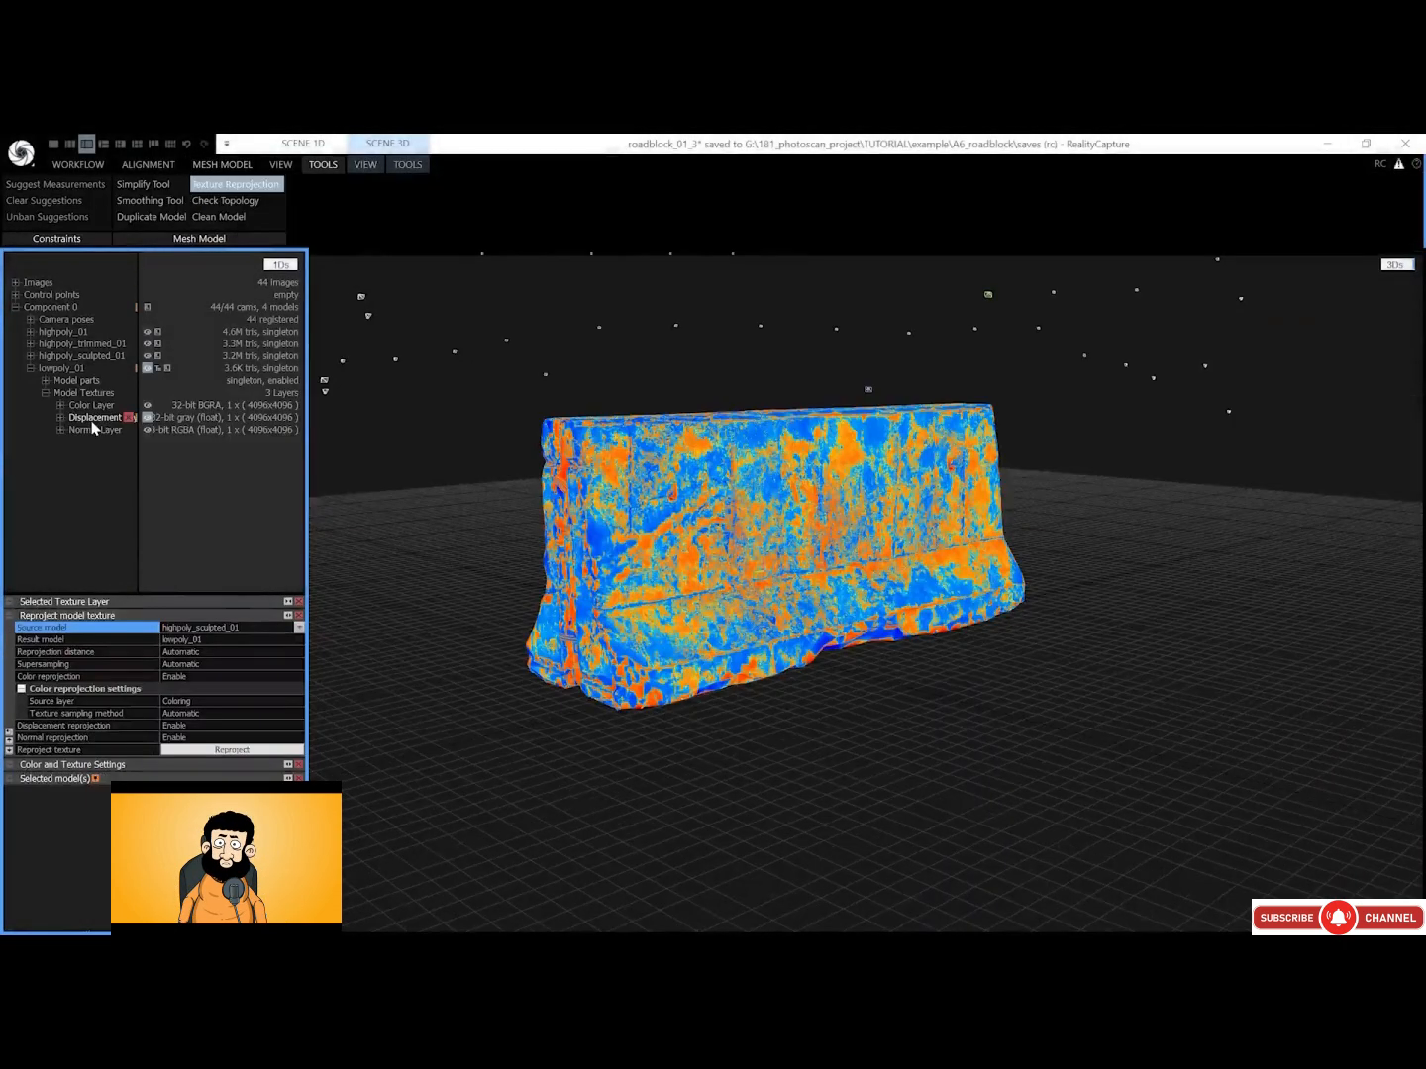
Switch to RealityCapture and display the normal layer and the color layer on the lowpoly_01 model
click(94, 429)
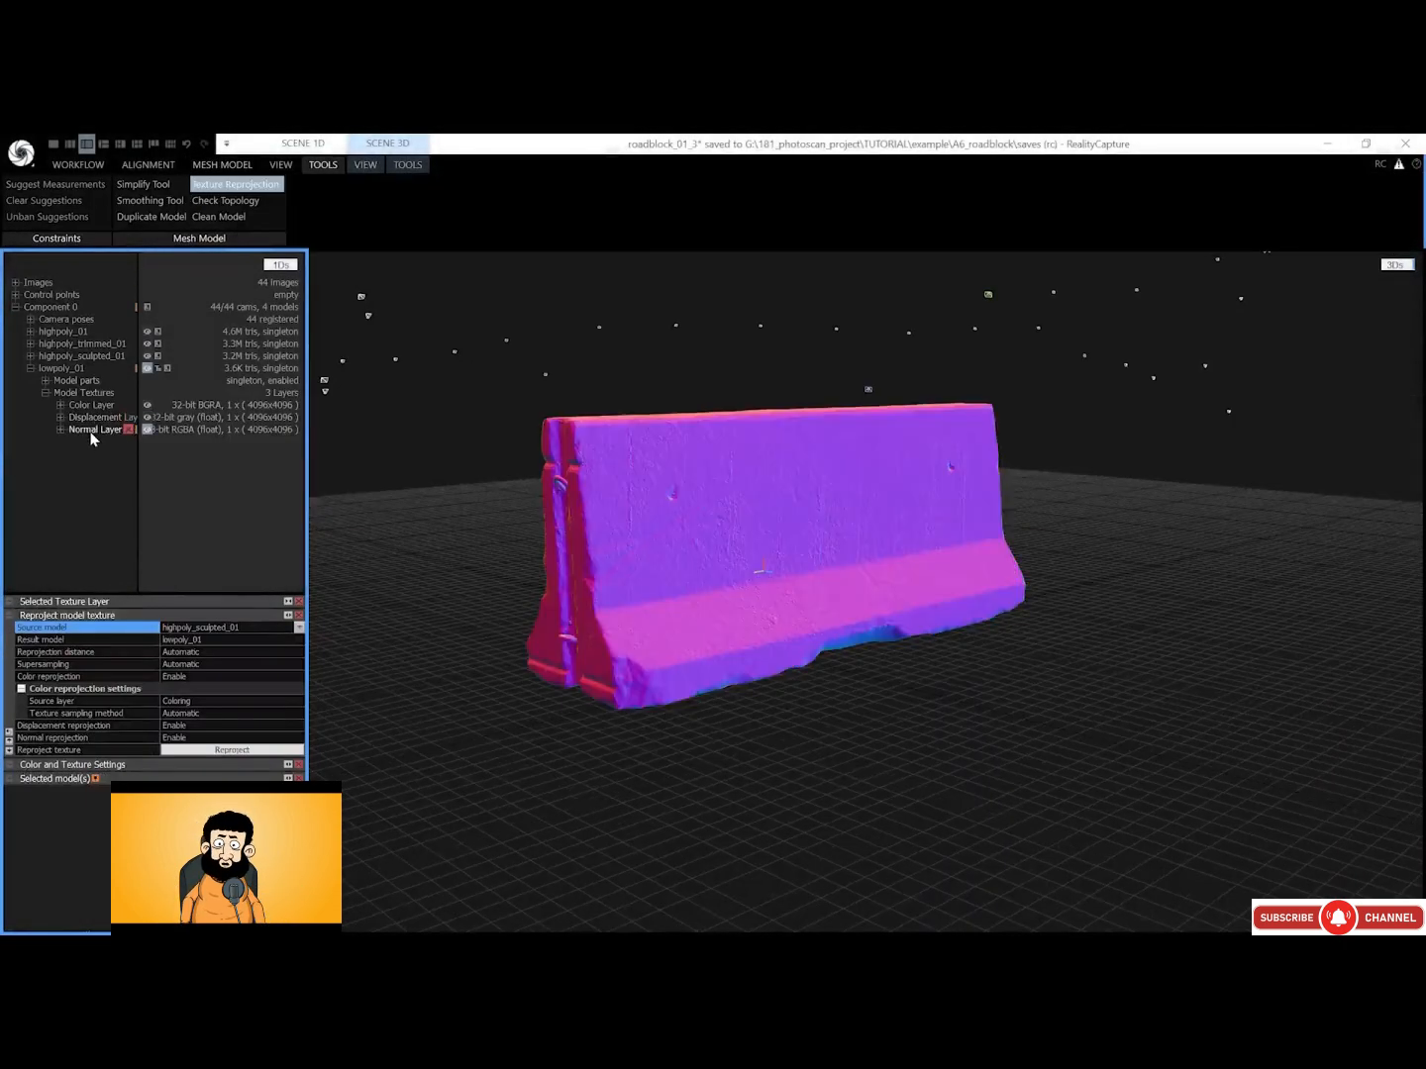
click(88, 405)
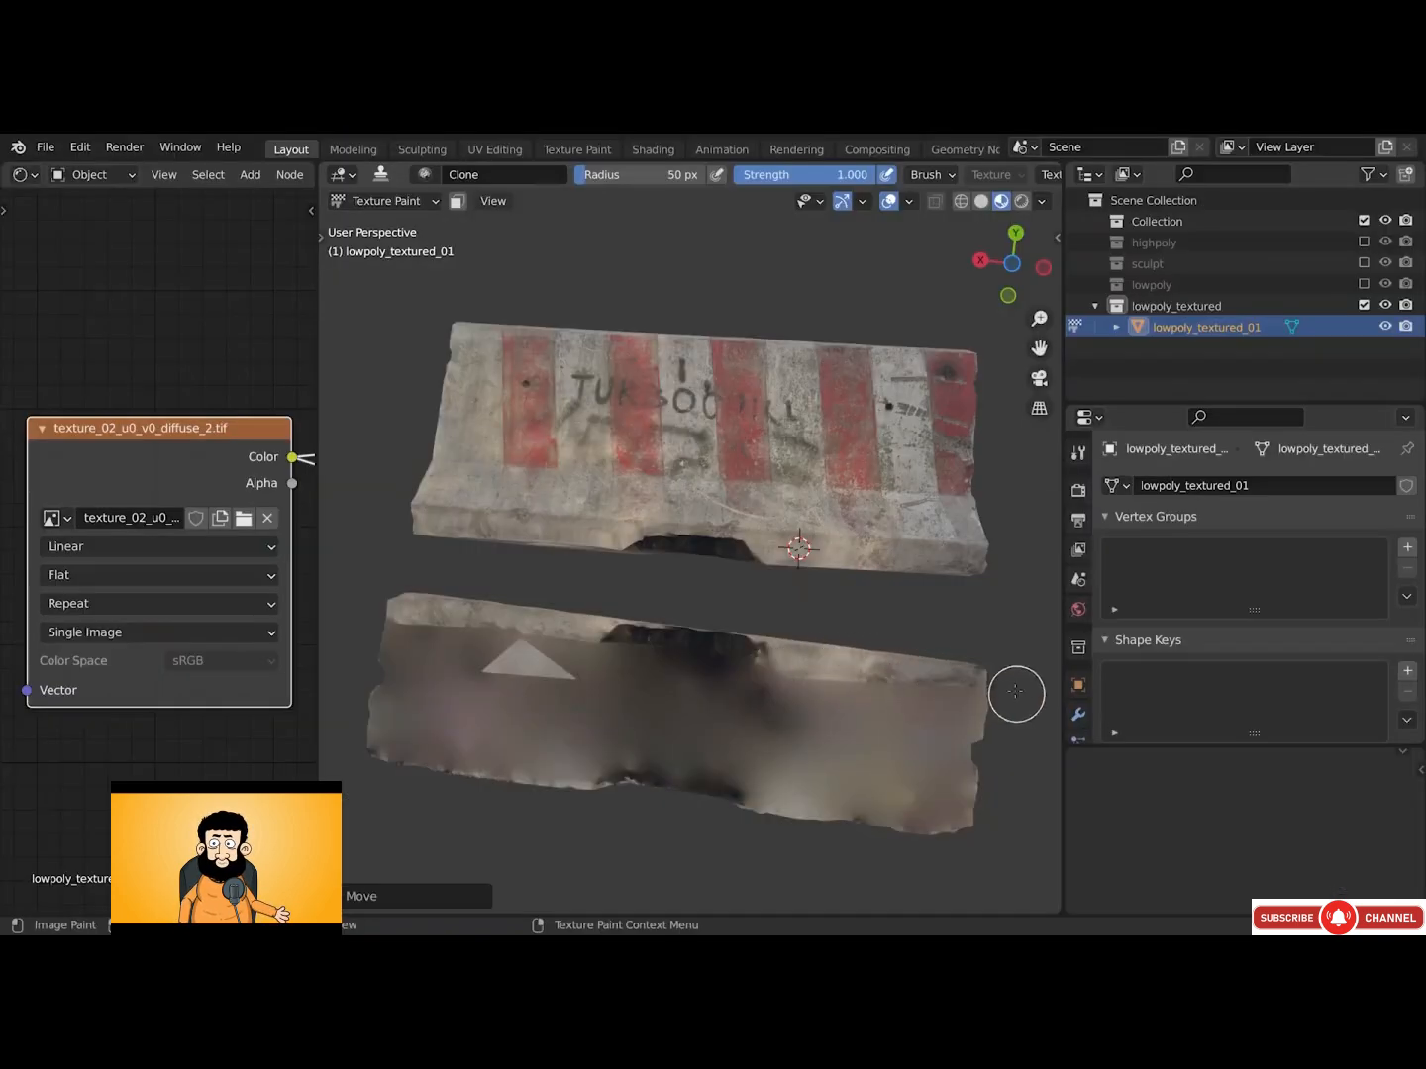
Switch to Blender and redo the texture paint edit on the graffiti side of lowpoly_textured_01
alt+drag(1016, 692, 767, 732)
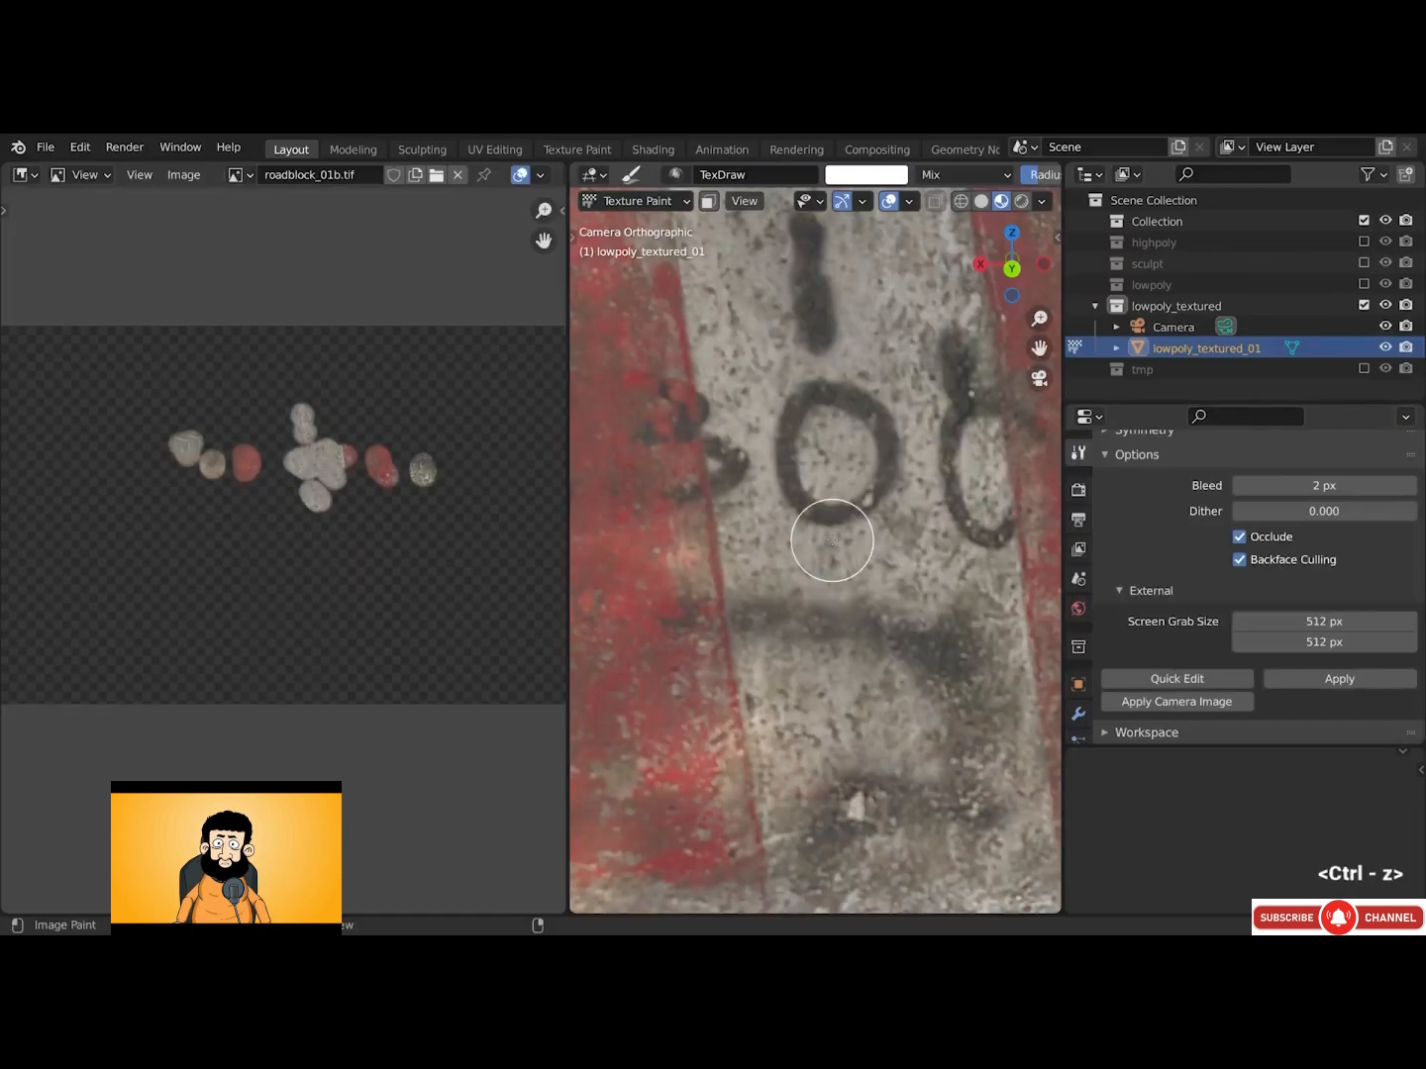
key(ctrl+shift+z)
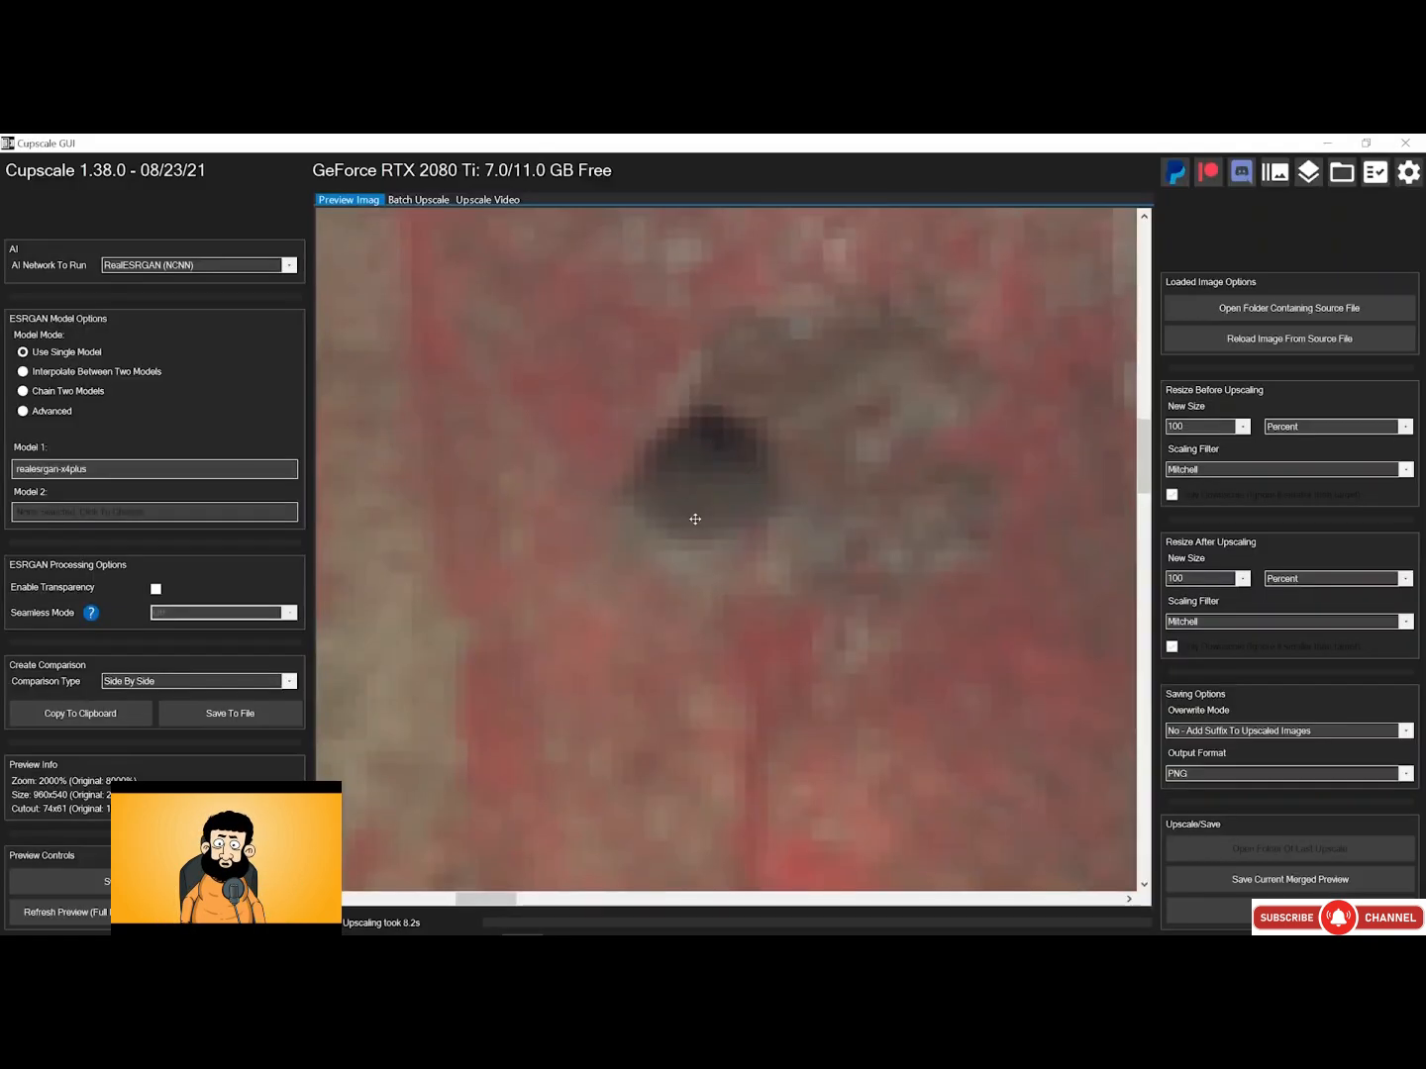
Switch to Cupscale and compare the original and upscaled texture preview around the hole in the red stripe
click(694, 516)
scroll(752, 560, down, 3)
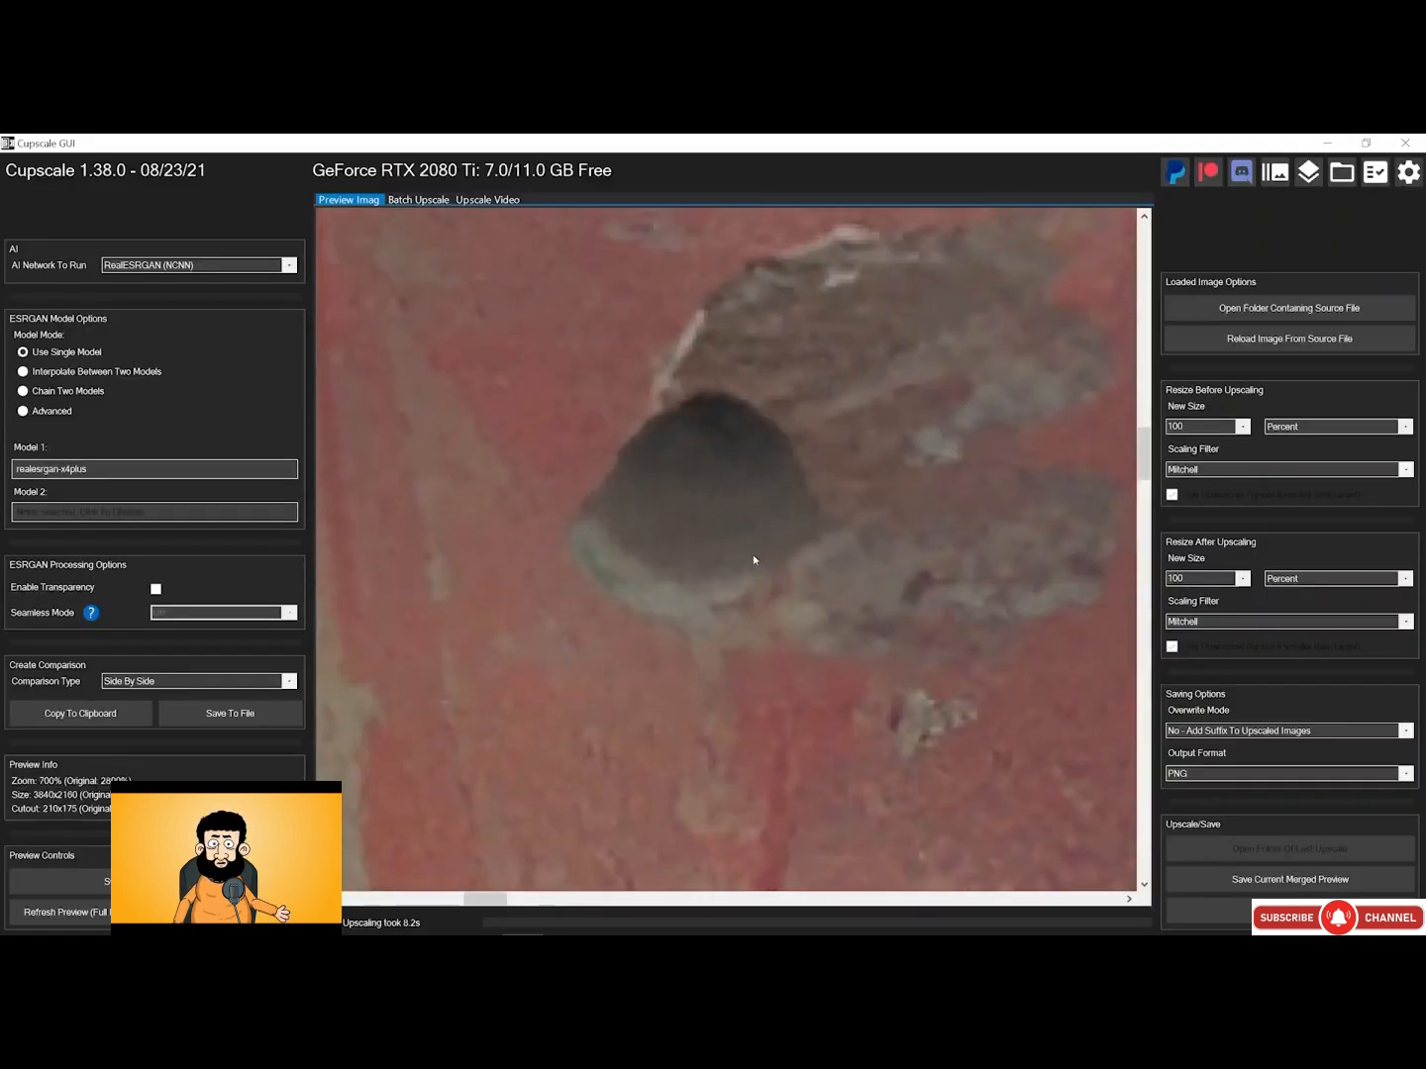
scroll(753, 560, down, 6)
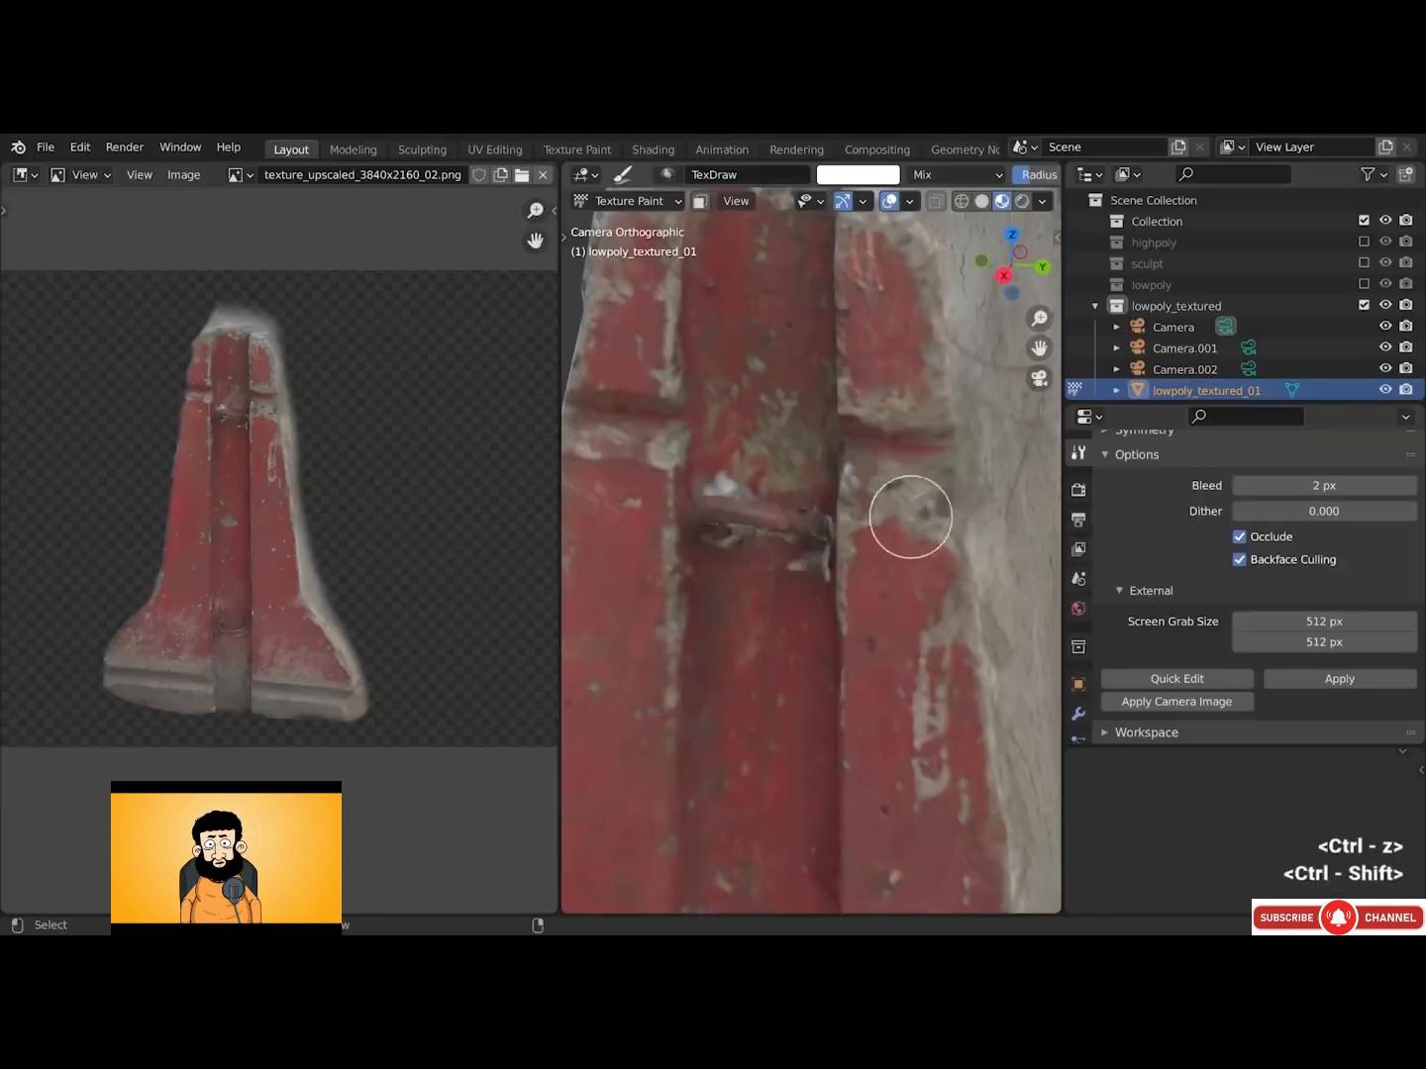
Switch to Blender and compare the roadblock's red end face before and after the upscaled texture by undoing and redoing the edit
key(ctrl+shift+z)
key(ctrl+z)
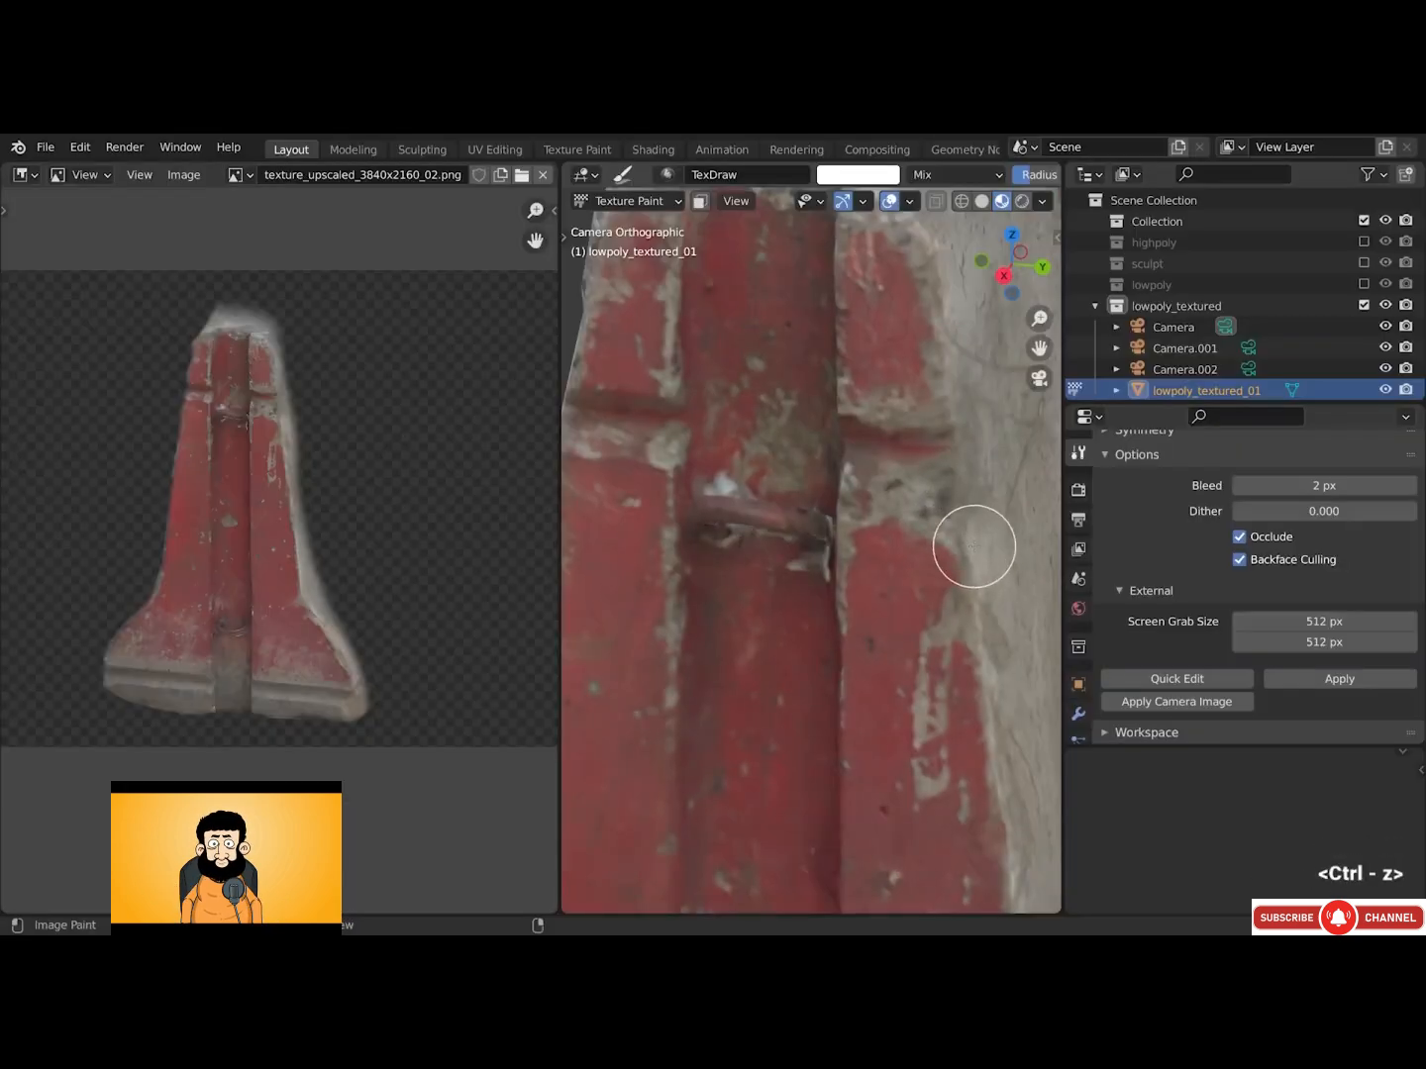
key(ctrl+shift+z)
key(ctrl+z)
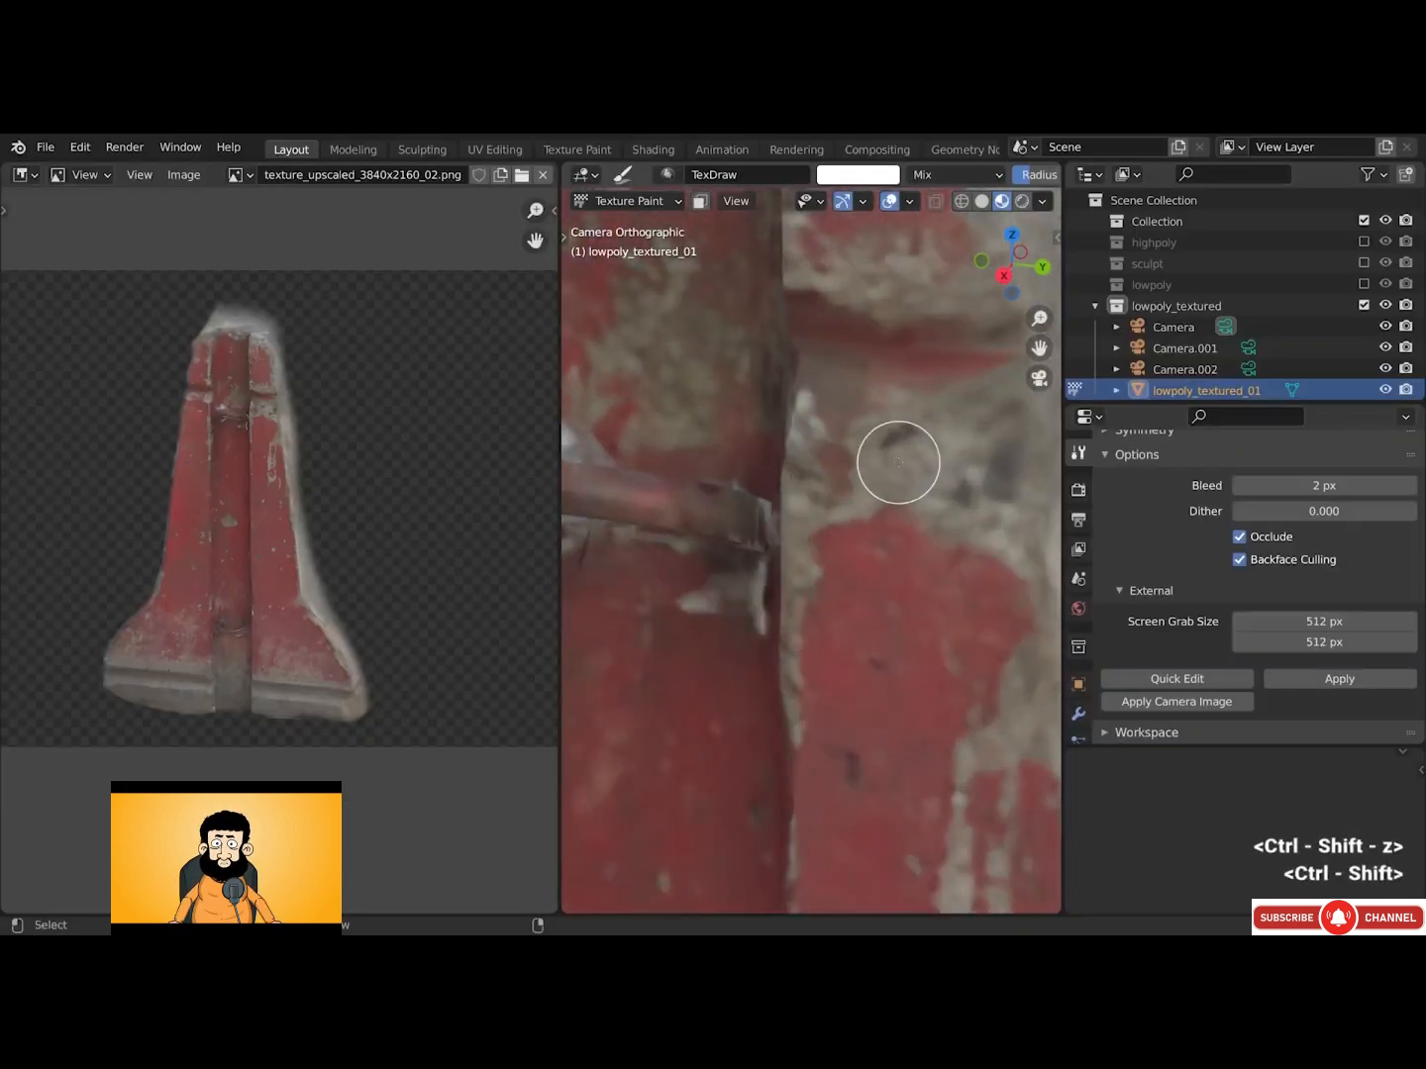
key(ctrl+shift+z)
scroll(898, 463, down, 3)
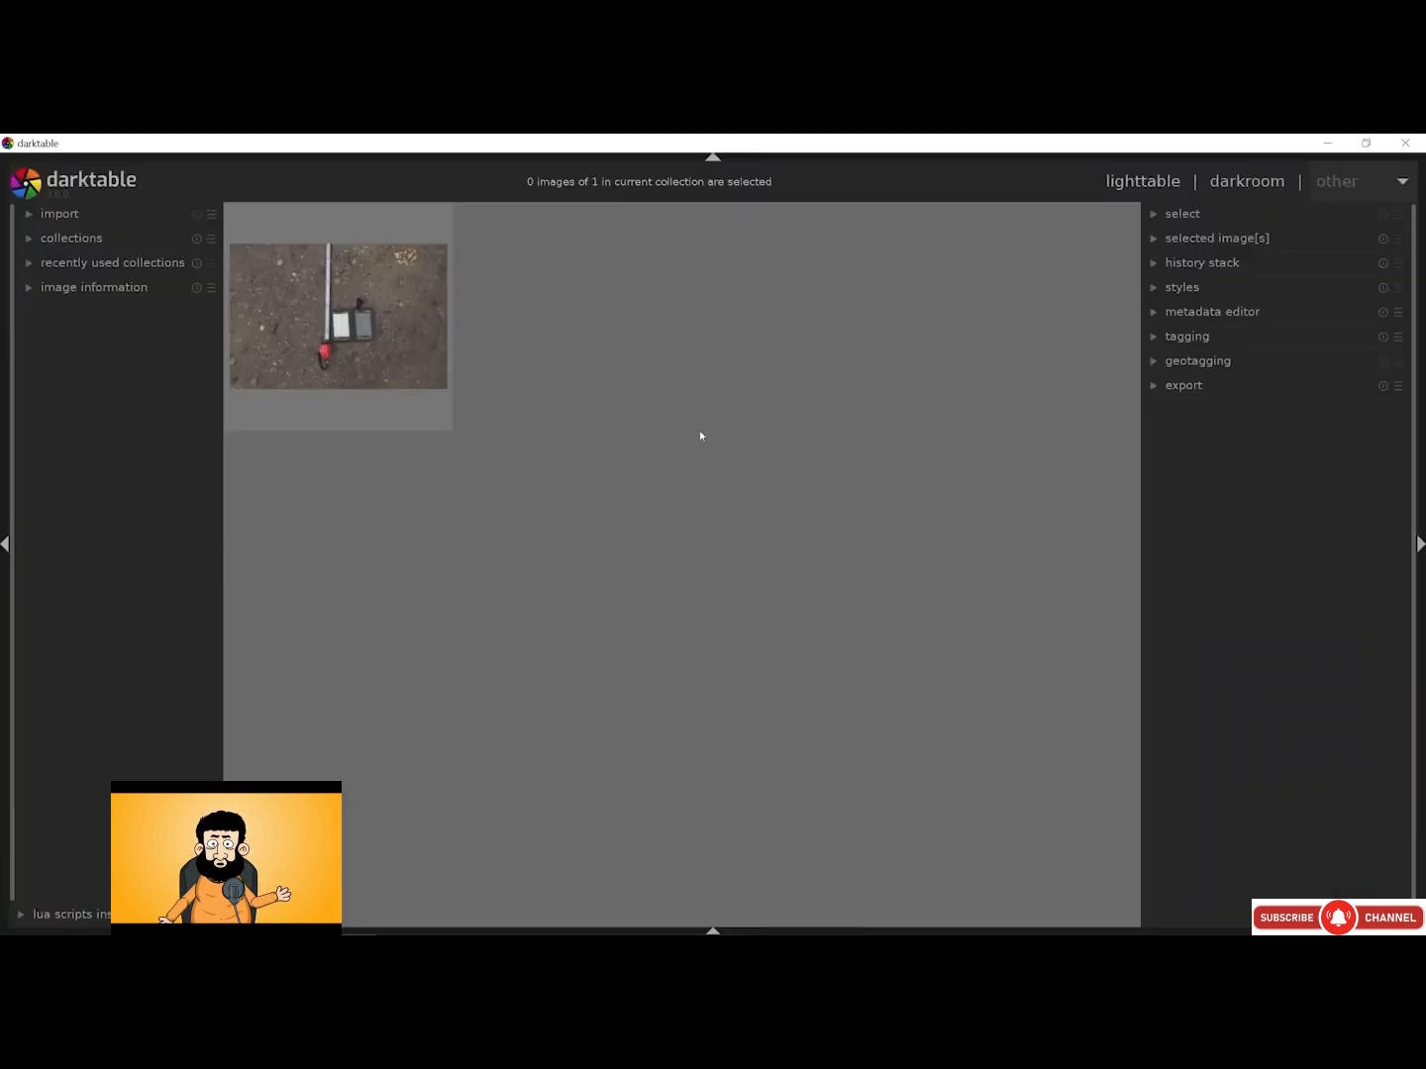
Import all roadblock DNG files from the A6_roadblock src raw folder into darktable
key(alt+Tab)
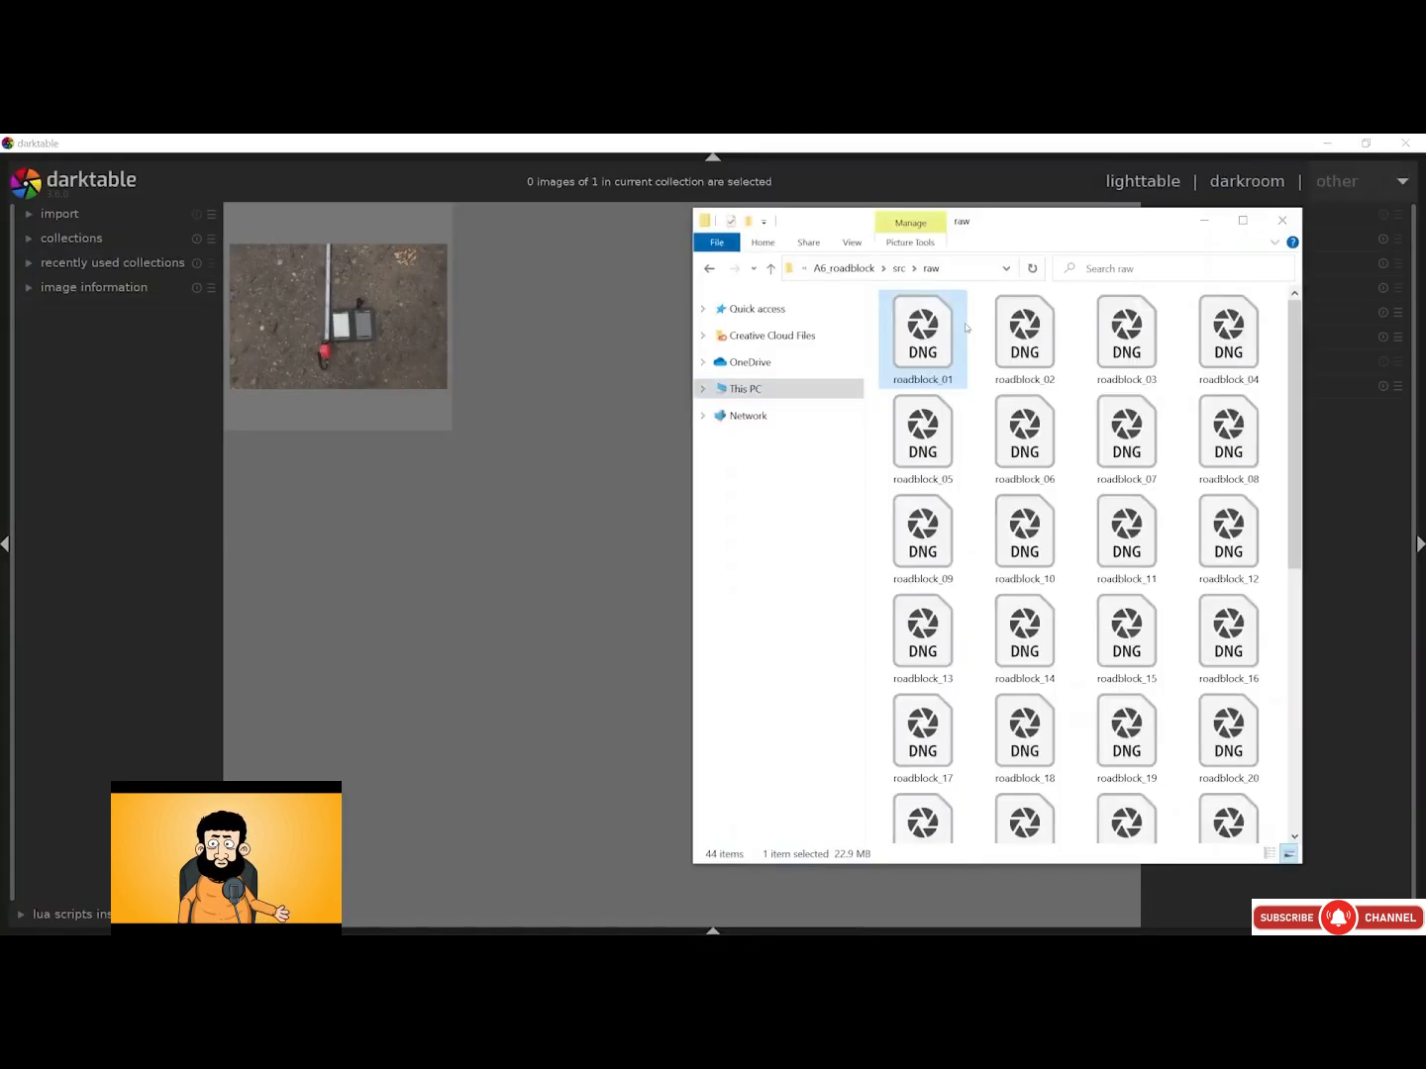
key(ctrl+a)
drag(940, 343, 632, 440)
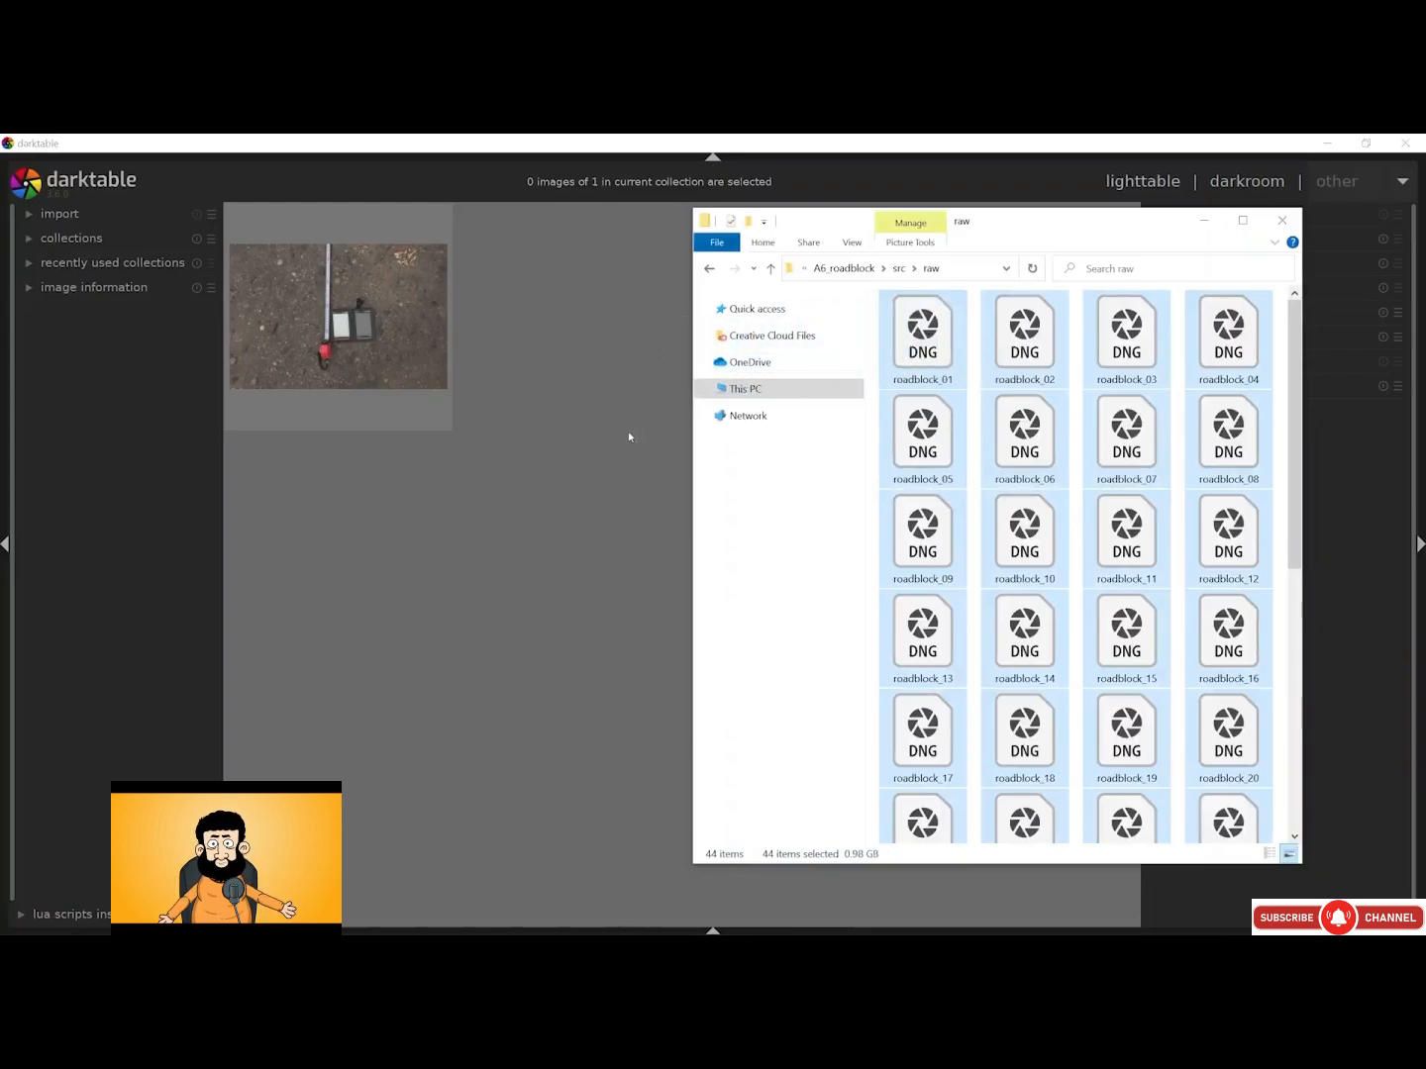
click(628, 434)
Open the add to library import dialog, review its folder and file list, and close it without importing
click(61, 214)
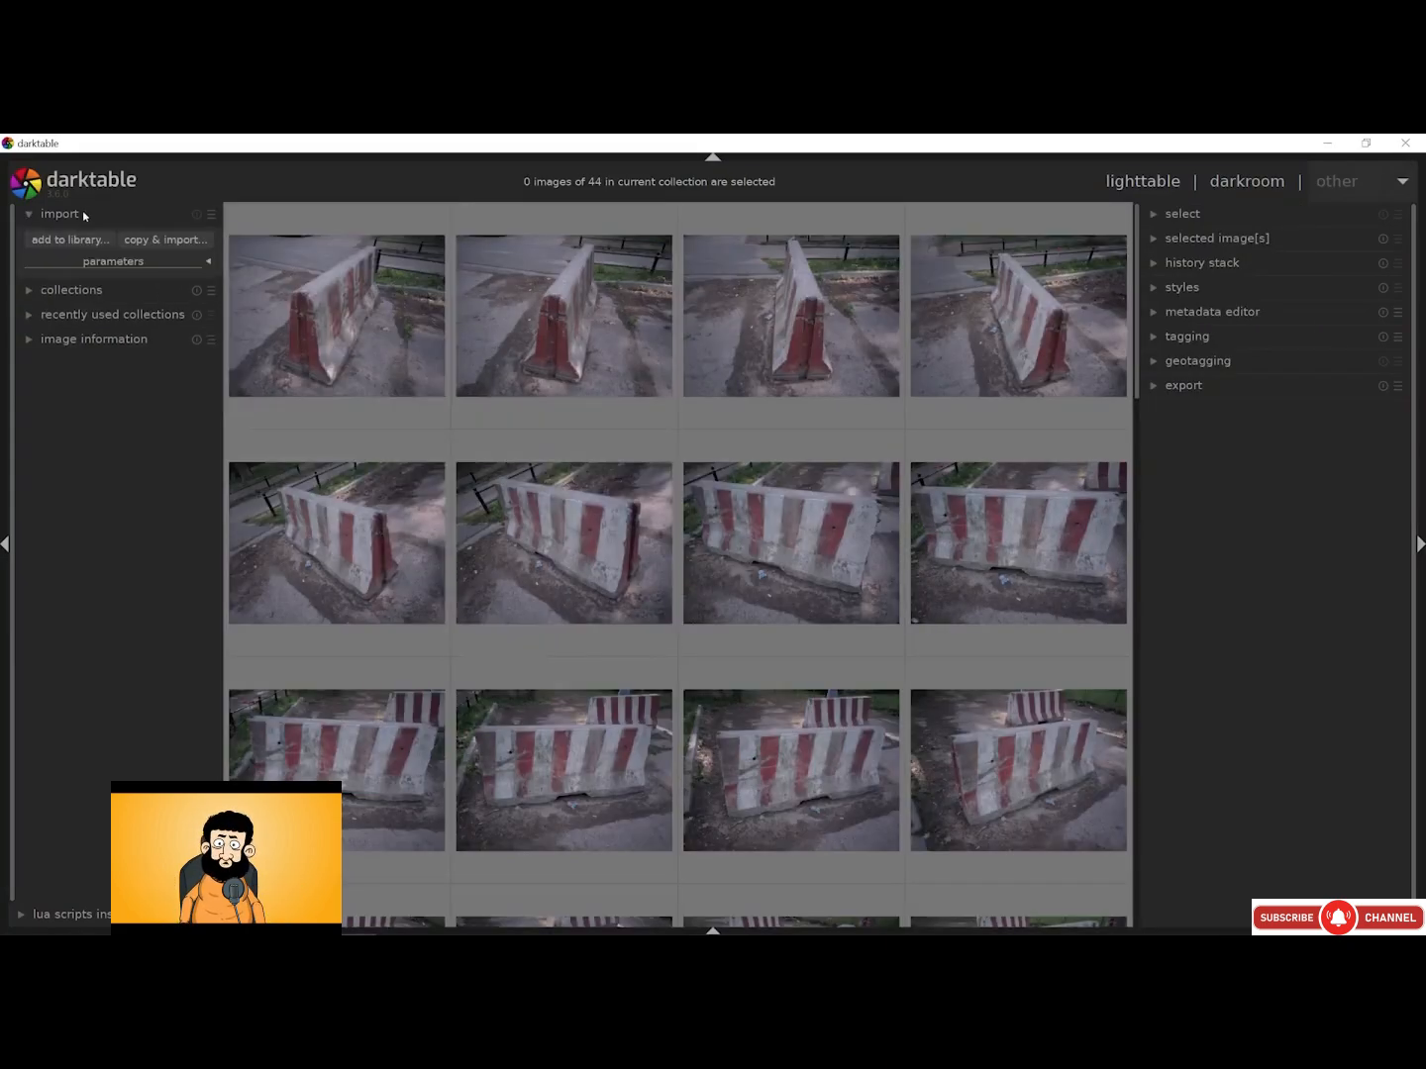
click(84, 243)
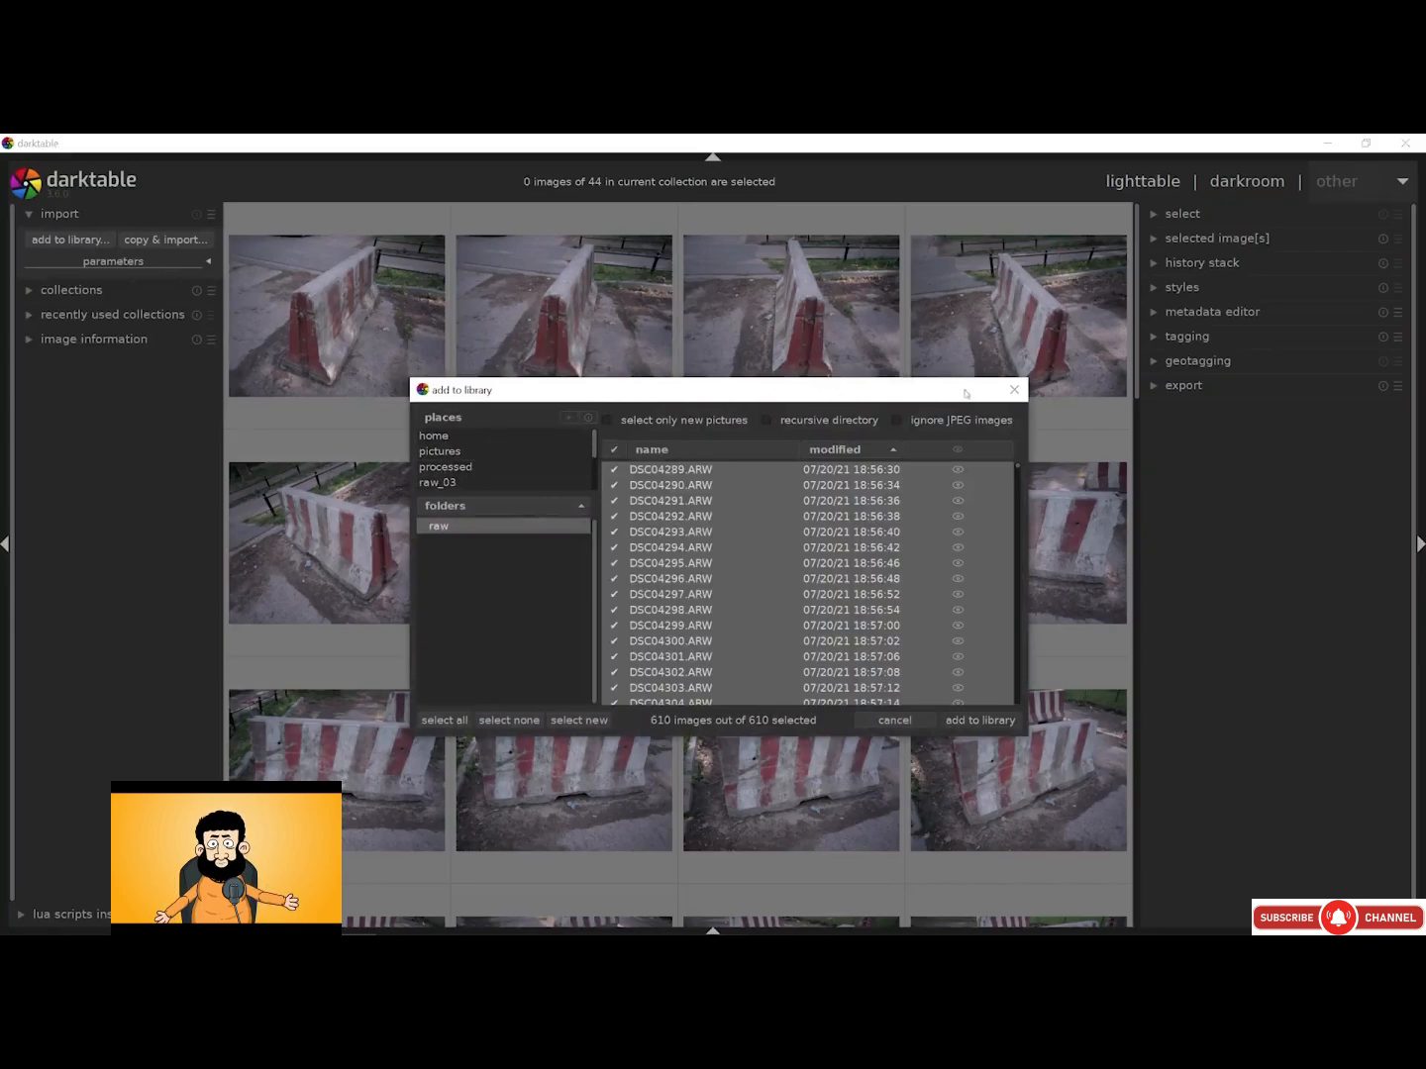
click(1015, 391)
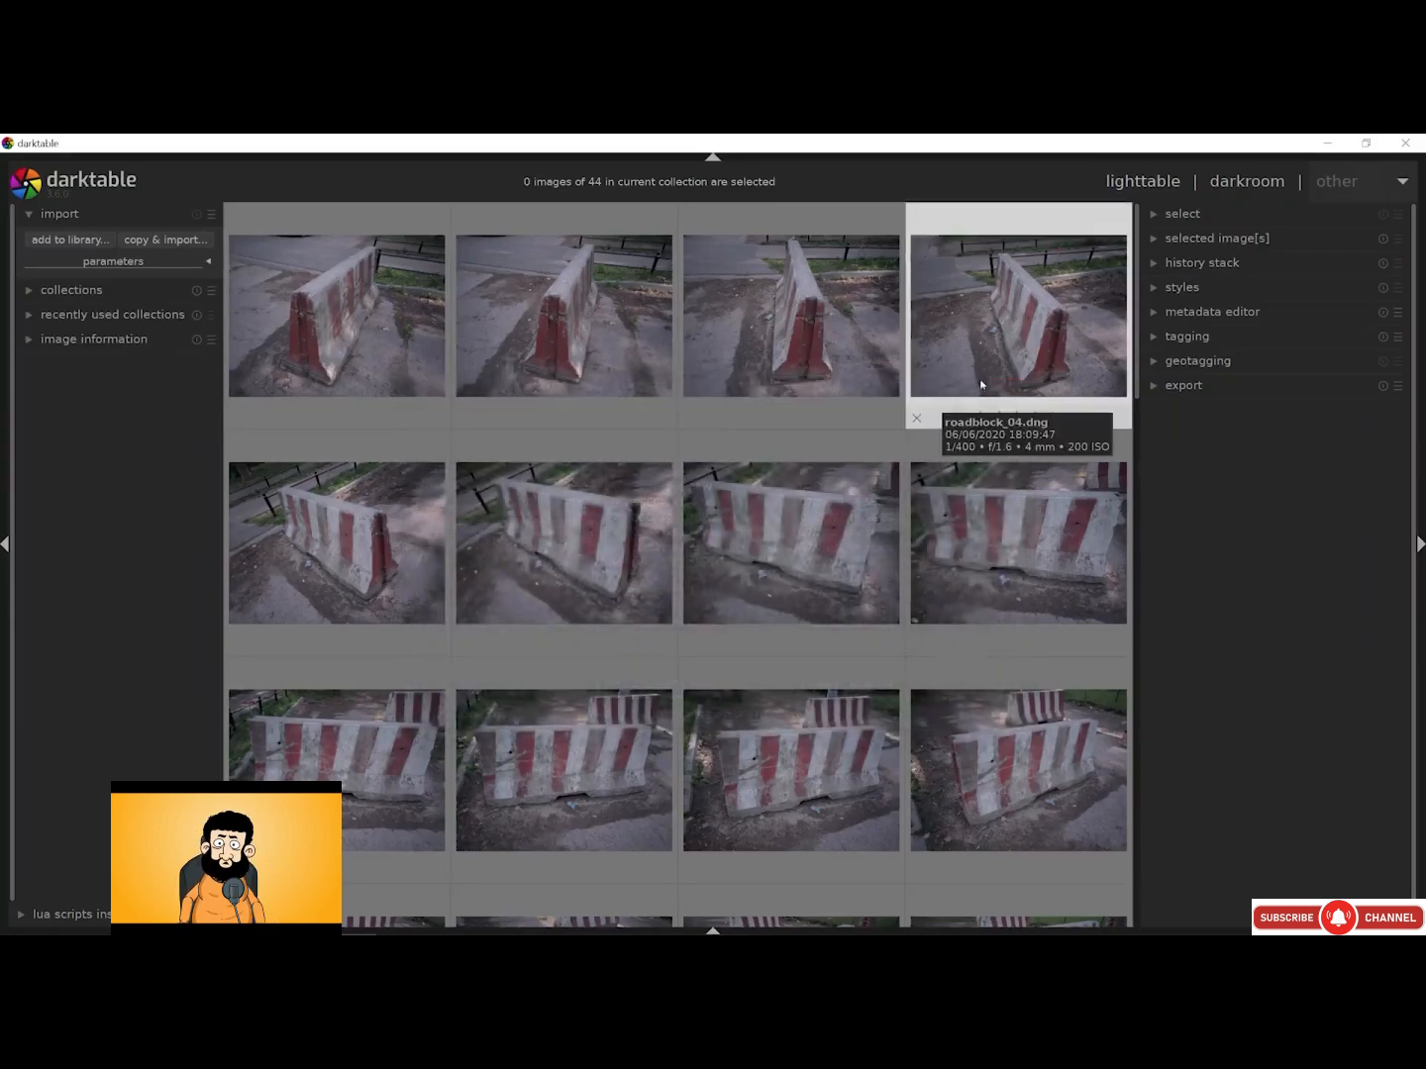
Hide and restore the side panel holding the import module, and collapse that module
click(4, 544)
click(4, 544)
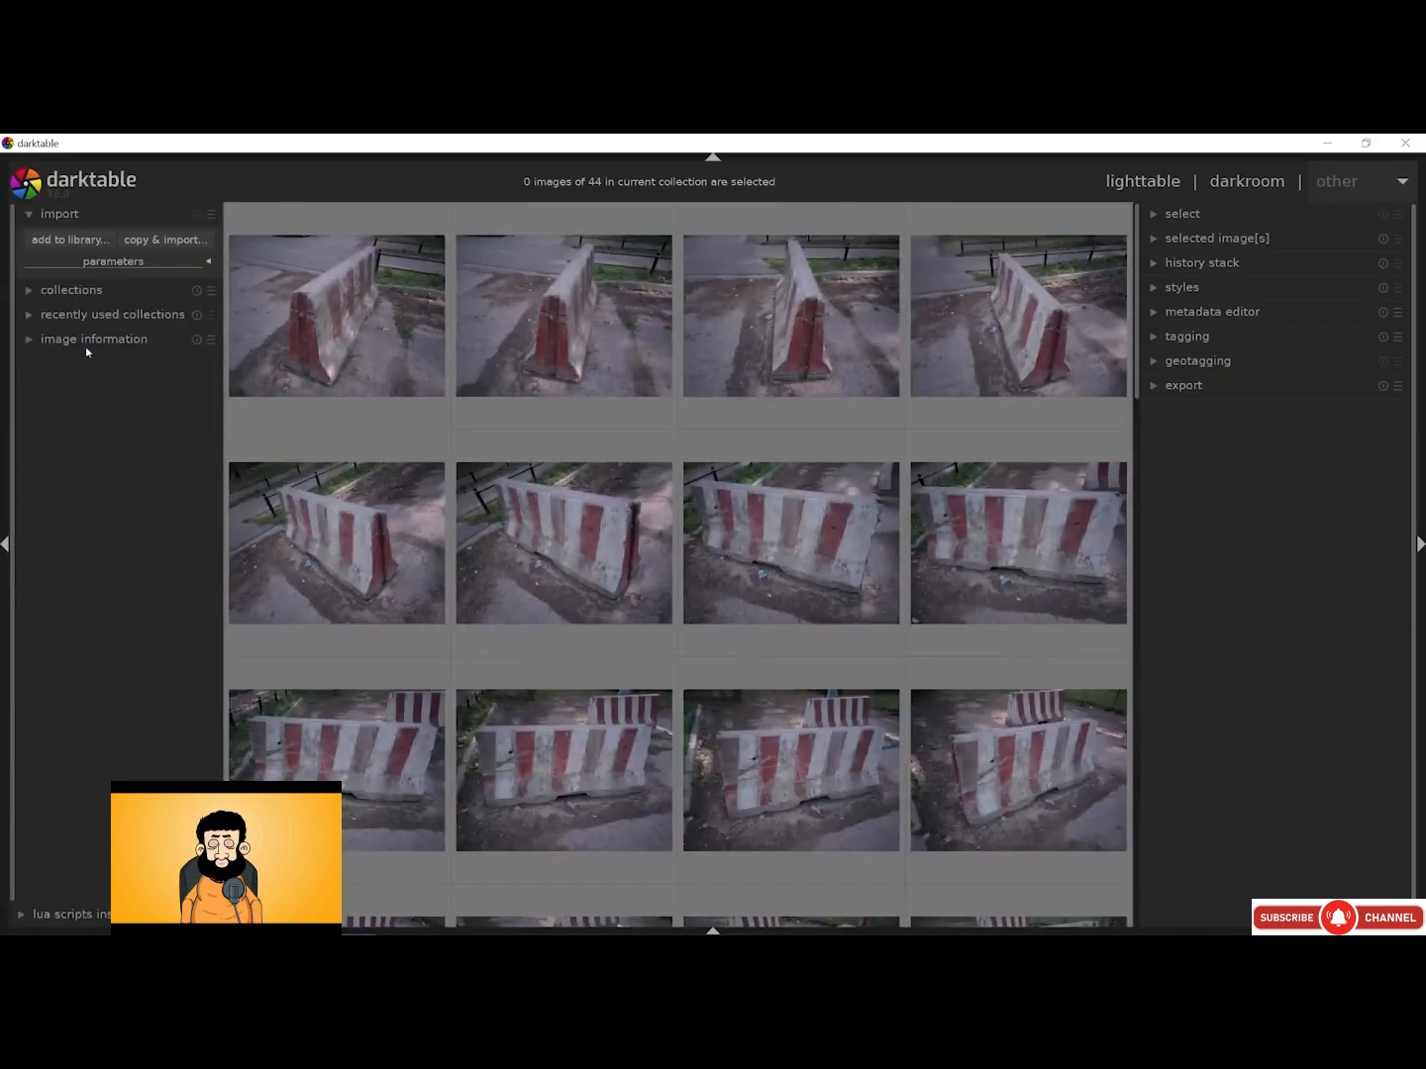
click(83, 215)
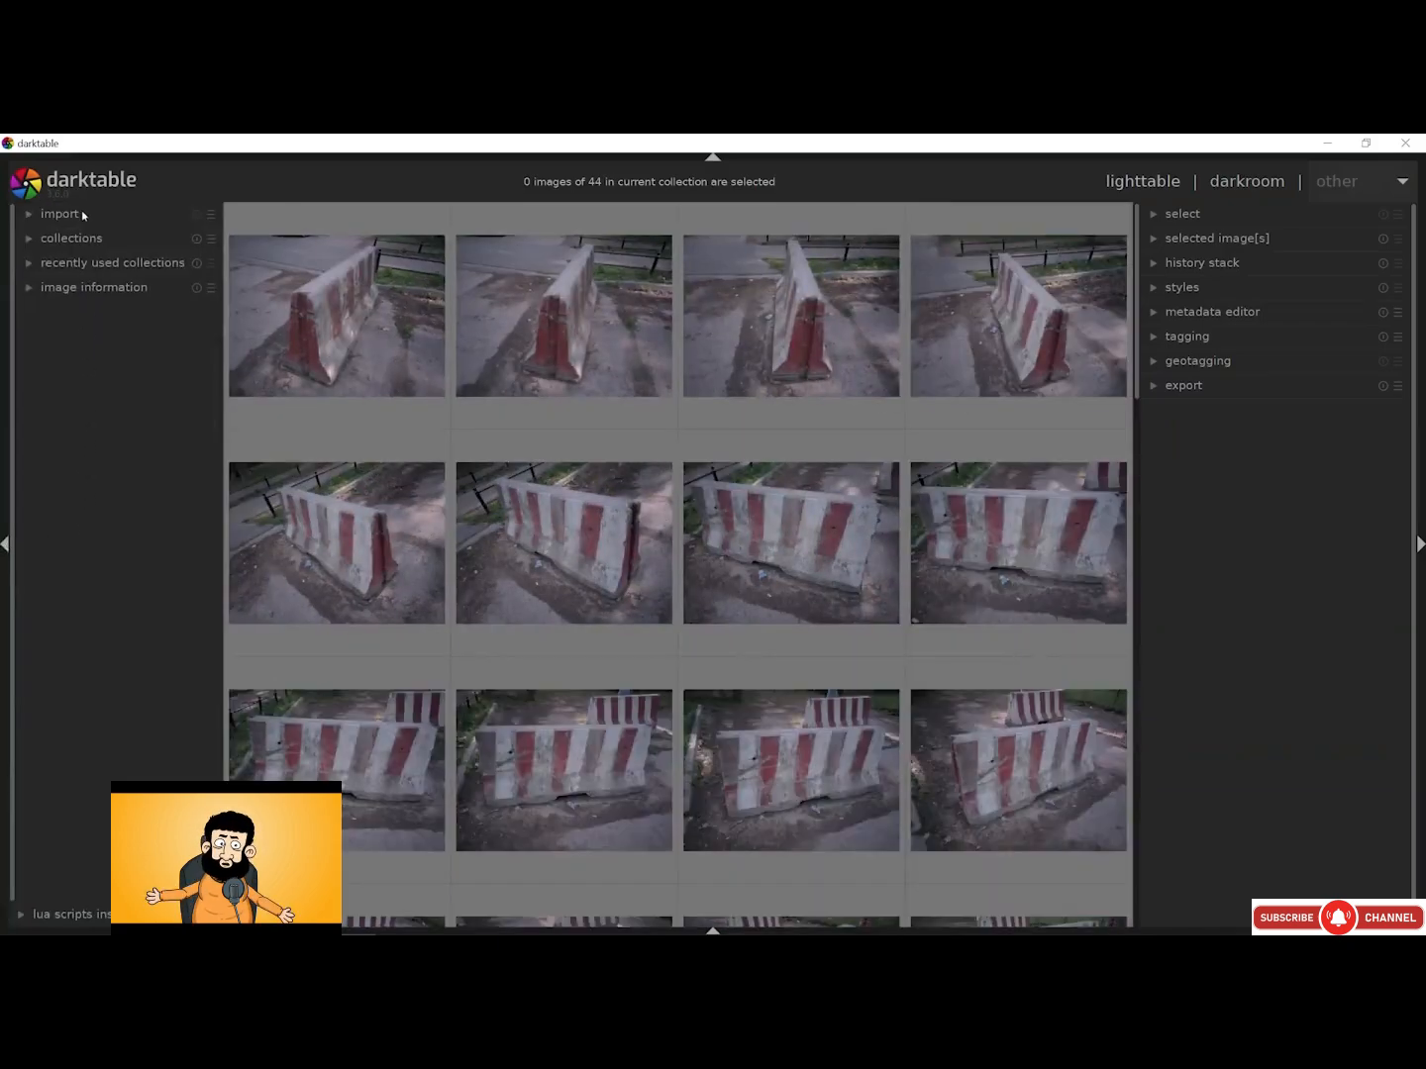
Examine the image information of roadblock_01.dng, highlighting the camera model, and collapse the module
click(104, 287)
click(282, 317)
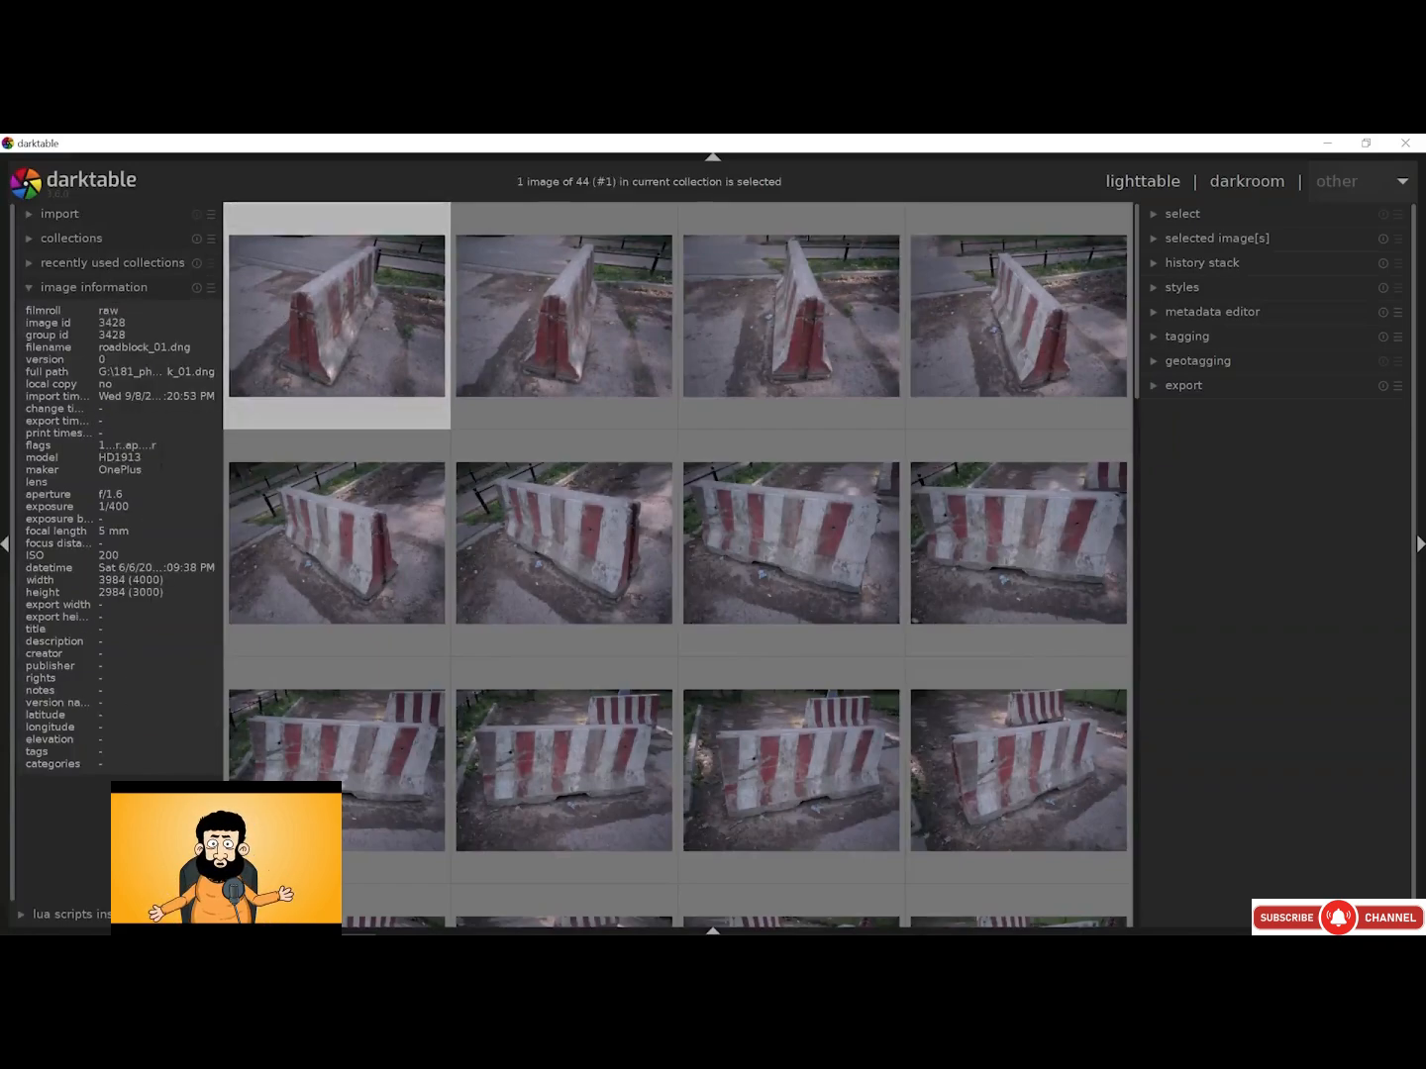
drag(142, 457, 98, 459)
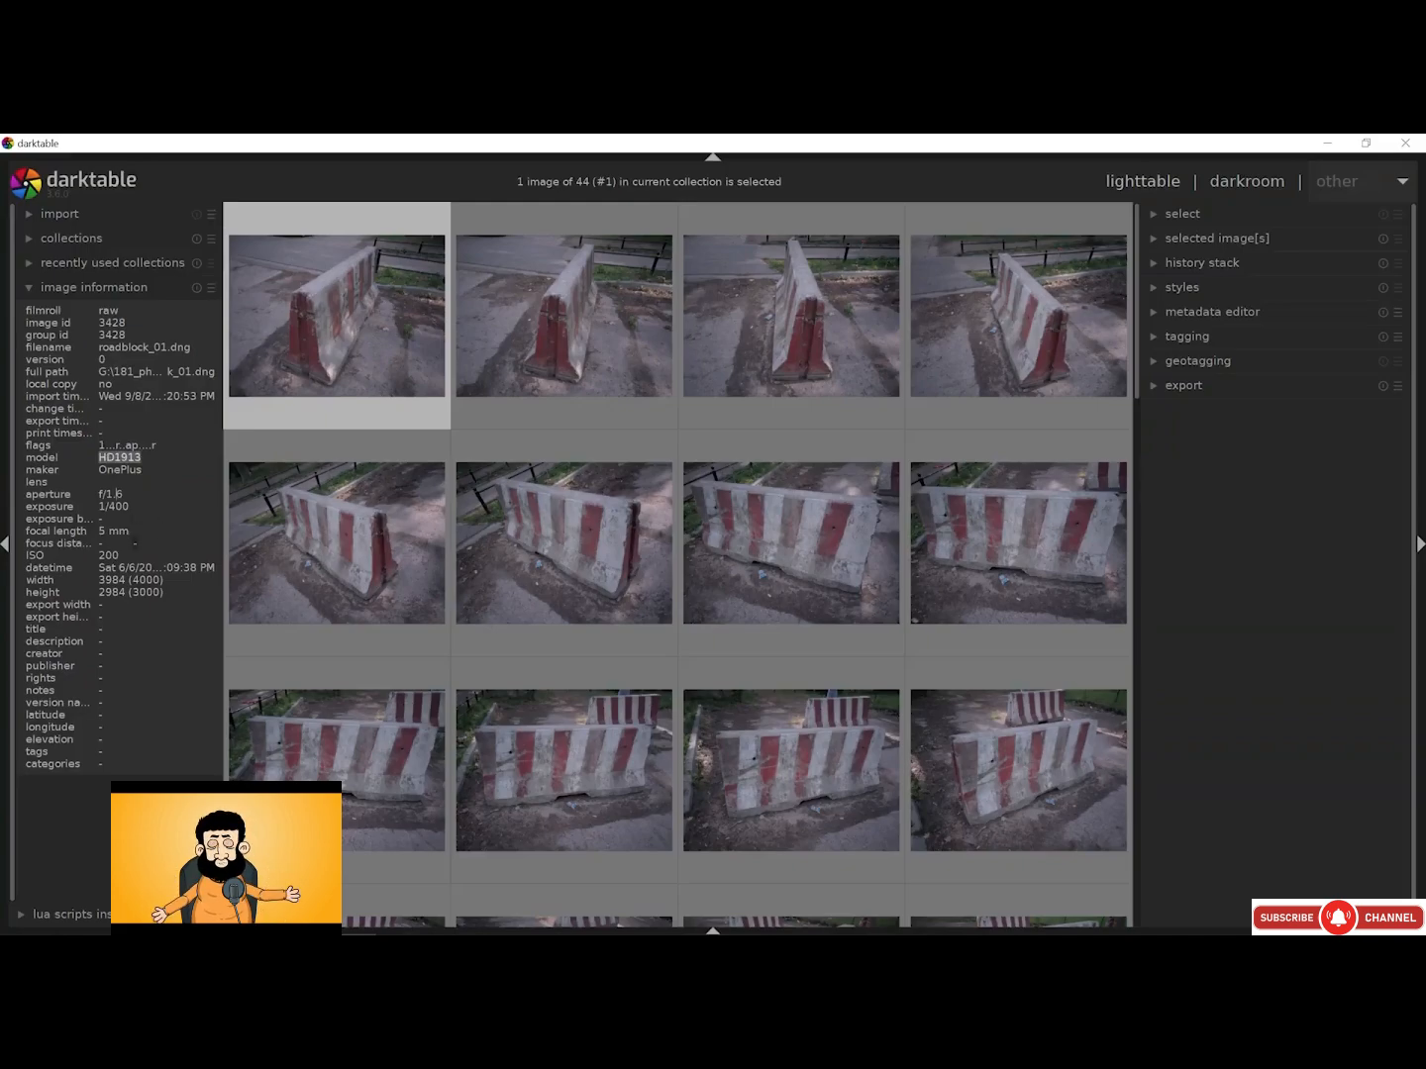
click(80, 288)
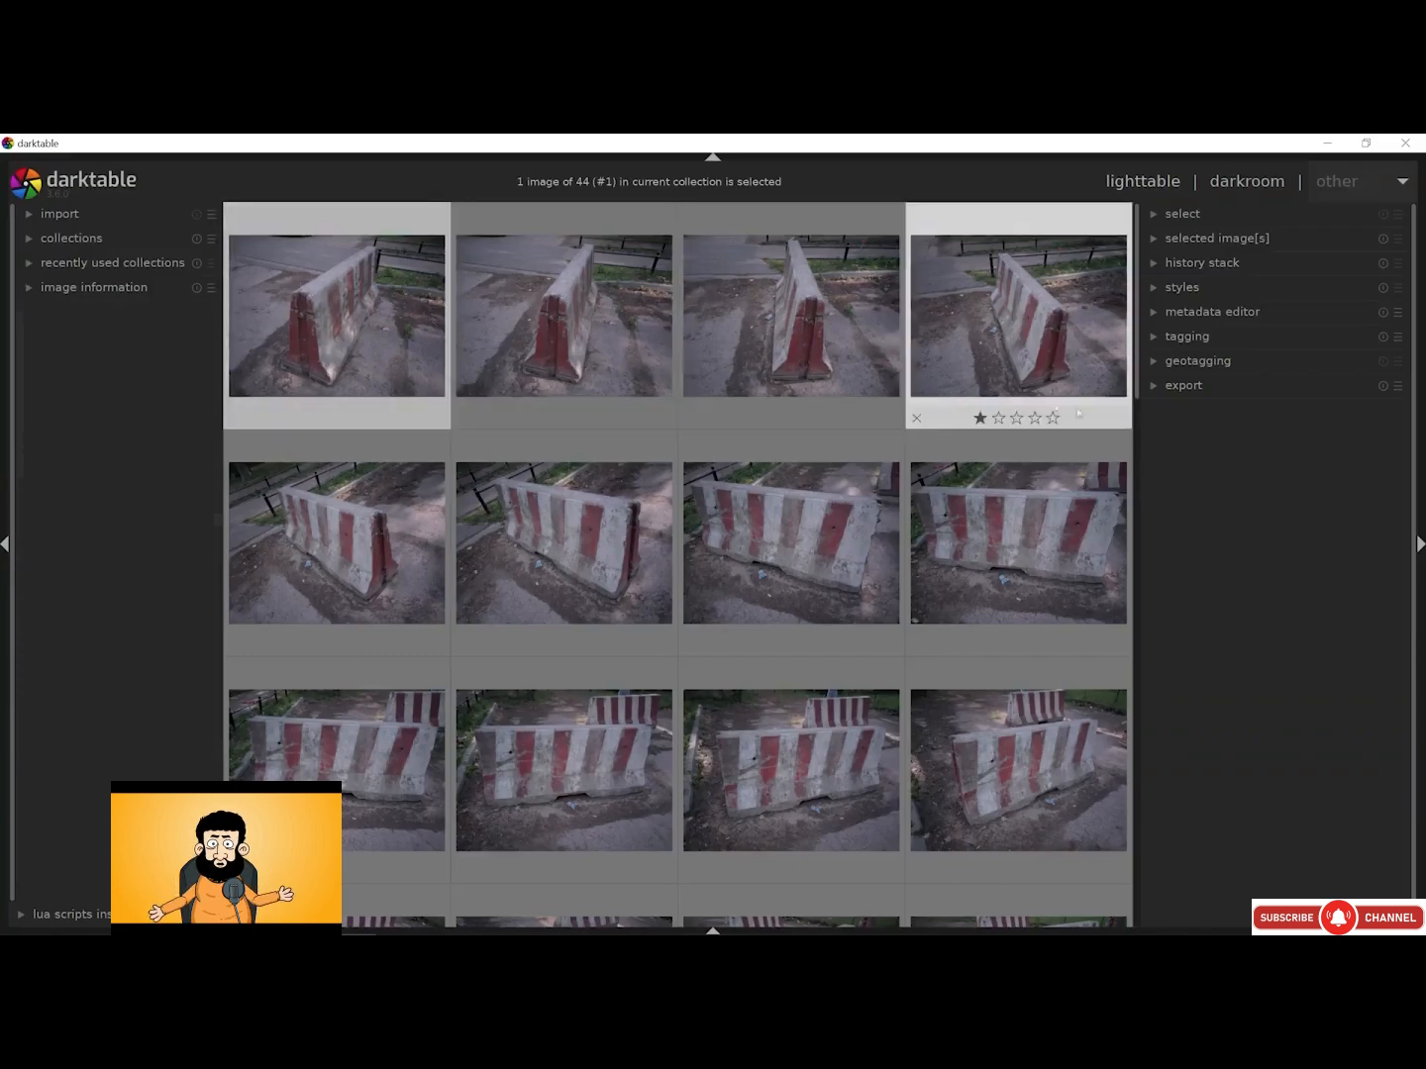
Expand the history stack module and examine the export module's storage, format and global options
click(1422, 543)
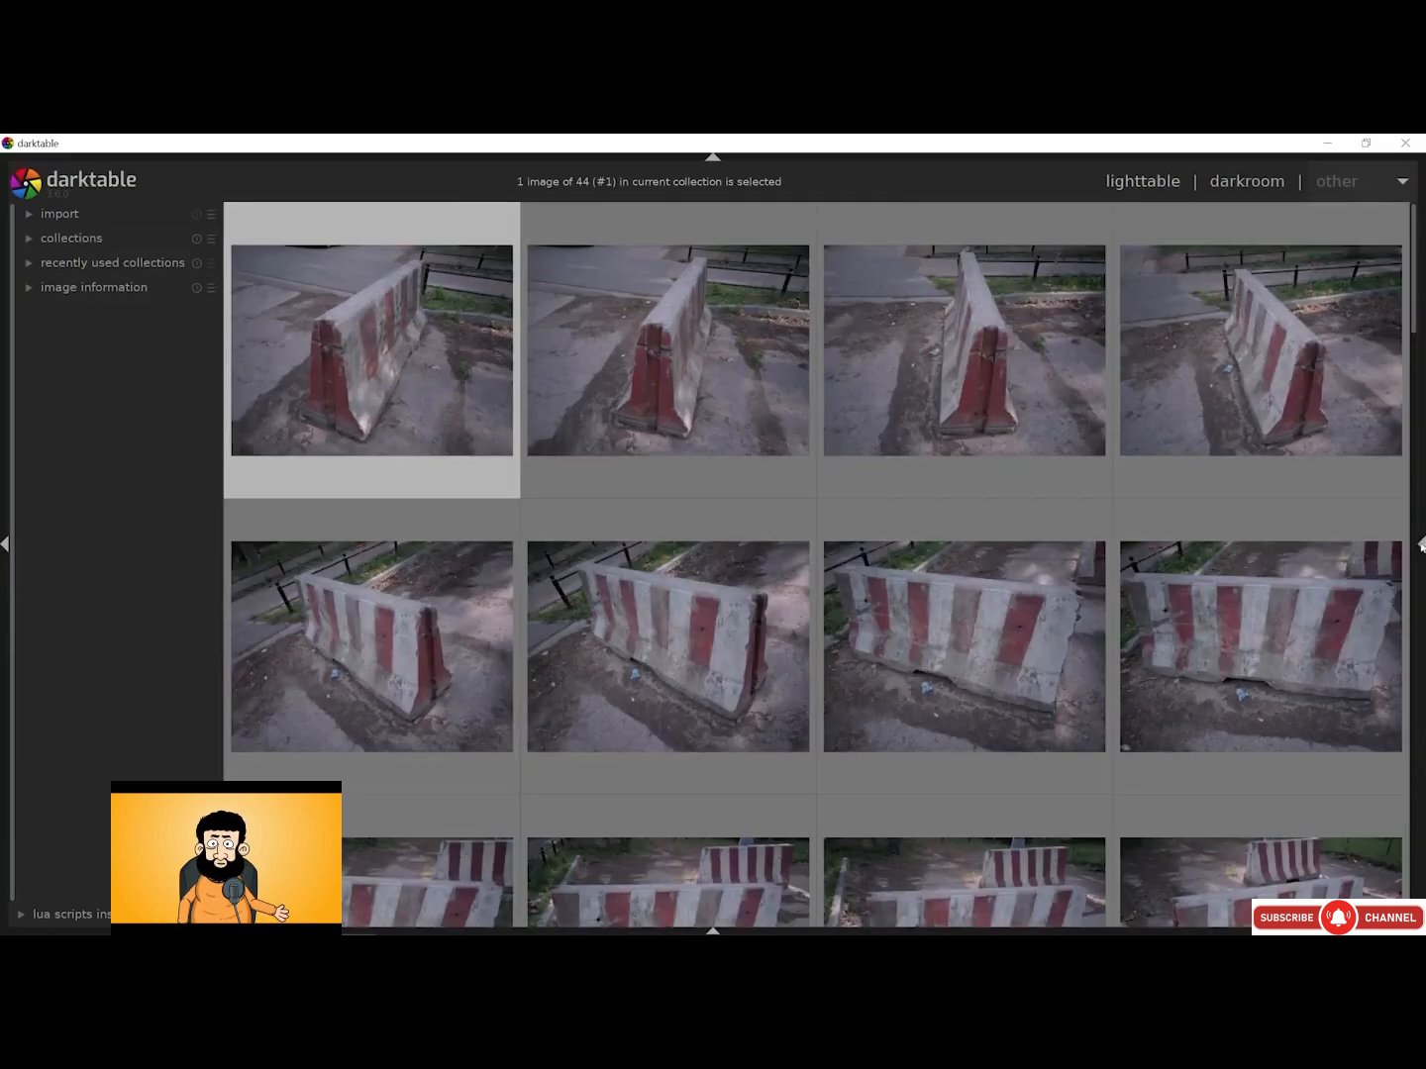
click(1421, 544)
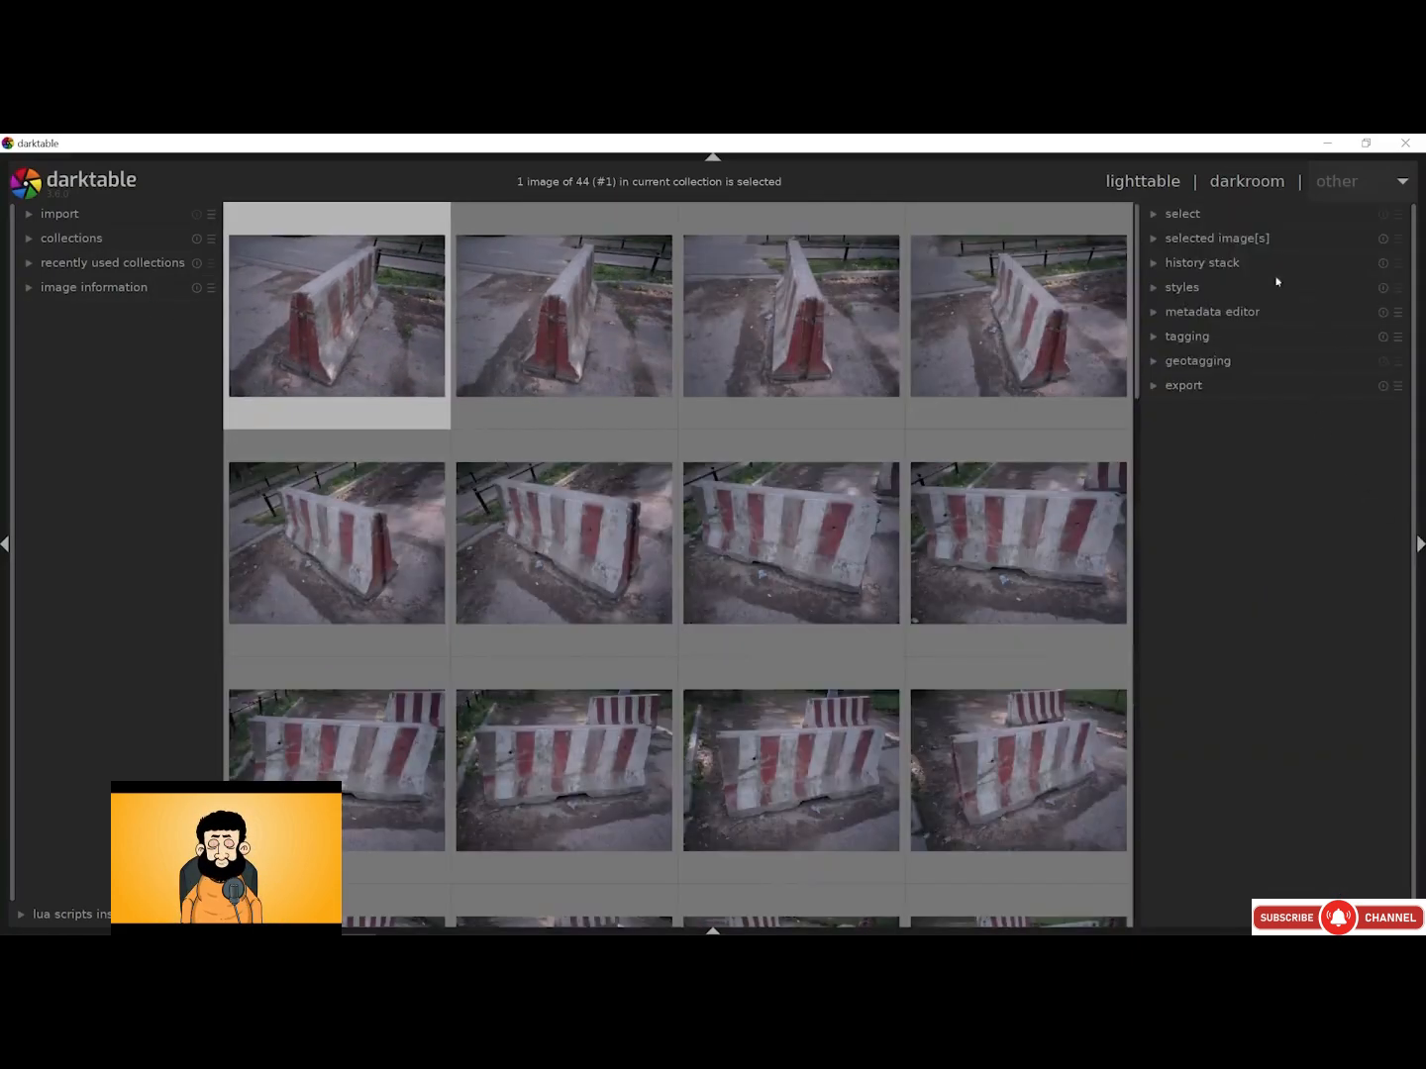
click(1232, 262)
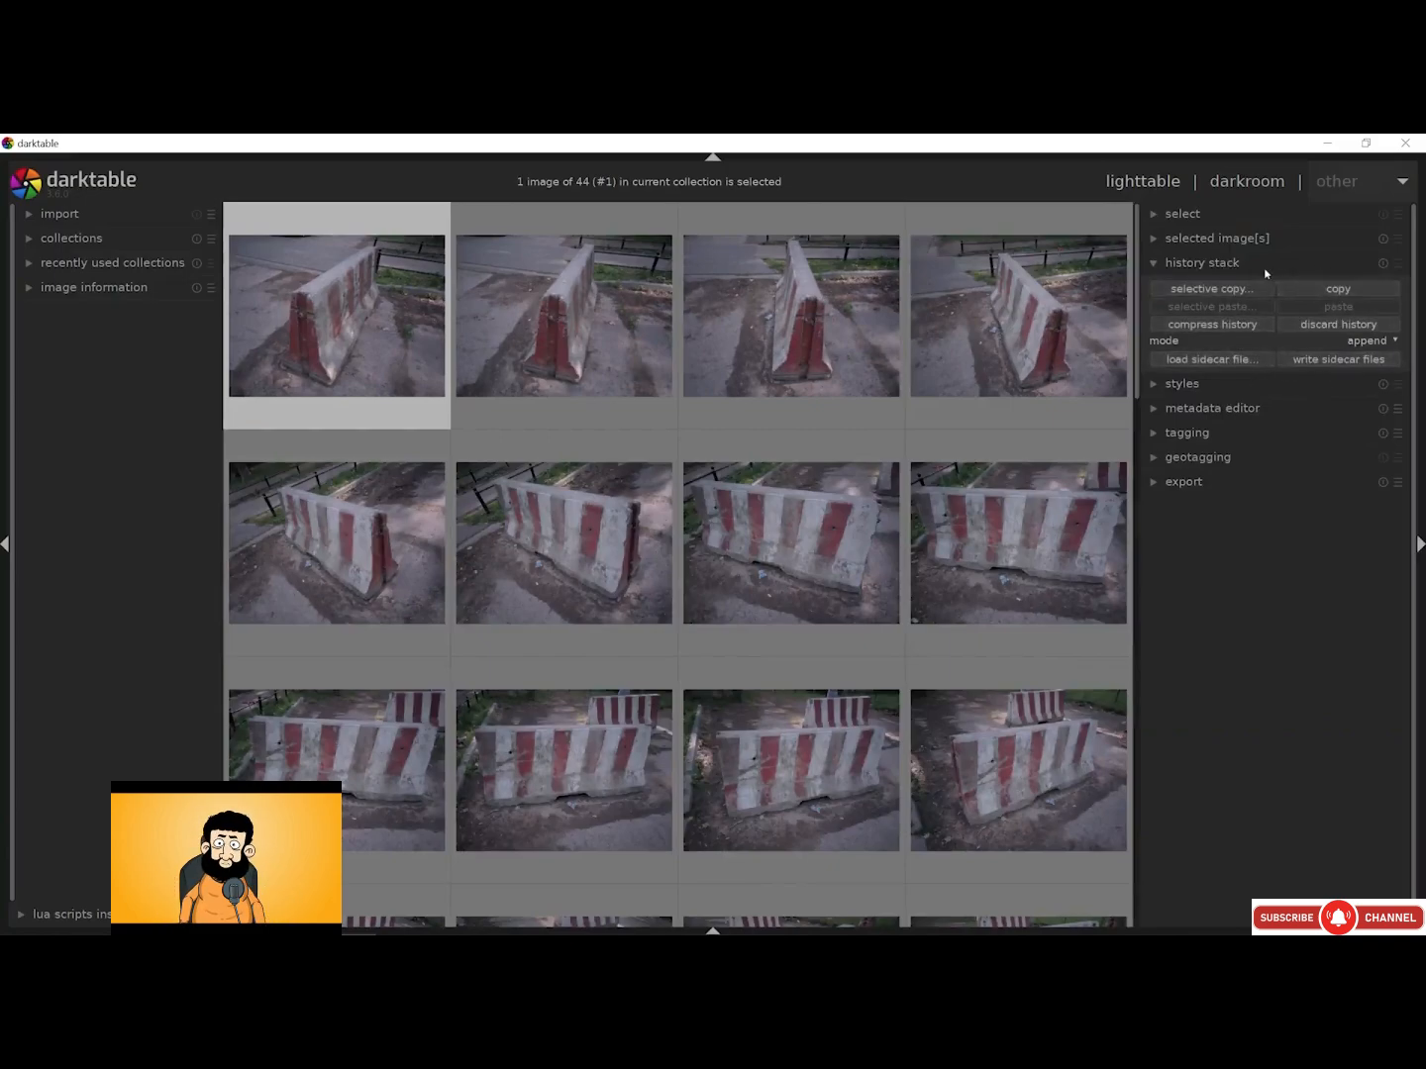
click(1208, 481)
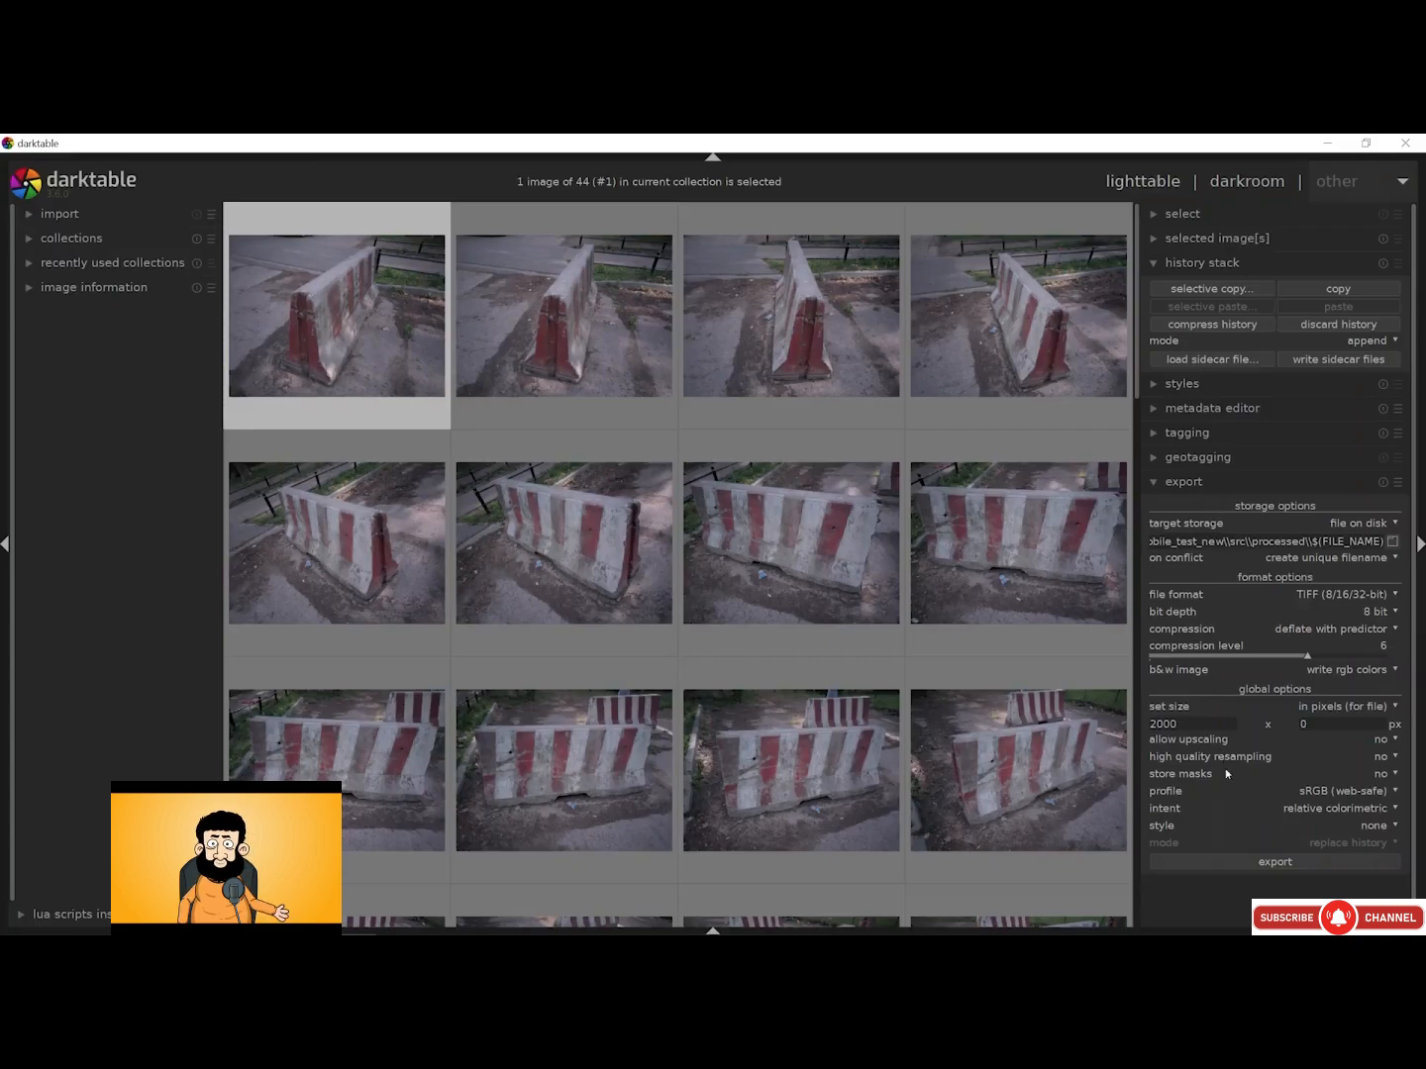
click(1234, 481)
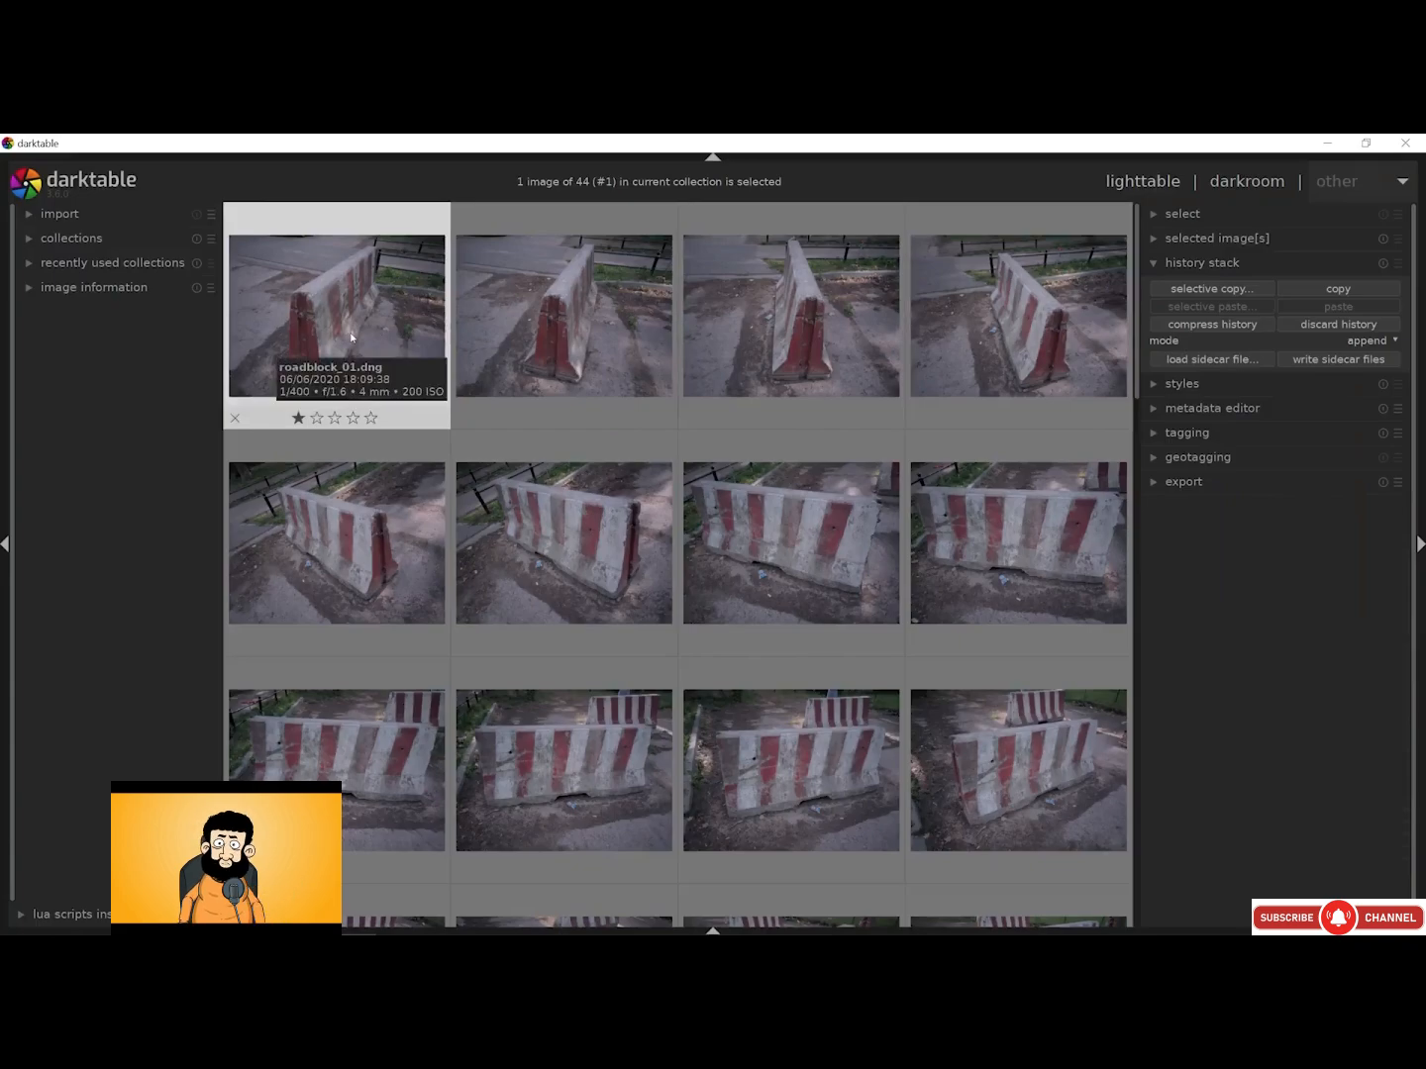
Open roadblock_01.dng in the darkroom and review the module workflow presets and the effects module group
click(1229, 188)
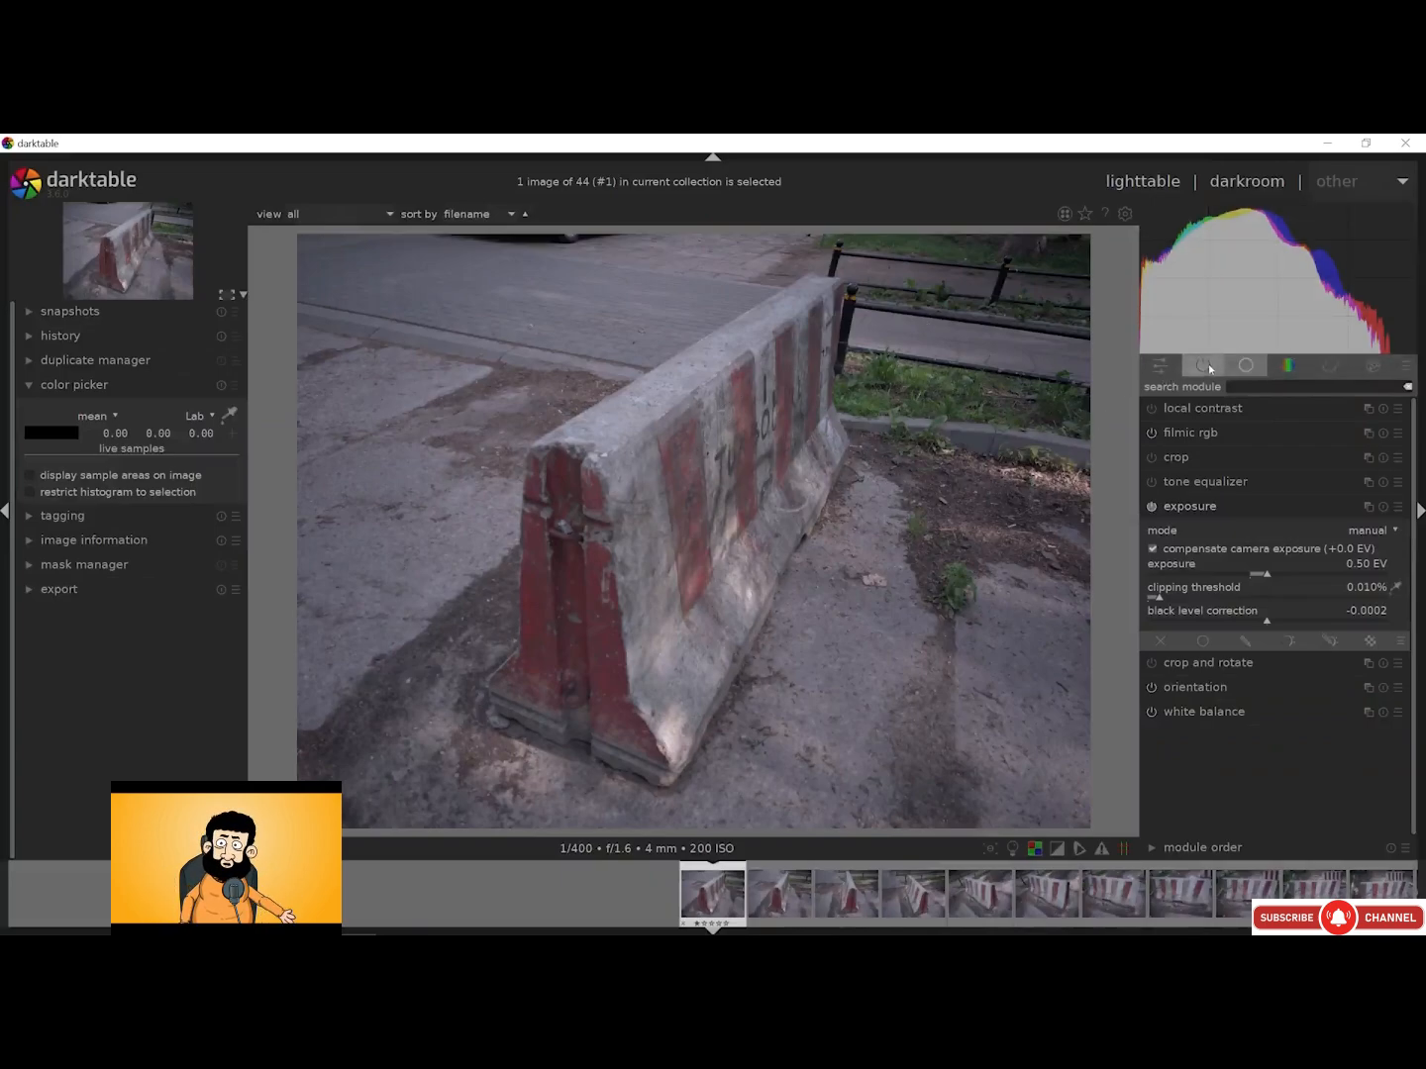
click(1405, 367)
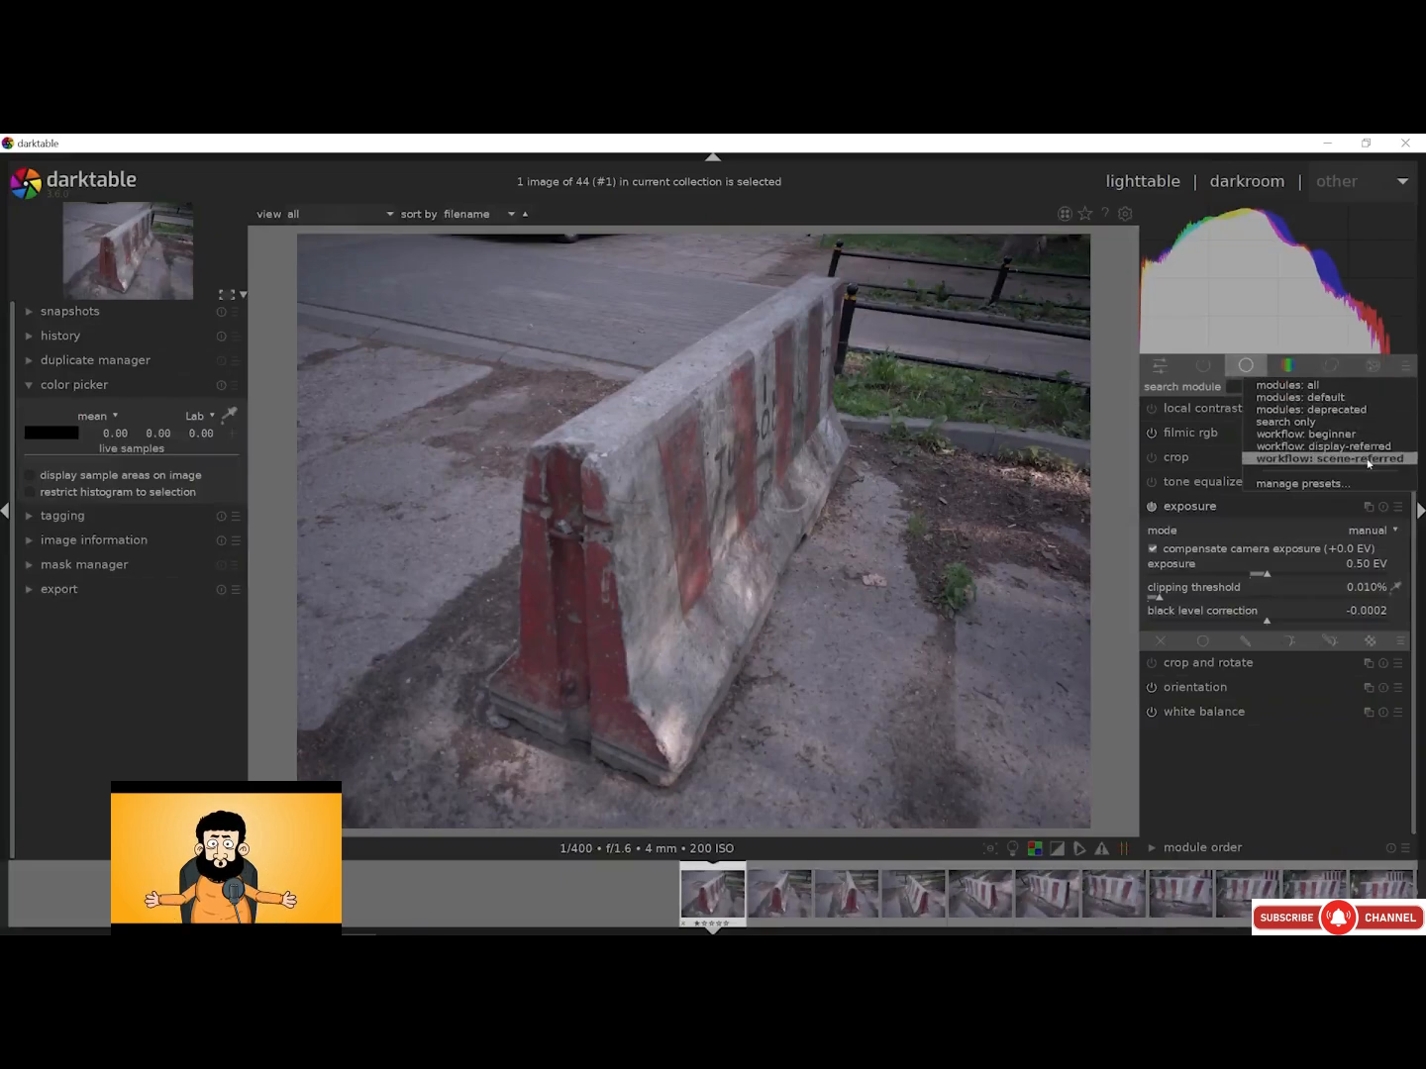
click(1410, 366)
click(1374, 366)
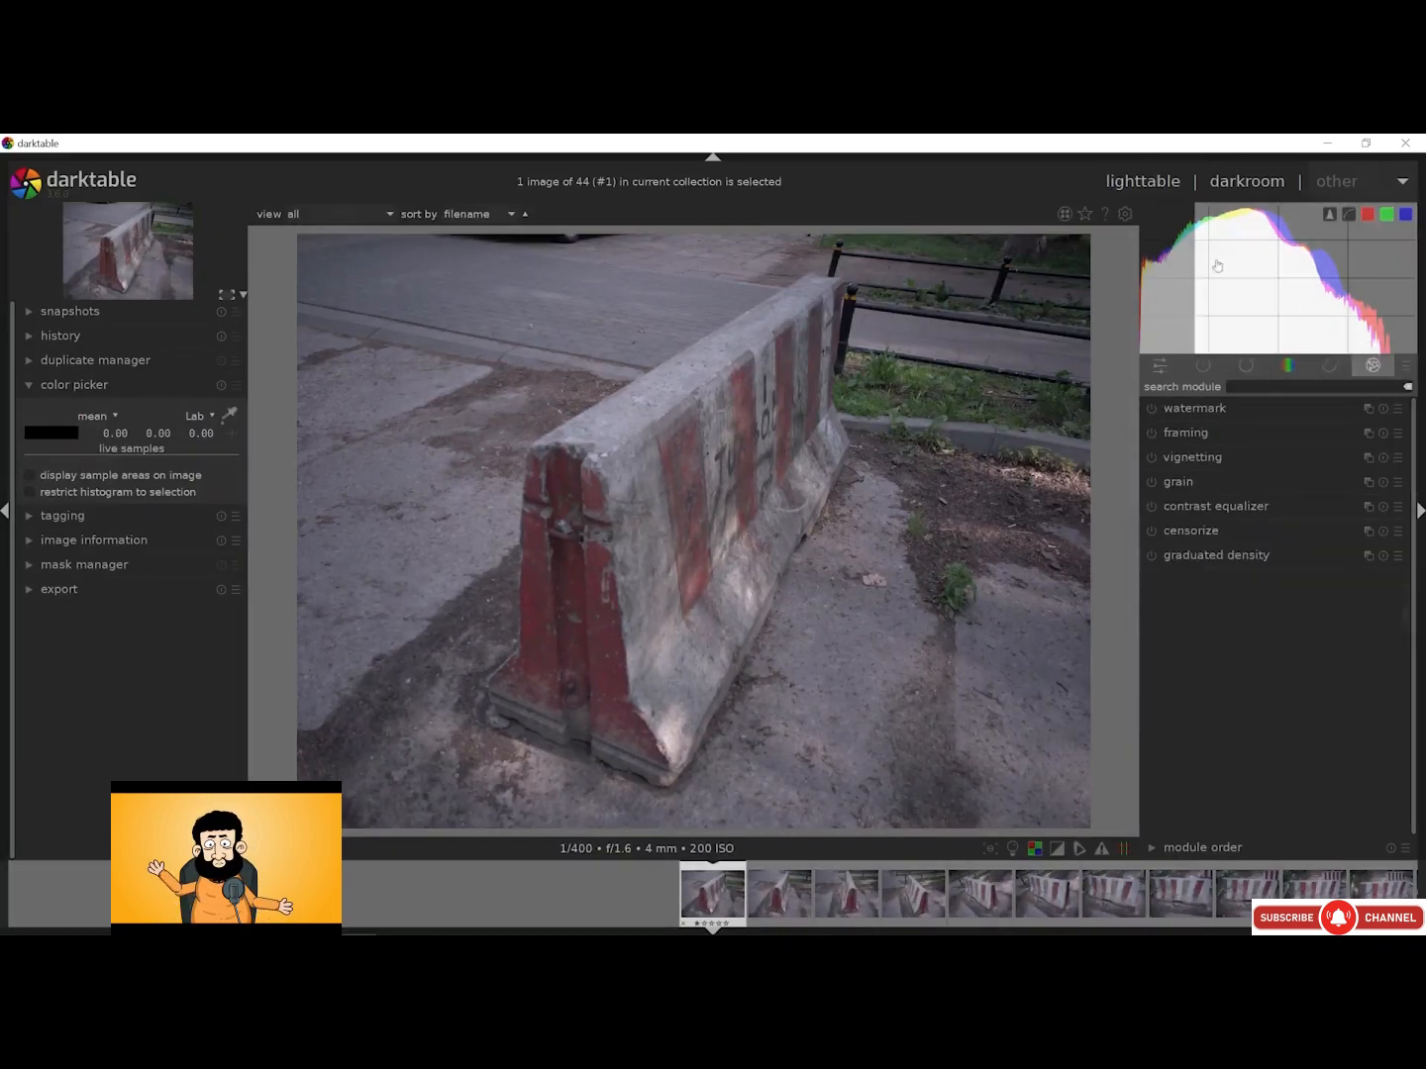
Examine the darktable preferences for auto-apply pixel workflow defaults under processing and the database and xmp settings under storage
click(1124, 214)
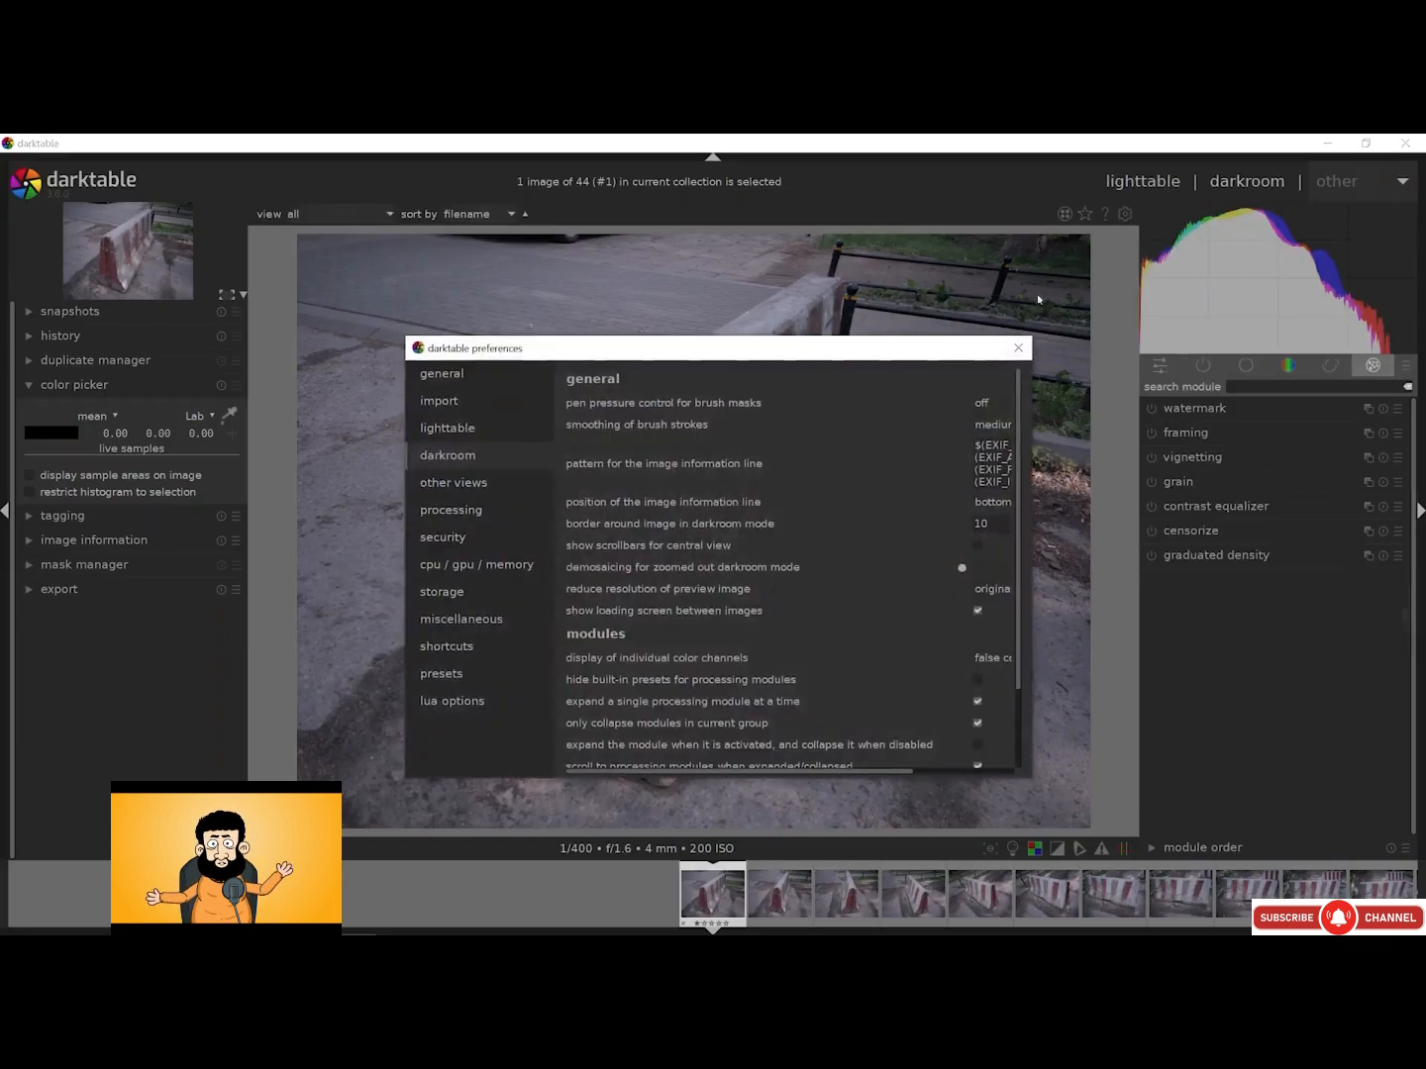
click(497, 513)
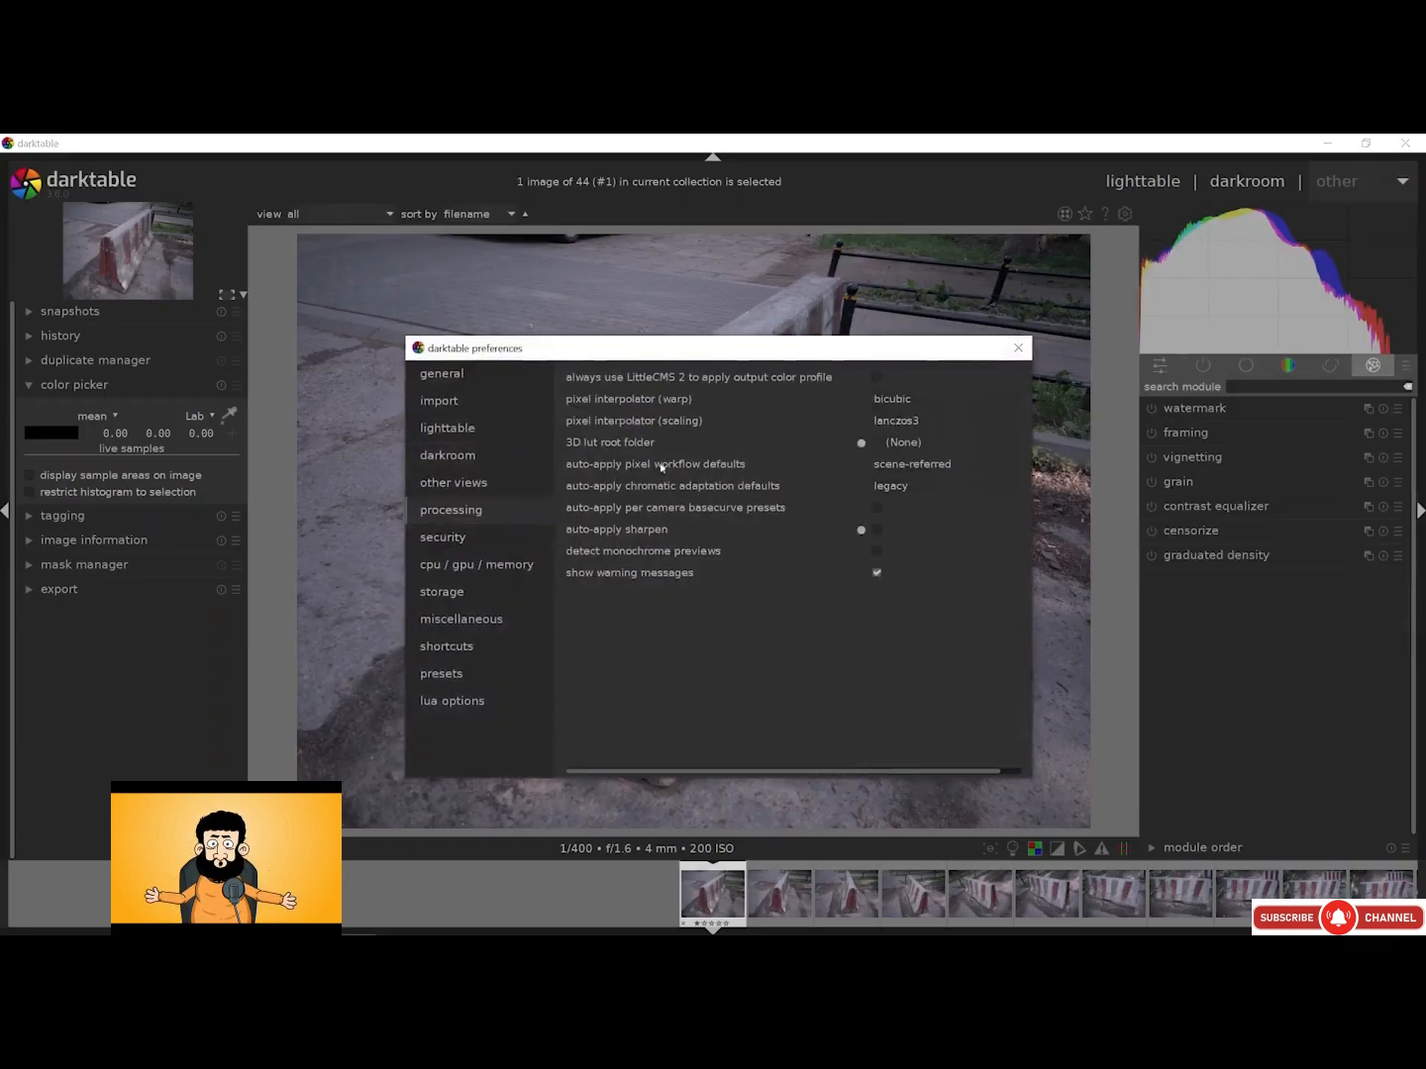
click(911, 465)
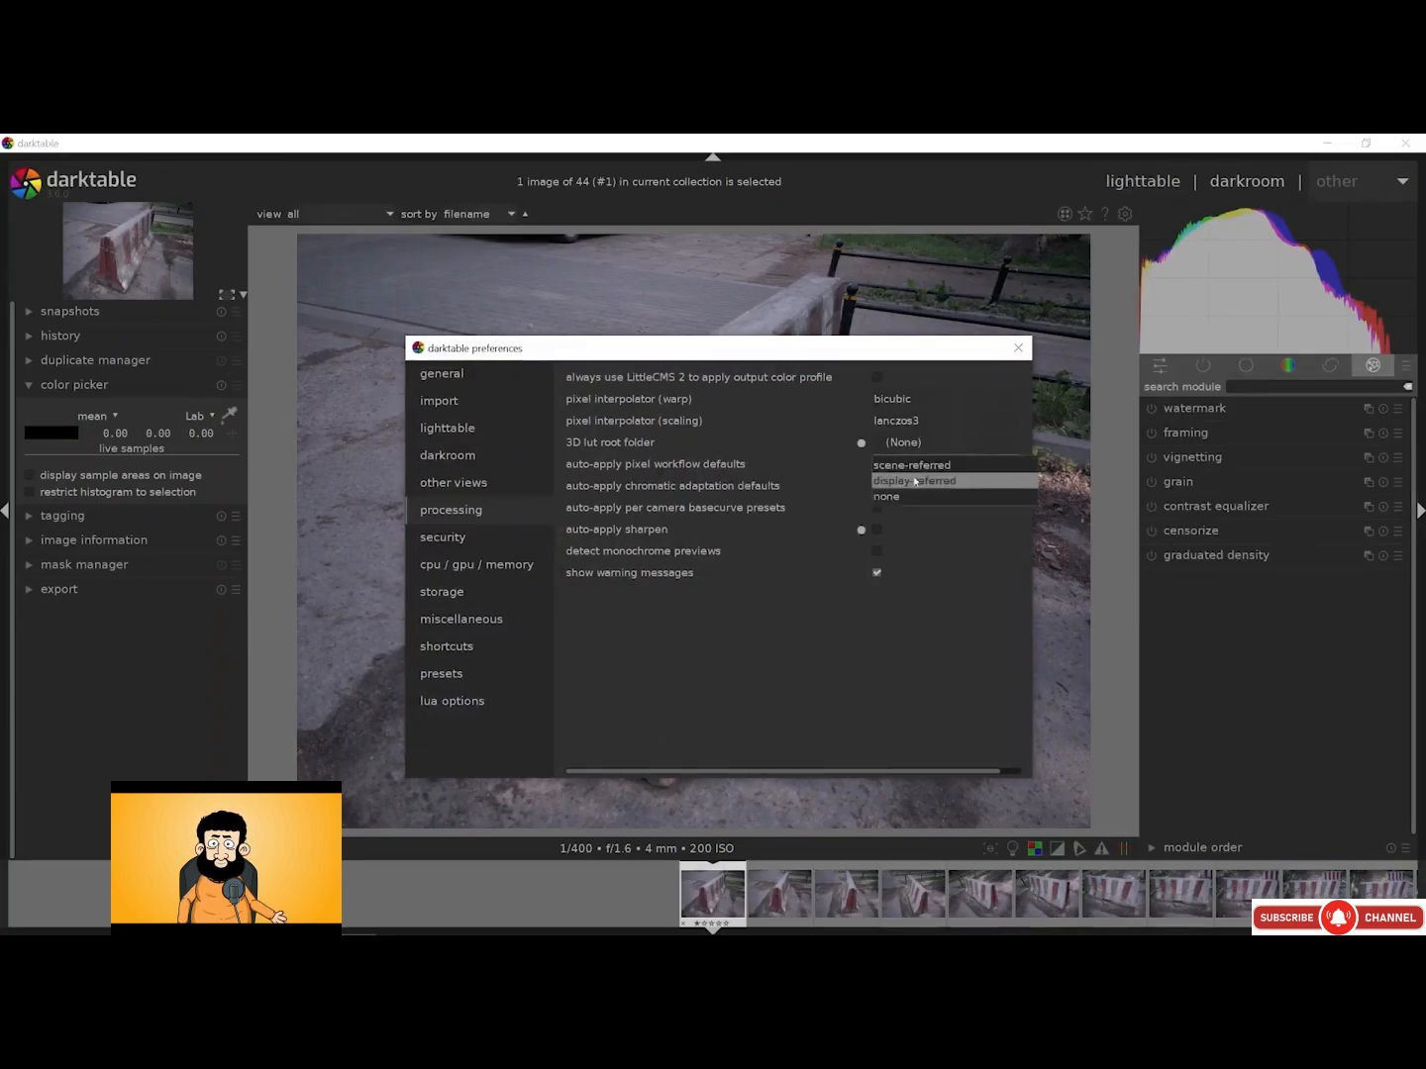
click(830, 470)
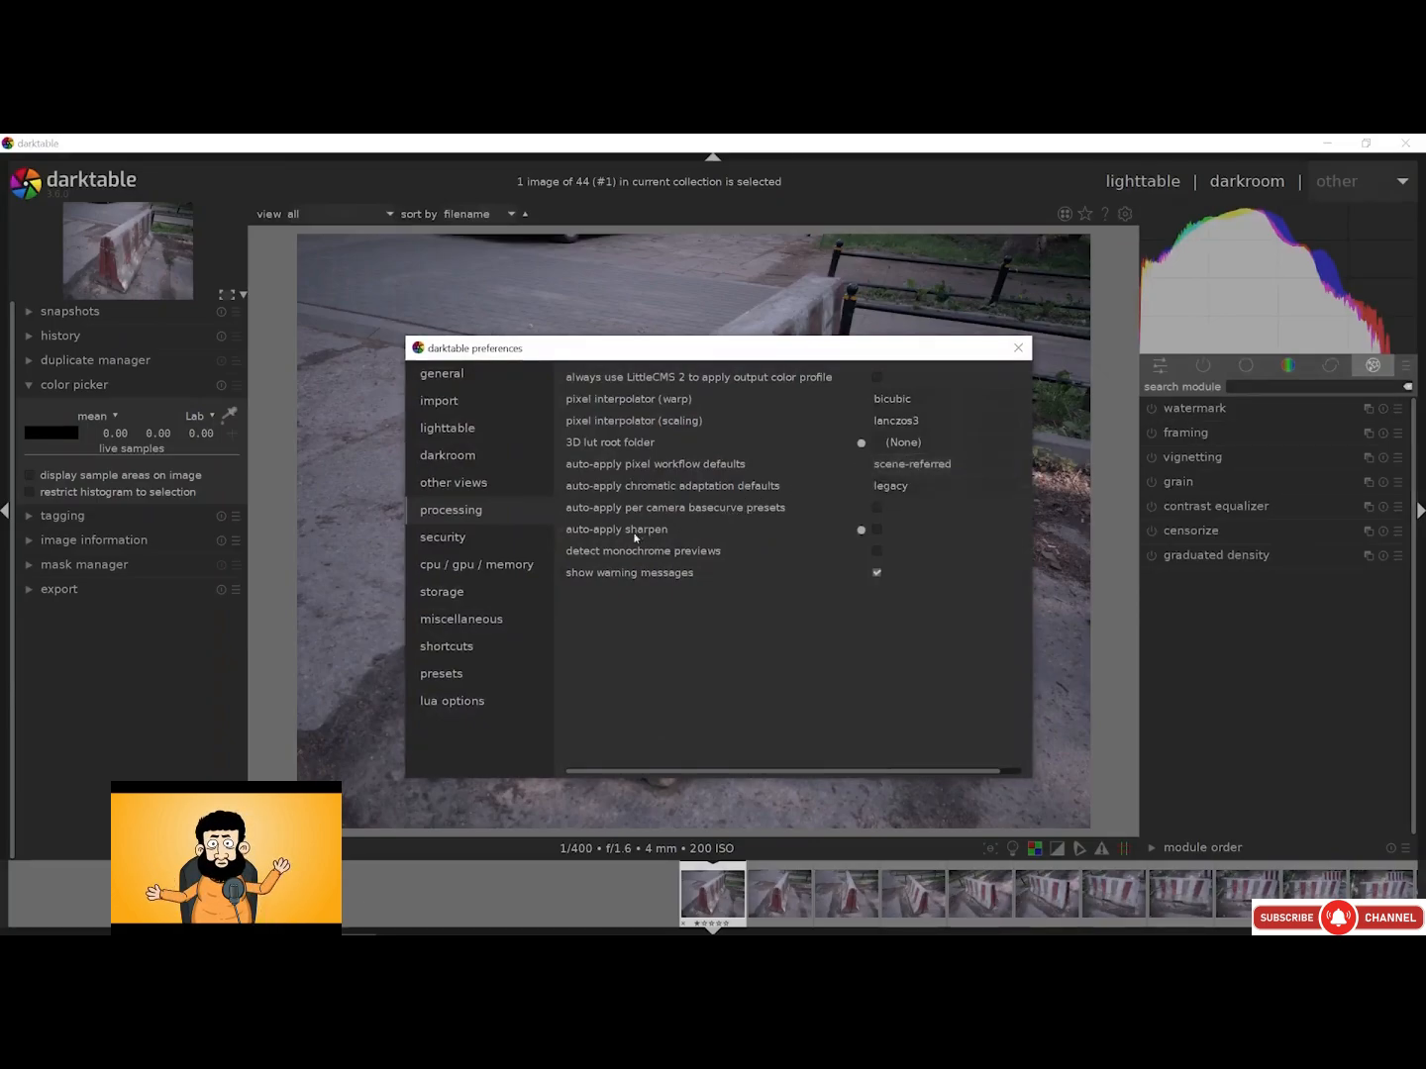
click(529, 592)
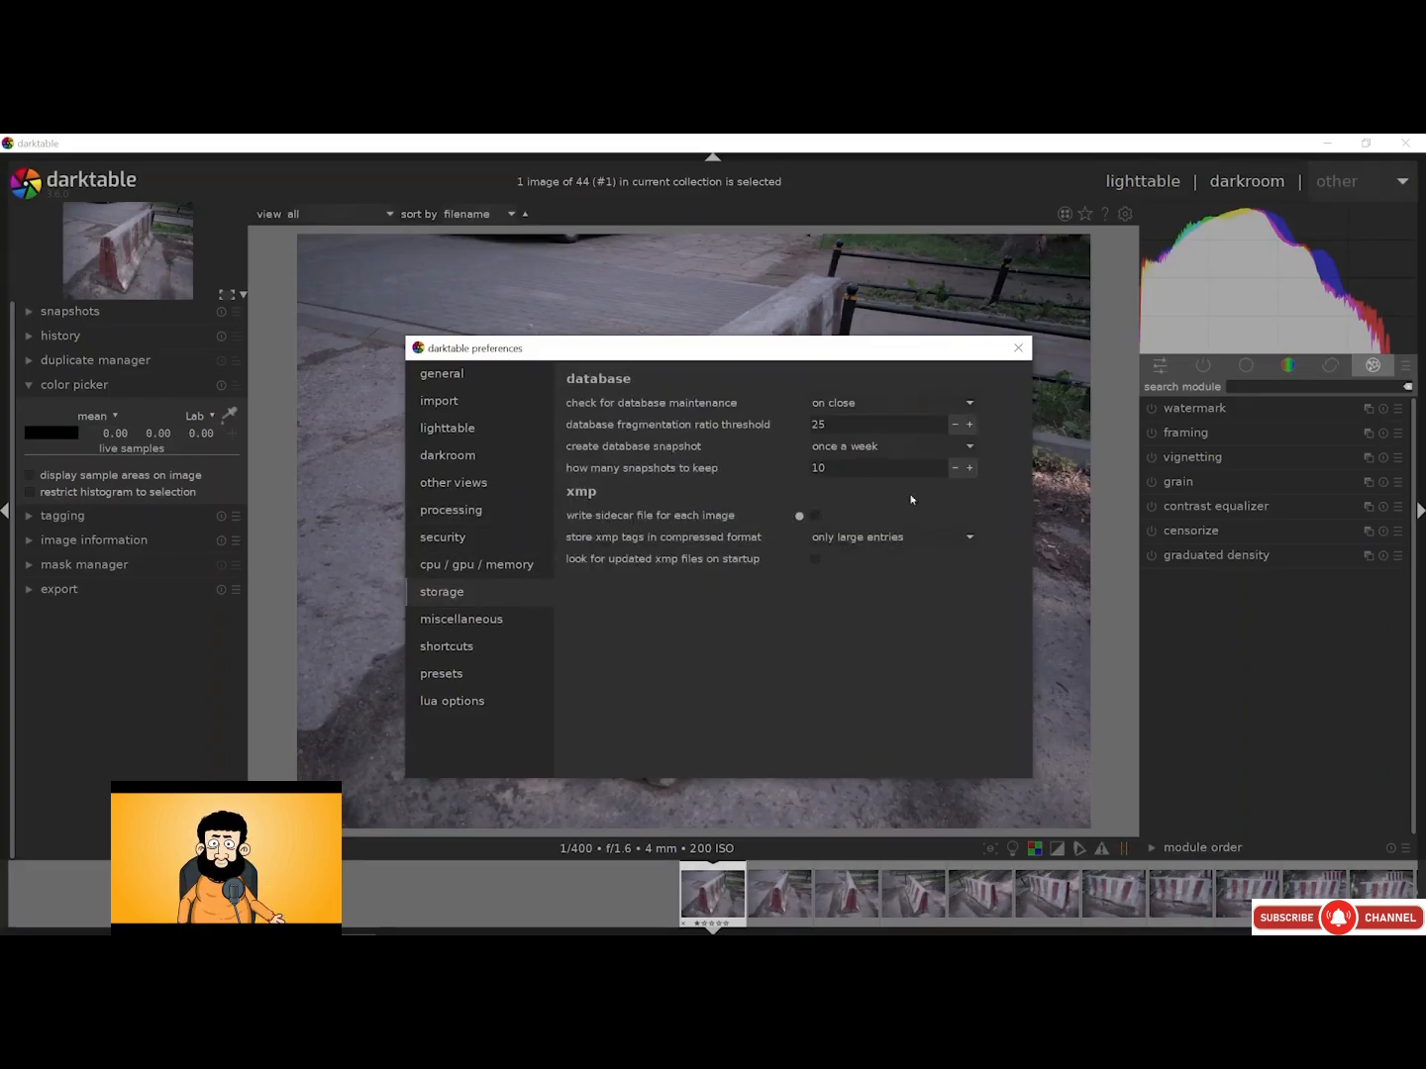
Close the preferences and disable the filmic rgb module after reviewing the correction, color and basic module groups
click(1020, 349)
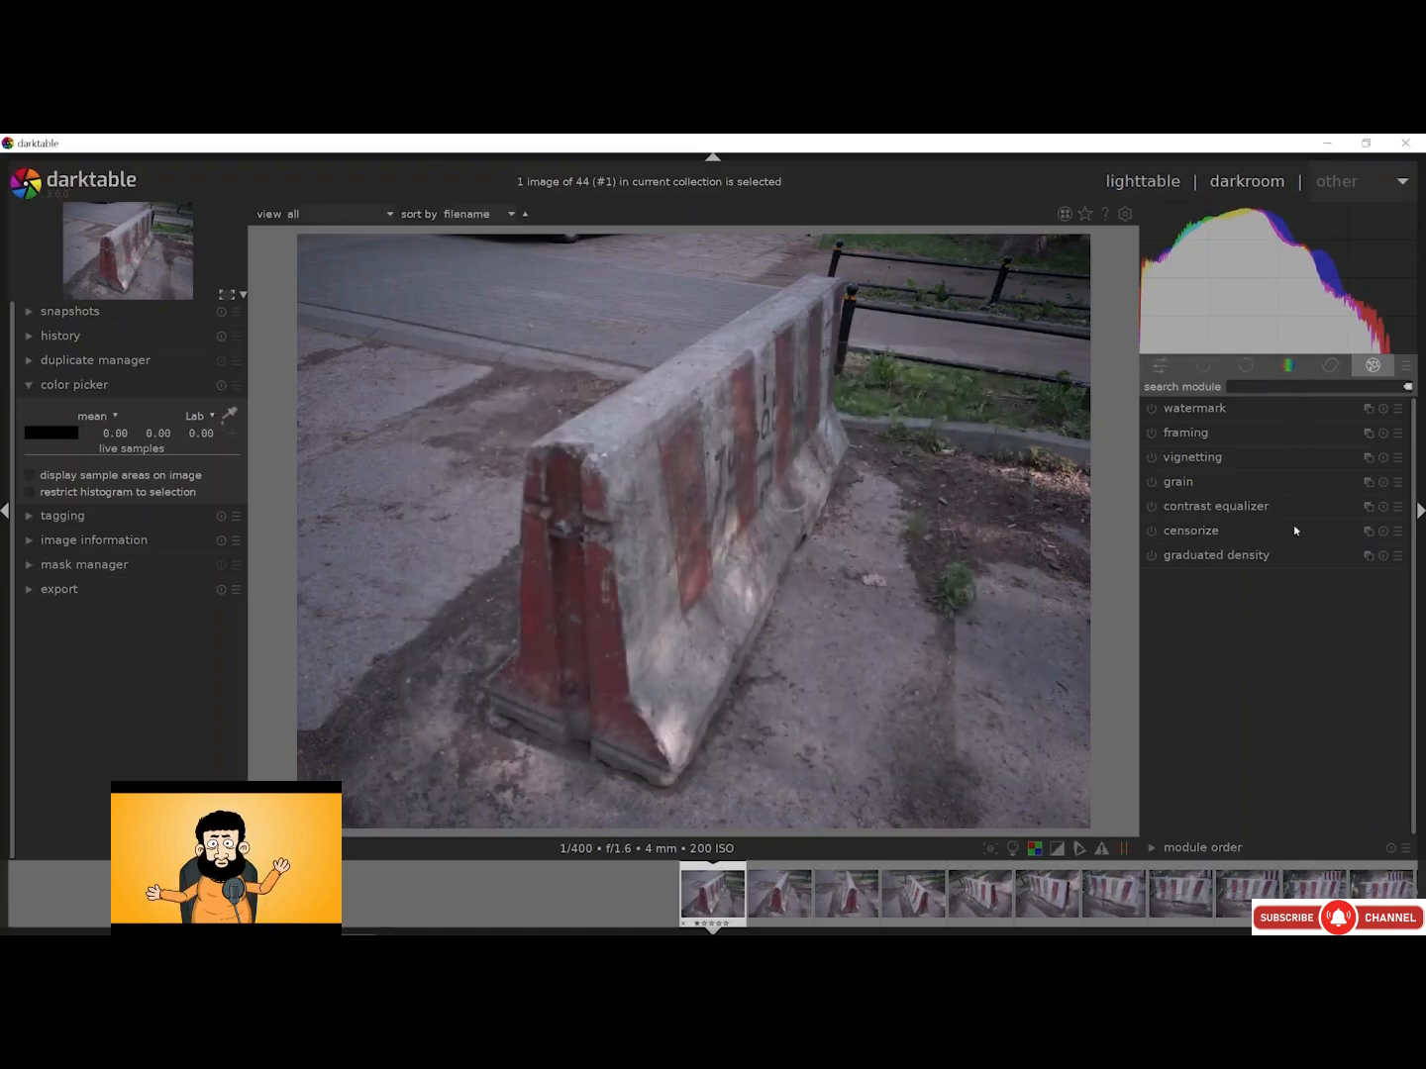
click(1332, 368)
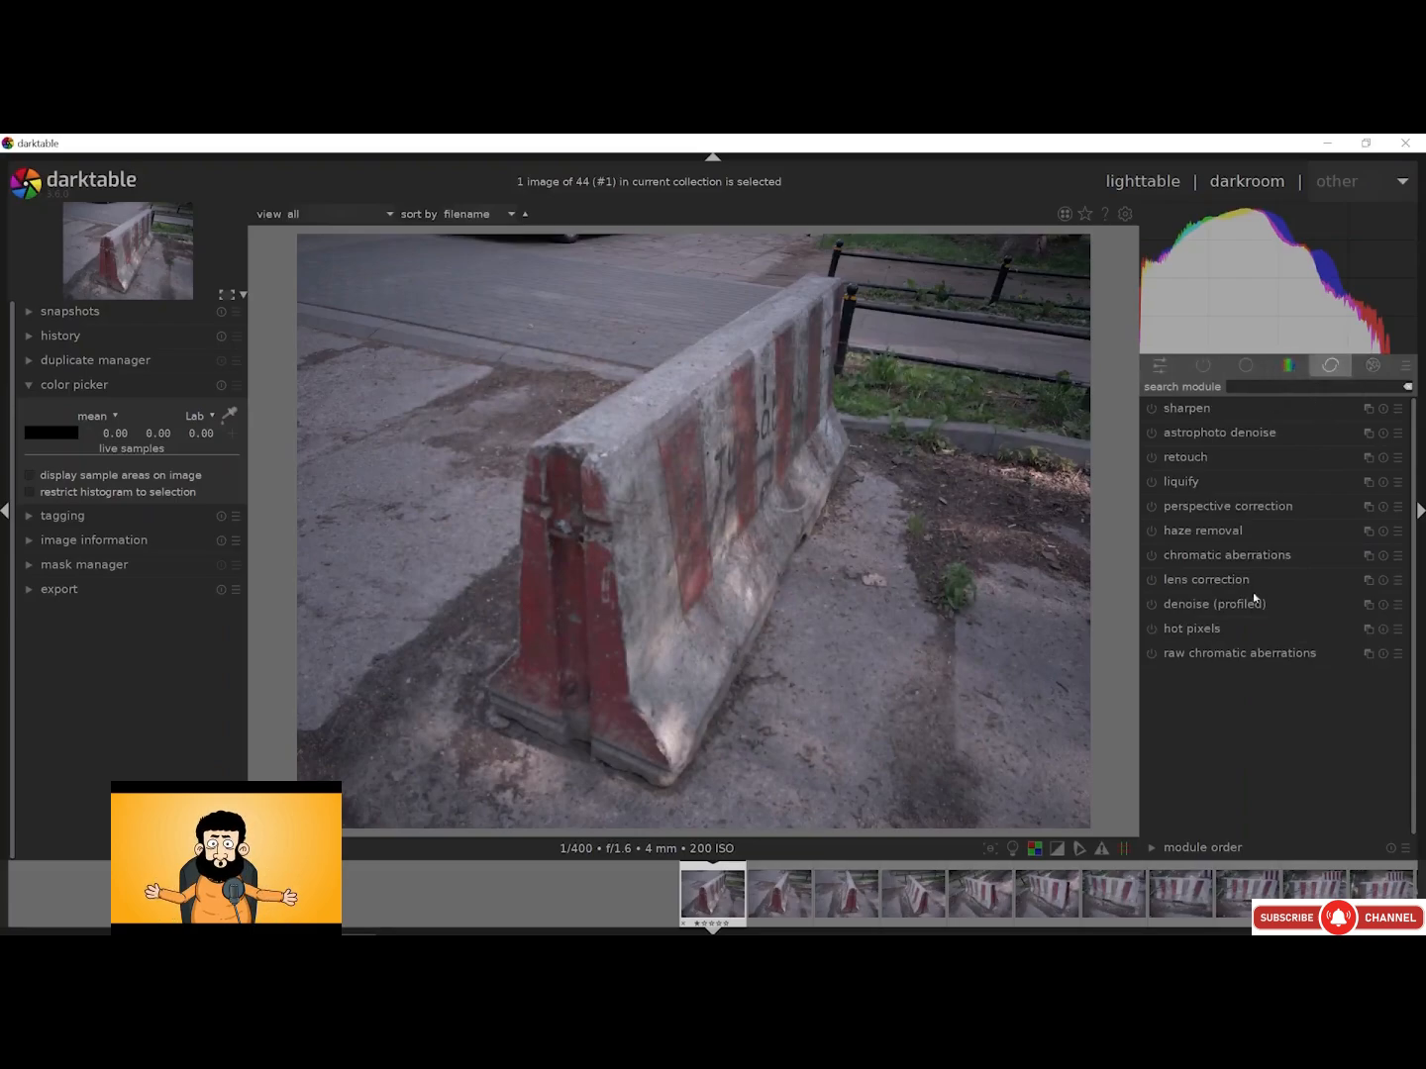
click(1289, 367)
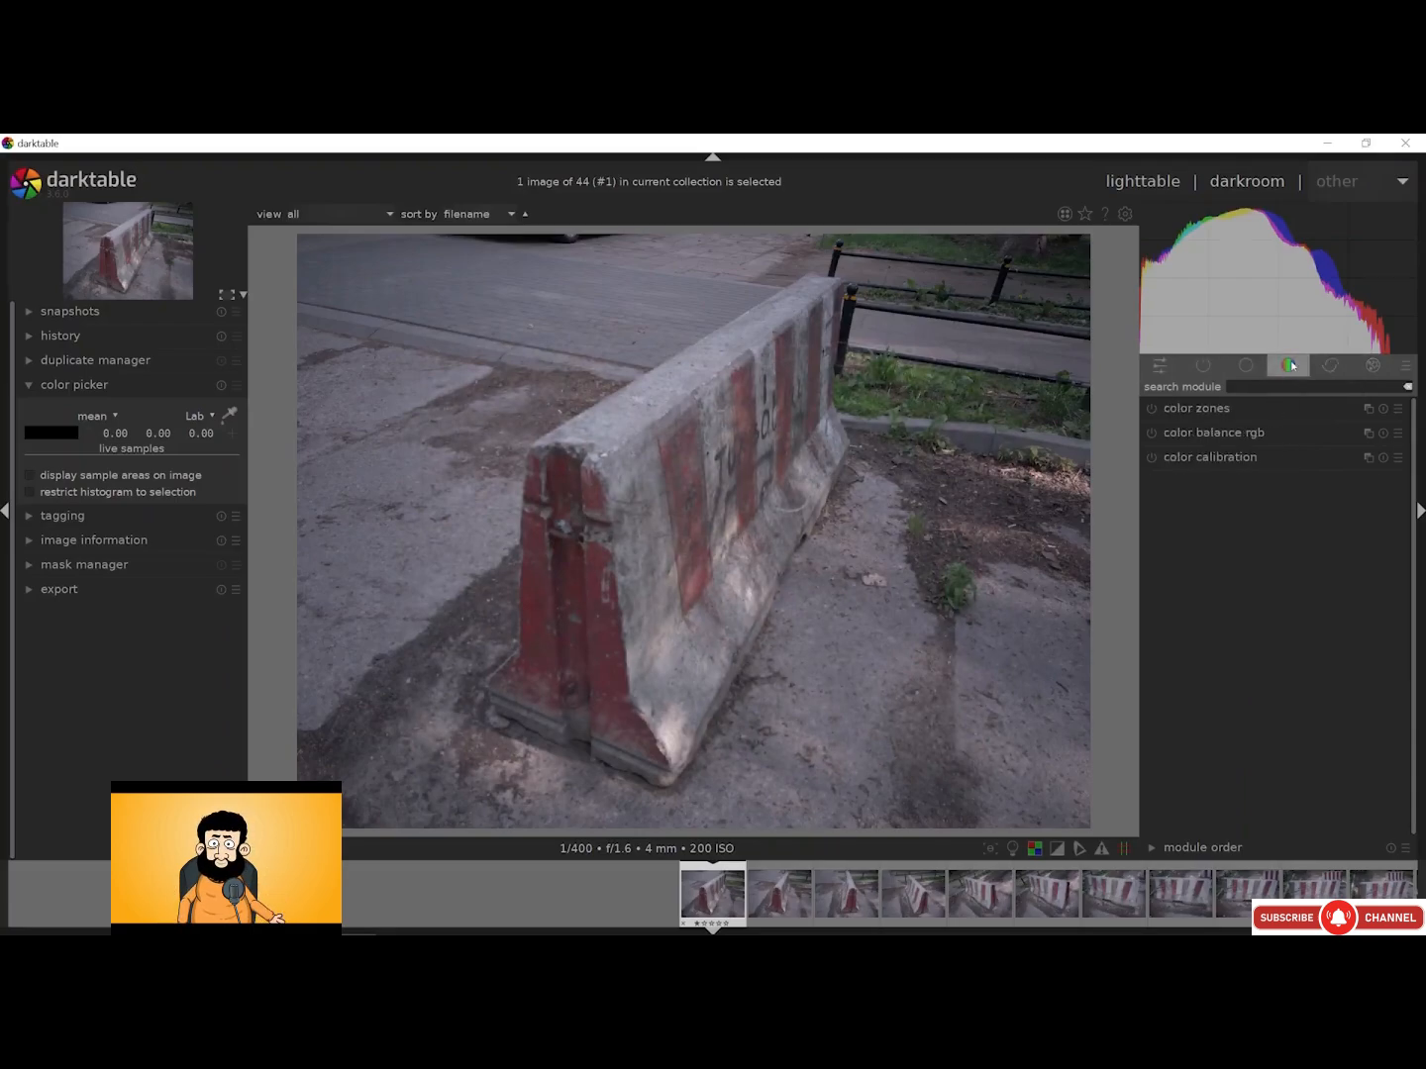
click(1251, 370)
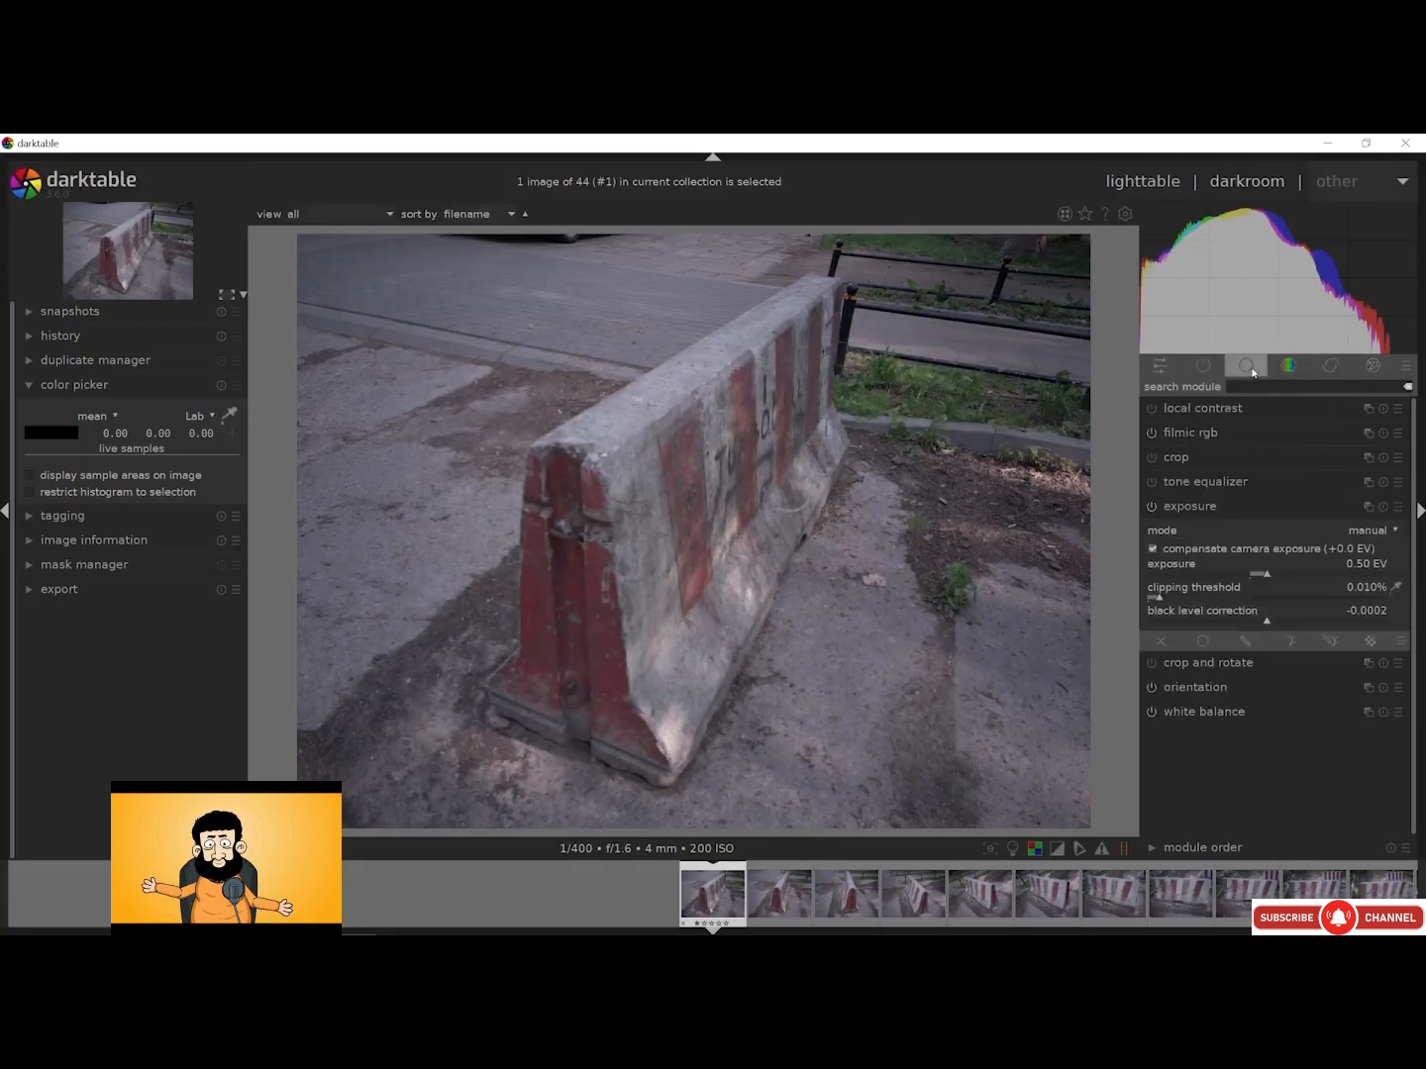
click(1151, 434)
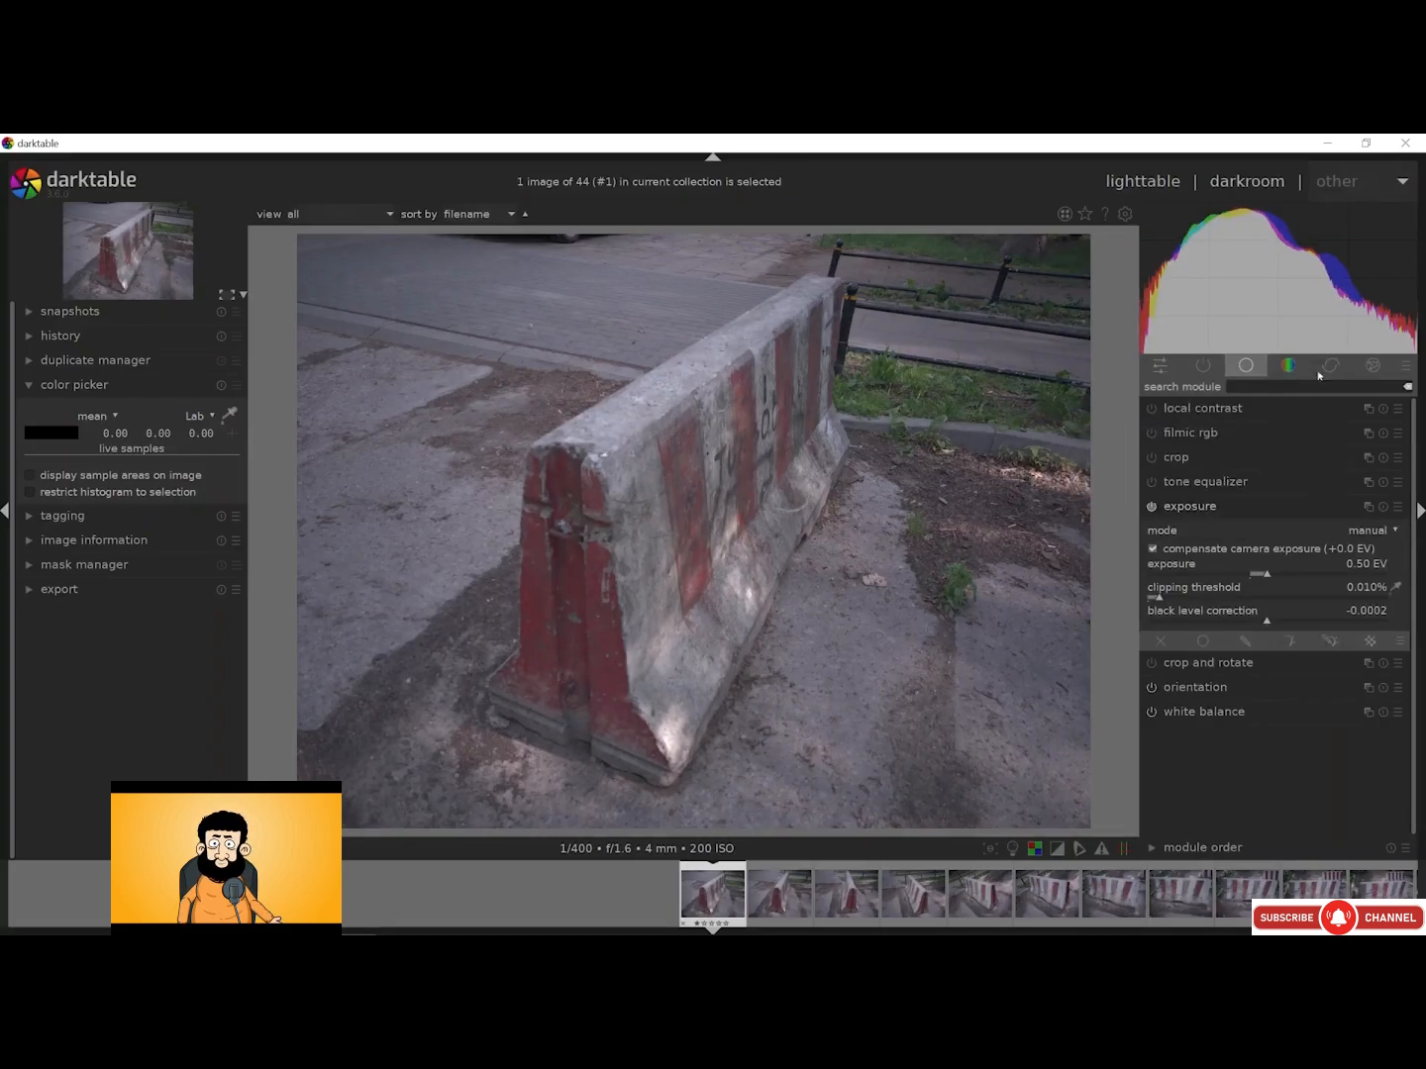
Switch the module layout to modules: all and enable the base curve module
click(1404, 366)
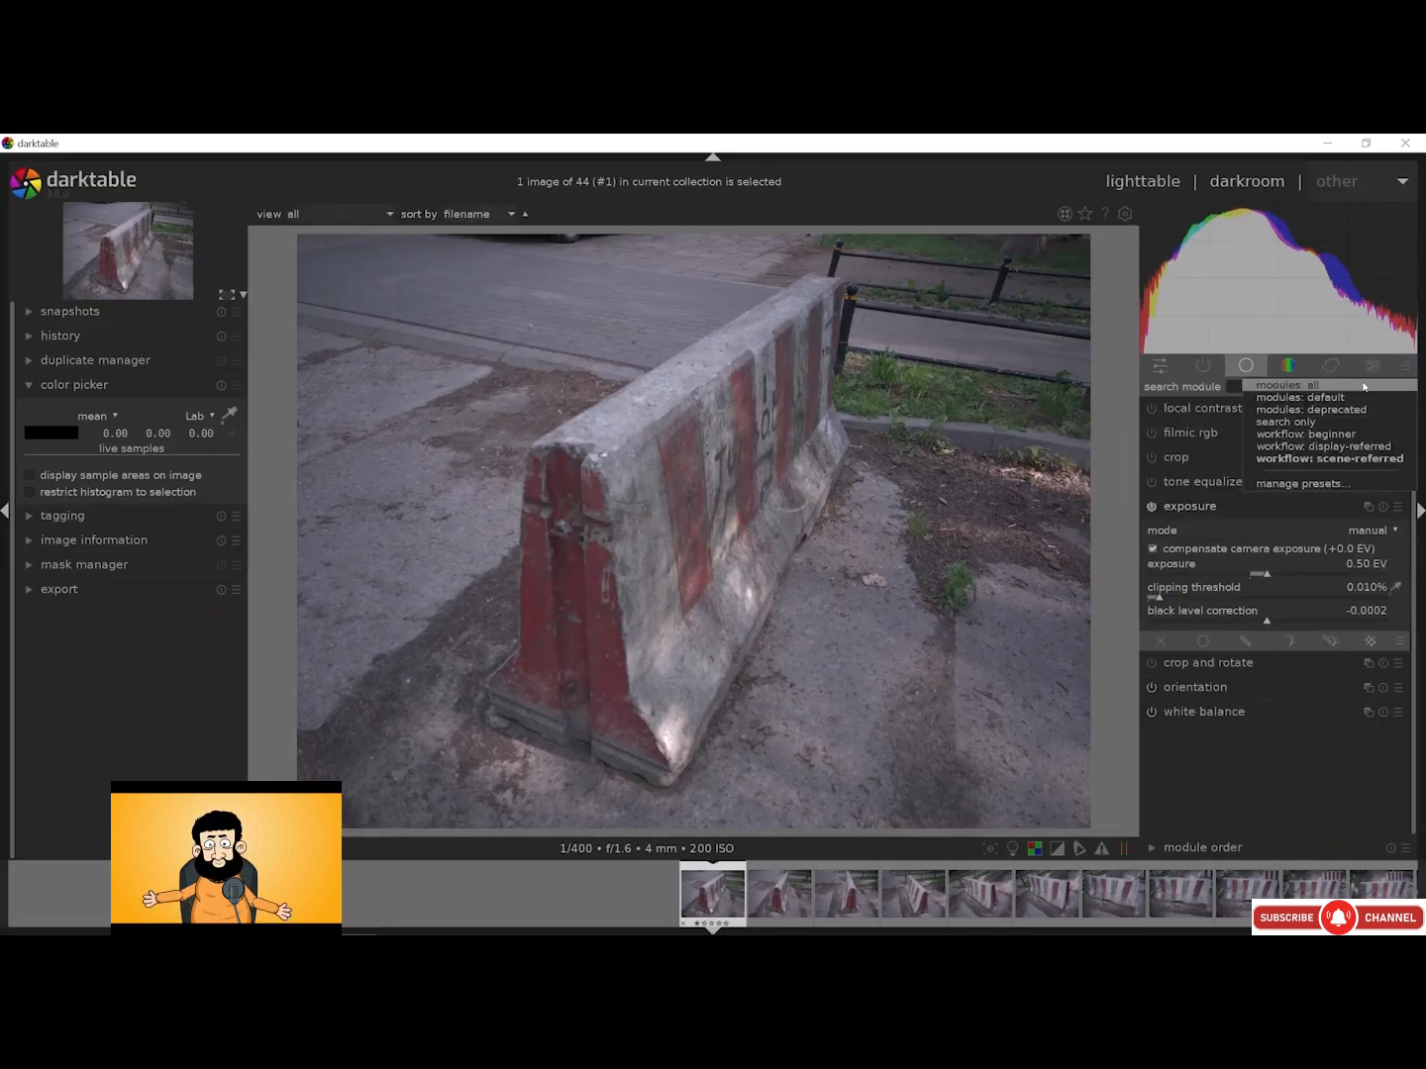
click(1363, 387)
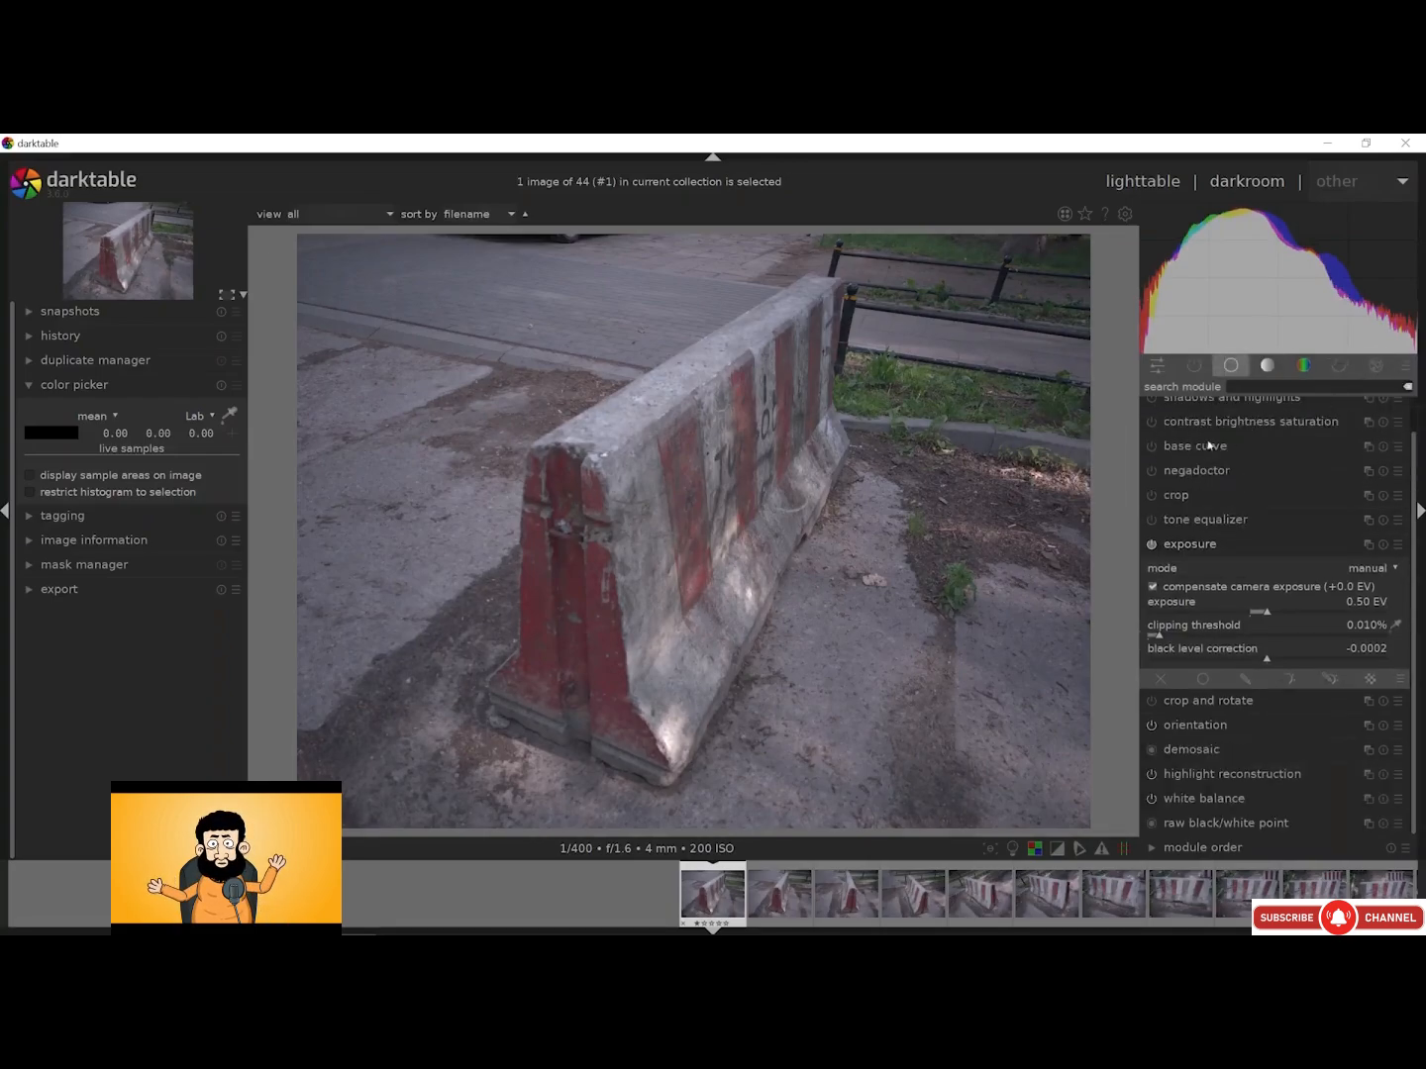
click(1164, 446)
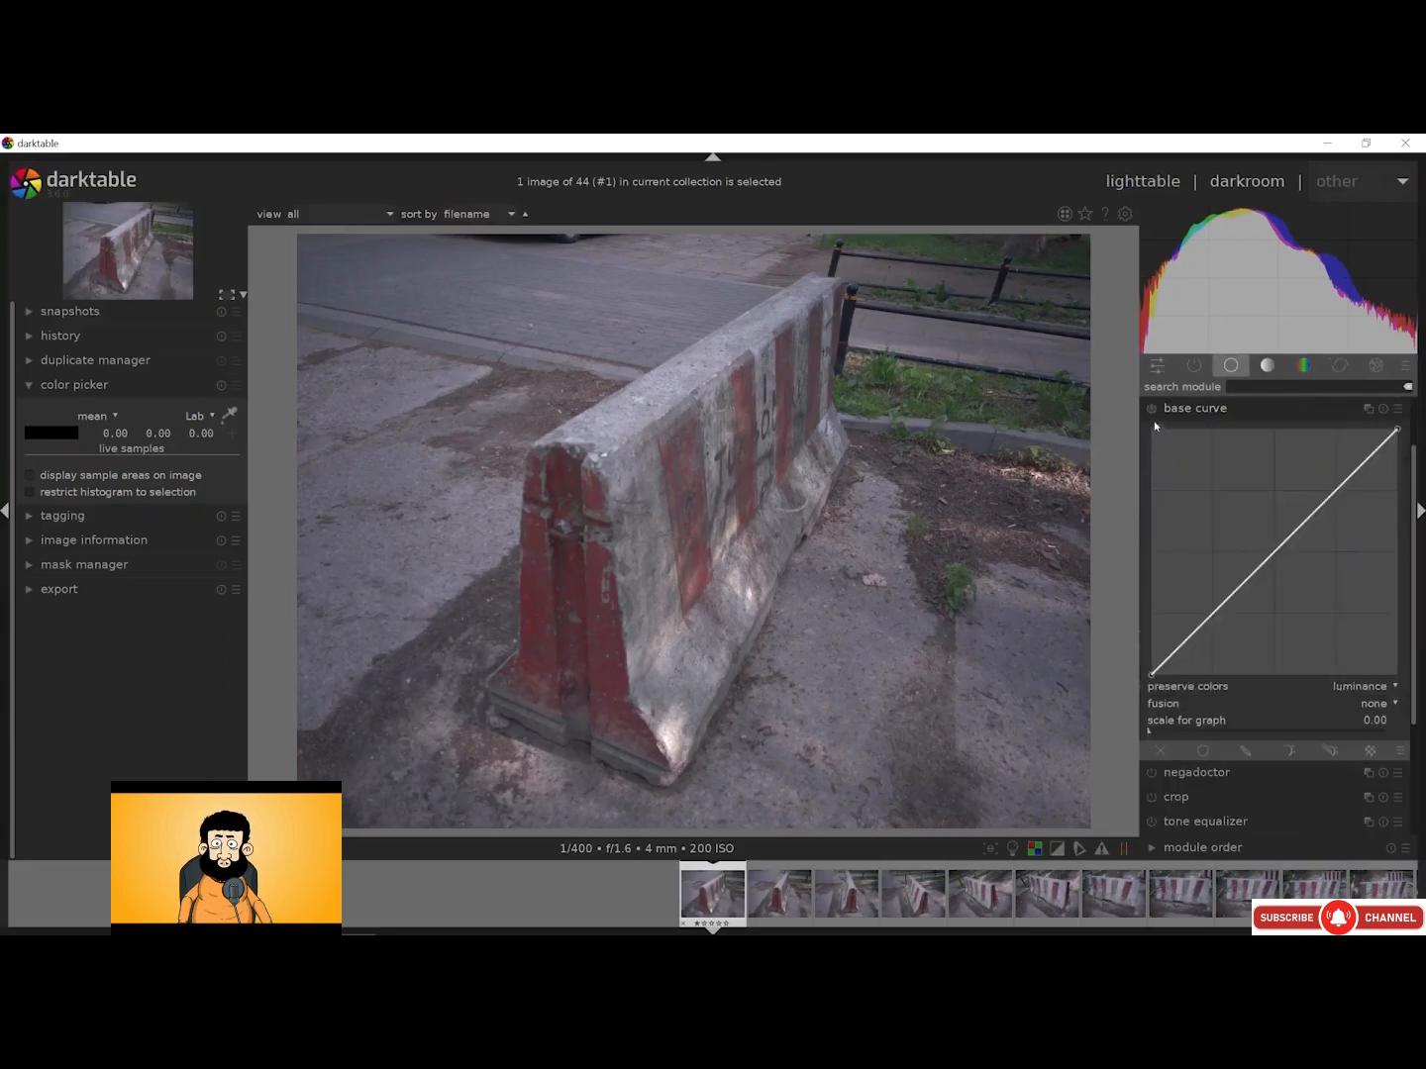
click(1152, 410)
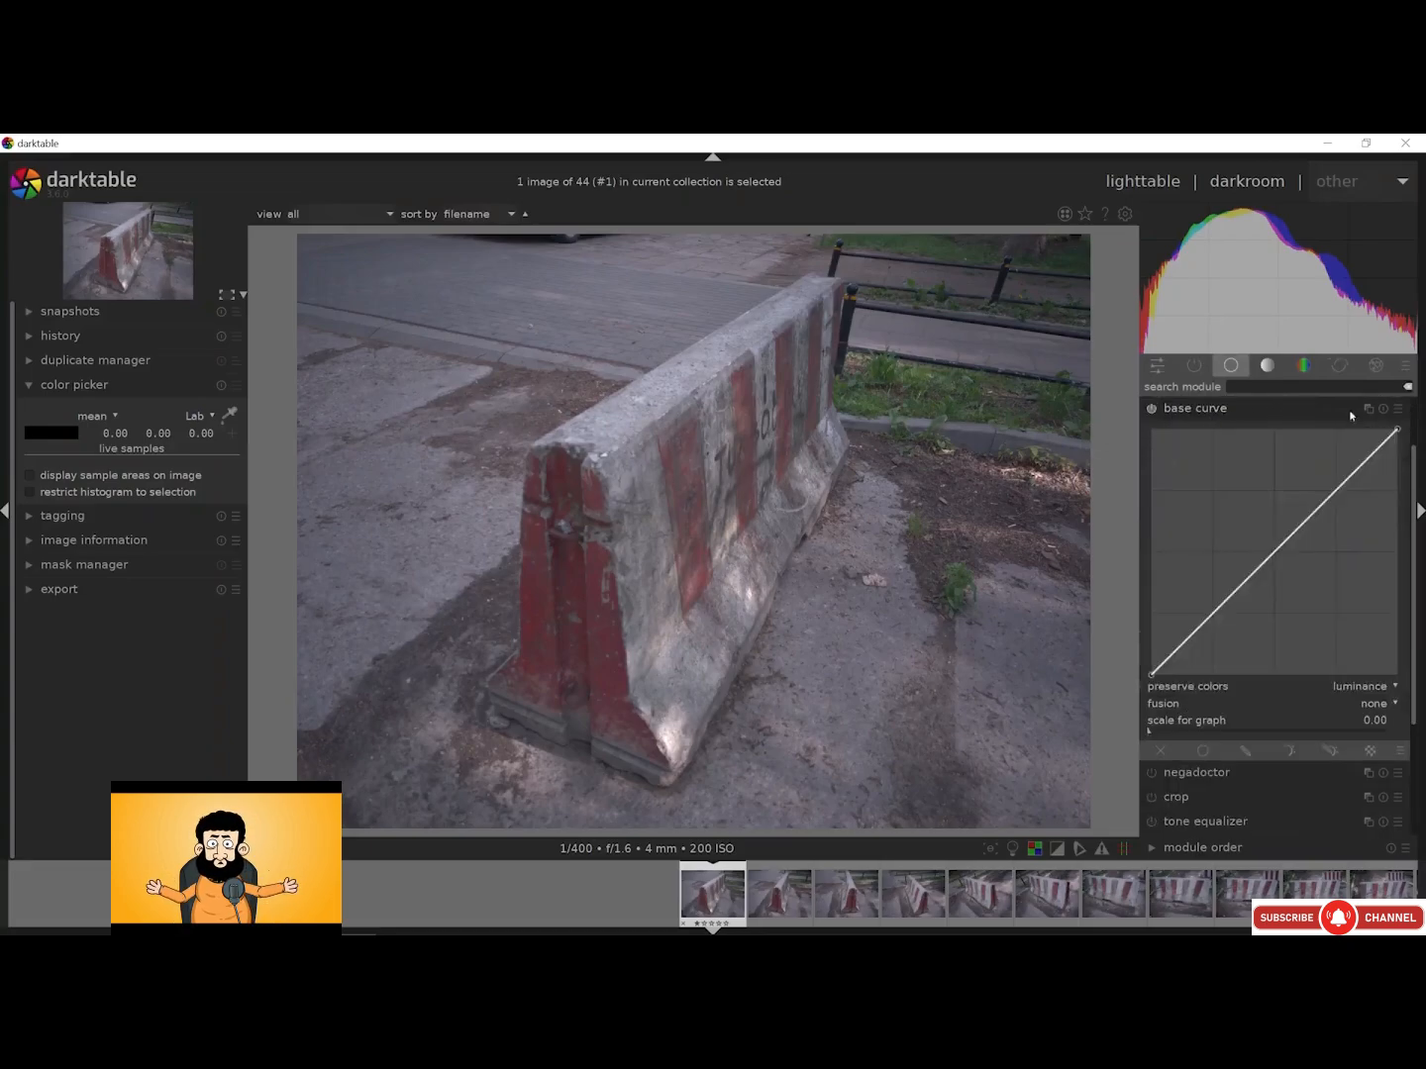
Try the sony alpha like and nokia like presets on the base curve
click(1397, 410)
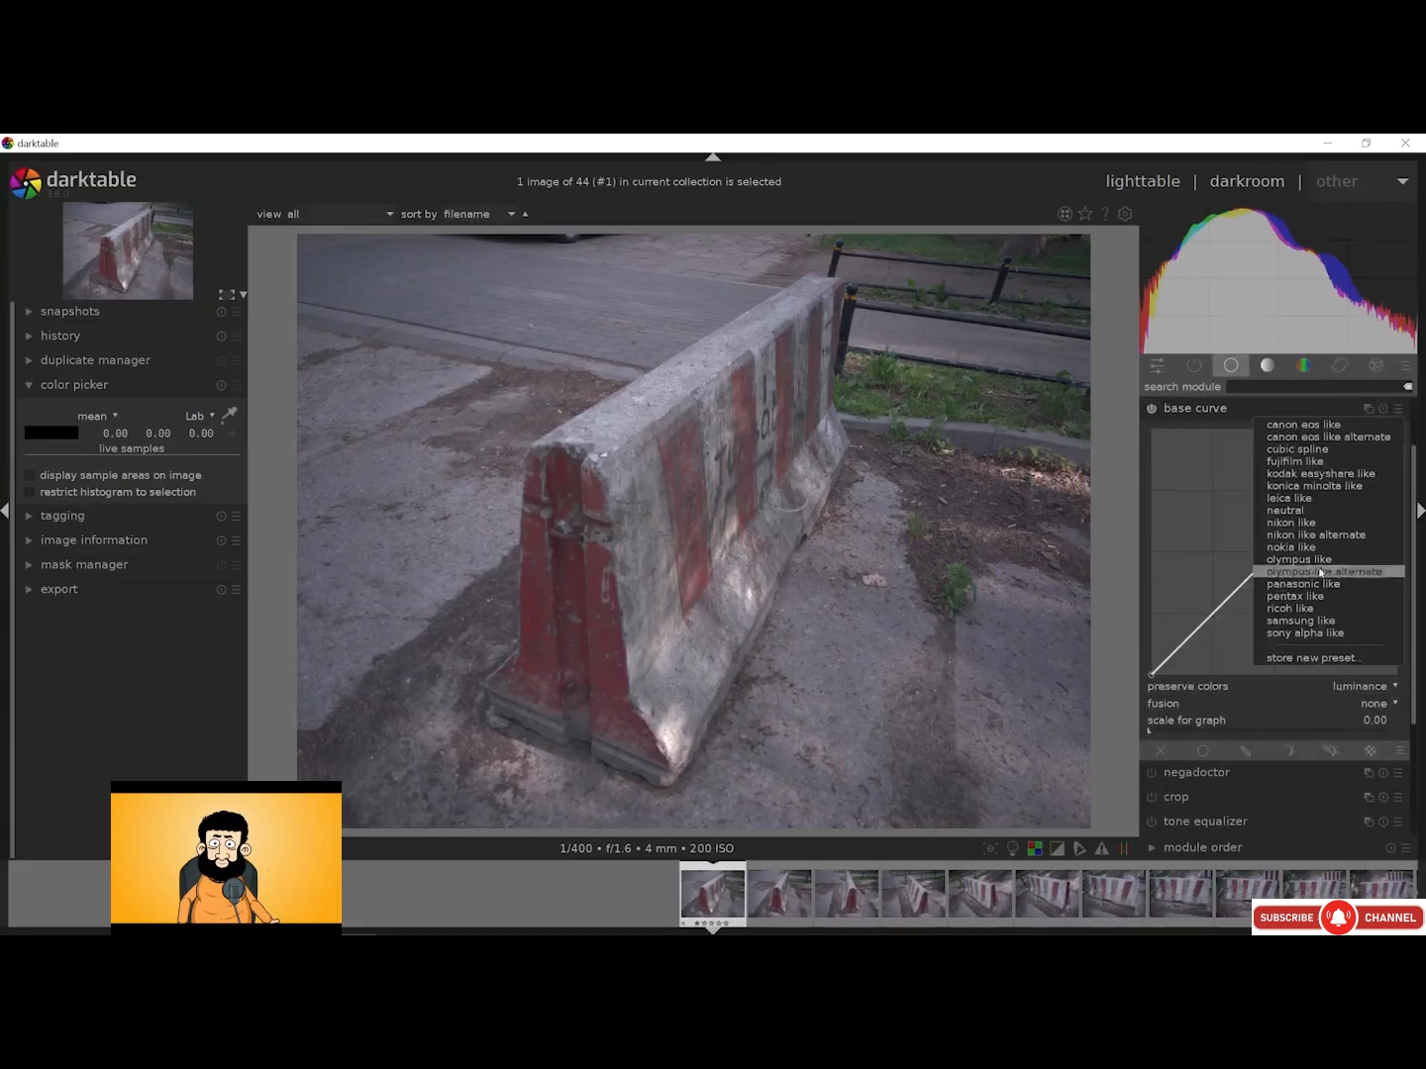
click(1305, 632)
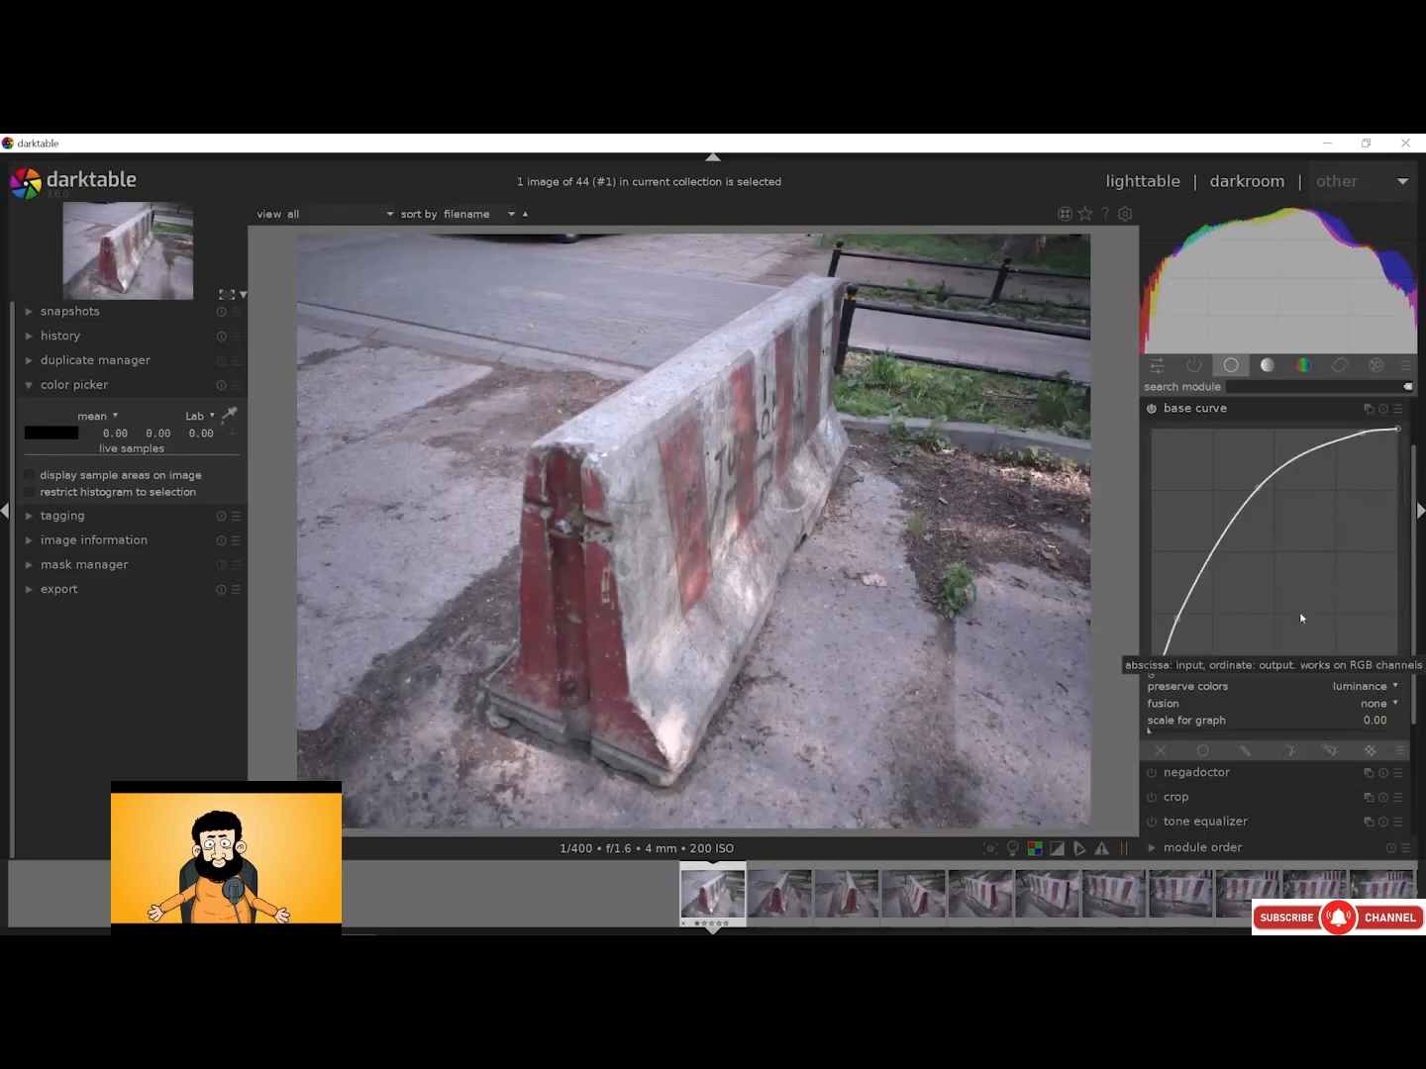
click(1400, 411)
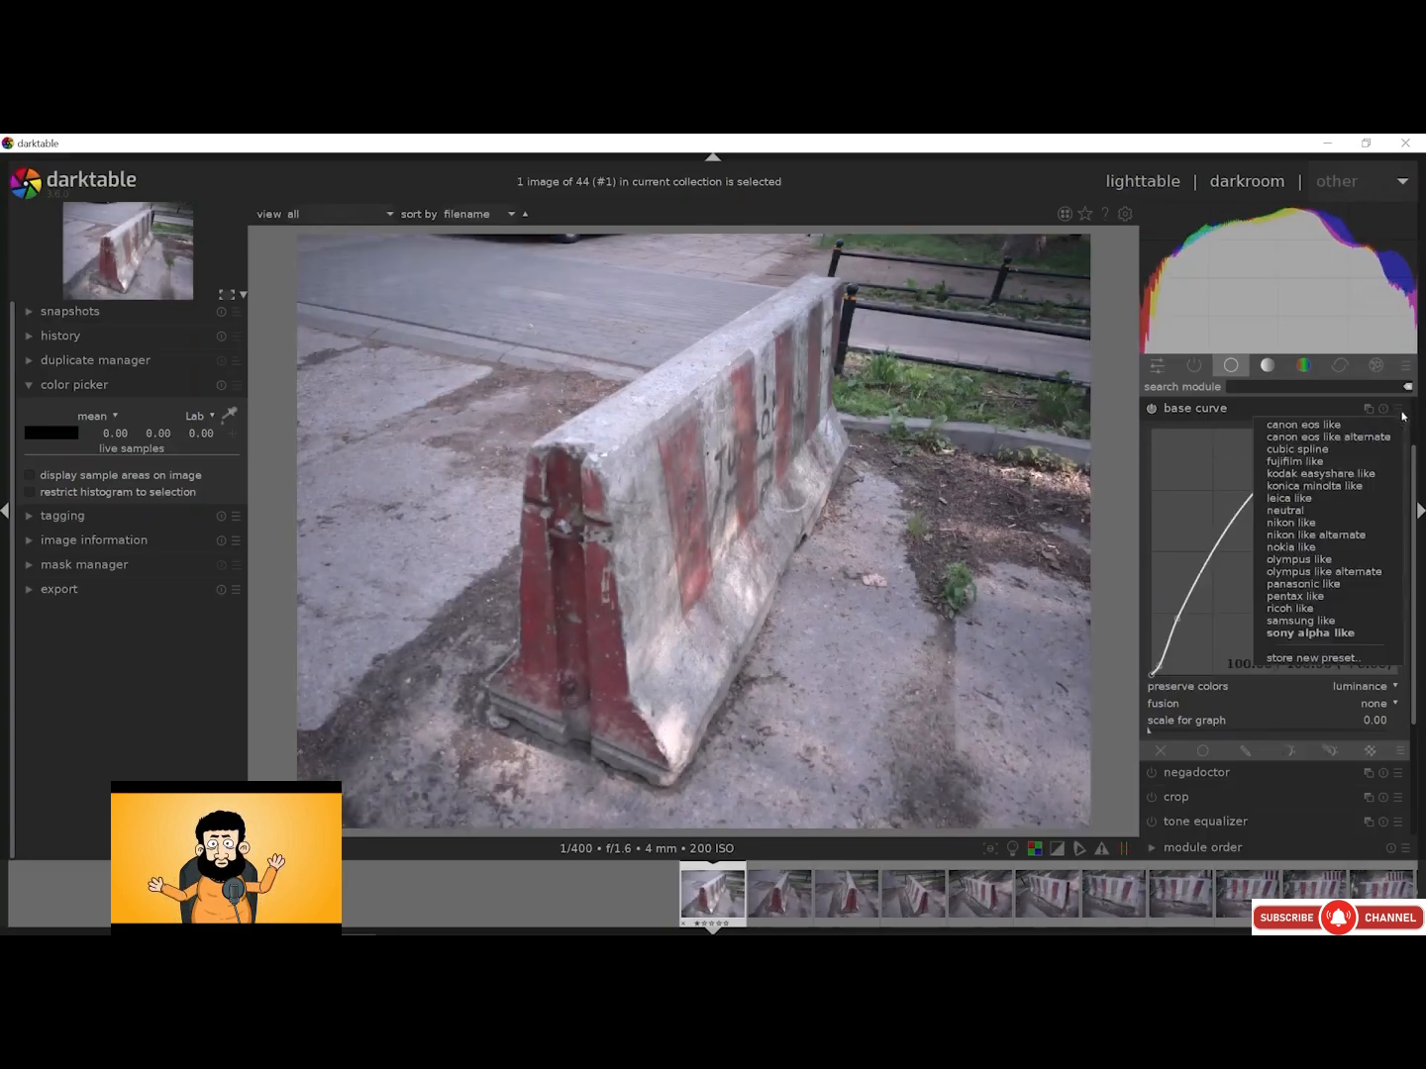
click(1328, 547)
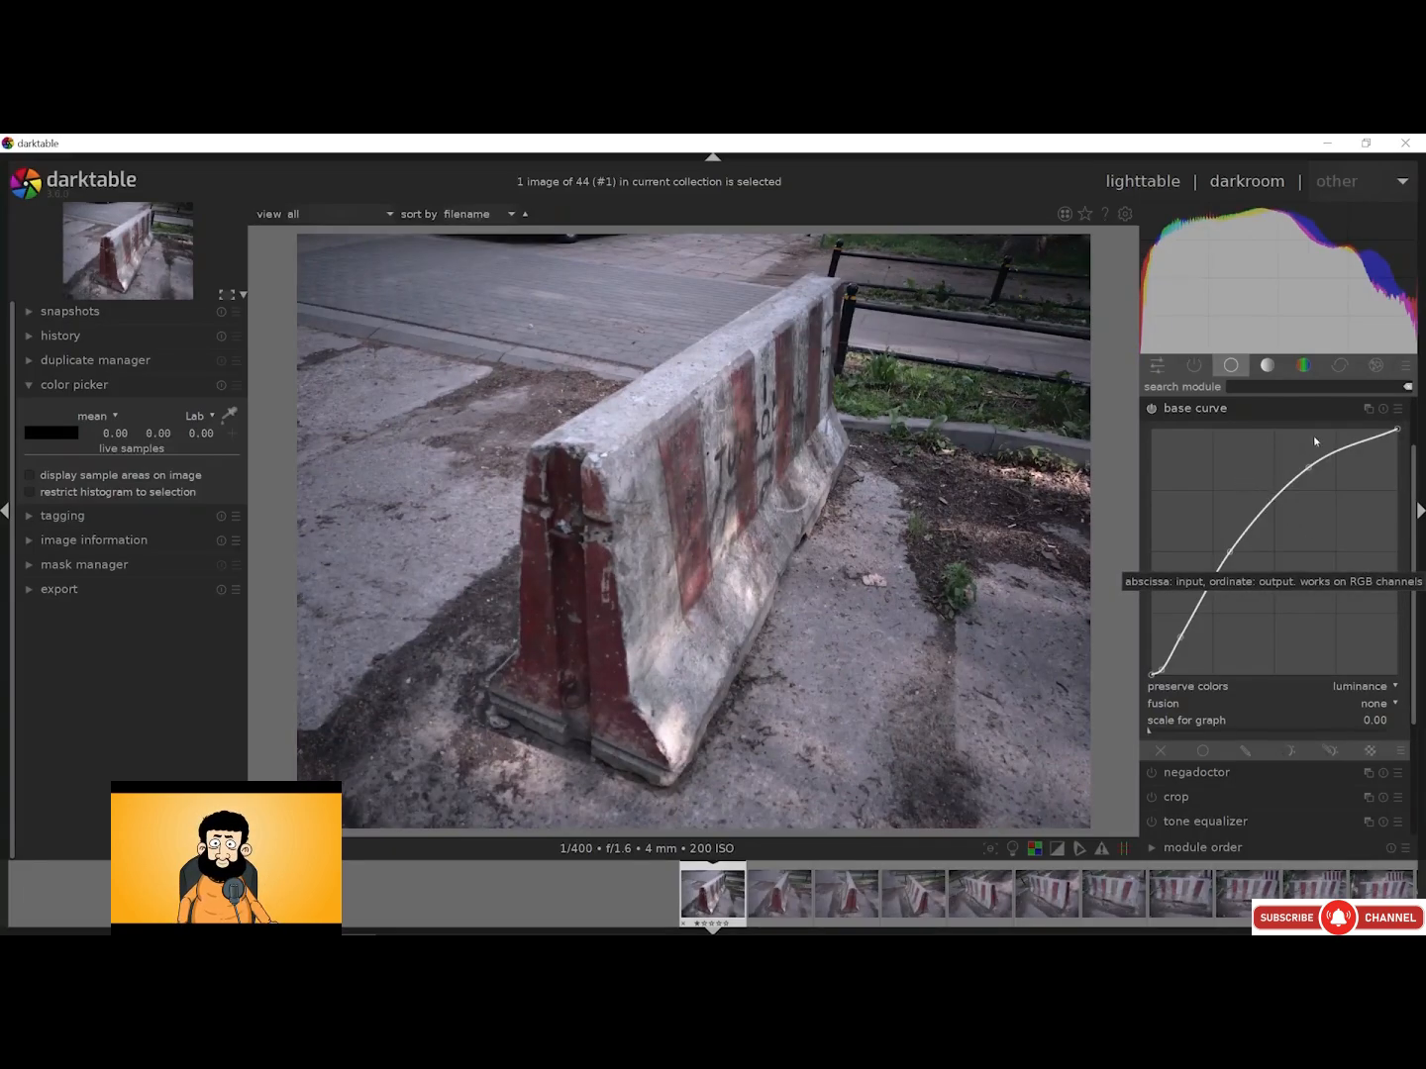
Reset and disable the base curve, and restore the workflow: scene-referred module layout
click(1384, 410)
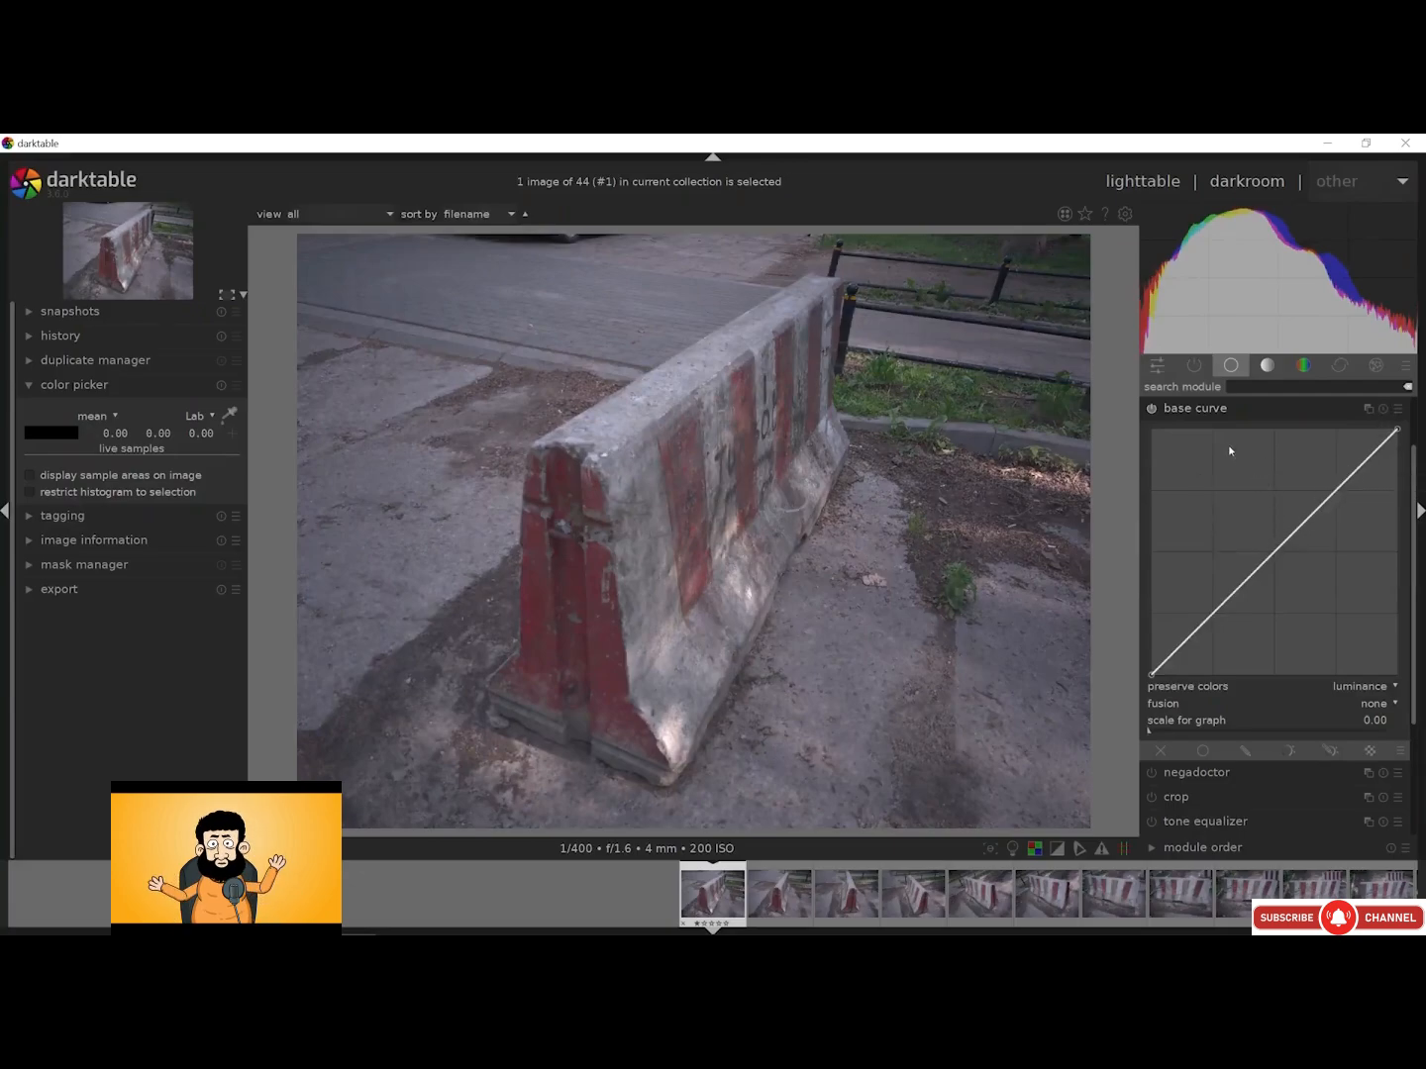
click(1153, 409)
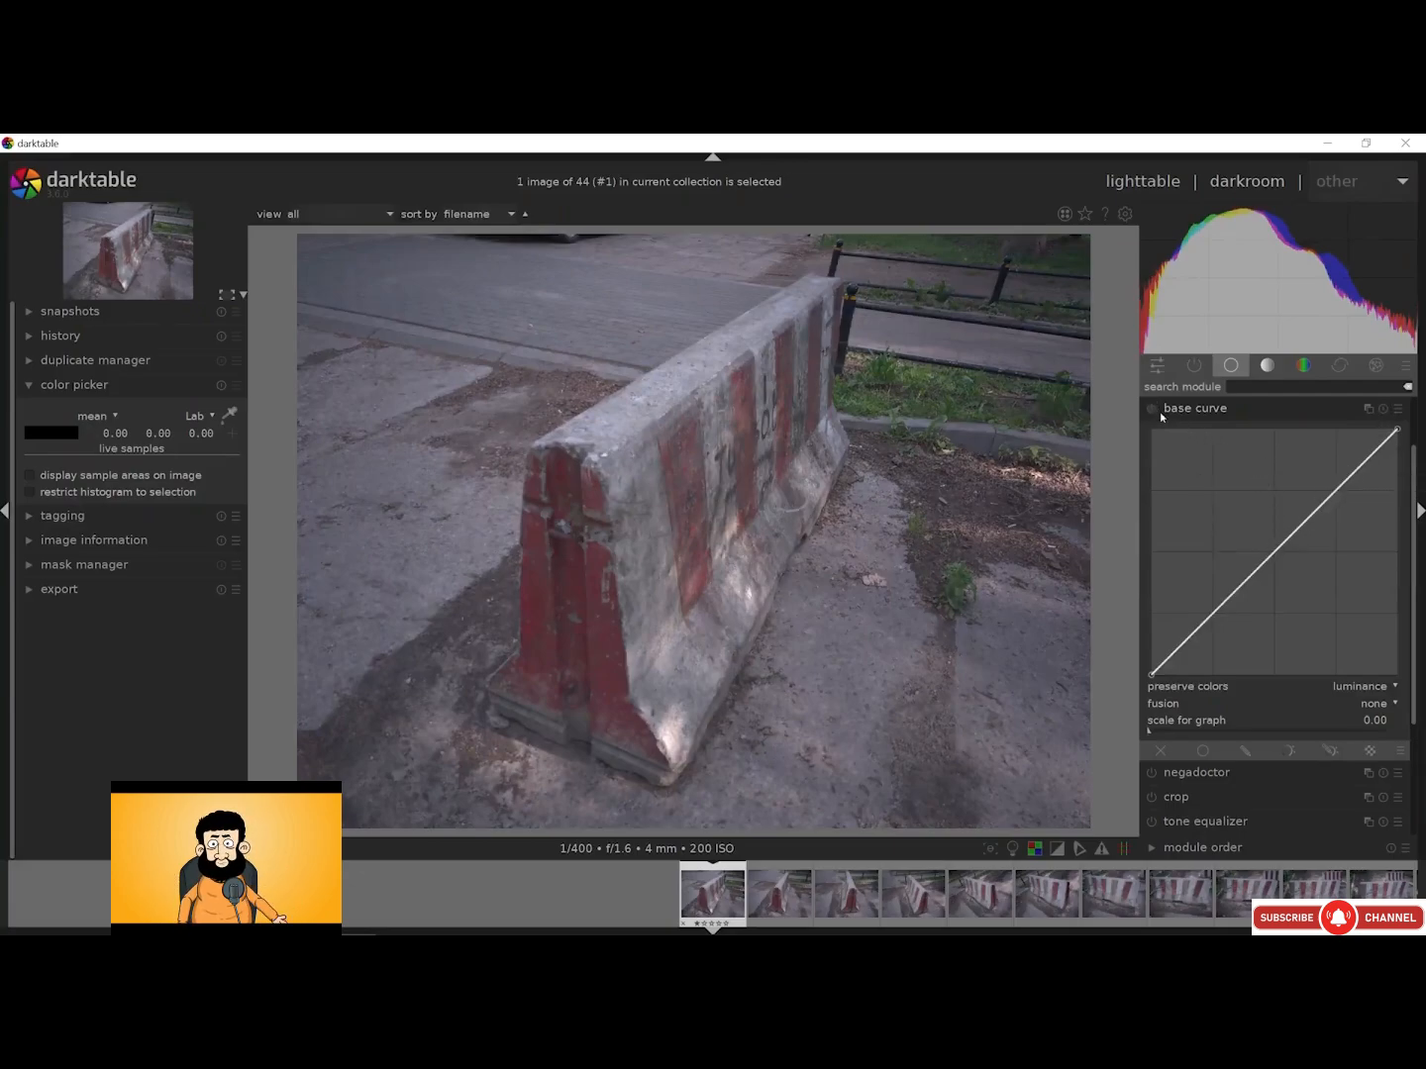
click(1180, 410)
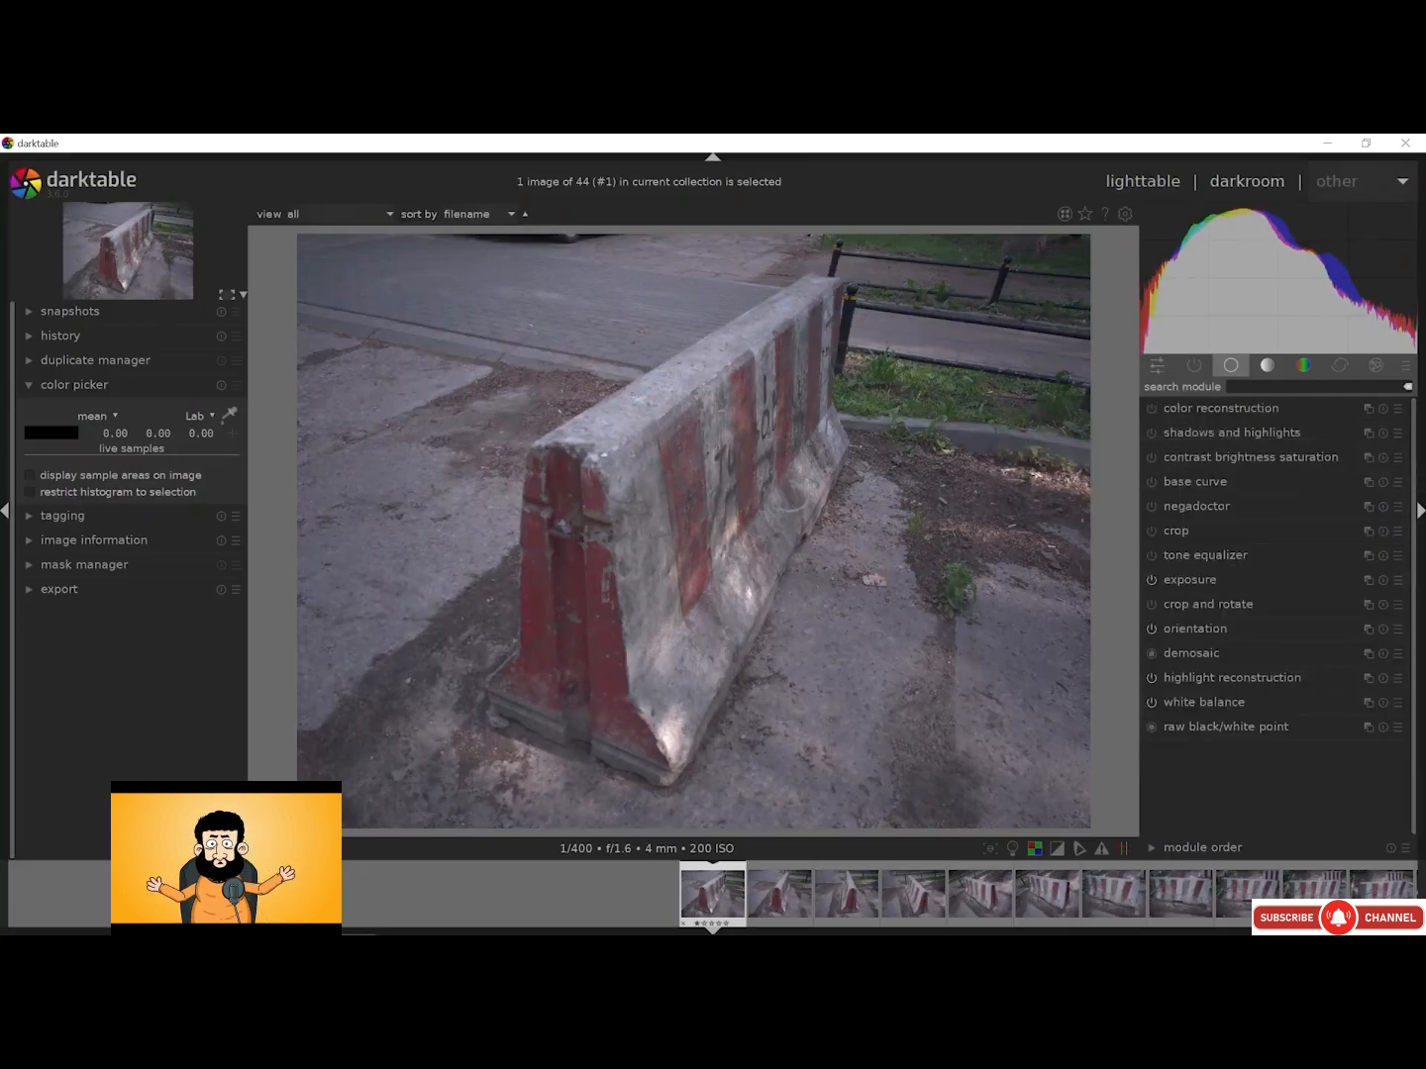
click(1403, 369)
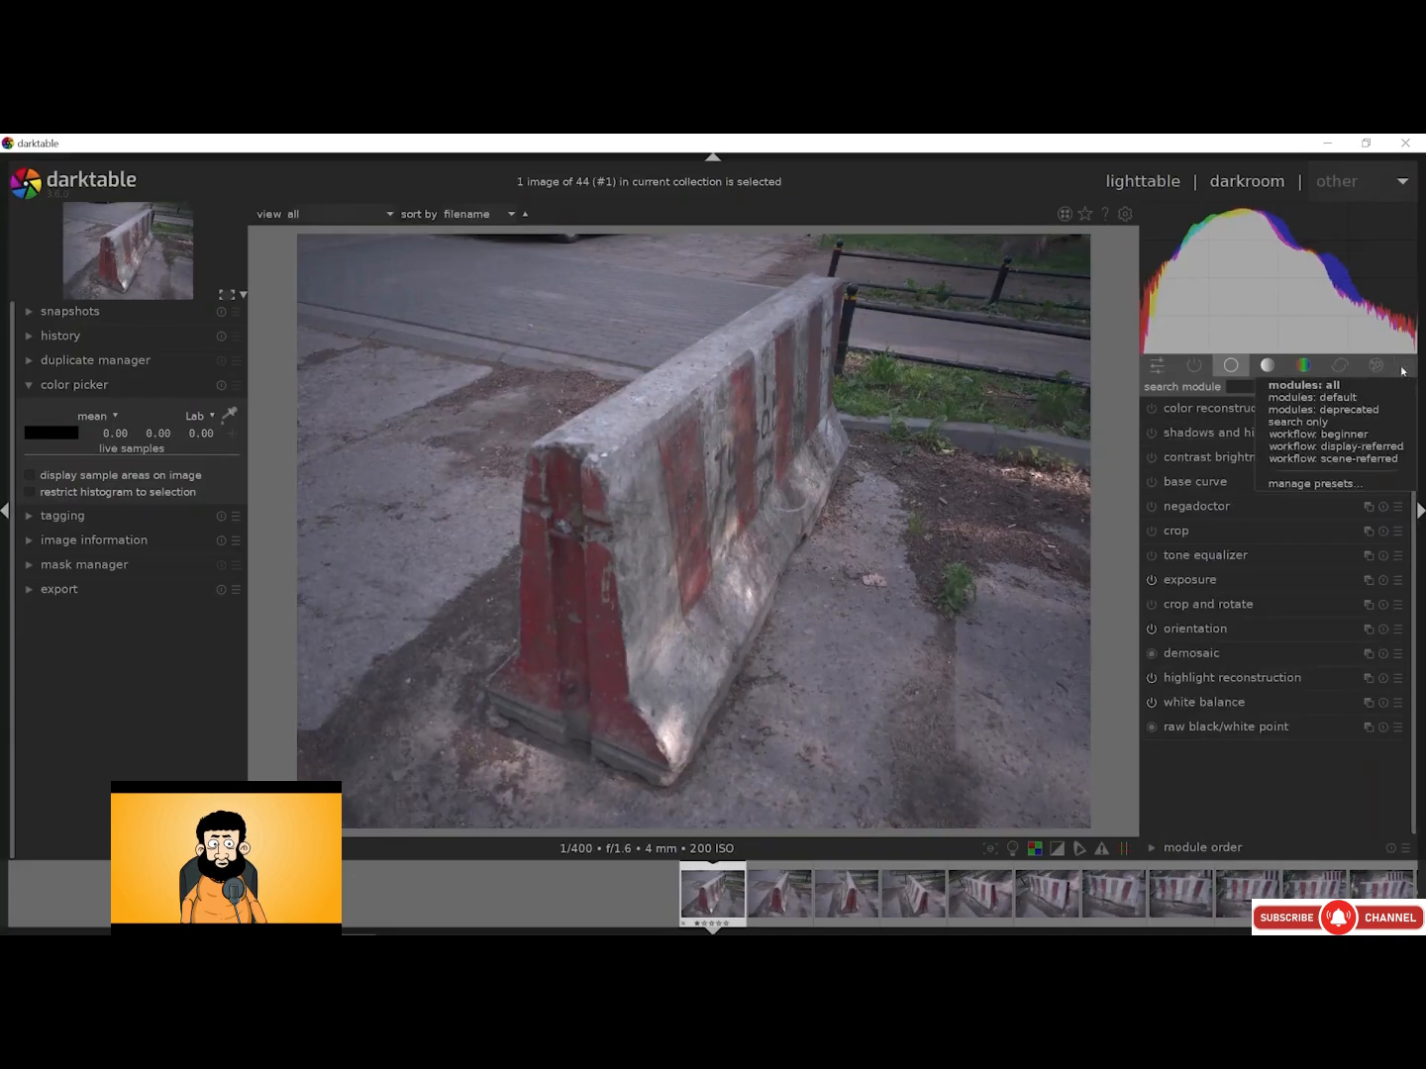
click(1386, 461)
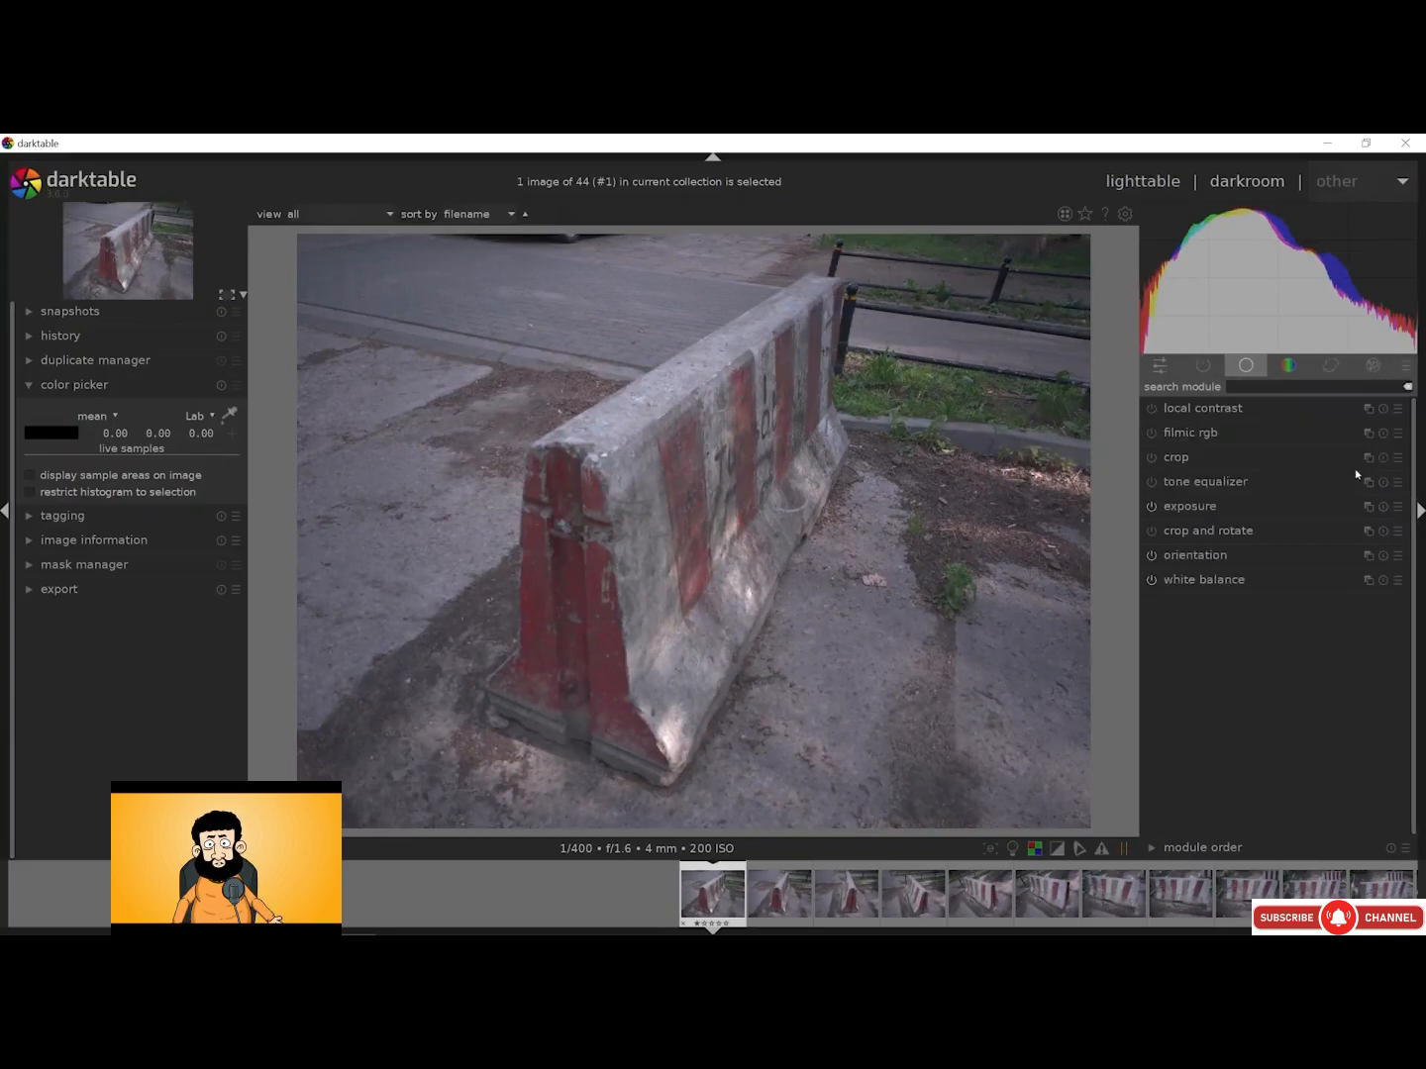
Try a 5017 K white balance, and set it from image area by sampling the barrier, the pavement and finally a small patch of grey curb
click(1200, 582)
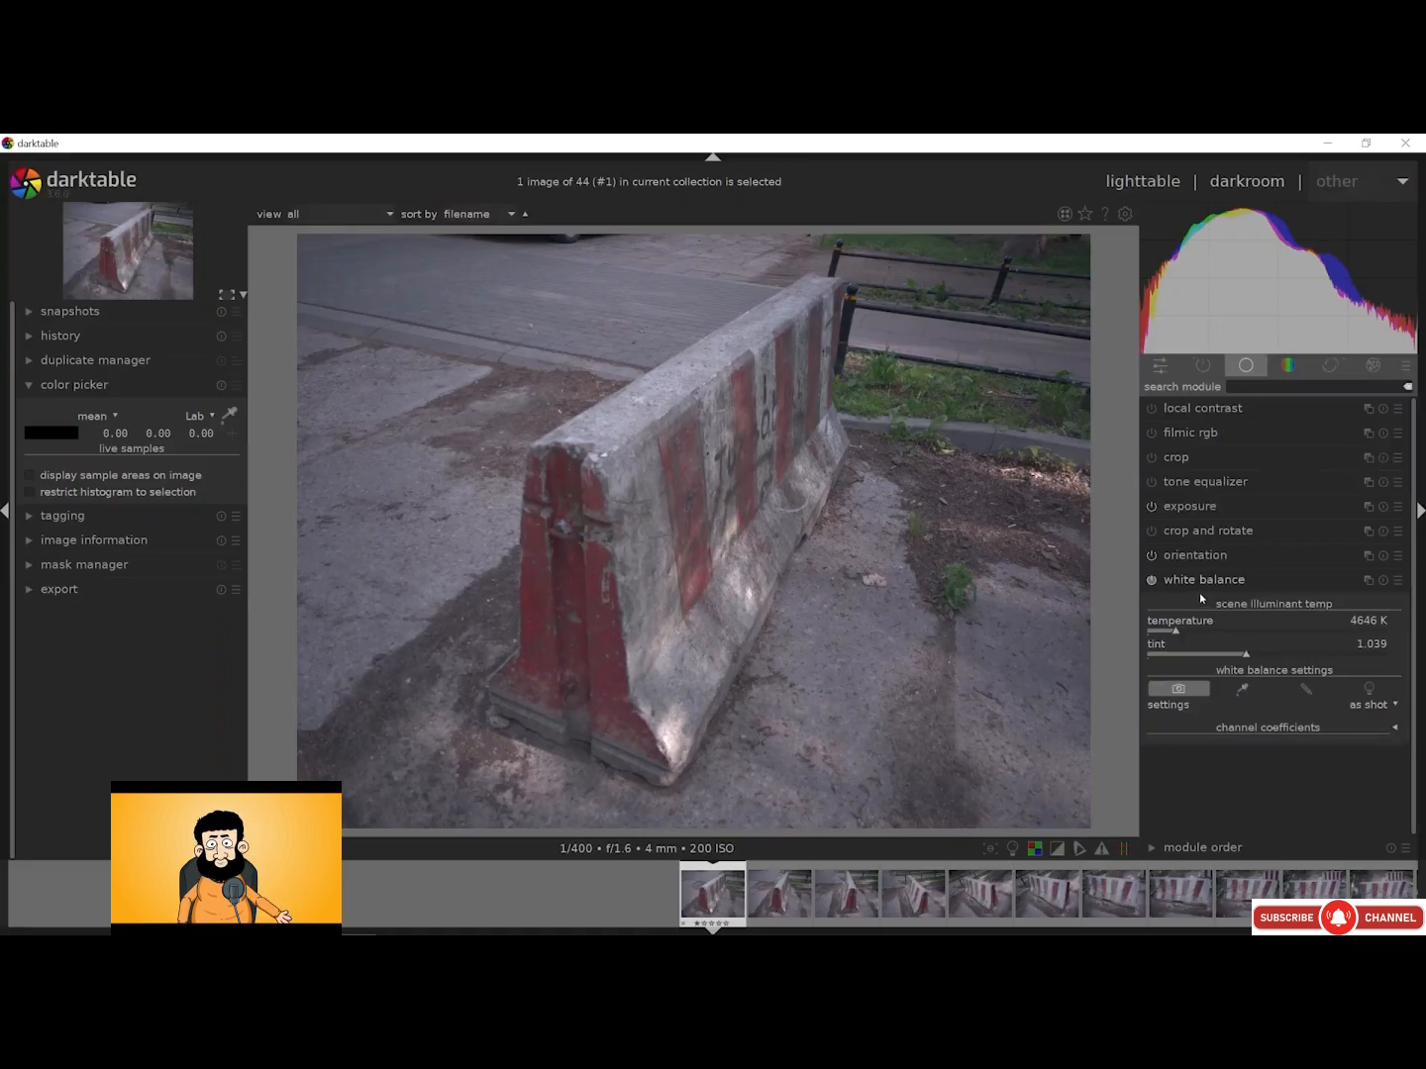
drag(1175, 631, 1182, 631)
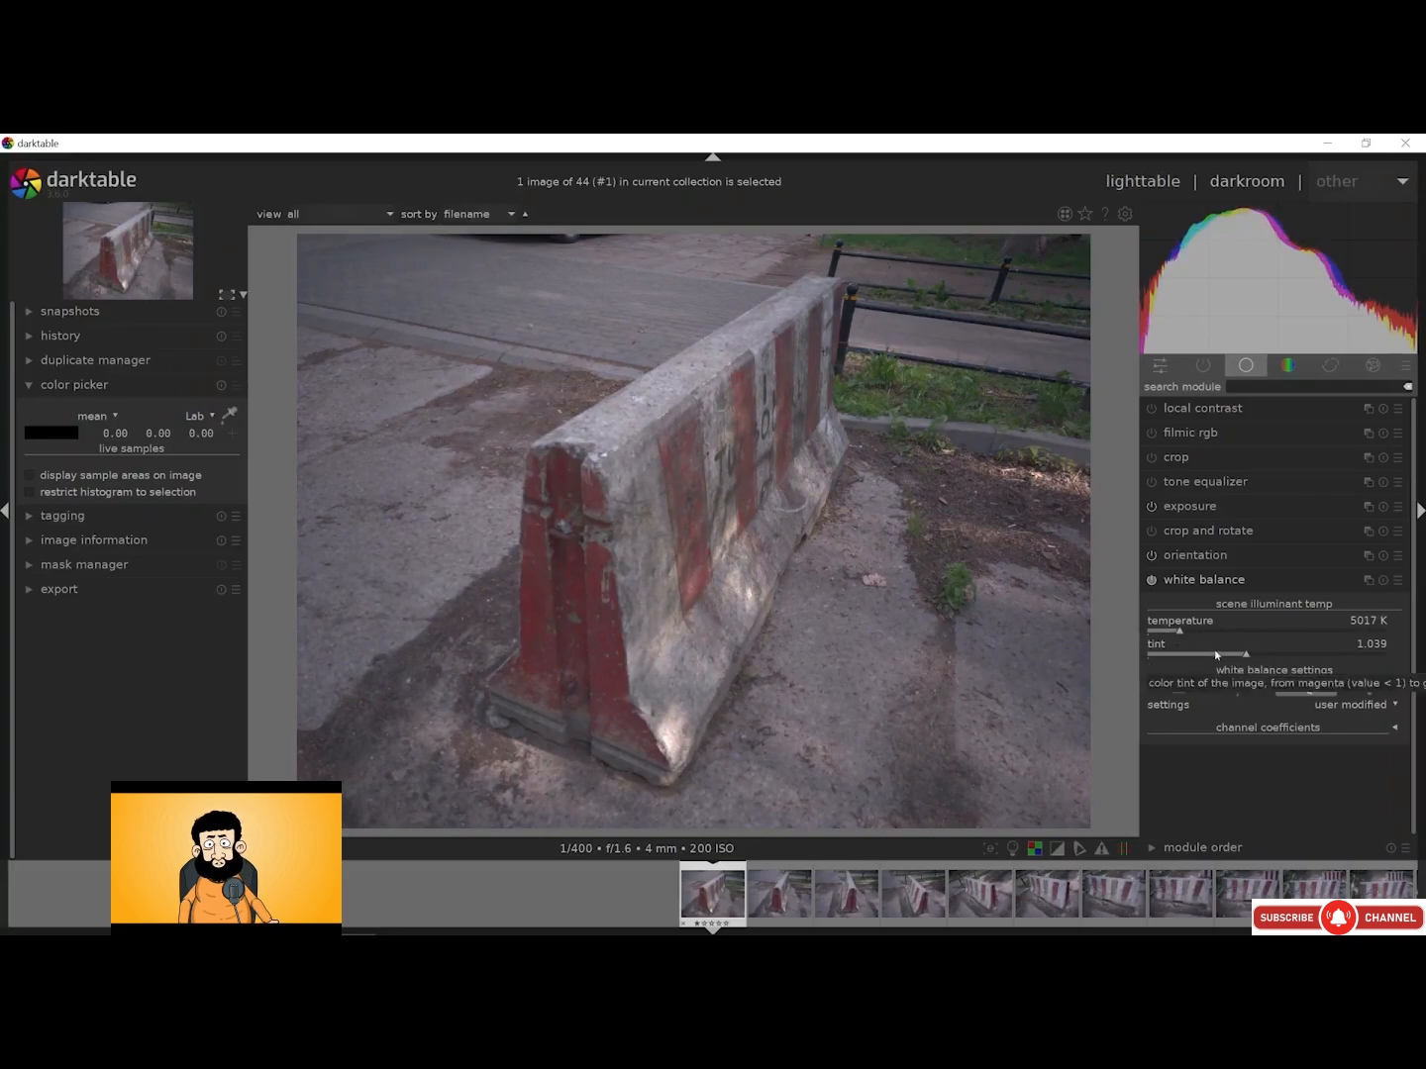
click(1257, 692)
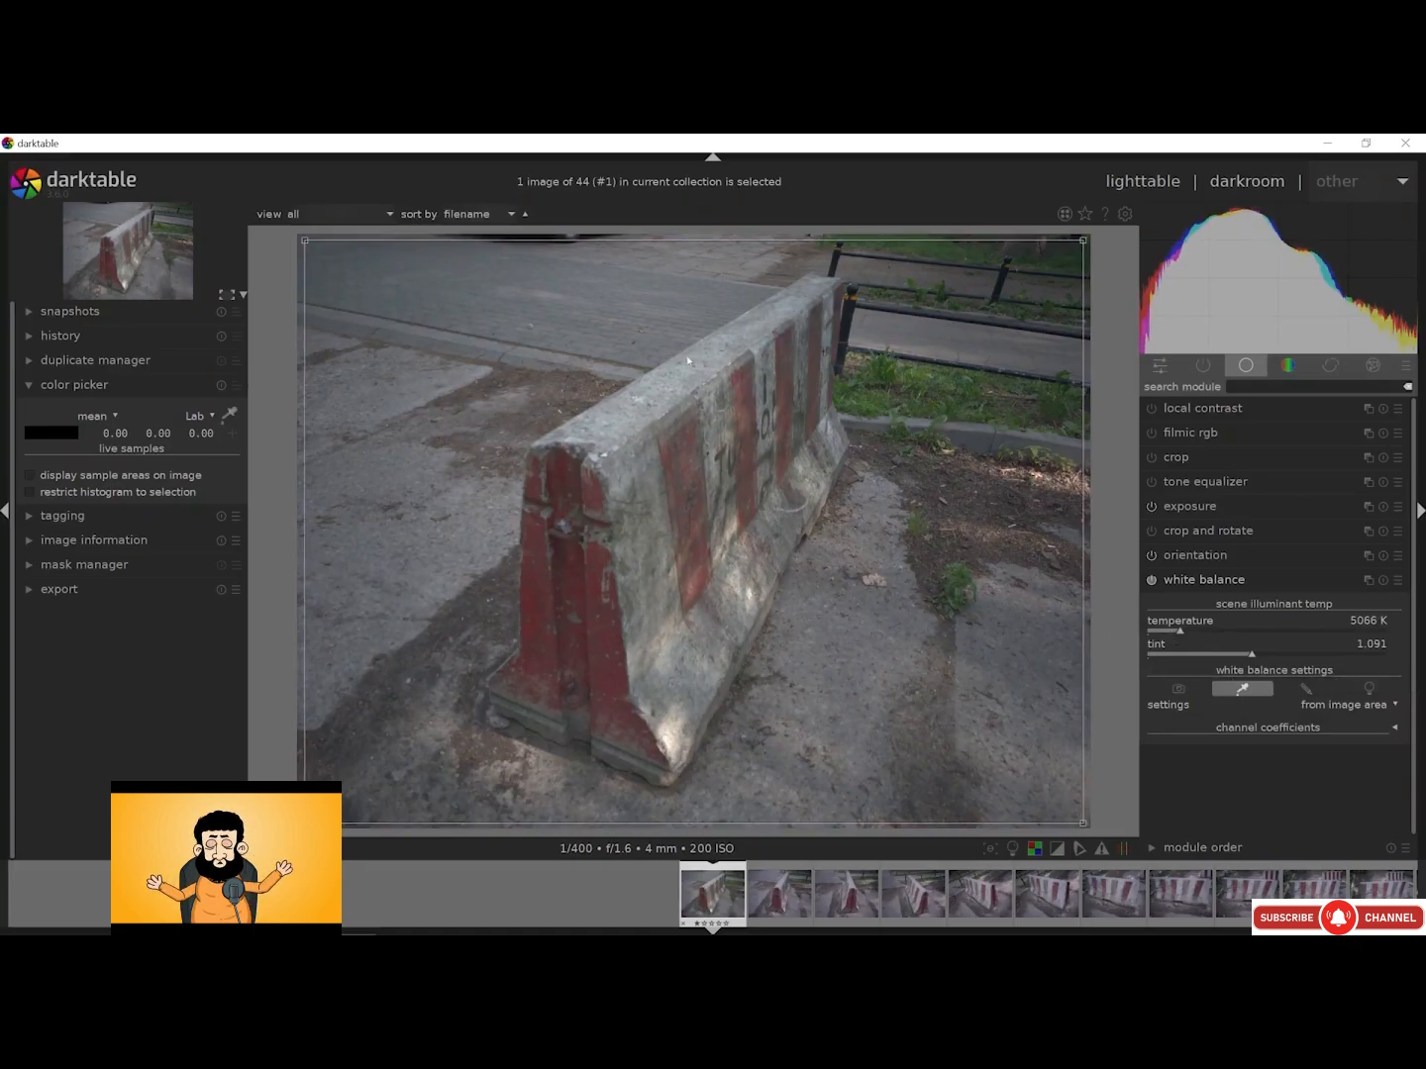
drag(677, 354, 711, 383)
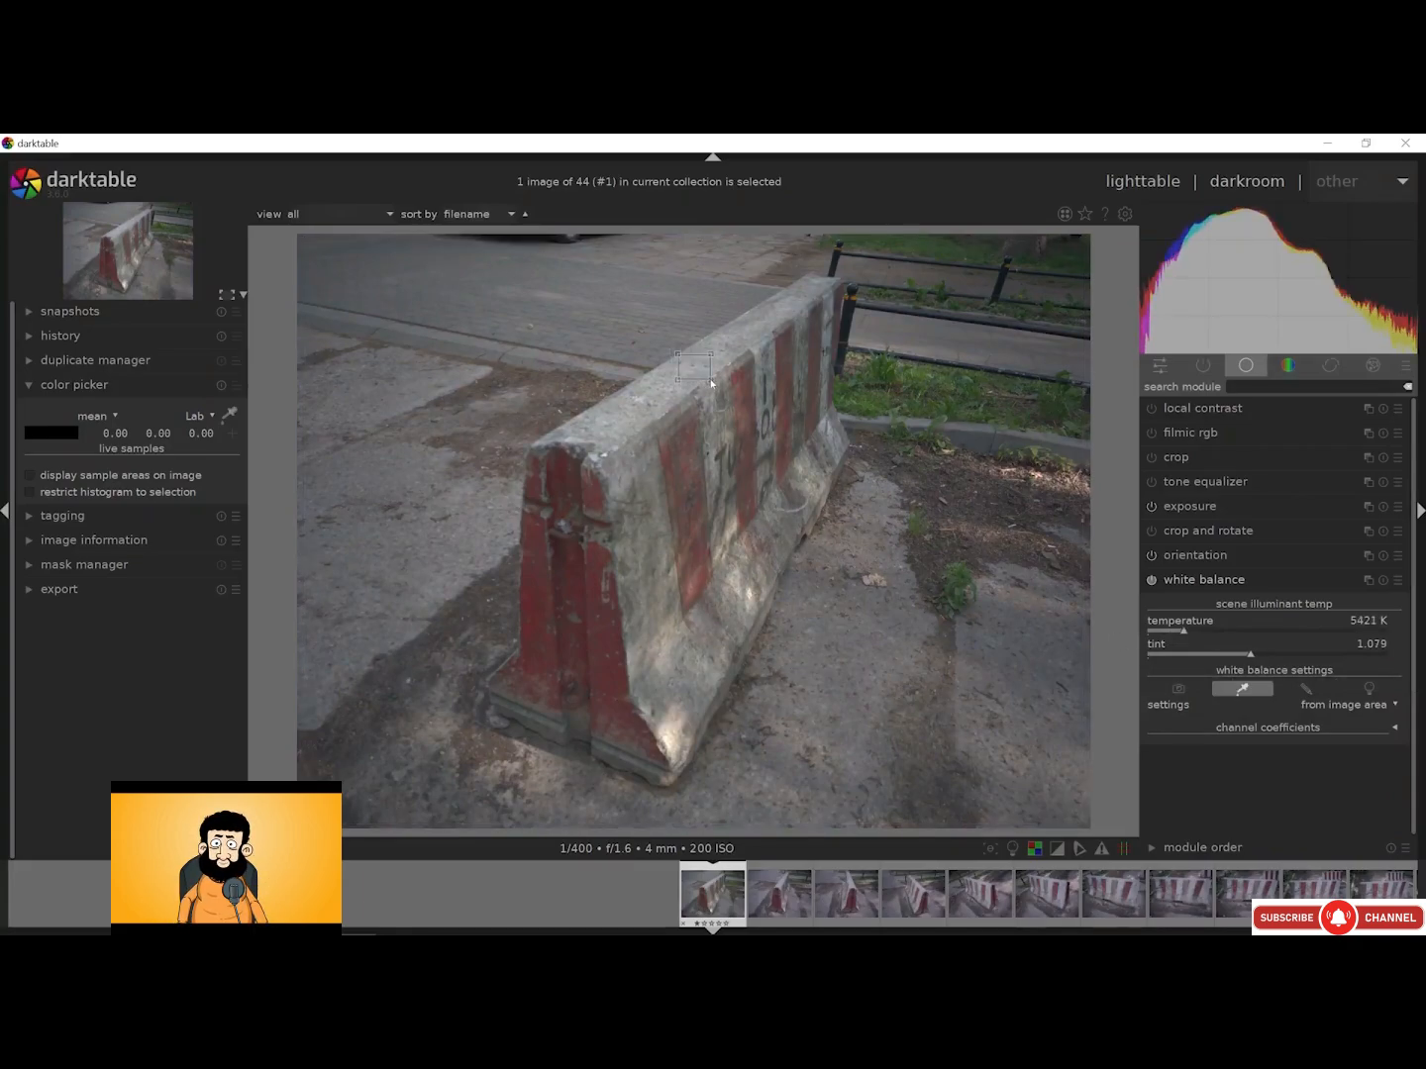
drag(840, 630, 886, 677)
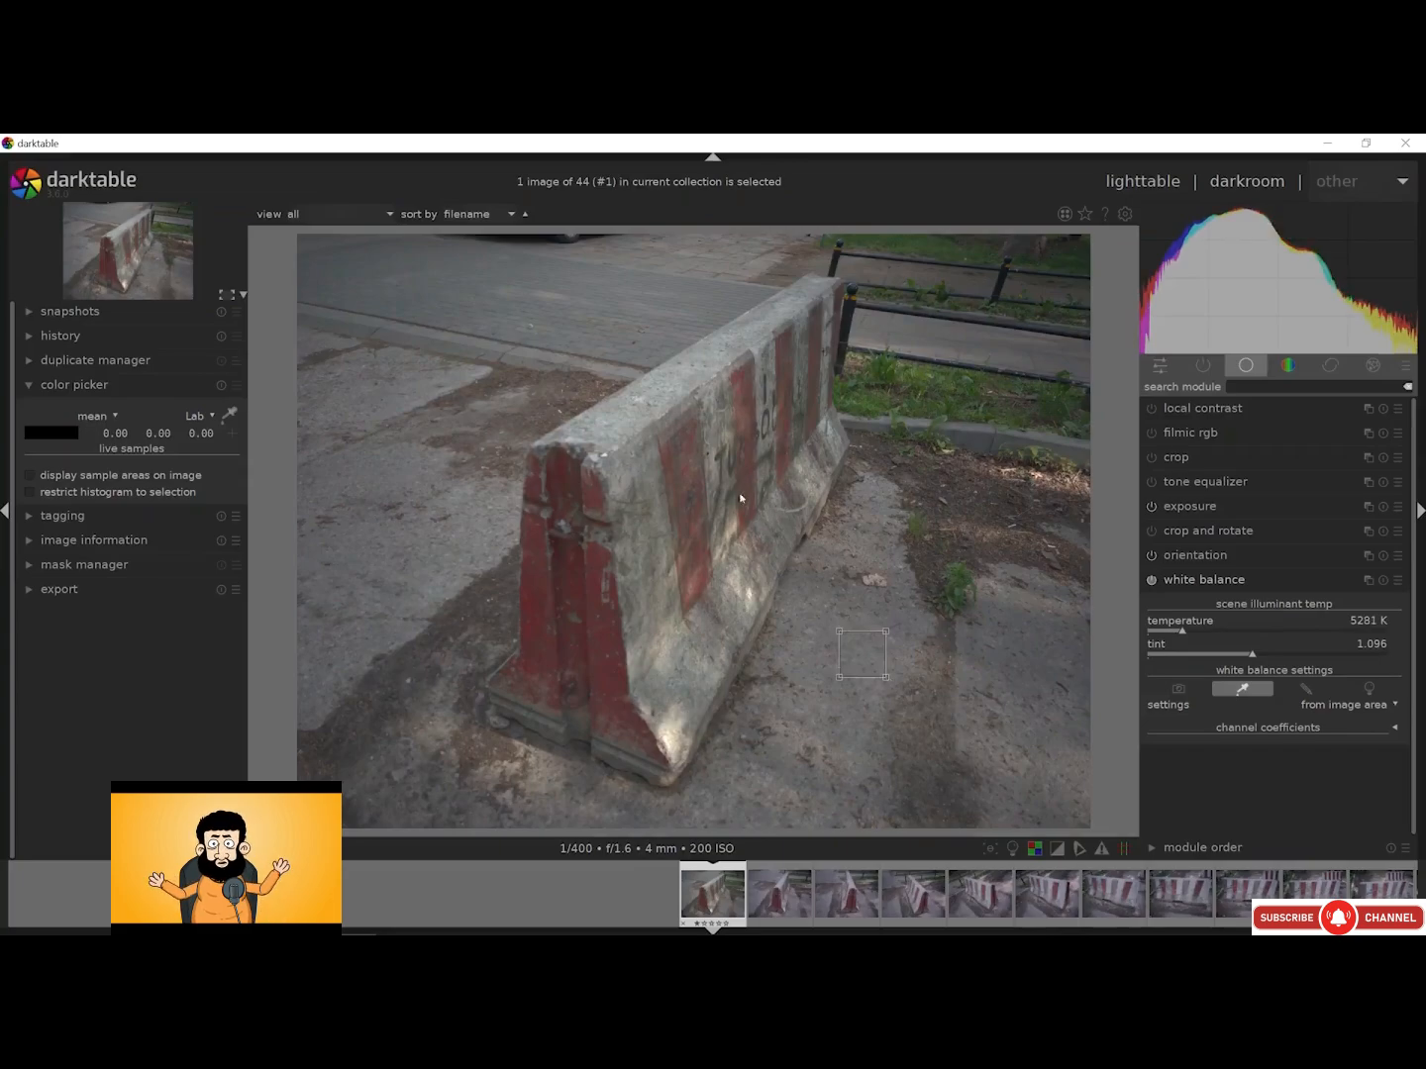
drag(744, 568, 876, 644)
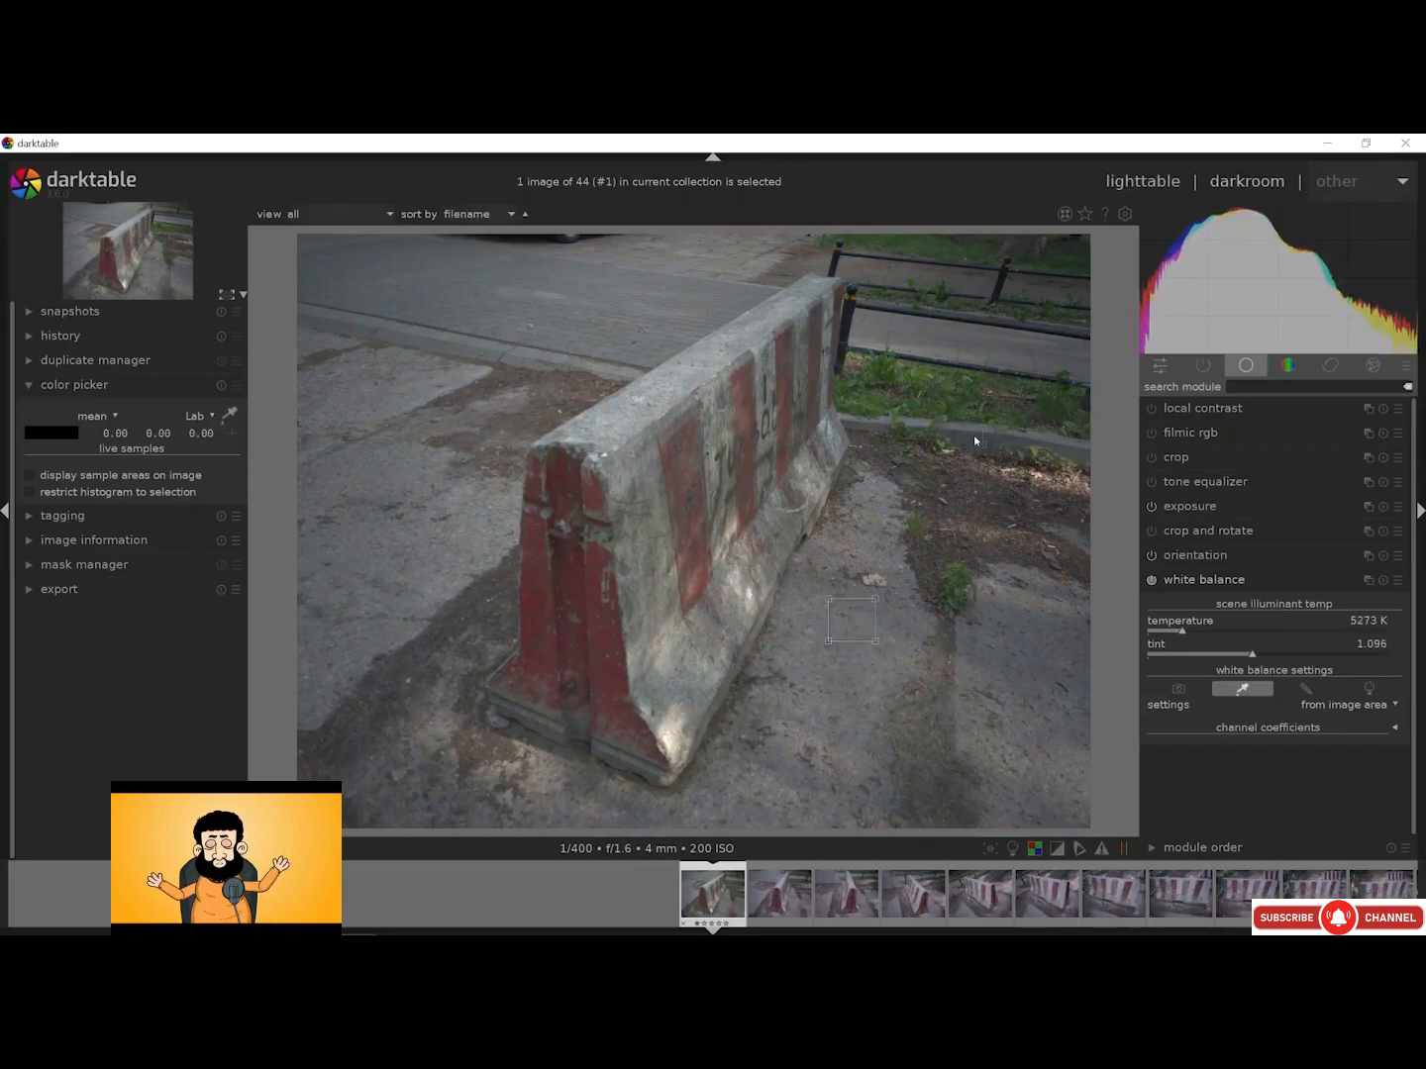
drag(974, 435, 987, 450)
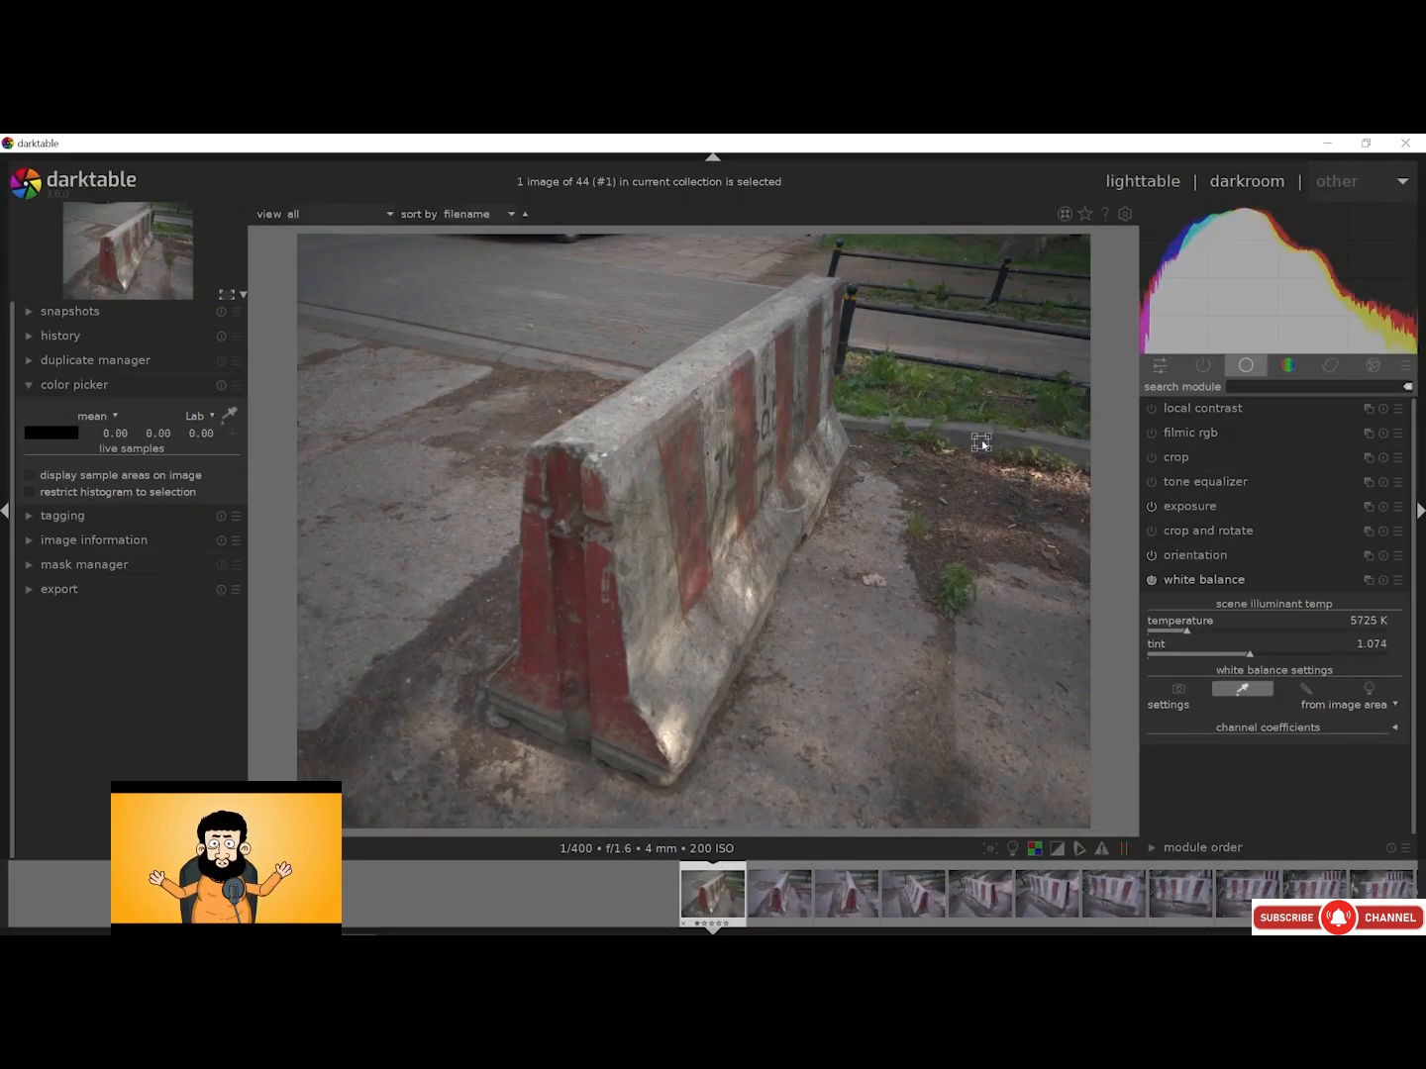
Set the white balance temperature to 5930 K and collapse the module
click(1217, 580)
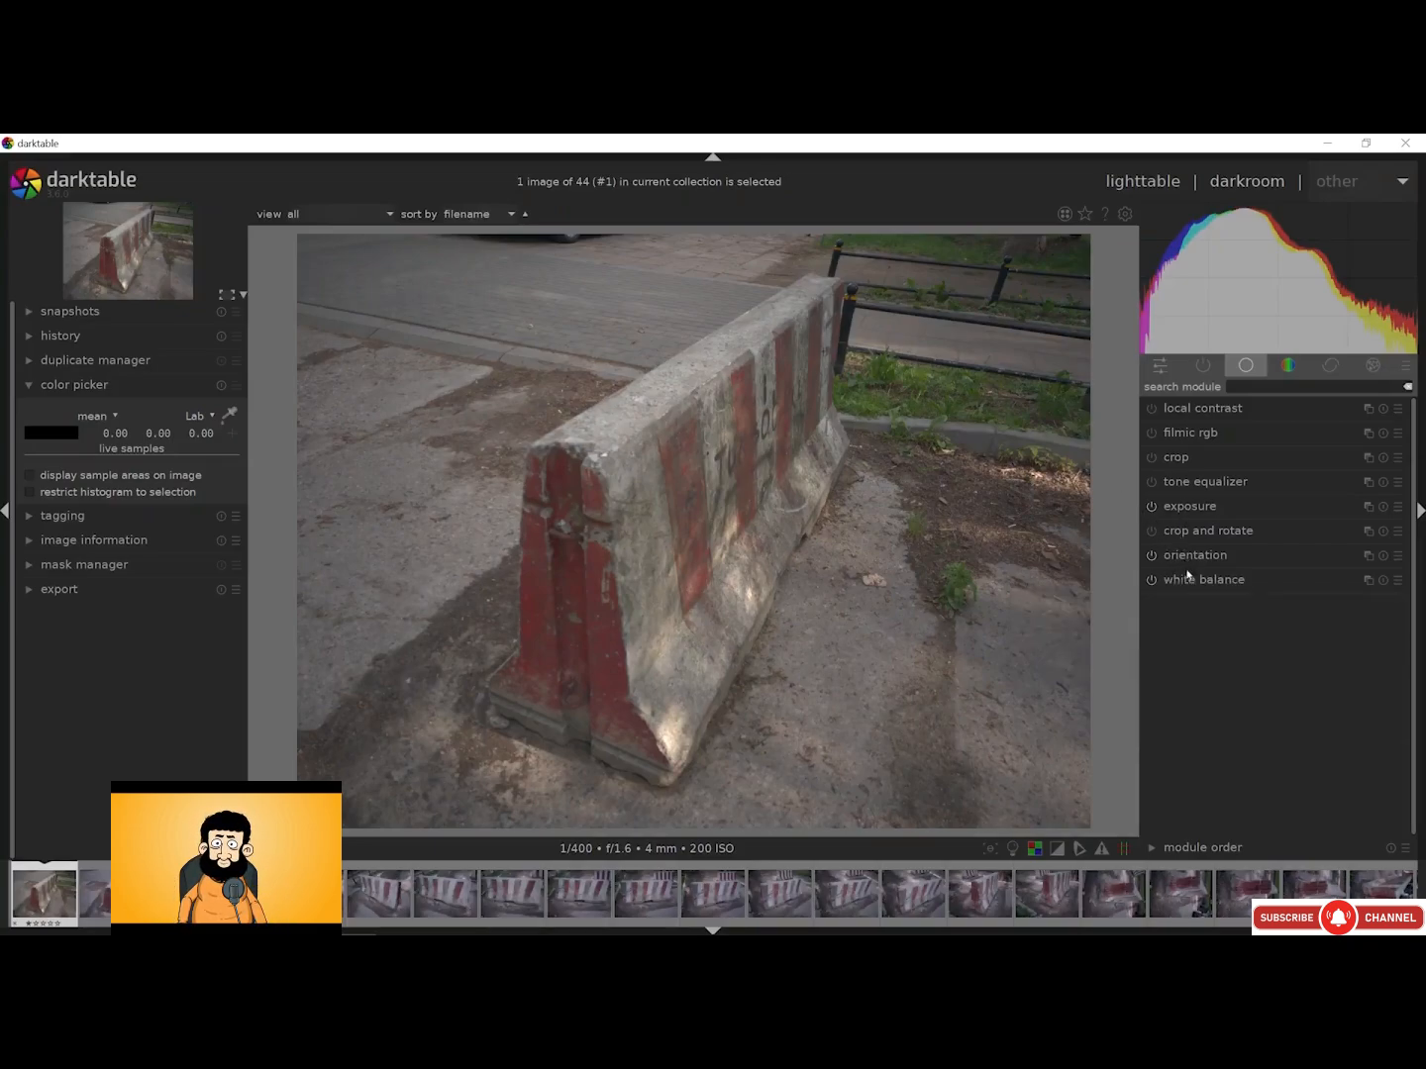
click(1187, 577)
click(1185, 631)
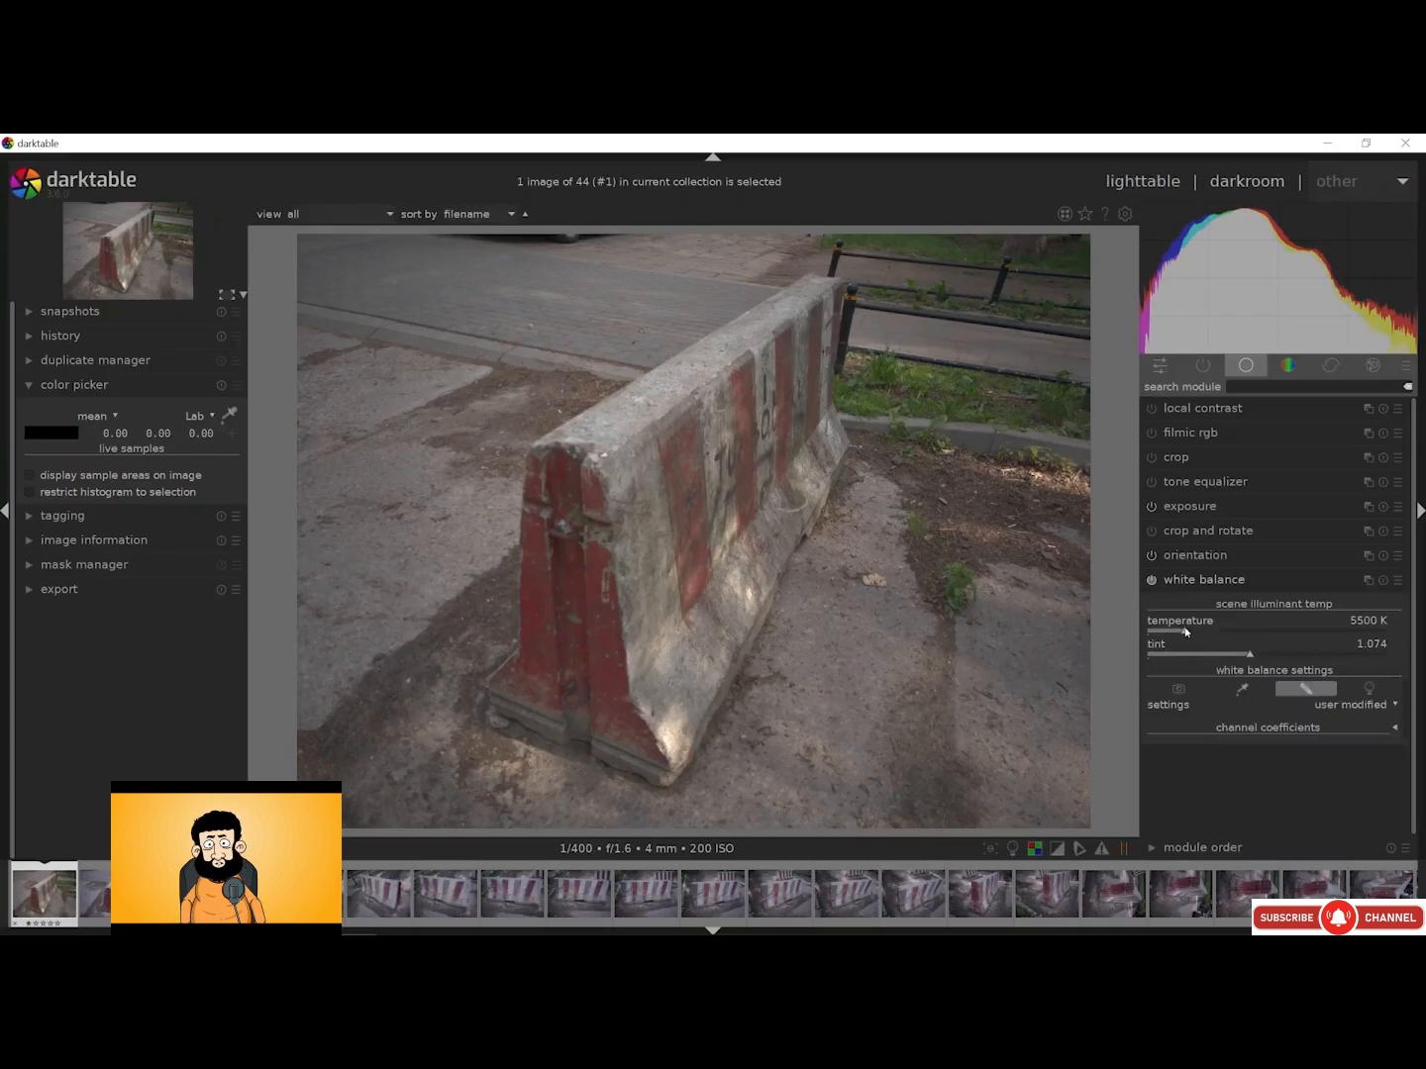
drag(1185, 631, 1190, 631)
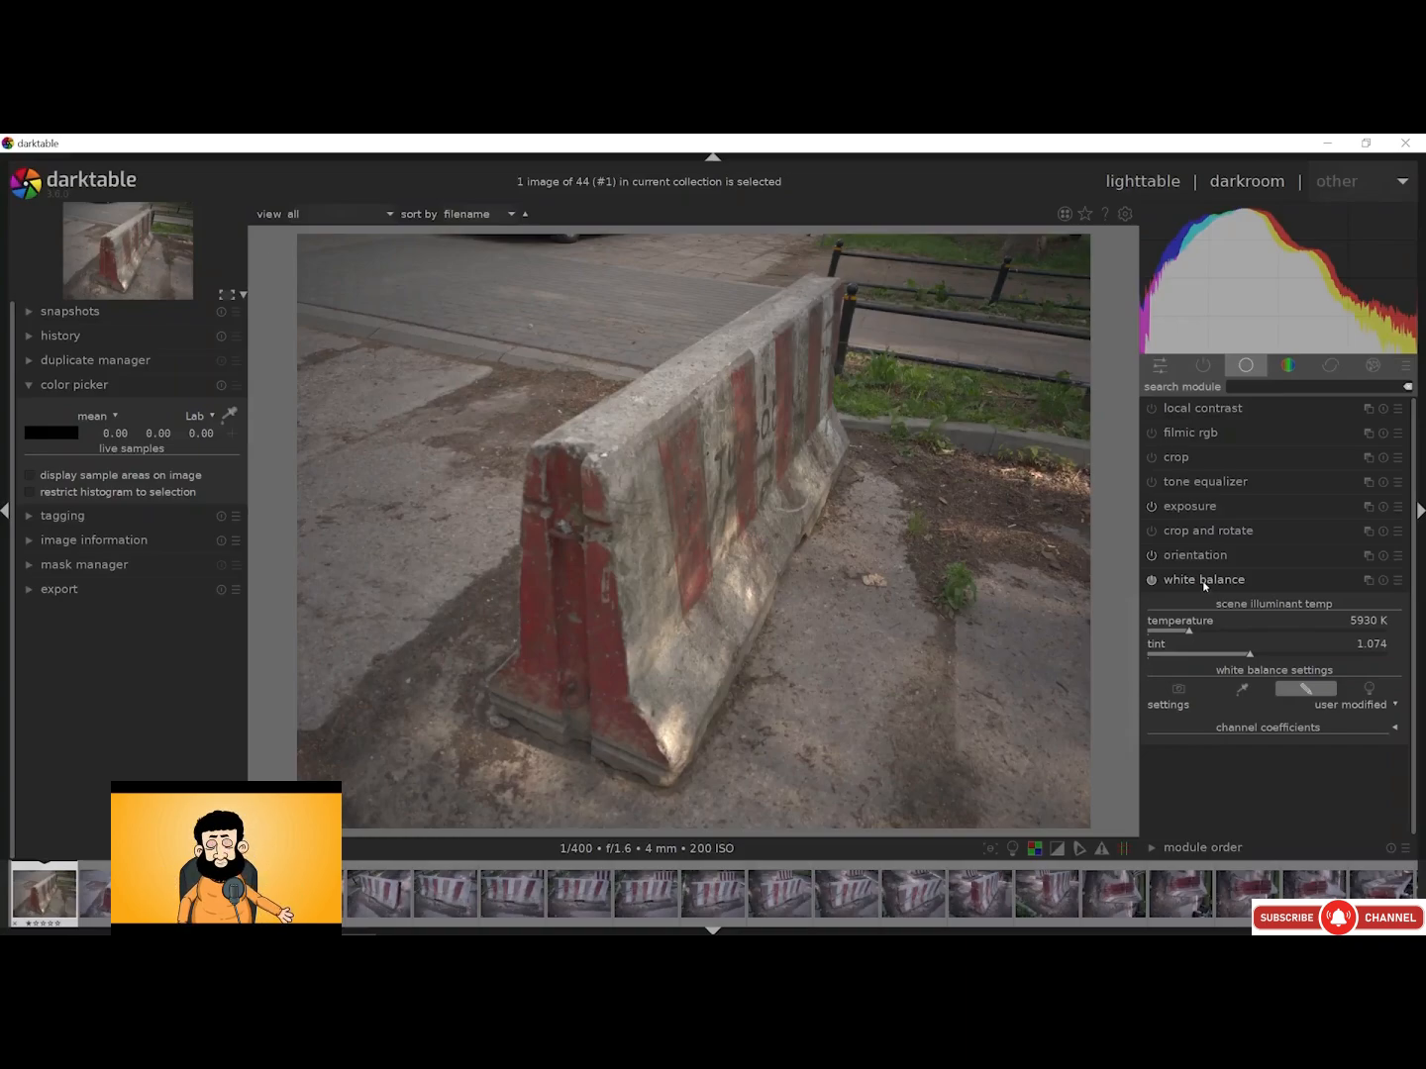
click(1204, 583)
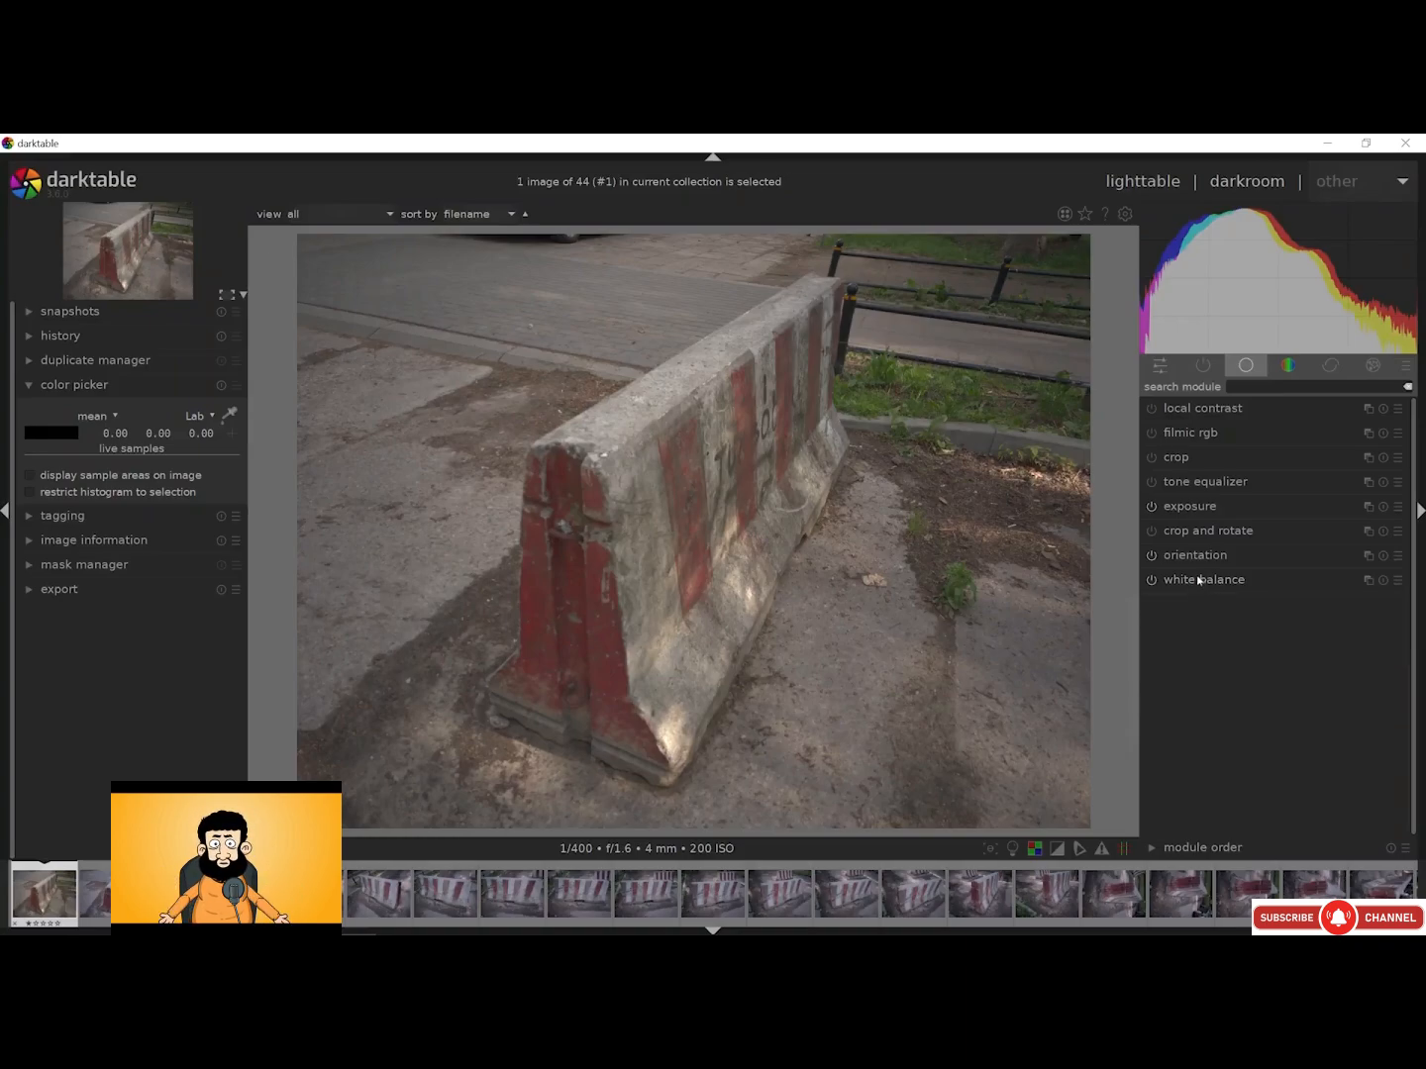
Raise the exposure to 1.01 EV in the exposure module
click(1188, 508)
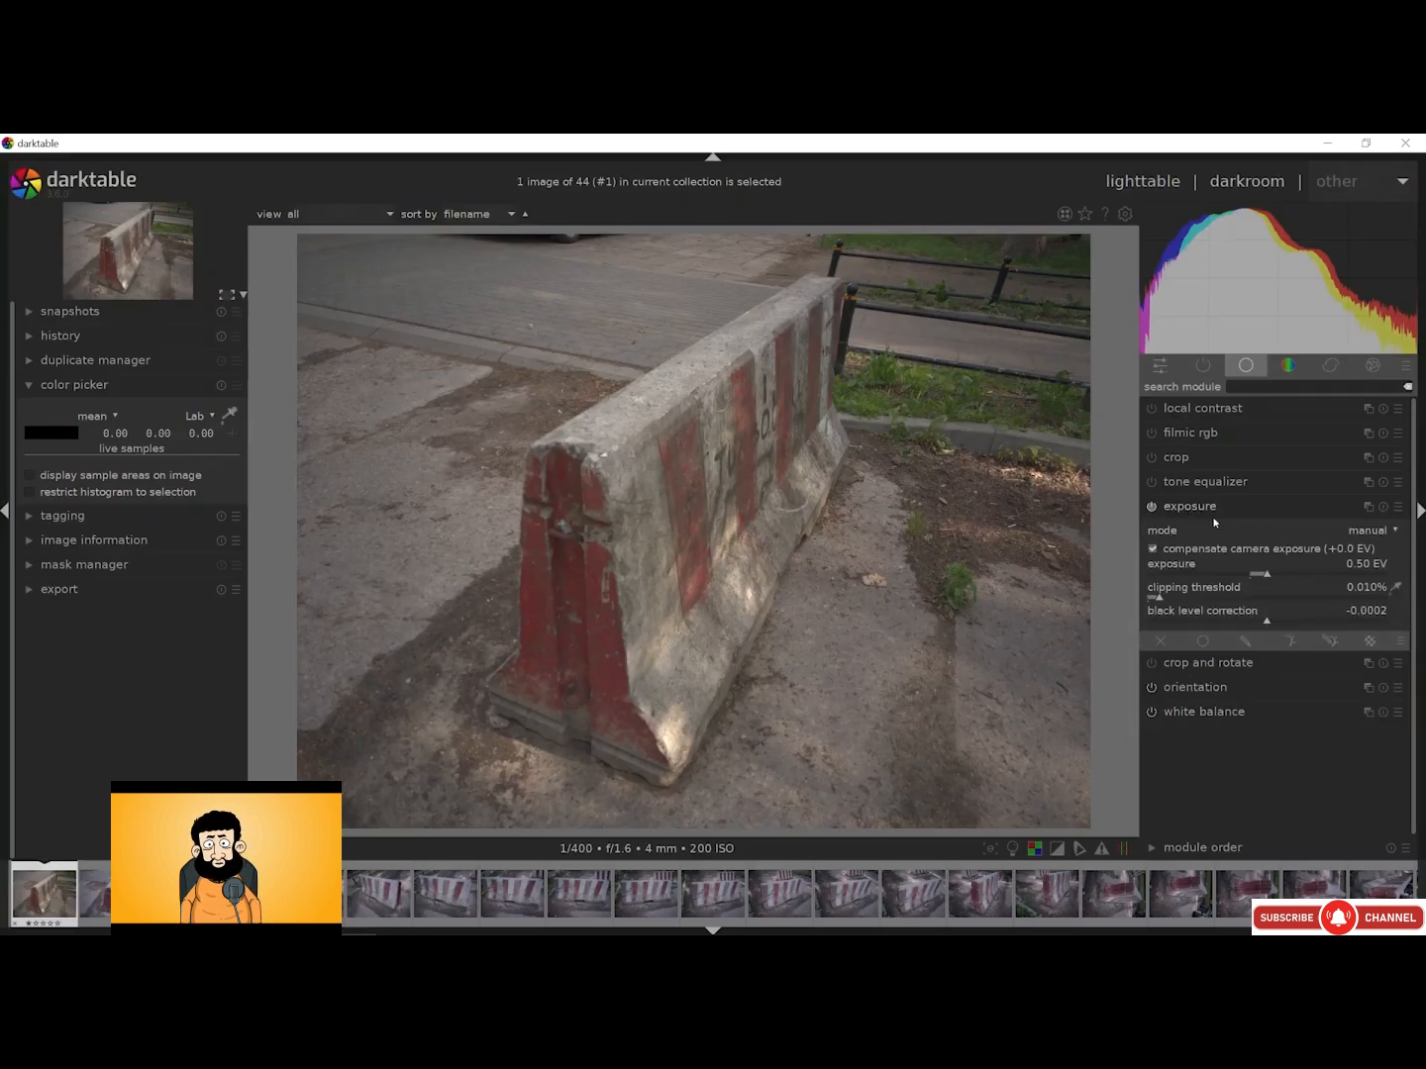
drag(1269, 573, 1286, 577)
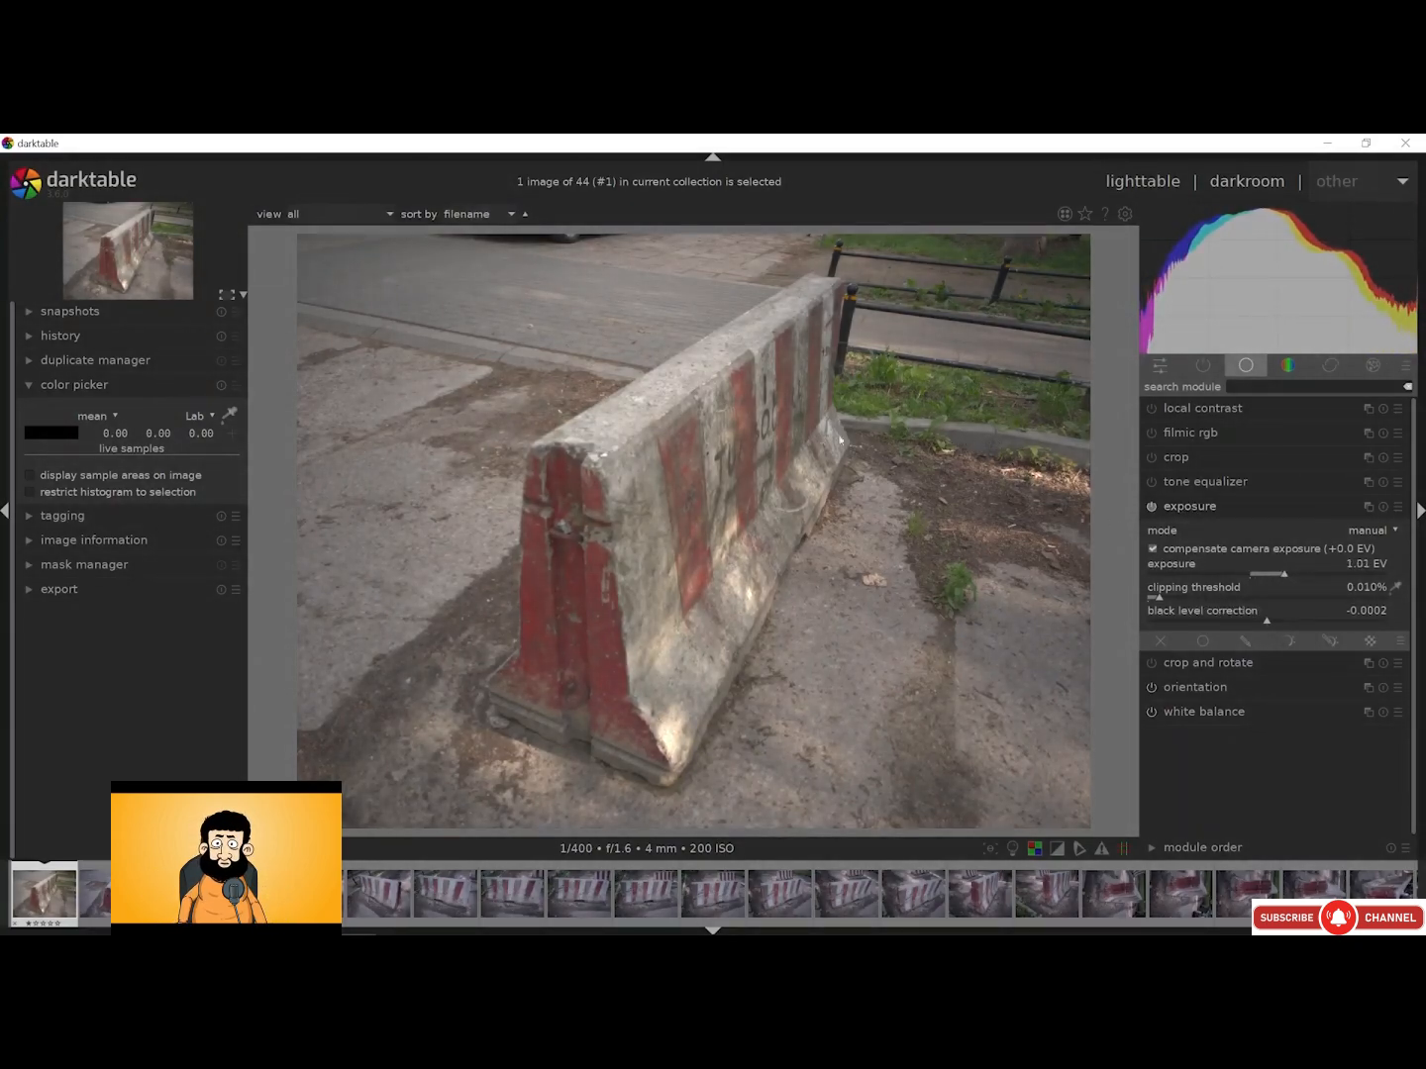
Measure the mean Lab color of the grey curb behind the barrier with the color picker, and deactivate the picker
click(228, 415)
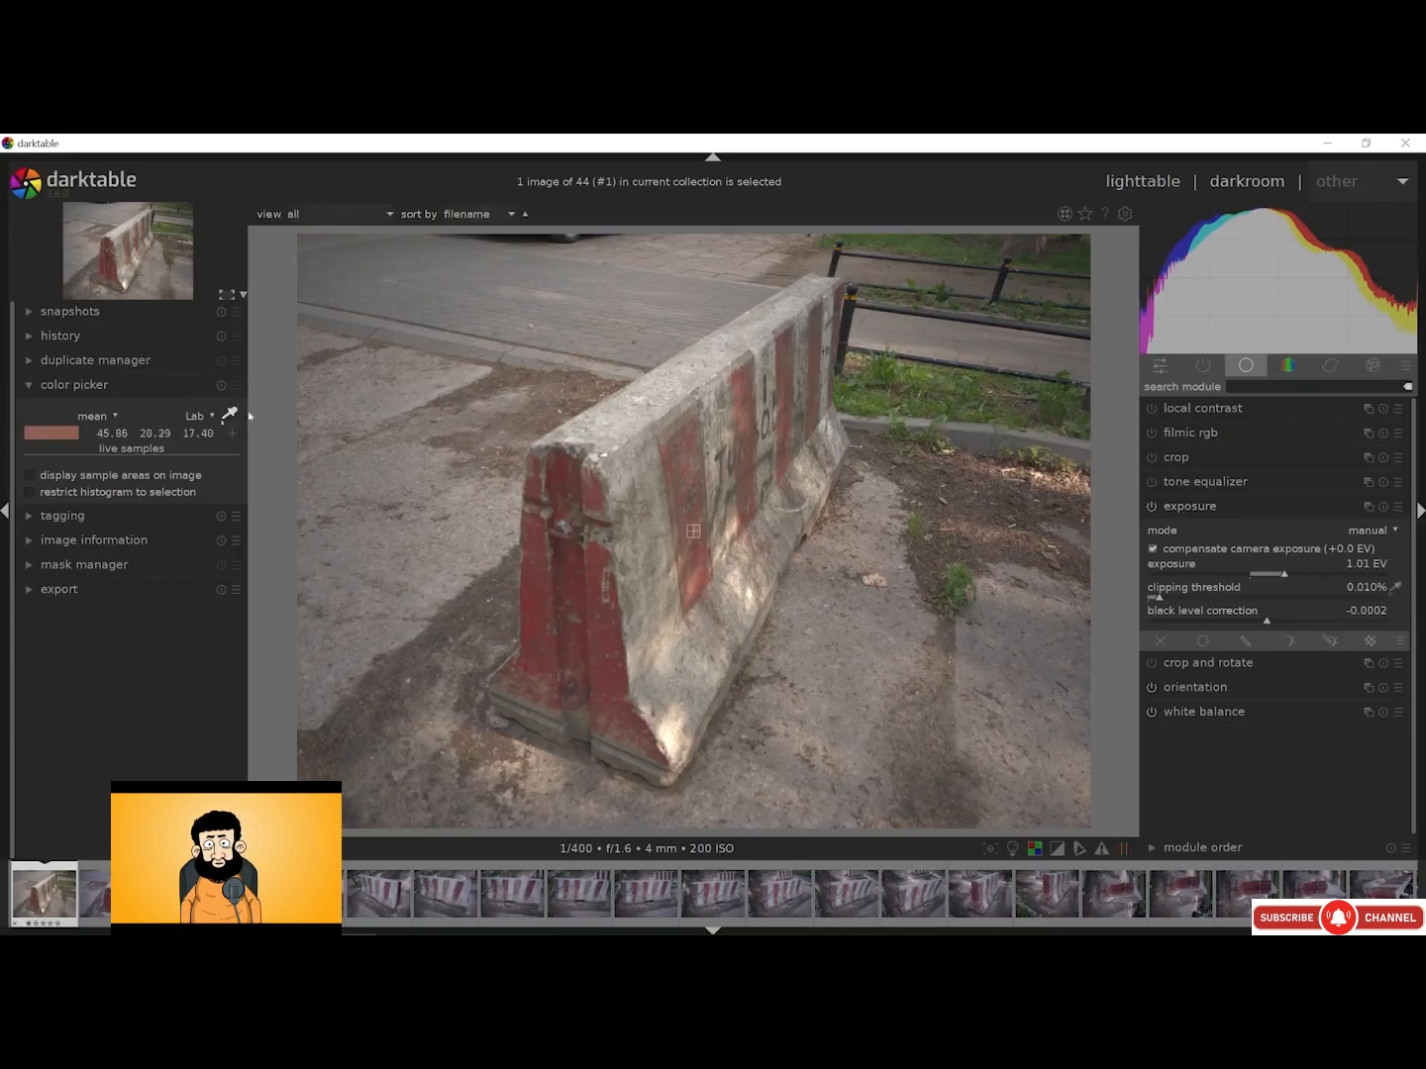
drag(970, 438, 975, 431)
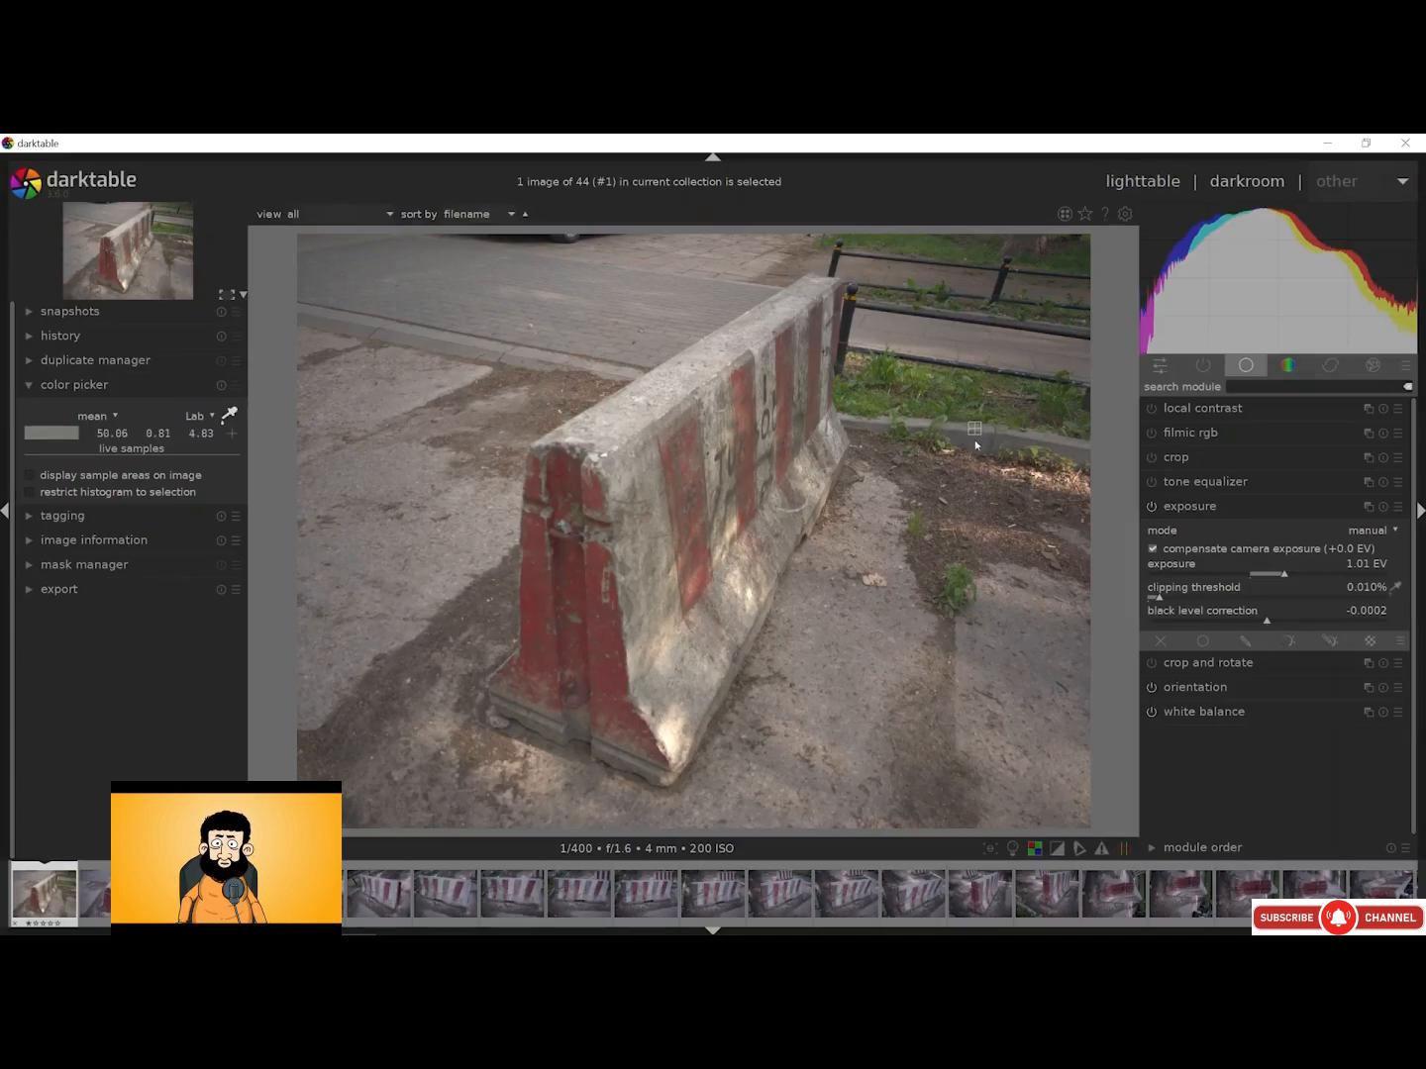
drag(976, 444, 978, 441)
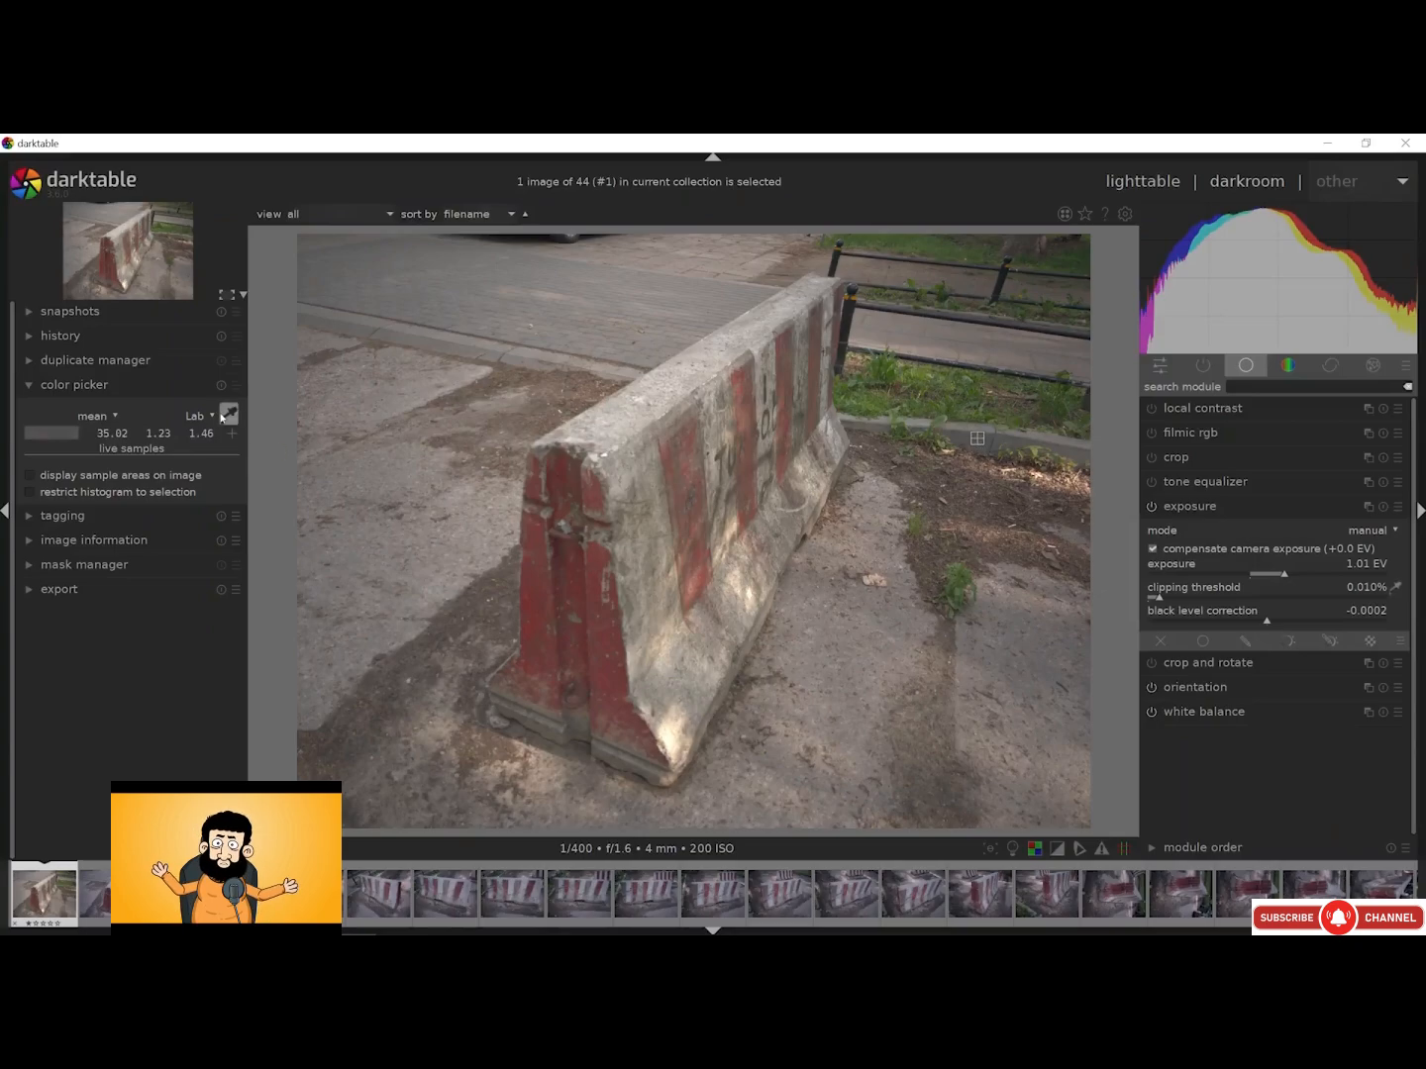
click(229, 414)
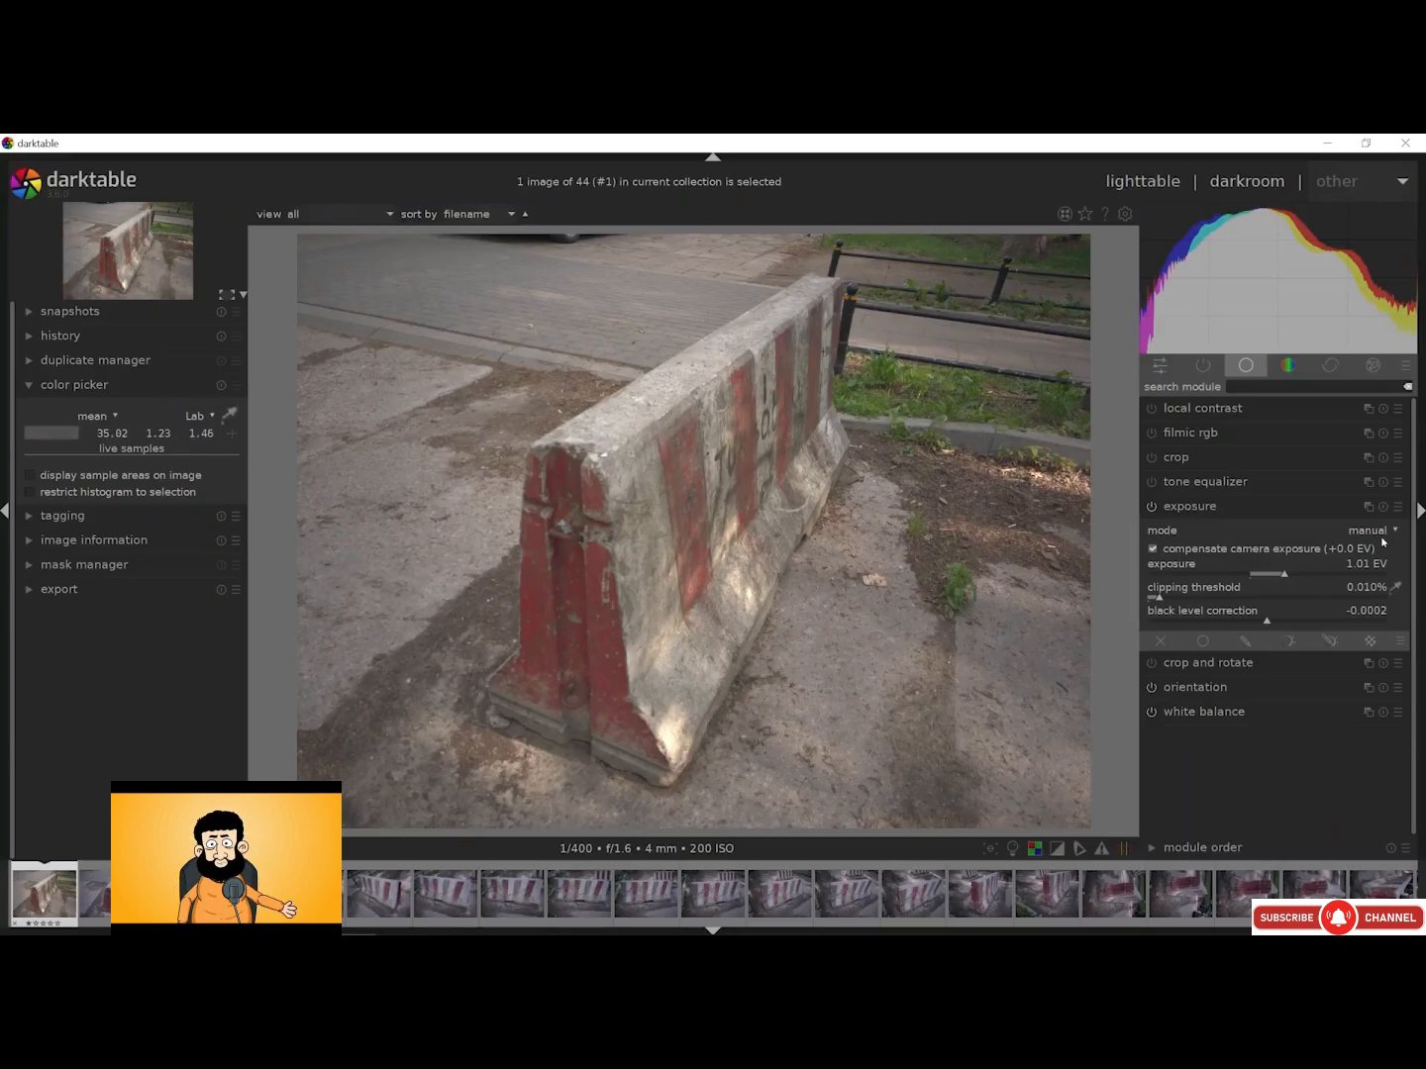
Fine-tune the exposure to 0.97 EV and collapse the exposure module
drag(1288, 581, 1286, 576)
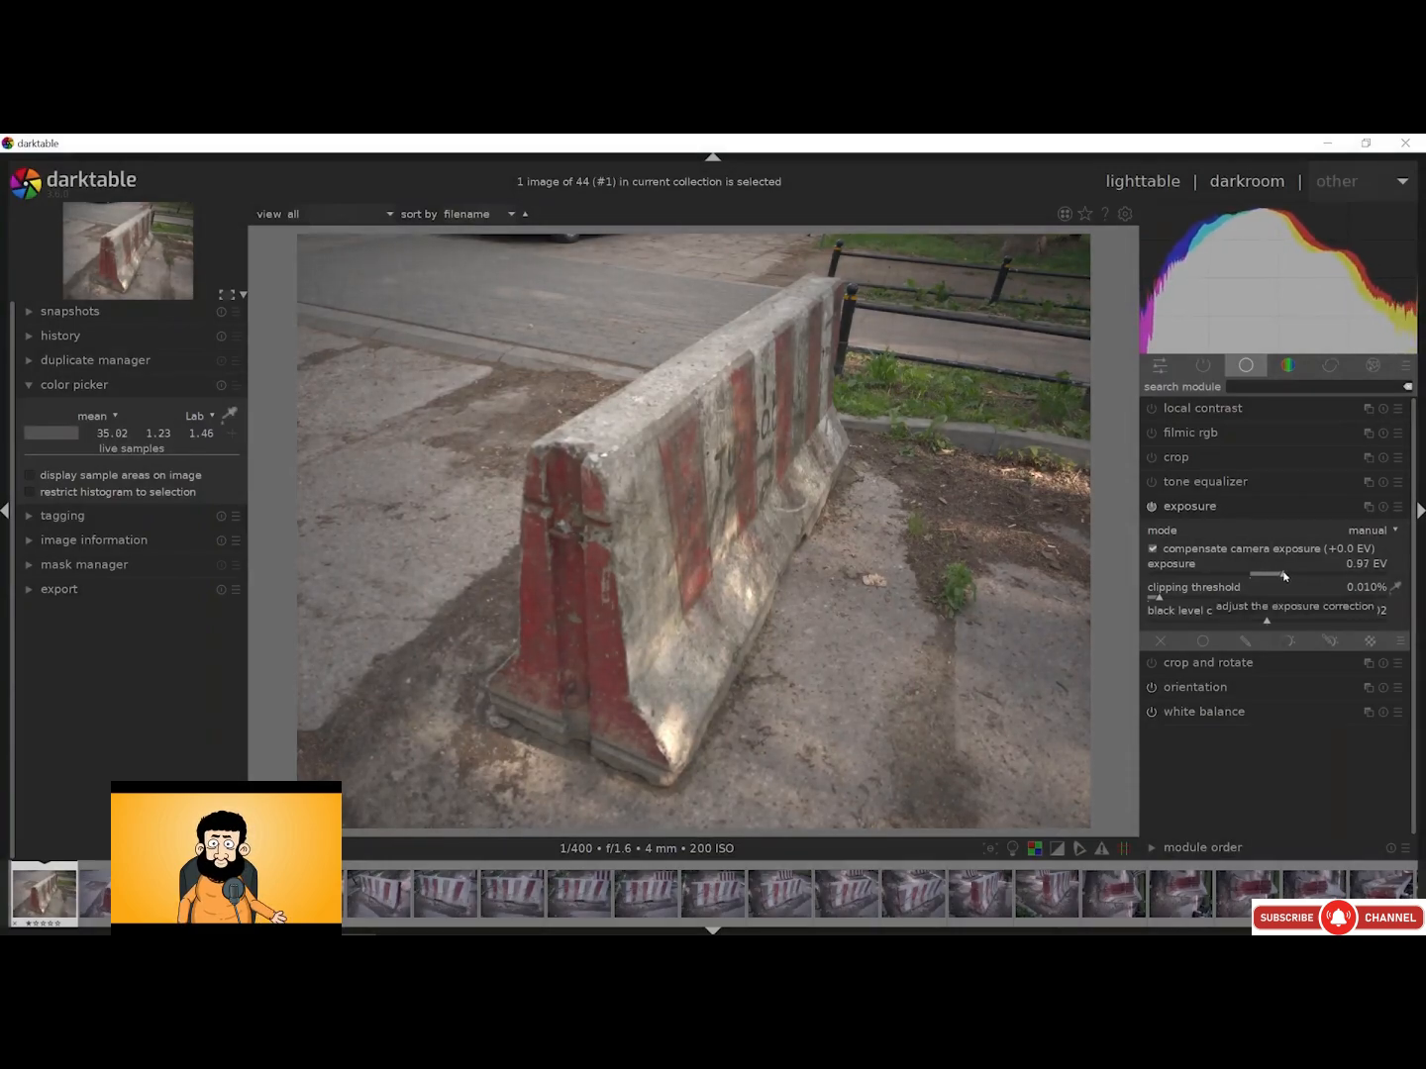
click(1237, 507)
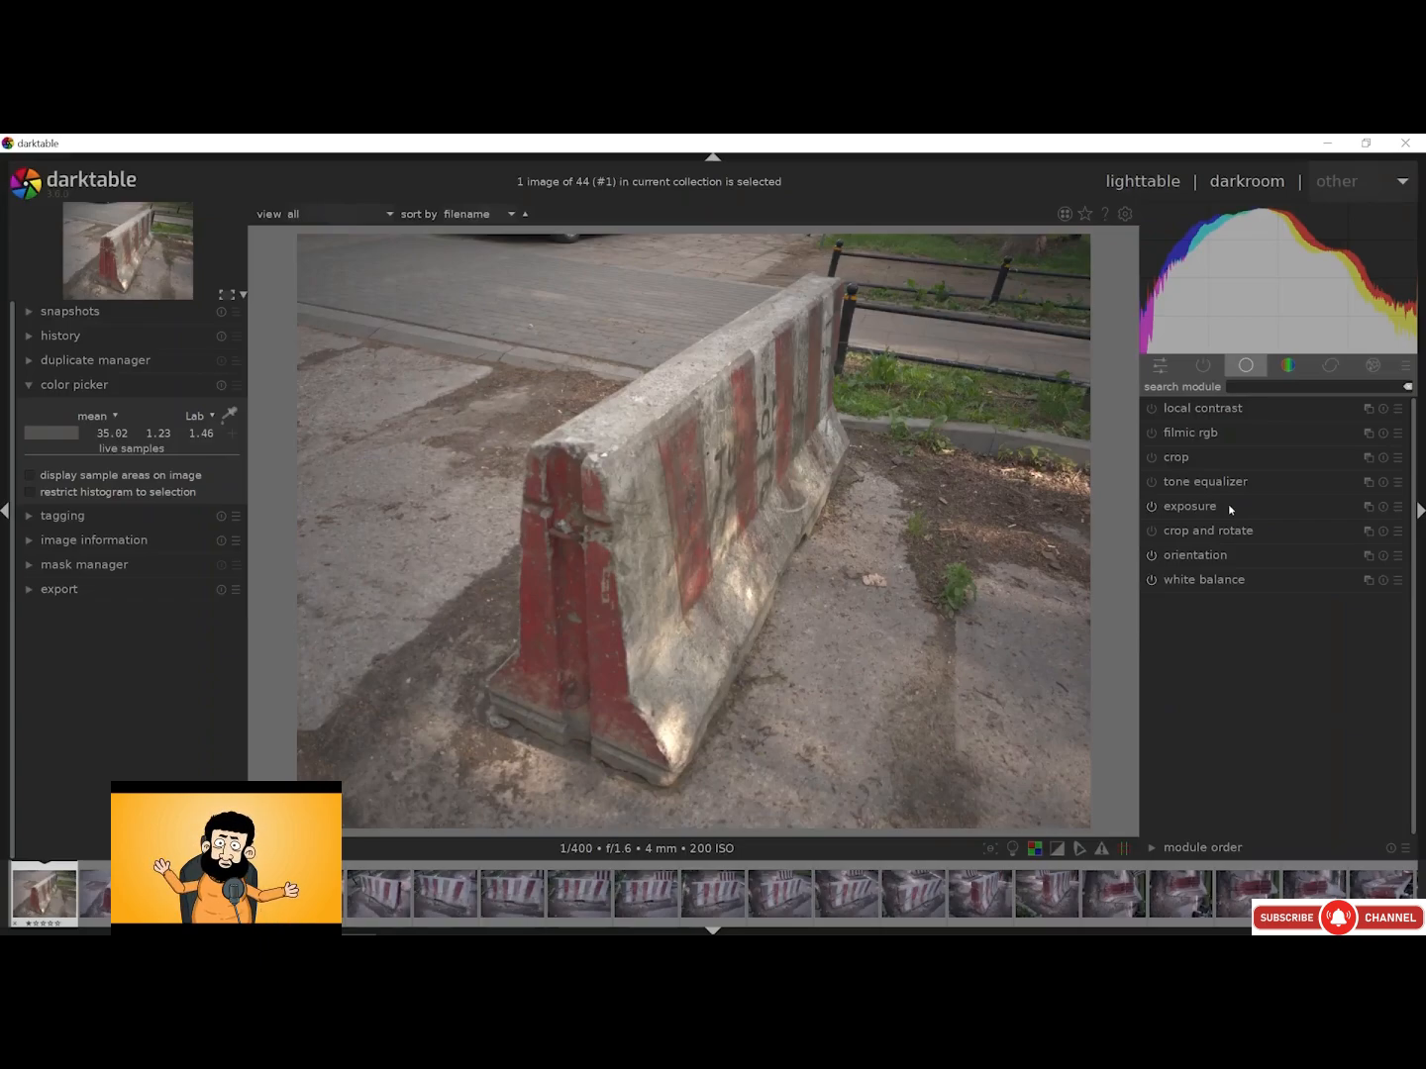
Enable the tone equalizer and set +0 EV to -1.62, -1 EV to -0.52 and -2 EV to +0.28
click(1151, 484)
click(1179, 482)
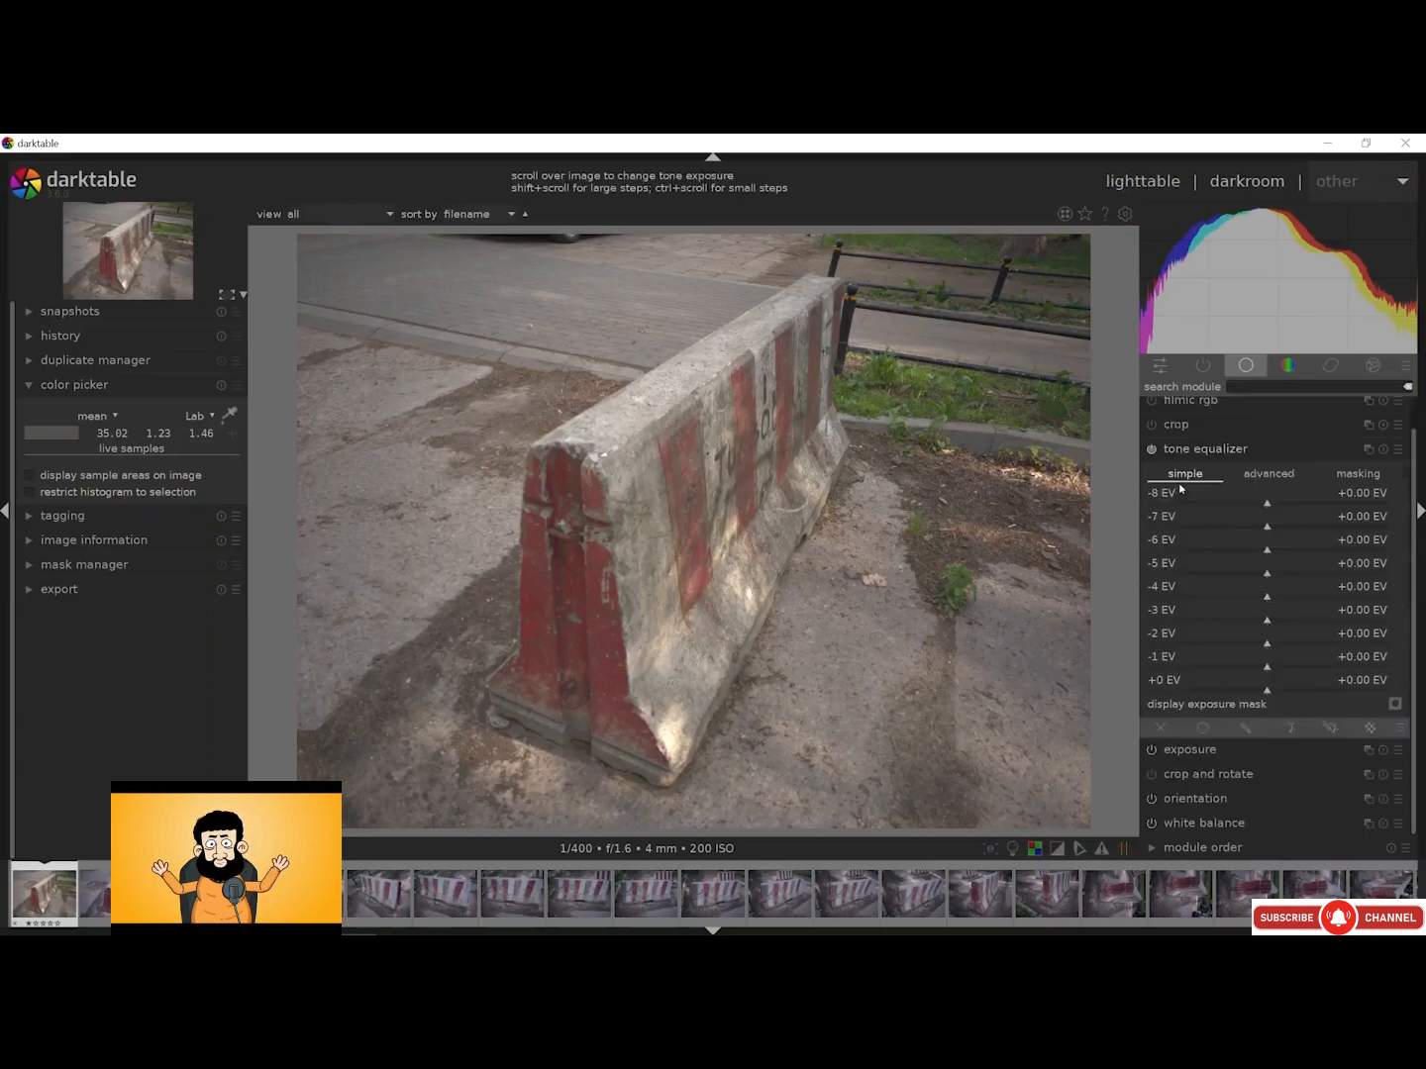
drag(1265, 669, 1237, 674)
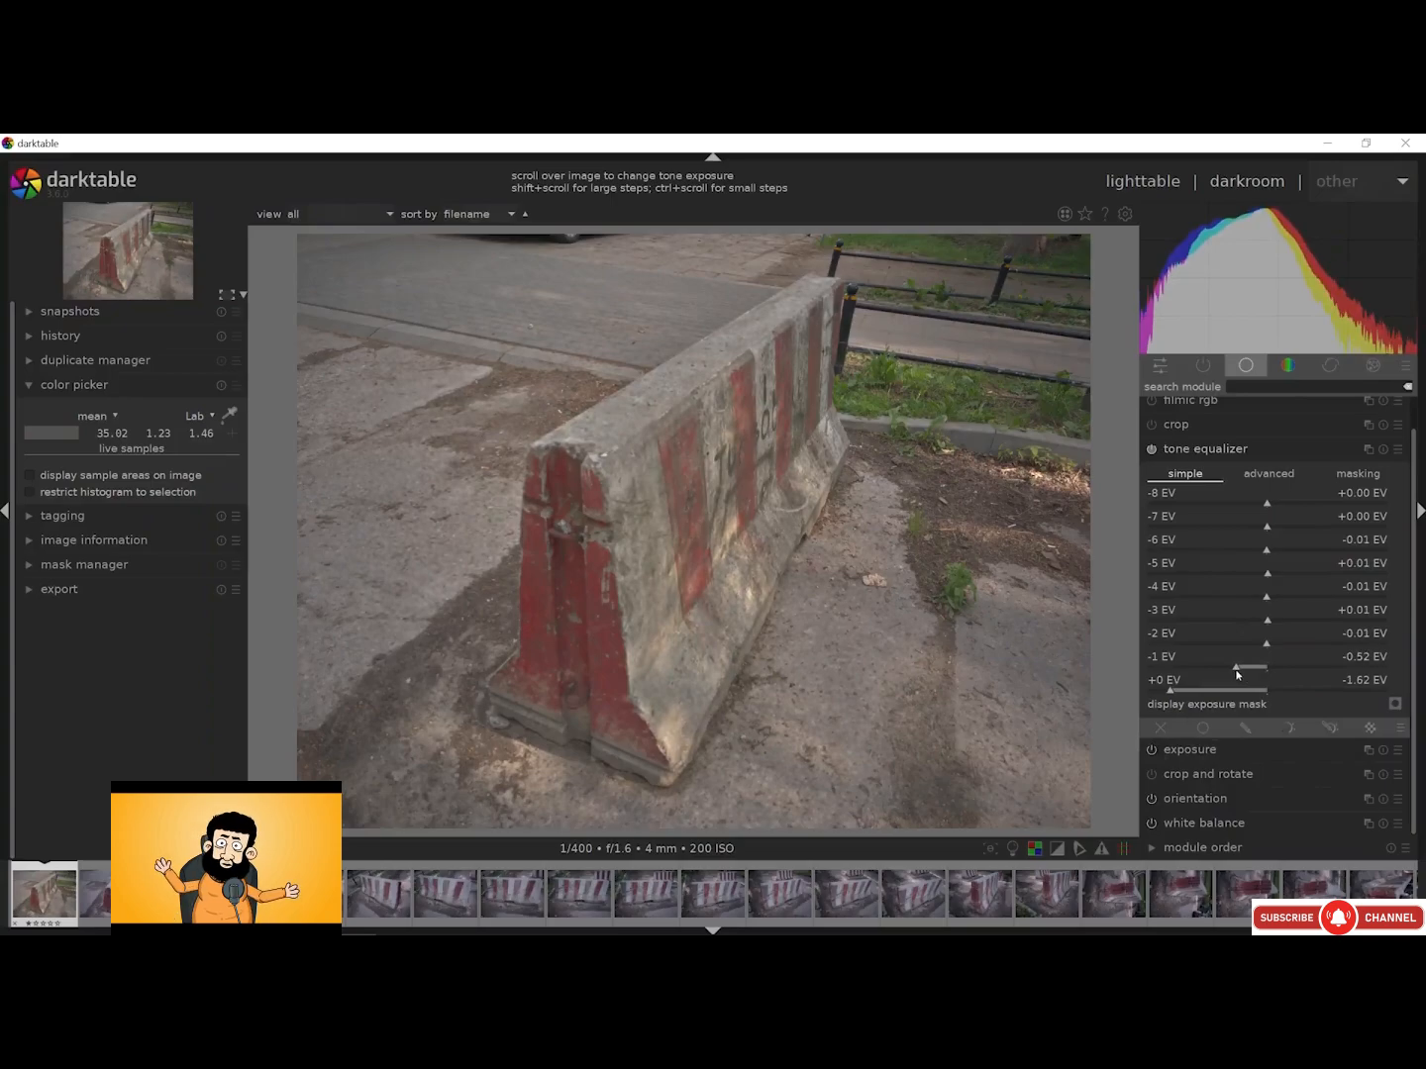
drag(1266, 647, 1291, 650)
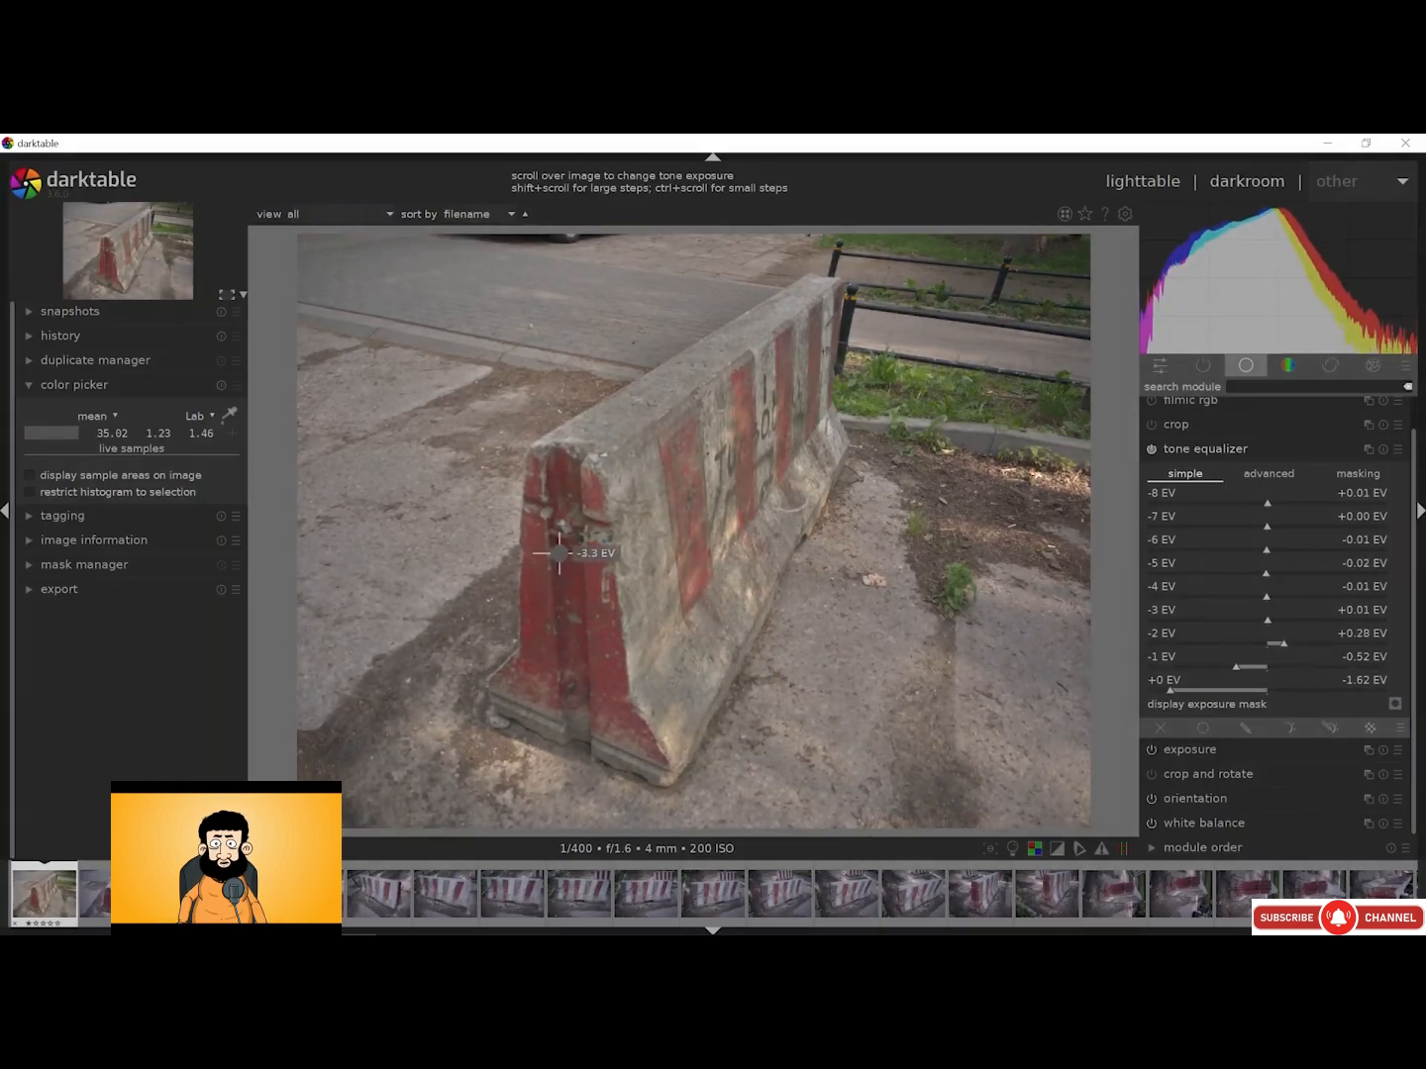
Brighten the tones of the barrier's red end in the tone equalizer until the -3 EV band is +0.54 EV, and collapse the module
scroll(559, 553, up, 5)
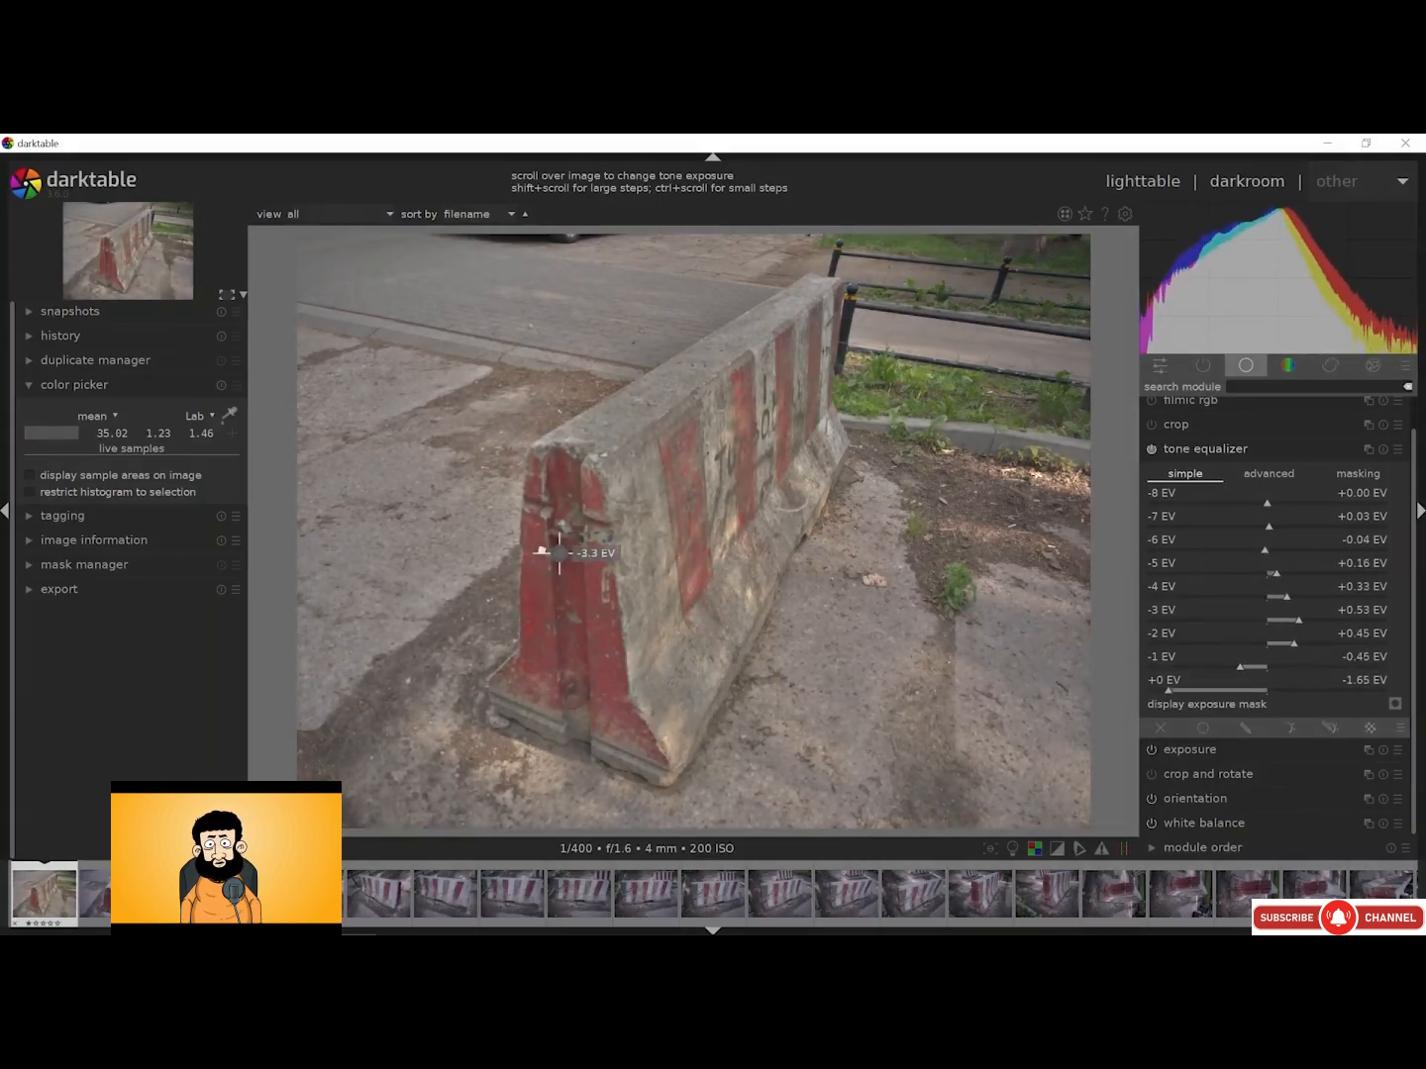
scroll(559, 553, up, 2)
scroll(559, 552, down, 2)
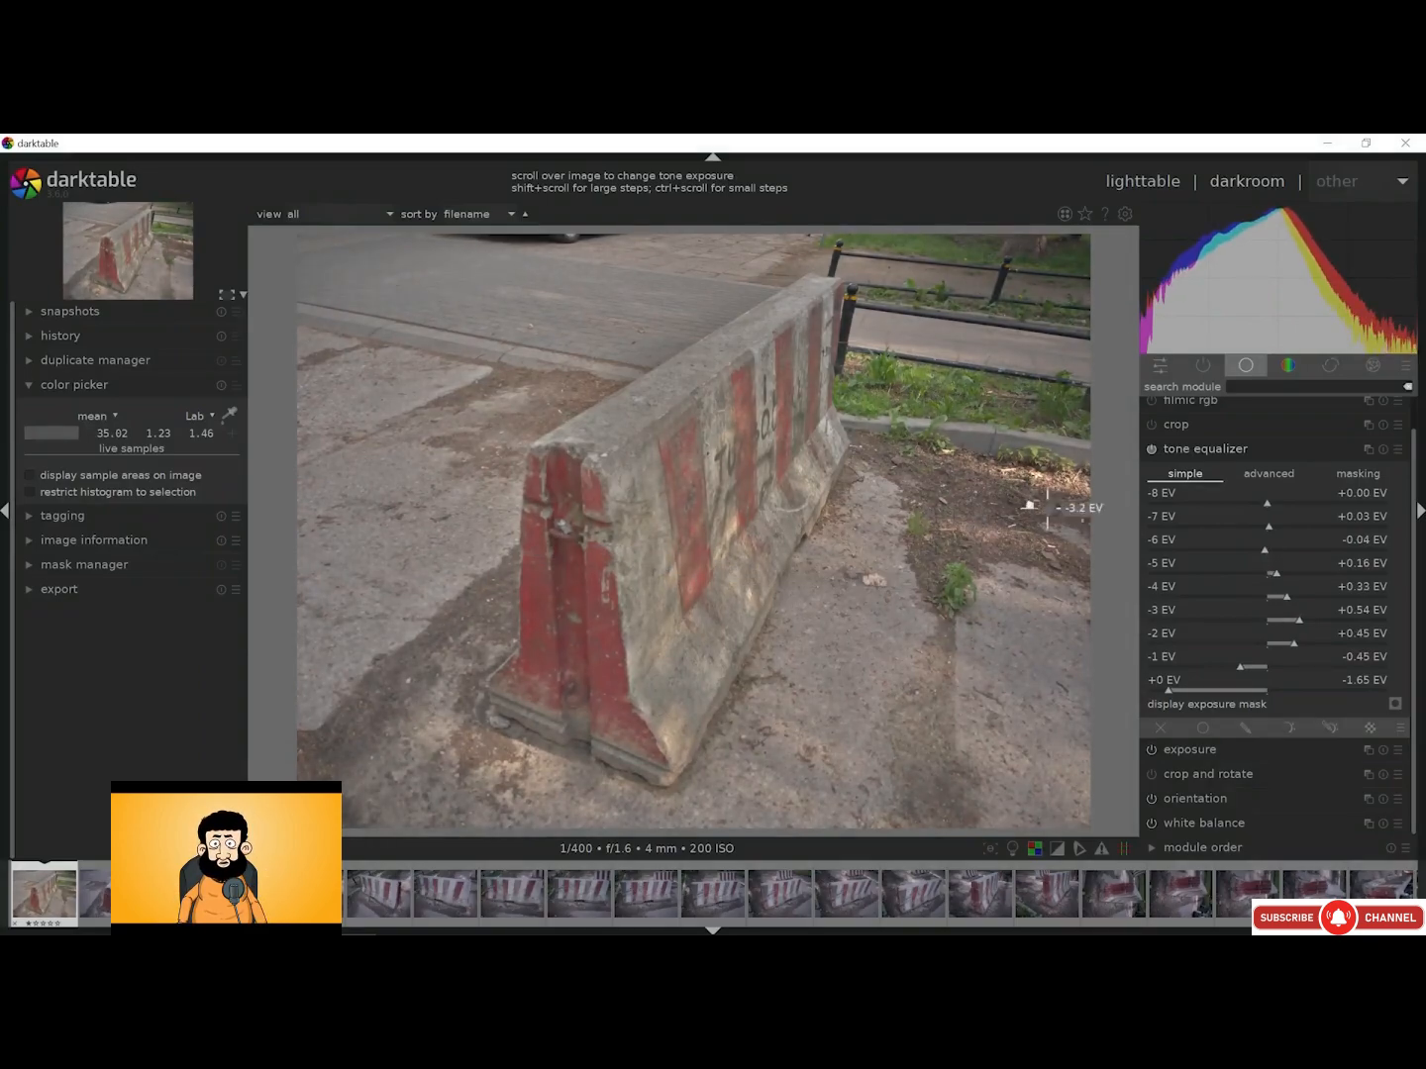
click(1183, 452)
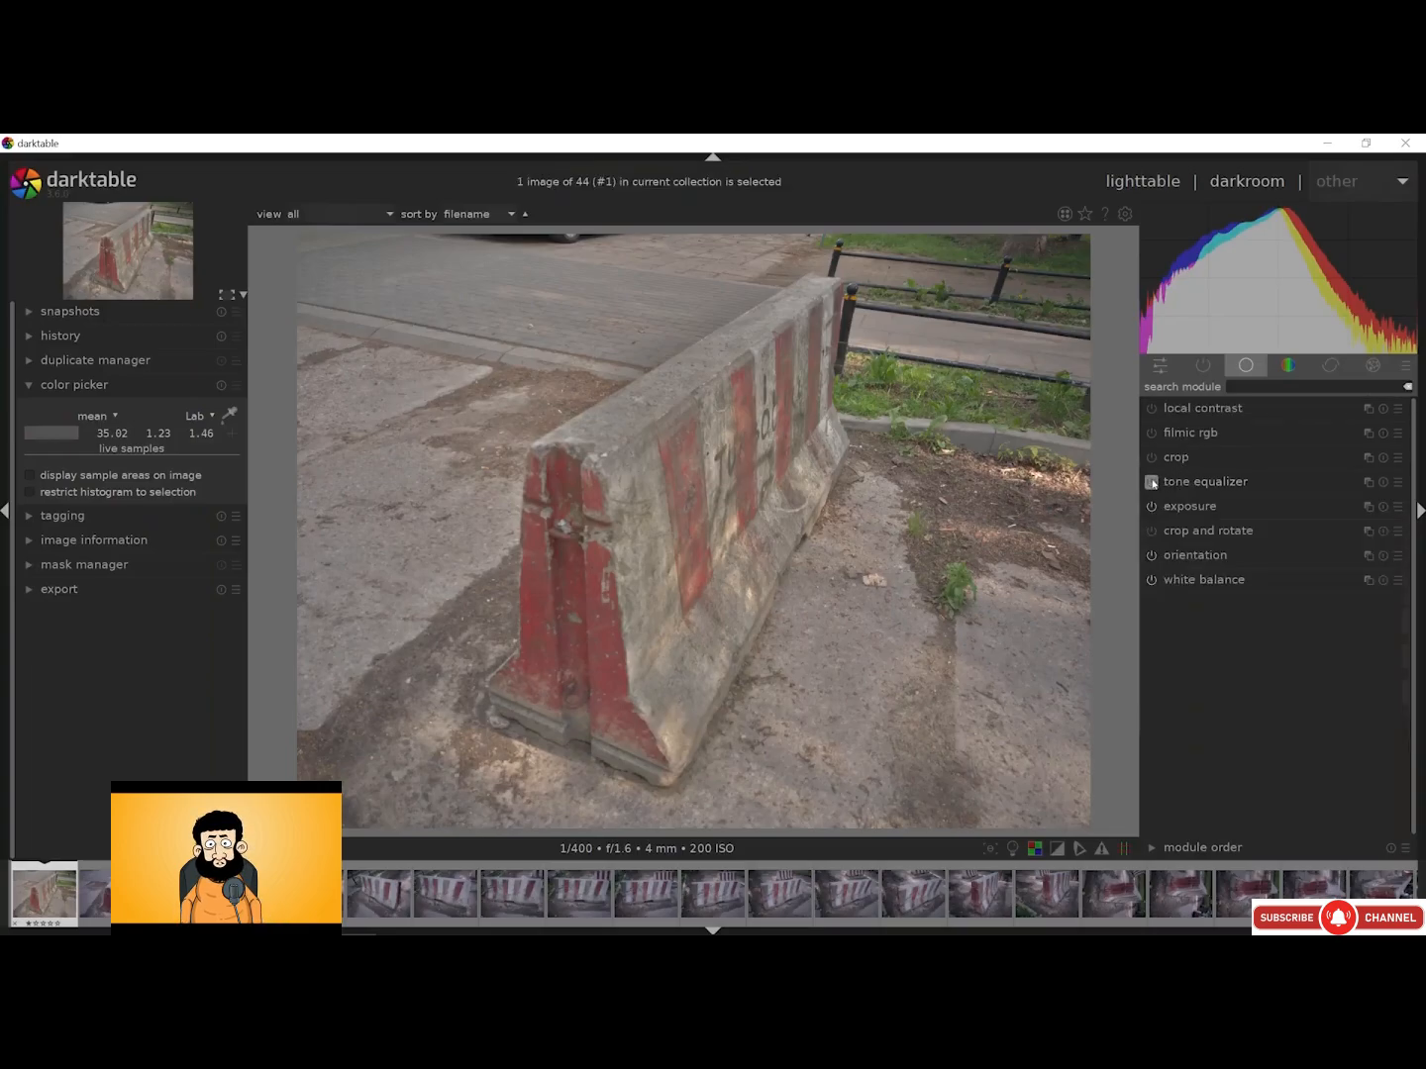
Compare the photo with the tone equalizer off and on, leaving it enabled
click(1153, 483)
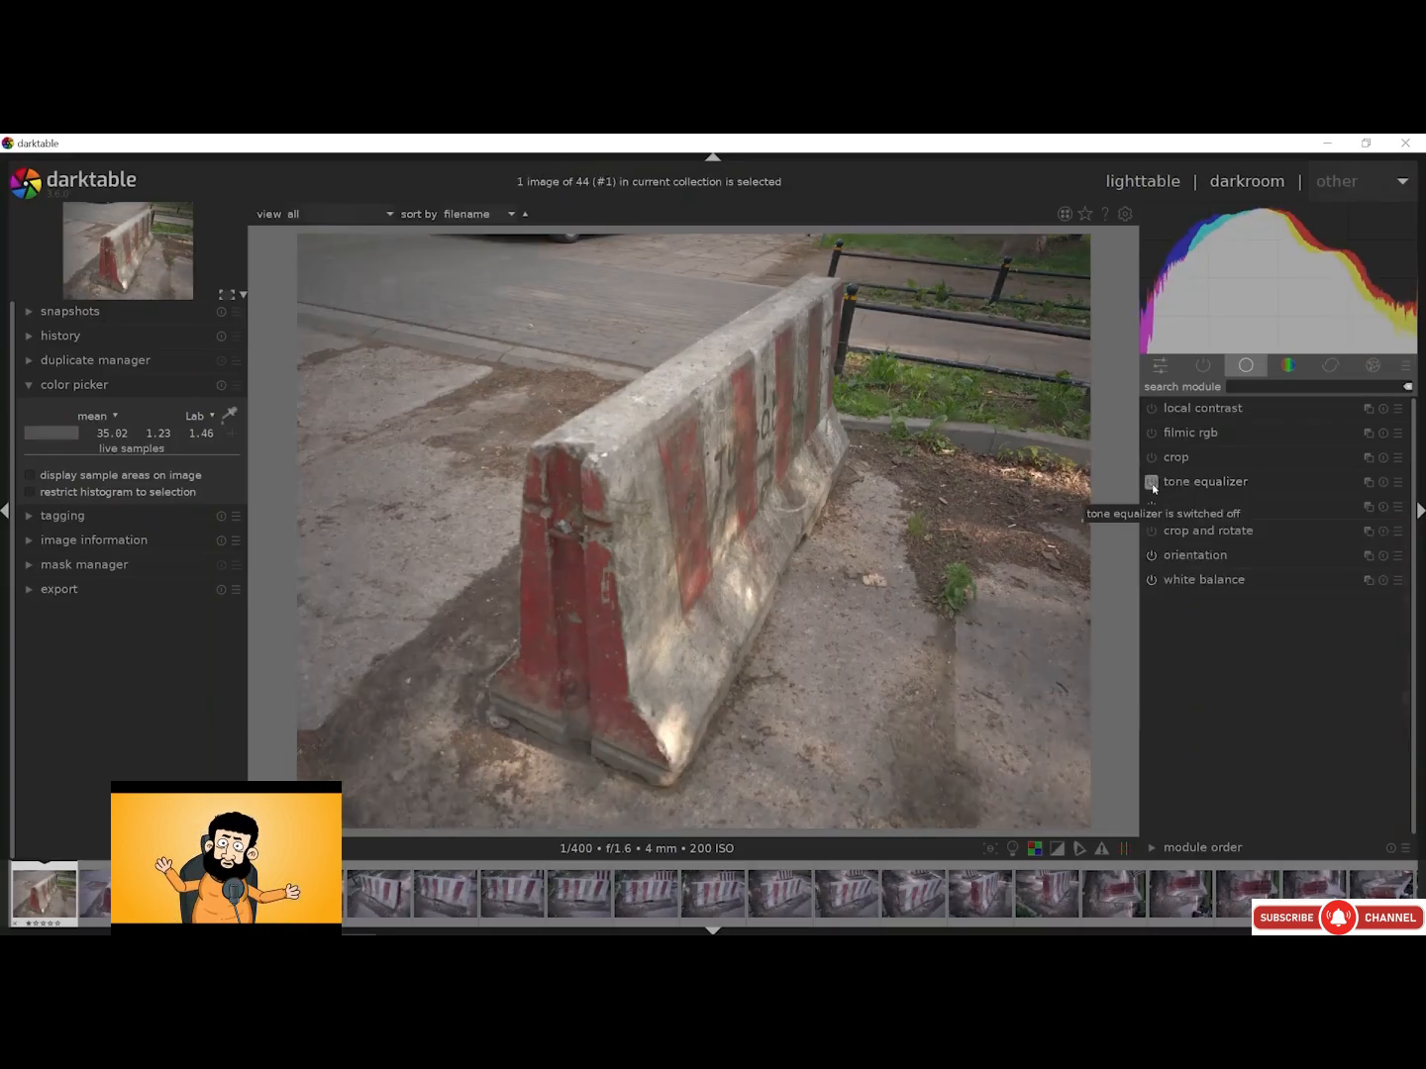
click(1152, 485)
click(1151, 484)
click(1152, 486)
click(1151, 485)
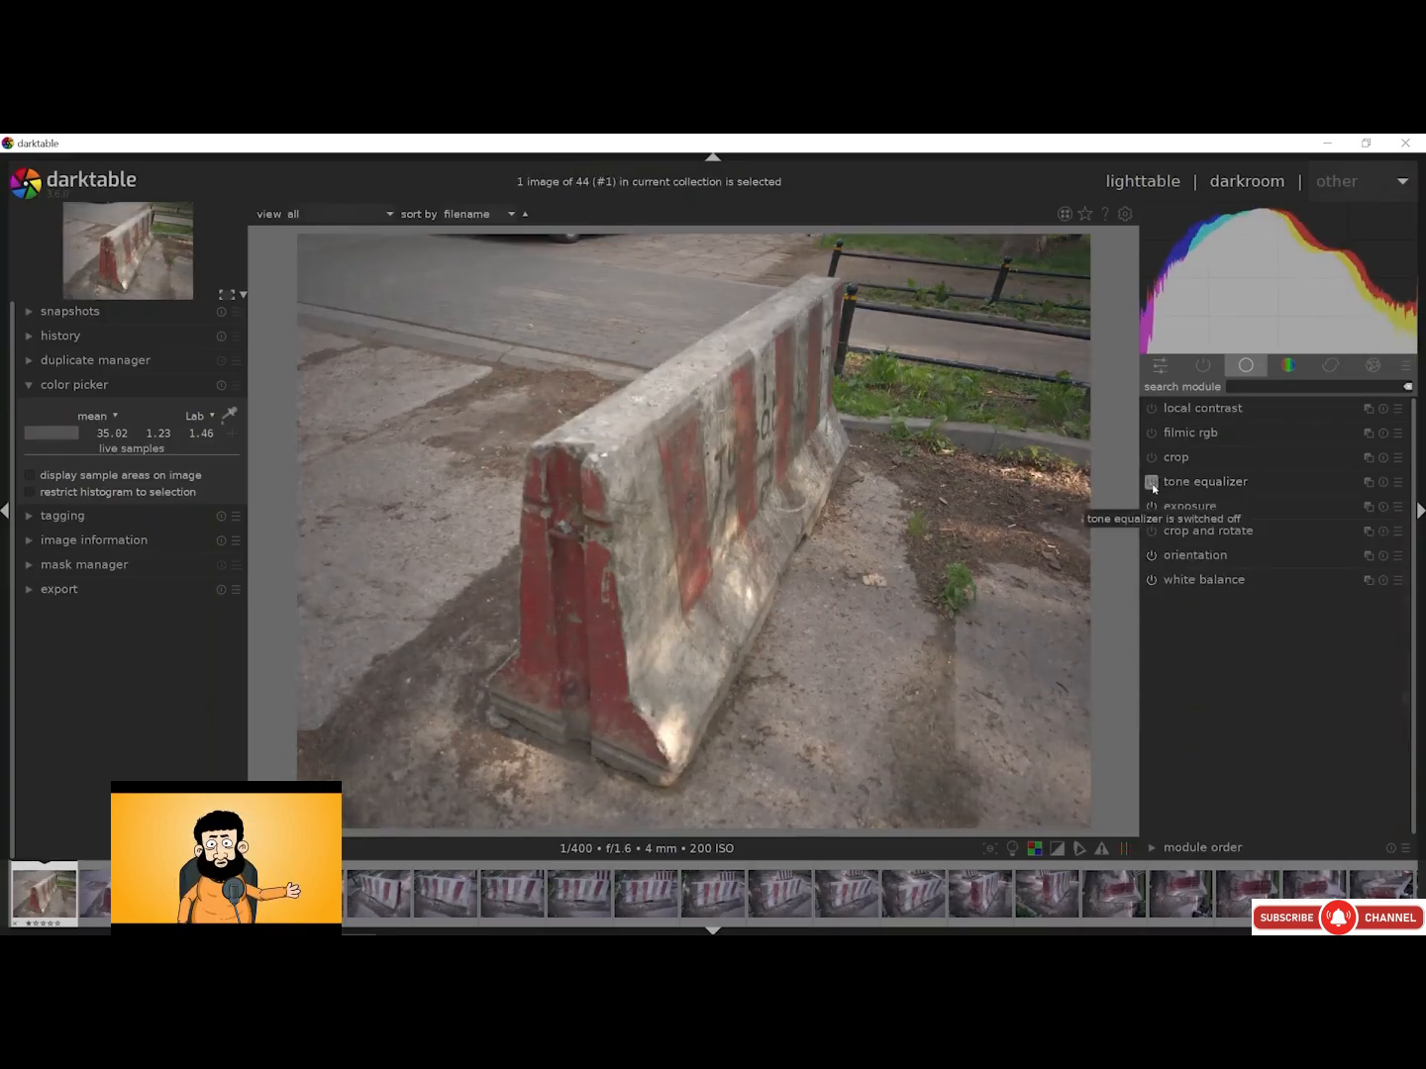
click(1152, 485)
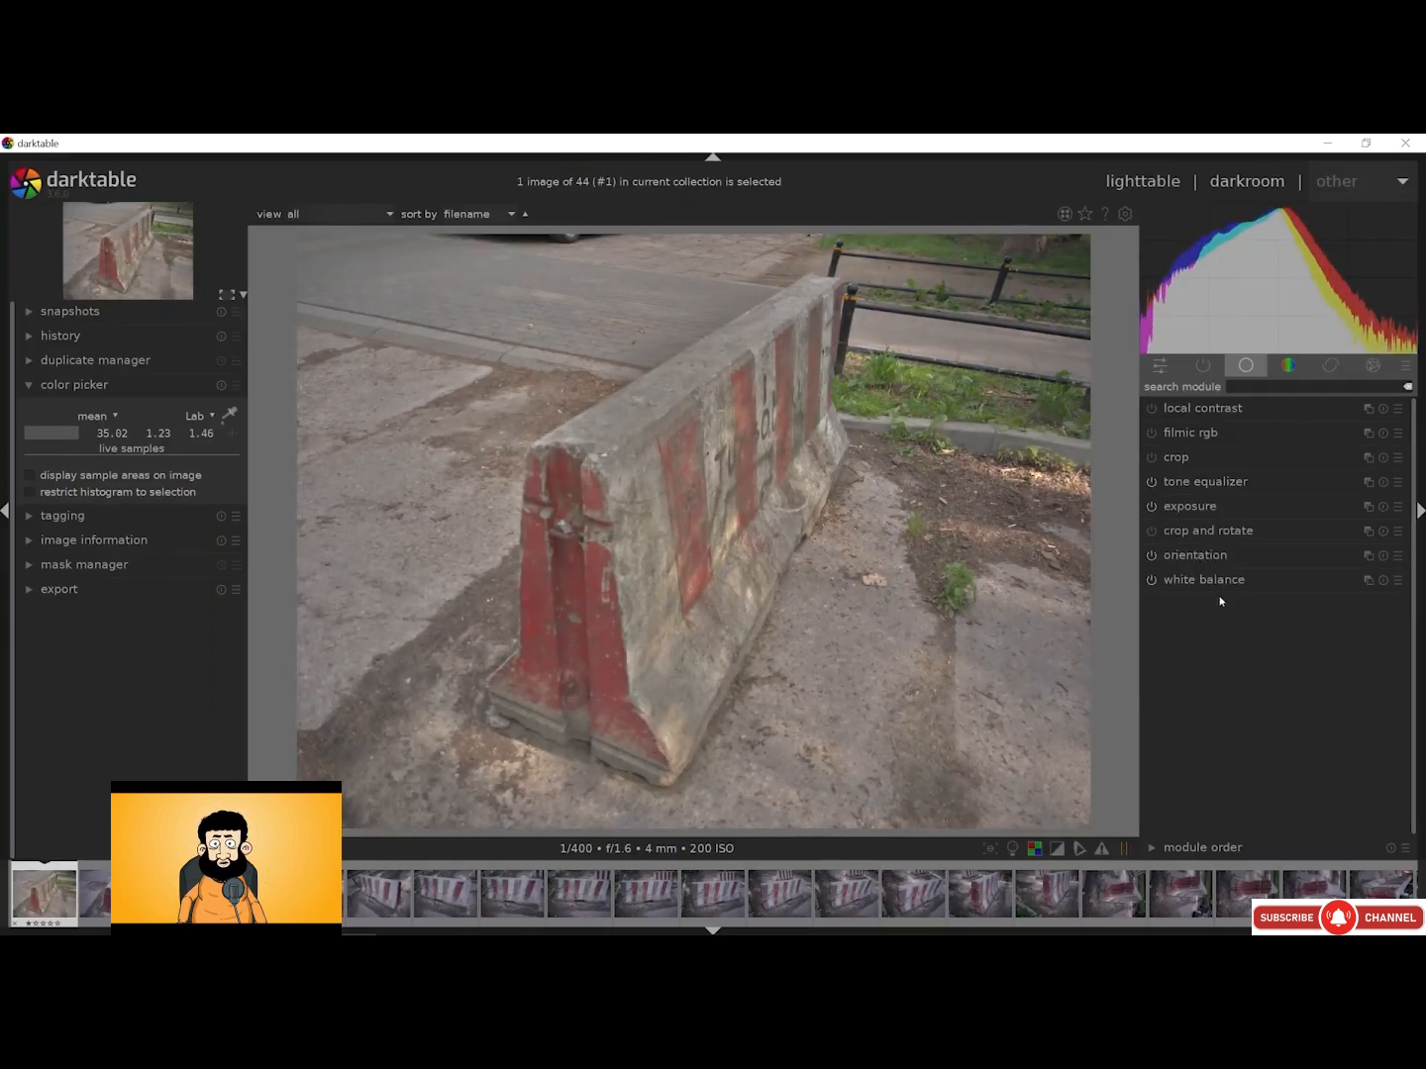
Enable the sharpen module and raise its amount to 2.000 while viewing the barrier's front edge at 100%
click(1290, 367)
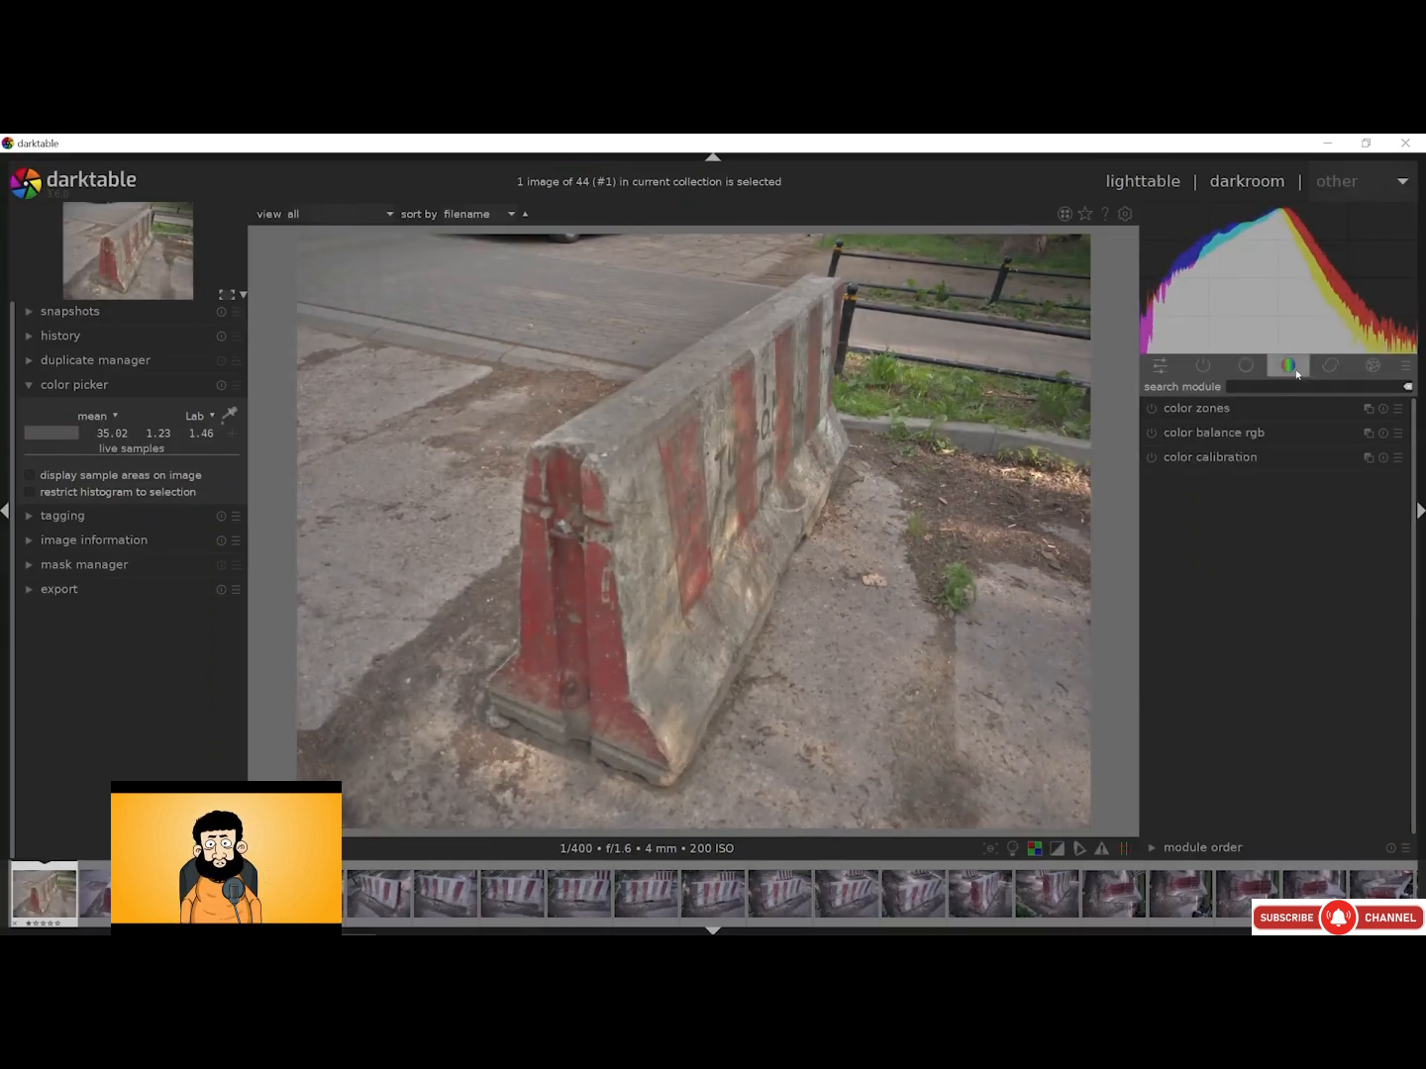
click(1325, 369)
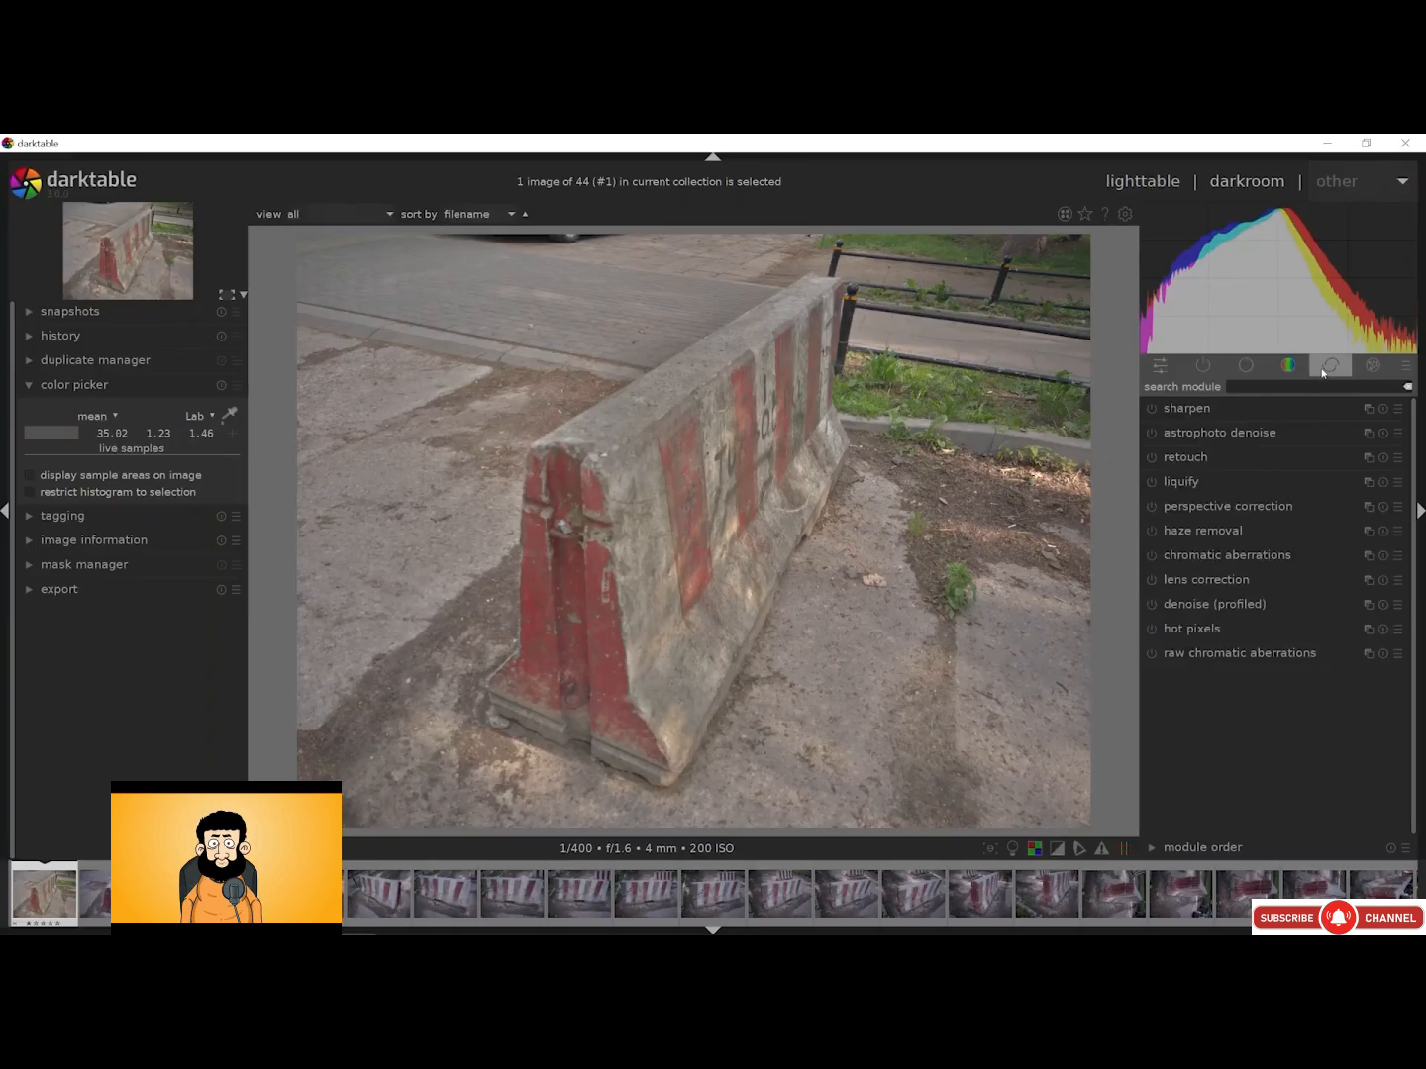
click(1167, 412)
scroll(594, 480, up, 5)
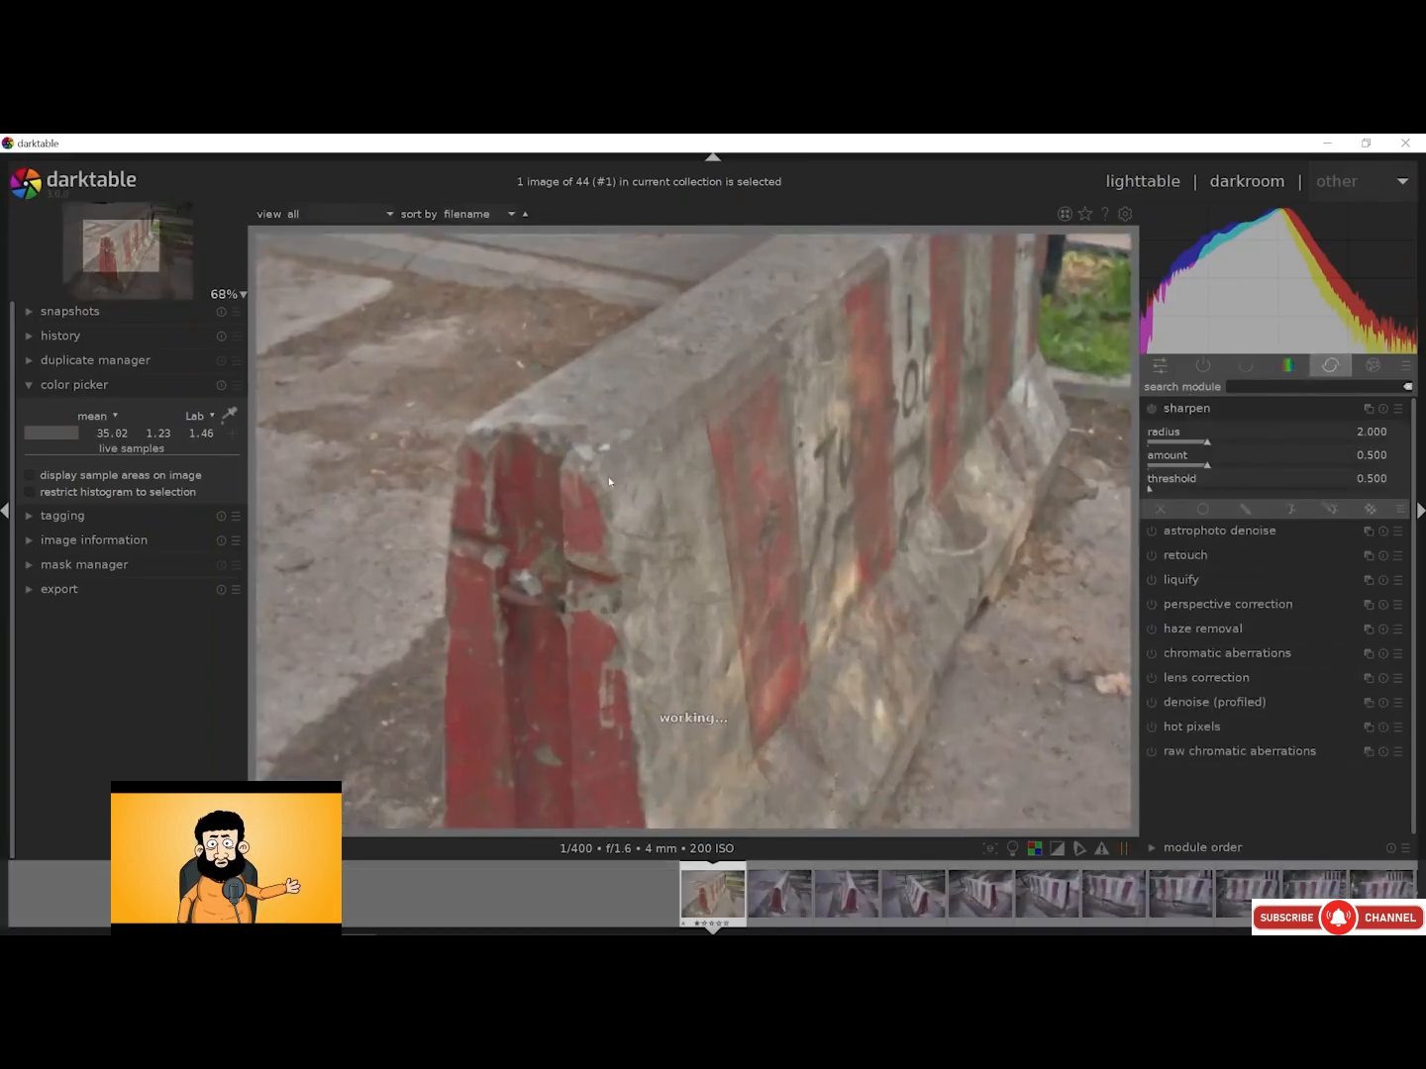
drag(590, 483, 707, 436)
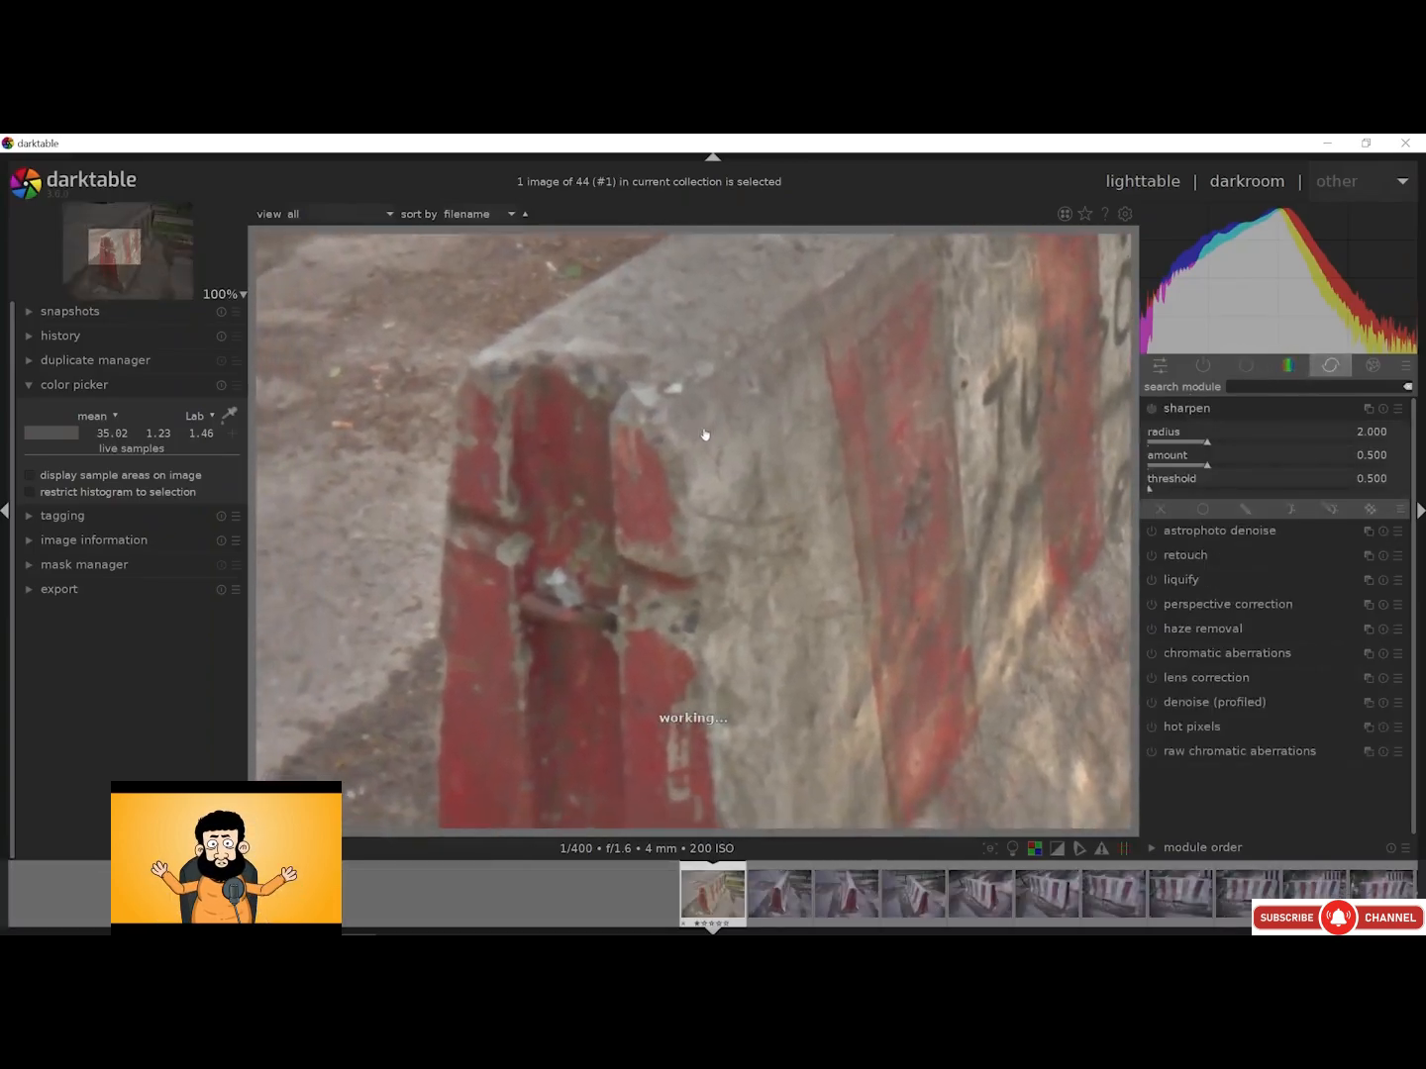
click(1201, 468)
drag(1200, 467, 1395, 468)
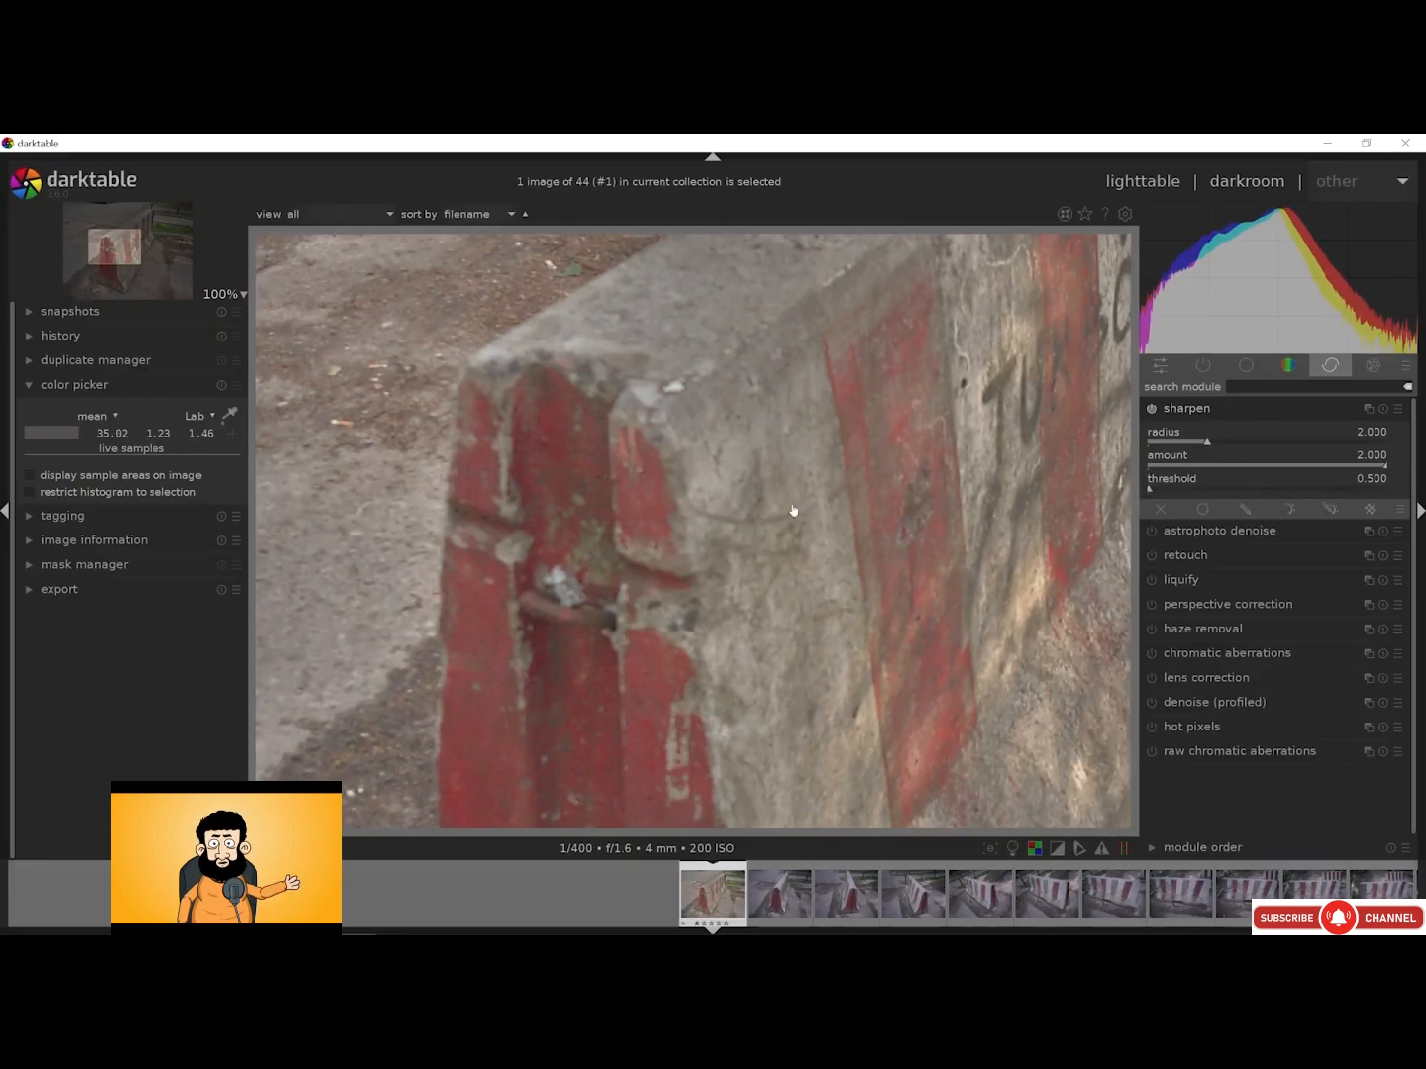
Compare the whole photo with sharpening off and on, leave it enabled and collapse the module
scroll(789, 510, down, 2)
scroll(798, 537, down, 1)
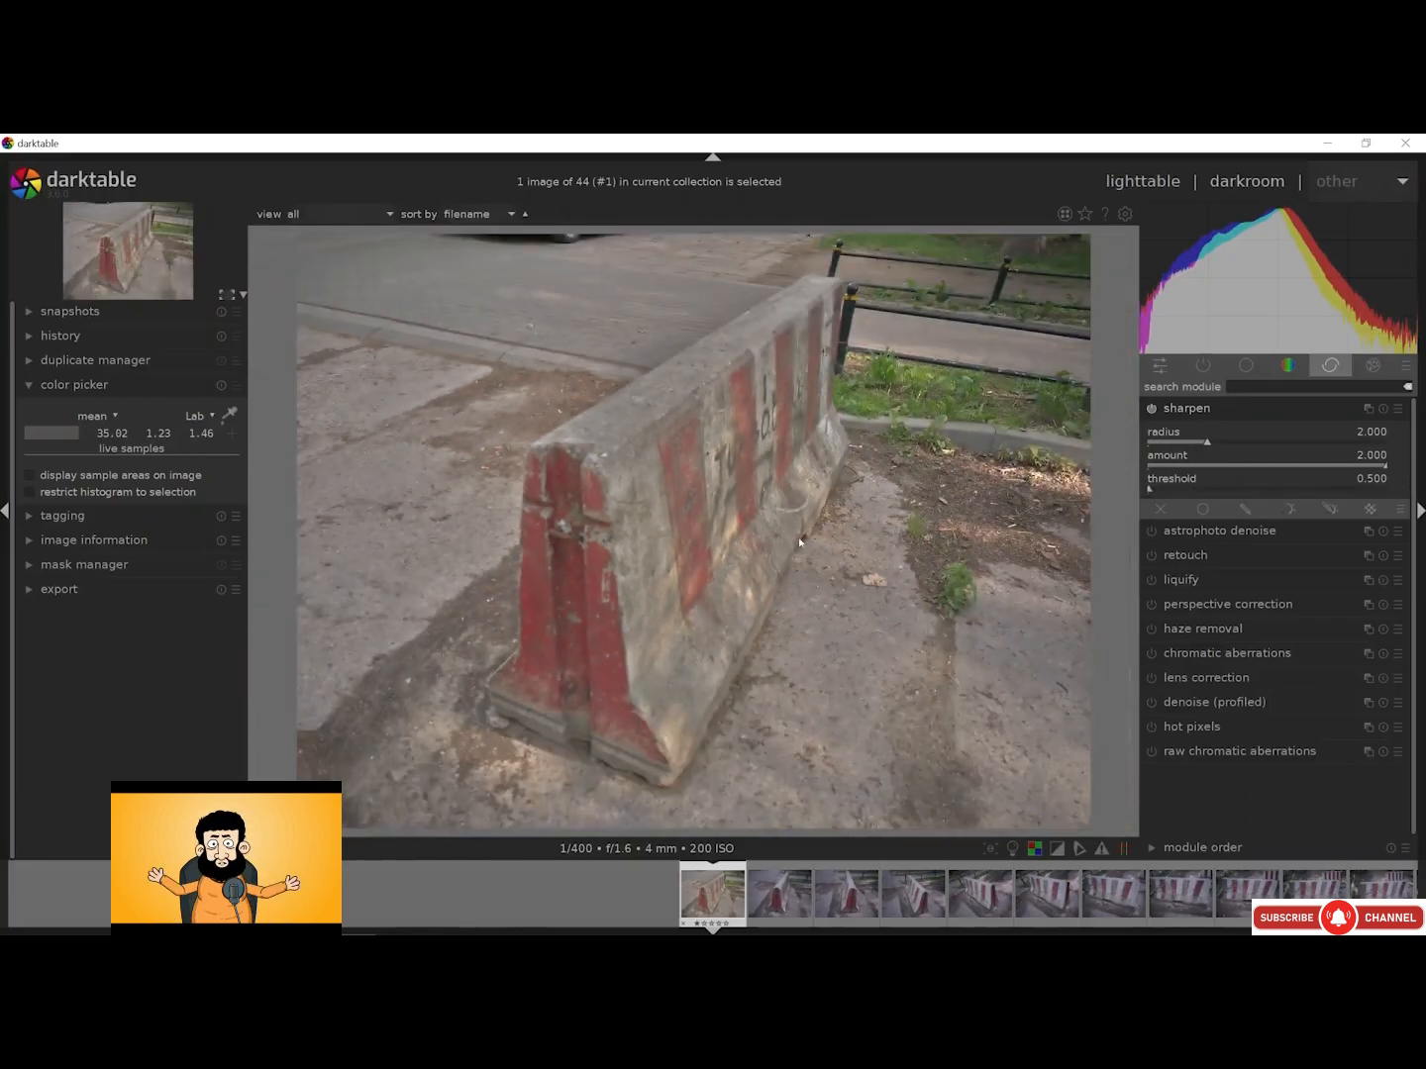
click(1152, 407)
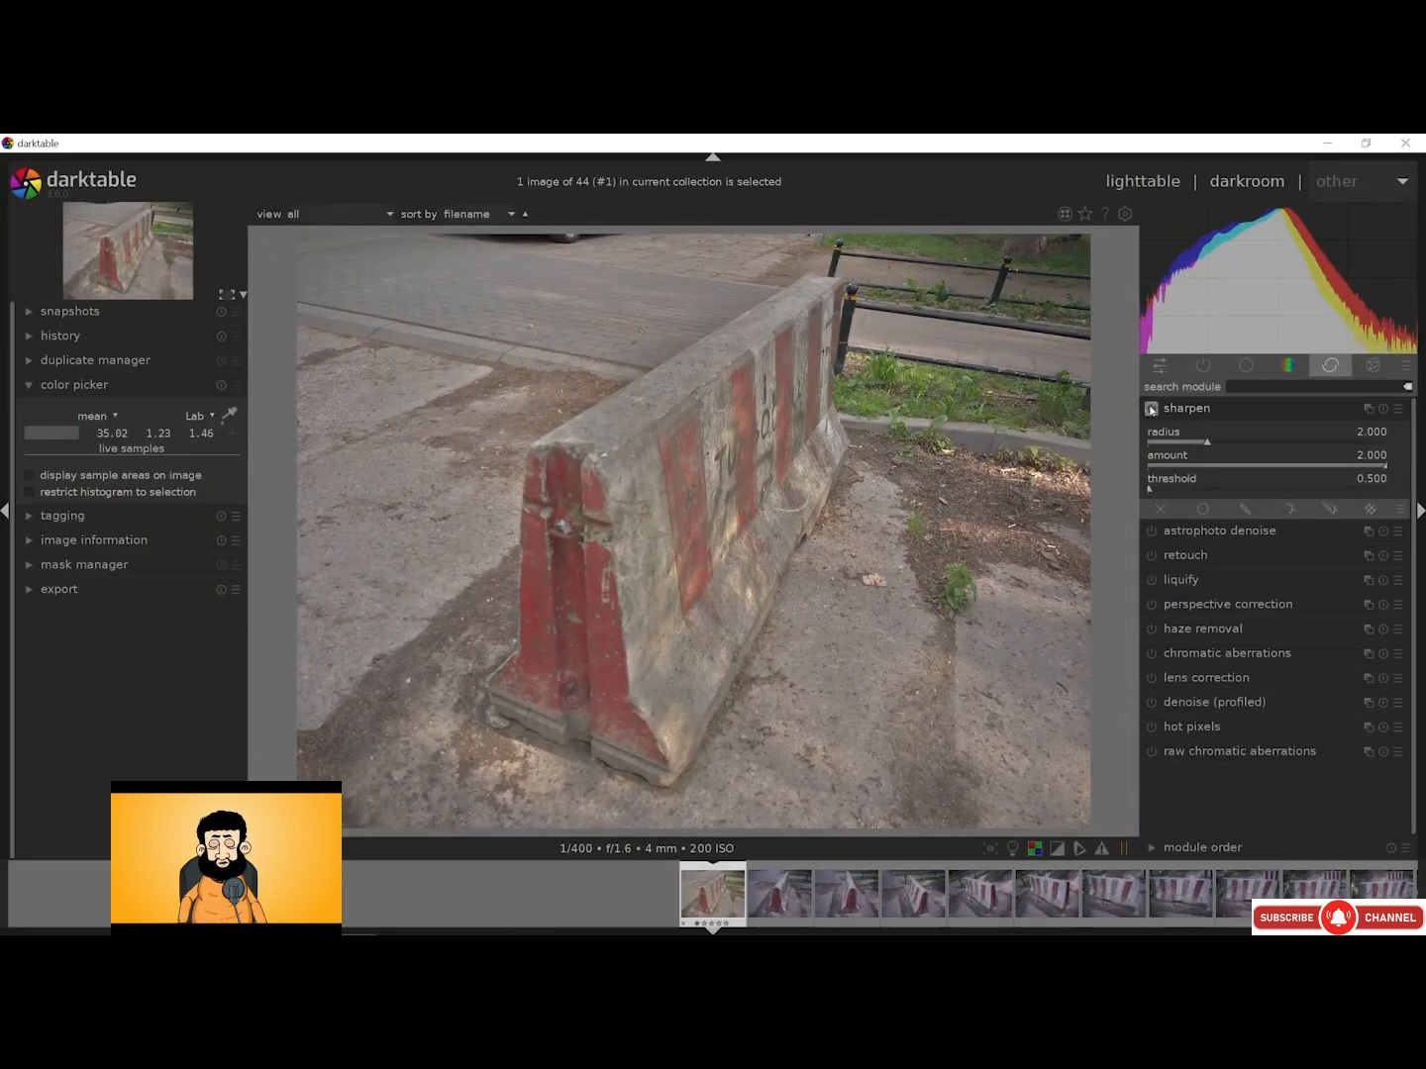
click(1151, 411)
click(1151, 408)
click(1151, 408)
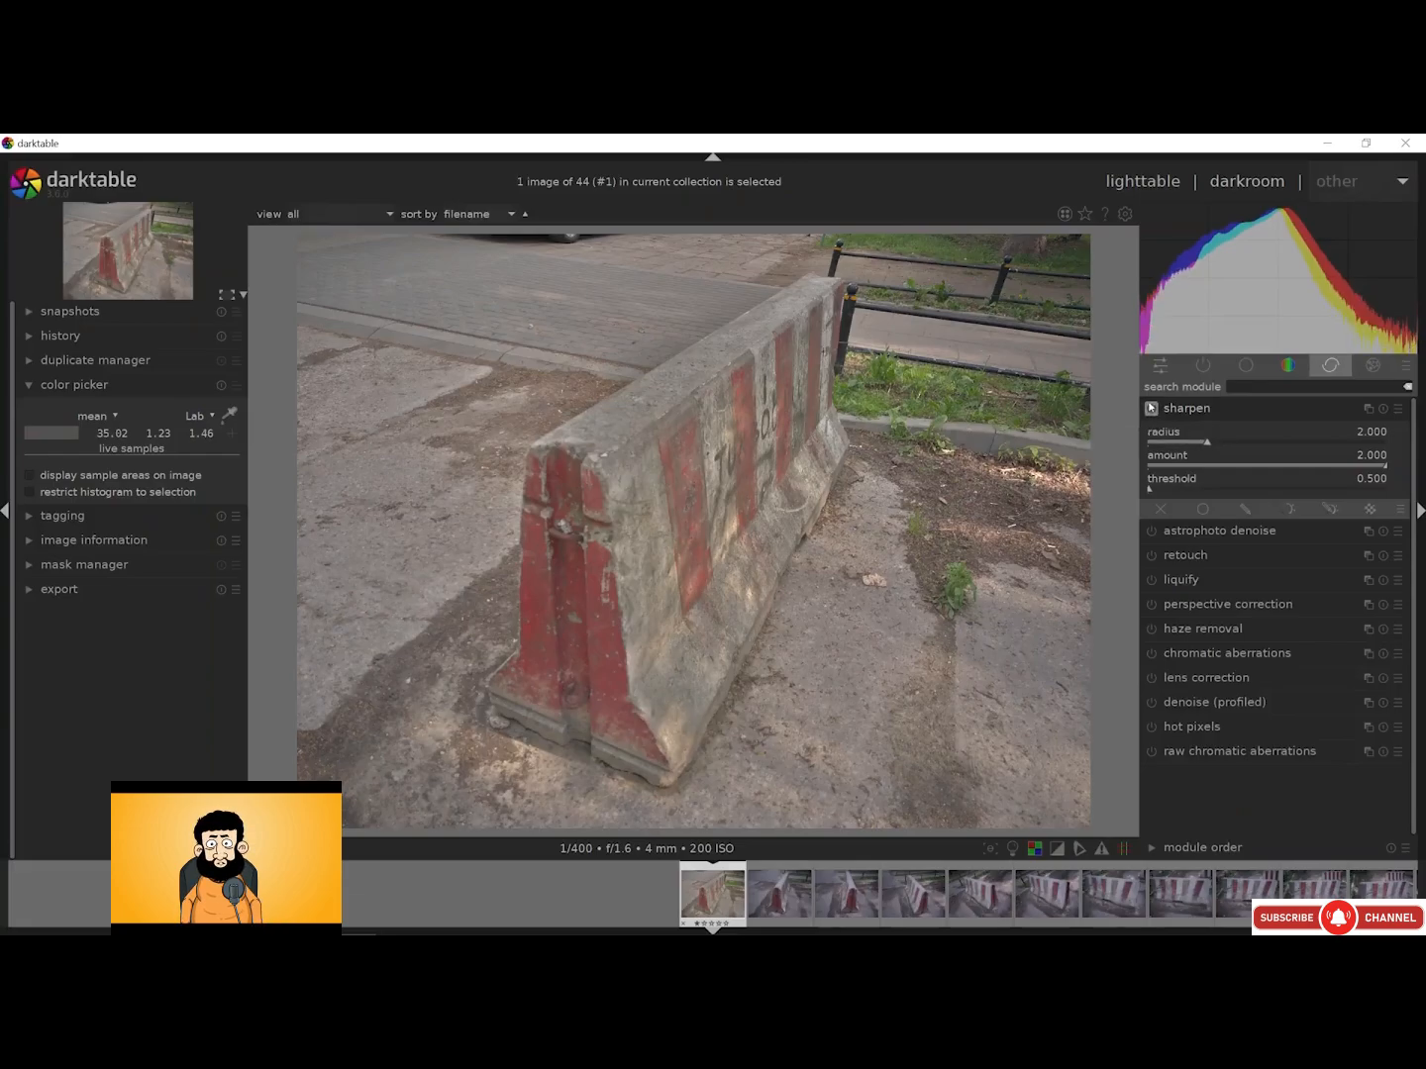
click(1190, 410)
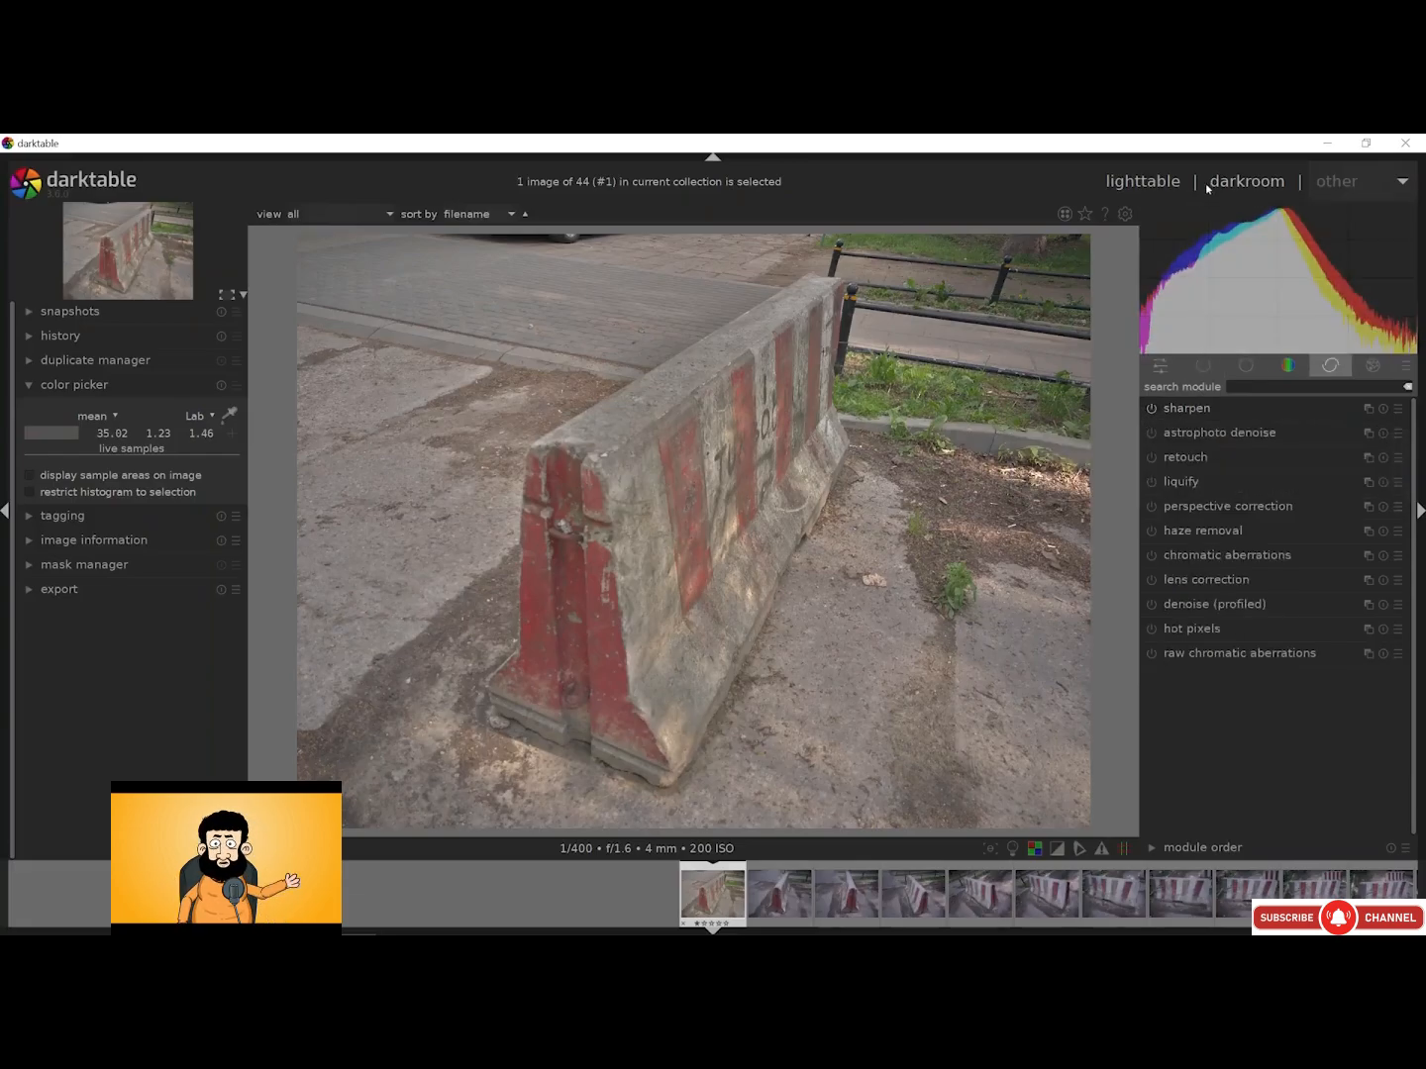
Return to the lighttable and selectively copy the first photo's history stack with white balance included
click(1154, 181)
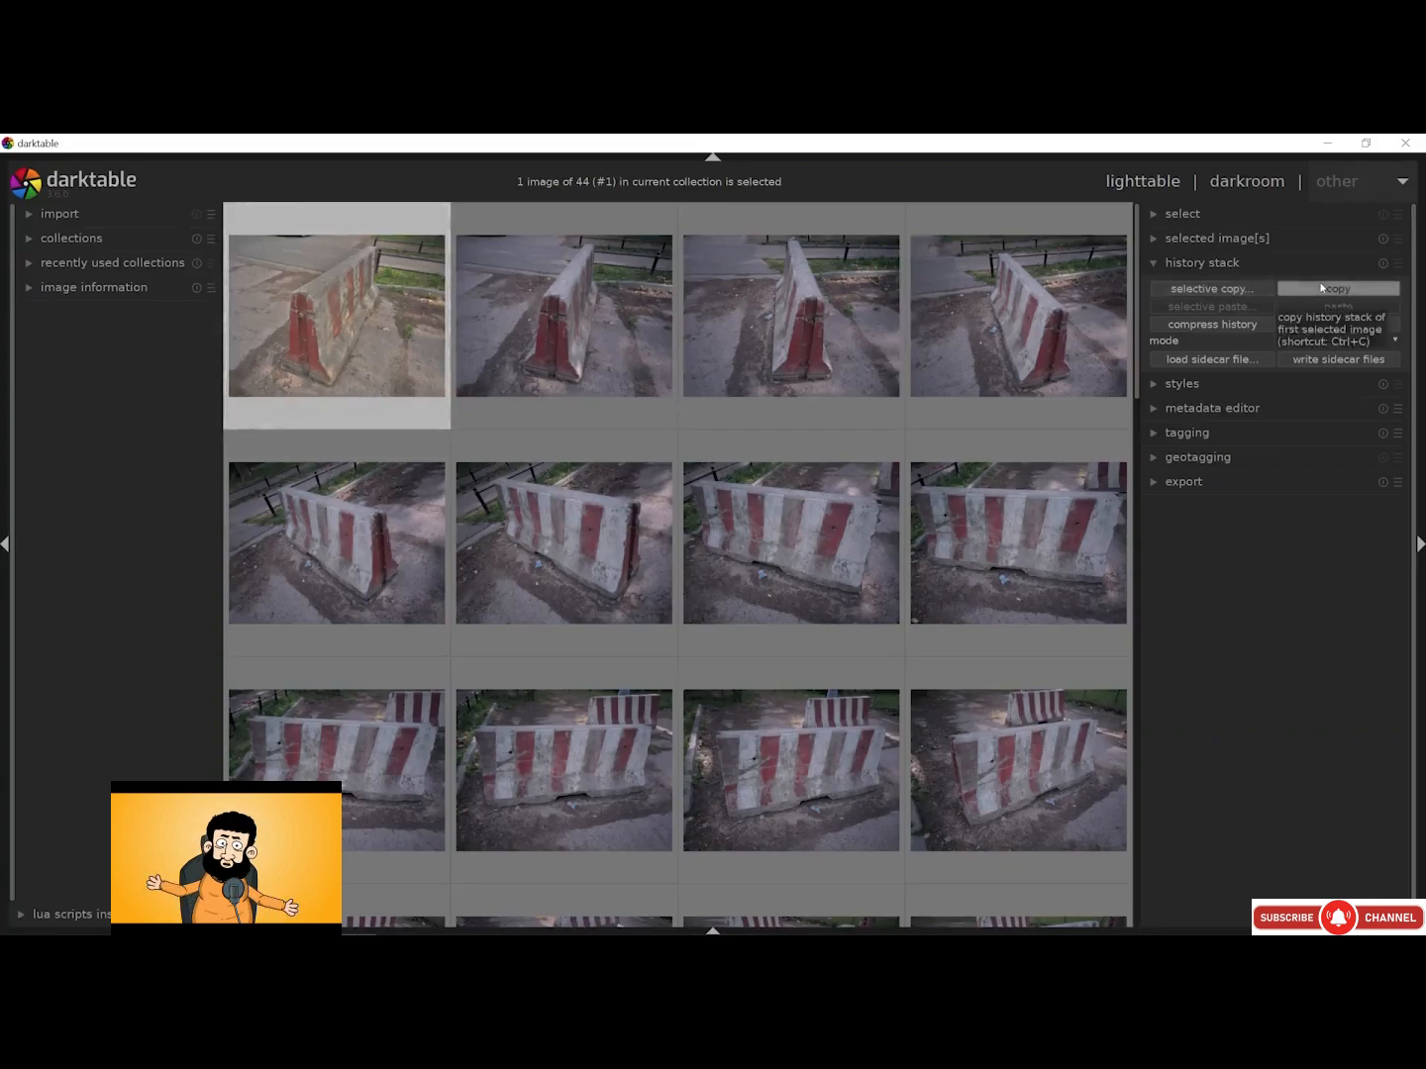
click(1203, 293)
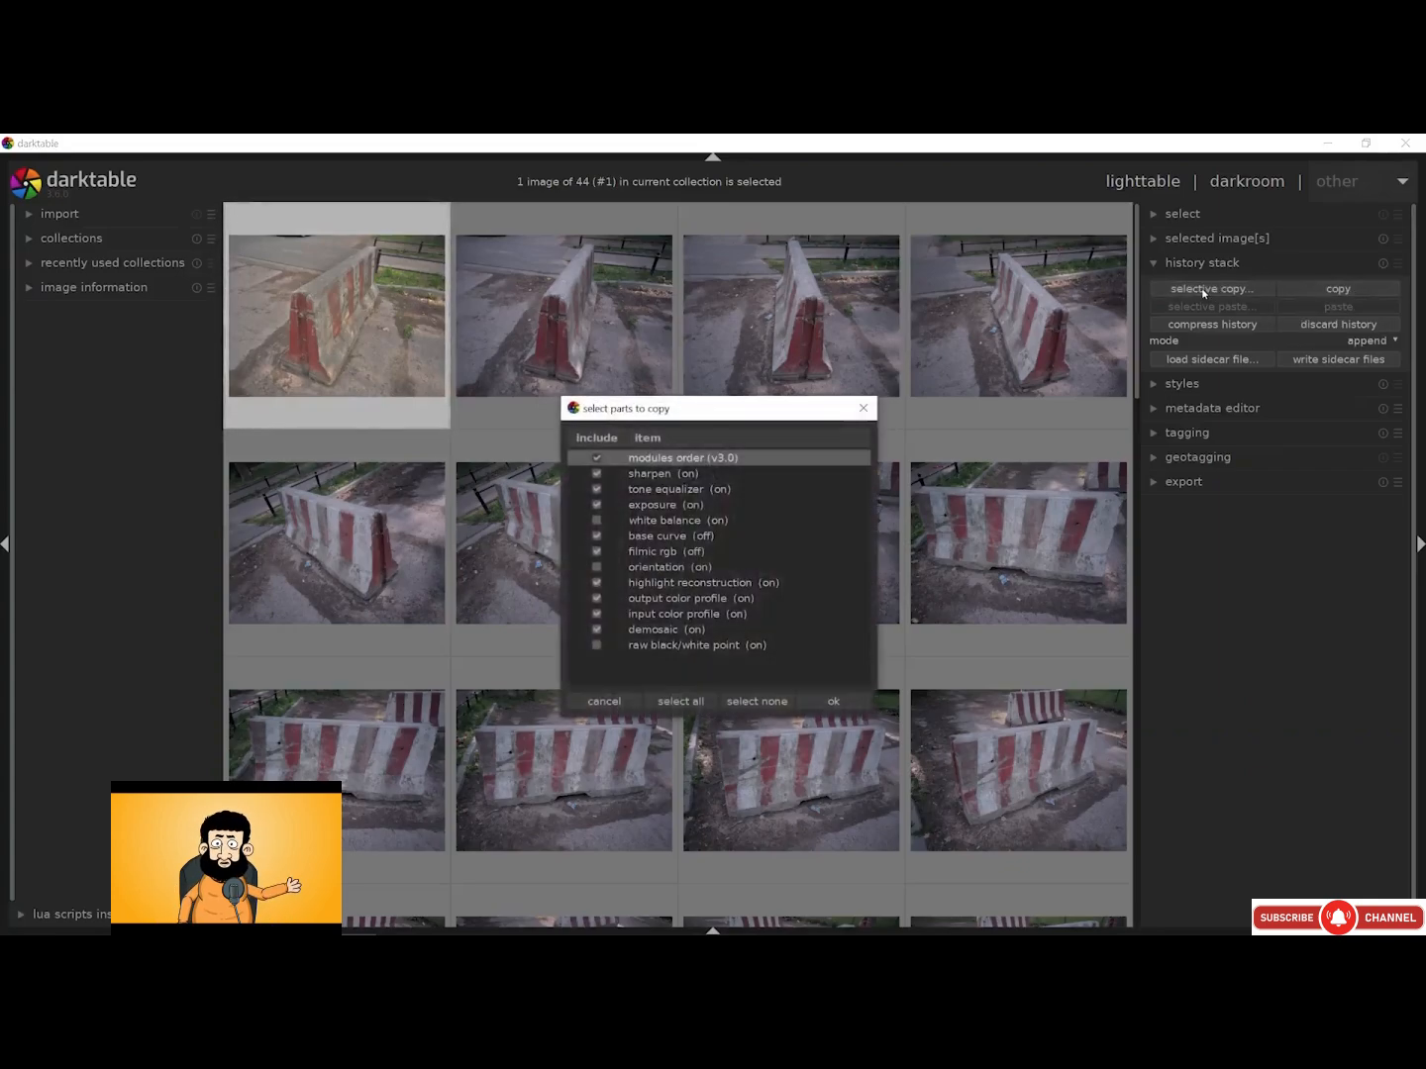
click(597, 522)
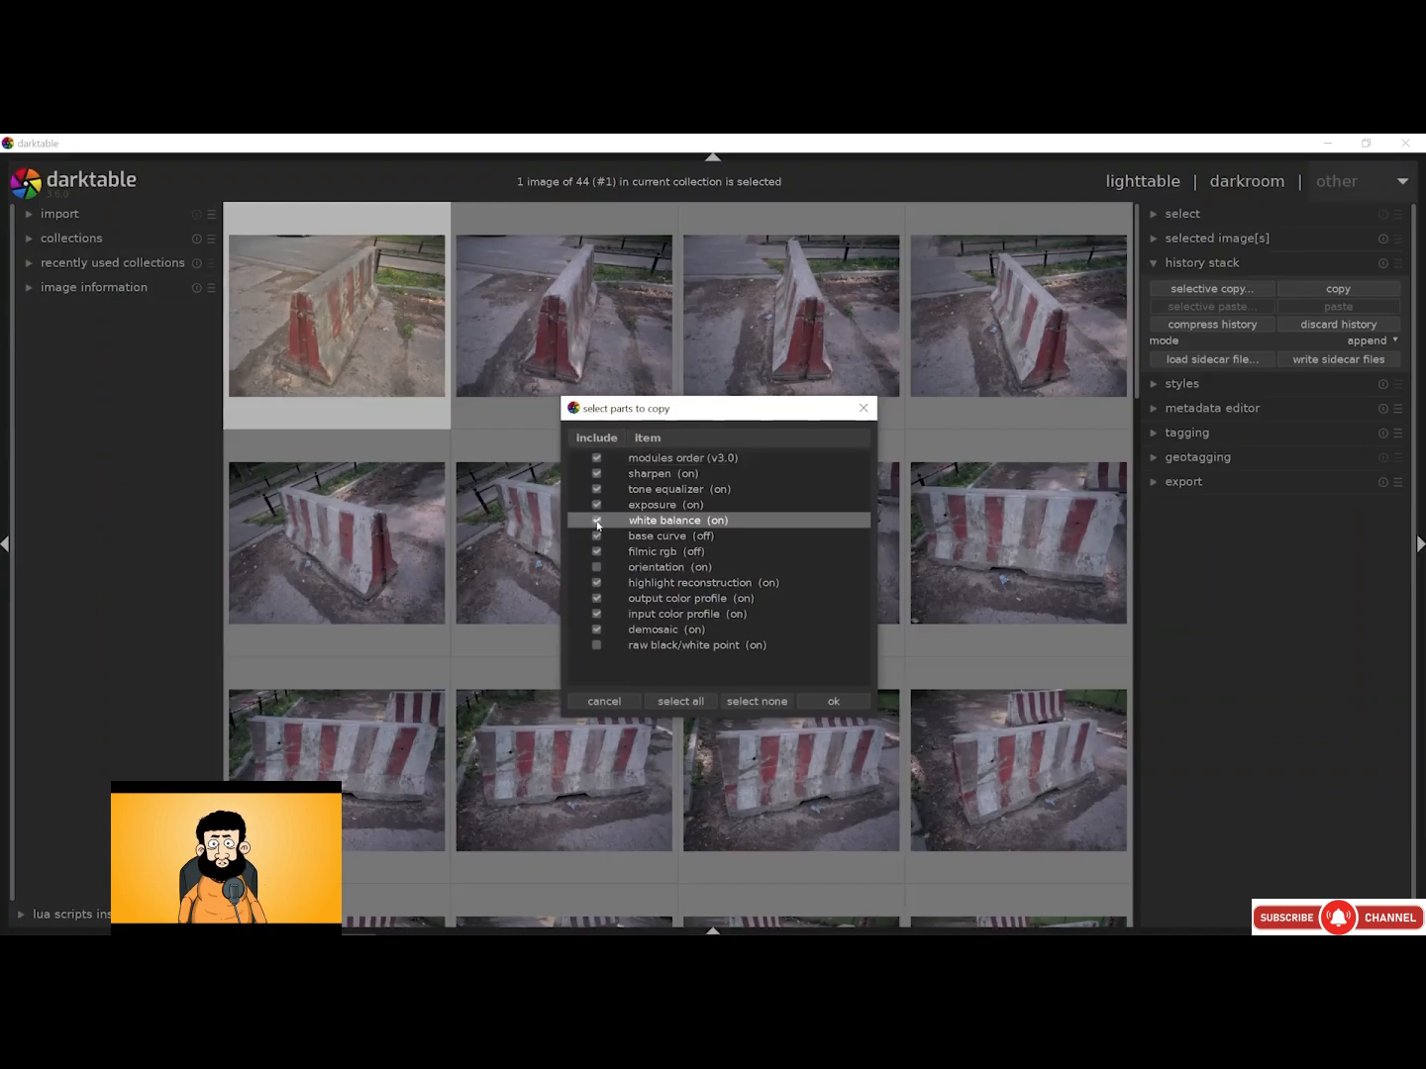
click(825, 701)
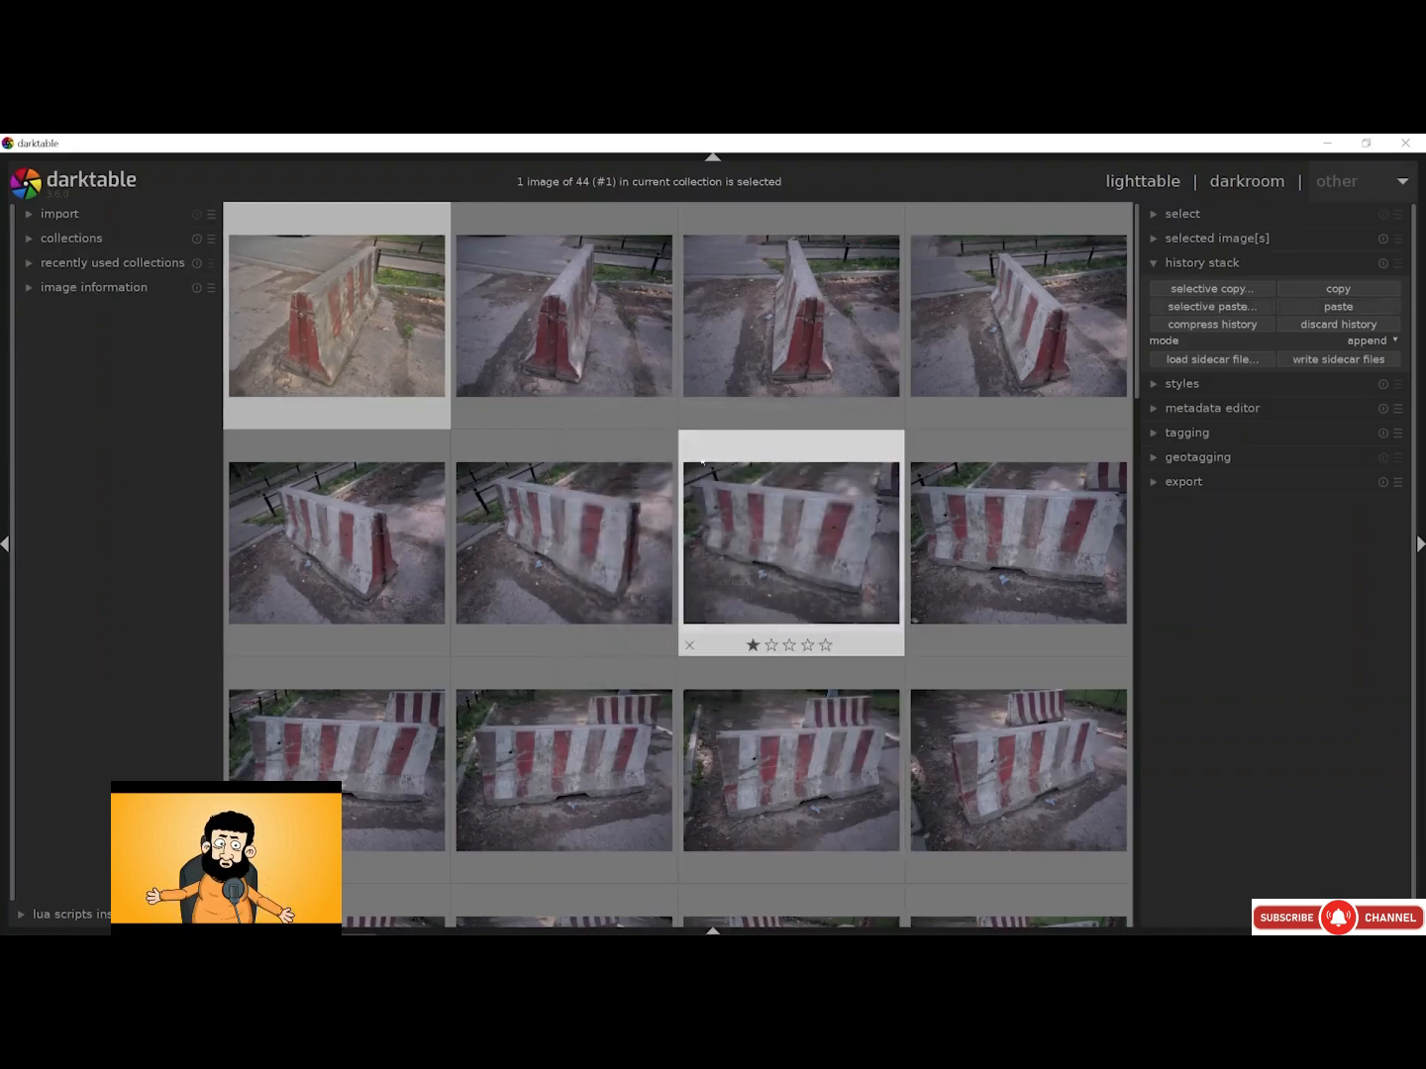
Select every photo from the second to the last and selectively paste the copied edits onto them, keeping the preset parts
click(634, 371)
scroll(698, 563, down, 3)
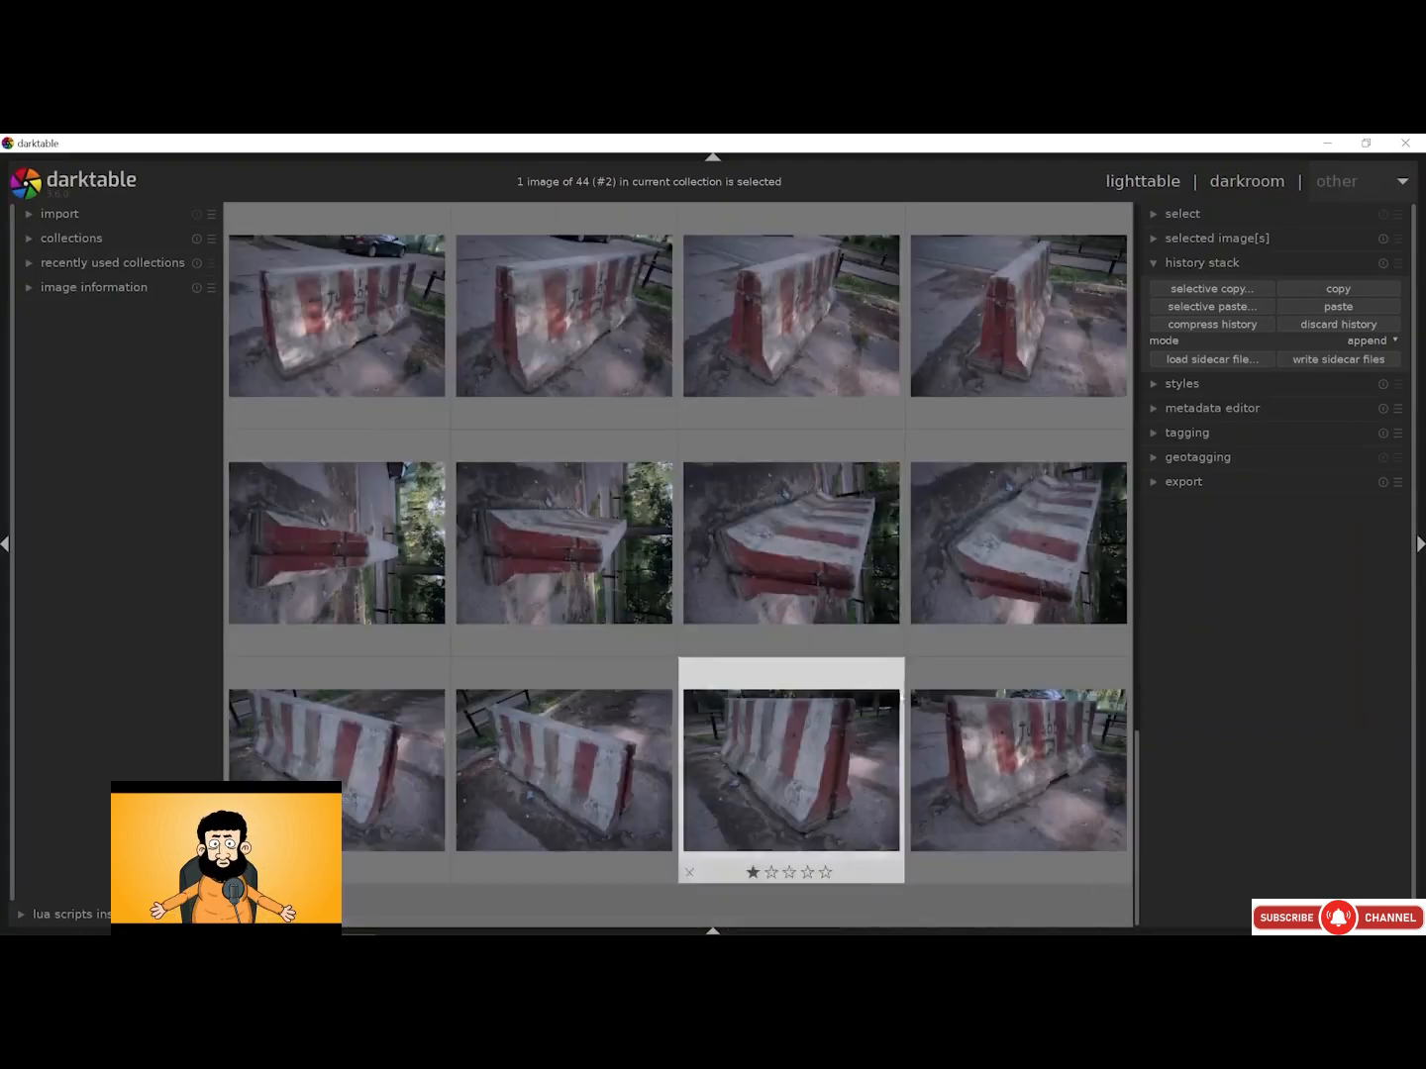
shift+click(1025, 767)
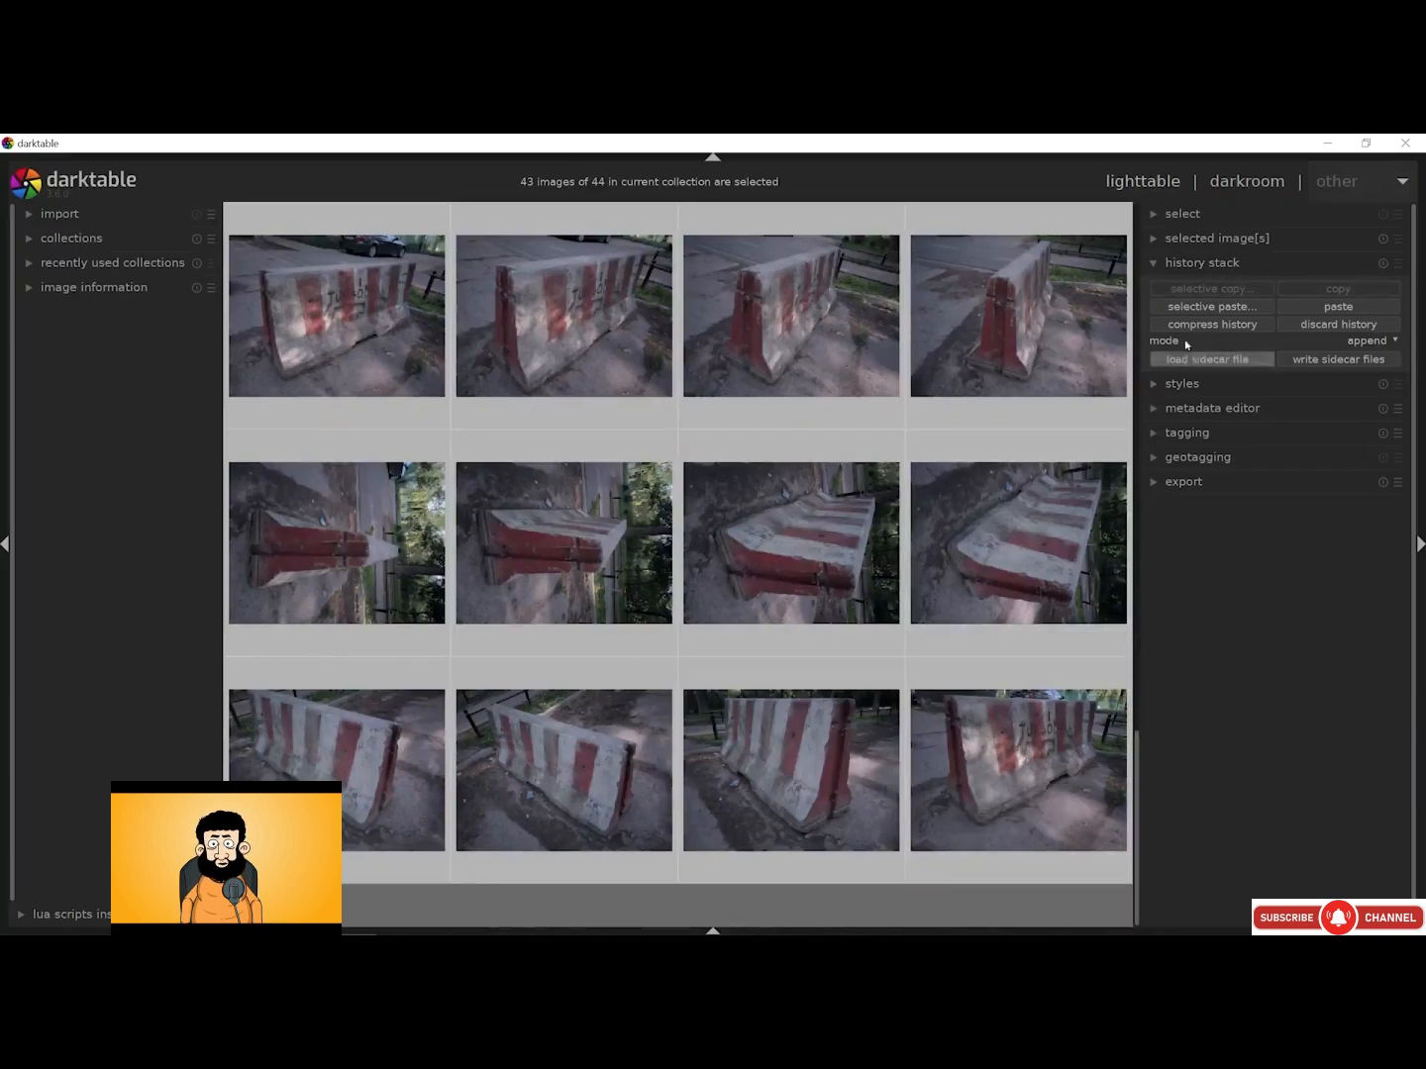
click(1209, 309)
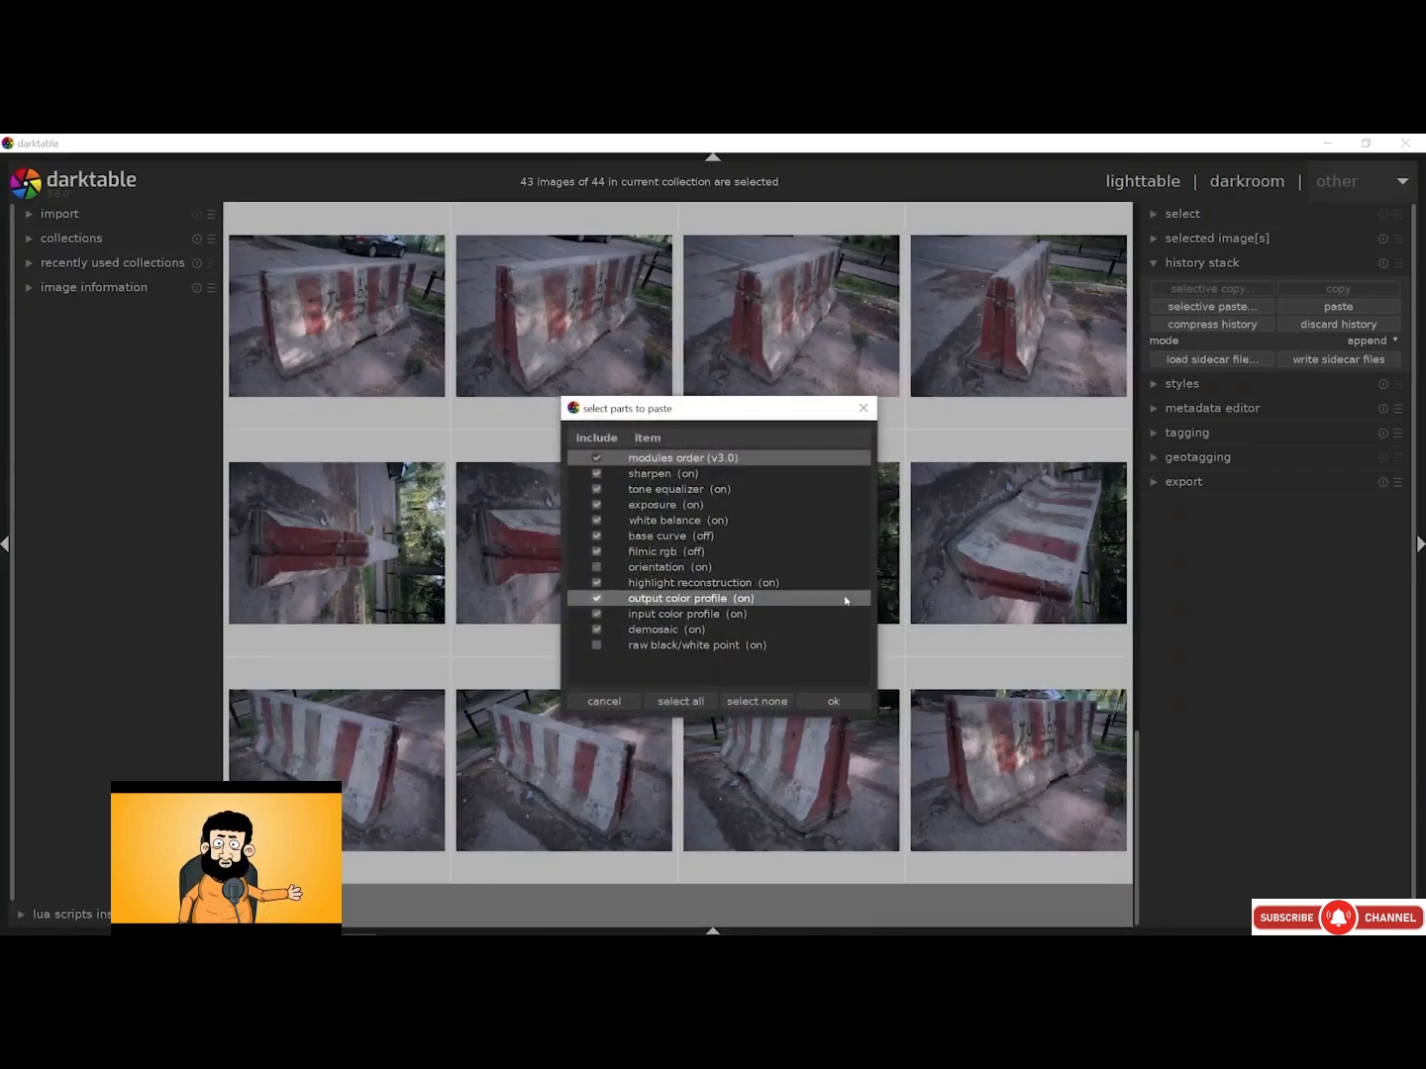
click(832, 702)
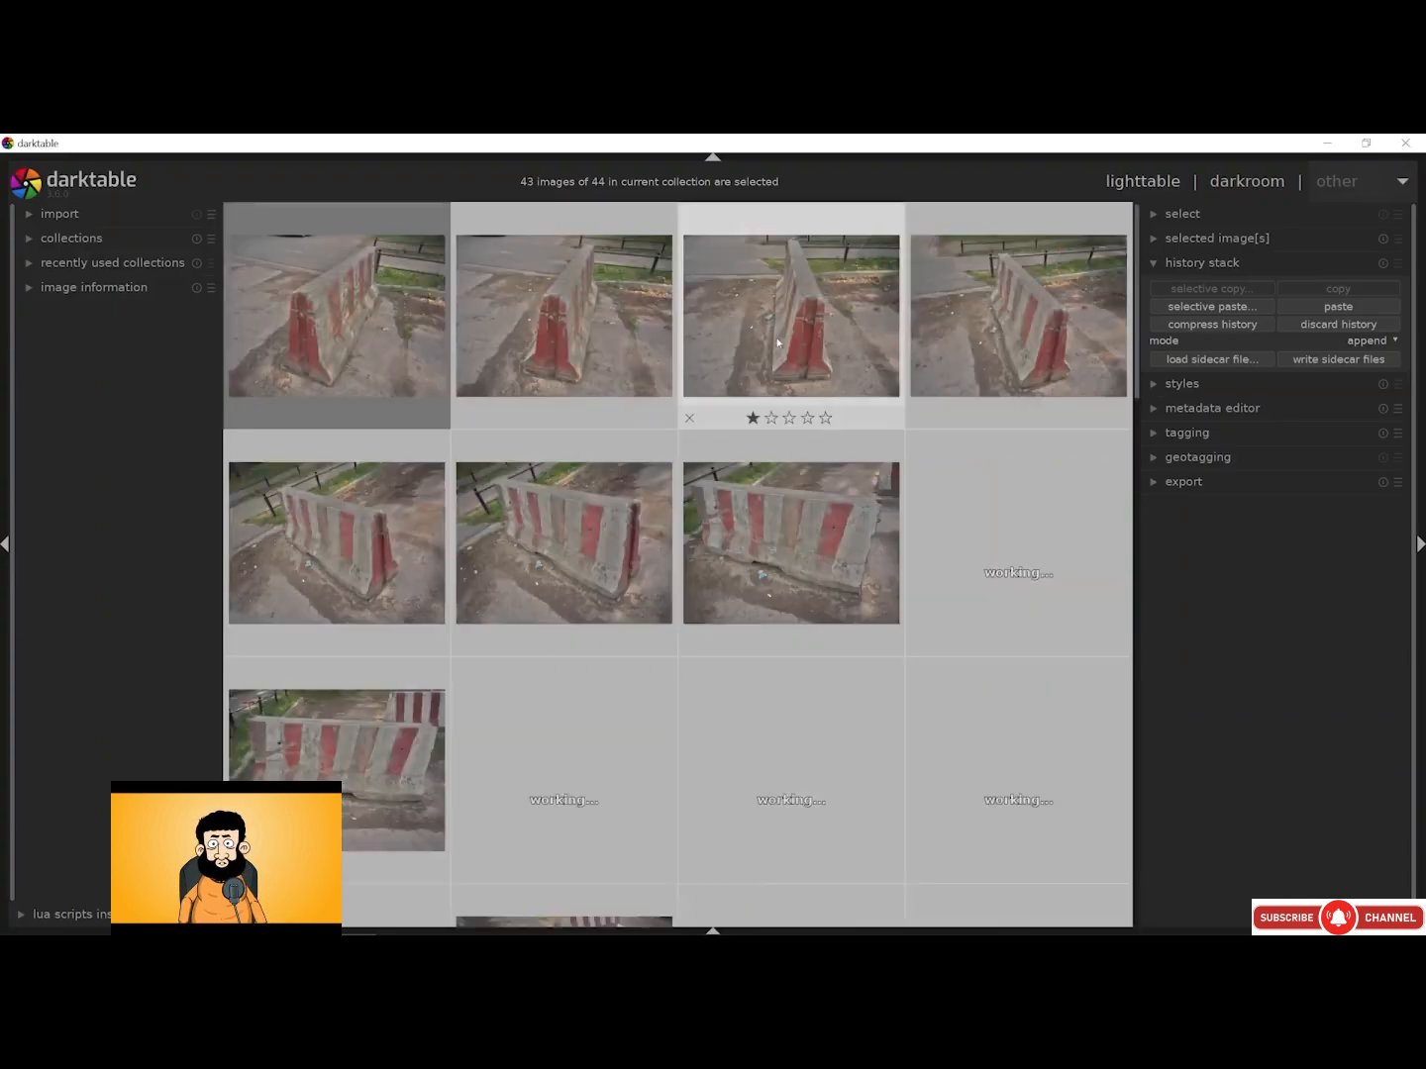
Select all photos for export and set the output destination to a new folder named processed in A6_roadblock's src folder
key(ctrl+a)
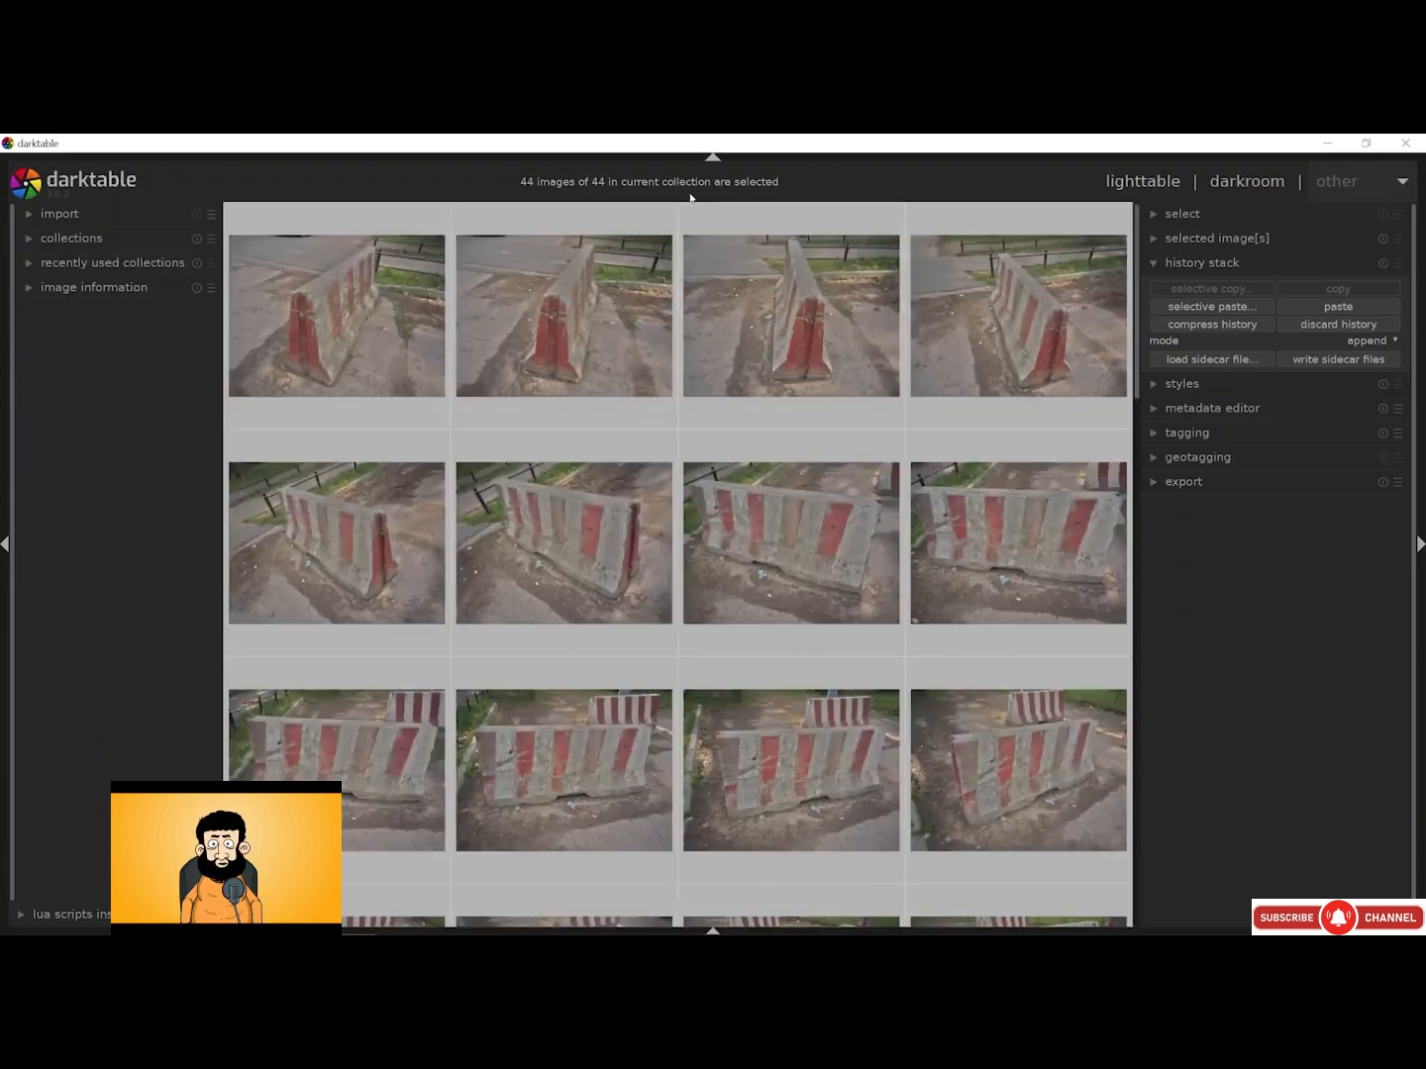
click(1184, 482)
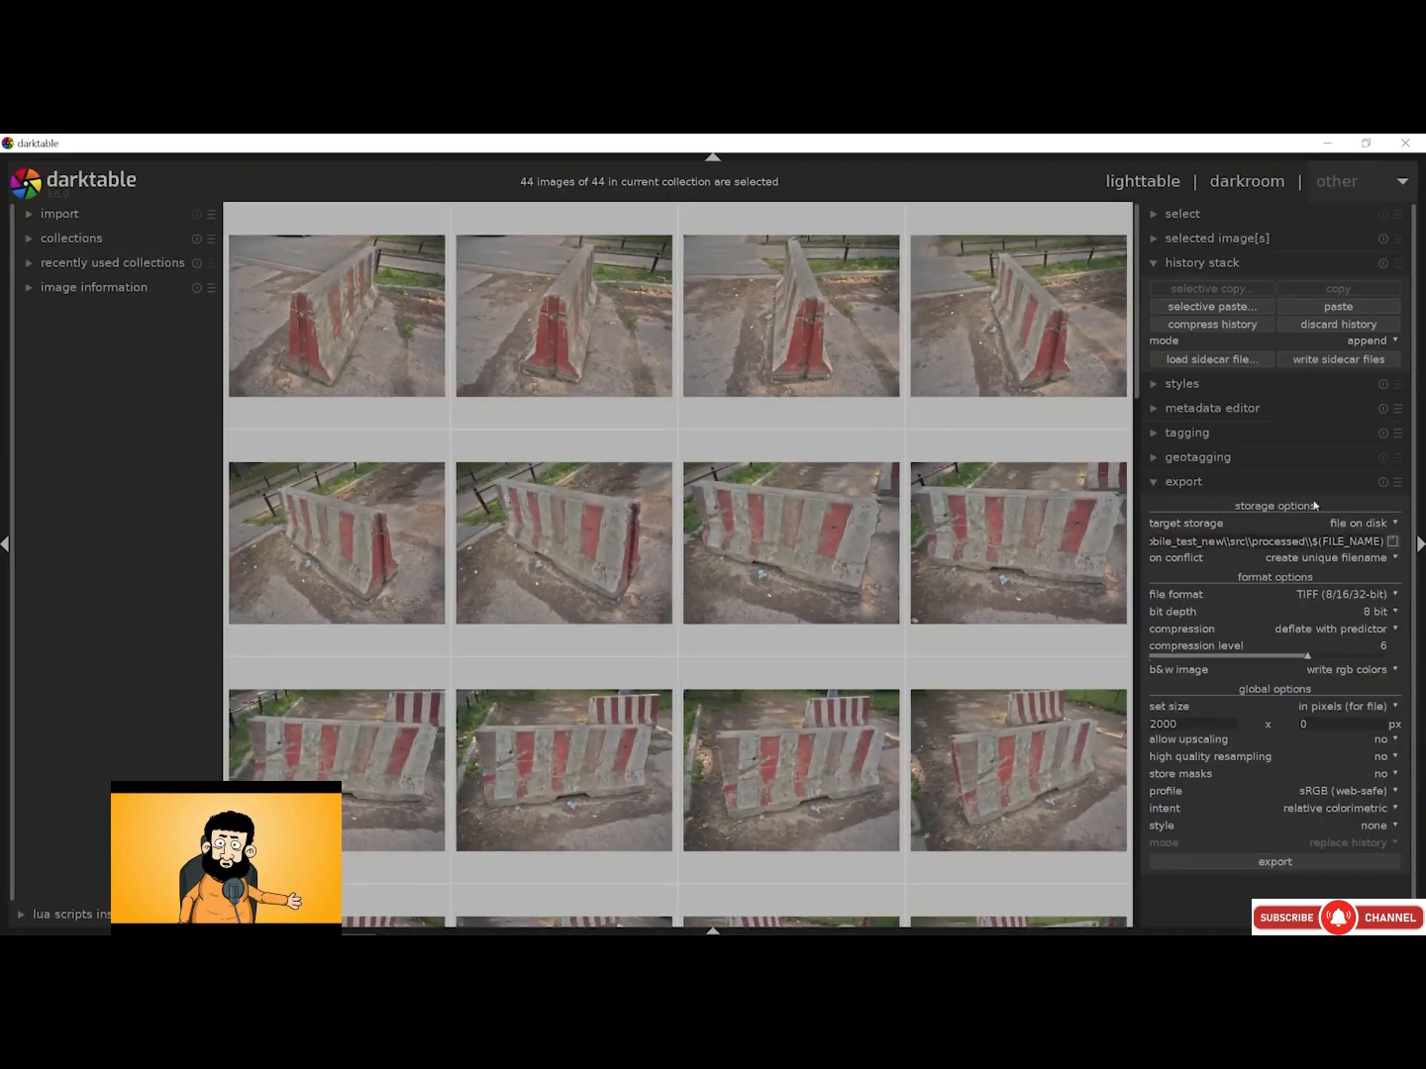
click(1392, 541)
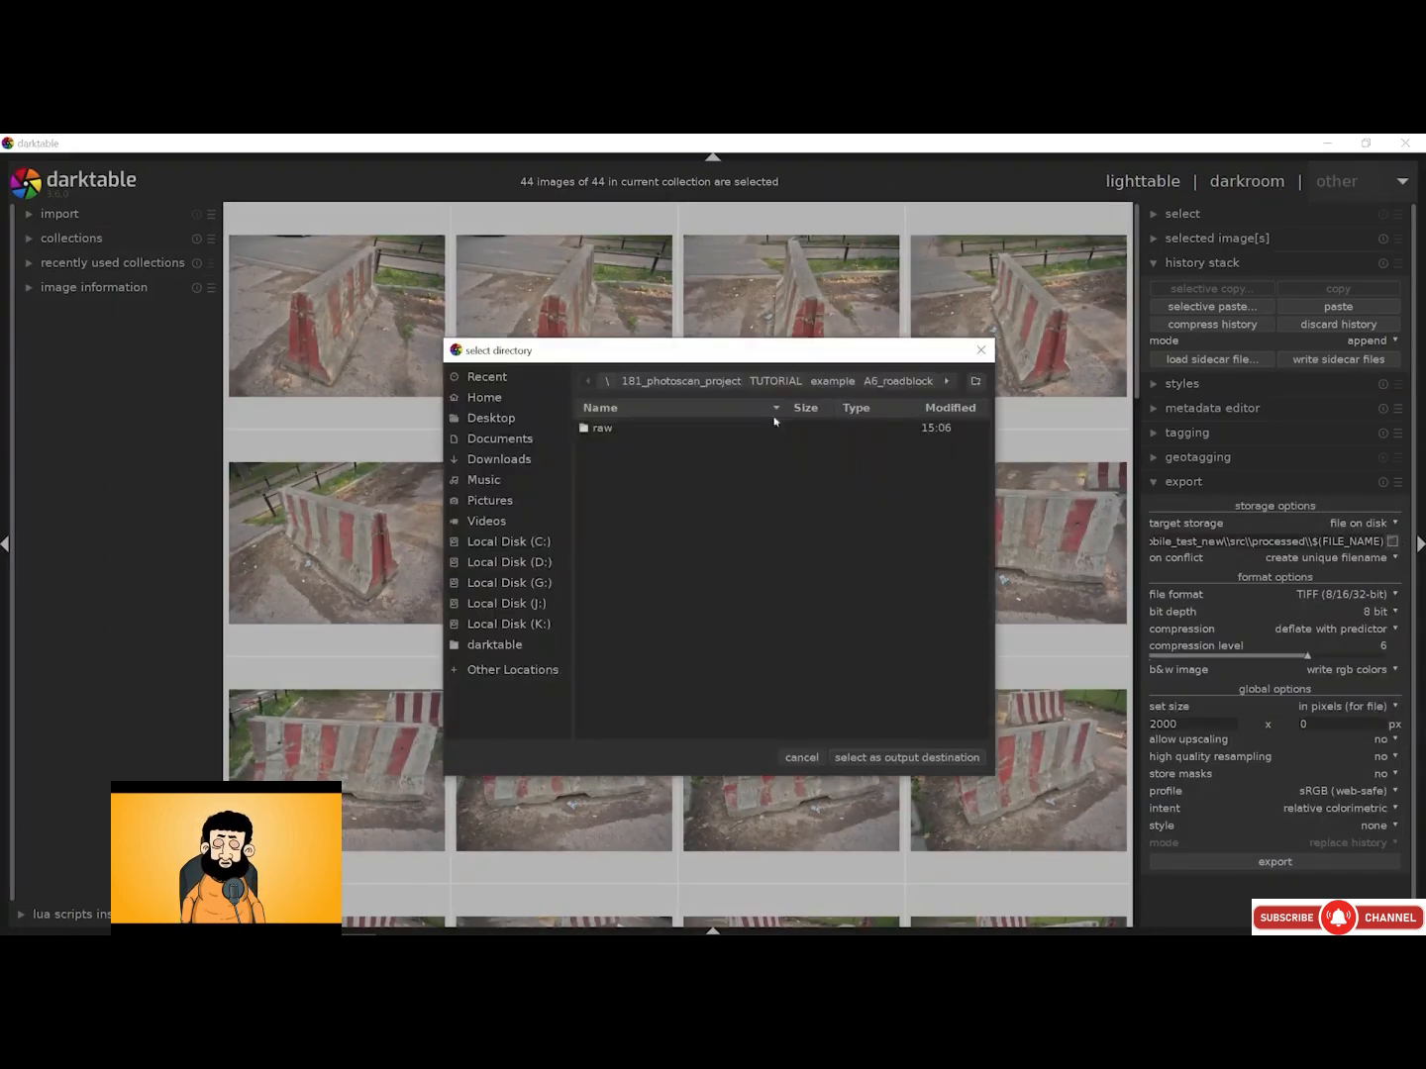
click(976, 380)
text(processed)
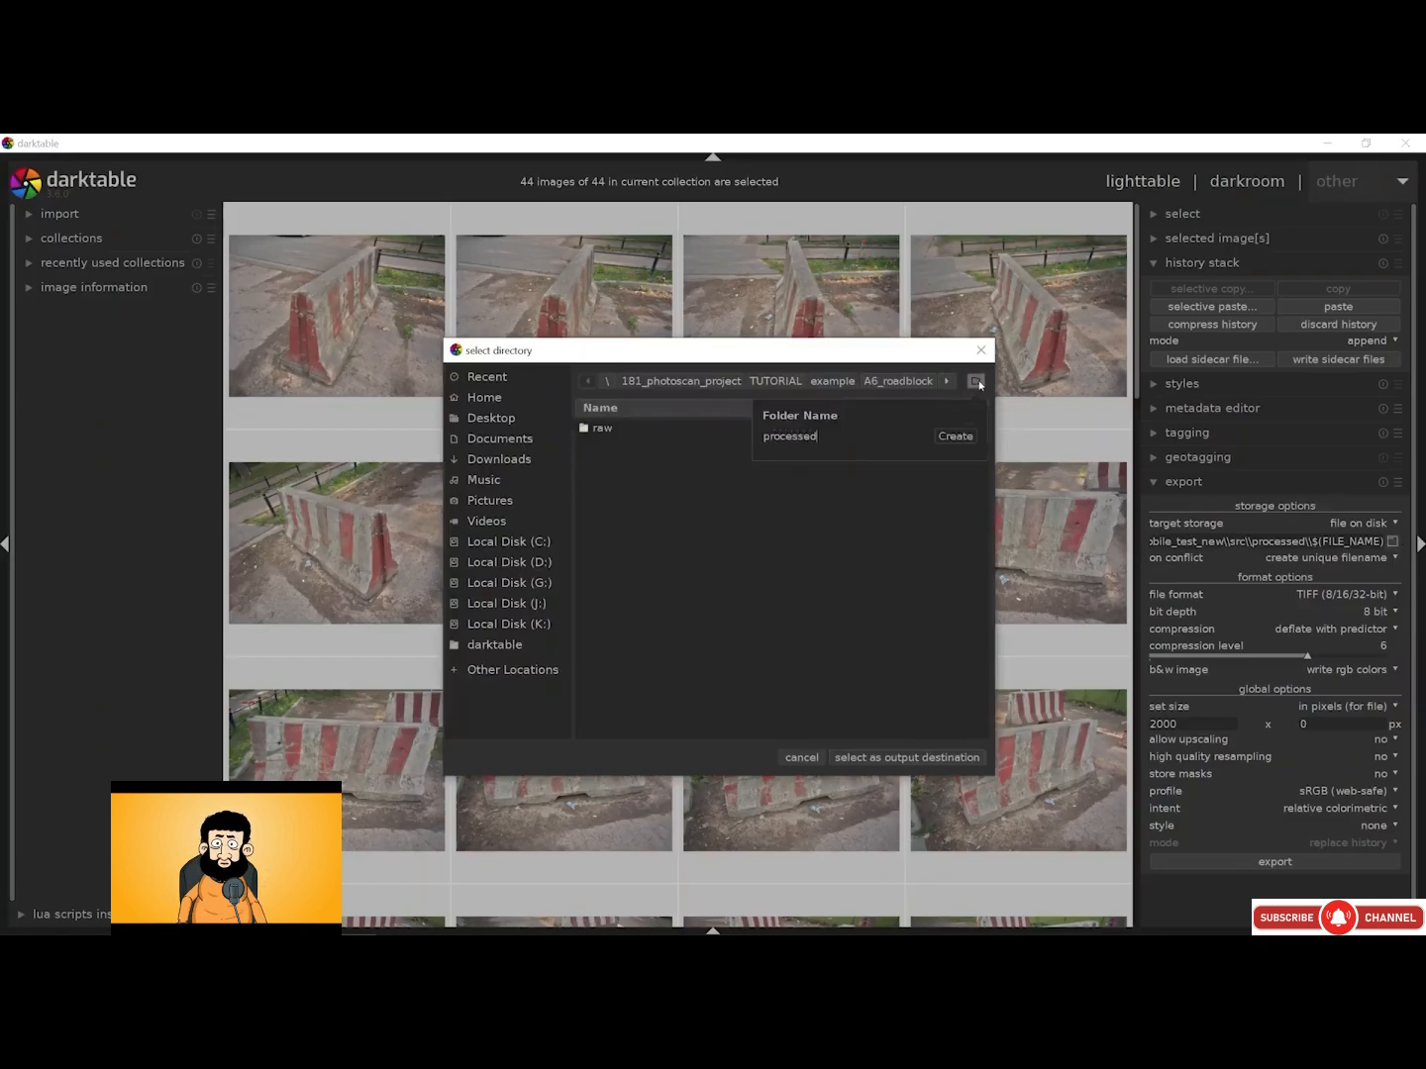
click(957, 437)
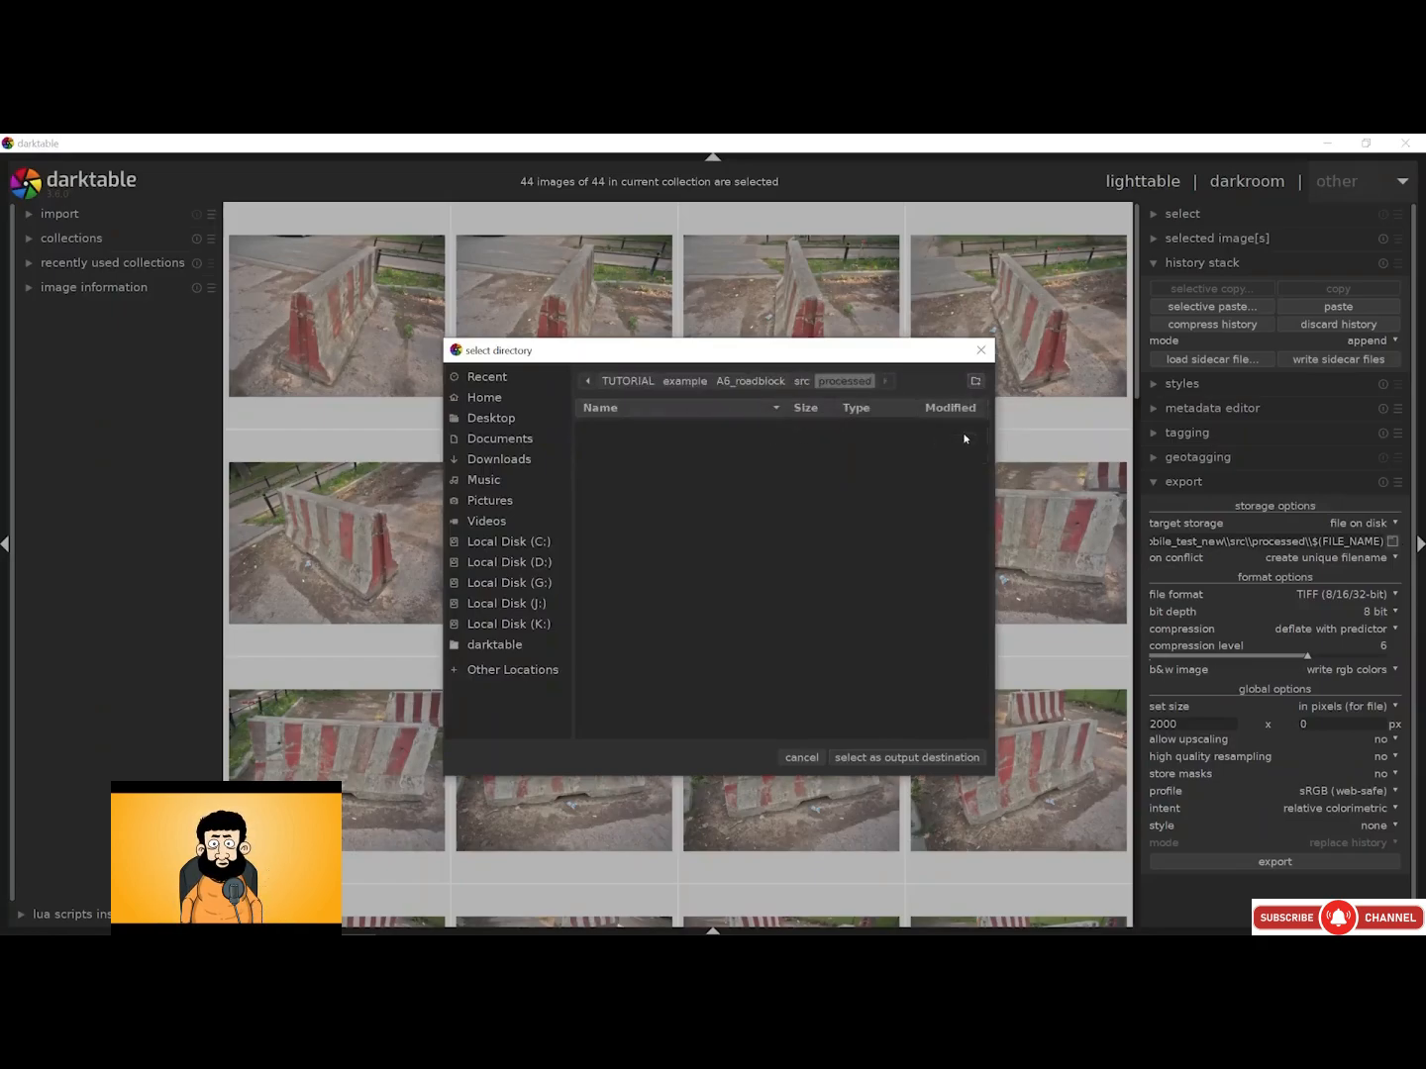
click(934, 758)
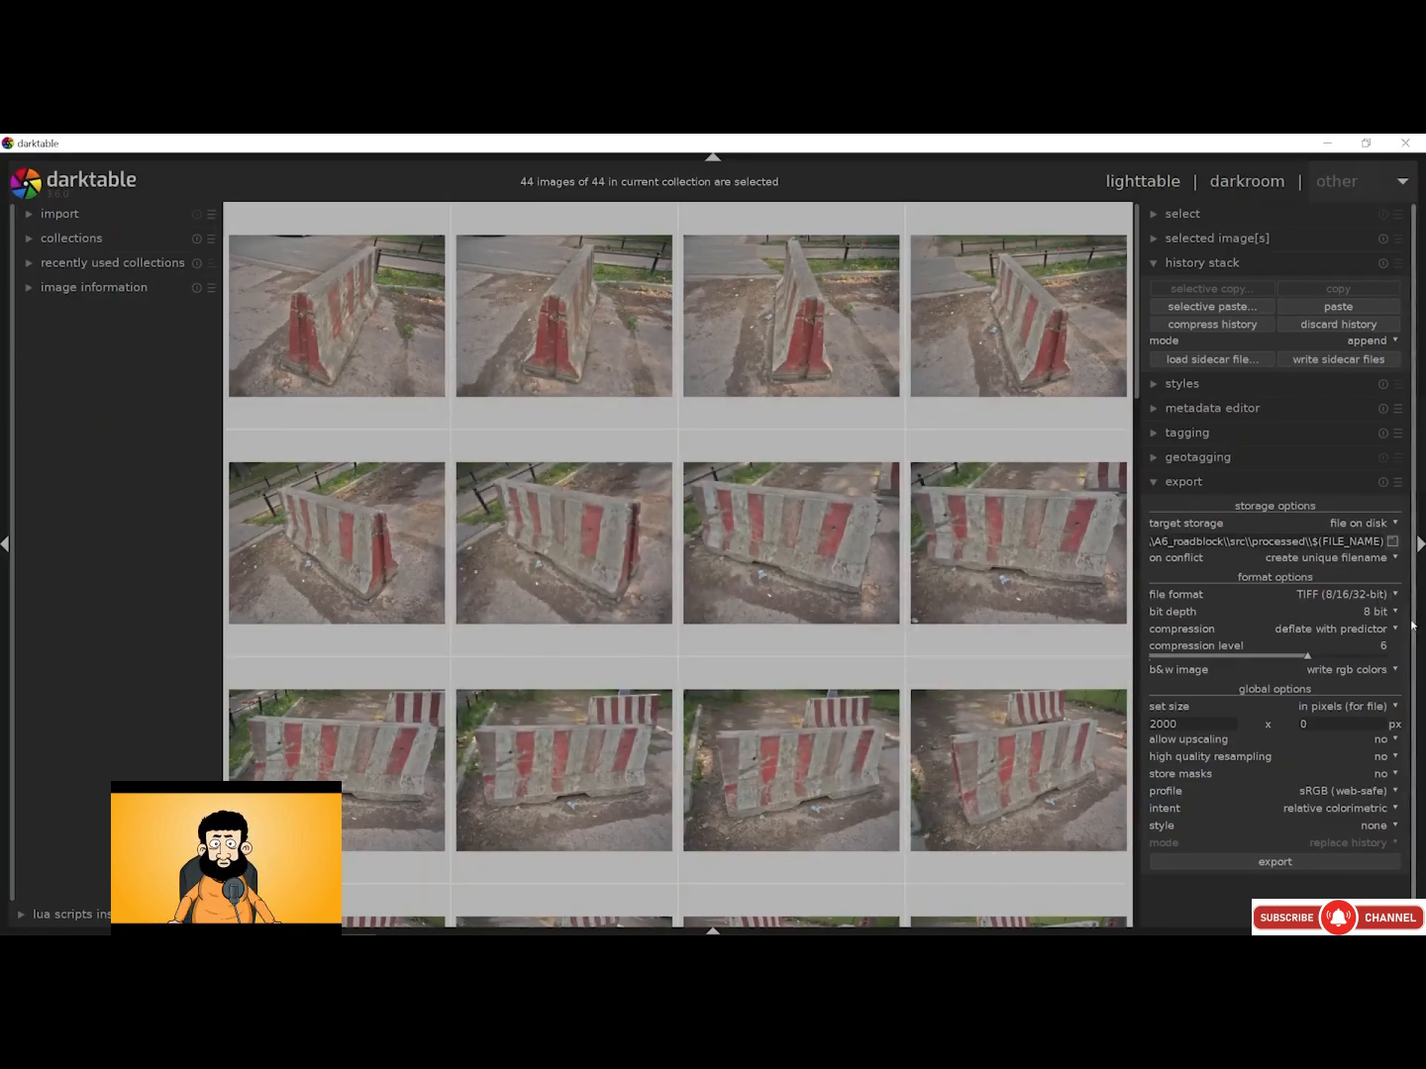
Keep the export format at TIFF with 8 bit depth and the sRGB (web-safe) output profile
click(1365, 593)
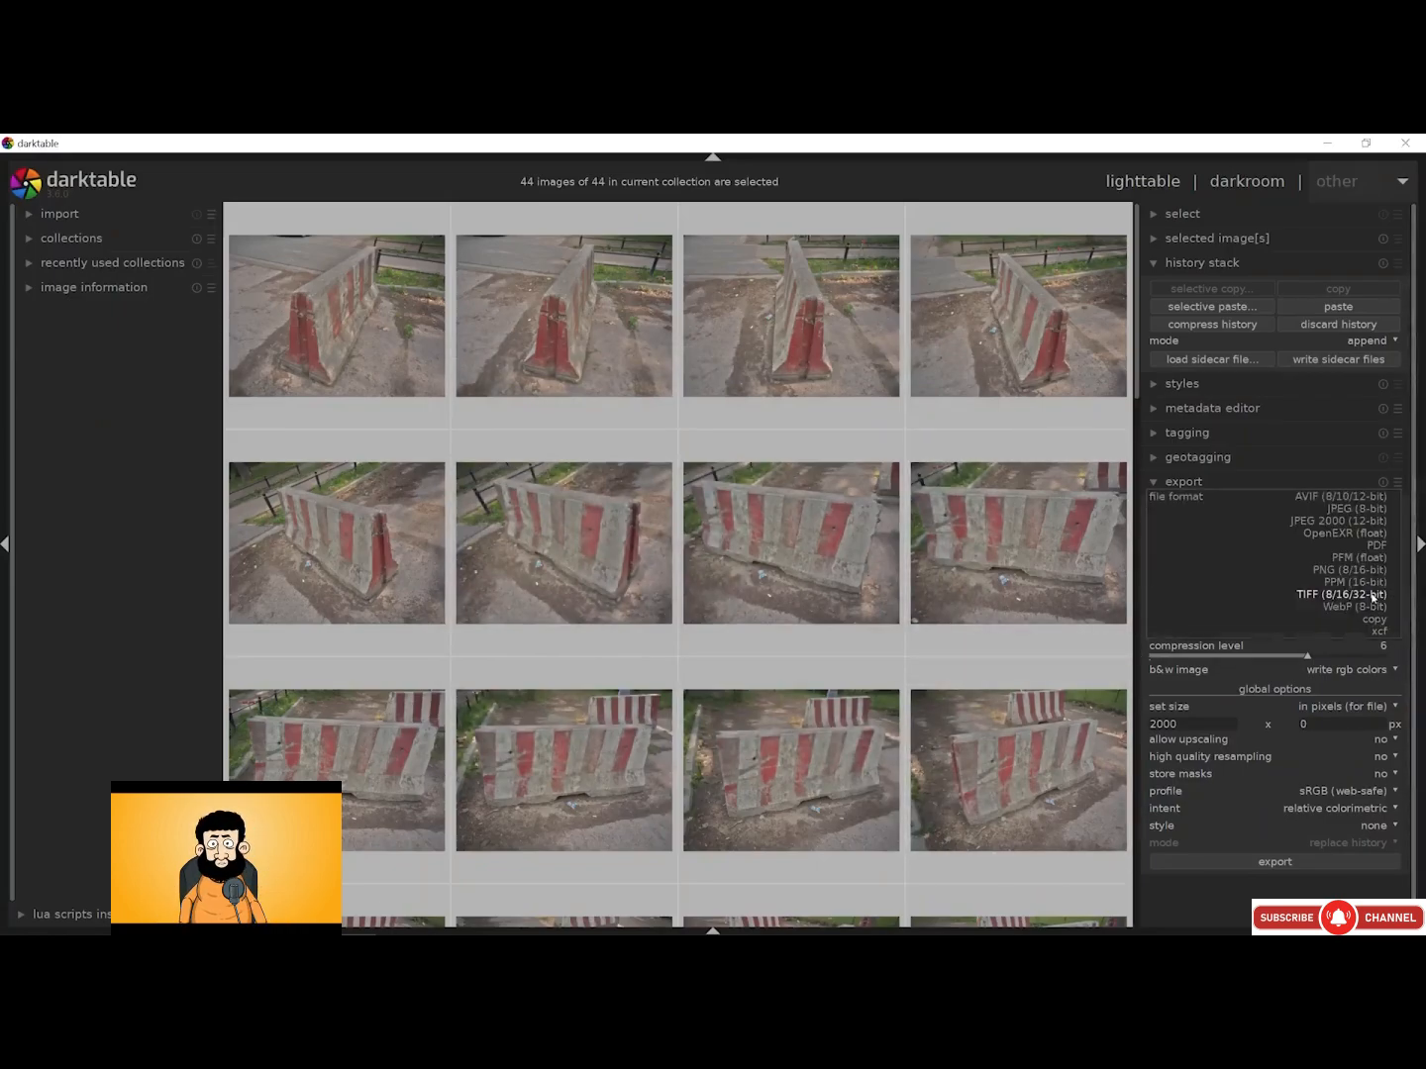
click(1331, 597)
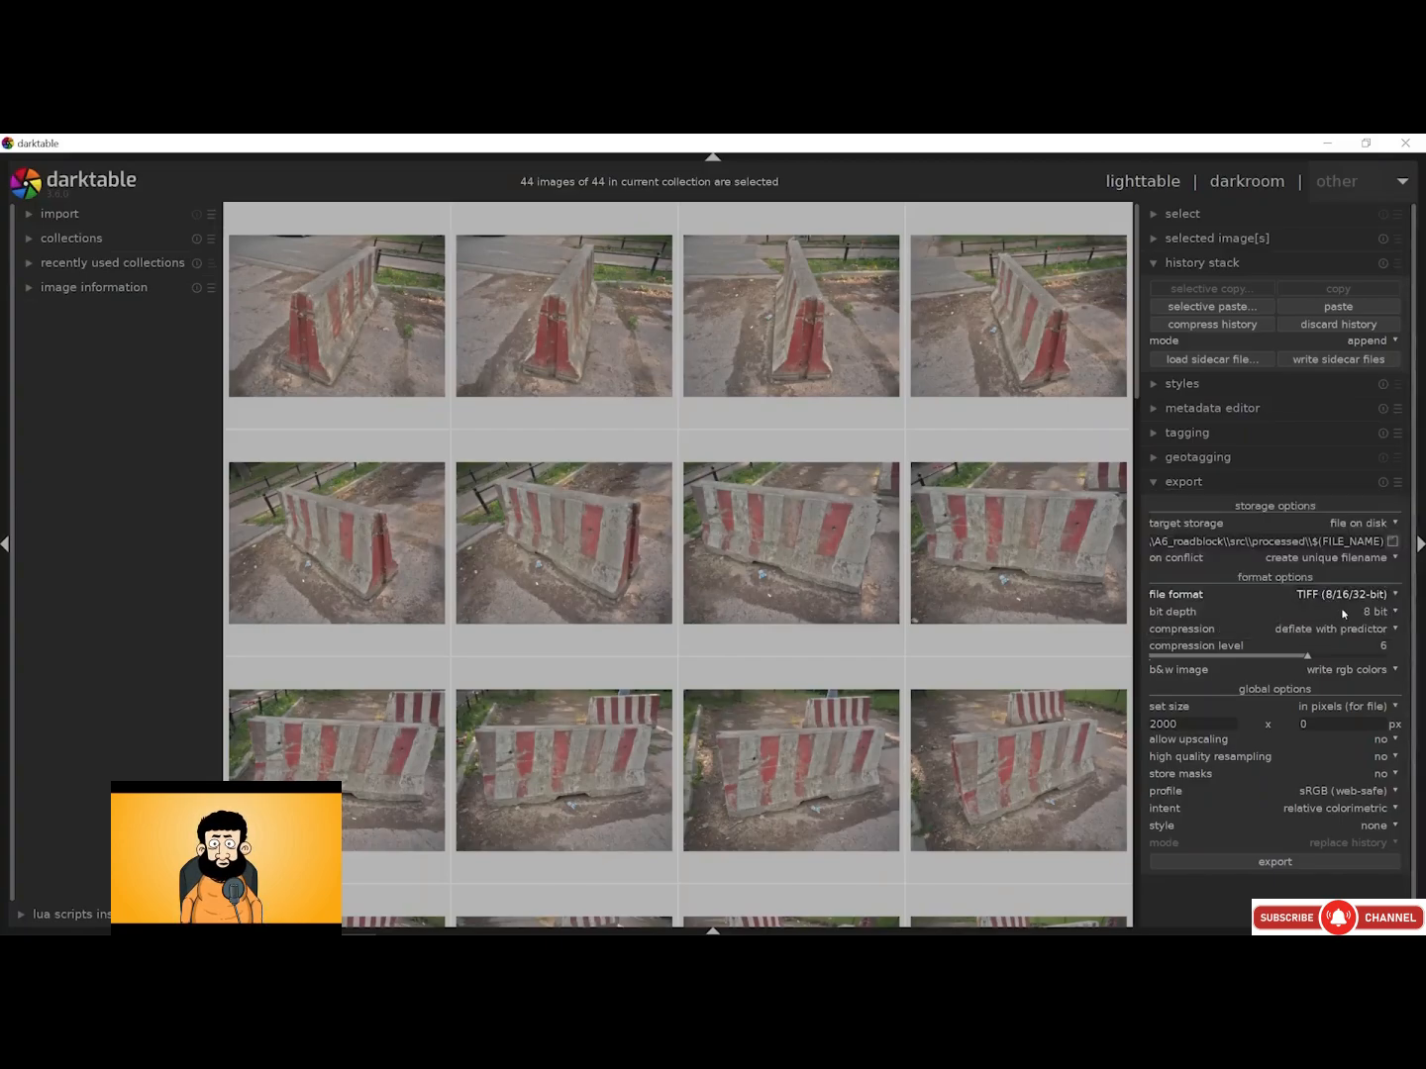
click(1377, 612)
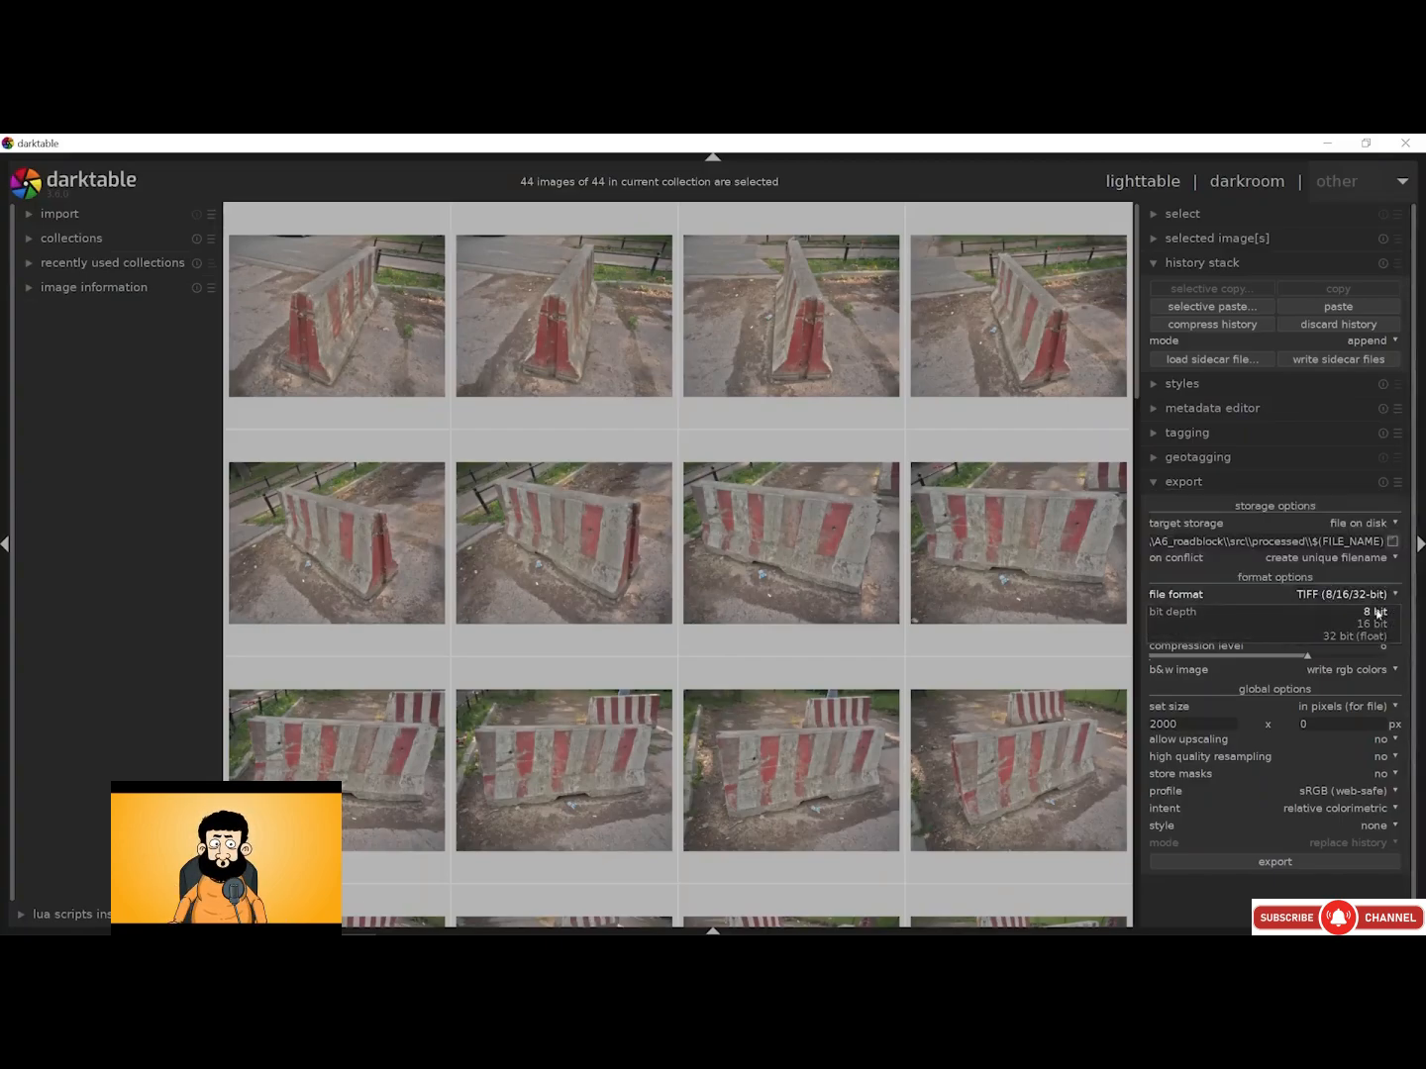
click(1376, 612)
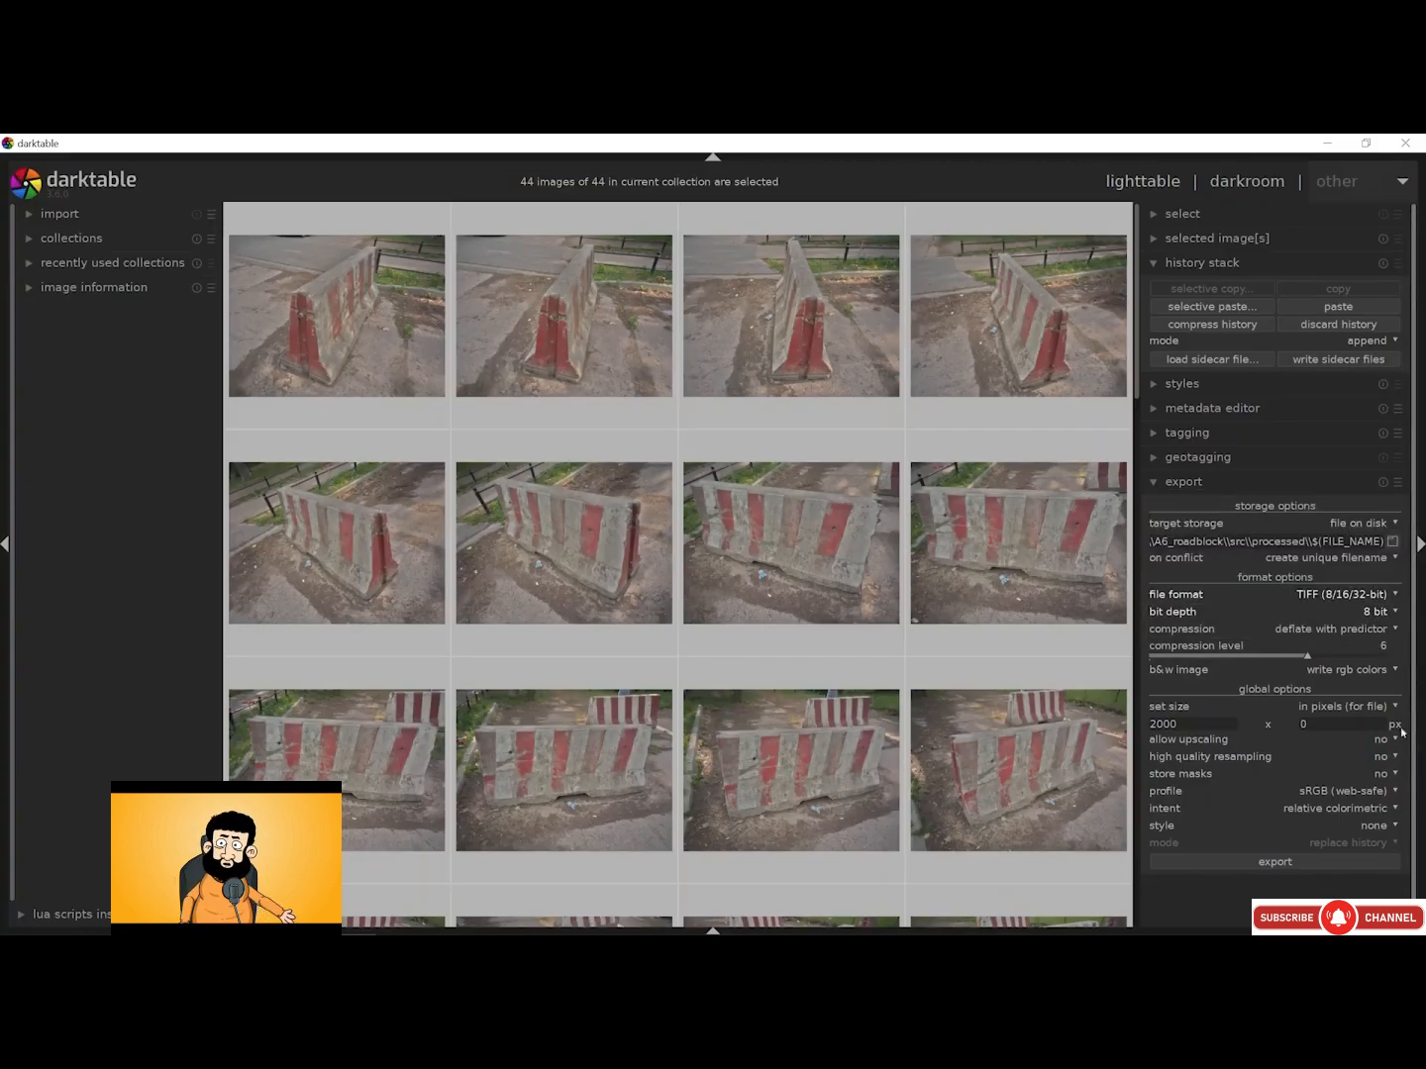
click(1330, 795)
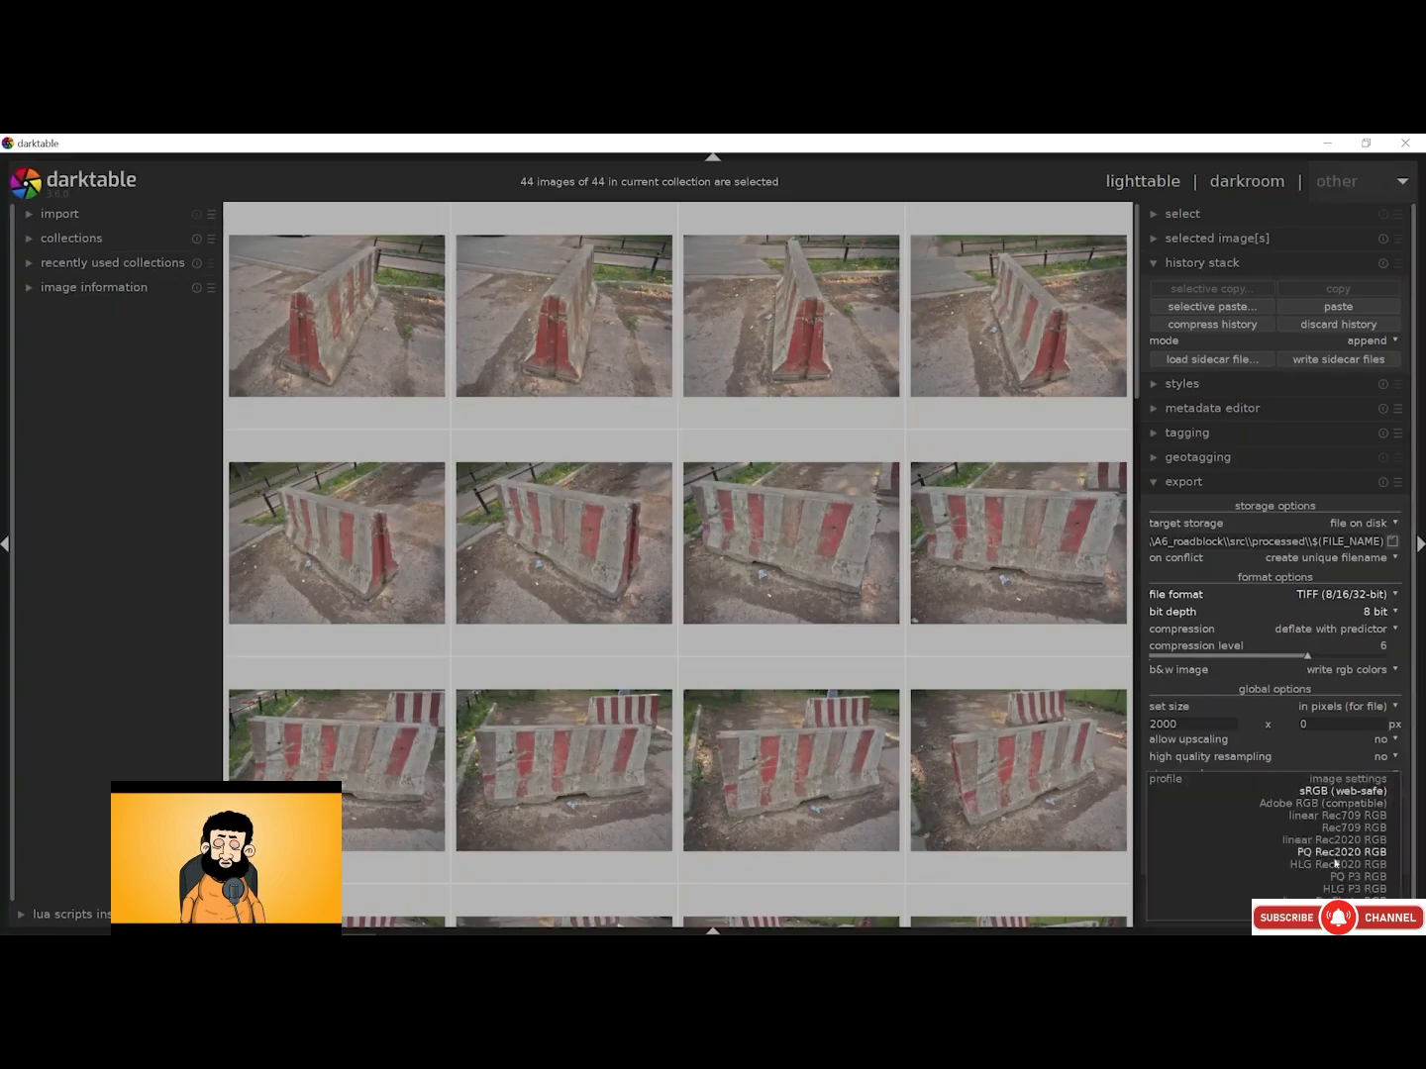
click(1321, 792)
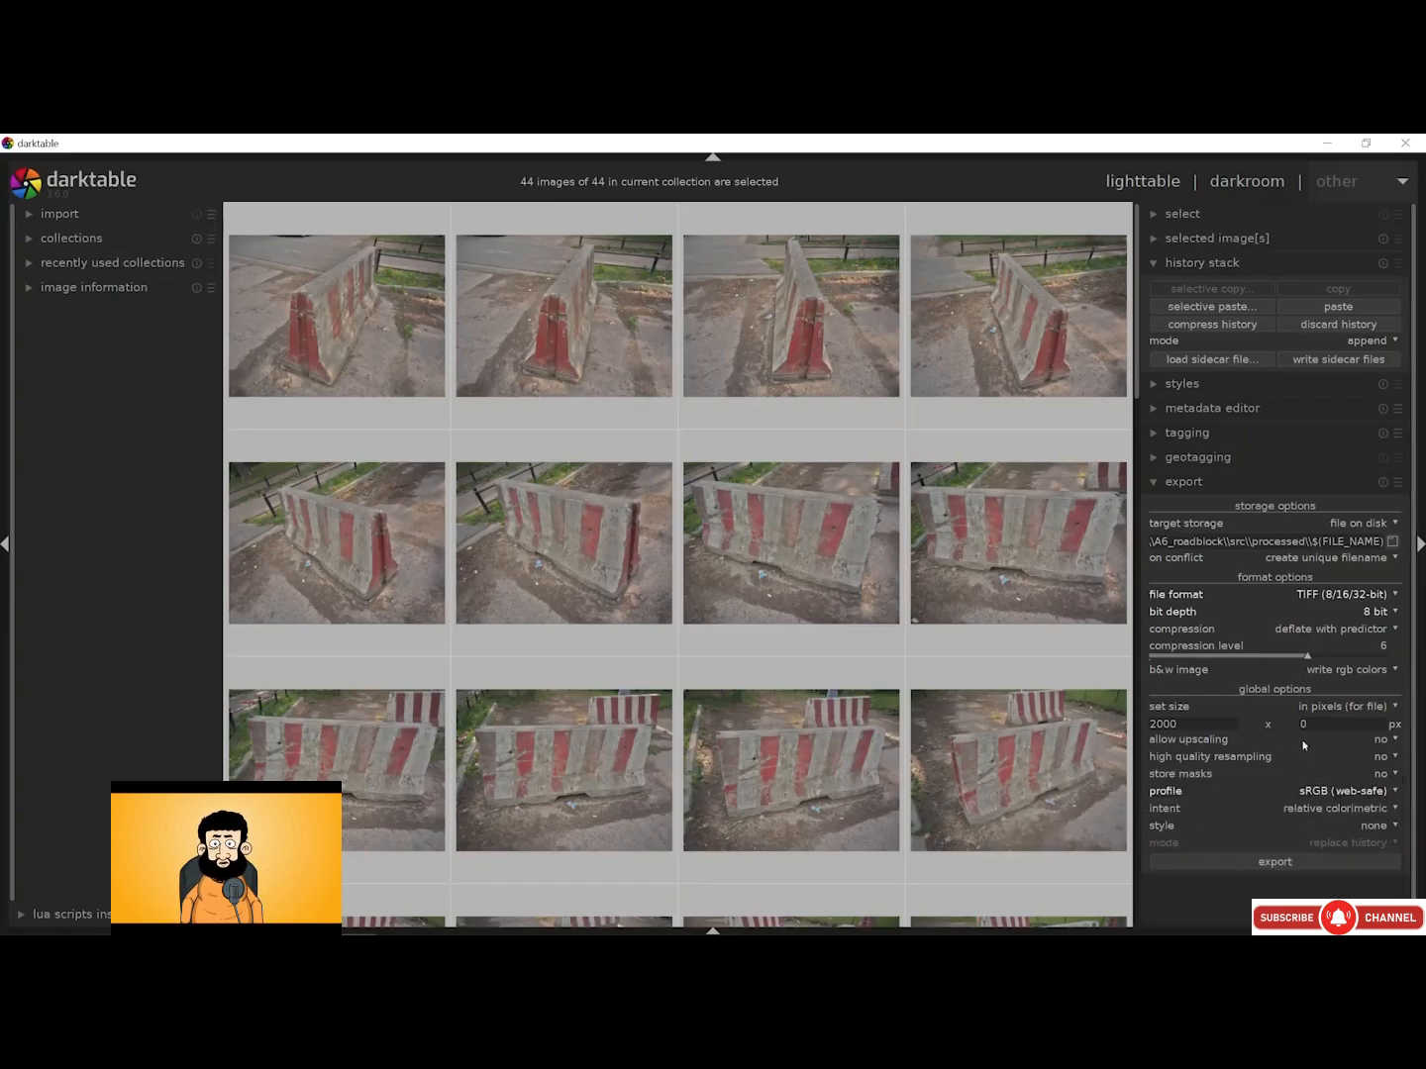
Set the maximum export width to 2000 px with the height at 0 and export the selected photos
drag(1180, 724, 1128, 727)
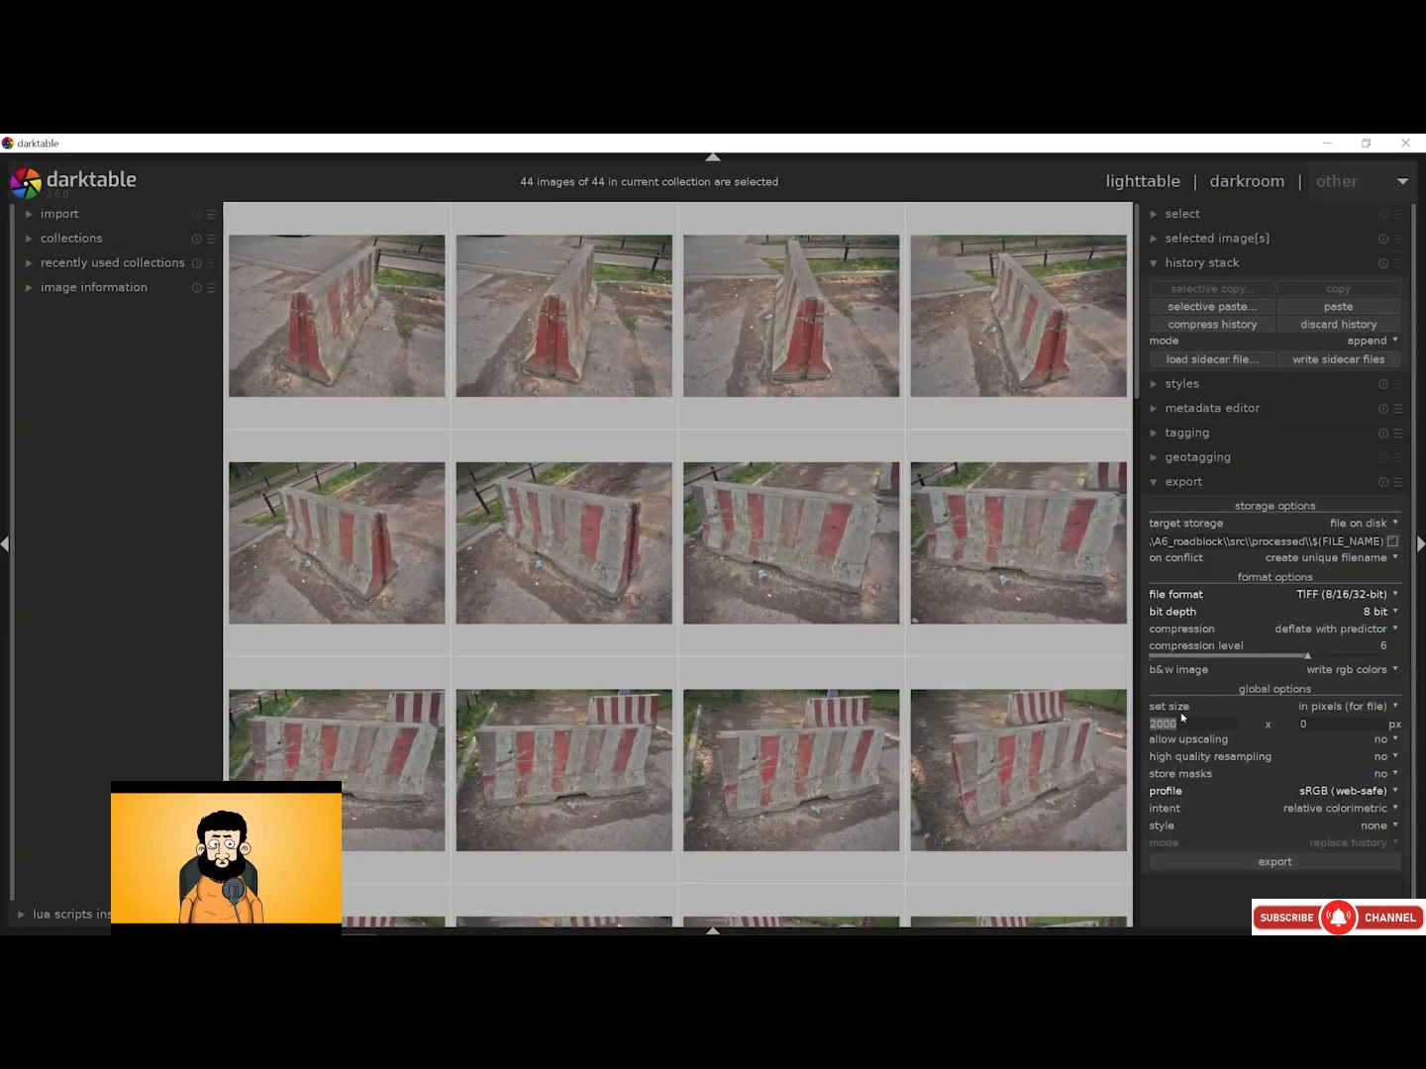
text(0)
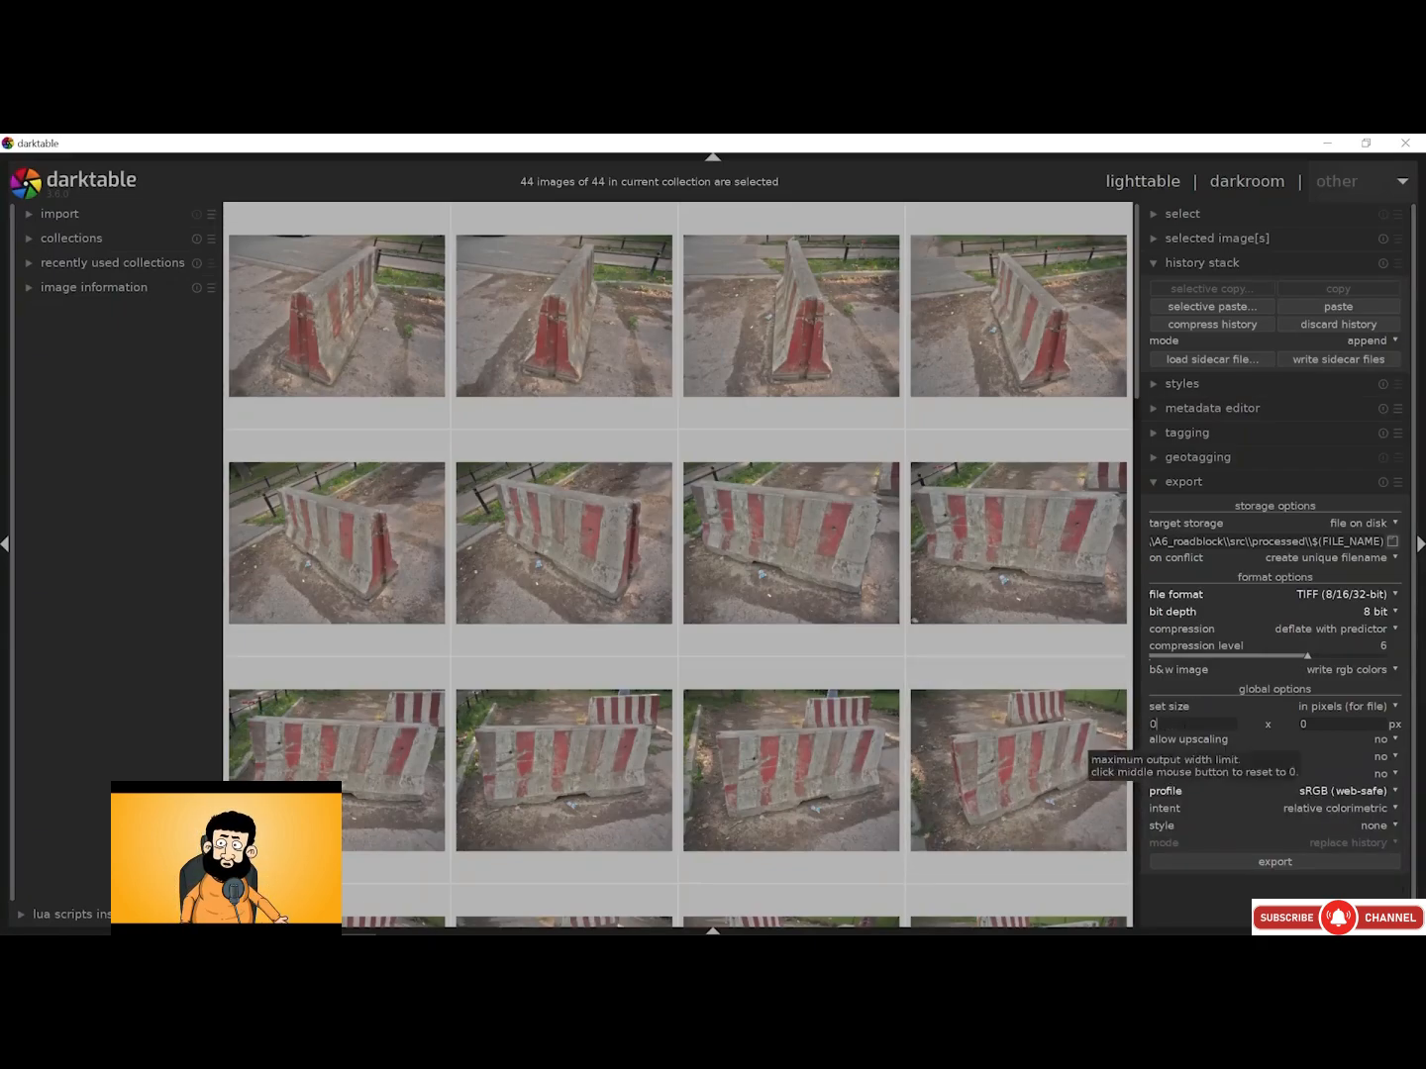
double_click(1178, 731)
text(2000)
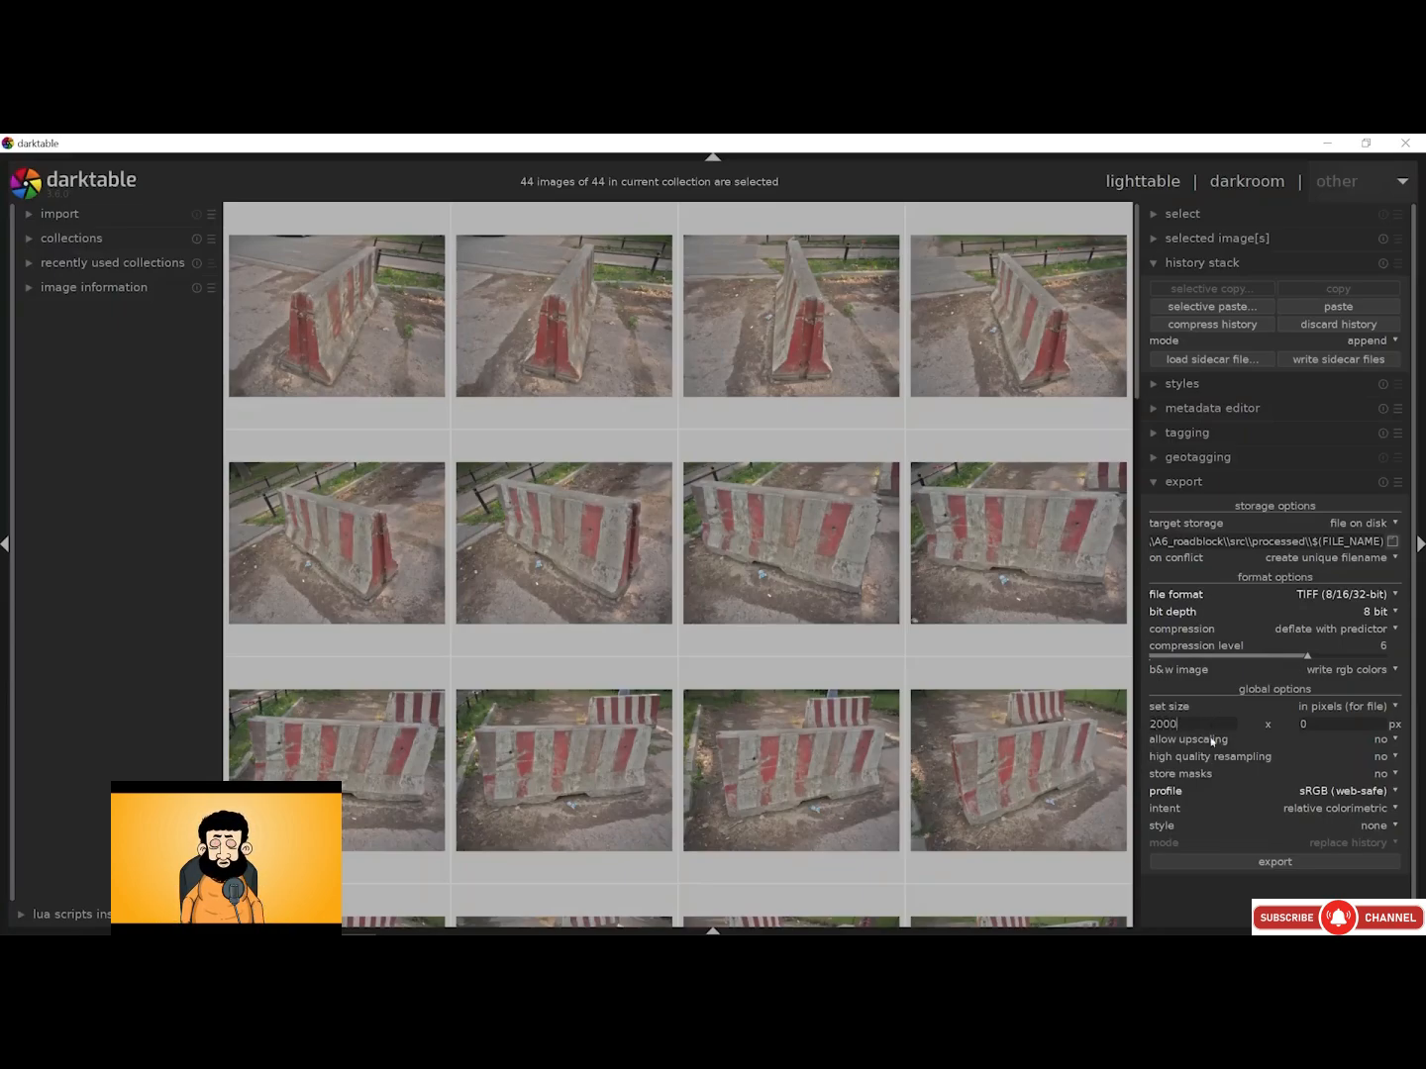
click(1273, 860)
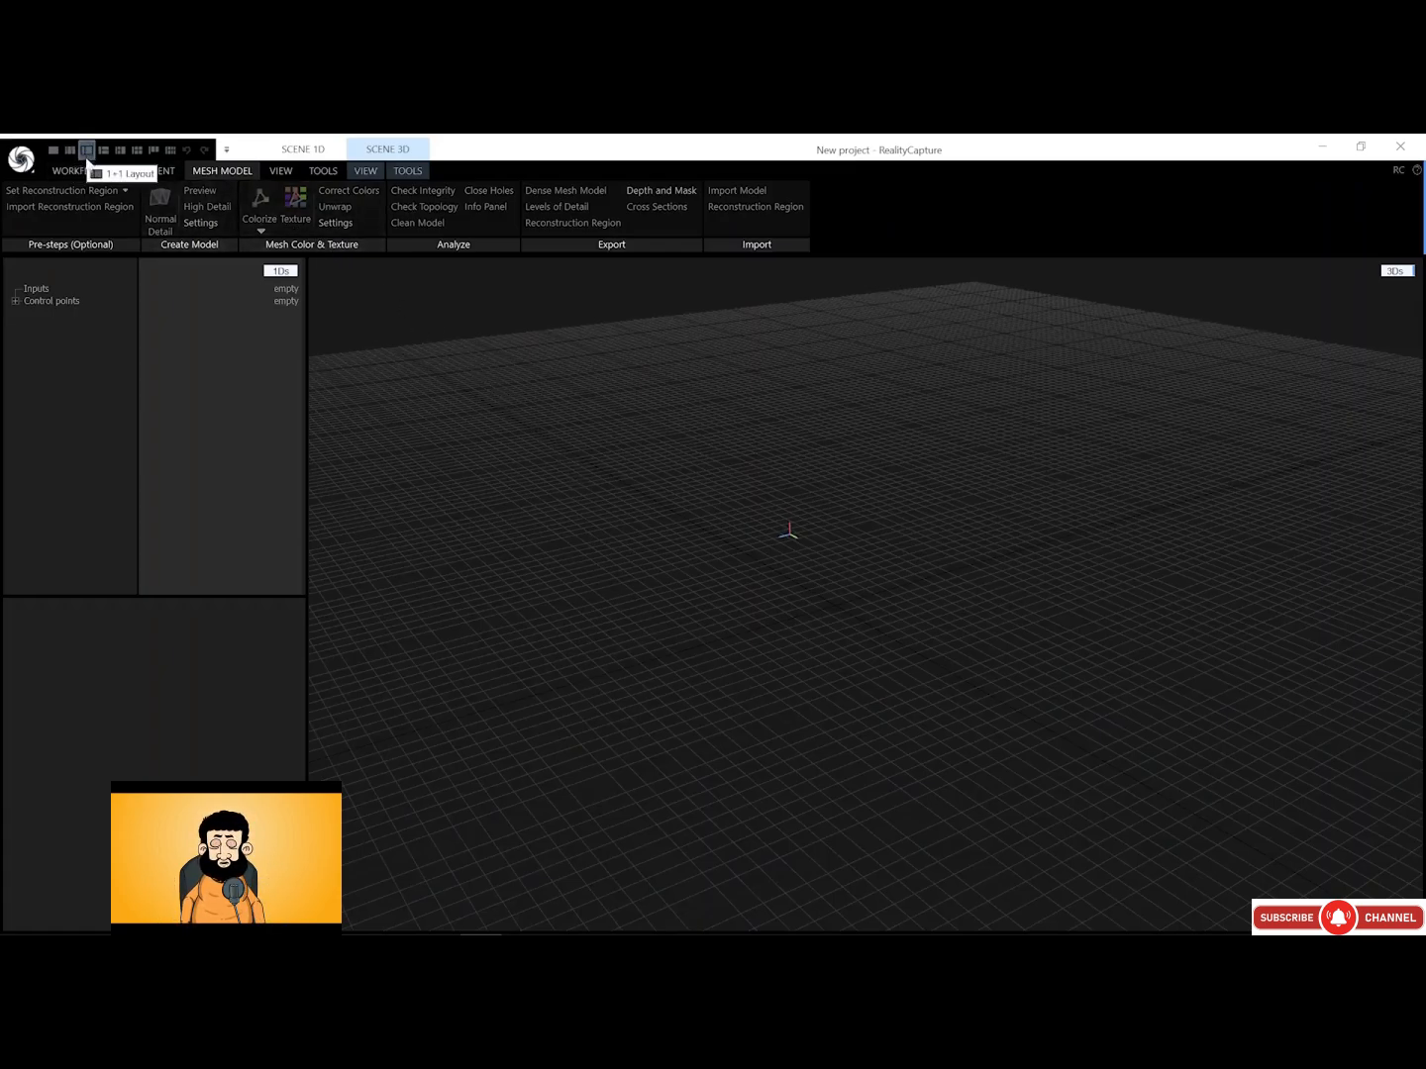
Switch to RealityCapture and add all roadblock images from the processed folder to the new project
click(94, 175)
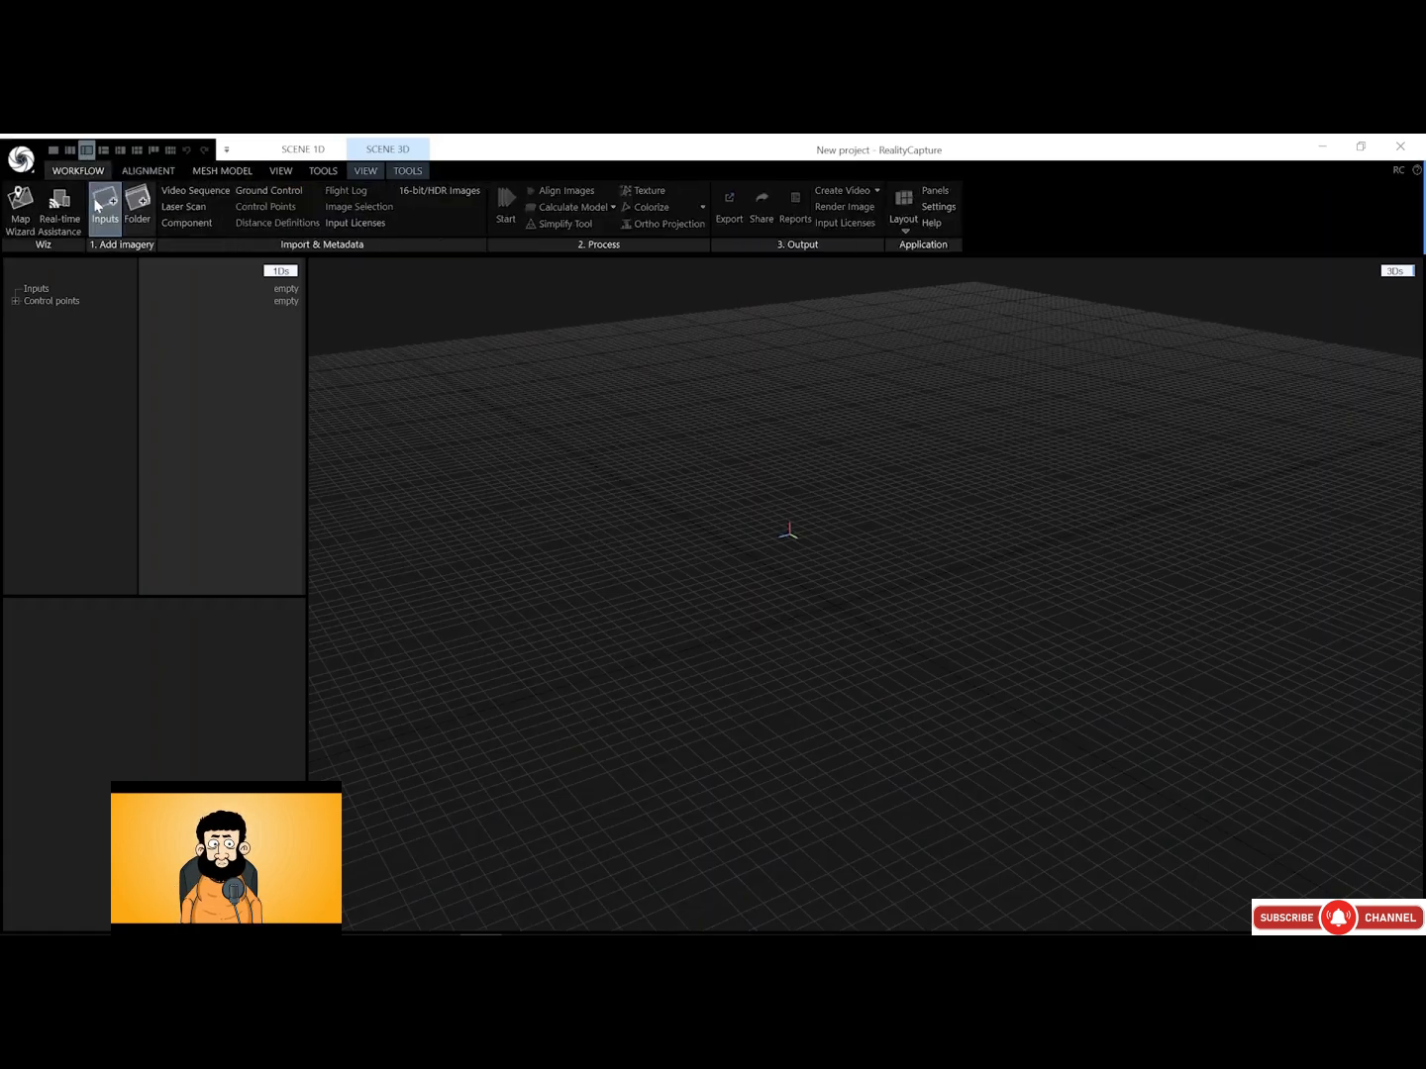
click(97, 205)
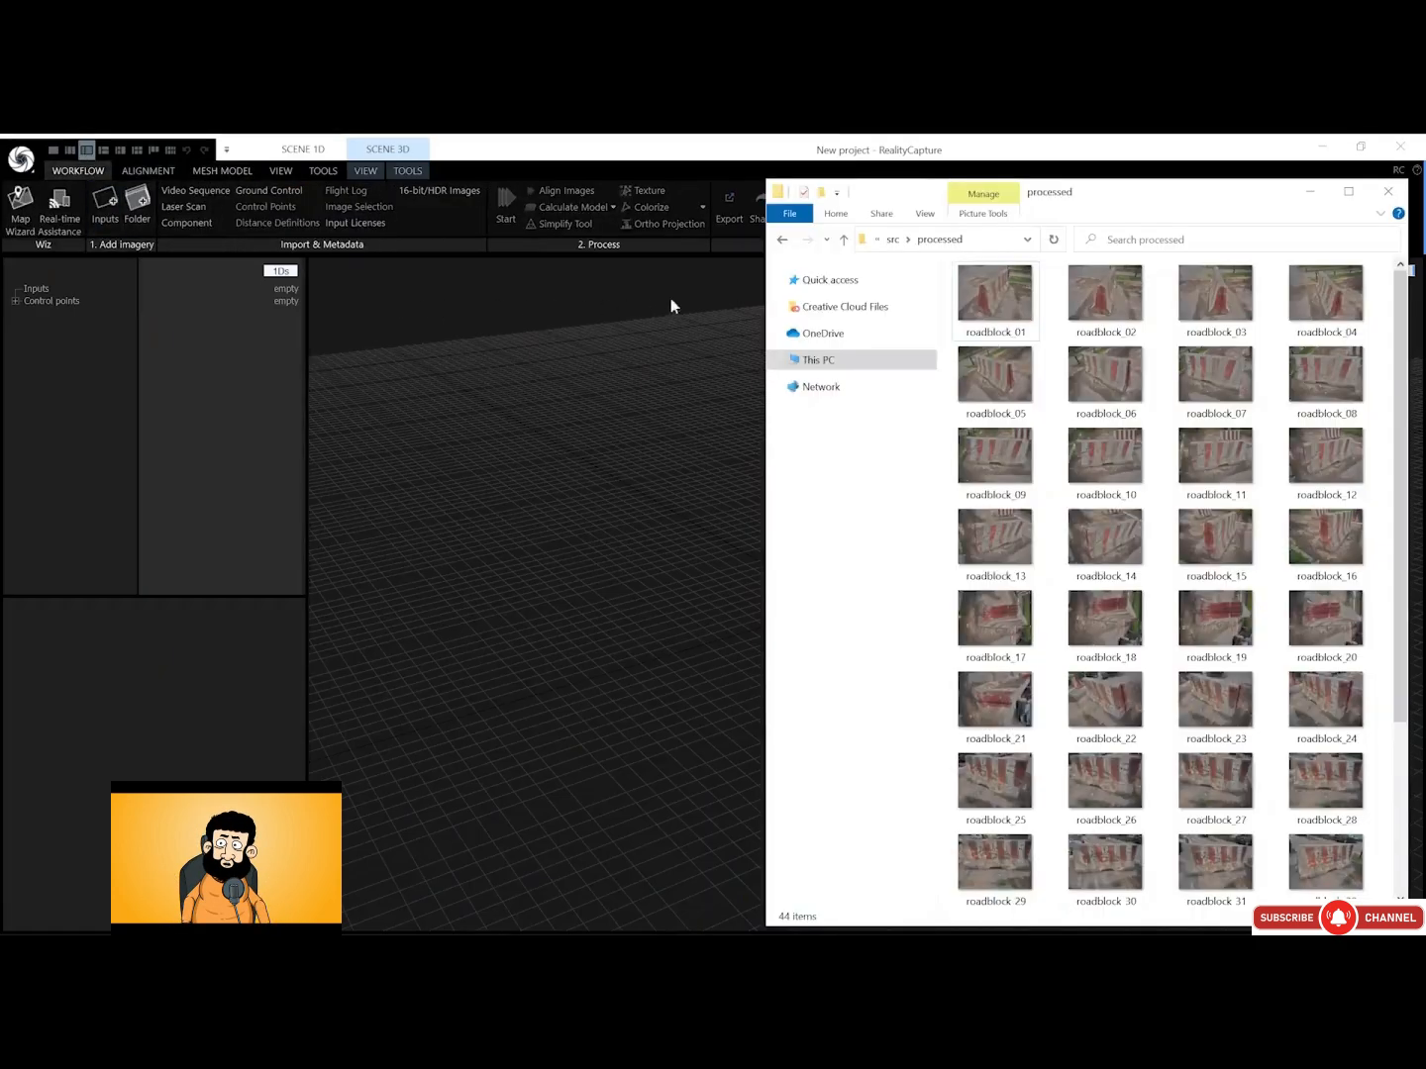
drag(951, 261, 146, 312)
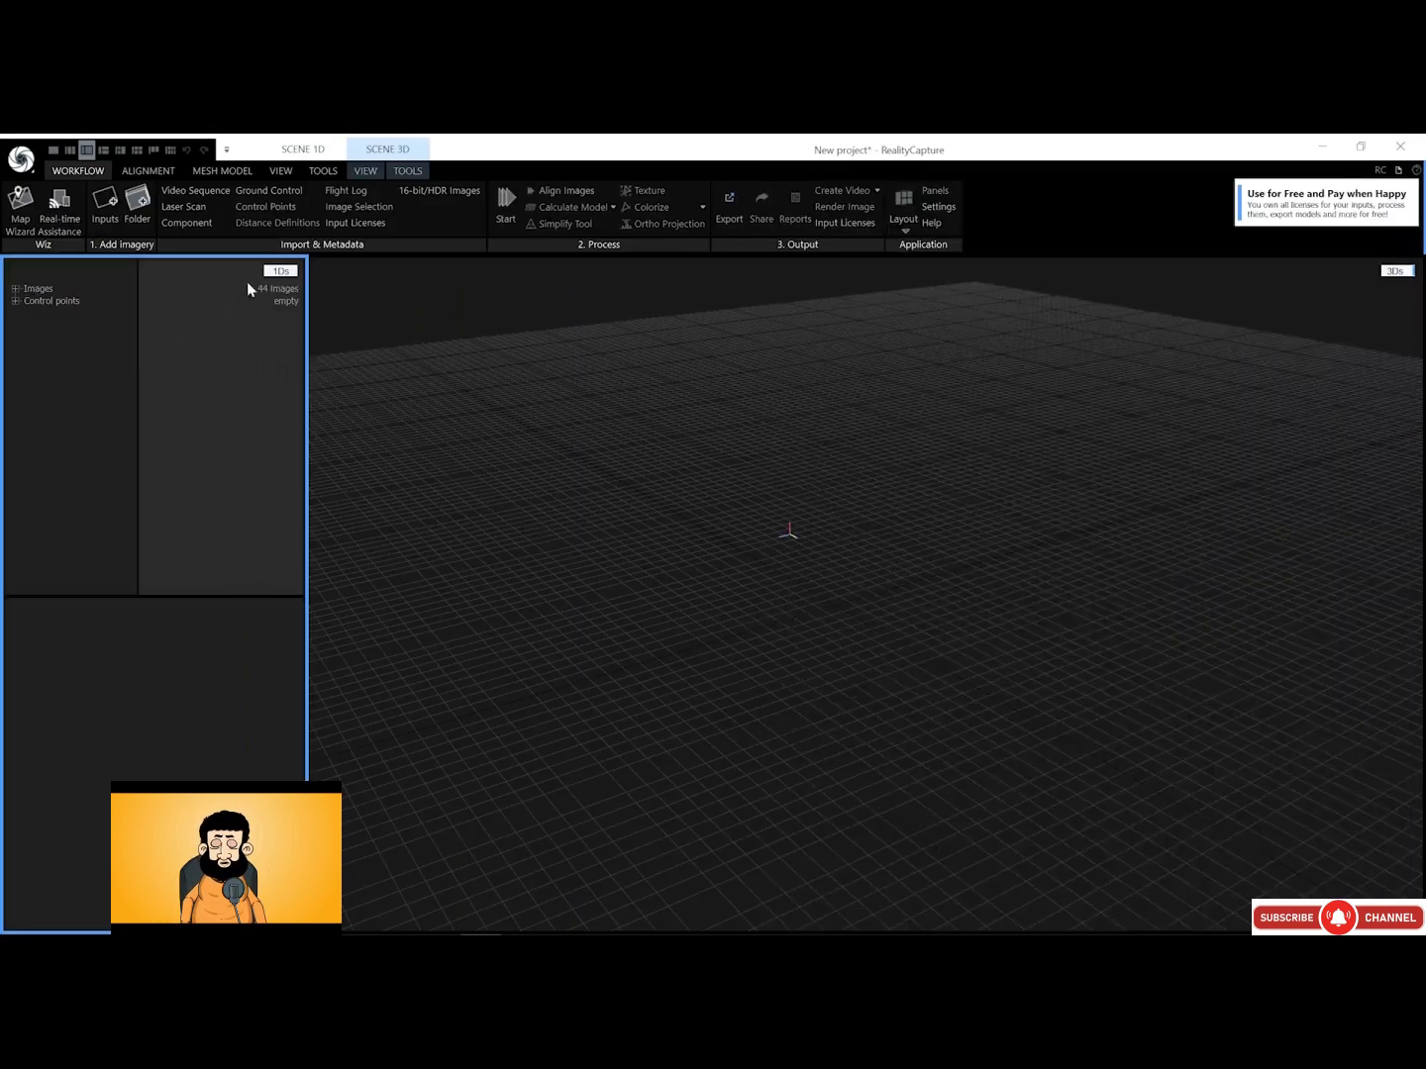
Expand the image list, inspect the properties of roadblock_44.tif including its width, and collapse the list again
click(13, 290)
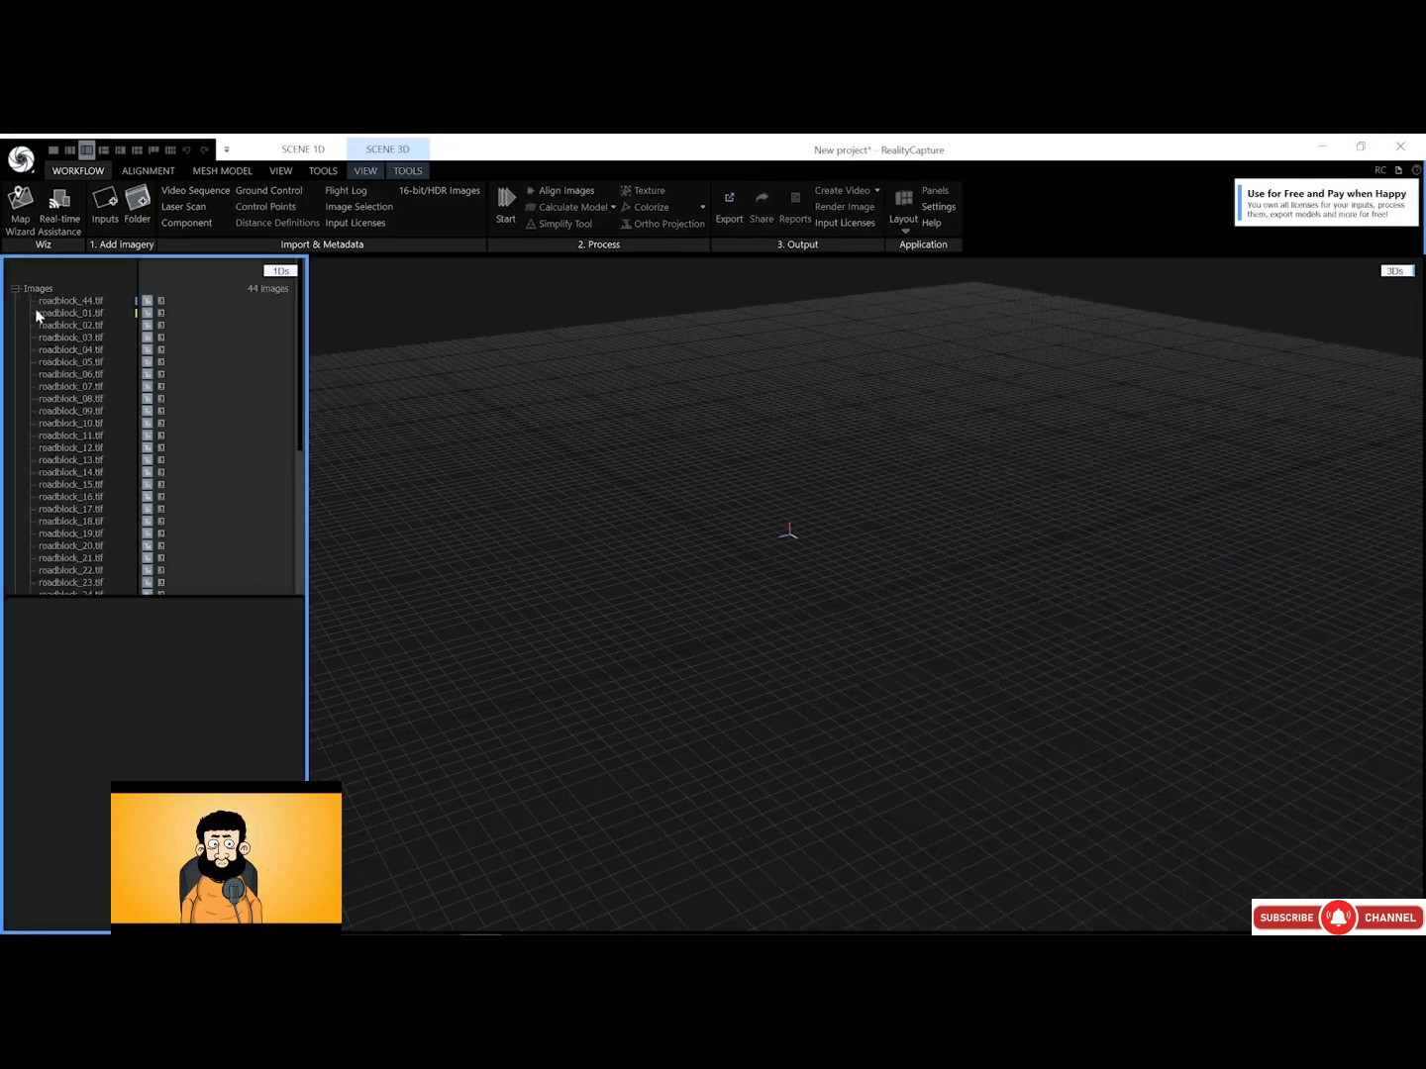
click(58, 301)
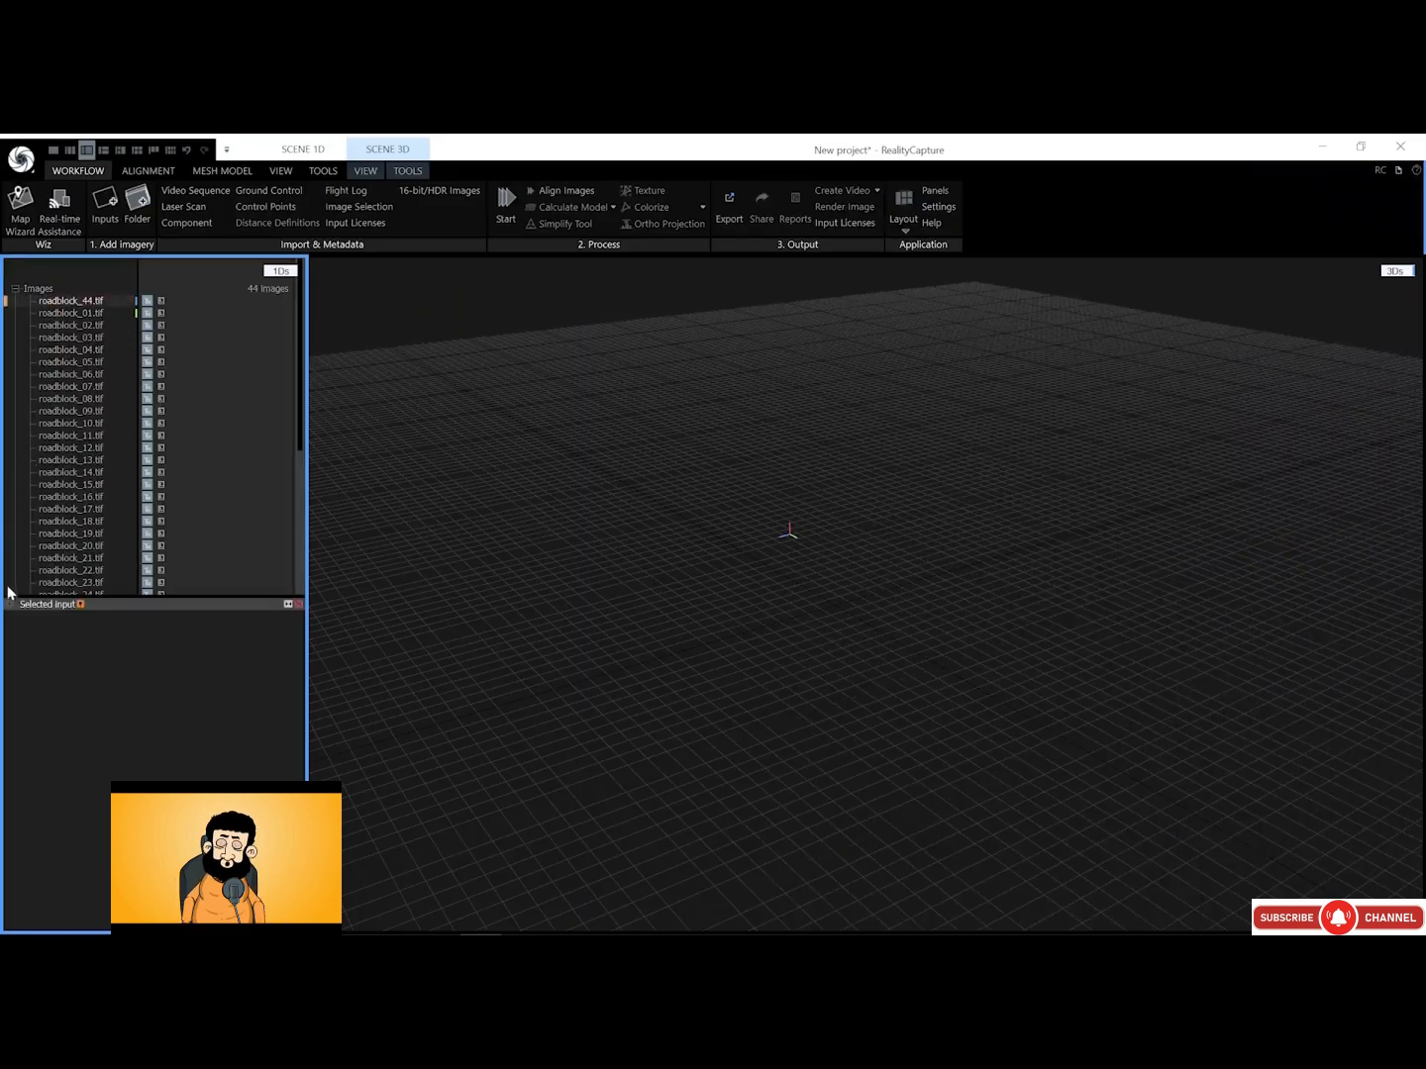
click(10, 604)
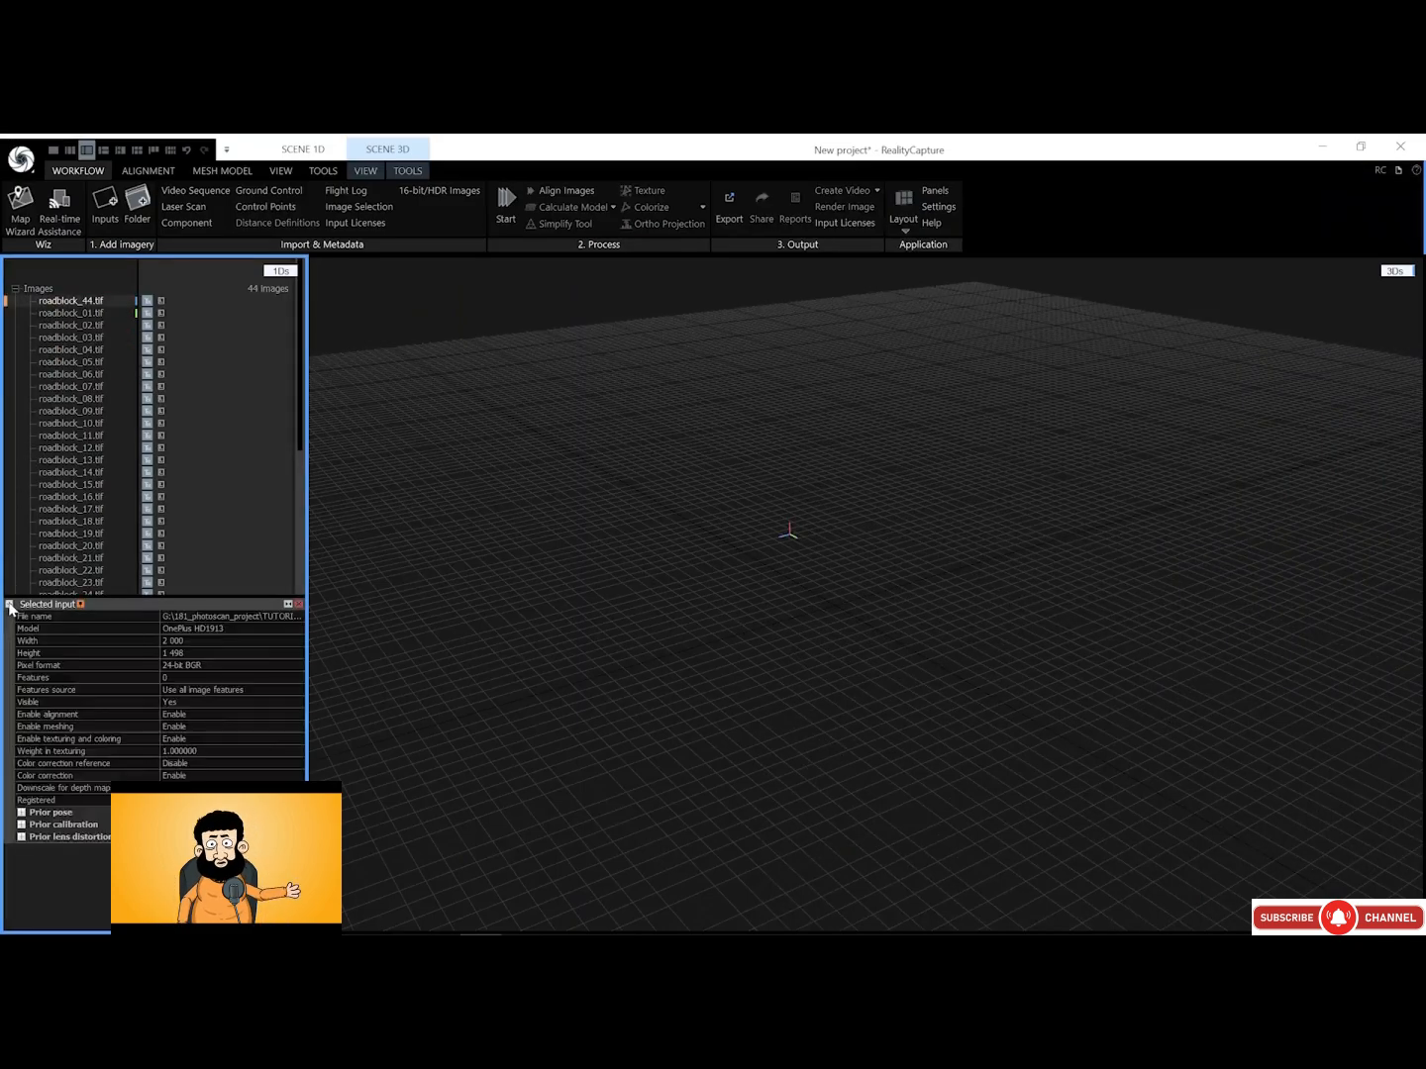
click(172, 642)
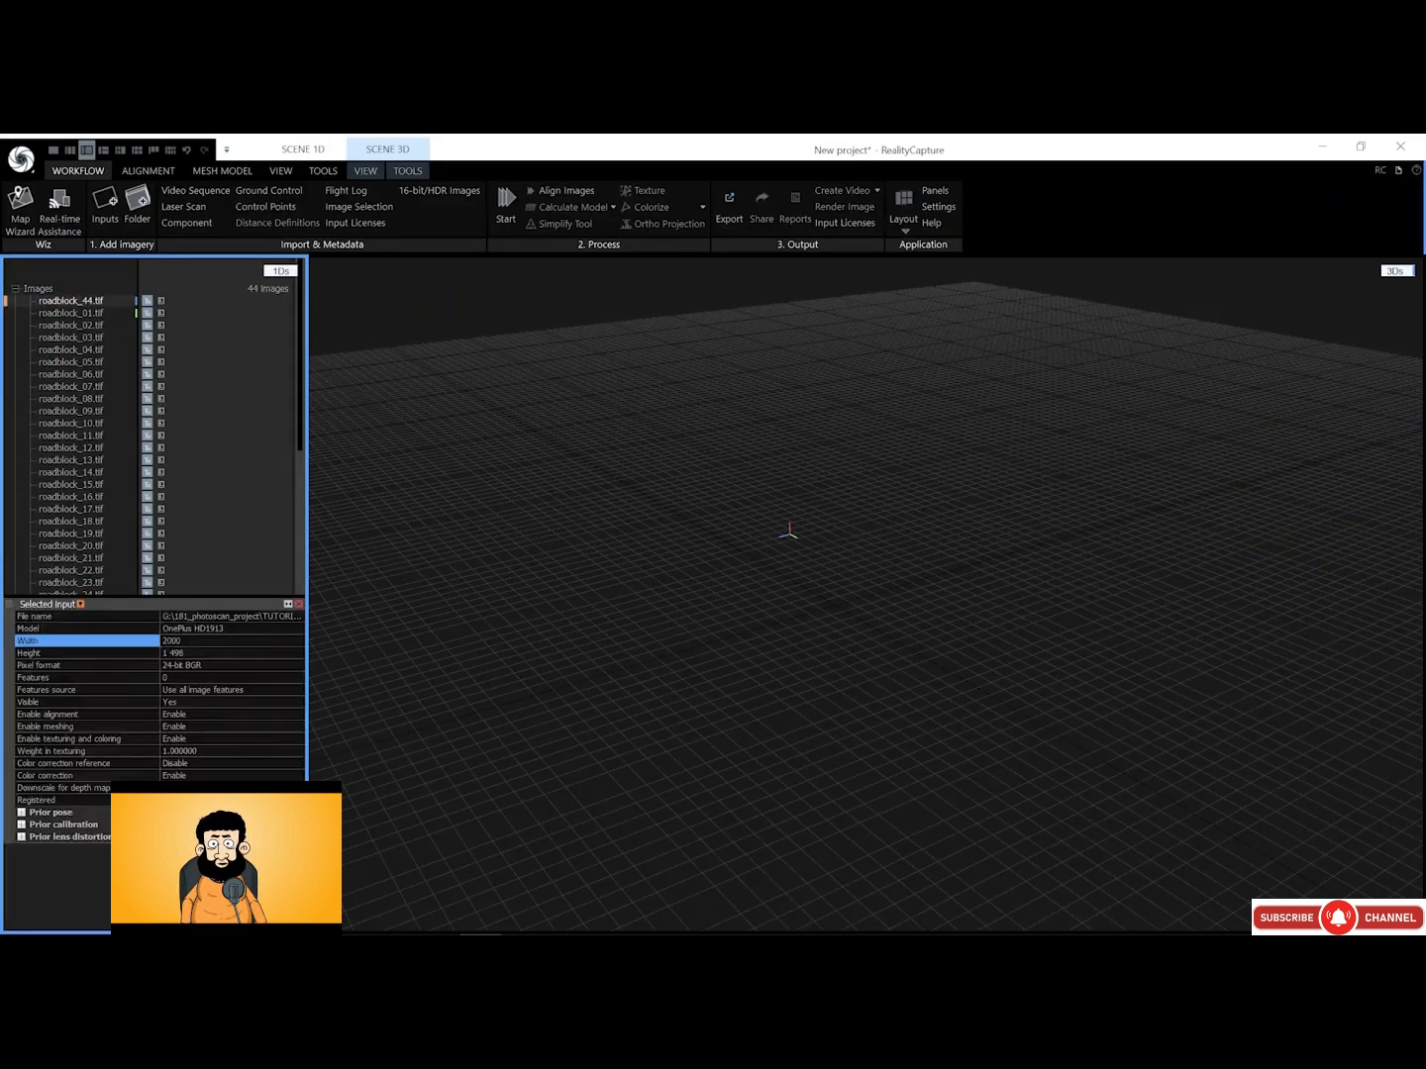
click(298, 603)
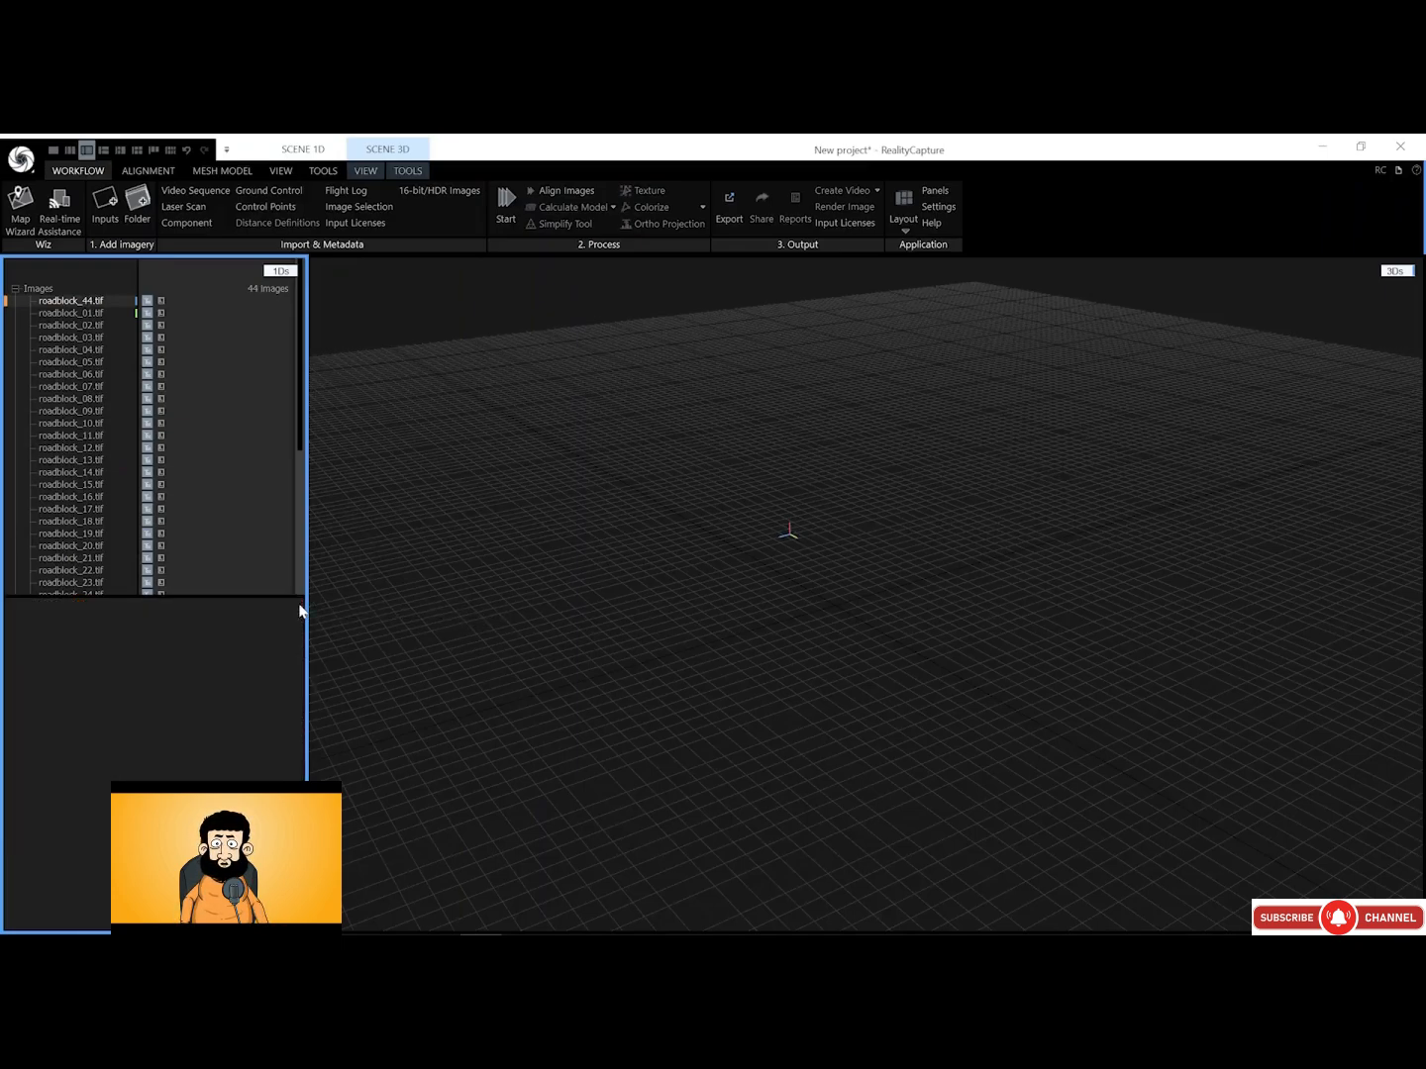
click(15, 288)
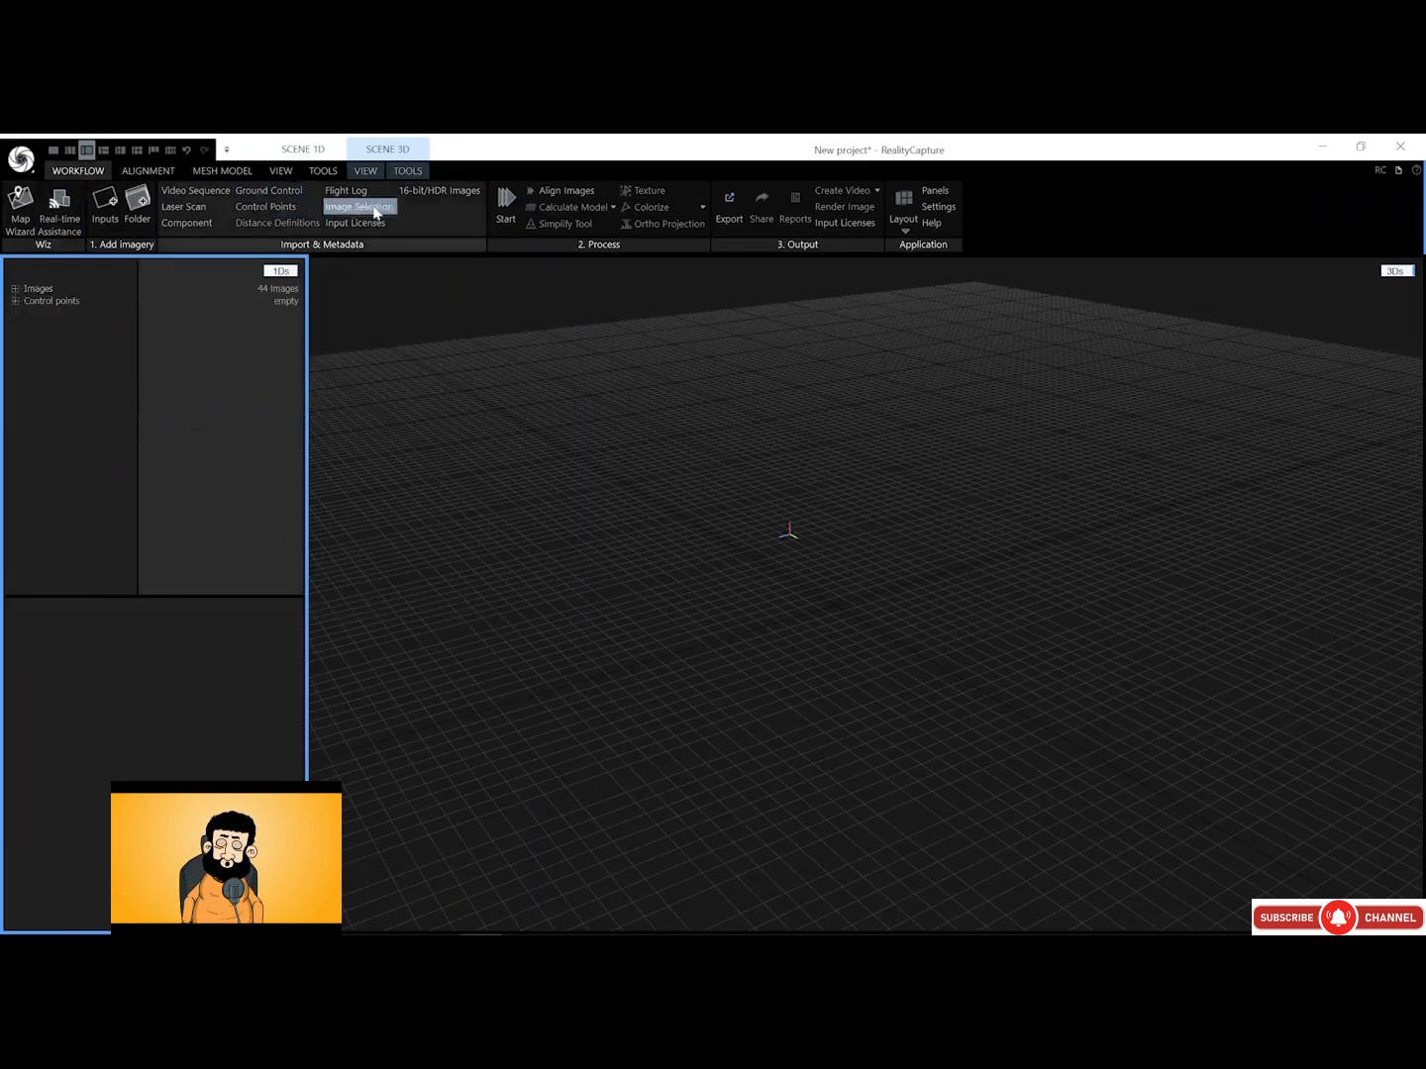
click(505, 202)
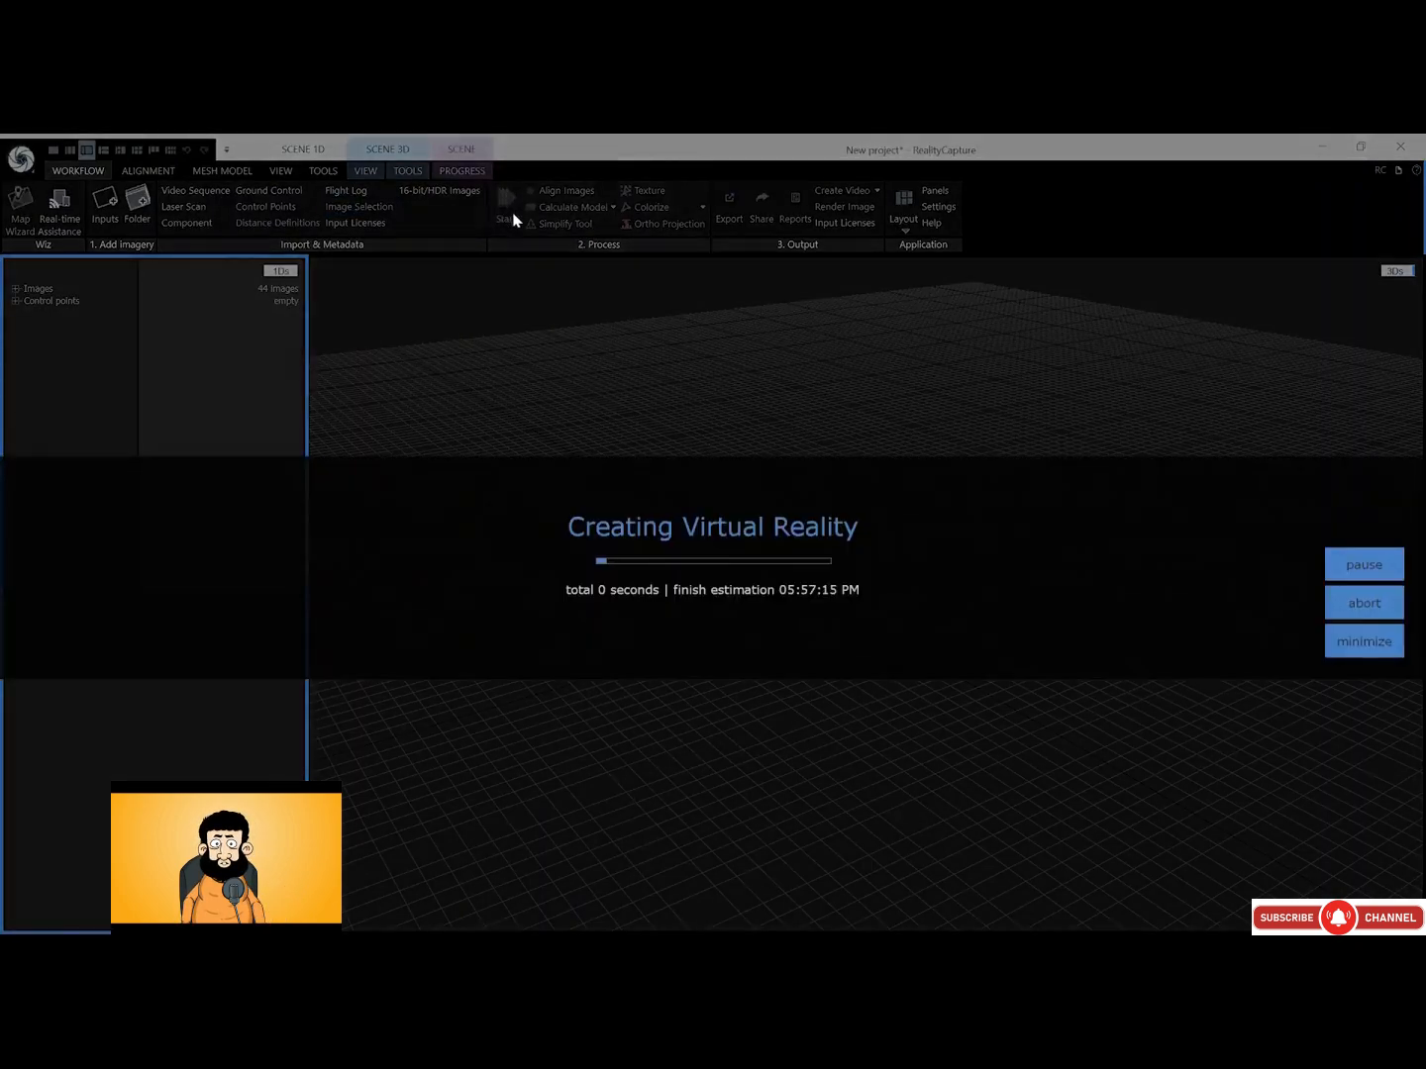
click(1360, 603)
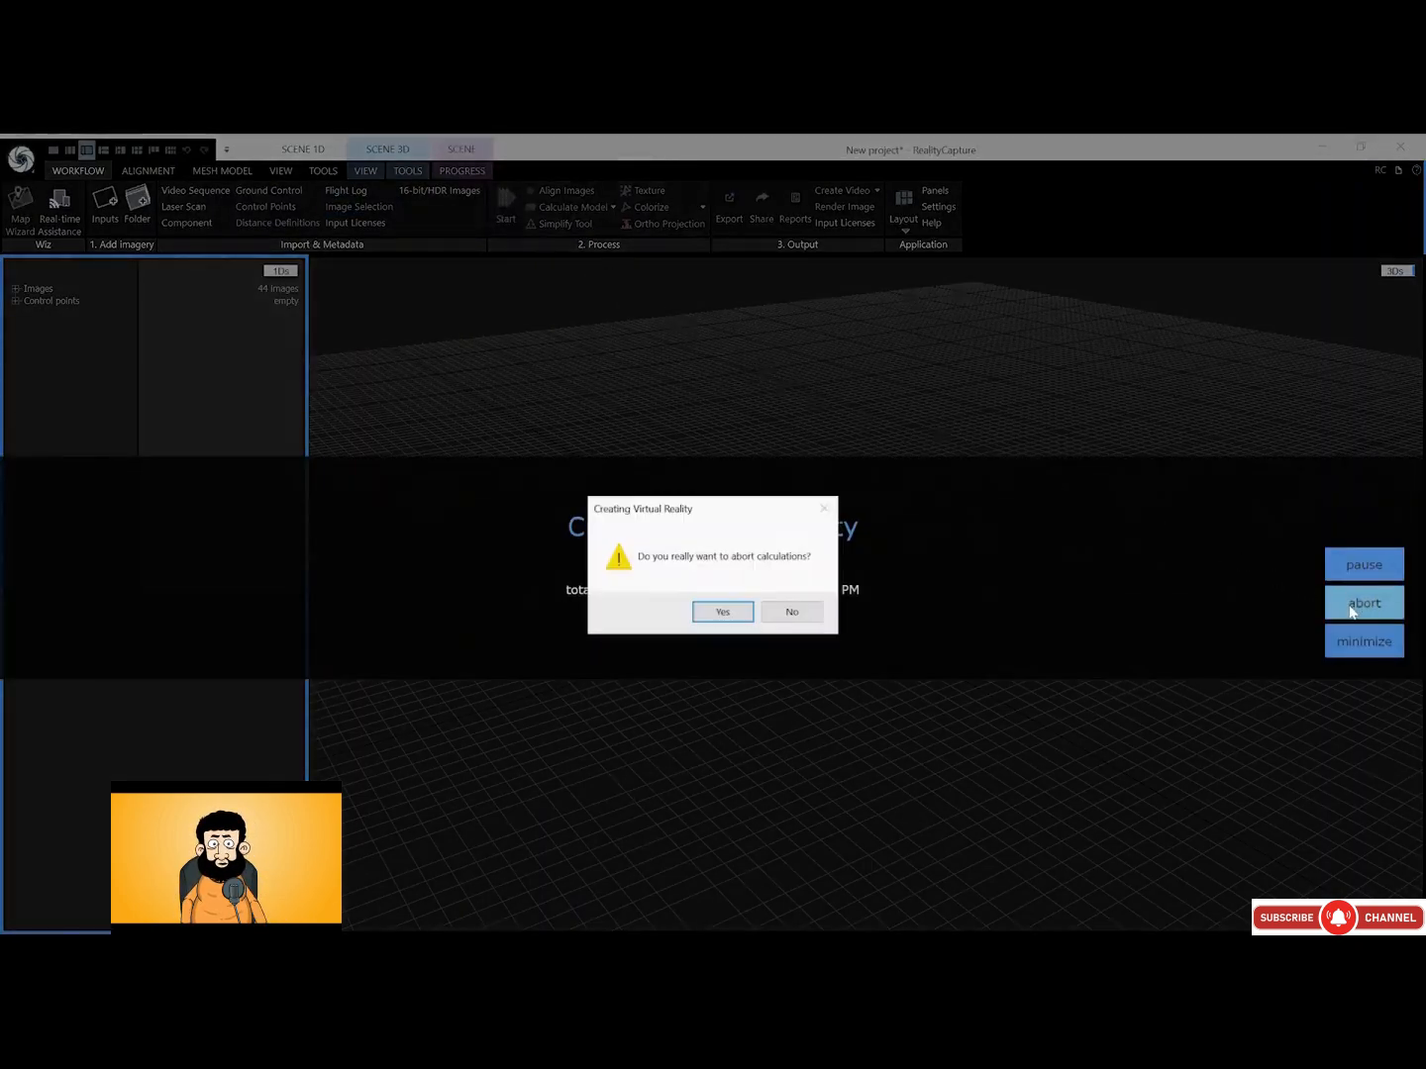
click(722, 610)
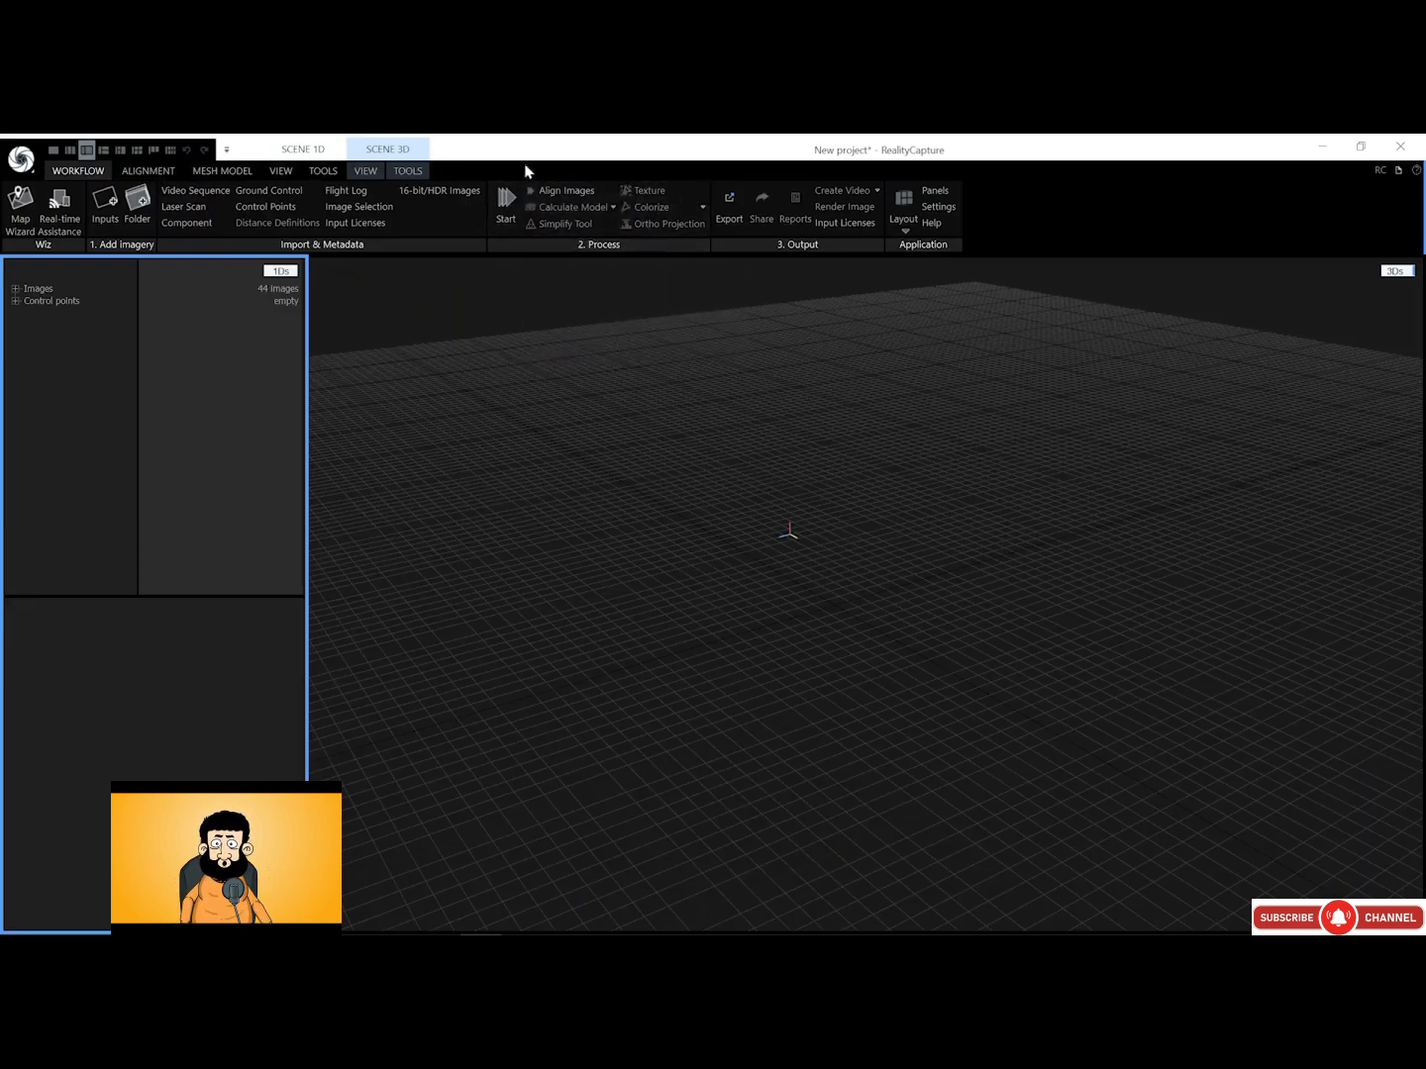
Review the alignment settings, including the image downscale factor and the advanced preselector features, without changing any values
click(164, 174)
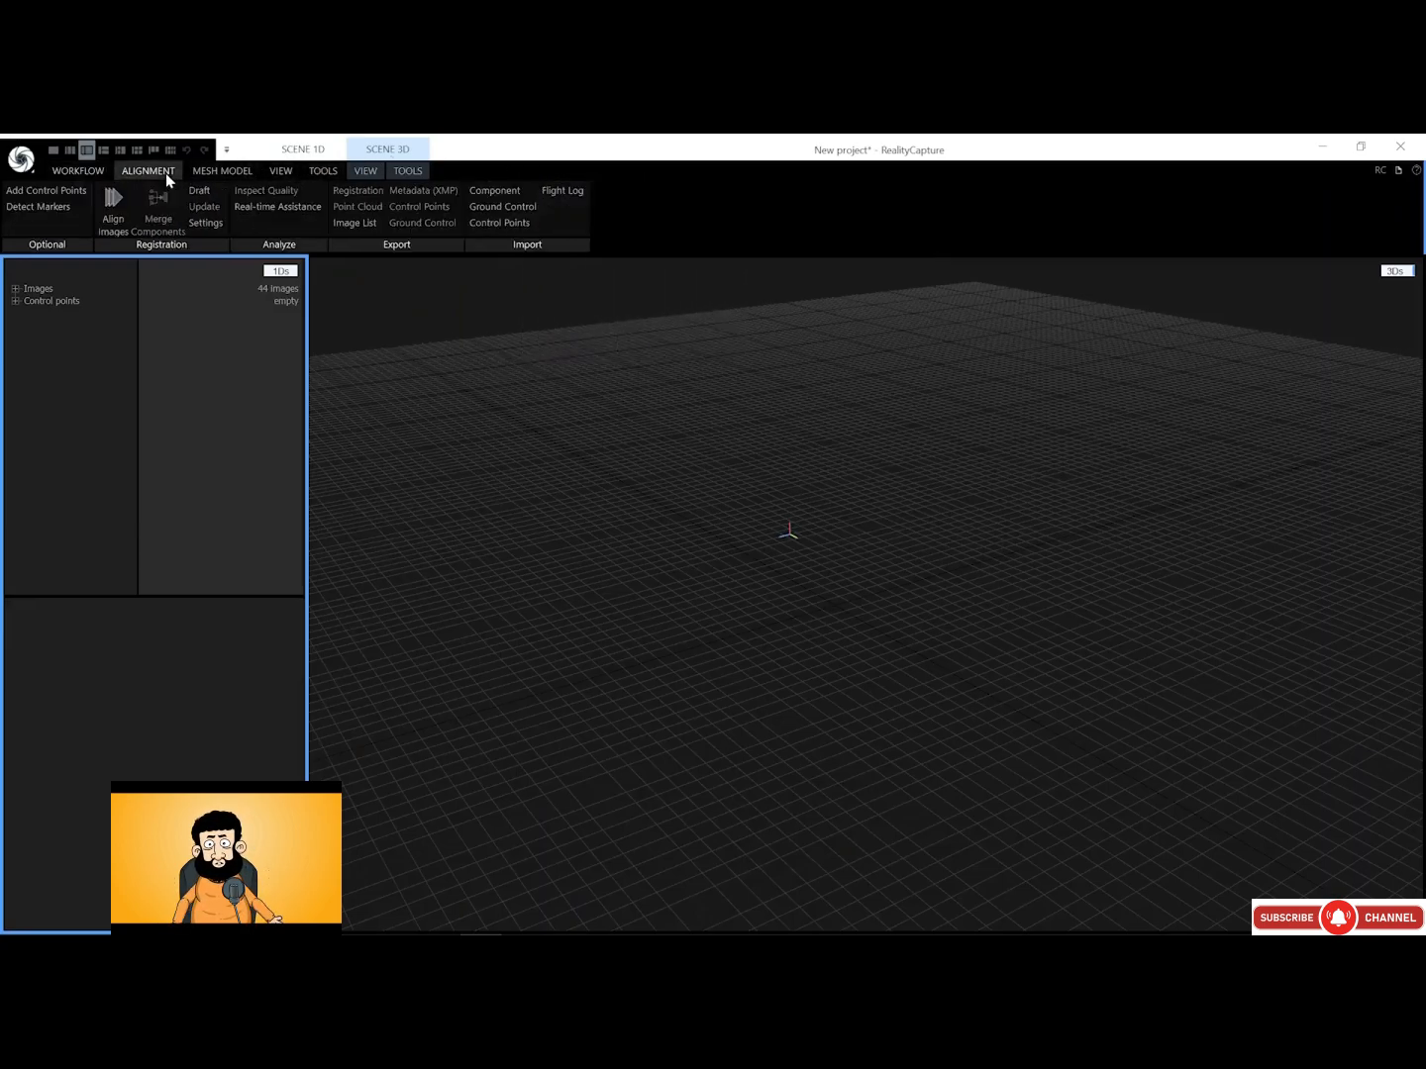
click(198, 224)
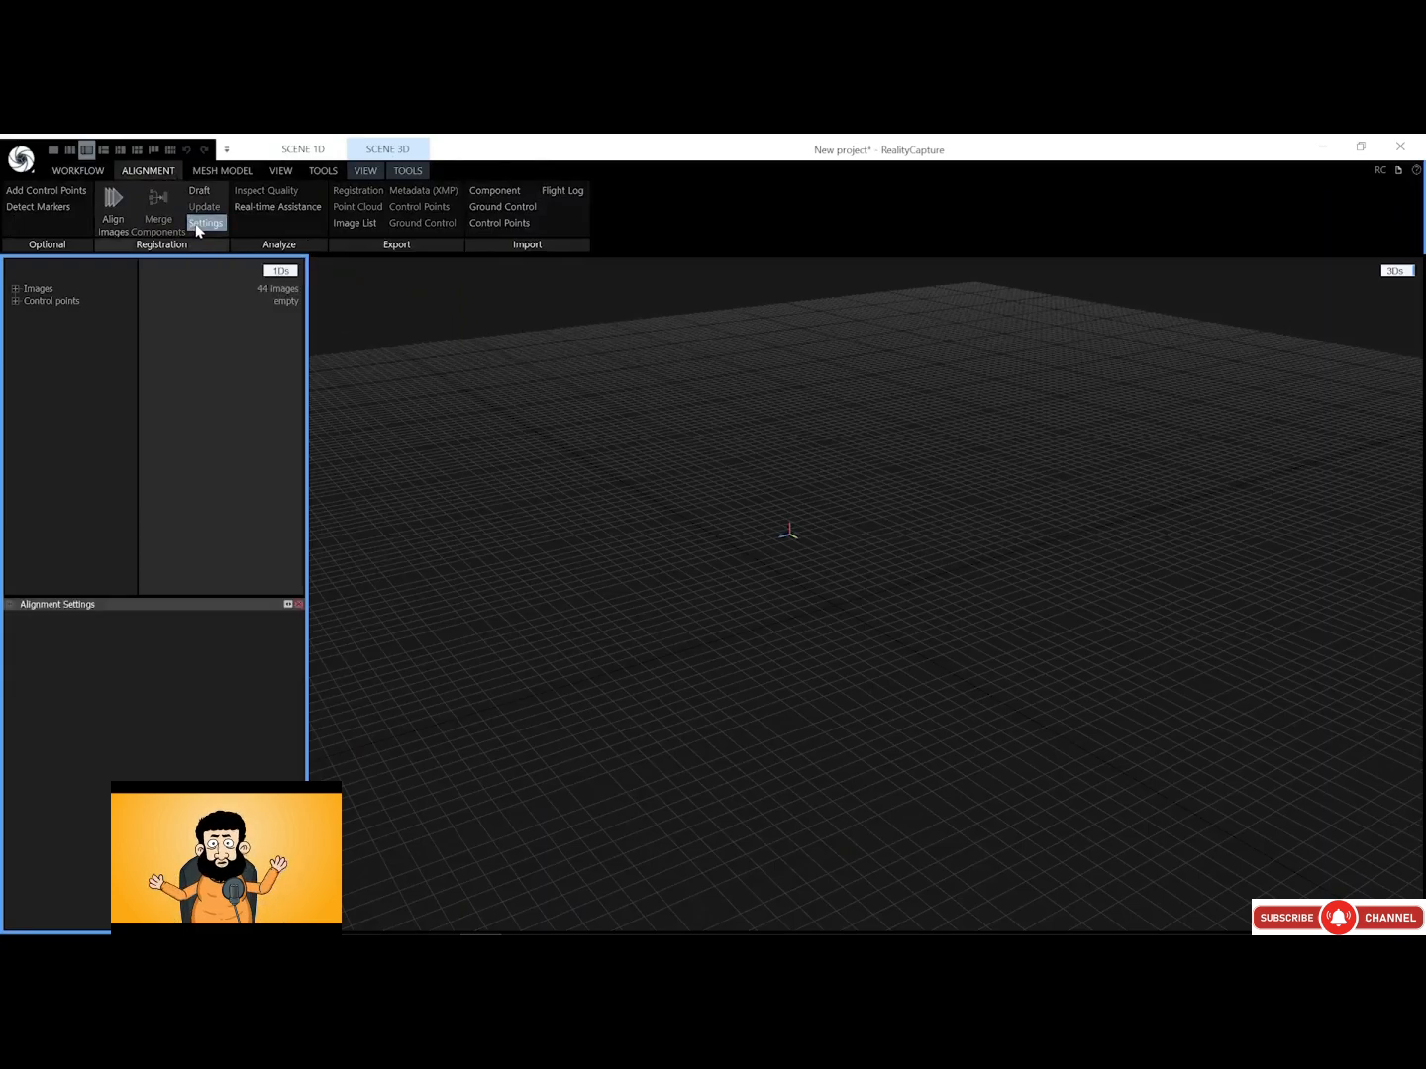
click(10, 606)
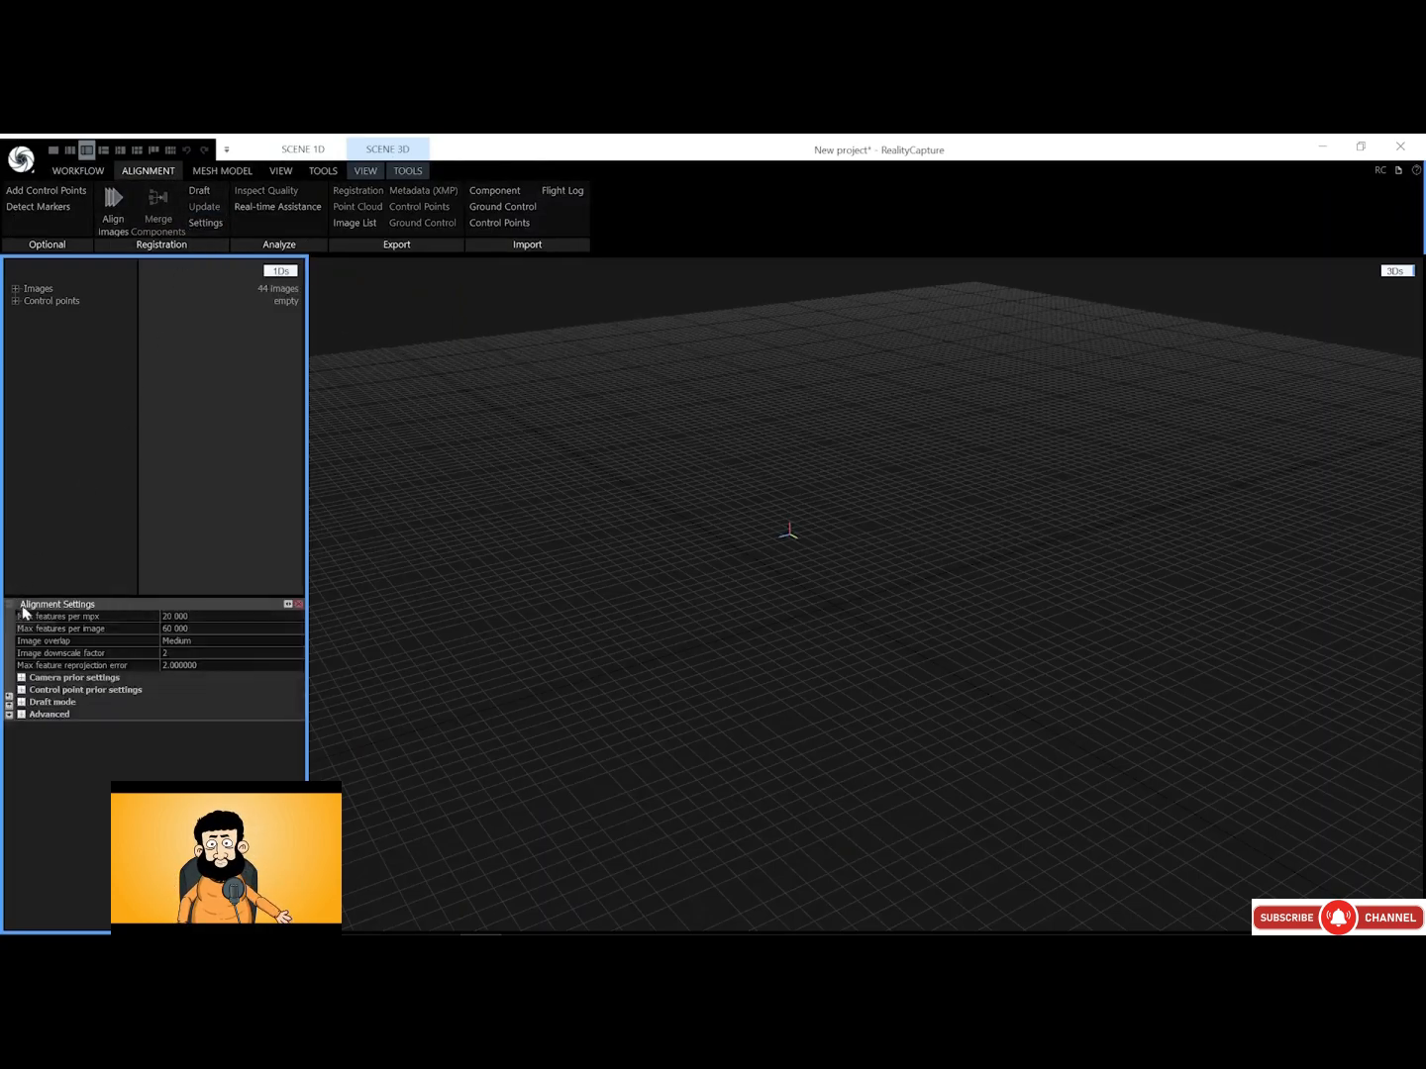
click(170, 654)
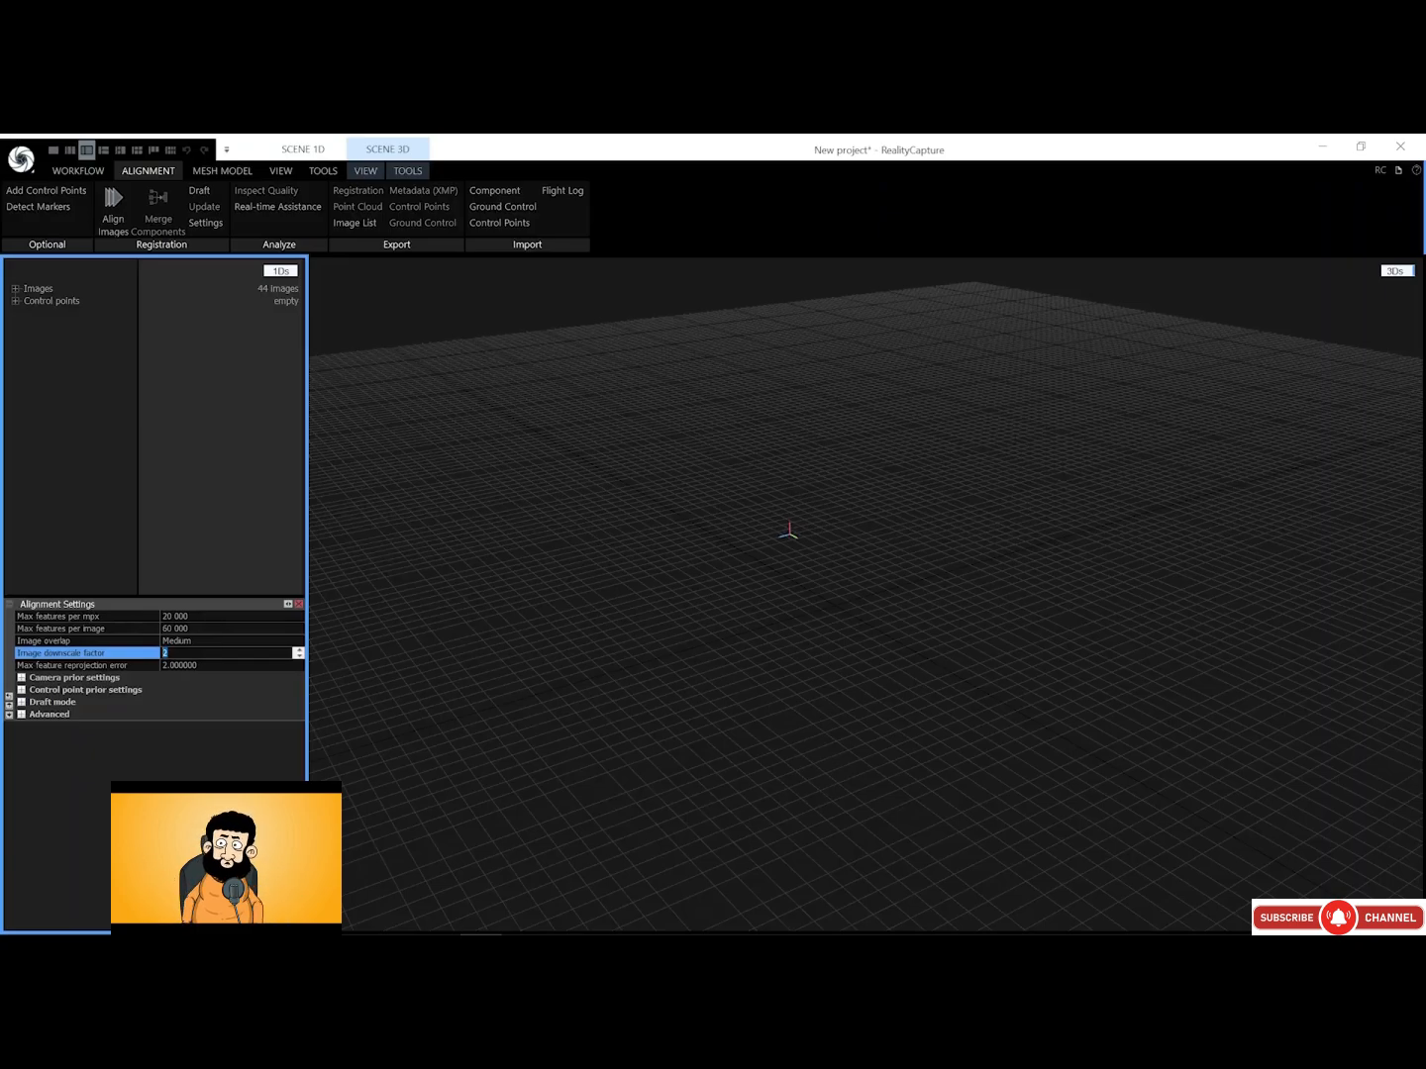
double_click(31, 715)
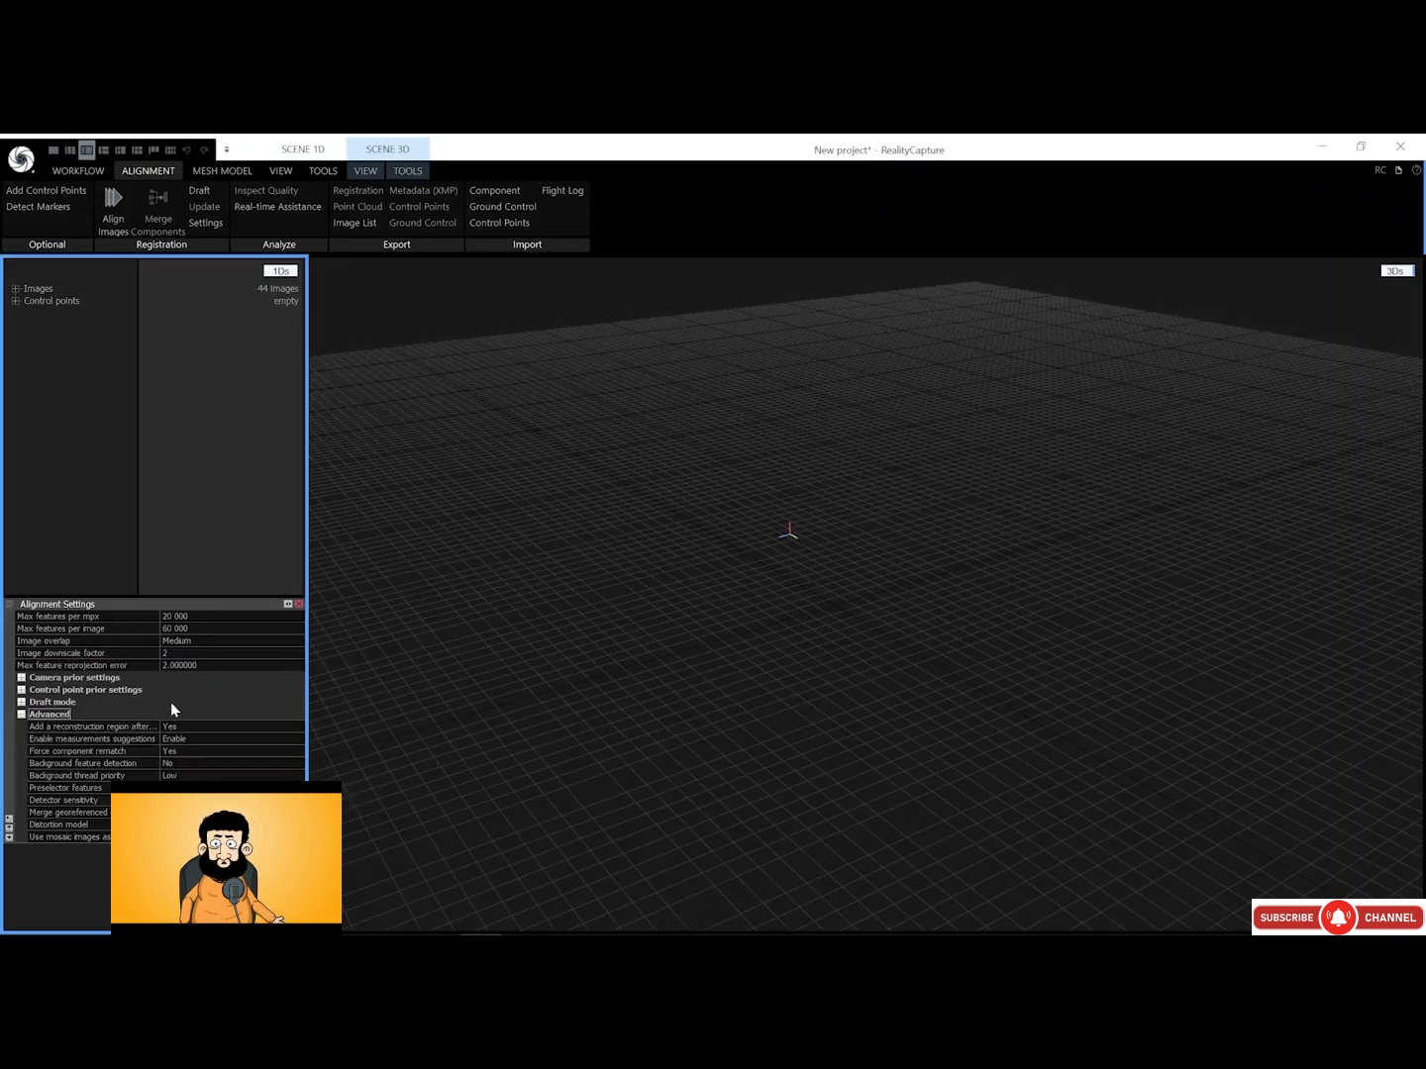
click(178, 789)
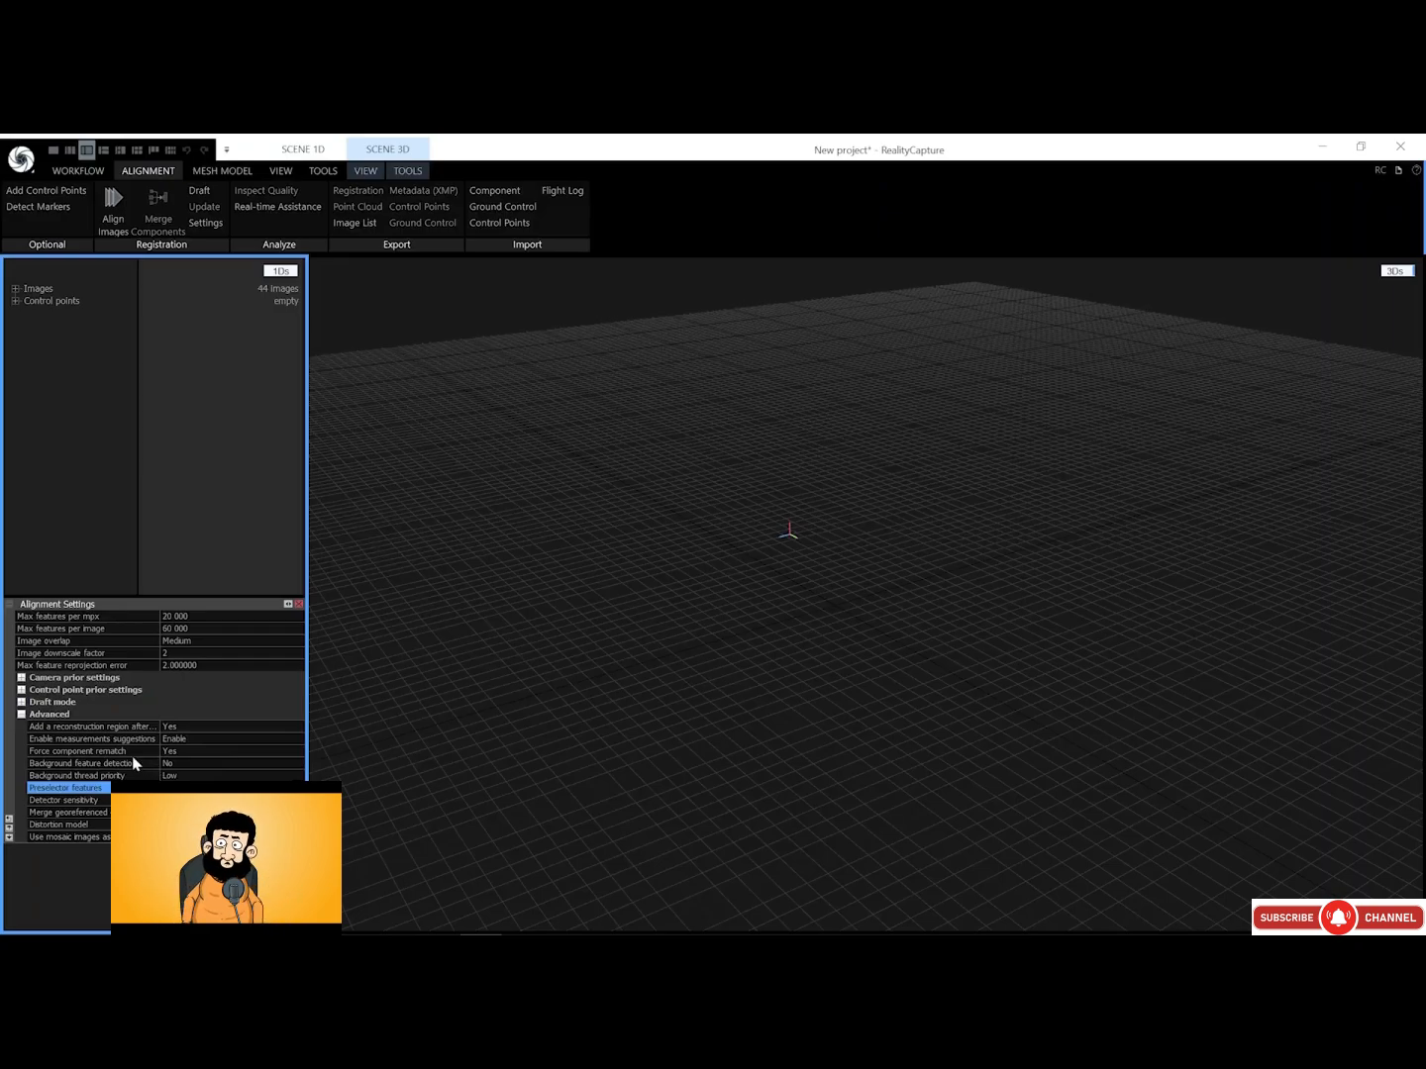
click(24, 717)
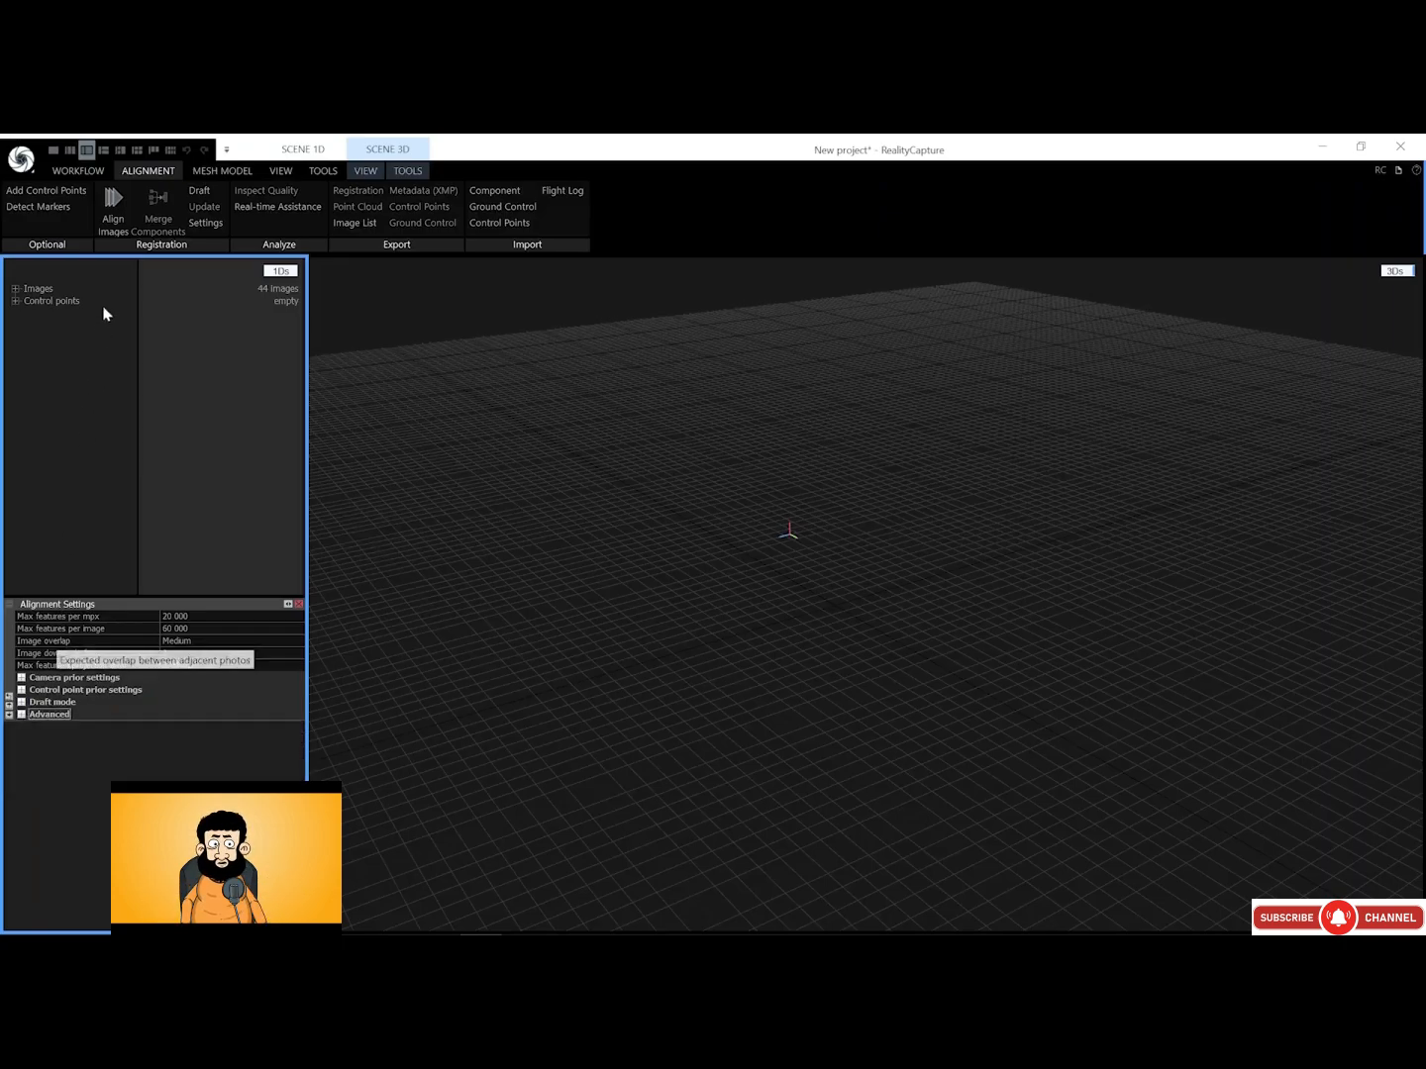
Align the imported images and view the sparse point cloud of the roadblock from another angle
click(111, 208)
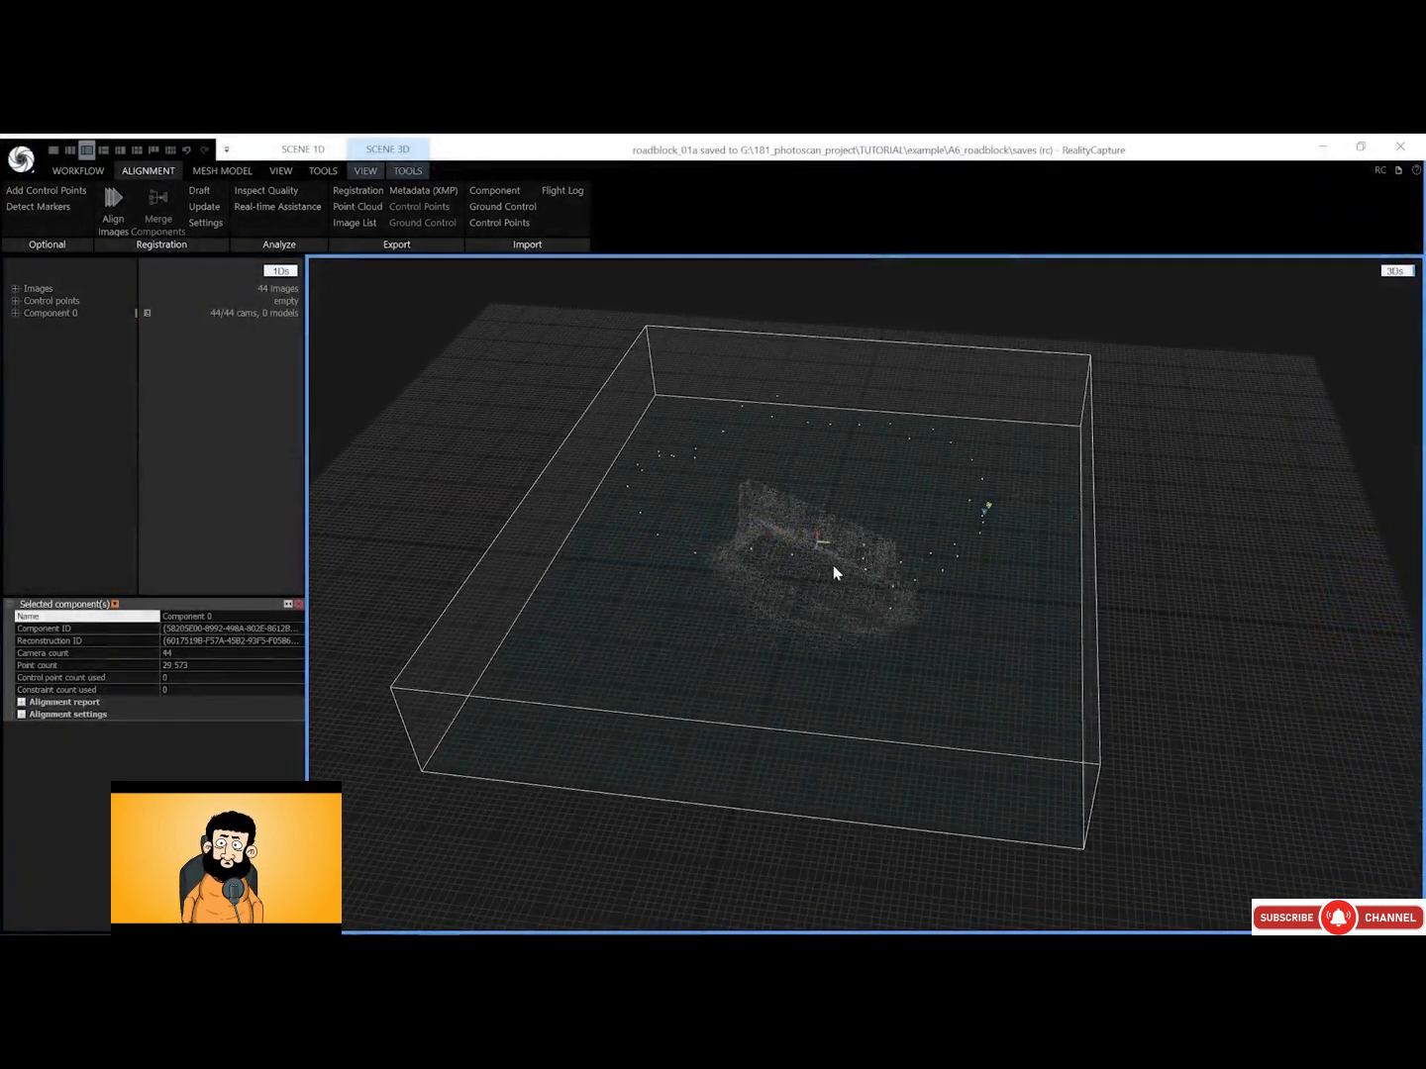
mouse_move(903, 568)
mouse_down()
mouse_move(851, 571)
mouse_move(1100, 557)
mouse_move(880, 567)
mouse_up()
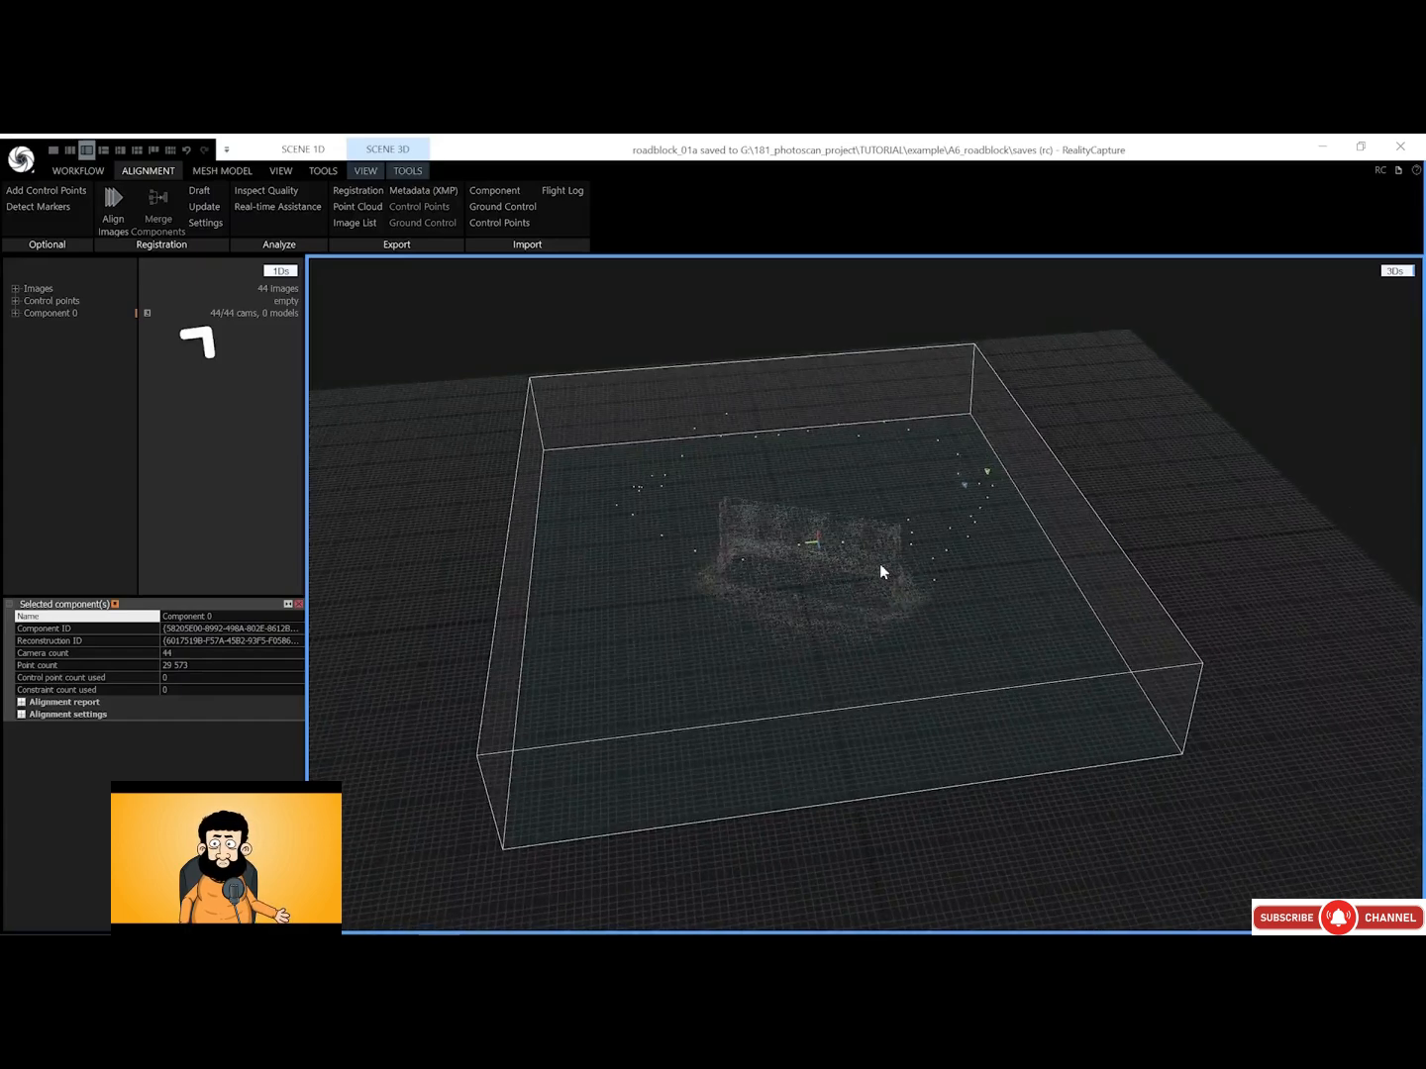
scroll(879, 563, up, 2)
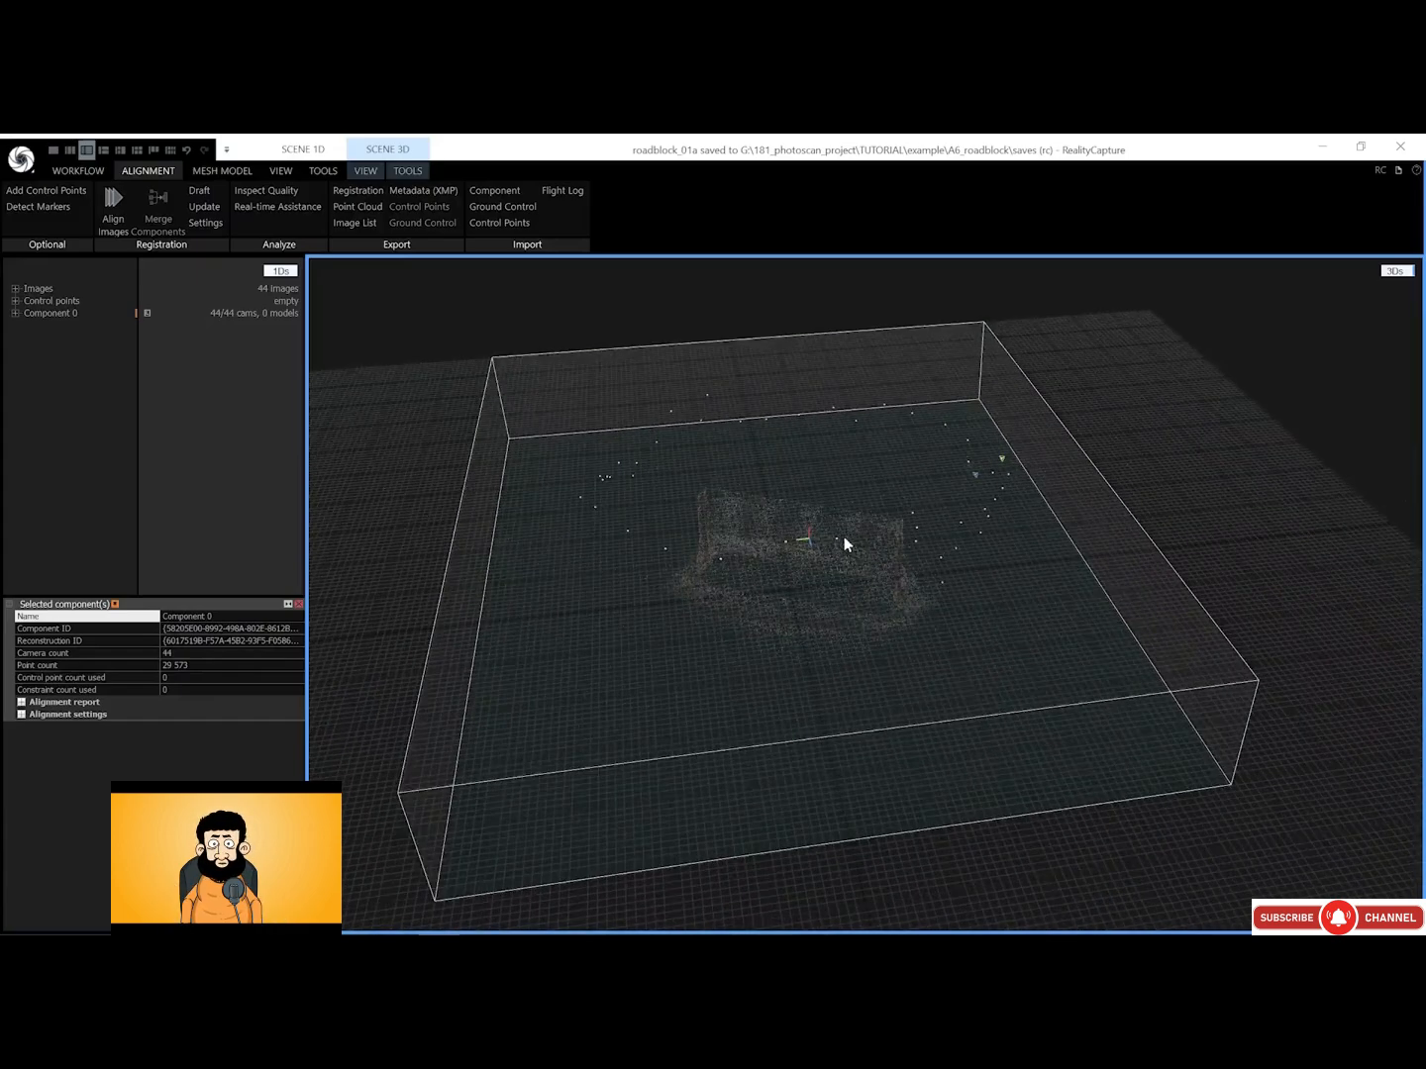
Clear the reconstruction region around the sparse point cloud
click(414, 172)
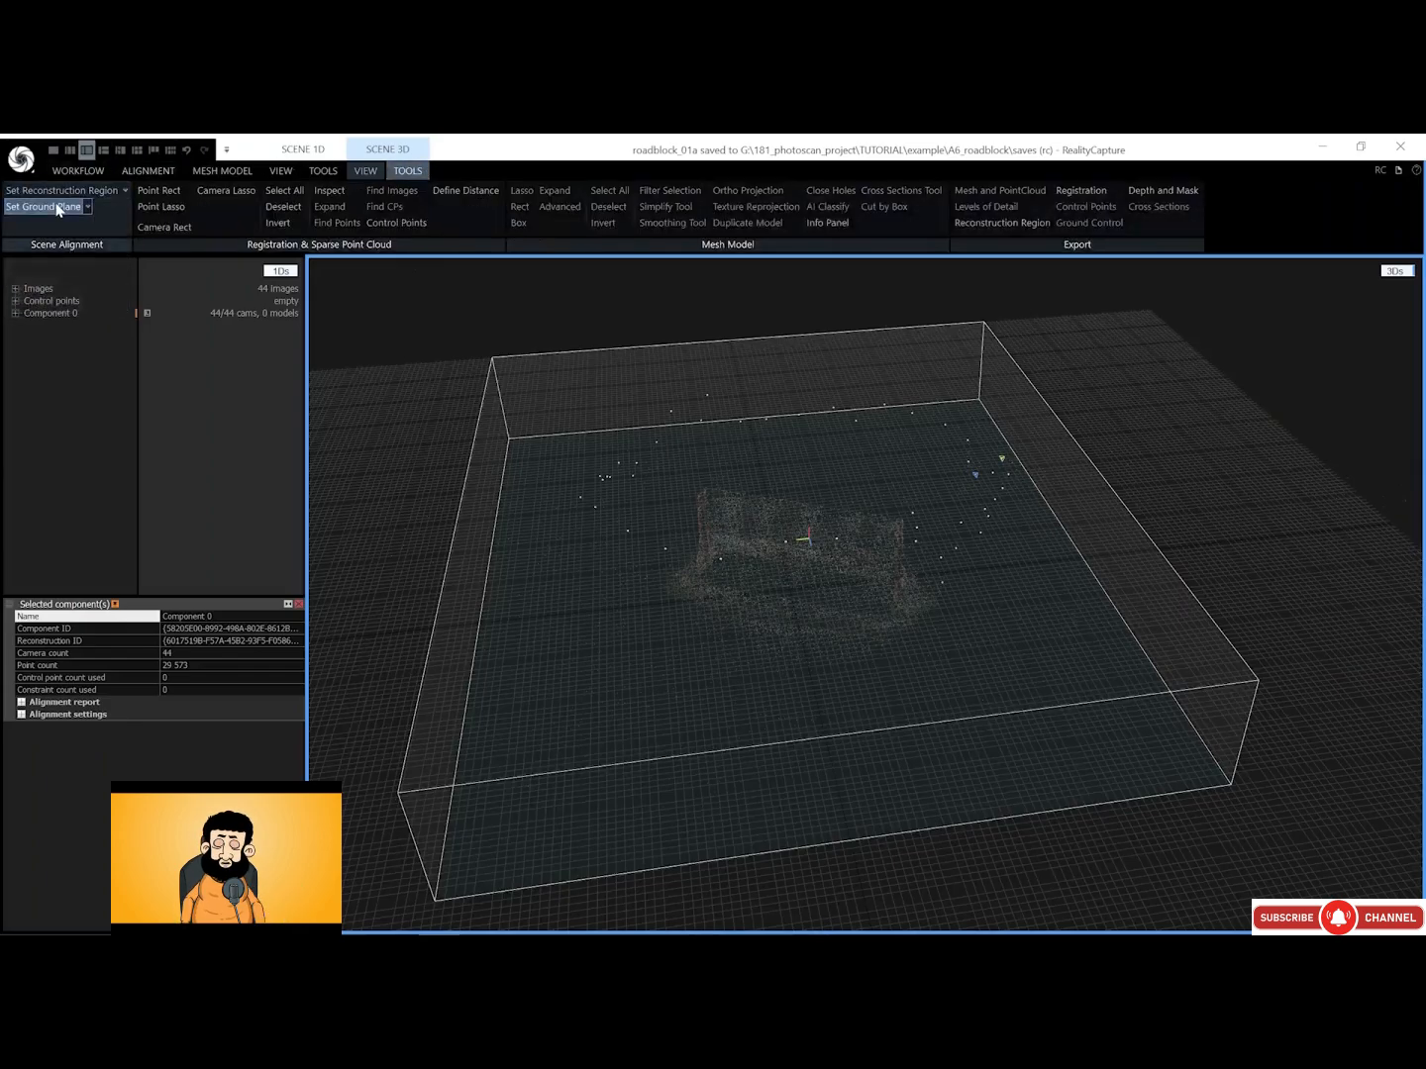
click(125, 191)
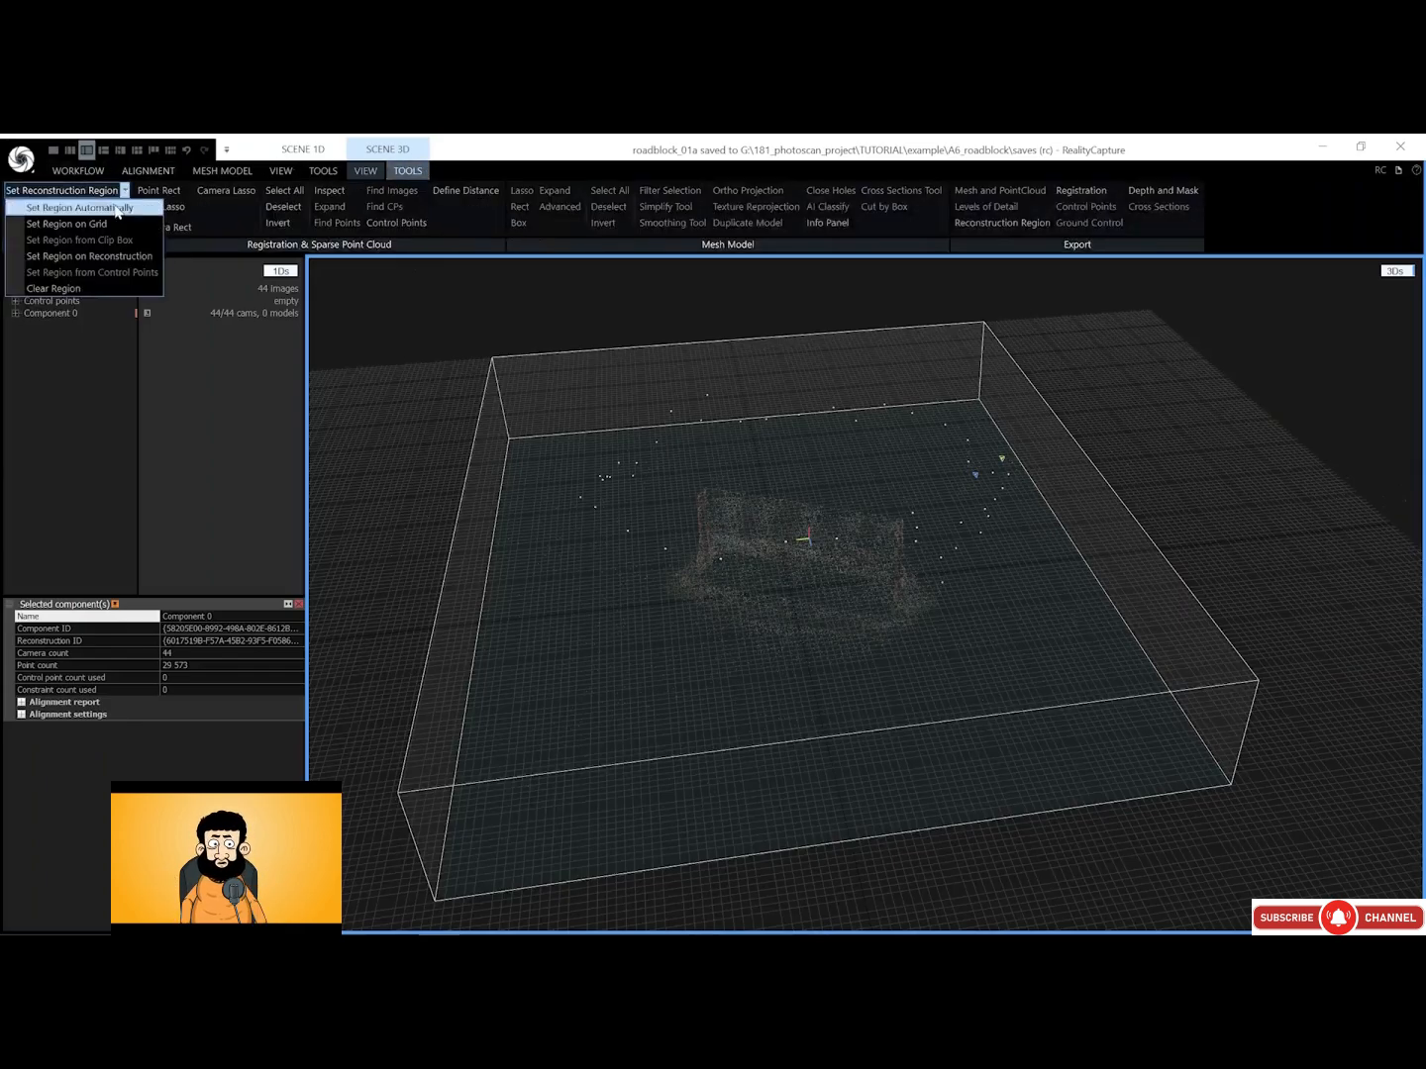
click(94, 289)
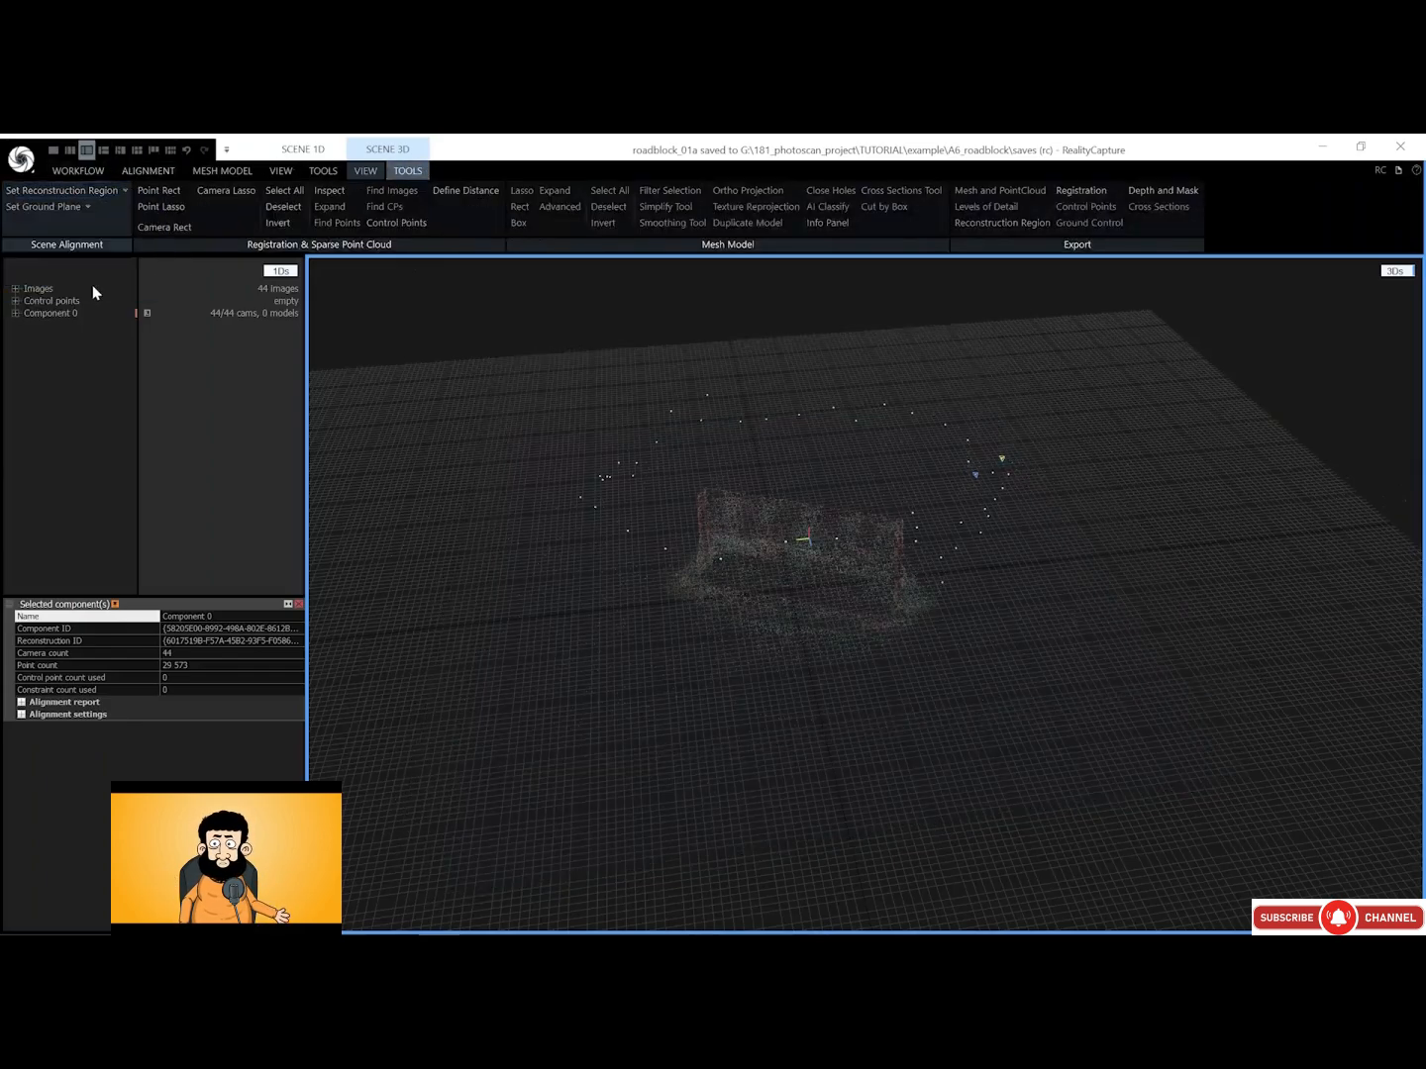
Start Set Ground Plane and rotate the point cloud in the Top view so the roadblock lines up with the grid
click(44, 208)
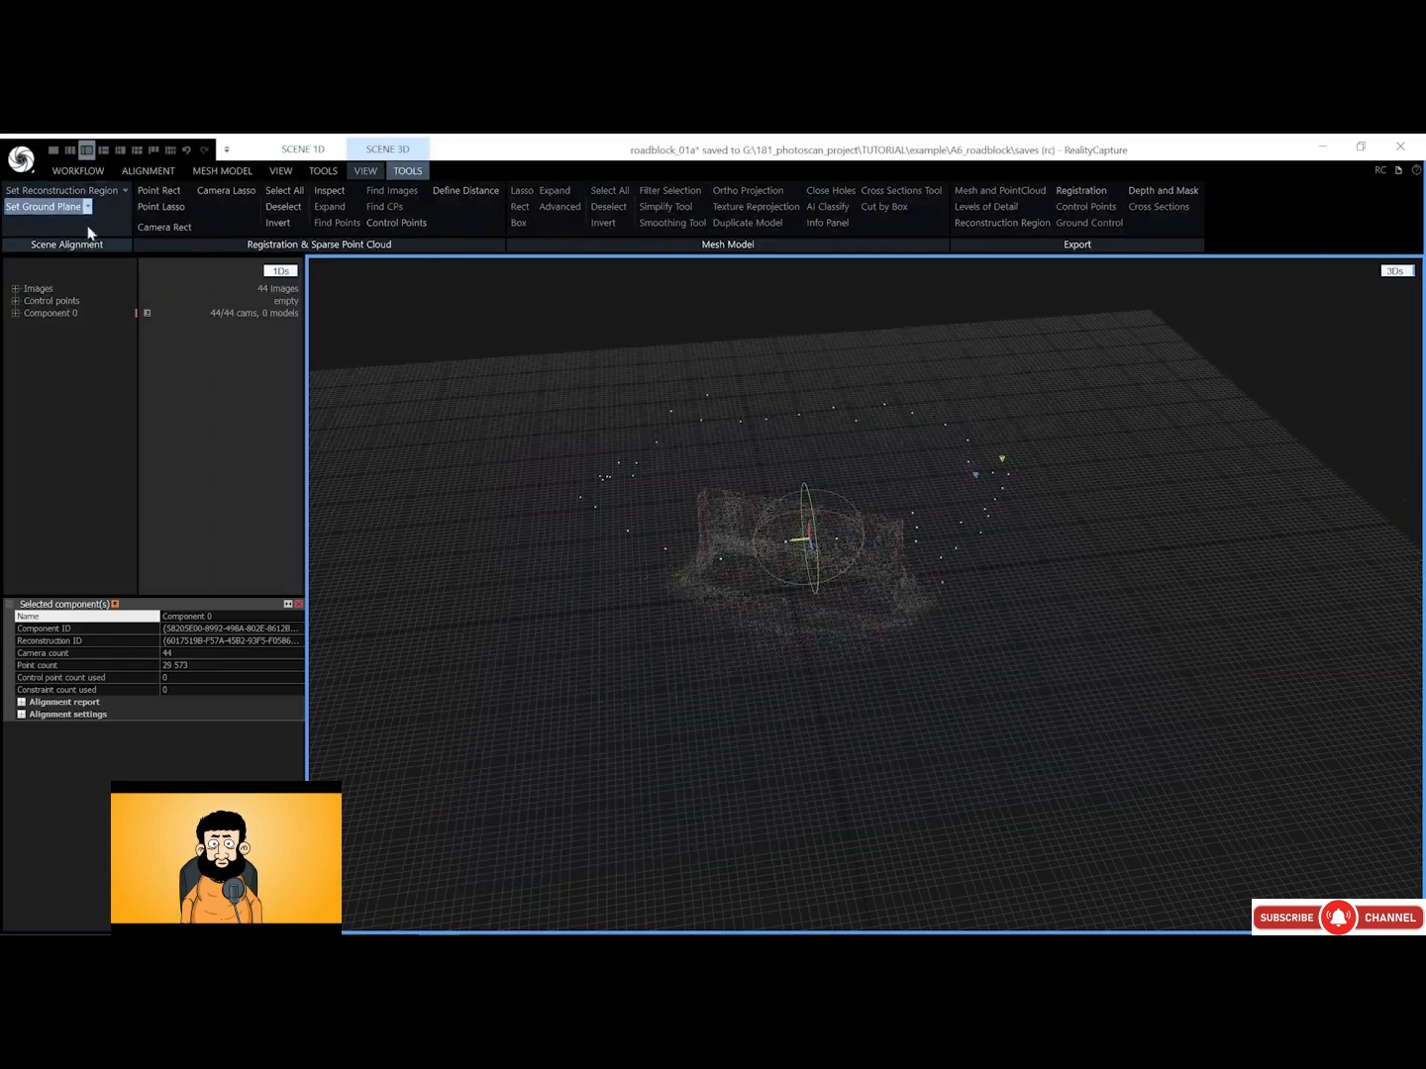
mouse_move(777, 571)
mouse_down()
mouse_move(806, 564)
mouse_move(801, 550)
mouse_move(773, 573)
mouse_move(738, 566)
mouse_move(800, 571)
mouse_up()
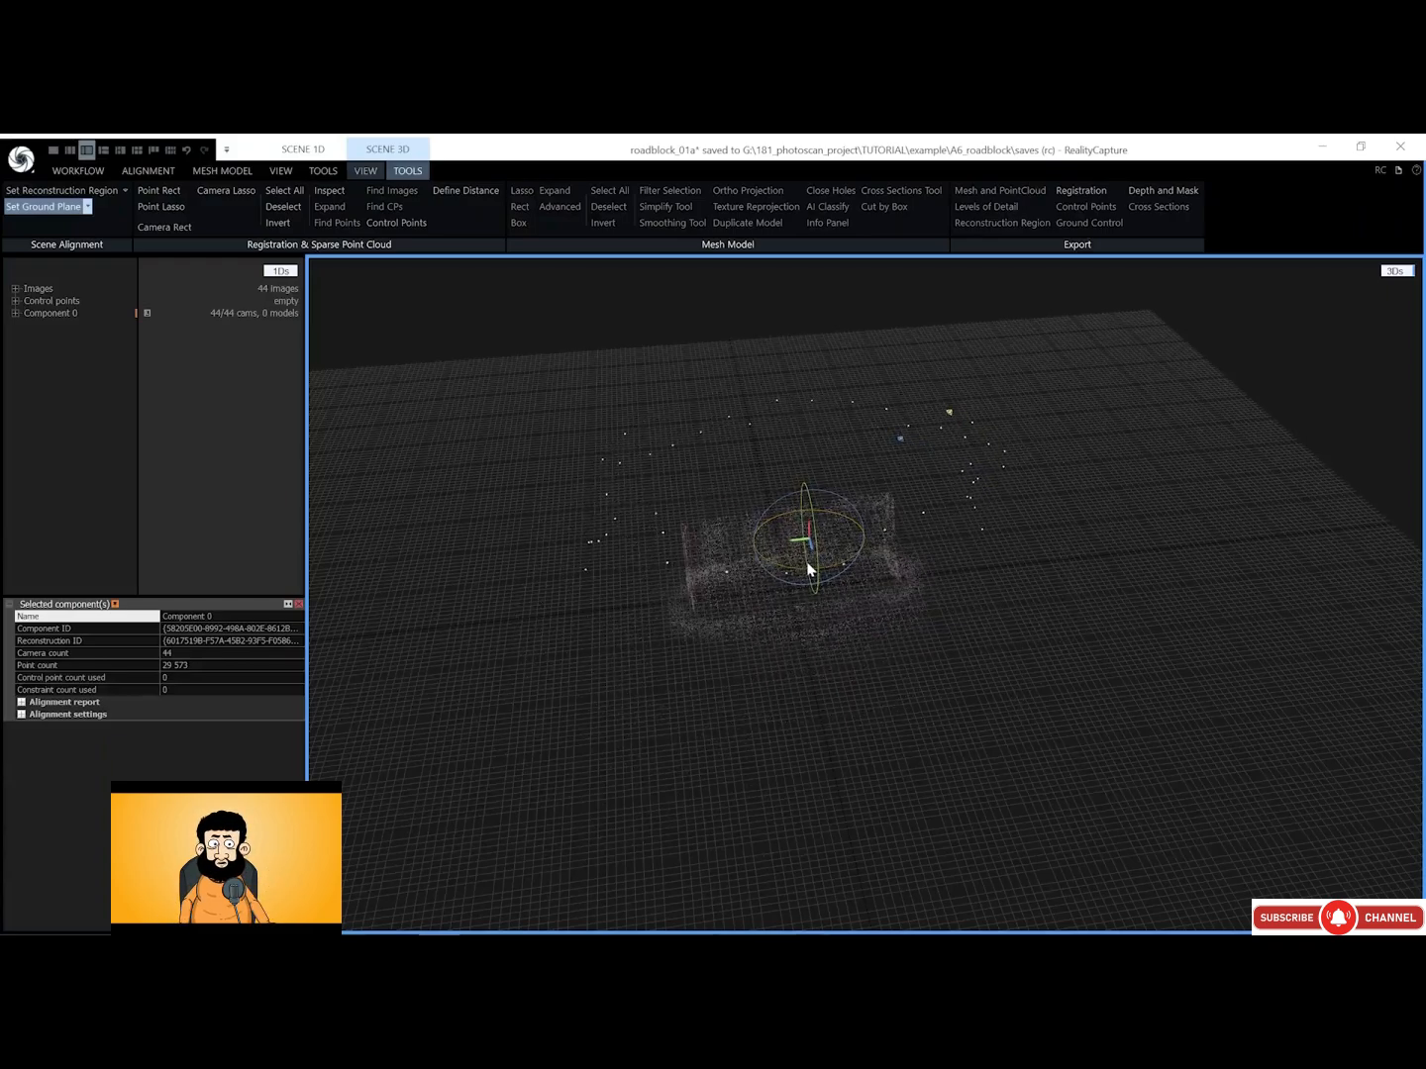
click(375, 174)
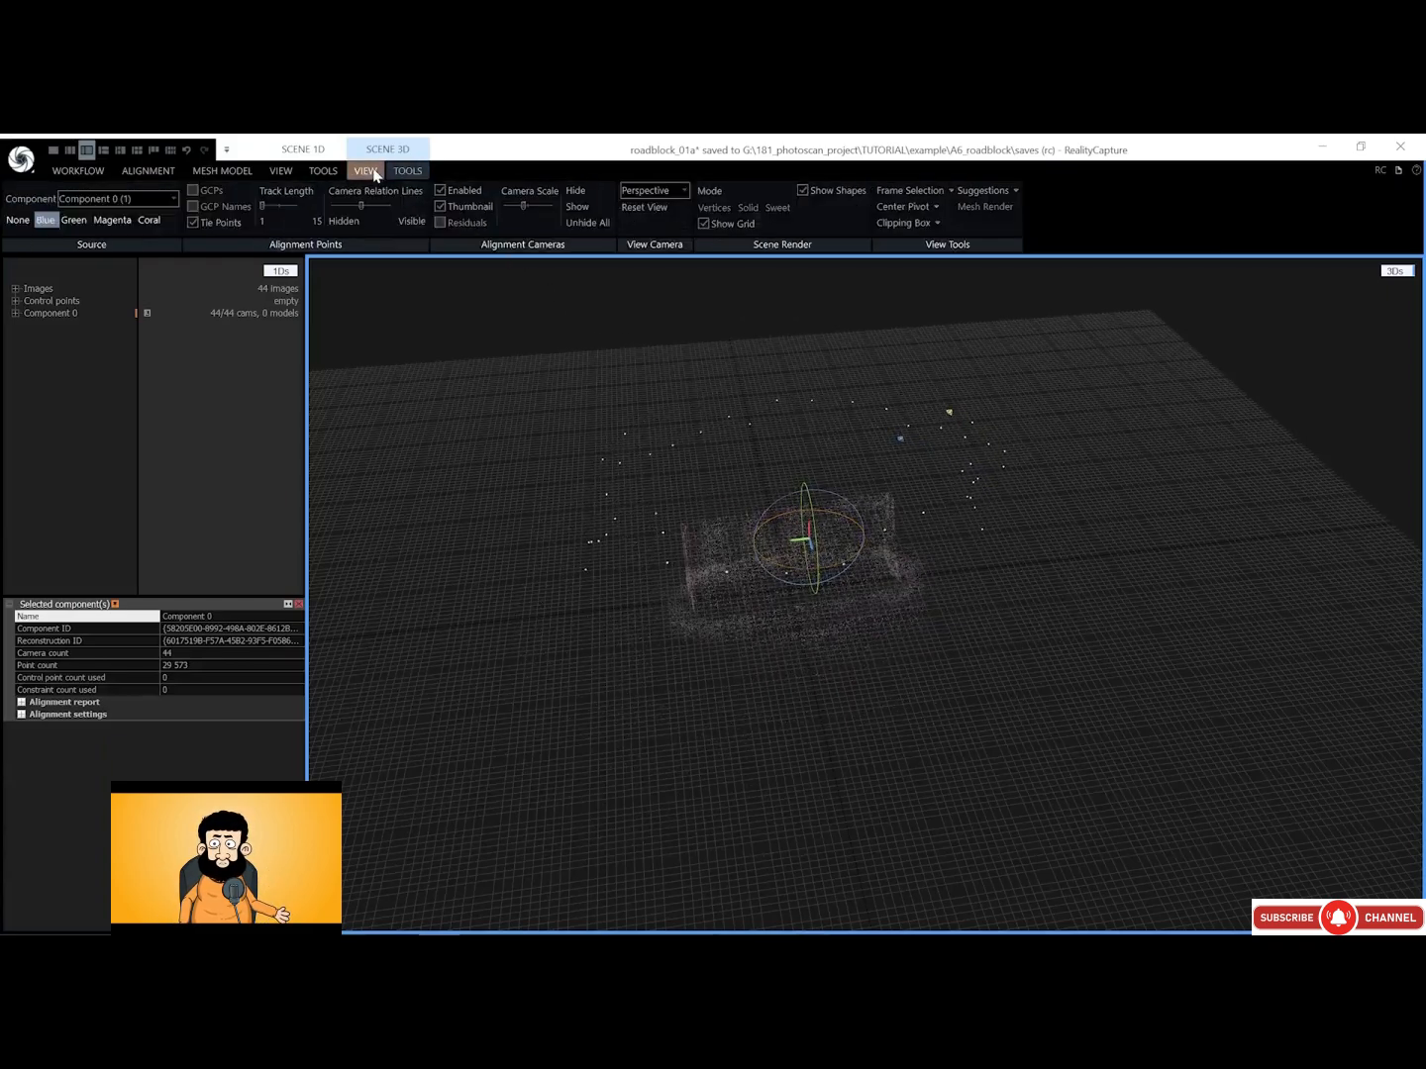
click(647, 191)
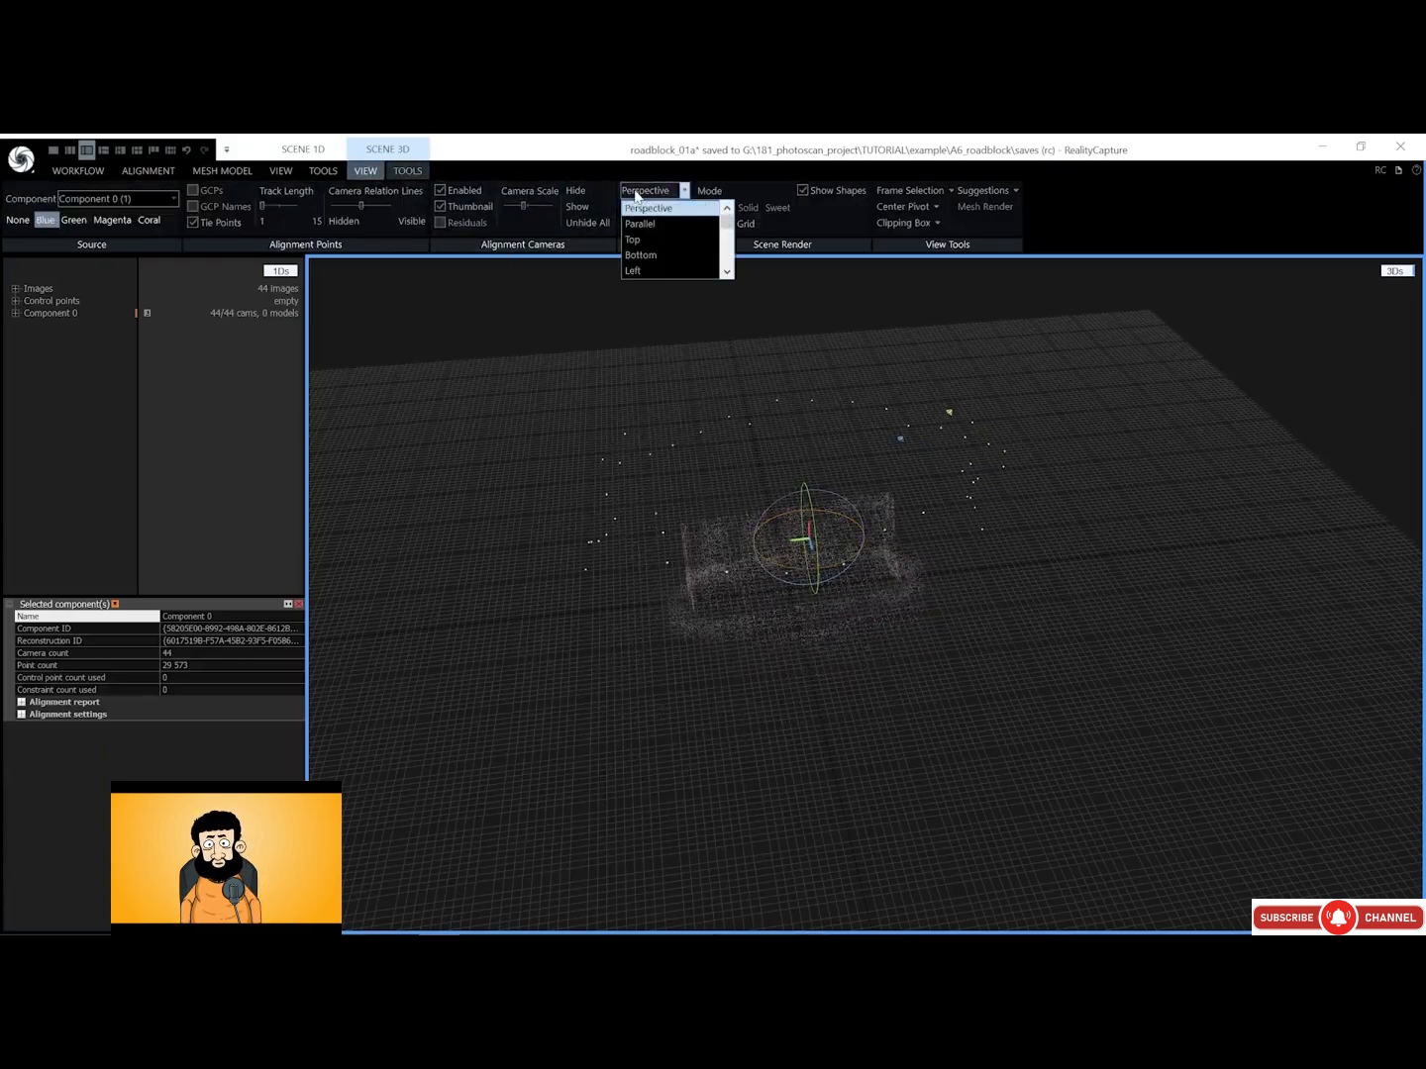
click(645, 240)
scroll(833, 487, down, 2)
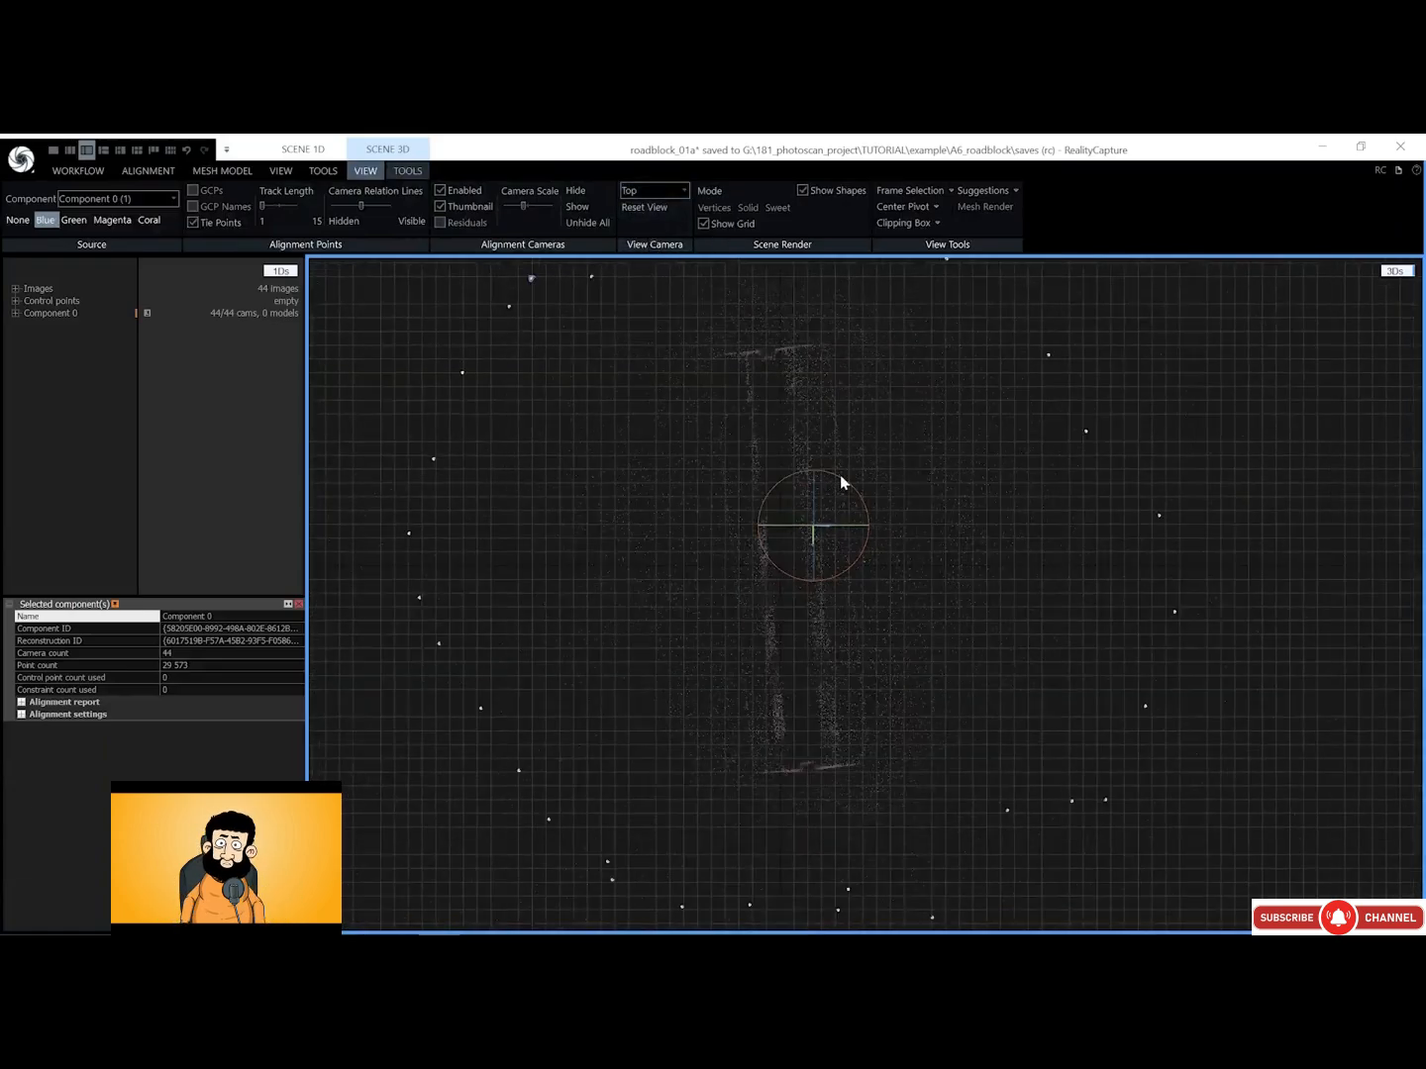
drag(841, 476, 847, 481)
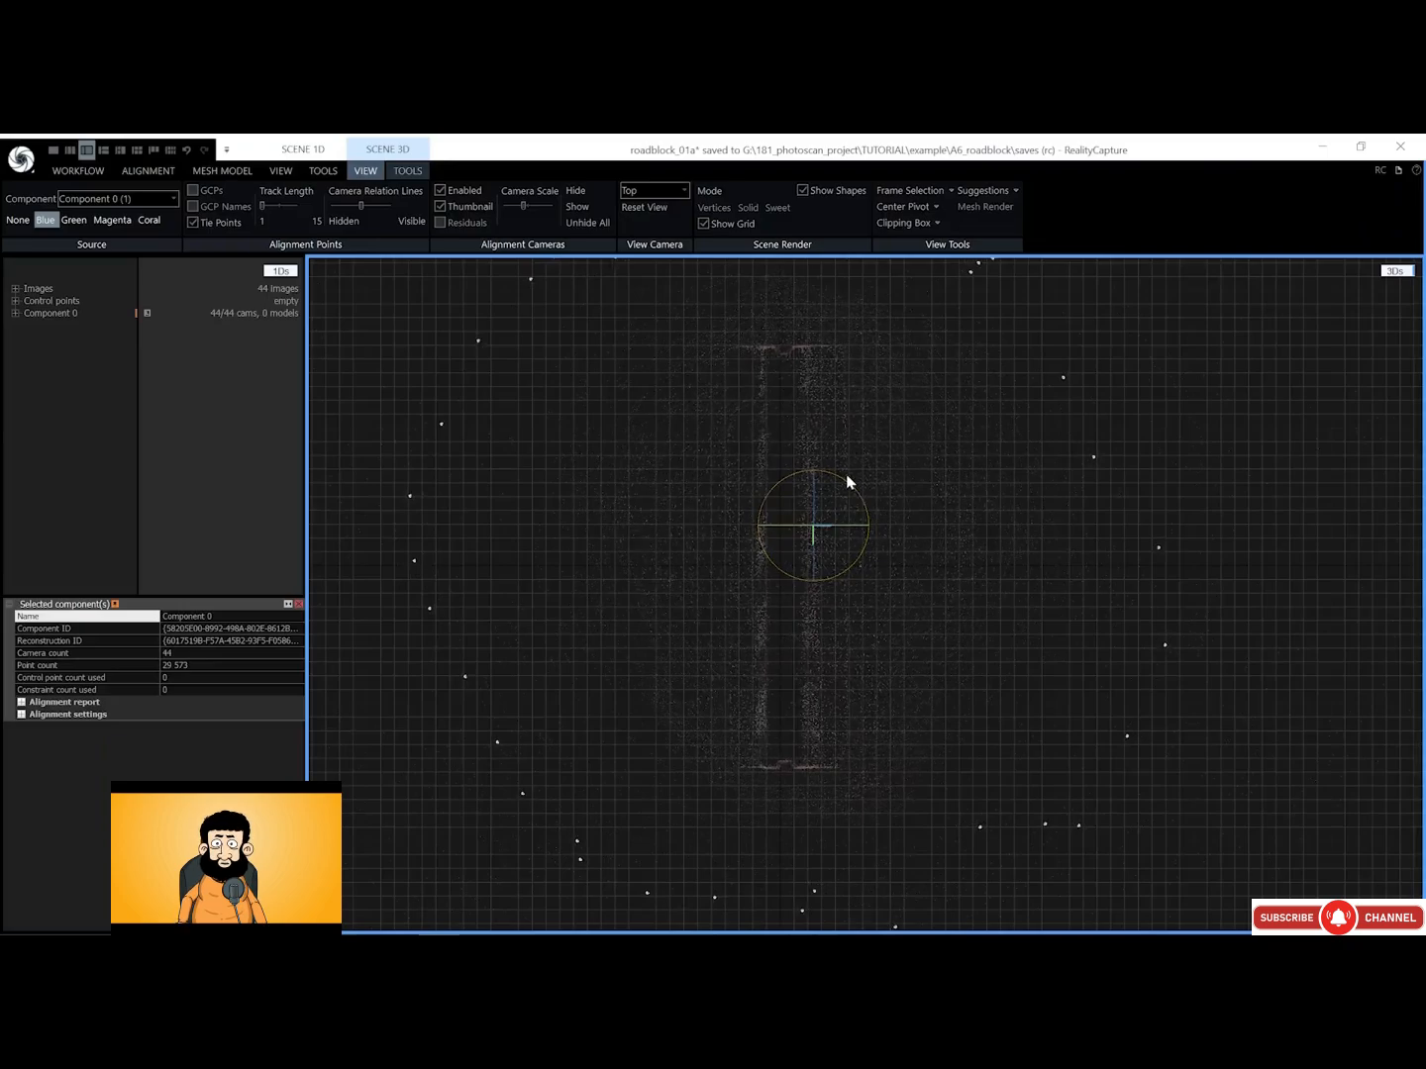
Level the point cloud against the horizontal grid lines in the Left view
click(649, 192)
click(634, 239)
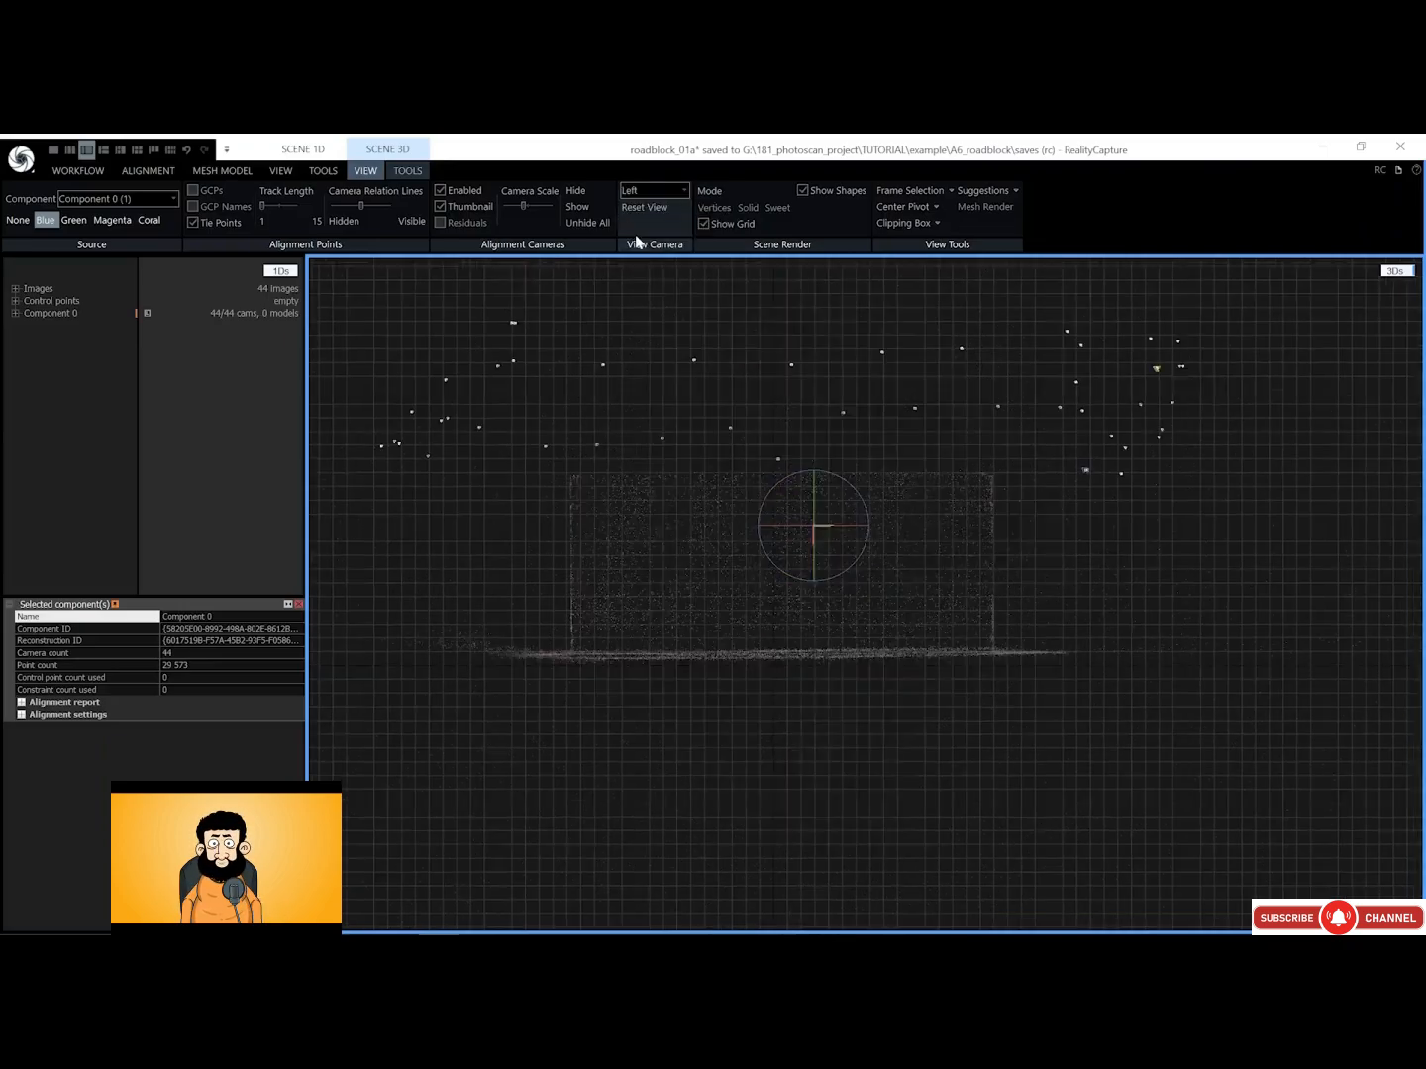
drag(828, 482, 832, 481)
Level the roadblock's ground in the Front view, return to the Perspective view and finish setting the ground plane
click(682, 191)
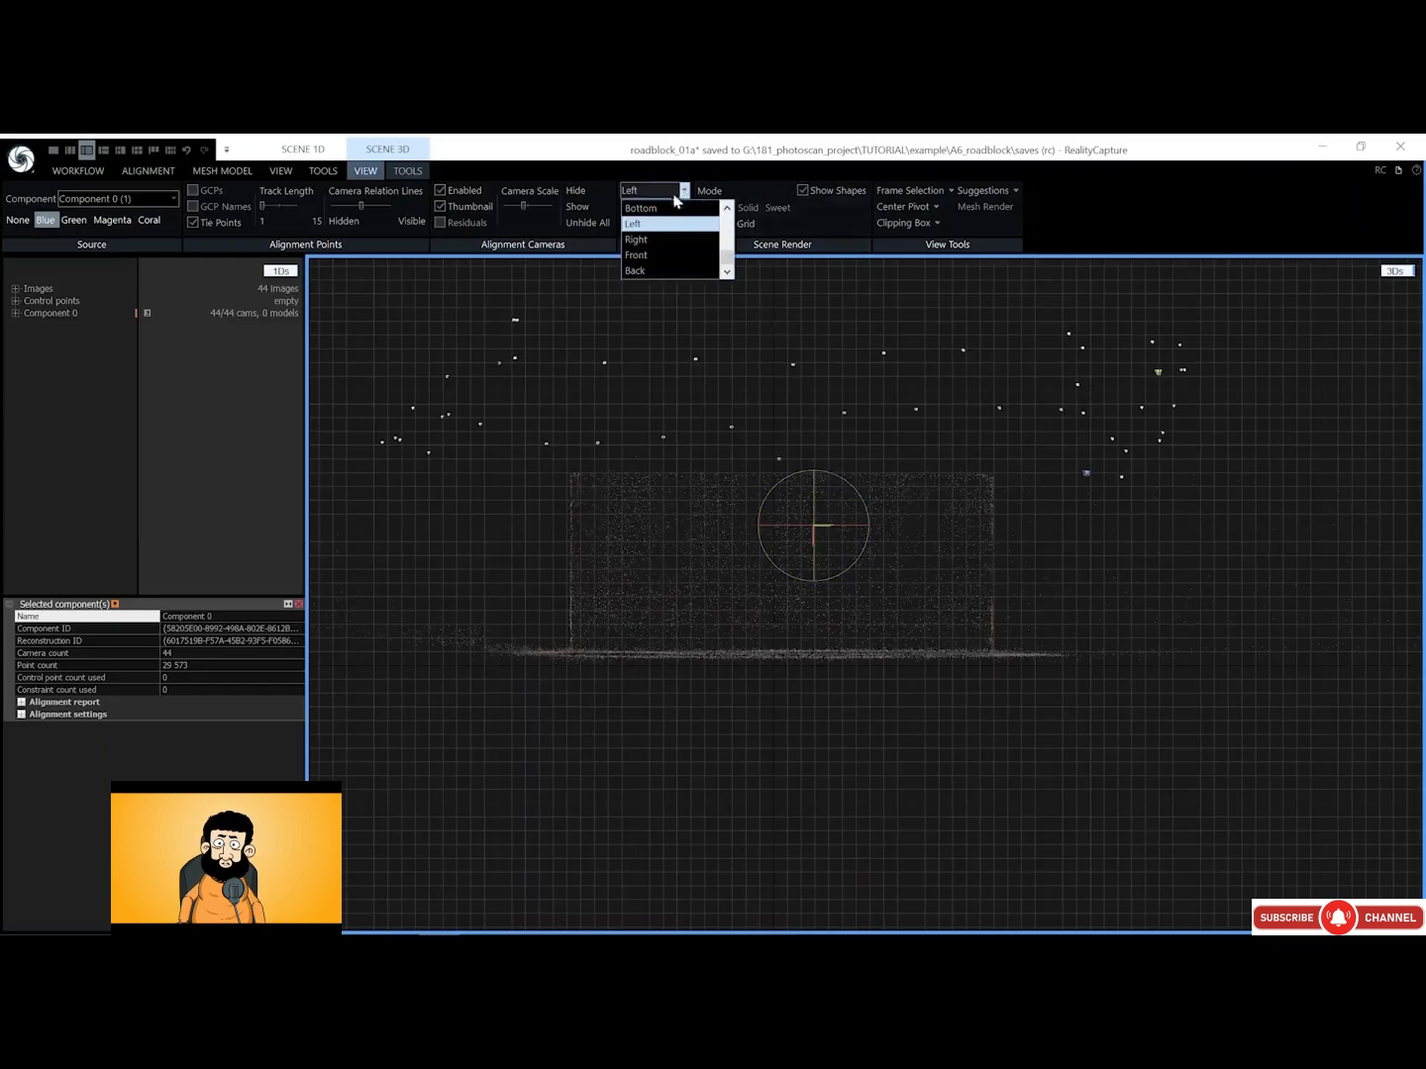
click(670, 256)
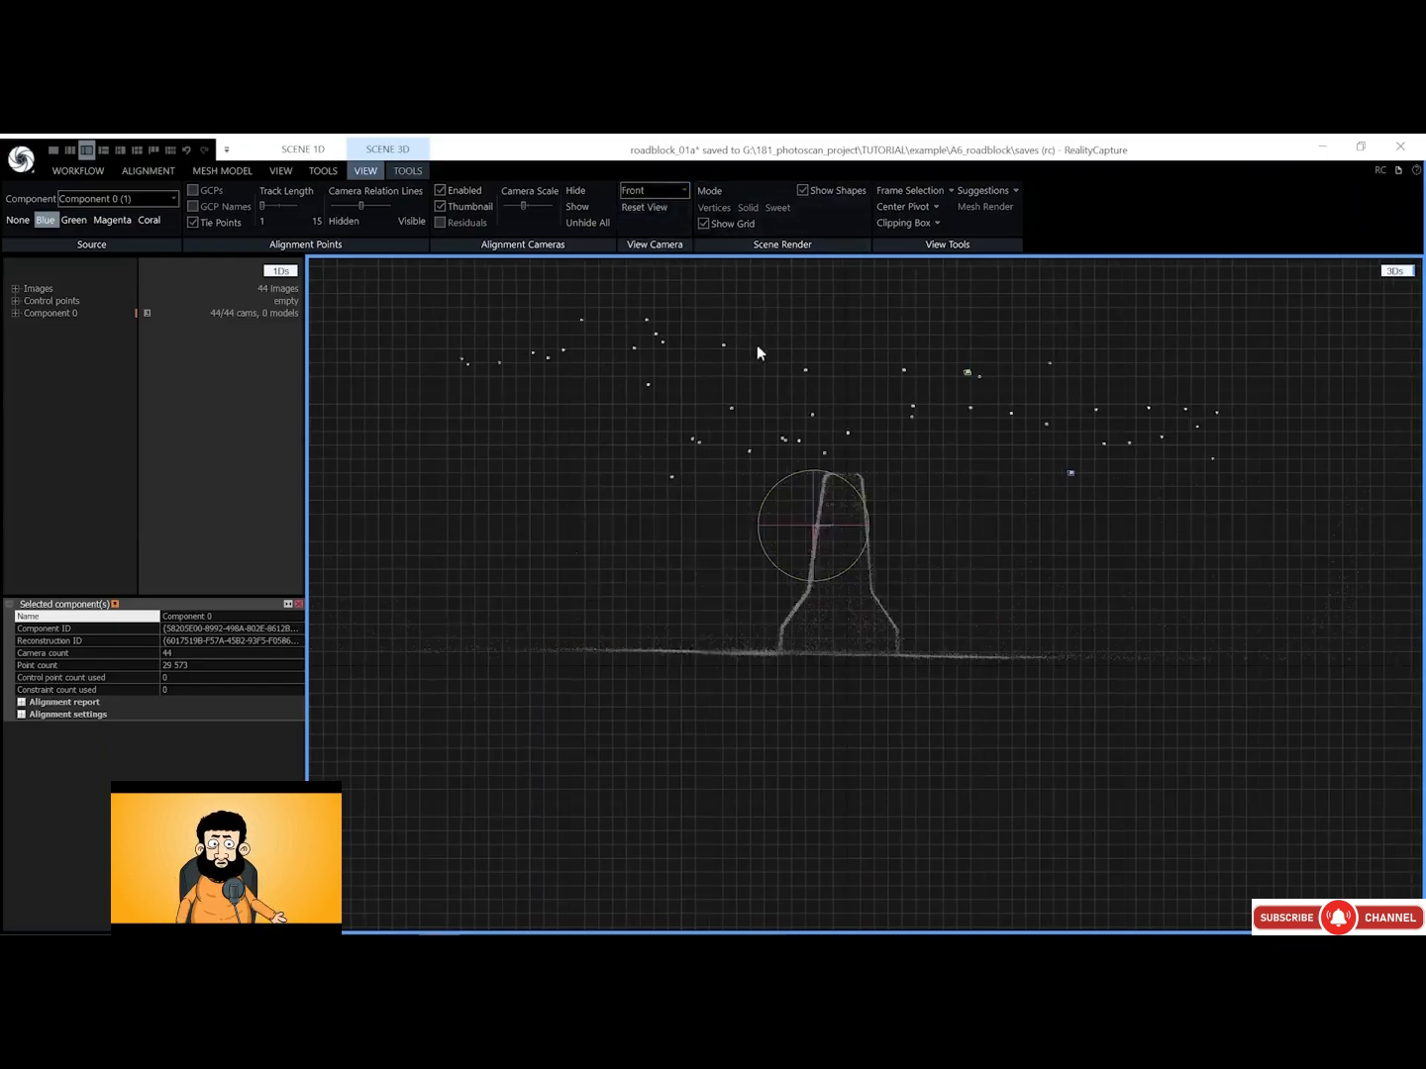
drag(832, 478, 830, 479)
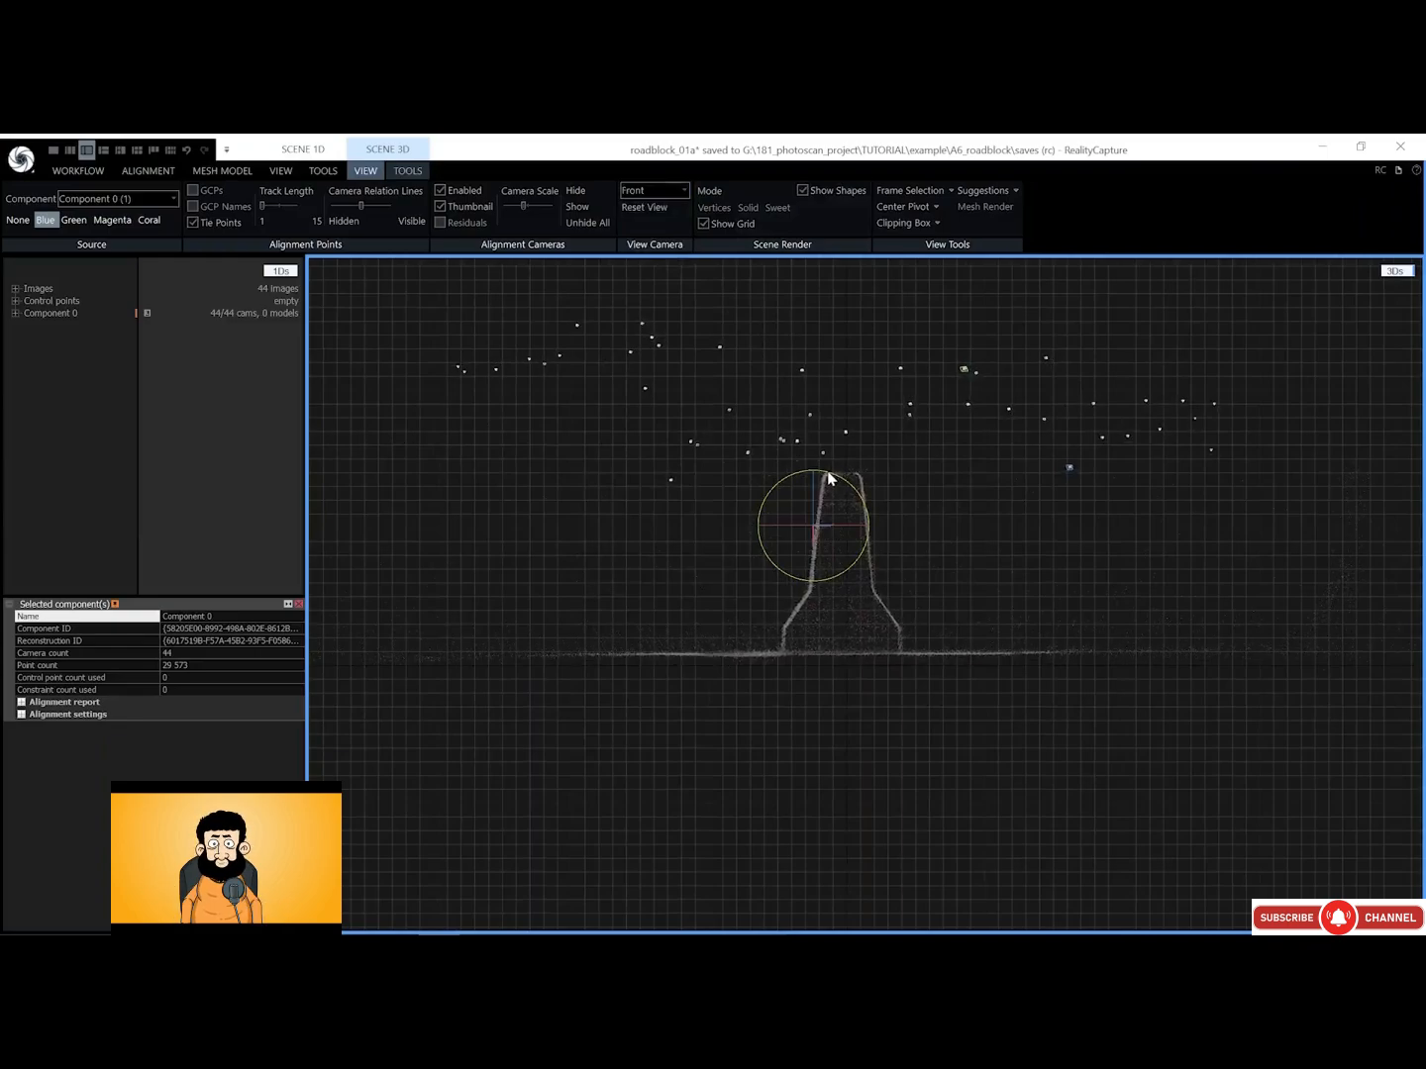
click(652, 190)
scroll(650, 227, up, 1)
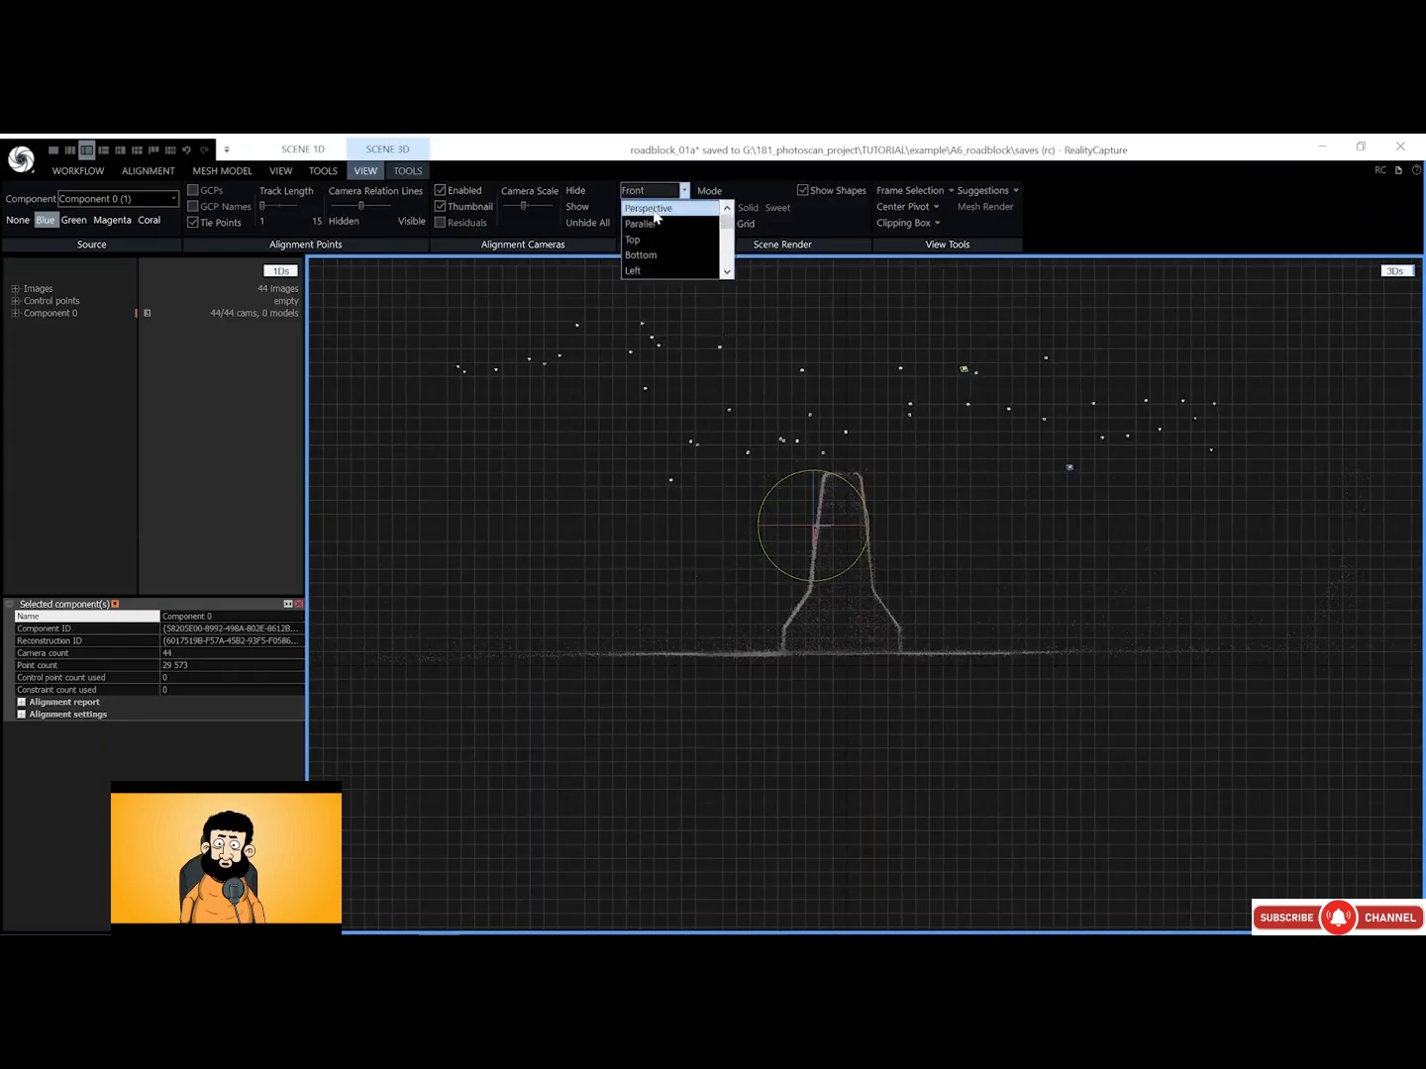
click(654, 208)
drag(845, 542, 818, 573)
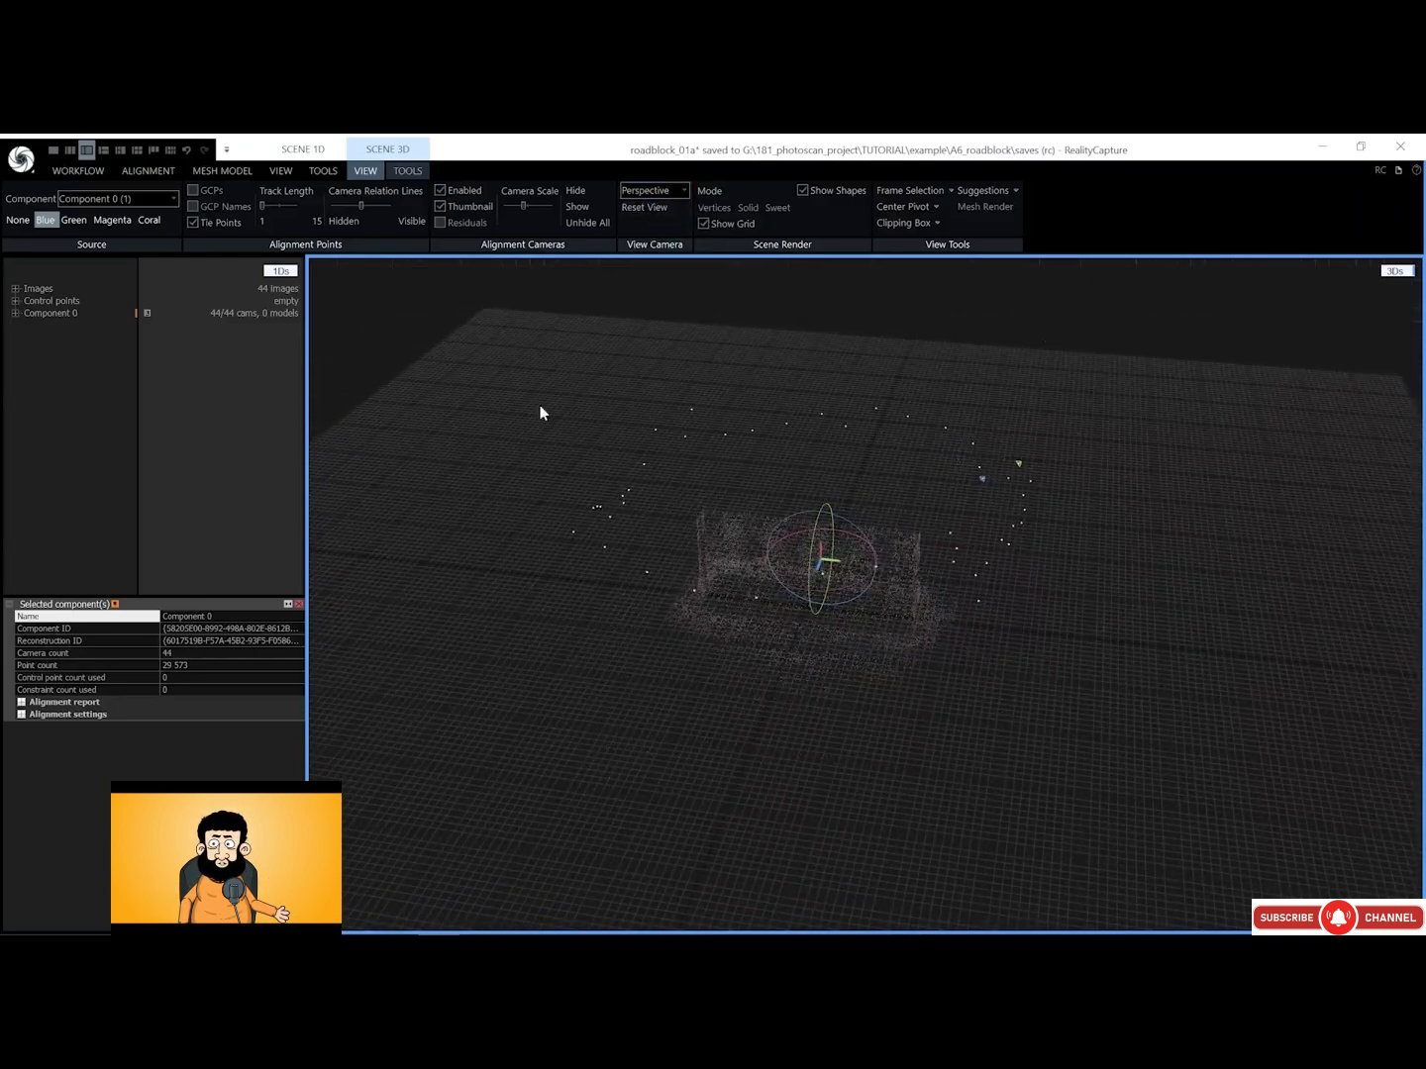
click(405, 172)
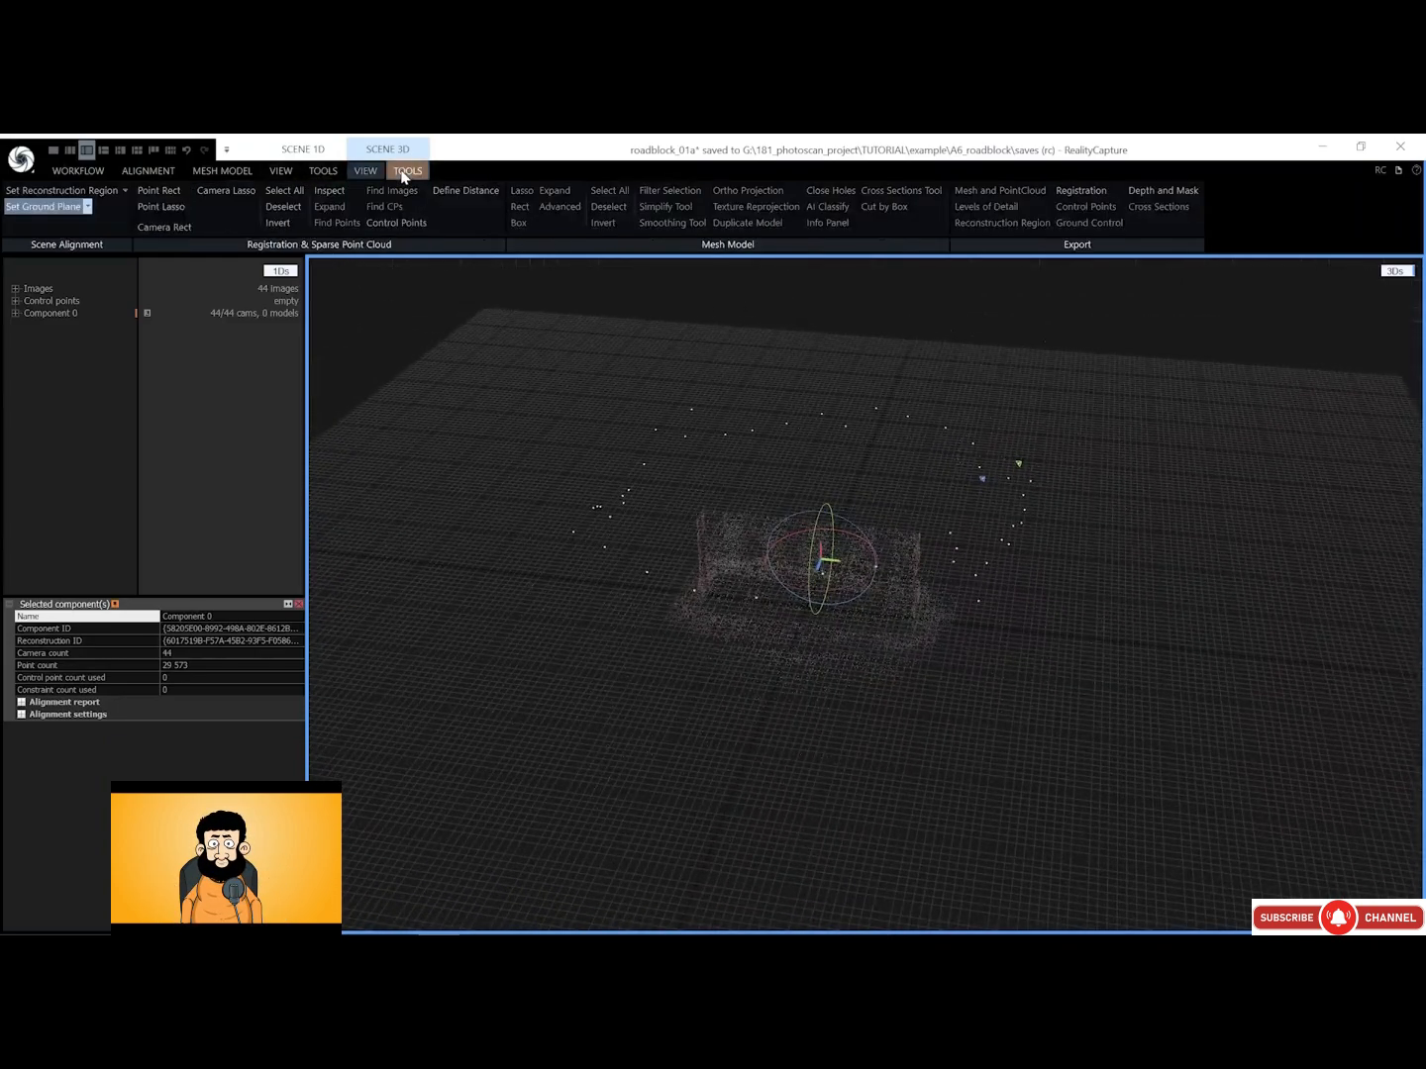
click(58, 207)
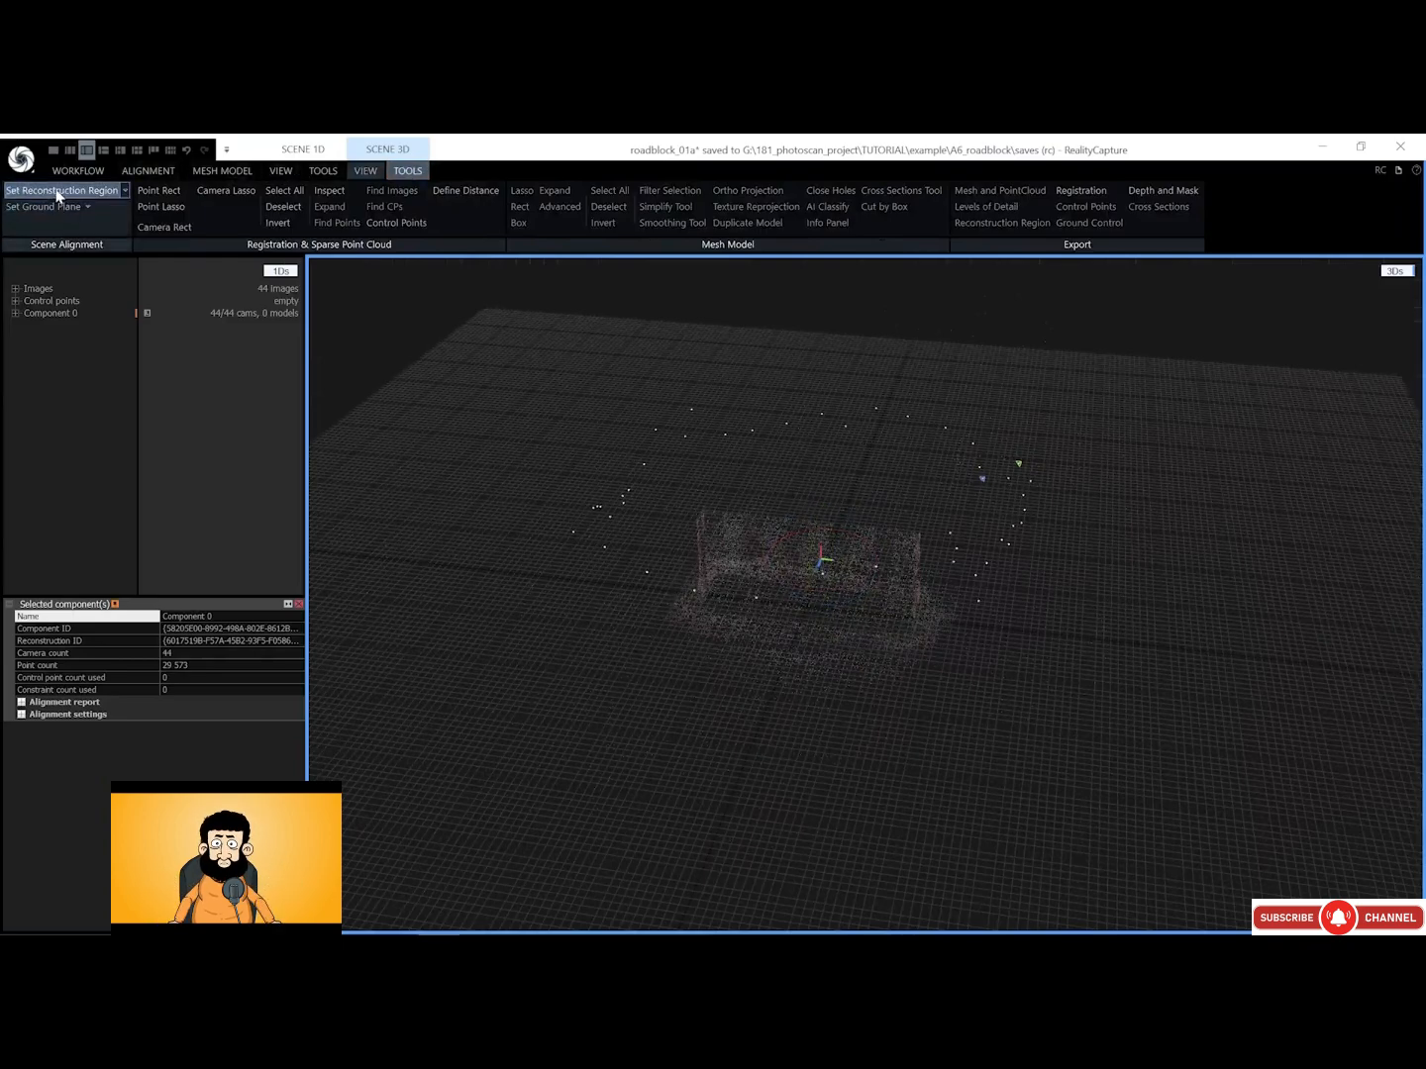
Set a reconstruction region and shrink its sides into a box closely surrounding the roadblock
click(56, 192)
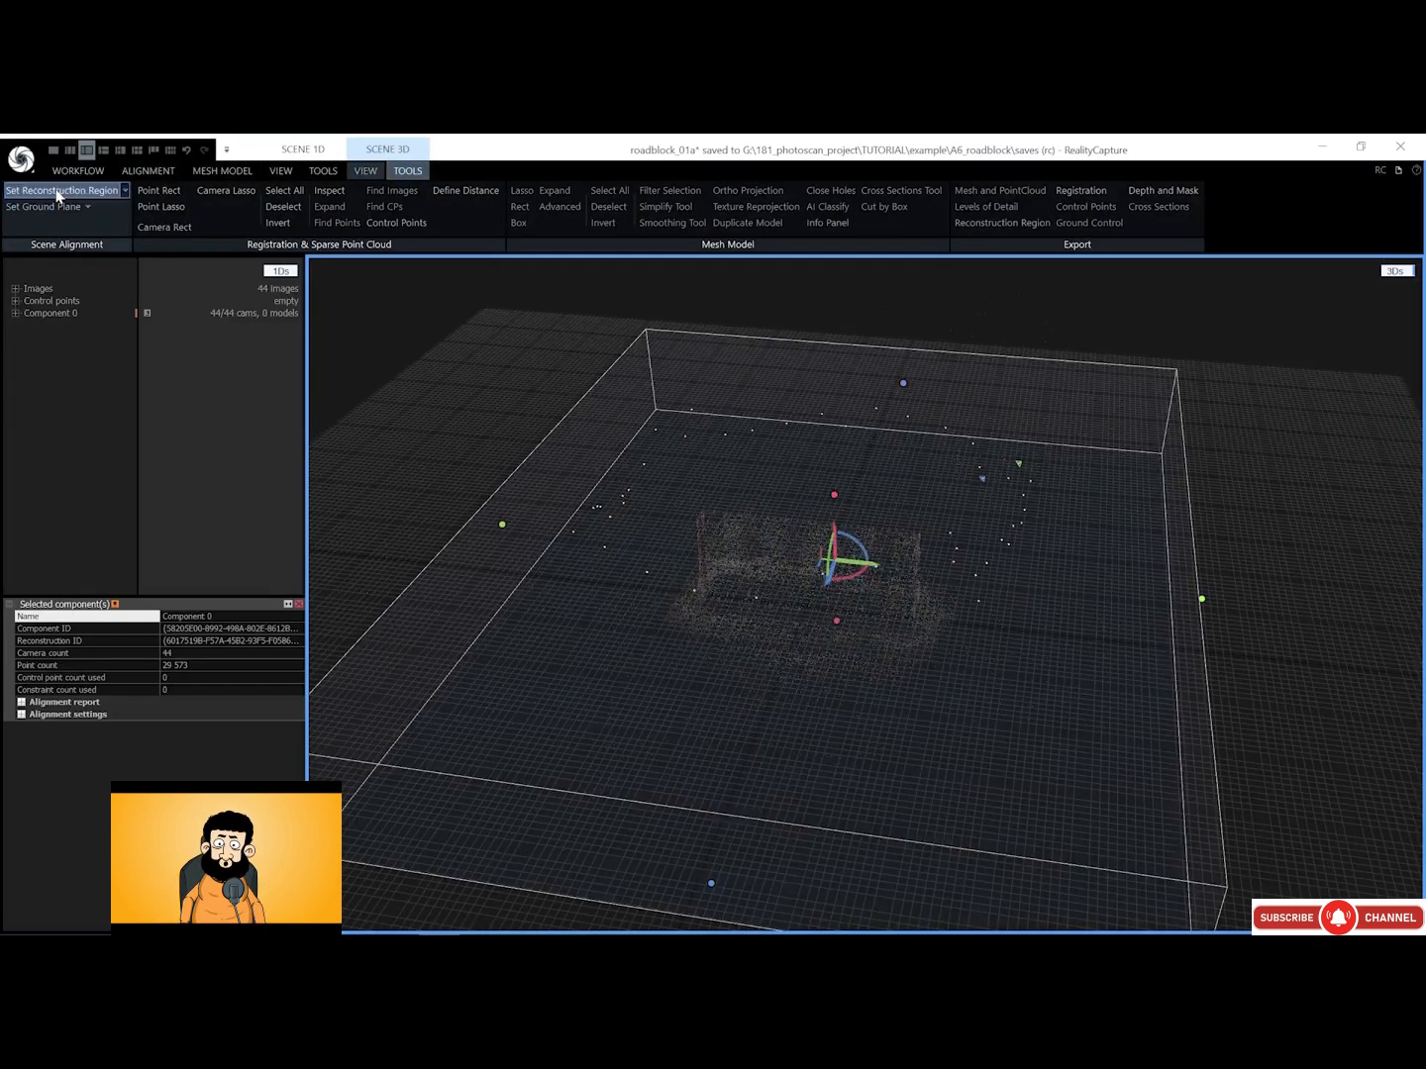
drag(717, 889, 815, 637)
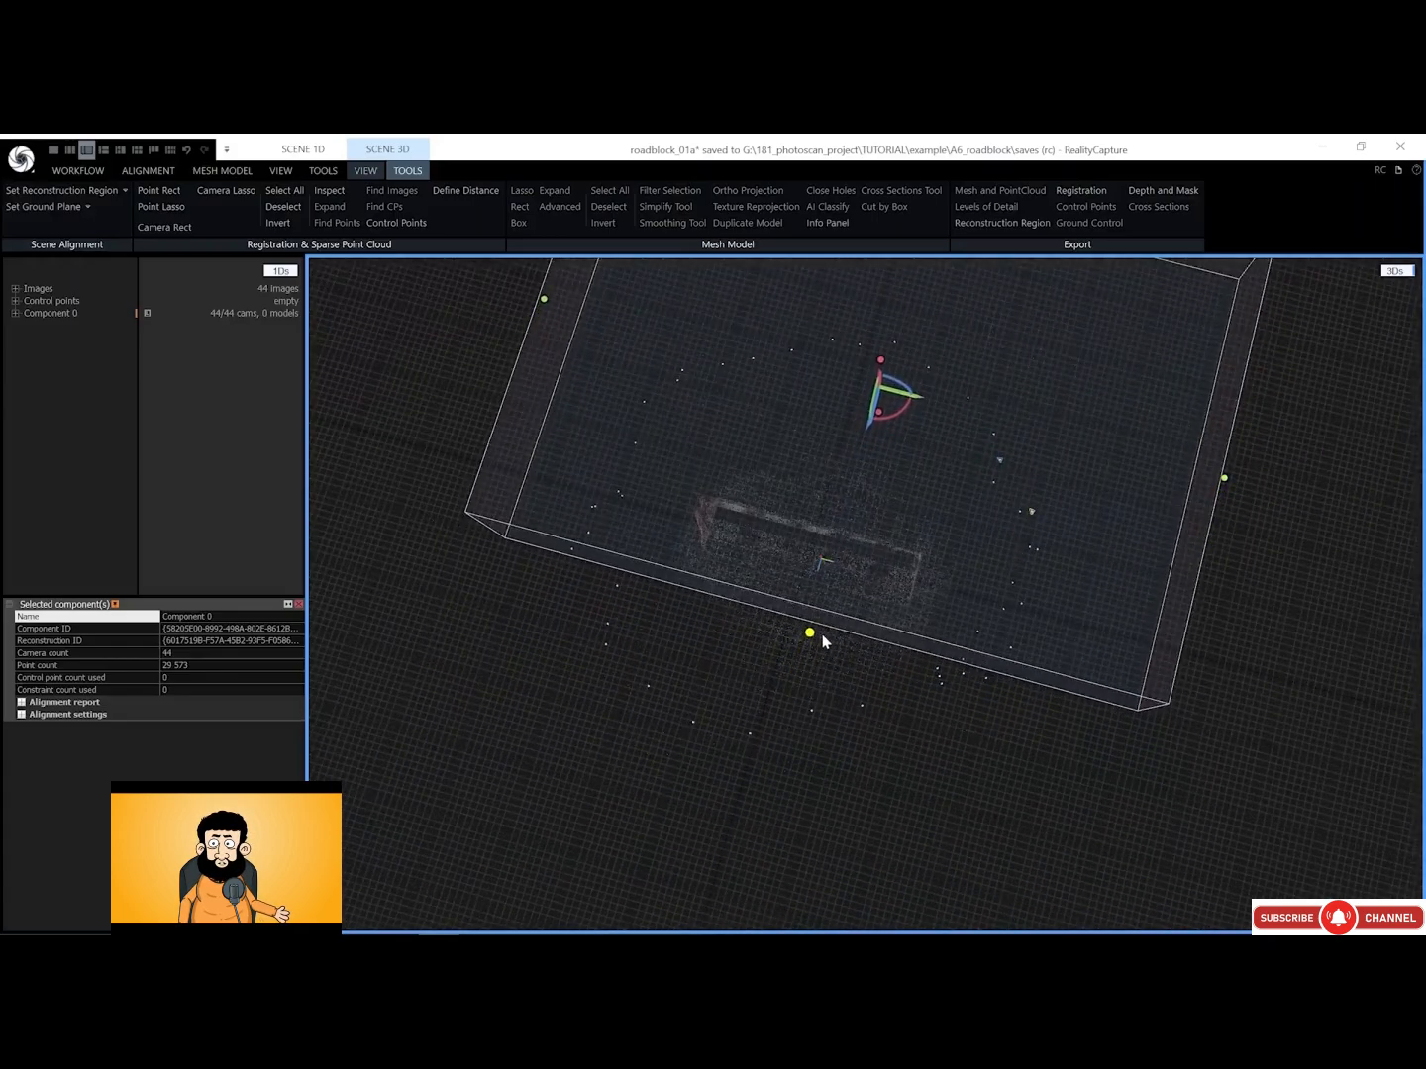
drag(1223, 483, 991, 477)
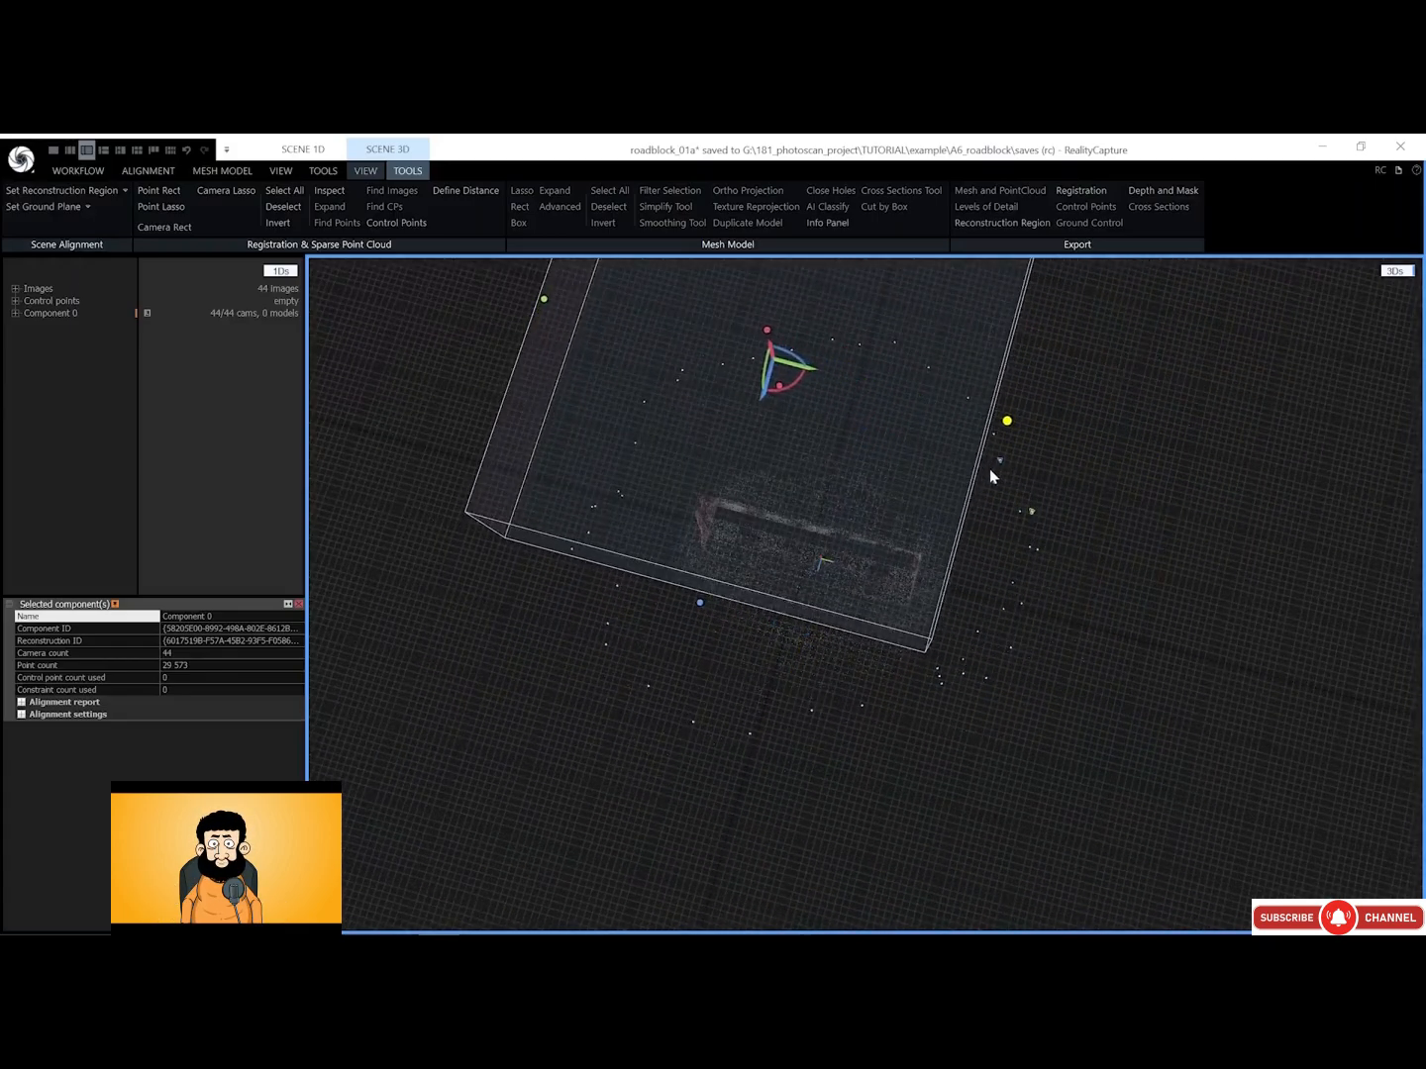
drag(543, 300, 815, 448)
scroll(846, 390, down, 2)
drag(875, 341, 795, 503)
scroll(844, 569, up, 3)
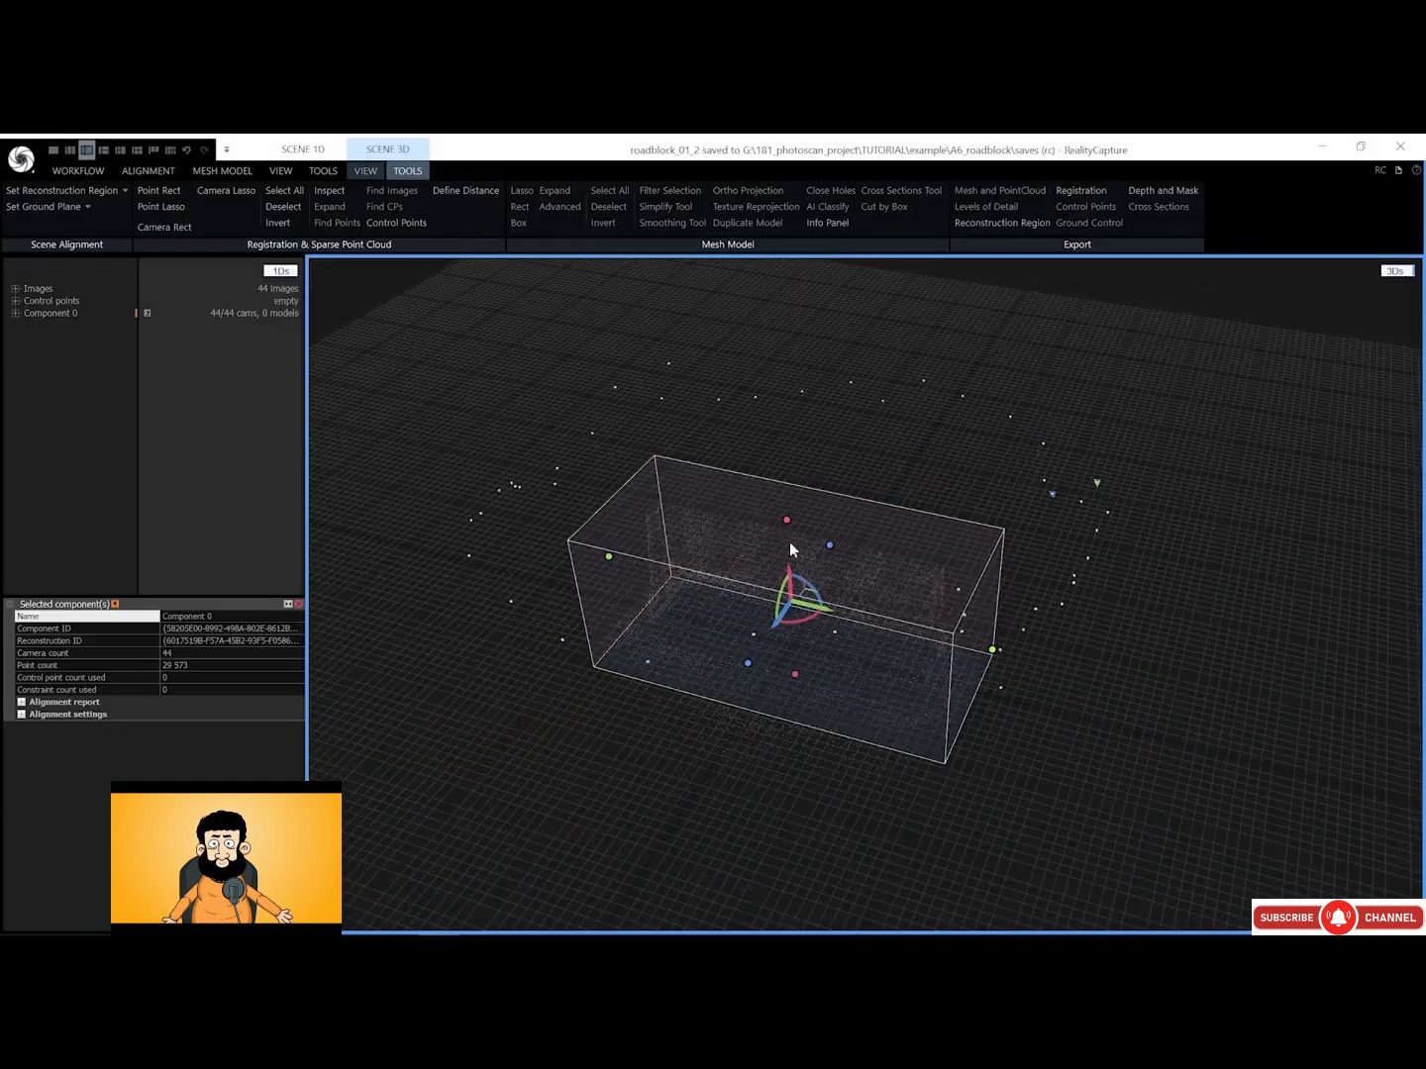
In the reconstruction settings, set the normal model's image downscale for depth map calculation to 2
click(237, 172)
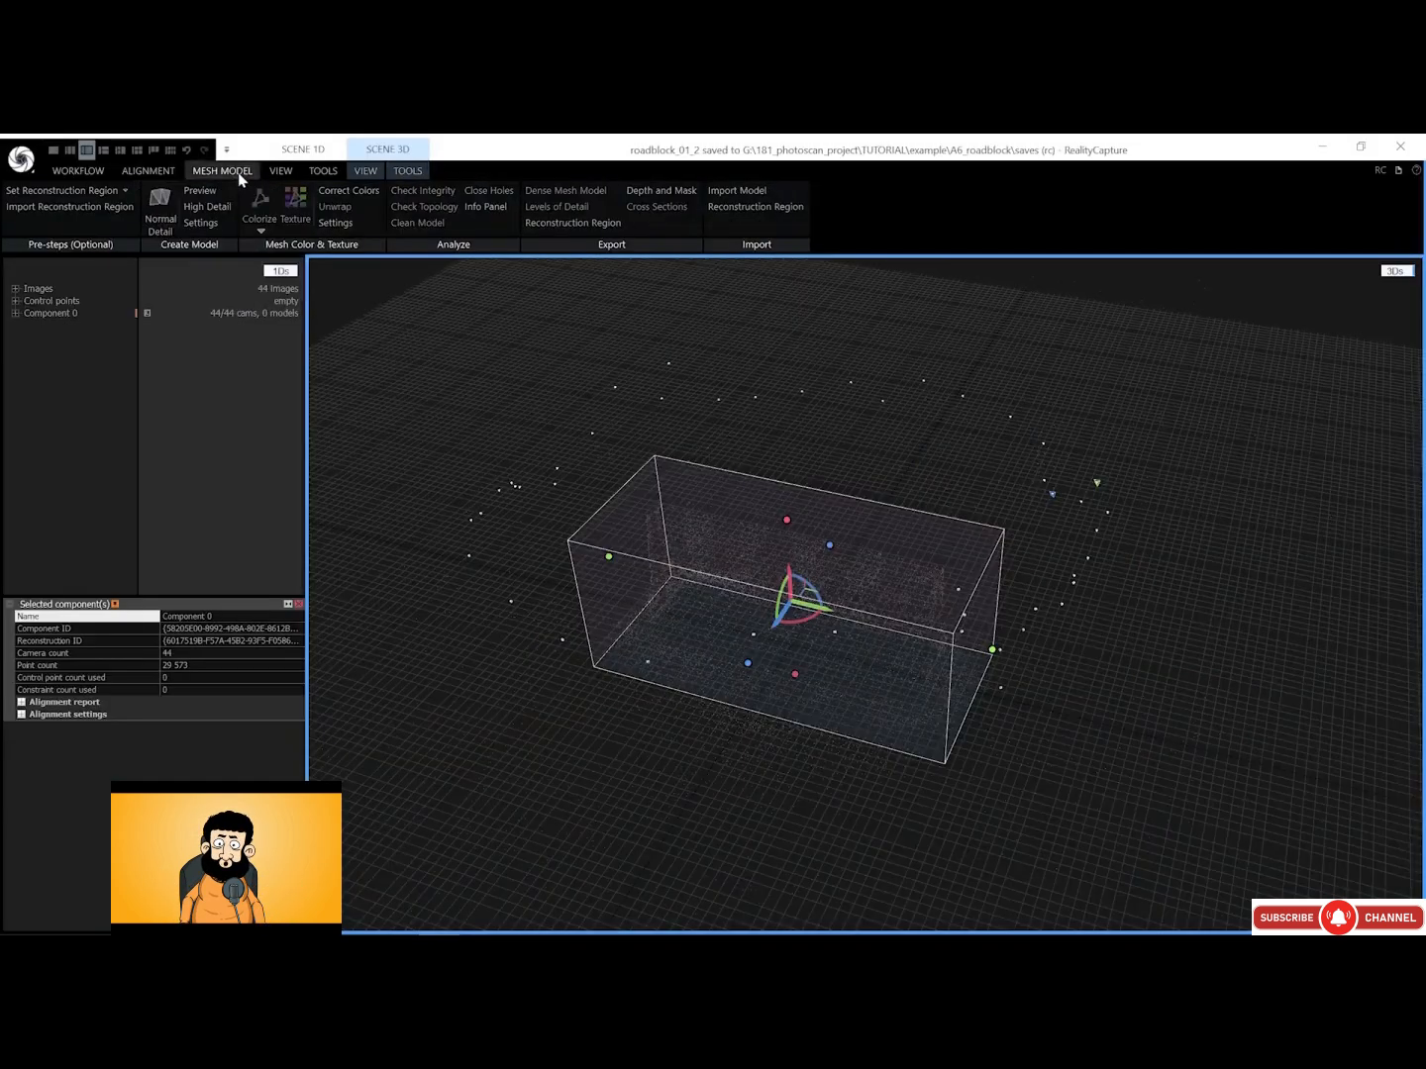
click(200, 224)
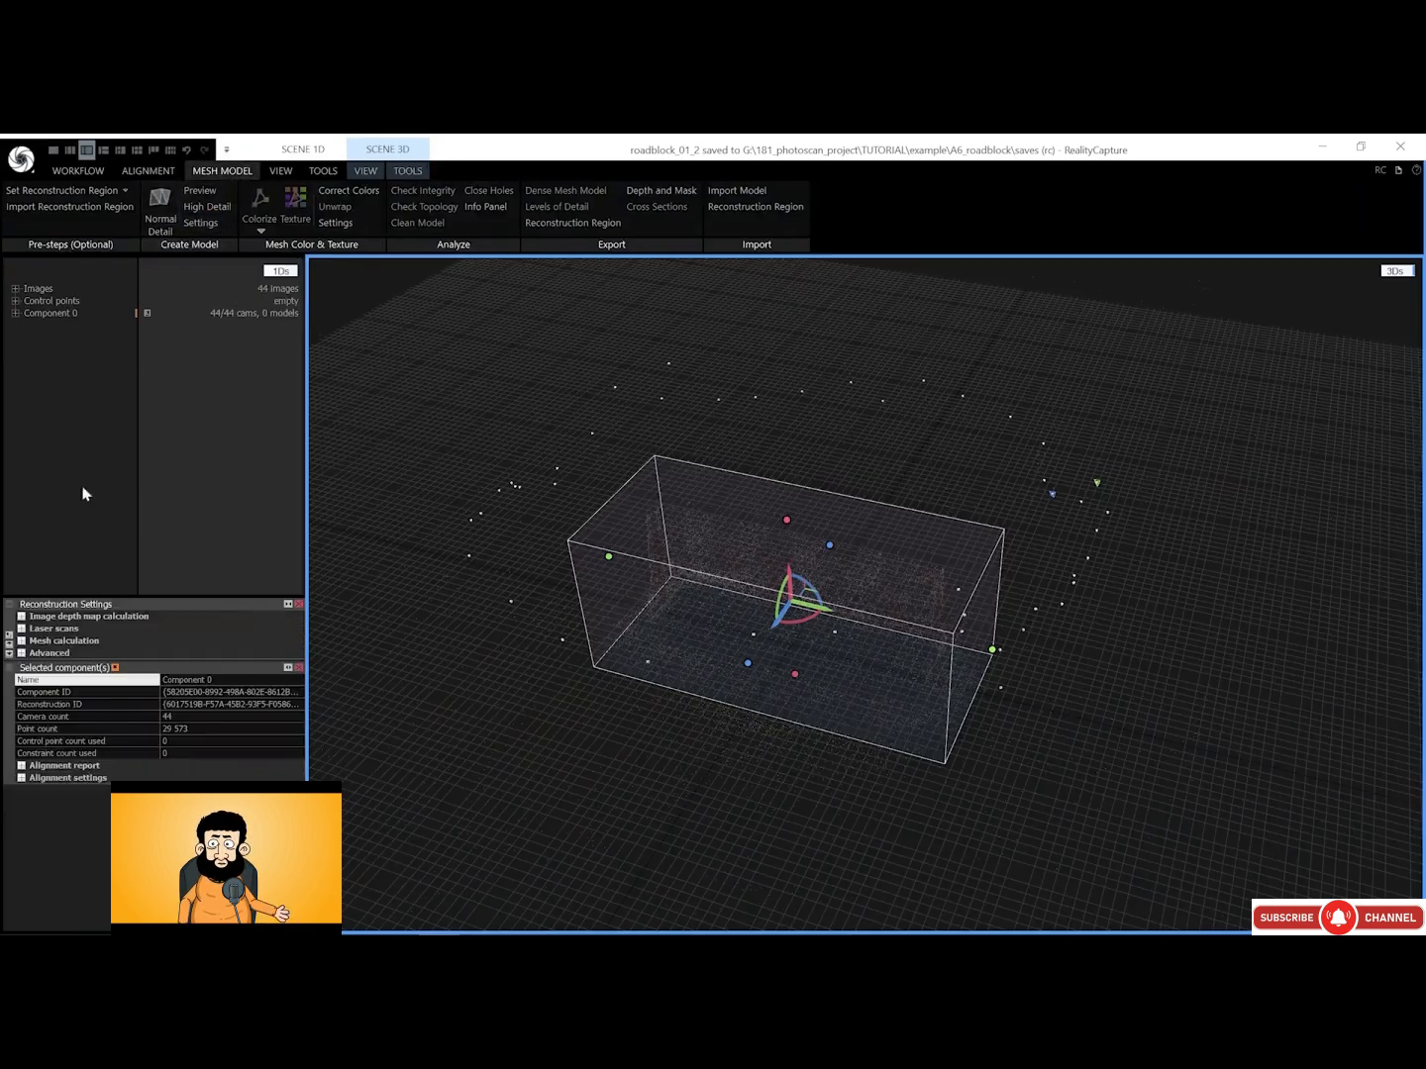
click(23, 617)
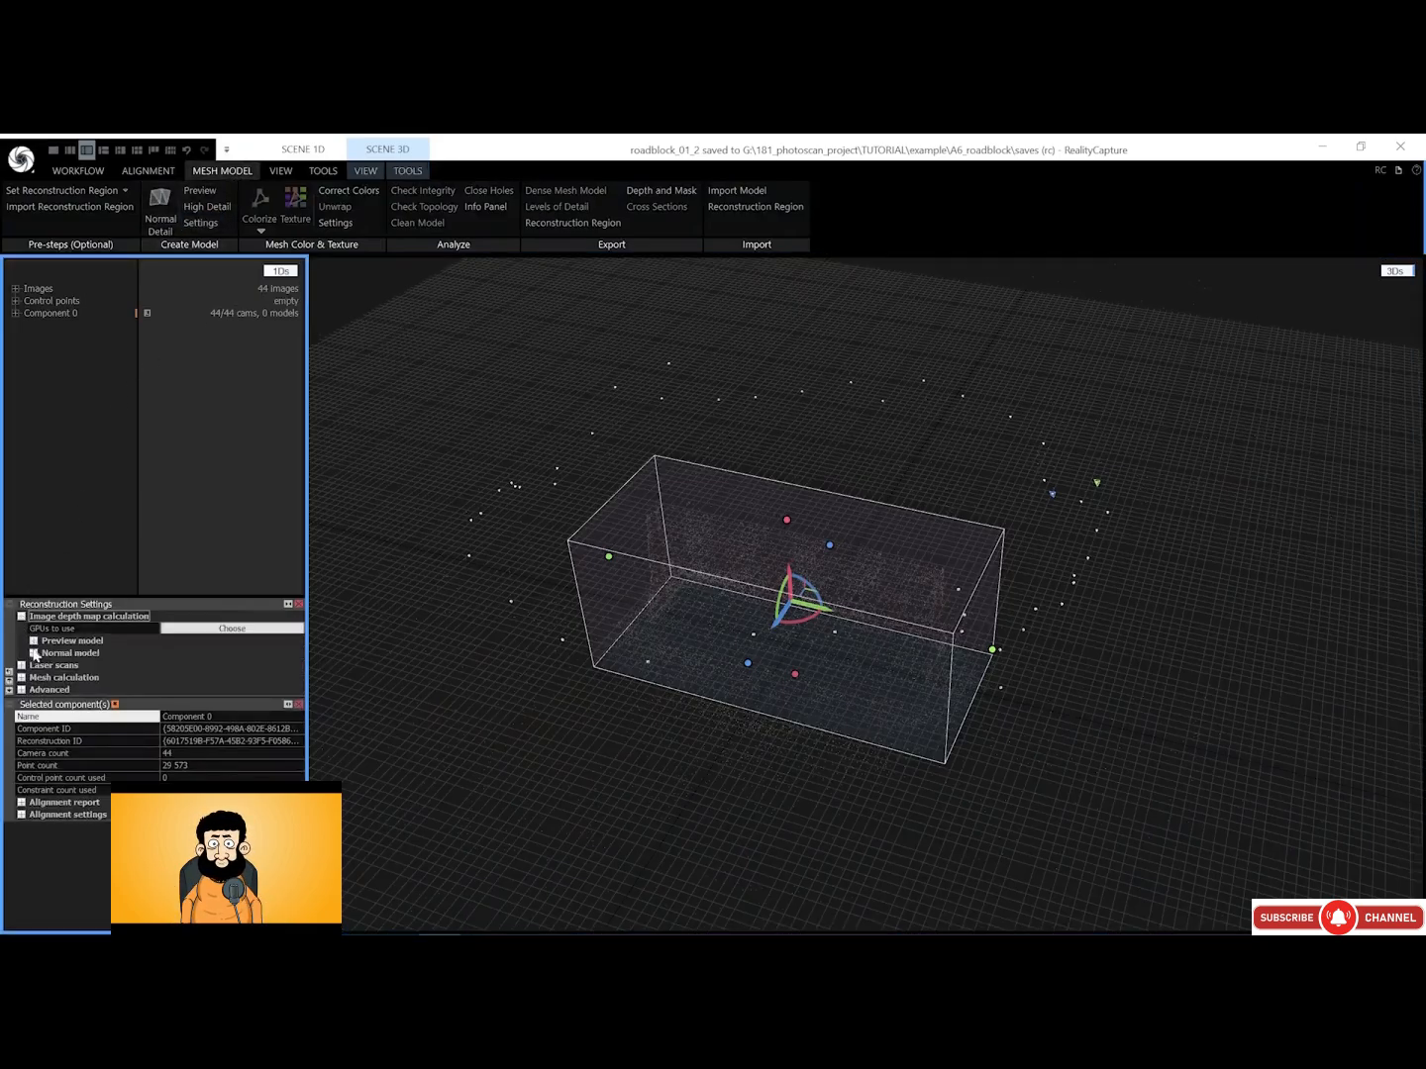
click(33, 653)
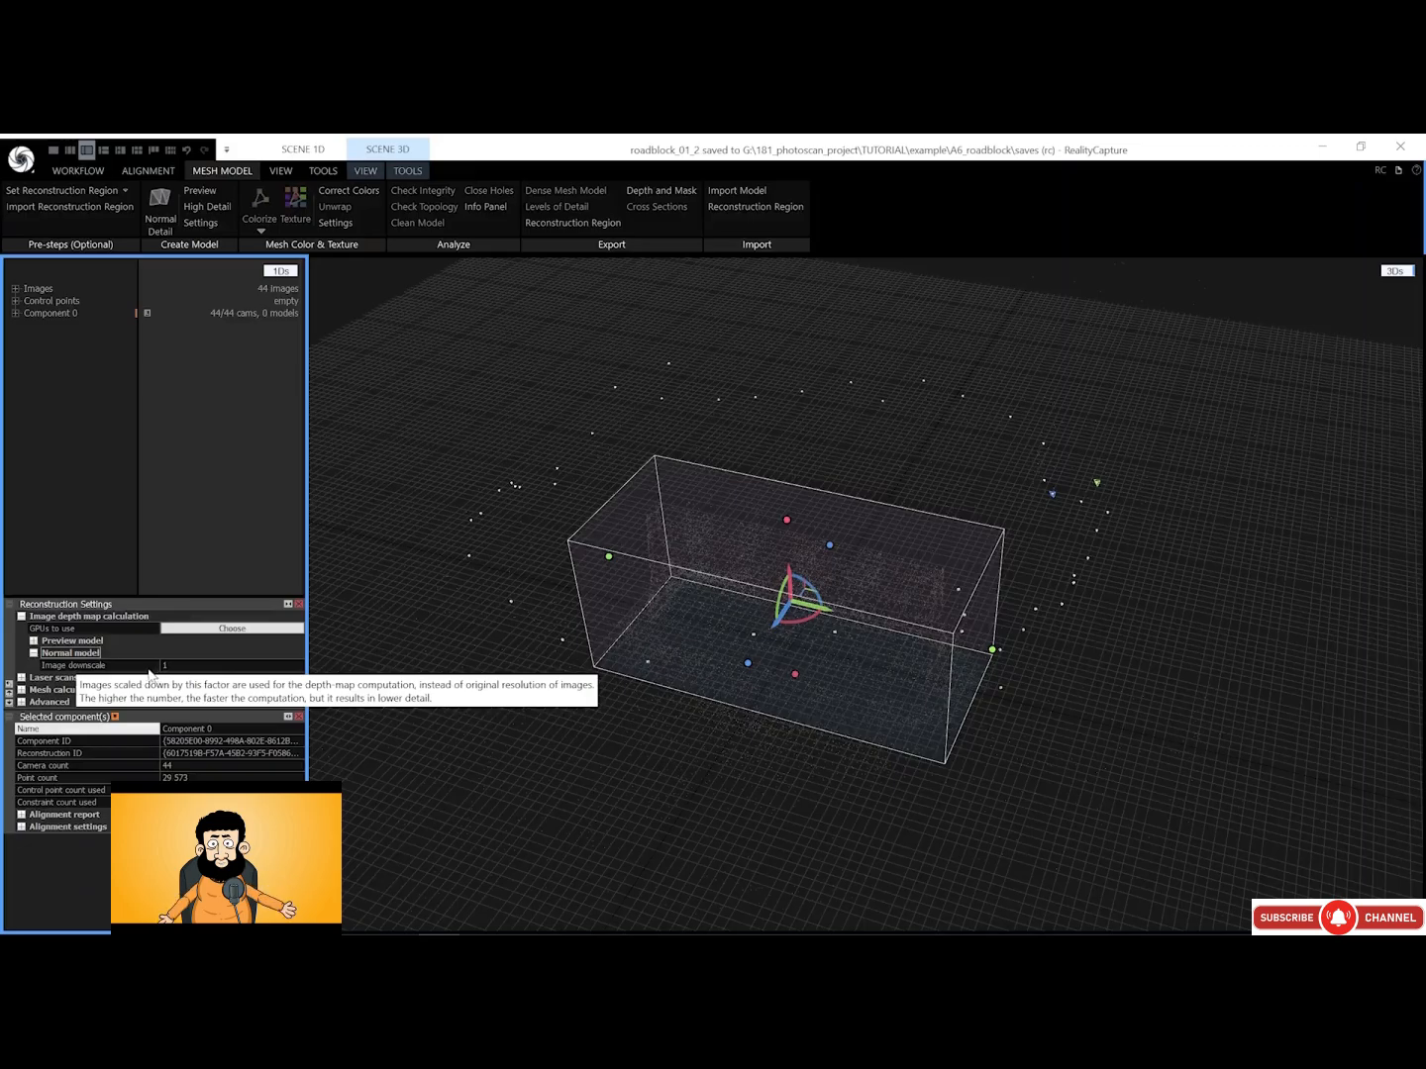
click(165, 666)
text(2)
click(180, 653)
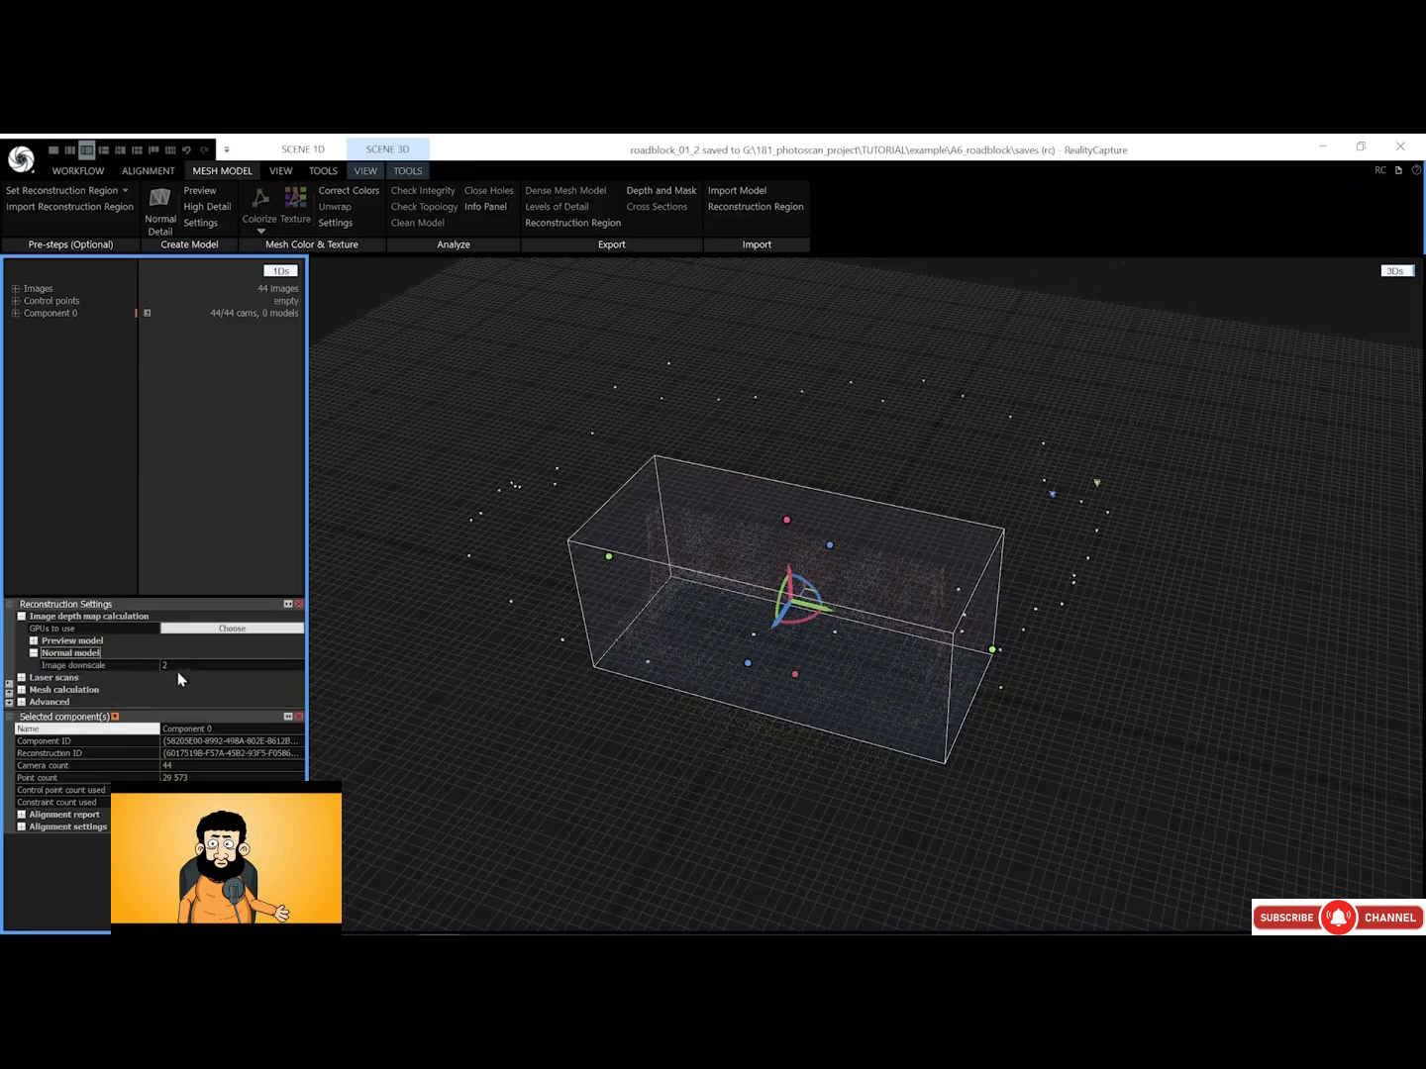
Set the normal model's image downscale to 1 and reconstruct the roadblock mesh in Normal Detail
click(178, 668)
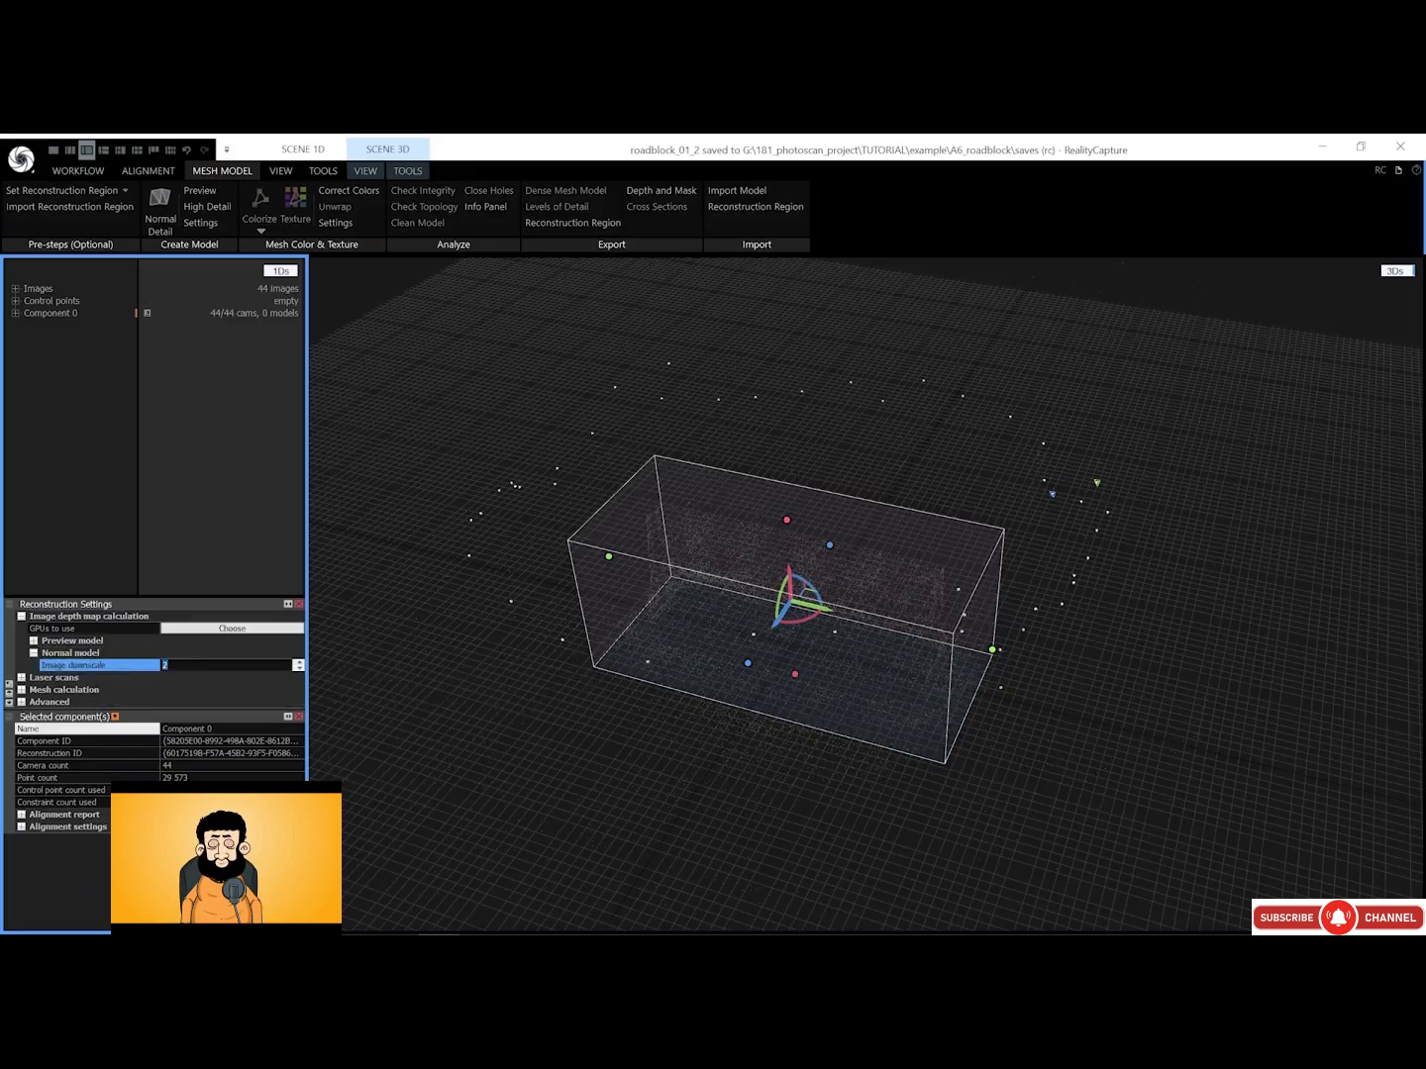
text(1)
click(173, 654)
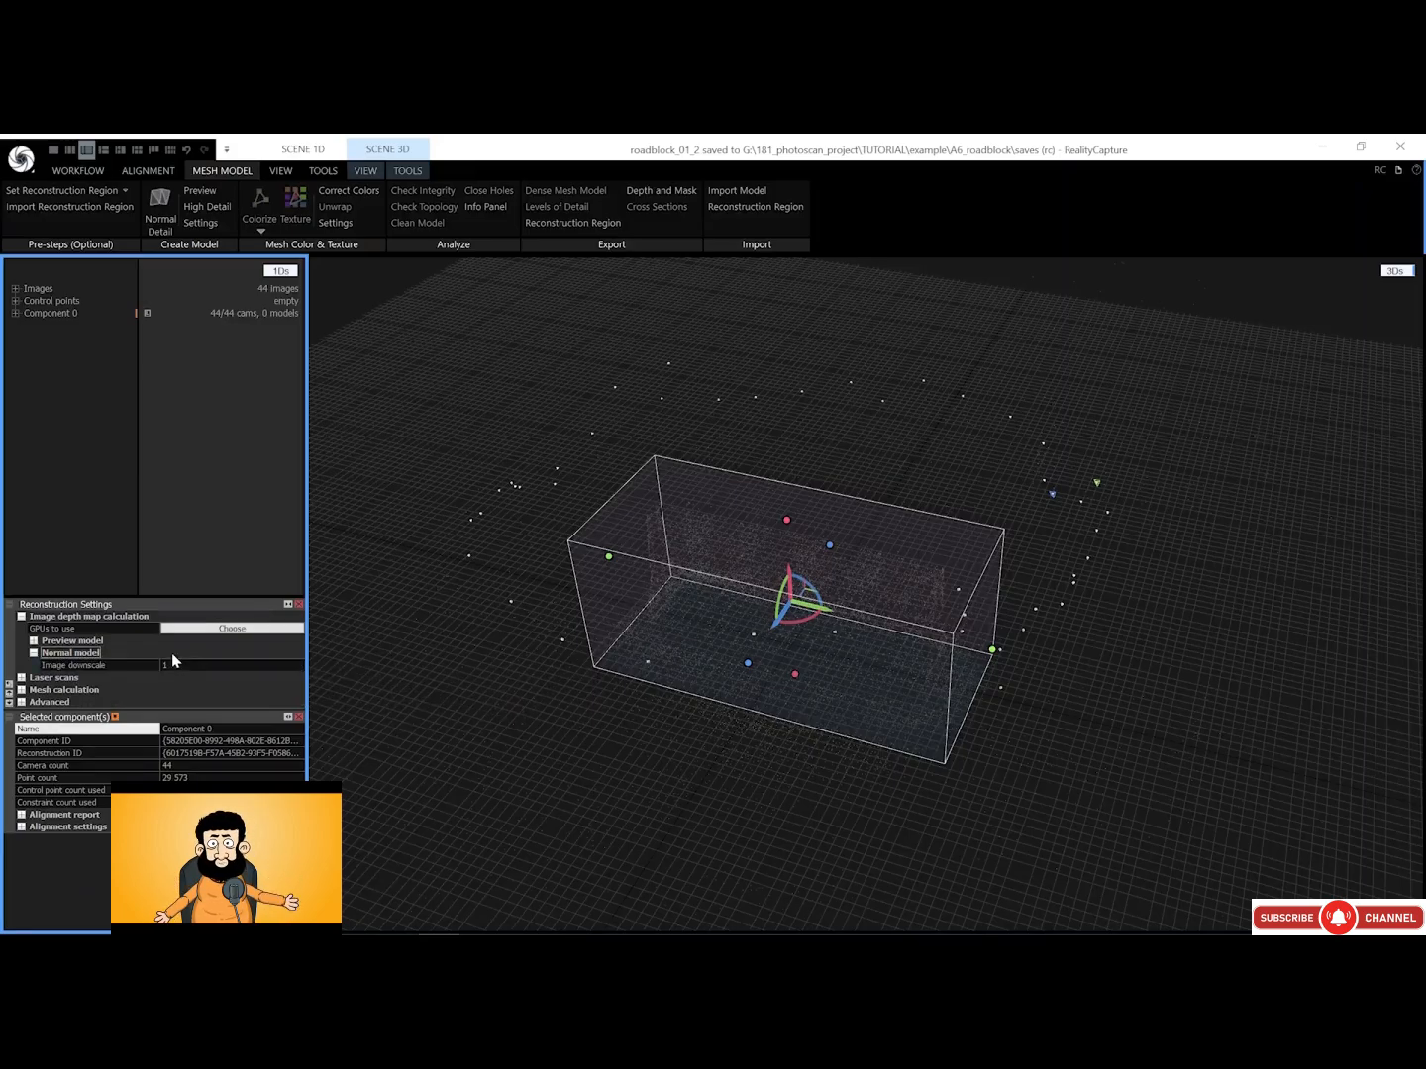
click(157, 217)
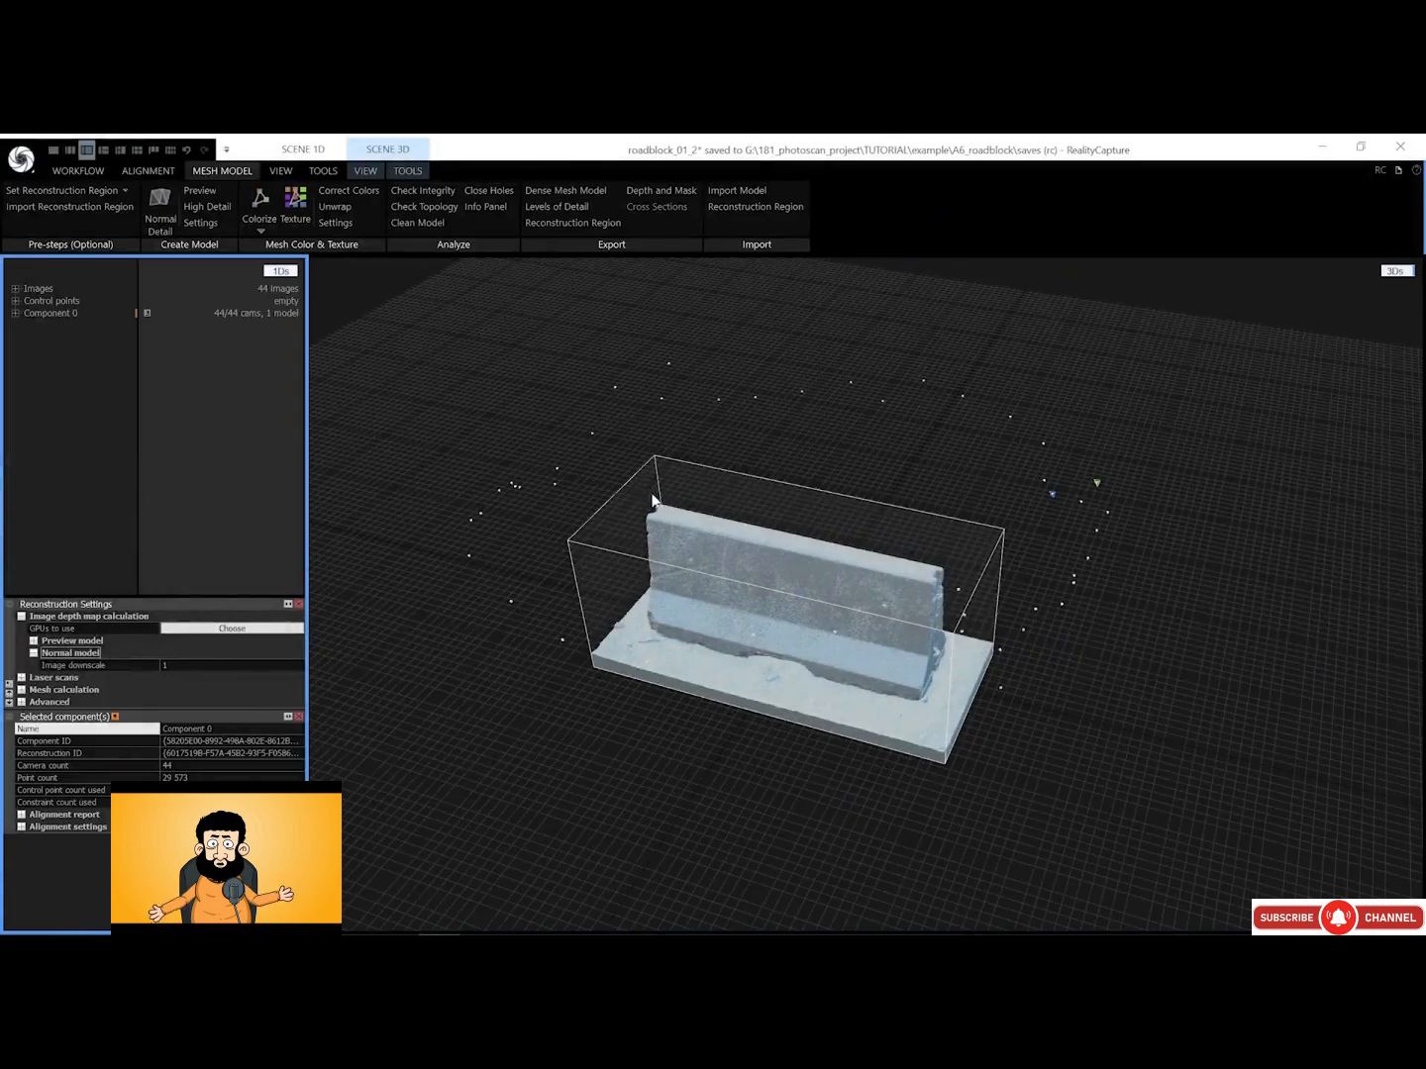
Examine the reconstructed roadblock mesh up close and from a lower angle
click(798, 567)
scroll(792, 570, up, 5)
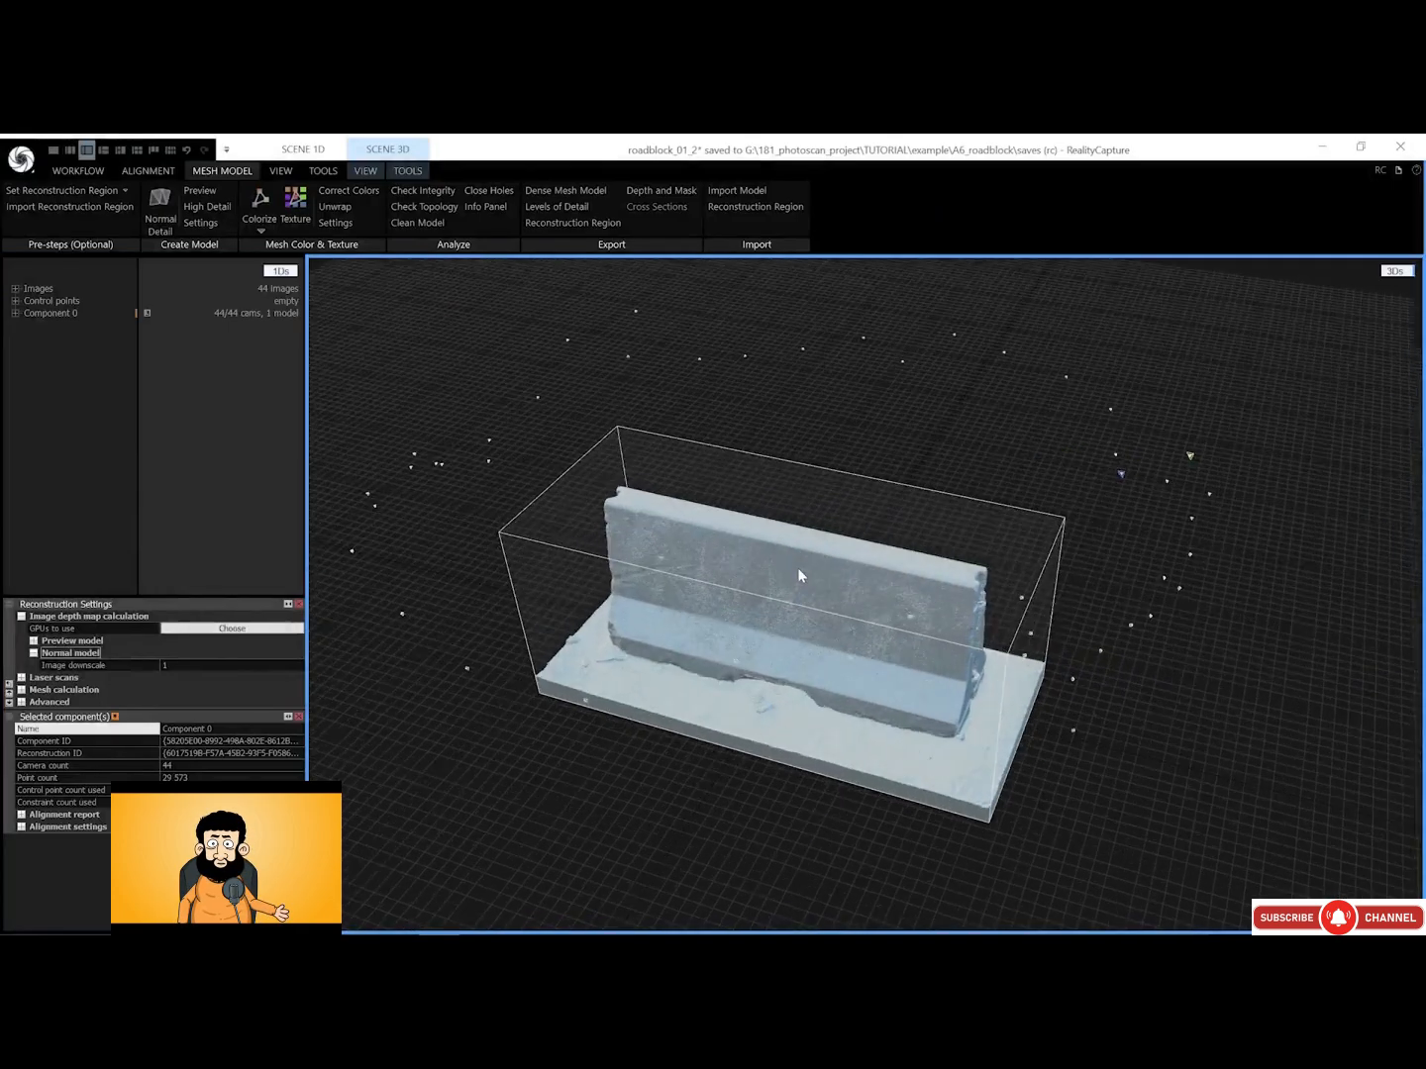
right_drag(788, 567, 789, 557)
drag(788, 602, 792, 577)
right_drag(794, 575, 798, 566)
mouse_move(797, 567)
mouse_down()
mouse_move(780, 566)
mouse_move(1069, 576)
mouse_move(1152, 562)
mouse_move(796, 580)
mouse_up()
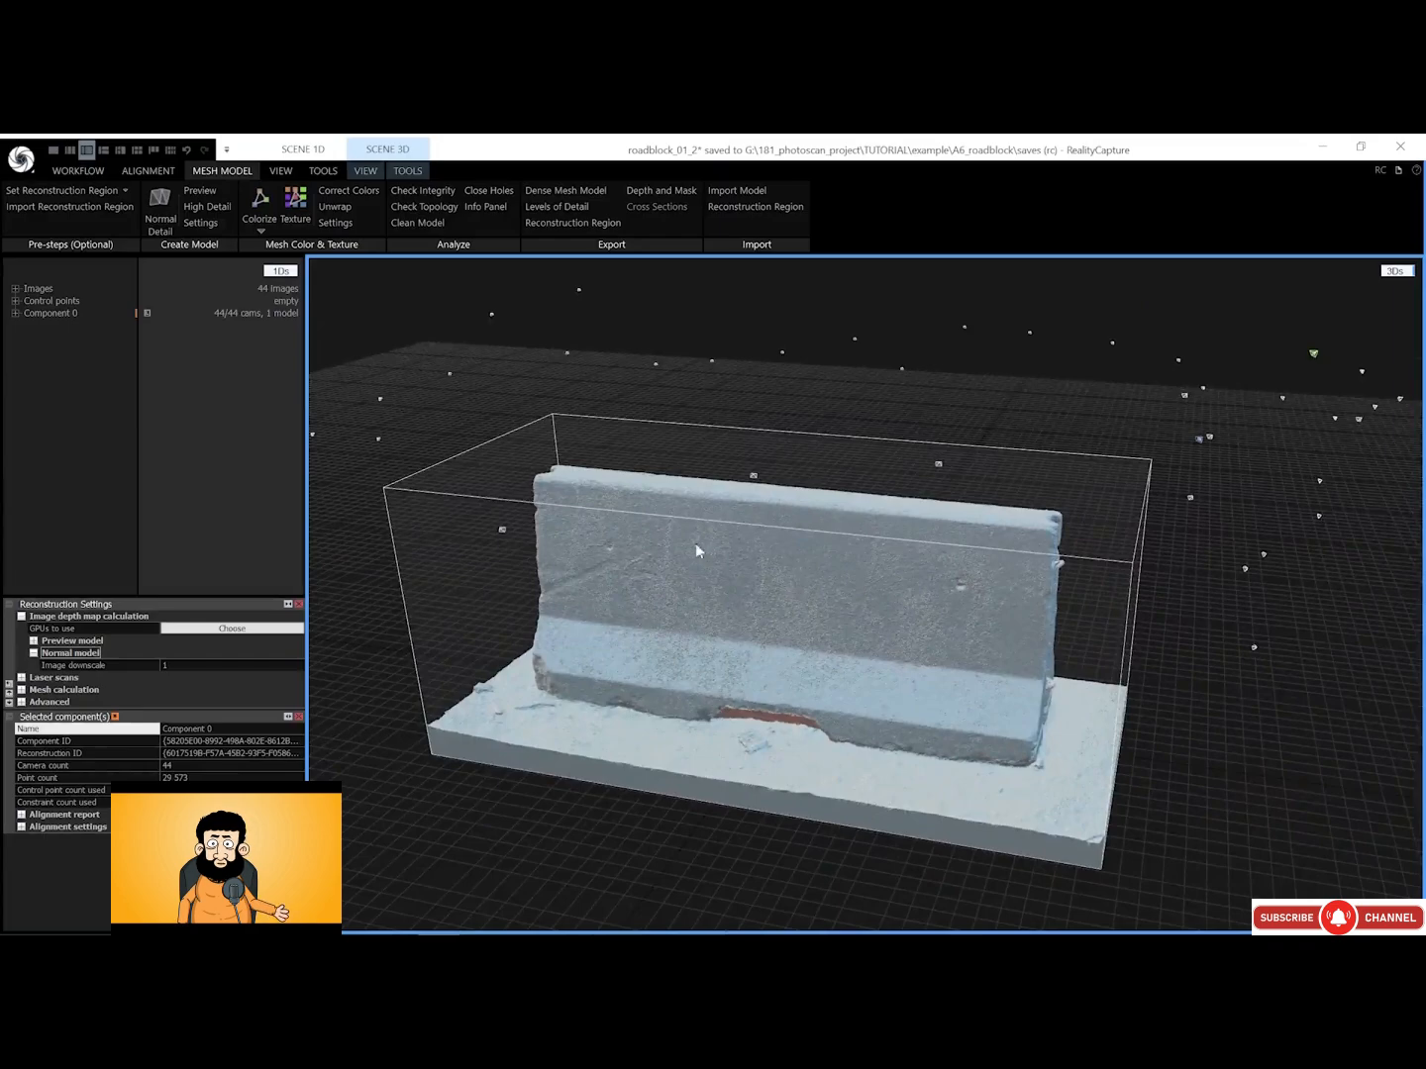
Rename the model under Component 0 to highpoly_01 and collapse the reconstruction settings
click(14, 313)
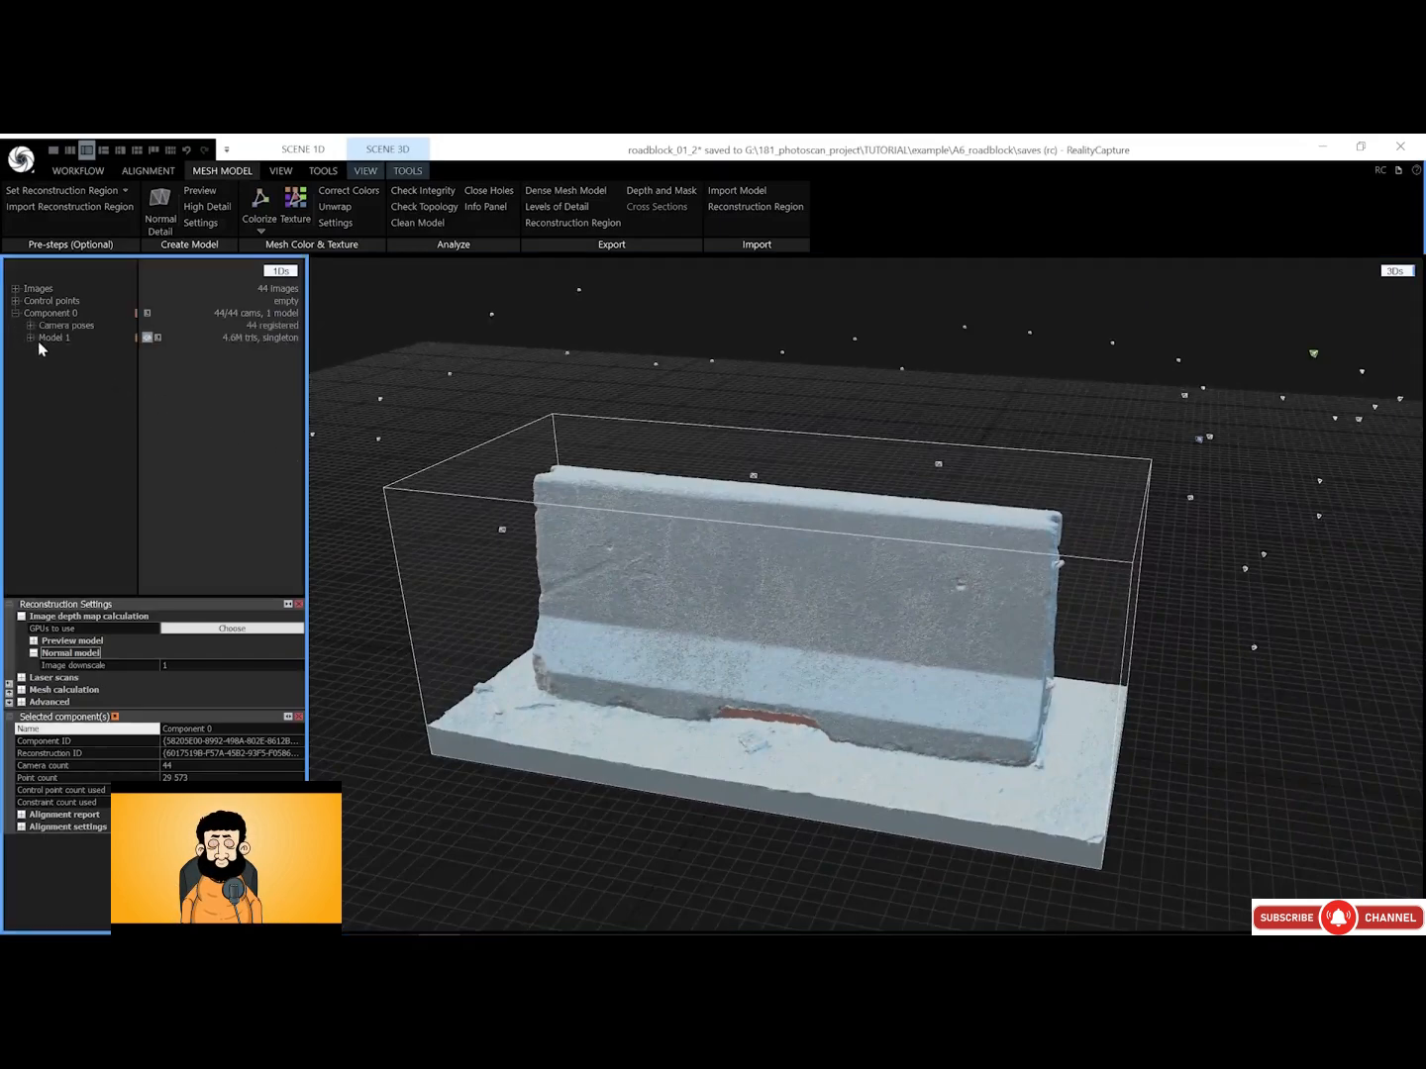
click(31, 338)
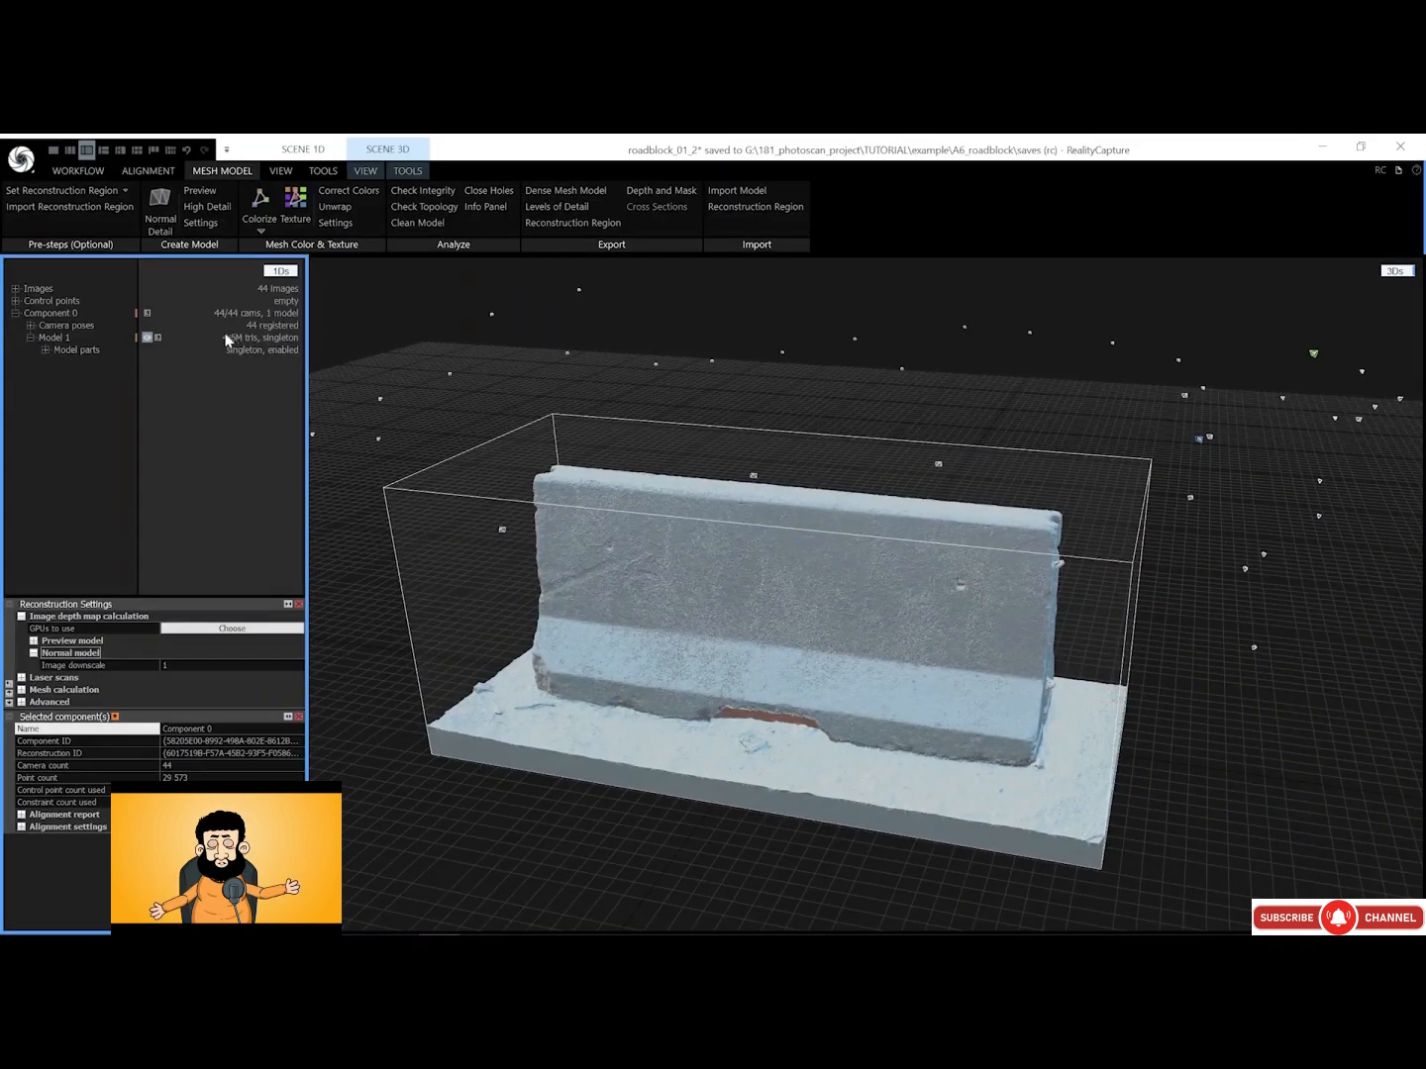
click(51, 338)
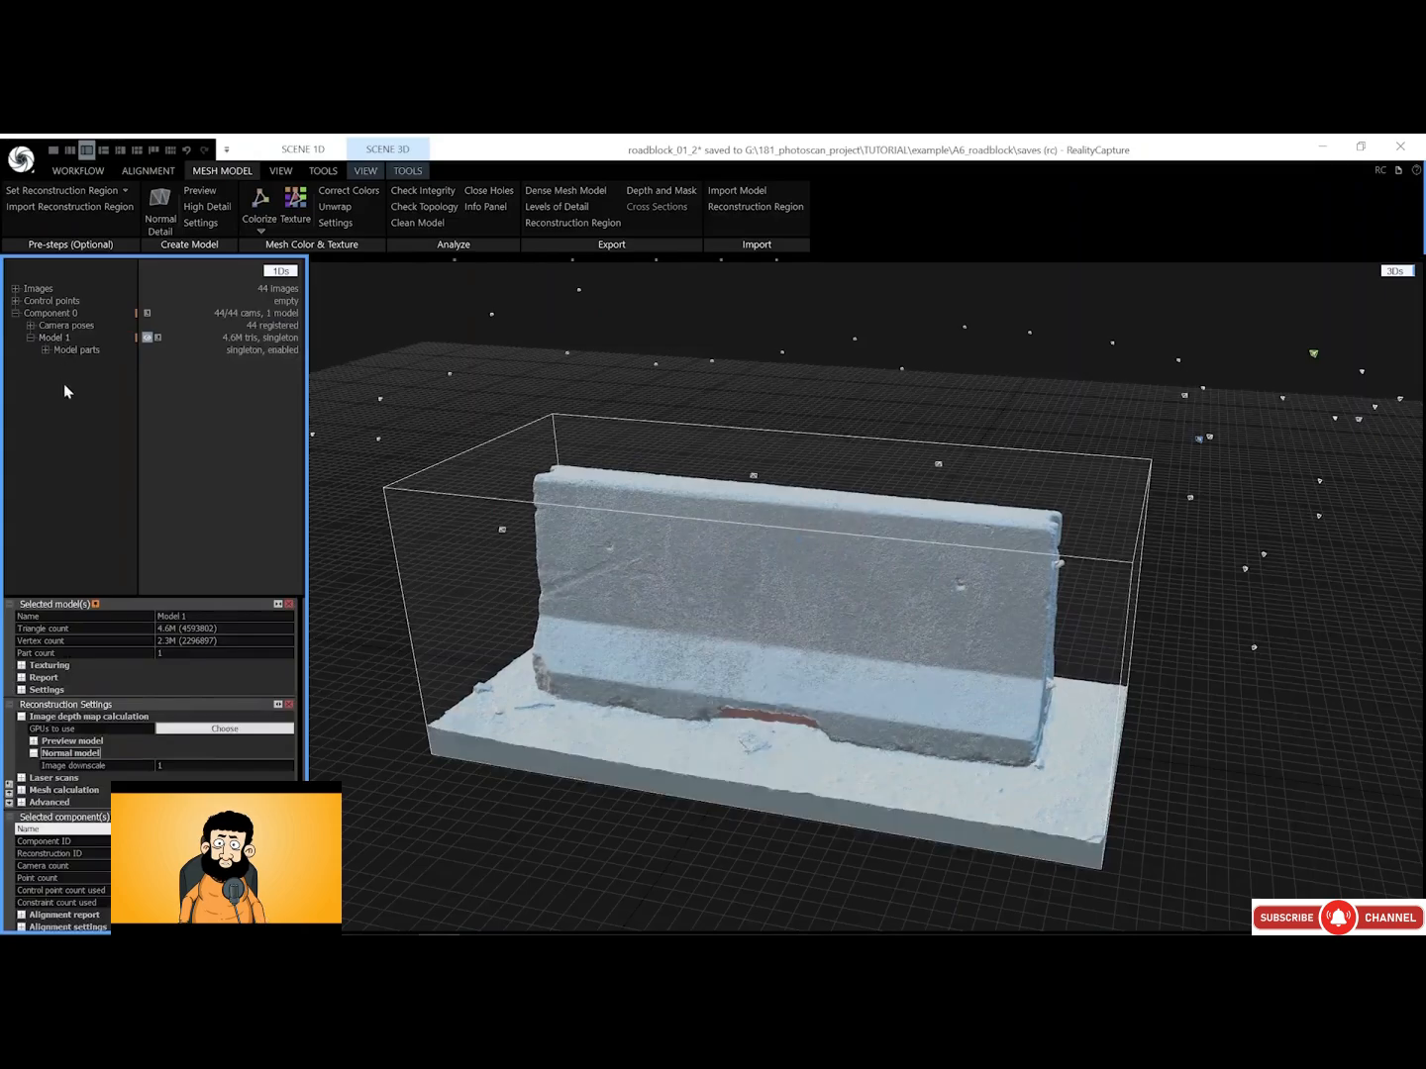
drag(188, 617, 156, 617)
text(h)
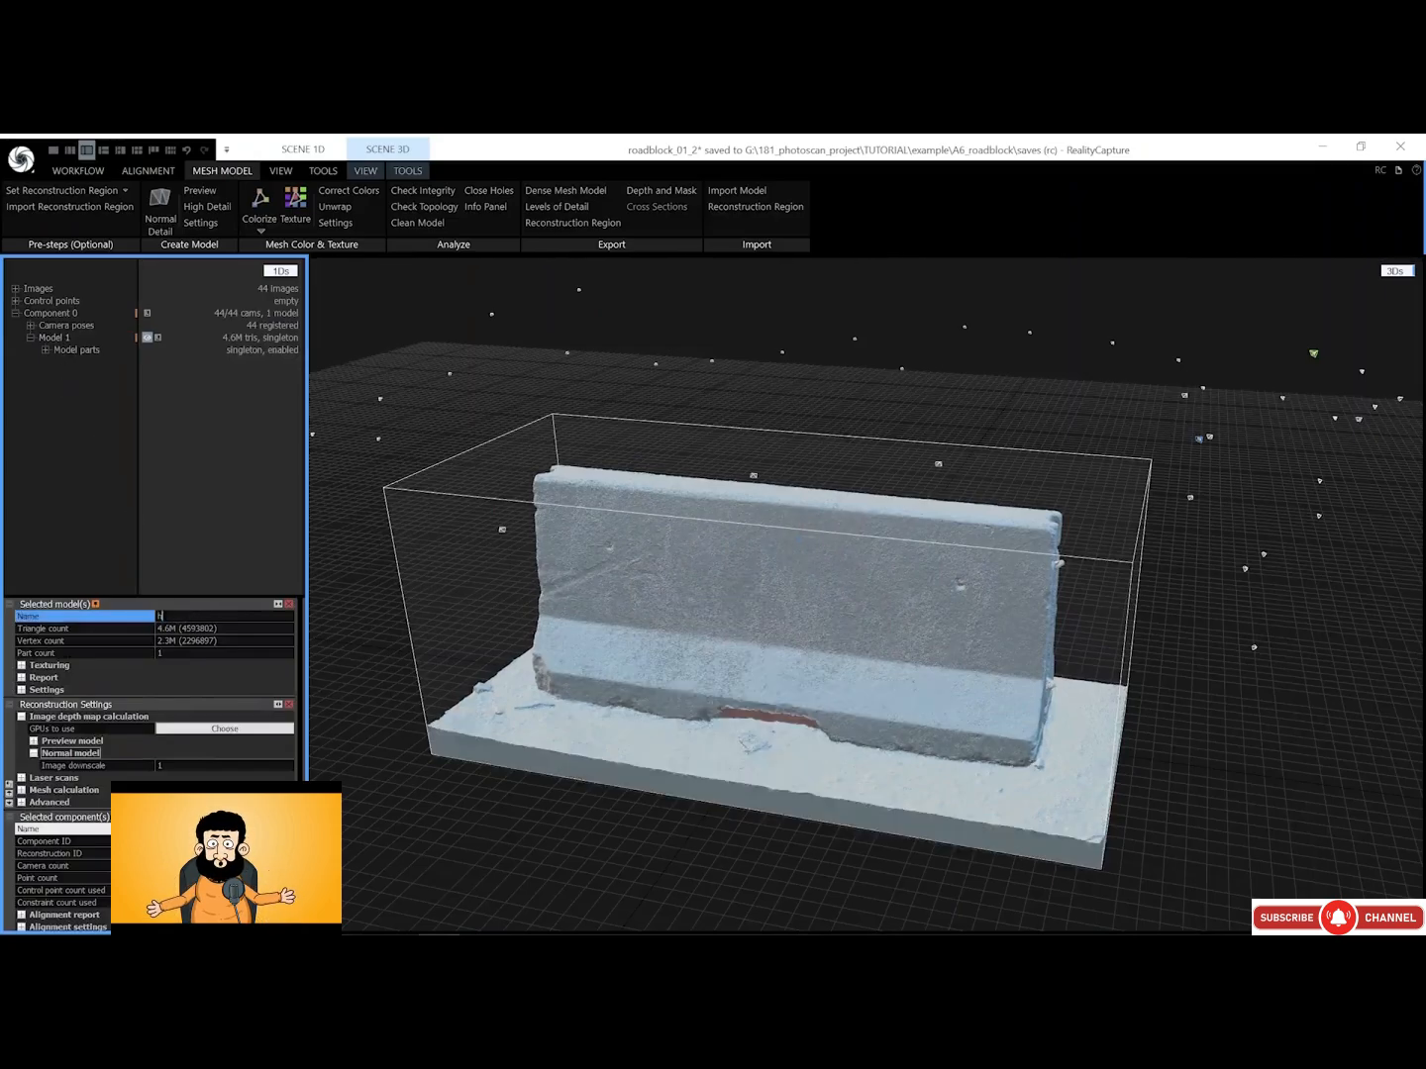
text(ighpoly)
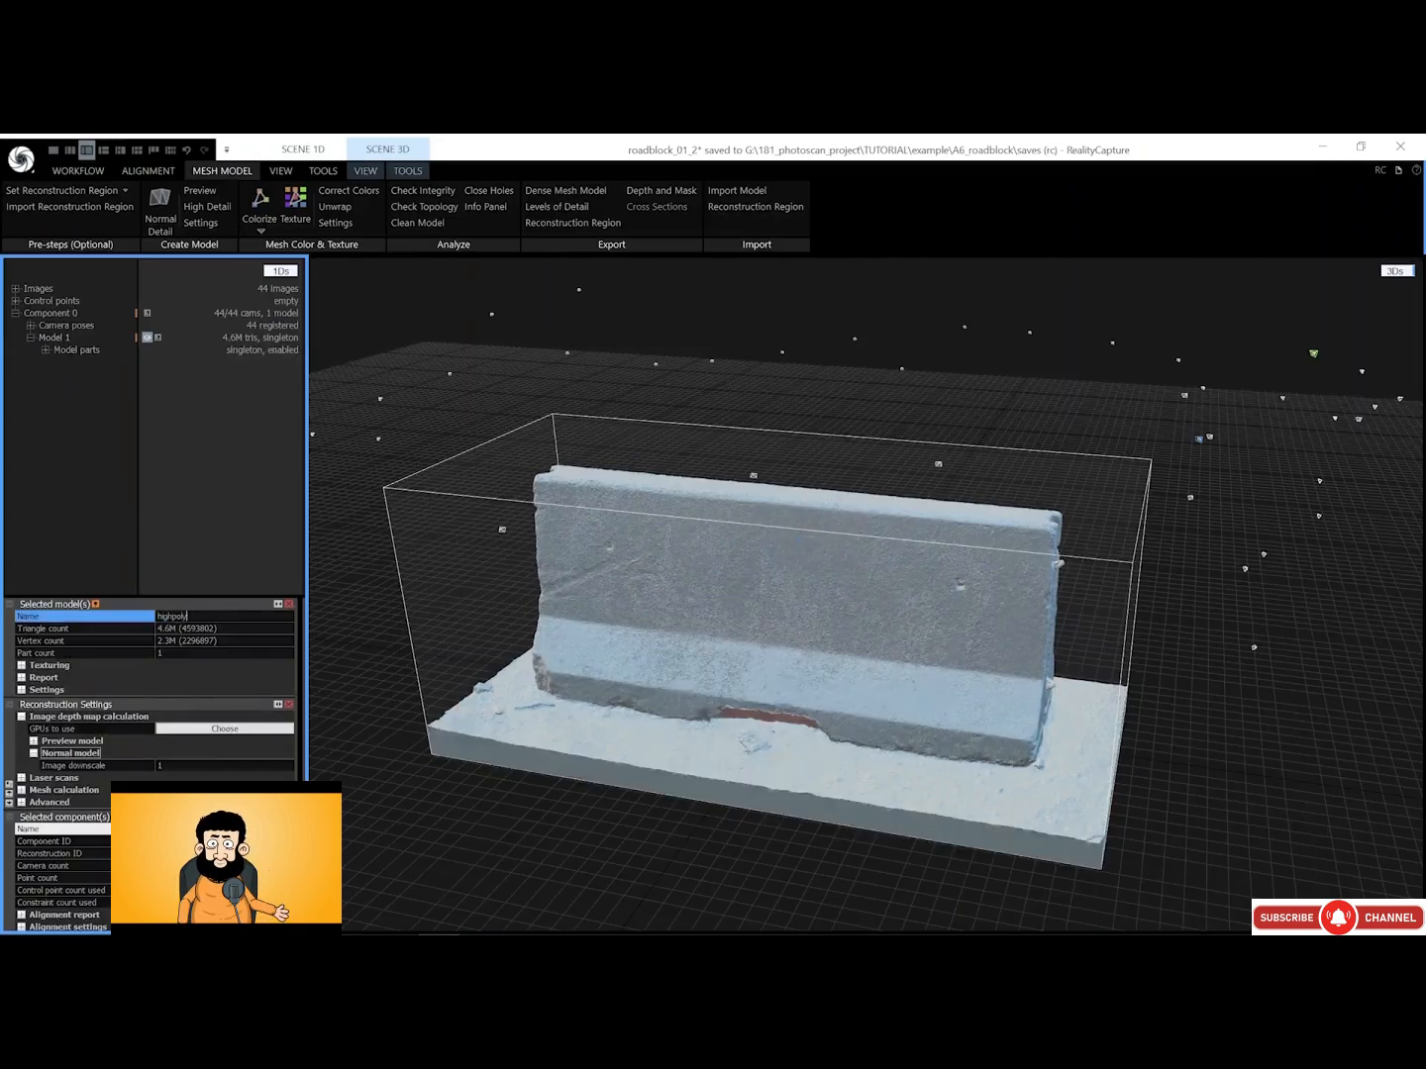
text(_01)
key(Return)
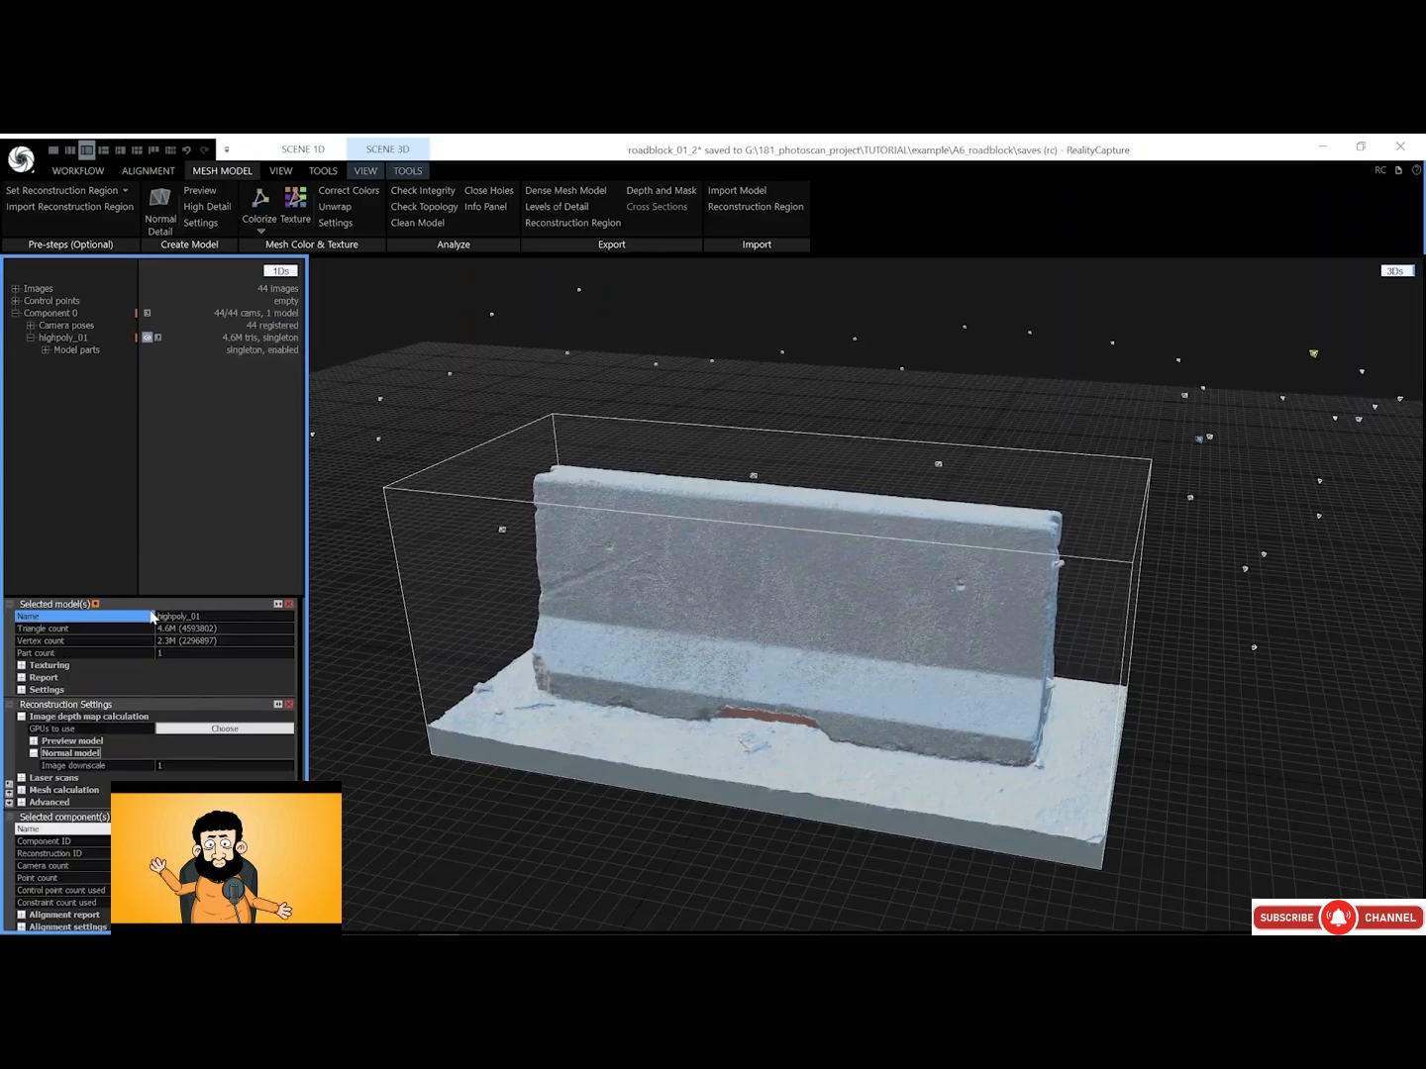
click(10, 704)
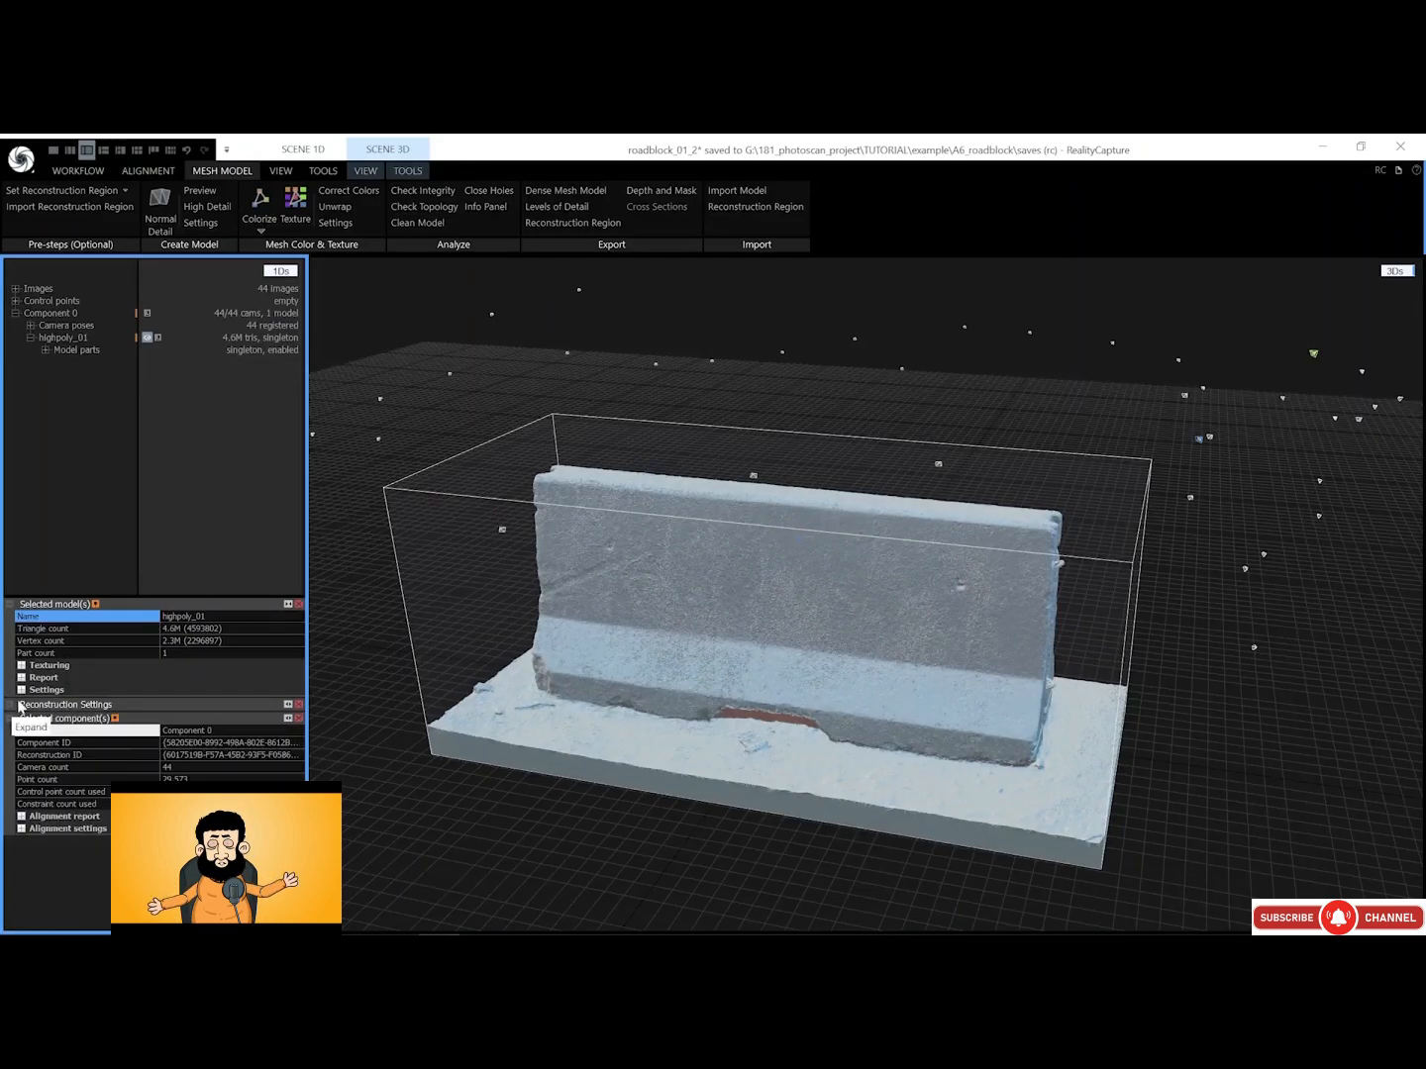
Check the color and texture settings, then colorize the highpoly_01 model and inspect it from several angles
click(11, 719)
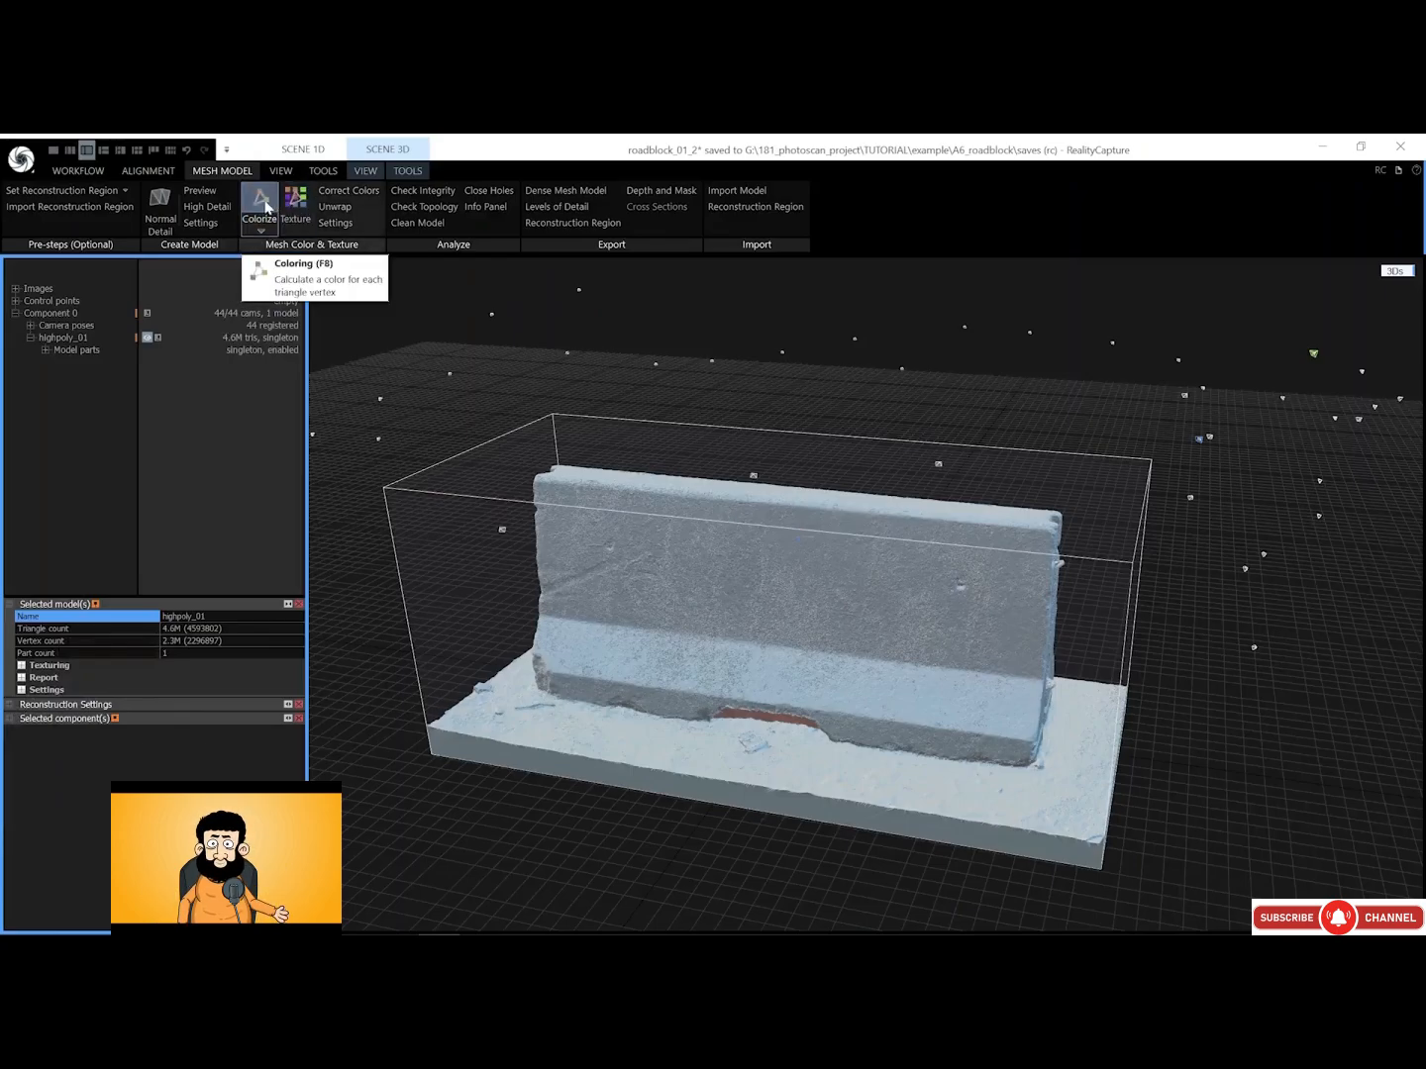
click(333, 223)
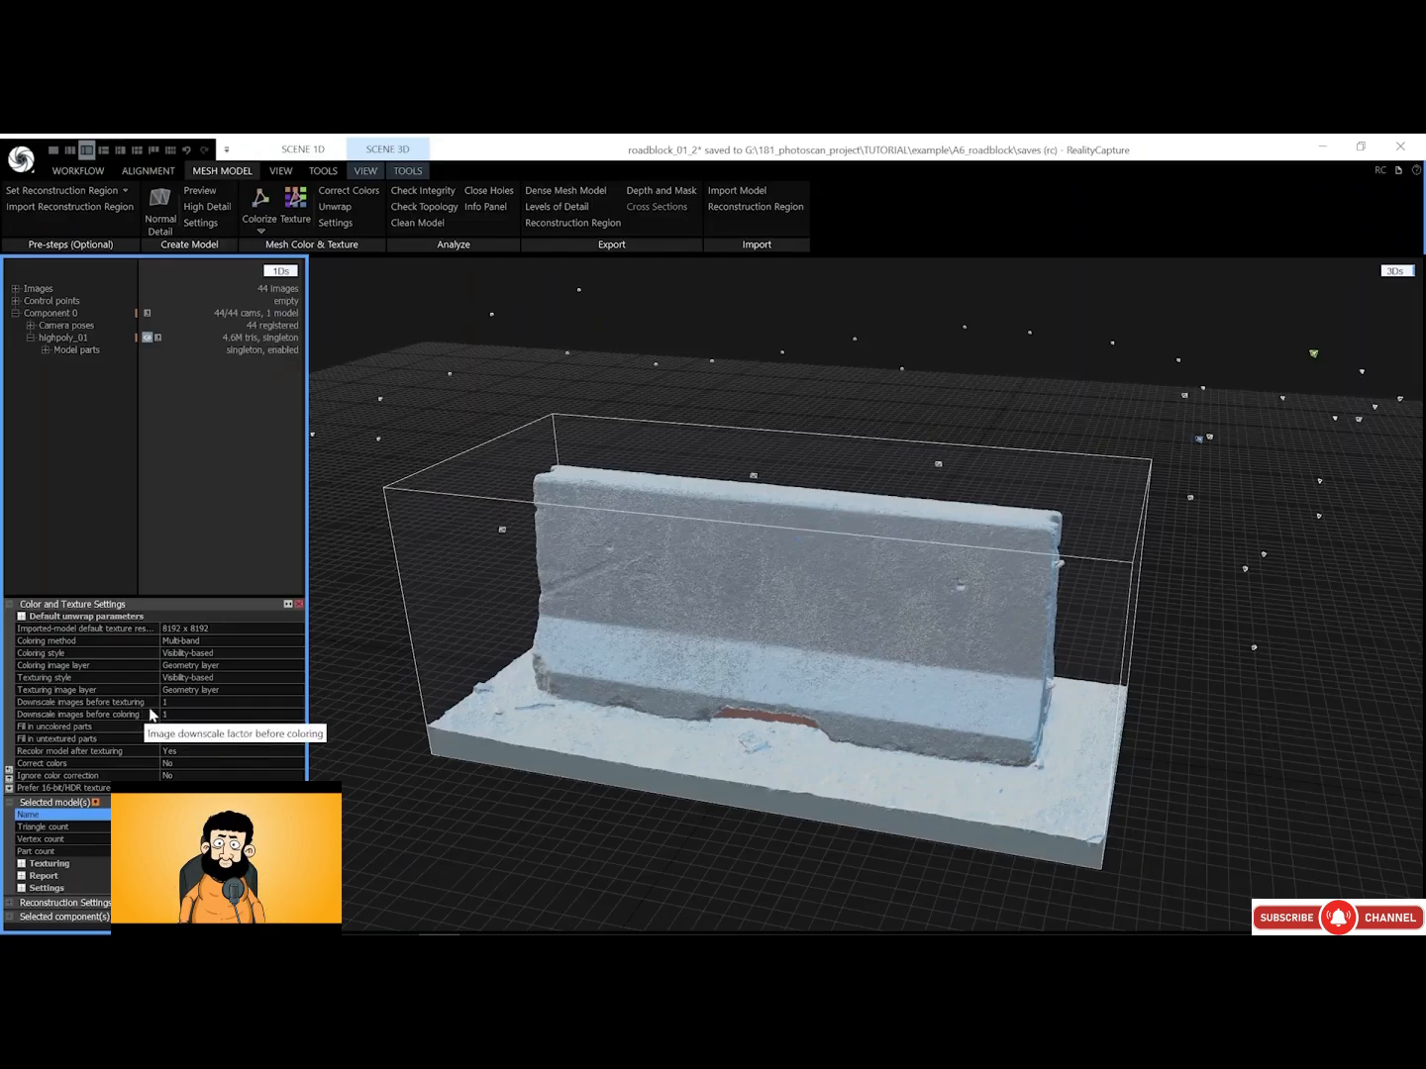
click(258, 205)
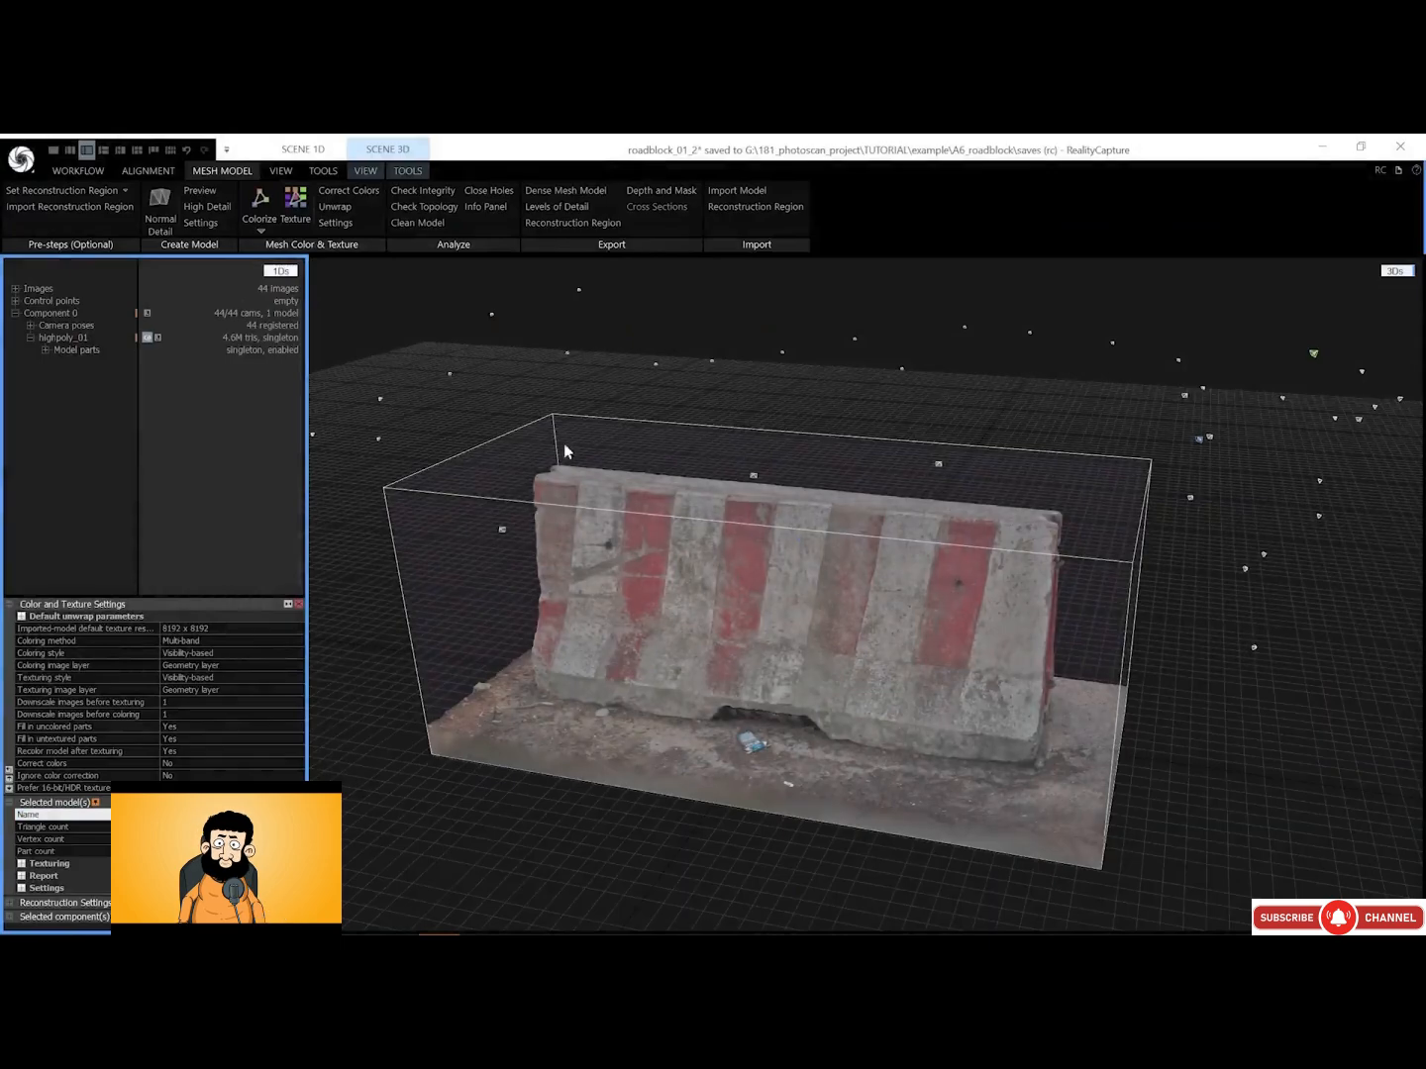
scroll(568, 496, up, 6)
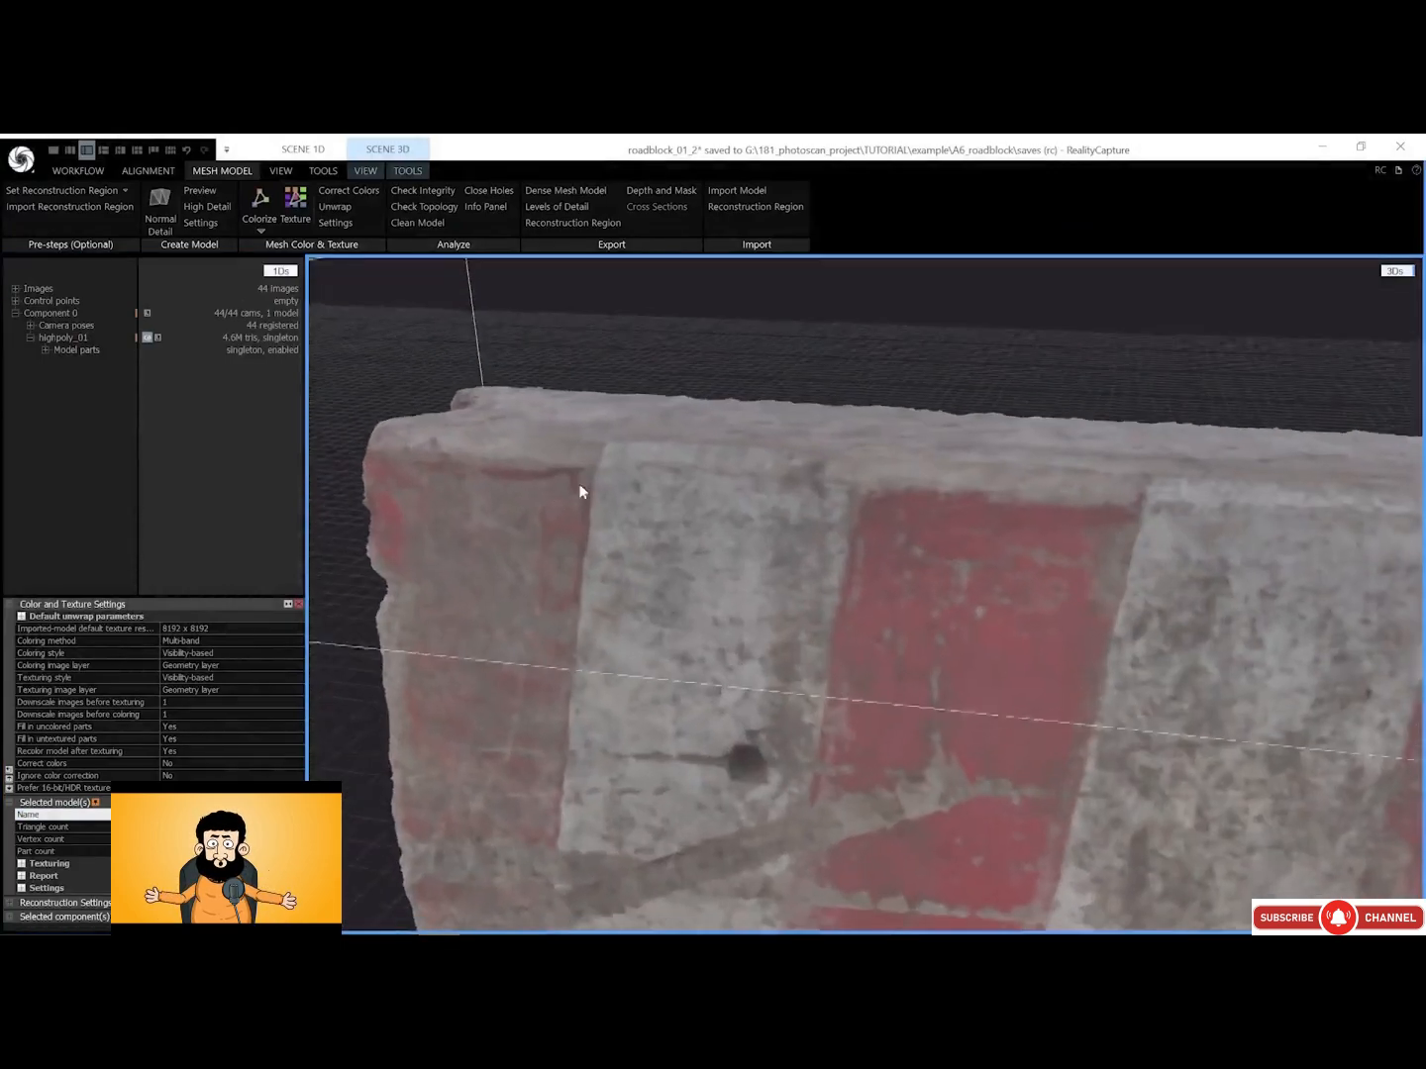
scroll(579, 526, down, 8)
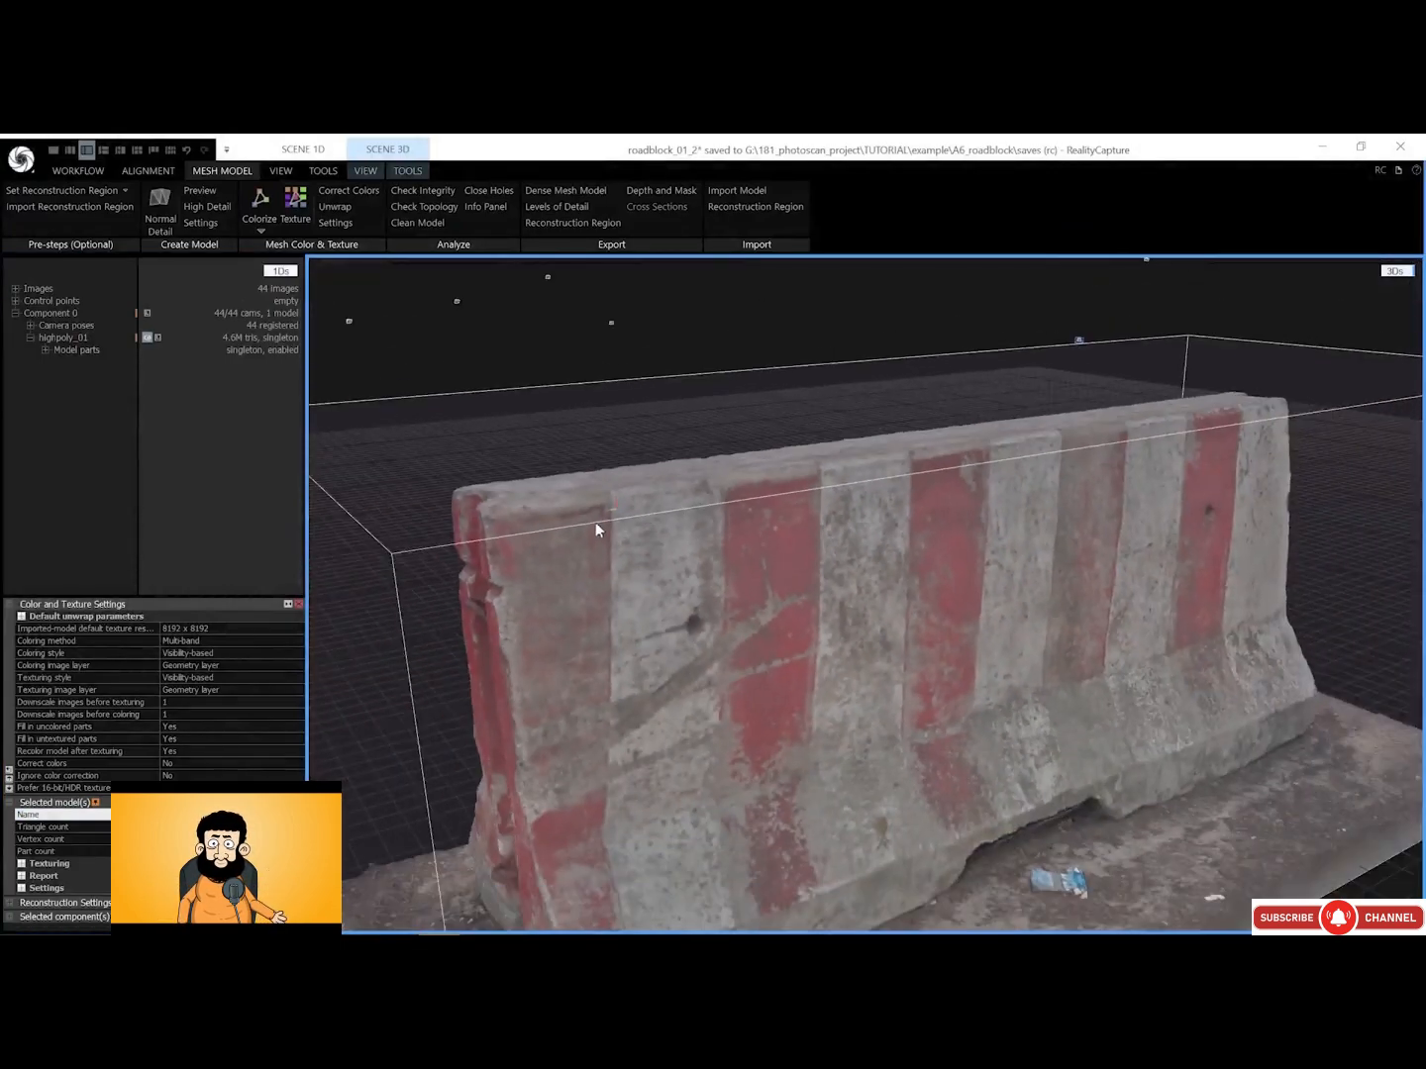
drag(595, 521, 838, 657)
scroll(1096, 711, down, 6)
drag(1096, 711, 1036, 674)
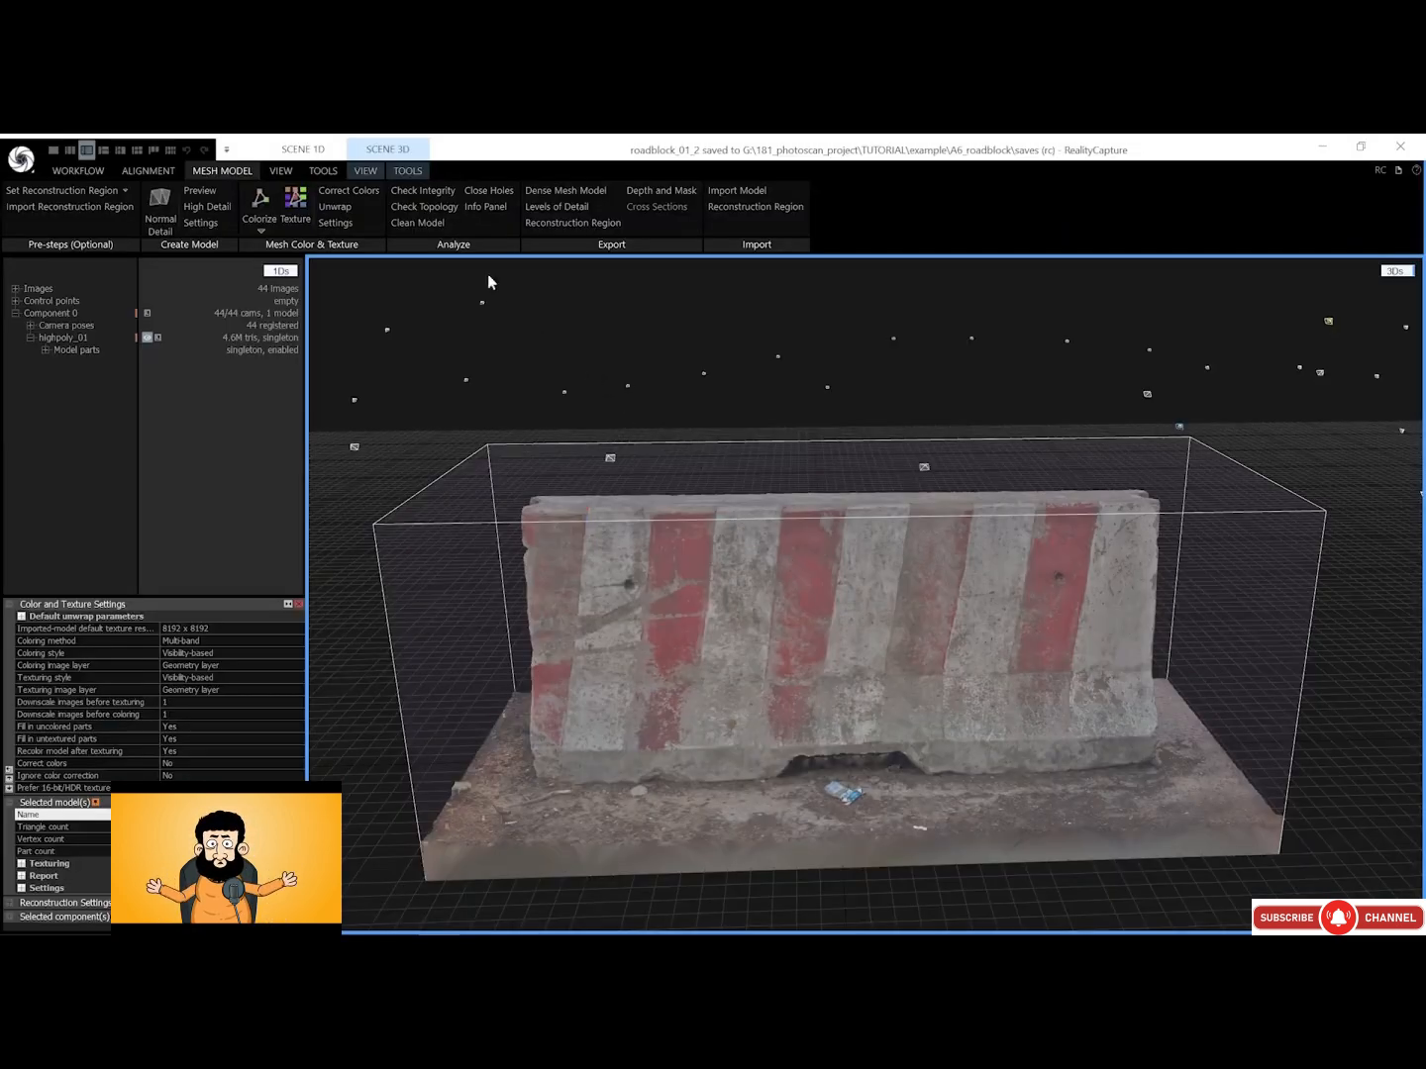
Activate the mesh Lasso selection tool and clear the reconstruction region around the roadblock
click(408, 171)
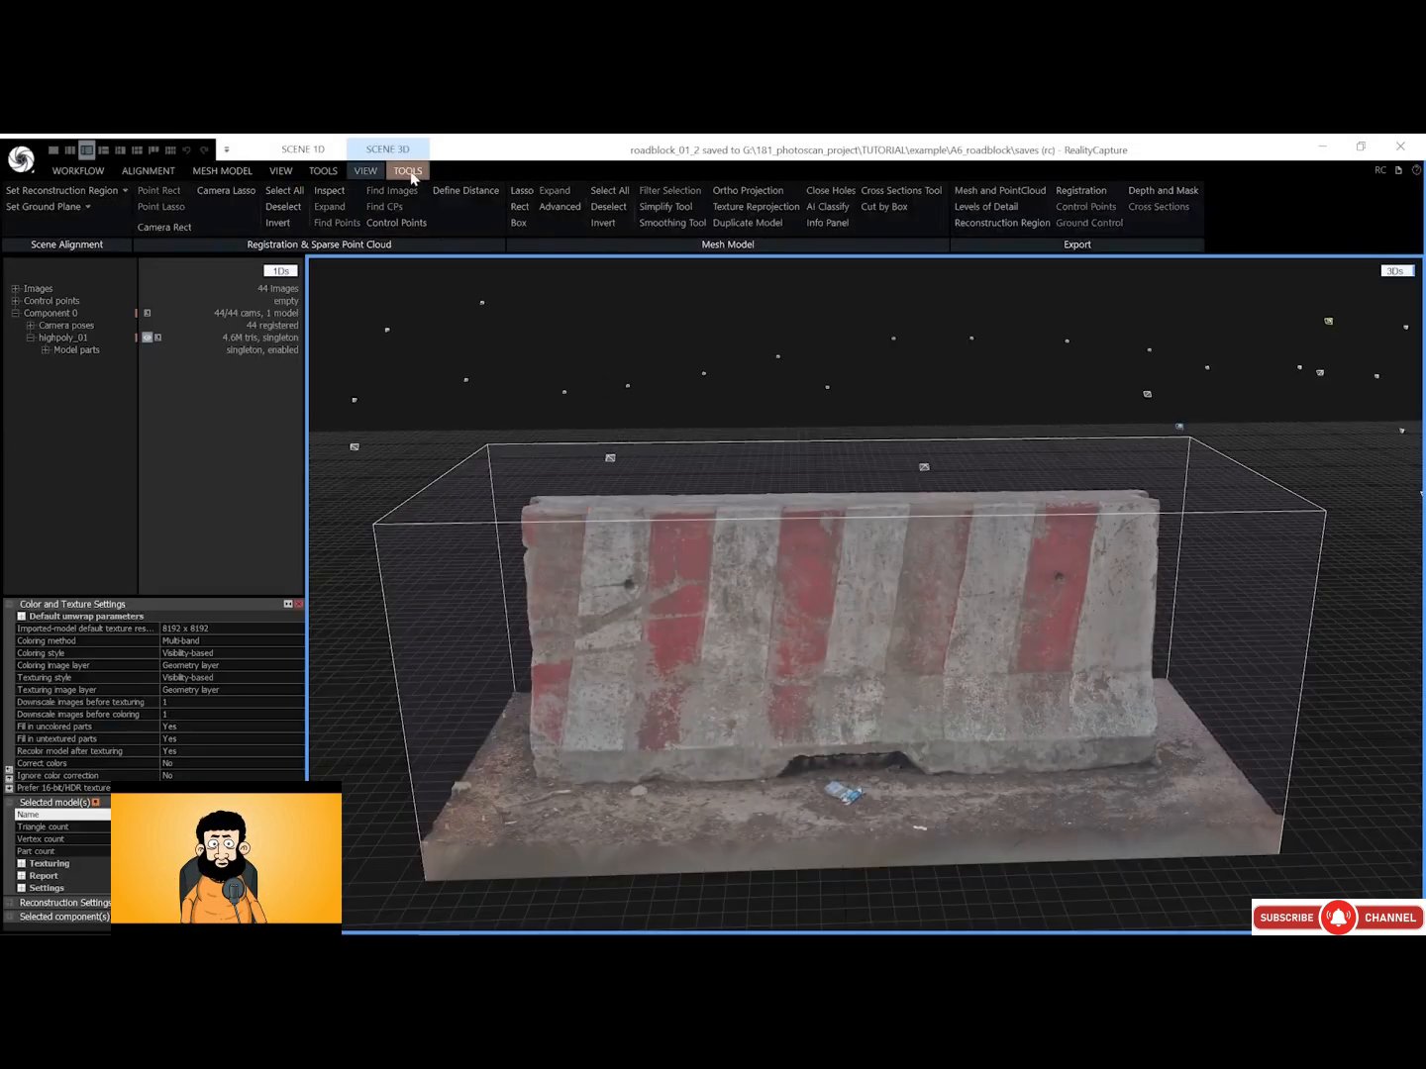
click(522, 191)
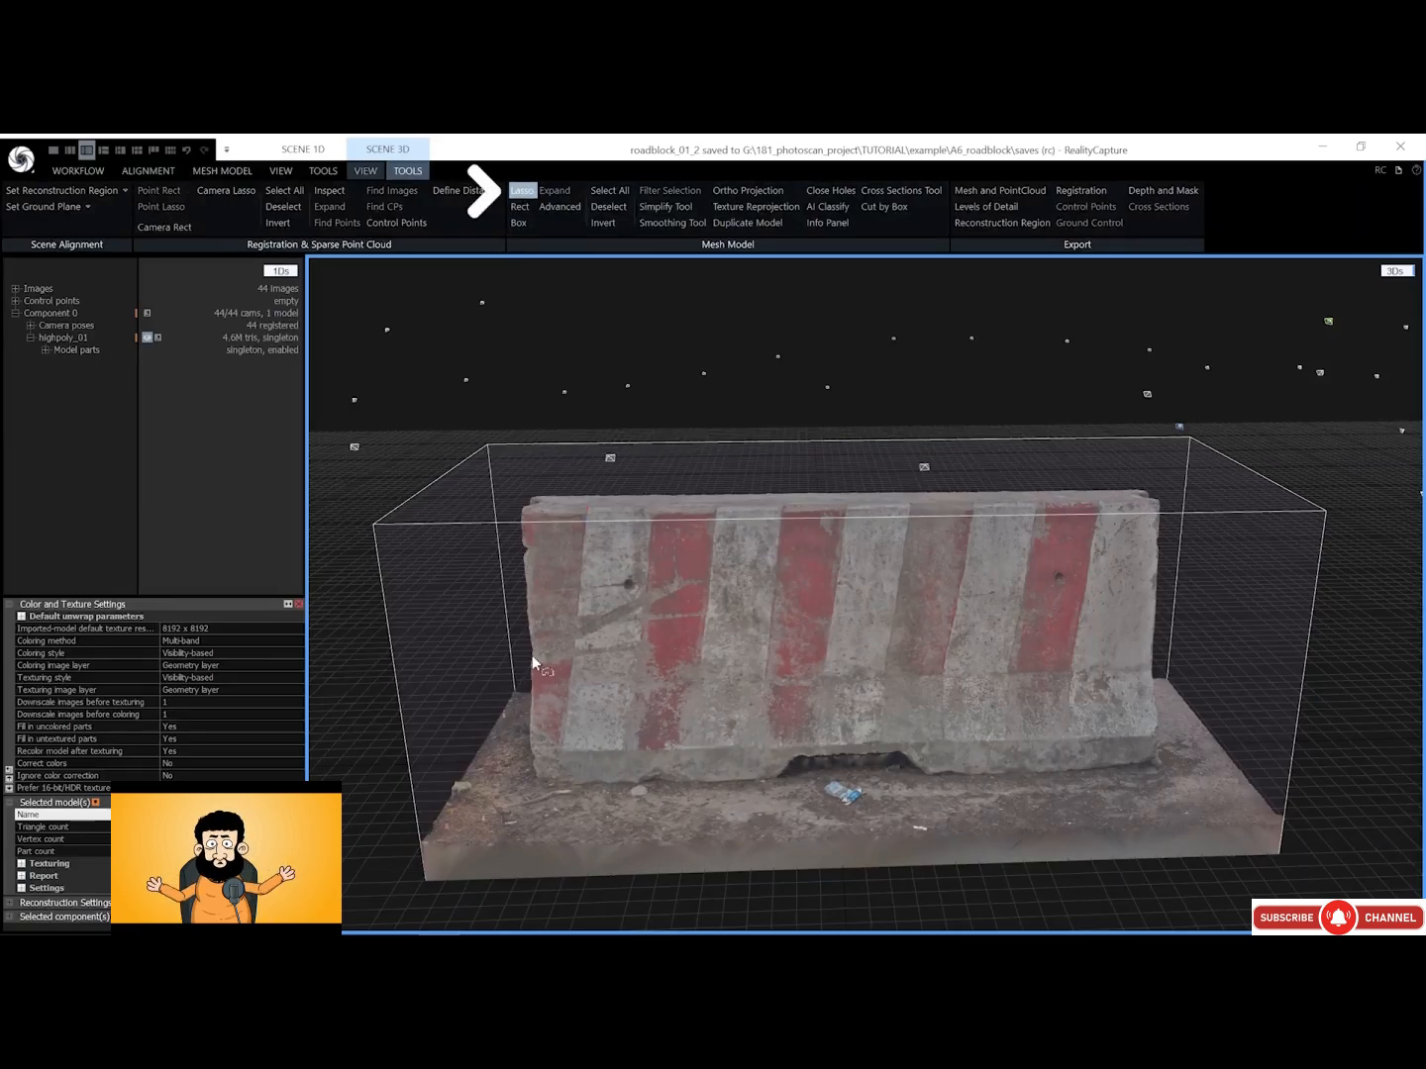
click(126, 191)
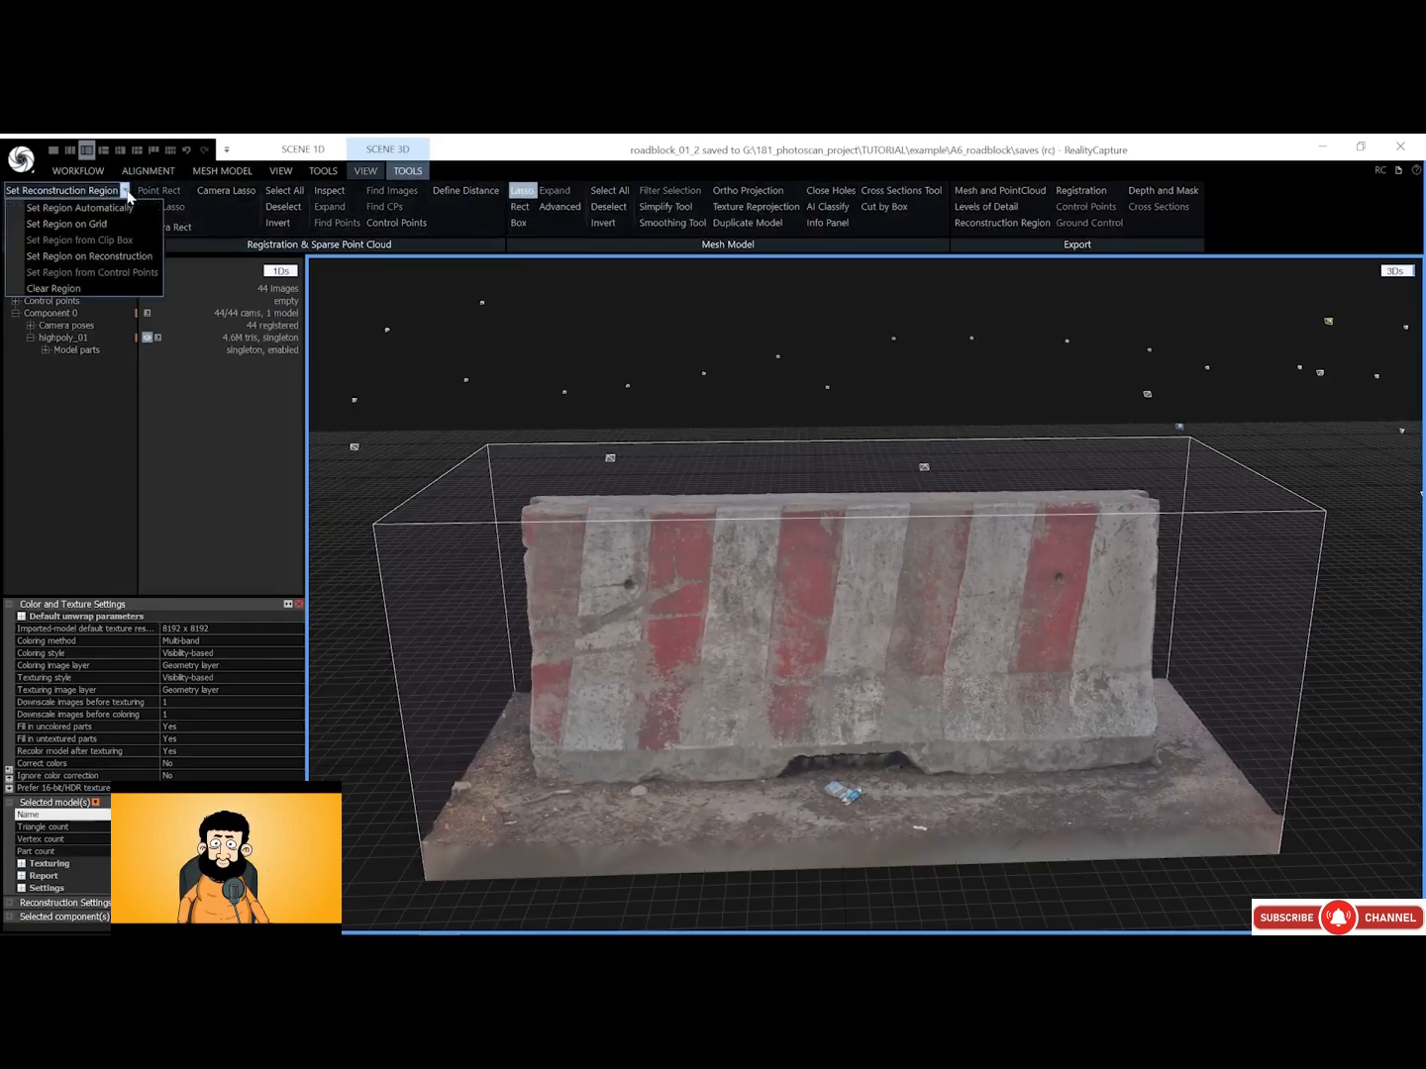
click(92, 289)
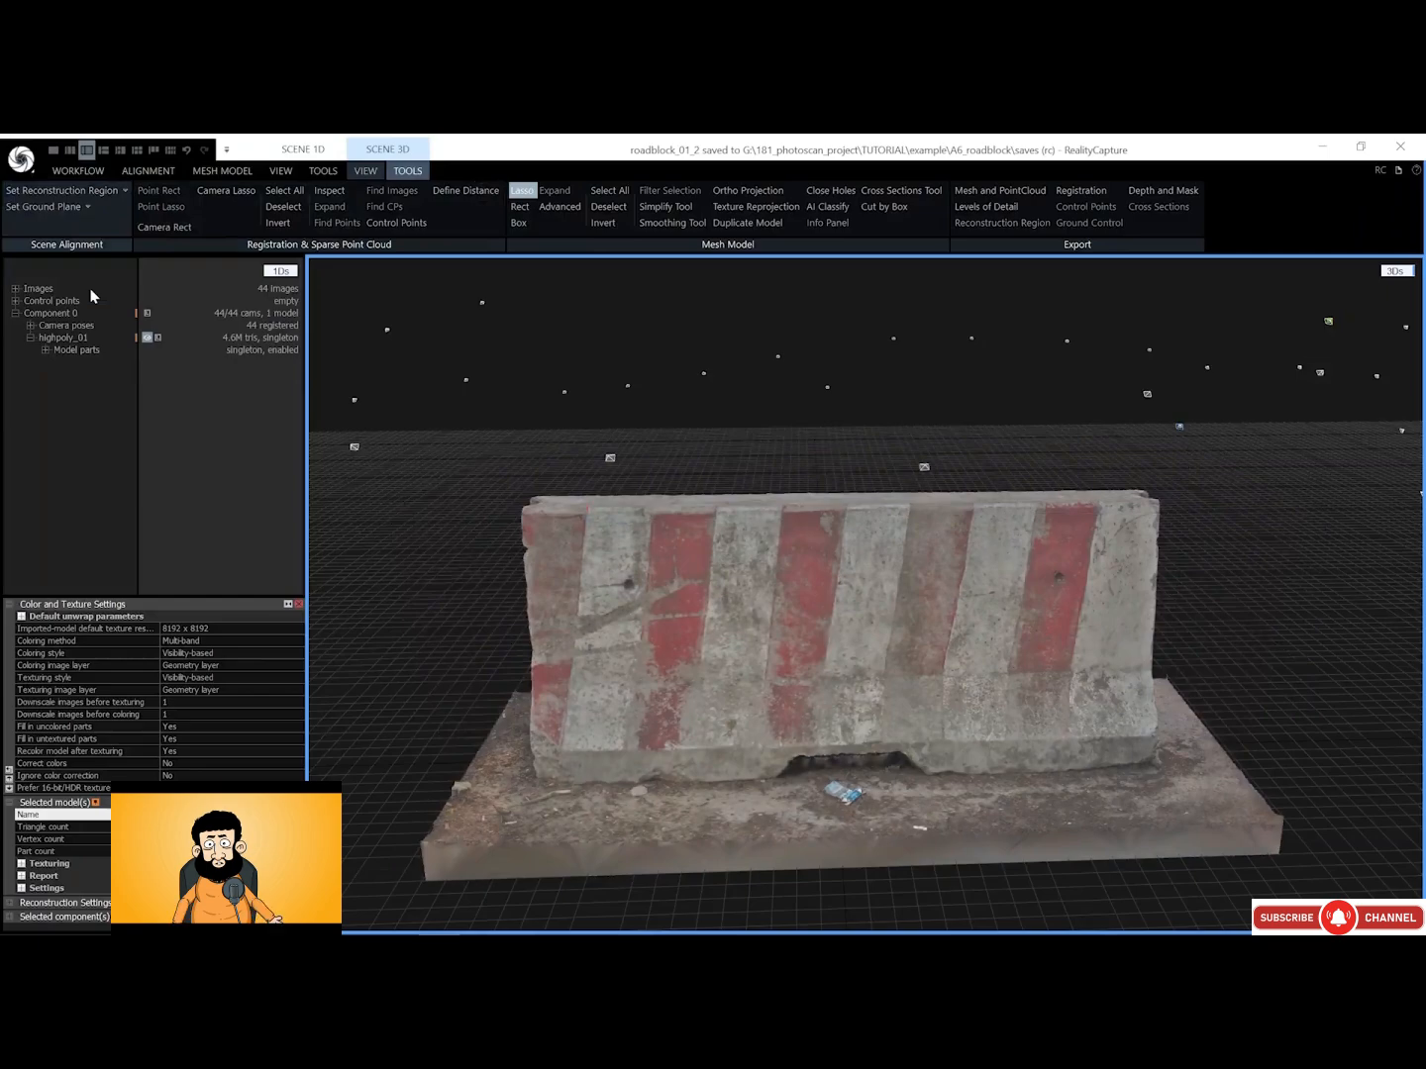
Lasso-select the ground in front of the roadblock, from the slab's near corner along the base to the cut-out
scroll(447, 799, up, 2)
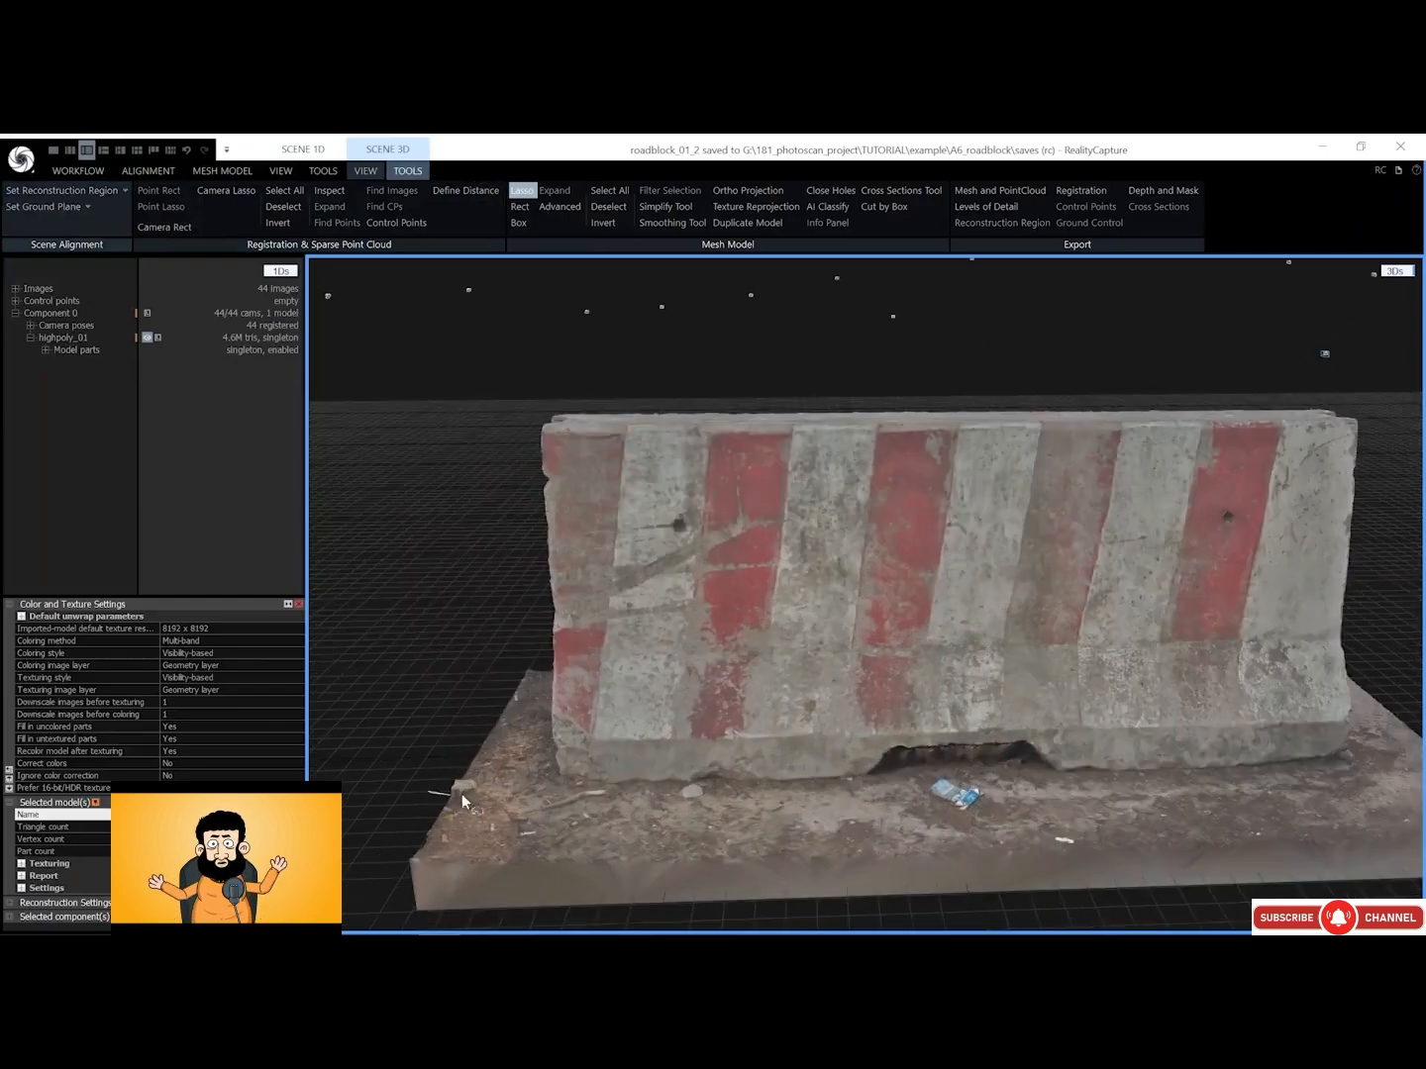
mouse_move(537, 792)
mouse_down()
mouse_move(768, 788)
mouse_move(907, 901)
mouse_move(436, 926)
mouse_move(375, 810)
mouse_up()
scroll(739, 792, up, 6)
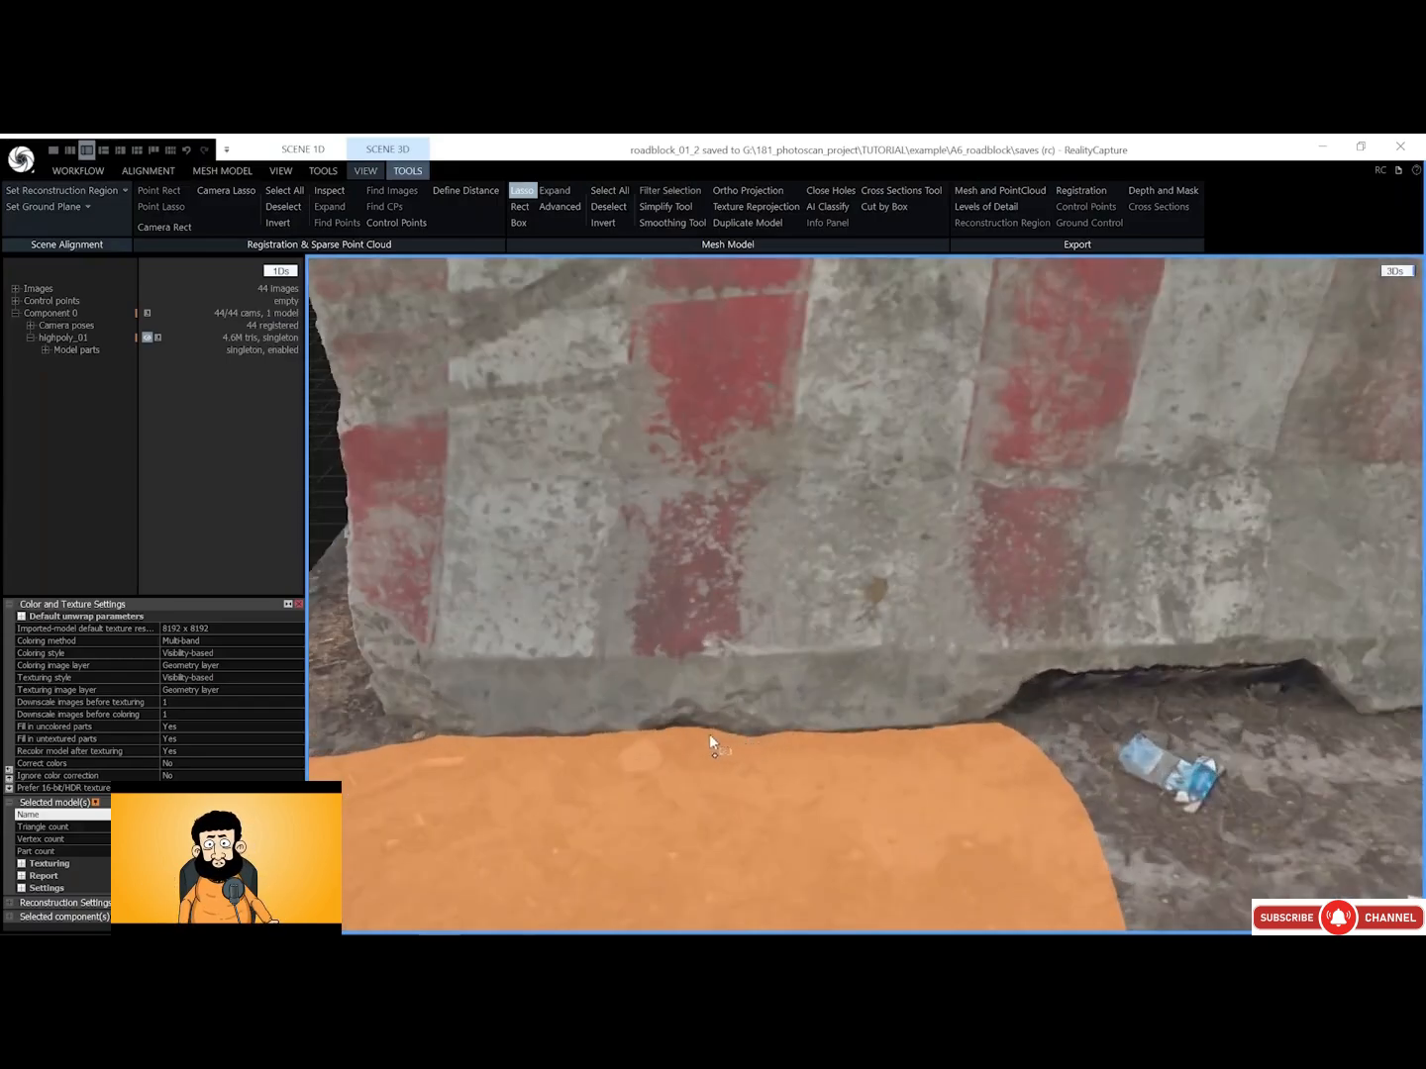
scroll(720, 734, down, 5)
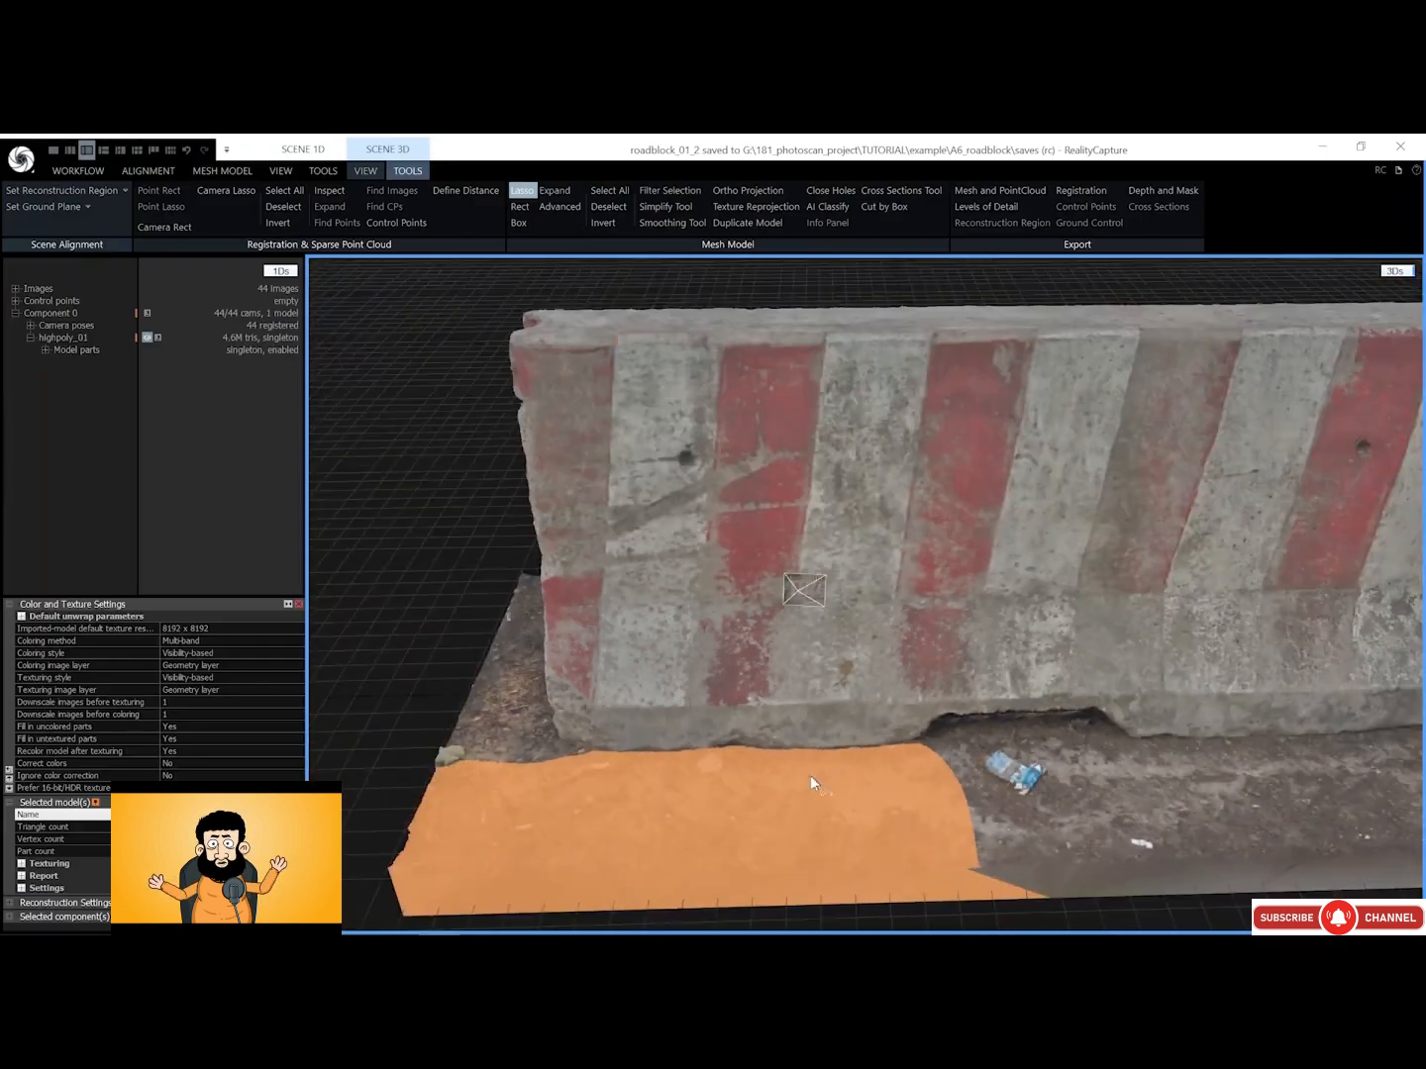
mouse_move(907, 743)
mouse_down()
mouse_move(940, 721)
mouse_move(1095, 713)
mouse_move(1121, 727)
mouse_move(1154, 780)
mouse_move(1114, 862)
mouse_up()
scroll(1100, 837, down, 4)
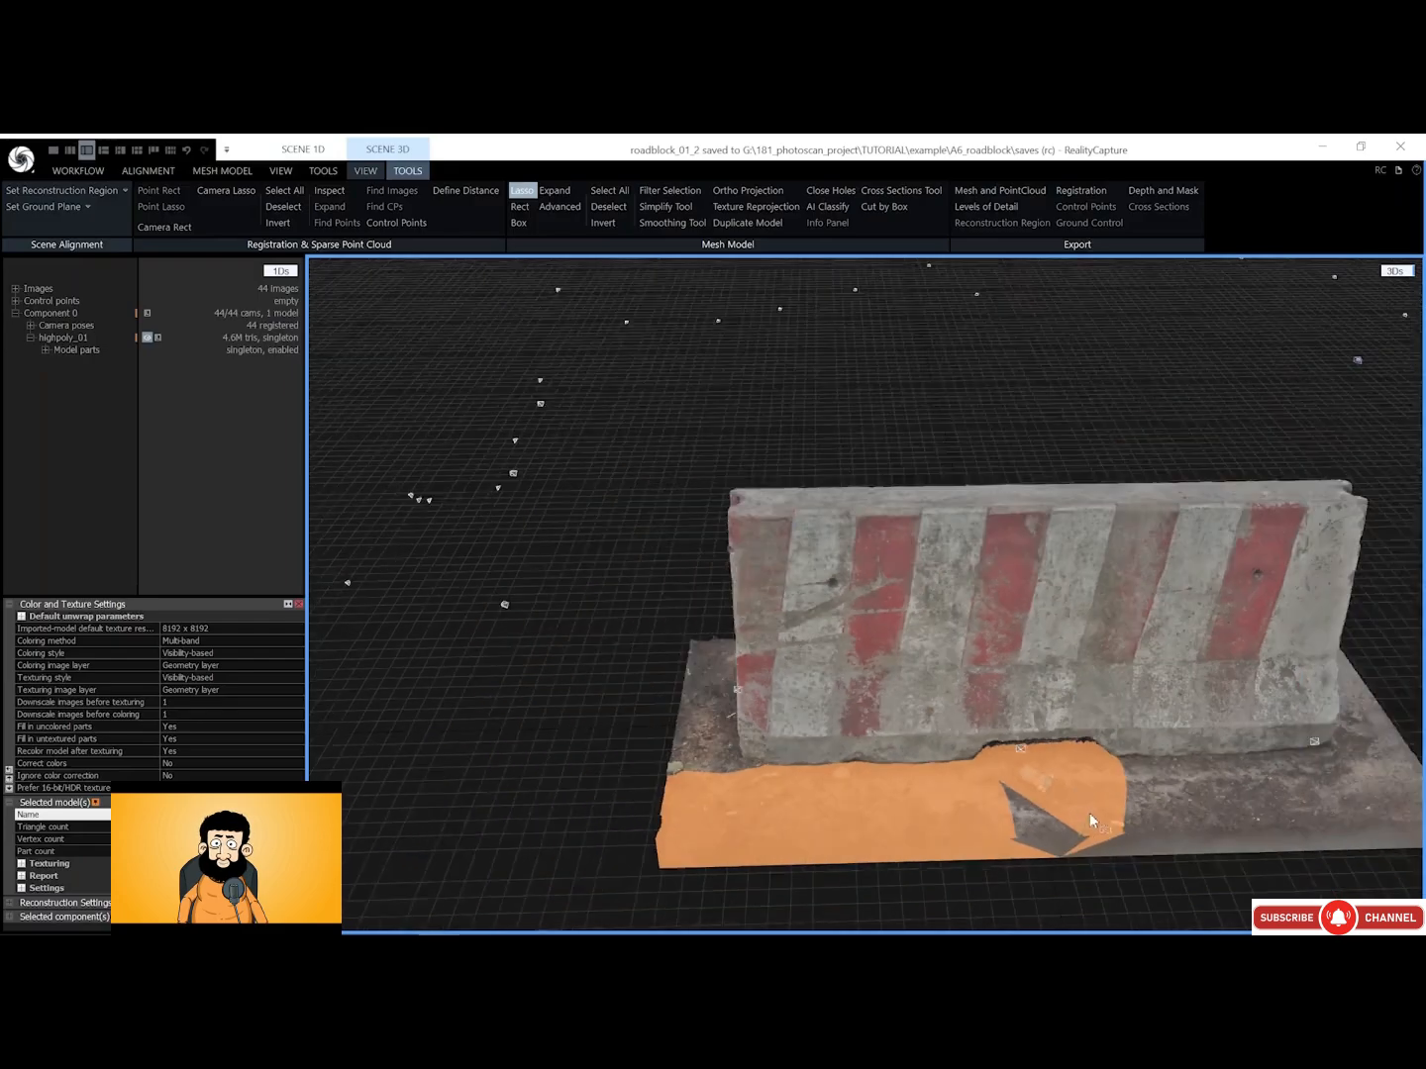
Remove the spiky triangles inside the cut-out beneath the roadblock from the ground selection
right_drag(1090, 813, 1081, 728)
key(Escape)
scroll(1108, 818, up, 5)
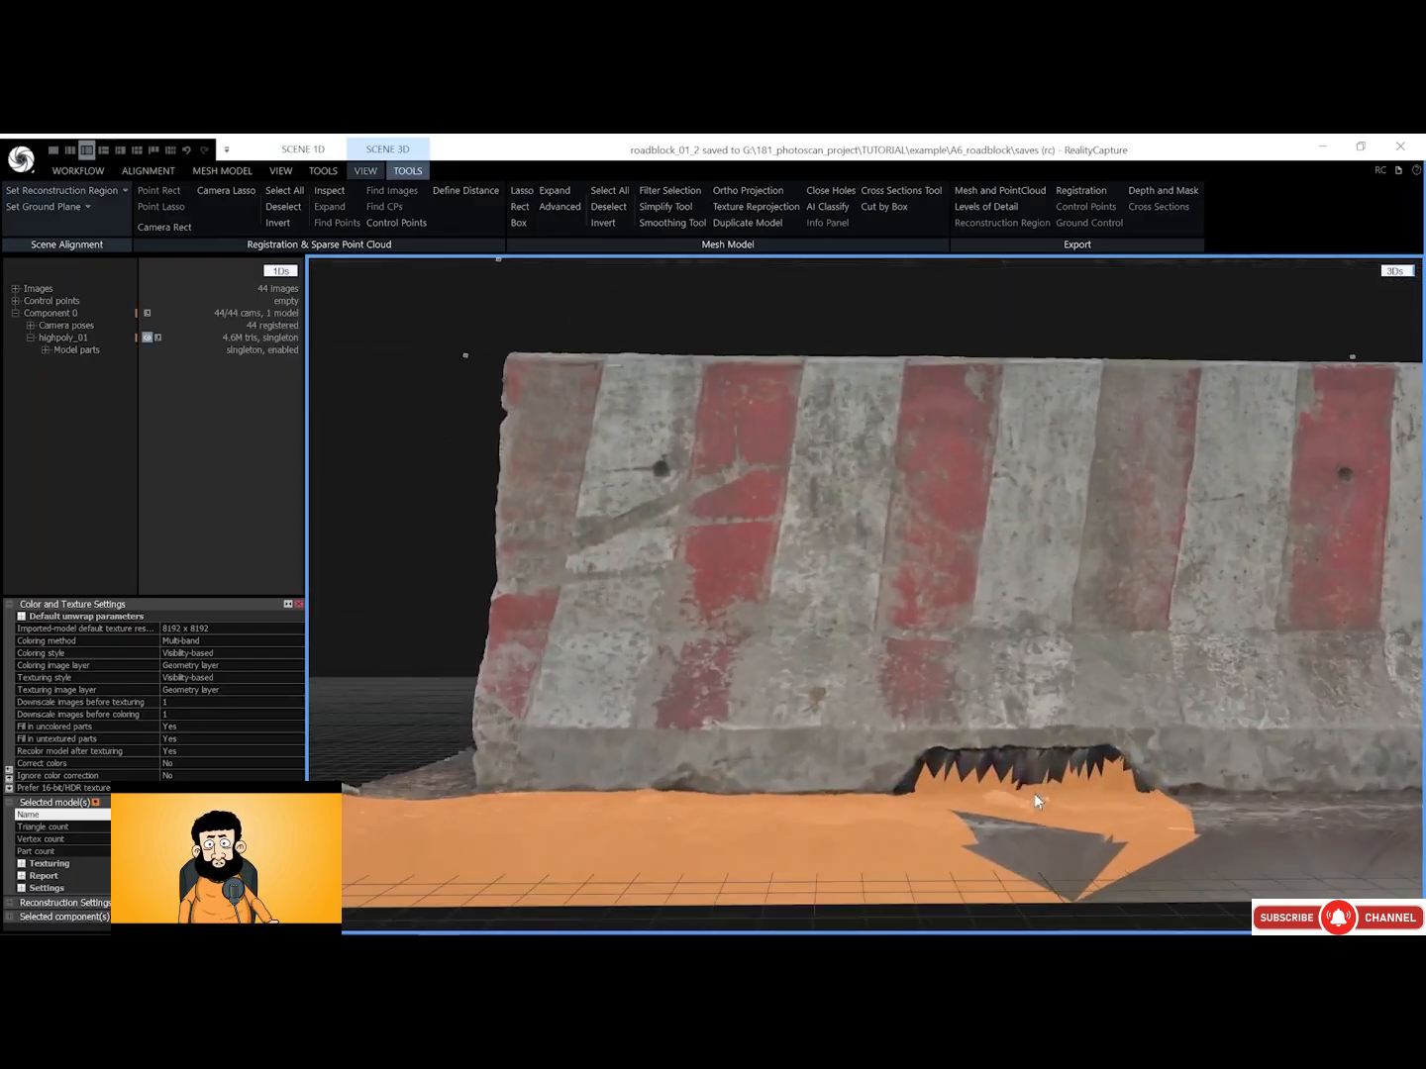
right_drag(913, 765, 937, 785)
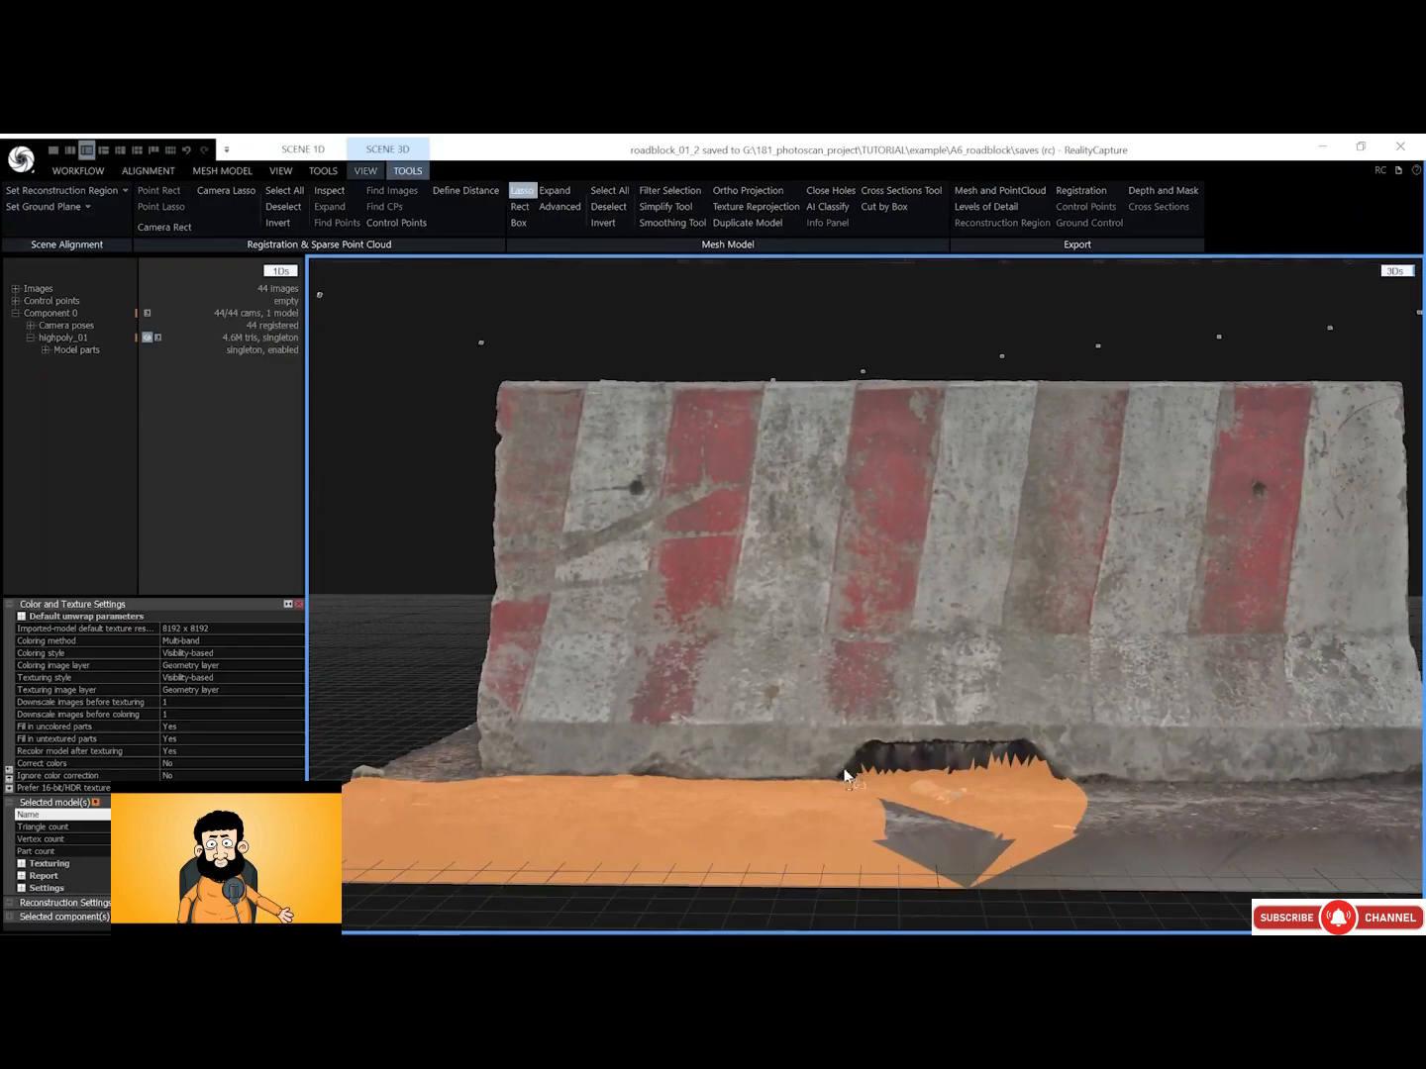
mouse_move(842, 773)
shift+mouse_down()
mouse_move(1114, 742)
mouse_move(1100, 739)
shift+mouse_up()
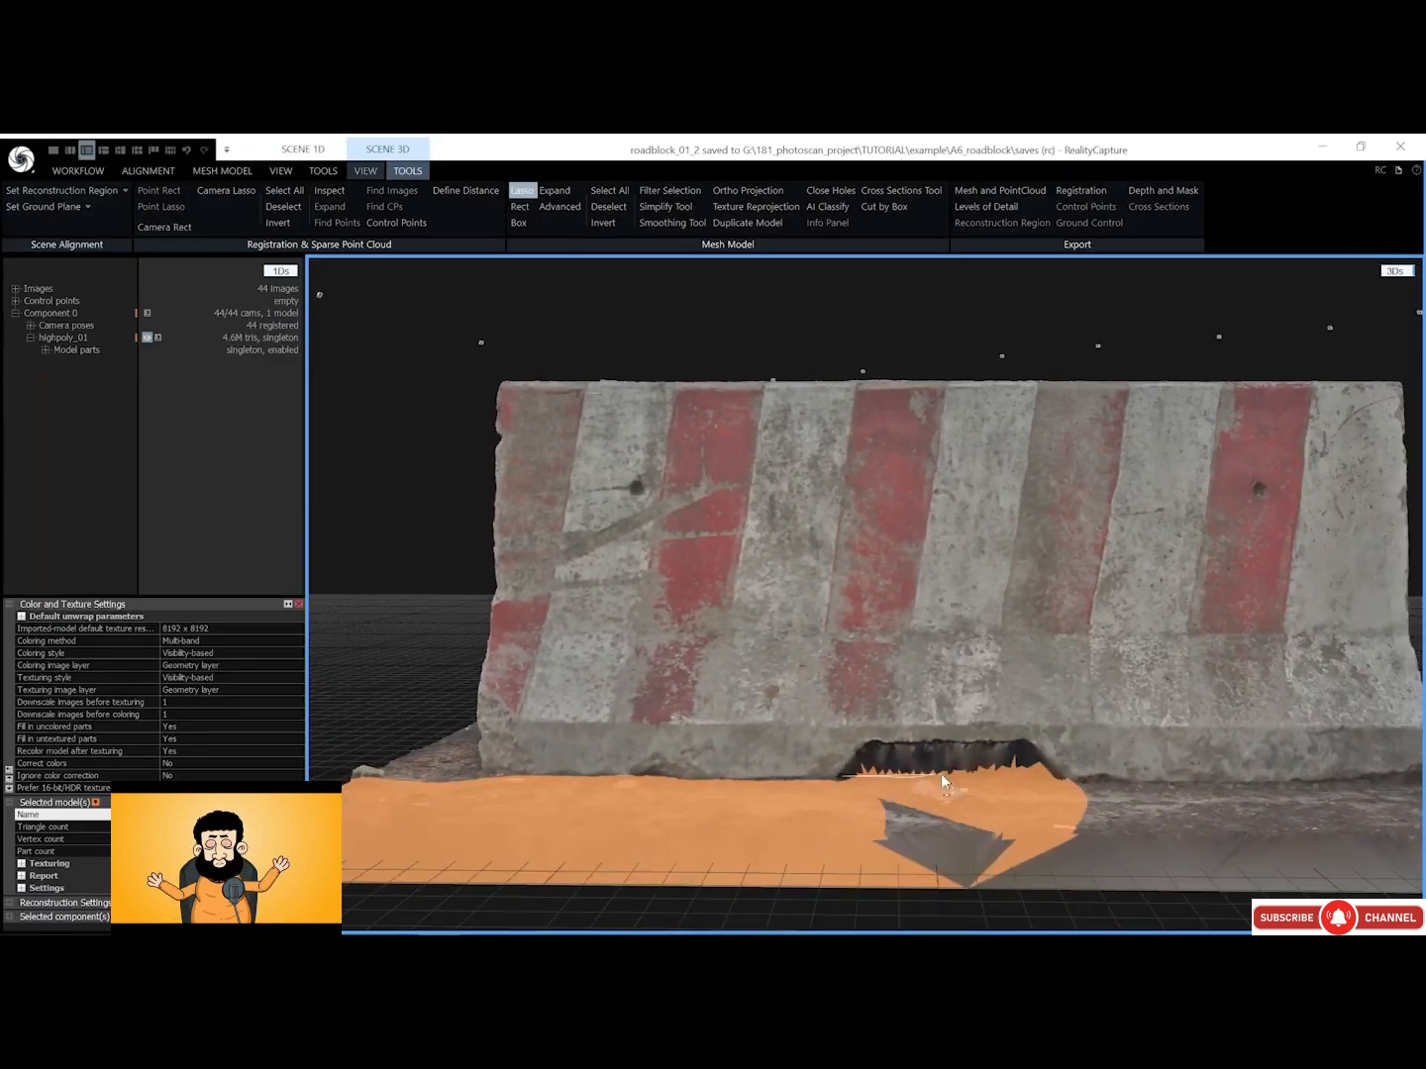
drag(943, 779, 1092, 736)
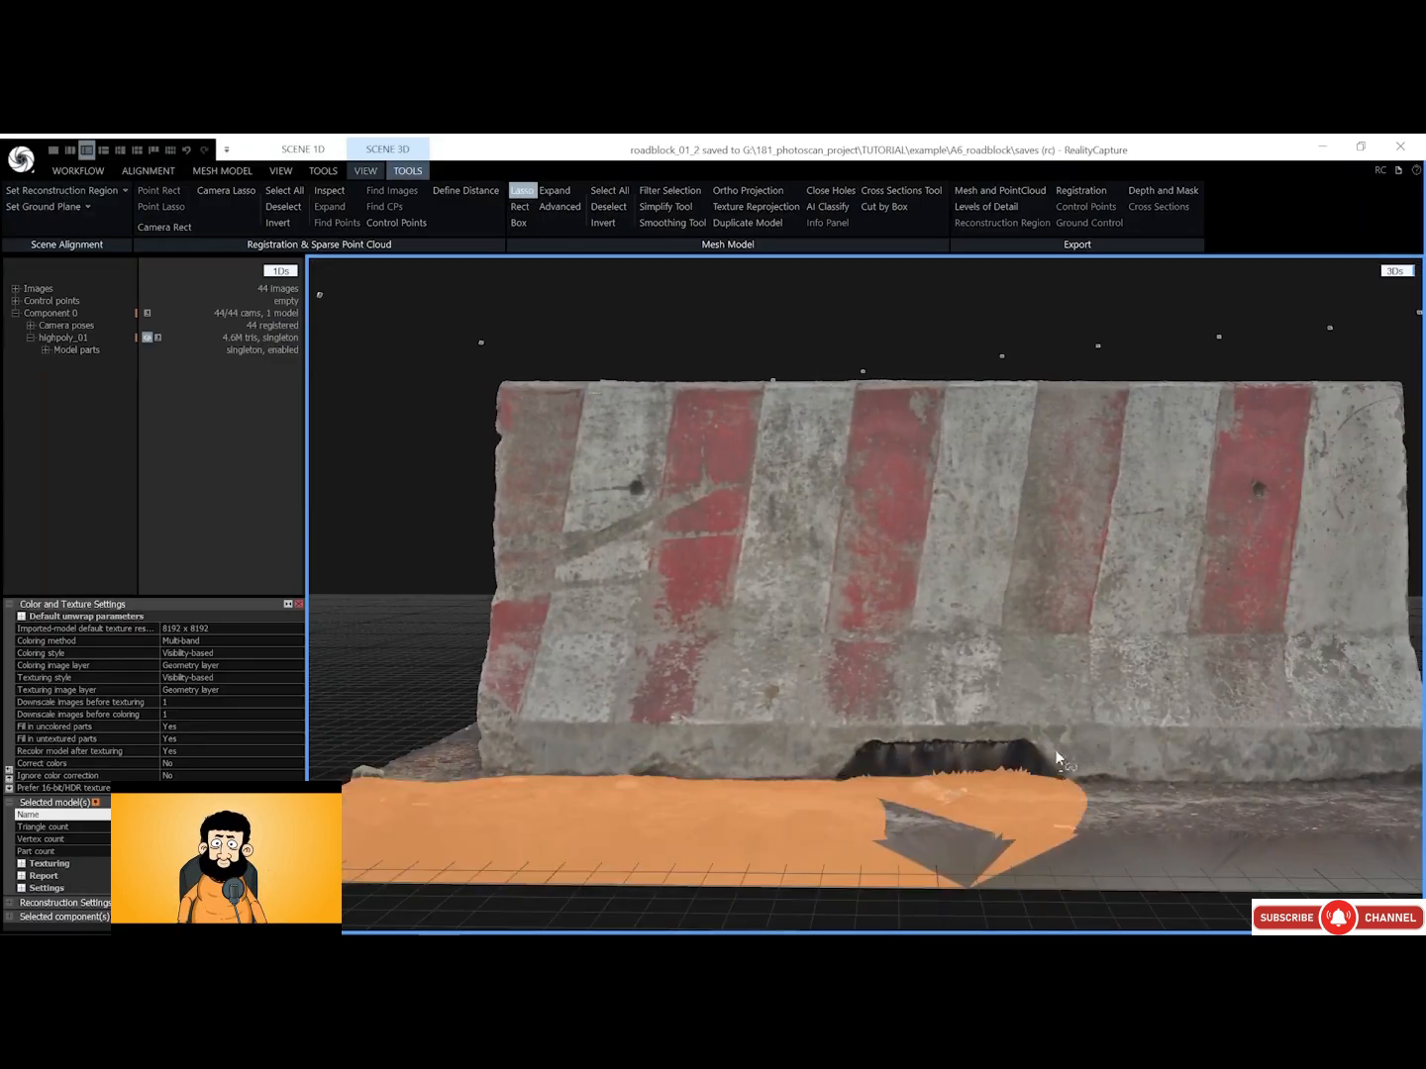
Fill the gap in the front ground selection and extend it along the base to the slab's far corner
mouse_move(860, 789)
shift+mouse_down()
mouse_move(931, 917)
mouse_move(1101, 852)
shift+mouse_up()
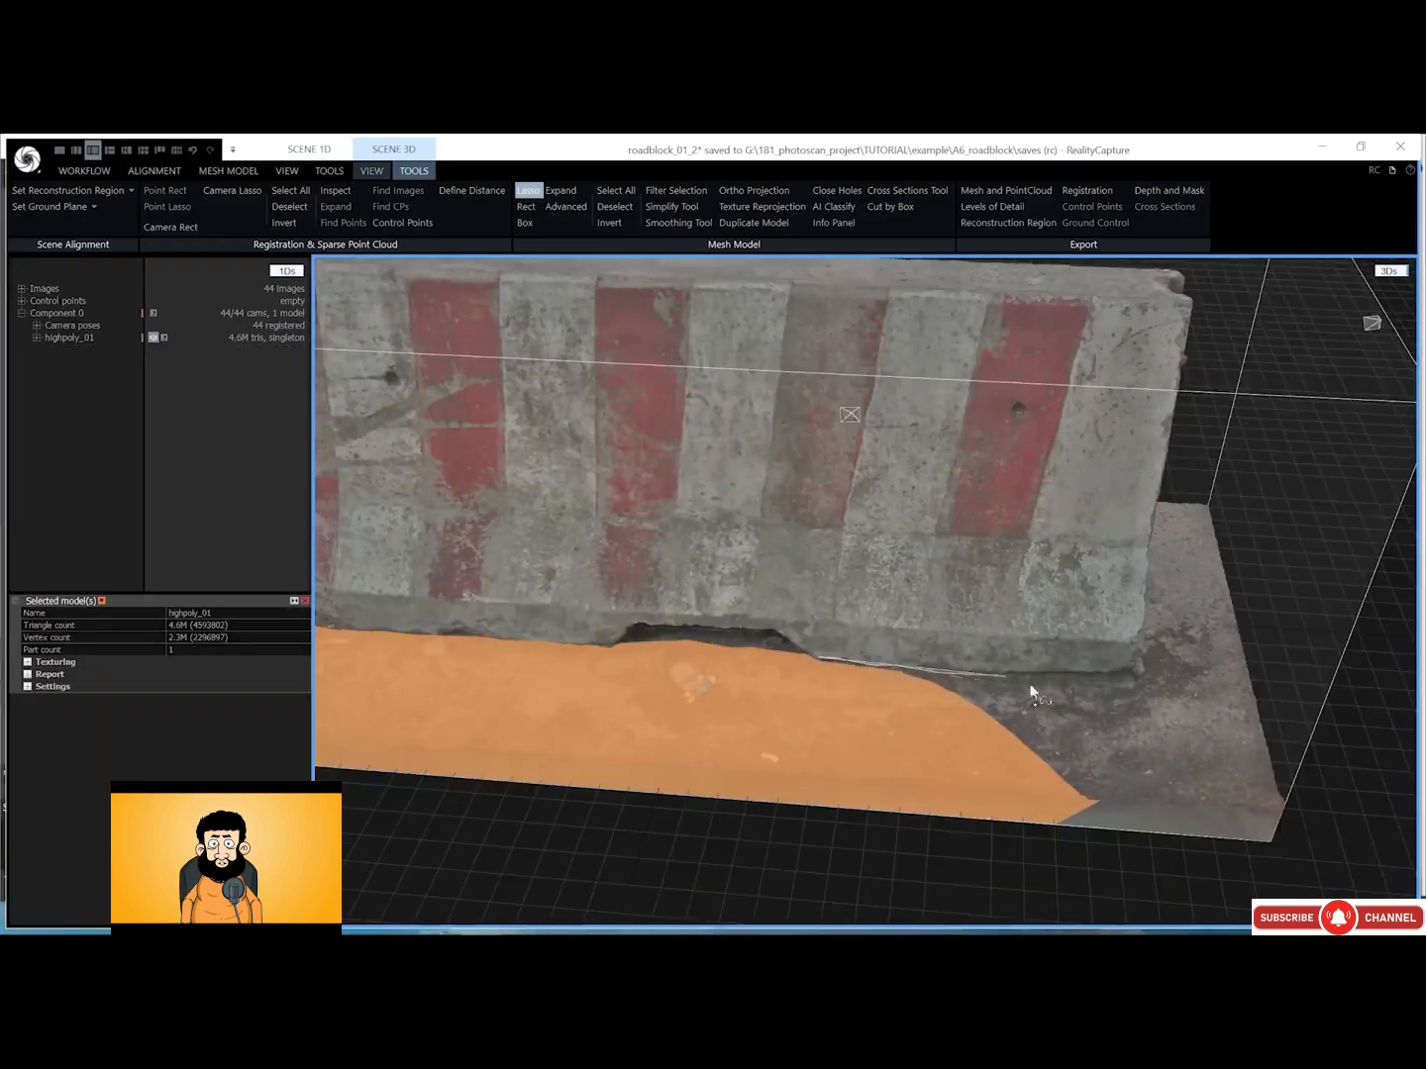
mouse_move(1033, 696)
shift+mouse_down()
mouse_move(755, 851)
mouse_move(1066, 683)
shift+mouse_up()
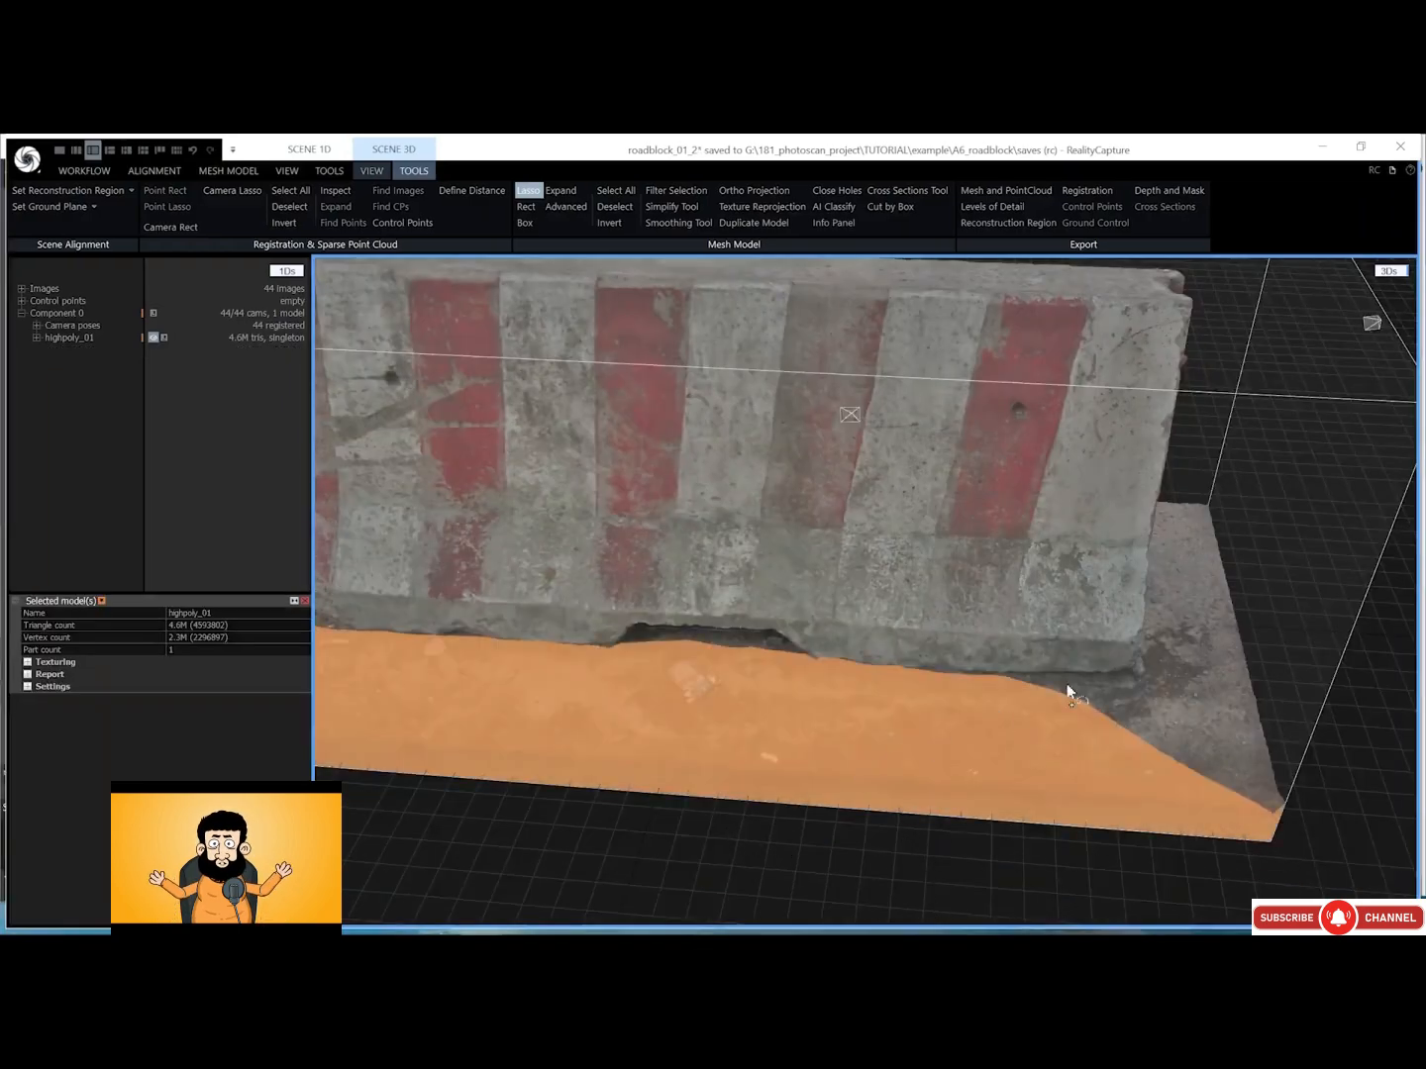
shift+drag(835, 677, 842, 680)
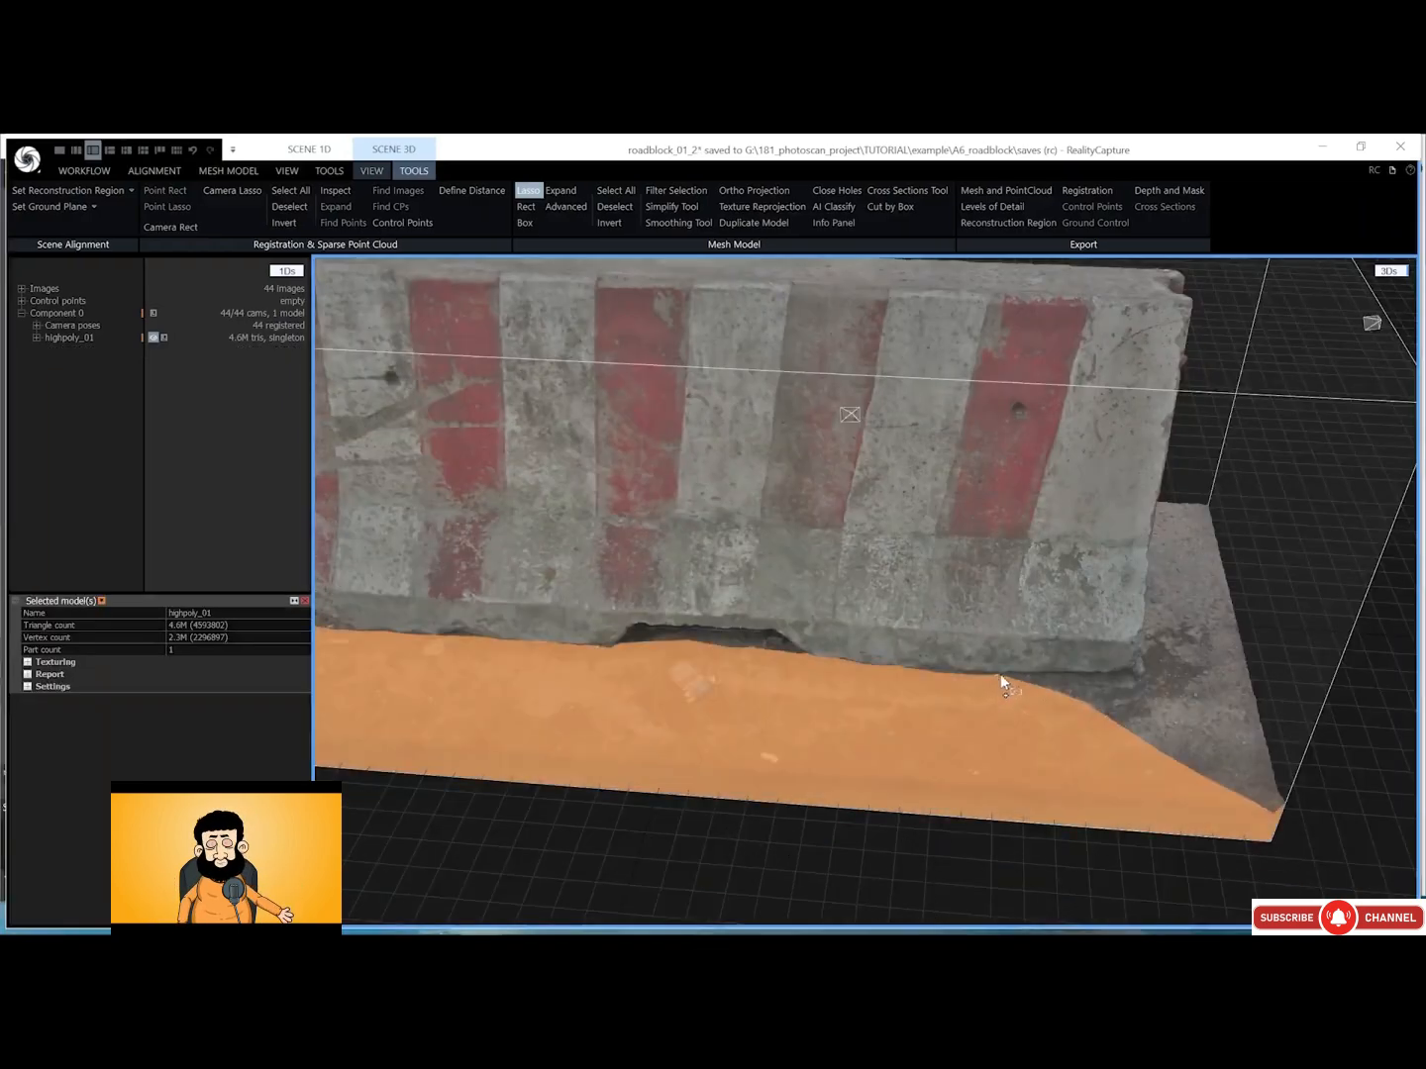
mouse_move(995, 674)
shift+mouse_down()
mouse_move(1122, 672)
mouse_move(1378, 802)
mouse_move(1213, 783)
shift+mouse_up()
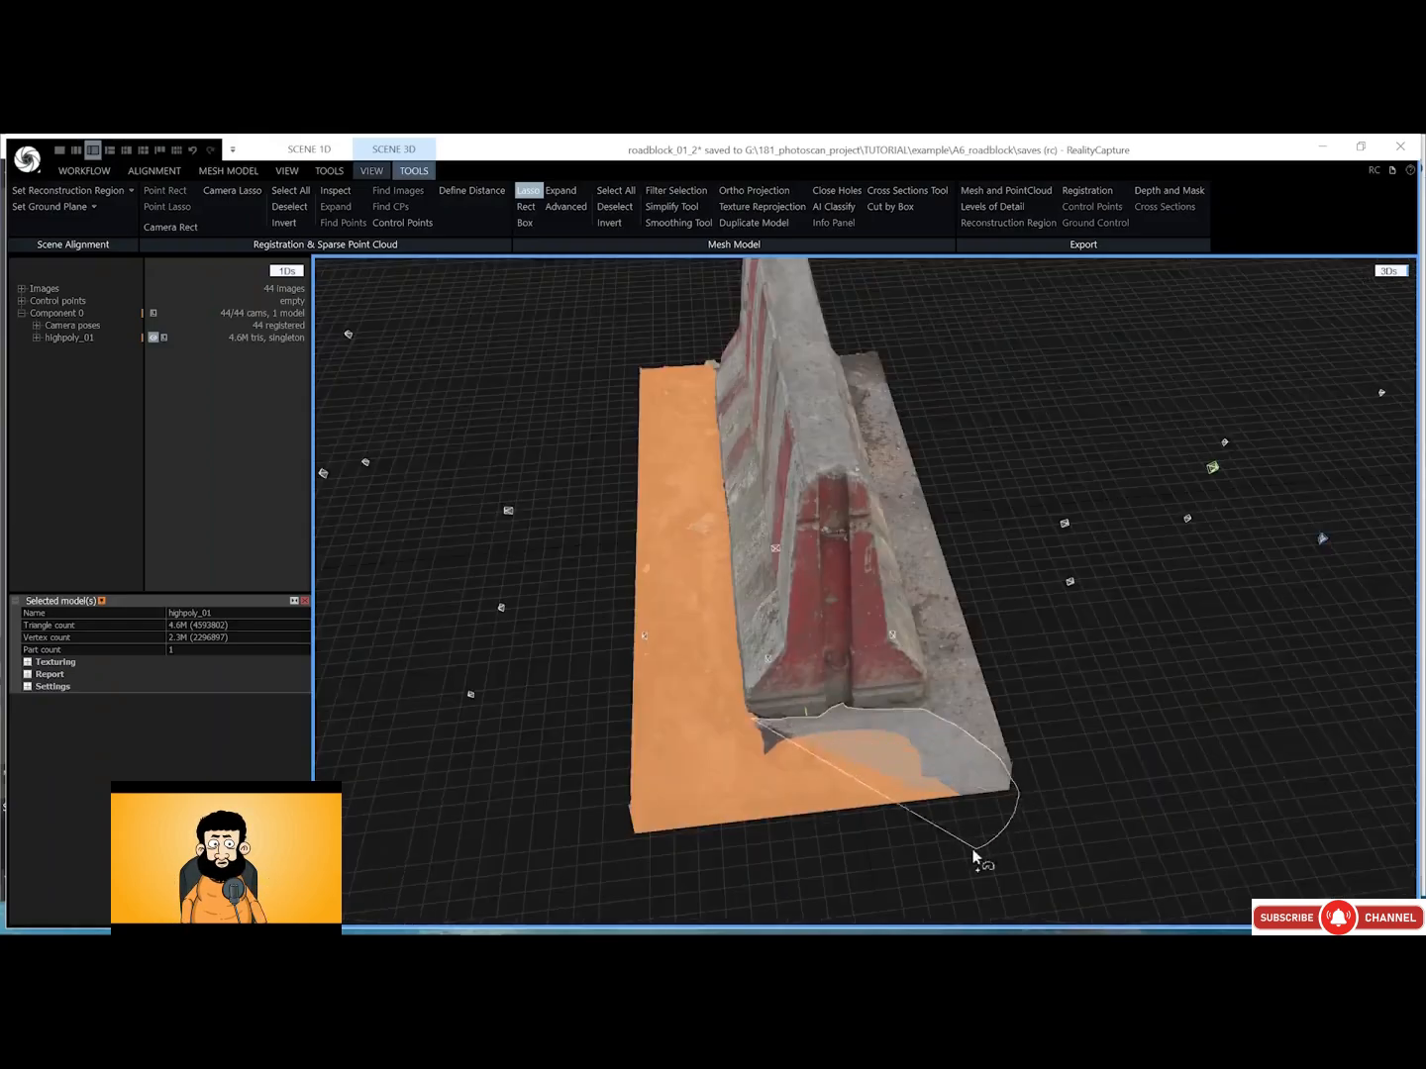
Add the ground around the roadblock's ends and back to the selection, refining its edge along the concrete base
shift+drag(973, 858, 945, 729)
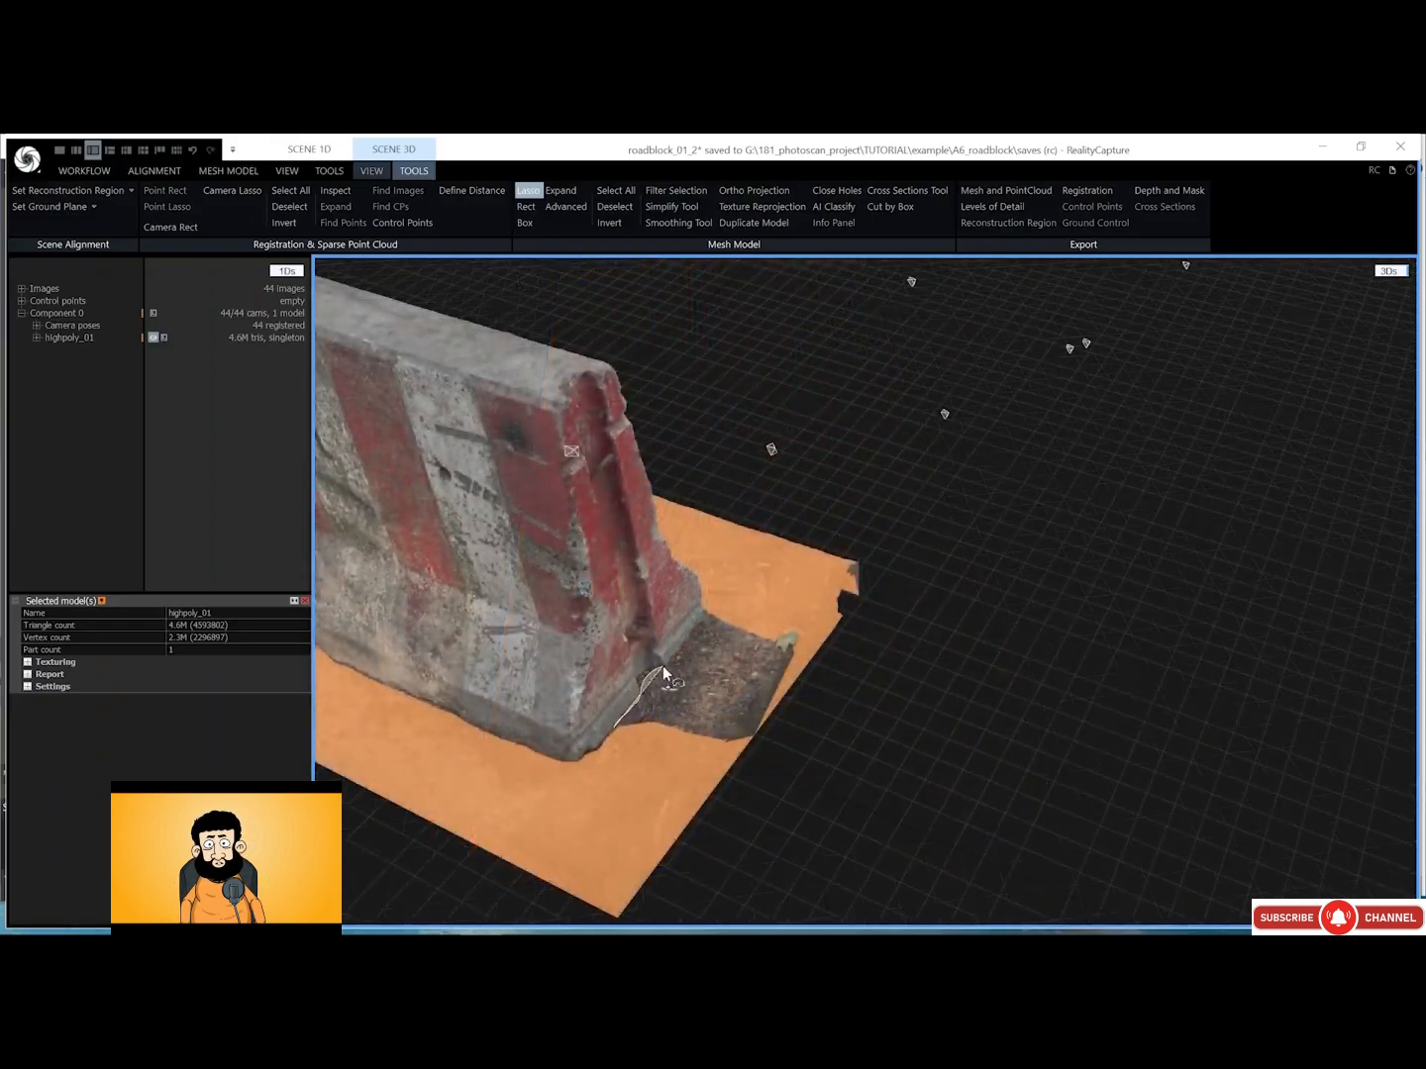
mouse_move(689, 638)
shift+mouse_down()
mouse_move(735, 607)
mouse_move(818, 675)
shift+mouse_up()
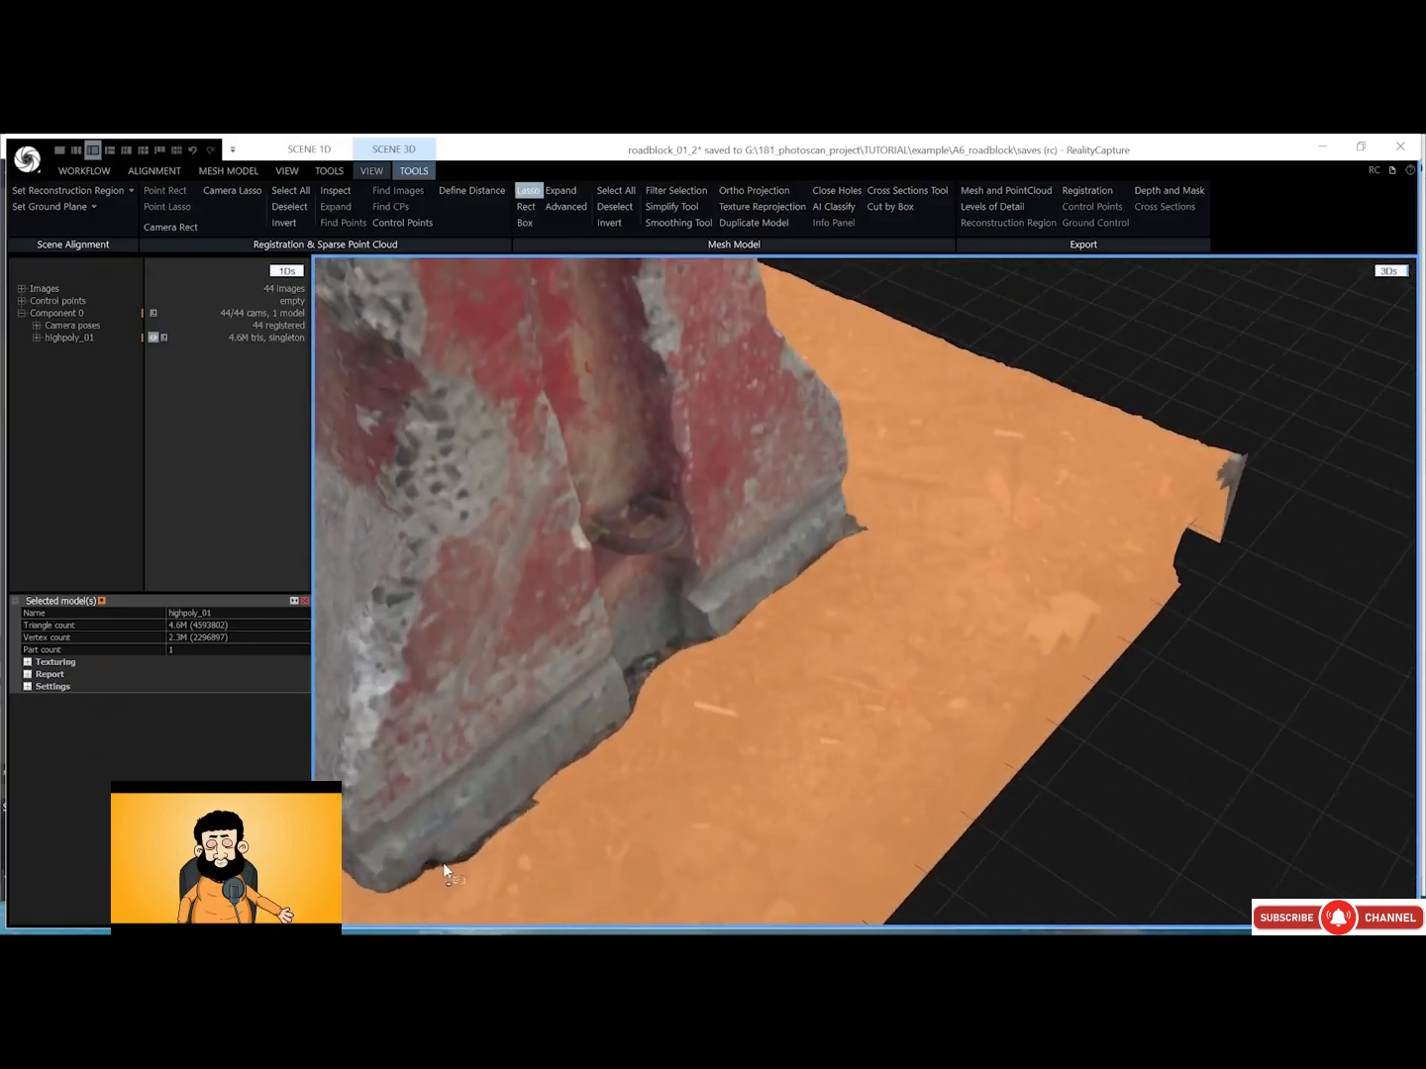
shift+drag(444, 861, 485, 837)
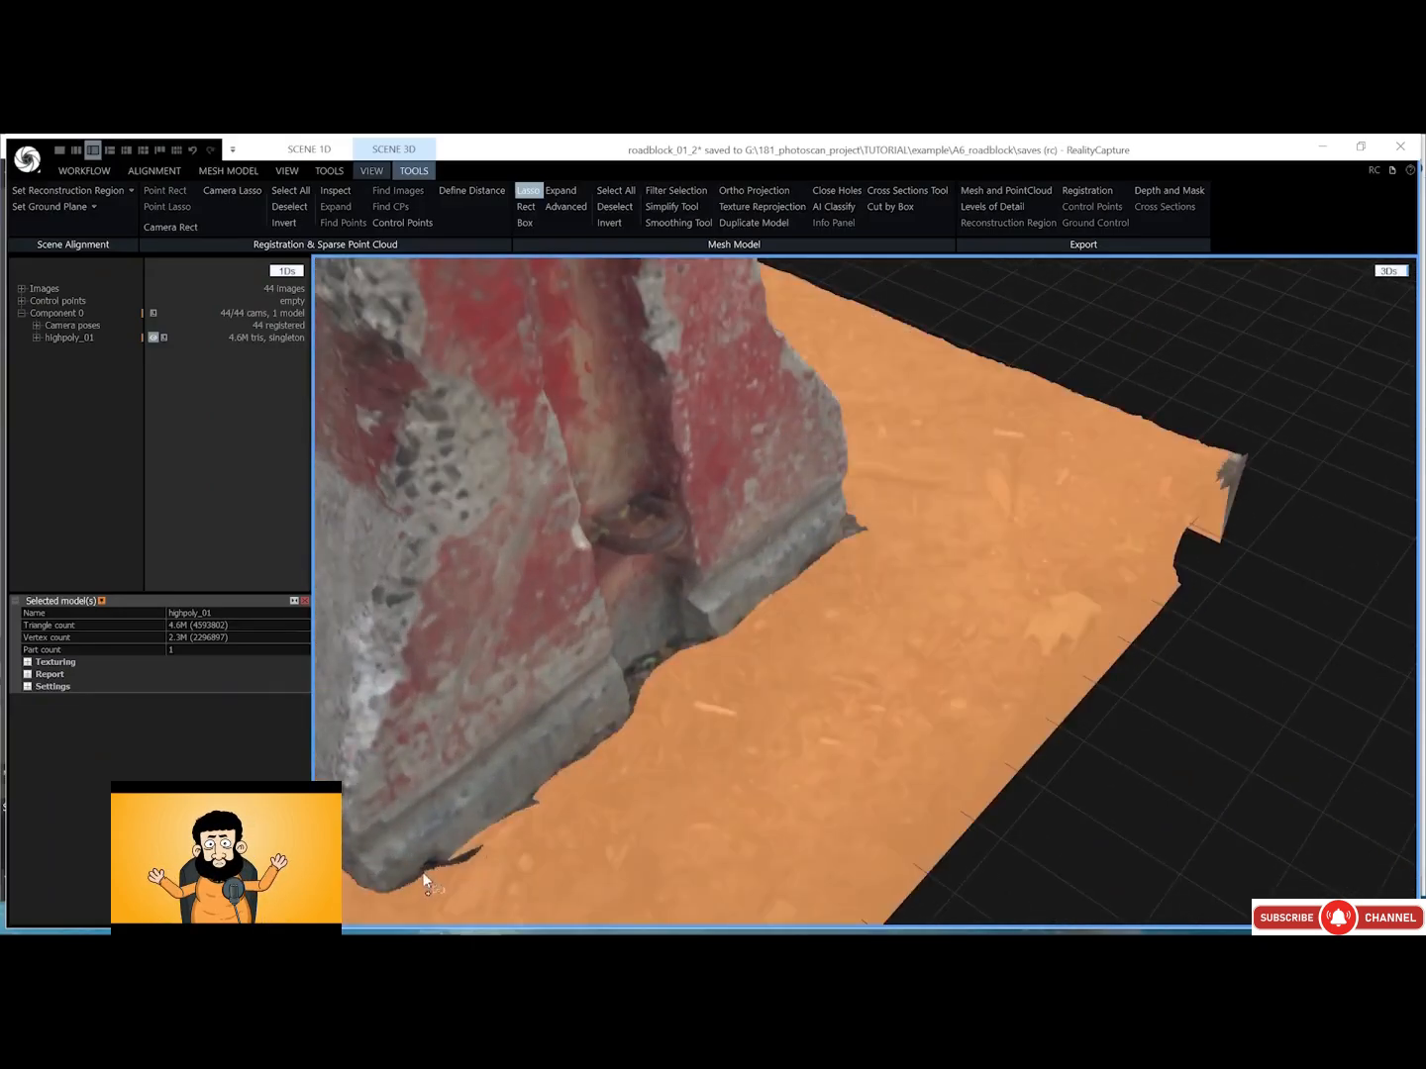
drag(450, 868, 507, 865)
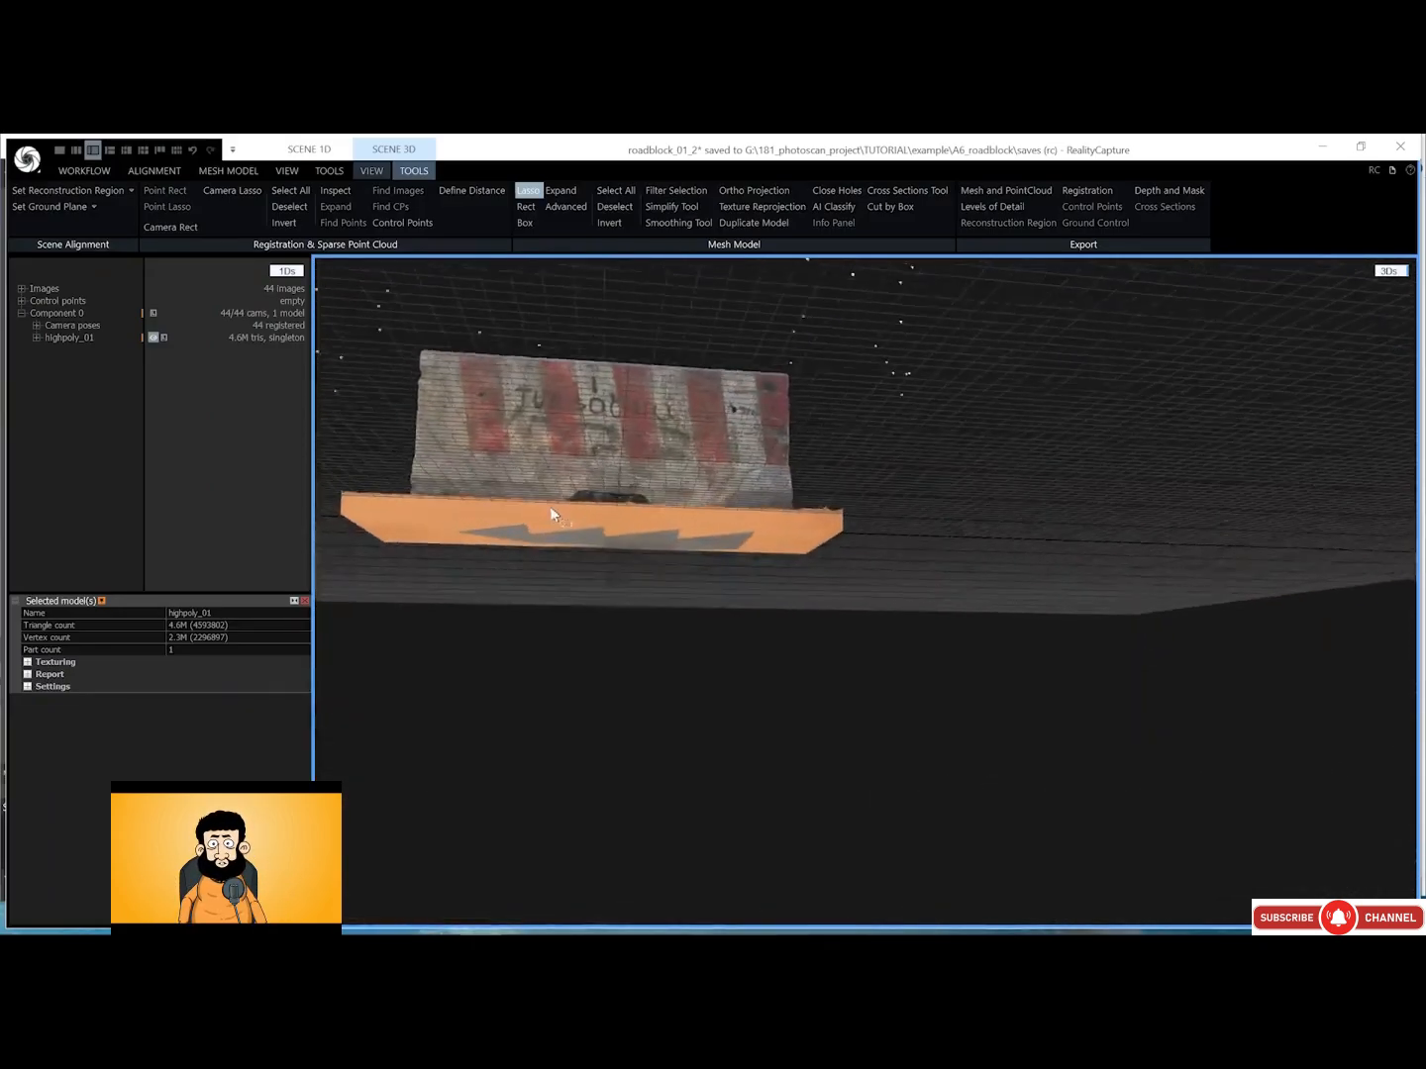
Add the remaining underside of the ground slab to the selection and leave the Lasso tool
mouse_move(550, 515)
mouse_down()
mouse_move(554, 473)
mouse_move(500, 569)
mouse_move(325, 532)
mouse_move(406, 565)
mouse_move(385, 560)
mouse_move(1004, 548)
mouse_move(1032, 749)
mouse_up()
drag(965, 638, 861, 477)
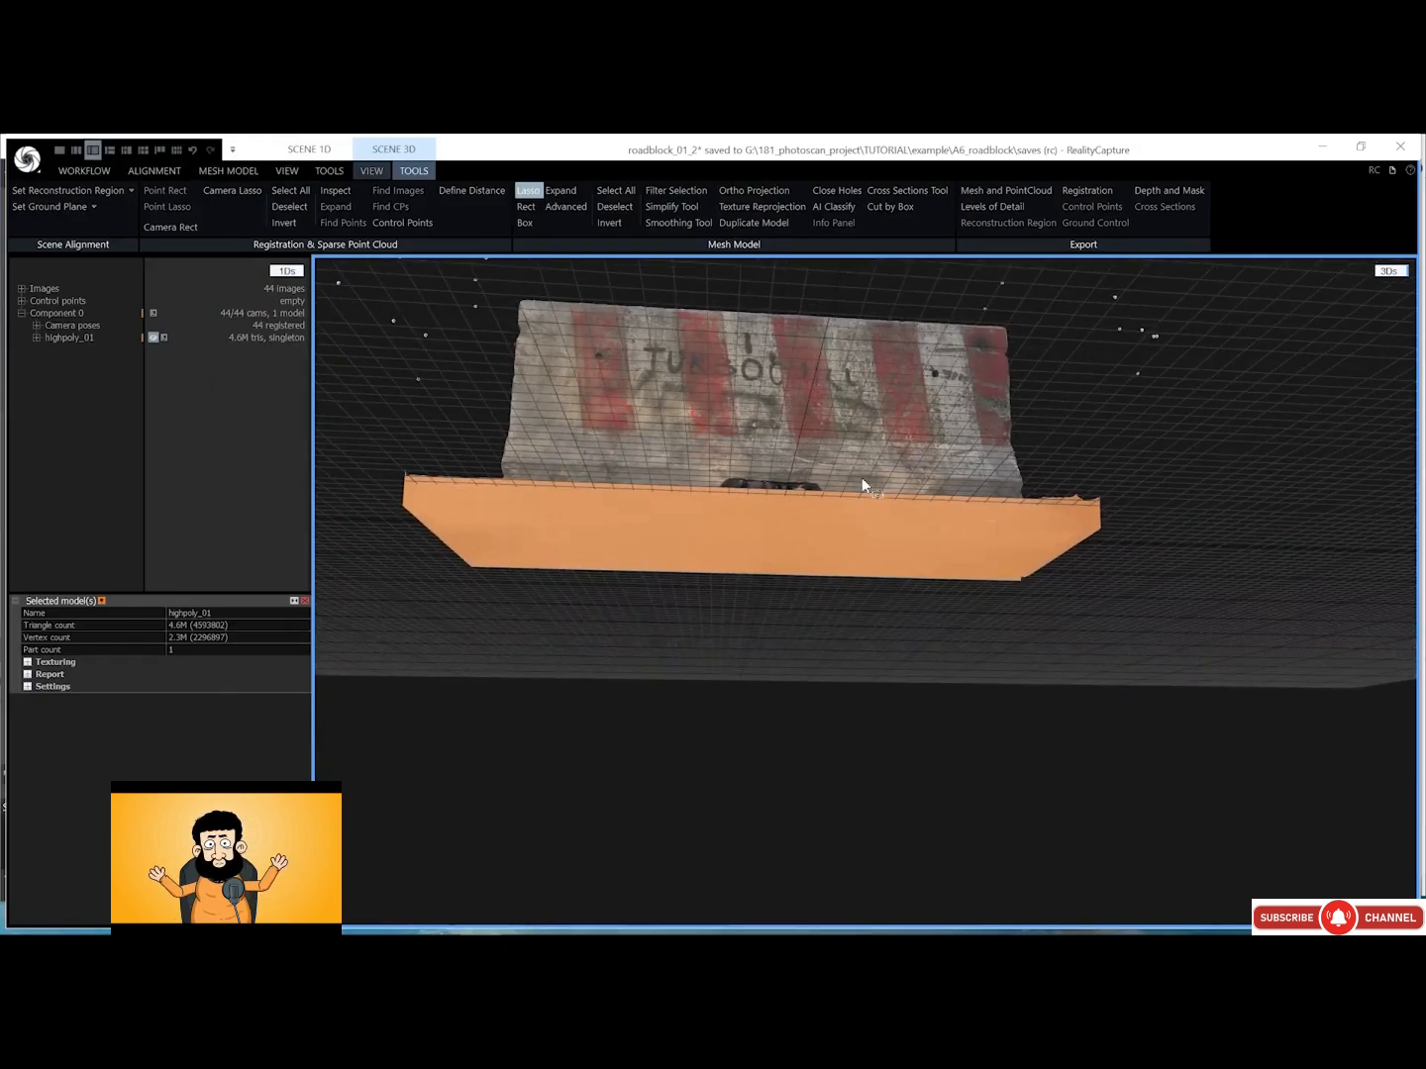
drag(862, 476, 674, 536)
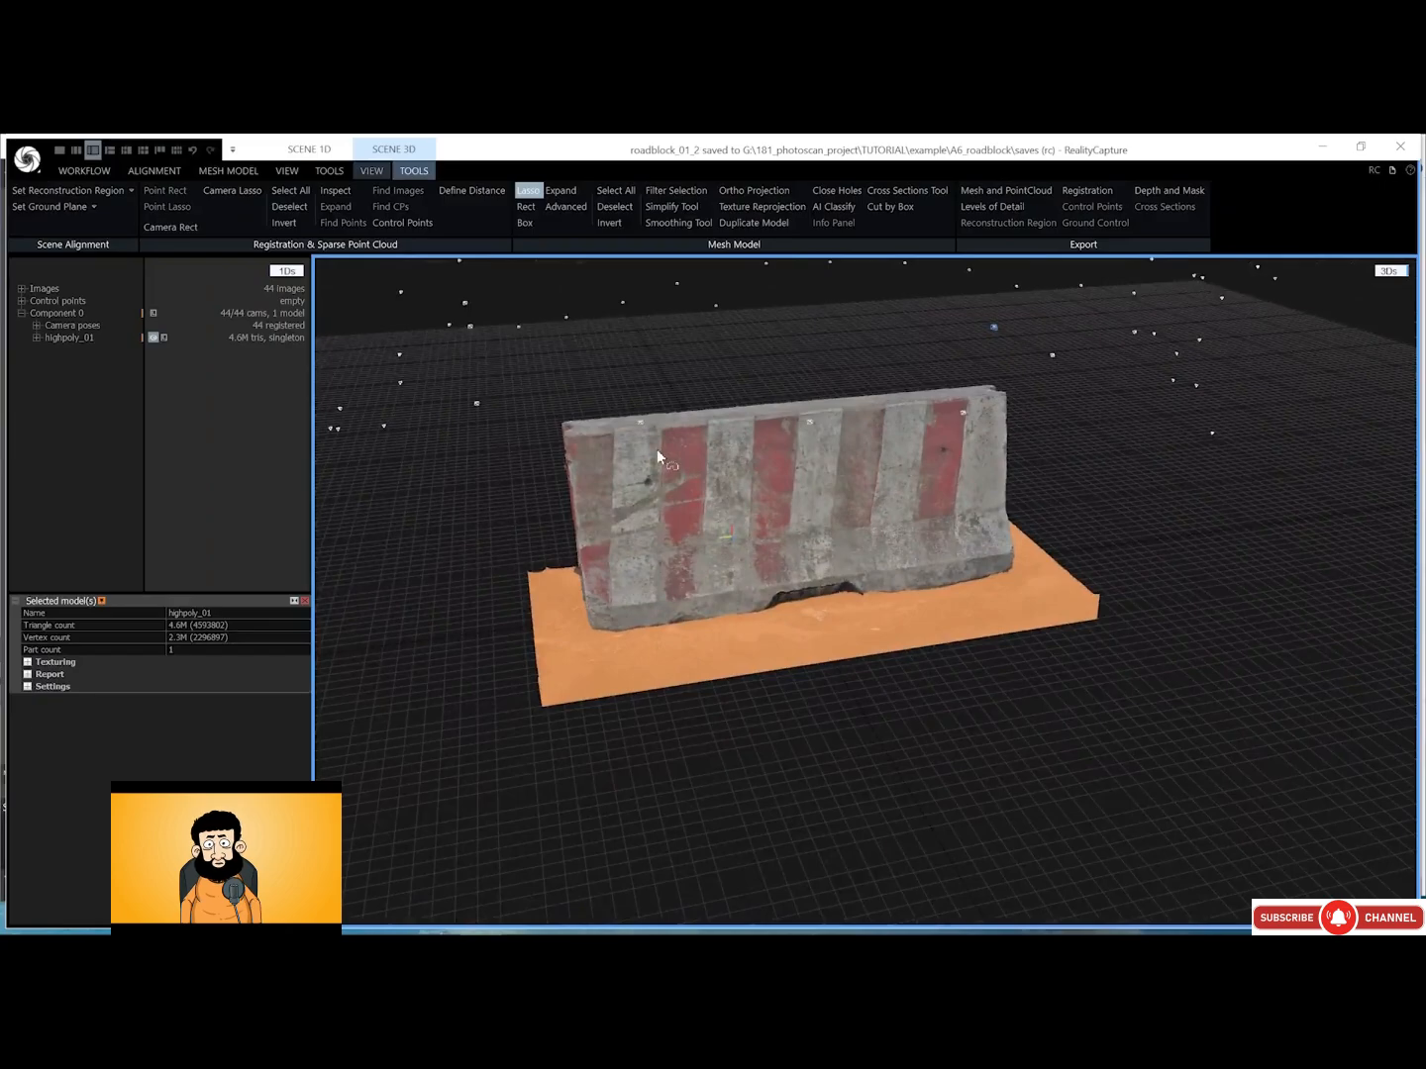
click(528, 192)
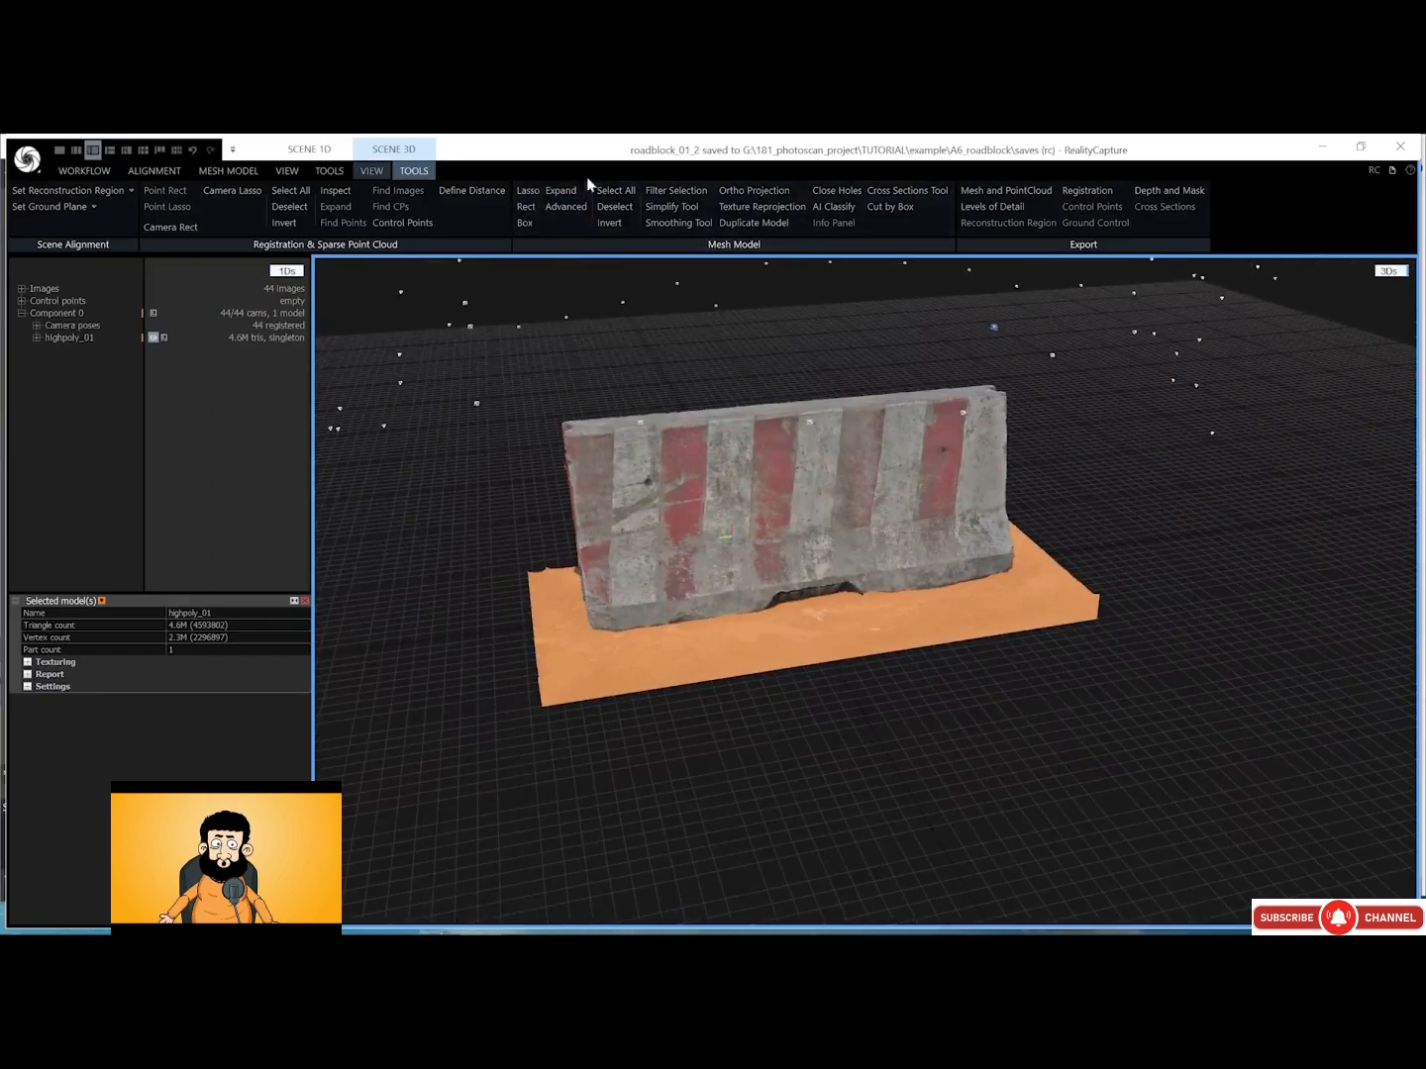
Filter the selected ground out into a new model and rename that model highpoly_trimmed_01
click(663, 193)
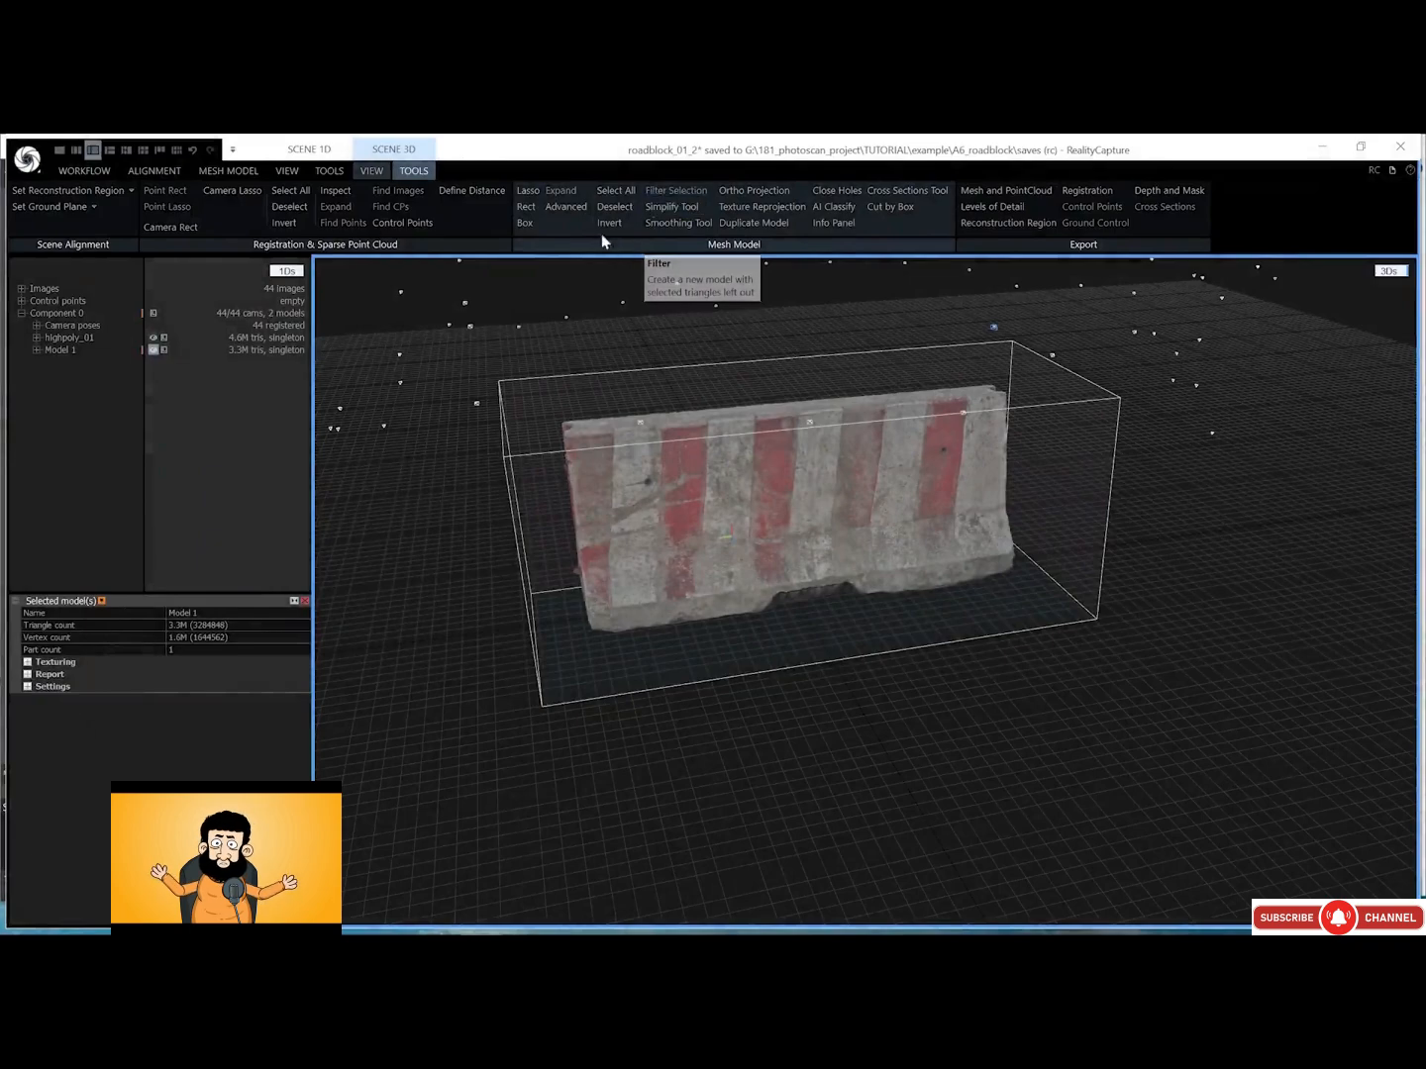
click(63, 351)
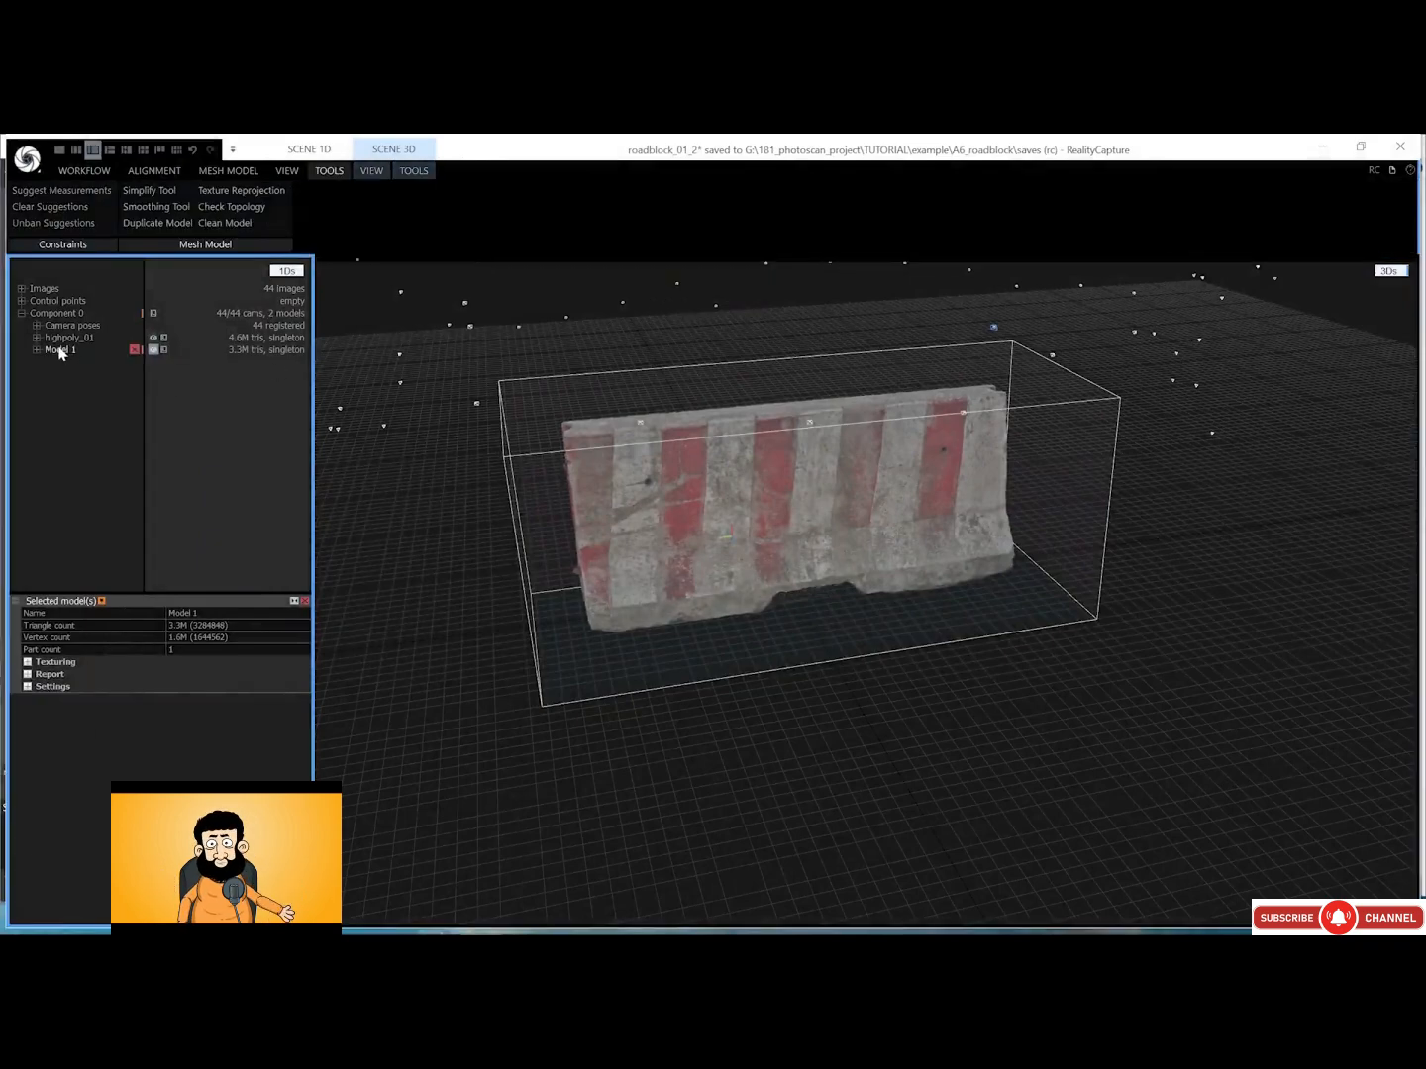
double_click(194, 611)
text(highpoly_trimmed_01)
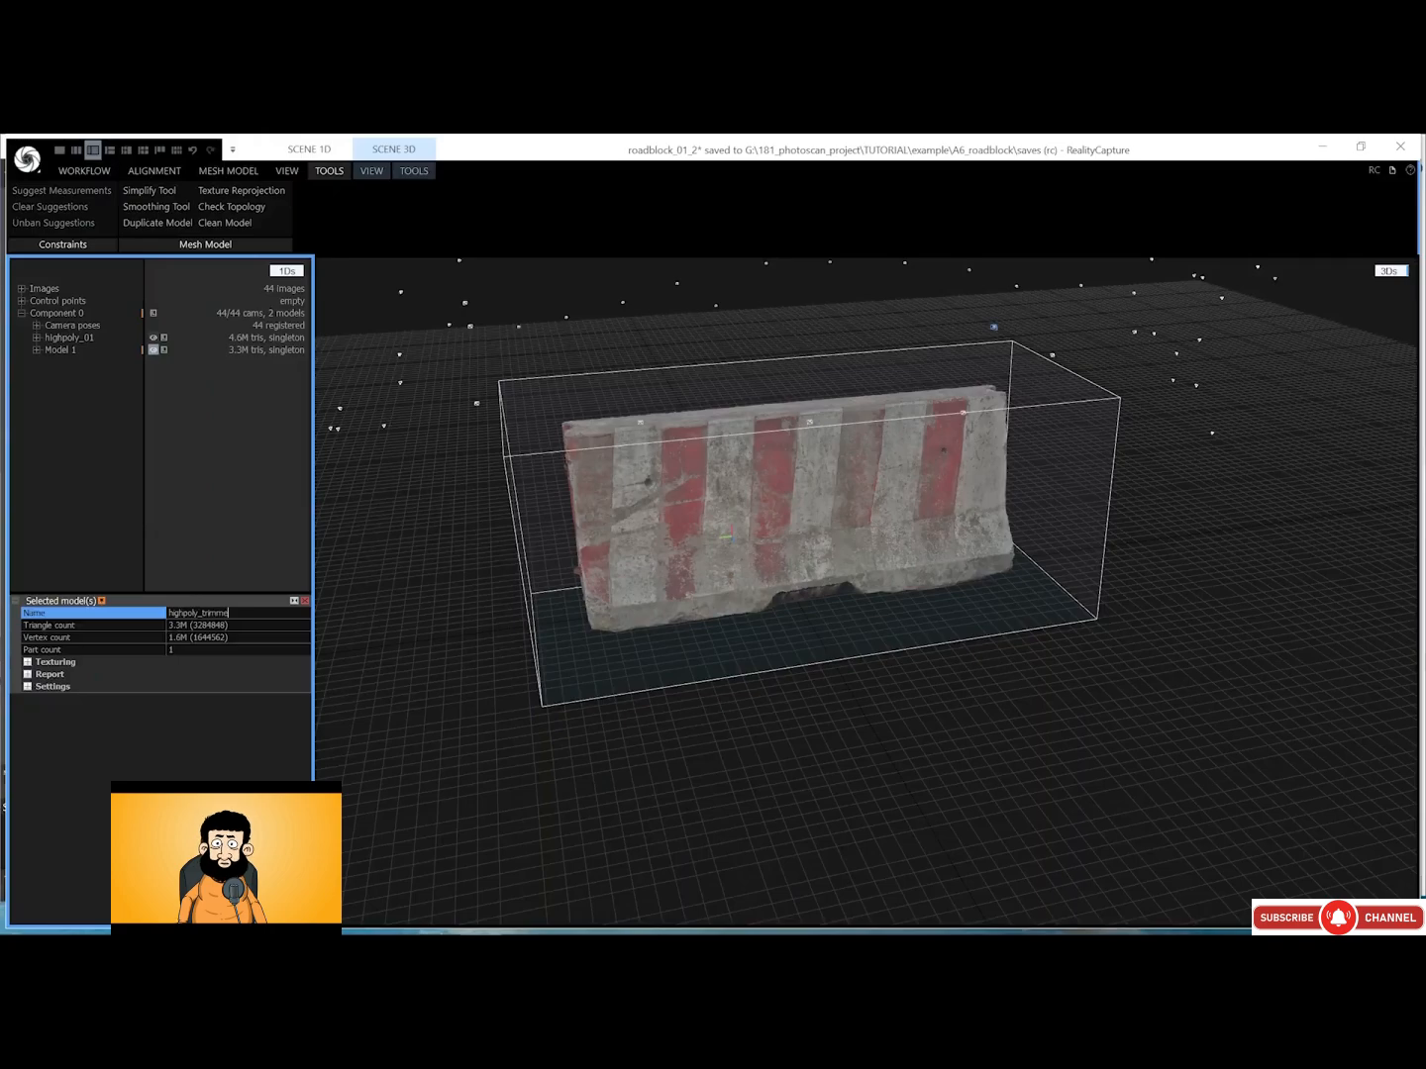
key(Return)
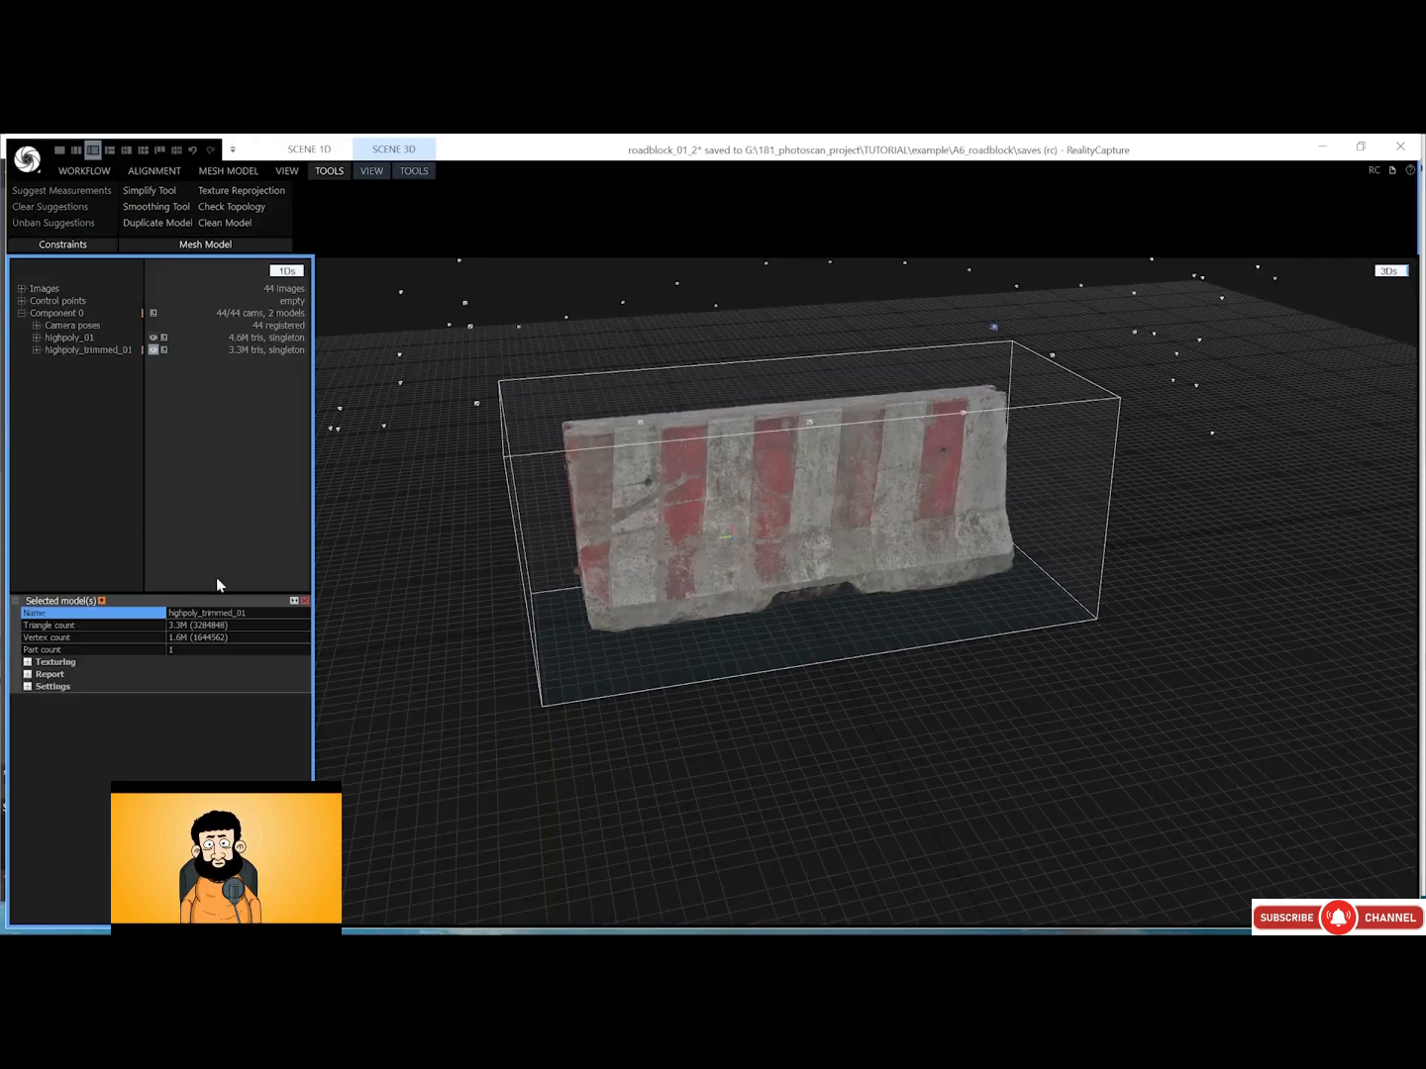
Start exporting the trimmed high-poly model in Autodesk's FBX format, filtering the export formats by fbx
click(72, 172)
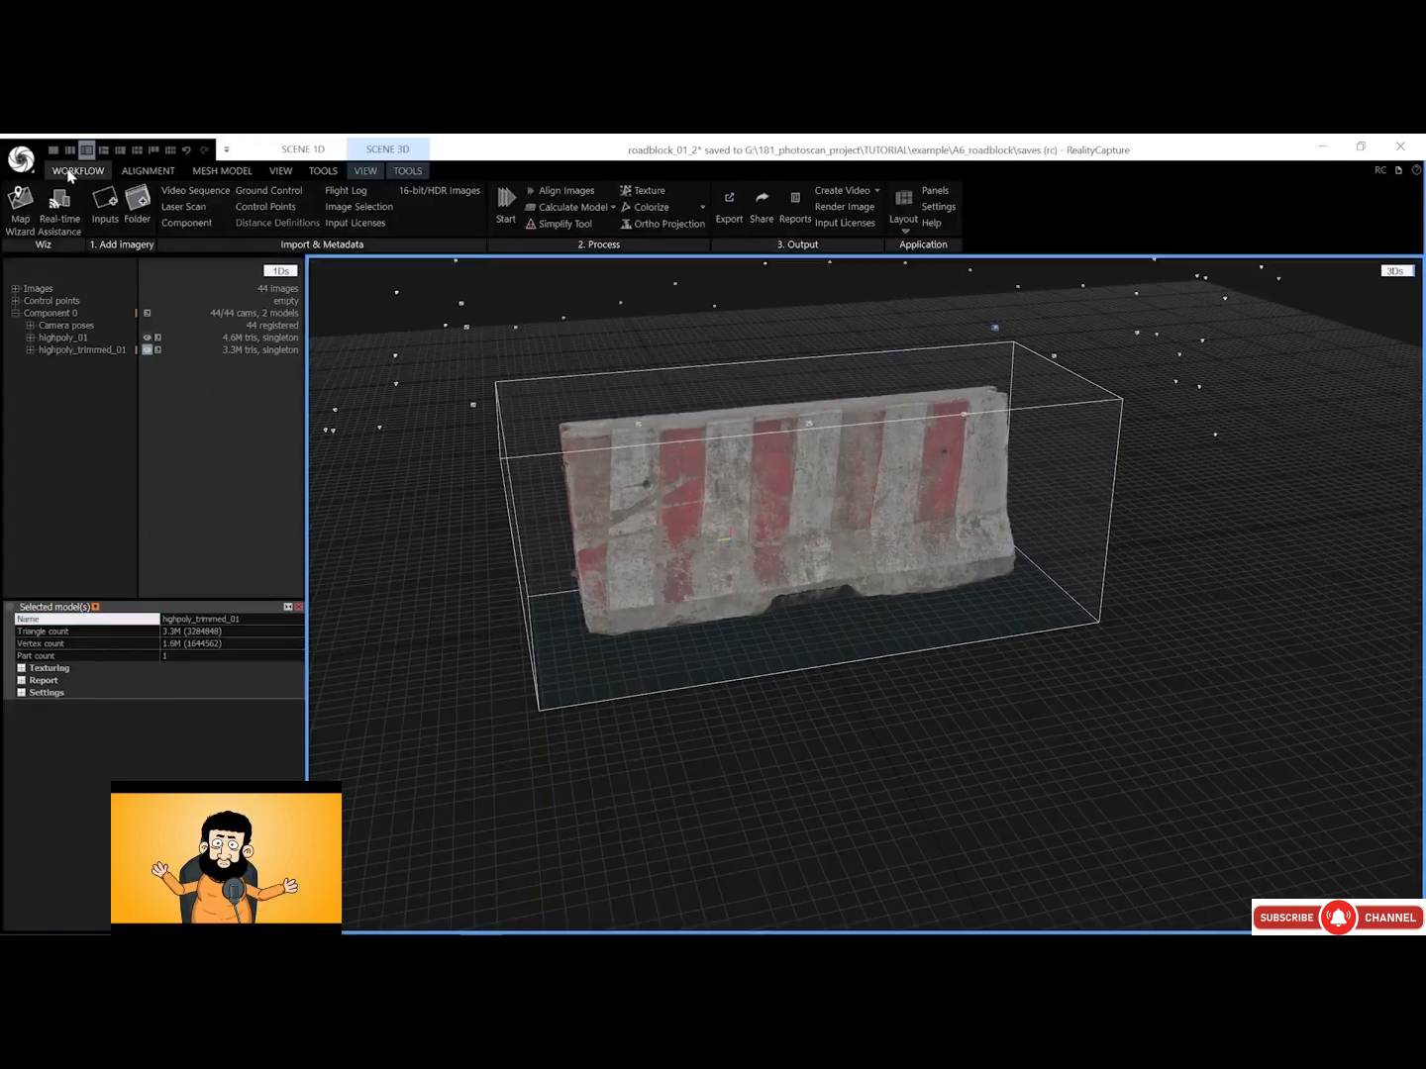
click(731, 209)
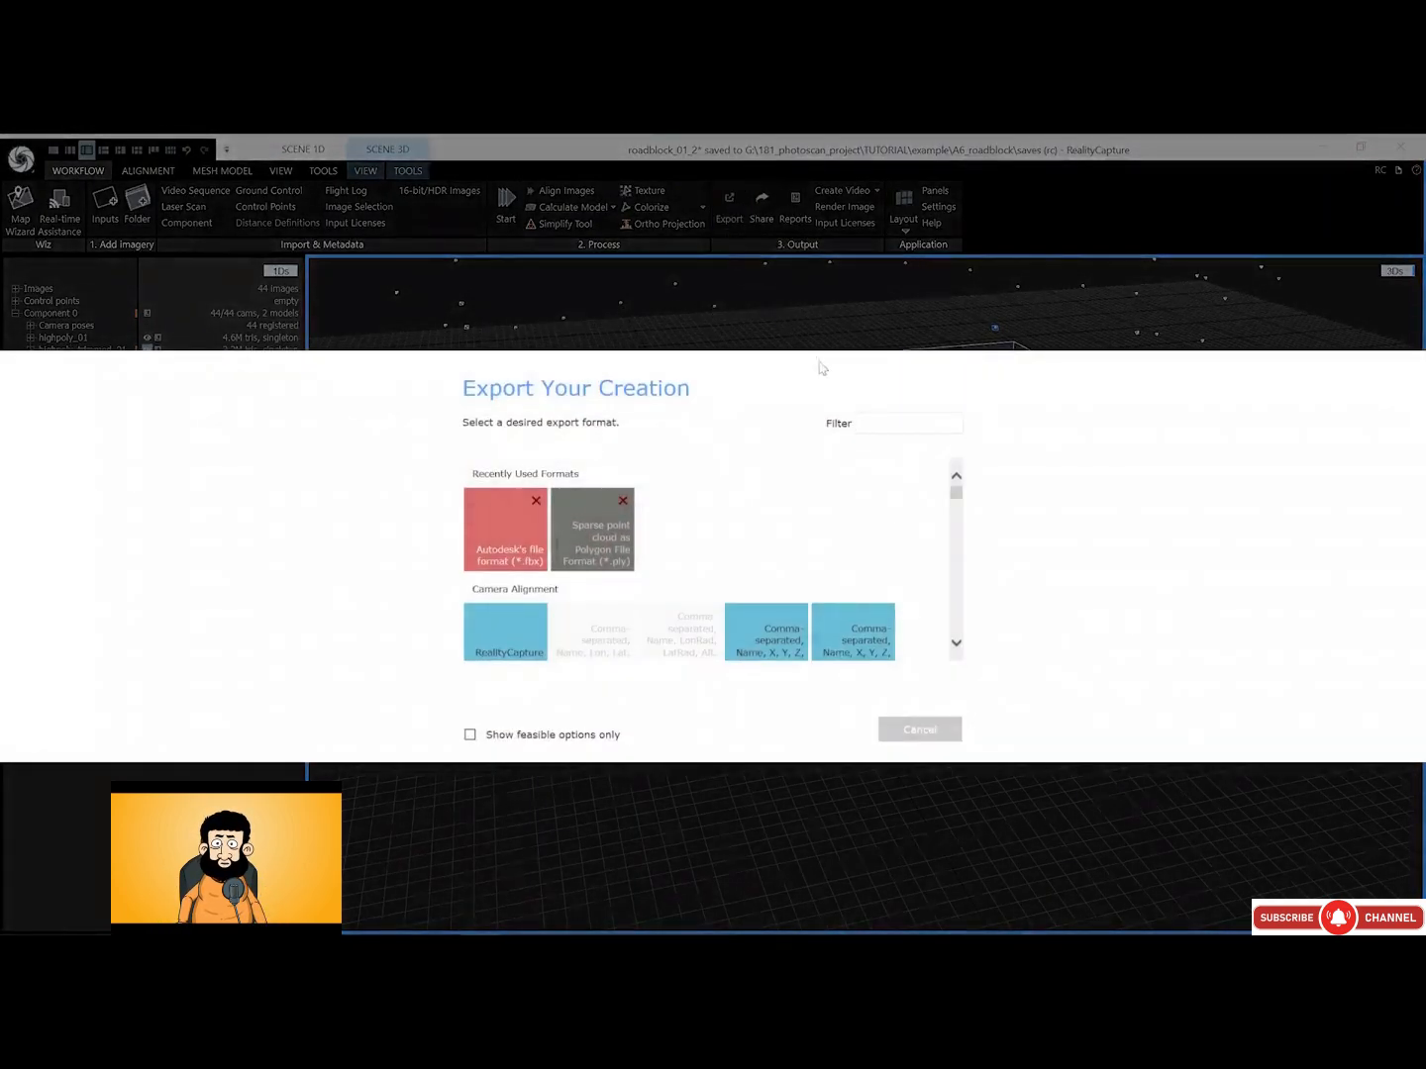
click(871, 424)
text(fbx)
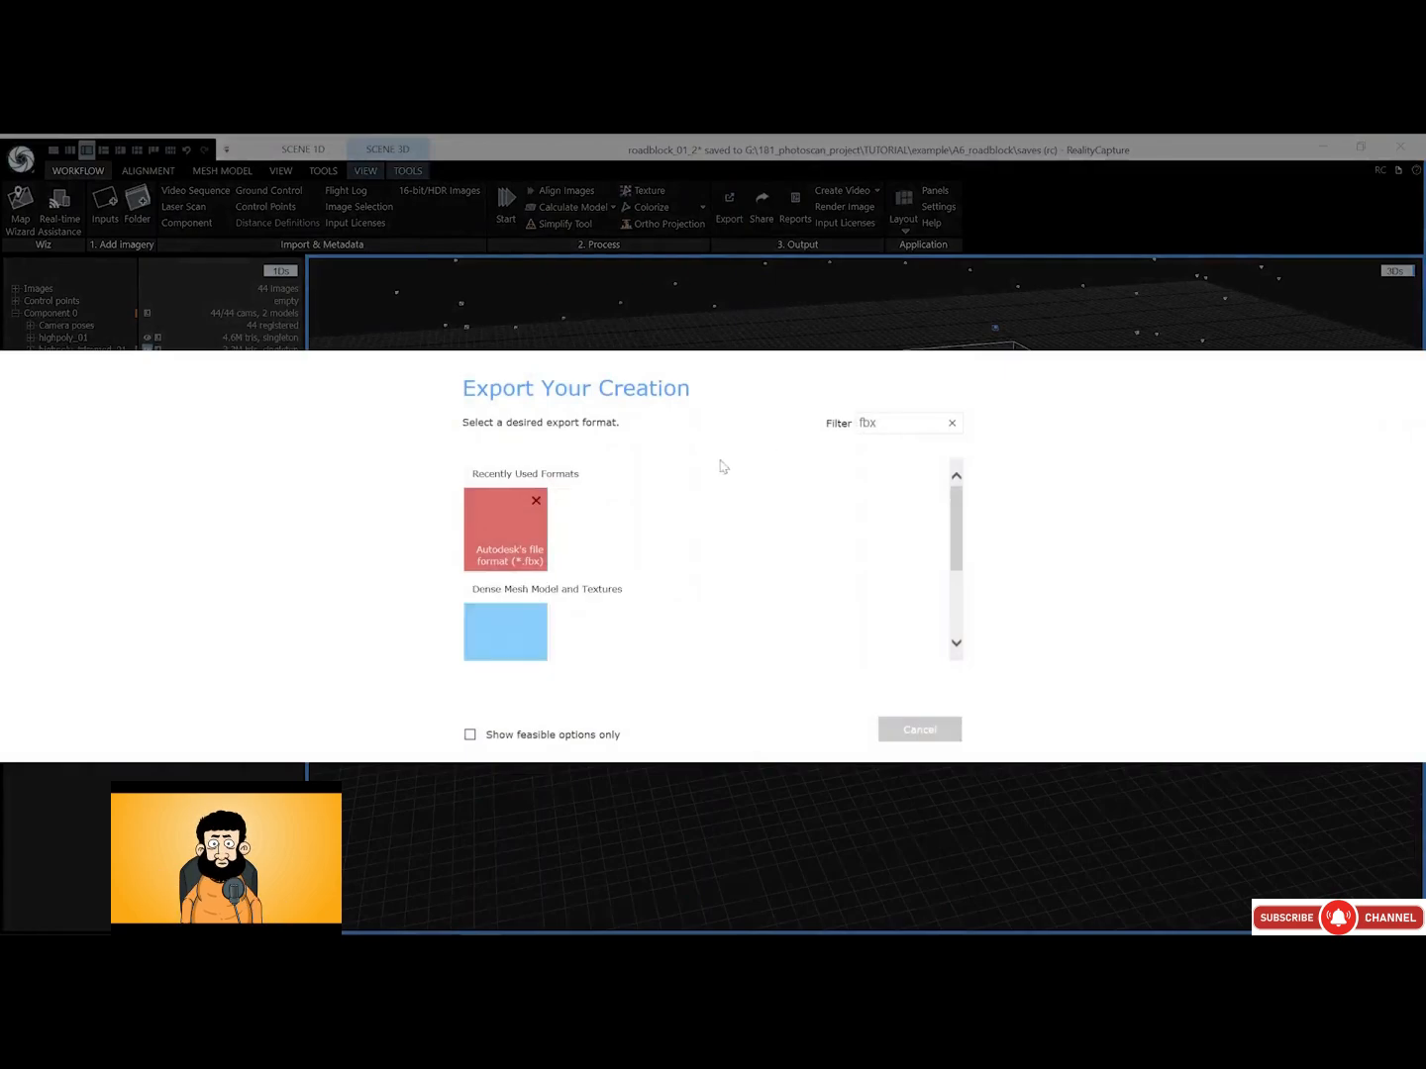
click(528, 537)
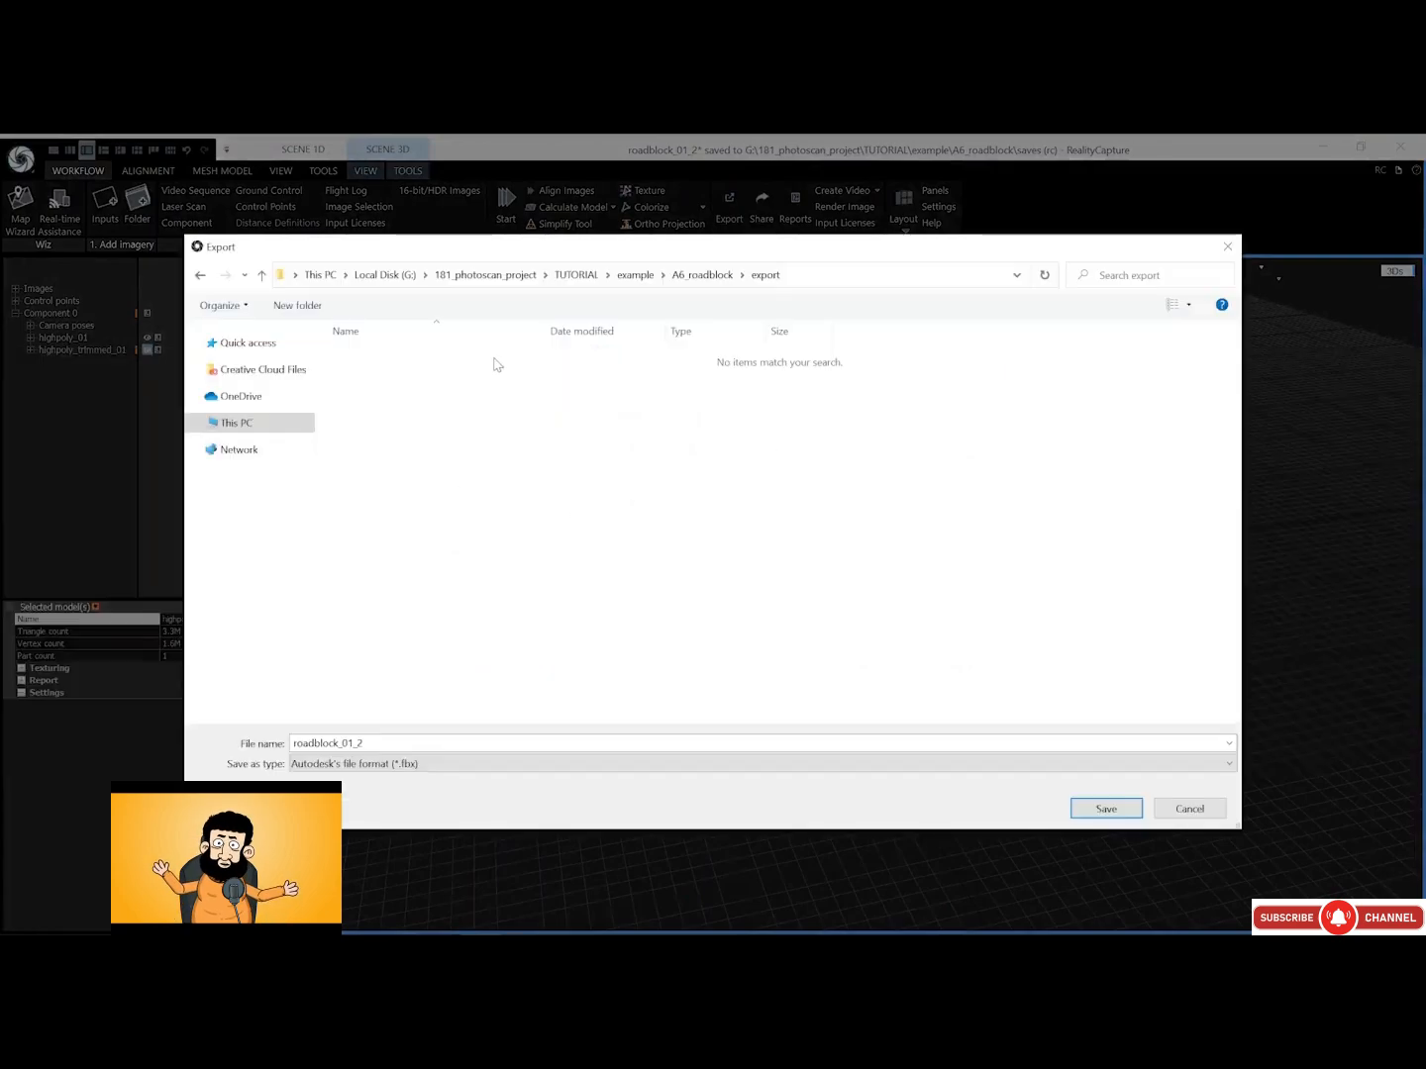
Save the export as roadblock_highpoly_01 in a new 01_highpoly folder, accepting the model export settings with vertex normals and colors included
key(ctrl+shift+n)
text(01_highpoly)
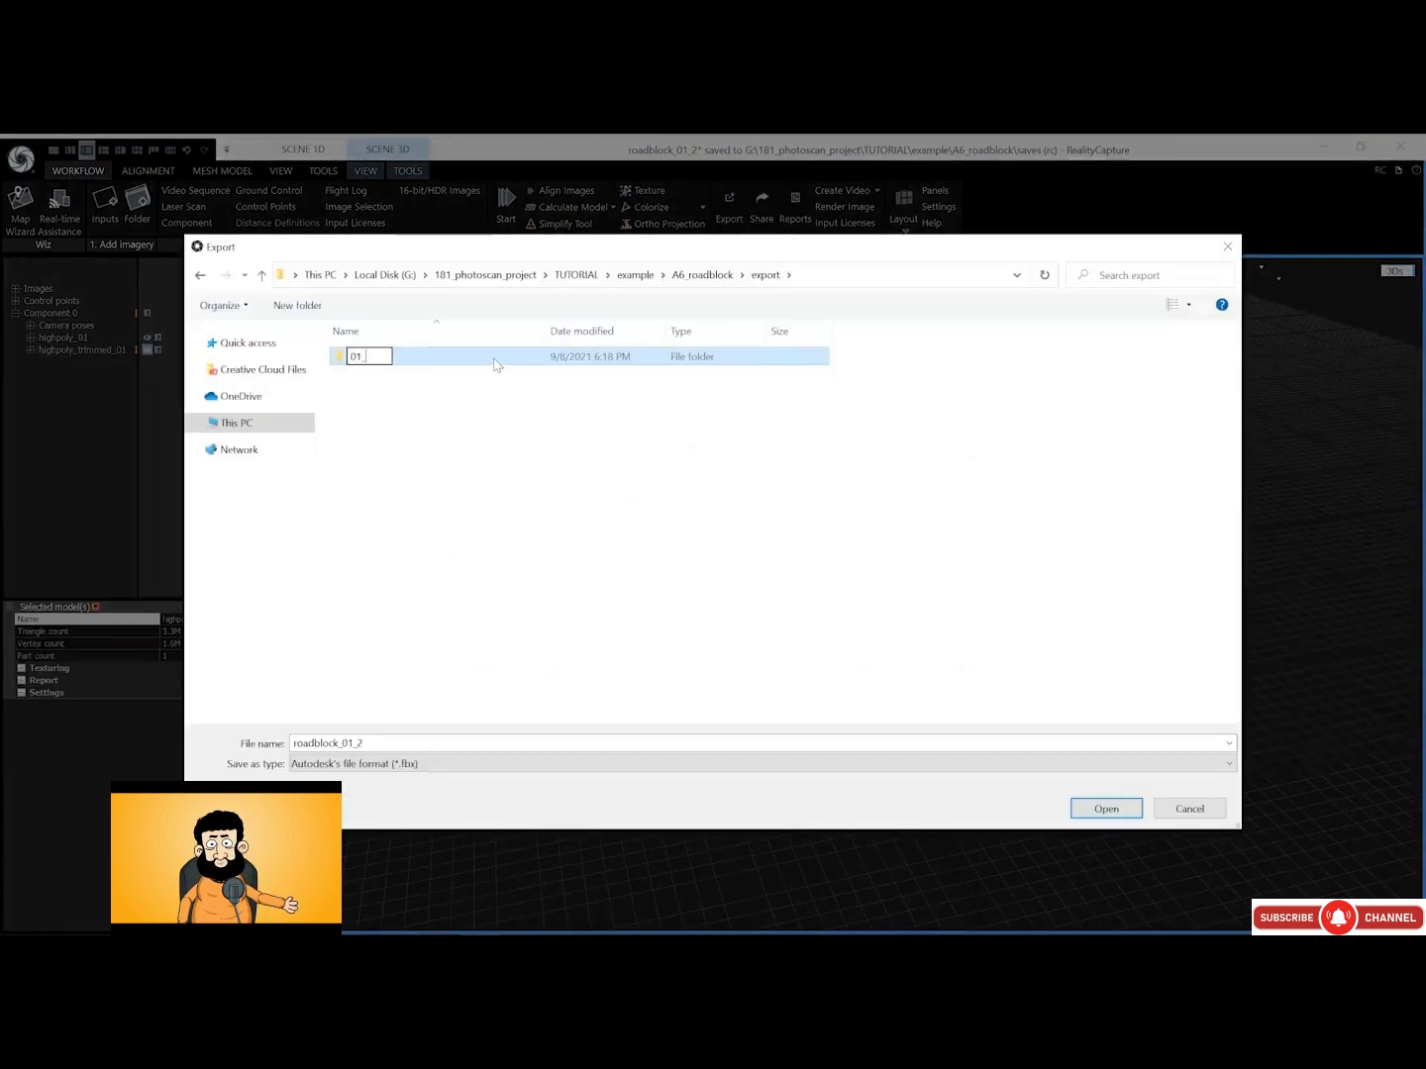
key(Return)
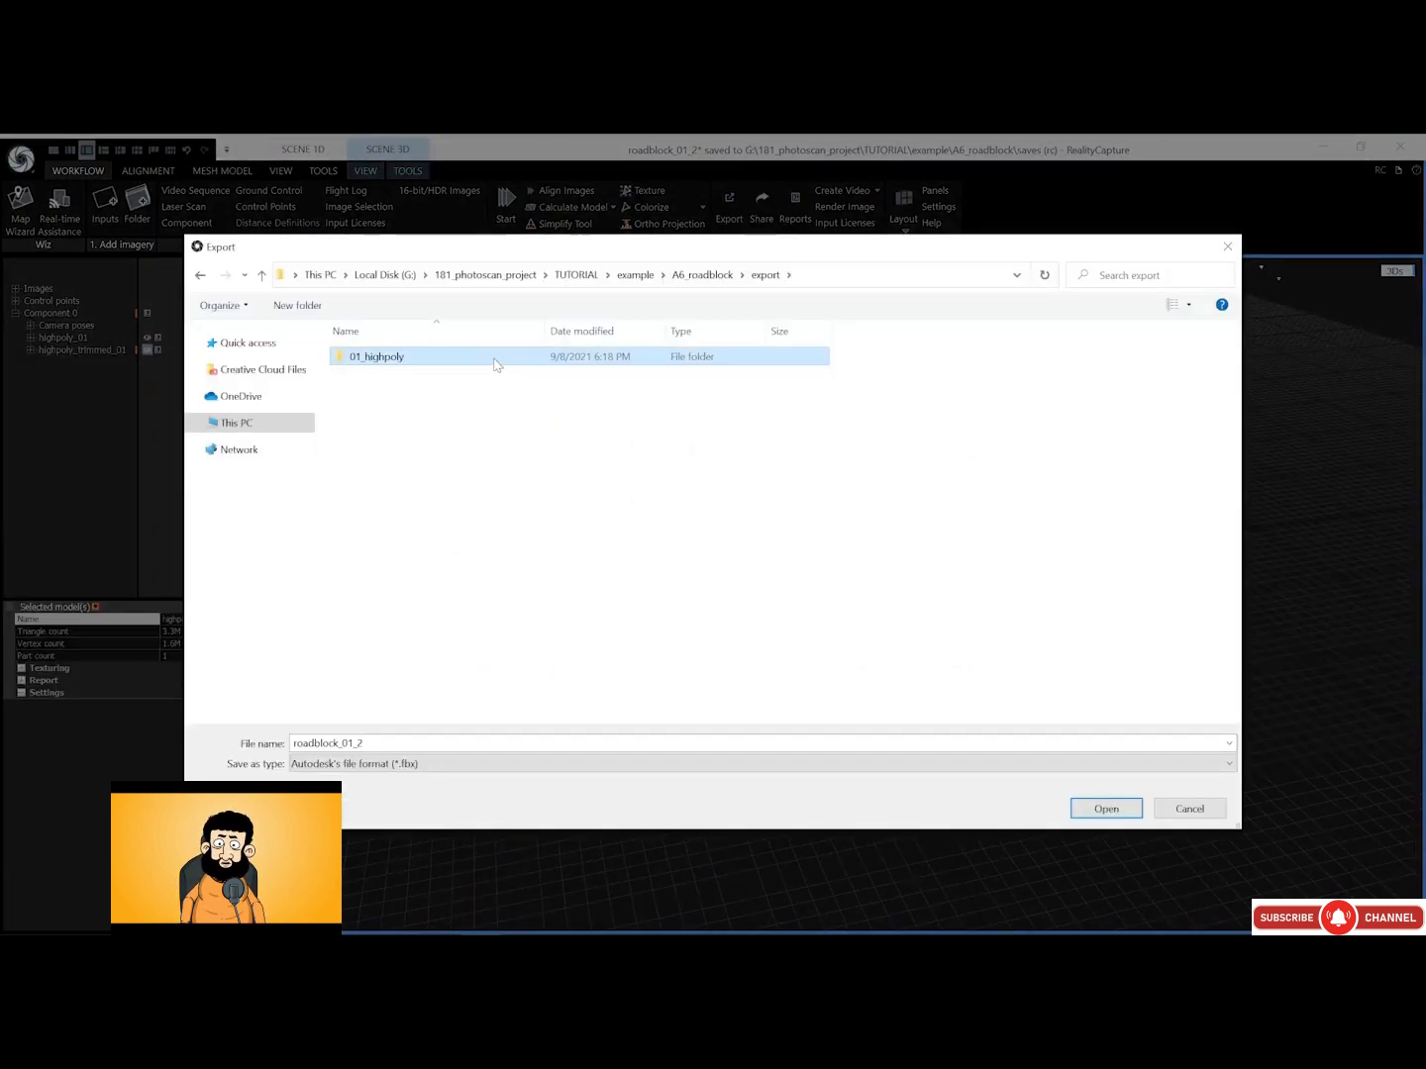
click(1103, 809)
text(roadblock_highpoly_01)
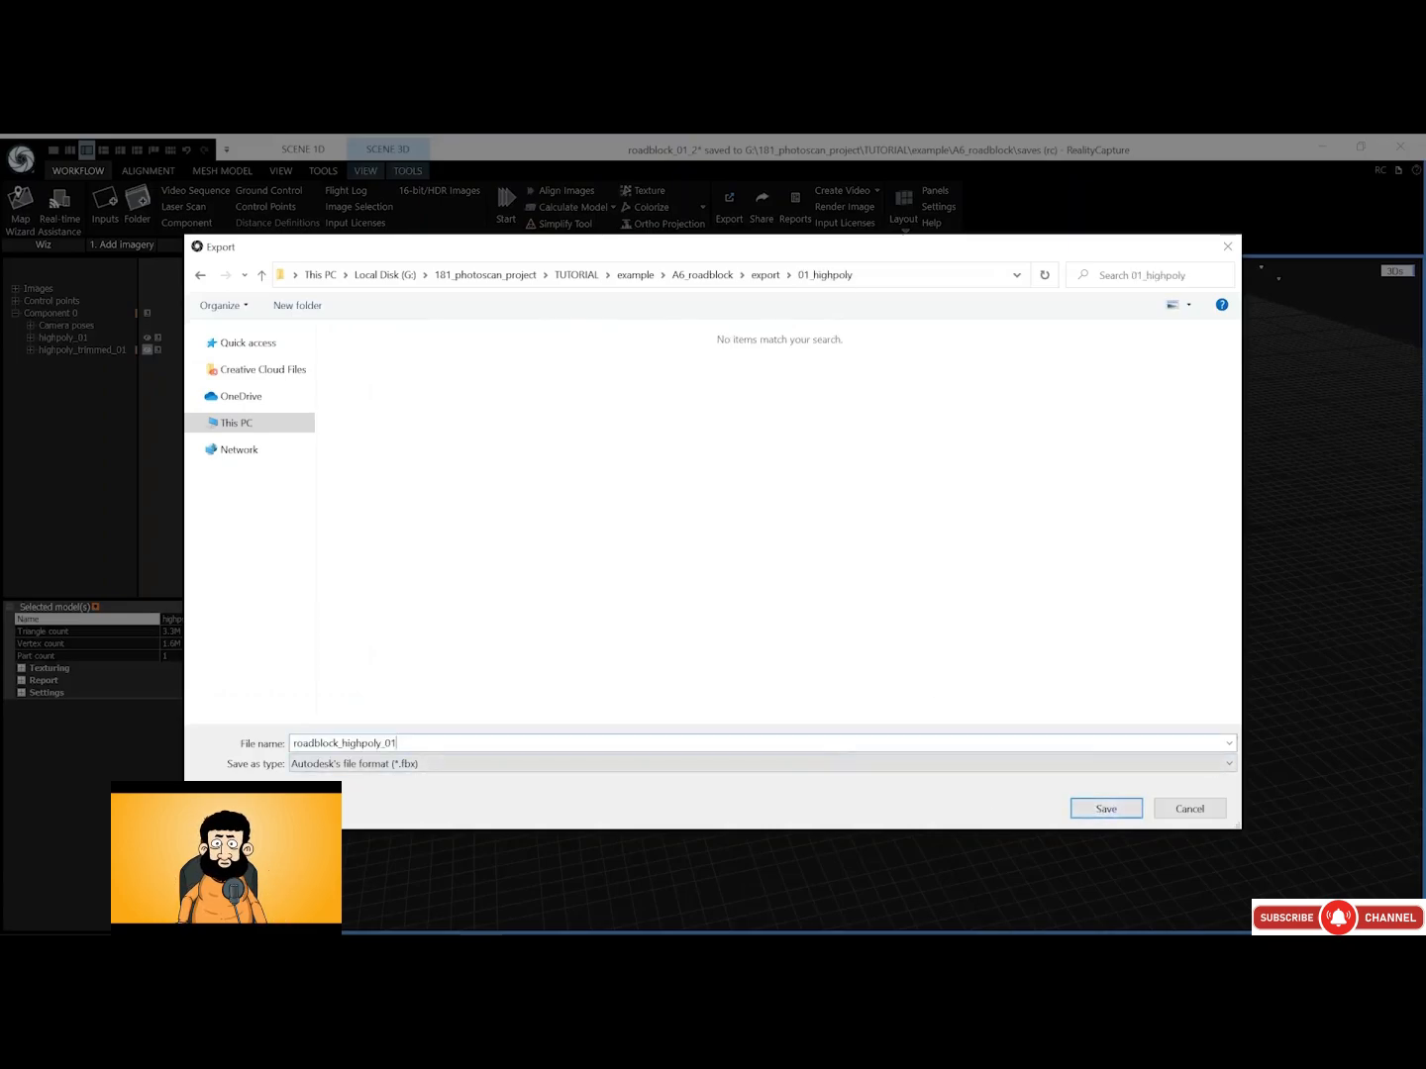
click(1106, 809)
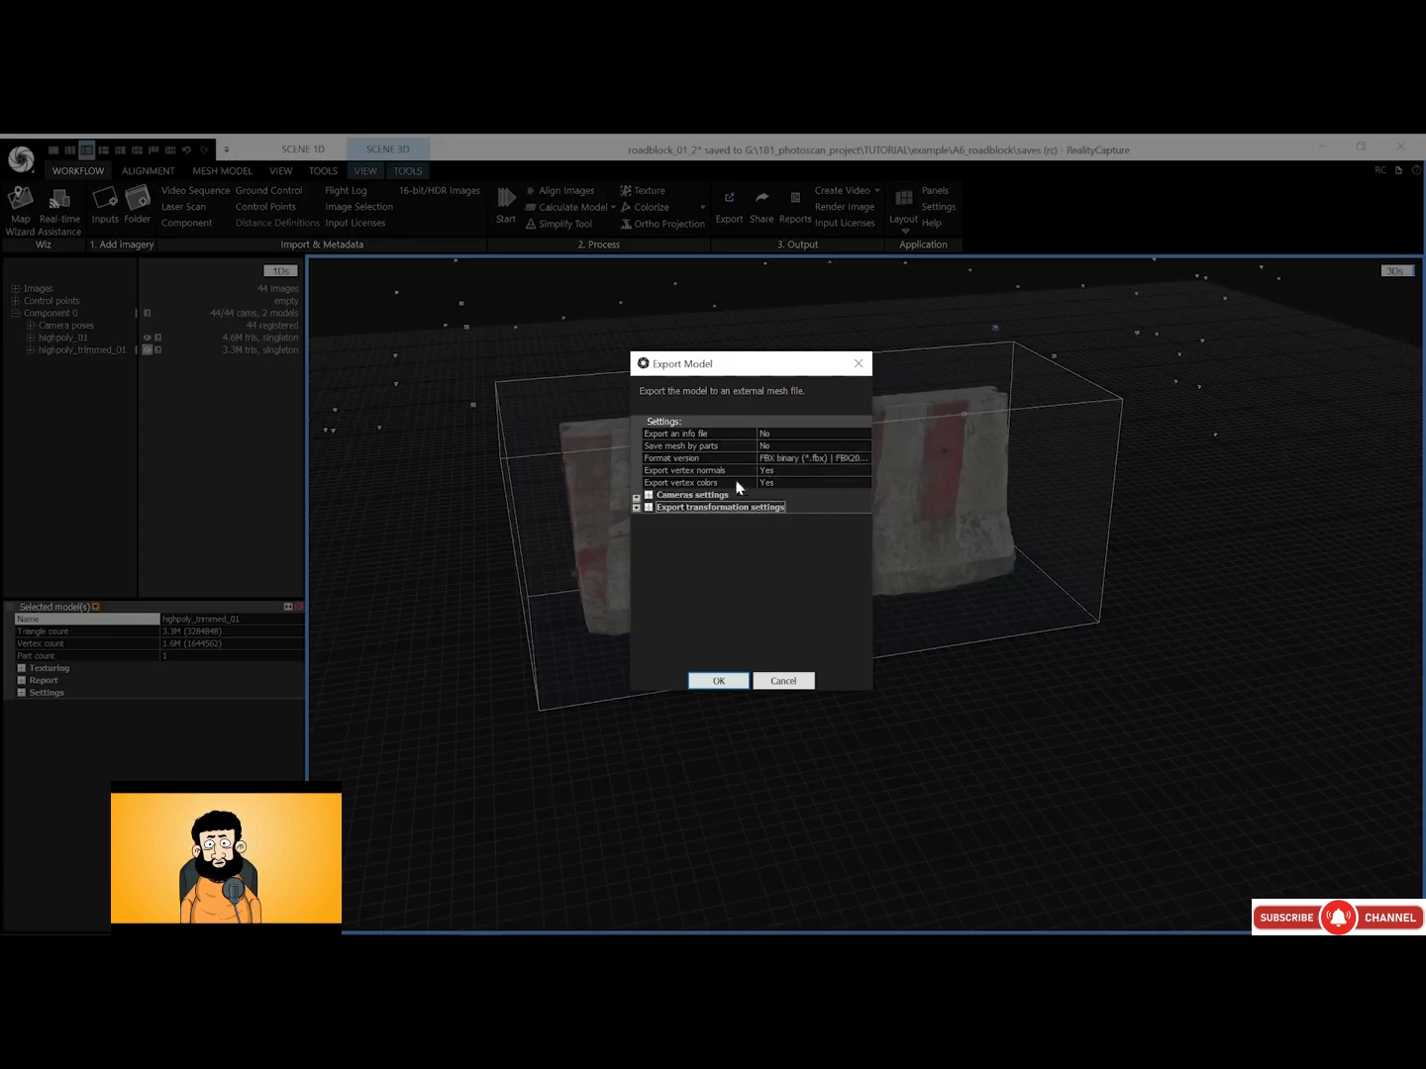
click(718, 680)
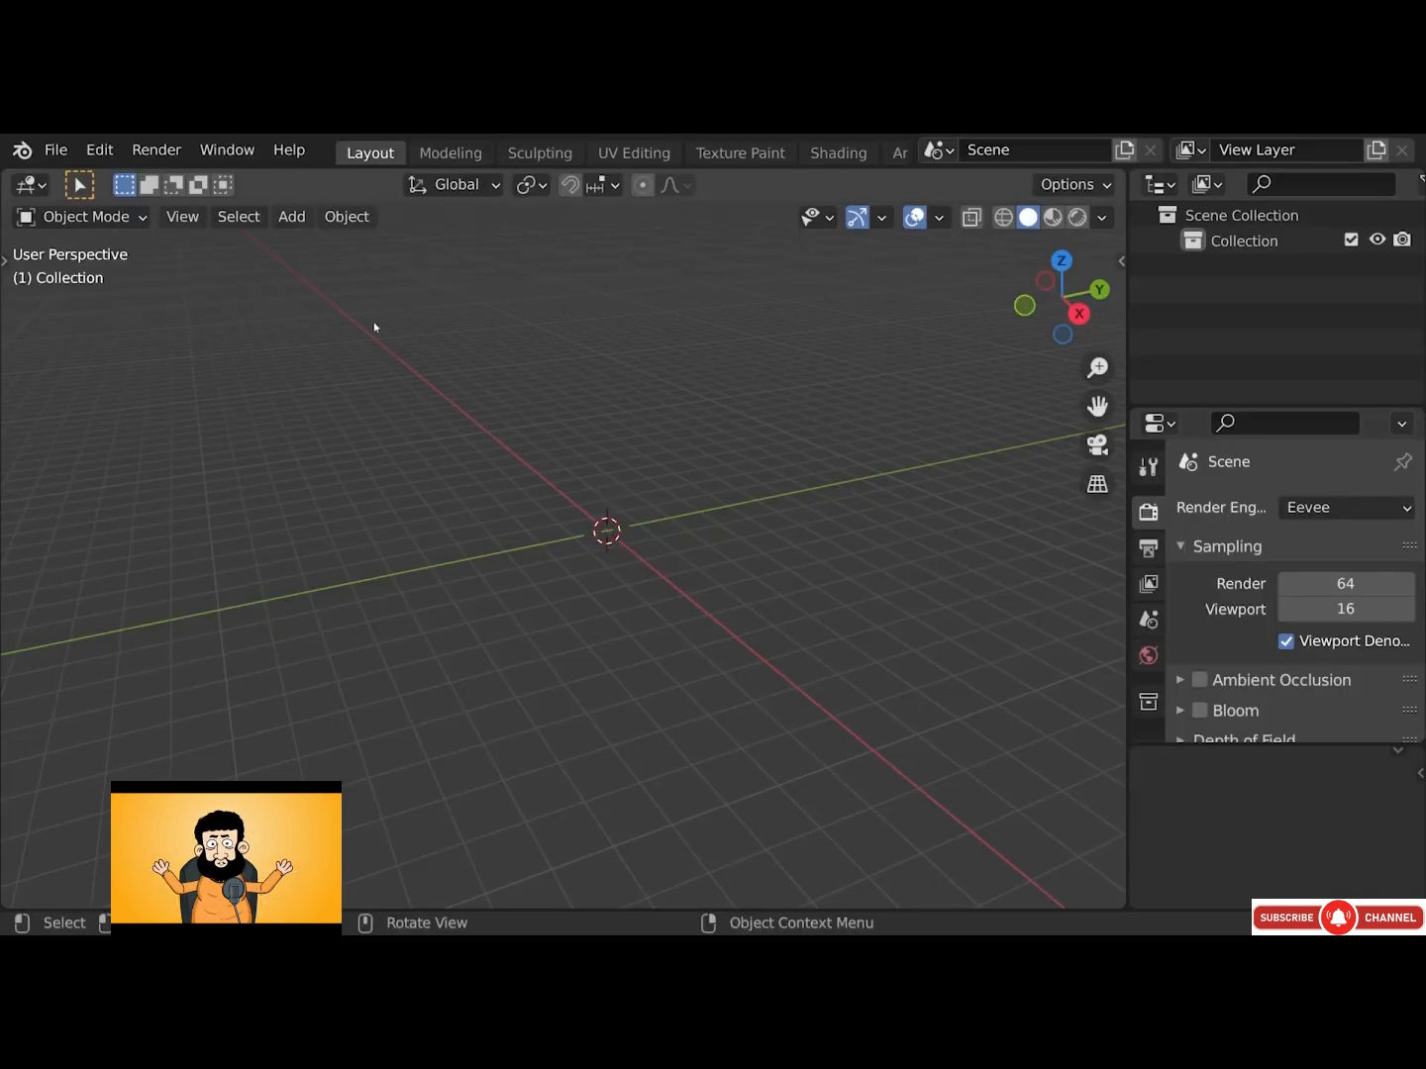
Switch to Blender and import roadblock_highpoly_01.fbx from the 01_highpoly folder
click(56, 149)
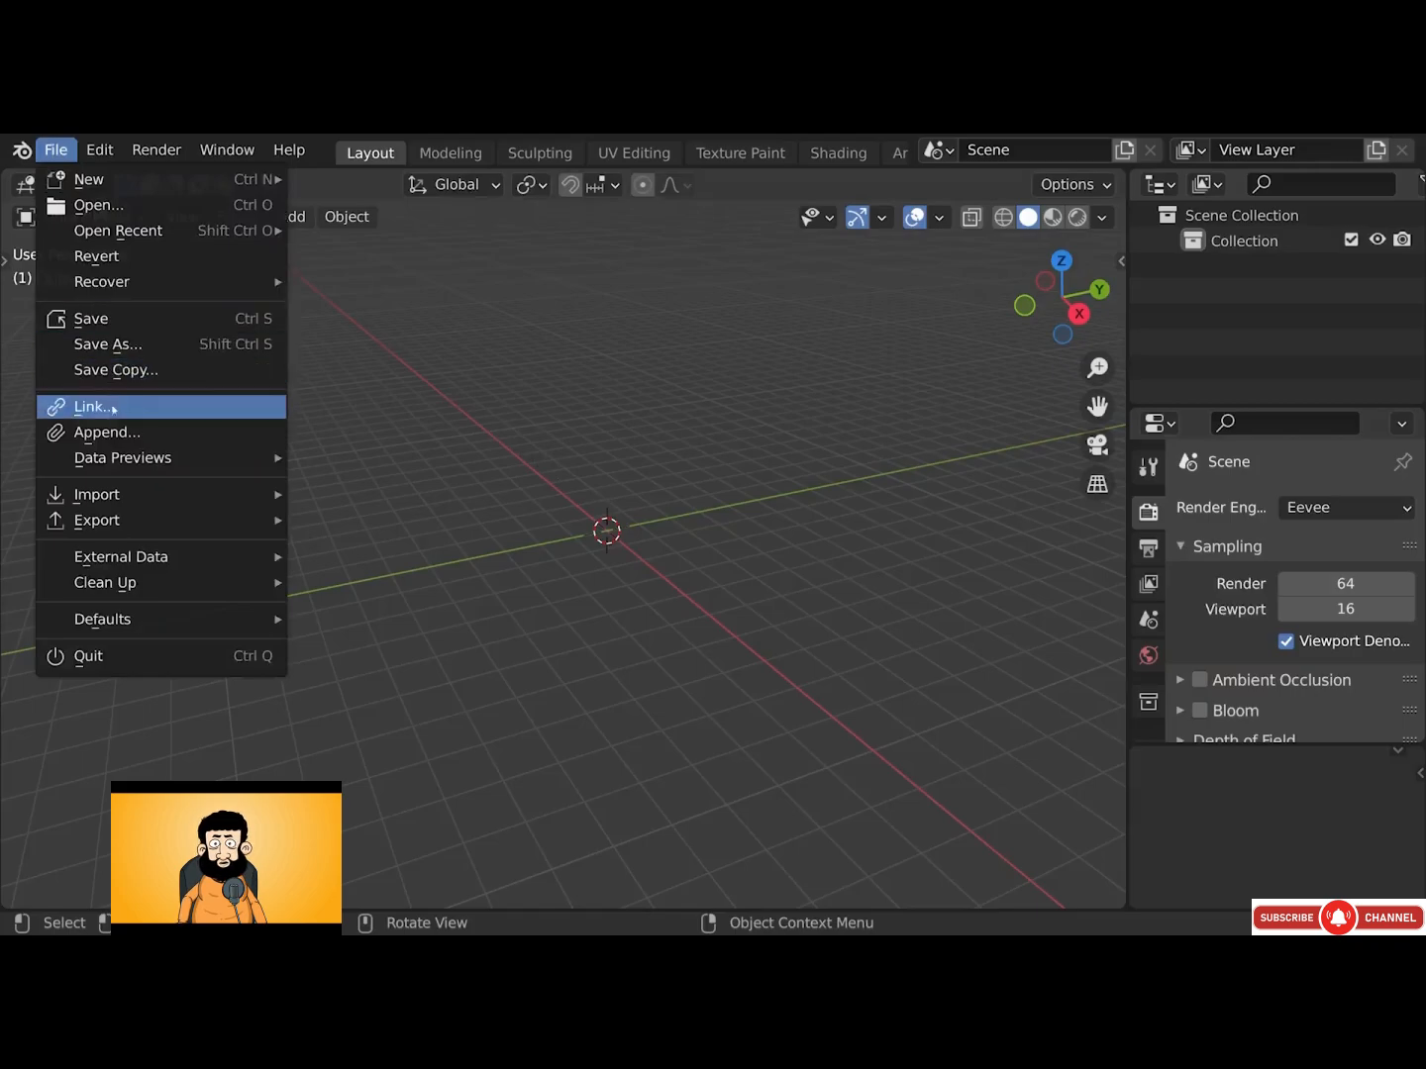
mouse_move(124, 494)
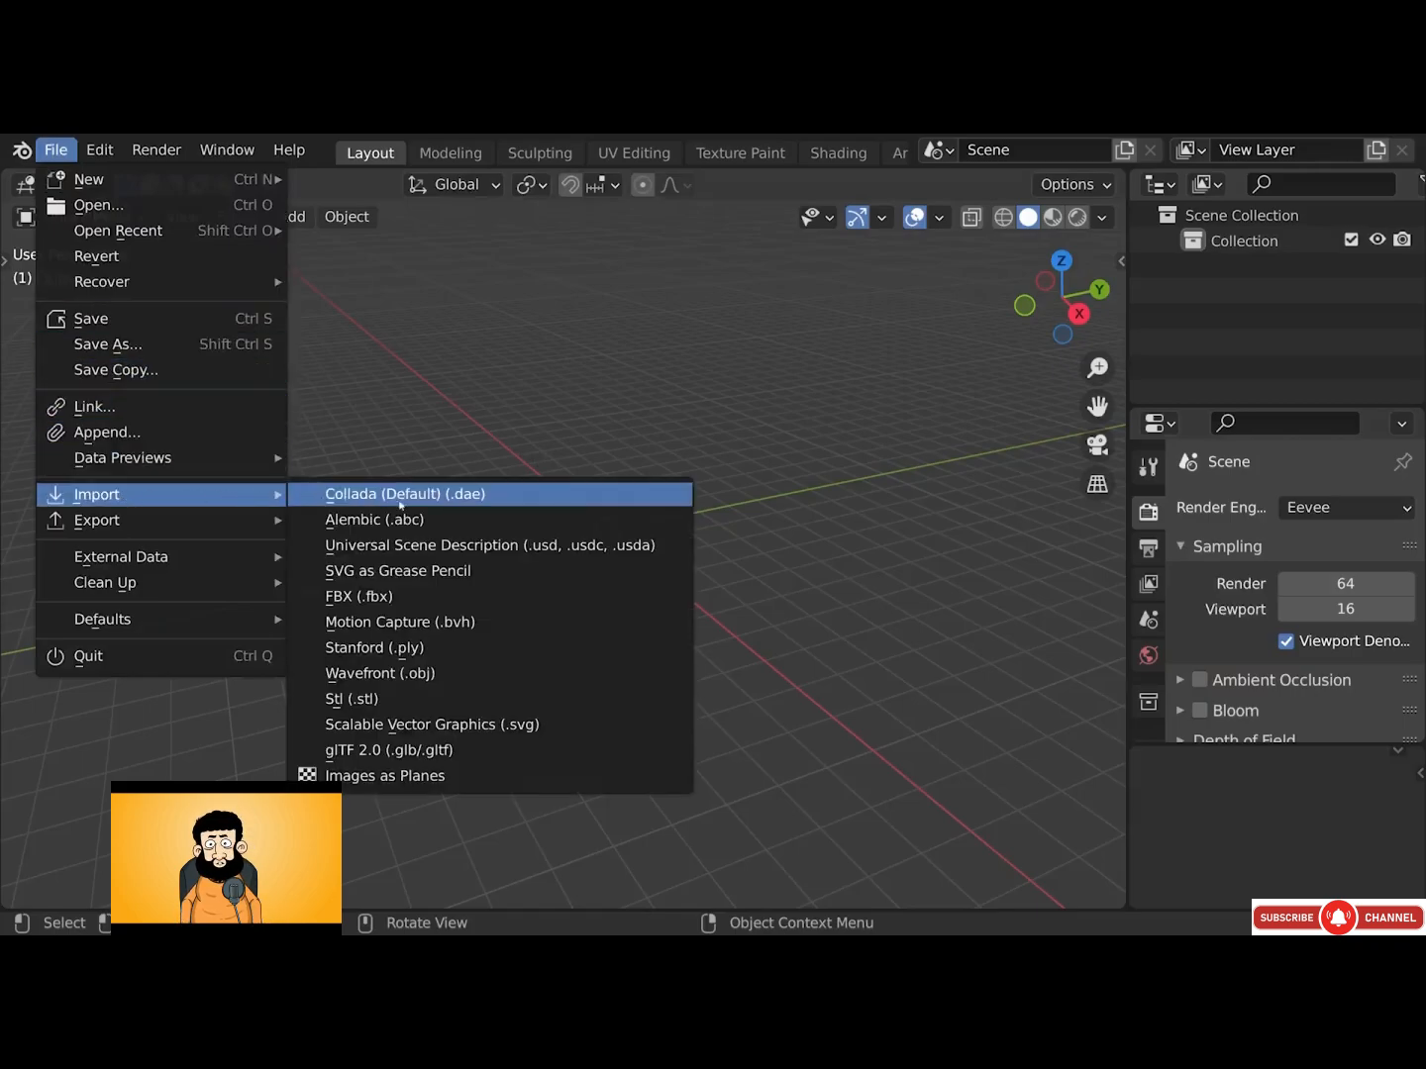
click(412, 601)
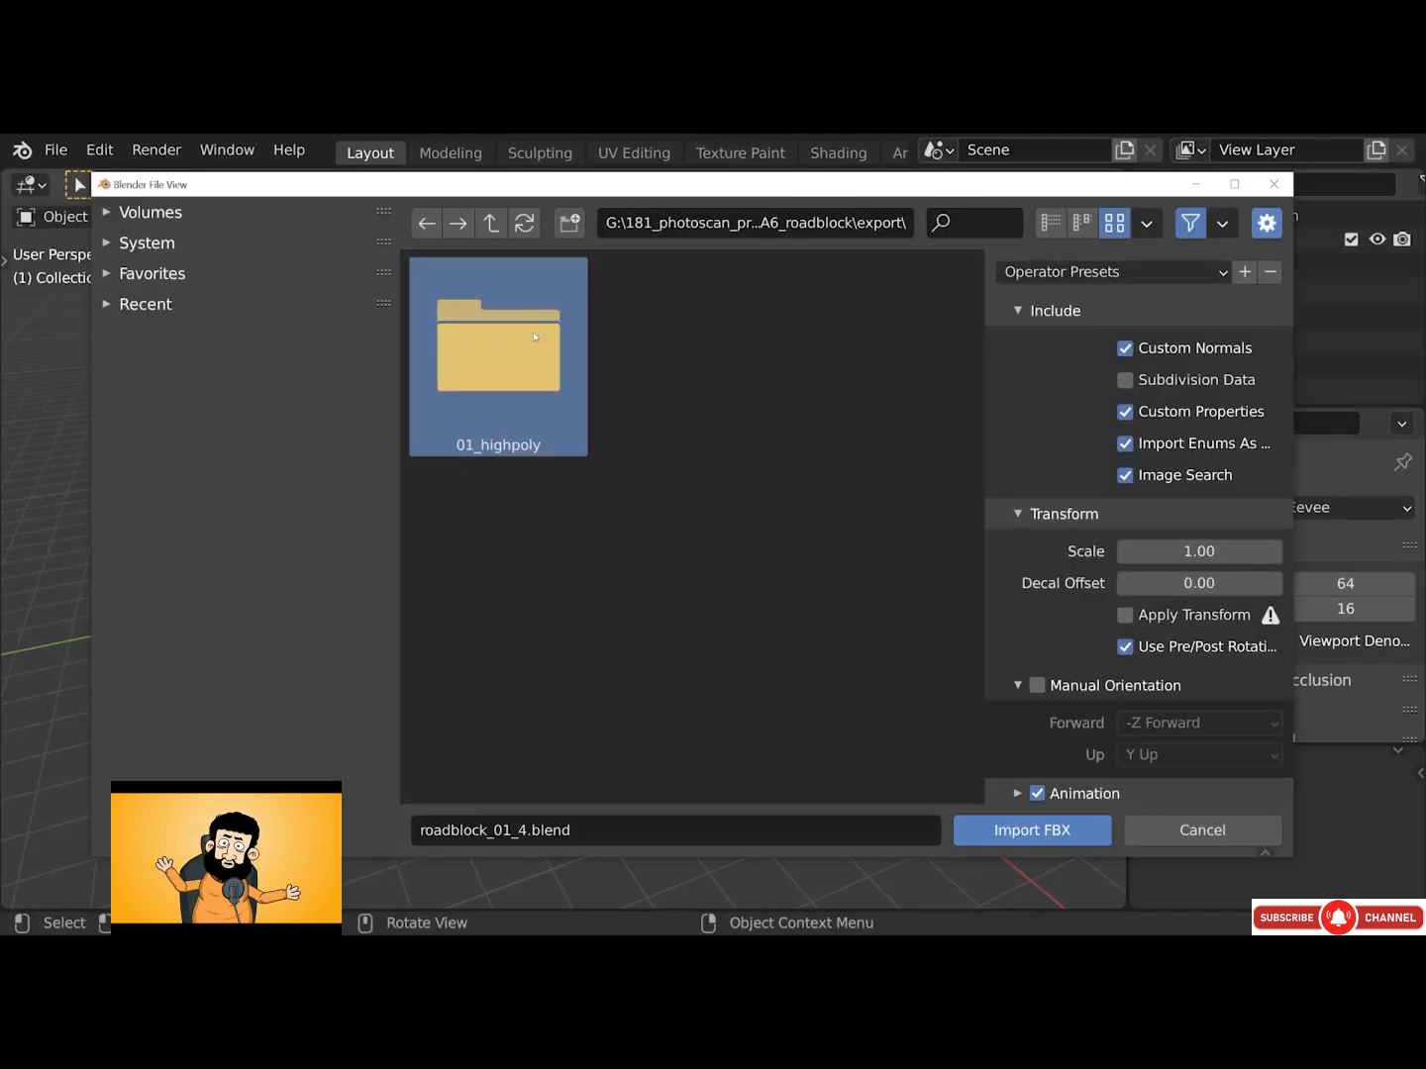
click(534, 336)
click(527, 357)
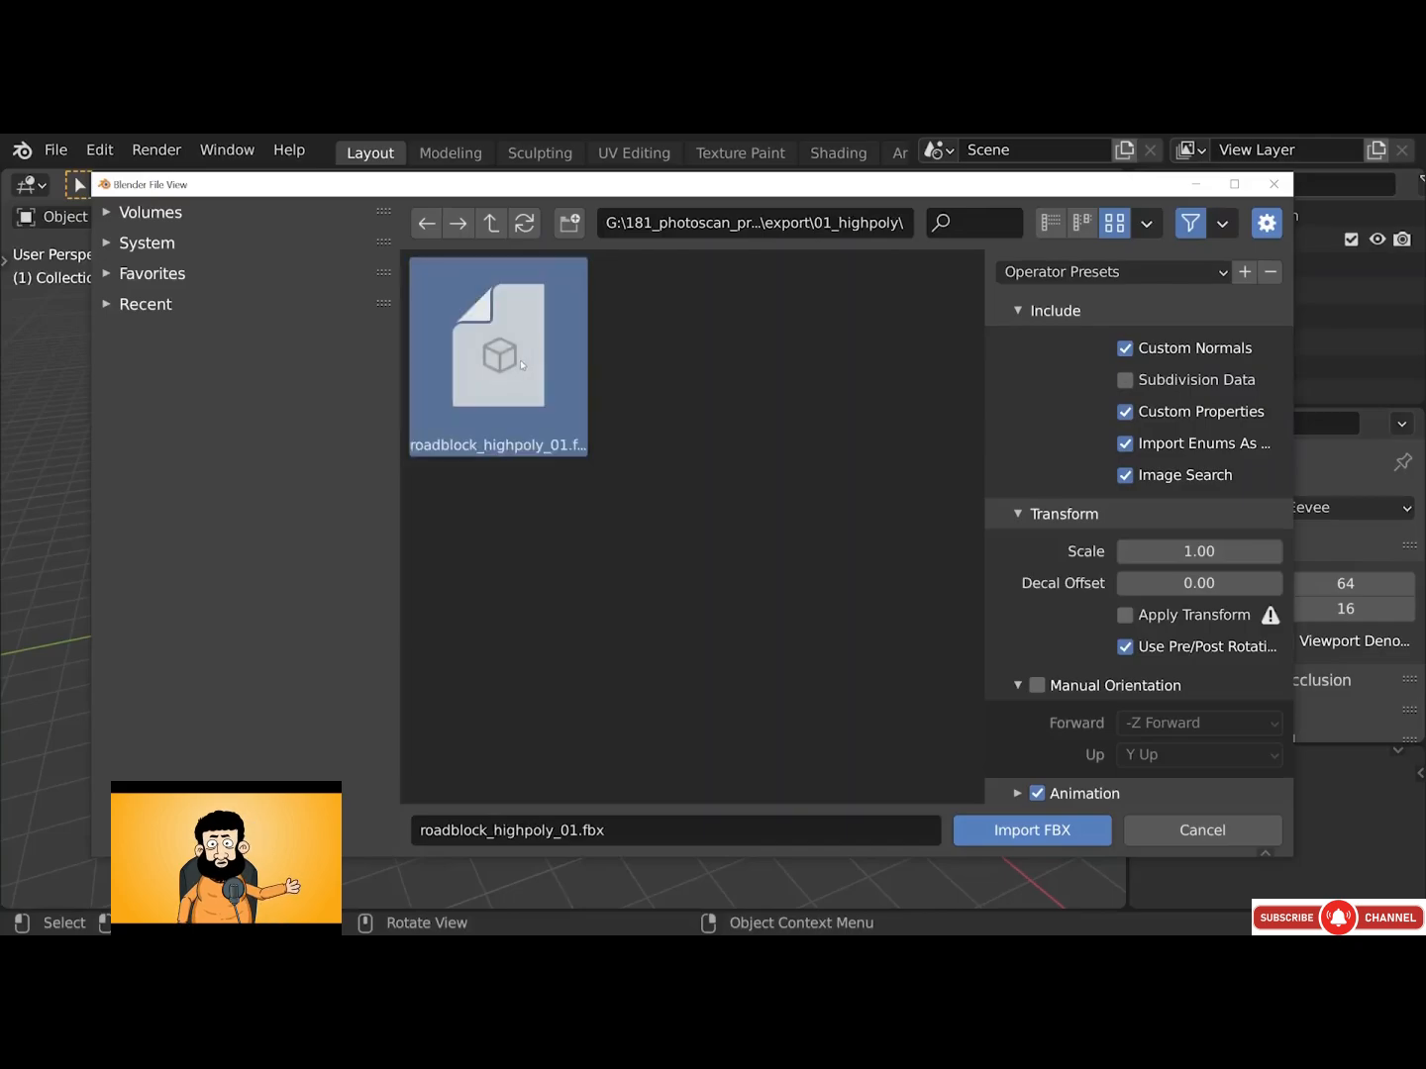
click(1033, 831)
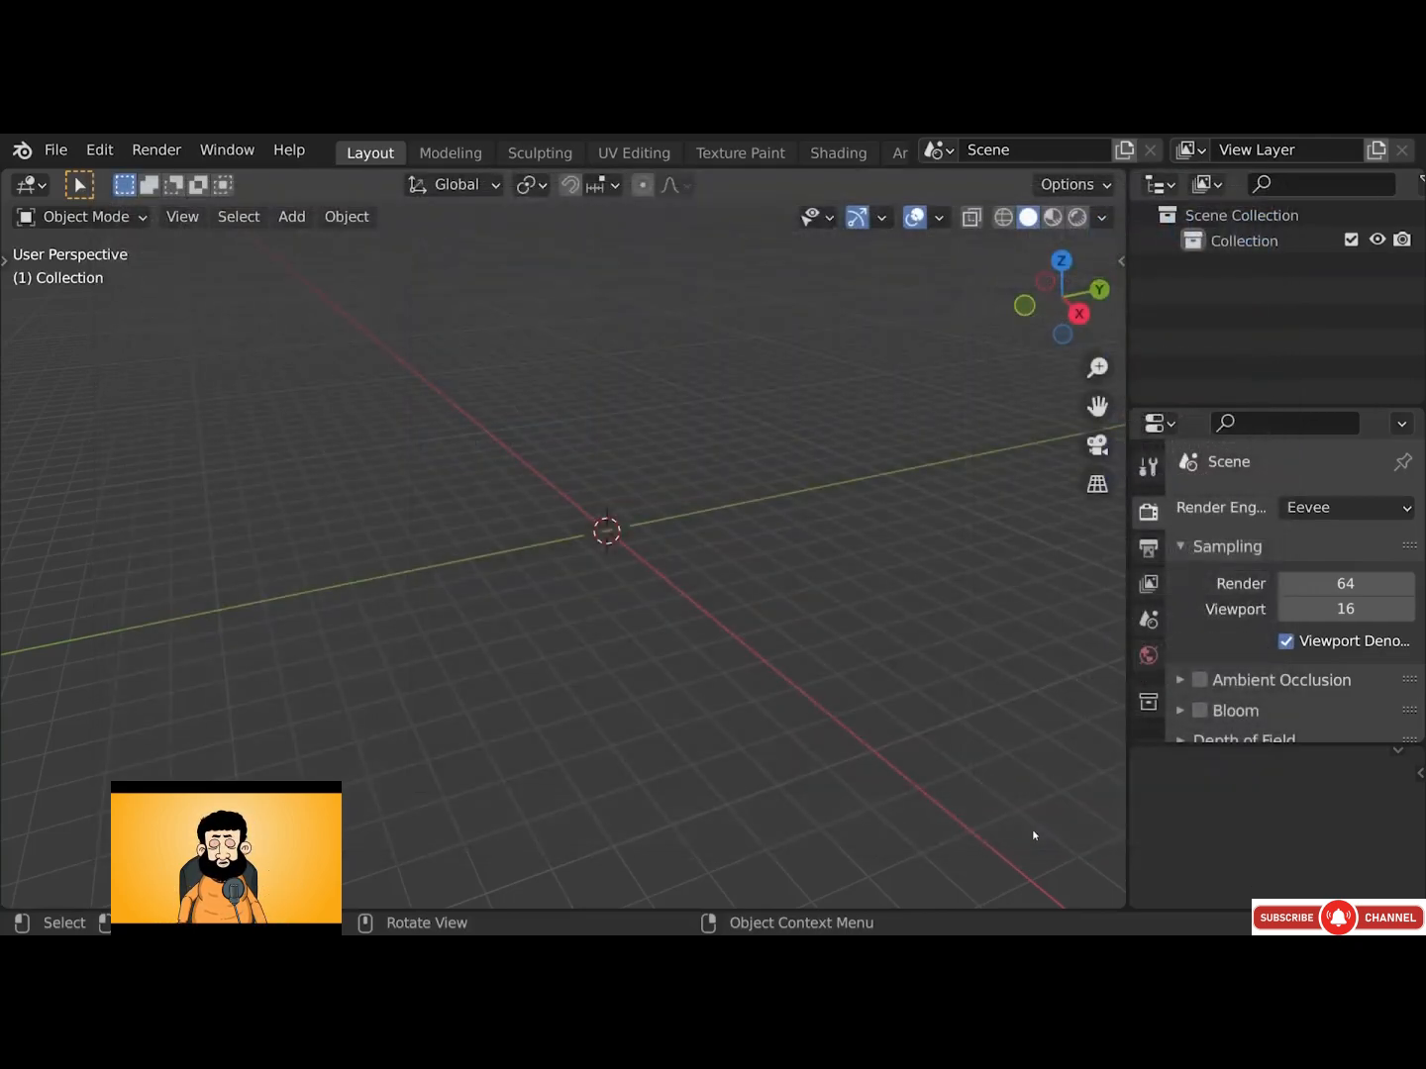
Examine the imported roadblock's surface detail, end face, lower corners and underside from close up
alt+middle_drag(610, 464, 750, 484)
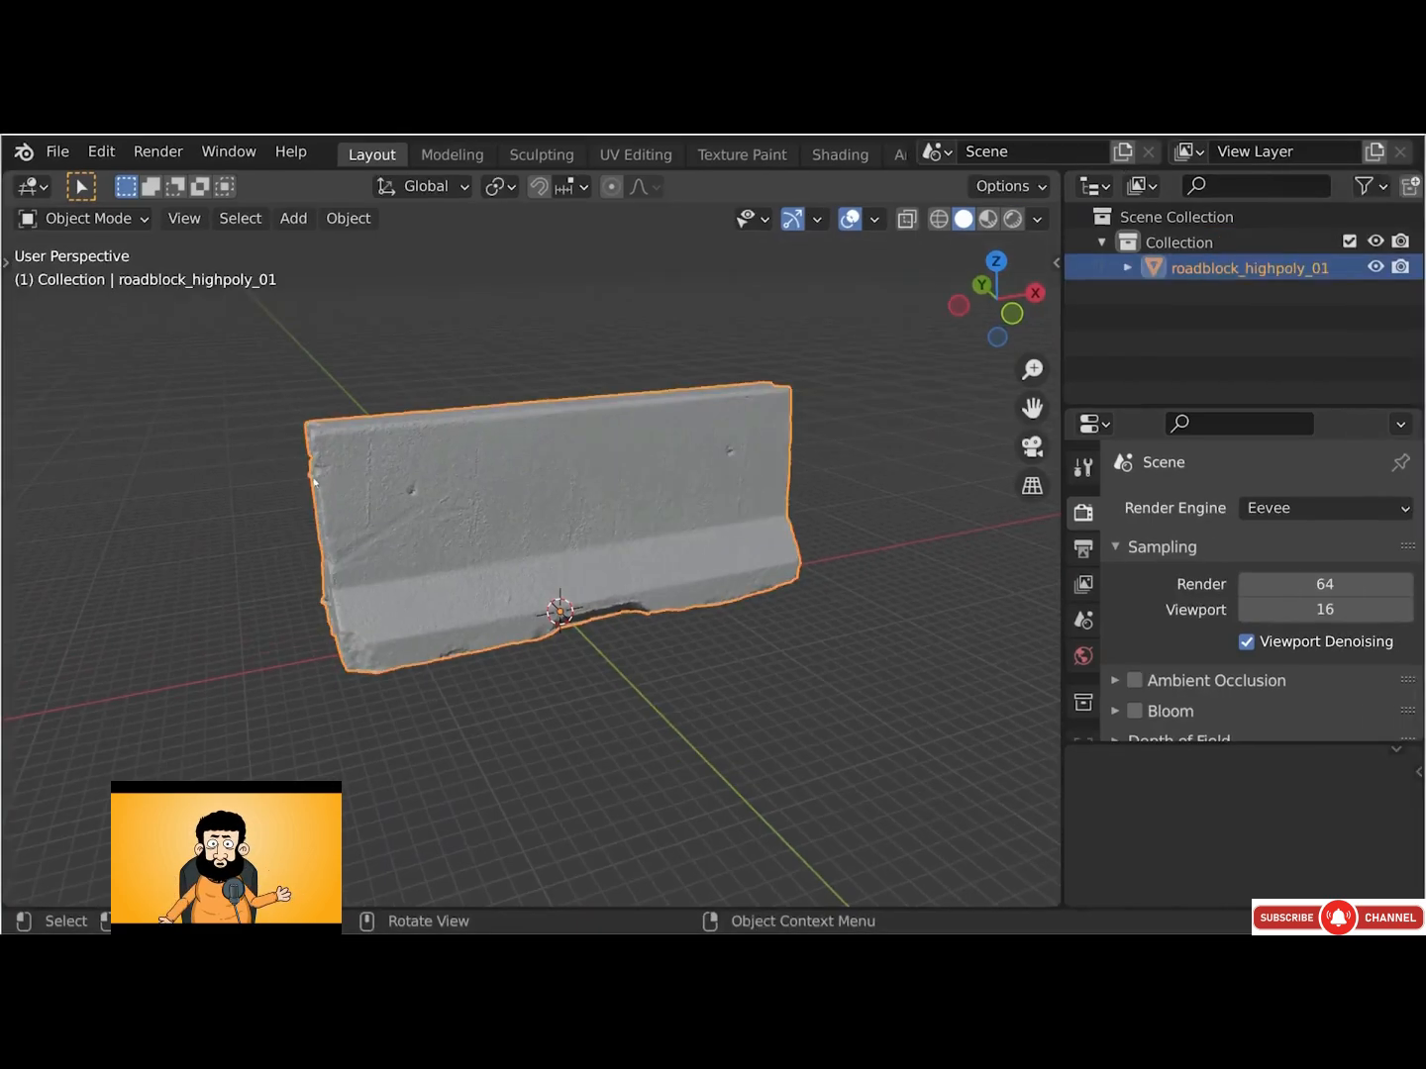
scroll(314, 480, up, 8)
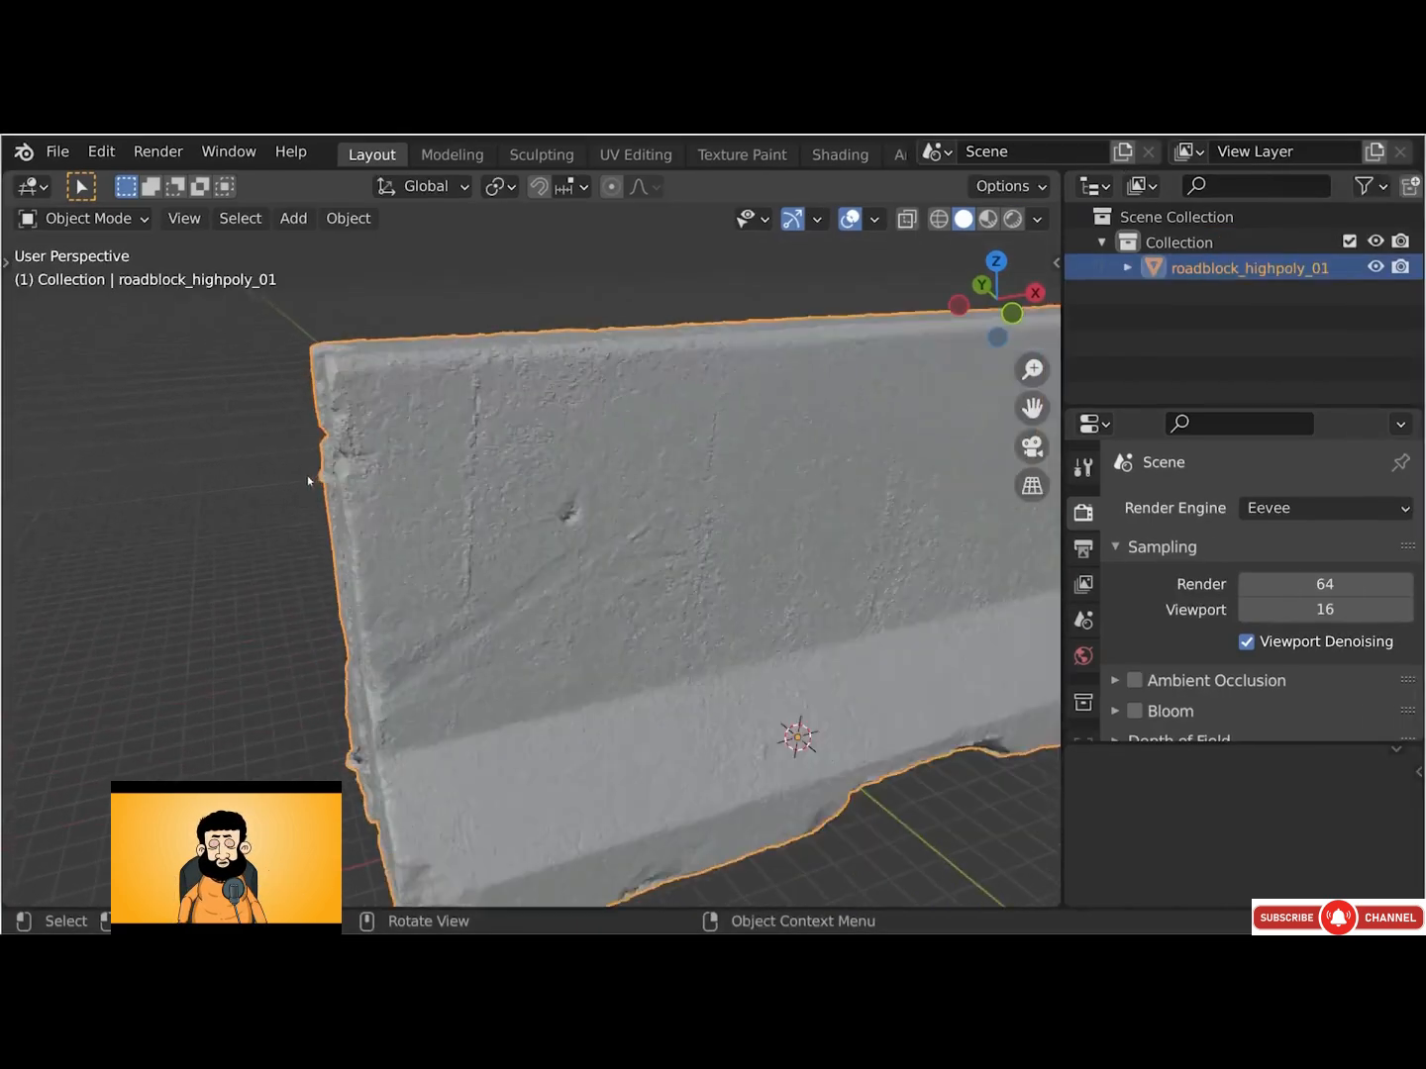
alt+middle_drag(308, 476, 553, 521)
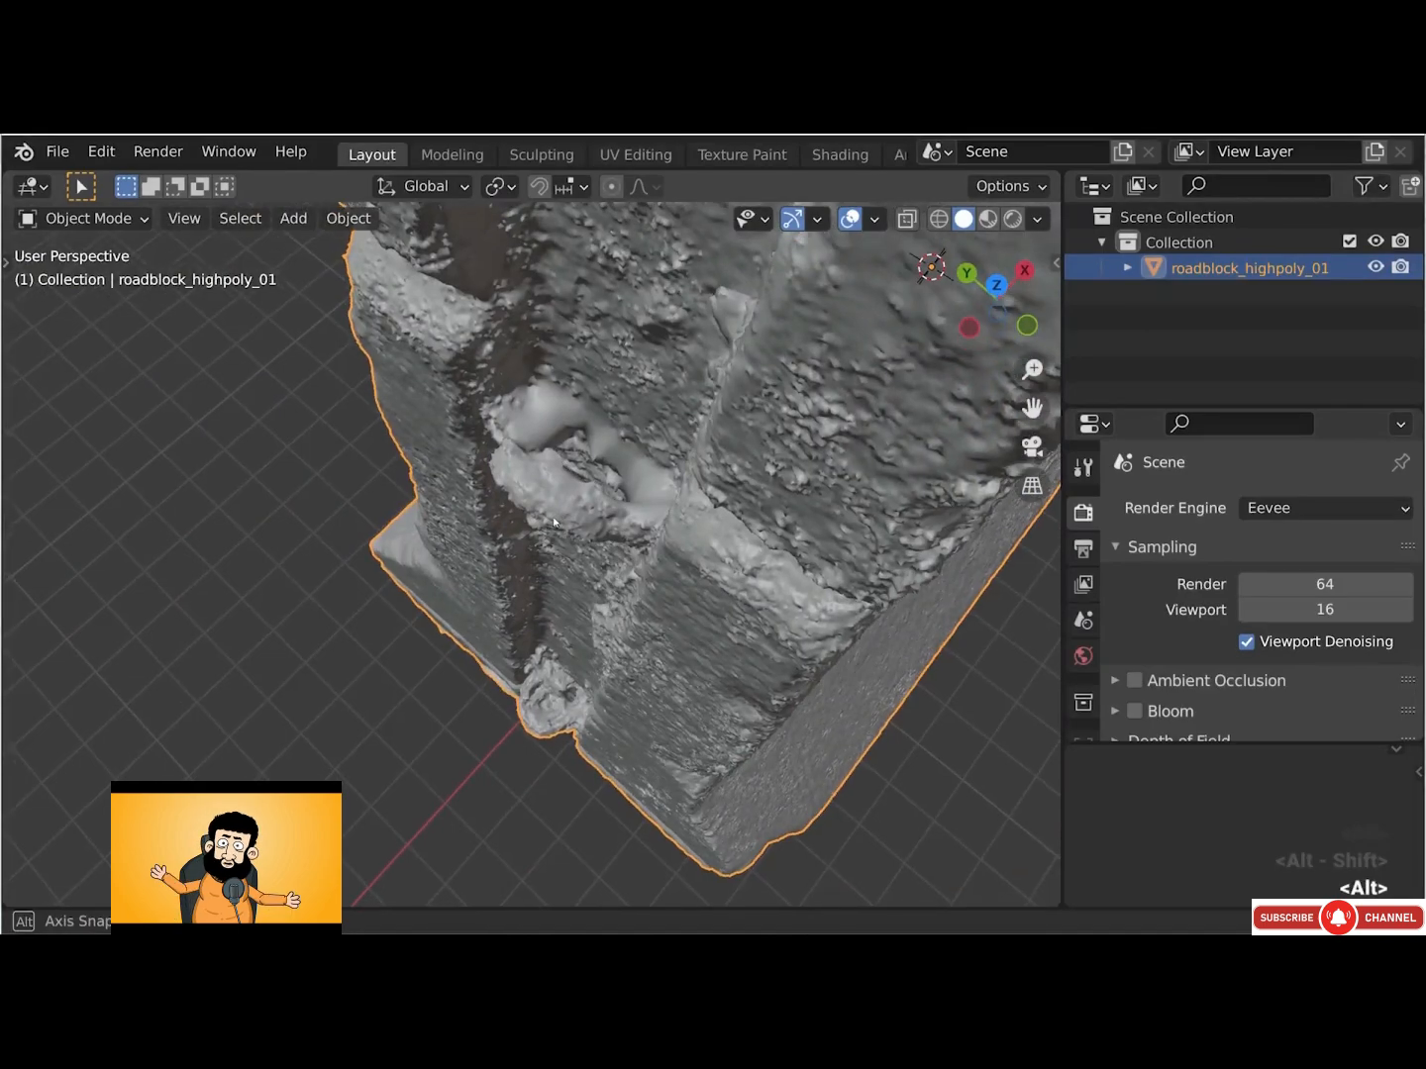
alt+drag(554, 522, 536, 487)
alt+shift+drag(624, 699, 631, 506)
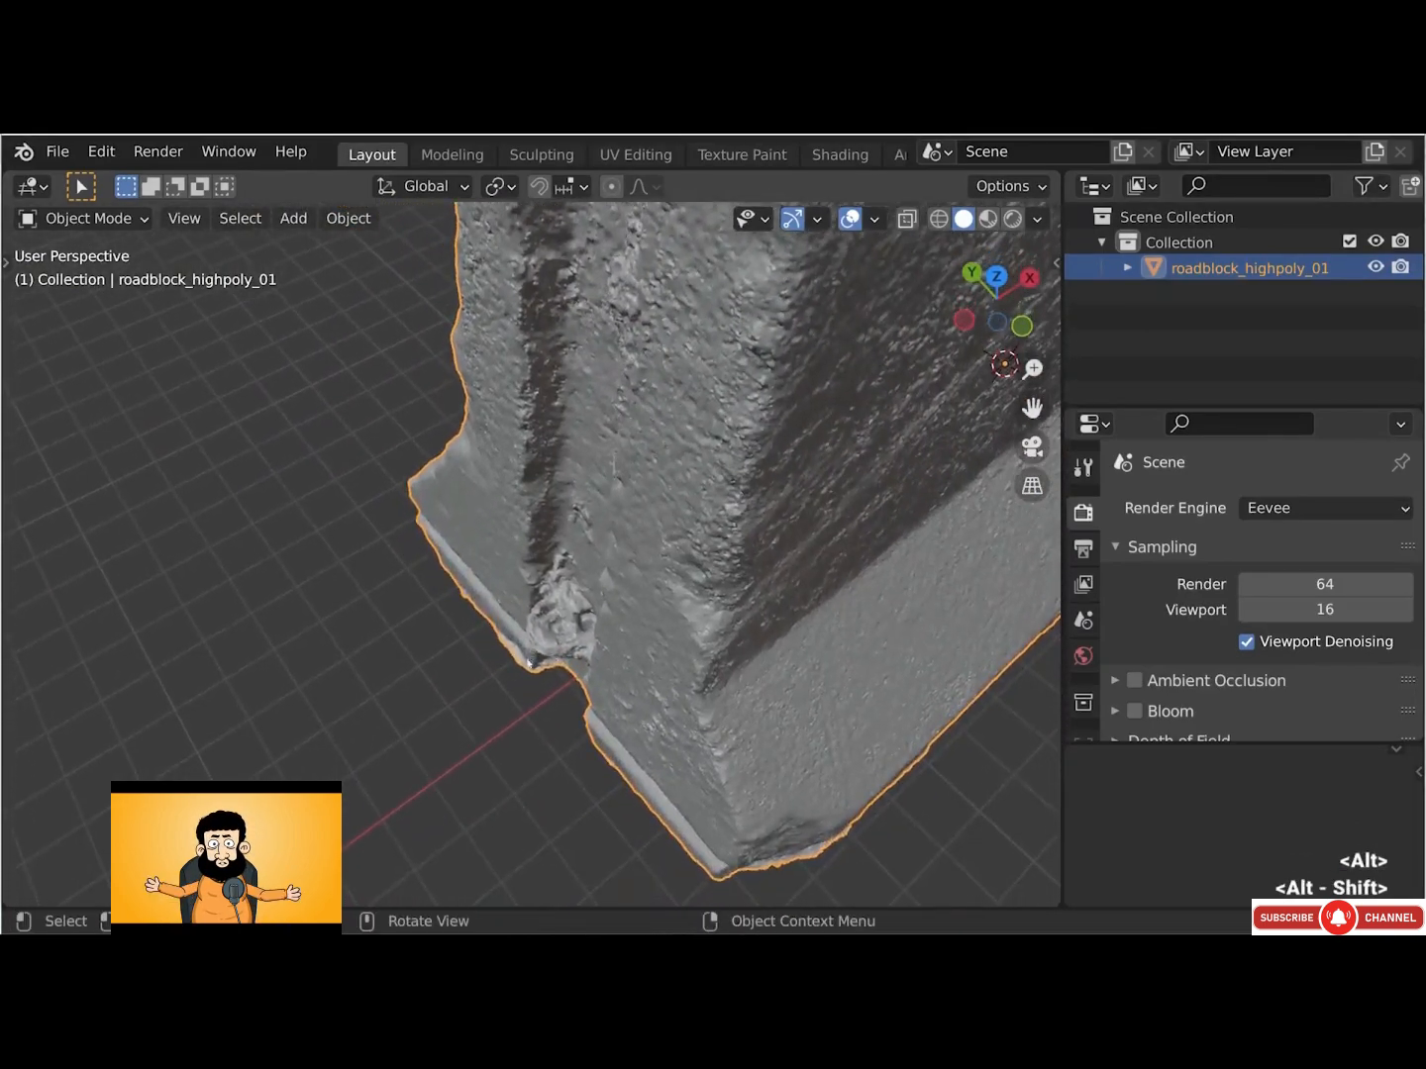
scroll(580, 647, up, 6)
scroll(523, 570, down, 4)
scroll(522, 570, down, 5)
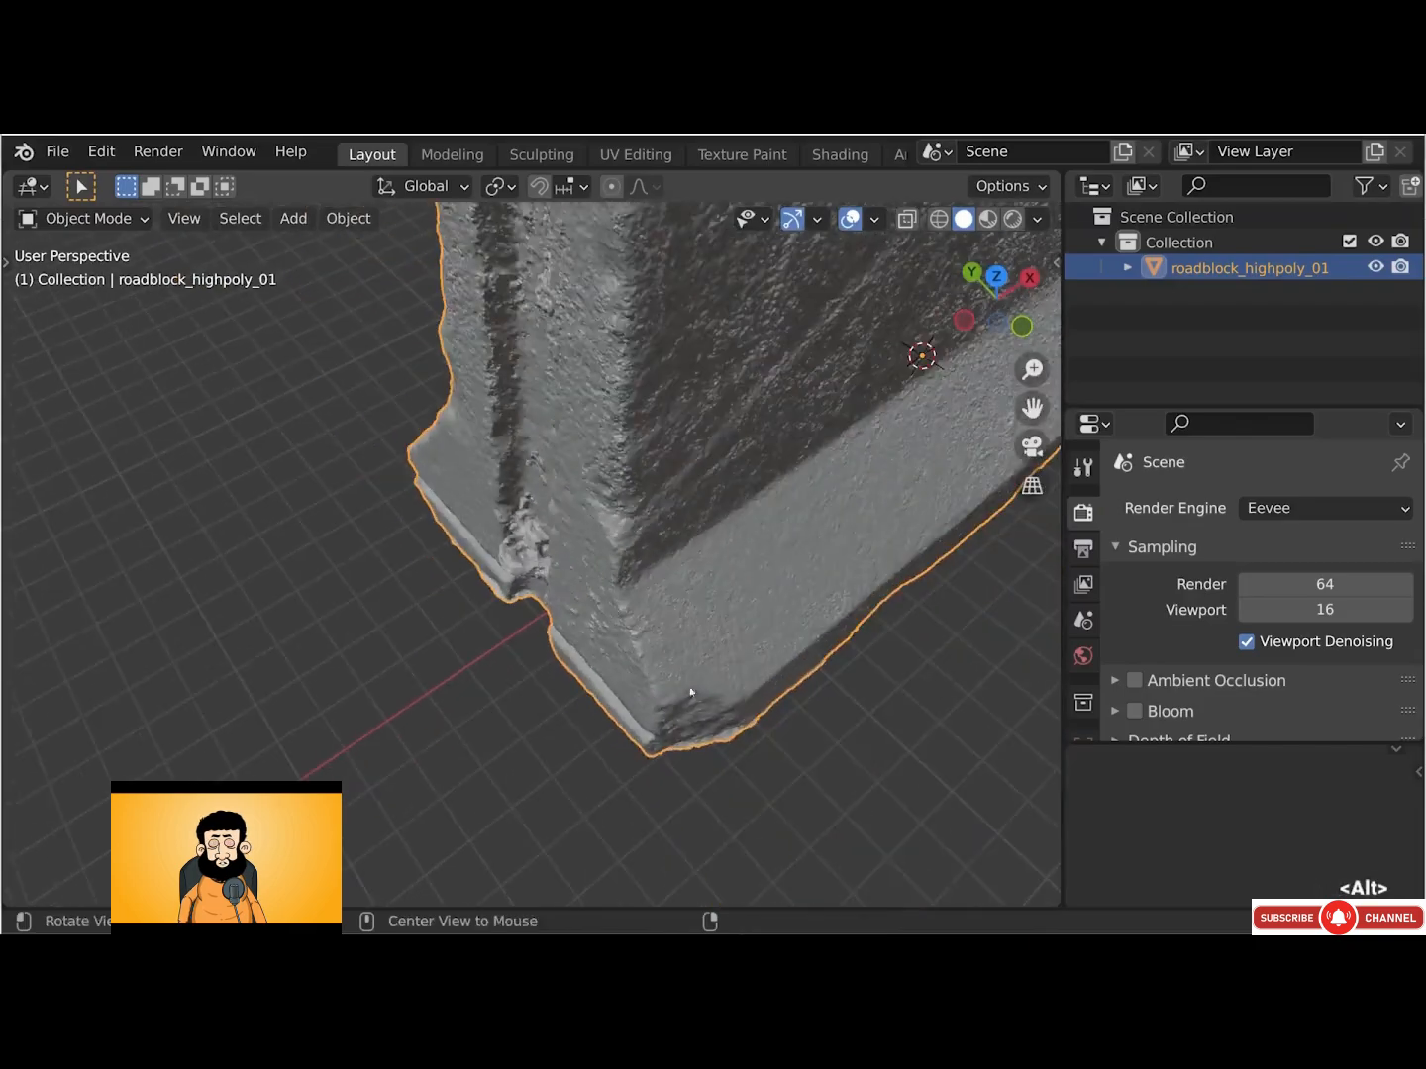
alt+drag(691, 694, 672, 414)
alt+drag(673, 414, 215, 387)
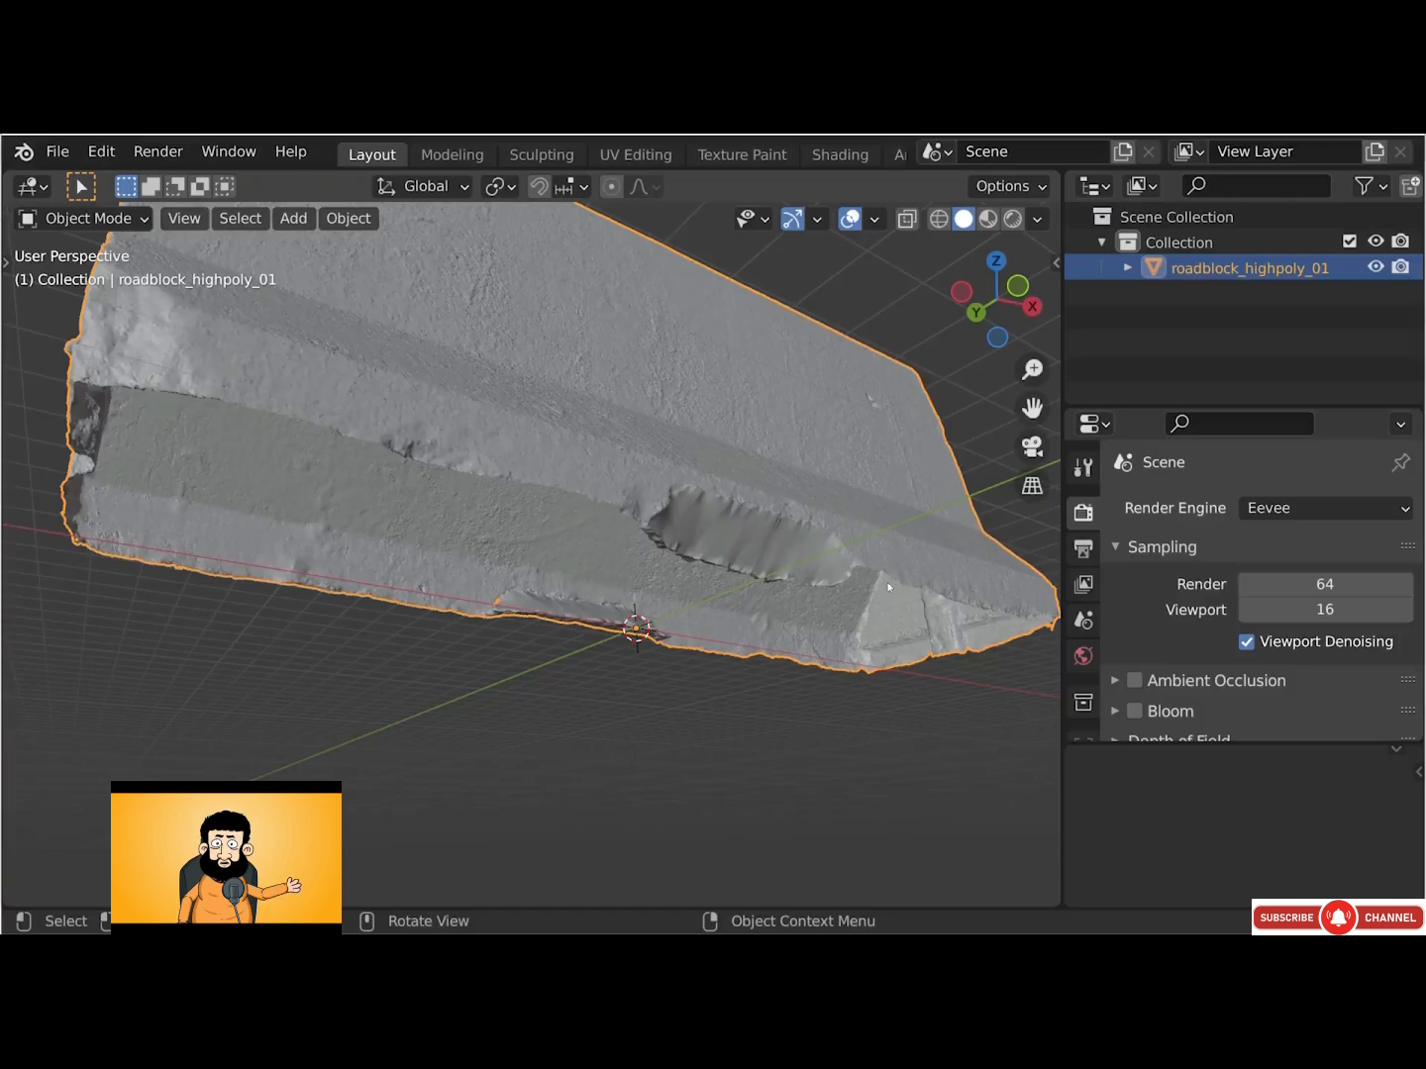
Show the viewport statistics to check the mesh's vertex and face counts, and hide them again
click(874, 217)
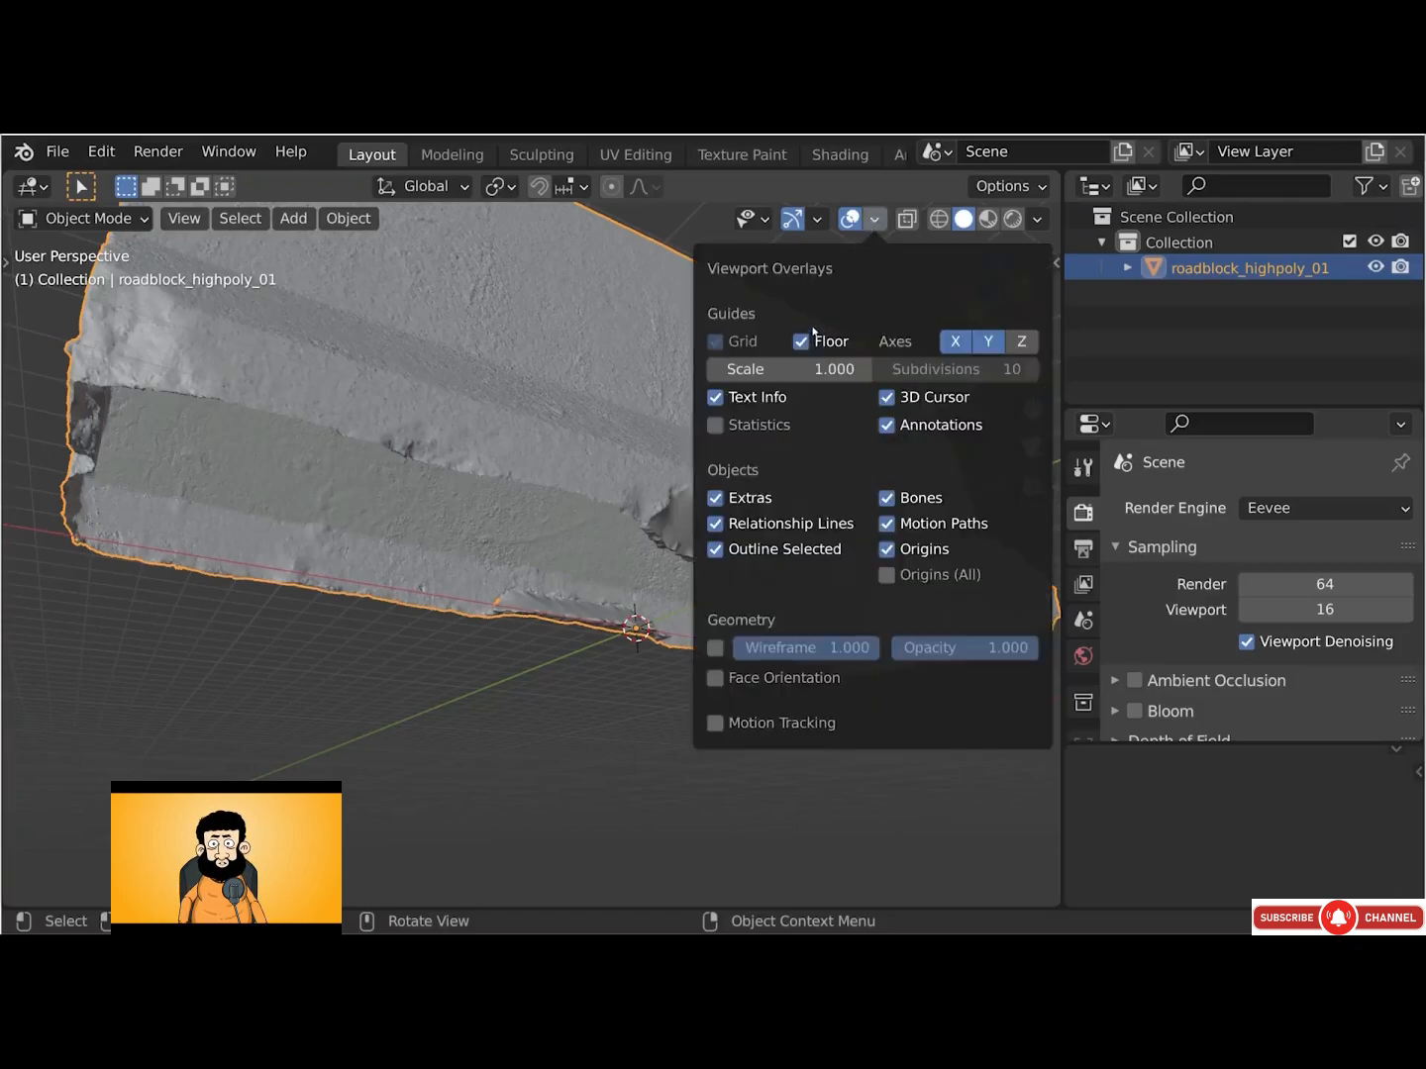
click(768, 430)
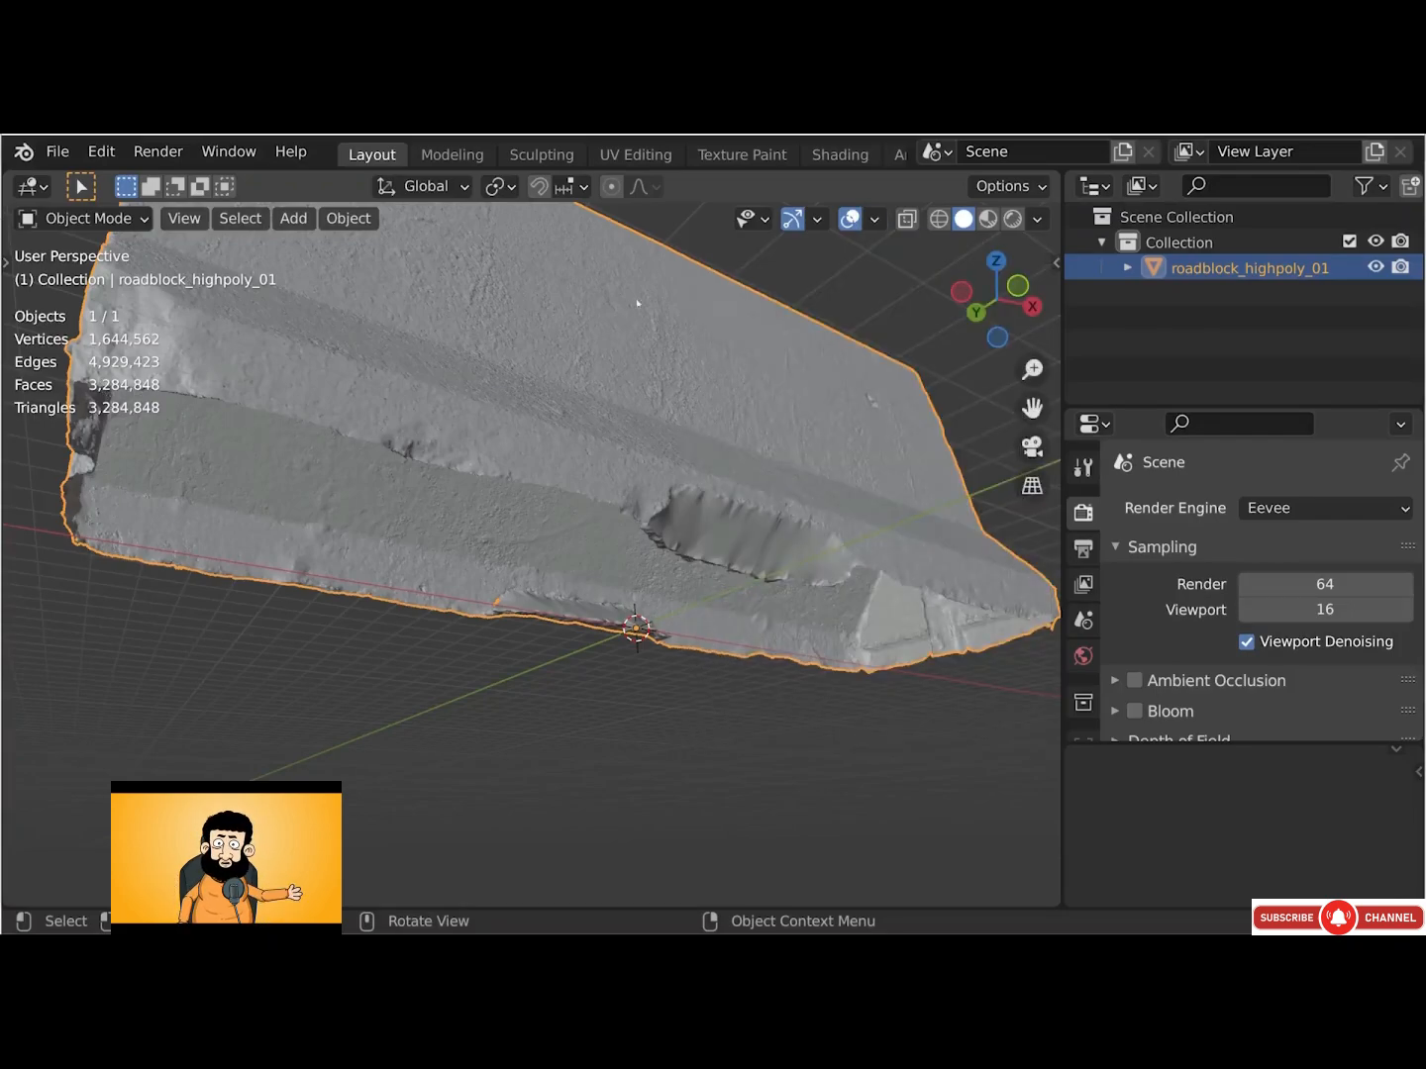
click(875, 219)
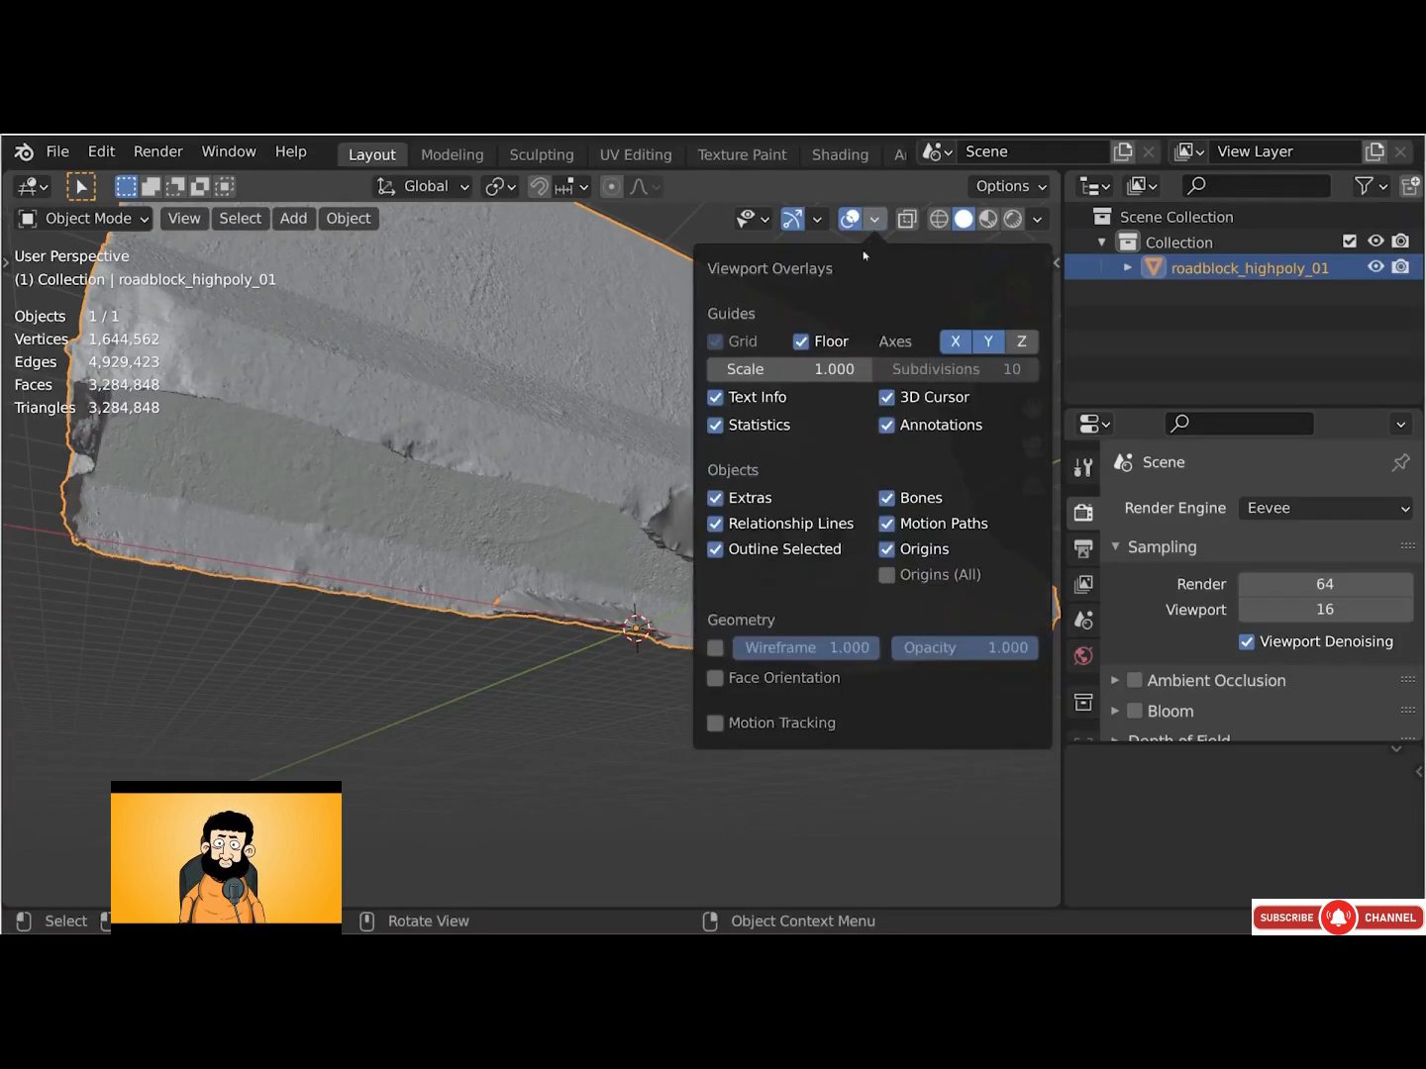
click(742, 430)
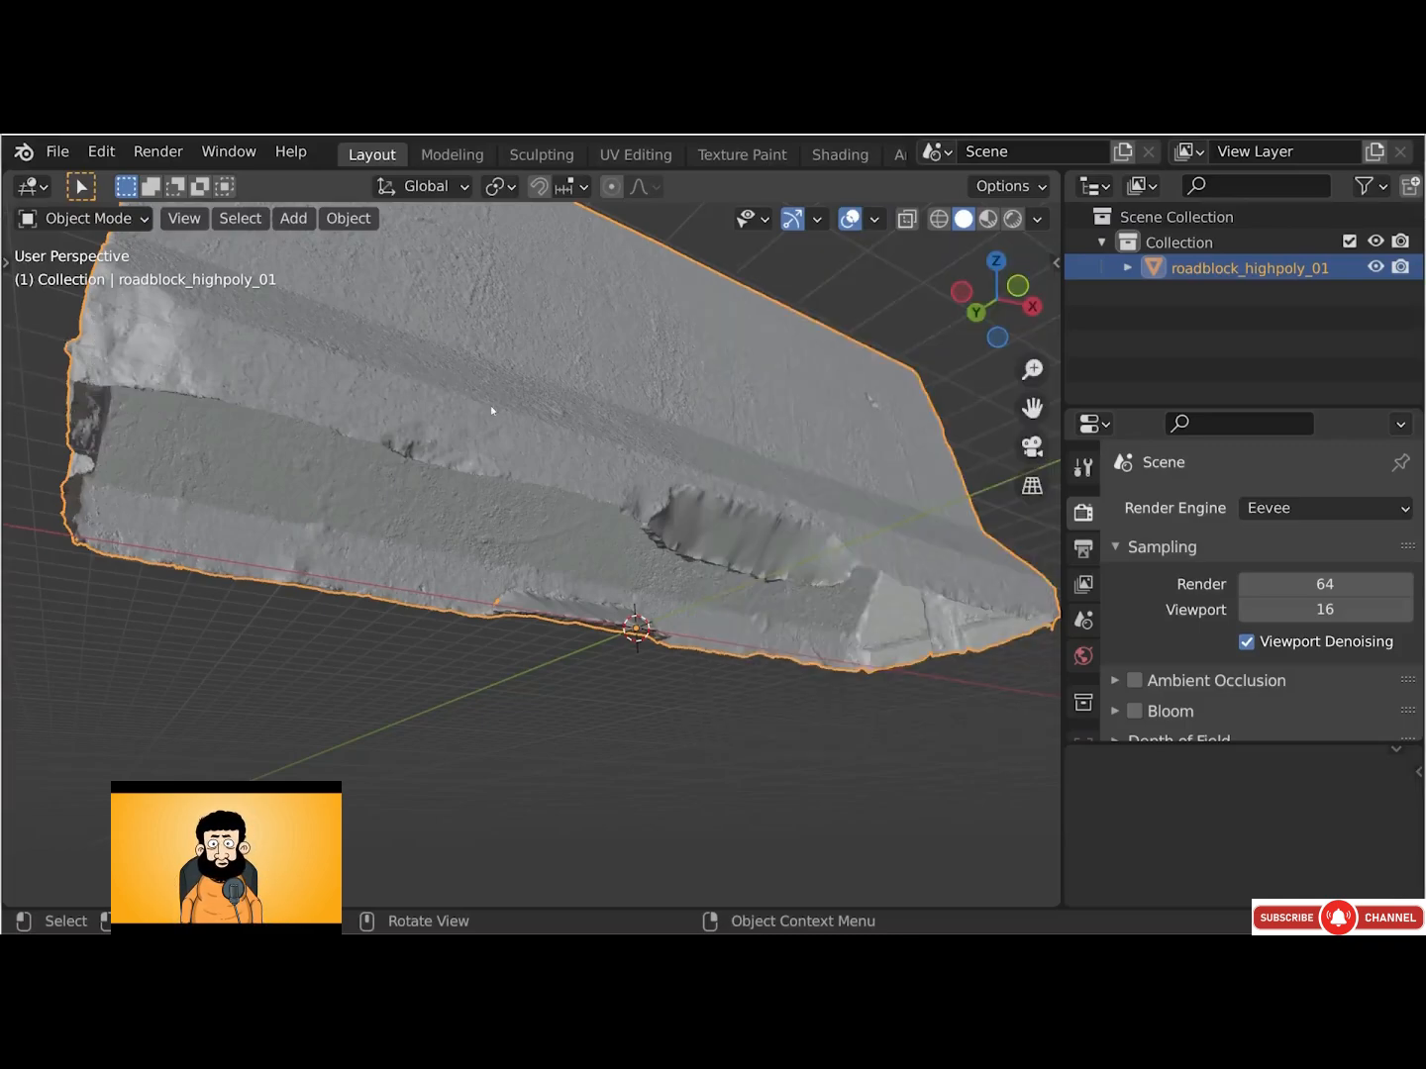
Preview the roadblock's vertex colors with specular lighting disabled, and return the viewport shading color to Material
alt+drag(489, 405, 507, 459)
alt+shift+drag(507, 460, 548, 582)
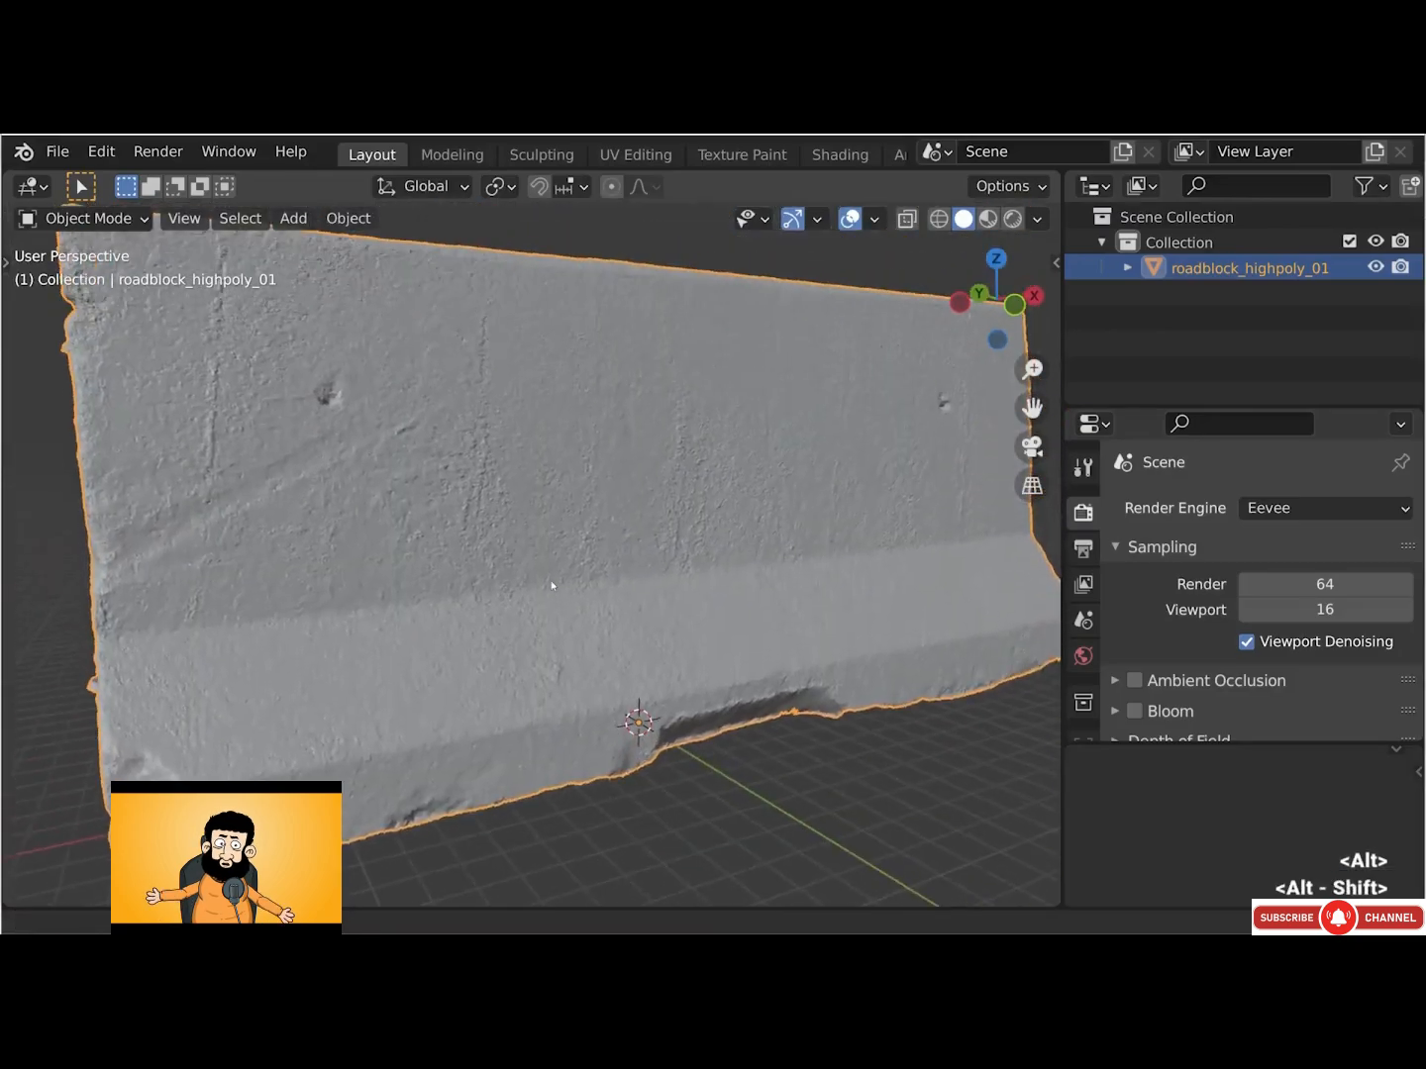
scroll(572, 544, down, 3)
click(1037, 218)
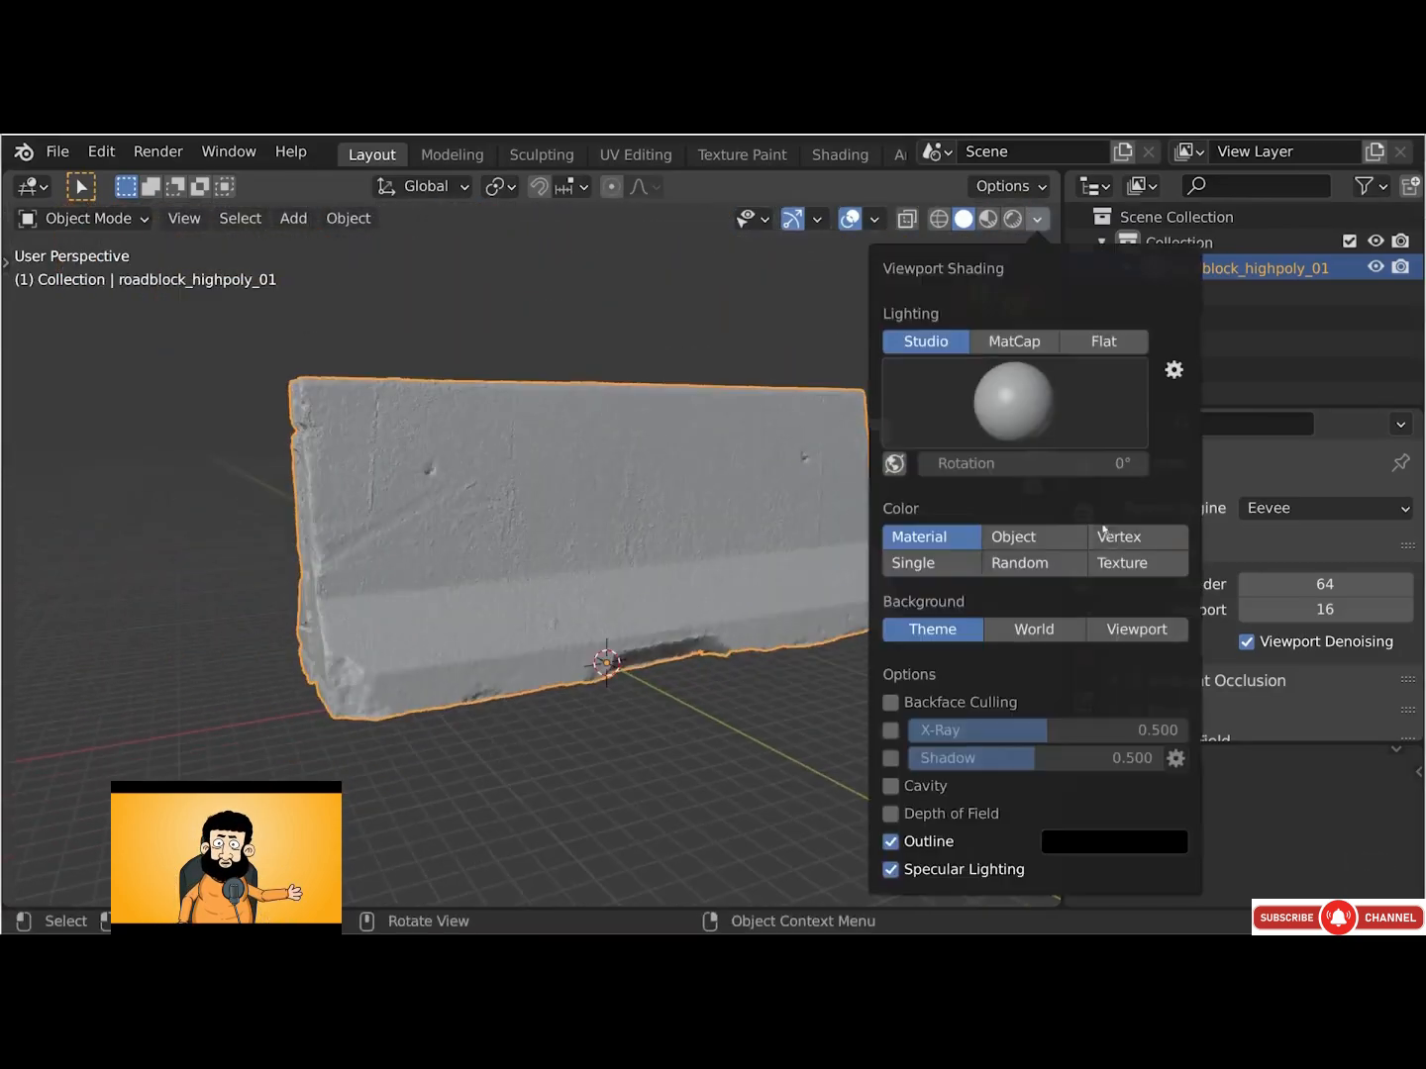
click(1114, 536)
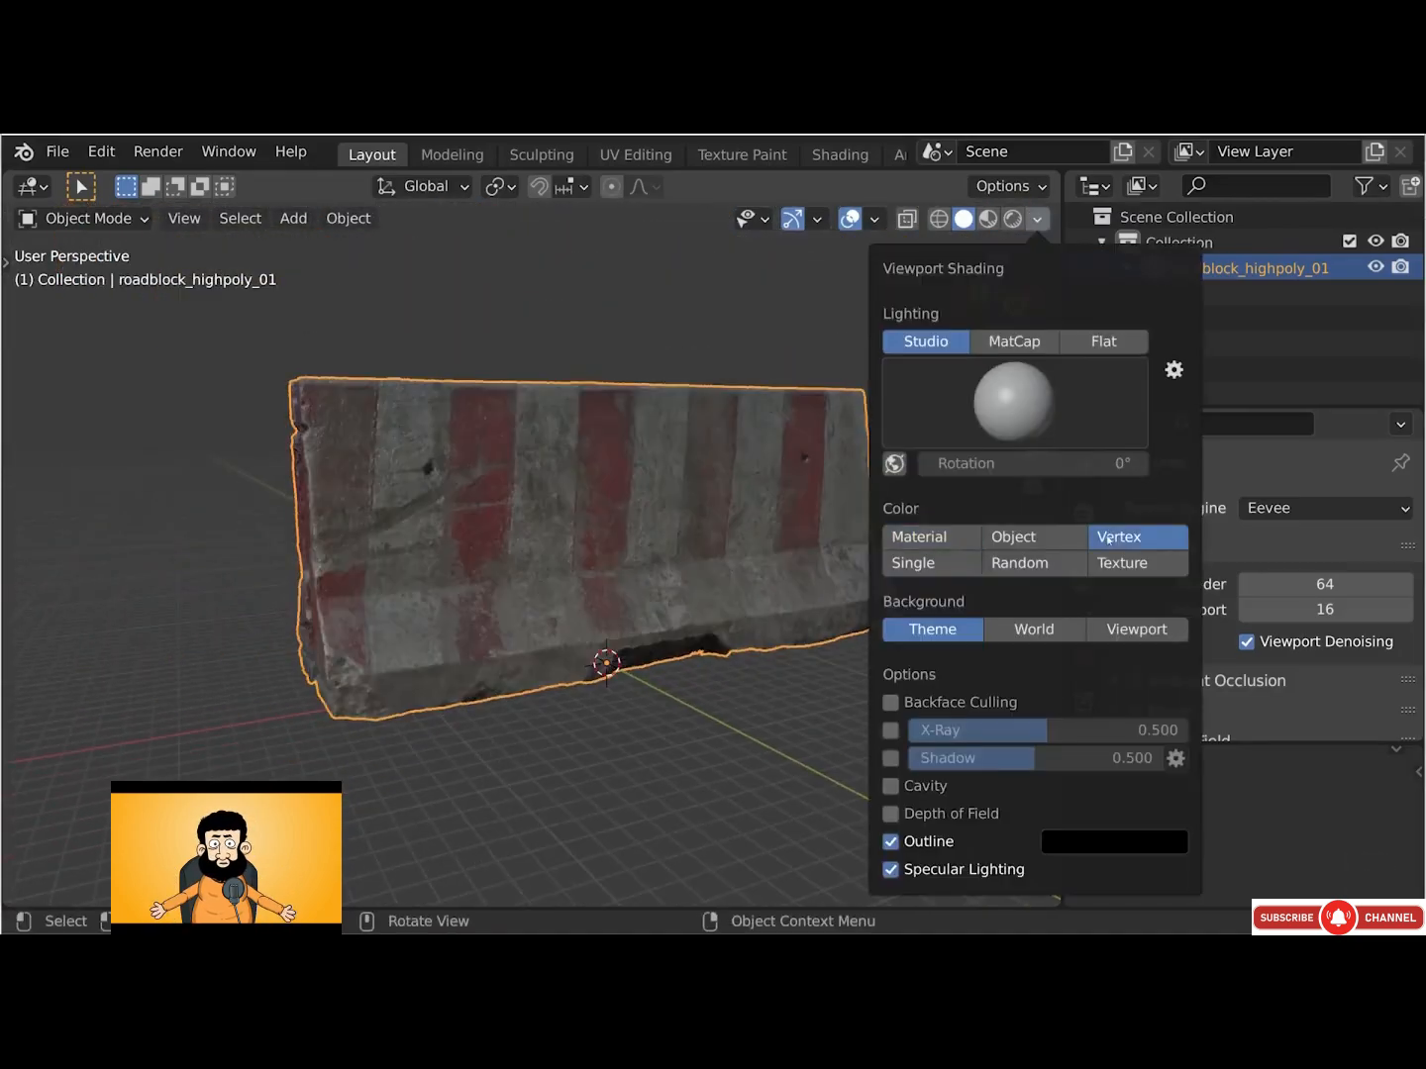
click(891, 869)
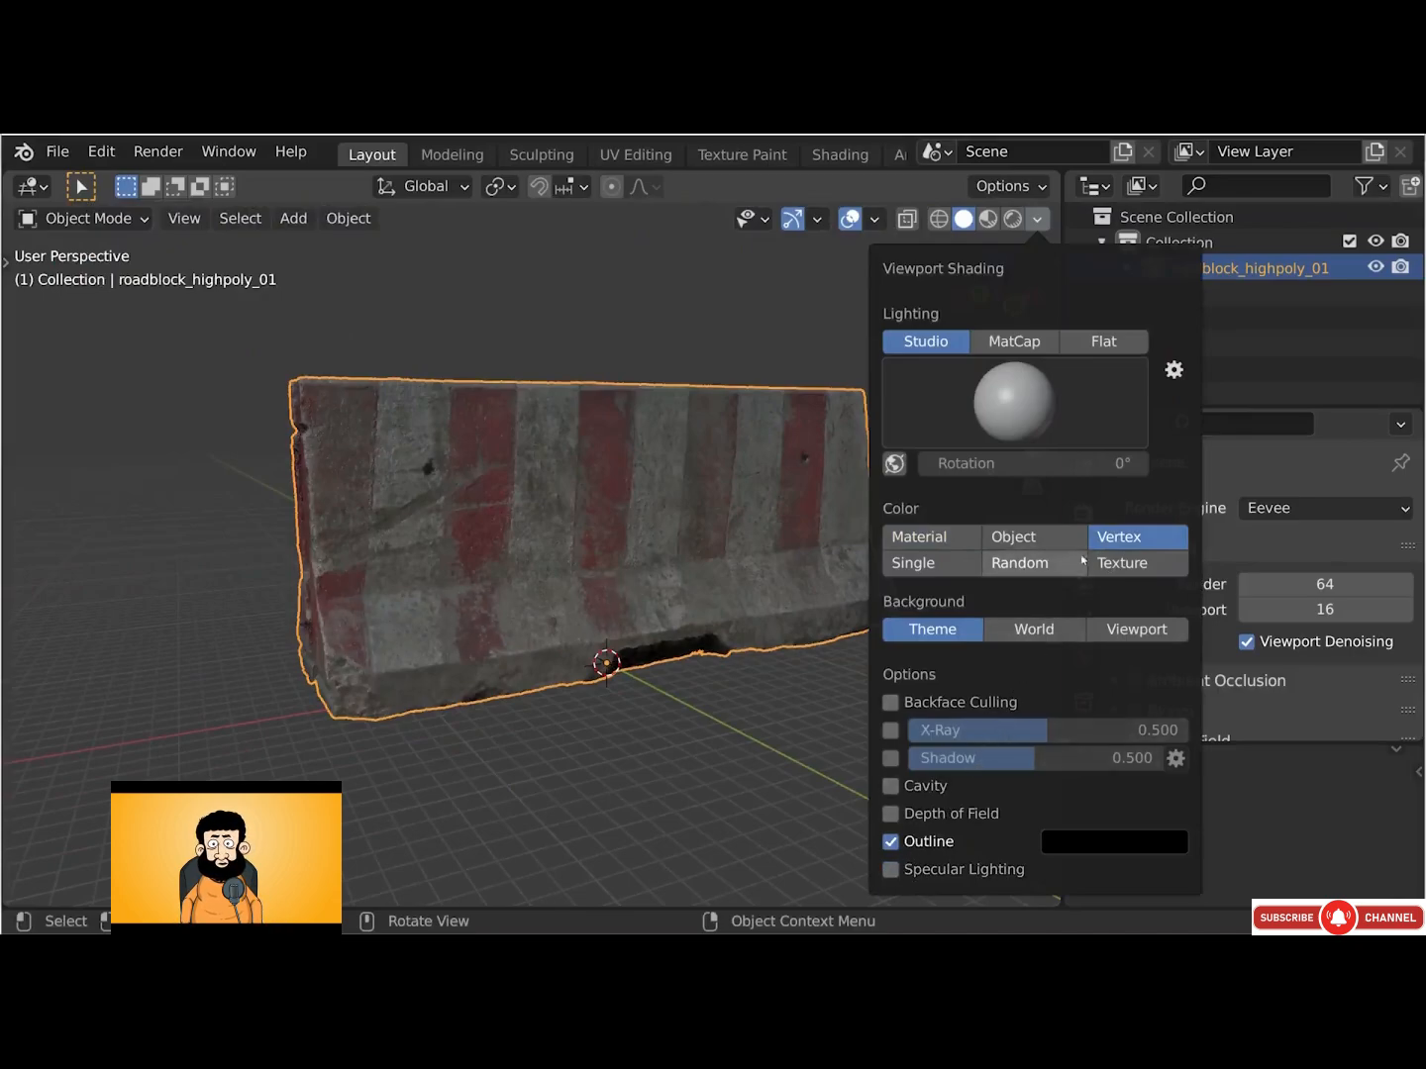
click(957, 534)
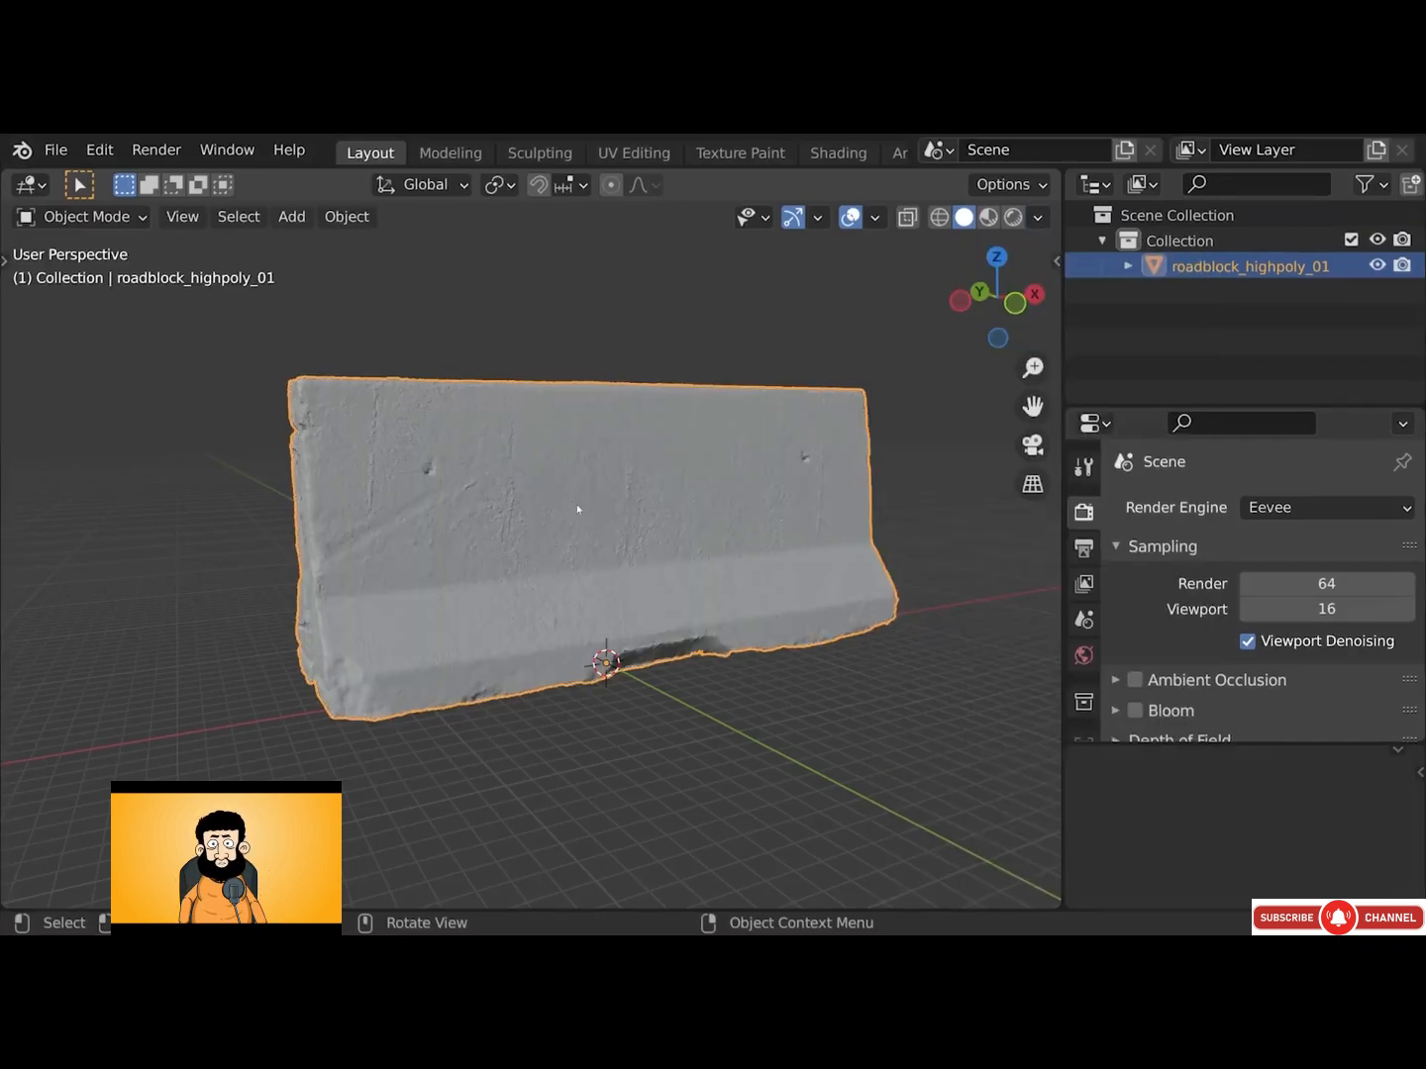
Enter Edit Mode on the roadblock mesh and deselect all its vertices
click(86, 216)
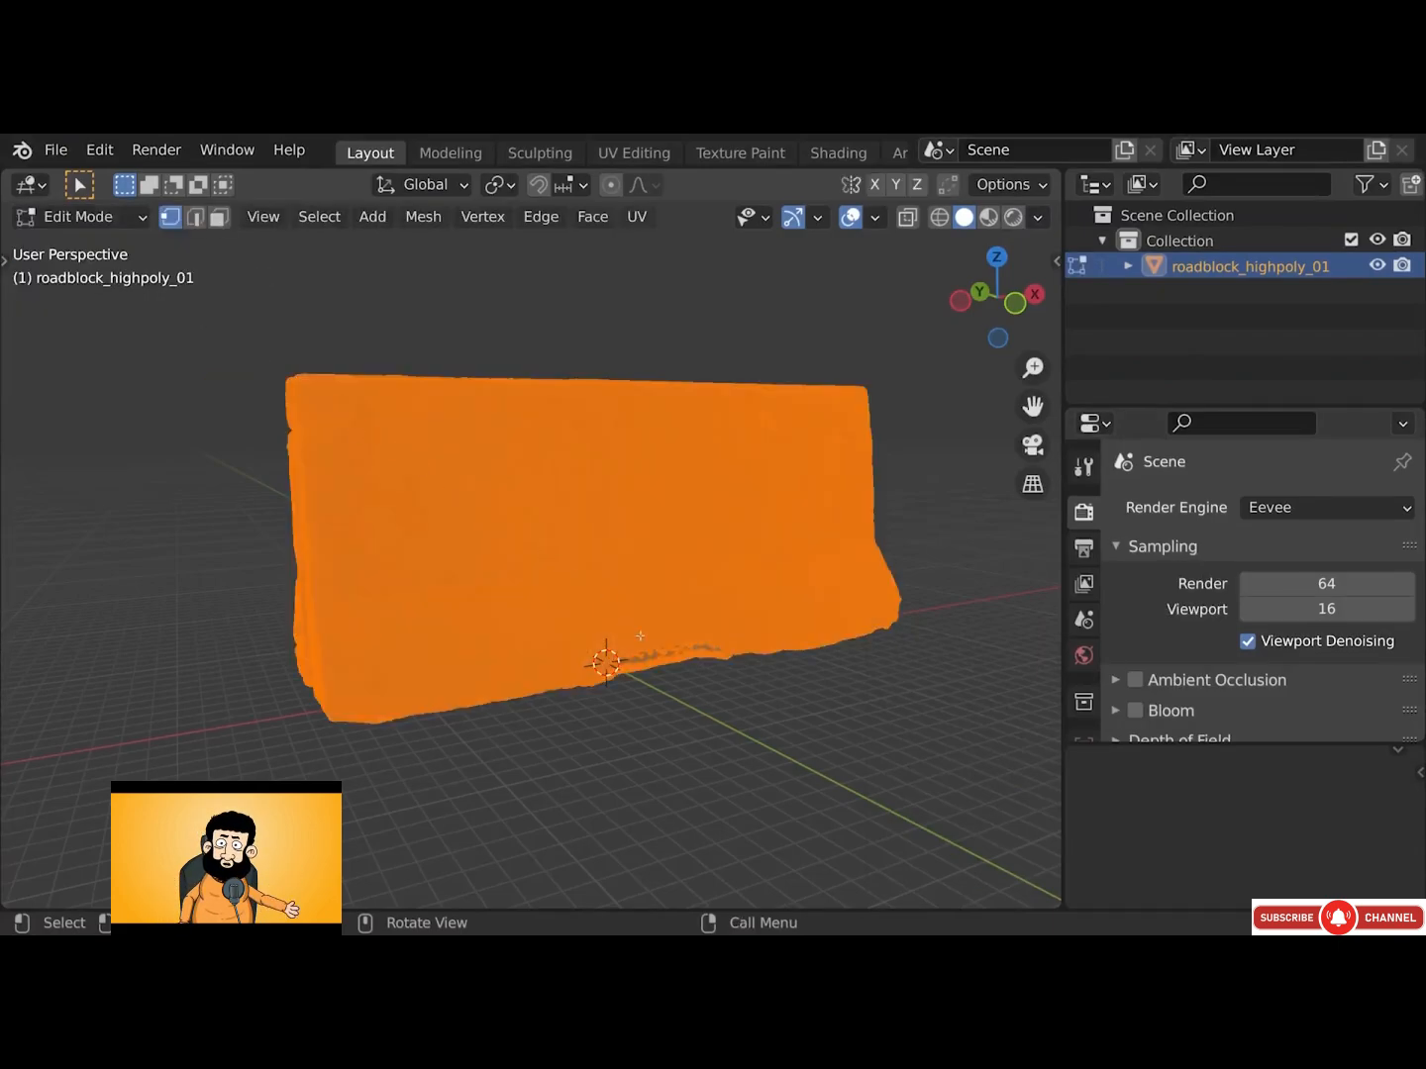
alt+drag(639, 636, 703, 602)
key(alt+a)
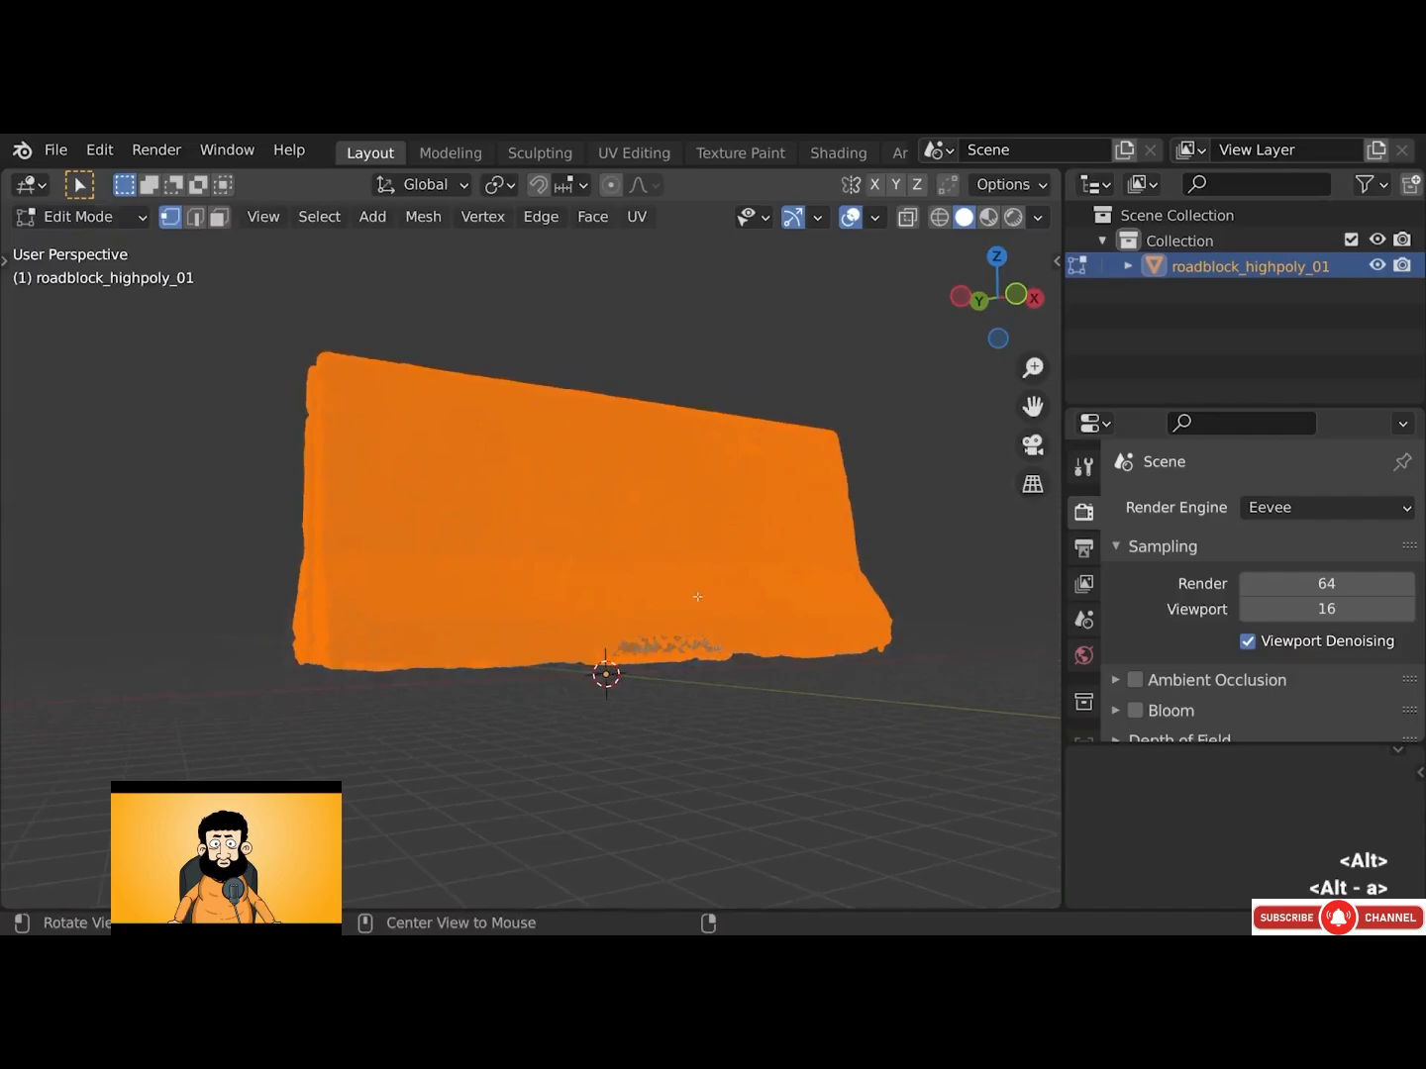
key(a)
key(alt+a)
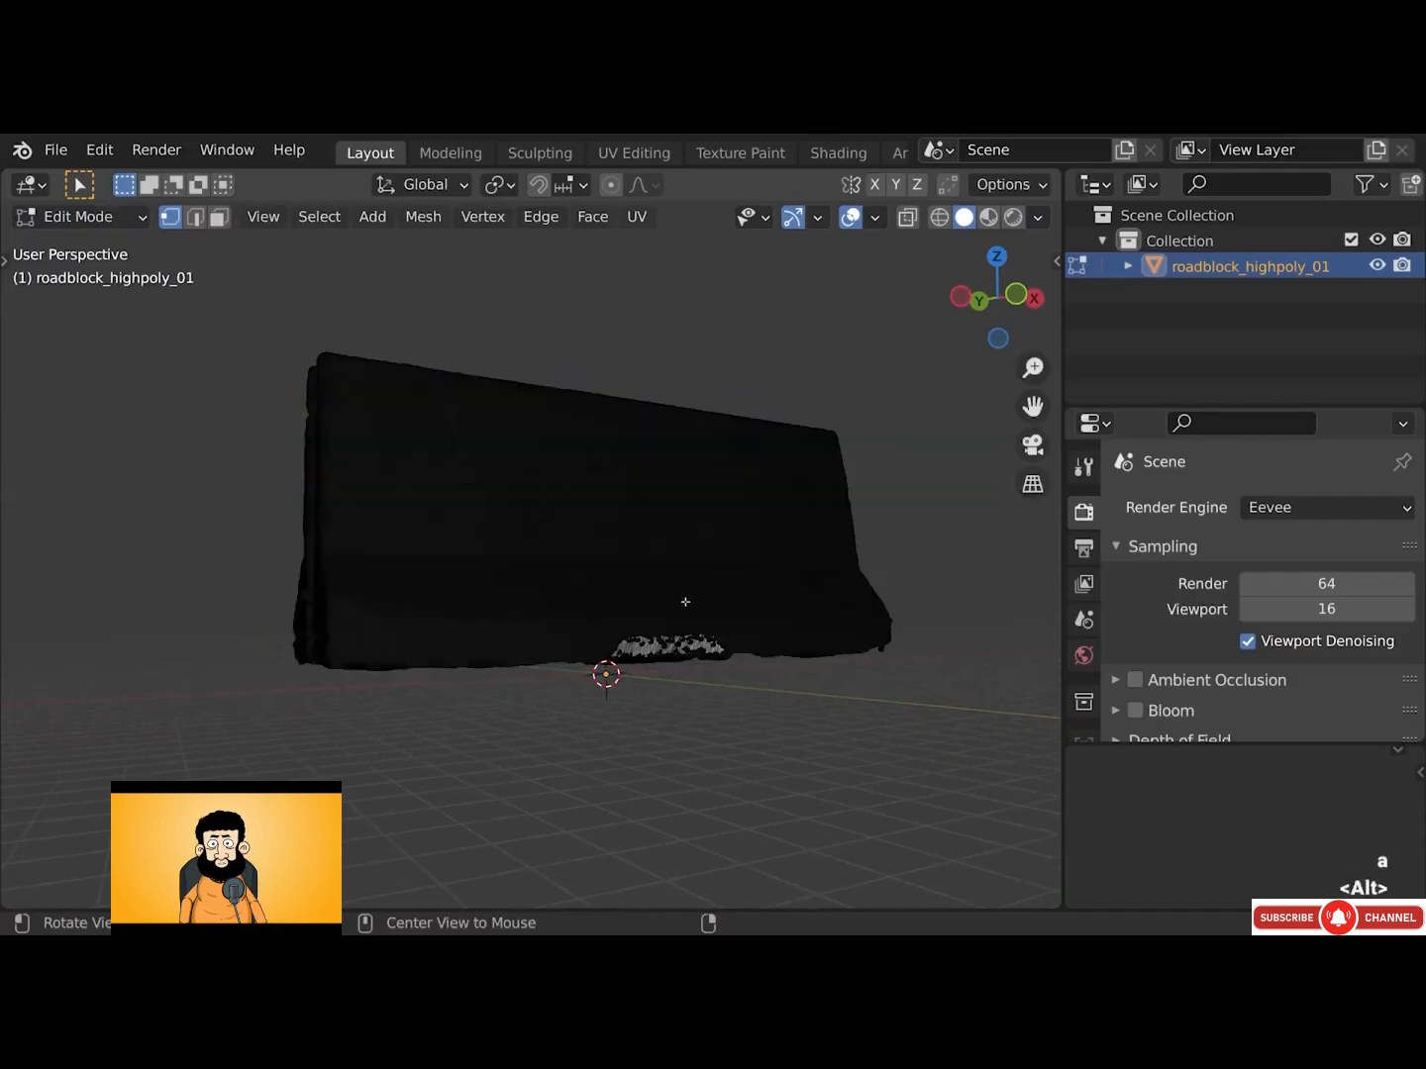
Examine the vertex density on the roadblock's lower face and around the gap in its base
scroll(672, 610, down, 1)
scroll(638, 658, up, 3)
scroll(637, 658, up, 3)
scroll(457, 444, up, 4)
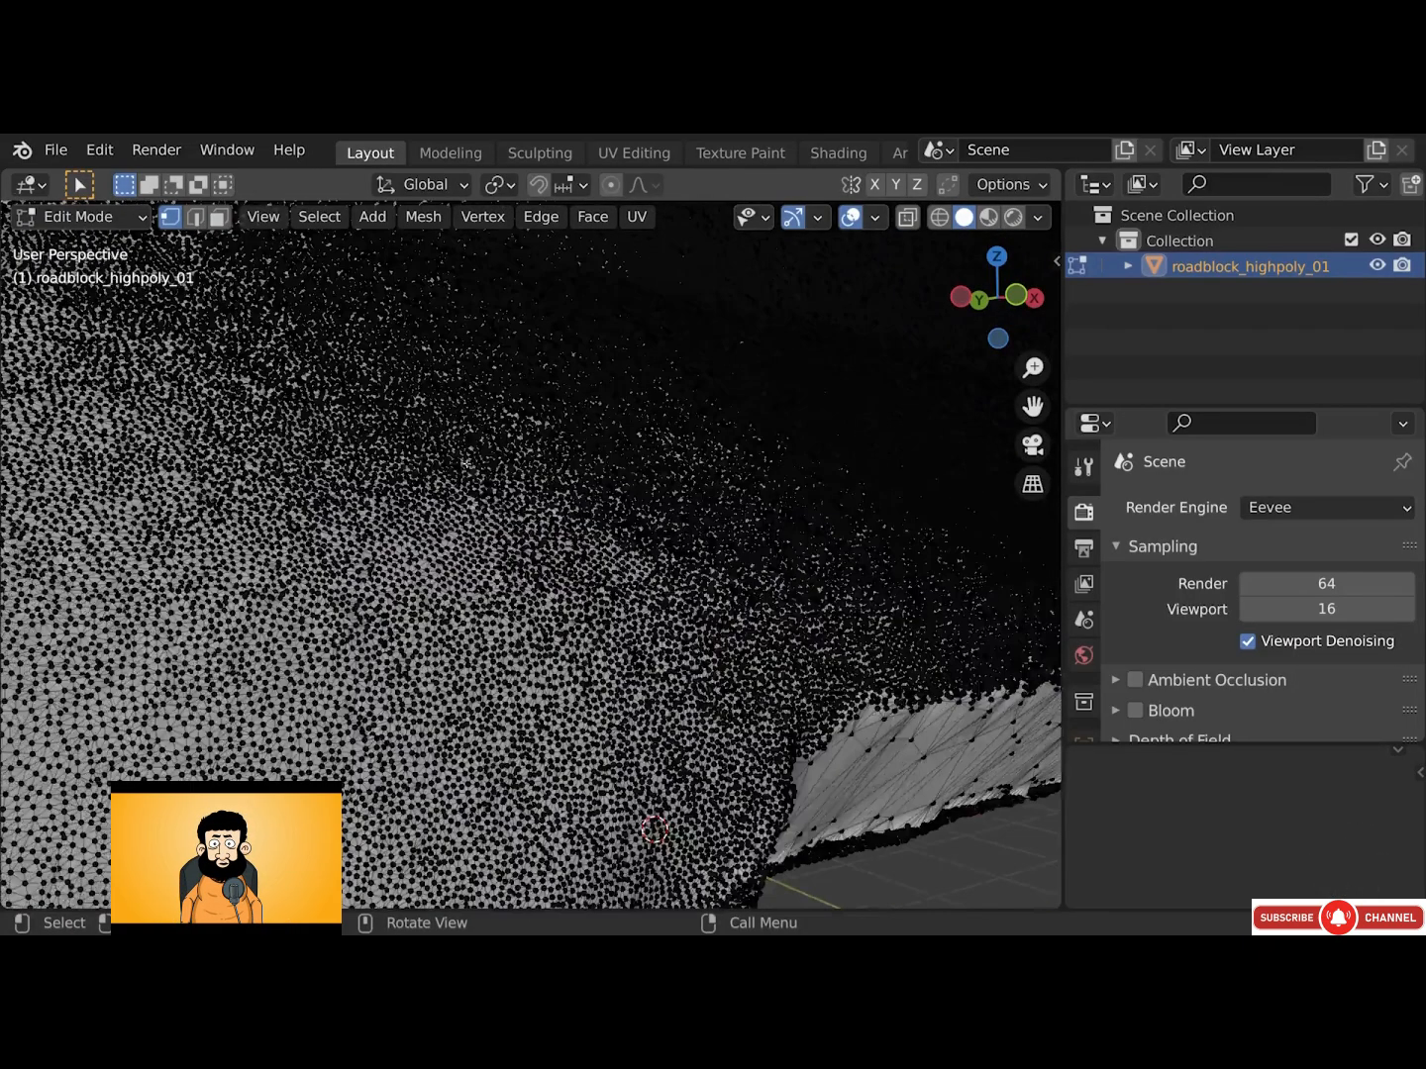
alt+drag(456, 441, 425, 531)
scroll(412, 498, up, 2)
scroll(476, 556, down, 3)
alt+drag(656, 648, 709, 566)
middle_drag(710, 565, 759, 584)
scroll(761, 595, down, 5)
Select all of the roadblock's mesh and convert the selection to its boundary loop
key(a)
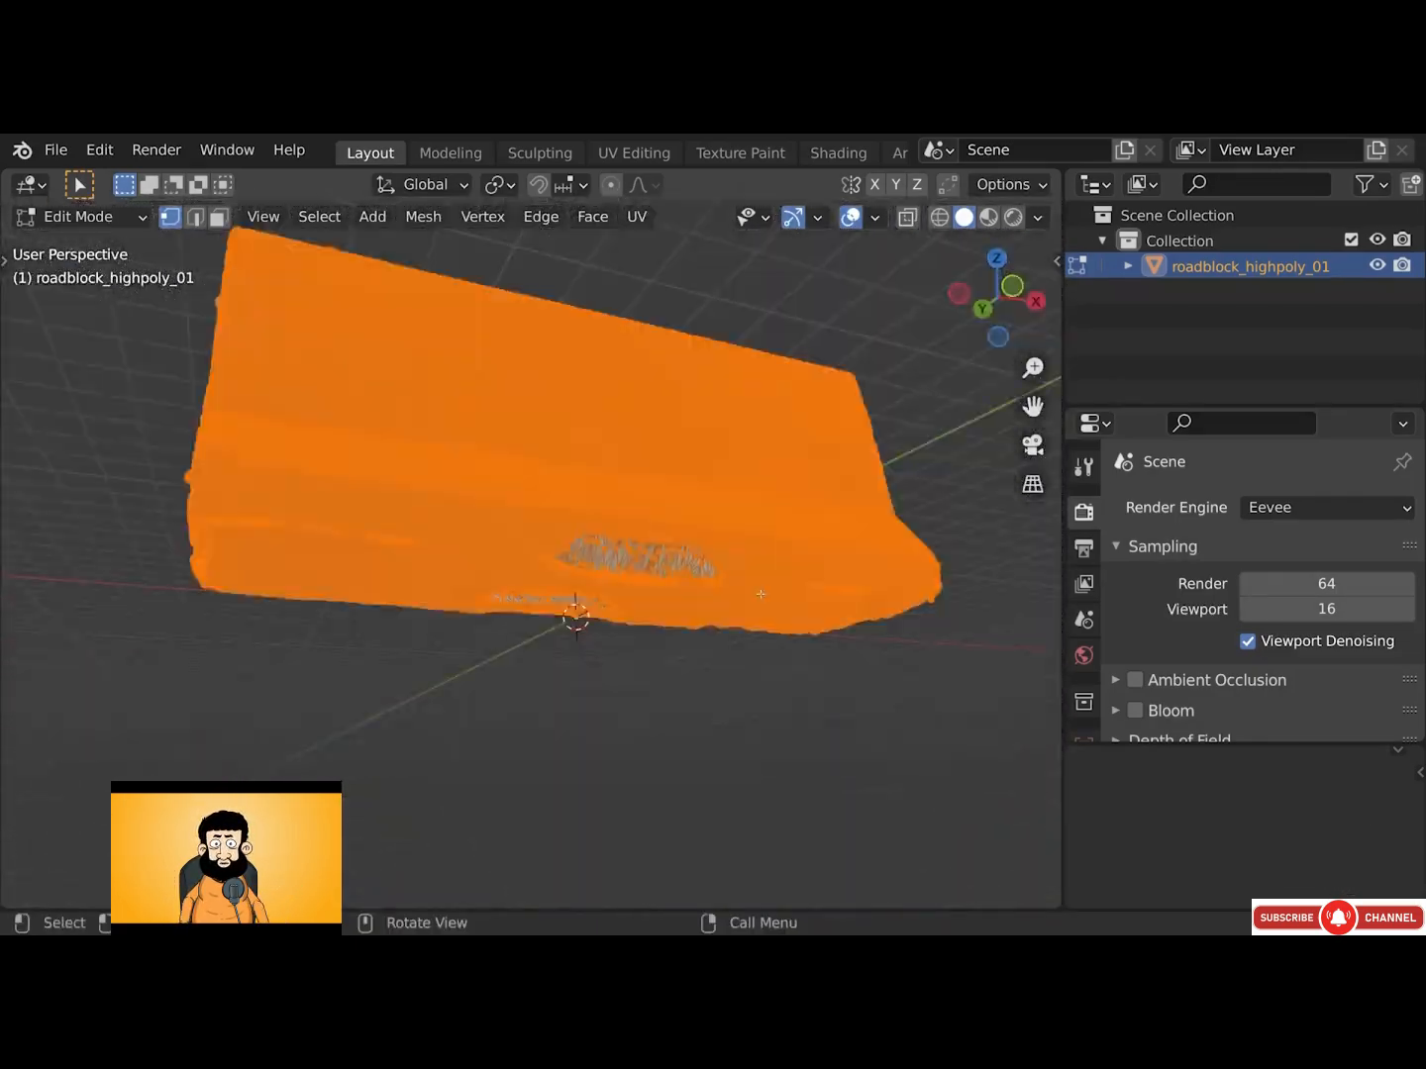
key(space)
text(sel)
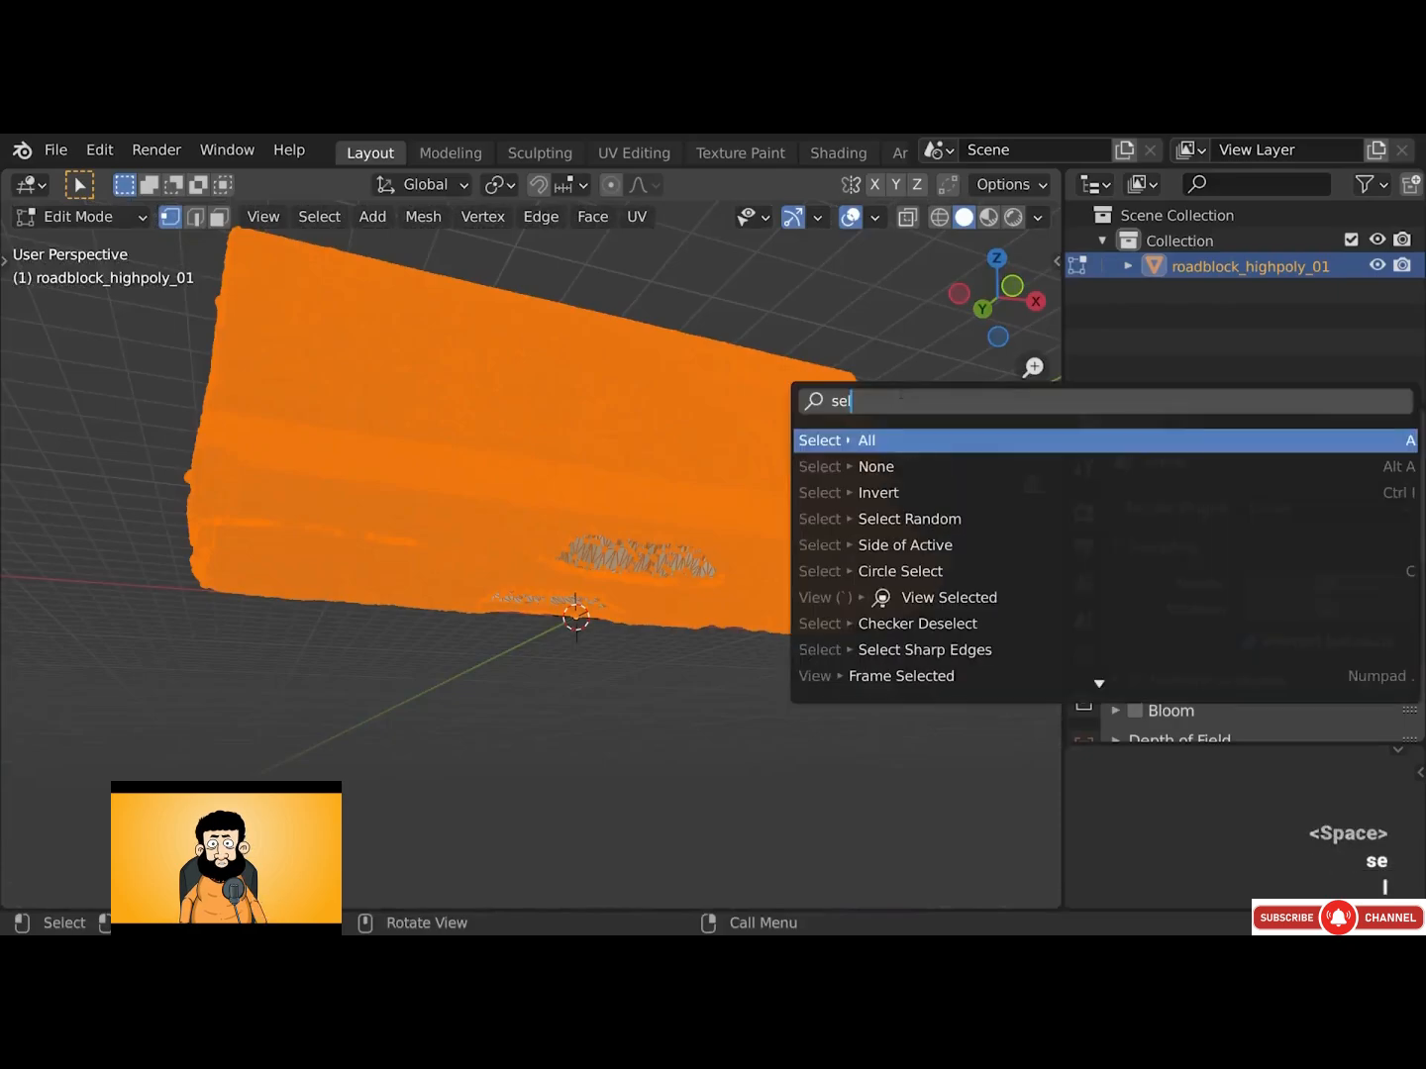
text(ect boun)
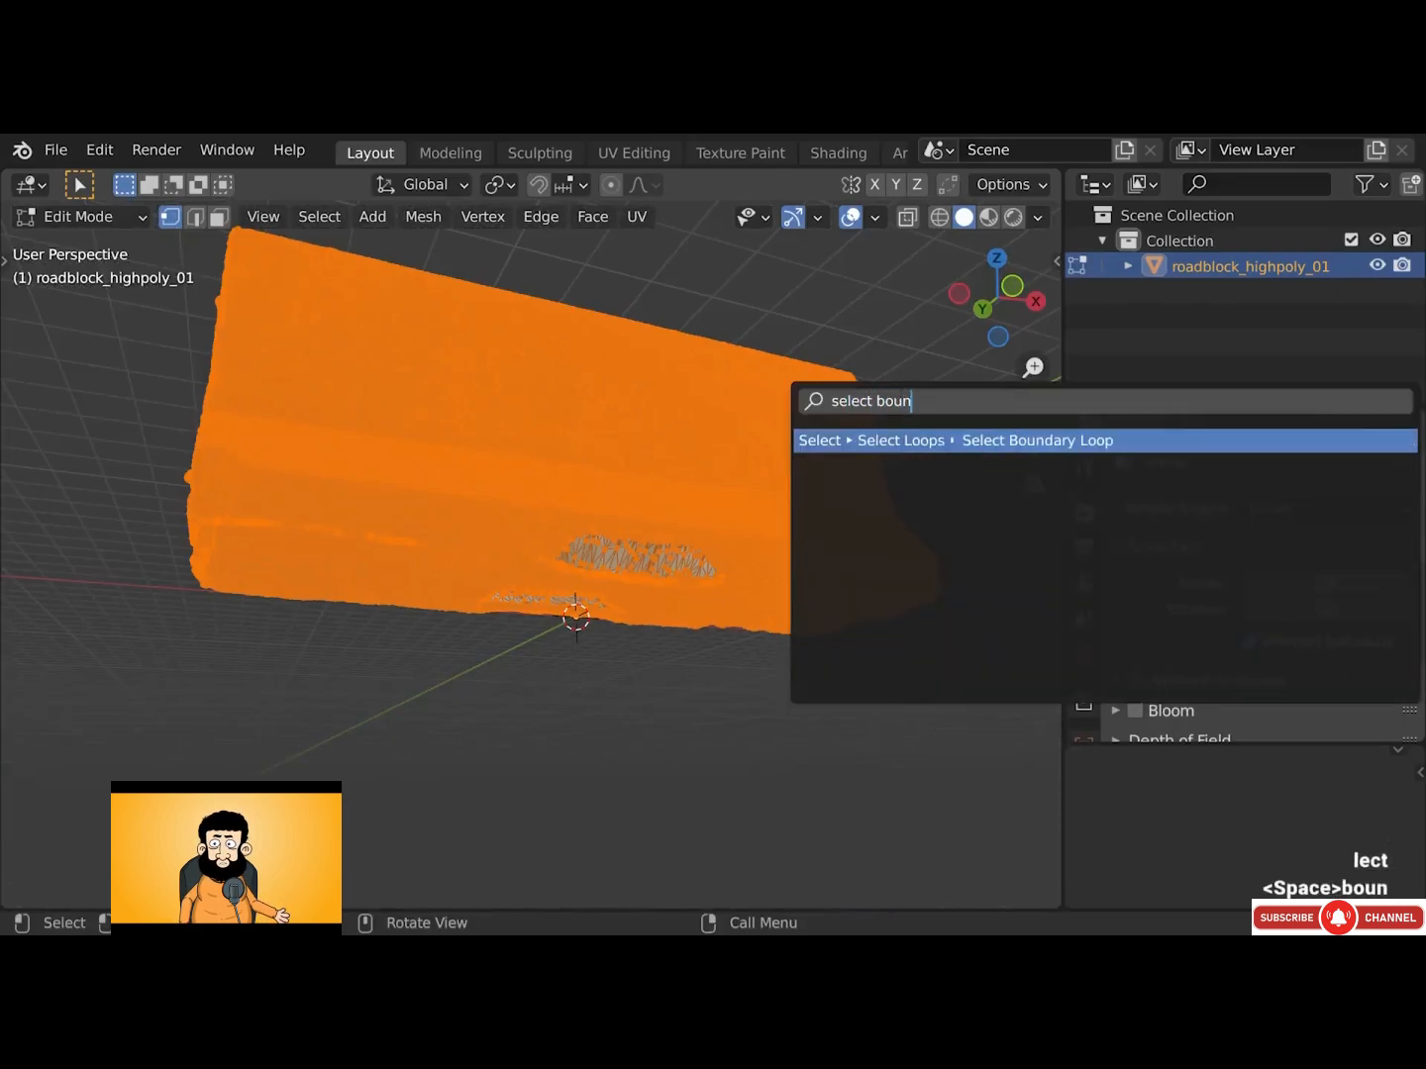
click(1051, 445)
Fill the selected boundary to close the roadblock's open base, and return to Object Mode
middle_drag(734, 575, 739, 540)
click(592, 215)
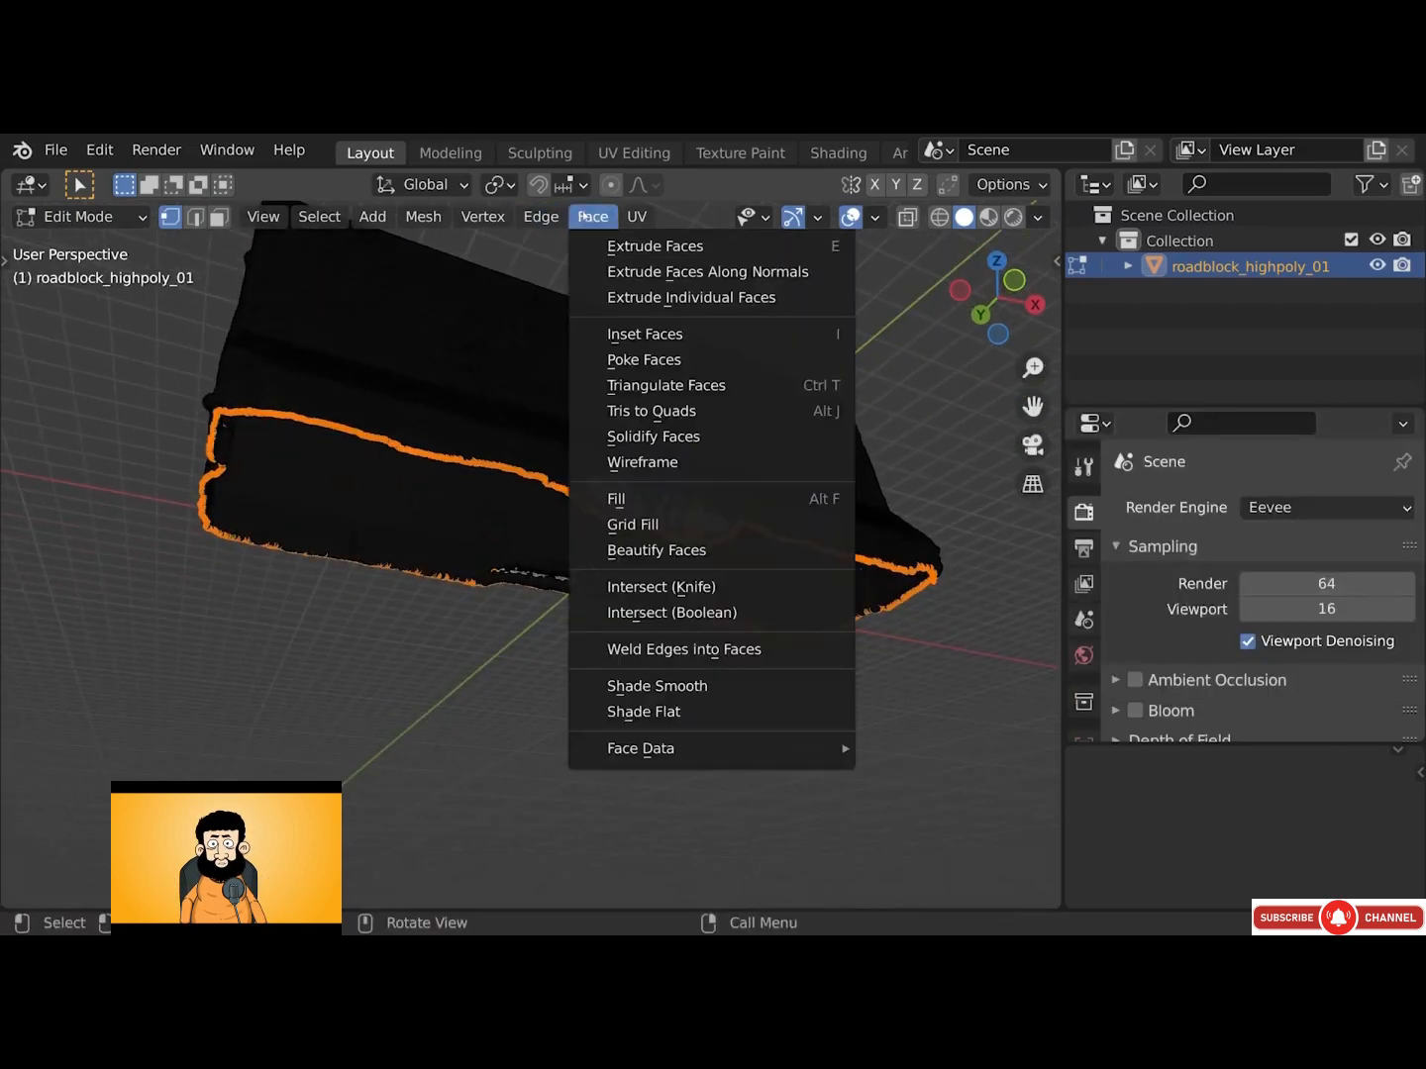
click(802, 508)
middle_drag(637, 587, 664, 563)
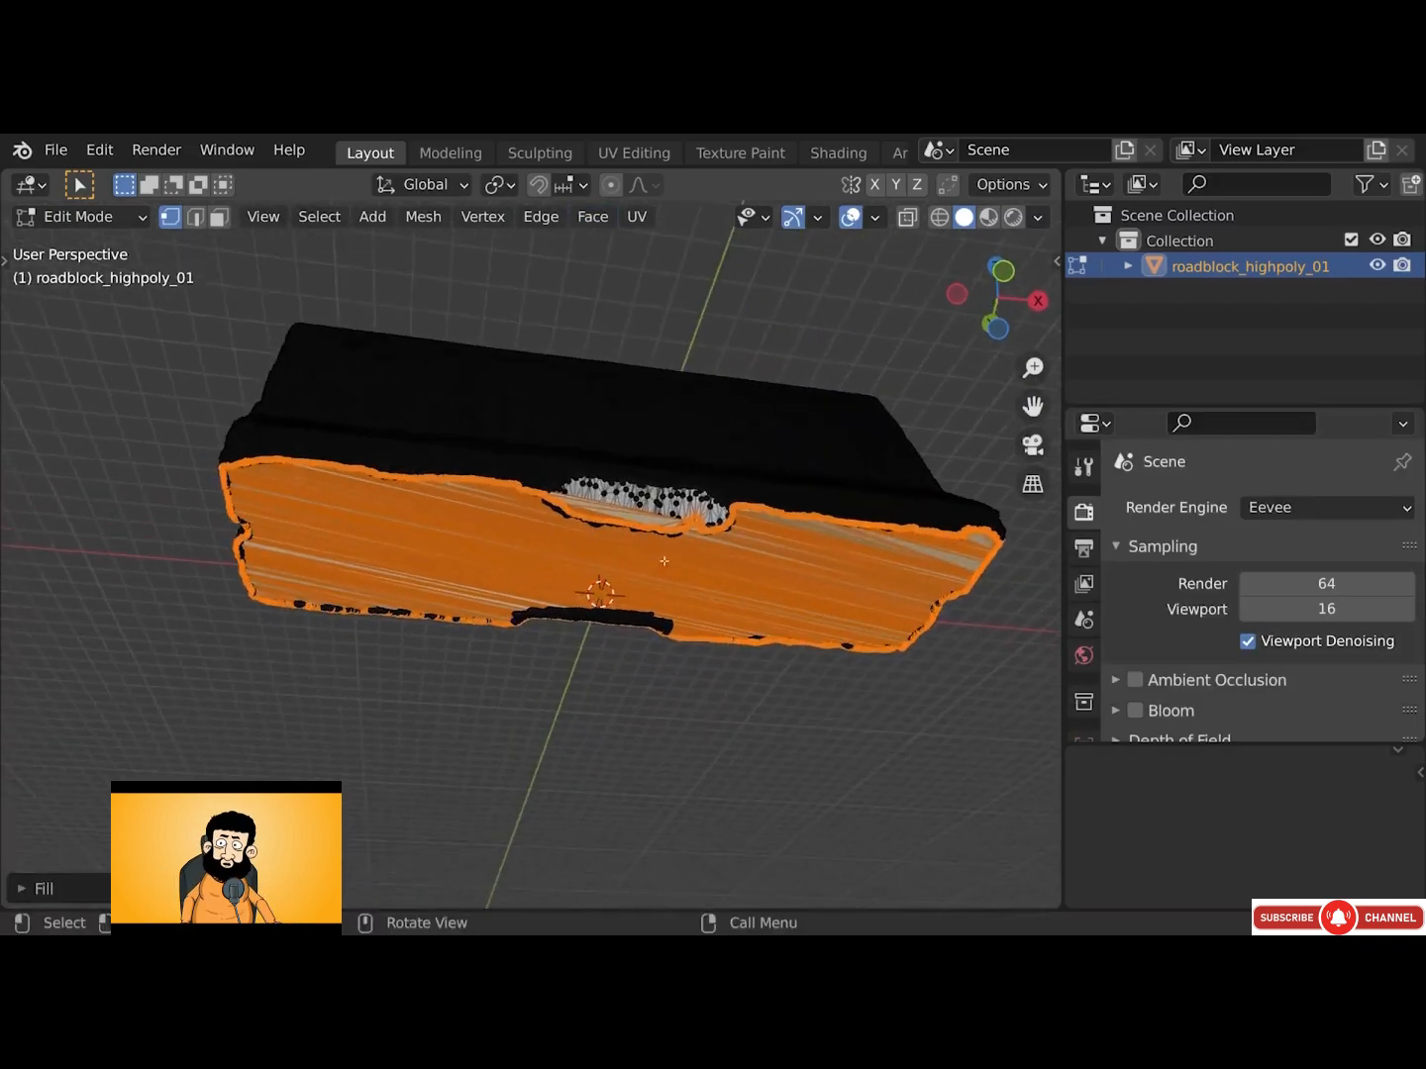
scroll(684, 567, up, 2)
middle_drag(751, 579, 729, 539)
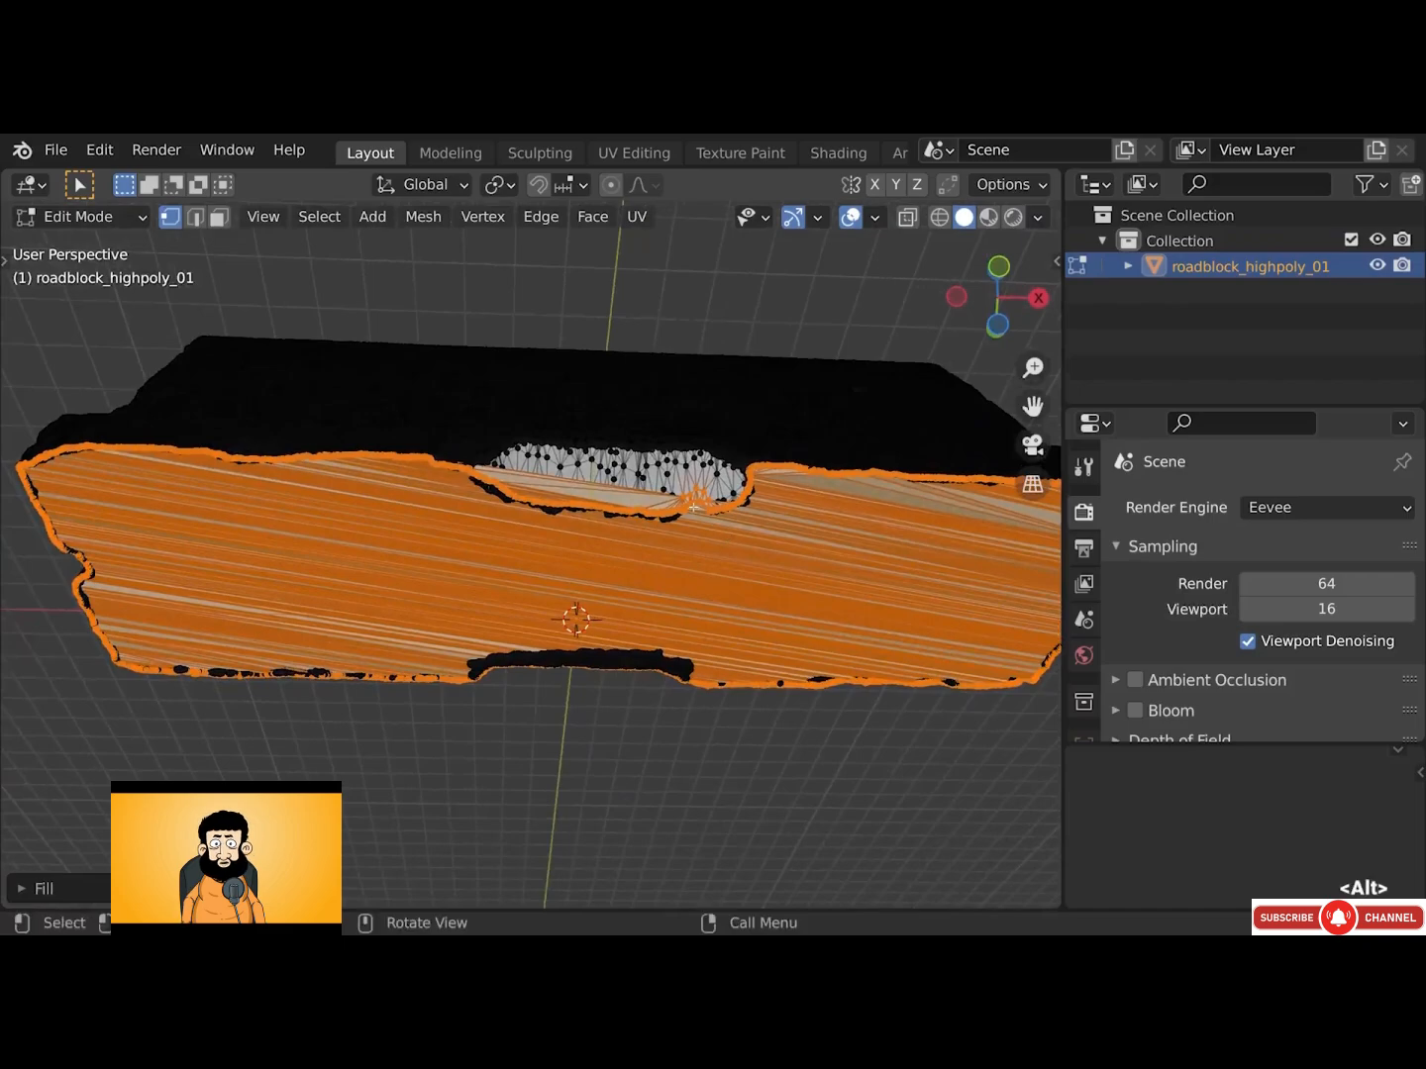
key(alt+Tab)
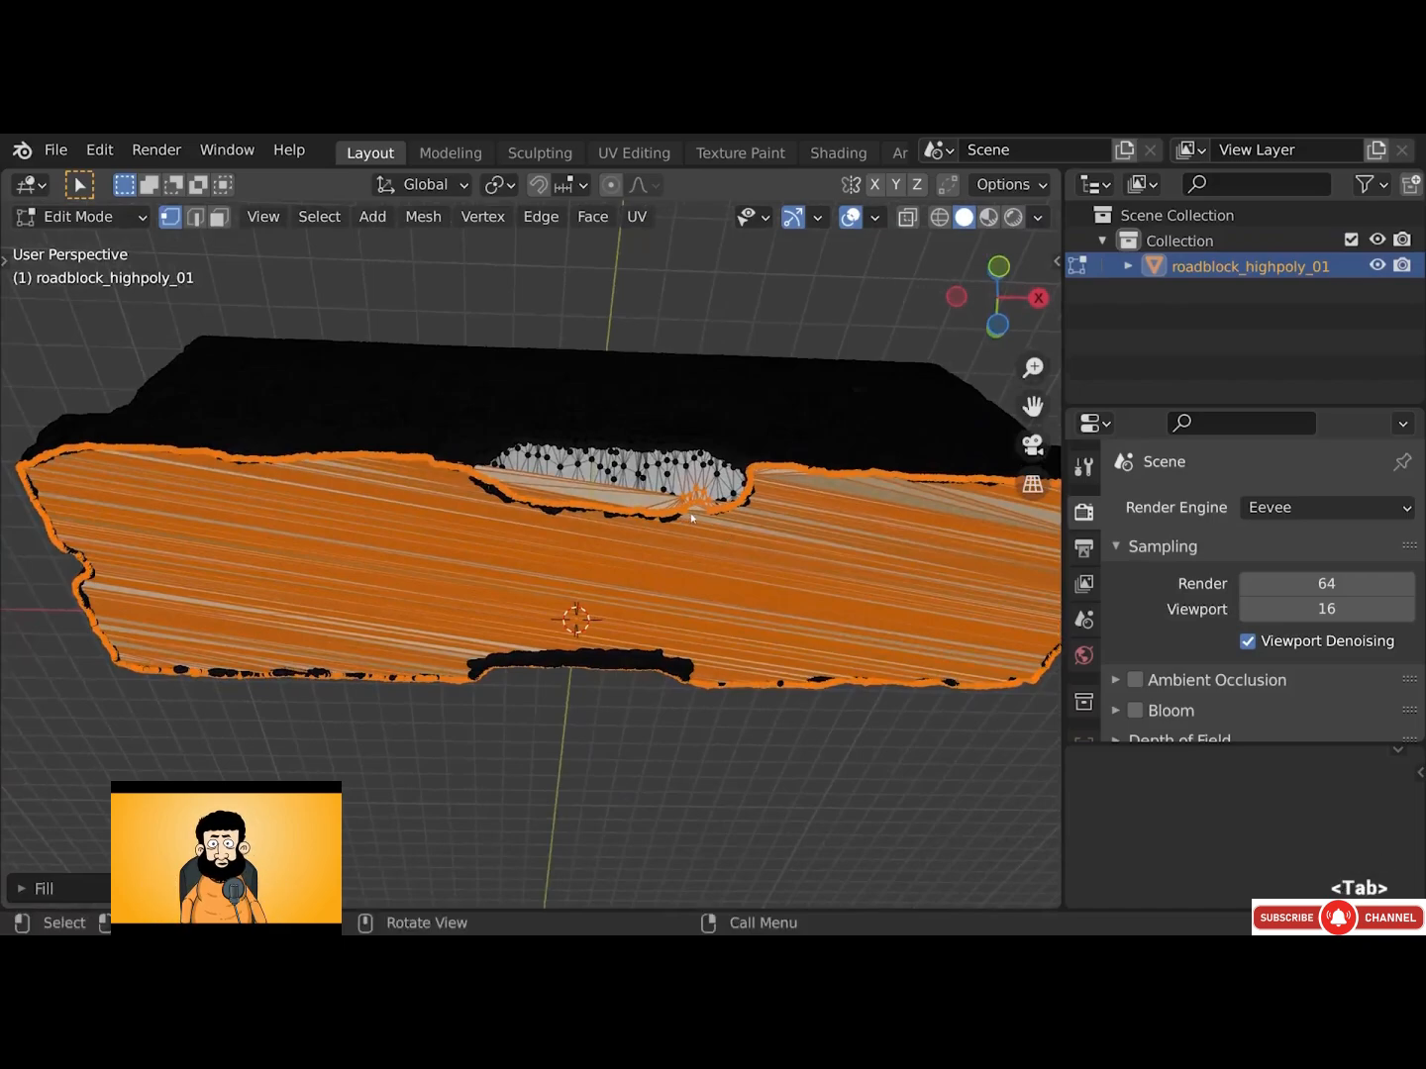
mouse_move(690, 513)
middle_down()
mouse_move(691, 544)
mouse_move(692, 527)
middle_up()
Try to enable dynamic topology on the roadblock in Sculpt Mode, and go back to Object Mode
click(86, 215)
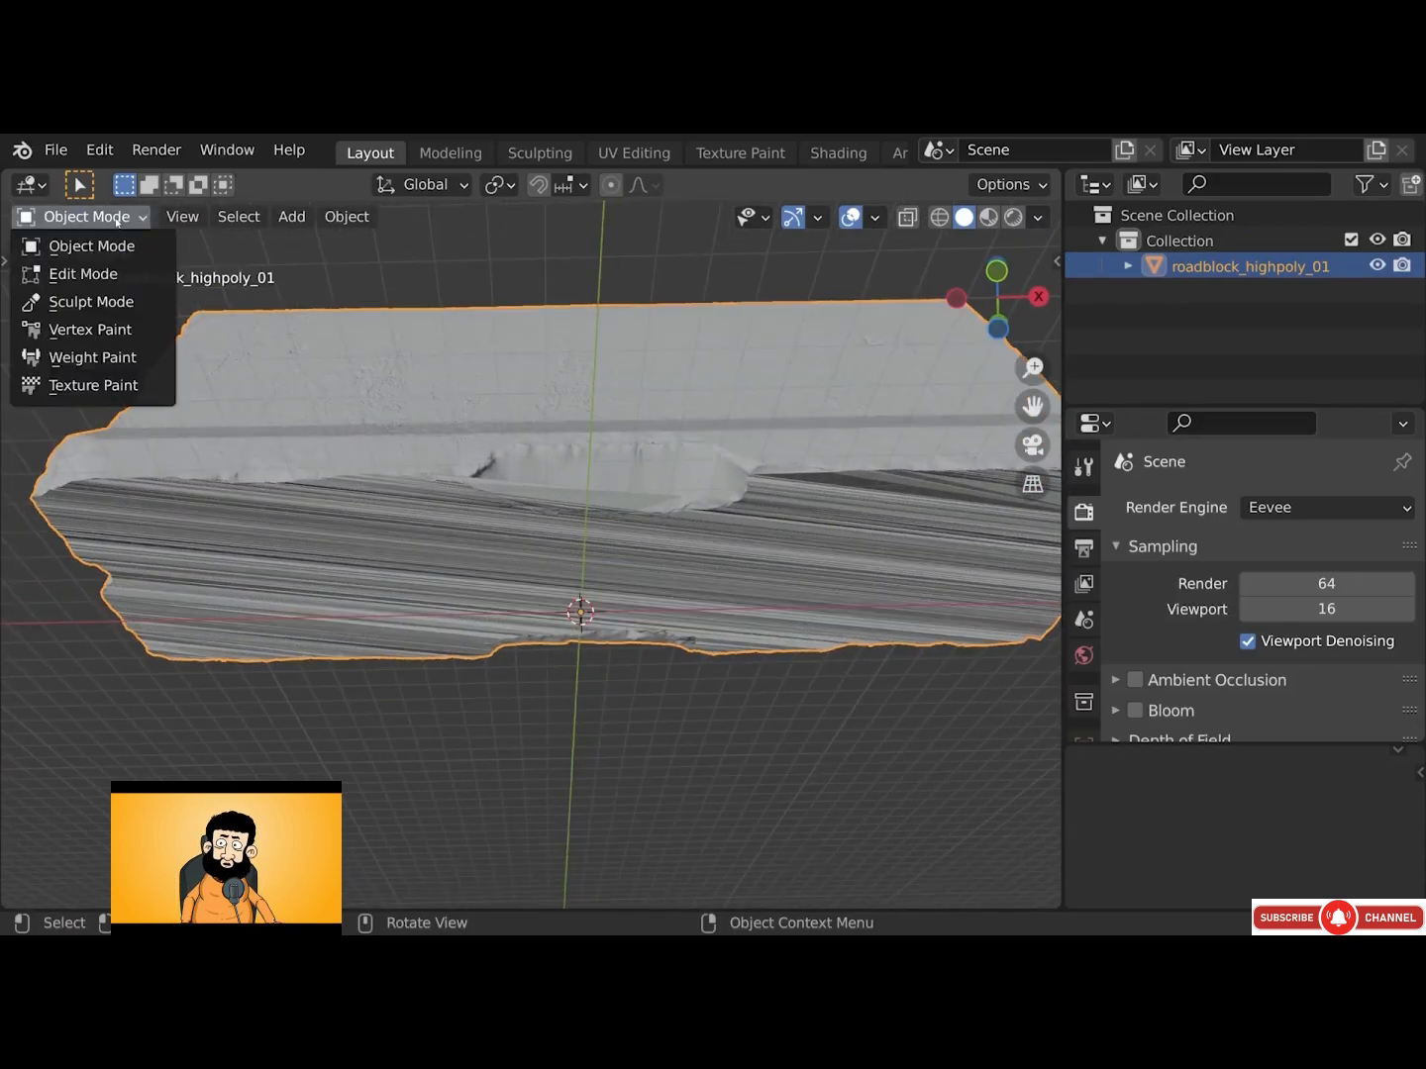
click(110, 303)
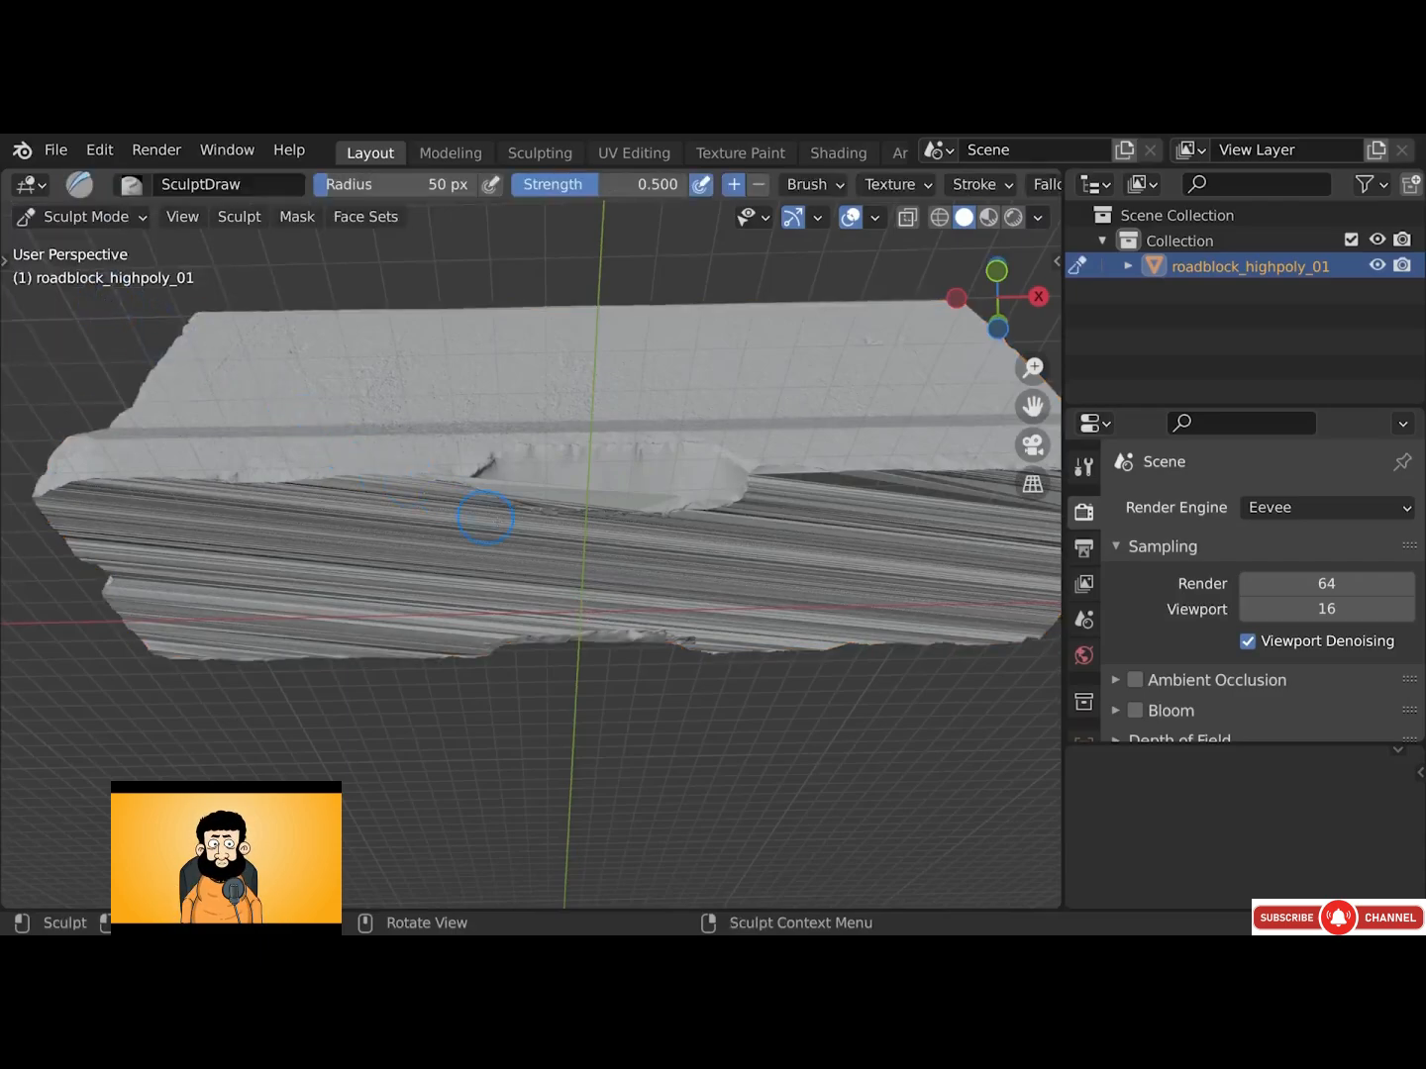
middle_drag(732, 528, 735, 503)
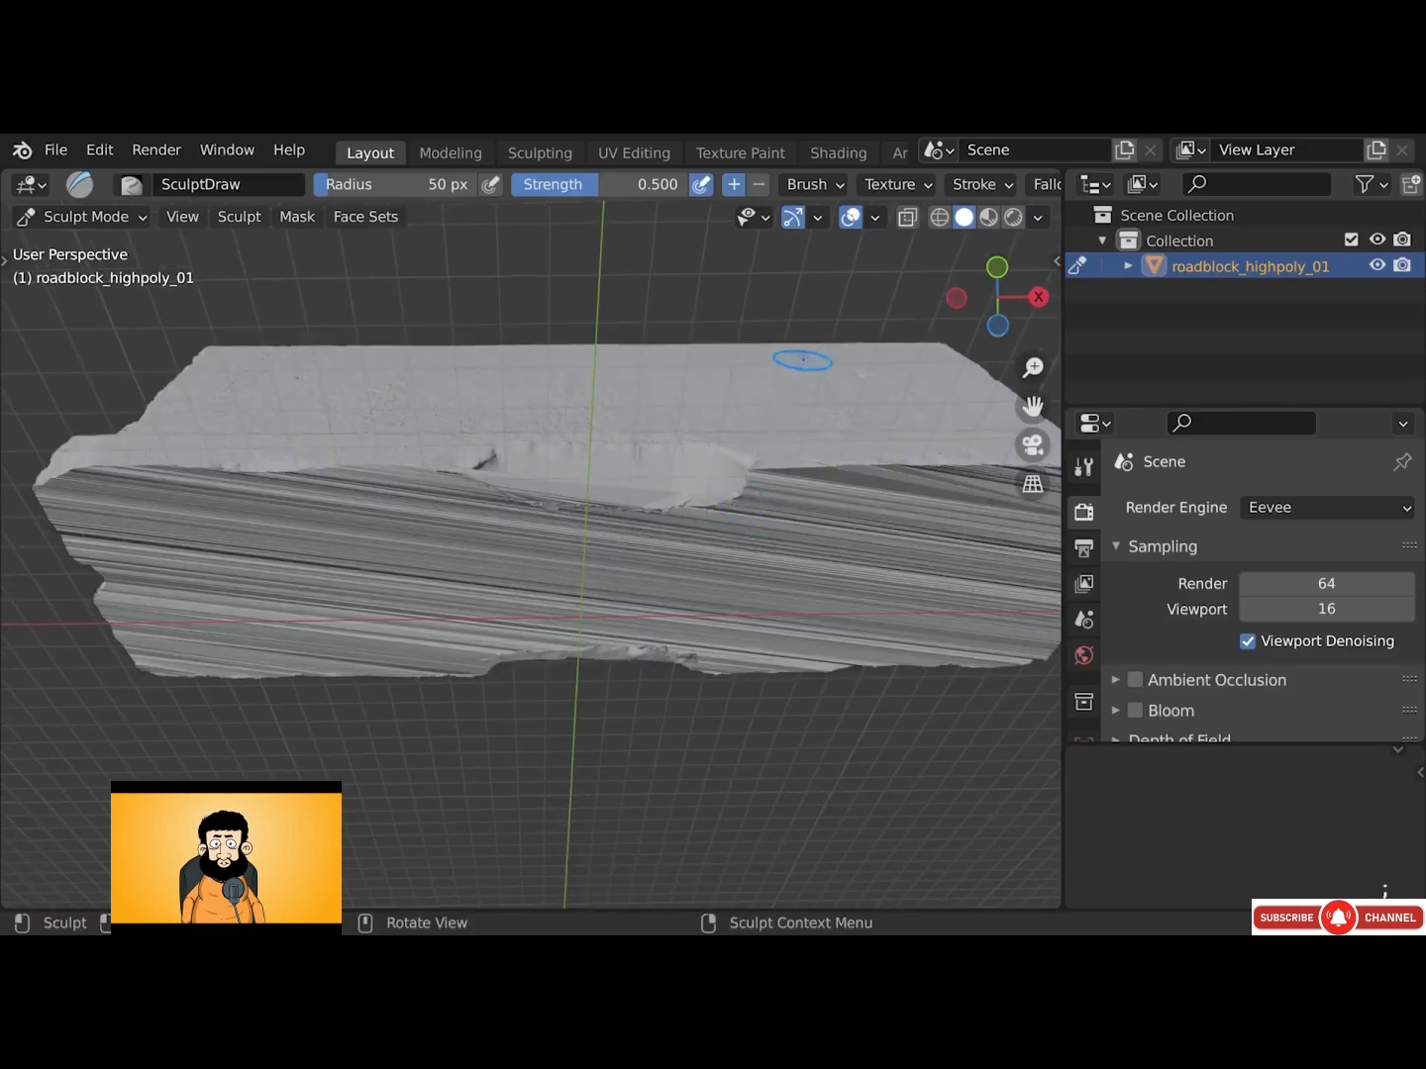
scroll(919, 188, down, 10)
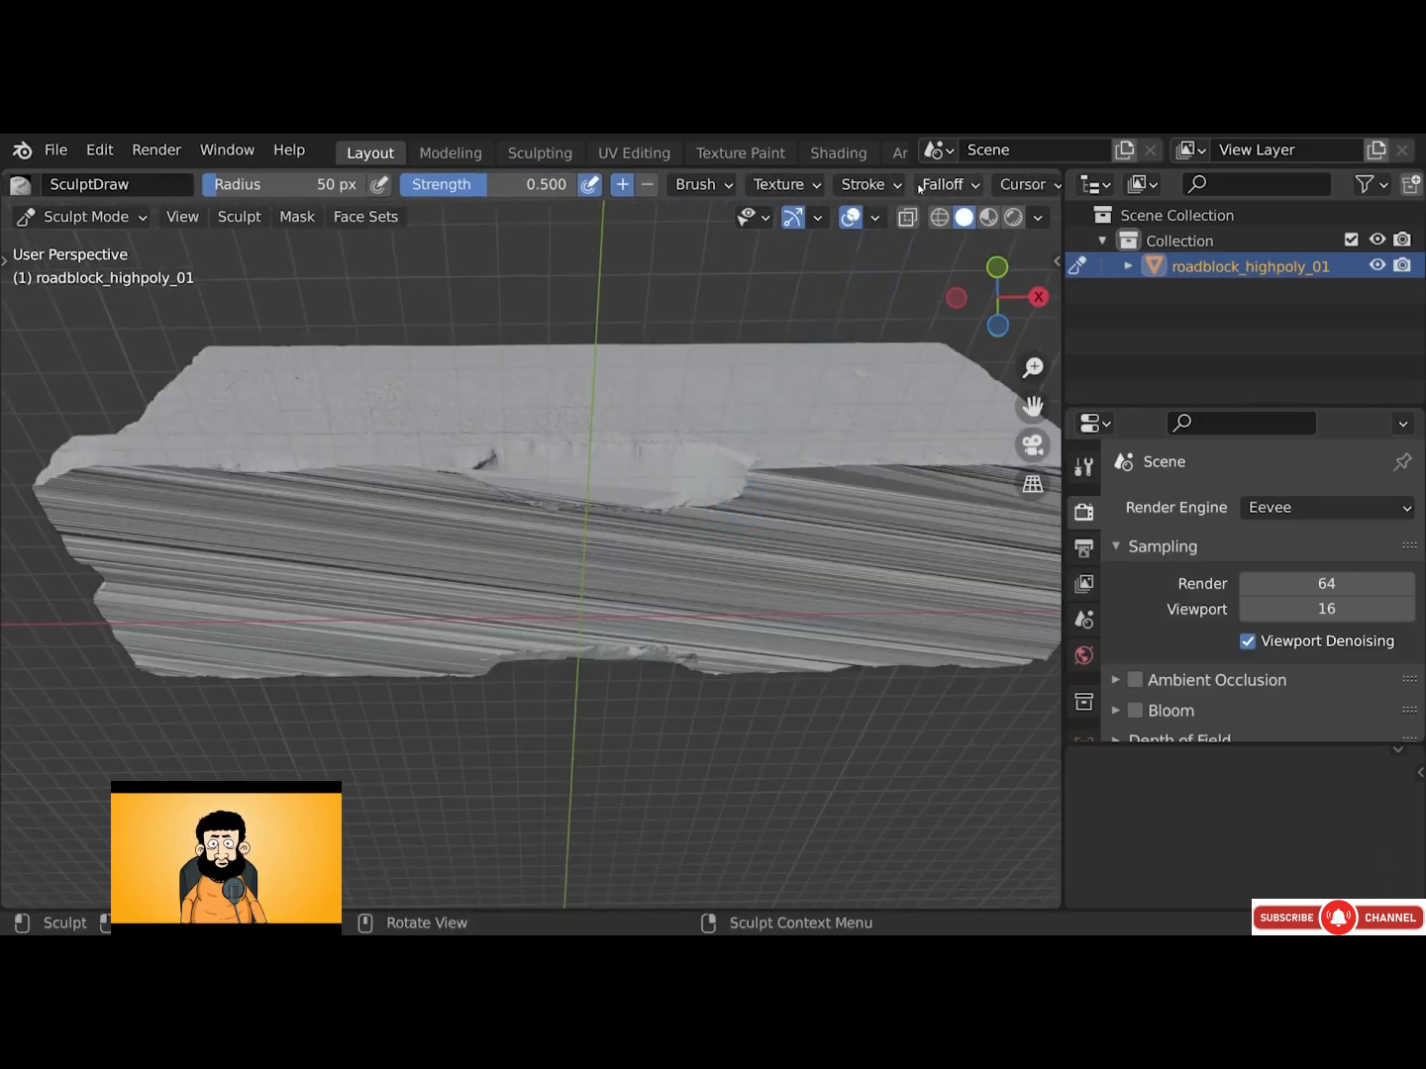
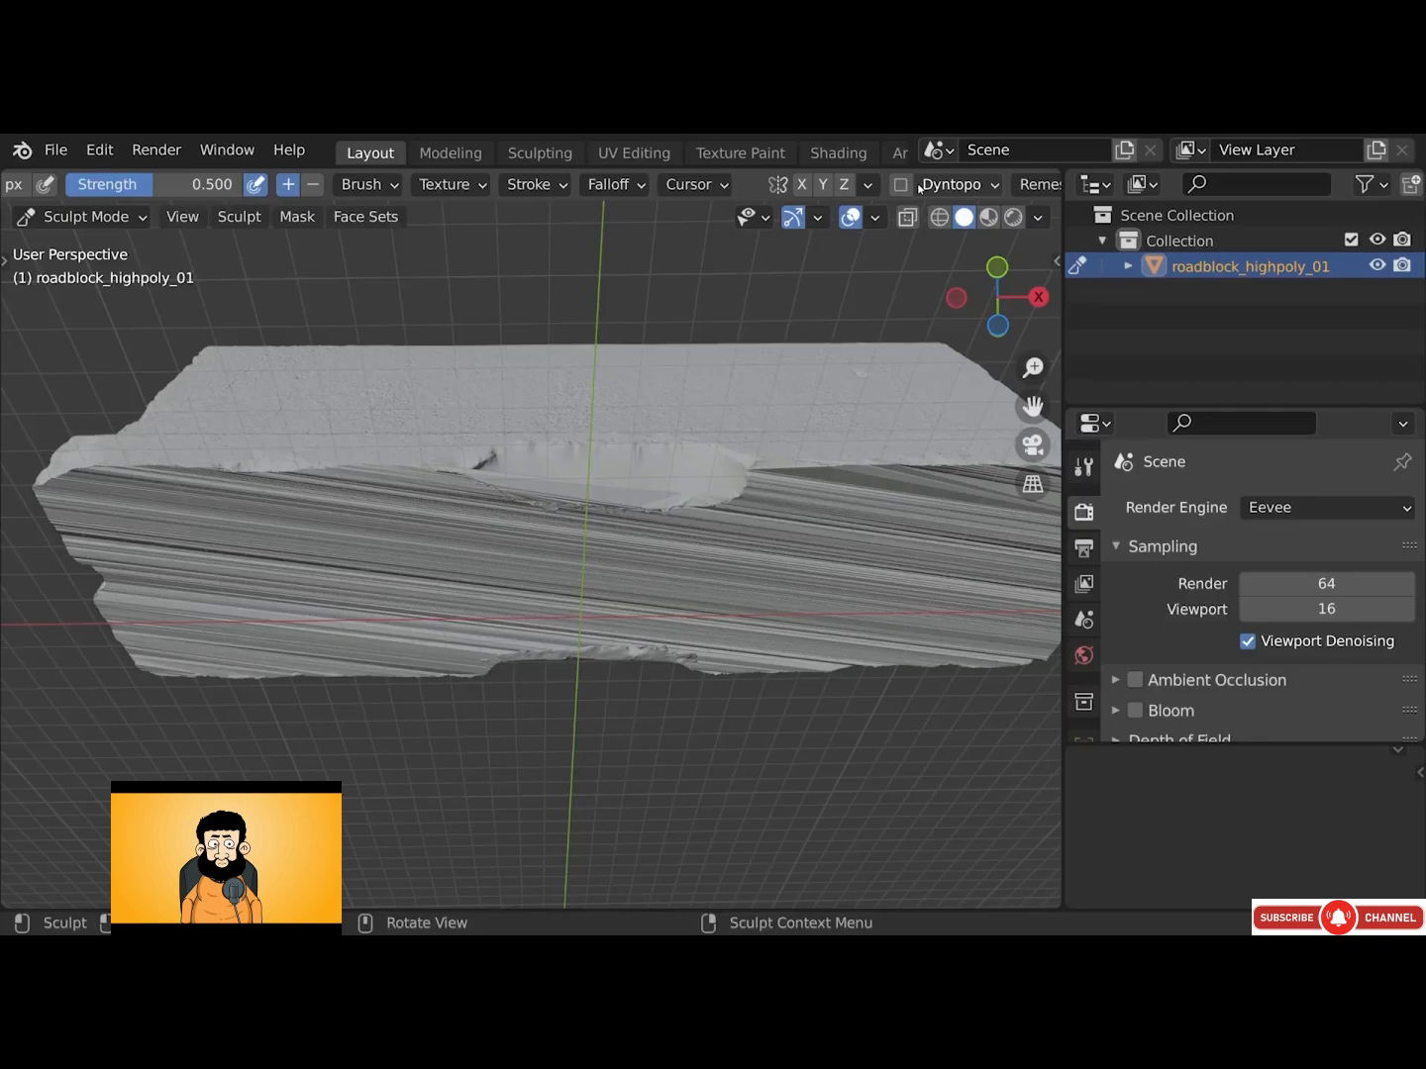
click(900, 188)
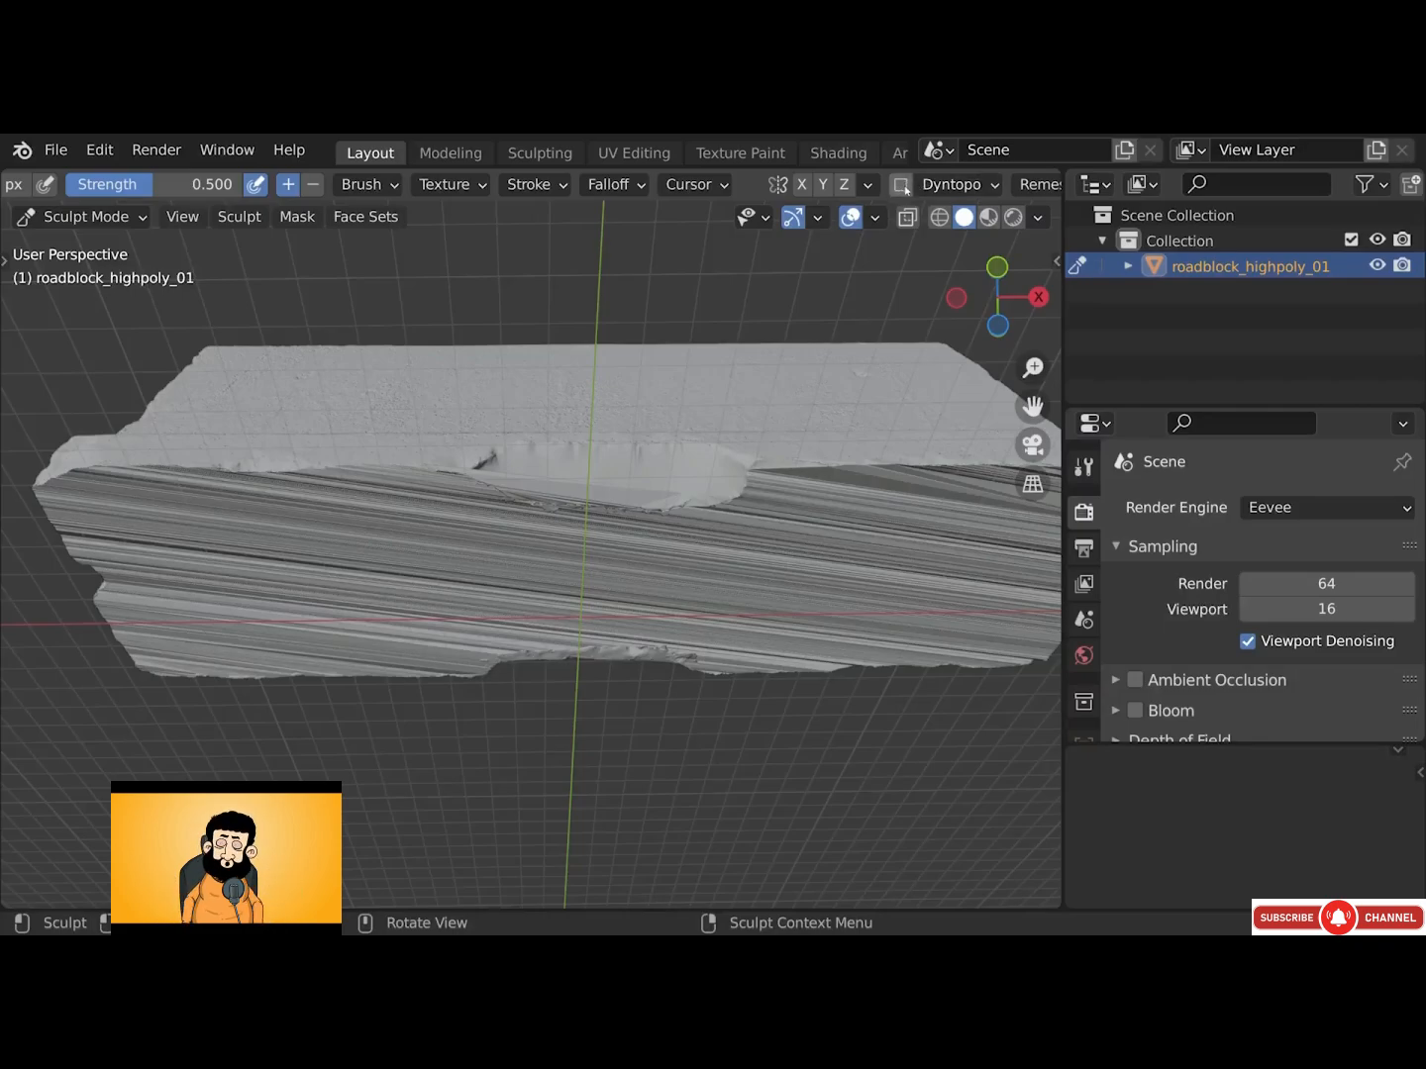
click(903, 188)
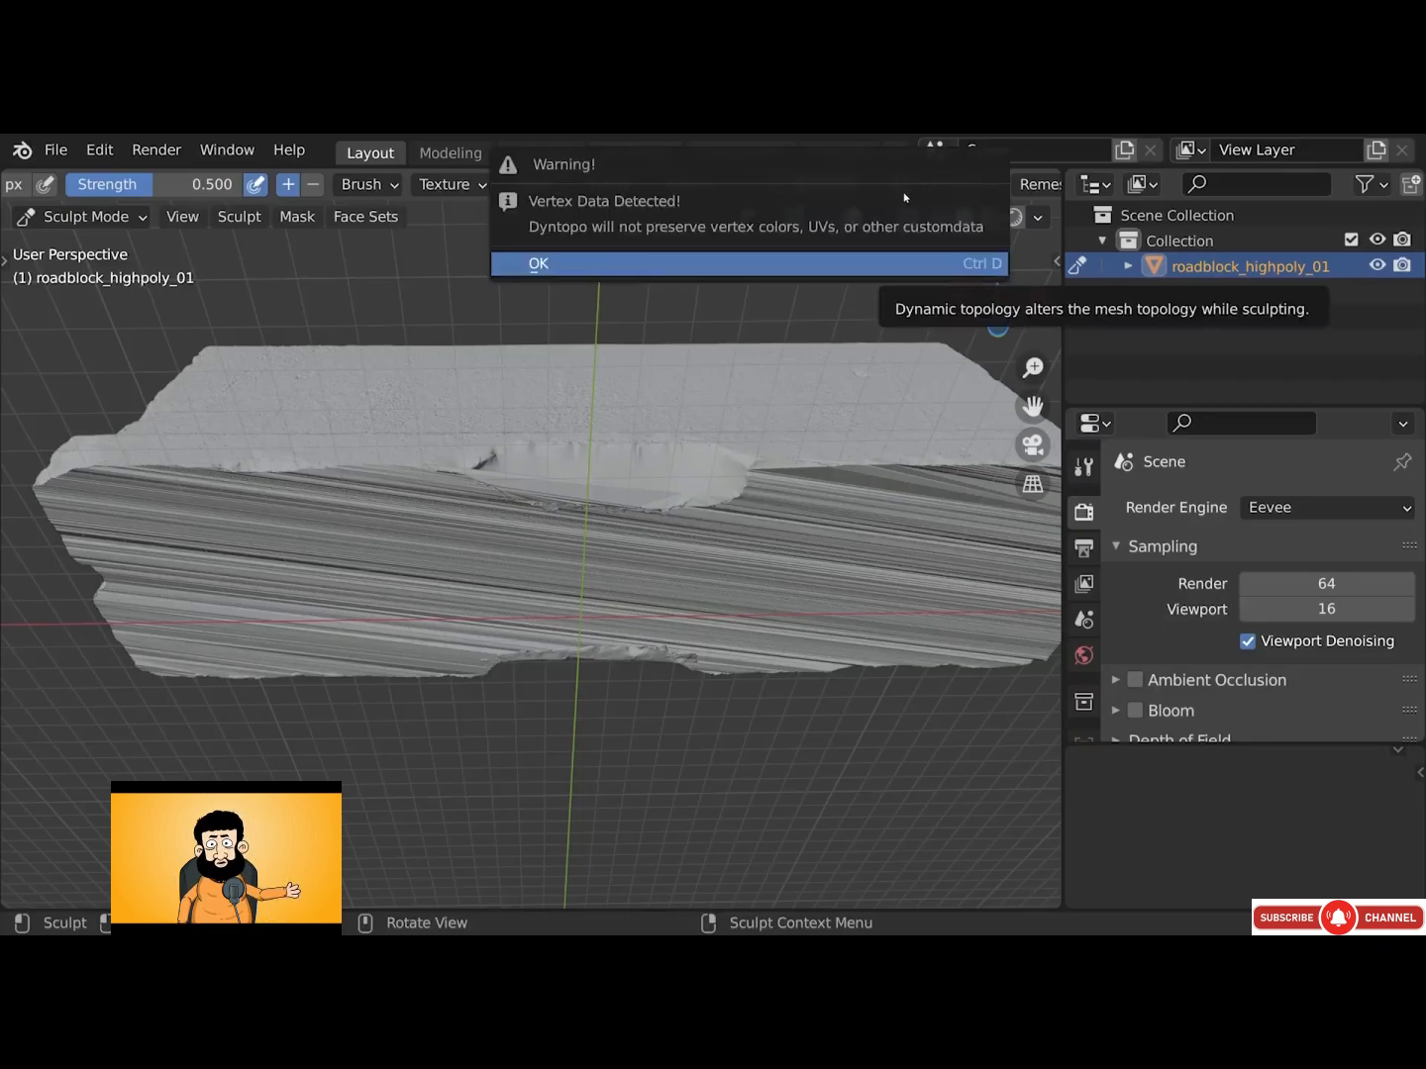
click(846, 260)
scroll(97, 183, up, 6)
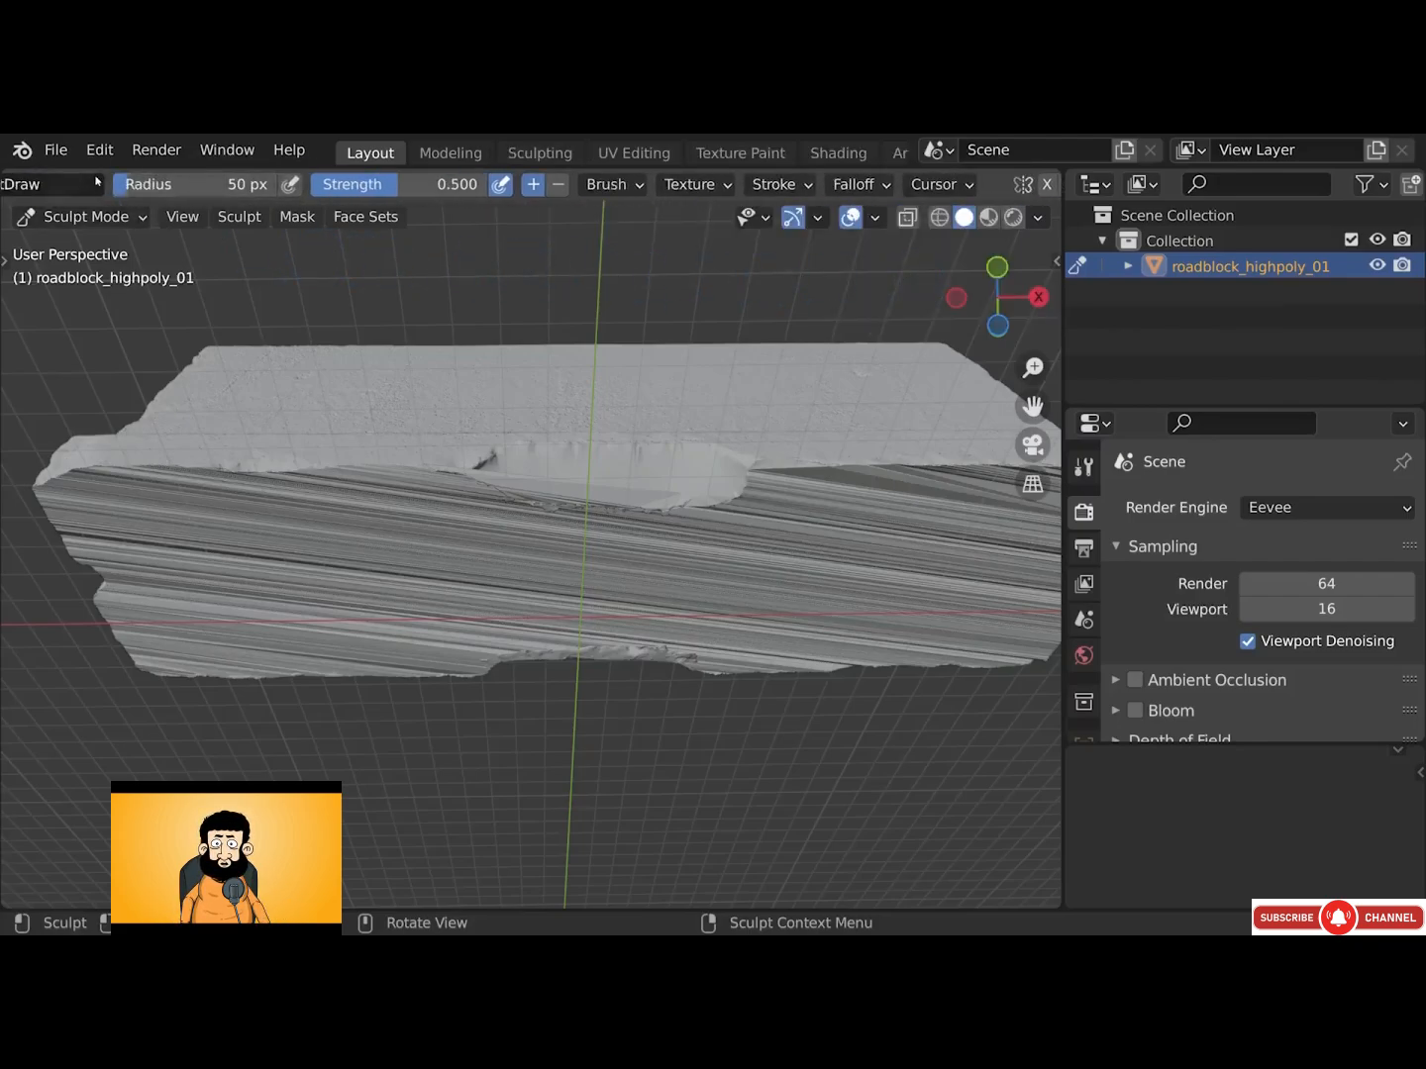
click(61, 216)
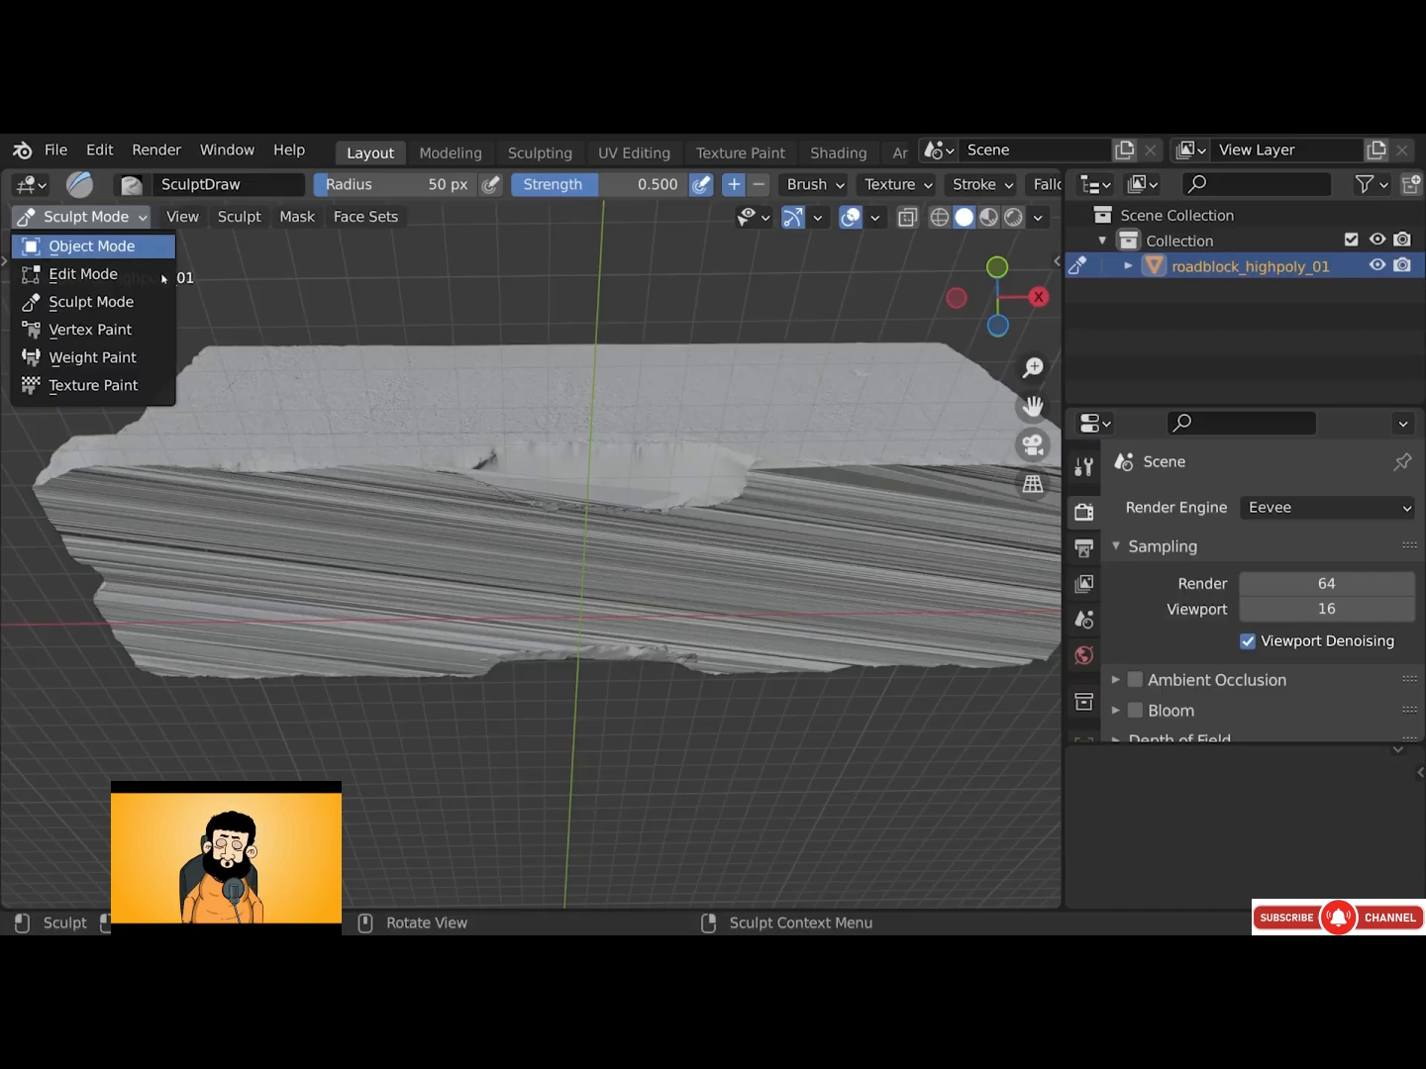
Duplicate the roadblock in place and move the copy to a new collection named sculpt
middle_drag(542, 526, 579, 695)
scroll(578, 535, down, 6)
middle_drag(593, 554, 618, 602)
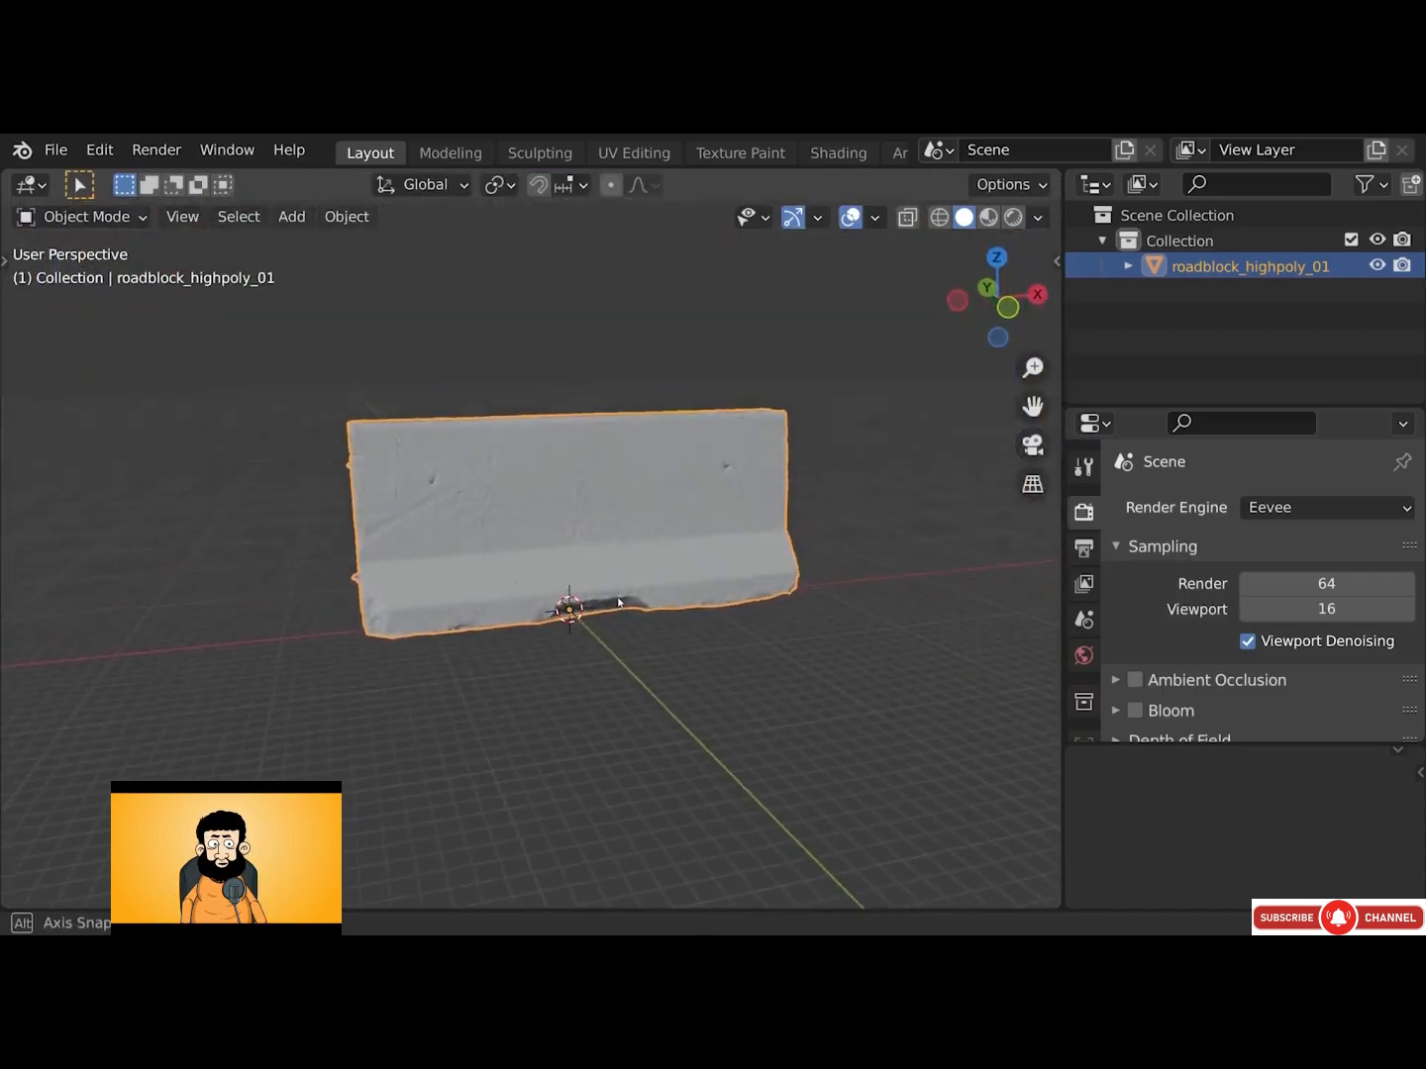
scroll(565, 535, up, 1)
middle_drag(549, 521, 569, 538)
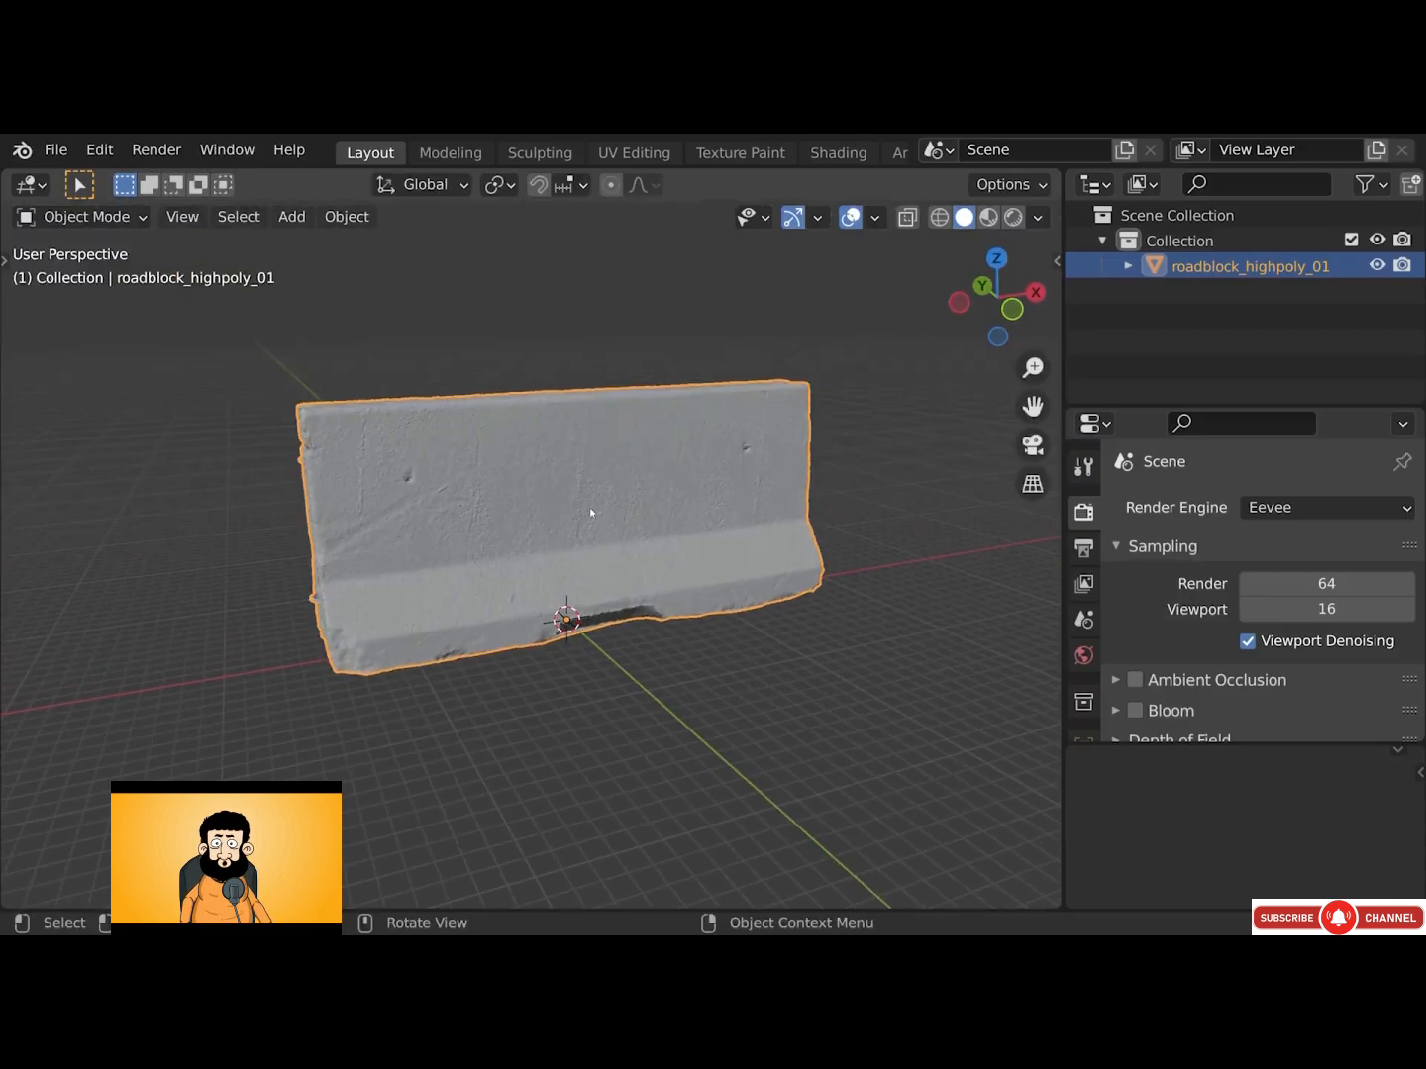
key(shift+d)
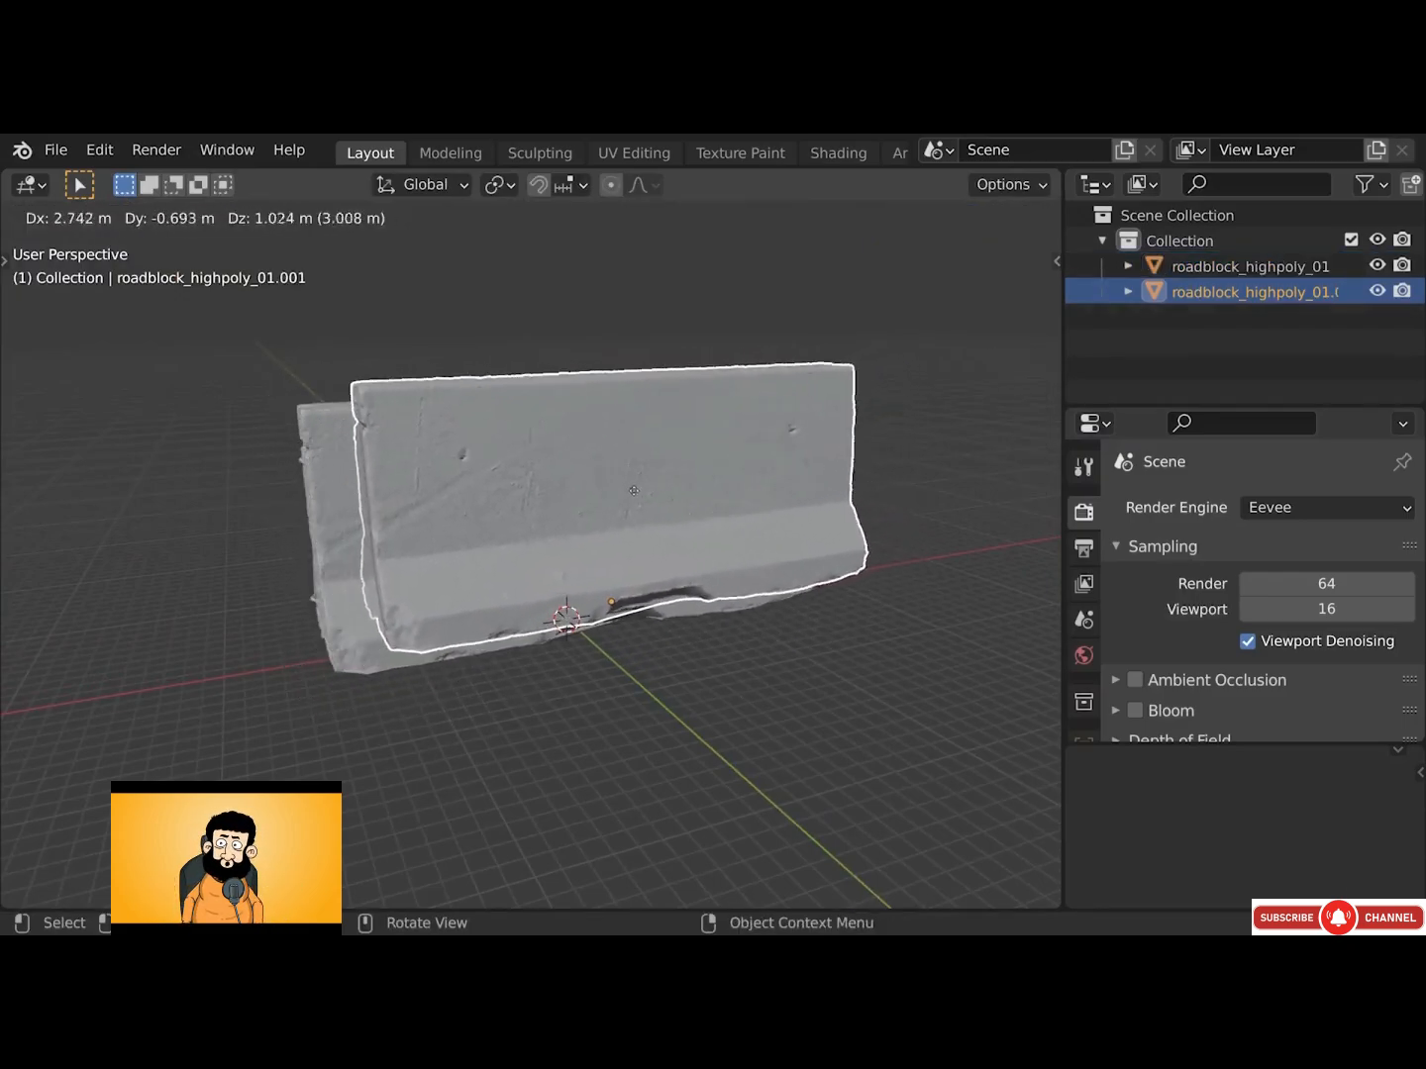
right_click(634, 490)
key(m)
click(630, 496)
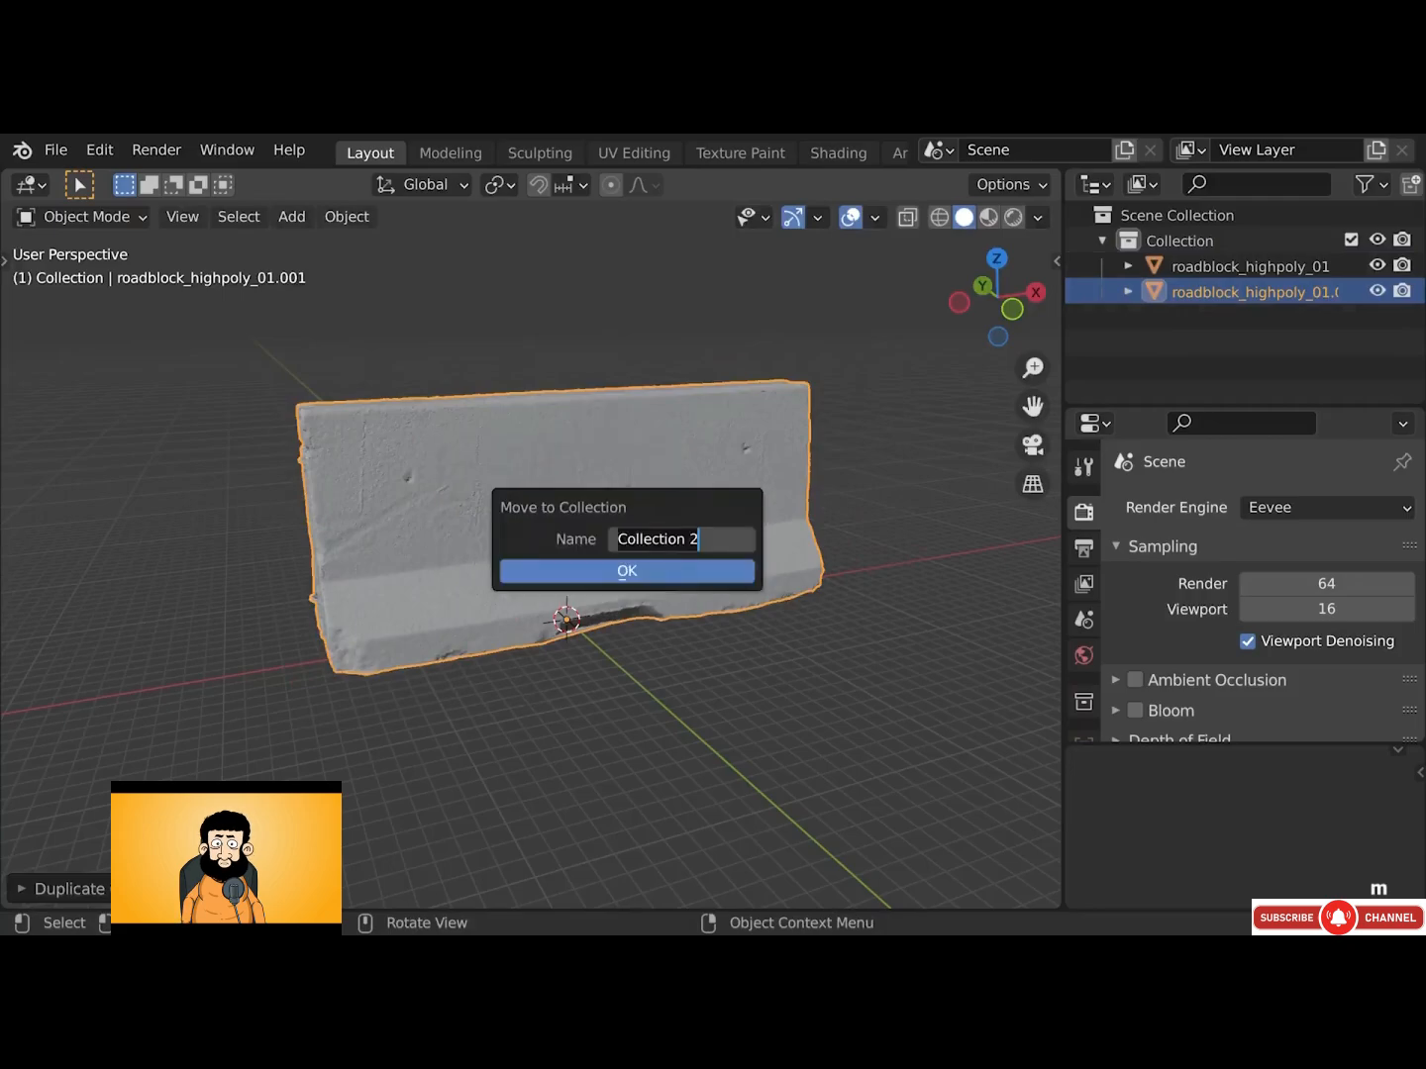
text(sculpt)
click(618, 569)
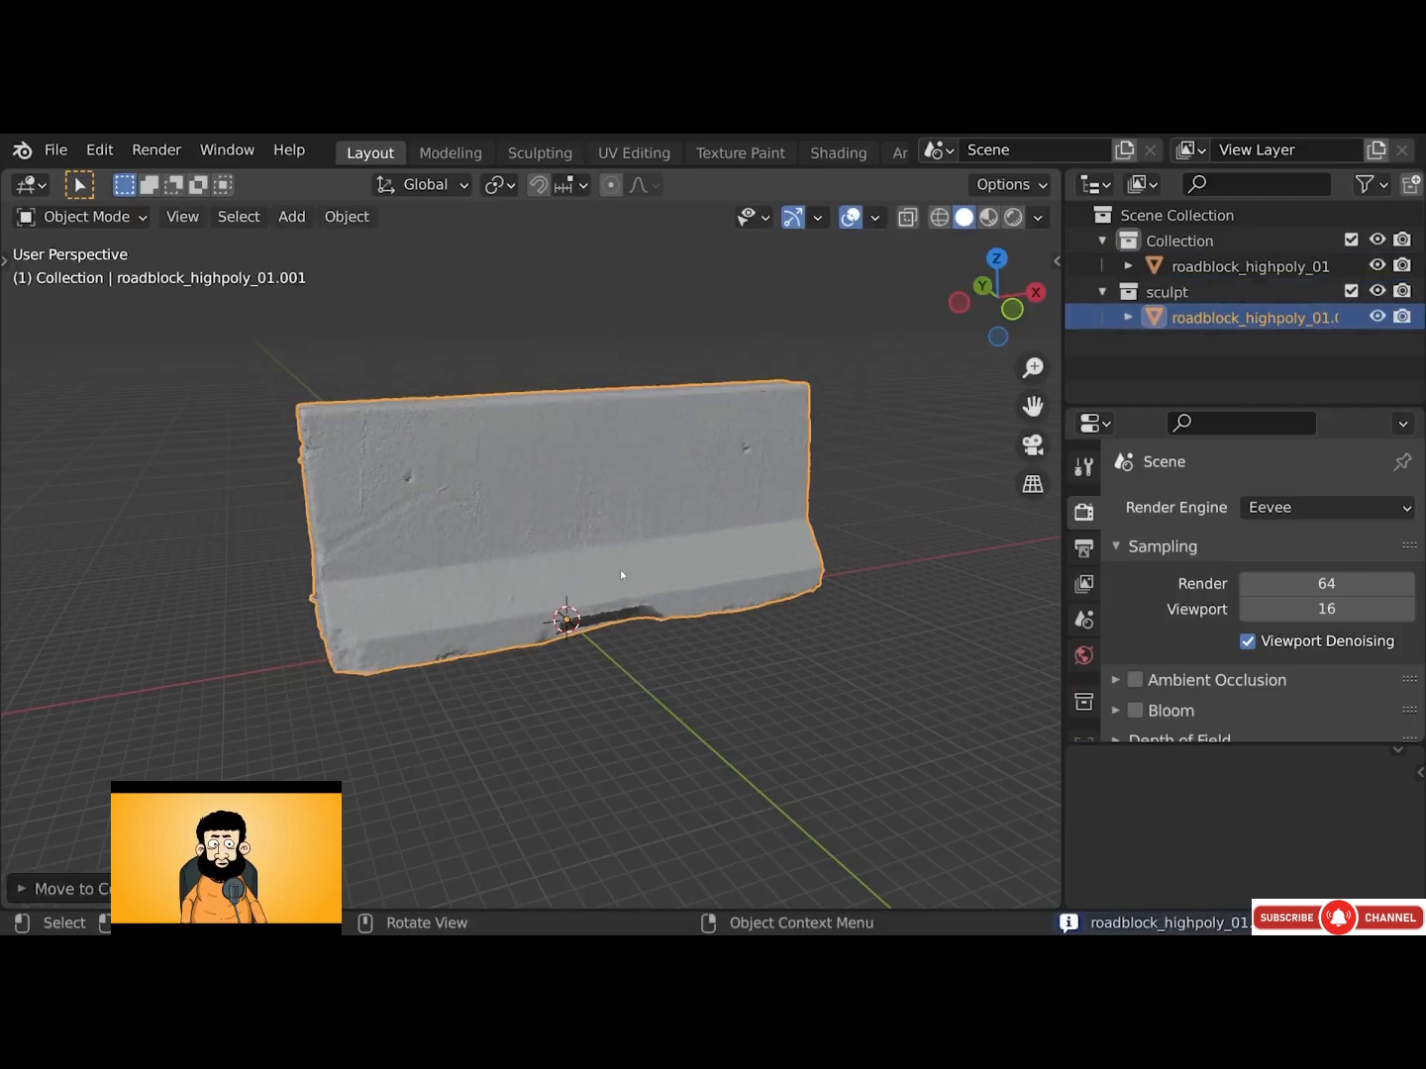
Move the original roadblock_highpoly_01 object to a new collection named highpoly
click(1207, 267)
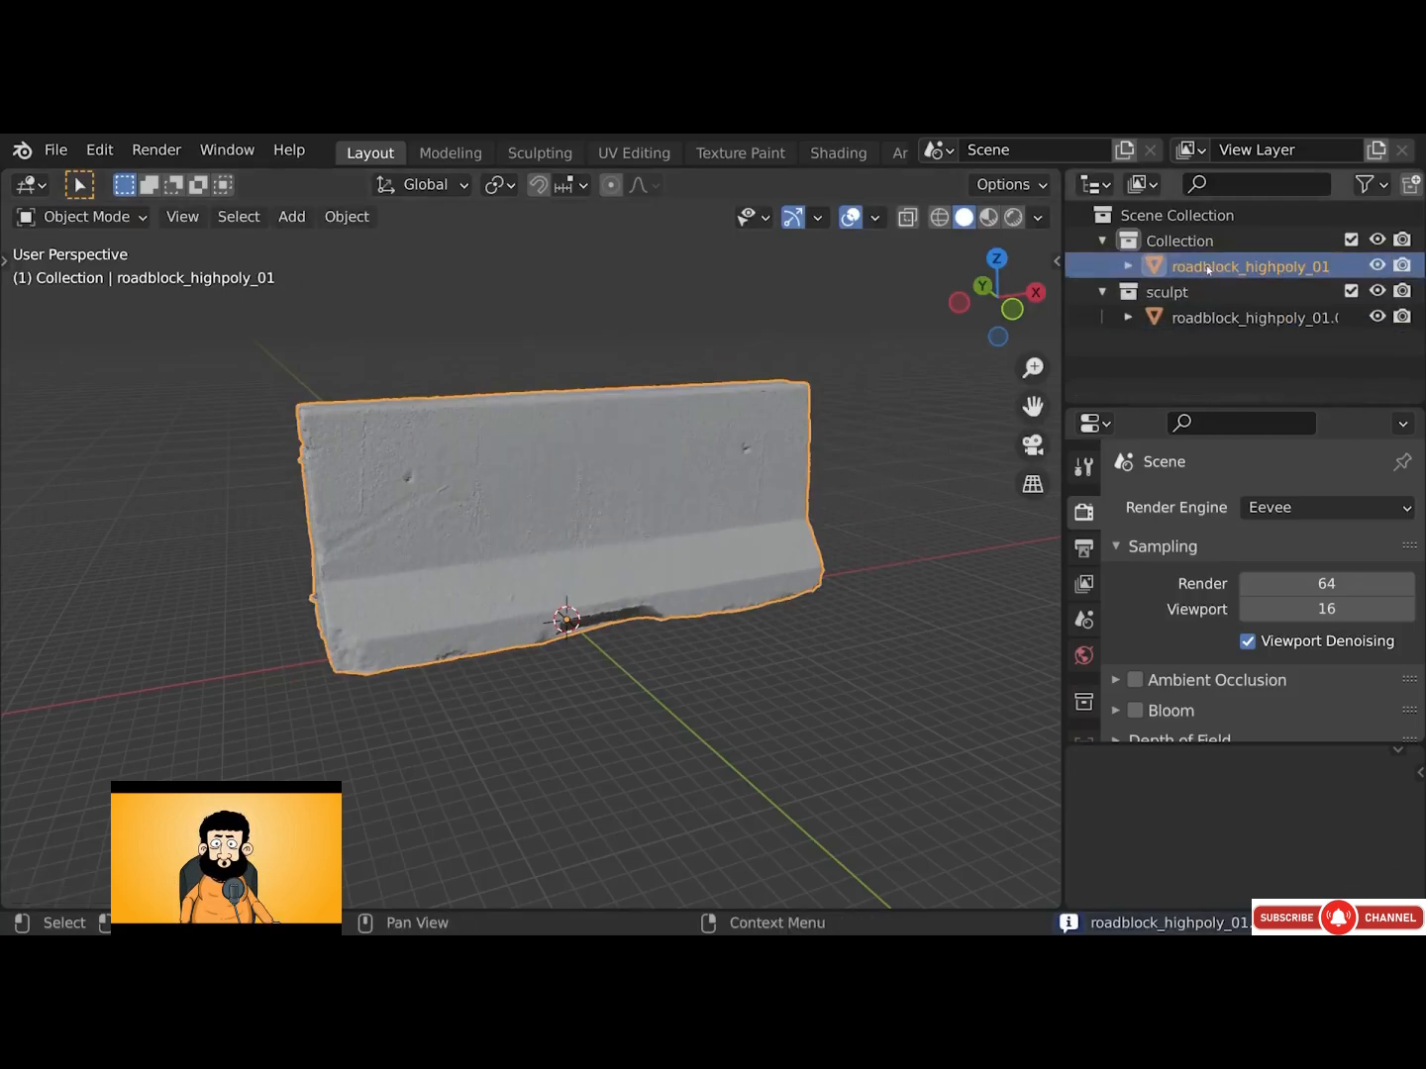
key(m)
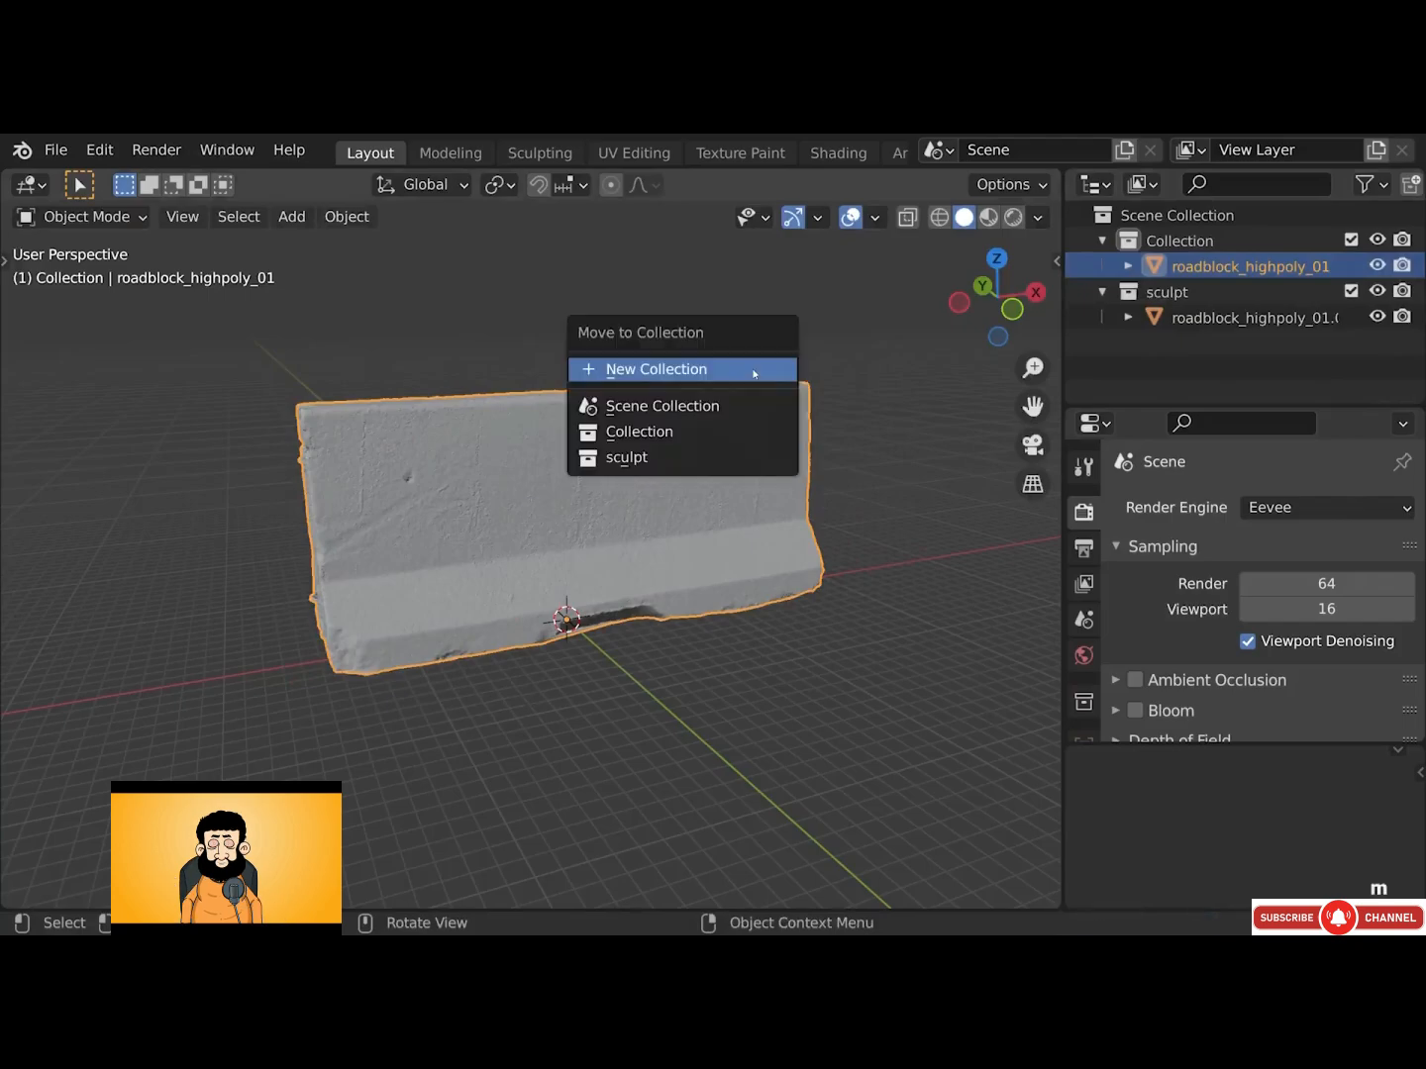
click(754, 373)
text(highpoly)
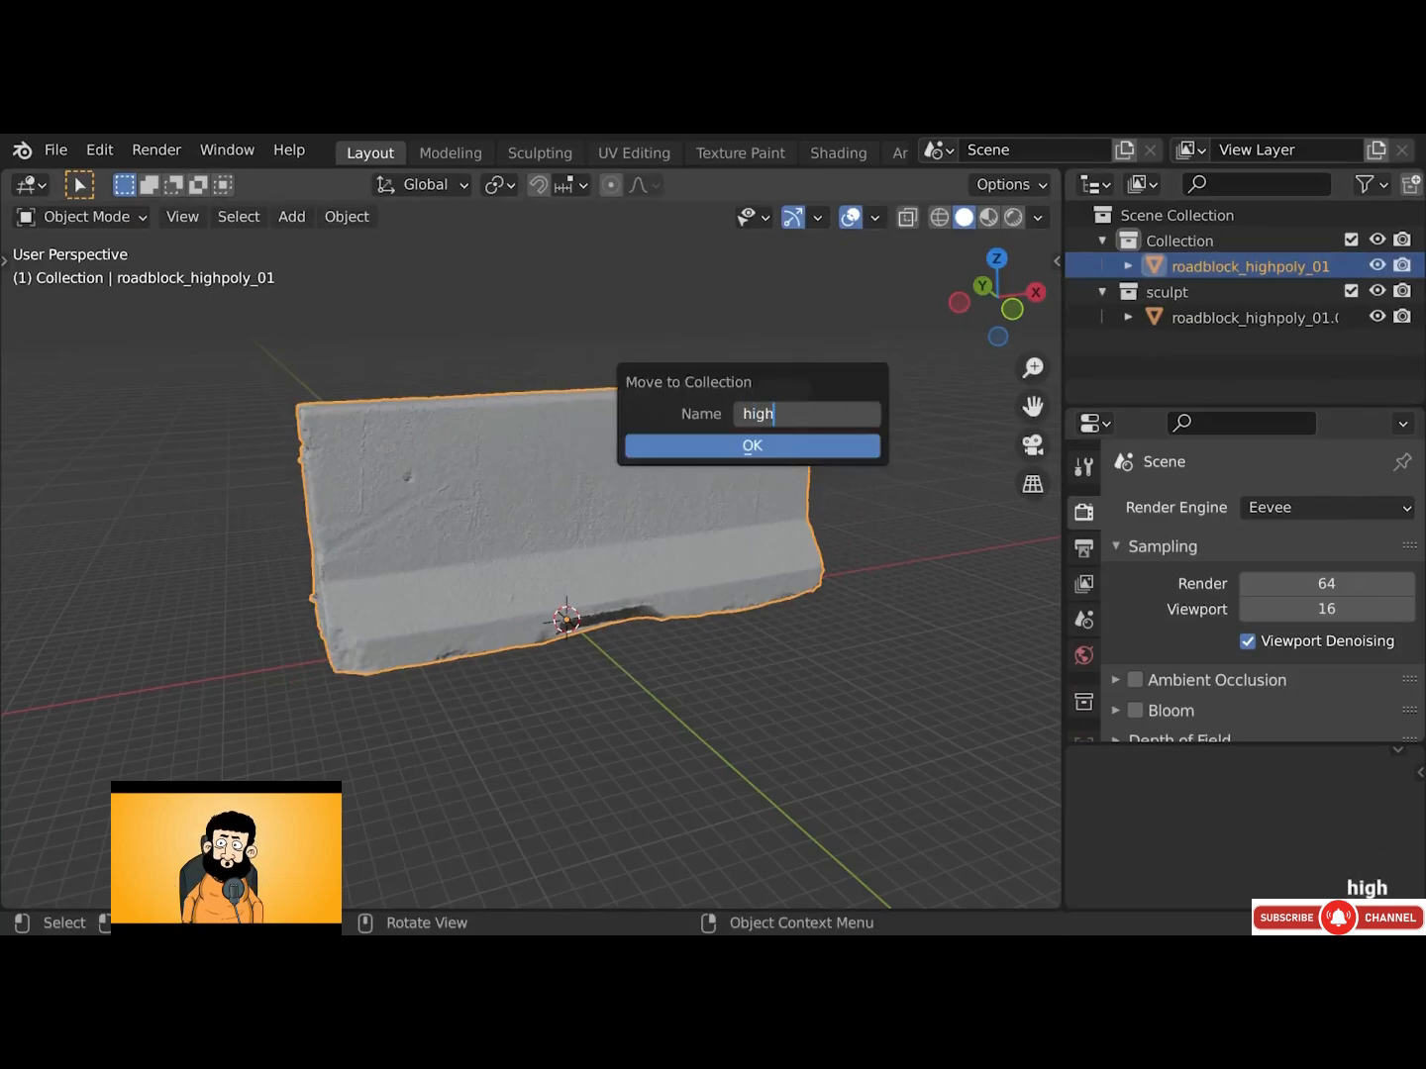
click(718, 443)
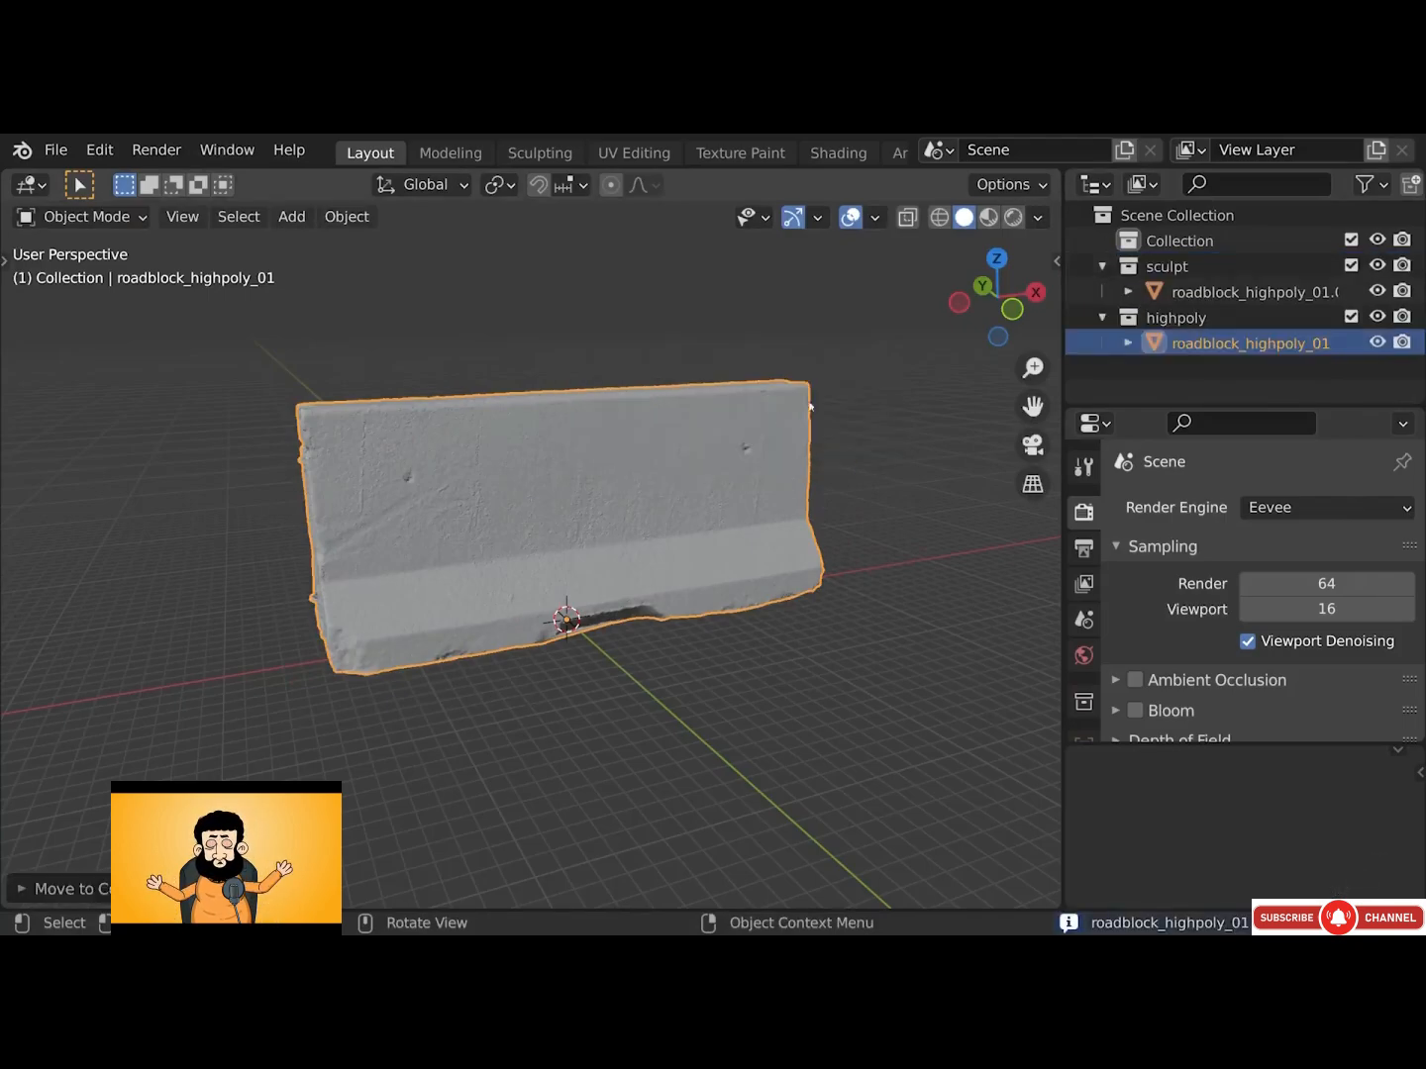
Reorder the collections so highpoly comes before sculpt, and exclude highpoly from the view layer
click(1102, 318)
click(1102, 266)
drag(1182, 267, 1190, 308)
click(1350, 265)
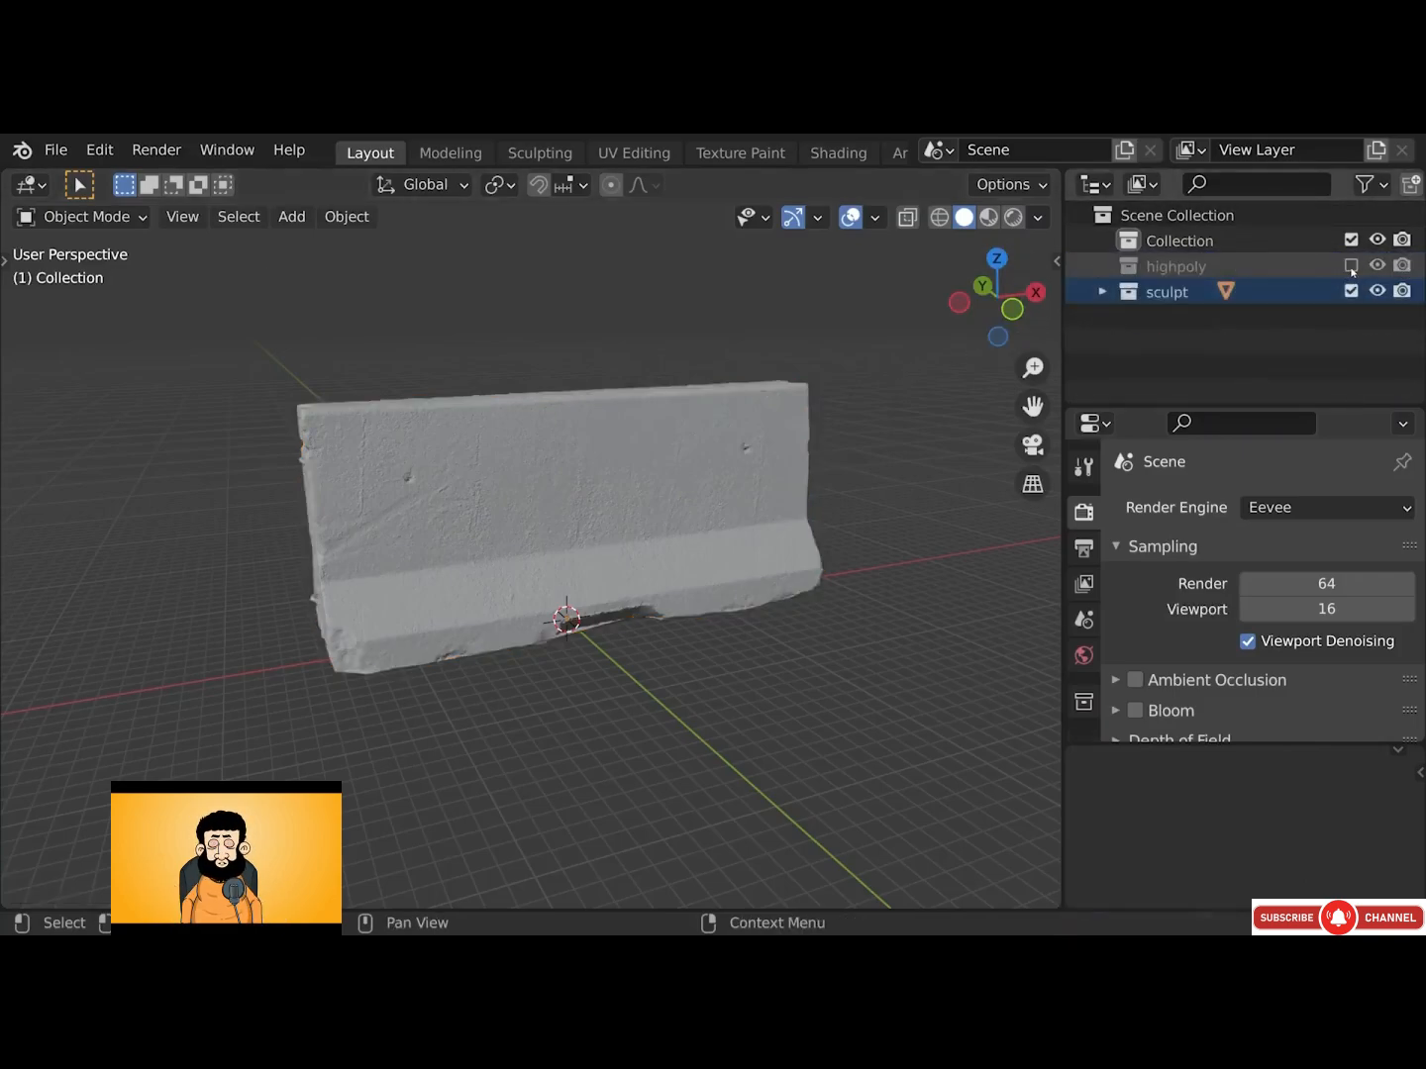
Enter Sculpt Mode on the roadblock copy in the sculpt collection and enable Dyntopo despite the loss of vertex data
click(1102, 293)
click(1174, 318)
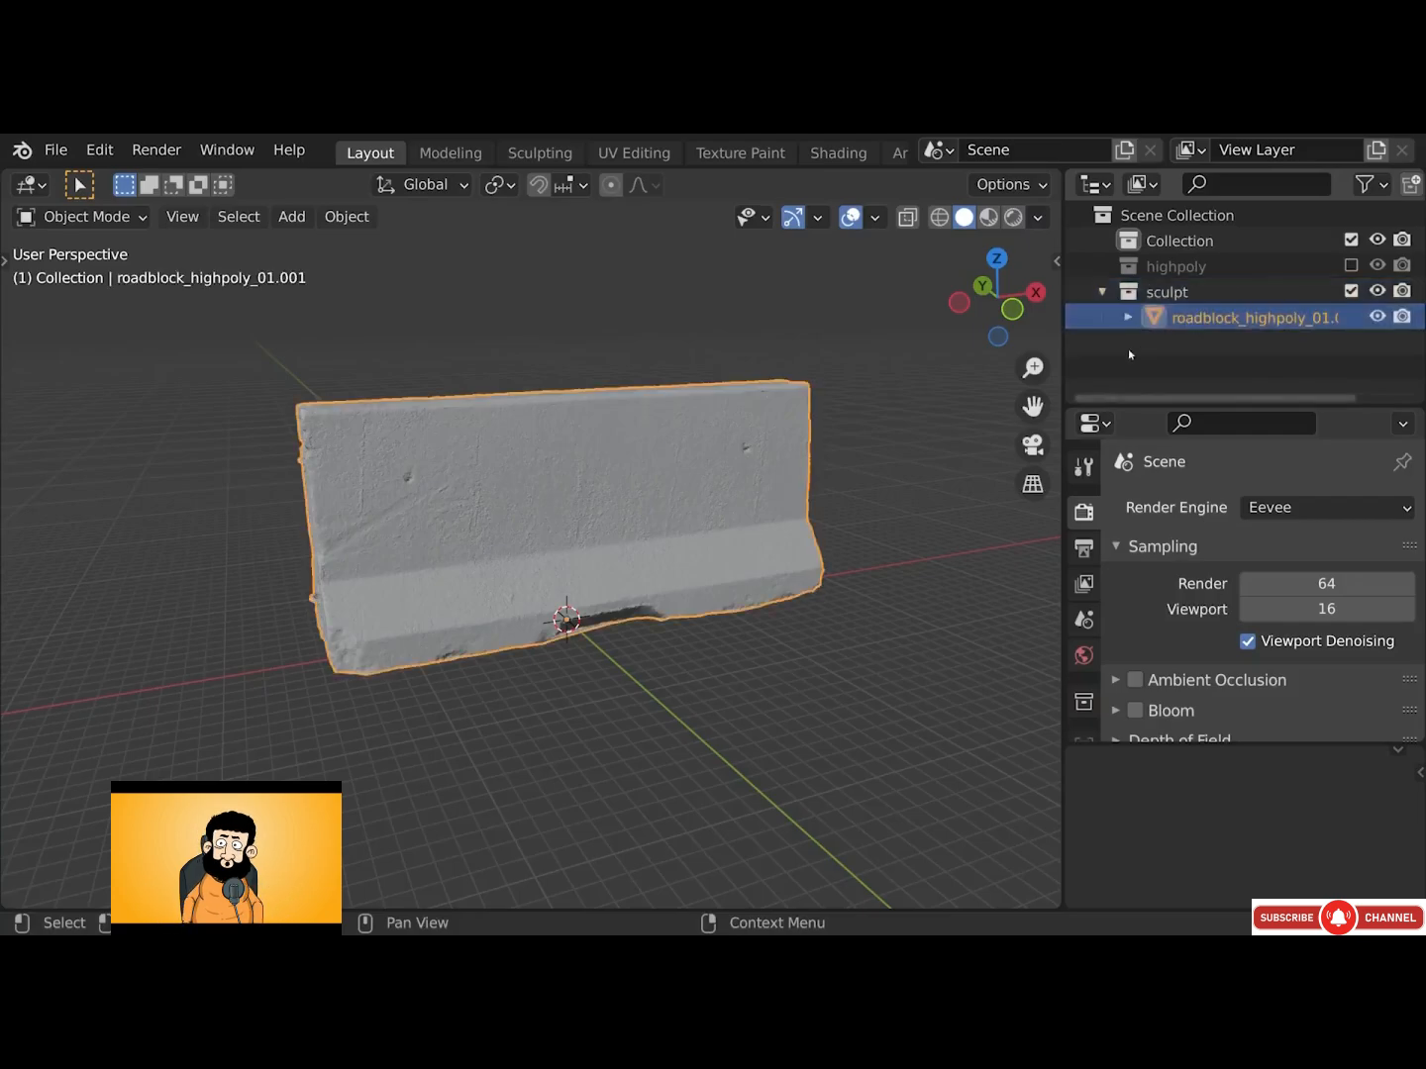
click(107, 219)
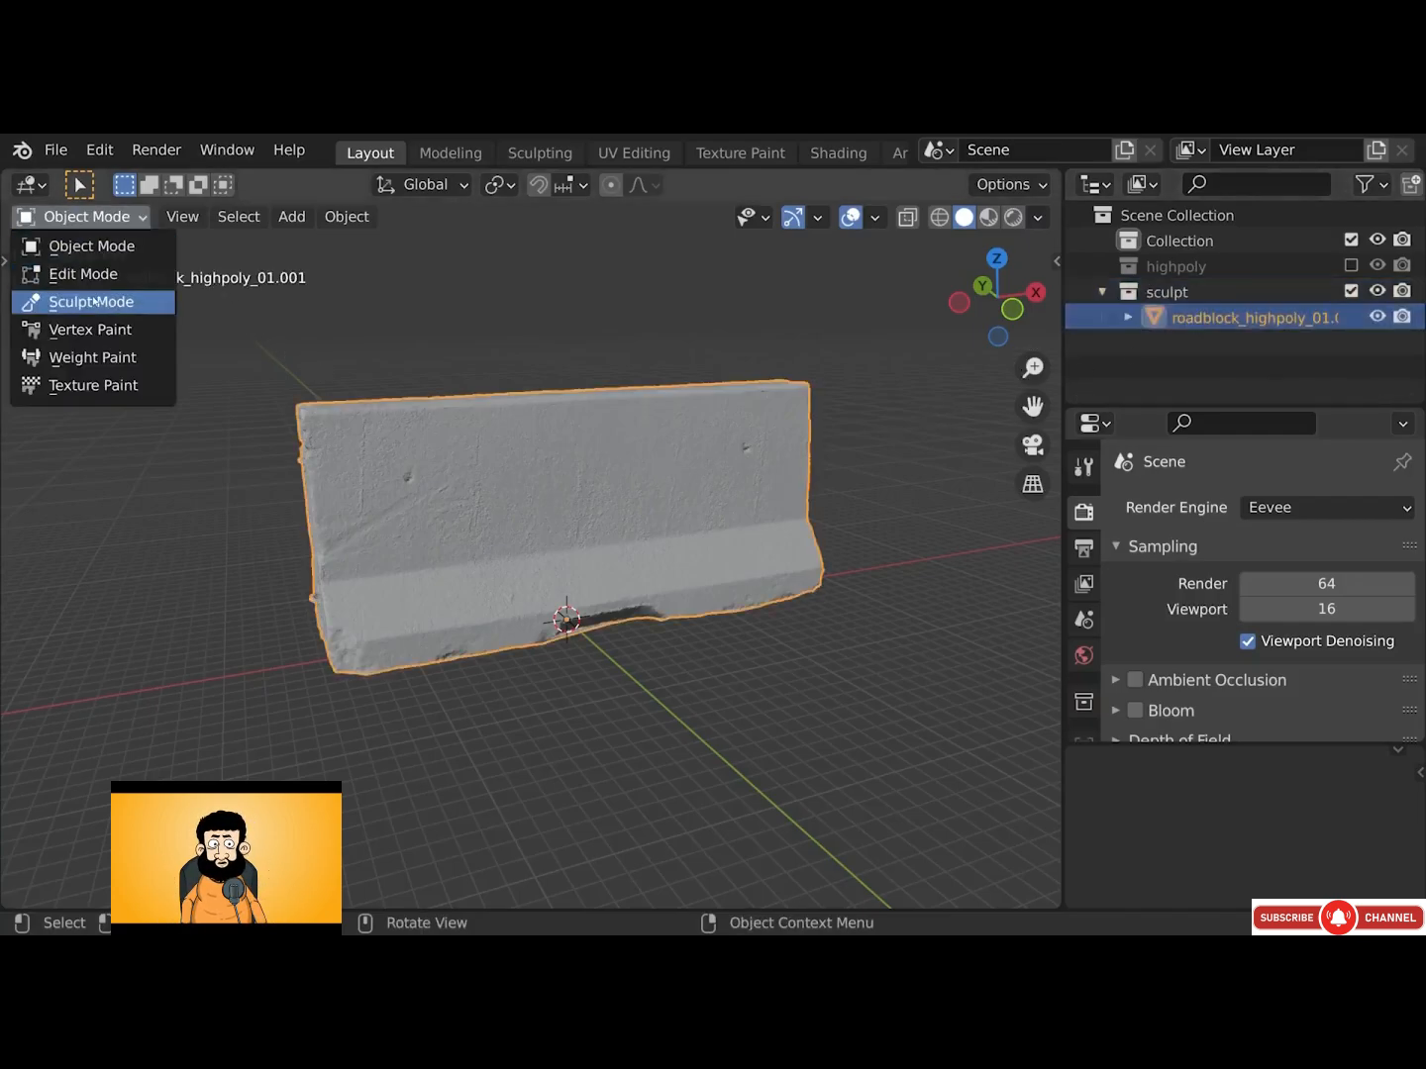
click(94, 302)
scroll(535, 539, up, 4)
middle_drag(535, 538, 556, 456)
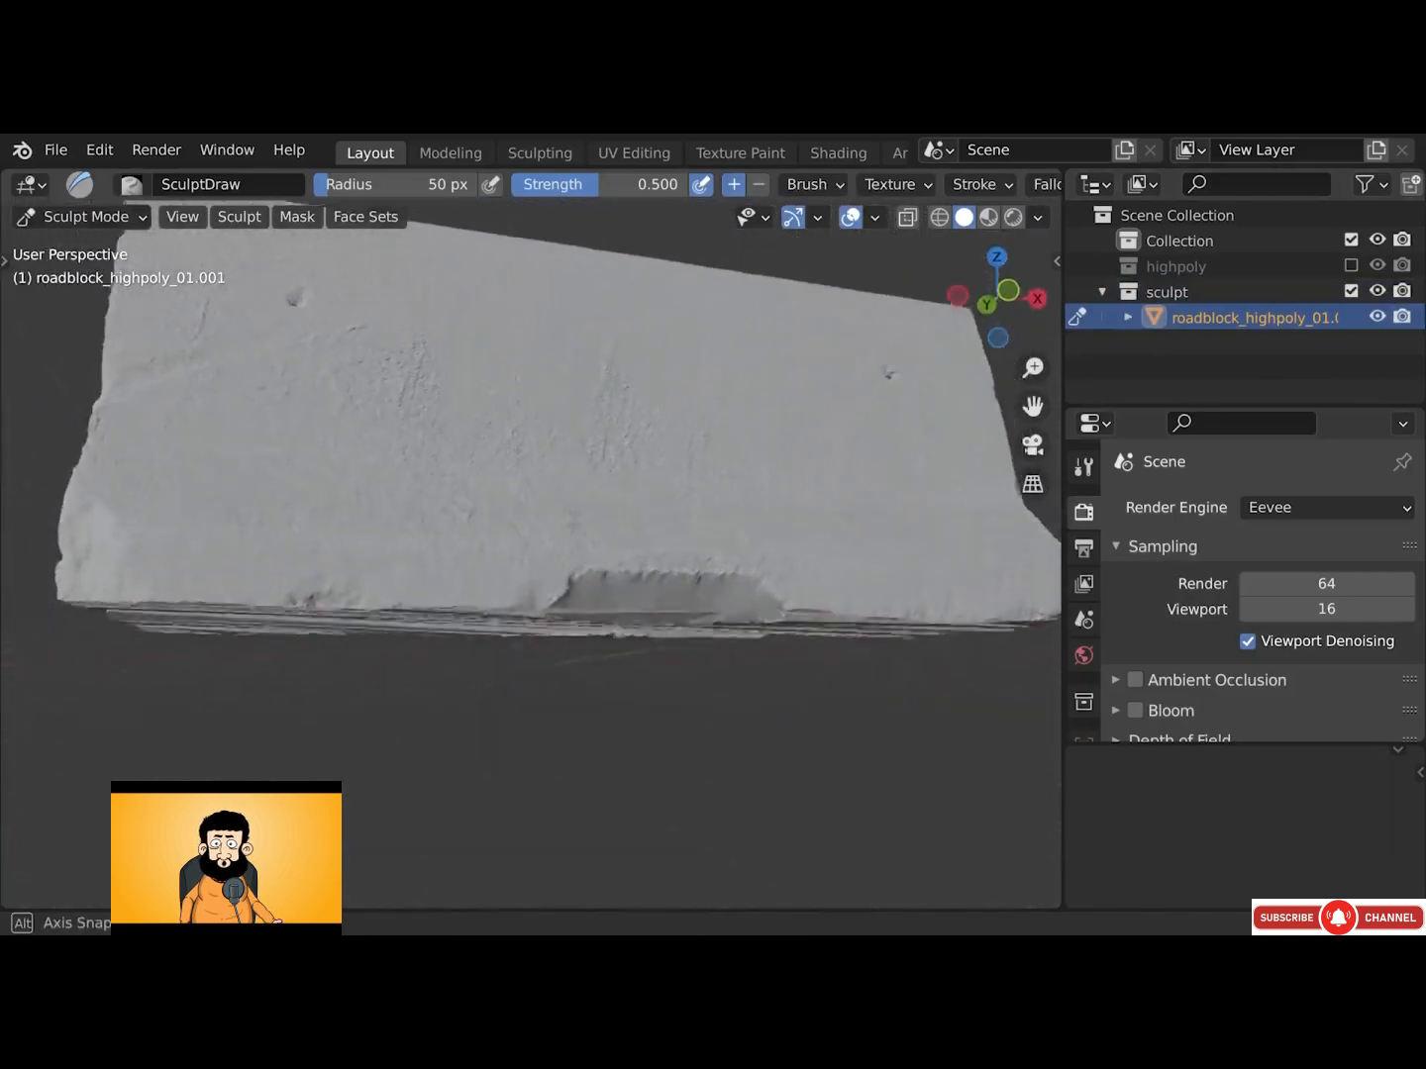
middle_drag(682, 530, 650, 494)
shift+middle_drag(779, 520, 673, 485)
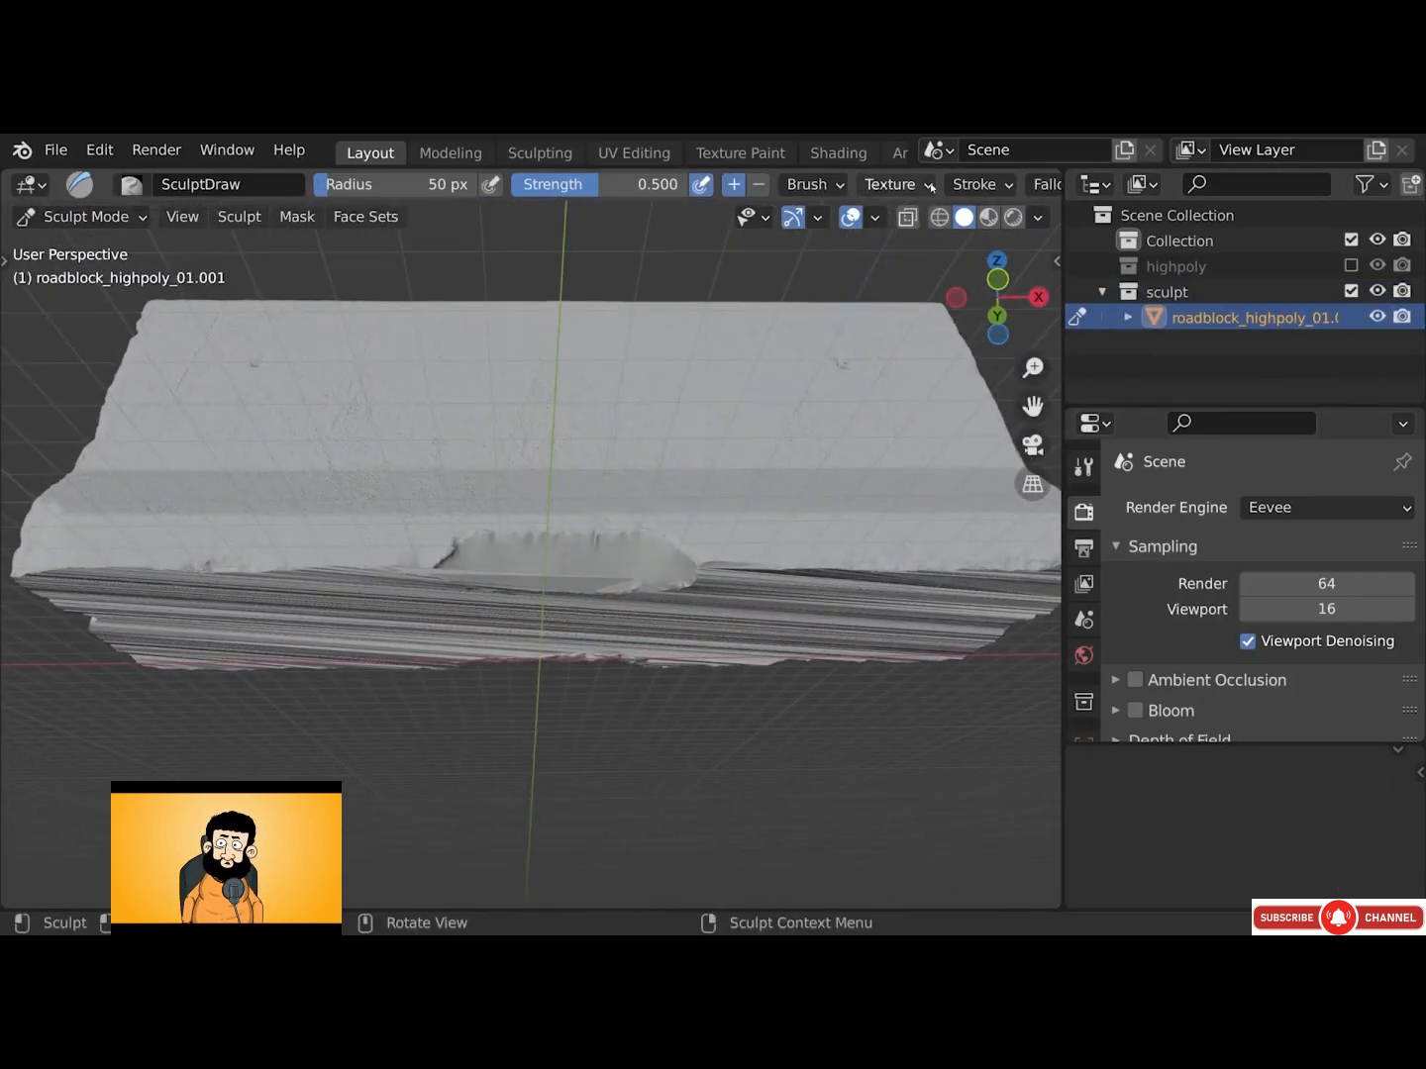
scroll(931, 187, down, 10)
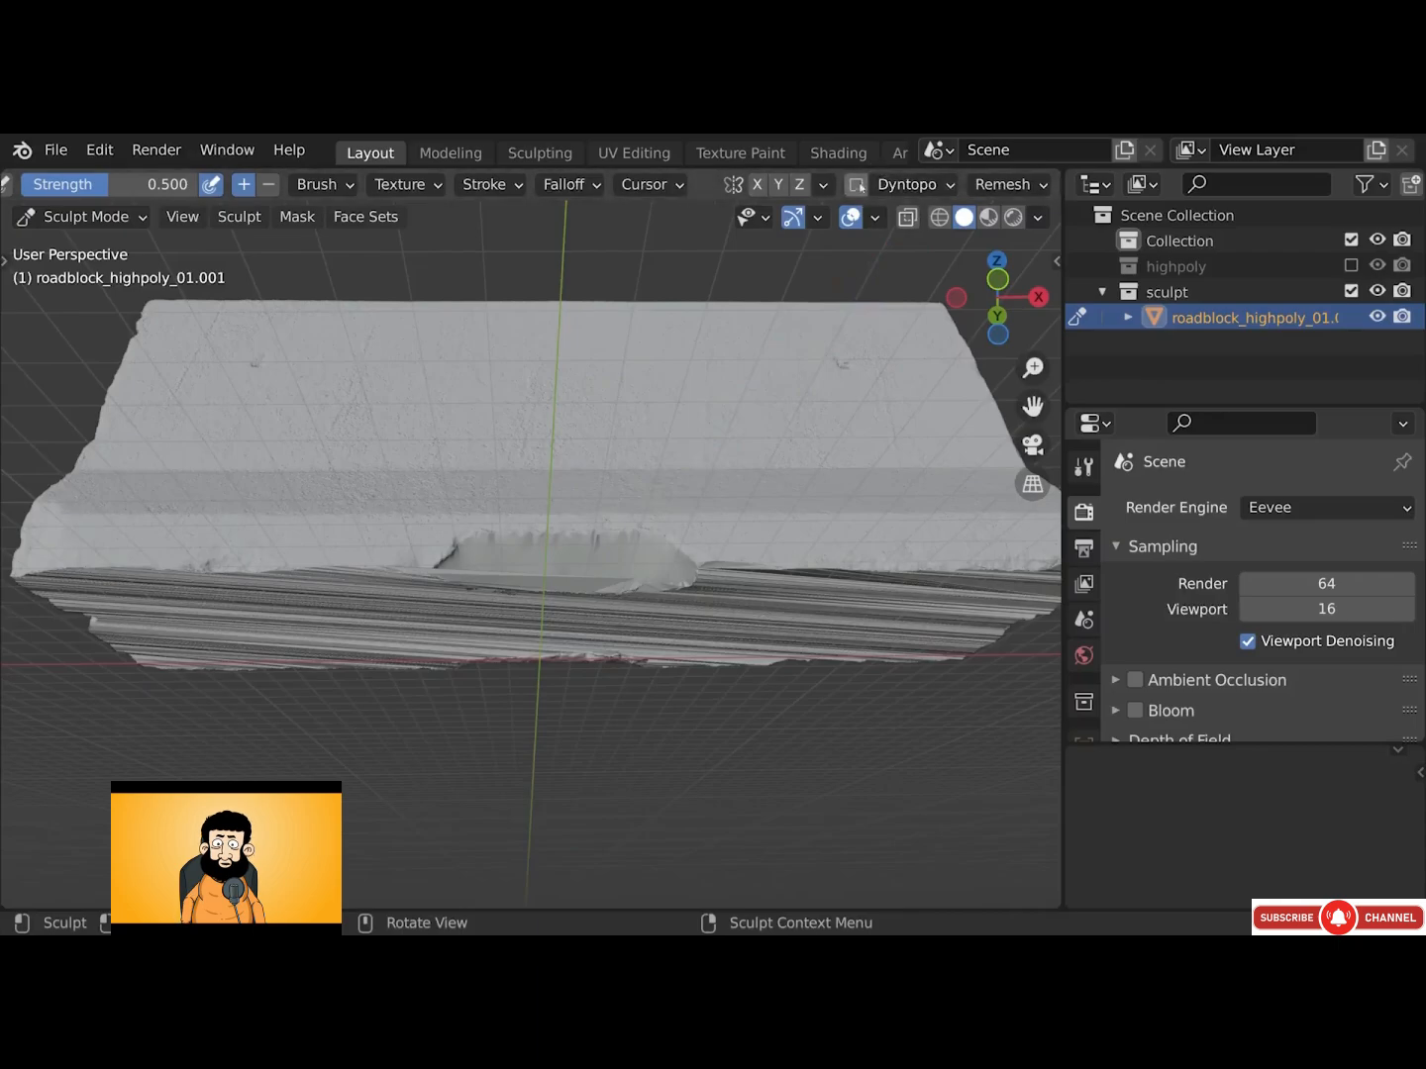
click(858, 185)
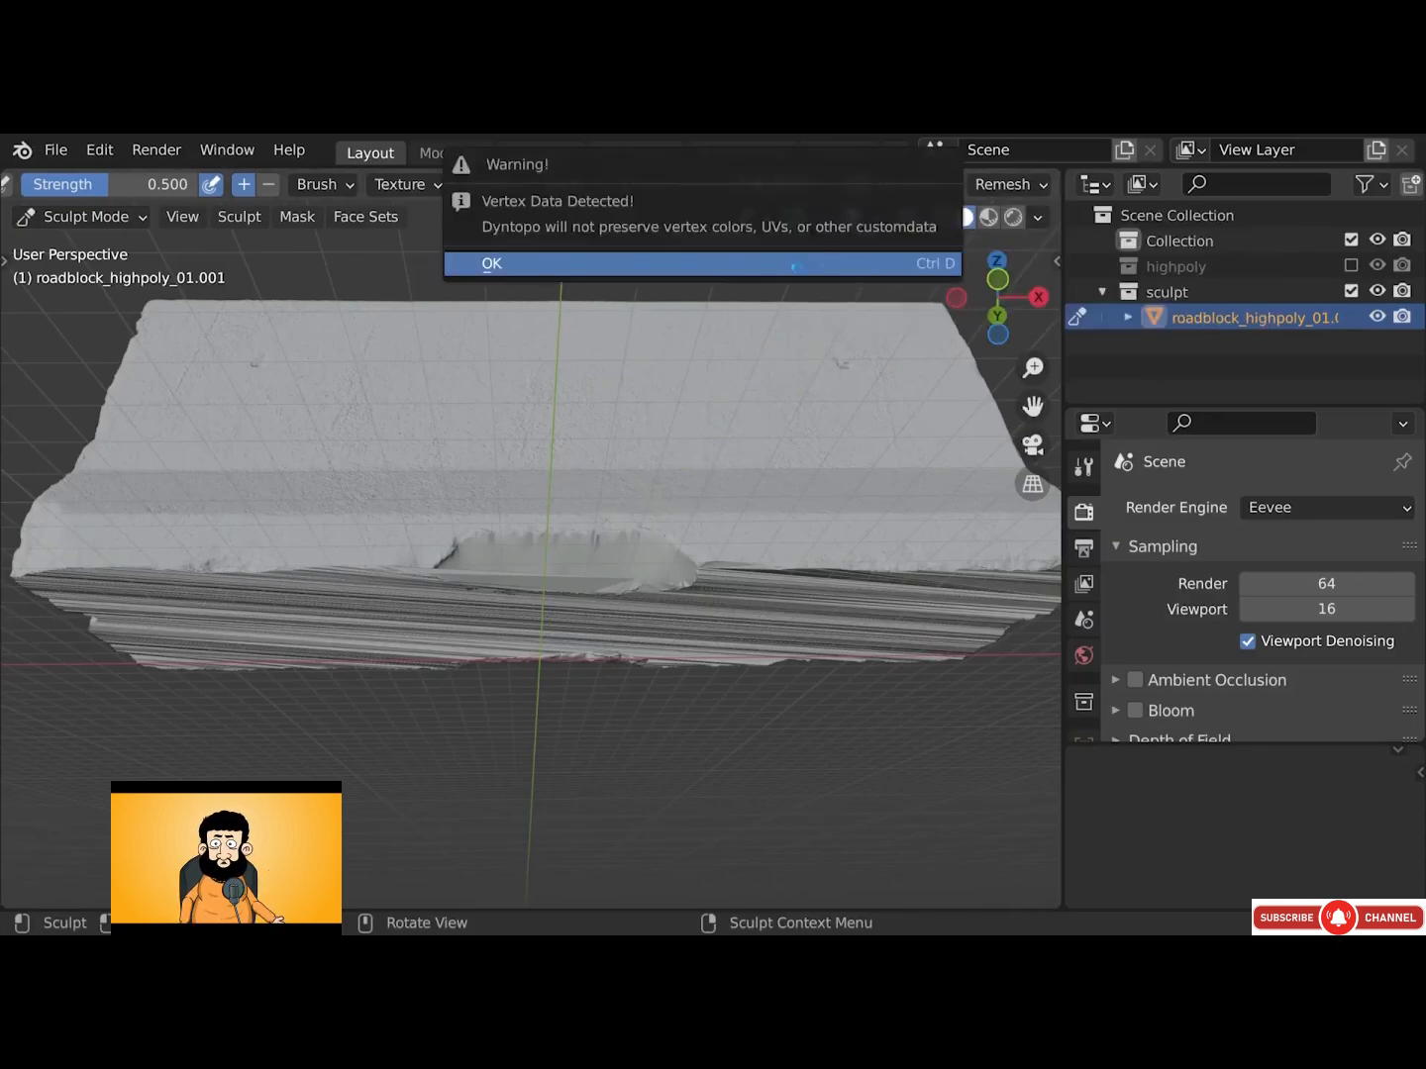
click(784, 262)
Show the sculpting tools with their names, choose the Clay Strips brush and set its strength to 0.158
key(t)
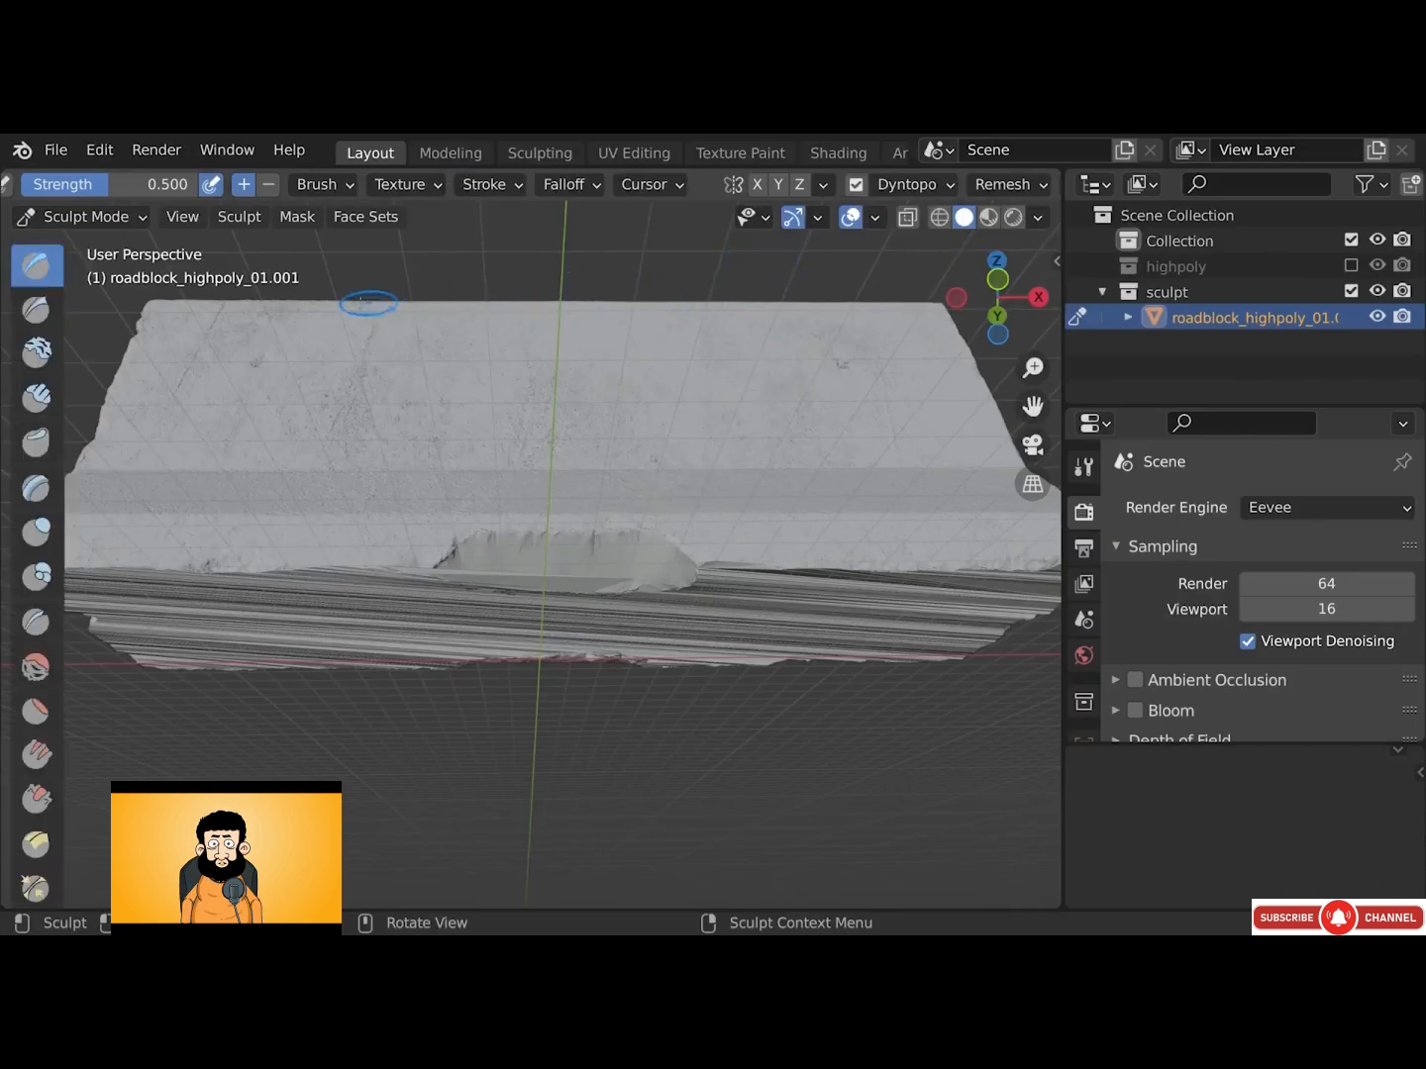
drag(75, 297, 214, 297)
click(129, 405)
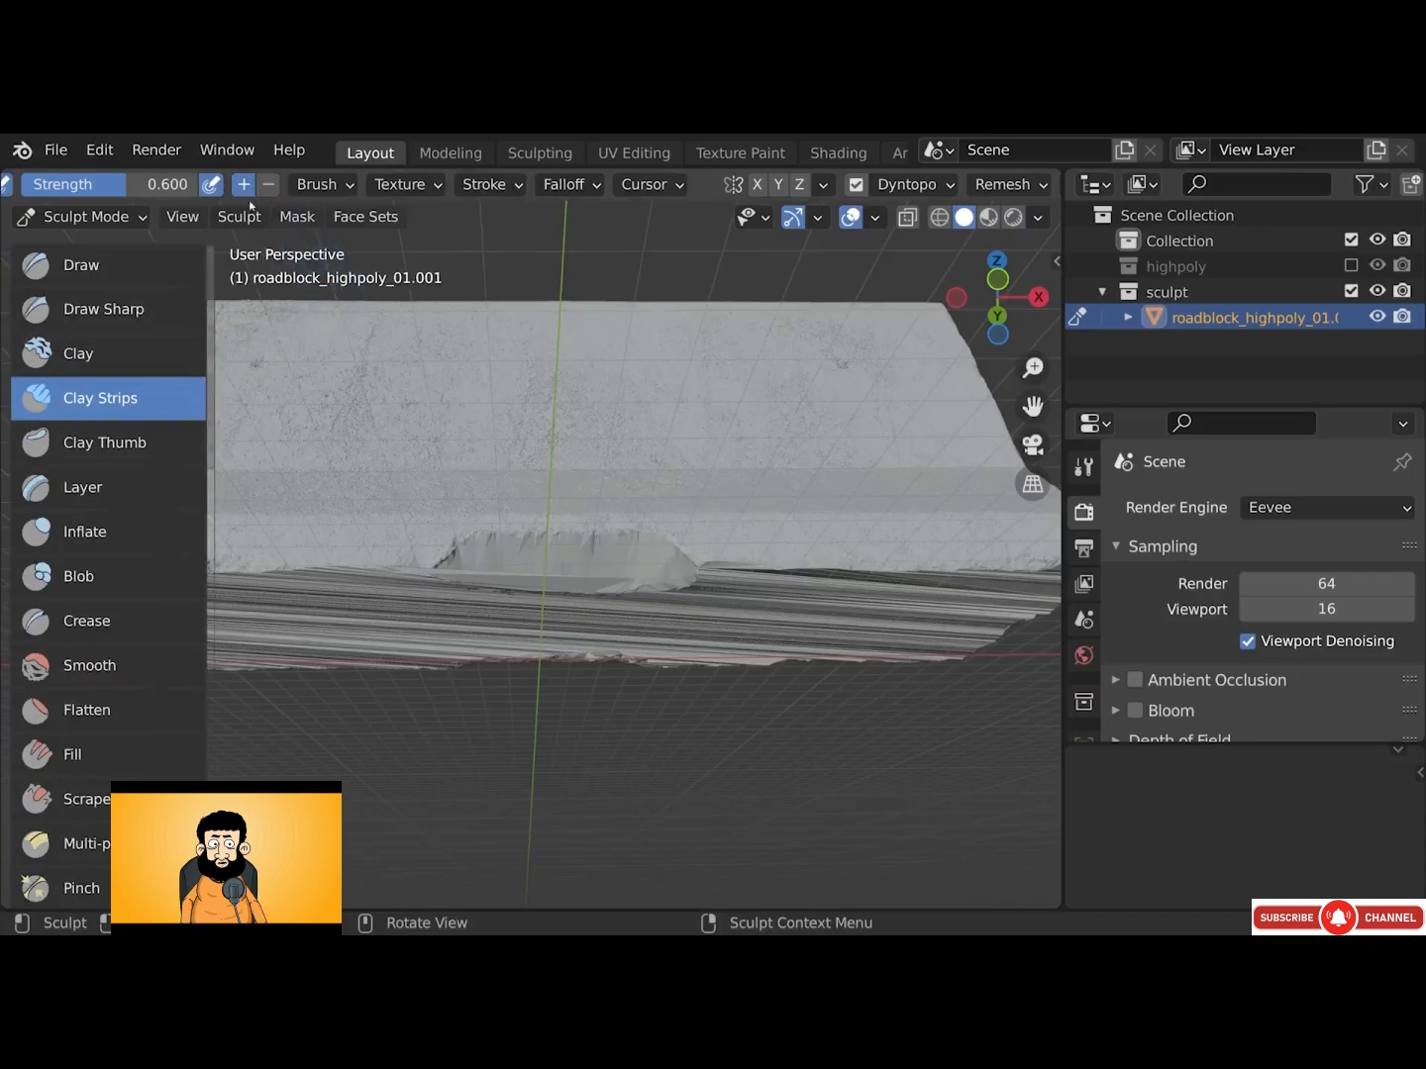
scroll(239, 191, up, 3)
drag(240, 191, 161, 191)
key(alt+shift)
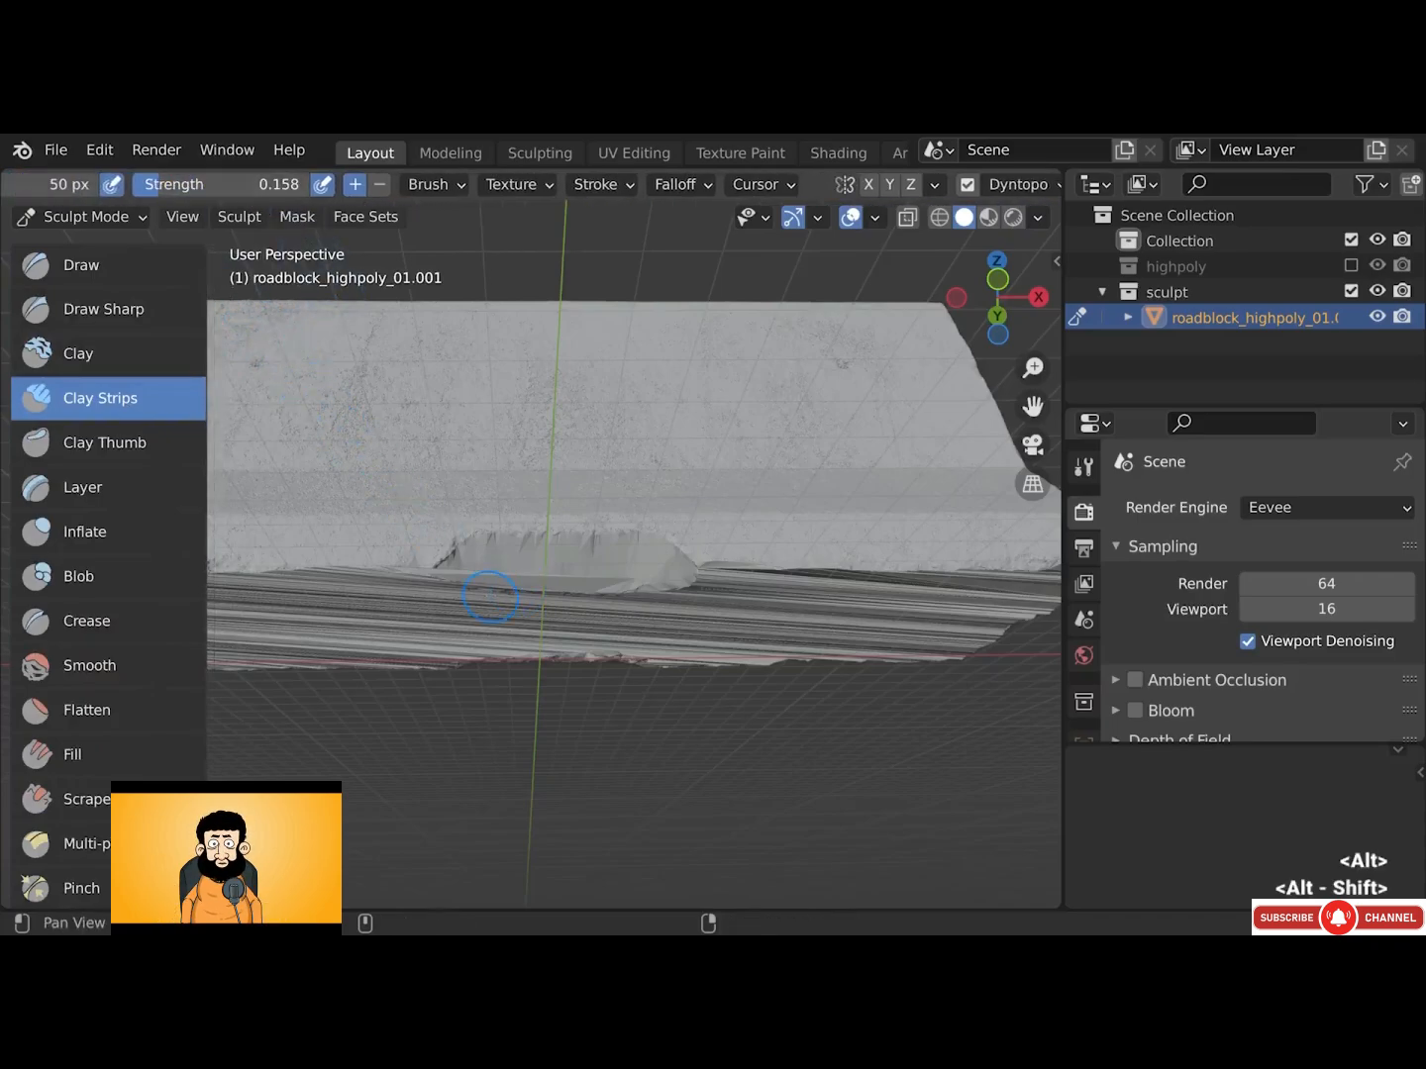
Lay a first Clay Strips stroke along the chipped bottom edge and set the Dyntopo detail size to 8 px
middle_drag(491, 597, 654, 494)
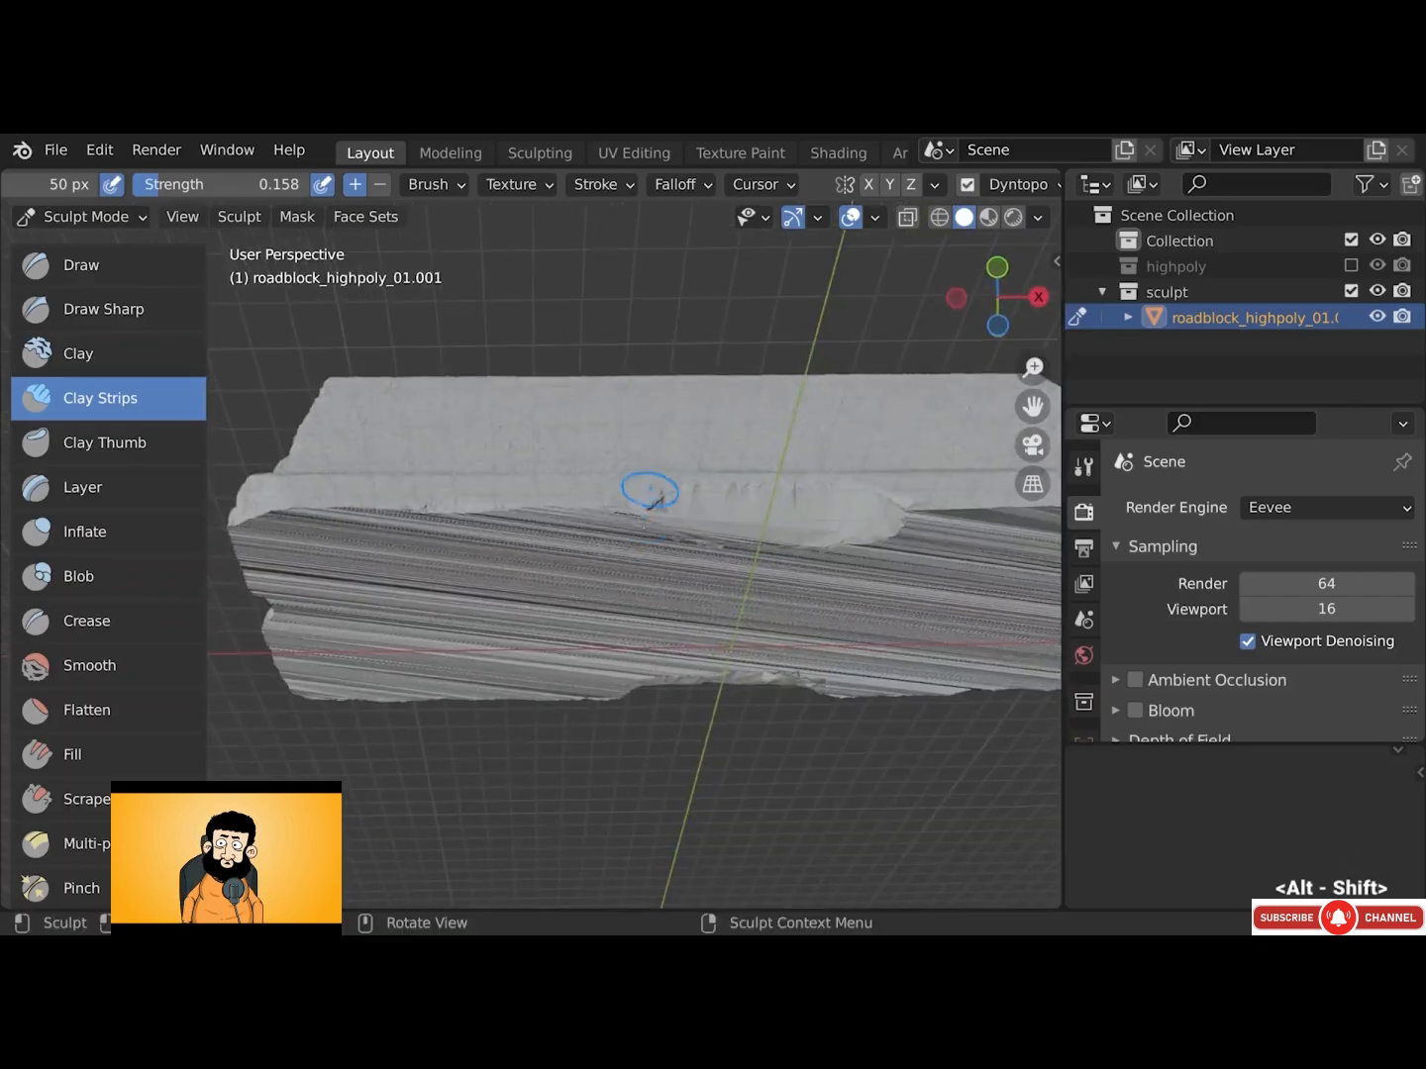
mouse_move(606, 543)
mouse_down()
mouse_move(566, 550)
mouse_move(580, 515)
mouse_move(514, 517)
mouse_move(768, 508)
mouse_up()
scroll(538, 534, up, 1)
scroll(1020, 184, down, 3)
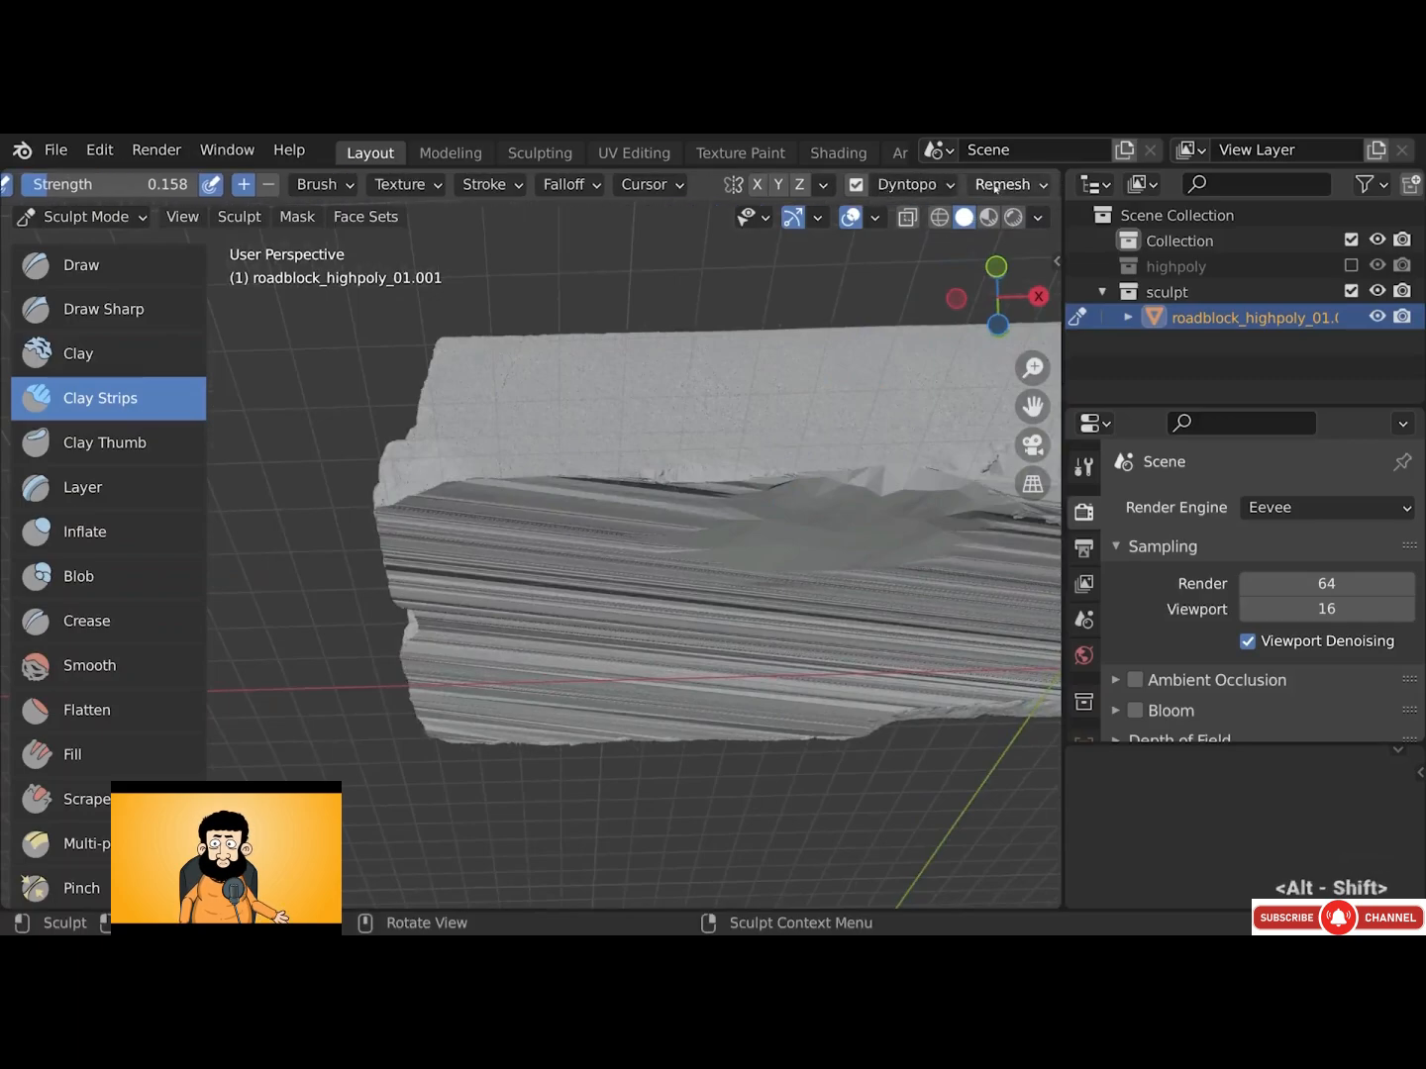
click(940, 186)
click(976, 234)
text(8)
key(Return)
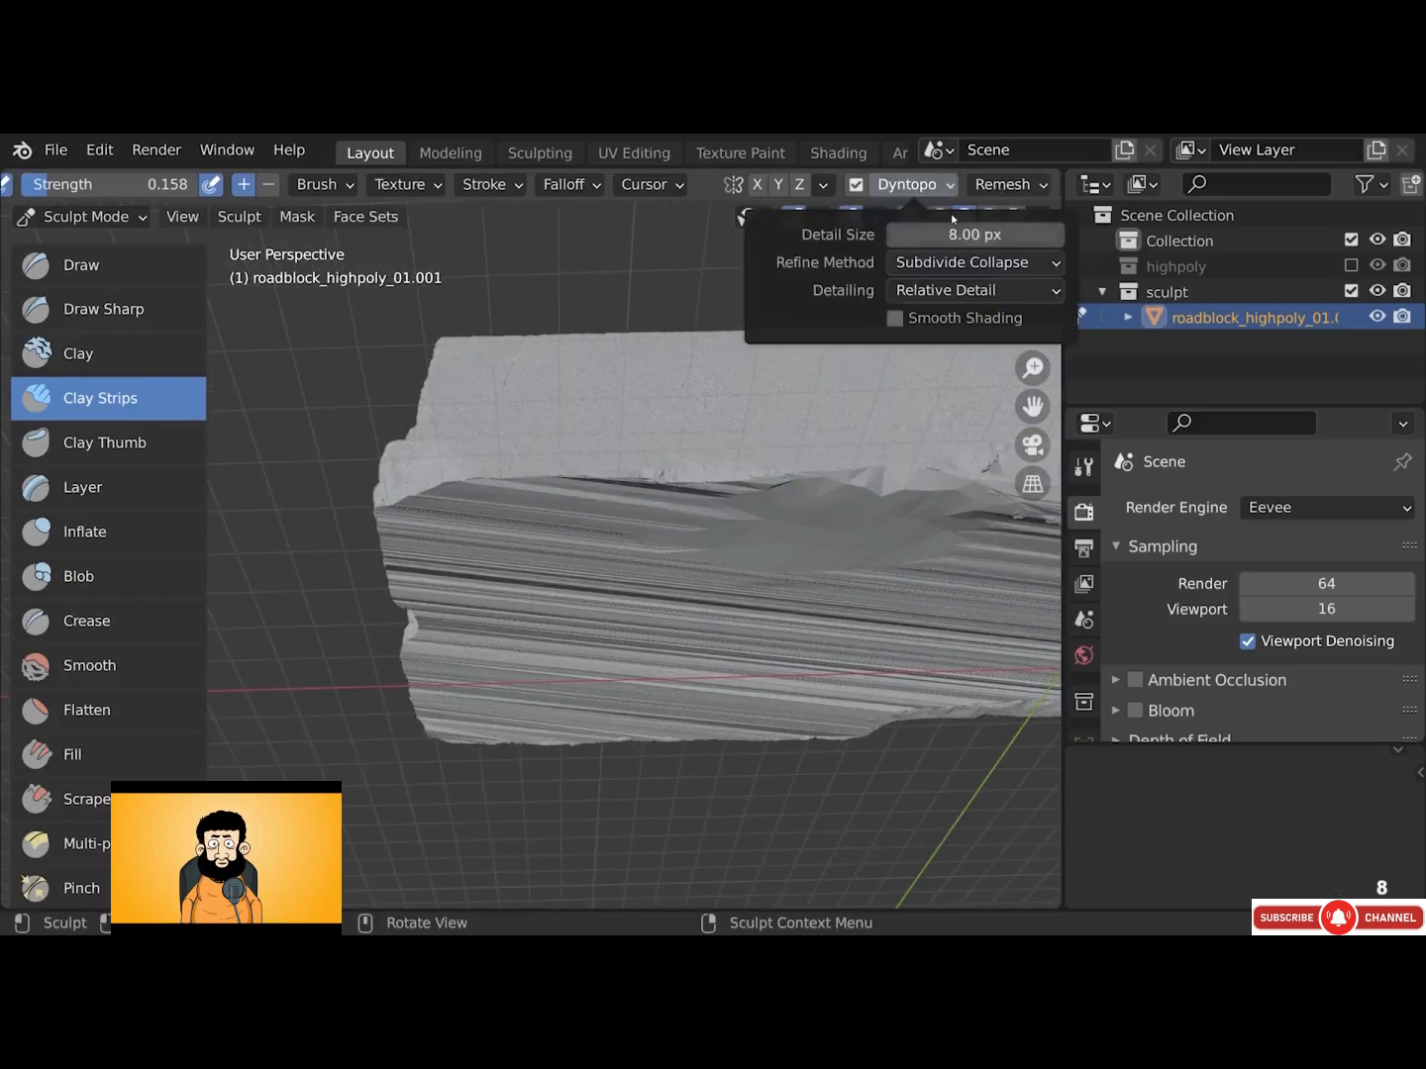
Build up the lower edge along one long side of the roadblock with Clay Strips strokes to blend it into the base
drag(741, 502, 668, 505)
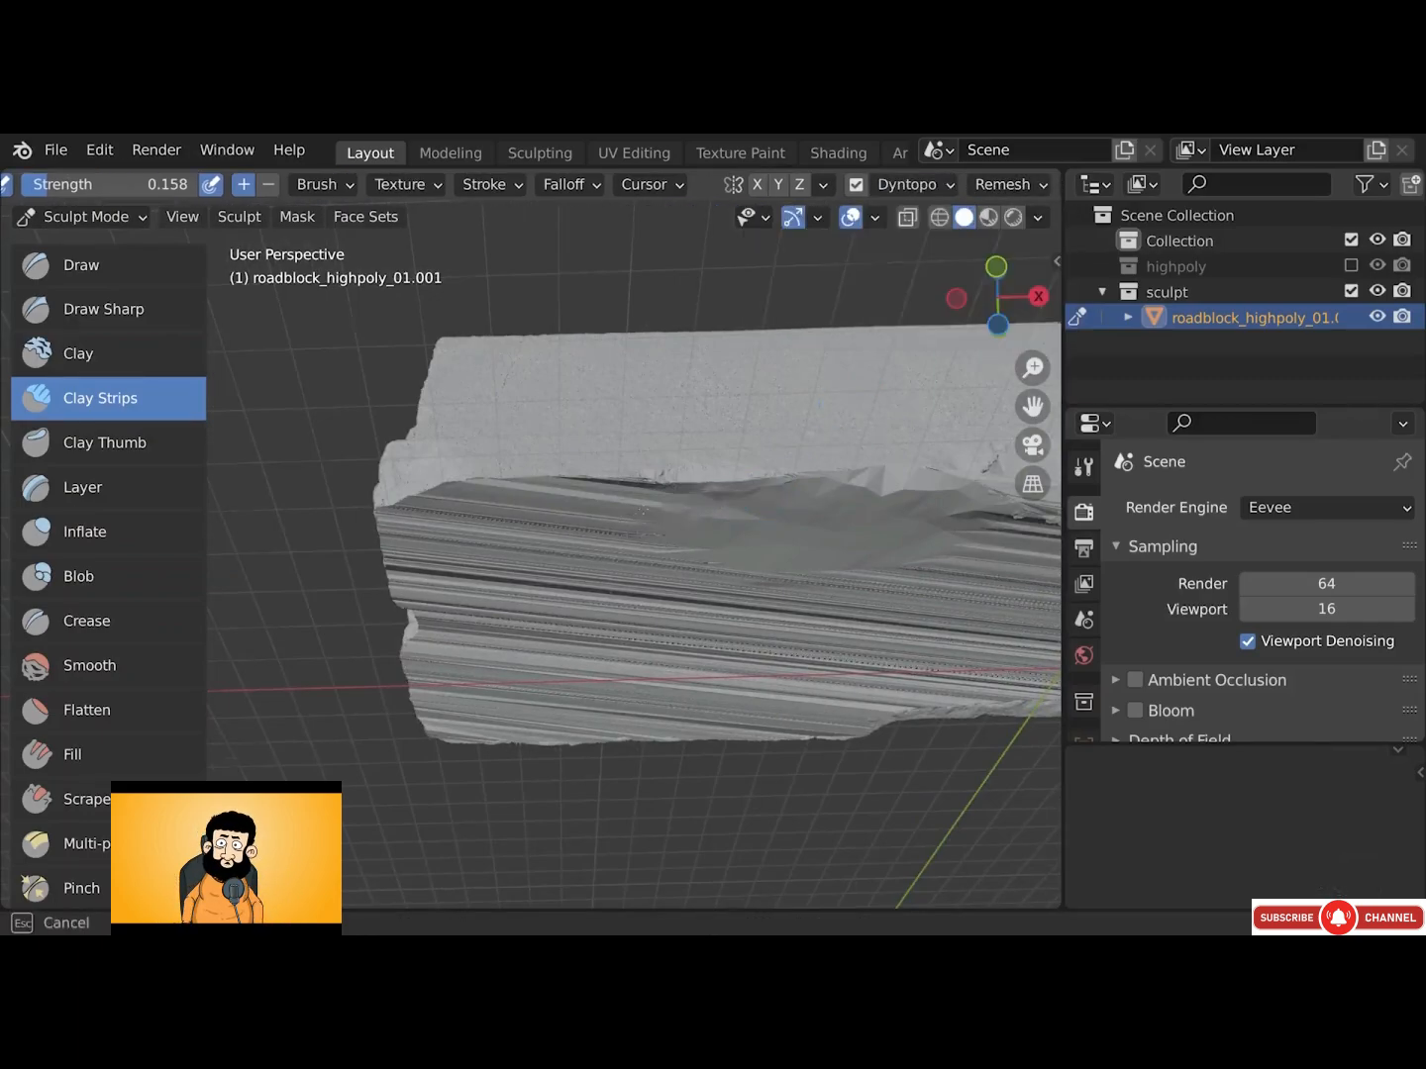
middle_drag(668, 505, 683, 531)
drag(678, 491, 592, 487)
middle_drag(594, 486, 596, 515)
scroll(596, 505, up, 2)
shift+middle_drag(583, 495, 733, 505)
mouse_move(566, 496)
mouse_down()
mouse_move(672, 497)
mouse_move(424, 554)
mouse_move(441, 536)
mouse_up()
middle_drag(445, 535, 604, 520)
mouse_move(752, 398)
mouse_down()
mouse_move(699, 421)
mouse_move(682, 458)
mouse_move(633, 473)
mouse_move(706, 497)
mouse_move(683, 477)
mouse_move(676, 512)
mouse_move(747, 596)
mouse_up()
scroll(694, 490, down, 4)
mouse_move(747, 596)
shift+middle_down()
mouse_move(655, 469)
mouse_move(568, 405)
mouse_move(594, 485)
shift+middle_up()
Continue the Clay Strips strokes along the remaining lower edge where the side meets the streaked base
drag(604, 496, 559, 488)
scroll(608, 495, up, 1)
mouse_move(725, 483)
mouse_down()
mouse_move(553, 479)
mouse_move(610, 450)
mouse_move(751, 484)
mouse_move(689, 480)
mouse_up()
mouse_move(680, 468)
alt+mouse_down()
mouse_move(679, 507)
mouse_move(677, 489)
alt+mouse_up()
drag(679, 460, 647, 461)
mouse_move(639, 496)
alt+mouse_down()
mouse_move(632, 467)
mouse_move(650, 483)
mouse_move(804, 469)
alt+mouse_up()
mouse_move(804, 456)
alt+mouse_down()
mouse_move(807, 490)
mouse_move(897, 464)
alt+mouse_up()
mouse_move(832, 481)
alt+mouse_down()
mouse_move(820, 469)
mouse_move(1010, 515)
alt+mouse_up()
alt+drag(1010, 515, 1008, 504)
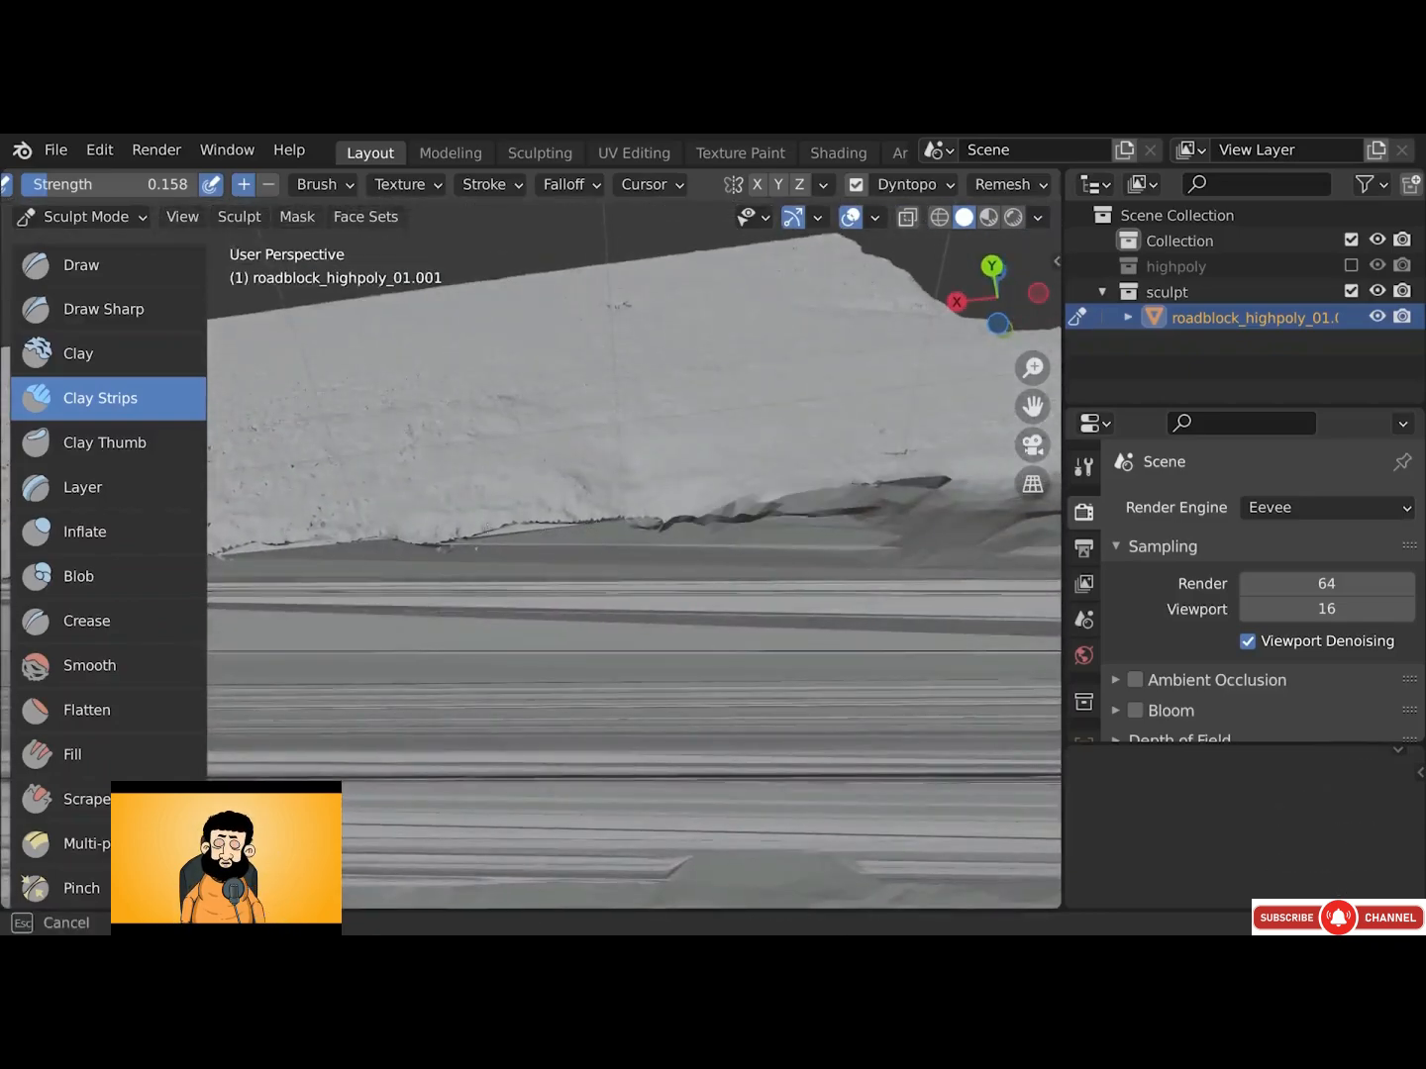
Sculpt the lower rim of the broken recess on the opposite long side with Clay Strips
mouse_move(493, 536)
mouse_down()
mouse_move(644, 535)
mouse_move(692, 476)
mouse_up()
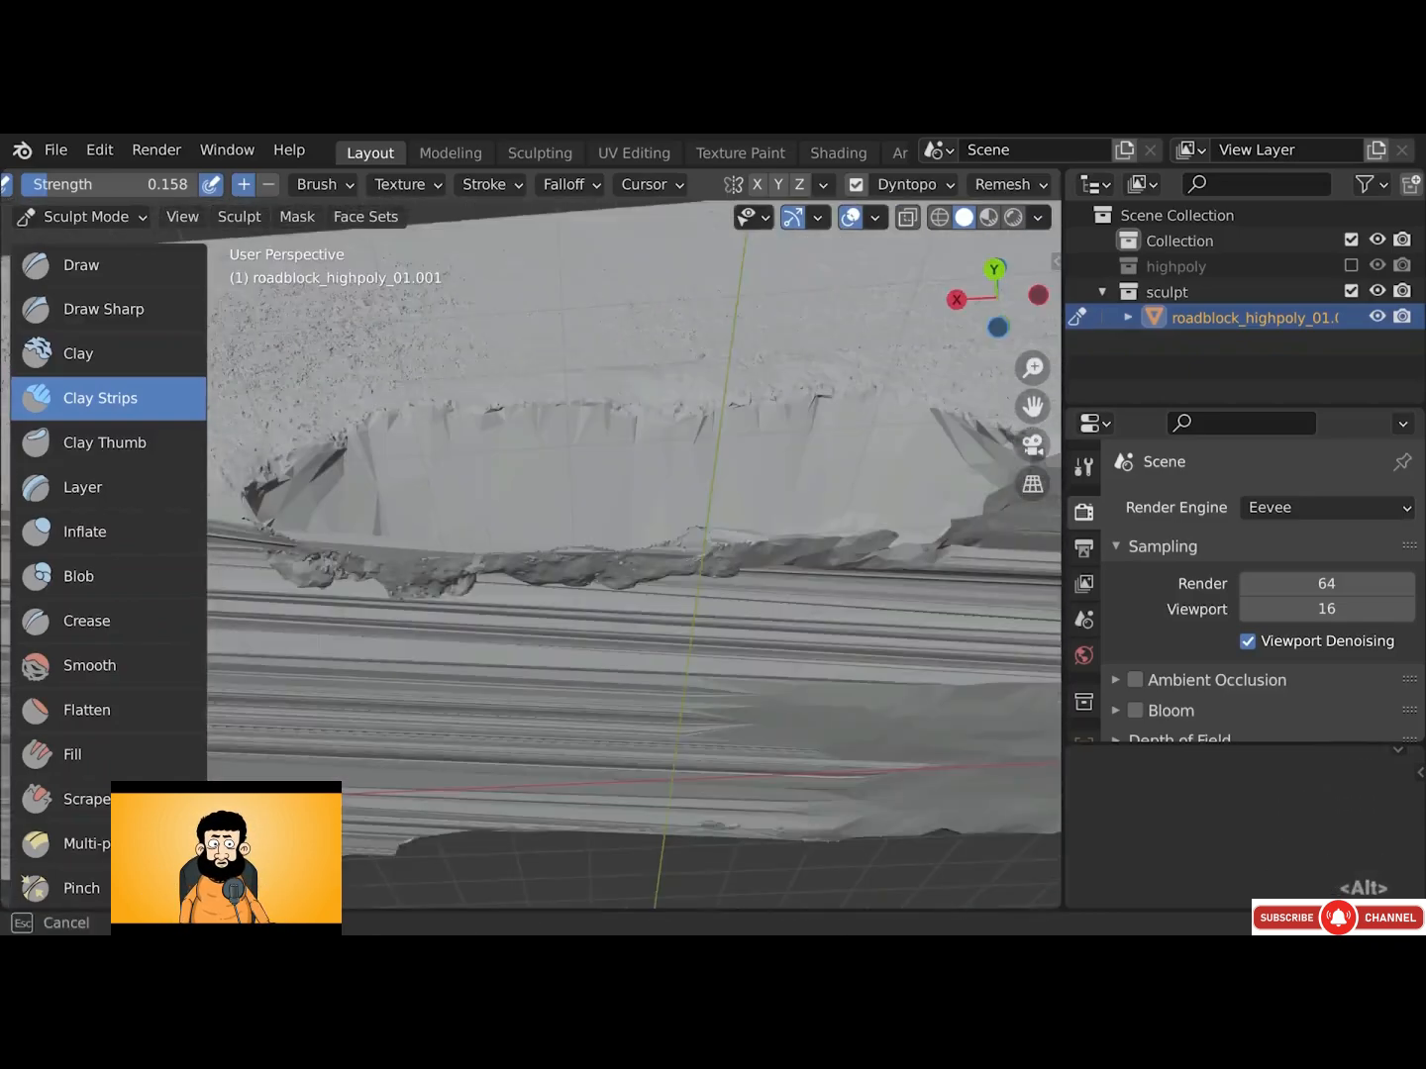
drag(519, 564, 562, 557)
drag(567, 557, 927, 533)
mouse_move(792, 550)
mouse_down()
mouse_move(871, 552)
mouse_move(654, 530)
mouse_up()
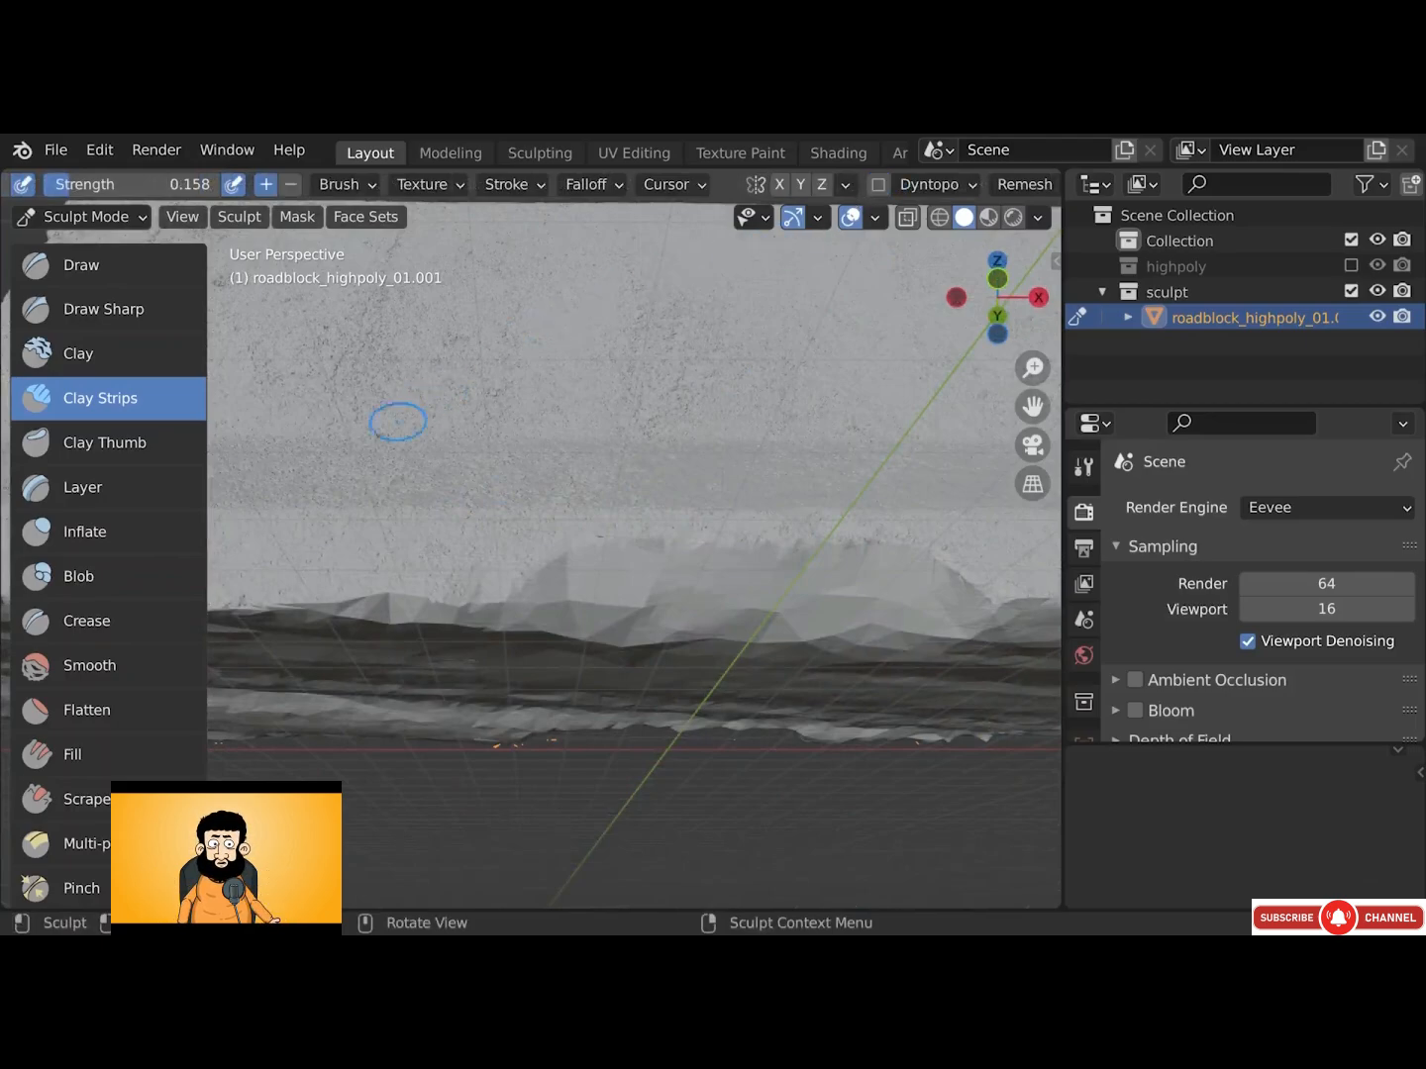
Switch the active sculpting brush to Scrape
click(85, 804)
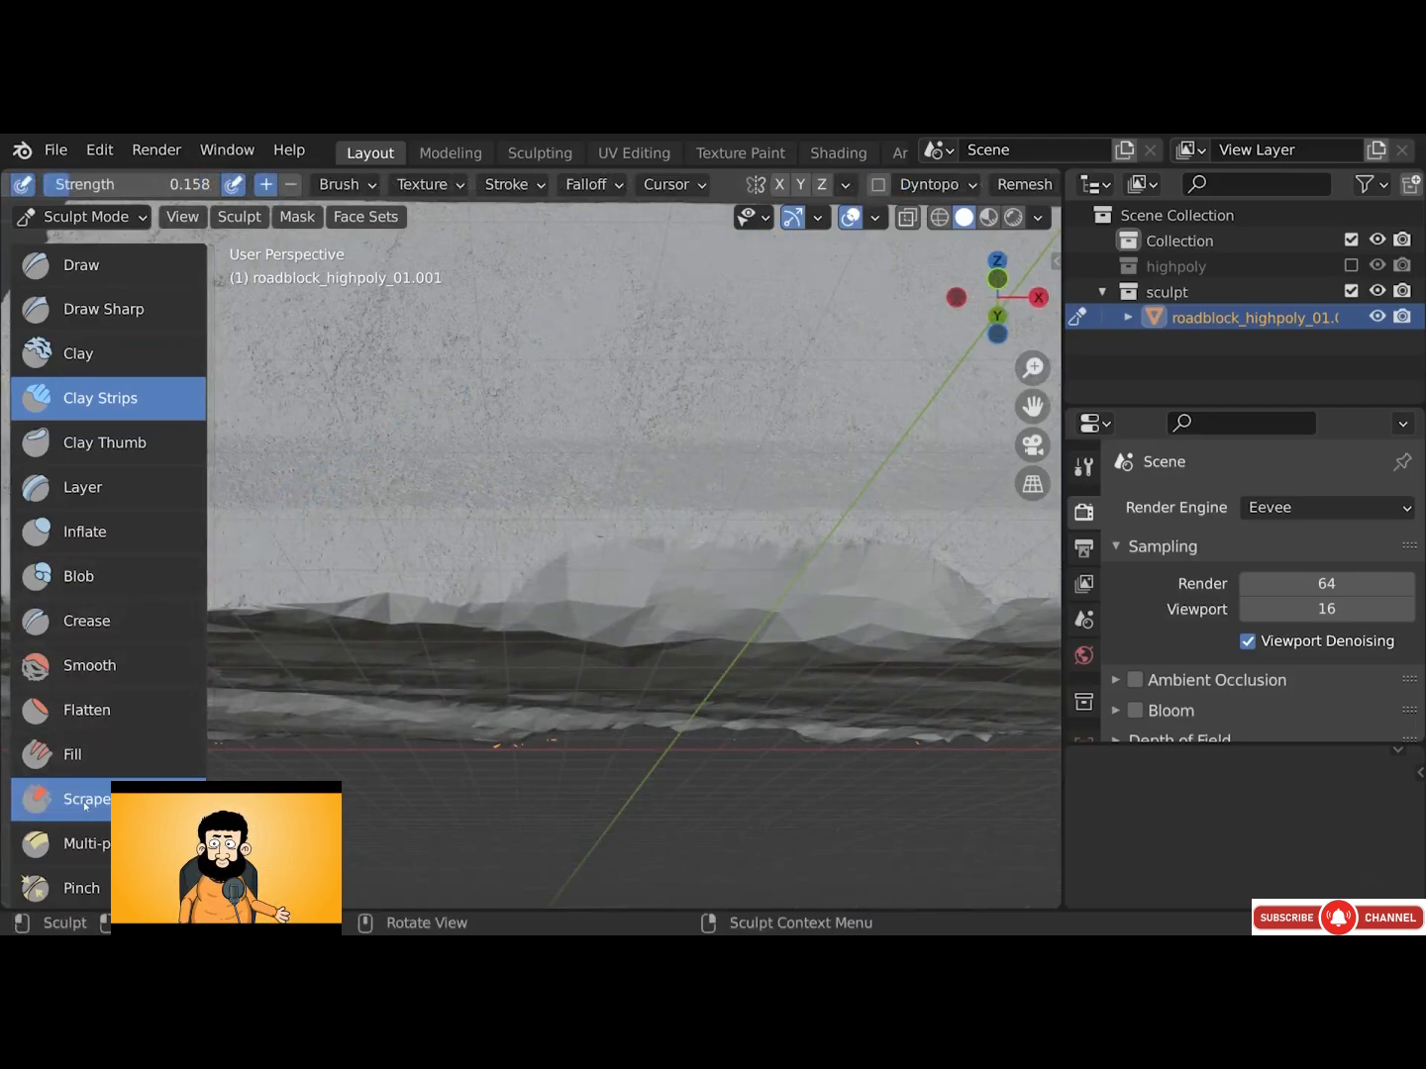
scroll(85, 805, down, 1)
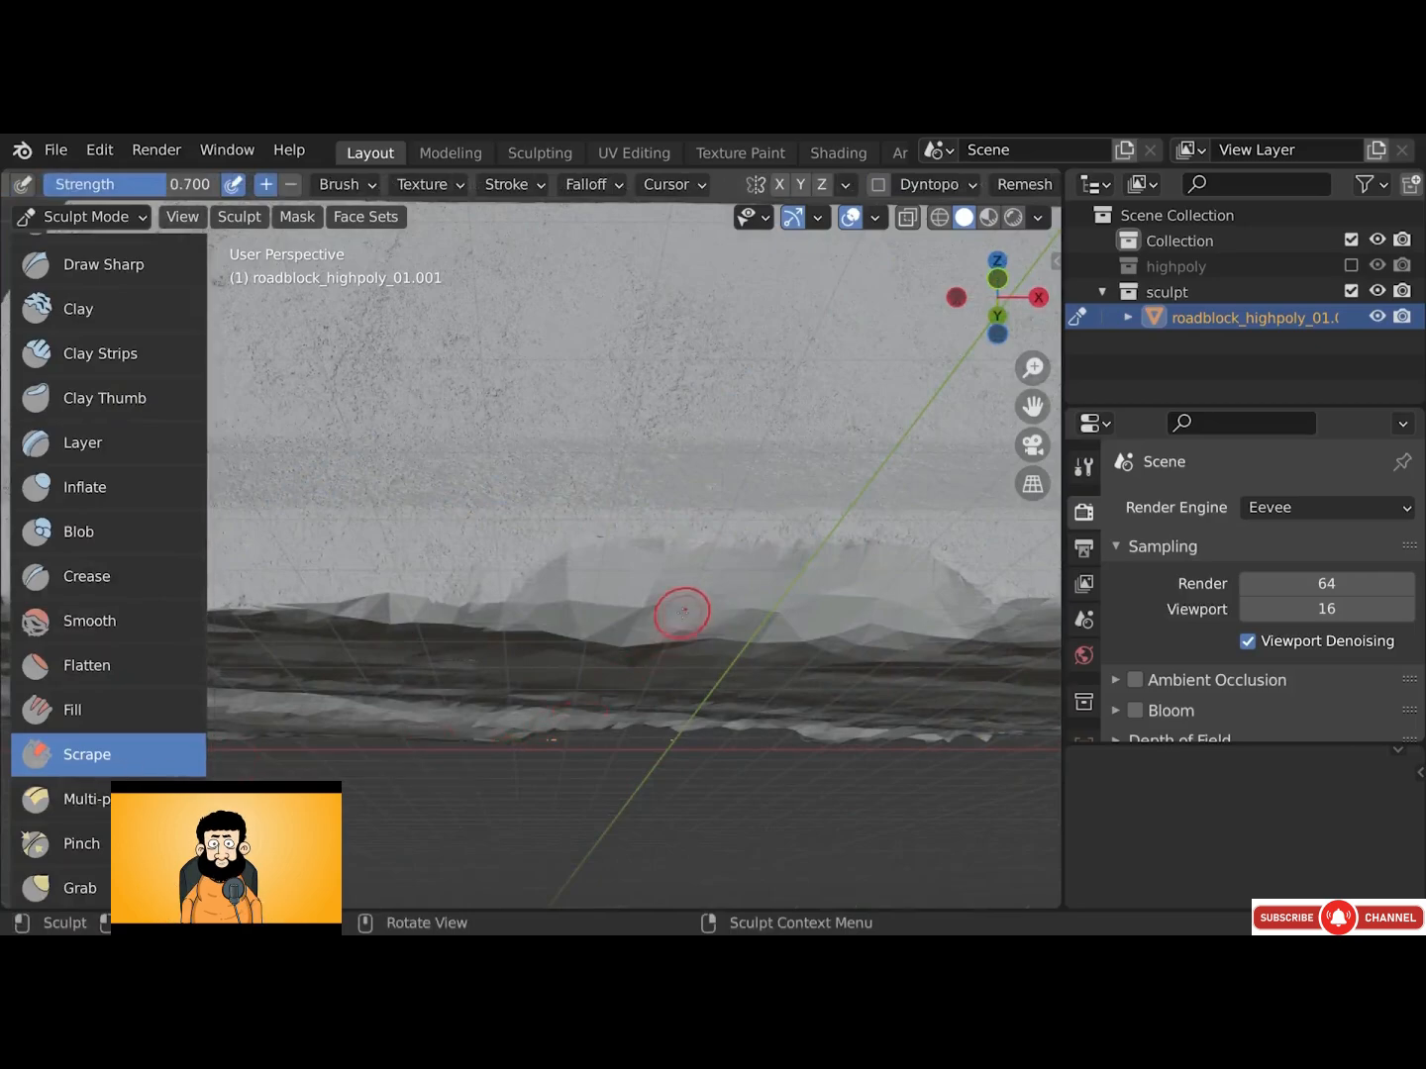
scroll(682, 612, down, 1)
scroll(754, 602, down, 1)
Examine the sculpted underside, ends and lower edges of the roadblock from several angles
mouse_move(729, 623)
alt+mouse_down()
mouse_move(753, 601)
mouse_move(539, 610)
mouse_move(567, 622)
alt+mouse_up()
mouse_move(569, 629)
alt+shift+mouse_down()
mouse_move(713, 629)
mouse_move(700, 733)
mouse_move(669, 612)
mouse_move(629, 632)
mouse_move(554, 614)
mouse_move(583, 612)
mouse_move(565, 617)
alt+shift+mouse_up()
mouse_move(560, 729)
alt+mouse_down()
mouse_move(569, 692)
mouse_move(570, 723)
alt+mouse_up()
alt+drag(743, 734, 717, 716)
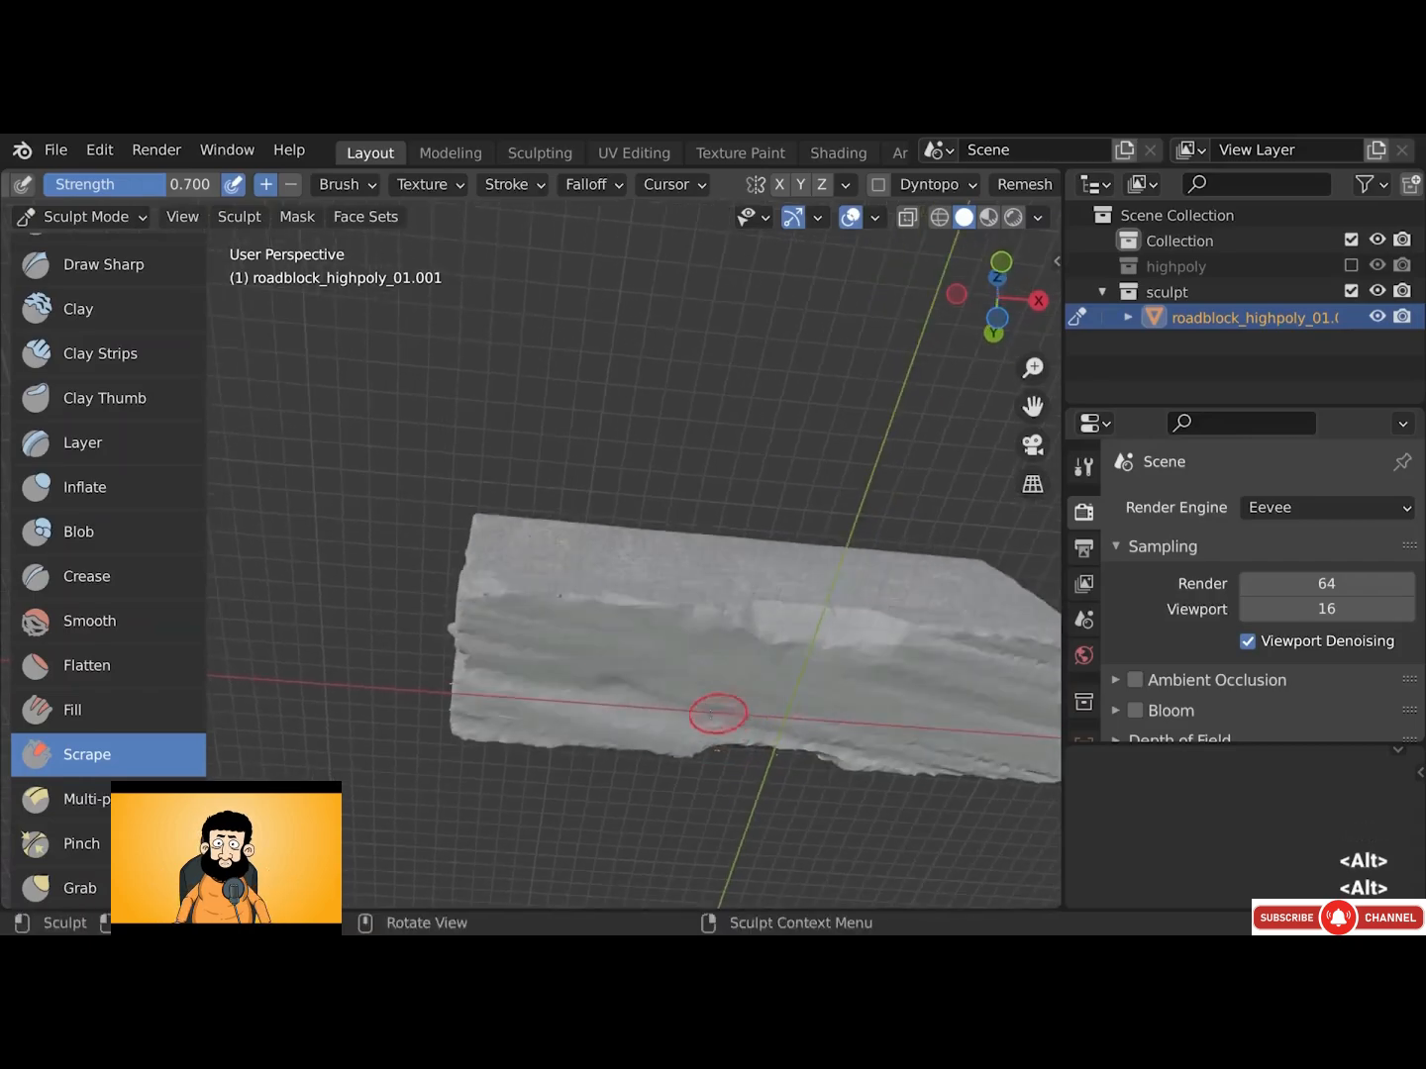
alt+shift+drag(996, 724, 871, 694)
alt+drag(870, 692, 878, 606)
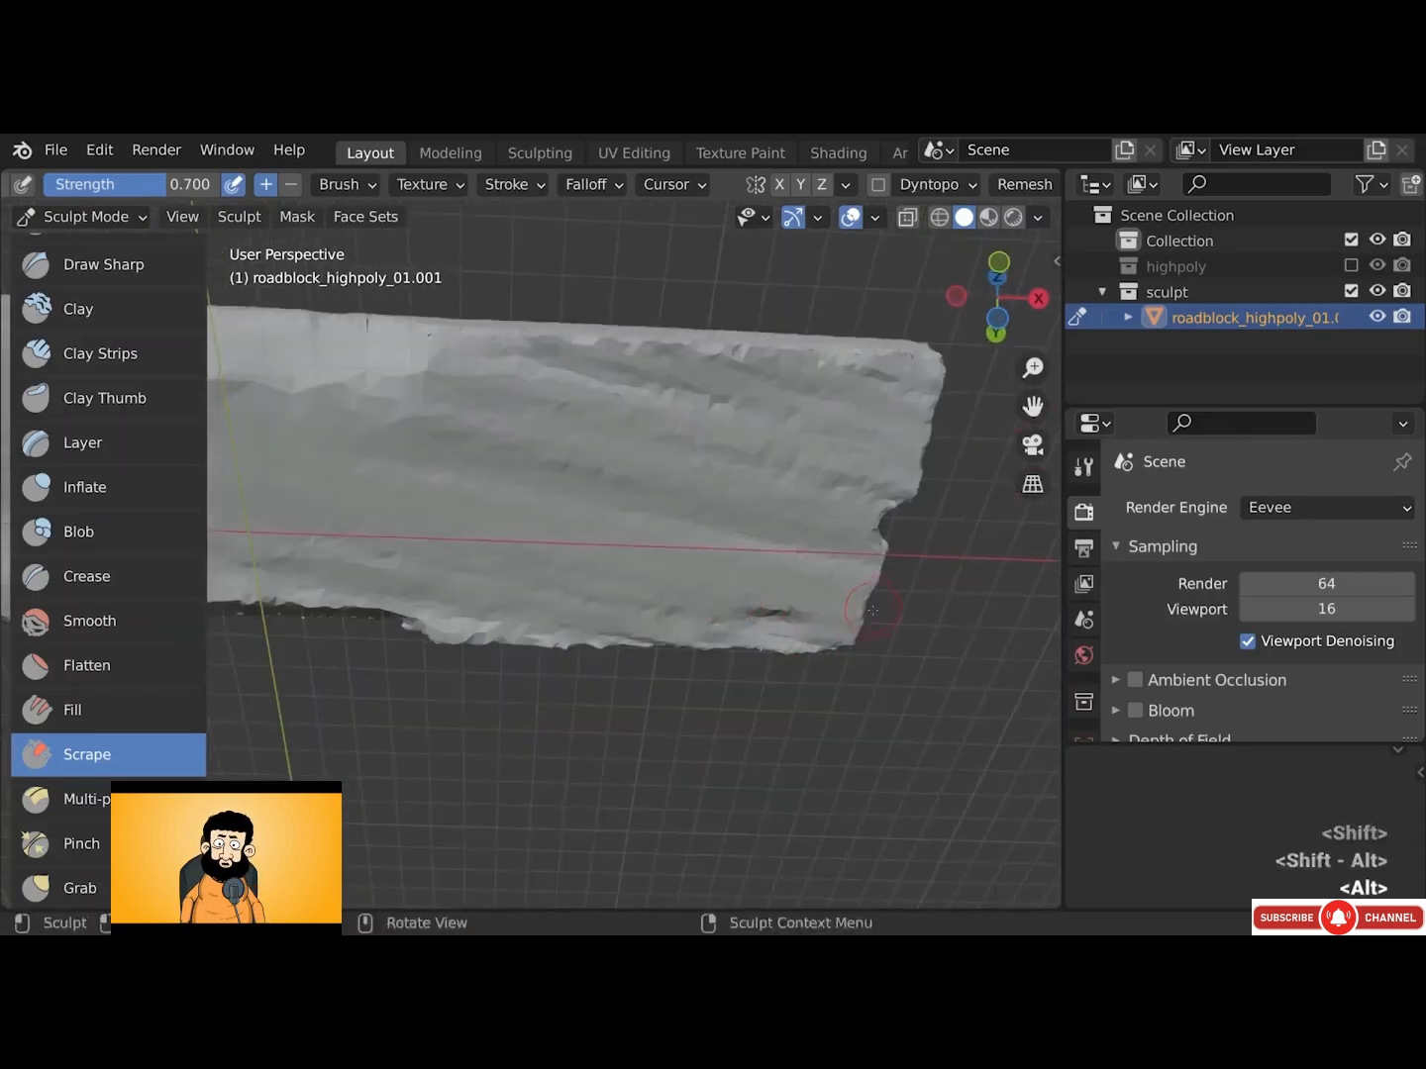
mouse_move(892, 391)
alt+mouse_down()
mouse_move(903, 431)
mouse_move(715, 548)
mouse_move(696, 557)
mouse_move(654, 531)
mouse_move(575, 550)
alt+mouse_up()
mouse_move(576, 550)
alt+mouse_down()
mouse_move(525, 513)
mouse_move(550, 512)
alt+mouse_up()
alt+drag(549, 511, 614, 664)
mouse_move(773, 545)
alt+shift+mouse_down()
mouse_move(789, 521)
mouse_move(679, 387)
mouse_move(713, 461)
mouse_move(737, 461)
alt+shift+mouse_up()
mouse_move(738, 460)
alt+mouse_down()
mouse_move(744, 540)
mouse_move(445, 535)
alt+mouse_up()
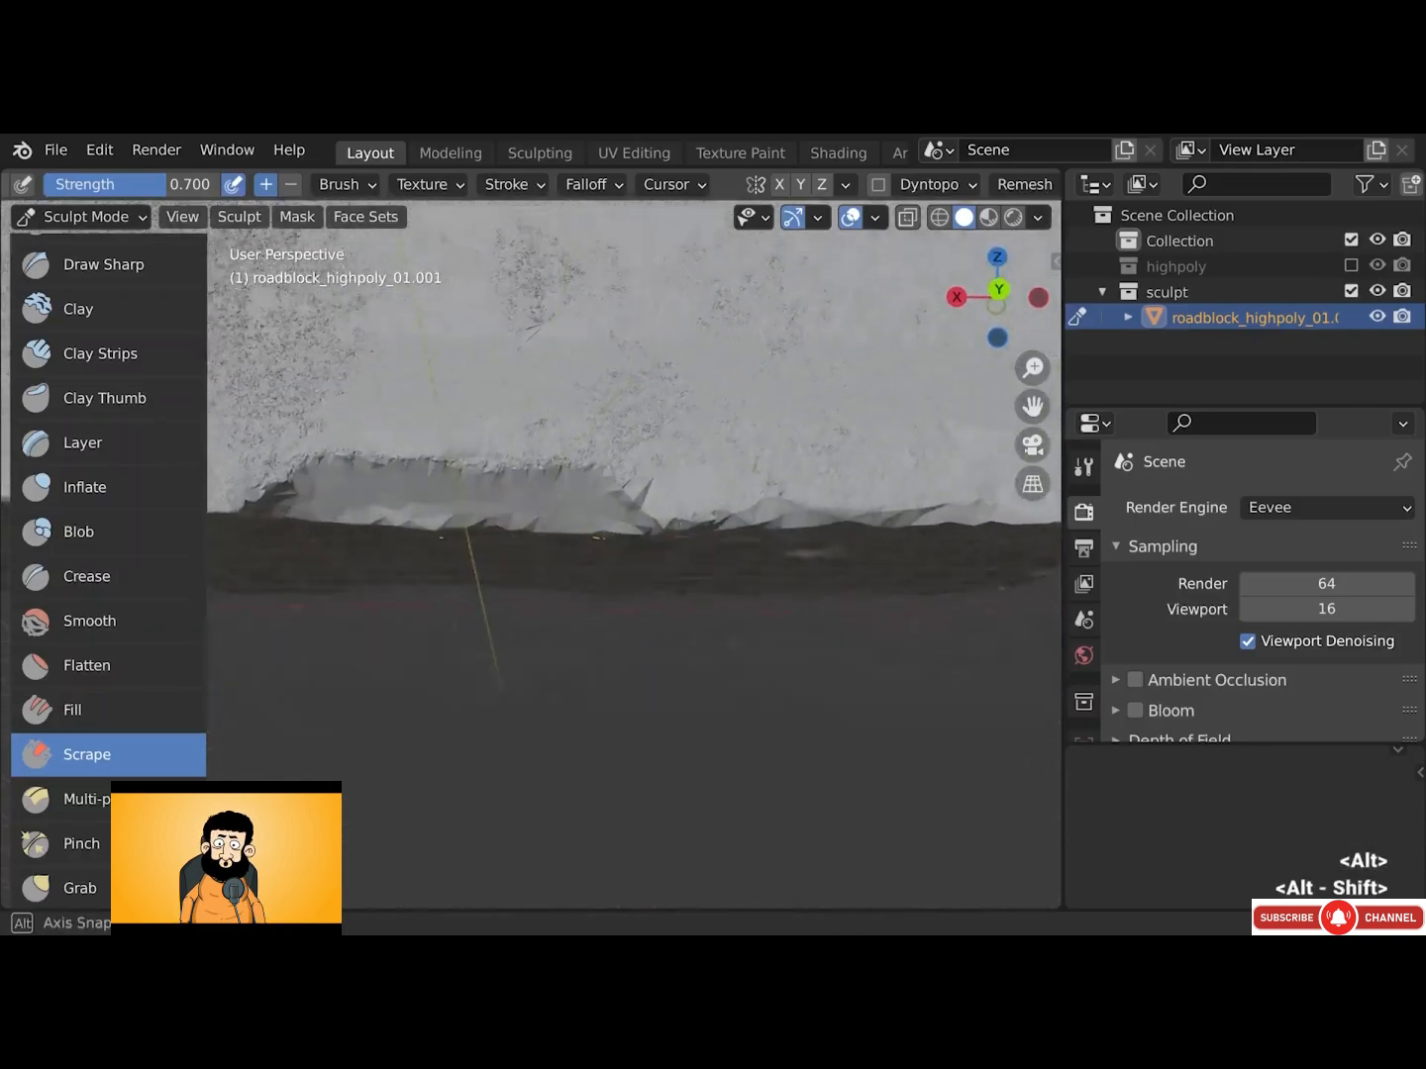
Even out the jagged bottom edge beside the recess and the surface inside the recess with Scrape and smoothing strokes
alt+drag(634, 585, 639, 515)
mouse_move(663, 525)
mouse_down()
mouse_move(795, 515)
mouse_move(801, 543)
mouse_move(922, 515)
mouse_up()
drag(960, 515, 990, 513)
alt+drag(570, 494, 598, 528)
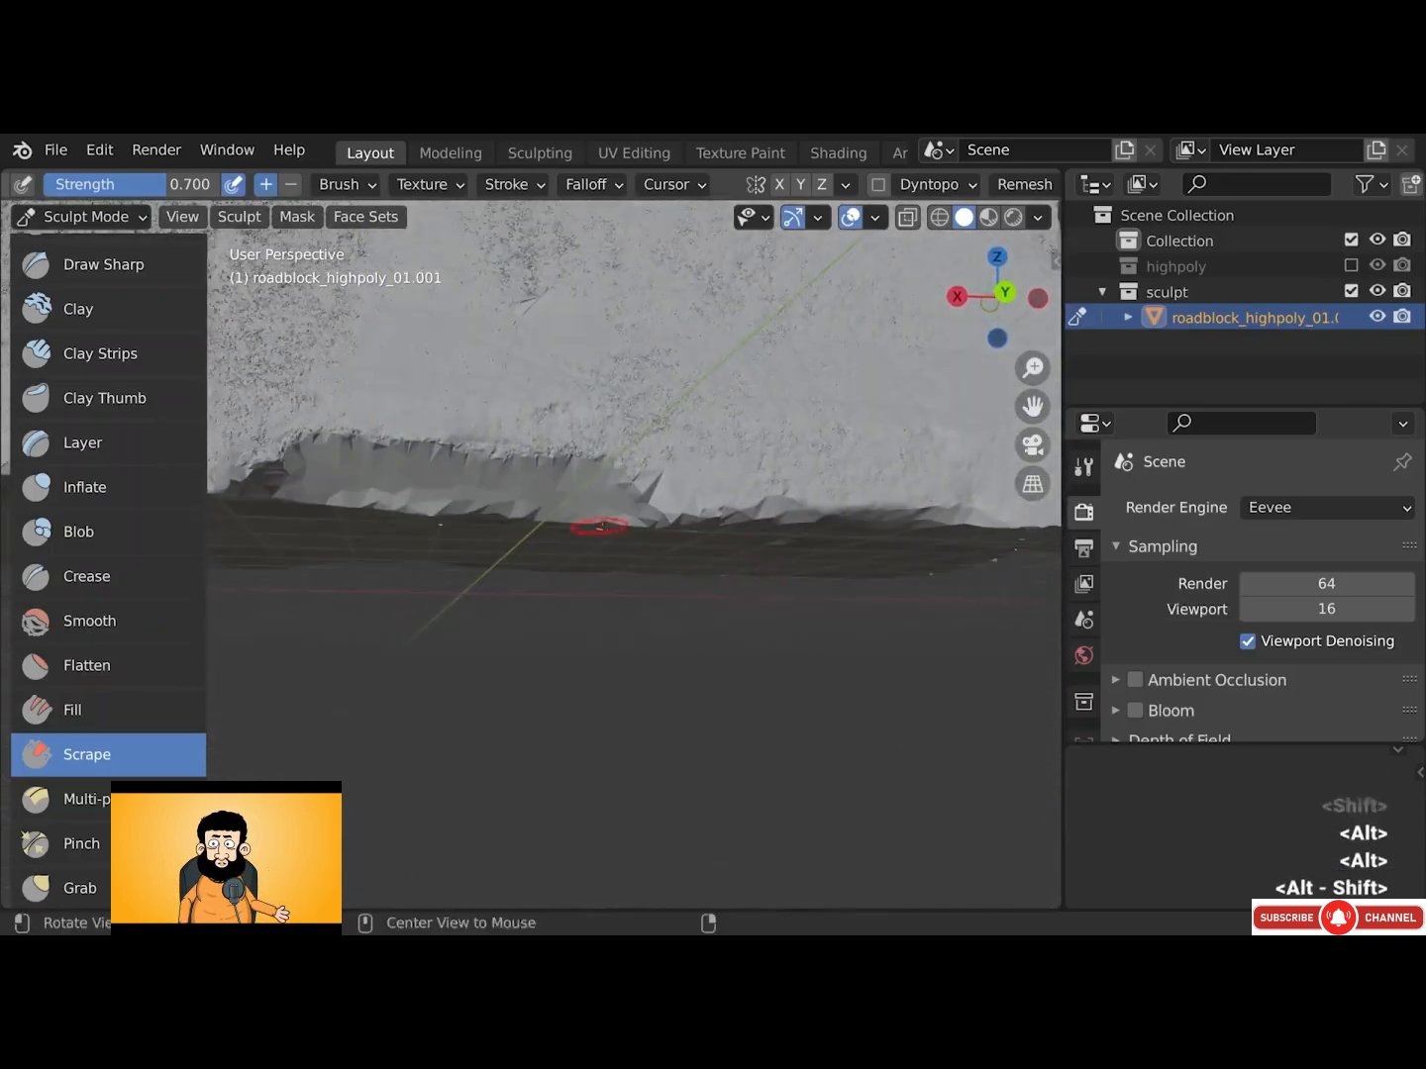
mouse_move(500, 515)
mouse_down()
mouse_move(521, 494)
mouse_move(636, 522)
mouse_up()
mouse_move(636, 522)
alt+mouse_down()
mouse_move(602, 521)
mouse_move(635, 500)
alt+mouse_up()
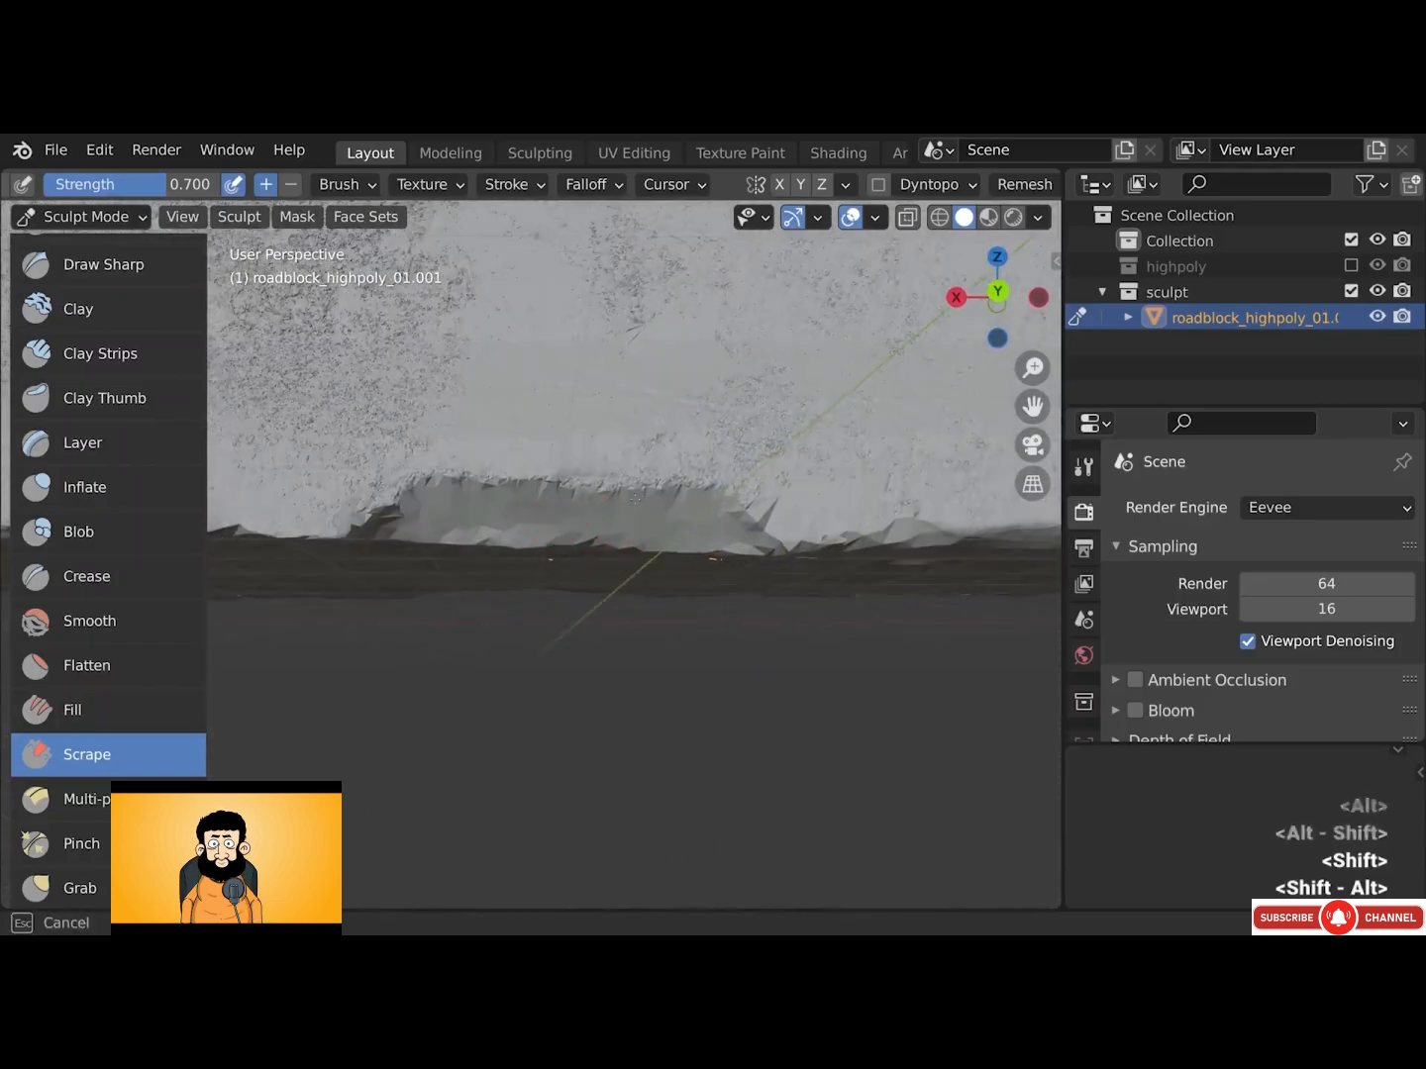
drag(466, 494, 518, 501)
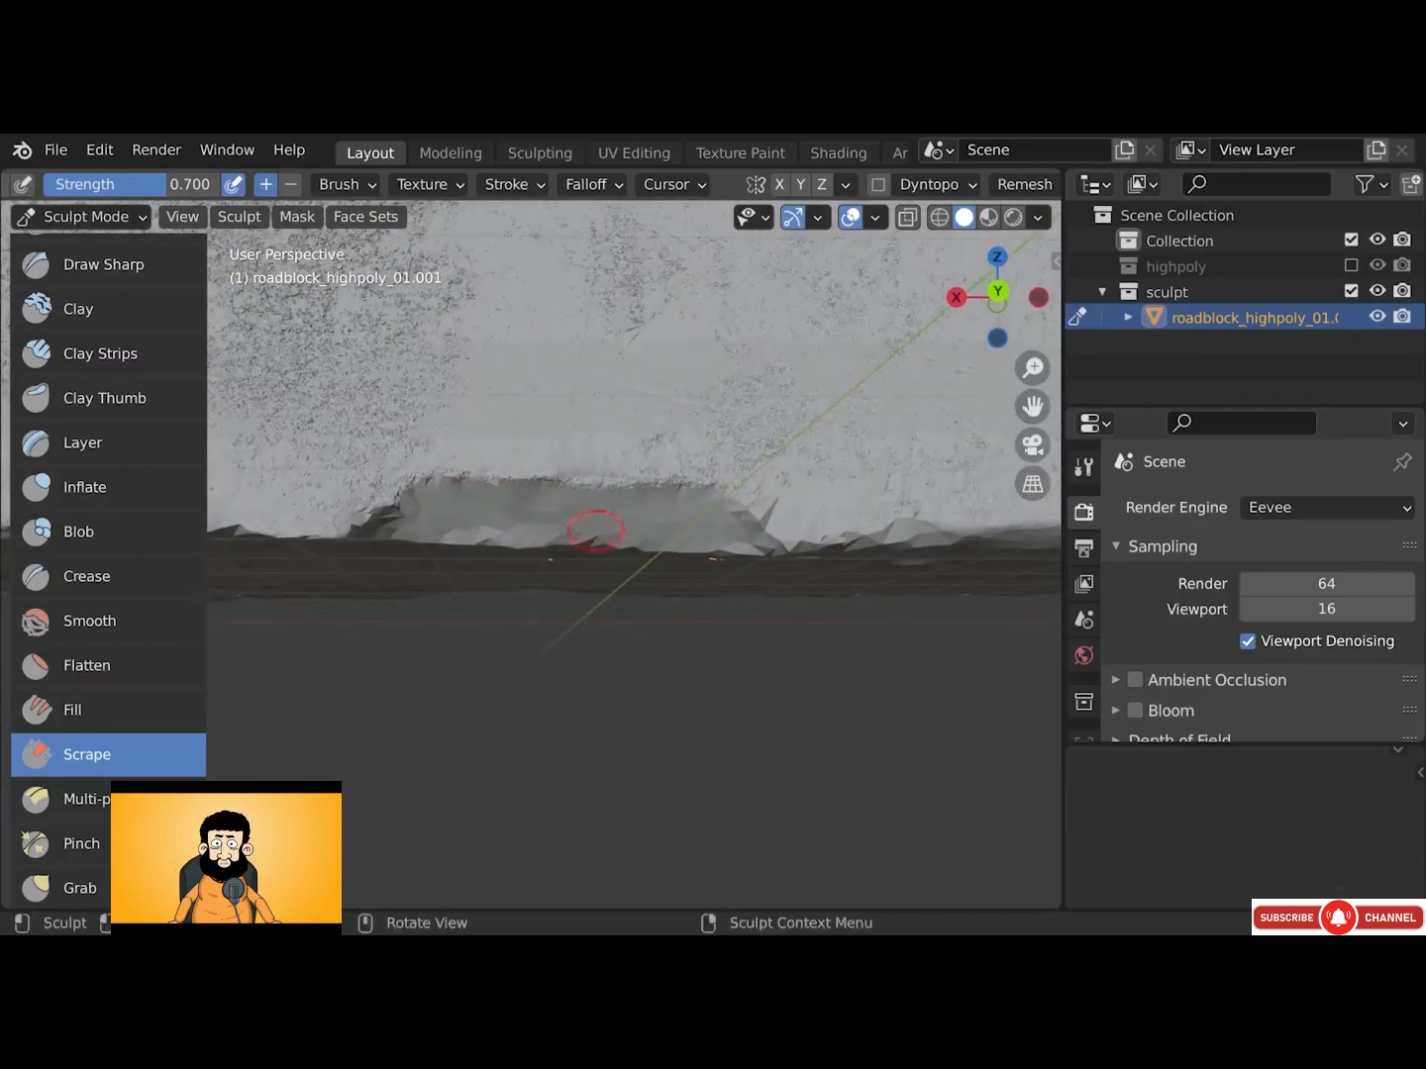
drag(596, 532, 657, 520)
Return the sculpted roadblock copy to Object Mode
scroll(644, 525, down, 3)
alt+shift+drag(782, 524, 563, 531)
mouse_move(562, 530)
alt+mouse_down()
mouse_move(539, 536)
mouse_move(530, 488)
mouse_move(494, 491)
alt+mouse_up()
alt+drag(493, 491, 495, 495)
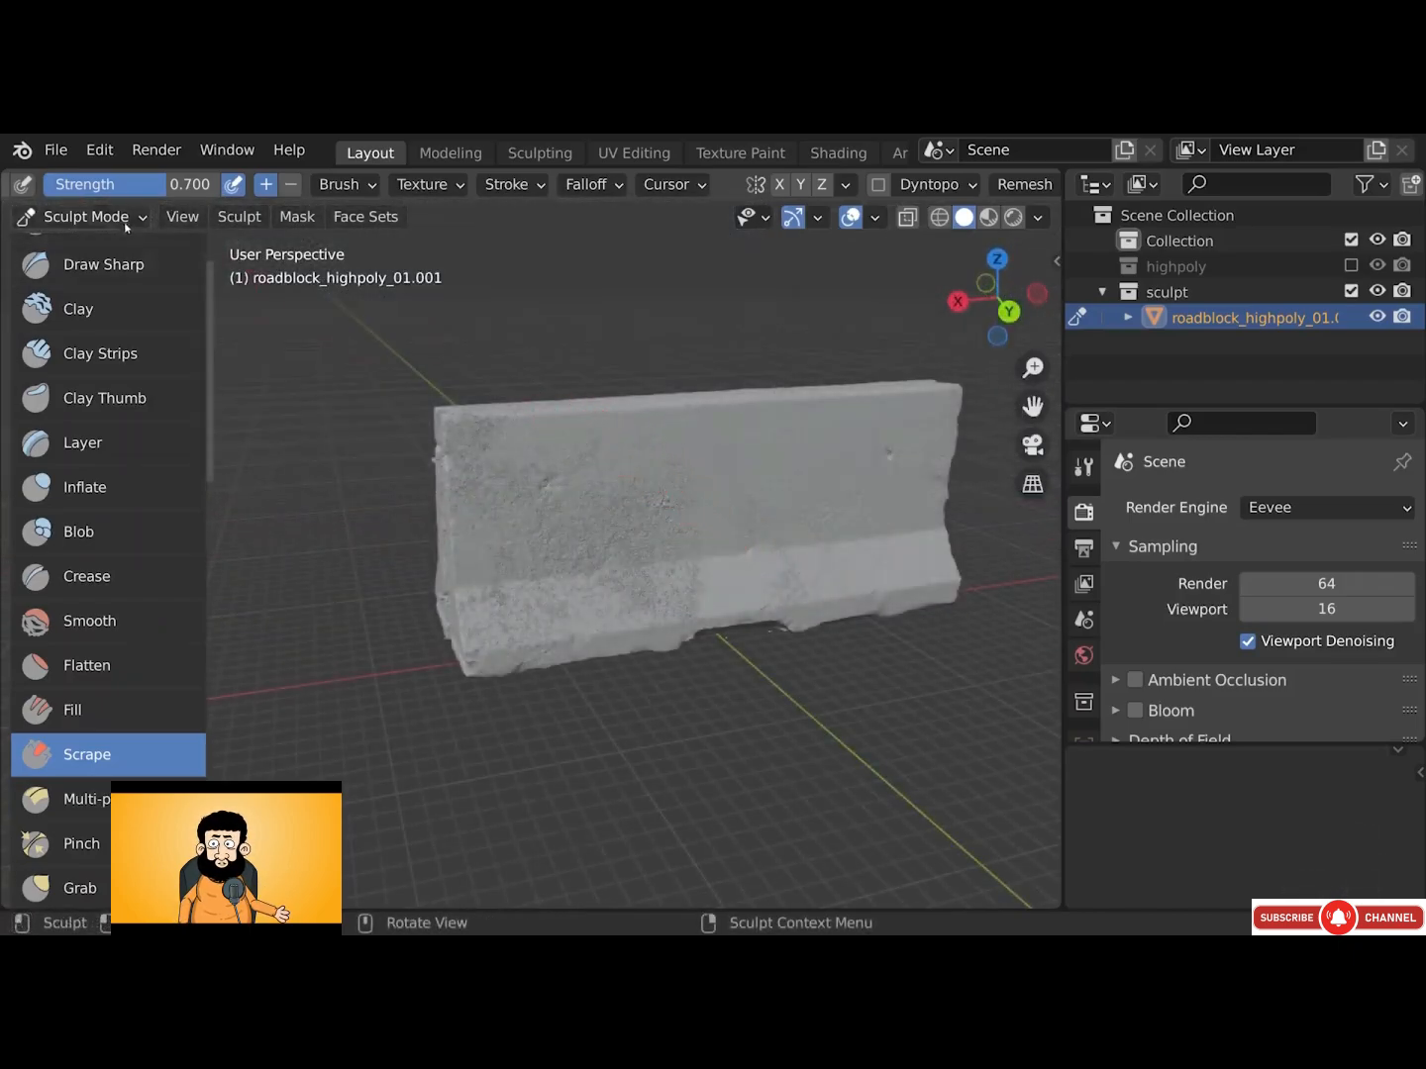
click(85, 217)
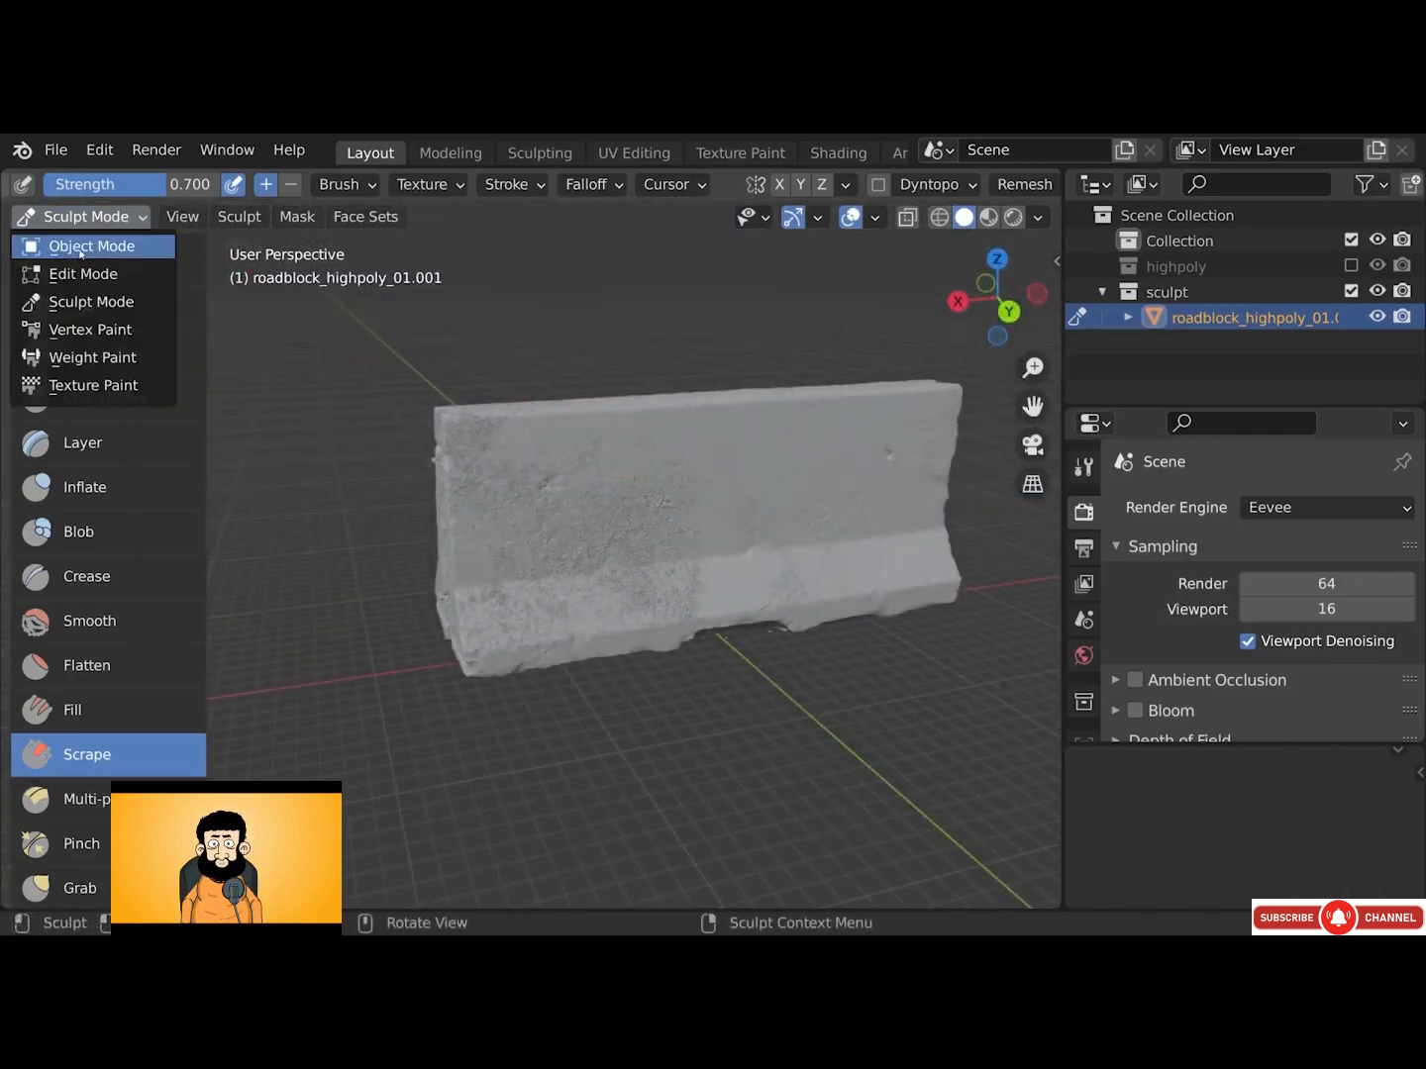
click(81, 247)
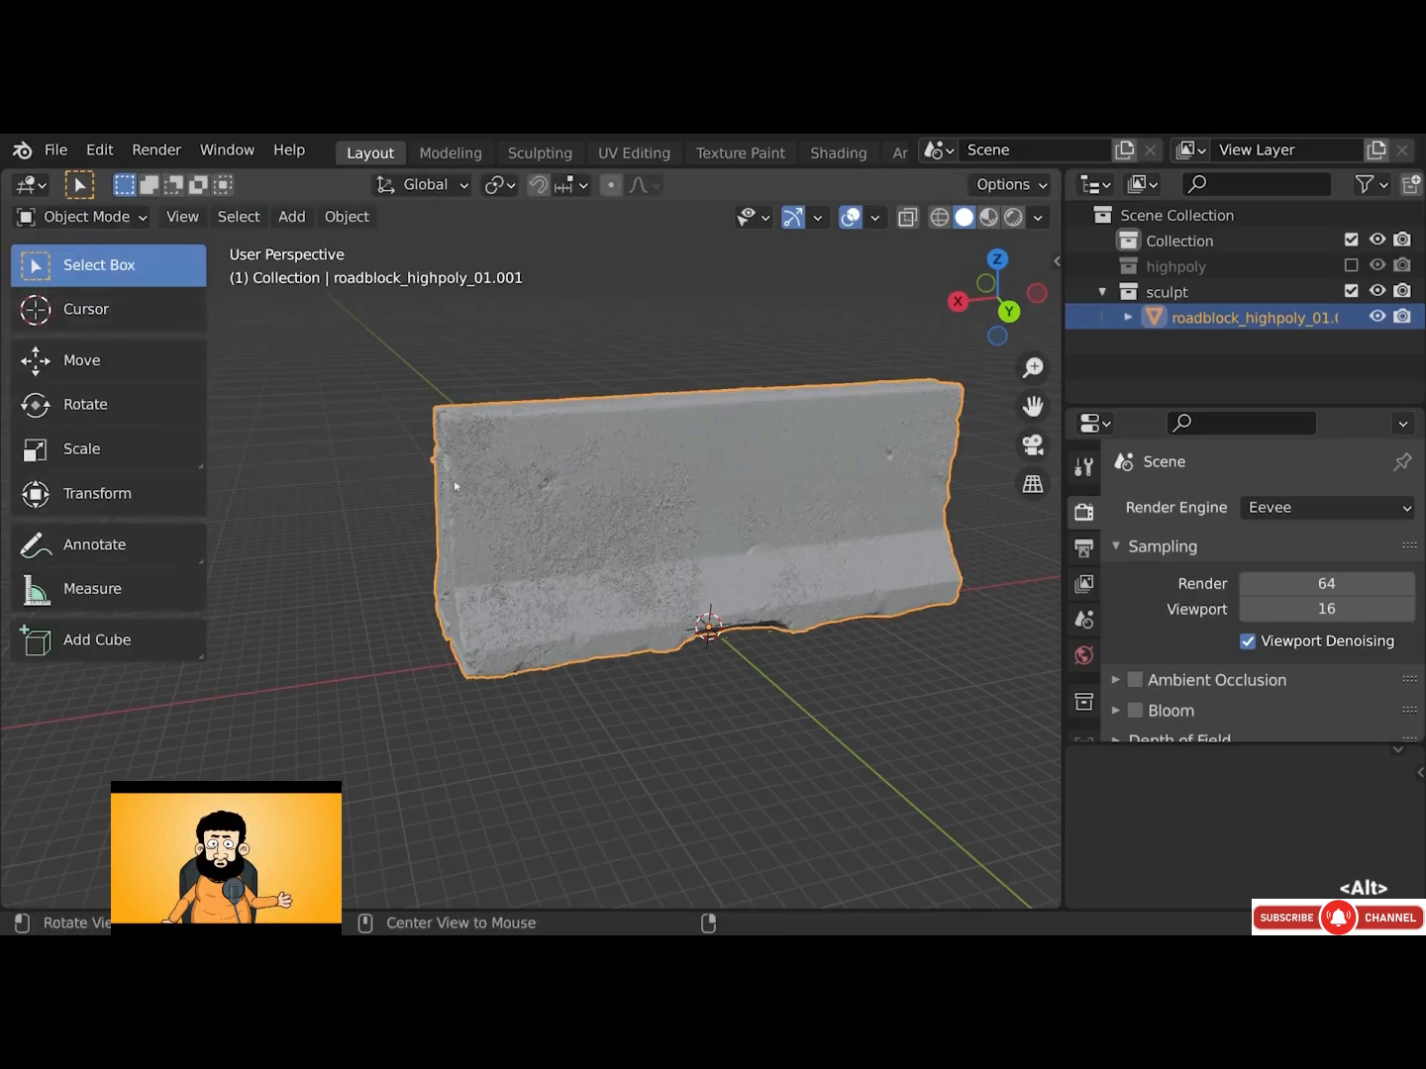
Place the 3D cursor on the grooved end face of the roadblock, at the broken loop about halfway up
alt+drag(453, 483, 543, 550)
scroll(608, 524, up, 3)
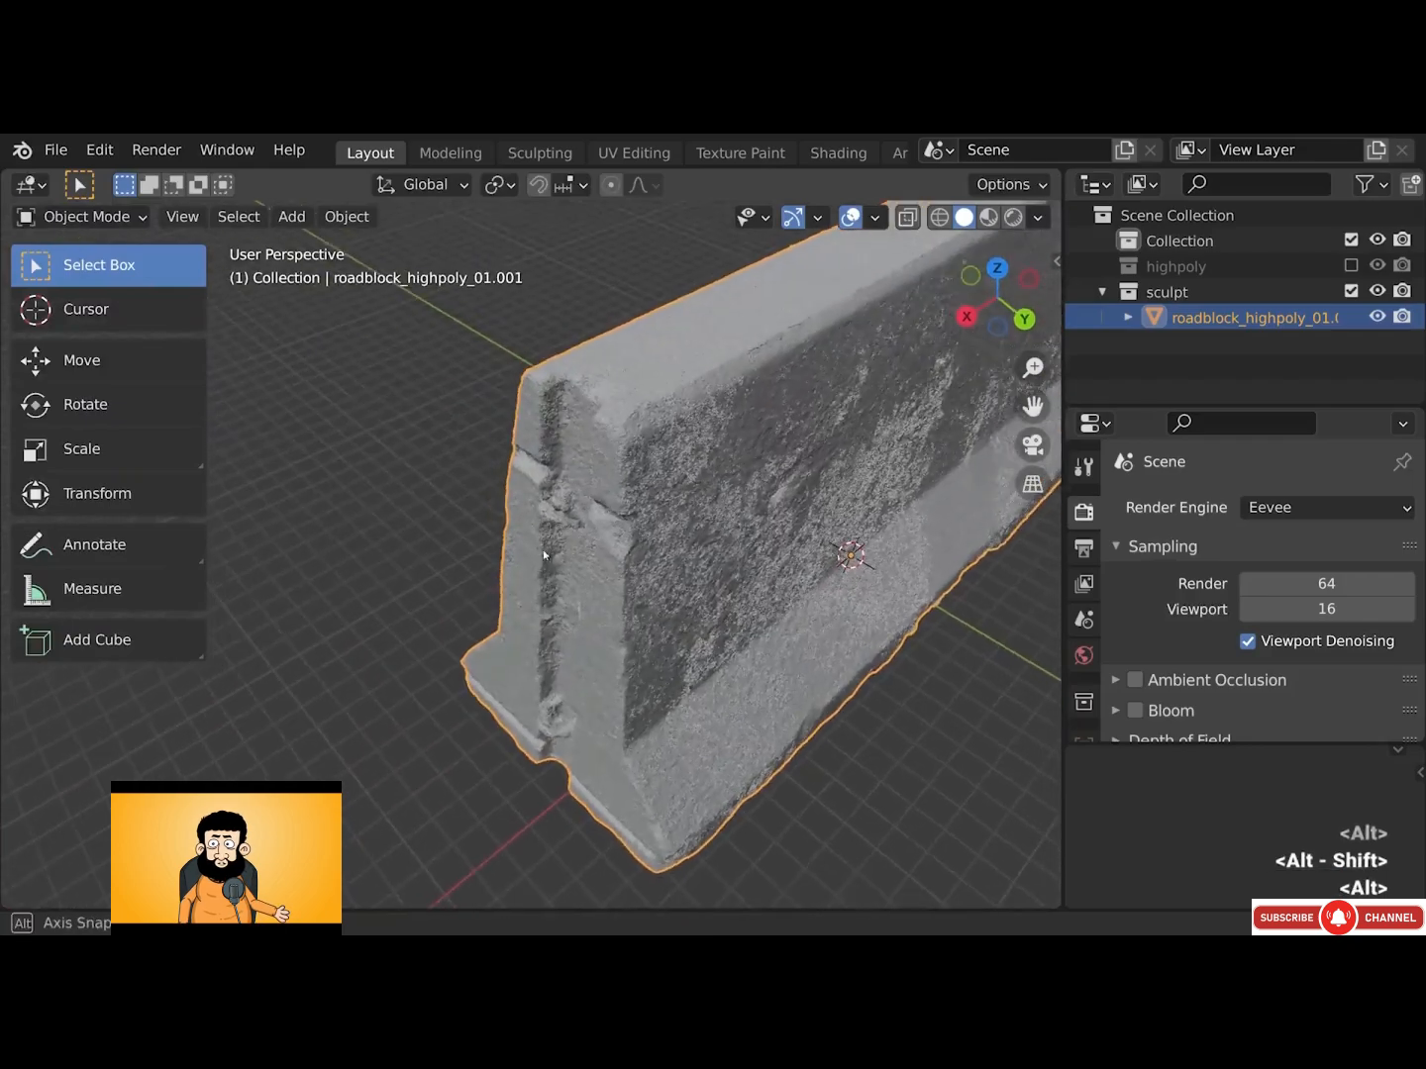
shift+right_click(564, 520)
scroll(626, 495, up, 1)
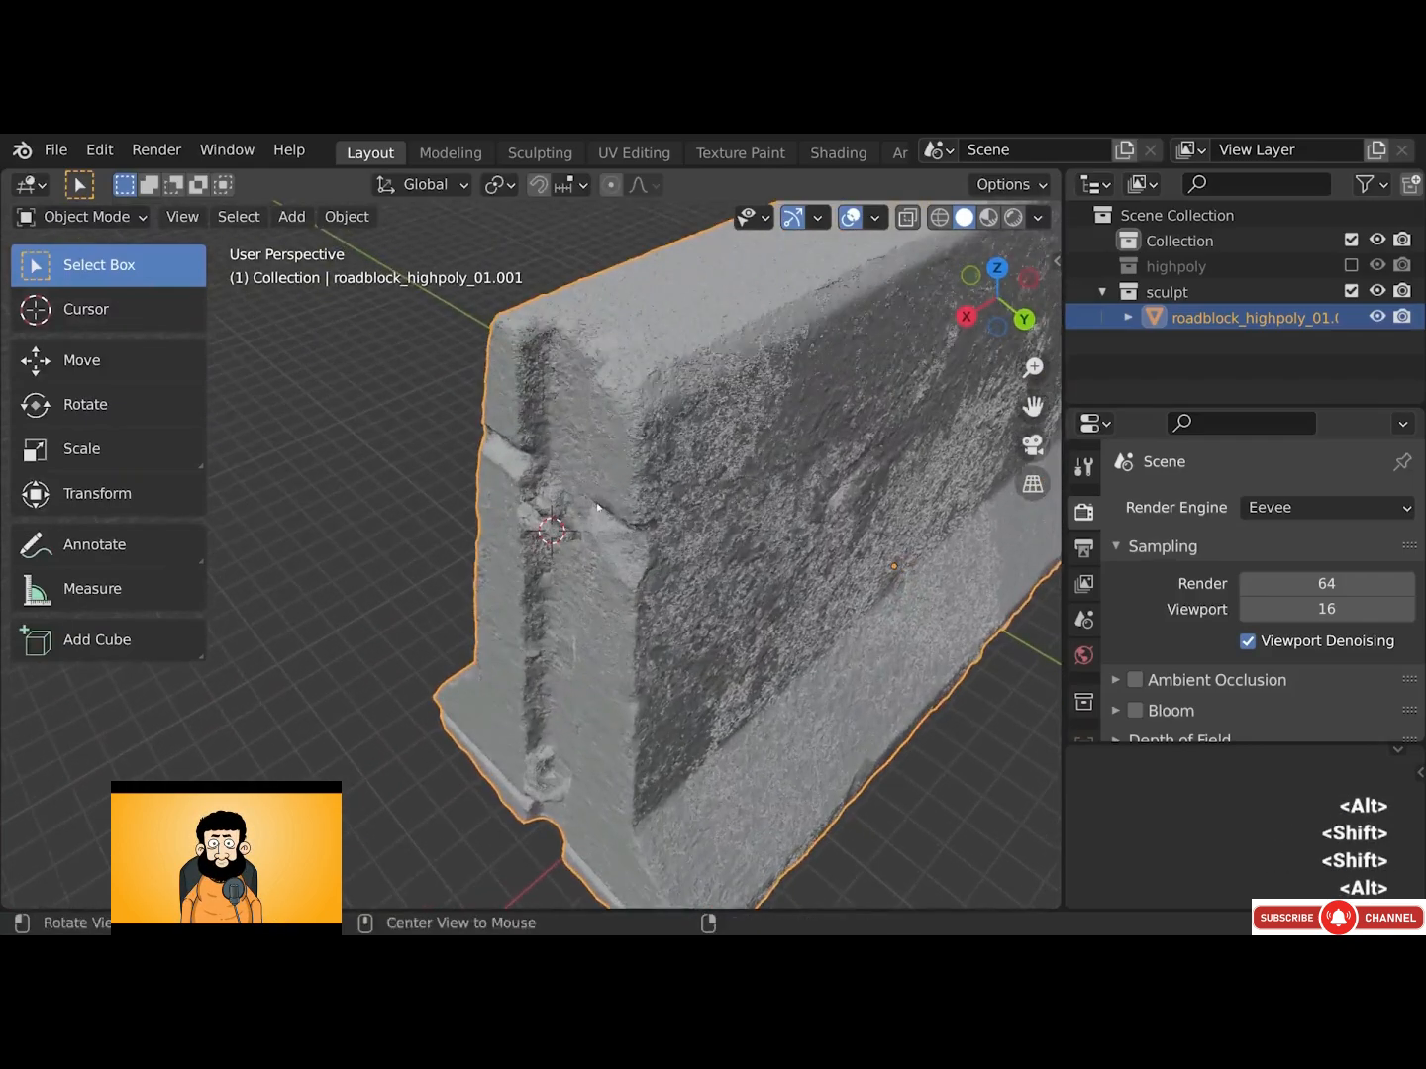
alt+drag(627, 493, 628, 505)
Add a circle mesh at the 3D cursor and set its vertices to 18
key(shift+a)
mouse_move(675, 426)
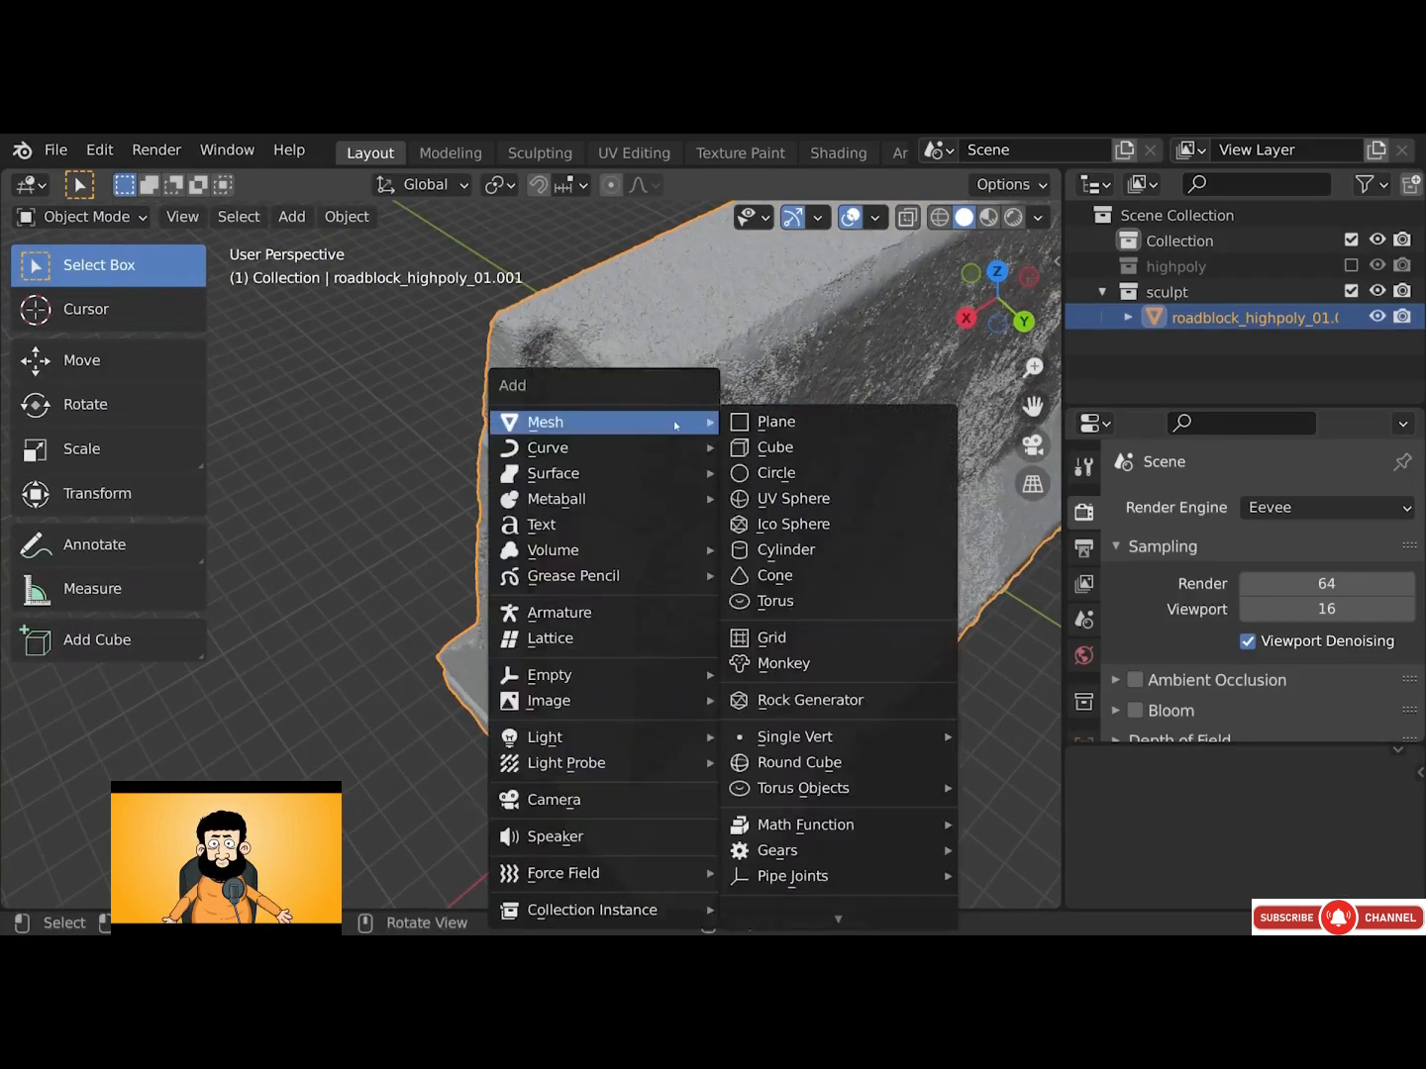
click(777, 473)
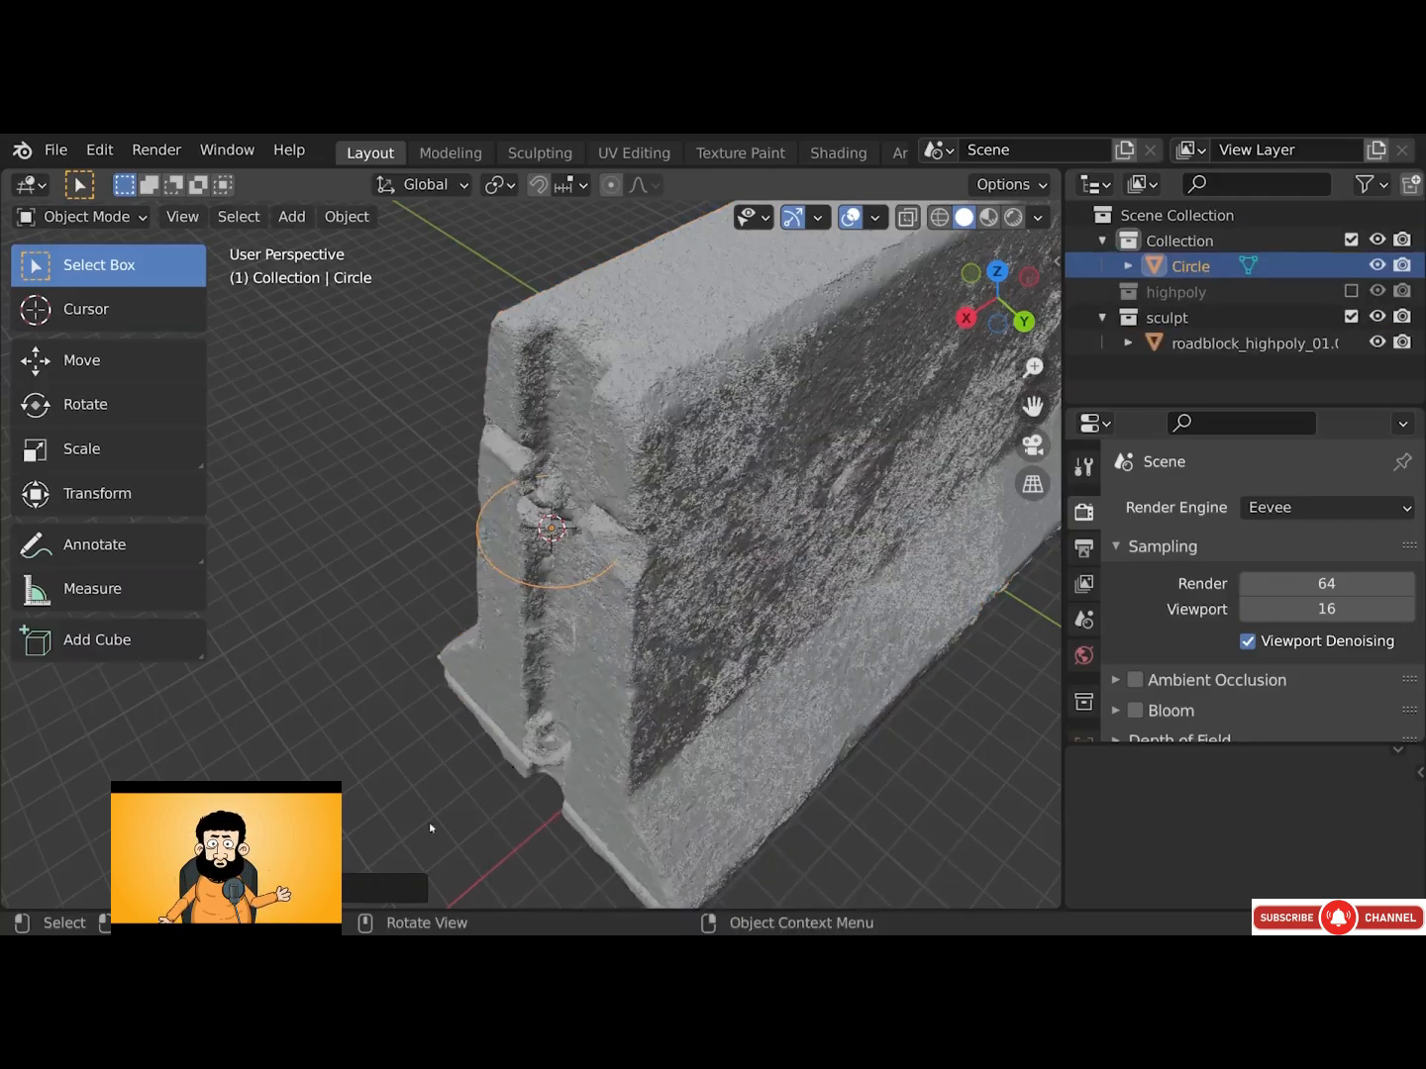
click(398, 887)
click(450, 611)
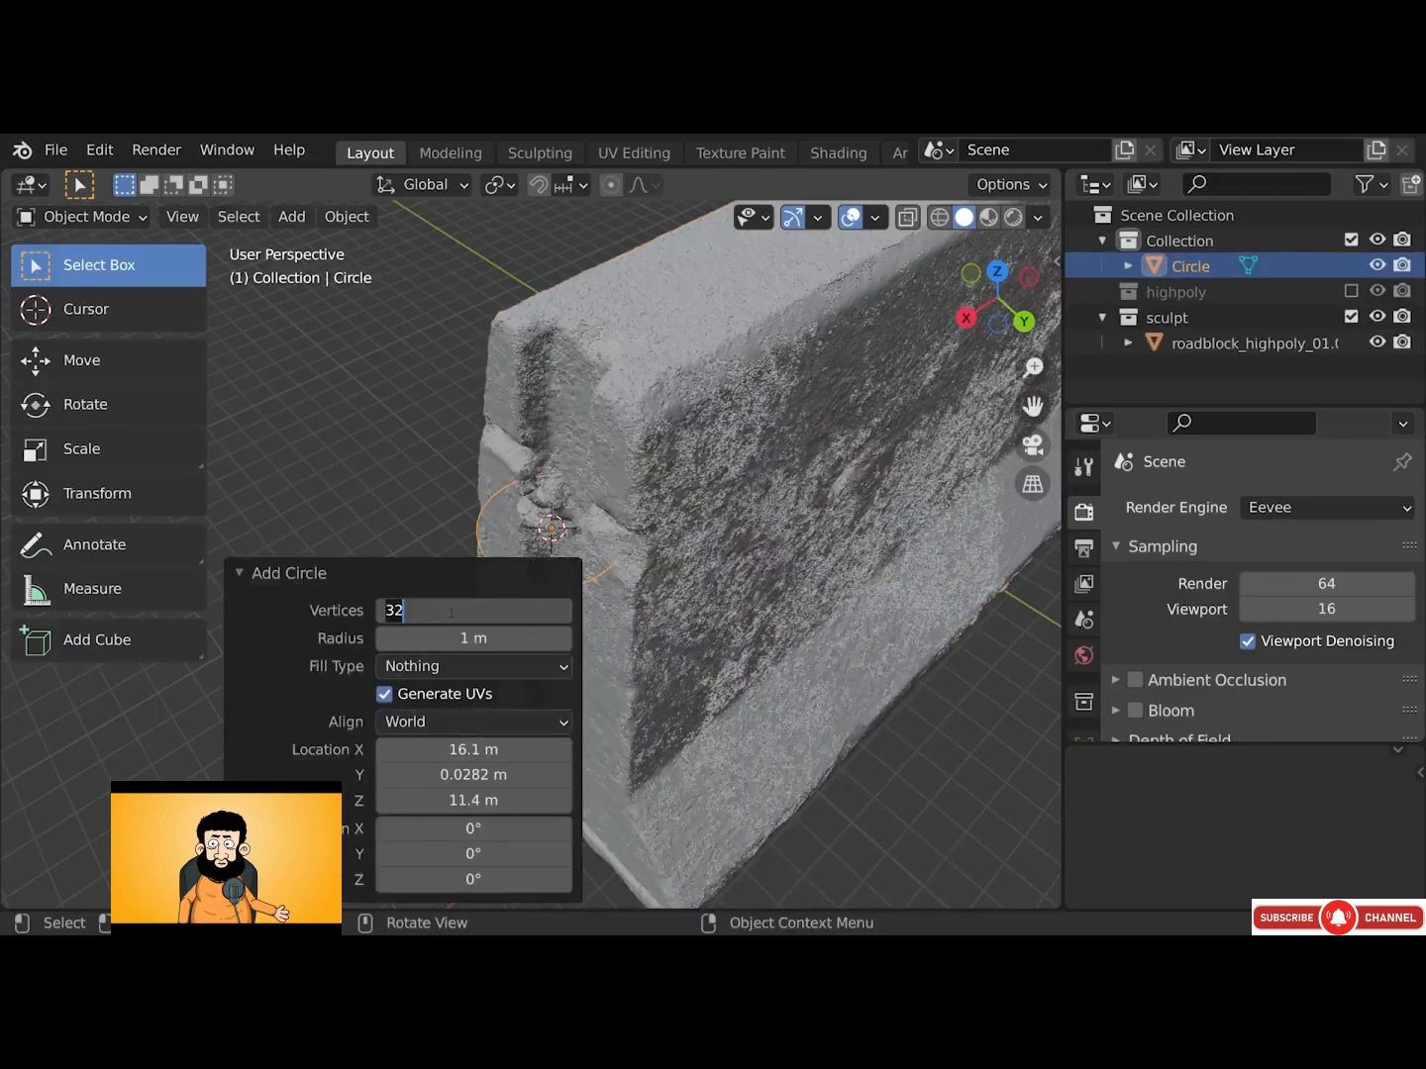
text(18)
key(Return)
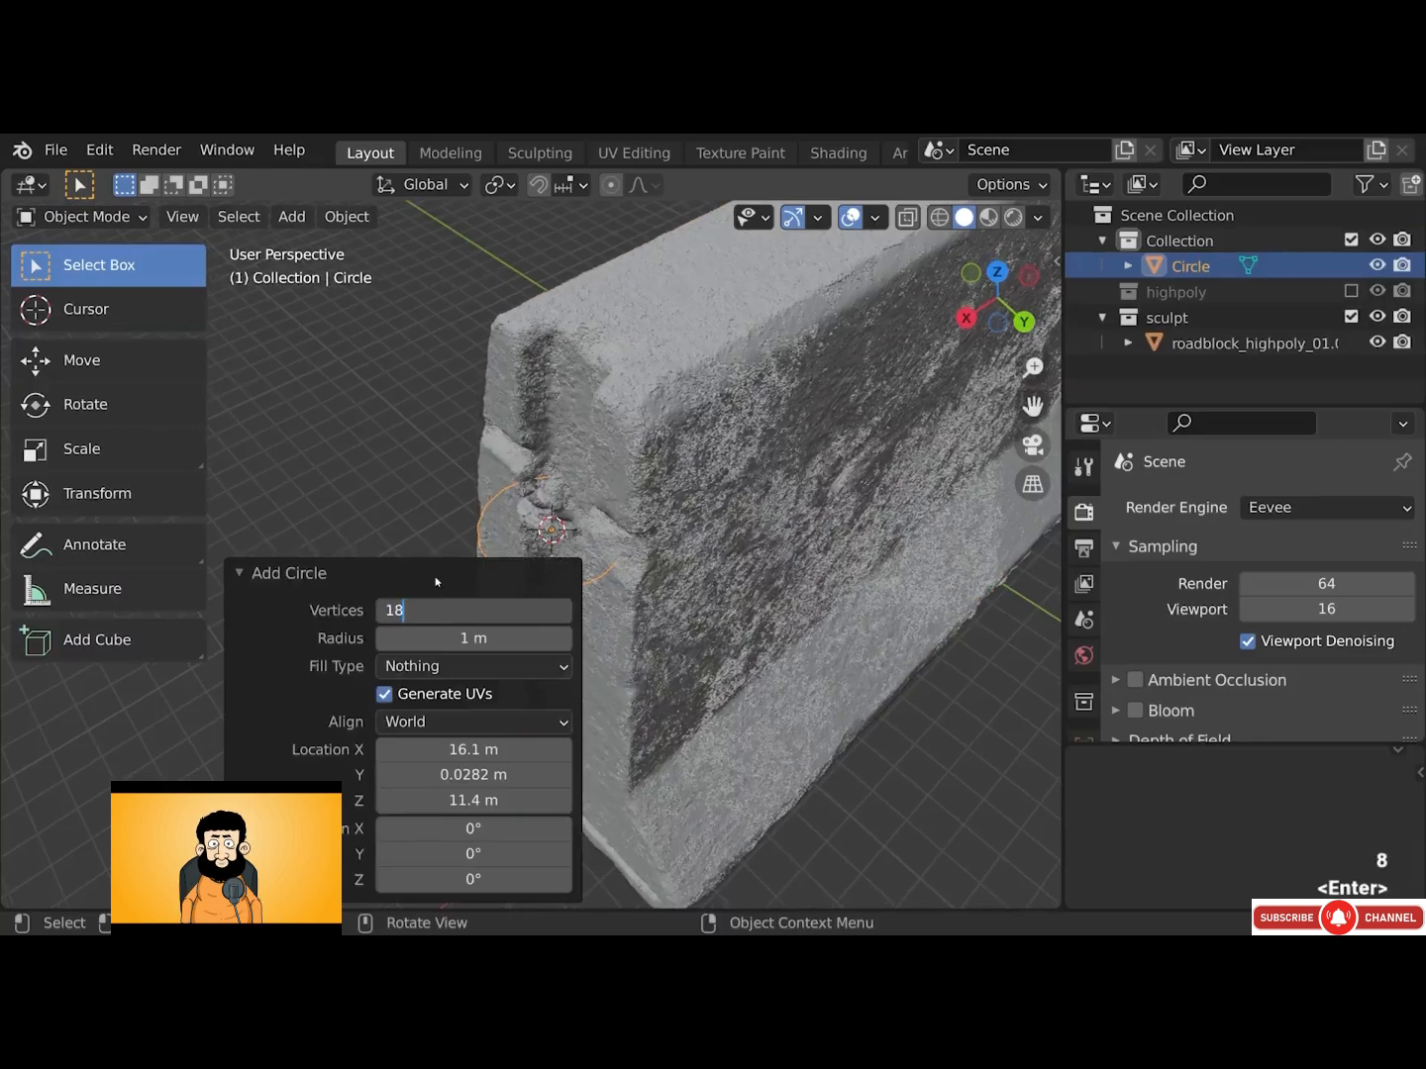
Select the circle and move it along the X axis clear of the roadblock's end face
click(603, 570)
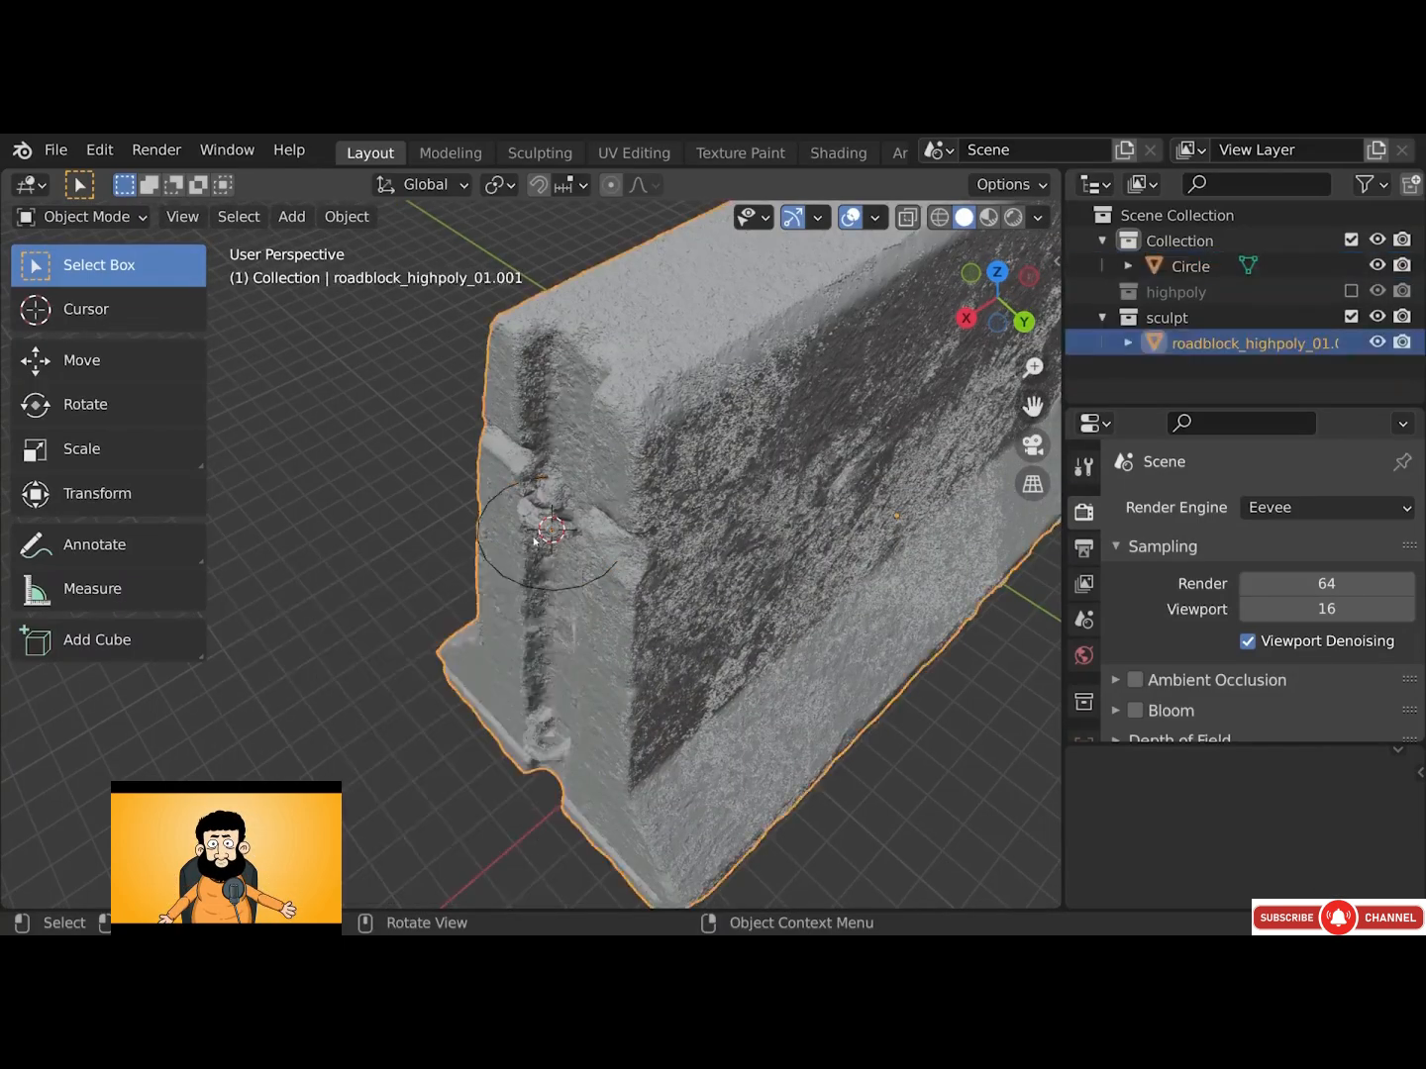
click(603, 569)
key(g)
key(x)
click(554, 571)
alt+drag(554, 571, 627, 579)
In Edit Mode, delete the vertices of the half of the circle that faces the roadblock, working from the top view
key(Tab)
key(1)
alt+shift+drag(626, 579, 650, 521)
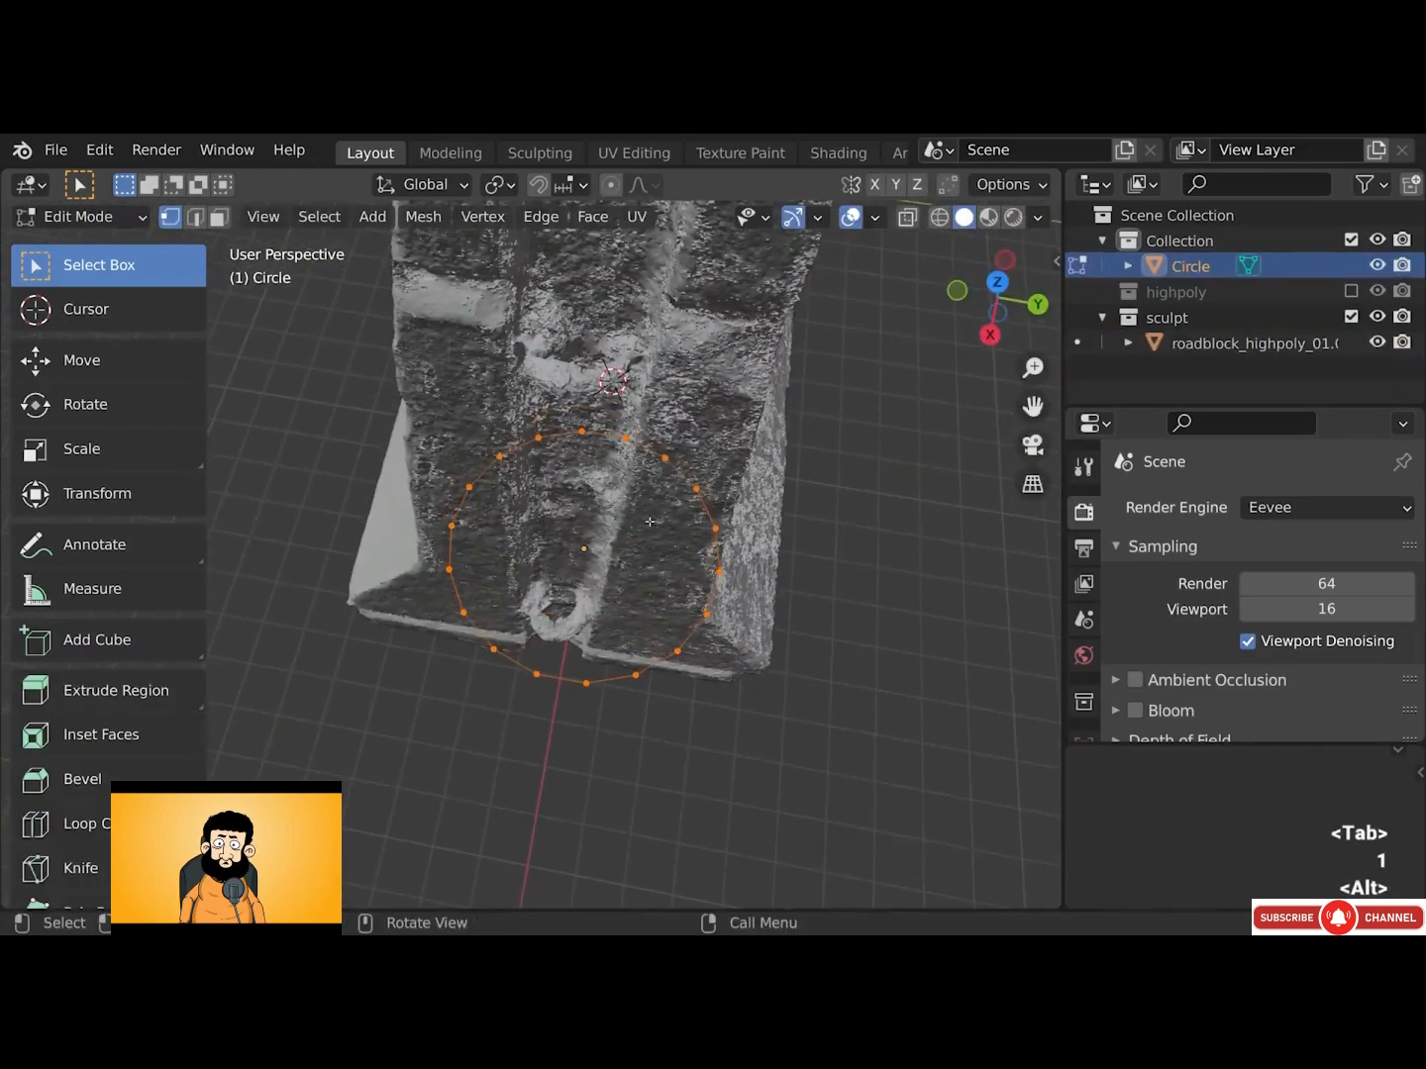
key(KP_7)
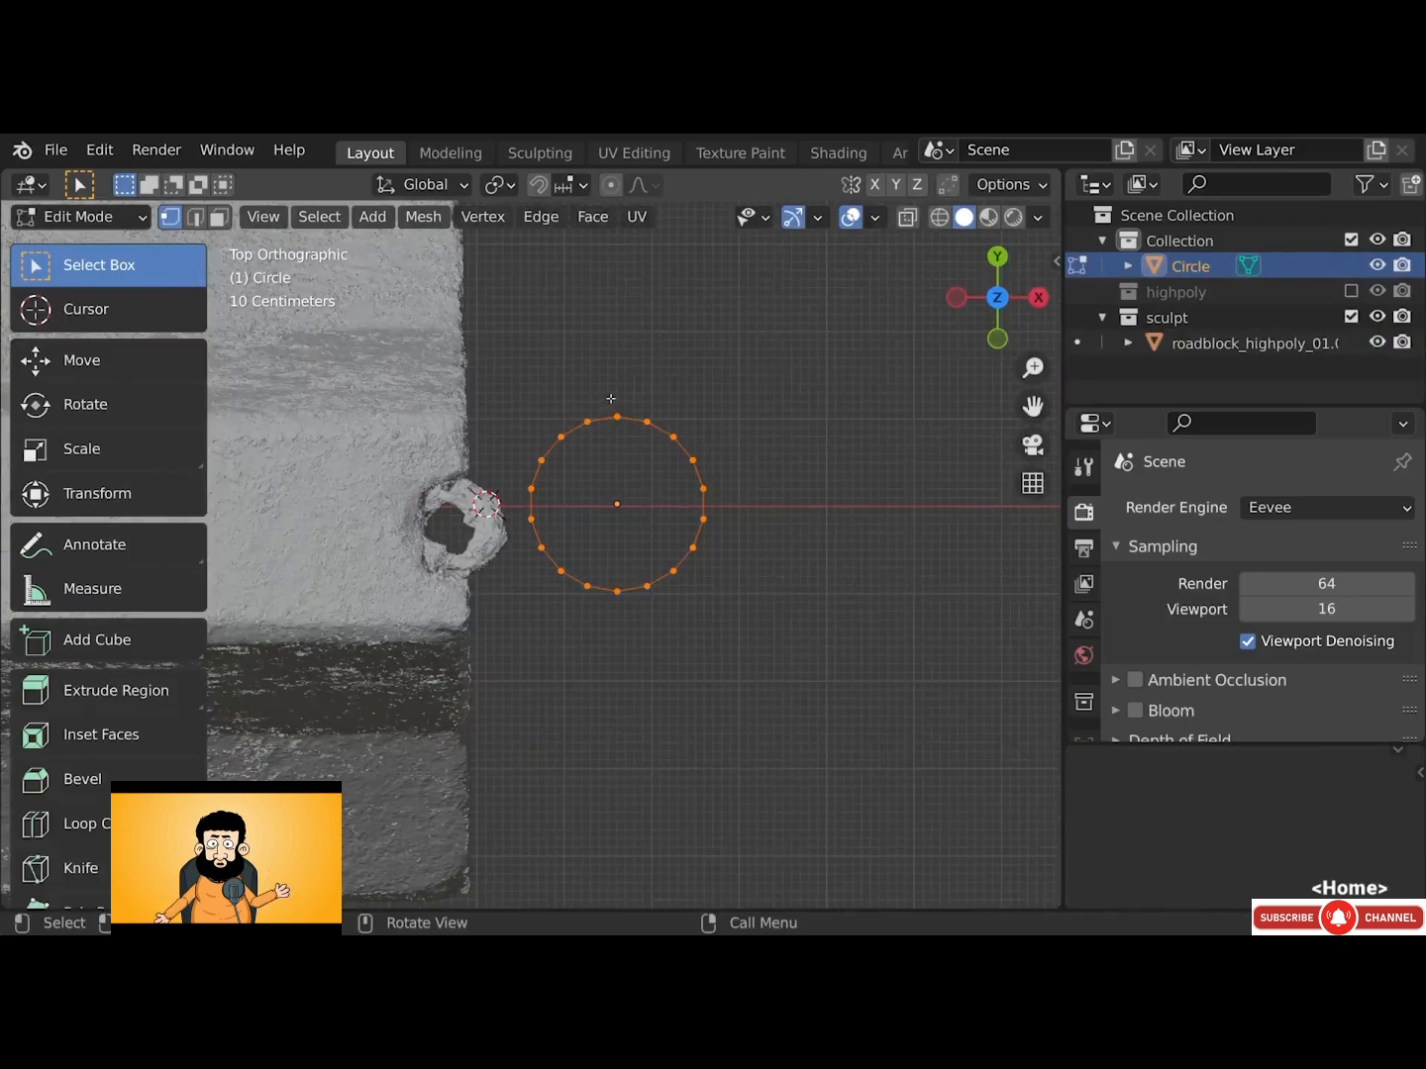
drag(610, 399, 502, 629)
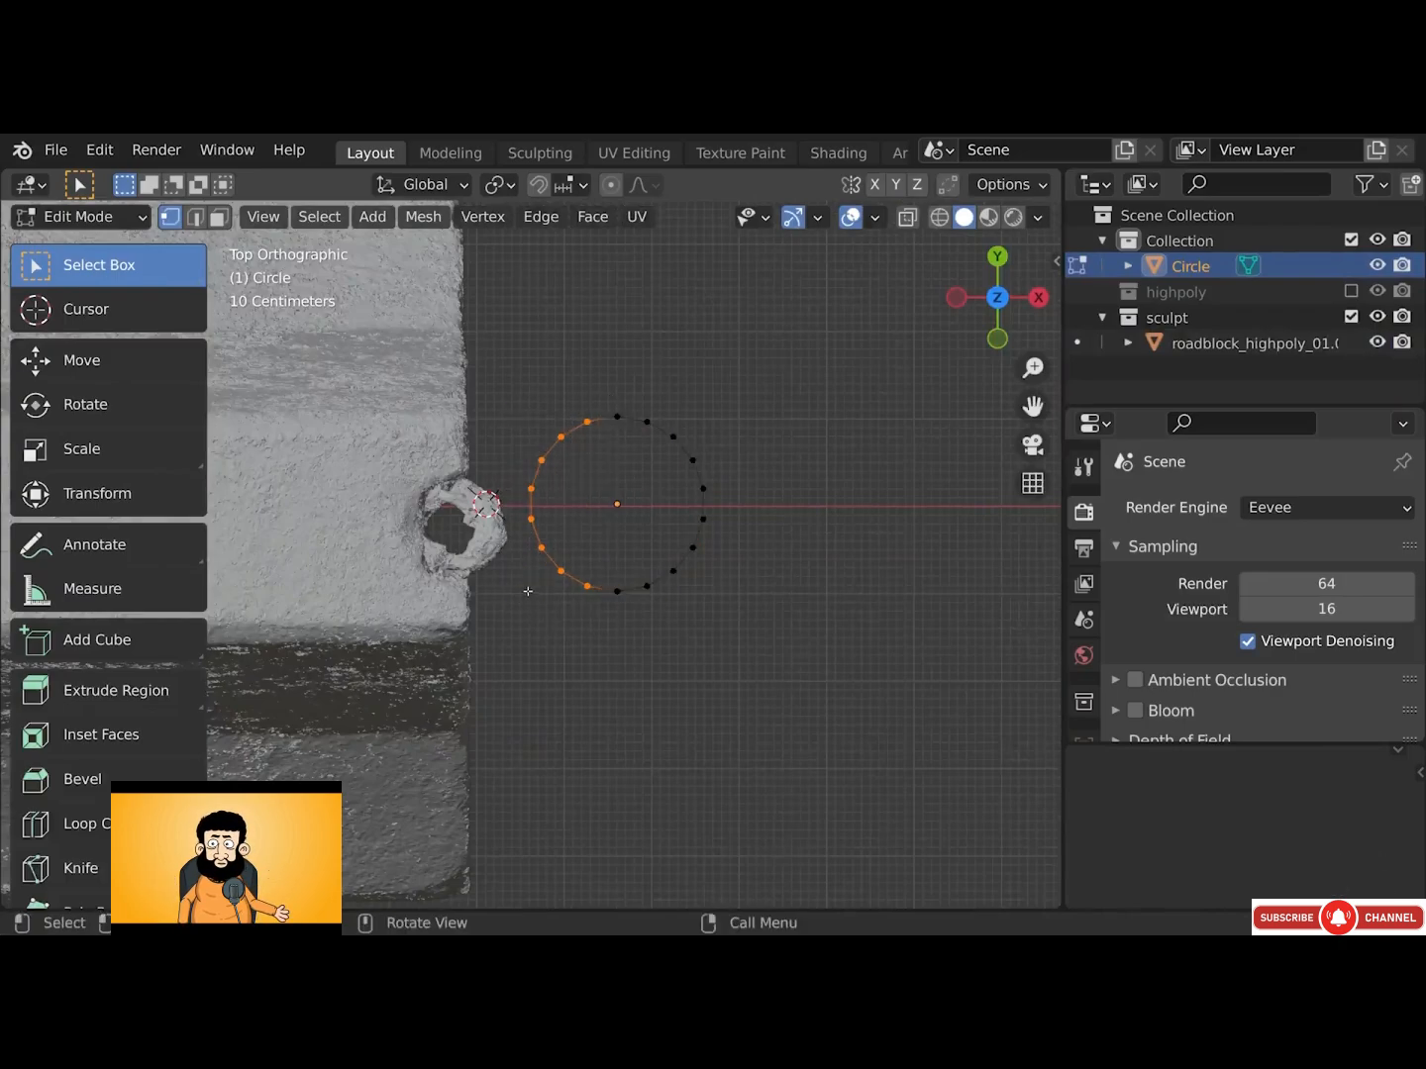
key(x)
click(530, 594)
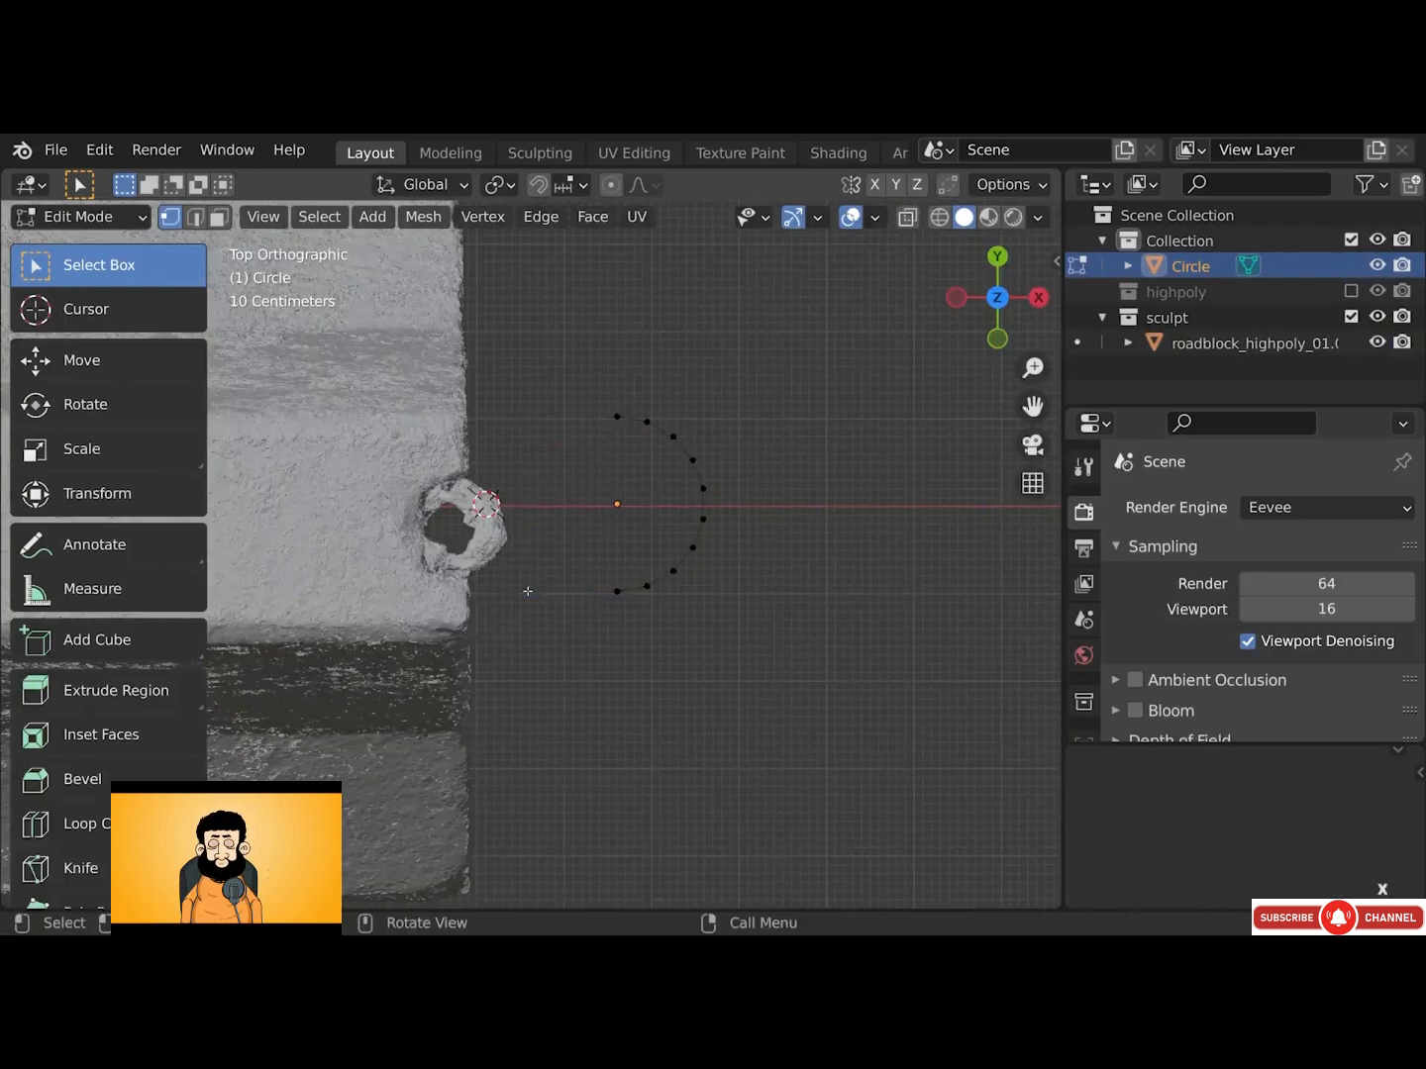
Extrude the two open end vertices about 1.26 m along X towards the roadblock to form a U shape, and leave Edit Mode
drag(574, 398, 635, 595)
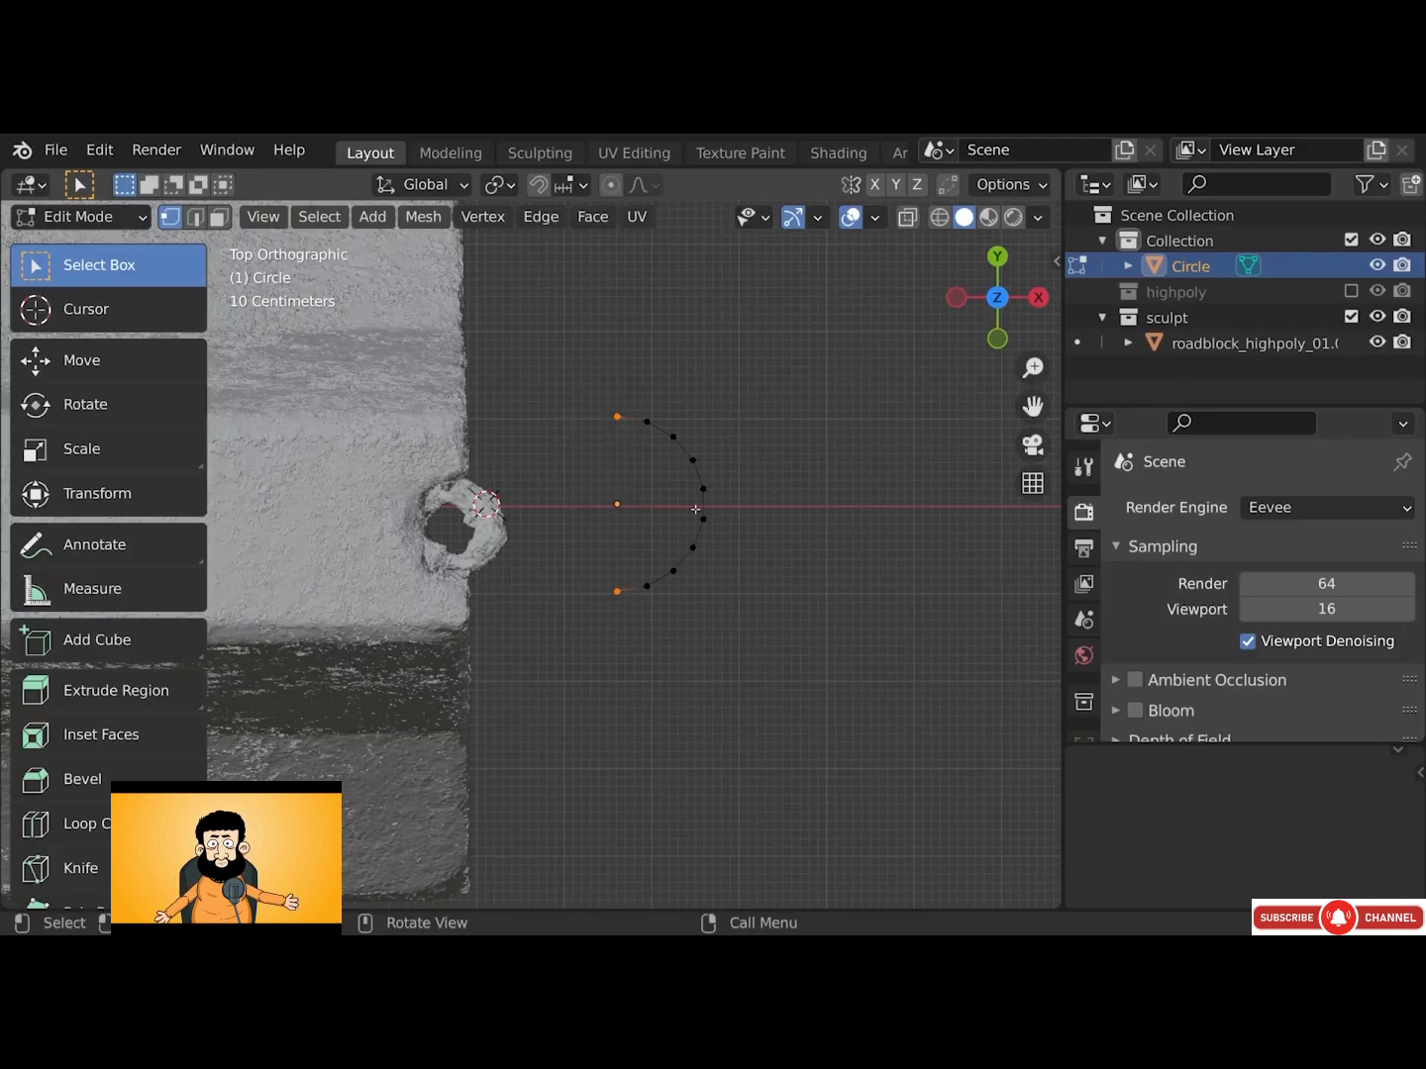
key(e)
key(x)
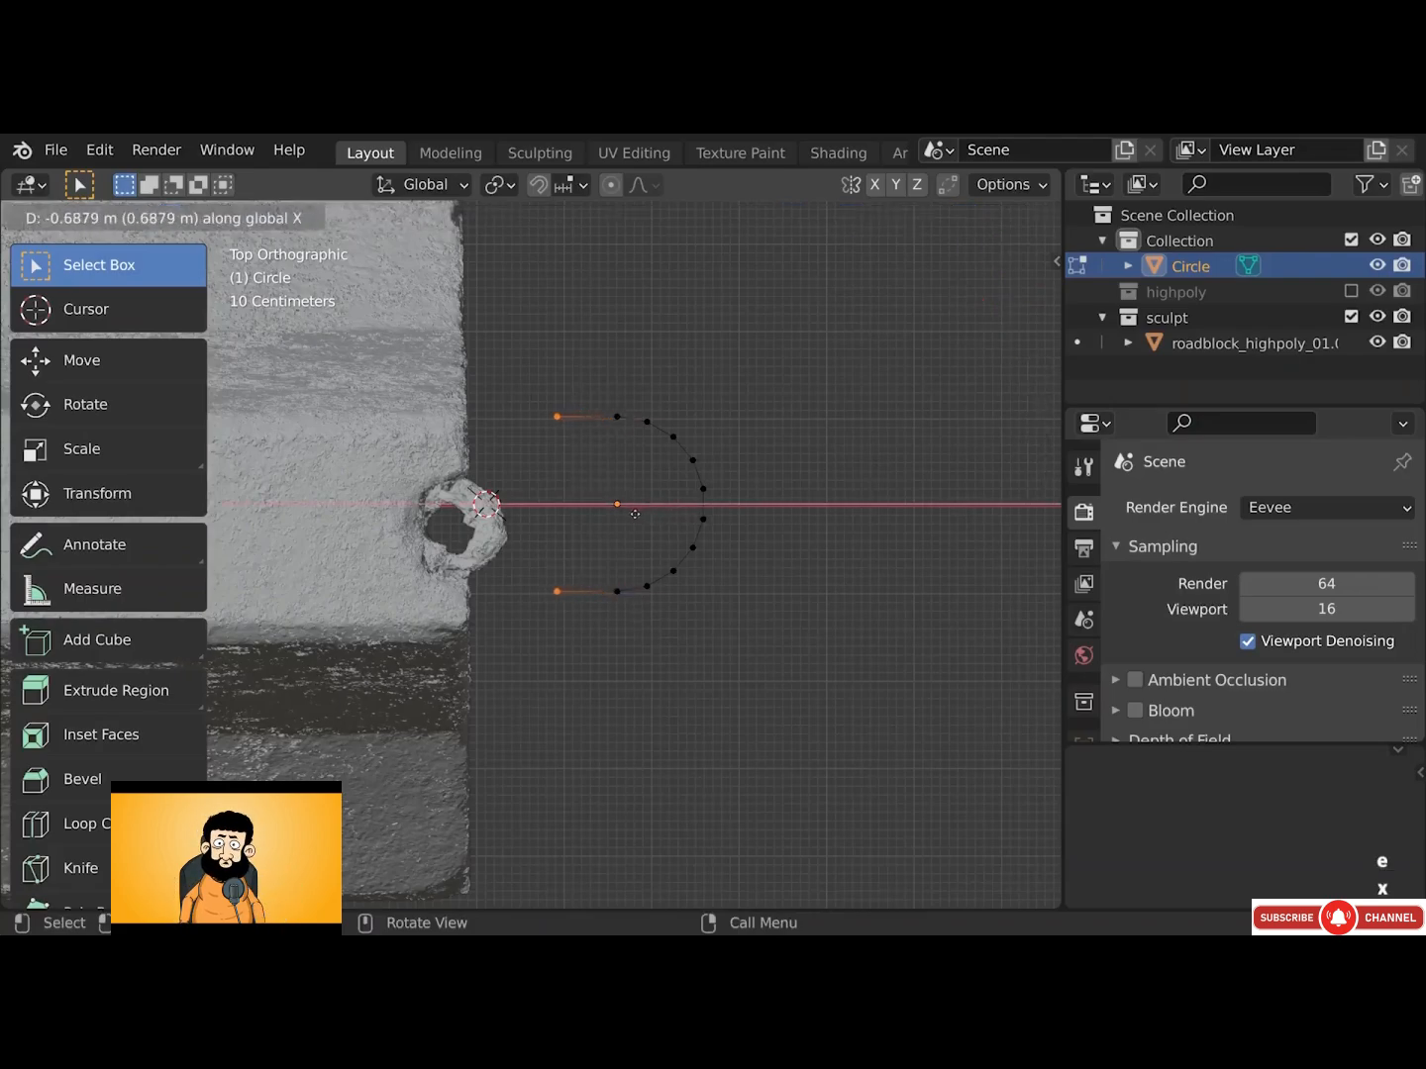
click(583, 499)
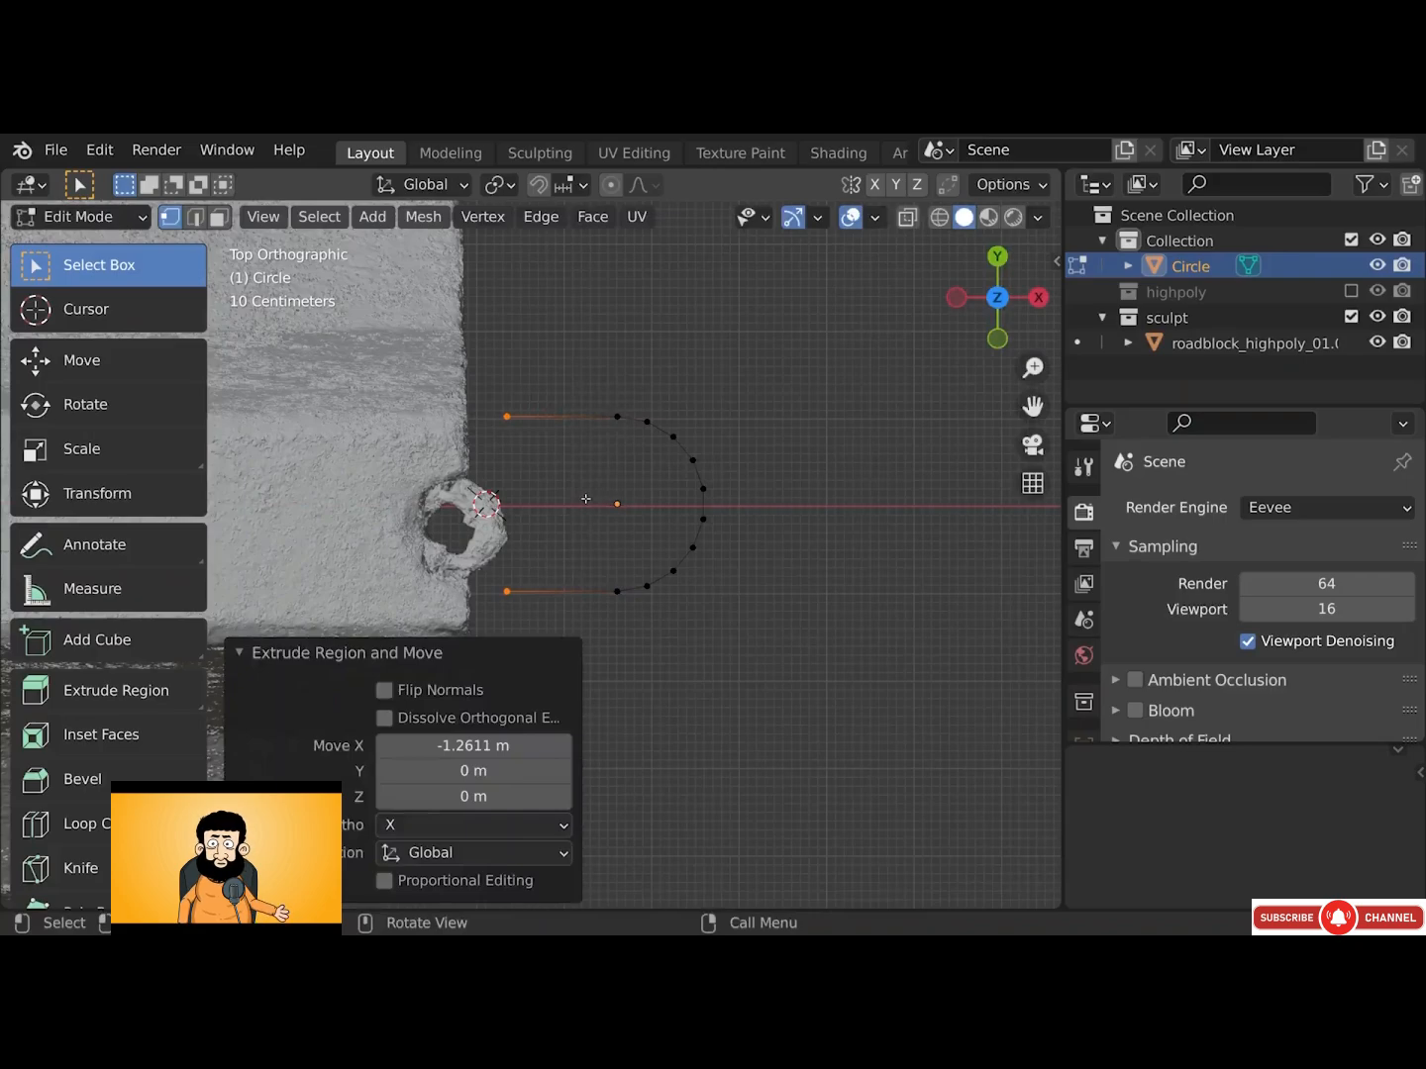
key(Tab)
Scale the U-shaped object down uniformly to suit the broken loop on the roadblock's end
alt+drag(595, 505, 595, 562)
key(s)
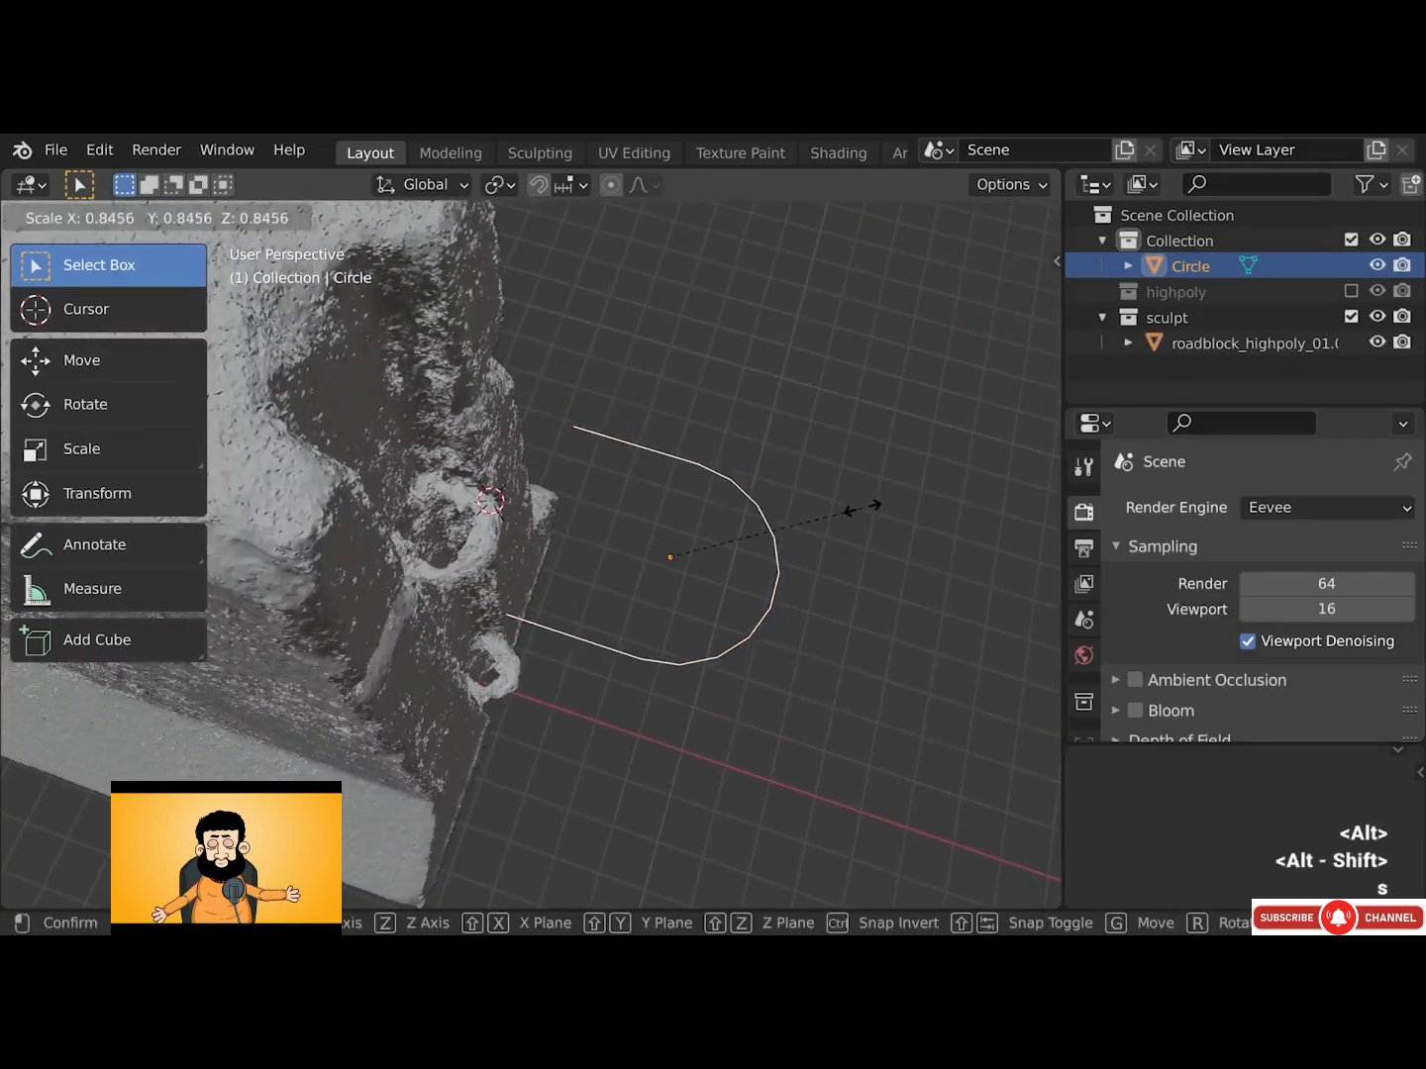
click(843, 521)
click(769, 562)
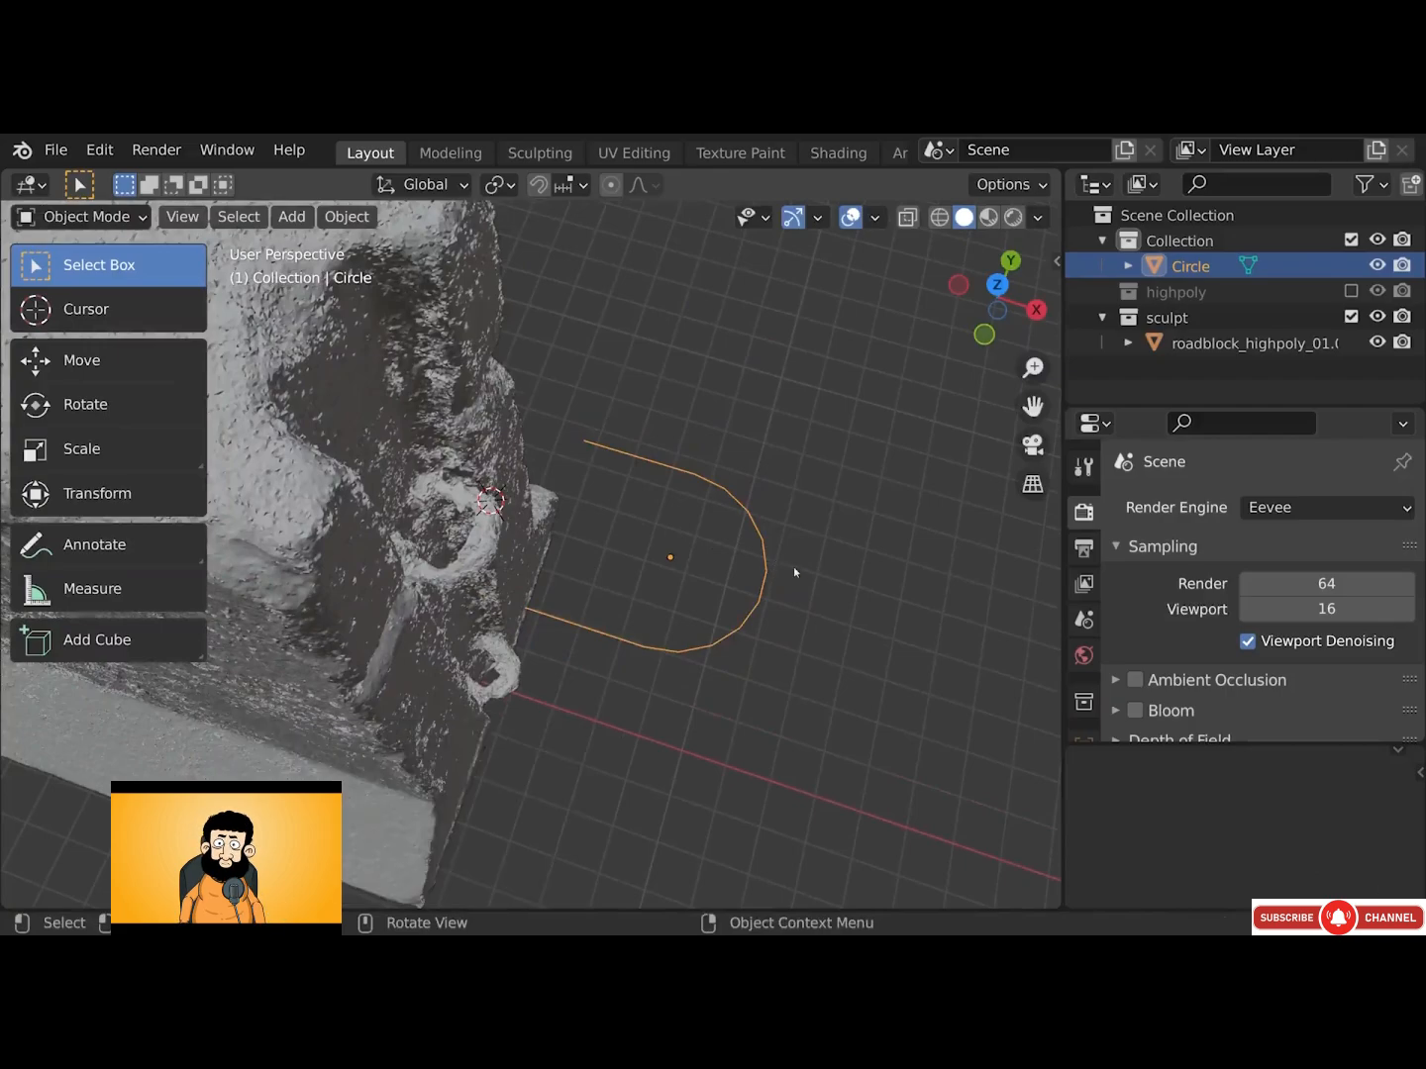
Add a Skin modifier to the U-shaped object and enable its Smooth Shading
scroll(1084, 565, down, 2)
scroll(1084, 566, down, 3)
click(1085, 601)
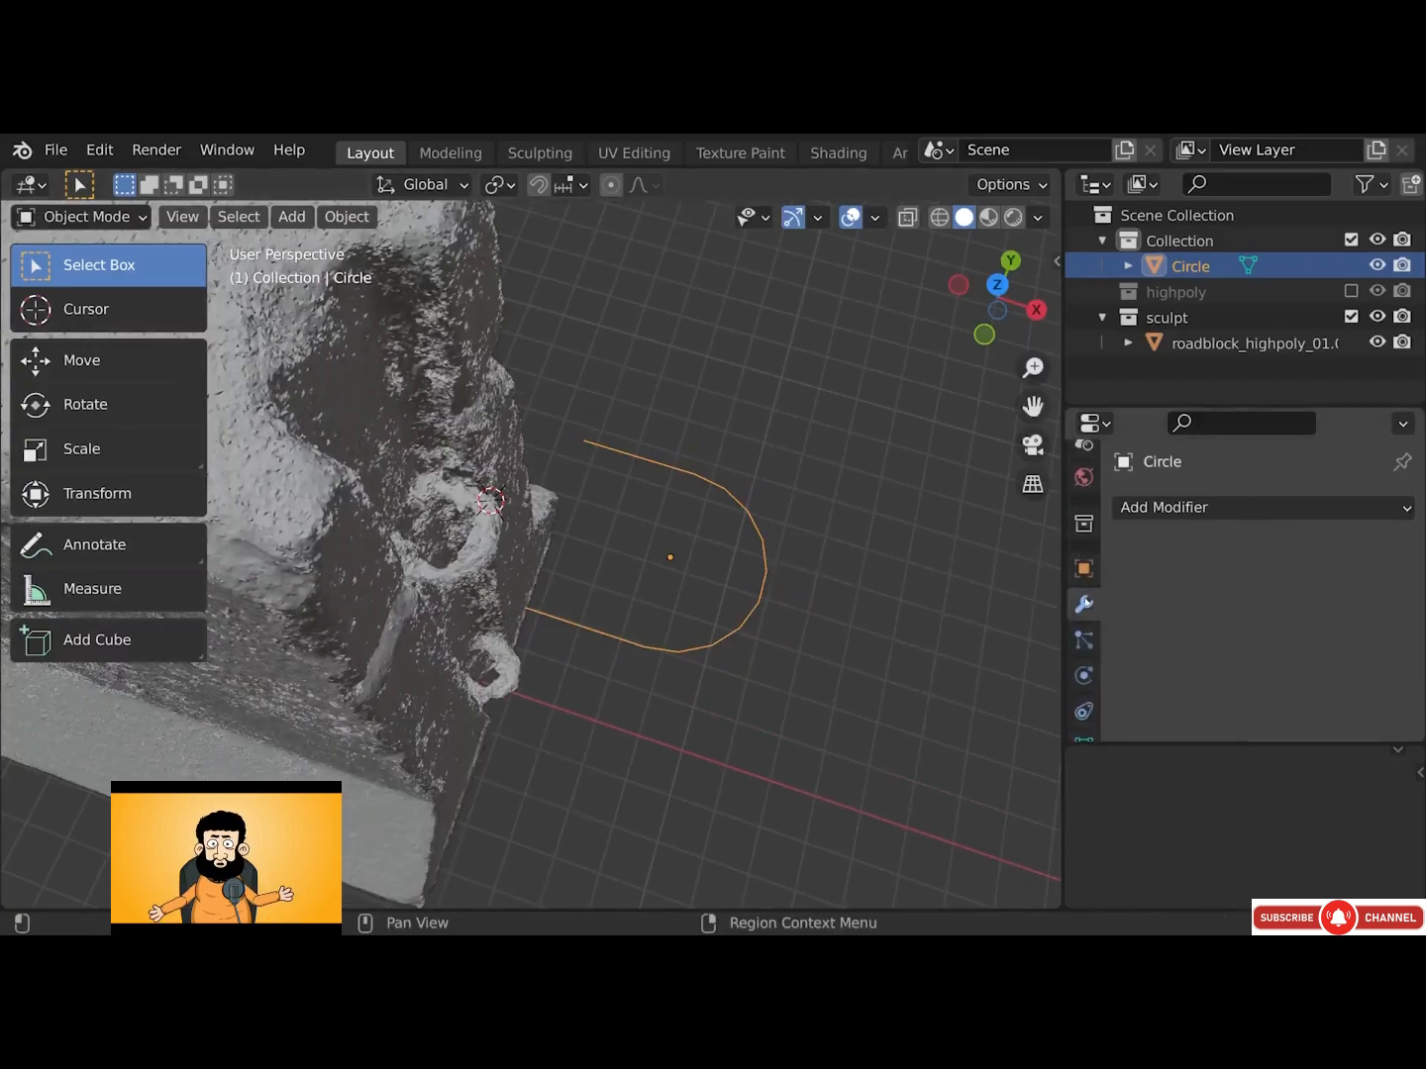
click(1160, 509)
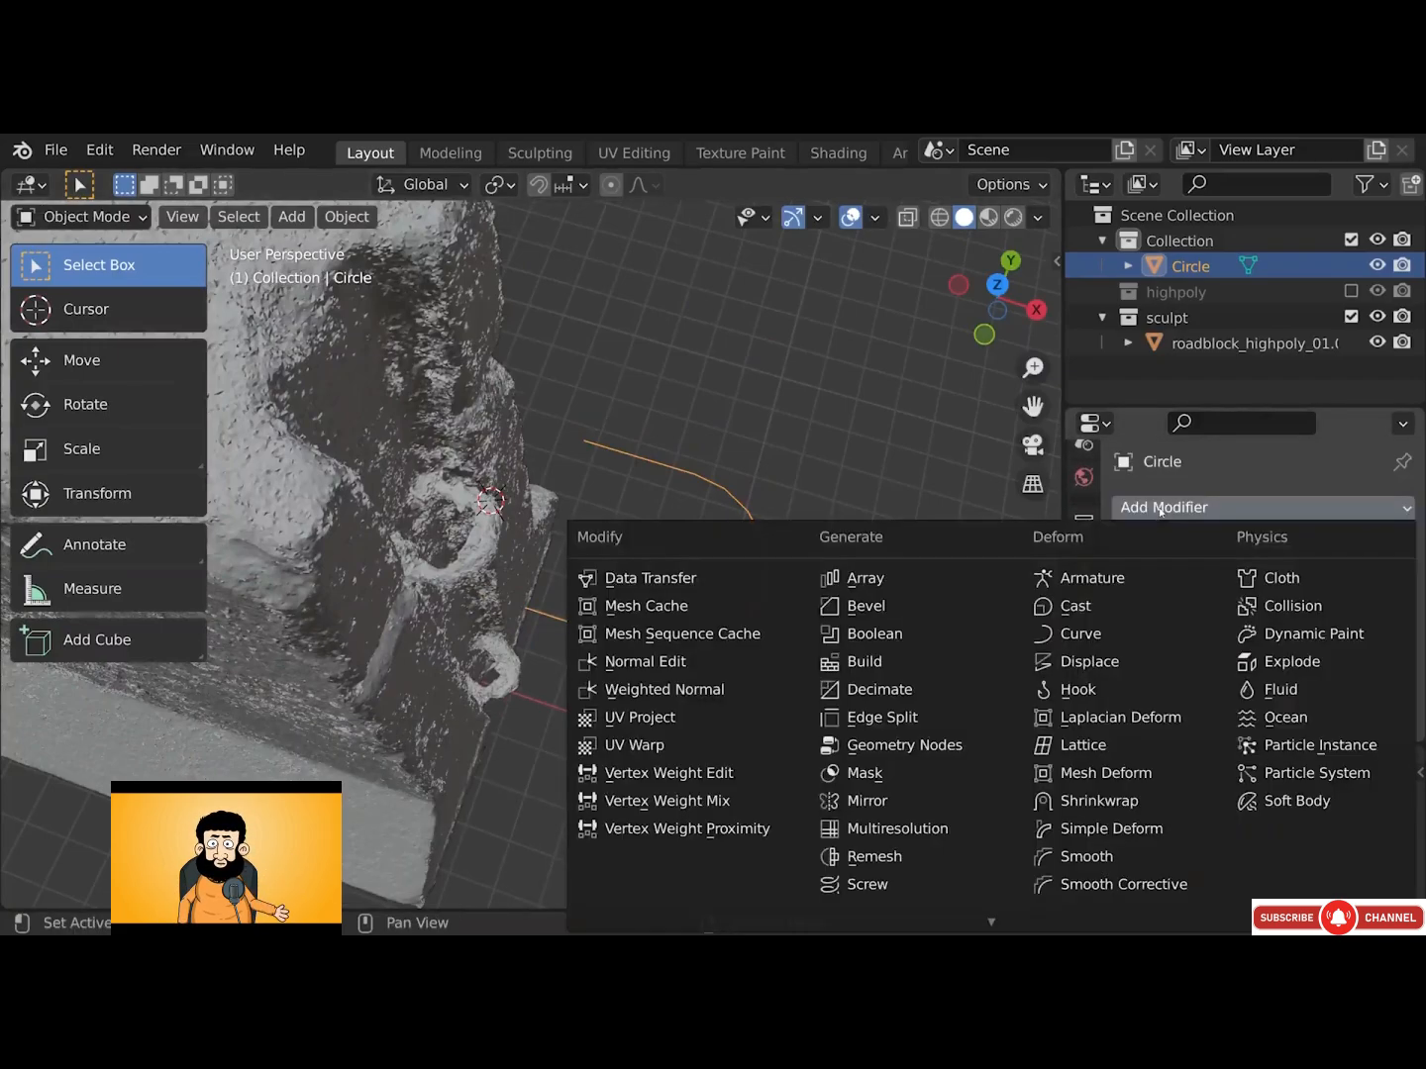
scroll(1099, 833, down, 6)
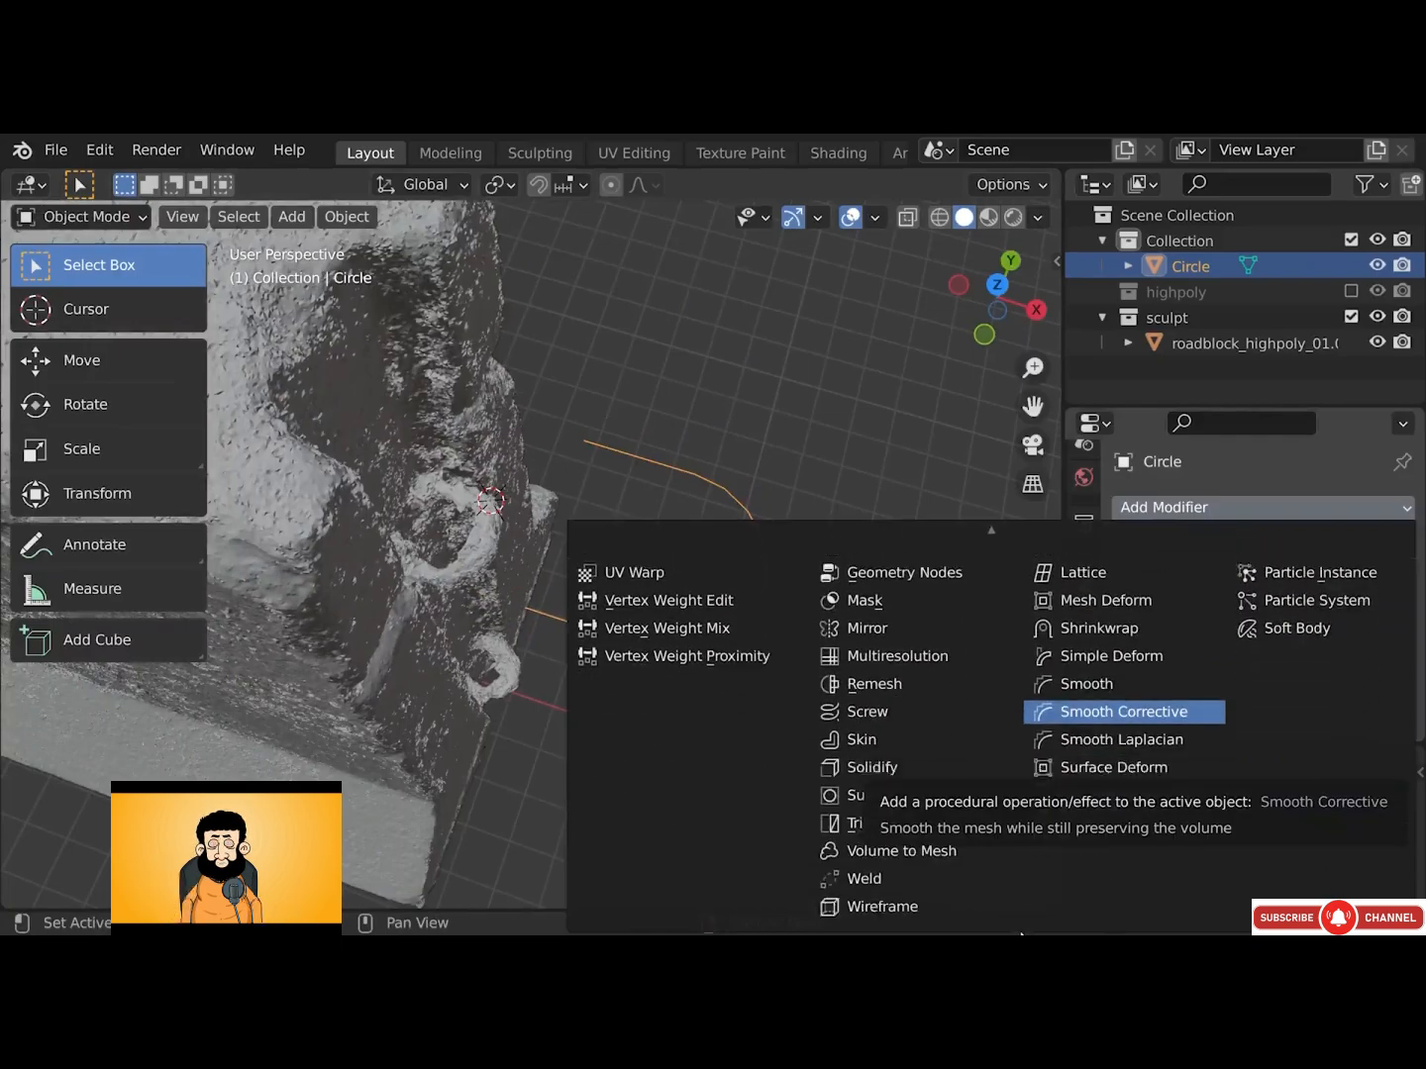
click(916, 750)
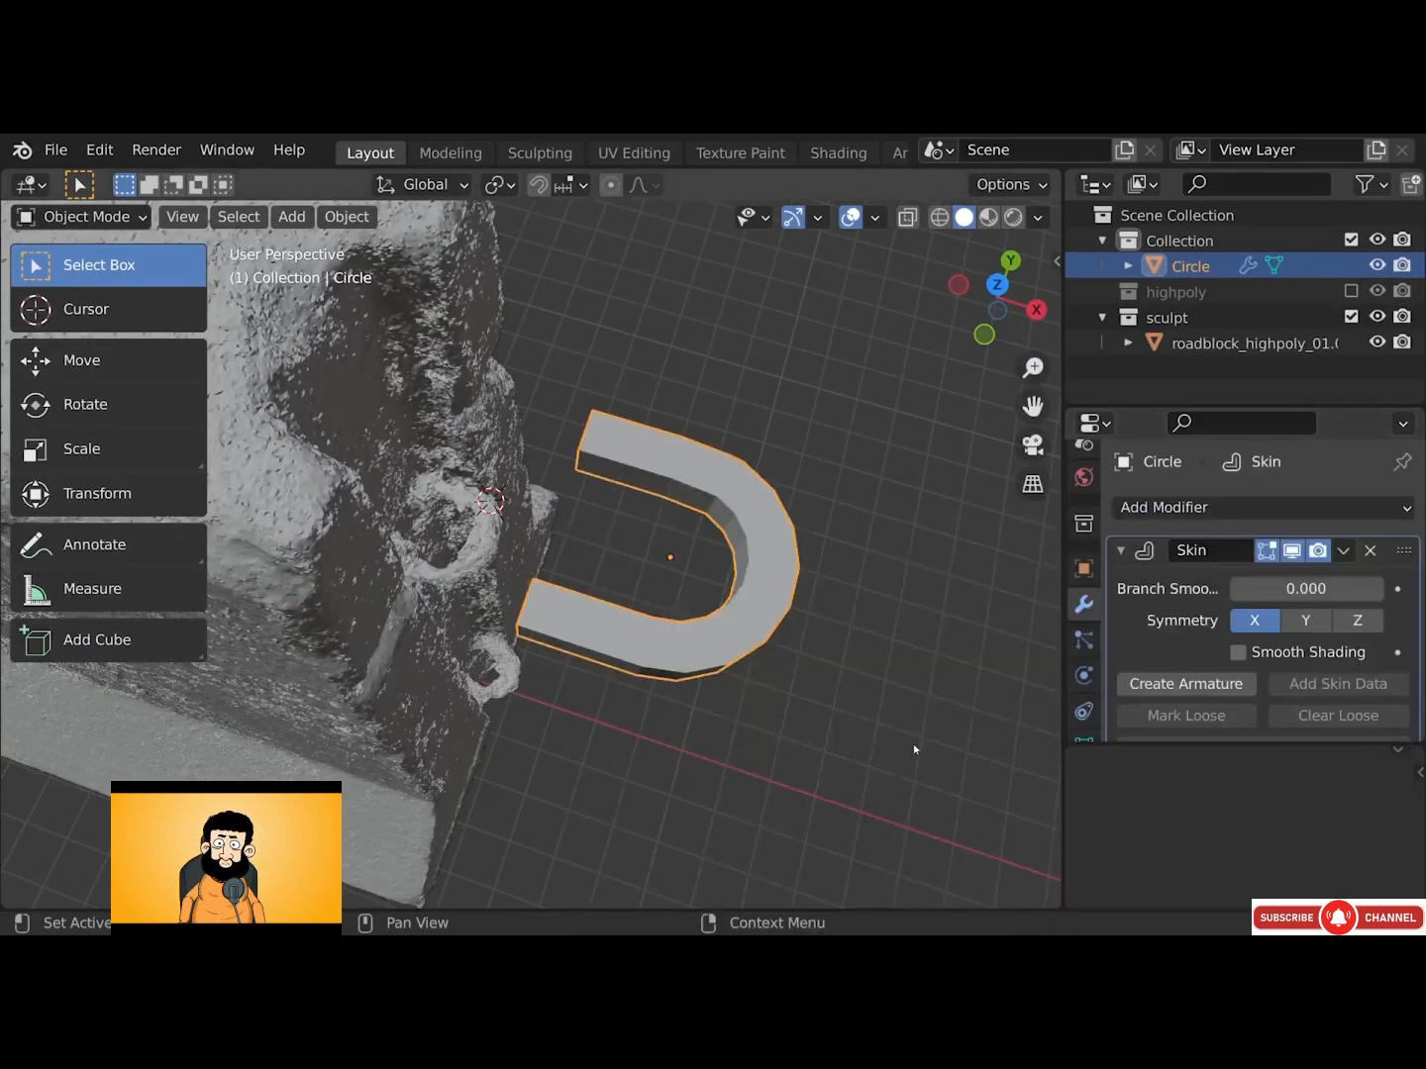
click(1237, 654)
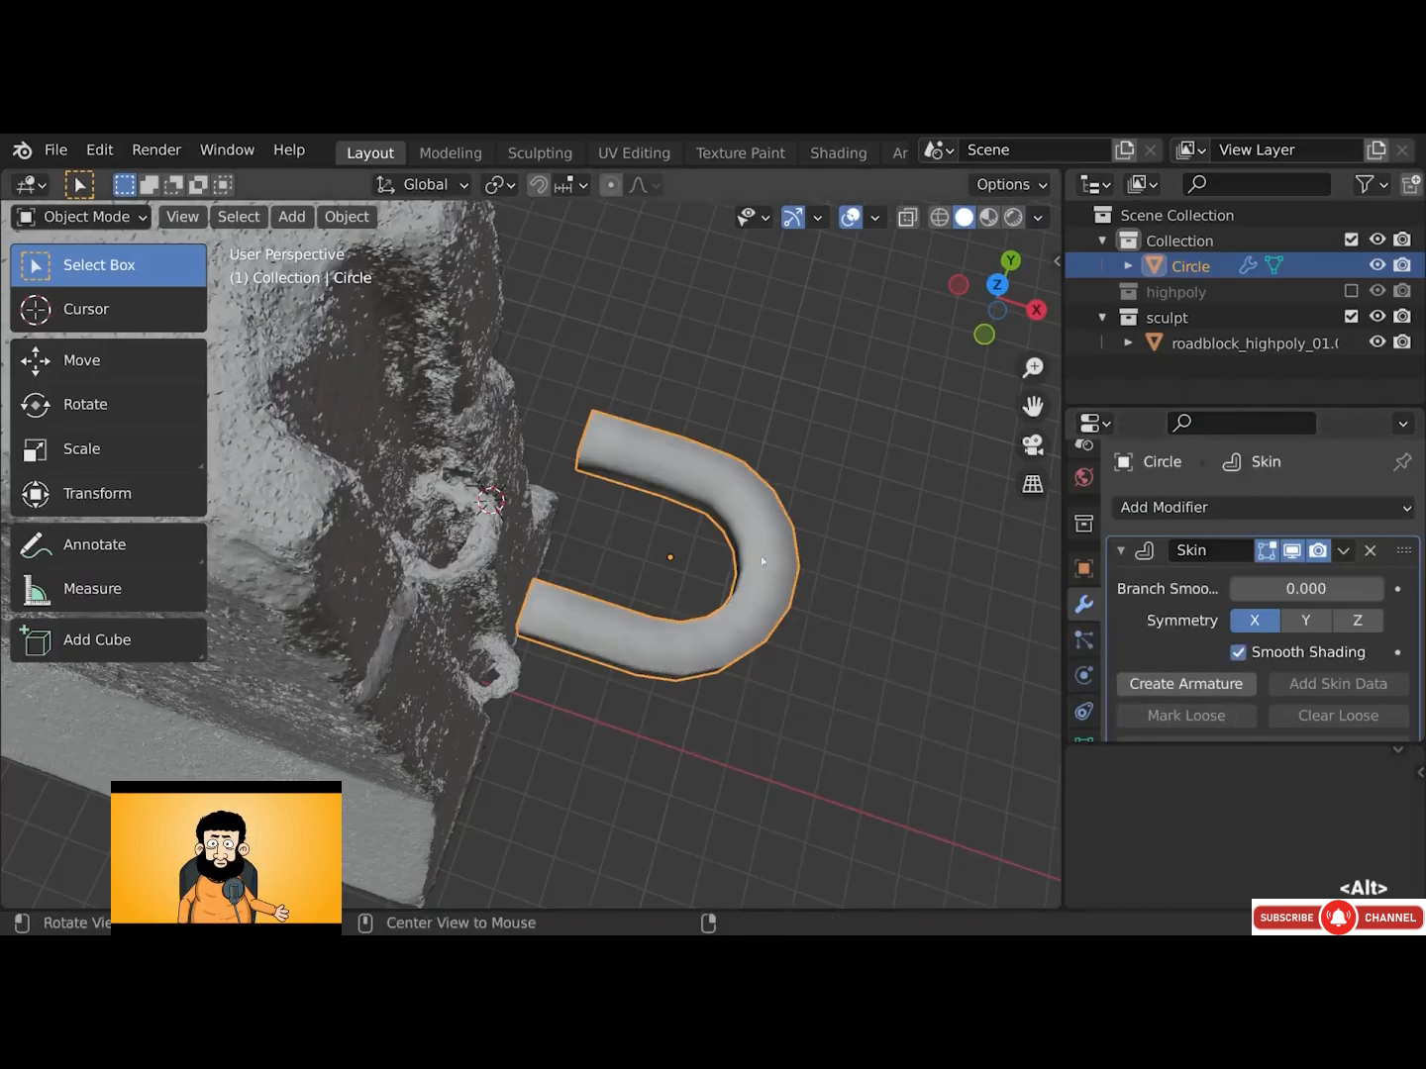
Enter Edit Mode with X-ray on, select all the U shape's vertices, thicken the skin and return to Object Mode
alt+drag(761, 556, 749, 483)
key(Tab)
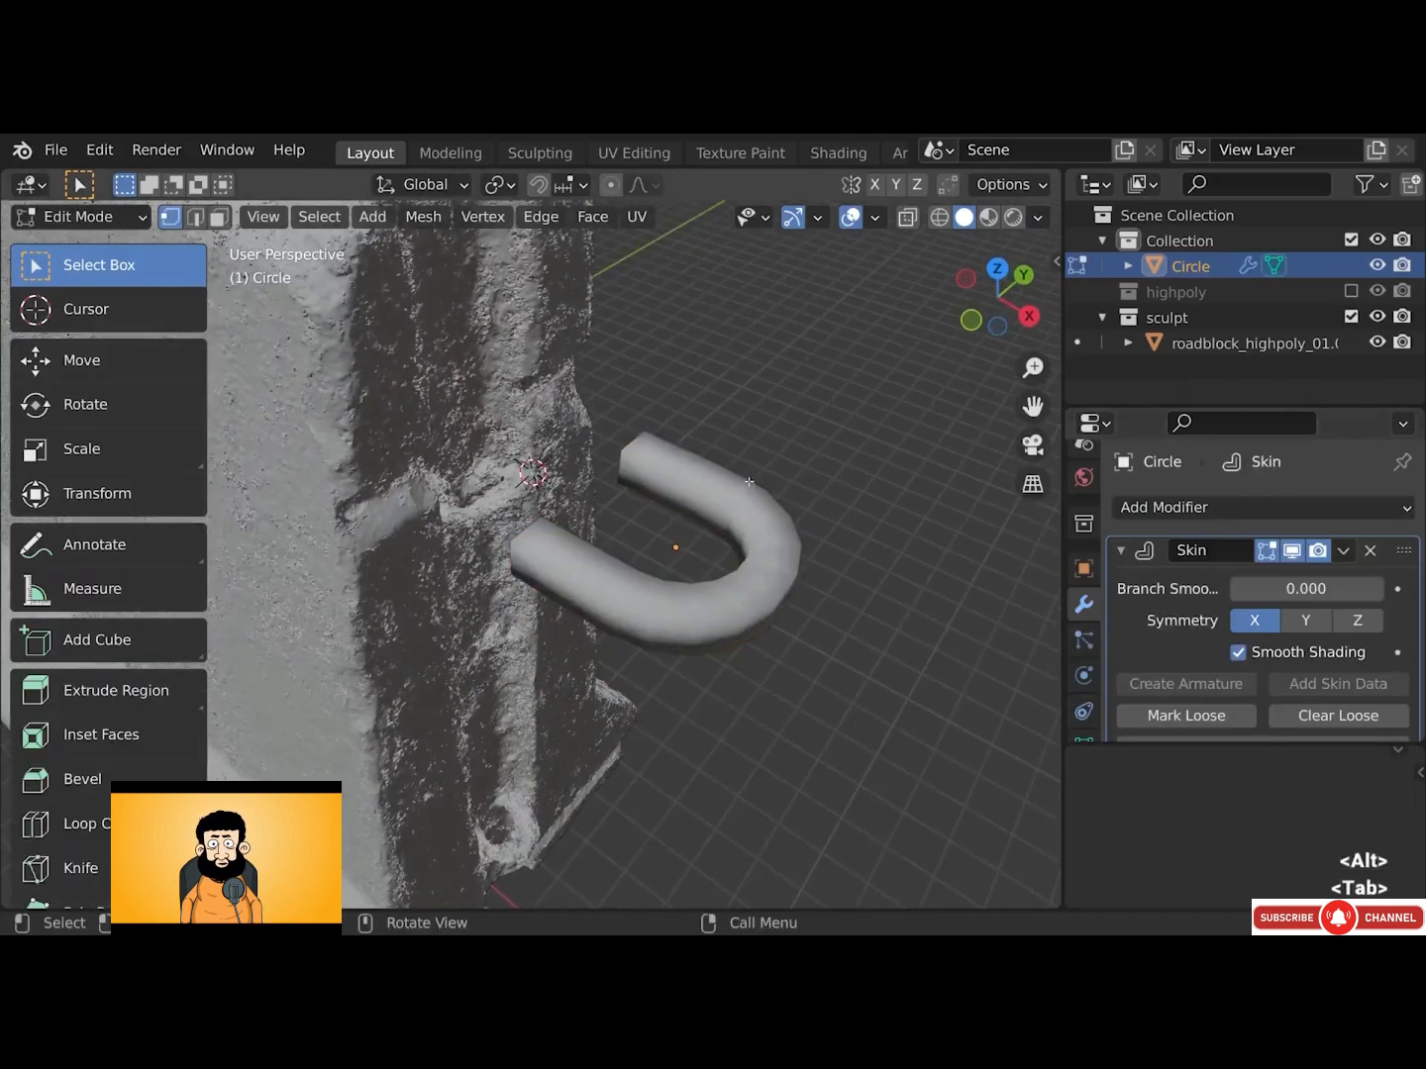
click(906, 219)
drag(500, 431, 836, 695)
key(ctrl+a)
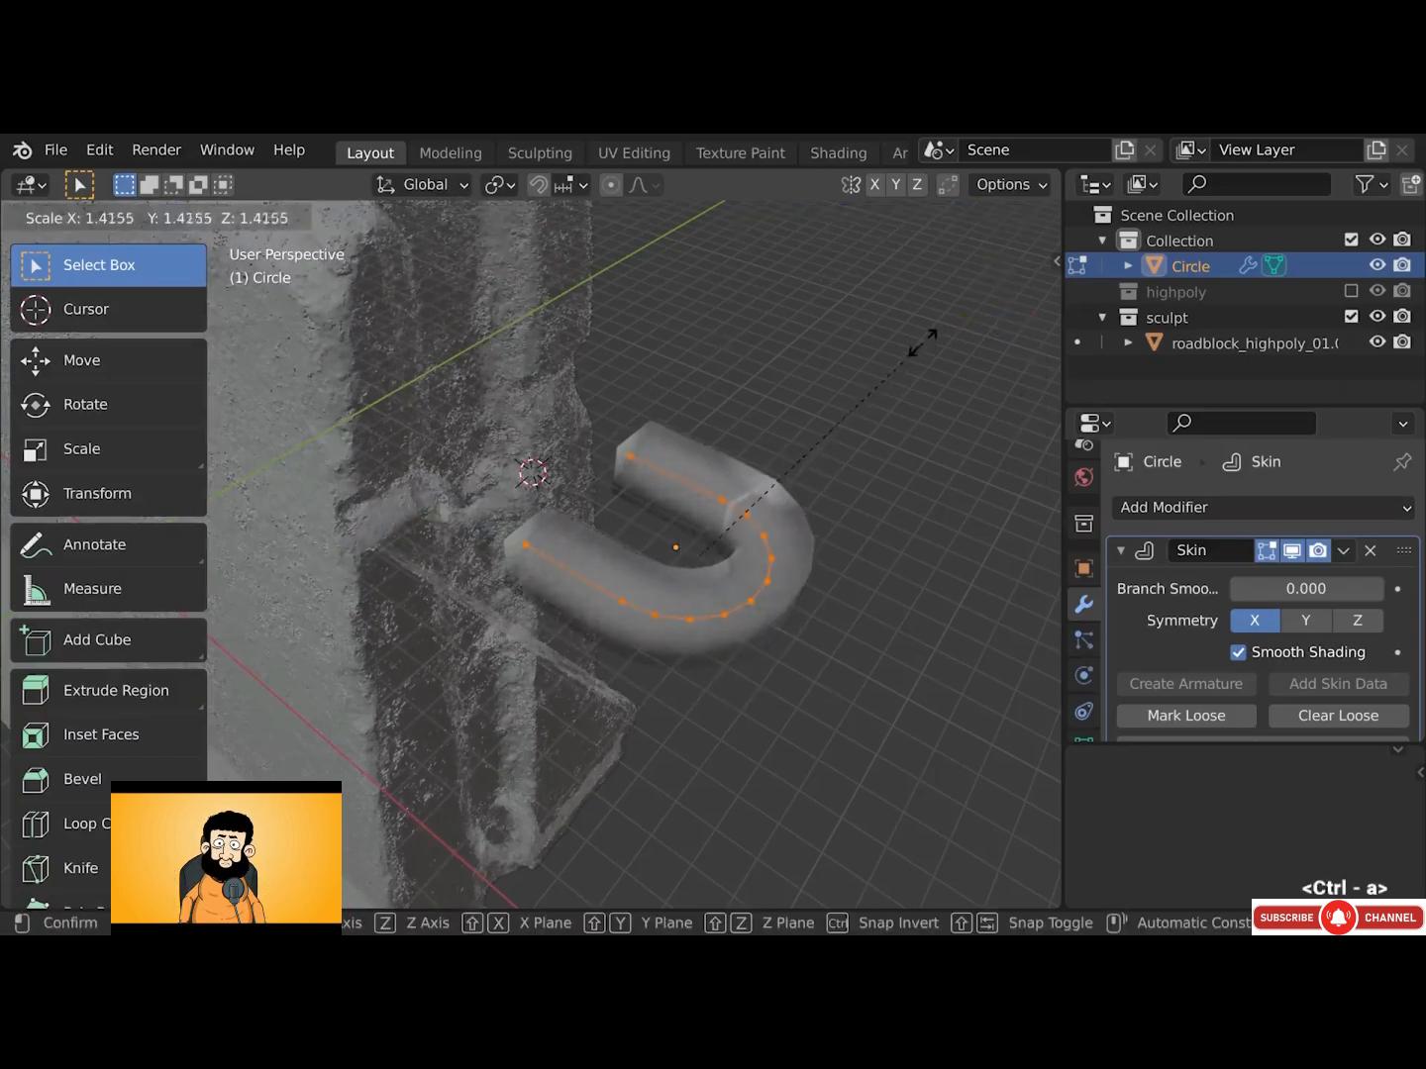
click(870, 398)
key(Tab)
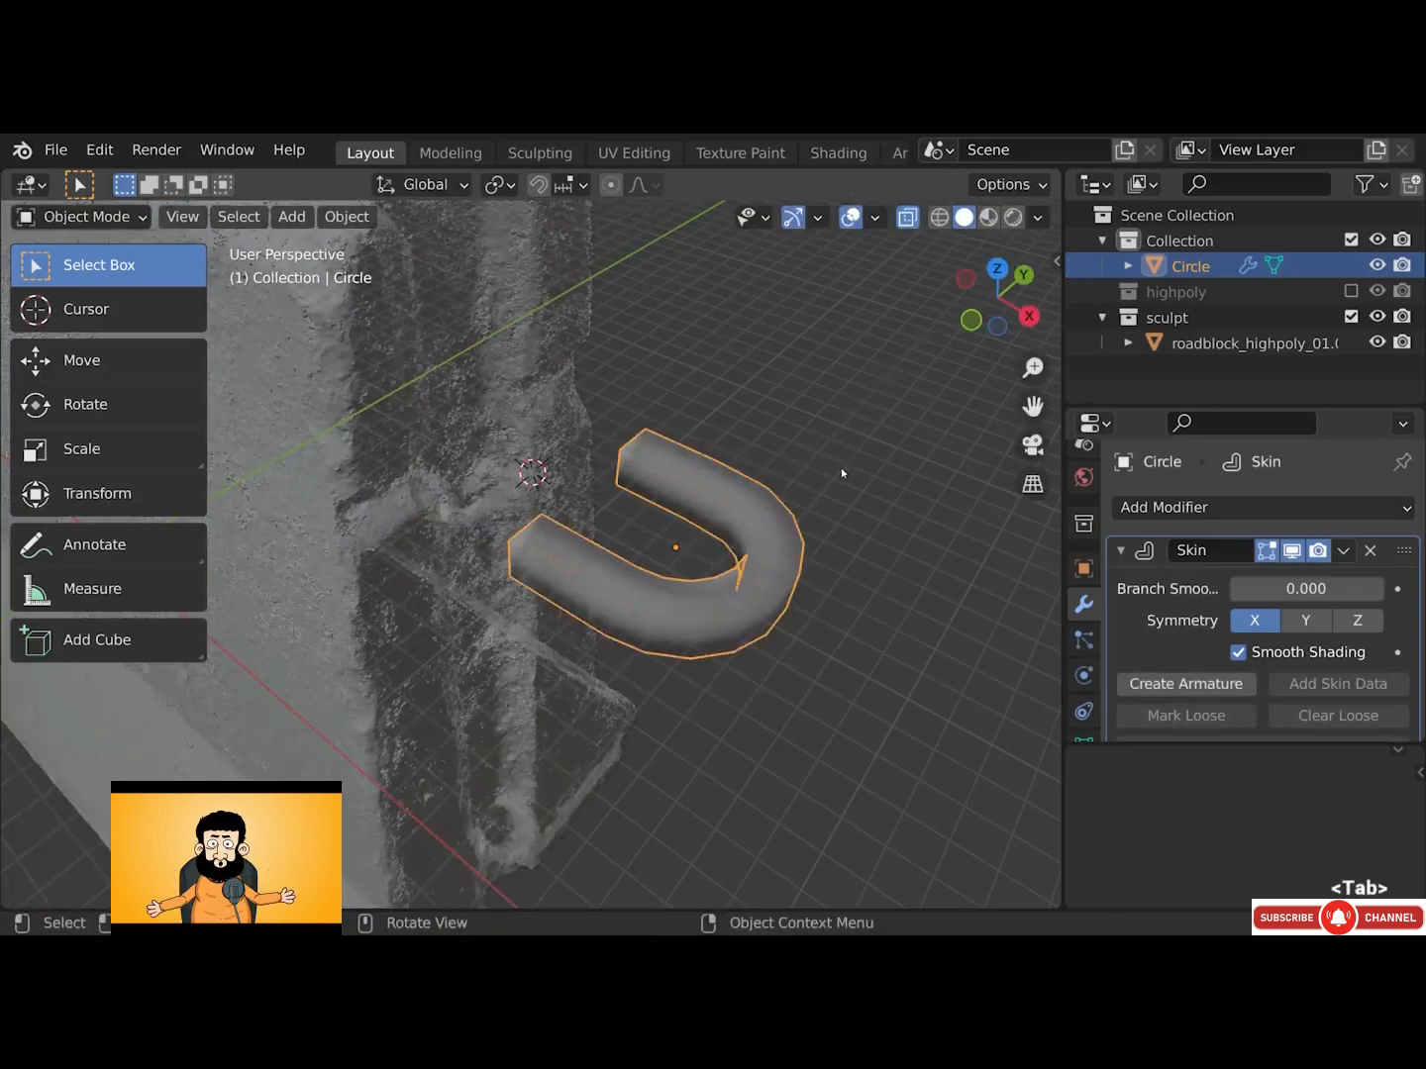
Thin the U shape's skin by a factor of about 0.909 in Edit Mode, then return to Object Mode with X-ray off
middle_drag(808, 519, 861, 476)
key(Tab)
key(ctrl+a)
click(916, 421)
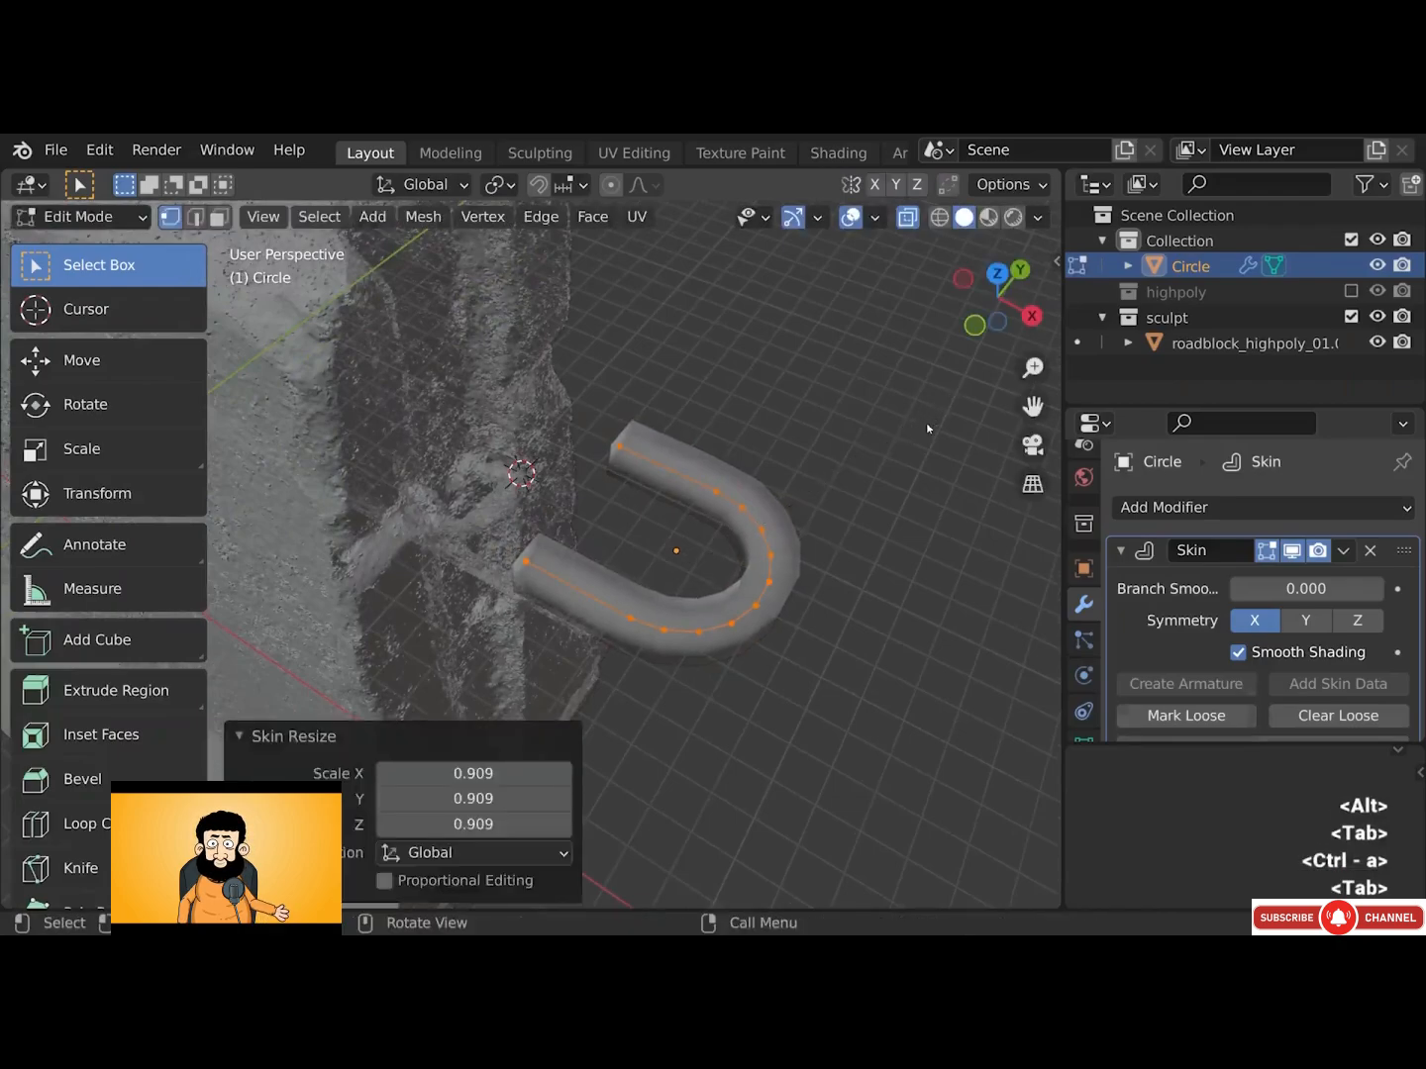
key(Tab)
key(alt+z)
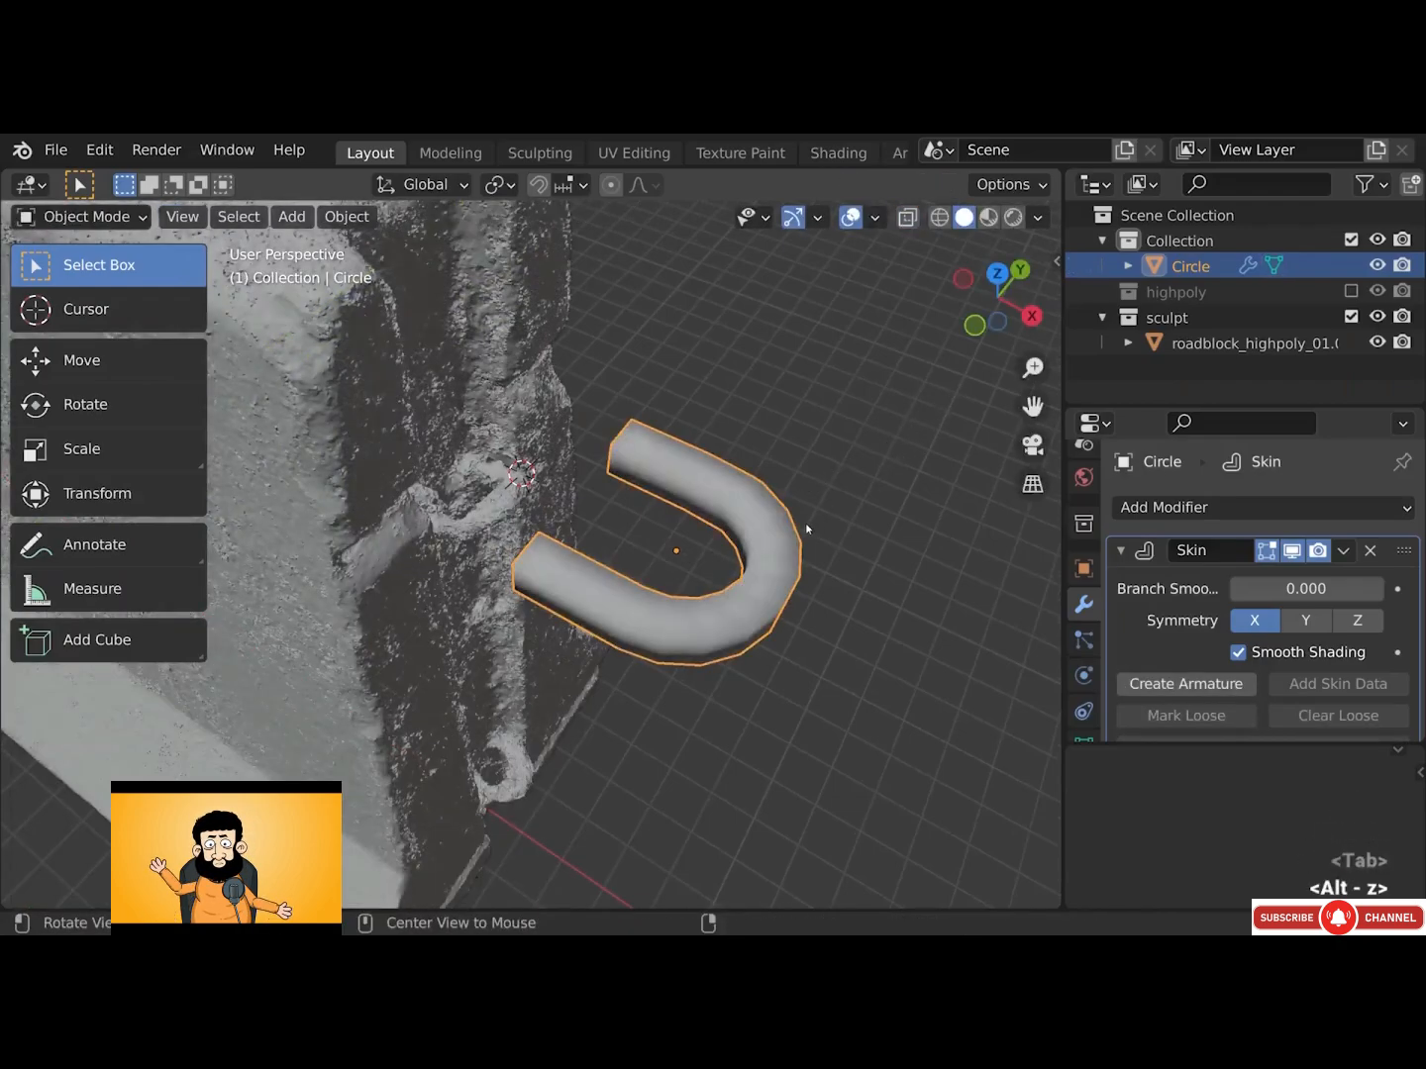
Move the loop along X into the roadblock's end face and along Z to the height of the upper broken loop
key(g)
key(x)
click(590, 422)
middle_drag(590, 423, 493, 359)
key(g)
key(z)
click(552, 481)
Scale the whole loop down uniformly to about 0.552 to match the size of the broken one
alt+drag(552, 481, 761, 583)
key(Tab)
key(a)
key(Tab)
key(s)
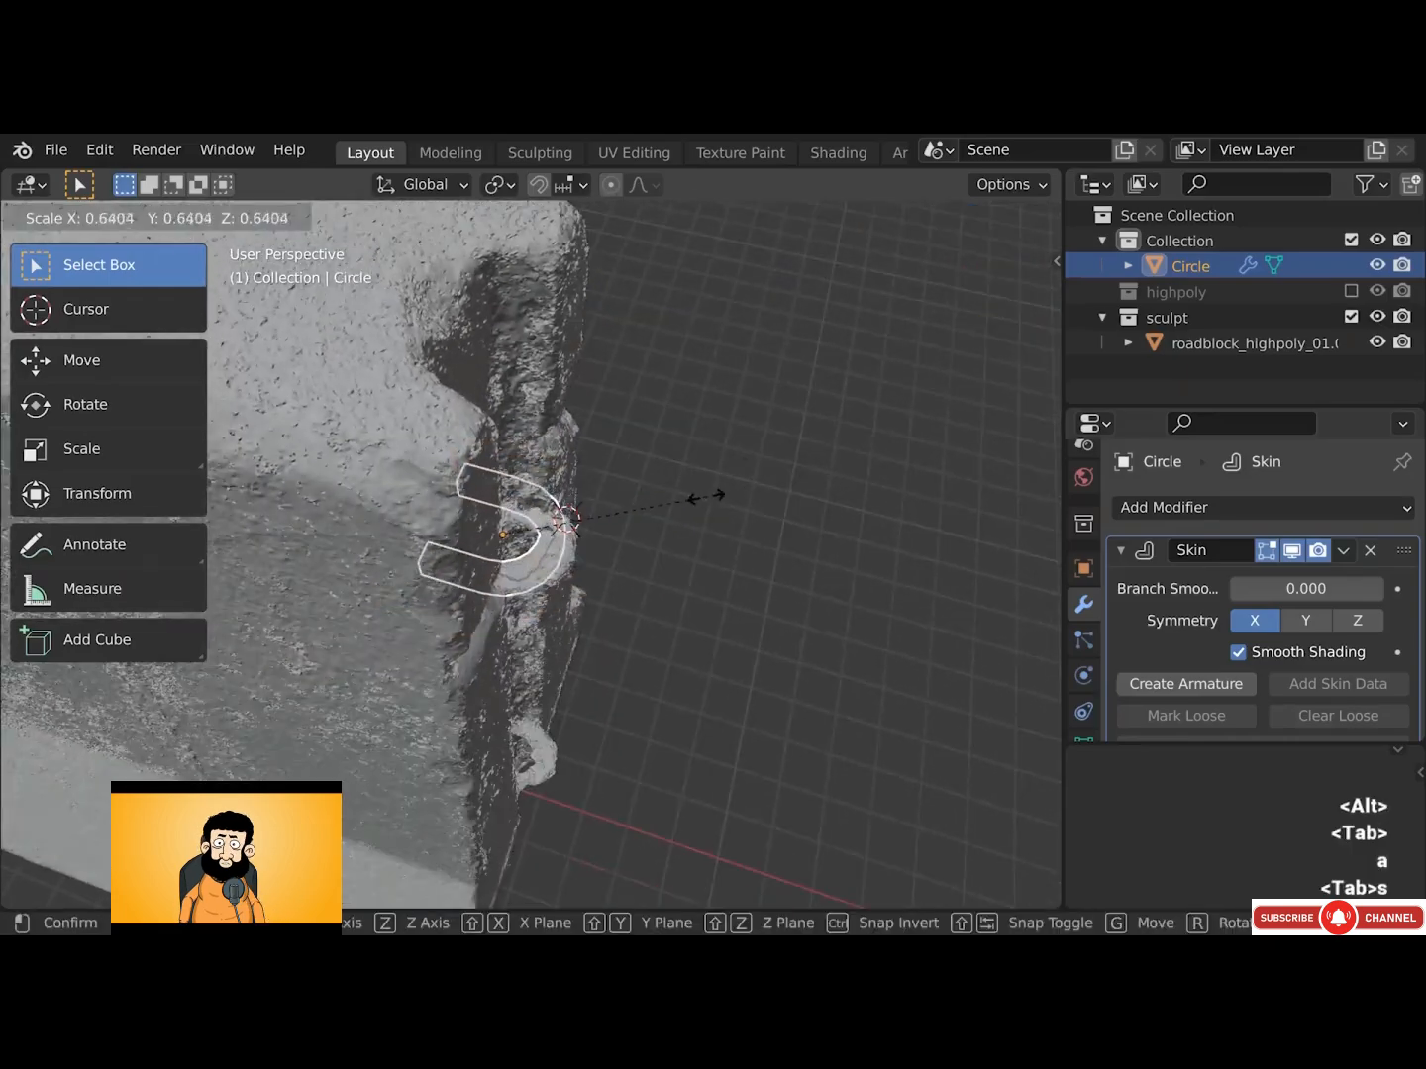
click(683, 504)
alt+drag(684, 504, 627, 407)
Tilt the loop about the Y axis and shift it along Z to follow the upper broken loop
key(r)
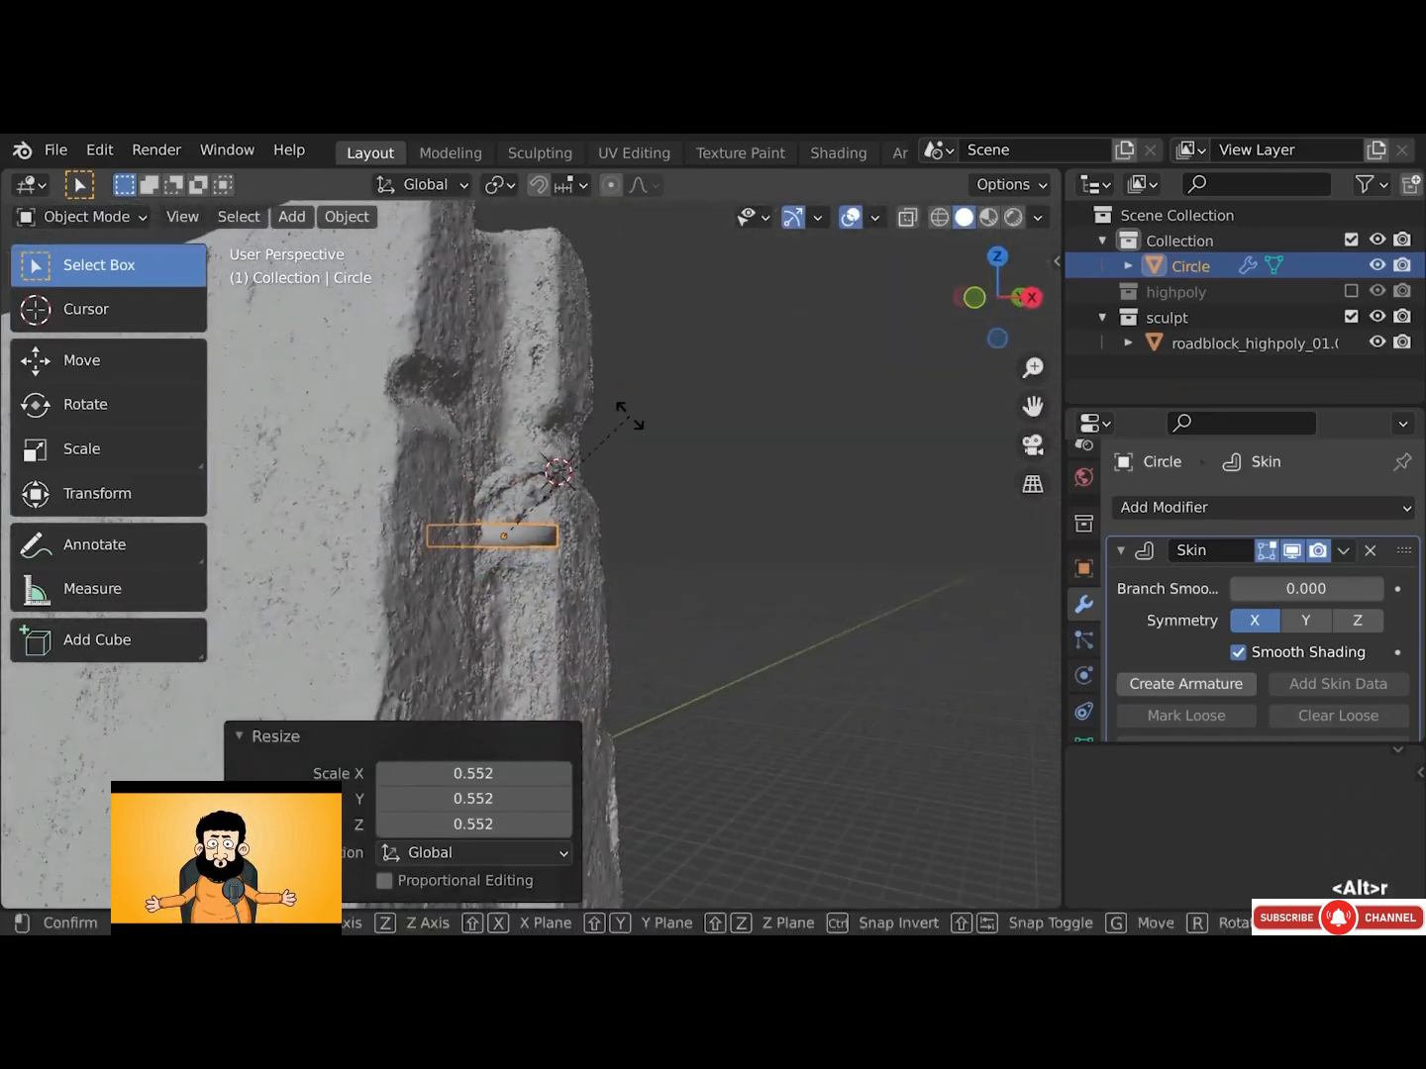
key(y)
click(574, 357)
key(g)
key(z)
click(570, 303)
Select all the loop's vertices in Edit Mode, resize their skin to refine its thickness, and leave Edit Mode
alt+drag(570, 303, 645, 436)
key(g)
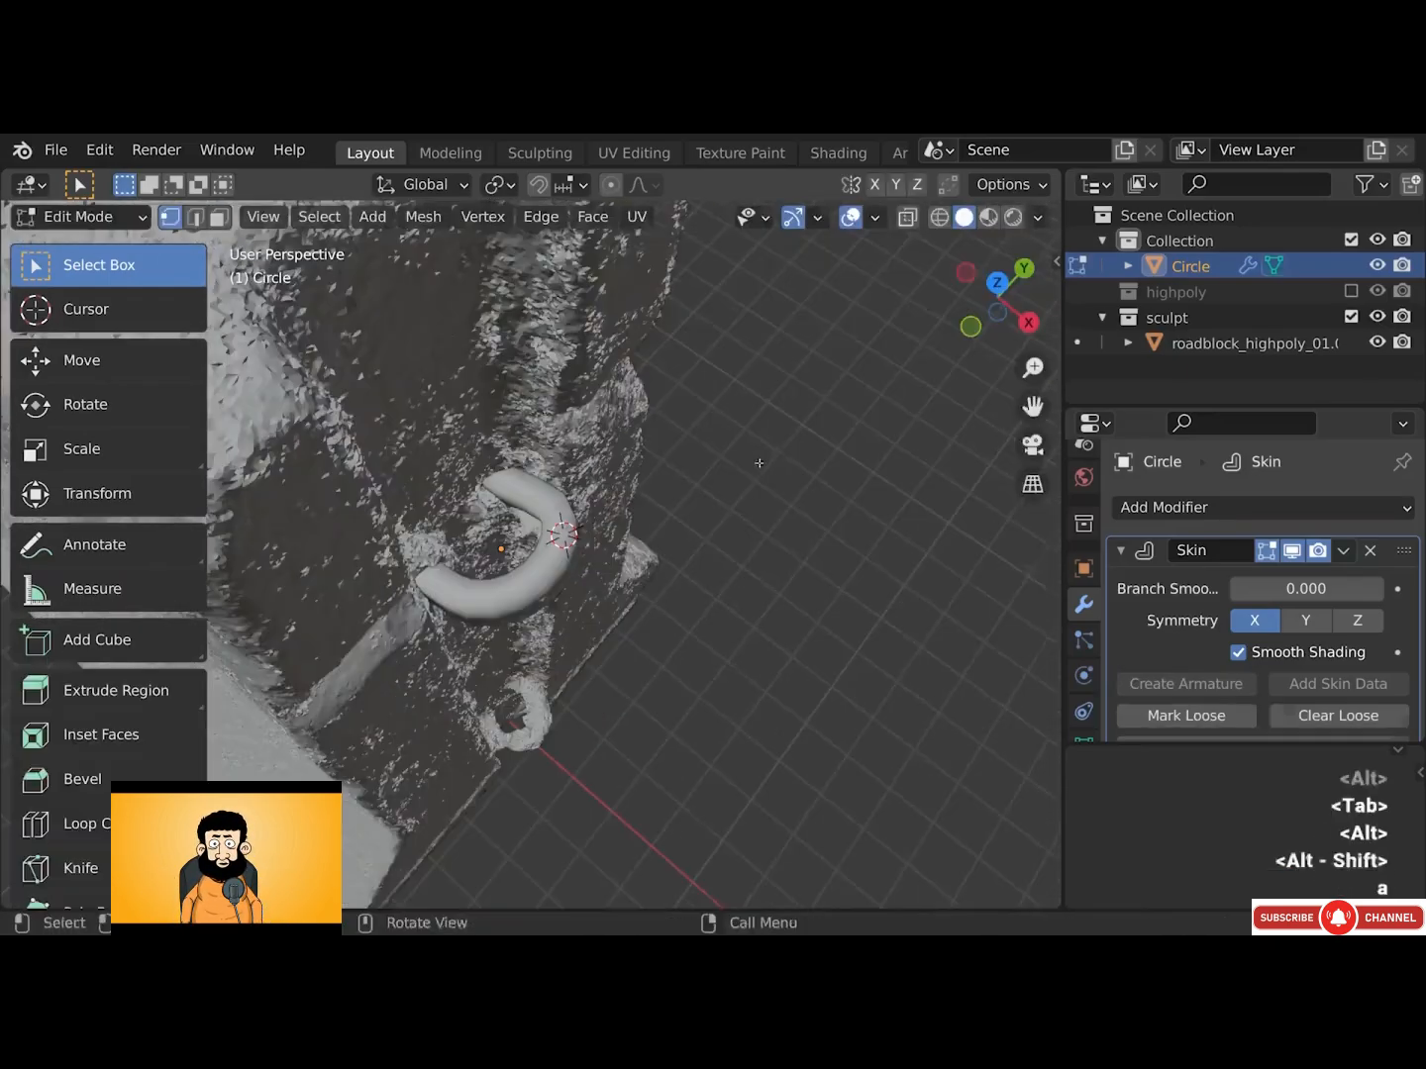
key(ctrl+a)
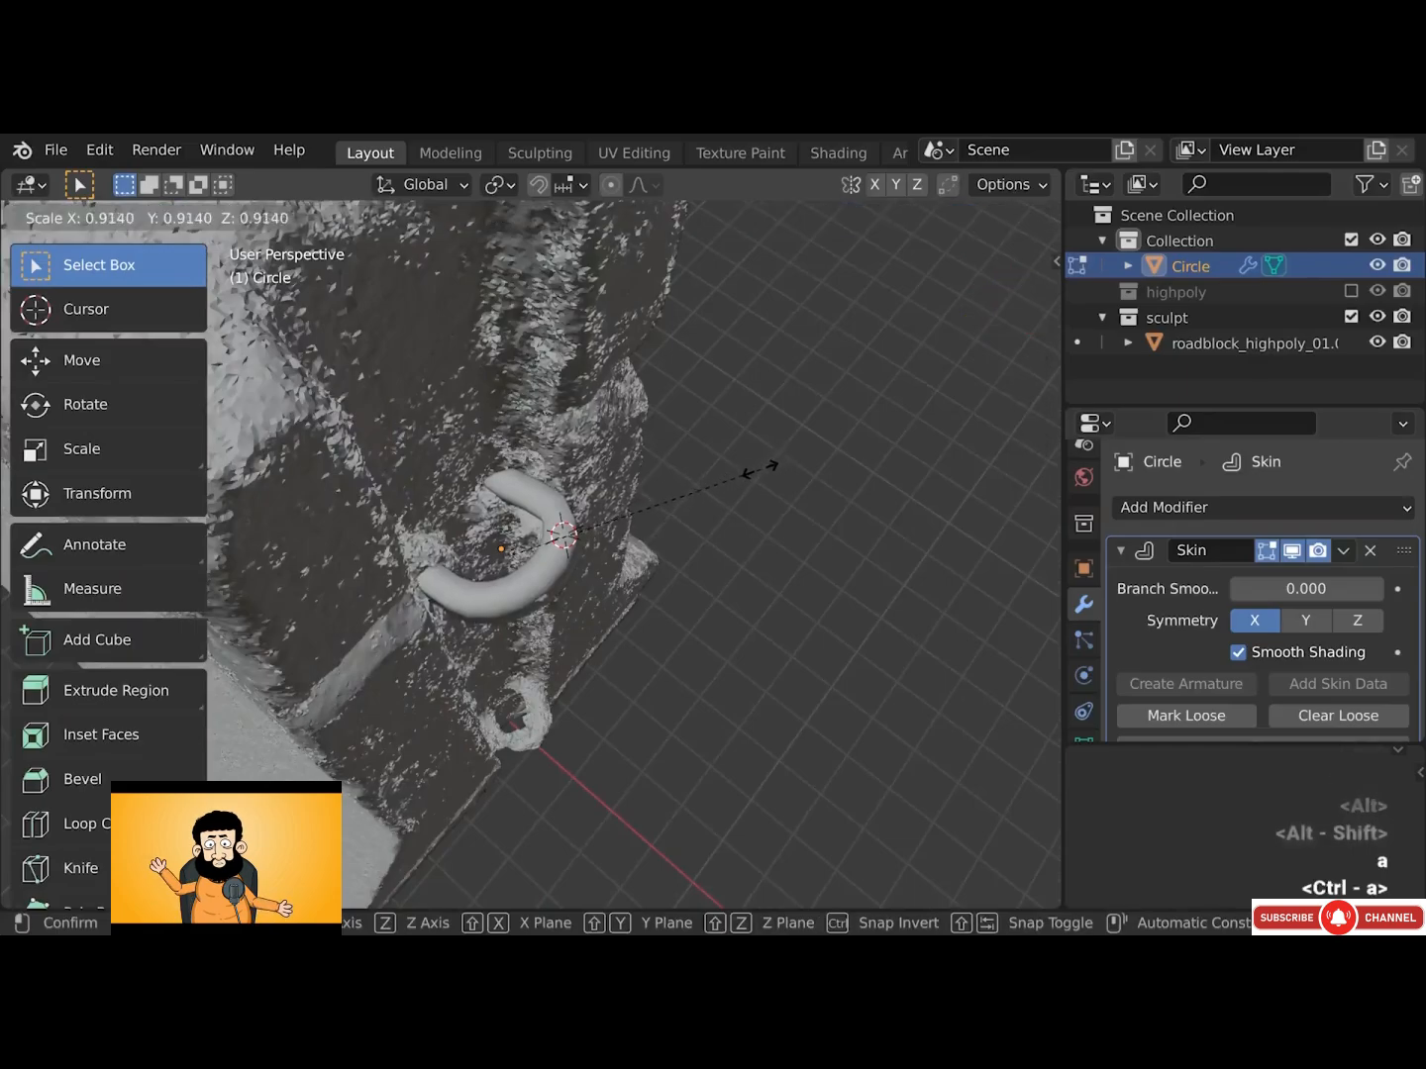
click(755, 474)
key(Tab)
Adjust the upper loop's height along Z, and duplicate it about 7.32 m down to the lower broken loop
alt+drag(583, 486, 753, 308)
key(g)
key(z)
click(482, 378)
key(shift+d)
key(g)
key(z)
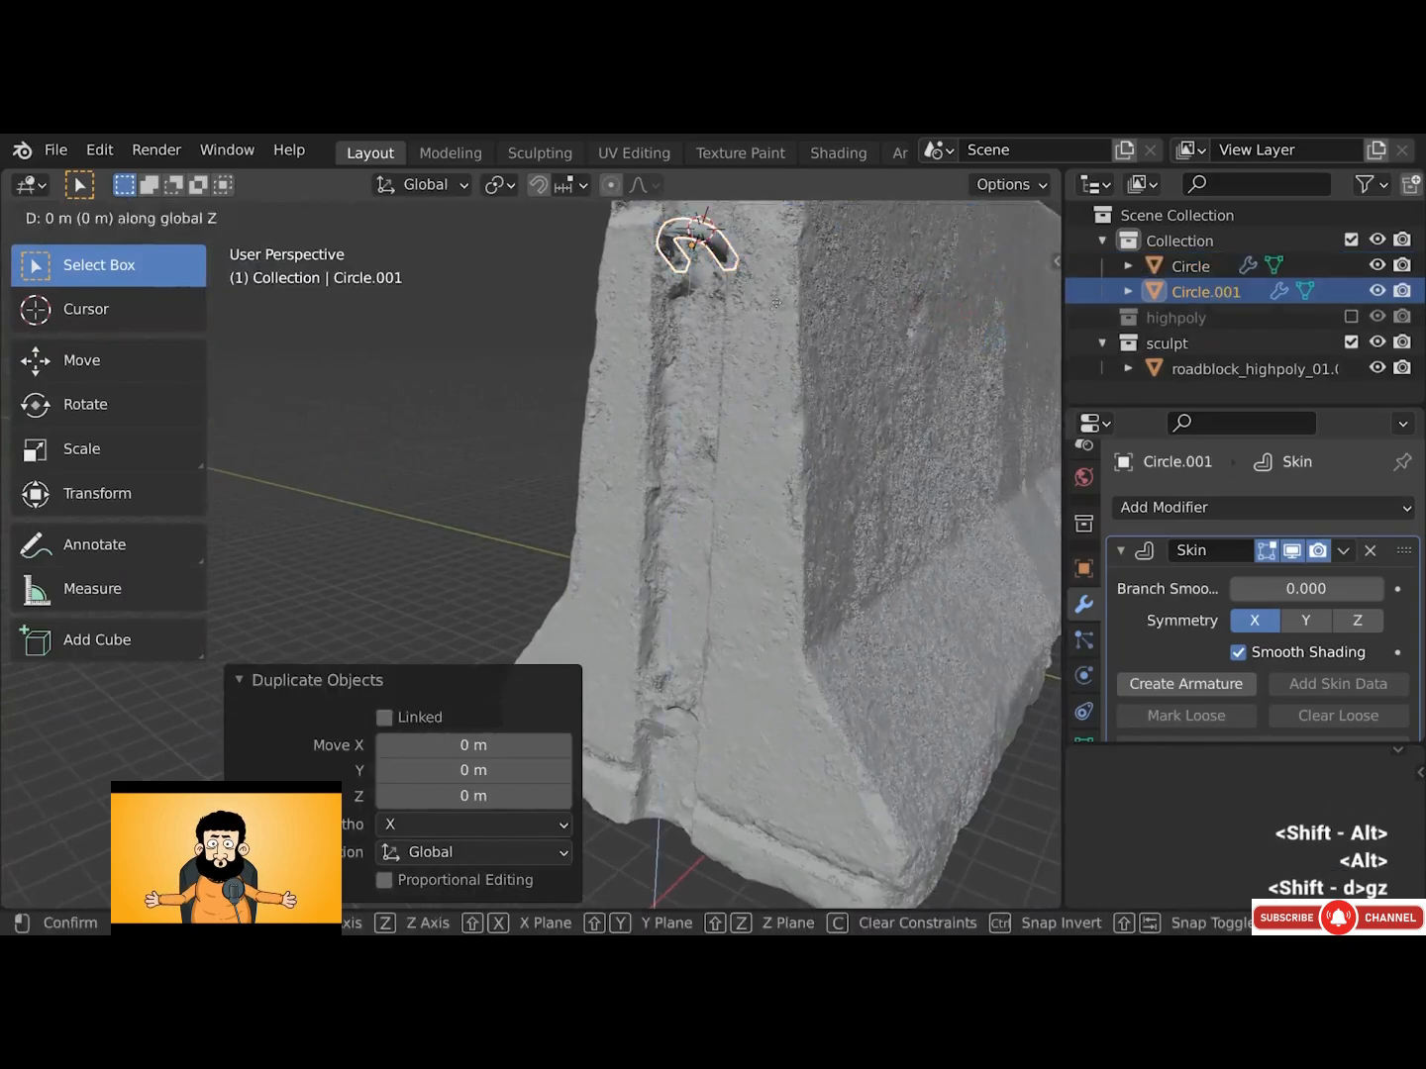
click(734, 754)
alt+drag(706, 735, 676, 720)
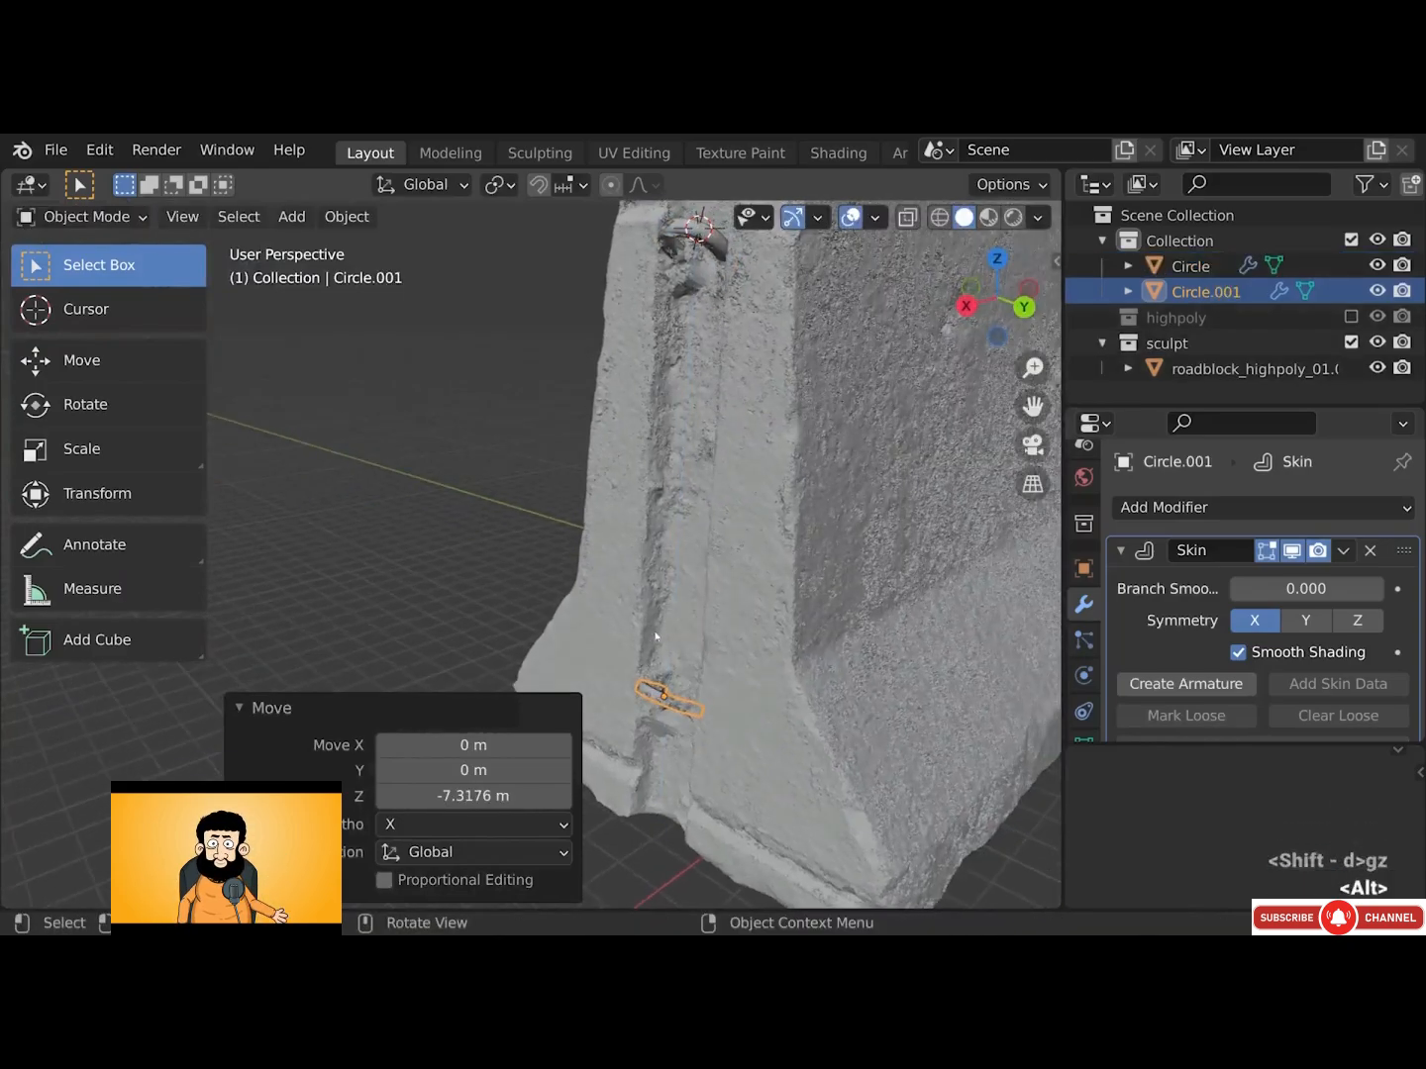
Rotate the lower copy about 33° around the Y axis and shift it along Z onto the broken loop
key(r)
key(y)
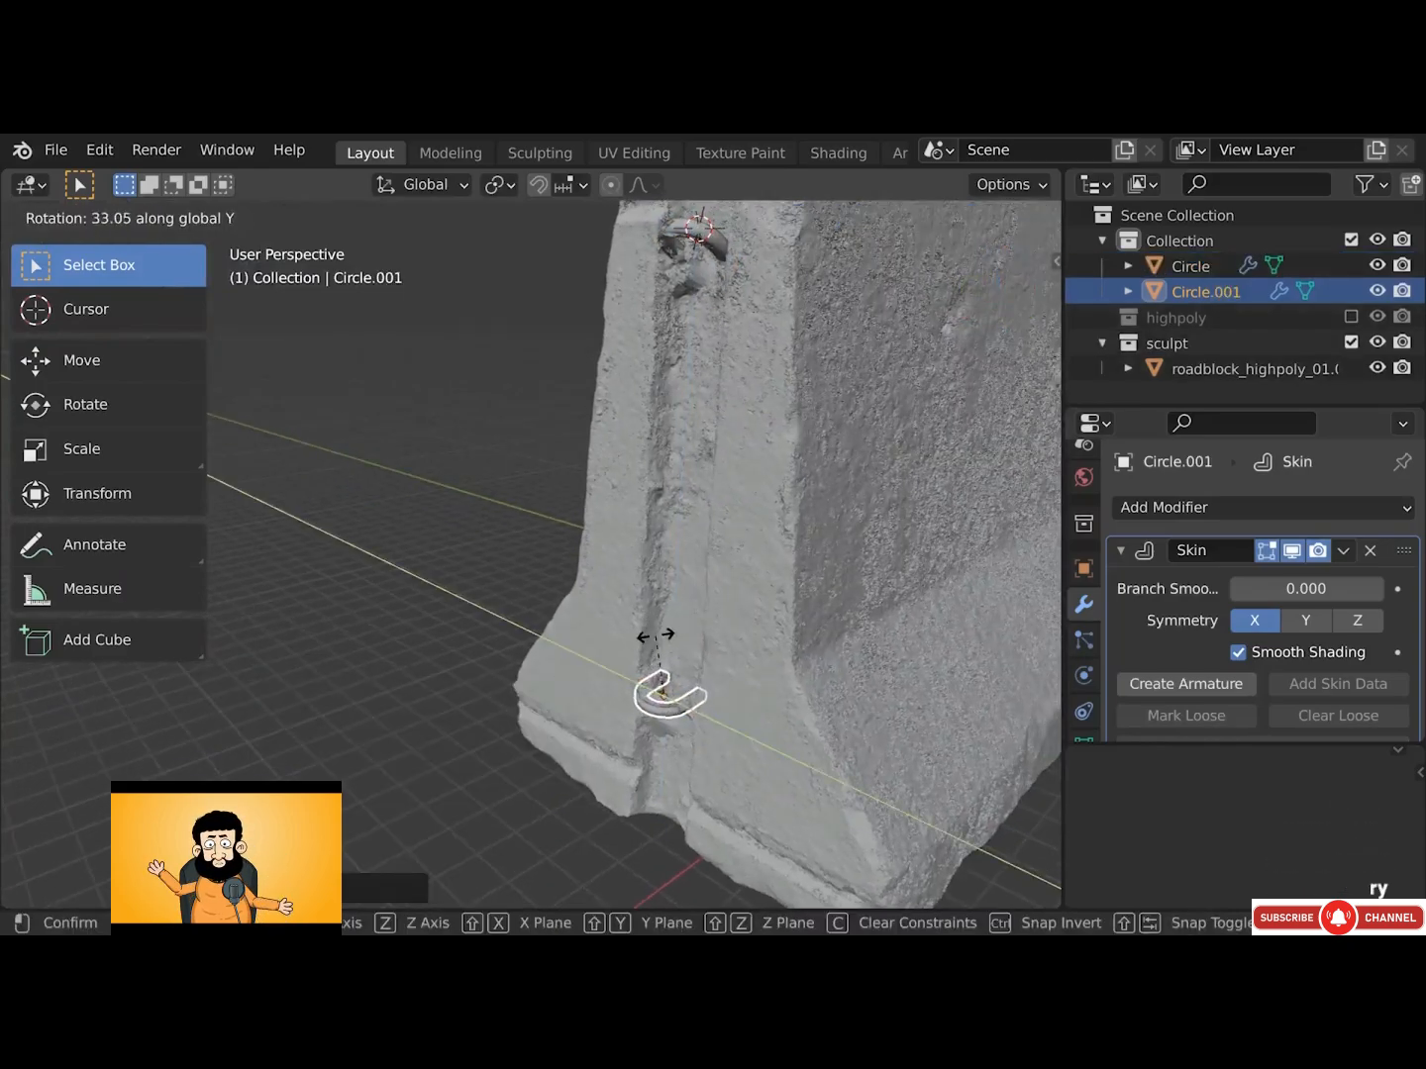
click(655, 635)
scroll(693, 673, up, 5)
key(g)
key(z)
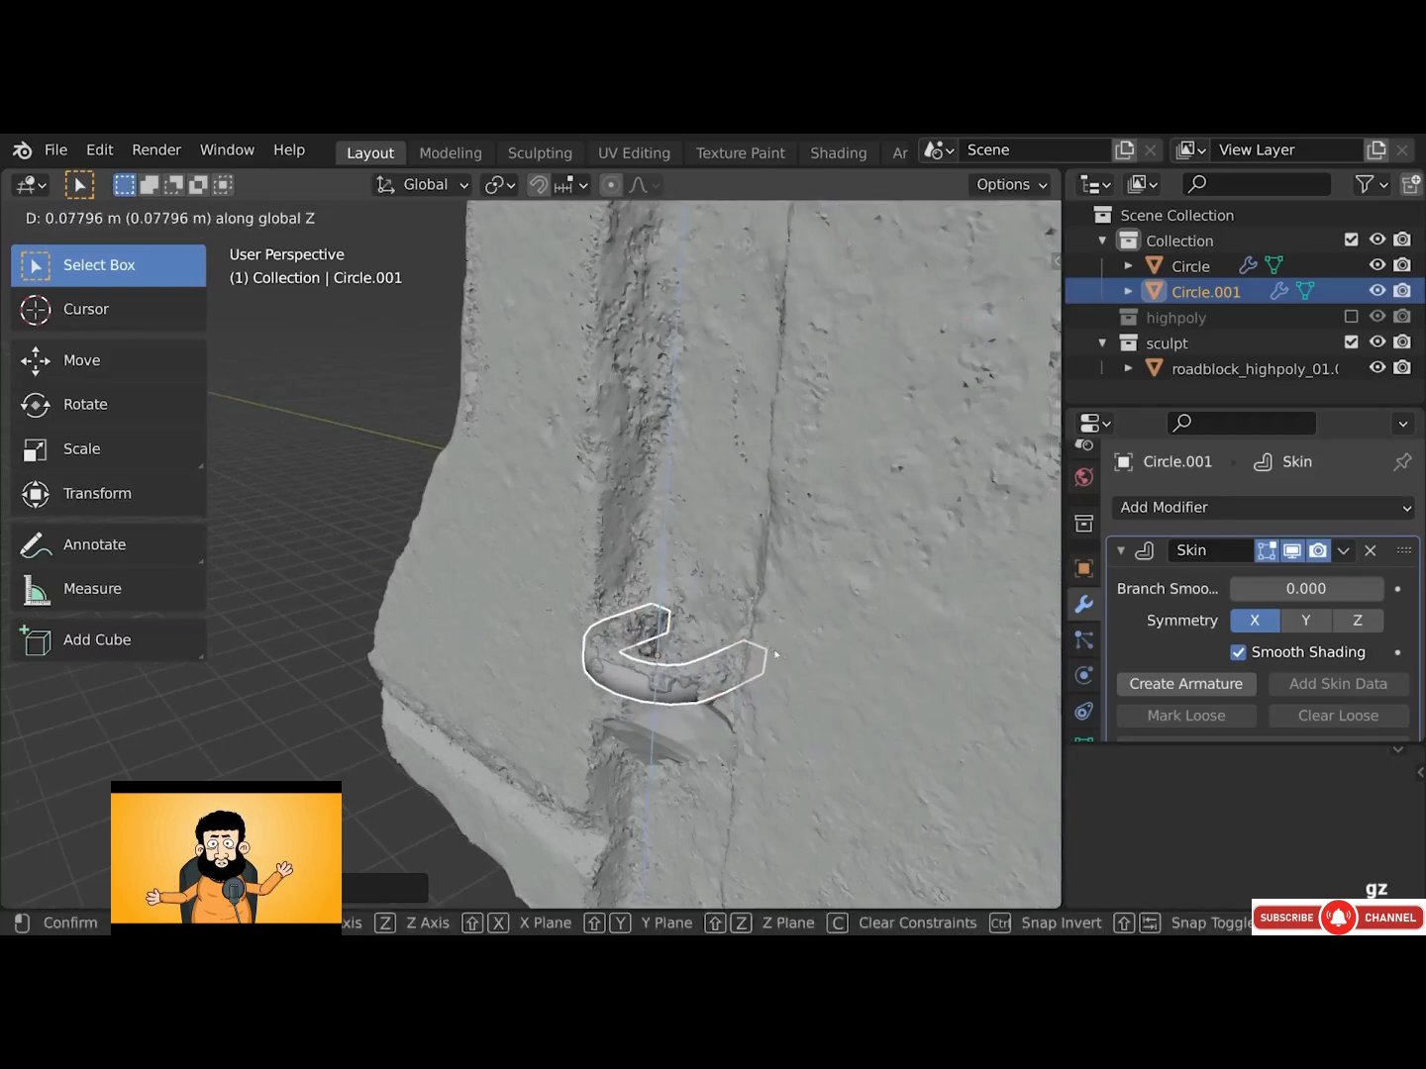
click(777, 655)
Fine-tune the lower copy's height along Z and its tilt around the Y axis
alt+drag(776, 656, 844, 533)
key(g)
key(z)
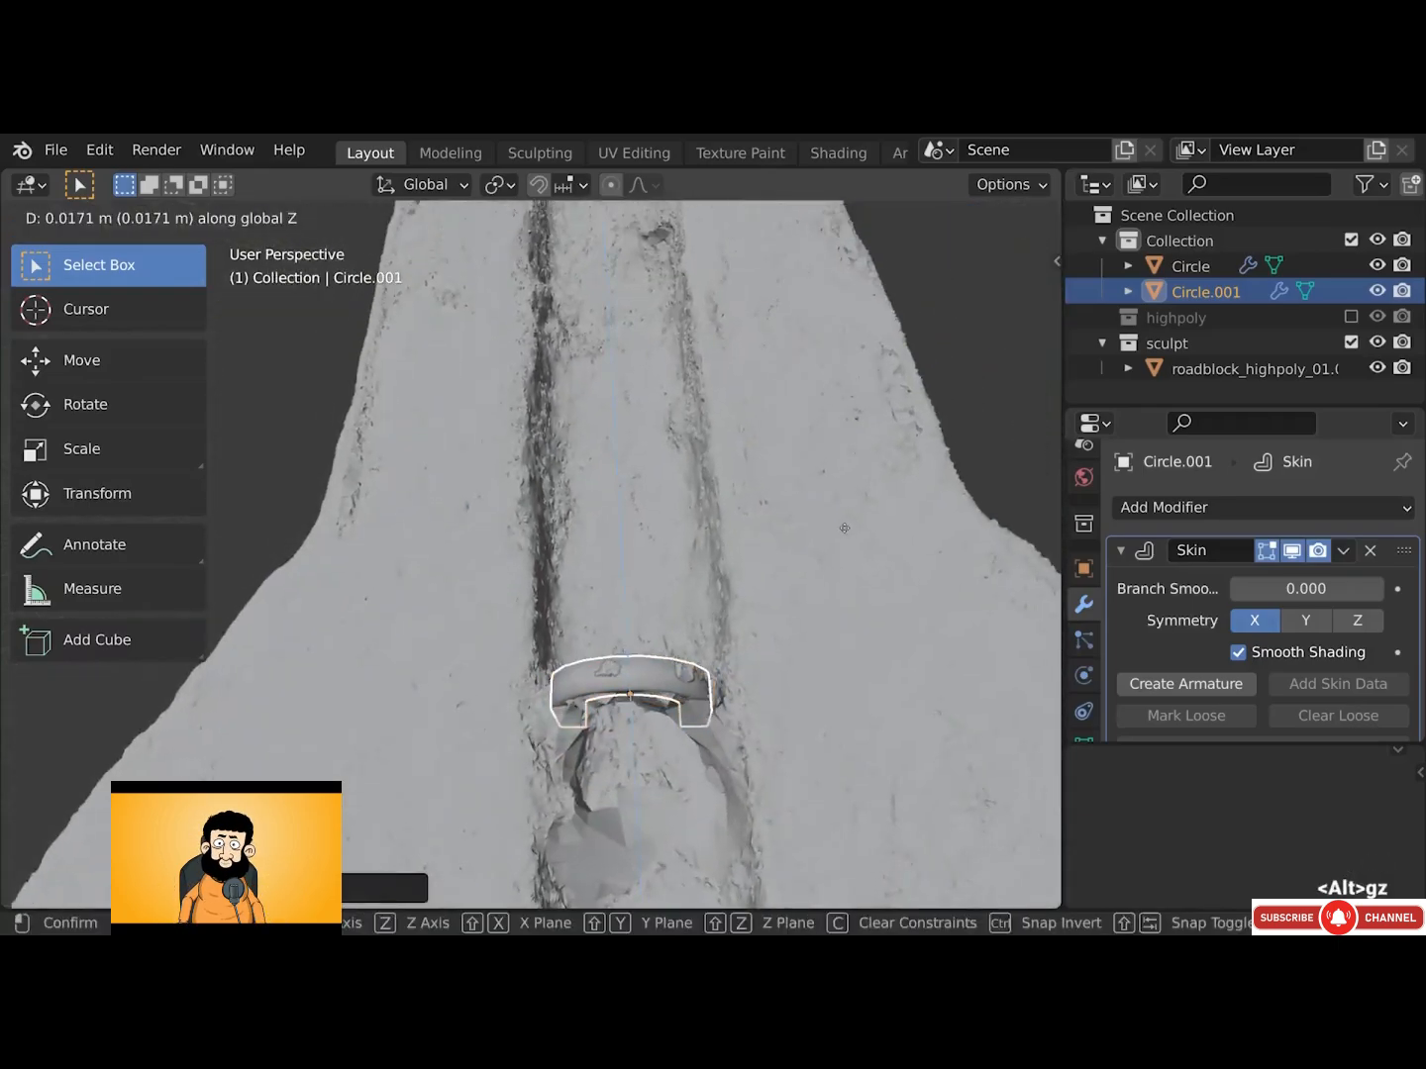
click(843, 530)
key(r)
key(y)
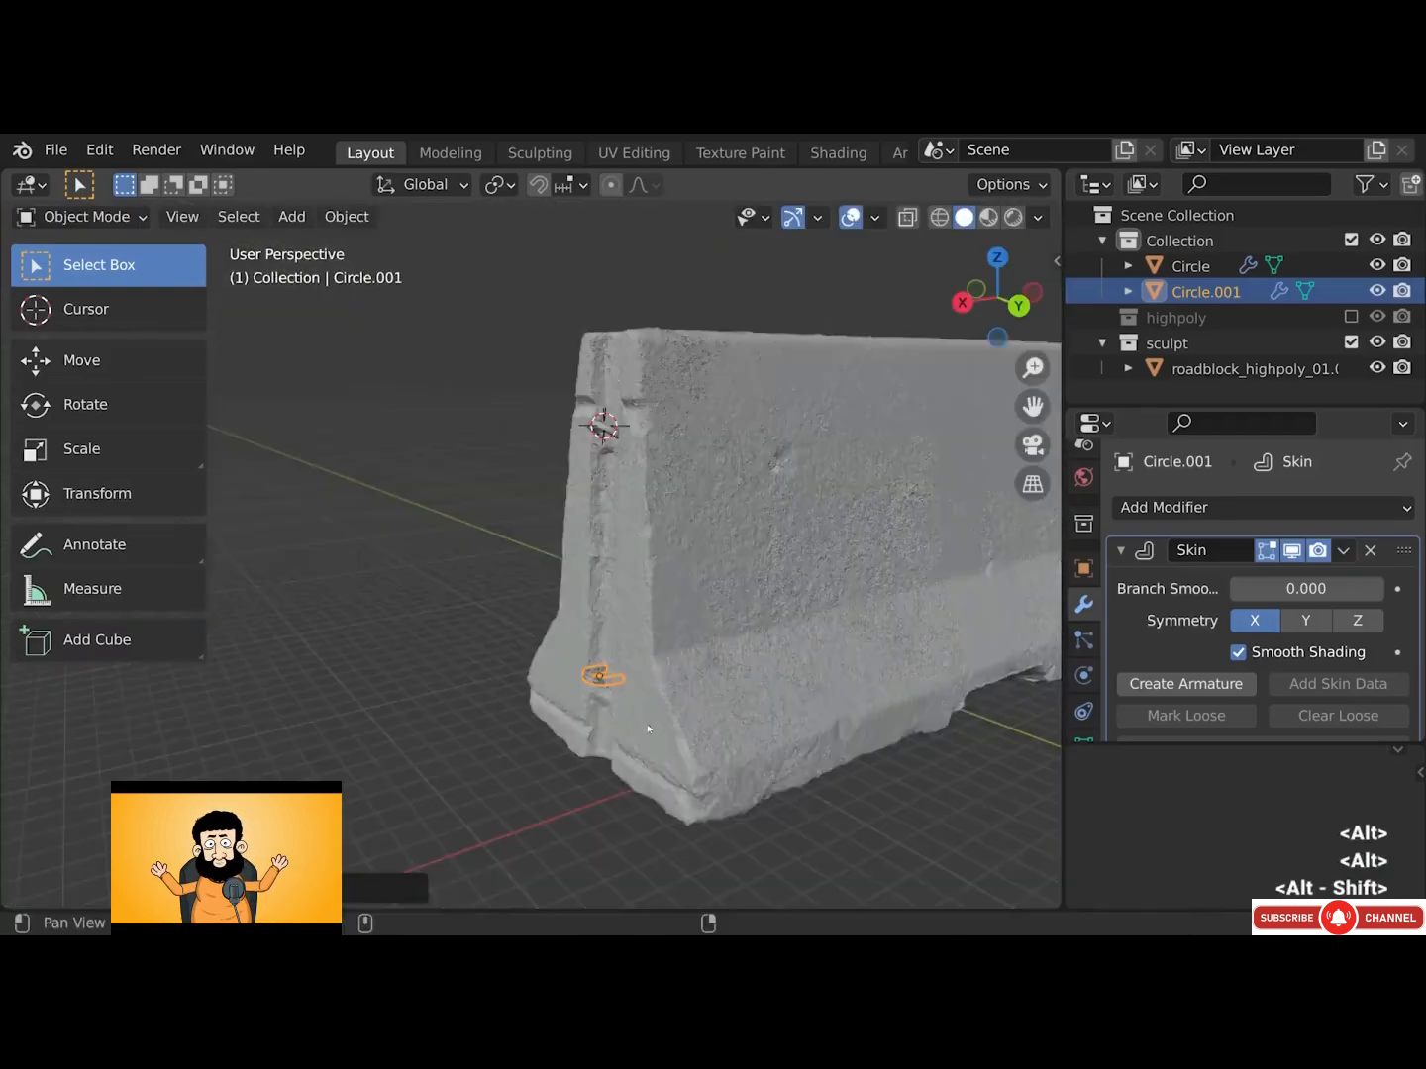
Duplicate the lower loop and move the copy along X just beyond the roadblock's opposite end
alt+shift+drag(653, 541, 399, 638)
scroll(399, 638, down, 2)
key(shift+d)
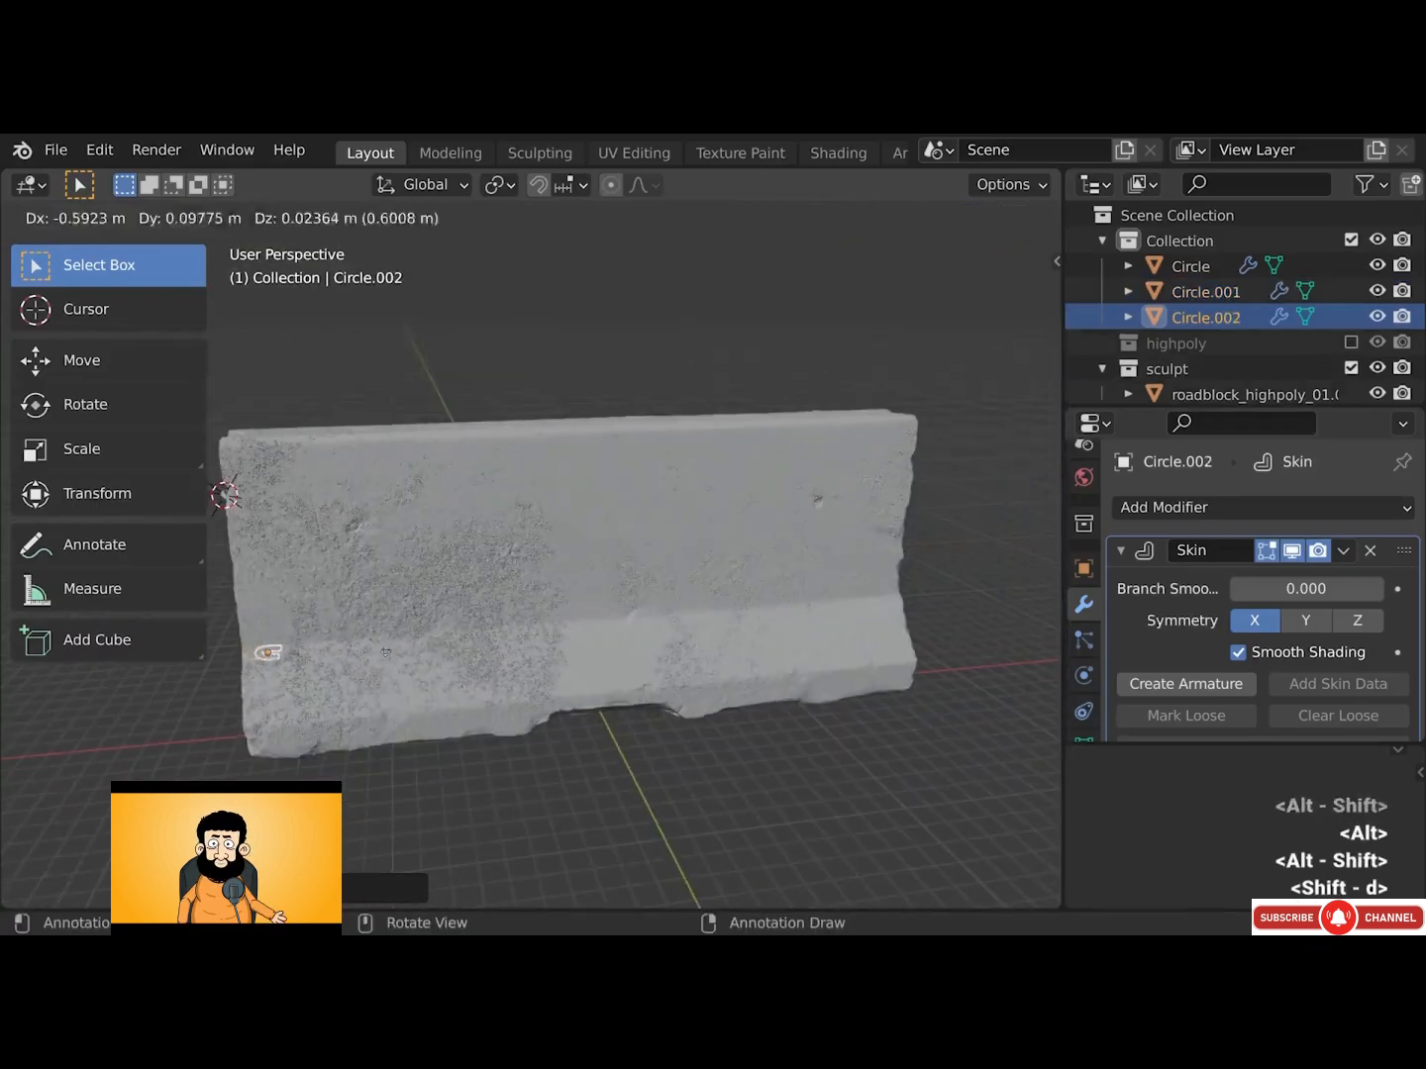
key(x)
click(1051, 590)
alt+drag(1052, 592, 824, 636)
scroll(824, 635, up, 7)
Rotate the new copy around Z to face outward and move it horizontally onto the lower broken loop at that end
key(r)
key(z)
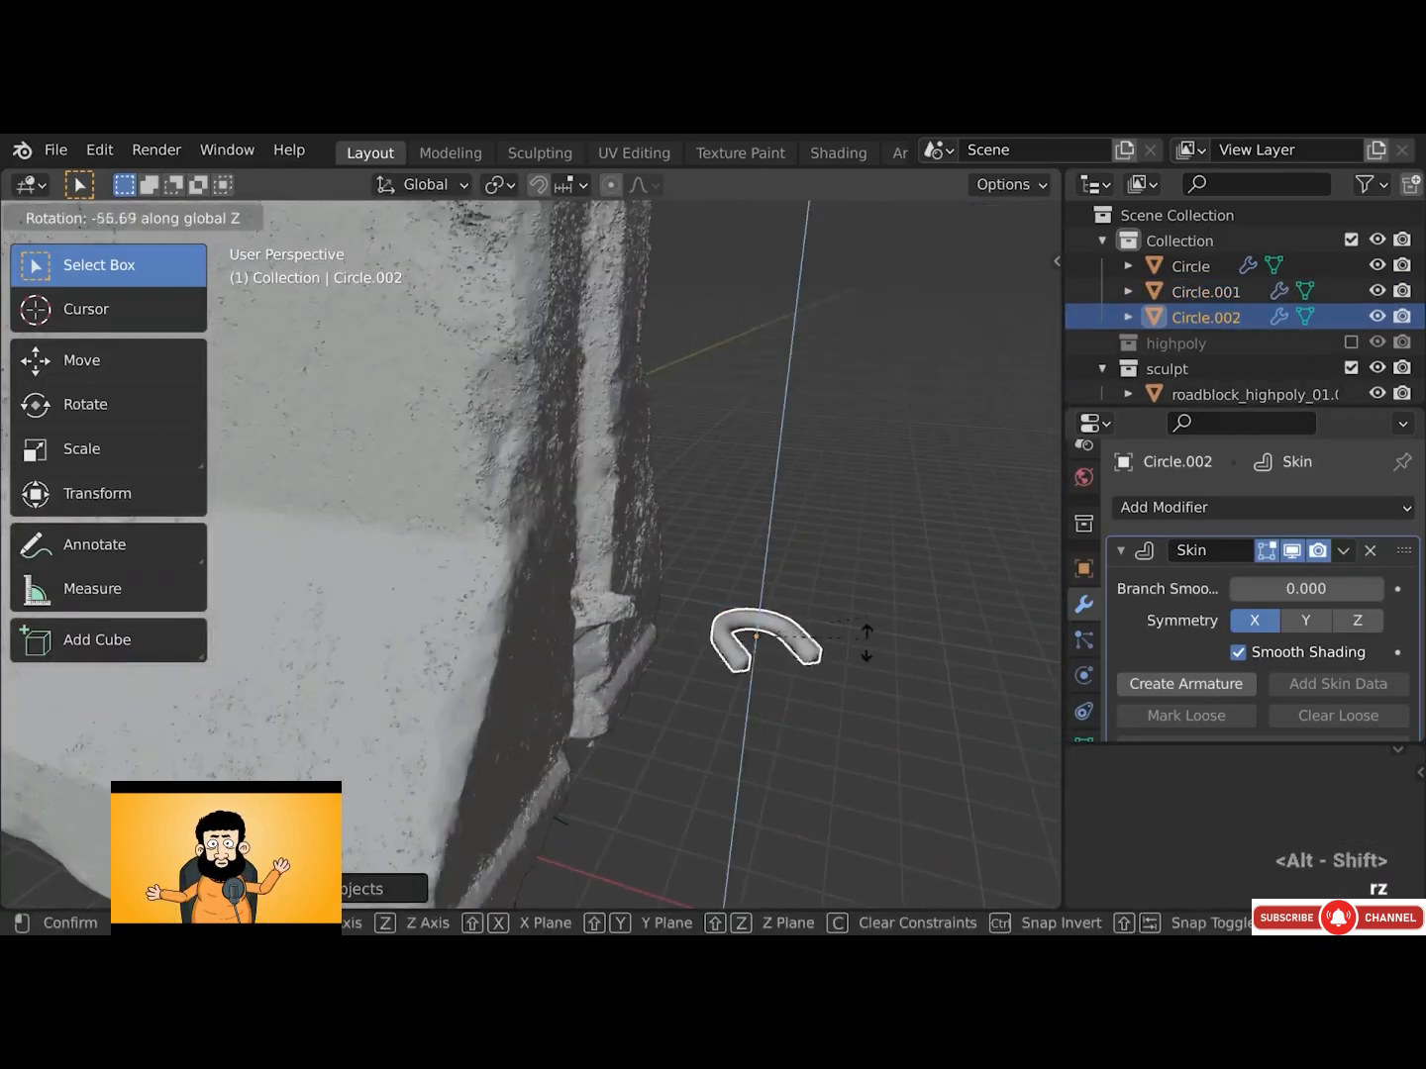
click(653, 763)
alt+drag(653, 761, 768, 684)
key(g)
key(shift+z)
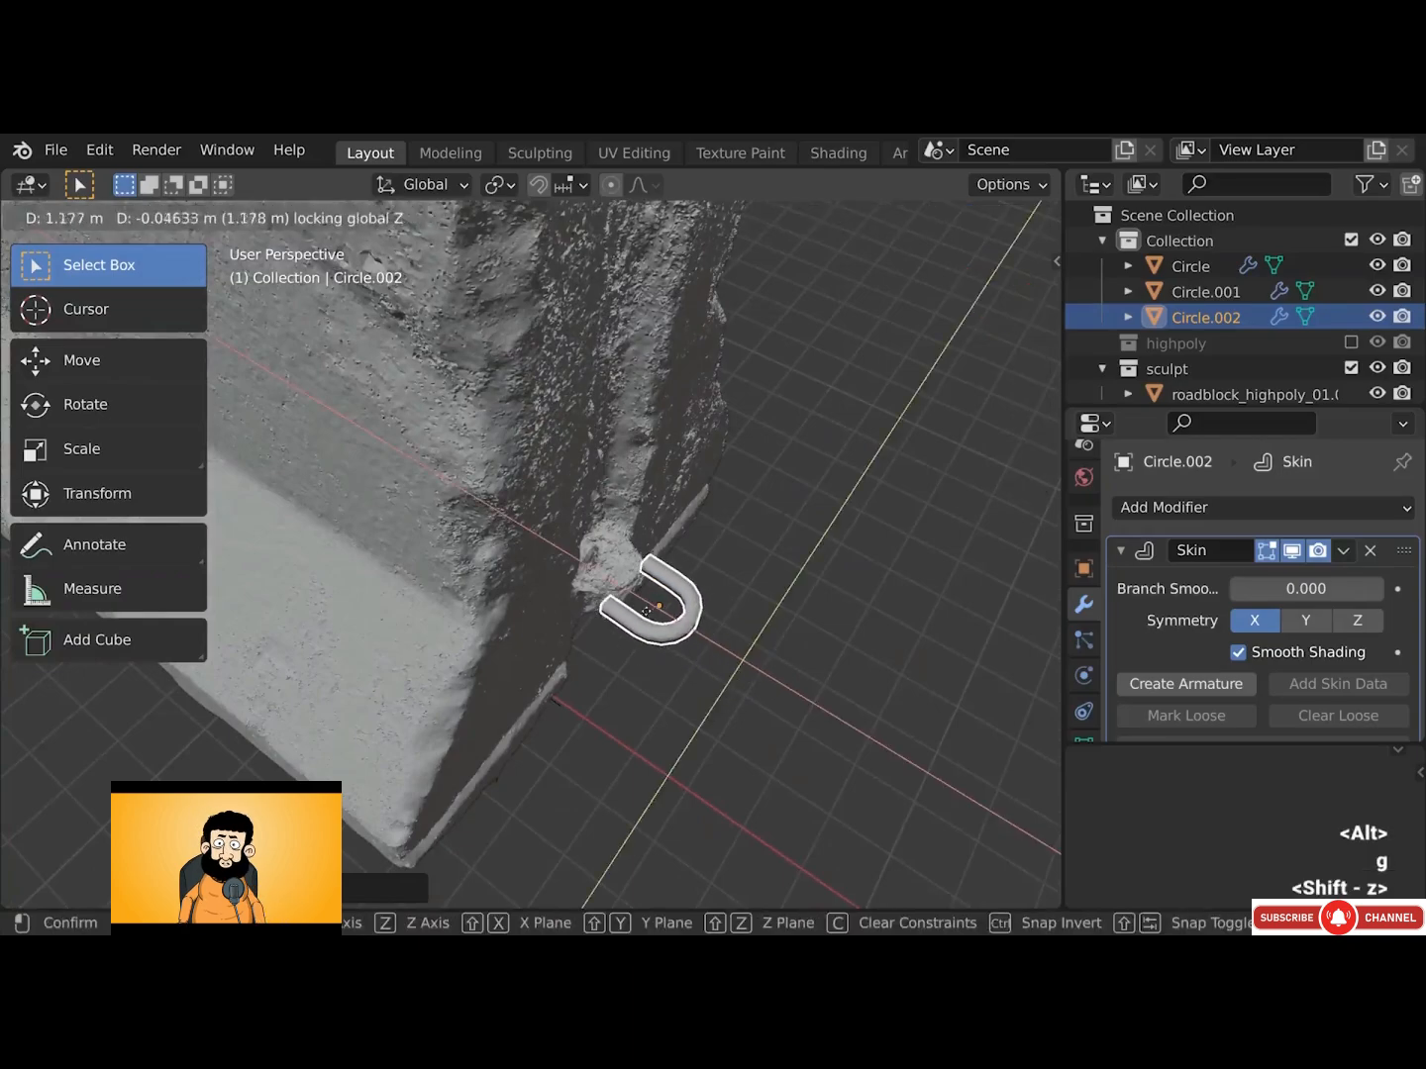
click(638, 585)
Tilt the opposite end's lower loop about 11° around Y and align its height along Z with the broken one
alt+drag(638, 584, 688, 406)
key(r)
key(y)
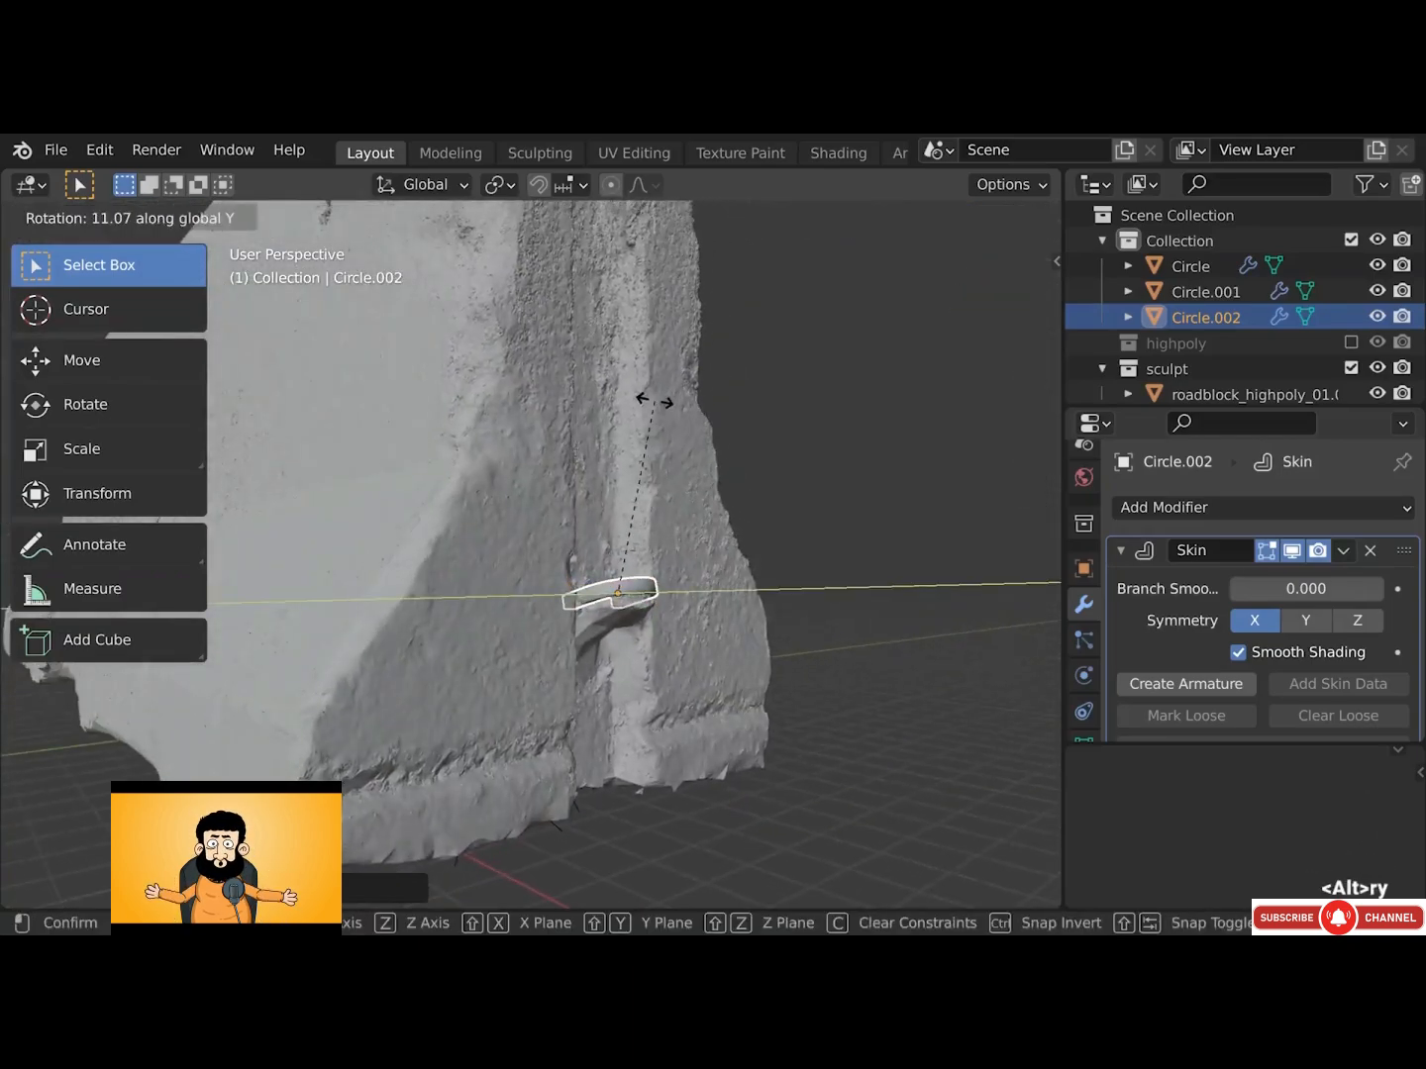
click(653, 398)
key(g)
key(z)
click(646, 574)
Duplicate the opposite end's lower loop and move the copy up along Z to the upper broken loop
alt+drag(647, 573, 620, 604)
alt+shift+drag(721, 415, 741, 566)
key(shift+d)
key(g)
key(z)
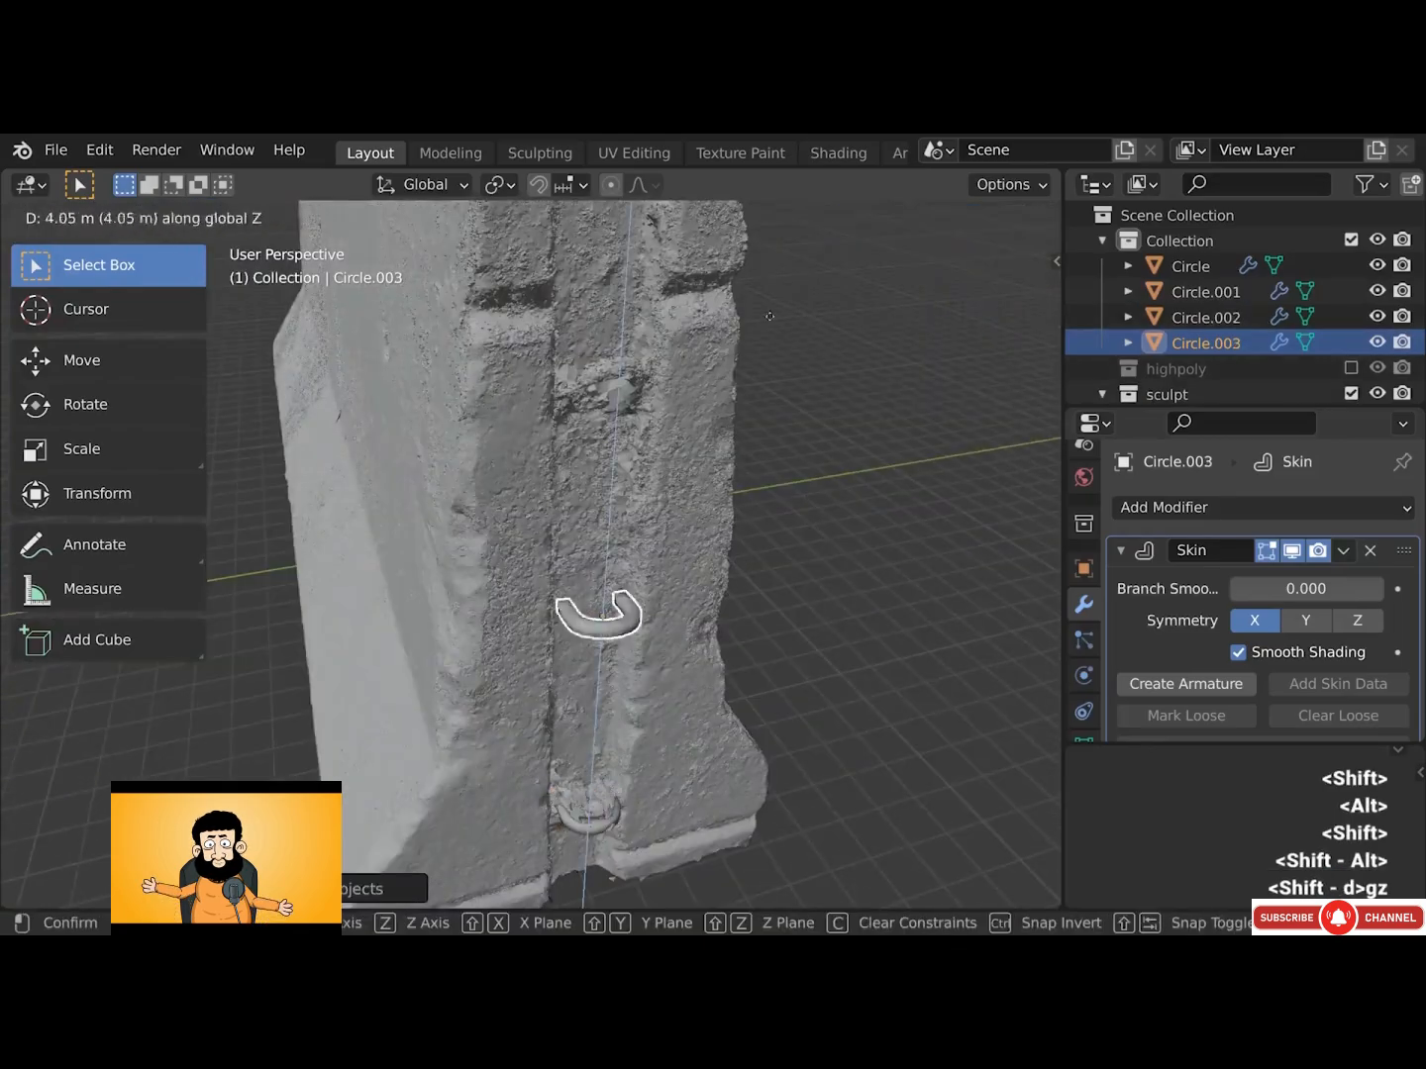
click(774, 771)
alt+drag(683, 370, 718, 359)
Rotate the opposite end's upper loop around Y and adjust its height along Z to match the broken loop
key(r)
key(y)
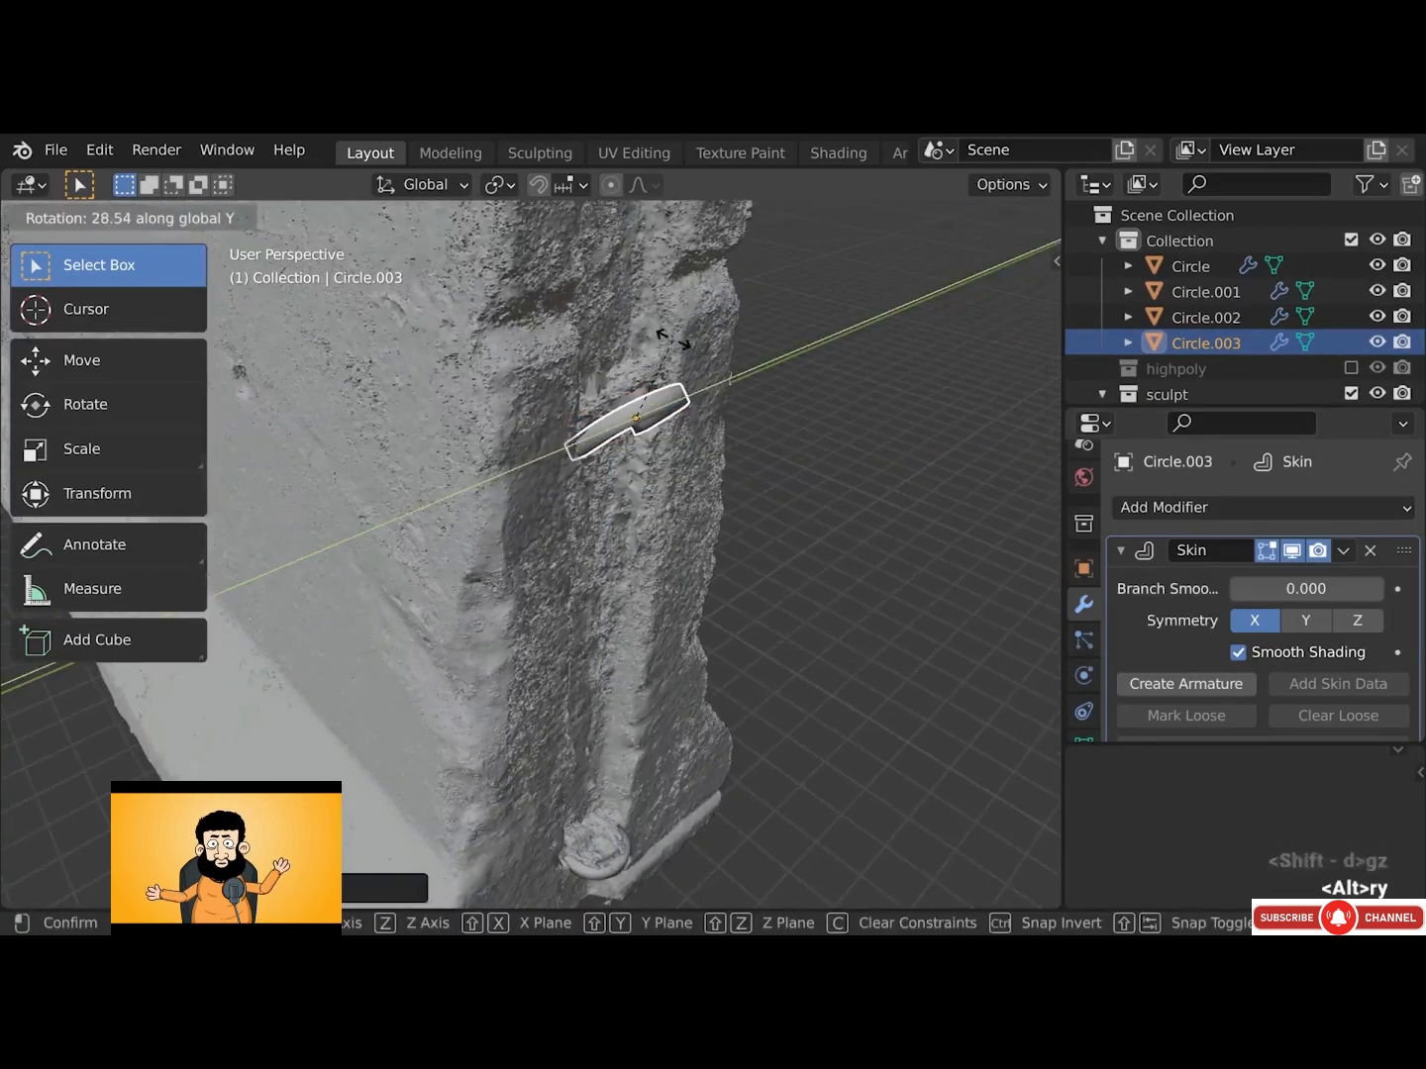
click(682, 329)
key(g)
key(z)
click(688, 299)
Shift the opposite end's upper loop into its final place and refine its tilt around the Y axis
key(g)
alt+drag(932, 494, 868, 500)
click(810, 449)
key(r)
key(y)
click(744, 460)
Select all four loop objects, Circle to Circle.003, and transfer them to the sculpt collection
scroll(740, 459, down, 8)
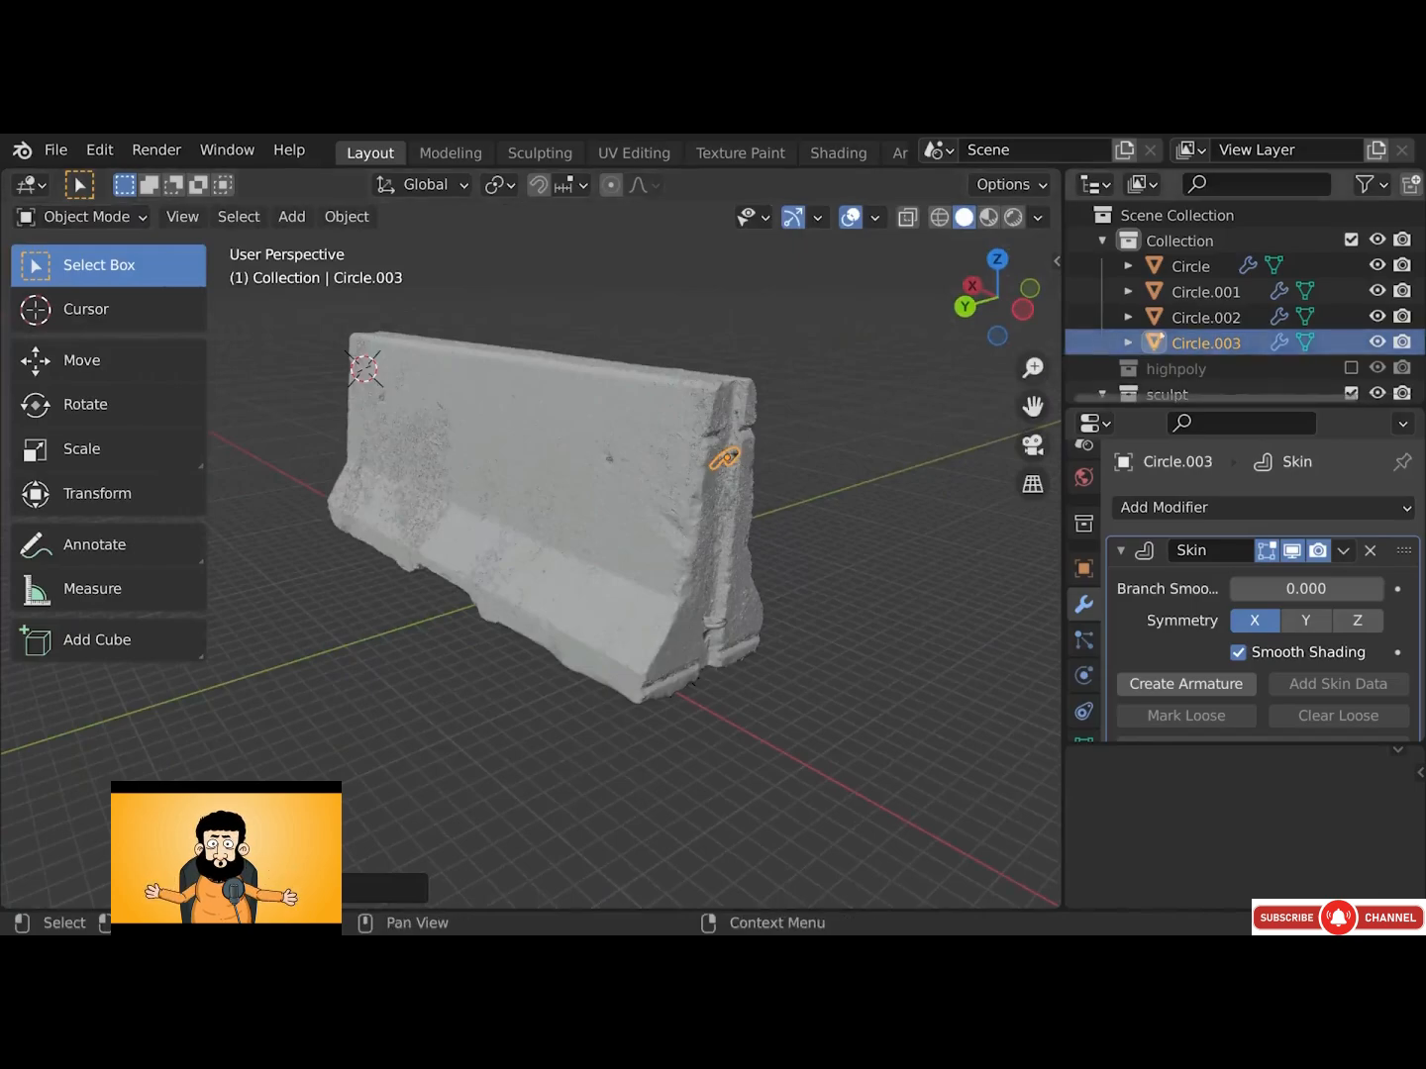
shift+click(1213, 317)
shift+click(1213, 290)
shift+click(1193, 266)
shift+click(1232, 340)
scroll(1231, 336, down, 1)
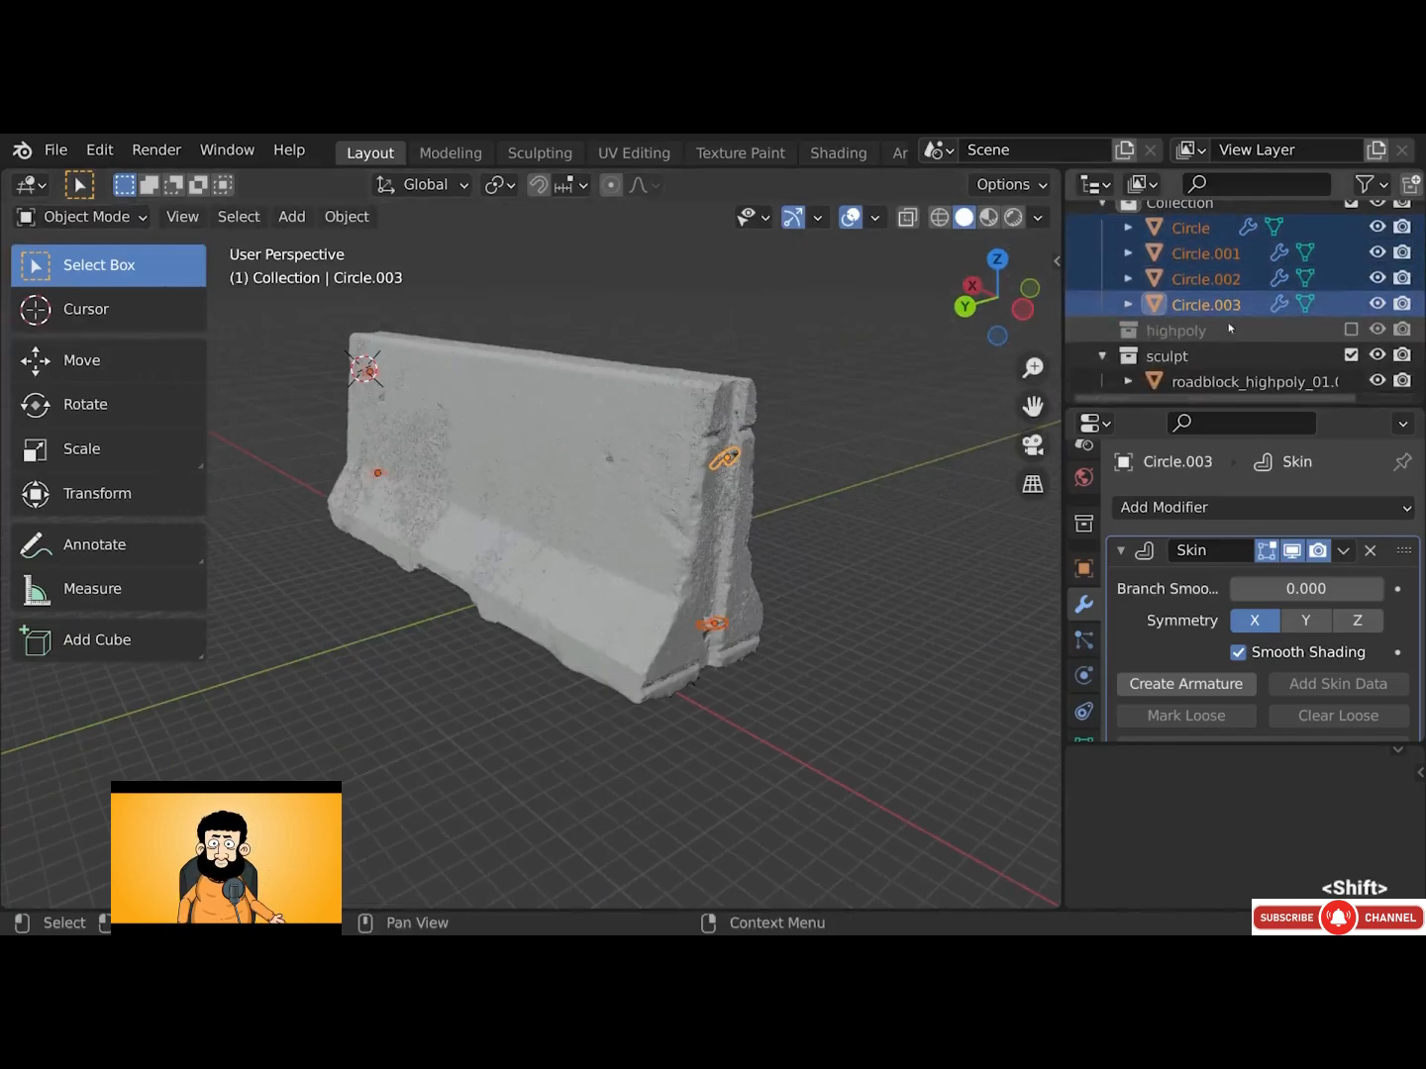
drag(1225, 306, 1199, 359)
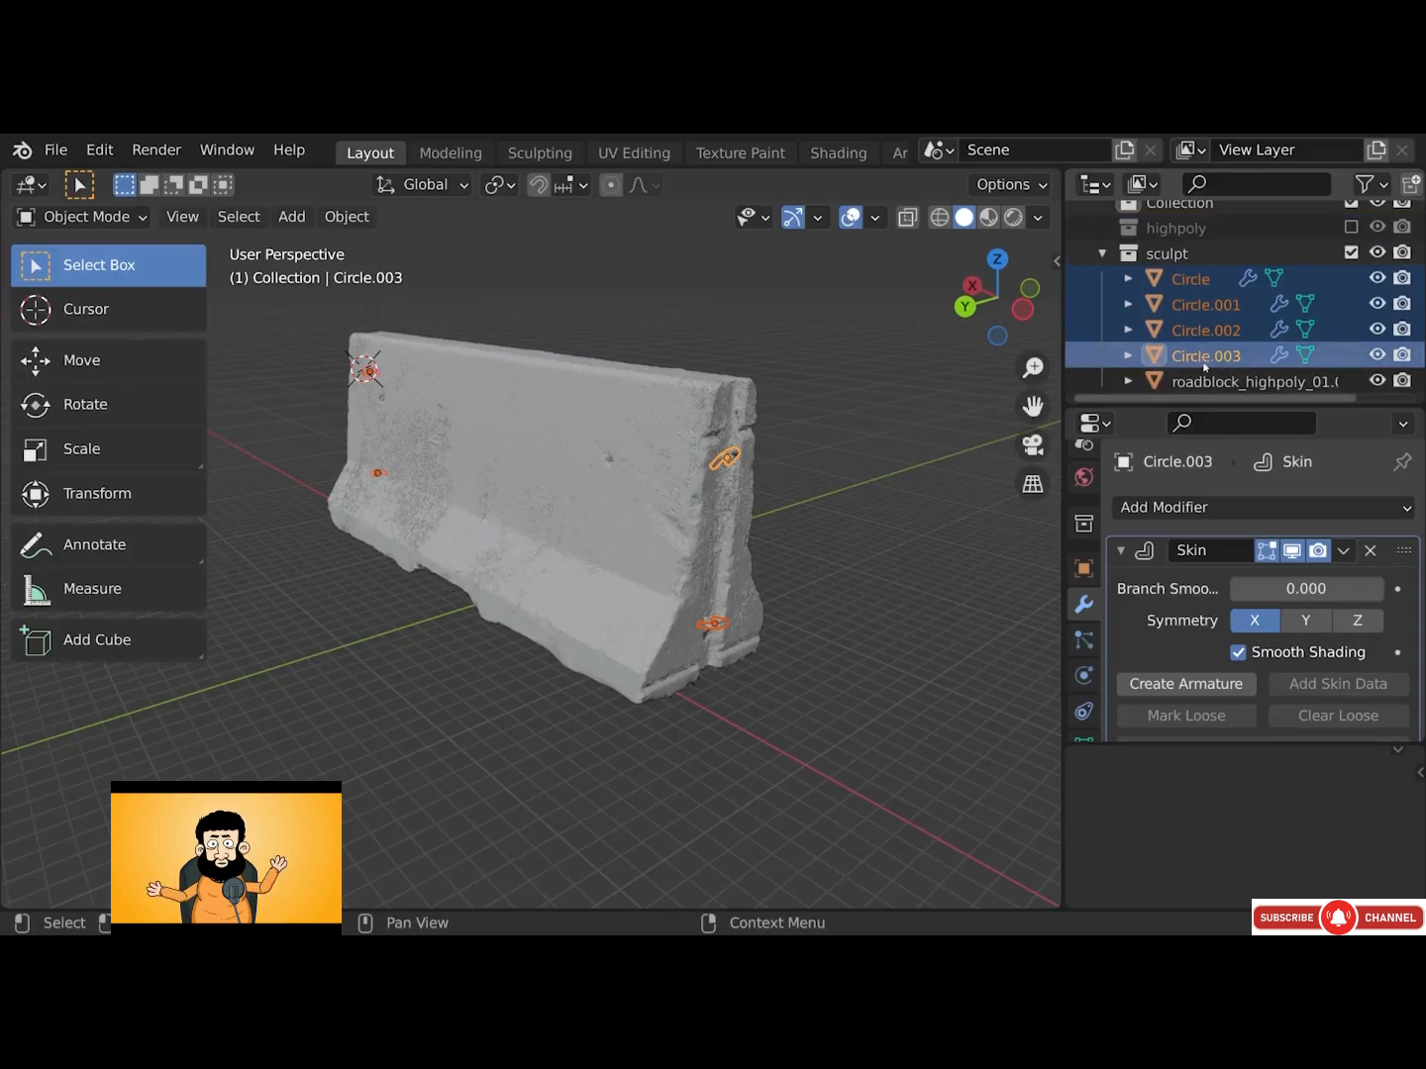
Make the roadblock copy the only selected object and hide the four loops in the viewport
click(1204, 382)
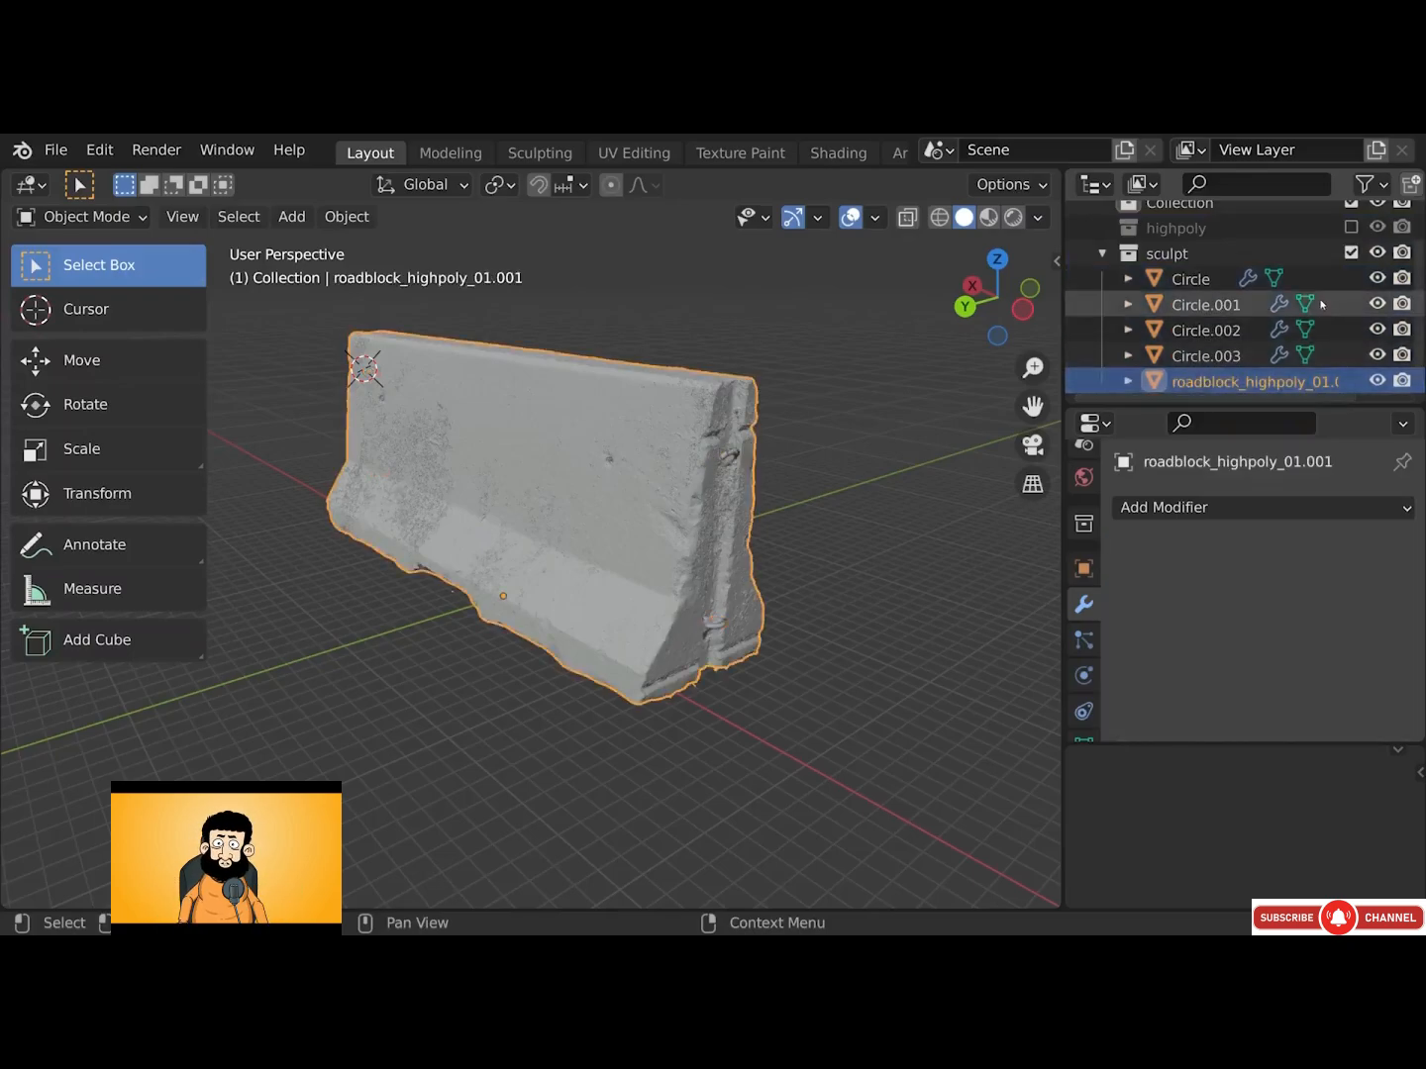
click(1377, 305)
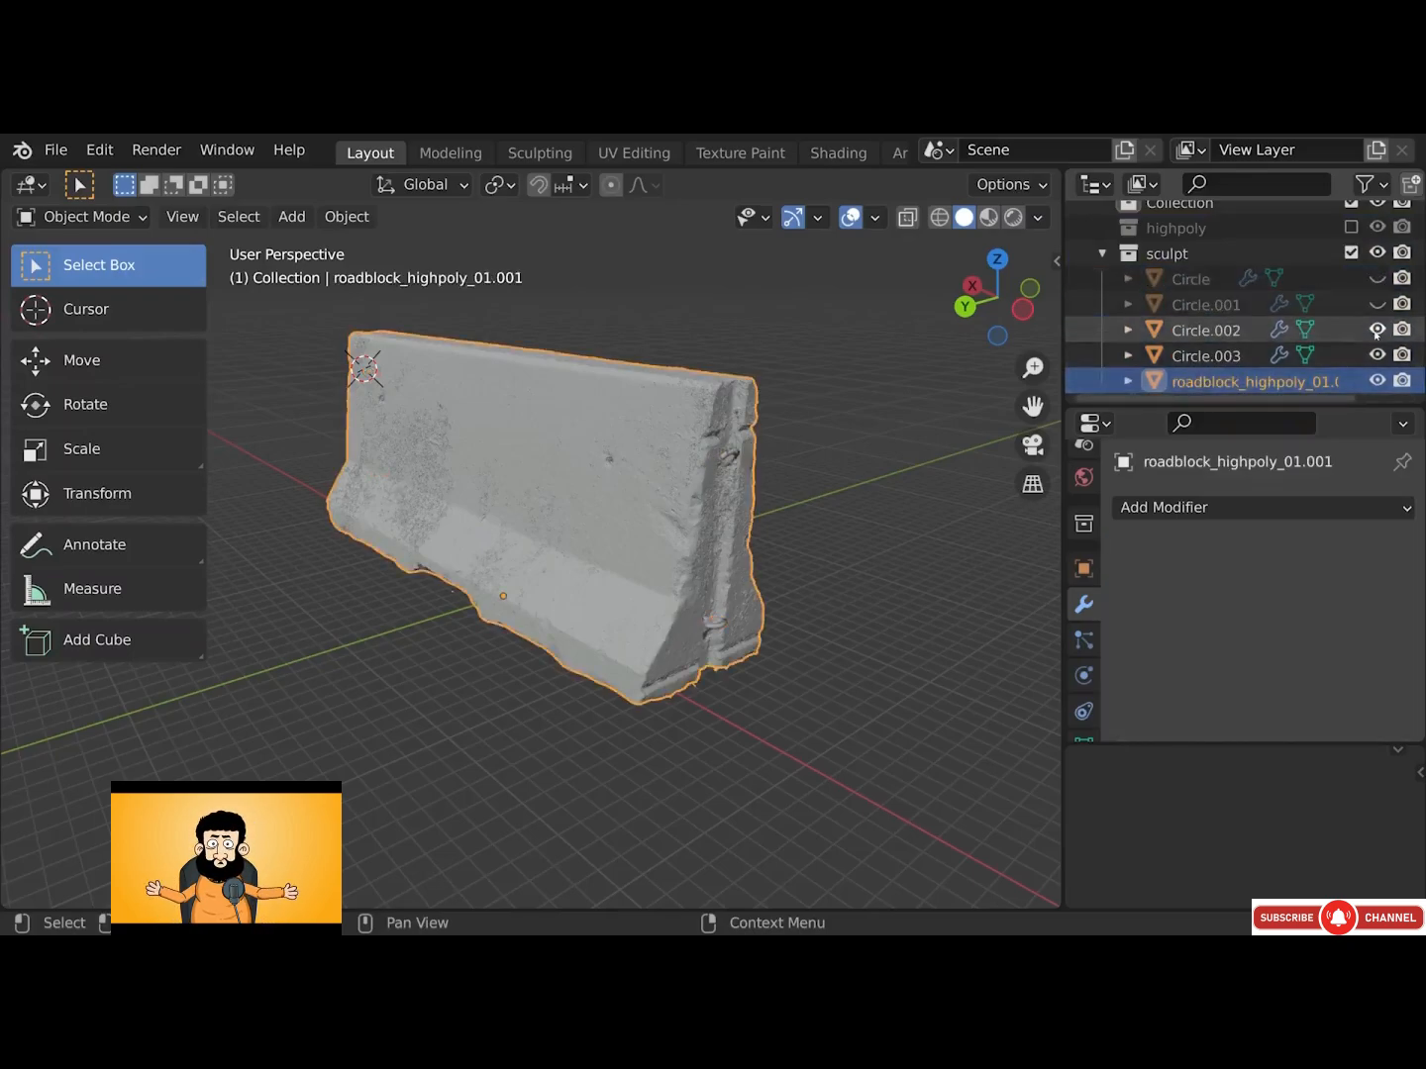
click(1376, 330)
click(1377, 355)
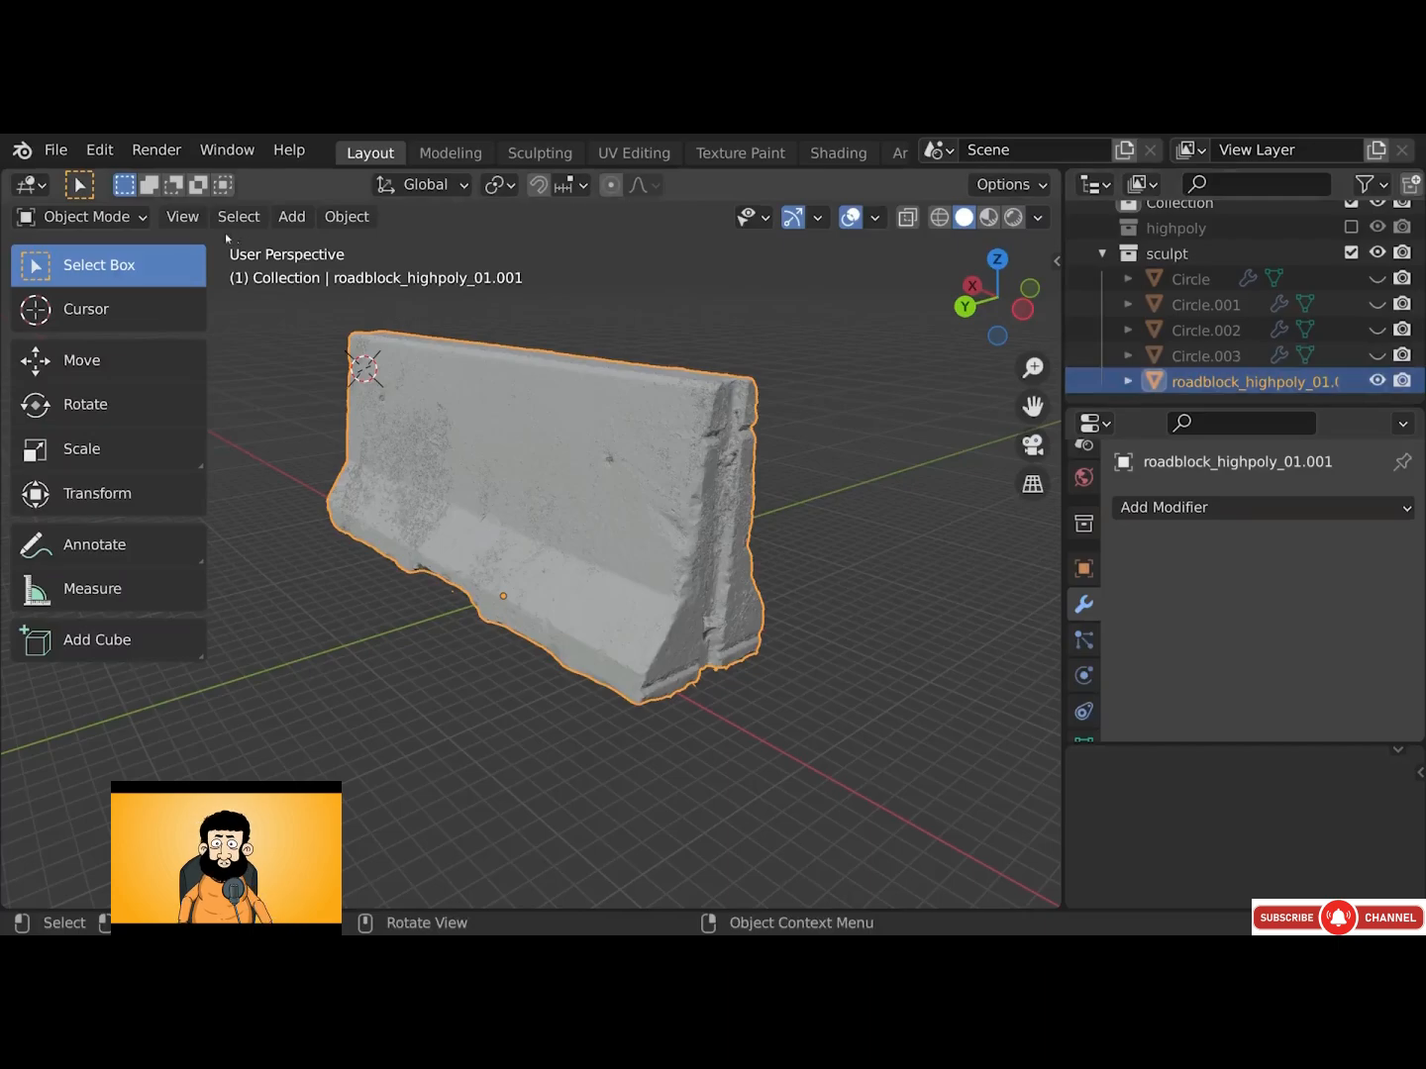
Switch the roadblock copy to Sculpt Mode with the Clay Strips brush, ready to work on its lower broken loop
click(84, 217)
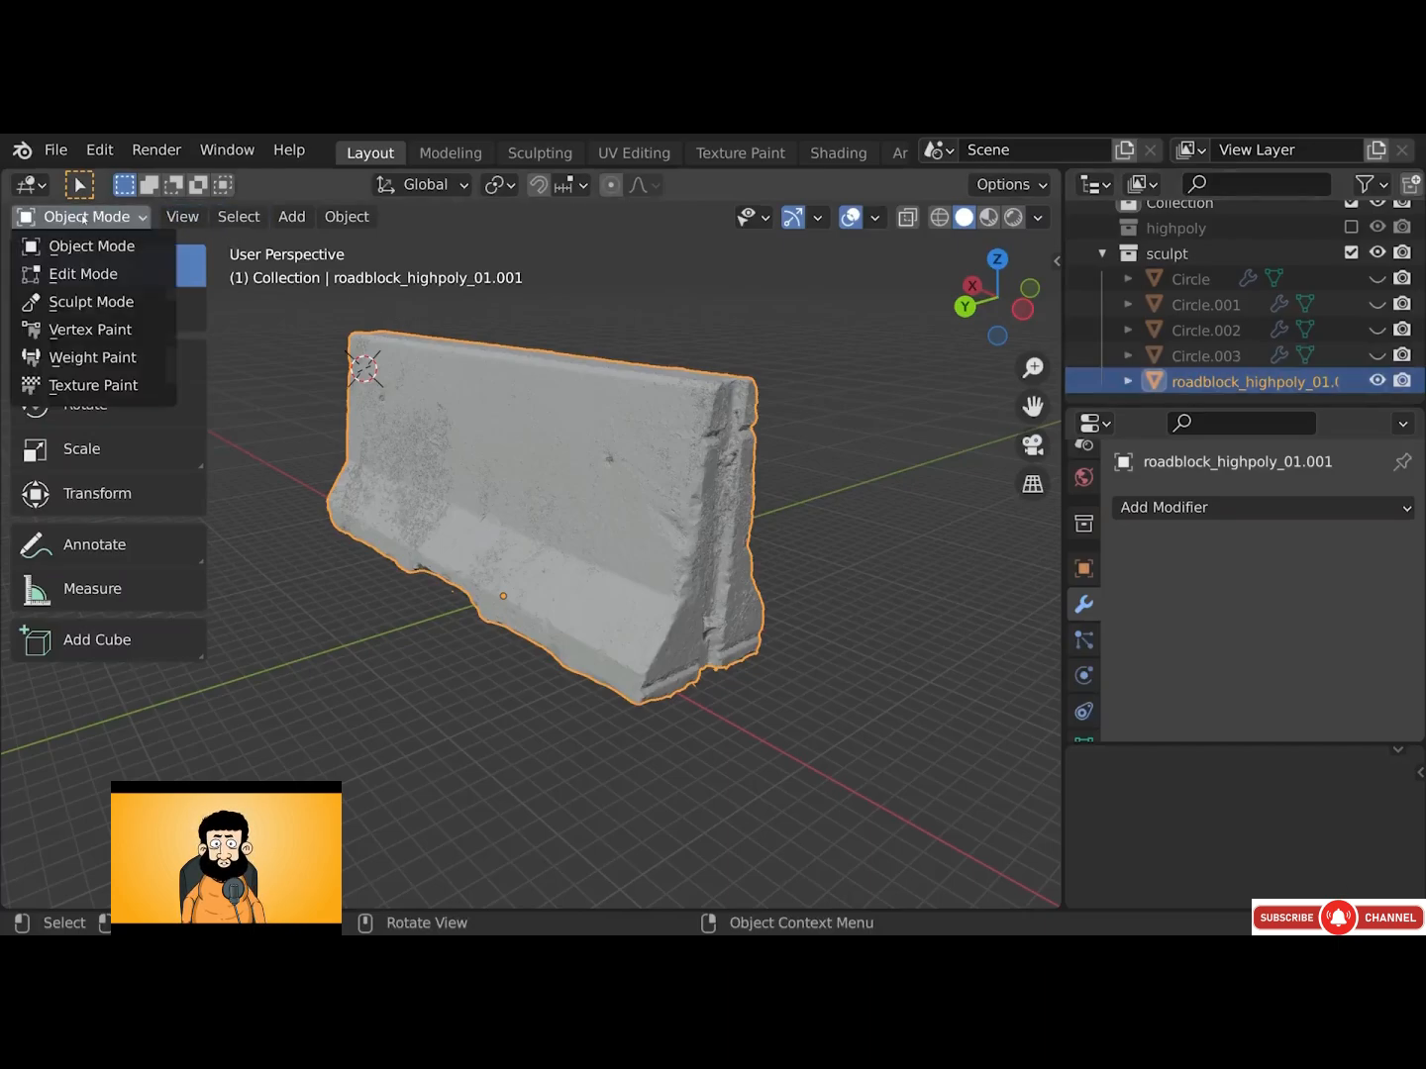
click(77, 302)
click(140, 410)
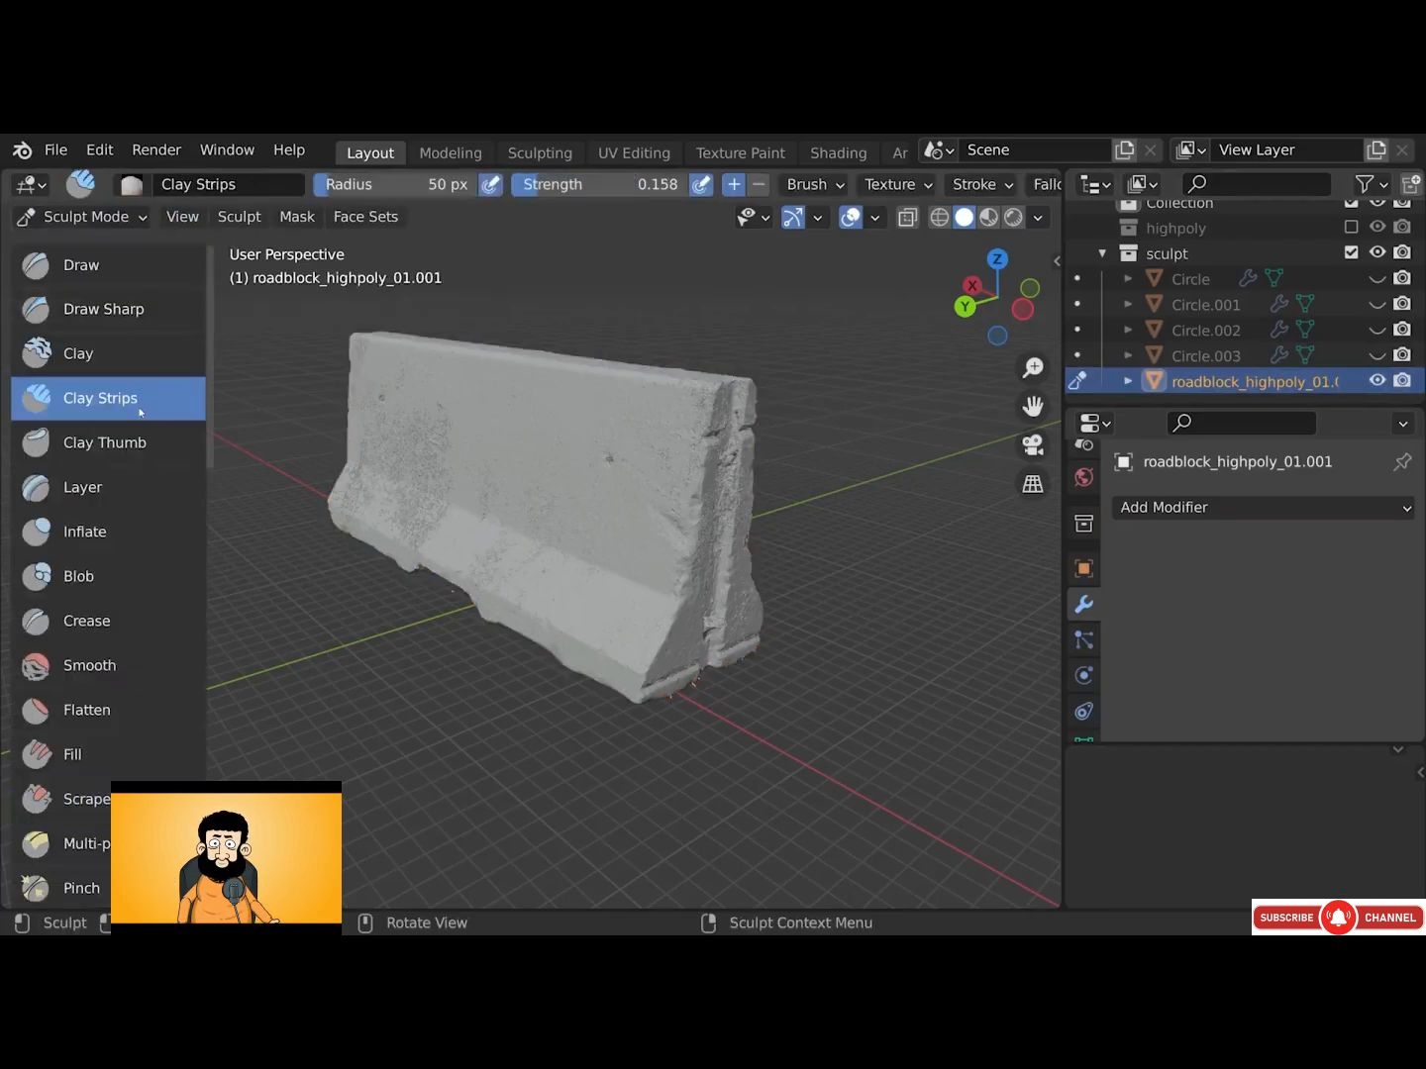
scroll(787, 463, up, 5)
mouse_move(717, 471)
alt+mouse_down()
mouse_move(620, 465)
mouse_move(638, 421)
mouse_move(551, 506)
alt+mouse_up()
mouse_move(651, 681)
alt+shift+mouse_down()
mouse_move(609, 688)
mouse_move(634, 745)
mouse_move(613, 691)
alt+shift+mouse_up()
alt+shift+drag(614, 691, 622, 626)
scroll(601, 690, up, 3)
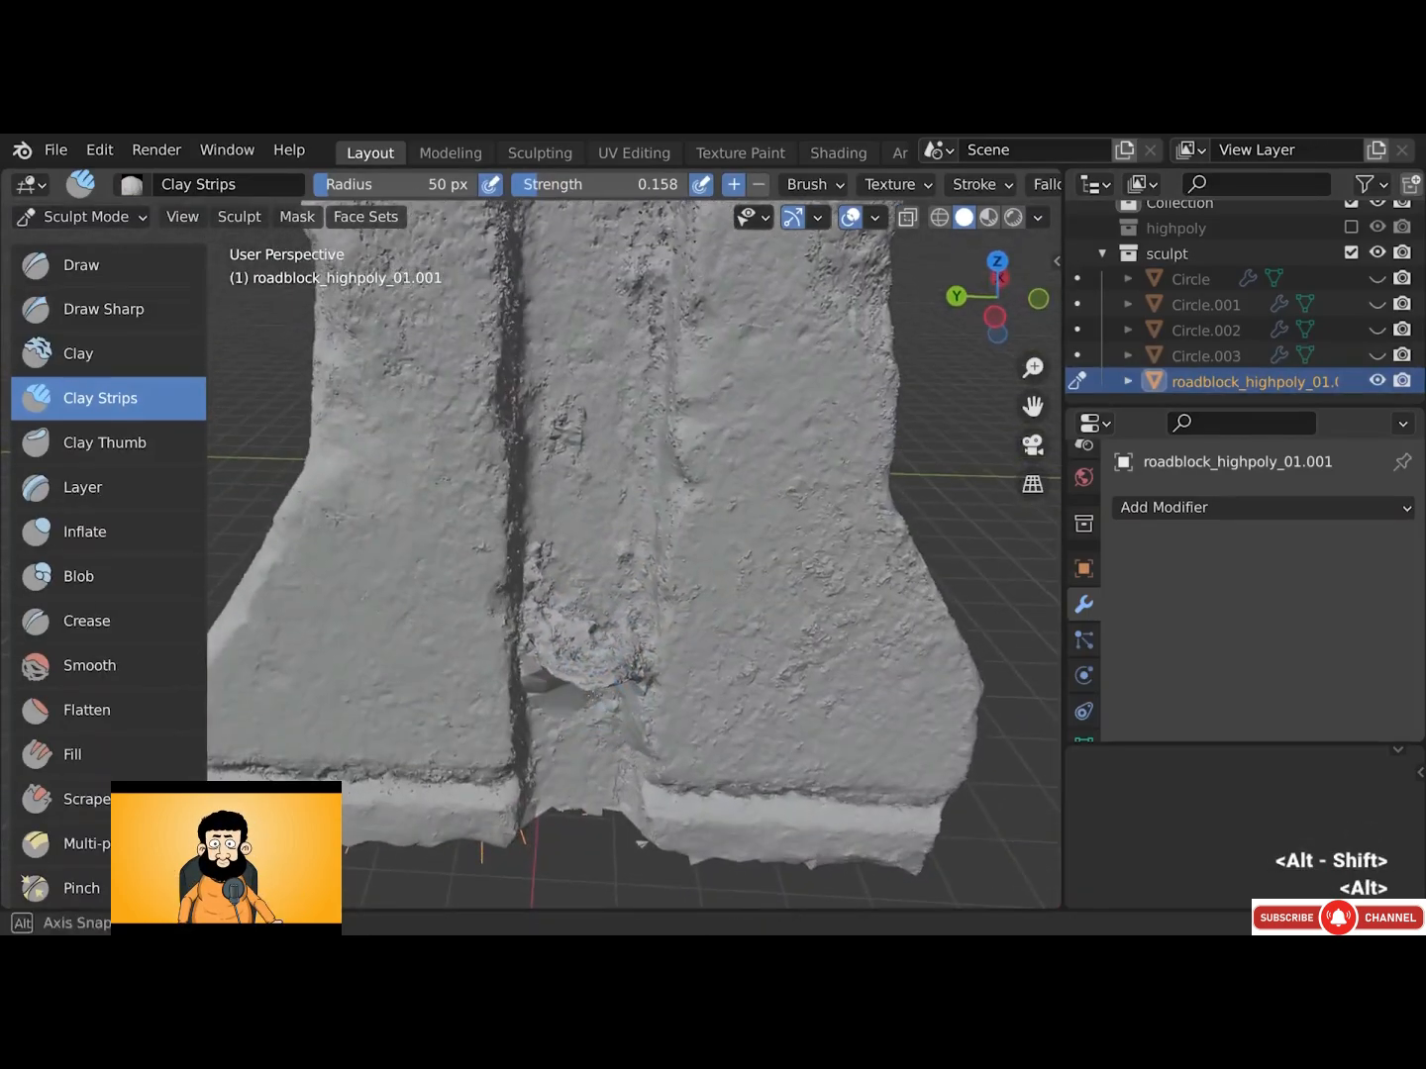
Enable Dyntopo sculpting on the roadblock copy and accept the loss of its vertex data
shift+drag(602, 663, 612, 669)
mouse_move(617, 705)
alt+mouse_down()
mouse_move(612, 658)
mouse_move(619, 686)
mouse_move(585, 676)
mouse_move(606, 677)
alt+mouse_up()
alt+drag(612, 677, 599, 679)
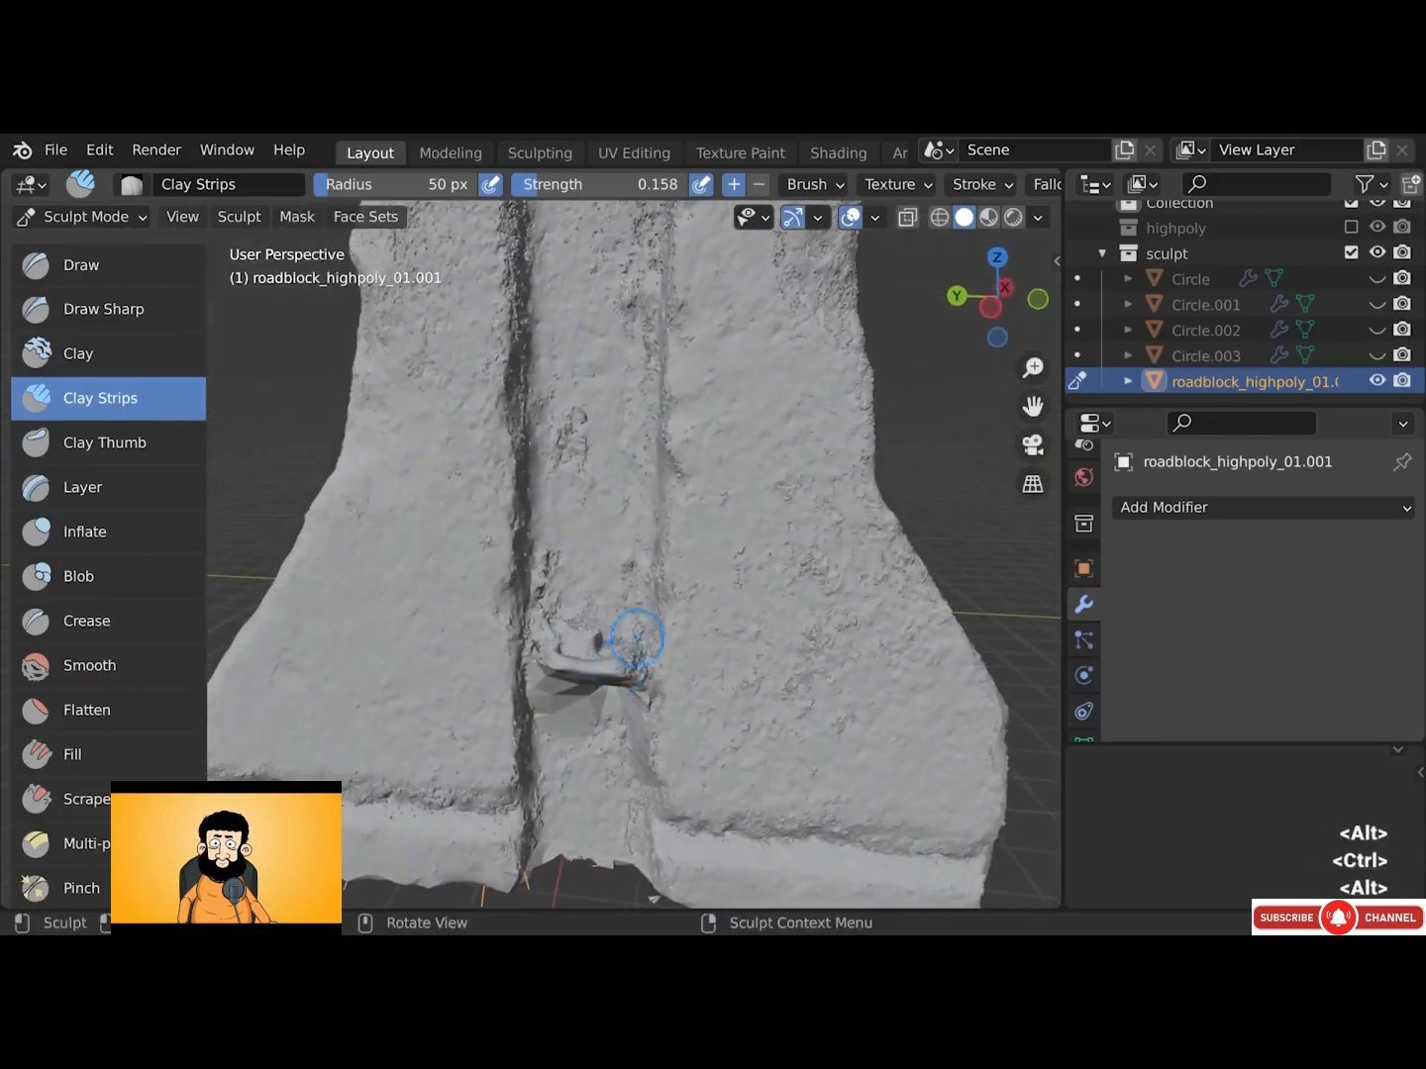
scroll(1046, 183, down, 5)
scroll(1047, 184, down, 6)
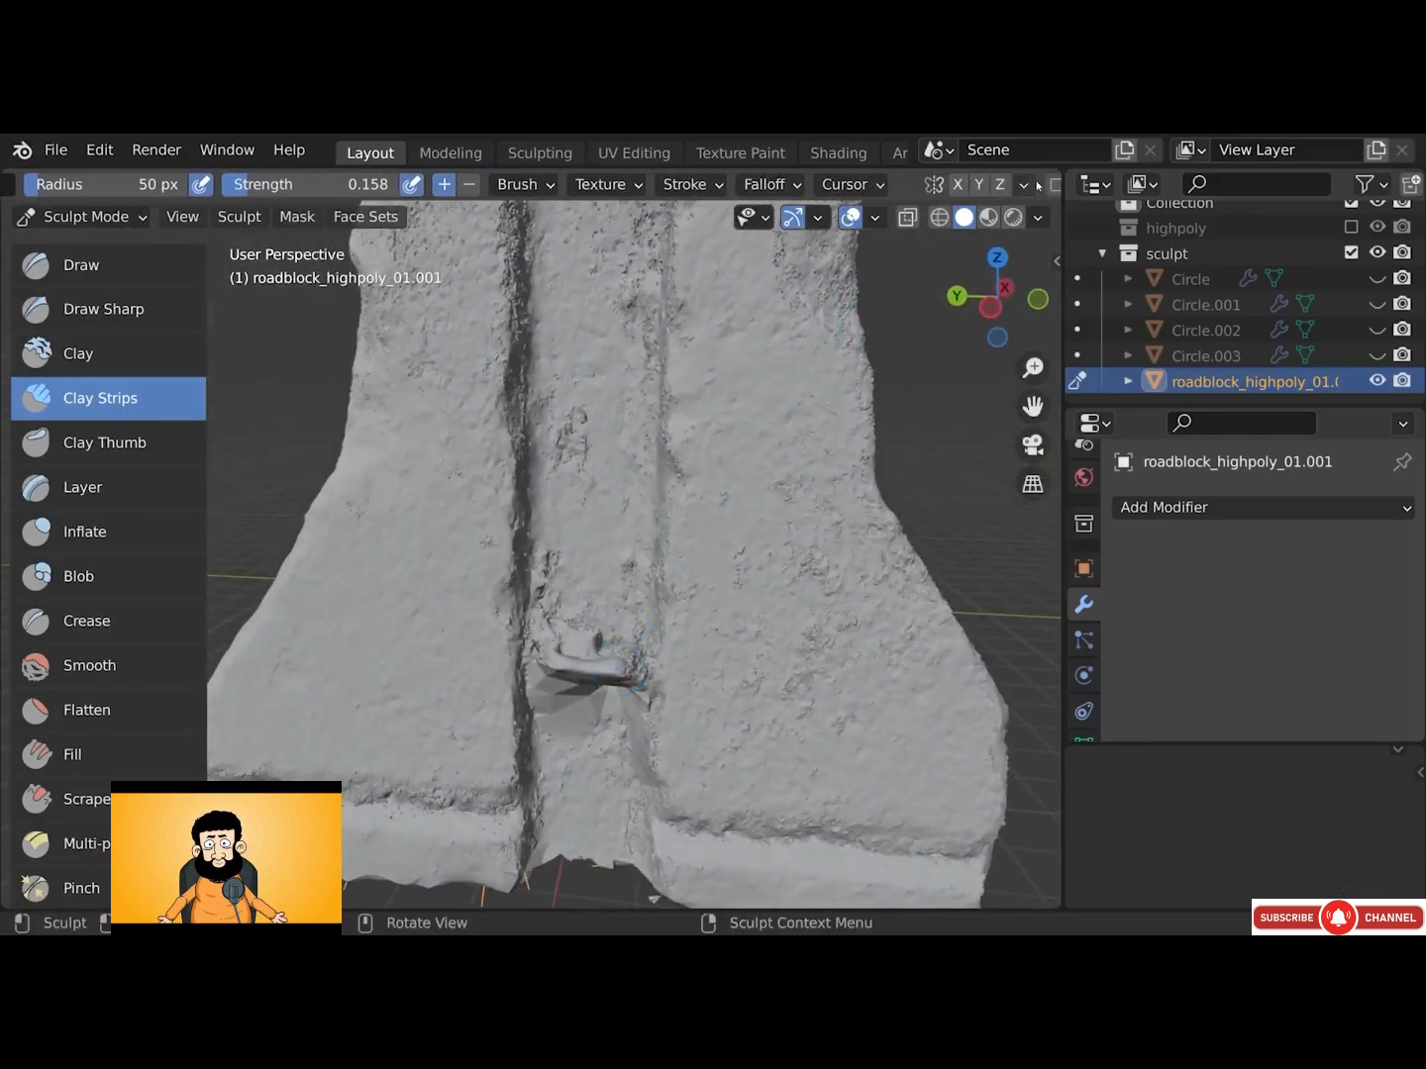
click(939, 190)
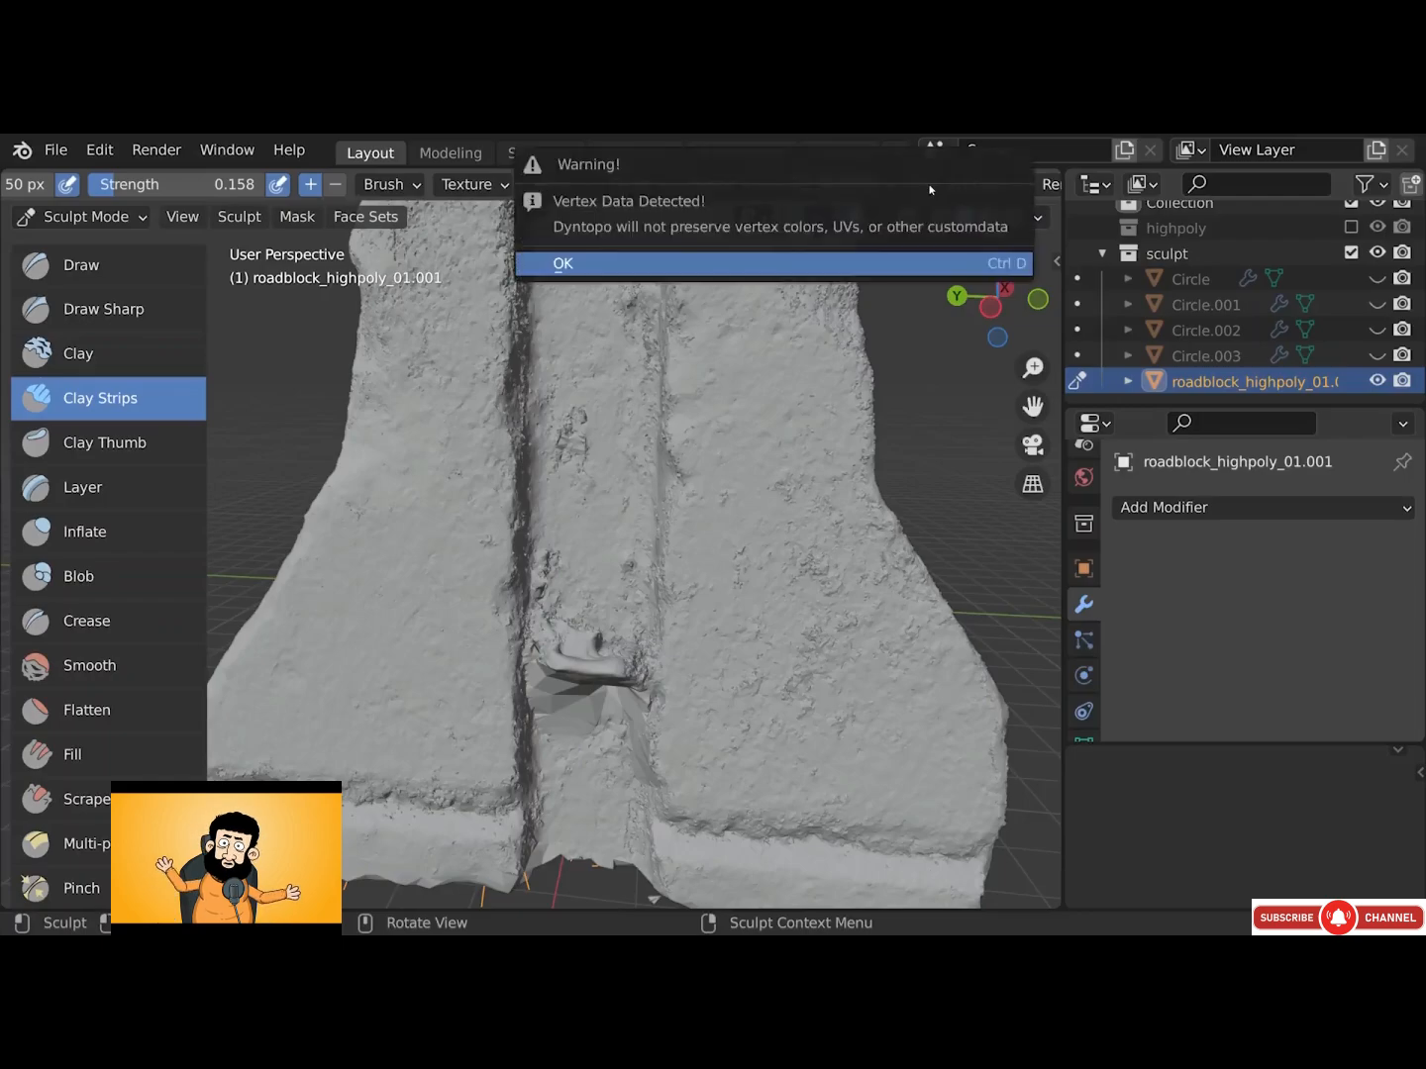
click(932, 260)
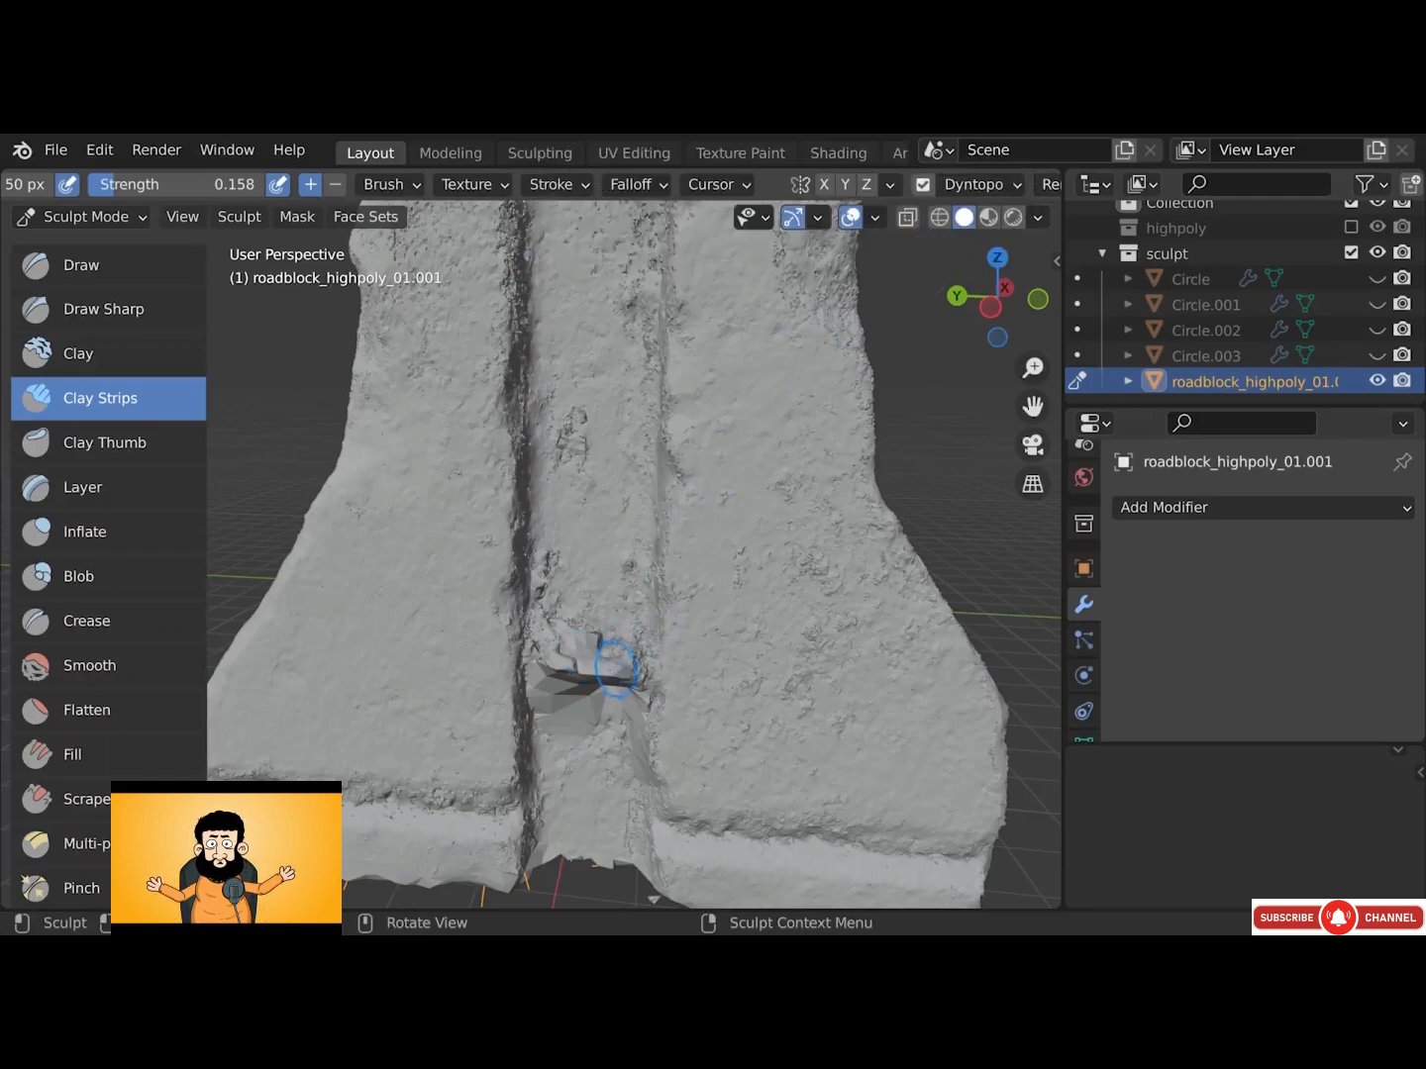
Set the Clay Strips strength to 0.435 and carve away the lower broken loop in the end groove
drag(227, 188, 275, 188)
mouse_move(591, 658)
ctrl+mouse_down()
mouse_move(596, 676)
mouse_move(545, 638)
mouse_move(541, 679)
mouse_move(622, 662)
mouse_move(599, 637)
mouse_move(603, 679)
mouse_move(601, 638)
ctrl+mouse_up()
alt+drag(649, 583, 650, 576)
mouse_move(616, 689)
mouse_down()
mouse_move(614, 706)
mouse_move(594, 700)
mouse_move(600, 634)
mouse_move(604, 658)
mouse_up()
drag(610, 679, 621, 777)
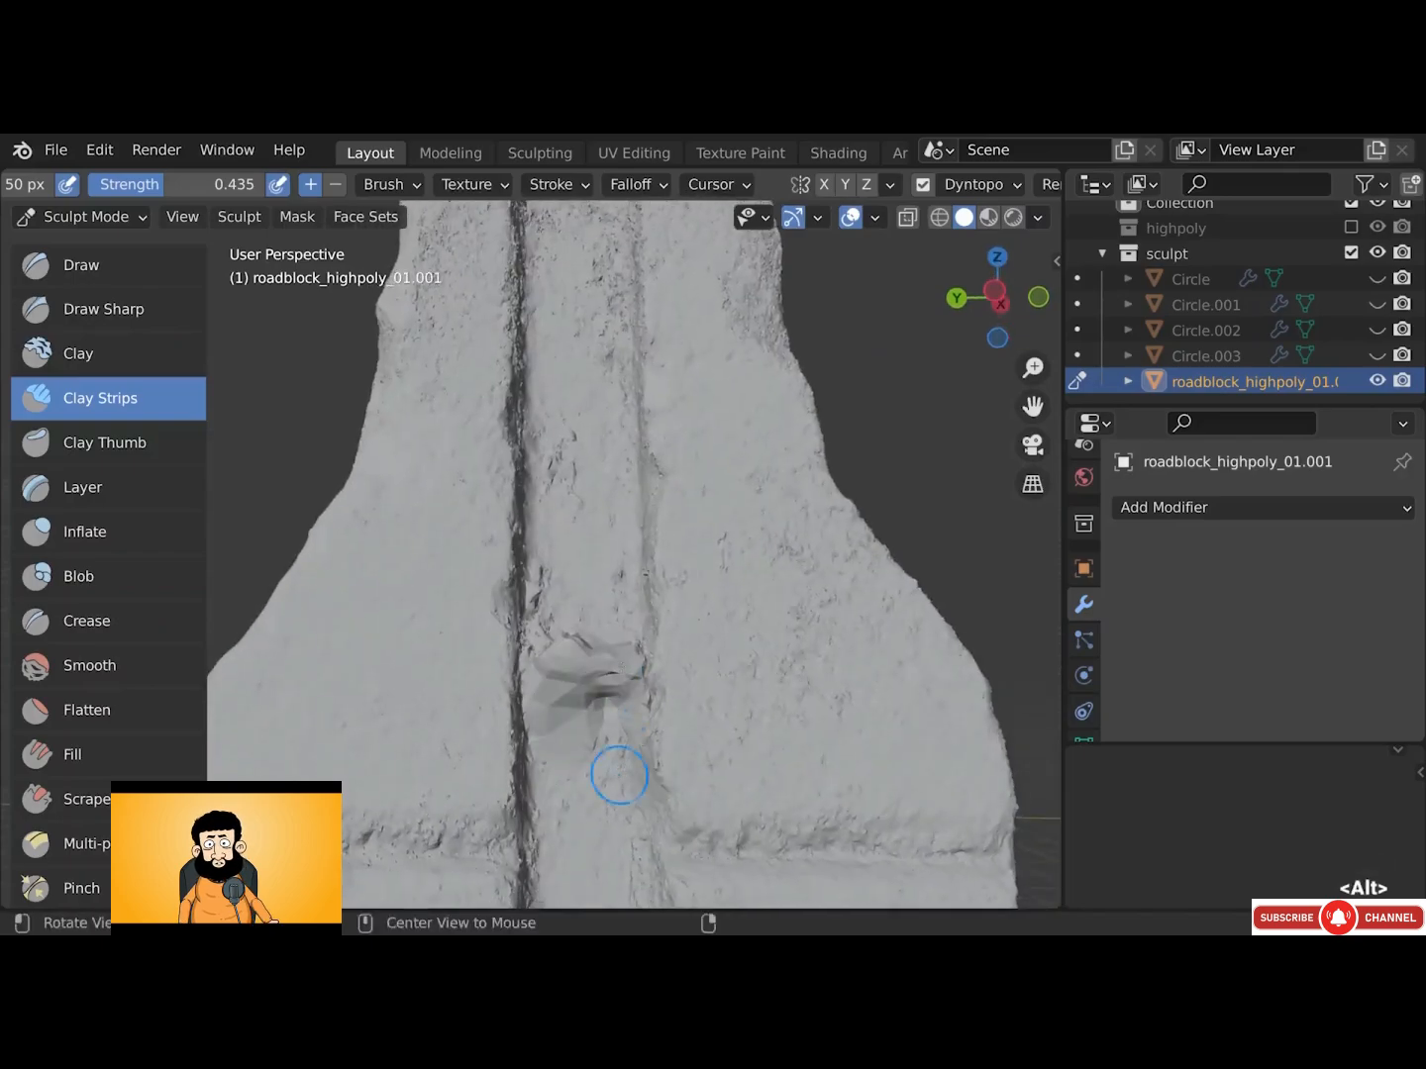
mouse_move(605, 639)
alt+mouse_down()
mouse_move(601, 687)
mouse_move(585, 652)
alt+mouse_up()
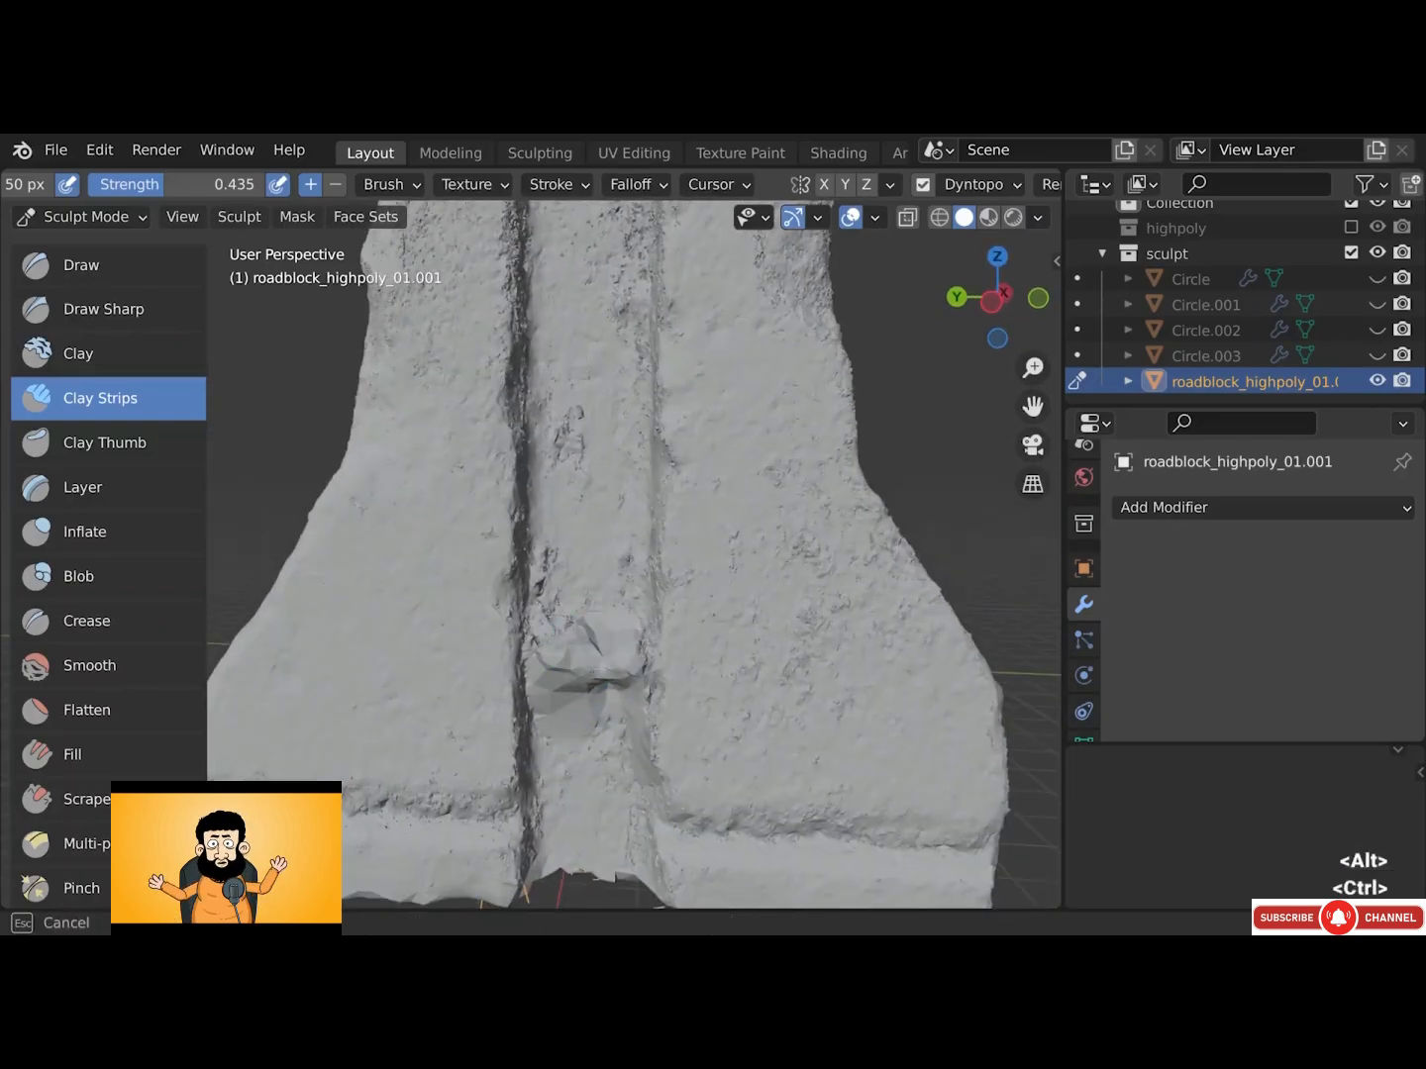
mouse_move(557, 643)
ctrl+mouse_down()
mouse_move(584, 695)
mouse_move(630, 656)
mouse_move(573, 634)
mouse_move(551, 664)
mouse_move(538, 647)
mouse_move(548, 670)
mouse_move(601, 669)
ctrl+mouse_up()
alt+drag(611, 686, 598, 743)
Carve away the upper broken loop on the same end with the Clay Strips brush
scroll(599, 745, down, 4)
alt+shift+drag(658, 283, 654, 475)
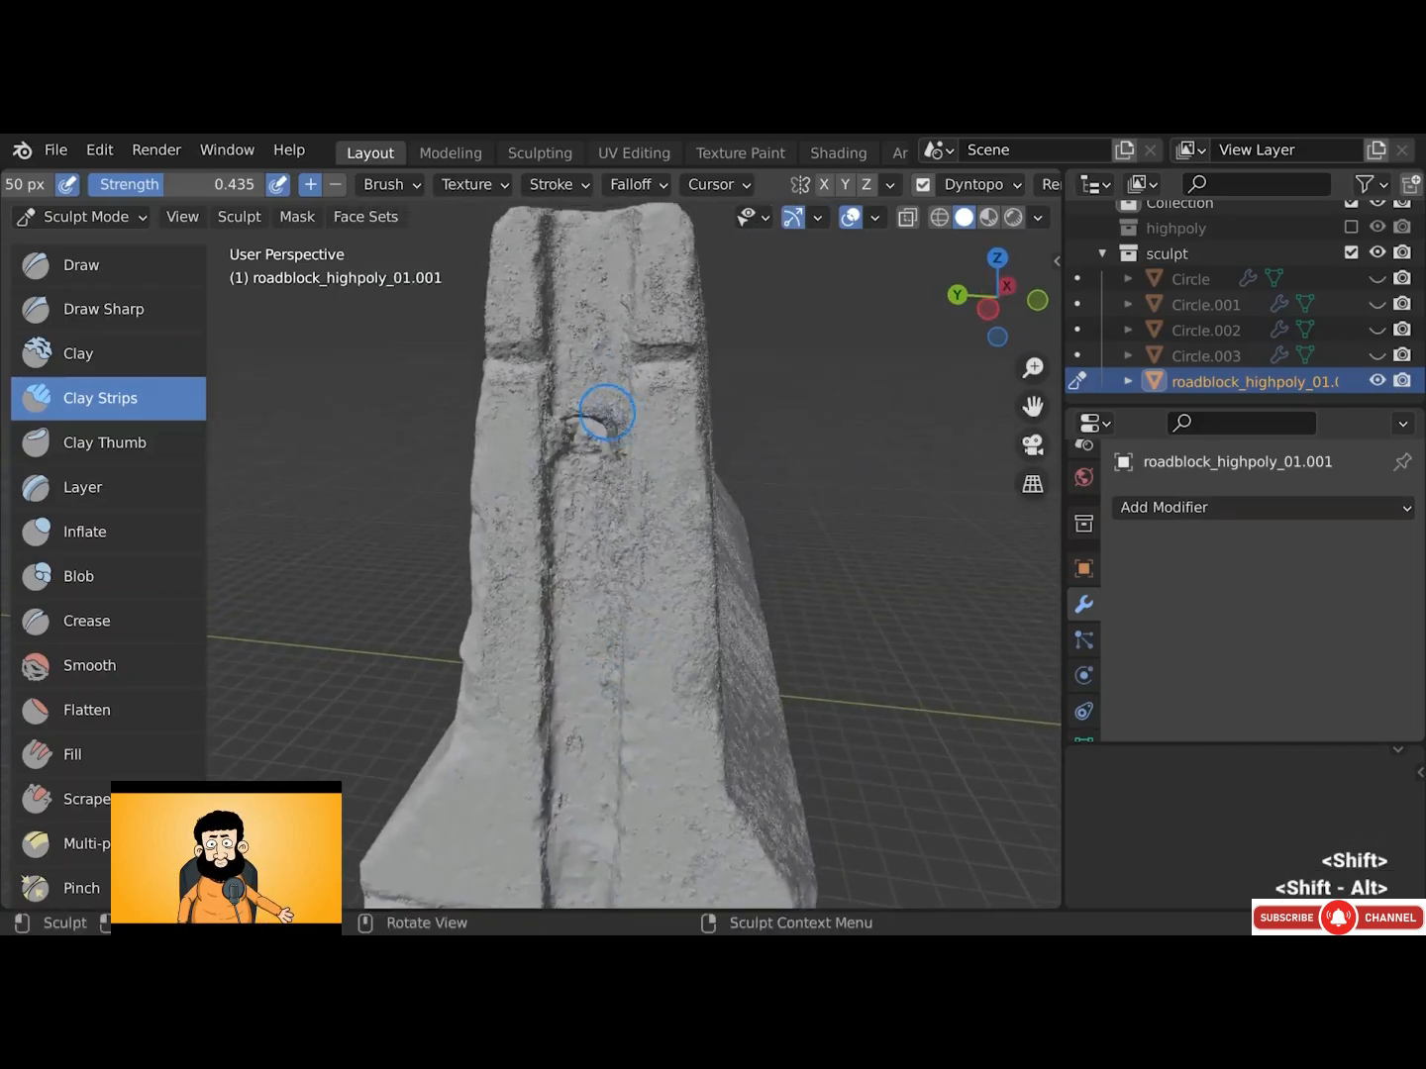
mouse_move(607, 412)
alt+mouse_down()
mouse_move(589, 435)
mouse_move(590, 415)
mouse_move(580, 426)
mouse_move(589, 445)
mouse_move(573, 415)
mouse_move(598, 395)
mouse_move(579, 397)
mouse_move(590, 411)
mouse_move(580, 404)
mouse_move(633, 386)
mouse_move(586, 437)
alt+mouse_up()
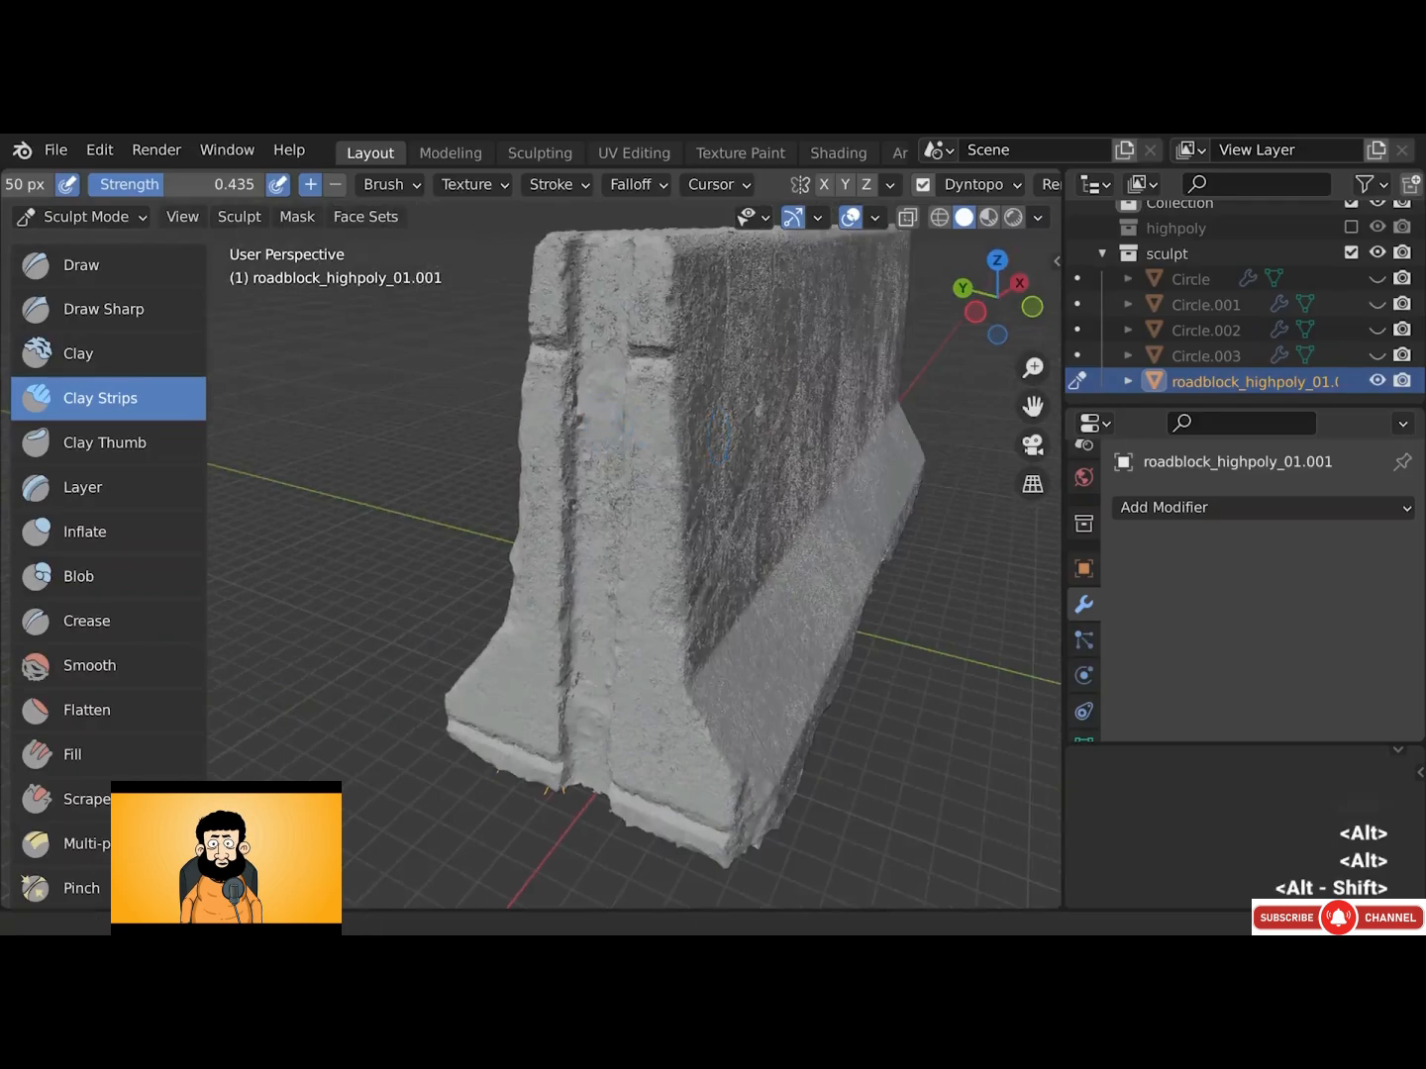
Carve and smooth away the upper broken loop on the roadblock's opposite end, blending it into the groove
alt+drag(594, 475, 547, 505)
scroll(750, 466, up, 4)
alt+drag(782, 466, 725, 420)
shift+drag(813, 436, 820, 489)
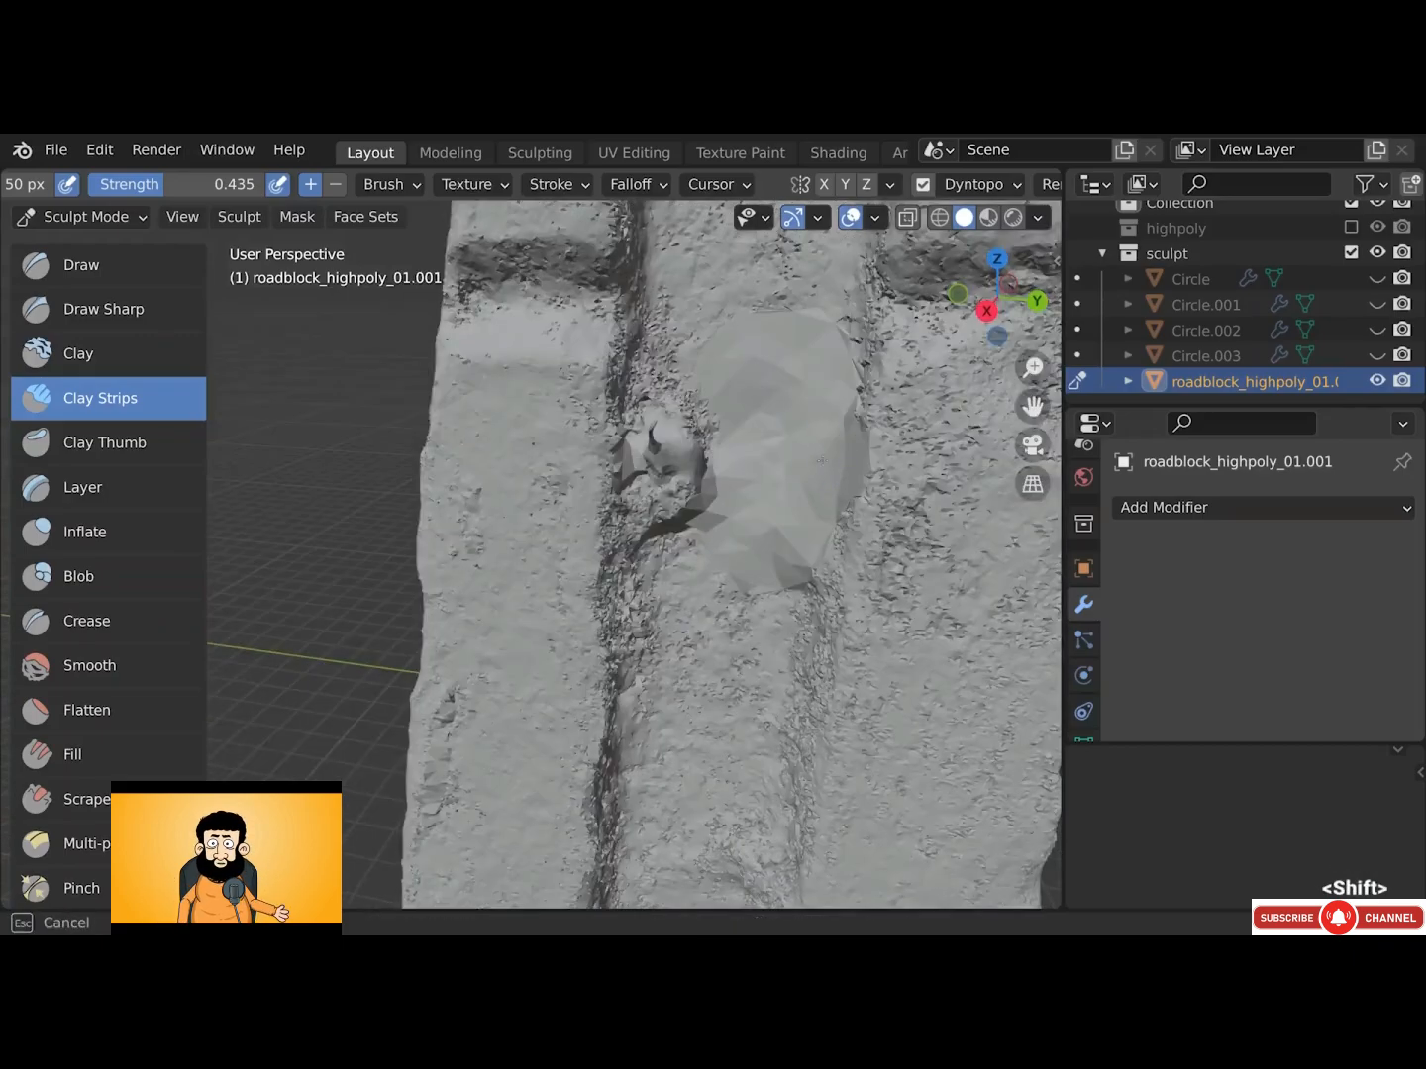
mouse_move(665, 442)
ctrl+mouse_down()
mouse_move(662, 454)
mouse_move(647, 416)
ctrl+mouse_up()
mouse_move(839, 531)
ctrl+mouse_down()
mouse_move(812, 576)
mouse_move(782, 560)
ctrl+mouse_up()
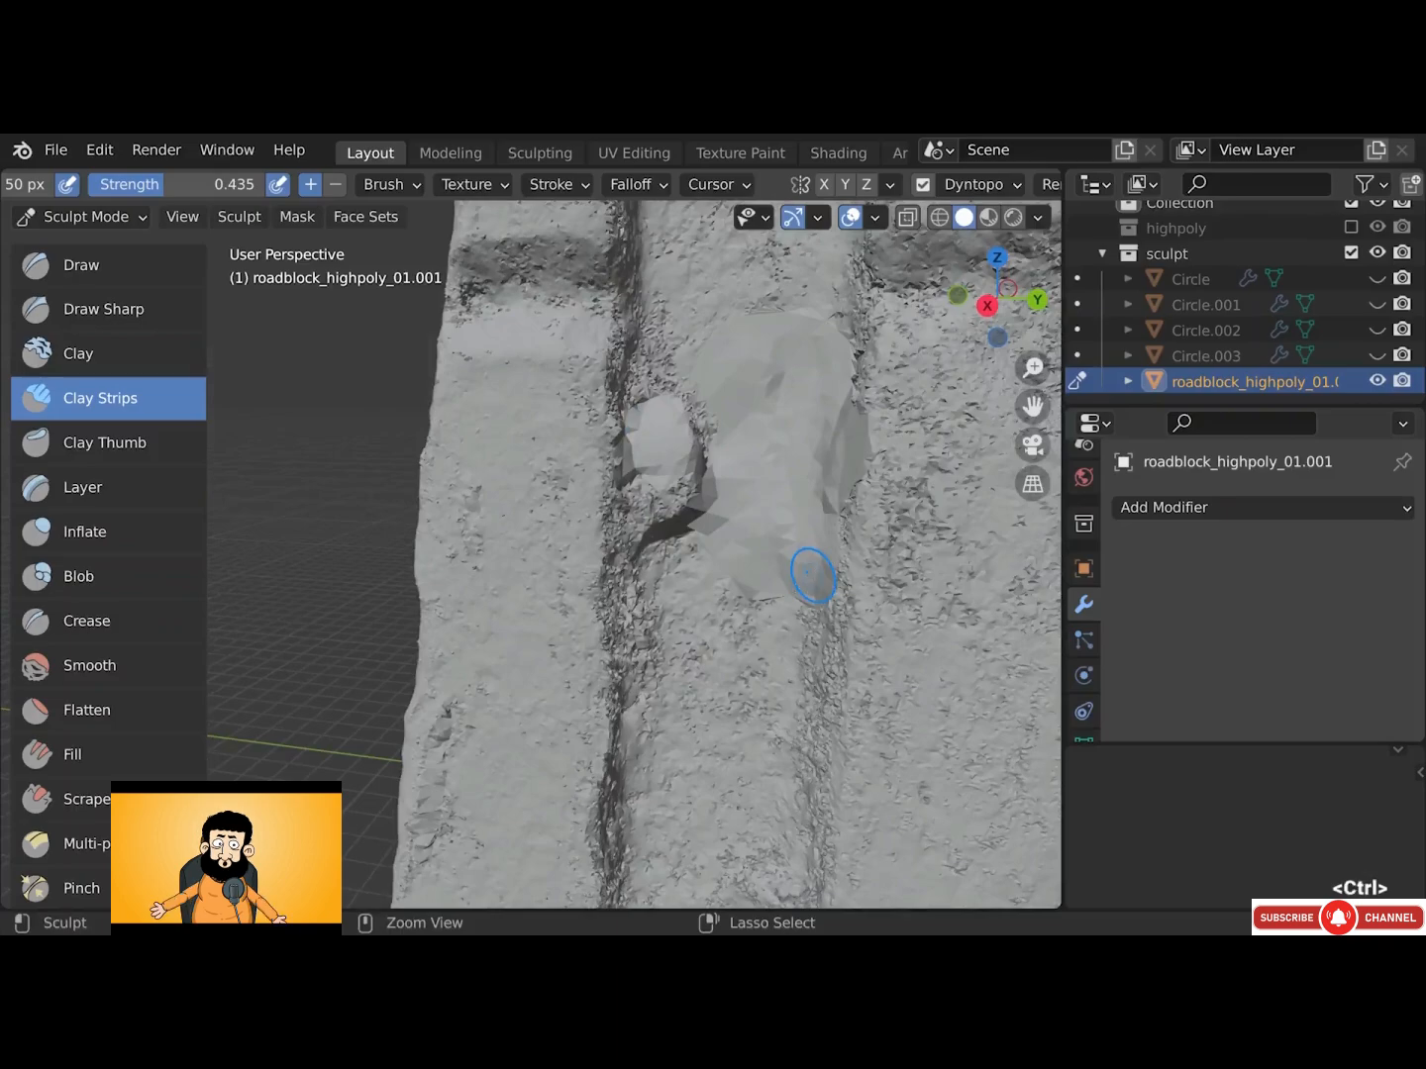
scroll(813, 577, down, 3)
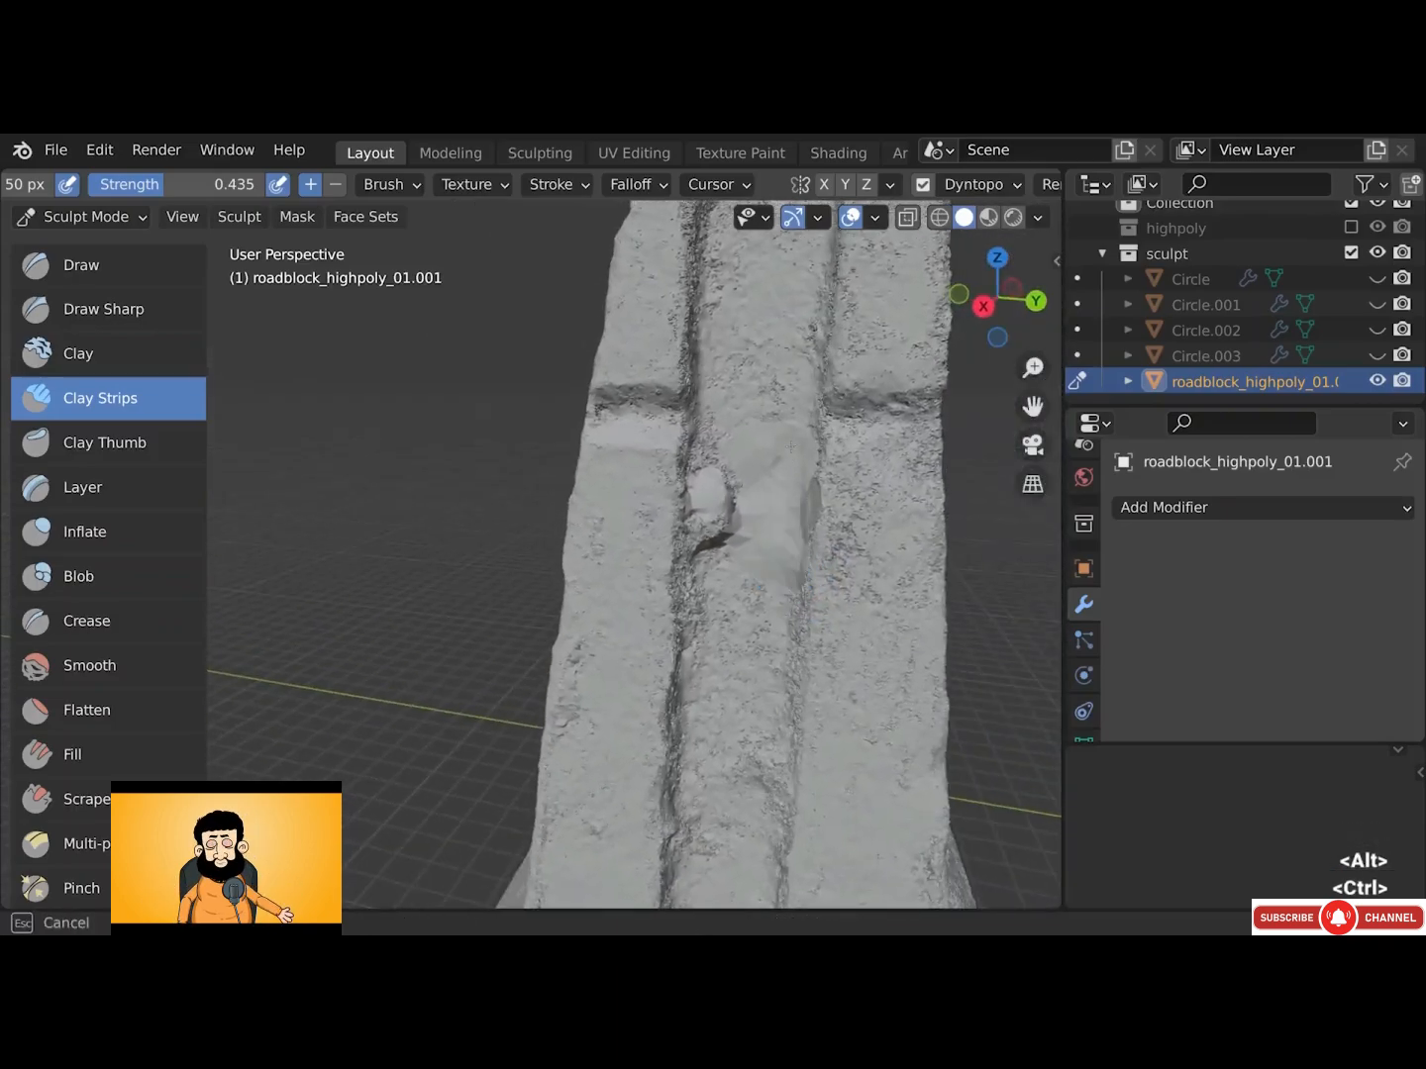
ctrl+drag(806, 443, 805, 425)
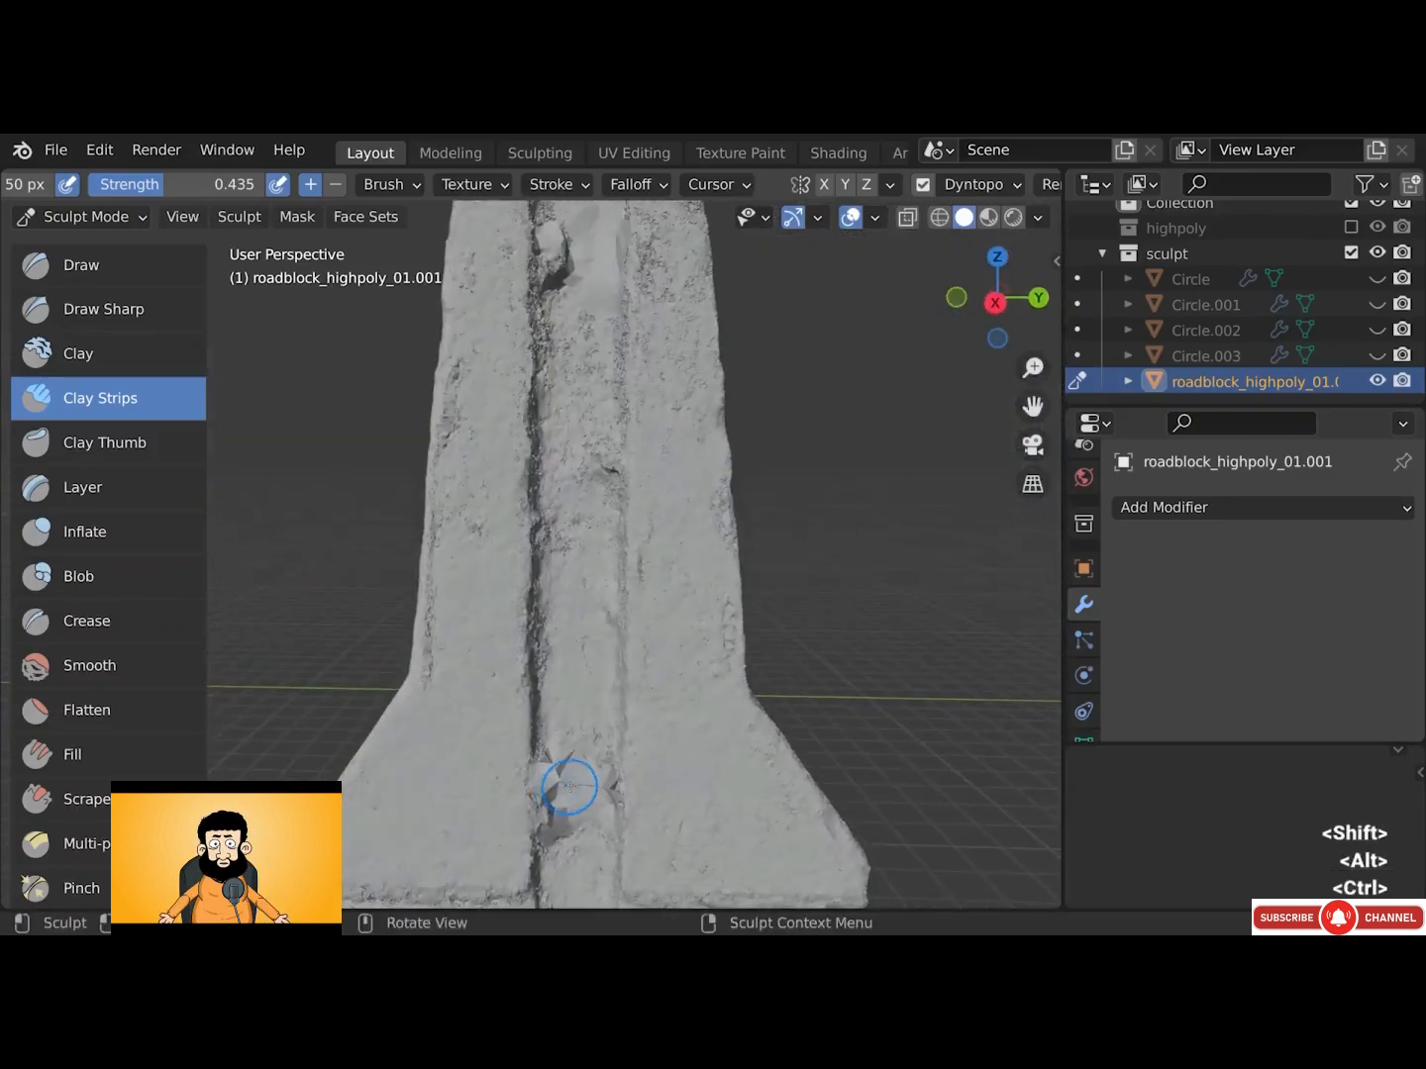
Carve away the lower broken loop on the opposite end and reshape the groove around it
mouse_move(575, 787)
ctrl+mouse_down()
mouse_move(599, 782)
mouse_move(593, 770)
mouse_move(550, 806)
mouse_move(592, 806)
ctrl+mouse_up()
mouse_move(586, 794)
ctrl+mouse_down()
mouse_move(548, 778)
mouse_move(544, 791)
mouse_move(550, 776)
ctrl+mouse_up()
mouse_move(593, 806)
alt+mouse_down()
mouse_move(553, 800)
mouse_move(594, 796)
mouse_move(598, 753)
mouse_move(599, 781)
alt+mouse_up()
scroll(601, 789, up, 4)
mouse_move(505, 709)
ctrl+mouse_down()
mouse_move(471, 832)
mouse_move(539, 752)
mouse_move(525, 773)
mouse_move(549, 795)
mouse_move(521, 792)
ctrl+mouse_up()
scroll(551, 753, down, 4)
scroll(550, 795, up, 4)
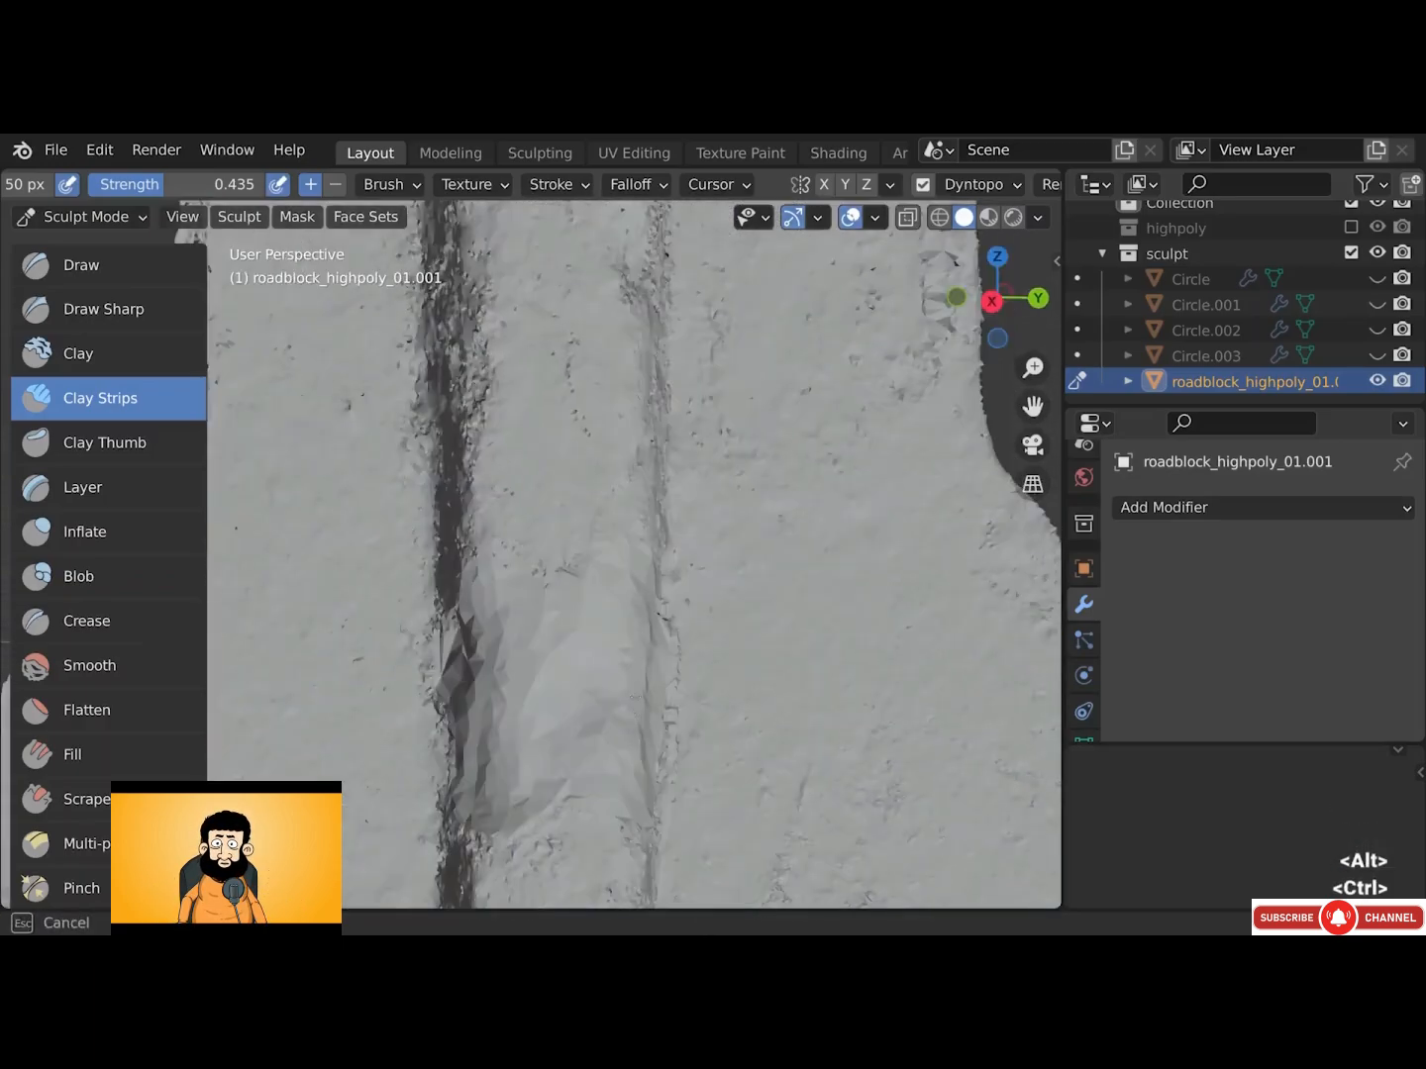
mouse_move(634, 580)
ctrl+mouse_down()
mouse_move(582, 622)
mouse_move(665, 629)
ctrl+mouse_up()
Return to Object Mode, unhide the four loops Circle to Circle.003 and deselect everything
scroll(630, 622, down, 5)
scroll(665, 629, down, 5)
alt+drag(504, 565, 491, 576)
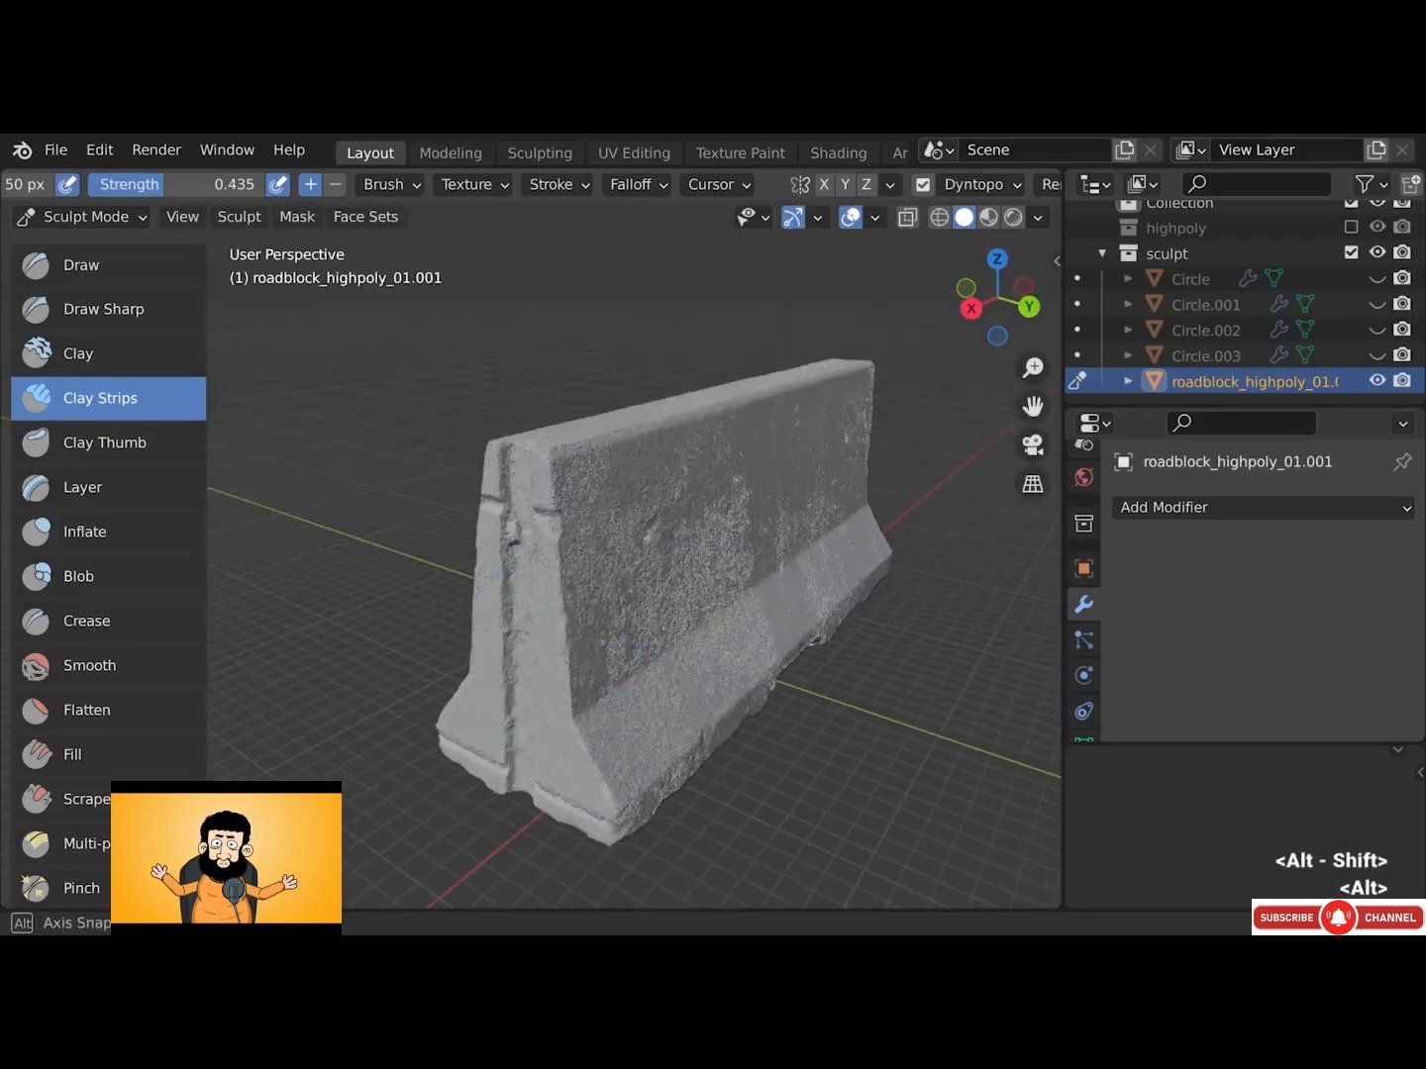
click(99, 218)
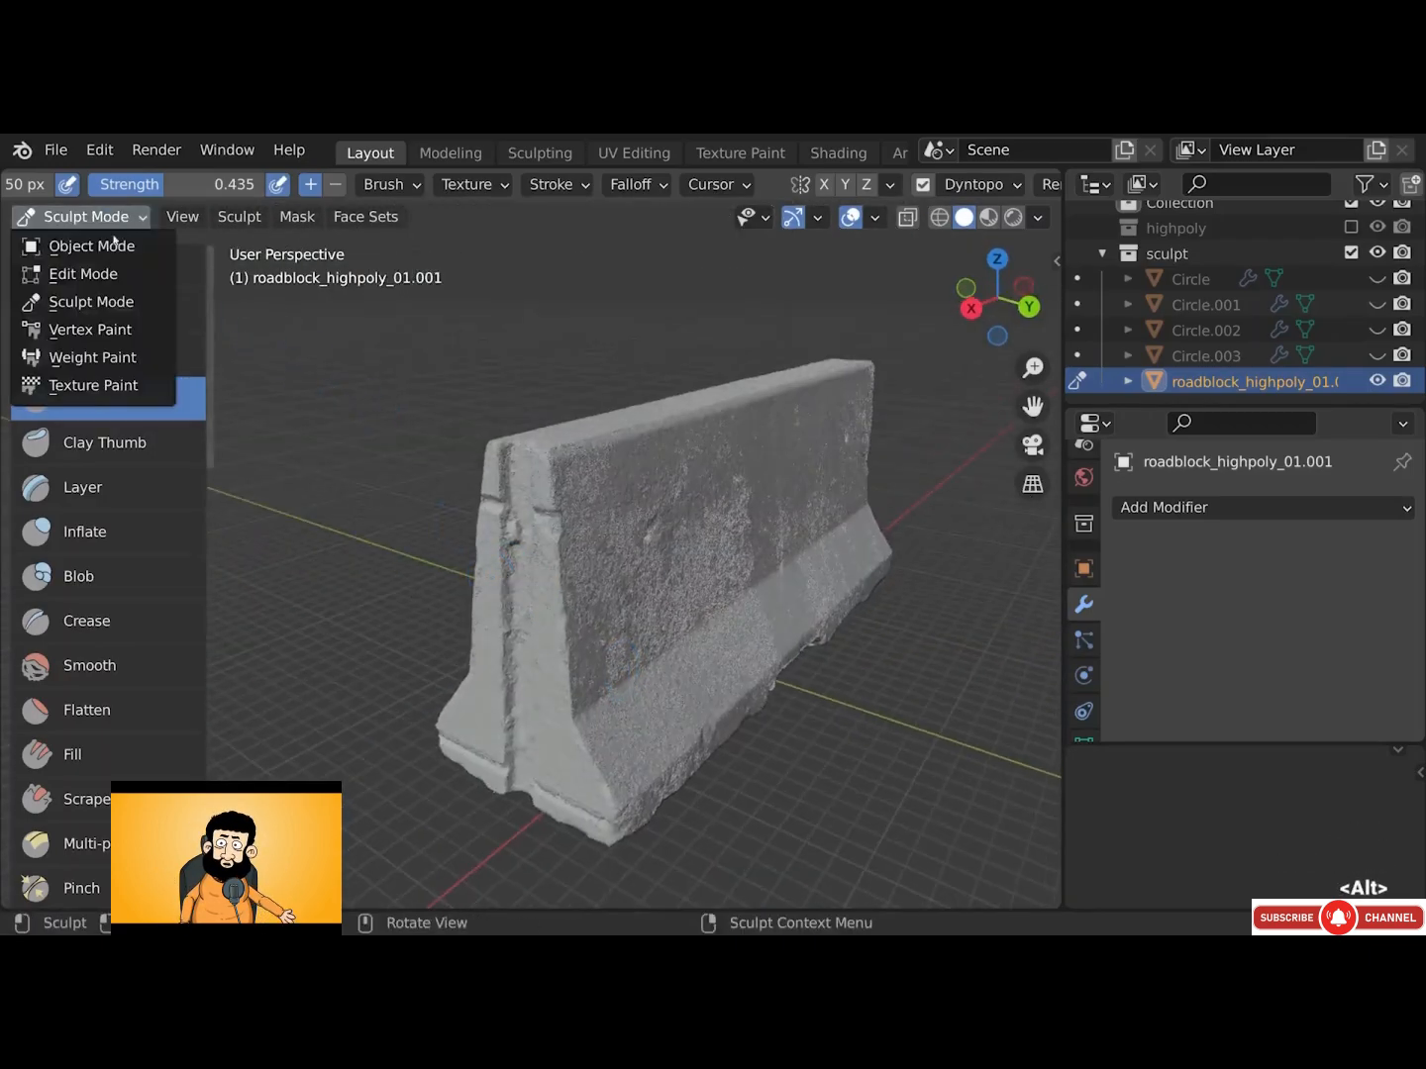
click(109, 246)
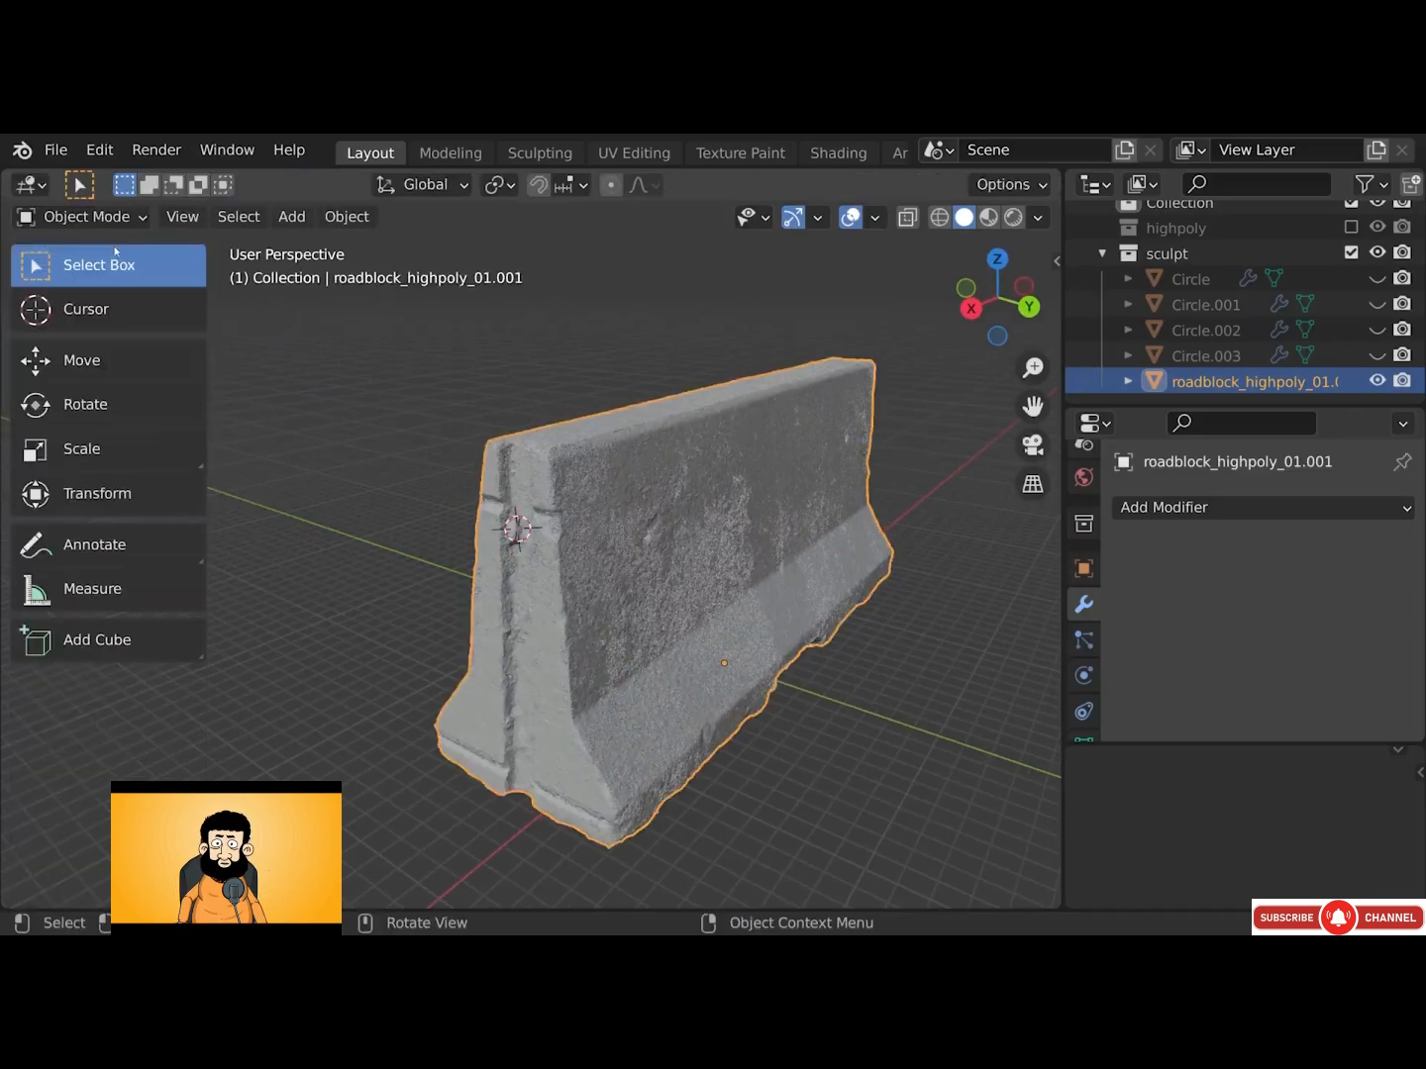
click(1376, 278)
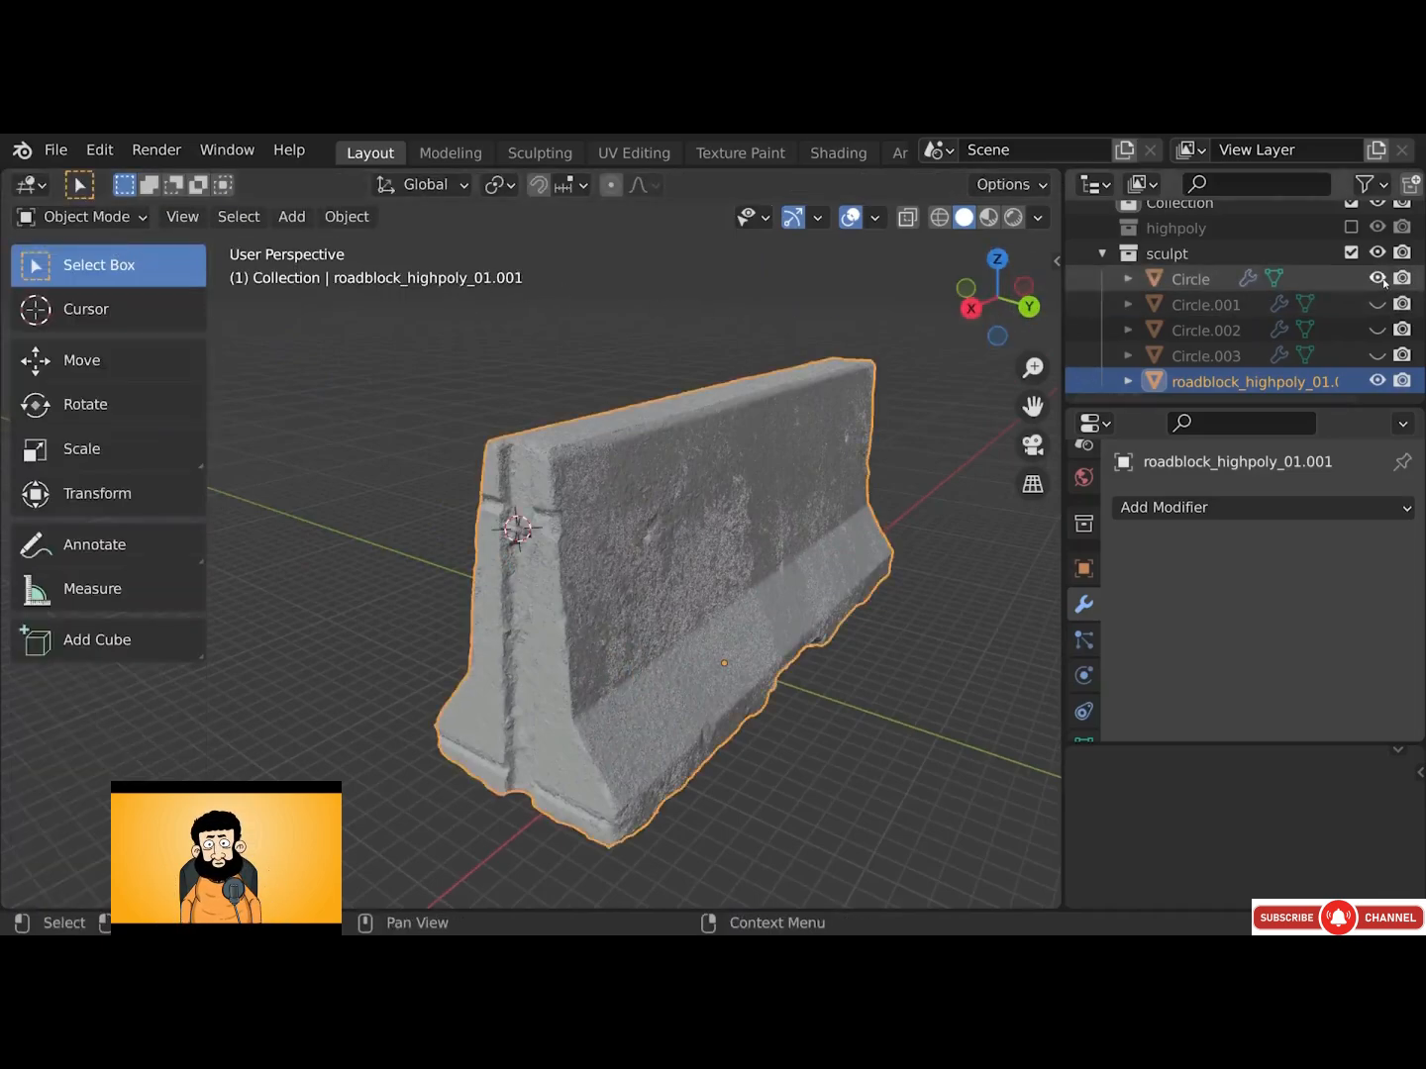
click(1376, 305)
click(1376, 329)
click(1377, 354)
click(906, 575)
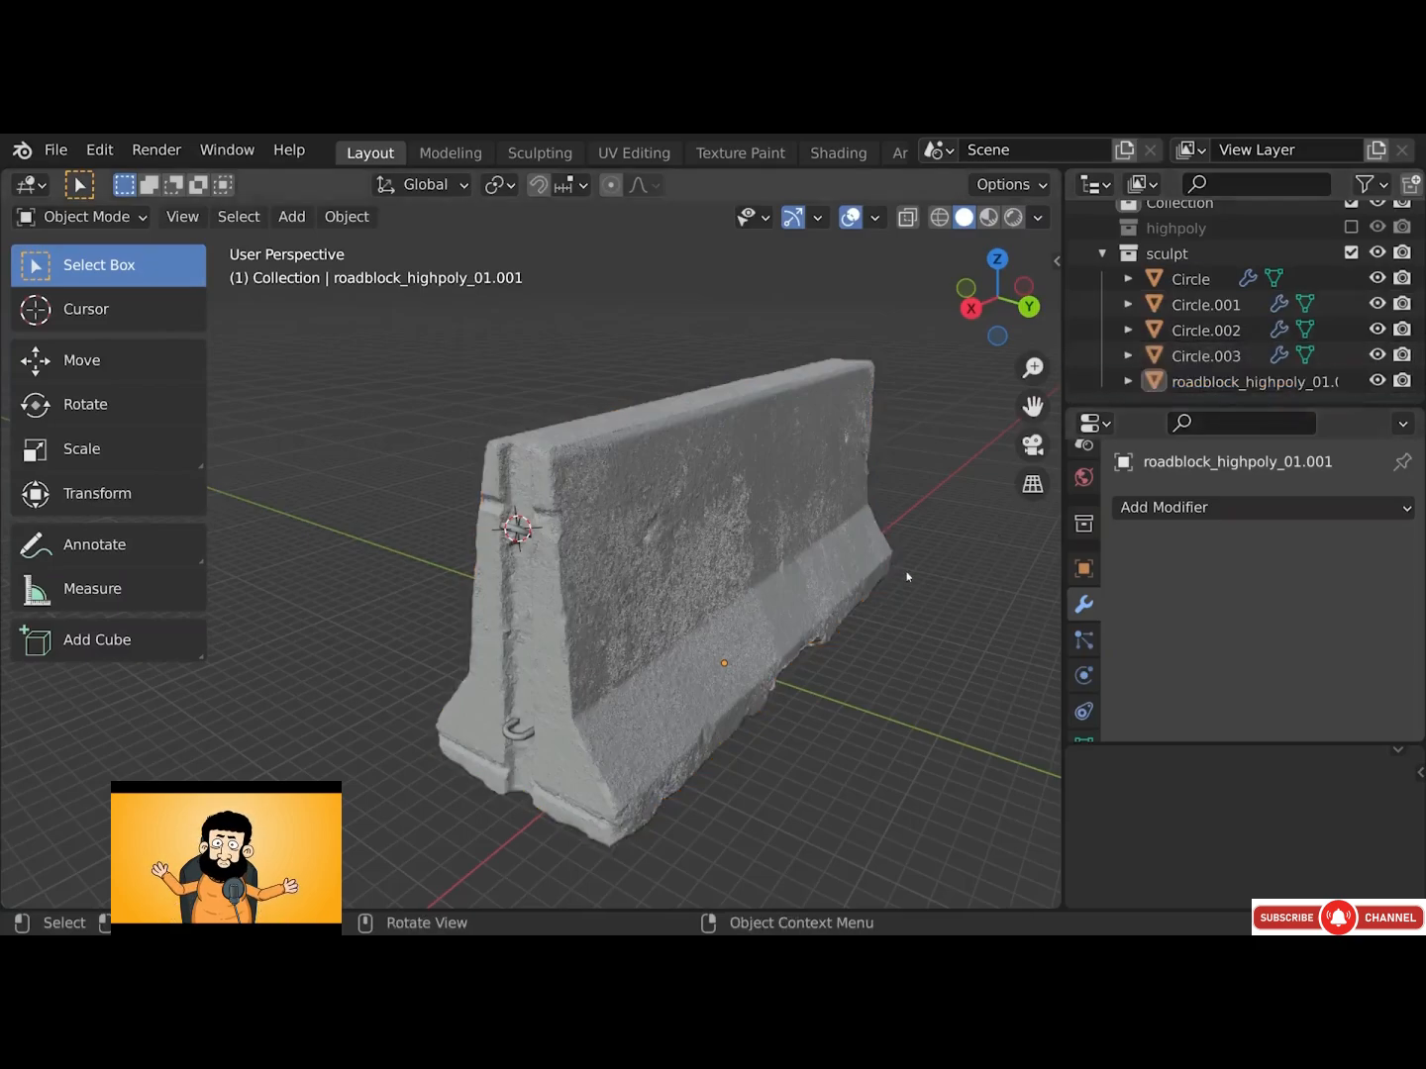
middle_drag(907, 577, 797, 593)
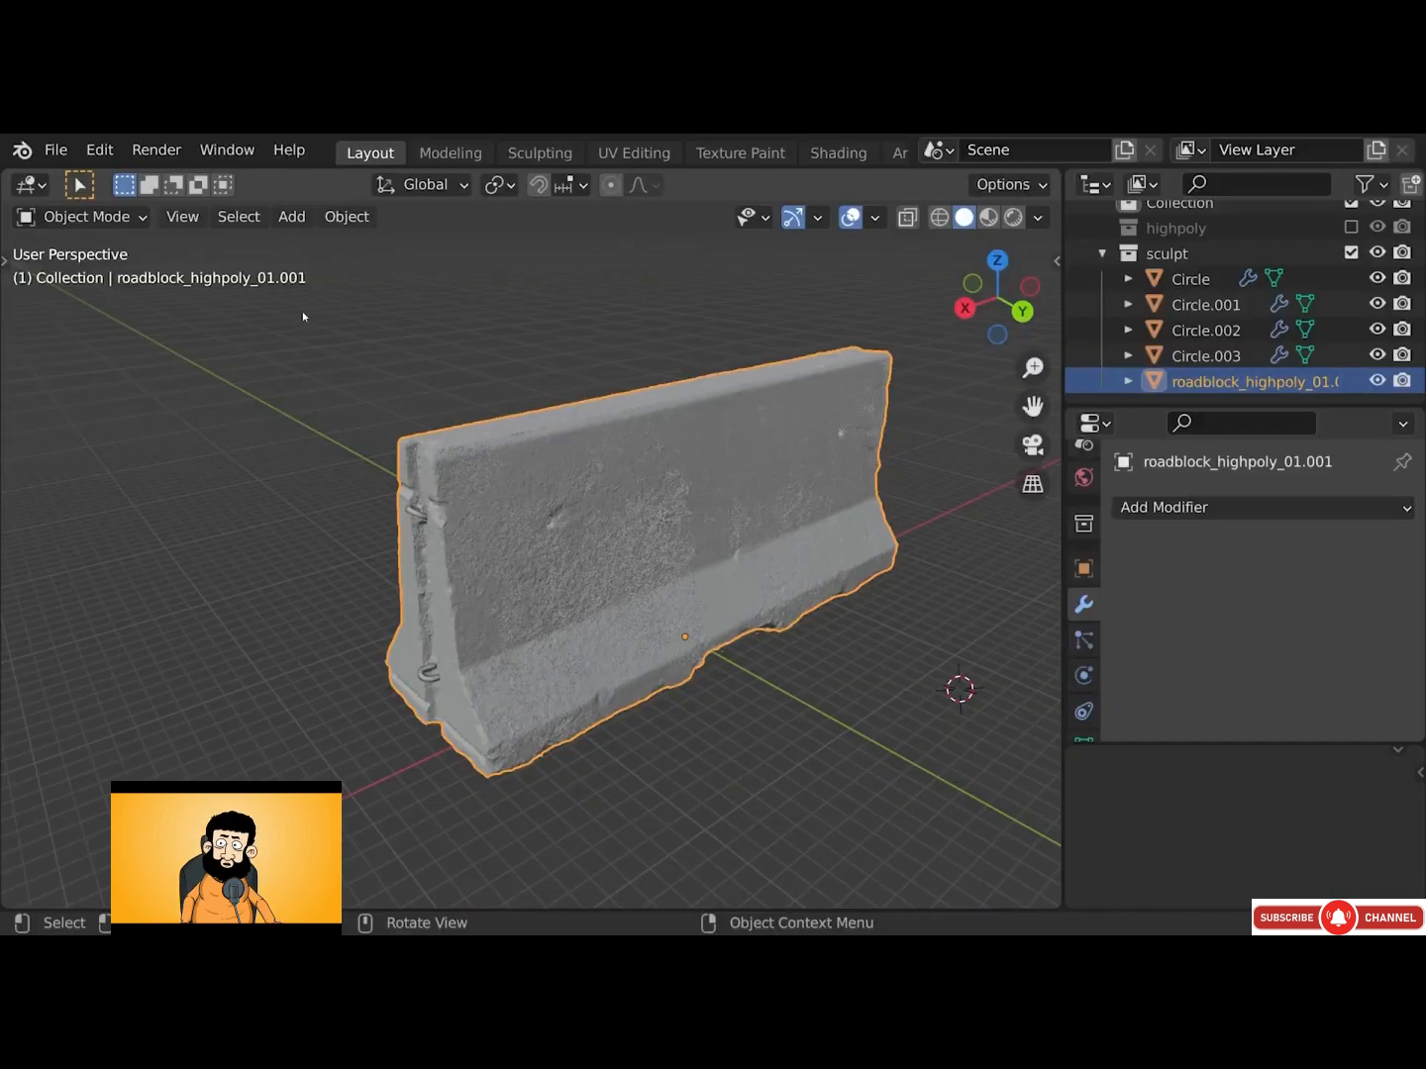
Select the roadblock copy with all four loops and duplicate them in place
drag(302, 311, 929, 766)
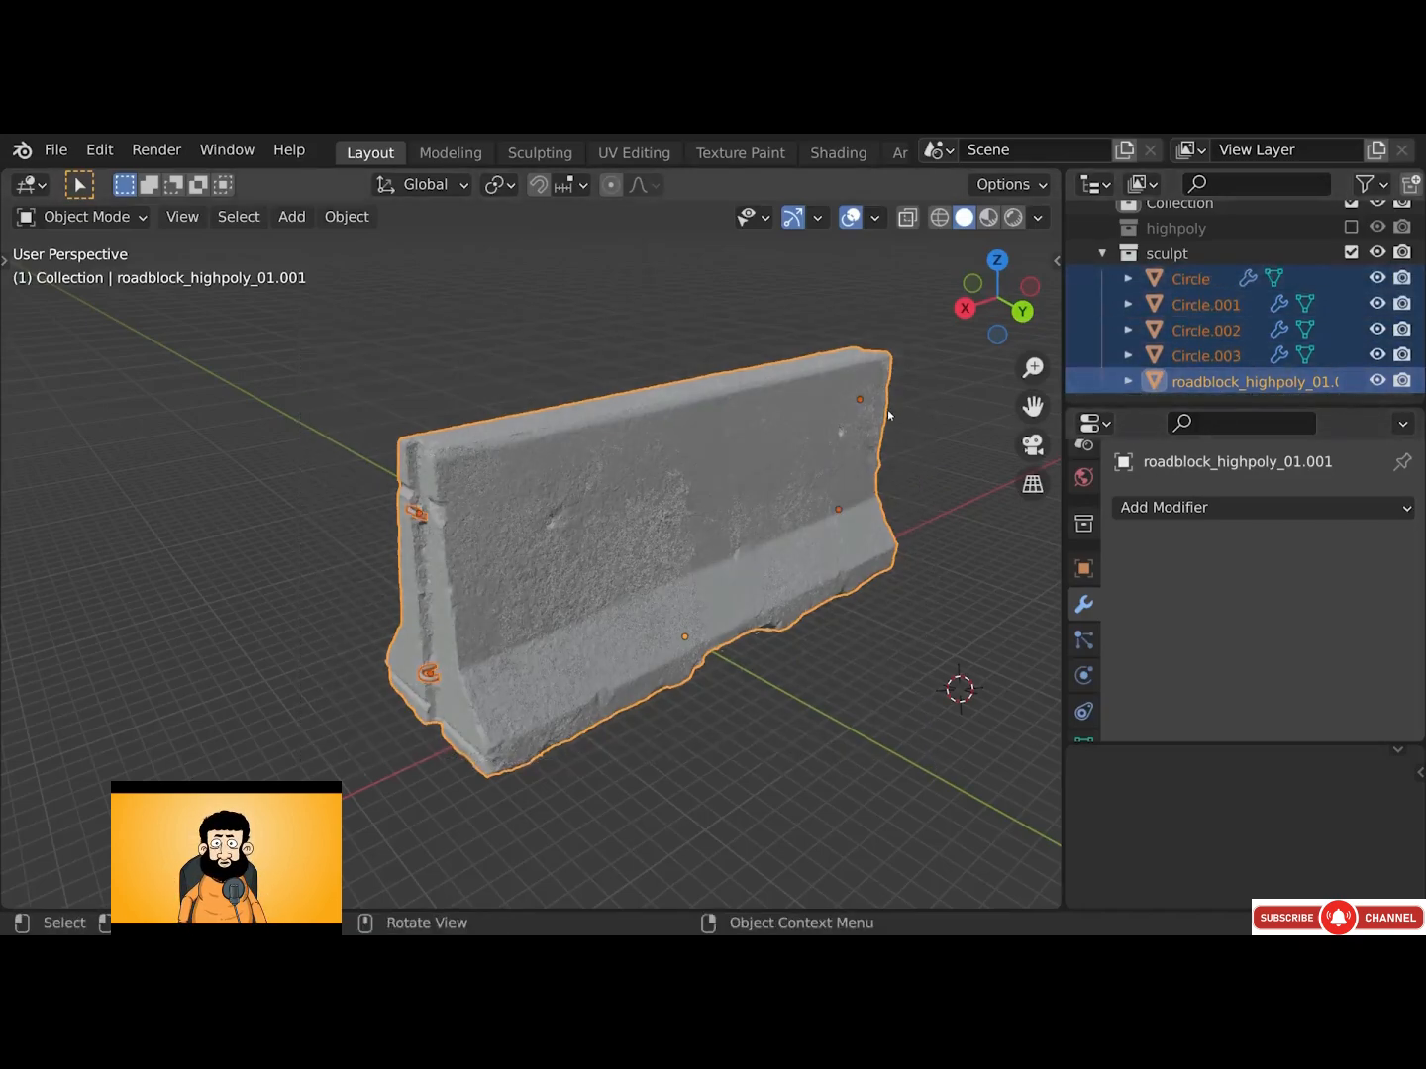
key(shift+d)
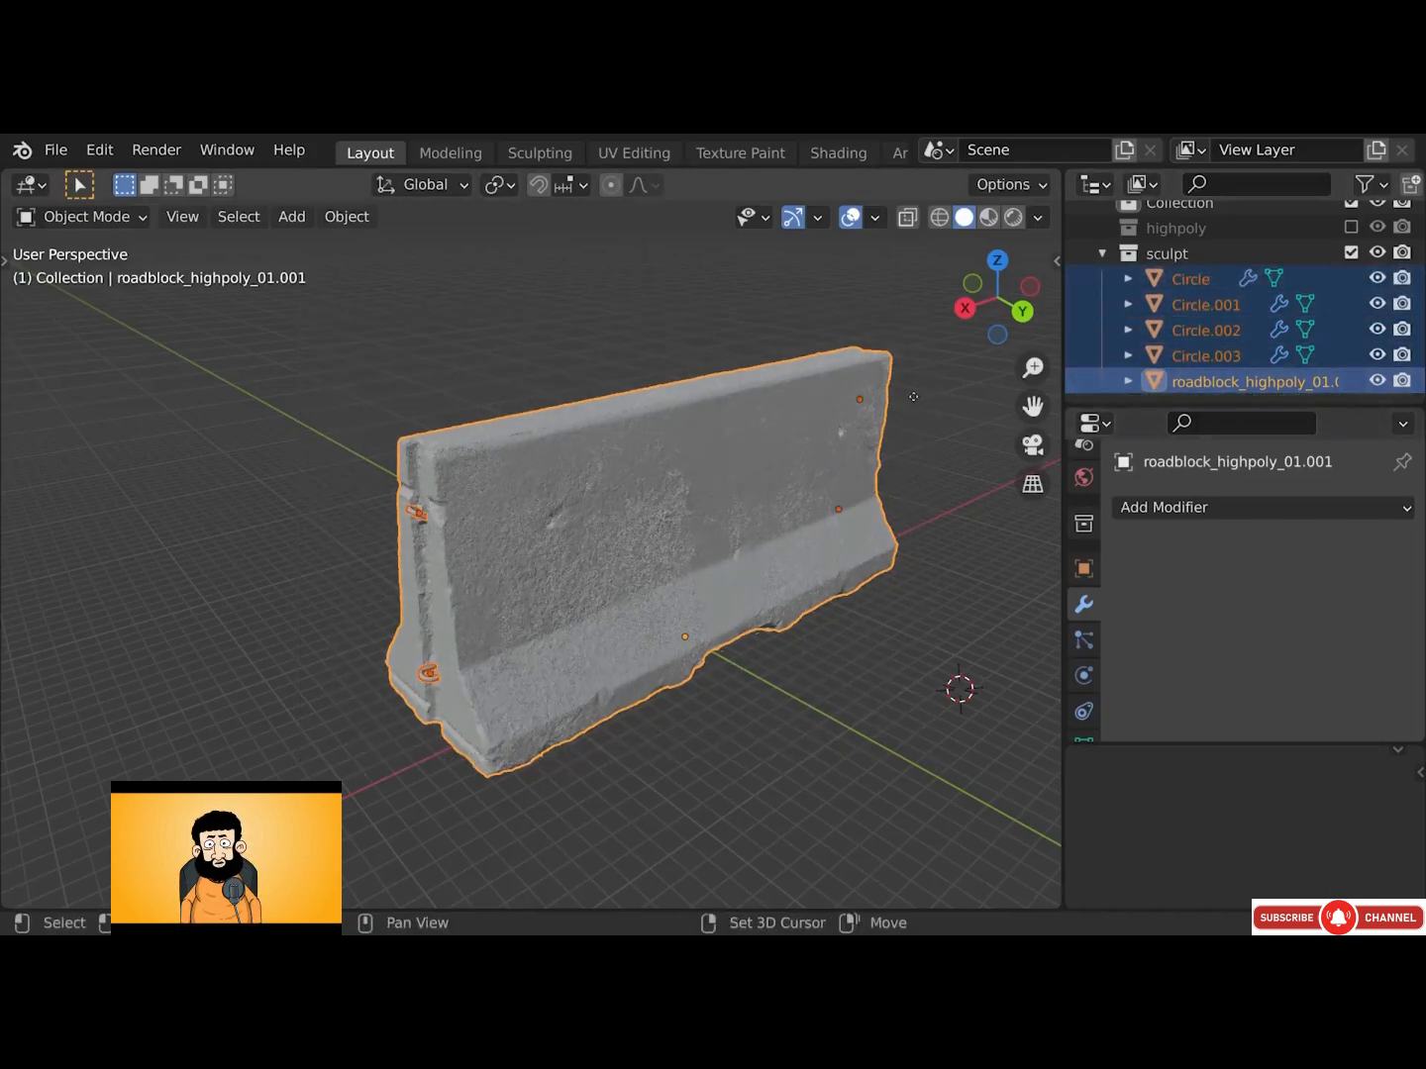
key(shift+d)
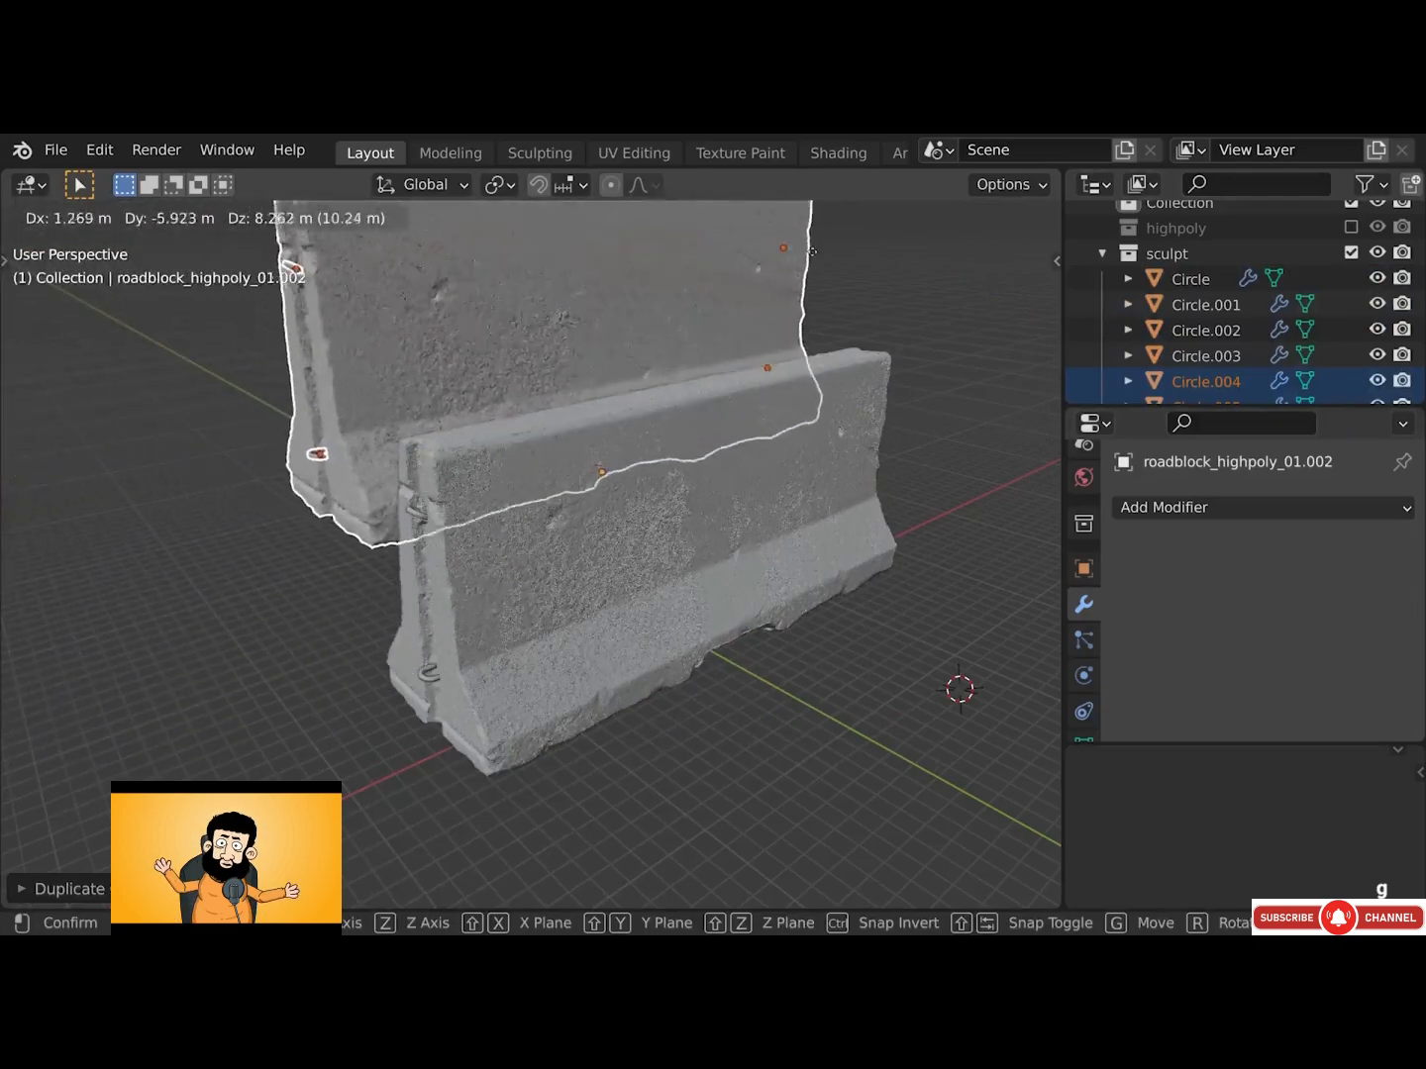
right_click(886, 405)
Transfer the duplicated objects to a new collection named lowpoly
key(m)
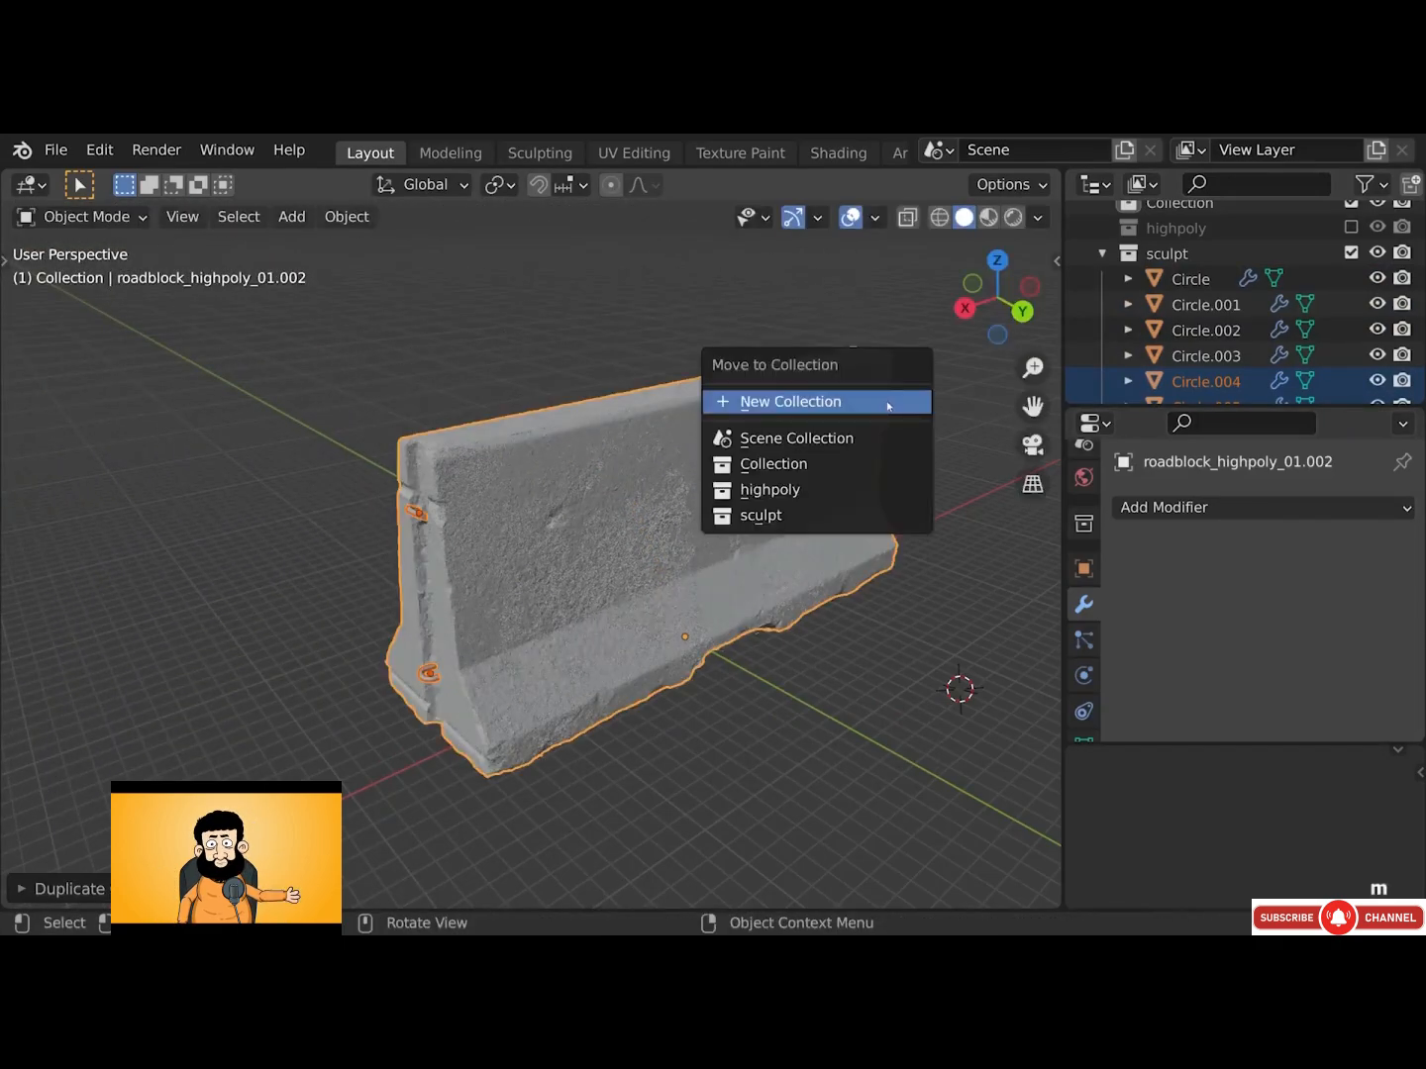
click(894, 403)
text(lowpoly)
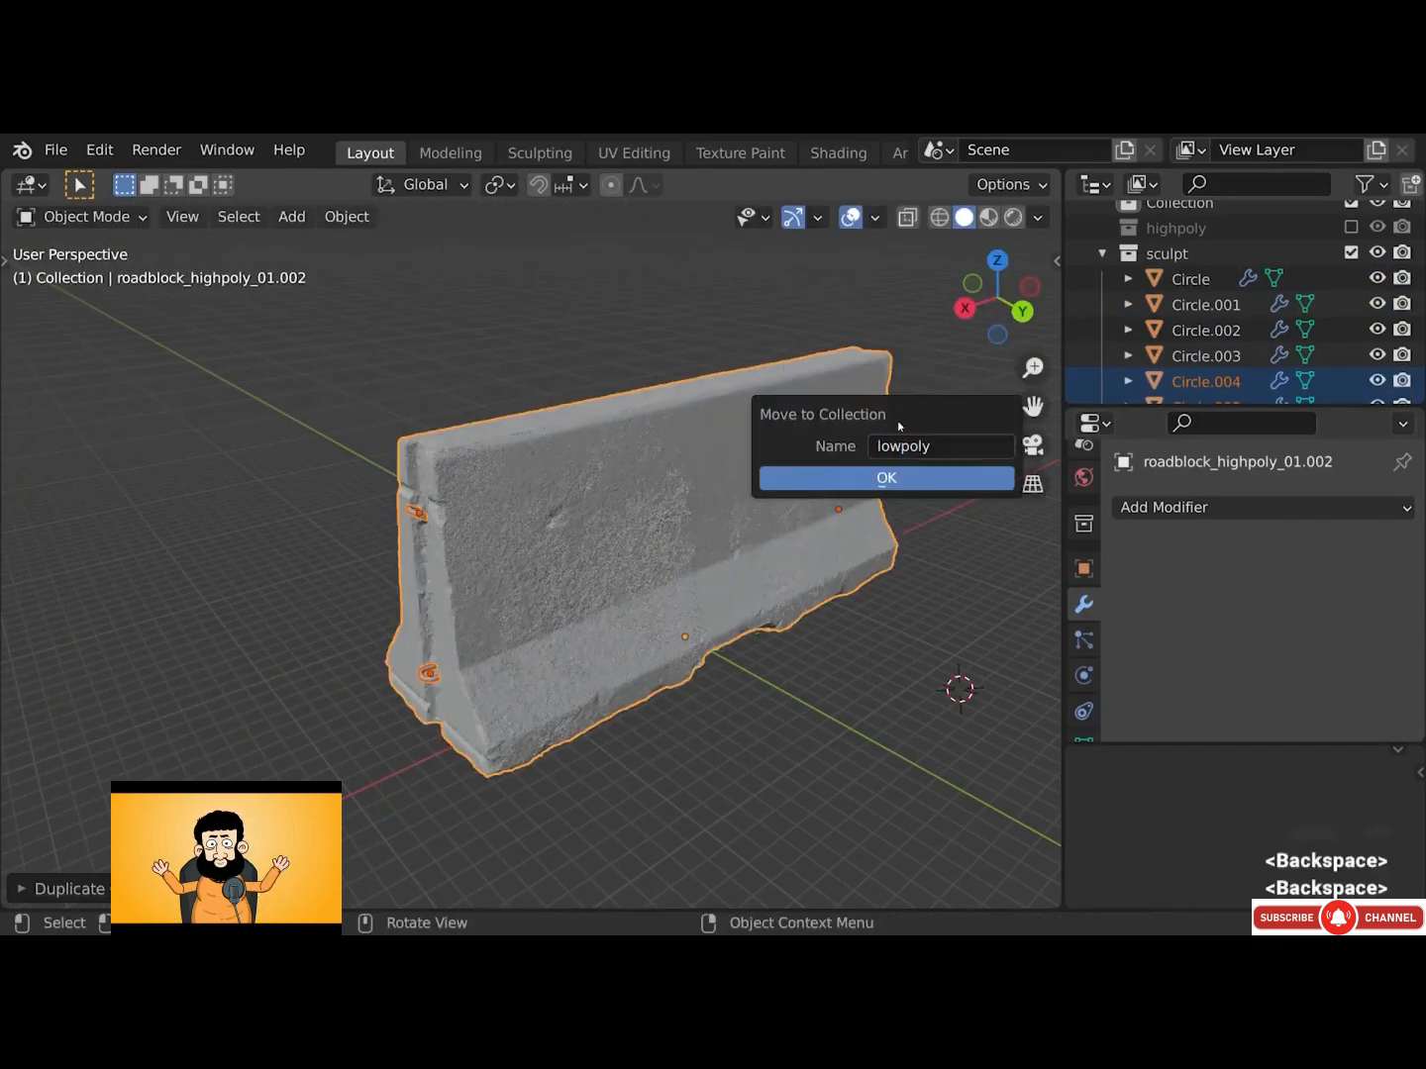
key(Return)
click(890, 477)
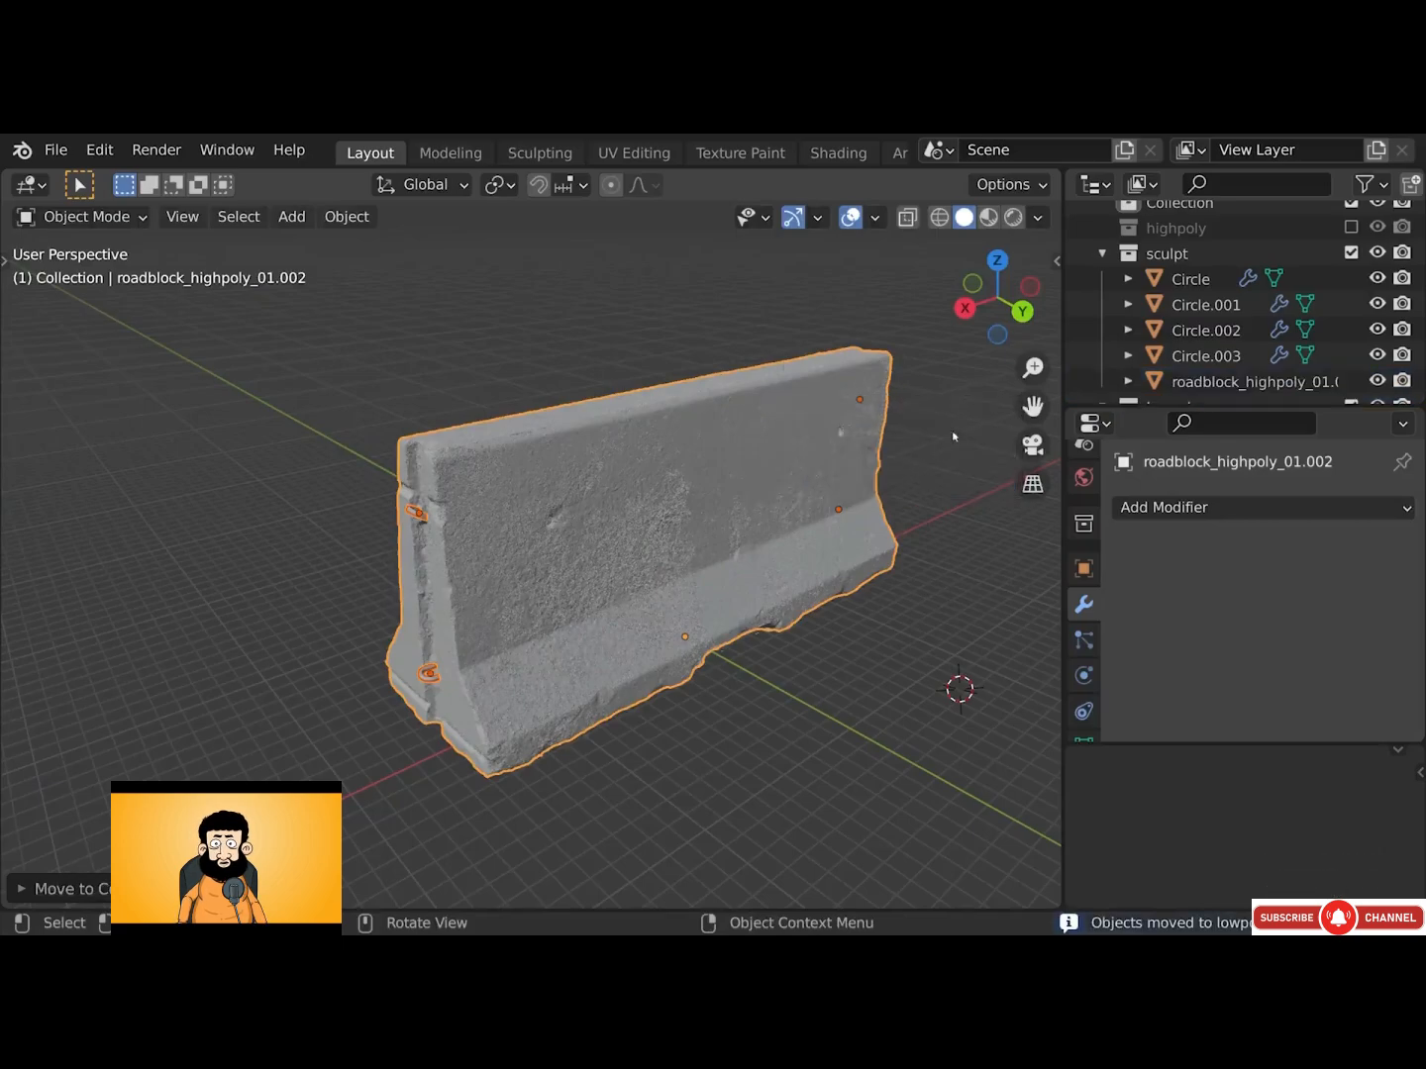
Exclude the lowpoly collection from the view layer and expand the sculpt collection's object list
click(1104, 254)
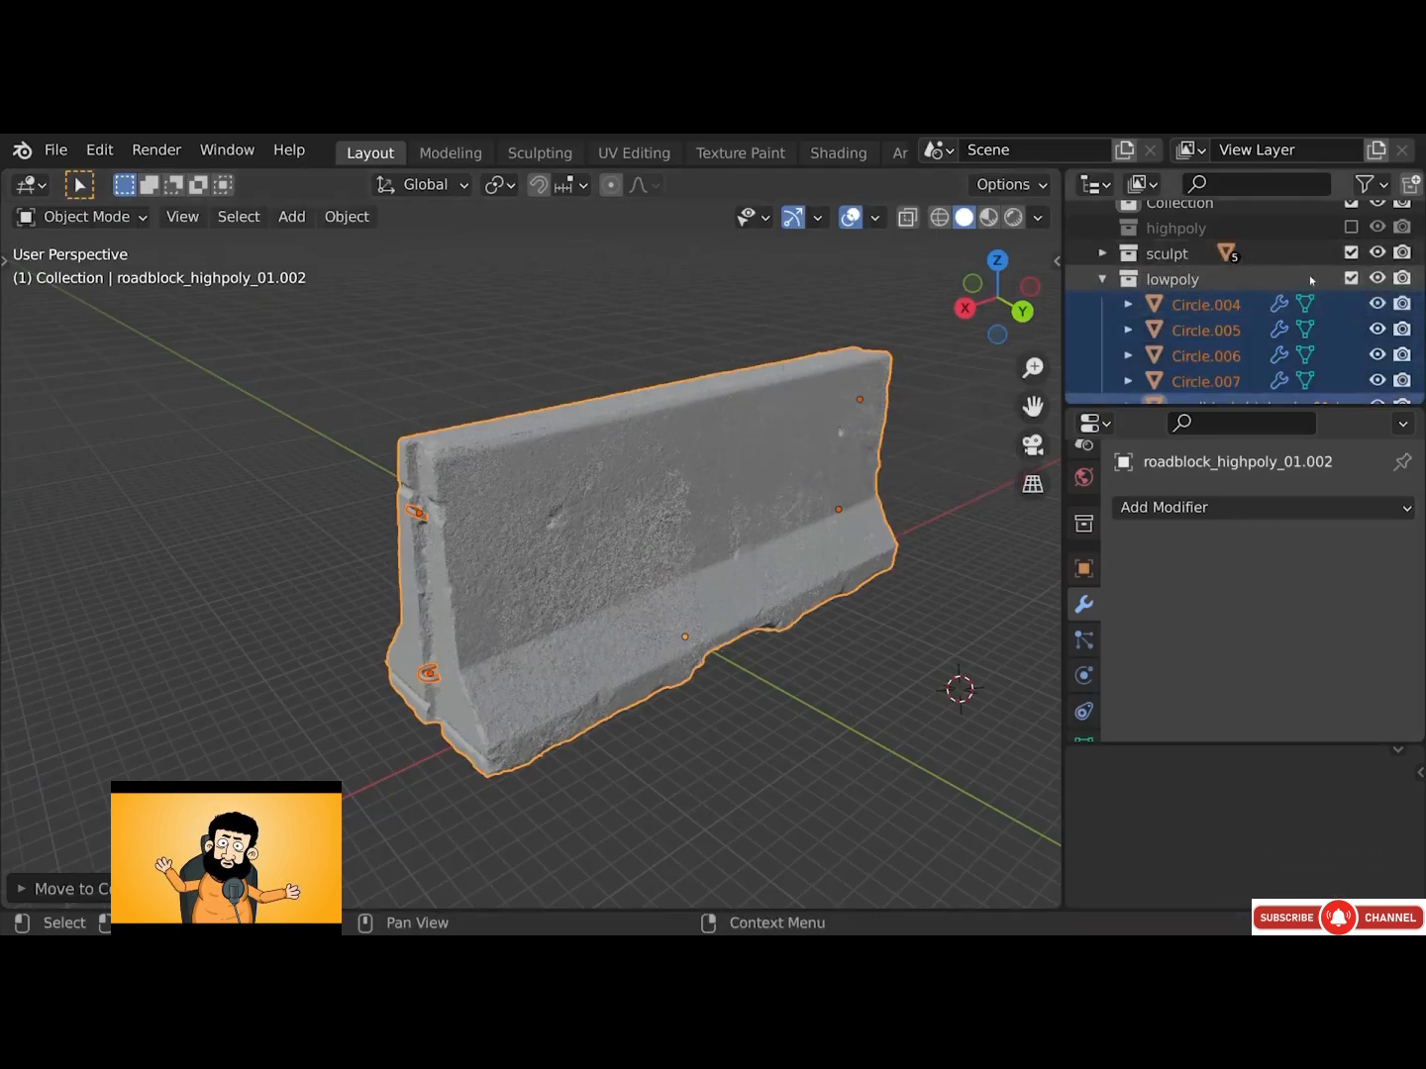
click(1351, 278)
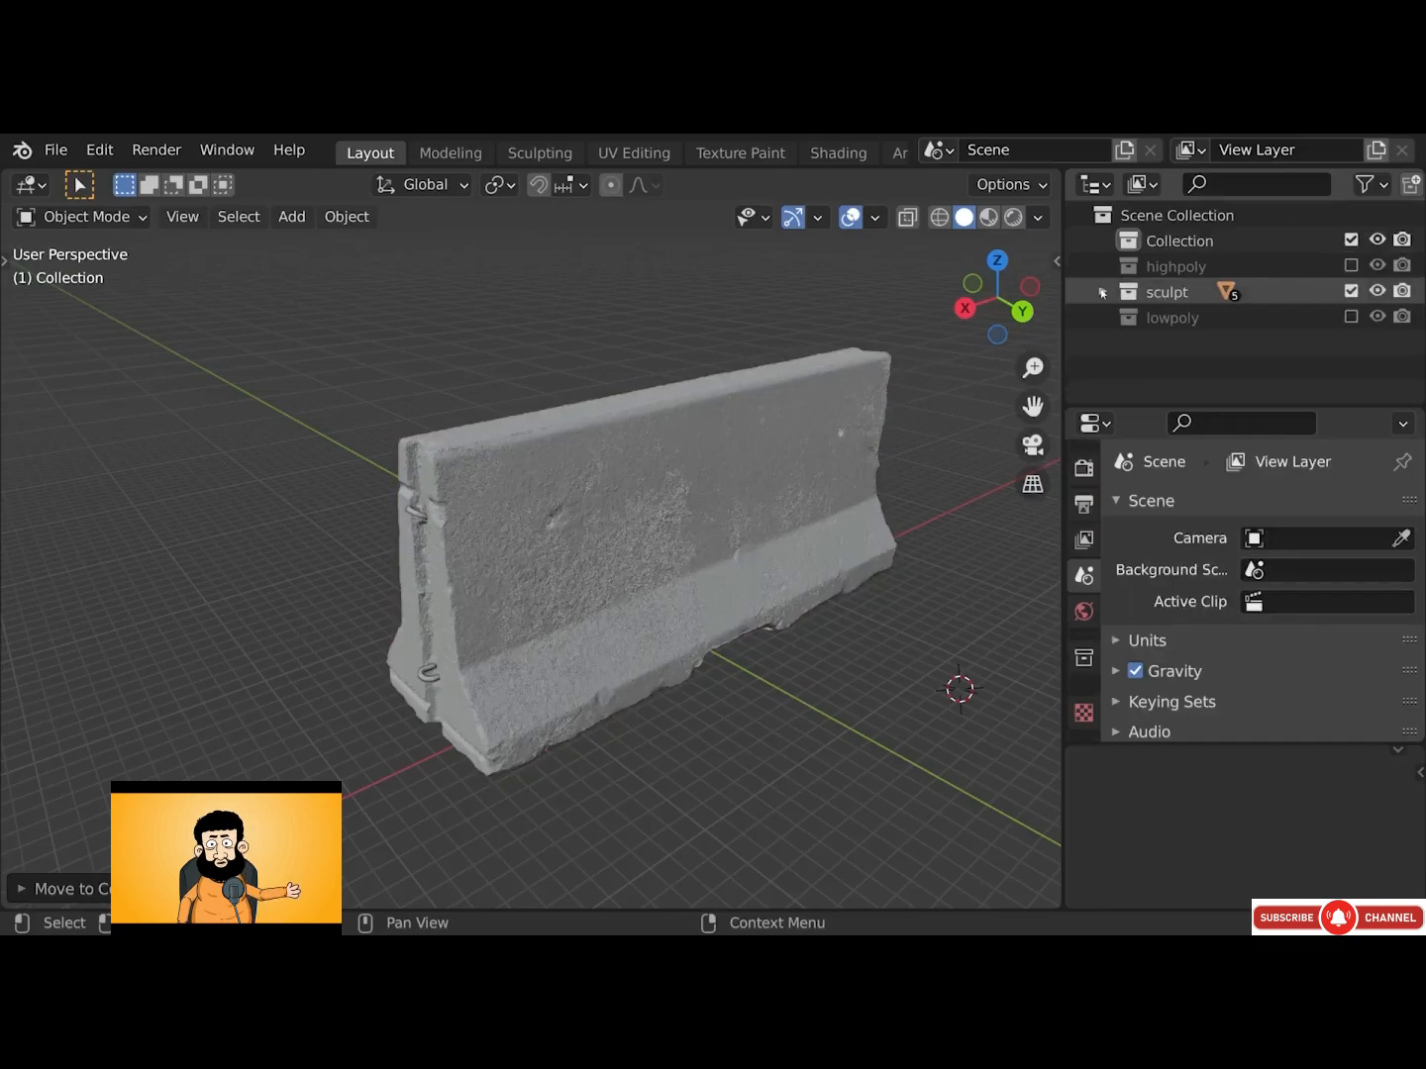
click(1103, 292)
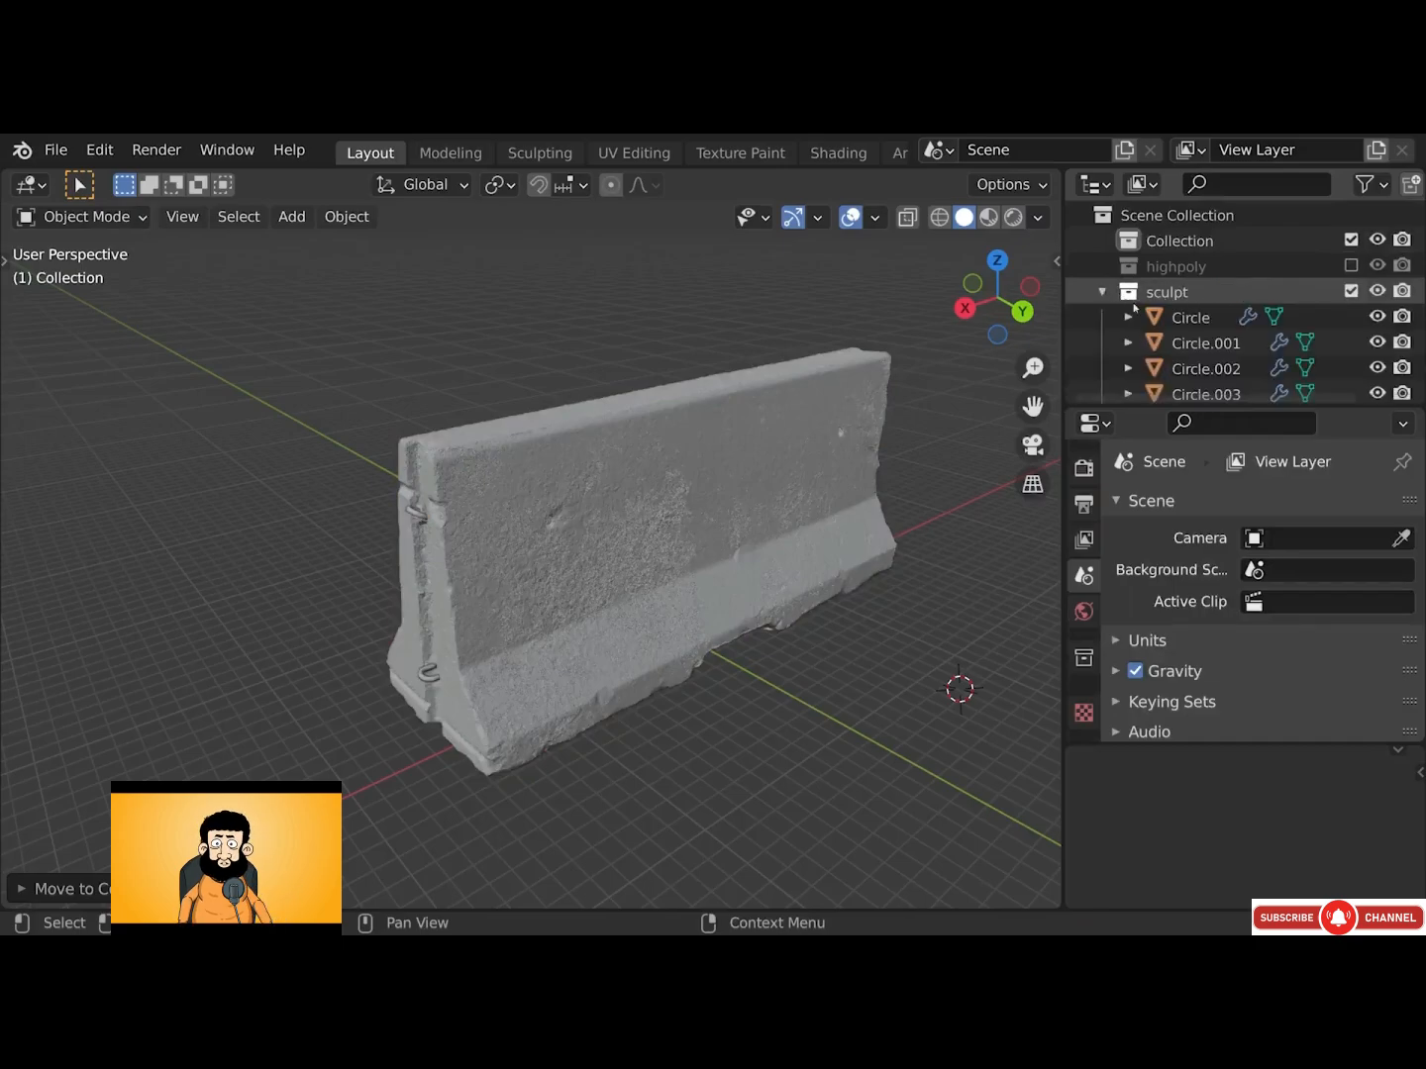
Add a Subdivision Surface modifier after the Skin modifier on the upper loop, Circle, in the sculpt collection
click(413, 518)
scroll(415, 518, up, 8)
alt+drag(445, 487, 558, 545)
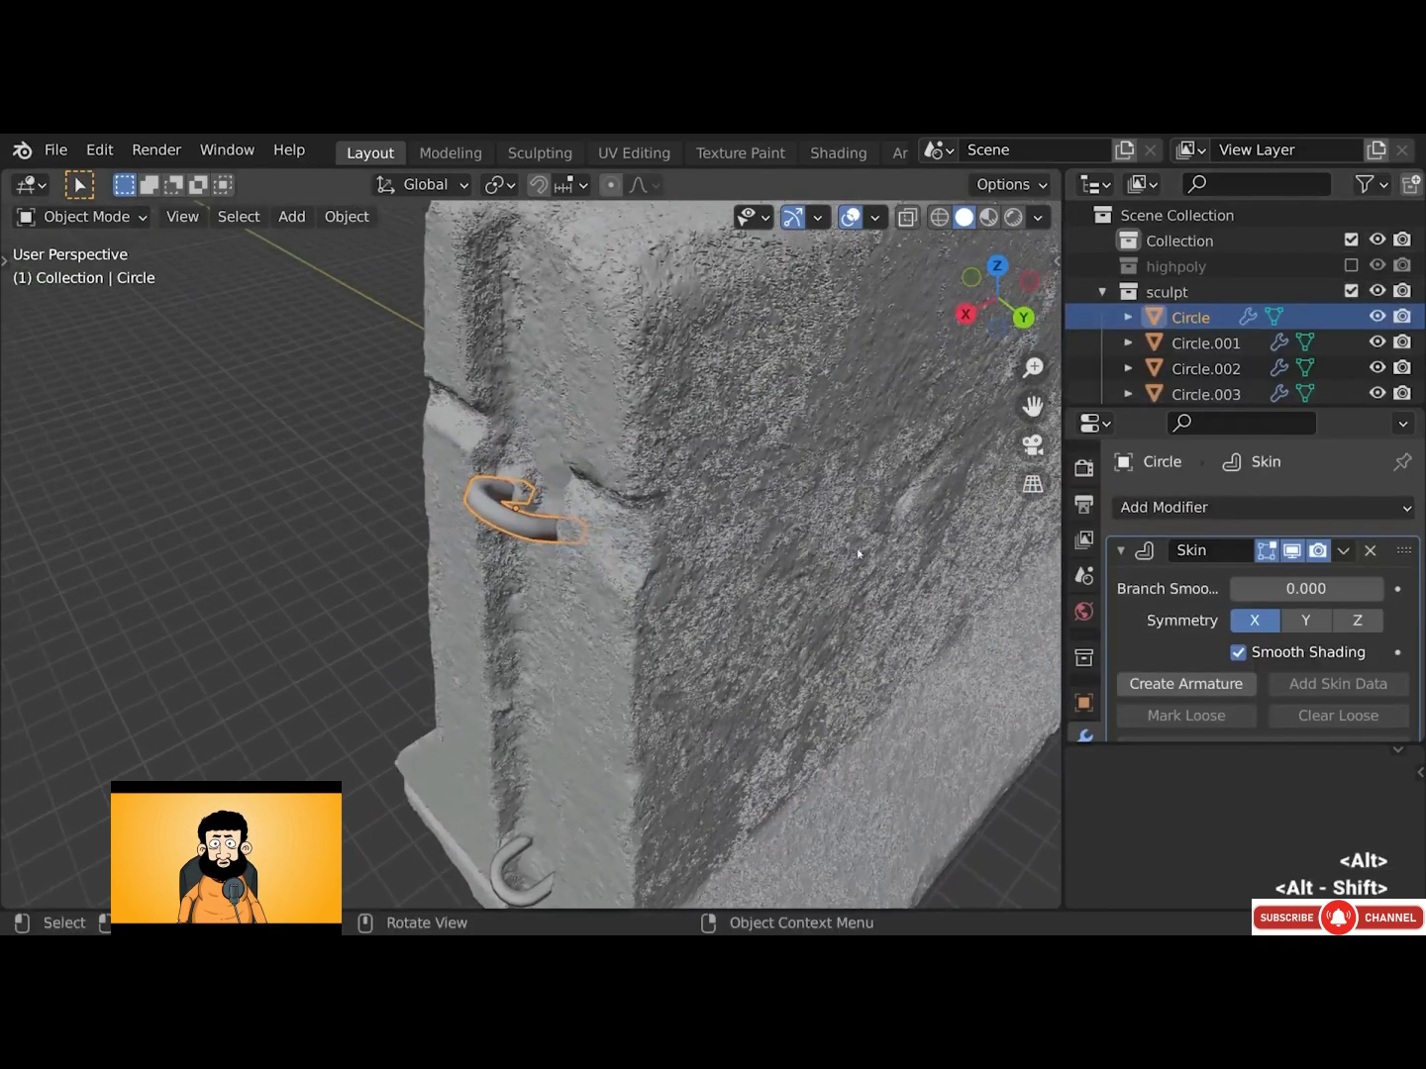
click(1121, 551)
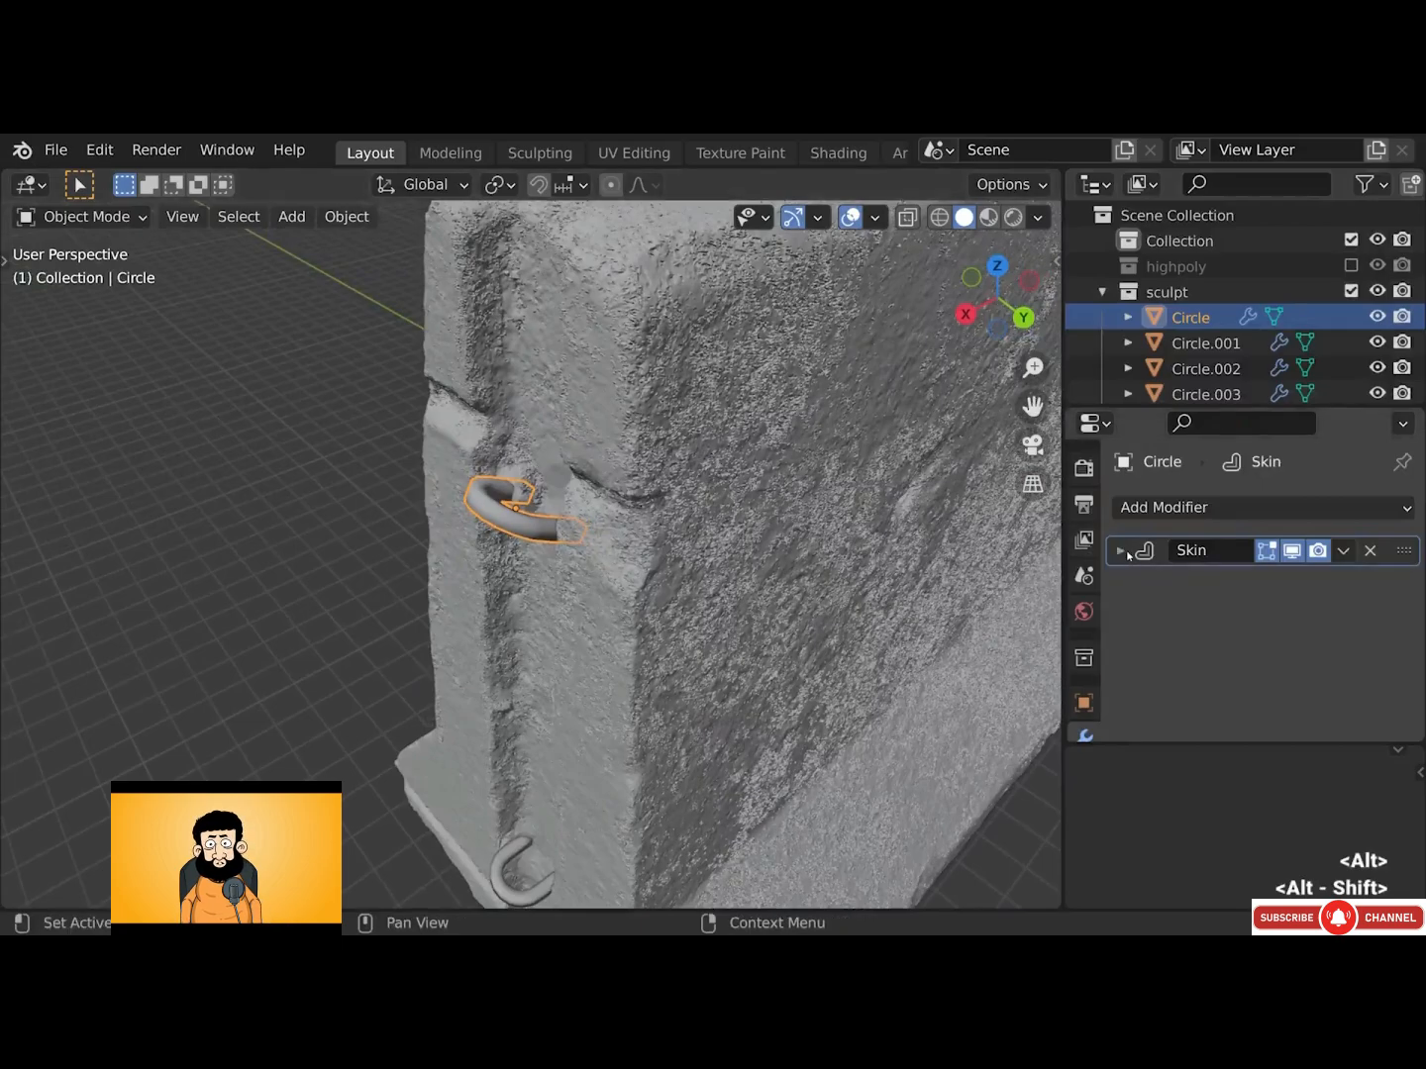
click(1146, 510)
scroll(1108, 876, down, 6)
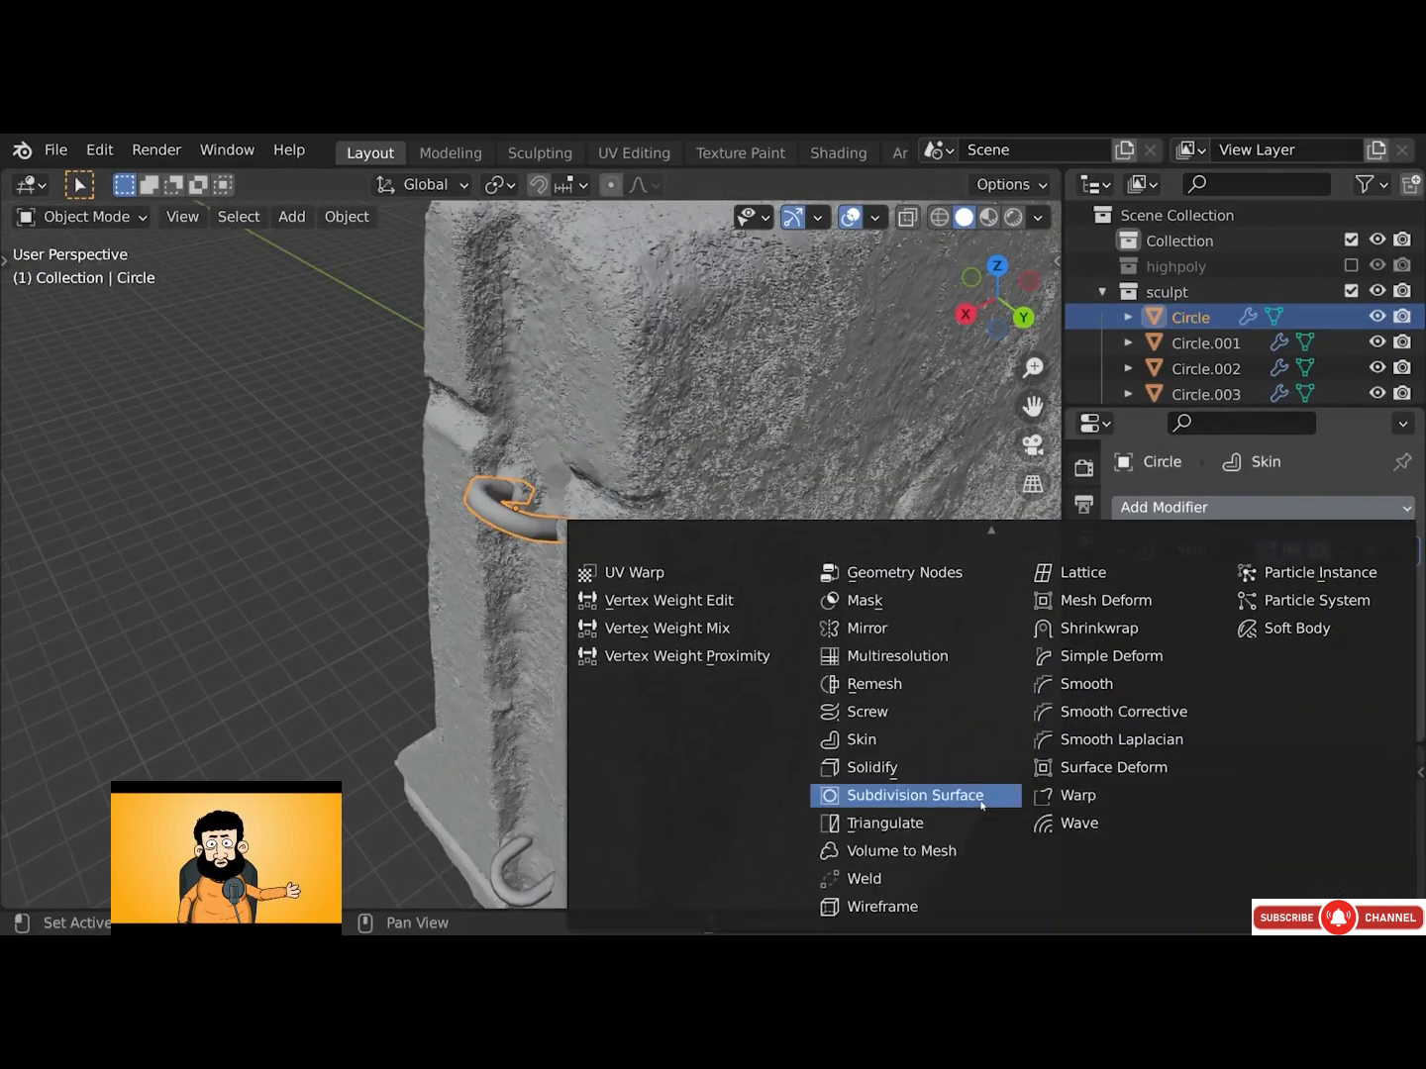
click(982, 804)
Enter Edit Mode on the upper loop, Circle
key(Tab)
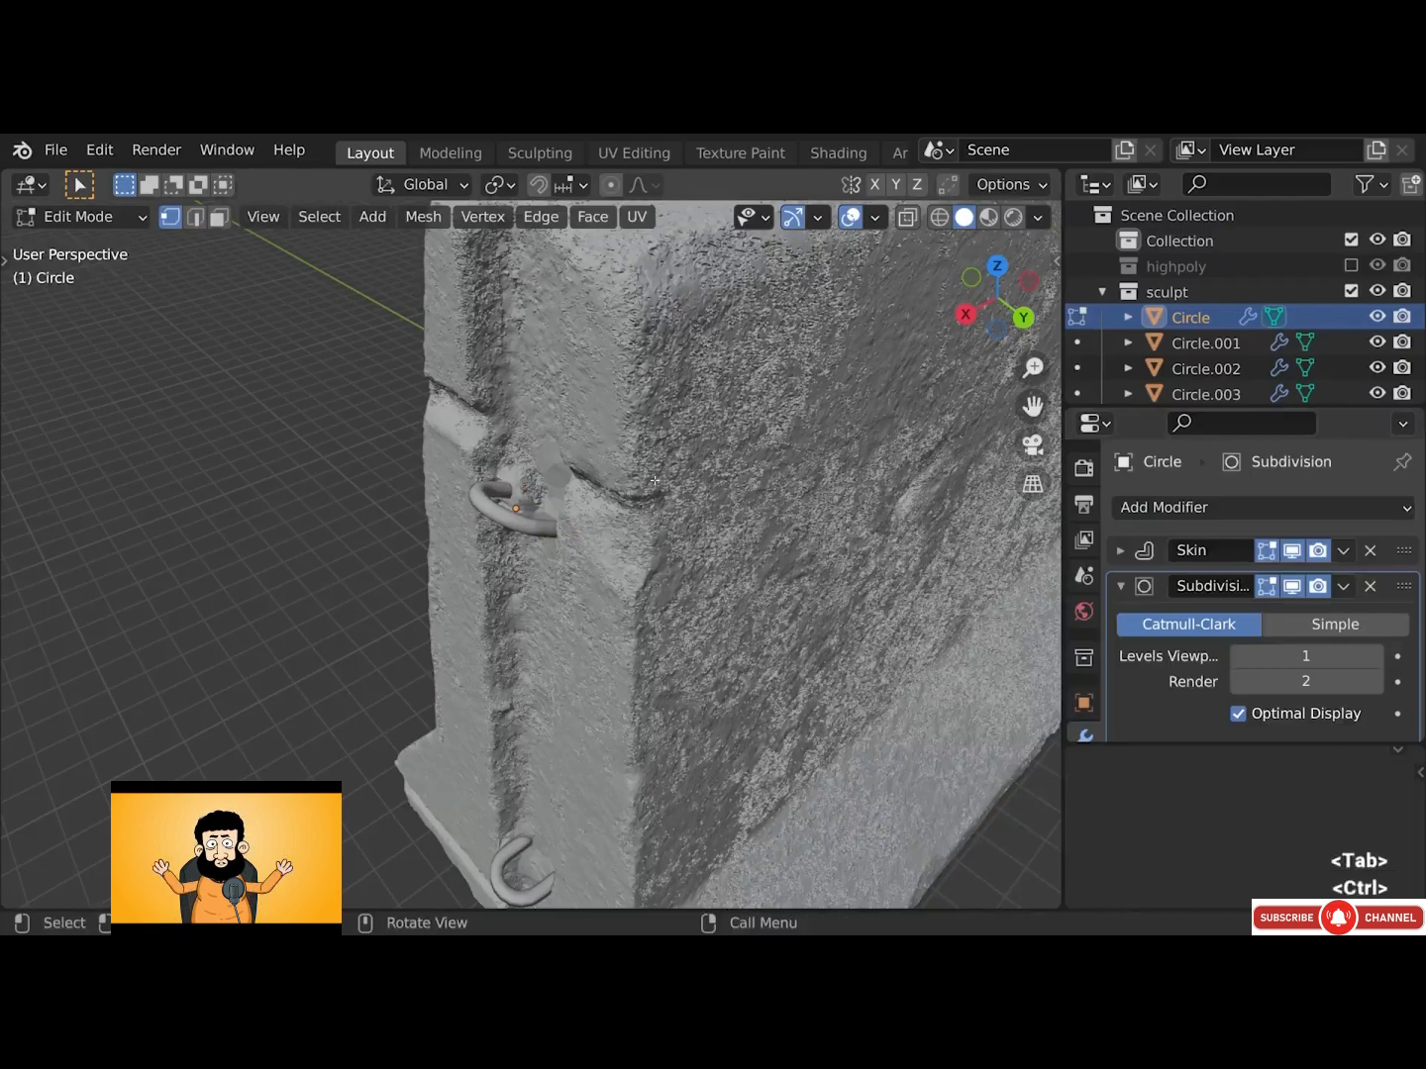
Enlarge the skin radius of the upper metal ring on the roadblock's end by a factor of about 1.2
key(ctrl+a)
right_click(660, 480)
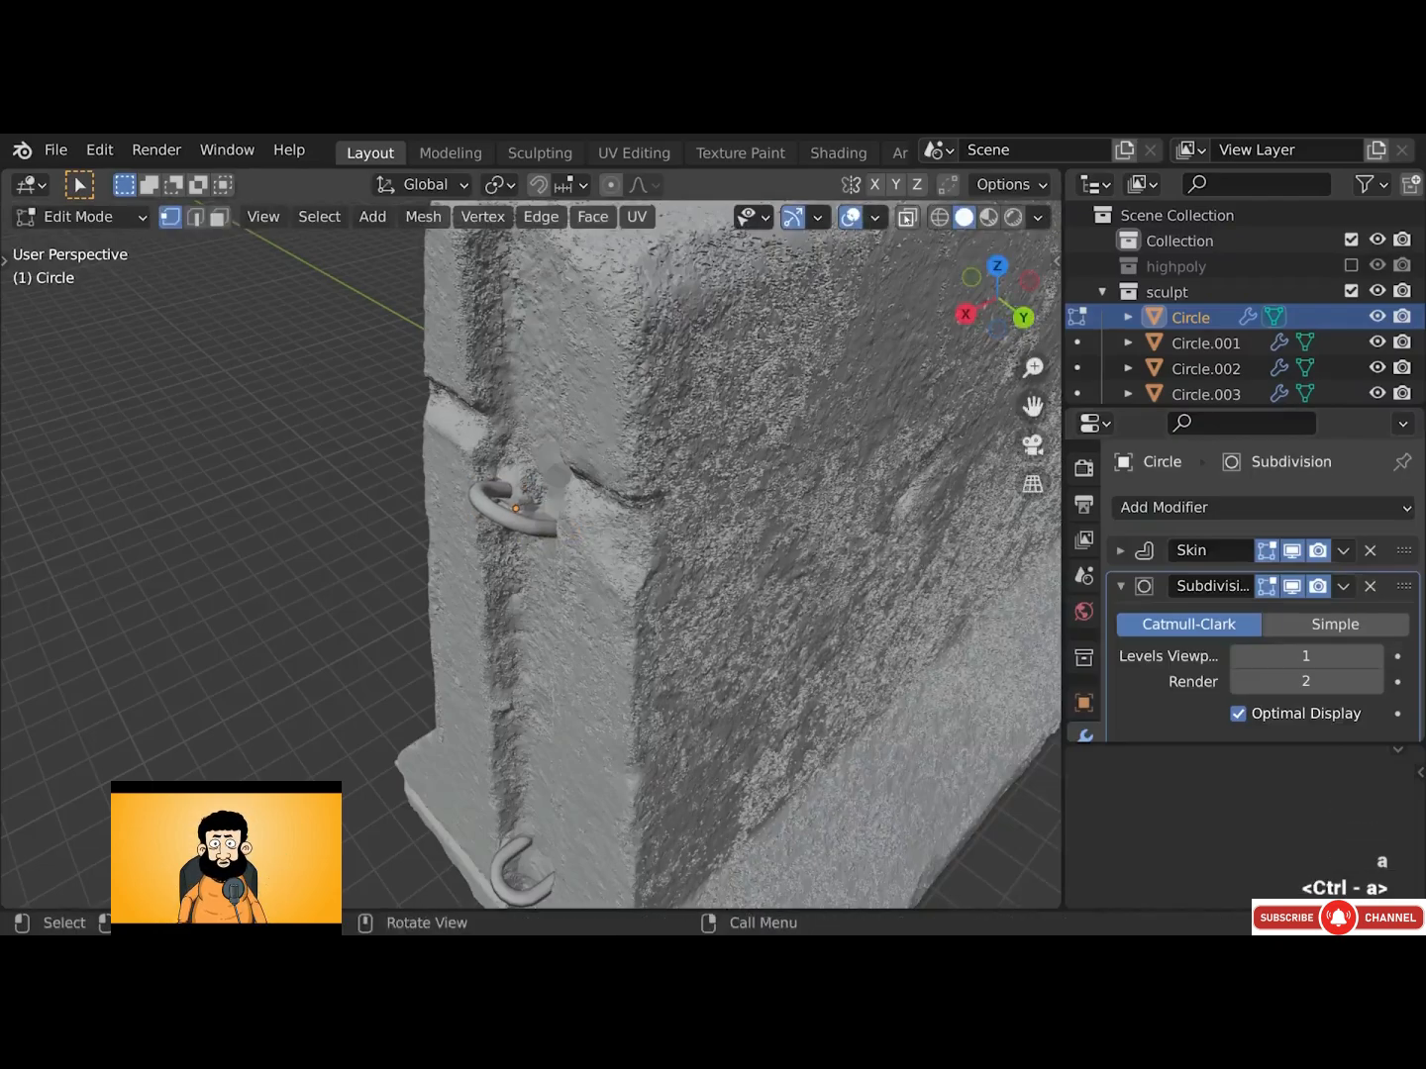
click(907, 218)
key(ctrl+a)
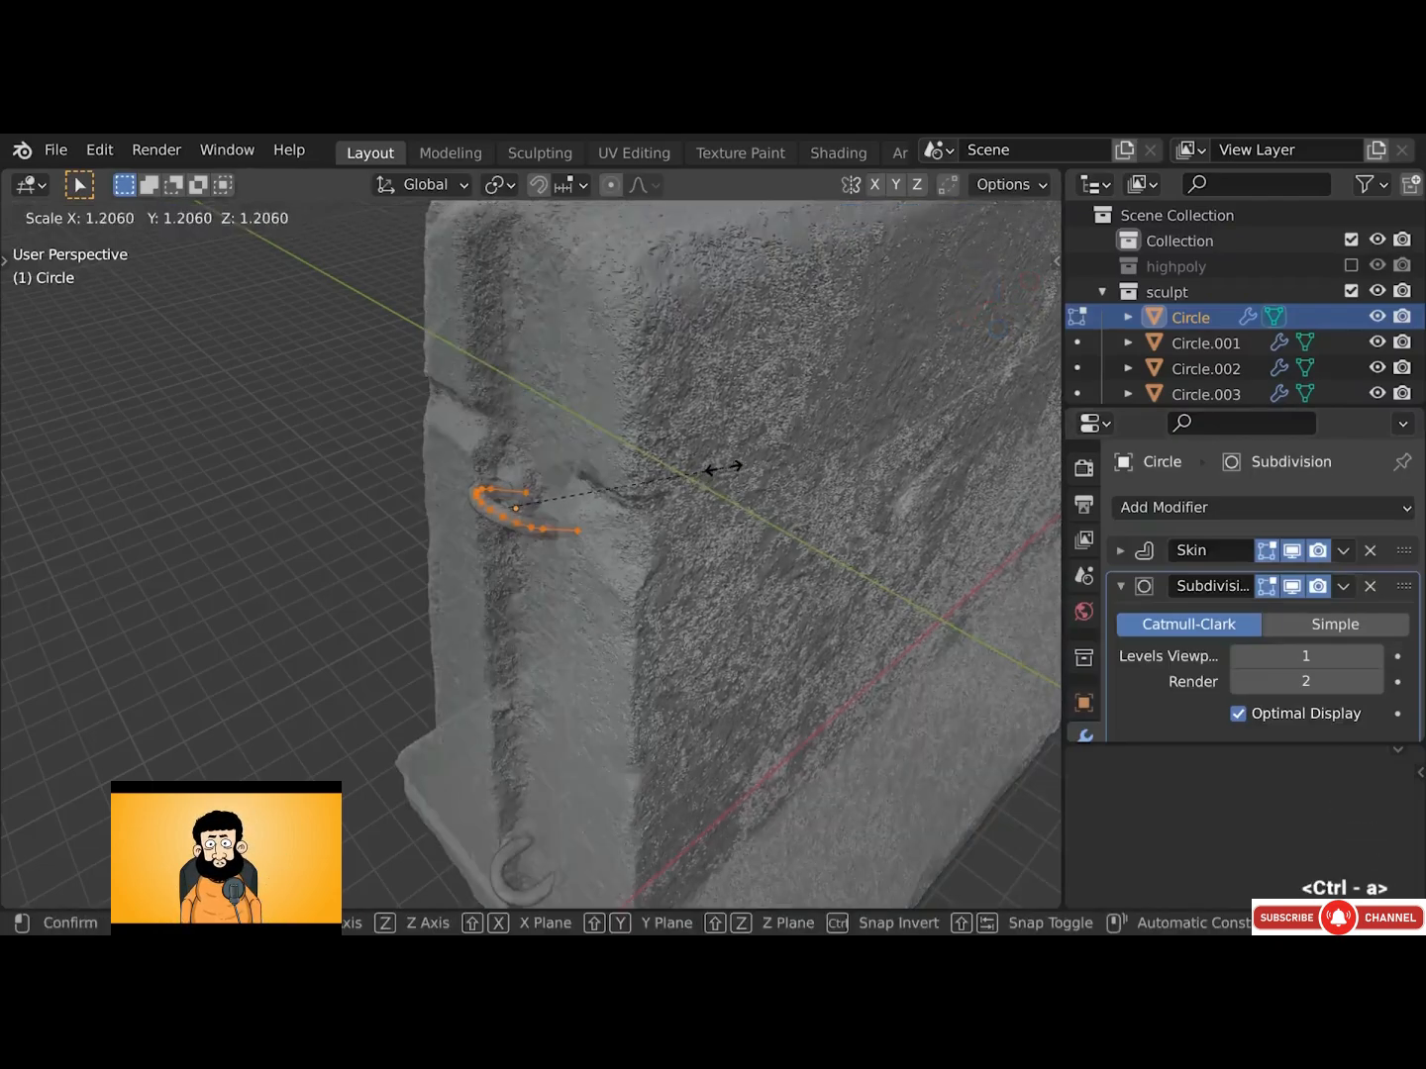
click(722, 468)
key(Tab)
key(alt+z)
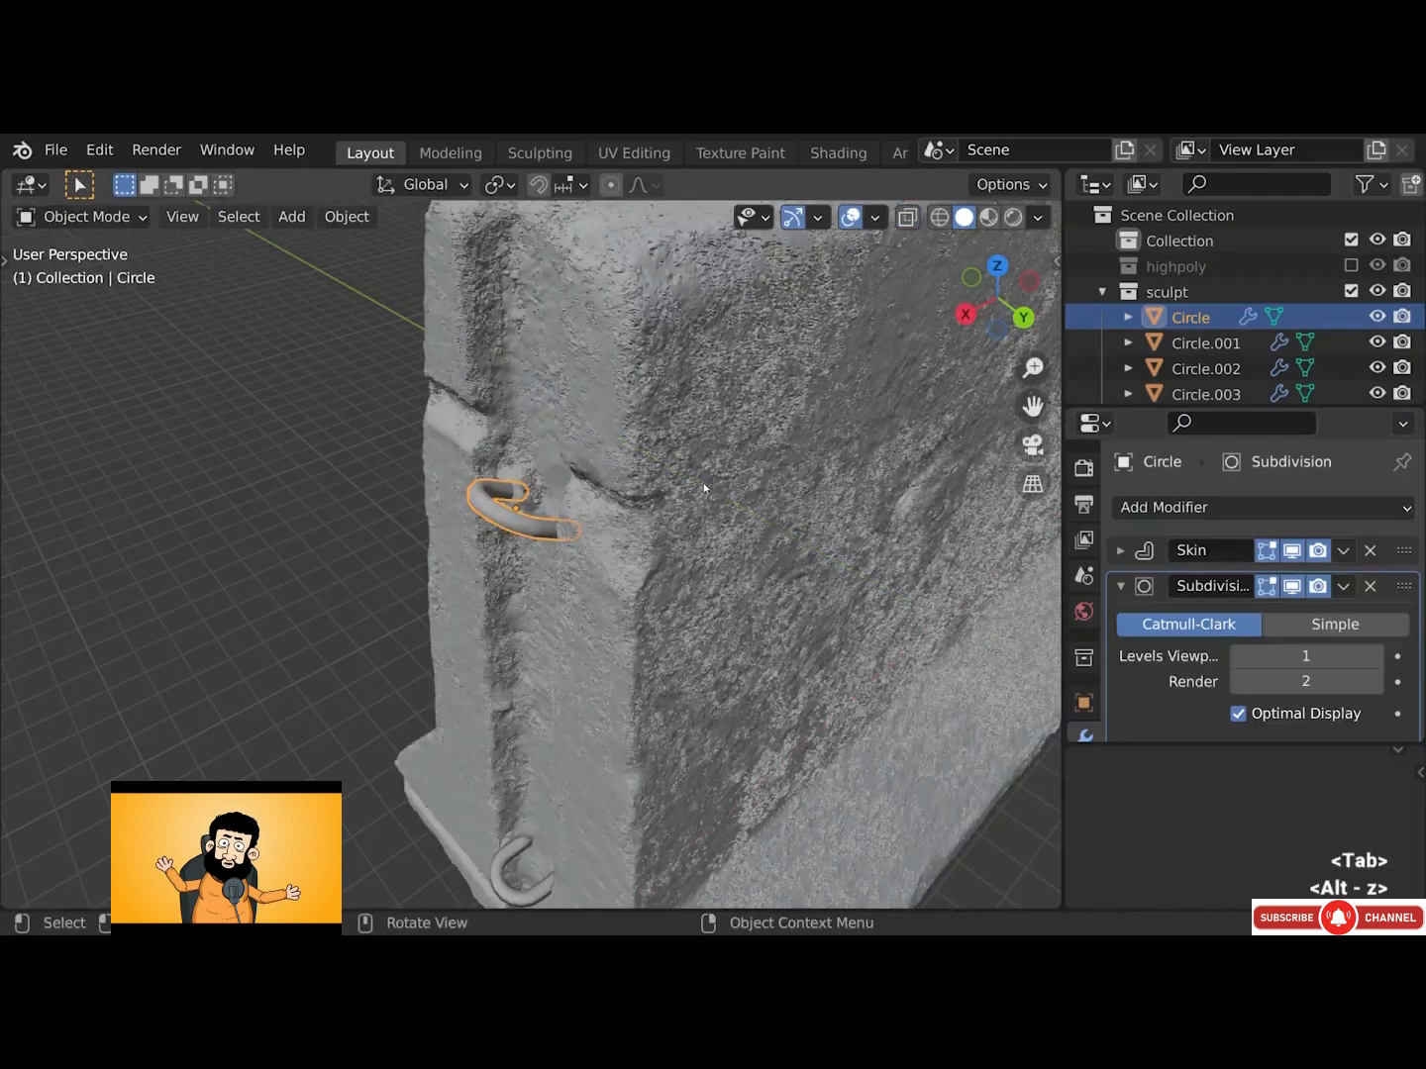
Add a Subdivision modifier to the lower metal ring with viewport and render levels both set to 1
shift+scroll(606, 552, down, 4)
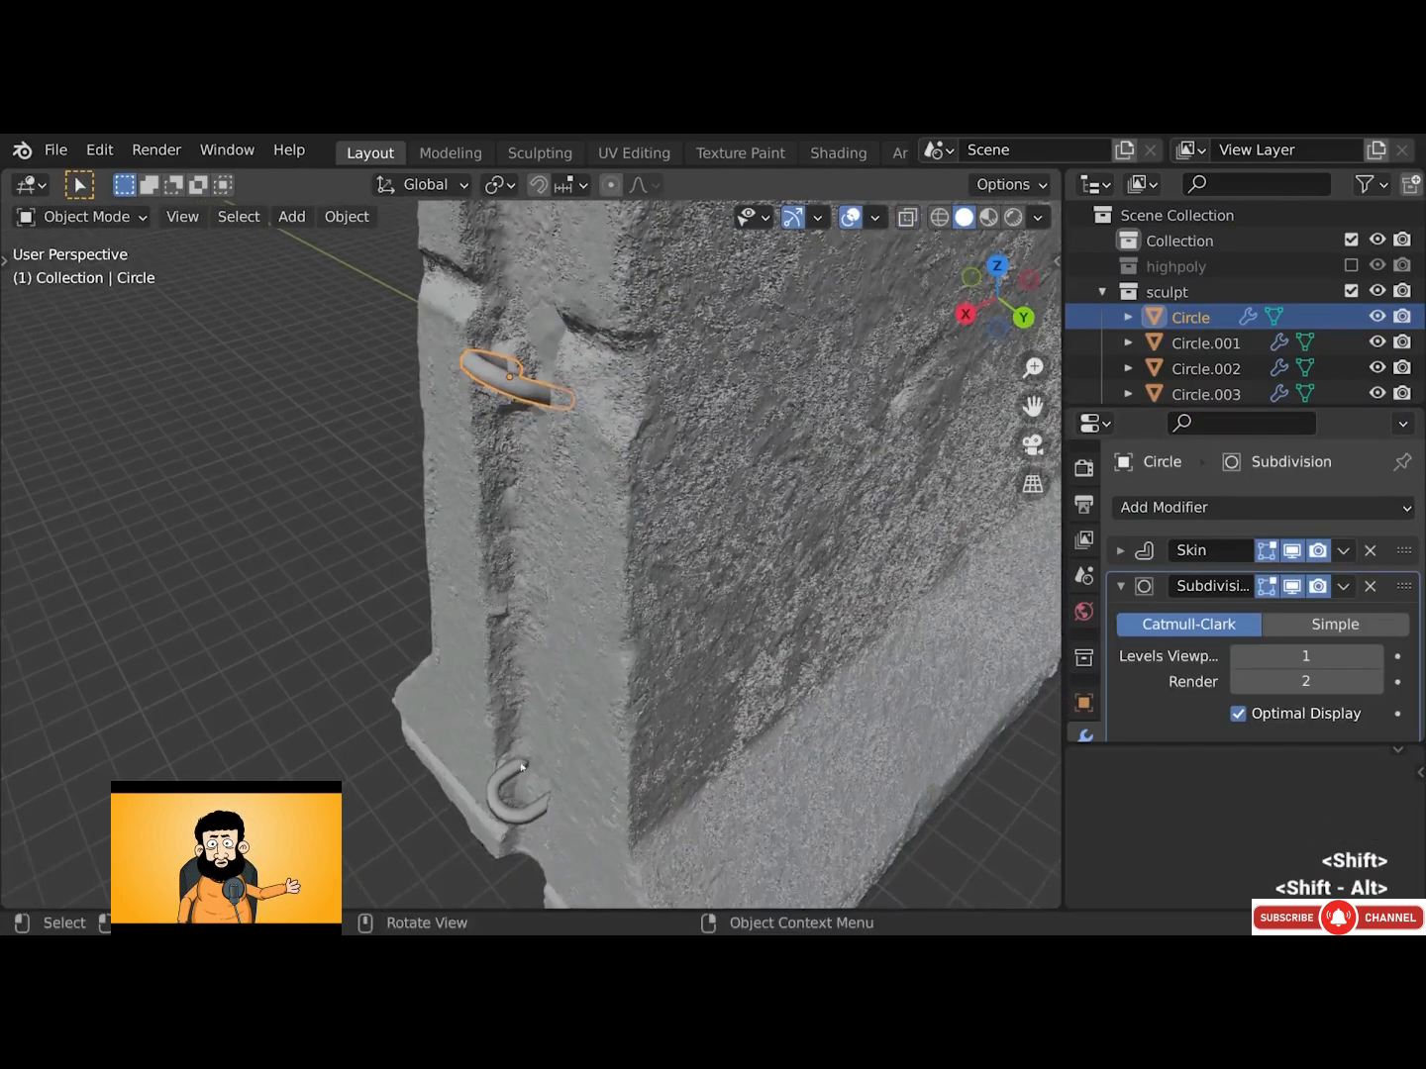
click(507, 818)
shift+scroll(507, 818, down, 3)
key(ctrl+1)
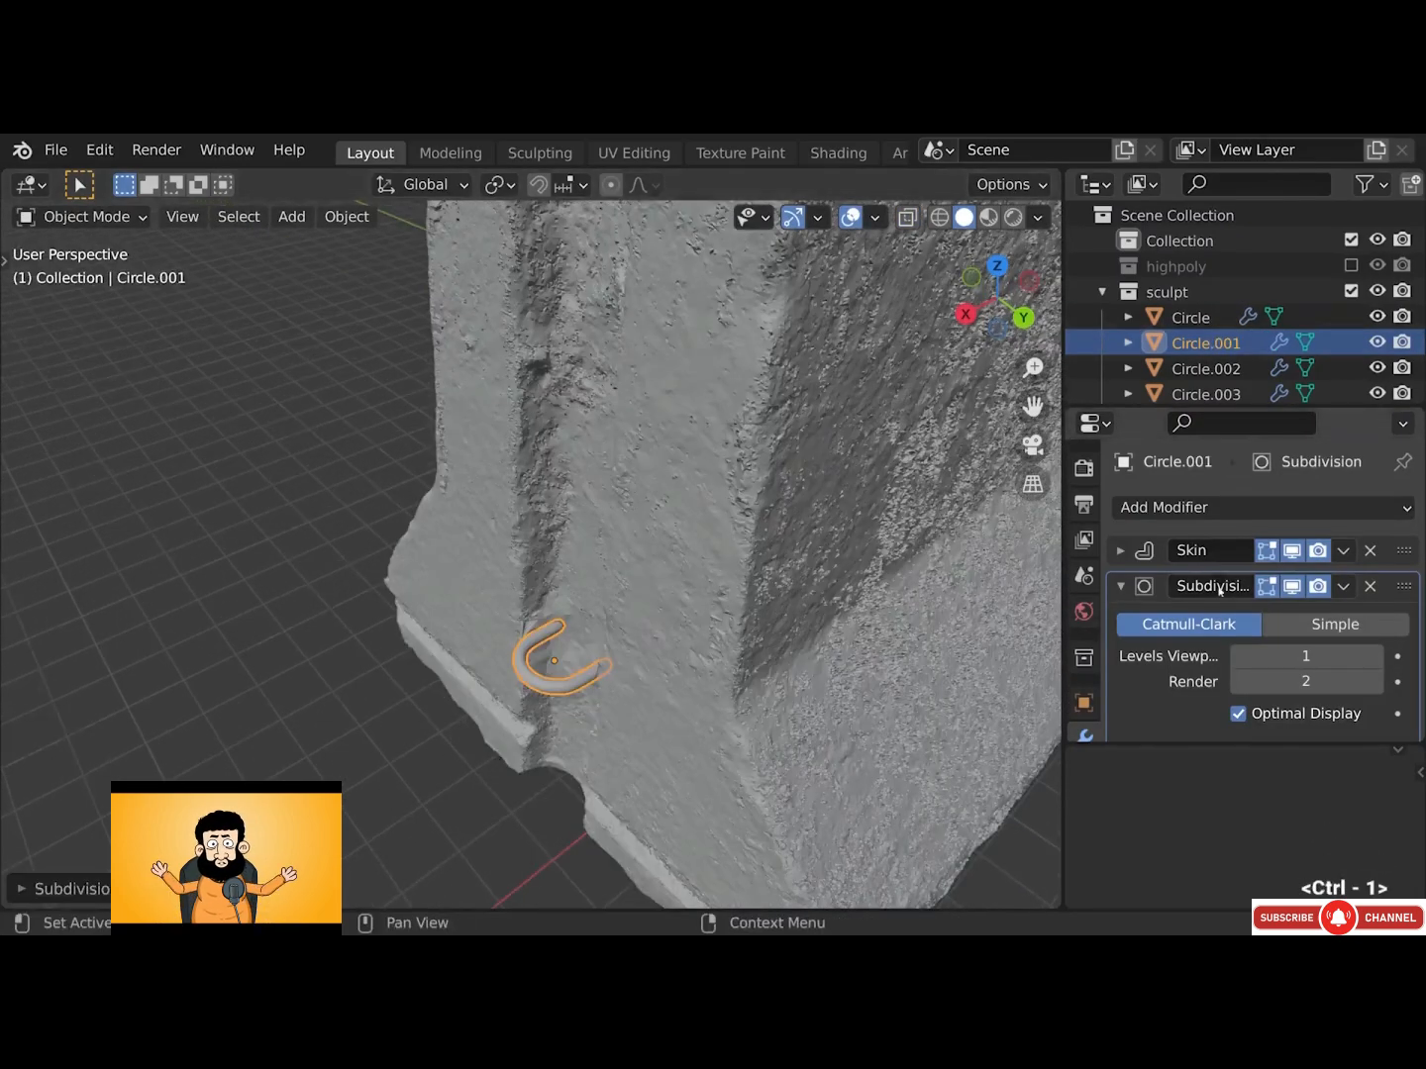
click(1375, 659)
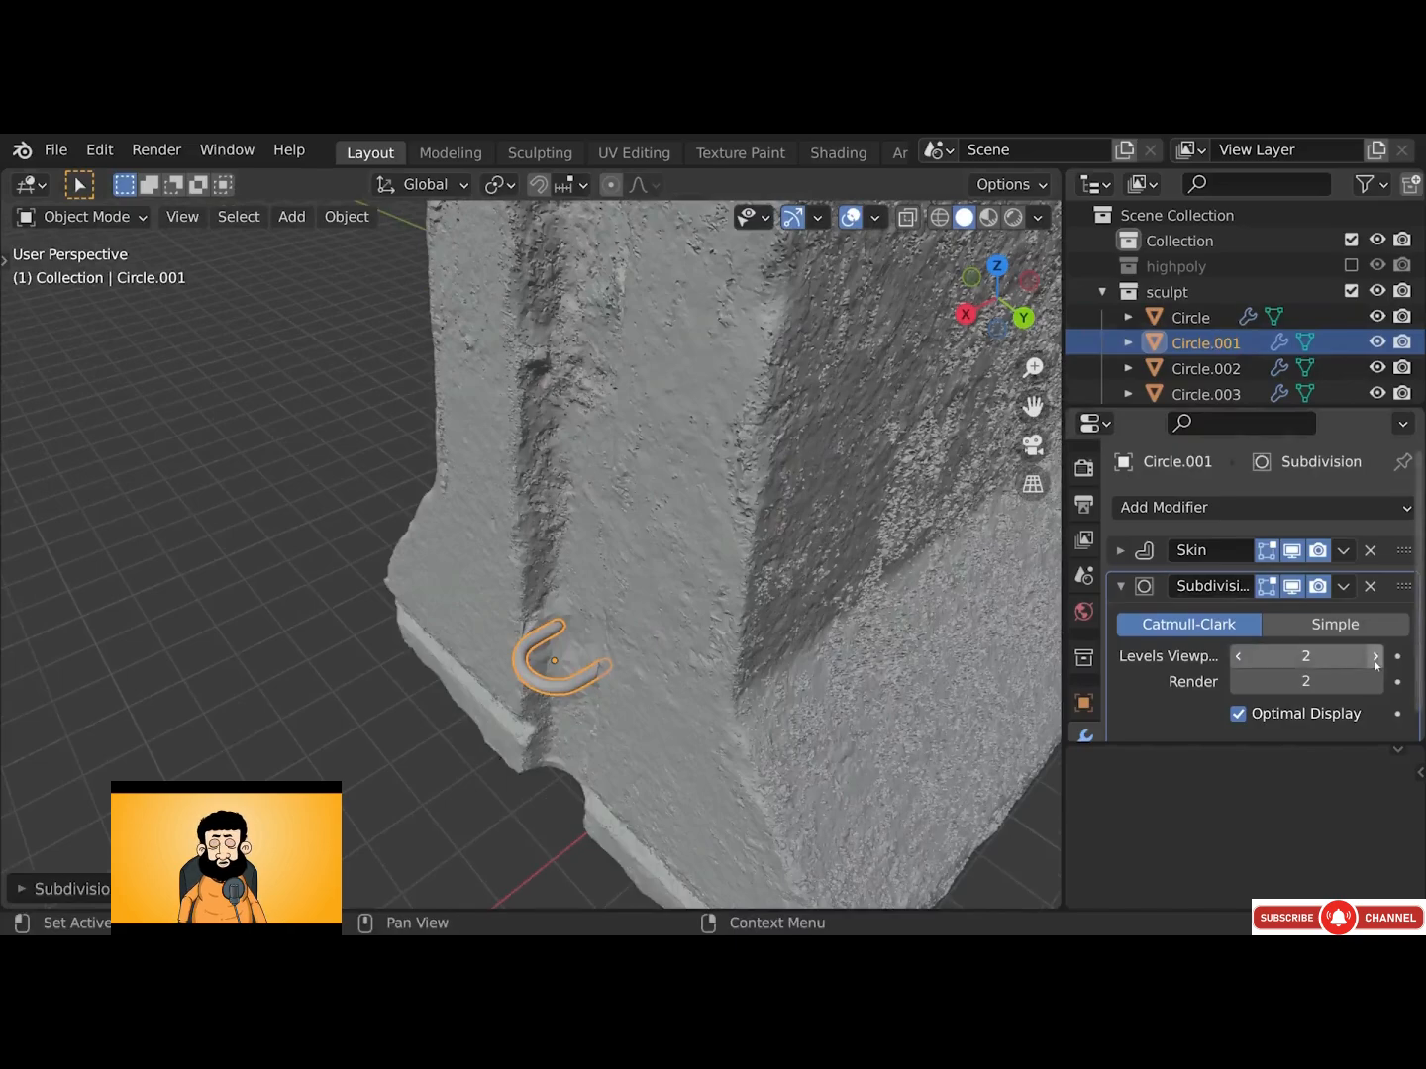
click(1238, 655)
click(1236, 682)
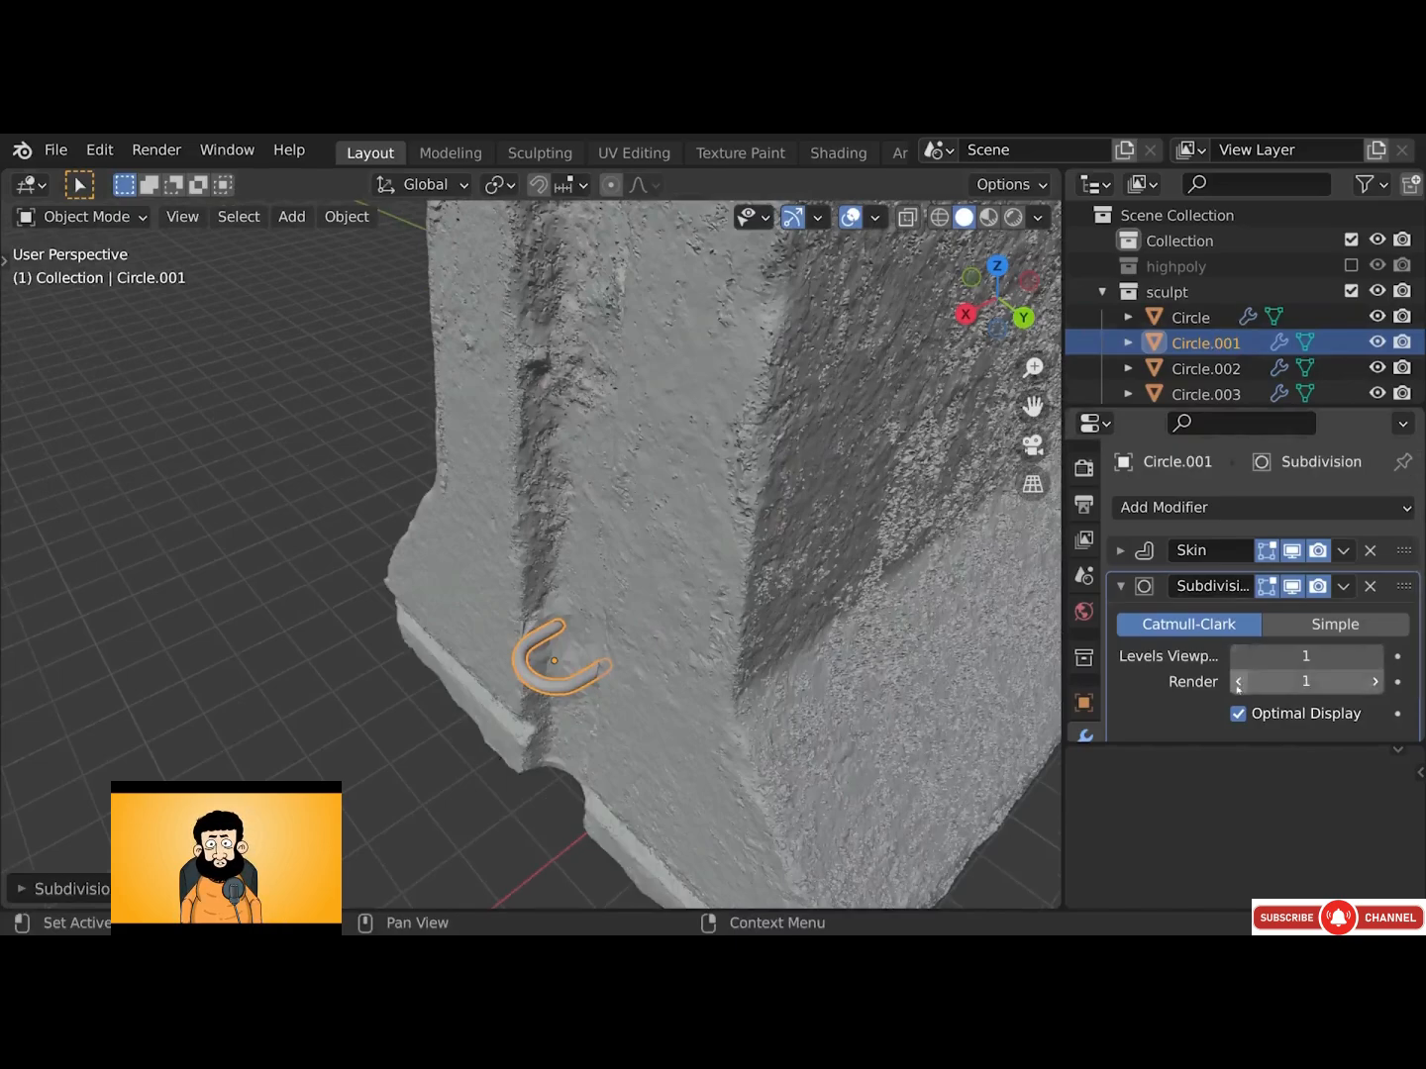
Thicken the lower metal ring by scaling the skin radius of all its vertices by about 1.44
key(Tab)
key(a)
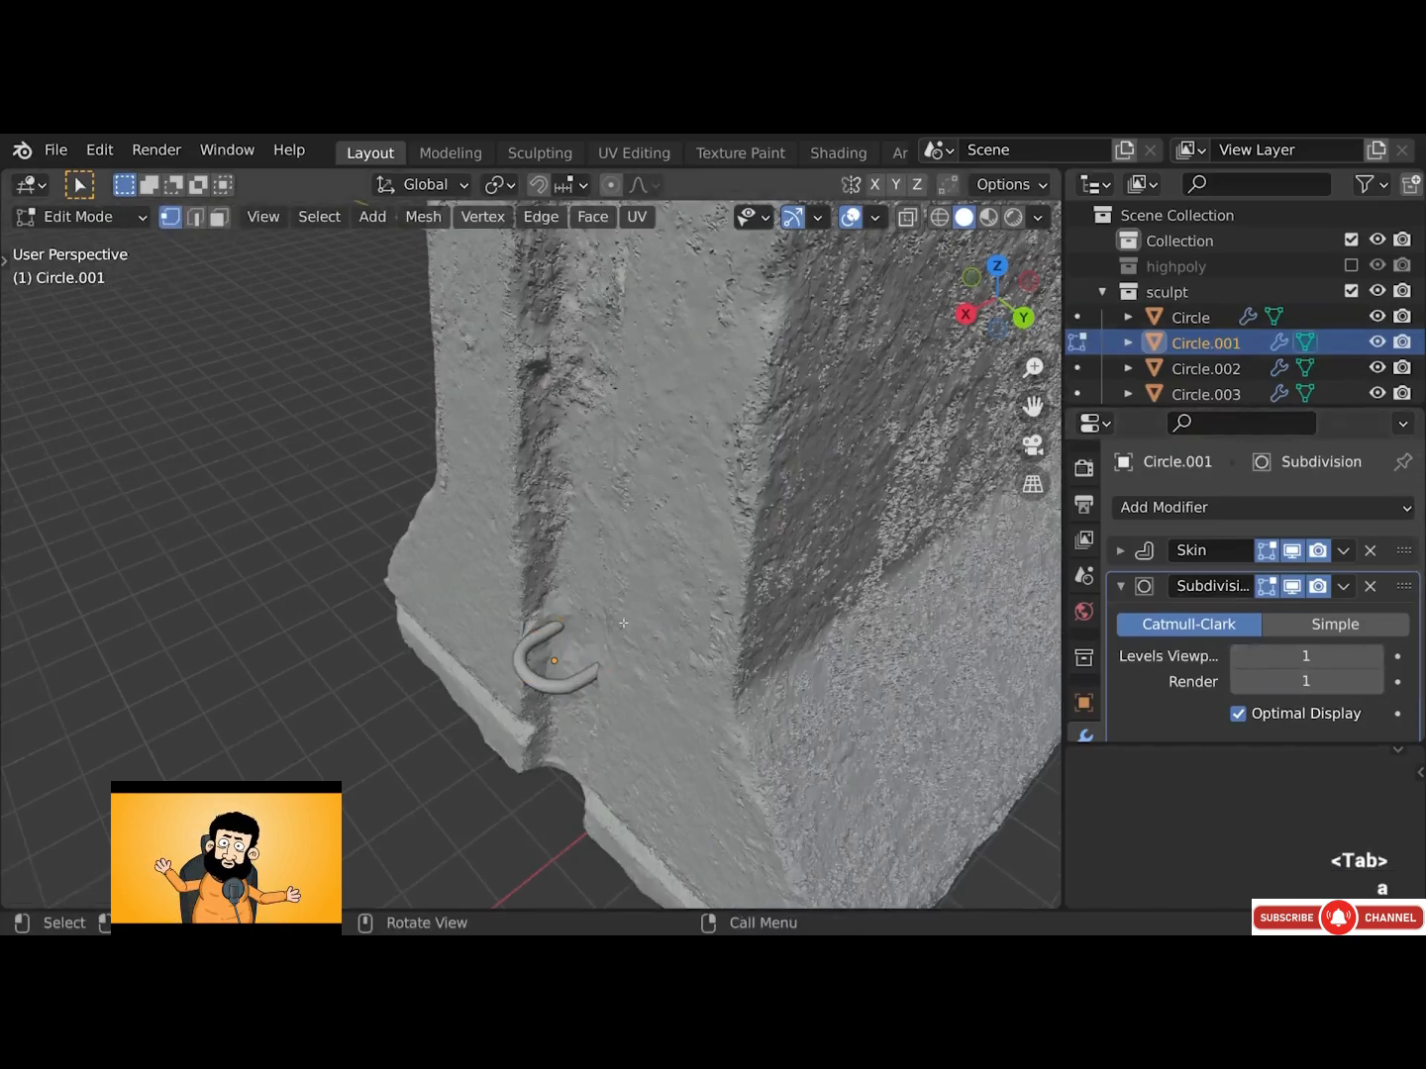
key(alt+z)
key(ctrl+a)
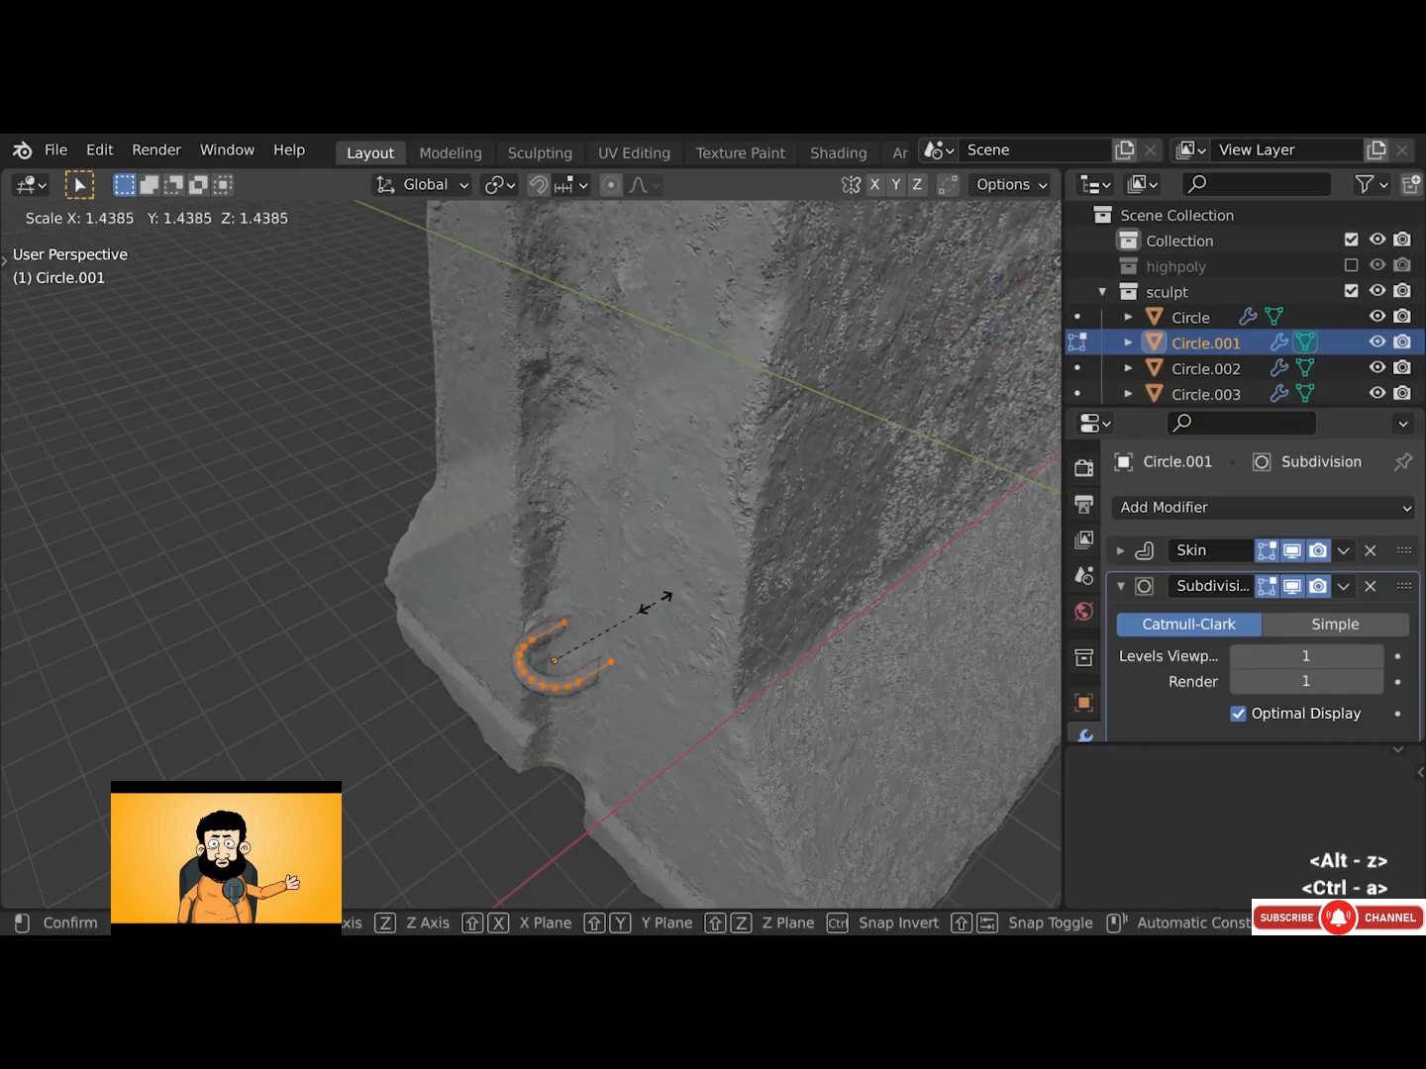
click(656, 606)
key(ctrl+a)
click(655, 607)
key(Tab)
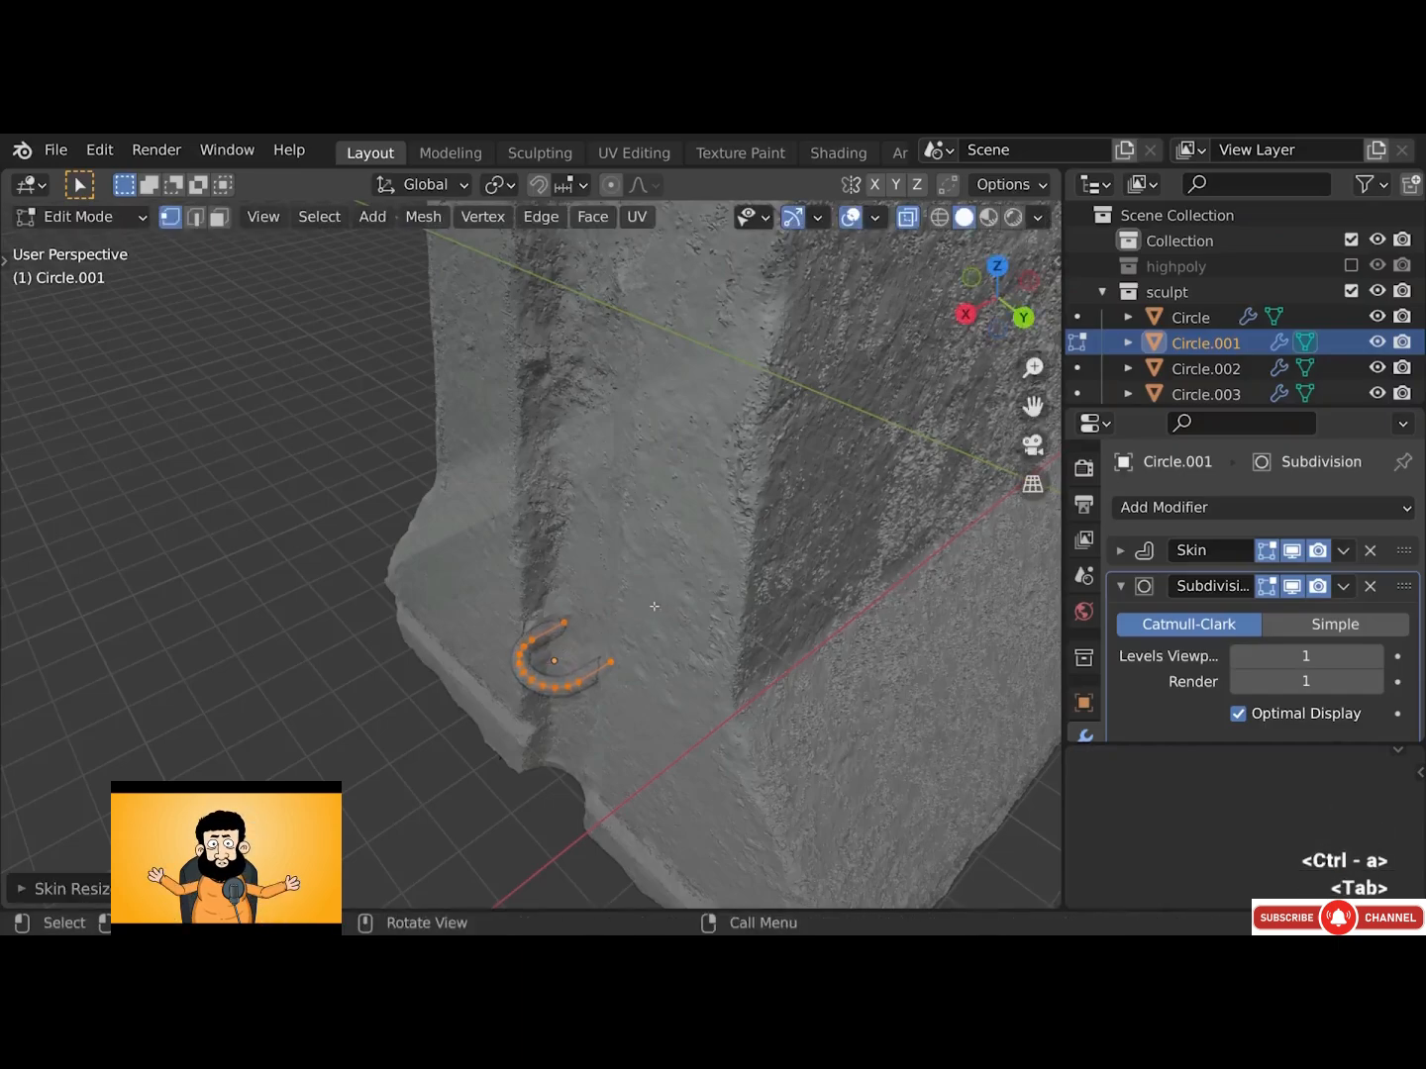
key(alt+z)
key(Tab)
scroll(655, 606, down, 4)
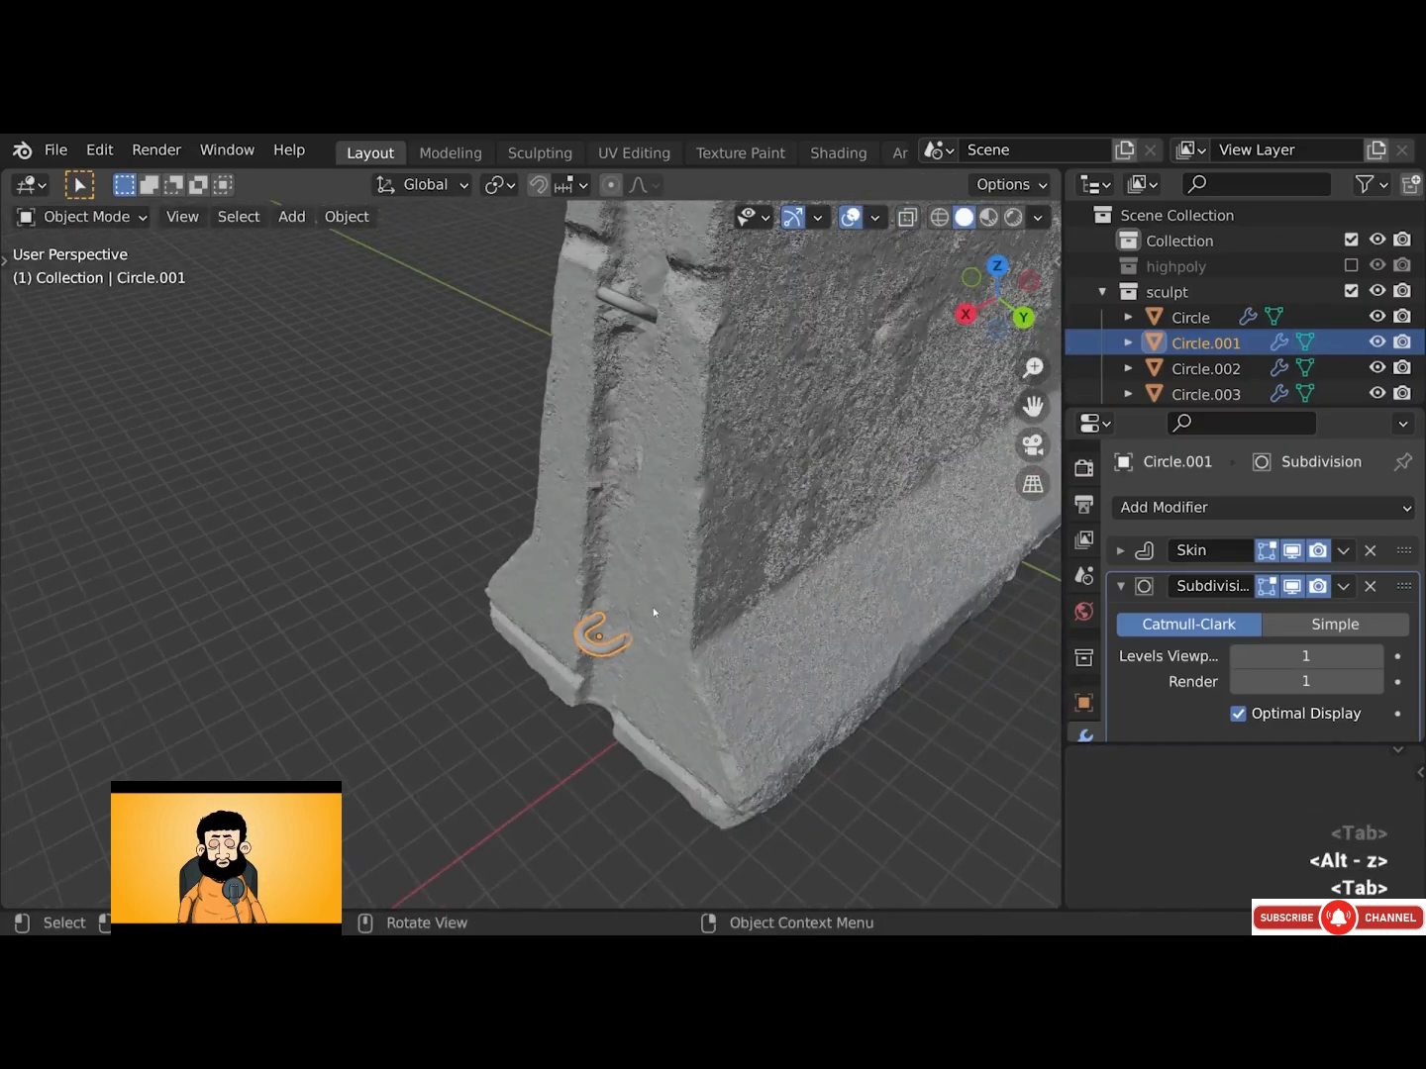
Exclude the sculpt collection from the view layer and enable the lowpoly collection instead
scroll(654, 610, down, 1)
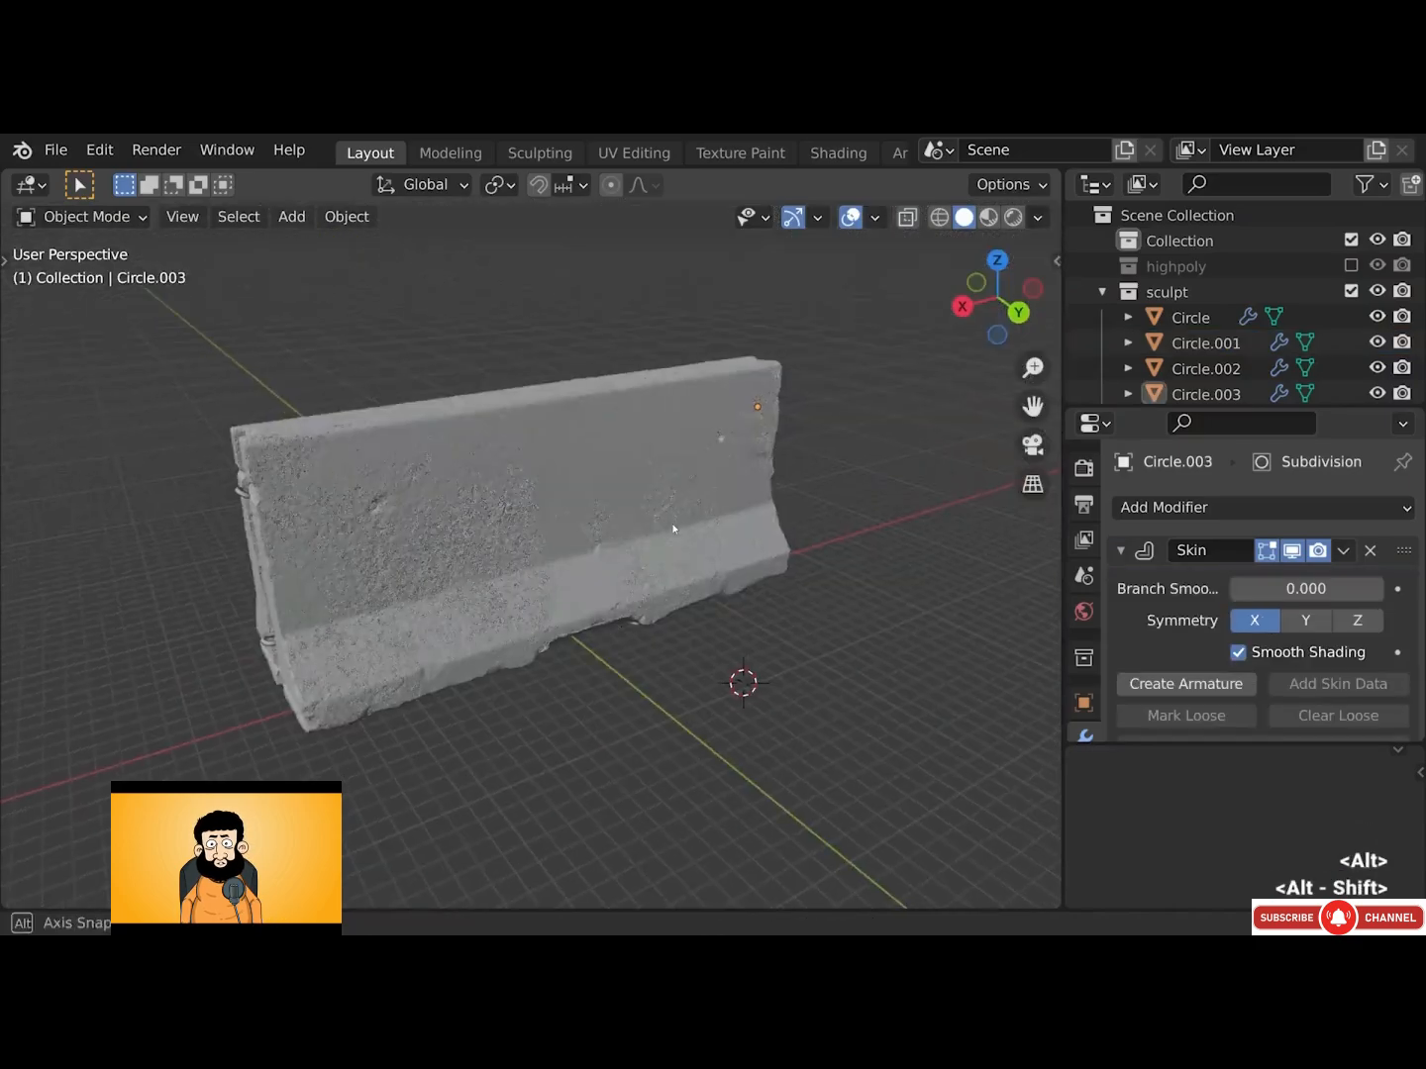
click(1103, 293)
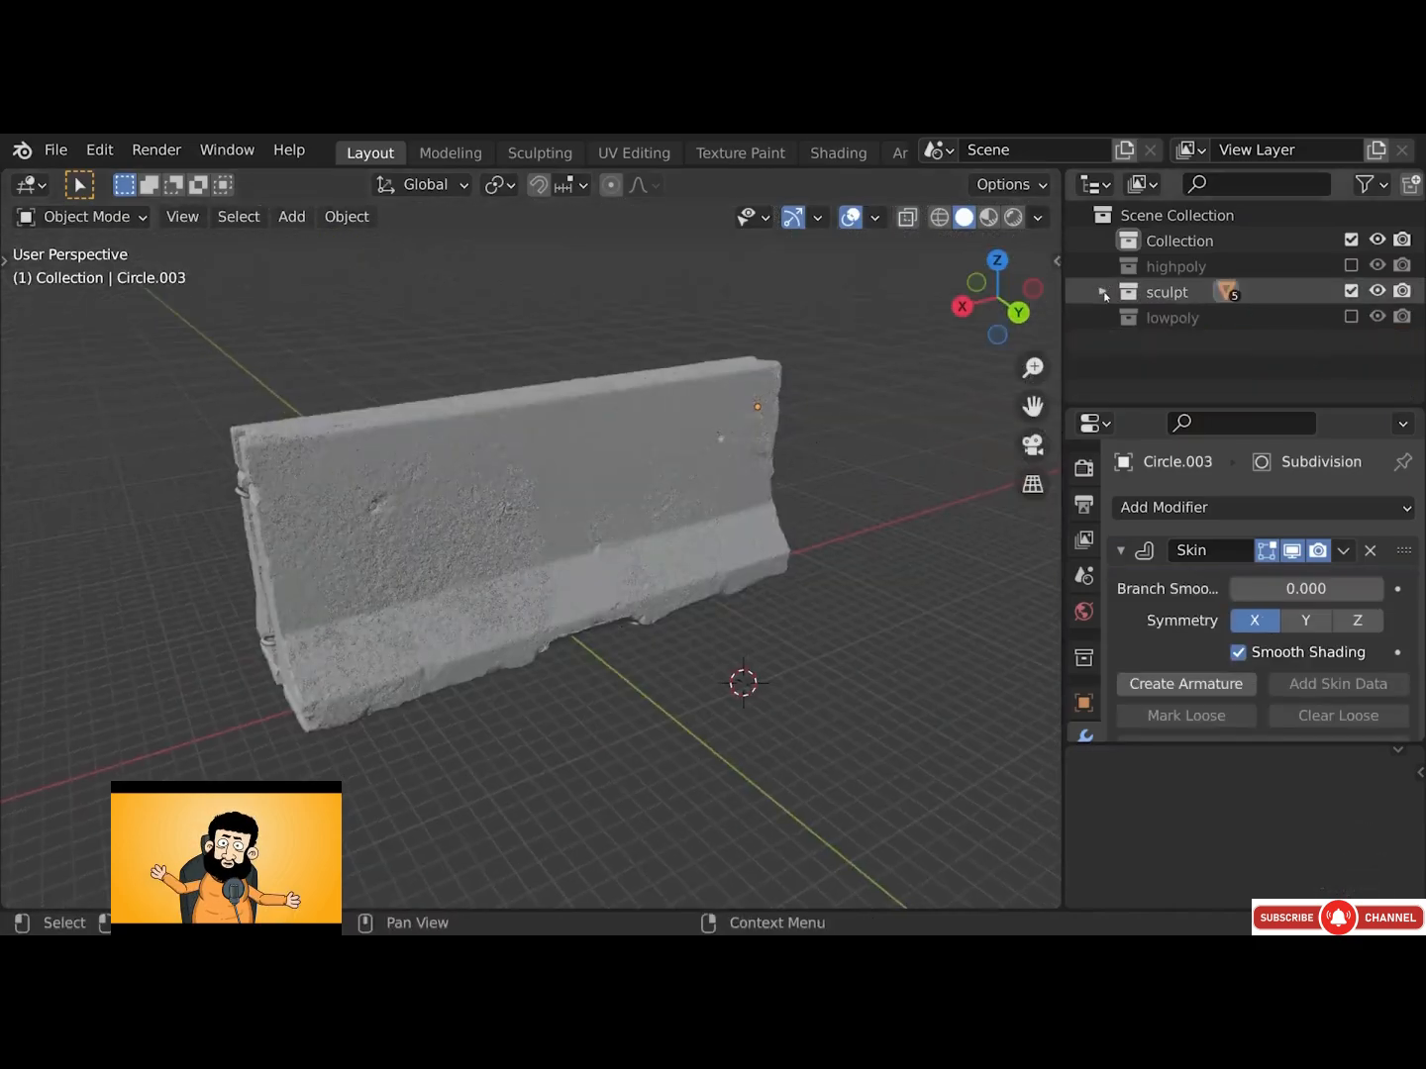
click(1350, 292)
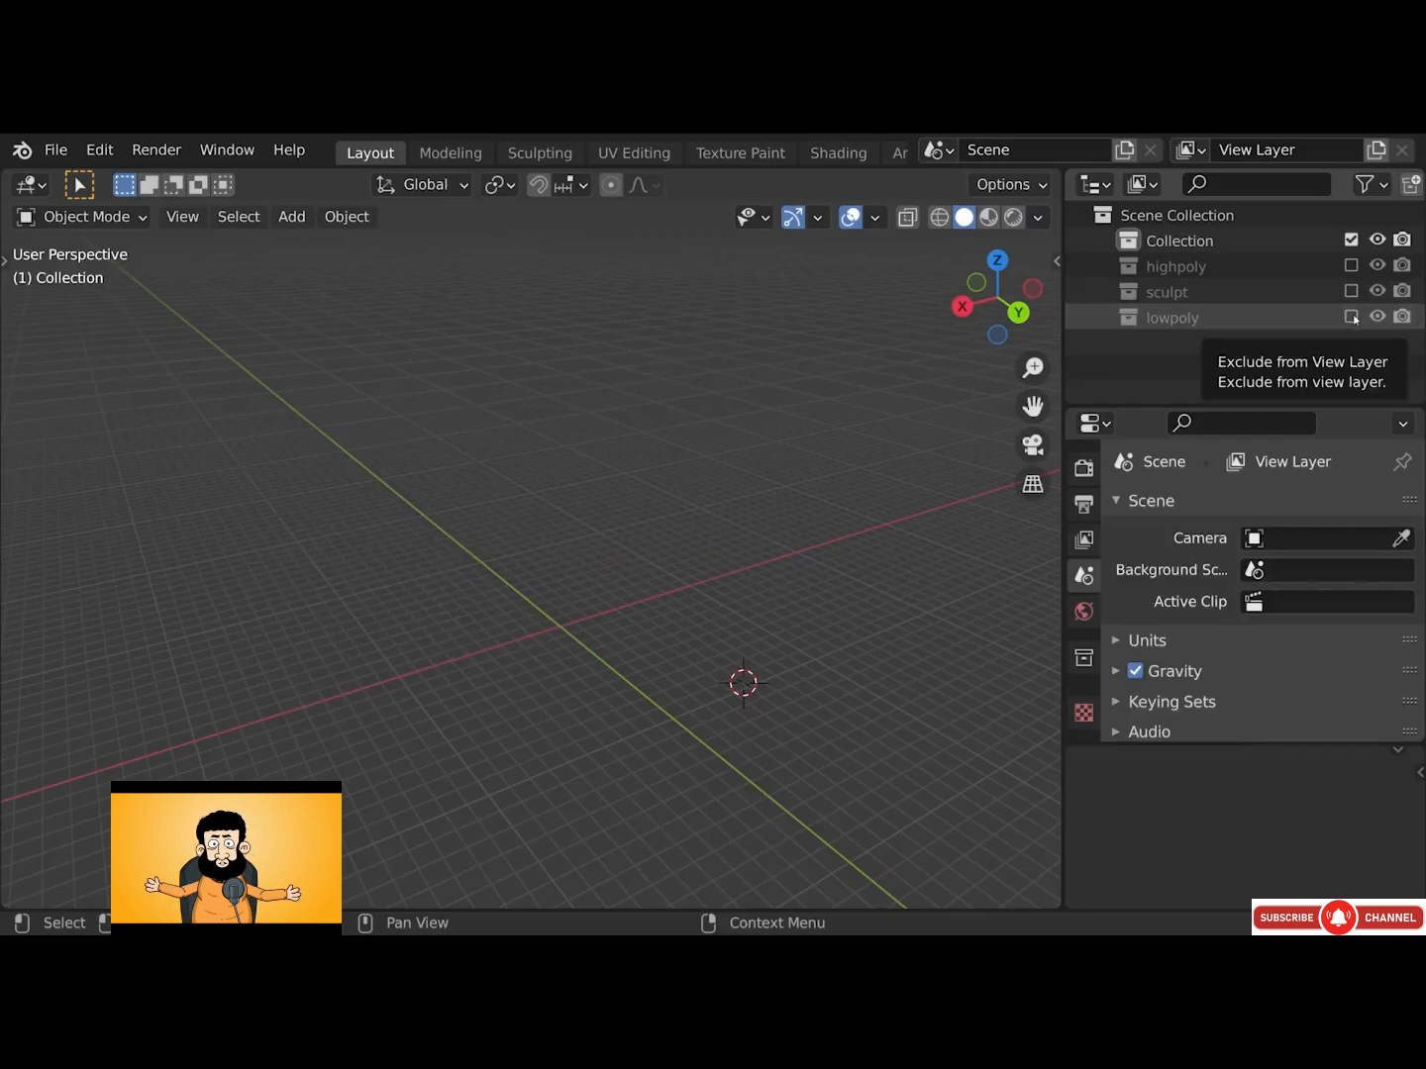
click(1350, 317)
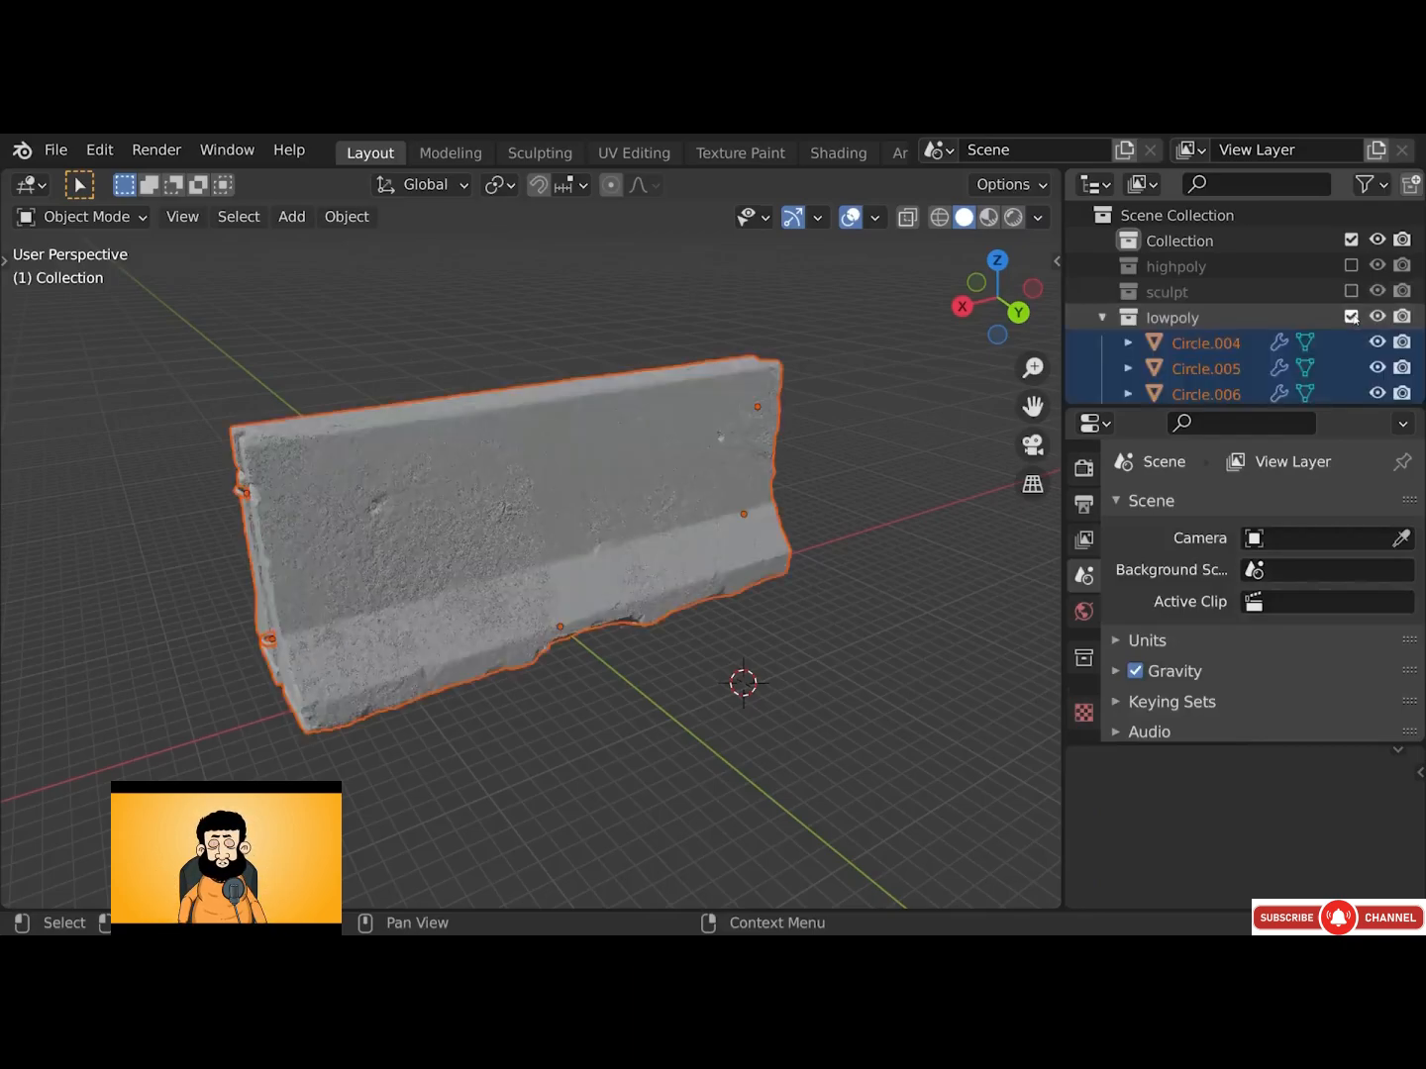
Add a Decimate modifier in Collapse mode to the lowpoly collection's roadblock body and set its ratio to 0.01
click(741, 490)
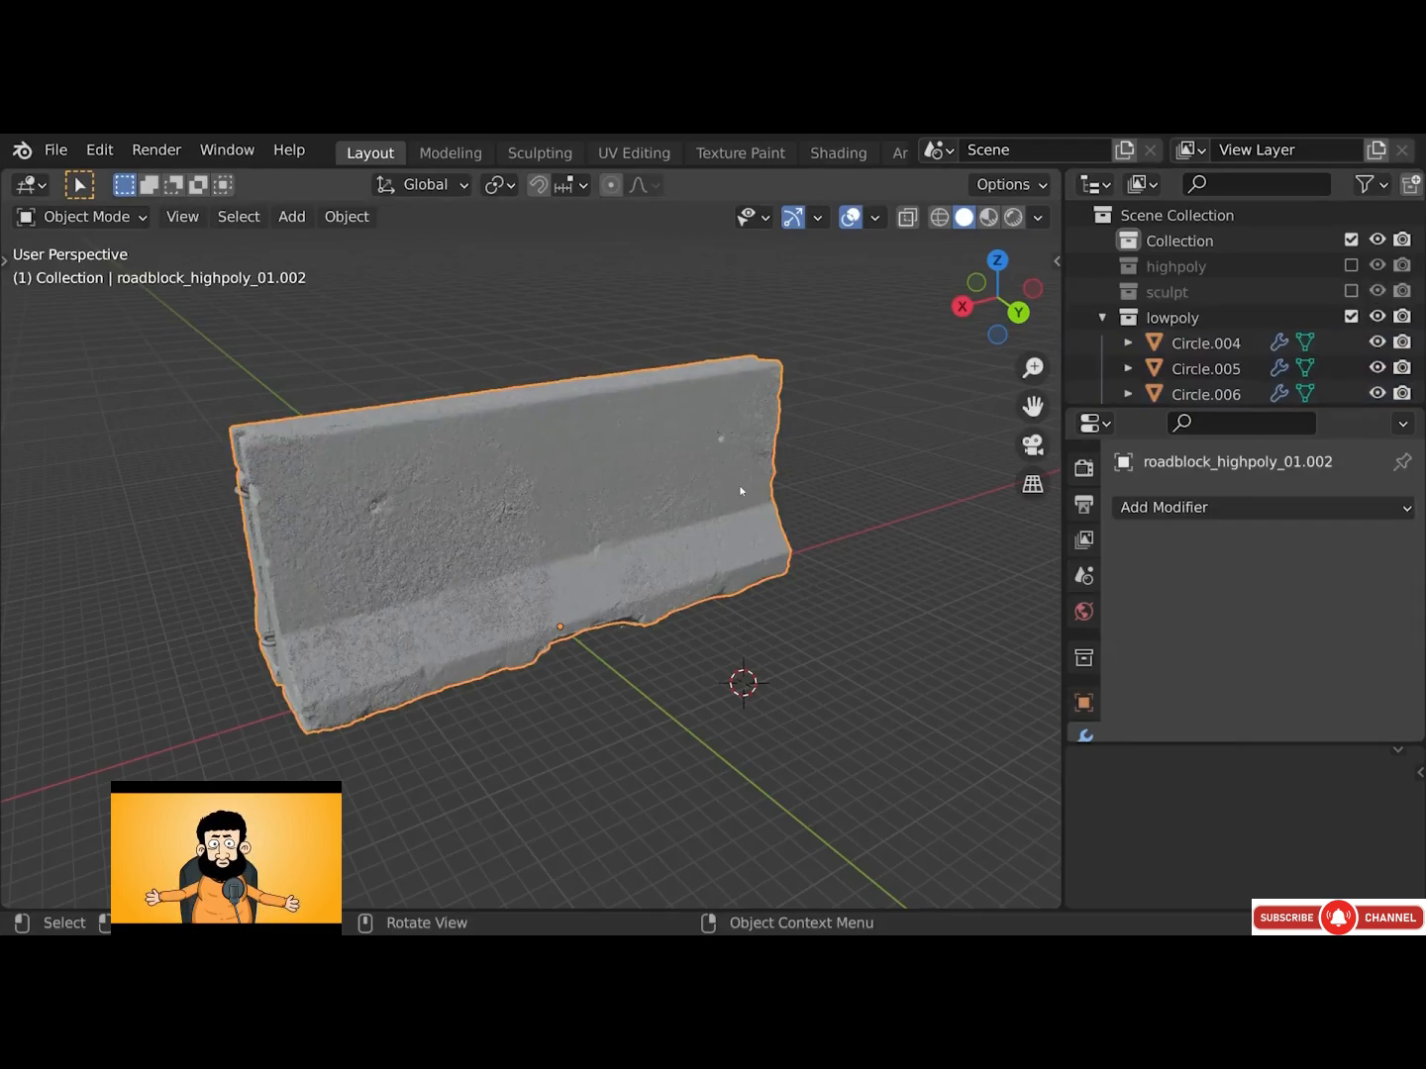
click(1179, 507)
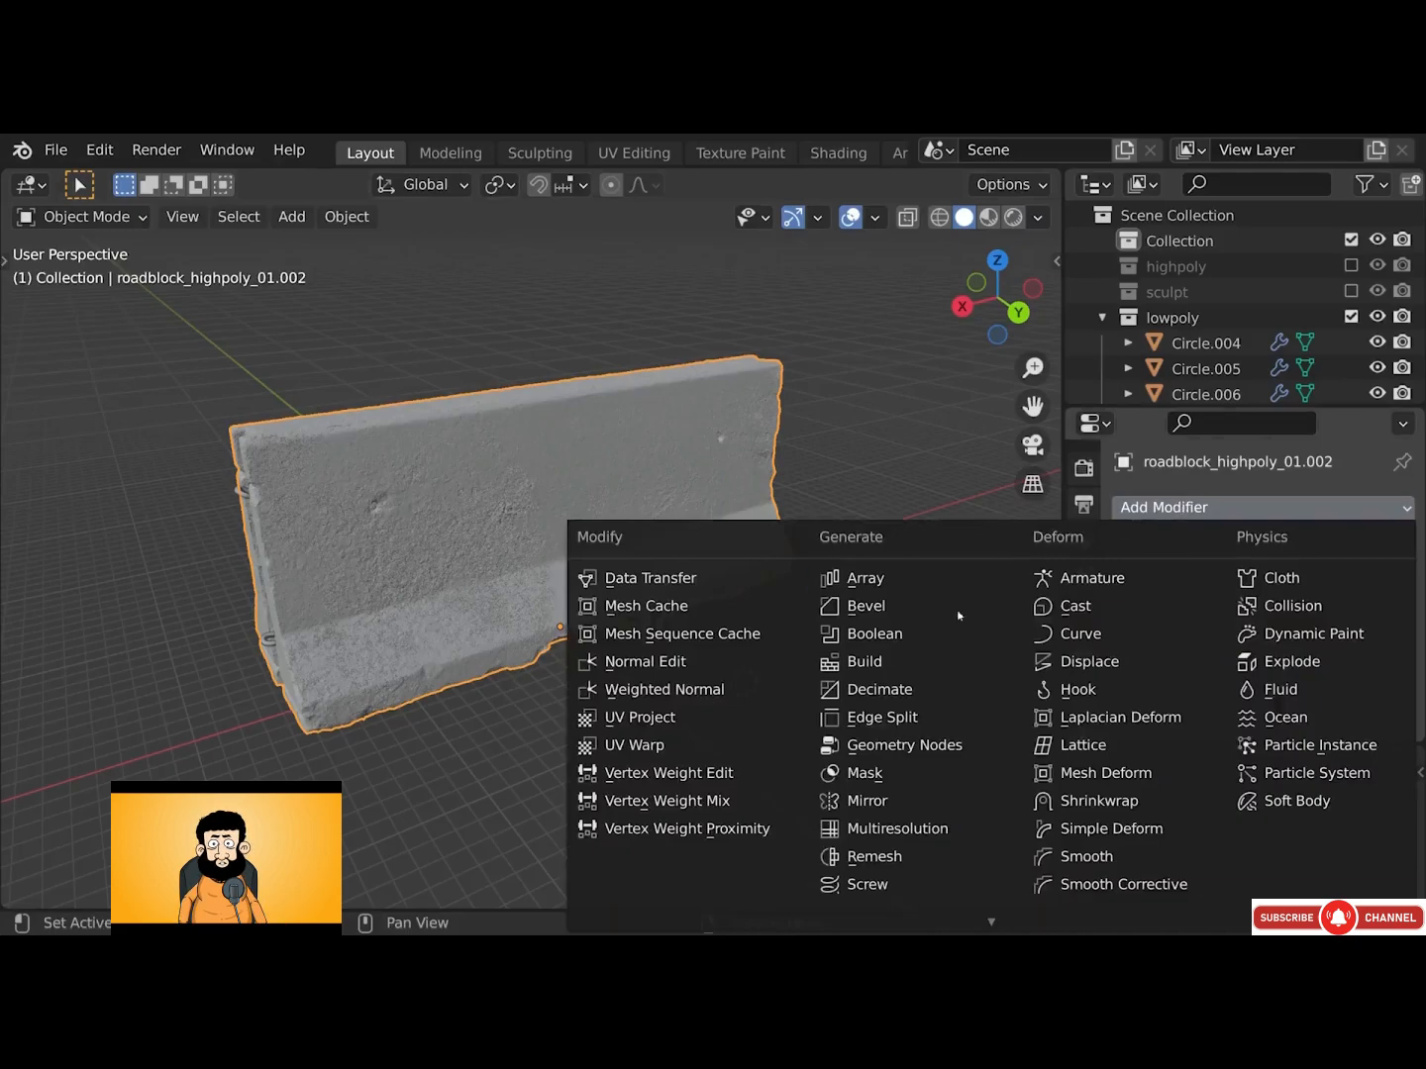
click(884, 690)
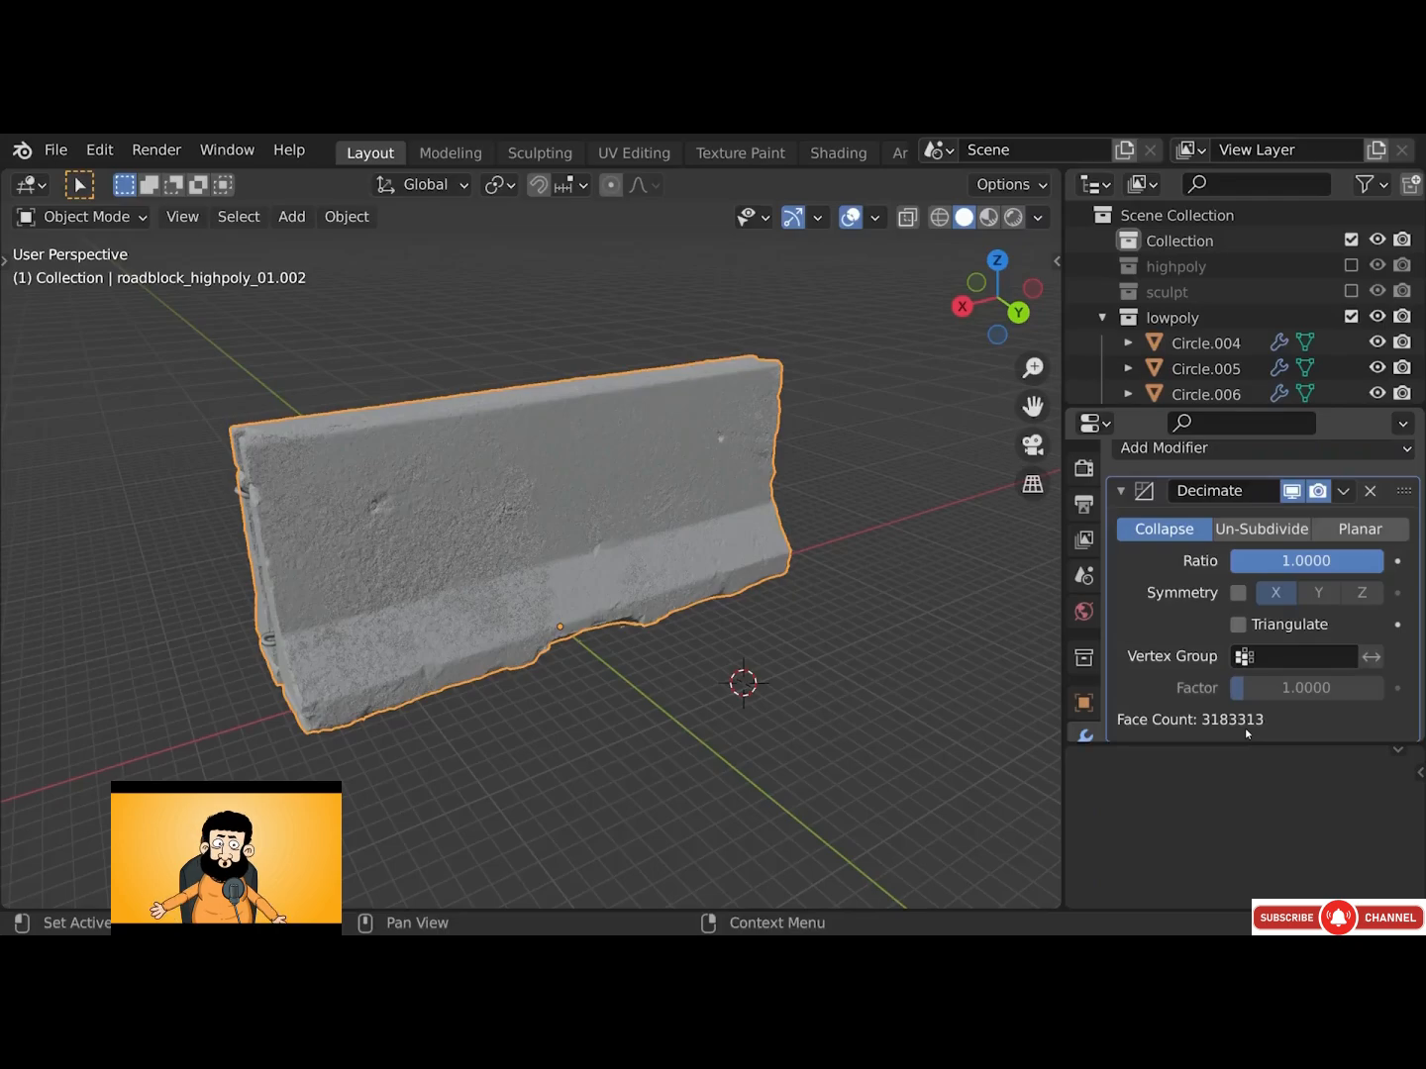
click(1308, 562)
text(0)
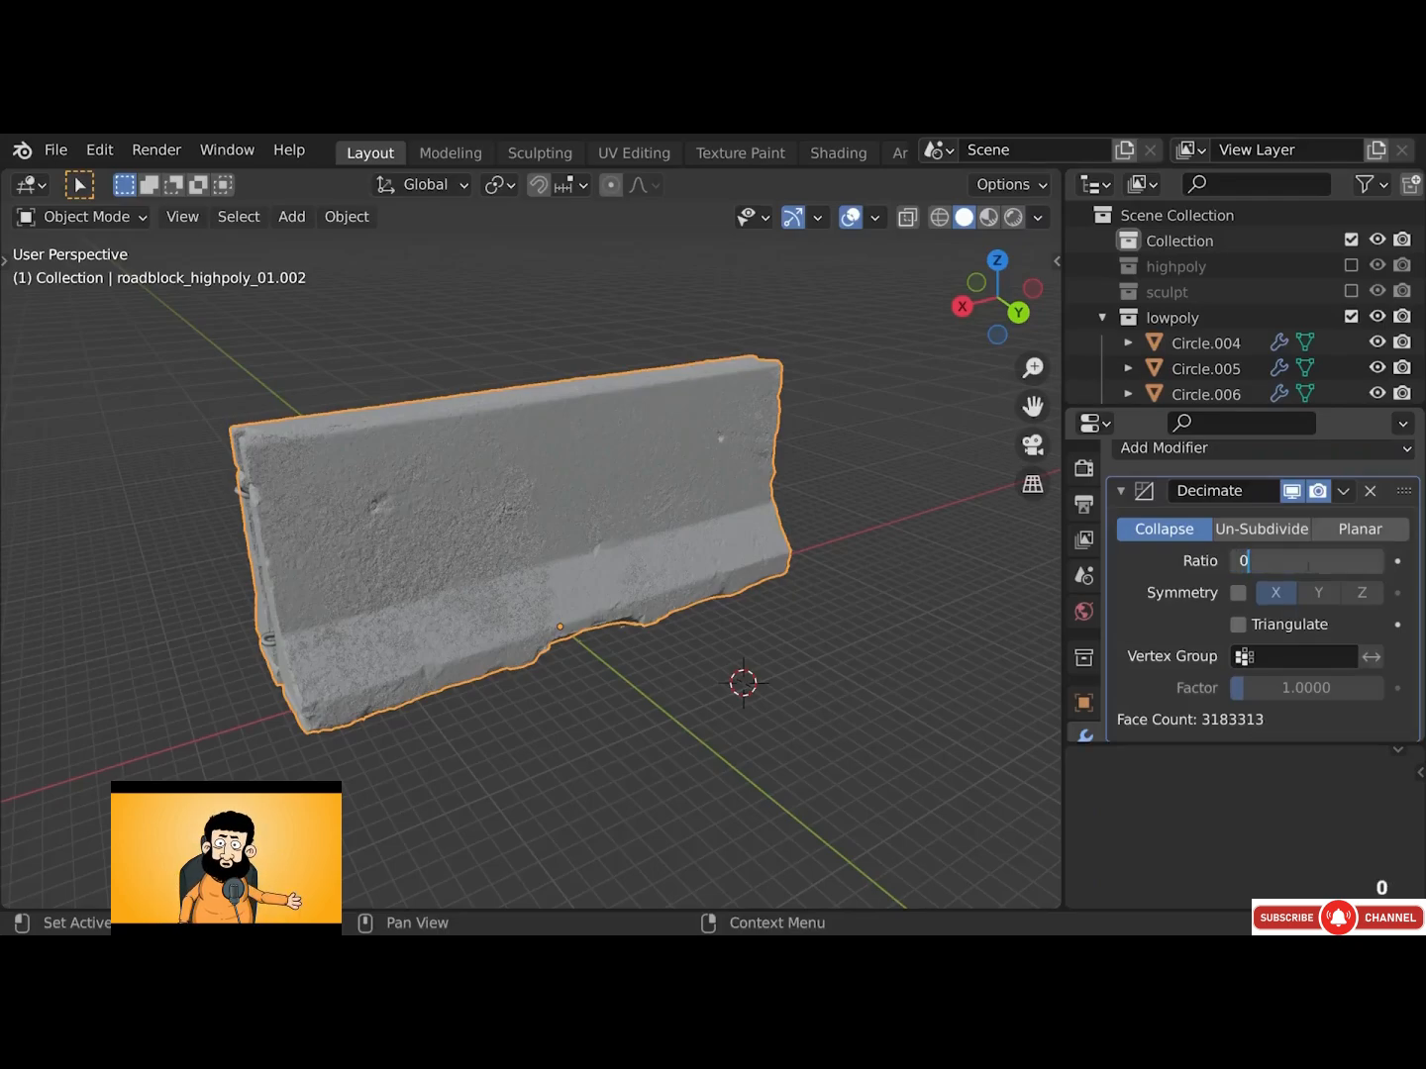
text(.01)
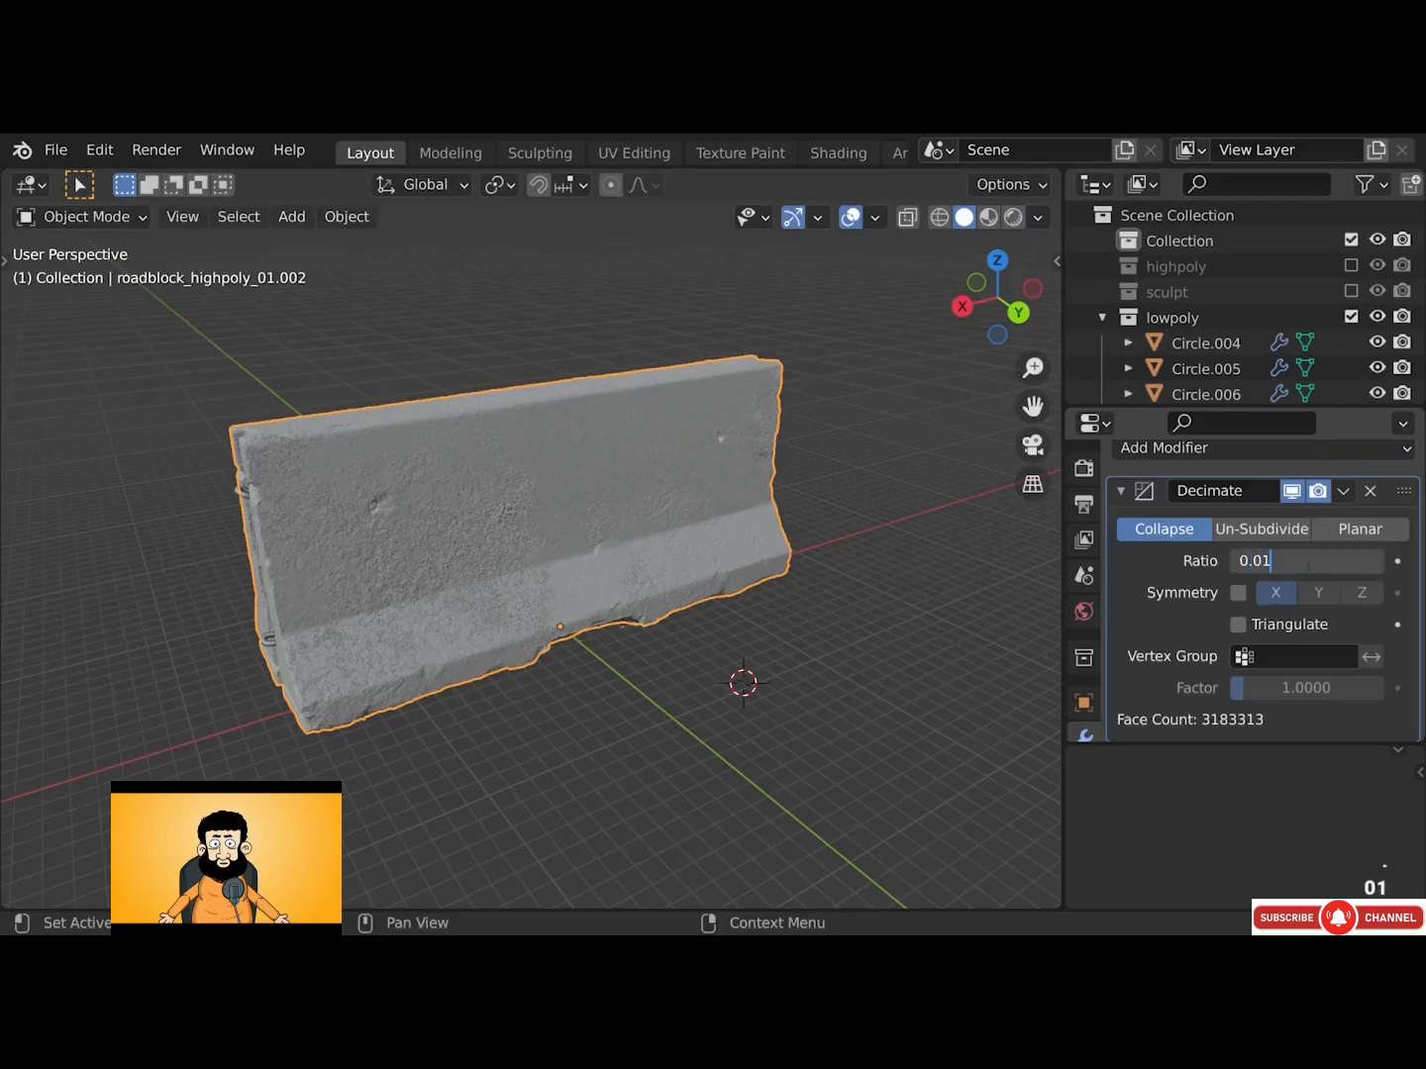
key(Return)
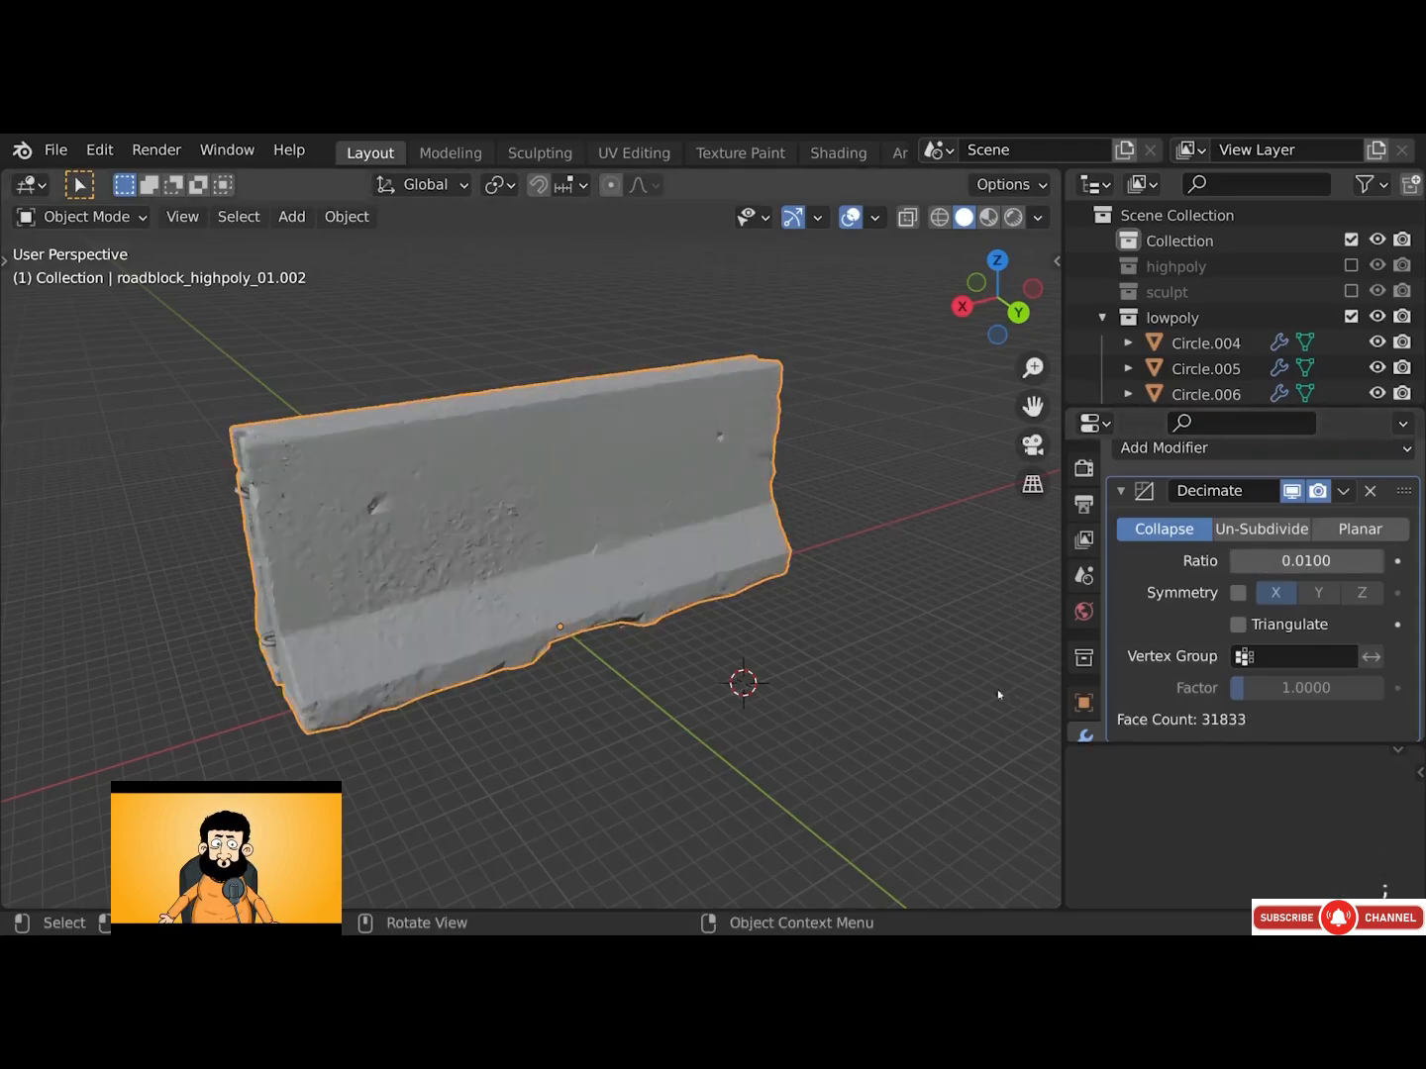
Apply the 0.01-ratio Decimate modifier to the roadblock
middle_drag(551, 548, 606, 646)
click(1342, 491)
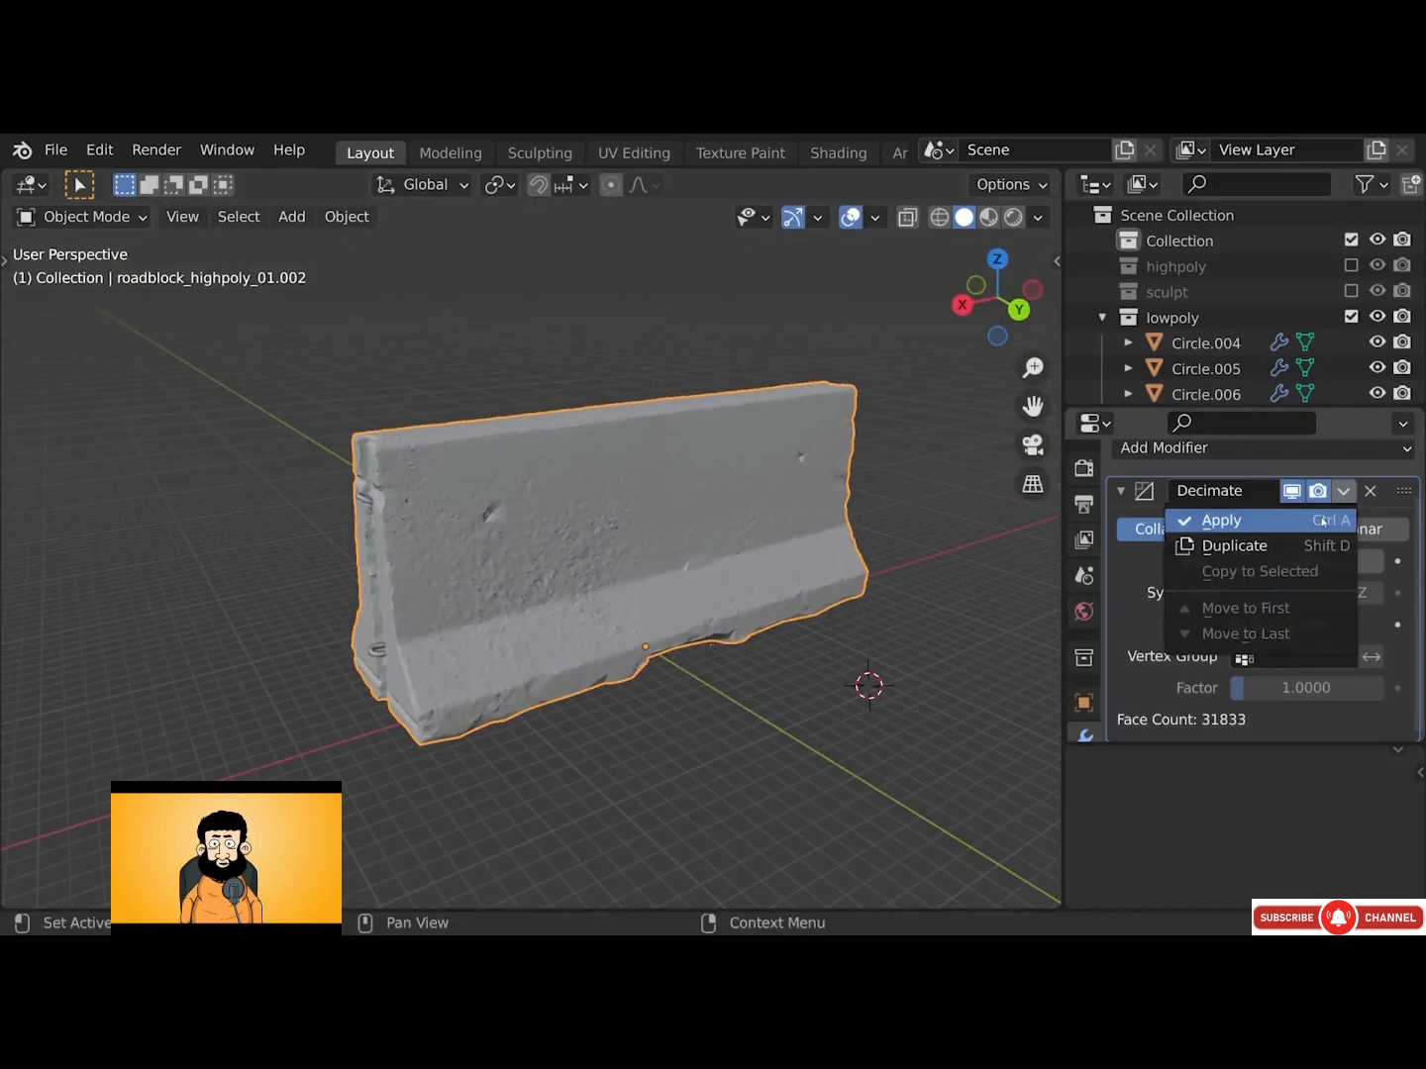
click(1324, 522)
Add a second Decimate modifier to the roadblock and reduce its ratio to about 0.0968
click(1277, 509)
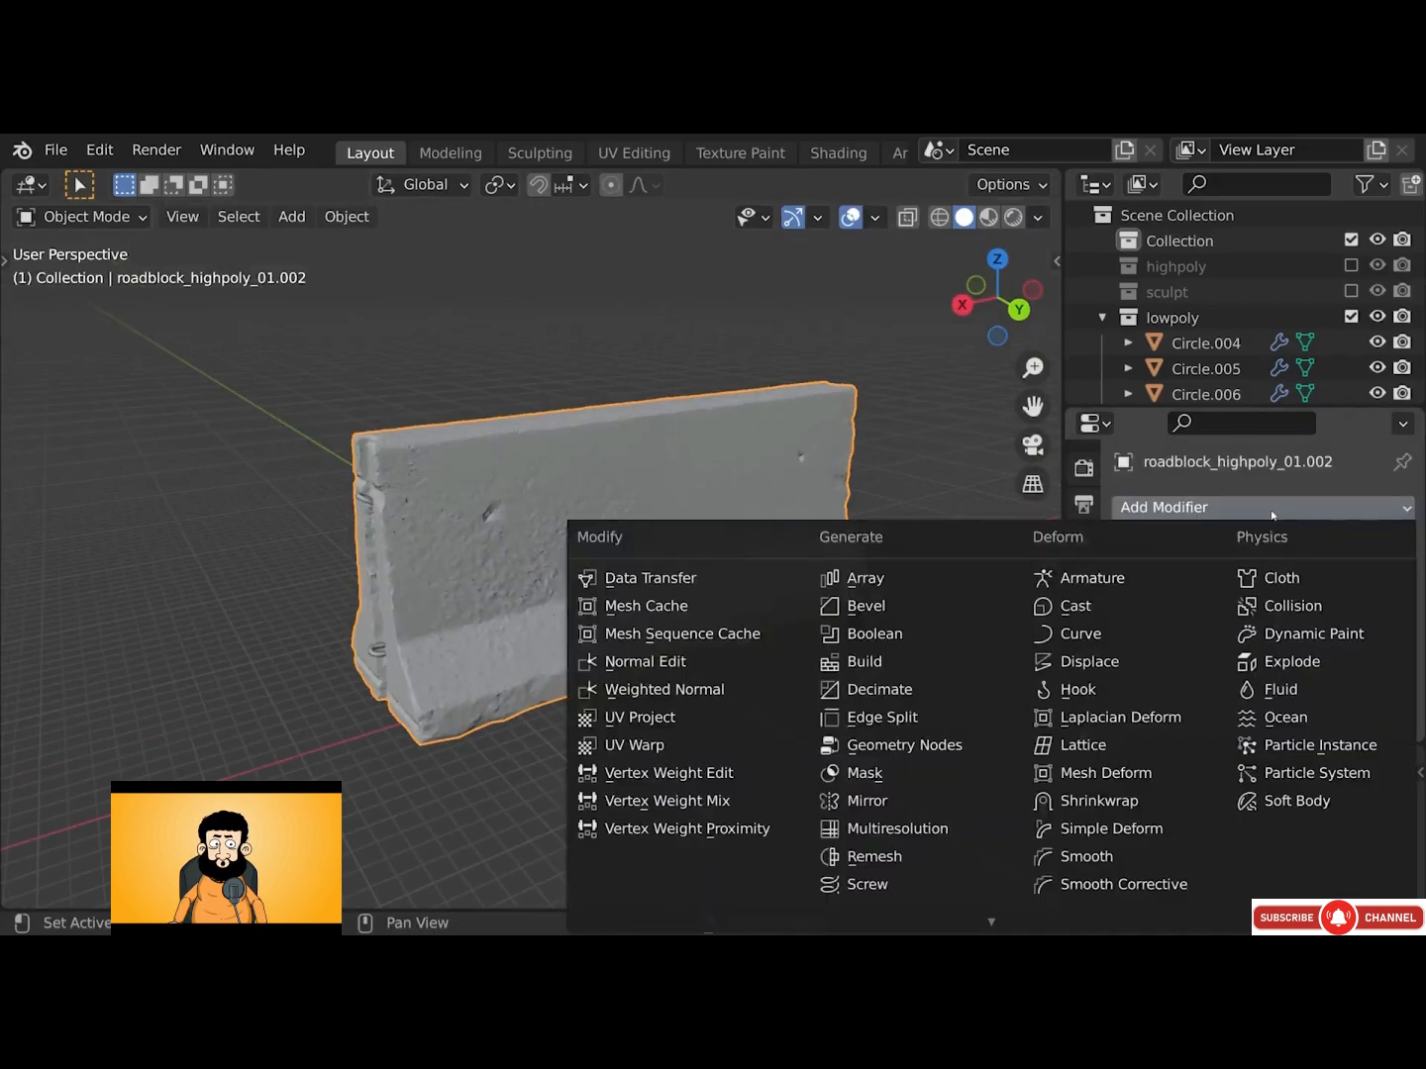
click(907, 690)
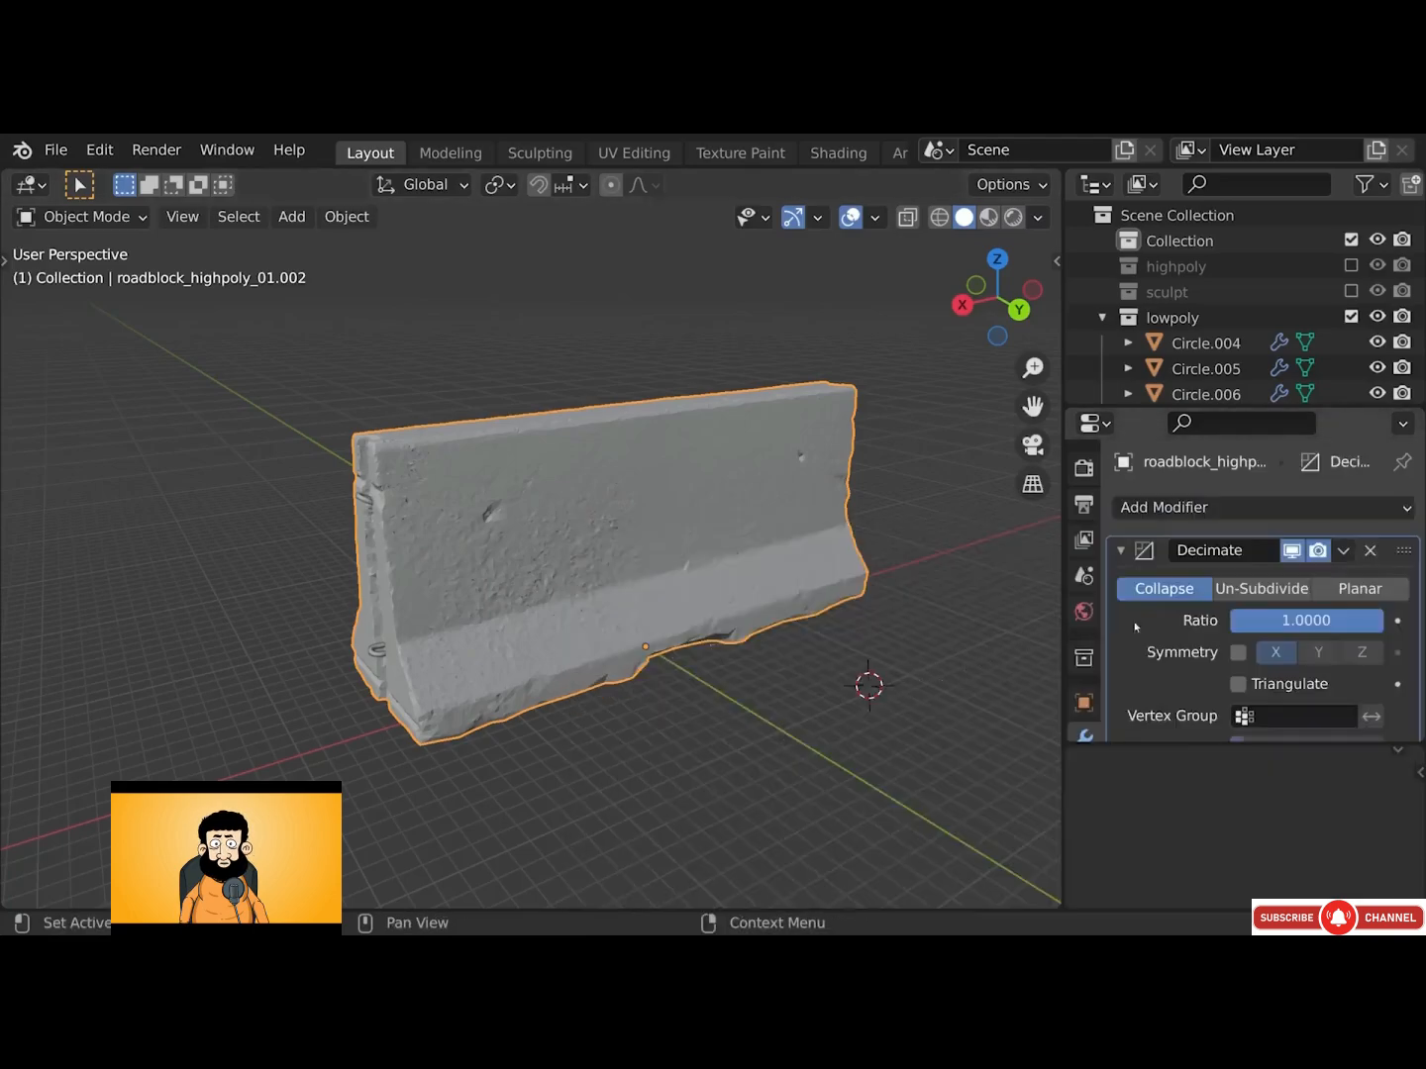
drag(1297, 620, 1187, 619)
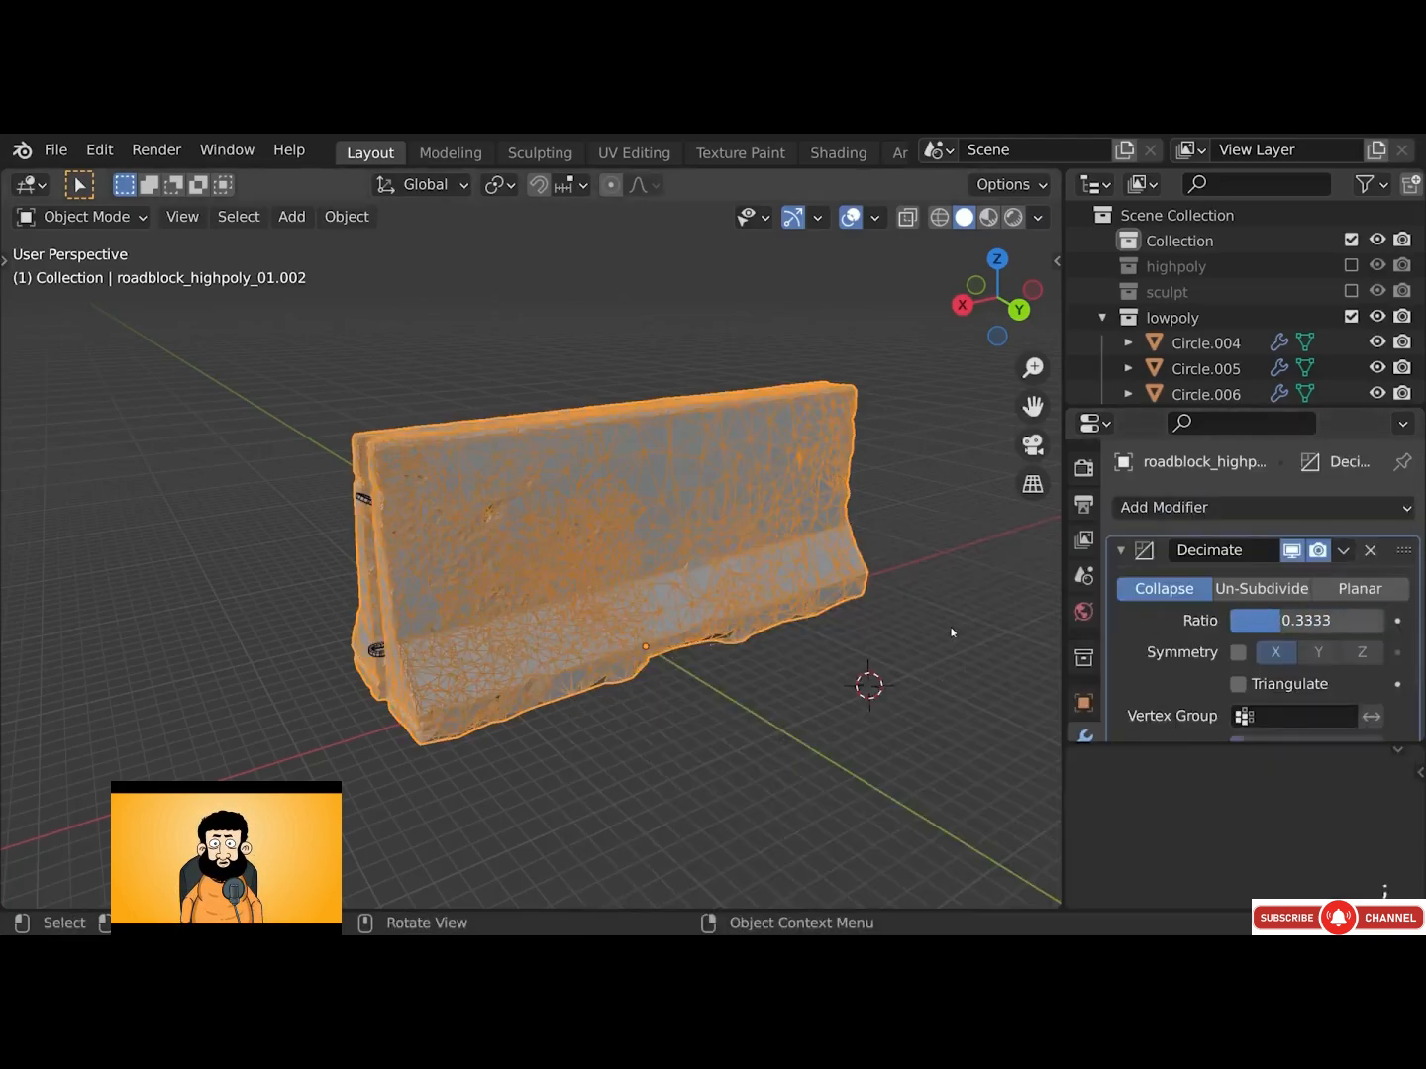
drag(1307, 620, 1264, 620)
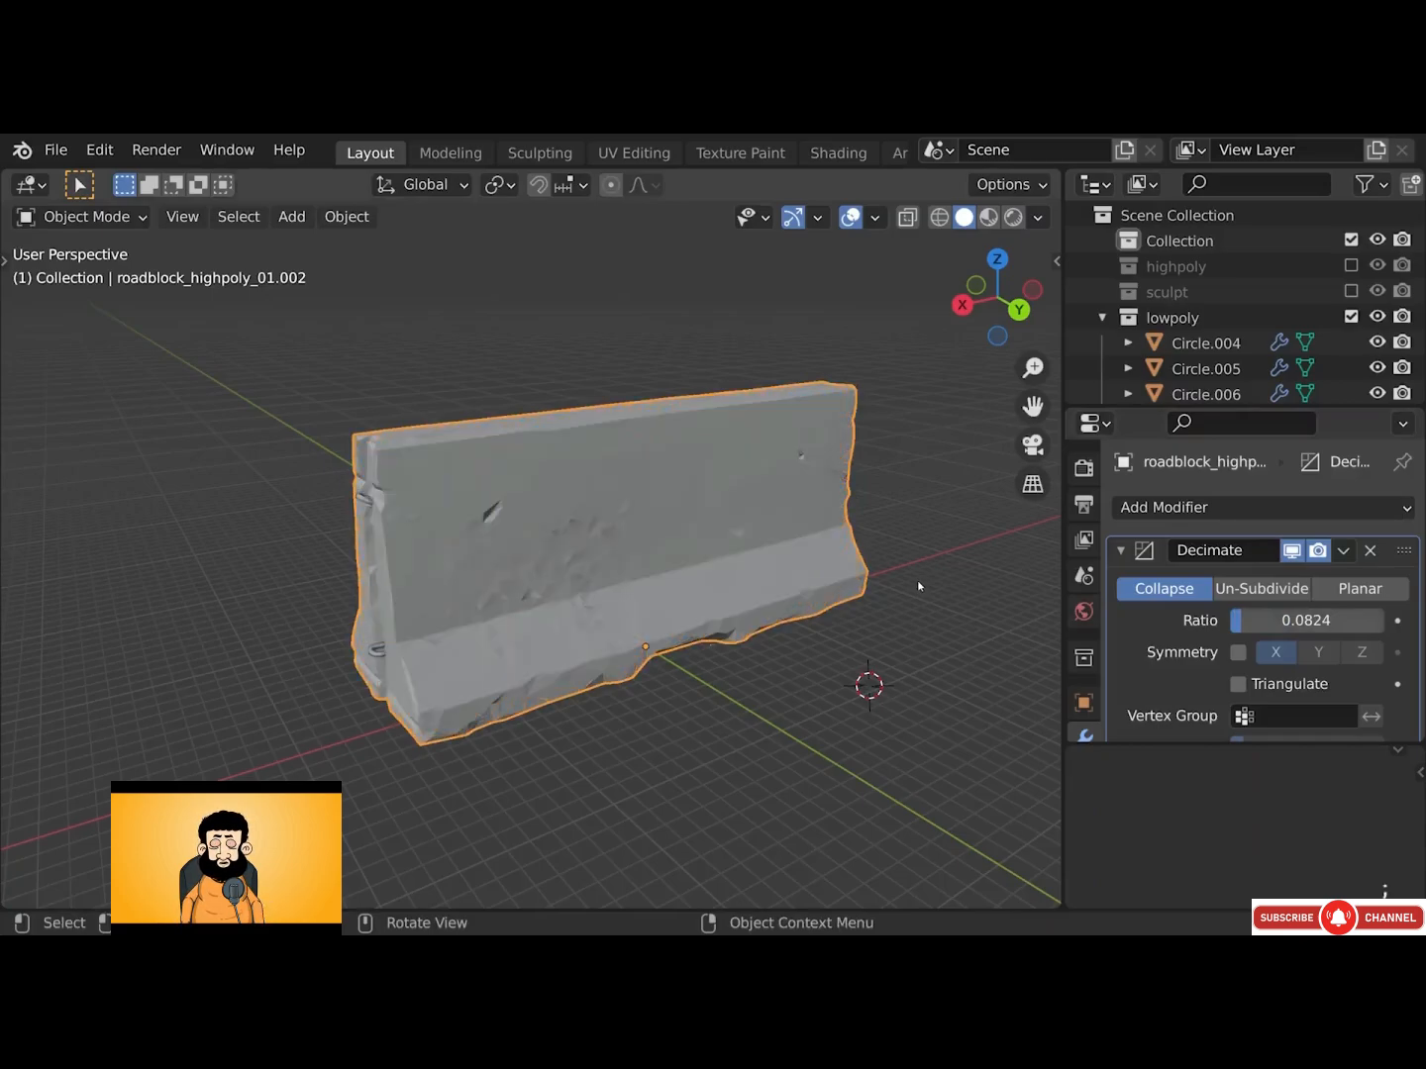
drag(1288, 619, 1293, 560)
scroll(1235, 645, down, 1)
scroll(1236, 644, down, 1)
Show the wireframe overlay to check the topology, and apply the second Decimate modifier
key(semicolon)
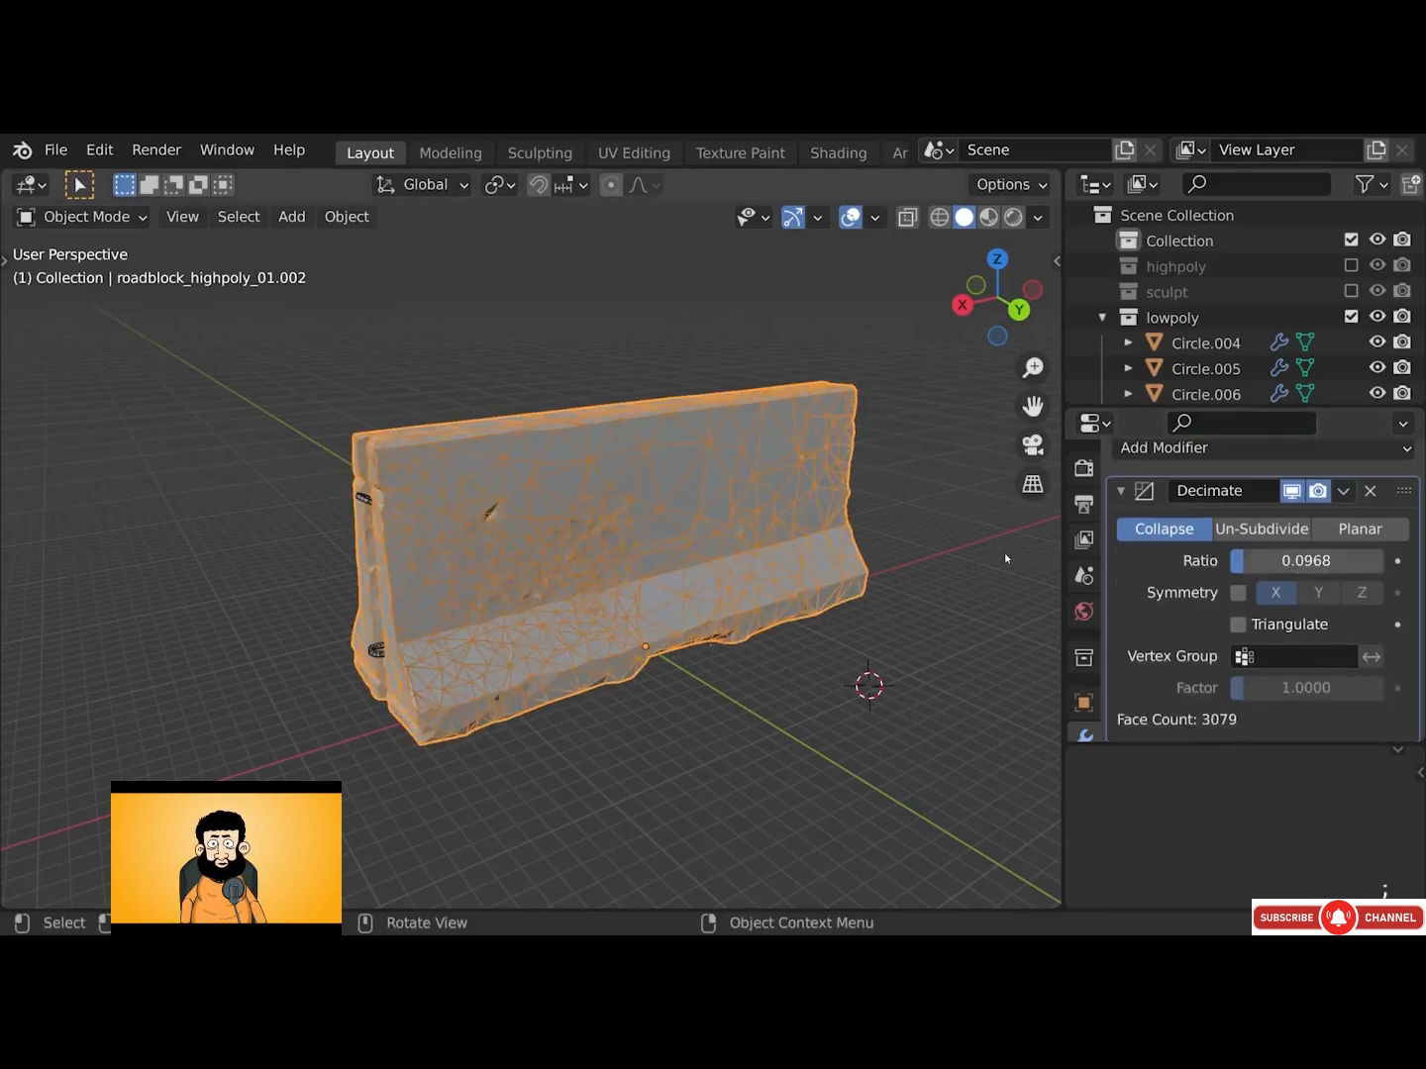
key(semicolon)
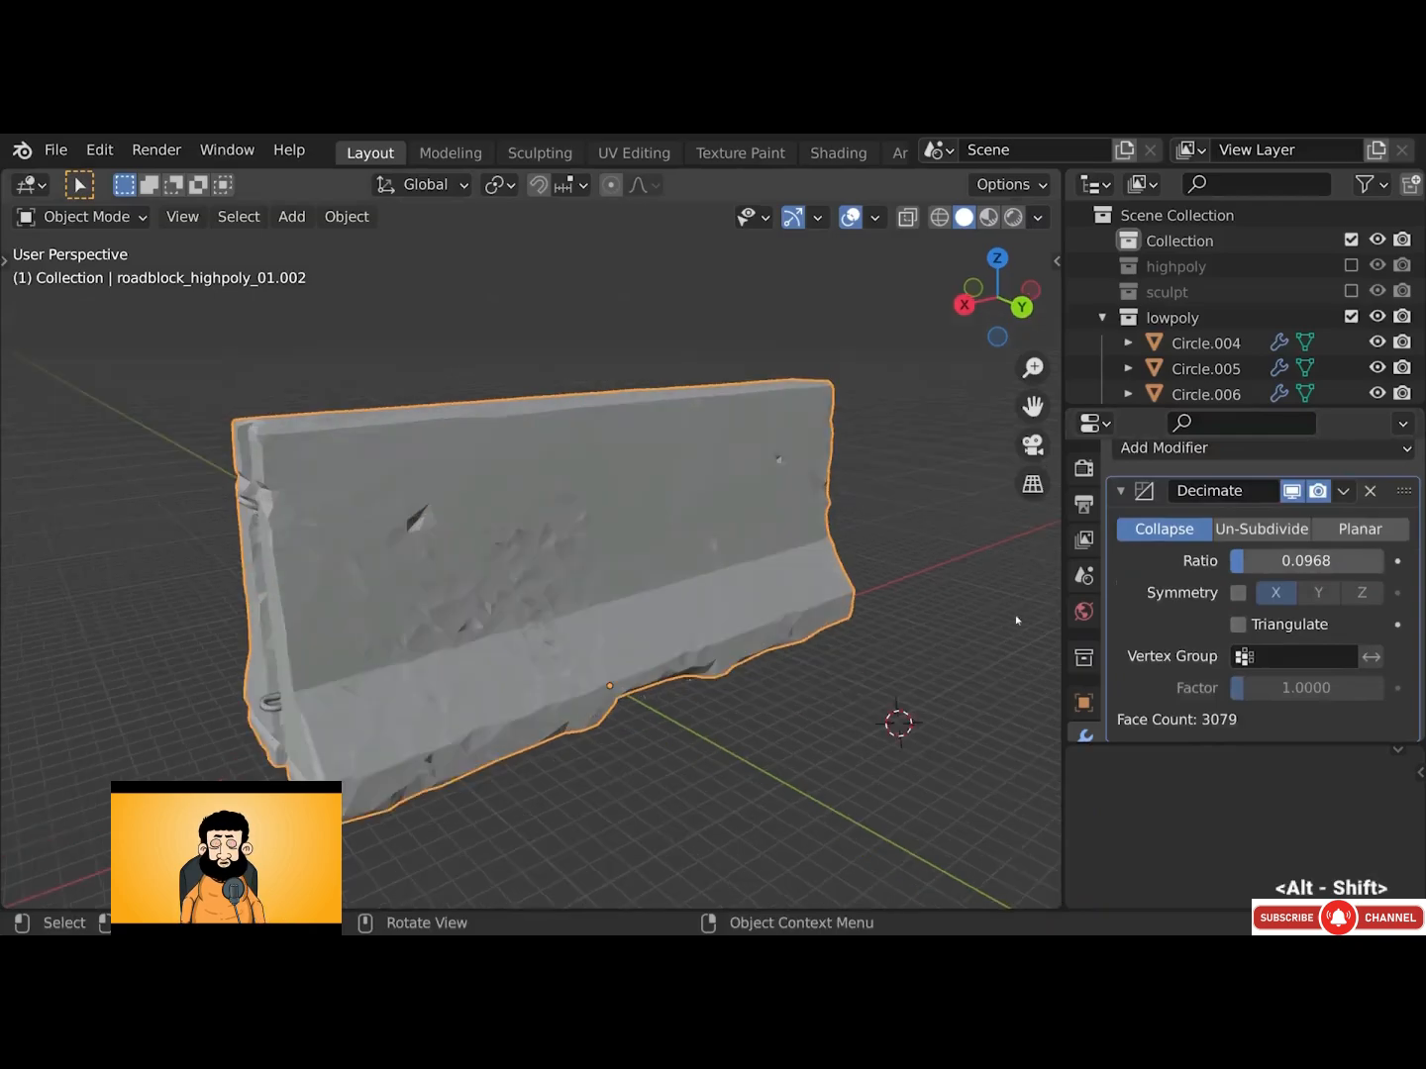
key(semicolon)
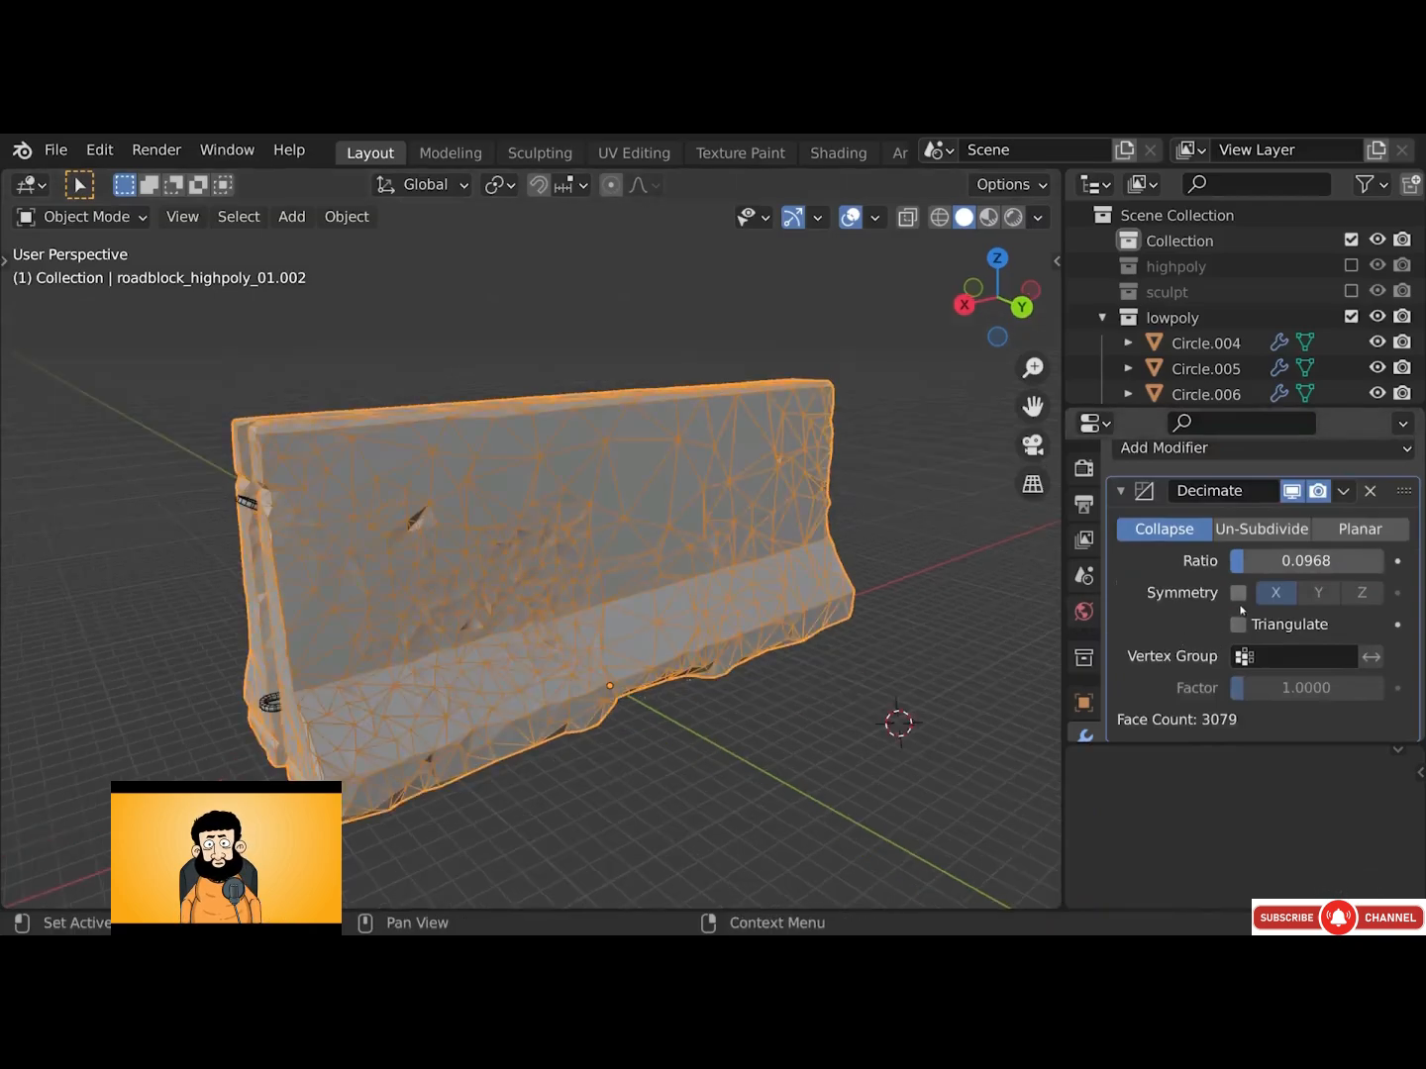
click(1341, 494)
click(1228, 521)
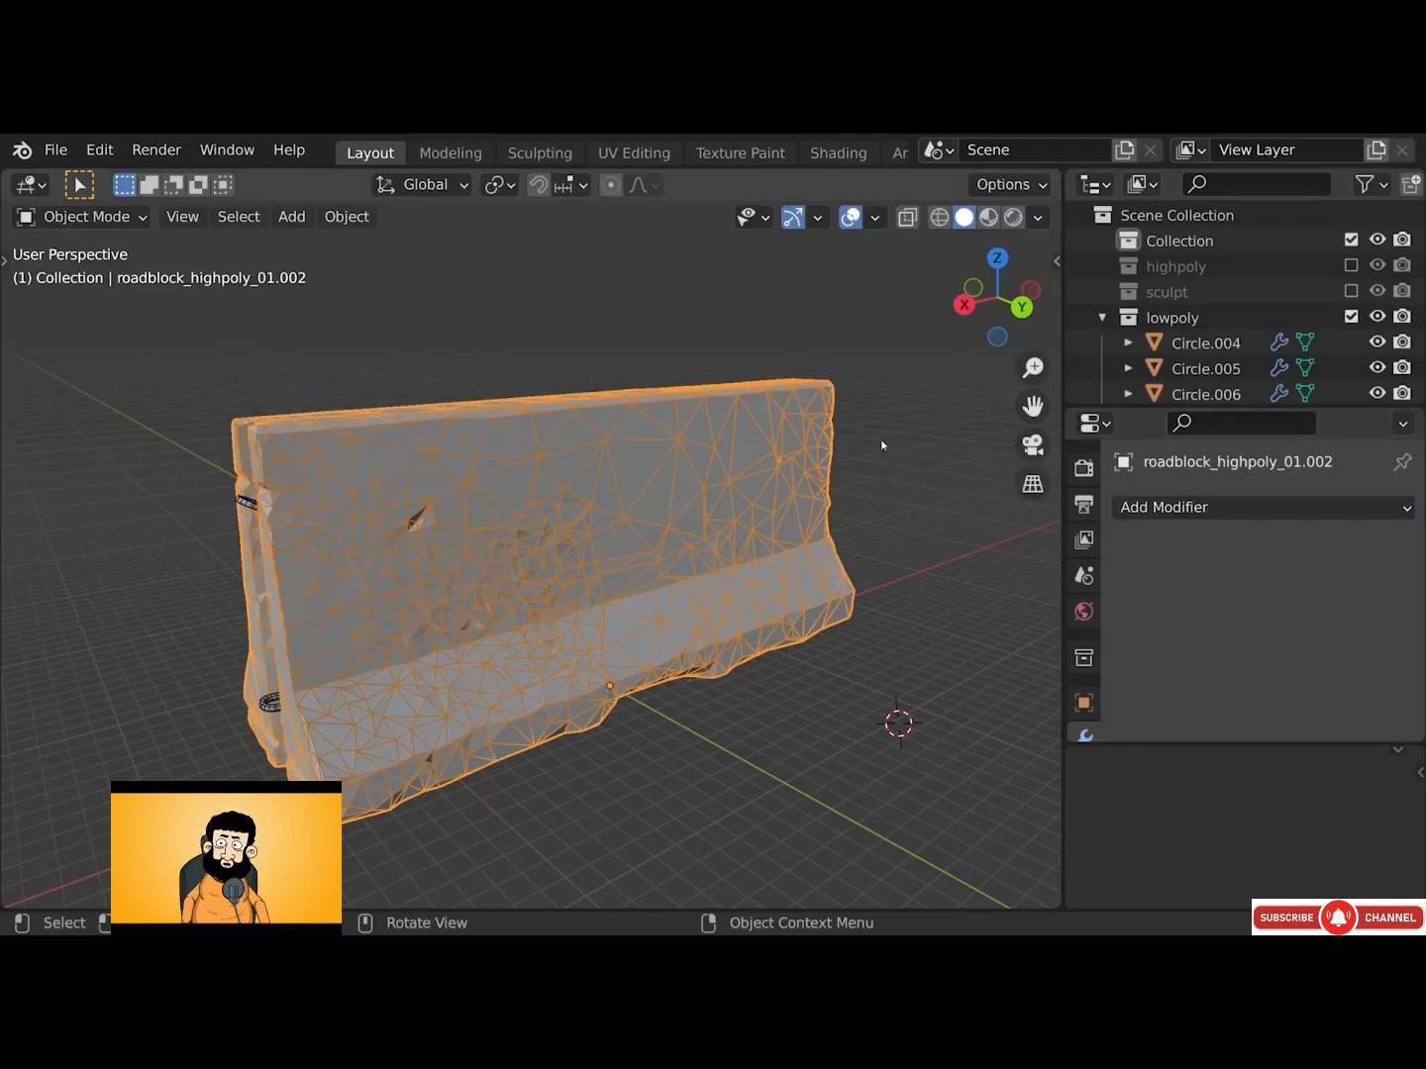
Turn on the Face Orientation overlay and inspect the roadblock's lower edge for reversed faces
click(876, 218)
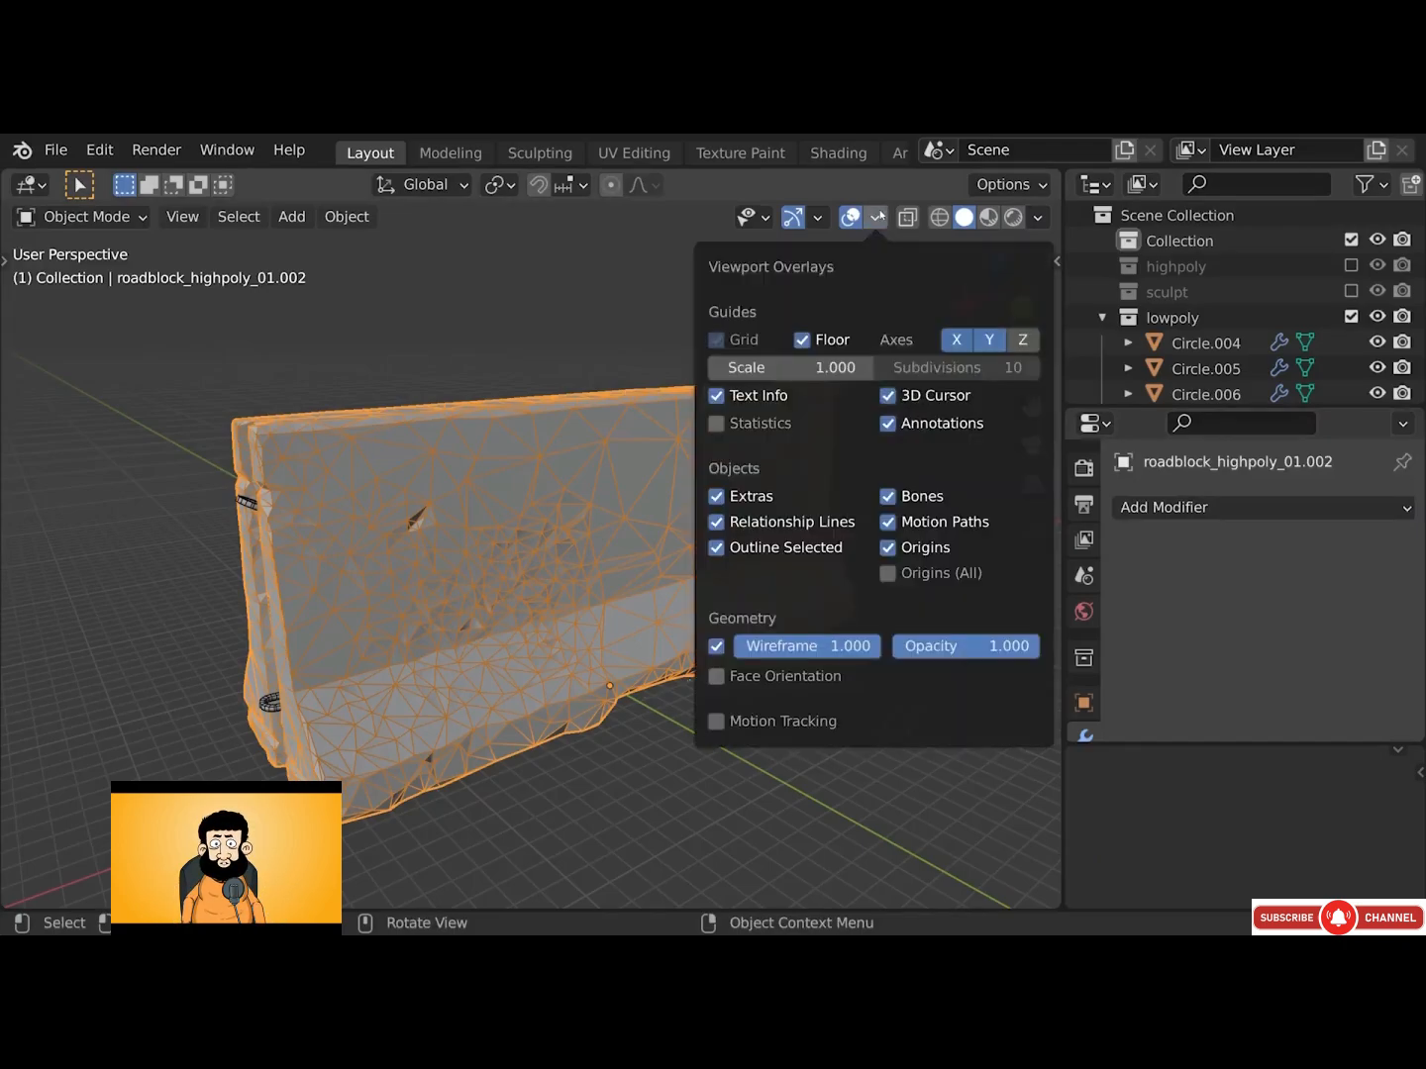
click(774, 677)
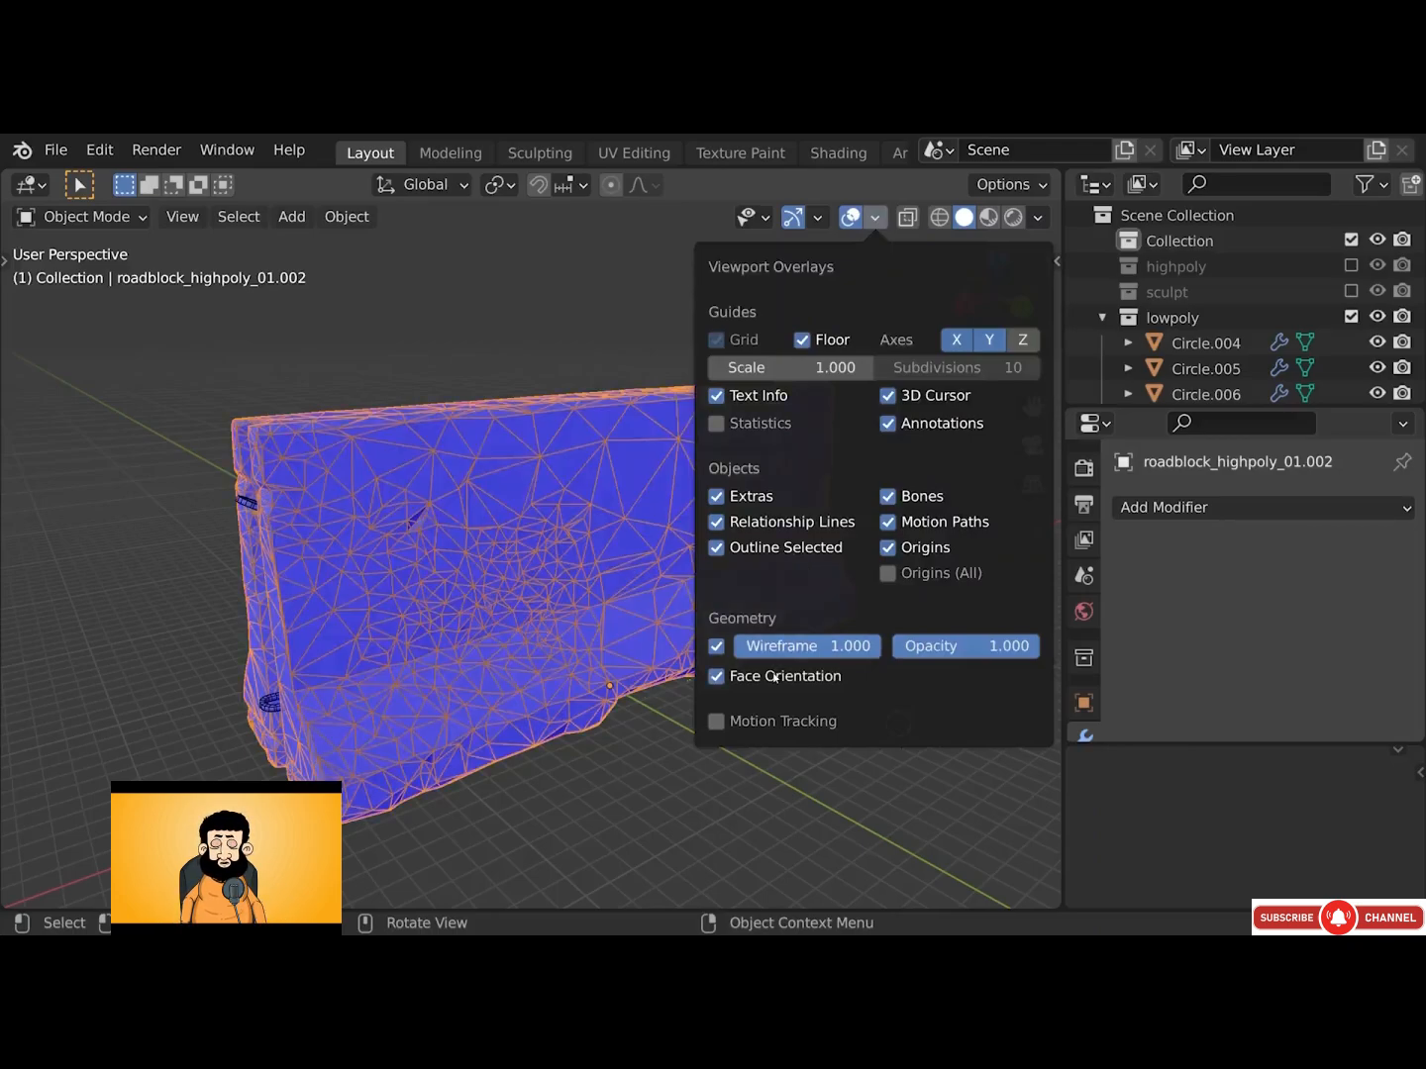
middle_drag(610, 655, 634, 579)
scroll(712, 683, up, 8)
Enter face editing on the roadblock and flip the normal of the reversed triangle just above its bottom edge
key(Tab)
key(3)
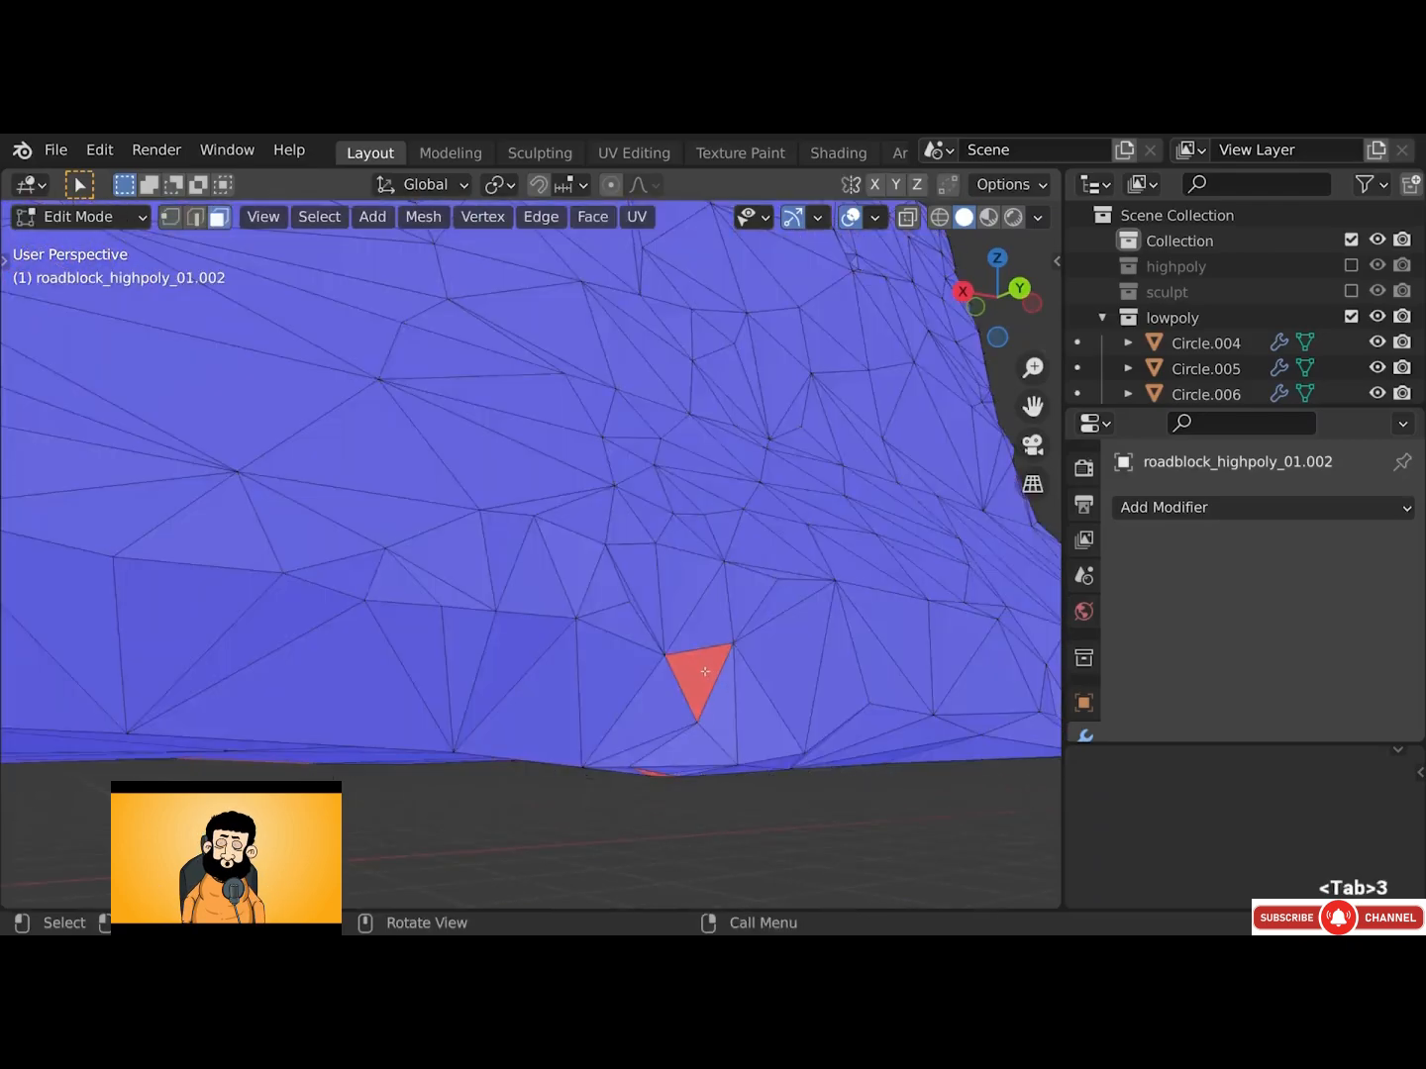
click(705, 668)
key(alt+n)
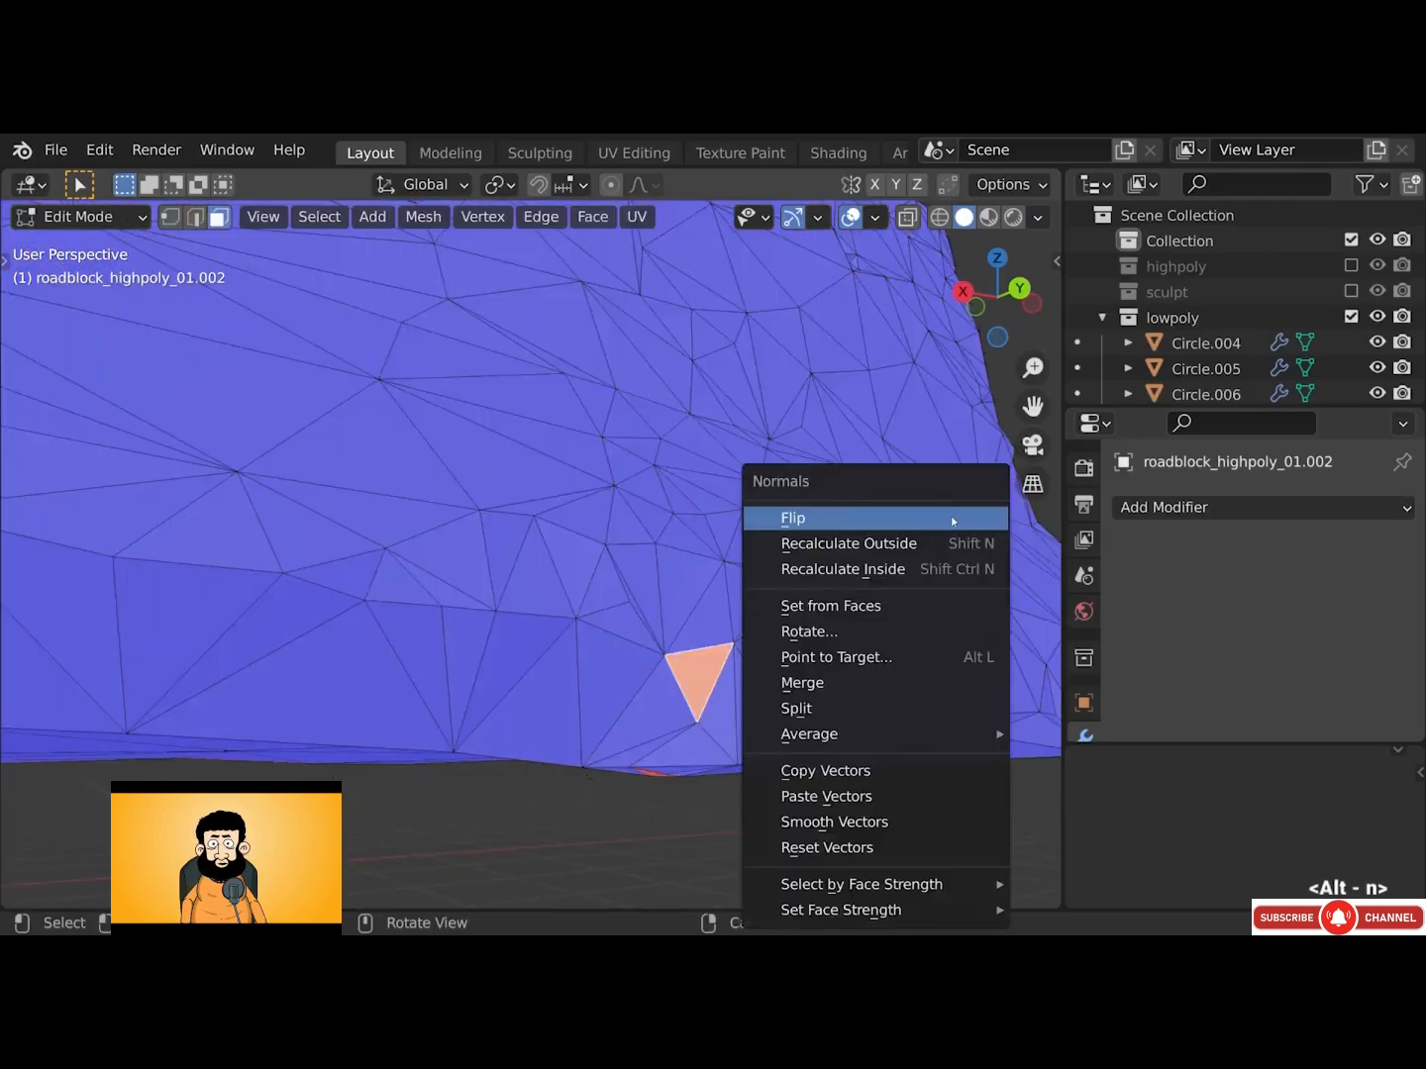
click(794, 518)
Flip the normal of the remaining reversed face at the roadblock's bottom edge
middle_drag(706, 672, 705, 655)
key(alt+n)
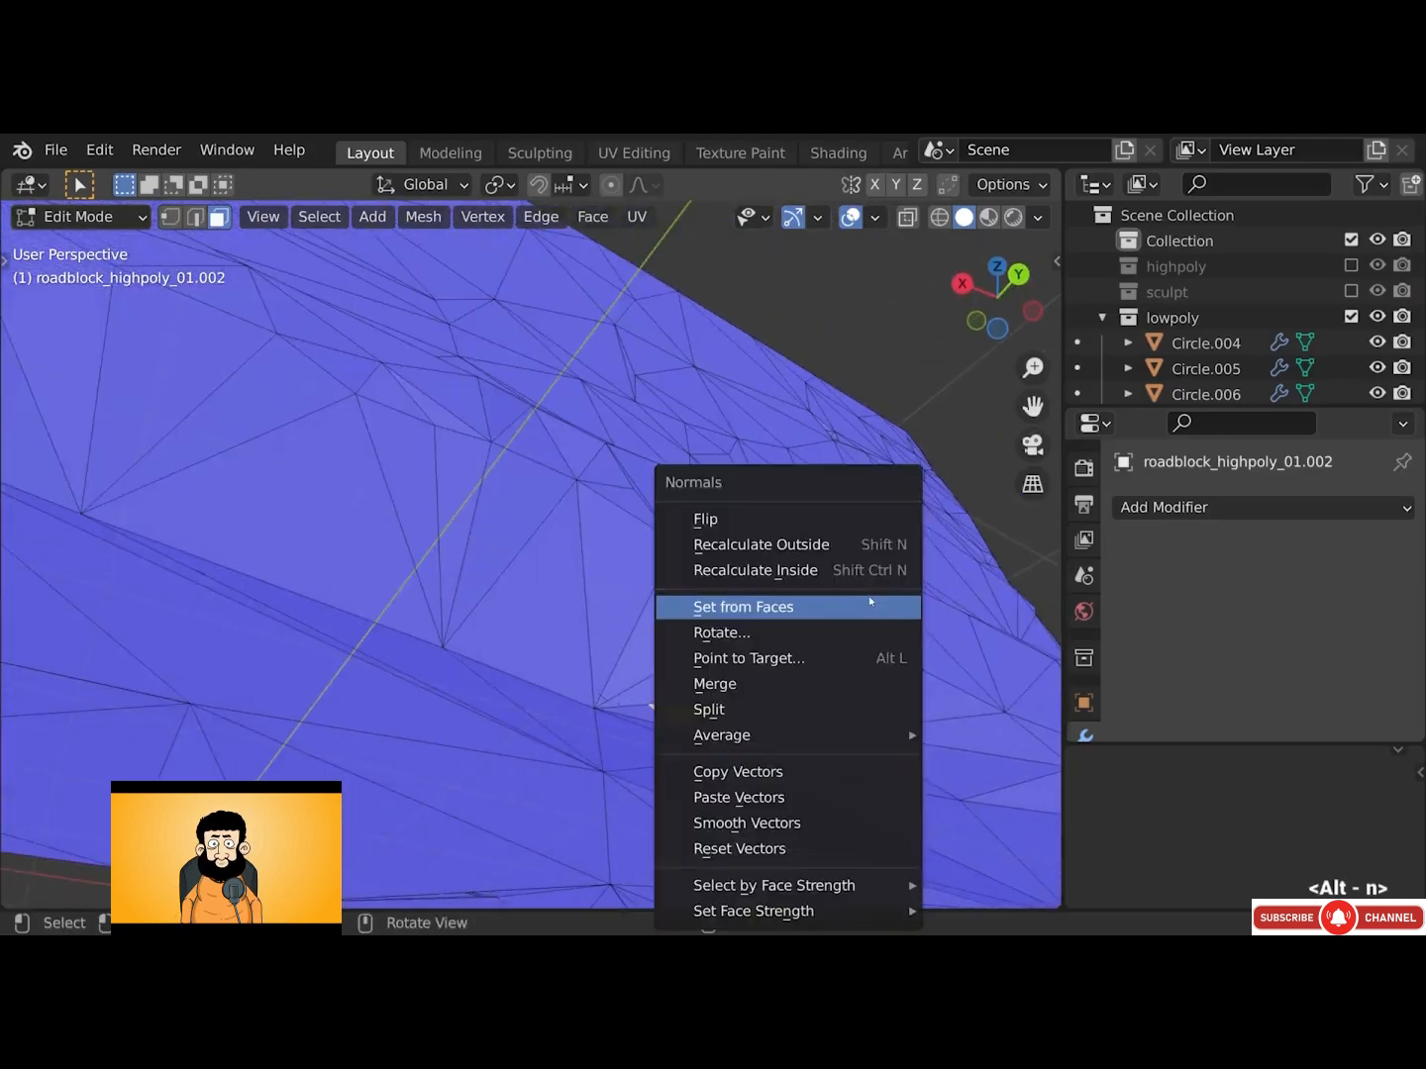
click(820, 526)
Merge the tight cluster of vertices on the roadblock's underside into one vertex at their center
scroll(765, 580, down, 6)
middle_drag(751, 612, 749, 630)
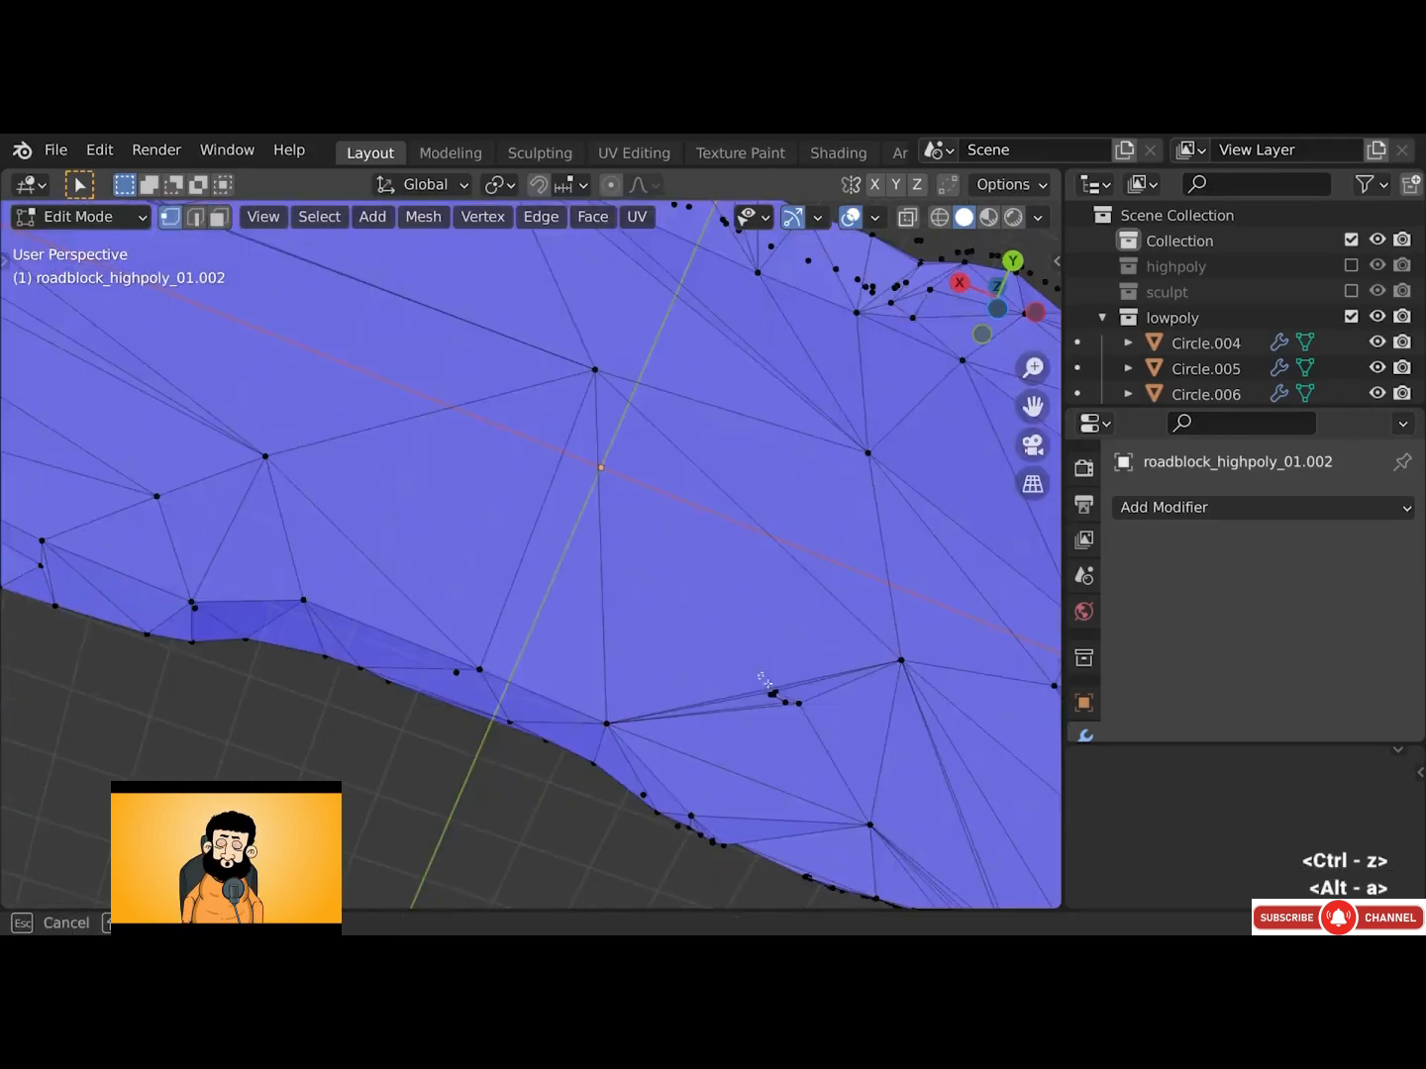
drag(766, 683, 804, 717)
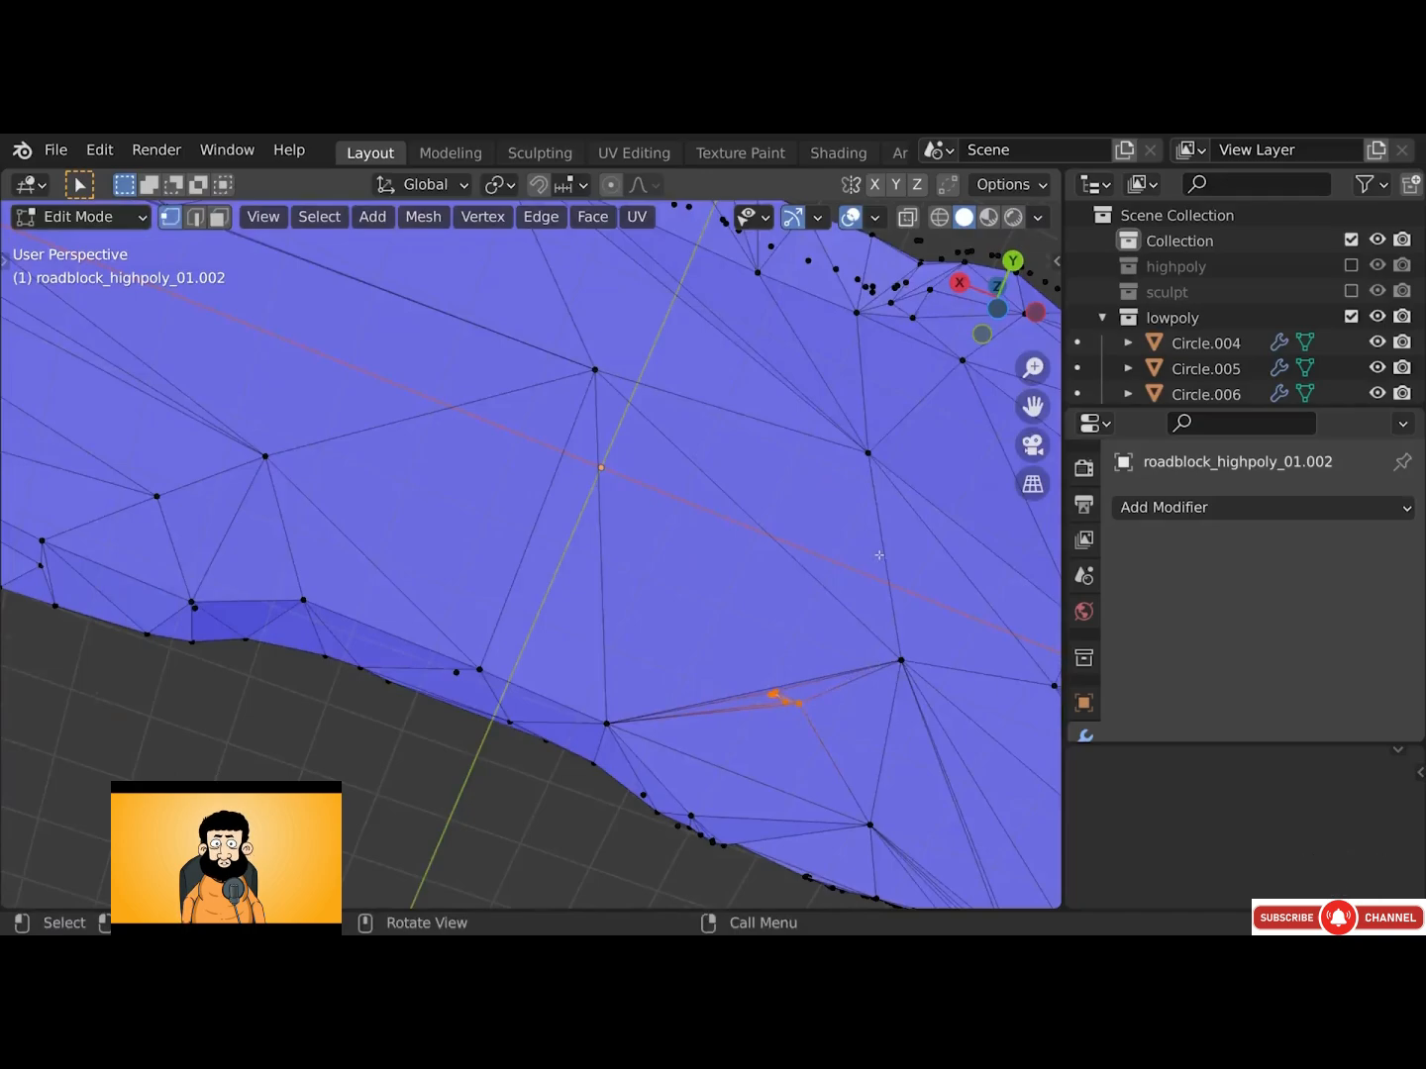
key(m)
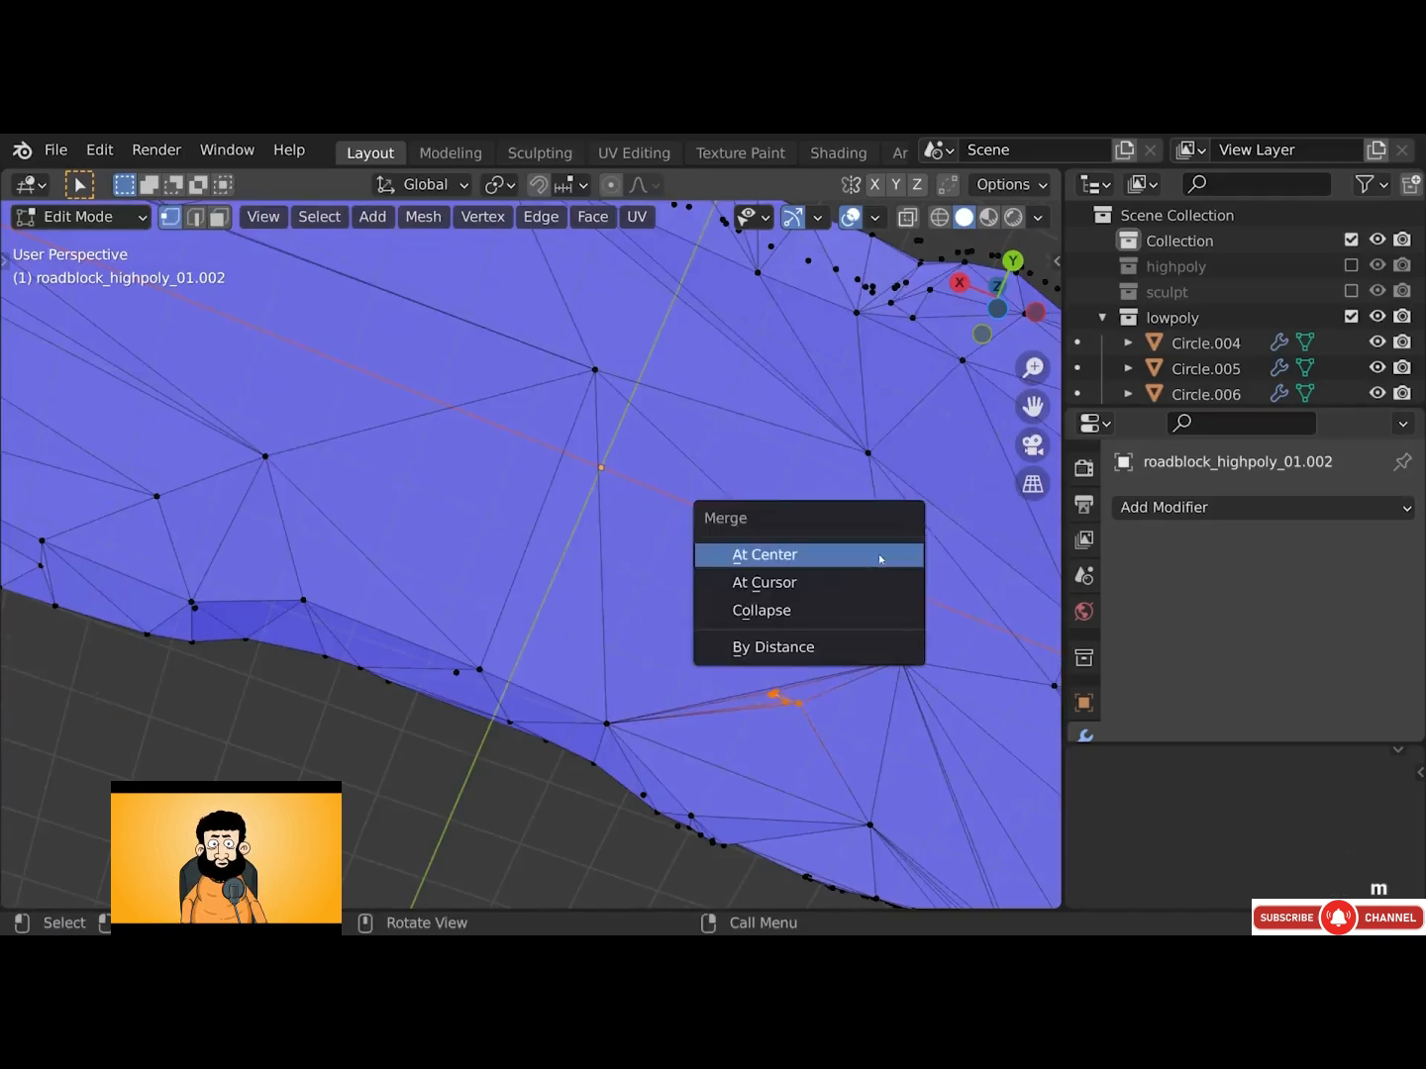
click(880, 555)
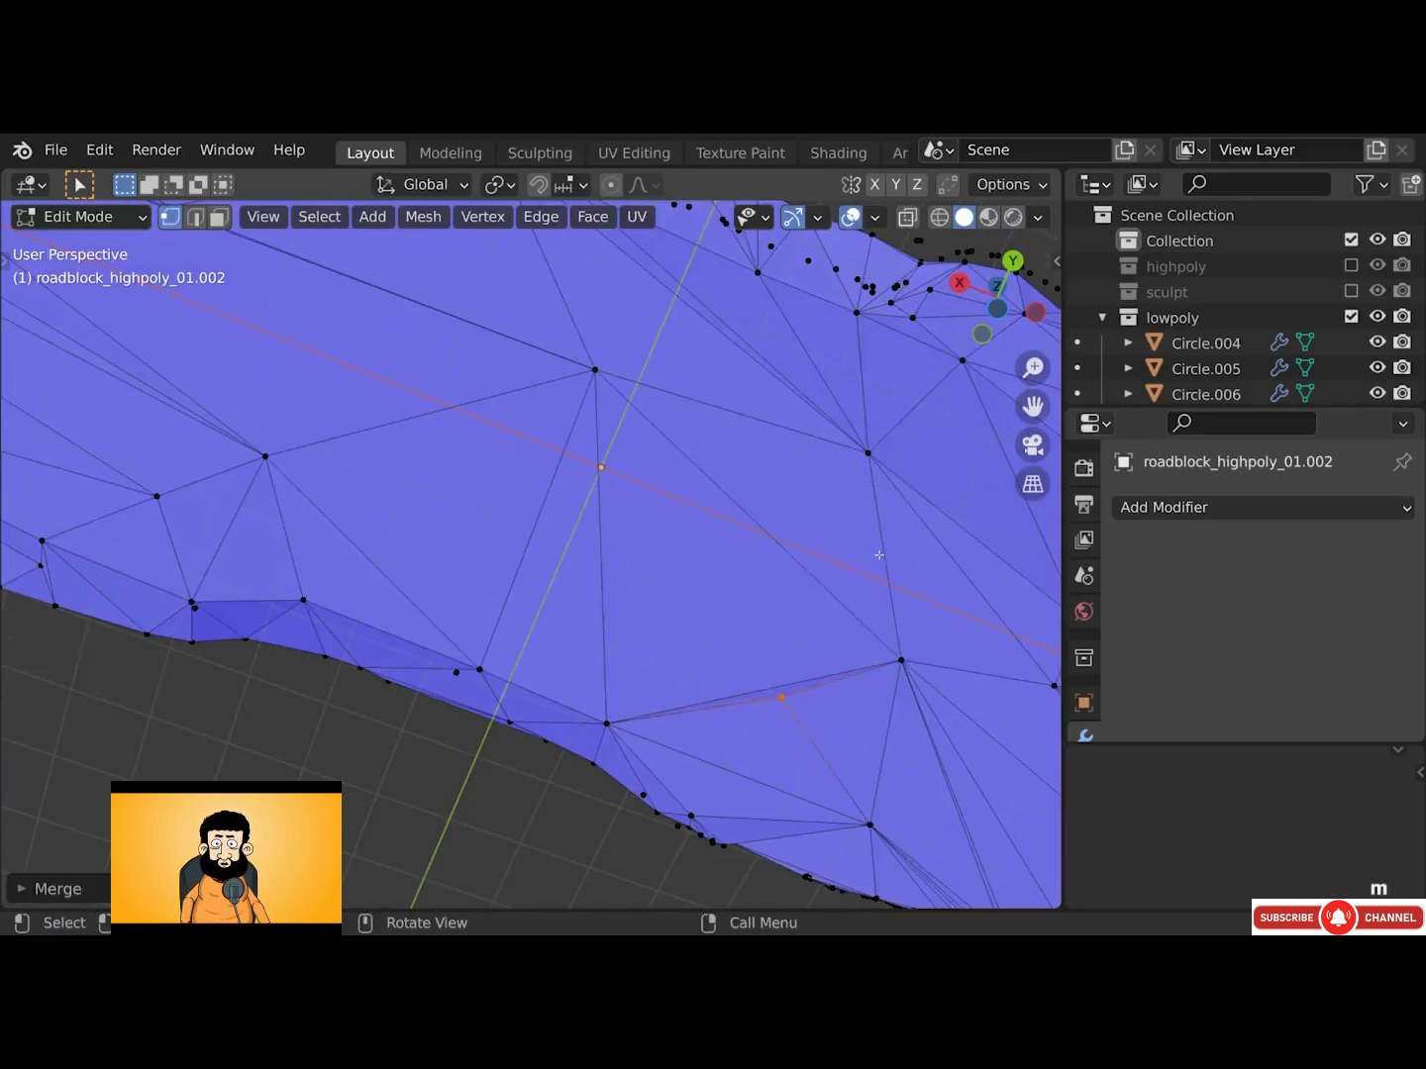
Slide the edge above the merged vertex on the underside away from it to open up the thin triangle
middle_drag(794, 657, 781, 694)
key(2)
click(778, 692)
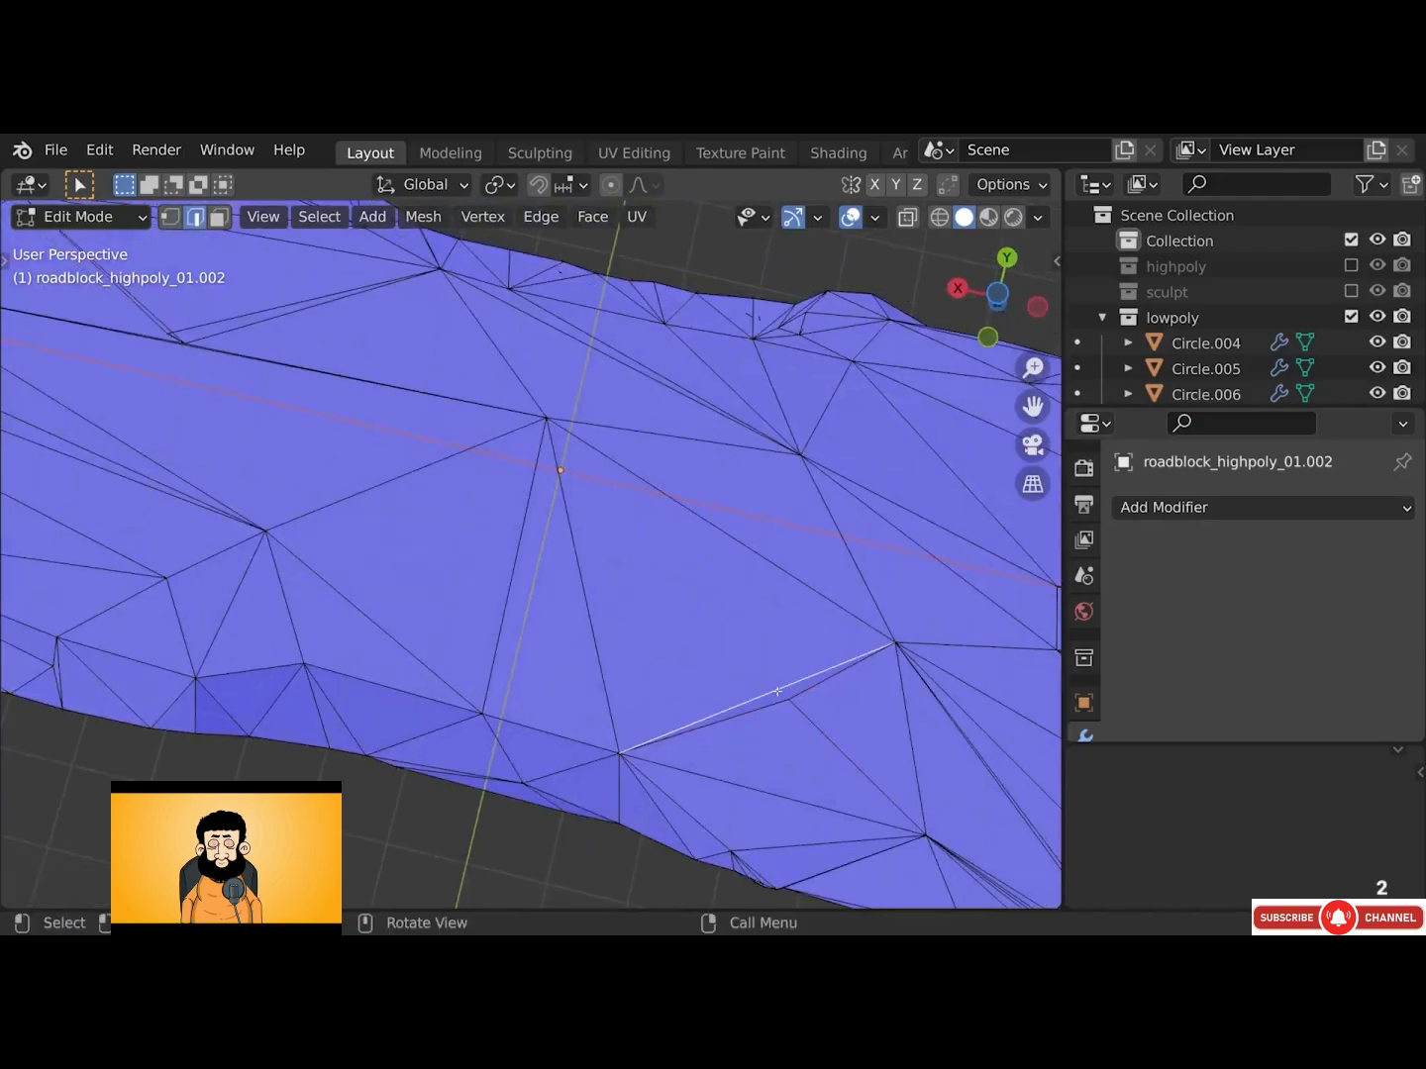
key(g)
key(g)
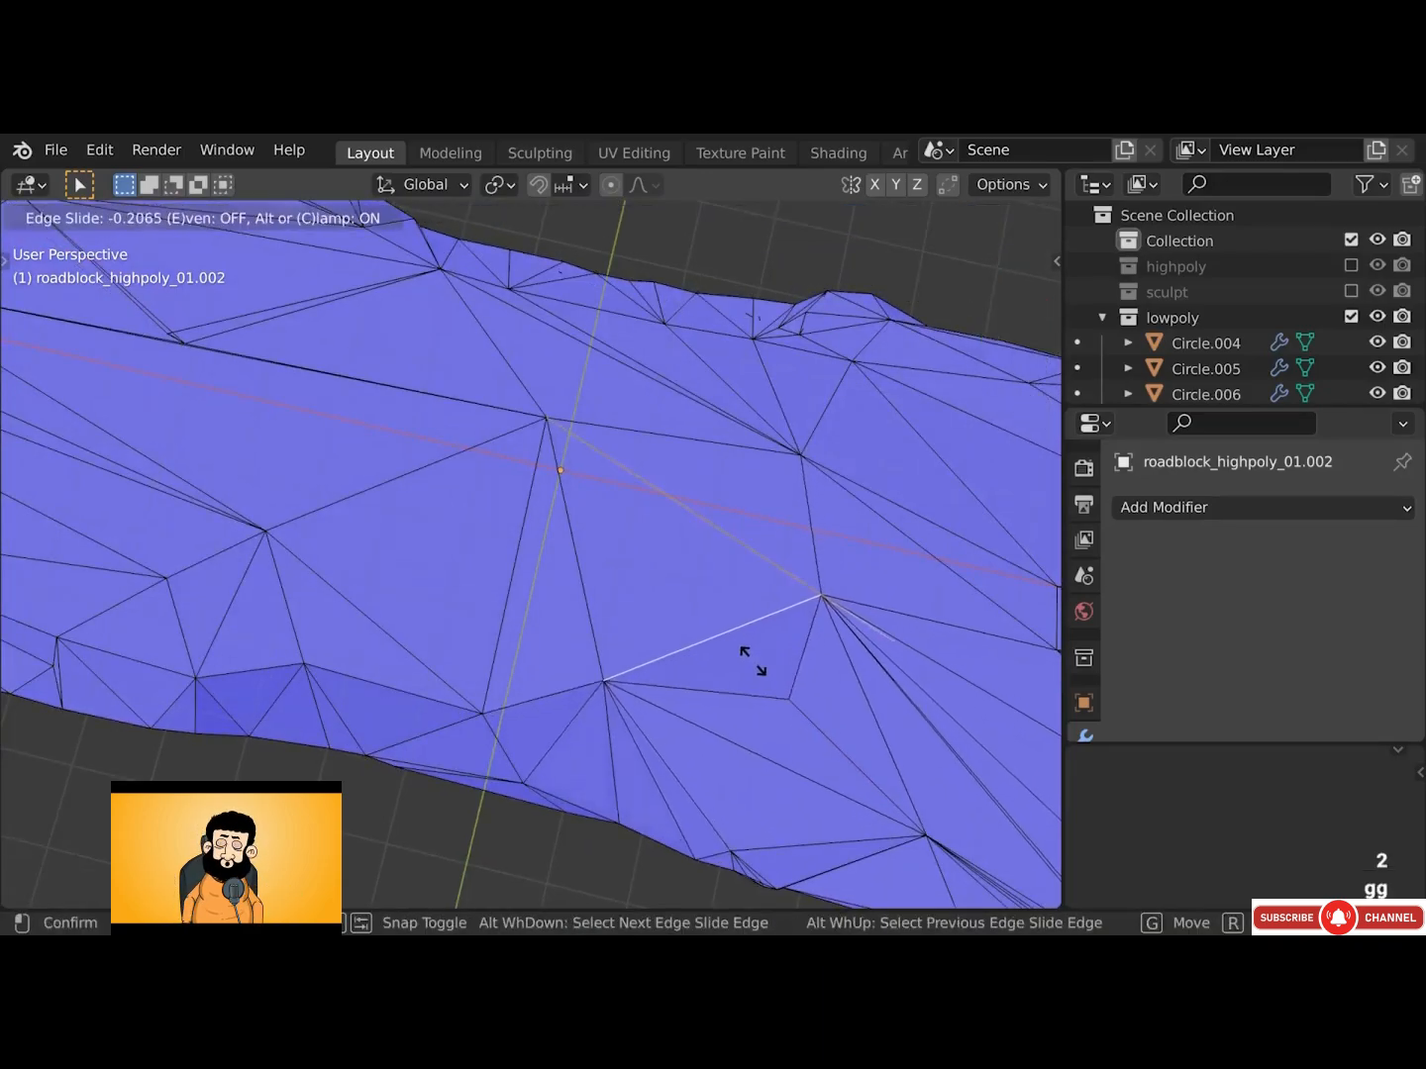
click(746, 662)
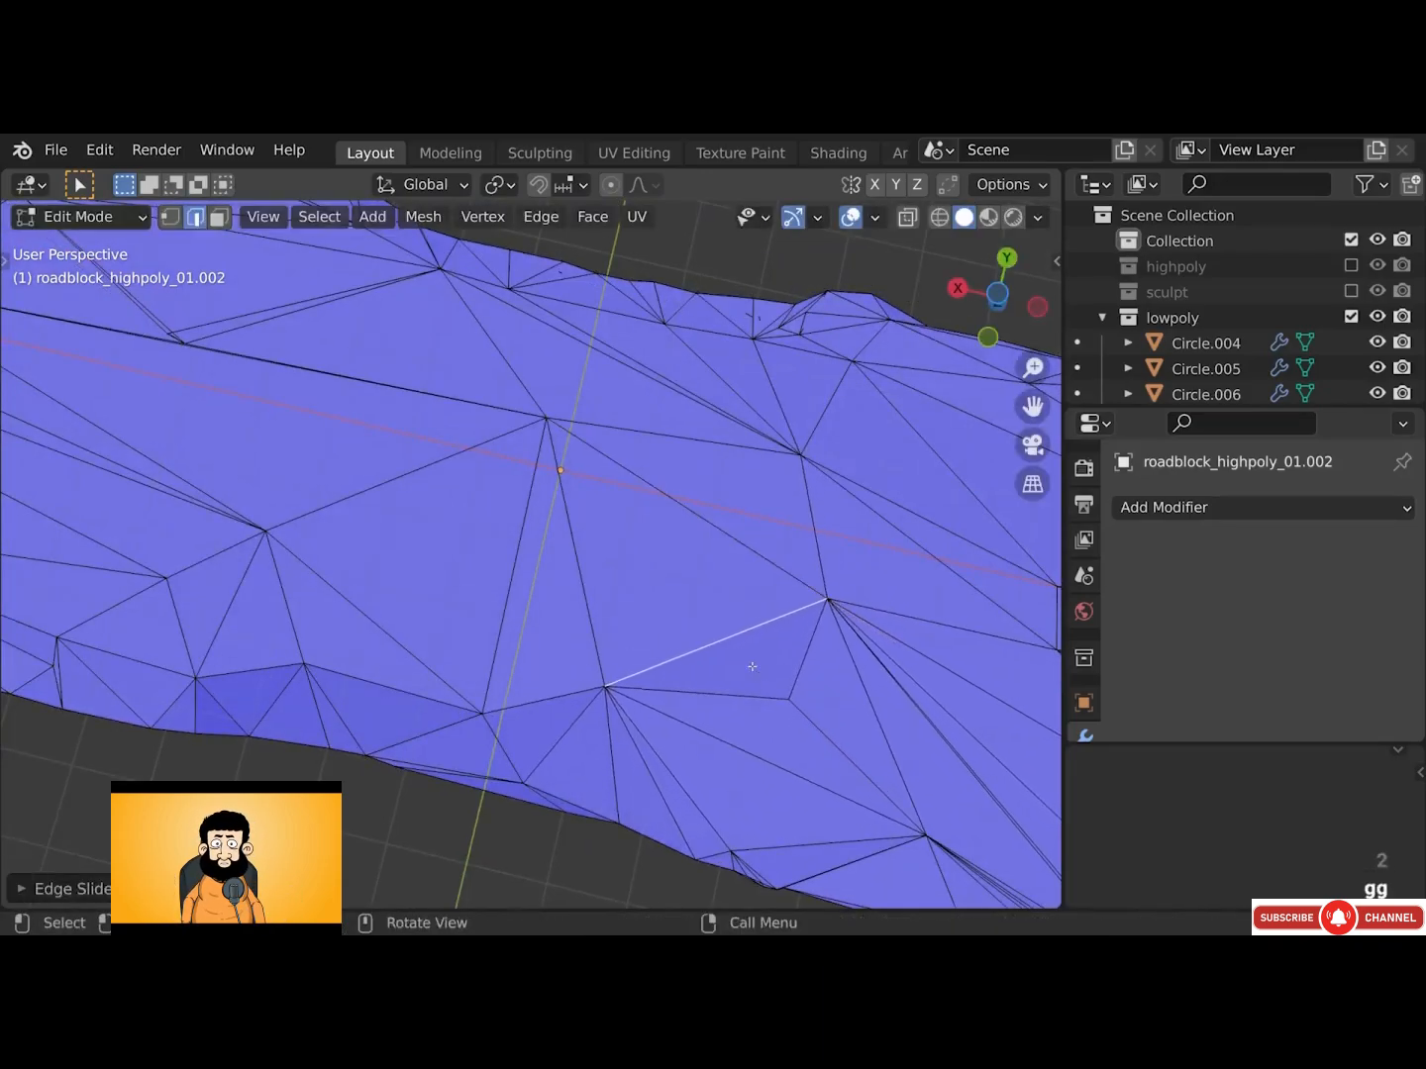
Check the underside in object mode, and return to vertex editing near the stray vertices along the lower edge
scroll(752, 665, down, 2)
alt+drag(757, 673, 727, 693)
key(Tab)
alt+drag(723, 683, 752, 641)
scroll(774, 500, up, 4)
key(Tab)
key(1)
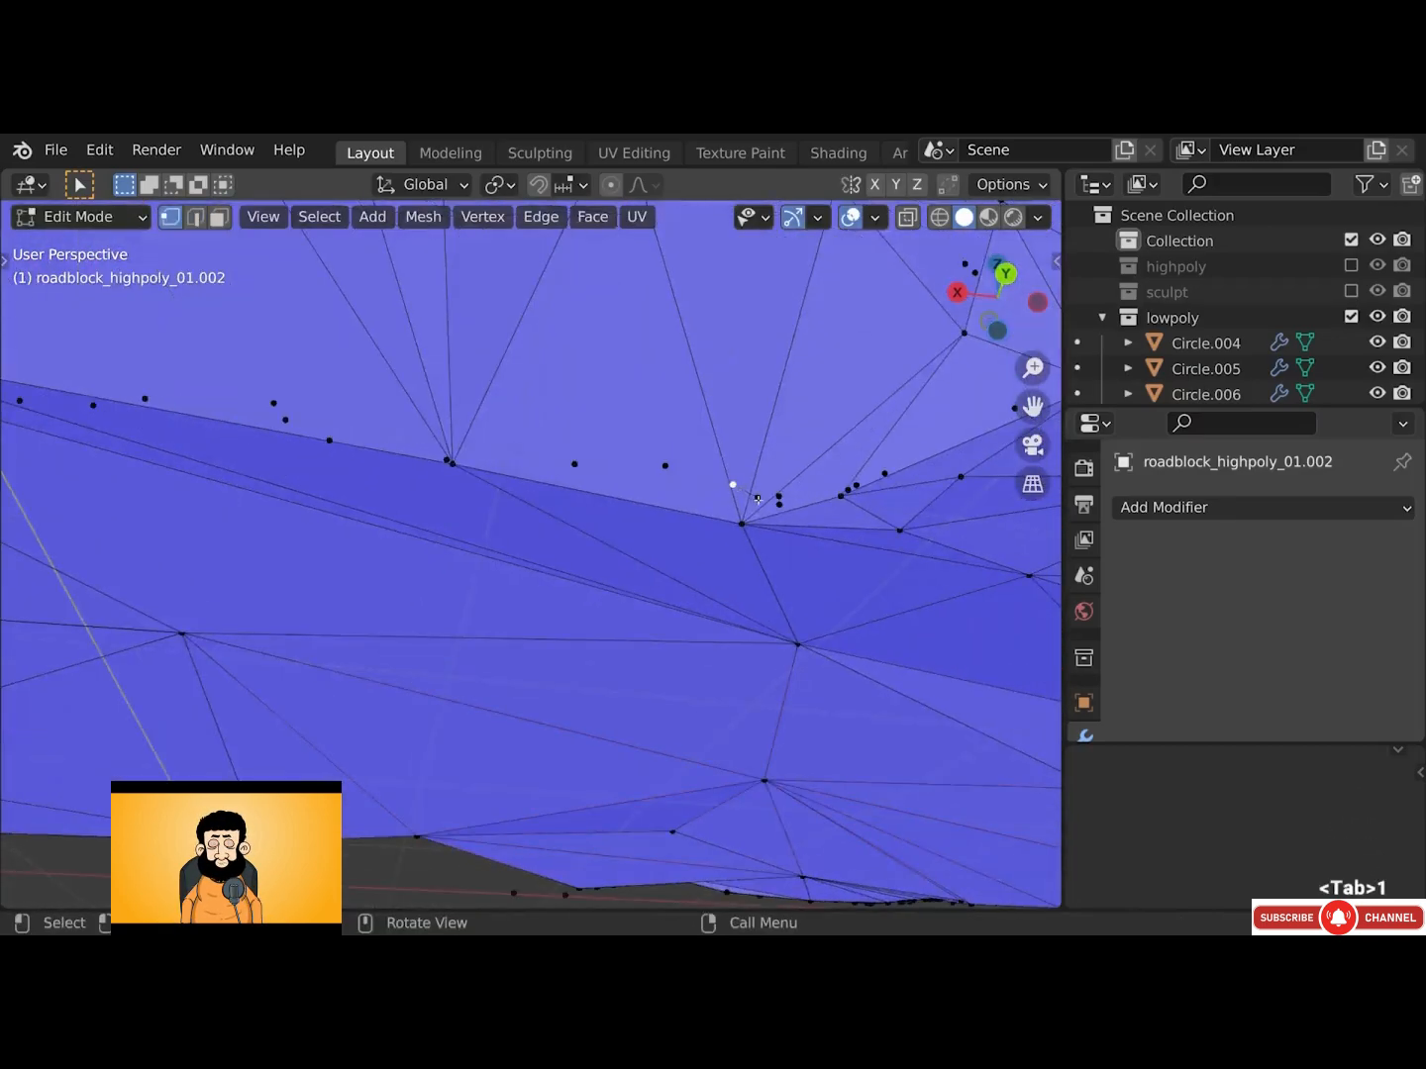
shift+click(779, 499)
shift+click(780, 504)
mouse_move(370, 462)
middle_down()
mouse_move(309, 426)
mouse_move(293, 396)
mouse_move(328, 639)
mouse_move(713, 491)
middle_up()
key(c)
right_click(745, 453)
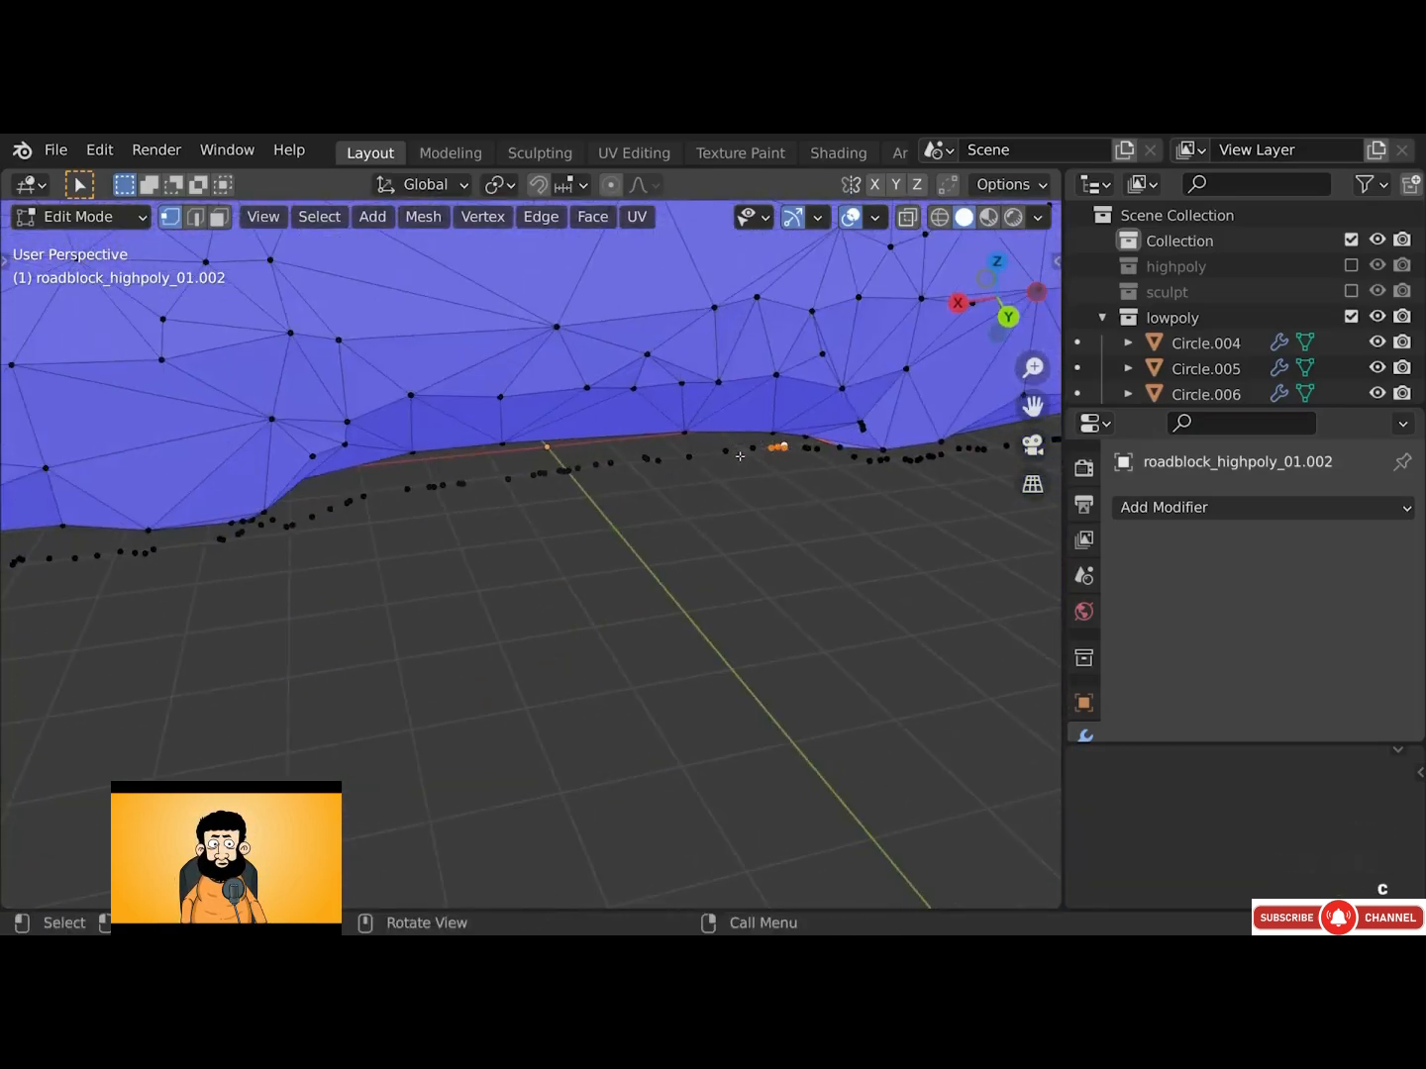
key(alt+a)
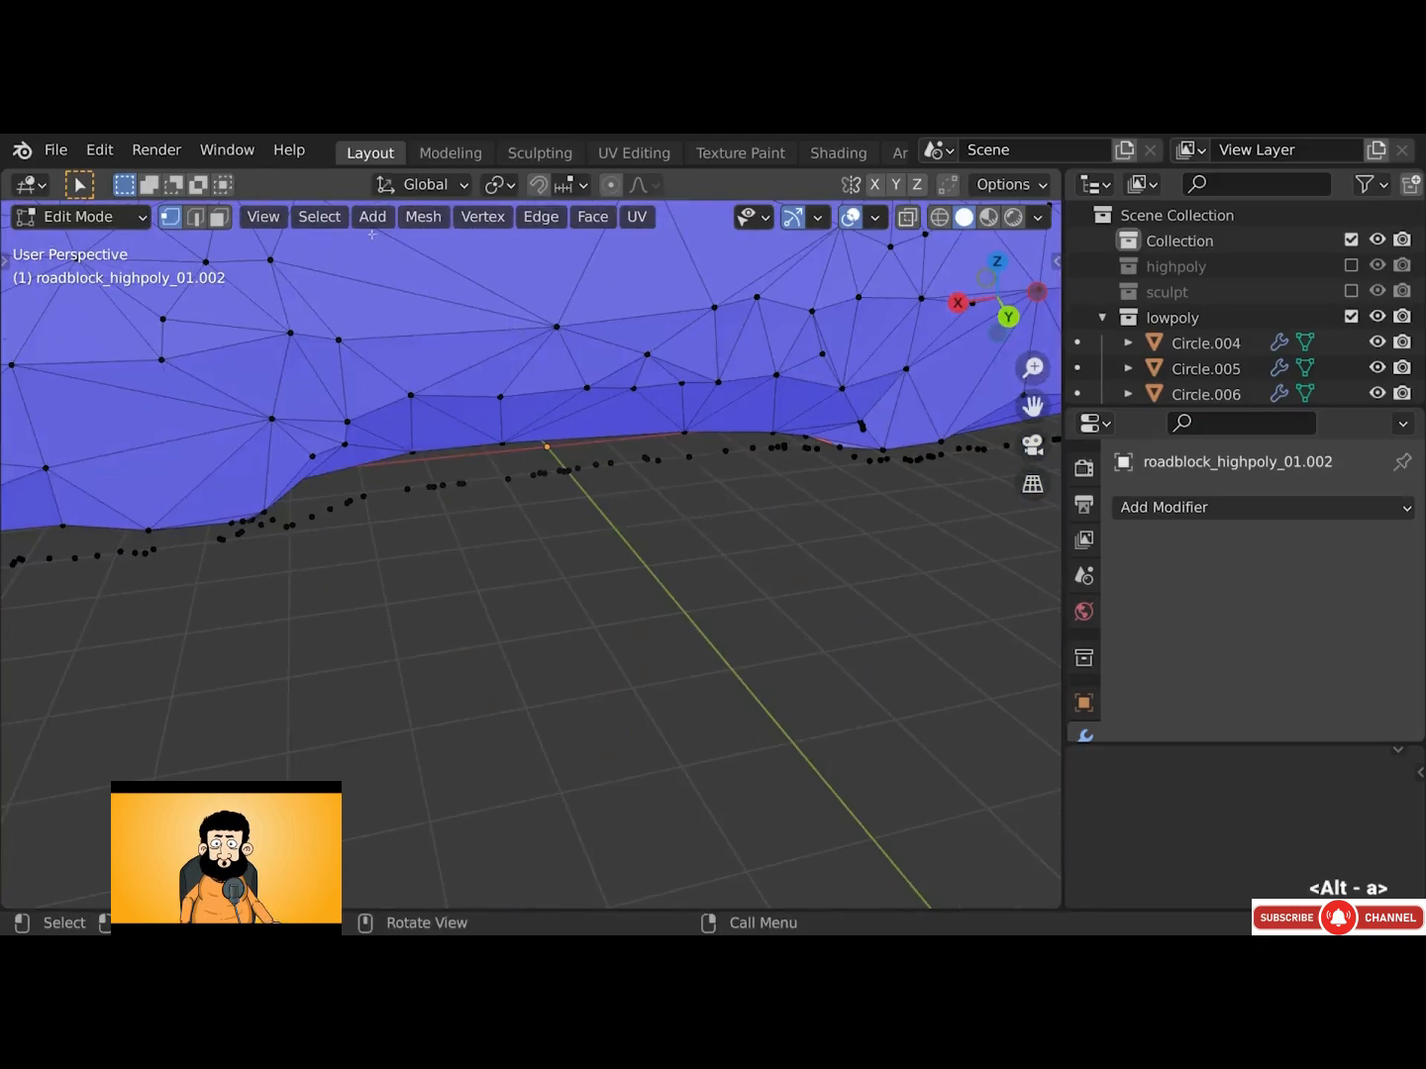
Select all loose geometry, add the remaining stray points below the roadblock's lower edge with circle selection, and delete these vertices
click(320, 217)
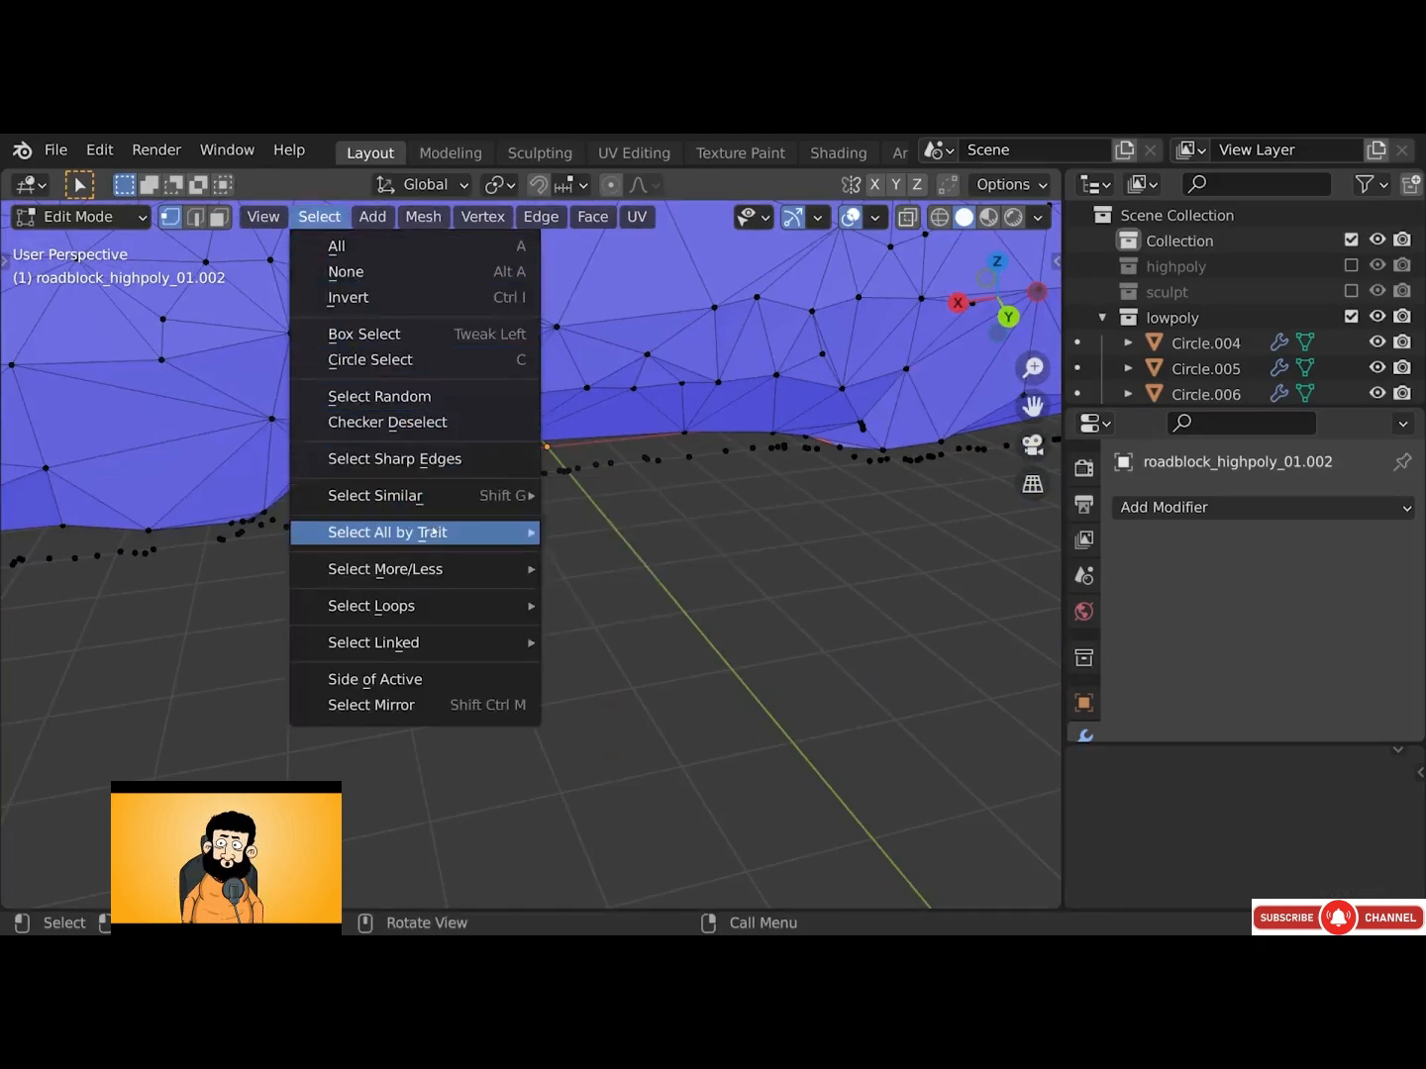
mouse_move(432, 532)
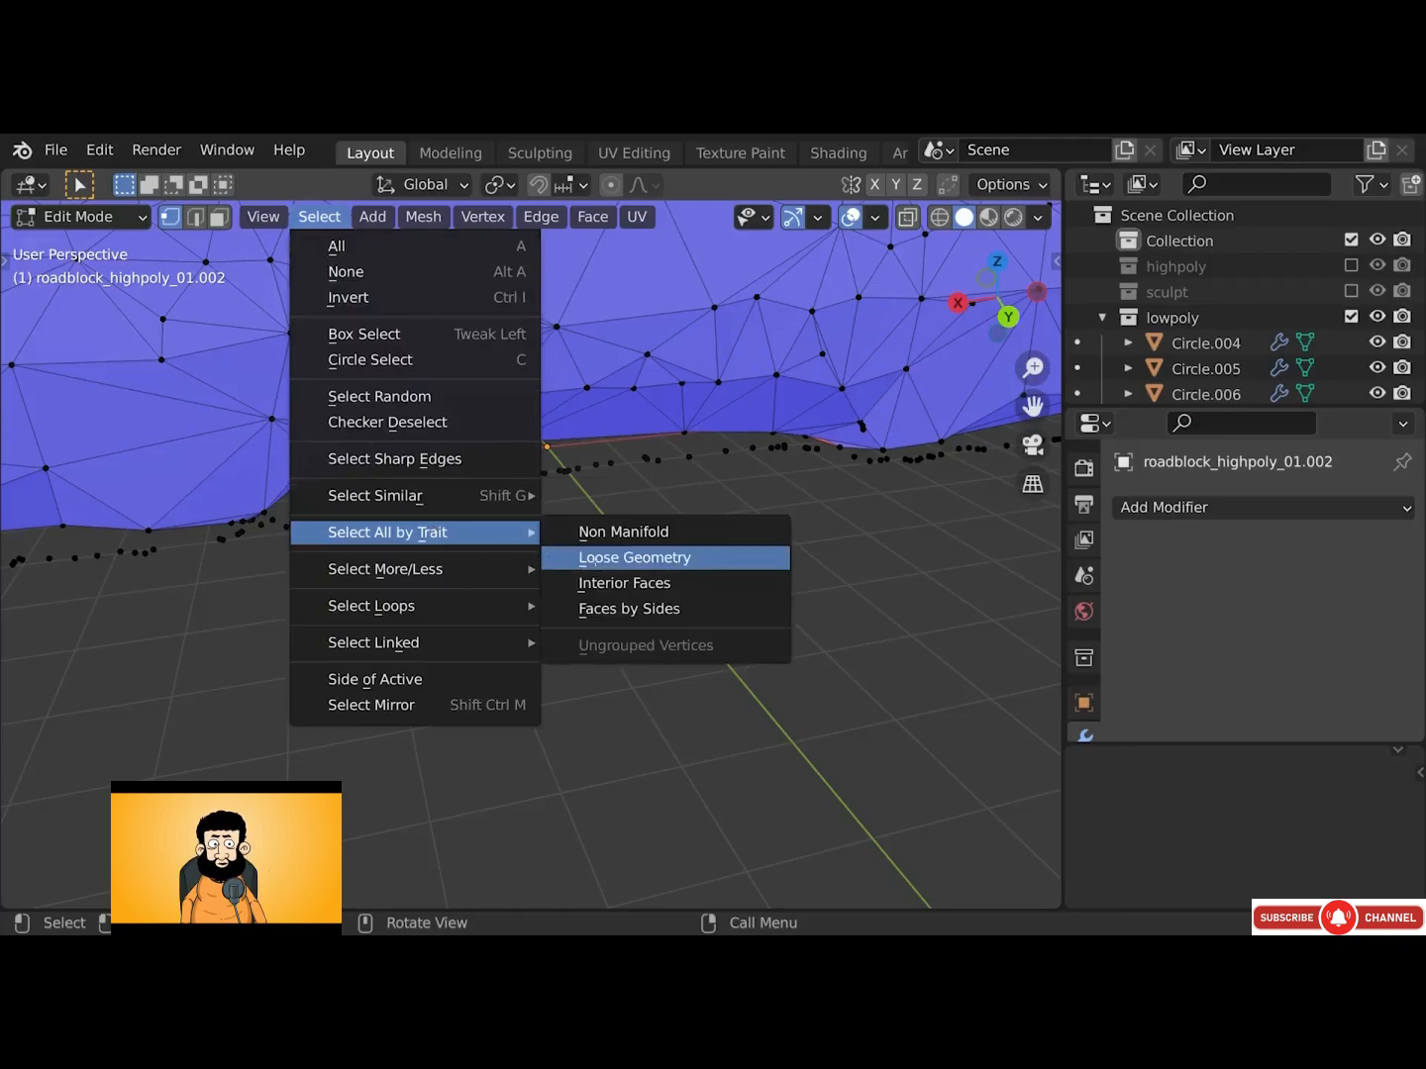
click(595, 558)
middle_drag(595, 562, 557, 495)
key(c)
click(556, 477)
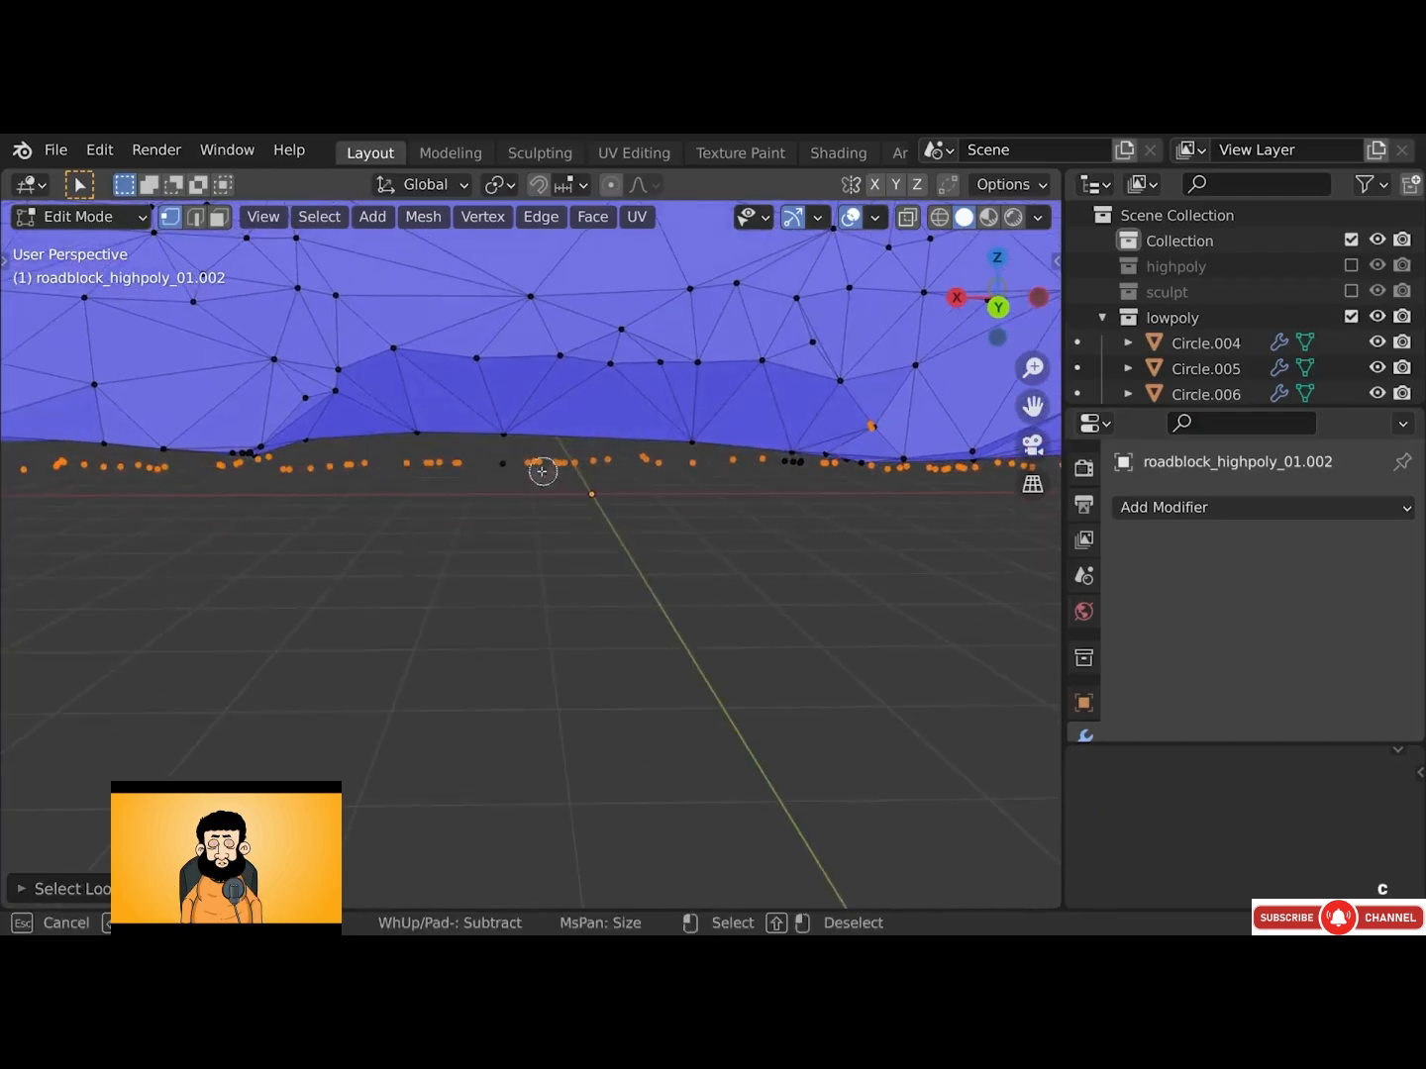
drag(778, 480, 860, 478)
right_click(802, 477)
scroll(820, 482, down, 3)
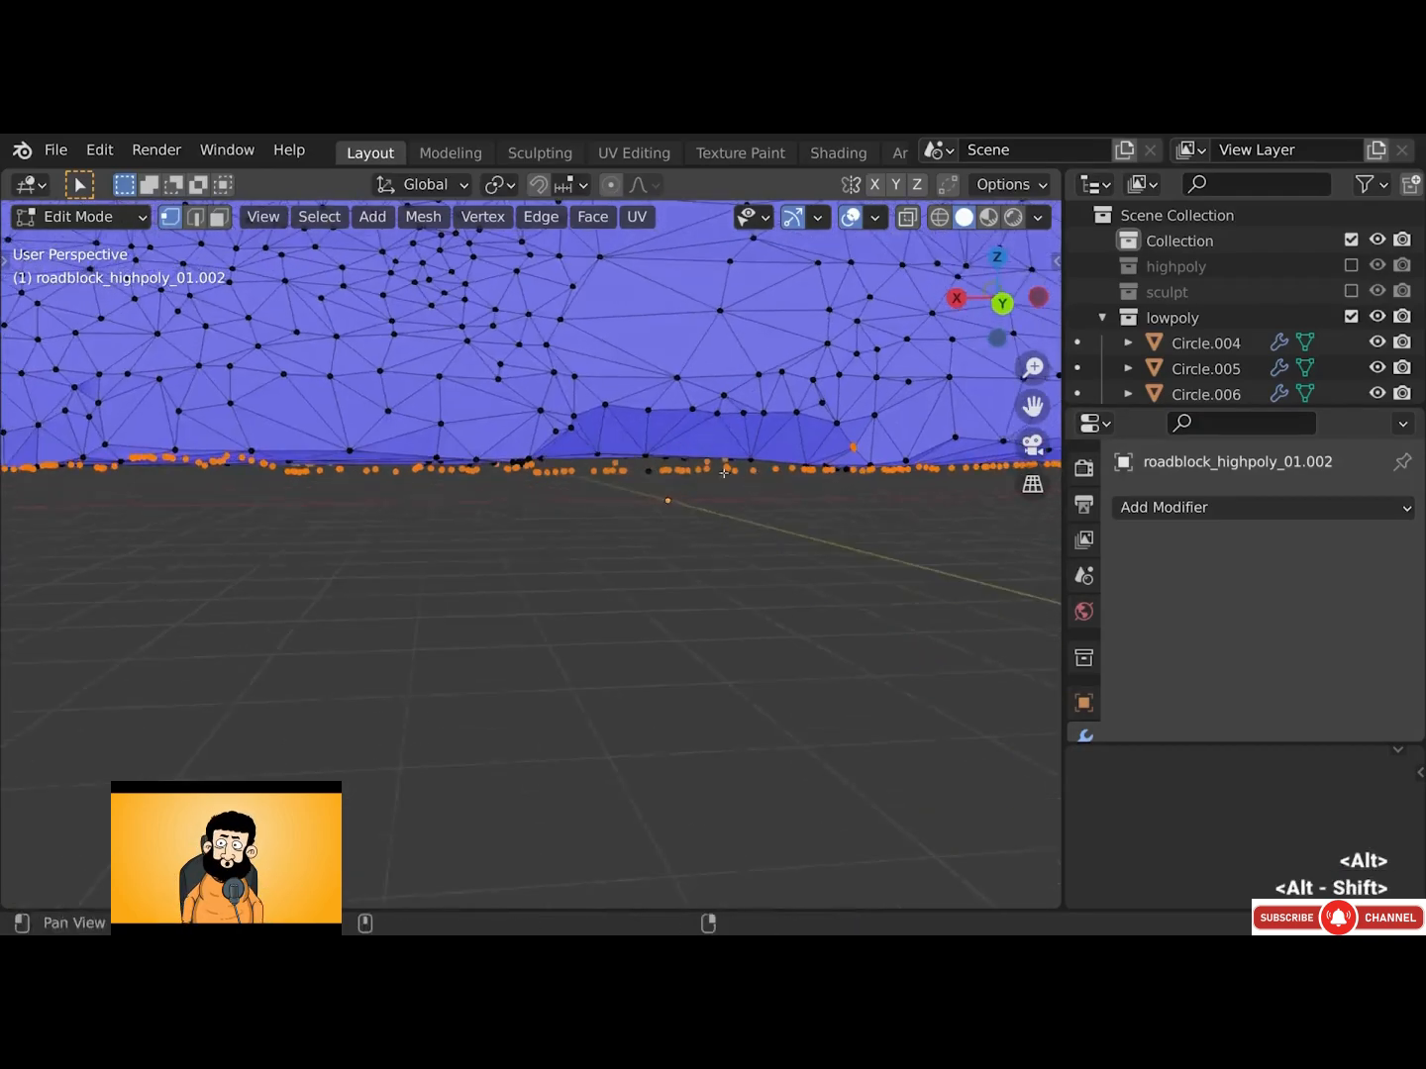
alt+shift+drag(727, 470, 1002, 491)
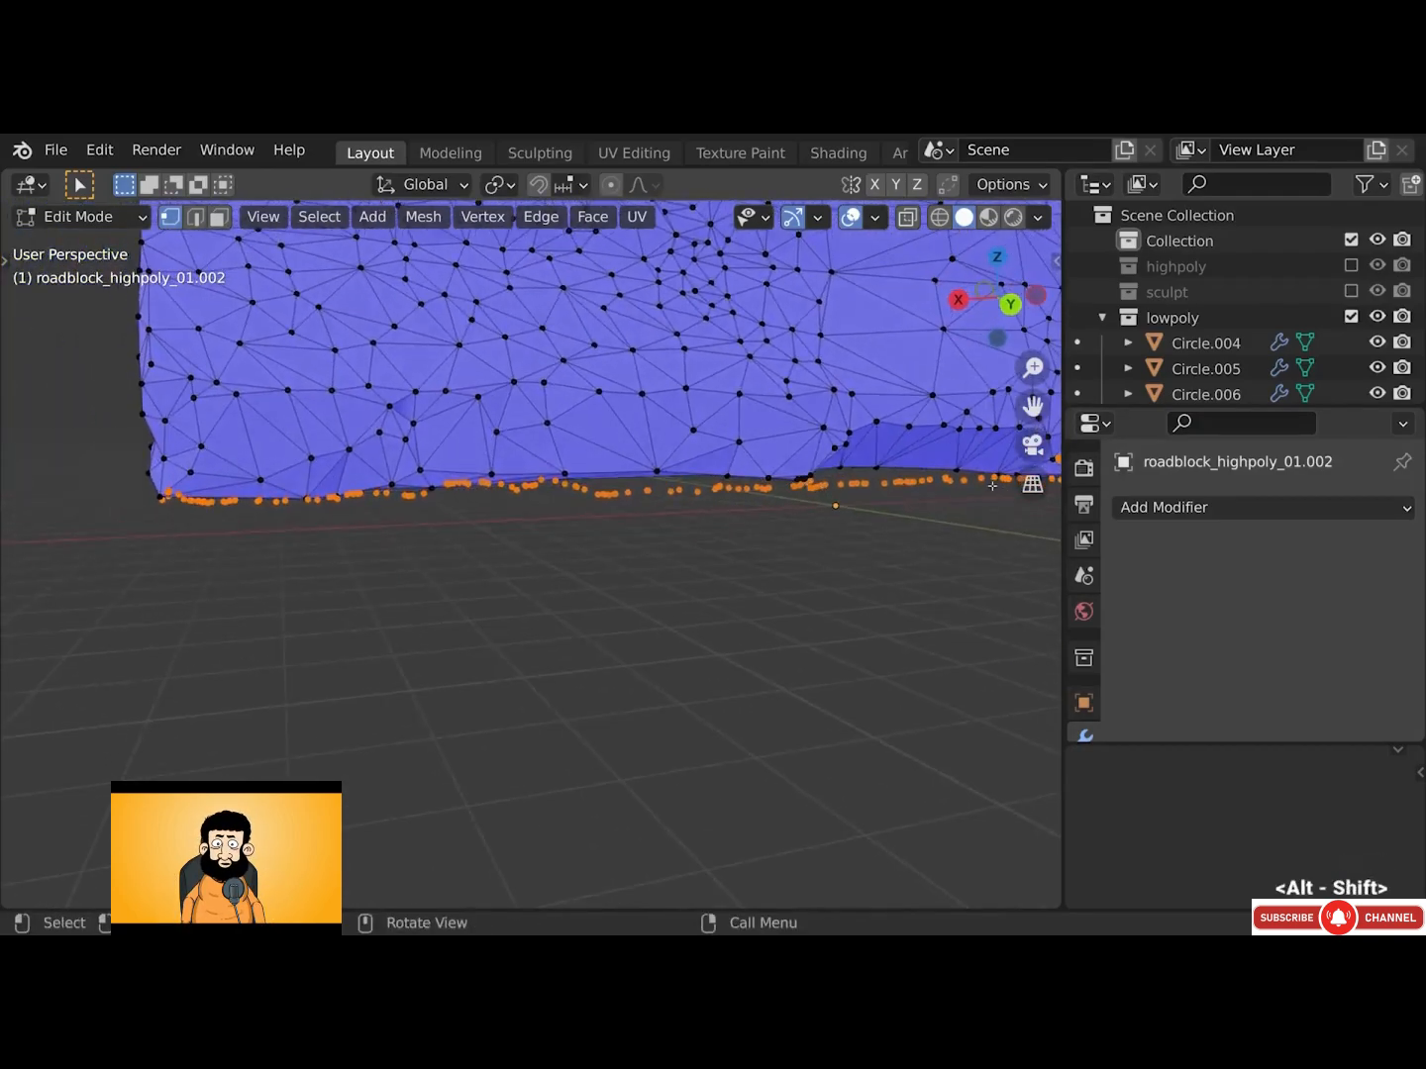
key(x)
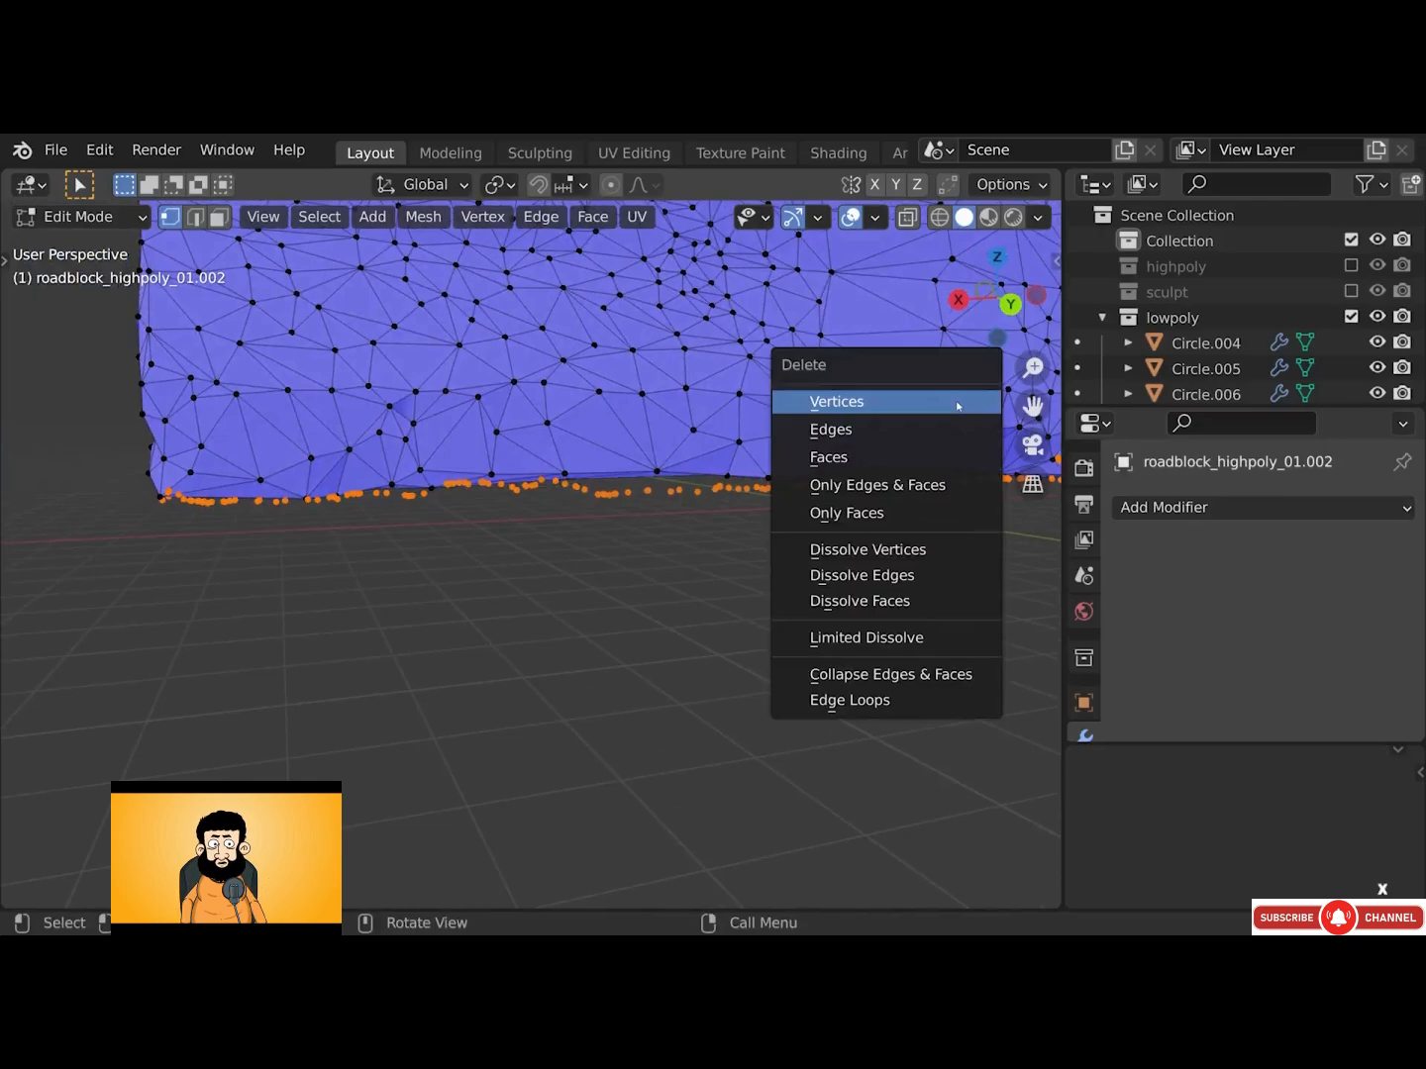
click(957, 406)
Circle-select the leftover stray vertex below the roadblock's lower edge and delete it
alt+drag(833, 493, 762, 424)
alt+drag(723, 483, 724, 490)
key(c)
click(732, 472)
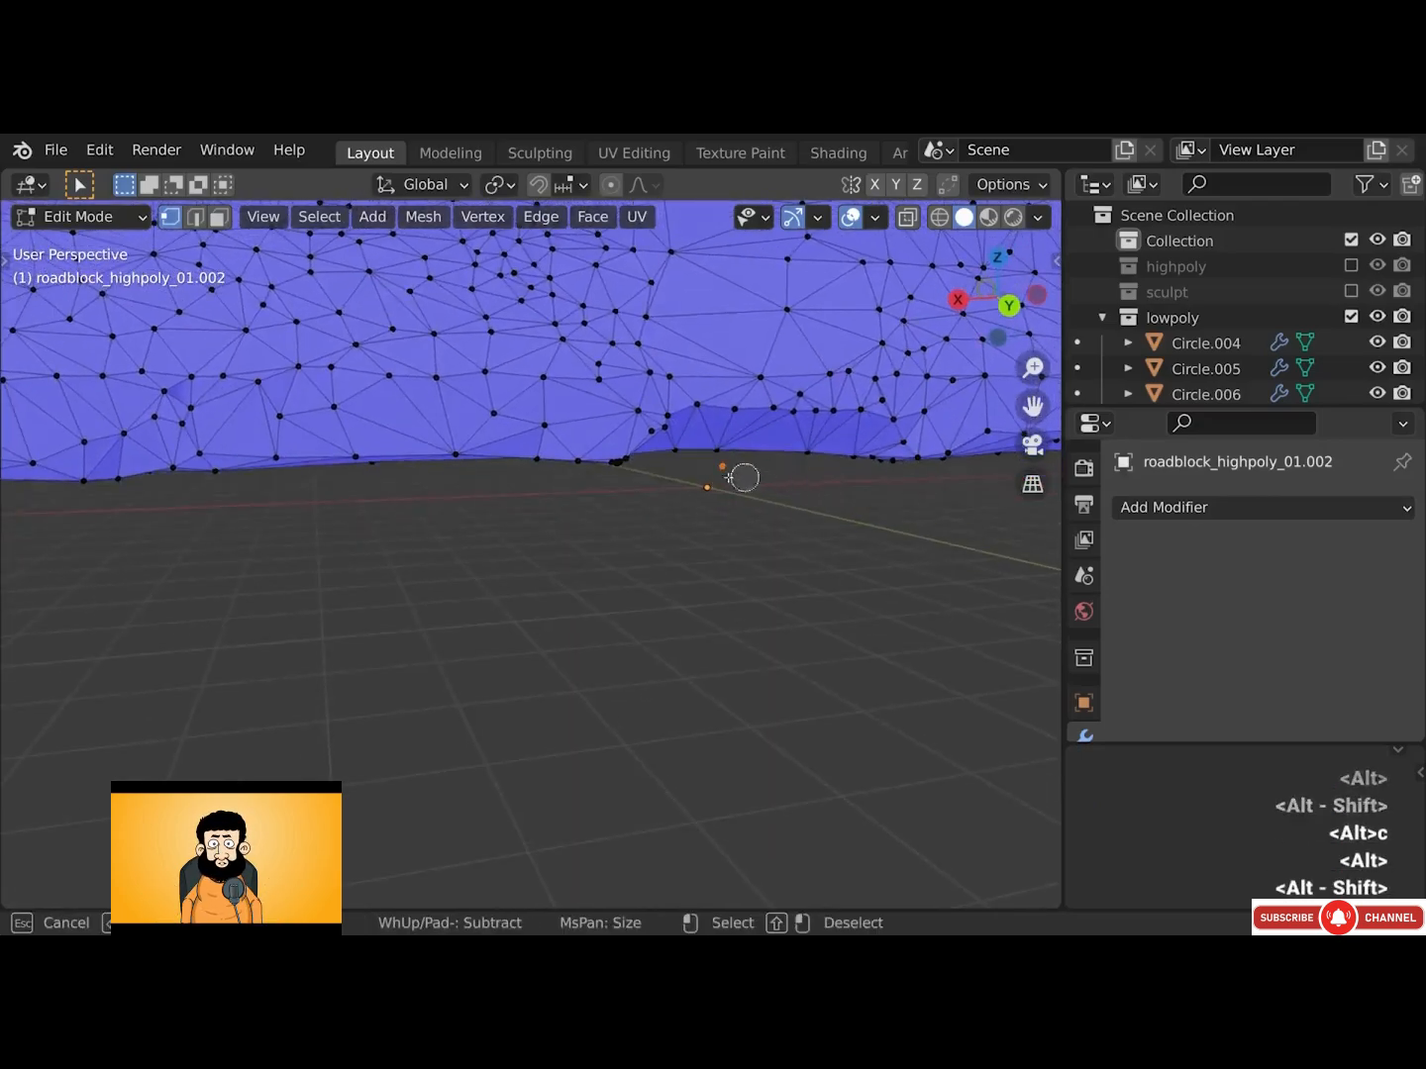
right_click(773, 454)
alt+shift+drag(855, 415, 597, 546)
key(x)
click(746, 441)
Leave mesh editing and turn off the Face Orientation overlay
scroll(744, 438, down, 3)
key(Tab)
click(877, 219)
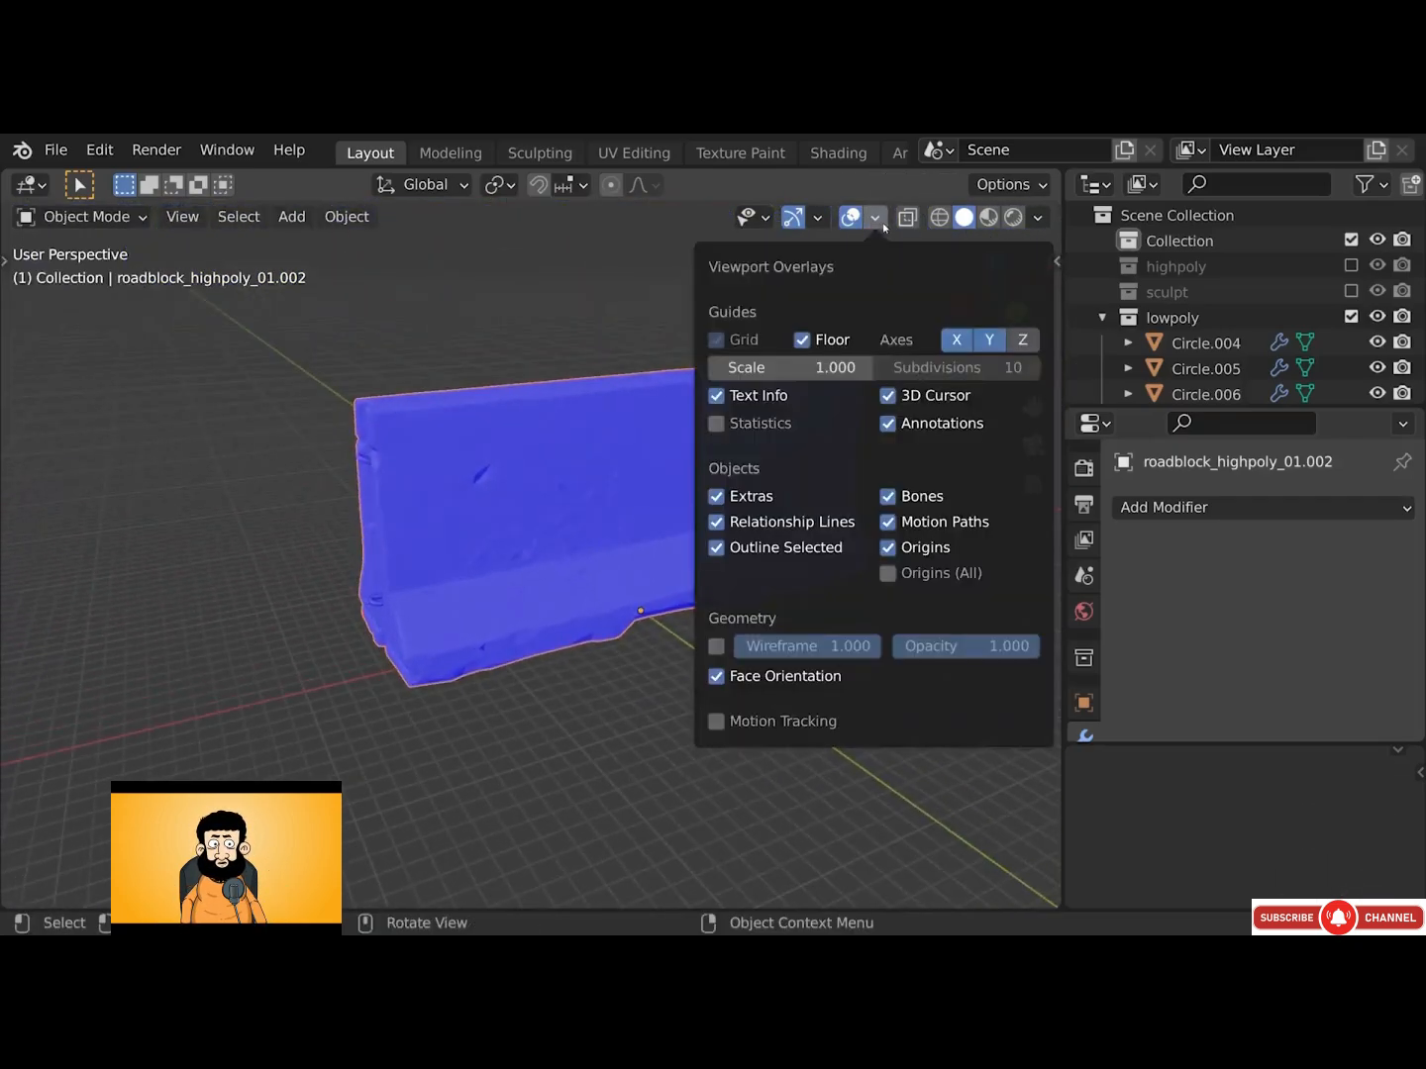
click(814, 677)
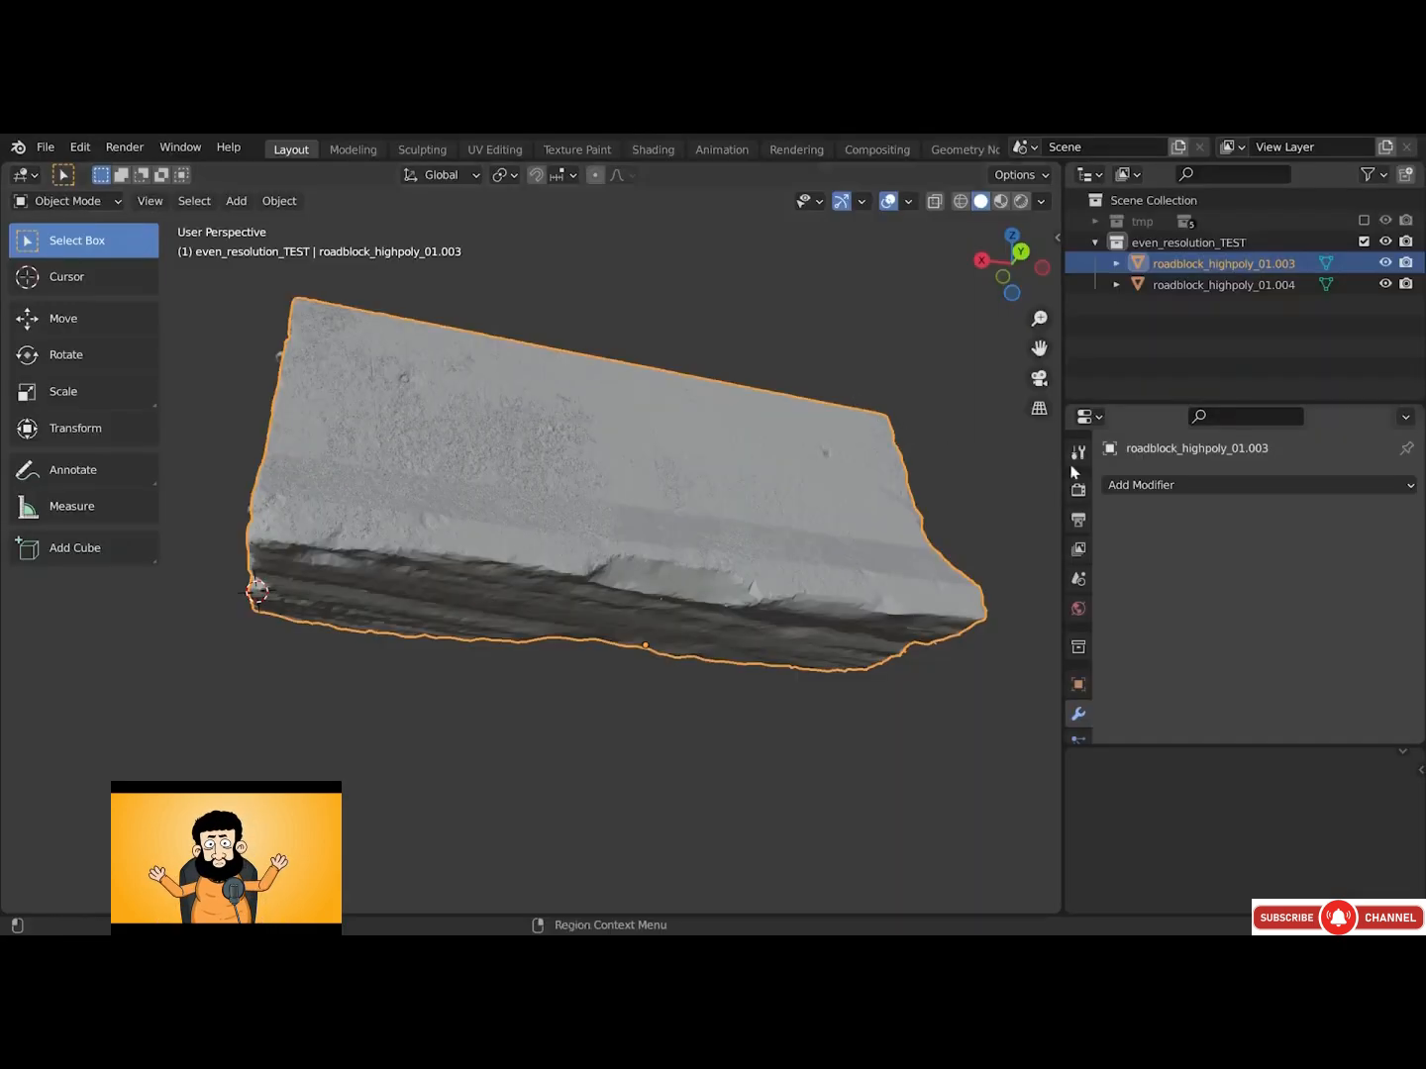
Add a Decimate modifier to roadblock_highpoly_01.003 in the even-resolution test scene and set its ratio to 0.1
click(1127, 486)
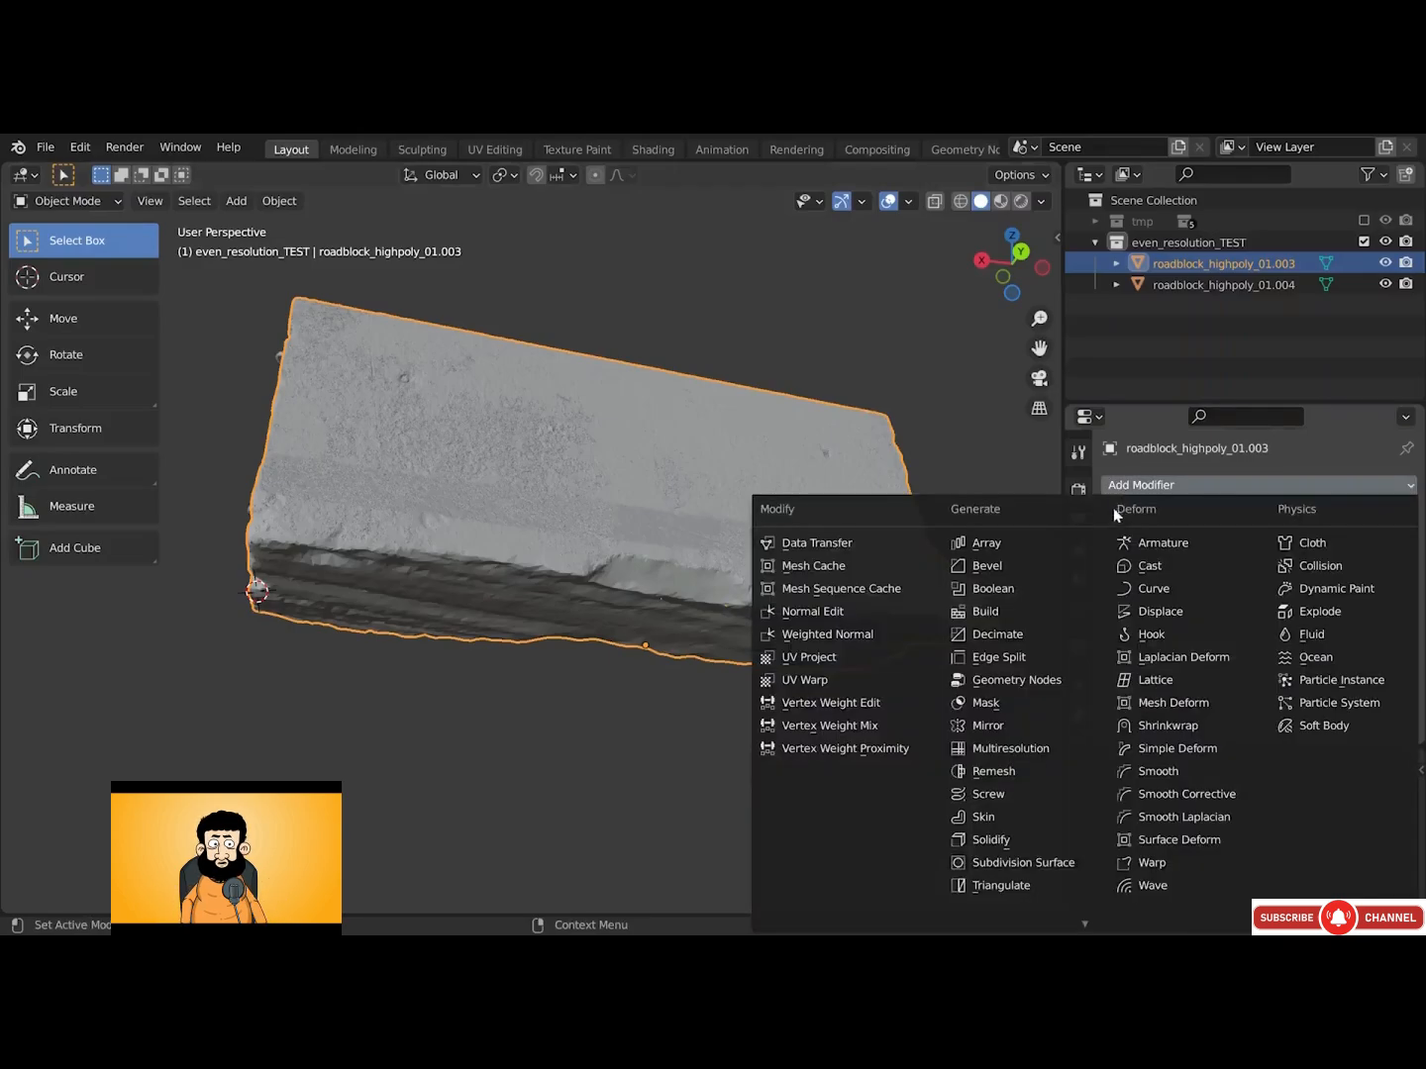
click(1052, 636)
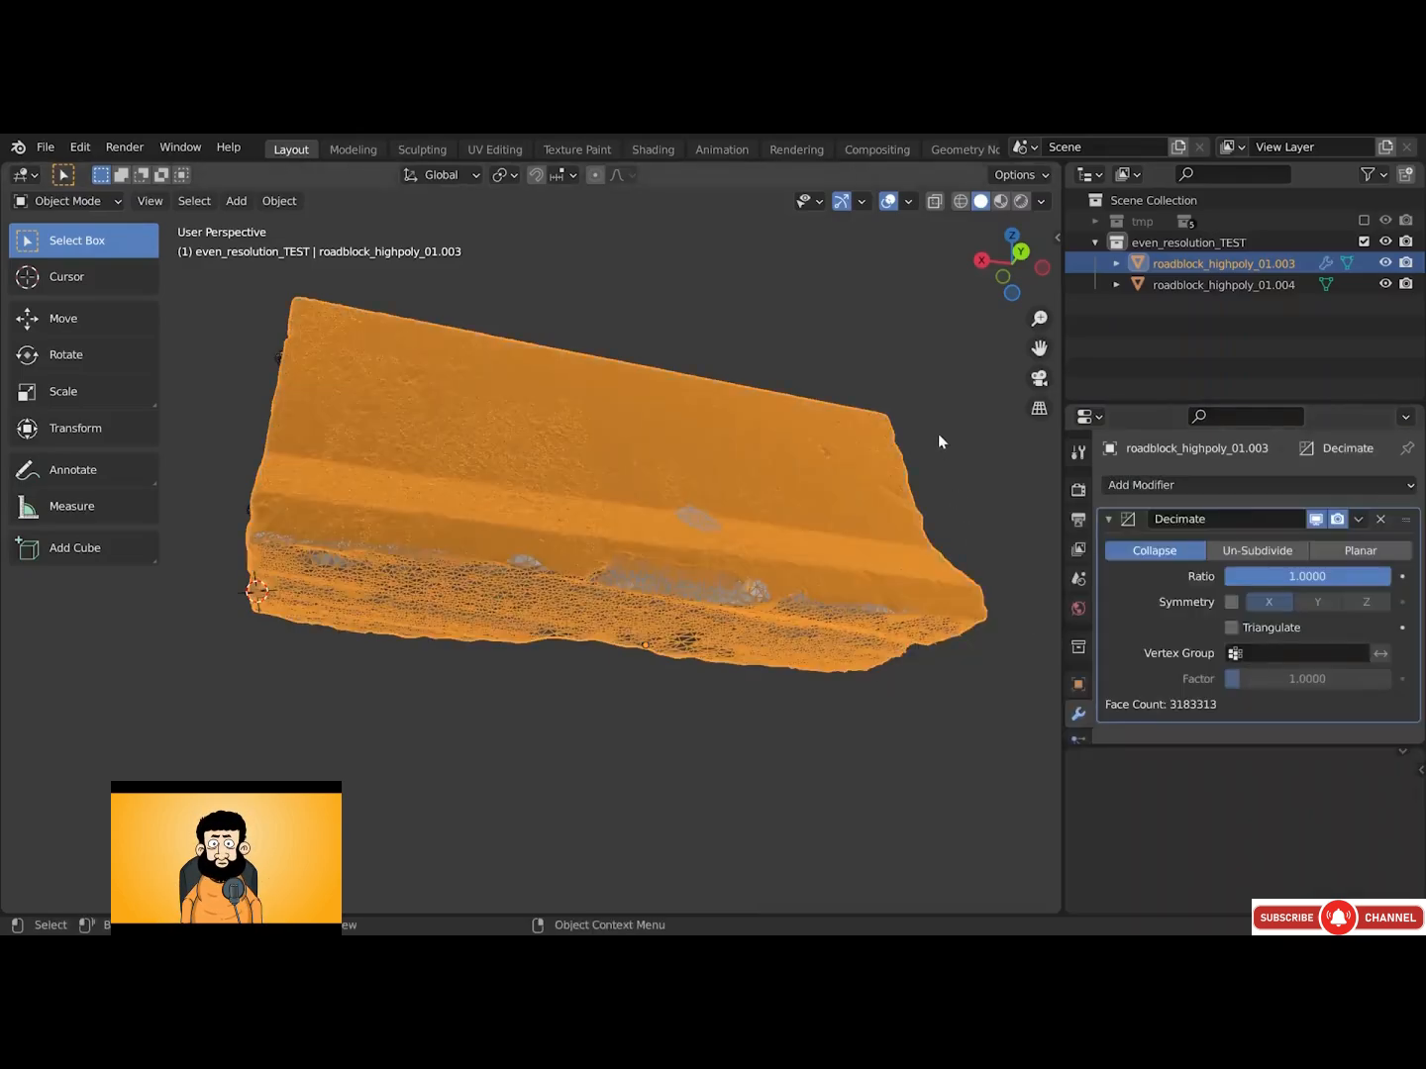
click(907, 200)
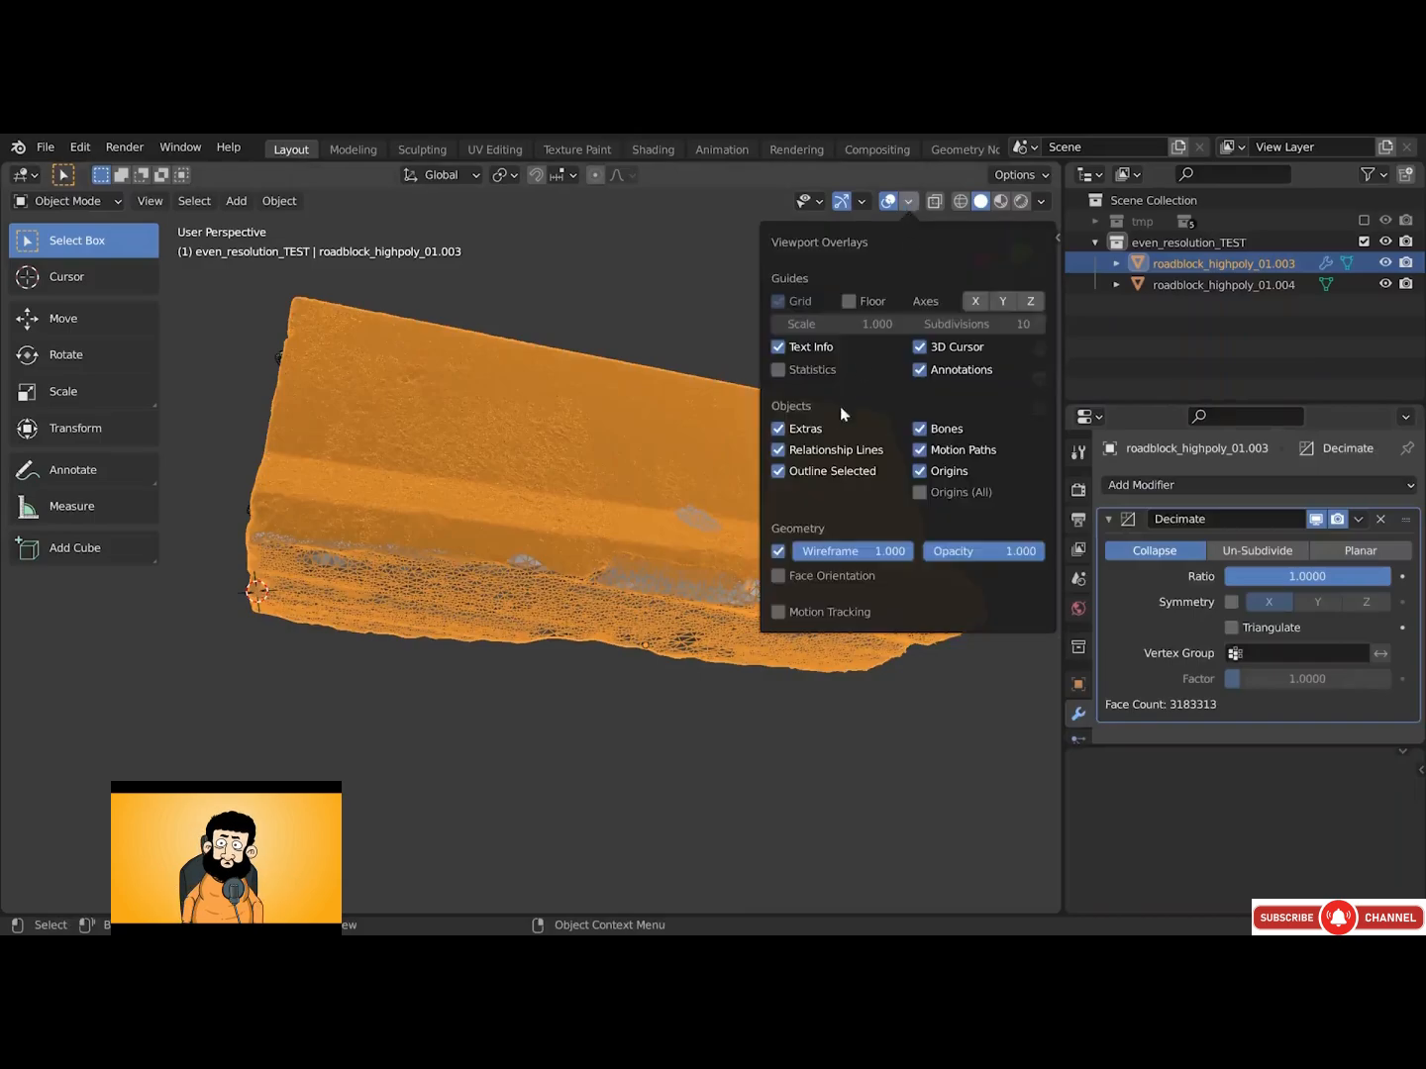
click(778, 551)
click(779, 551)
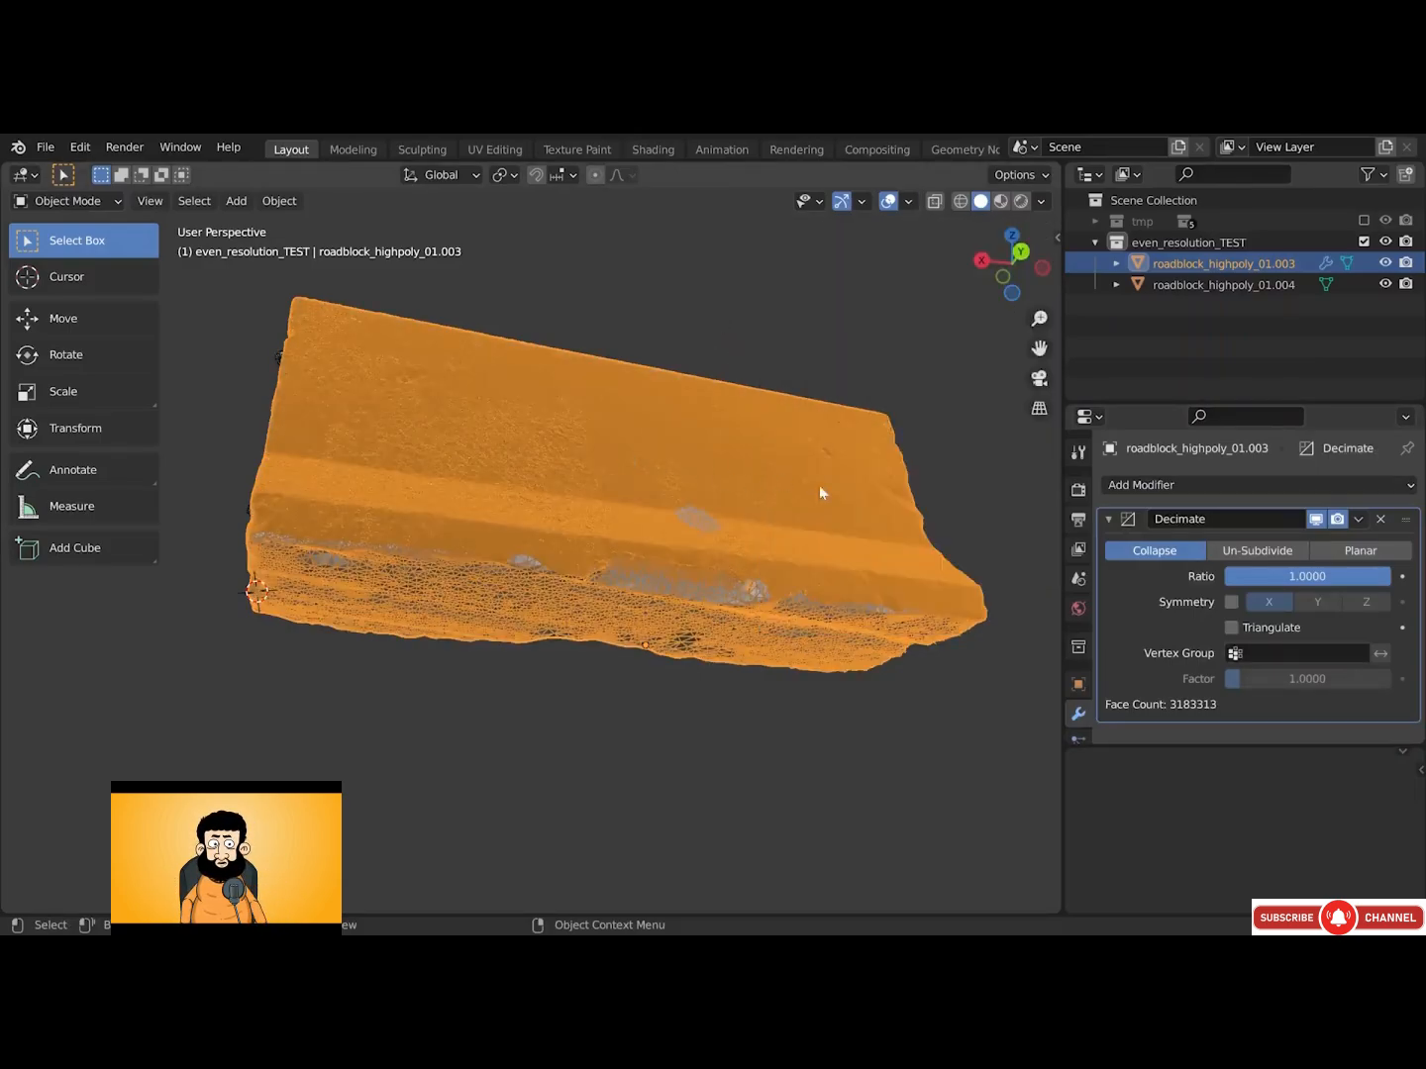
click(1293, 580)
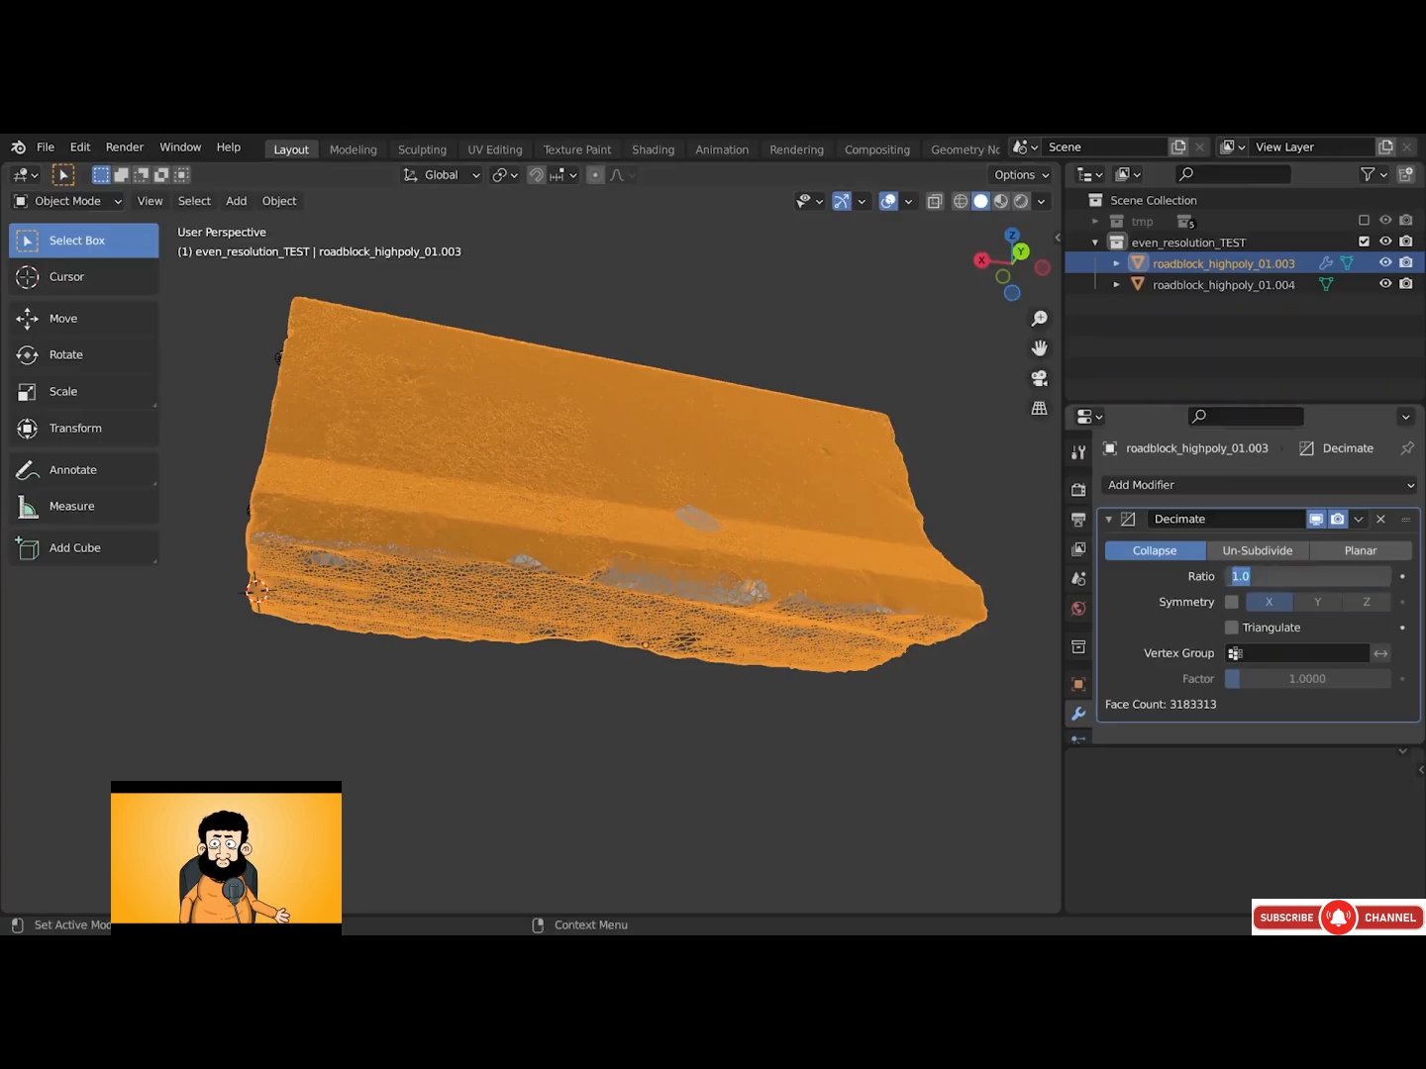
text(0.1)
key(Return)
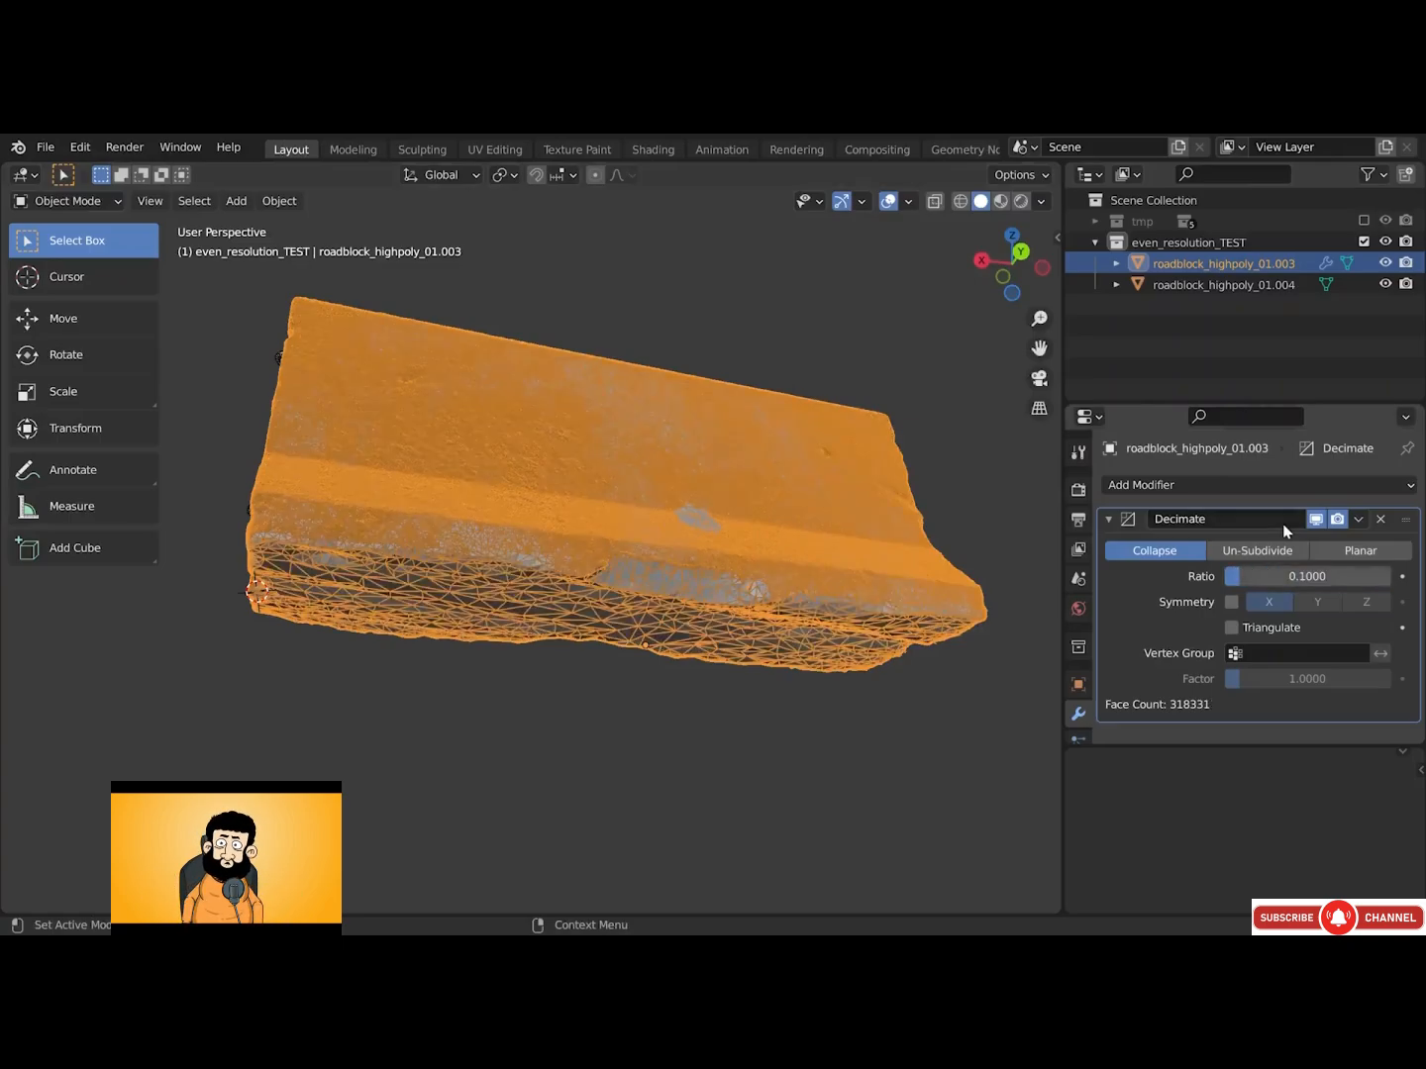
Lower the test roadblock's Decimate ratio to 0.01
click(1241, 584)
drag(1252, 581, 1244, 579)
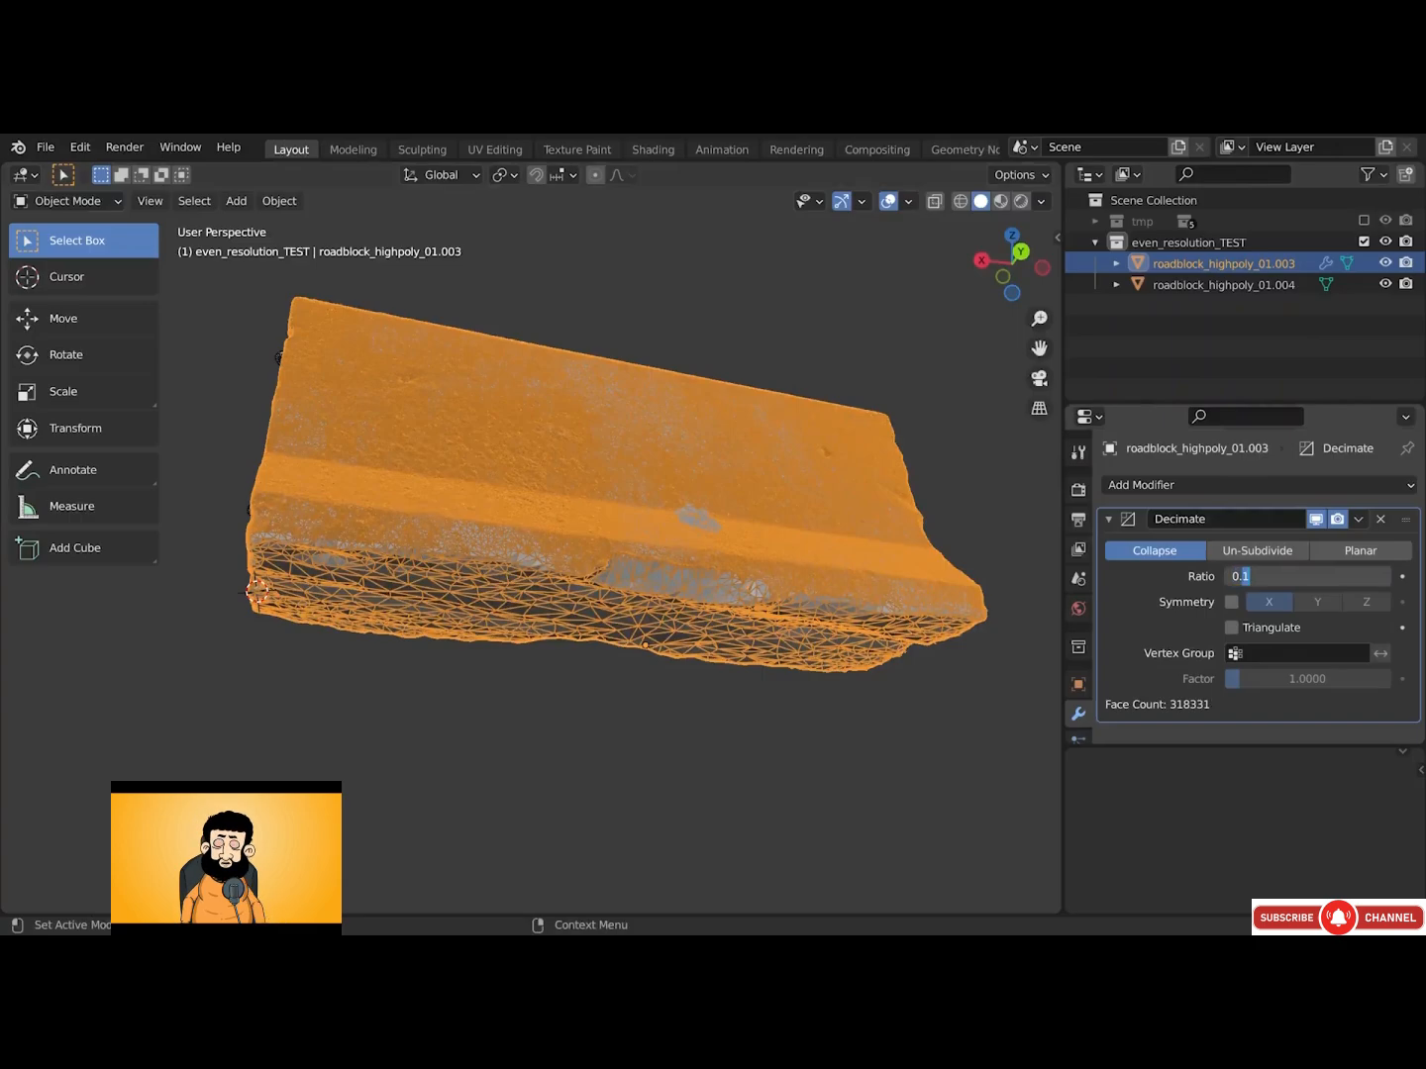
text(0)
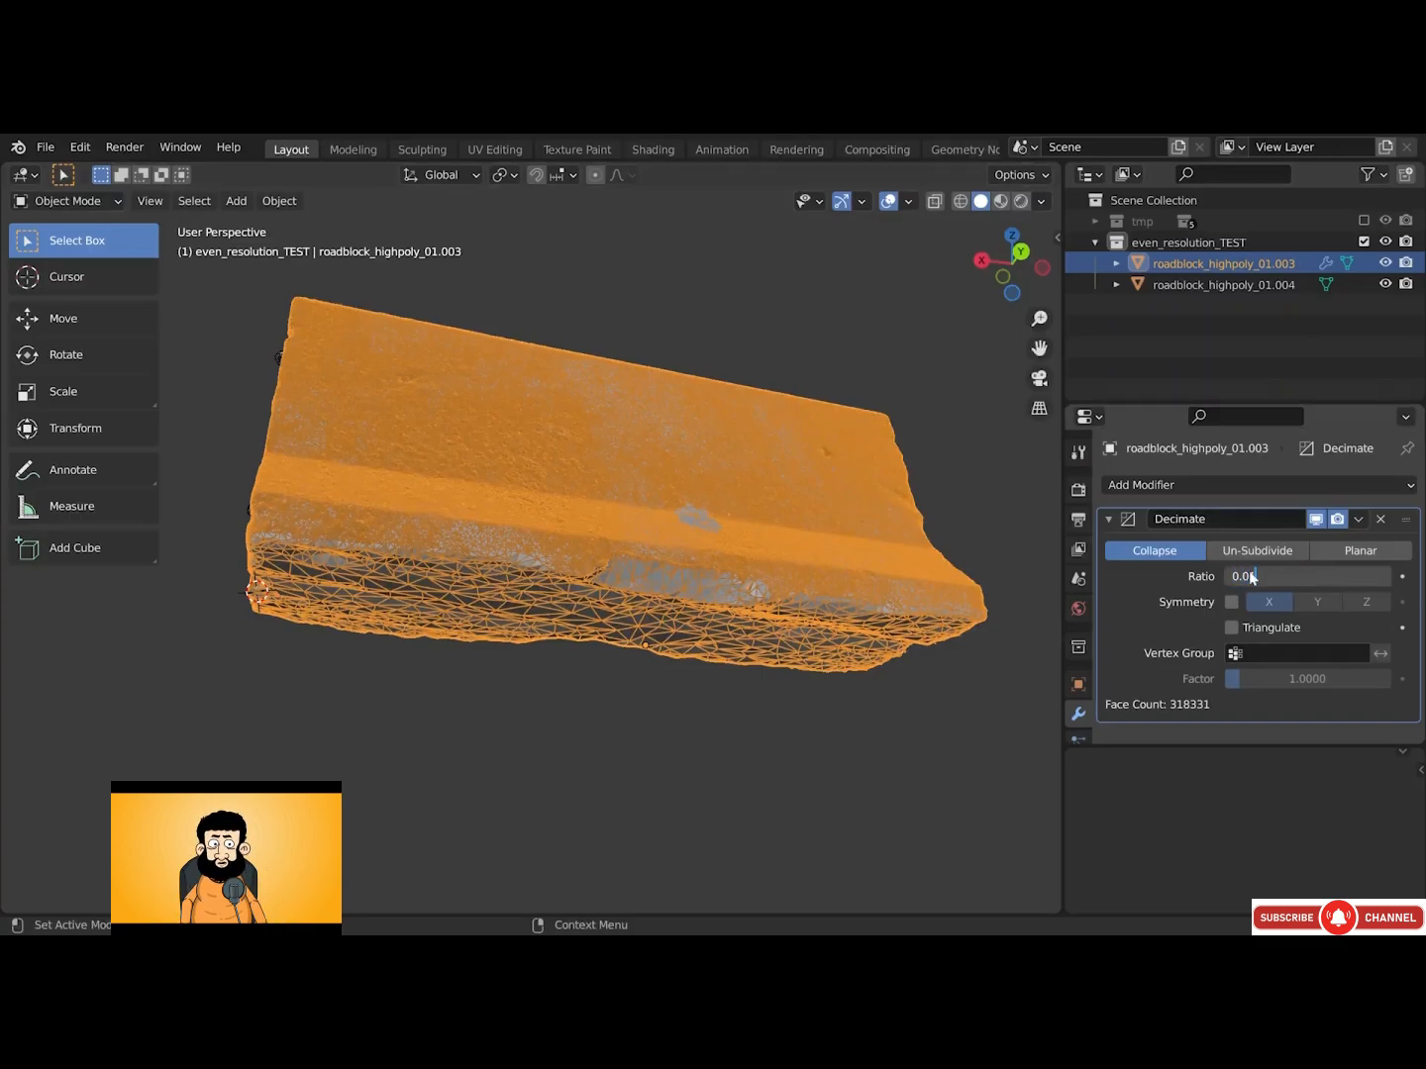
text(1)
key(Return)
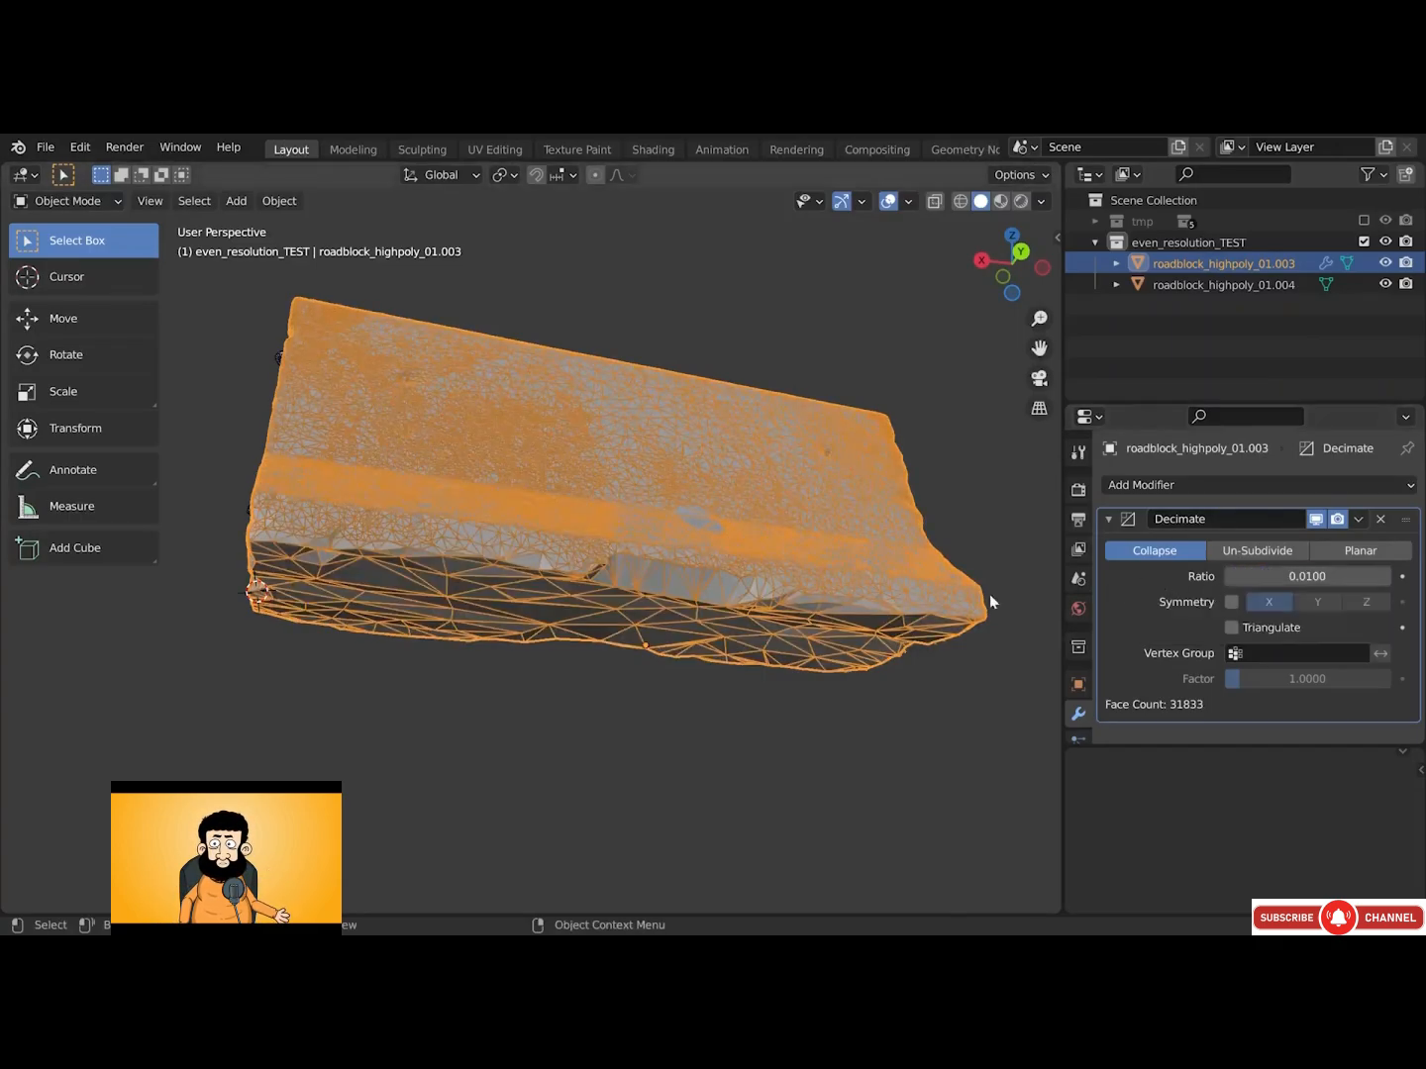
Hide the wireframe, shade the decimated test roadblock smooth, and inspect its underside for shading artifacts
key(shift+z)
middle_drag(611, 616, 603, 601)
right_click(605, 604)
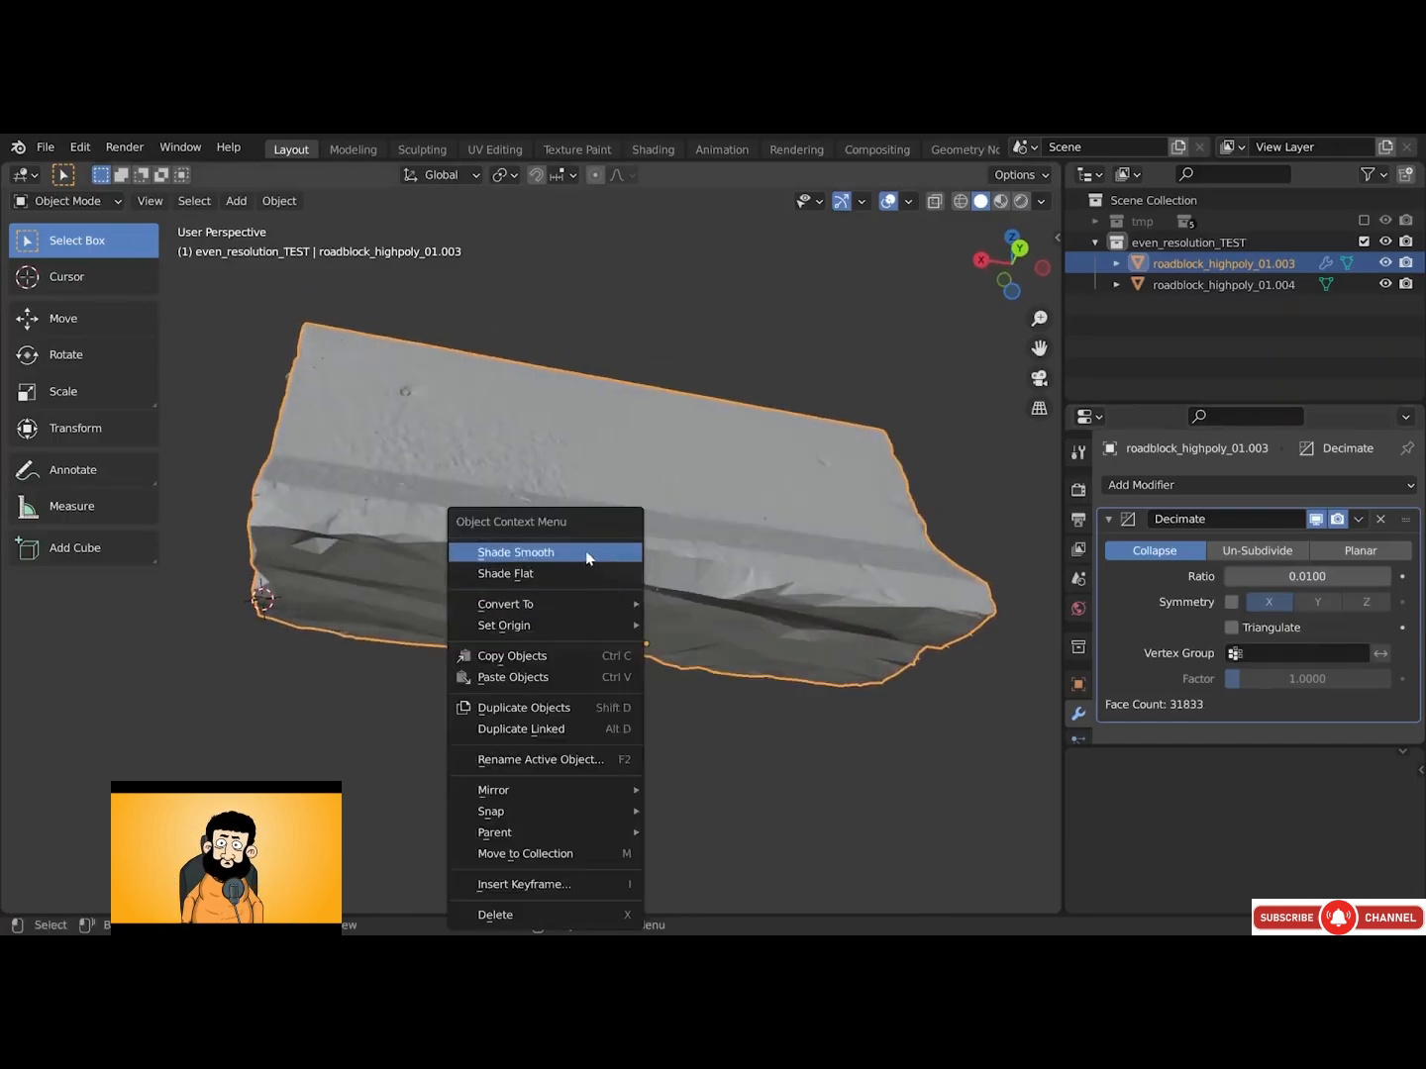
click(587, 559)
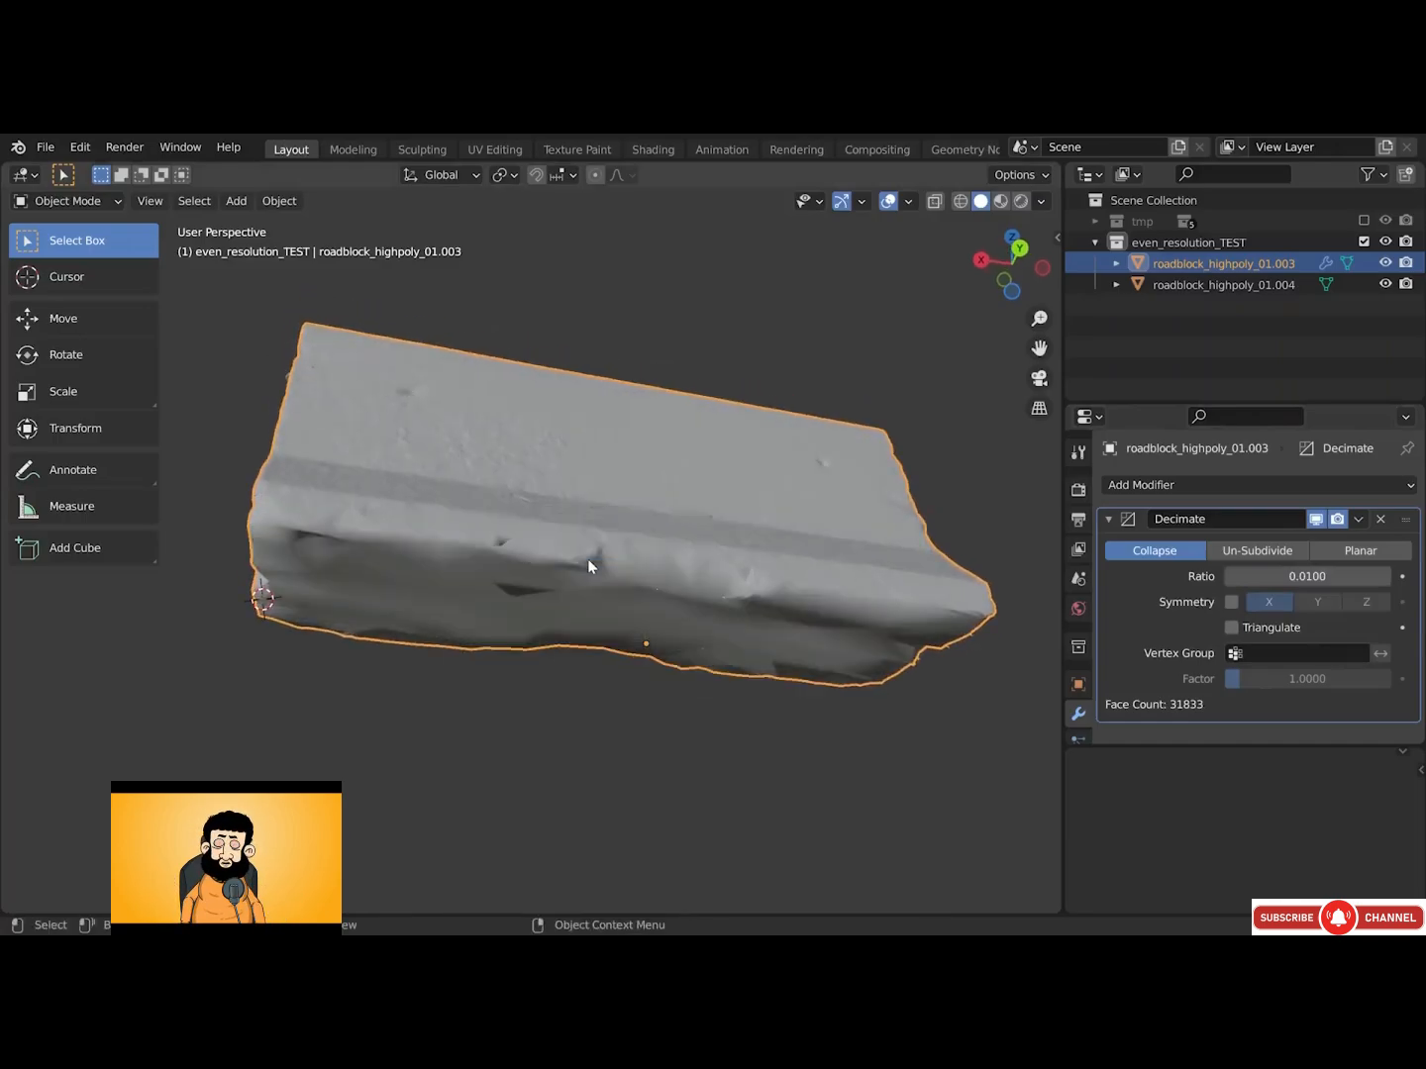
middle_drag(596, 550, 519, 595)
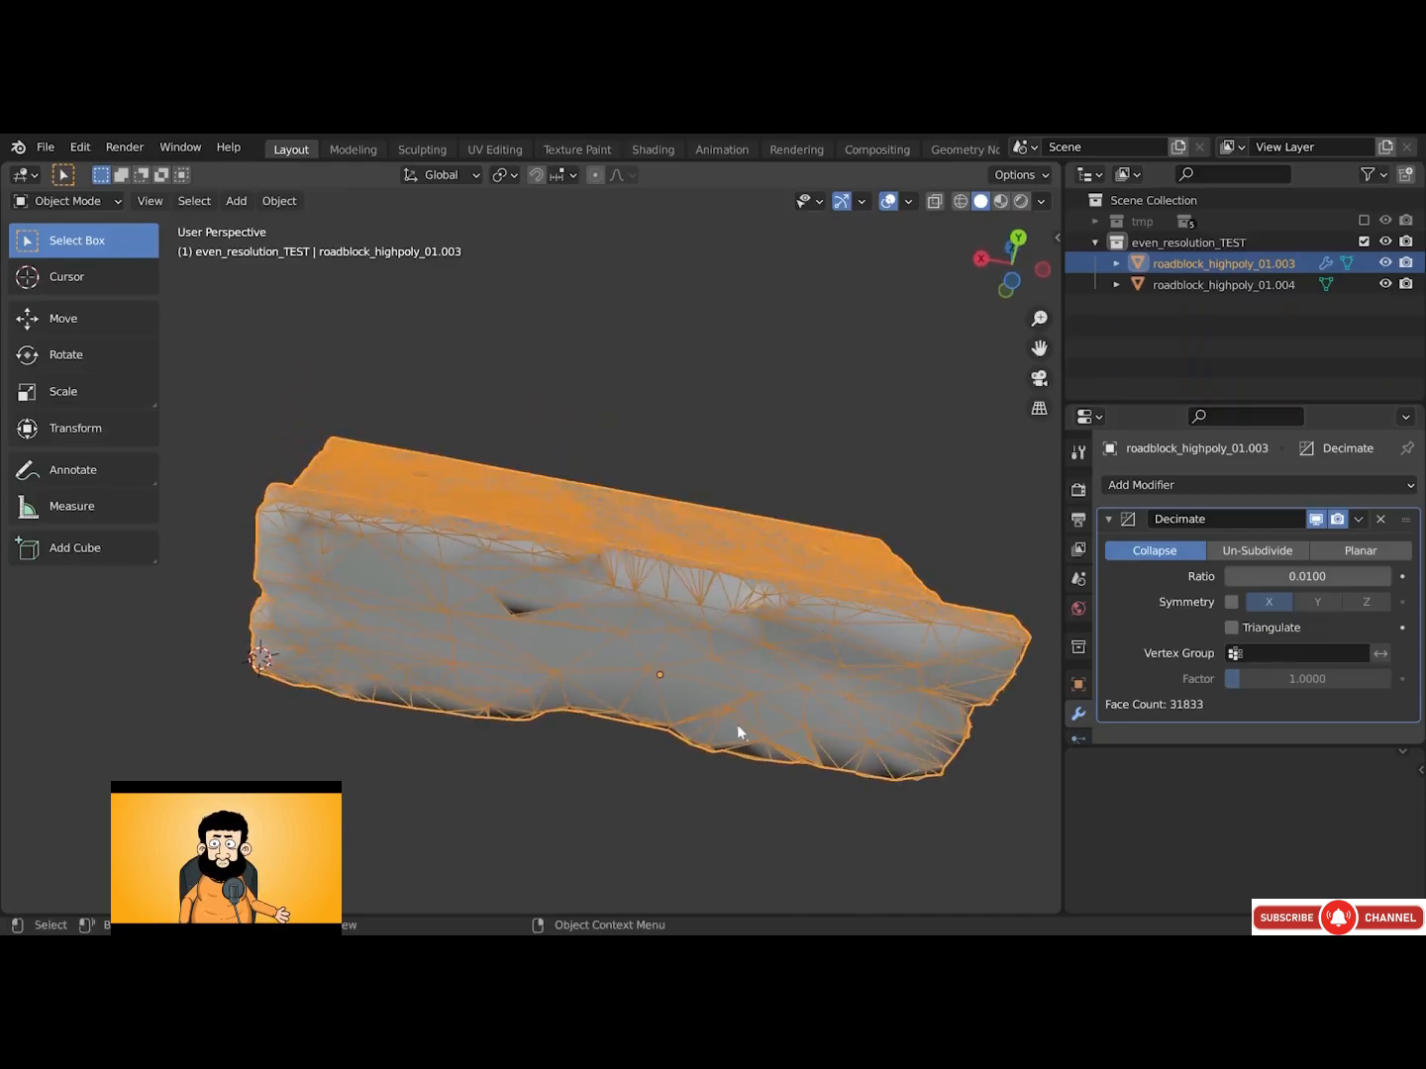
middle_drag(788, 619, 789, 678)
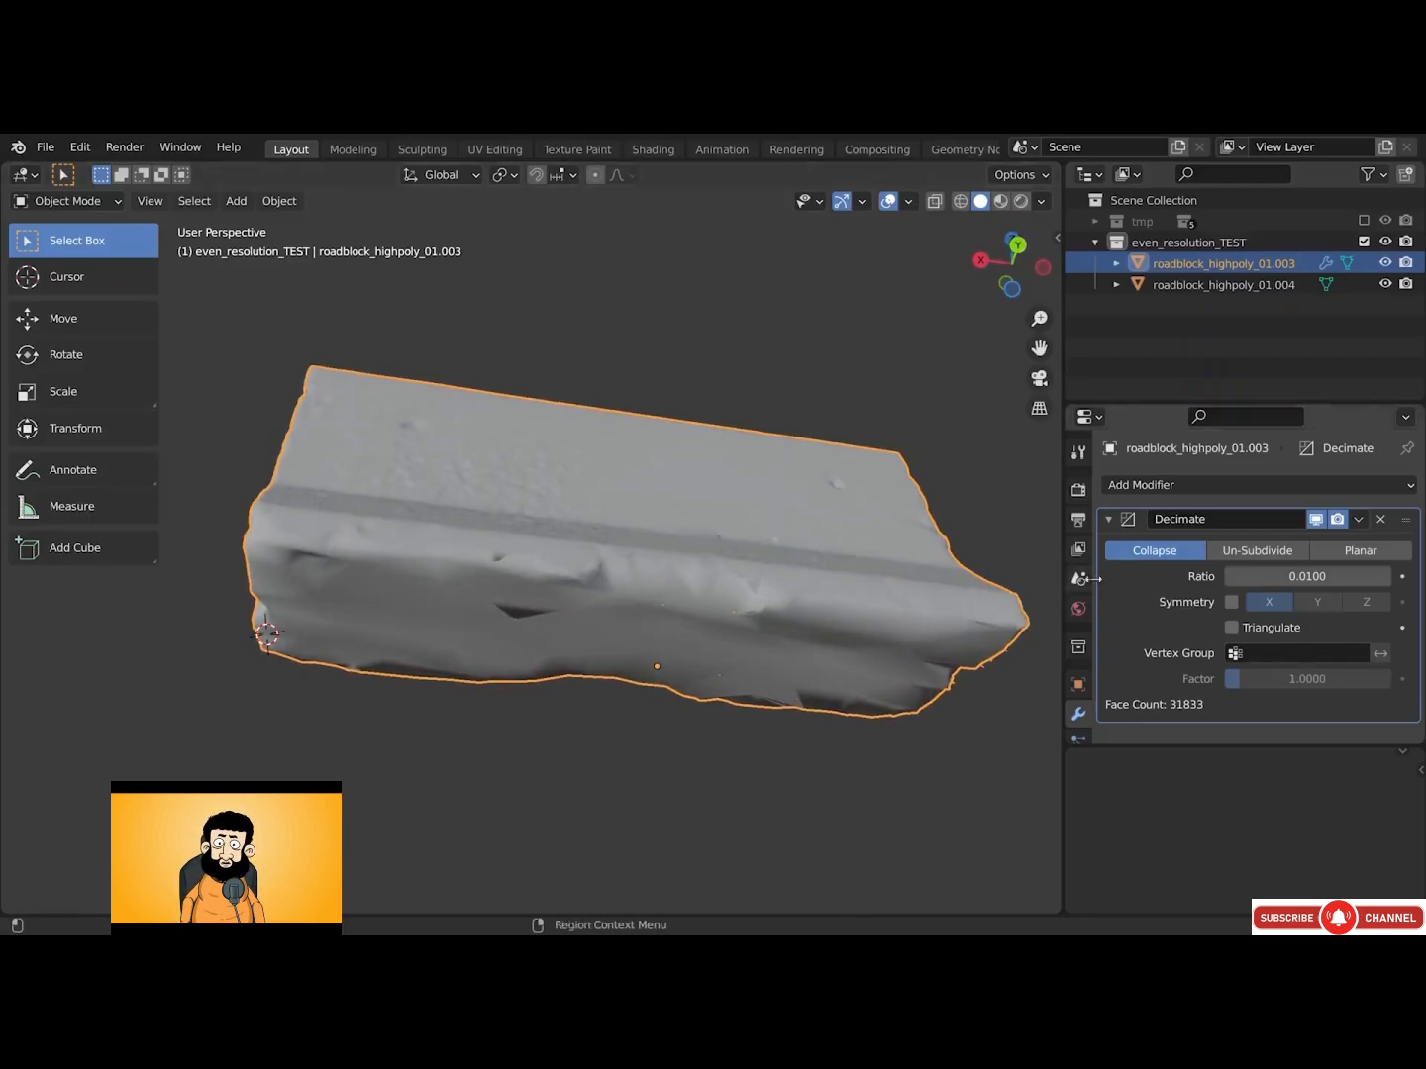
Remove the Decimate modifier from the test roadblock and set it to flat shading
click(1384, 522)
right_click(649, 444)
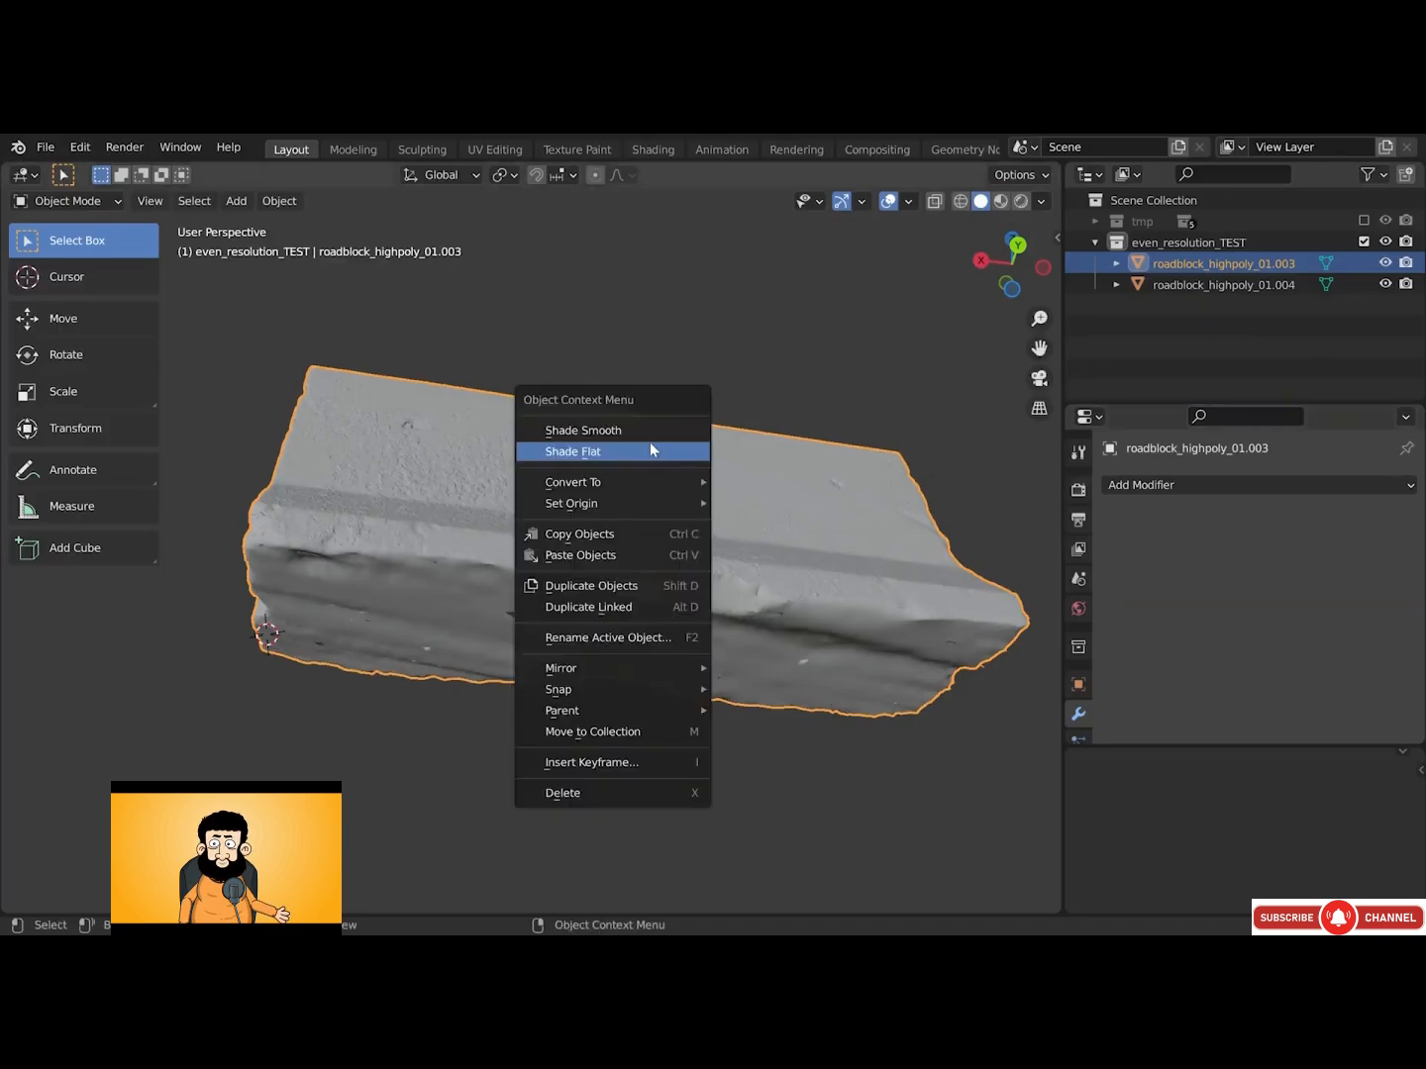
click(650, 451)
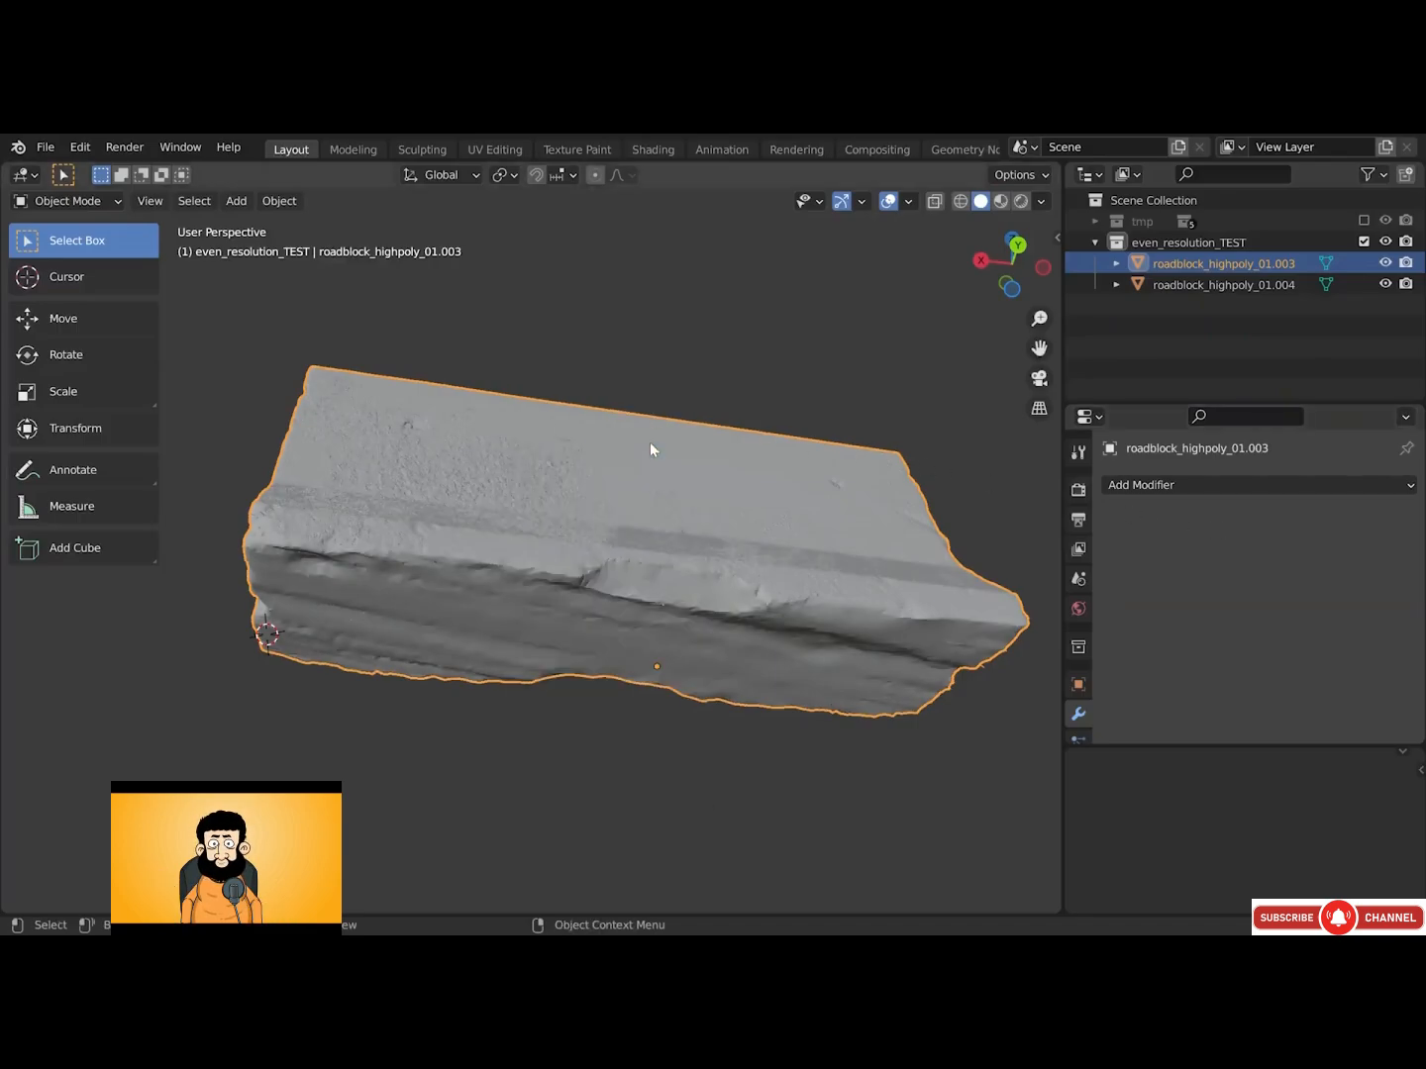
Put roadblock_highpoly_01.003 into Sculpt Mode, locate the Simplify brush, and display the mesh's wireframe
click(80, 200)
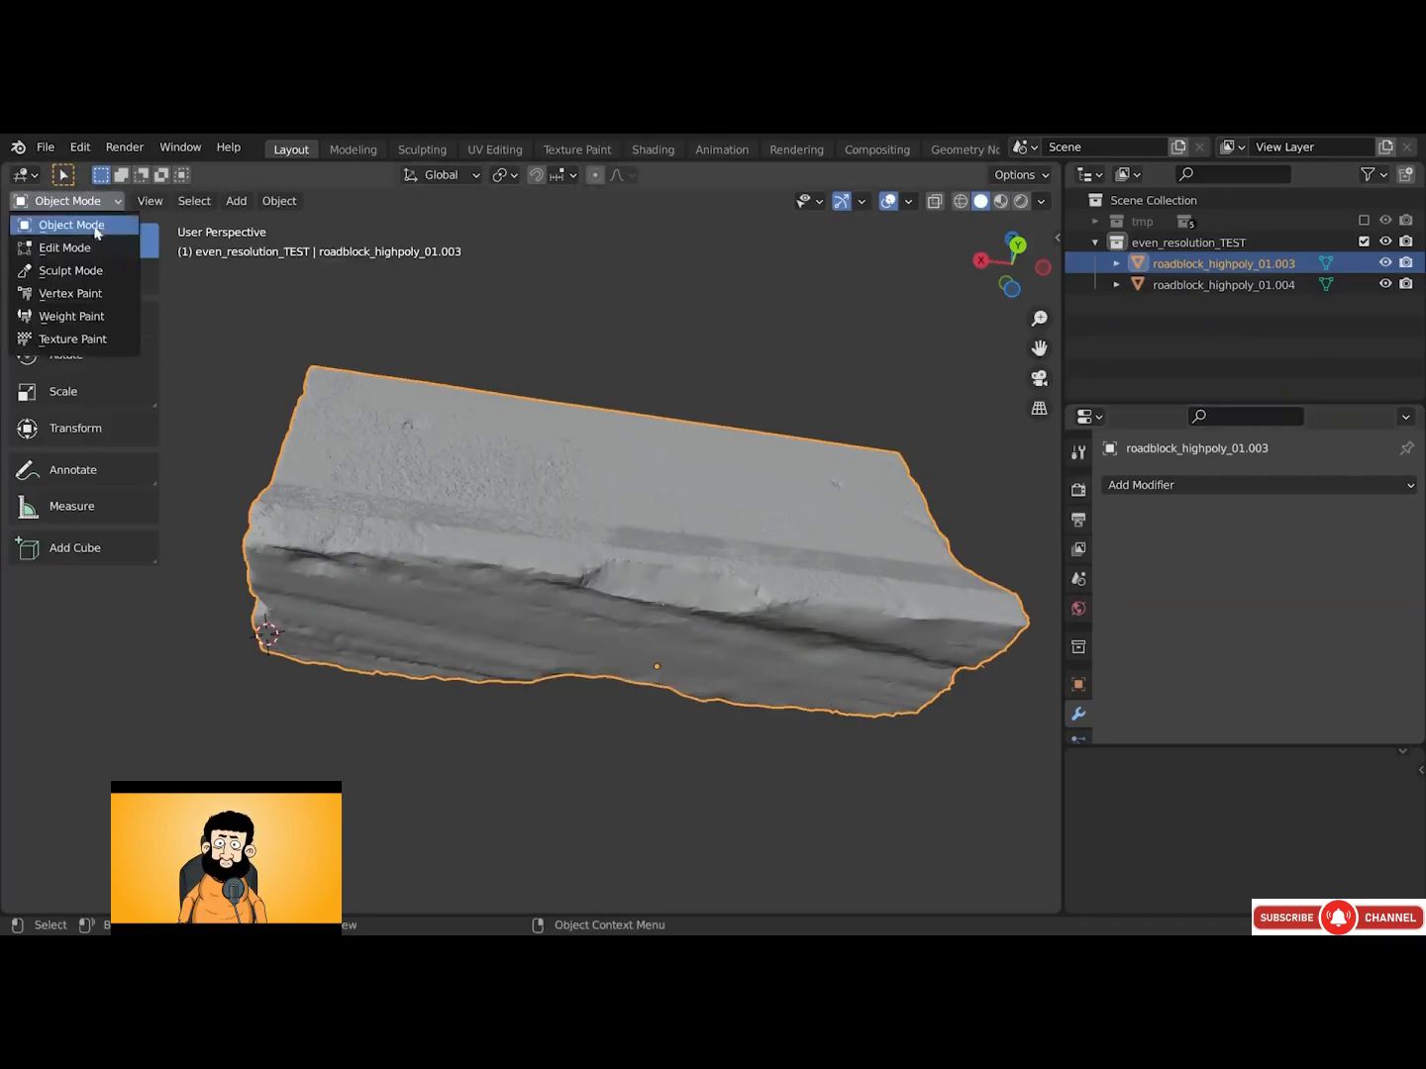
click(89, 271)
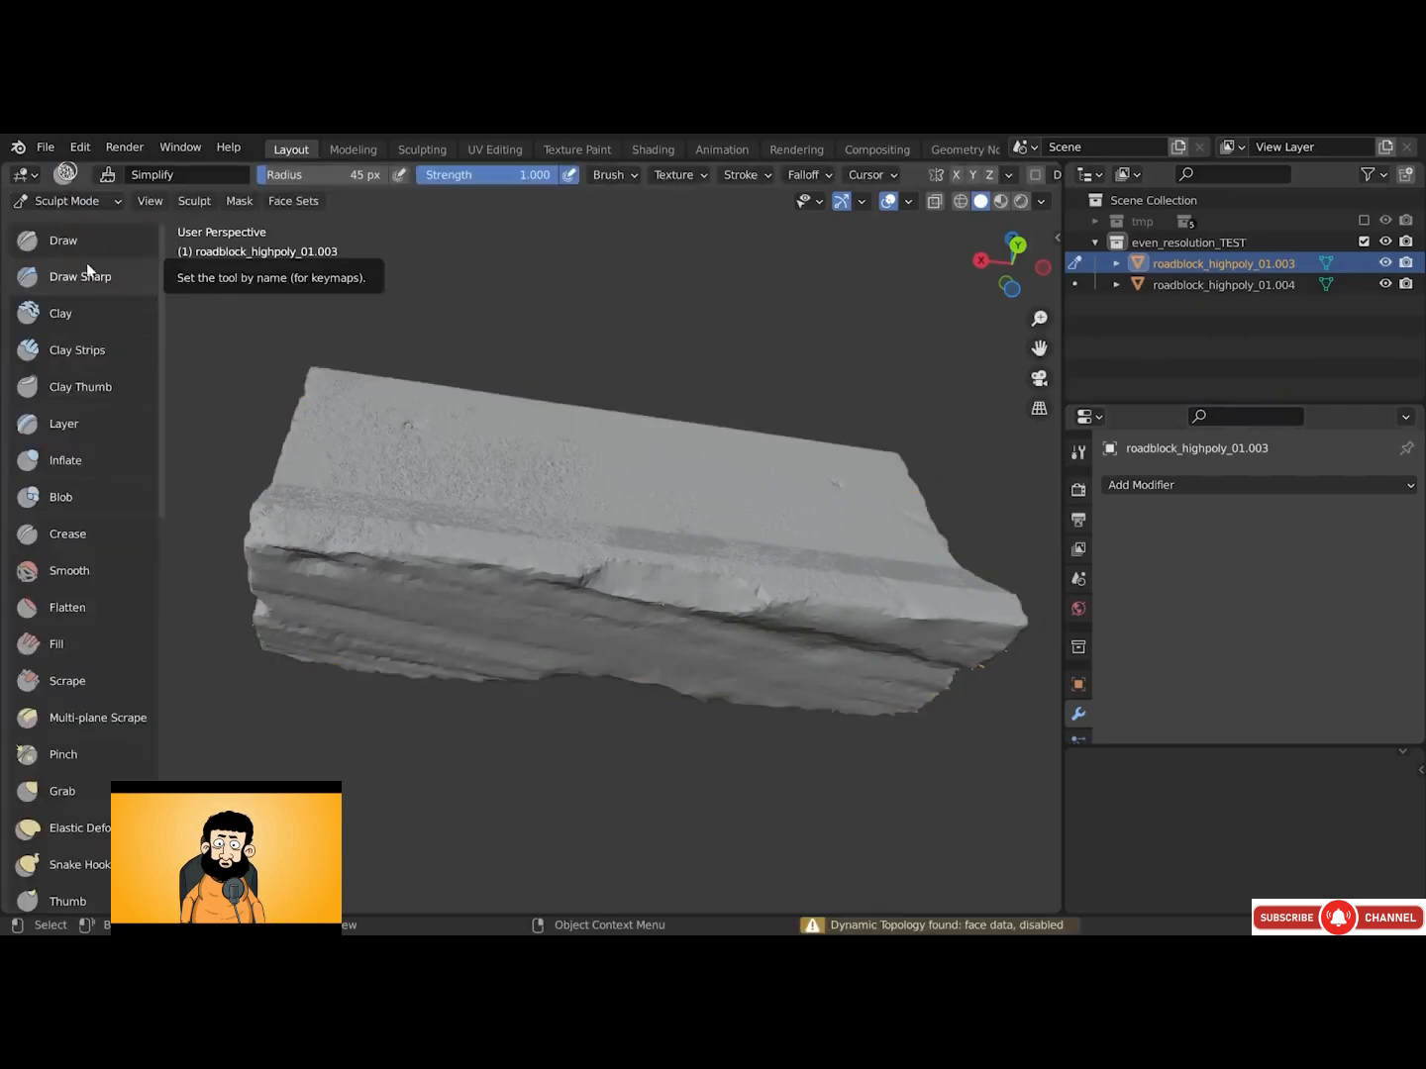
scroll(152, 406, down, 4)
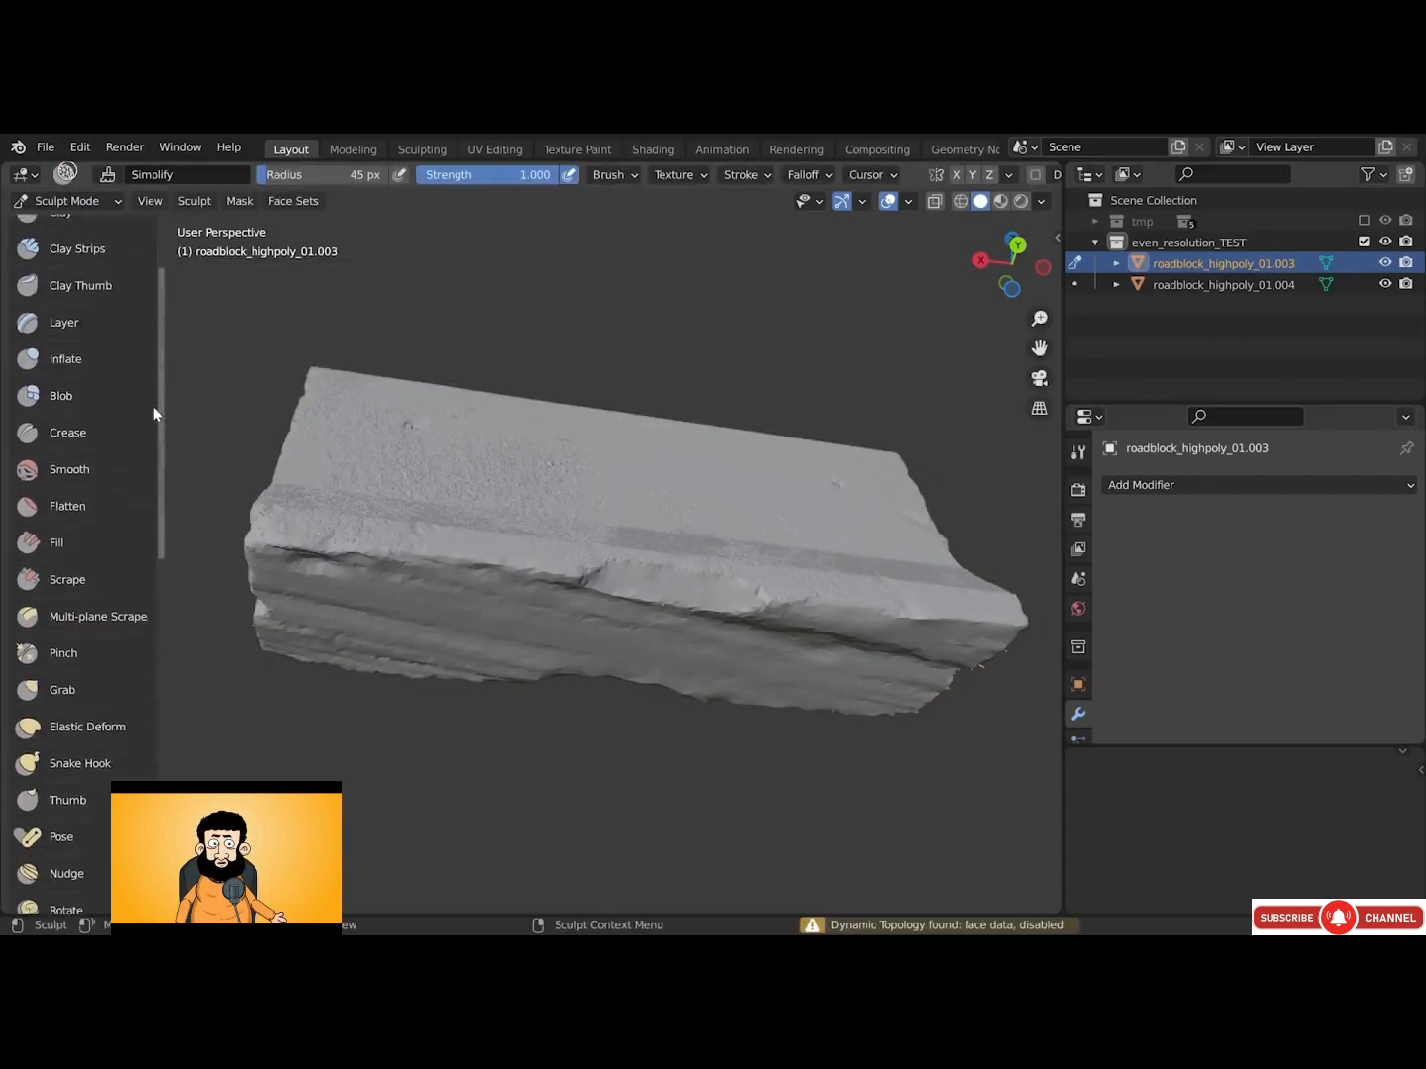
scroll(153, 435, down, 8)
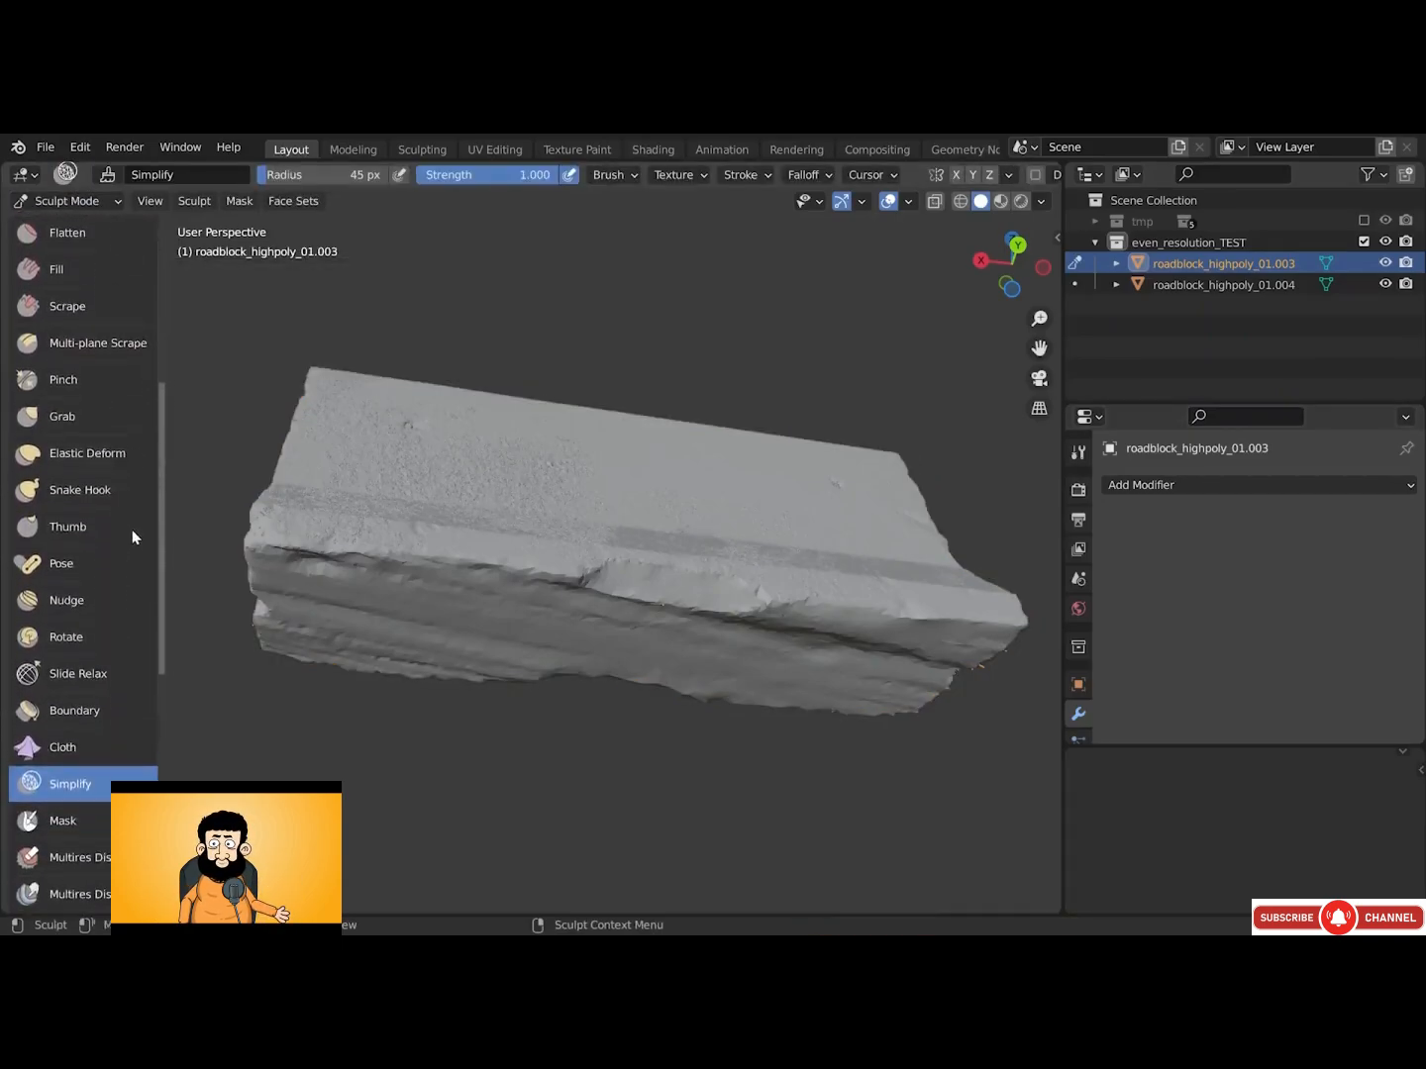
scroll(131, 592, down, 2)
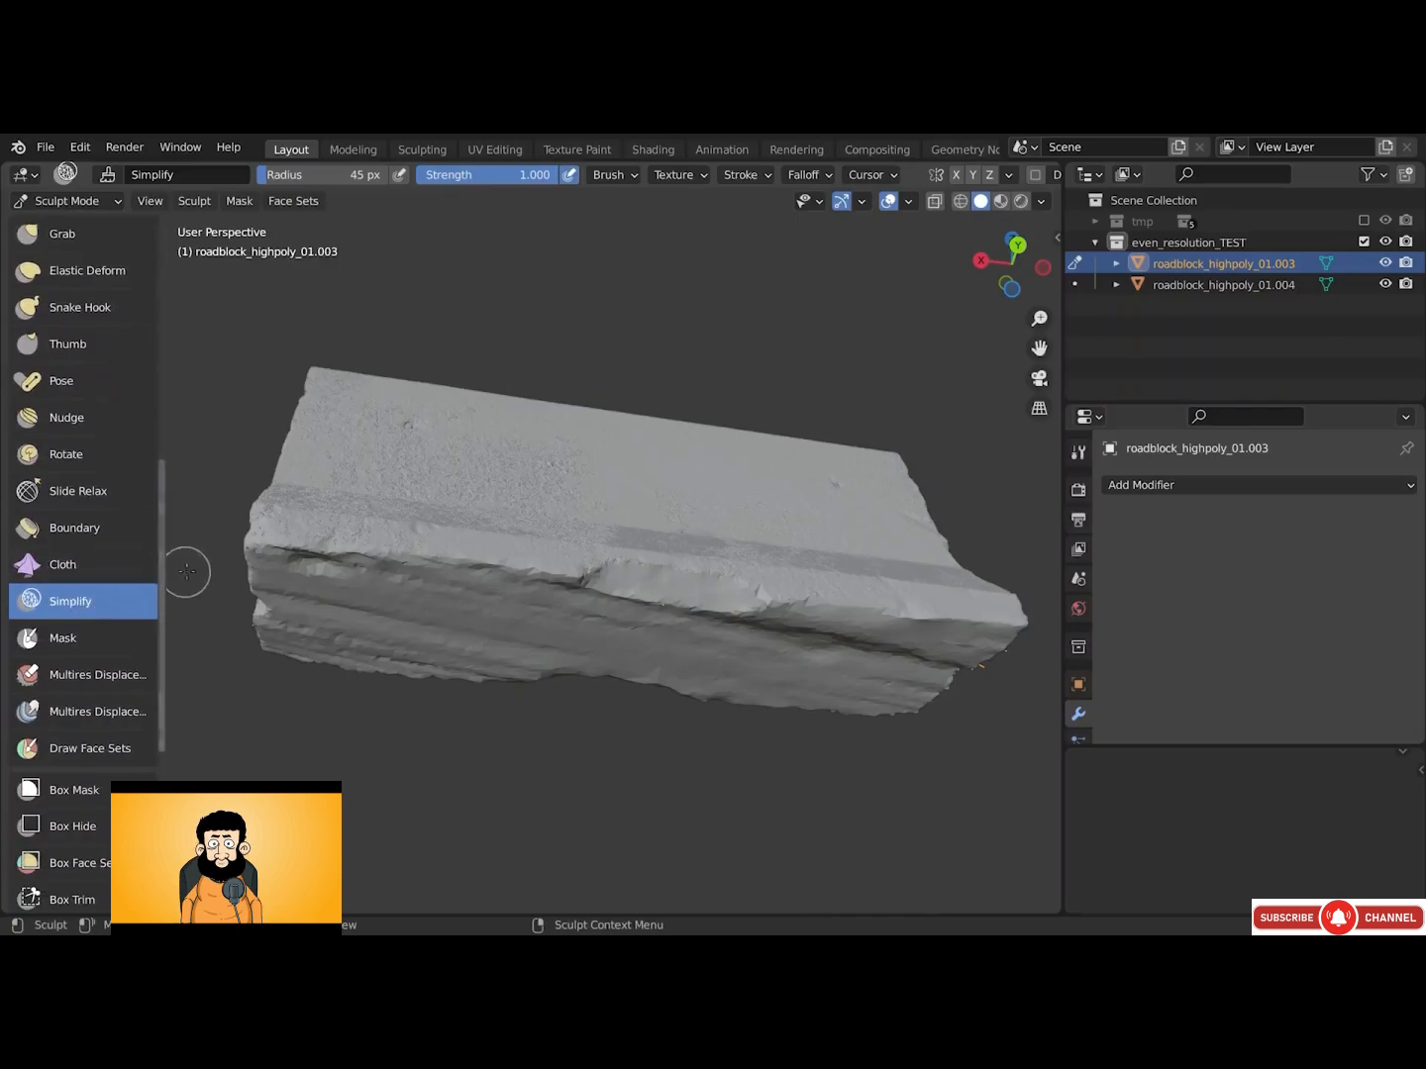
key(shift+alt+z)
scroll(426, 555, up, 6)
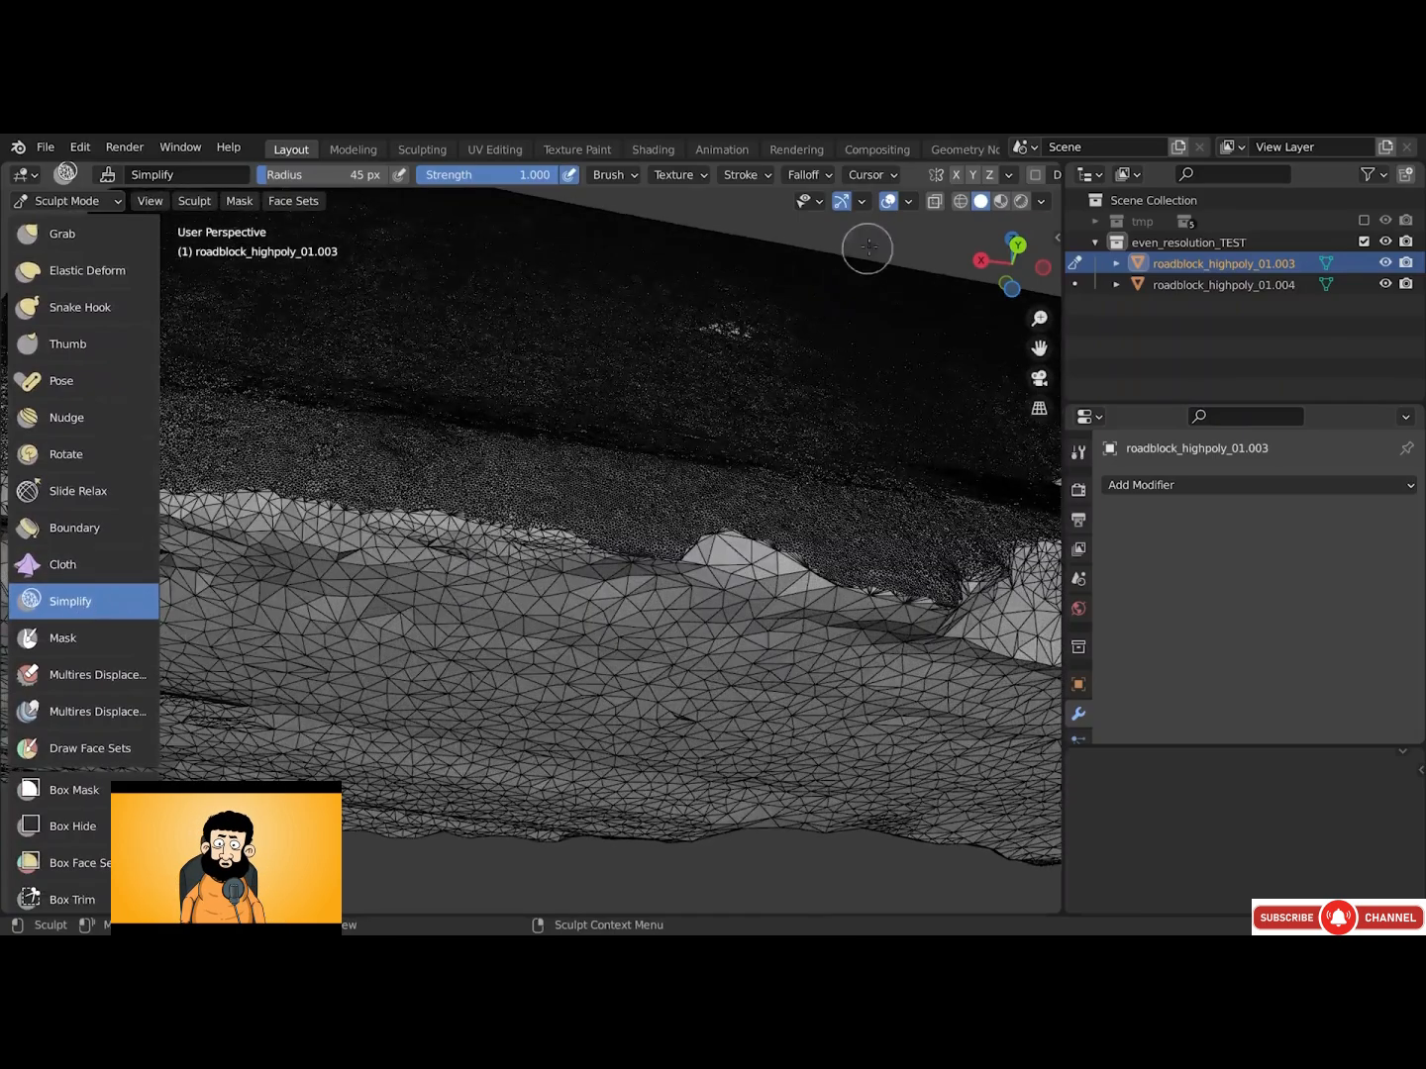
Enable dynamic topology for the test roadblock, try Relative Detail, and settle on Constant Detail as the detailing method
scroll(949, 182, down, 4)
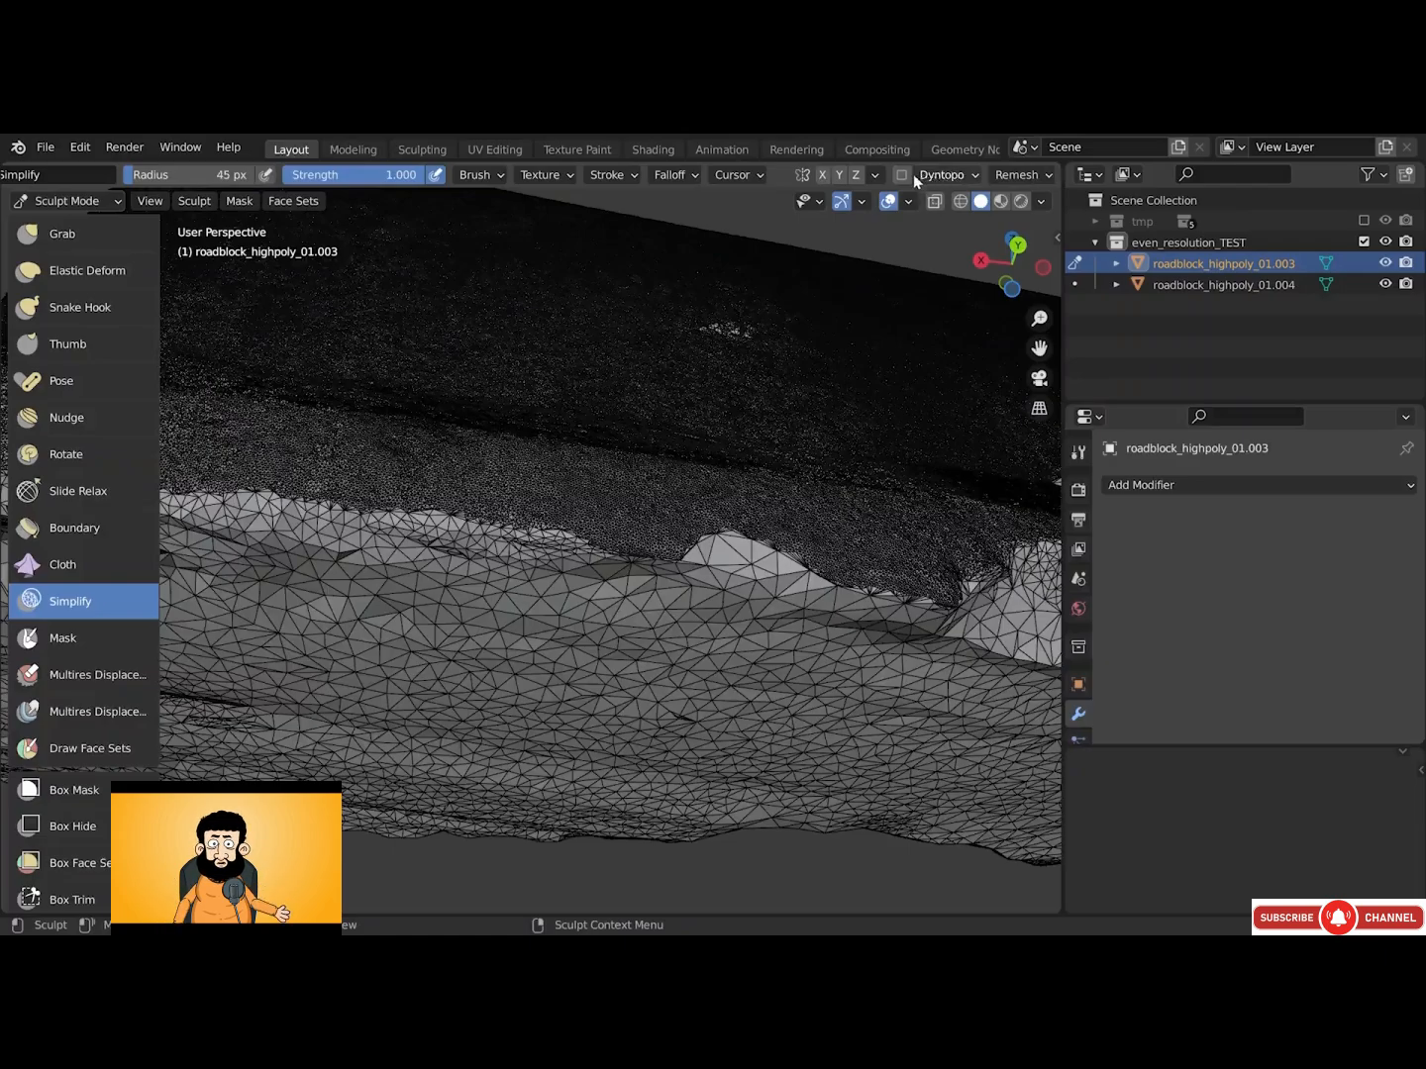
click(912, 175)
click(880, 243)
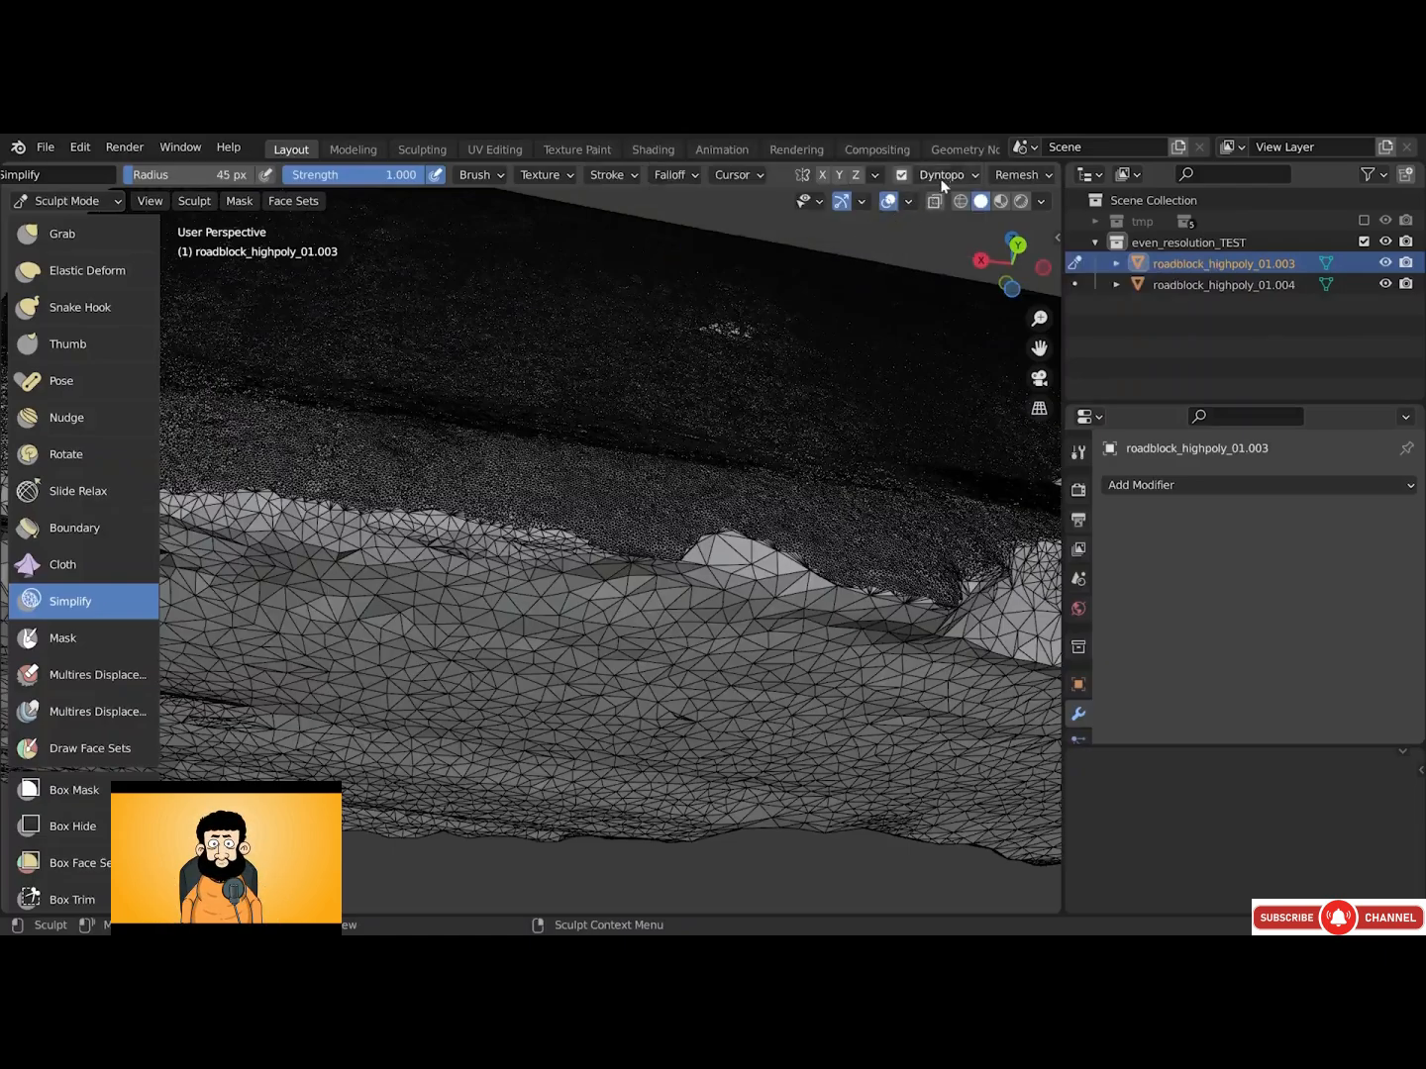
click(960, 178)
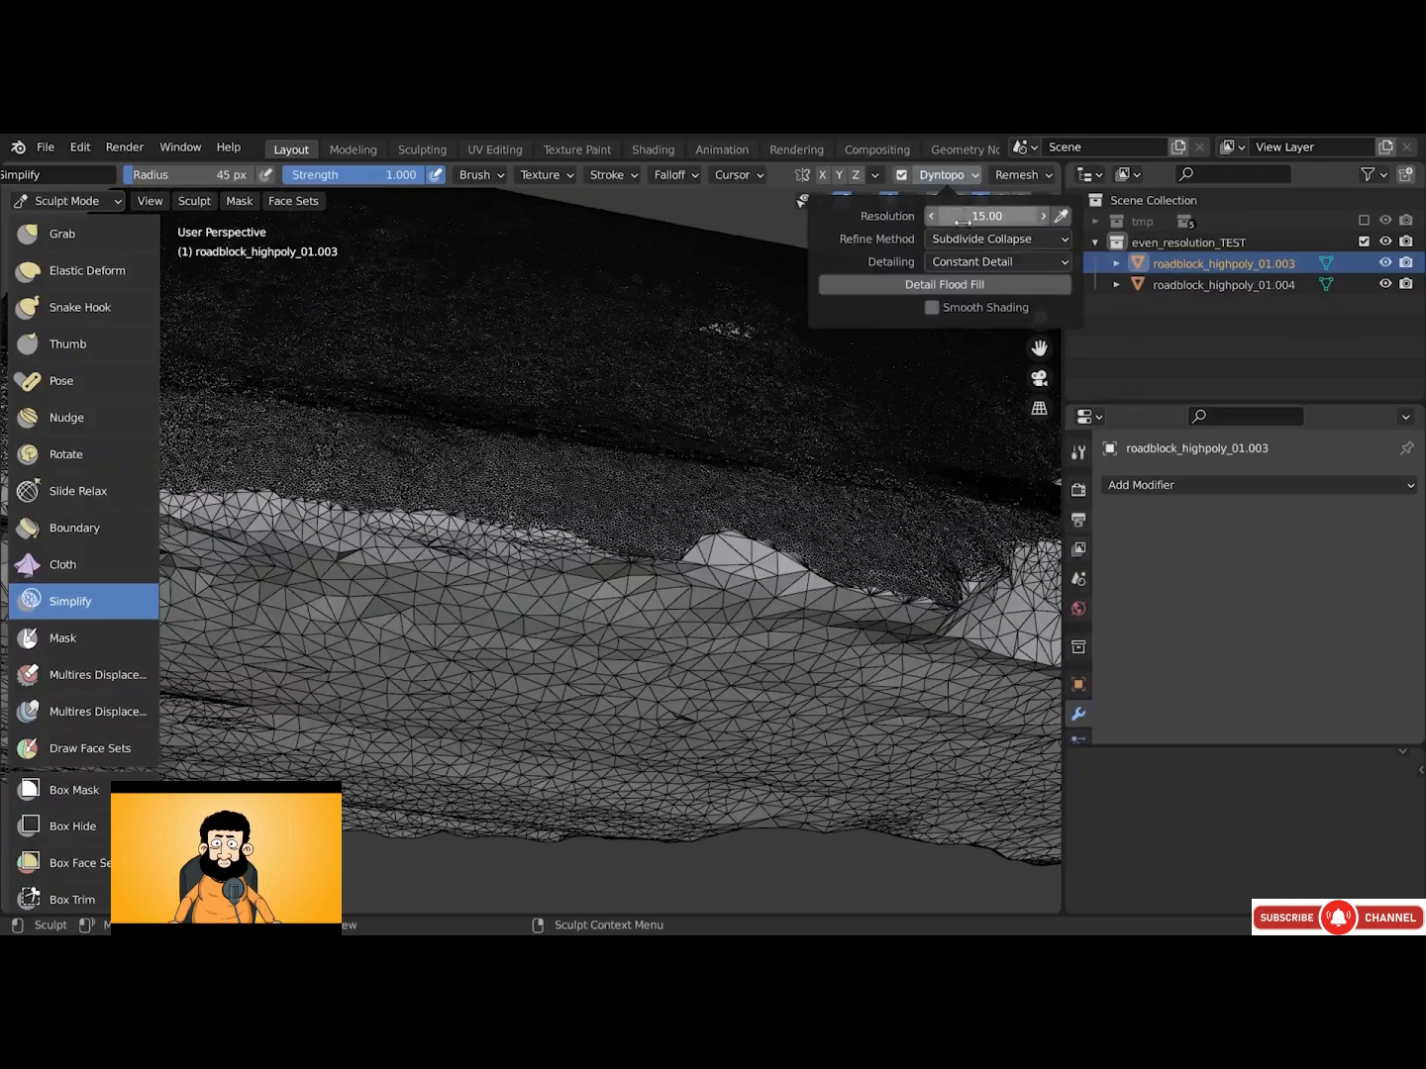
click(966, 262)
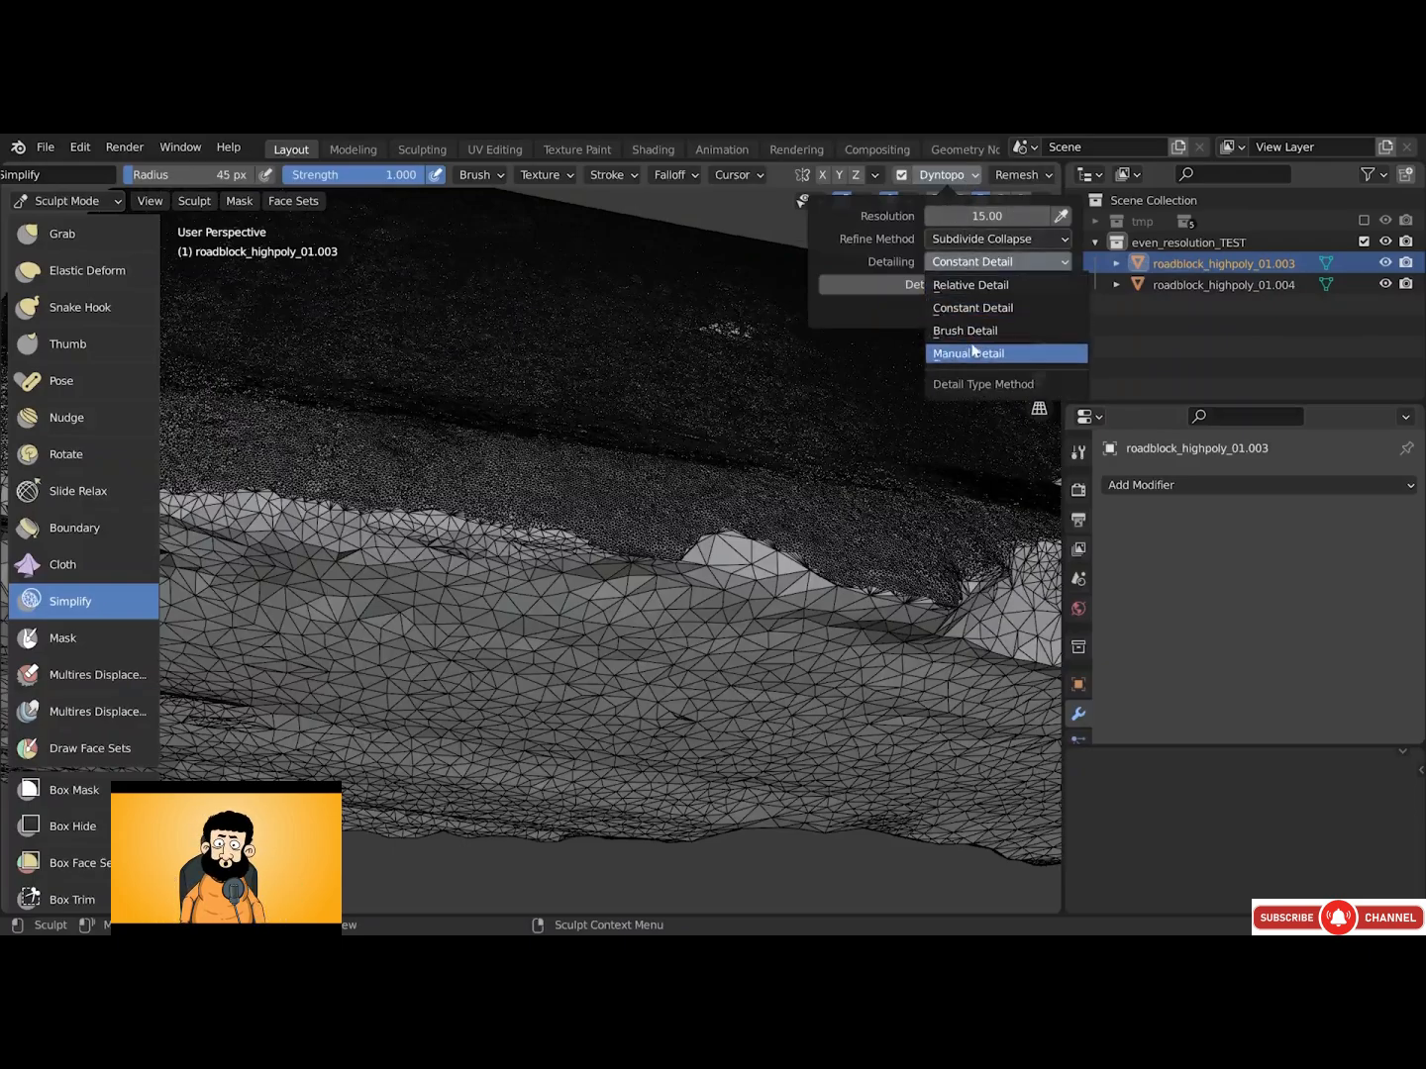
click(965, 286)
click(964, 264)
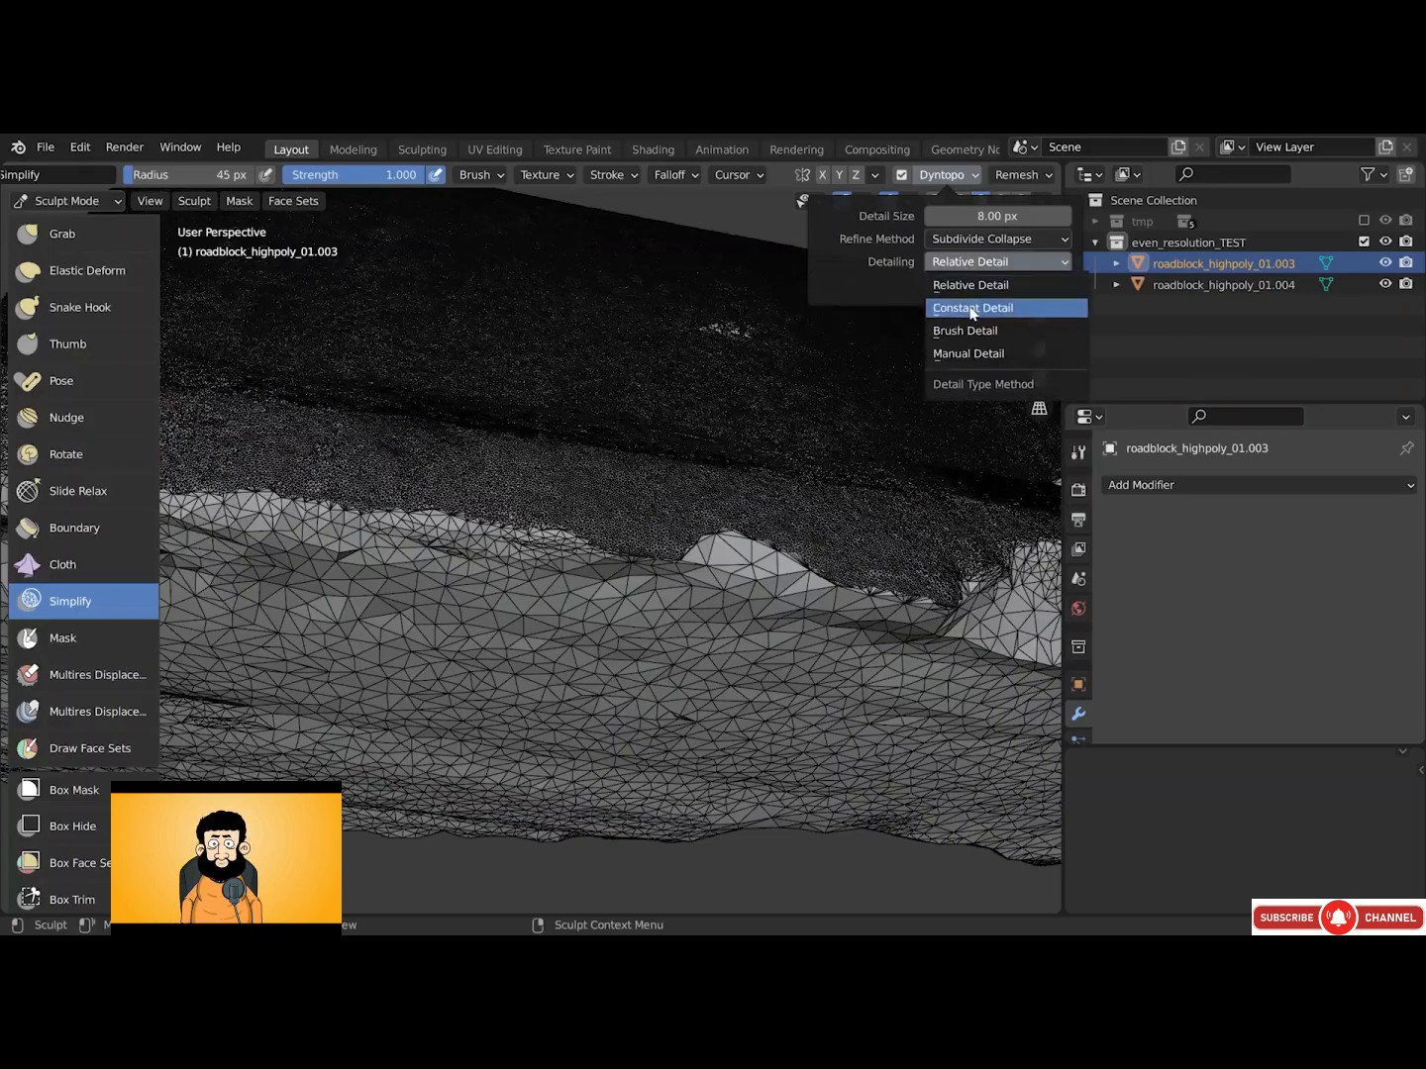
click(973, 309)
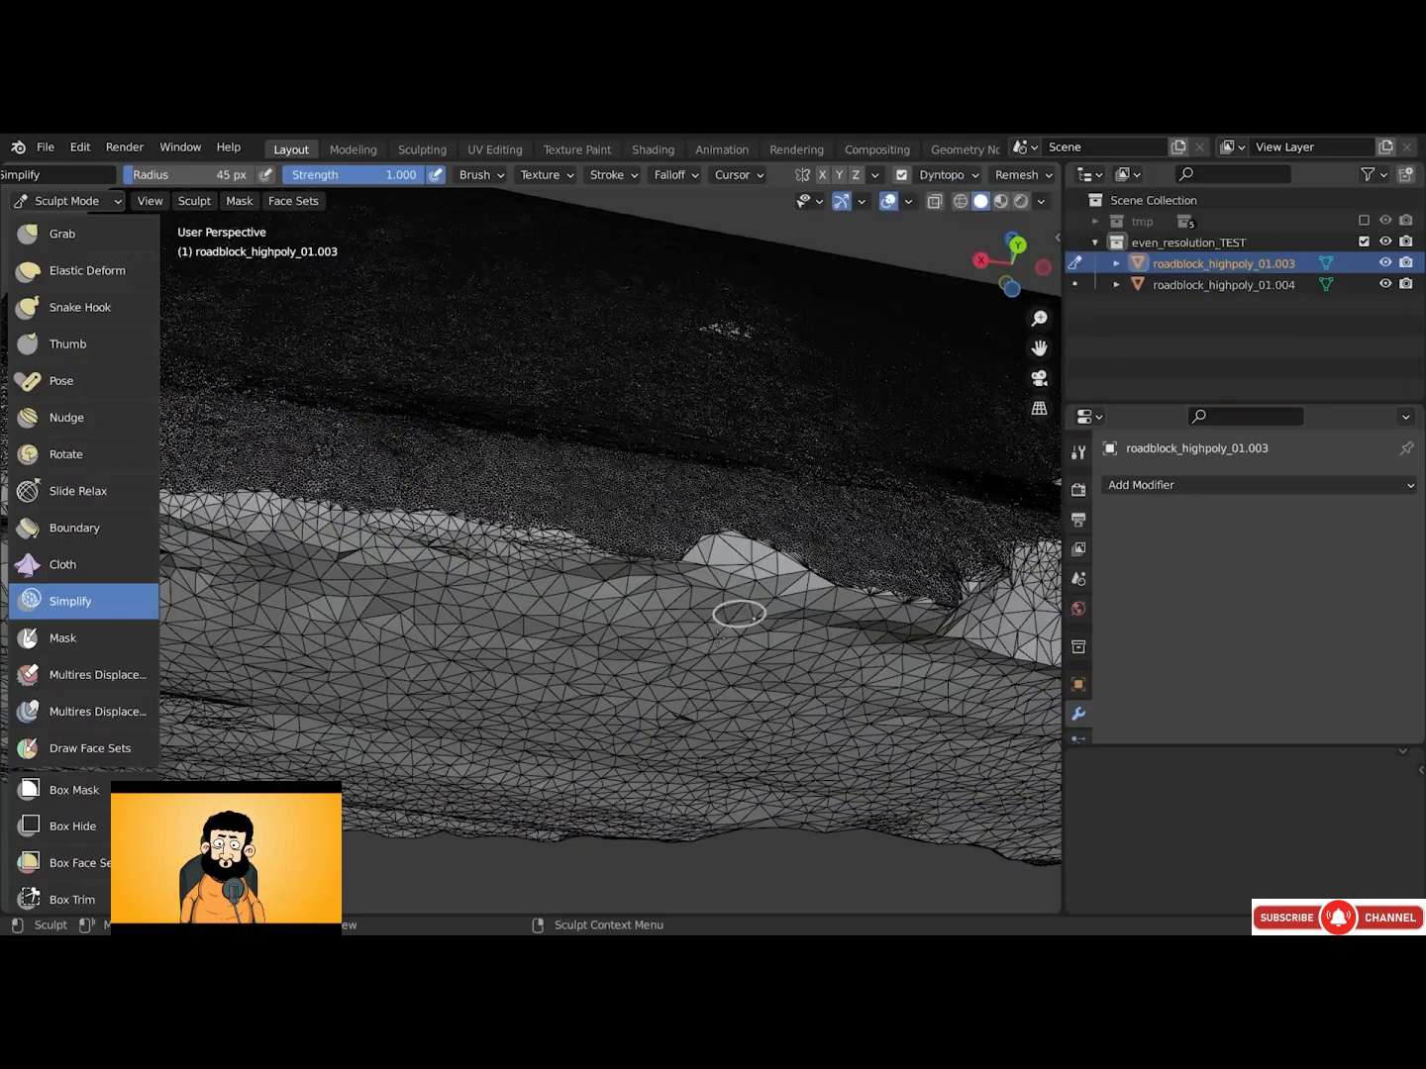
Test the Simplify brush on a coarse underside patch, and on a neighbouring patch with the dynamic topology resolution set to 10
mouse_move(738, 608)
mouse_down()
mouse_move(713, 643)
mouse_move(668, 638)
mouse_move(639, 610)
mouse_move(728, 573)
mouse_move(732, 584)
mouse_up()
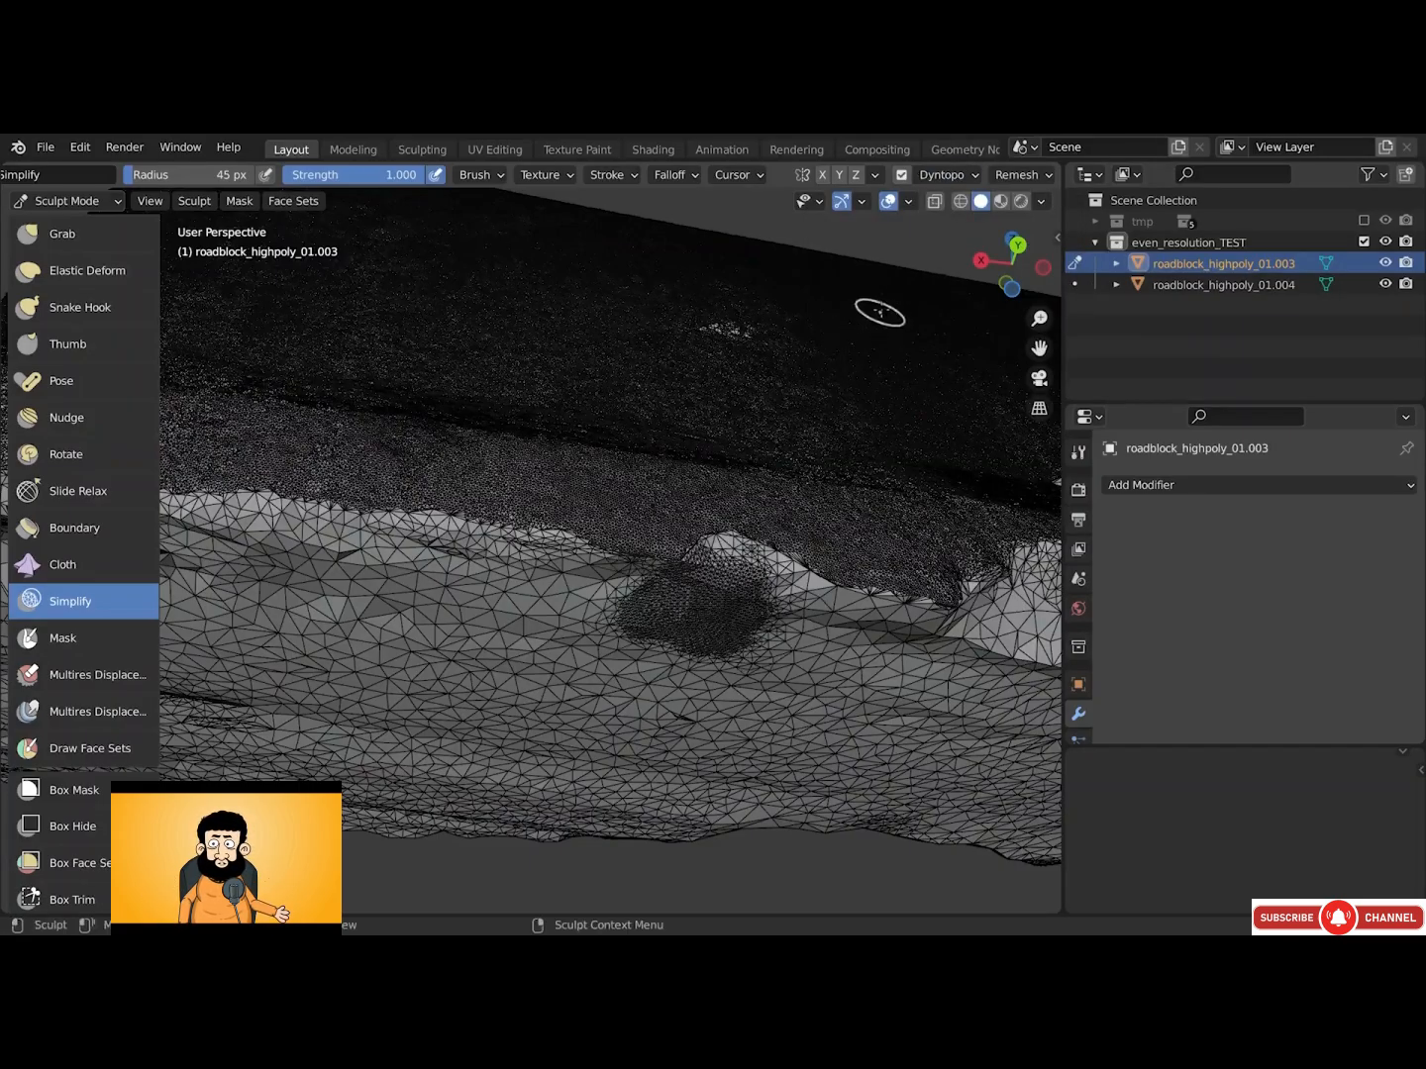
click(947, 175)
click(985, 217)
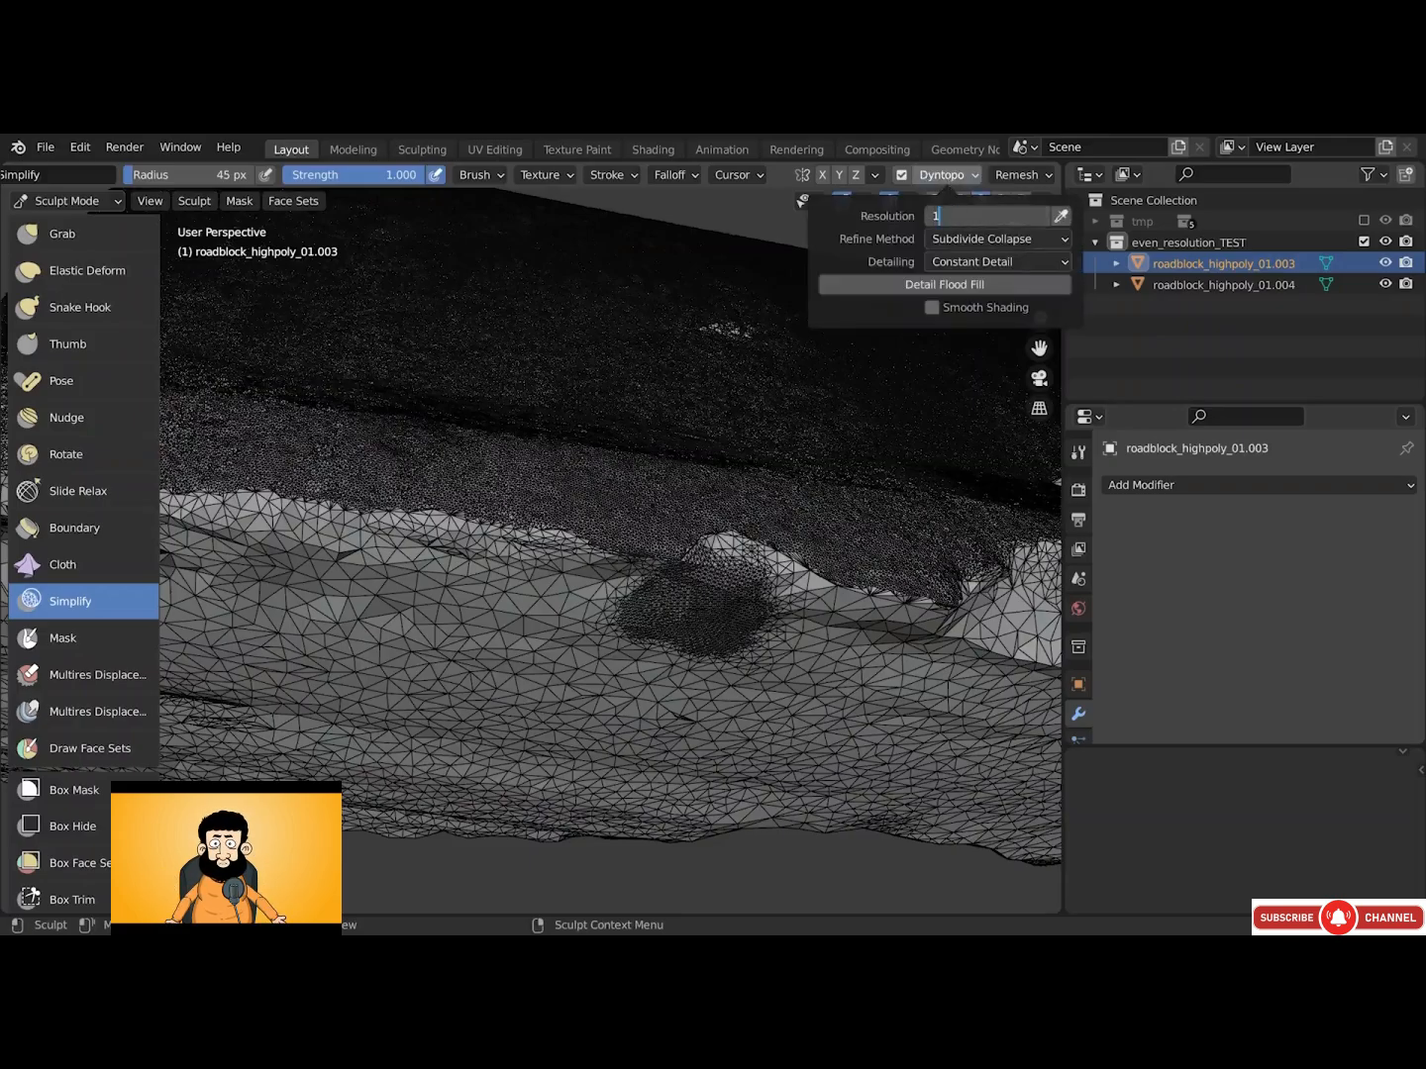
key(Return)
mouse_move(795, 601)
mouse_down()
mouse_move(806, 632)
mouse_move(844, 645)
mouse_move(868, 609)
mouse_move(838, 611)
mouse_up()
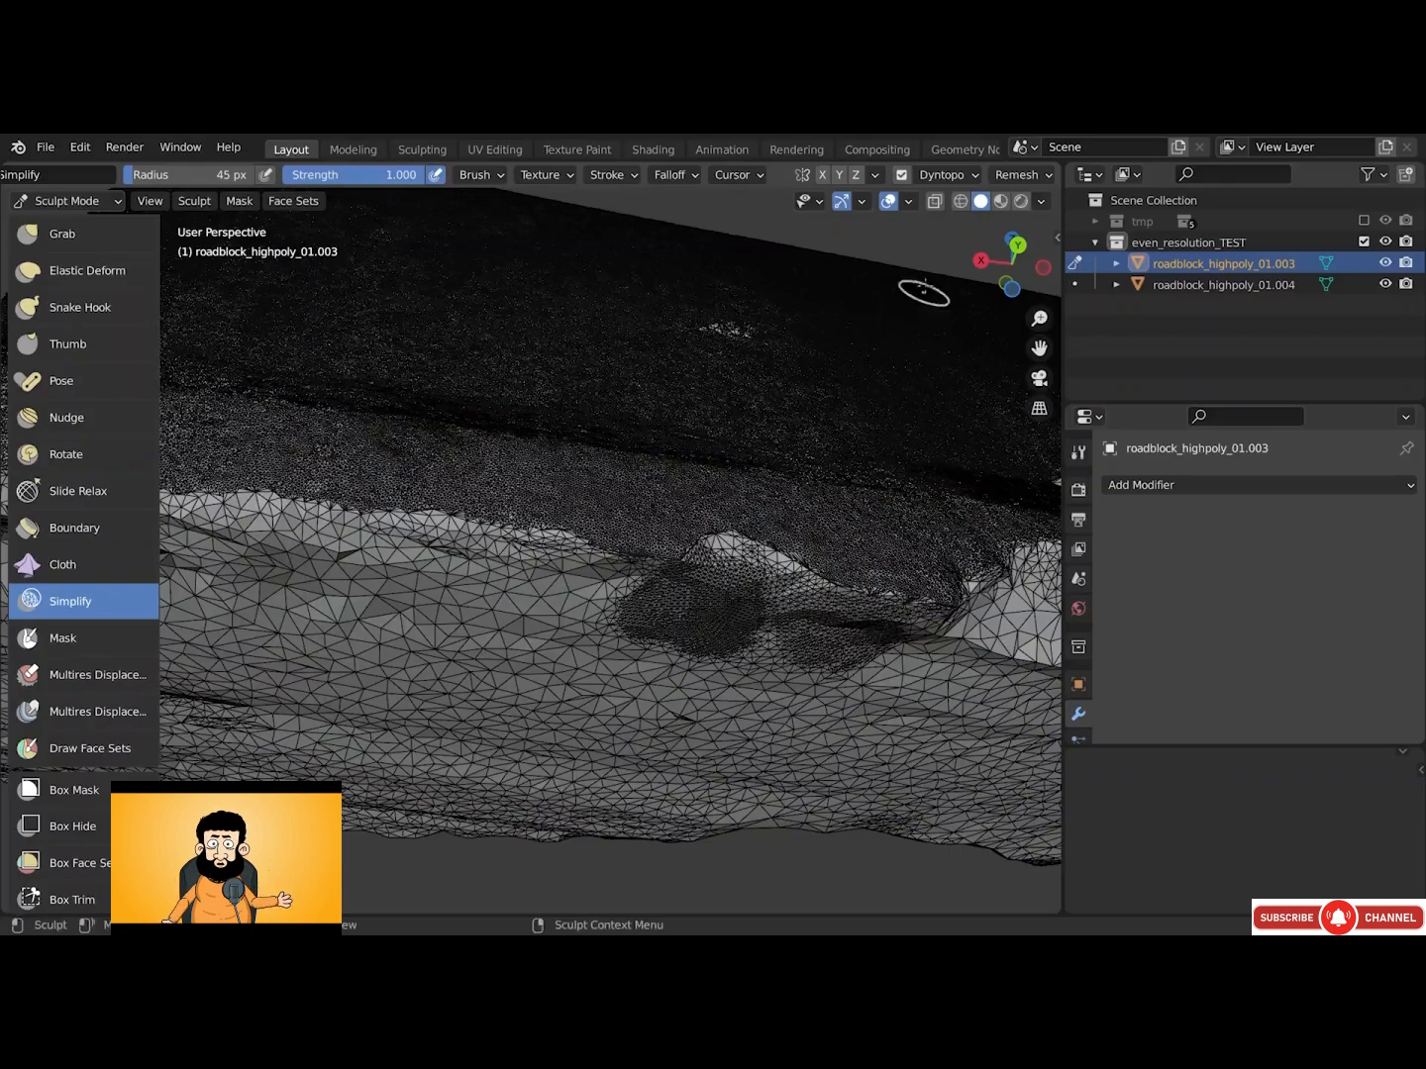
Set the dynamic topology resolution to 15 and apply Detail Flood Fill to even out the whole test roadblock mesh
click(939, 175)
click(959, 217)
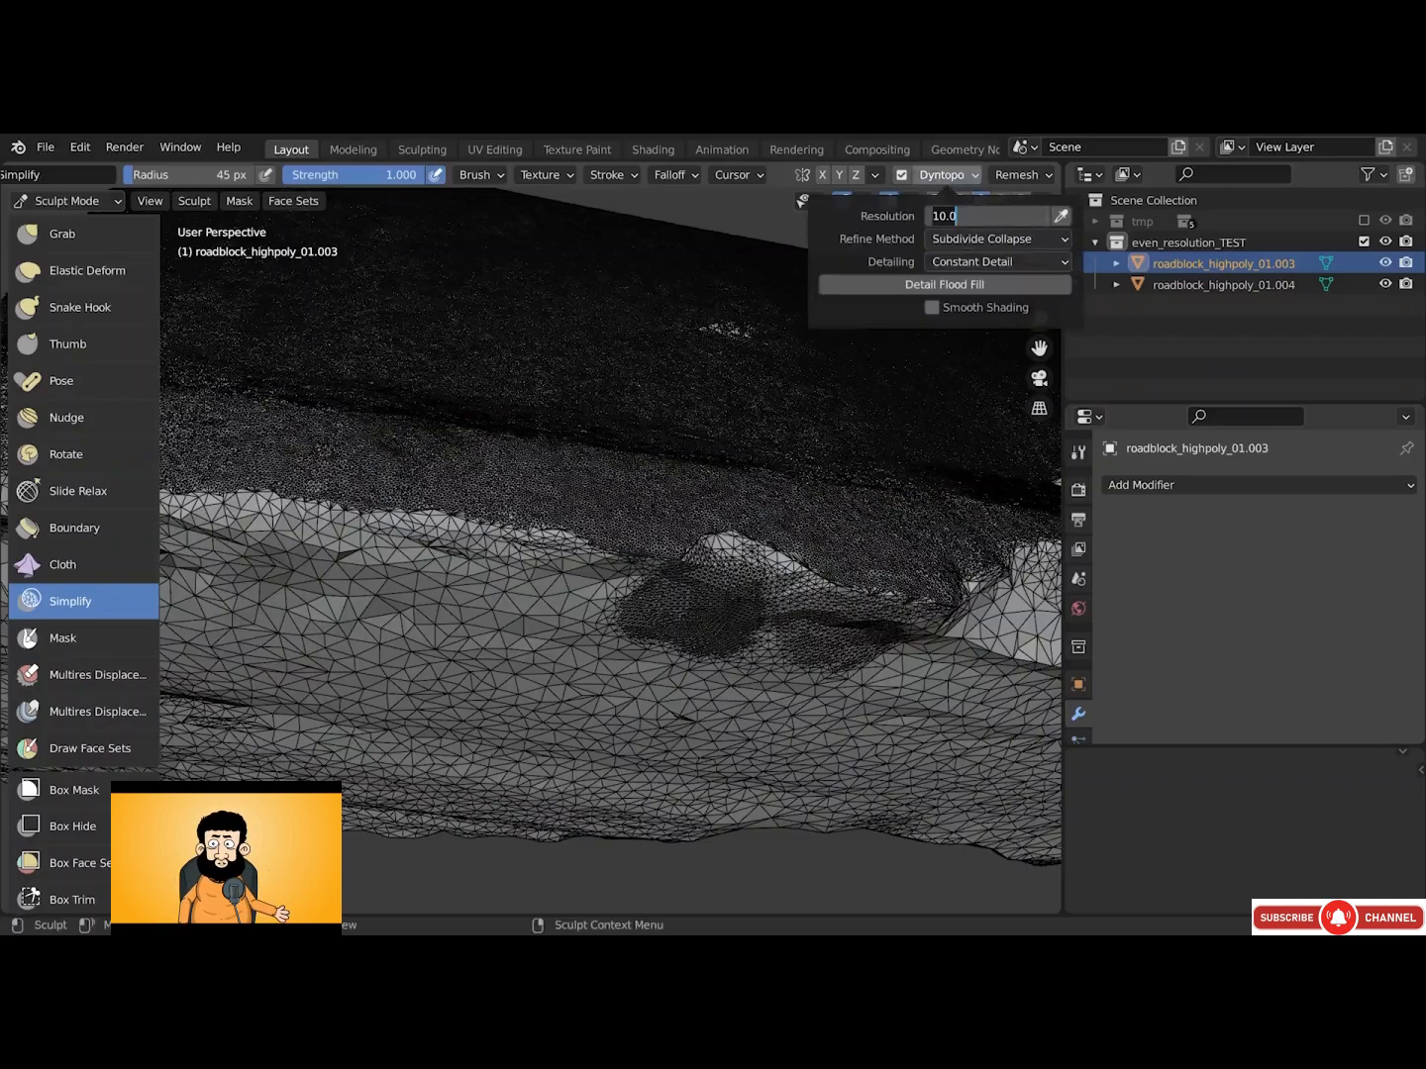
text(15)
key(Return)
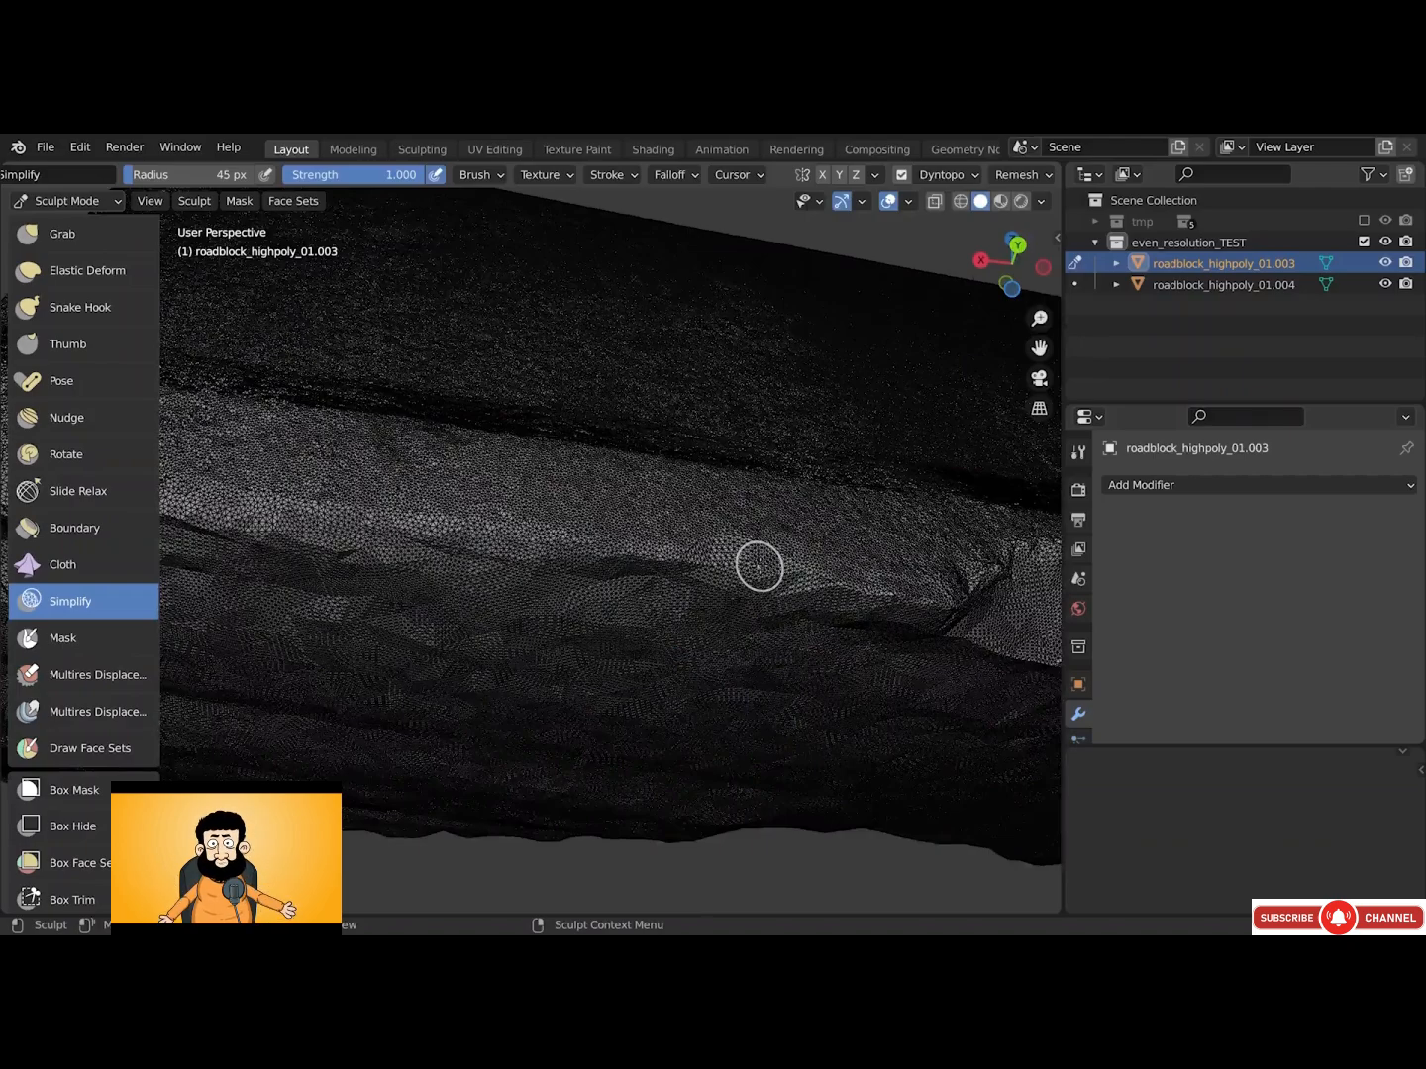
Return the evened-out test roadblock to Object Mode and add a Decimate modifier with a ratio of 0.01
mouse_move(789, 653)
middle_down()
mouse_move(773, 613)
mouse_move(808, 664)
middle_up()
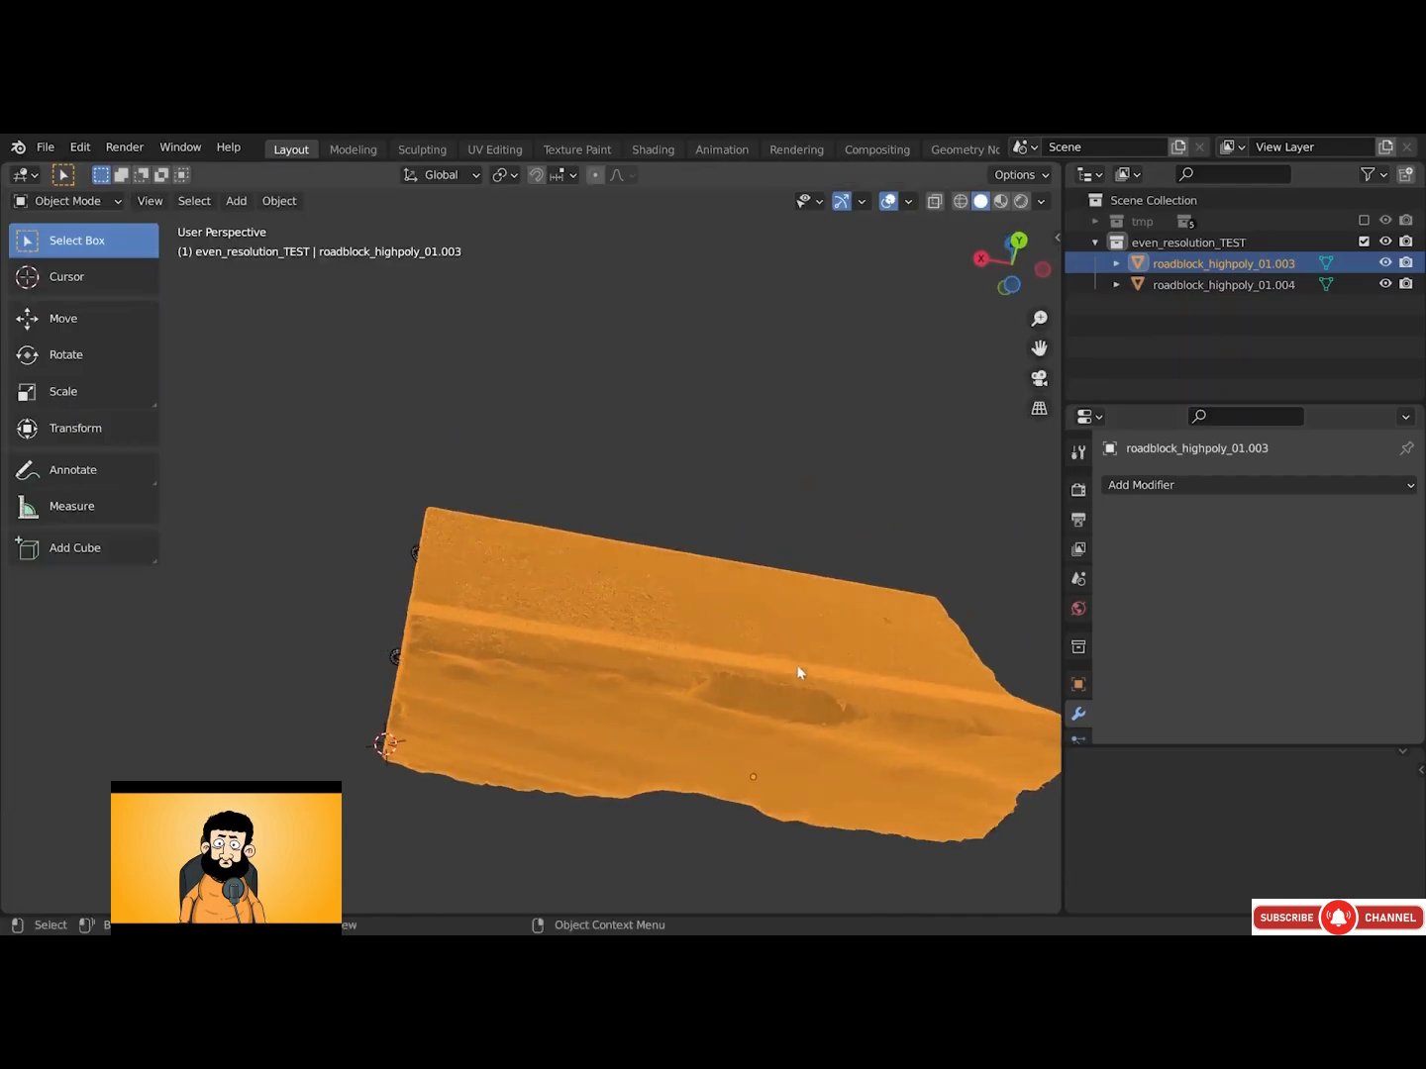
key(alt+shift+z)
key(alt+shift+z)
middle_drag(842, 790, 812, 732)
scroll(793, 798, up, 4)
click(1155, 485)
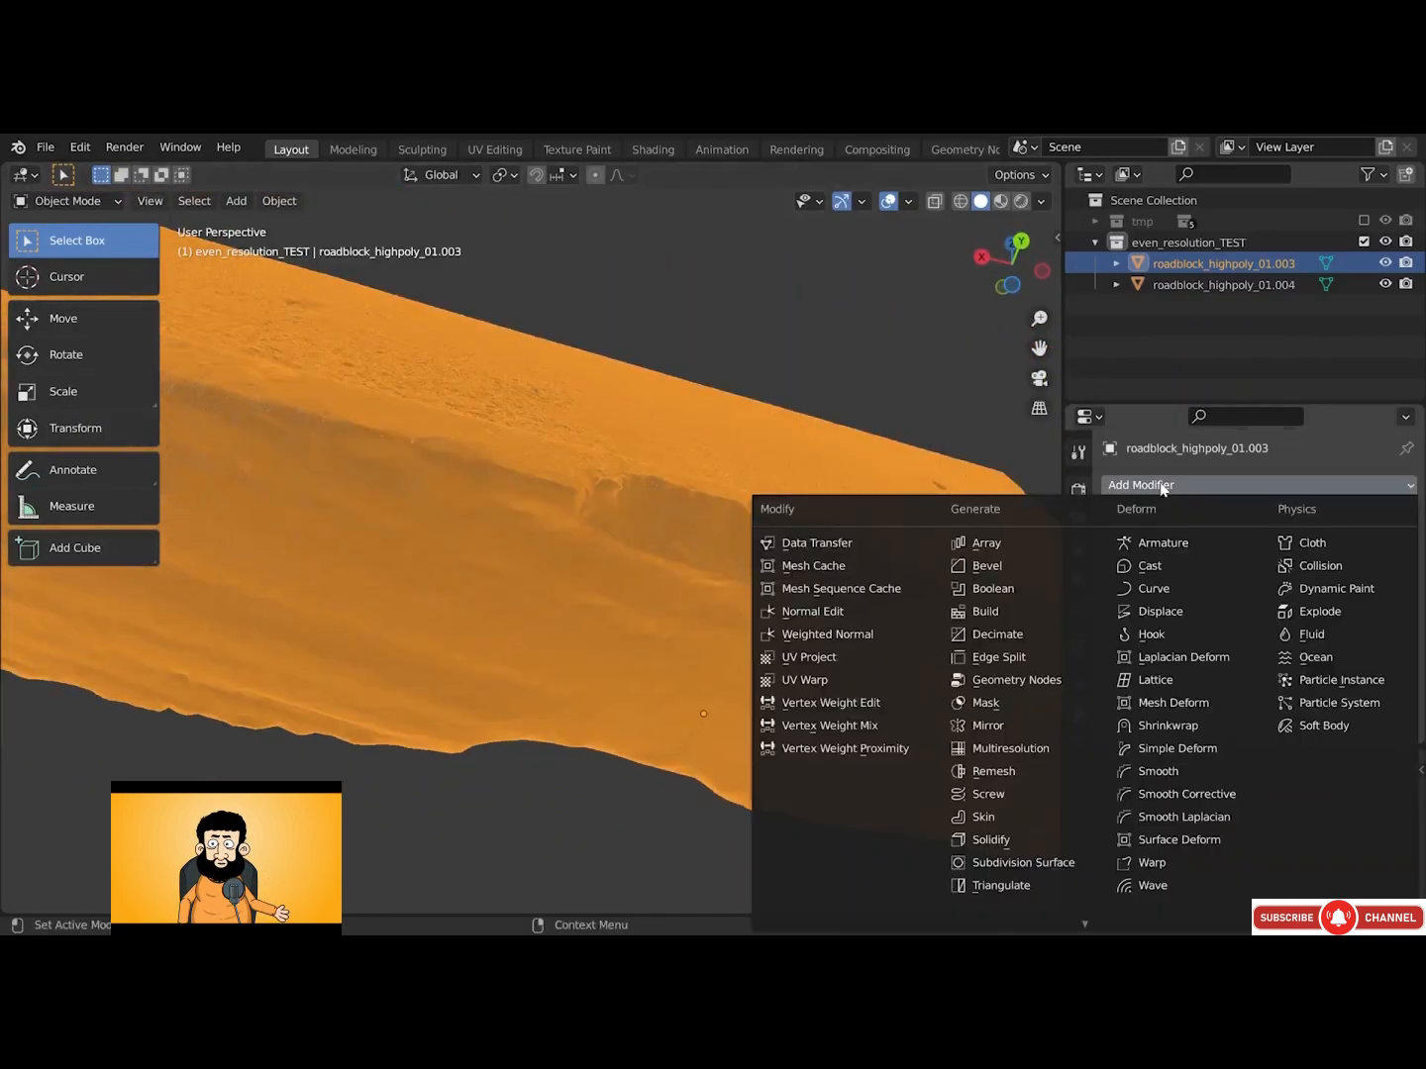
click(1040, 635)
click(1315, 575)
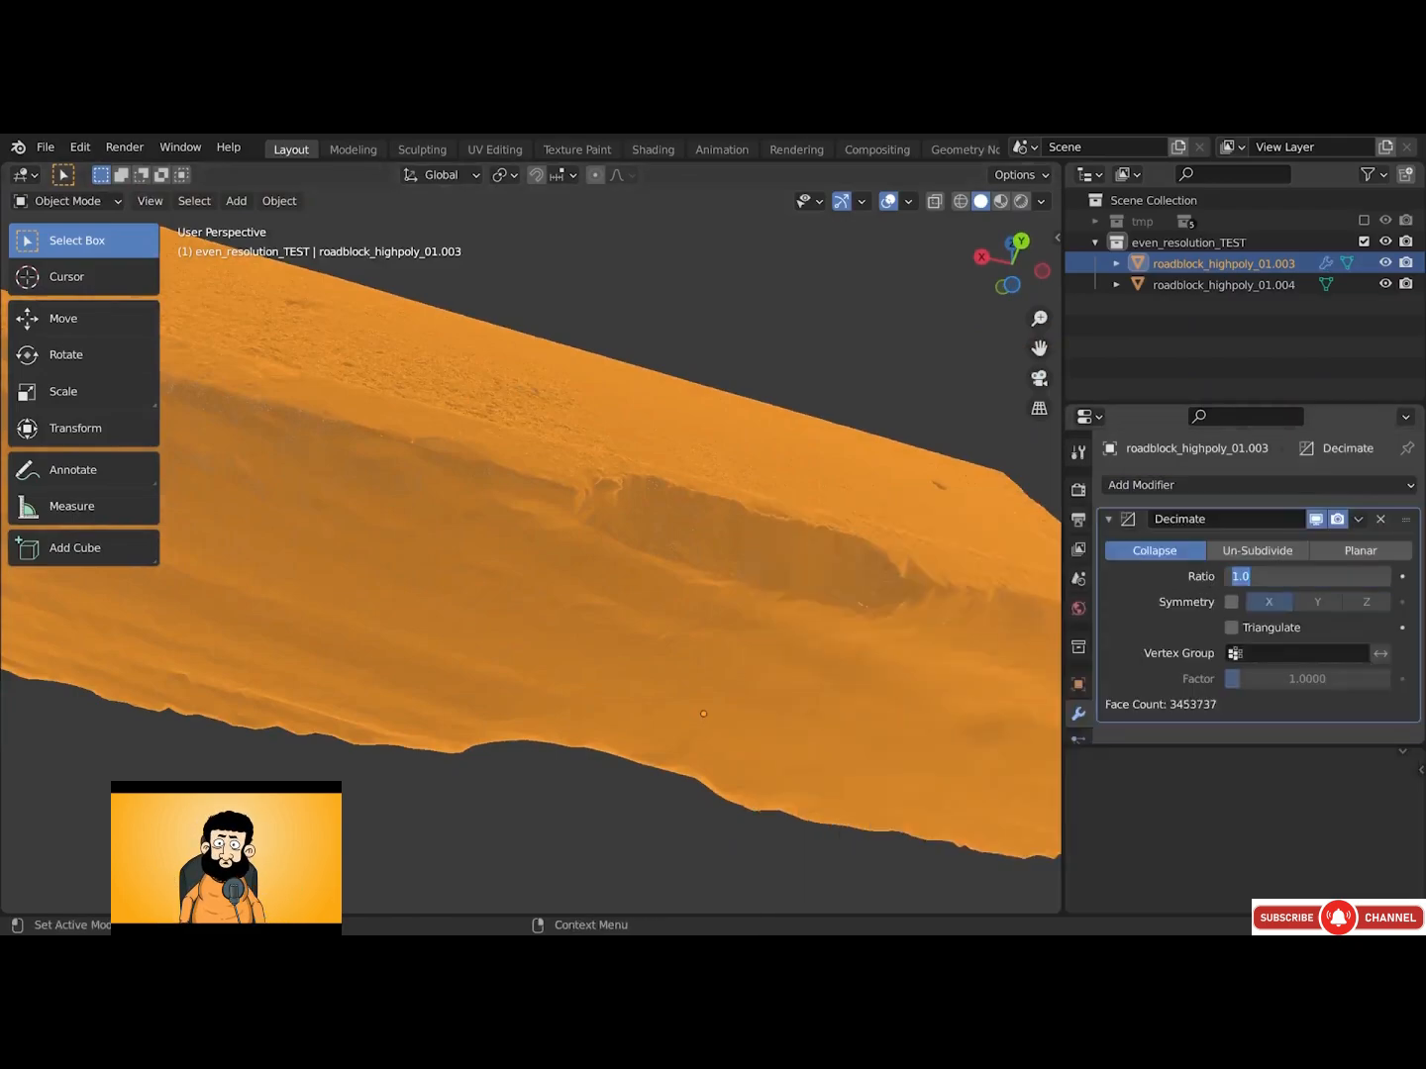
text(0.01)
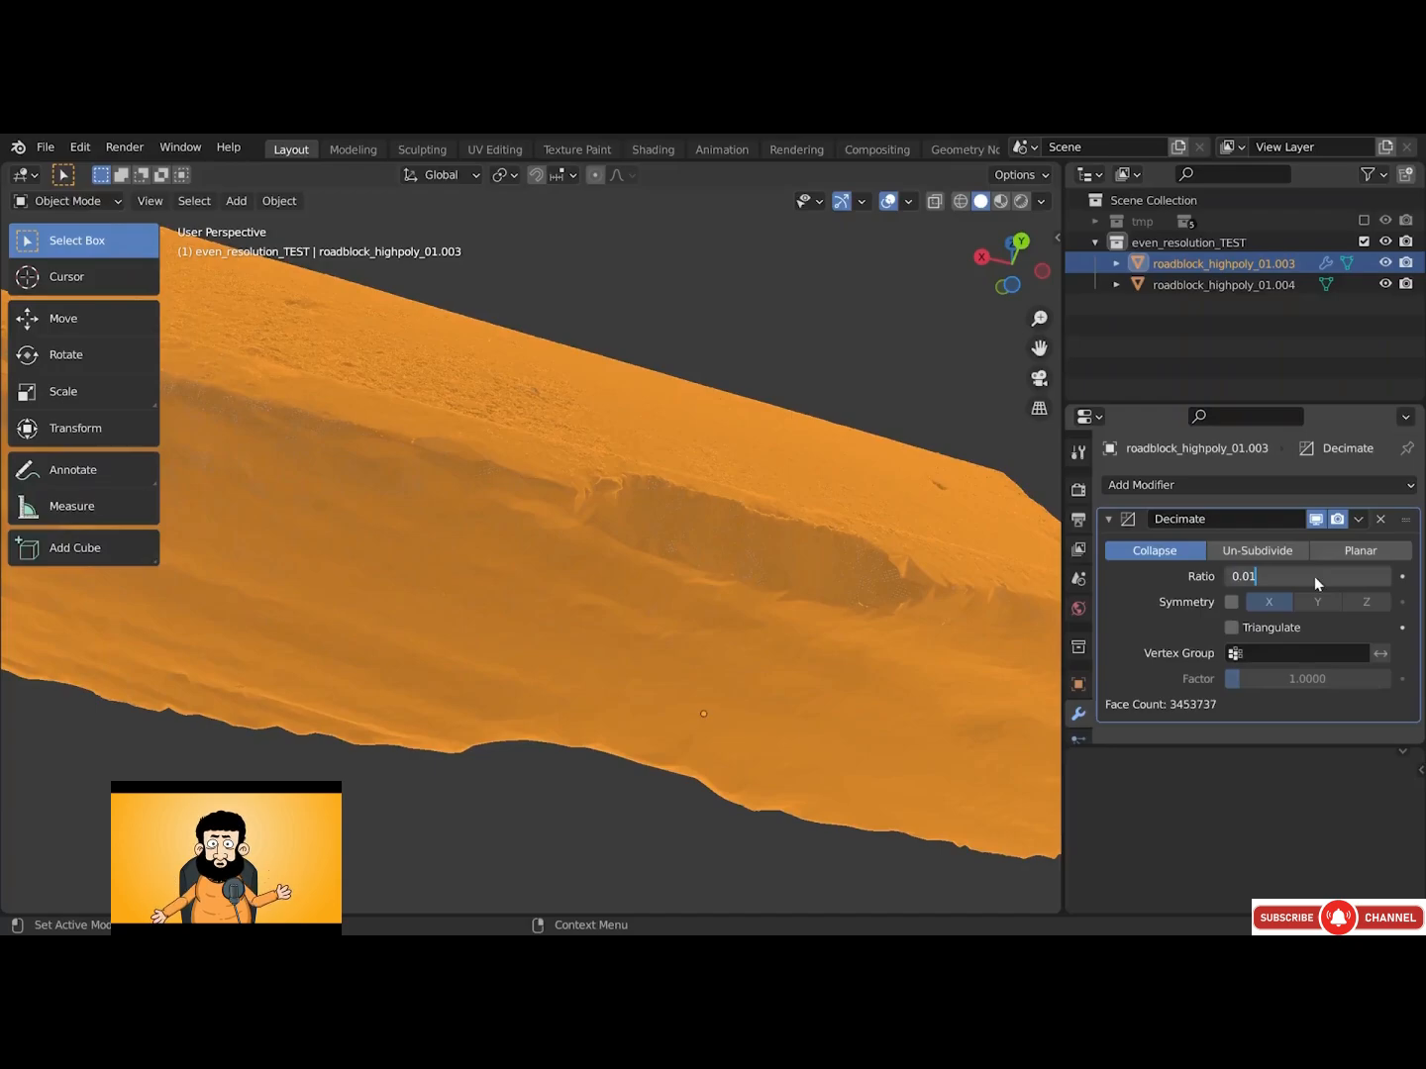
key(Return)
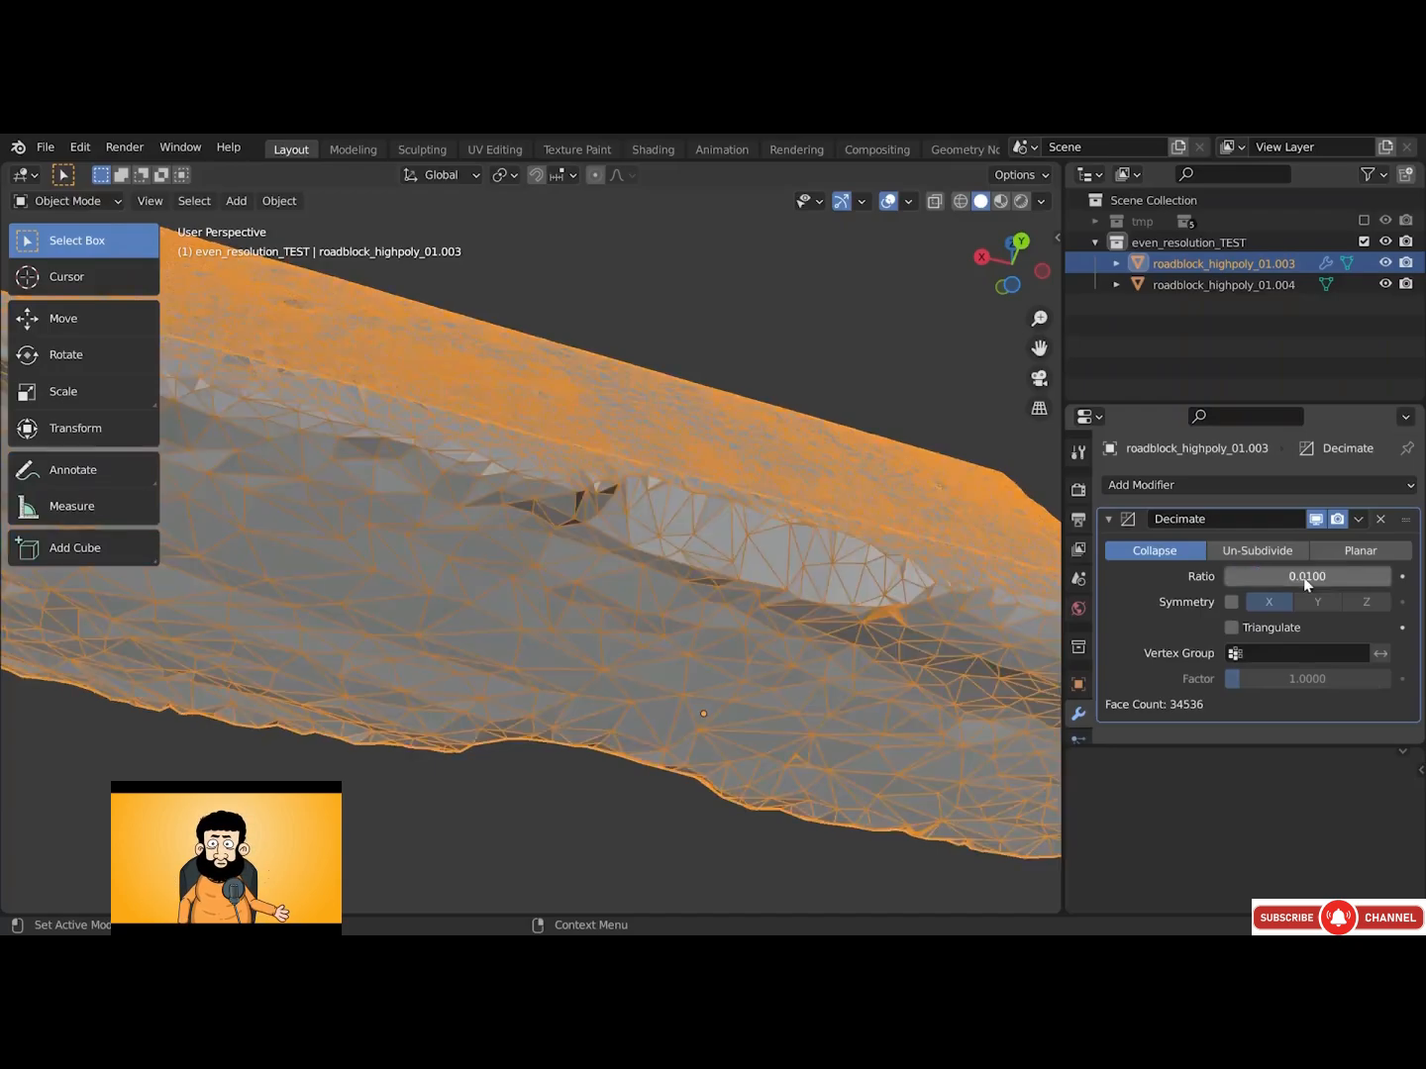
middle_drag(896, 518, 837, 563)
scroll(790, 539, down, 4)
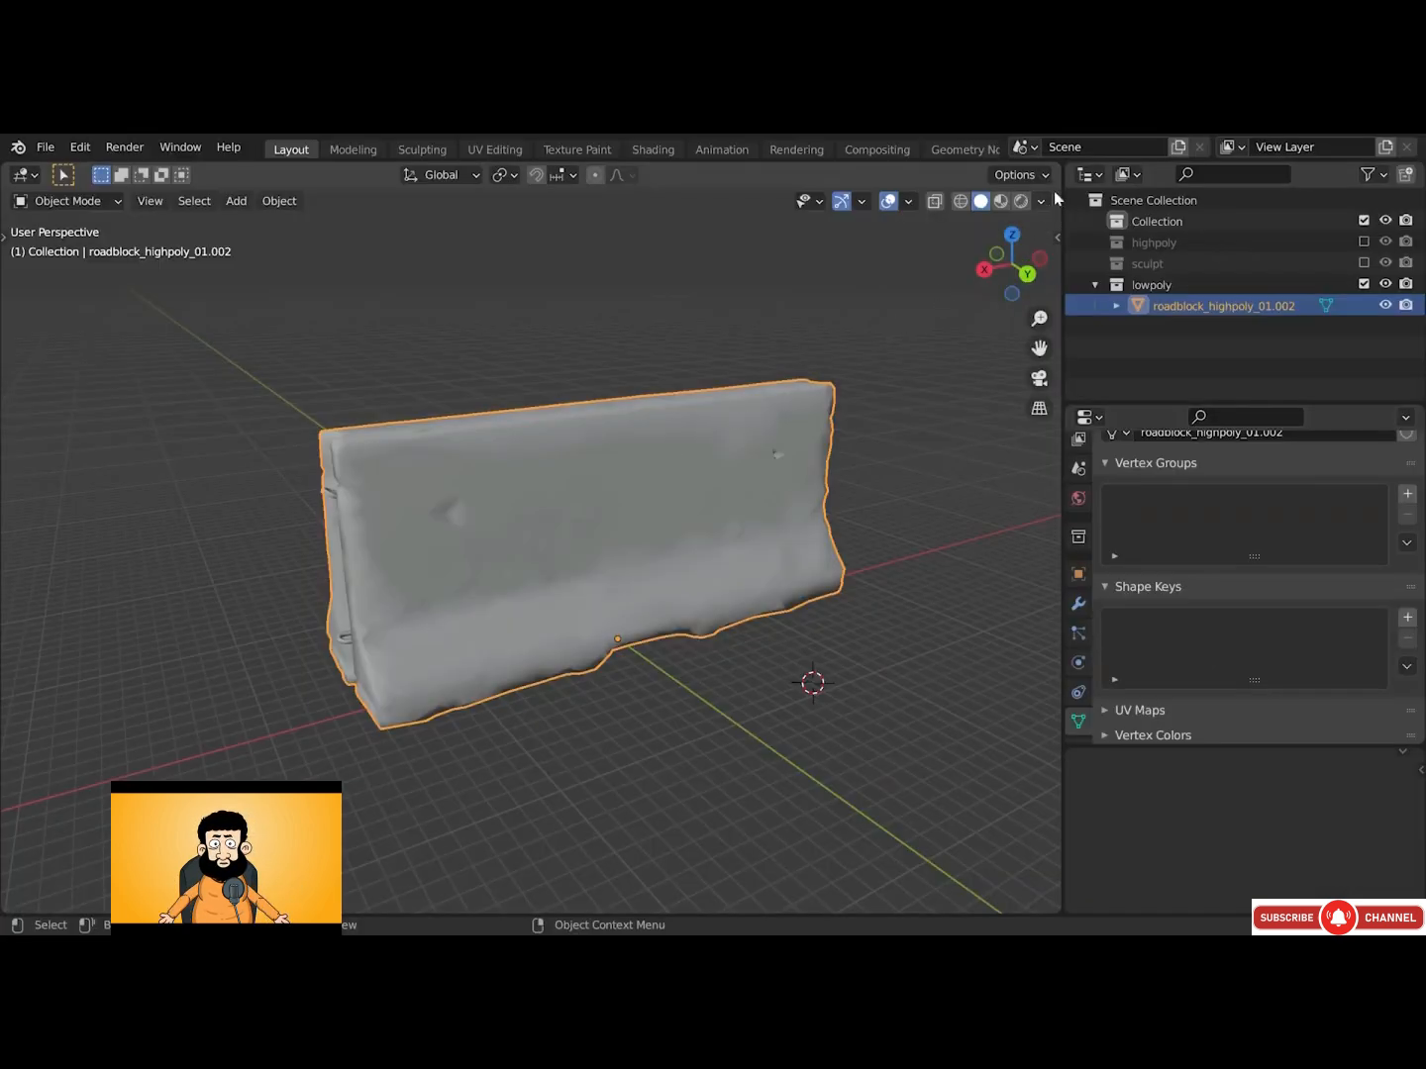
Split the 3D viewport showing the low-poly roadblock in two and turn one half into a UV Editor
drag(1057, 165, 525, 213)
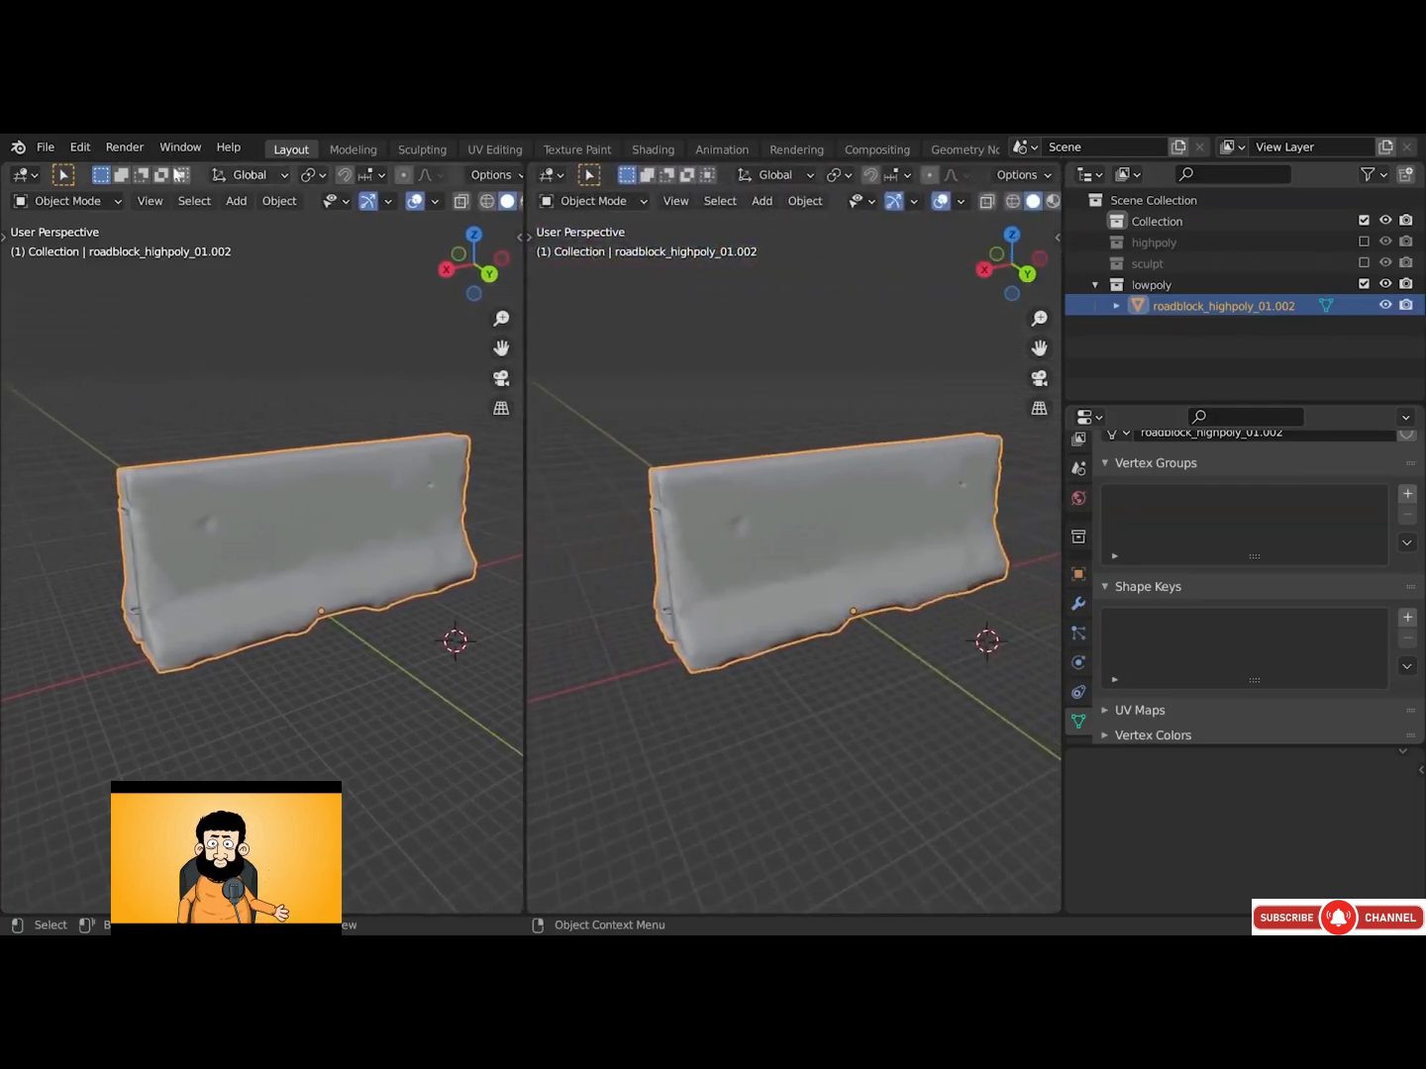
click(23, 173)
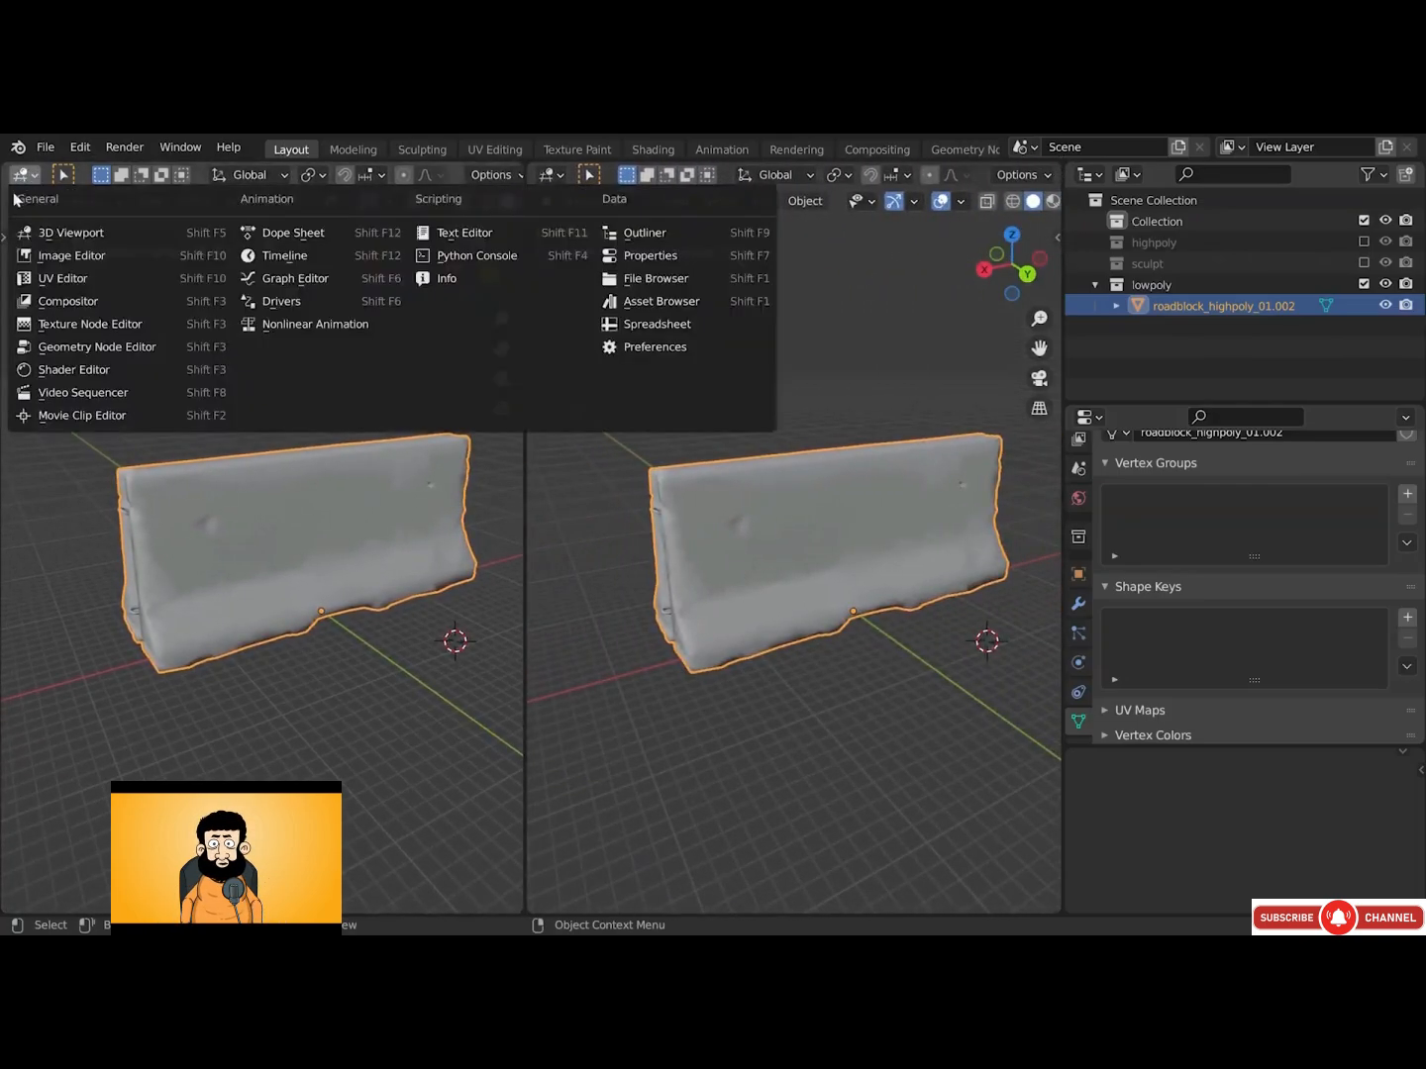
click(50, 280)
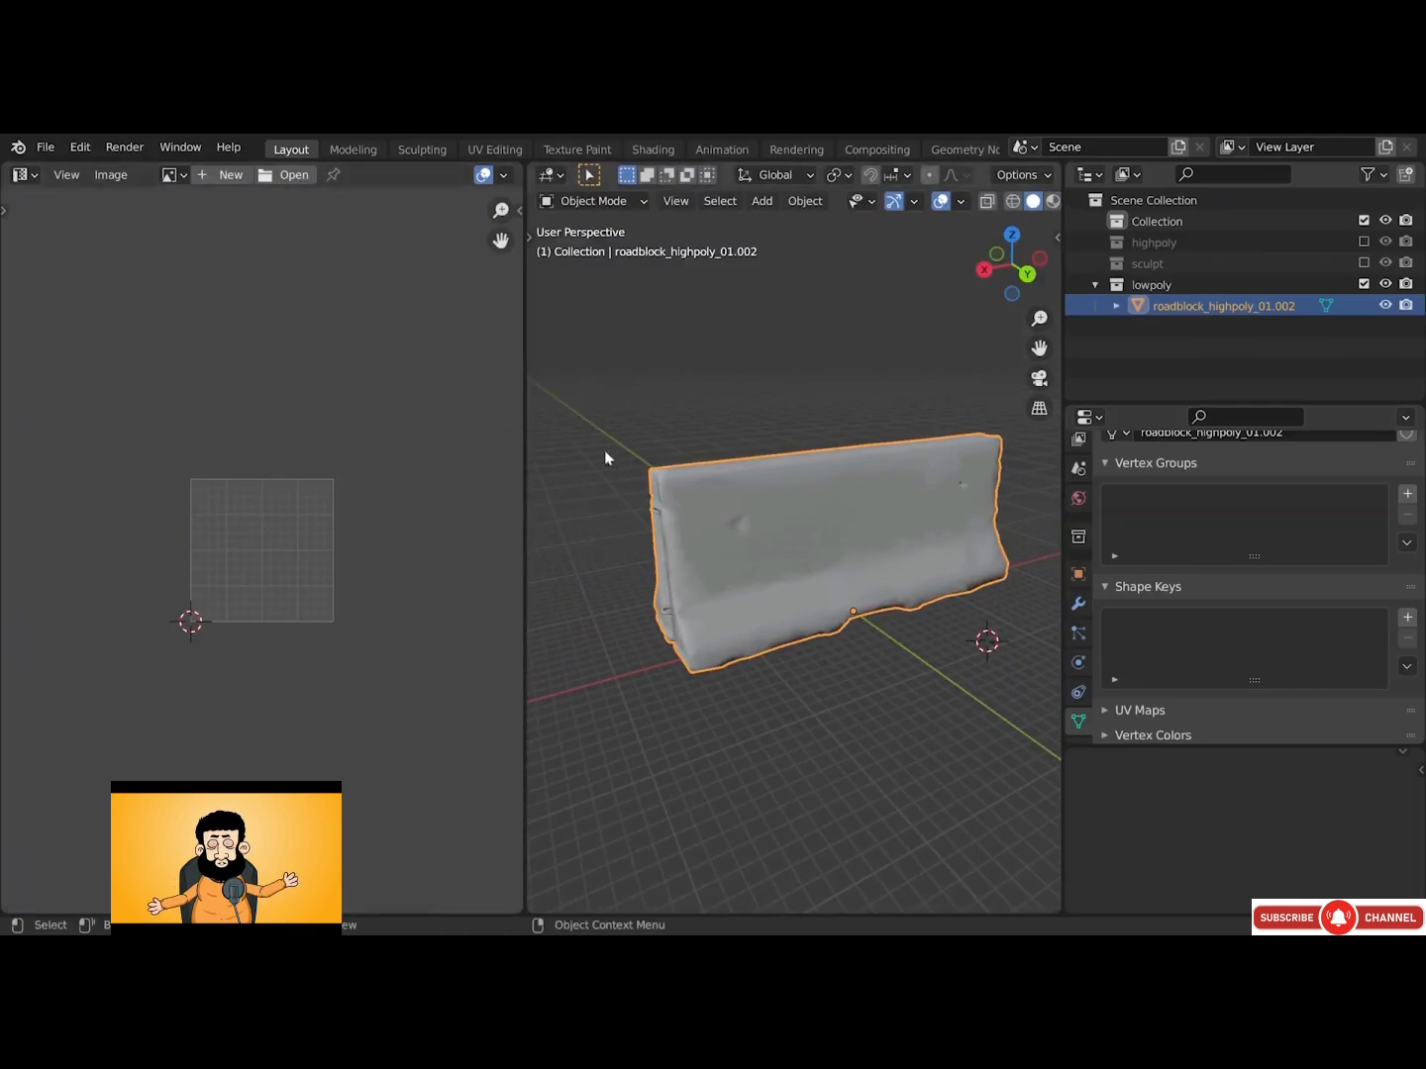
Unwrap the entire roadblock_highpoly_01.002 mesh with Smart UV Project's default settings and view the resulting UV layout
key(Tab)
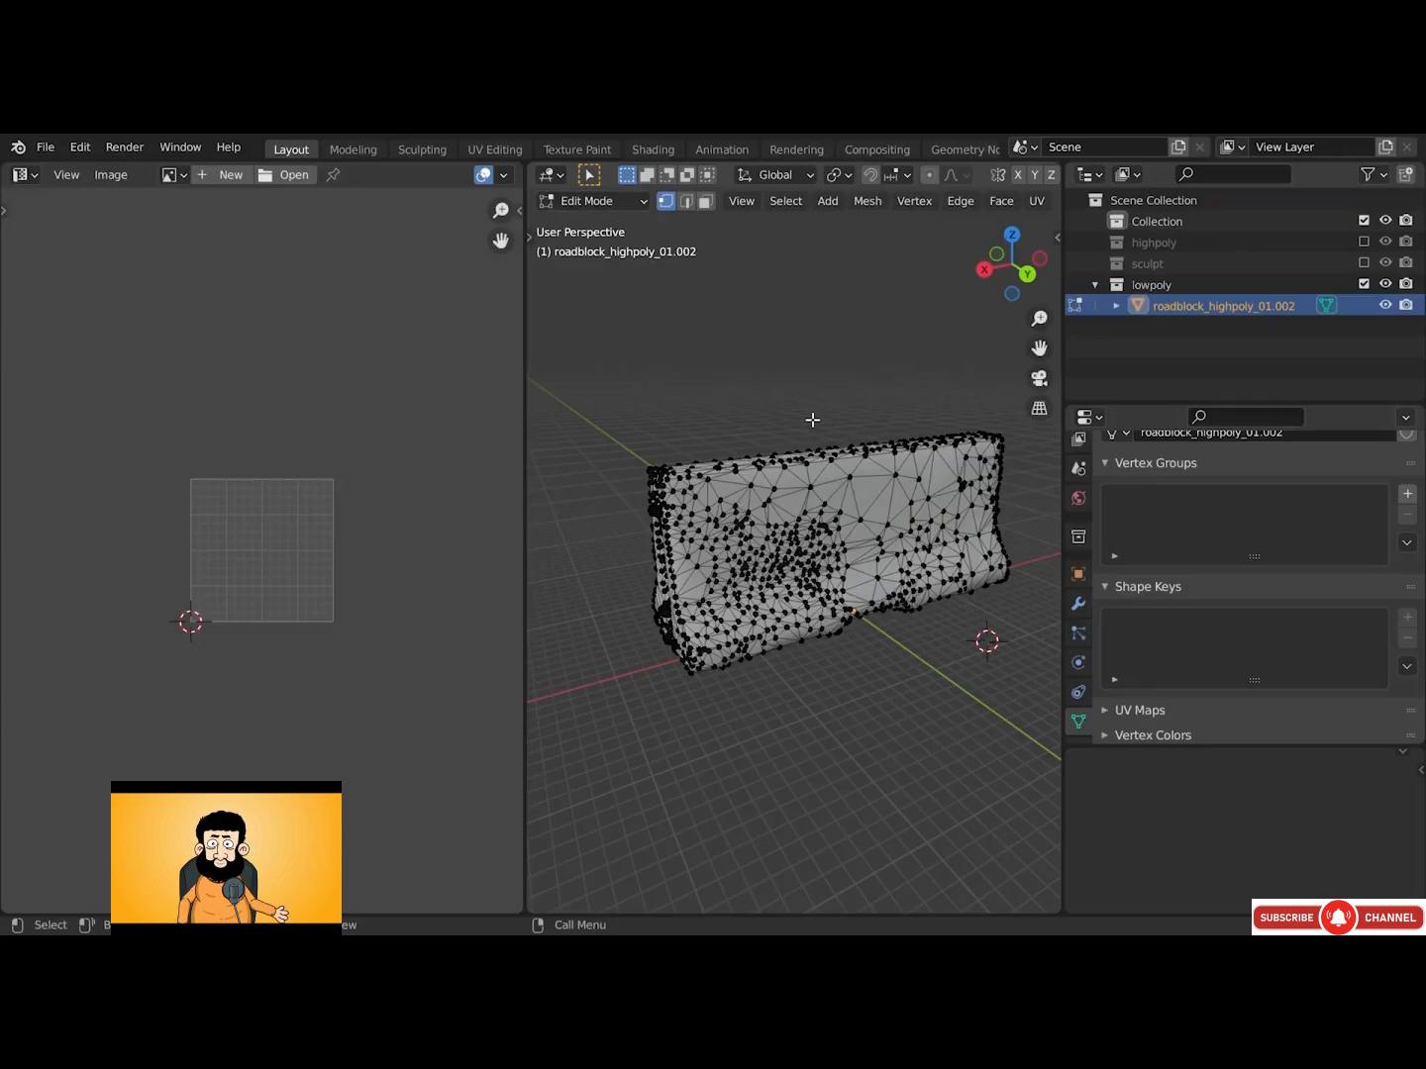
key(a)
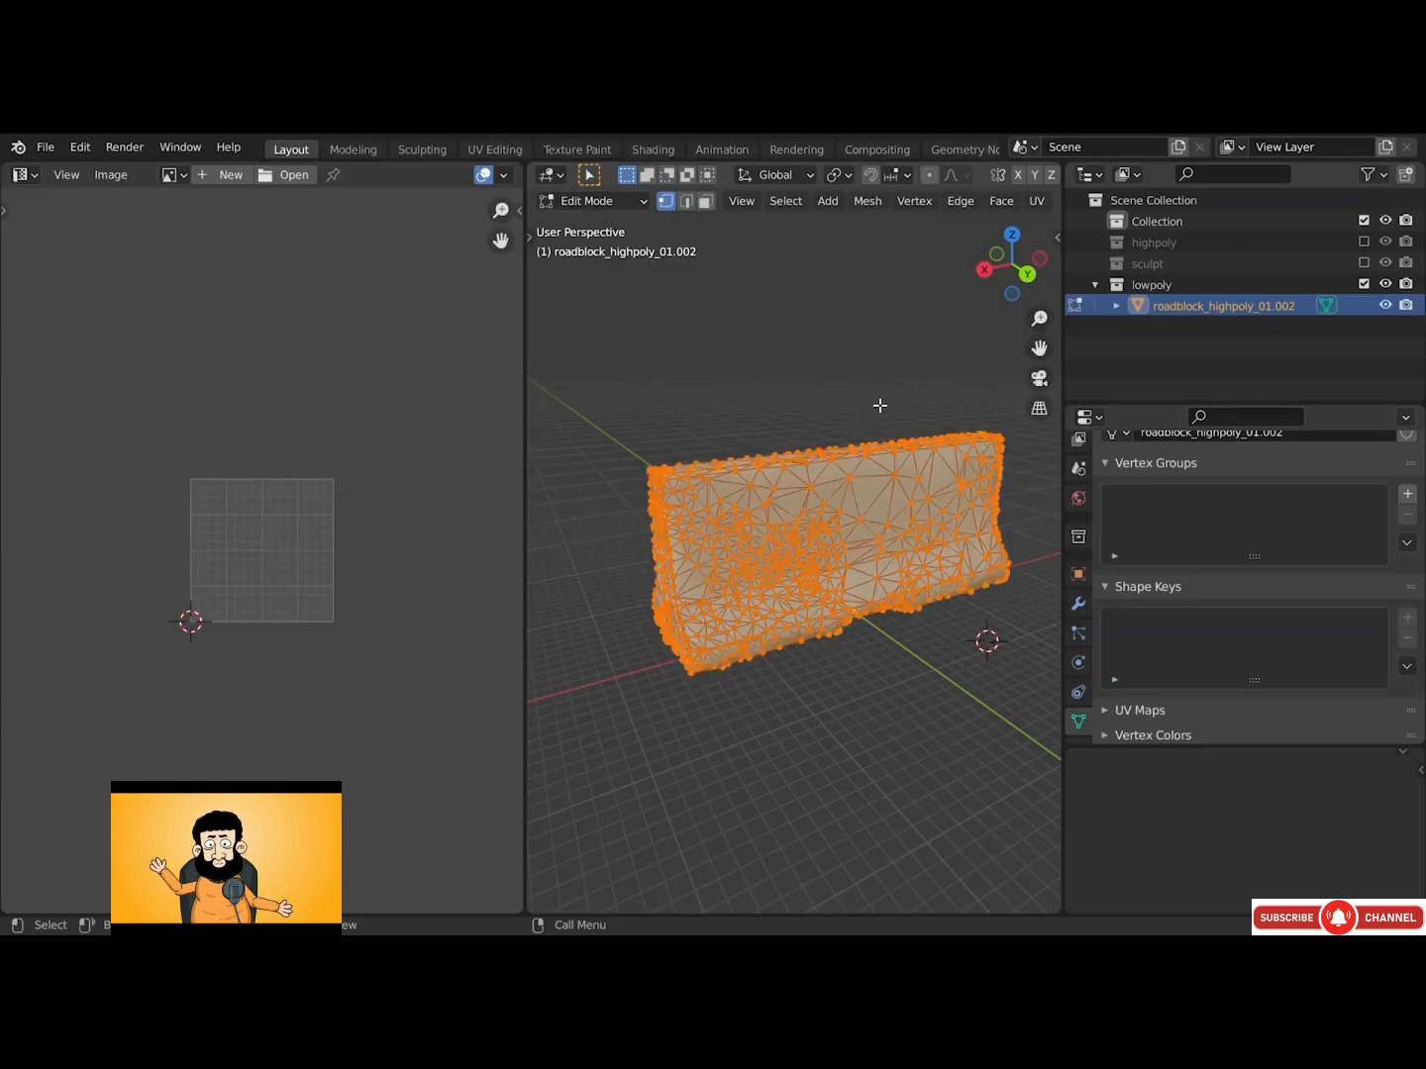
key(u)
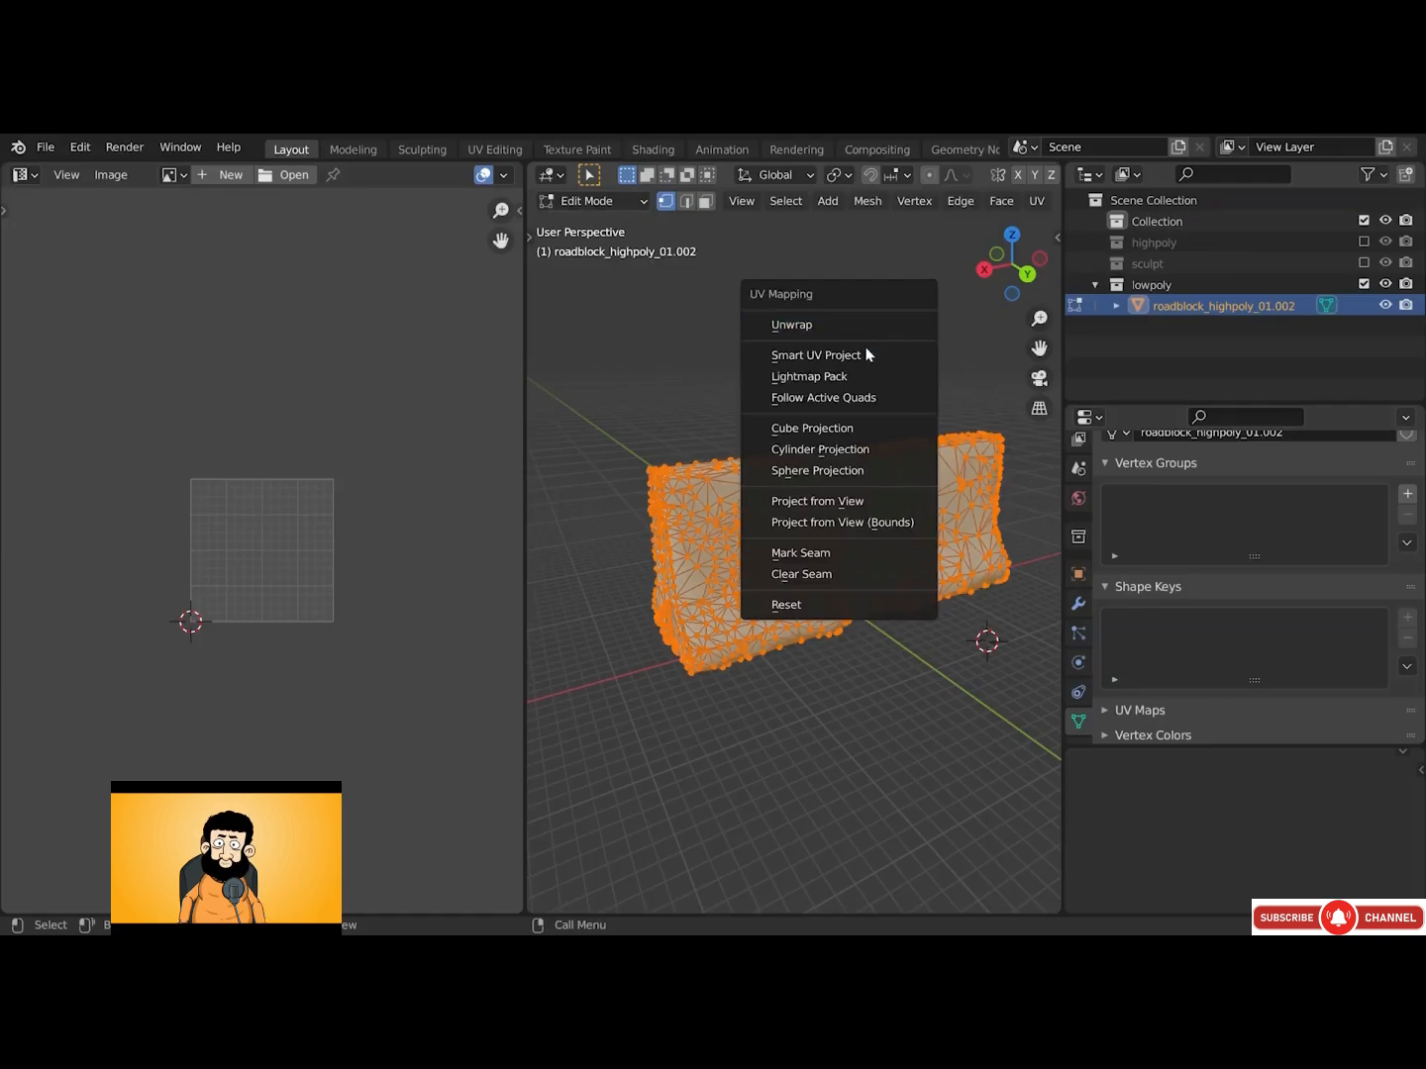
click(866, 356)
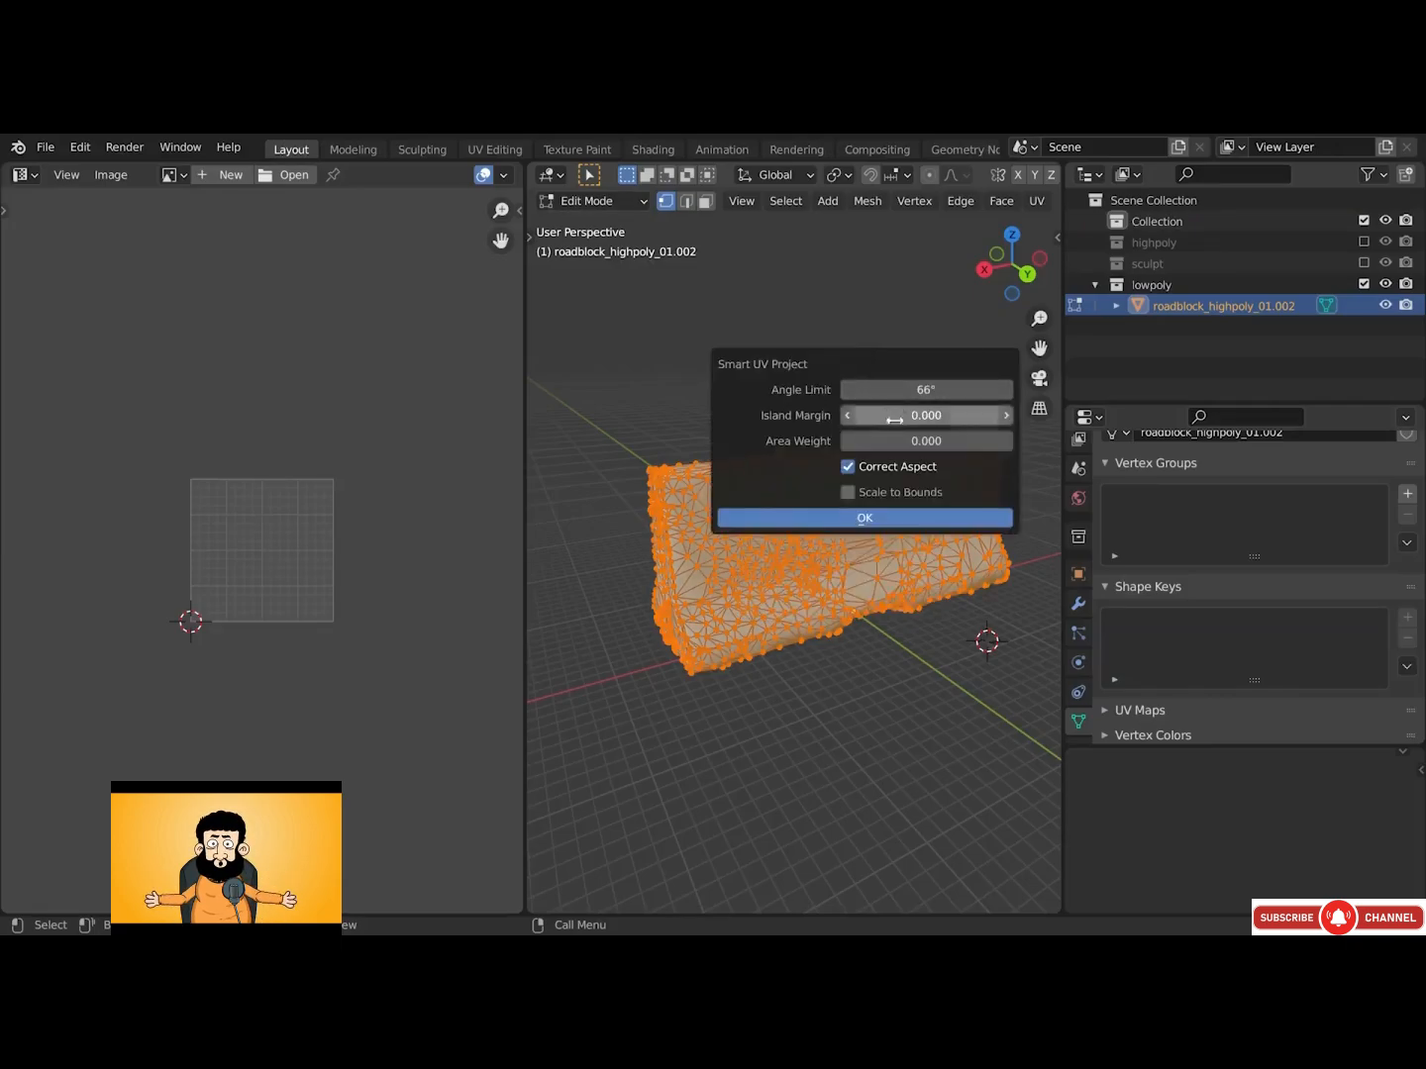
click(866, 518)
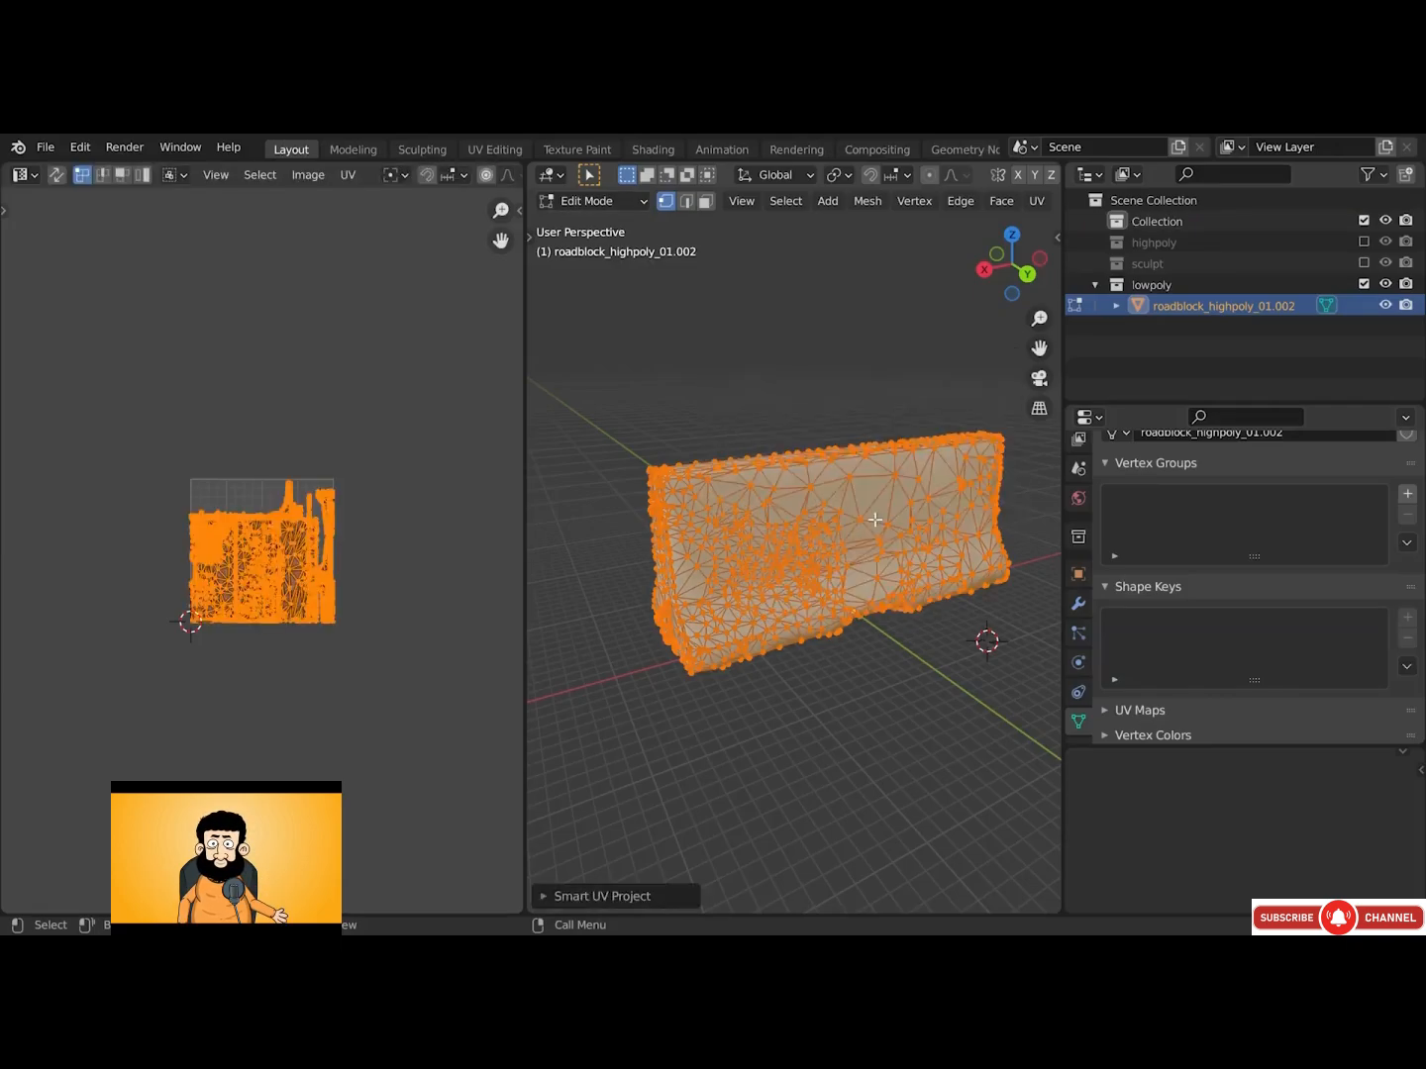
scroll(297, 584, up, 5)
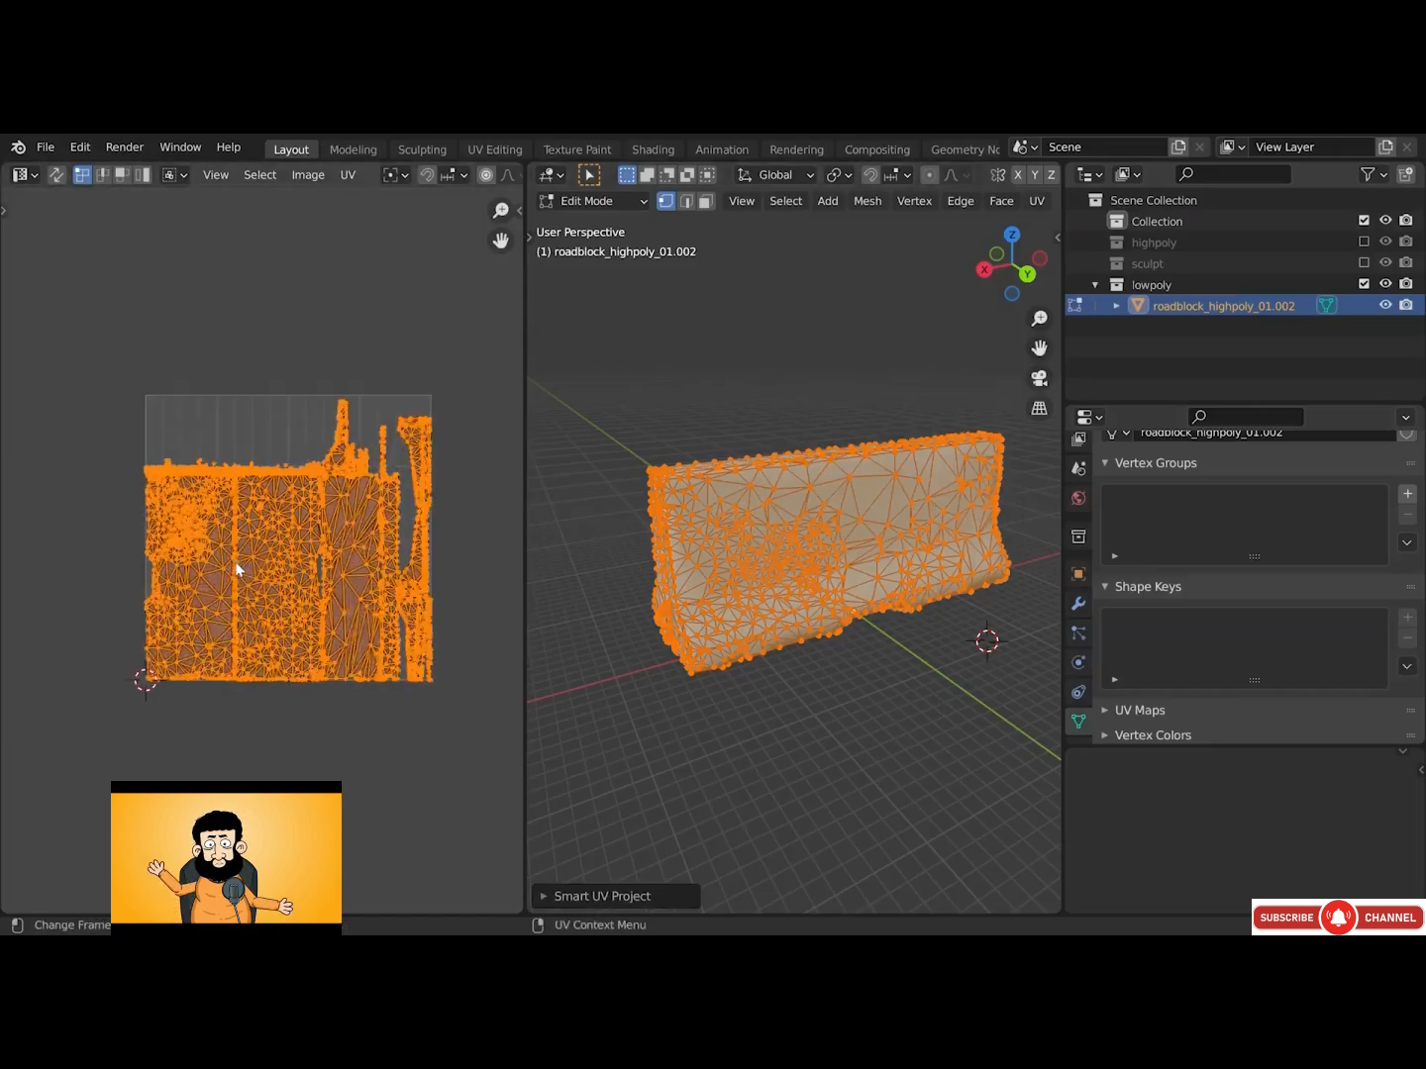
scroll(319, 577, up, 1)
middle_drag(319, 577, 266, 581)
scroll(265, 581, down, 1)
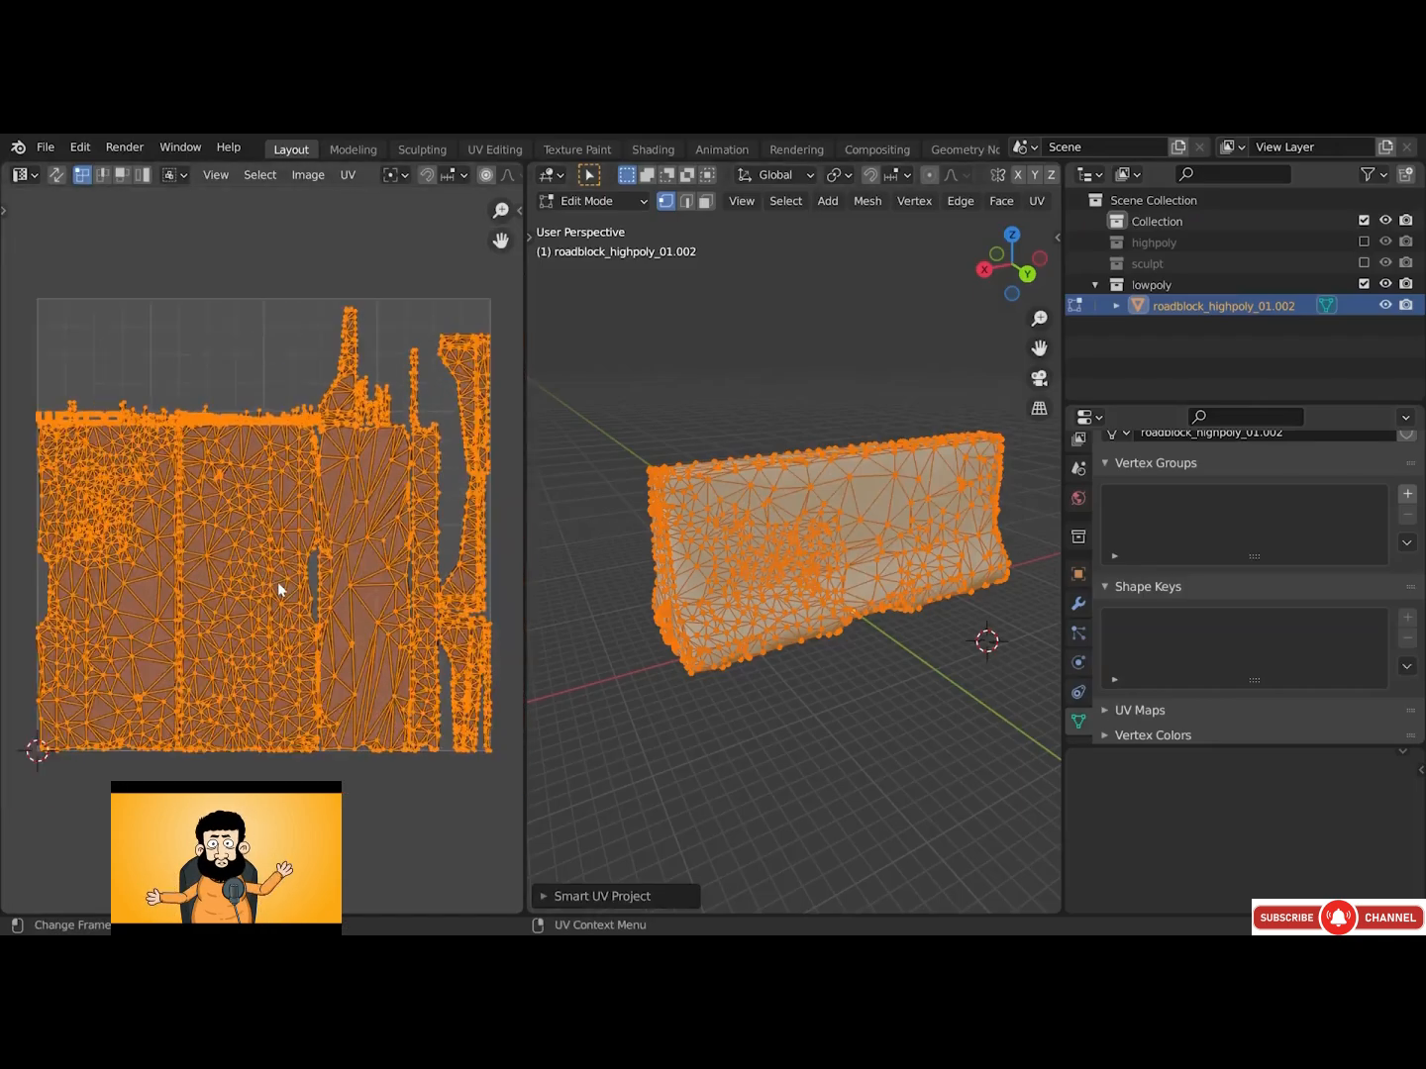
Try Smart UV Project island margins of 0.001 and 0.02 on the roadblock's UV layout
click(544, 896)
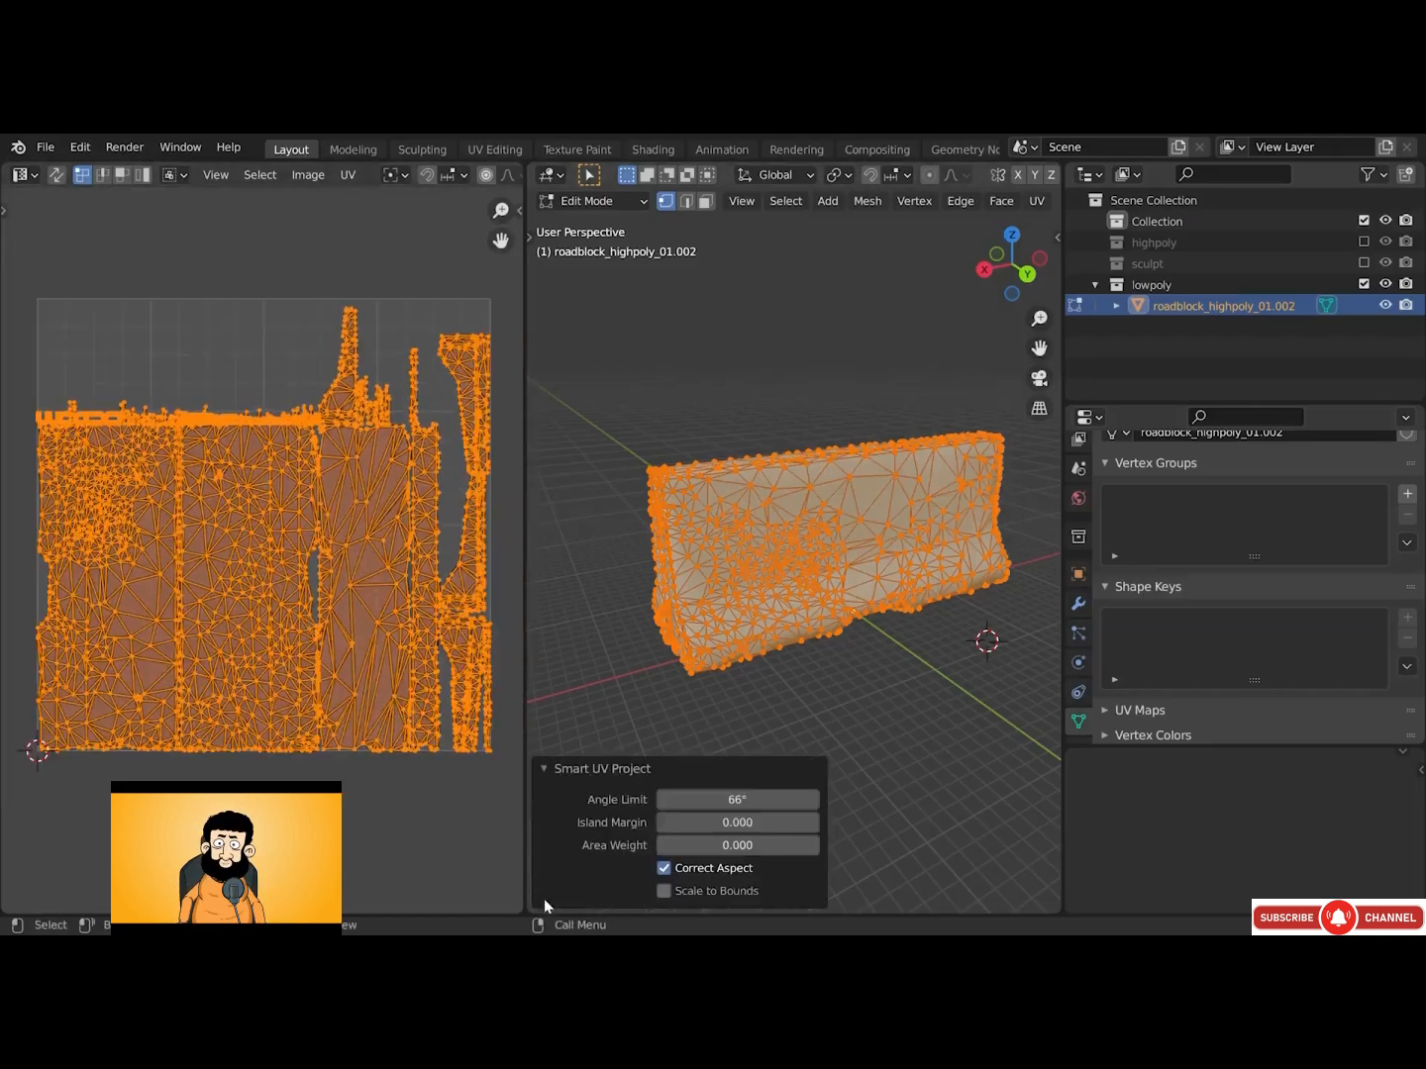
mouse_move(741, 799)
mouse_down()
mouse_move(718, 798)
mouse_move(743, 799)
mouse_up()
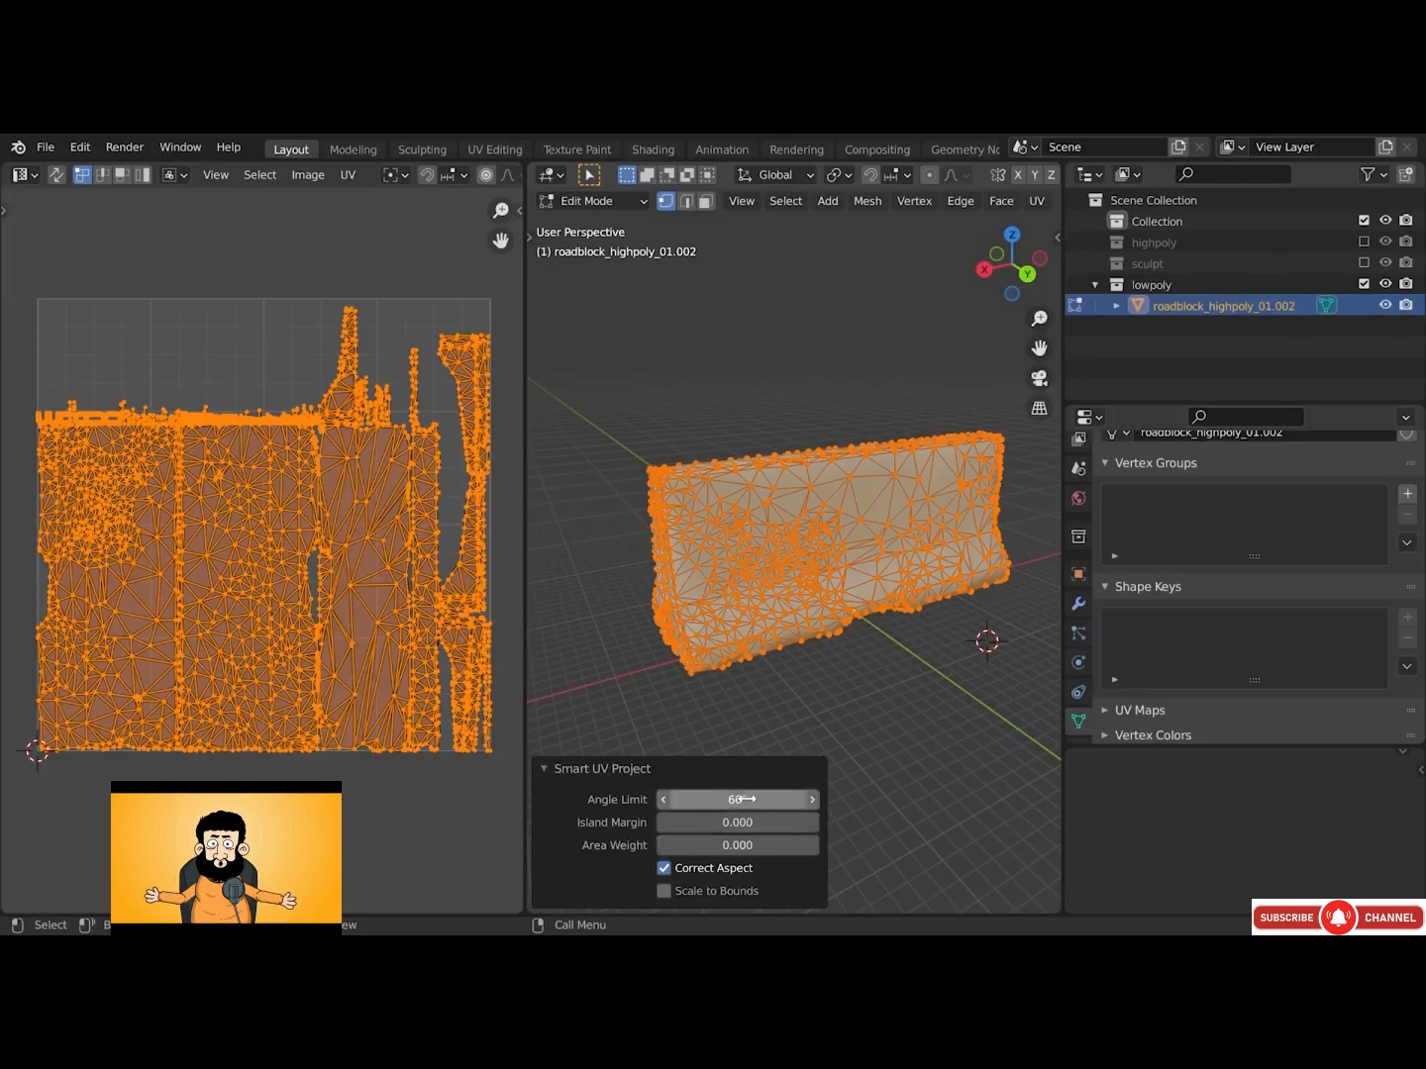
click(742, 800)
key(Tab)
text(0.0)
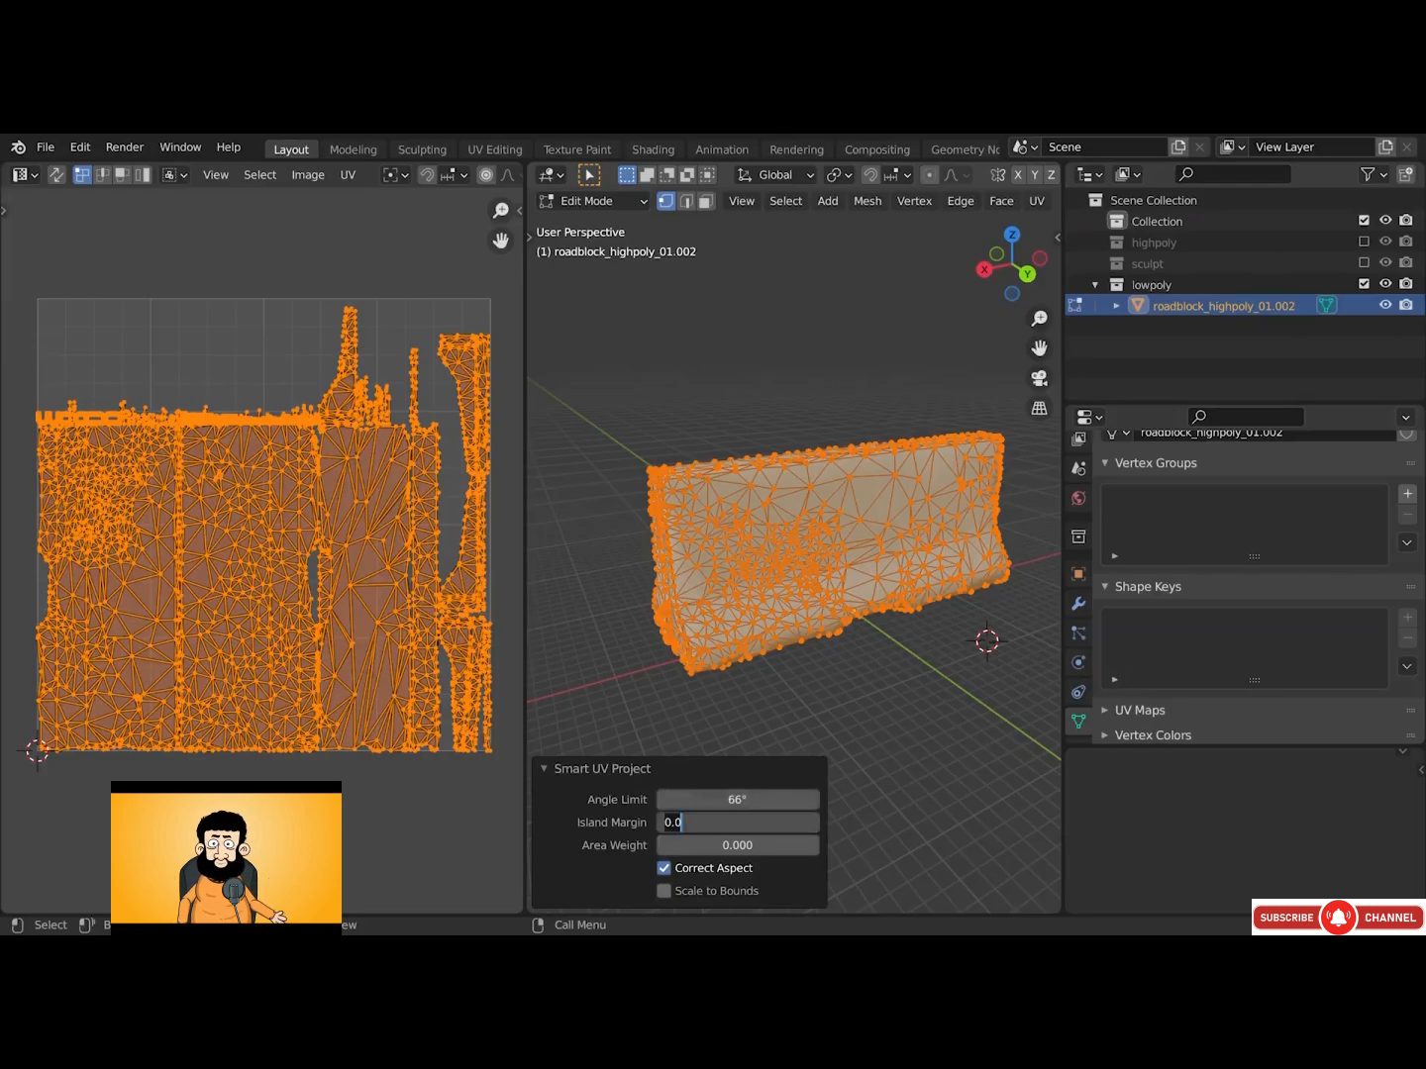
text(01)
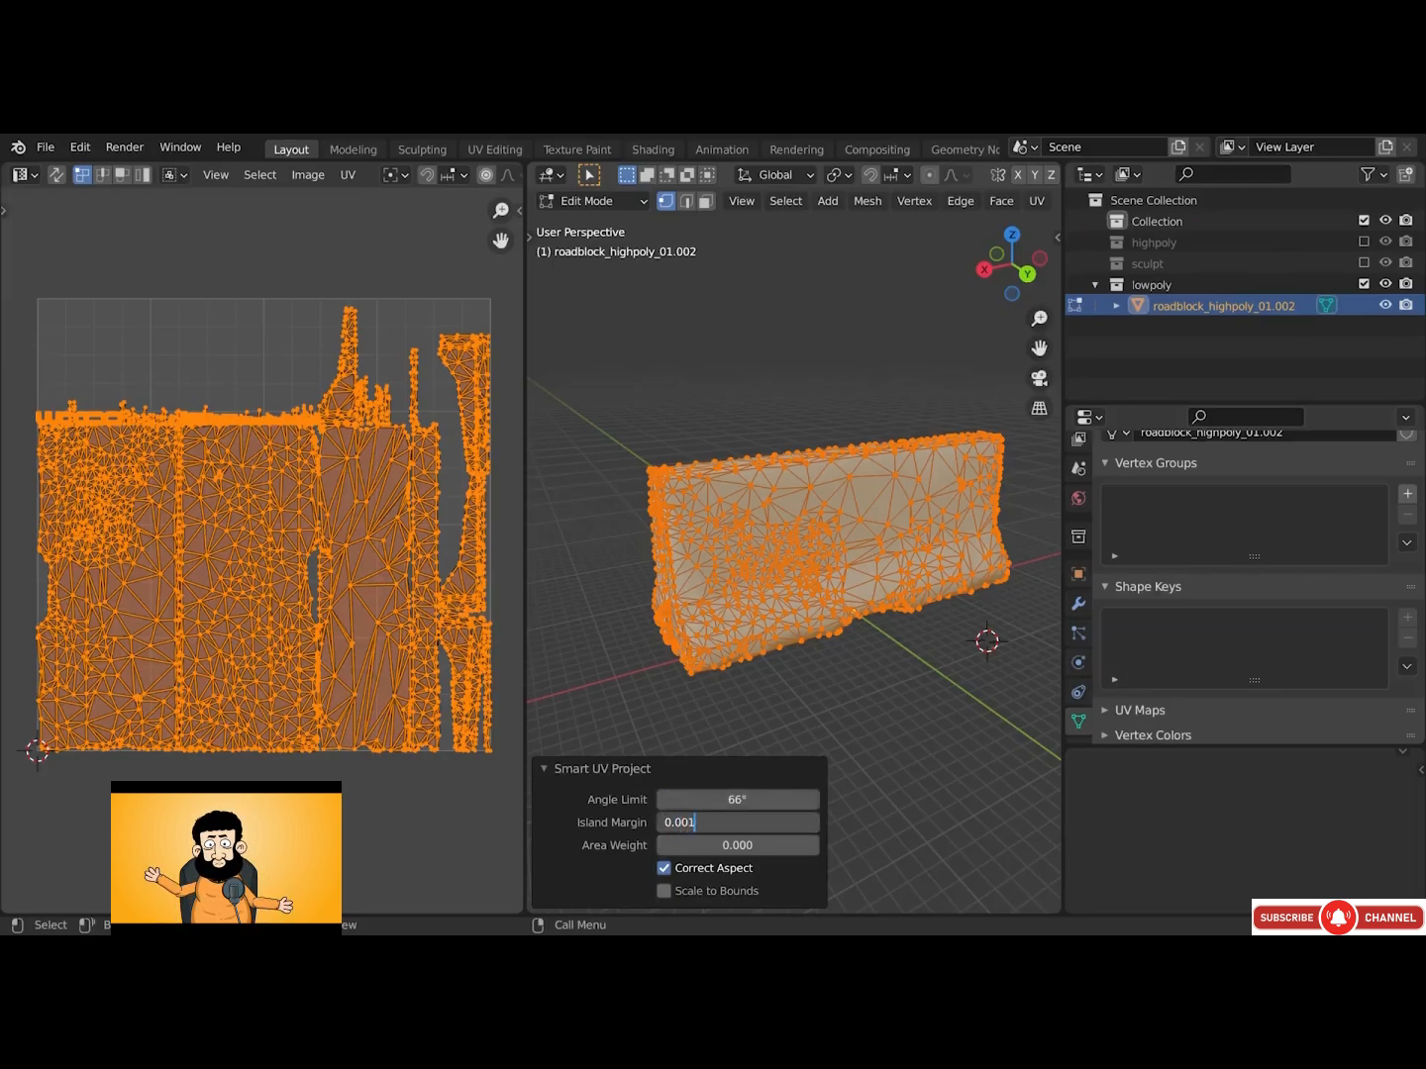
key(Return)
click(740, 823)
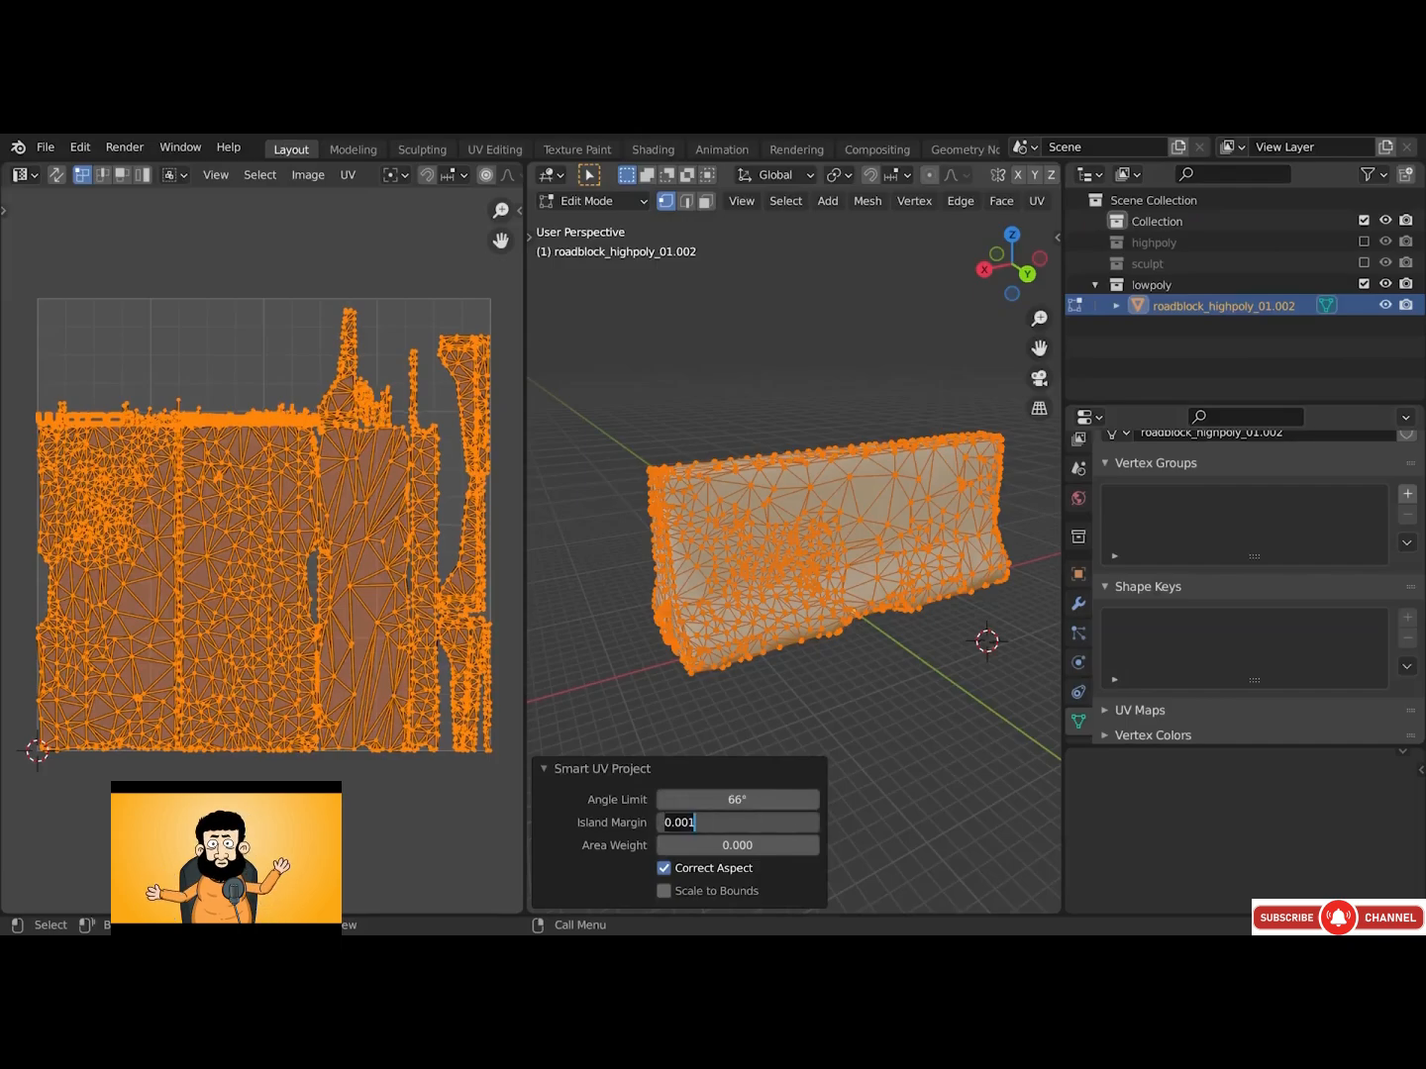
mouse_move(680, 824)
mouse_down()
mouse_move(753, 823)
mouse_move(701, 822)
mouse_up()
text(1)
key(Return)
Set the Smart UV Project island margin to 0.01 and return the roadblock to Object Mode
click(700, 824)
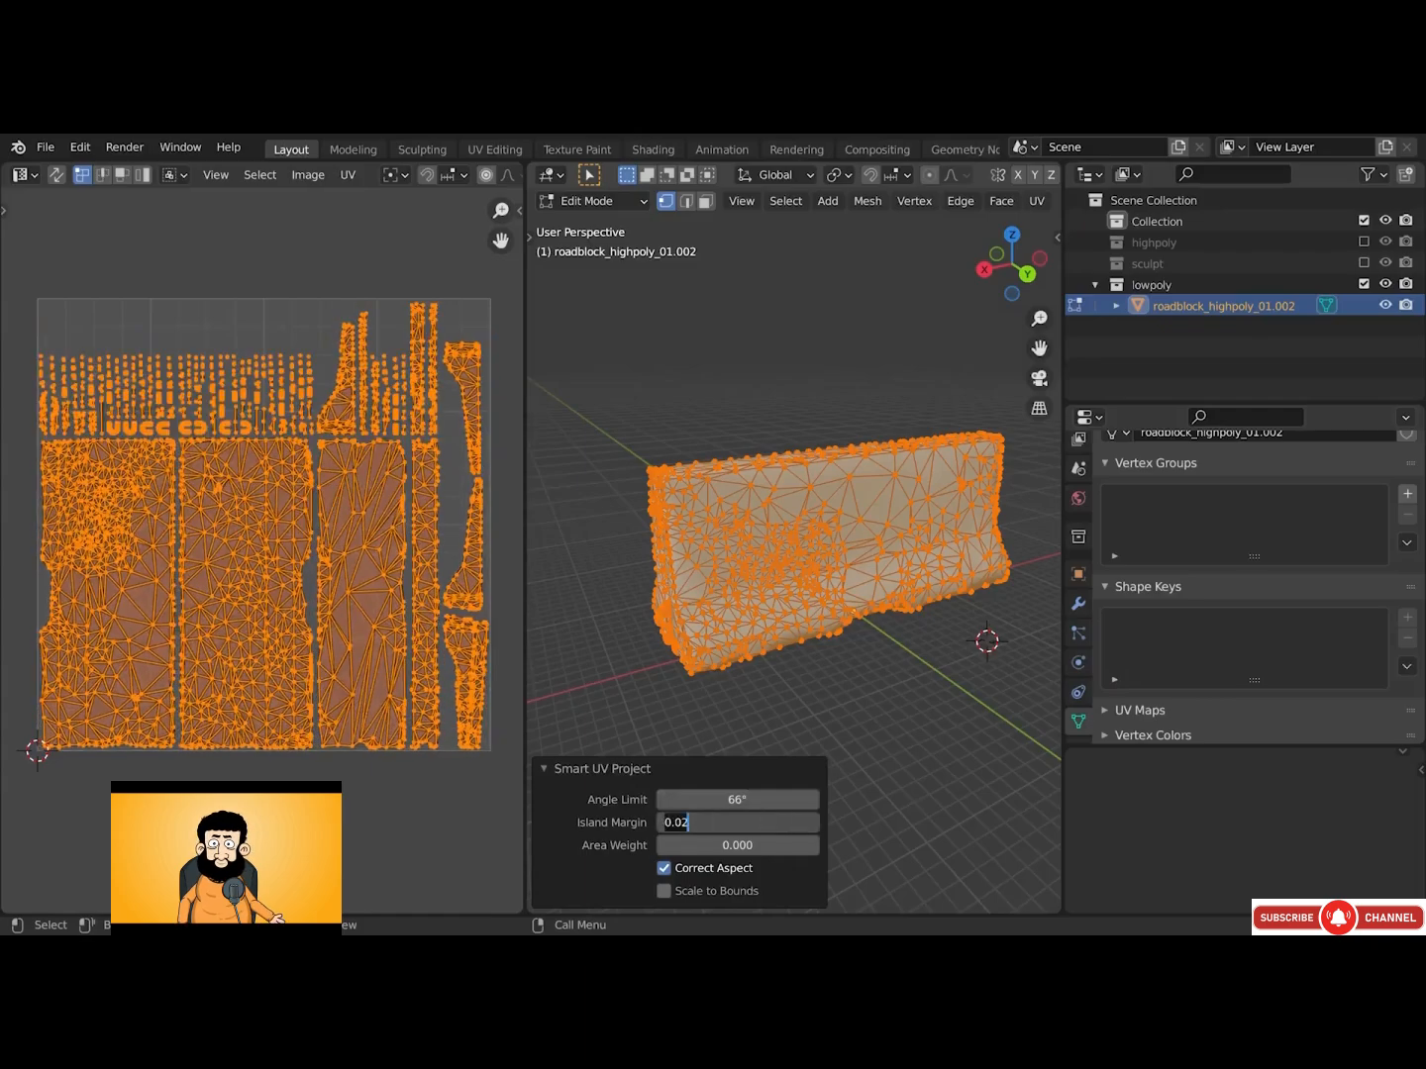
text(0.01)
key(Return)
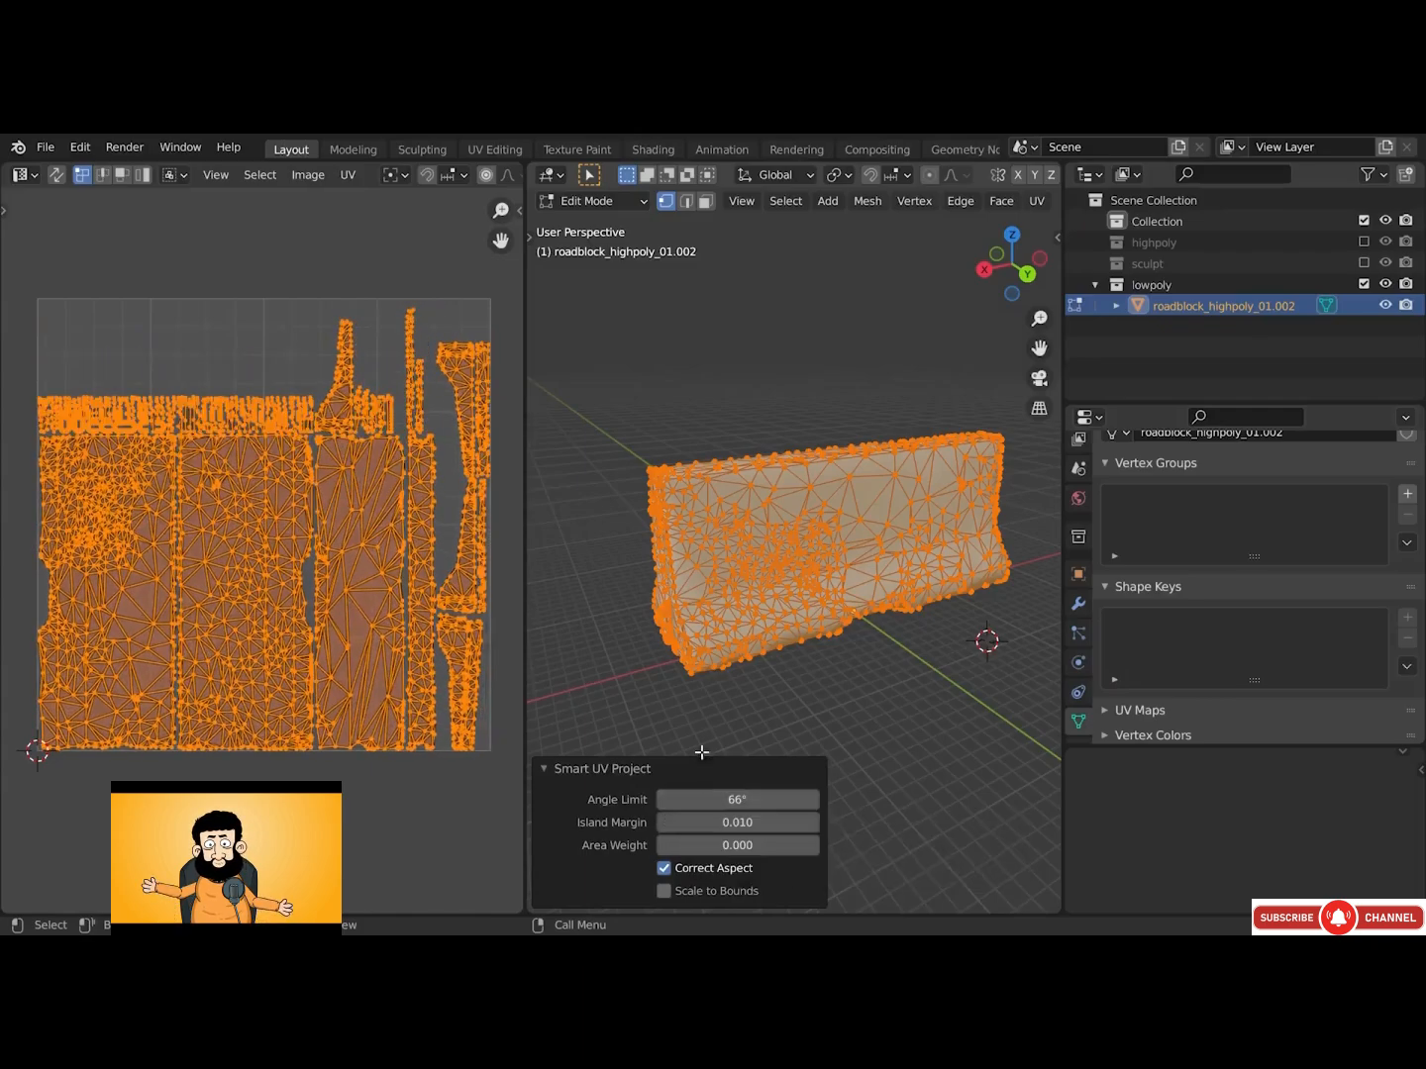
click(636, 772)
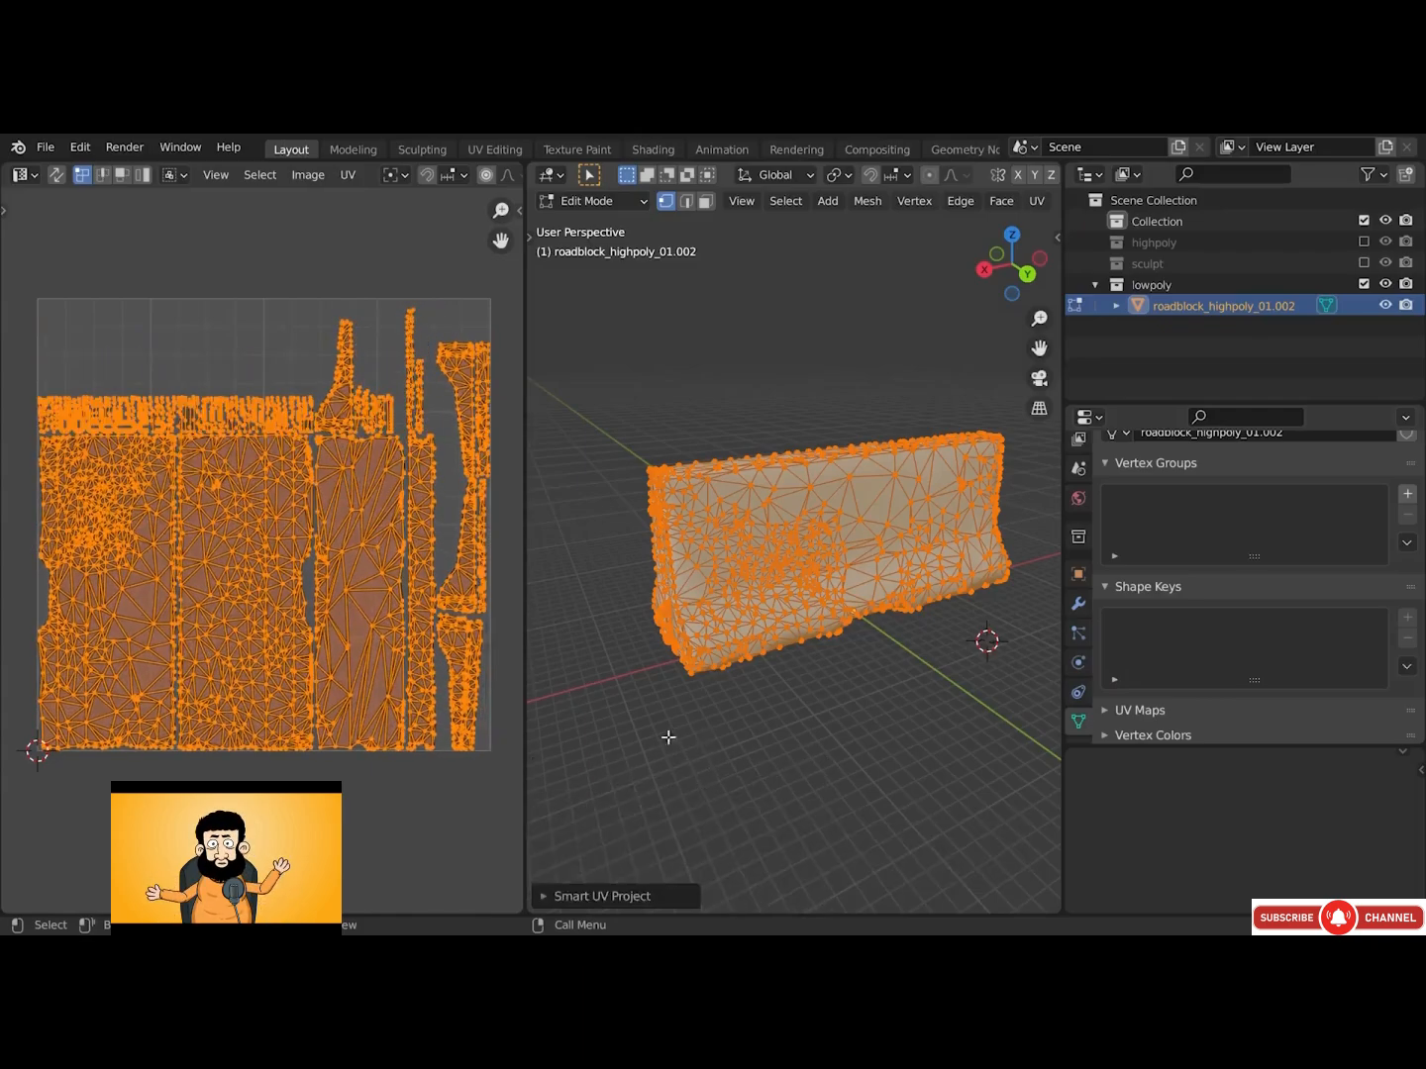
key(Tab)
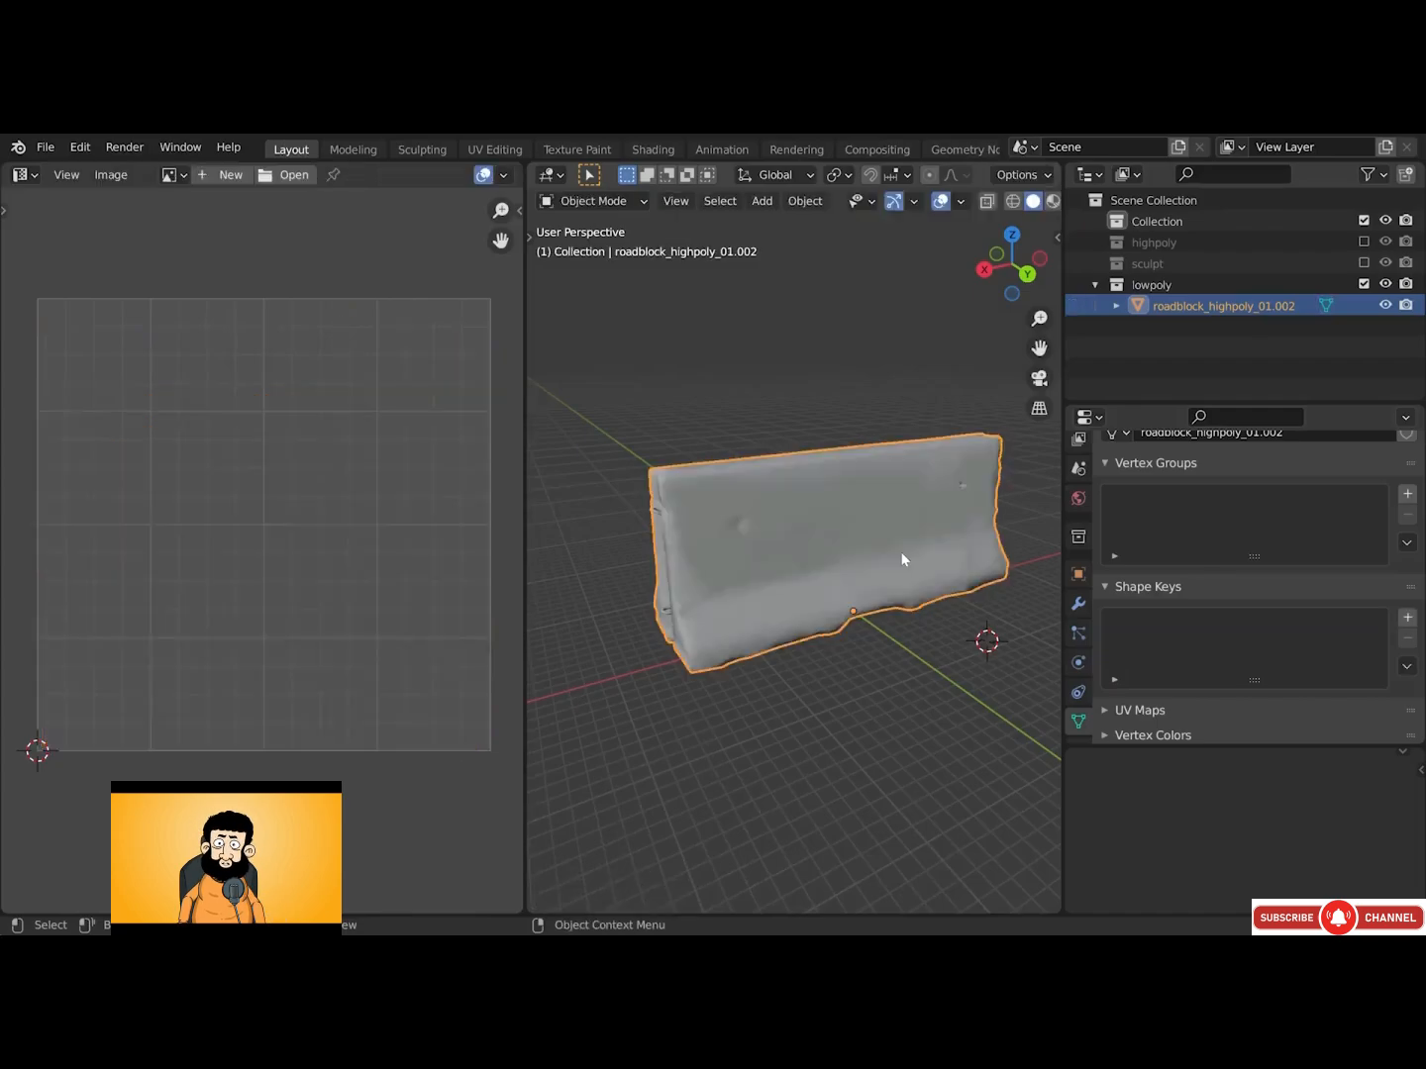
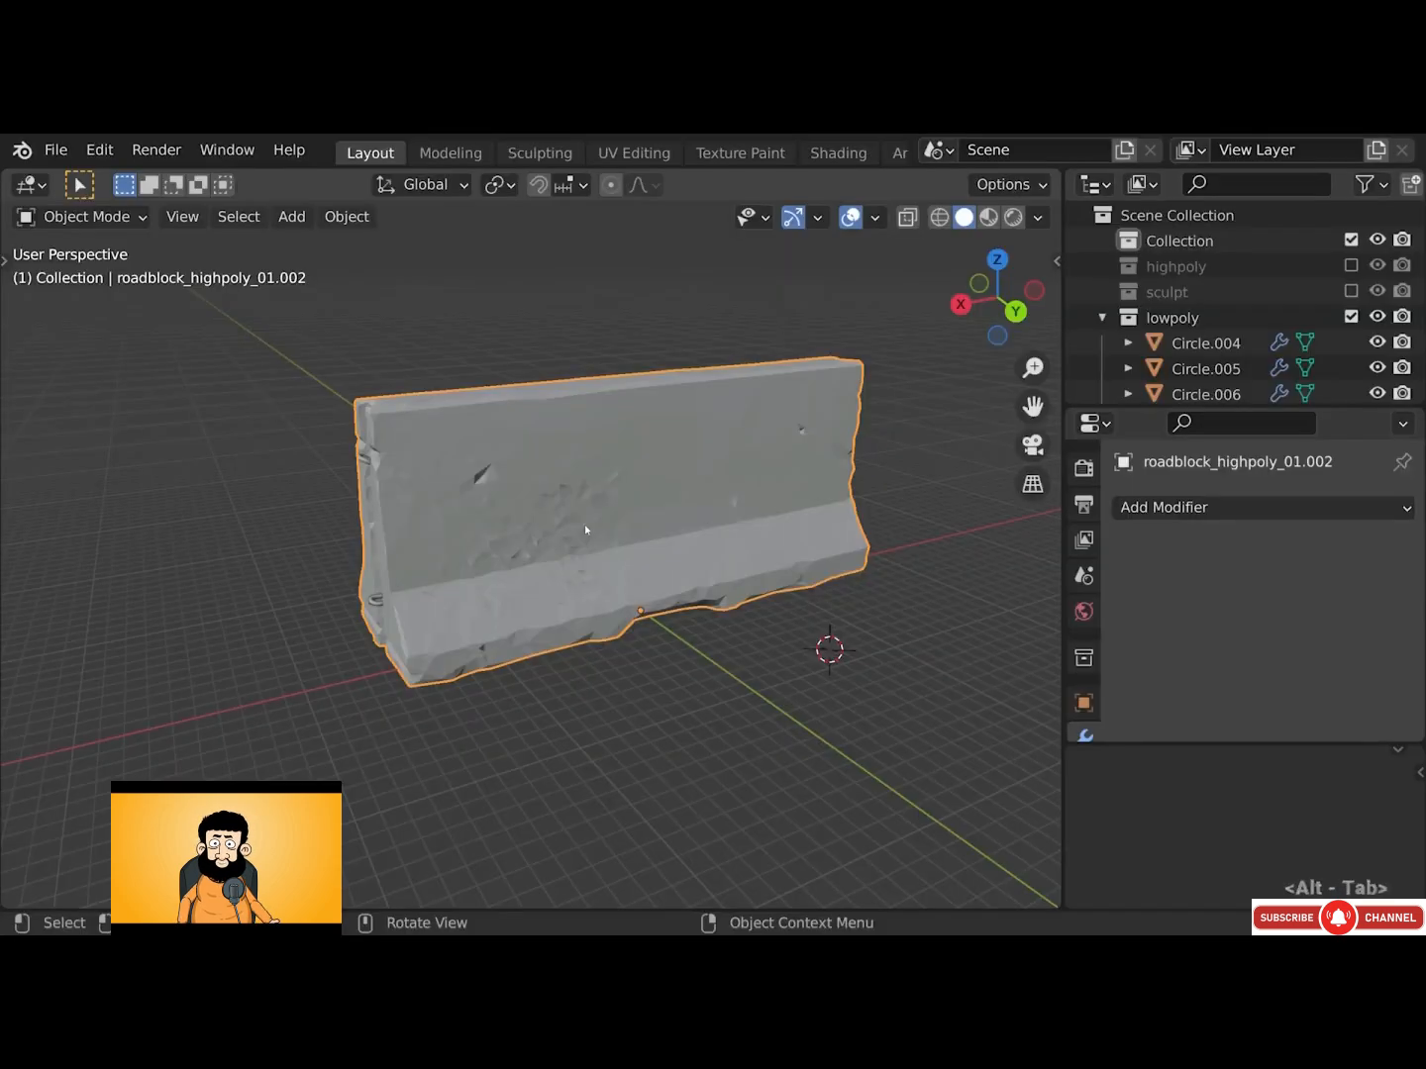
Select all four low-poly hook circles at both ends of the roadblock and convert them to meshes
click(373, 603)
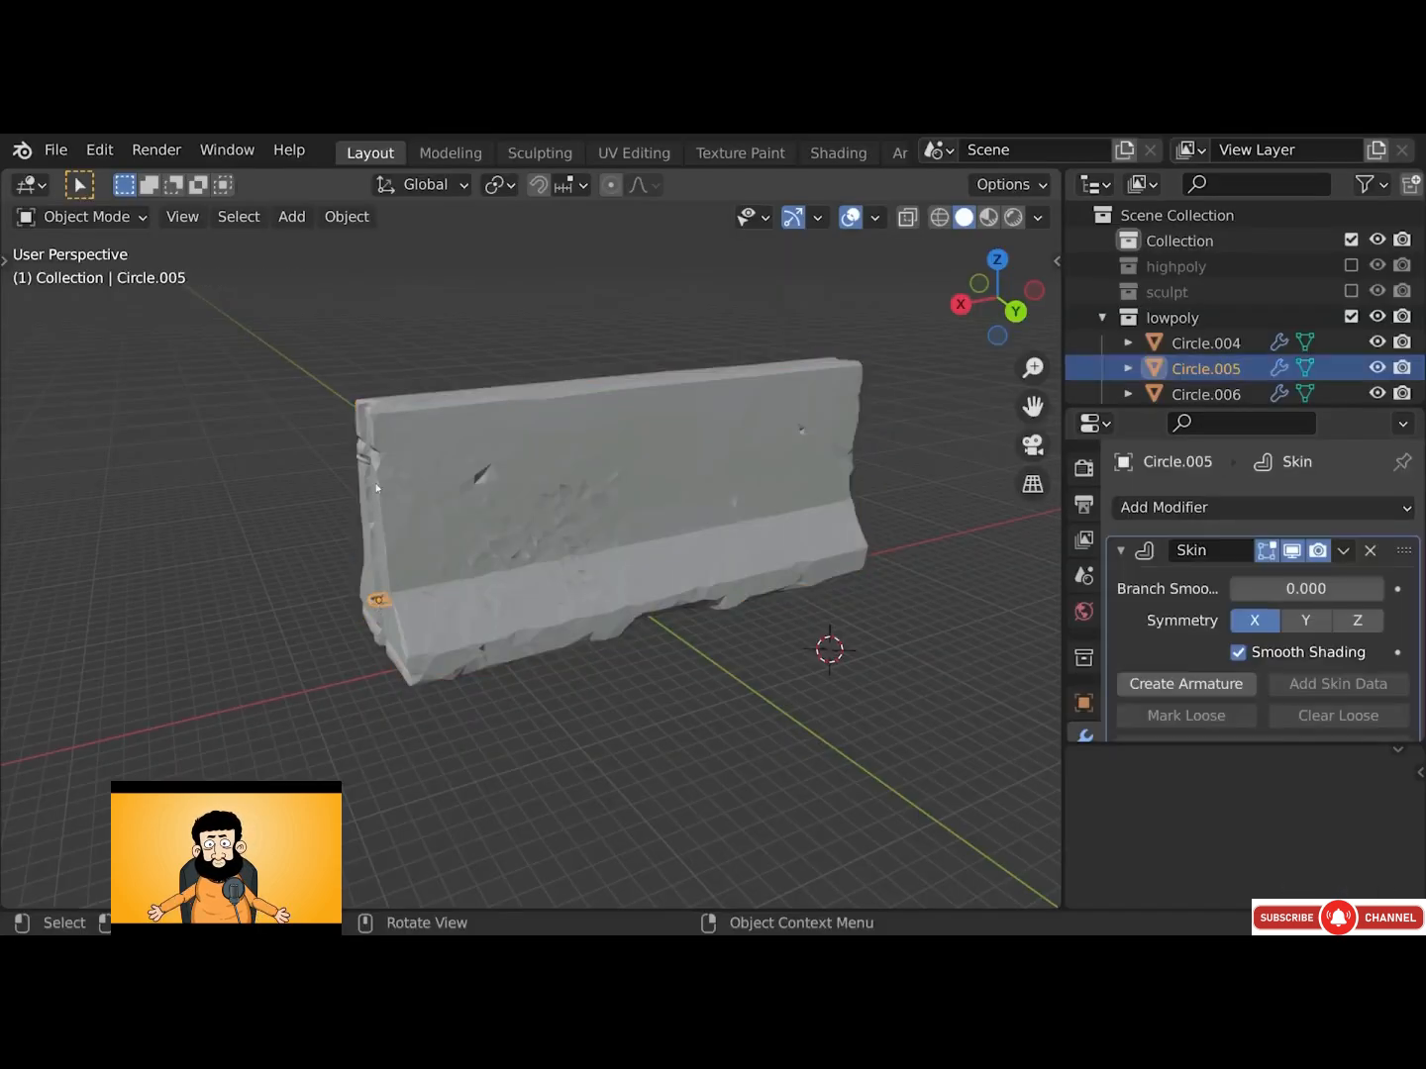
shift+click(366, 458)
middle_drag(789, 460, 901, 424)
shift+click(901, 420)
shift+click(902, 420)
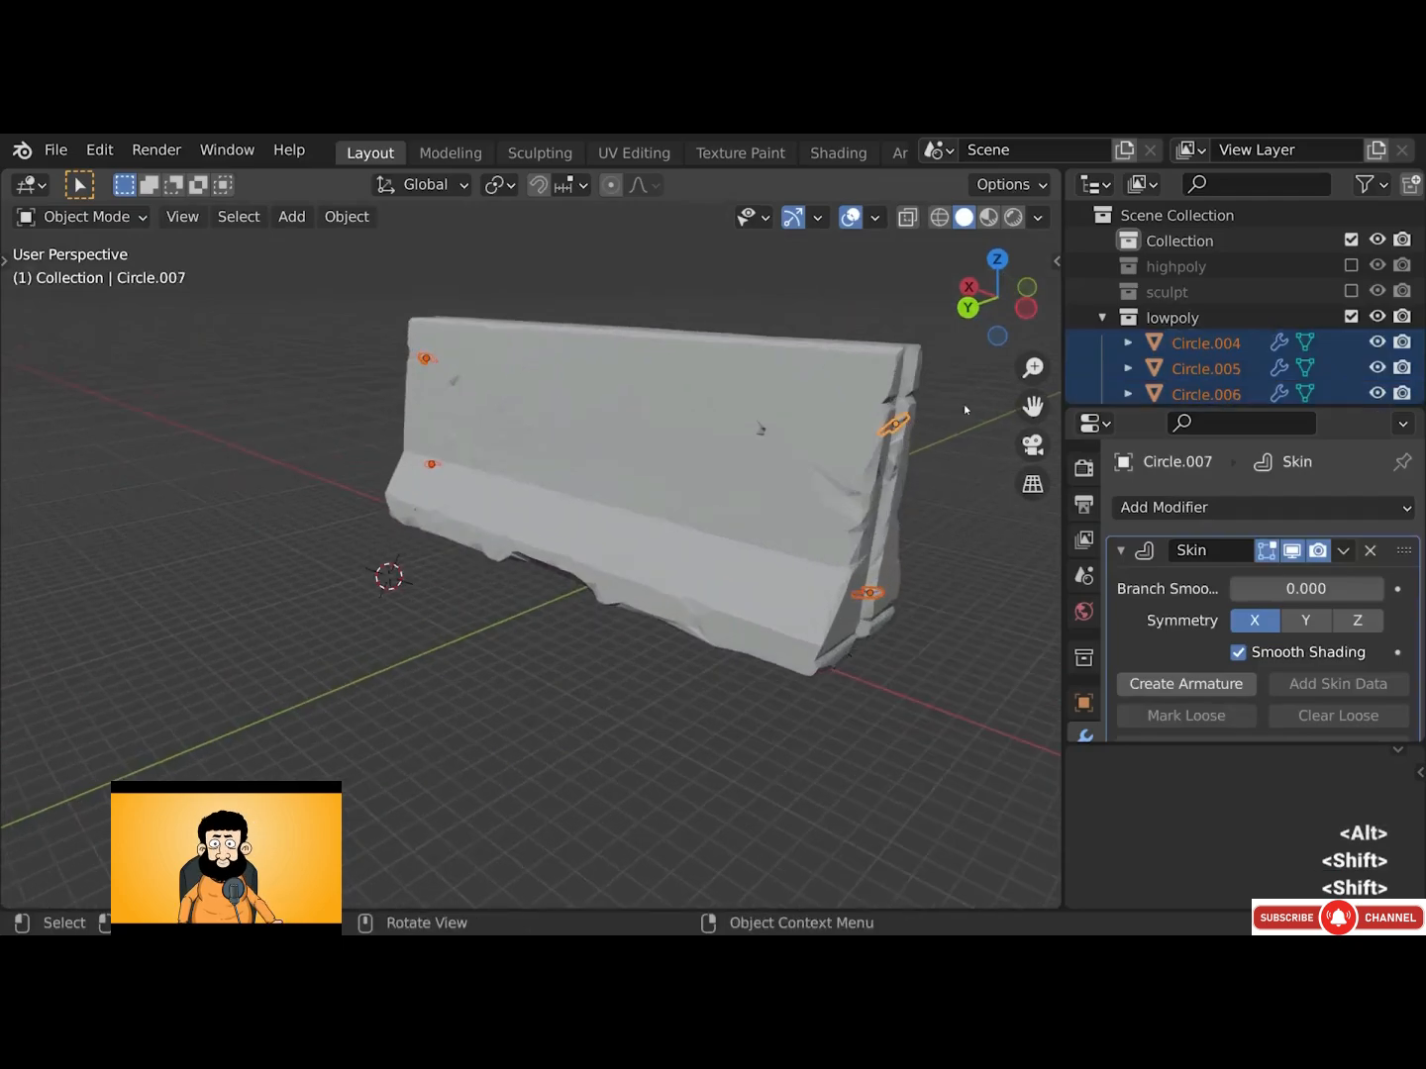
right_click(587, 288)
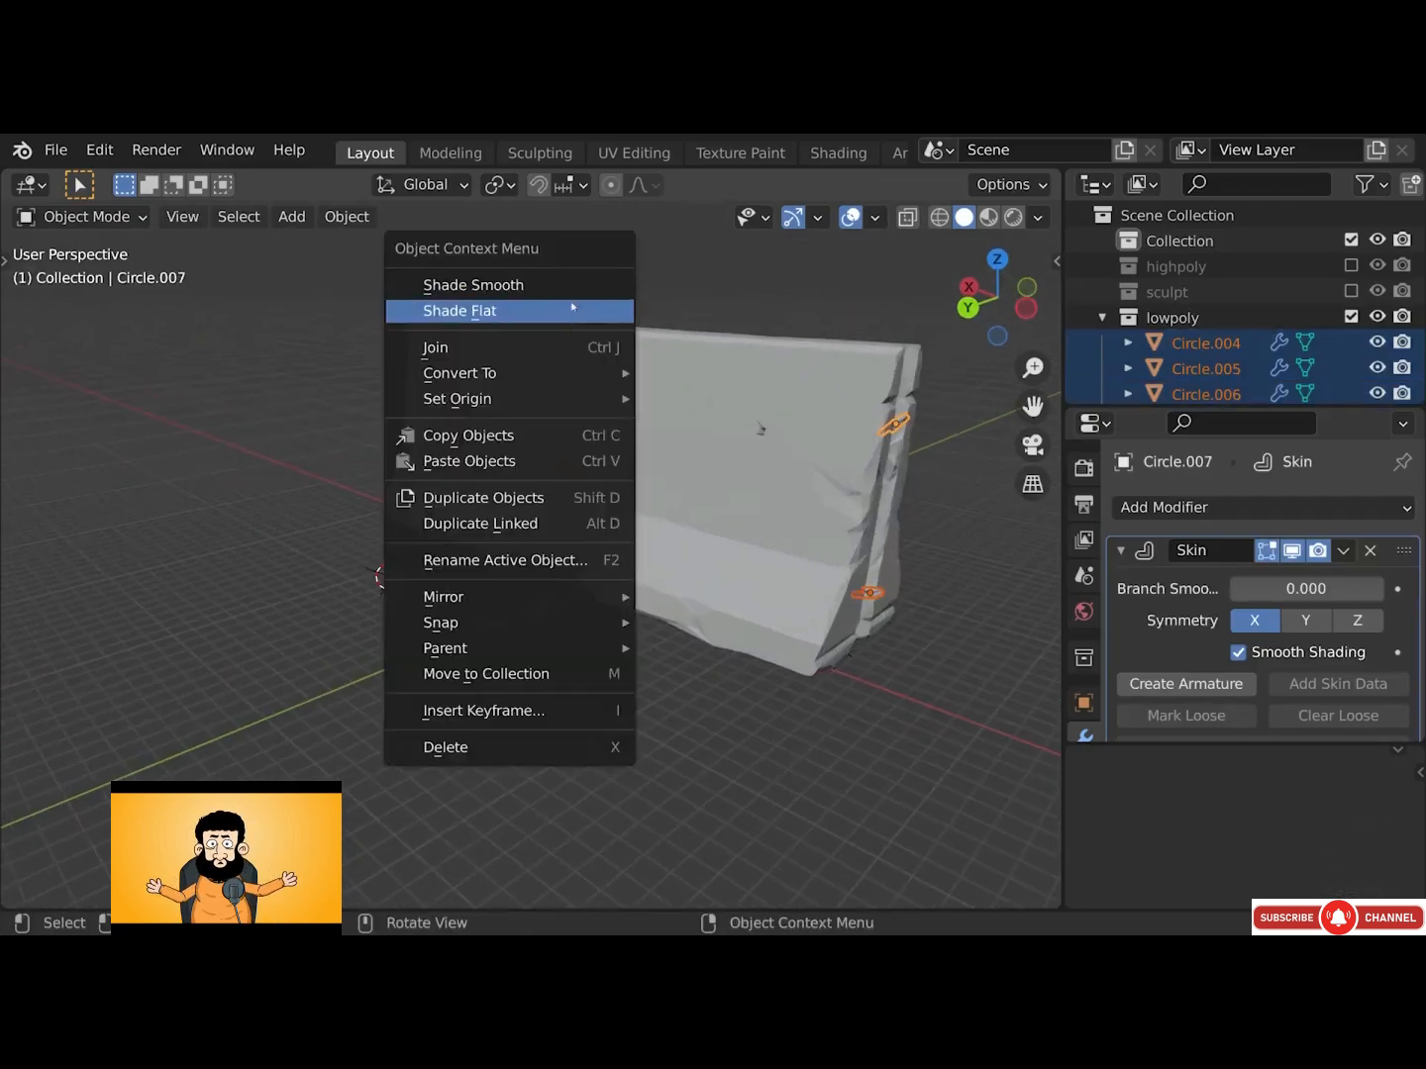
mouse_move(553, 372)
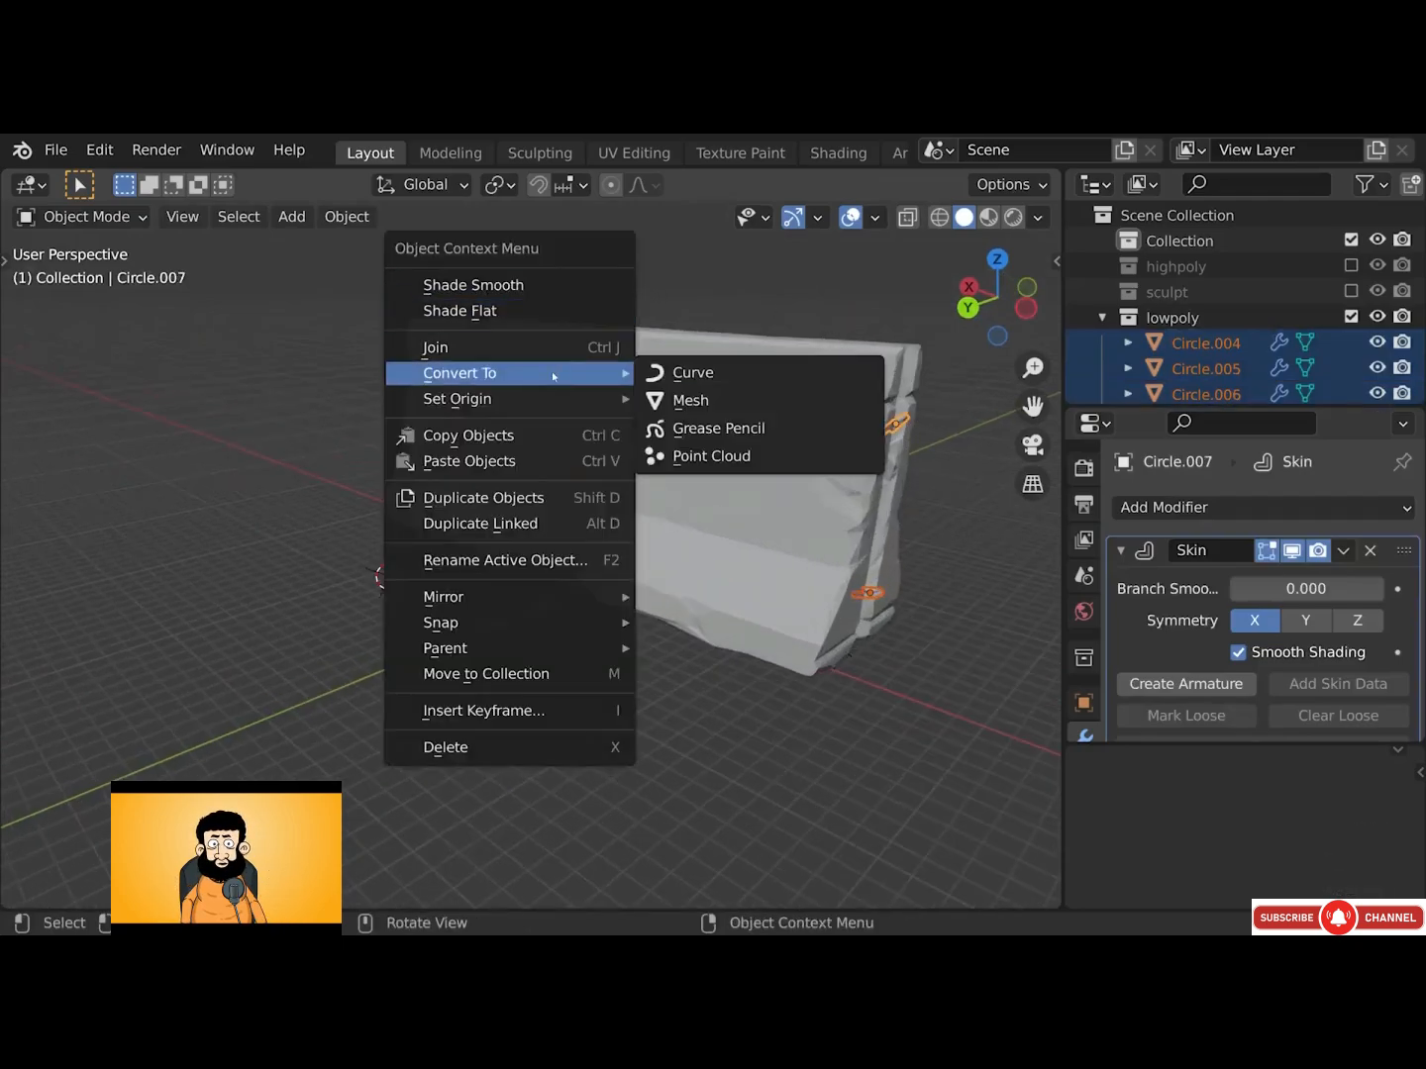
click(710, 402)
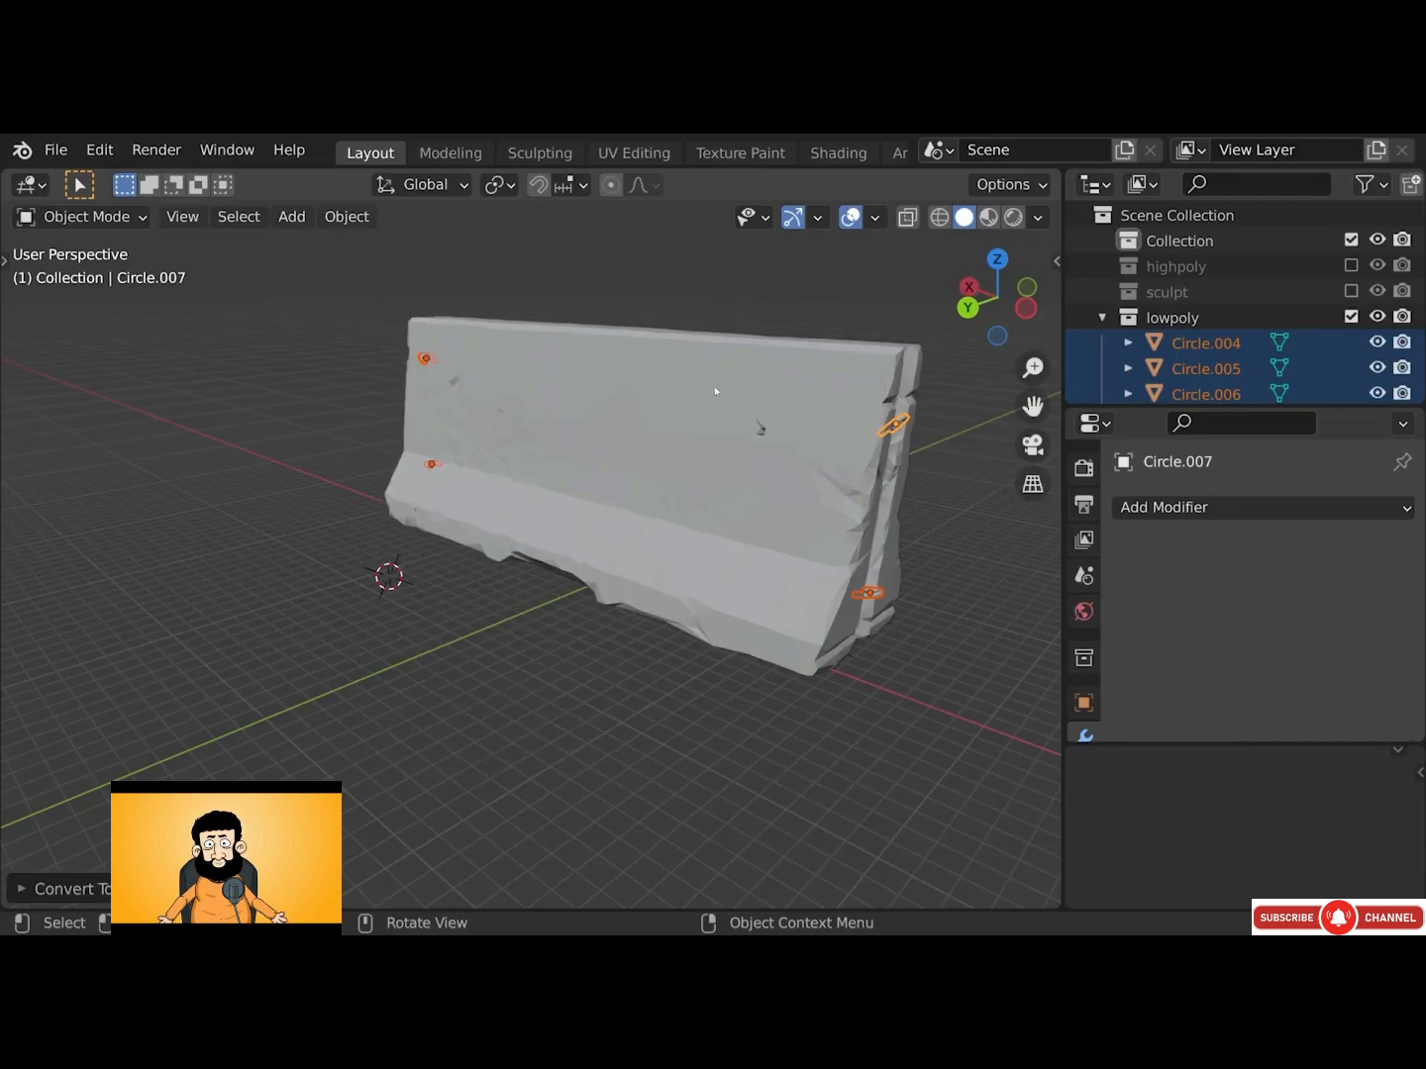
Join the hook meshes into roadblock_highpoly_01.002 and check that they belong to the same mesh
shift+click(803, 370)
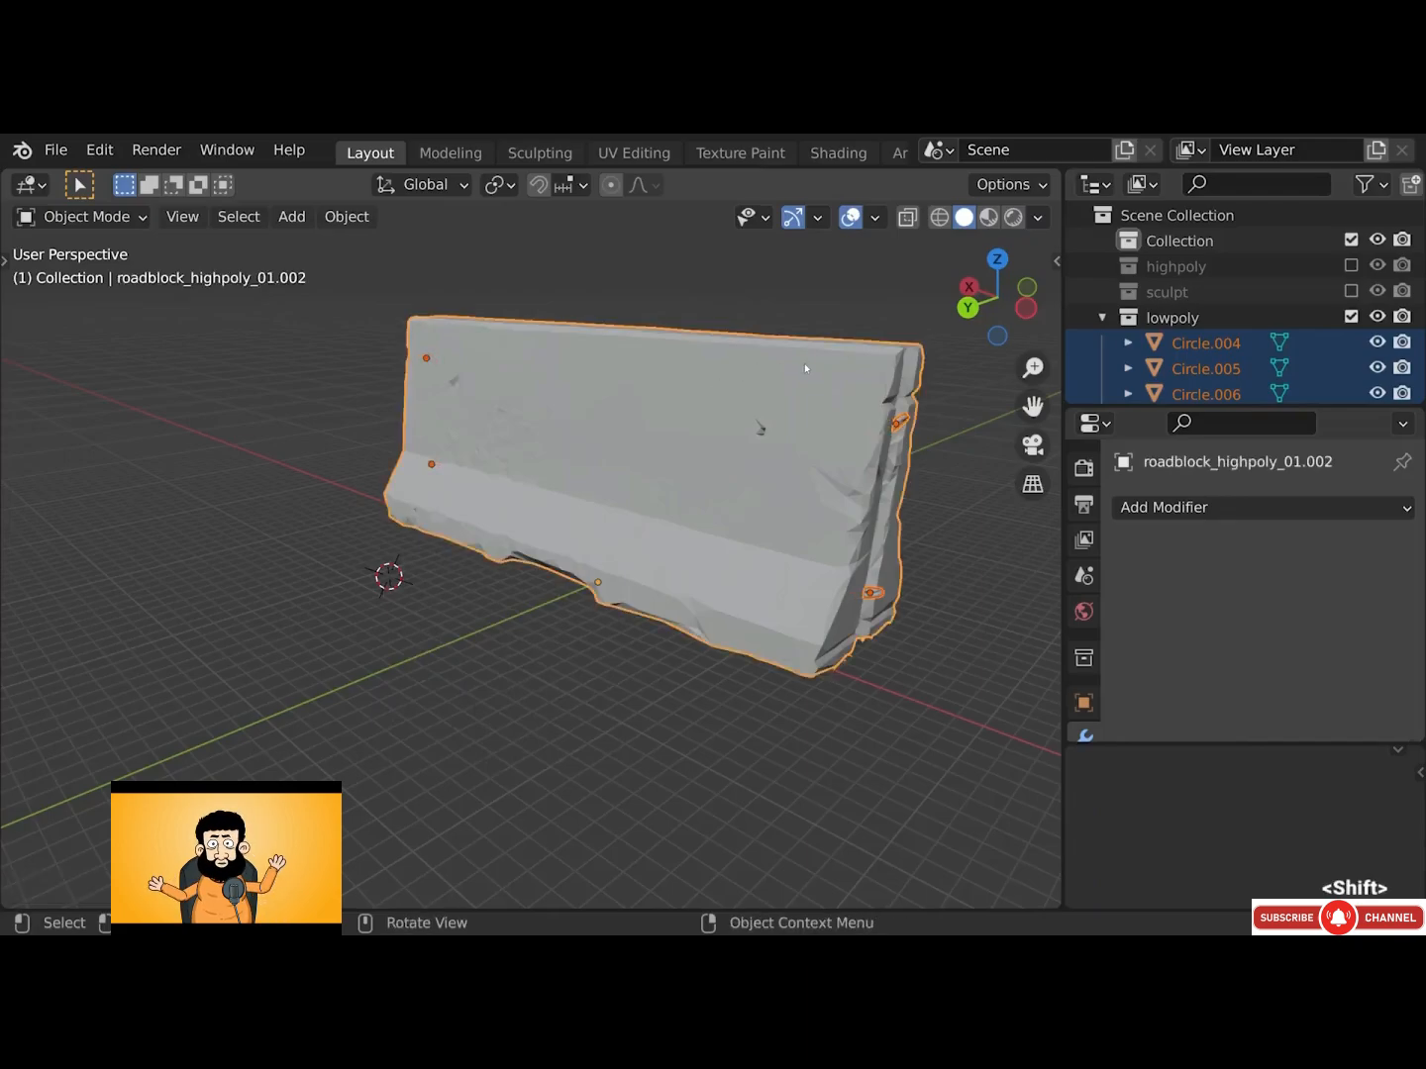
right_click(805, 368)
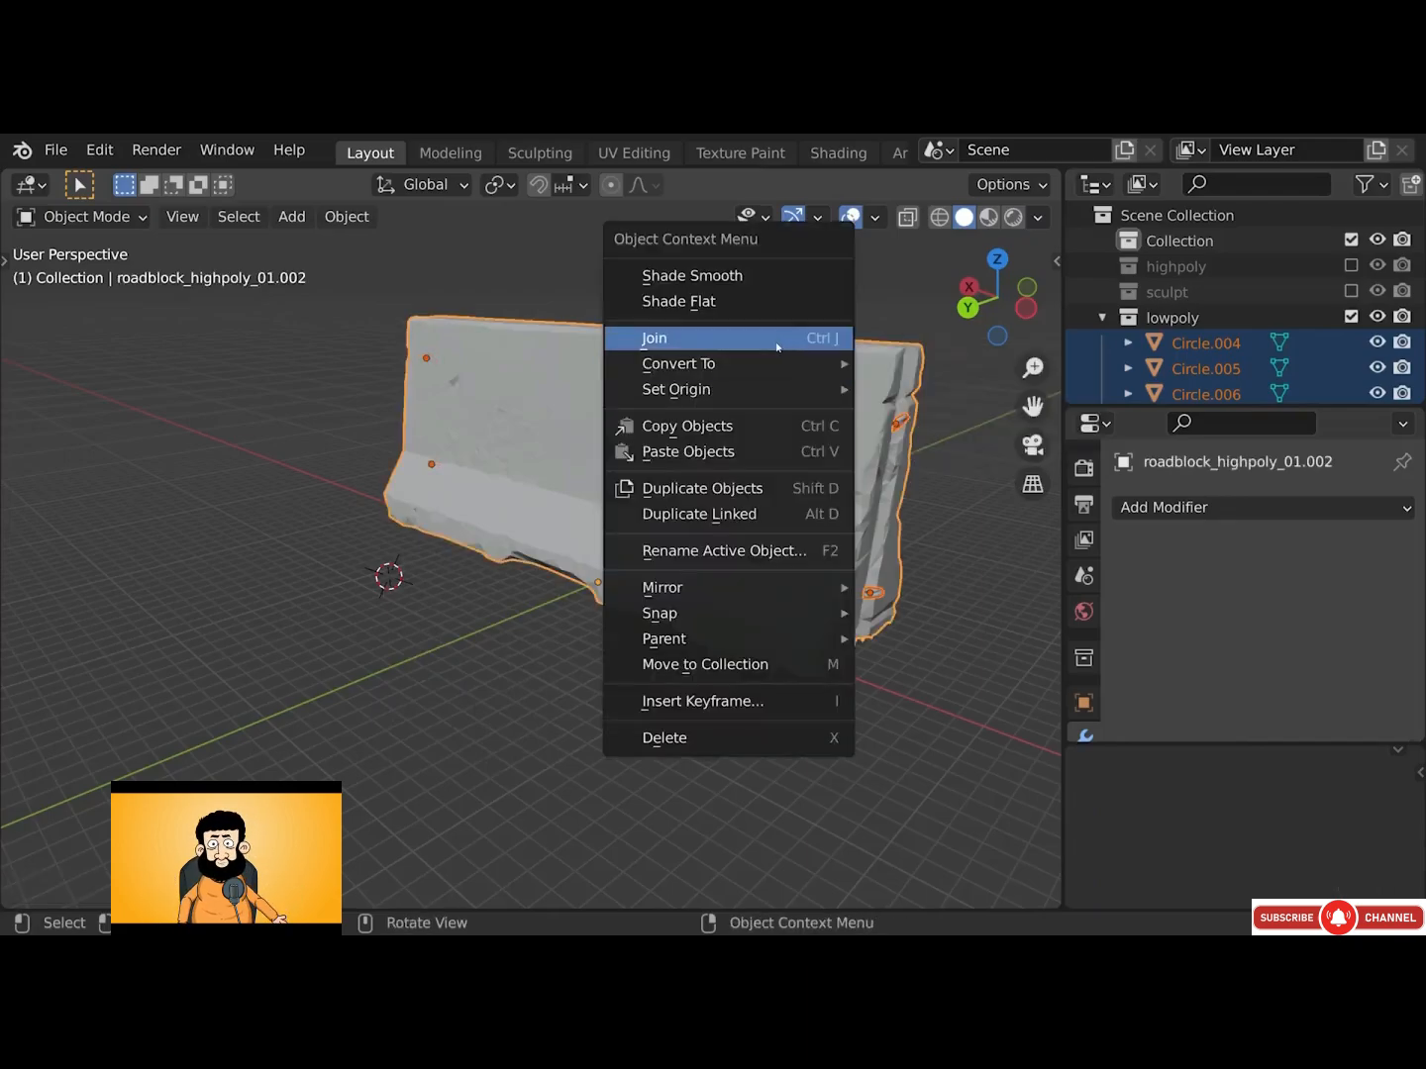
click(778, 347)
key(g)
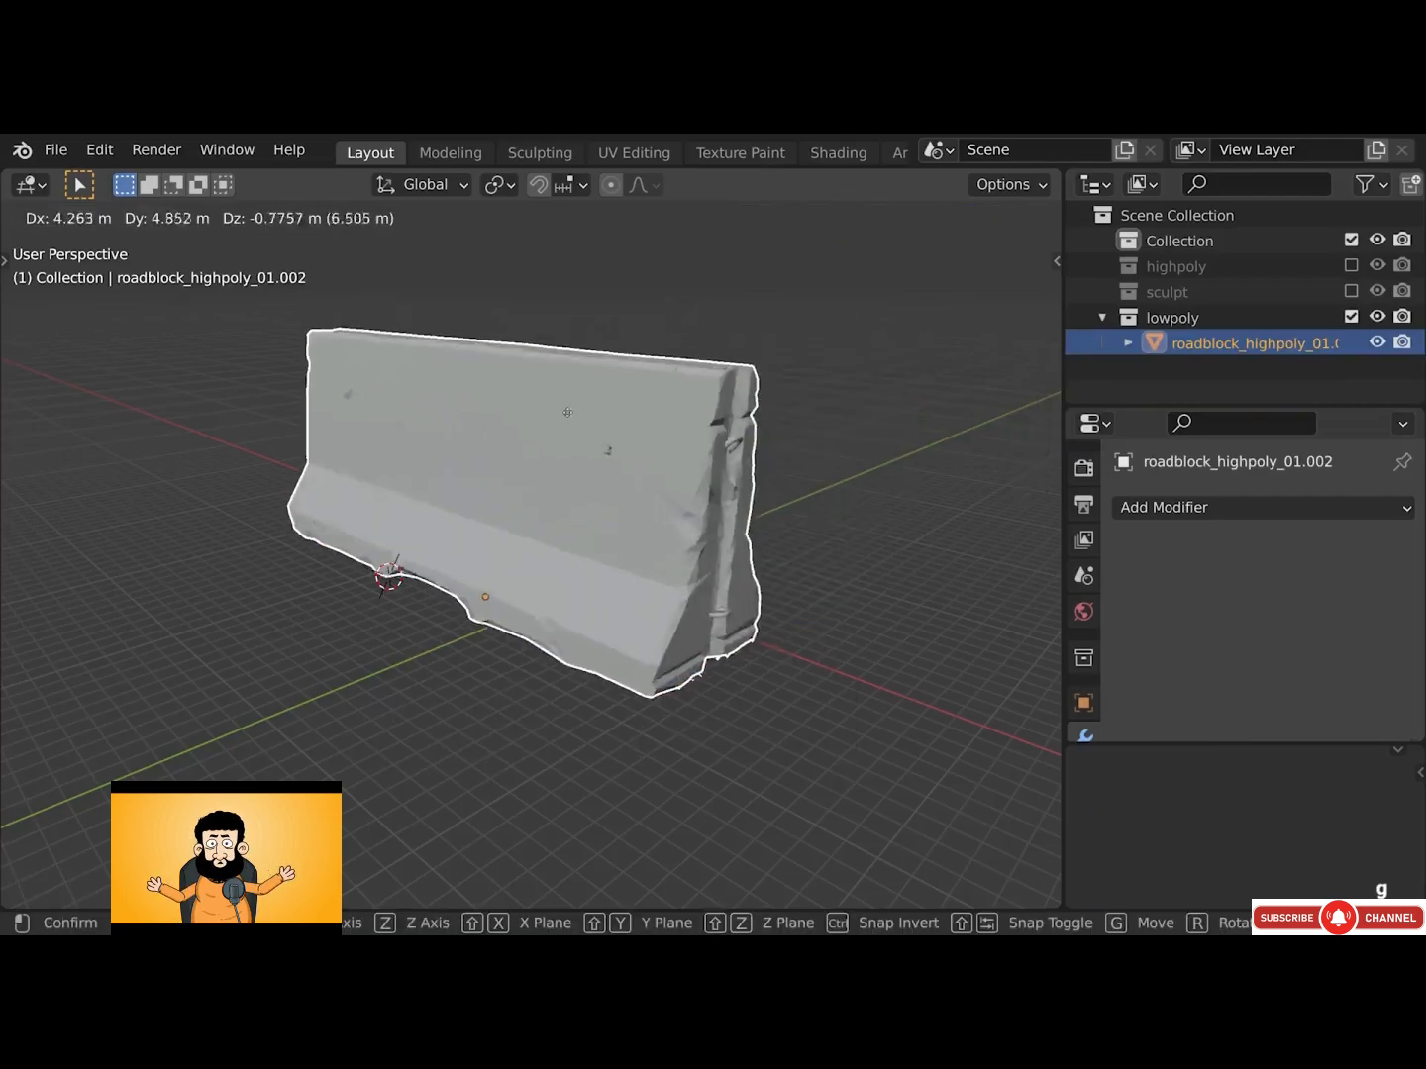
right_click(638, 439)
key(Tab)
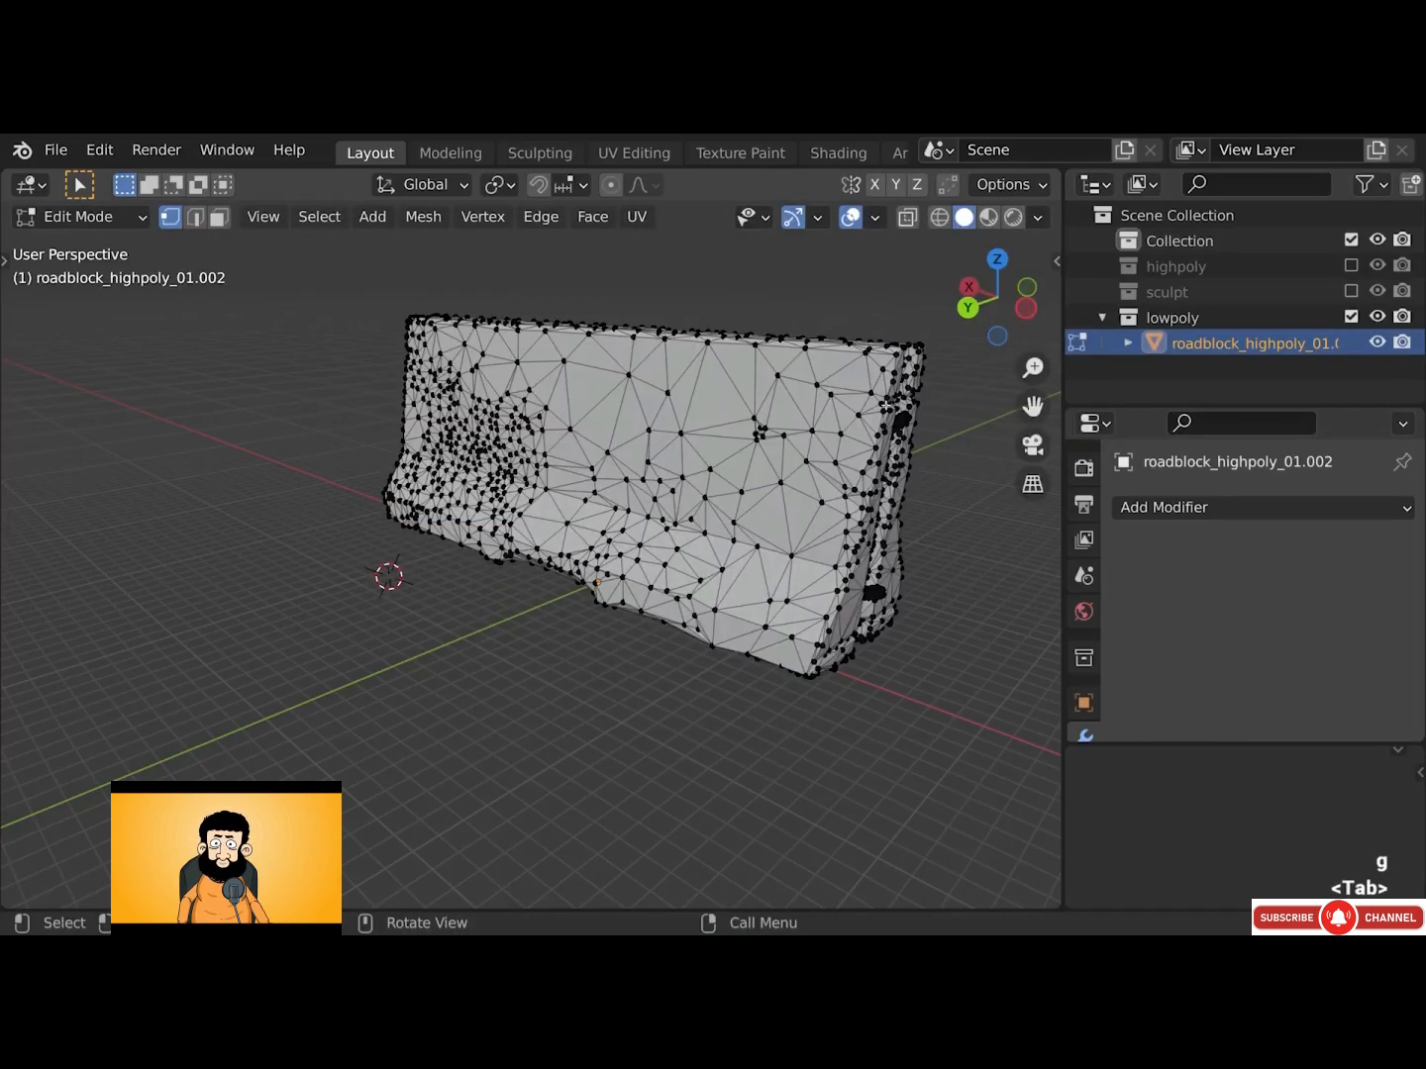
key(Tab)
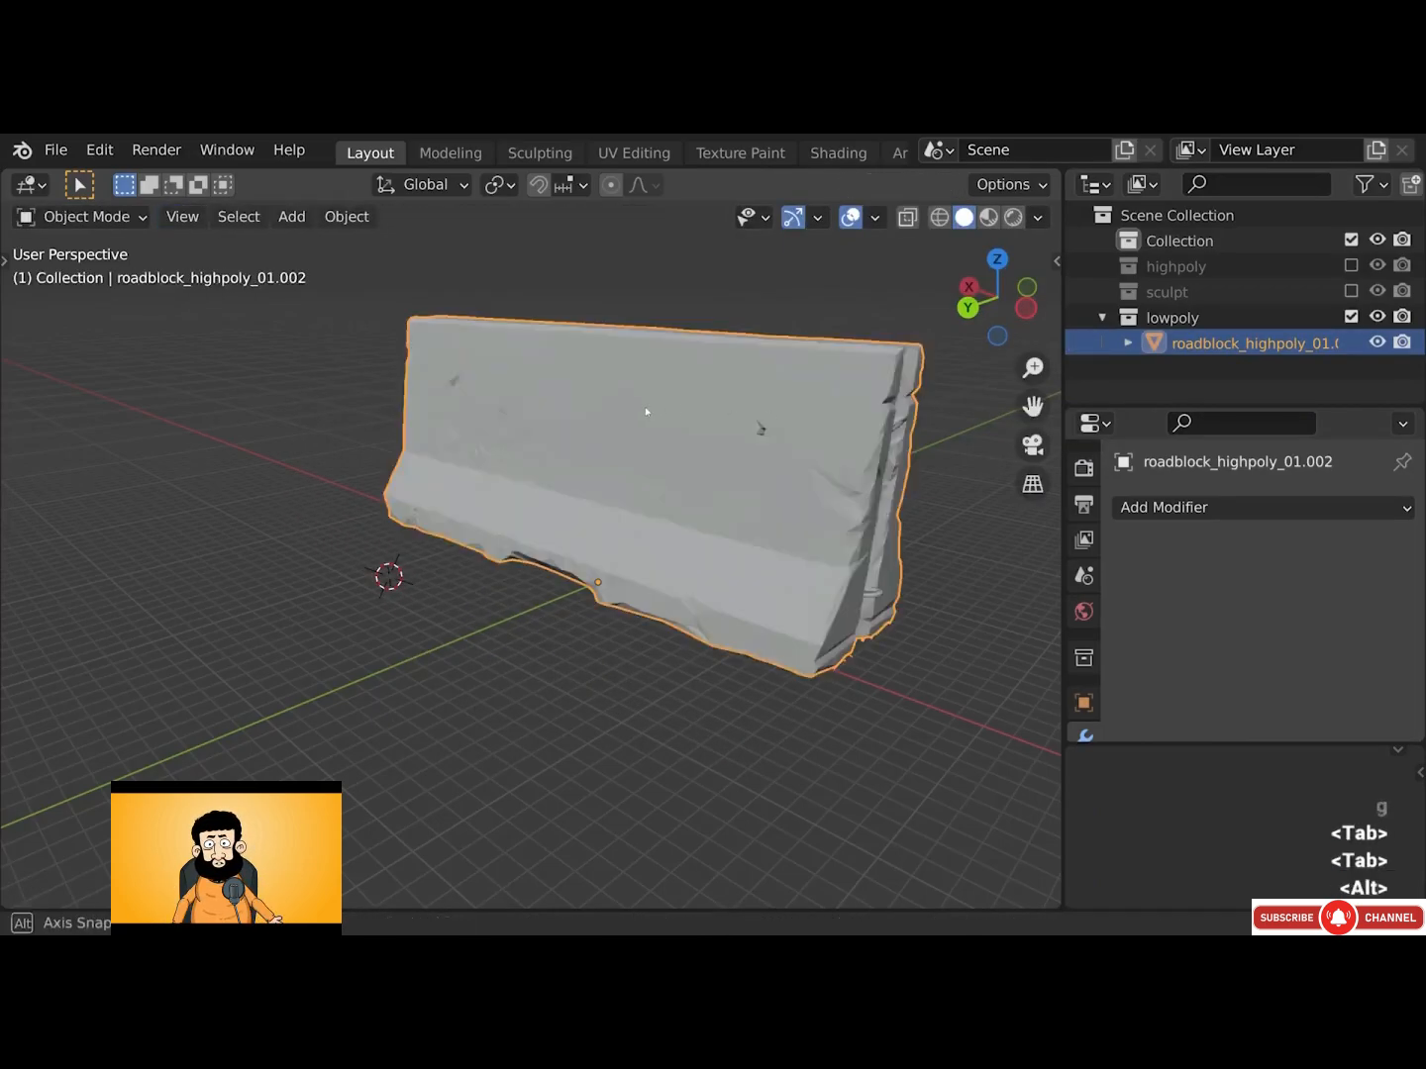
Turn Auto Smooth off and on again in the joined roadblock's normals settings to compare the shading
middle_drag(645, 406, 987, 416)
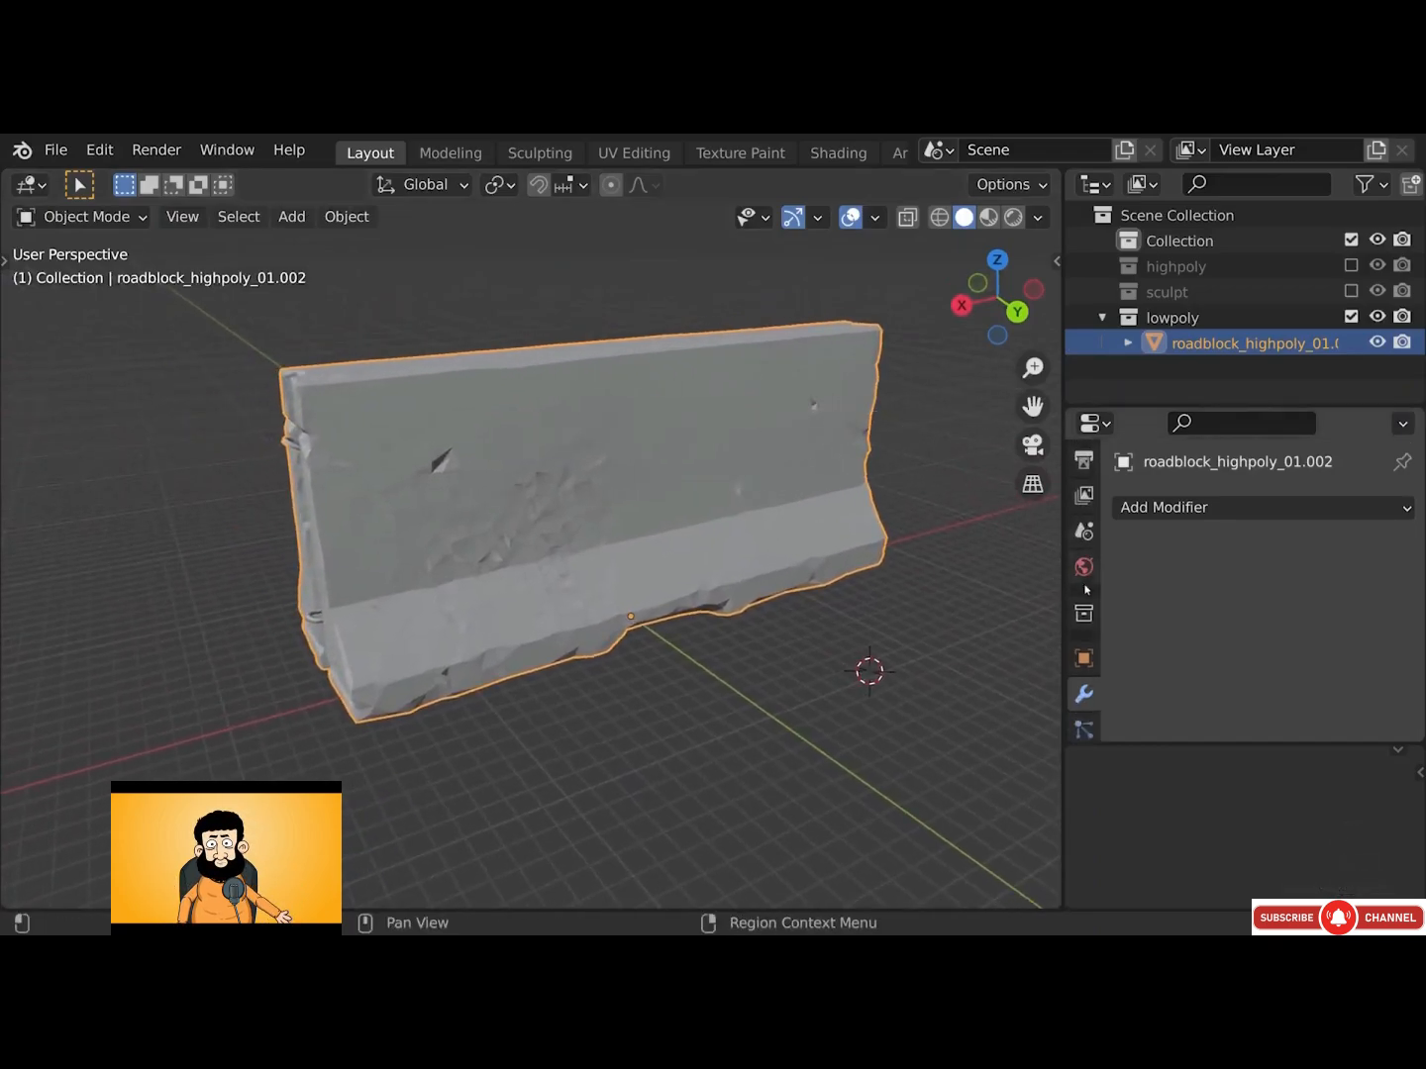
scroll(1090, 653, down, 5)
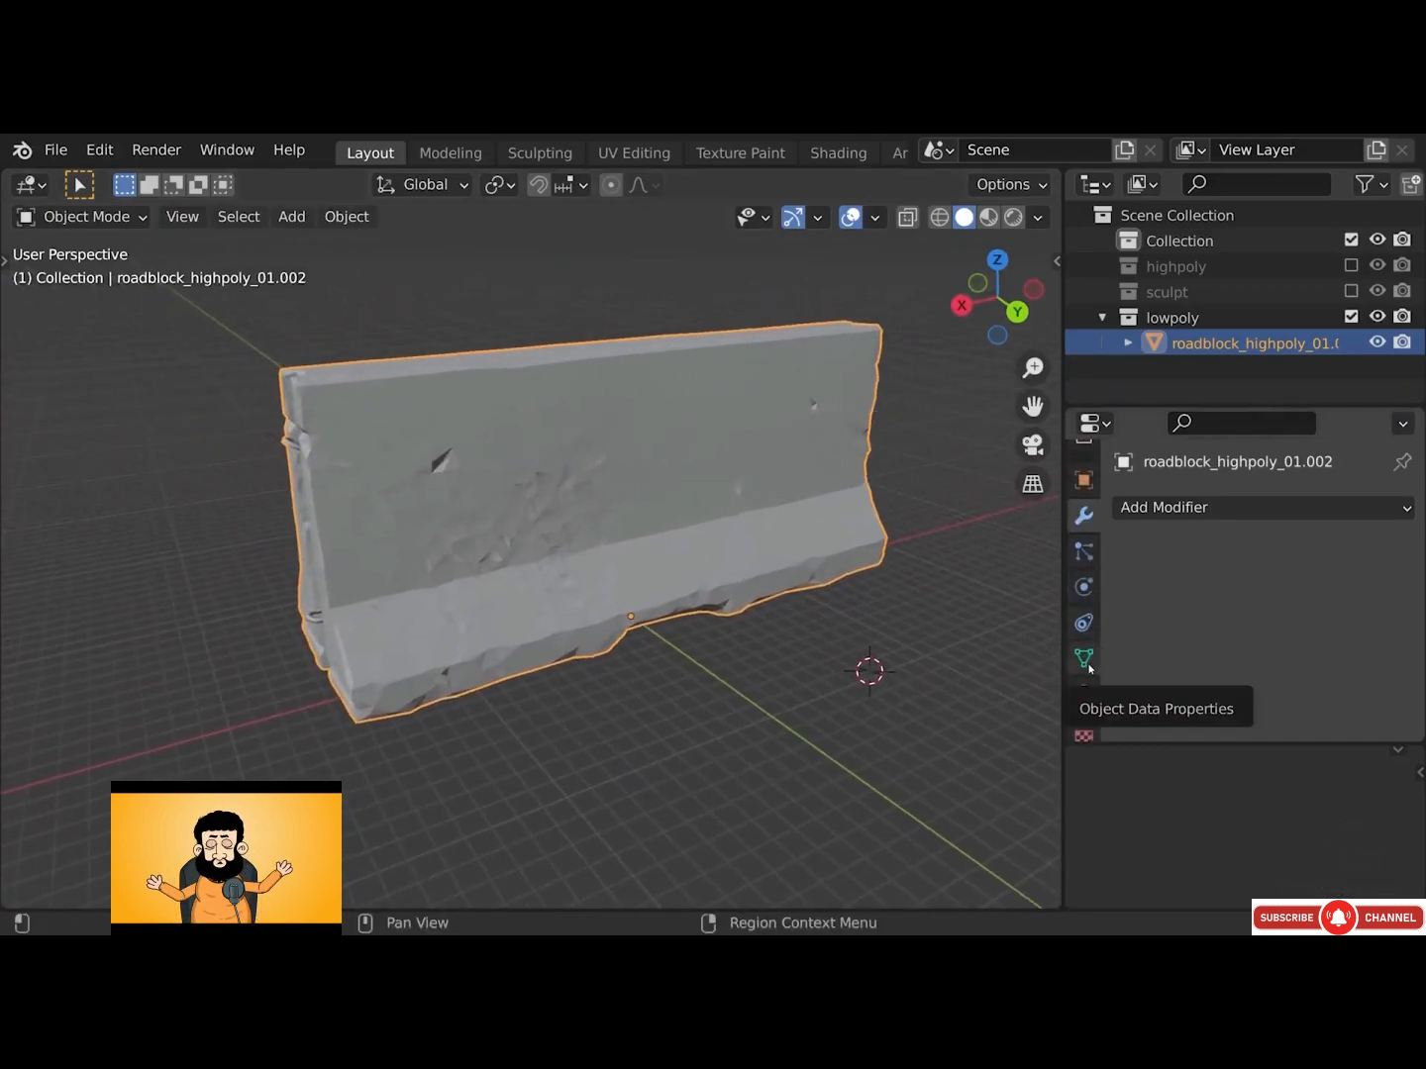
click(1093, 662)
scroll(1141, 650, down, 3)
scroll(1141, 651, down, 6)
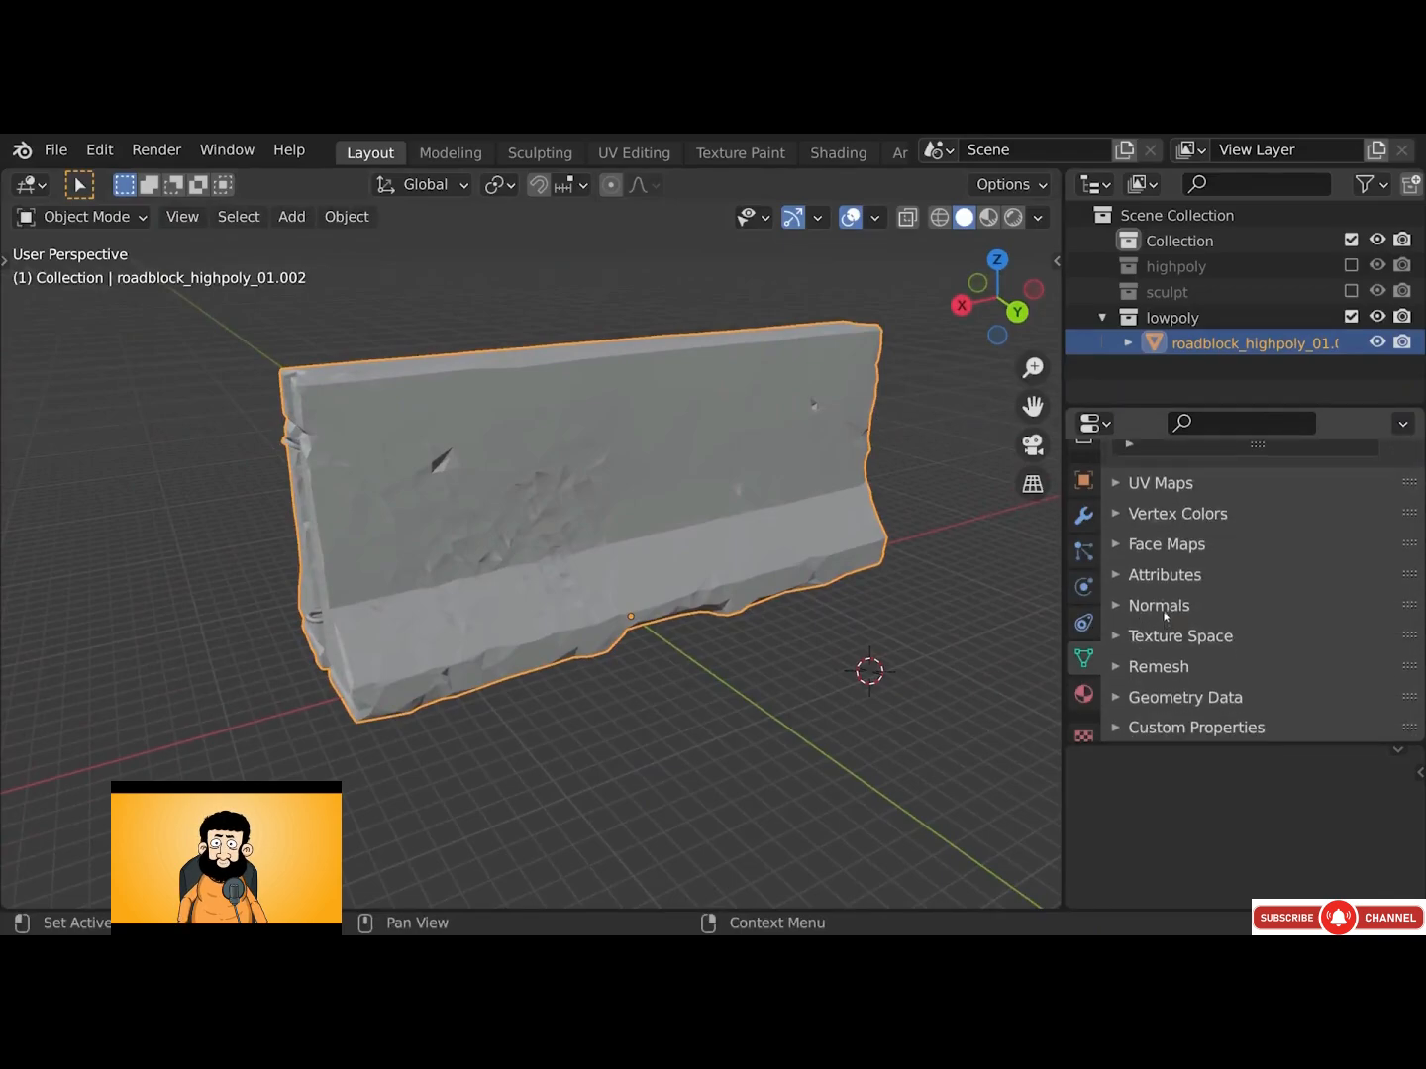
click(1163, 612)
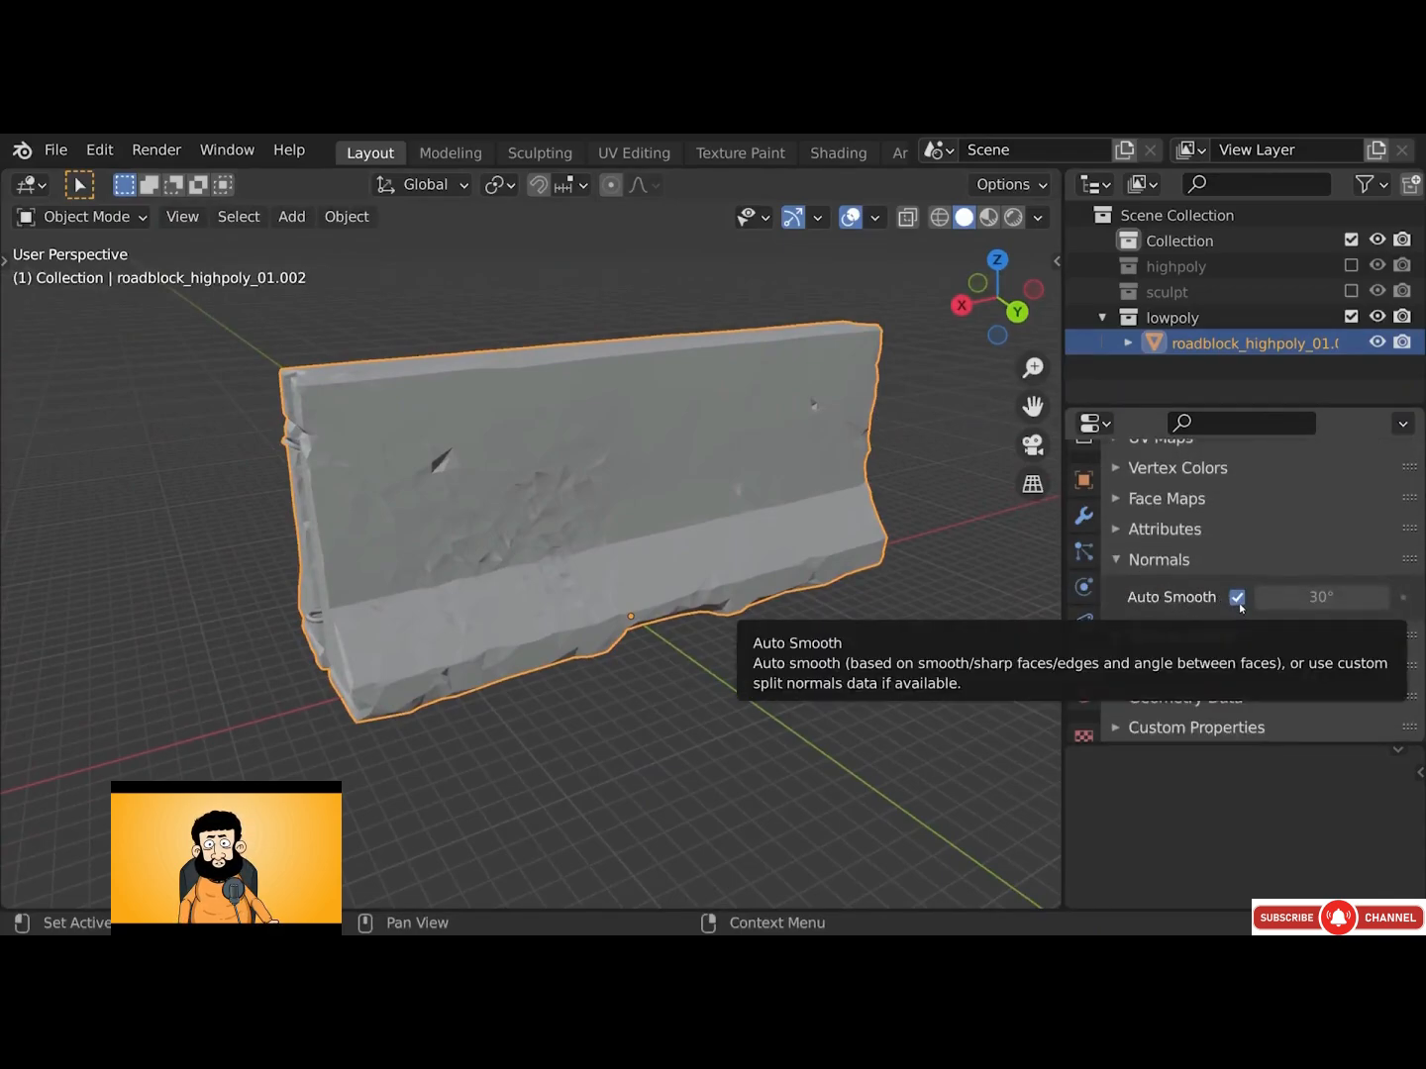
click(1238, 600)
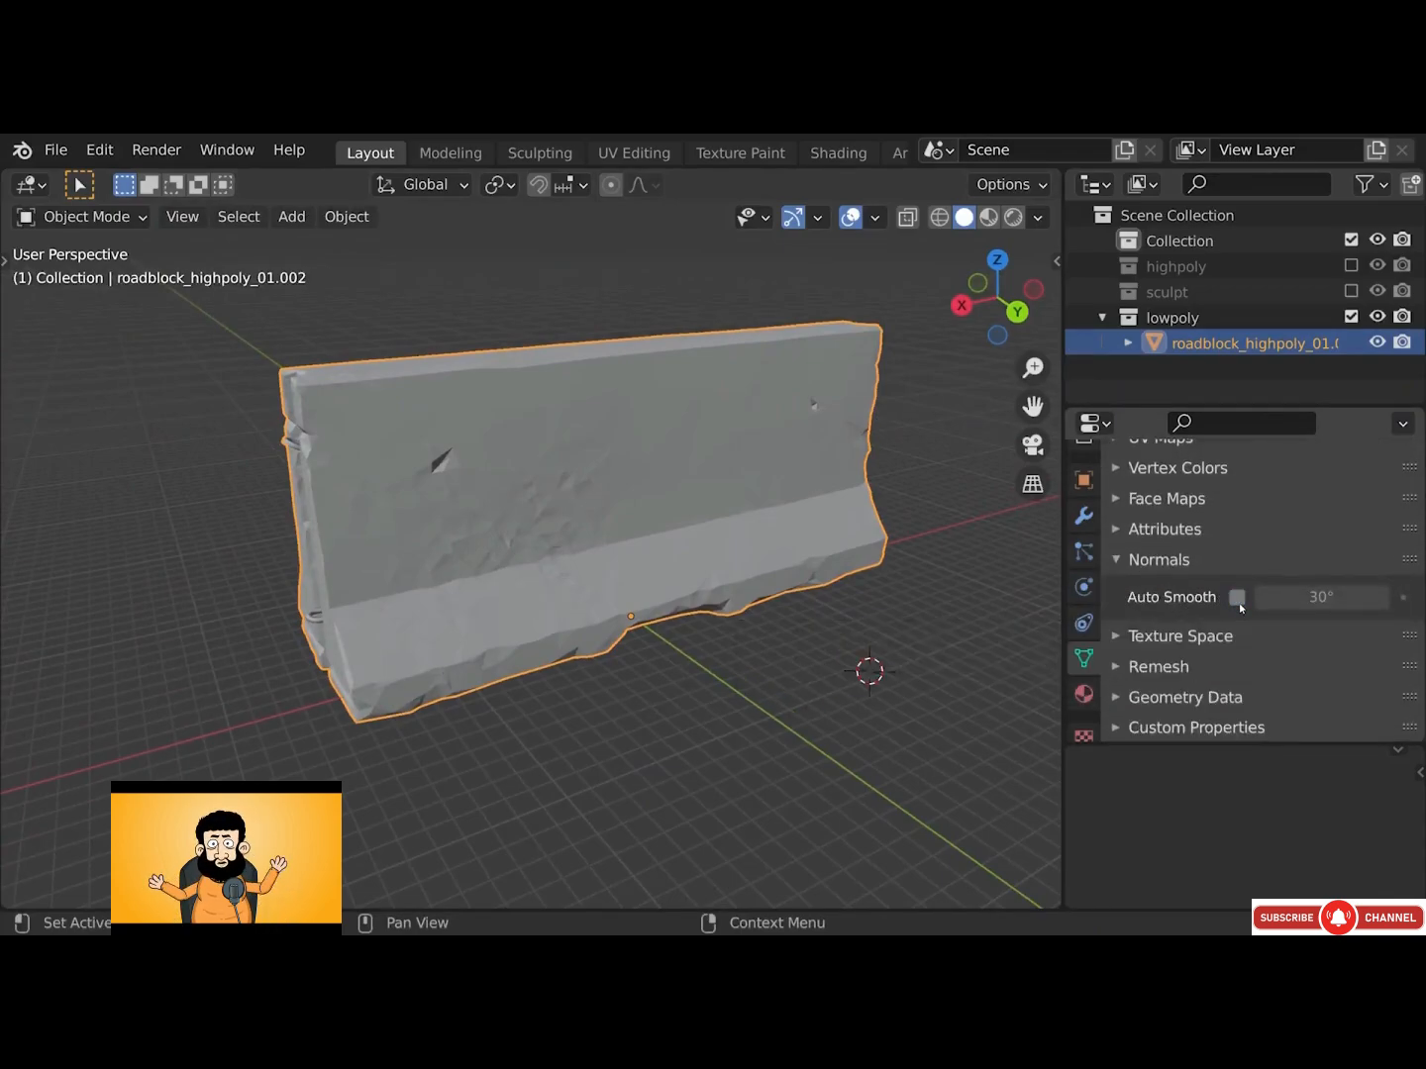
click(1237, 598)
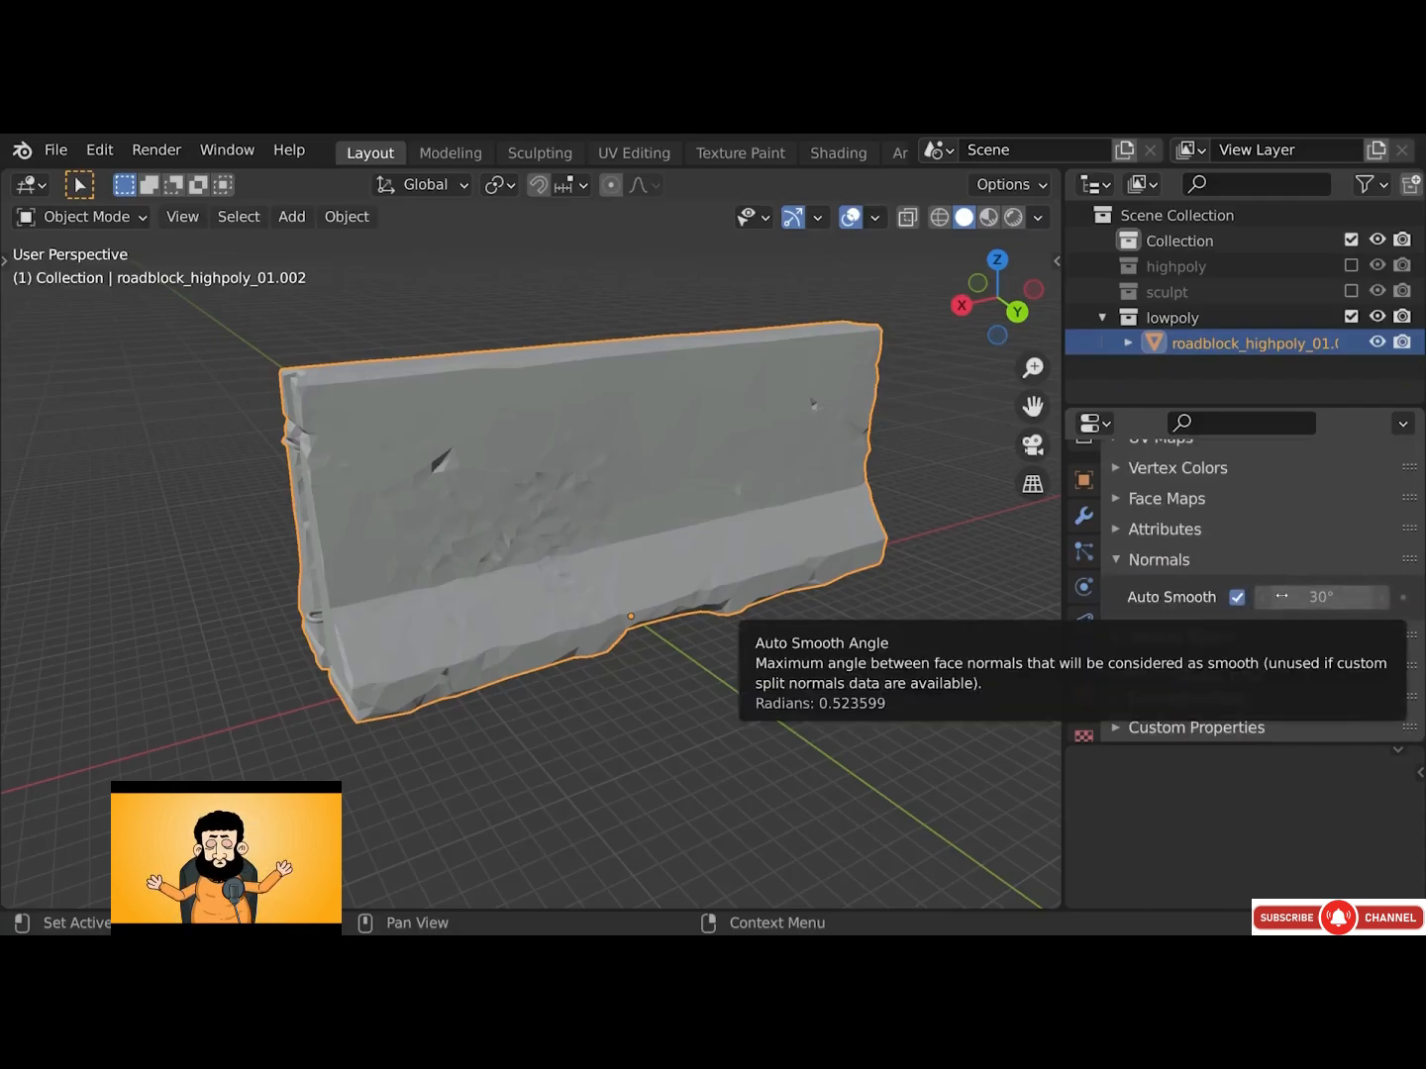
Shade the joined roadblock smooth and clear its custom split normals data
right_click(917, 433)
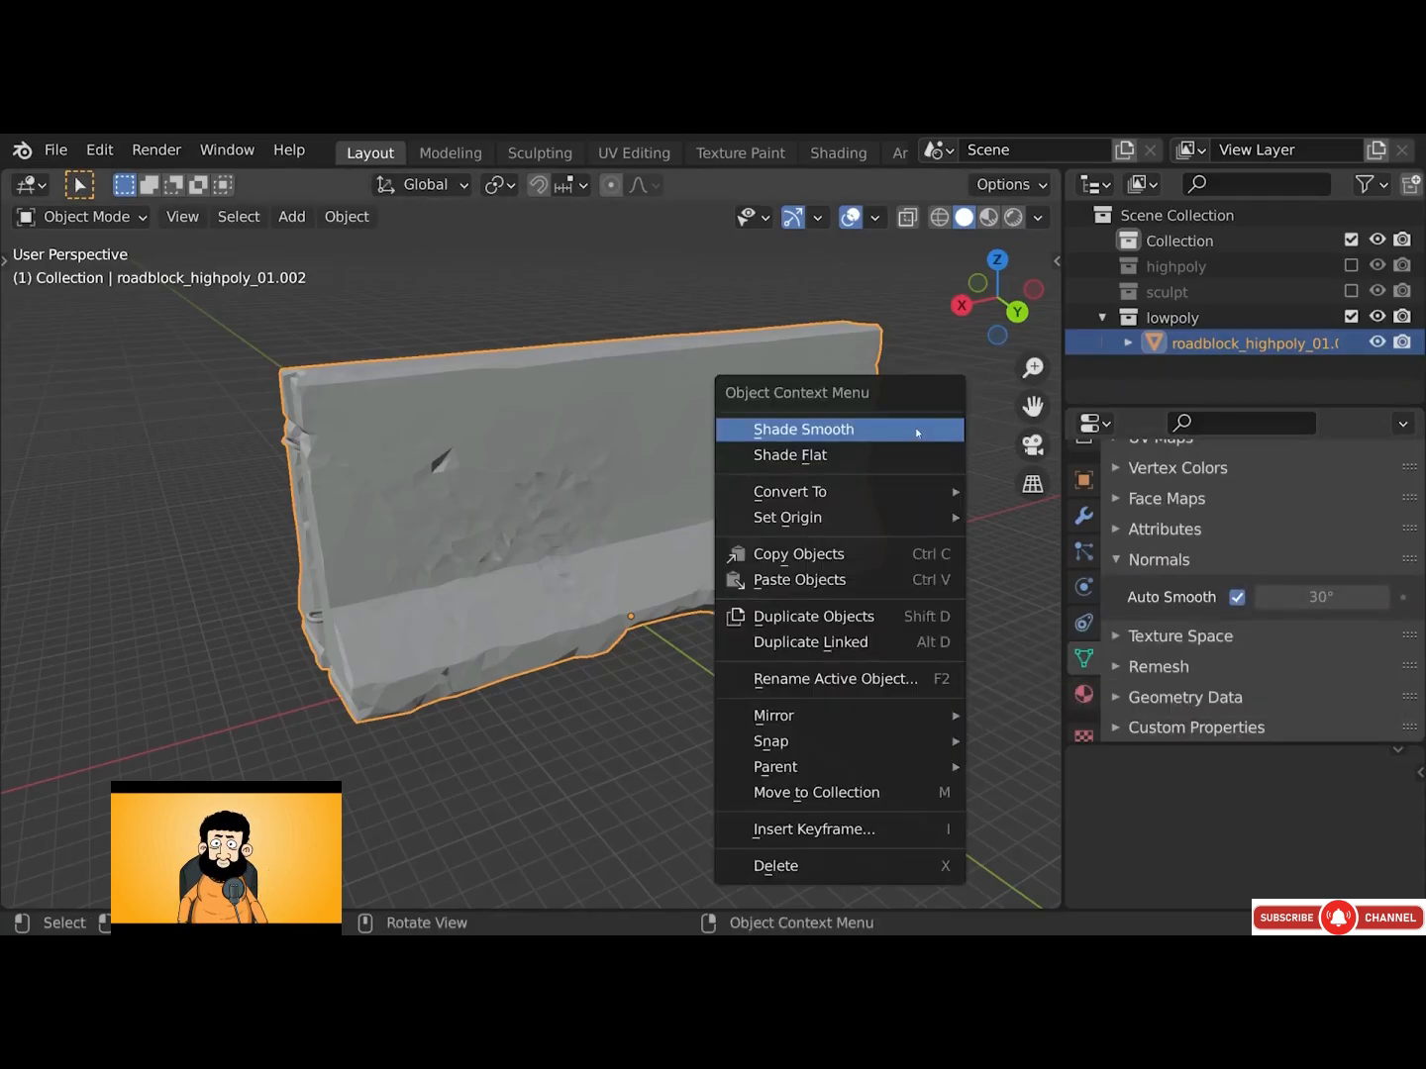
click(917, 433)
mouse_move(1321, 597)
mouse_down()
mouse_move(1367, 598)
mouse_move(1320, 597)
mouse_up()
click(1221, 697)
scroll(1221, 683, down, 4)
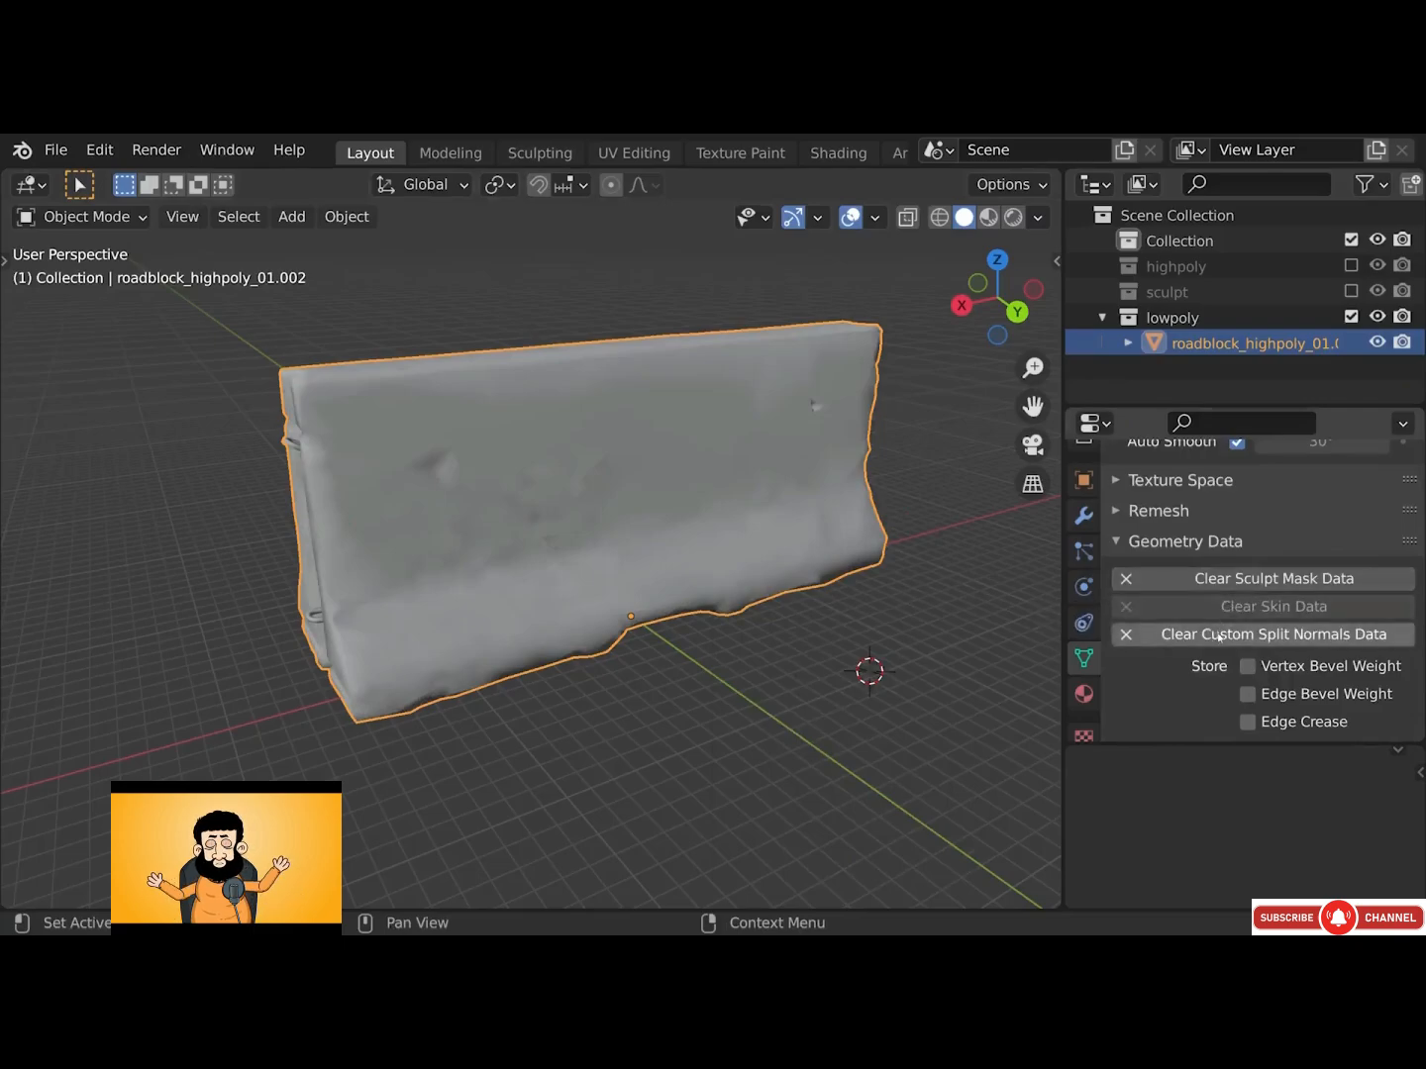
click(1219, 636)
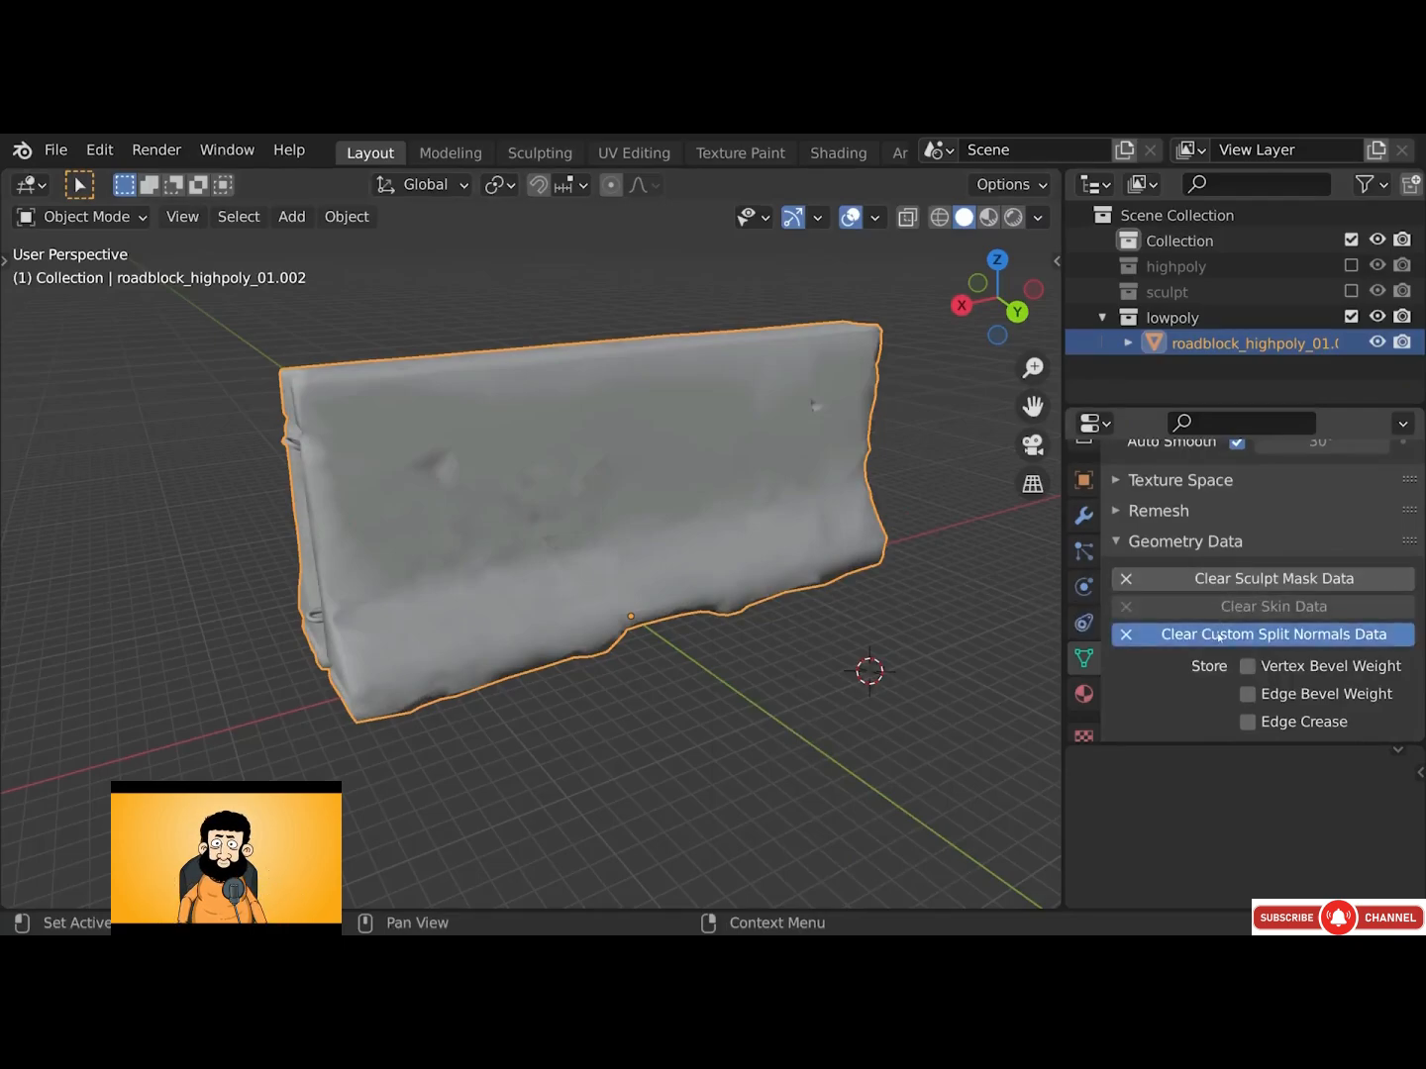
Set the Auto Smooth angle to 60° and turn Auto Smooth off for the roadblock
scroll(1192, 555, up, 4)
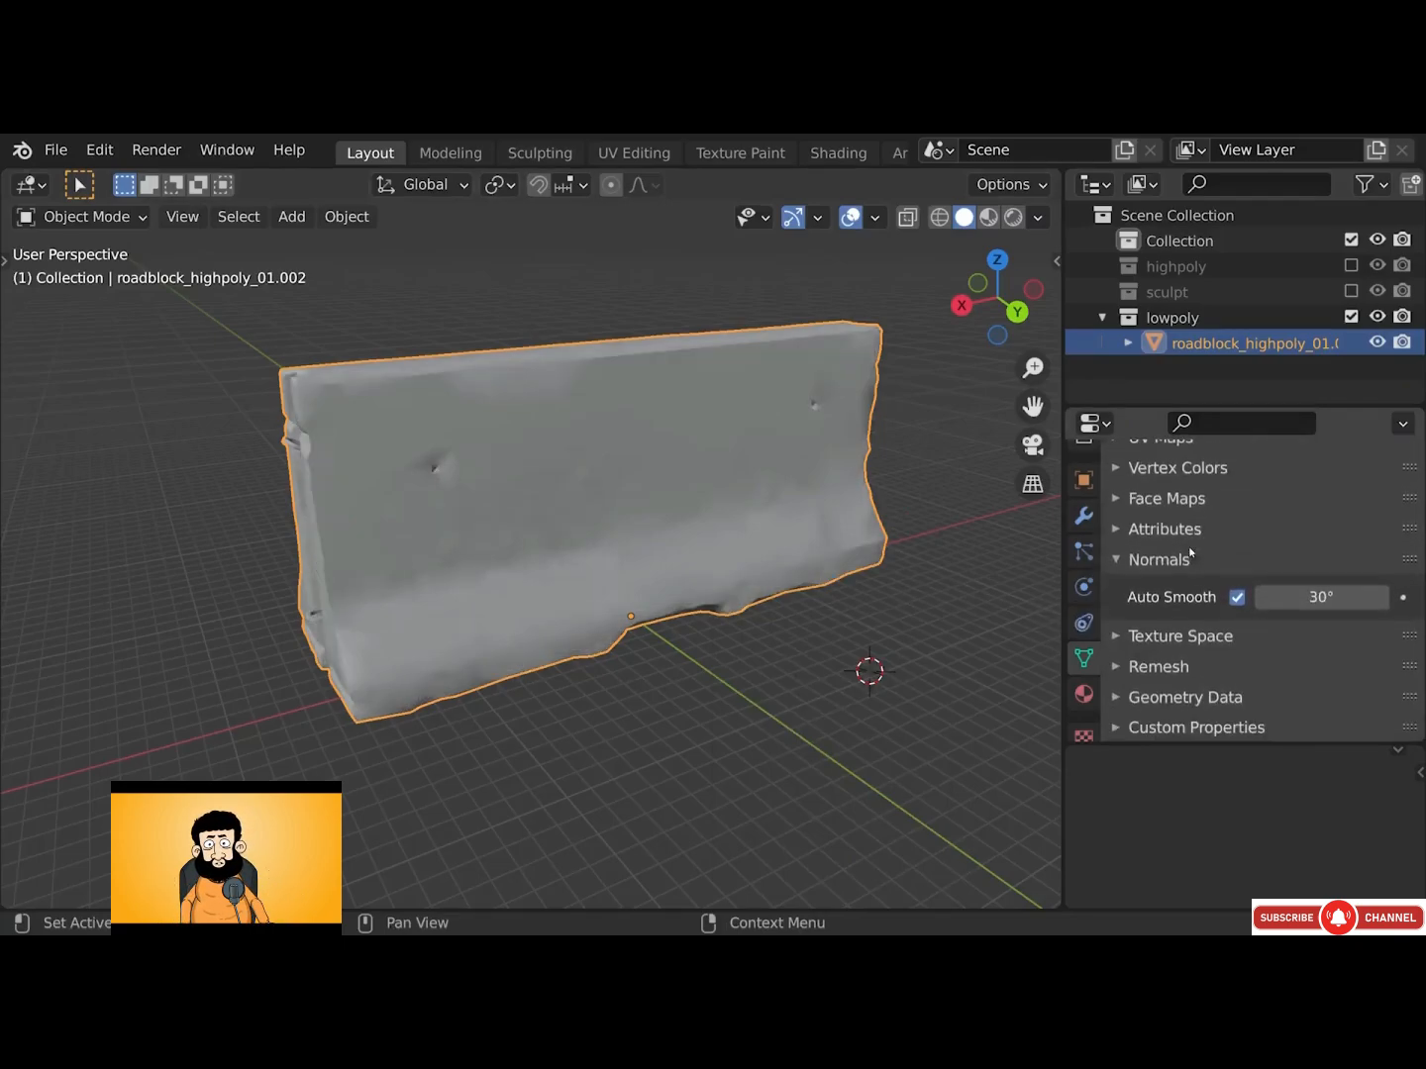
mouse_move(1307, 597)
mouse_down()
mouse_move(1406, 597)
mouse_move(1292, 597)
mouse_move(1337, 597)
mouse_up()
click(1238, 597)
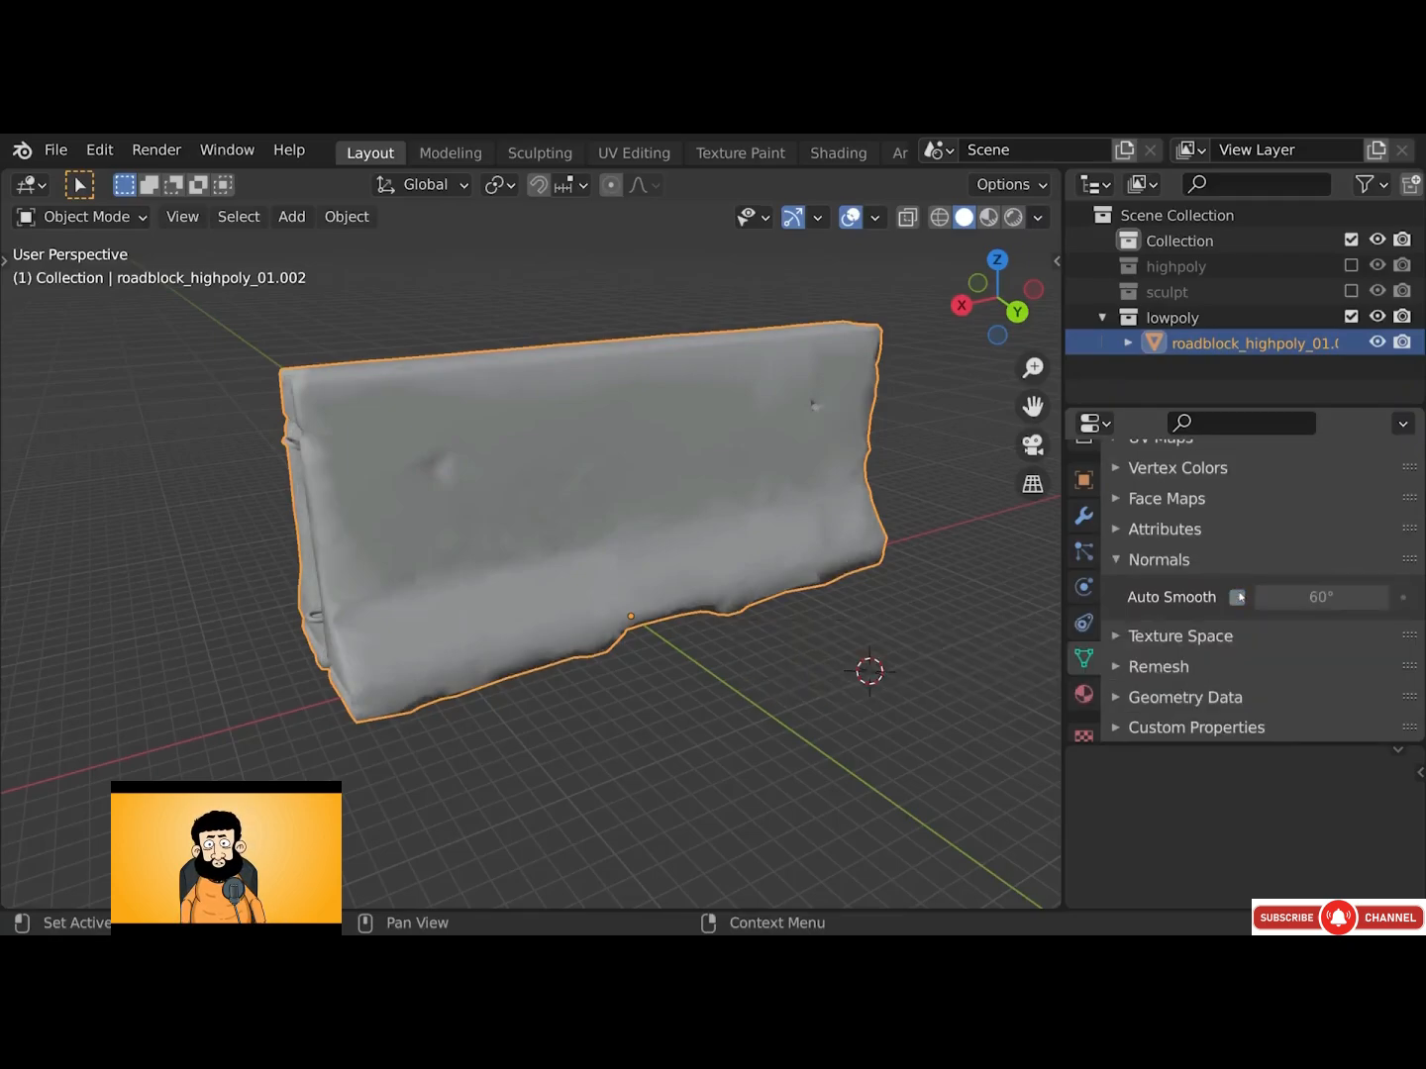
click(1238, 597)
click(1238, 597)
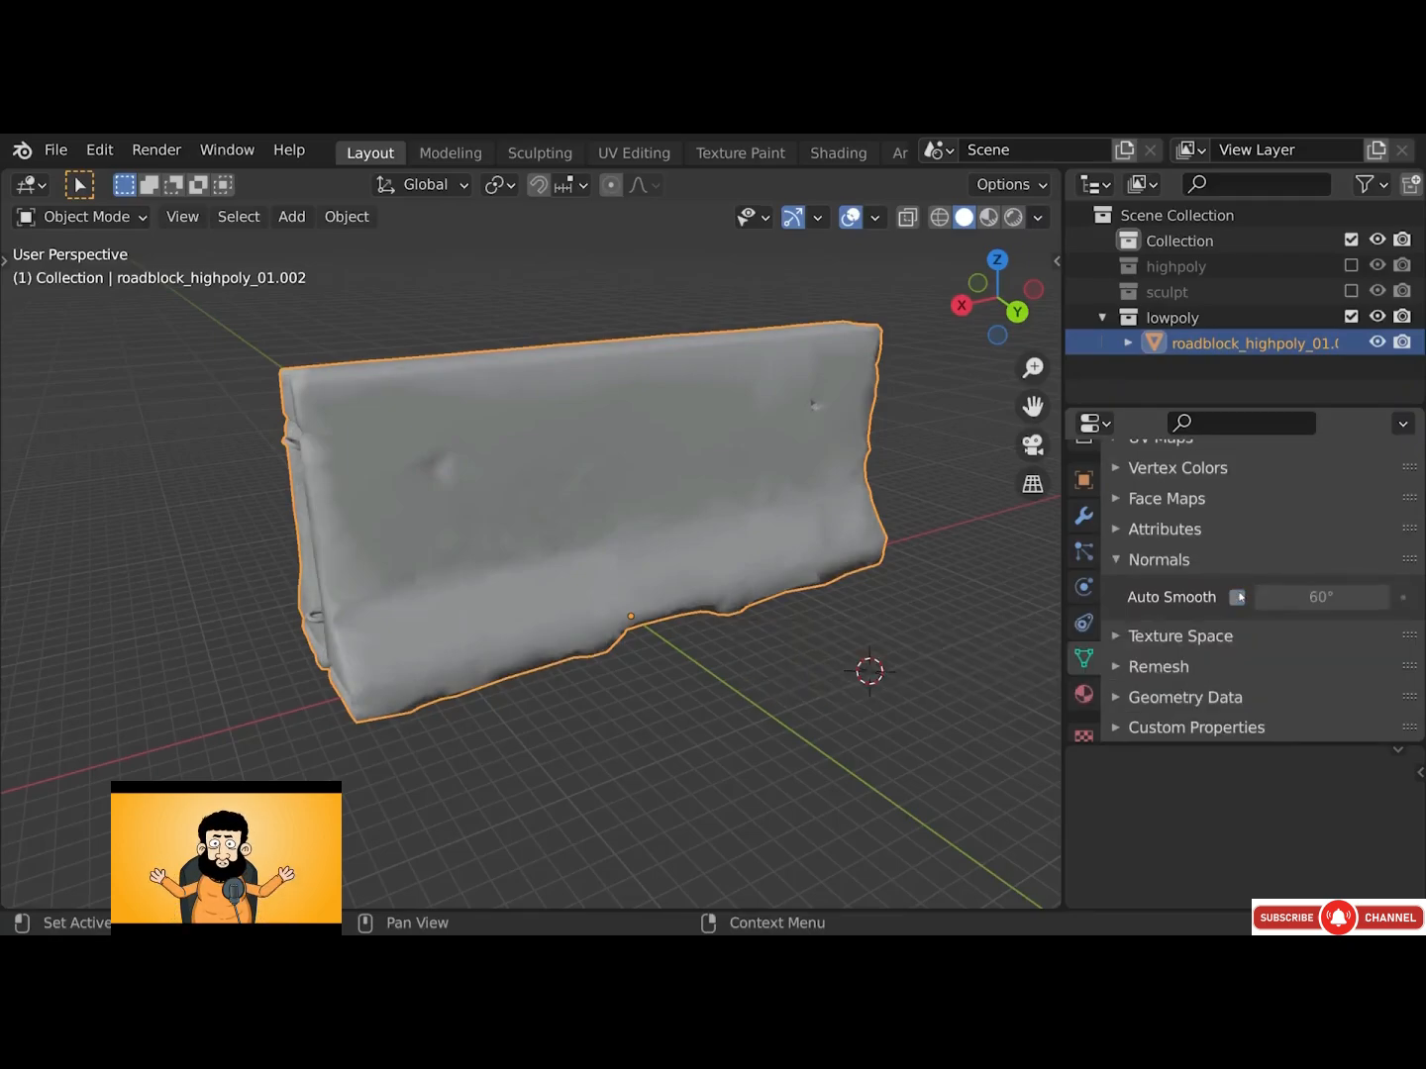
Apply Shade Smooth to the roadblock once more and display its wireframe over the surface
right_click(852, 392)
click(850, 390)
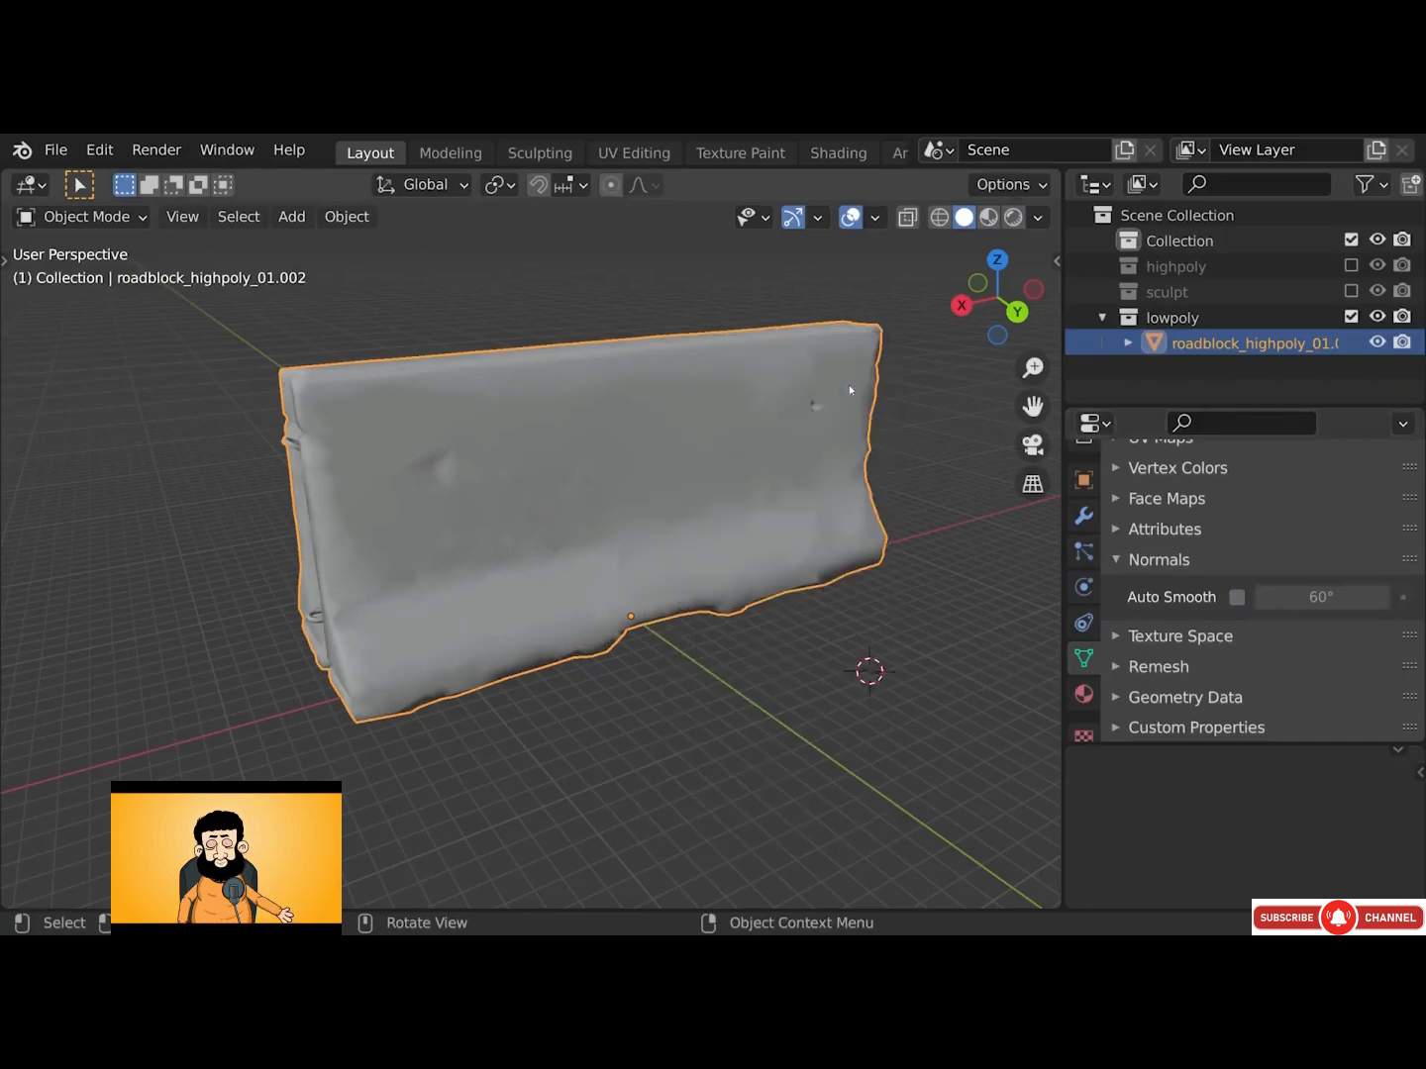
middle_drag(734, 388, 710, 432)
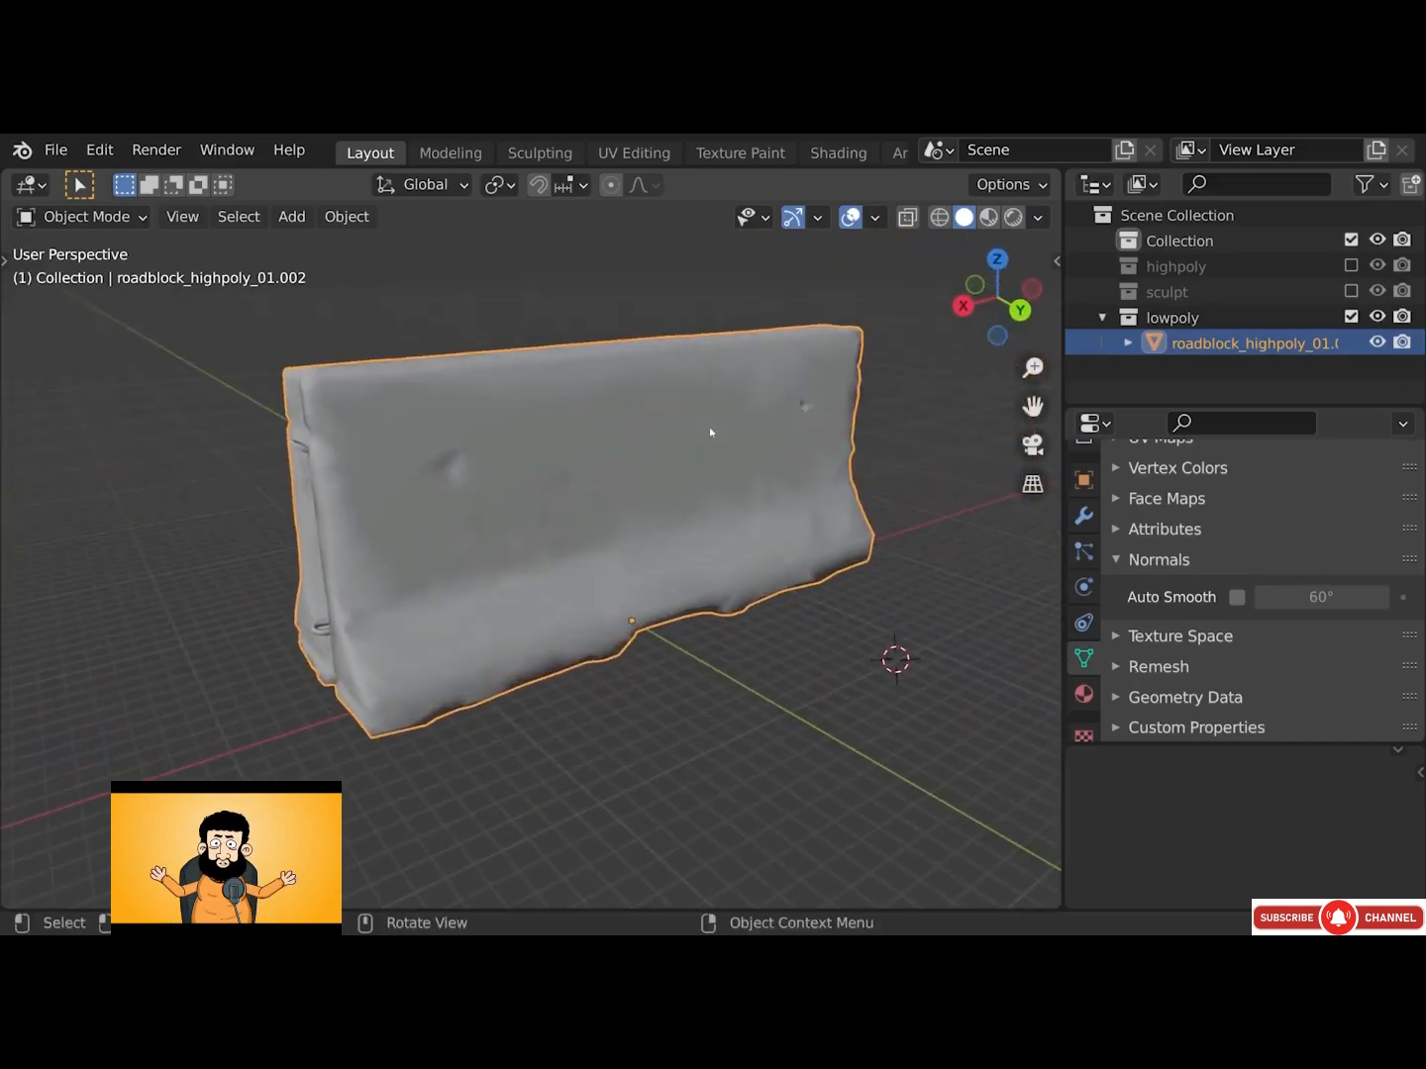
key(semicolon)
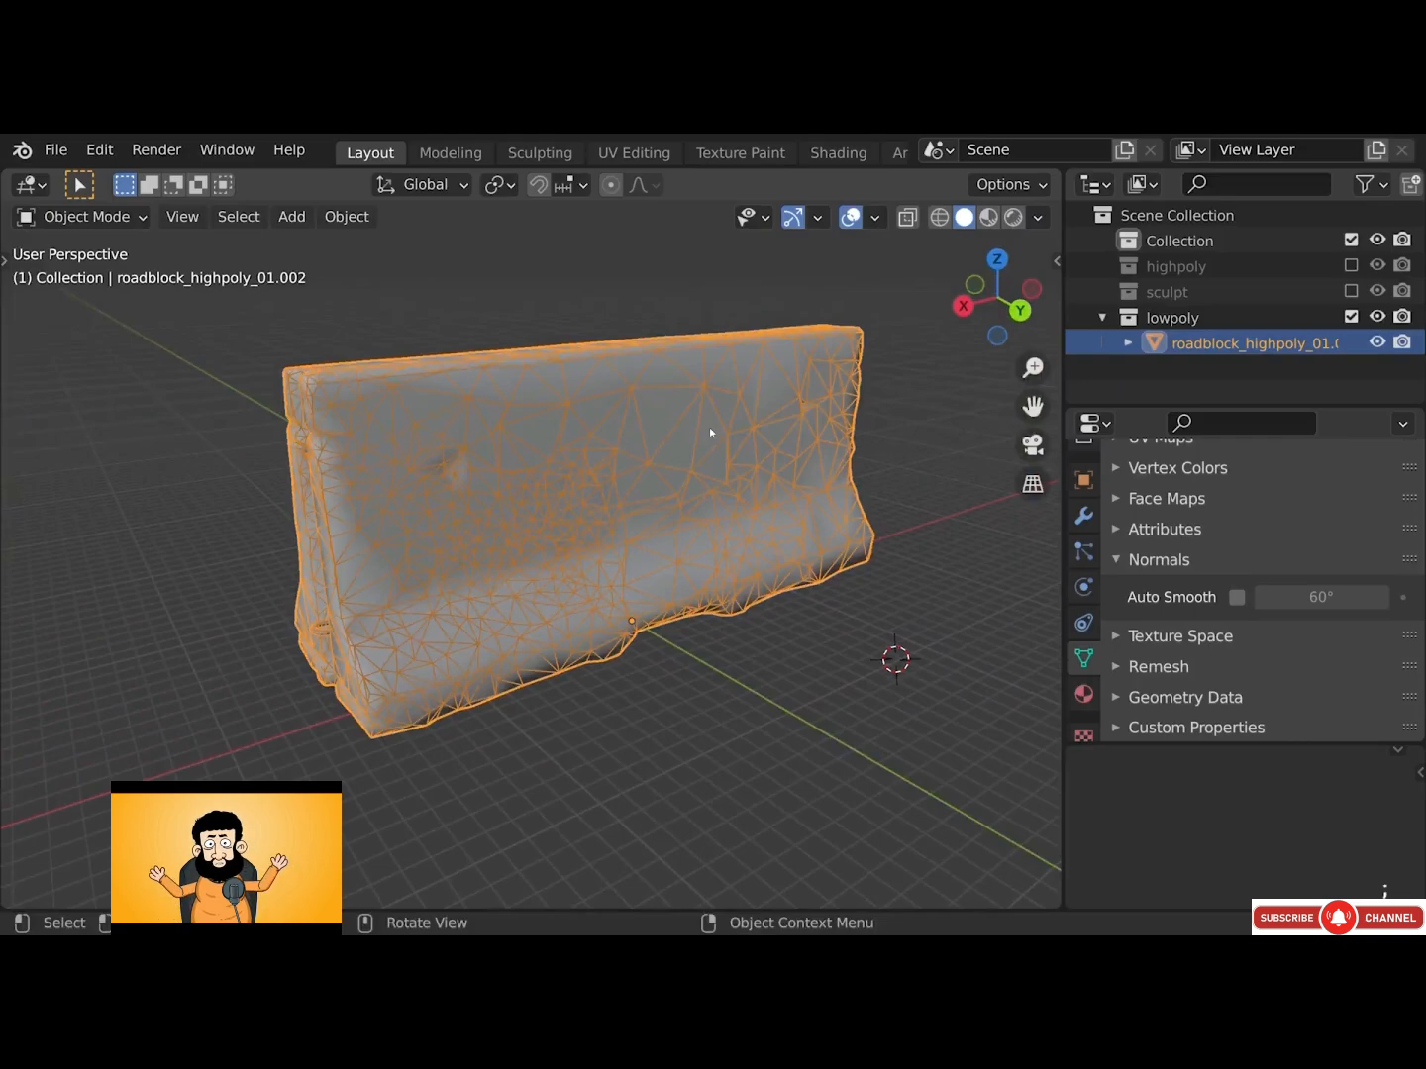
Show the sculpt collection instead of the lowpoly one and select all of its roadblock objects
key(semicolon)
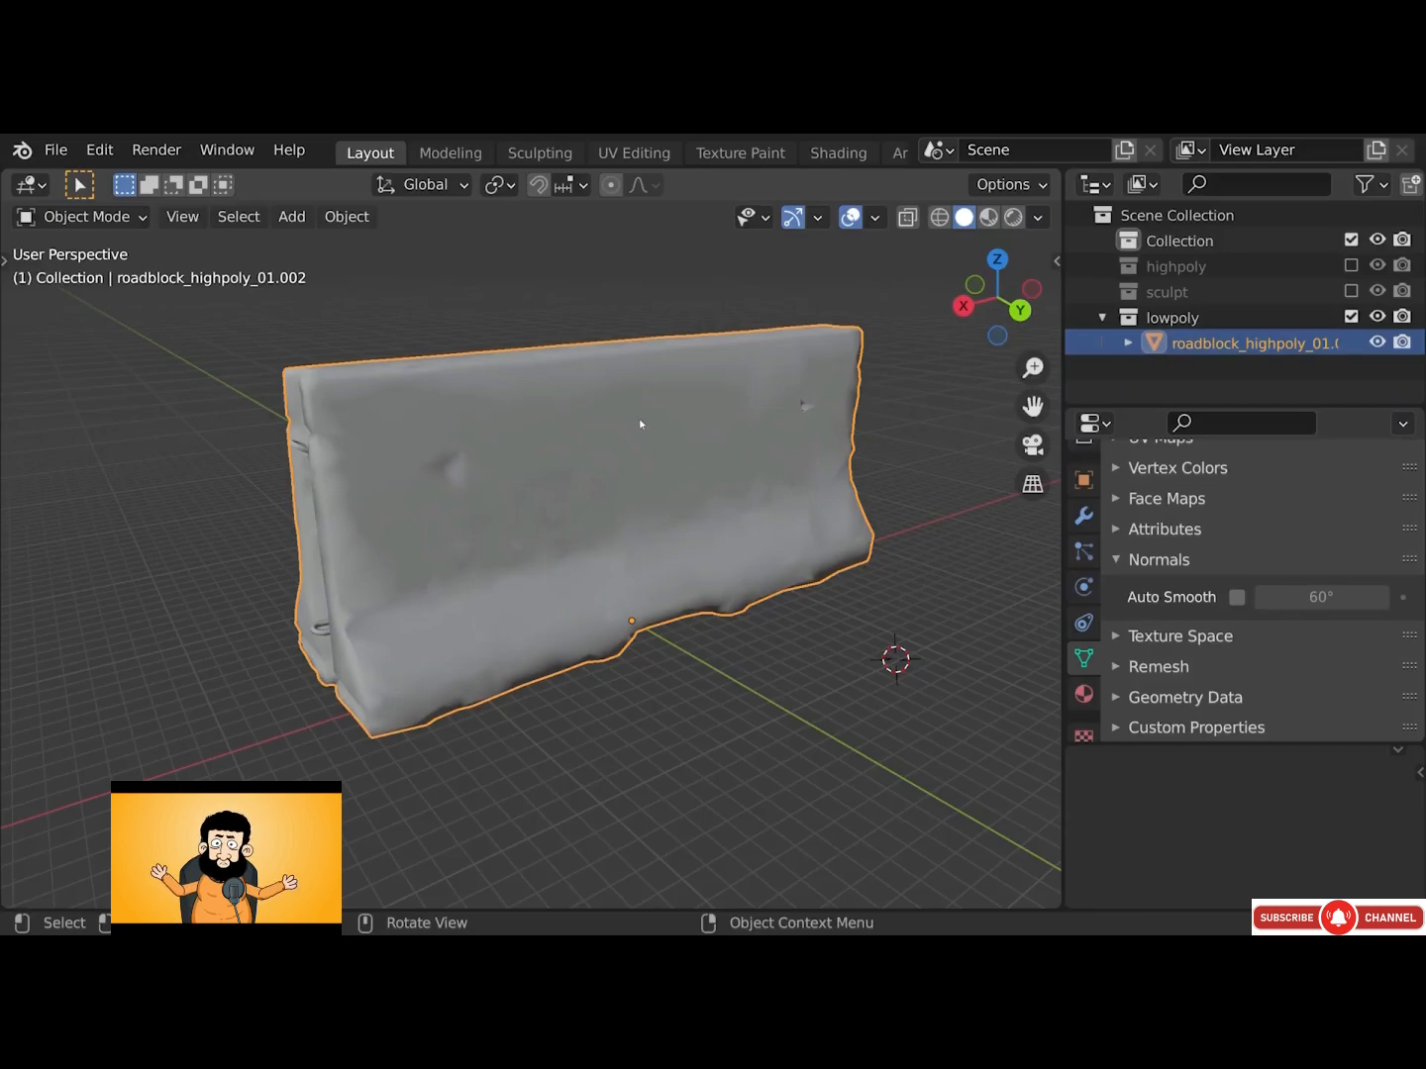
click(1351, 316)
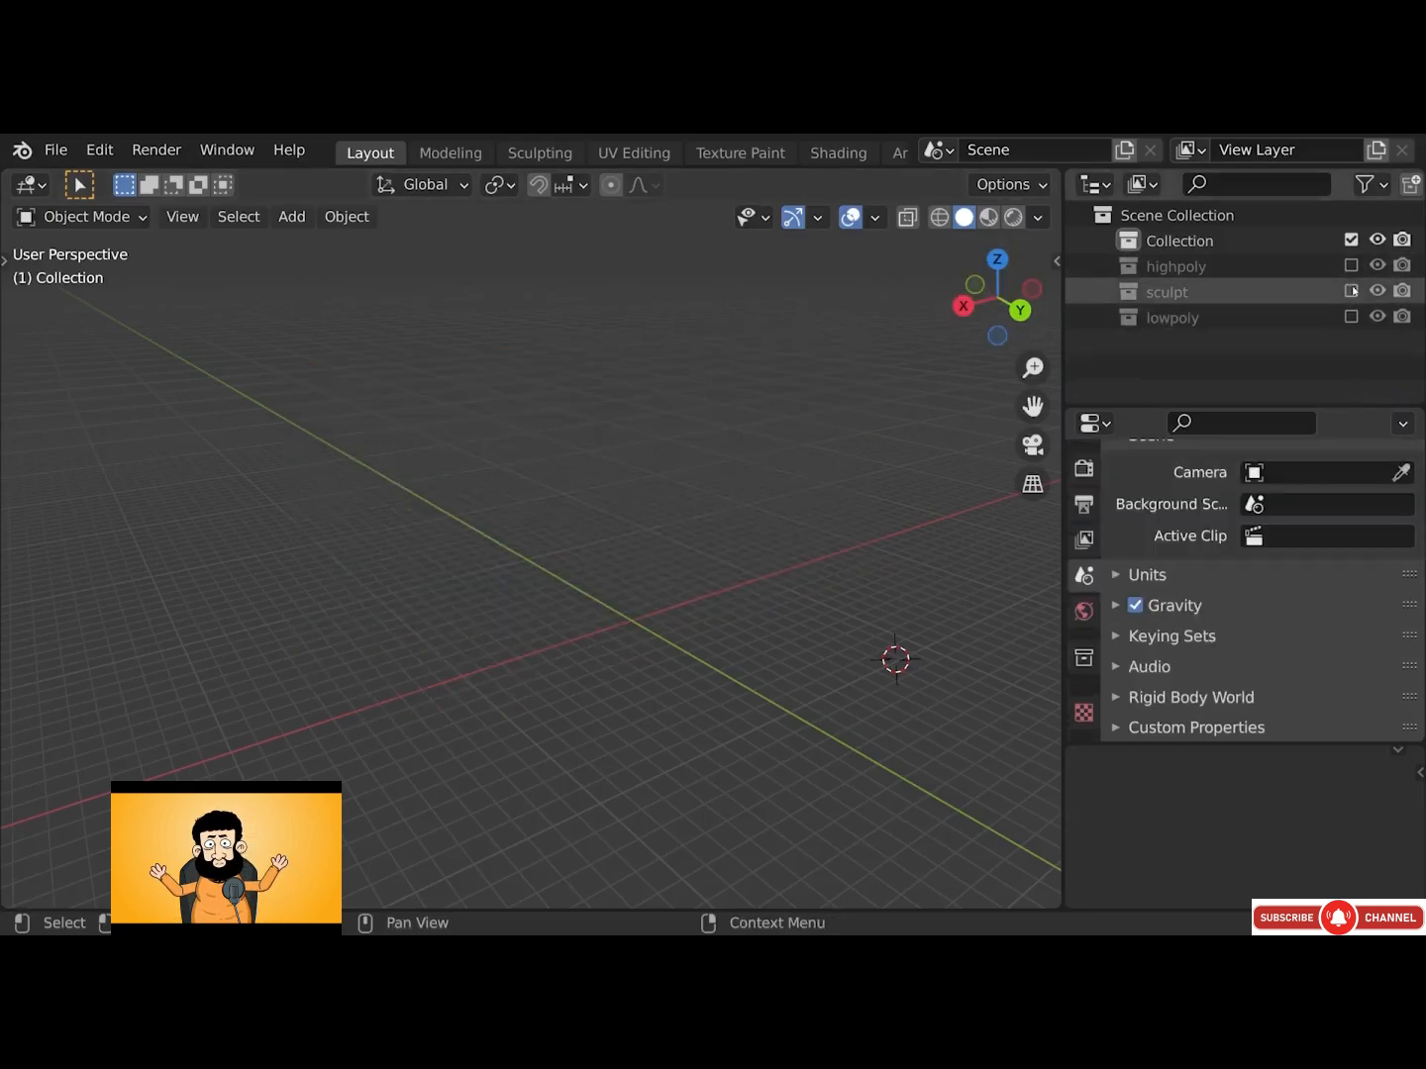
click(1350, 291)
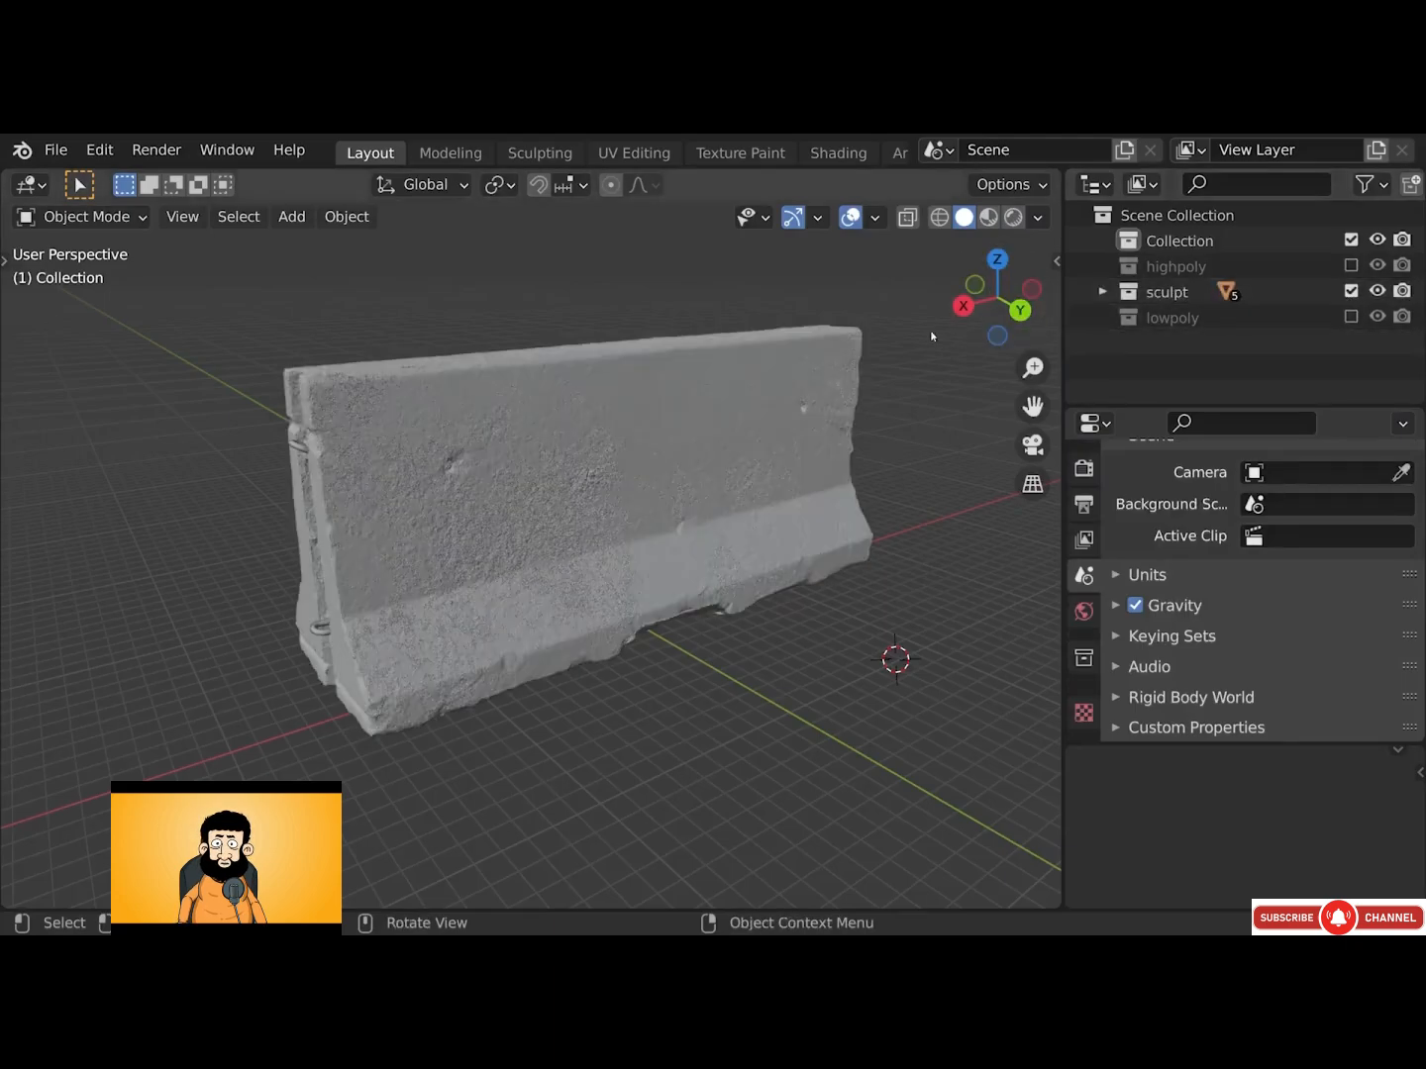
drag(226, 252, 946, 749)
middle_drag(946, 749, 748, 460)
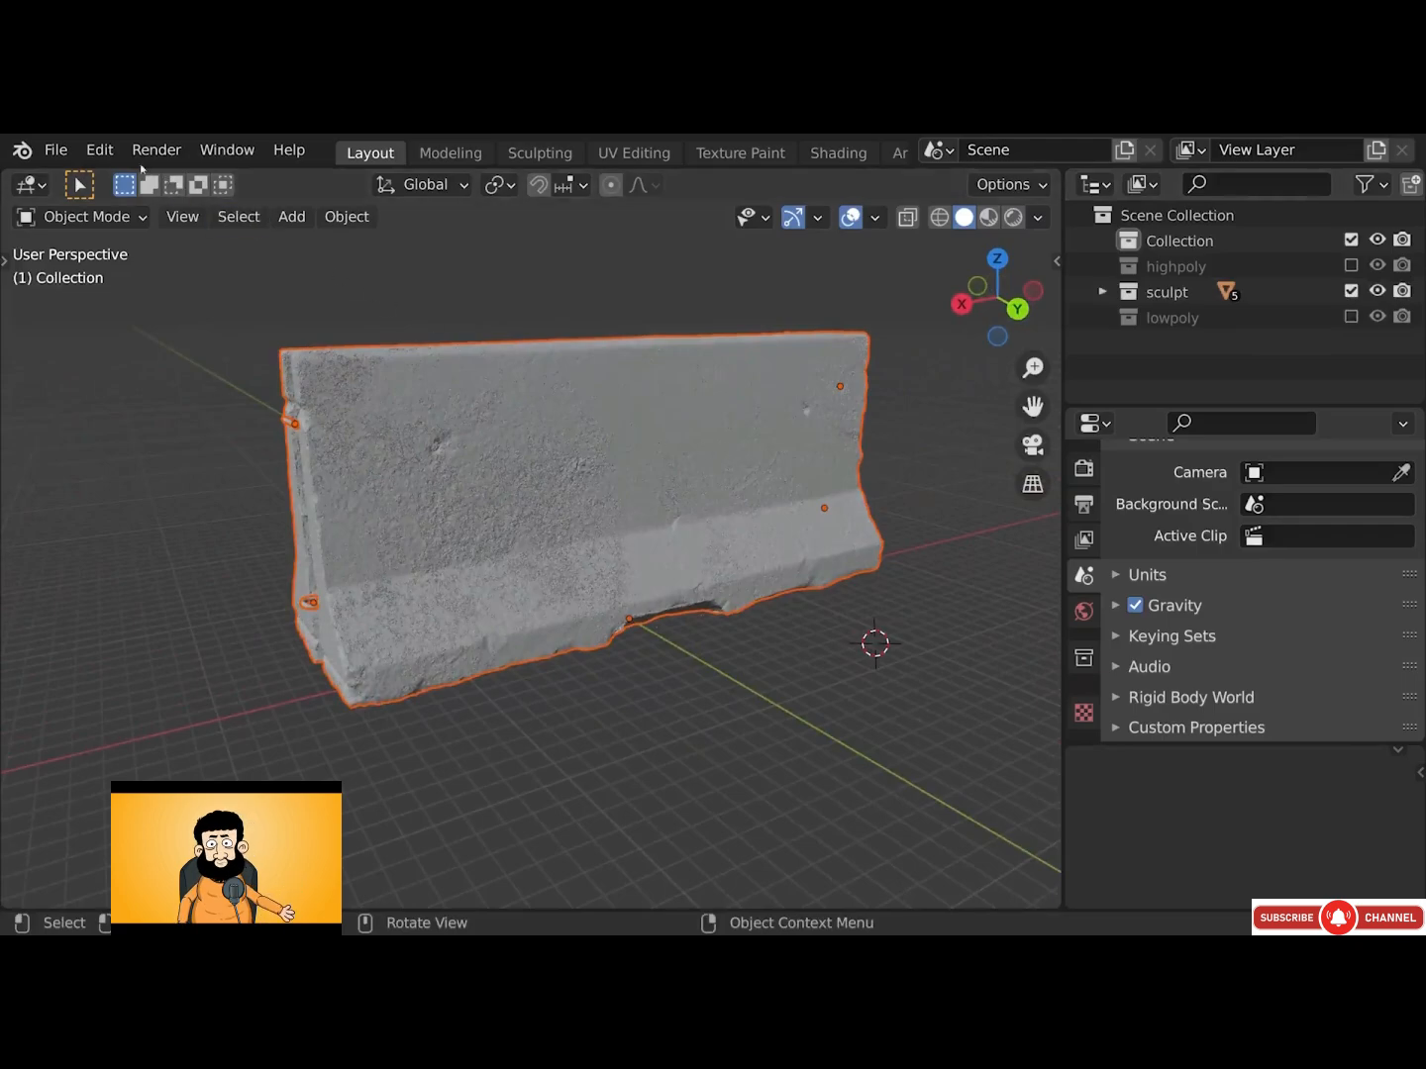
Set up a Wavefront OBJ export of the sculpt limited to the selection, with -X Forward and Z Up axes
click(55, 150)
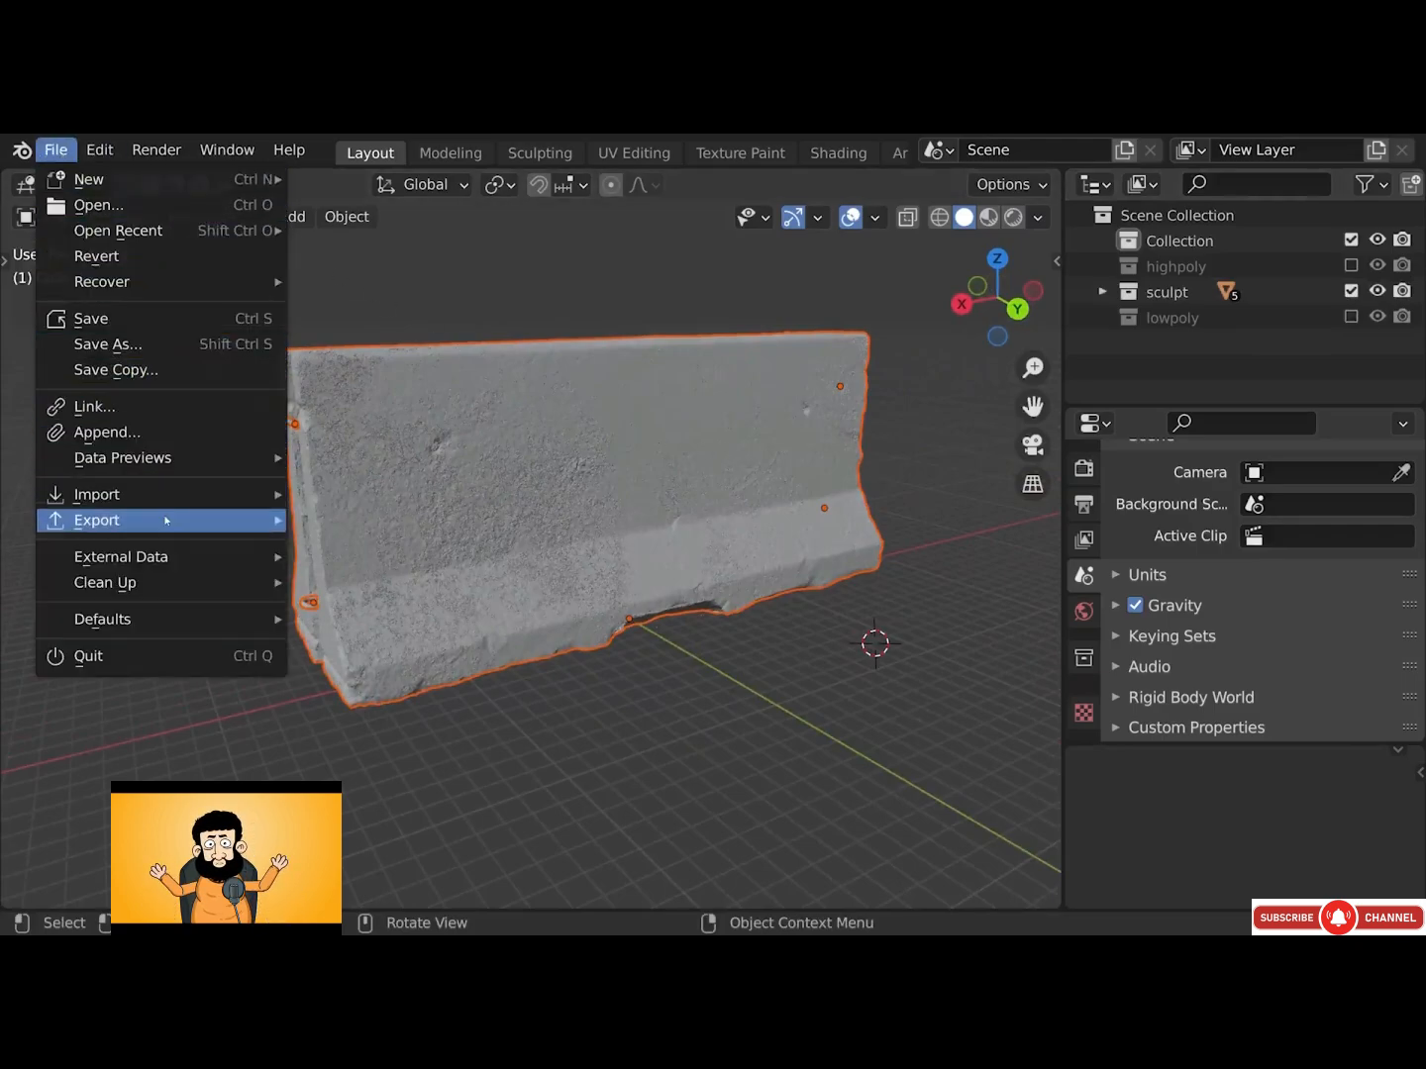
mouse_move(166, 521)
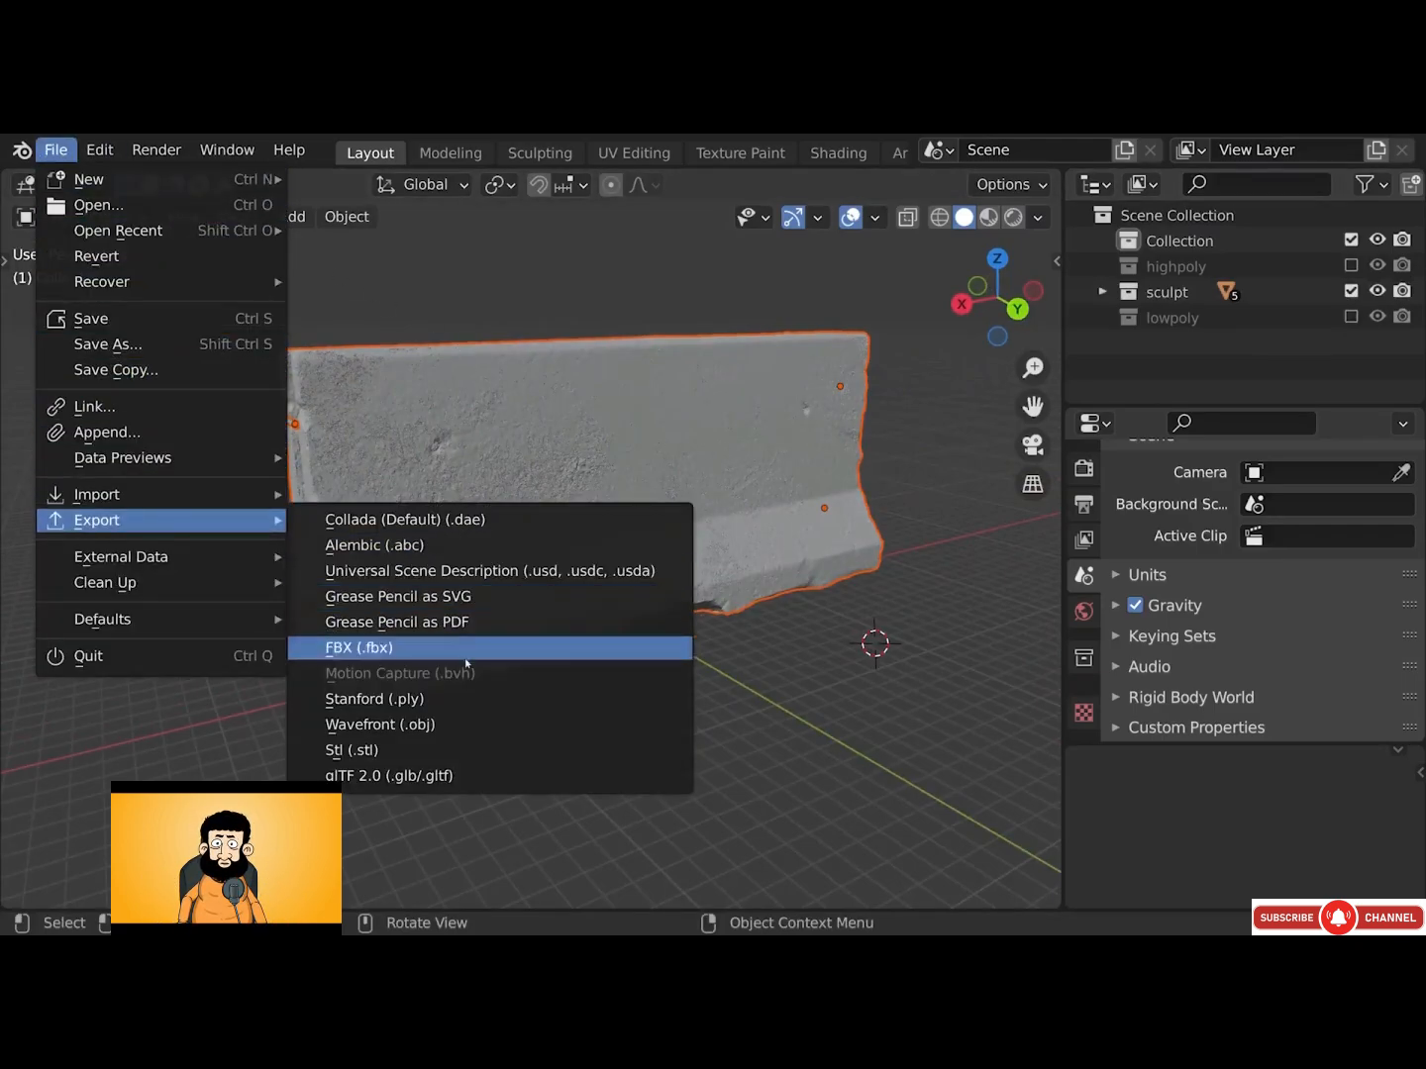
click(489, 718)
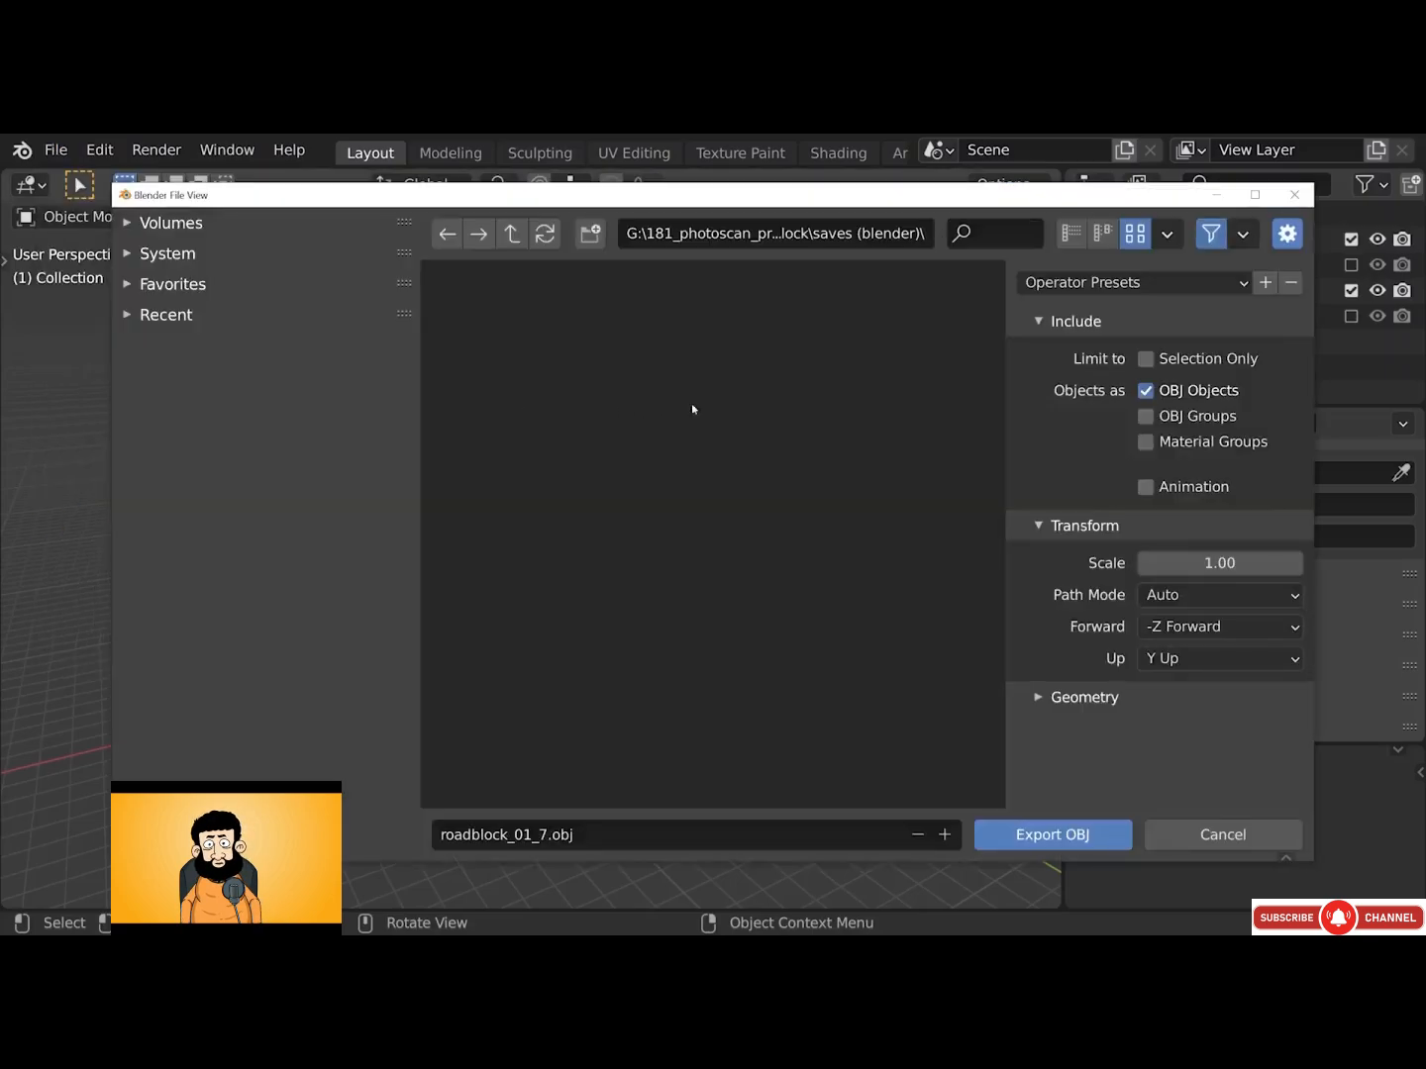
click(1146, 359)
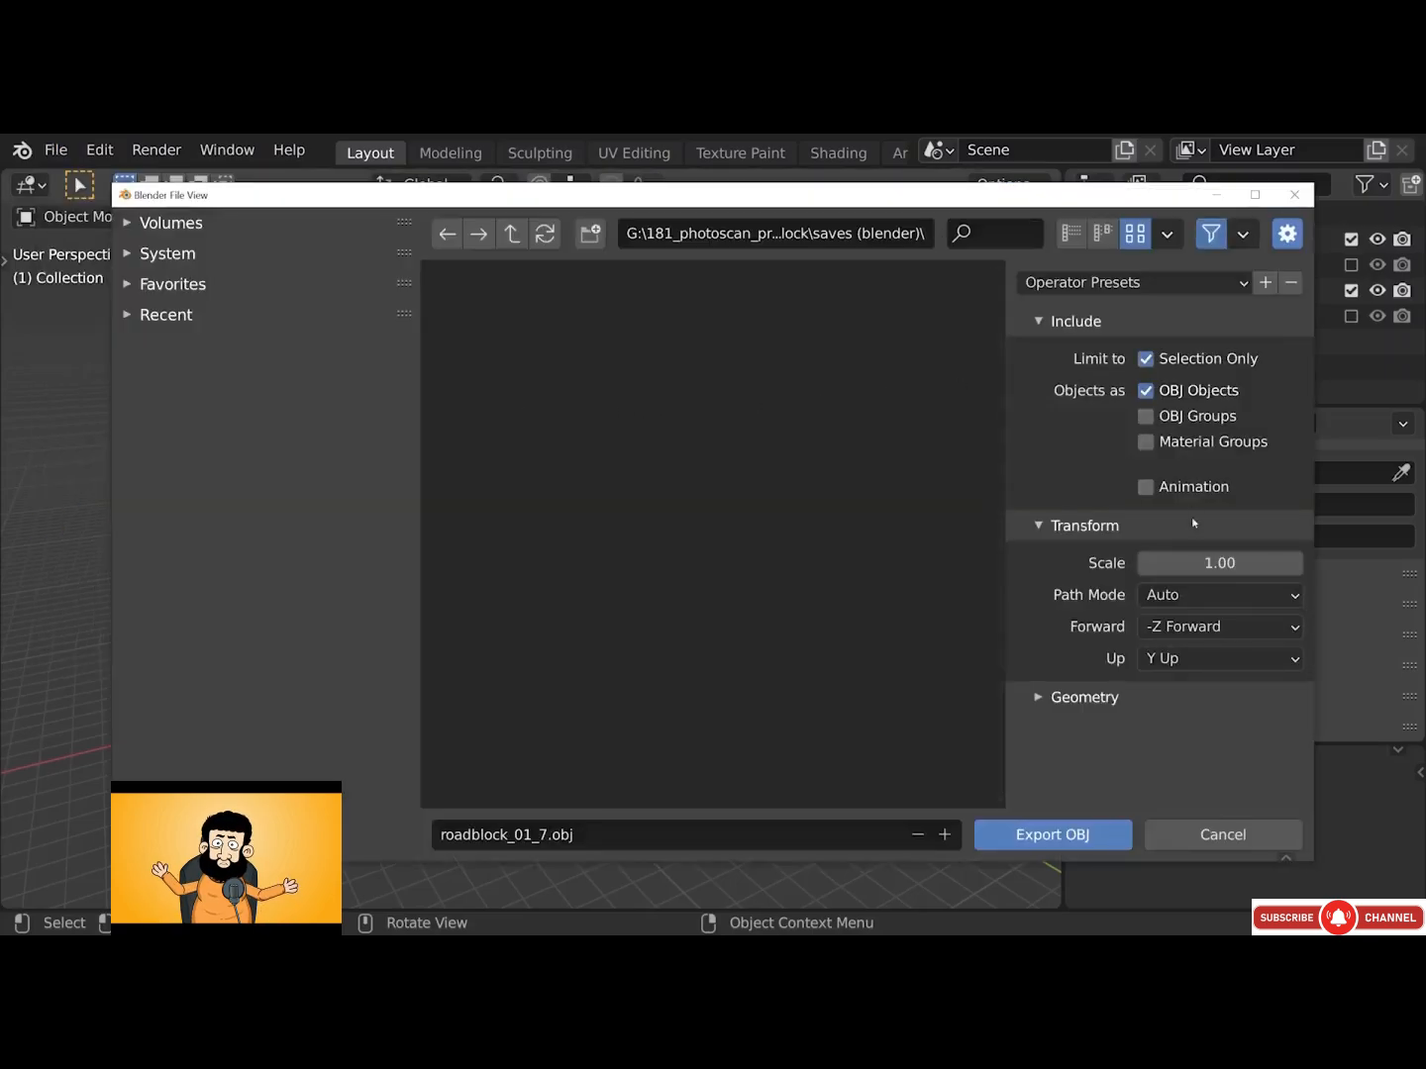
click(1189, 628)
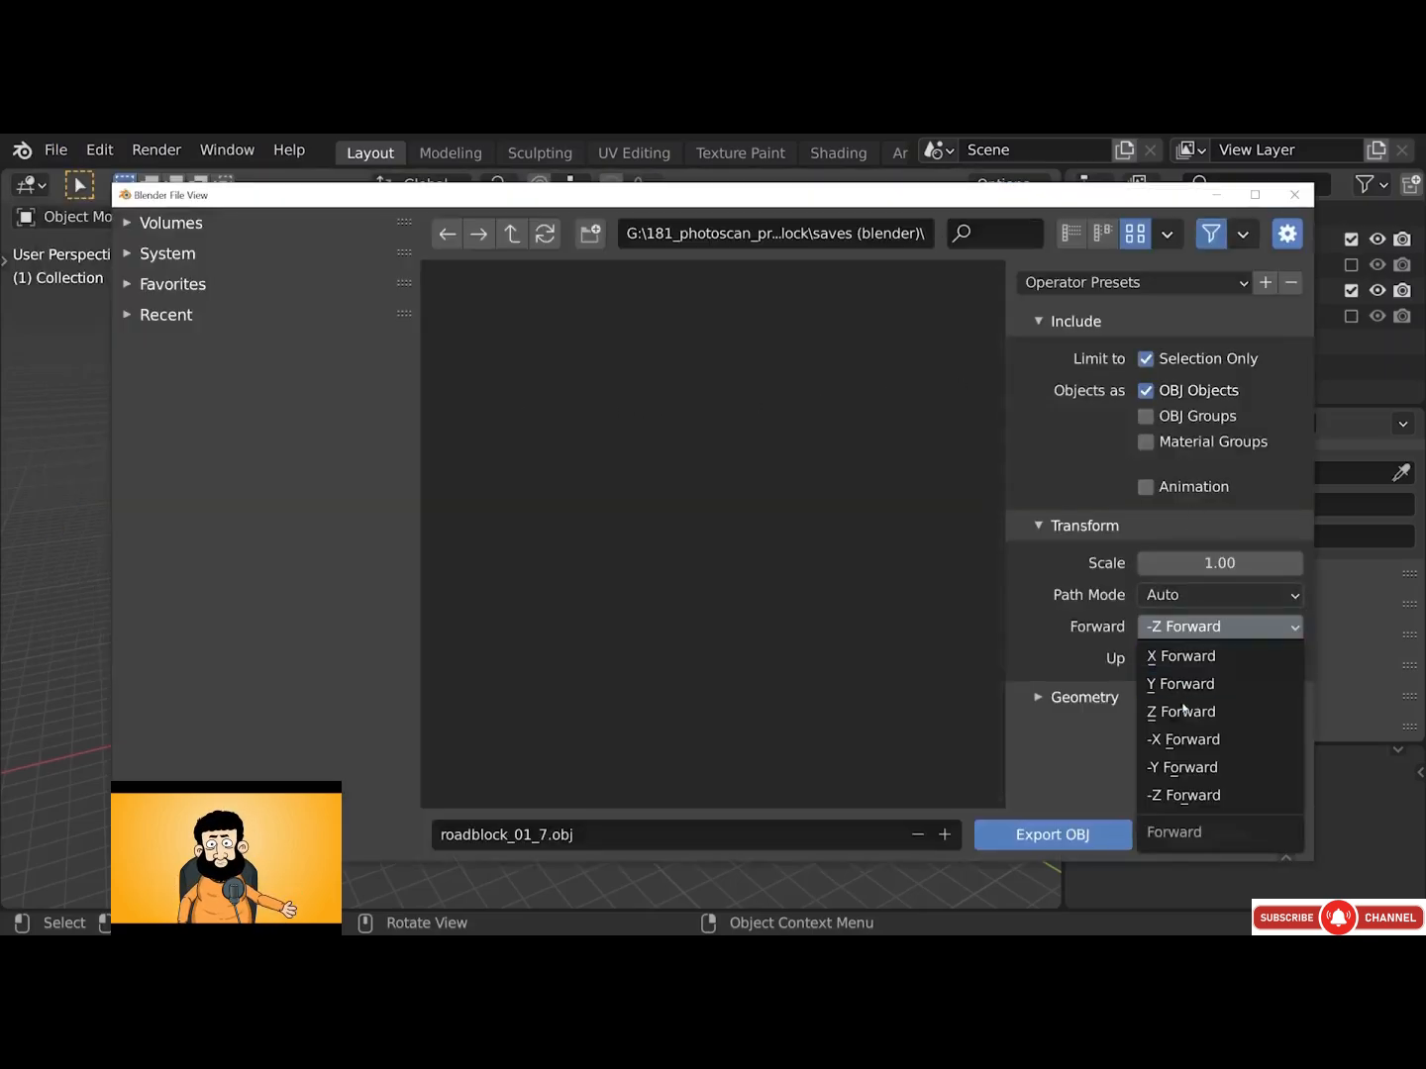
click(1184, 737)
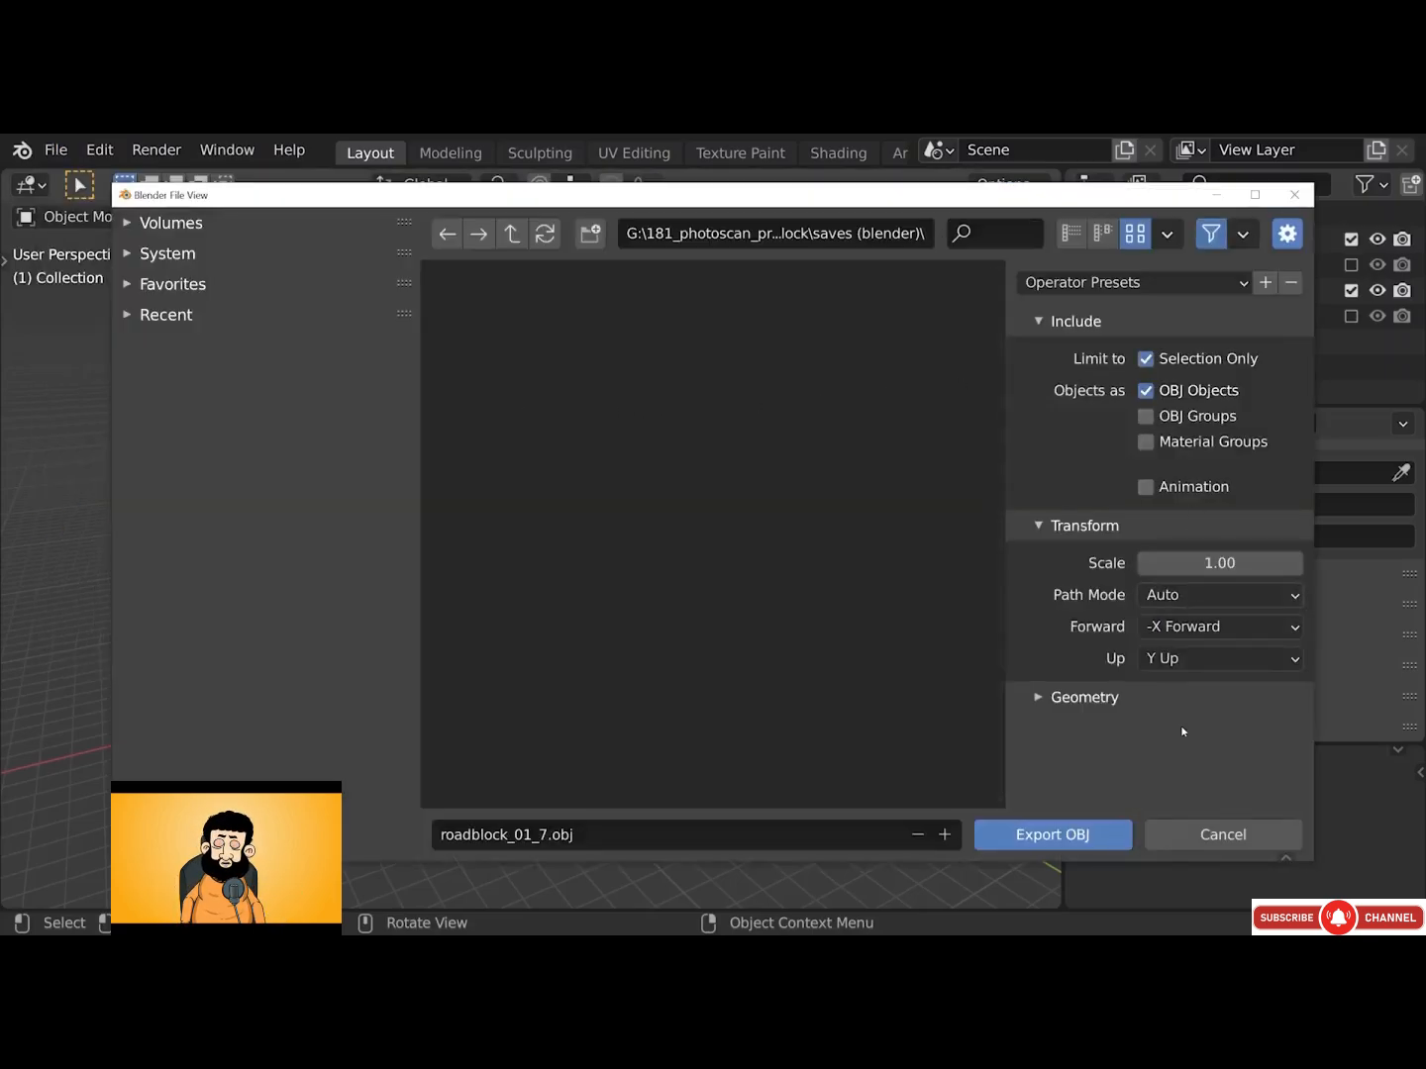
click(1173, 659)
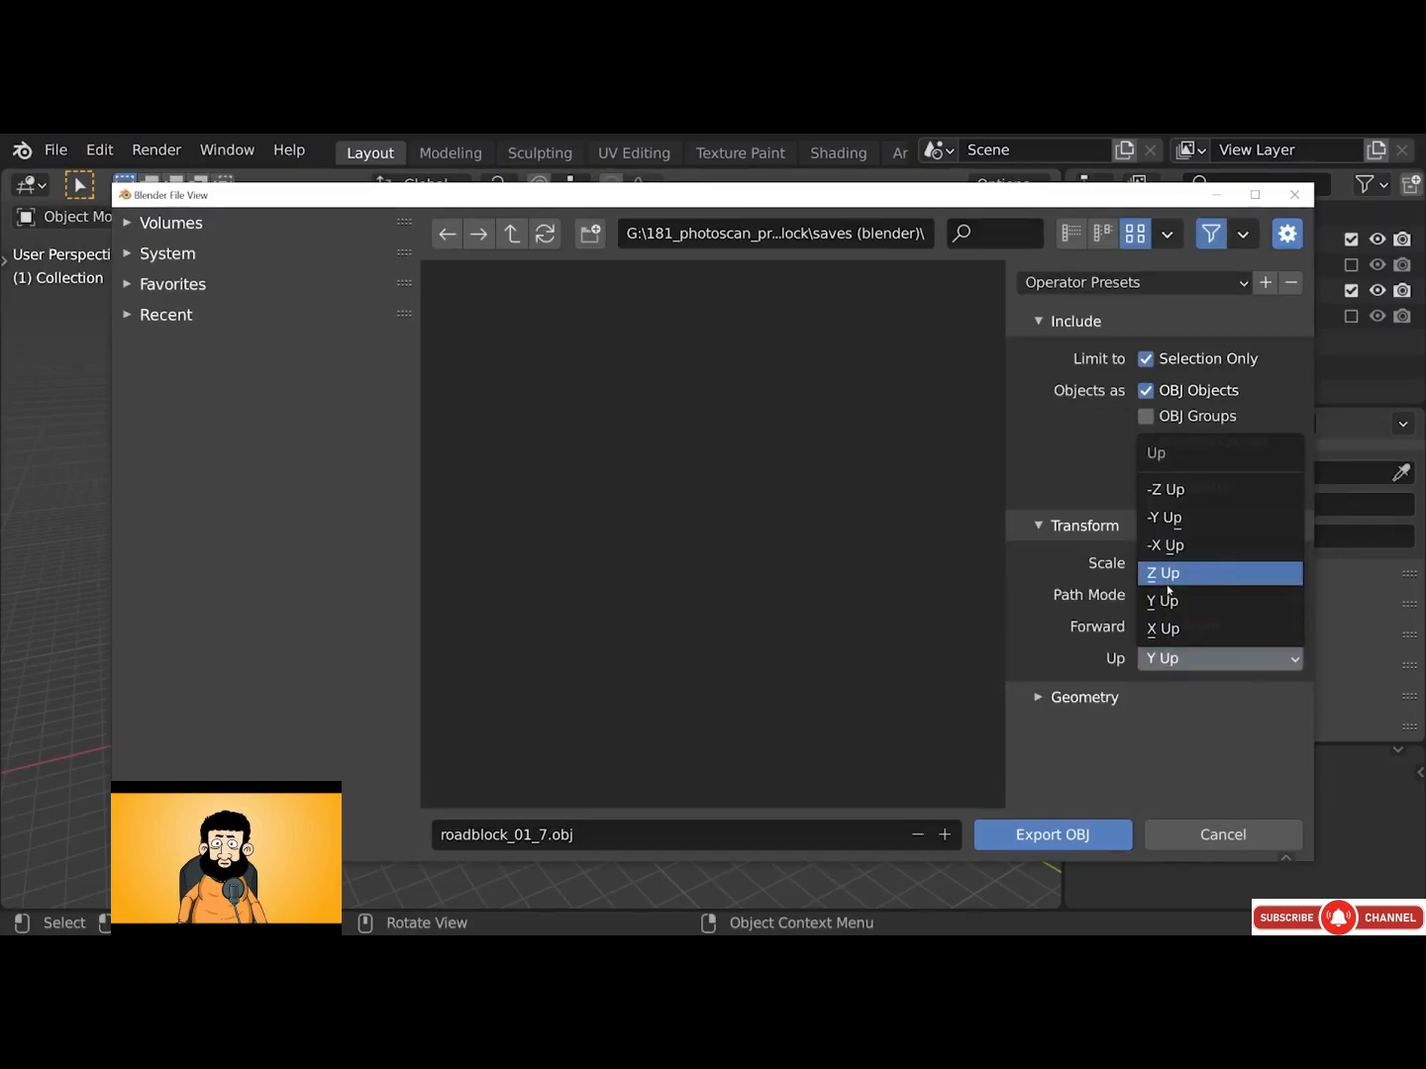
click(1169, 584)
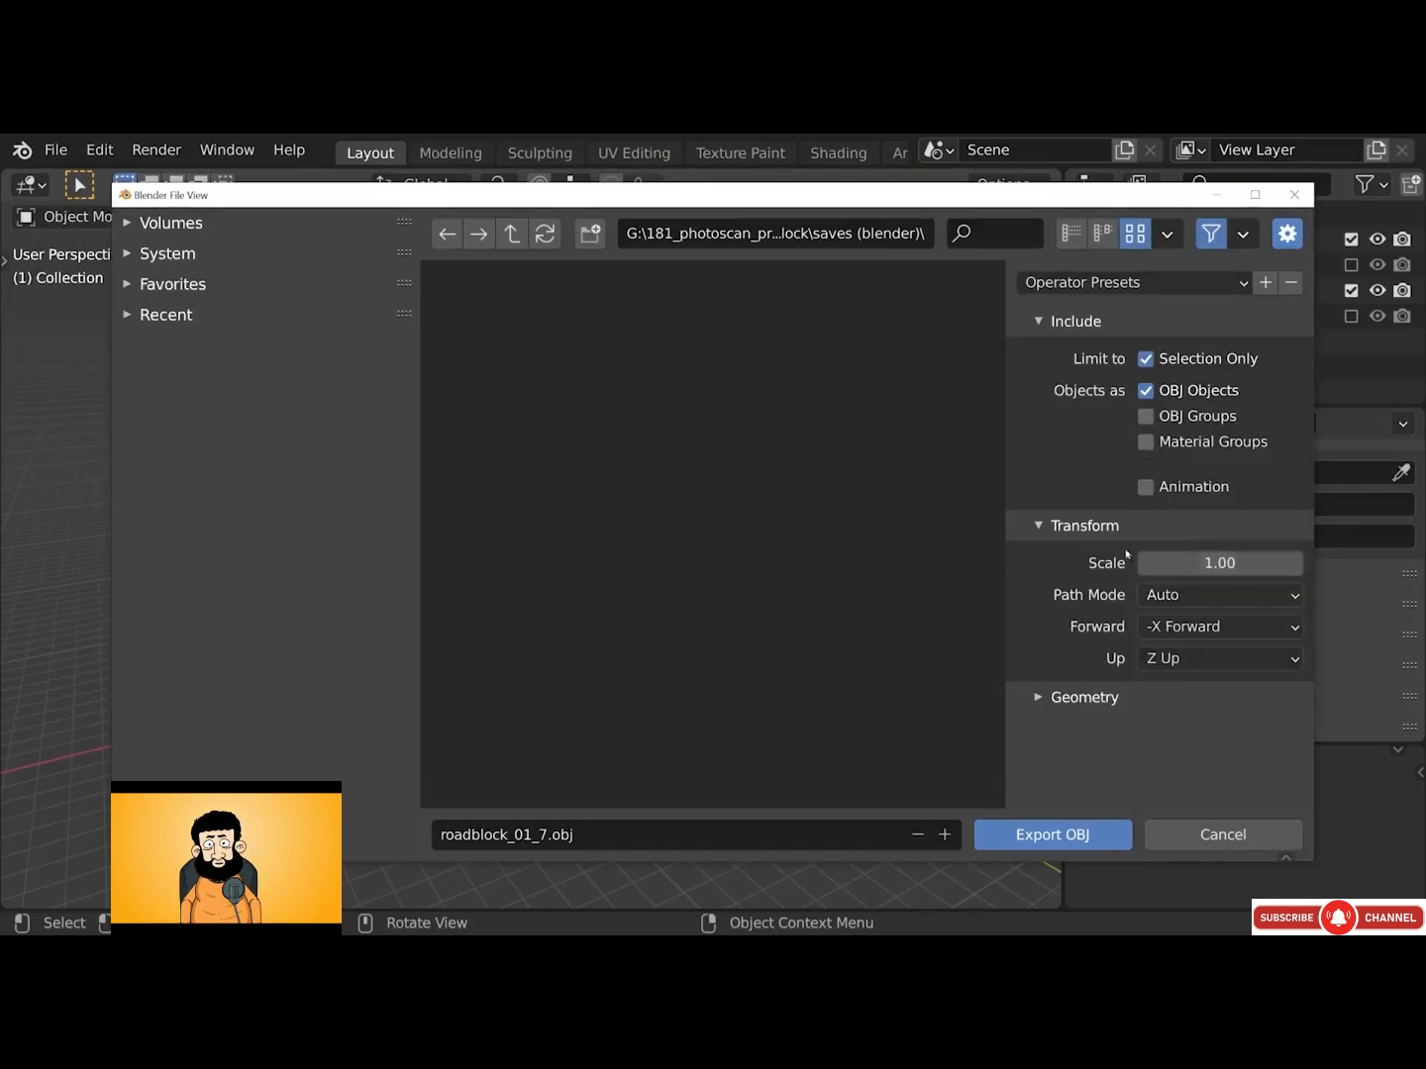
Create a folder named 02_highpoly_sculpt inside the project's export folder
click(512, 234)
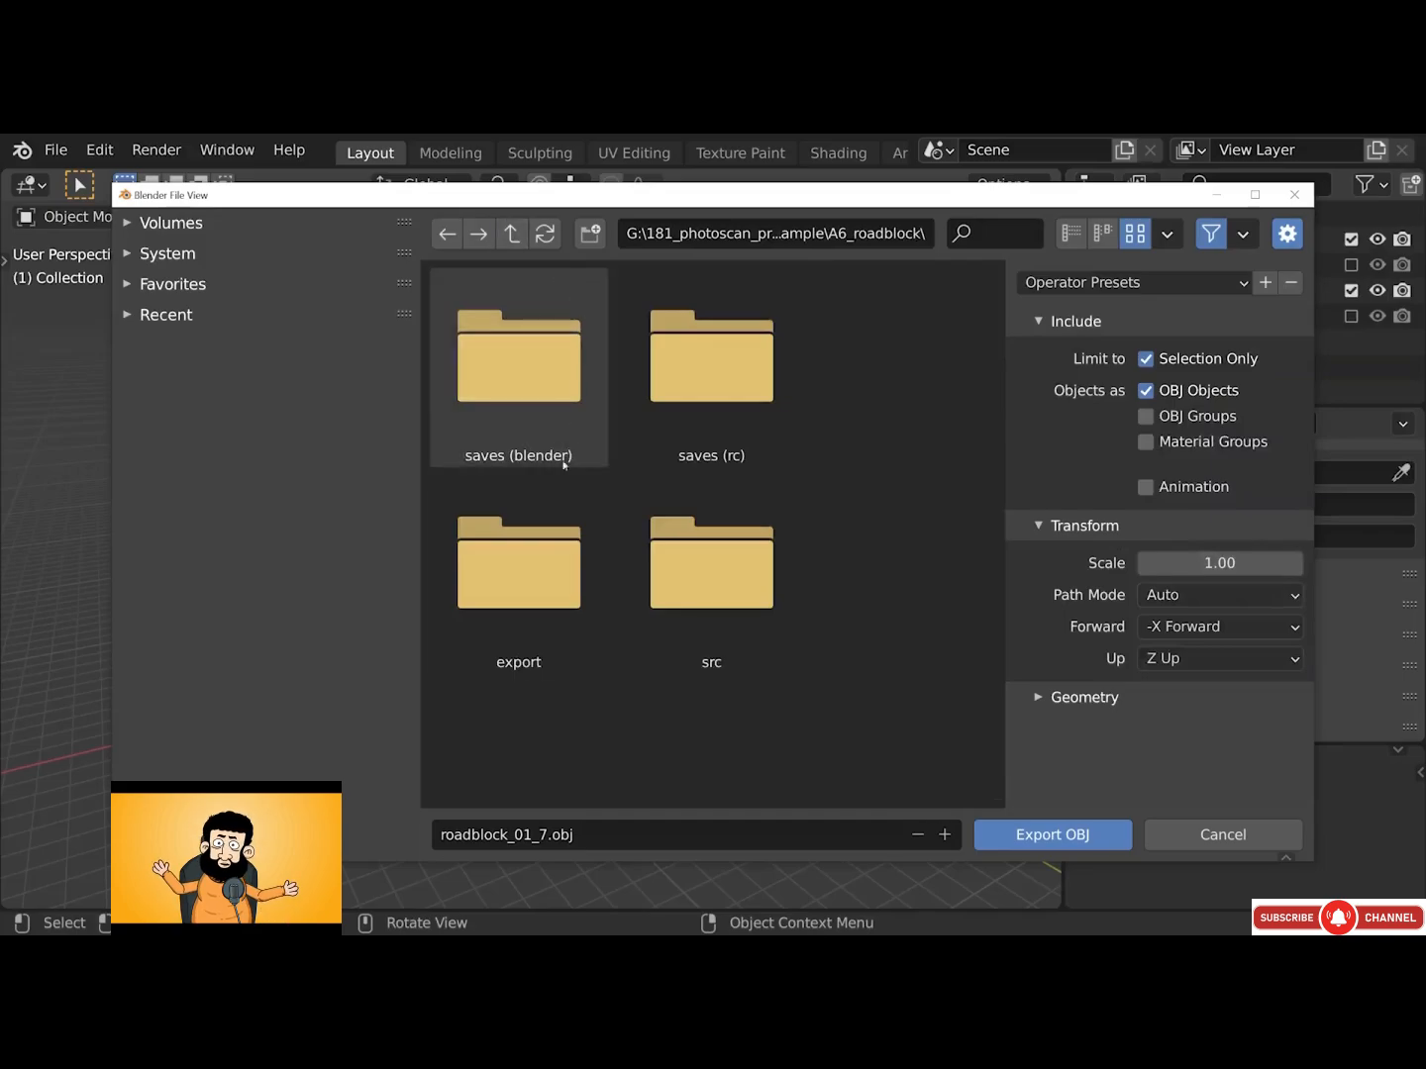
click(544, 555)
click(590, 233)
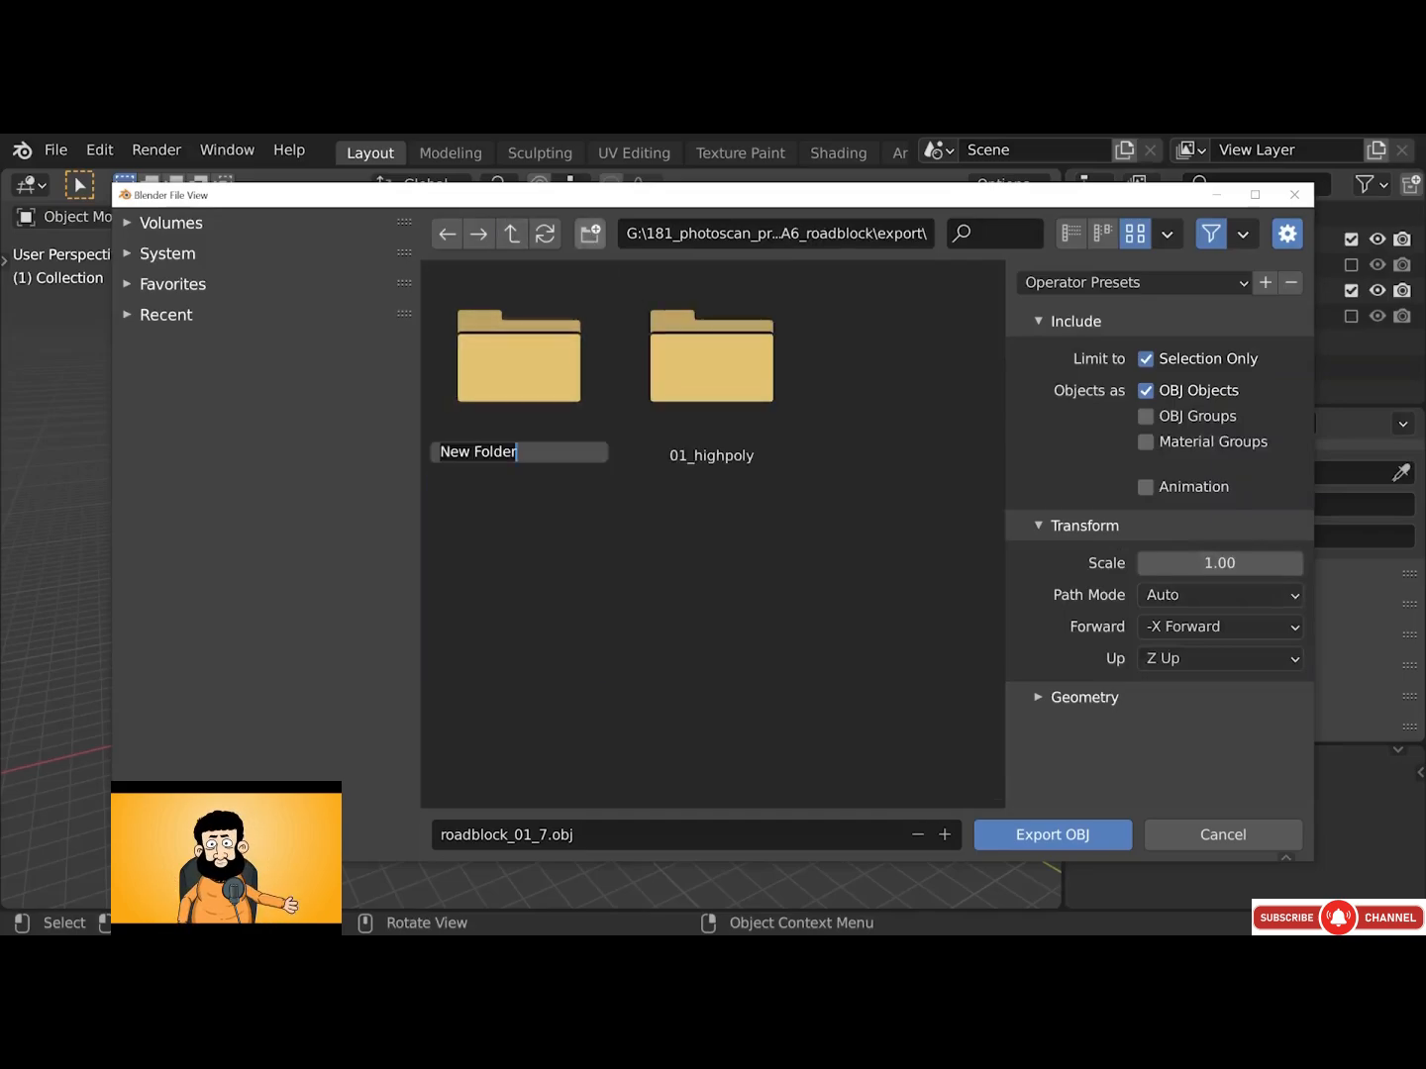
text(02_sculpt)
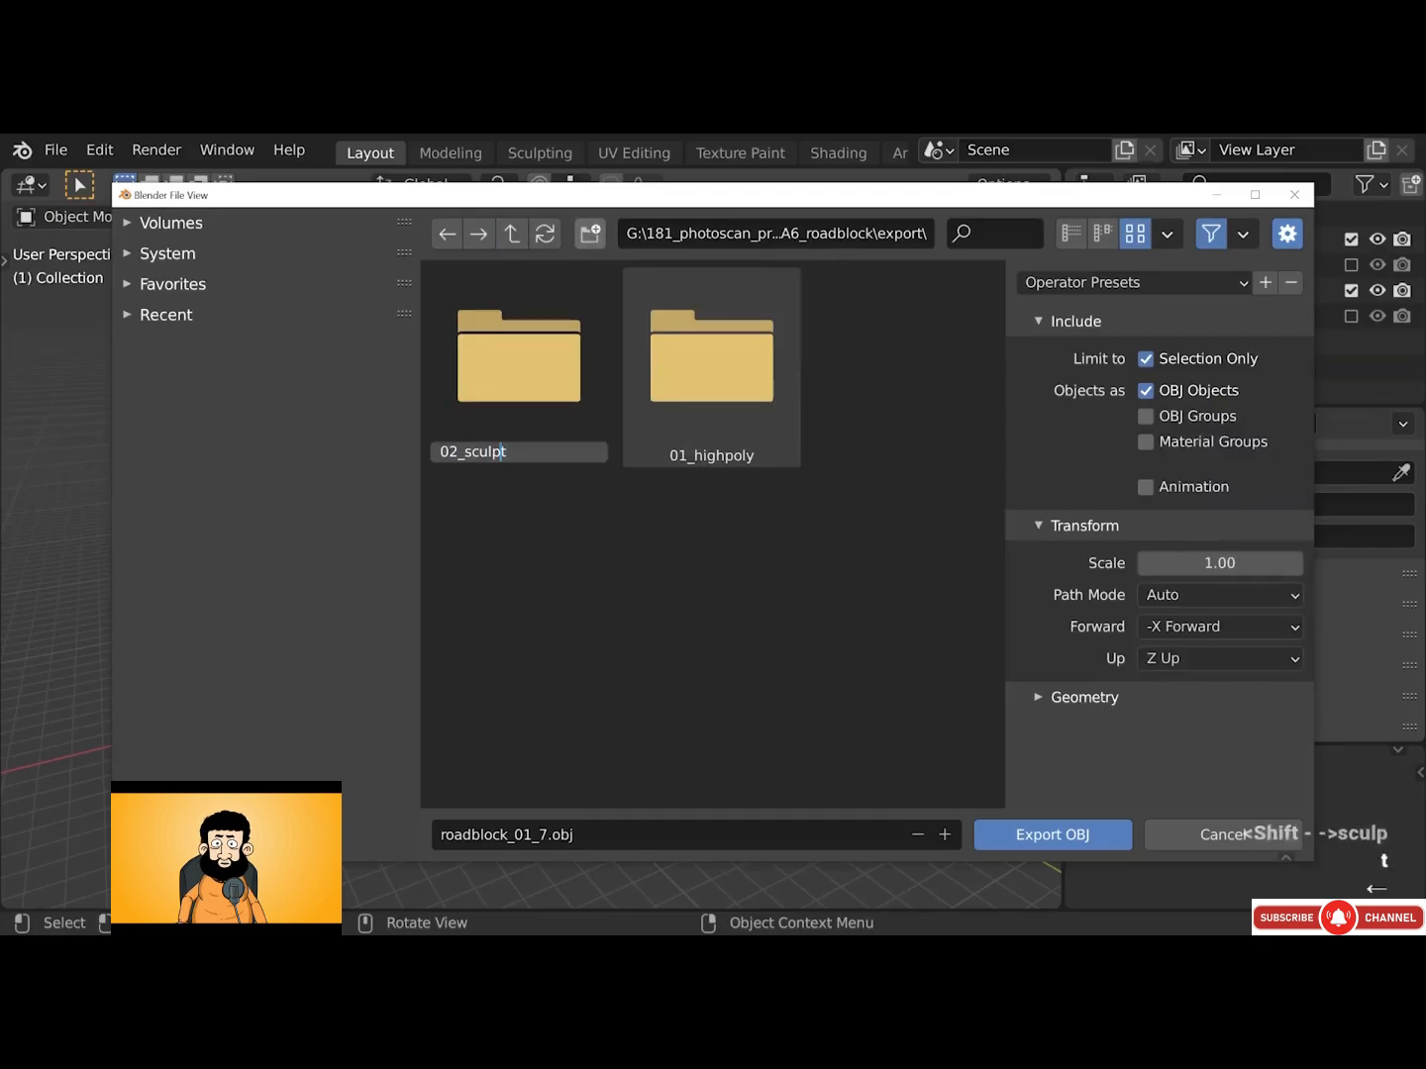
key(Left)
key(Left)
key(Left)
key(Left)
key(Left)
text(highpoly_)
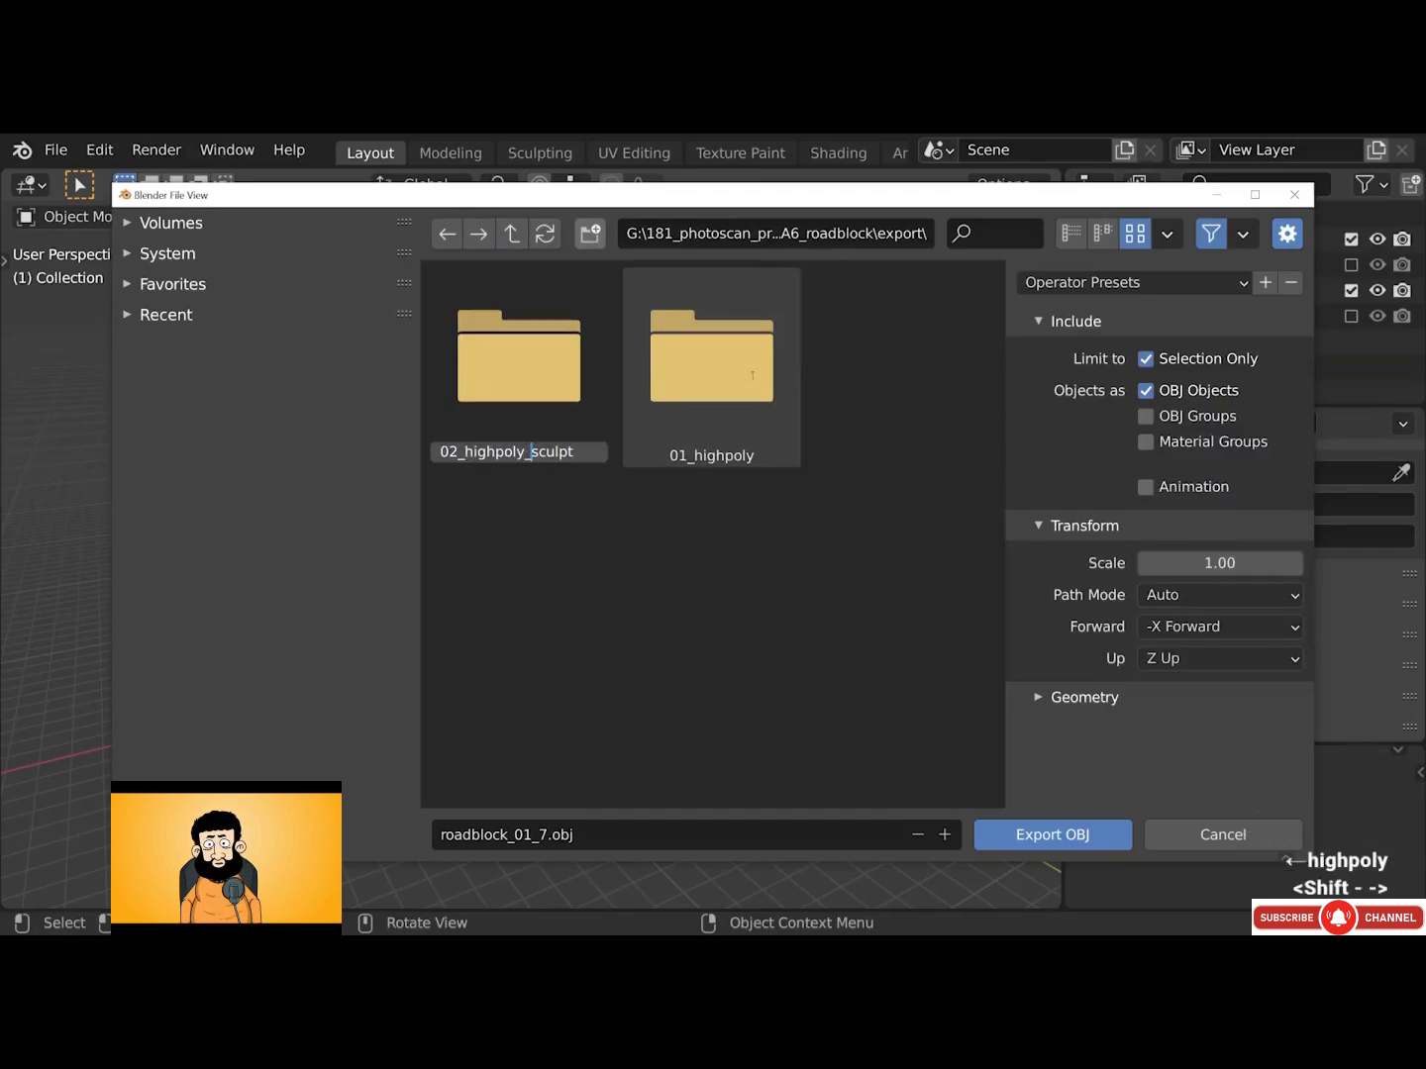
click(592, 364)
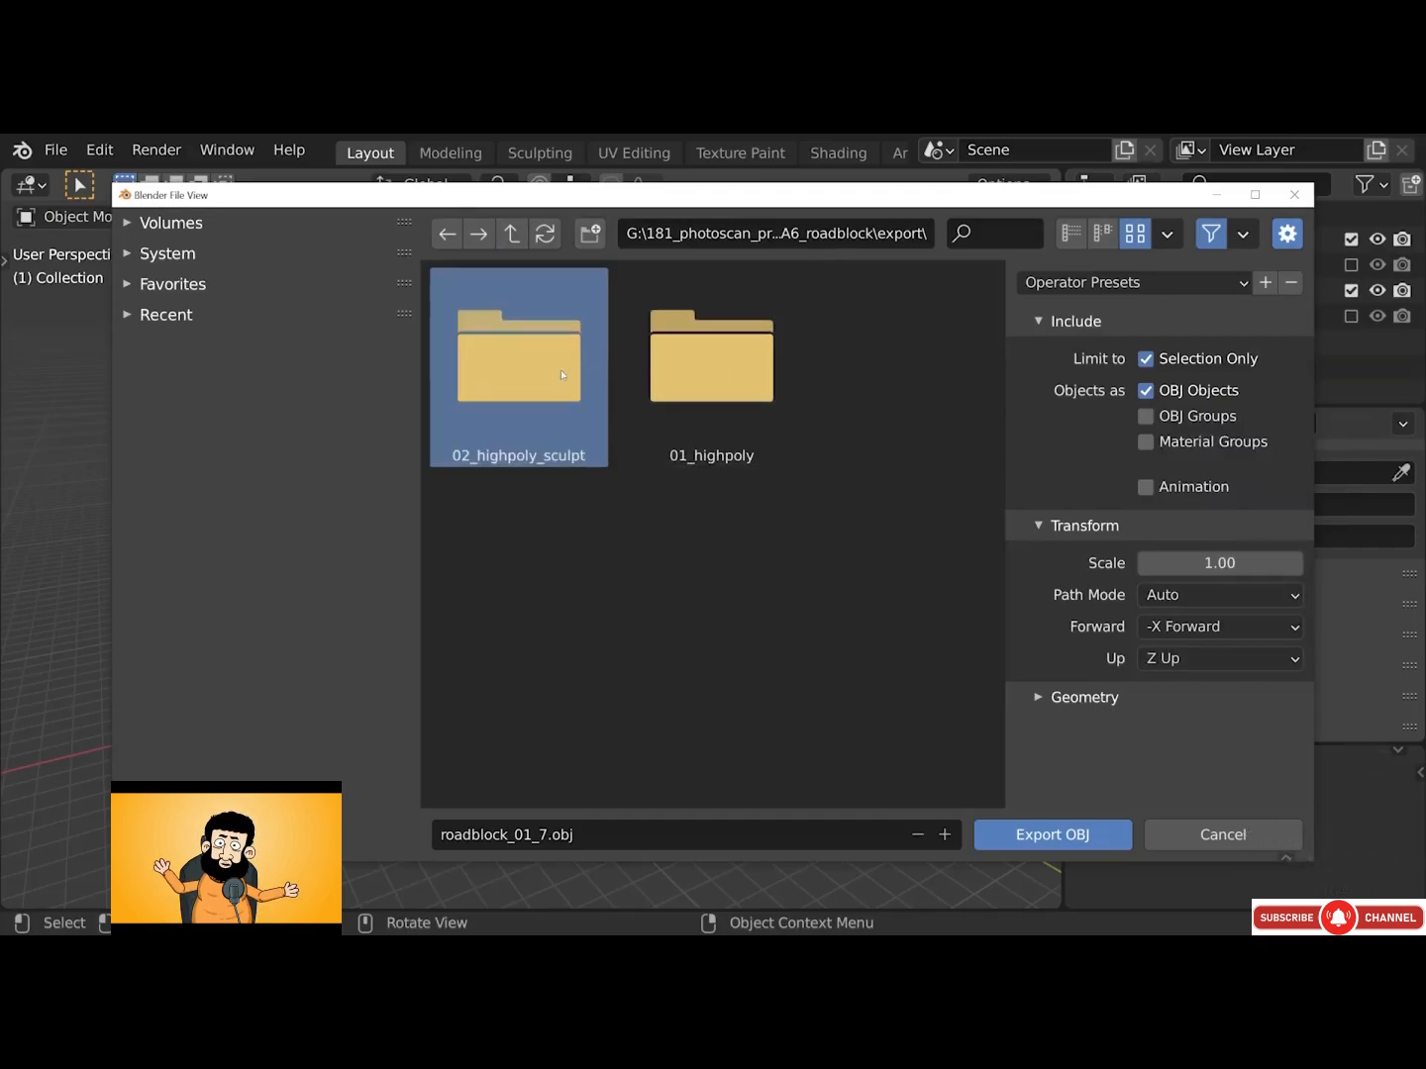
Export the sculpted roadblock into the 02_highpoly_sculpt folder as roadblock_sculpt_01
double_click(560, 374)
double_click(862, 835)
text(sculpt)
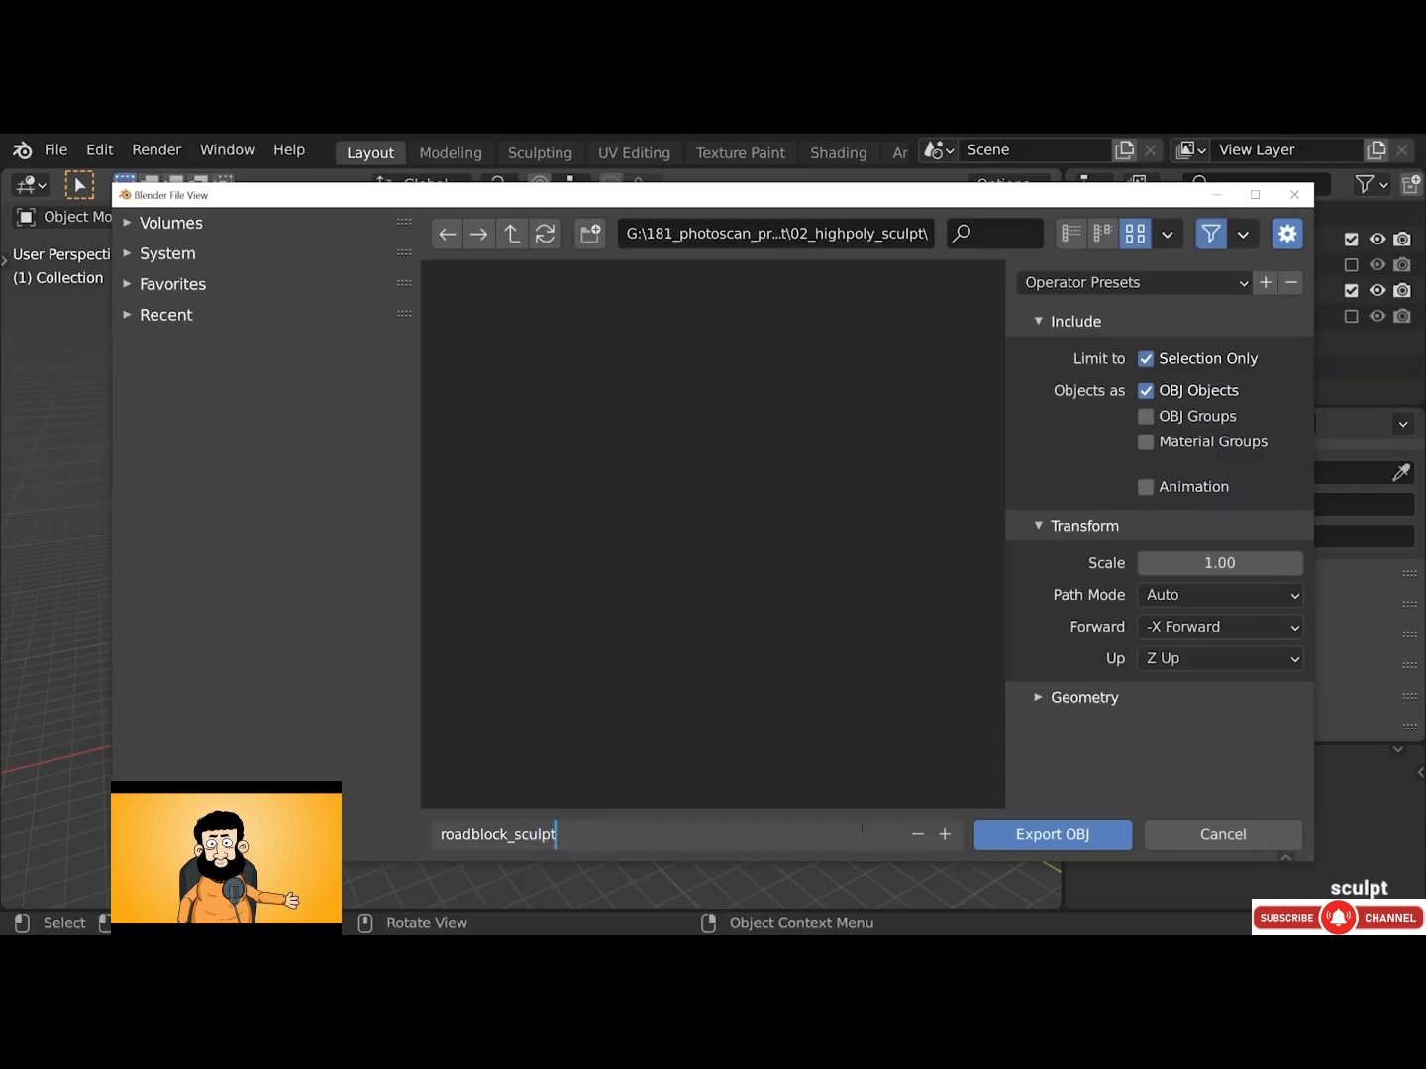
text(-)
key(BackSpace)
text(_01)
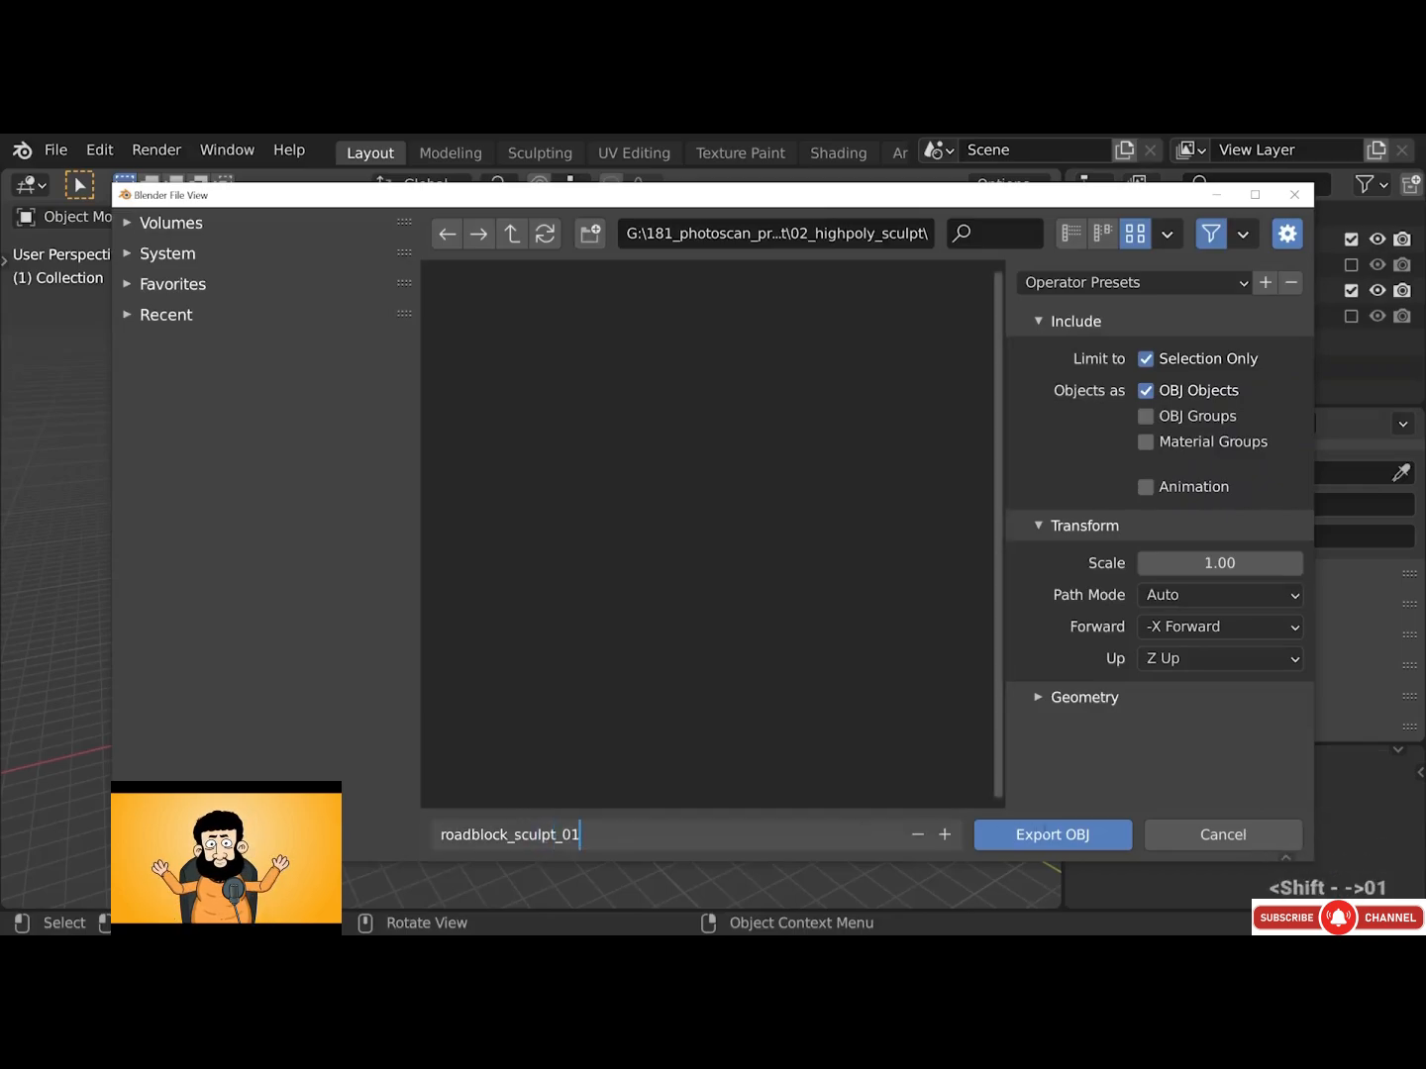
key(Return)
click(1050, 835)
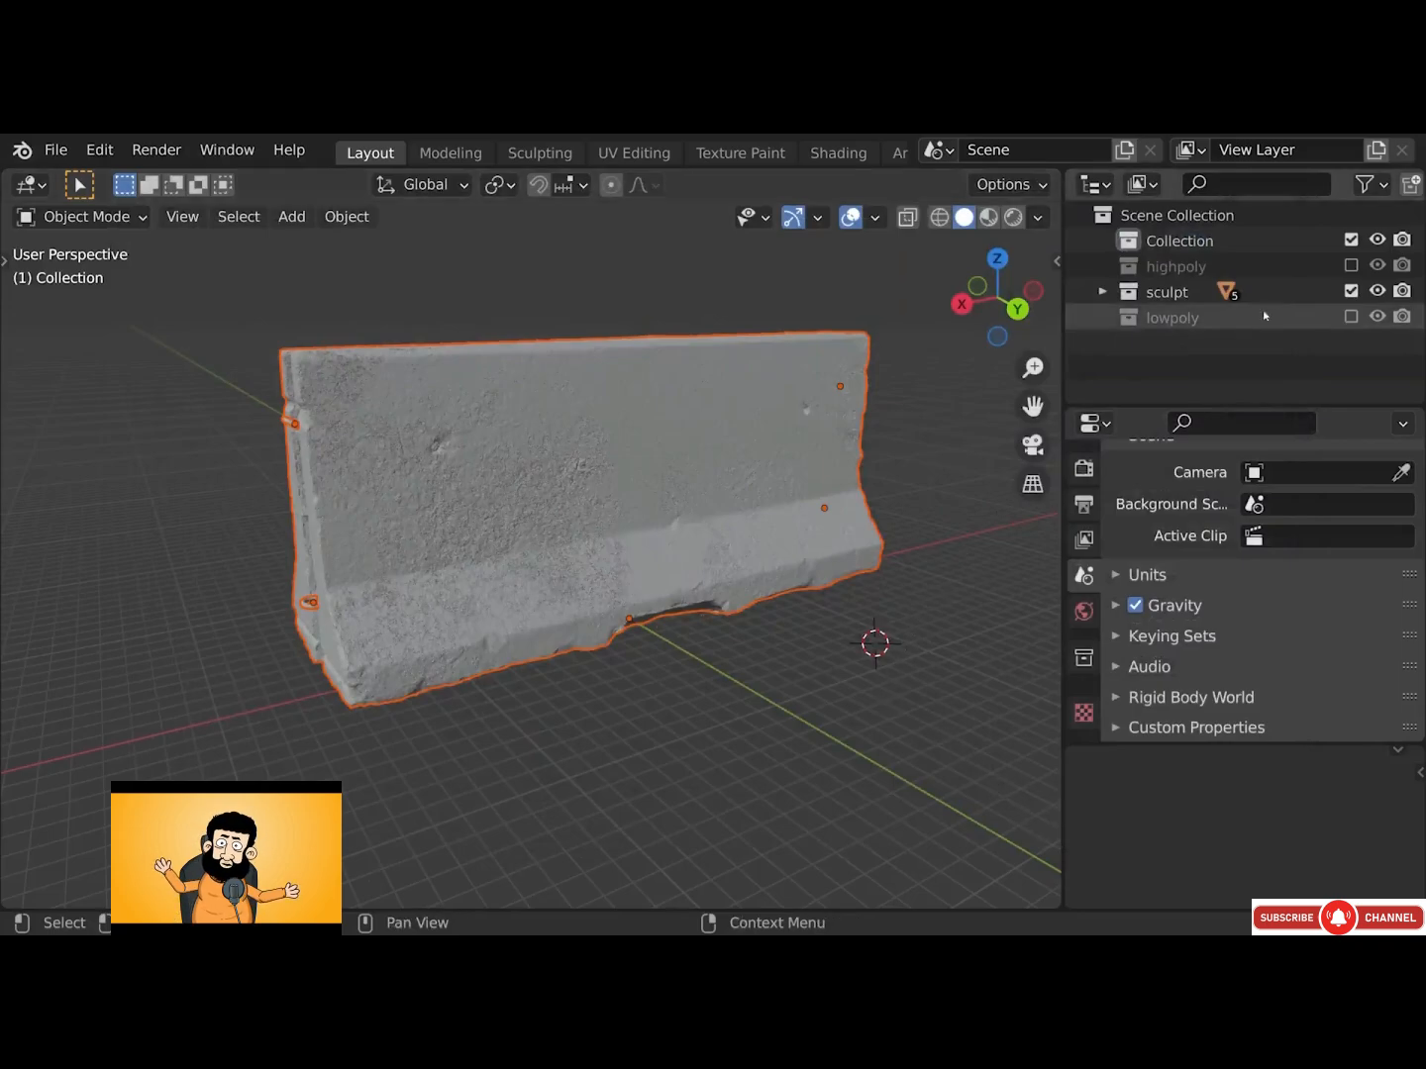
Show the lowpoly collection instead of the sculpt one, select its roadblock and briefly check its wireframe
click(1350, 292)
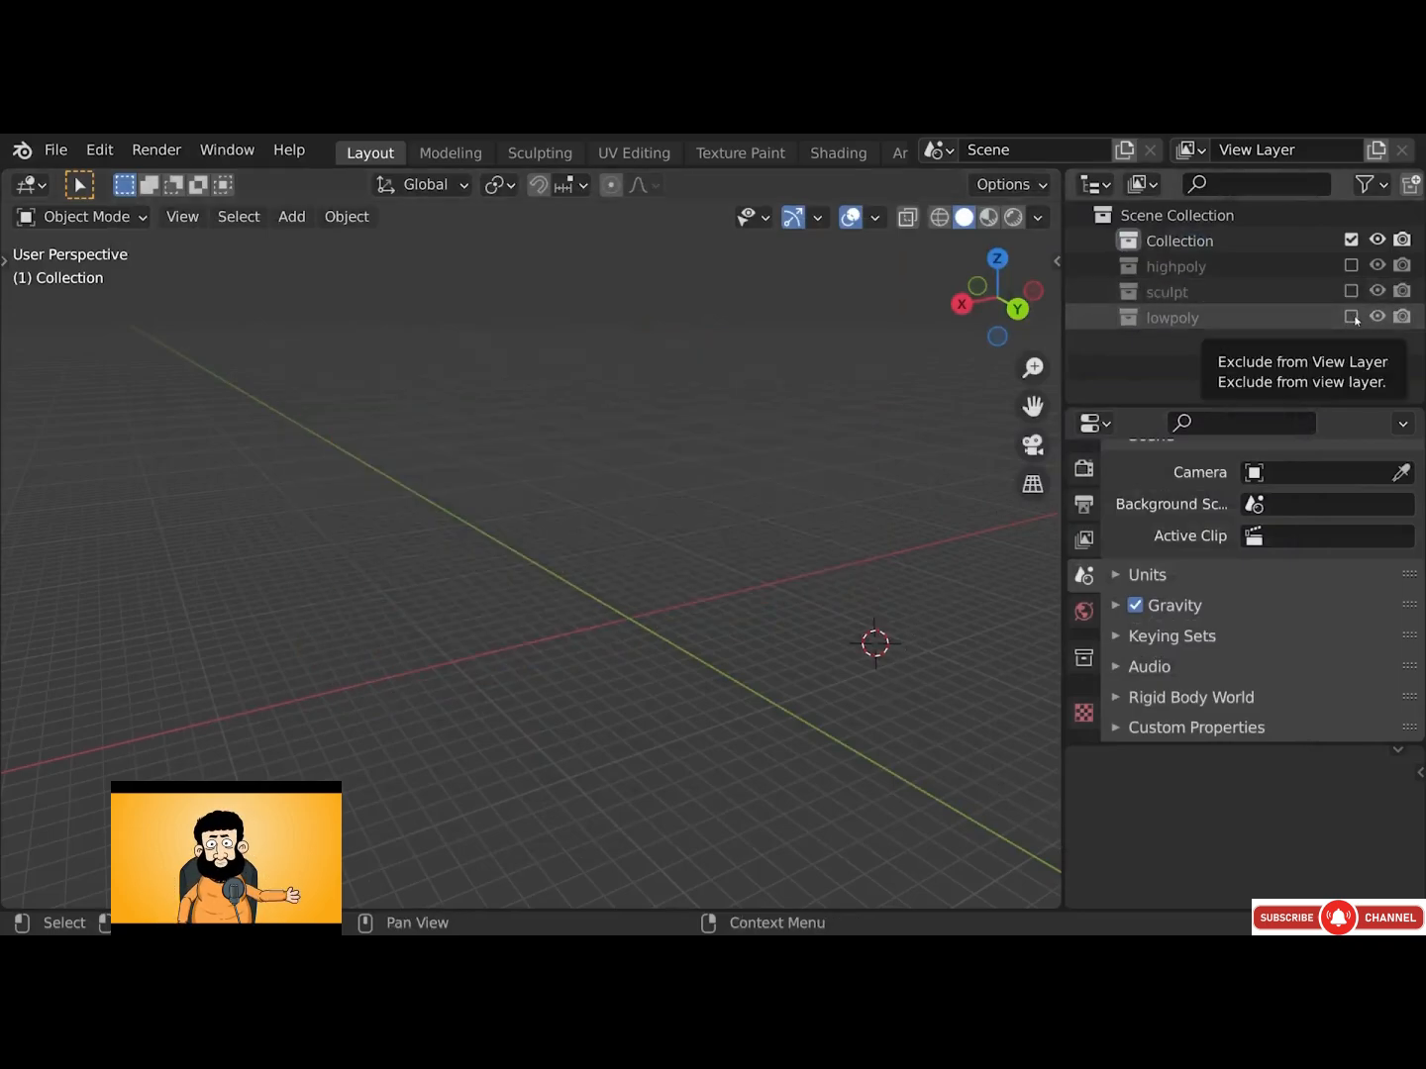
click(1350, 316)
click(1303, 337)
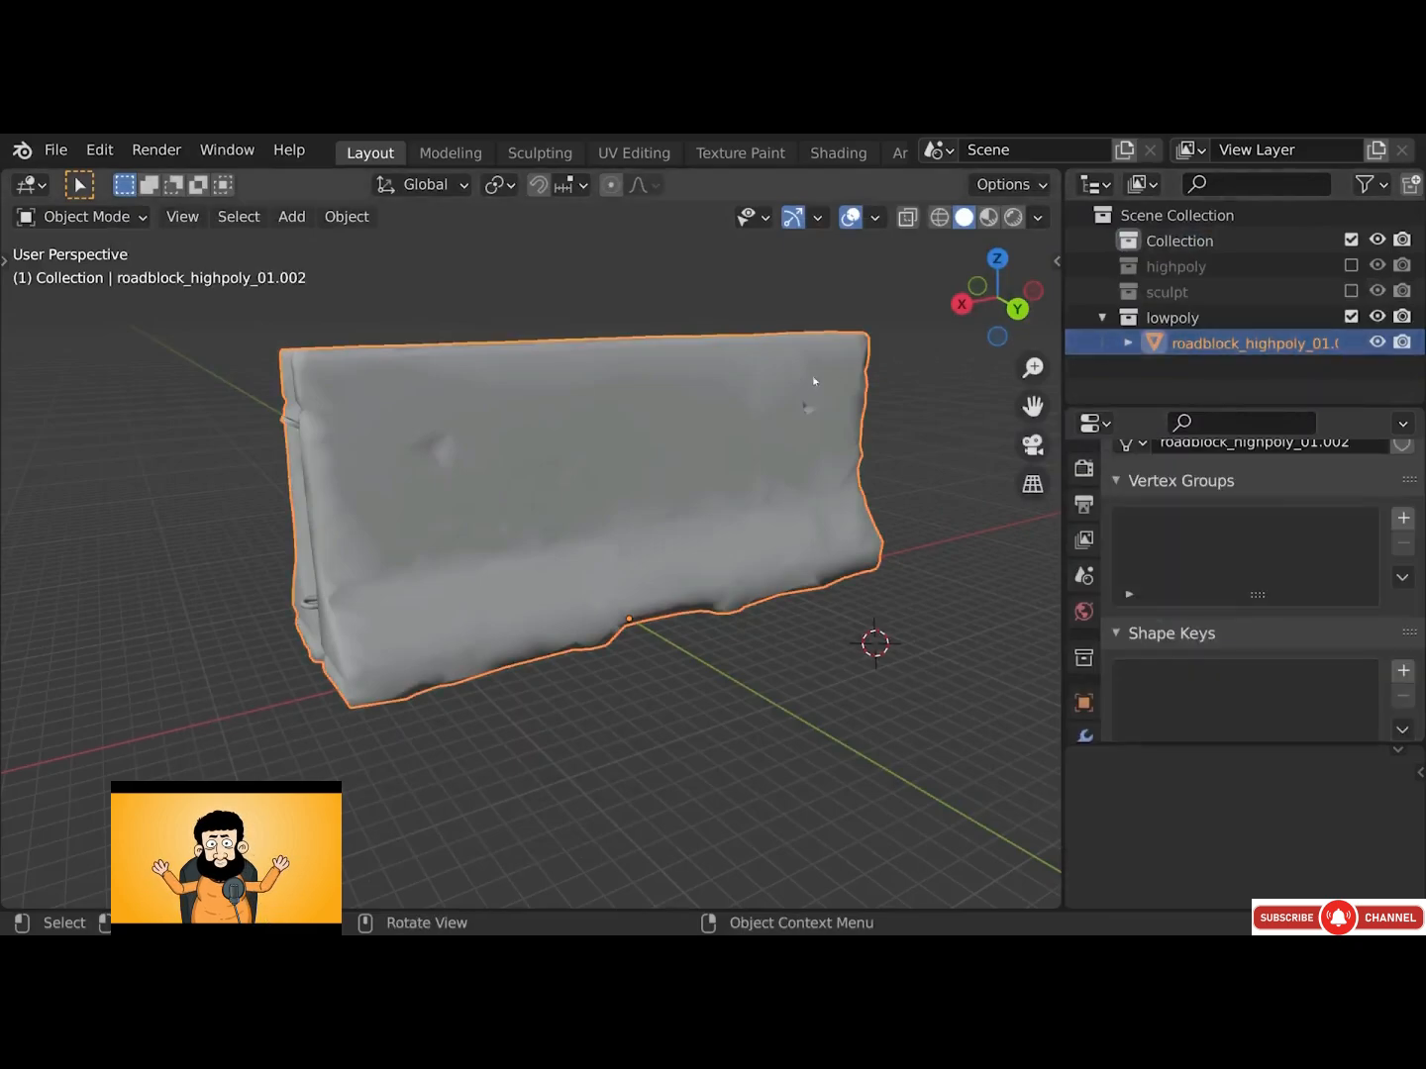
key(semicolon)
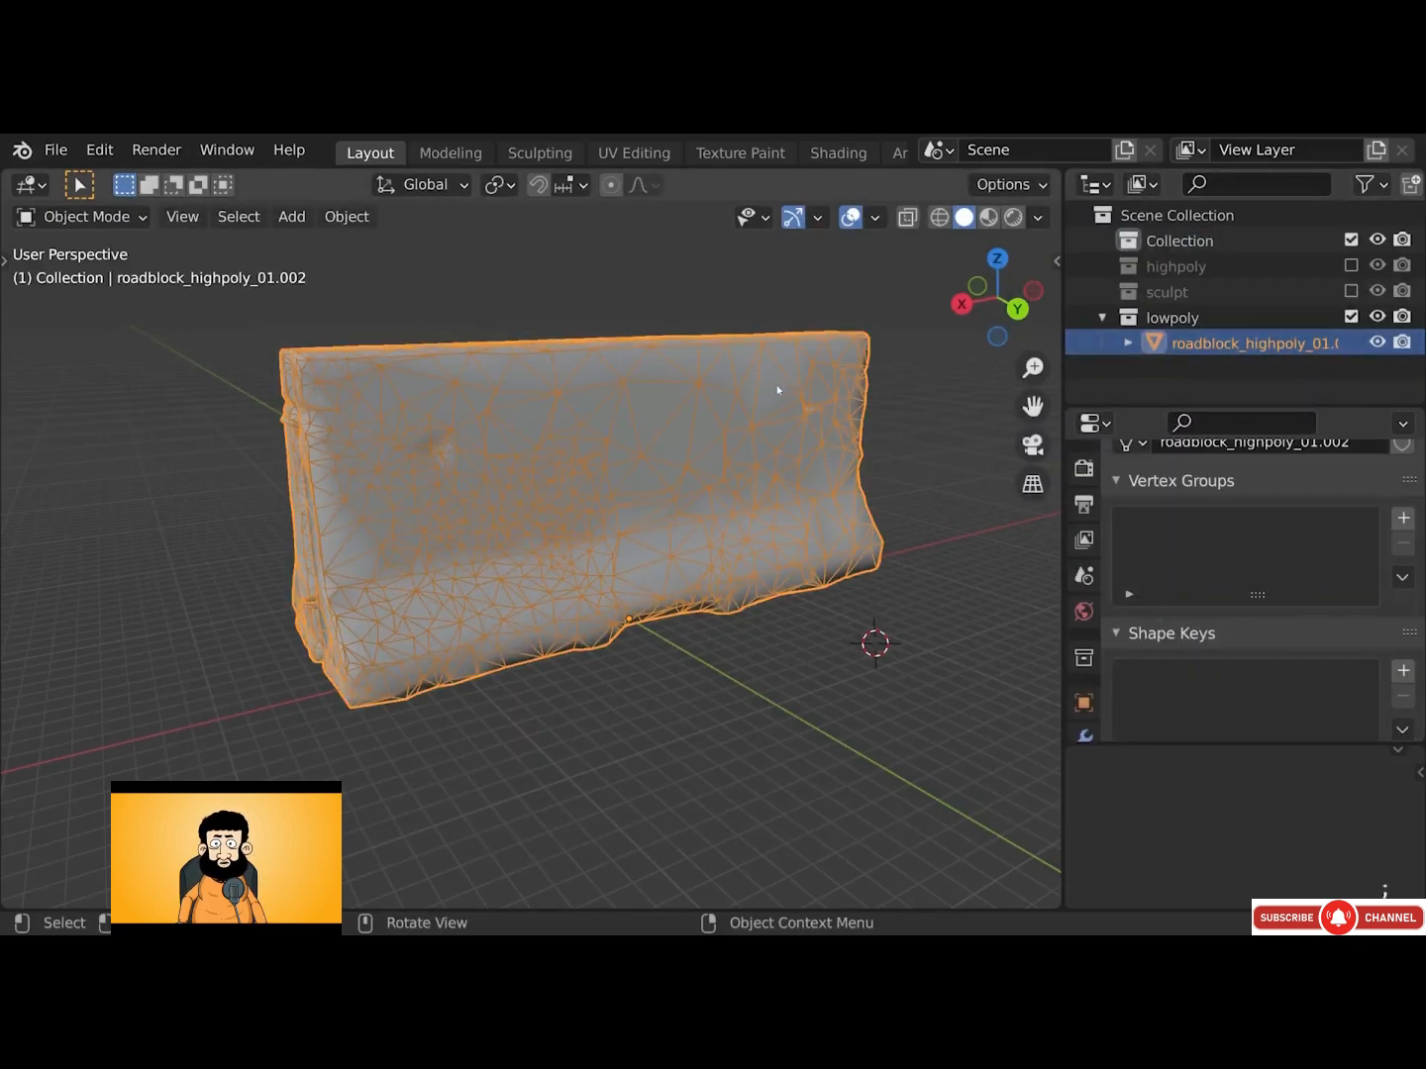
key(semicolon)
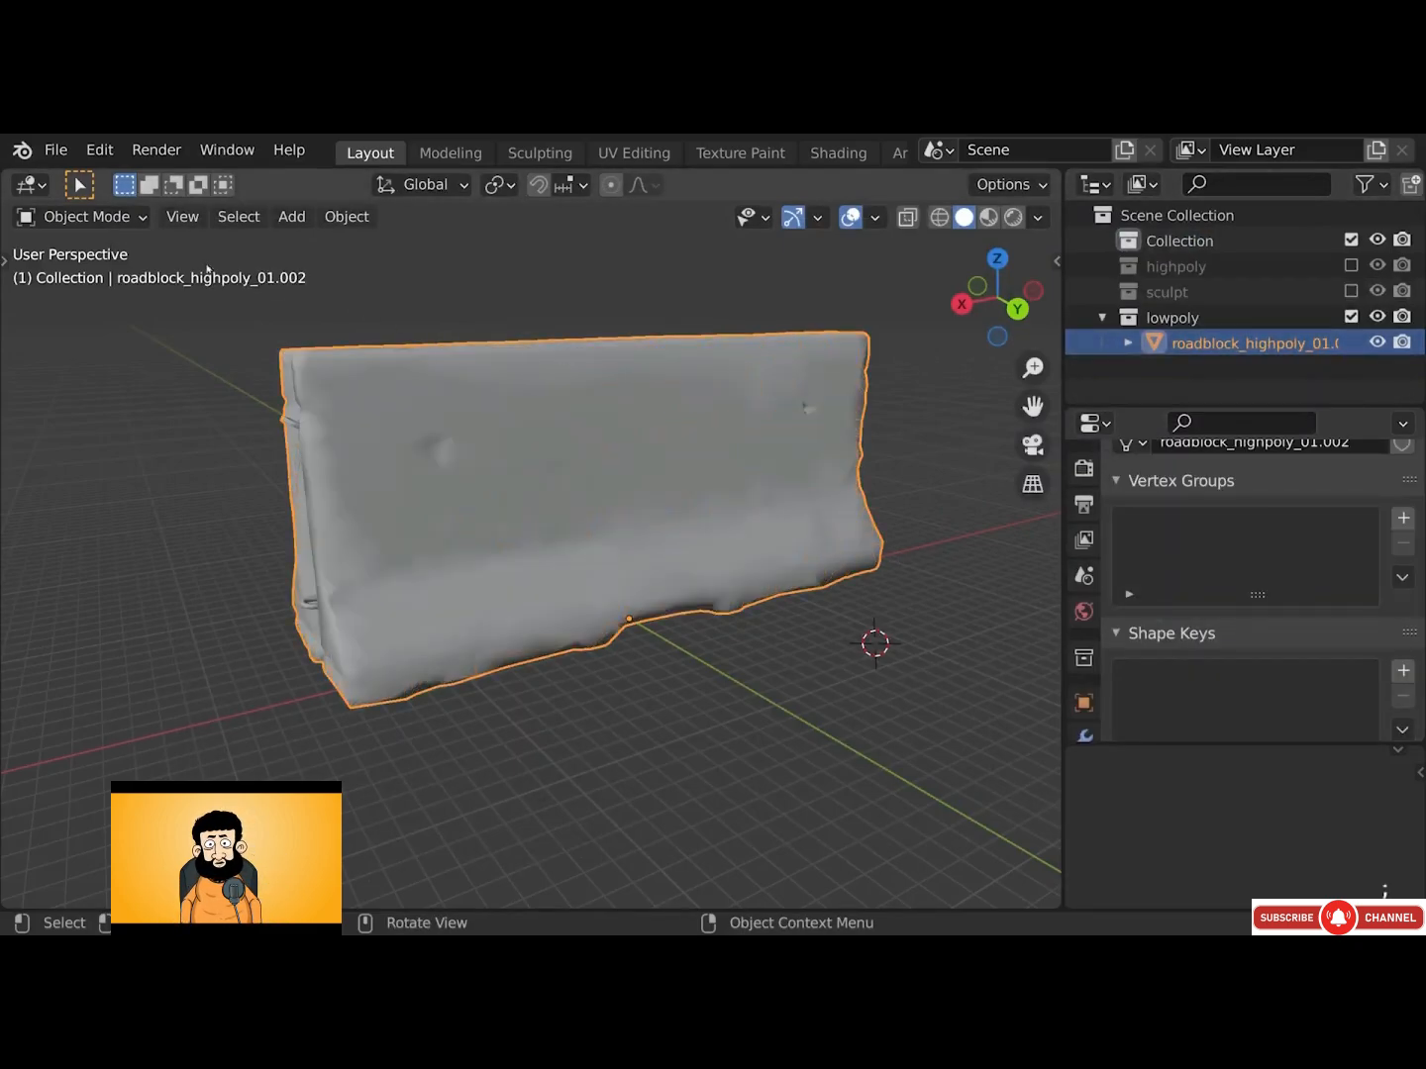
Export the low-poly roadblock as a Wavefront OBJ into a new 03_lowpoly folder within the export folder
click(55, 149)
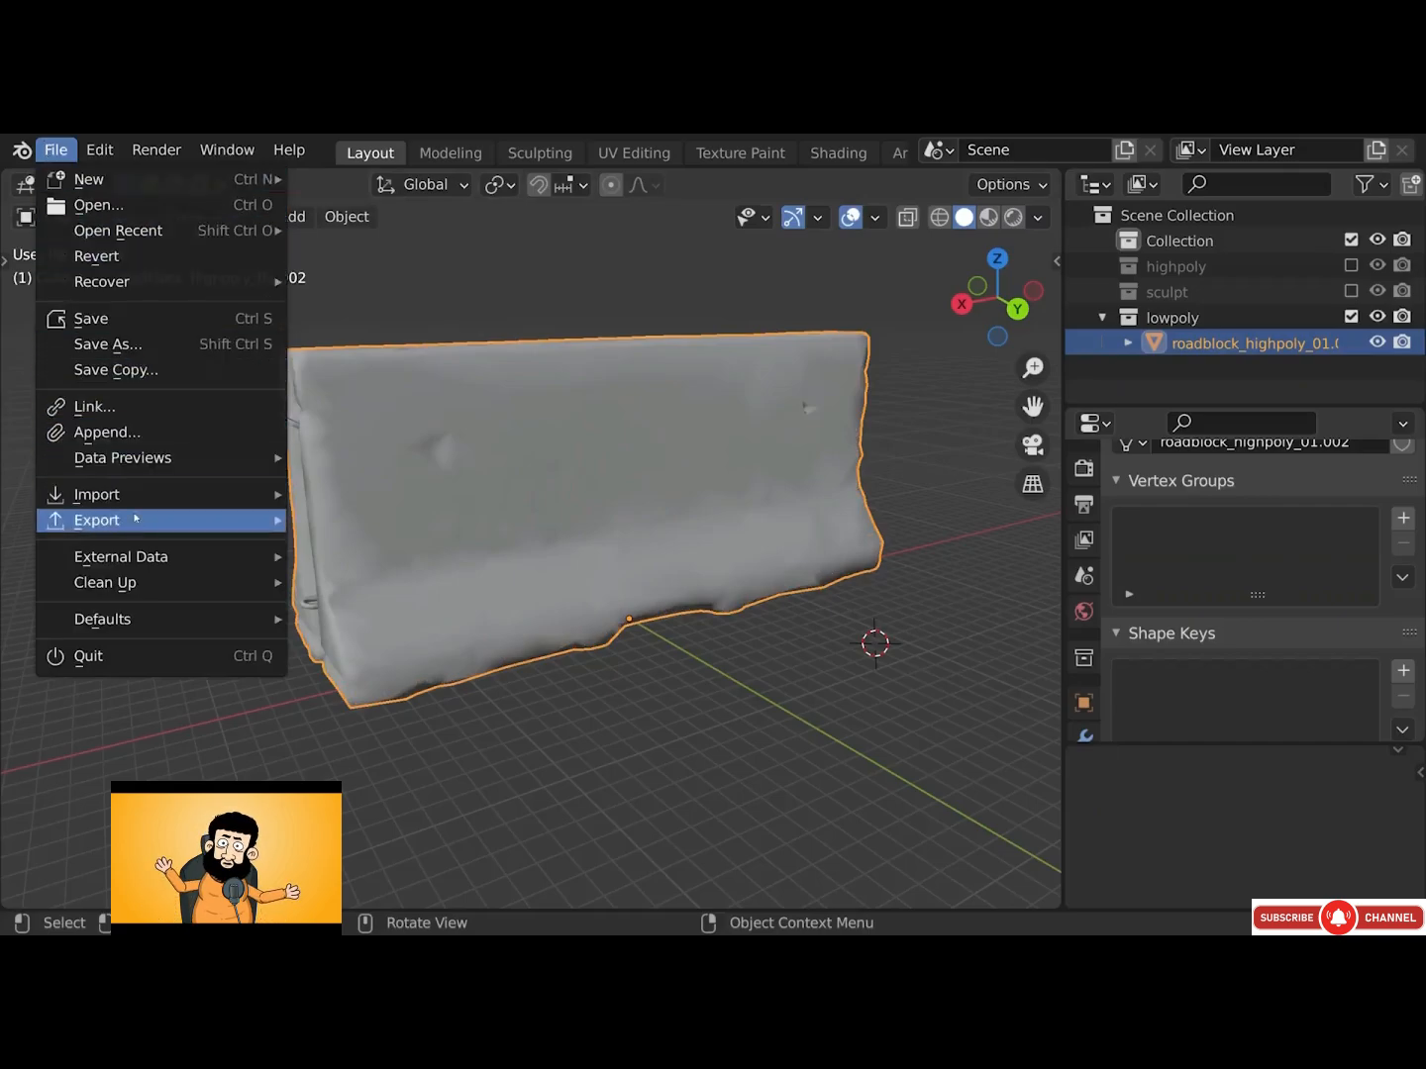
mouse_move(136, 519)
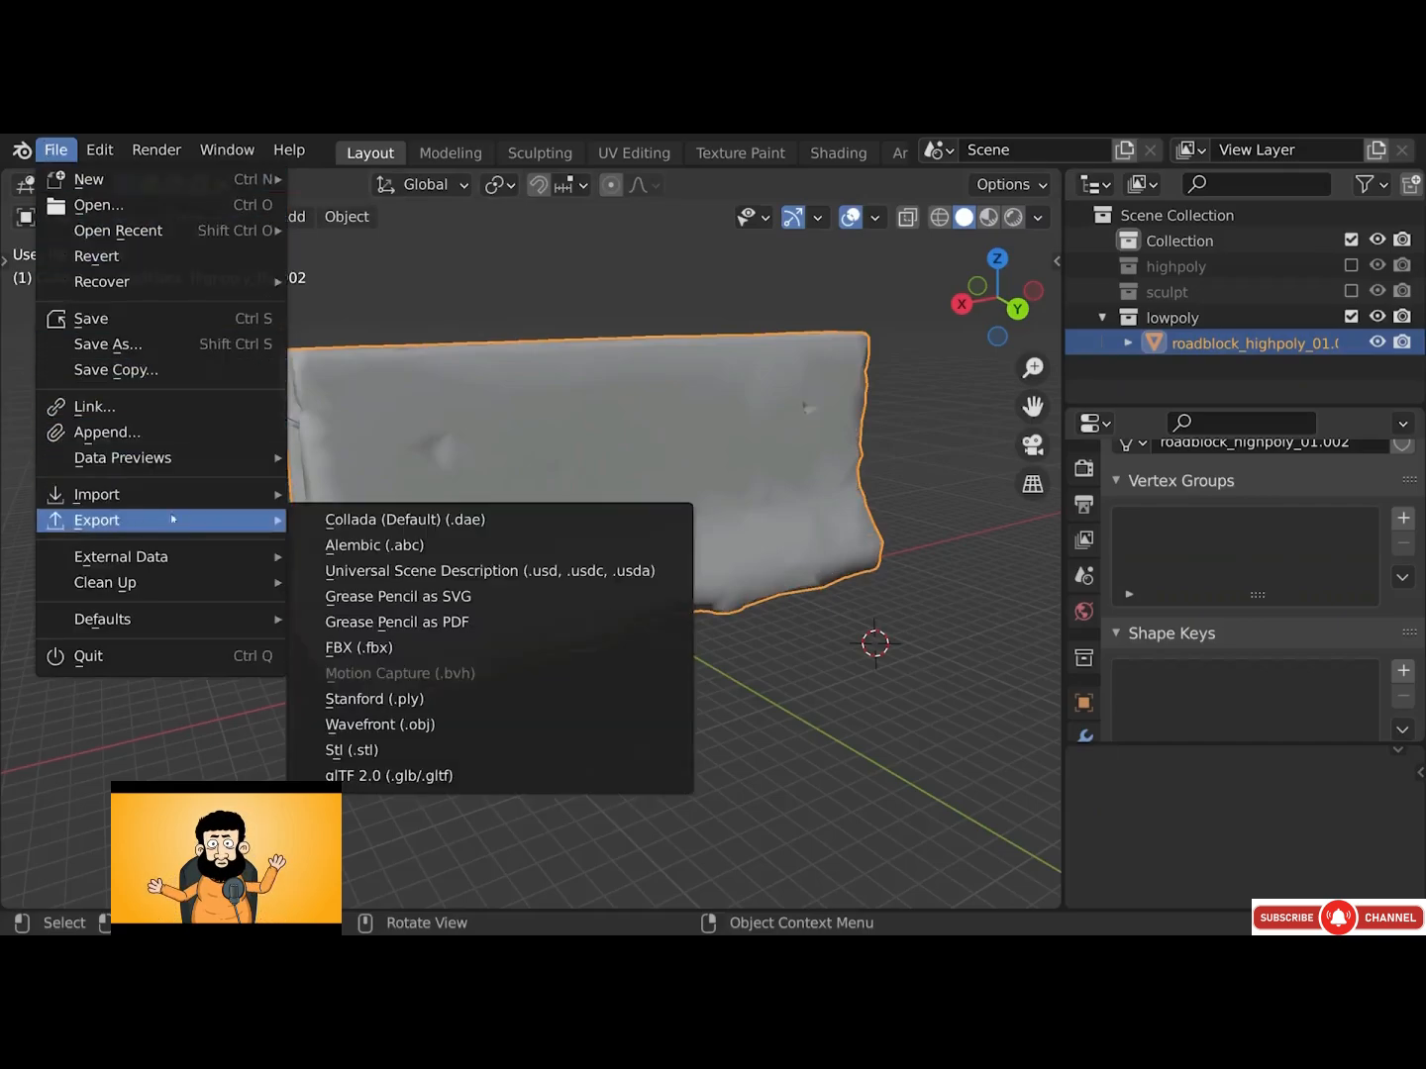
click(444, 726)
click(590, 234)
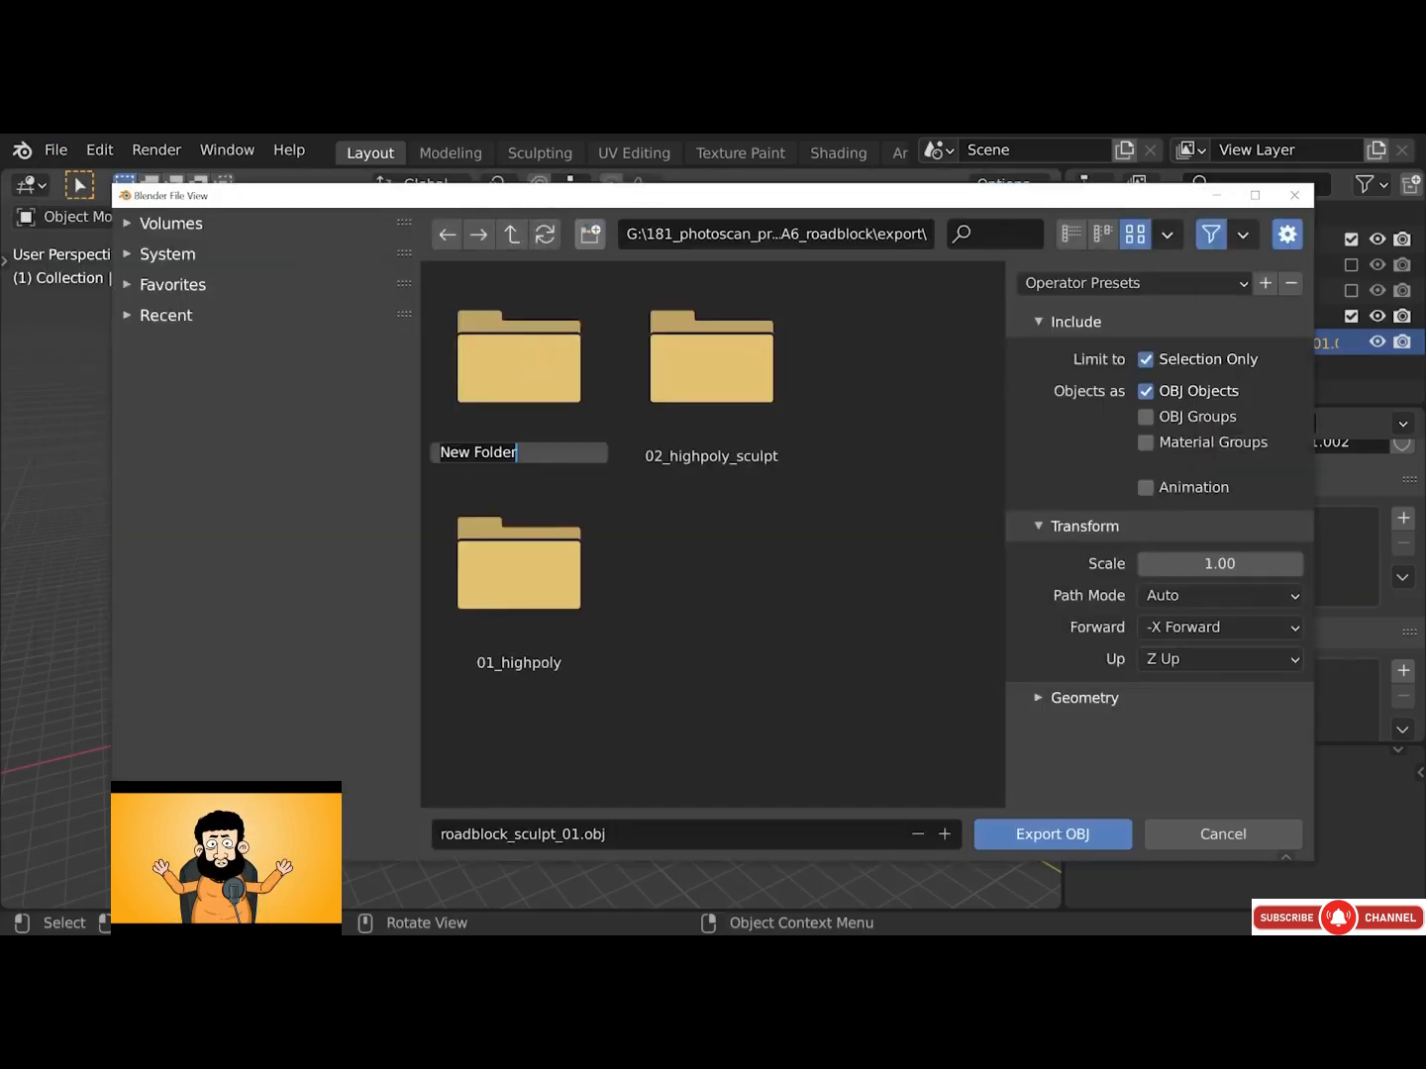
text(03_lowpoly)
key(Return)
double_click(560, 341)
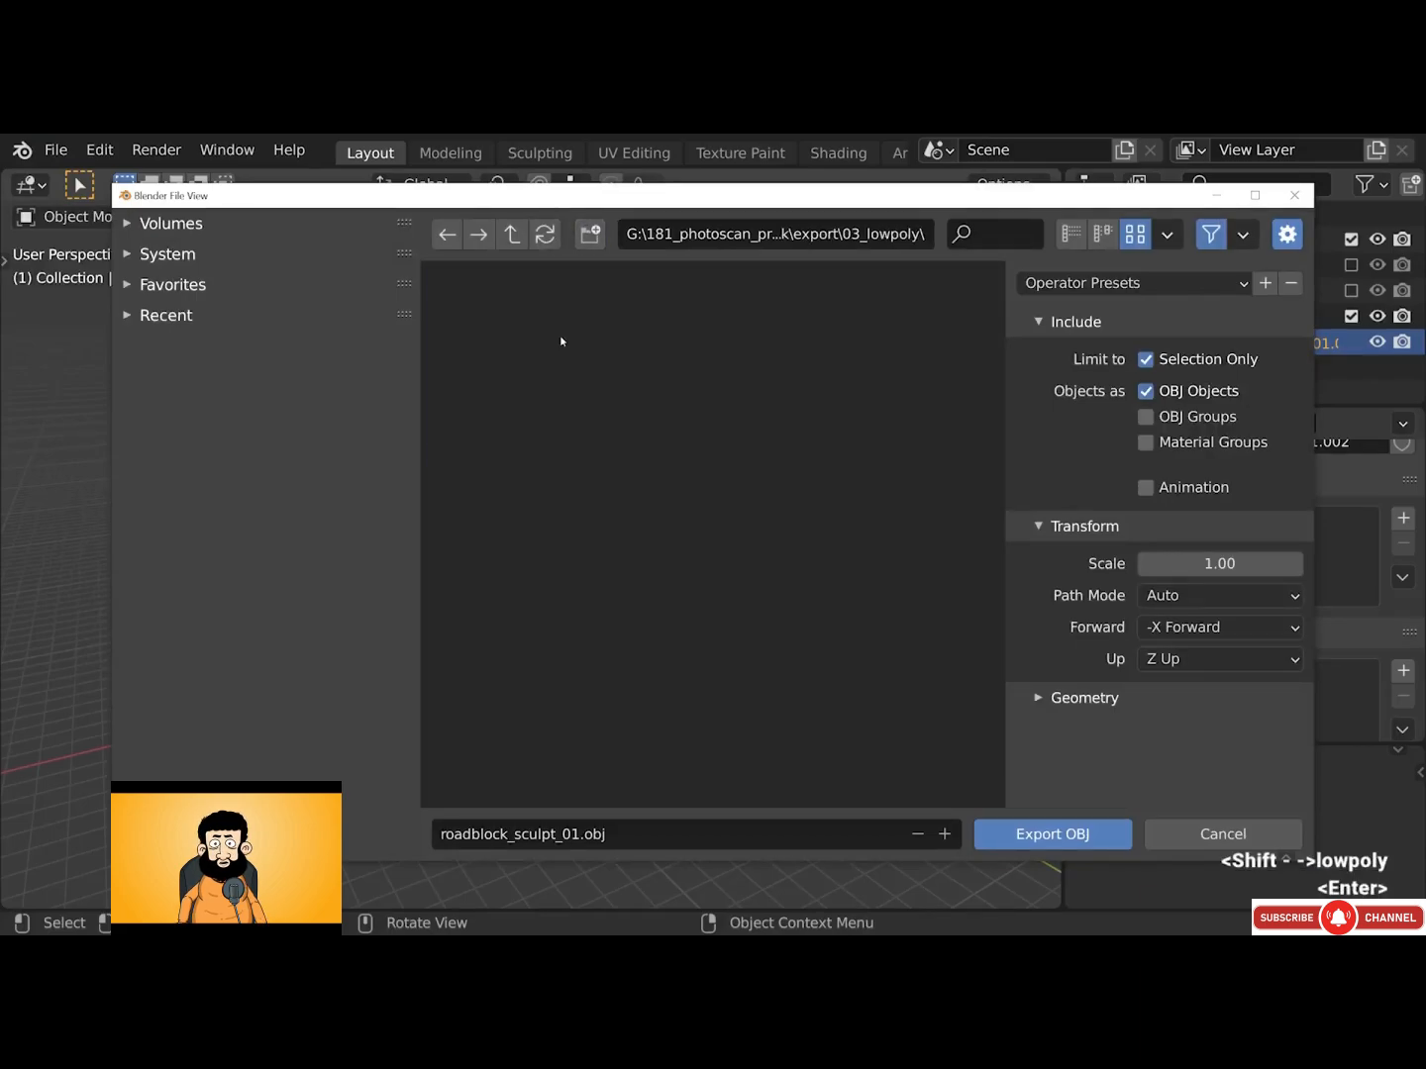
click(1083, 837)
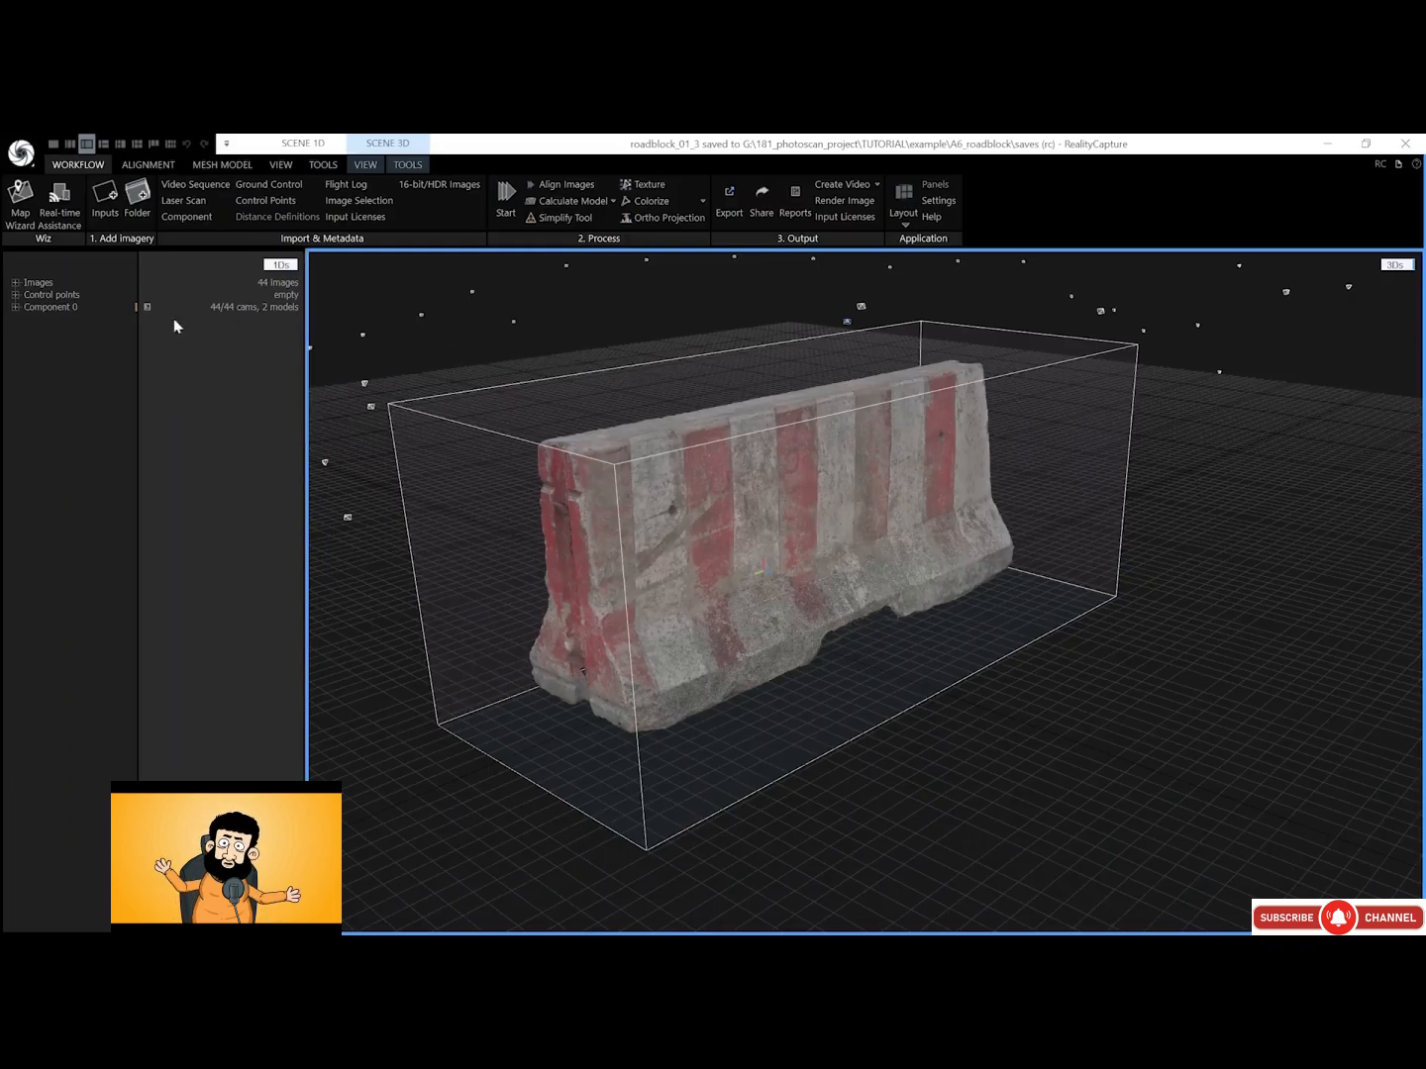
Switch to the roadblock project in RealityCapture and import the roadblock_sculpt_01 model from the 02_highpoly_sculpt folder
click(15, 308)
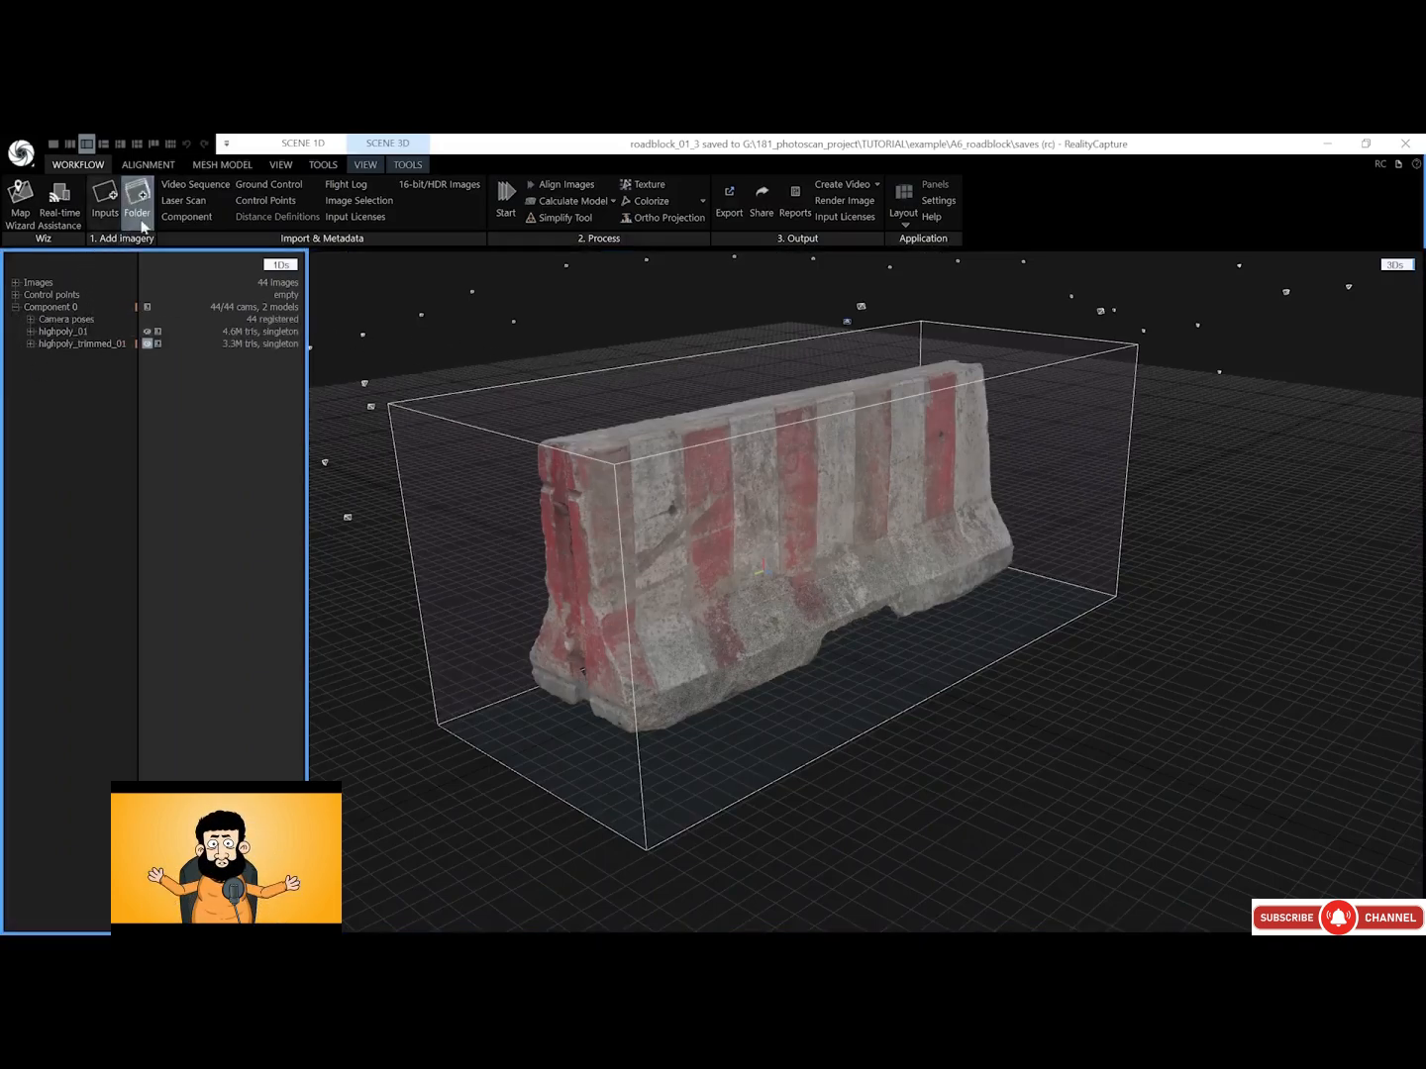
click(414, 166)
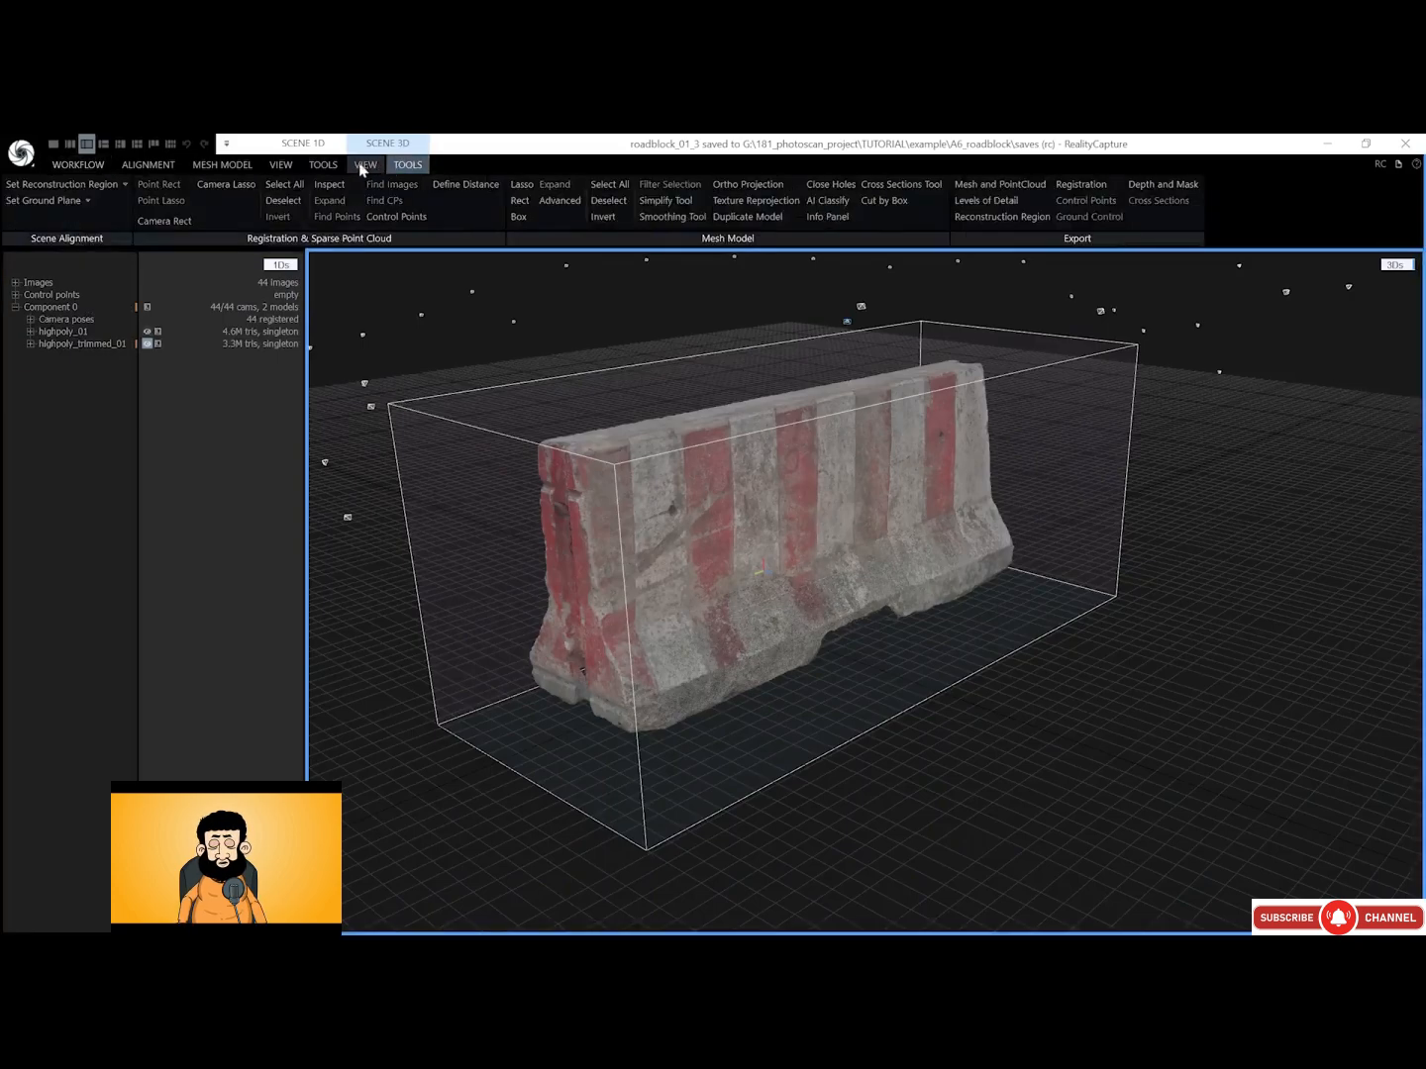
click(236, 170)
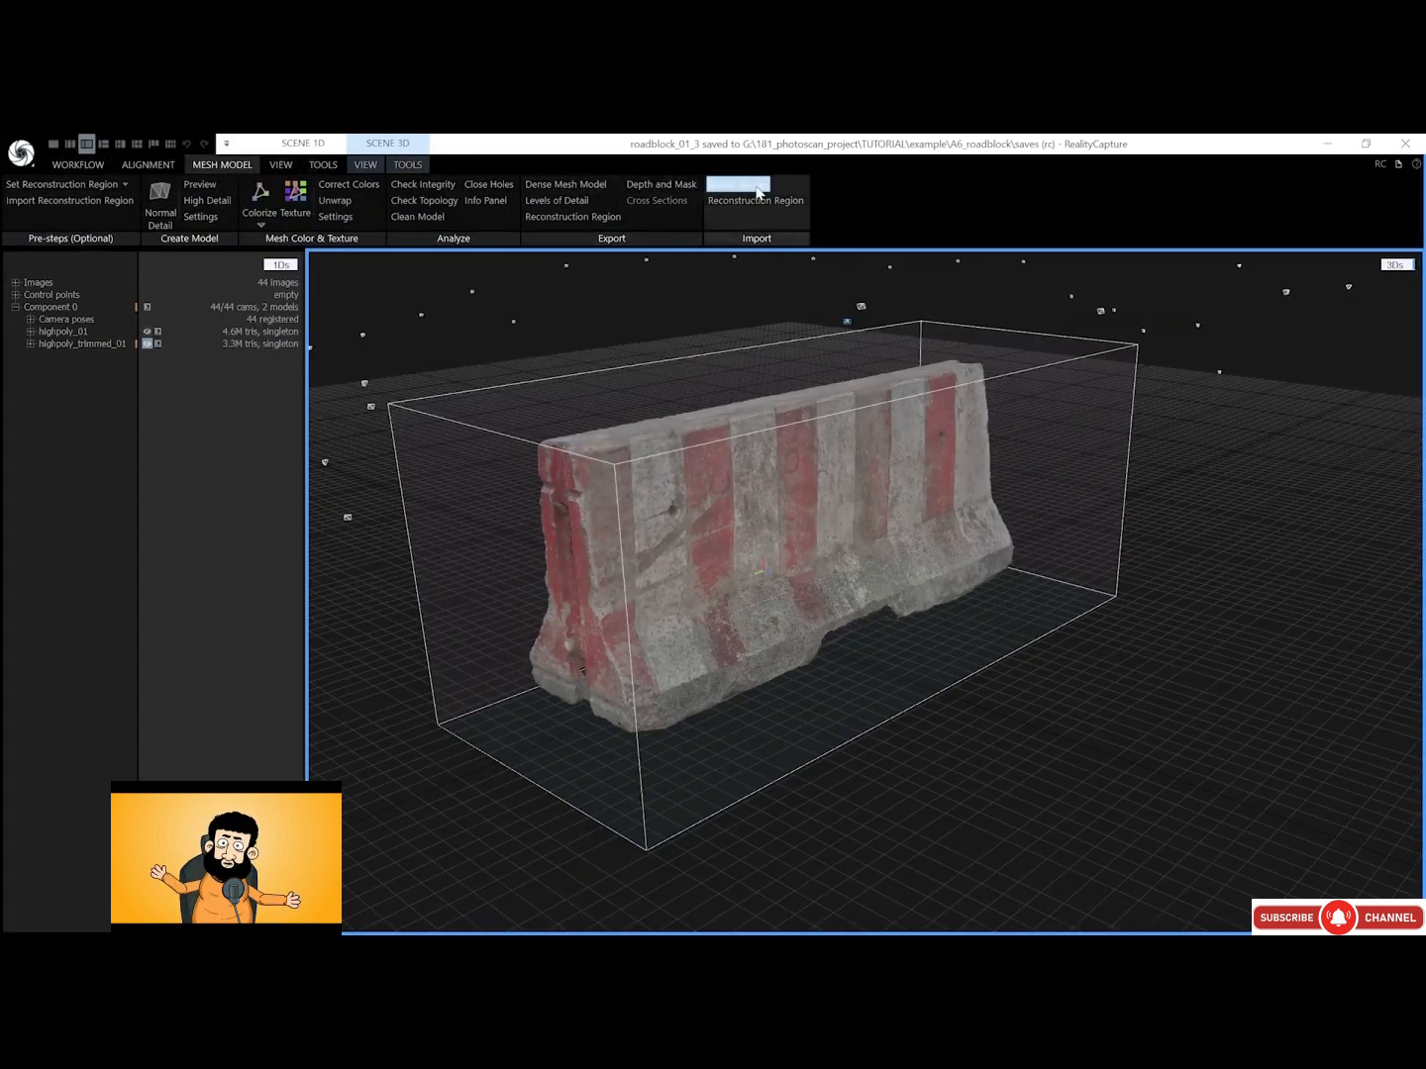
click(737, 184)
click(409, 379)
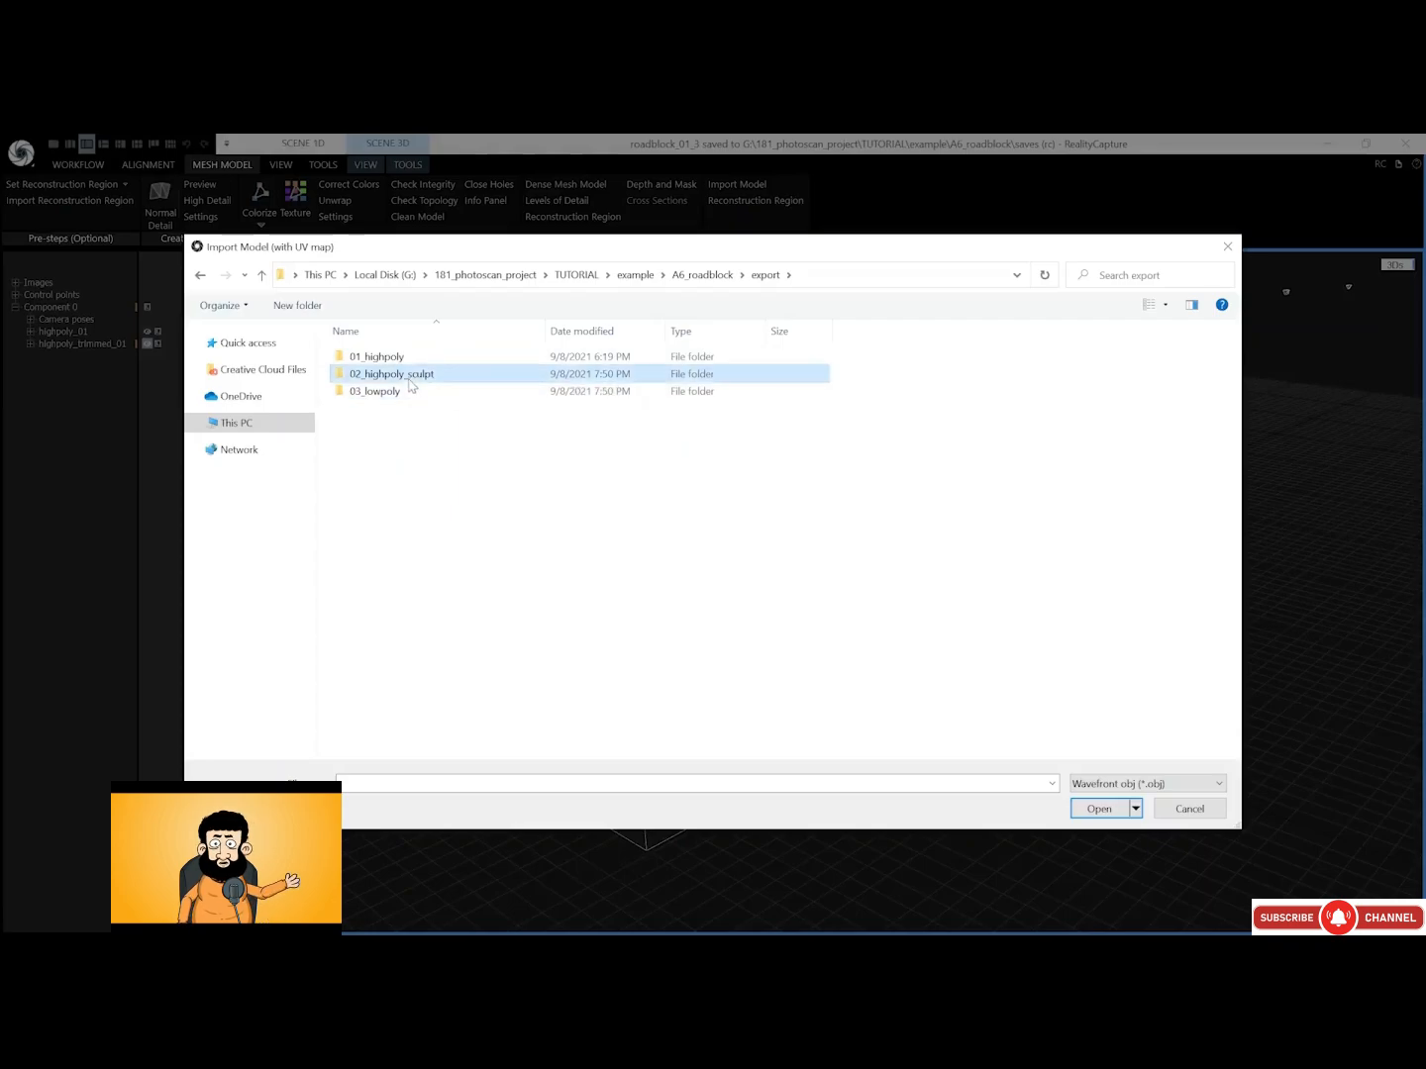
double_click(409, 386)
click(382, 384)
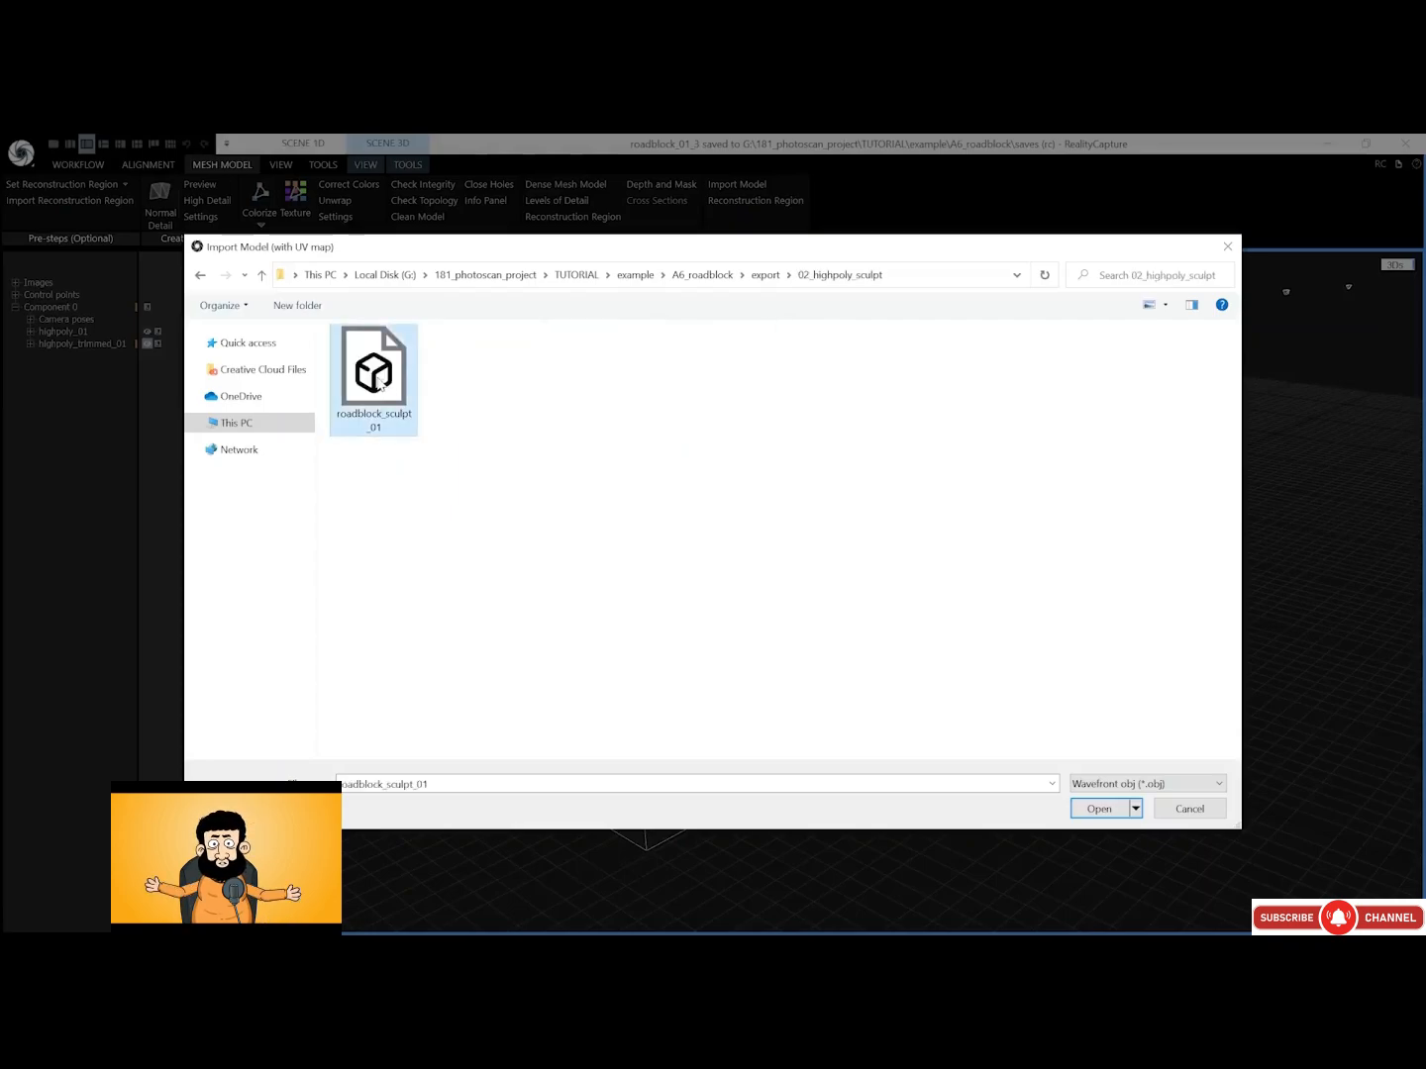
double_click(381, 384)
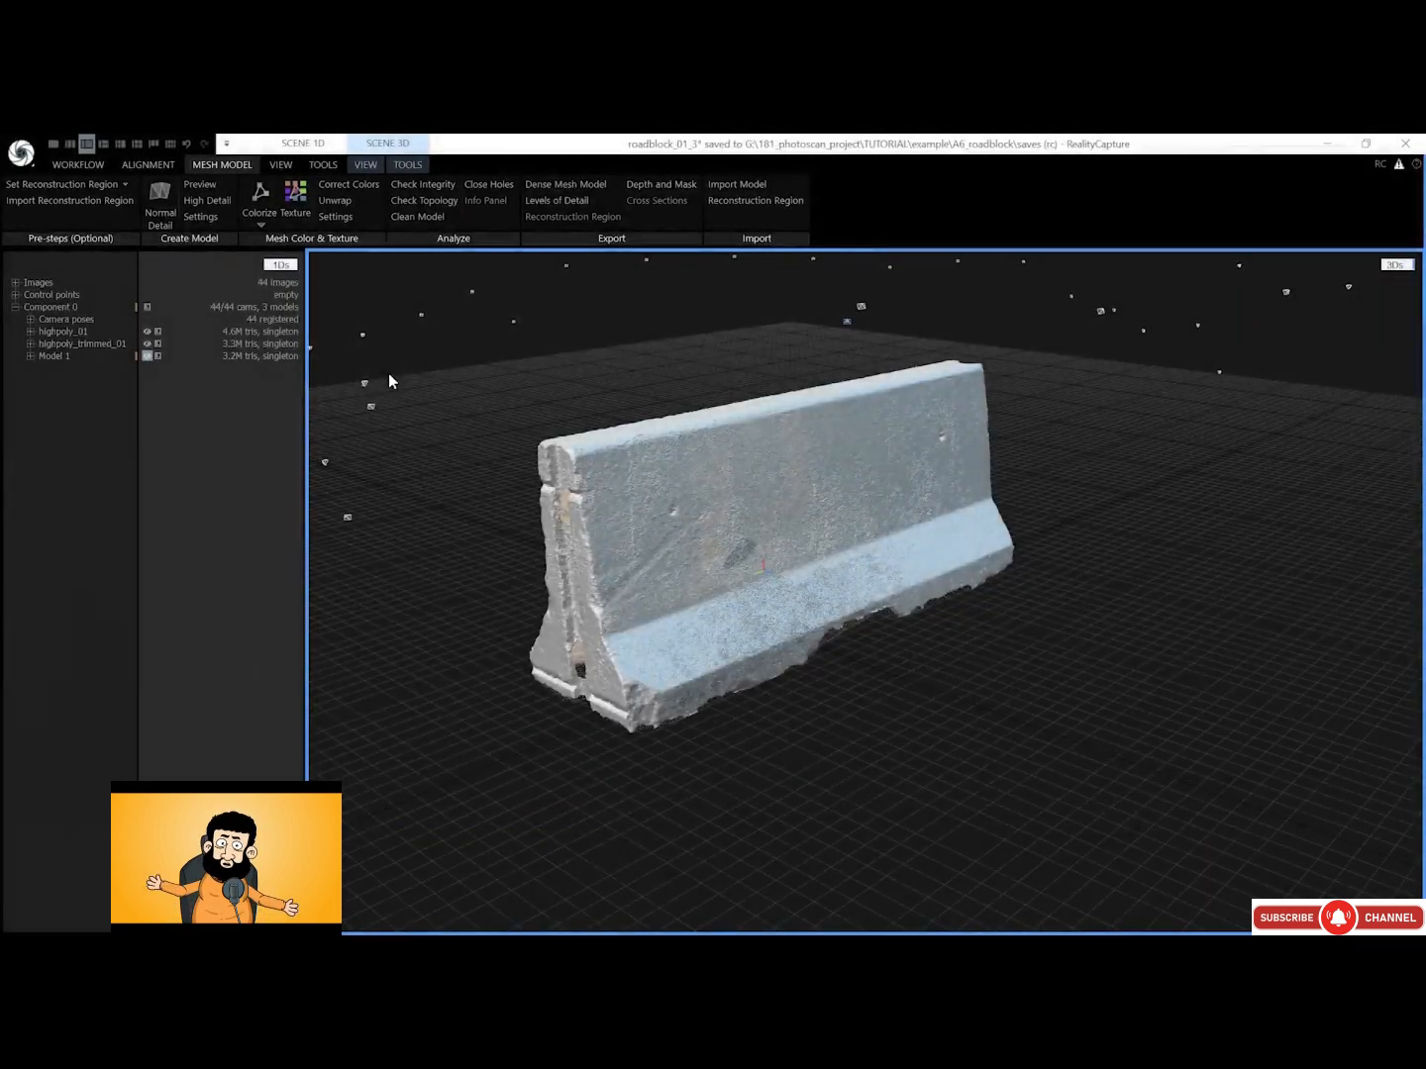
Rename the imported sculpt model to highpoly_sculpted_01 and colorize it from the photos
click(65, 356)
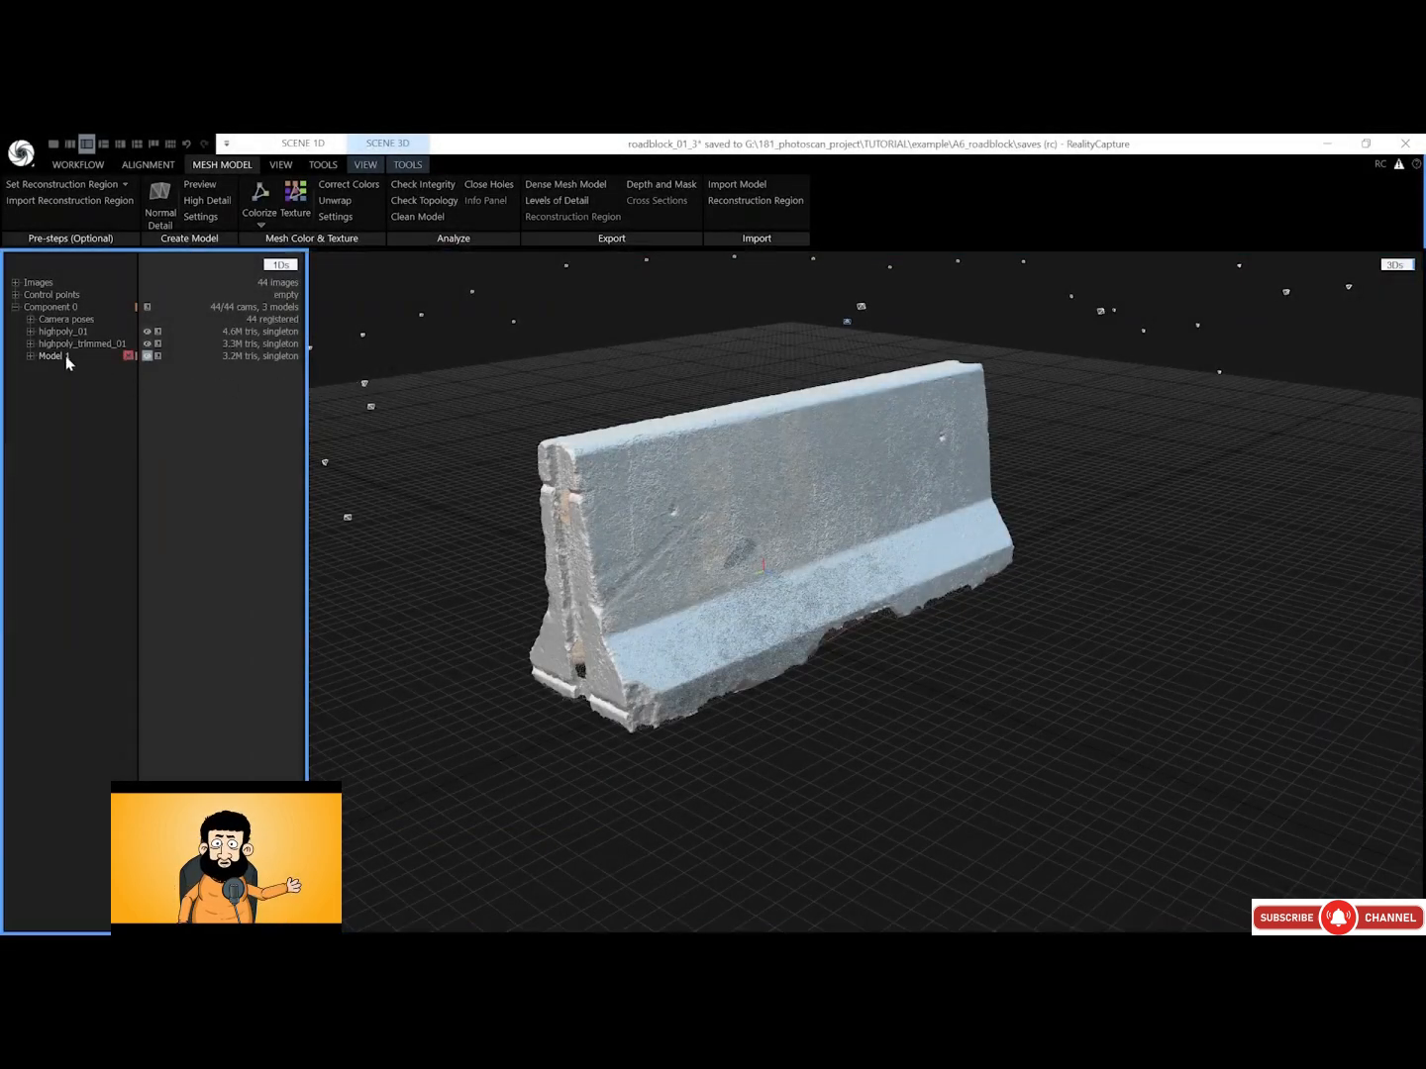
click(184, 614)
text(high)
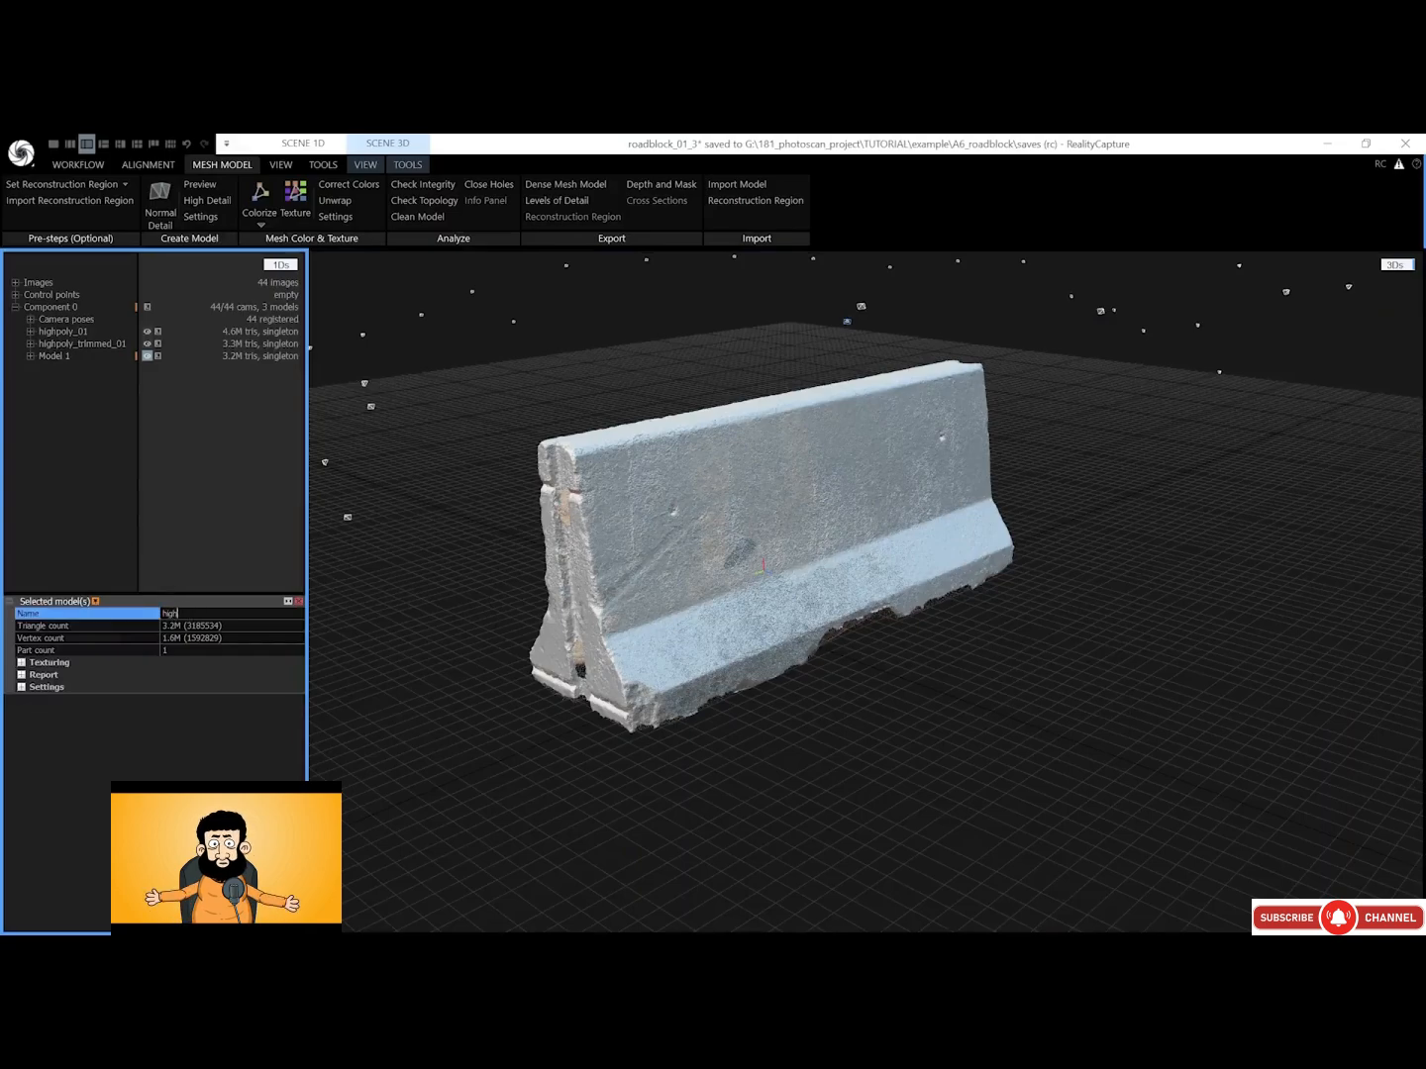
text(poly_sculpted_01)
key(Return)
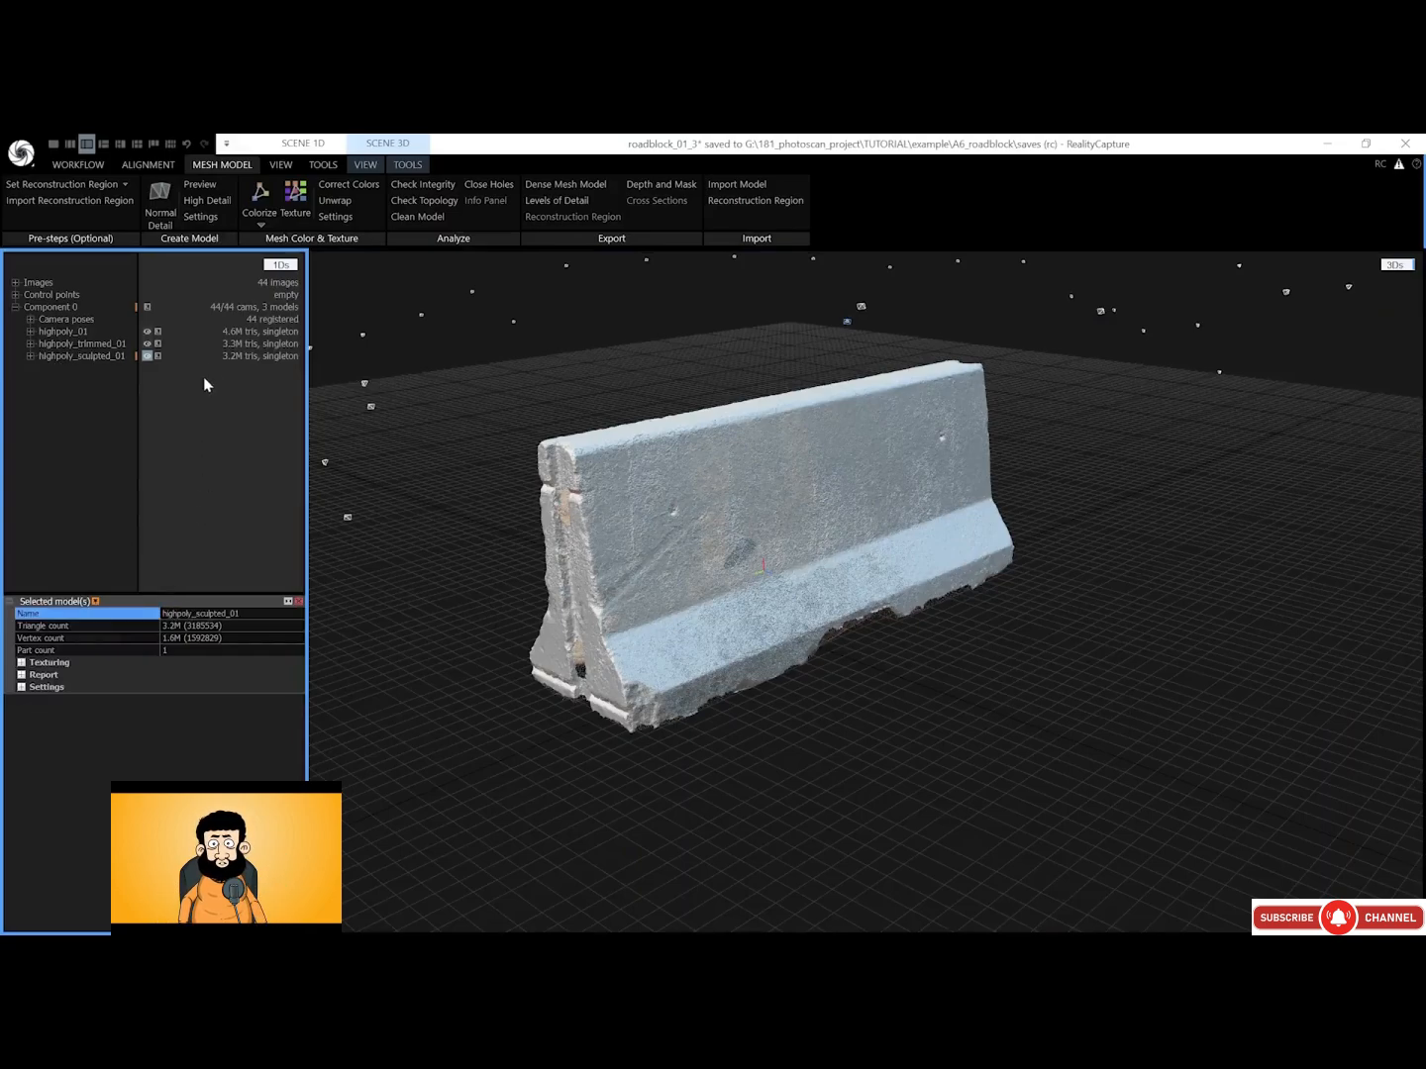
click(330, 218)
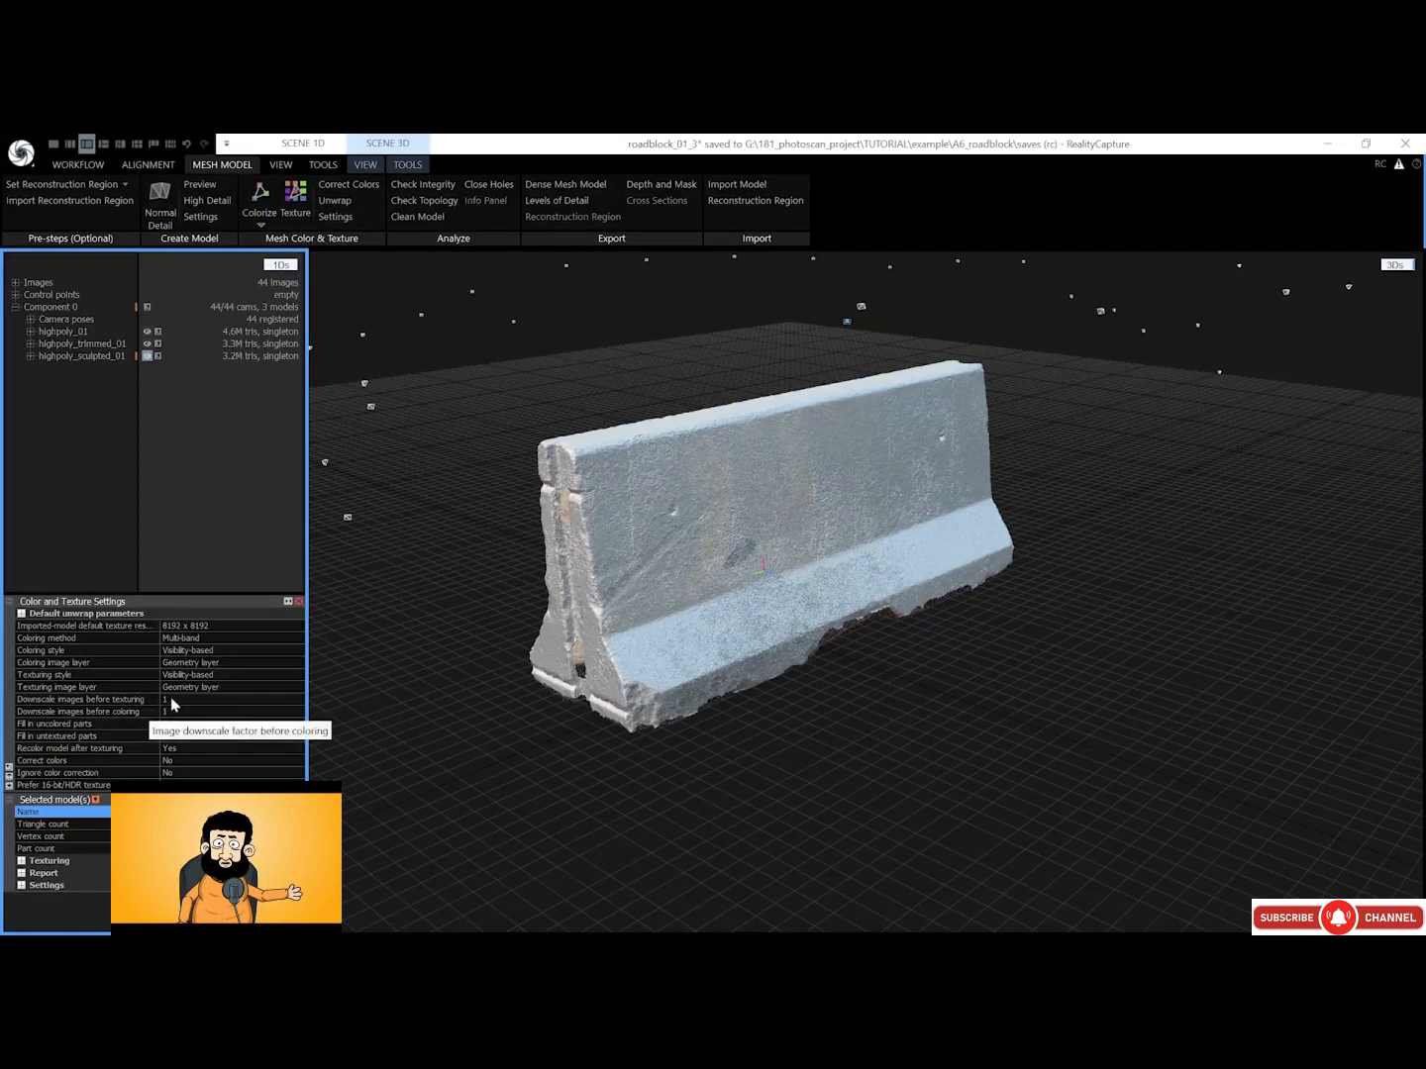
click(260, 198)
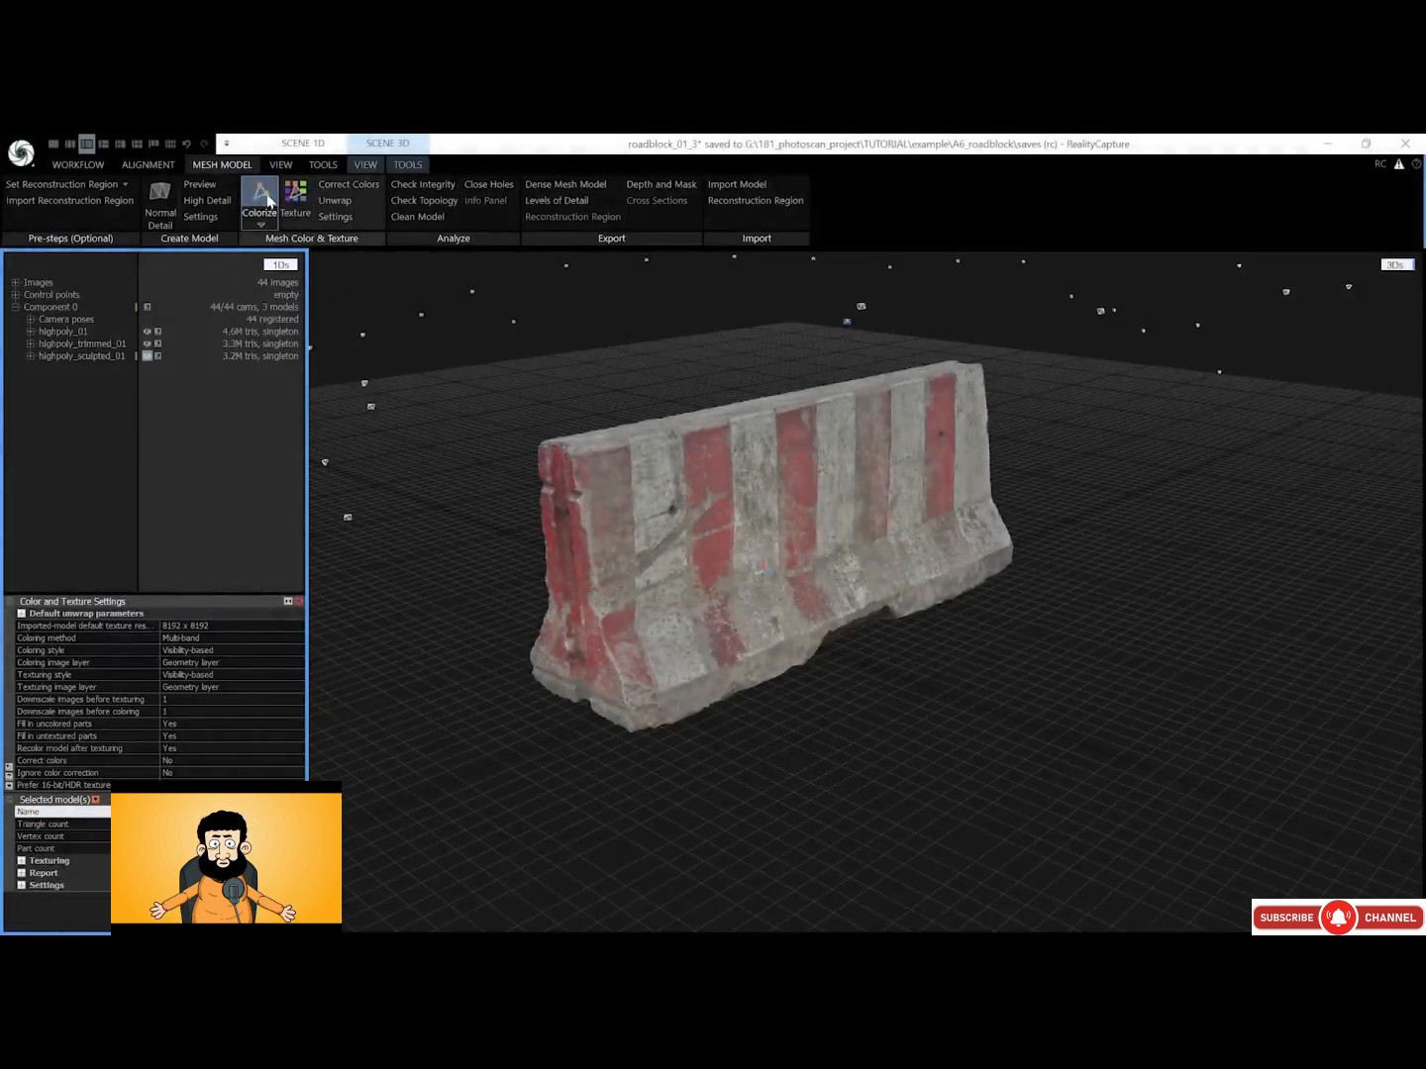
Import the low-poly roadblock_sculpt_01 OBJ model from the 03_lowpoly folder within the export folder
click(736, 186)
click(764, 275)
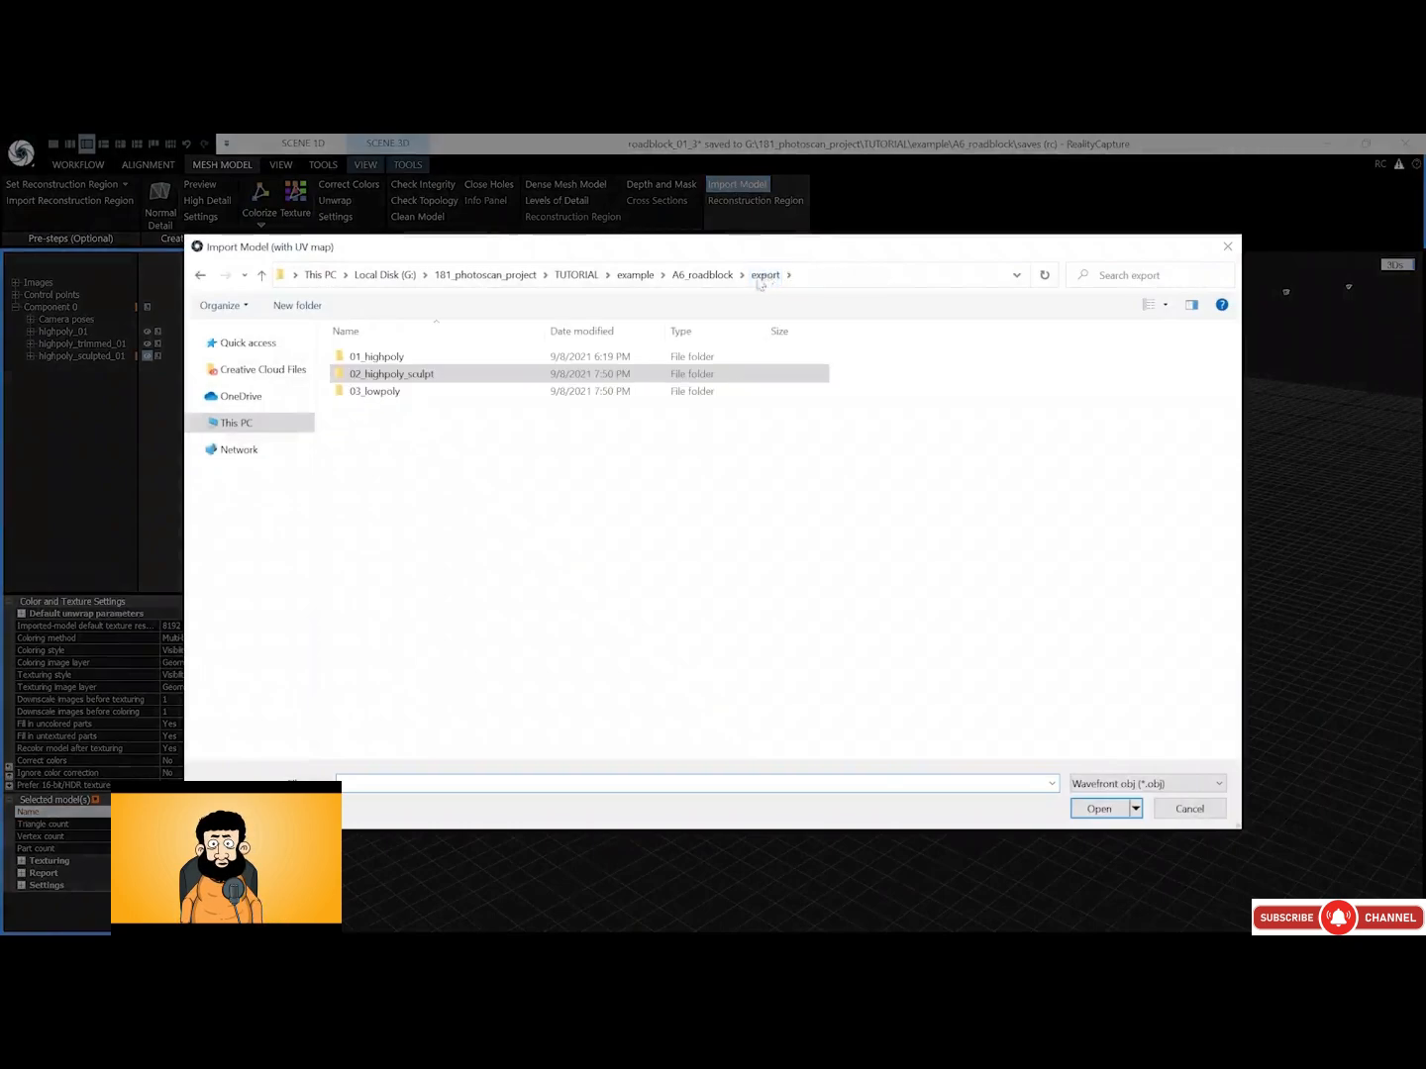
double_click(477, 391)
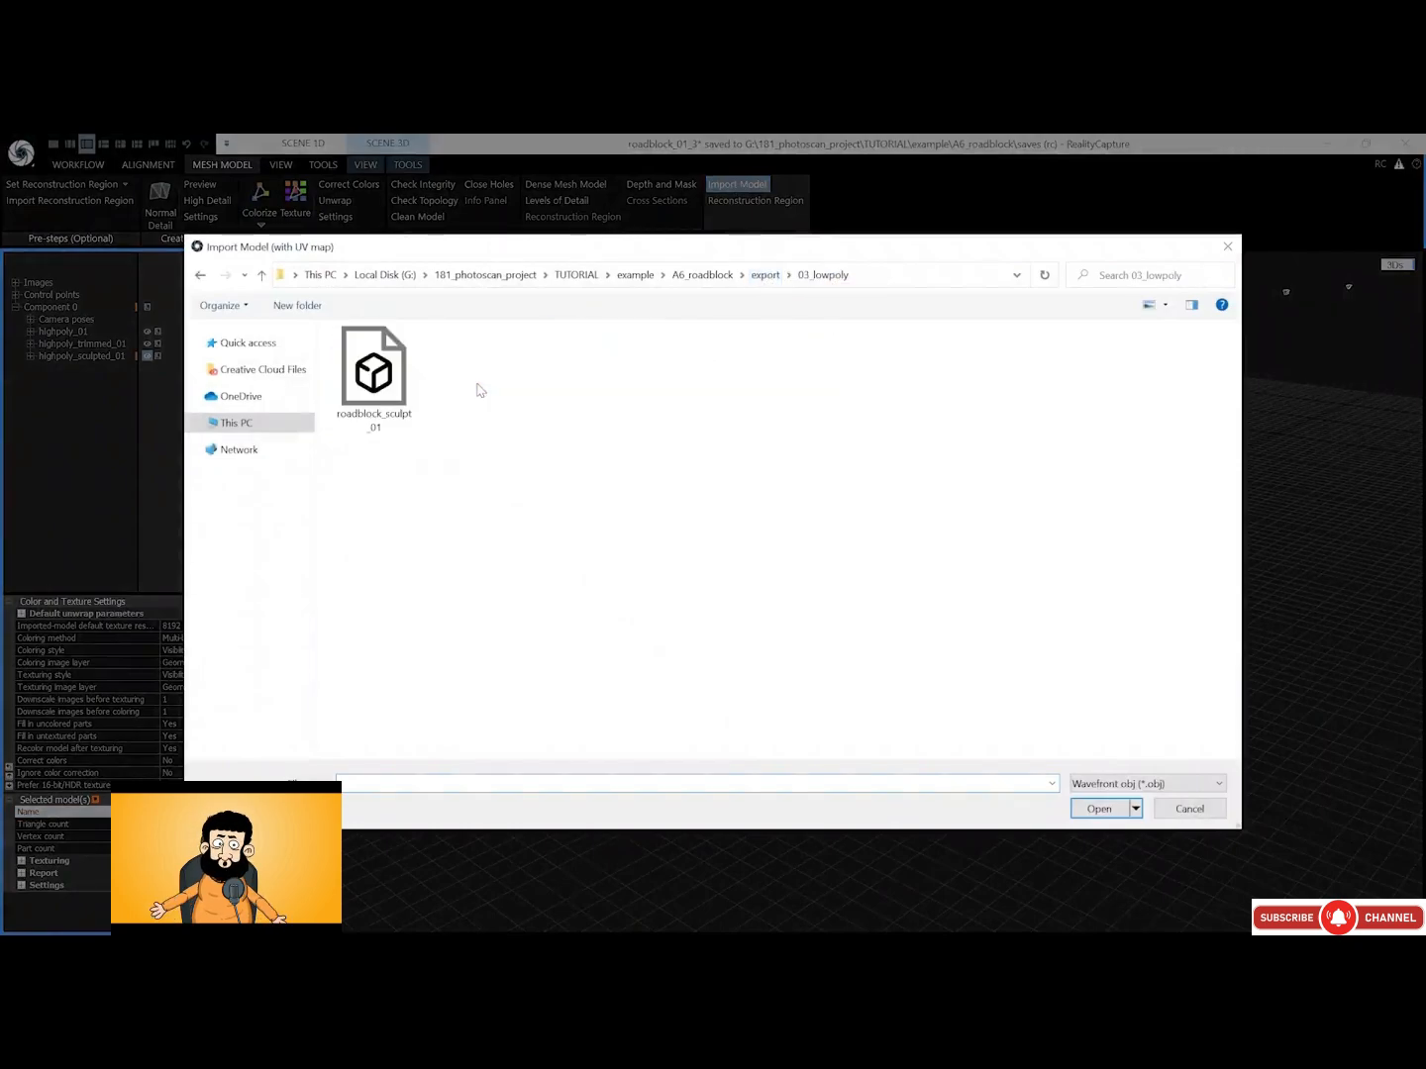
click(398, 363)
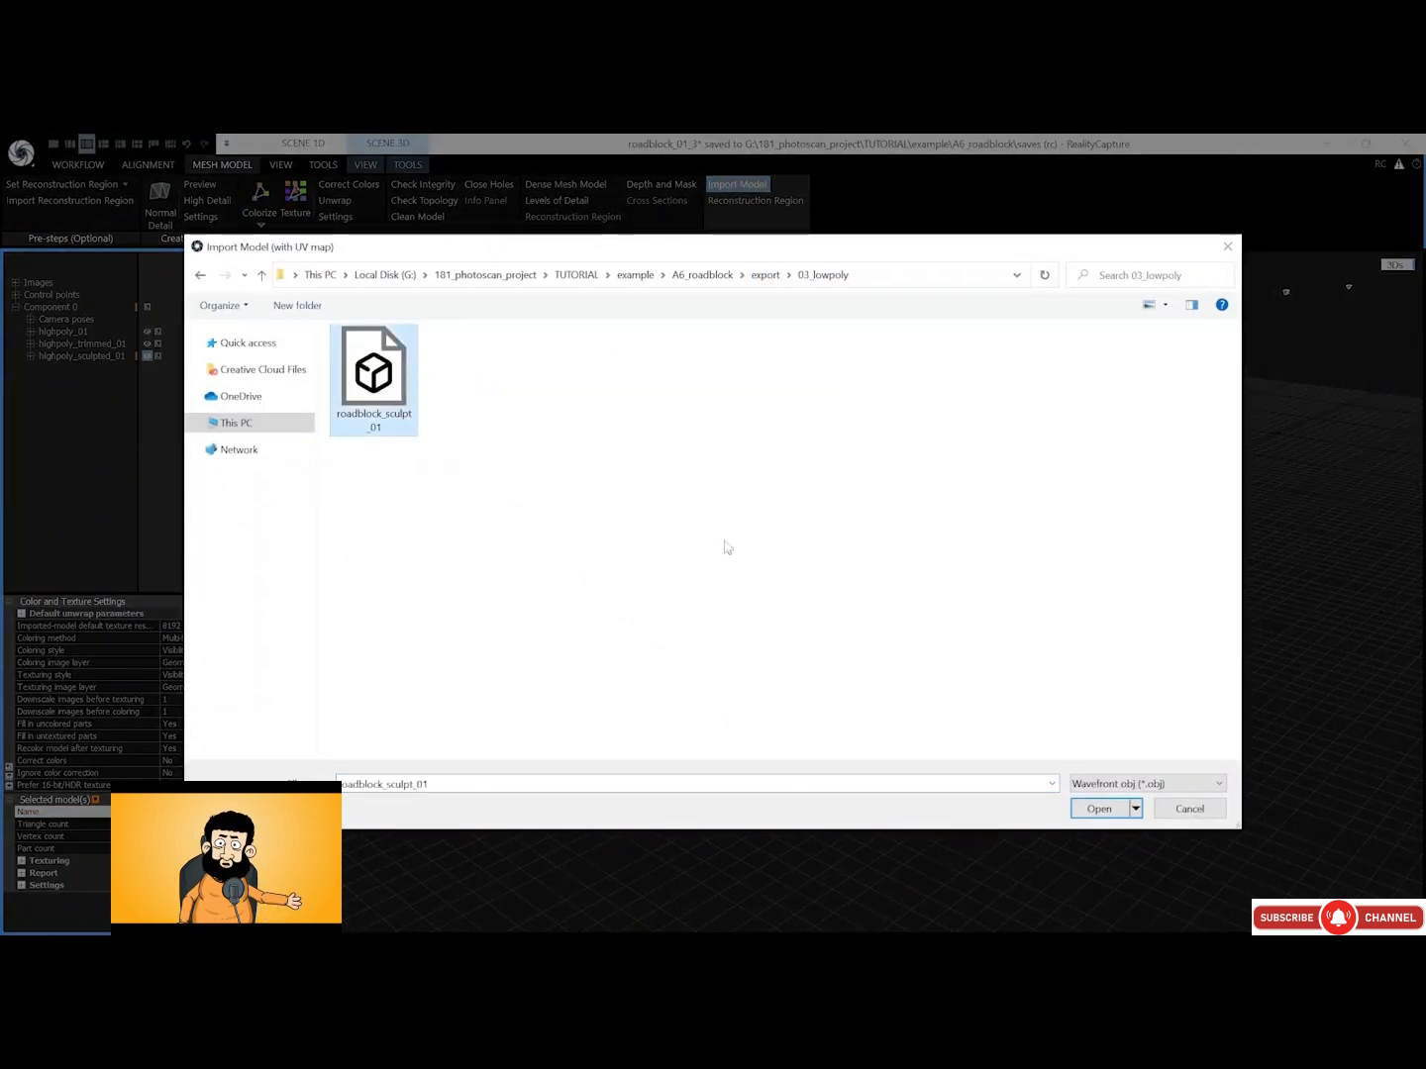
click(1099, 809)
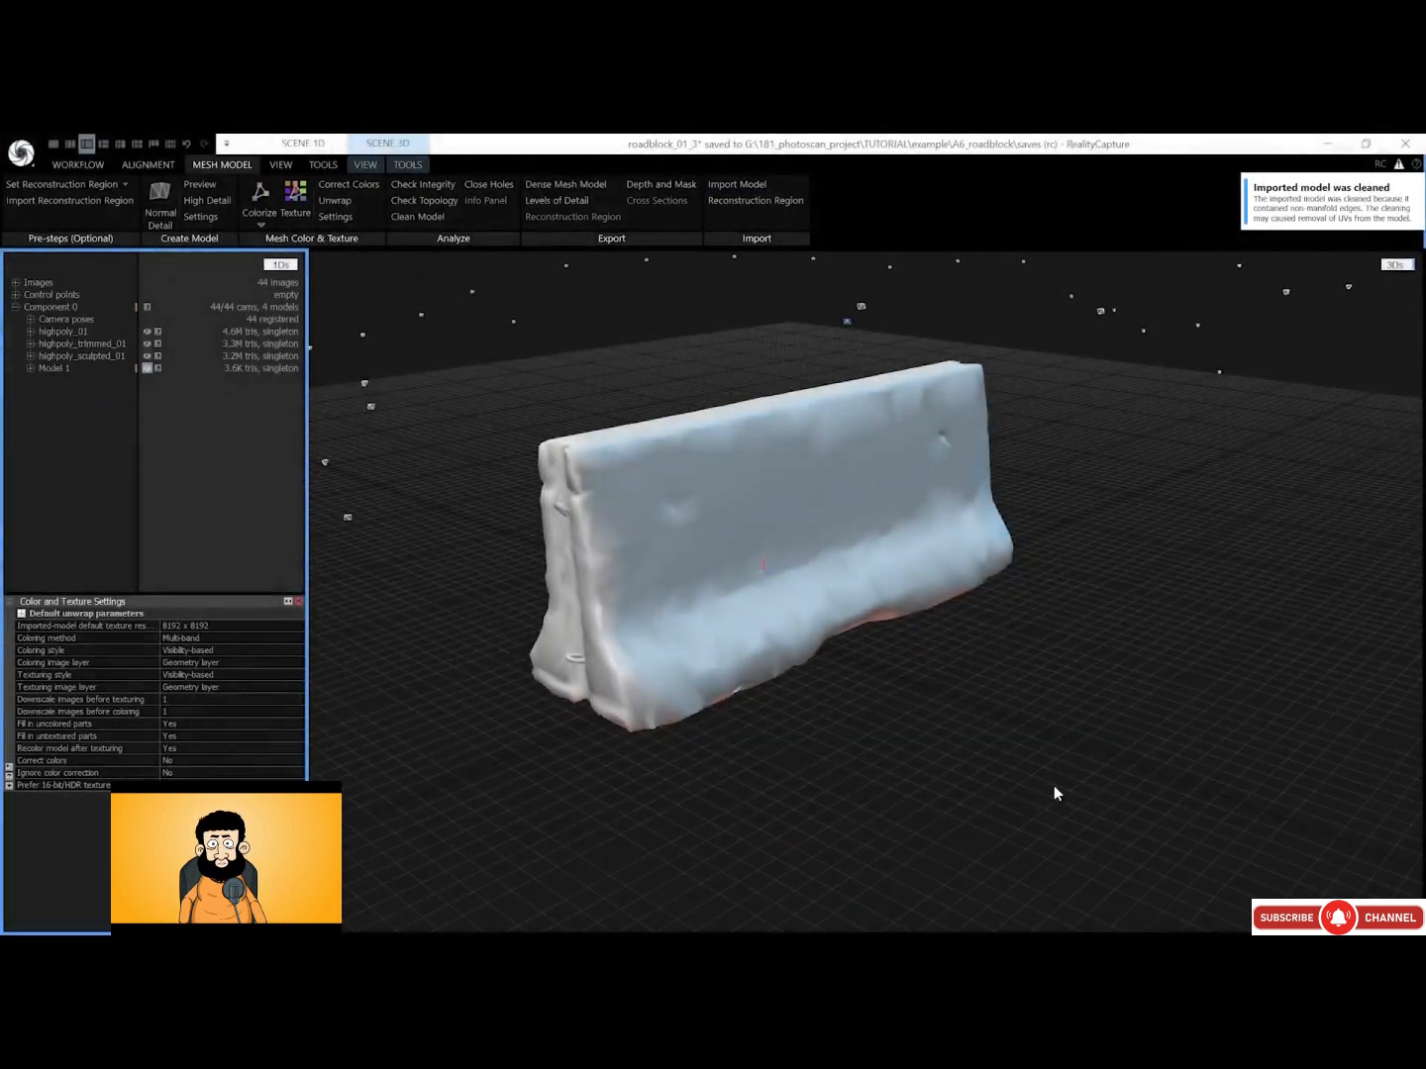
Rename the newly imported low-poly model to lowpoly_01
click(53, 368)
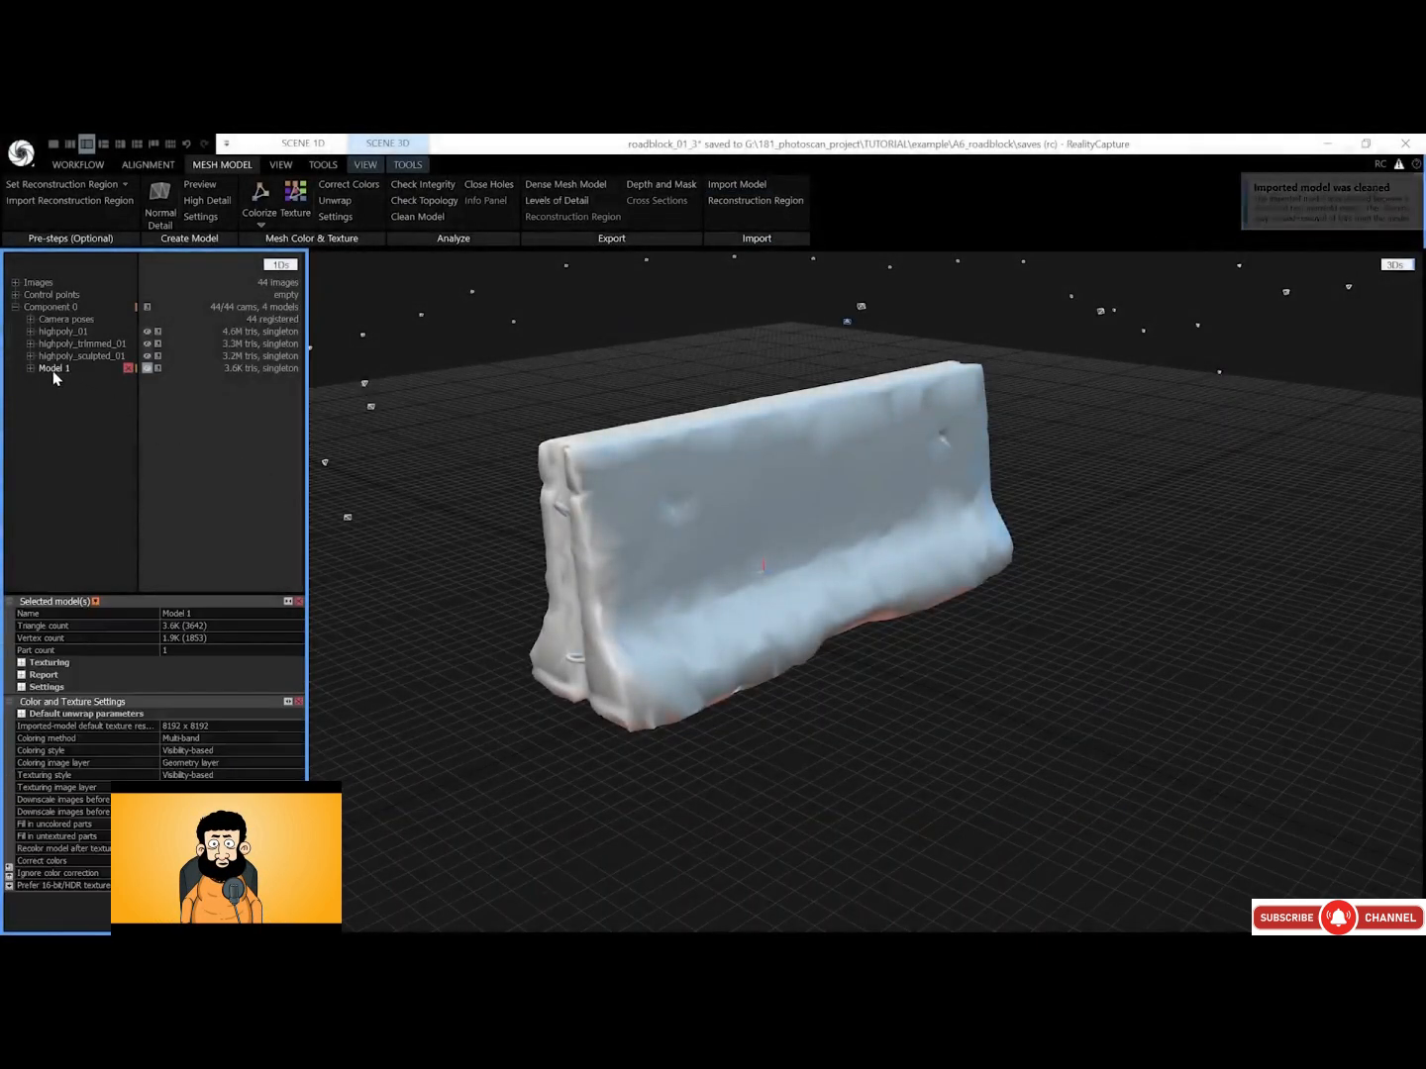
double_click(188, 614)
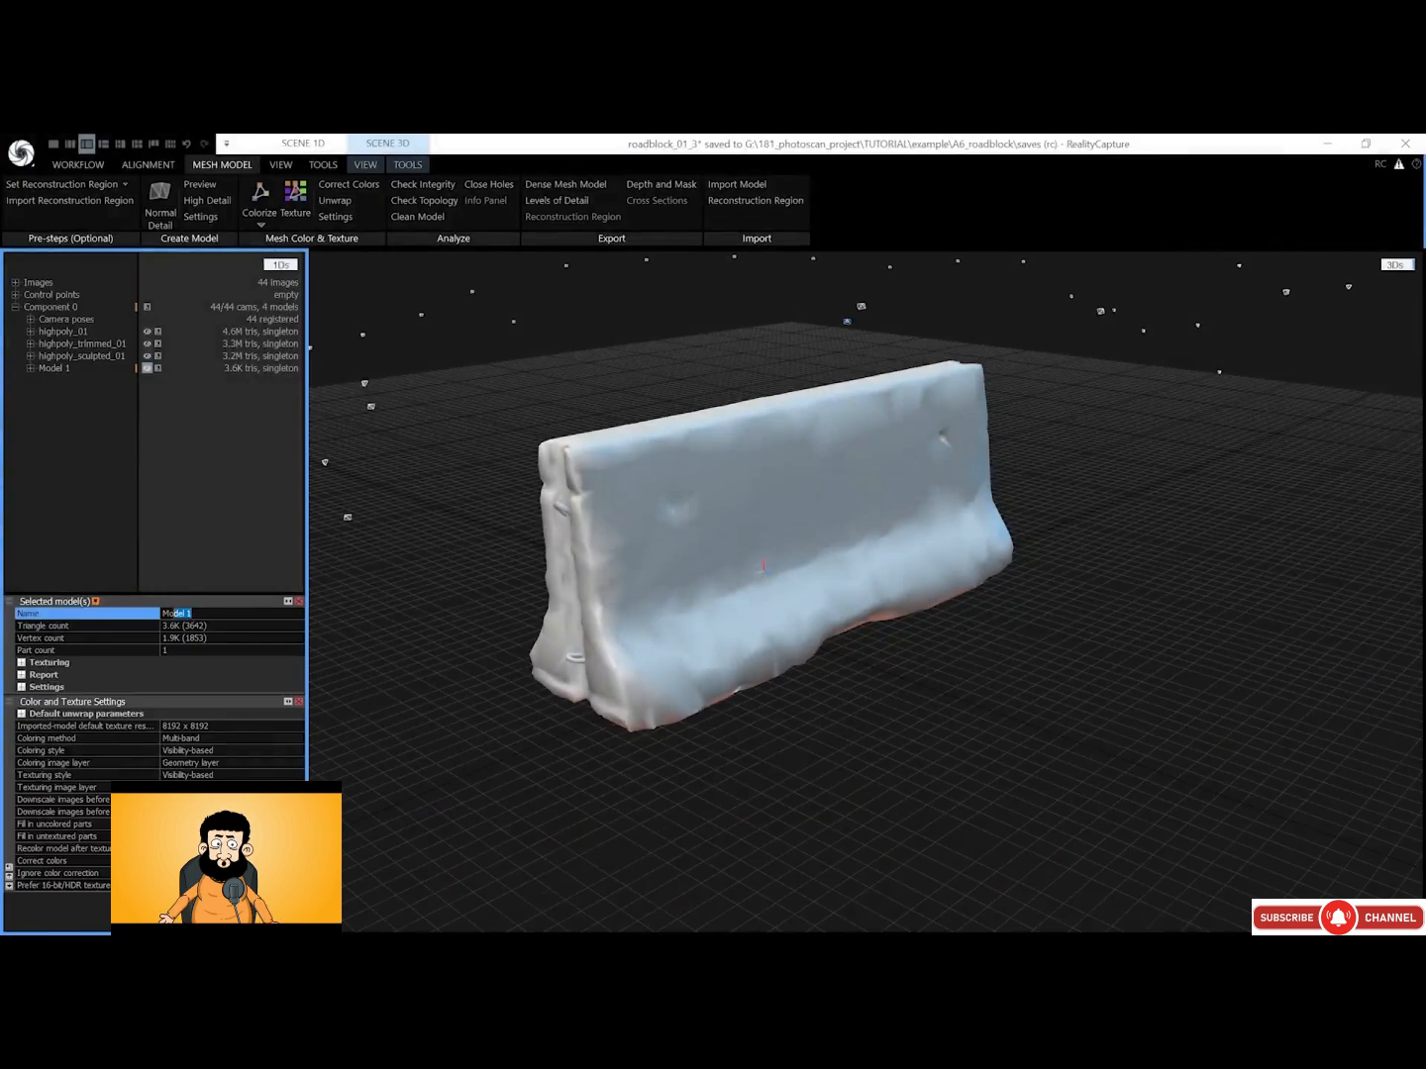
text(lowpoly_01)
key(Return)
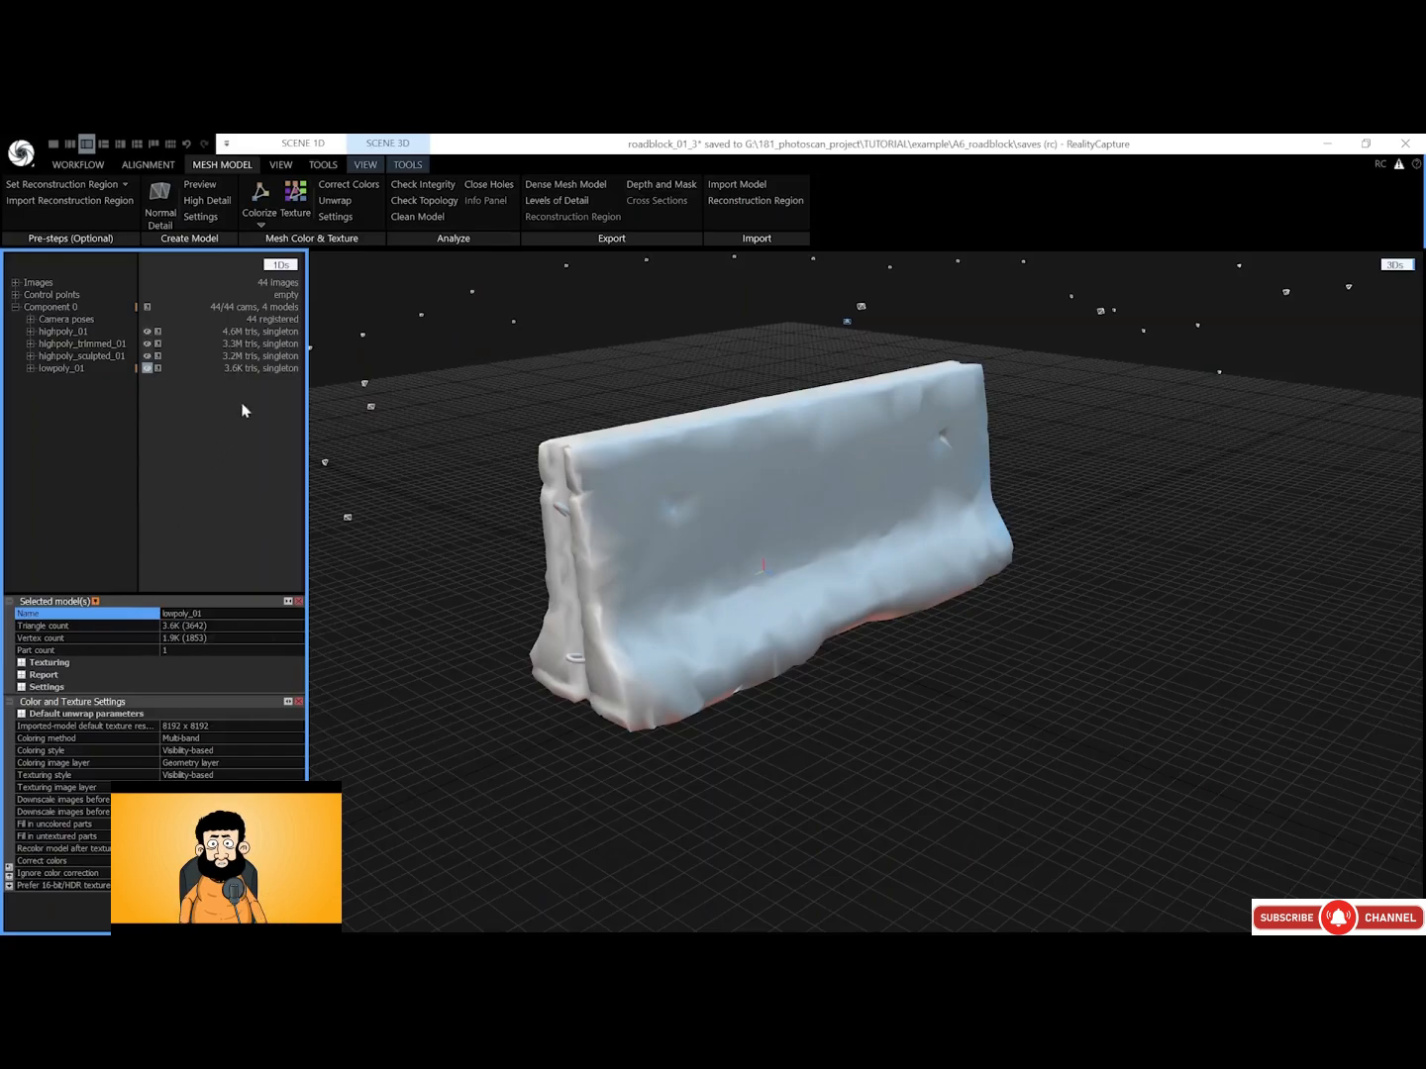
Unwrap lowpoly_01 with a large triangle removal threshold of 100 and fill its texture with a checkerboard
click(348, 205)
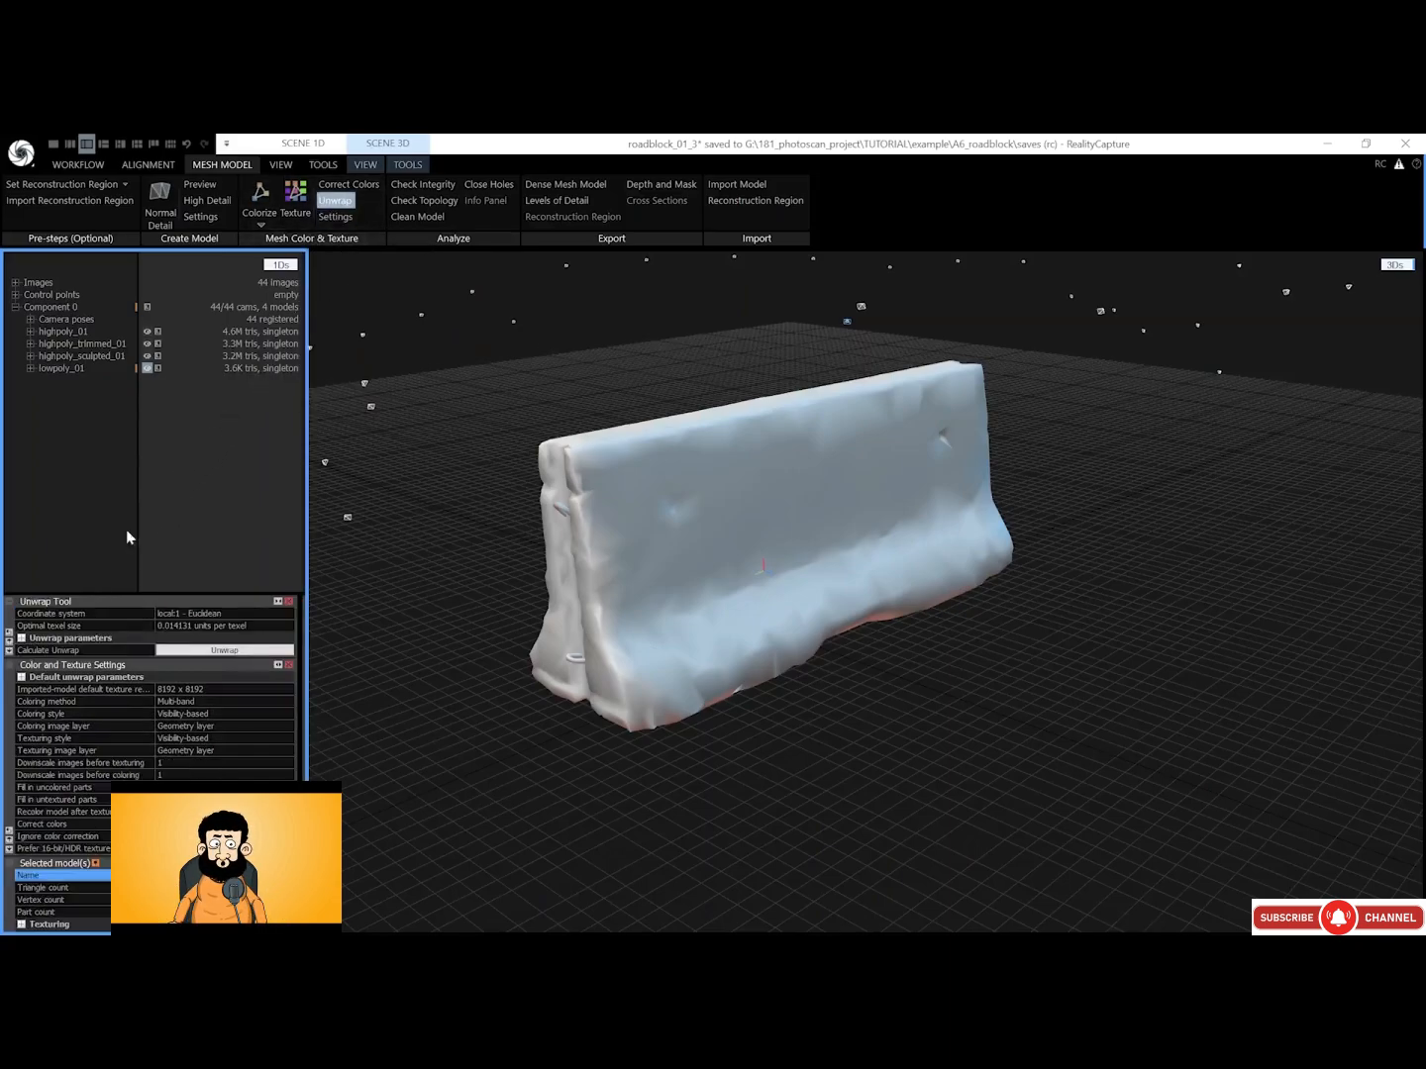
click(23, 638)
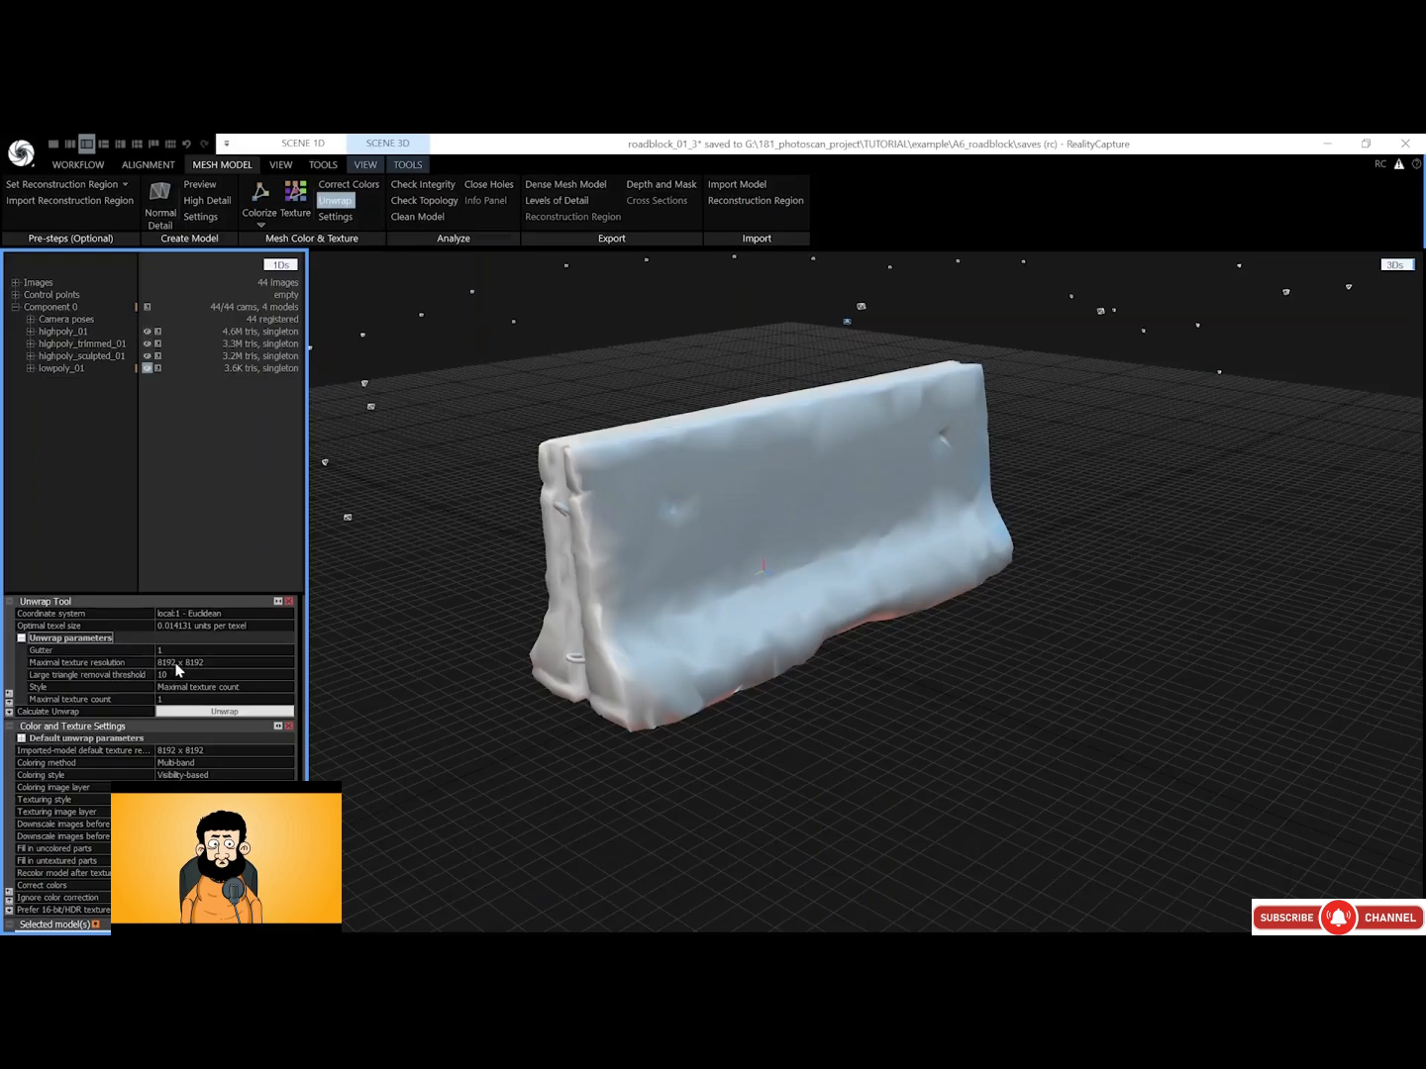
click(168, 675)
text(0)
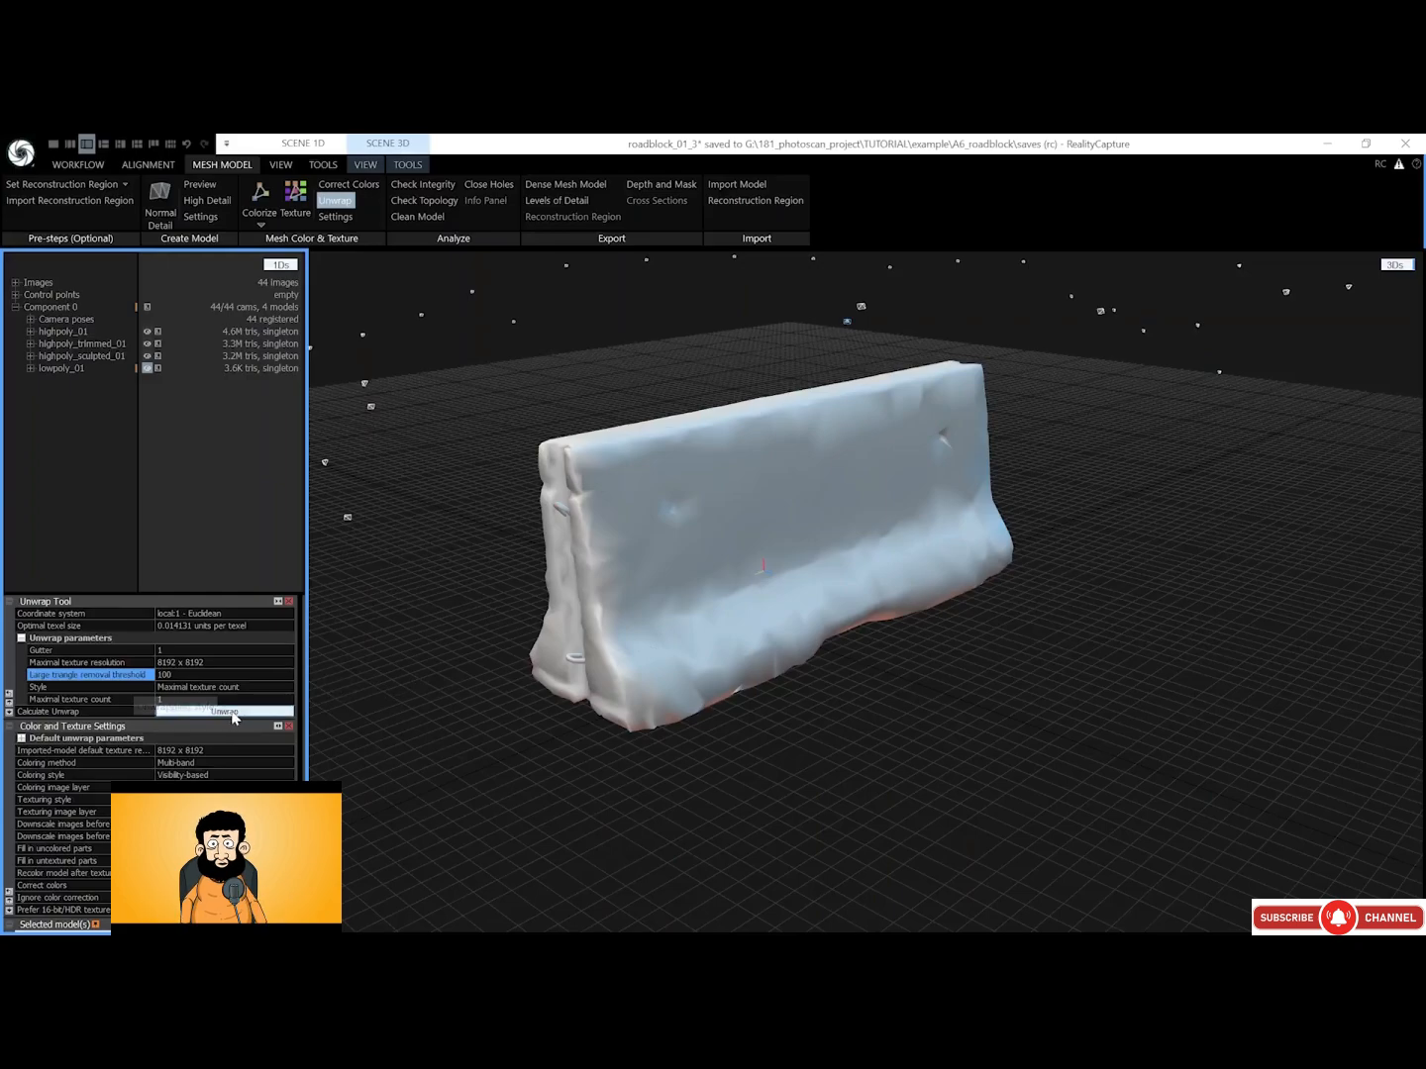
click(232, 712)
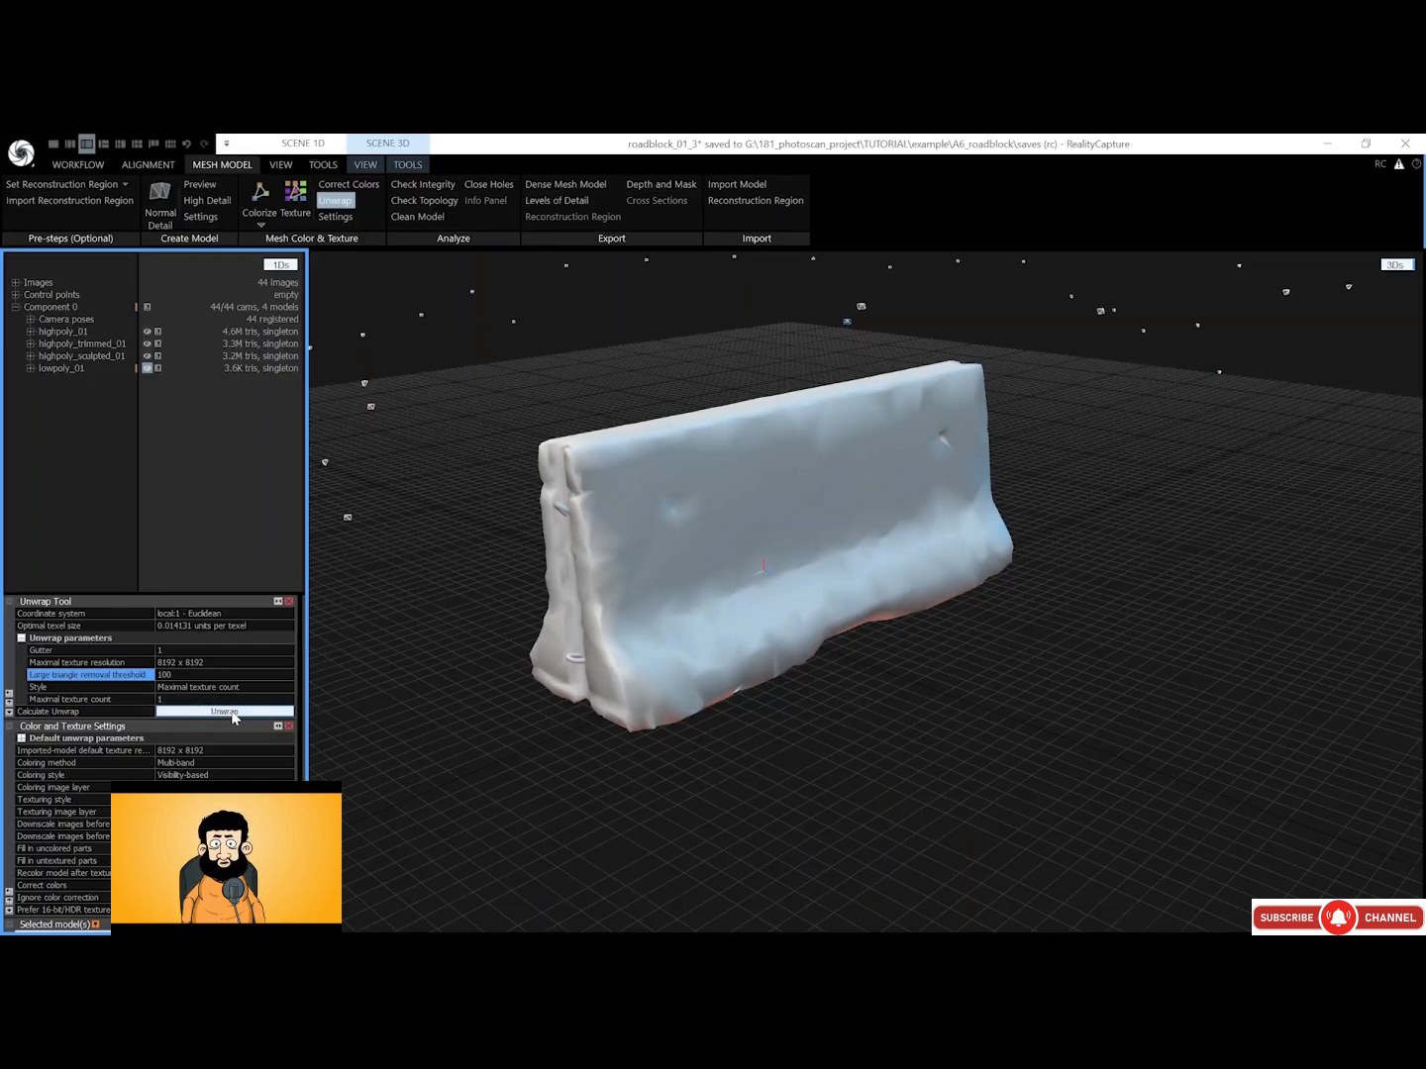
click(231, 712)
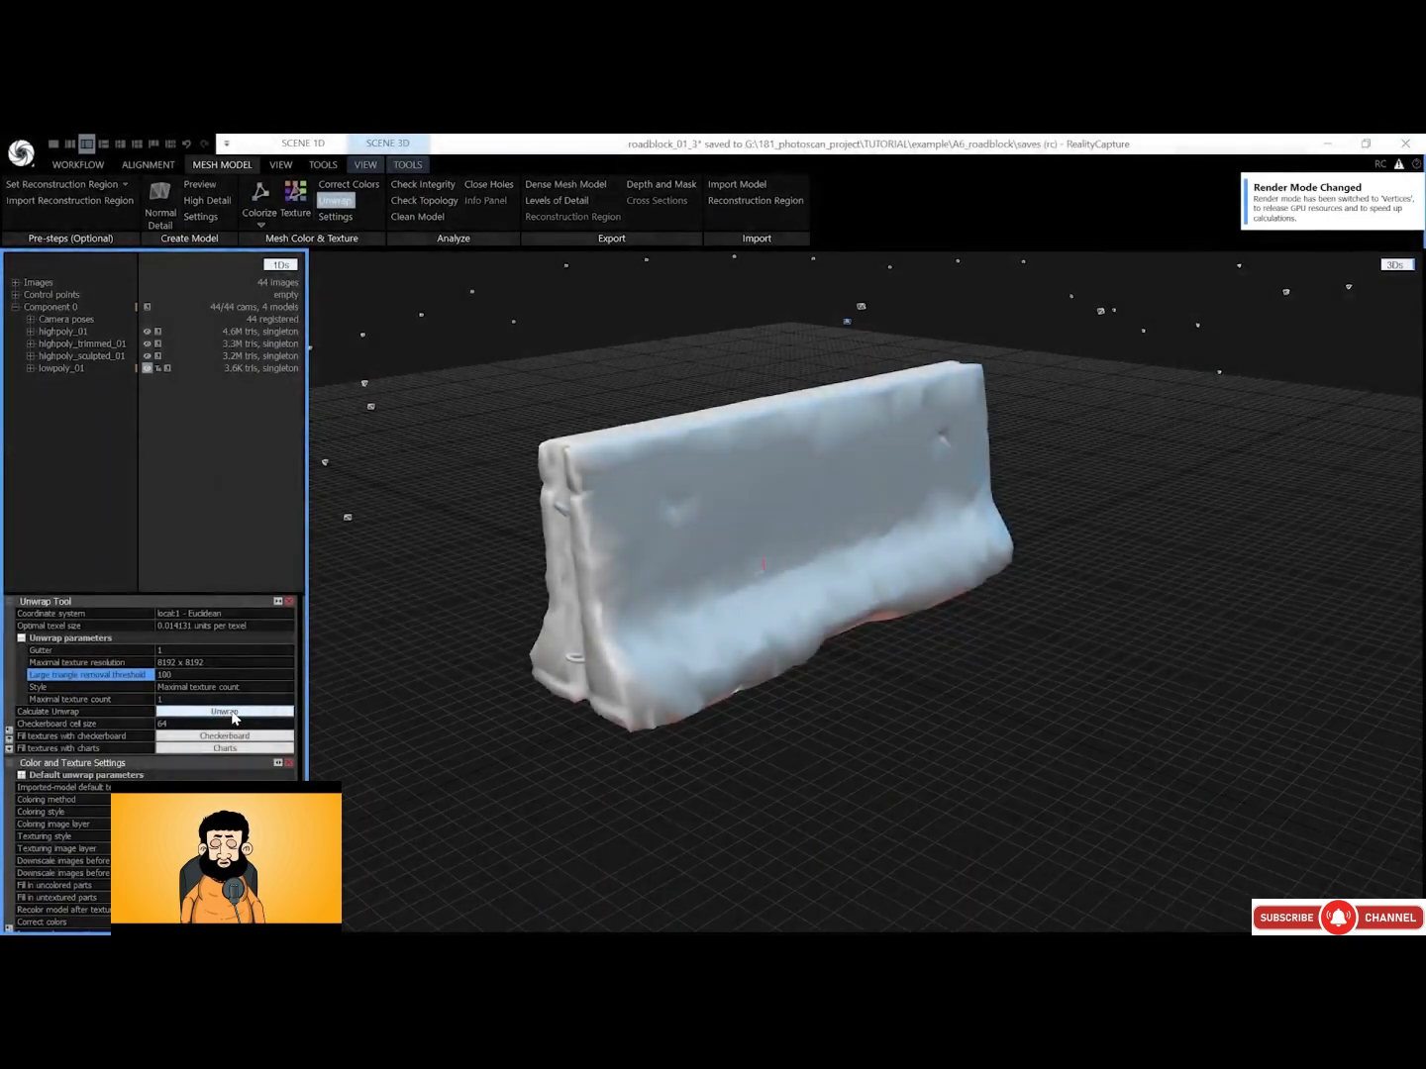
click(225, 736)
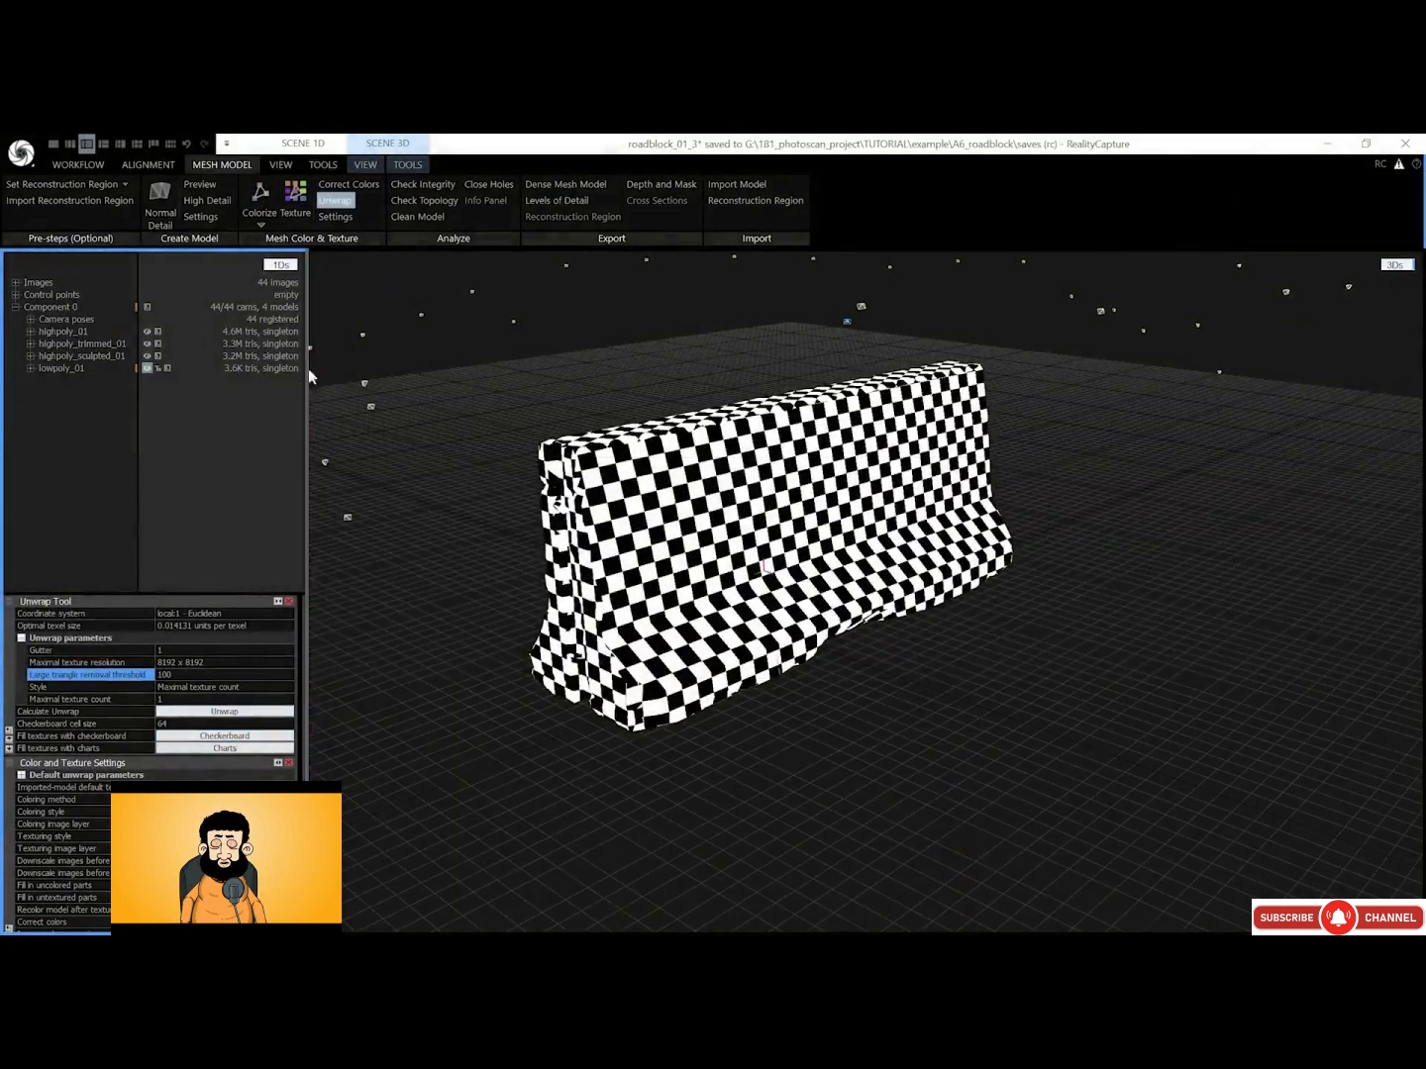
click(335, 200)
Reproject the color, displacement and normal textures from highpoly_sculpted_01 onto lowpoly_01
click(327, 166)
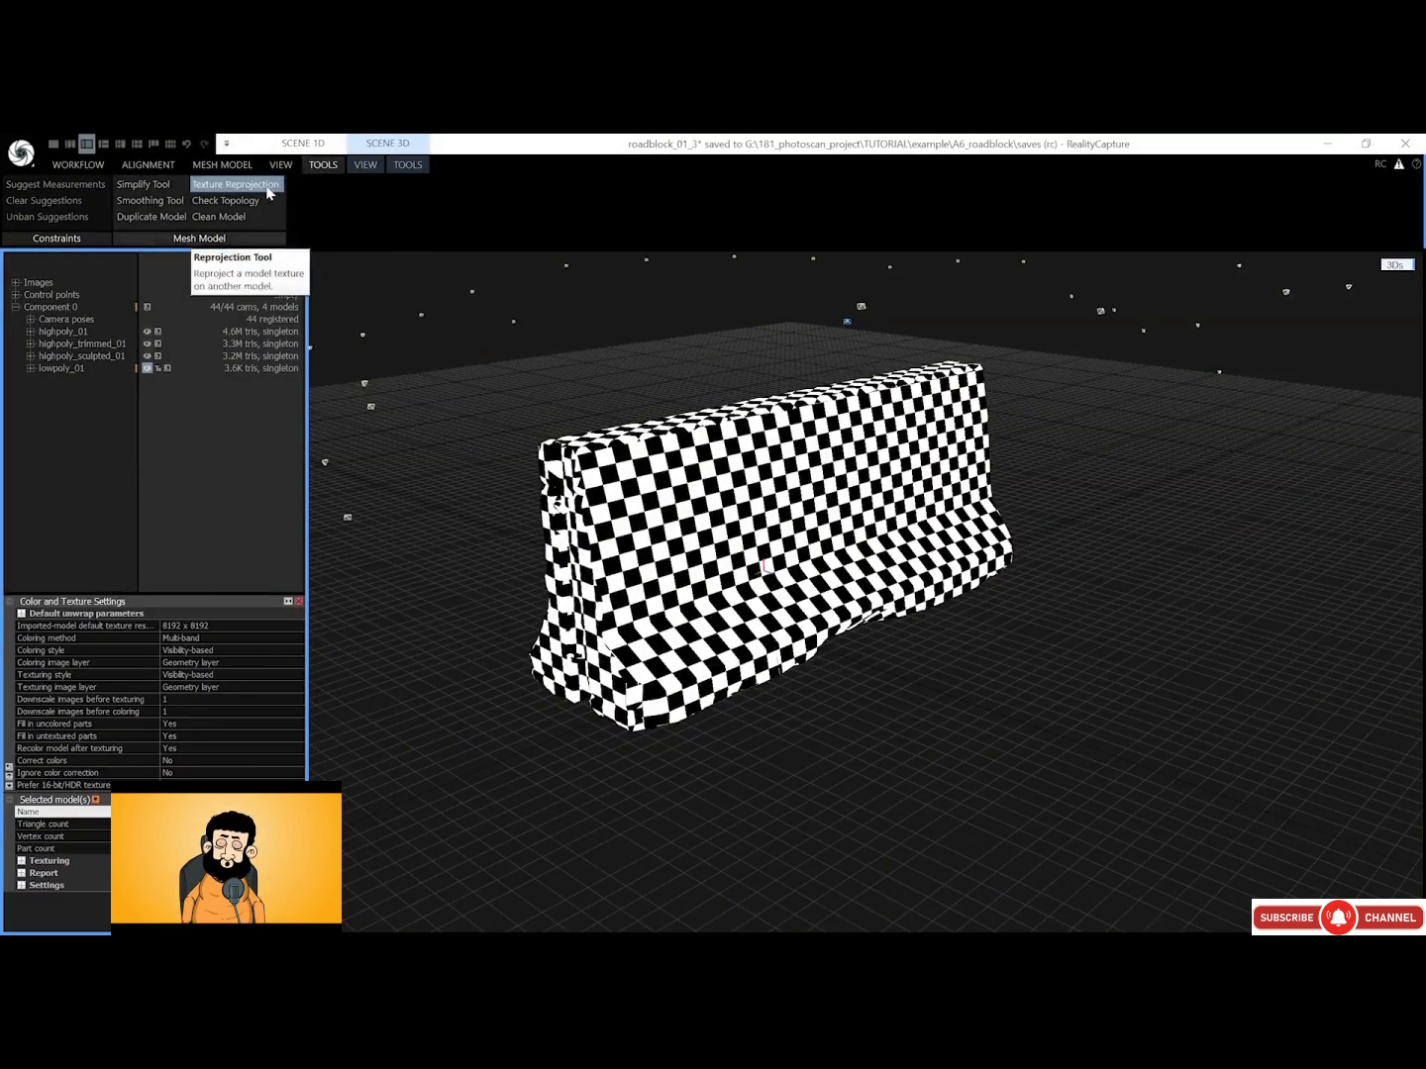
click(268, 192)
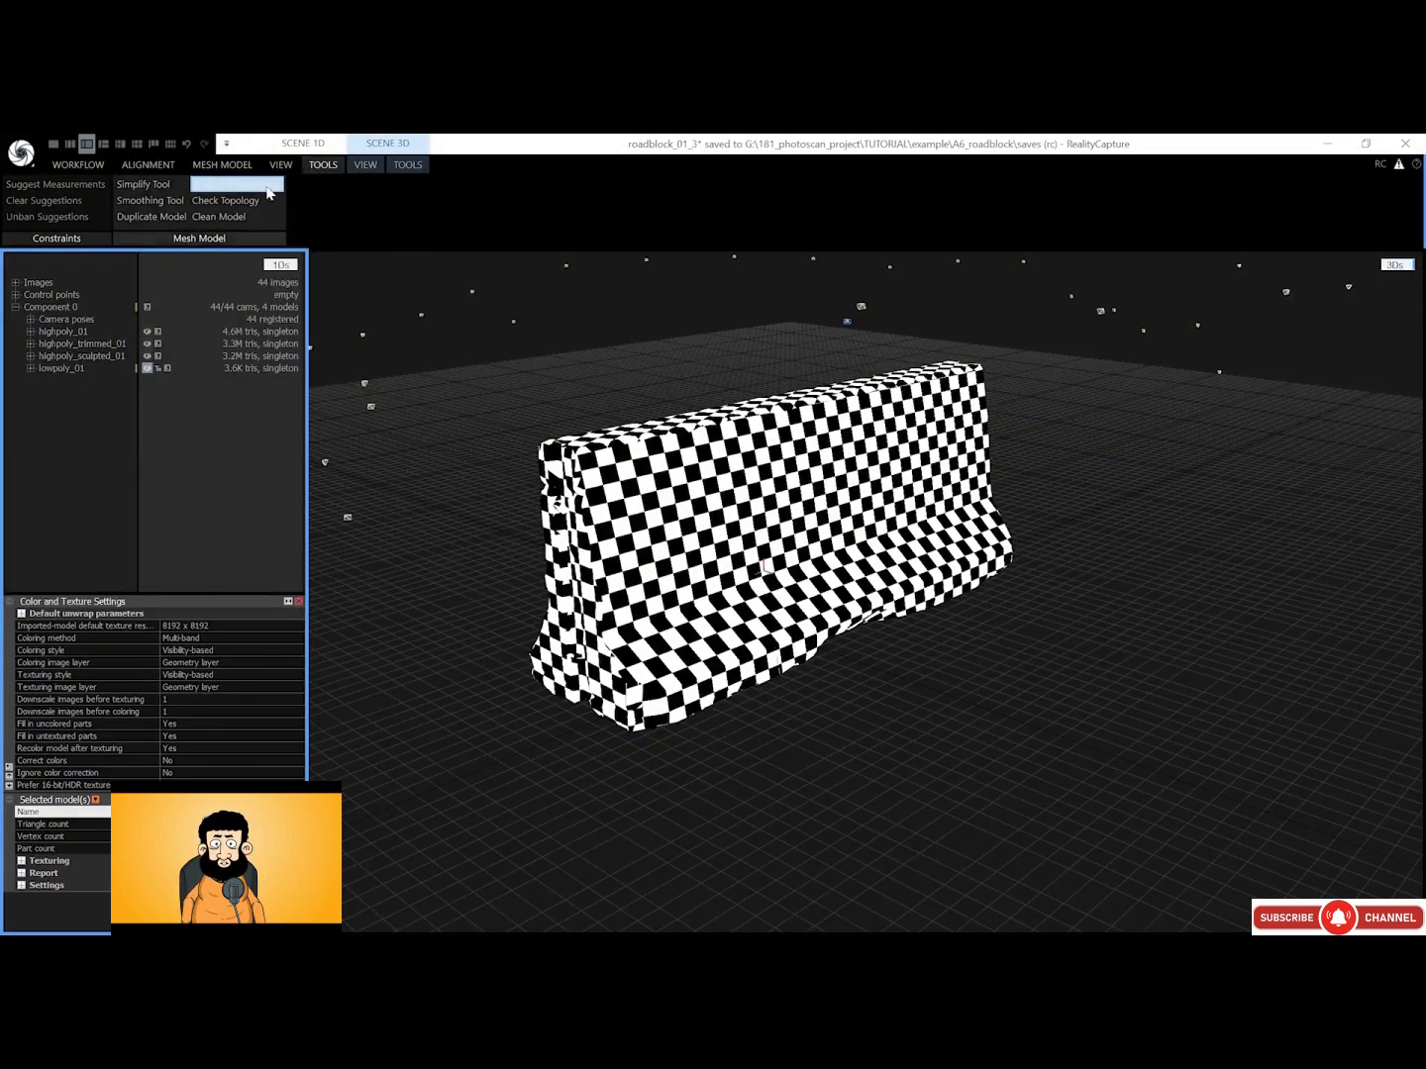
click(9, 752)
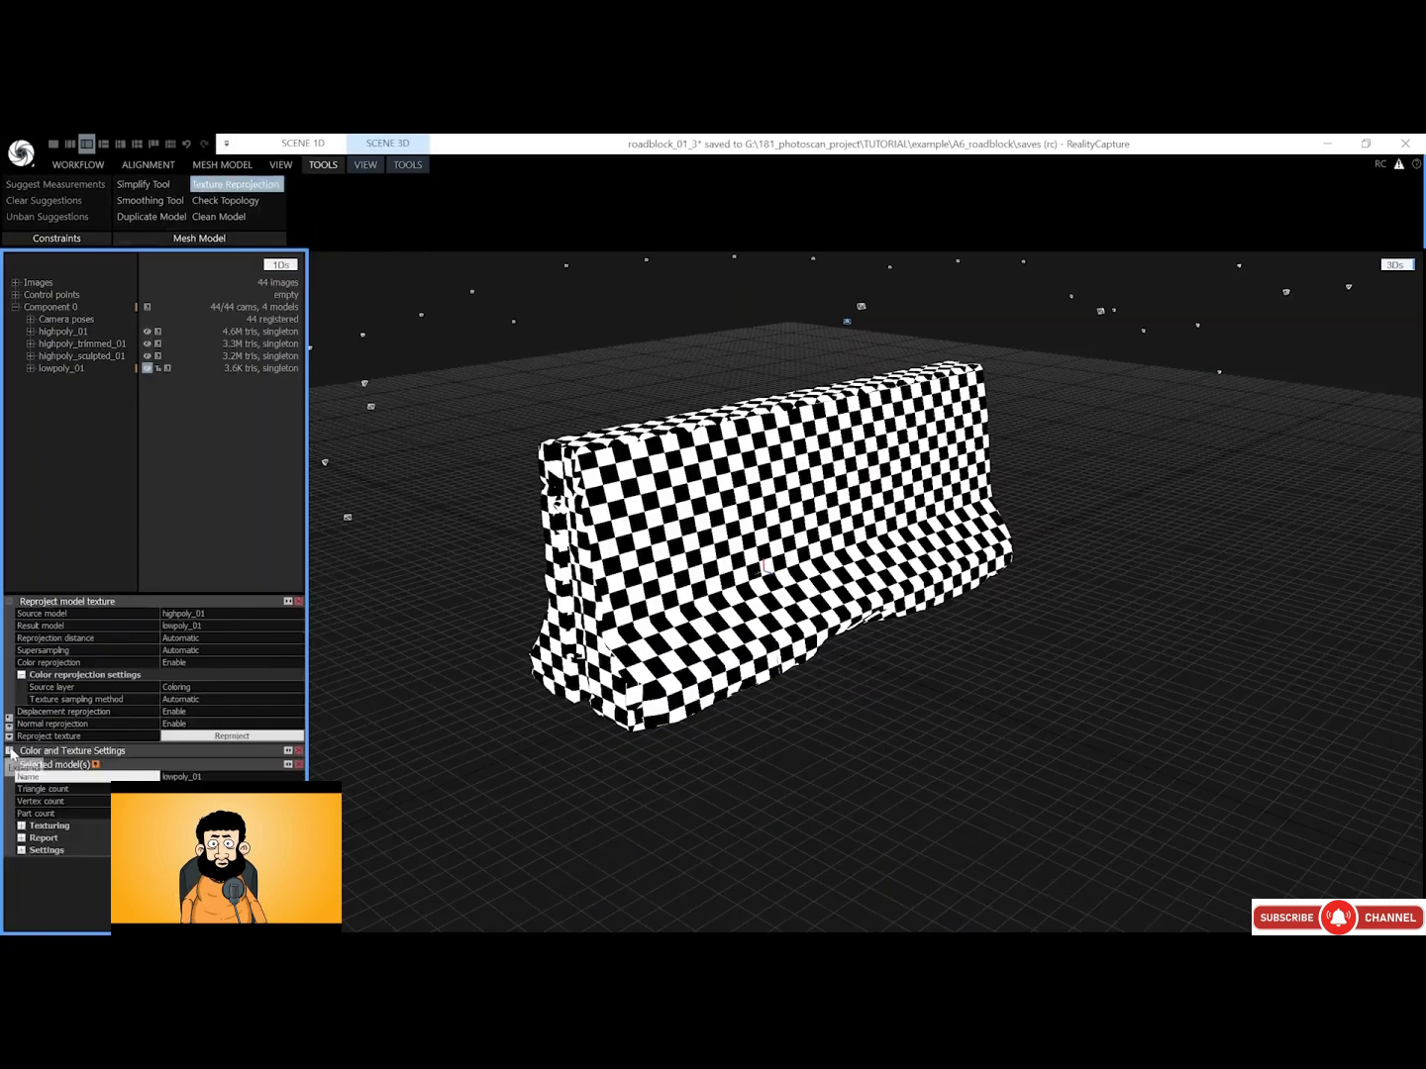
click(10, 764)
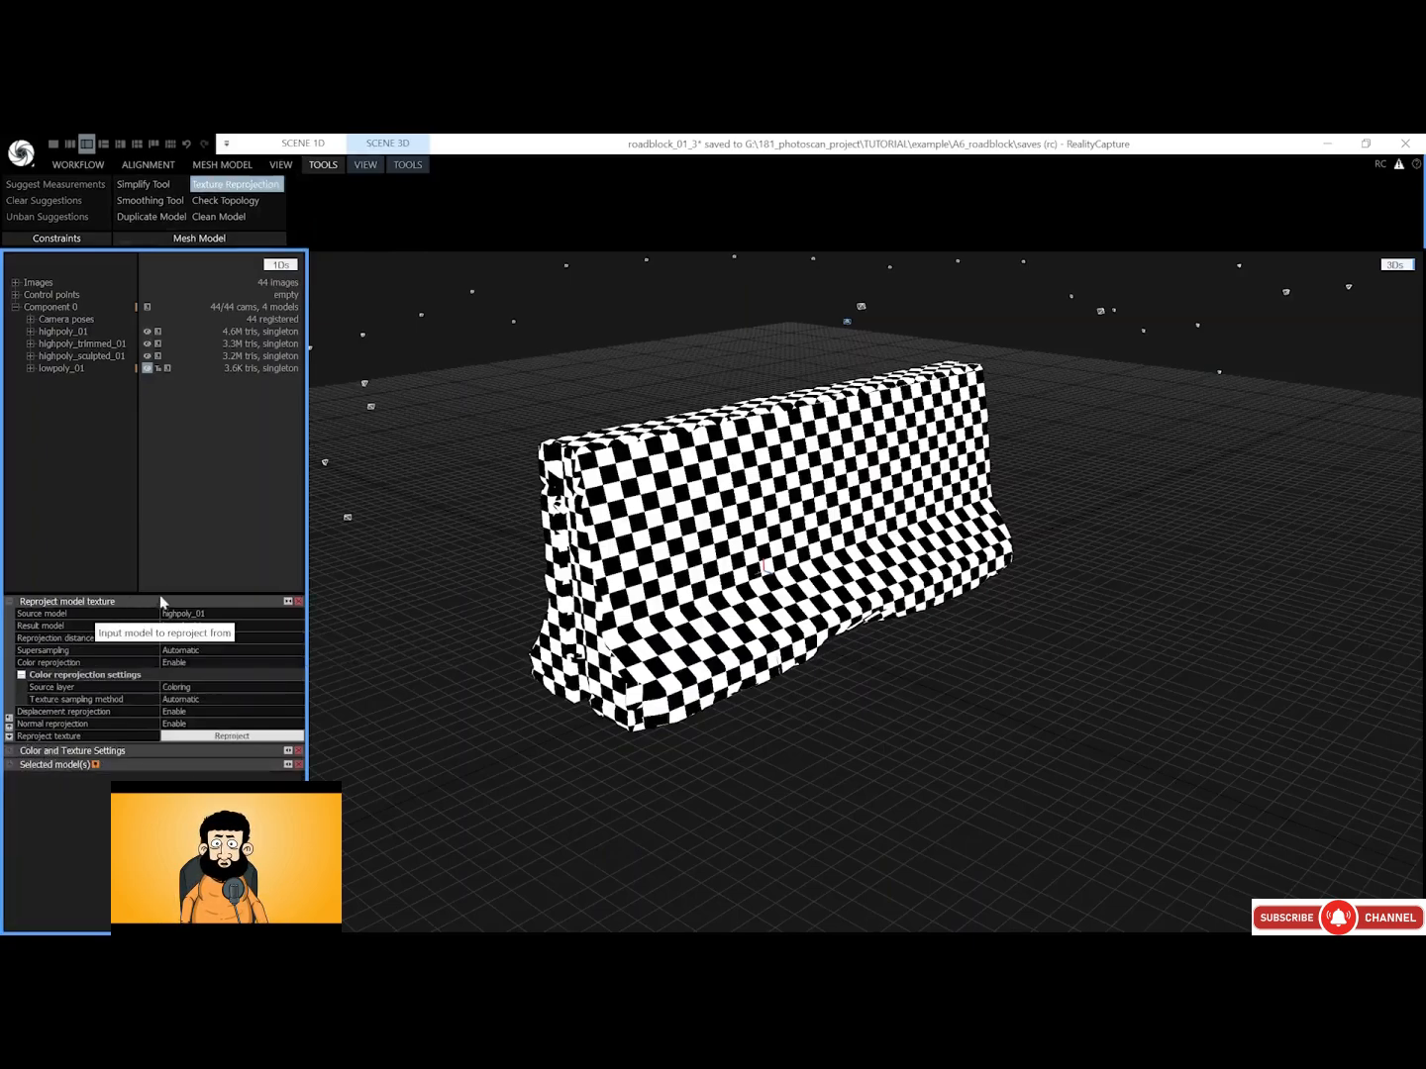
click(299, 614)
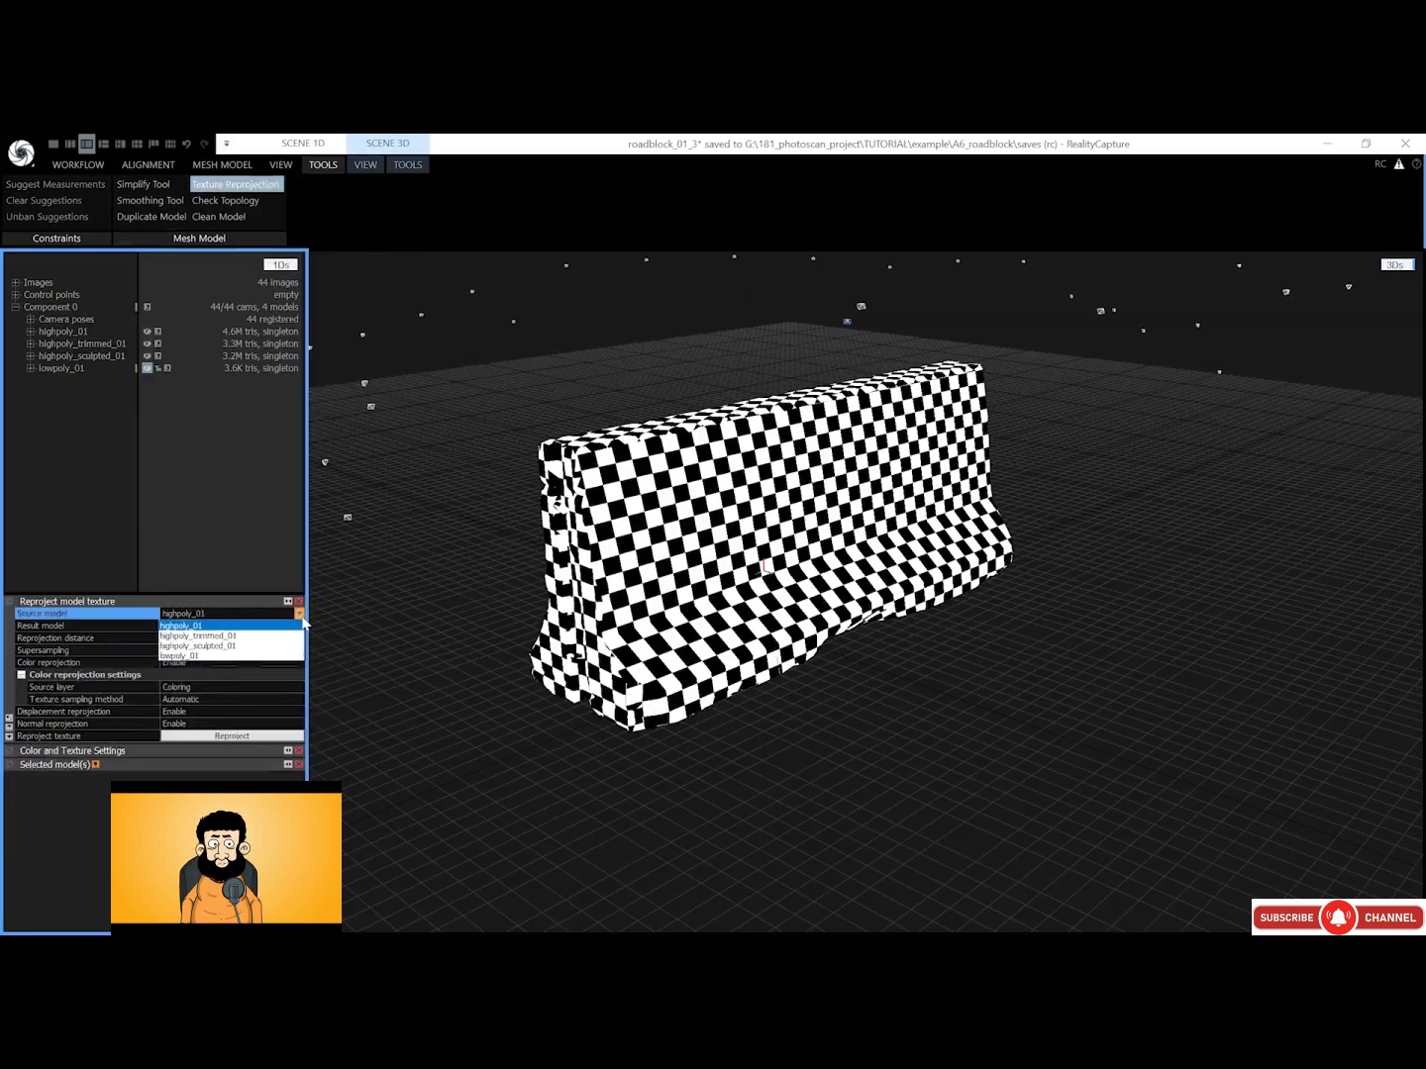
click(284, 645)
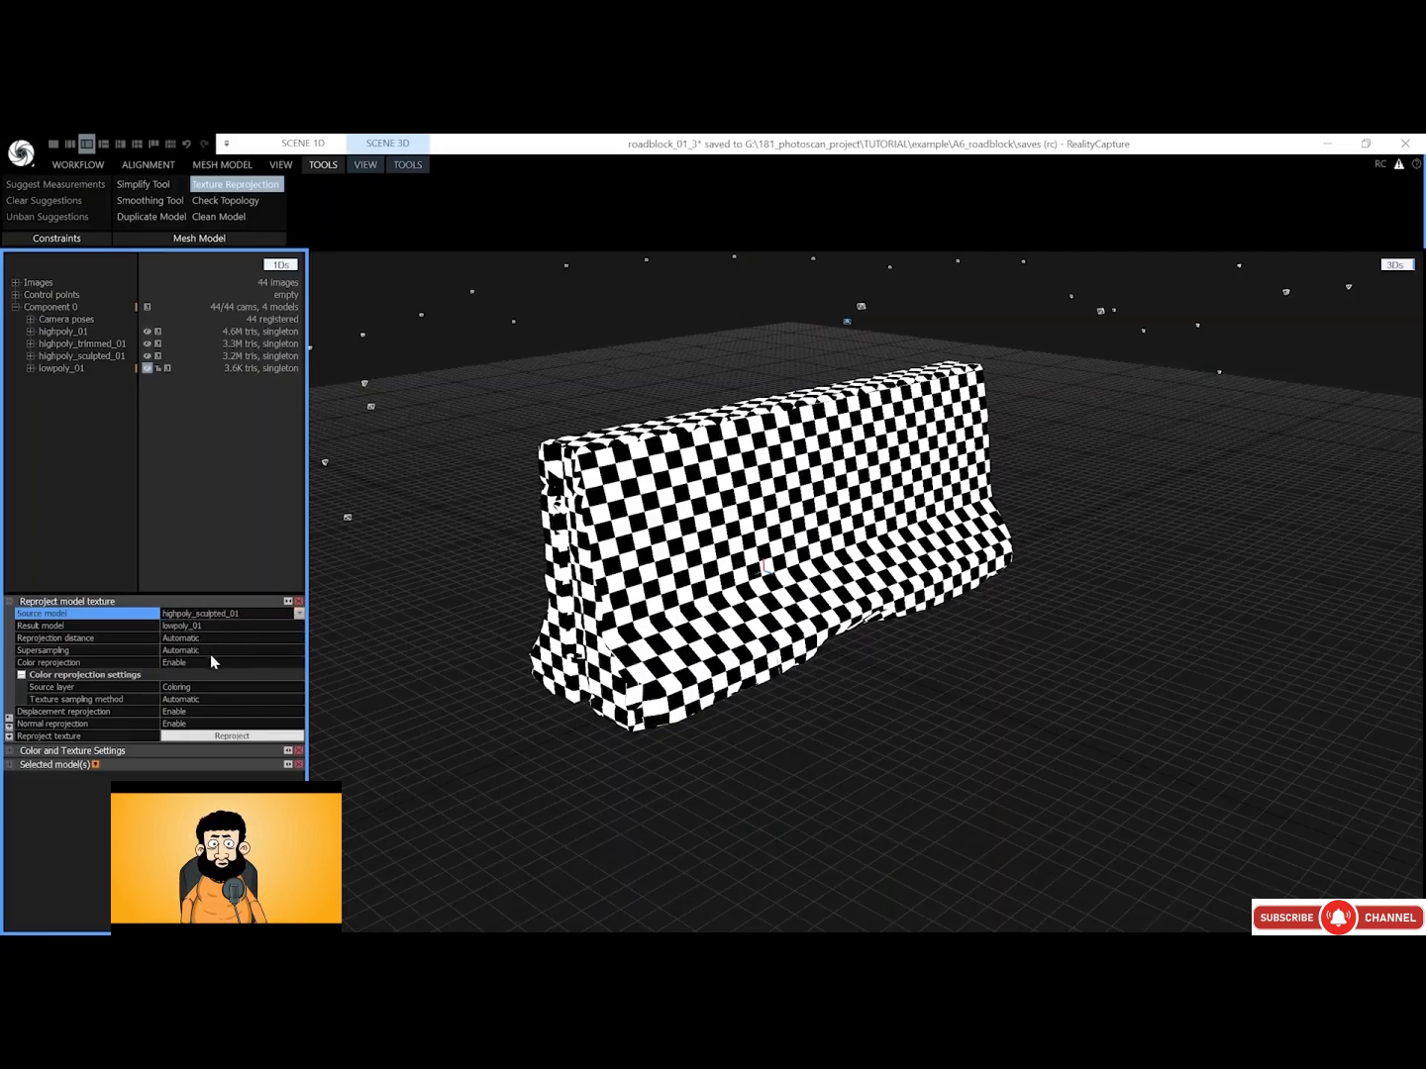
click(211, 737)
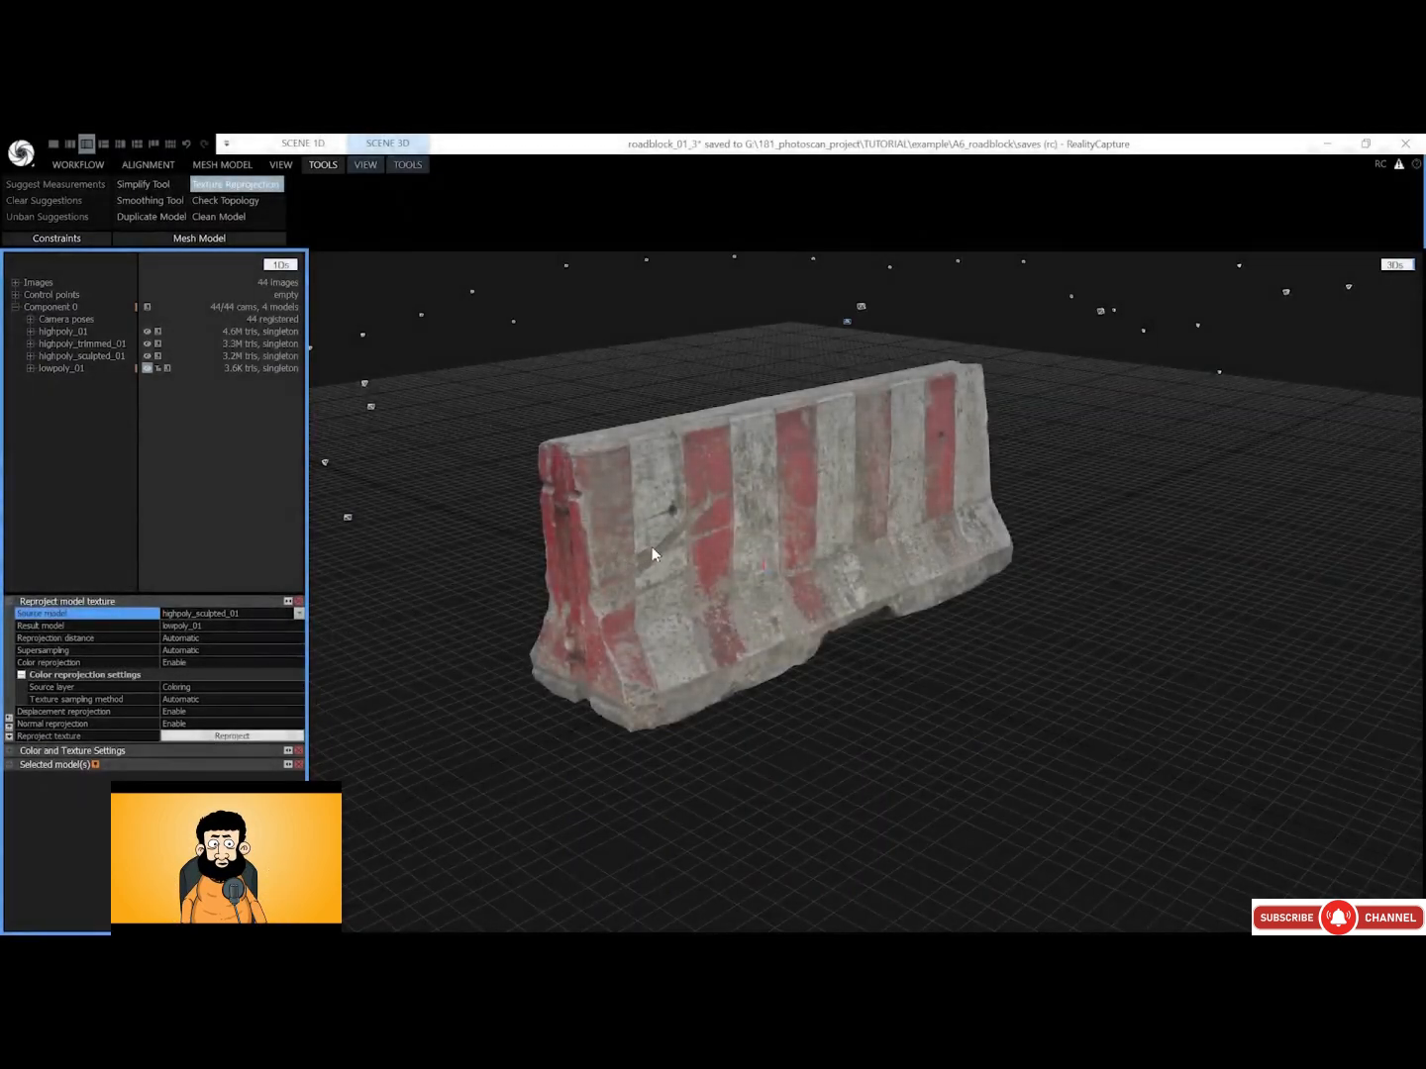
Examine the reprojected color, displacement and normal texture layers on the low-poly roadblock
mouse_move(651, 547)
mouse_down()
mouse_move(638, 418)
mouse_move(698, 419)
mouse_move(846, 503)
mouse_move(691, 564)
mouse_move(676, 531)
mouse_move(649, 536)
mouse_up()
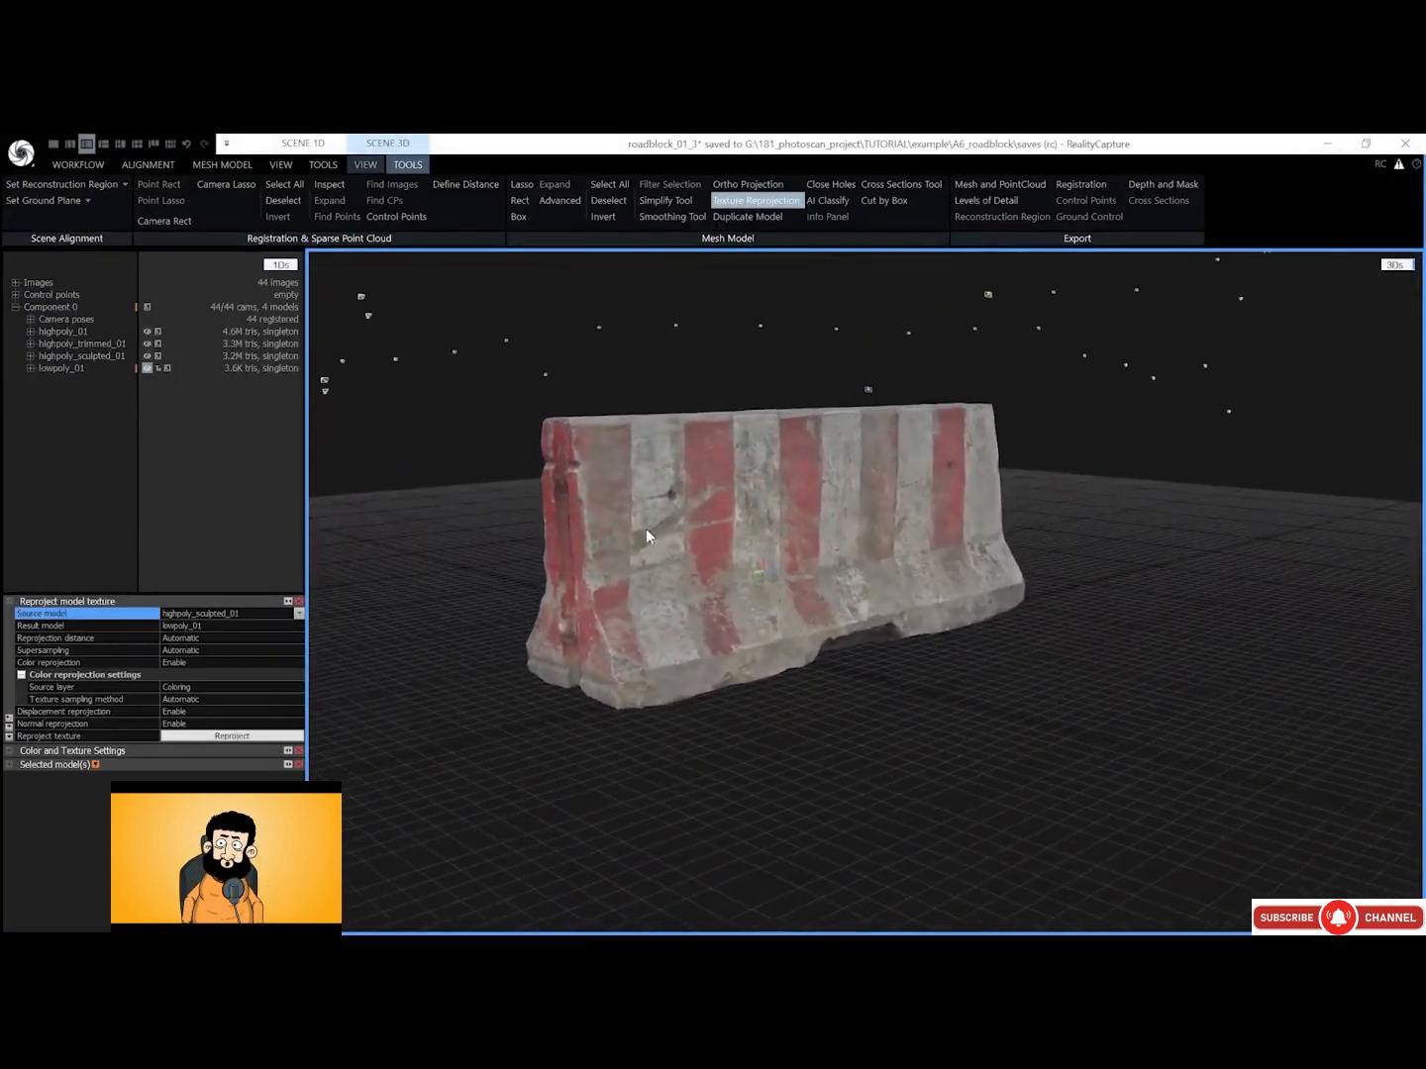
click(31, 368)
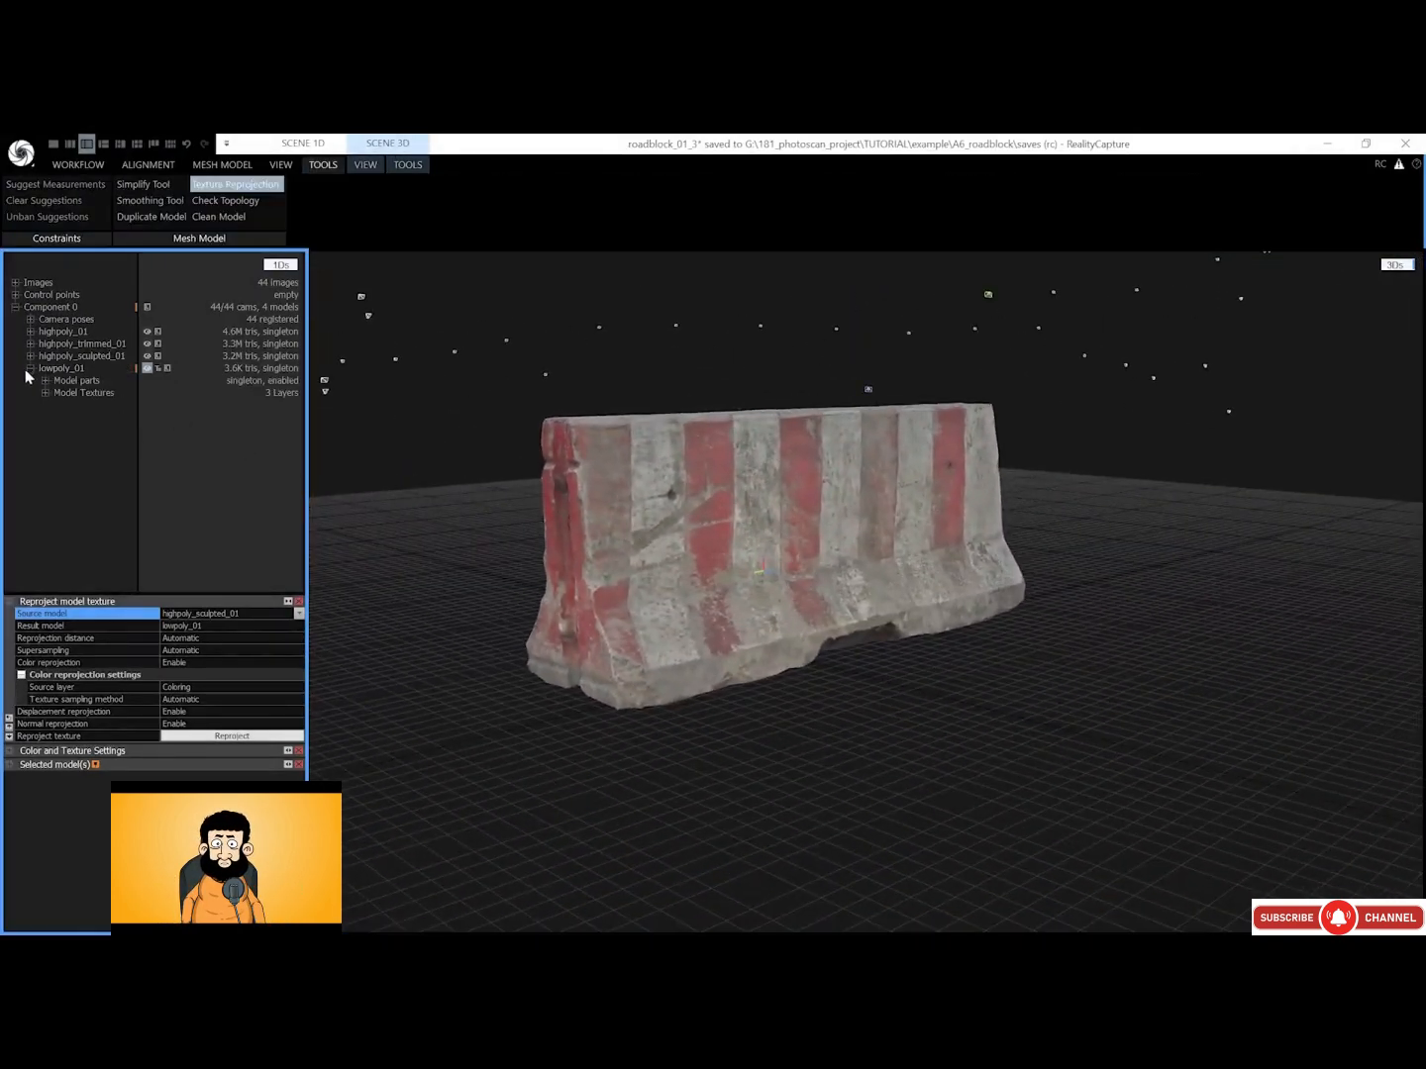
click(45, 393)
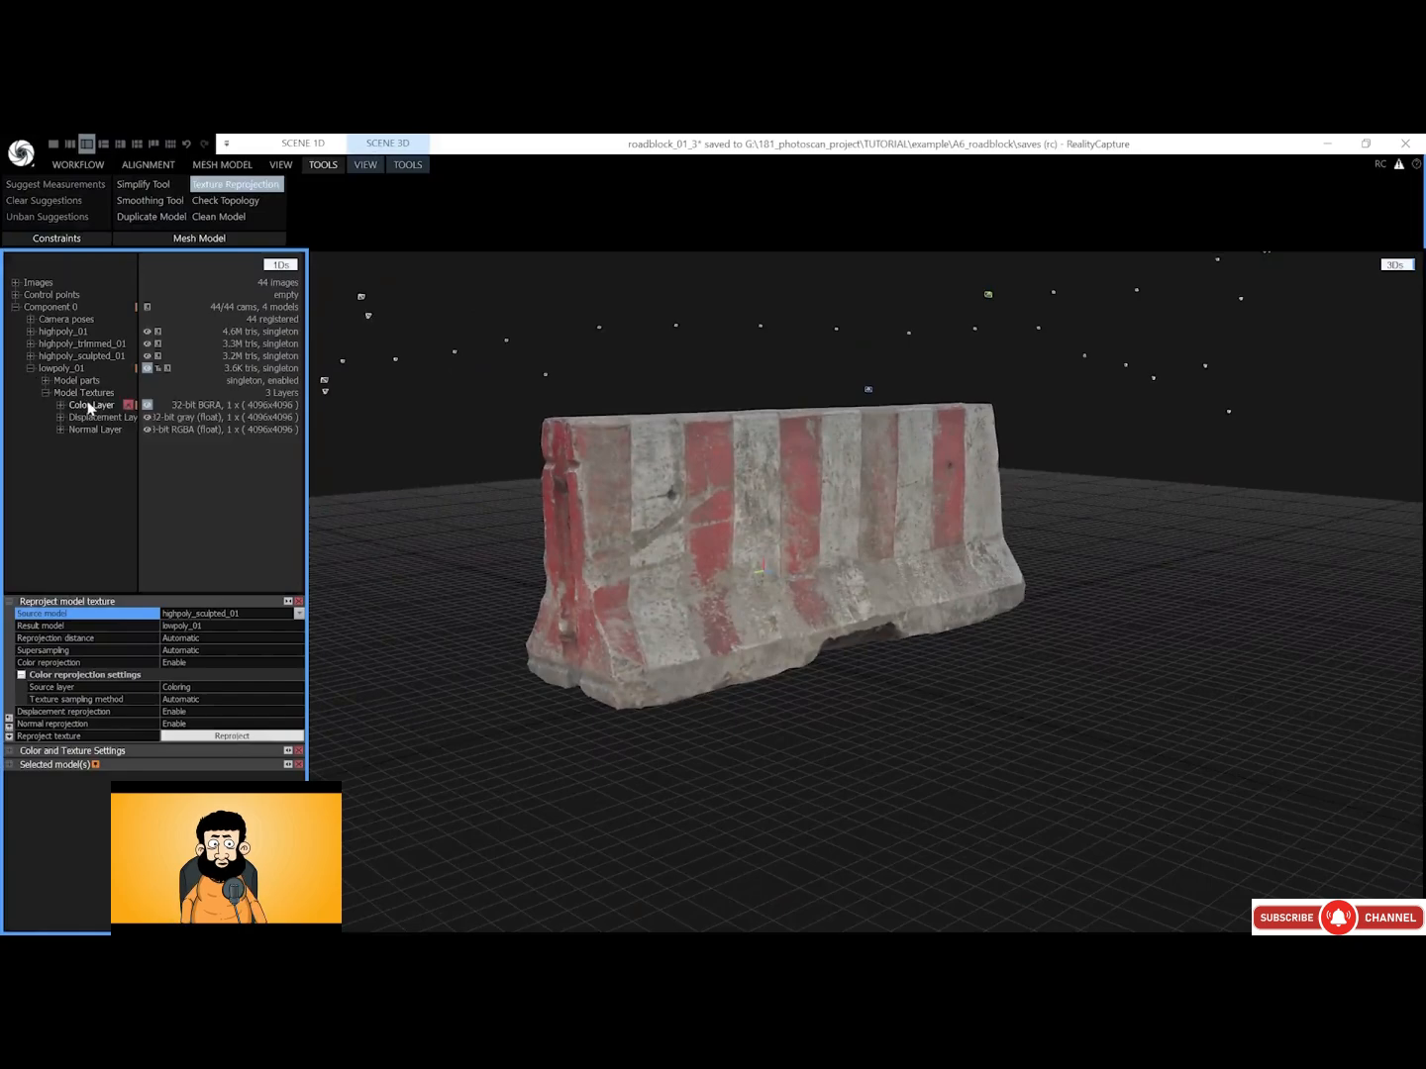
click(94, 417)
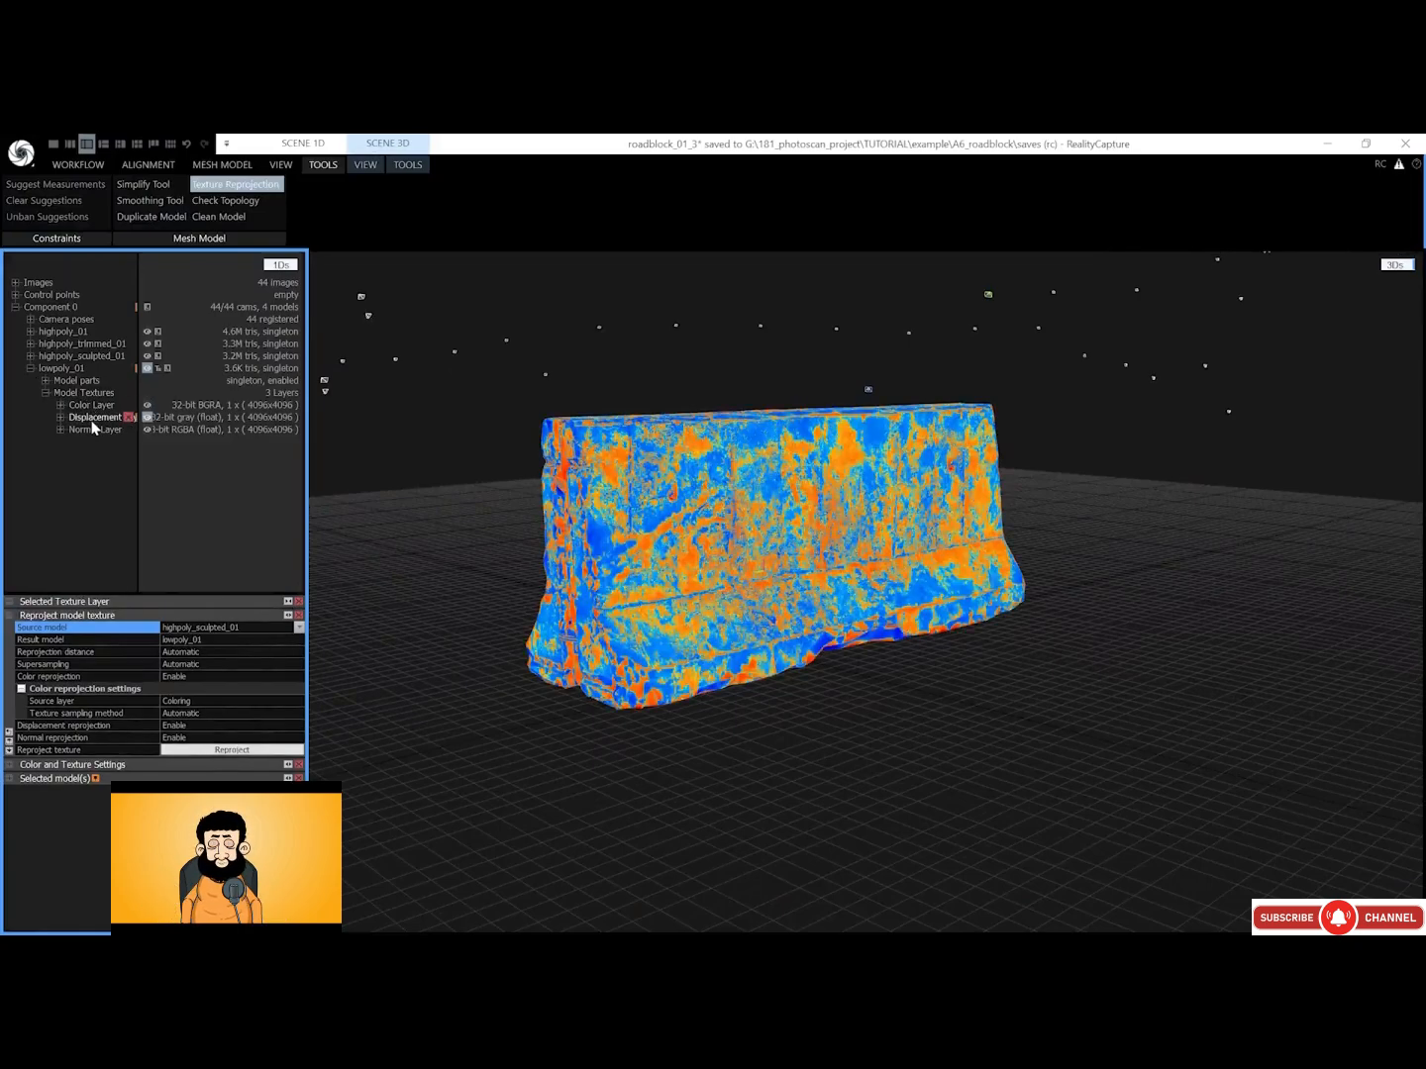
click(92, 431)
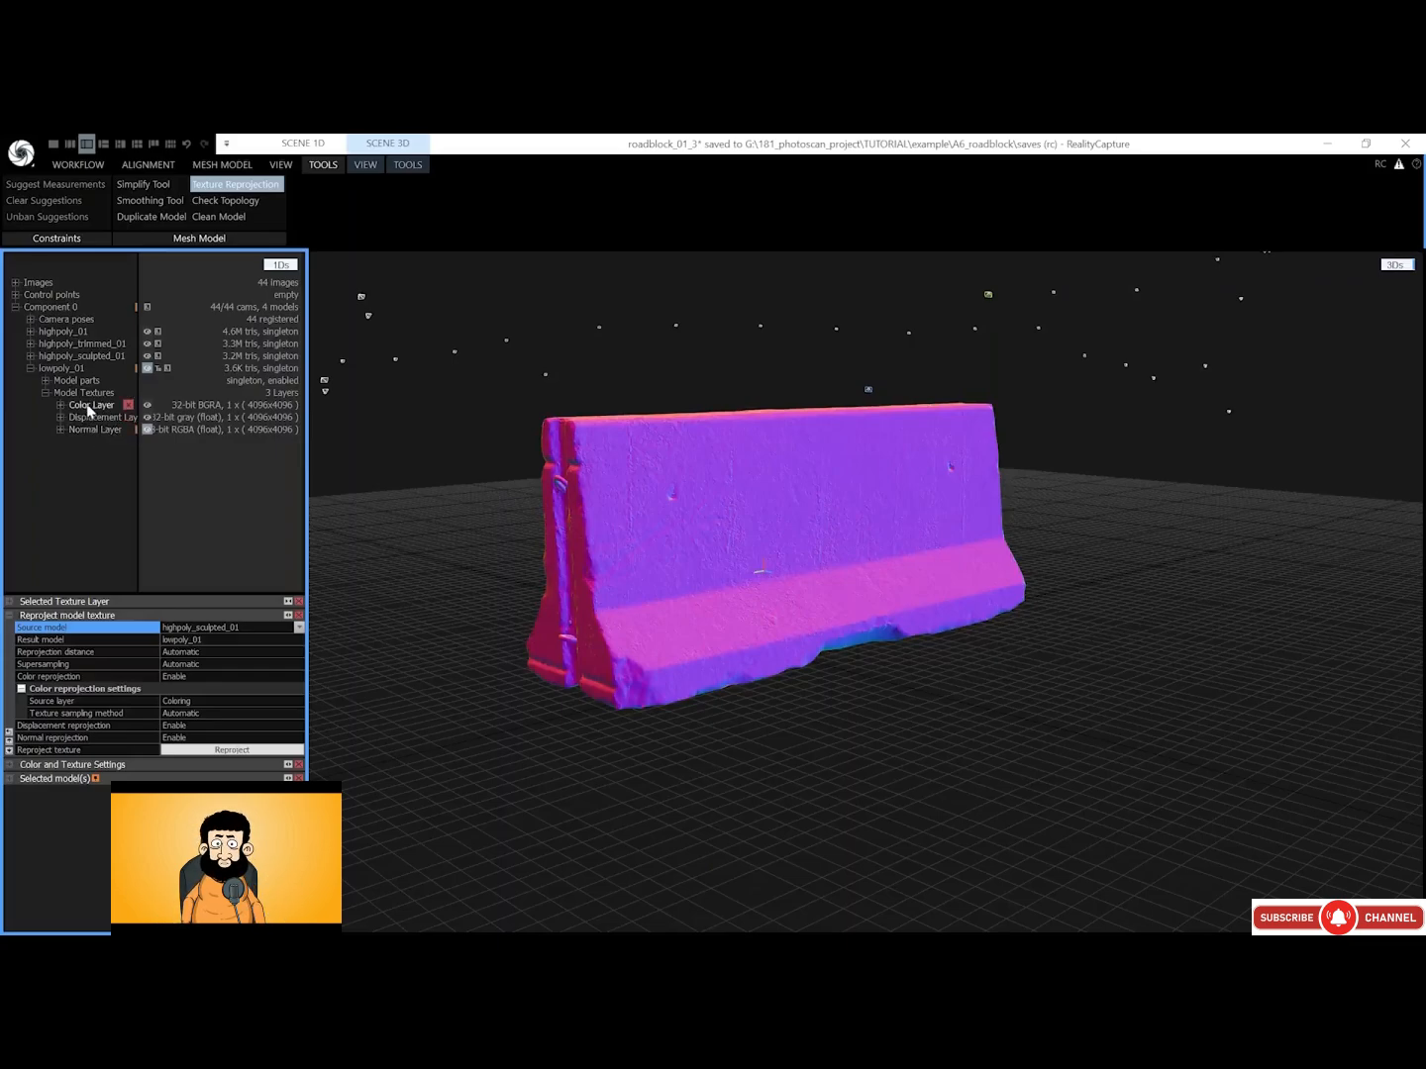
click(88, 405)
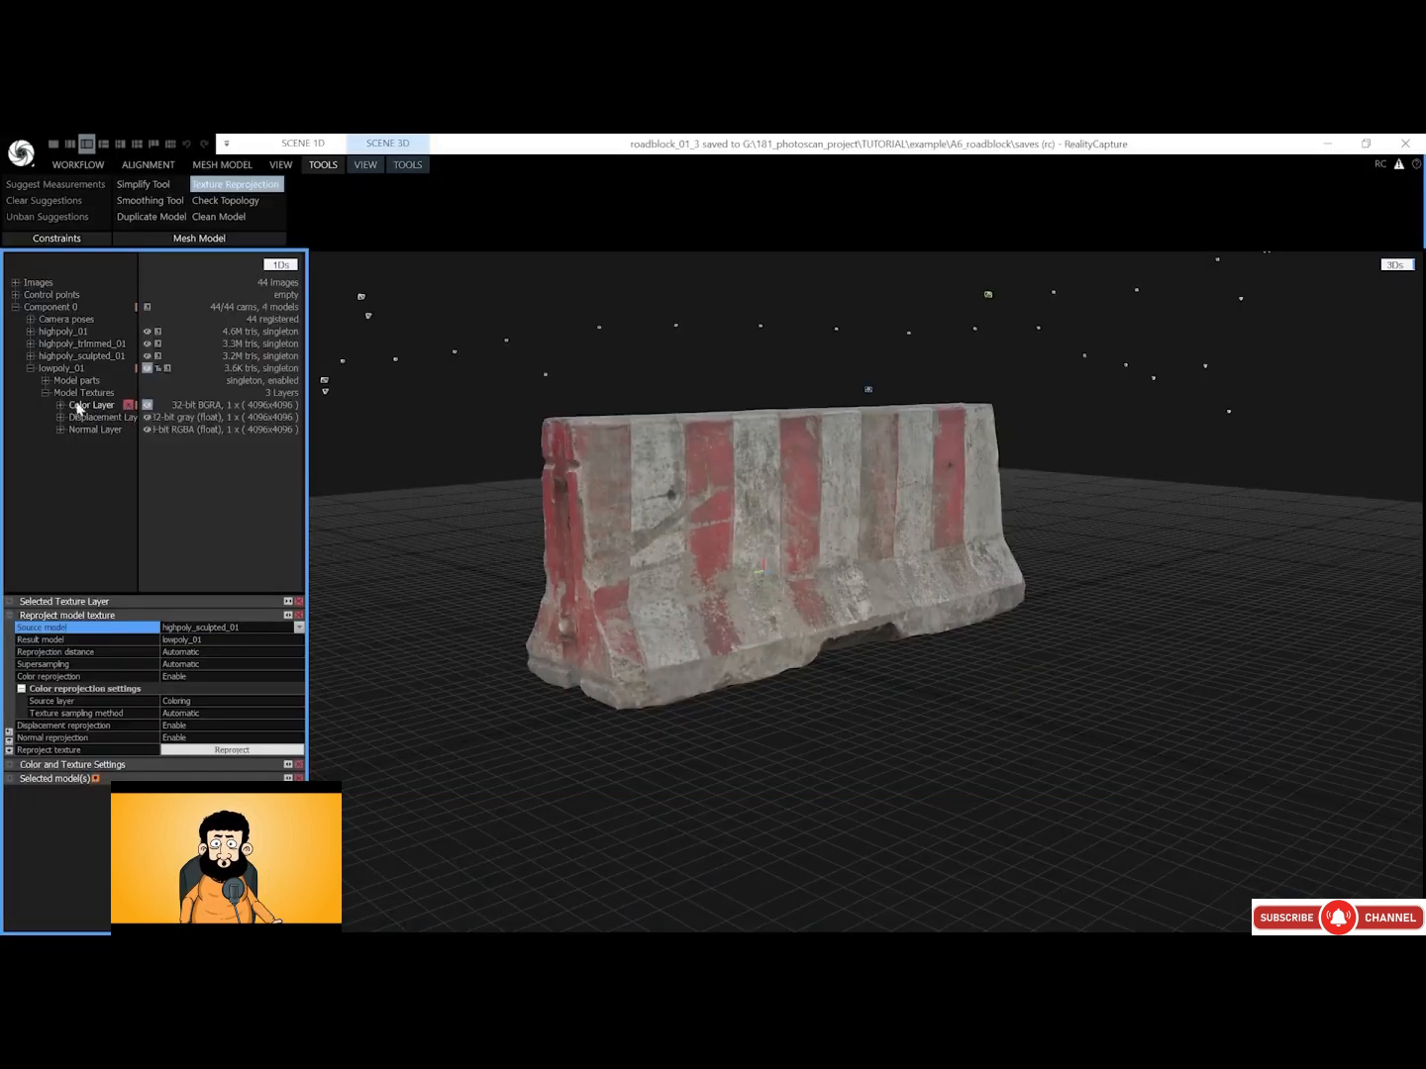
click(44, 393)
click(31, 369)
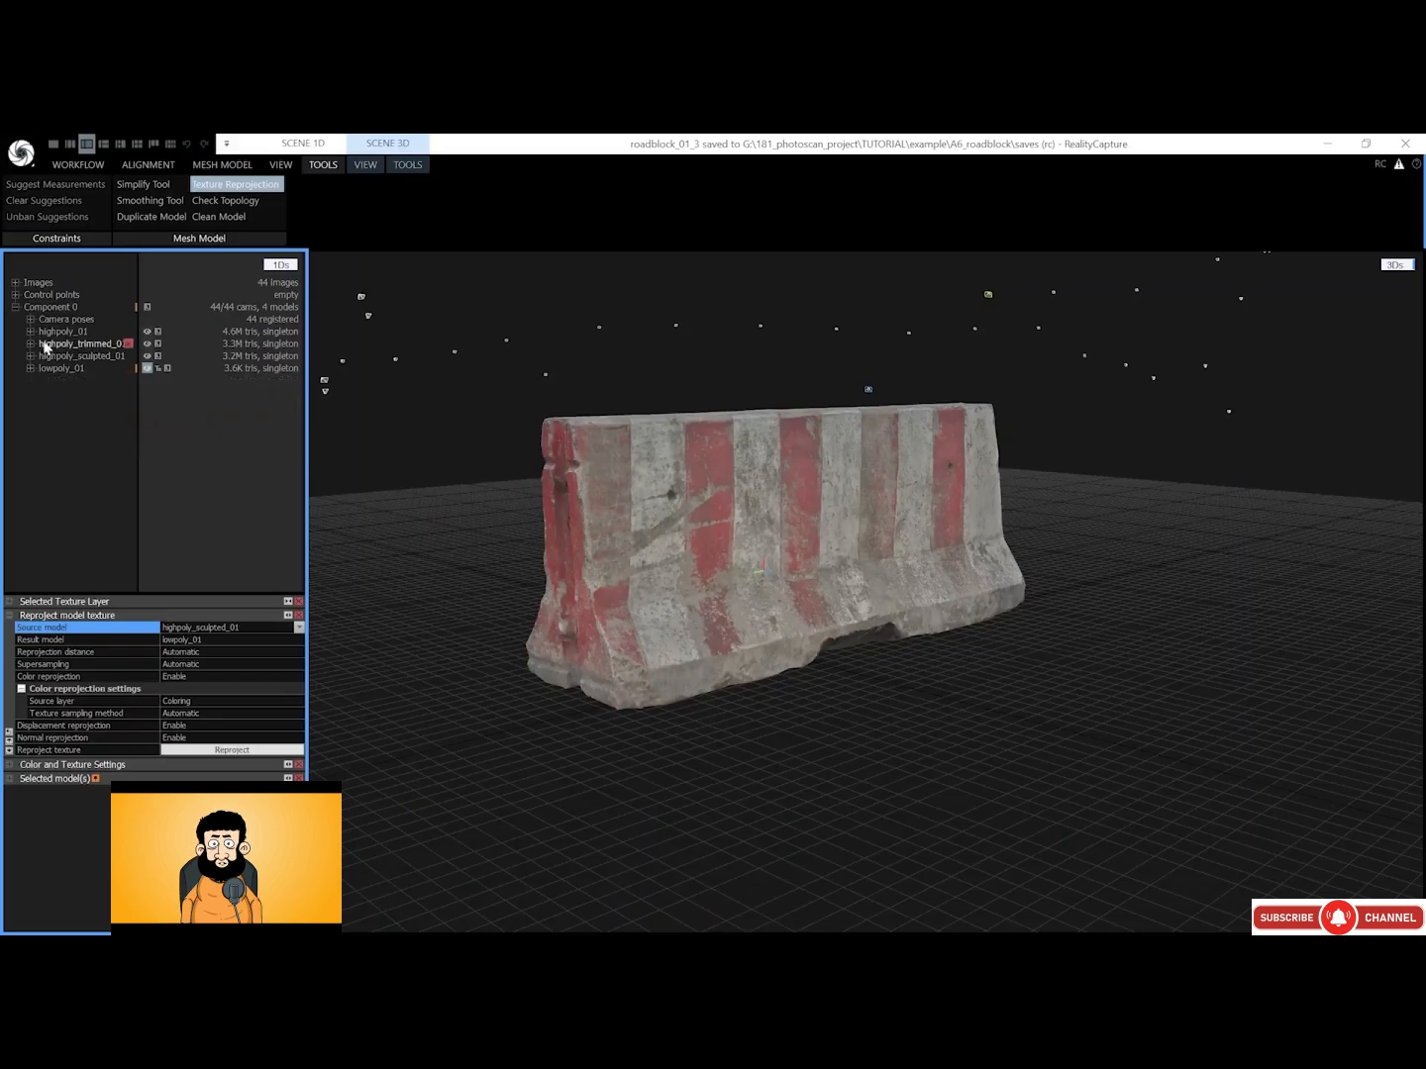
Start an FBX export of the low-poly model and create a new export folder named 04_lowpoly_textured for it
click(236, 184)
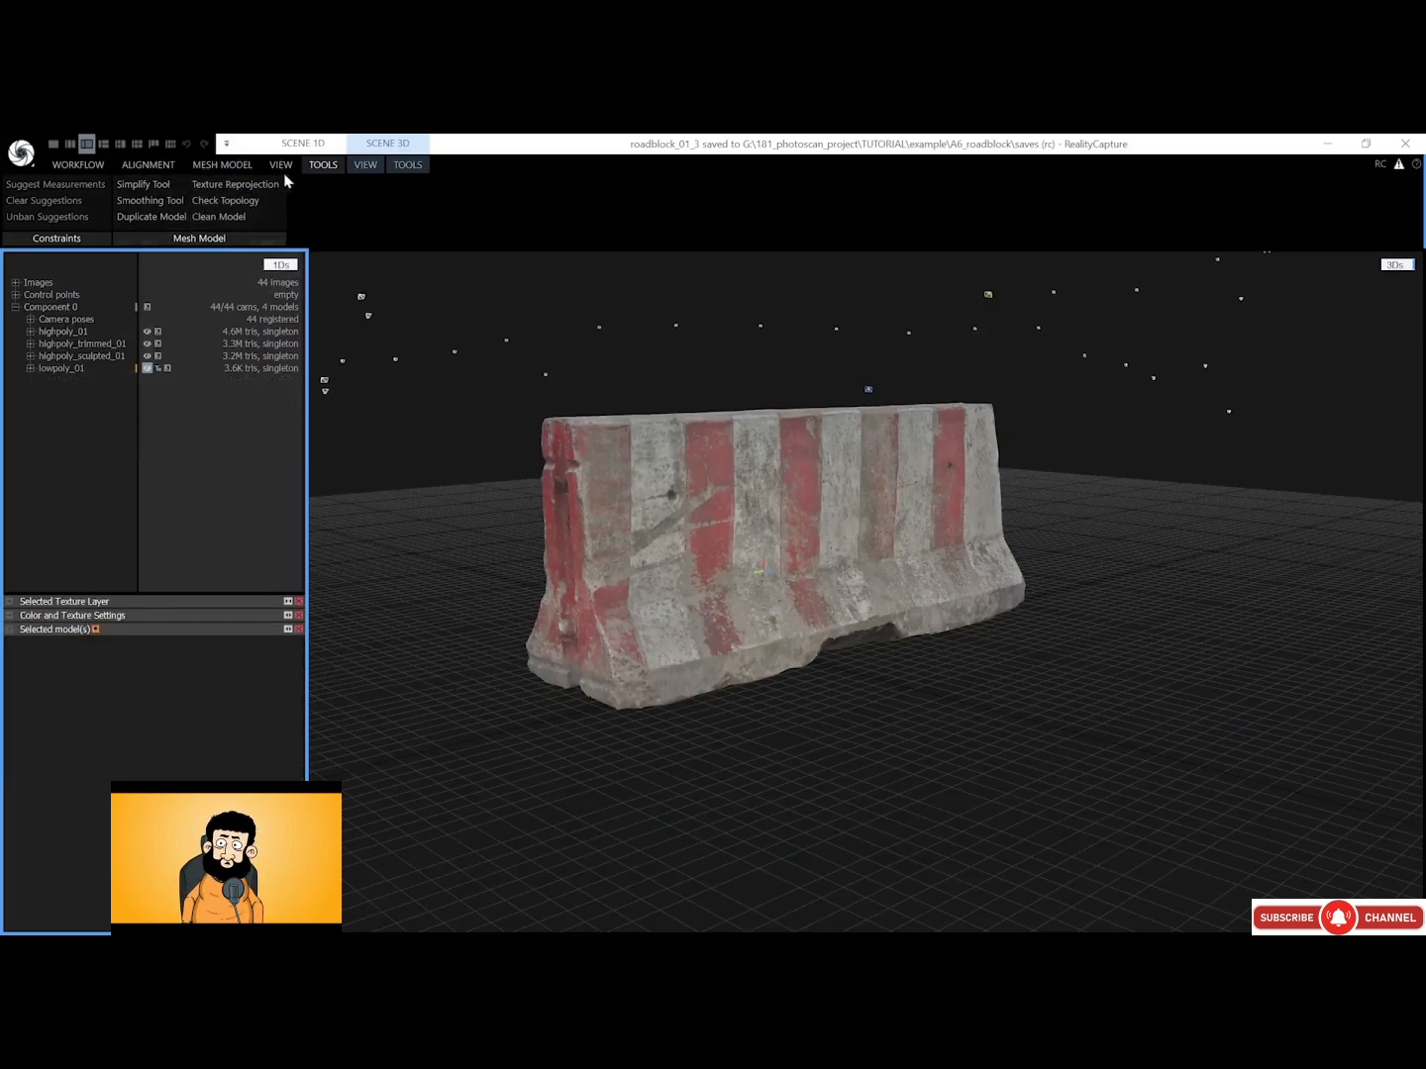
click(97, 166)
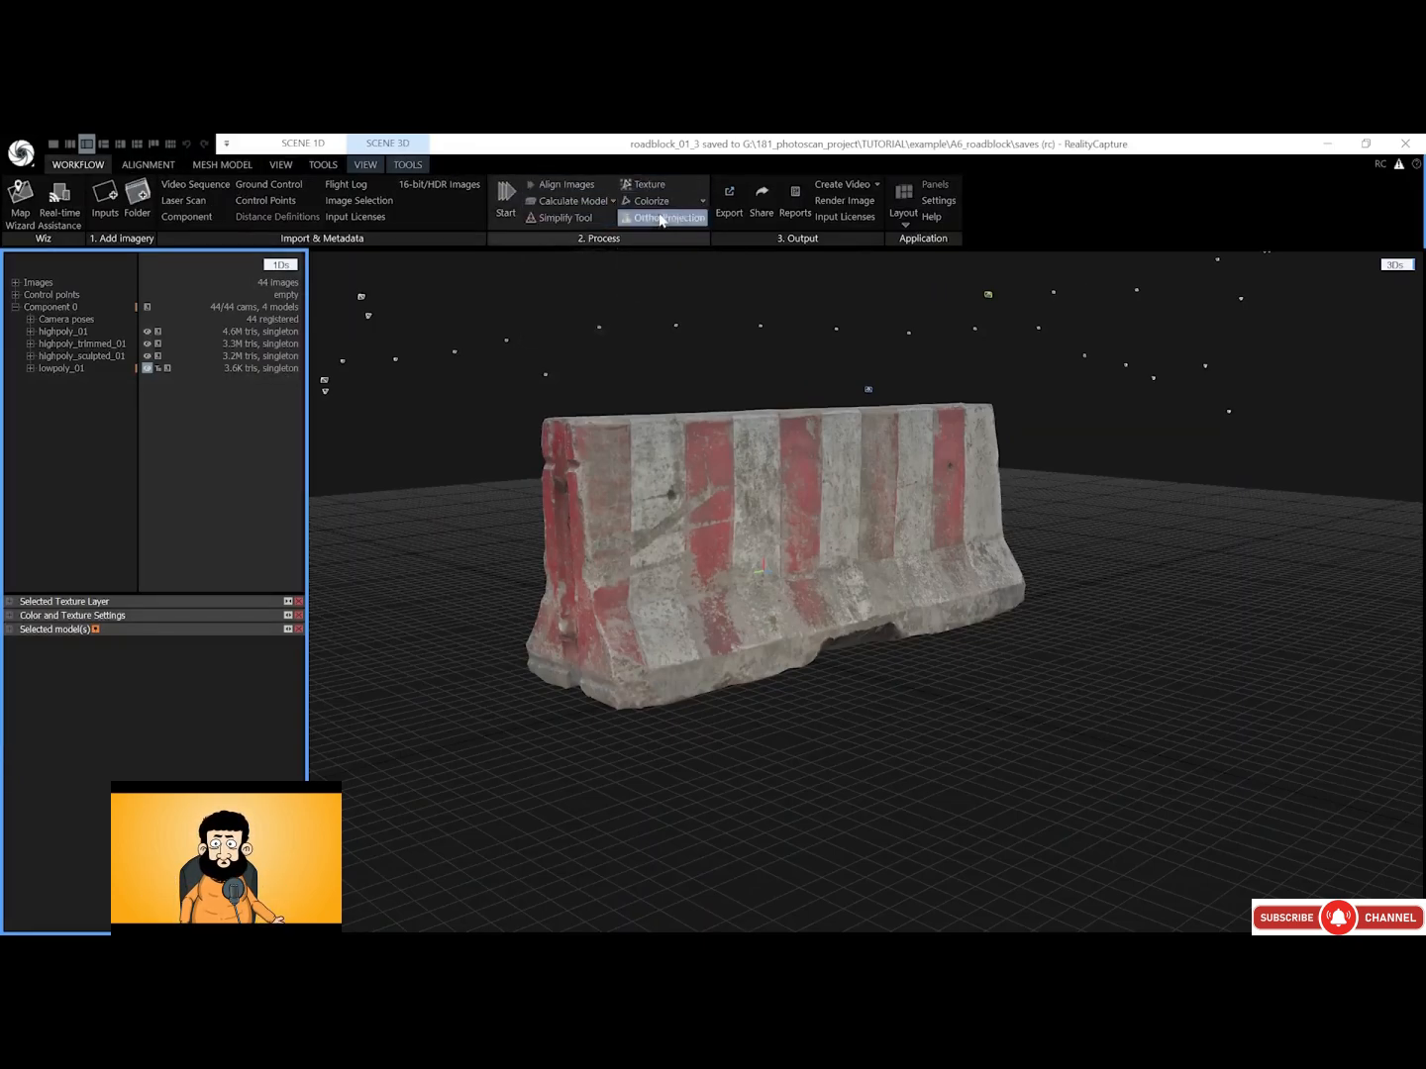
click(729, 207)
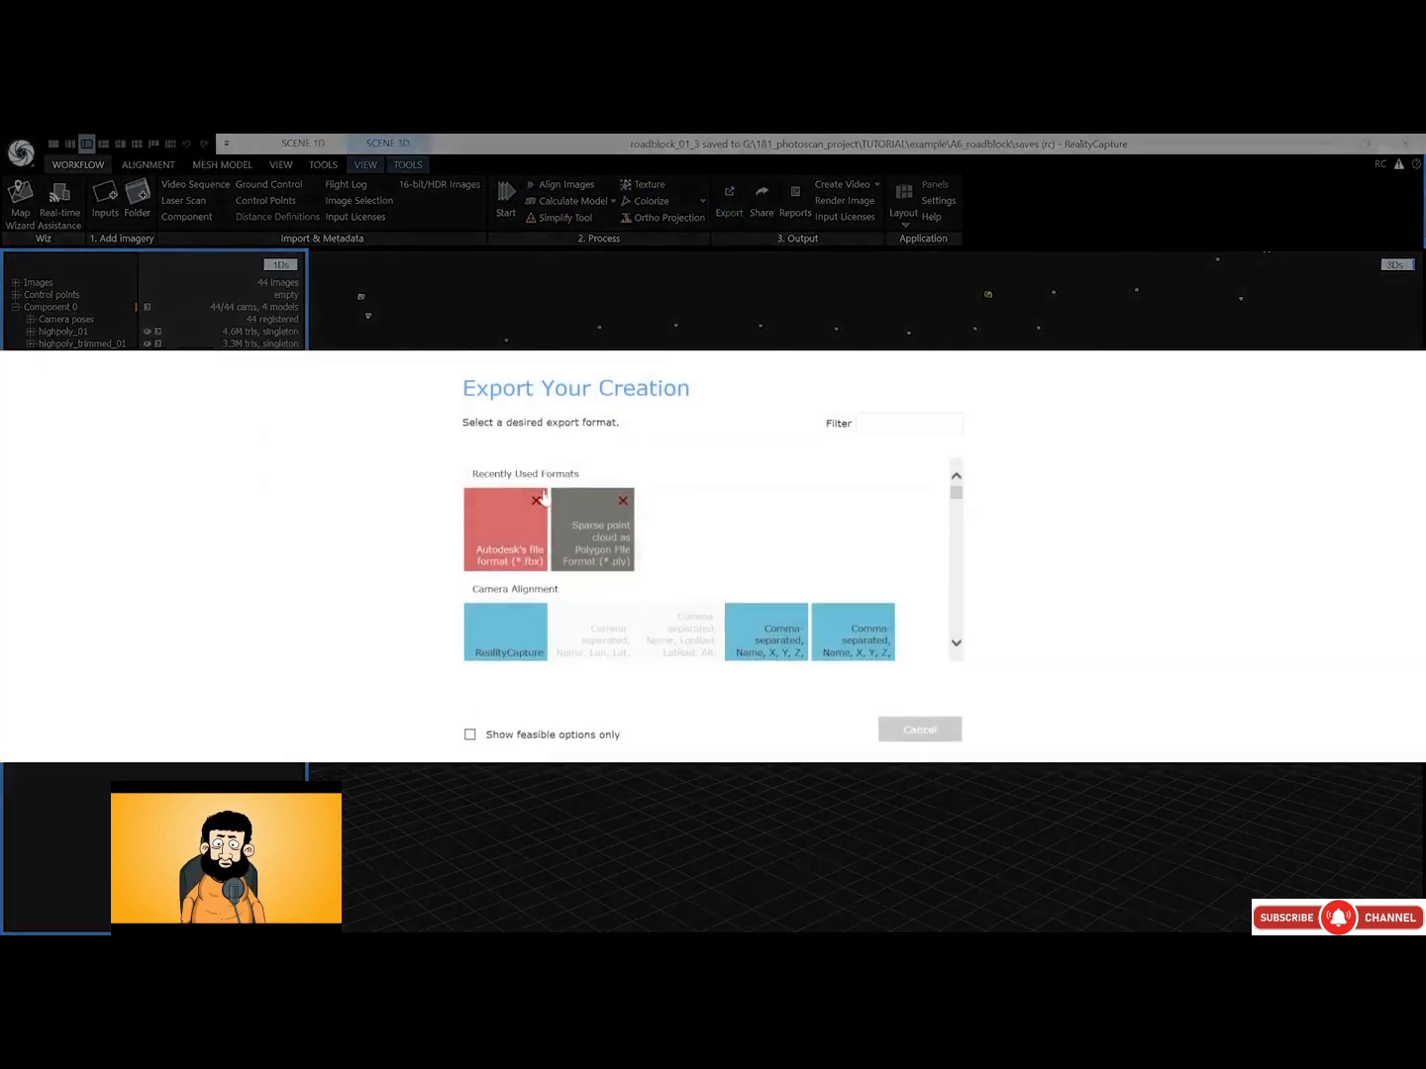
click(514, 552)
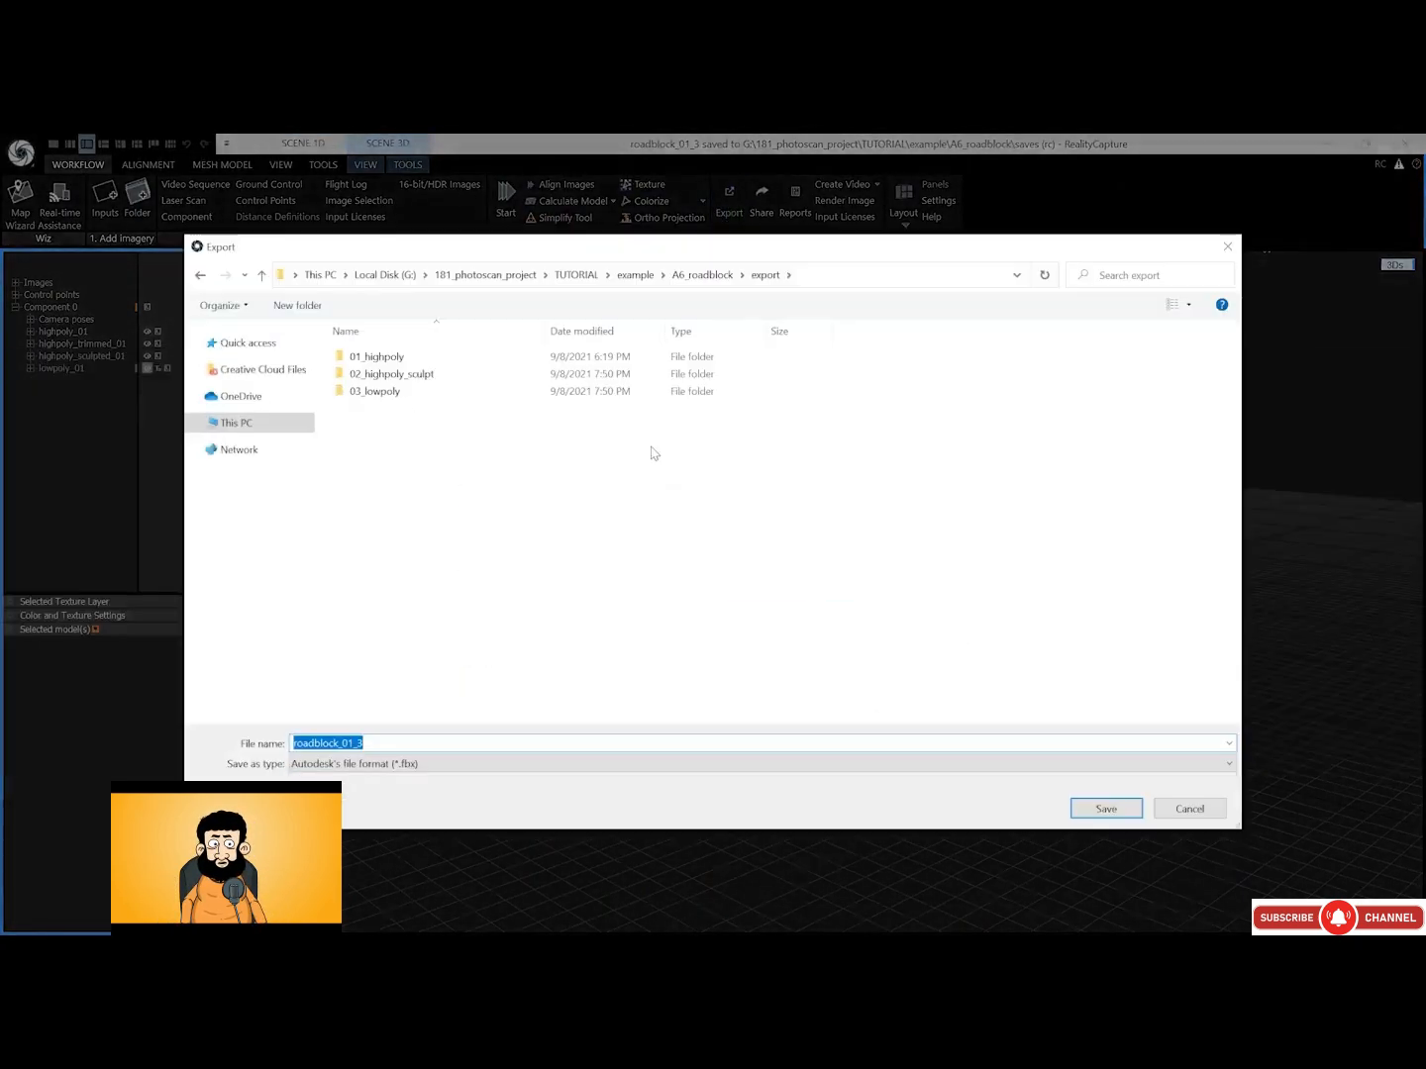
key(ctrl+shift+n)
text(04)
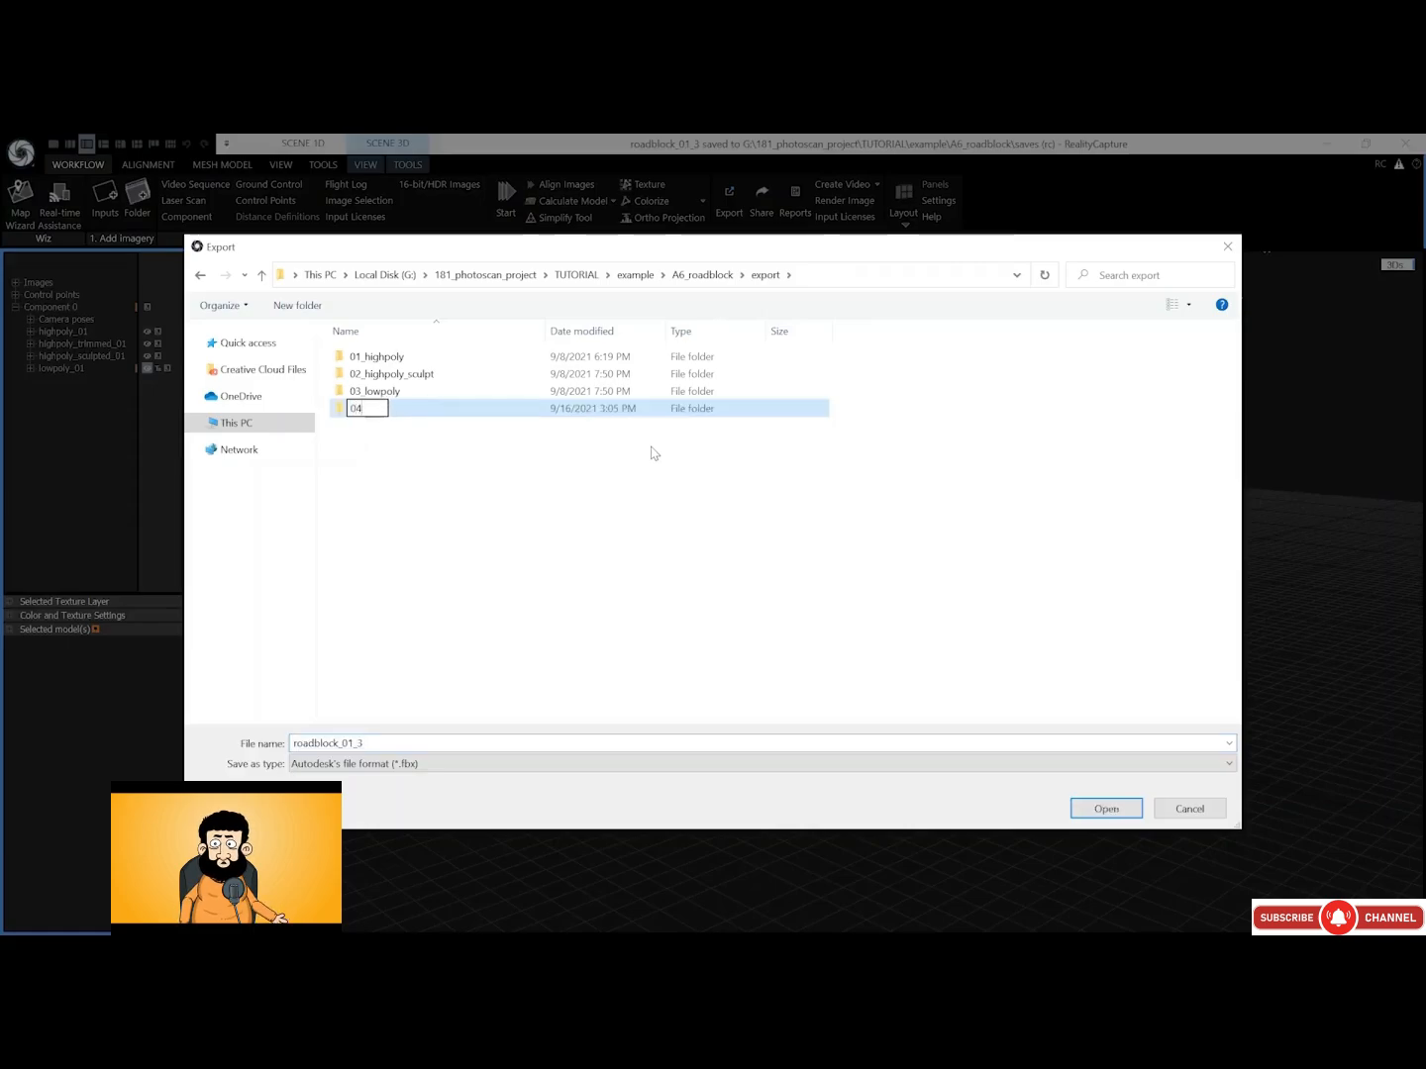
text(_lowpoly_textured)
key(Return)
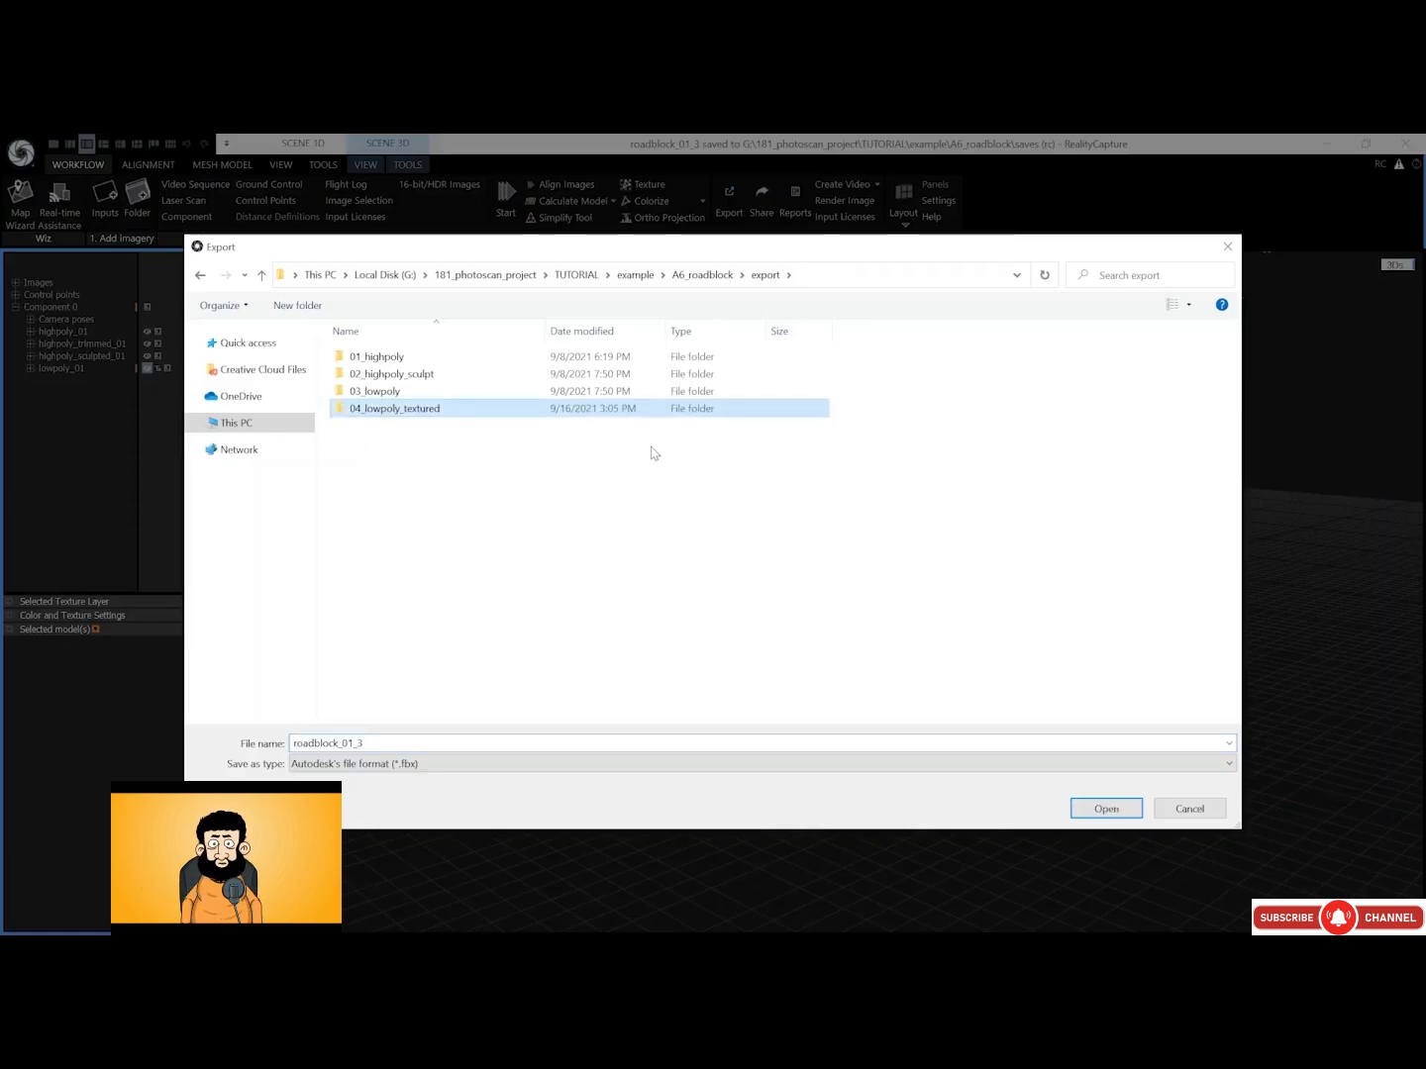
key(Return)
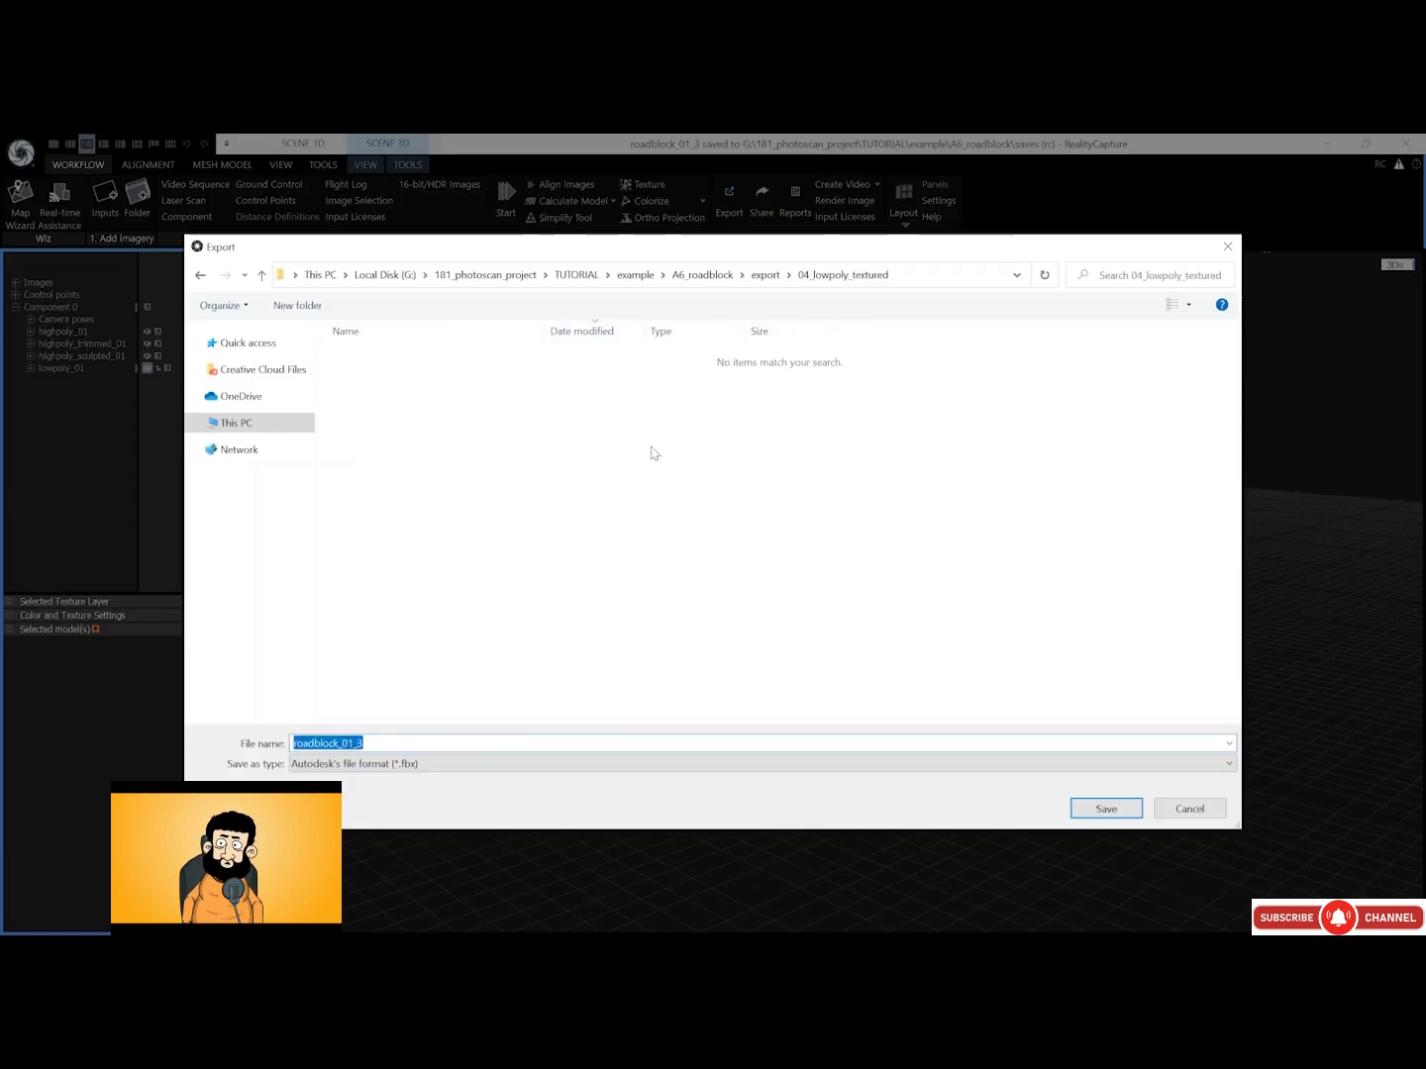
Export the model as lowpoly_textured_01 with its color, displacement and normal layers and a 4096 maximal texture side
text(lowpoly_textured_01)
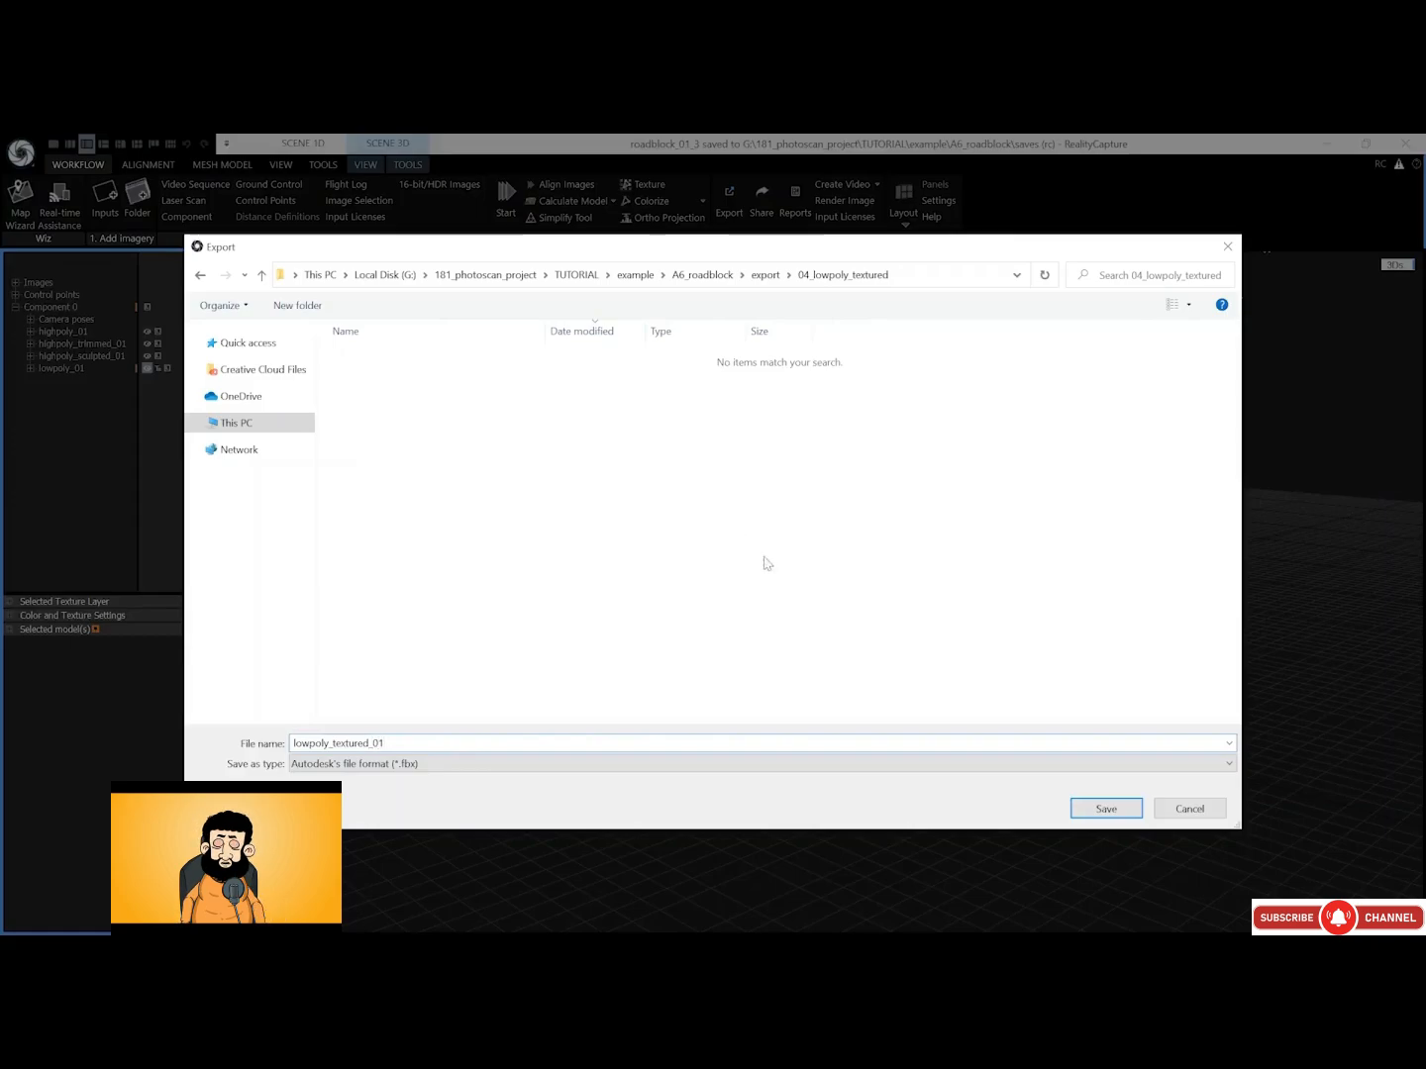
click(1094, 810)
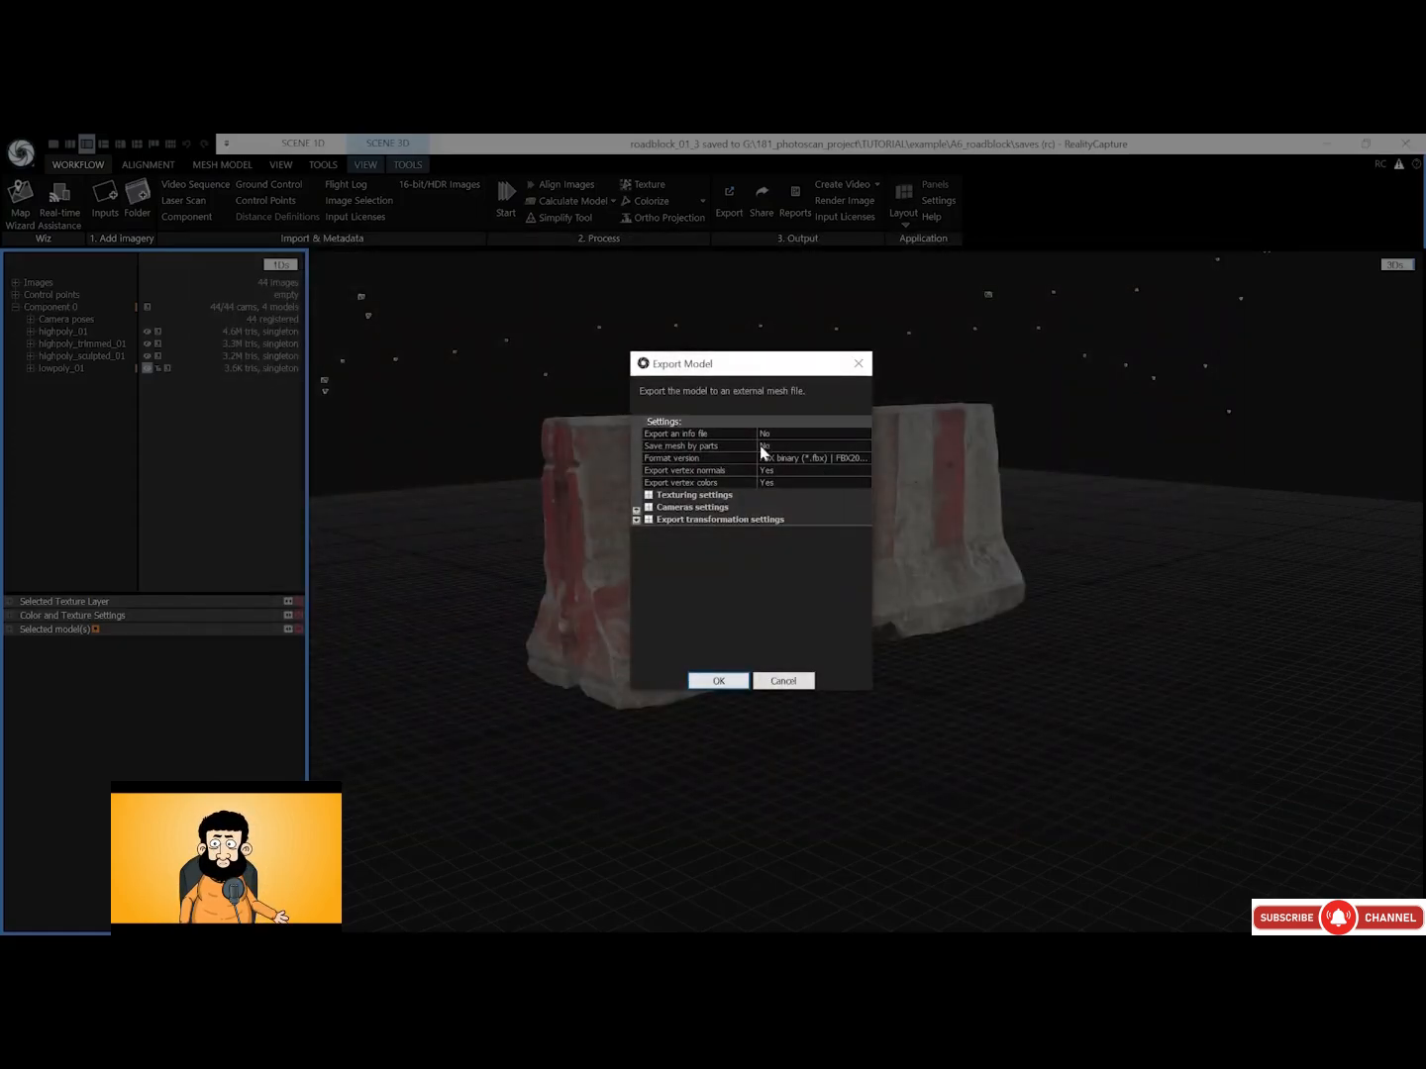
click(648, 496)
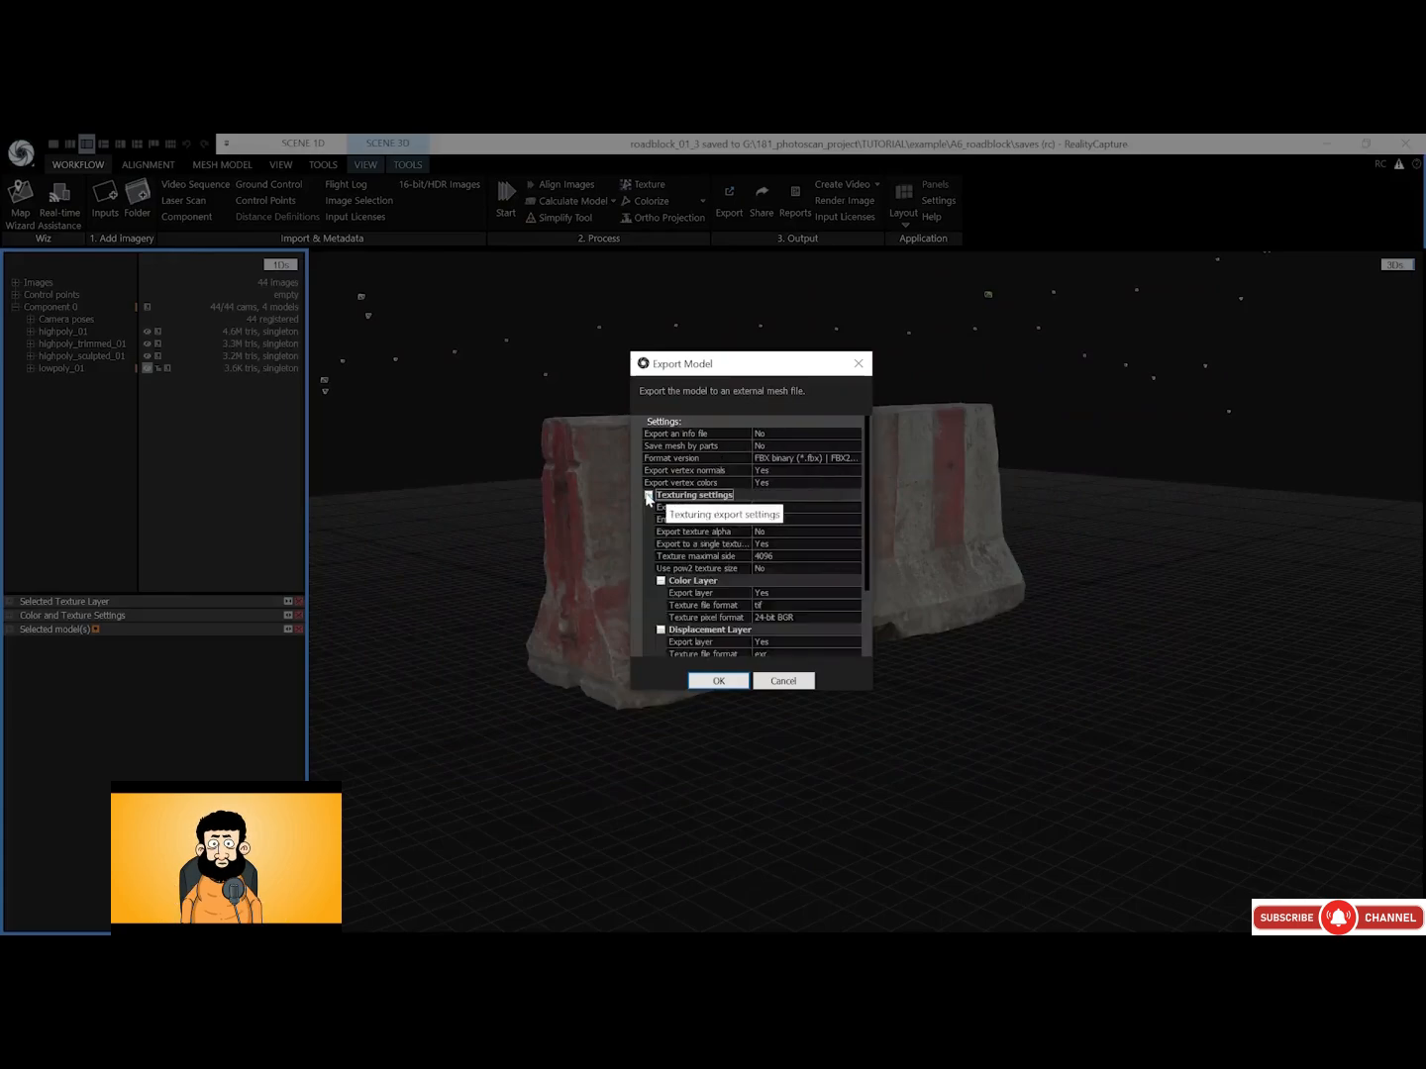
scroll(866, 550, down, 2)
drag(866, 555, 866, 558)
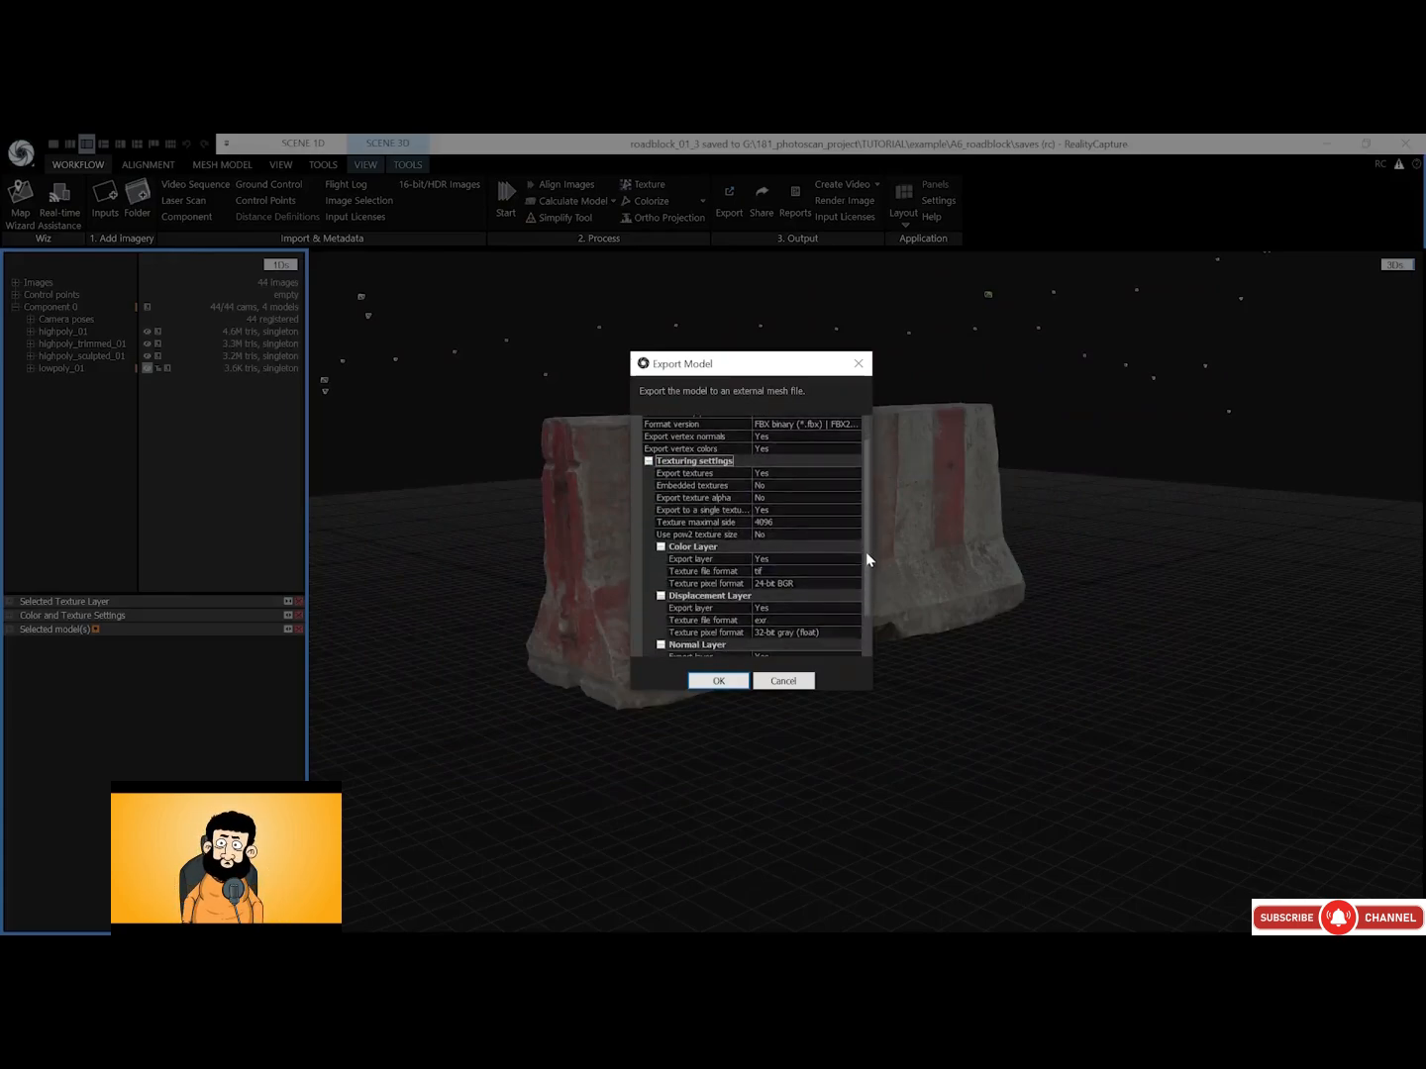
click(750, 523)
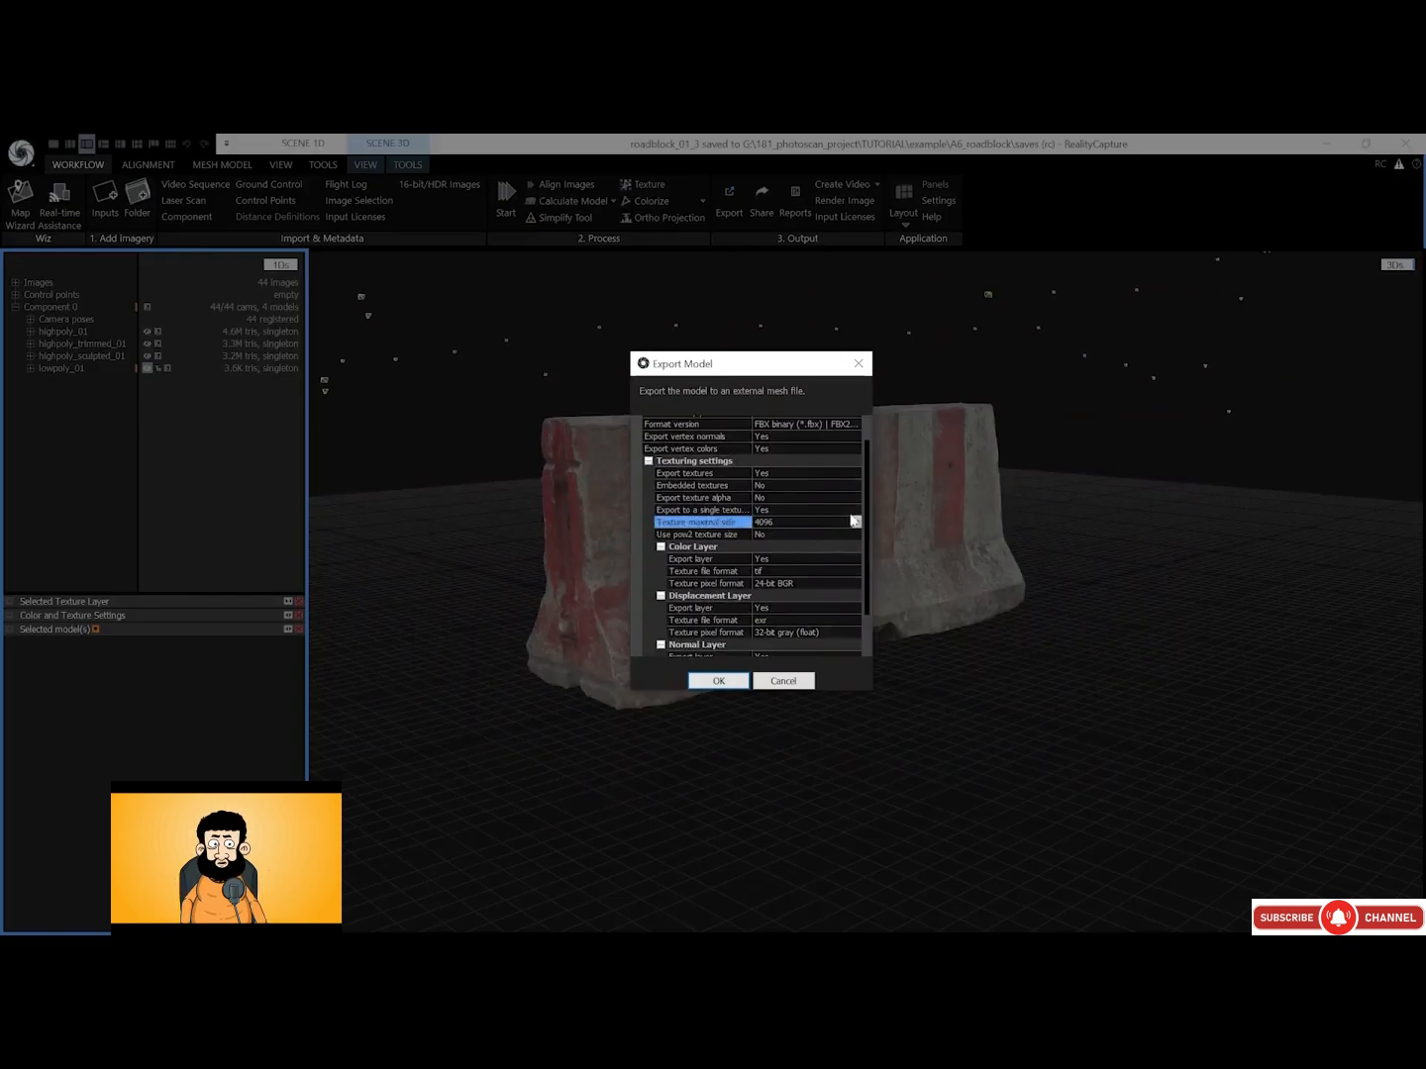
drag(866, 519, 873, 582)
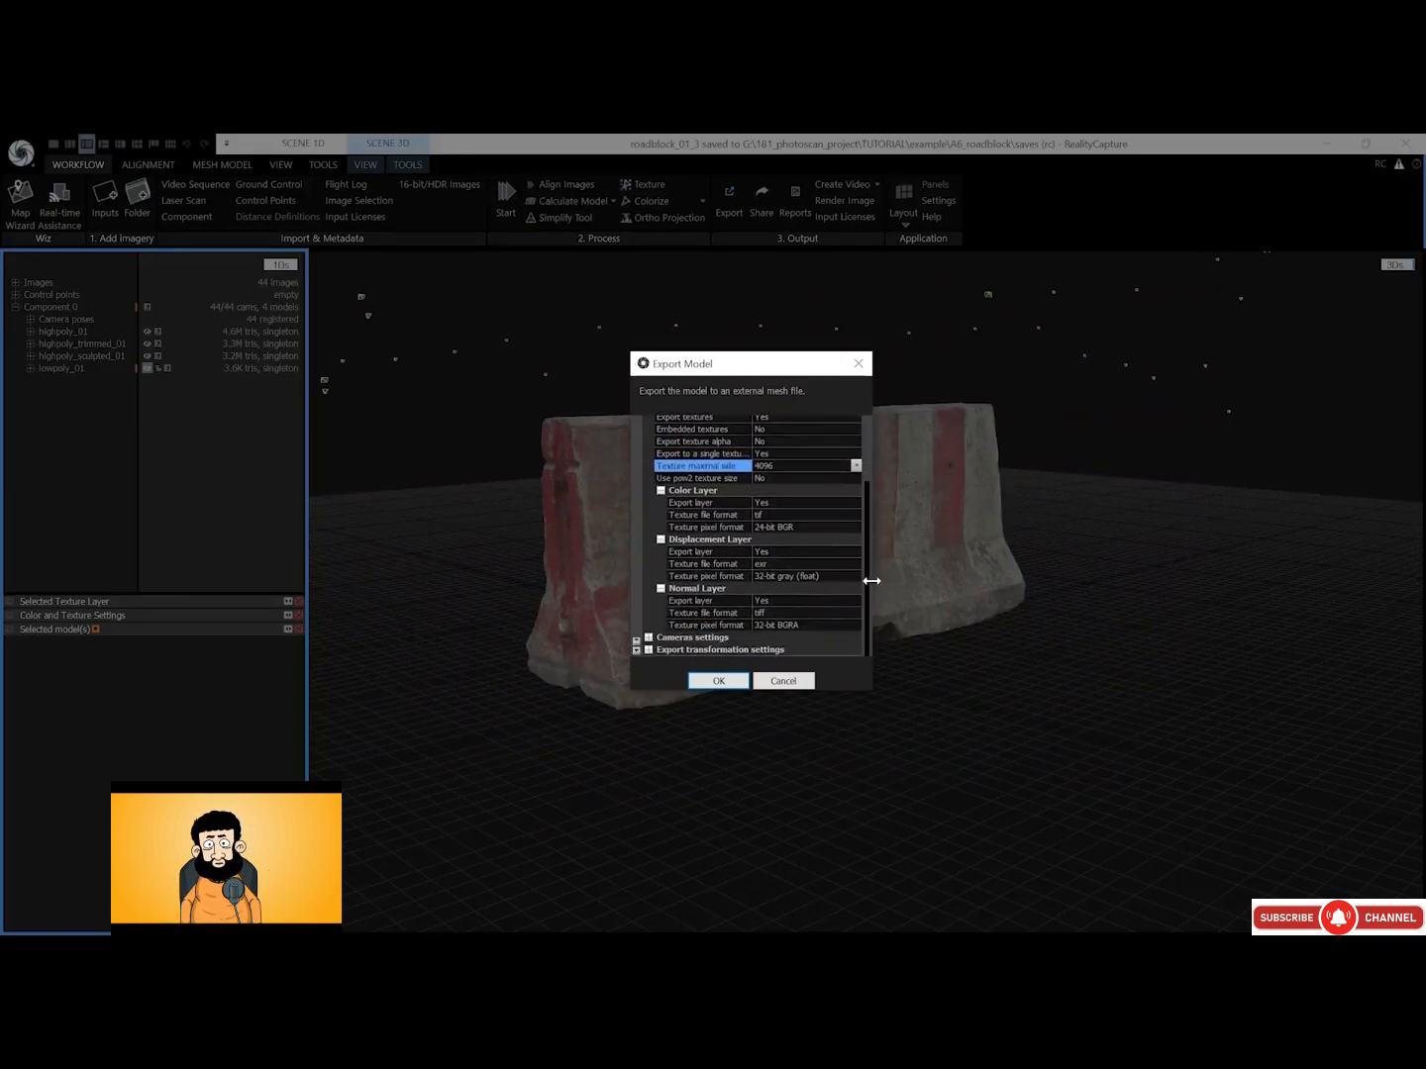
click(735, 680)
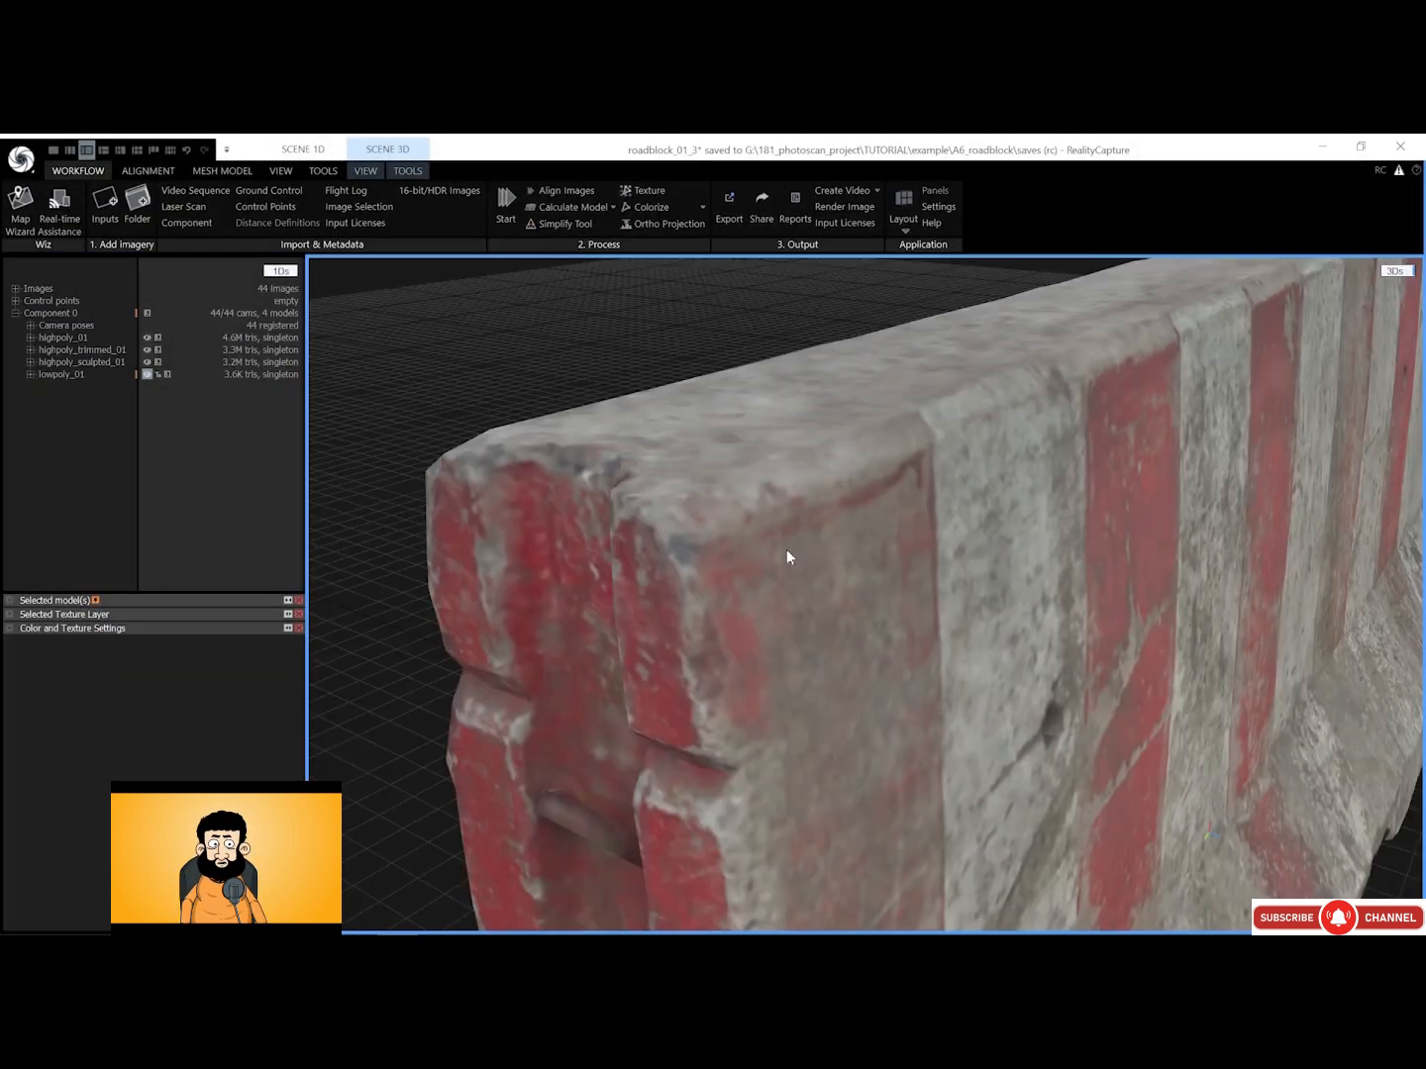
Texture lowpoly_01 directly from the photos and compare the new color layer with the reprojected one
click(204, 173)
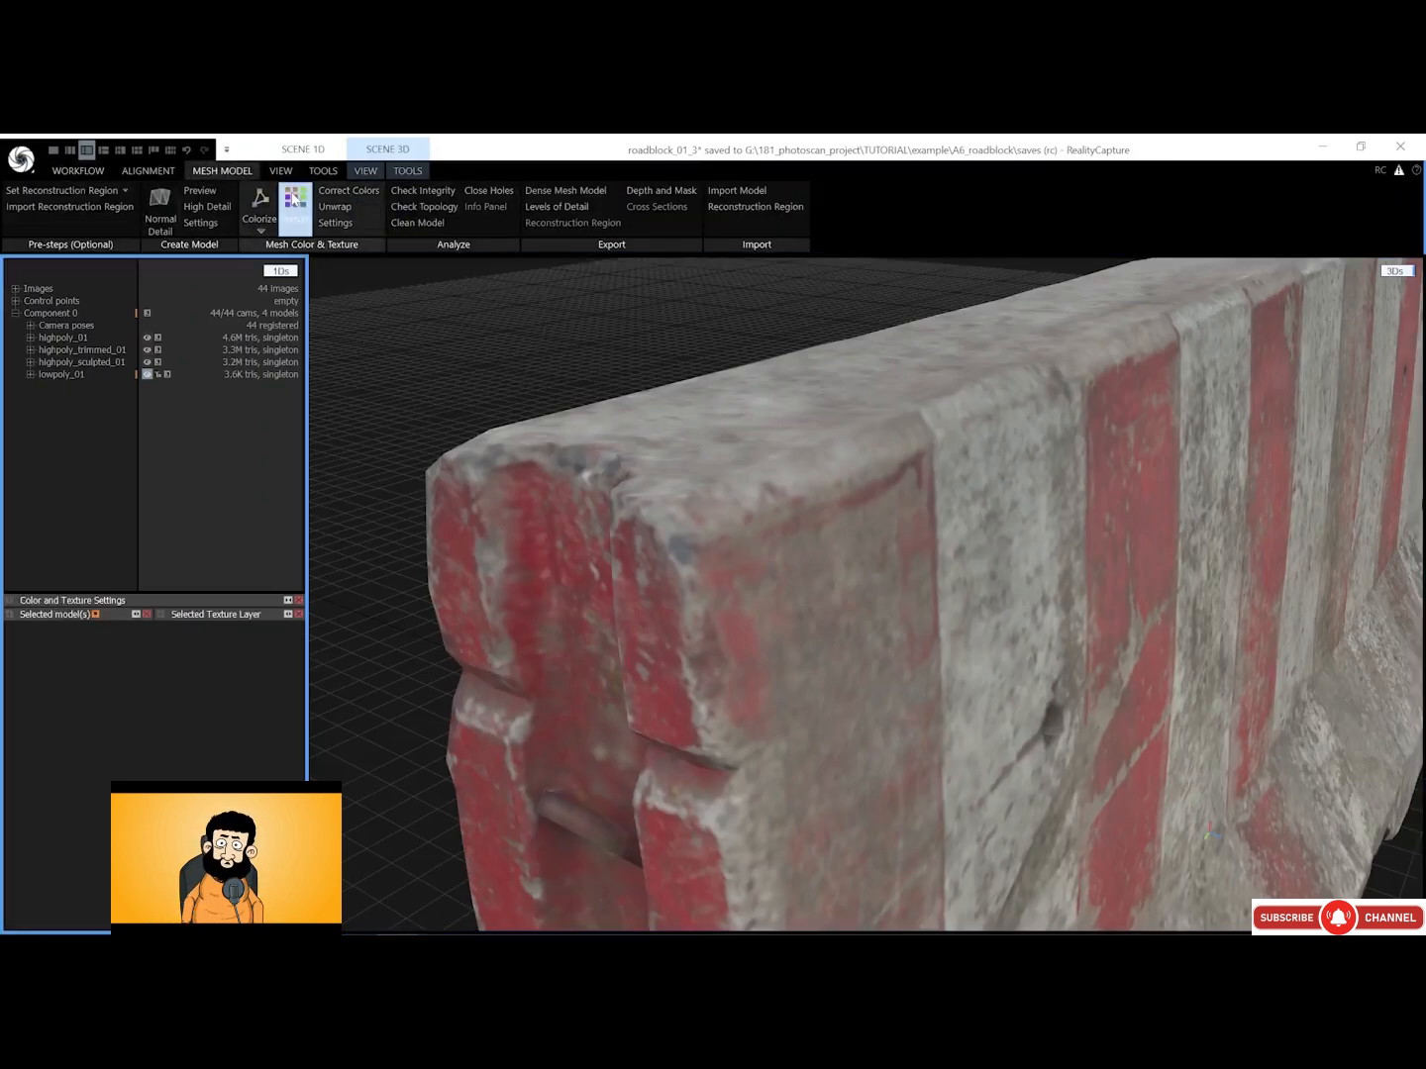
click(294, 197)
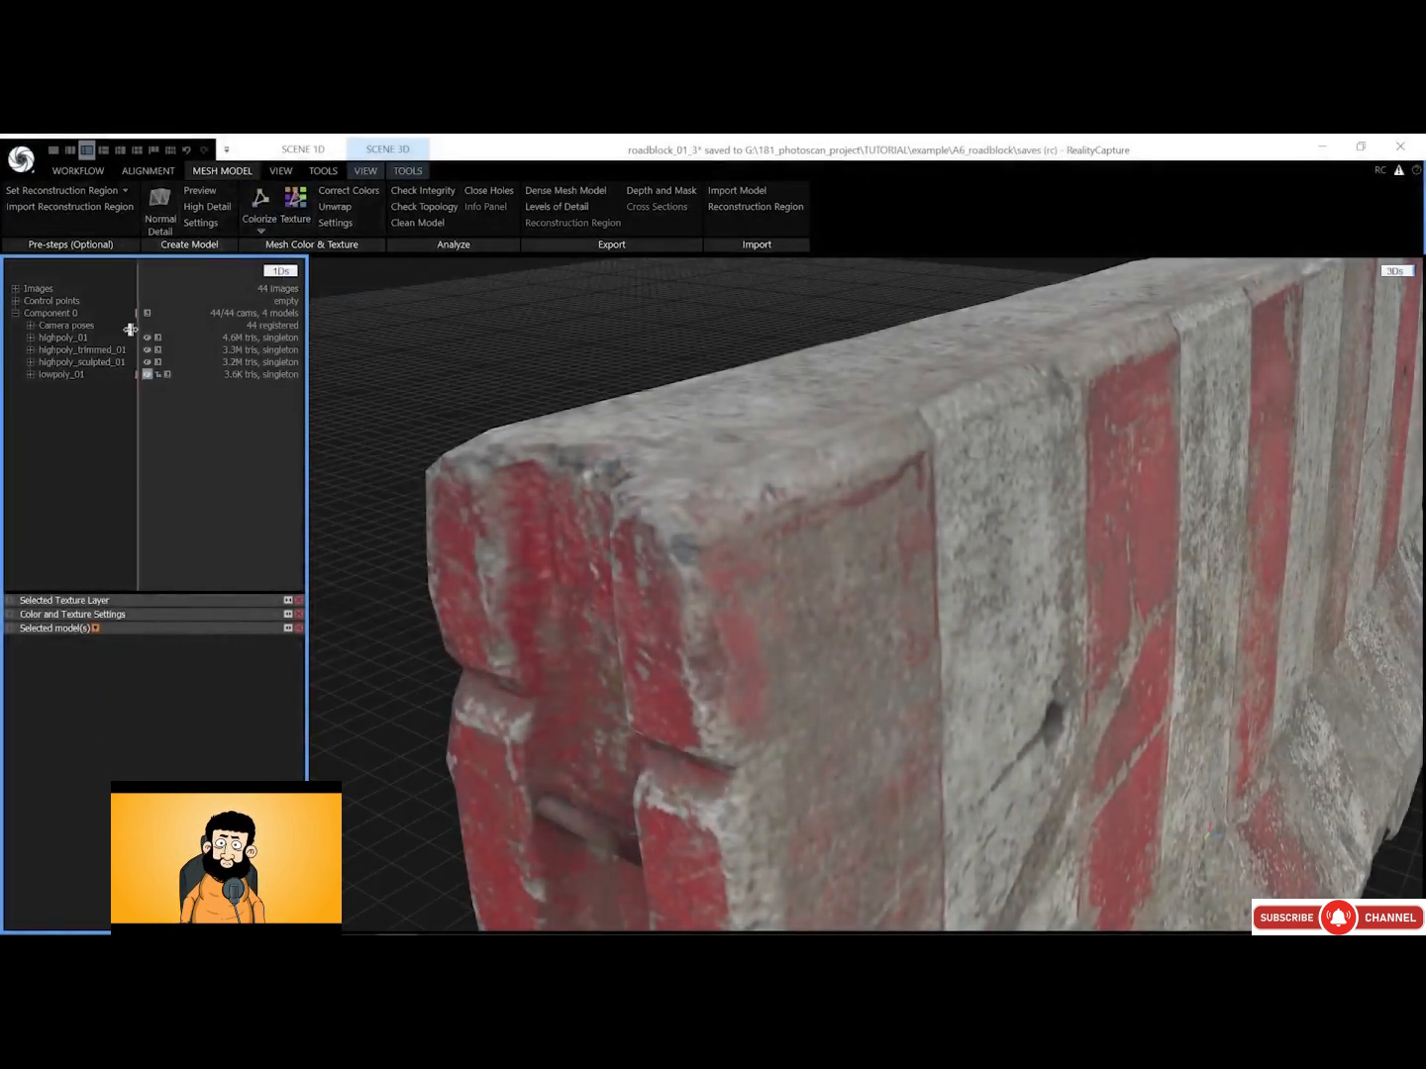
click(31, 374)
click(46, 399)
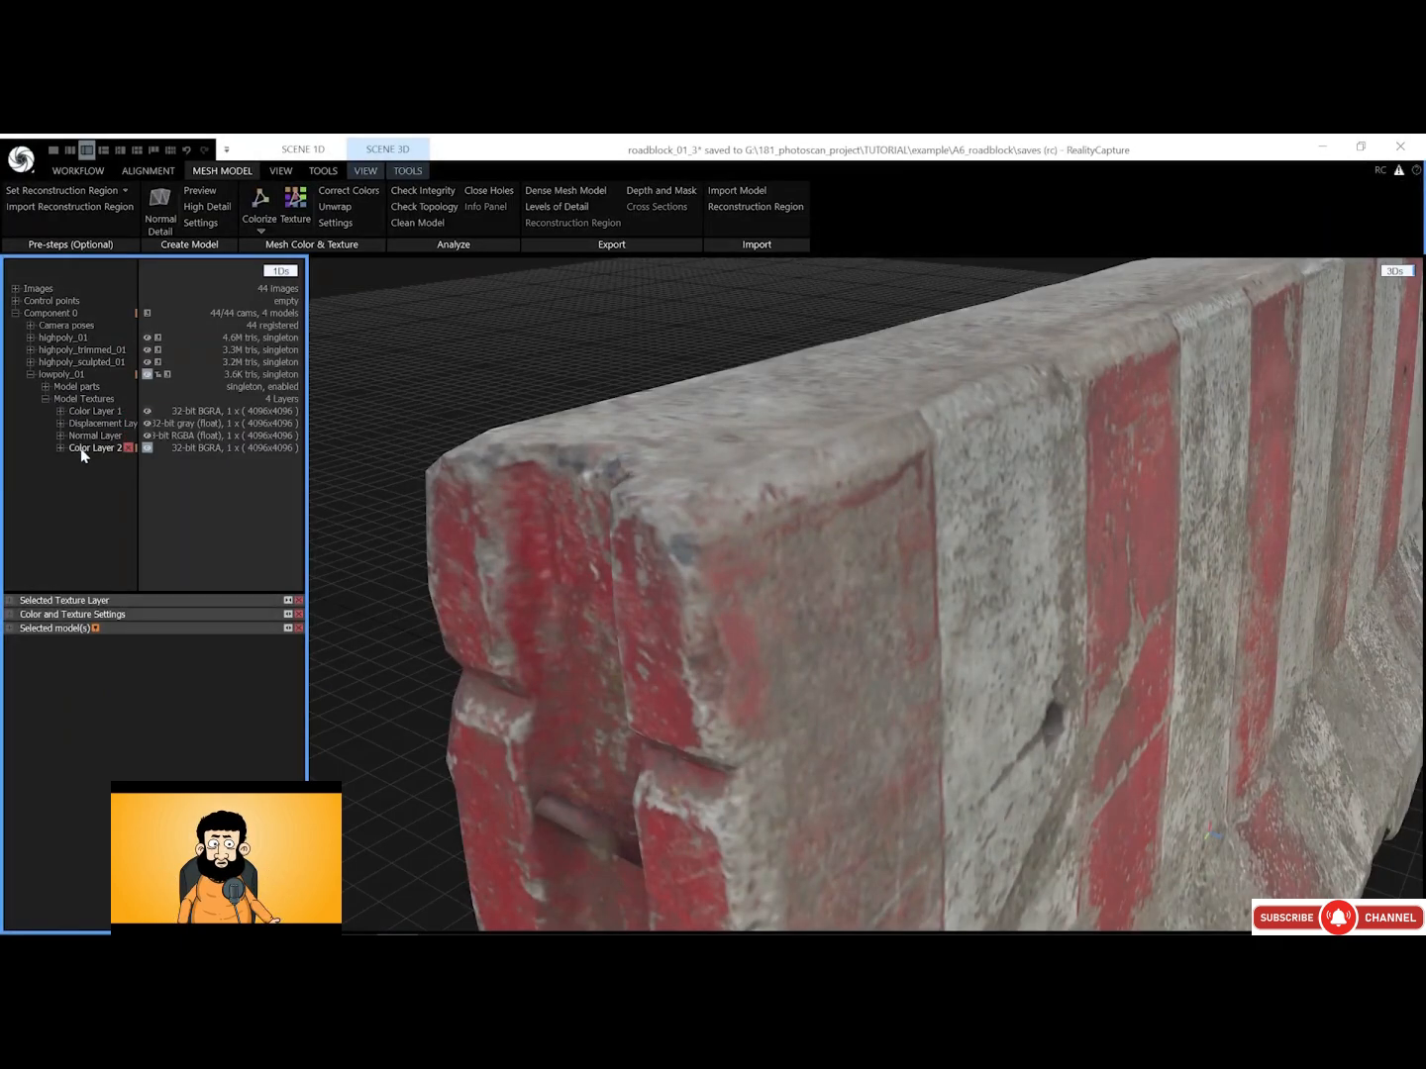
click(82, 411)
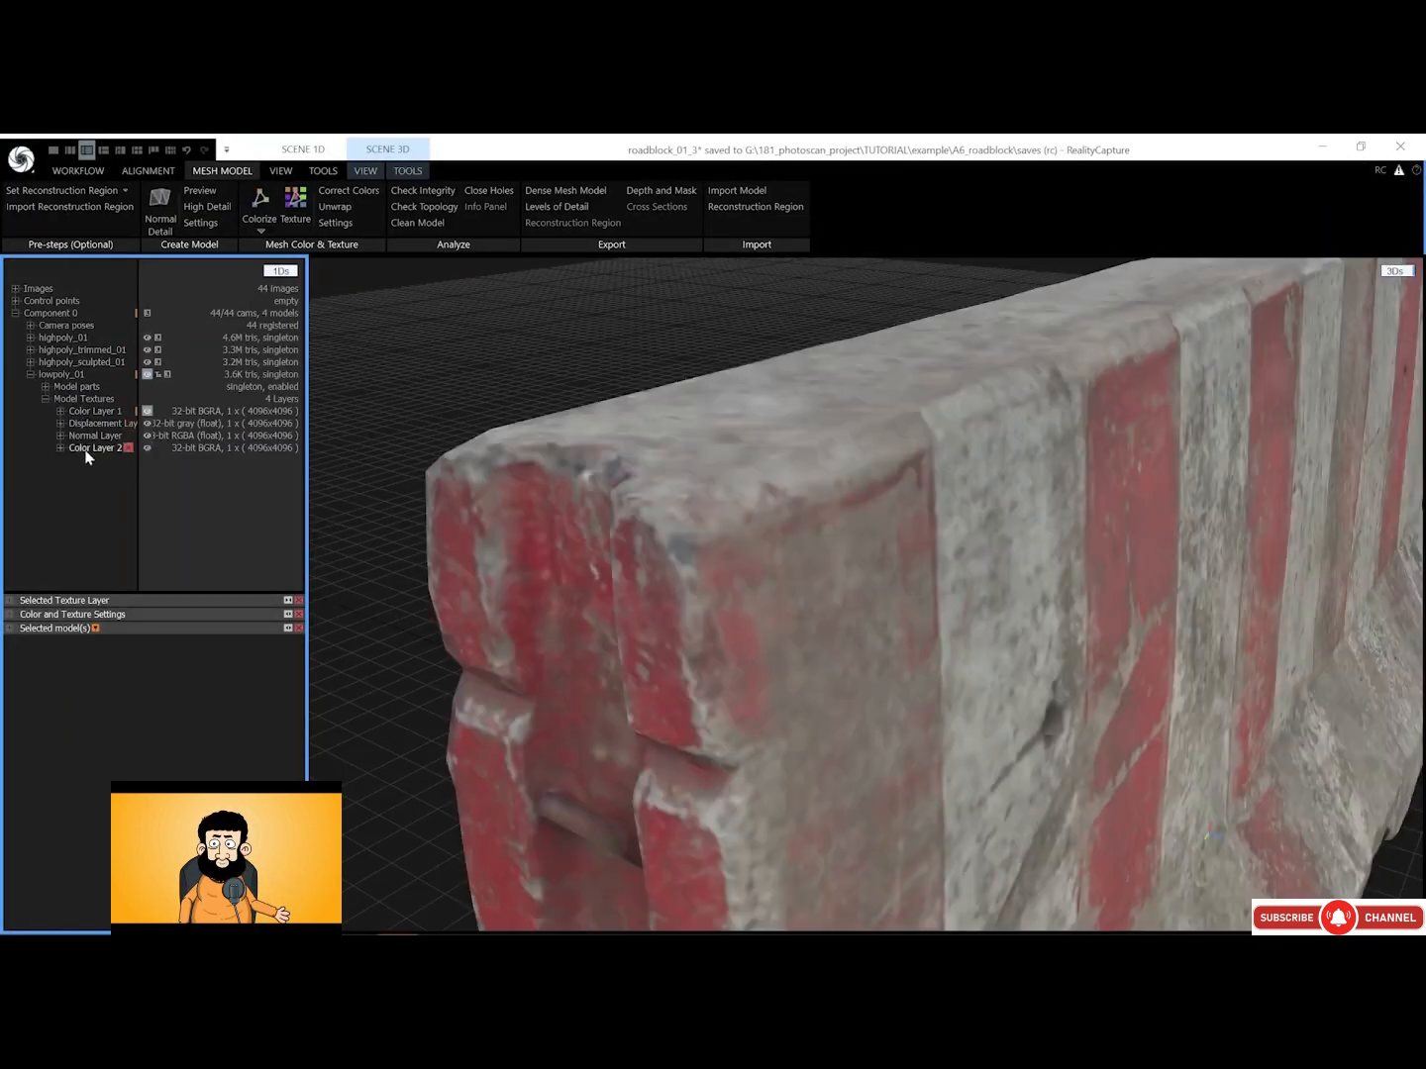
click(85, 450)
click(87, 412)
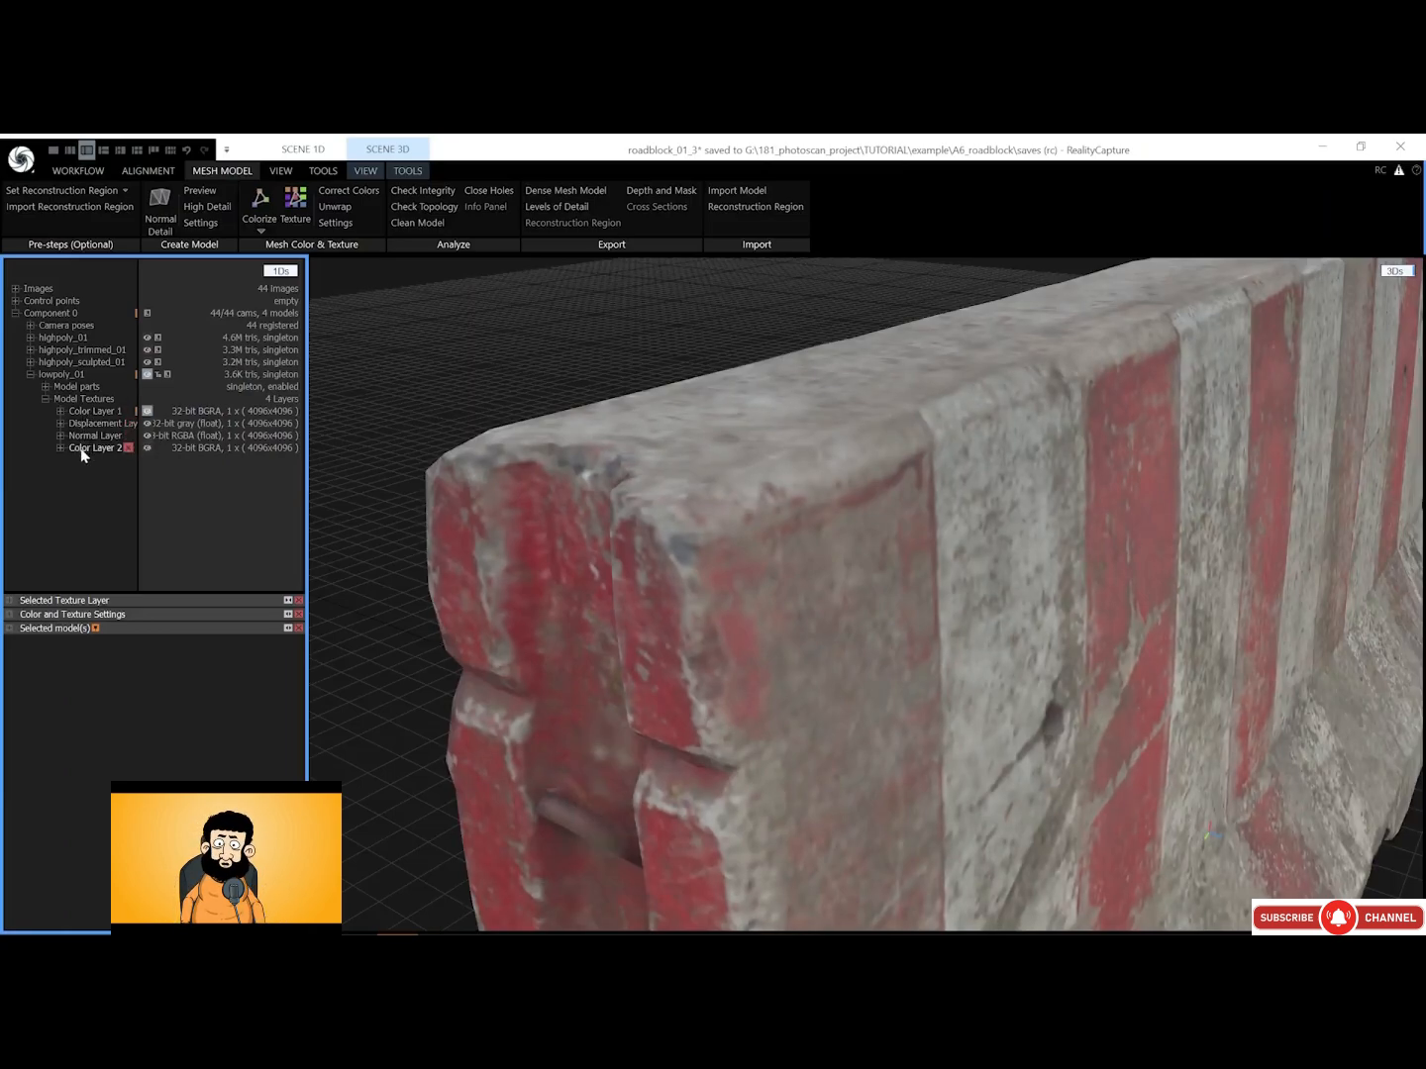
click(84, 448)
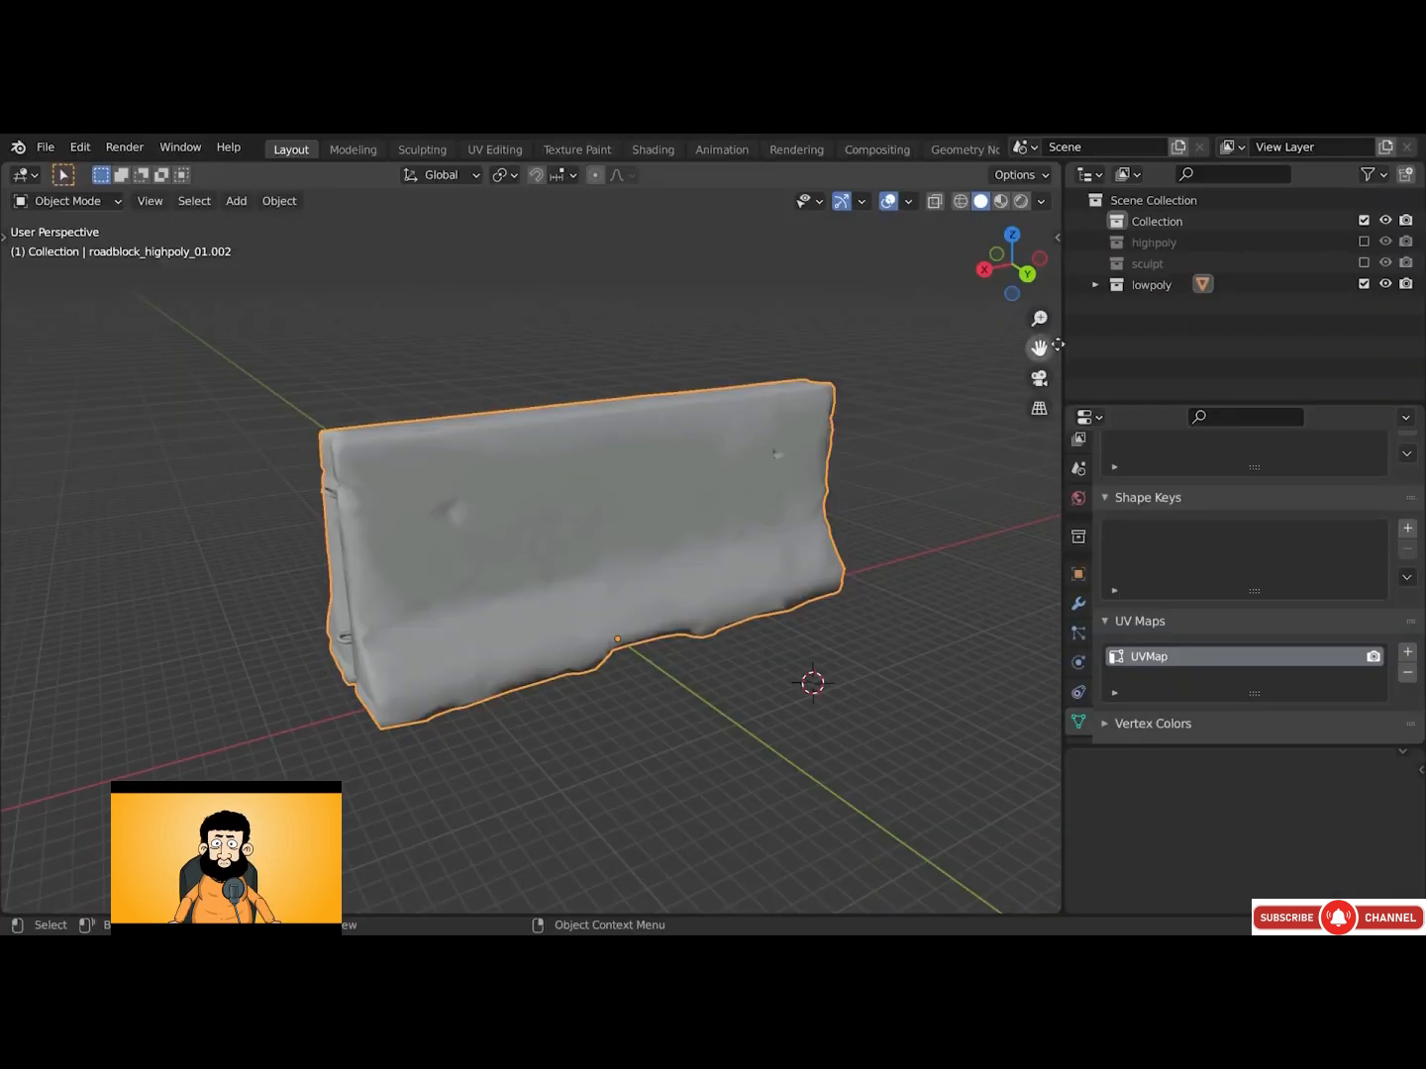
Switch to Blender, exclude the lowpoly collection from the view layer and create a new collection named lowpoly_textured
click(1365, 285)
right_click(1357, 307)
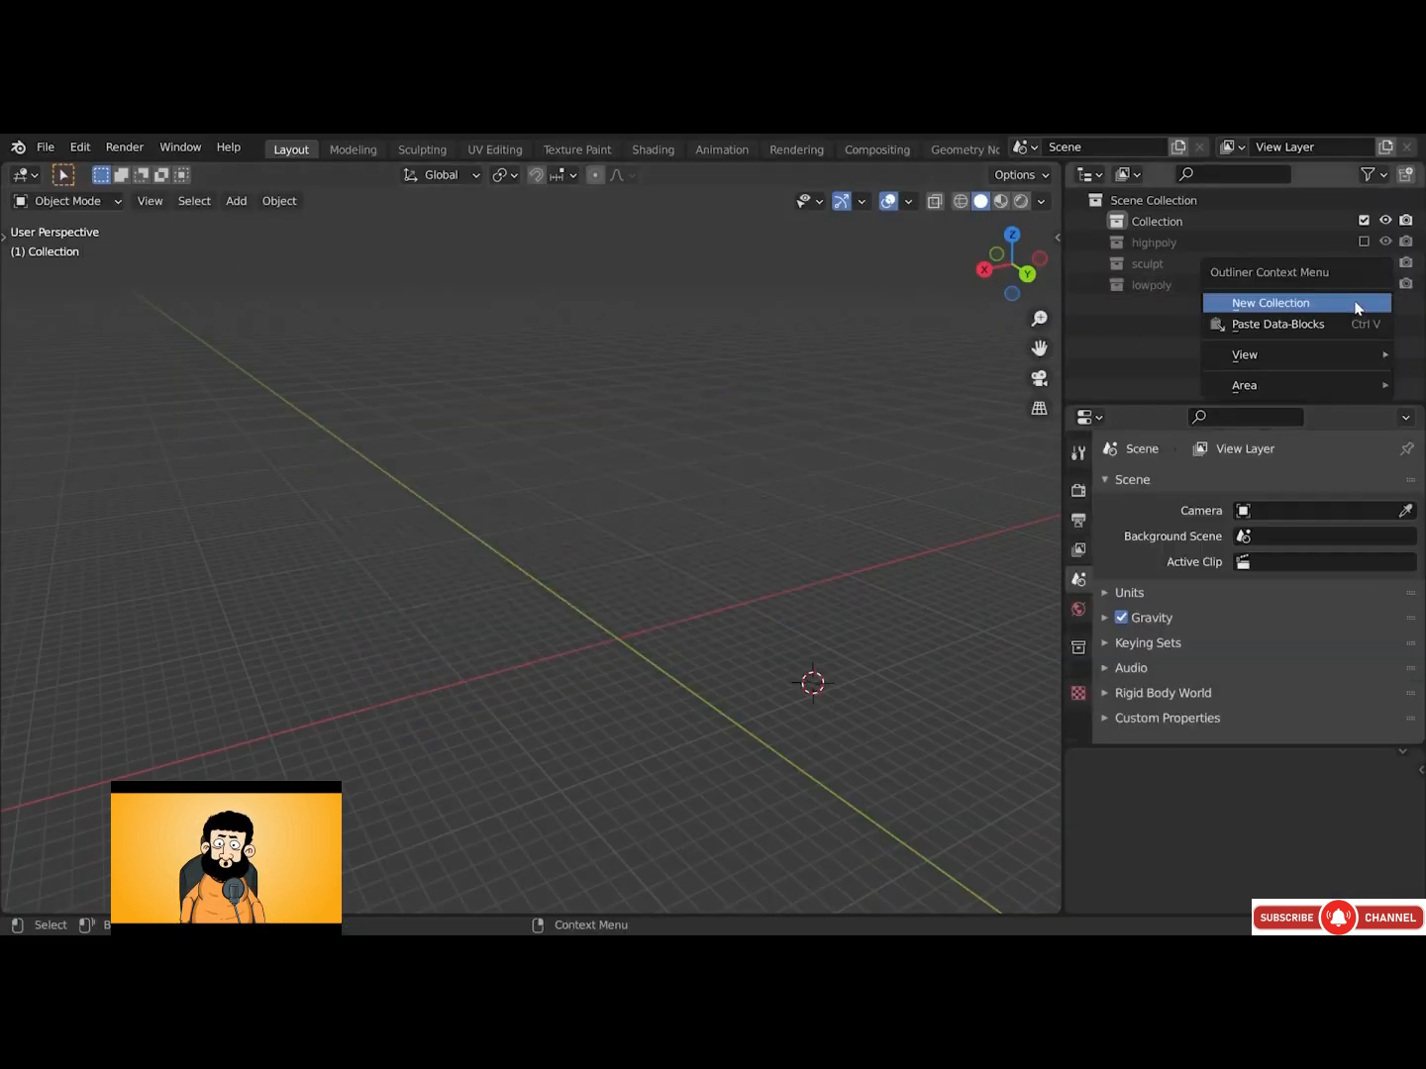
click(1357, 305)
click(1184, 305)
double_click(1184, 305)
text(lo)
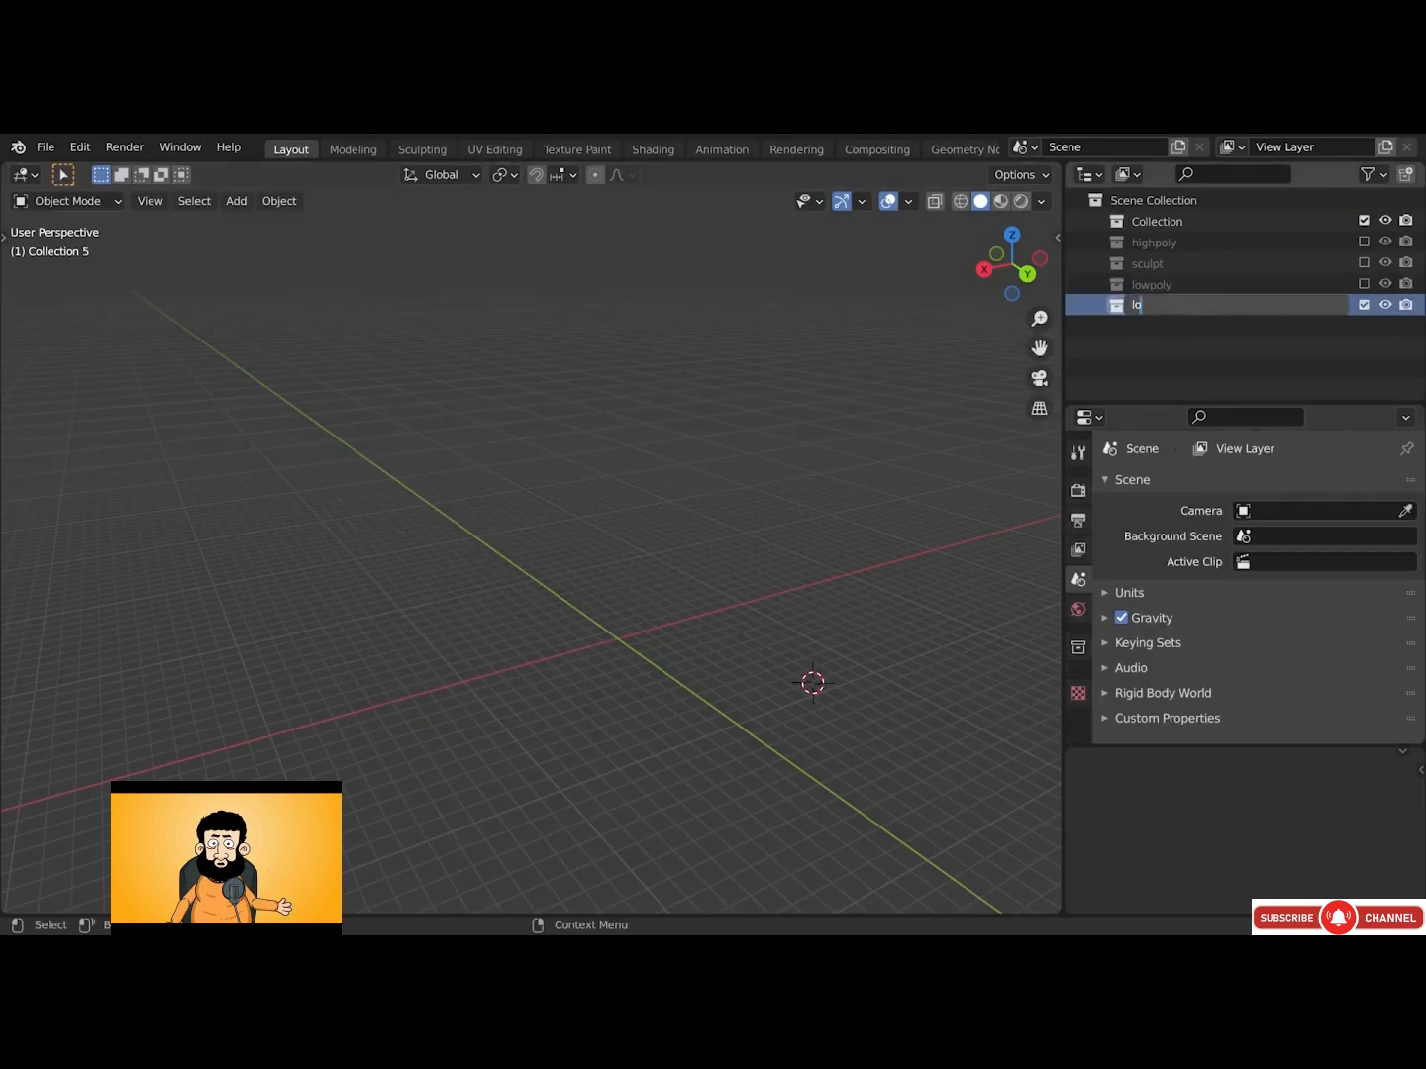
text(wpoly_textured)
key(Return)
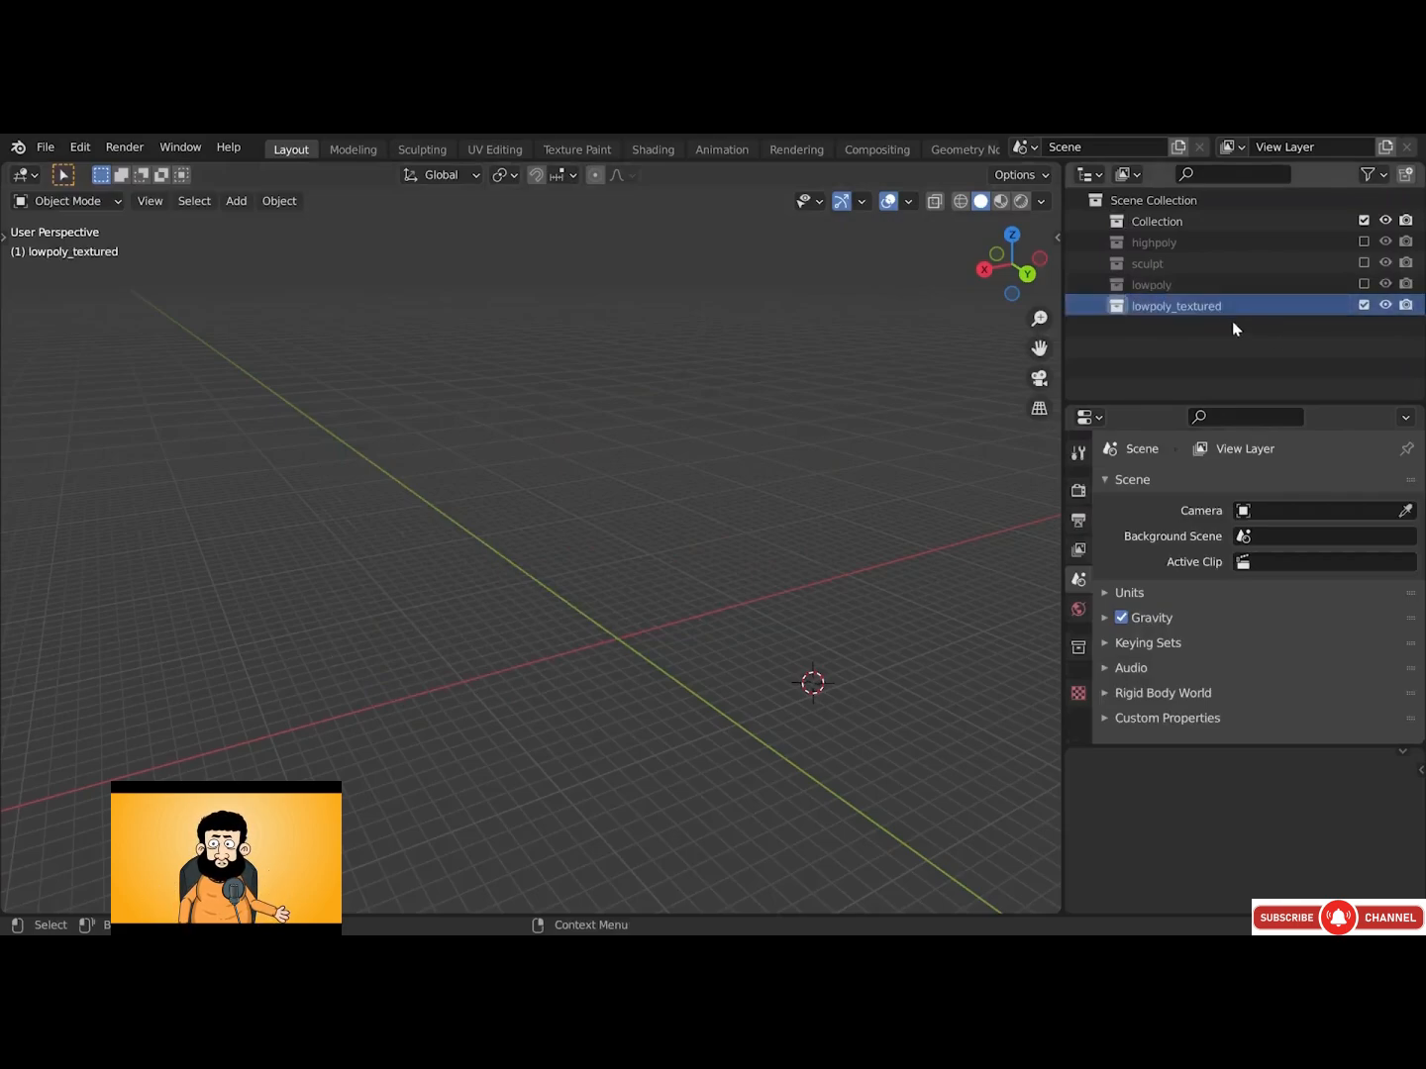
Import lowpoly_textured_01.fbx from the 04_lowpoly_textured folder into the new collection
click(46, 147)
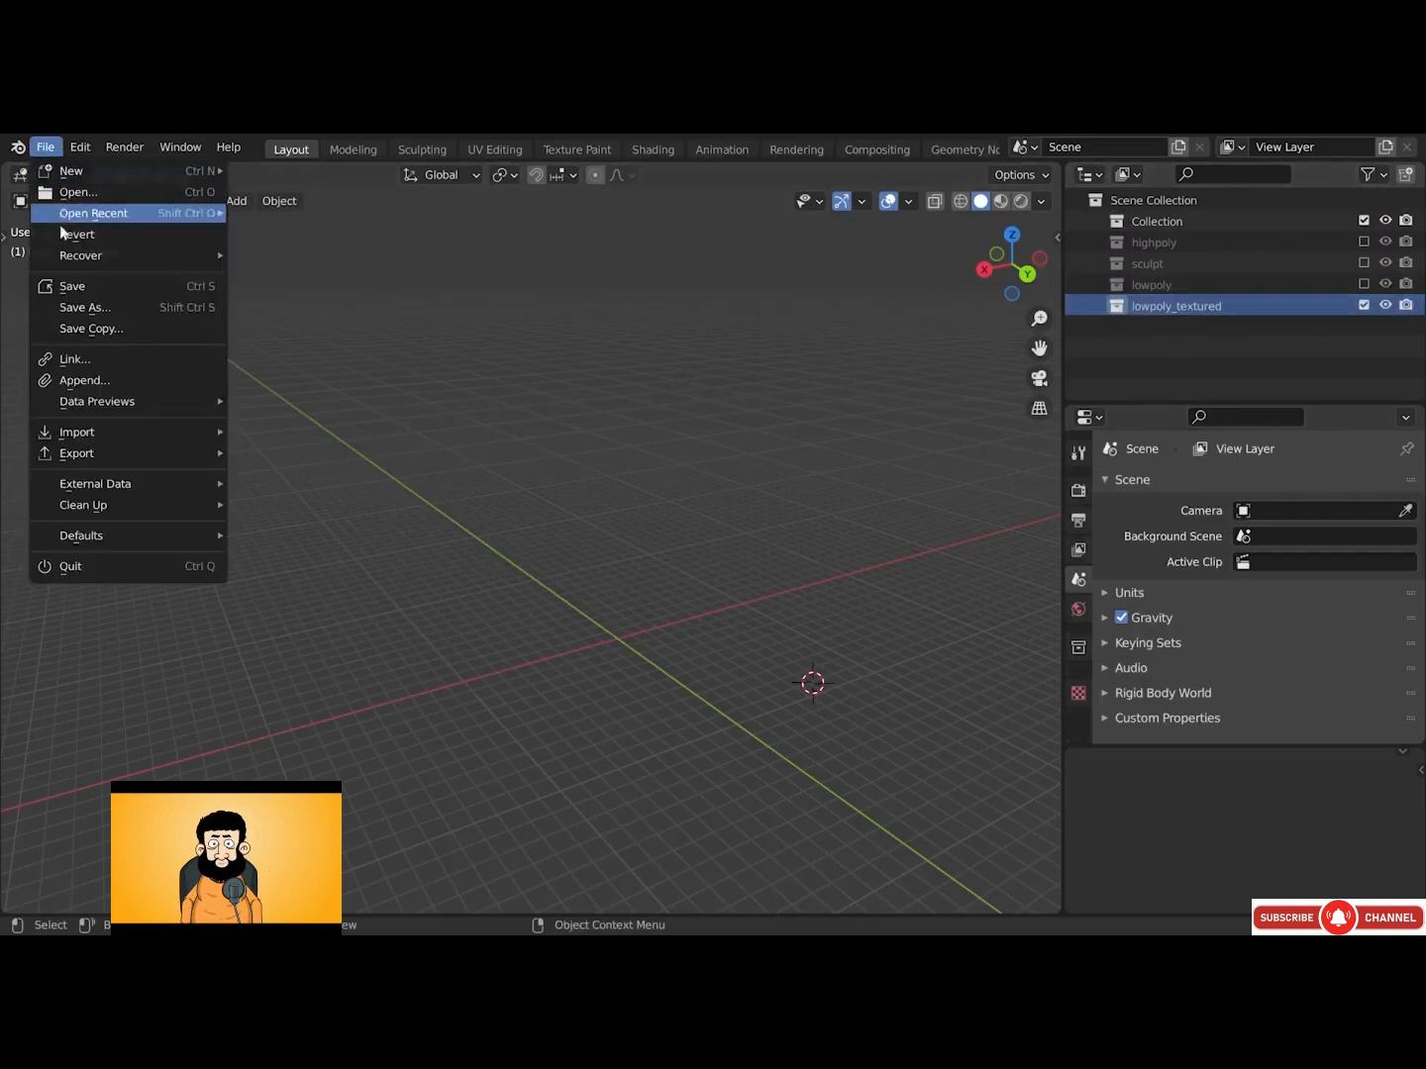
mouse_move(121, 436)
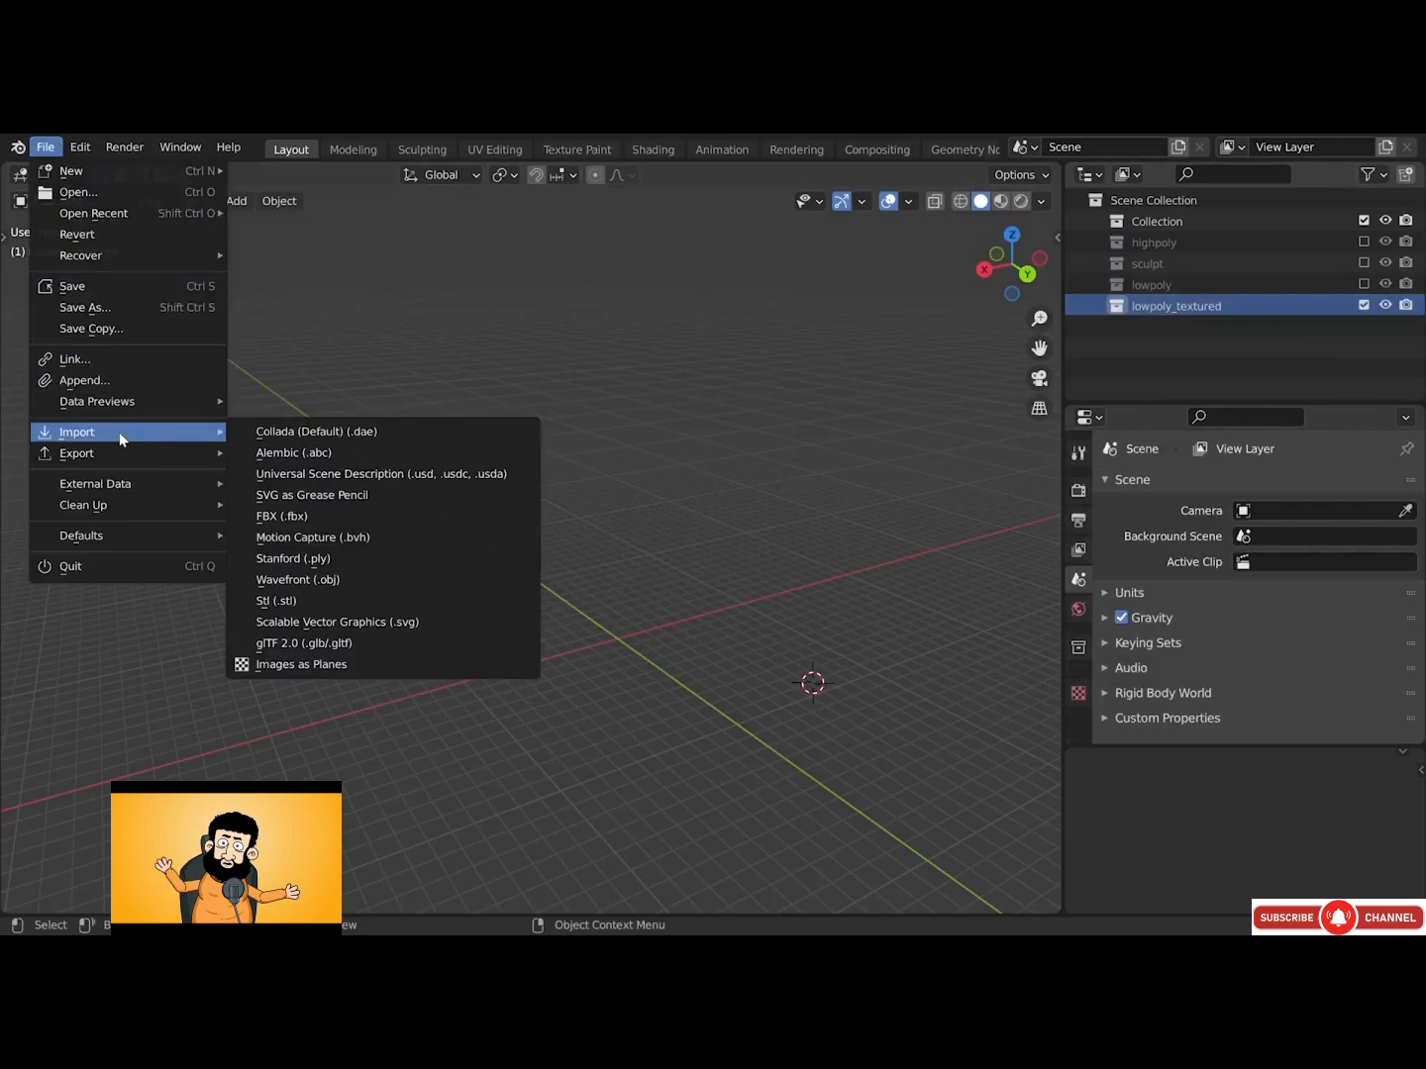
click(333, 516)
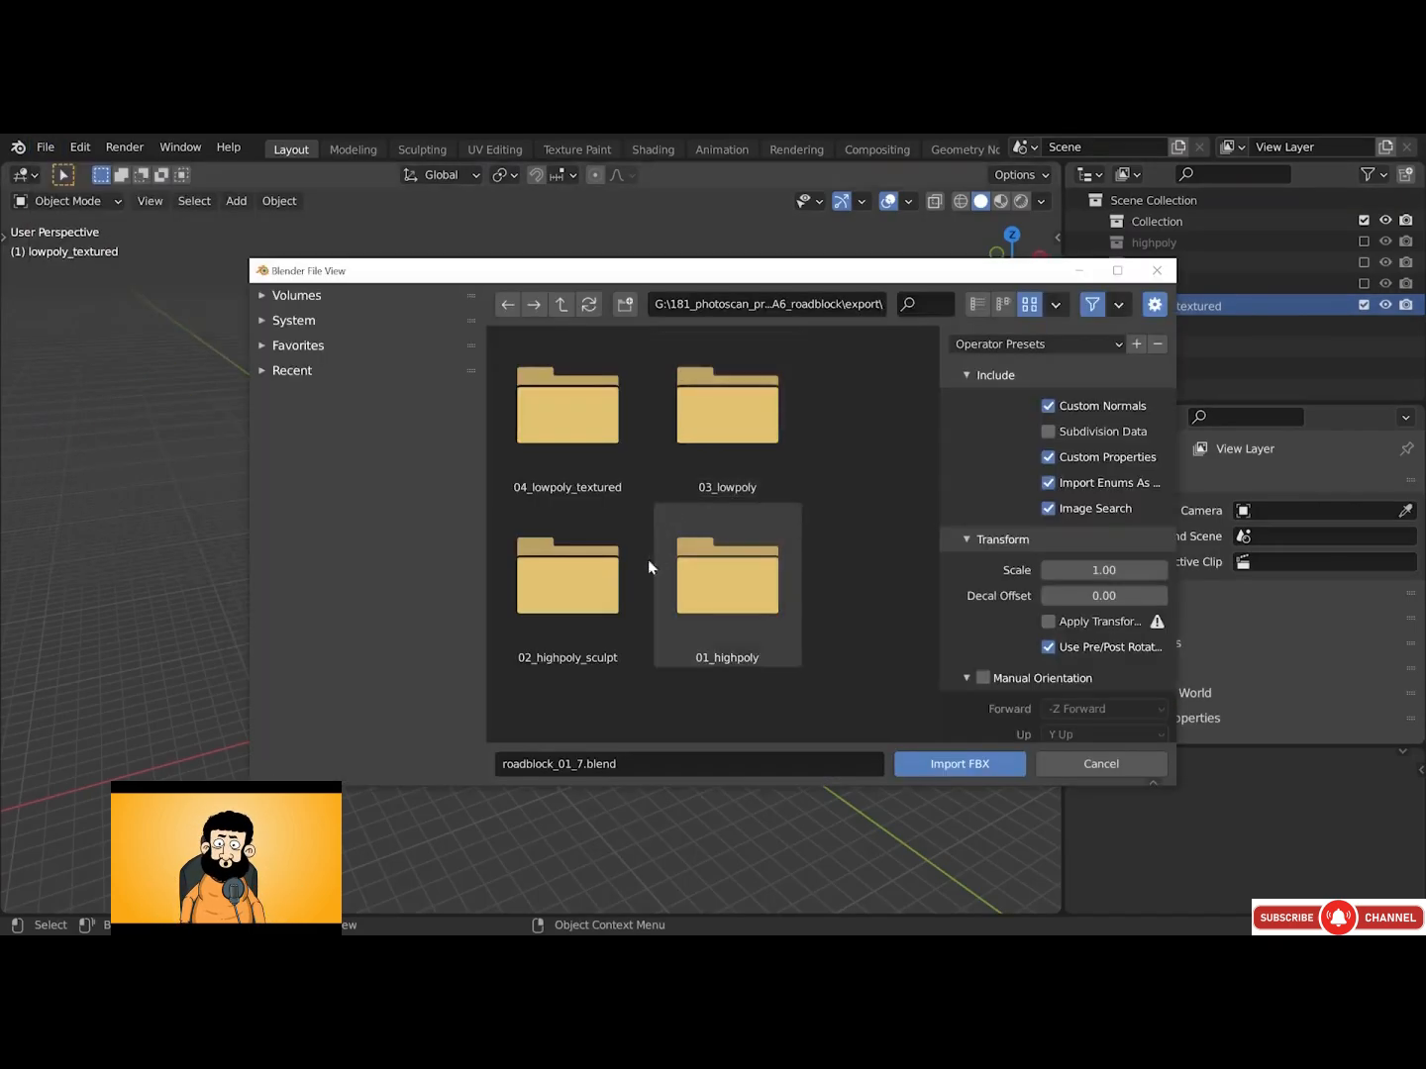
click(572, 472)
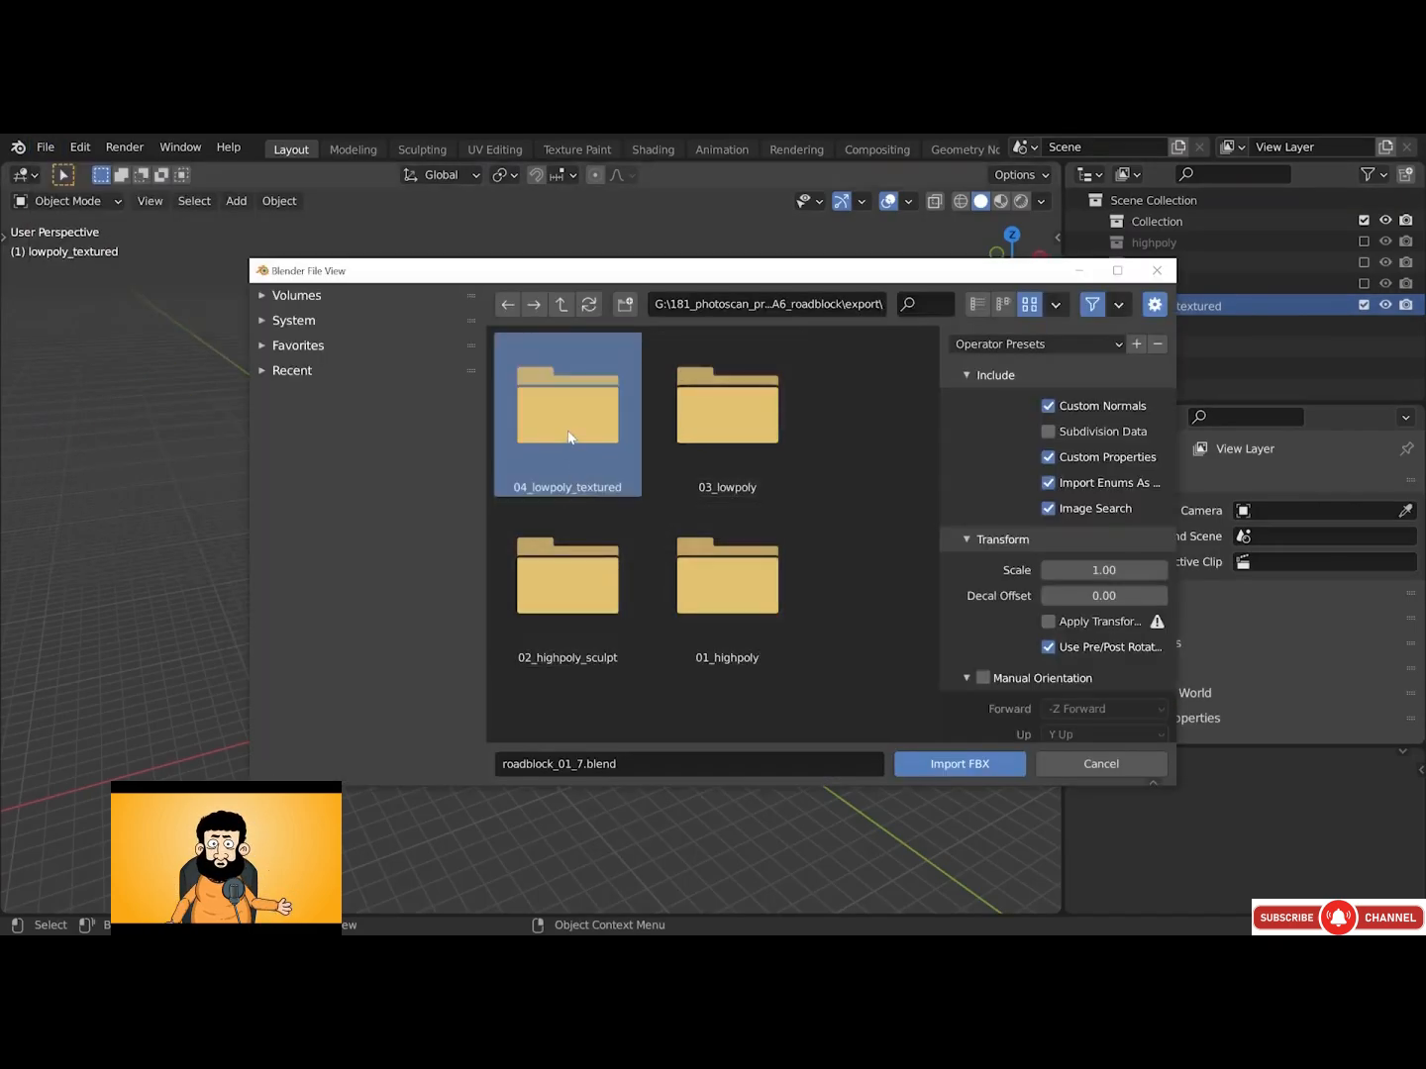
double_click(570, 438)
click(684, 421)
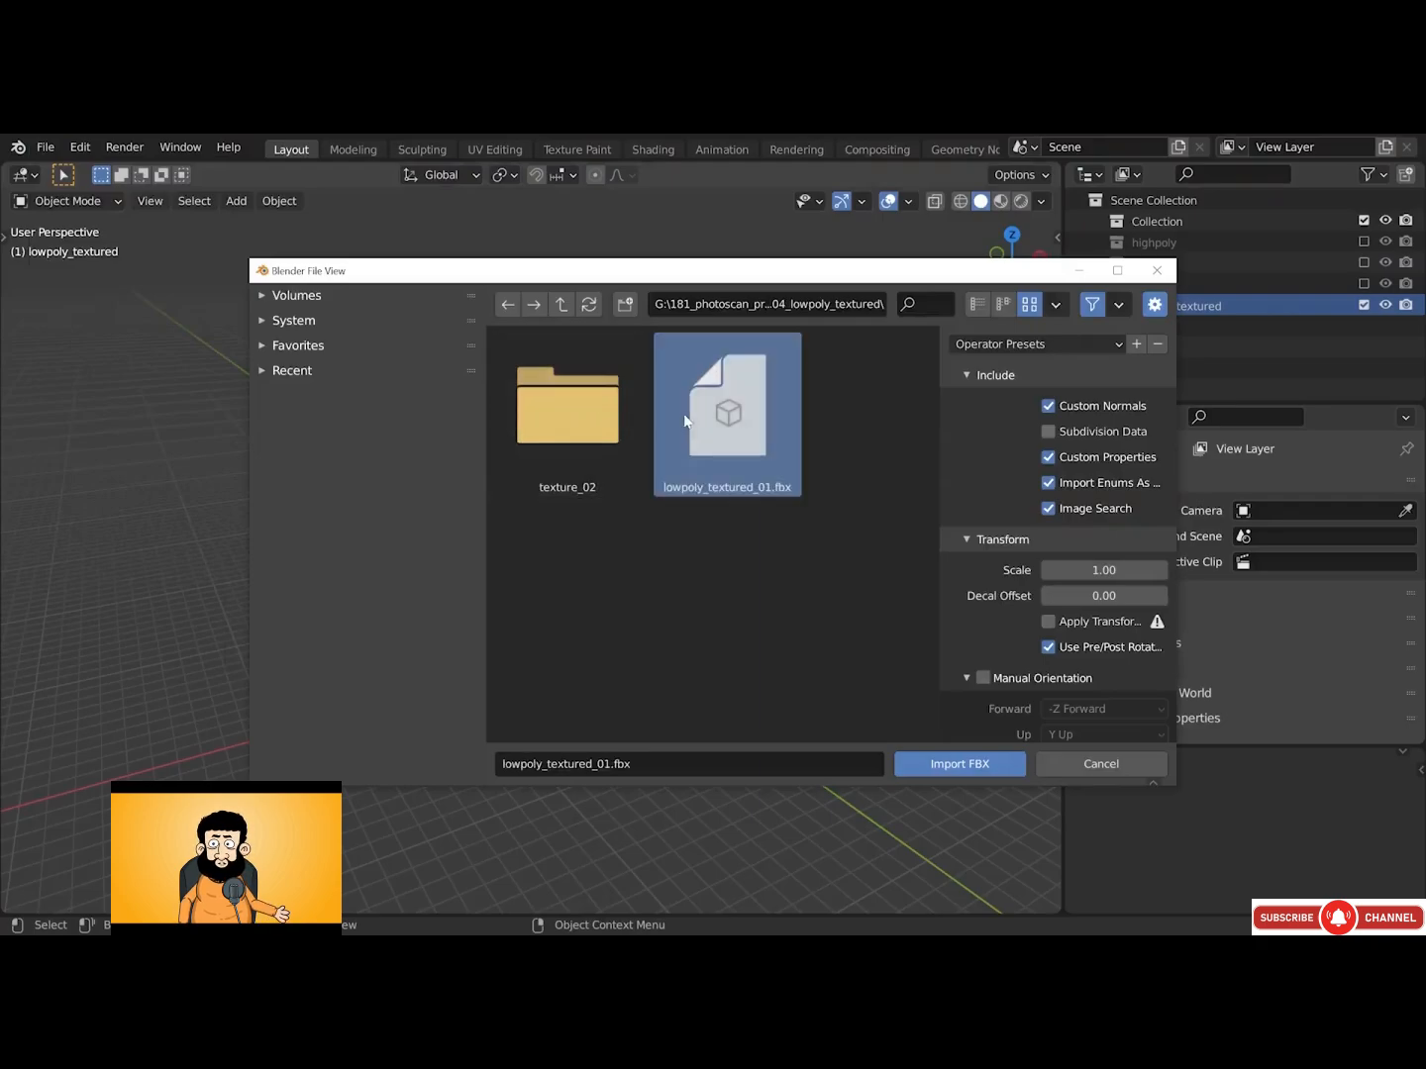
click(971, 765)
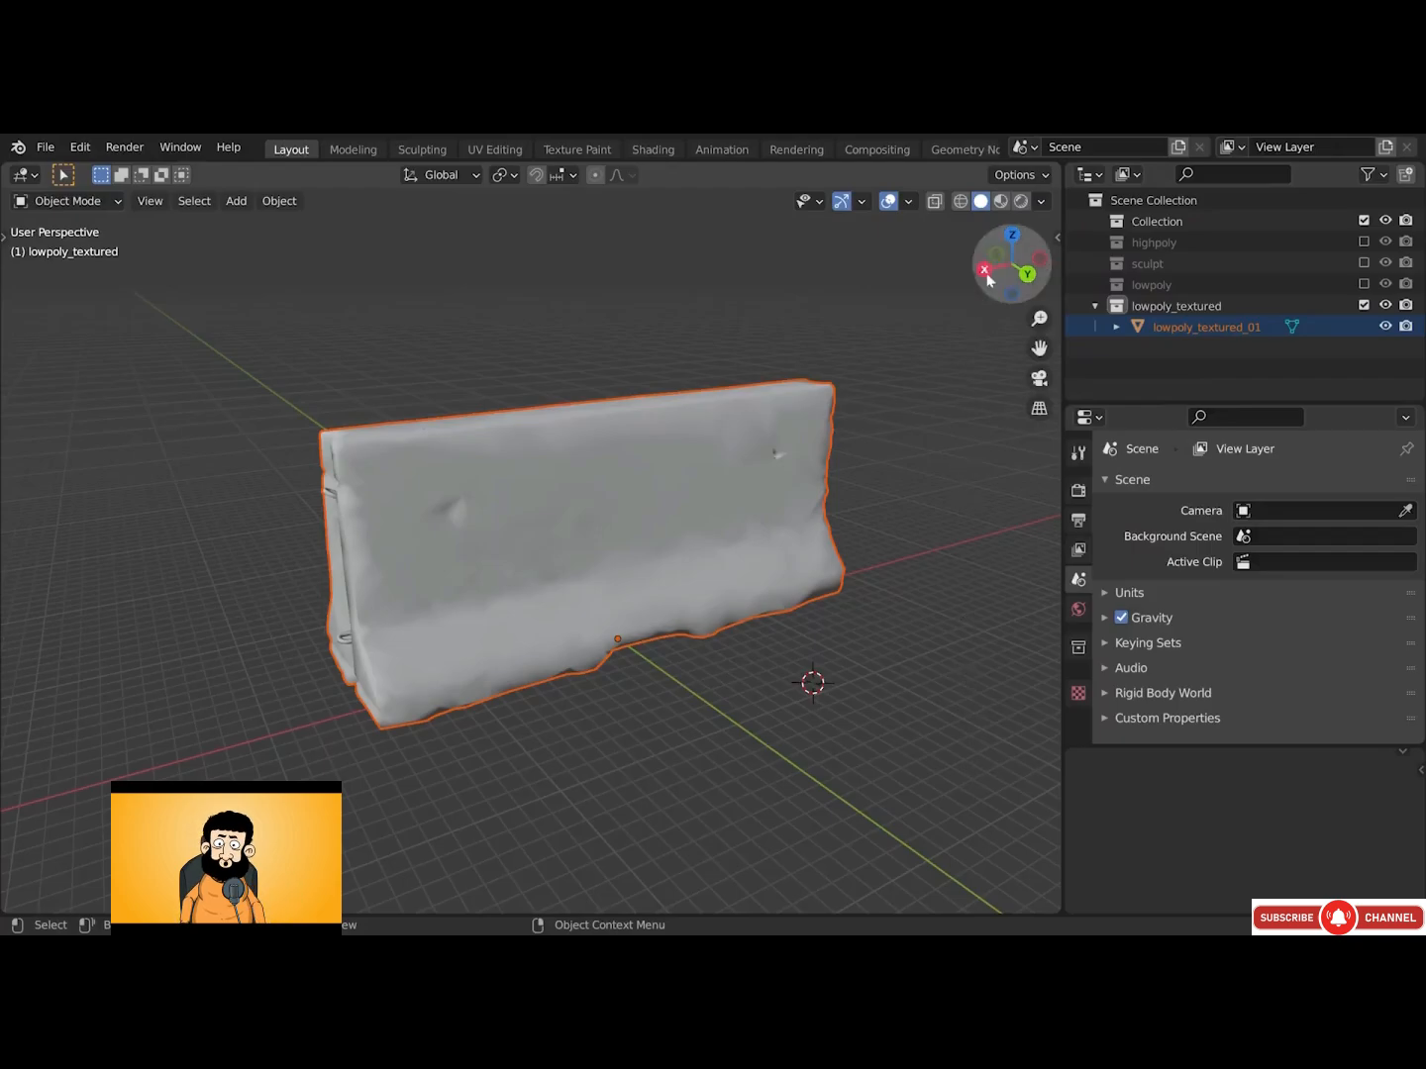
Show the roadblock in Material Preview shading and split the viewport to open a Shader Editor beside it
click(1002, 202)
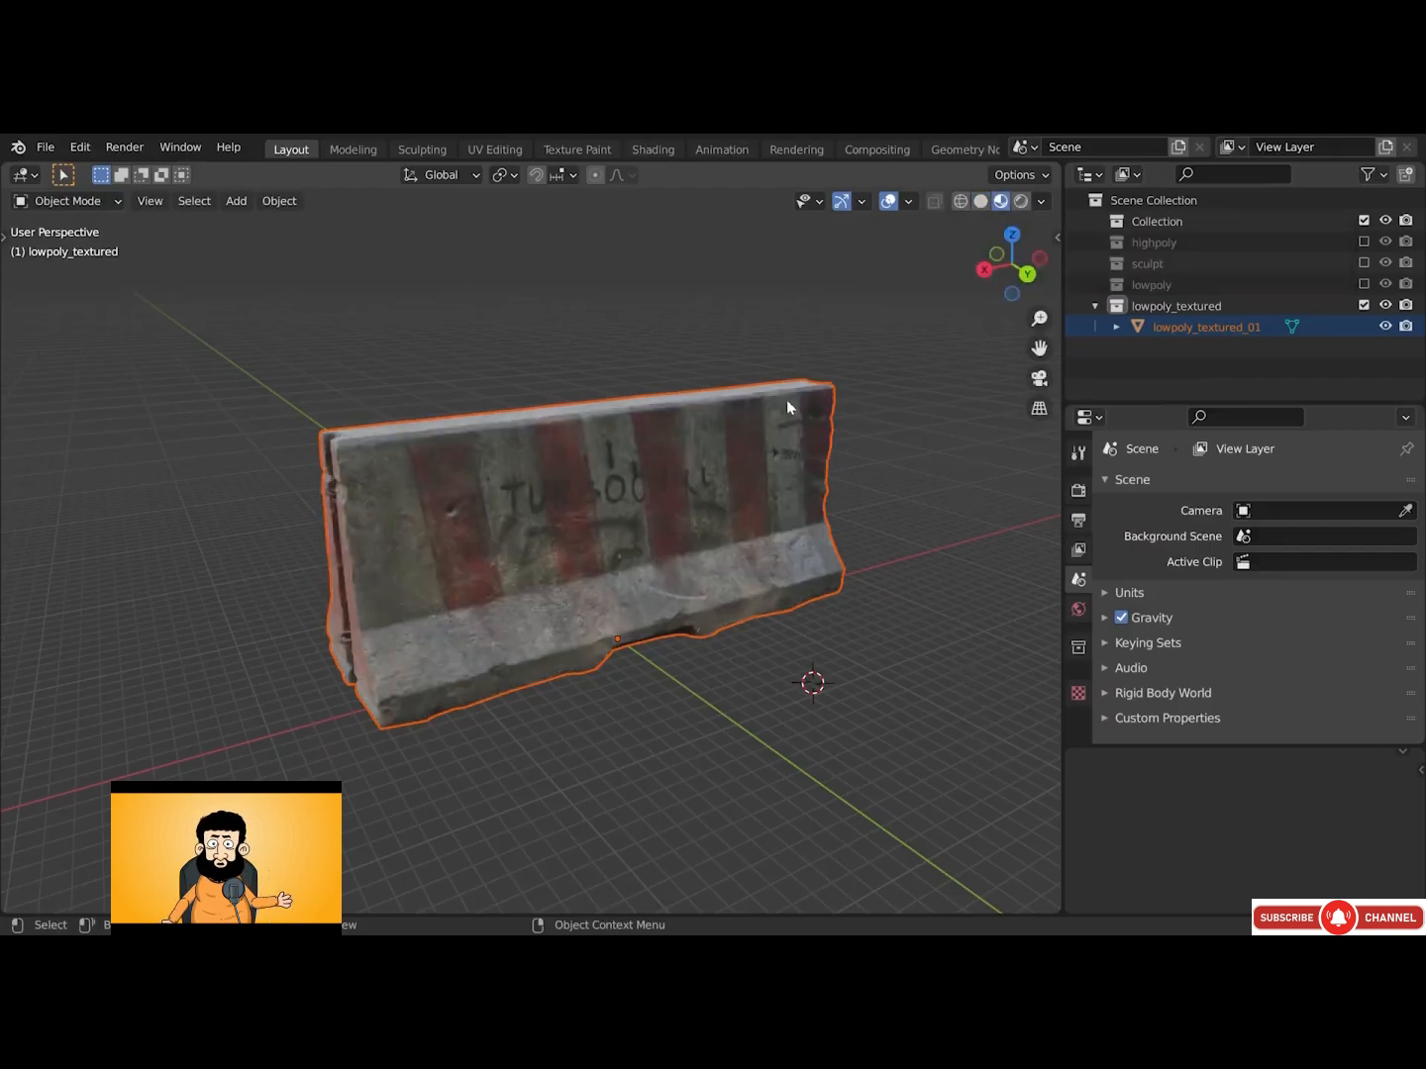
middle_drag(786, 400, 786, 393)
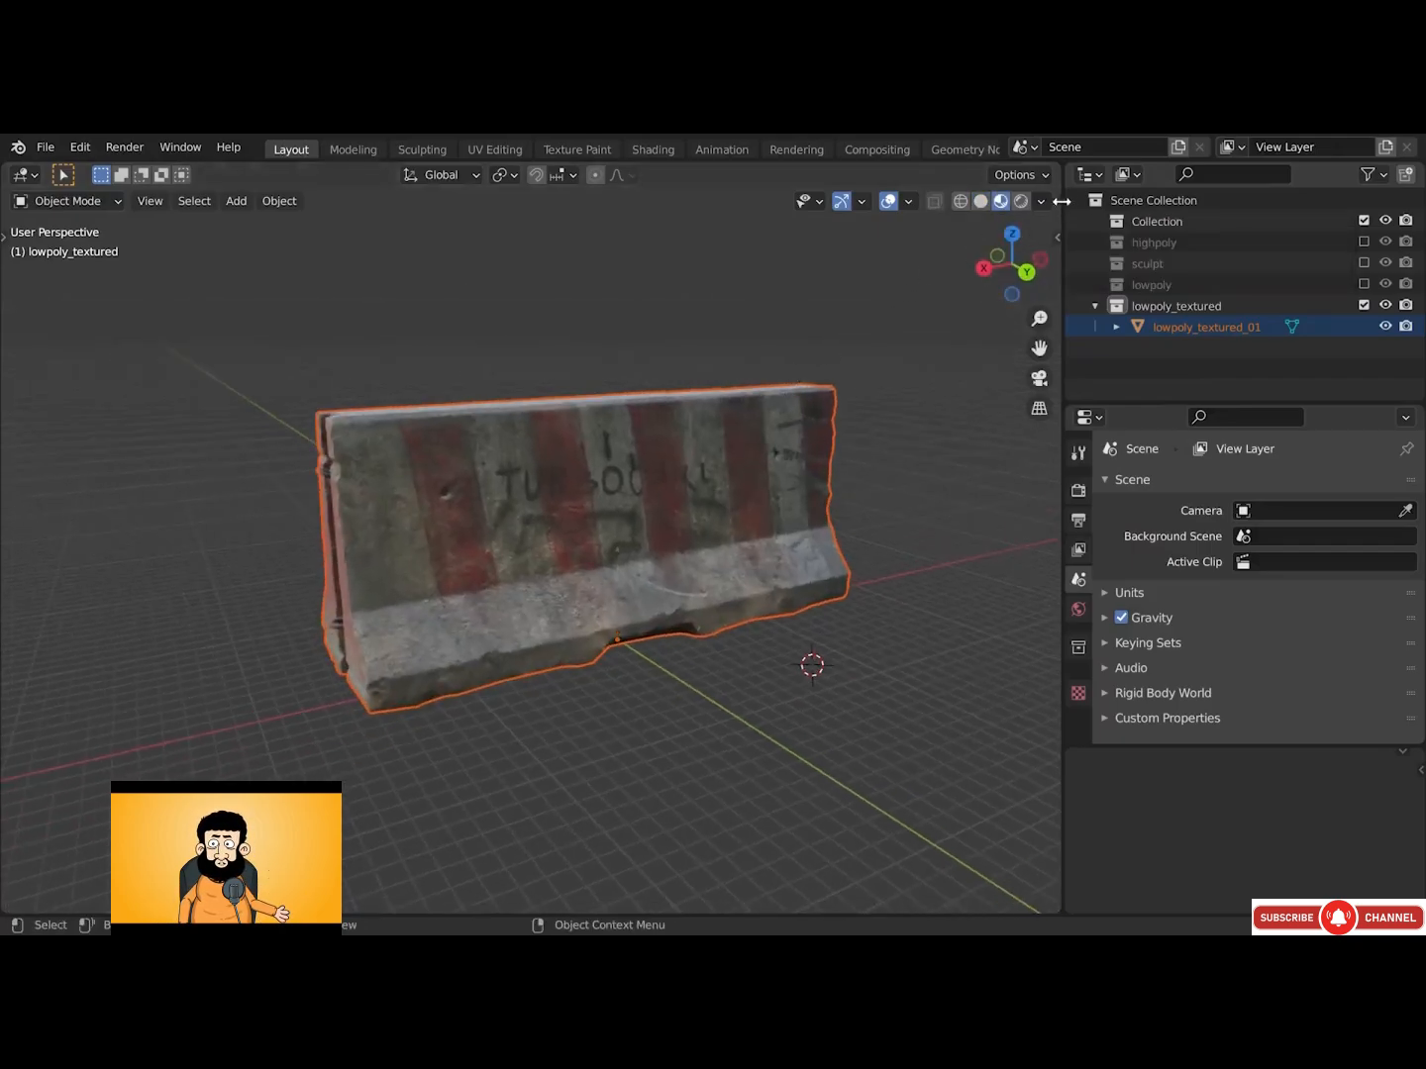
drag(1055, 167, 577, 179)
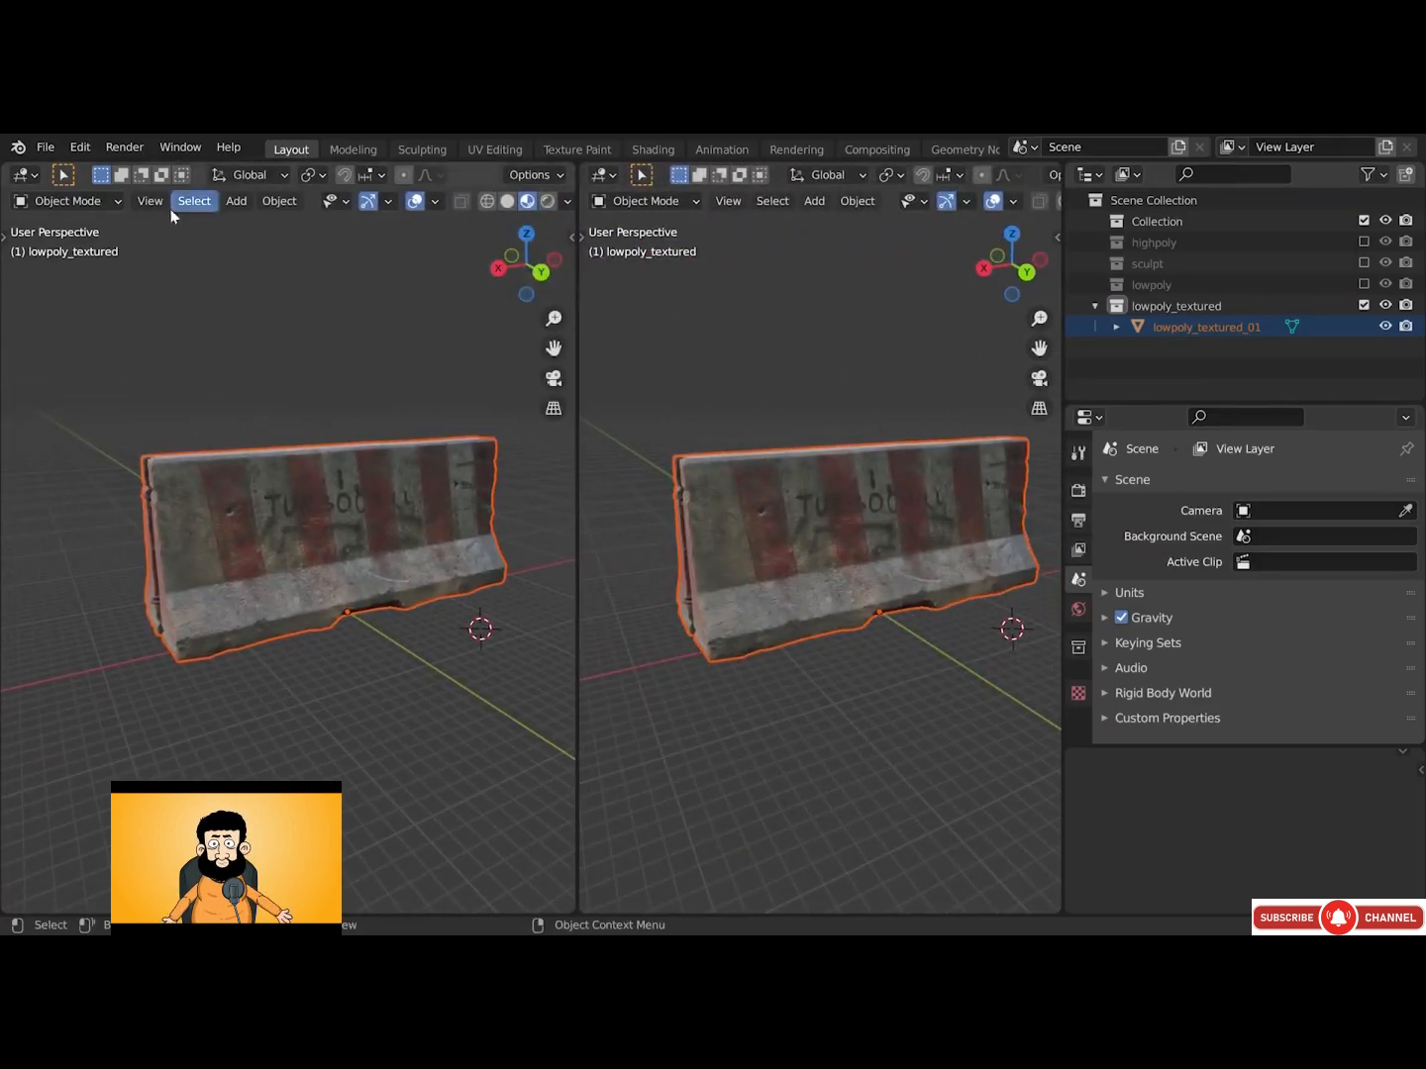
click(30, 177)
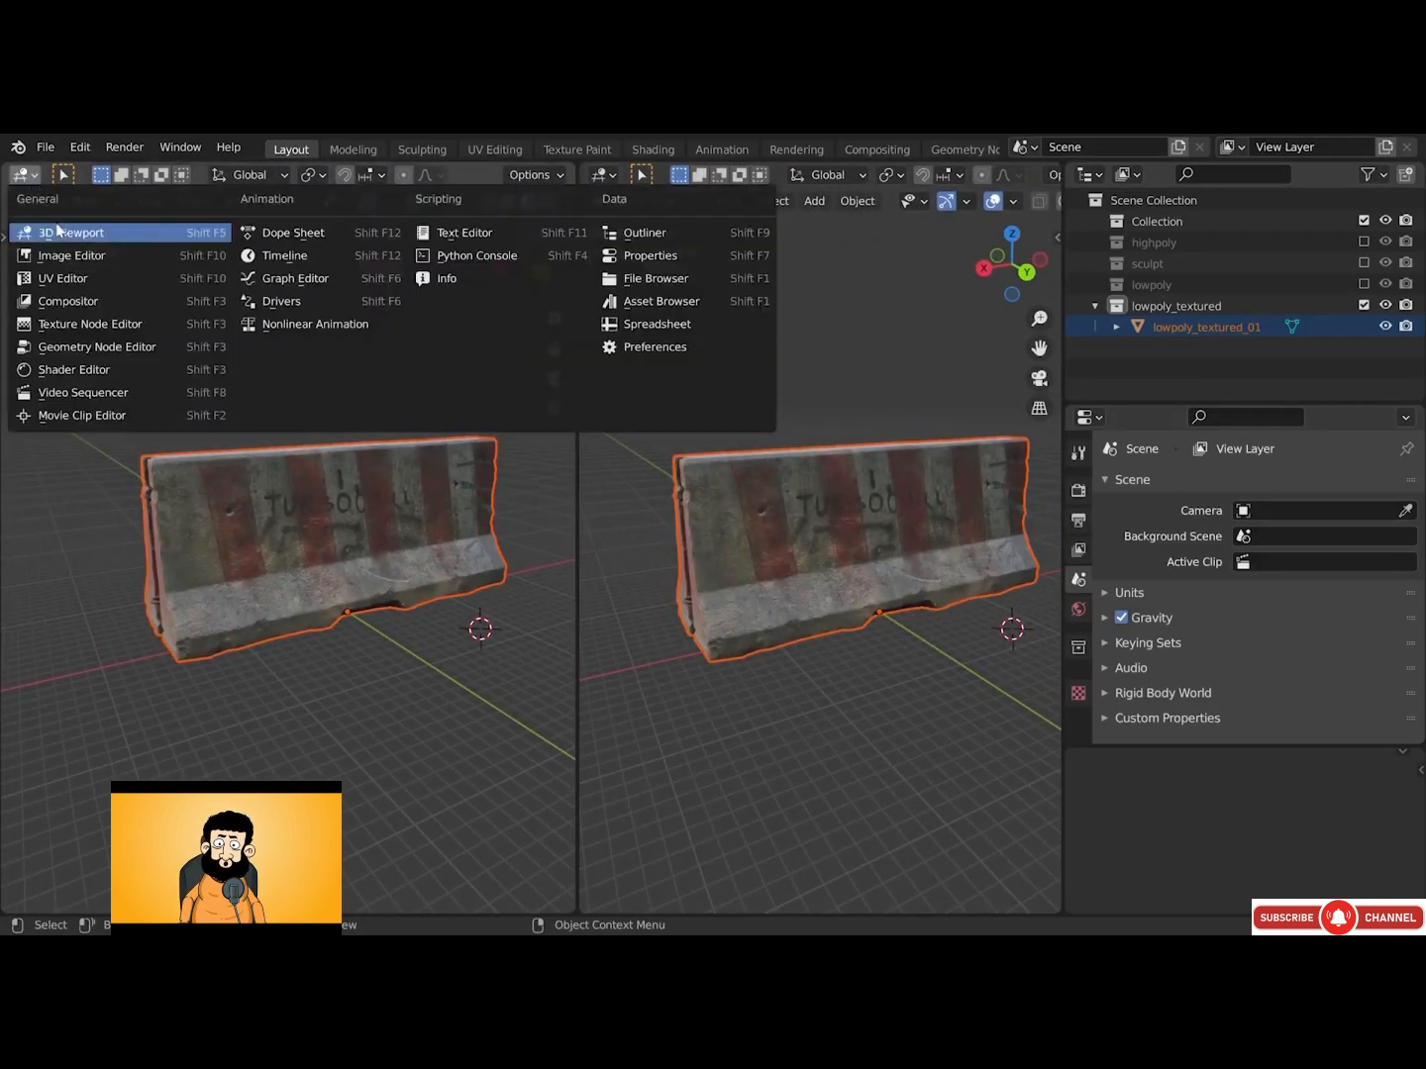
click(75, 372)
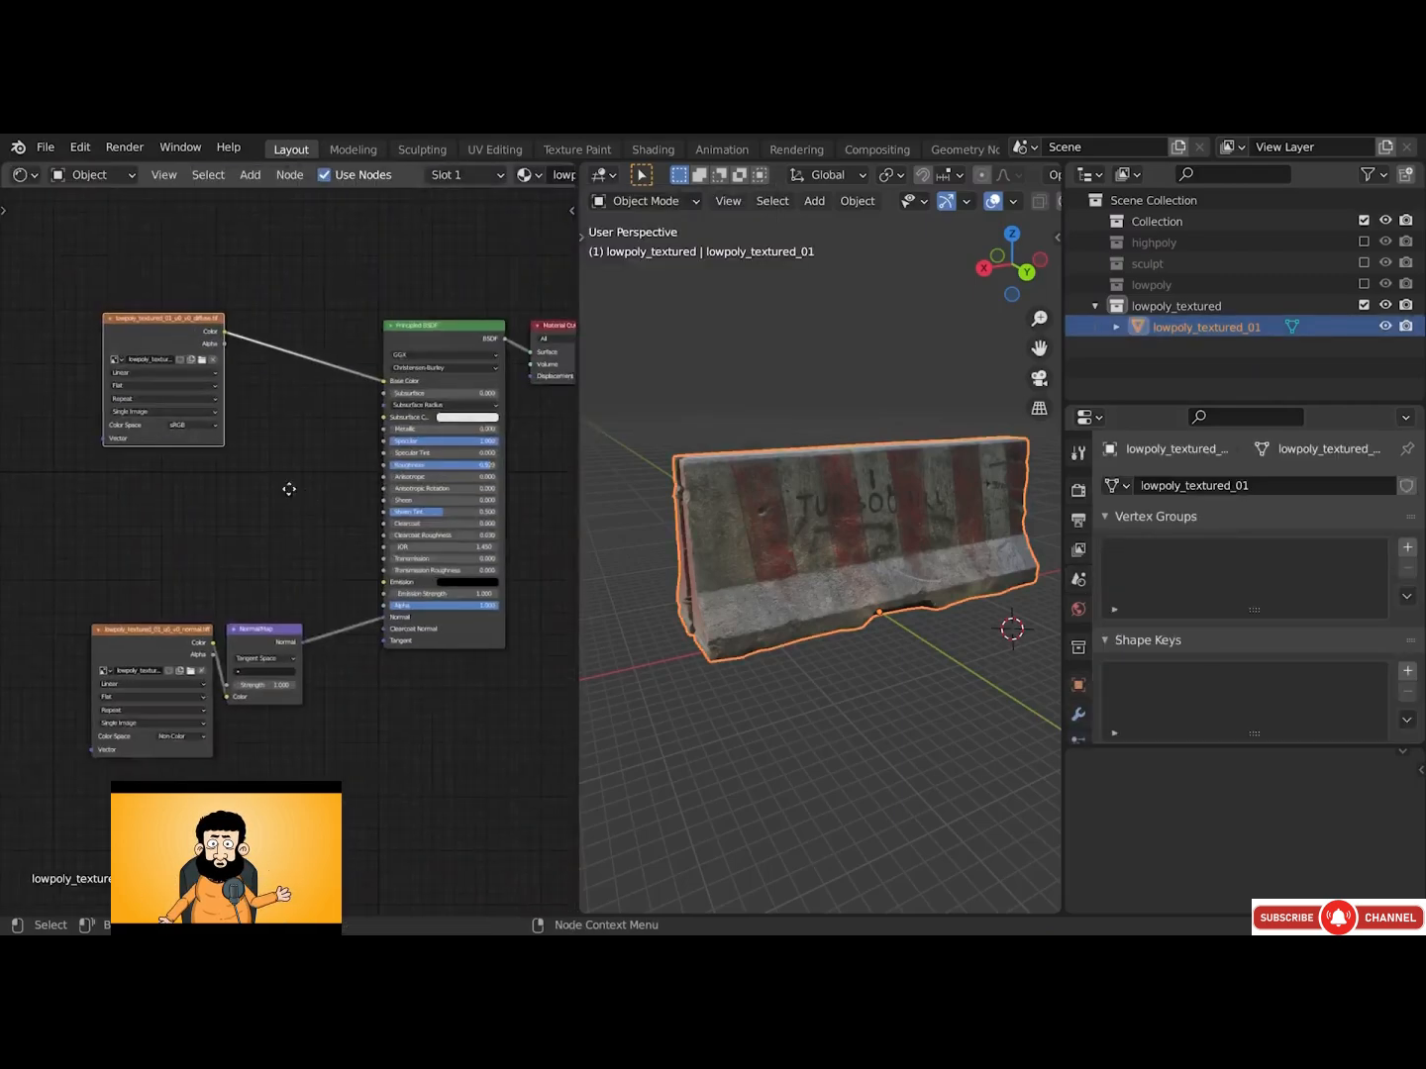
Move the normal image and NormalMap nodes up beside the Principled BSDF and widen the Shader Editor
middle_drag(289, 487, 245, 487)
drag(156, 613, 184, 589)
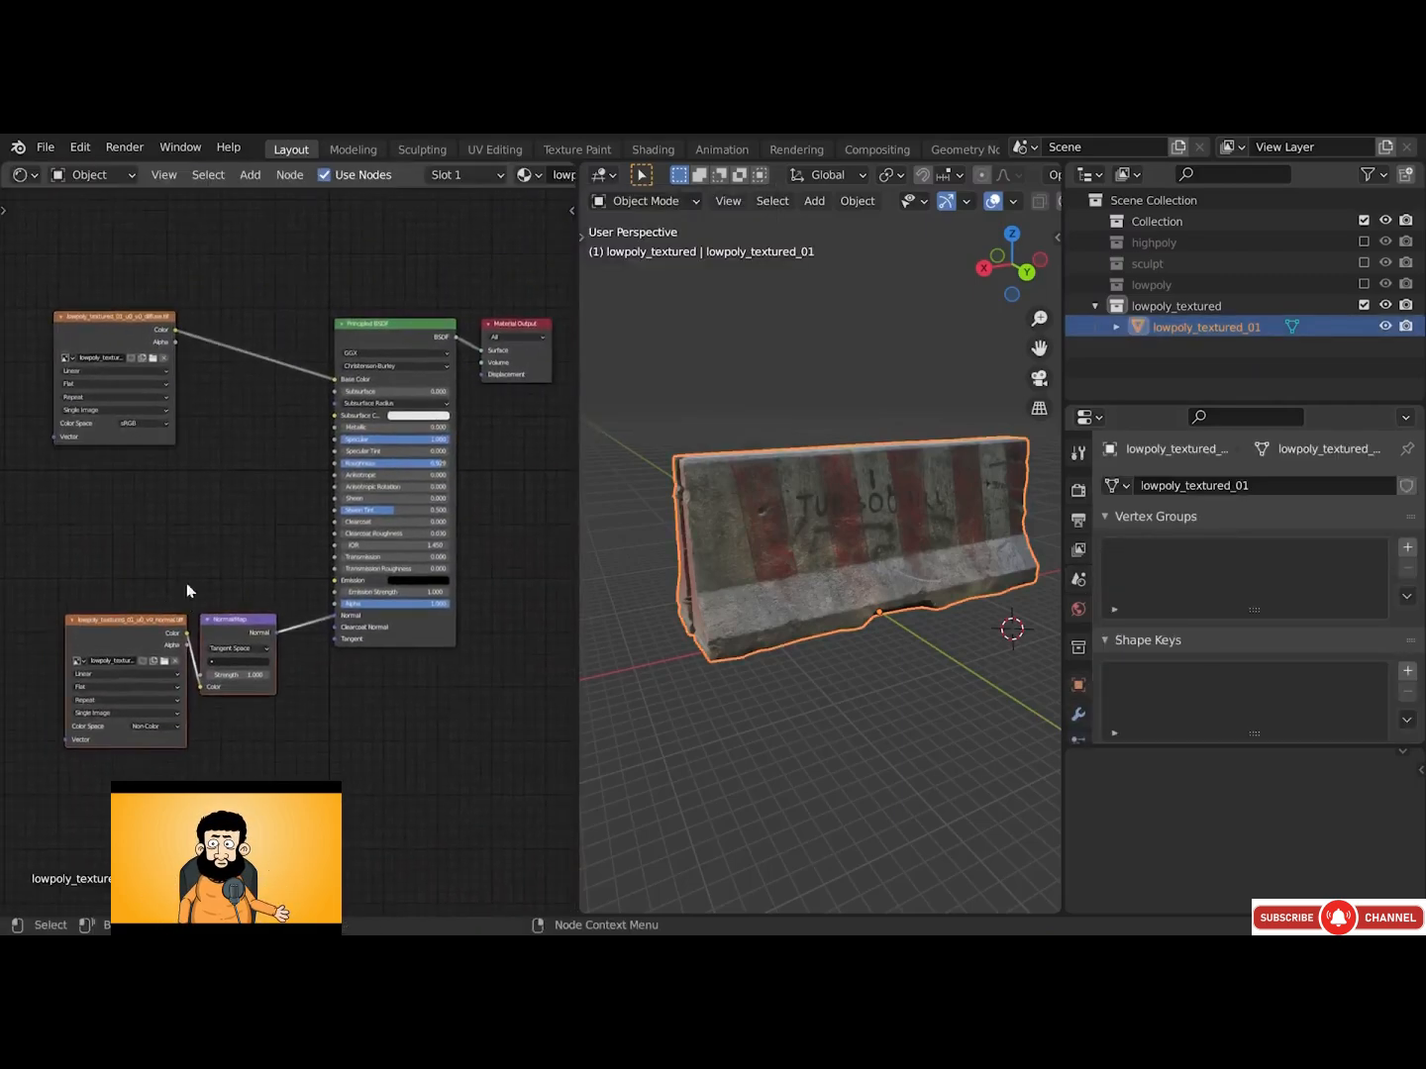
scroll(188, 575, up, 1)
drag(575, 508, 612, 508)
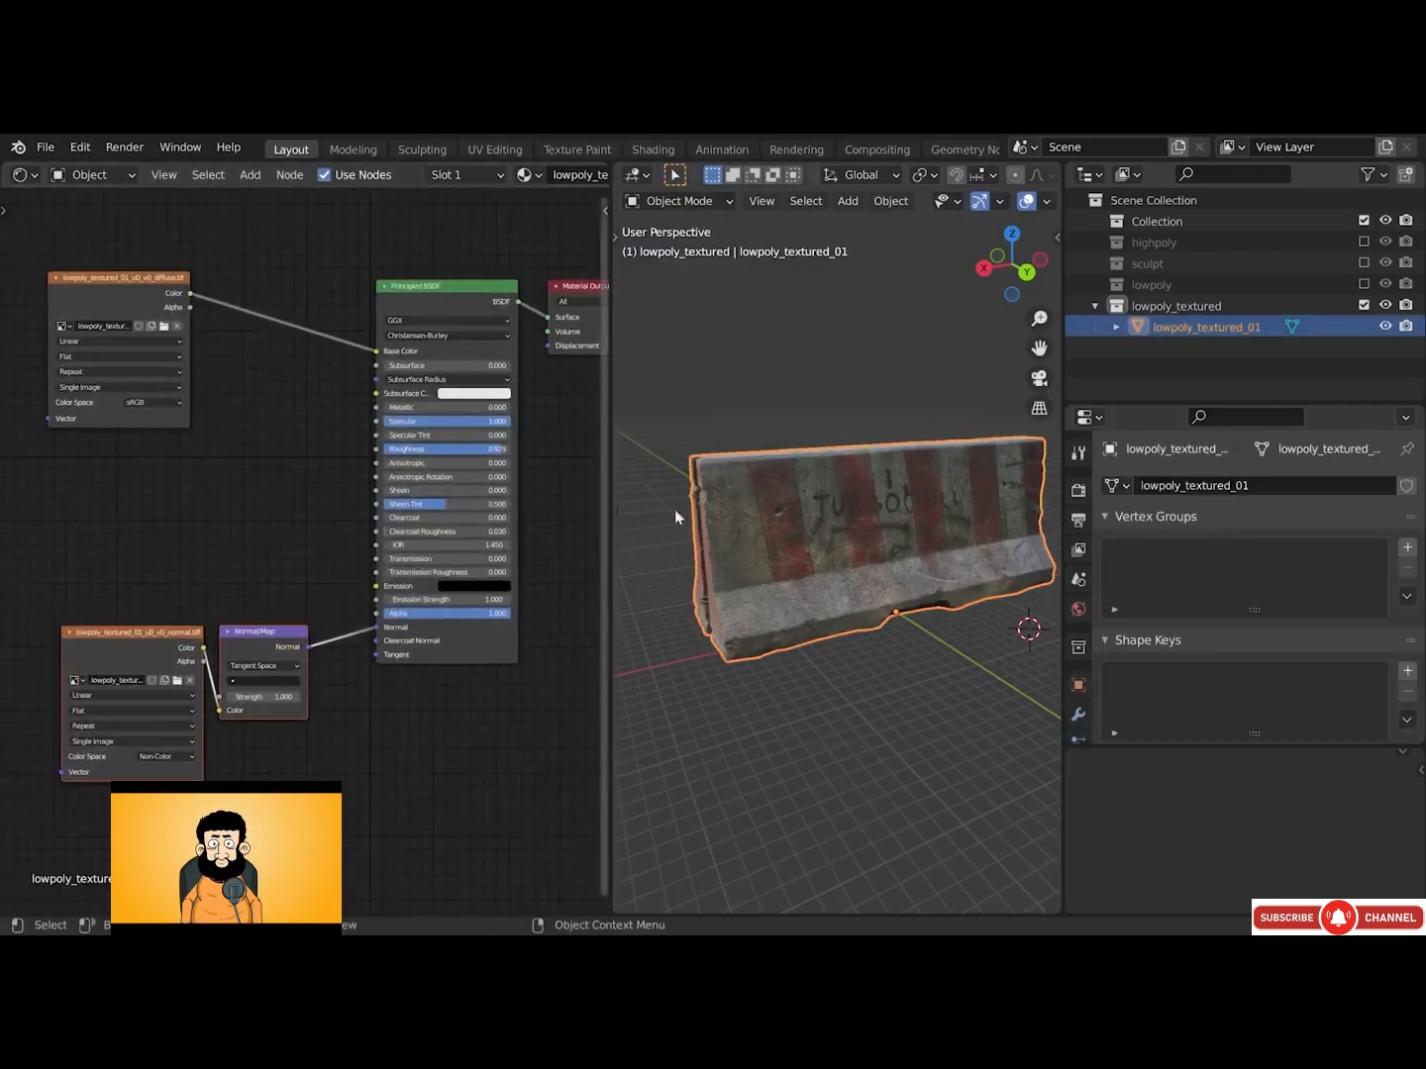
scroll(205, 448, up, 1)
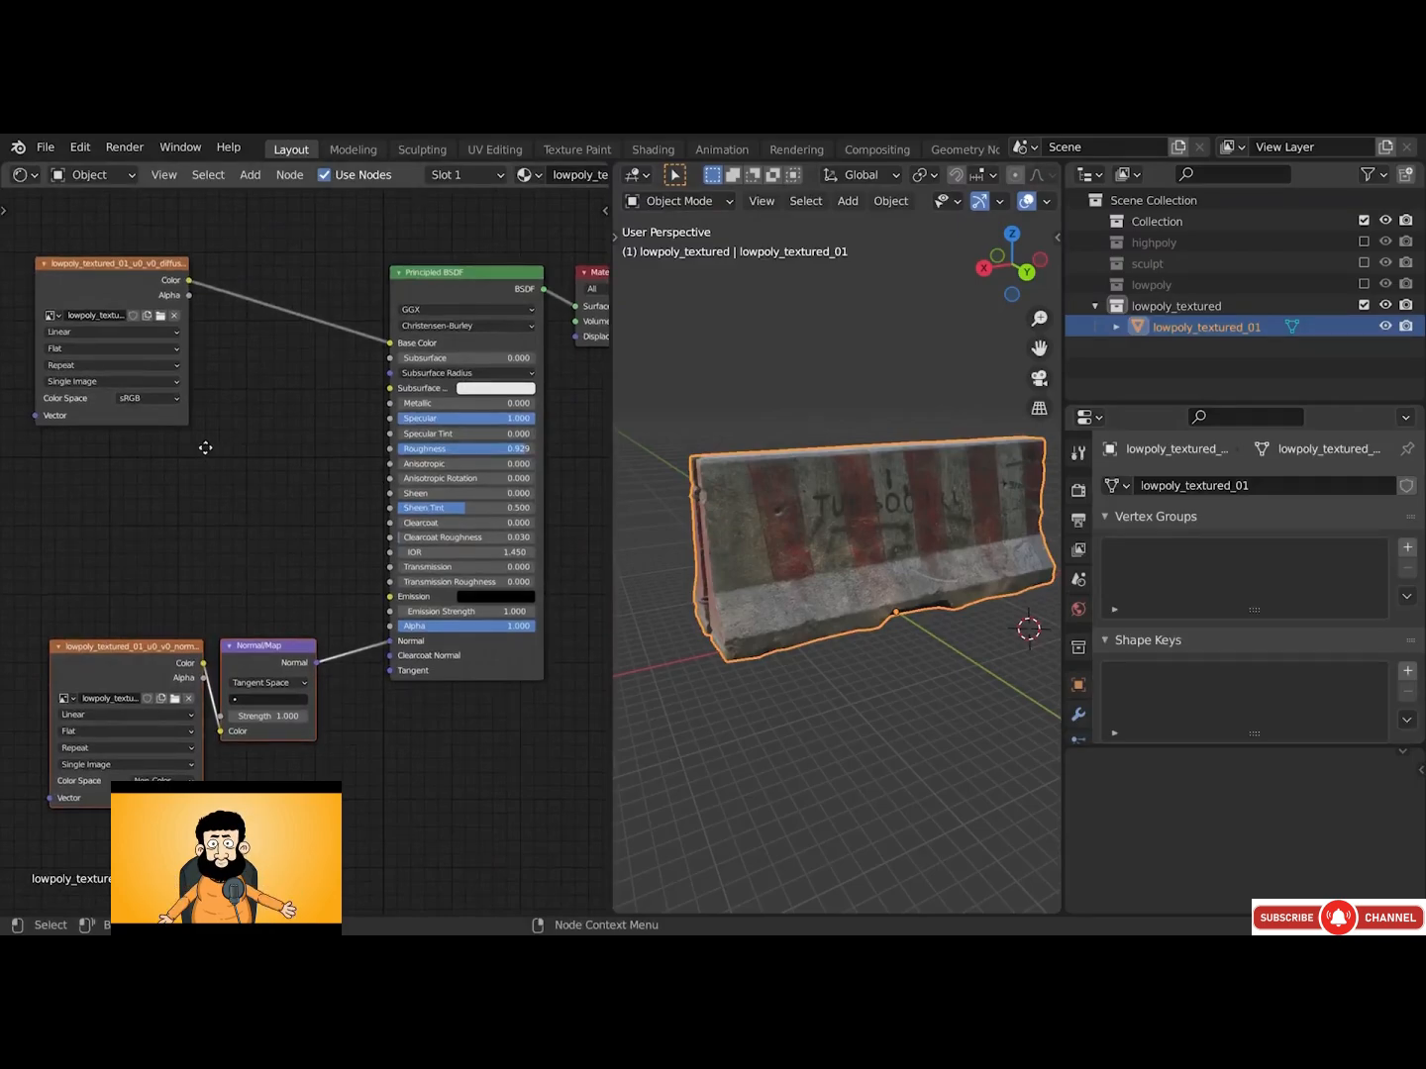
middle_drag(206, 448, 213, 439)
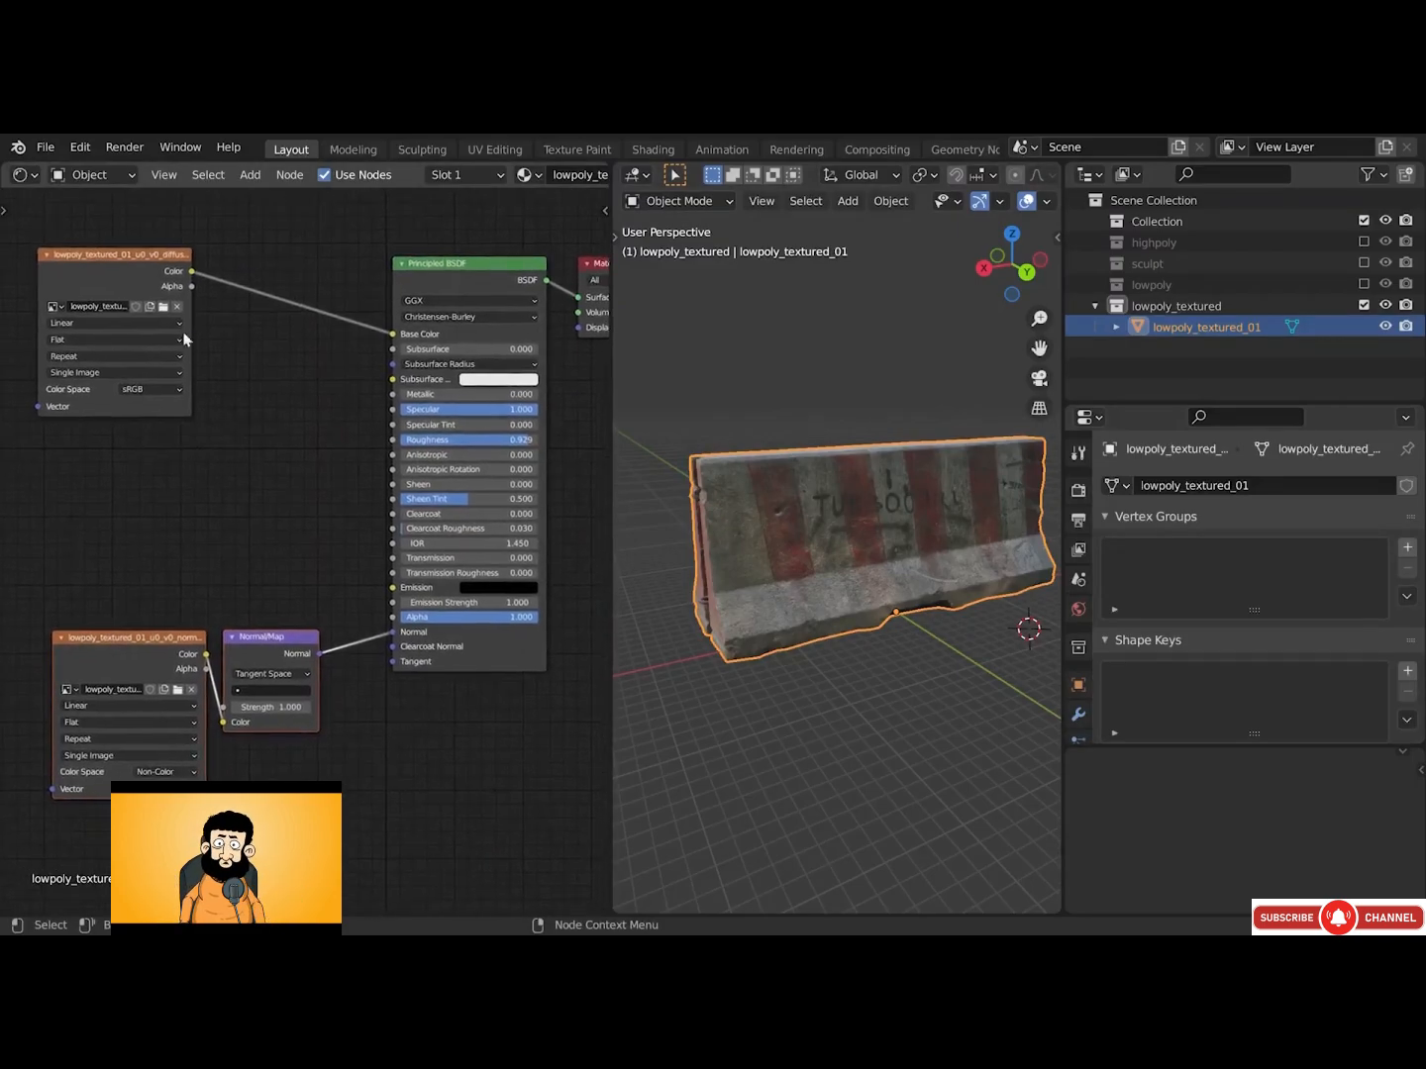
Inspect the roadblock's end and underside while checking the diffuse image node and the NormalMap link to the shader
click(155, 285)
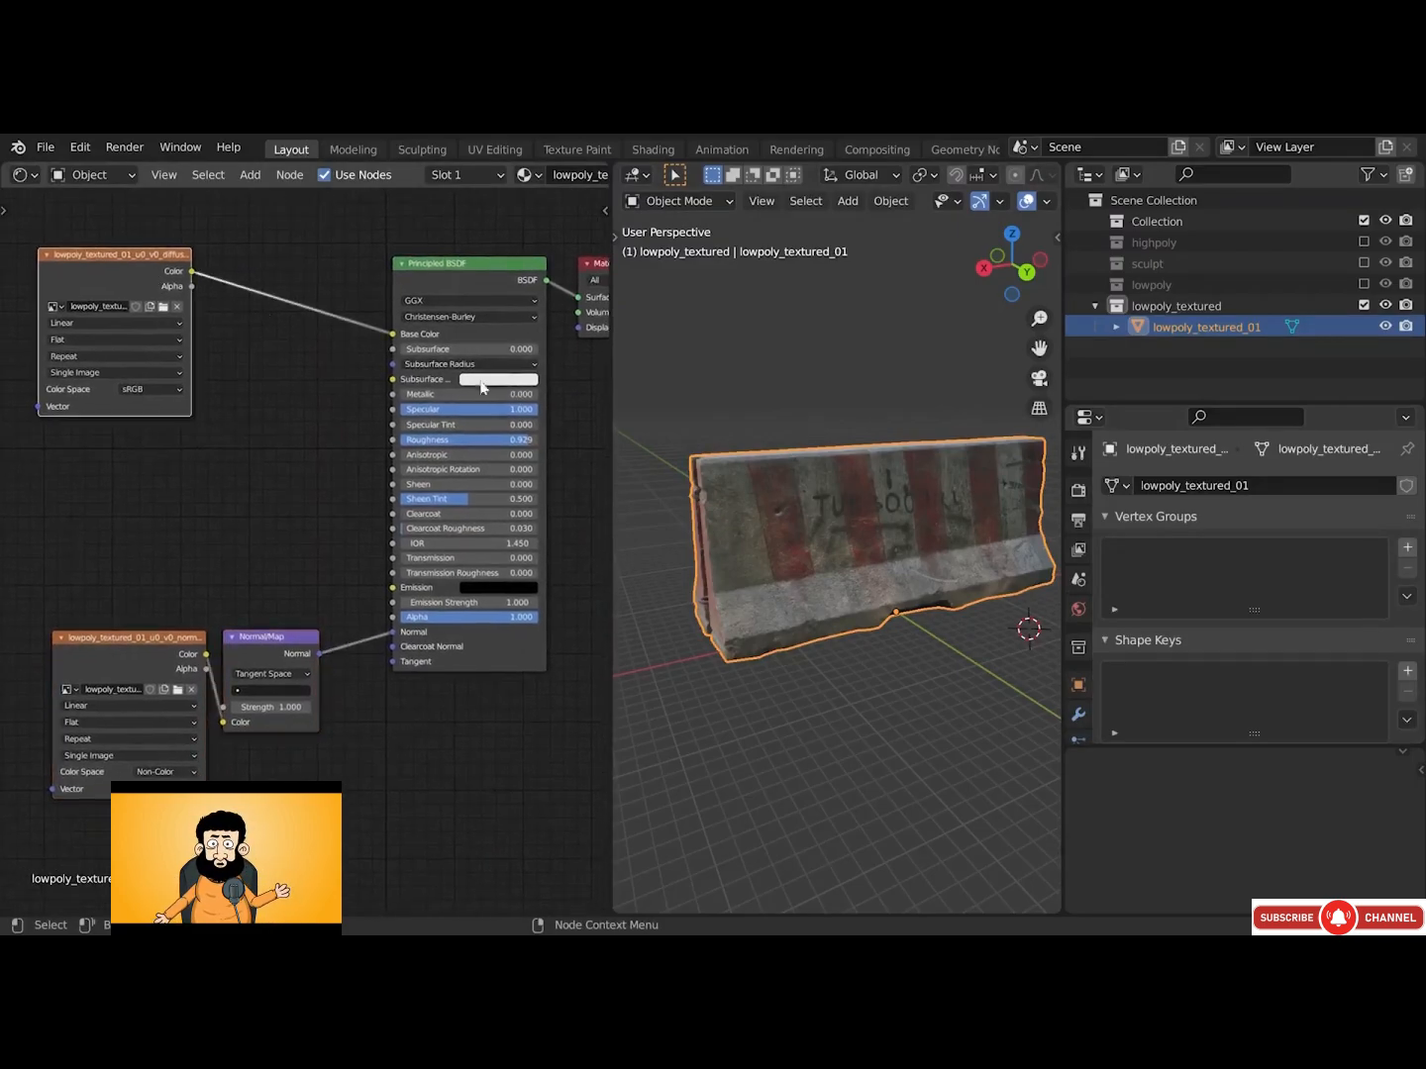
scroll(686, 474, up, 8)
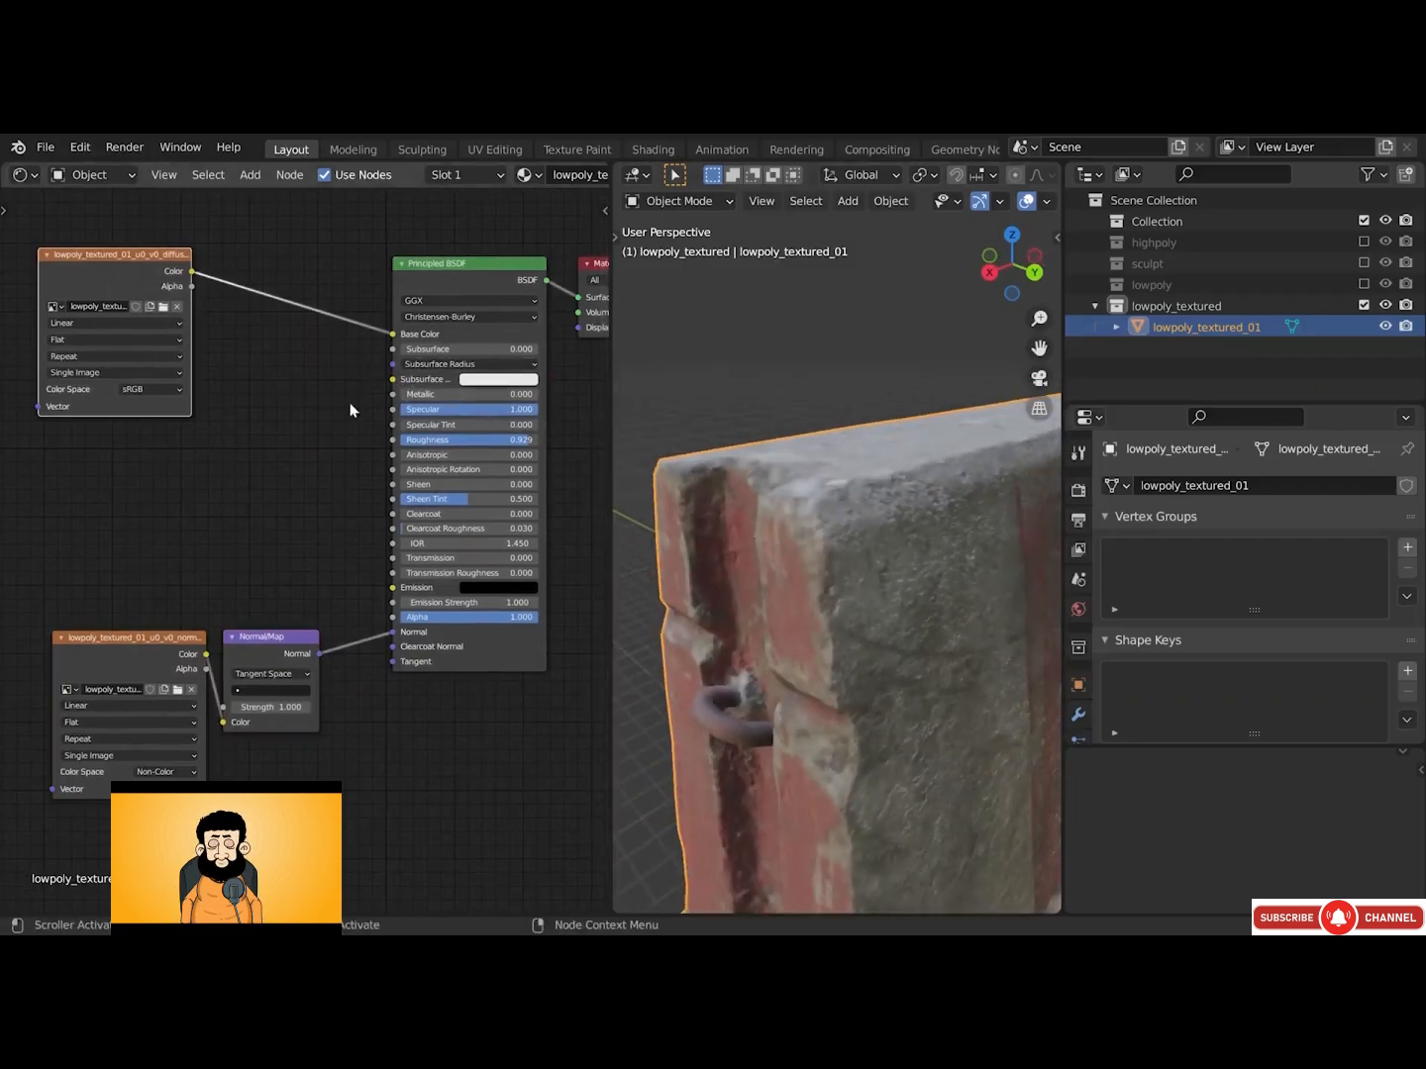
mouse_move(393, 631)
mouse_down()
mouse_move(316, 656)
mouse_move(394, 633)
mouse_up()
mouse_move(393, 633)
mouse_down()
mouse_move(356, 630)
mouse_move(358, 645)
mouse_move(392, 633)
mouse_up()
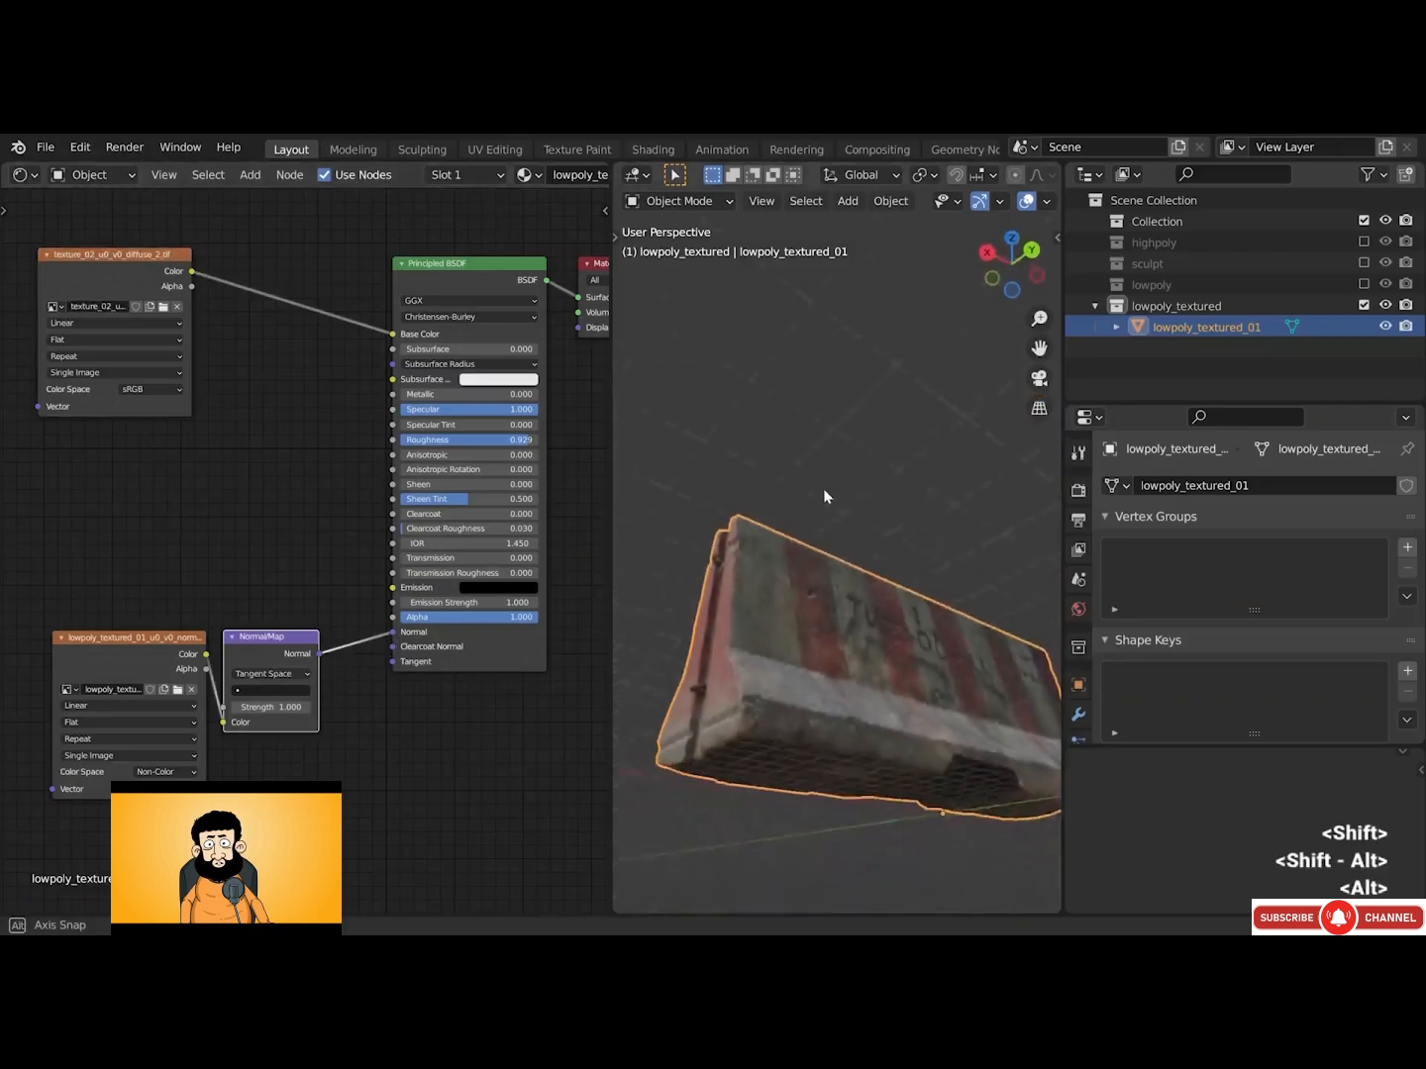
middle_drag(823, 488, 877, 663)
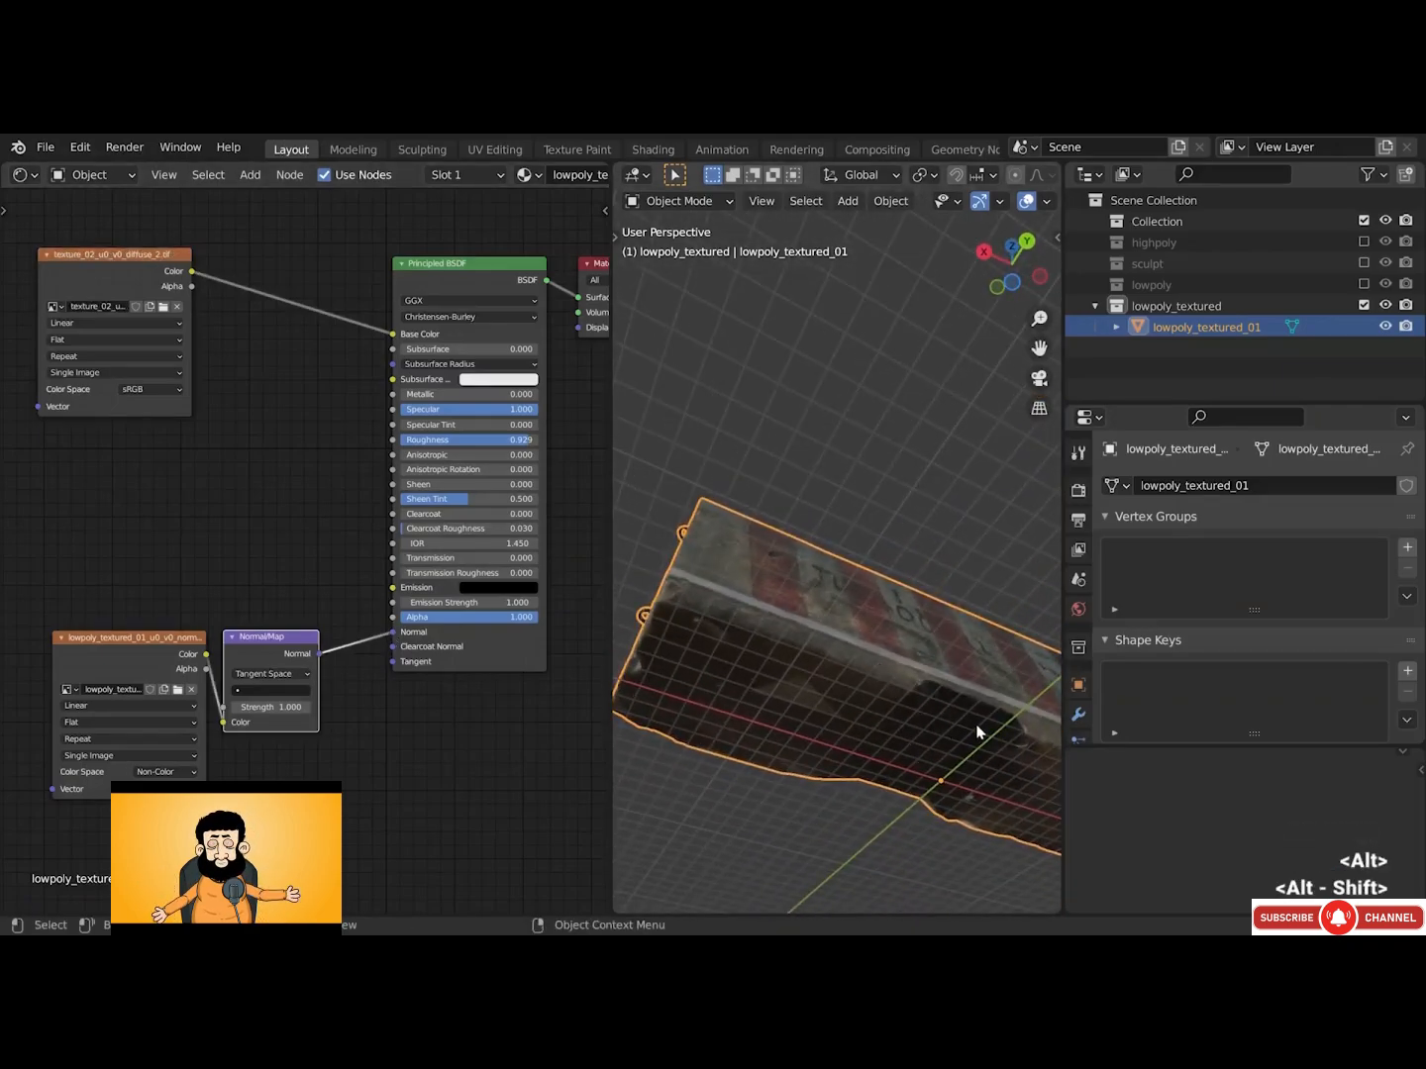
alt+middle_drag(976, 724, 837, 693)
Widen the 3D viewport and hide the floor grid and the X and Y axes
drag(610, 287, 317, 295)
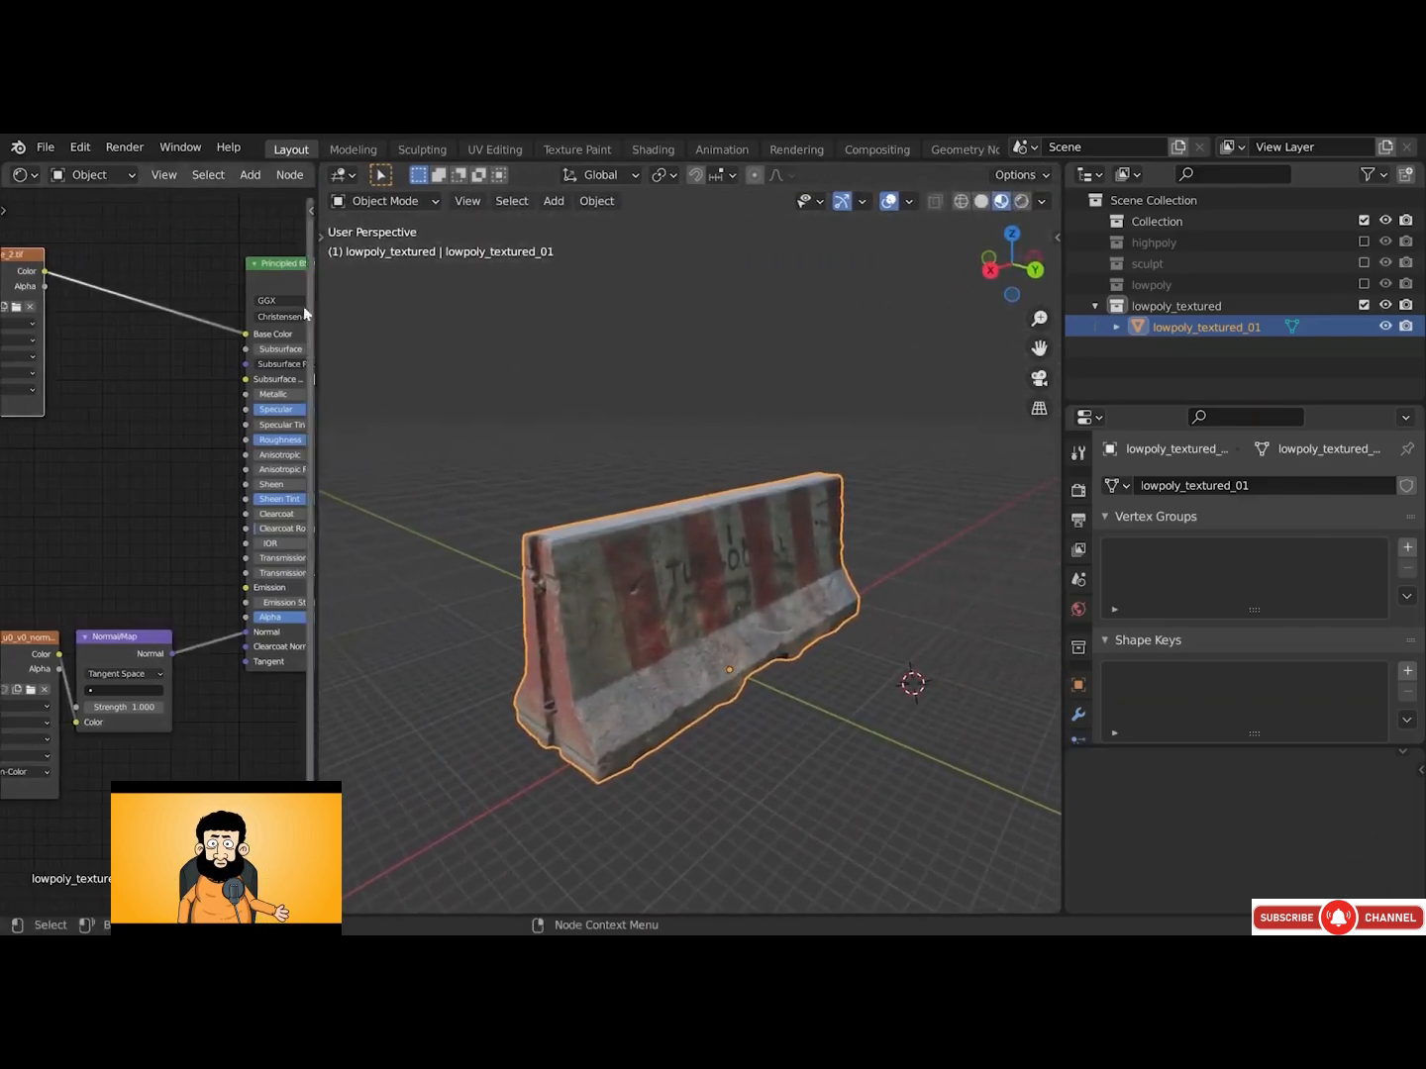
middle_drag(98, 301, 295, 334)
scroll(148, 307, up, 2)
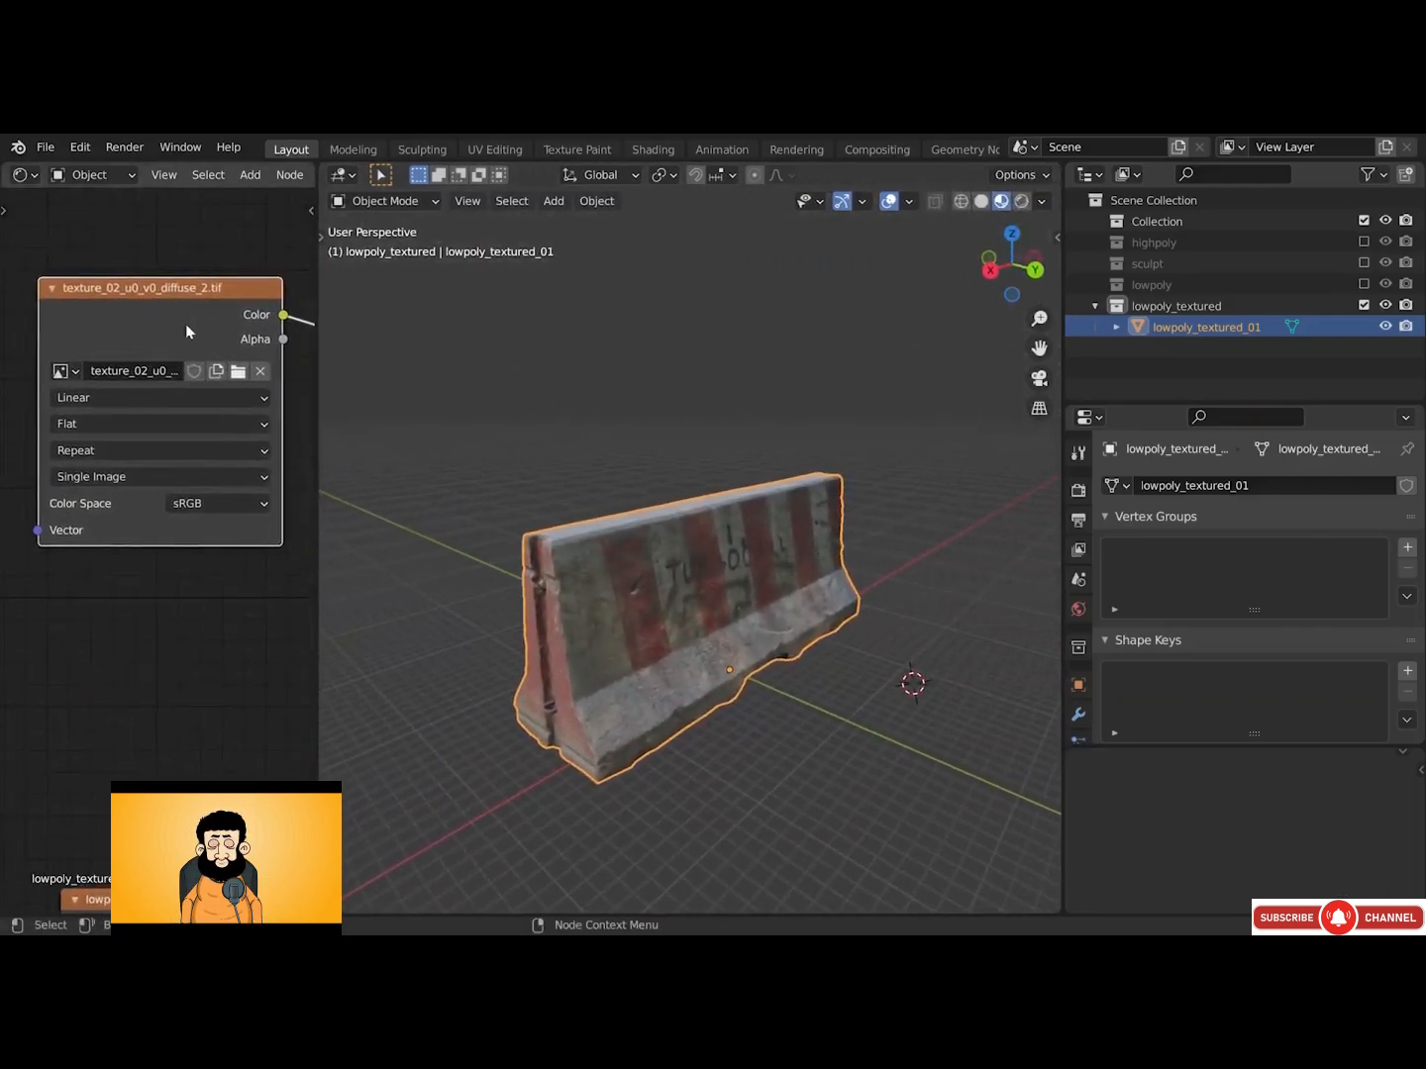
alt+middle_drag(644, 436, 843, 525)
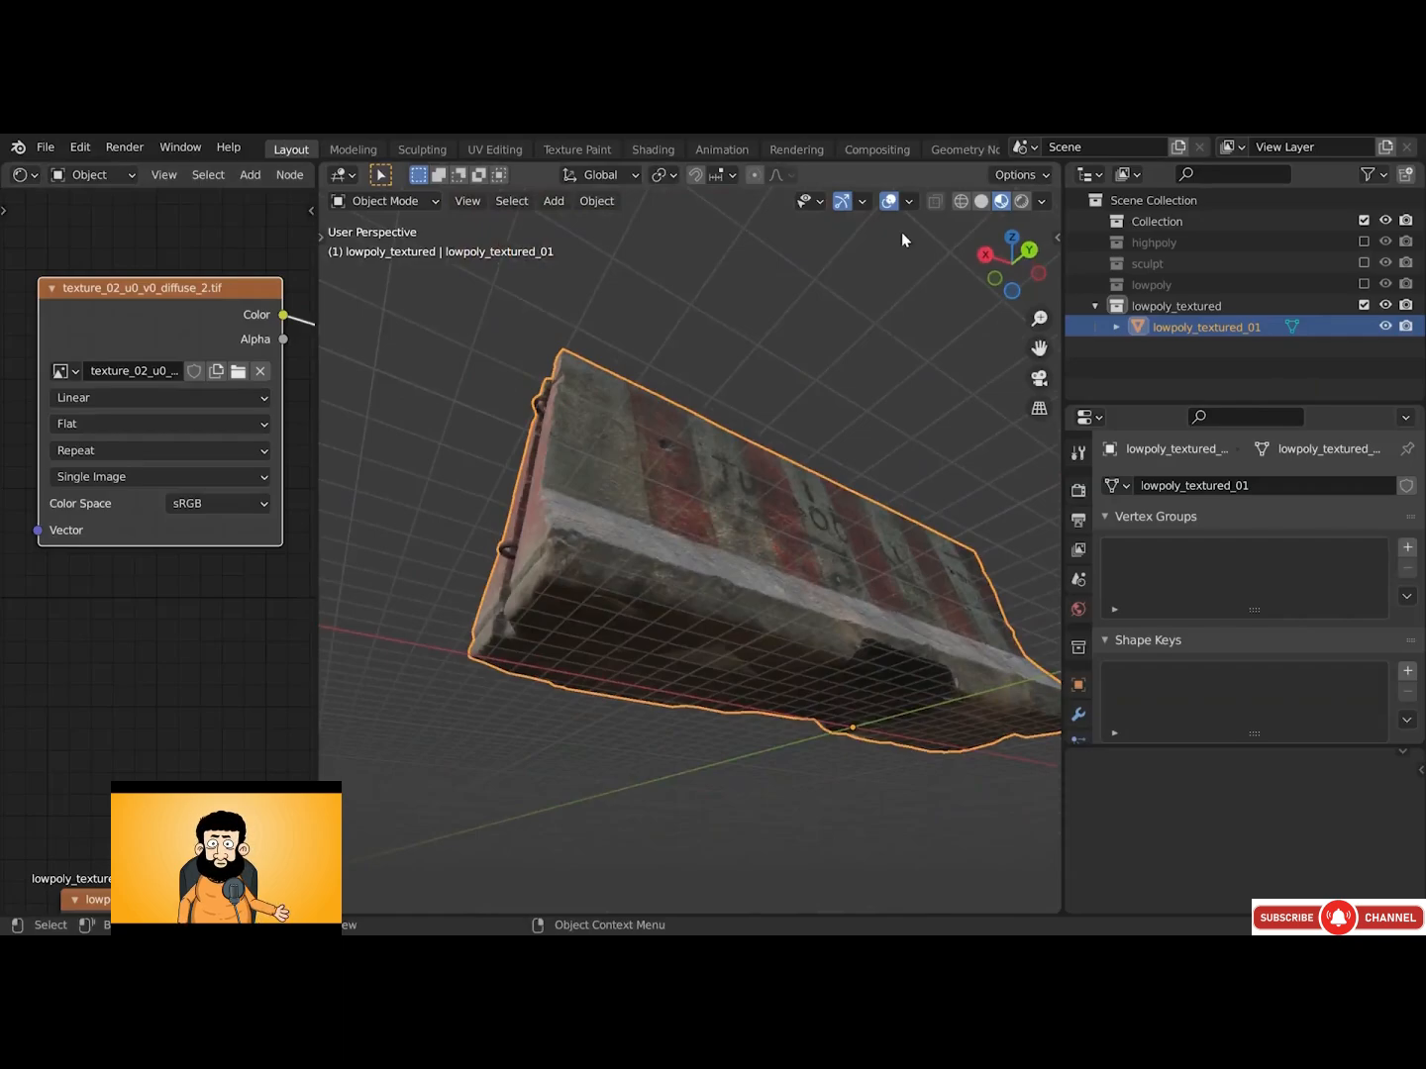
click(910, 202)
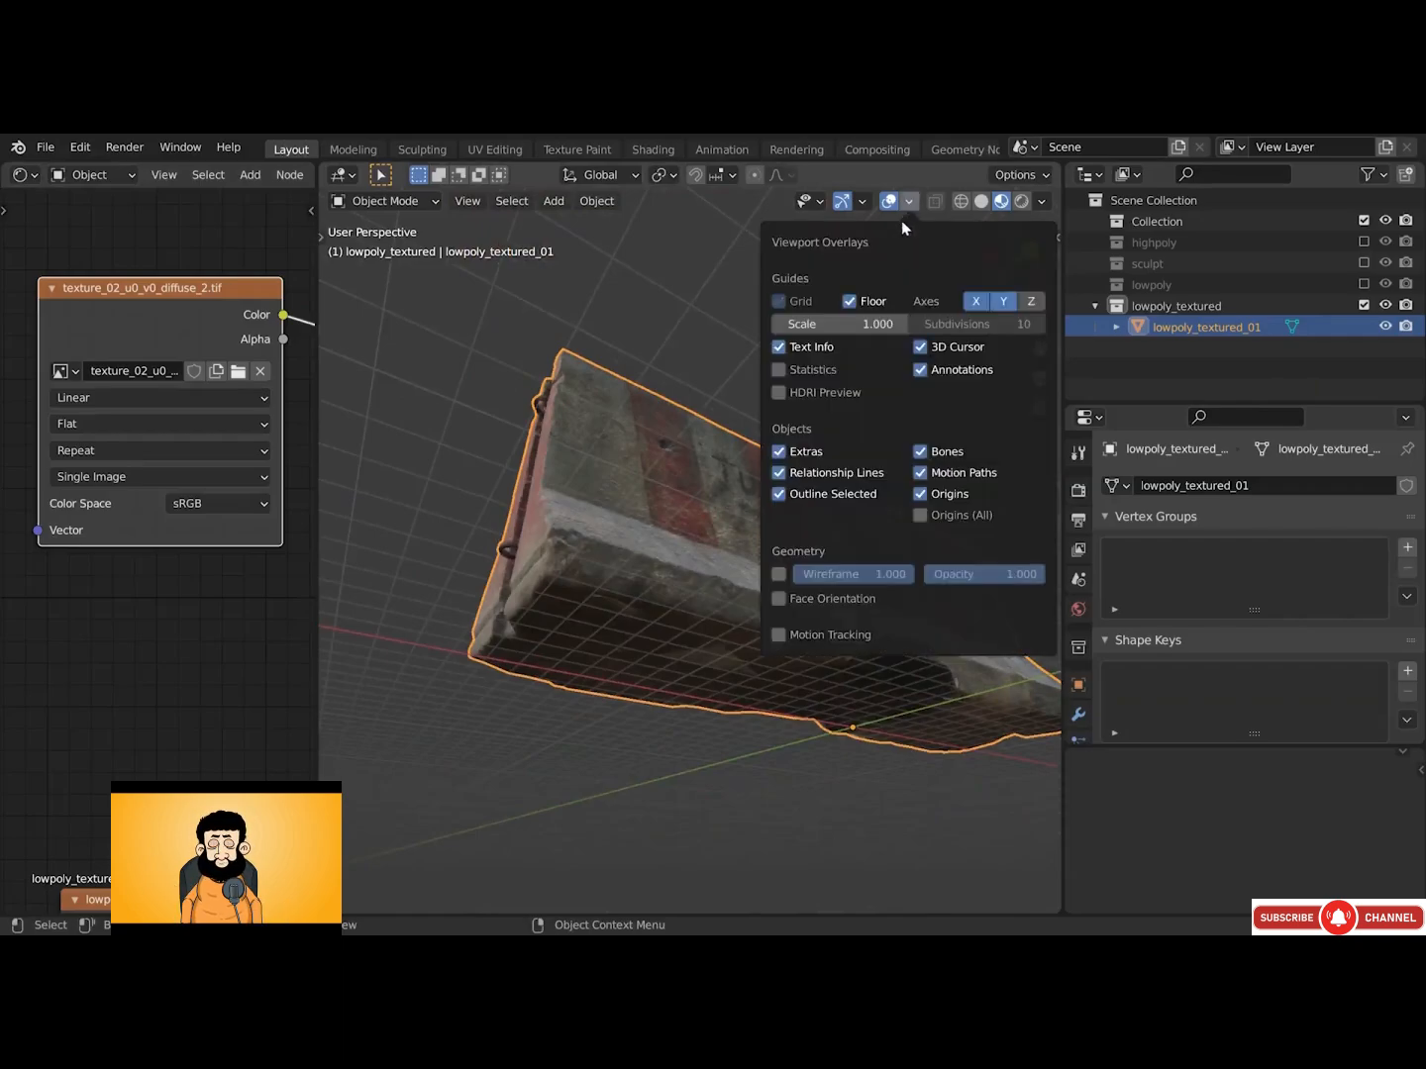
click(850, 301)
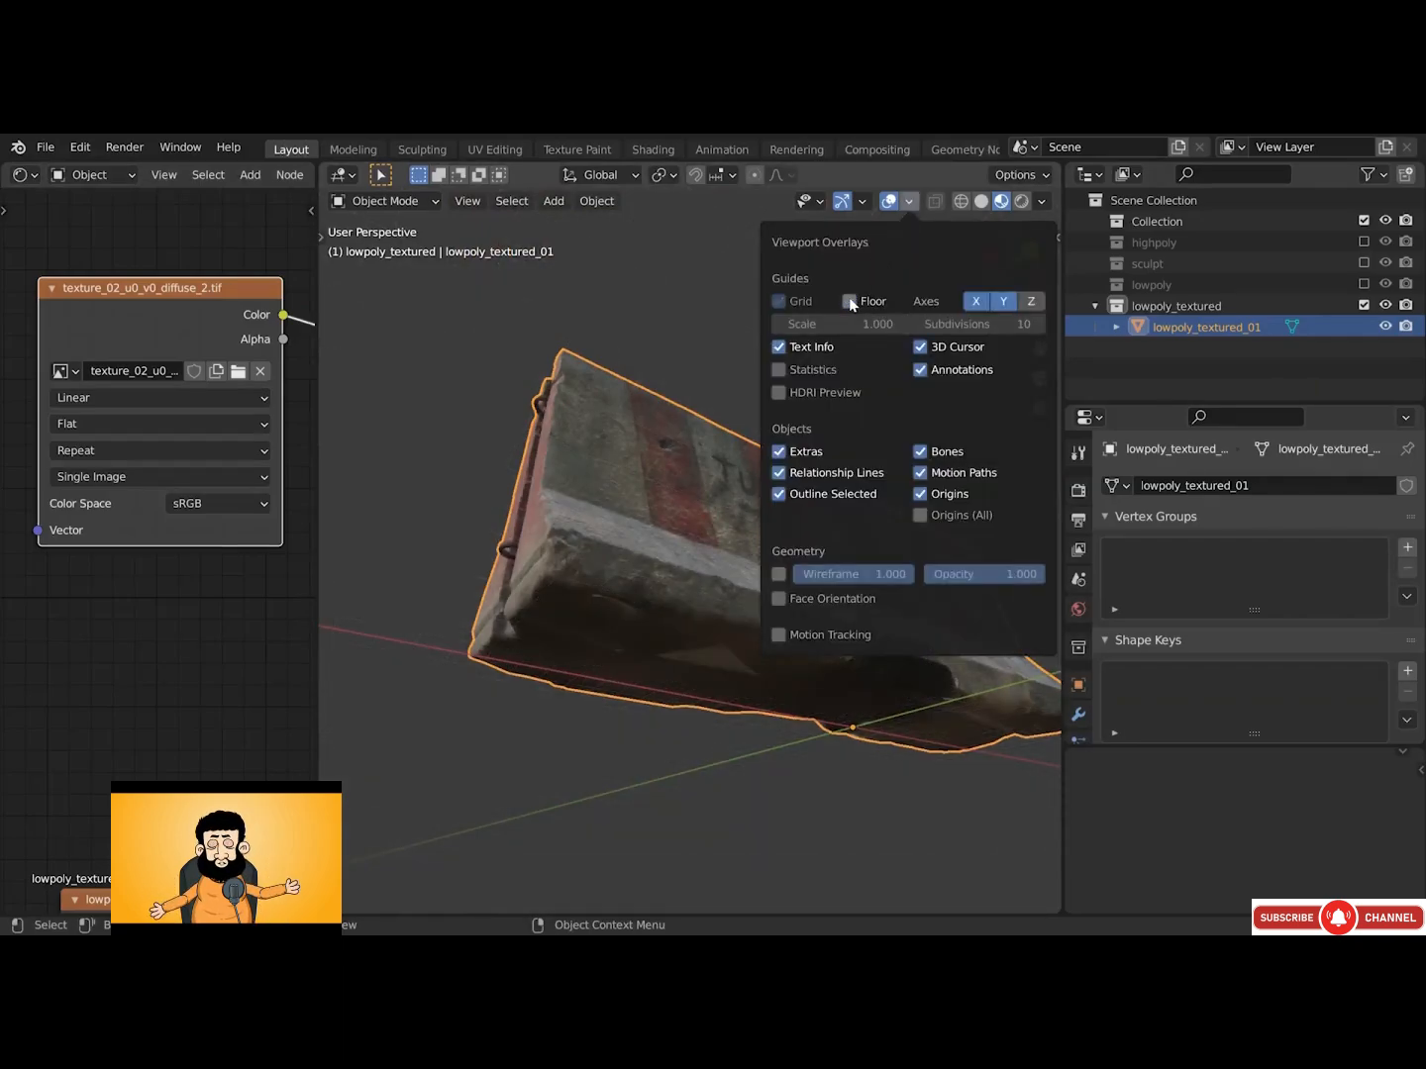
click(977, 302)
click(1003, 301)
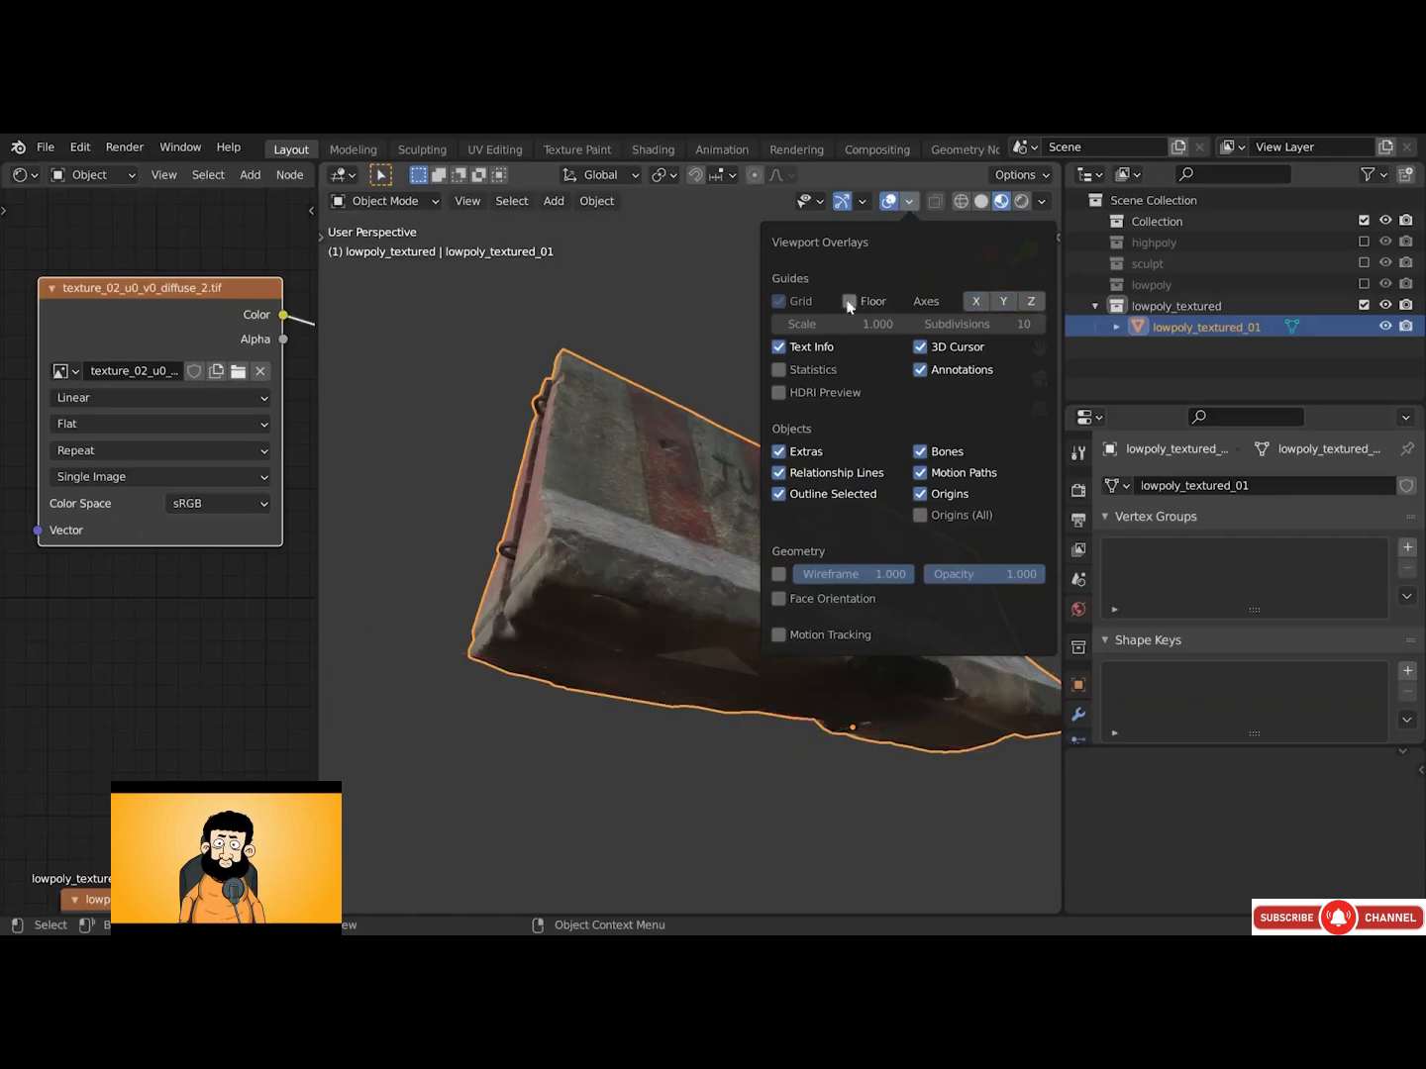
Enter Texture Paint mode, test the white Draw brush on the roadblock's underside and undo the strokes
click(388, 201)
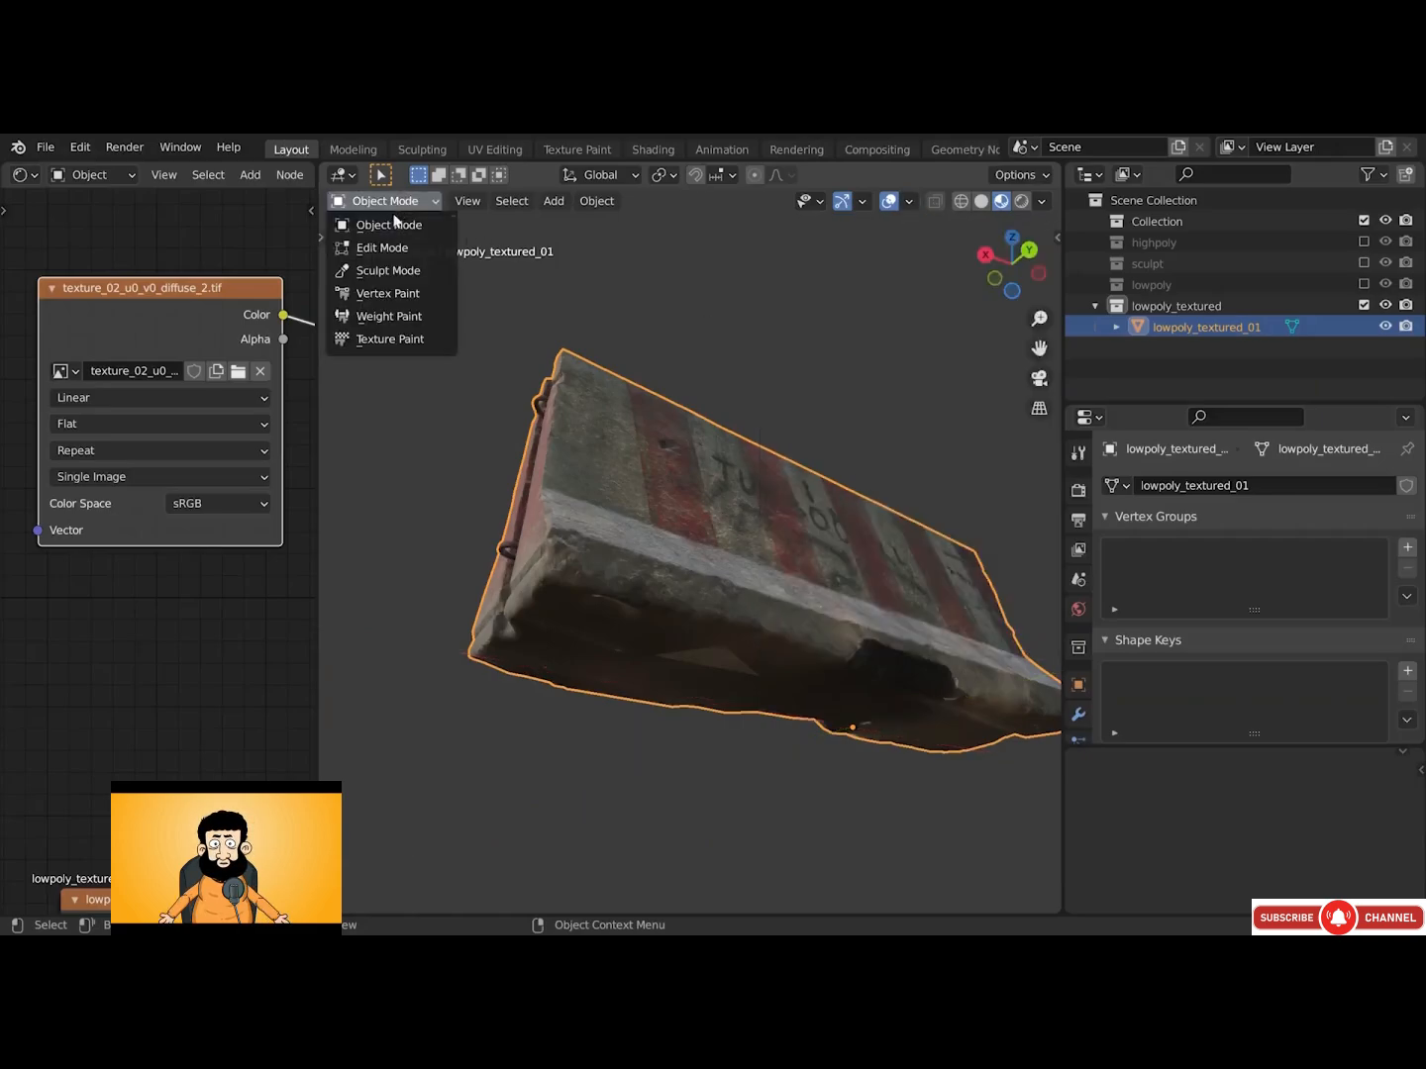
click(390, 339)
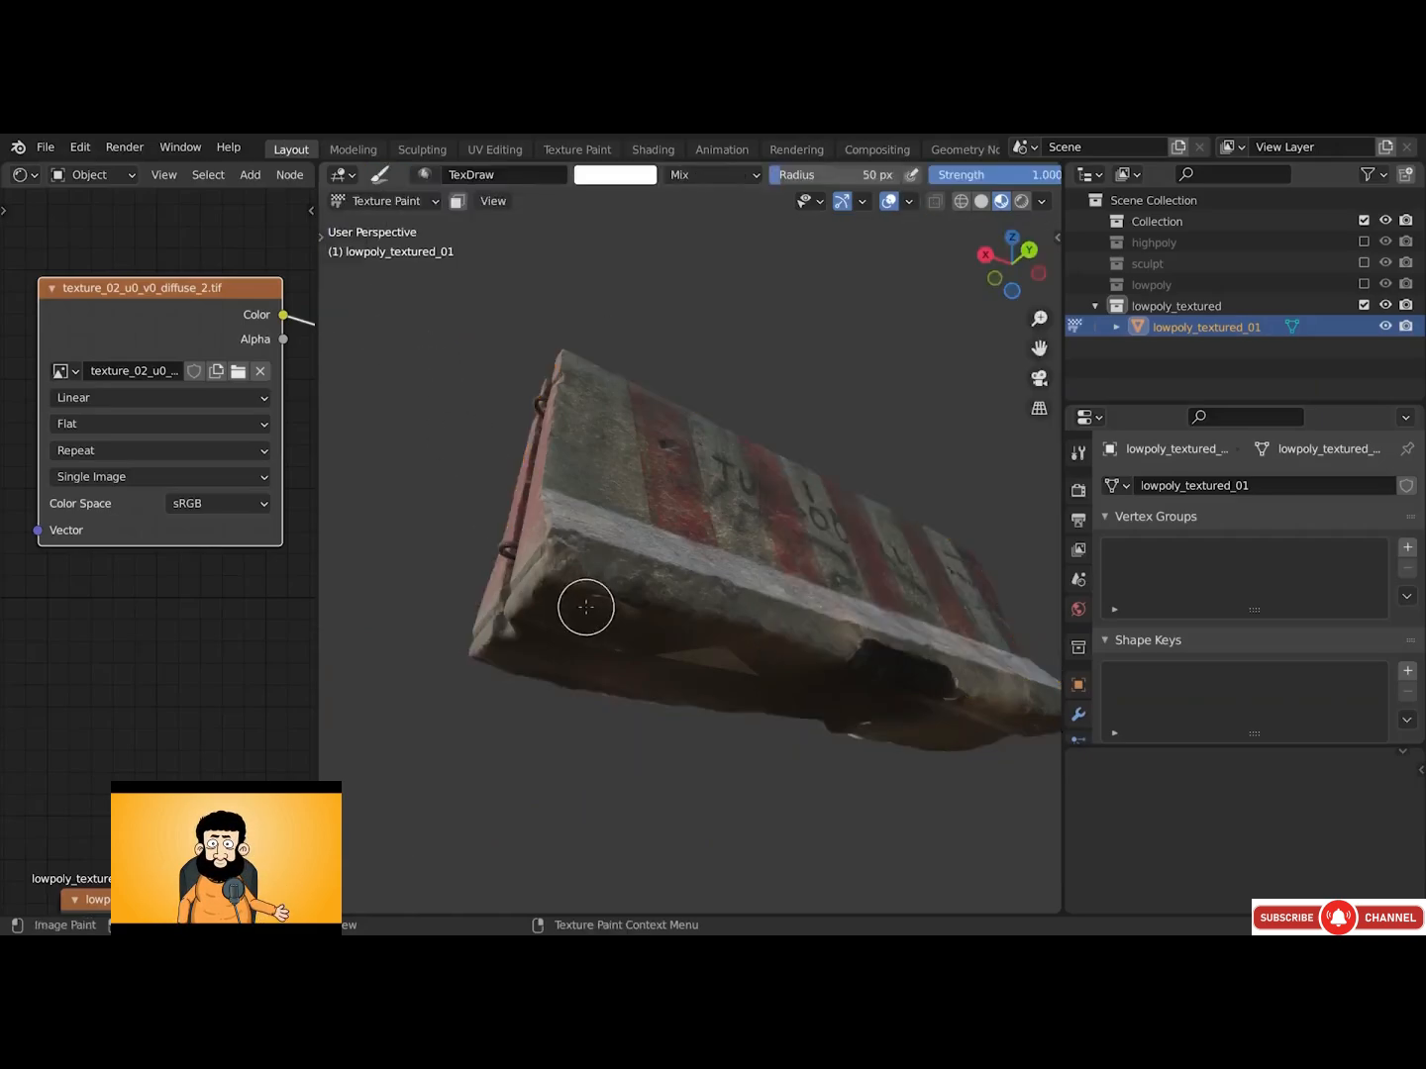
drag(582, 605, 756, 675)
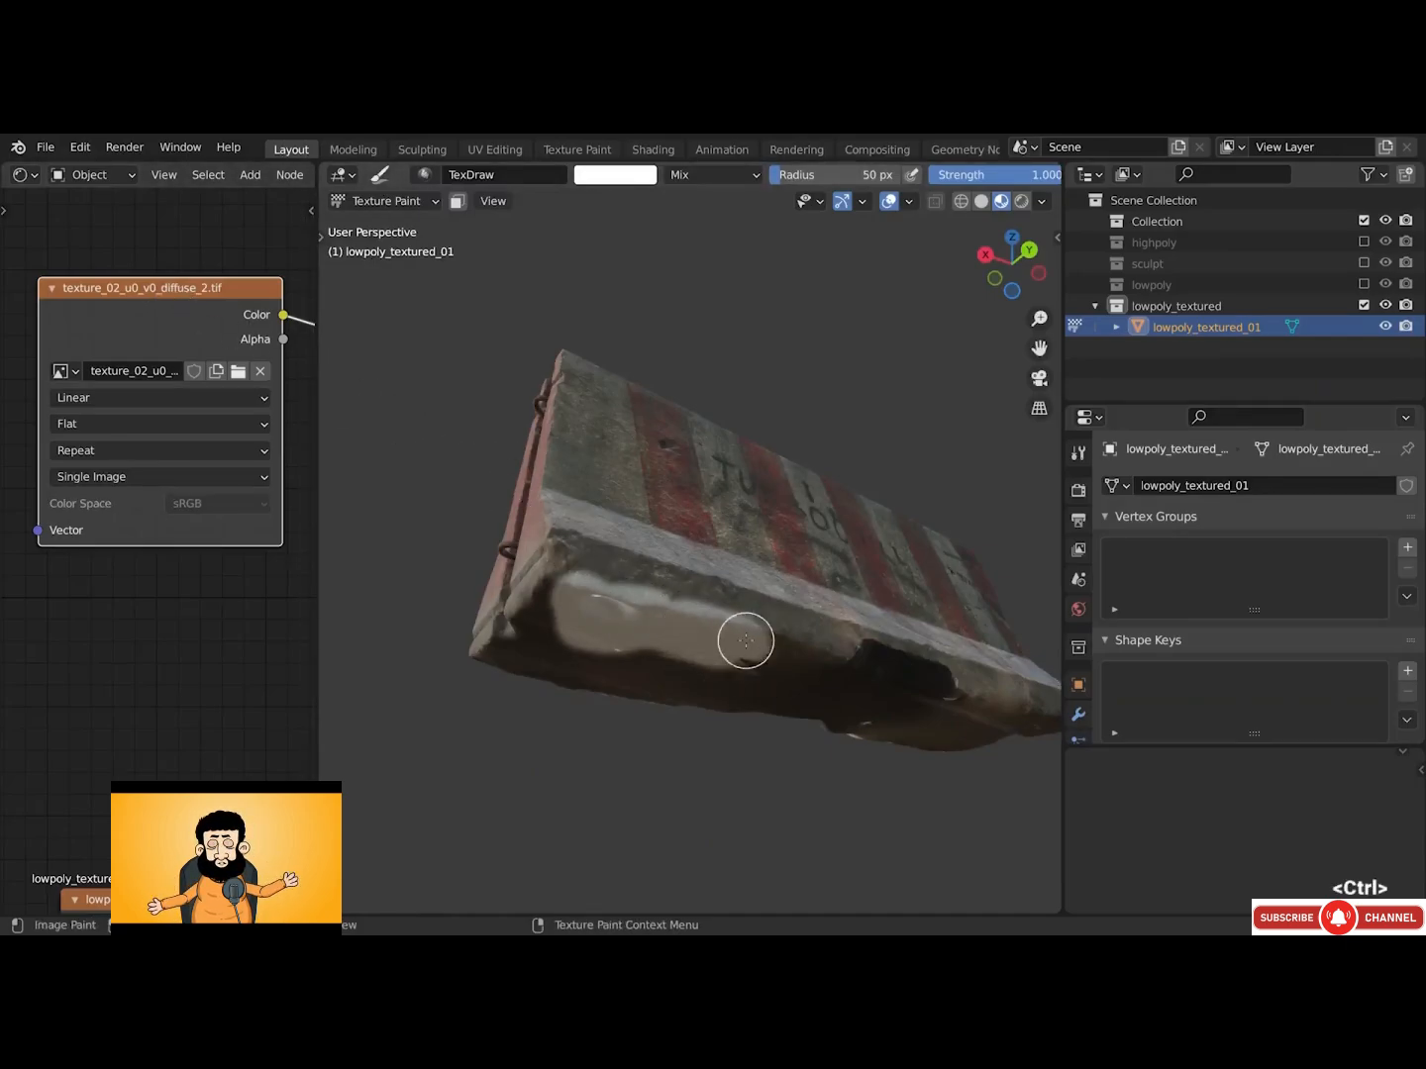
key(ctrl+z)
key(ctrl+z)
mouse_move(716, 621)
alt+mouse_down()
mouse_move(853, 655)
mouse_move(780, 611)
alt+mouse_up()
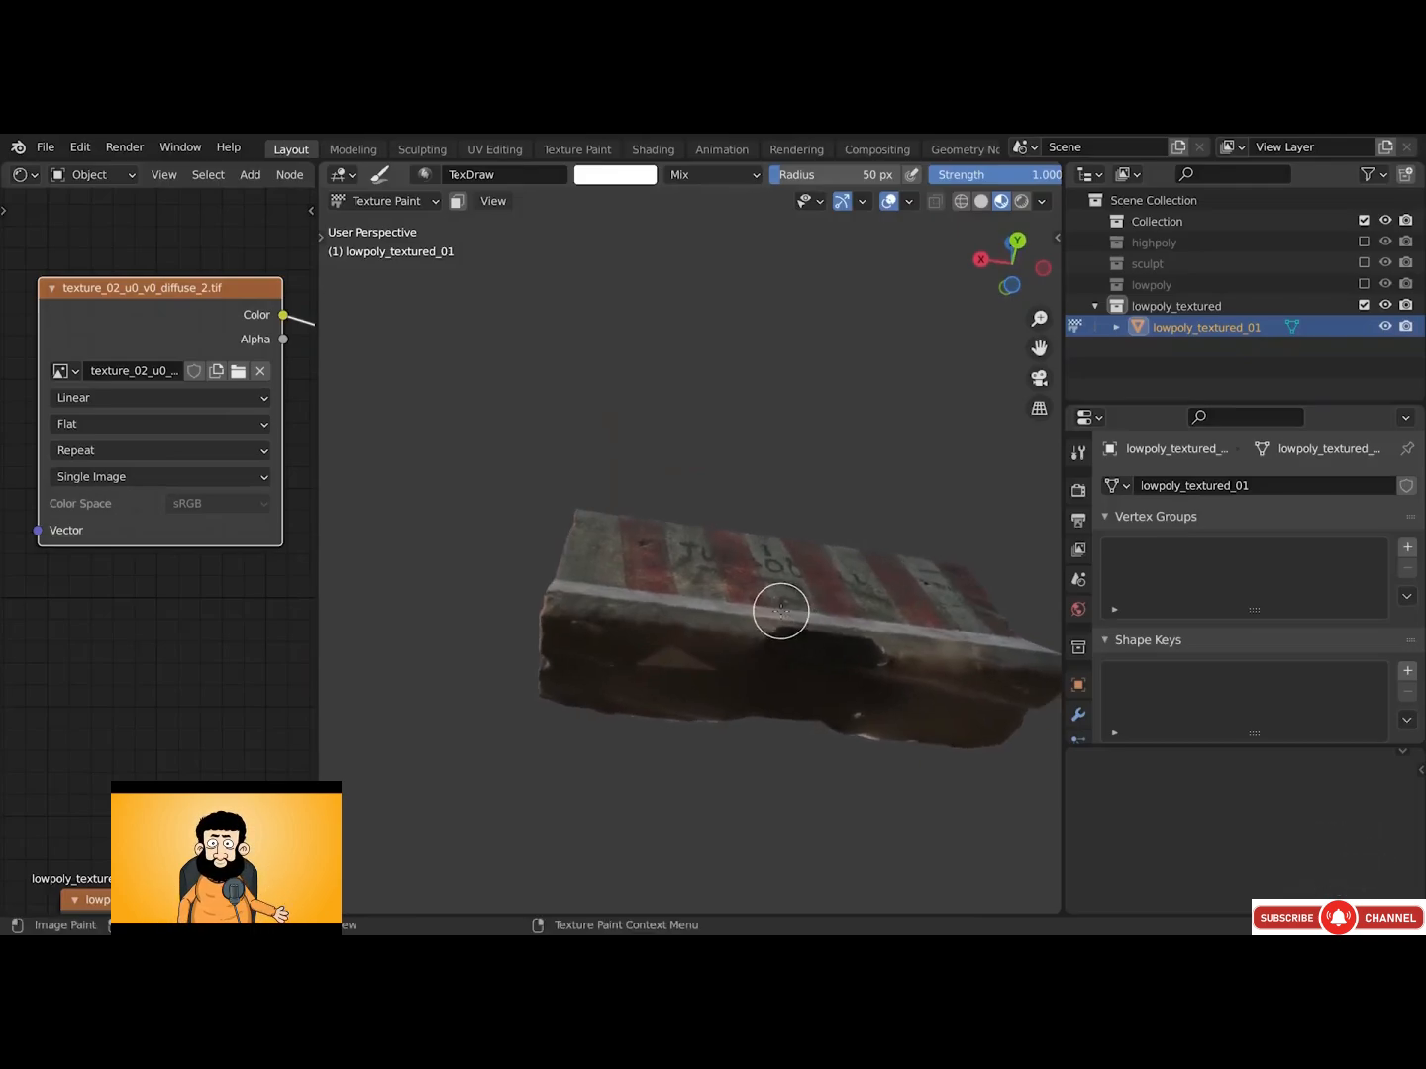
Select the Clone brush, set its source on the roadblock's lower concrete edge and undo the last paint action
key(t)
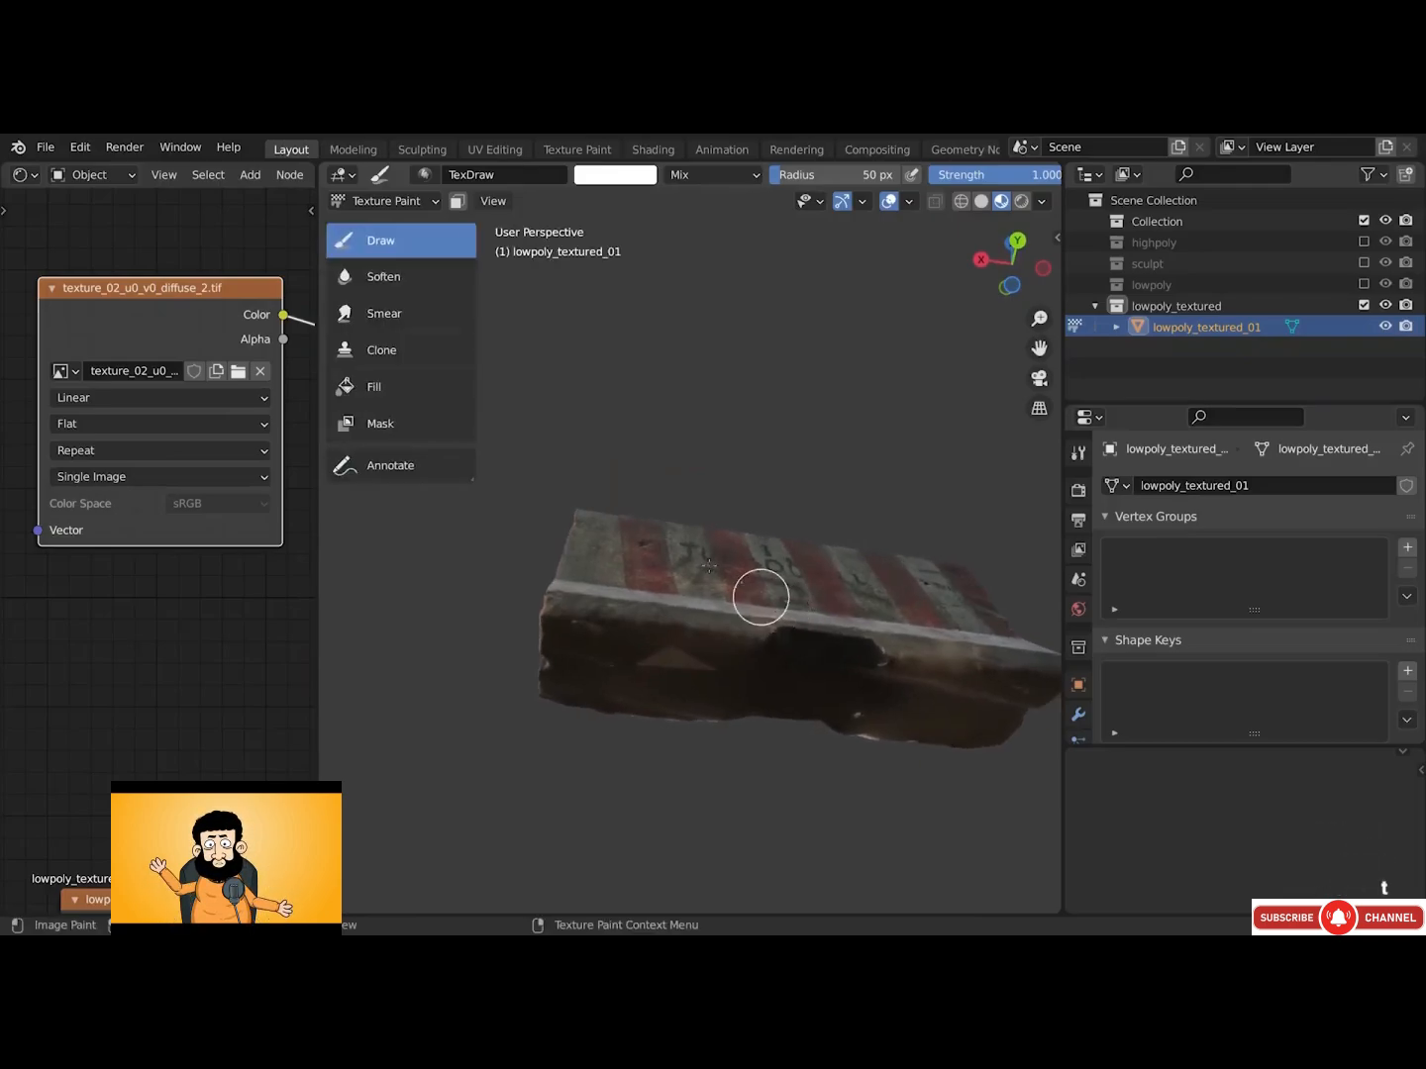
click(388, 351)
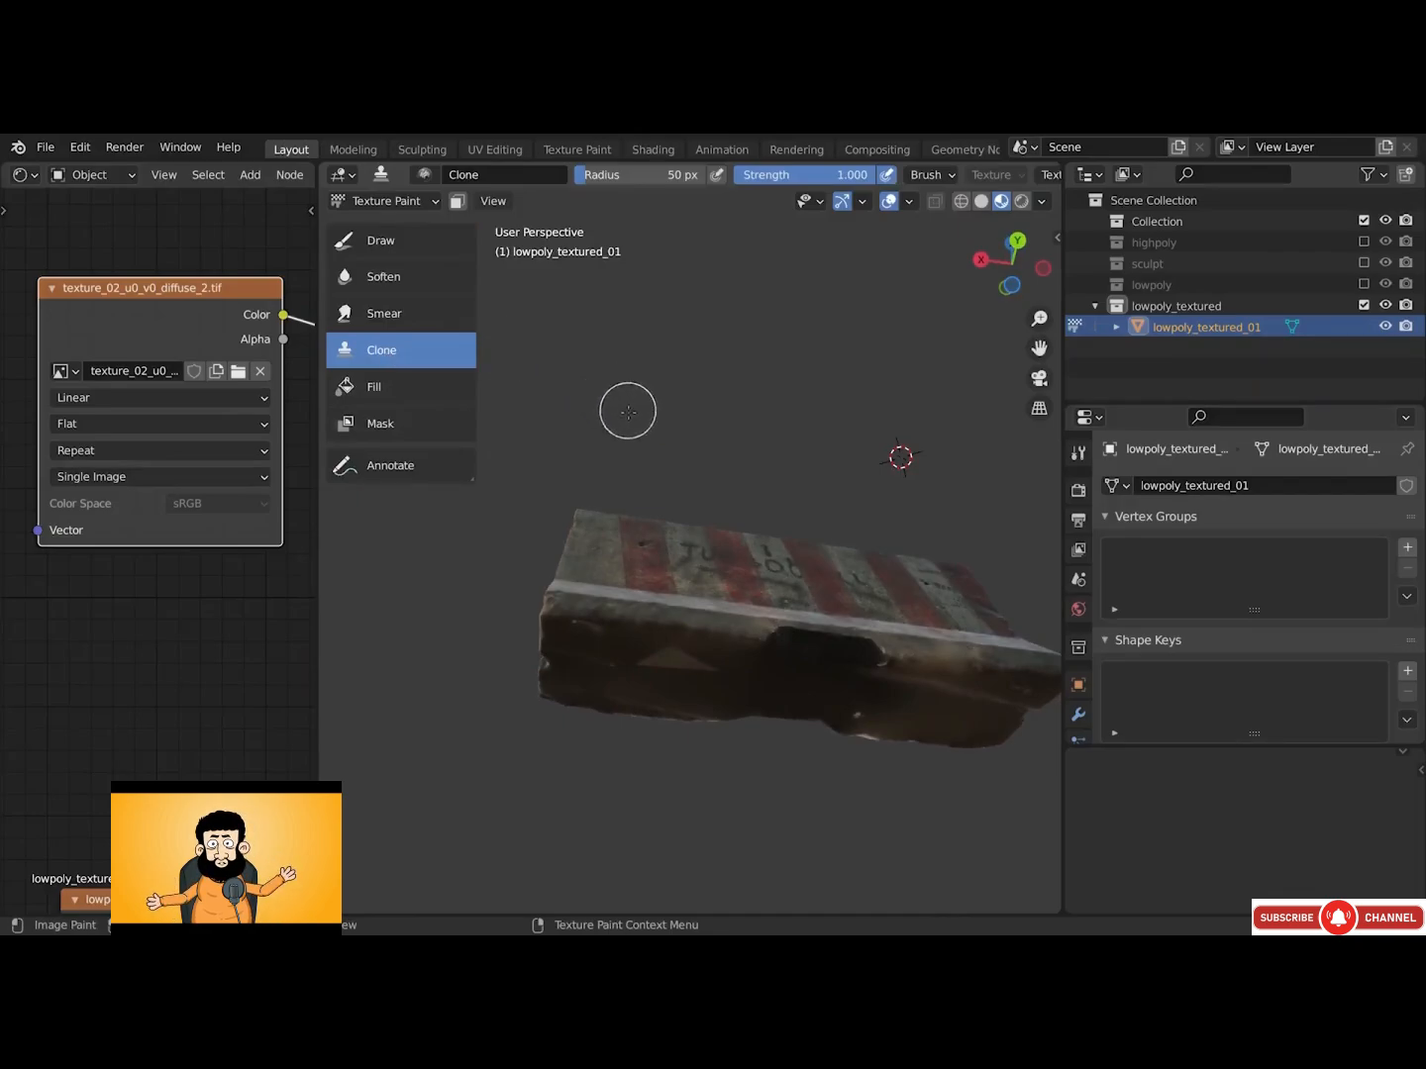
key(t)
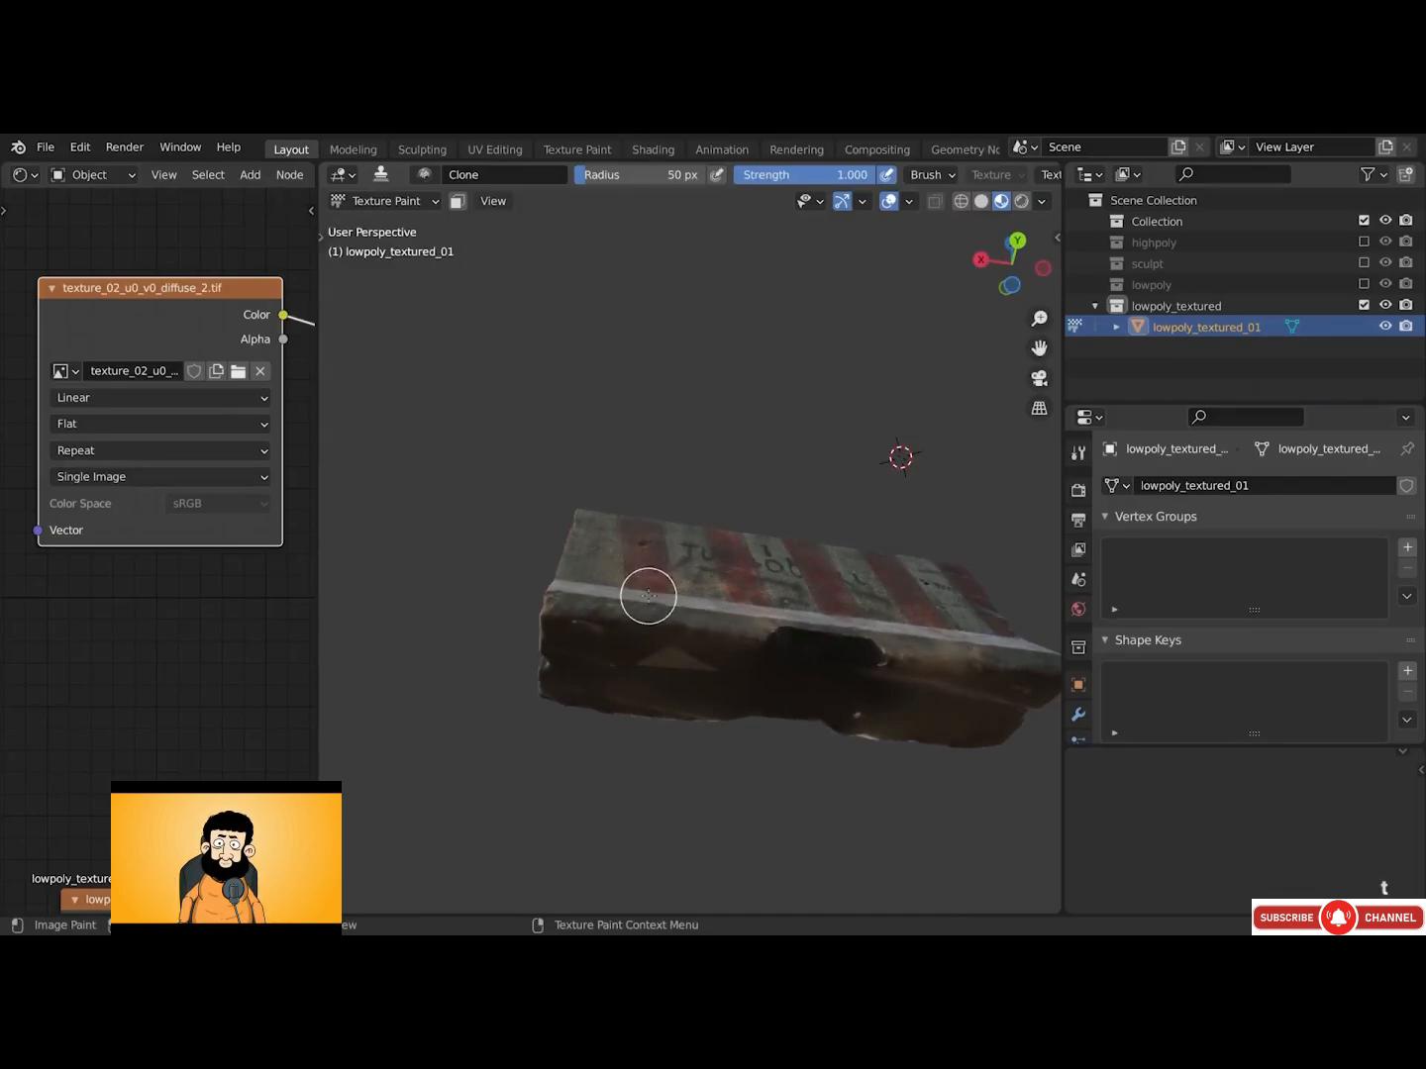
scroll(649, 595, up, 3)
ctrl+click(666, 623)
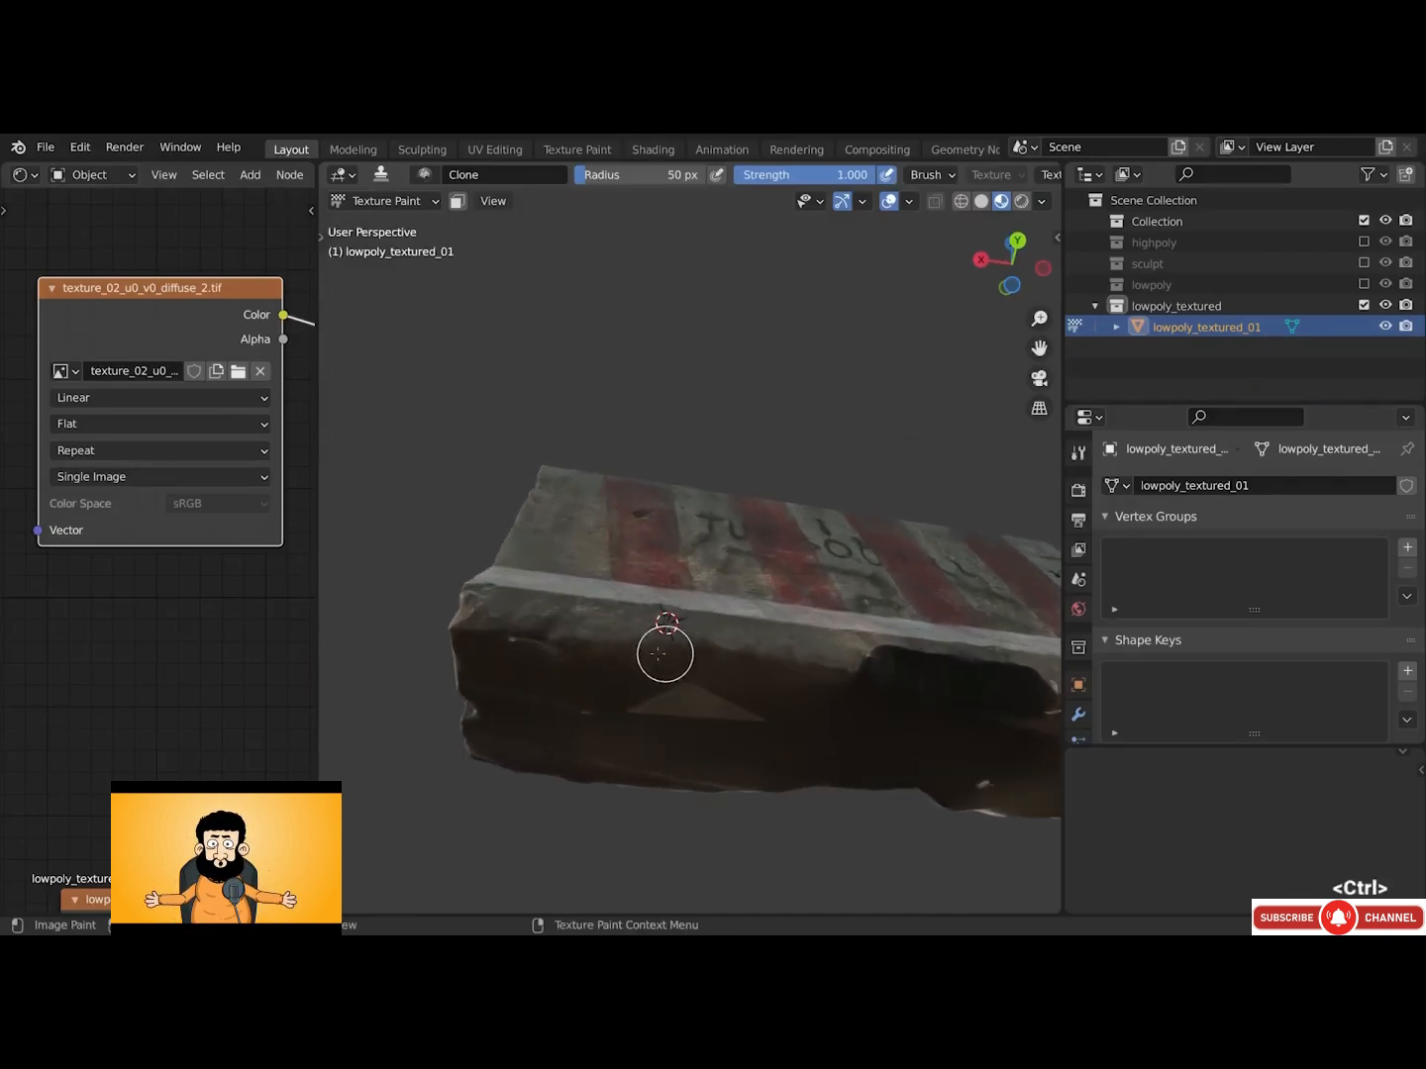
alt+middle_drag(757, 678, 747, 660)
key(ctrl+z)
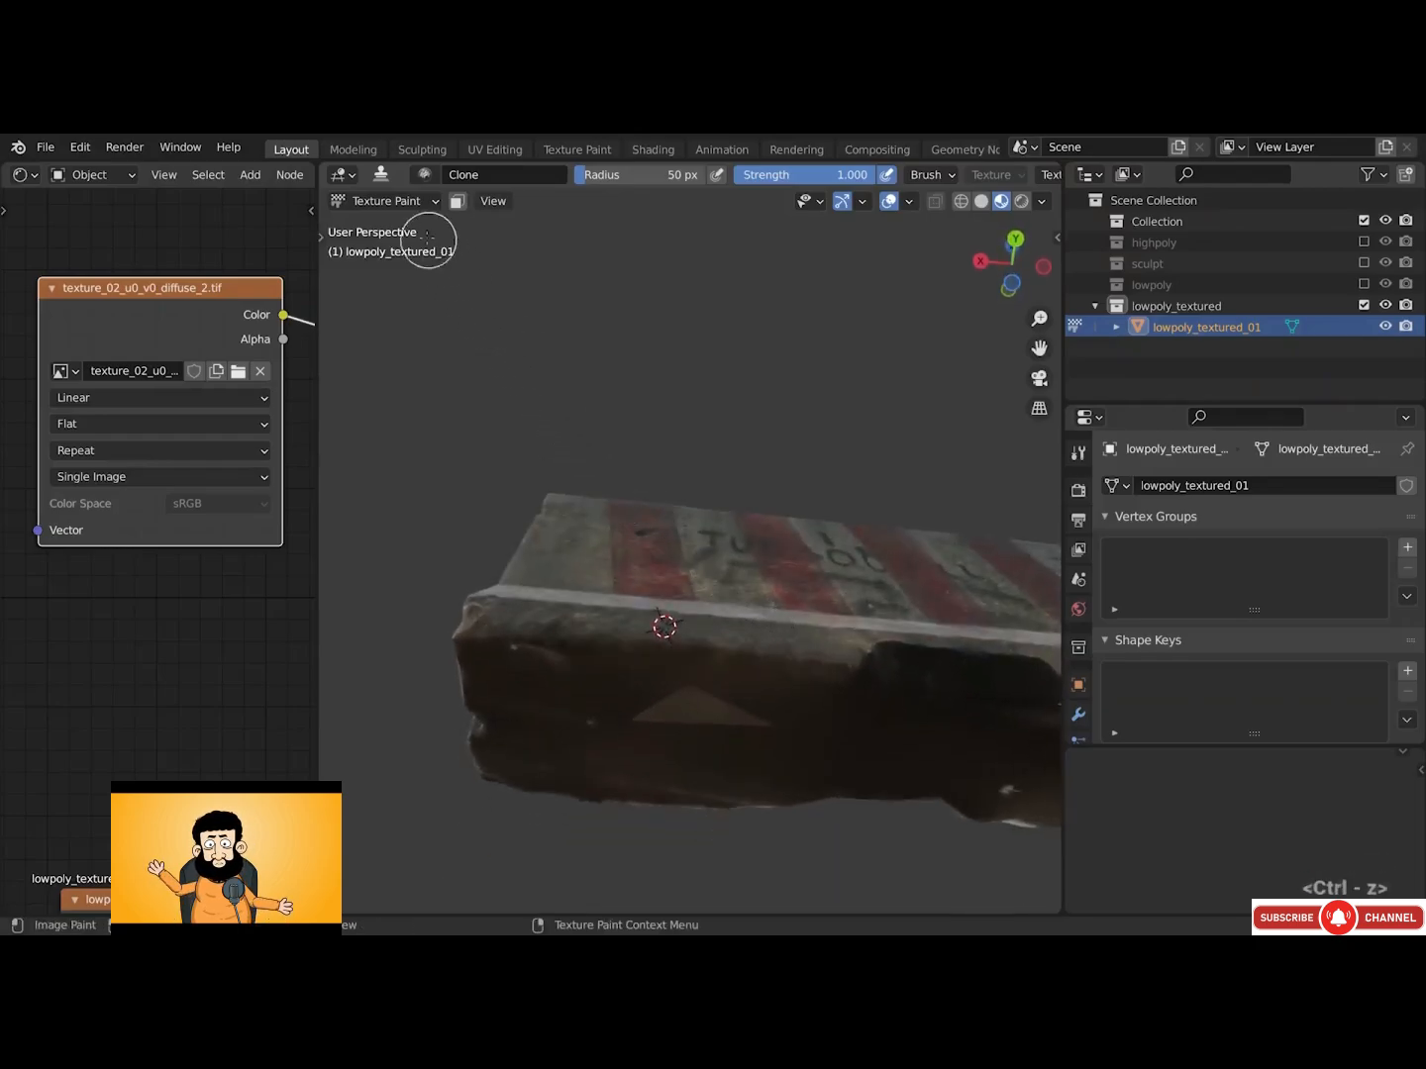
Return to Object Mode, duplicate the roadblock and place the copy above the original
click(384, 201)
click(391, 225)
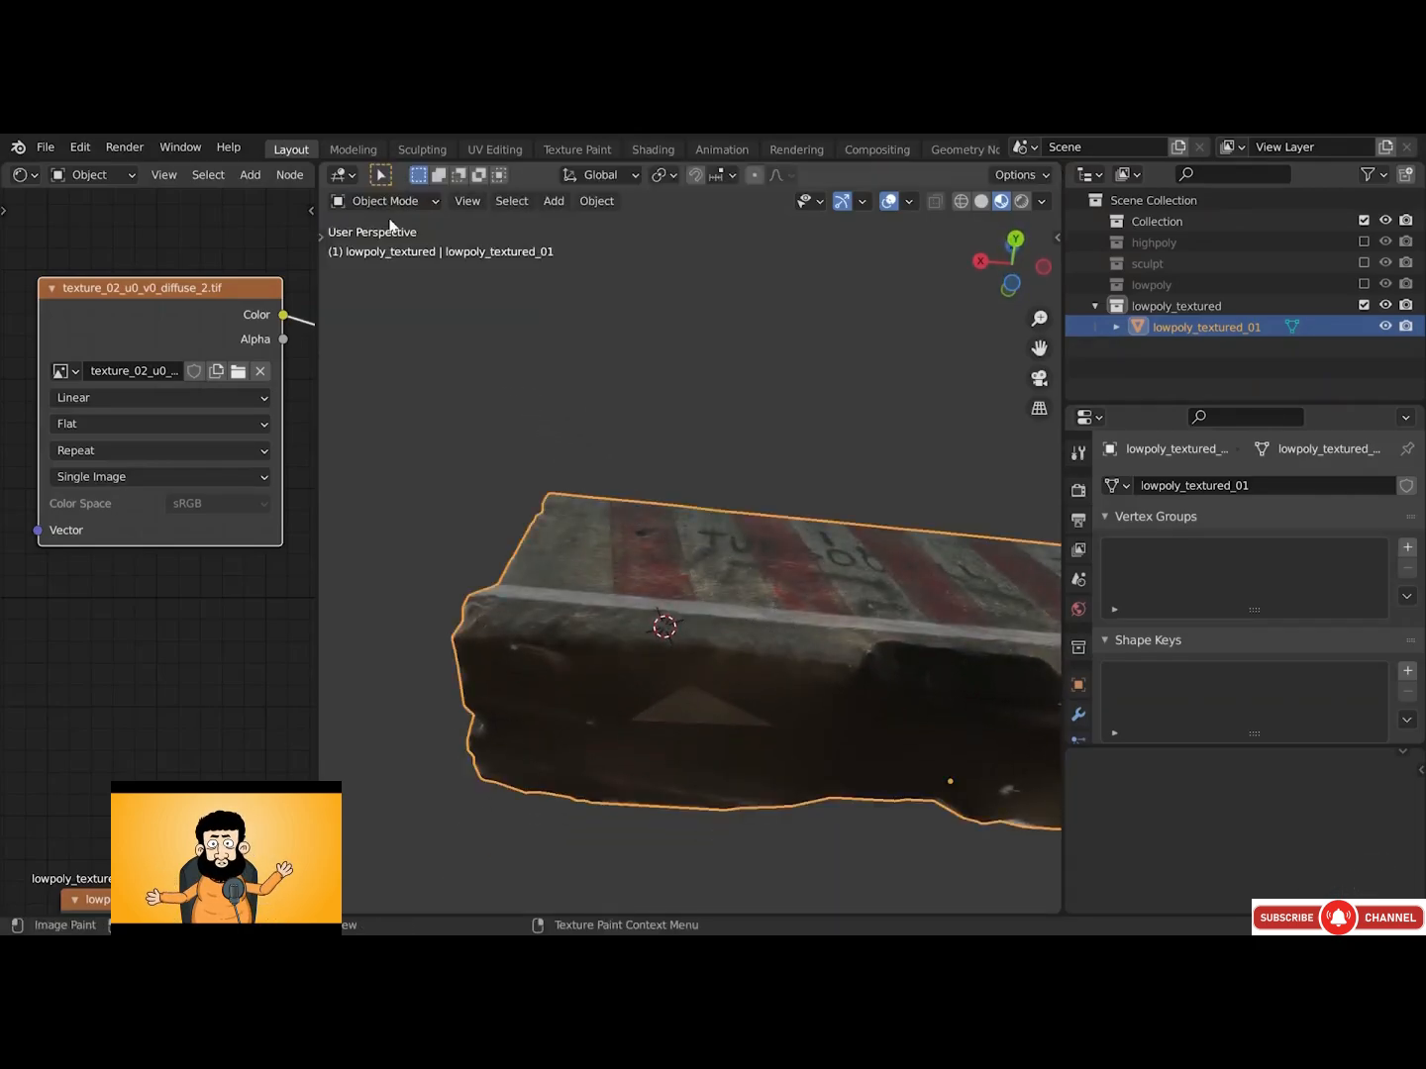
mouse_move(733, 551)
alt+shift+middle_down()
mouse_move(868, 551)
mouse_move(783, 597)
mouse_move(735, 592)
alt+shift+middle_up()
key(shift+d)
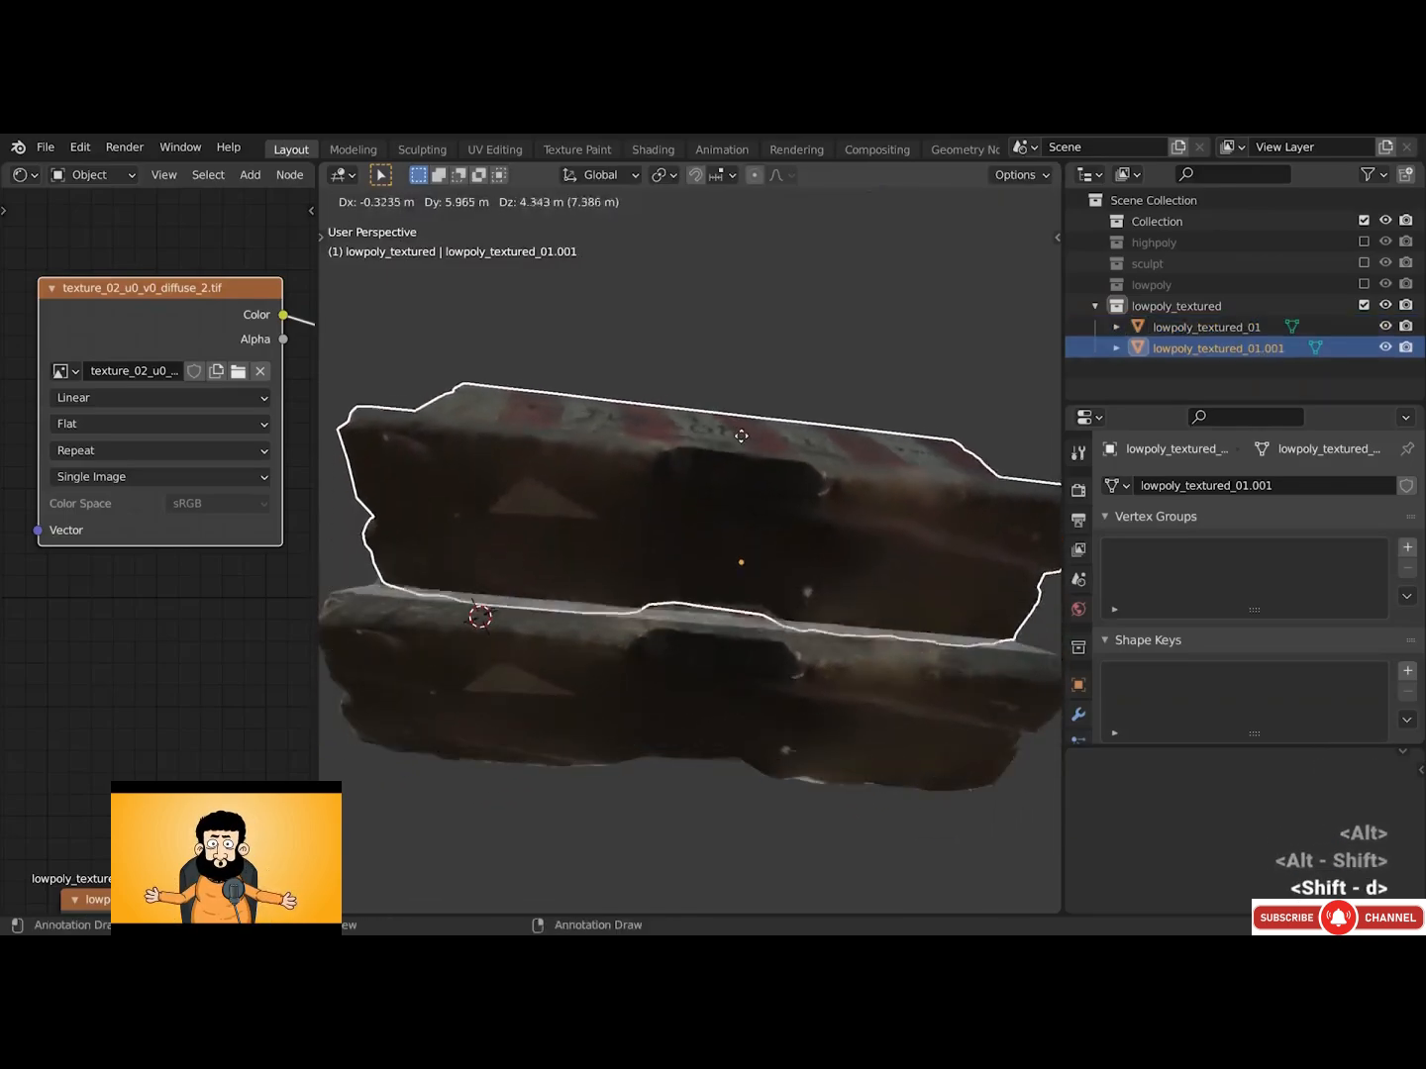
click(748, 322)
Rotate and move the duplicate so its striped front faces the view just above the original's underside
key(r)
key(r)
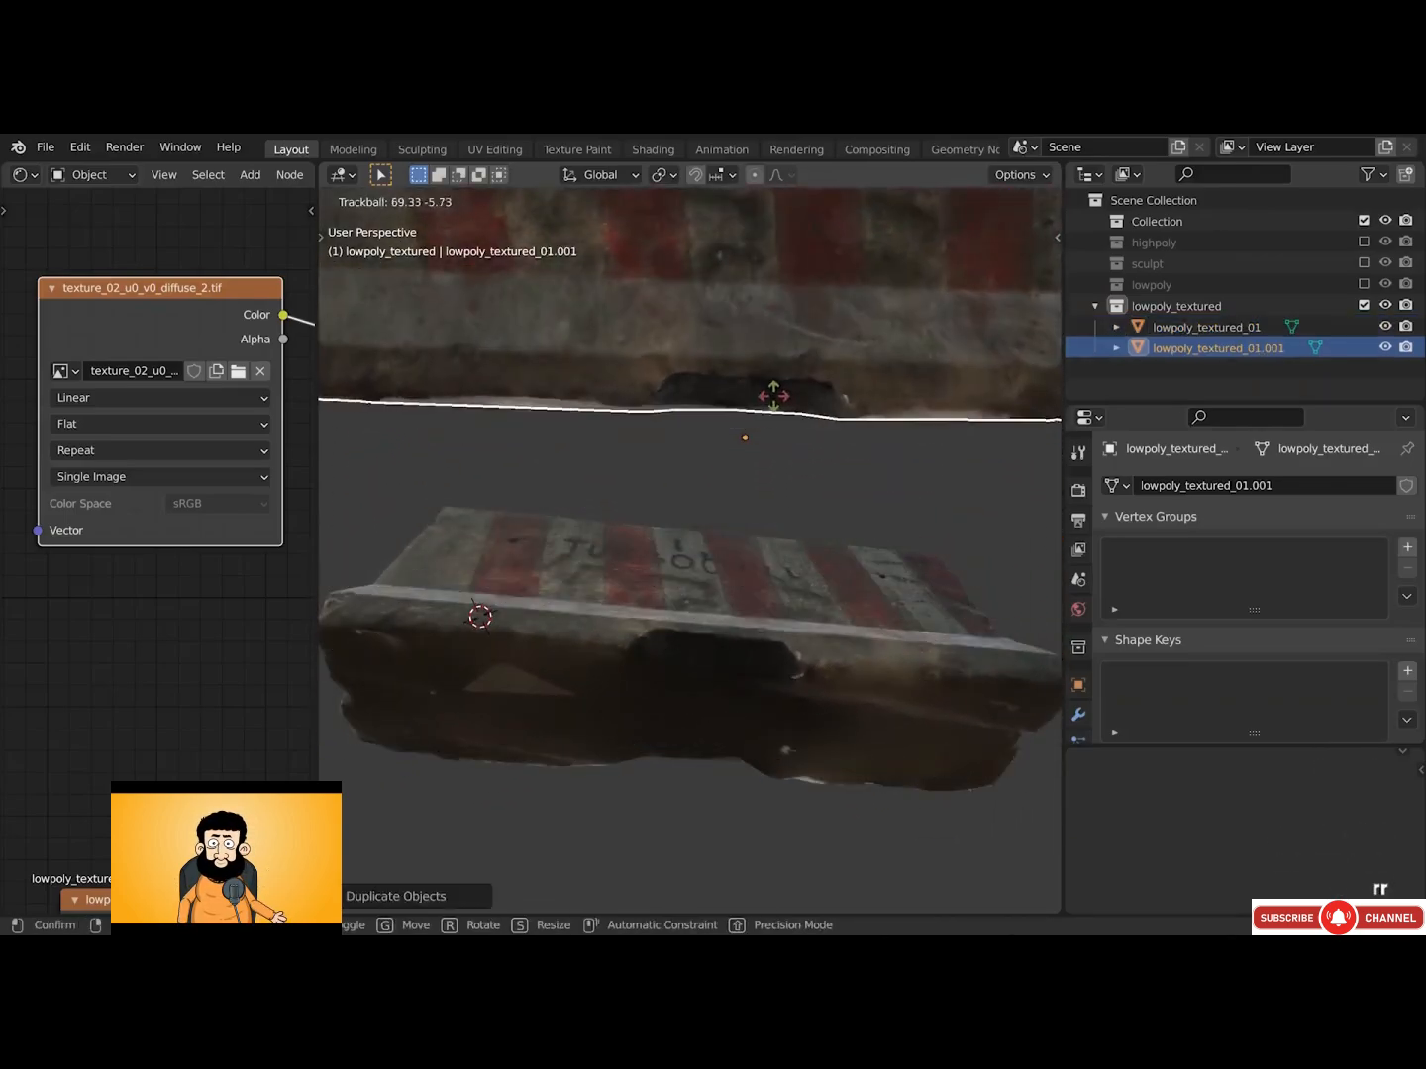
click(771, 414)
alt+middle_drag(770, 414, 792, 376)
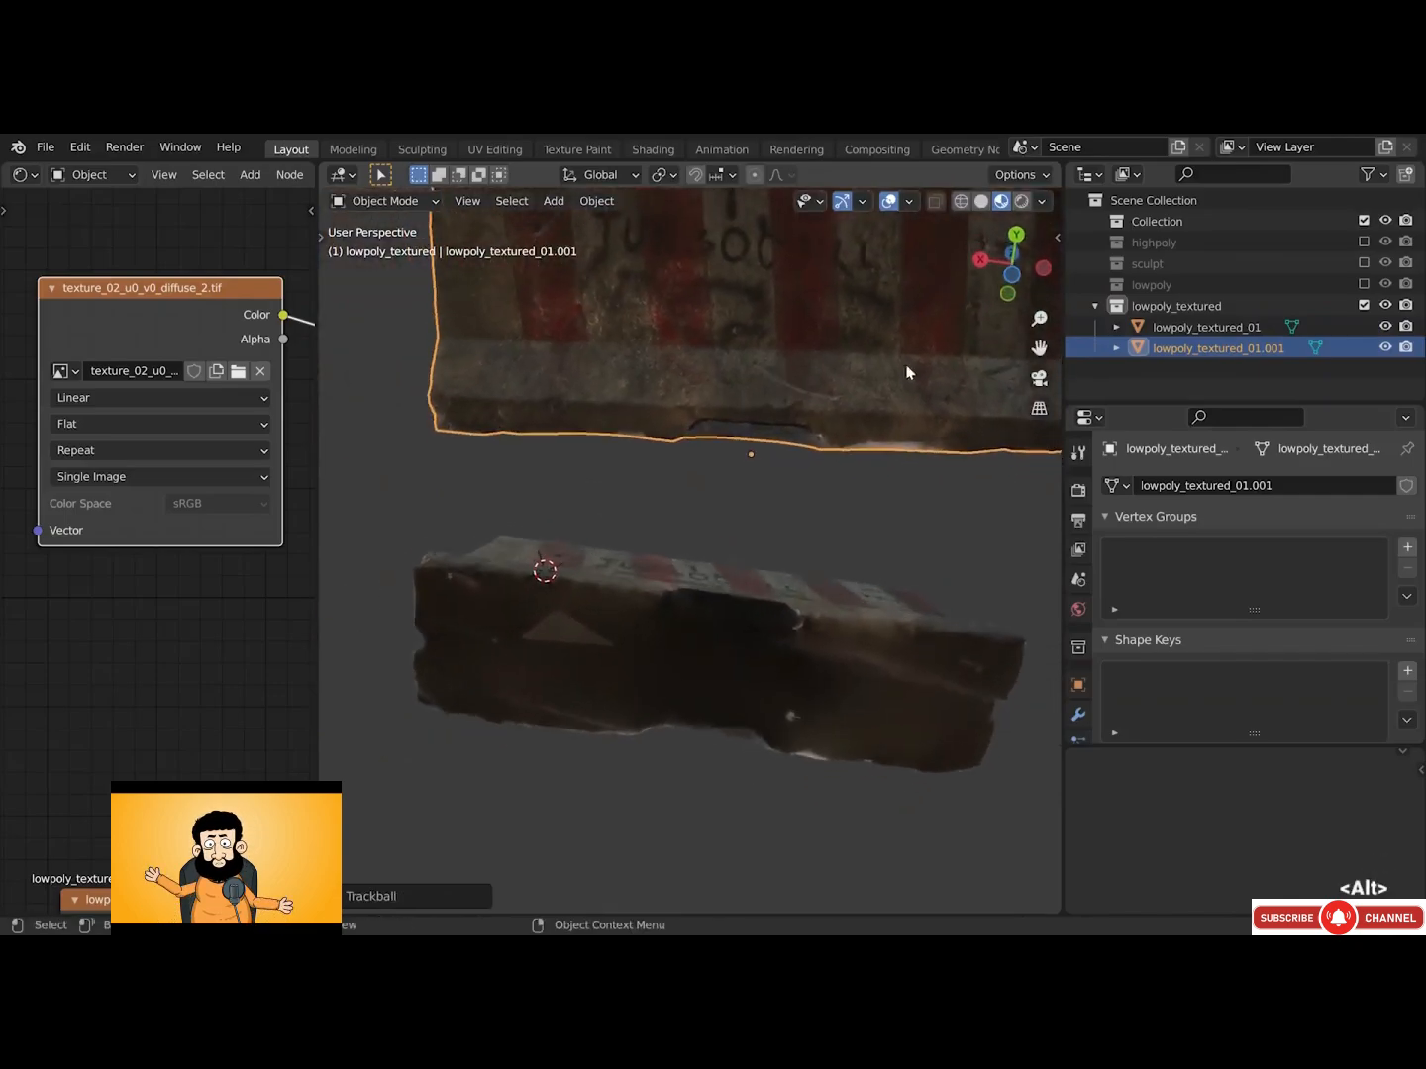
key(alt+r)
key(g)
click(958, 436)
key(r)
alt+drag(959, 437, 908, 461)
click(962, 440)
key(g)
click(935, 456)
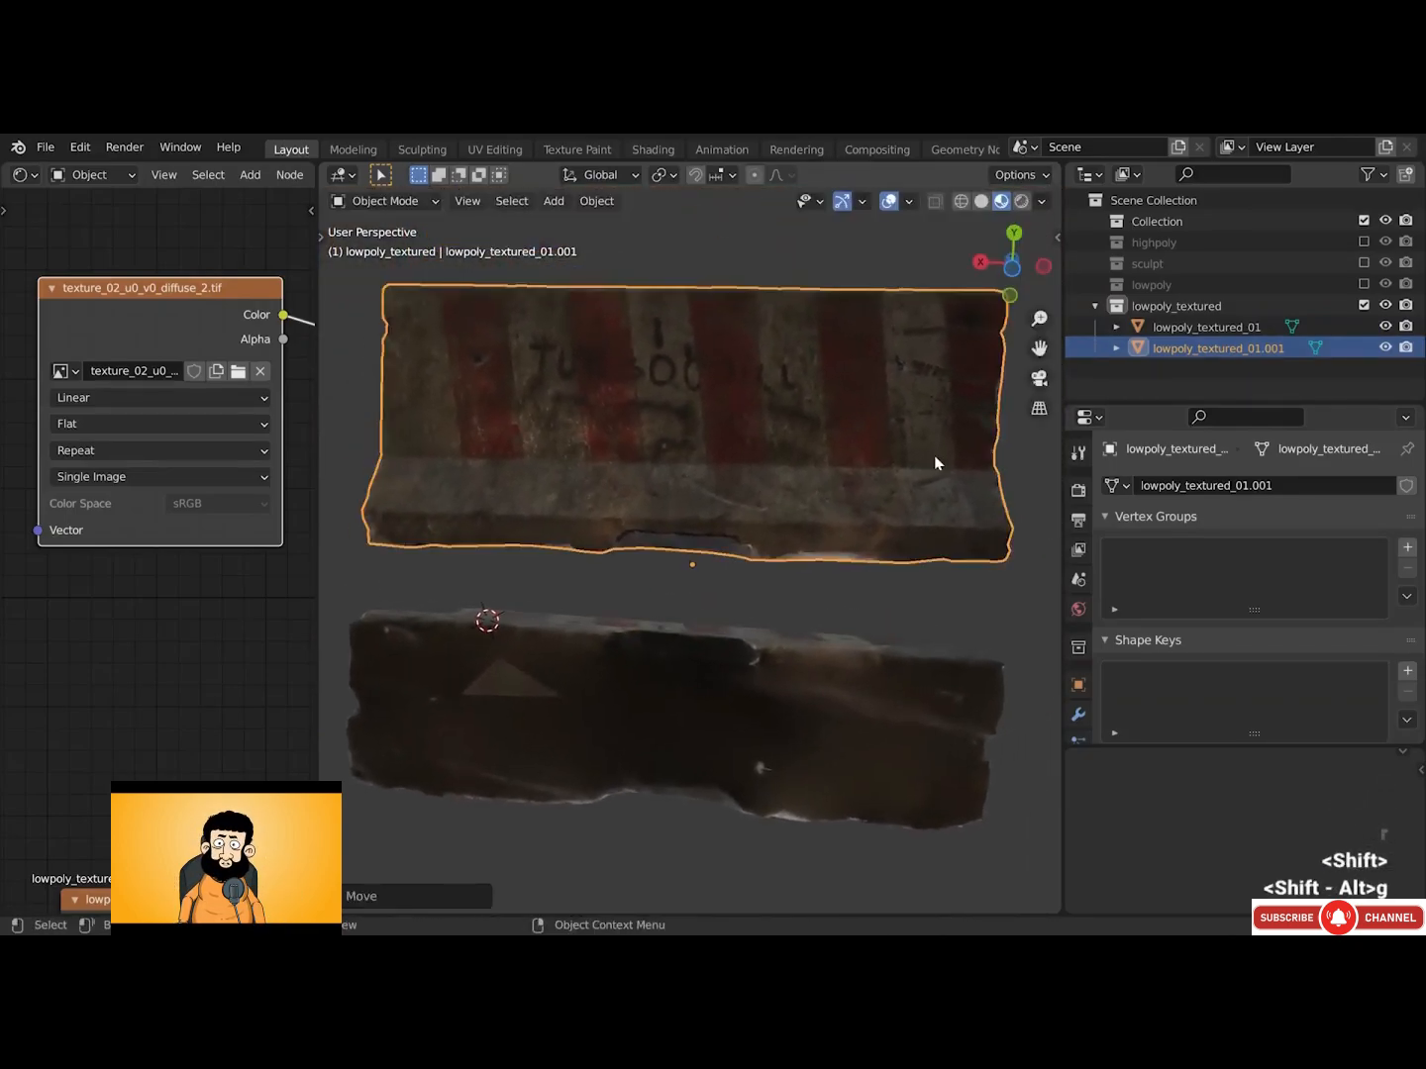
click(1041, 202)
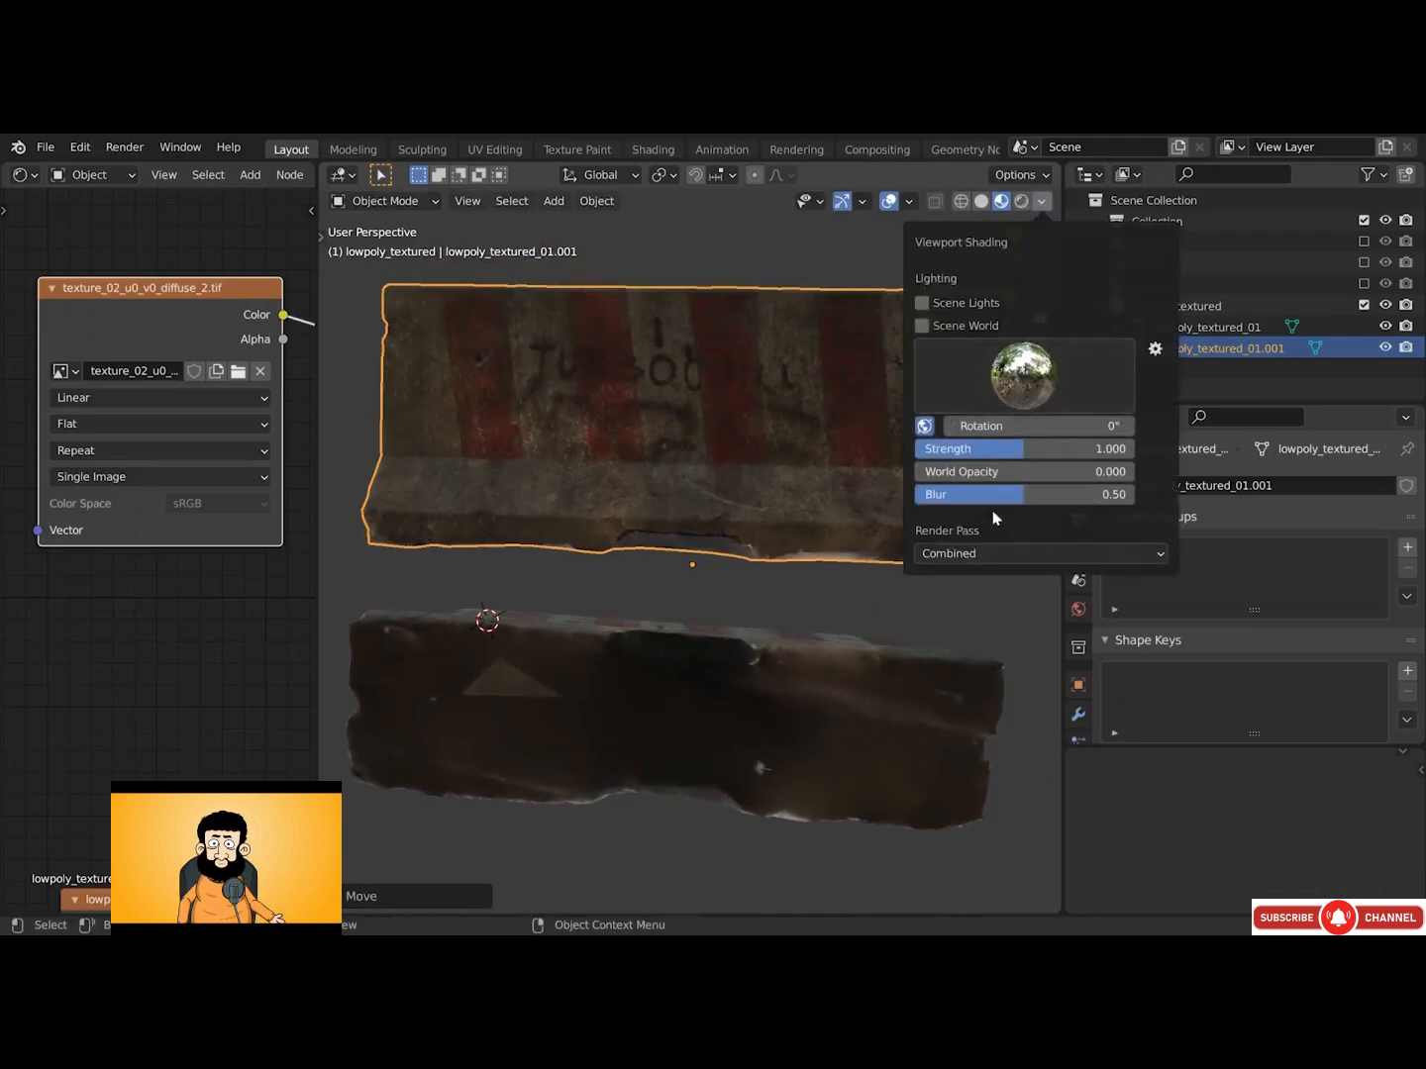
click(973, 554)
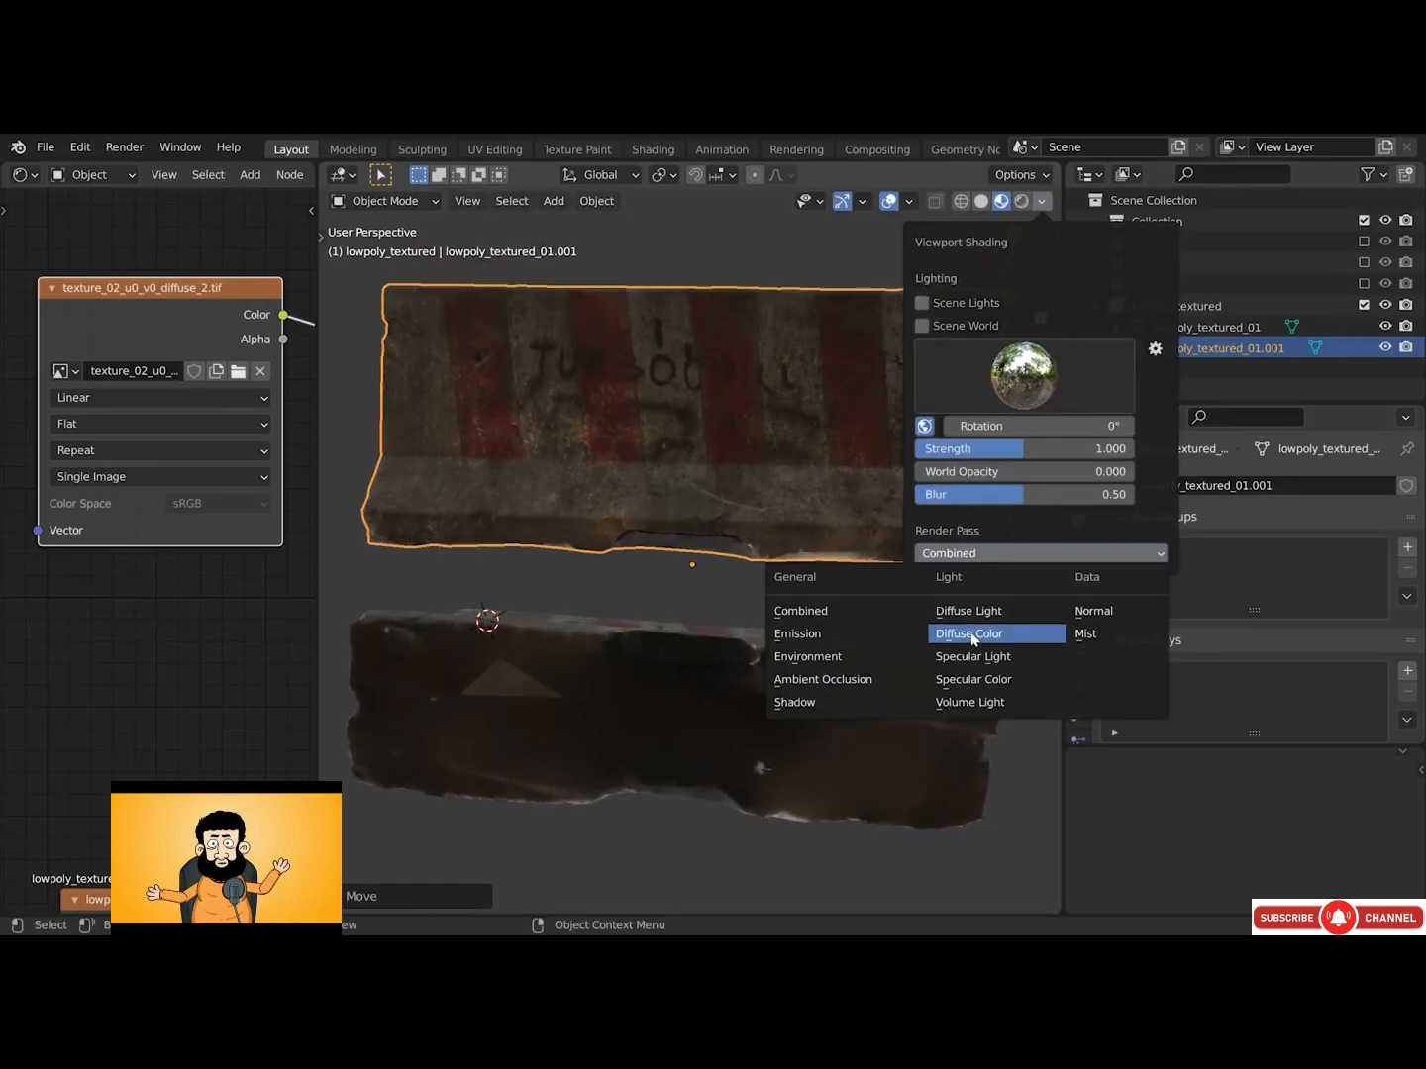
click(1003, 203)
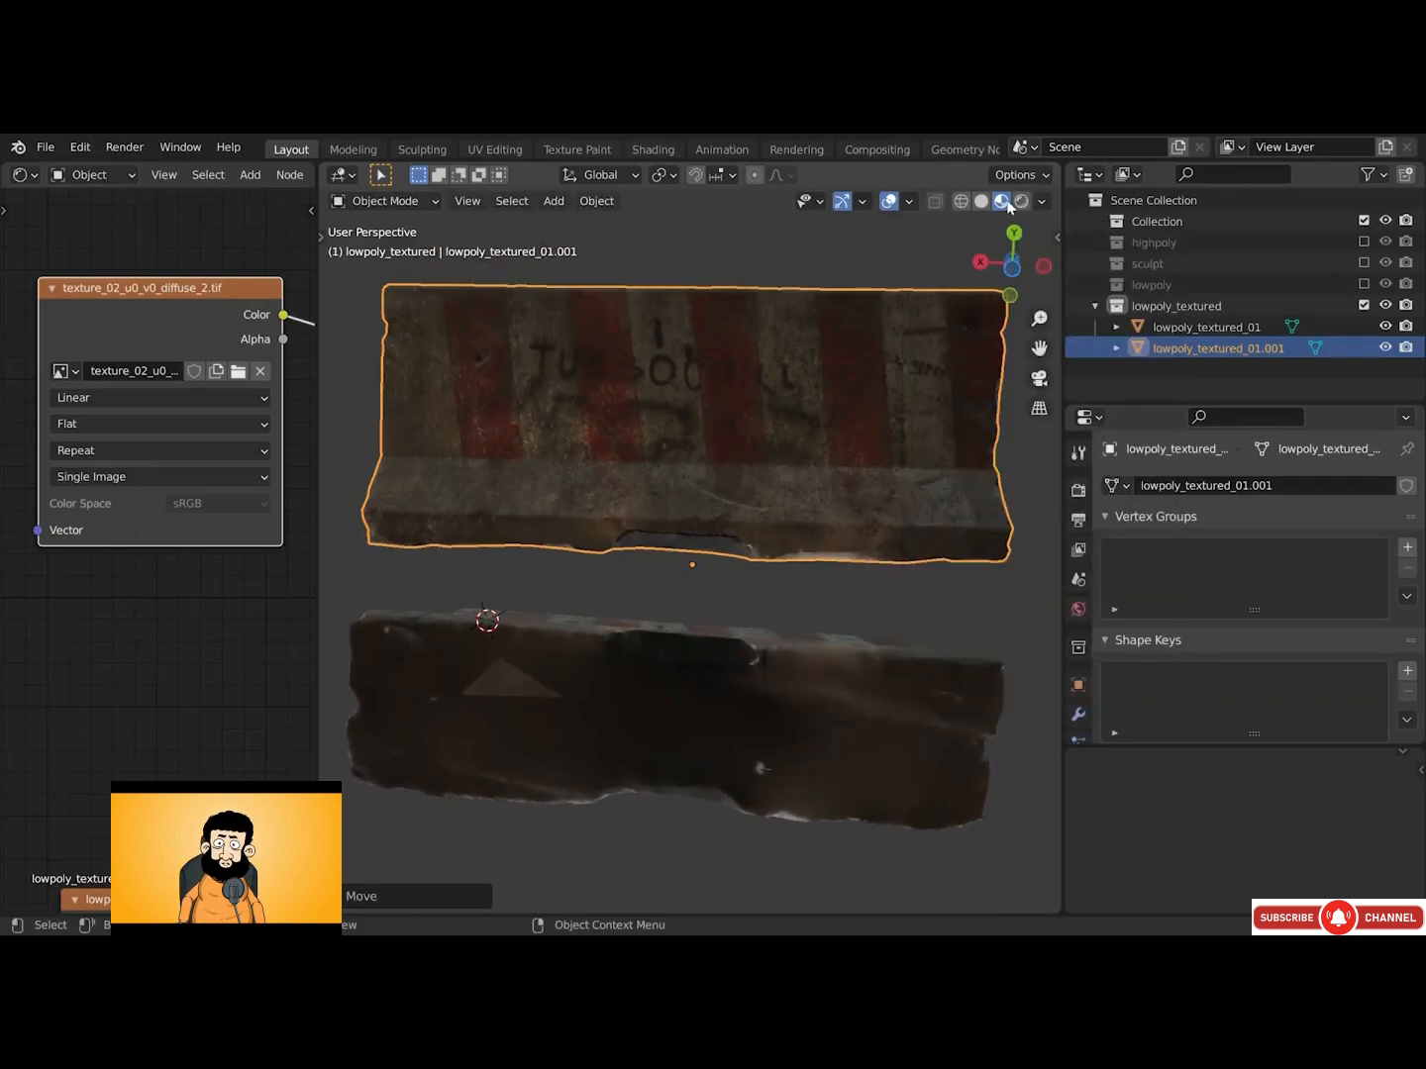
Preview the diffuse texture without lighting by routing the texture_02_u0_v0_diffuse_2.tif node through a Viewer to the Material Output
ctrl+shift+click(161, 300)
scroll(207, 320, down, 5)
middle_drag(237, 316, 107, 404)
scroll(156, 418, down, 5)
middle_drag(305, 420, 71, 457)
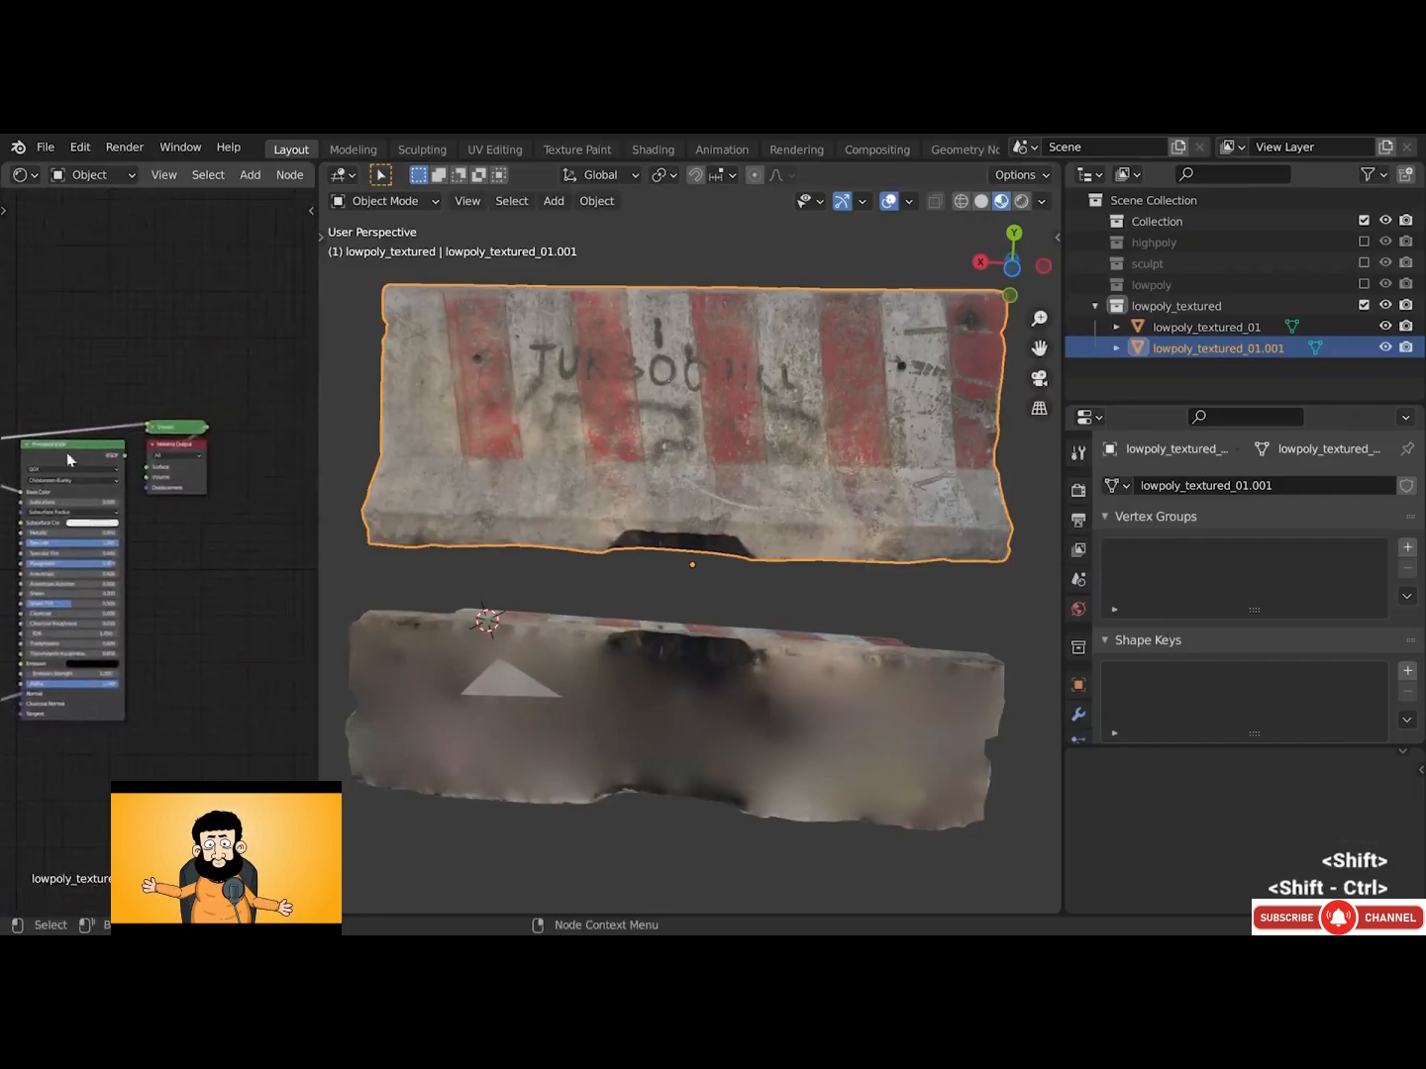
scroll(167, 426, up, 13)
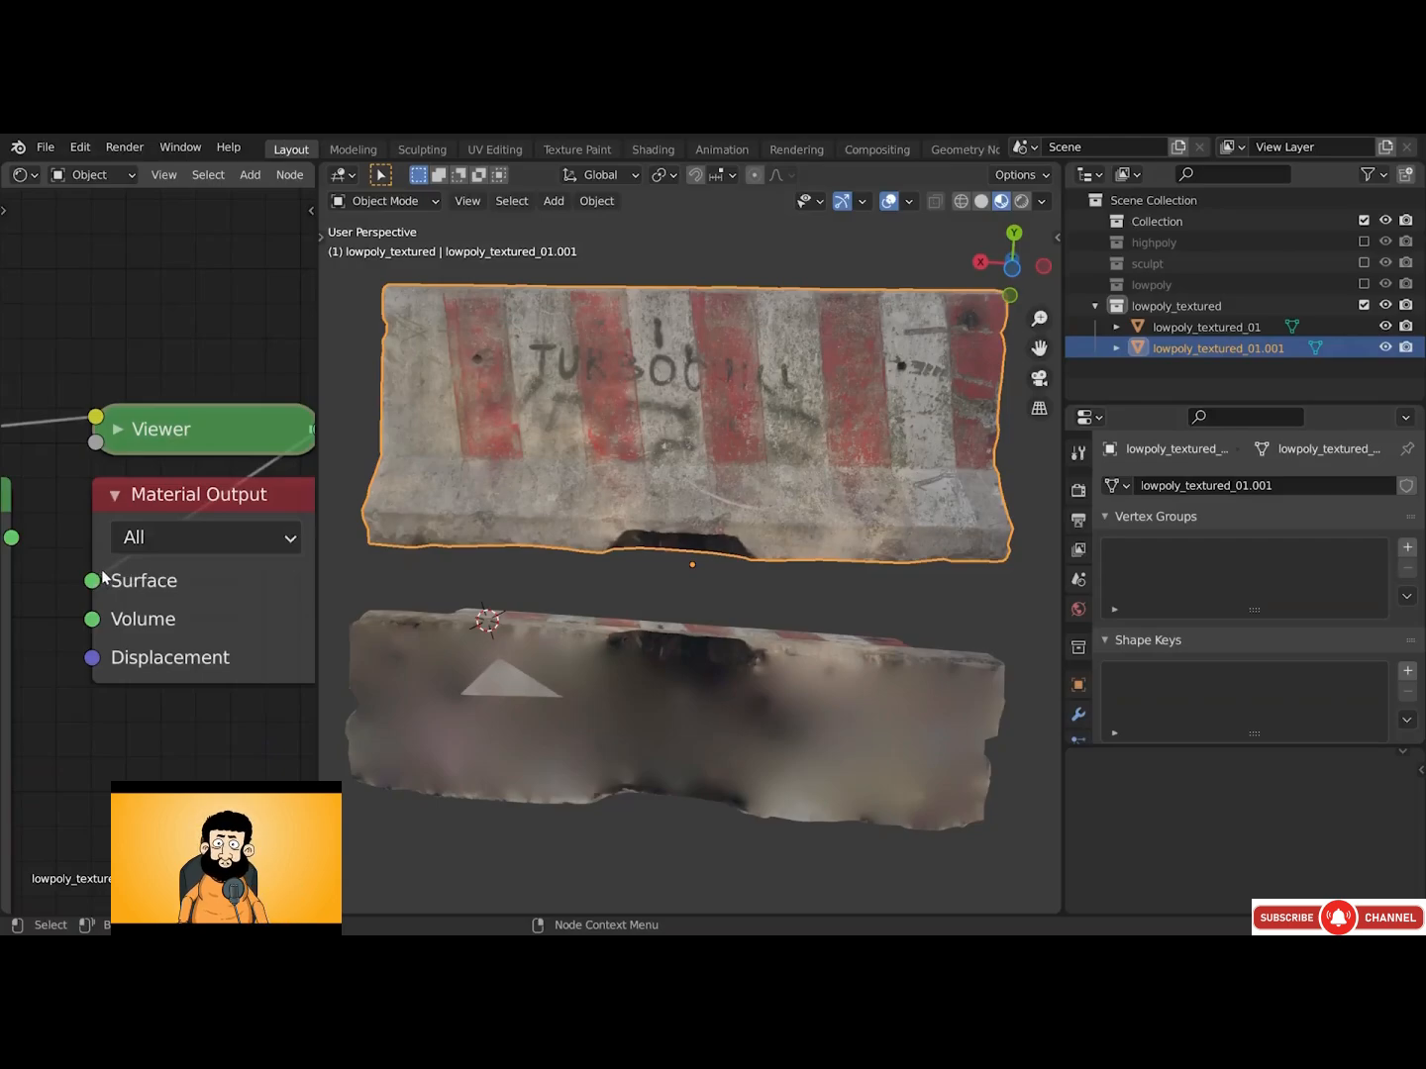
scroll(91, 565, down, 5)
middle_drag(45, 548, 148, 469)
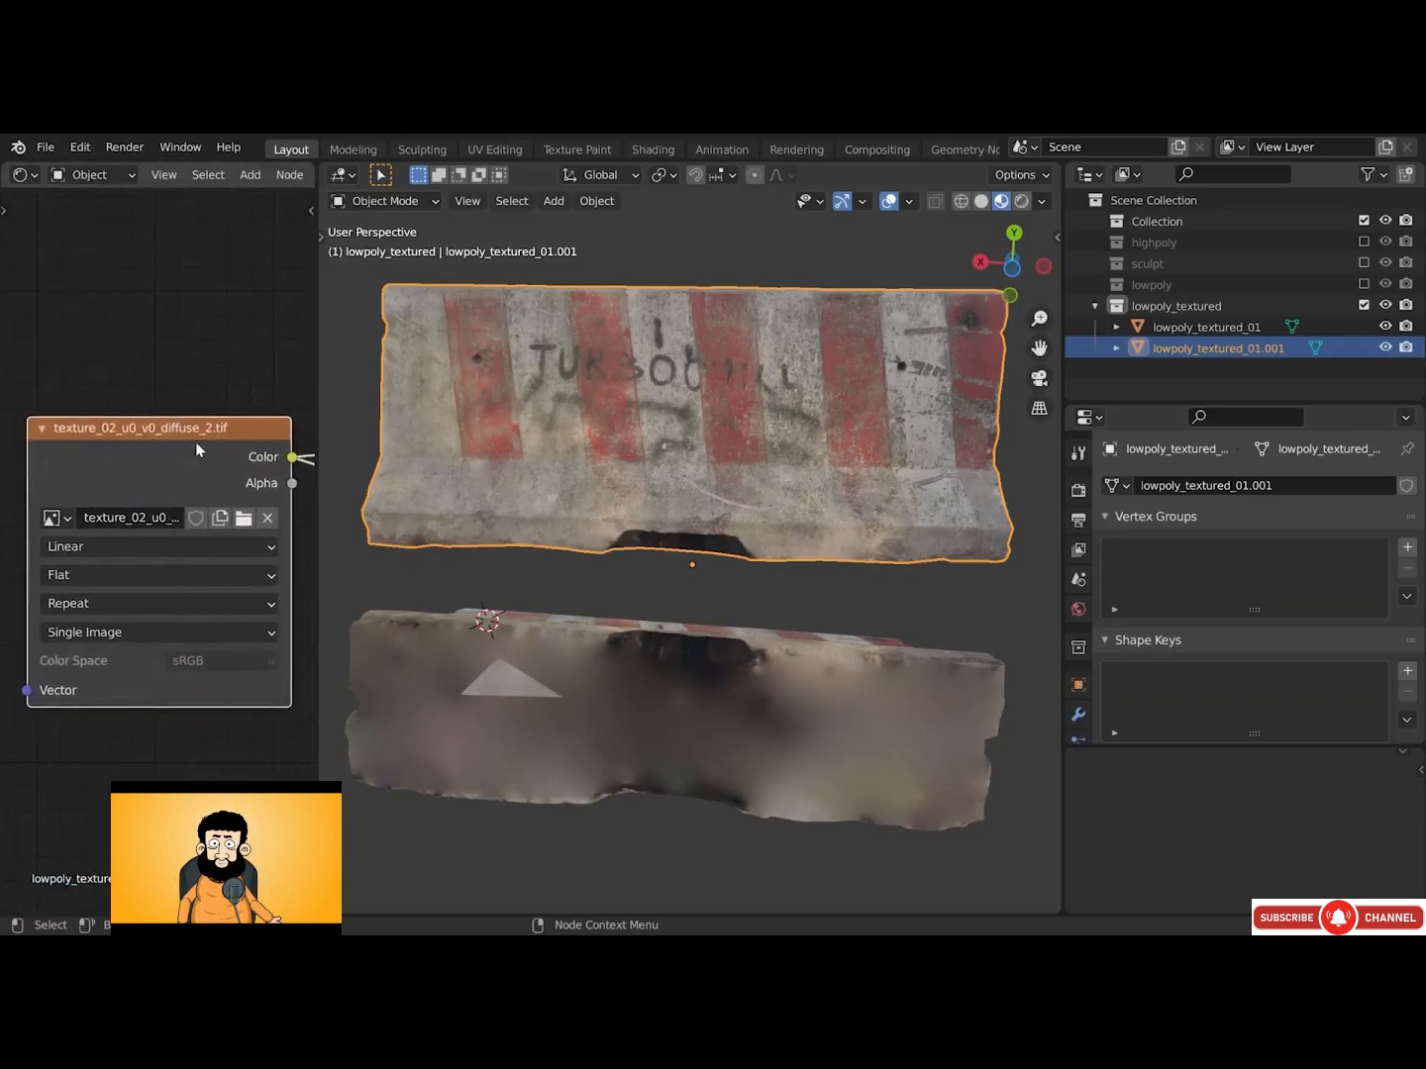
scroll(575, 604, down, 1)
Join the two roadblocks into one object and switch it to Texture Paint mode
shift+click(572, 653)
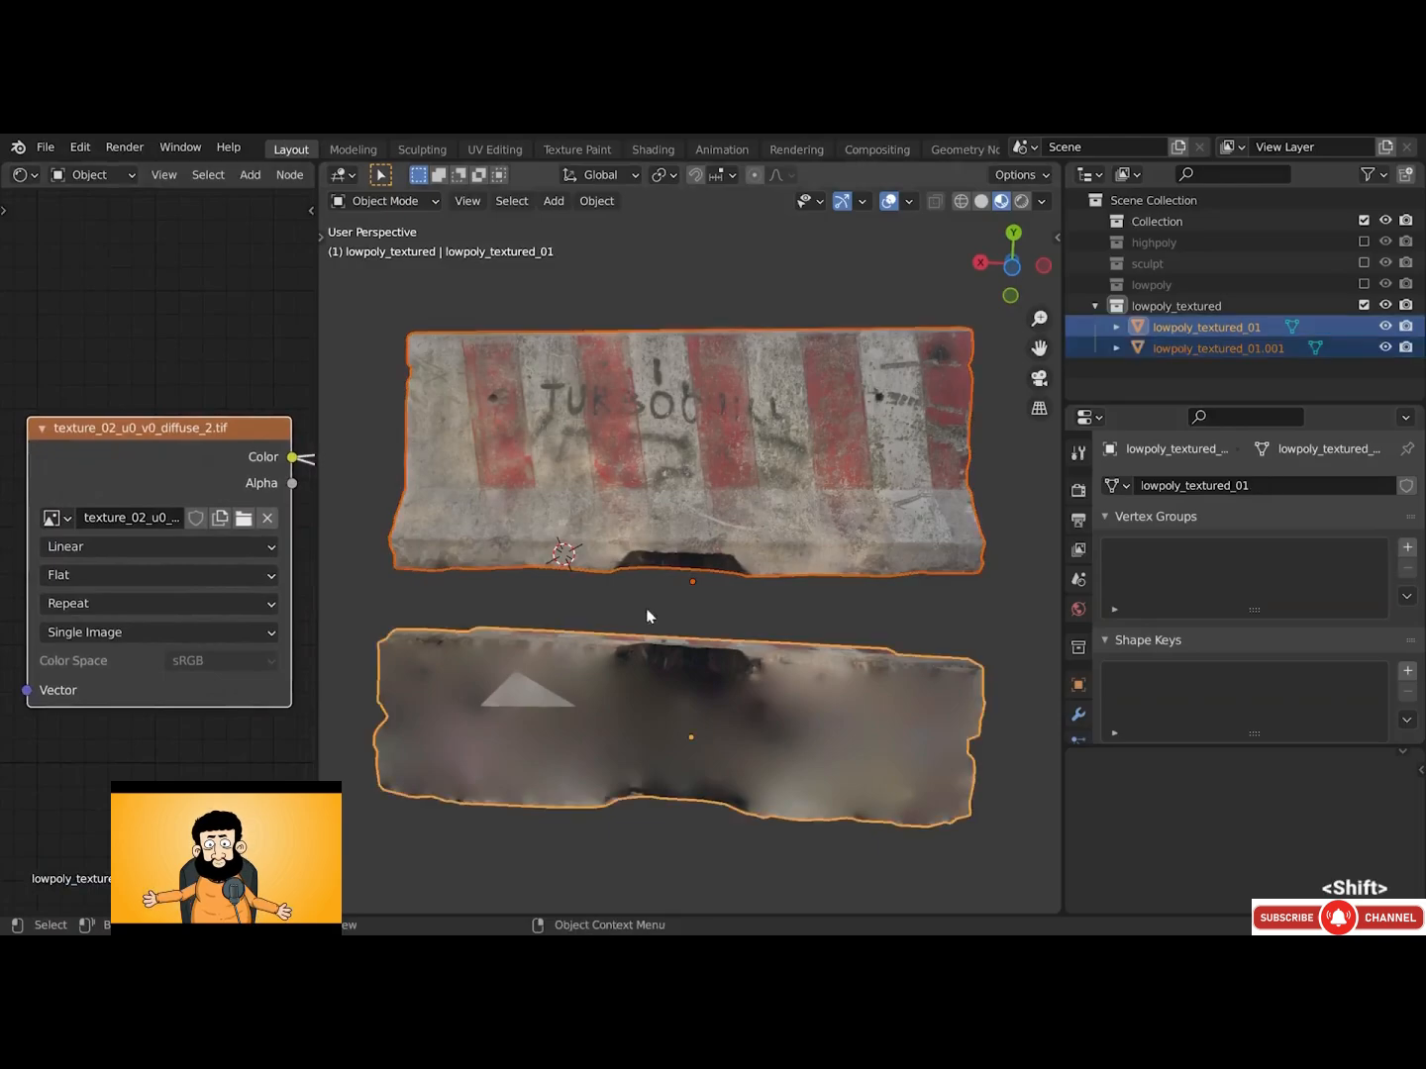
right_click(826, 490)
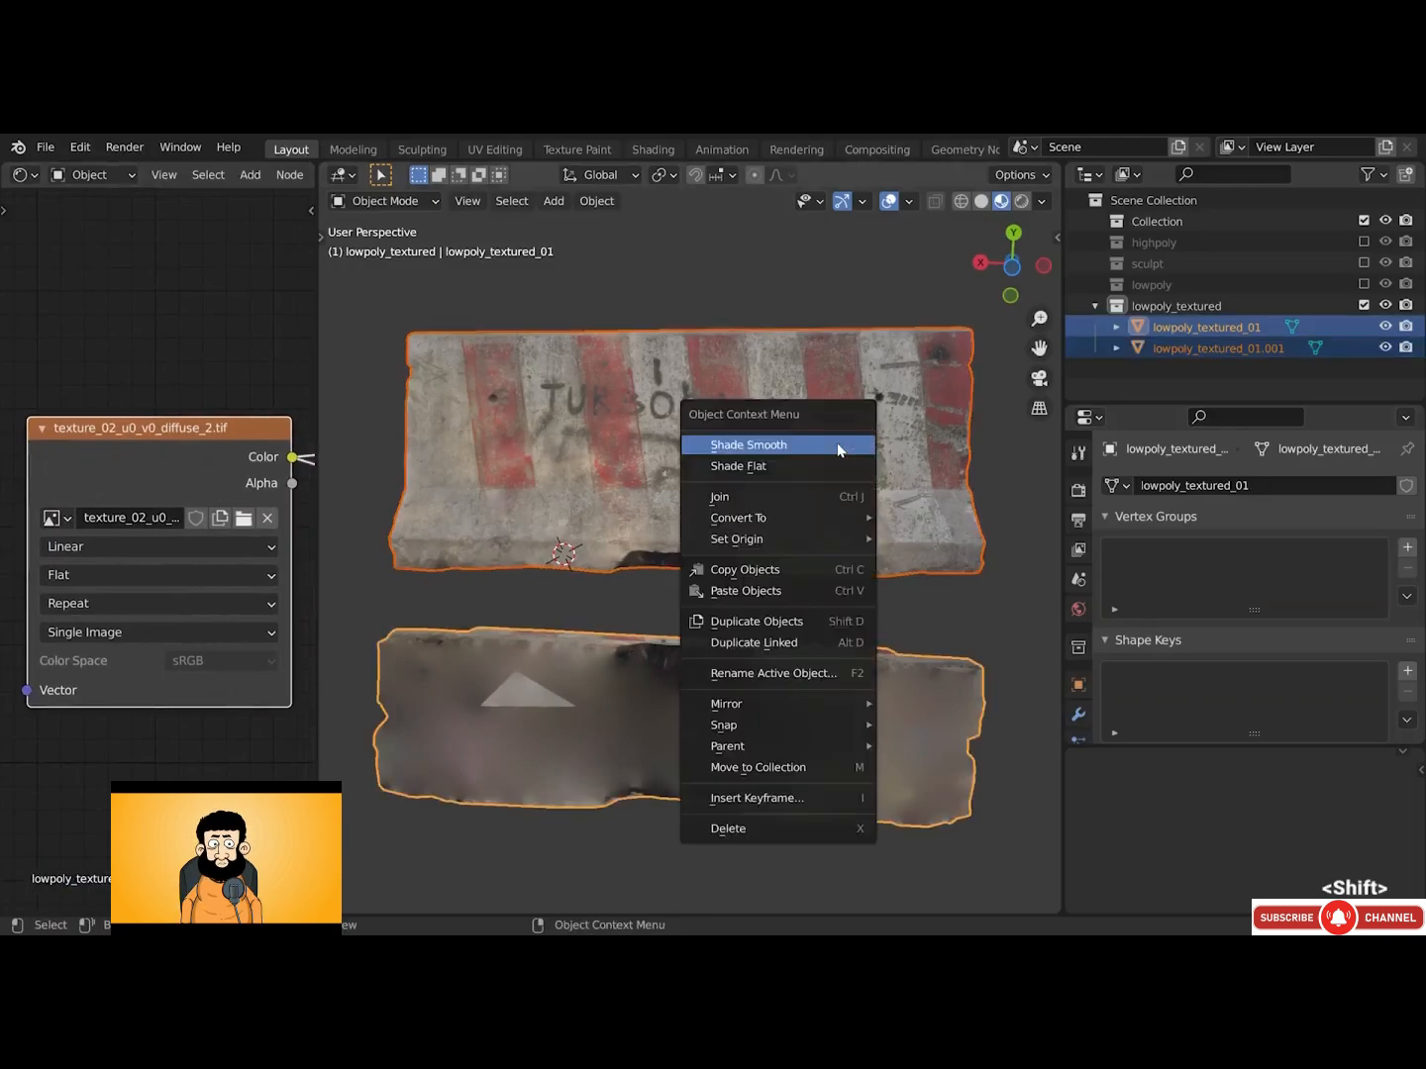
click(813, 502)
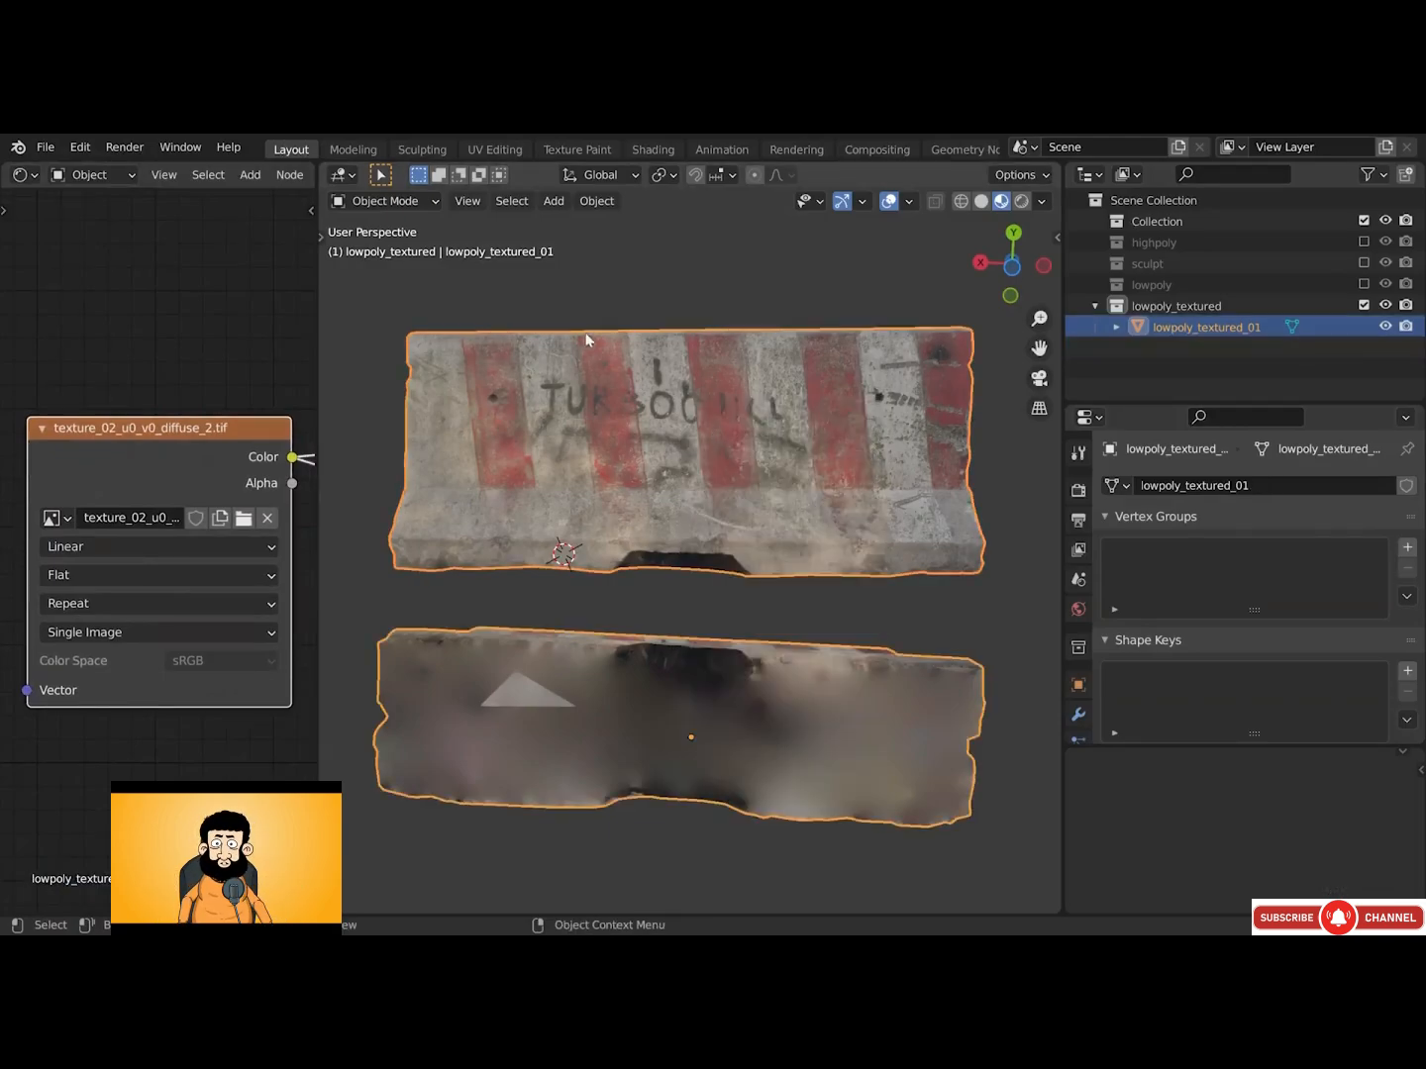
click(386, 201)
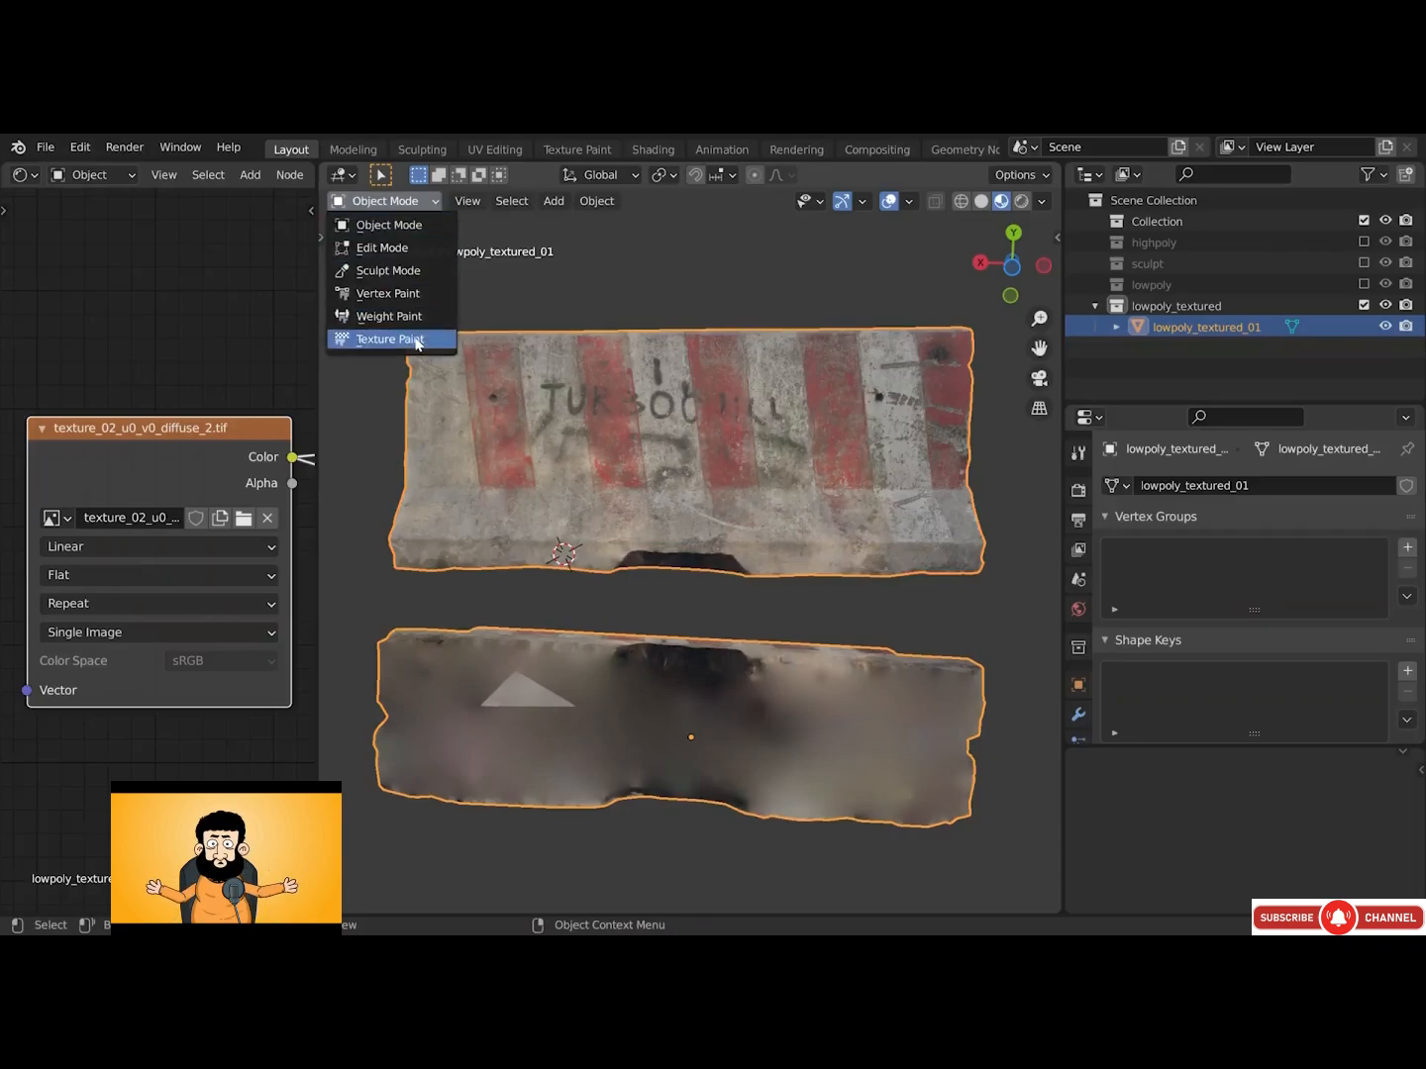
click(390, 340)
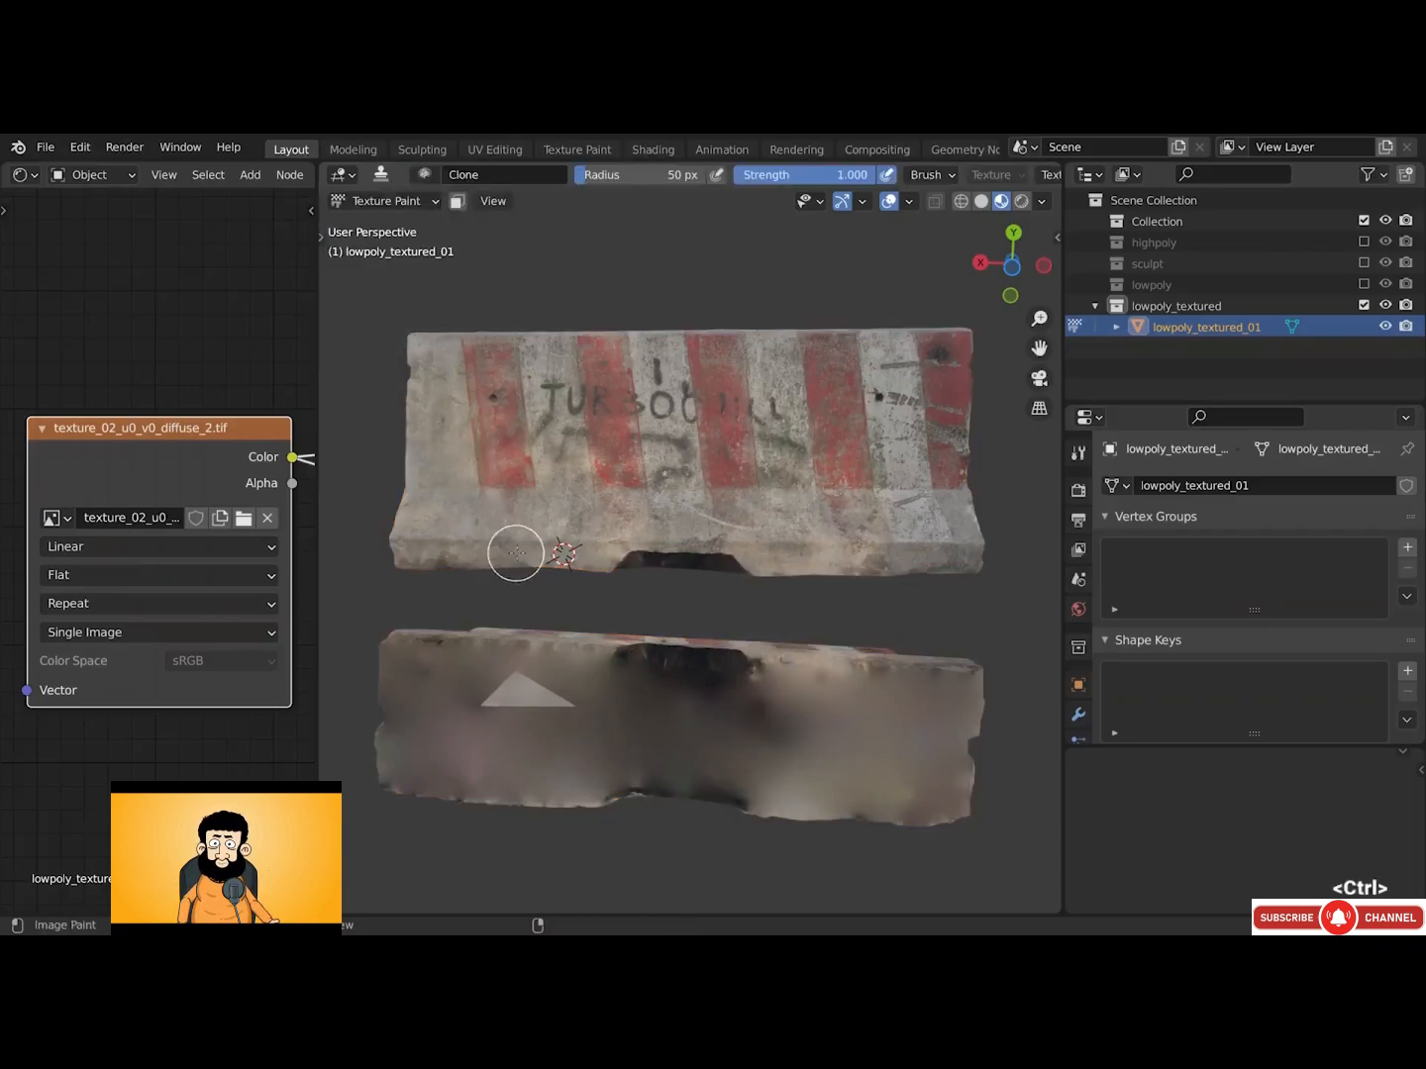
Clone concrete from the copy's lower edge onto the underside's upper edge, resampling the source on both sides of the notch
shift+right_drag(533, 557, 529, 554)
shift+right_drag(527, 554, 529, 554)
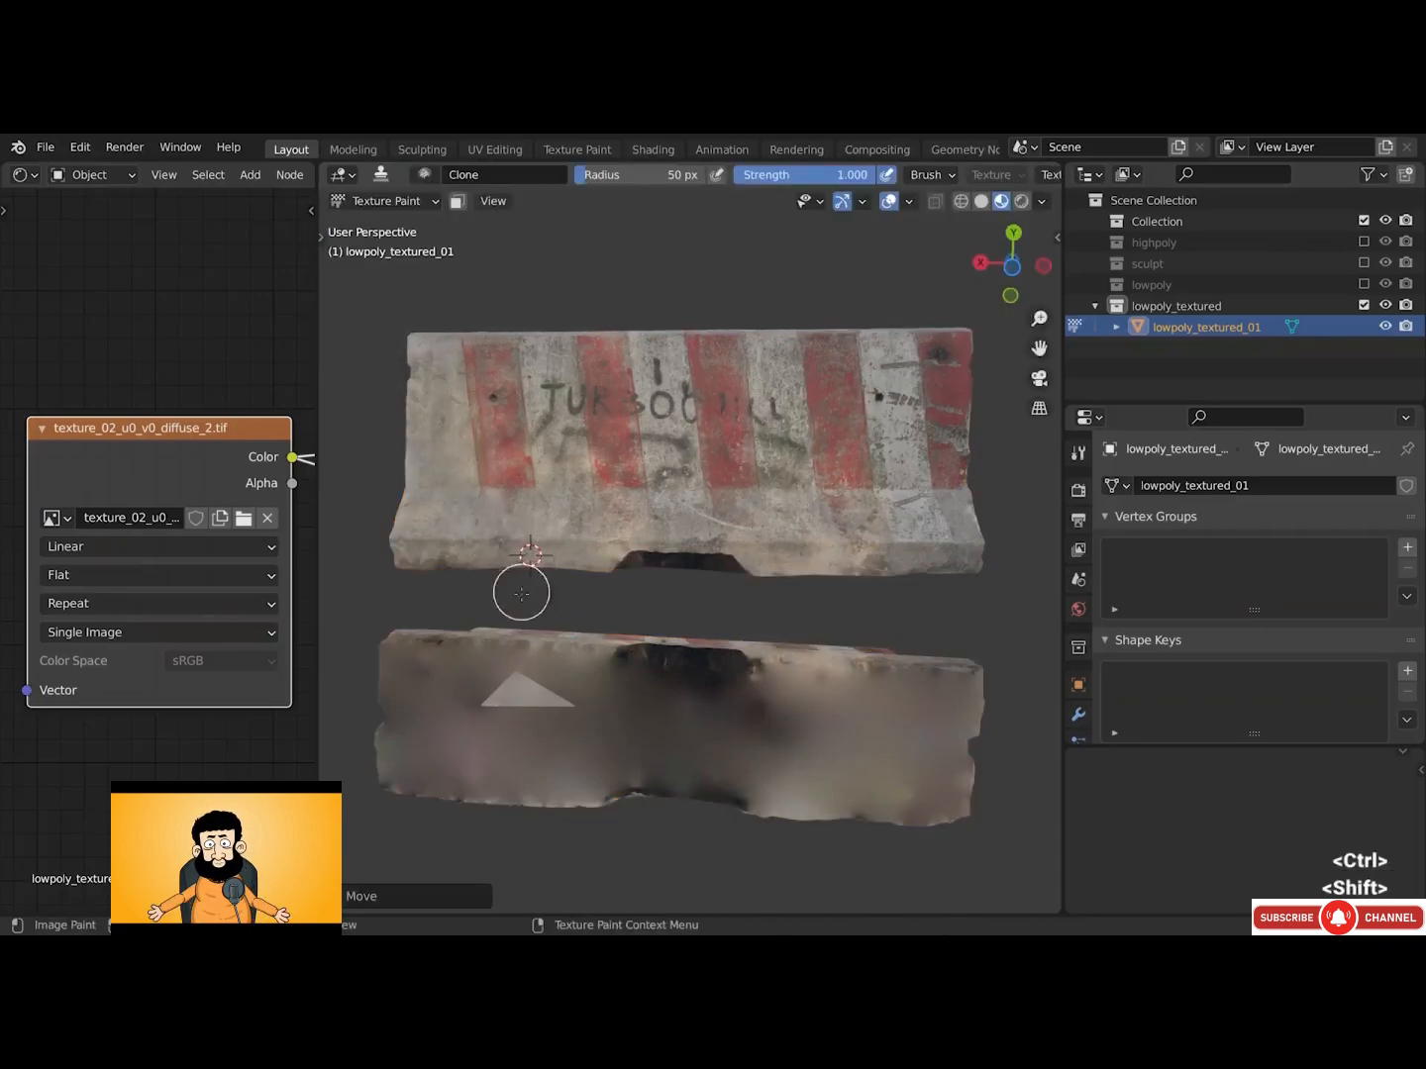
mouse_move(496, 653)
mouse_down()
mouse_move(403, 649)
mouse_move(779, 658)
mouse_up()
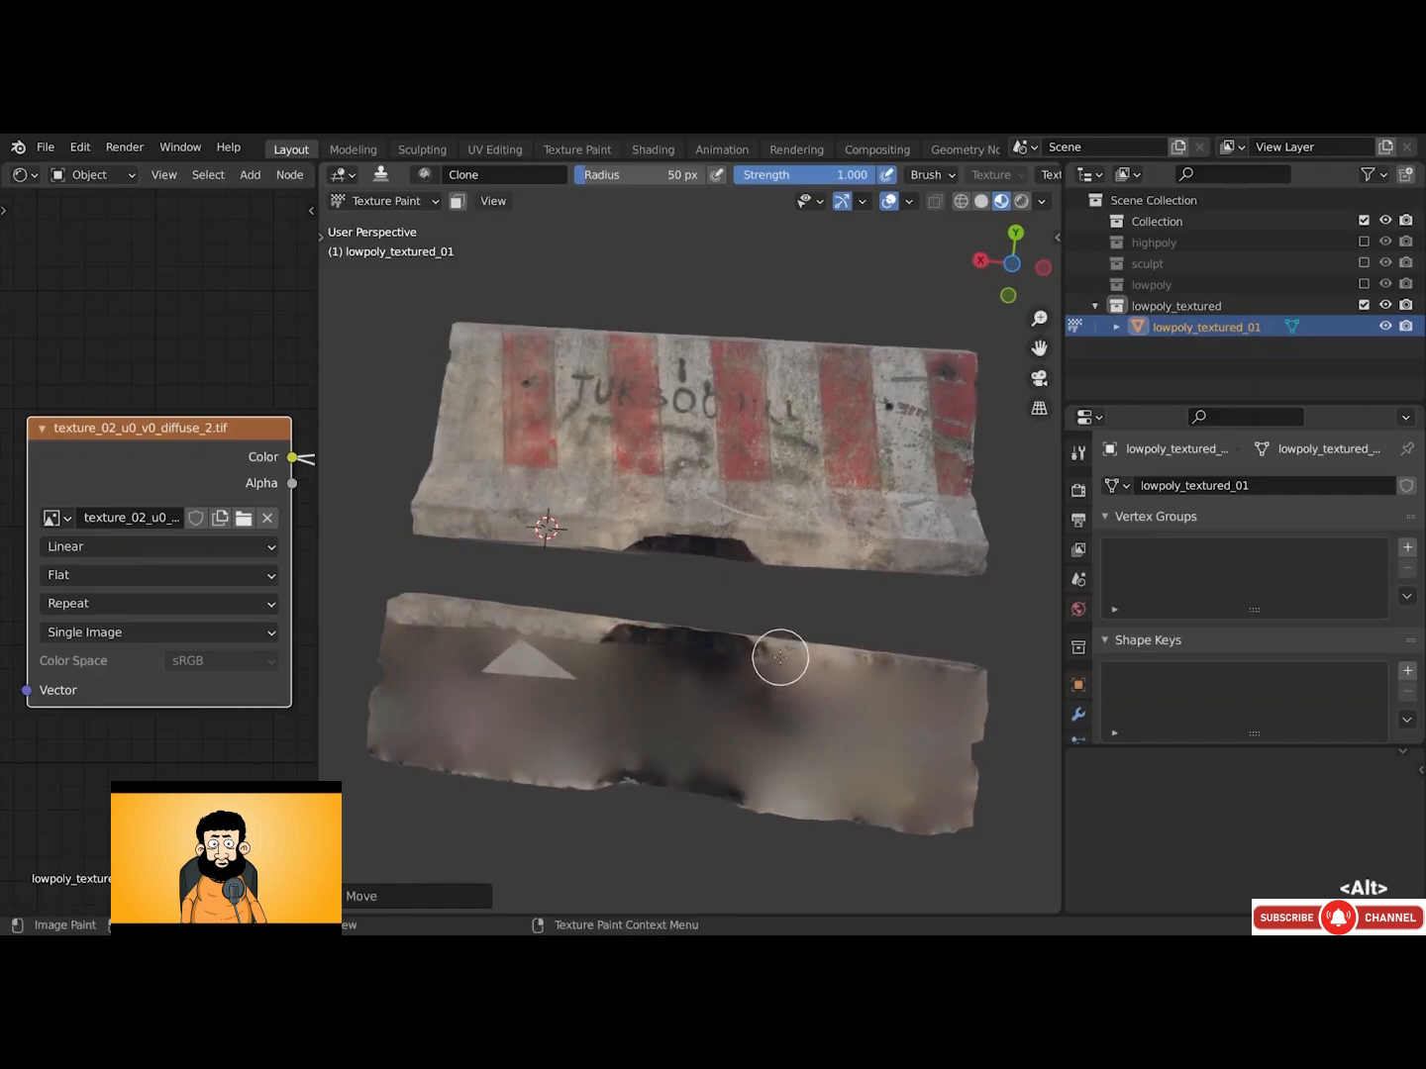
ctrl+click(798, 547)
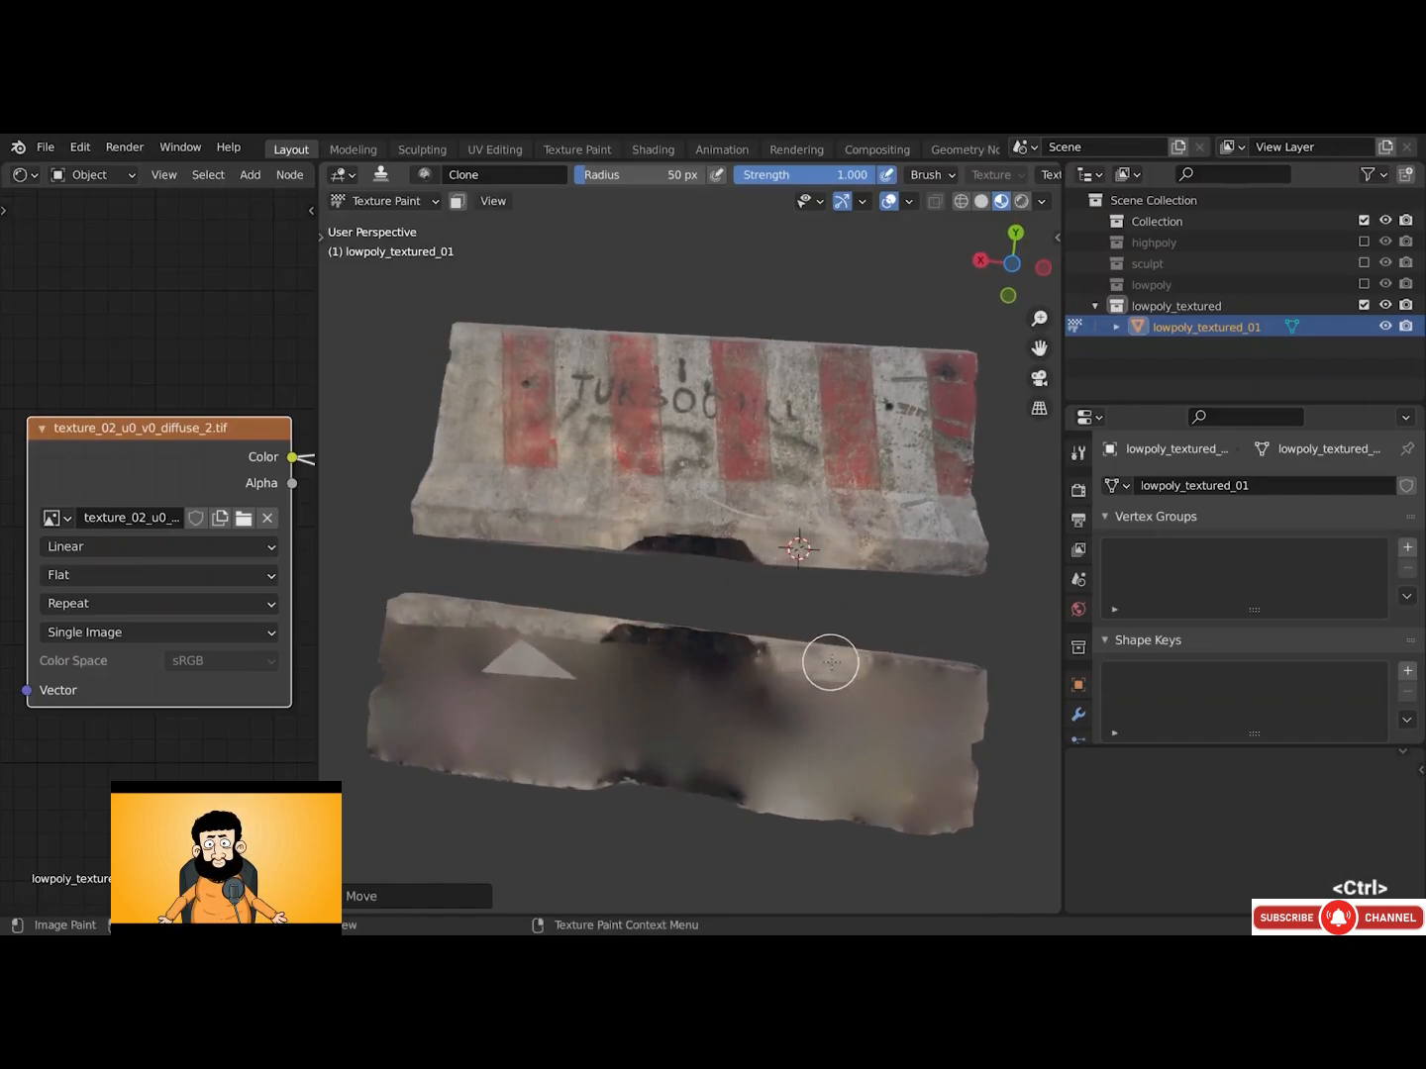
ctrl+click(898, 555)
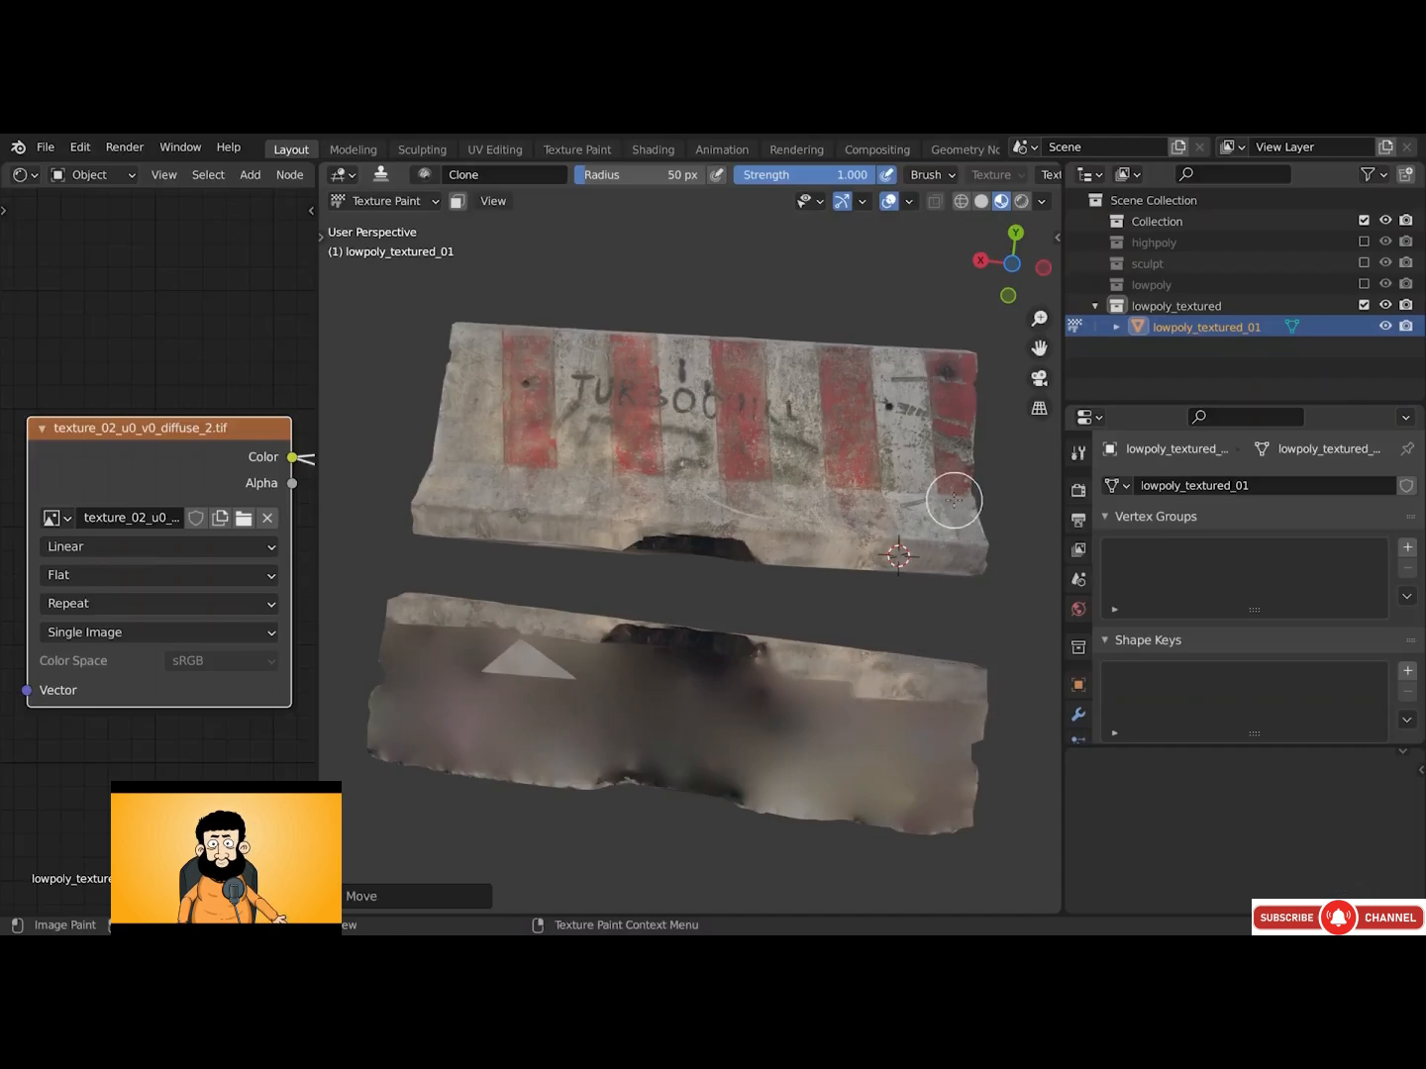
ctrl+click(924, 526)
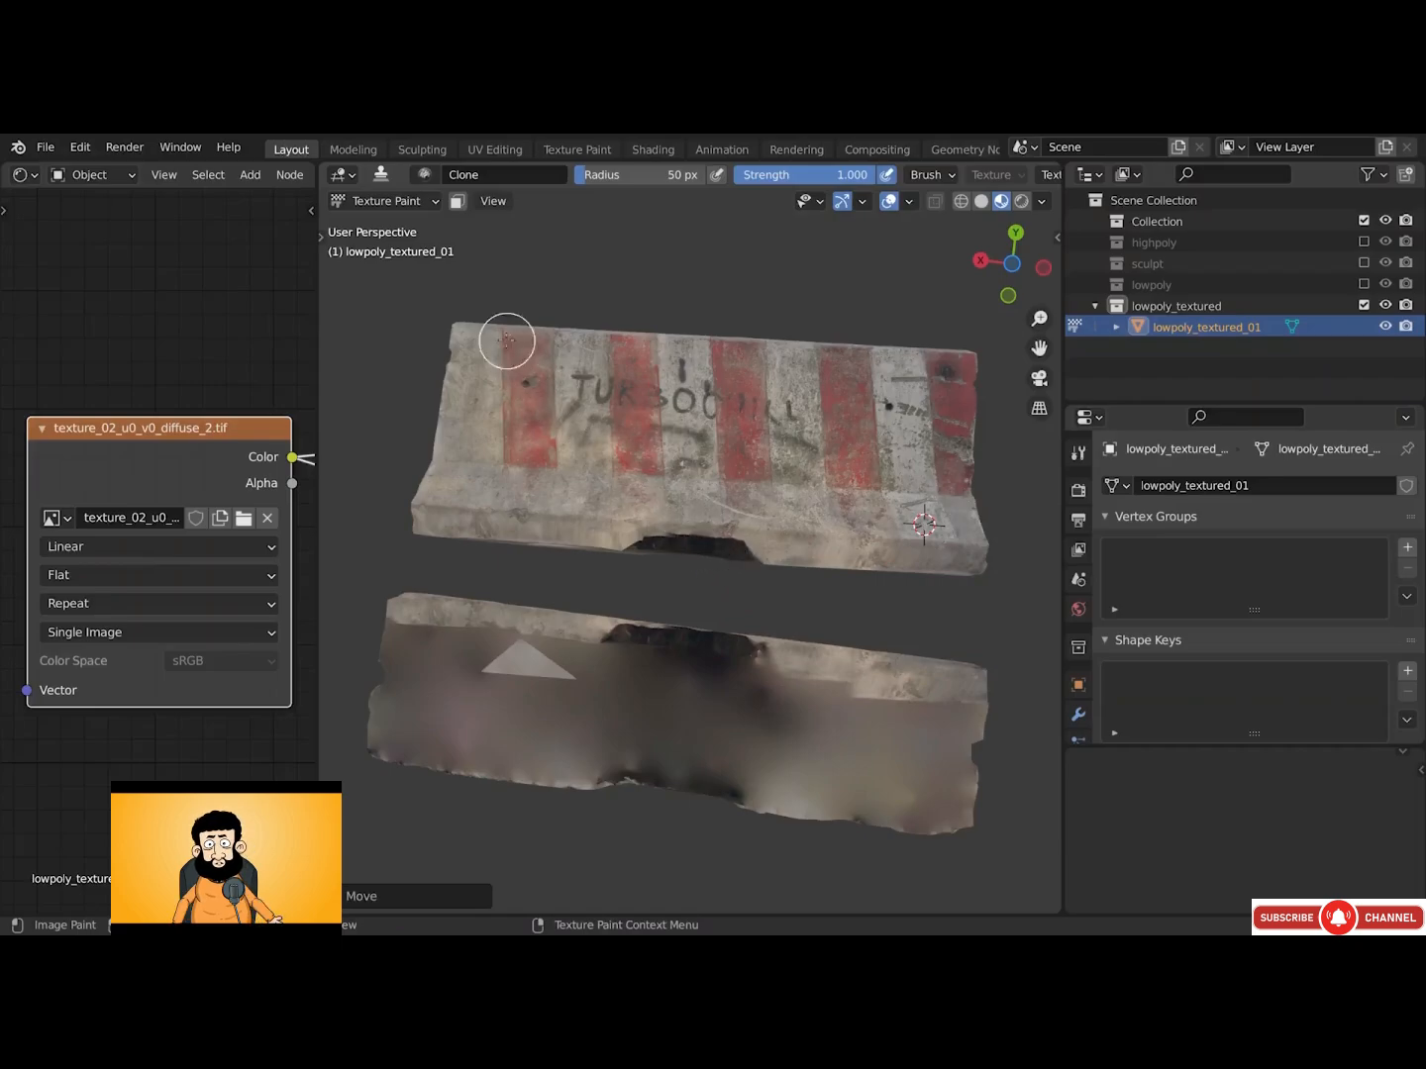
In Edit Mode, select only the linked geometry of the upper copy and rotate and move it so its opposite striped side faces the view
click(402, 208)
click(391, 222)
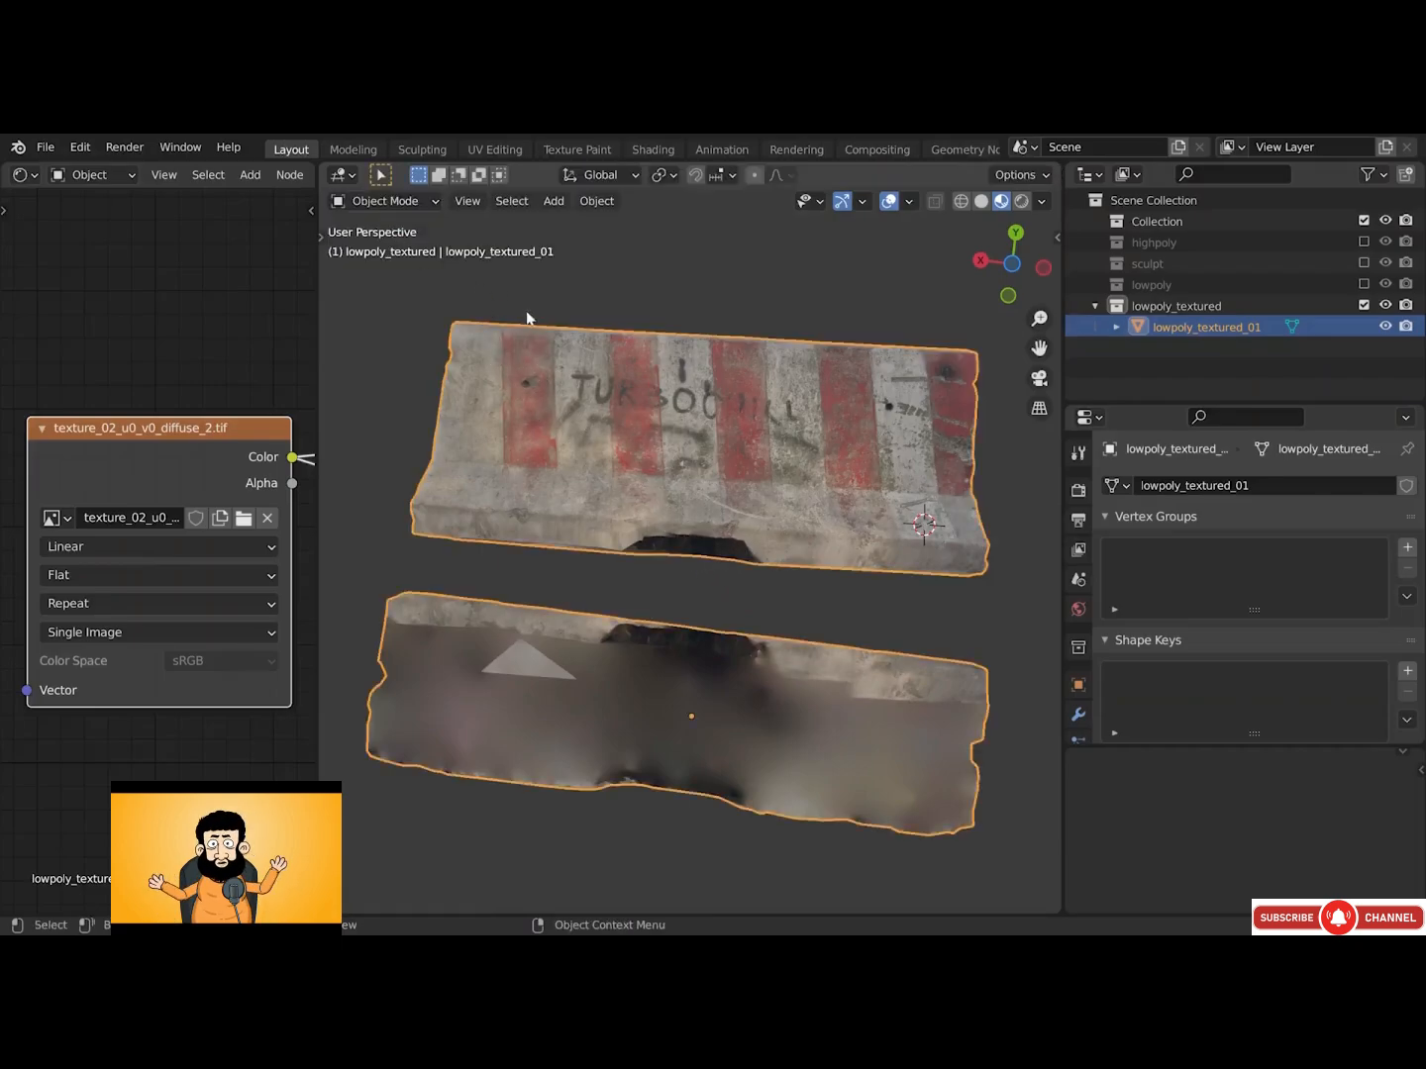
key(Tab)
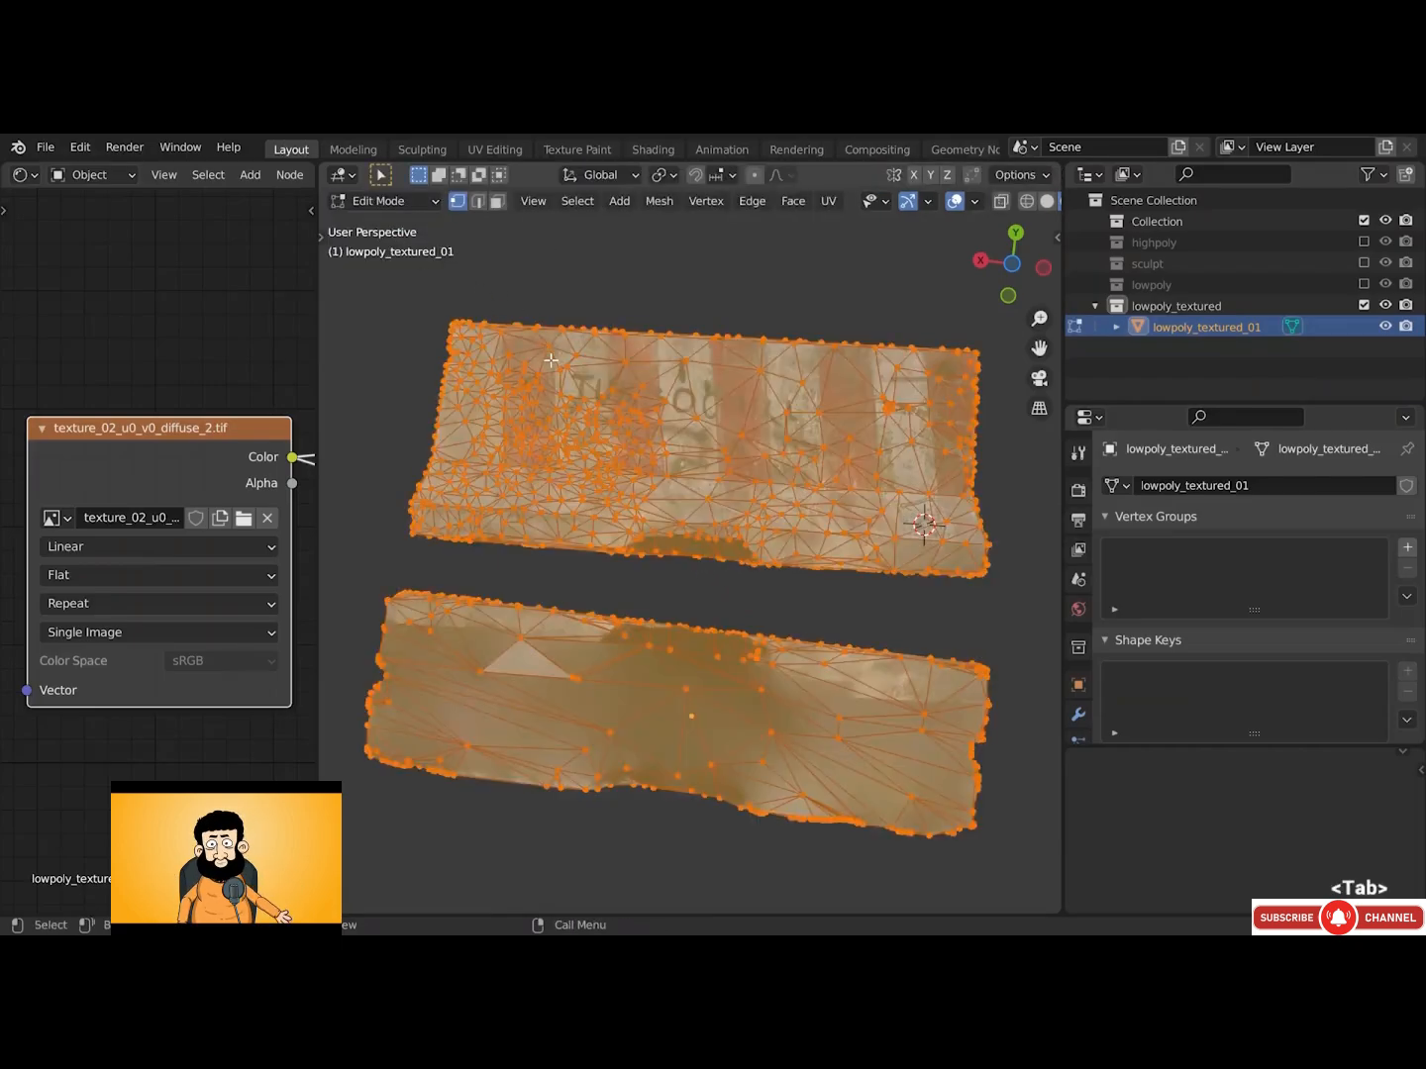
key(alt+a)
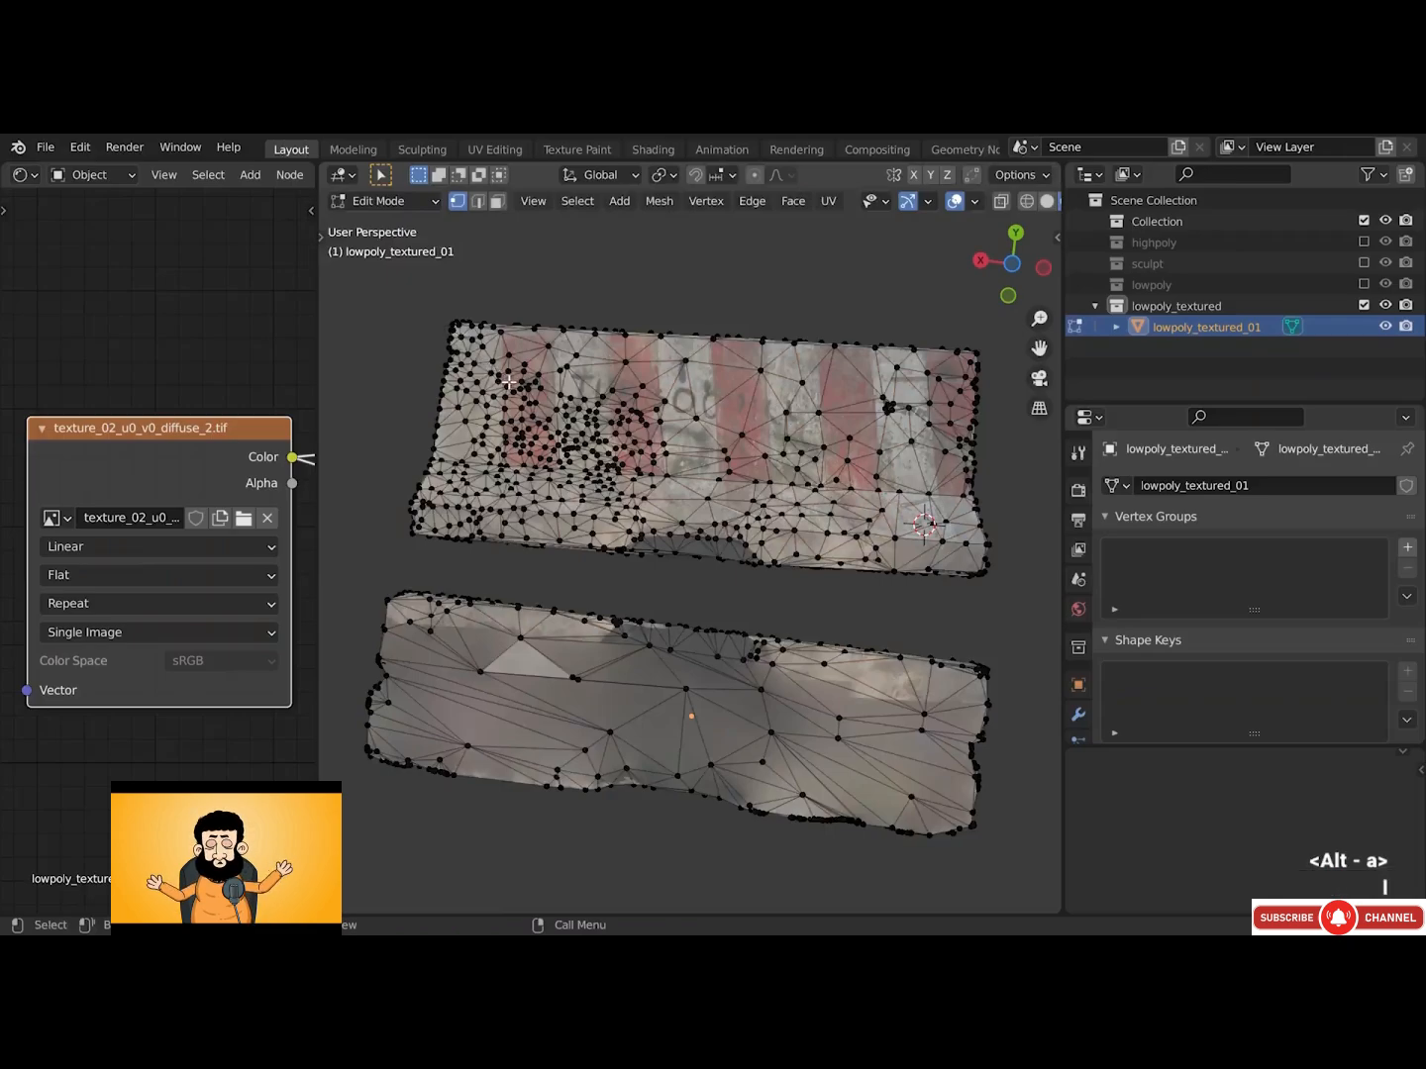
key(l)
key(r)
key(r)
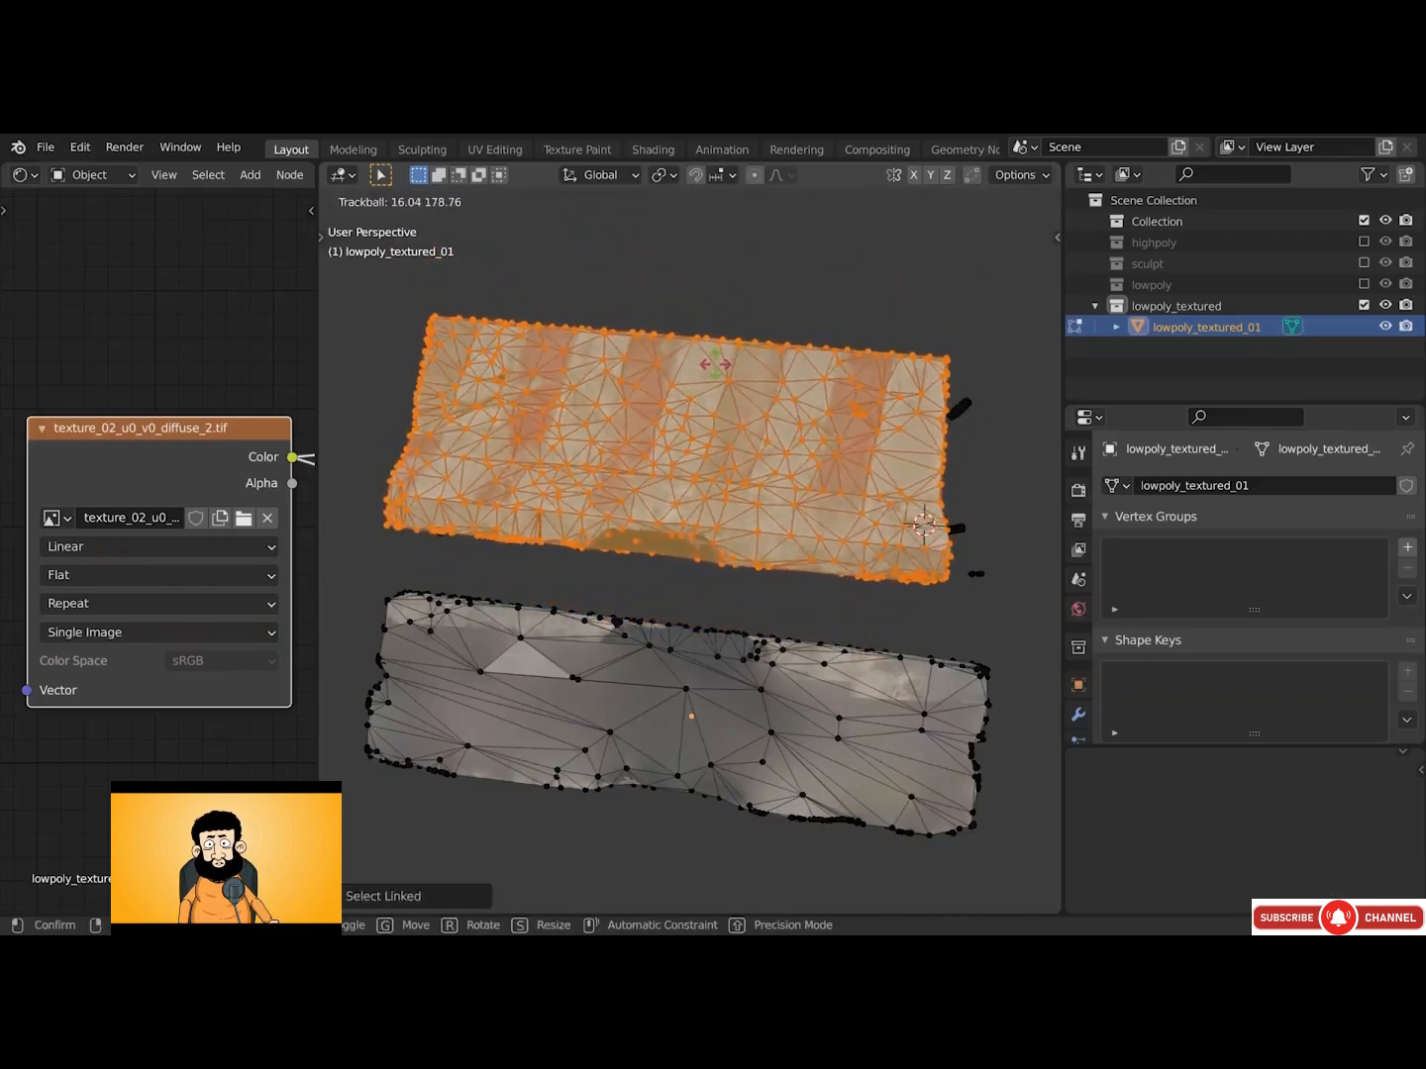
click(715, 365)
key(g)
click(825, 349)
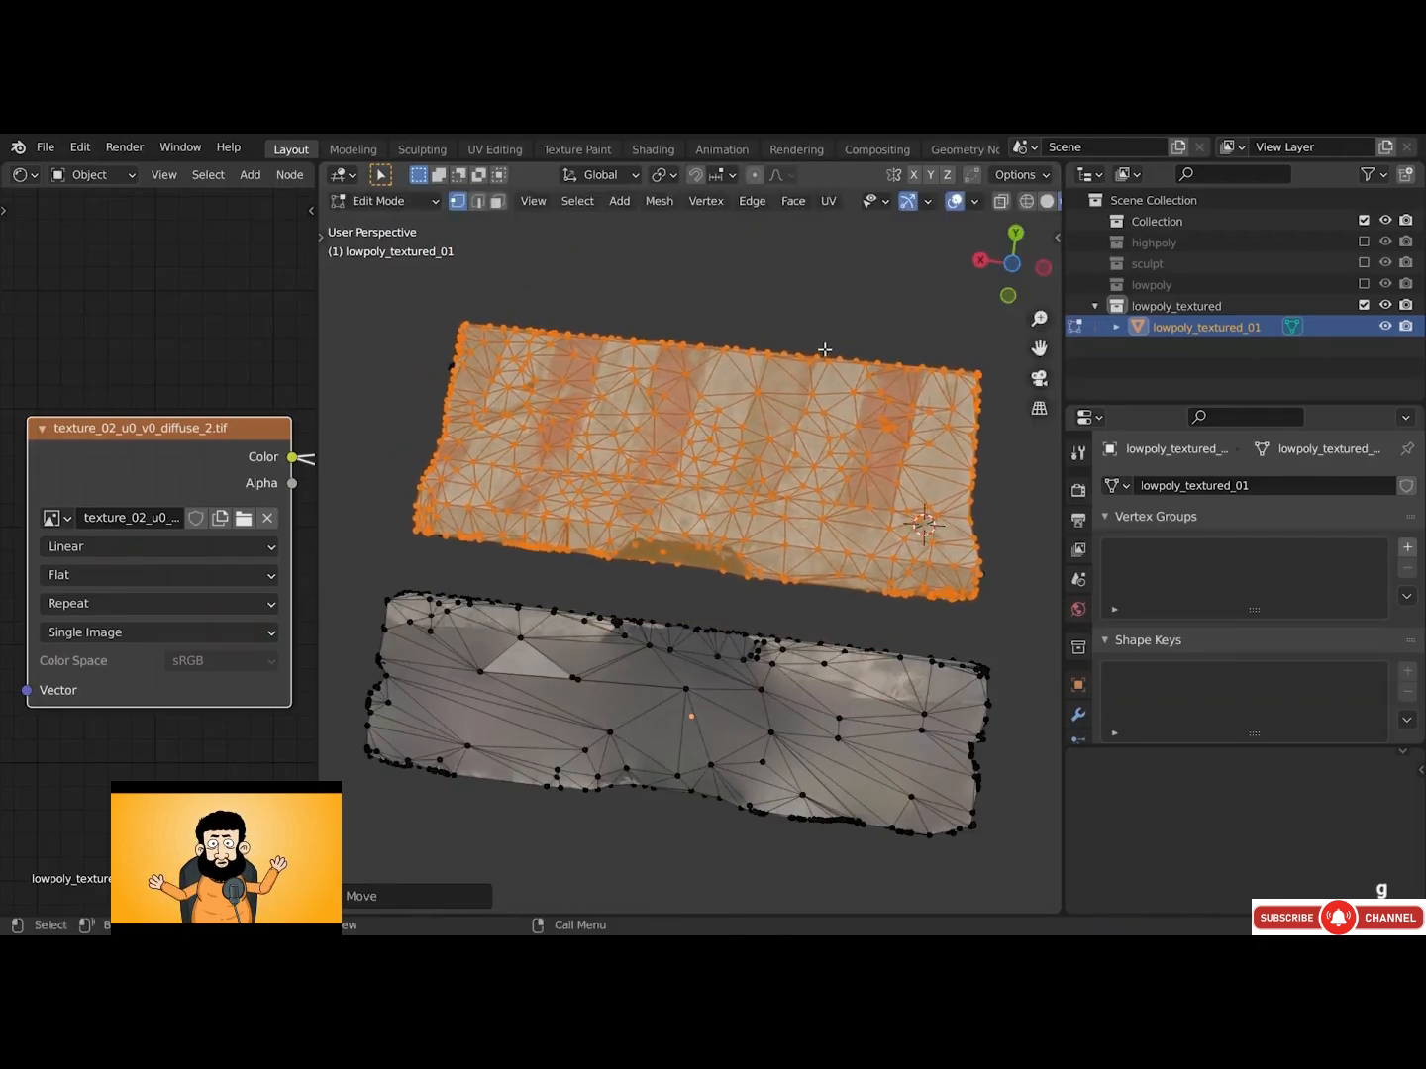
key(r)
click(813, 353)
key(Tab)
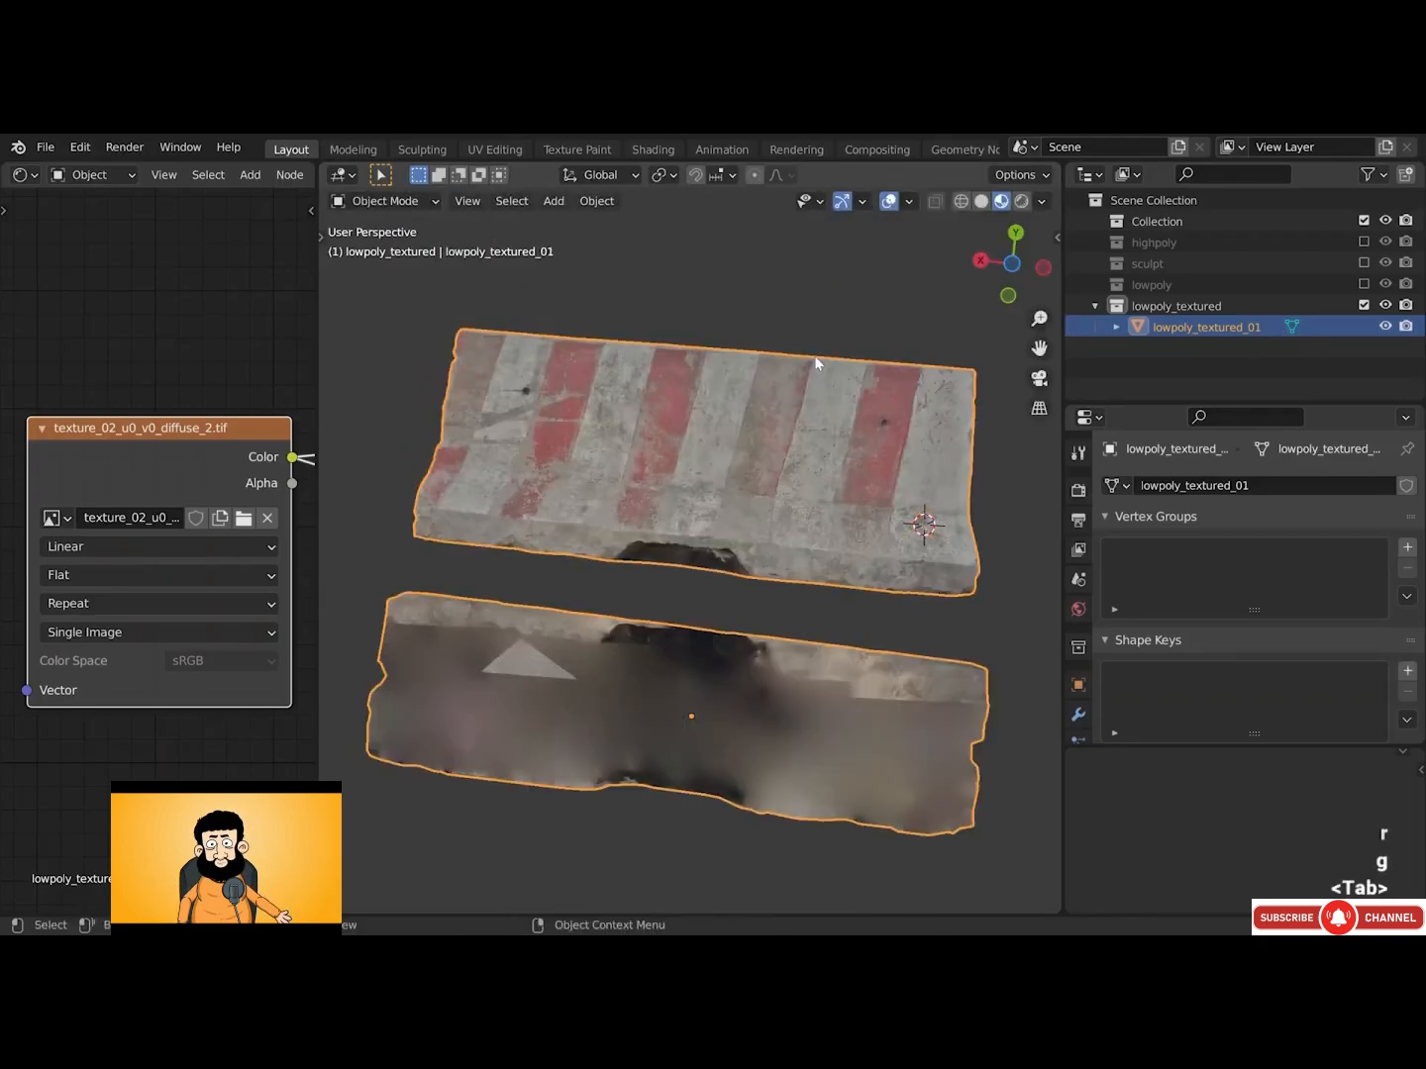
Return to Texture Paint and clone the copy's lower concrete edge along the underside's lower edge on both sides of the notch
click(436, 204)
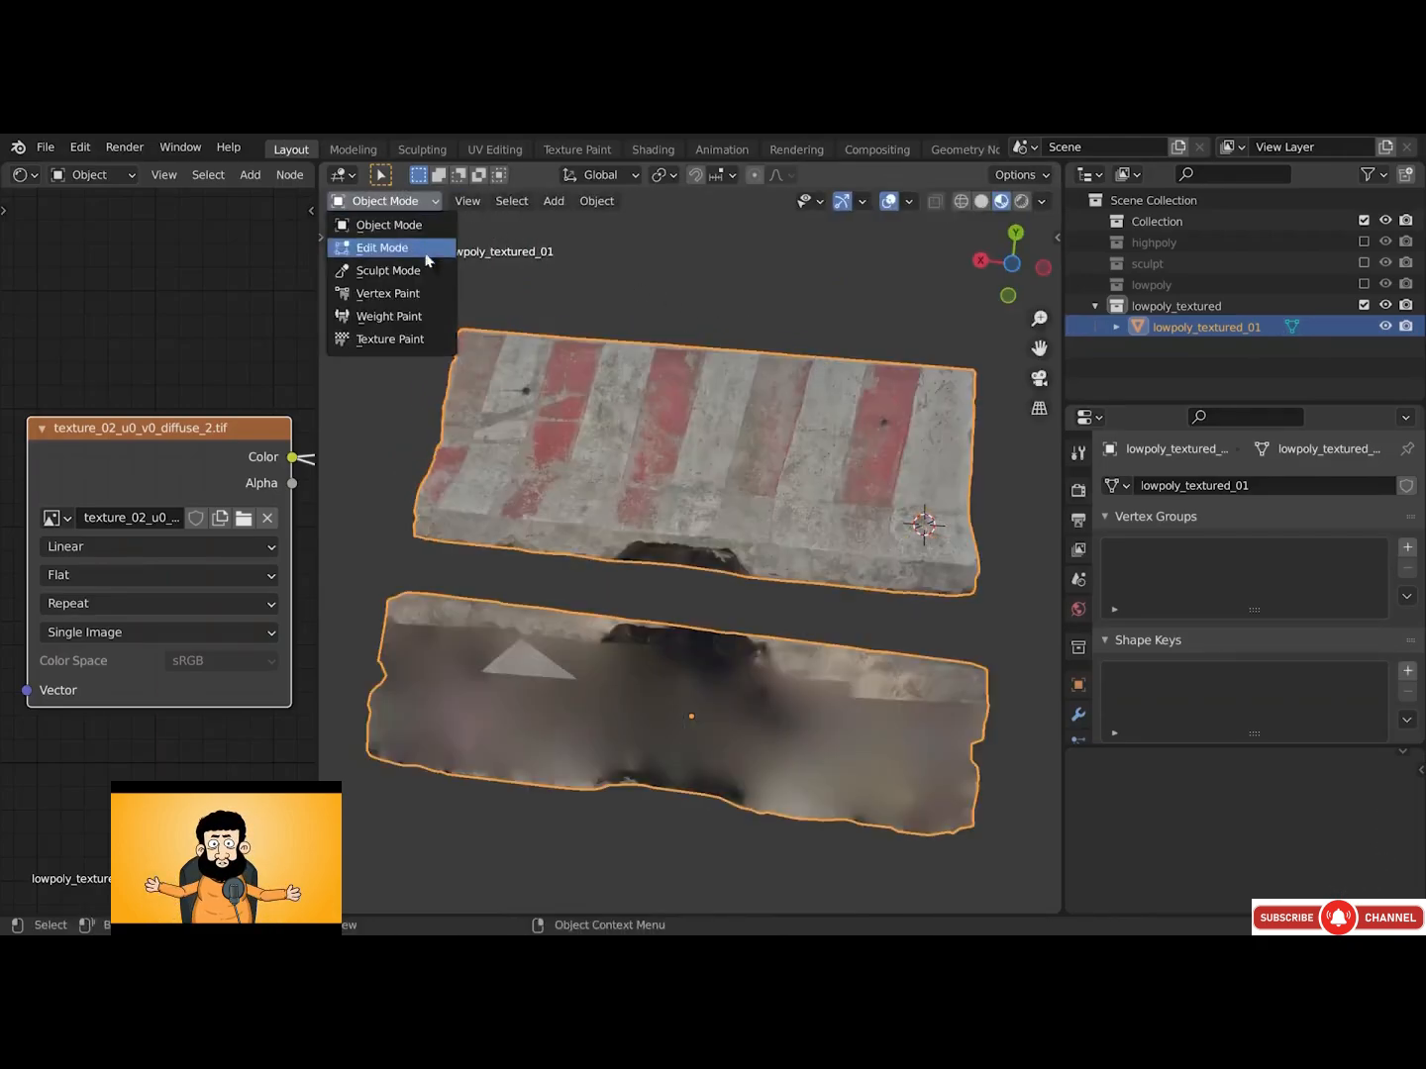
click(416, 339)
shift+right_click(451, 526)
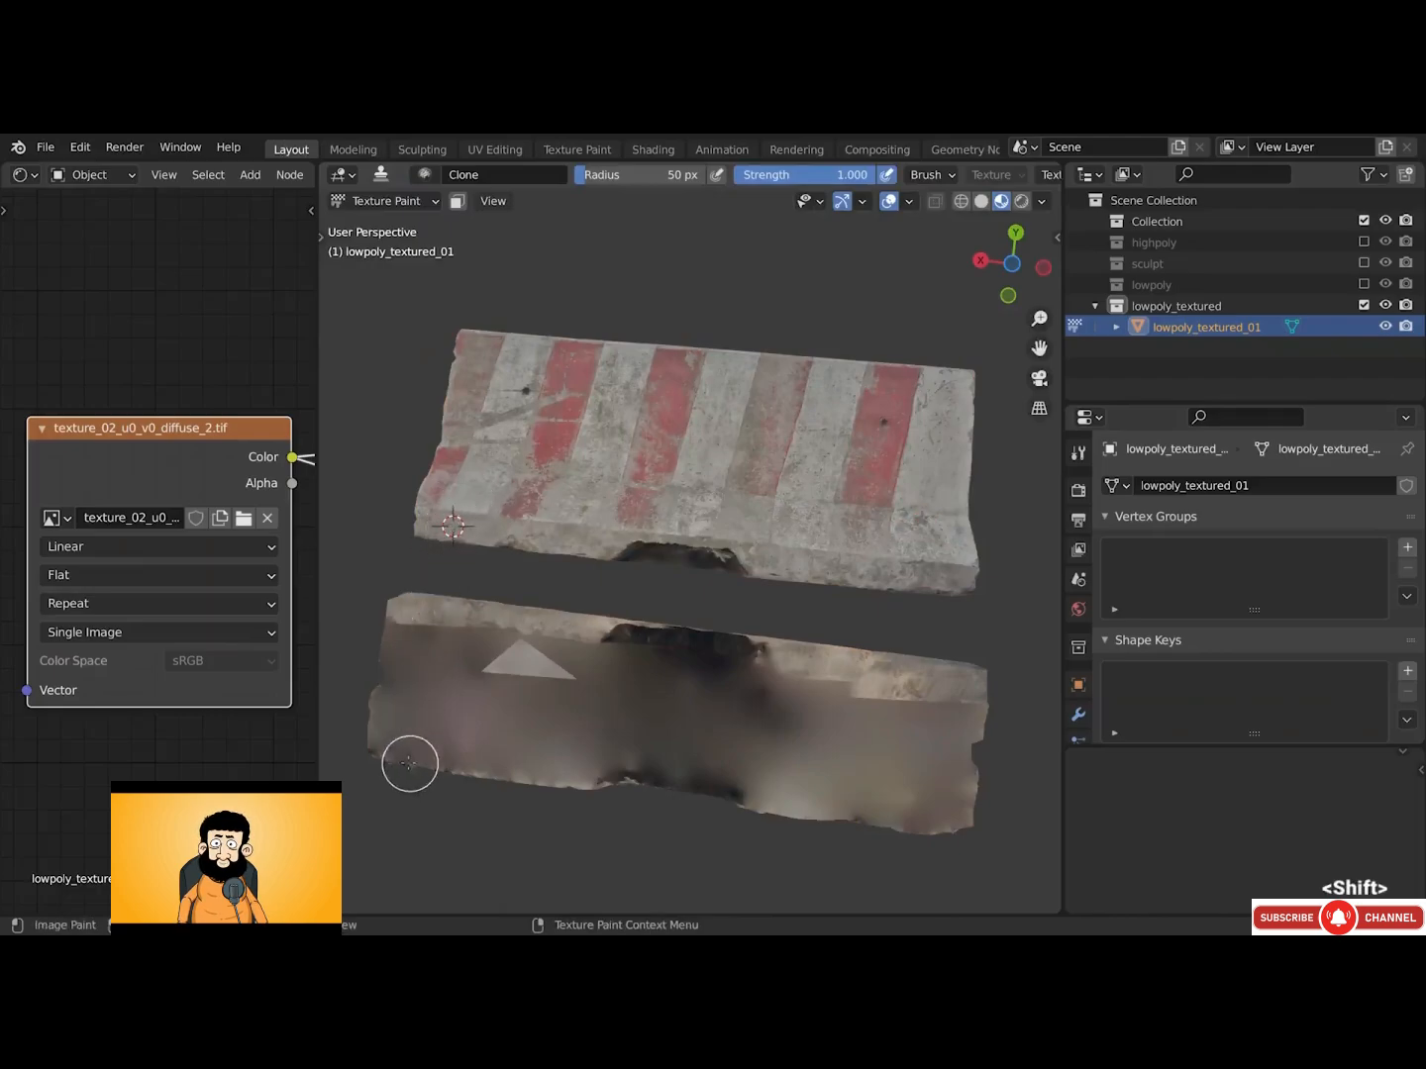
mouse_move(409, 763)
mouse_down()
mouse_move(376, 751)
mouse_move(654, 796)
mouse_up()
ctrl+click(769, 562)
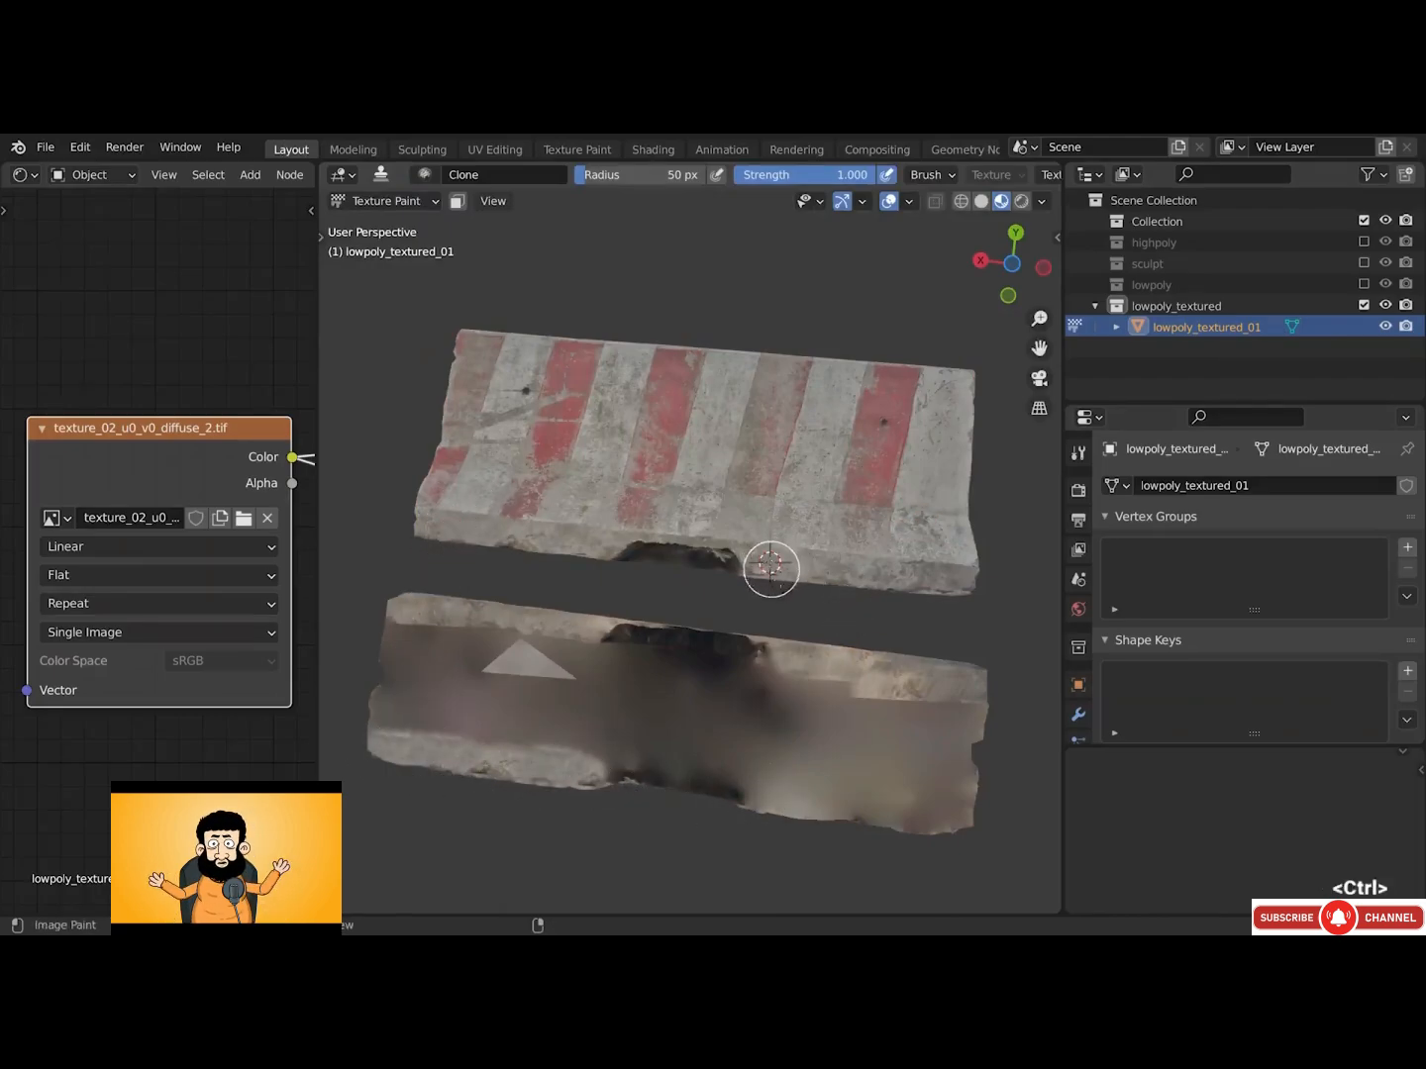
mouse_move(758, 797)
mouse_down()
mouse_move(952, 812)
mouse_move(894, 821)
mouse_move(1031, 846)
mouse_up()
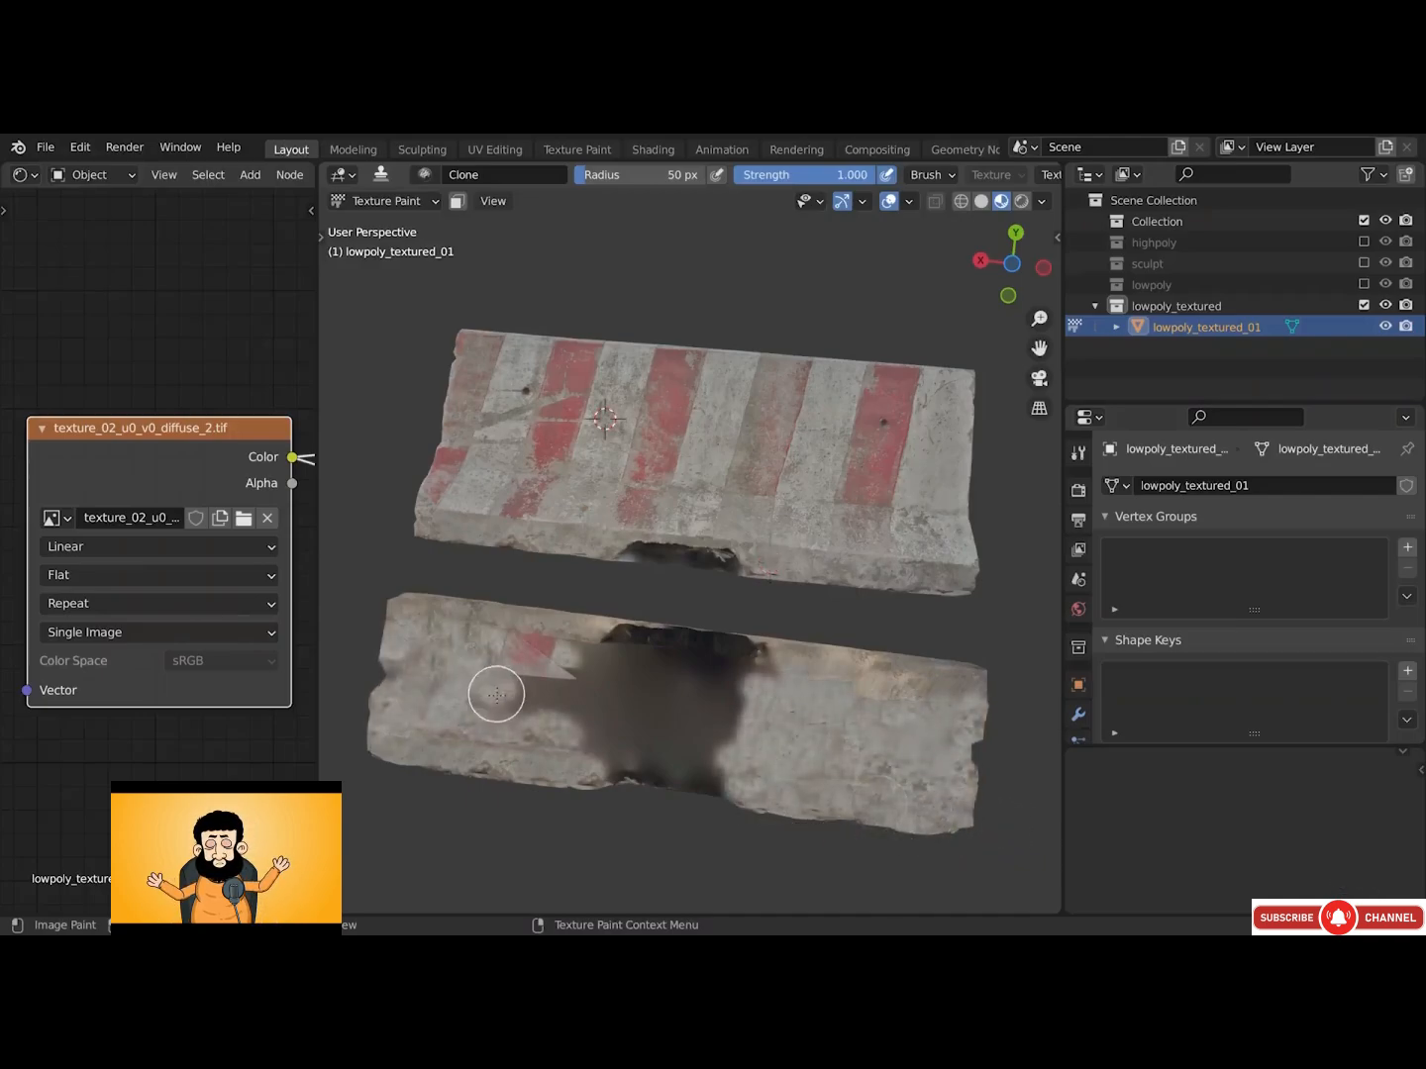
Clone plain concrete from the copy over the remaining dark, blurry middle of the underside
mouse_move(496, 690)
mouse_down()
mouse_move(561, 707)
mouse_move(563, 659)
mouse_move(551, 743)
mouse_up()
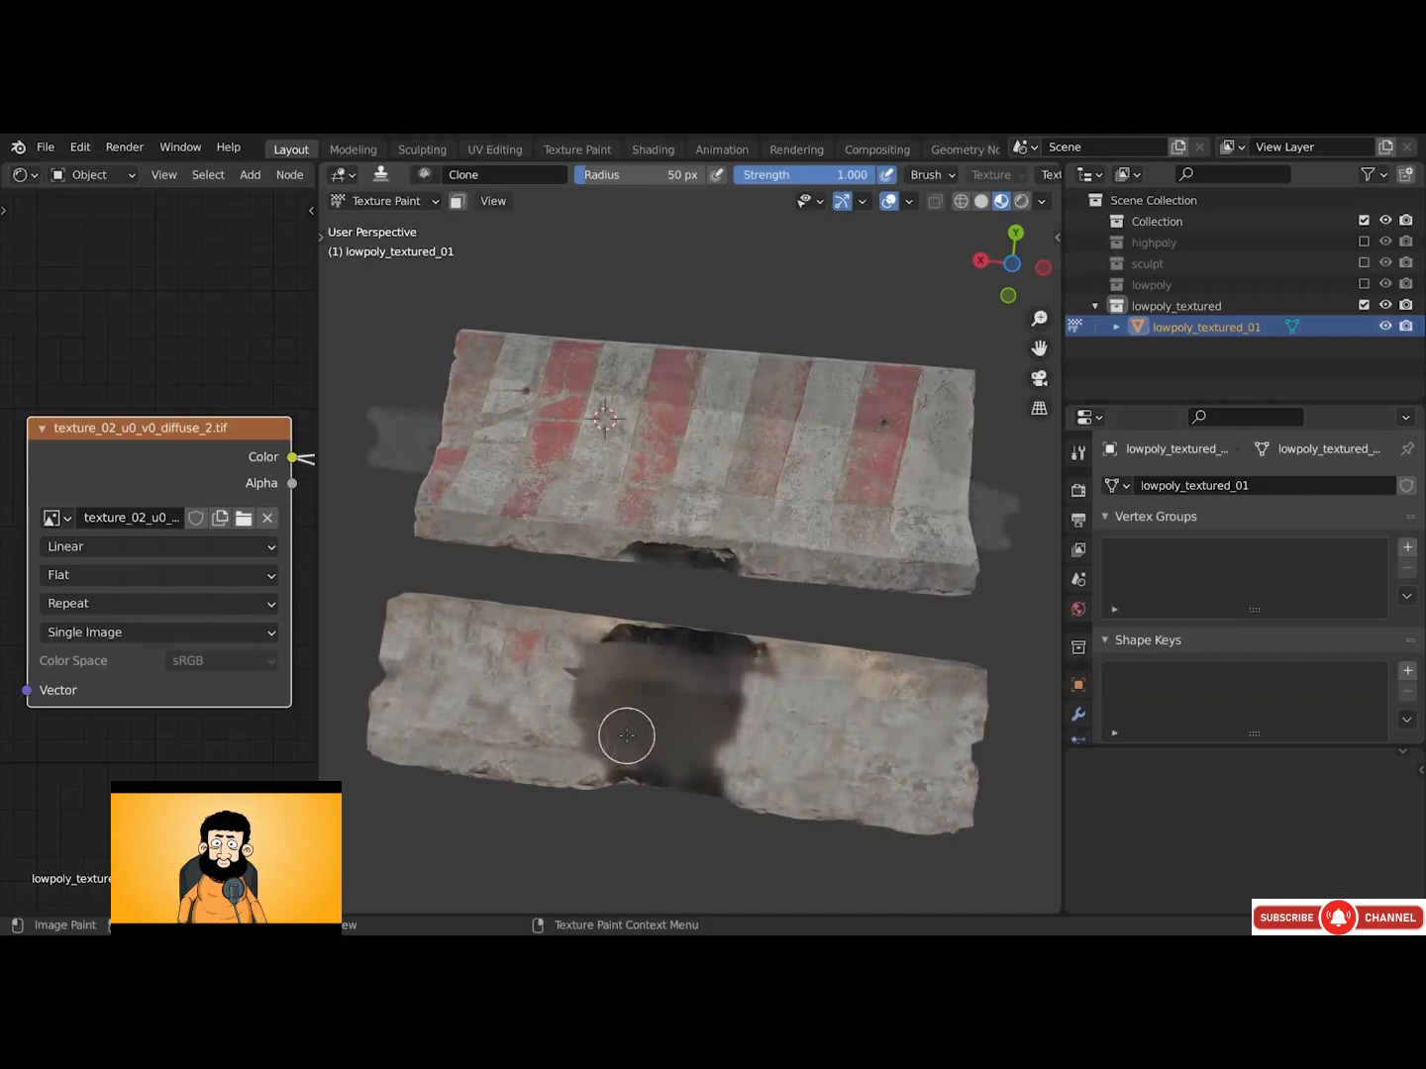
drag(627, 739, 754, 764)
drag(585, 727, 719, 739)
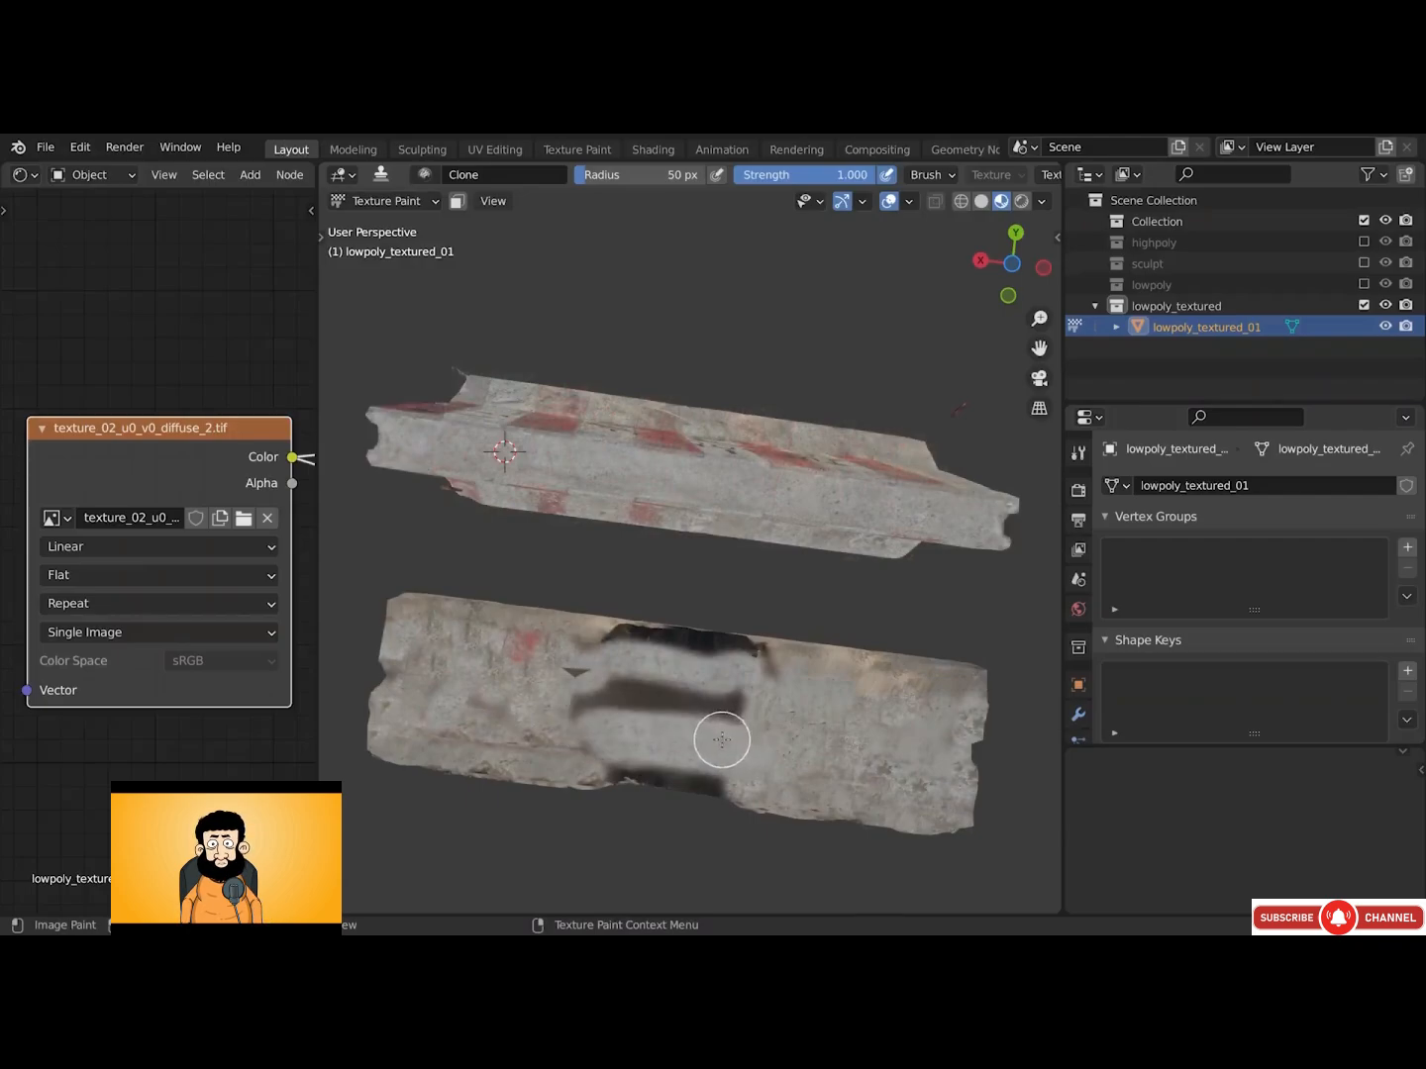
ctrl+click(918, 511)
mouse_move(583, 708)
mouse_down()
mouse_move(723, 707)
mouse_move(601, 687)
mouse_move(672, 706)
mouse_up()
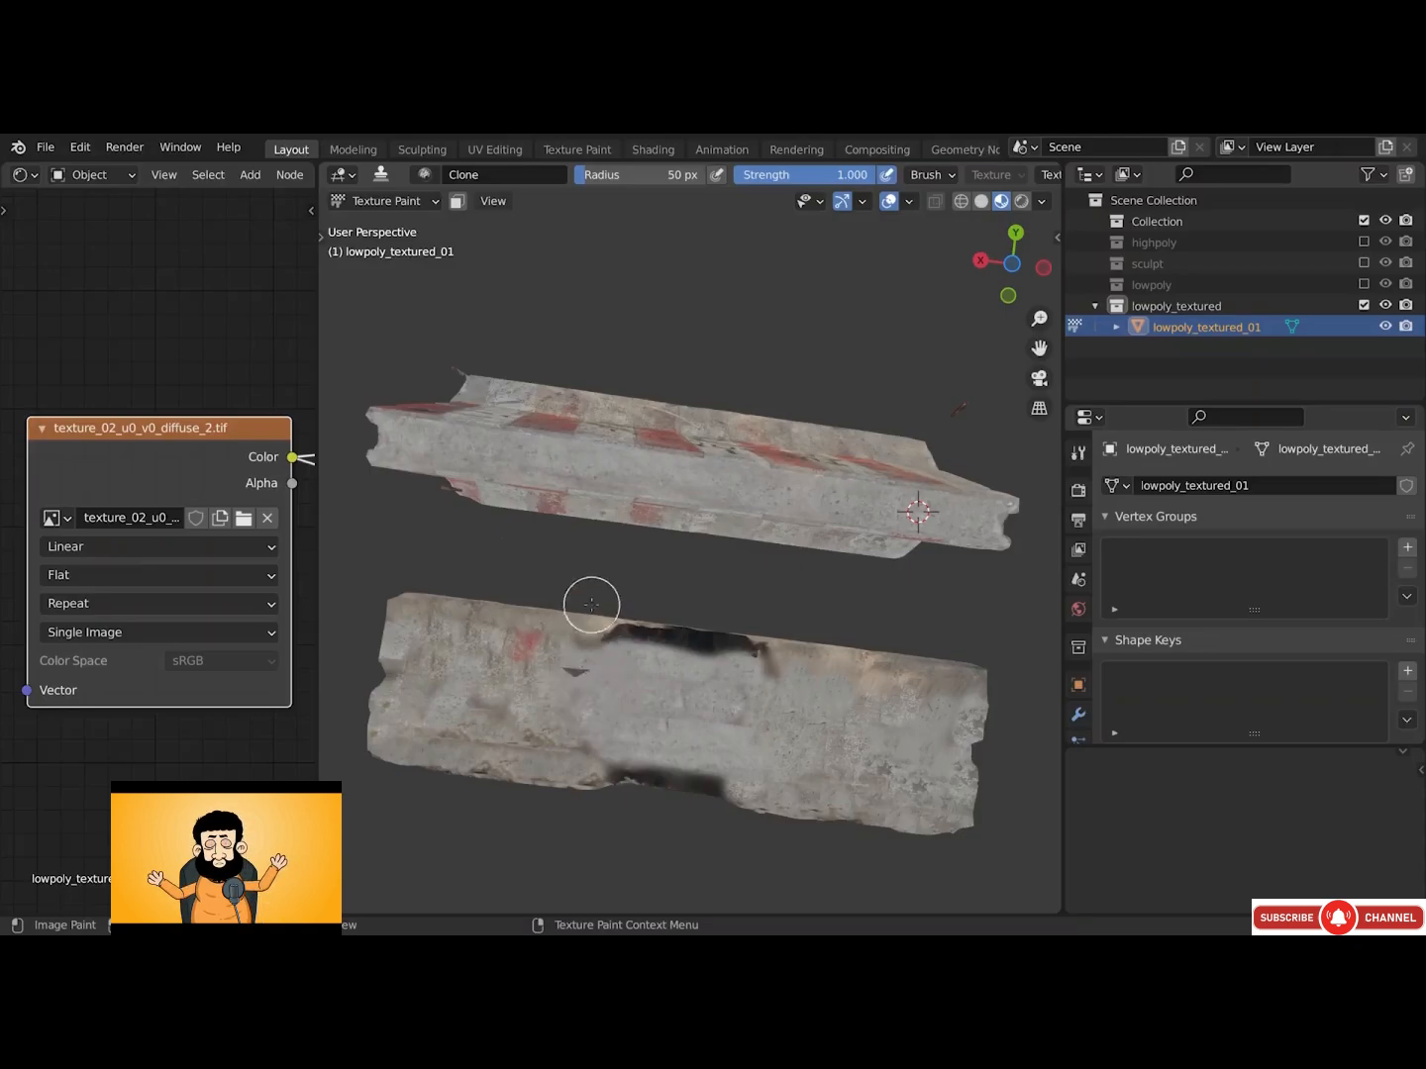
In Edit Mode, slide the vertex beside the small triangular gap in the underside to close the gap, and return to Object Mode
click(386, 201)
click(401, 224)
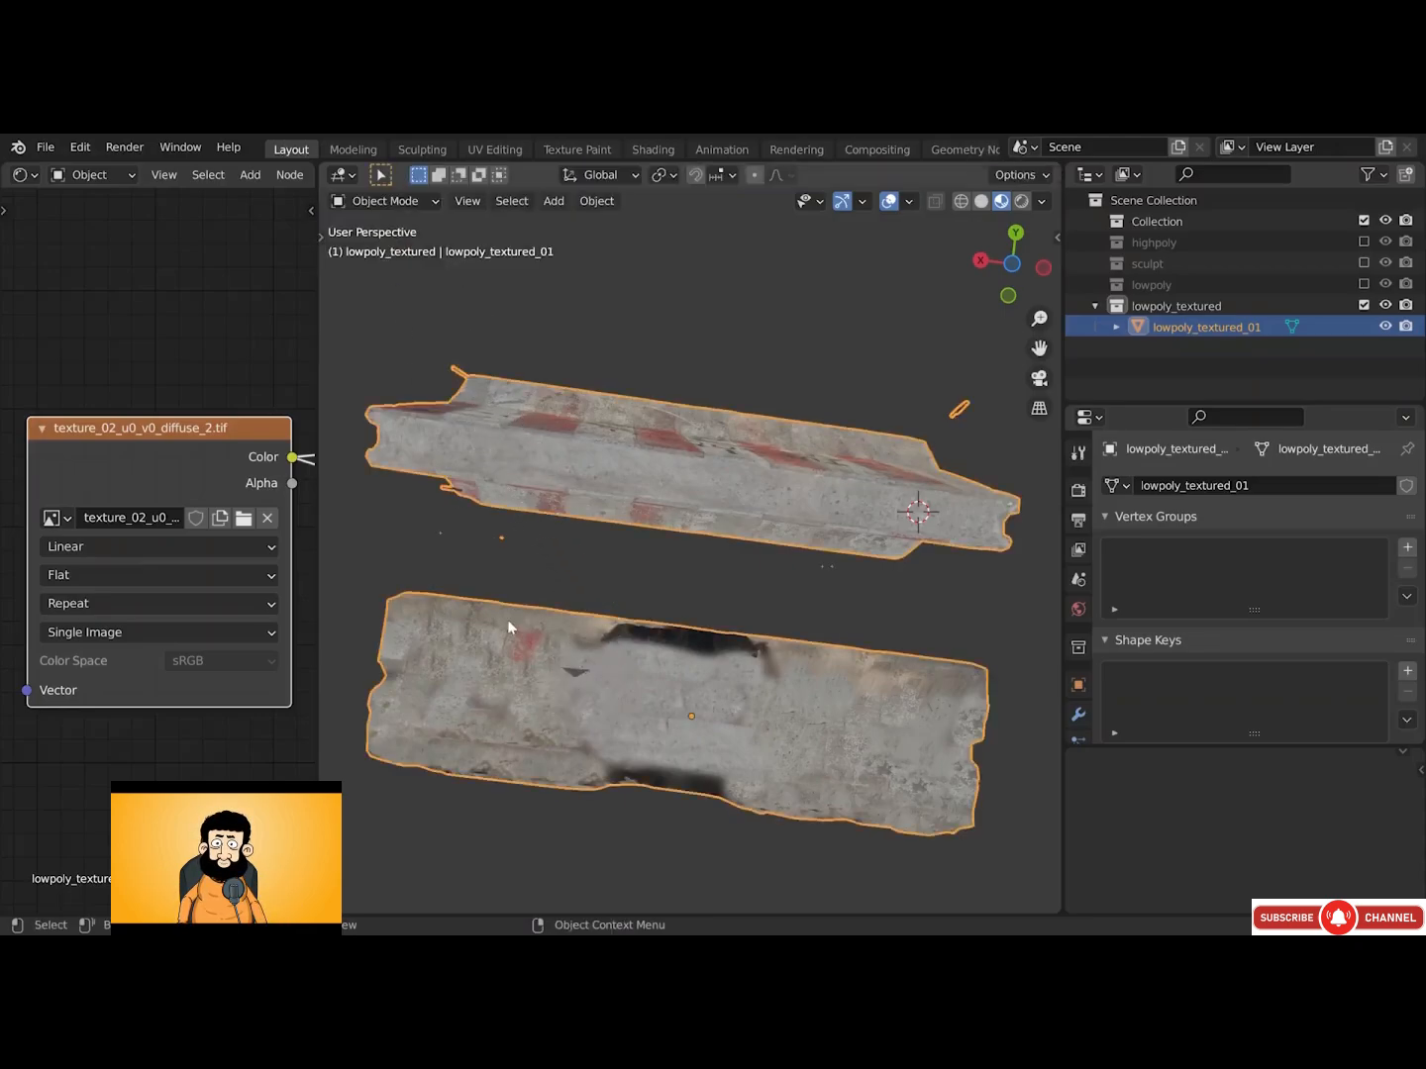
key(Tab)
scroll(571, 681, up, 2)
key(1)
click(572, 672)
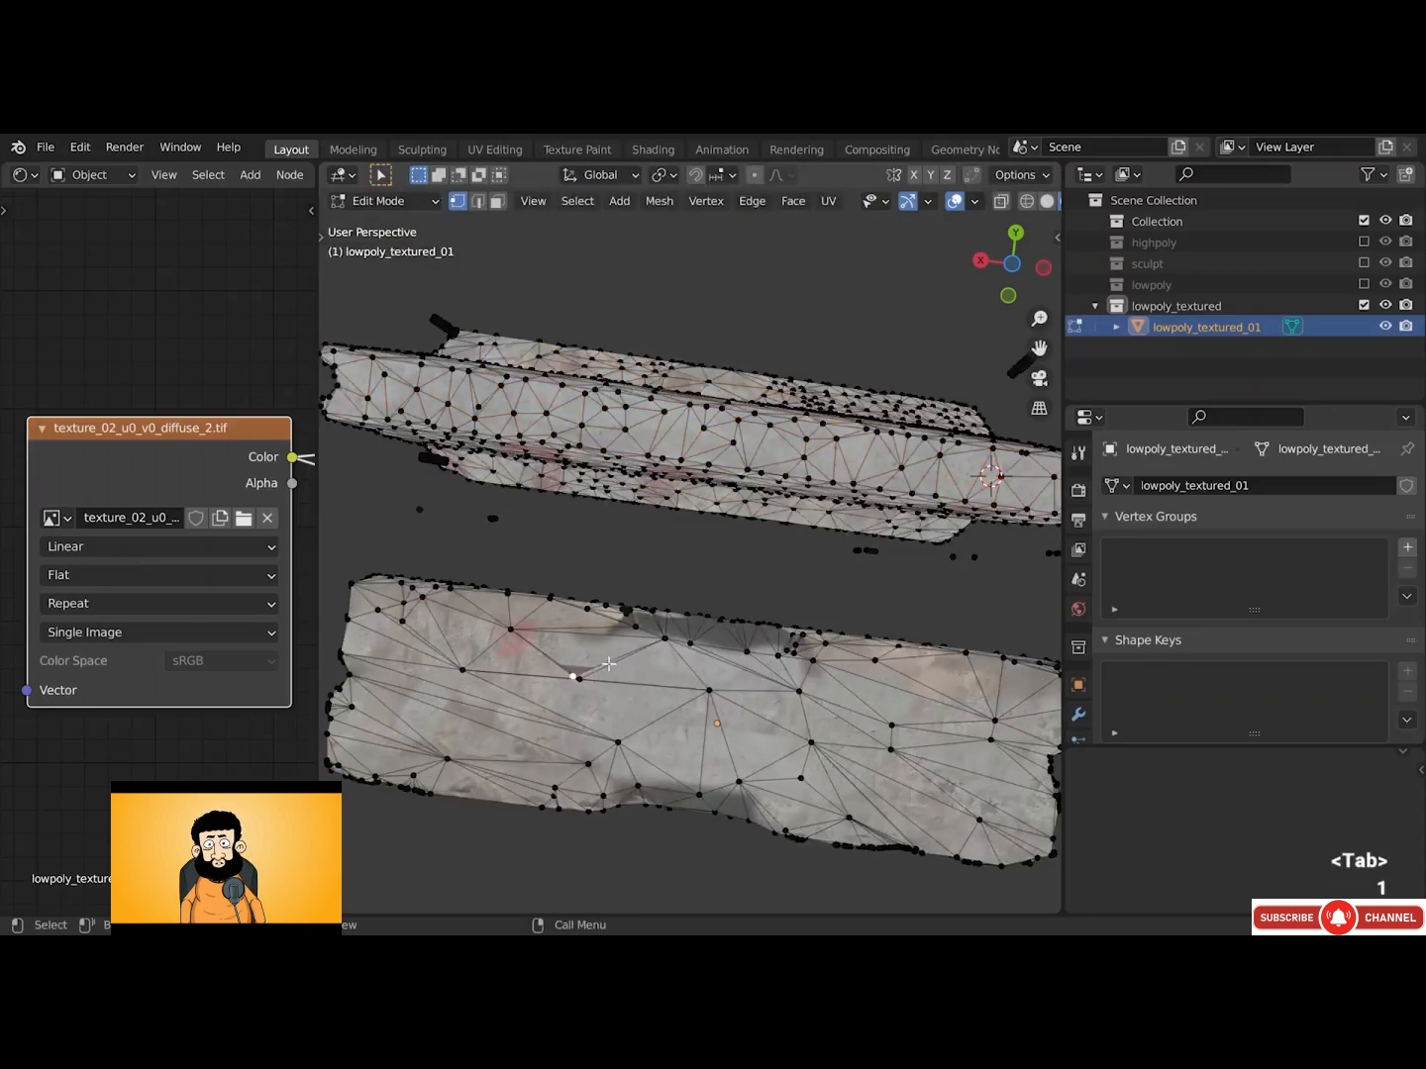
key(g)
key(g)
click(612, 646)
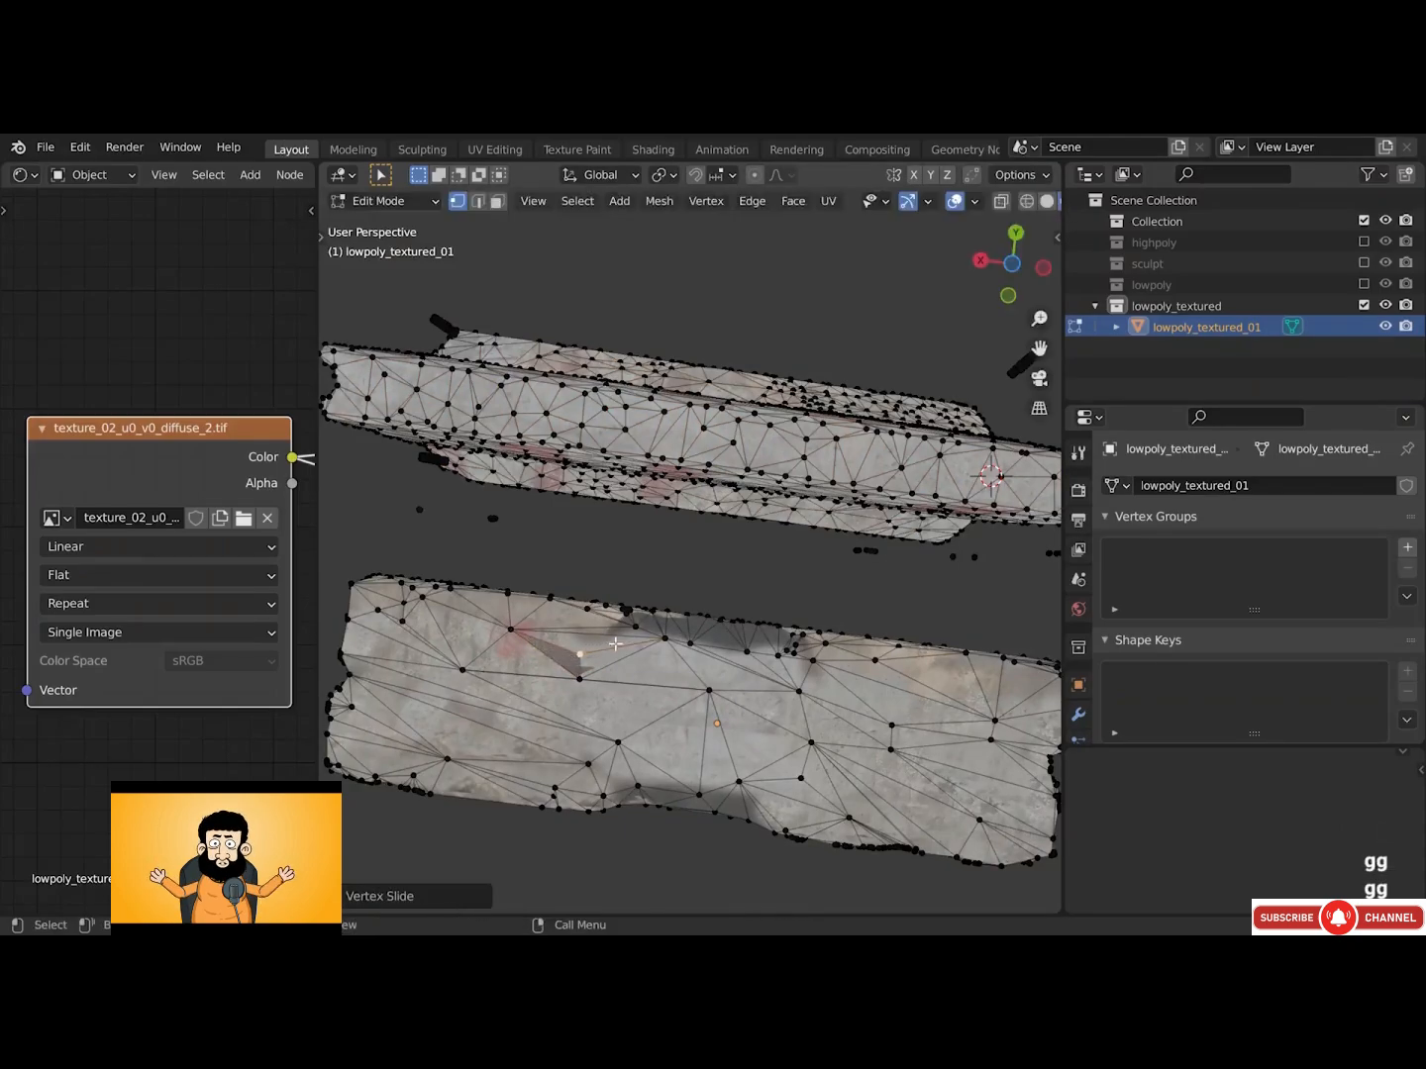
key(Tab)
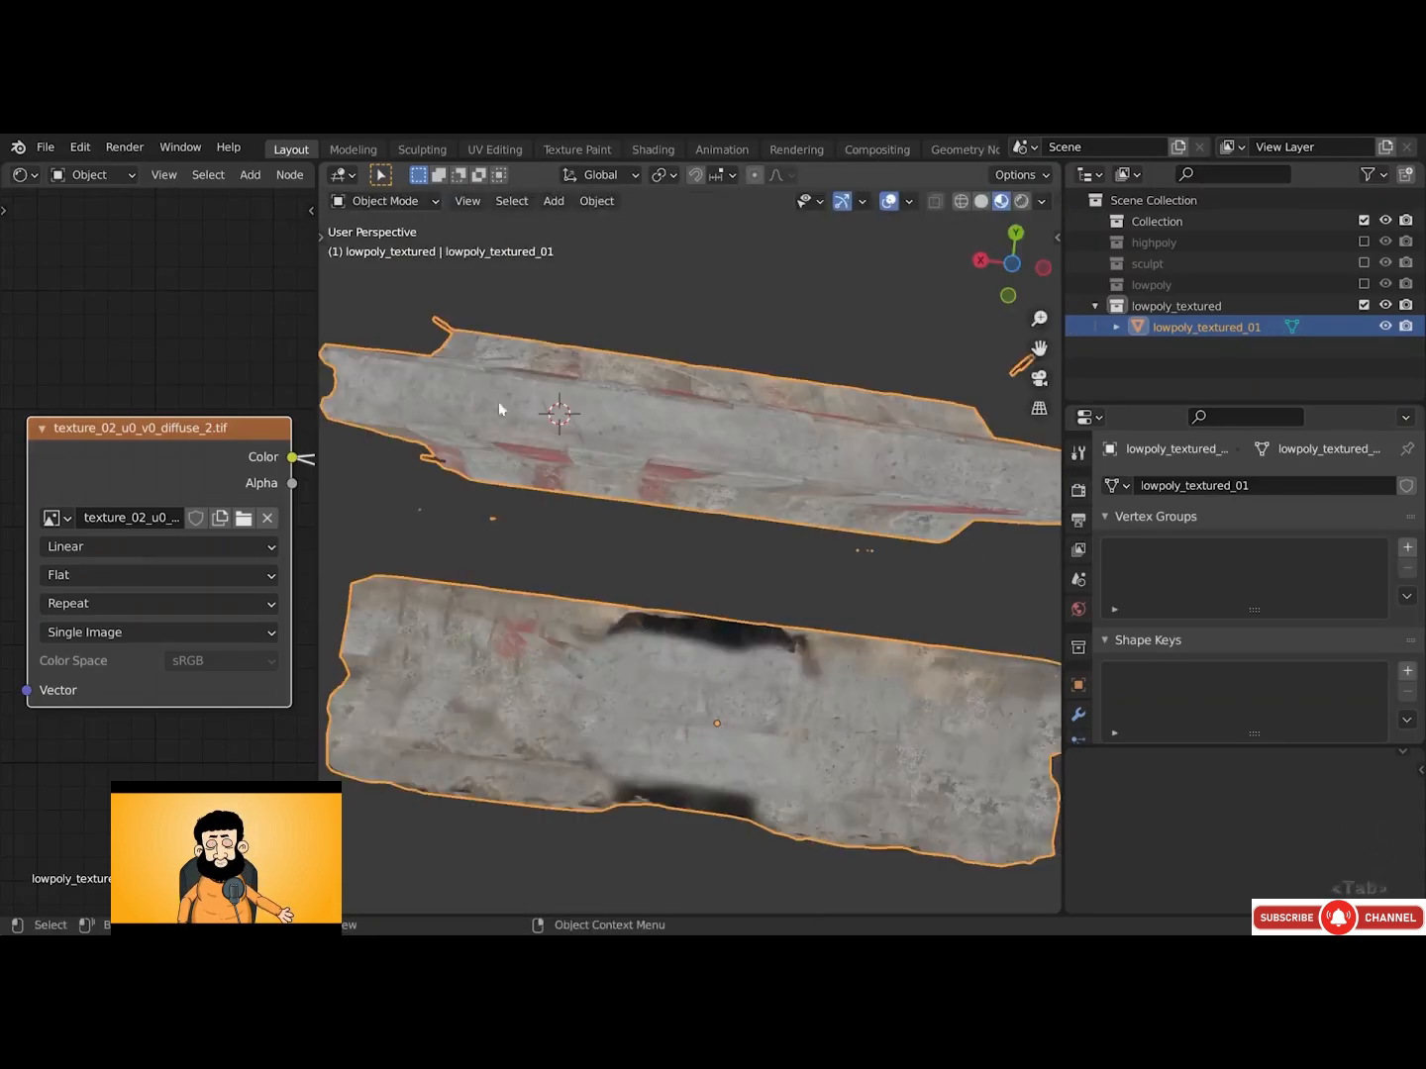
Return to Texture Paint and clone concrete over the repaired seam and the dark notch along the underside's upper edge
click(374, 204)
click(372, 205)
click(378, 338)
key(Tab)
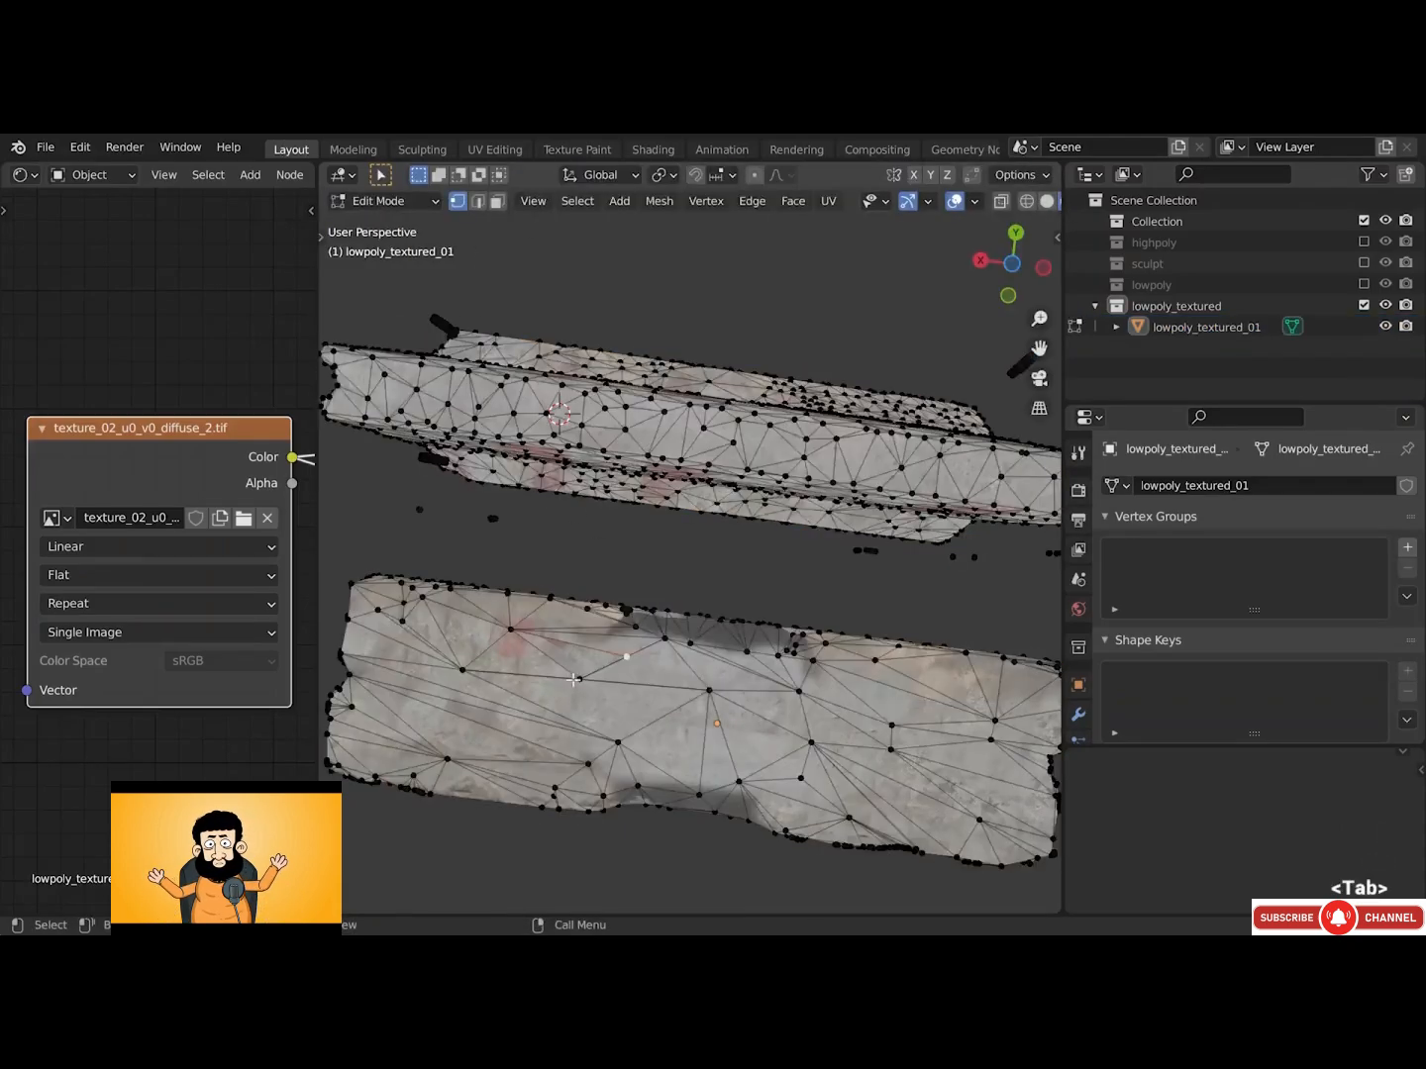
key(Tab)
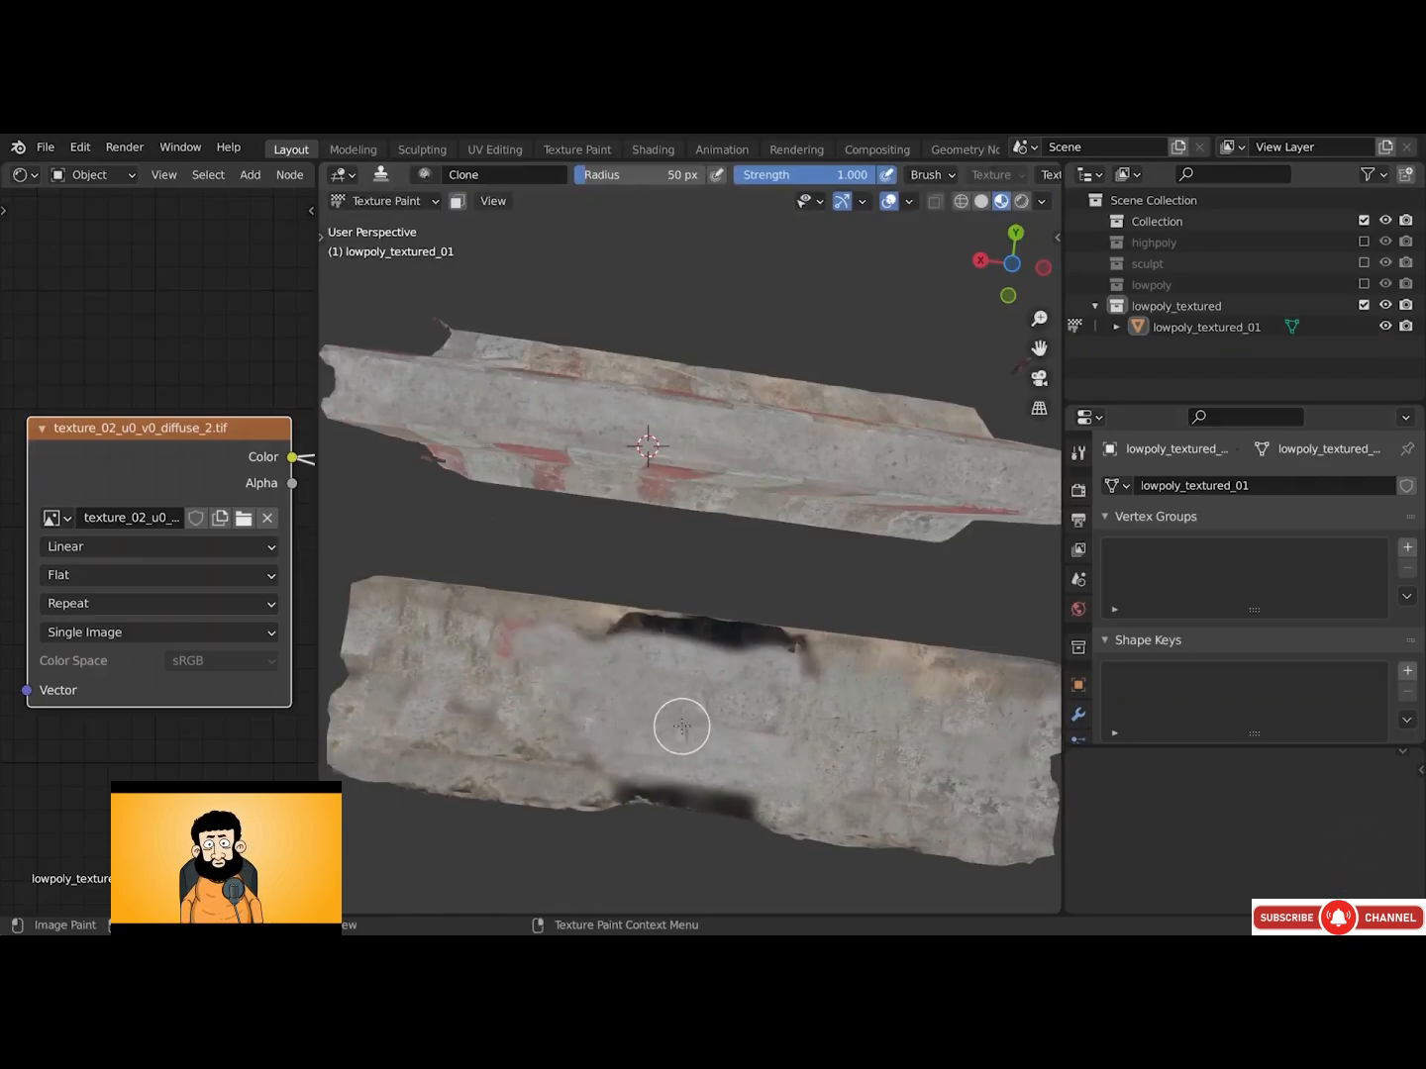
scroll(681, 726, down, 1)
mouse_move(705, 679)
alt+mouse_down()
mouse_move(693, 781)
mouse_move(661, 804)
mouse_move(651, 608)
mouse_move(691, 639)
mouse_move(710, 735)
alt+mouse_up()
ctrl+click(842, 657)
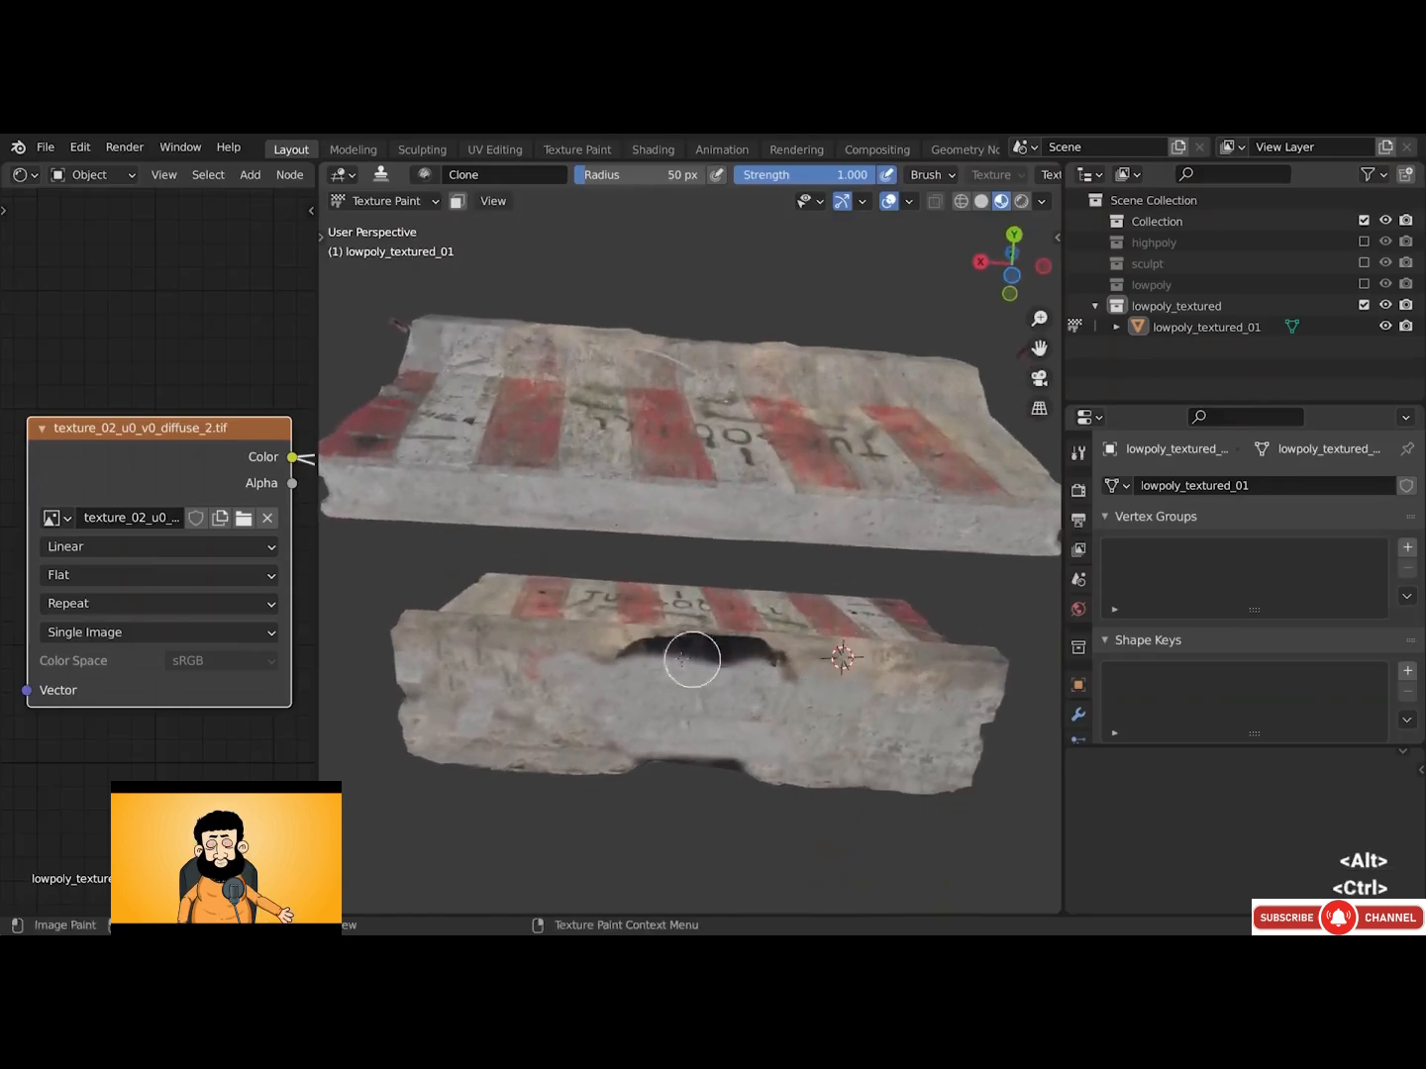
mouse_move(648, 653)
mouse_down()
mouse_move(754, 665)
mouse_move(627, 655)
mouse_move(728, 660)
mouse_move(752, 721)
mouse_move(778, 684)
mouse_up()
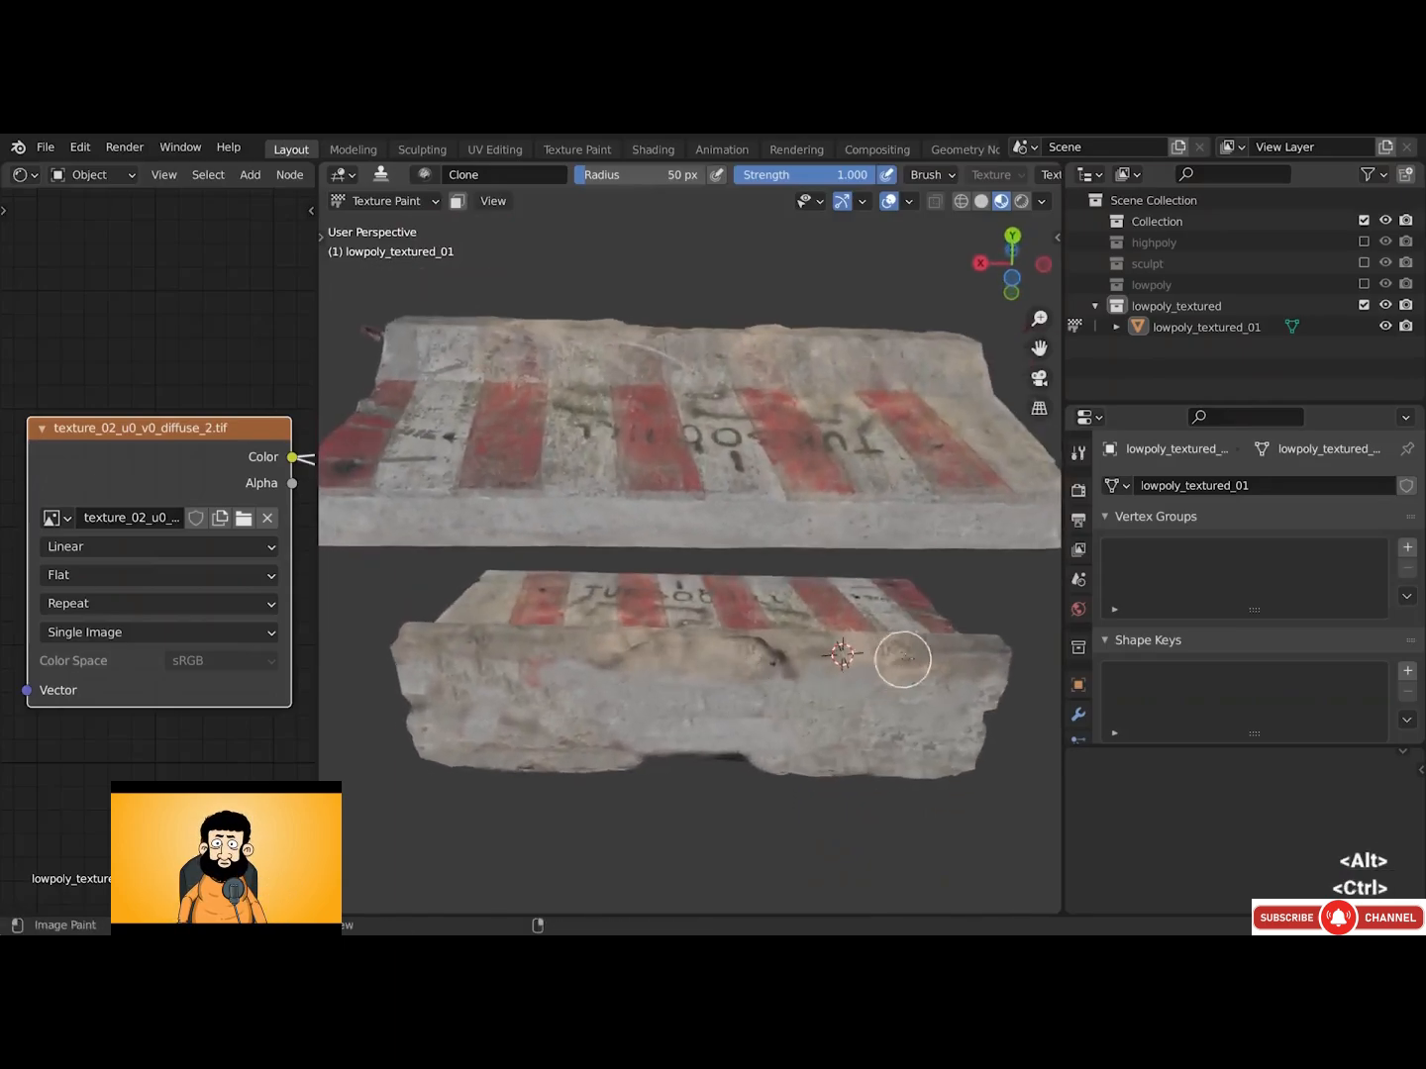
Resample clean concrete and clone it over the dark notch at the underside's opposite edge
ctrl+click(903, 661)
mouse_move(782, 773)
alt+mouse_down()
mouse_move(771, 696)
mouse_move(786, 691)
mouse_move(681, 592)
alt+mouse_up()
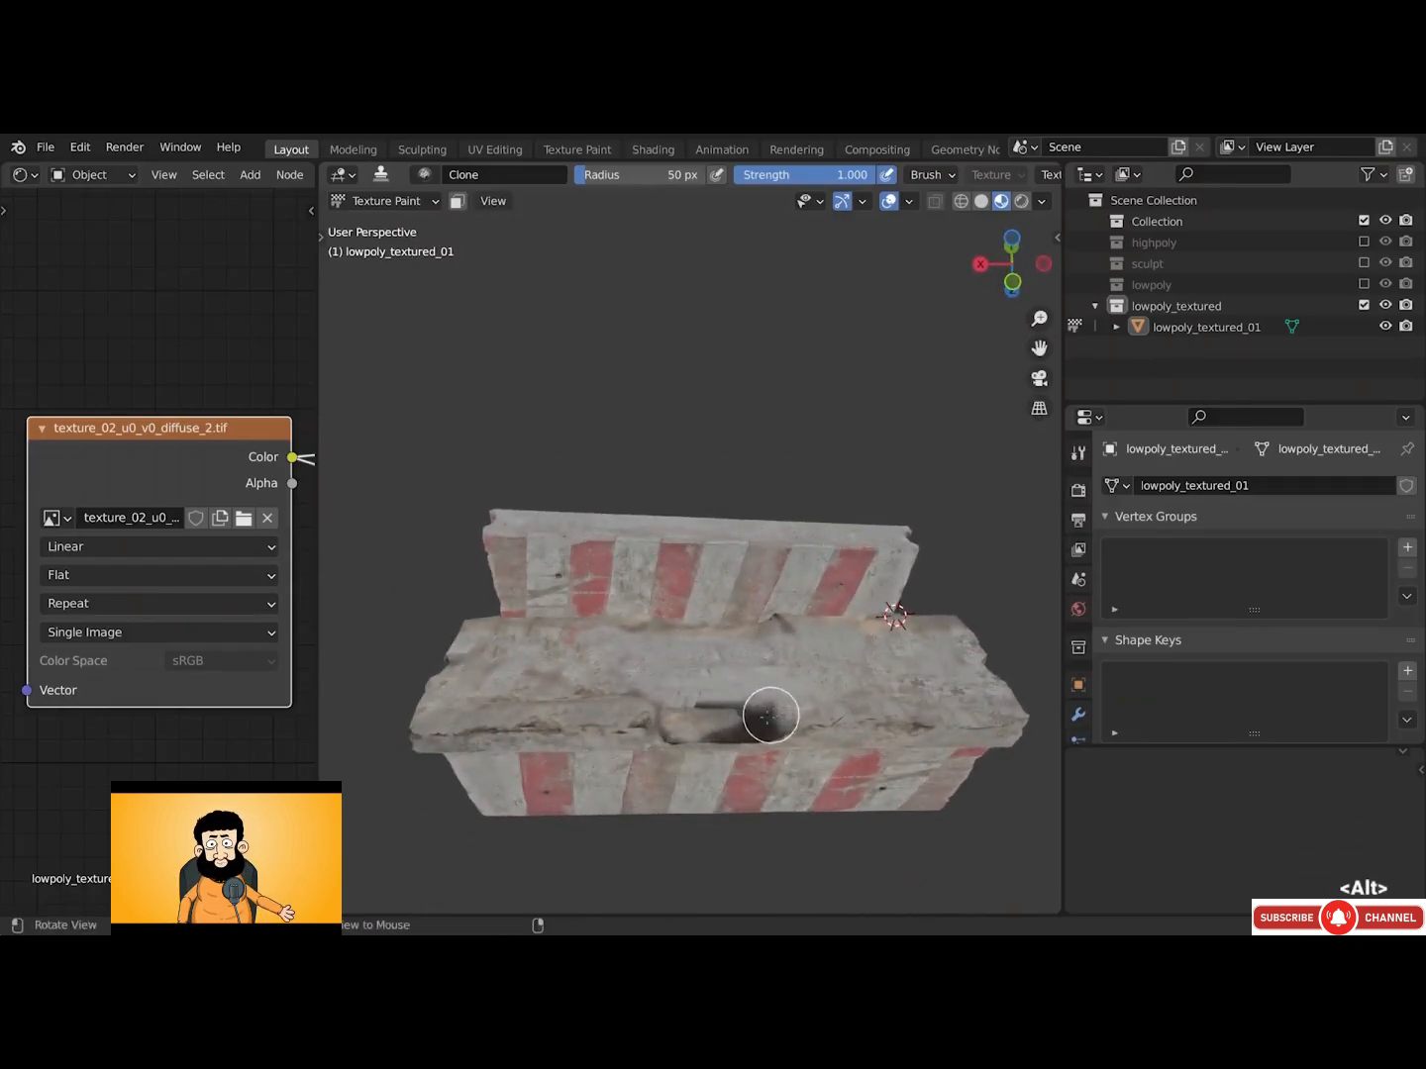
mouse_move(770, 716)
alt+mouse_down()
mouse_move(821, 729)
mouse_move(707, 723)
mouse_move(793, 728)
mouse_move(797, 652)
mouse_move(795, 674)
alt+mouse_up()
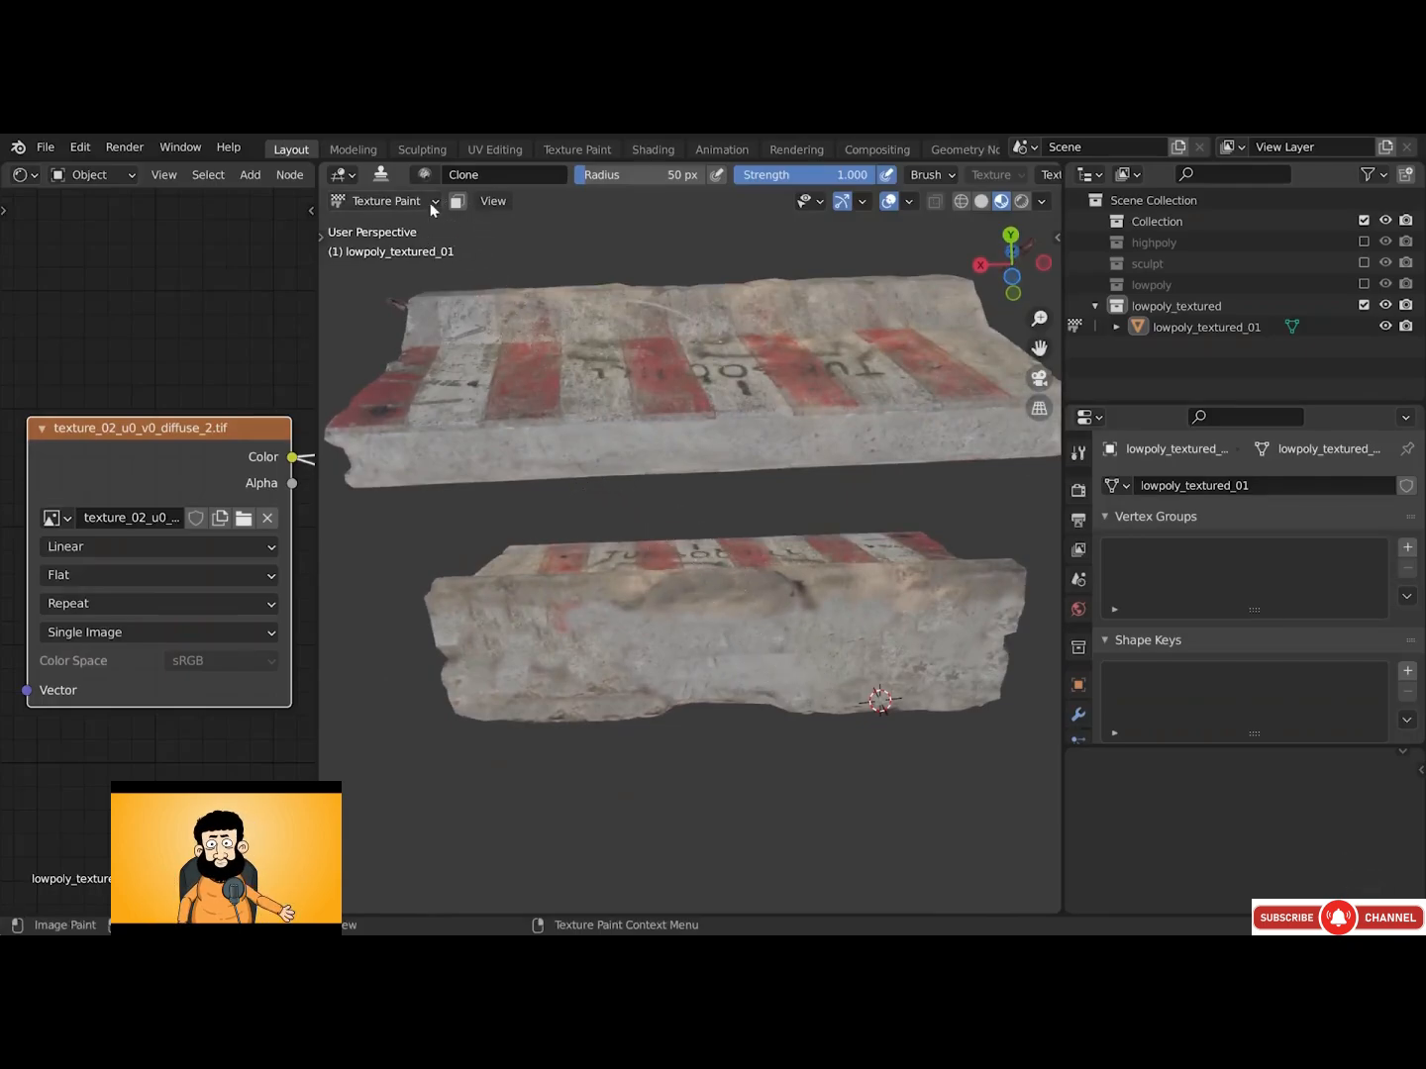
Delete all vertices of the temporary roadblock copy in Edit Mode with X-ray on, and return to Object Mode
click(386, 201)
click(386, 222)
click(578, 340)
scroll(584, 345, down, 3)
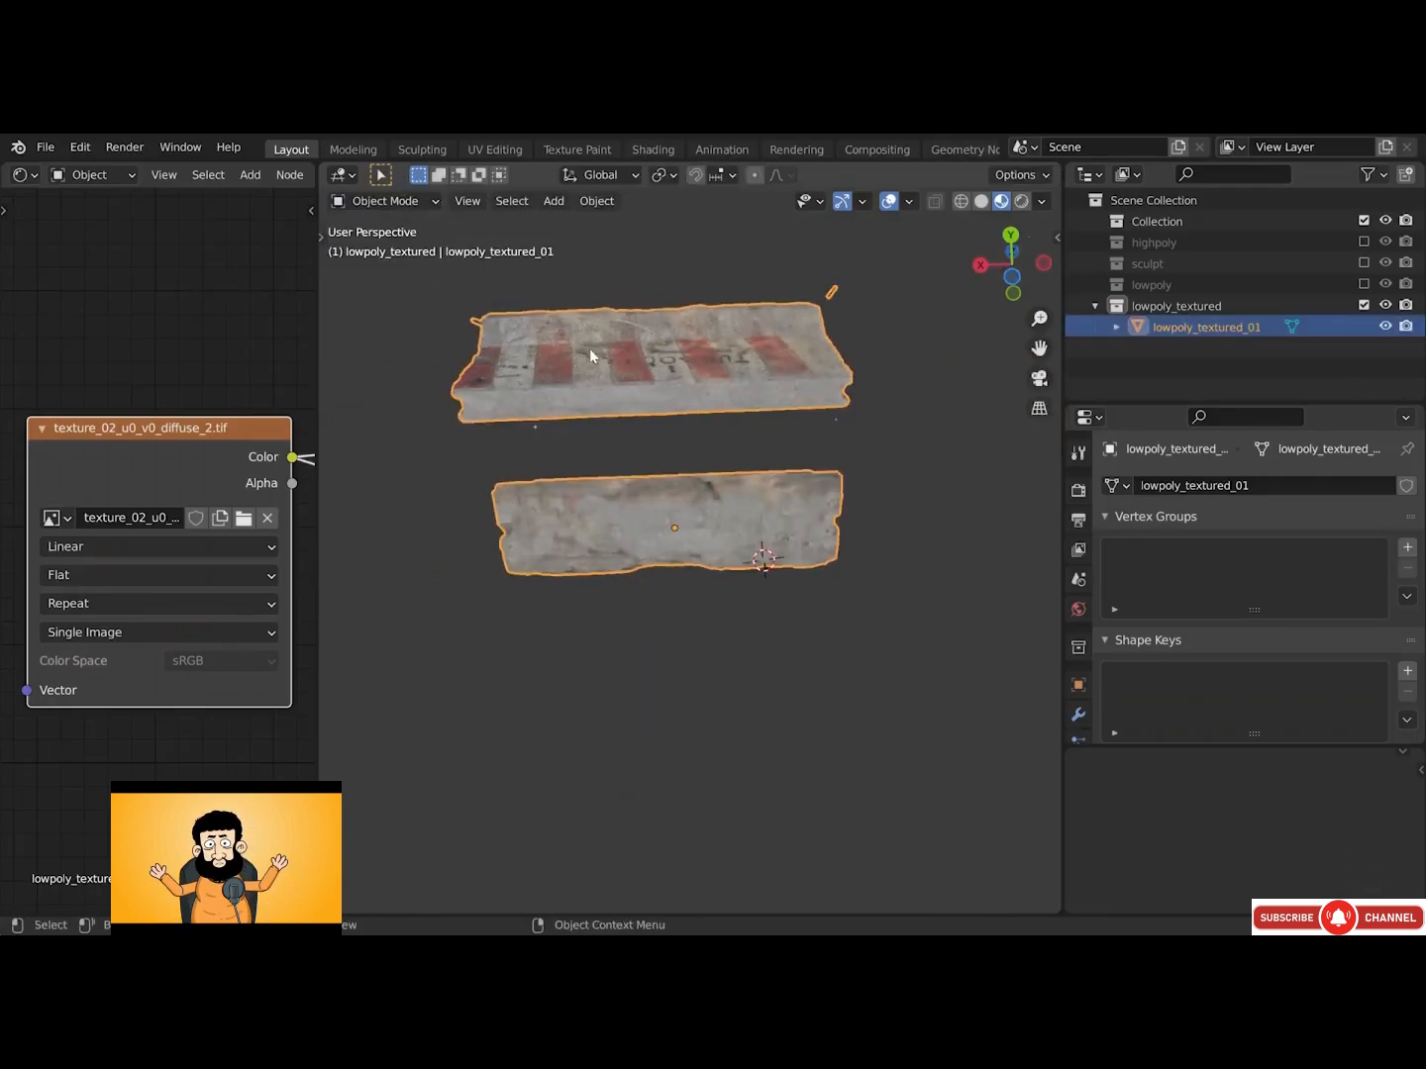
key(Tab)
key(alt+z)
mouse_move(415, 319)
mouse_down()
mouse_move(473, 452)
mouse_move(783, 451)
mouse_move(940, 275)
mouse_move(436, 230)
mouse_move(387, 342)
mouse_up()
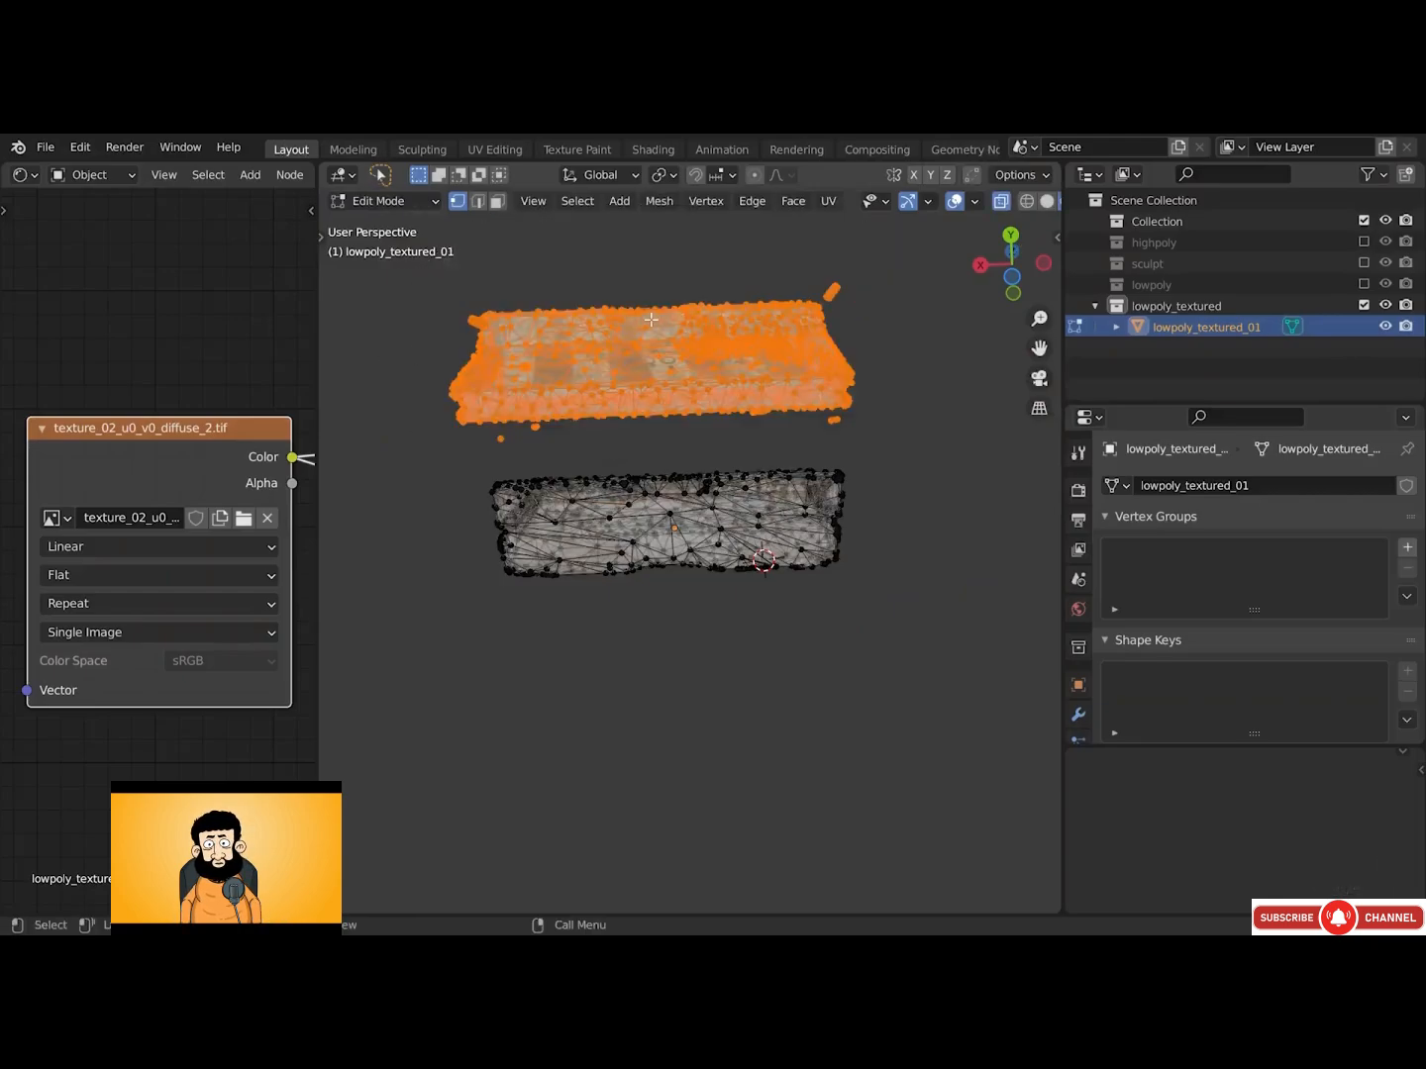
key(x)
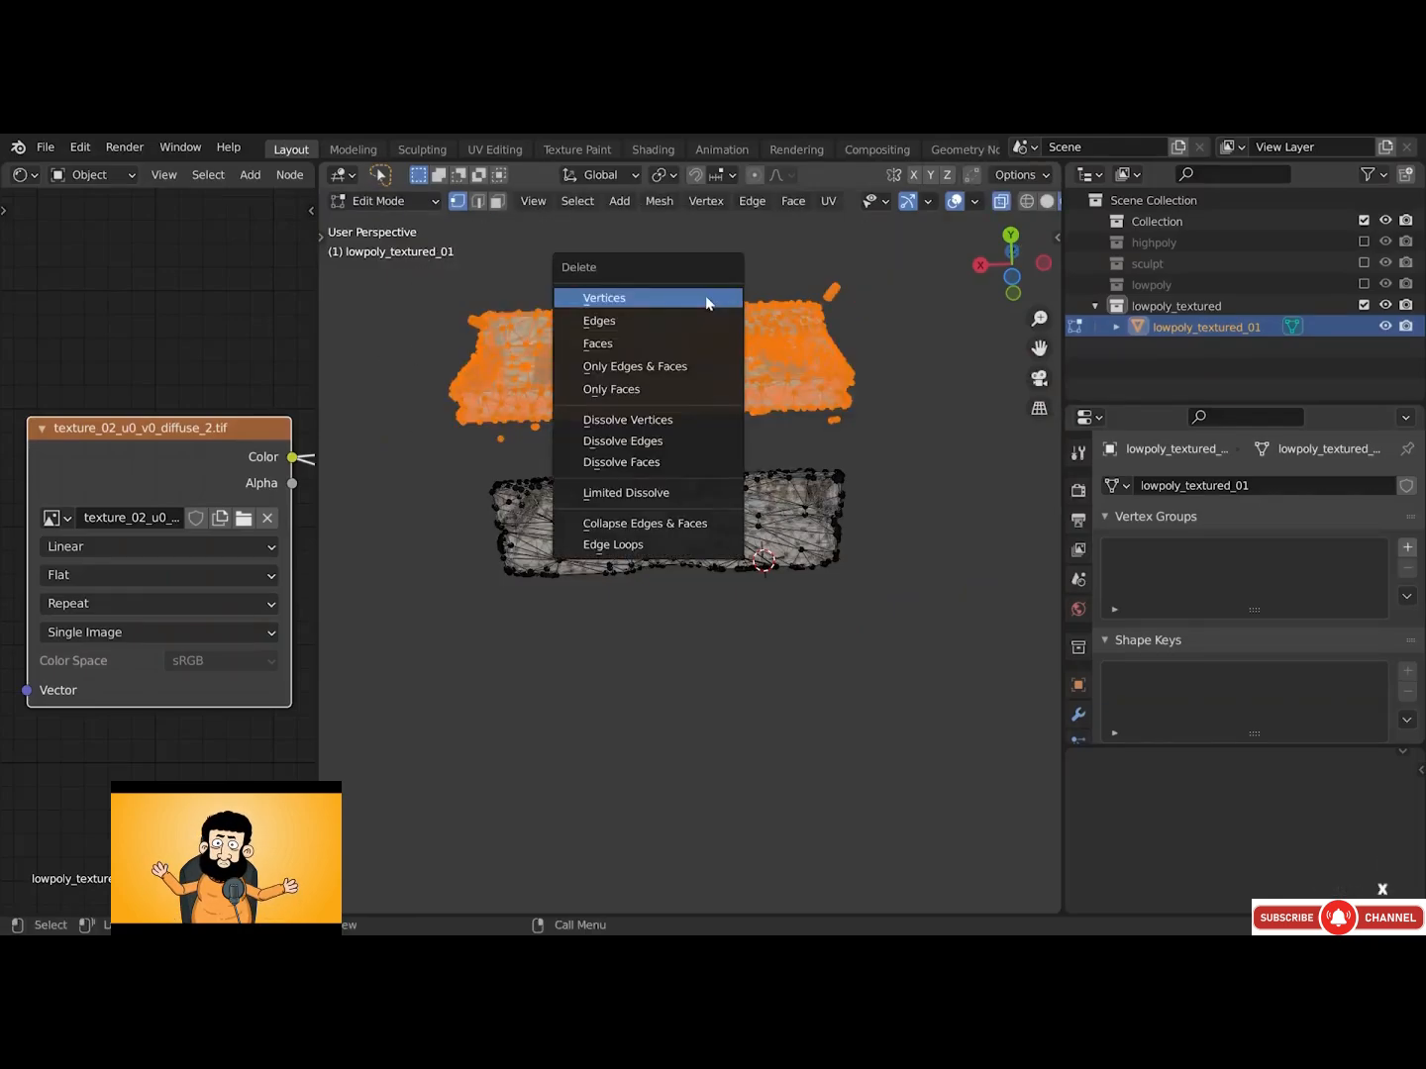
click(708, 302)
click(386, 201)
click(381, 220)
Examine the cleaned roadblock and its material nodes, trackball-rotating the model to check the shading of its sides and underside
alt+middle_drag(538, 360, 747, 674)
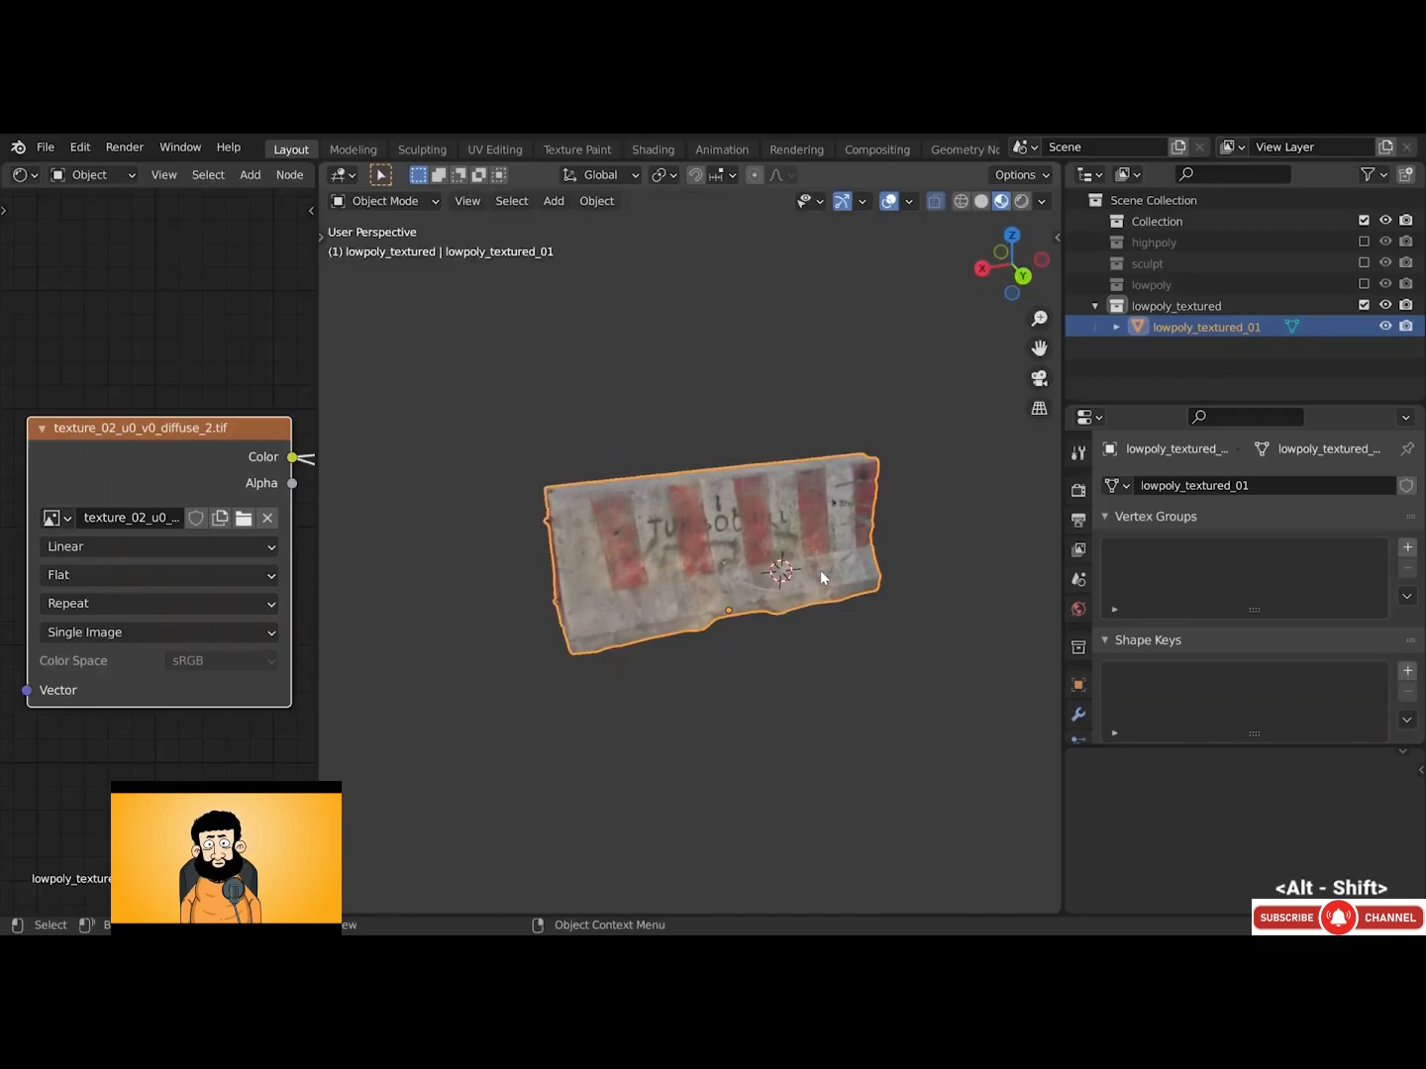
alt+middle_drag(820, 570, 848, 547)
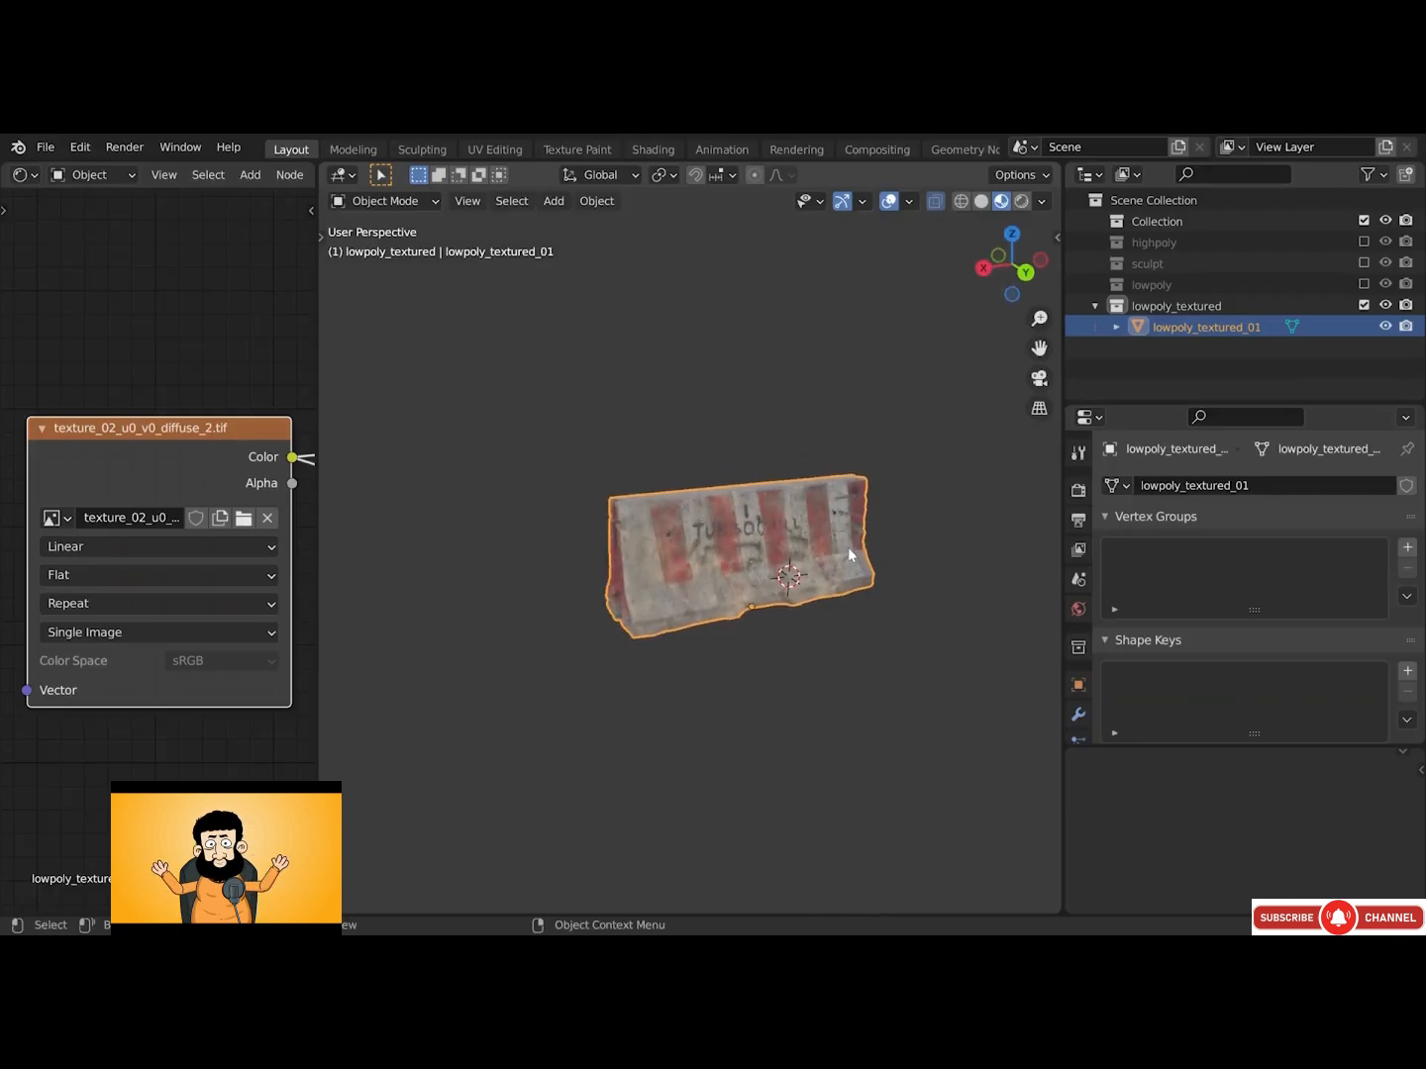
scroll(244, 553, down, 4)
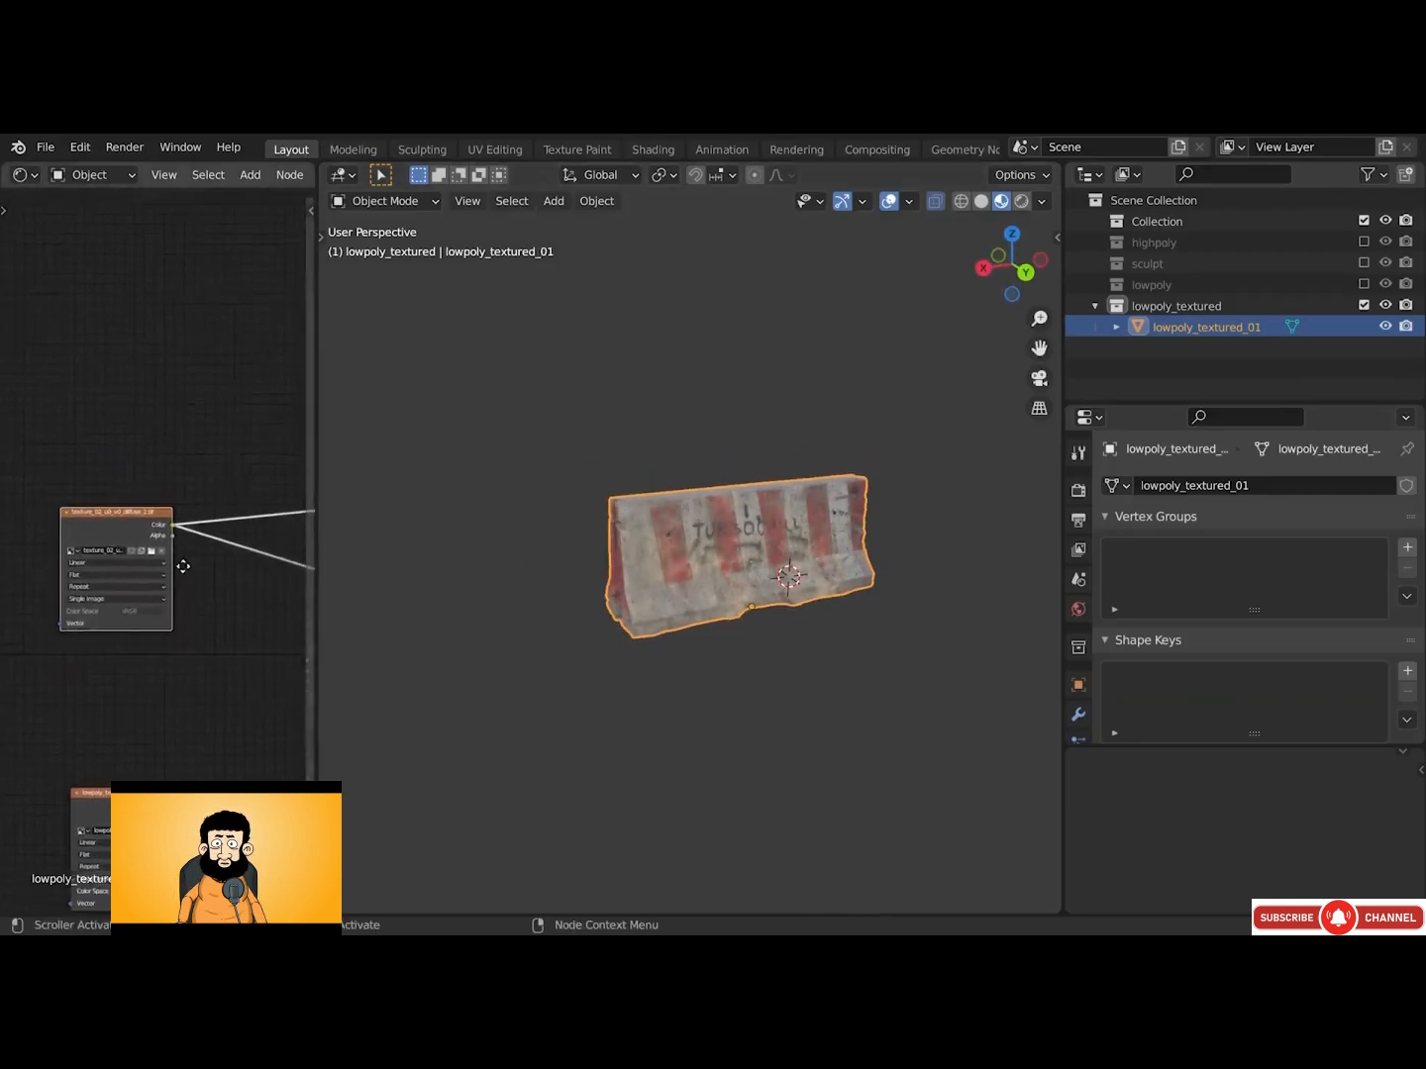
middle_drag(183, 566, 58, 573)
scroll(160, 540, up, 6)
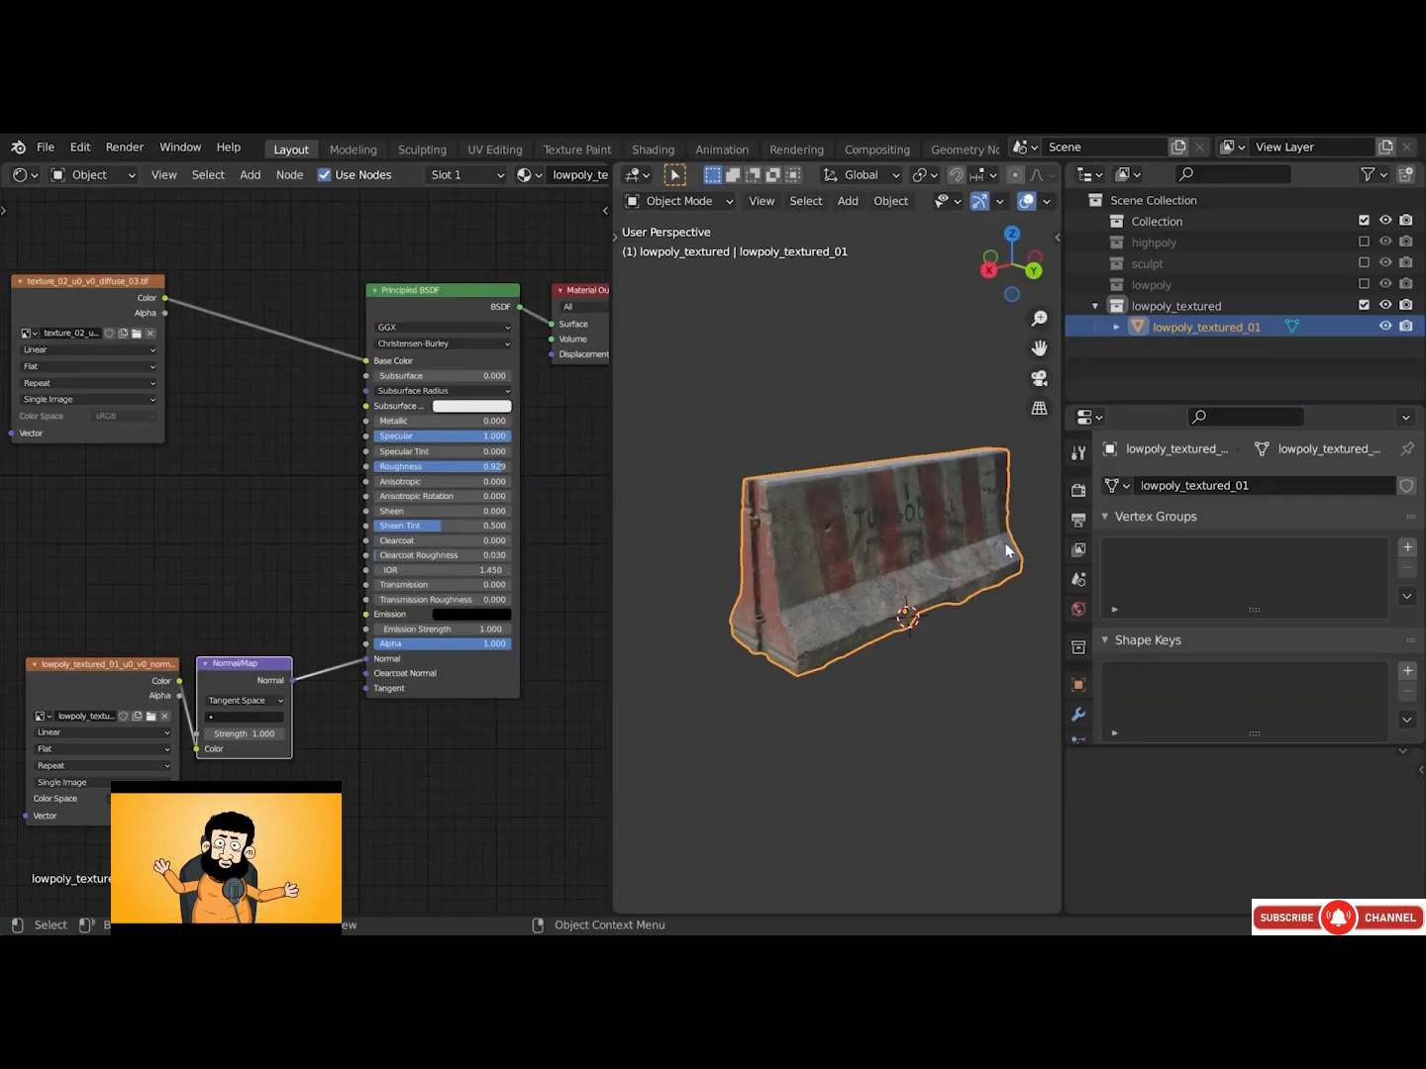
middle_drag(970, 500, 992, 526)
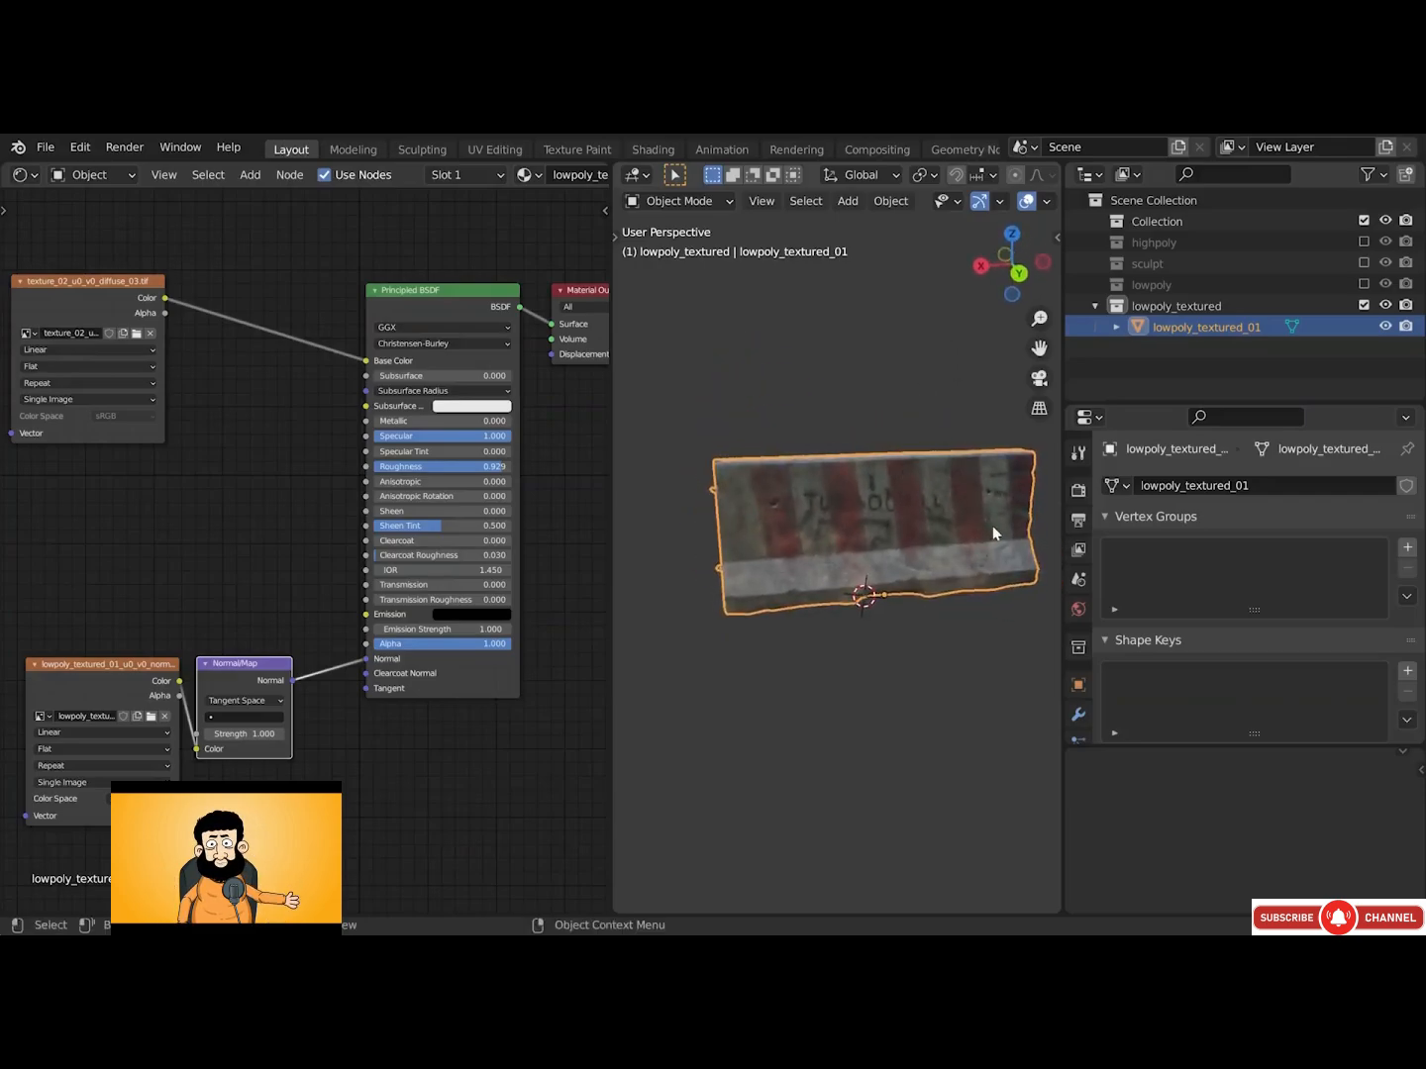
key(r)
key(r)
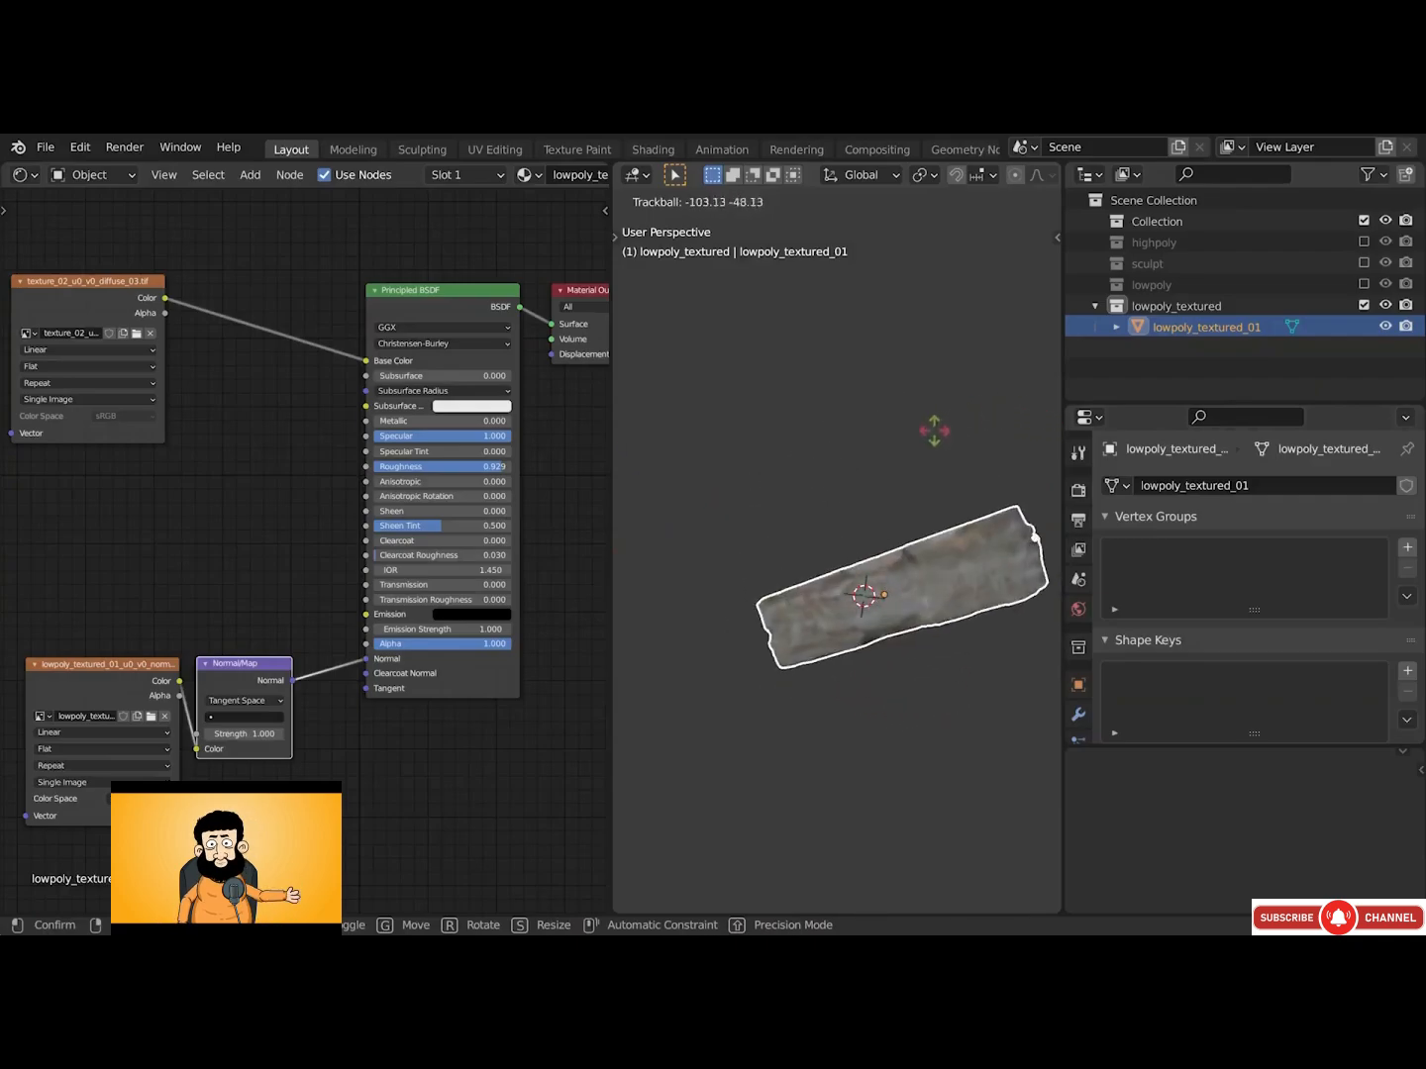
click(859, 526)
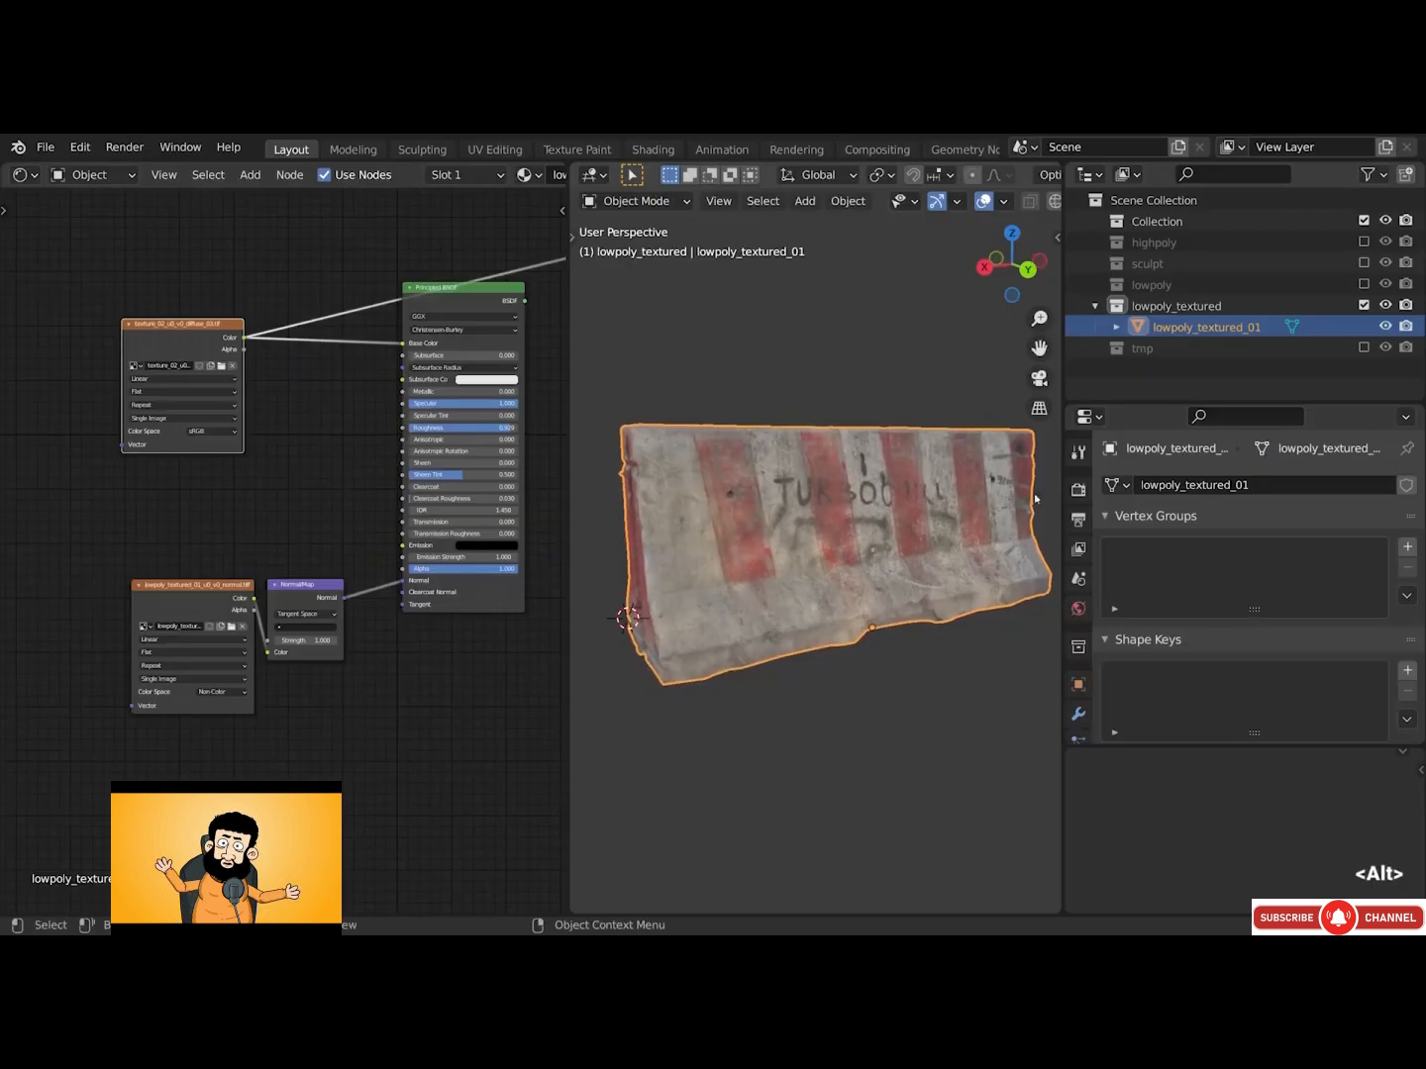
Set the scene's color management view transform to Standard
click(1079, 491)
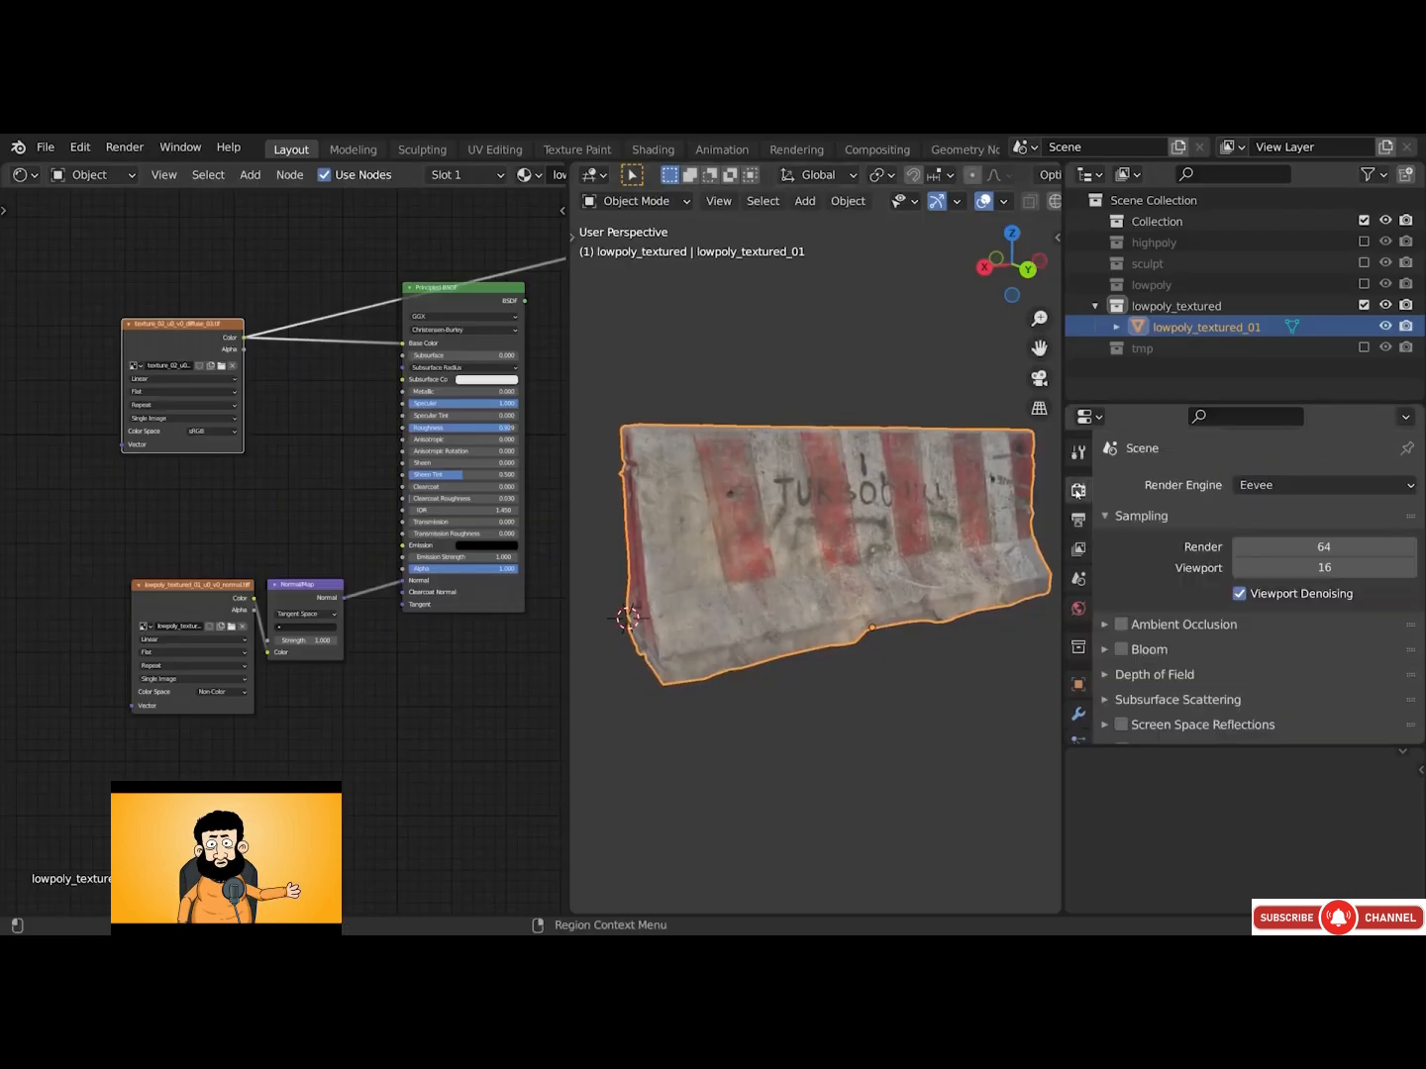
scroll(1185, 574, down, 6)
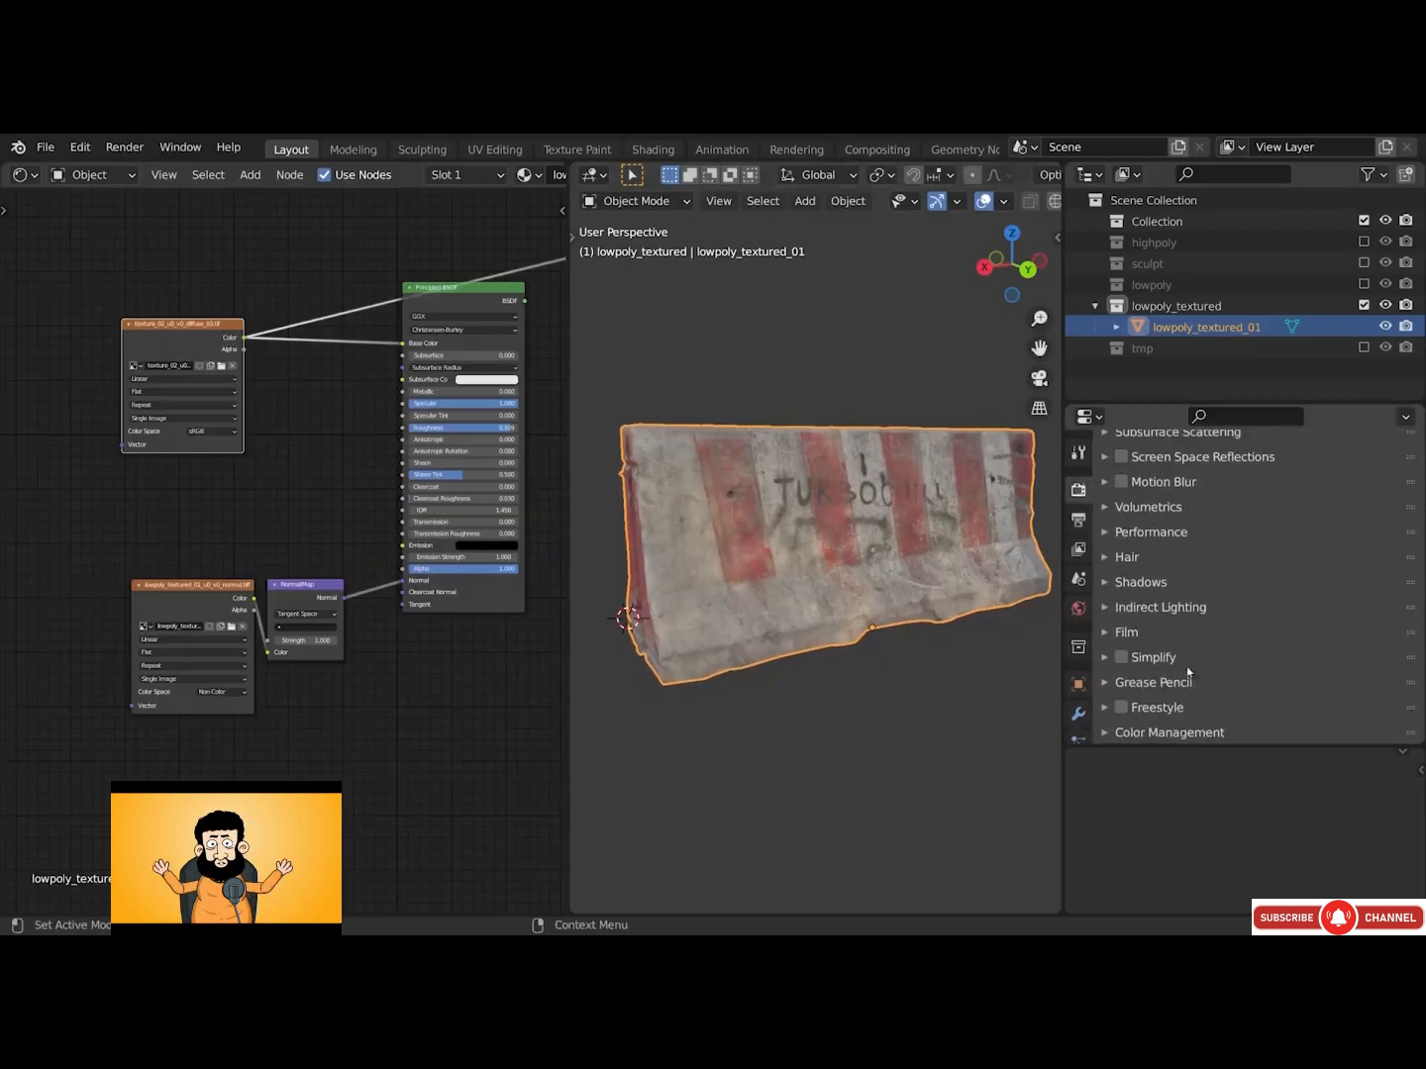
click(1185, 733)
scroll(1188, 693, down, 4)
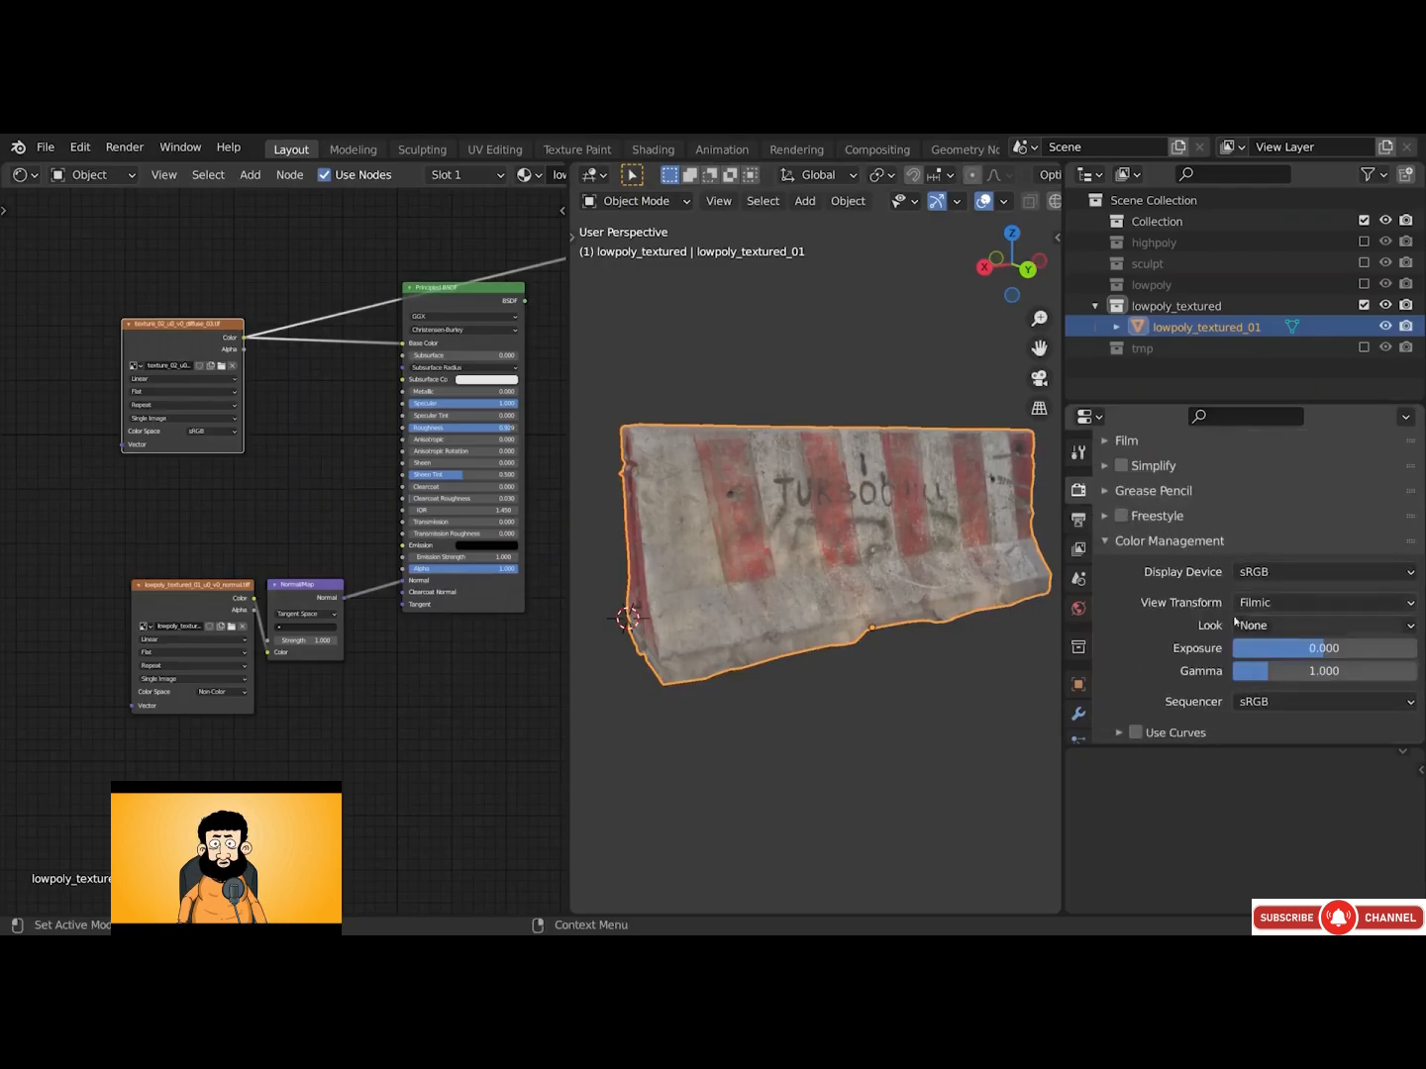
click(1256, 601)
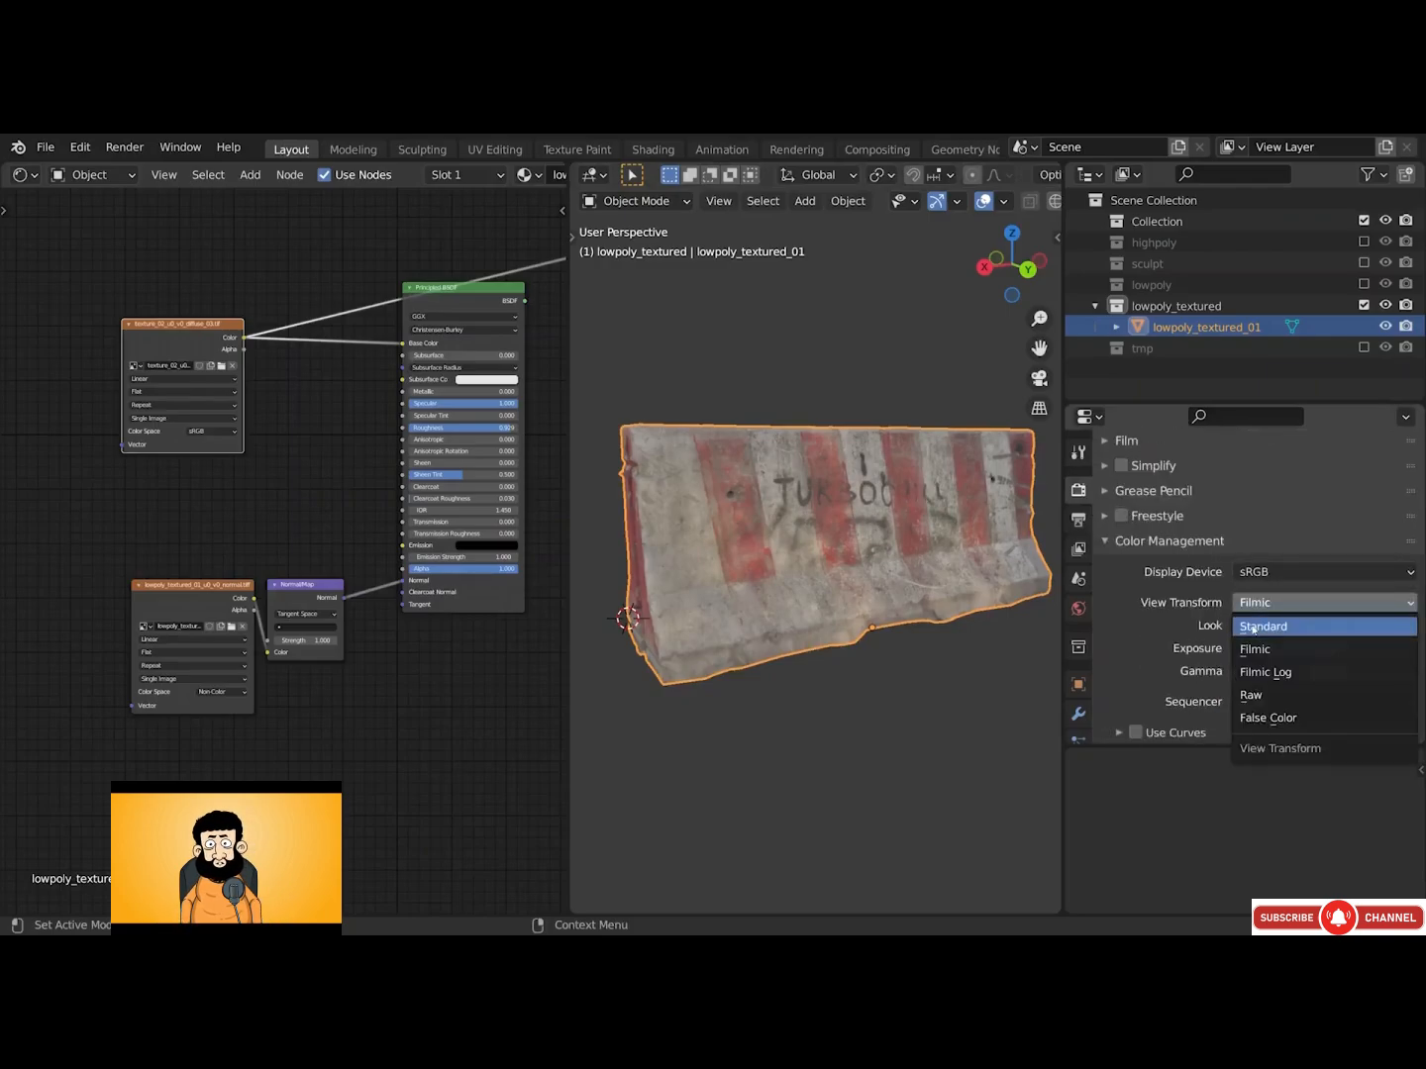
click(1254, 628)
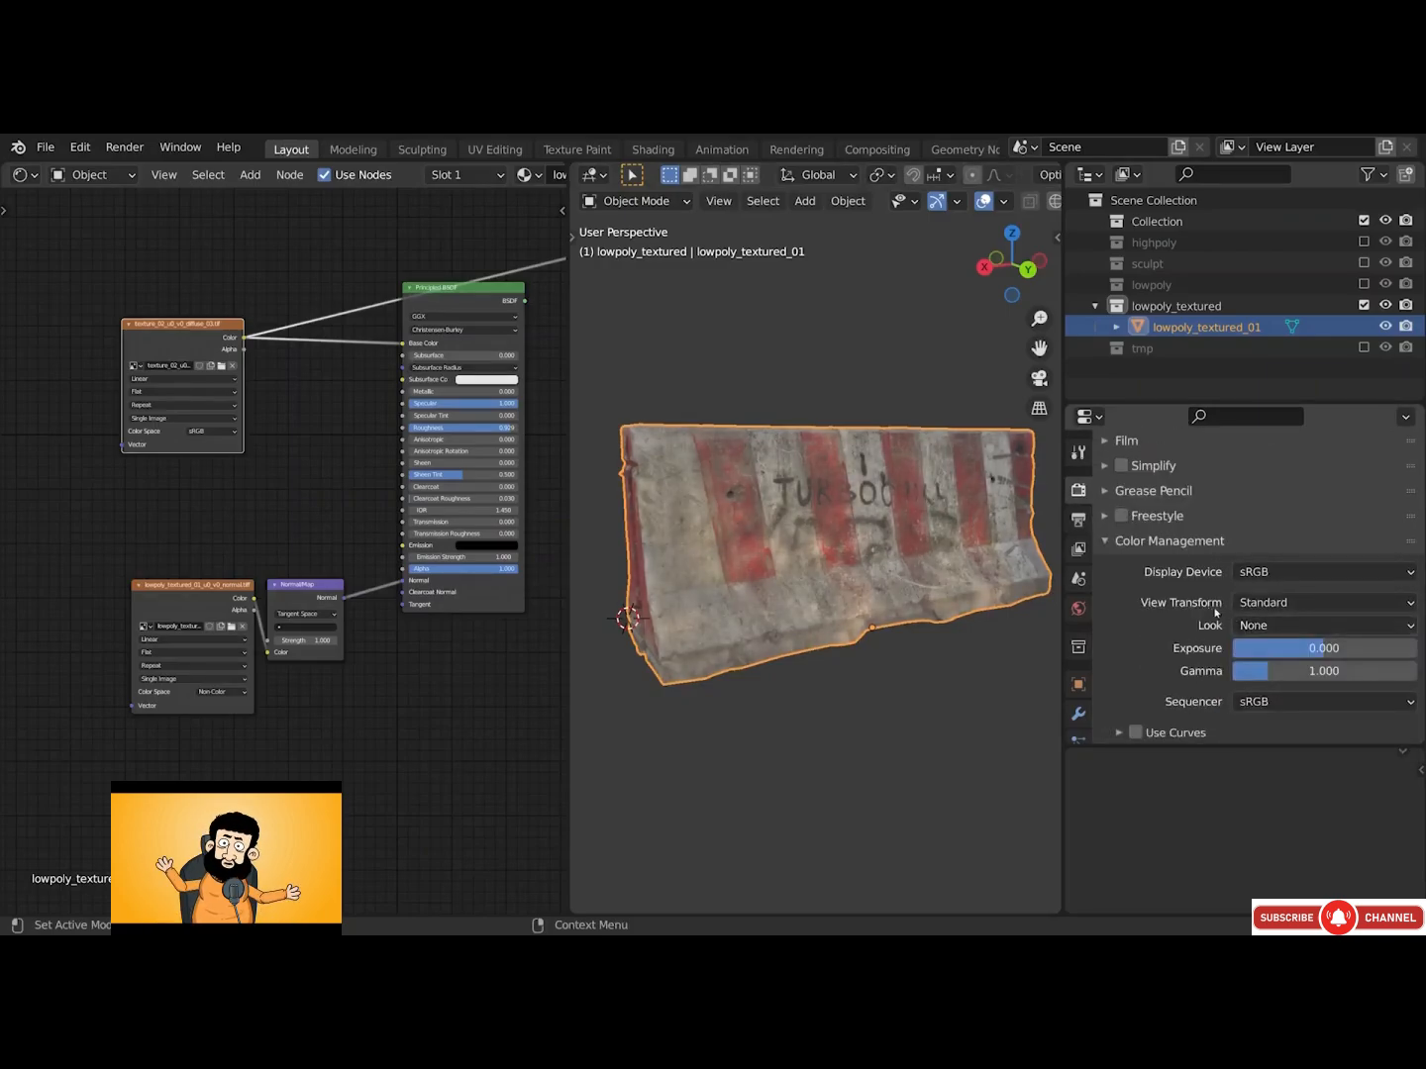
Place the 3D cursor on the roadblock's front face, add a camera there, and align it to the current view
shift+right_drag(758, 545, 780, 542)
key(shift+a)
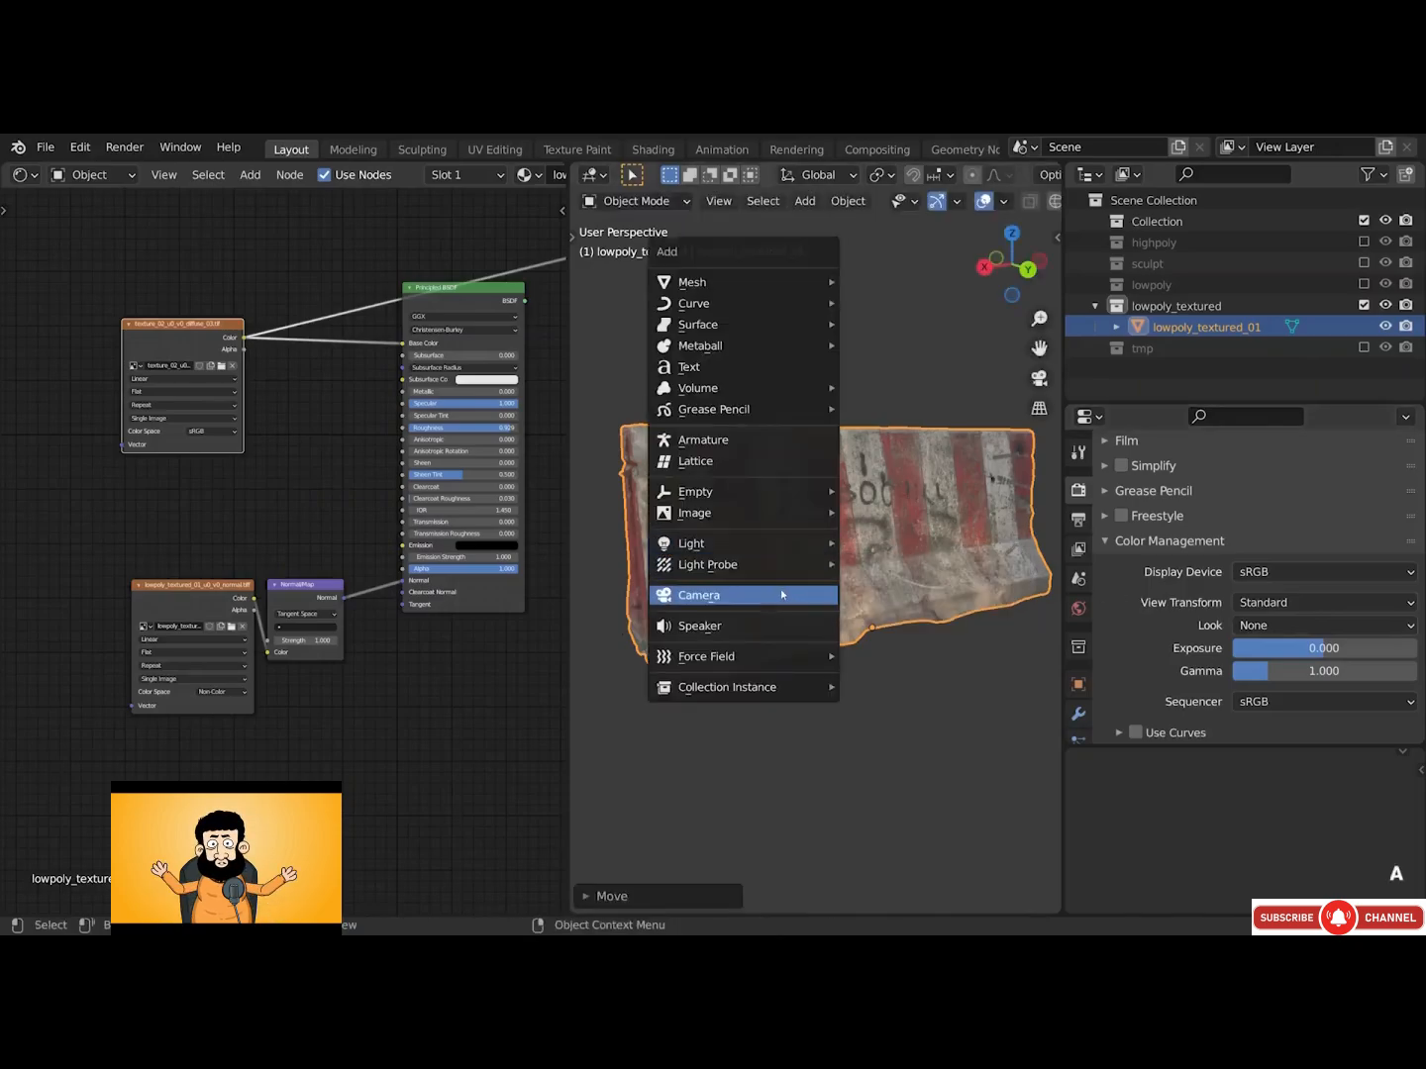
click(780, 595)
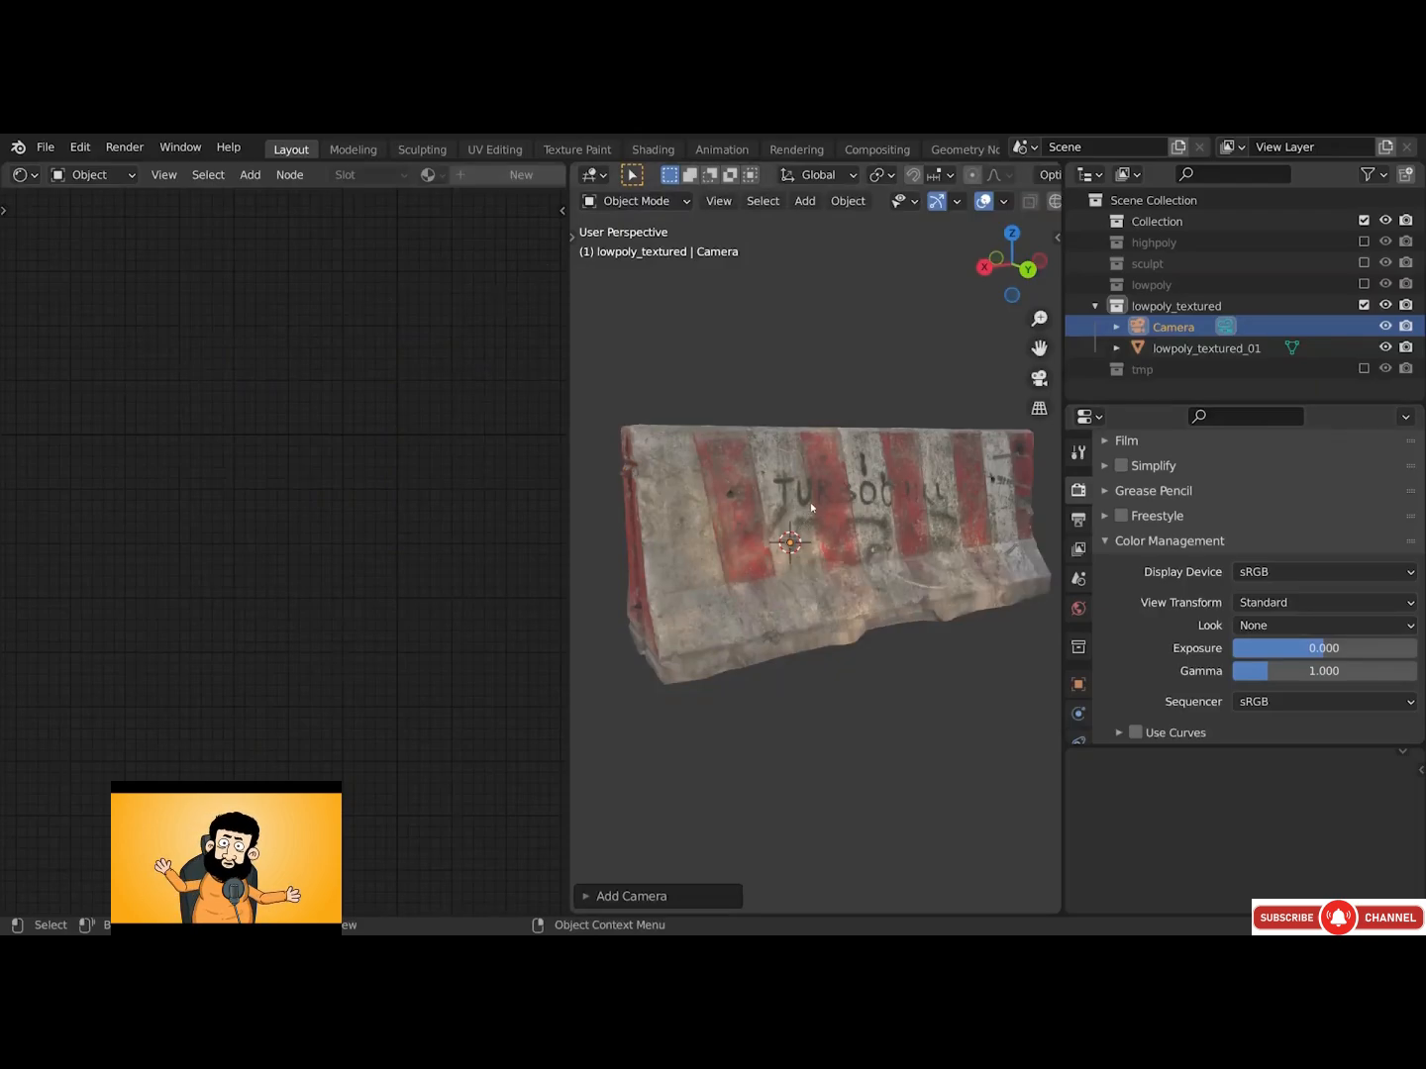
key(ctrl+alt+KP_0)
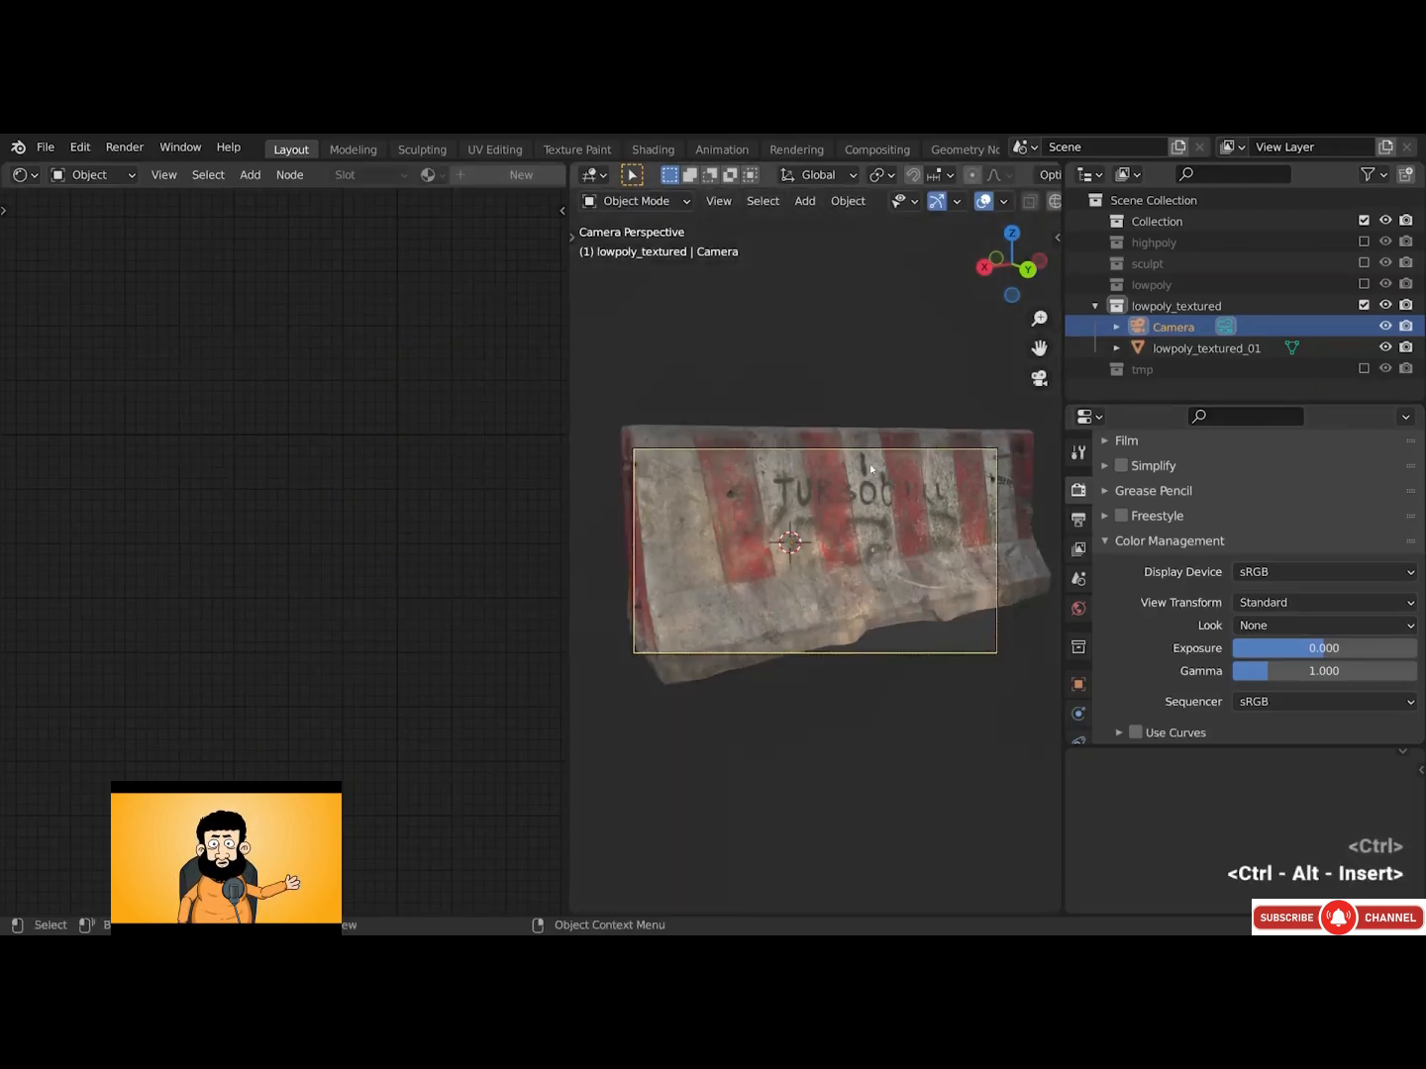
Use walk navigation to move the camera back and sideways until it frames the roadblock's striped face straight on
key(shift+grave)
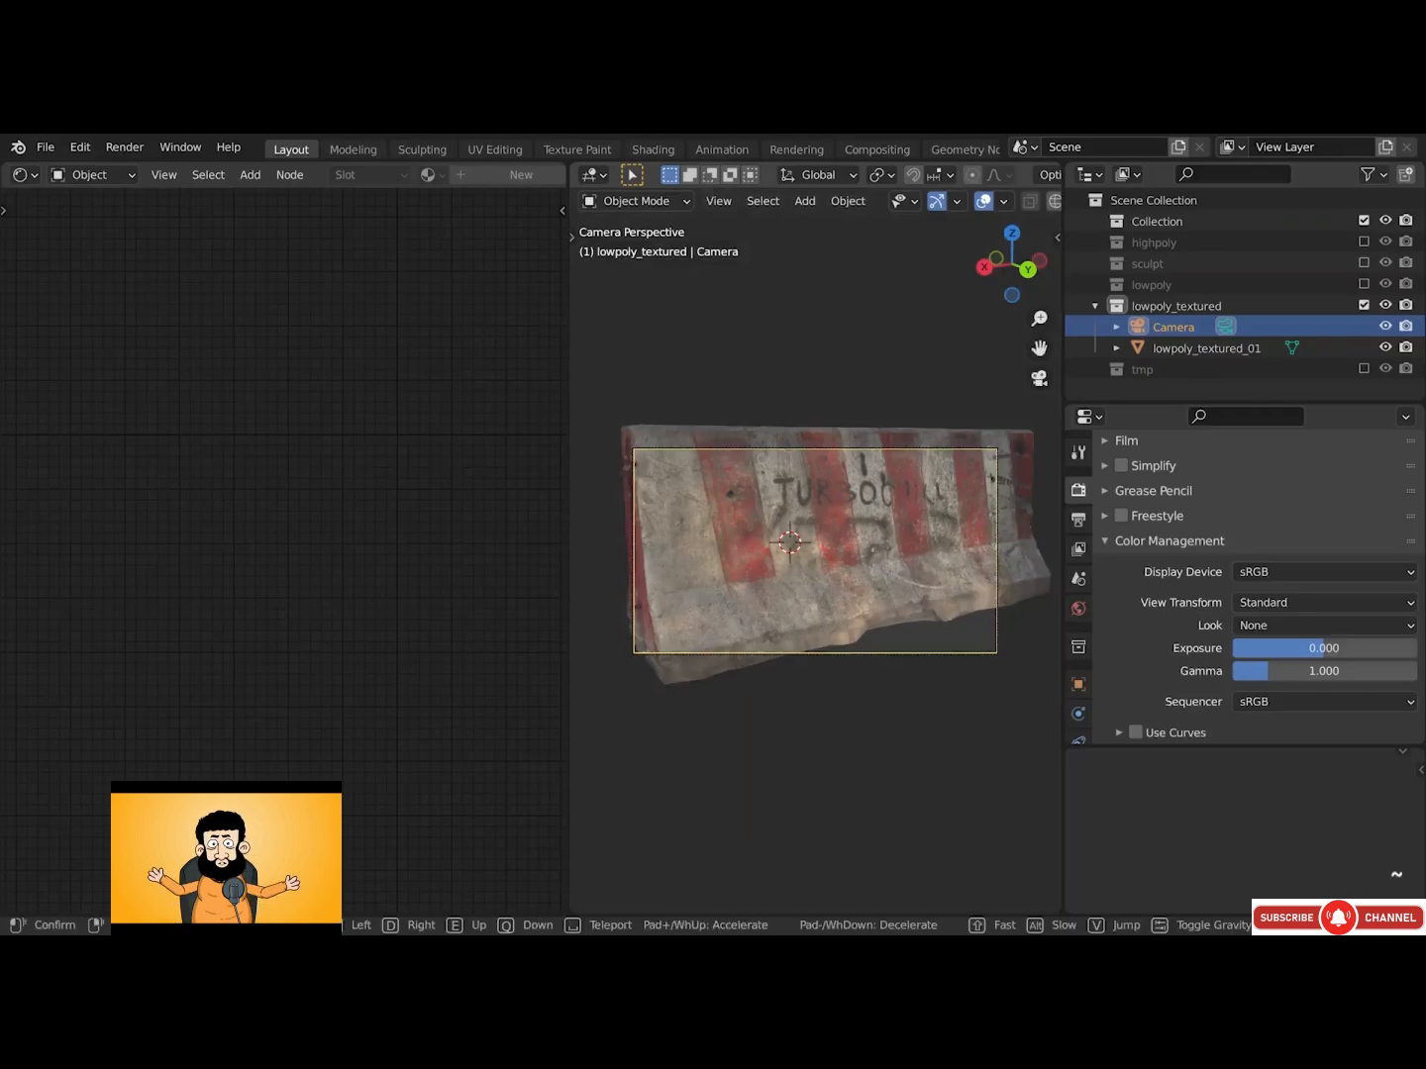
key(s)
key(d)
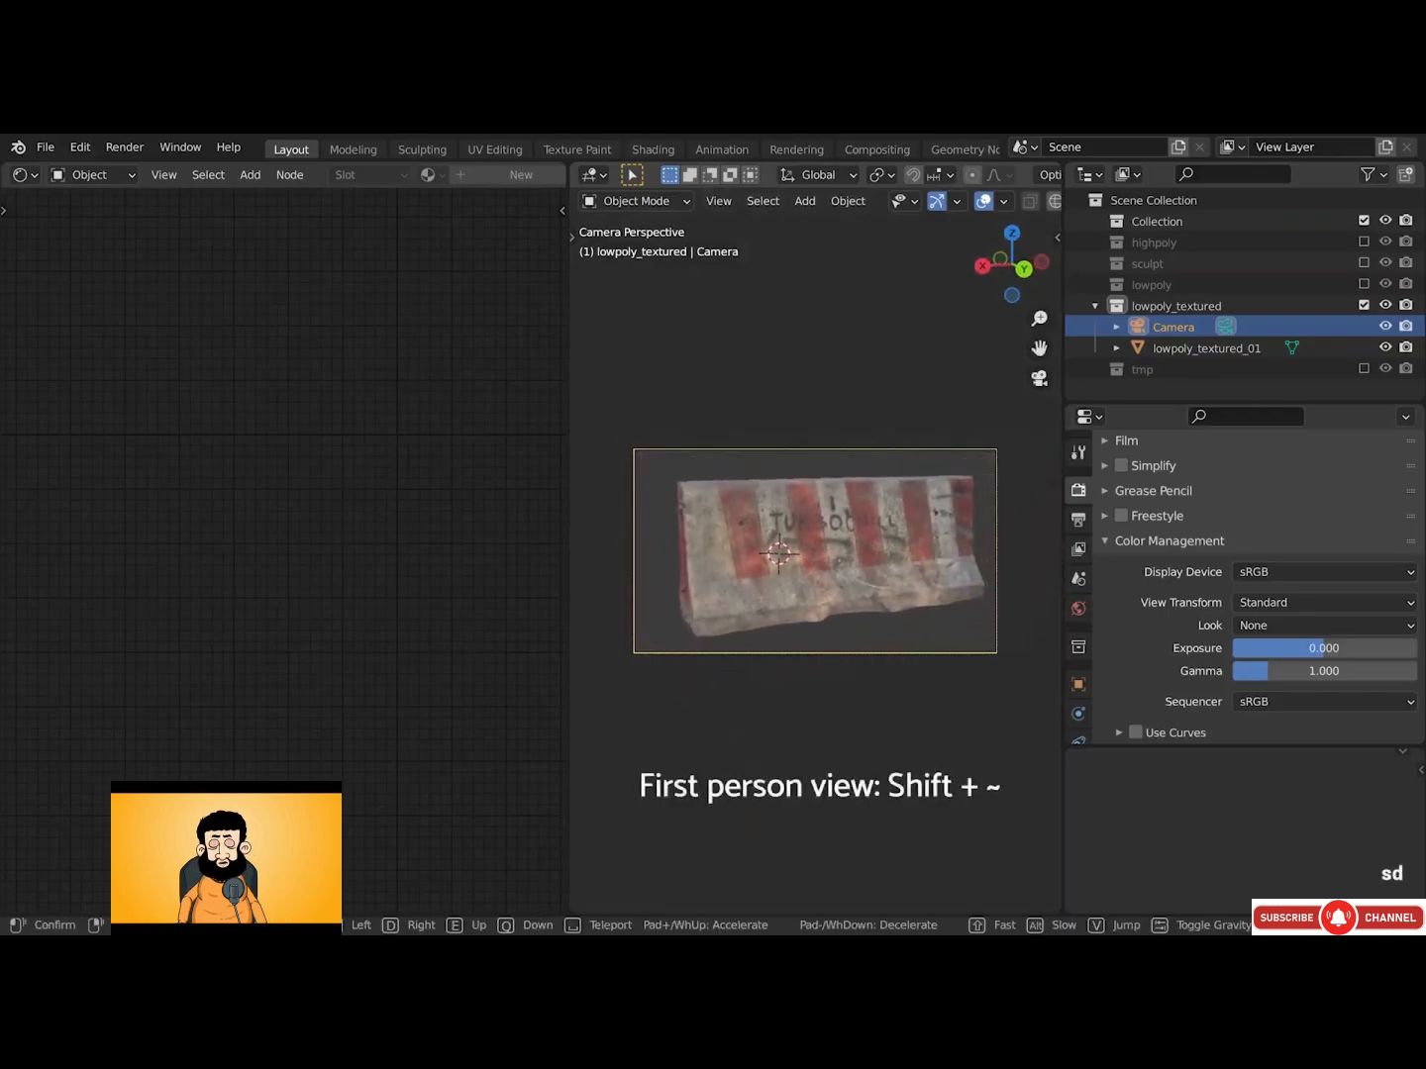
key(d)
key(s)
key(d)
key(q)
key(q)
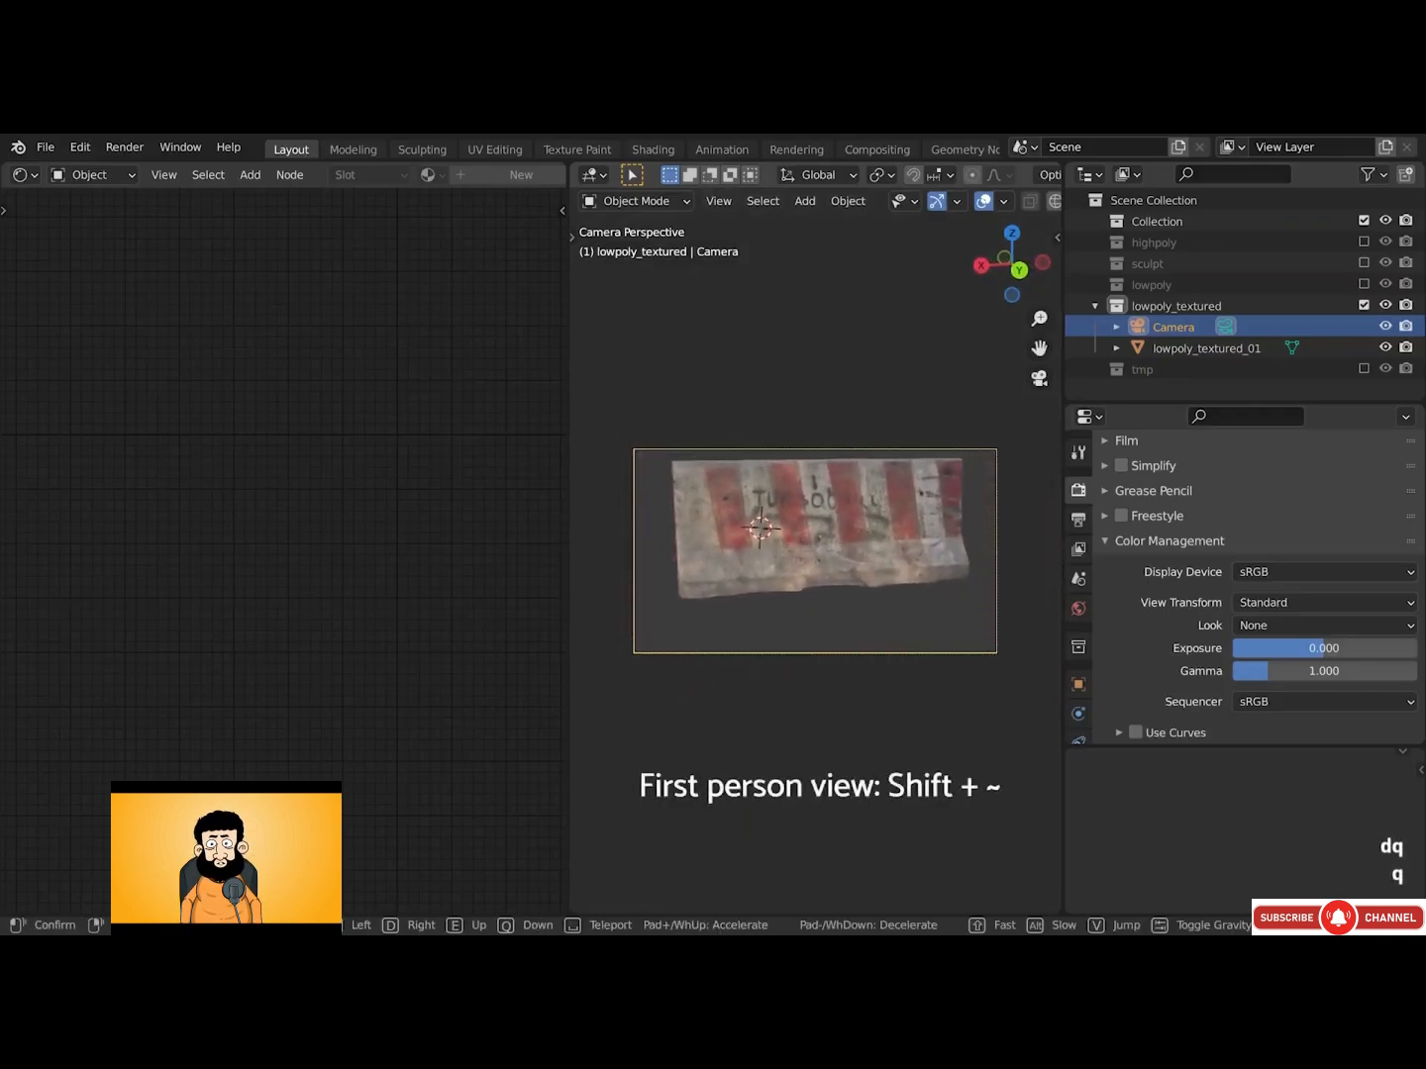
click(815, 550)
key(shift+grave)
click(815, 551)
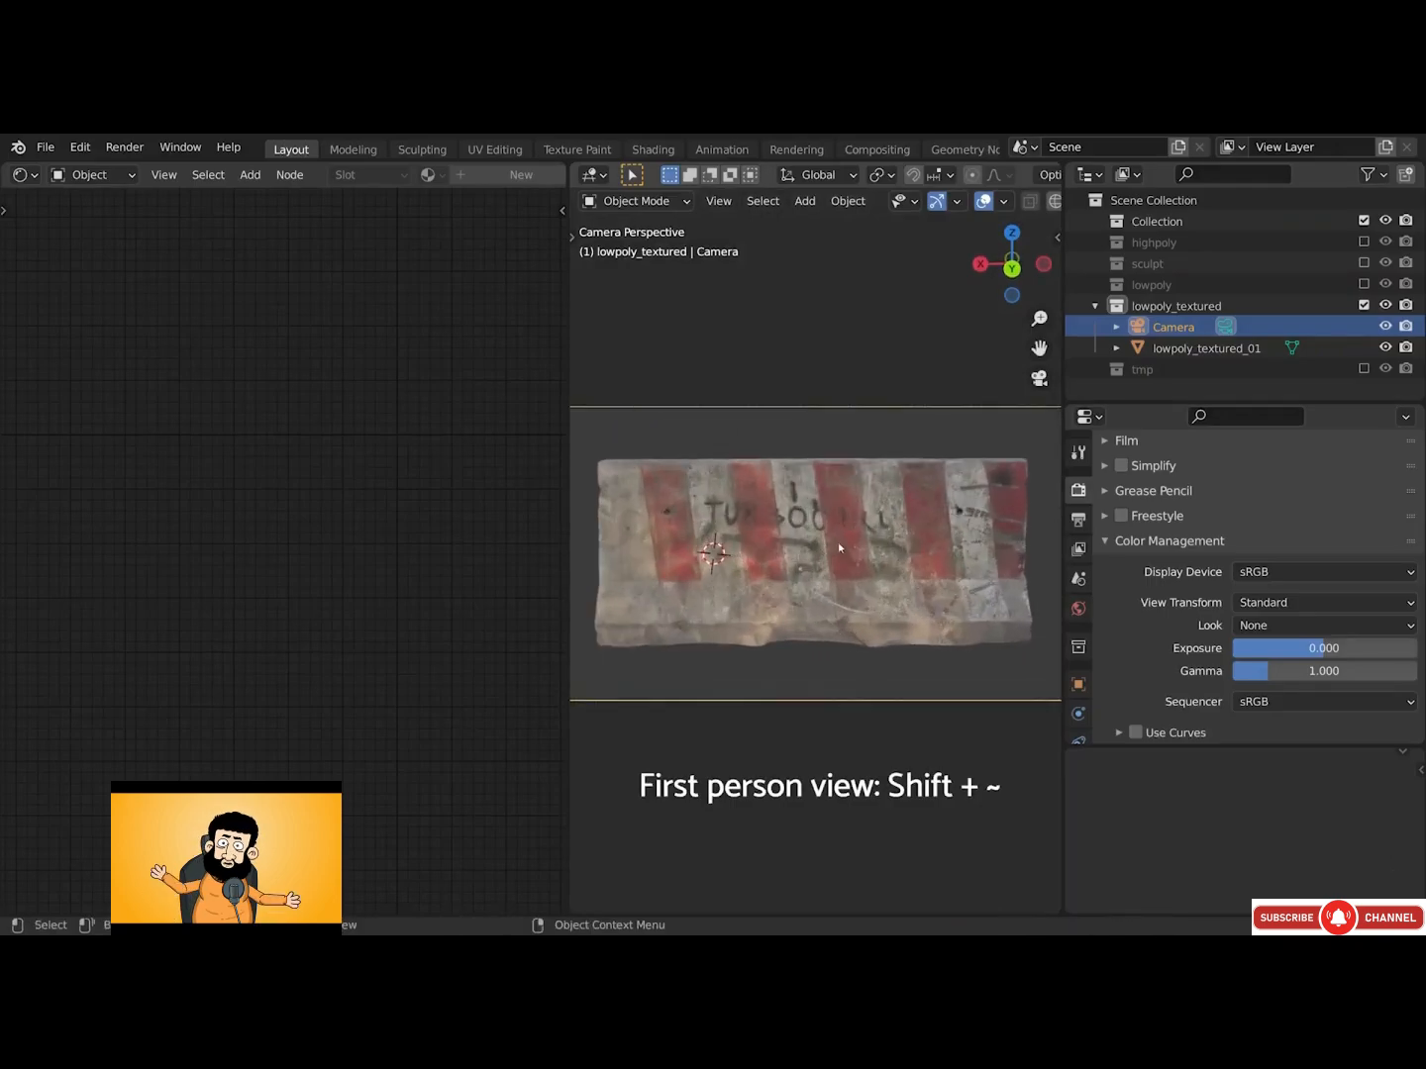
Change the camera's lens type to Orthographic and set its orthographic scale to 33.8 so the whole roadblock fits
scroll(1084, 688, down, 3)
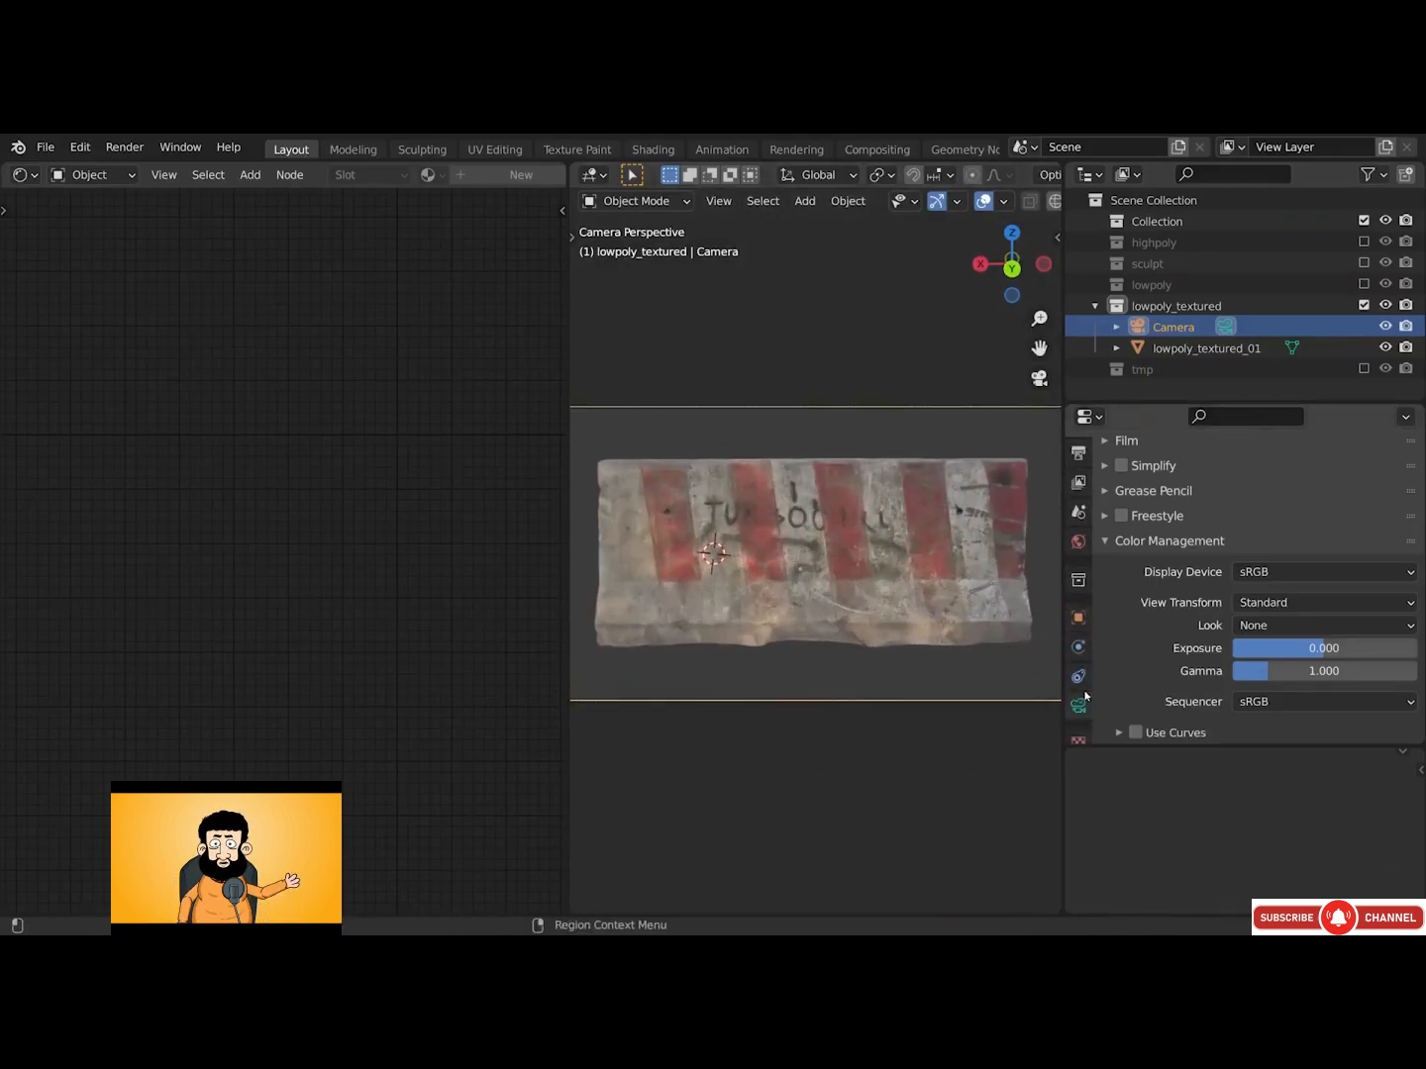
click(1079, 682)
scroll(1127, 600, up, 1)
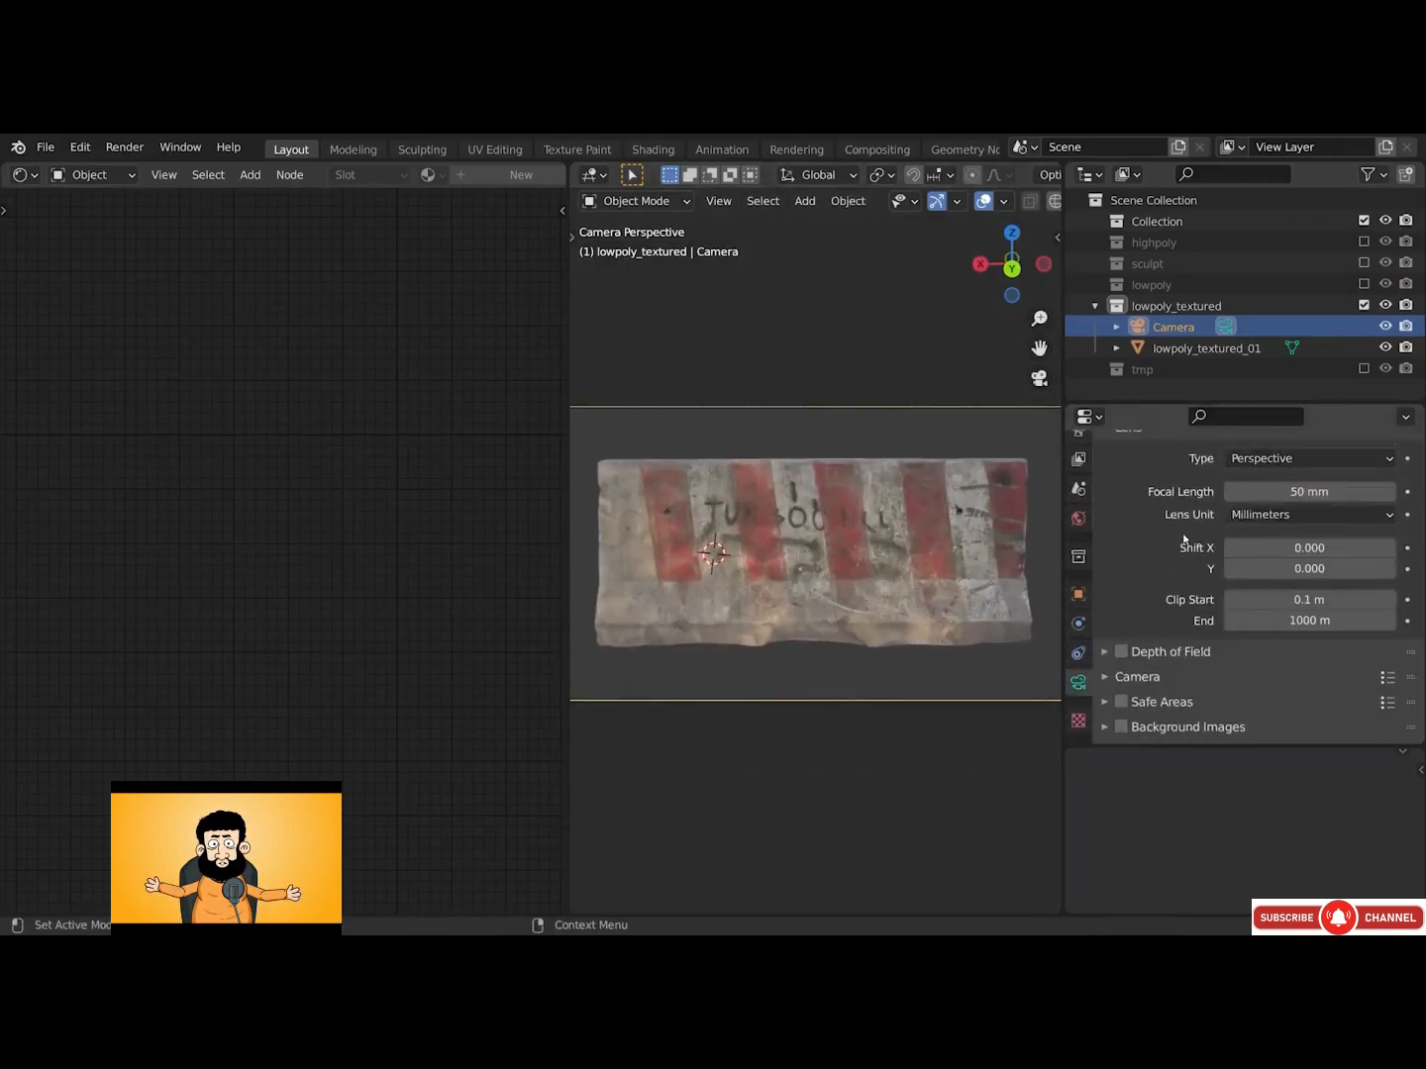
click(1262, 459)
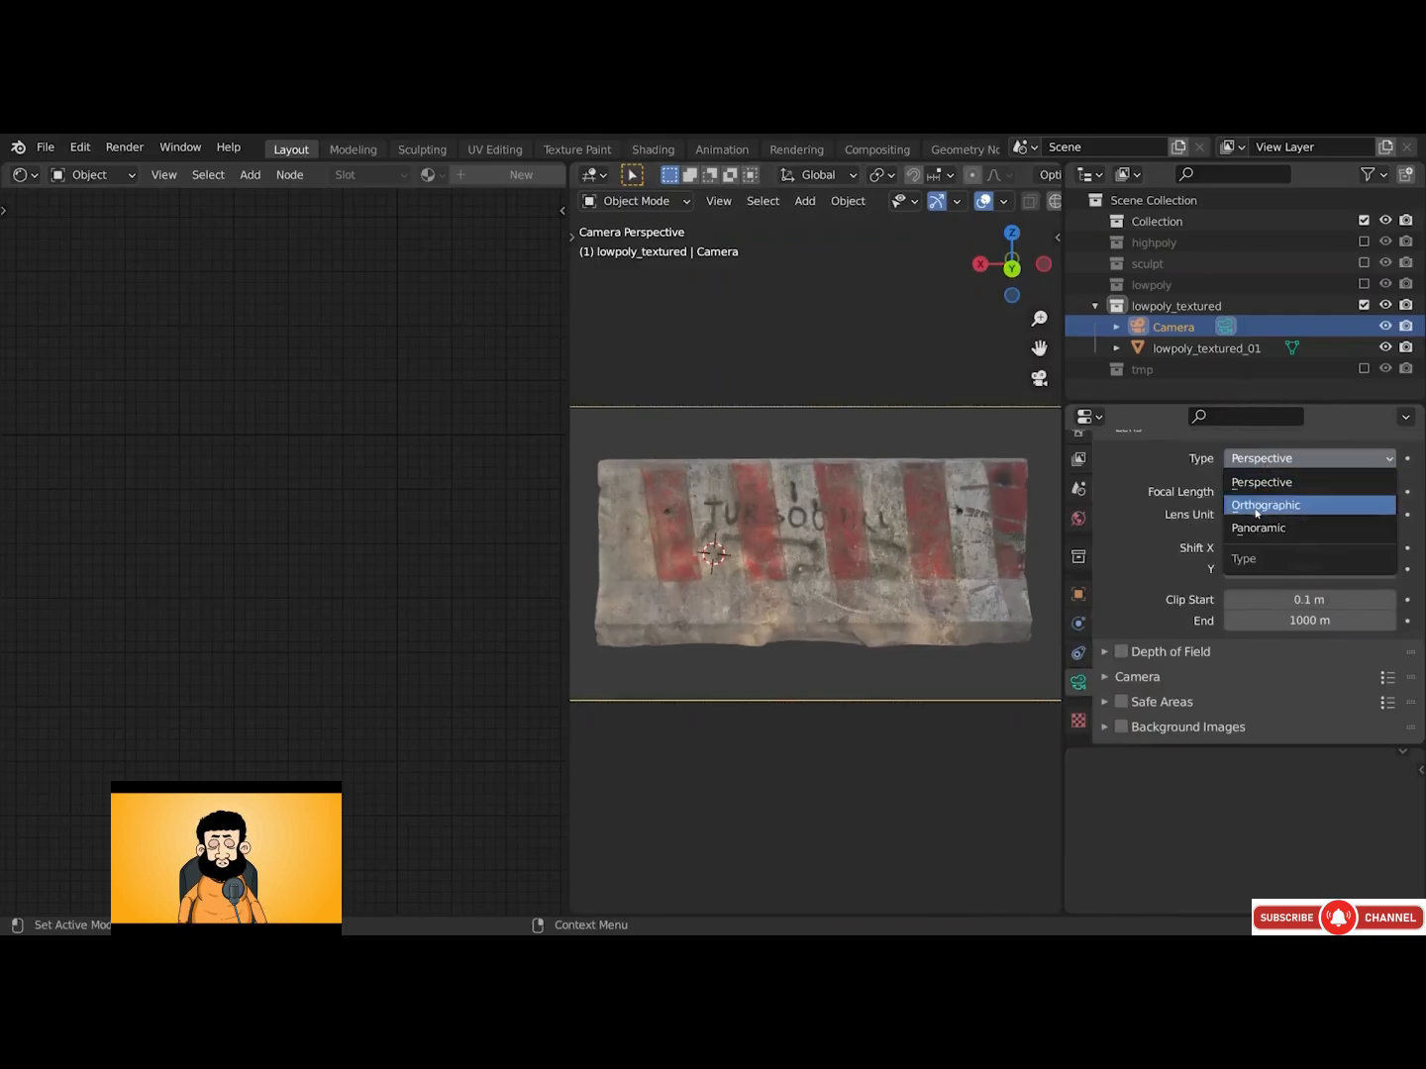
click(1257, 506)
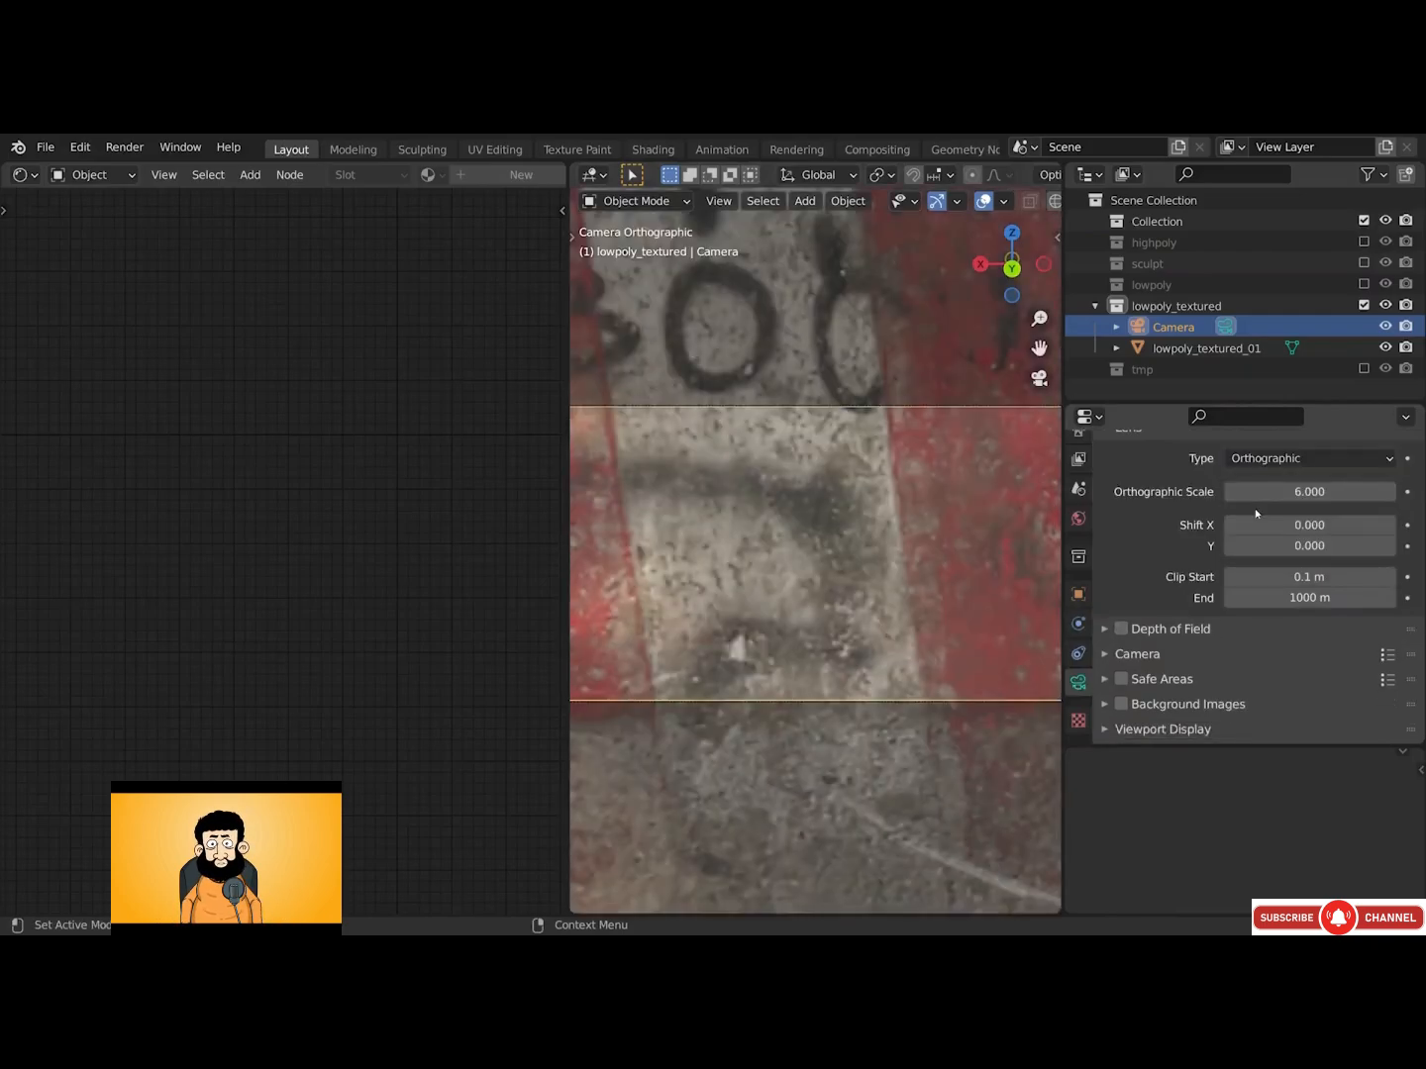
drag(1268, 508, 1391, 491)
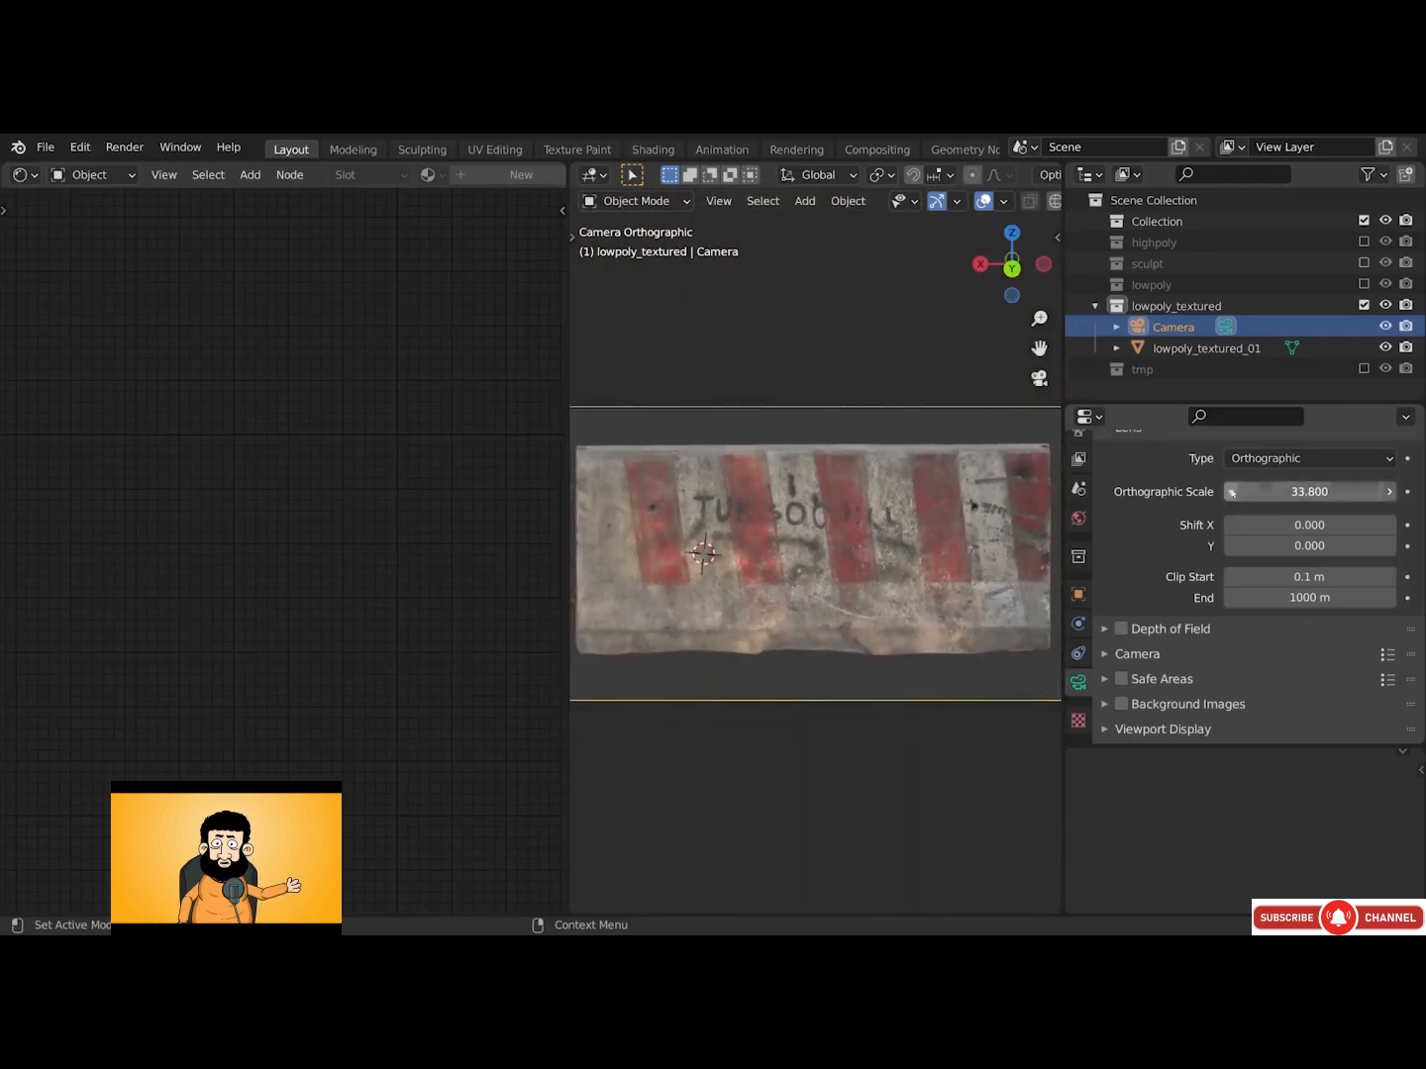
scroll(956, 492, down, 2)
scroll(1077, 496, up, 2)
Check the output resolution and render a still image of the roadblock through the orthographic camera
click(1077, 496)
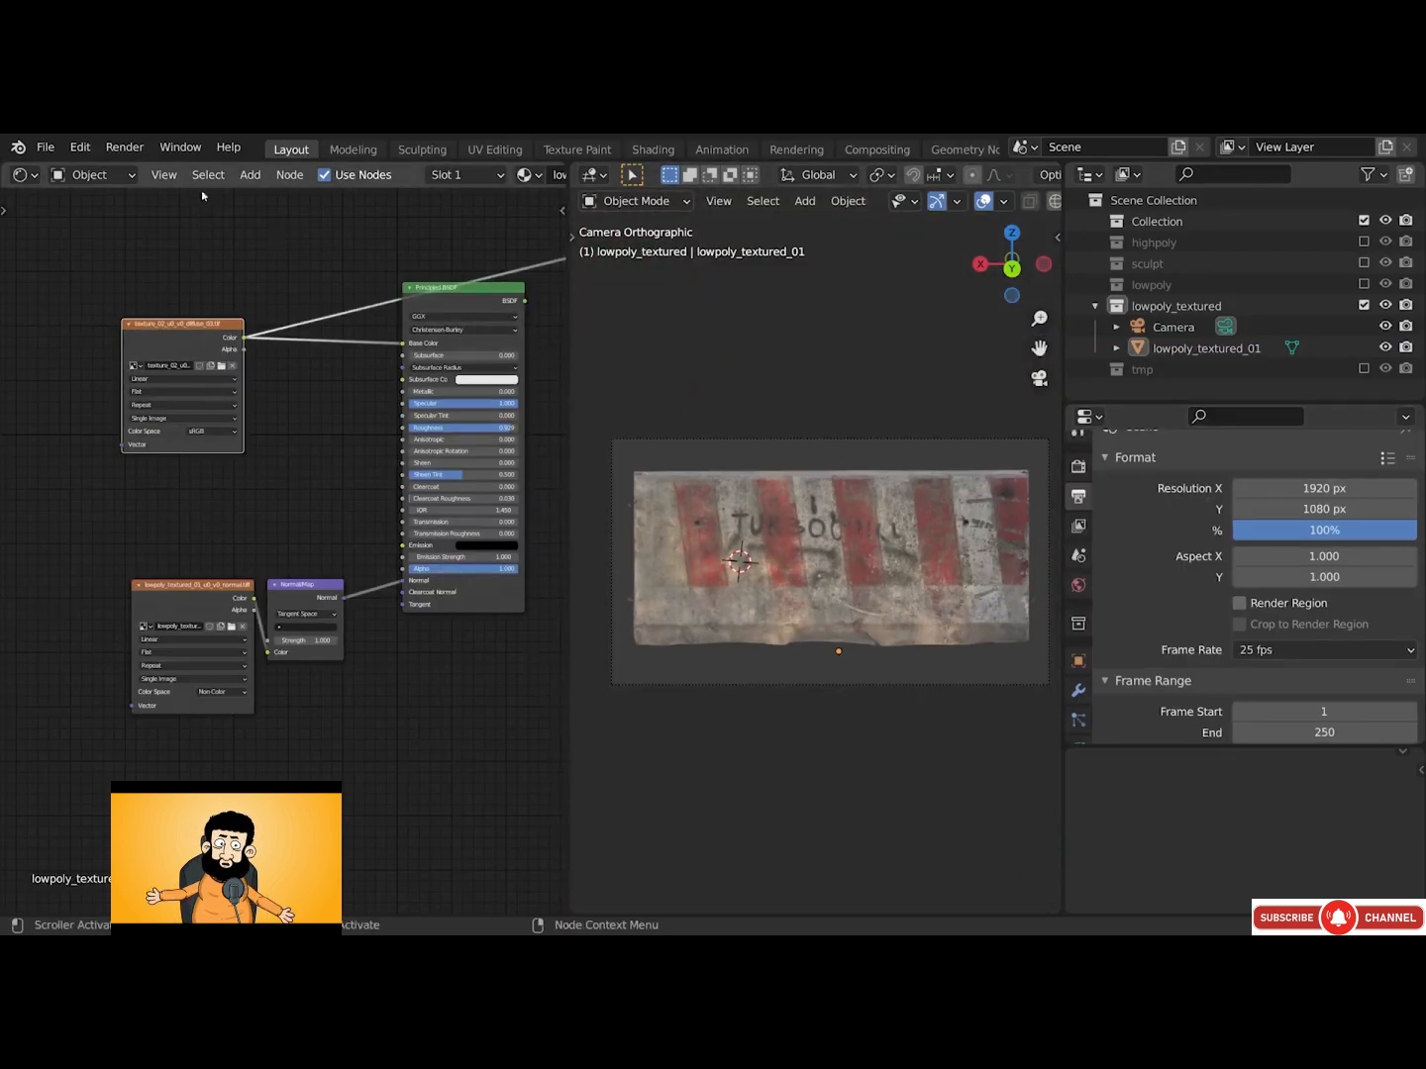
click(124, 147)
click(118, 171)
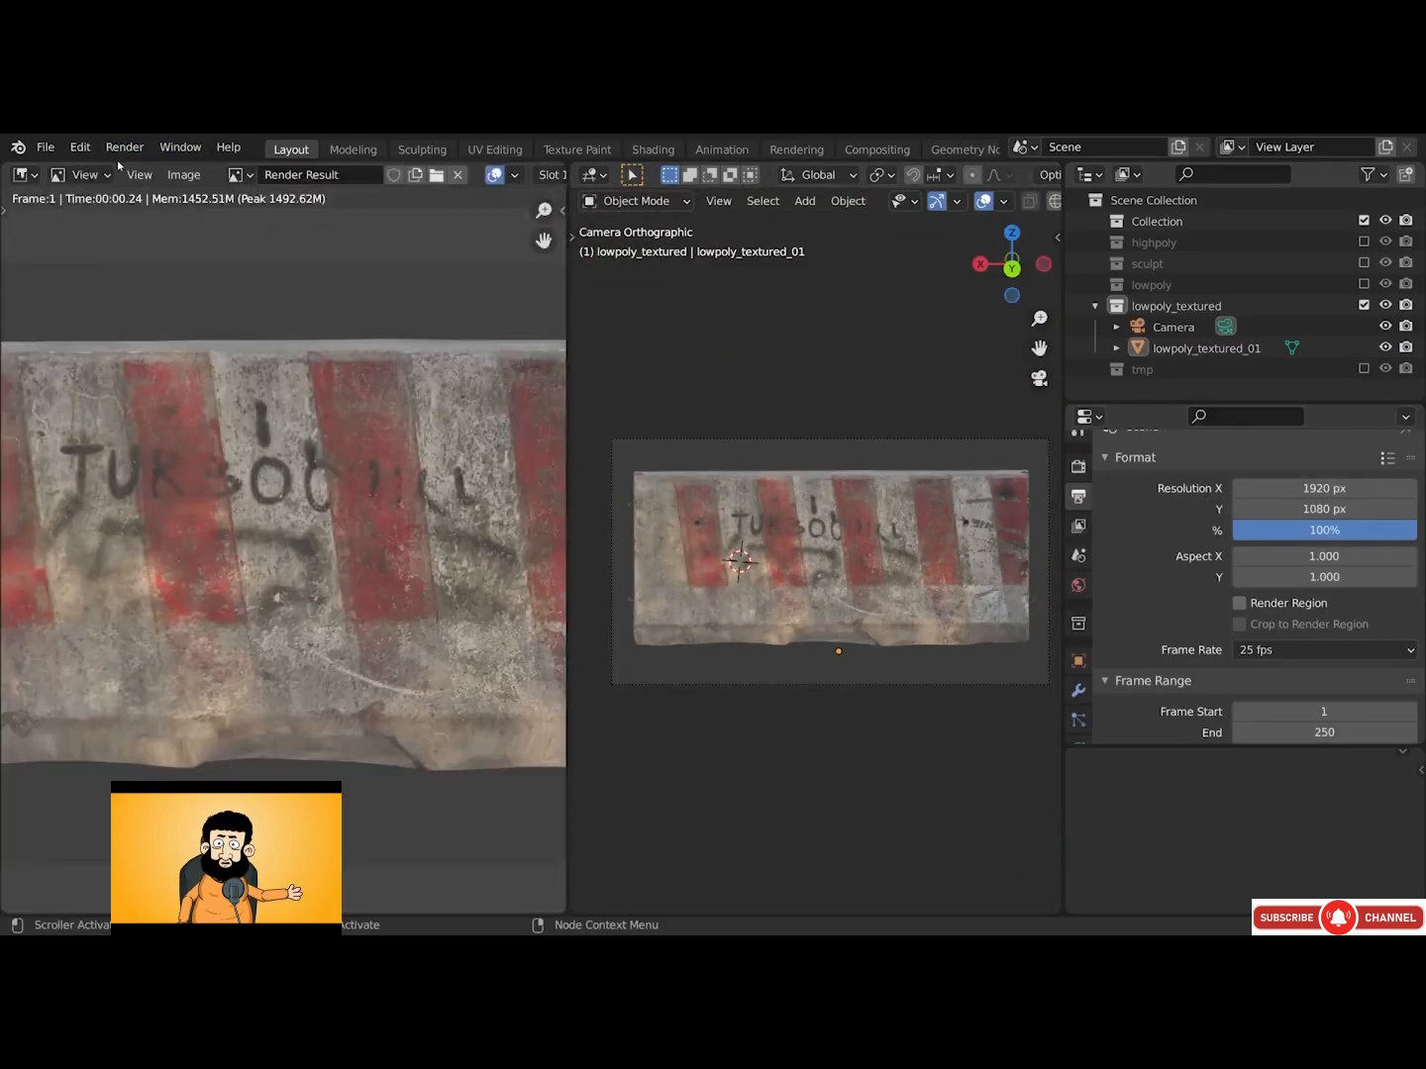
scroll(377, 437, down, 2)
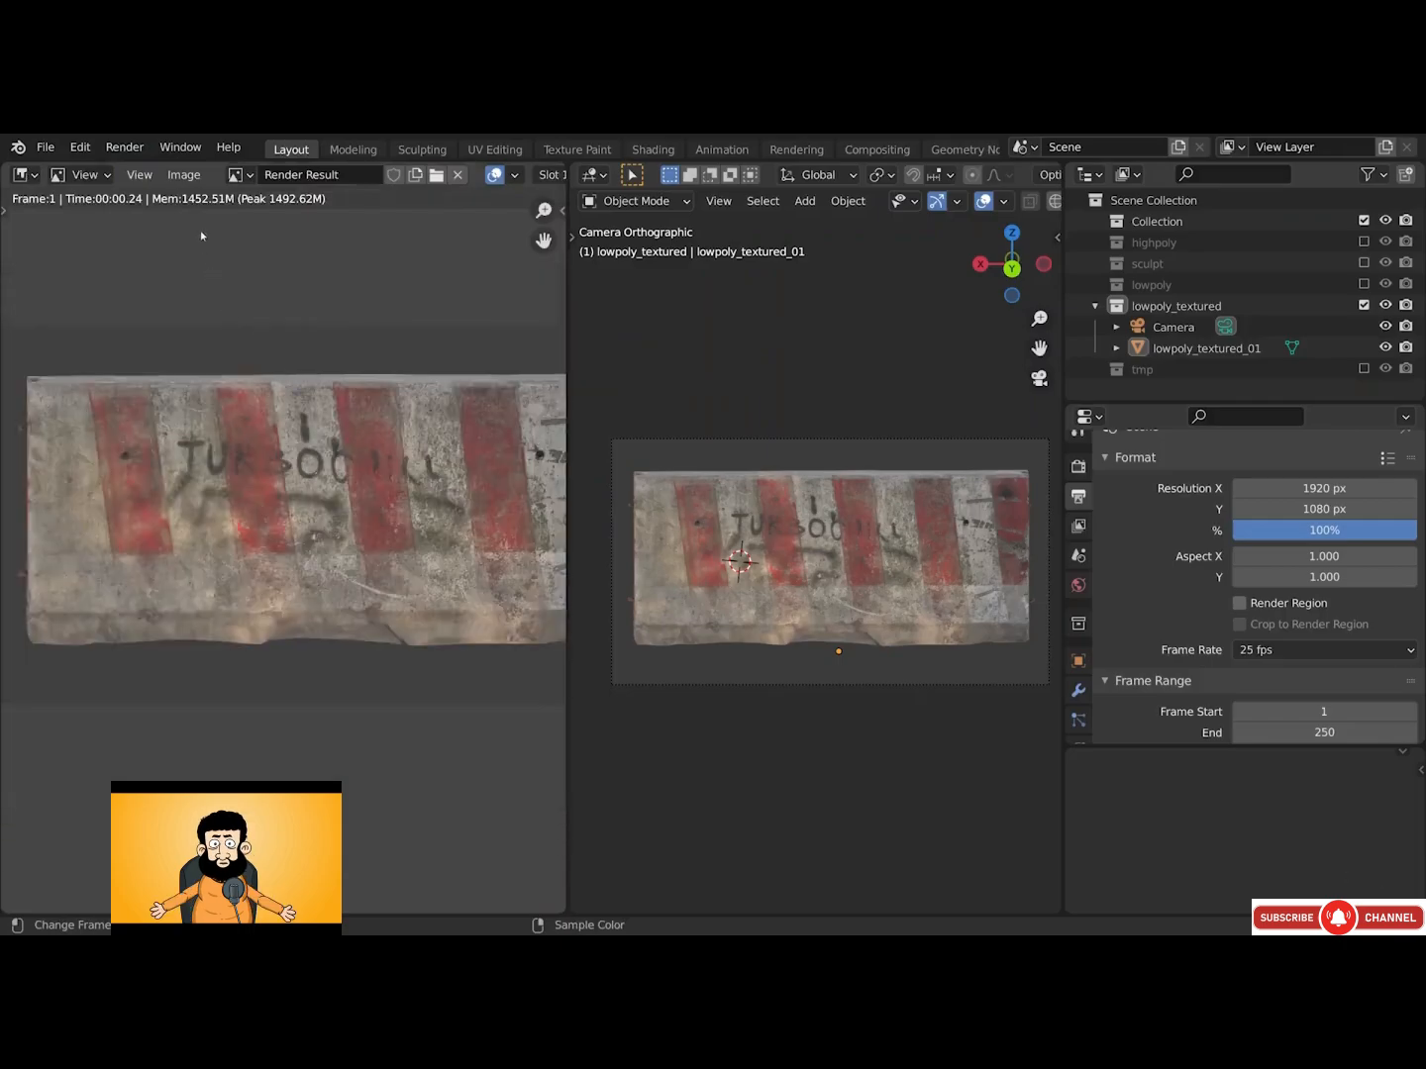
Save the render in TIFF format as roadblock_01.tif and switch to GIMP
click(183, 175)
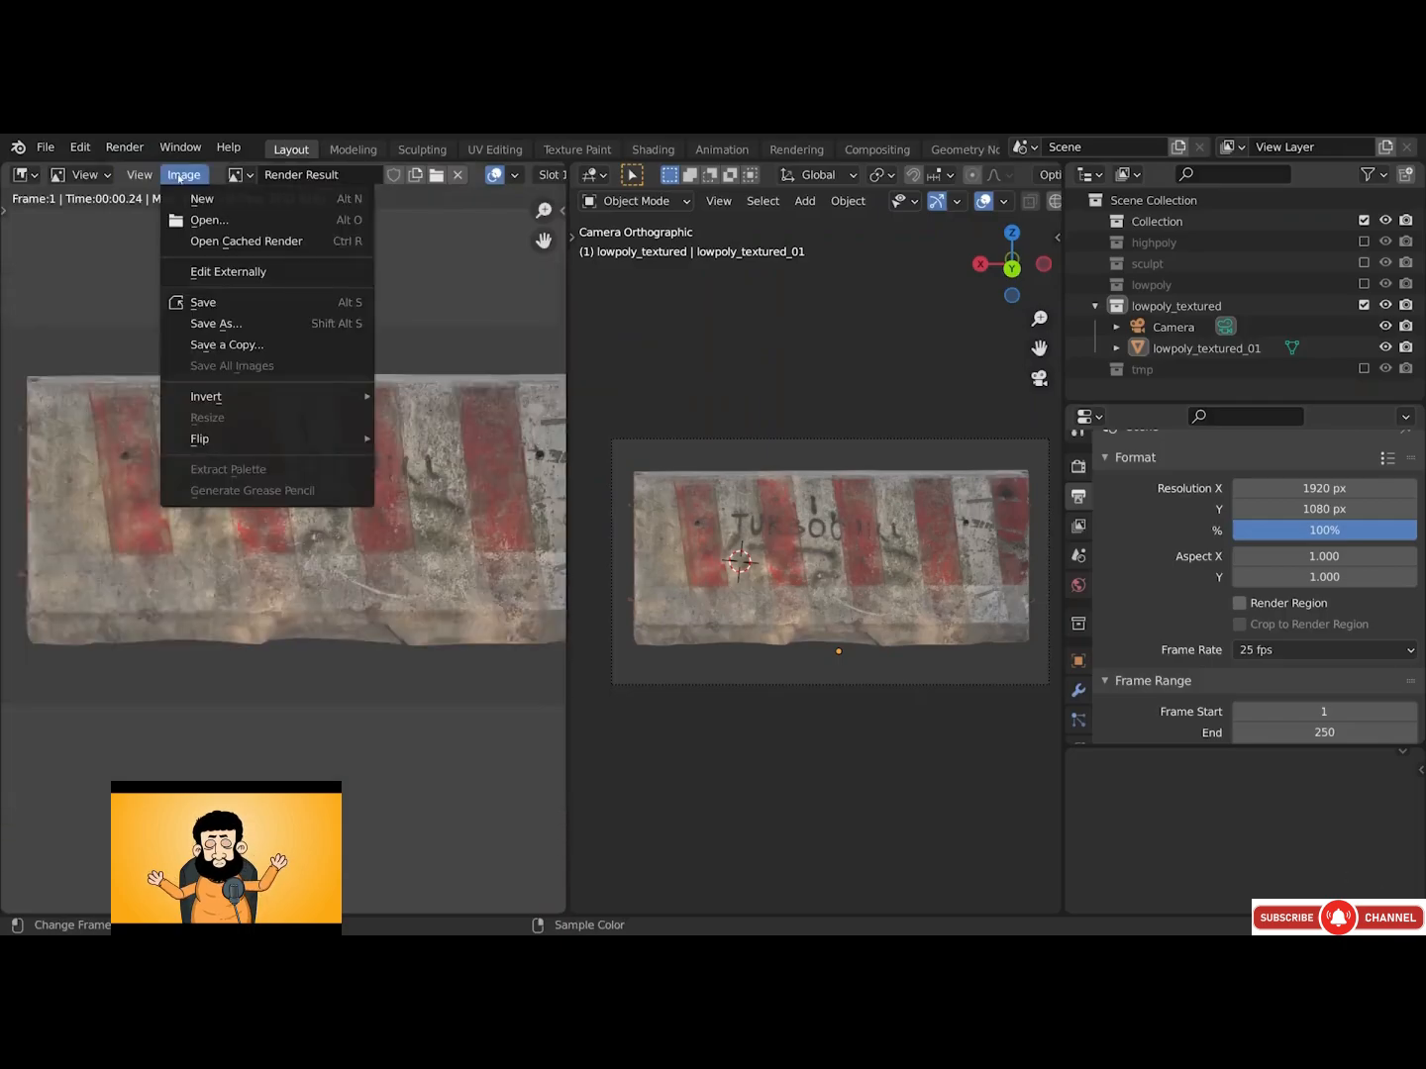
click(218, 324)
click(683, 764)
text(roadblock_01)
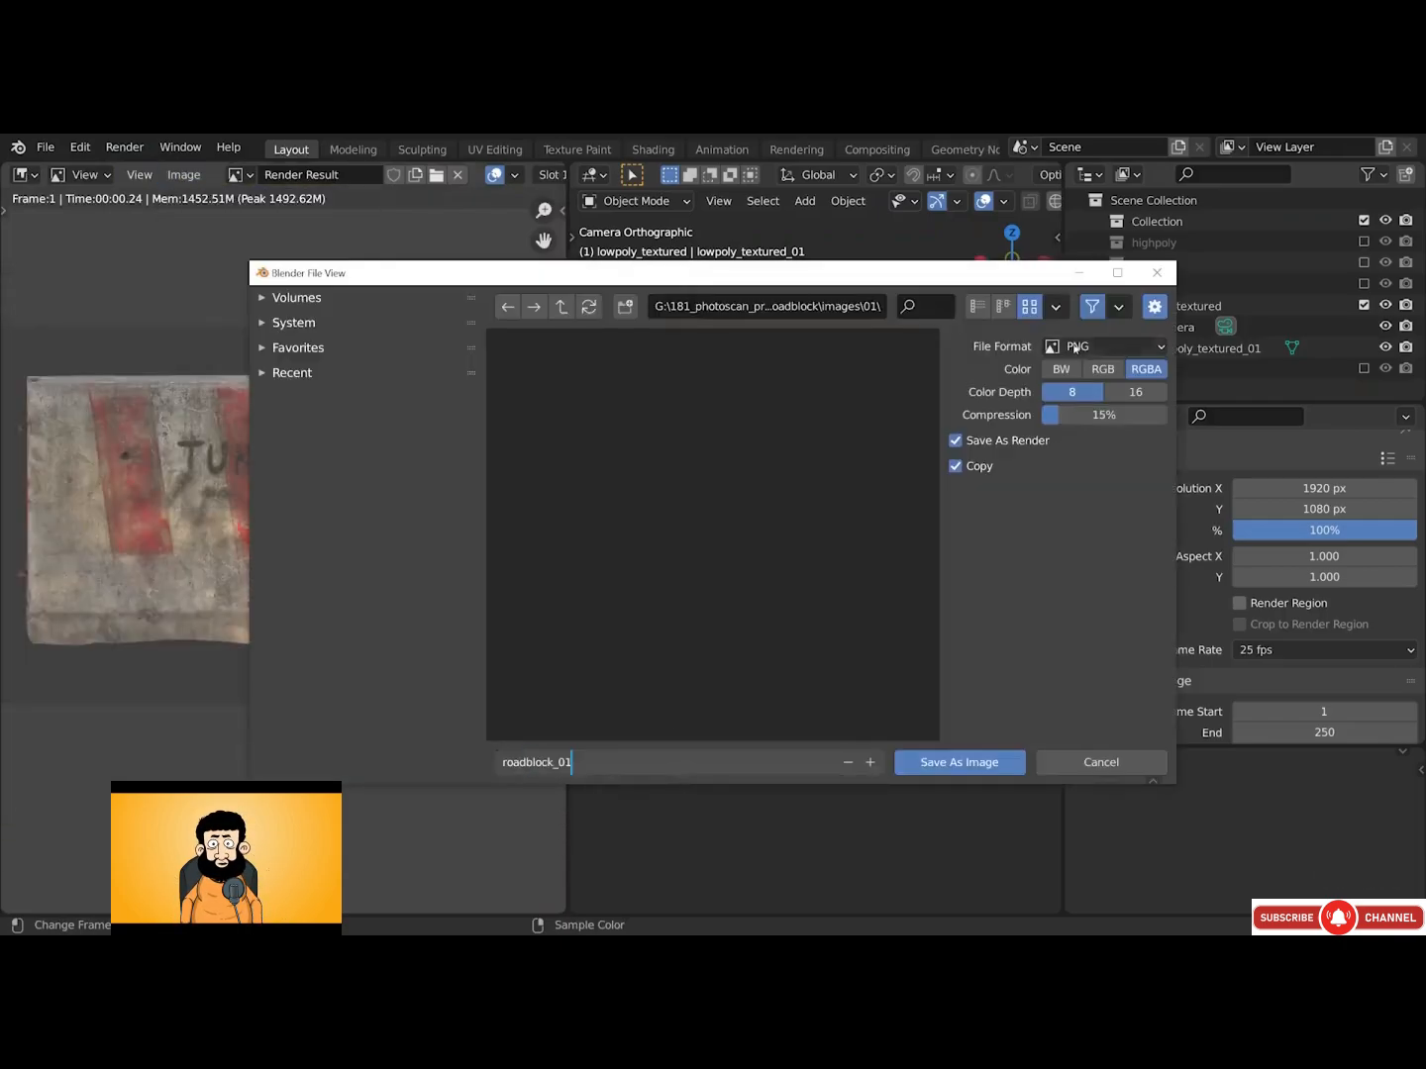
click(1076, 348)
click(1057, 517)
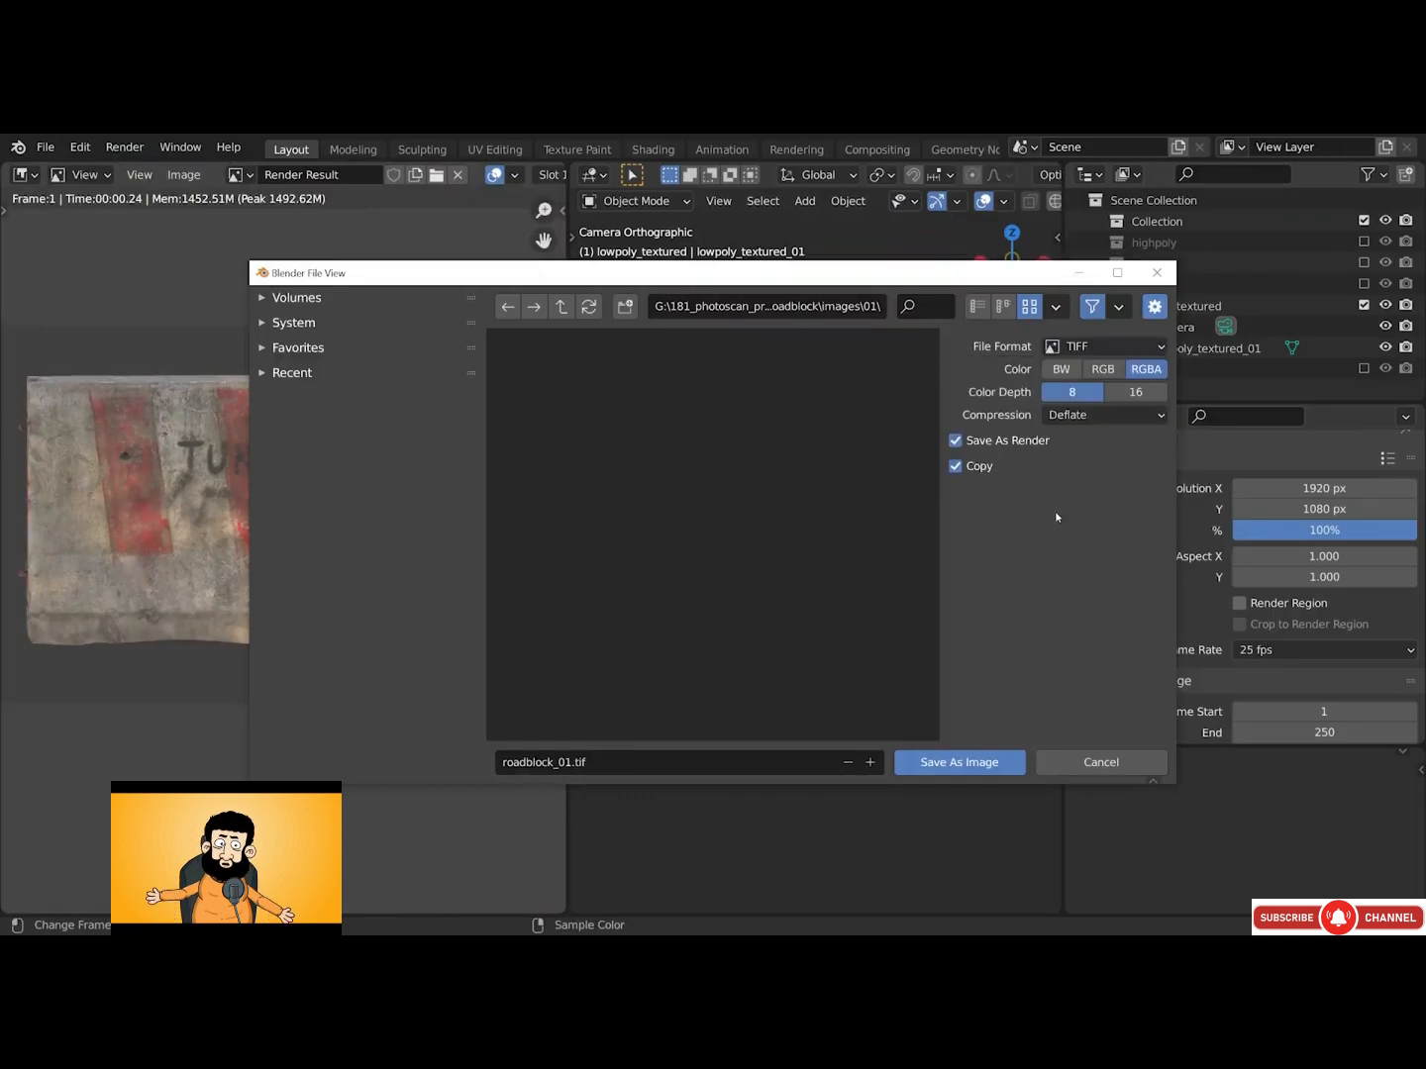
click(988, 761)
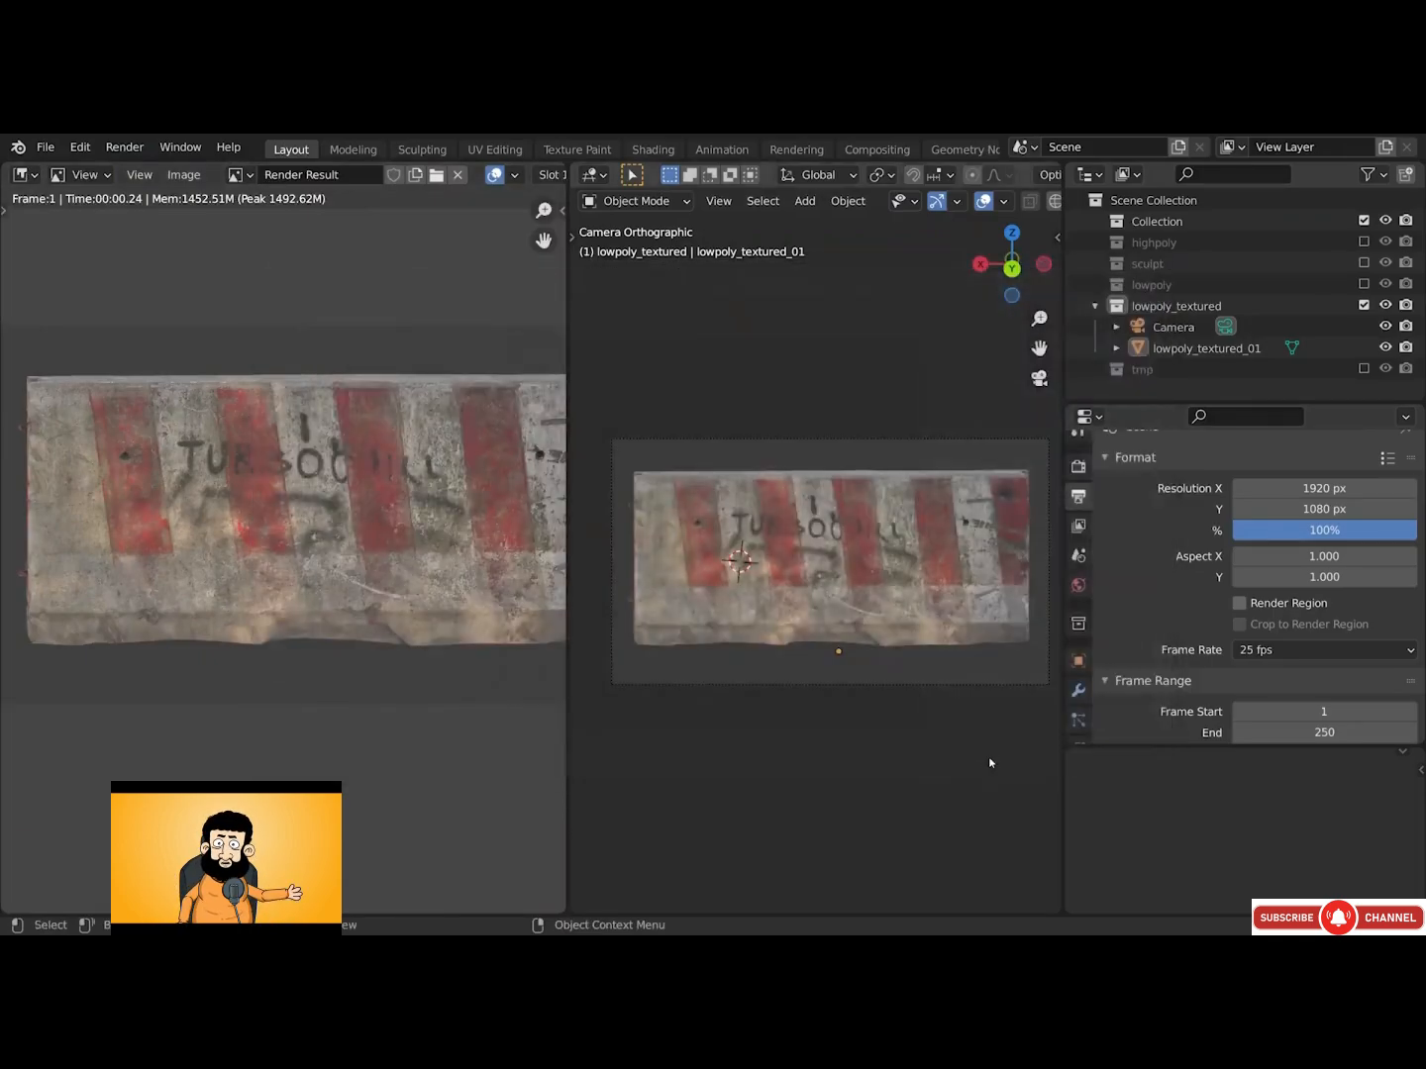
key(alt+Tab)
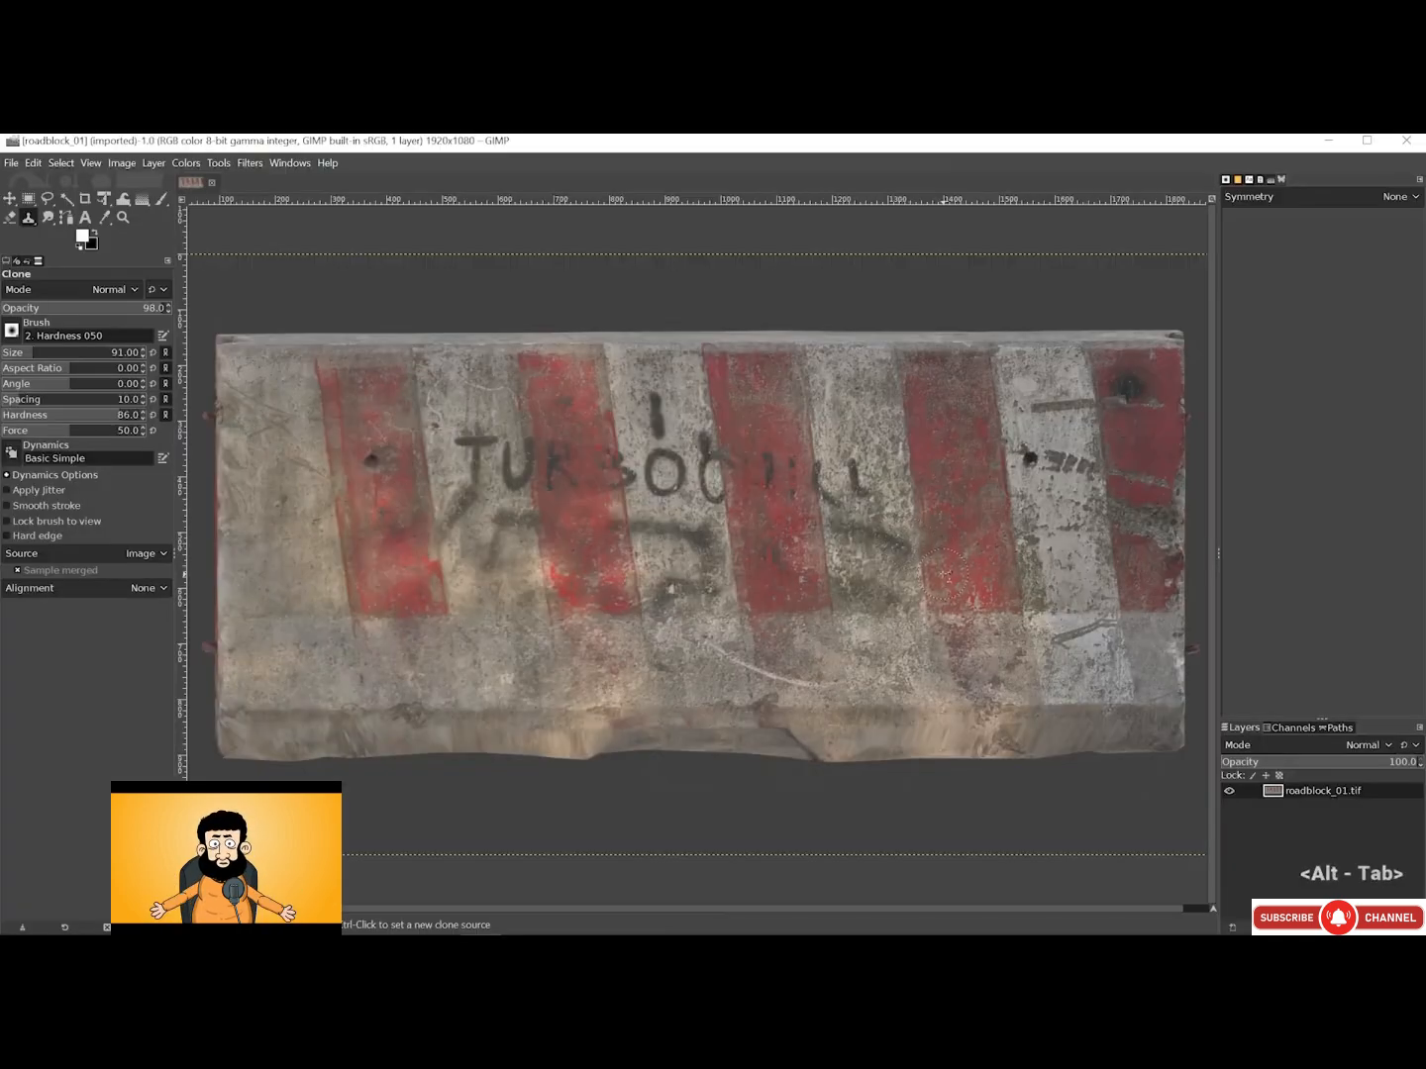
Add a transparent 1920 × 1080 px layer and clone clean concrete over the graffiti's T and U on the white stripe
click(1230, 928)
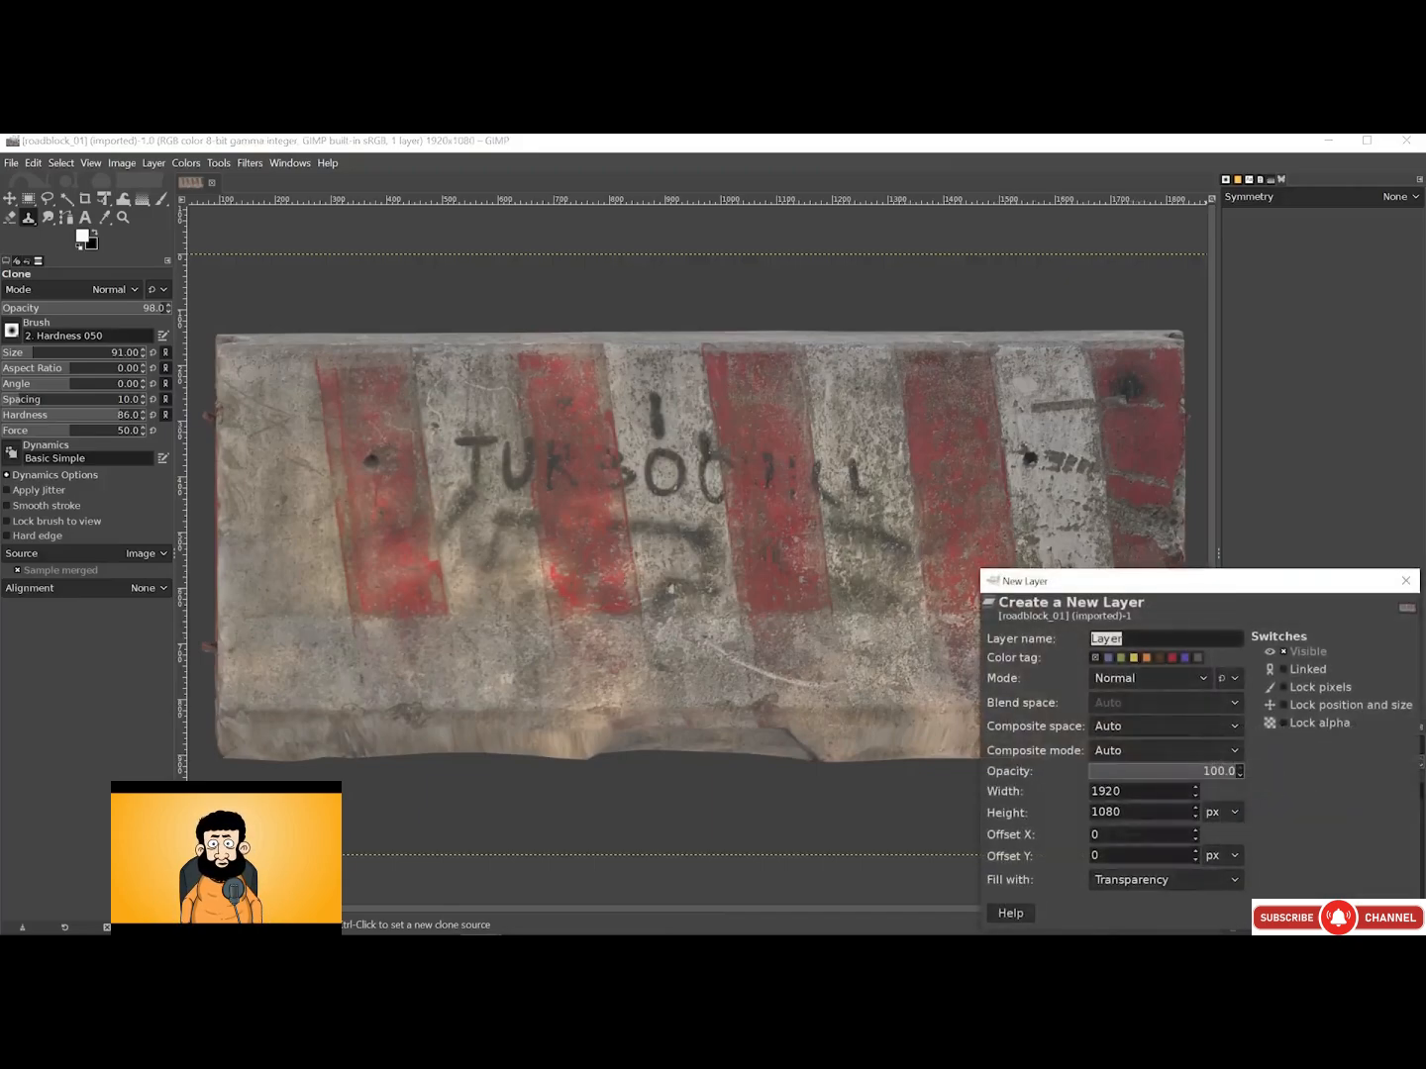
key(Return)
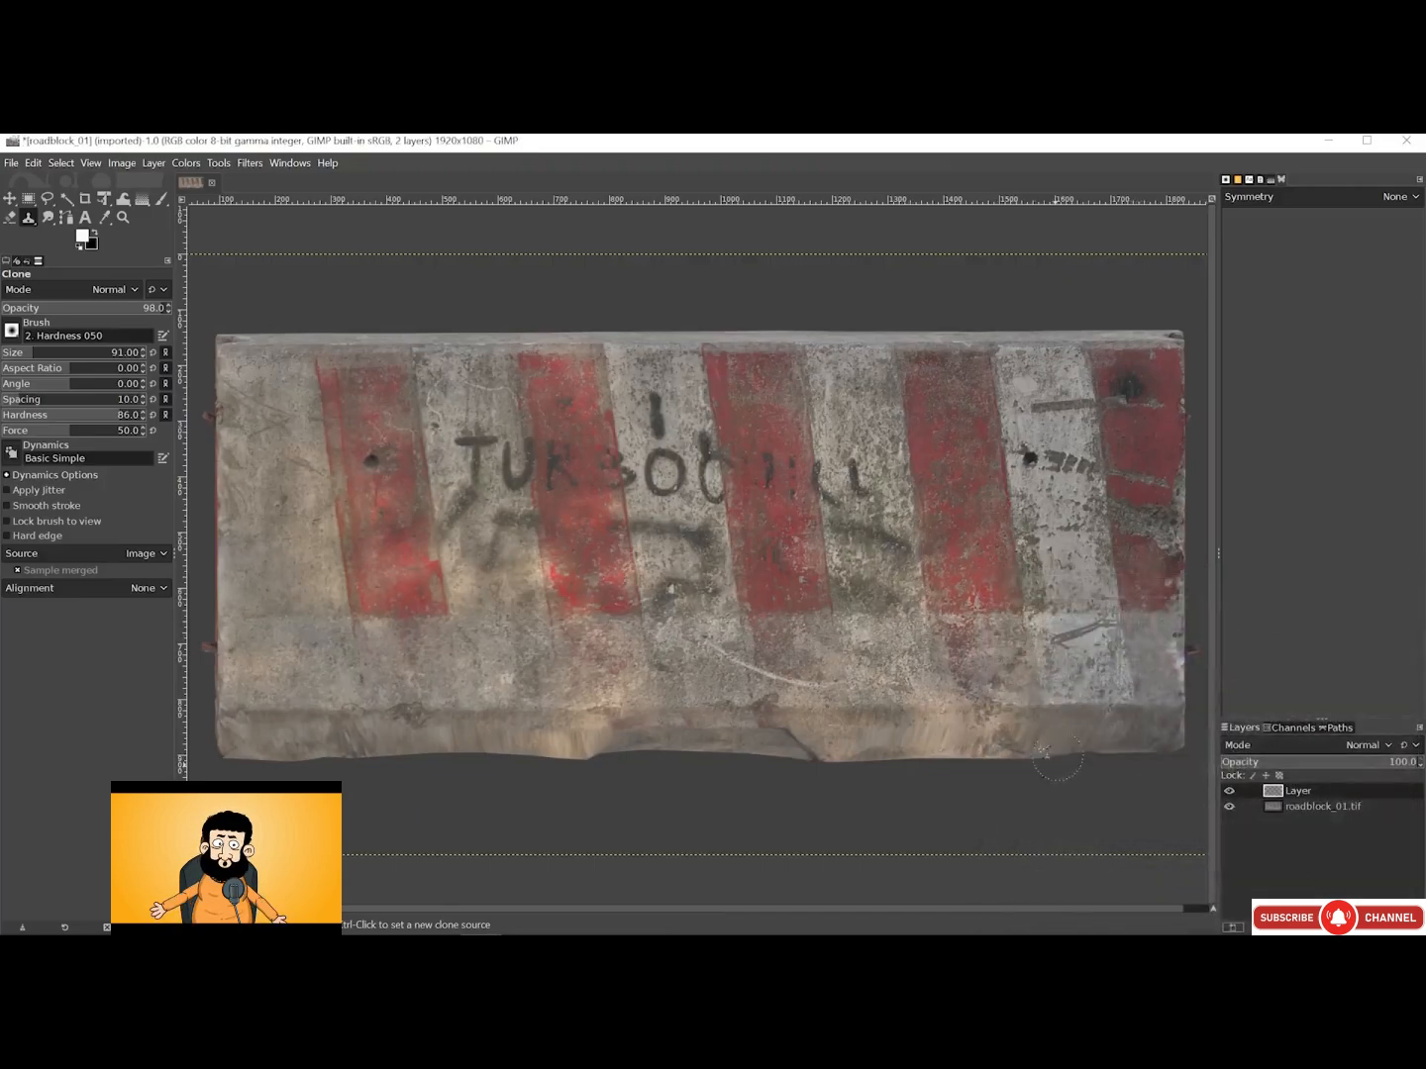
ctrl+click(504, 545)
ctrl+click(544, 594)
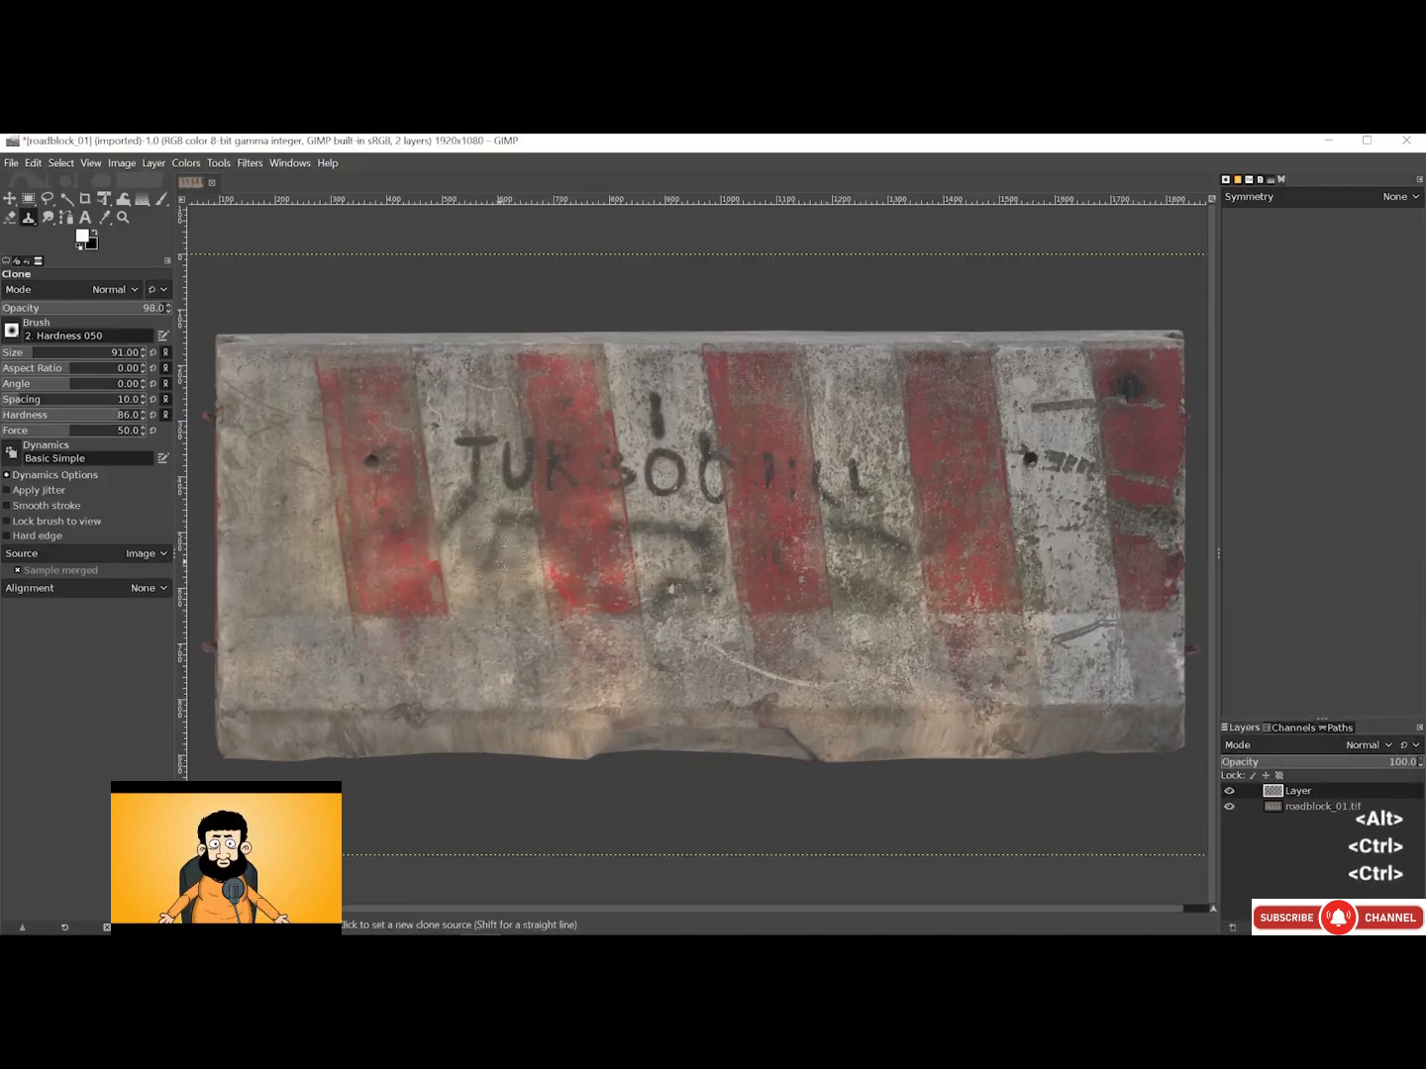
drag(517, 482, 513, 462)
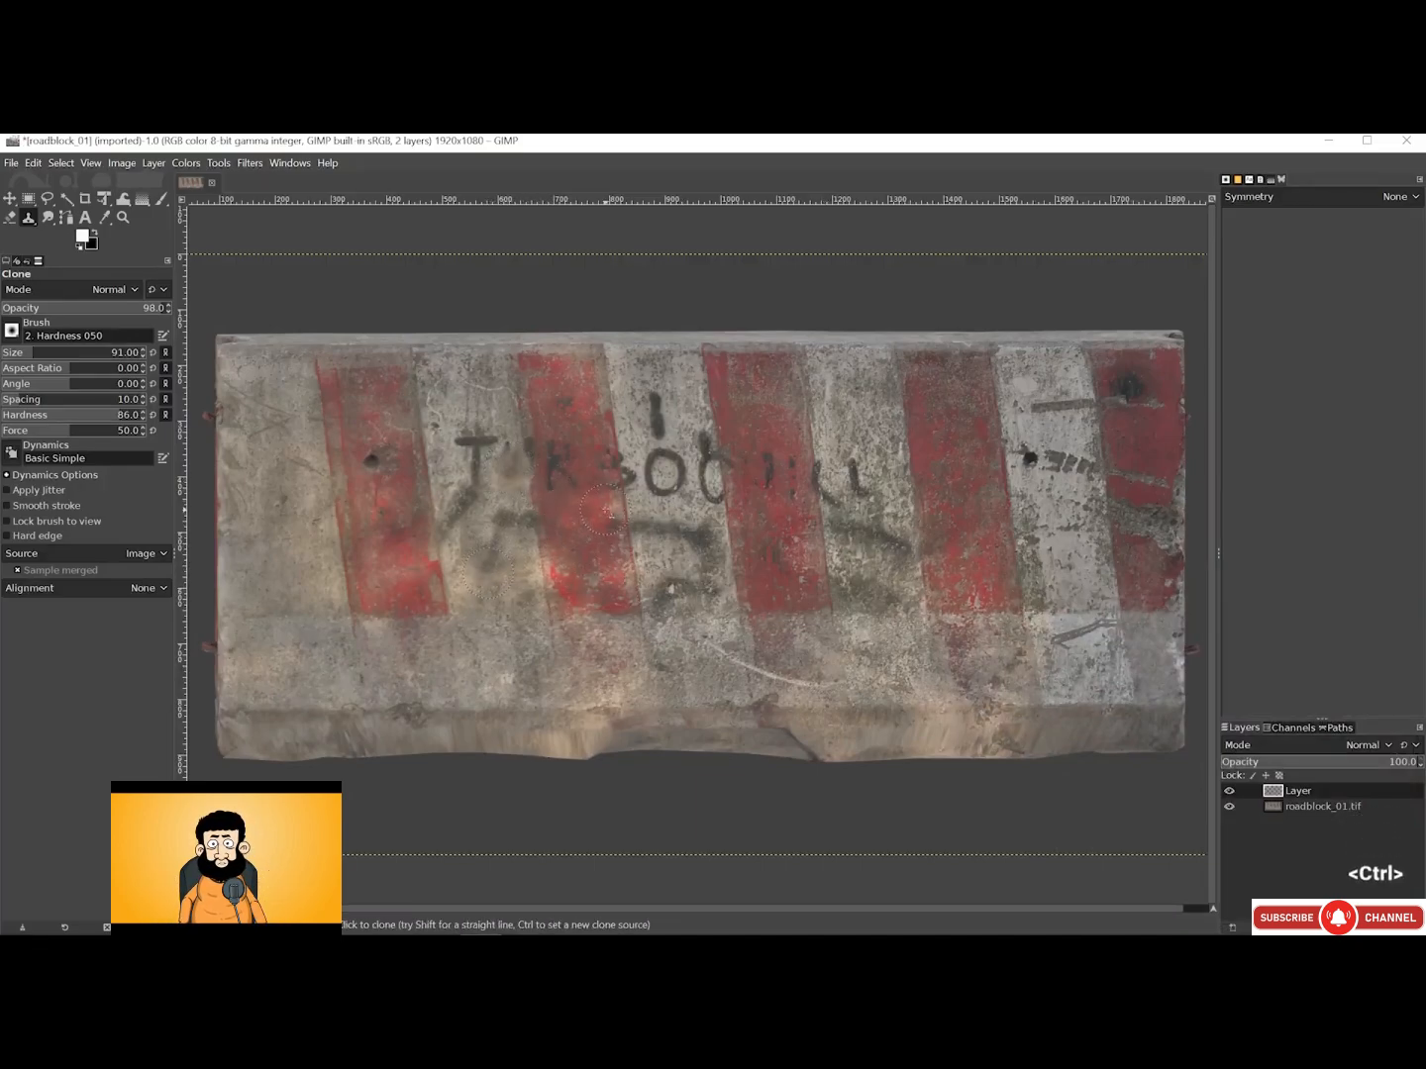
click(477, 459)
ctrl+click(478, 397)
click(477, 441)
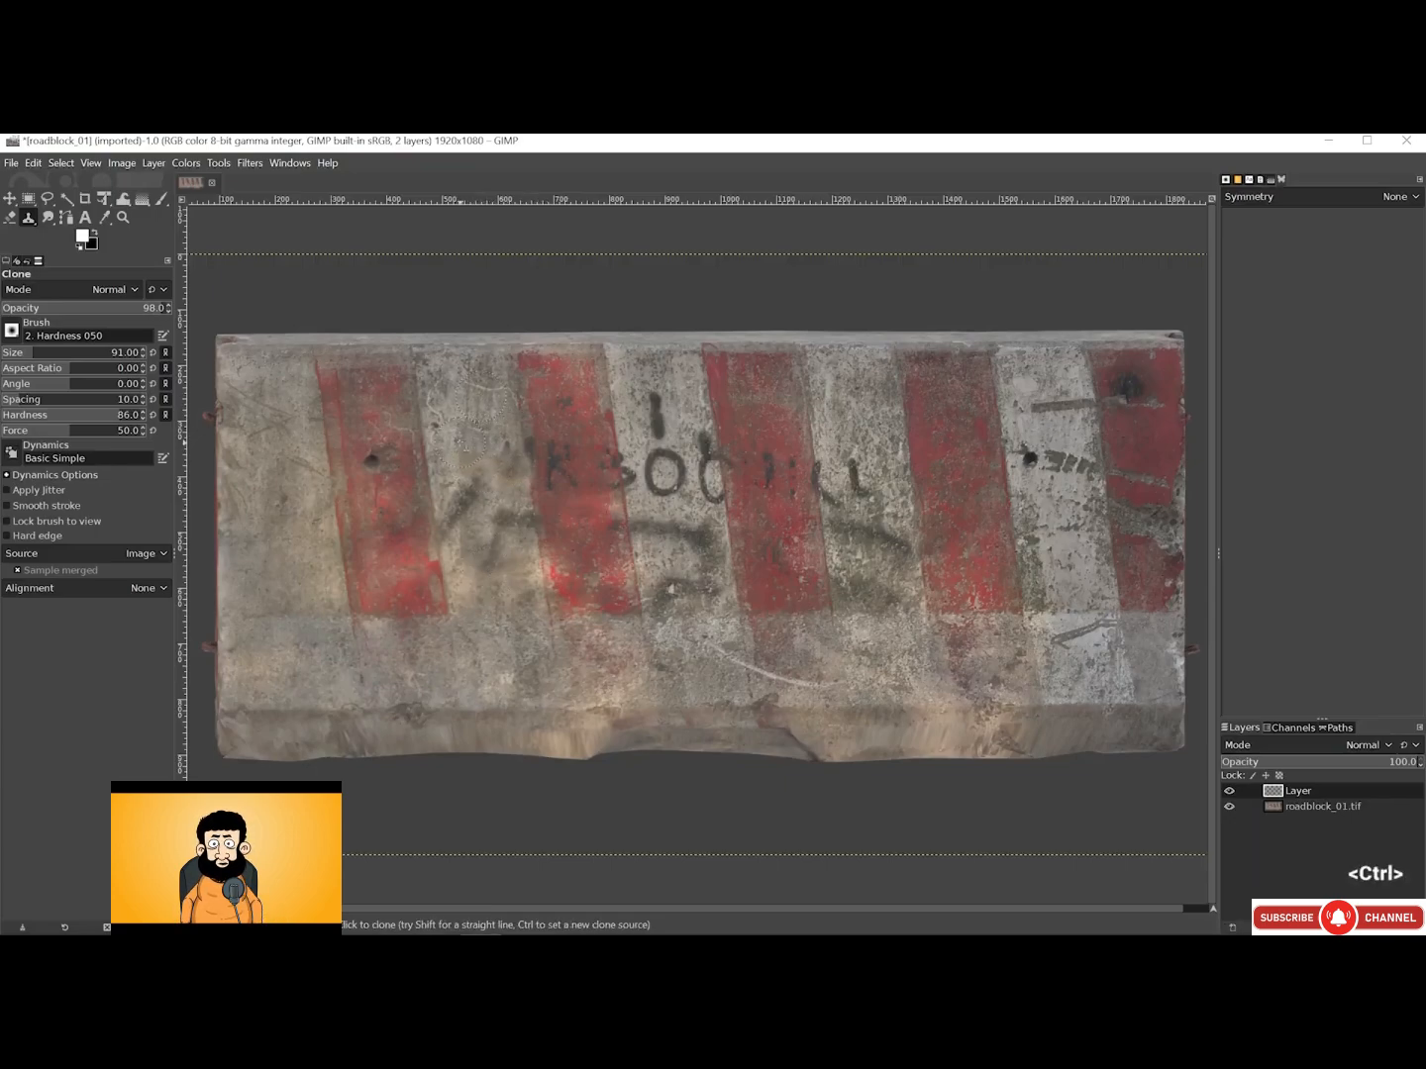
click(459, 444)
Clone matching texture over the graffiti letters on the second red stripe and the central white stripe
ctrl+click(570, 529)
drag(565, 481, 559, 456)
ctrl+click(670, 552)
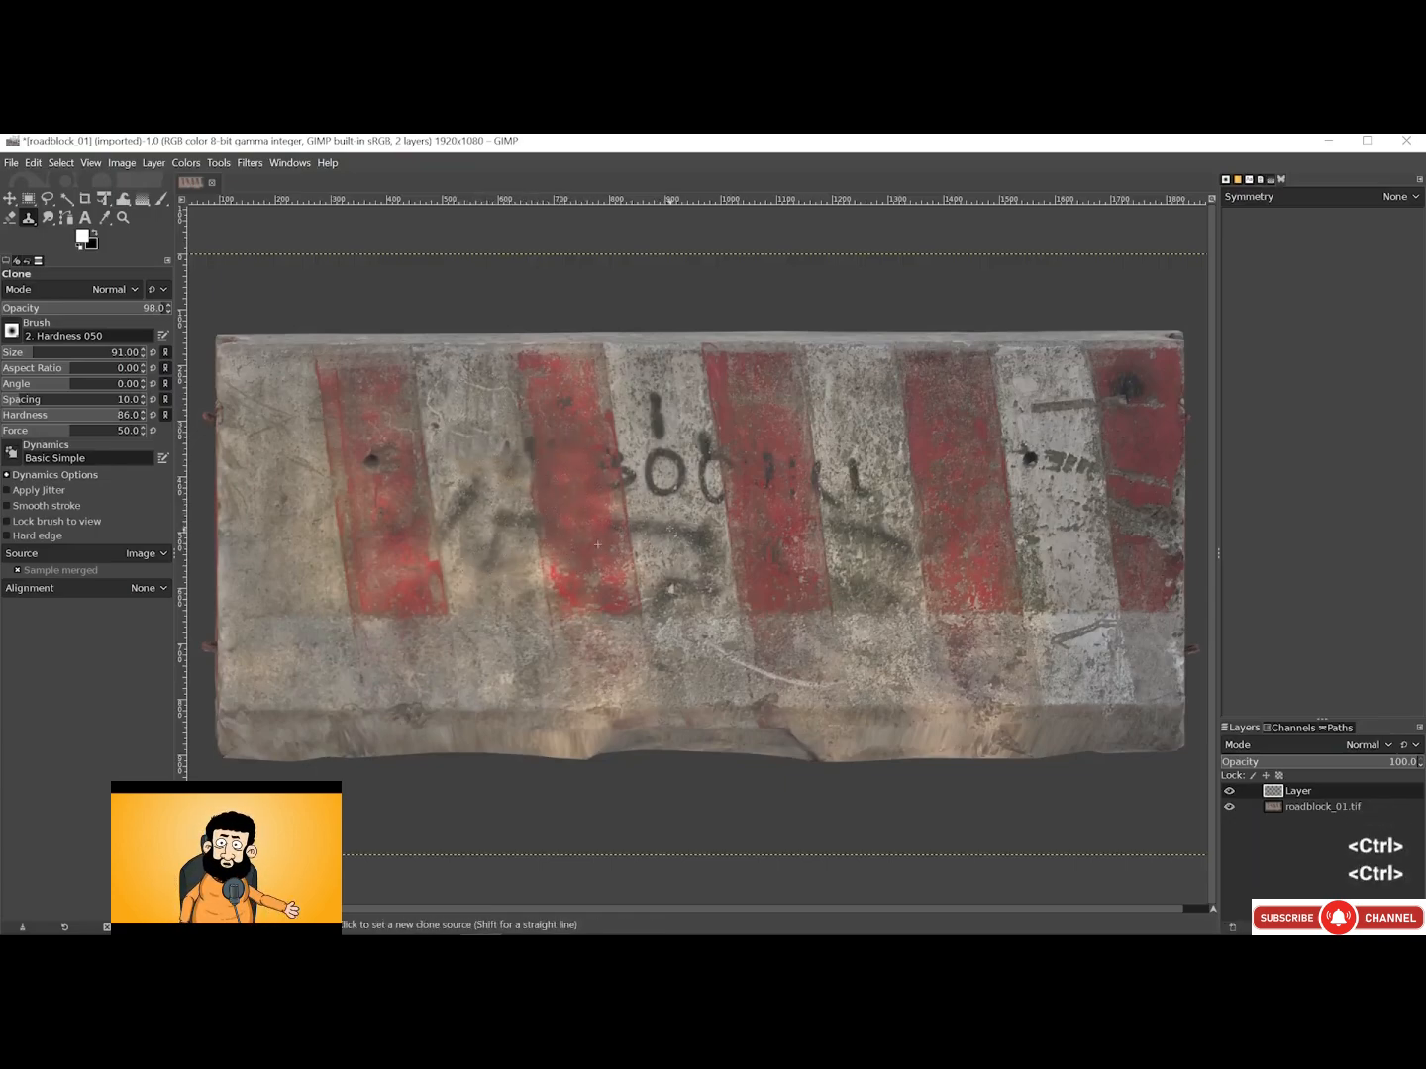
drag(655, 422, 657, 395)
ctrl+click(662, 394)
ctrl+click(770, 535)
mouse_move(666, 464)
mouse_down()
mouse_move(658, 475)
mouse_move(707, 487)
mouse_up()
Clone clean texture over the graffiti's last letters on the third red stripe and the white areas beside it
click(770, 478)
click(720, 461)
ctrl+click(789, 535)
click(800, 489)
ctrl+click(868, 602)
click(845, 483)
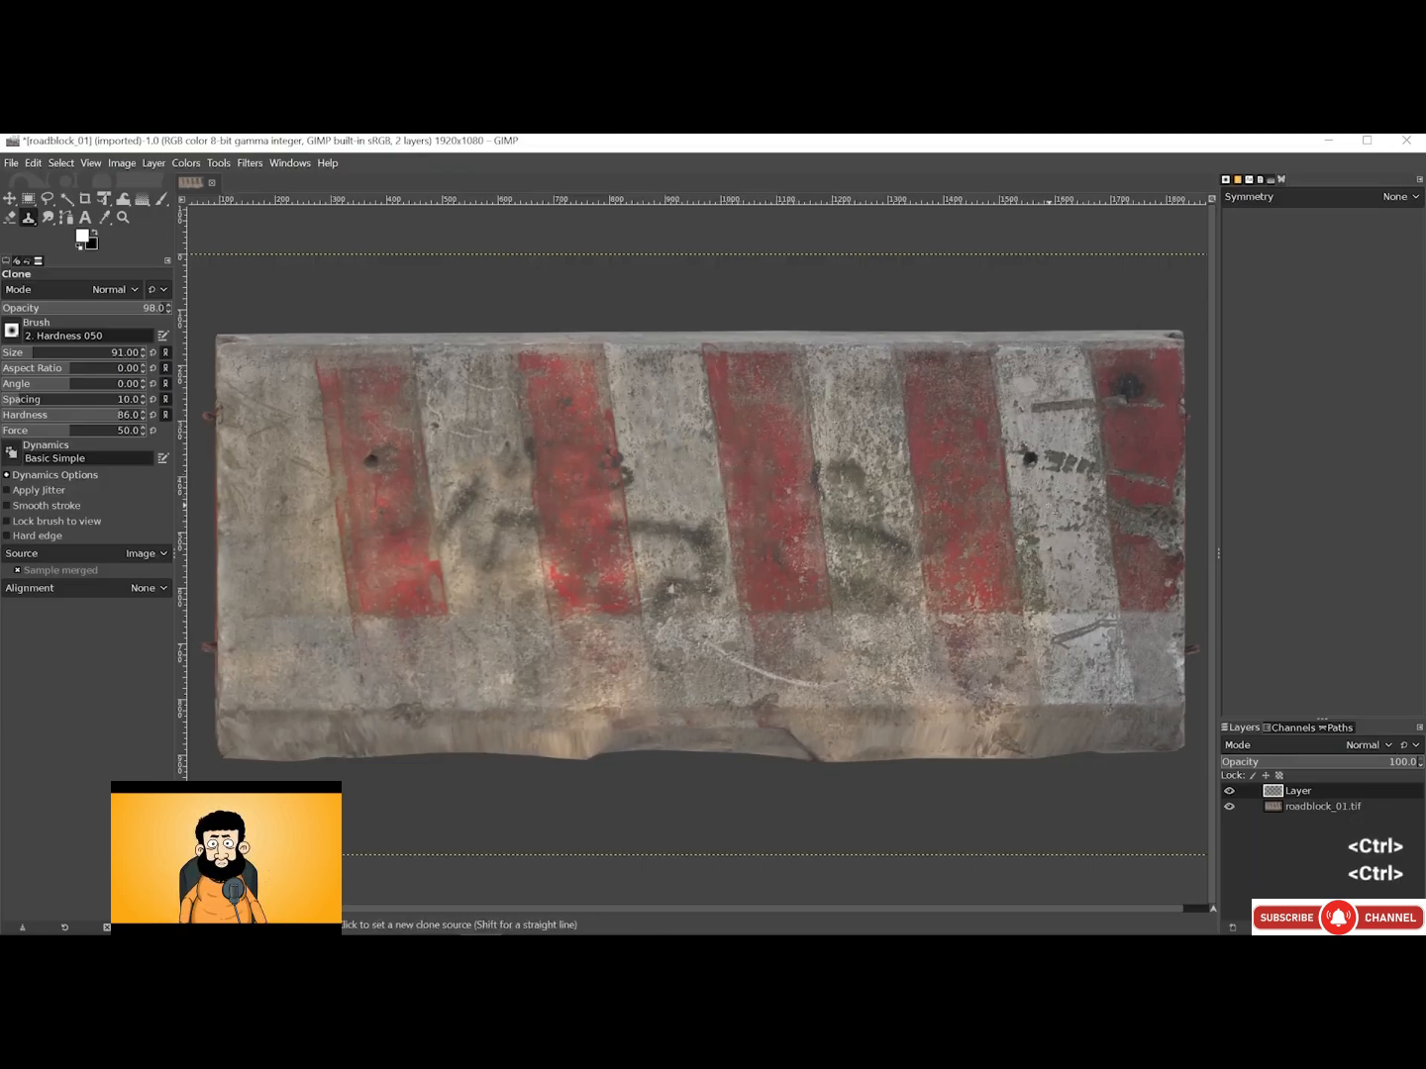
Clone clean concrete over the leftover letter edge and the dark mark below it on the central white stripe
ctrl+click(673, 486)
click(637, 474)
click(670, 523)
drag(669, 523, 678, 525)
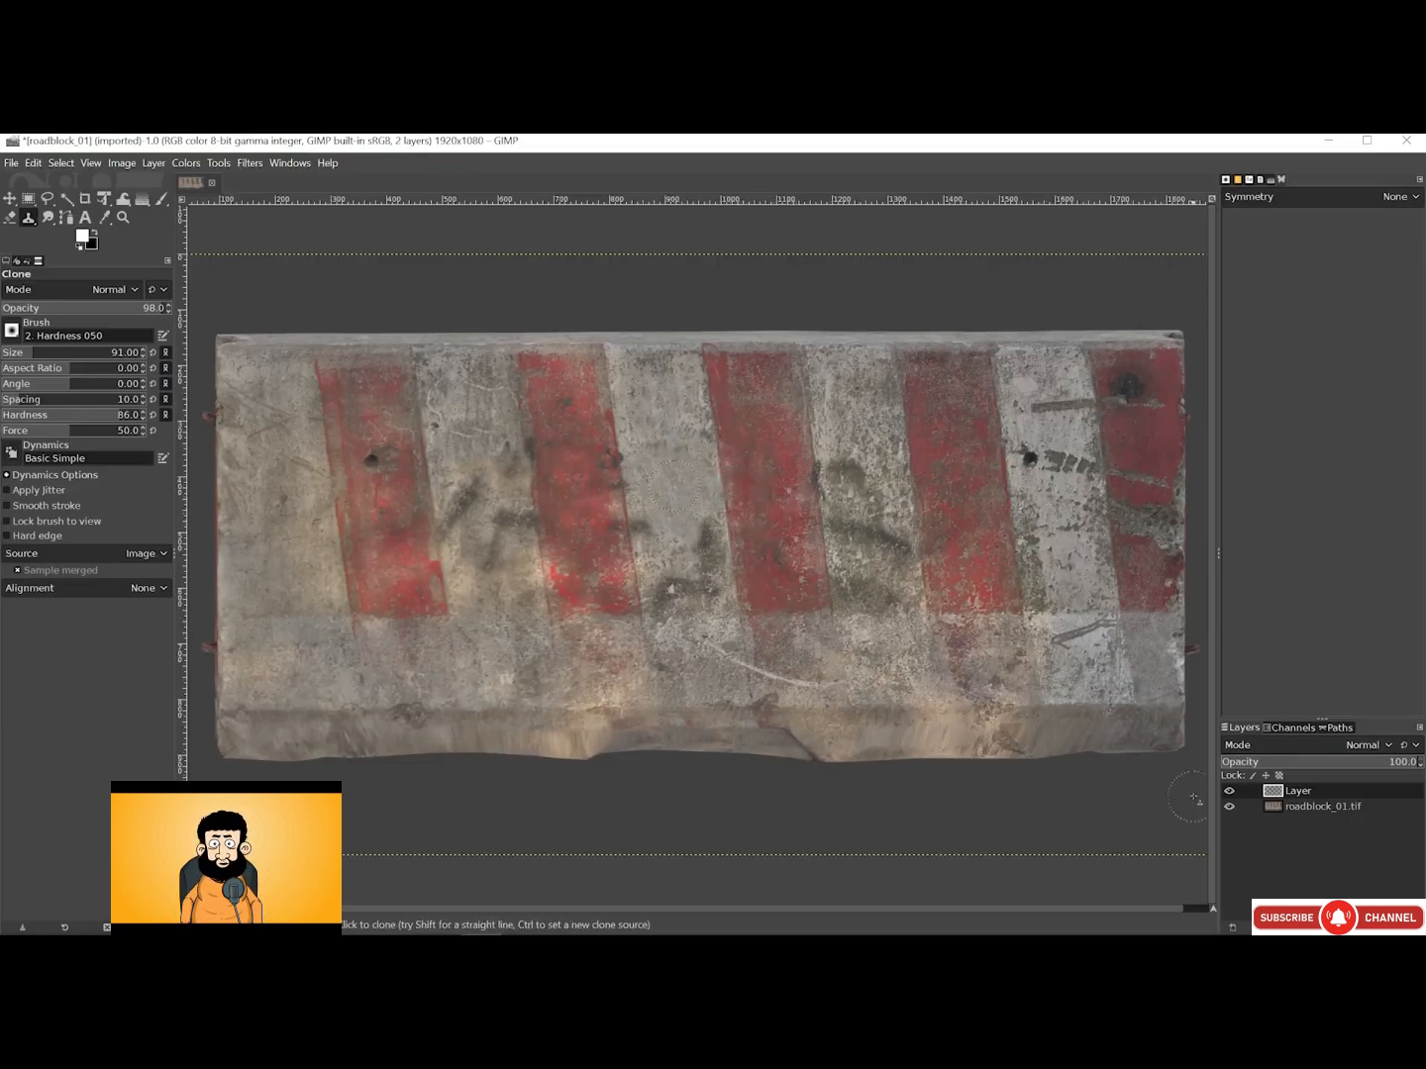
Hide the roadblock_01.tif layer and export the clone layer alone as roadblock_01b.tif, with Save layers turned off
click(1229, 807)
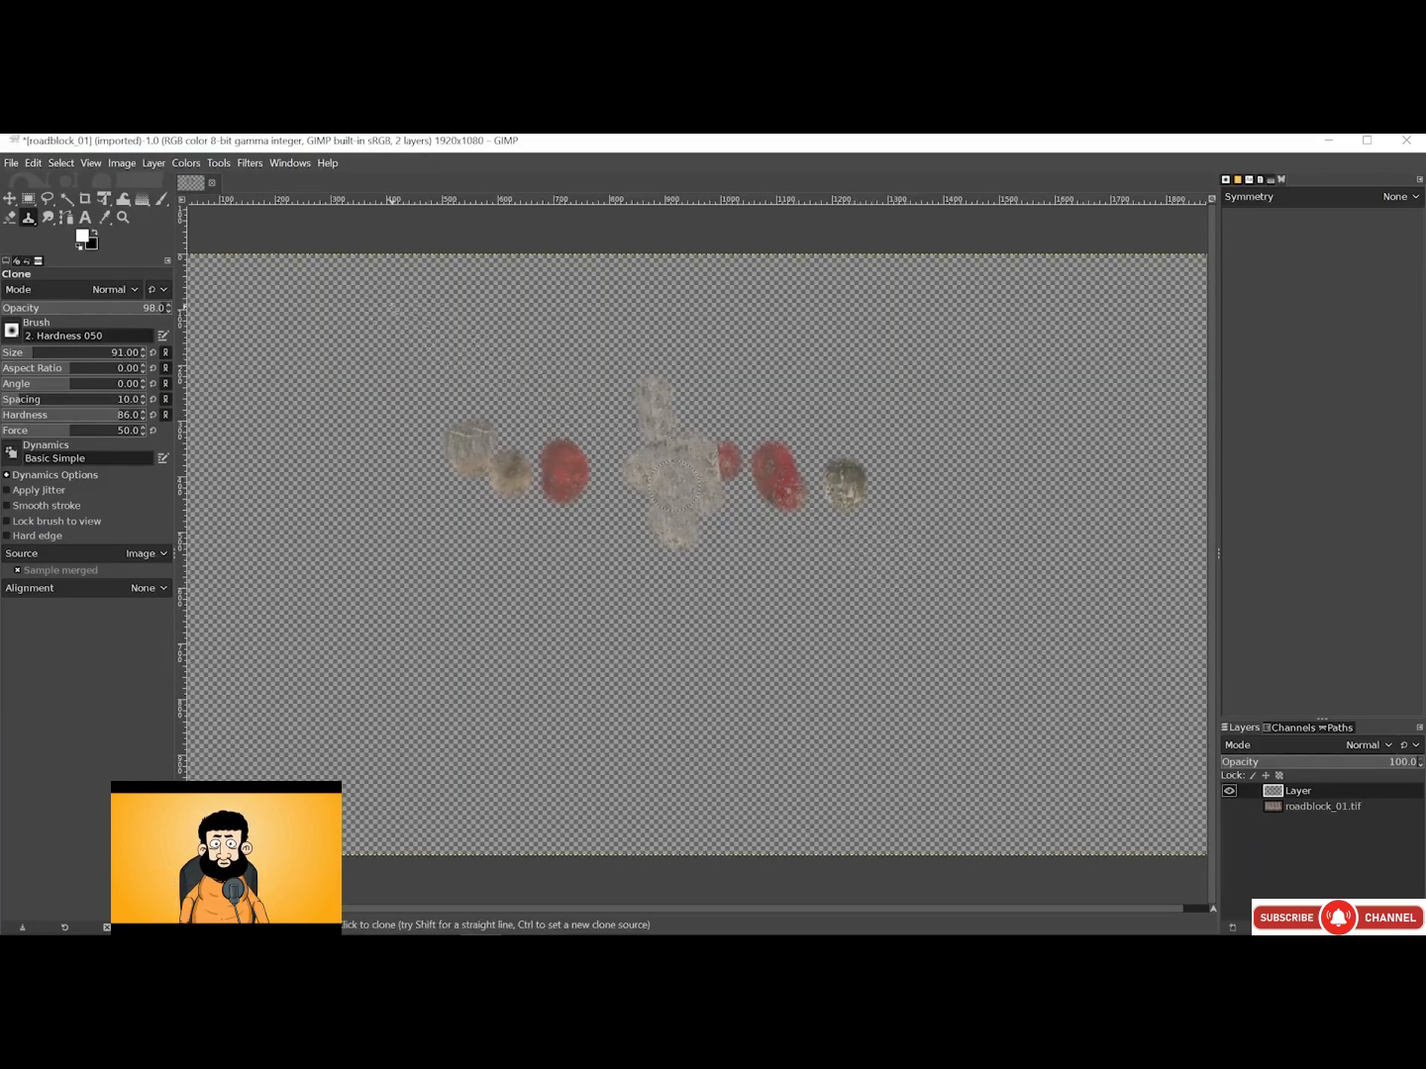
click(11, 163)
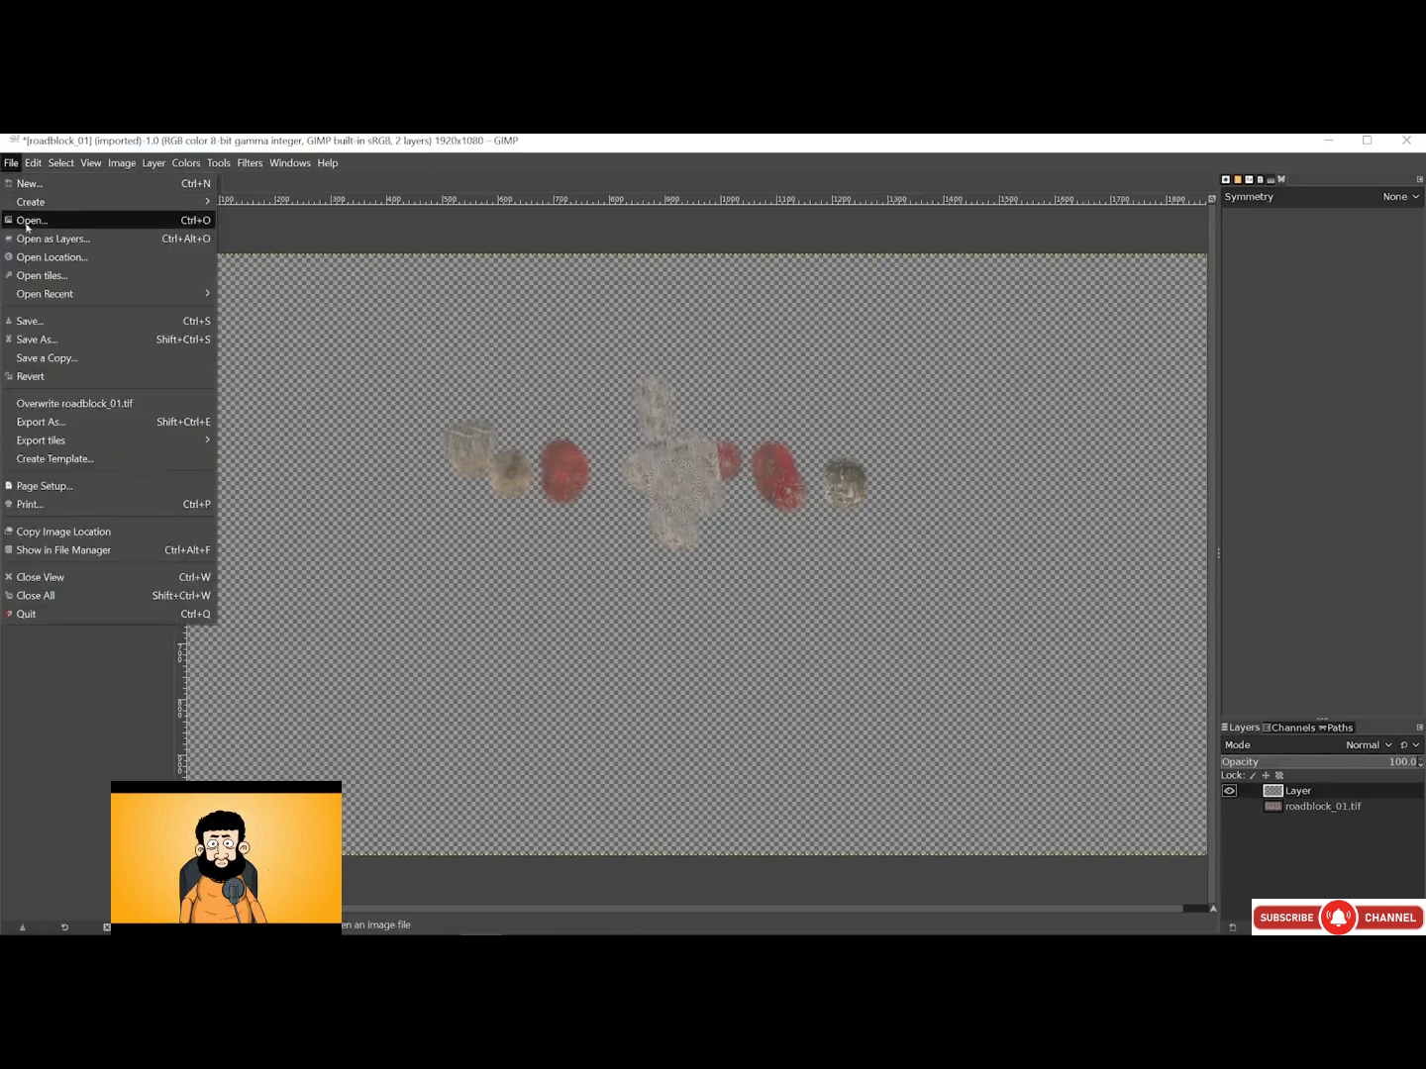
click(72, 423)
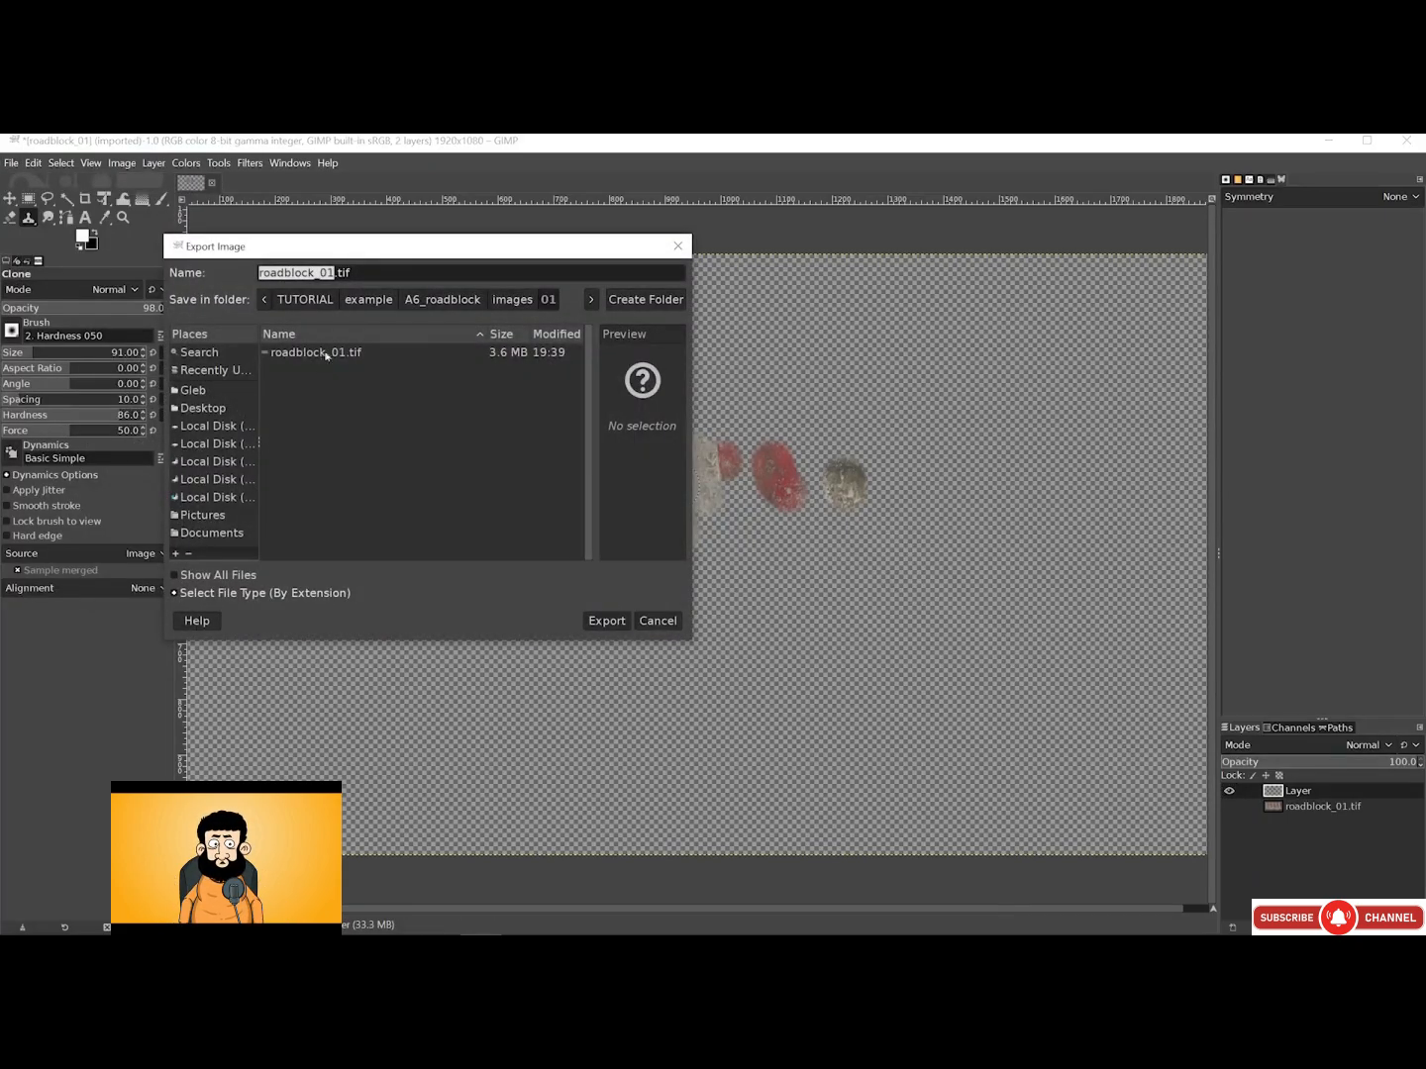
key(Right)
text(b)
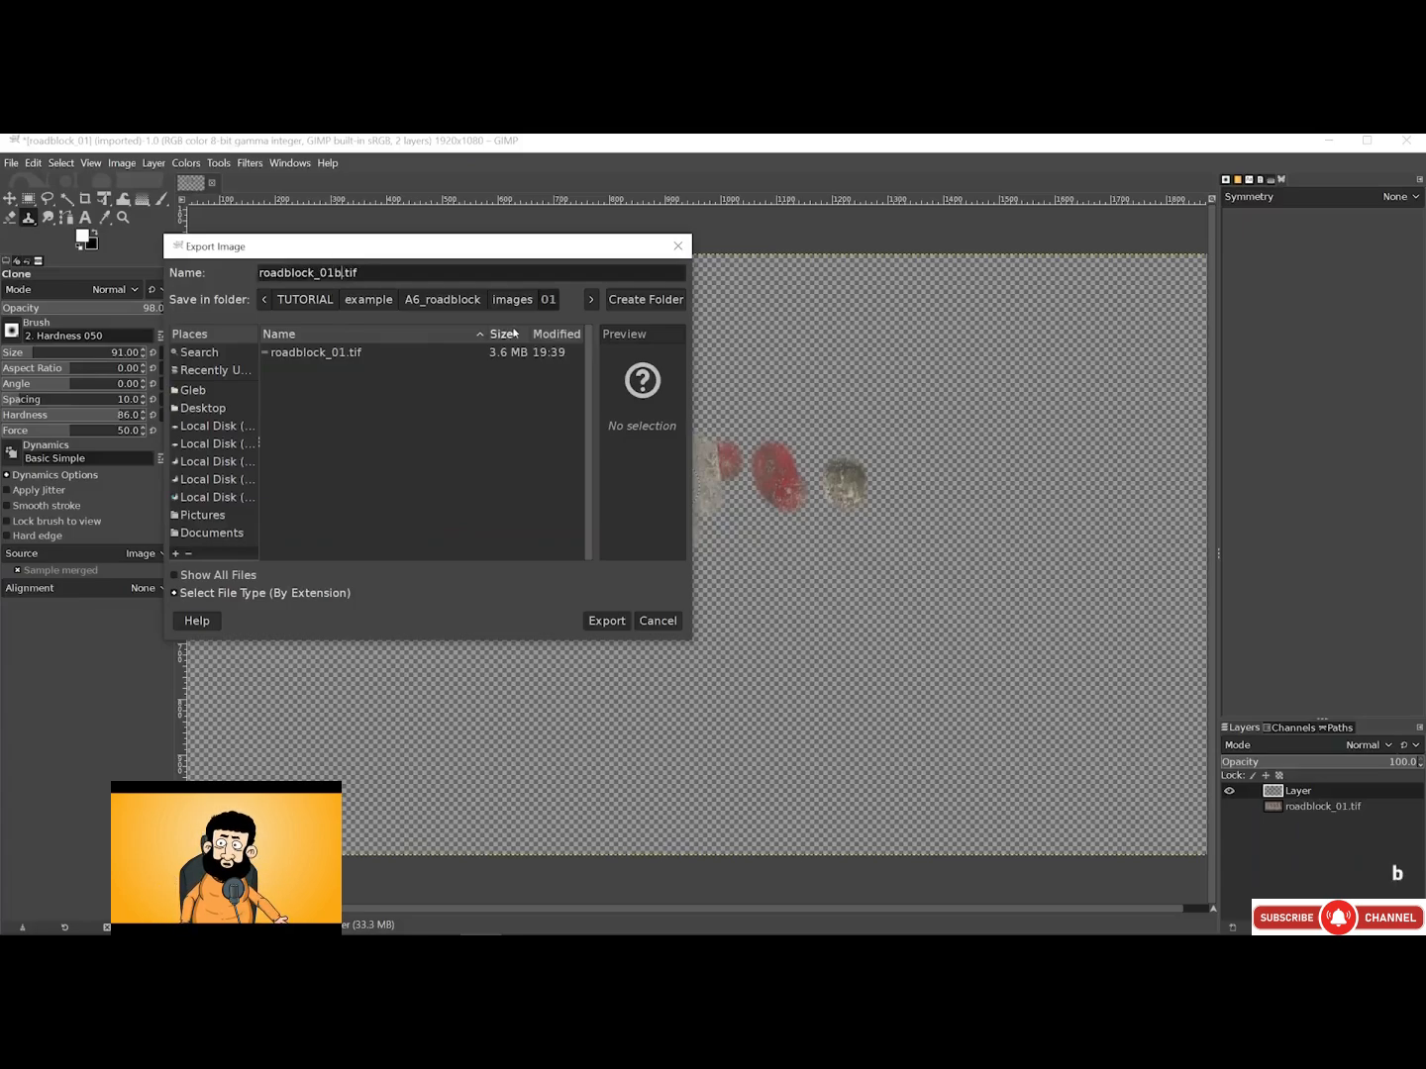
click(607, 620)
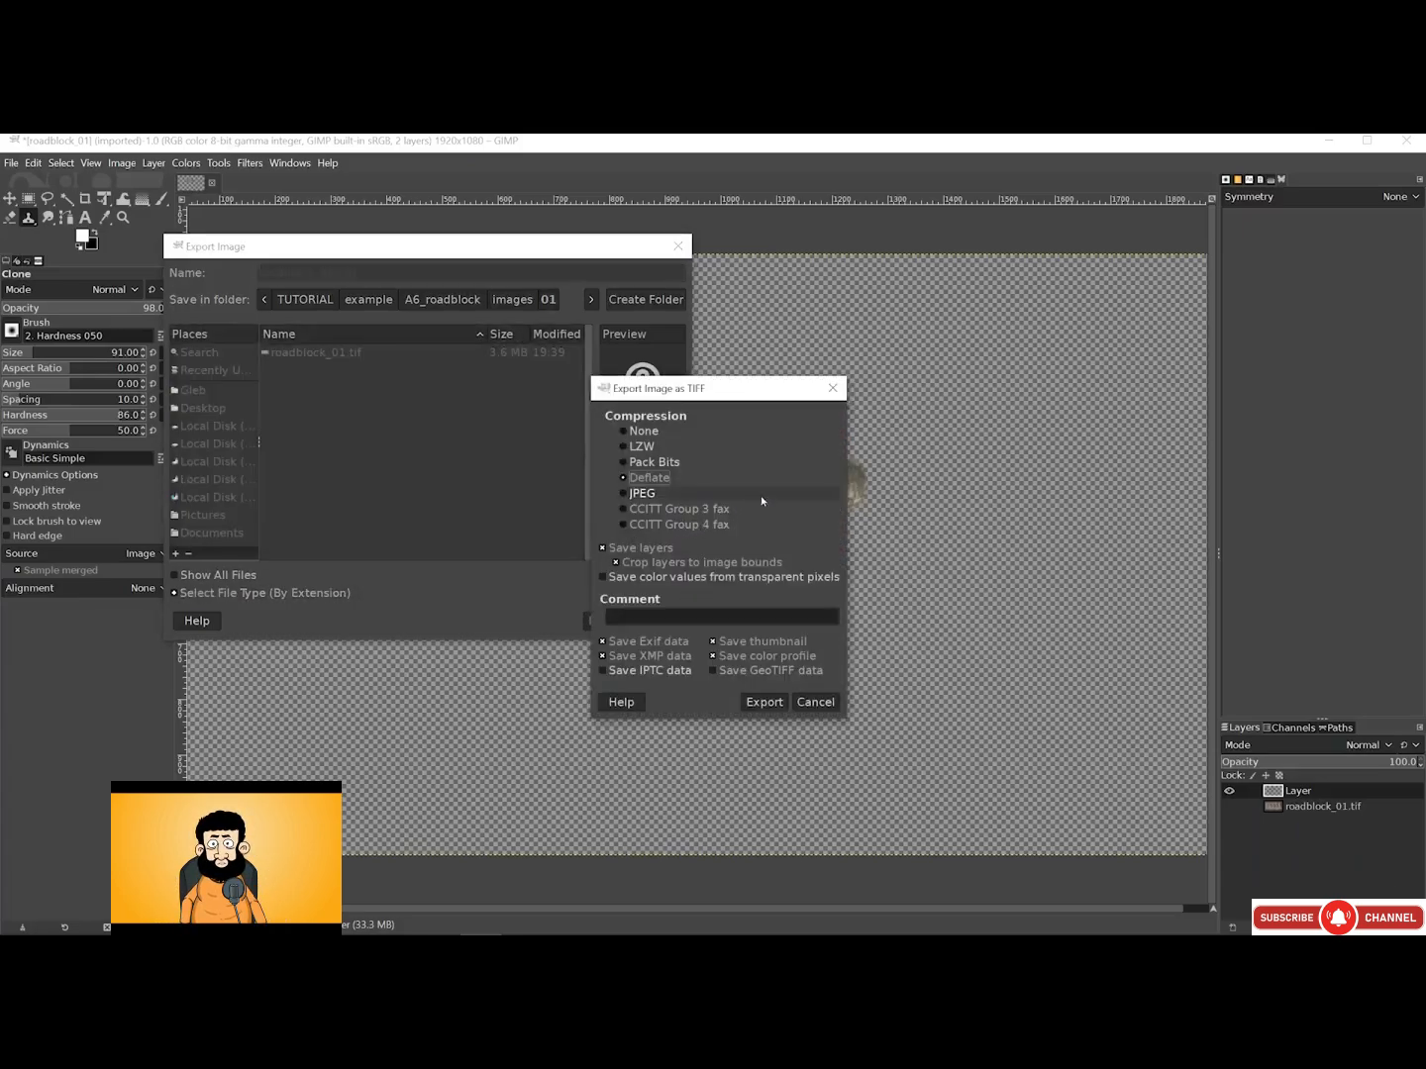
click(637, 548)
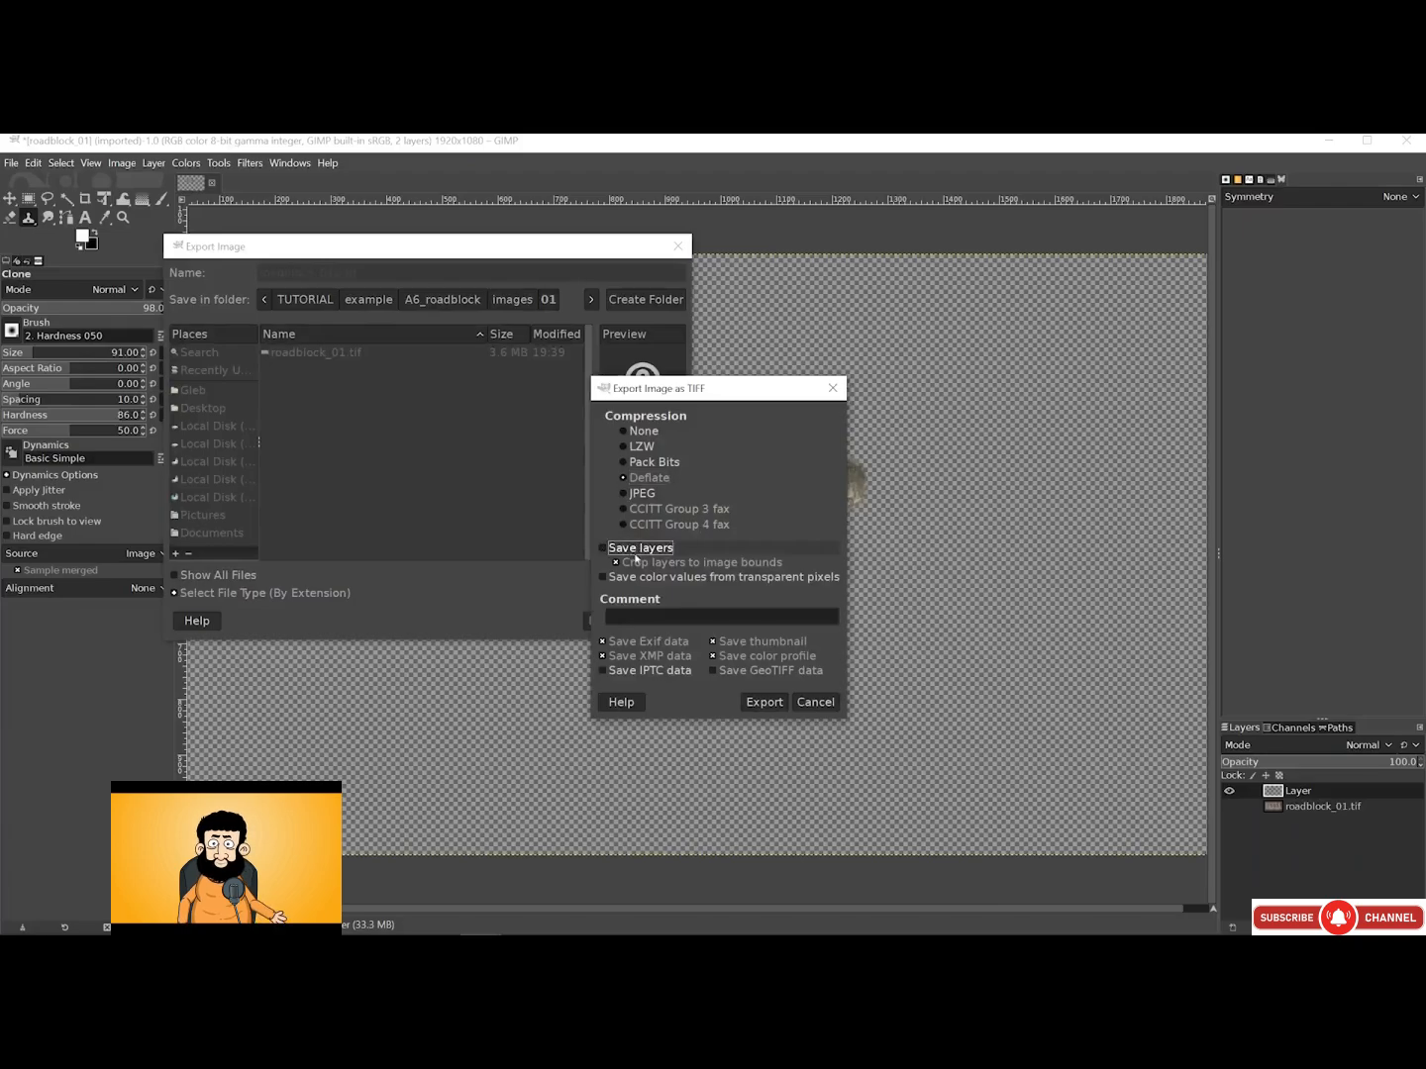
click(763, 703)
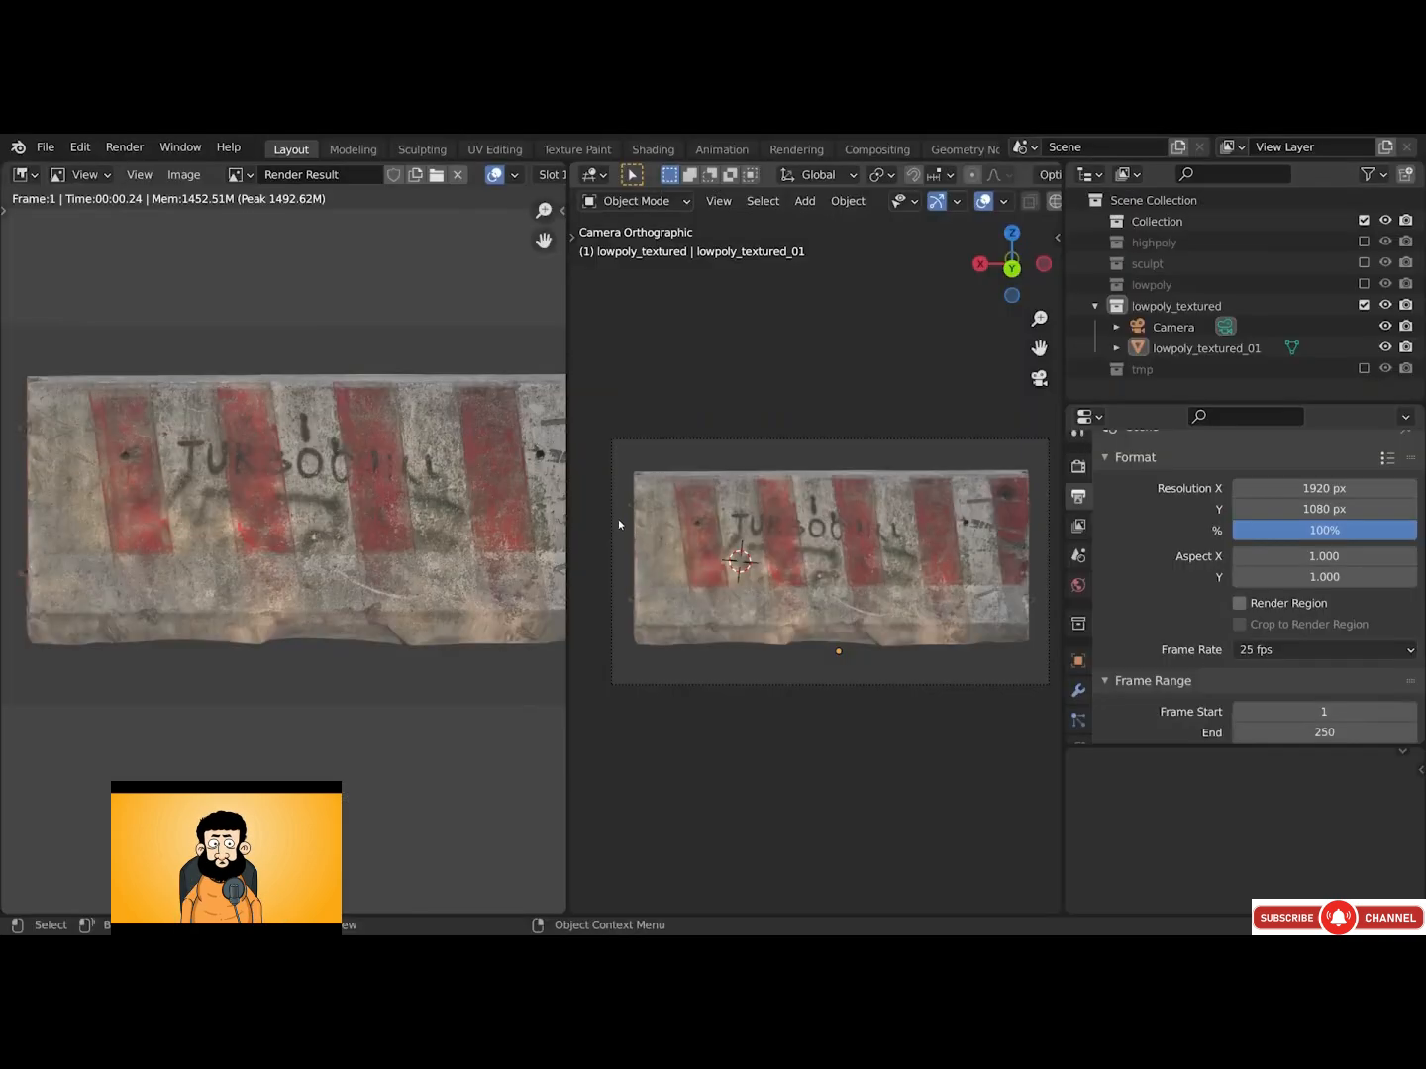
Switch to Blender and open roadblock_01b.tif in the image editor
click(168, 176)
click(204, 220)
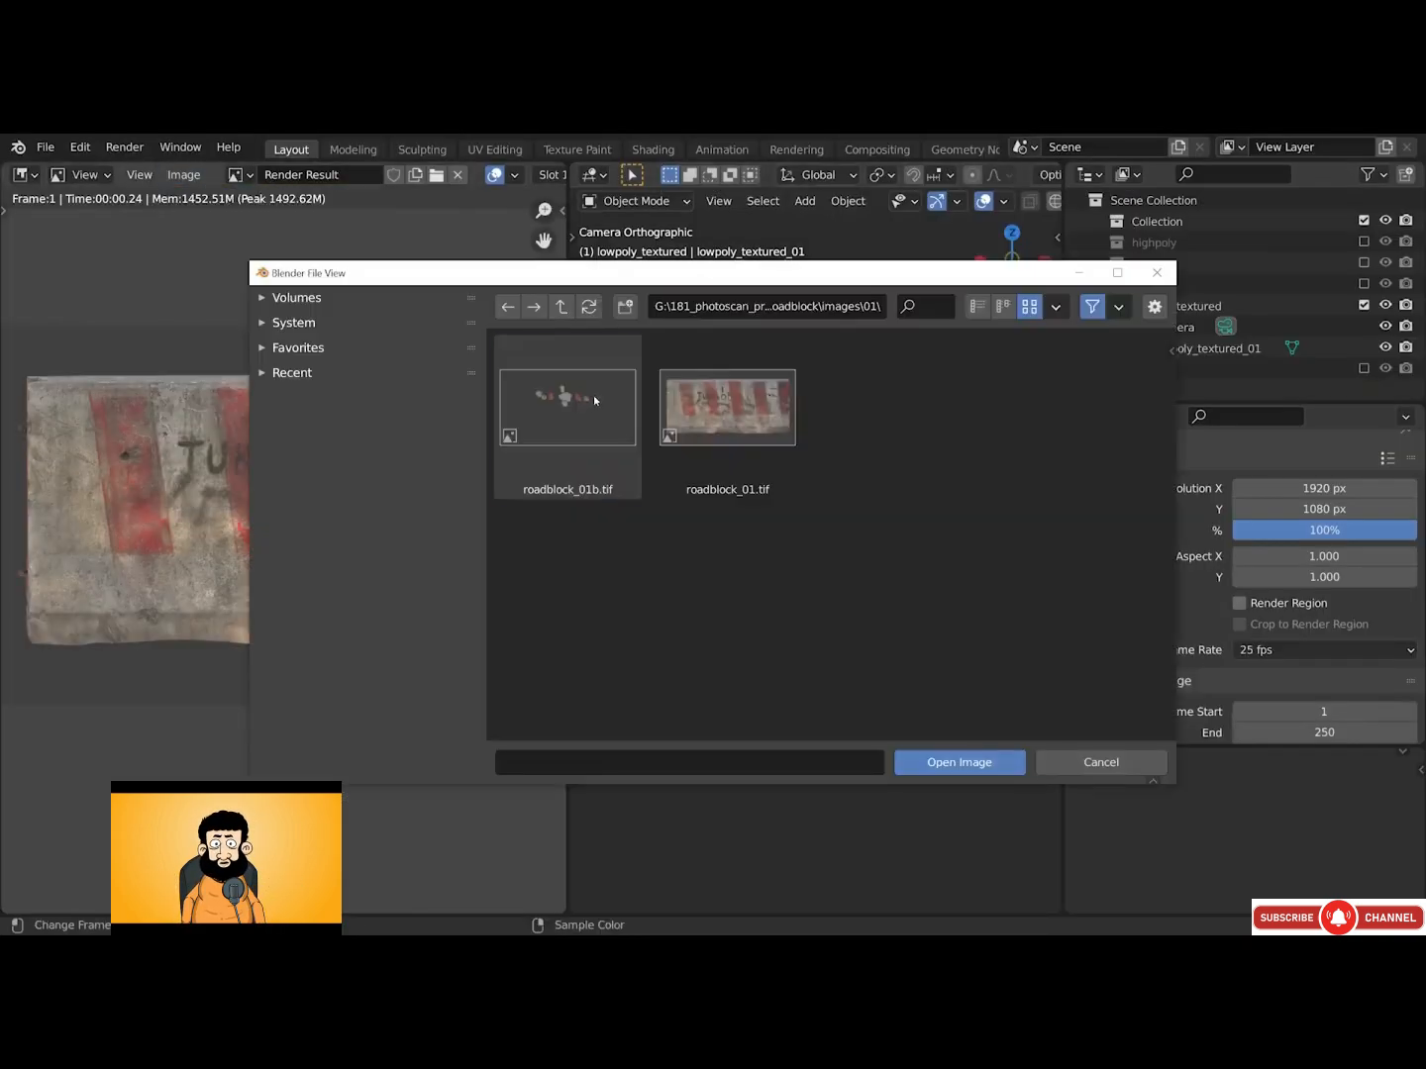
click(594, 399)
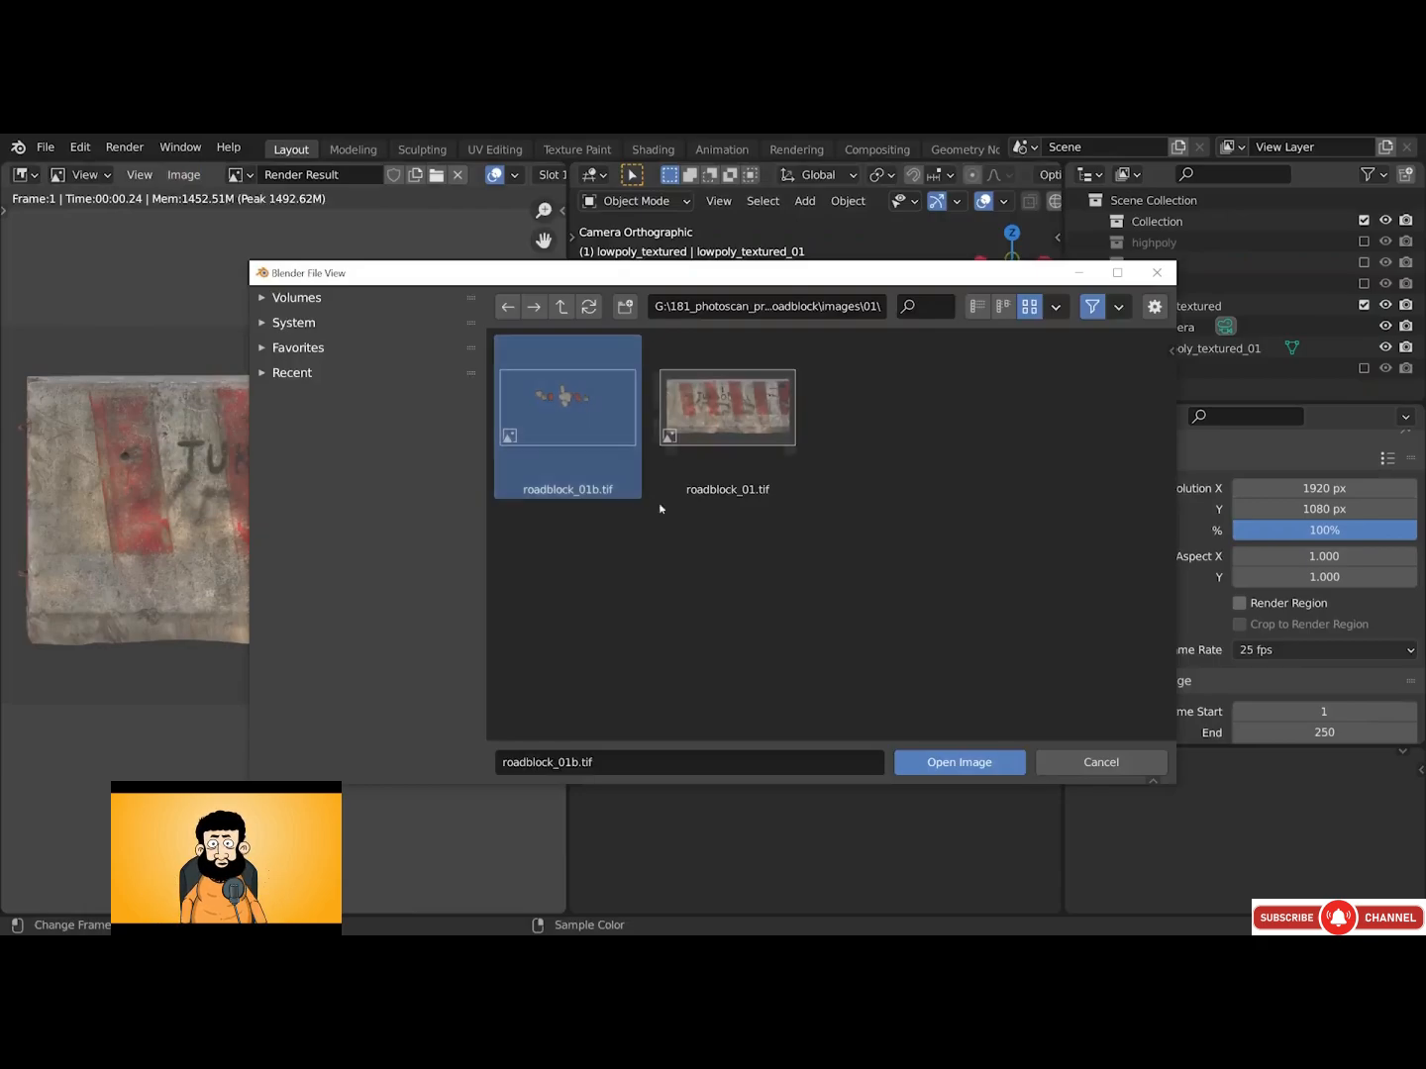
click(927, 762)
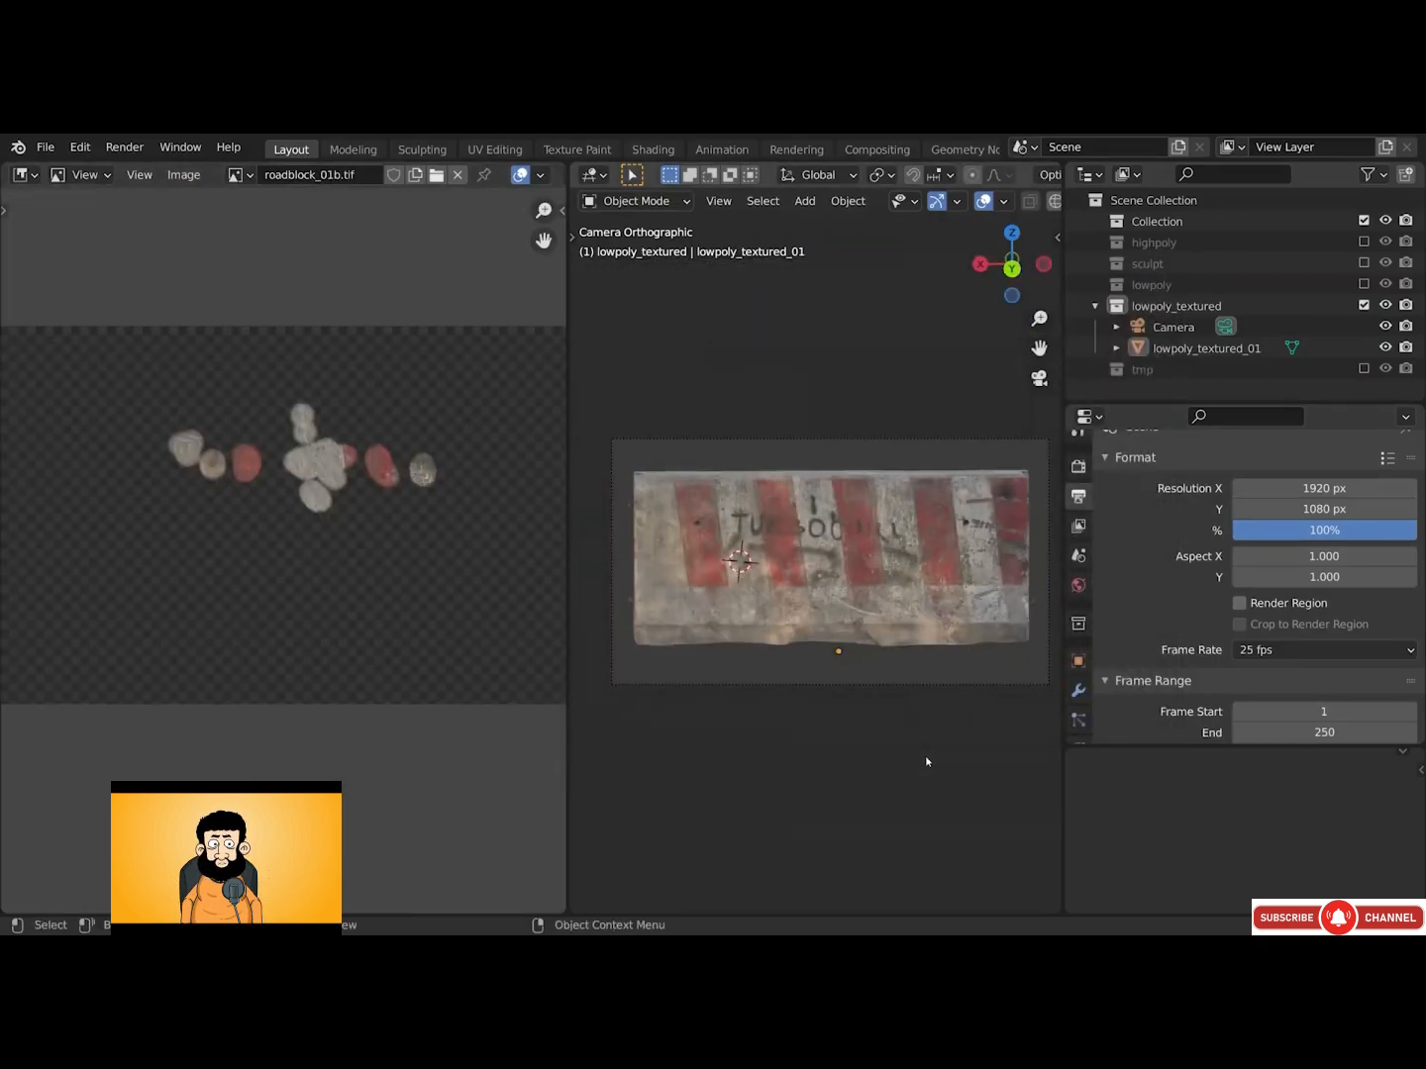
Put the lowpoly_textured_01 roadblock into Texture Paint mode and show its texture slots to check the active diffuse texture
click(976, 498)
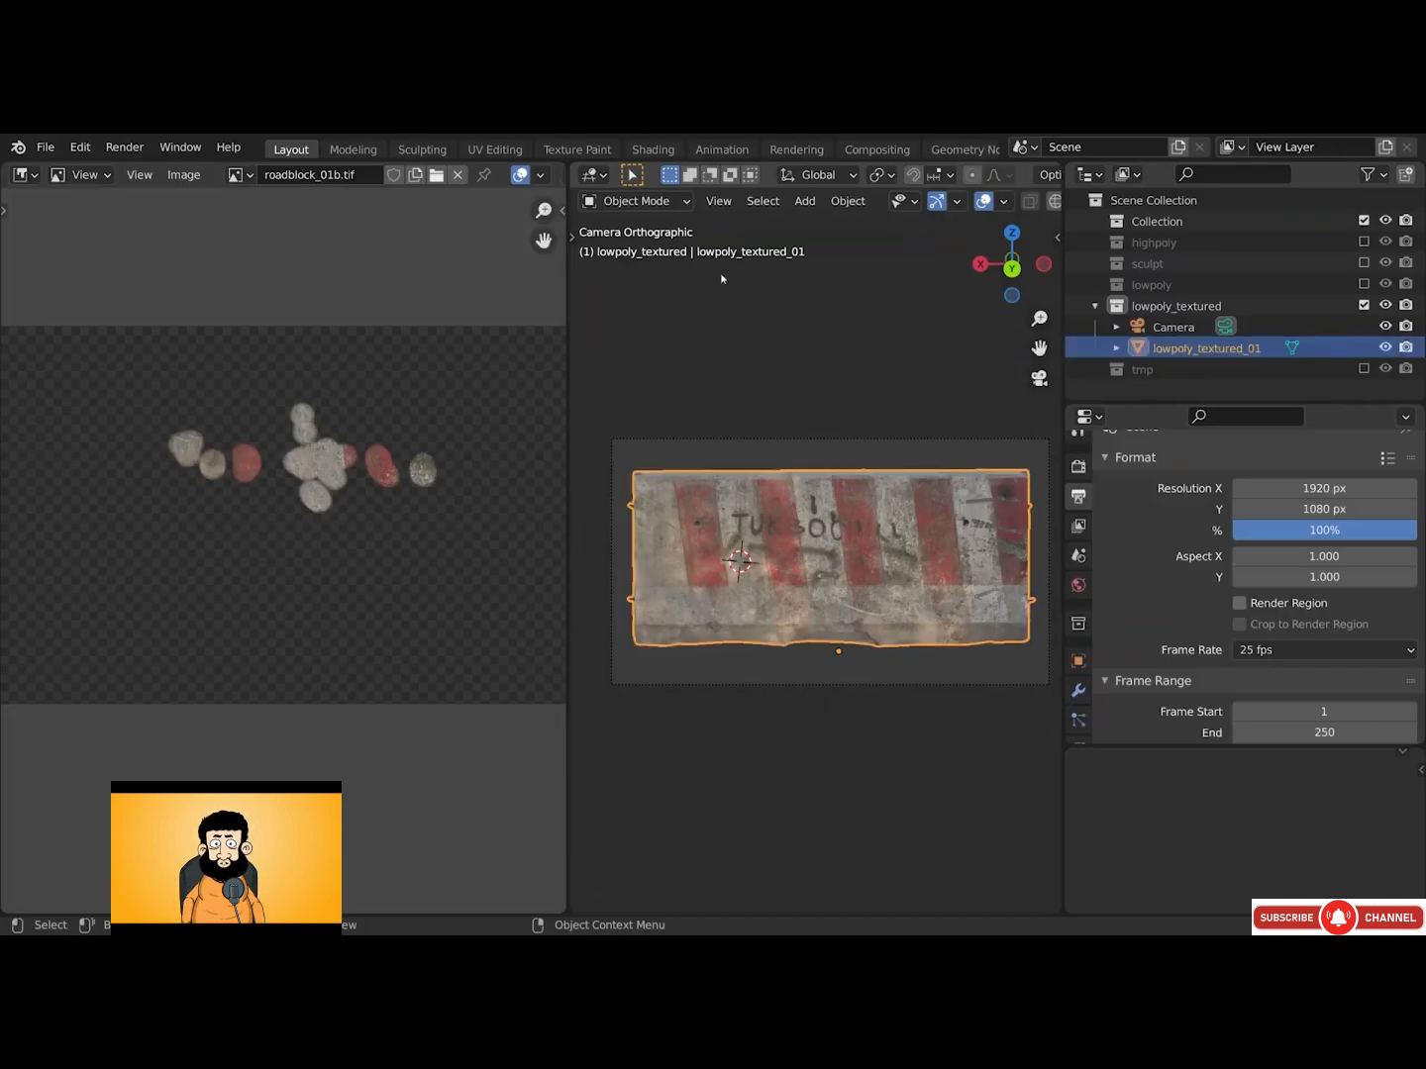
click(642, 202)
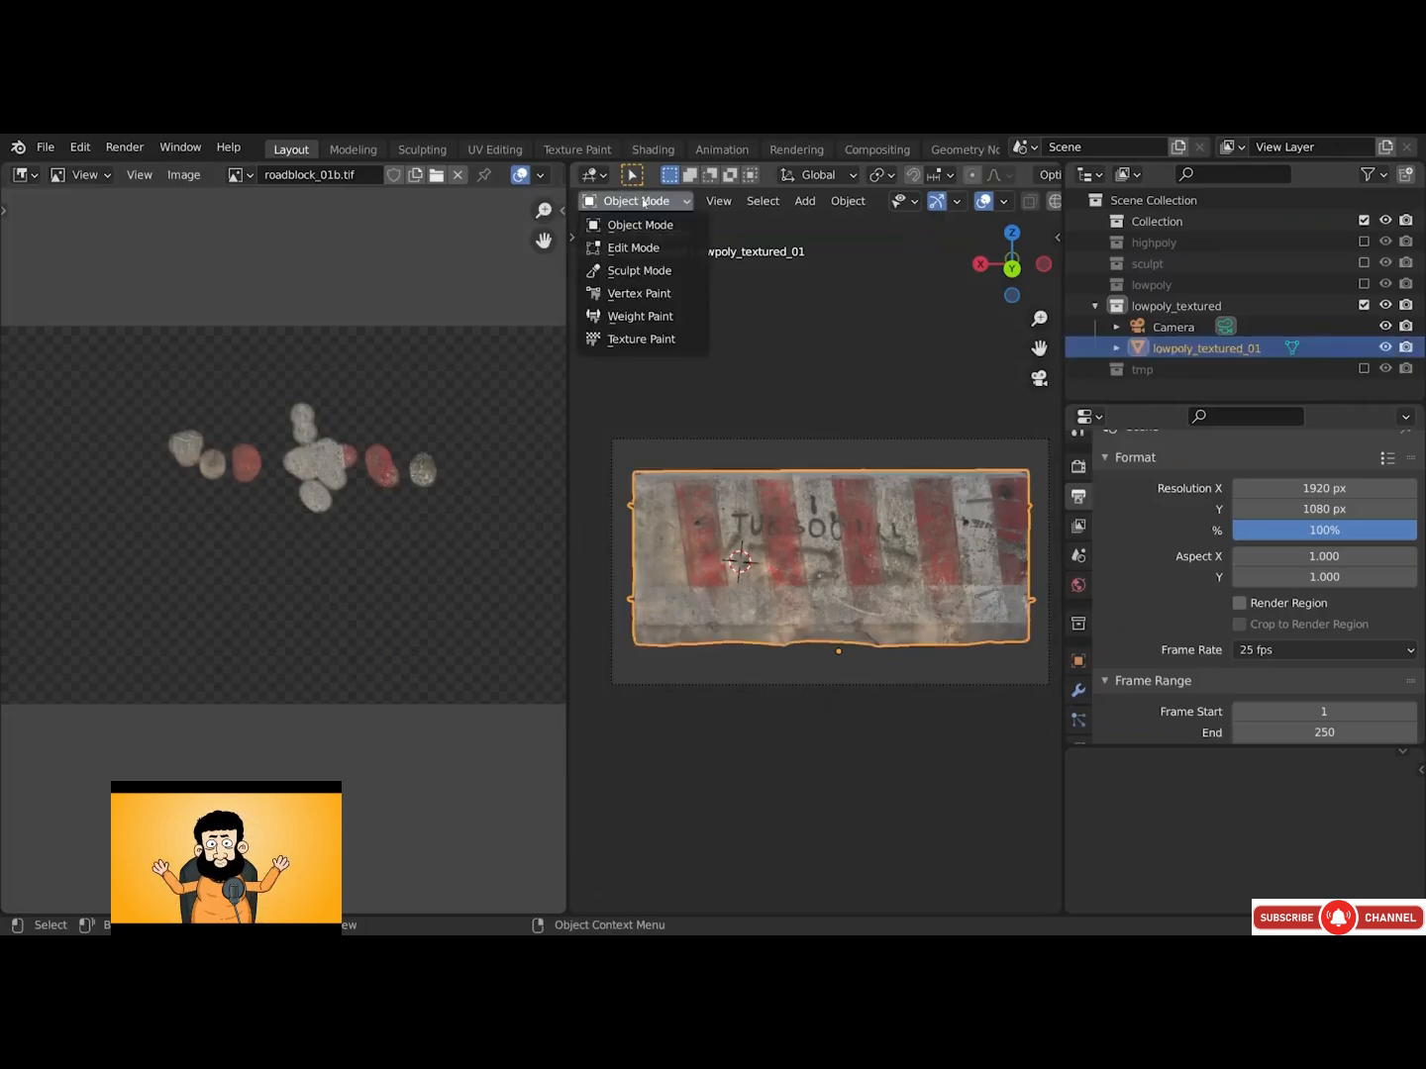
click(644, 339)
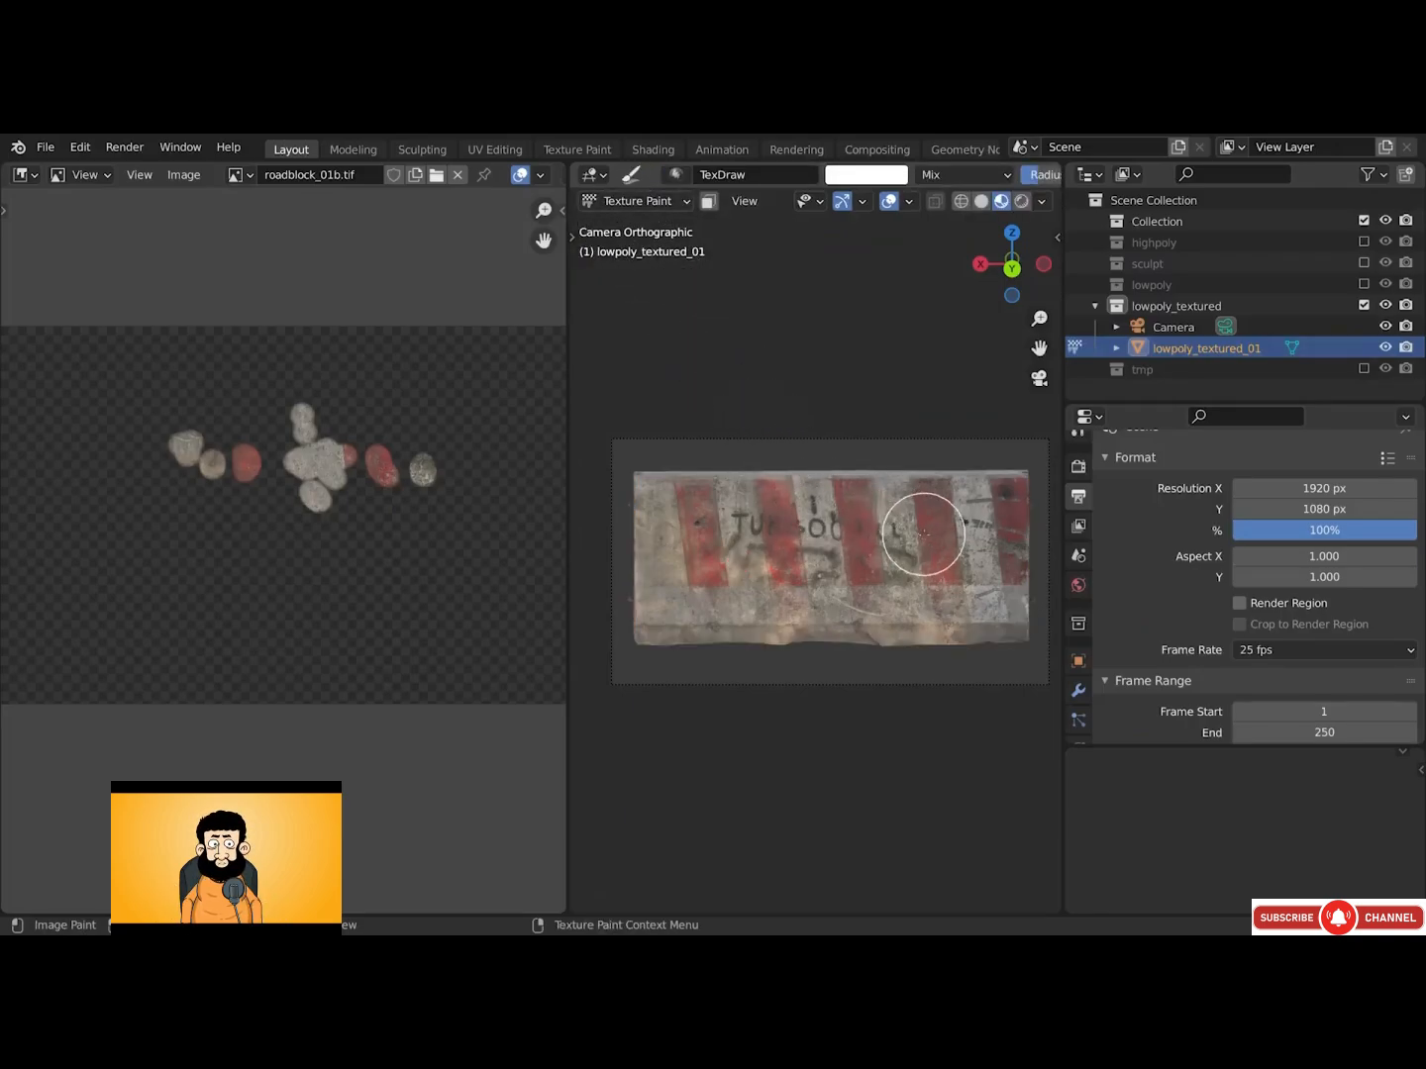
scroll(1079, 465, up, 1)
click(1079, 452)
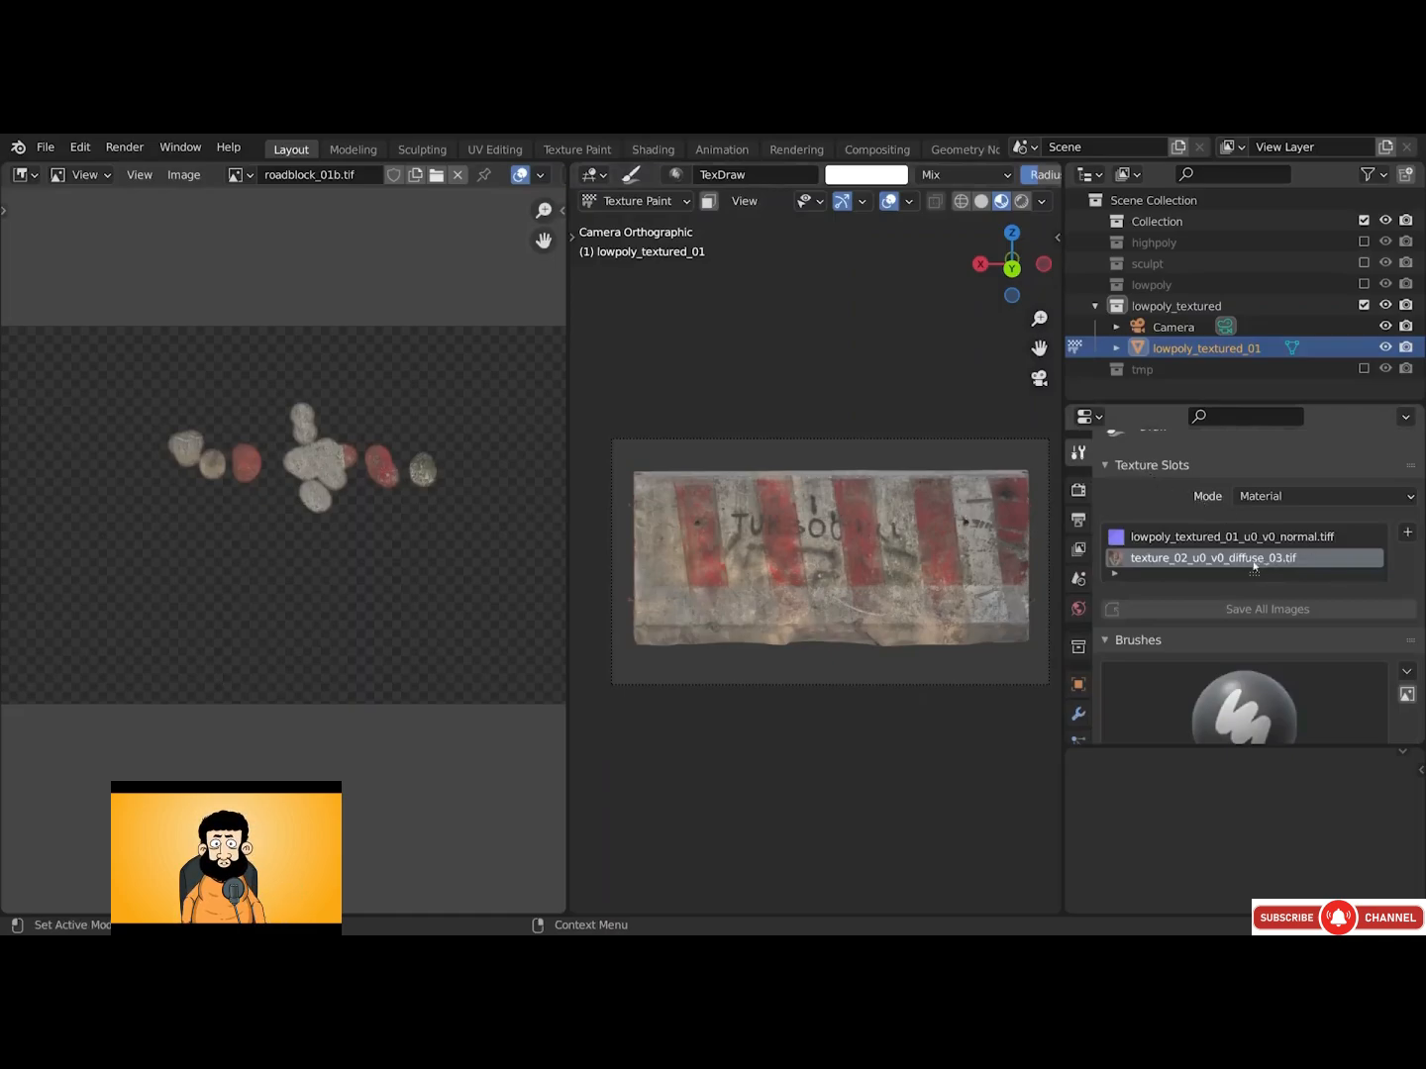
Project roadblock_01b.tif onto the roadblock's texture with Apply Camera Image from the external paint options
scroll(1416, 588, down, 6)
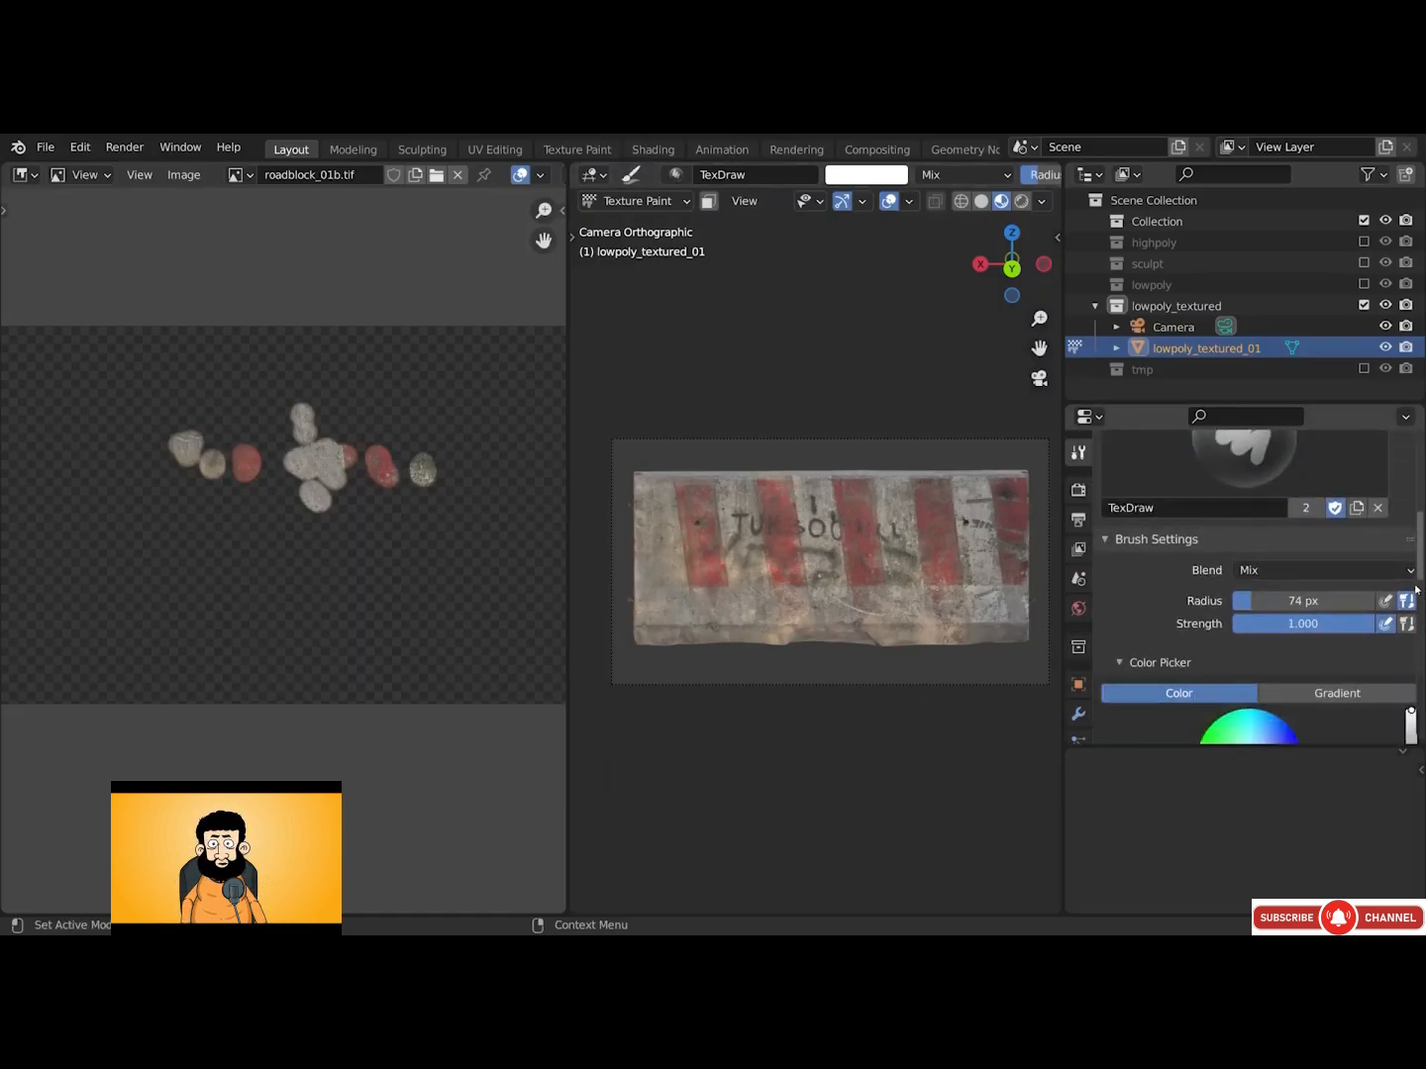
scroll(1414, 590, down, 12)
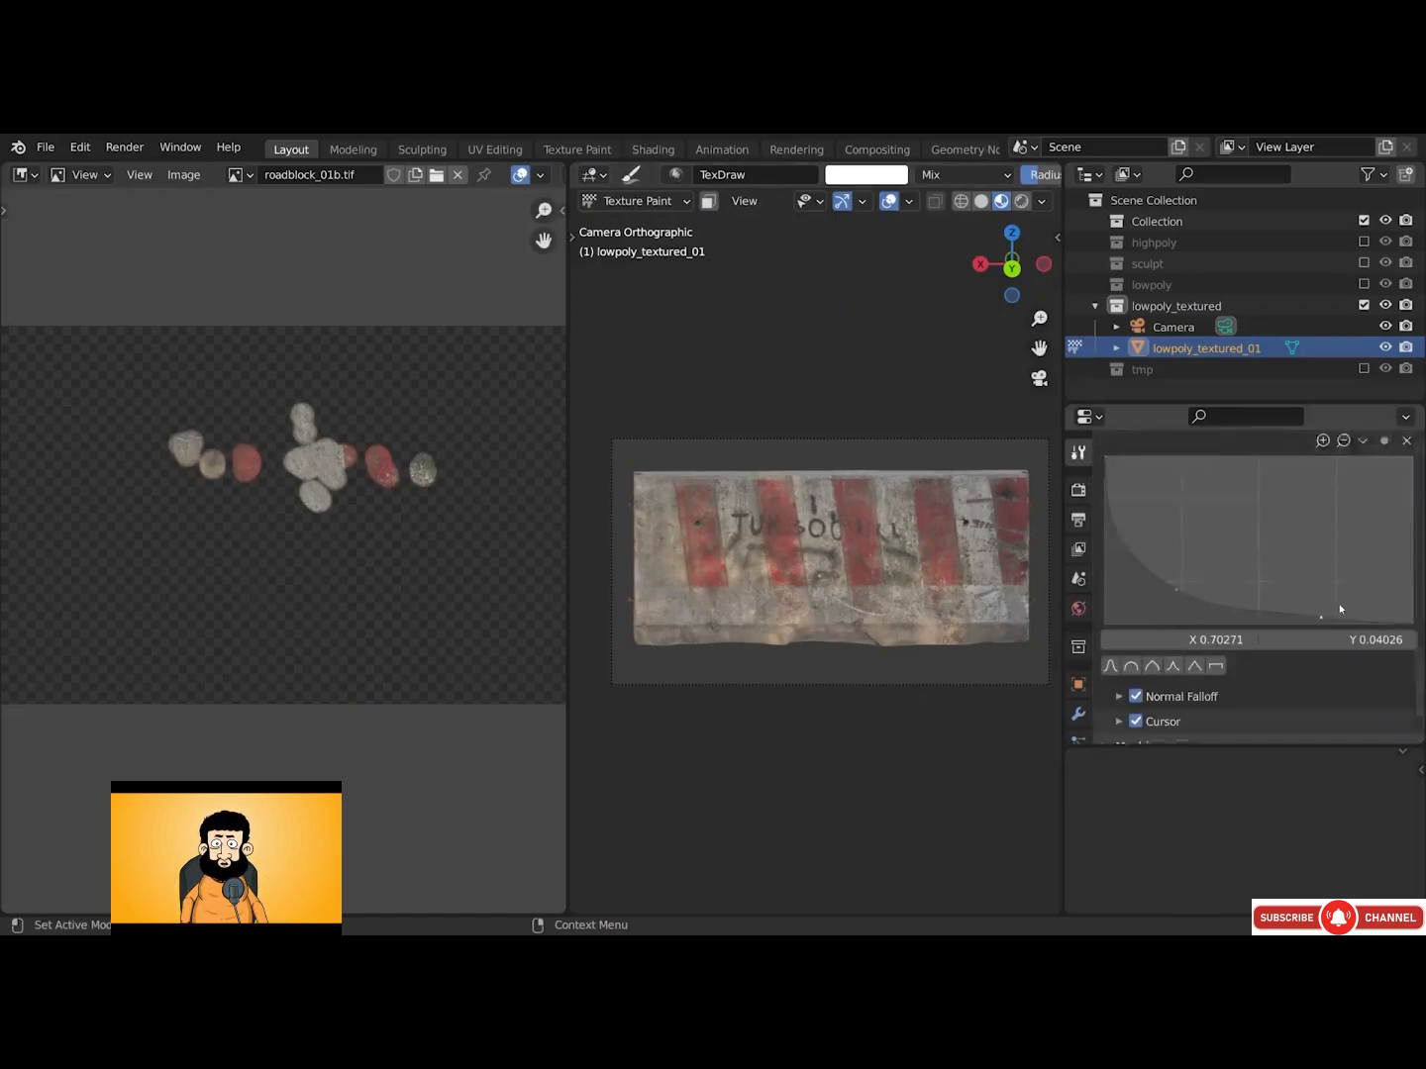
scroll(1339, 611, down, 3)
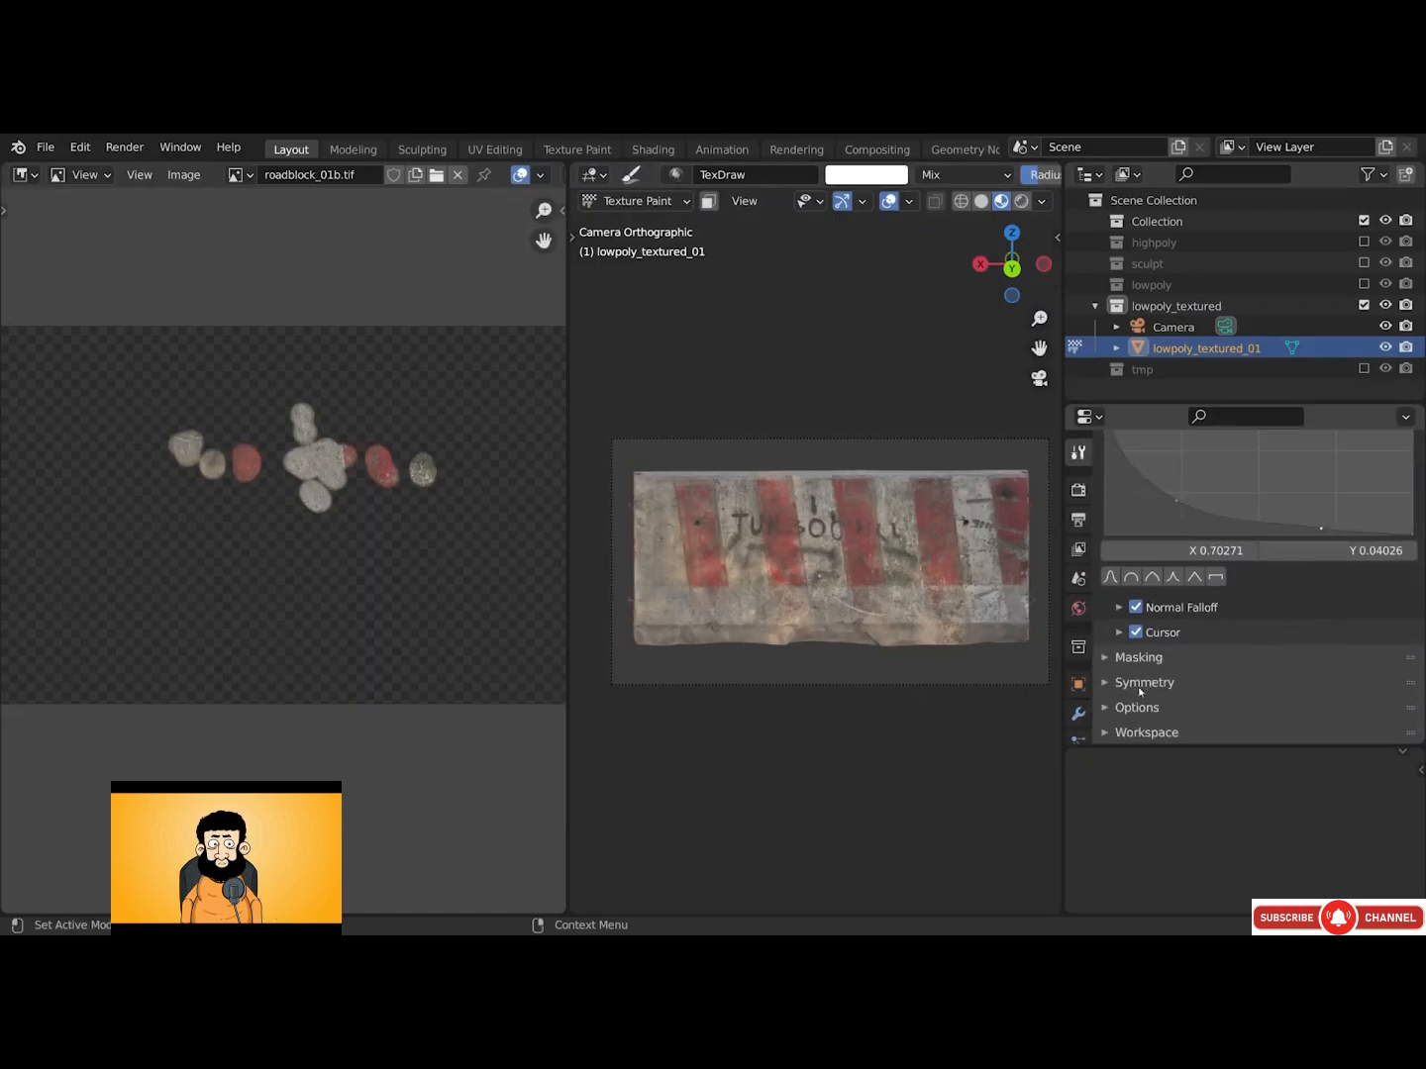
click(1126, 714)
scroll(1126, 710, down, 3)
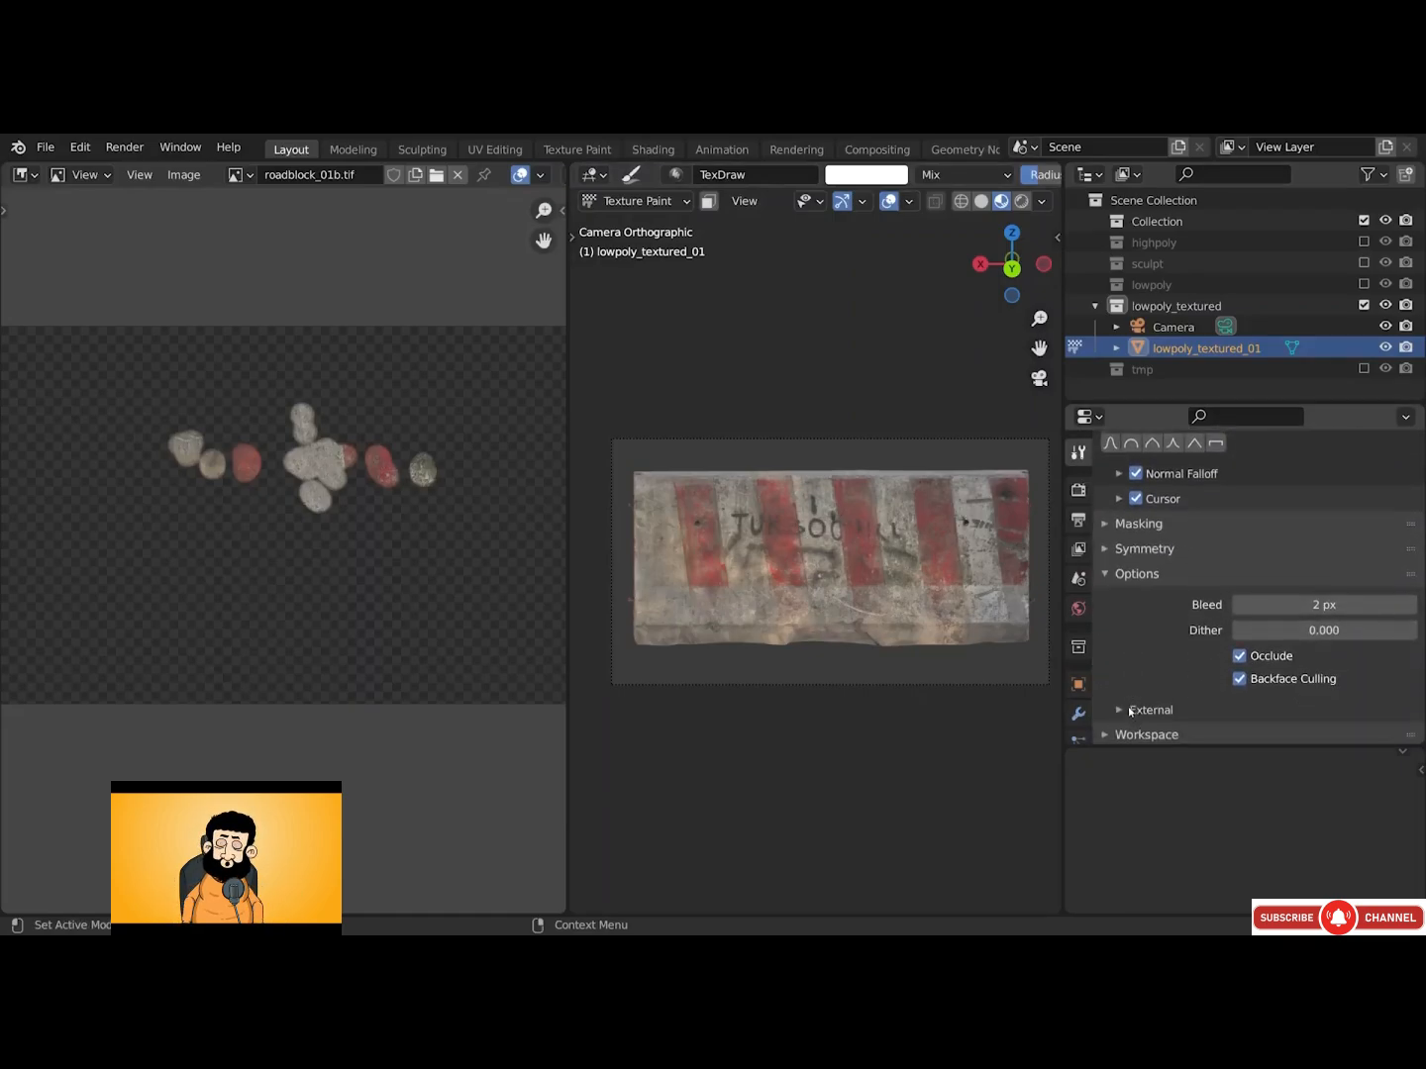
click(1121, 706)
scroll(1124, 703, down, 3)
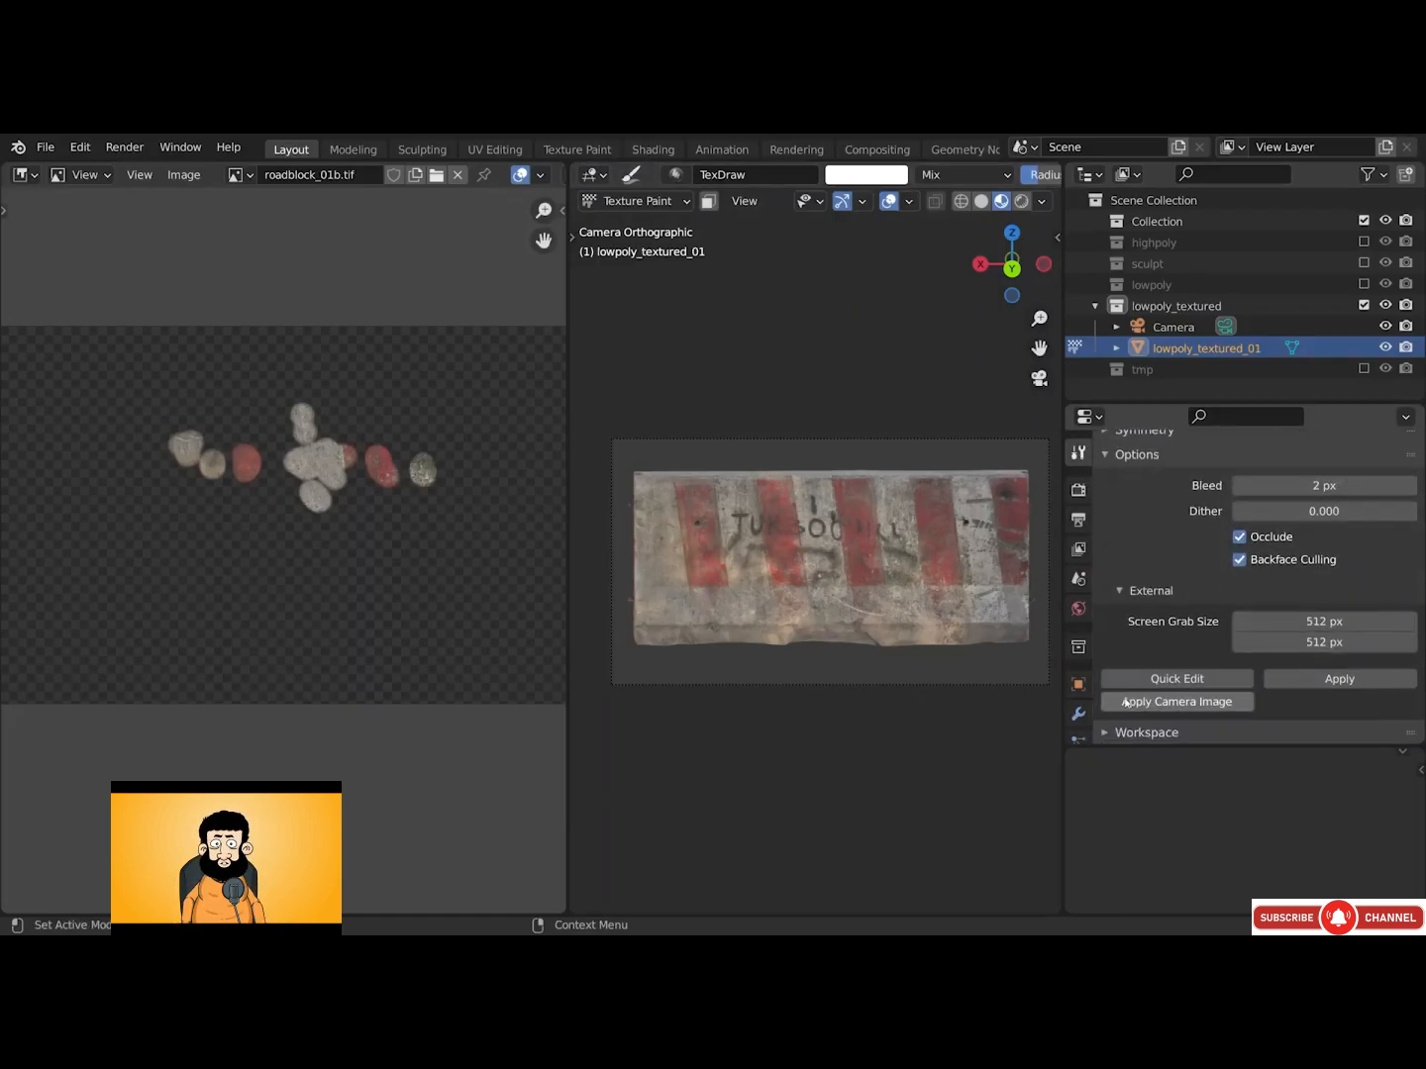
click(1206, 701)
key(Down)
key(Down)
key(Down)
key(Down)
key(Down)
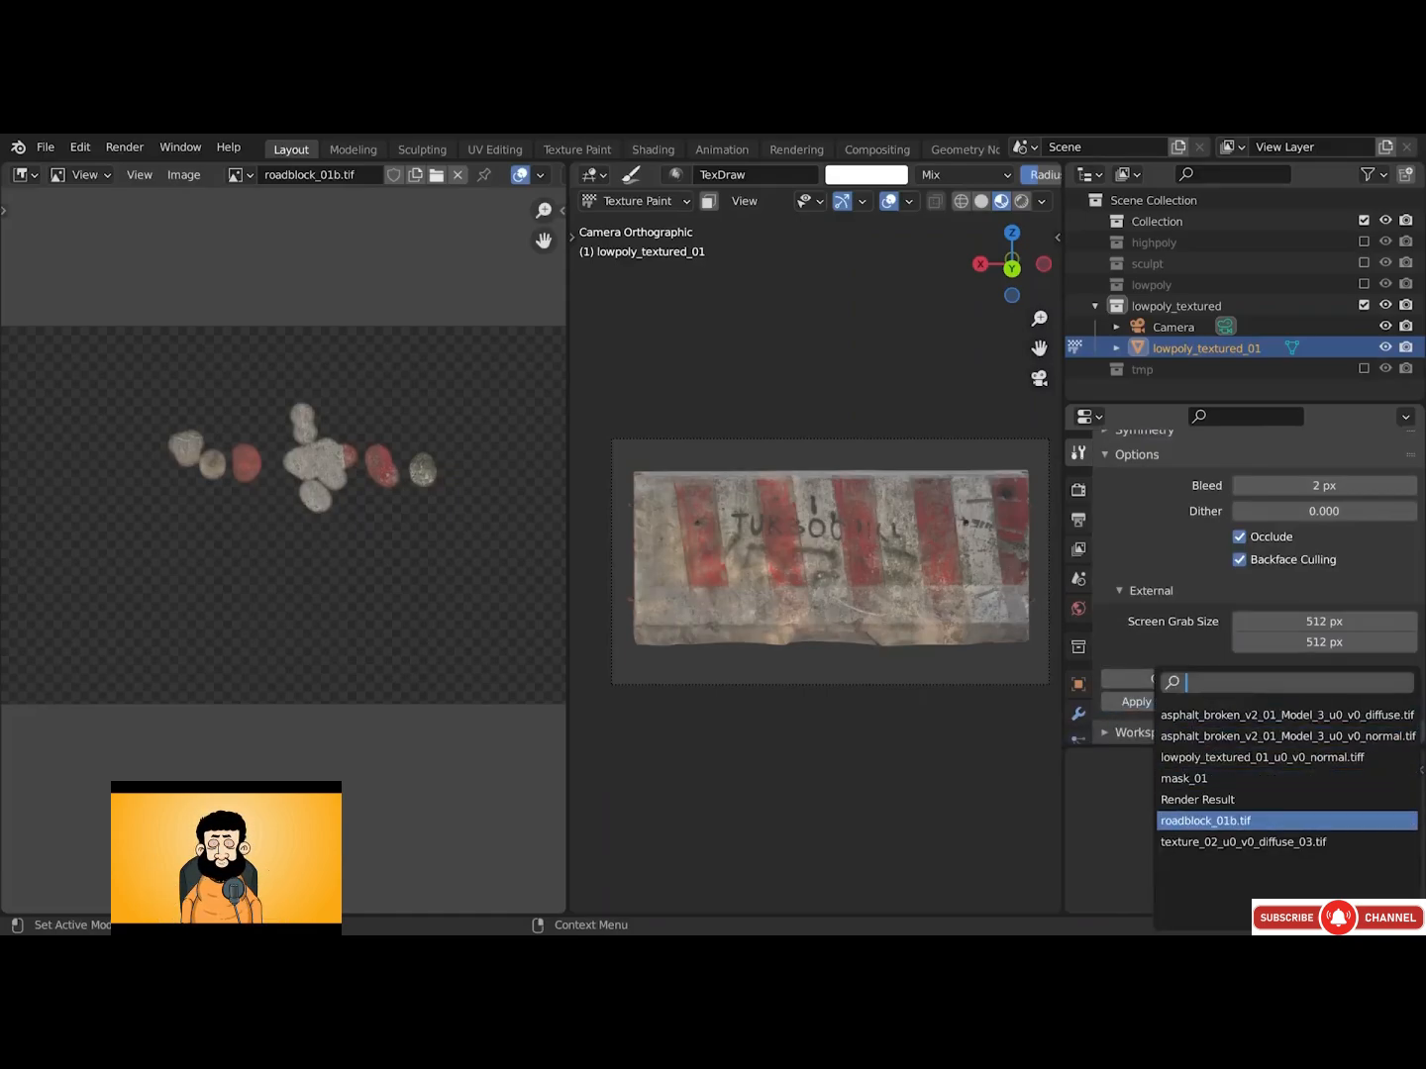
click(1241, 822)
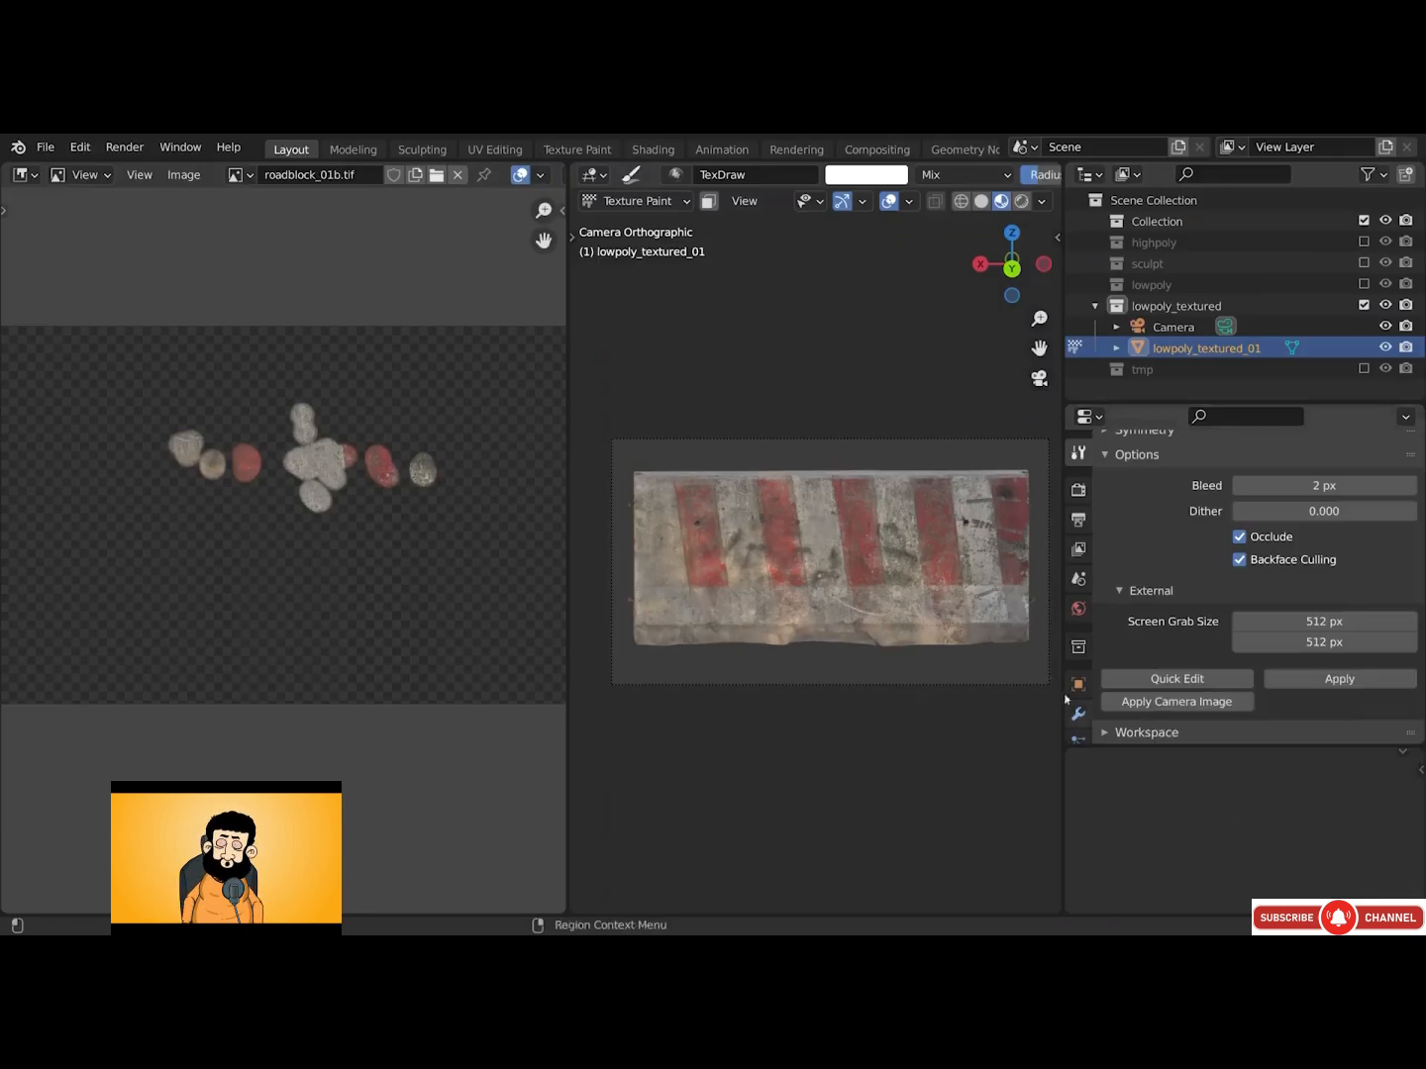
Compare the roadblock's texture before and after the projection up close by repeatedly undoing and redoing it, leaving the projection applied
scroll(813, 538, up, 8)
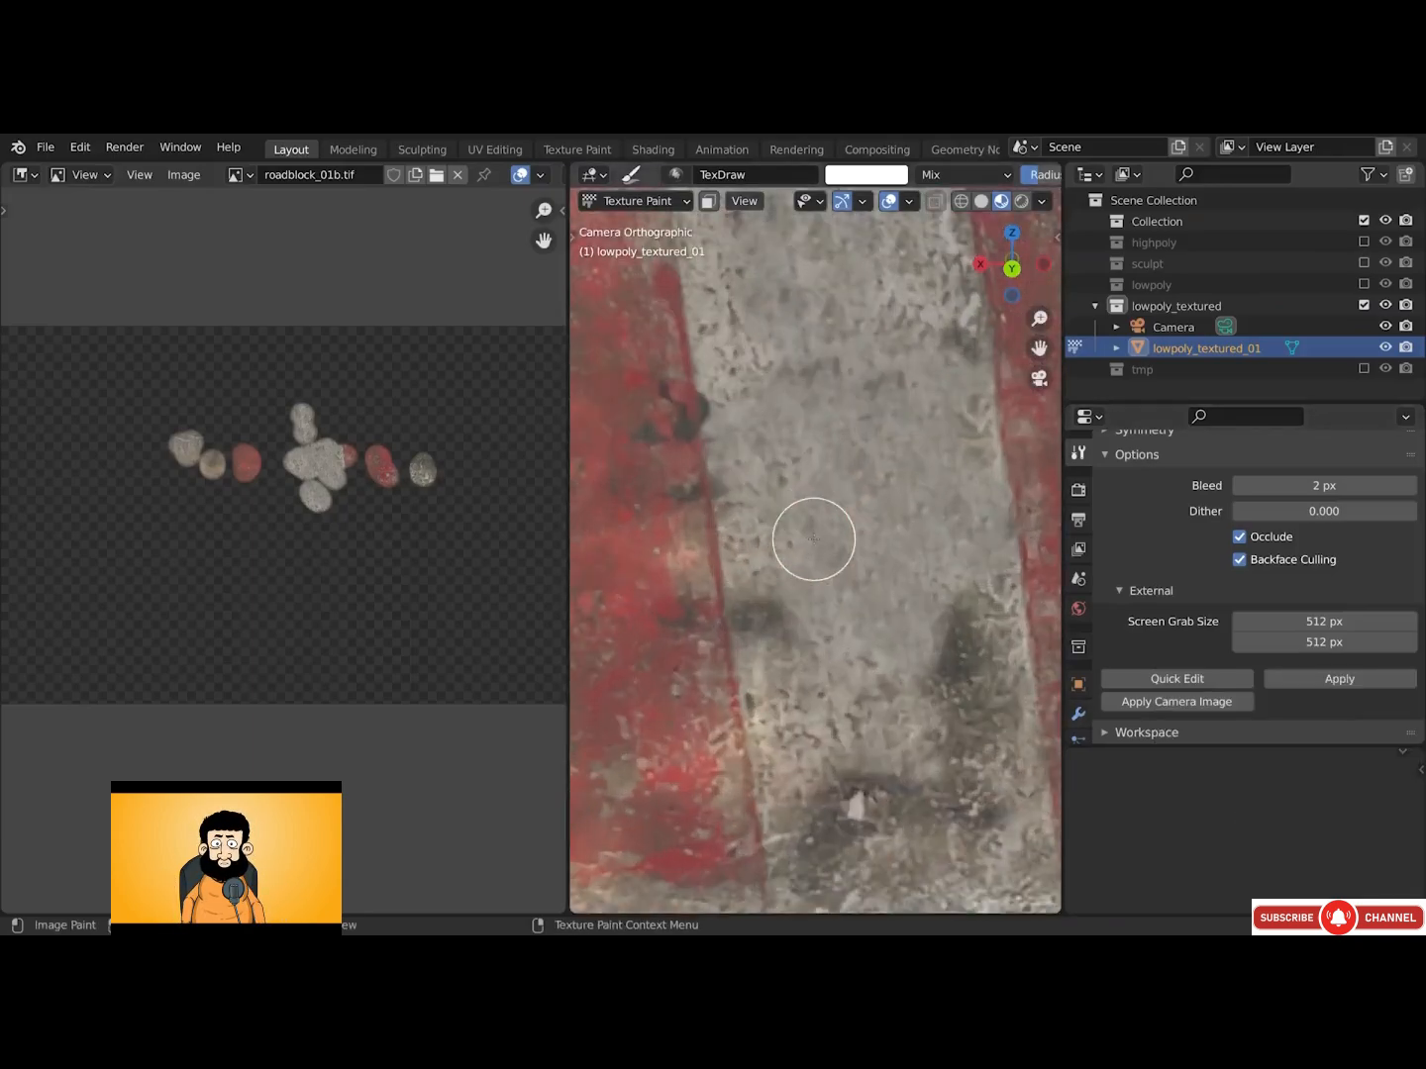
key(ctrl+z)
key(ctrl+shift+z)
key(ctrl+z)
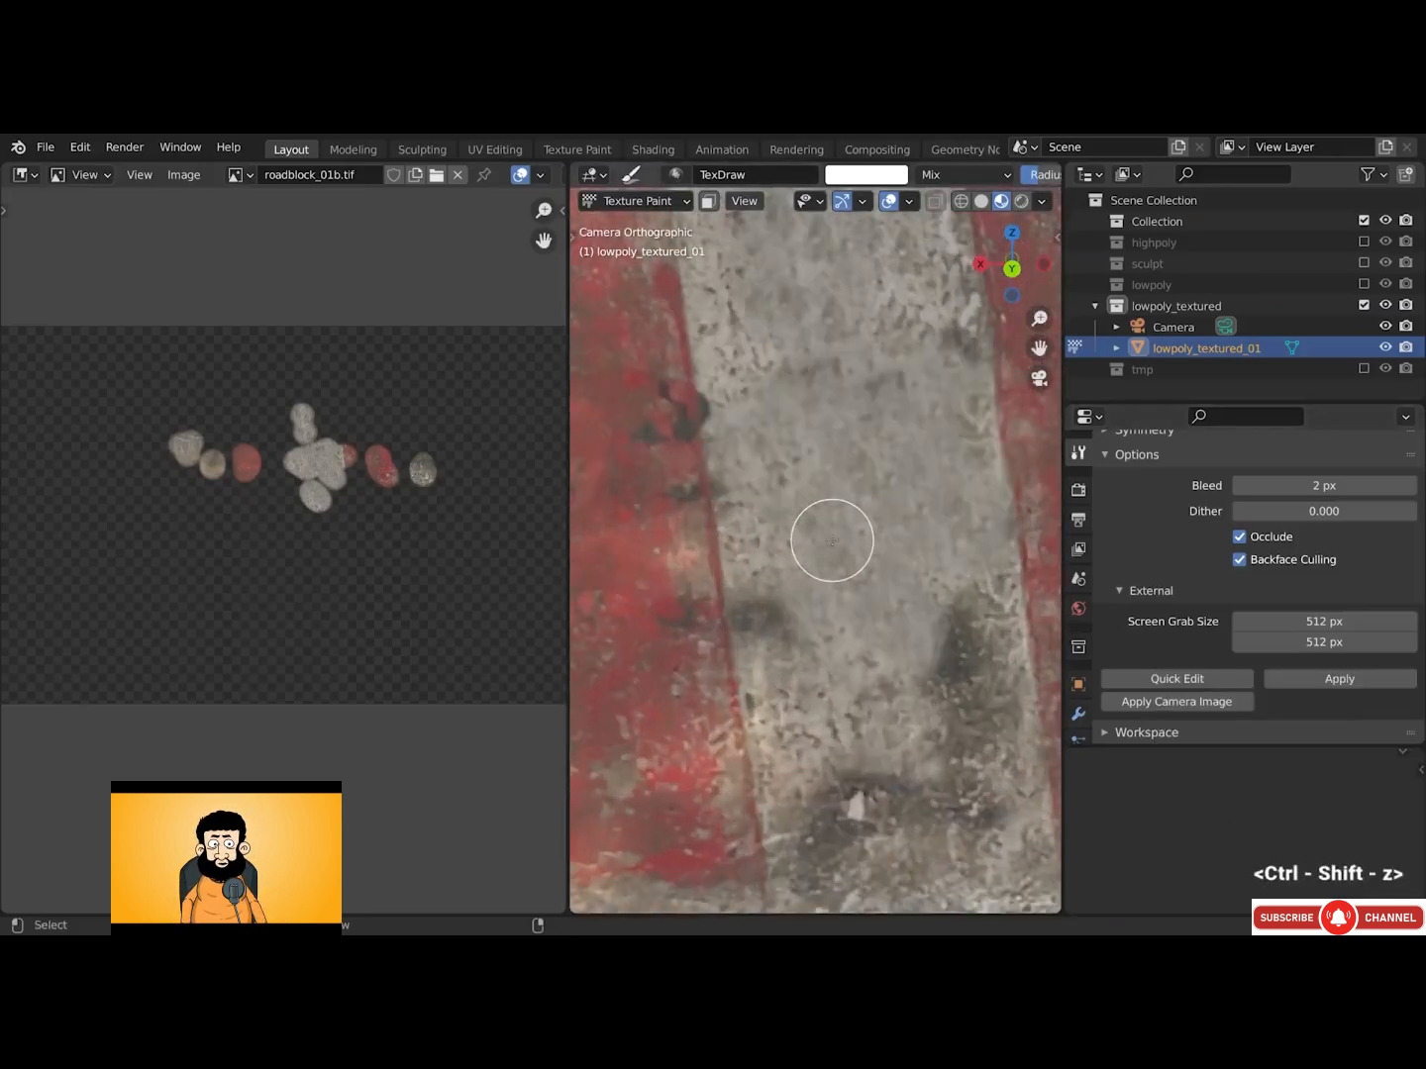
key(ctrl+shift+z)
key(ctrl+z)
scroll(833, 540, down, 4)
scroll(958, 545, up, 6)
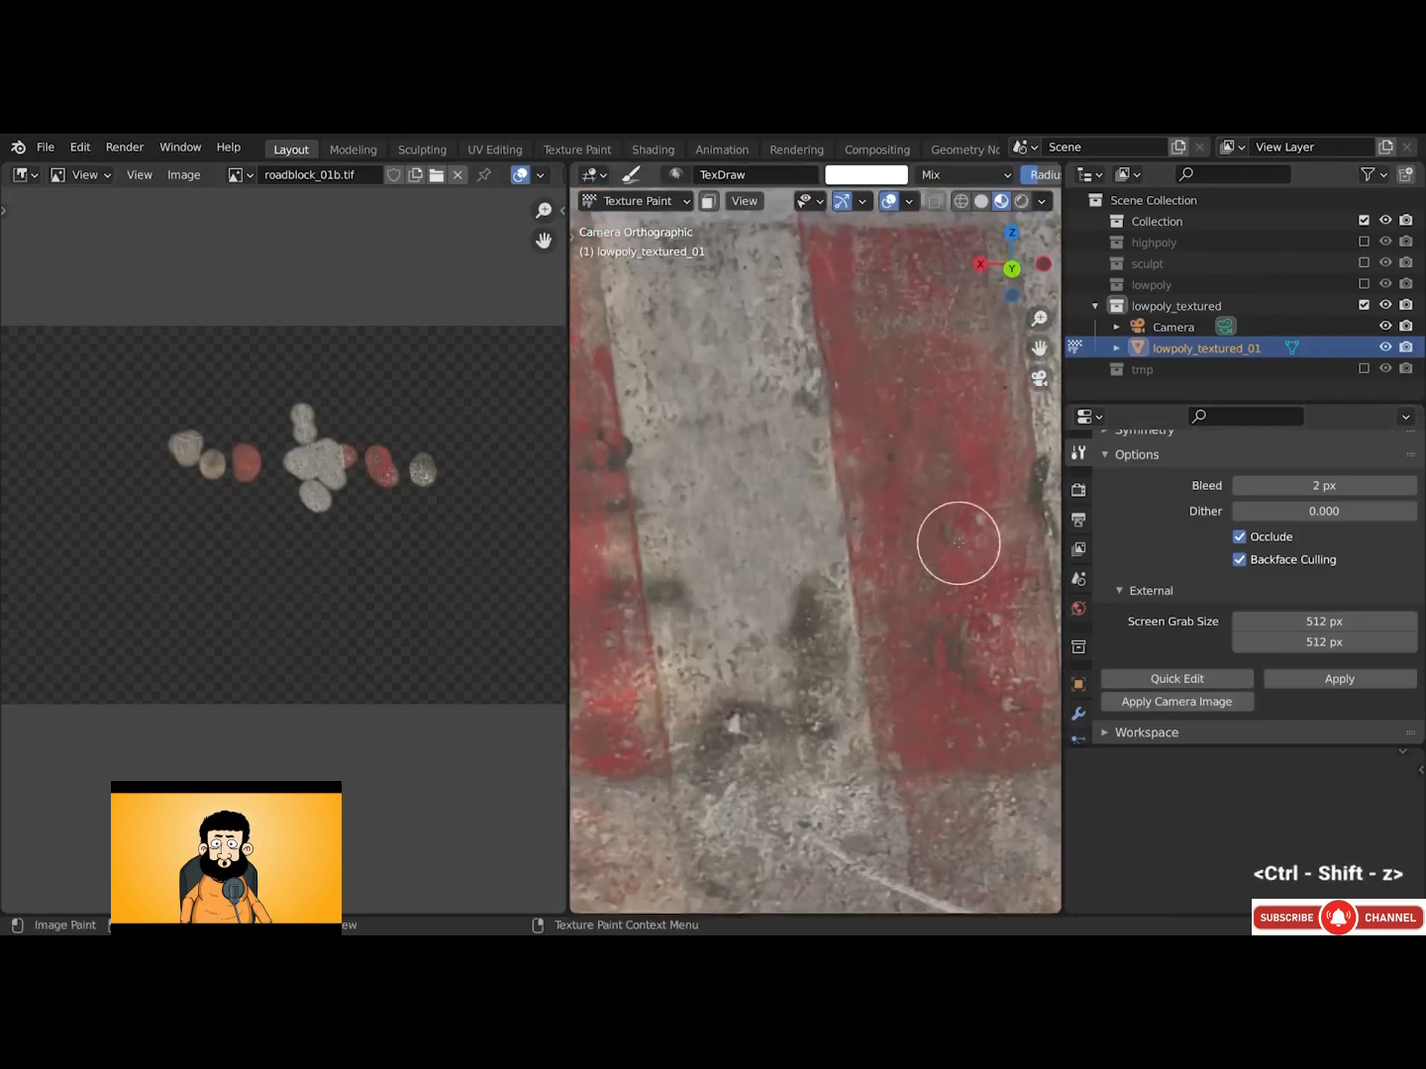
key(ctrl+z)
key(ctrl+shift+z)
key(ctrl+z)
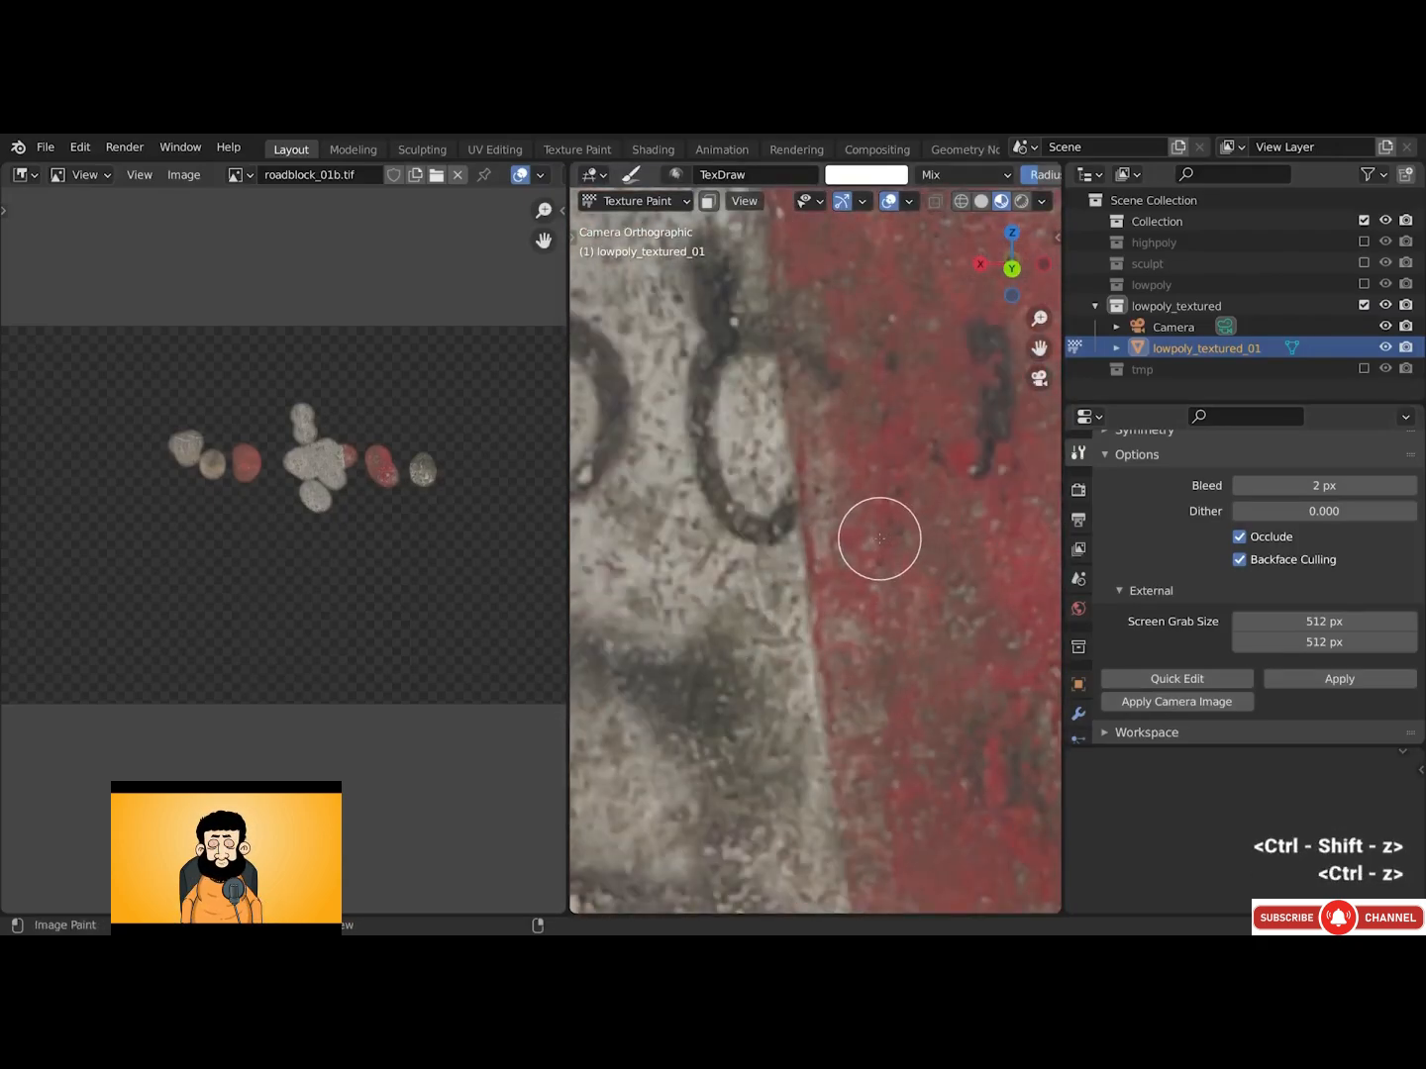
key(ctrl+shift+z)
scroll(973, 516, down, 3)
scroll(991, 517, up, 3)
key(ctrl+z)
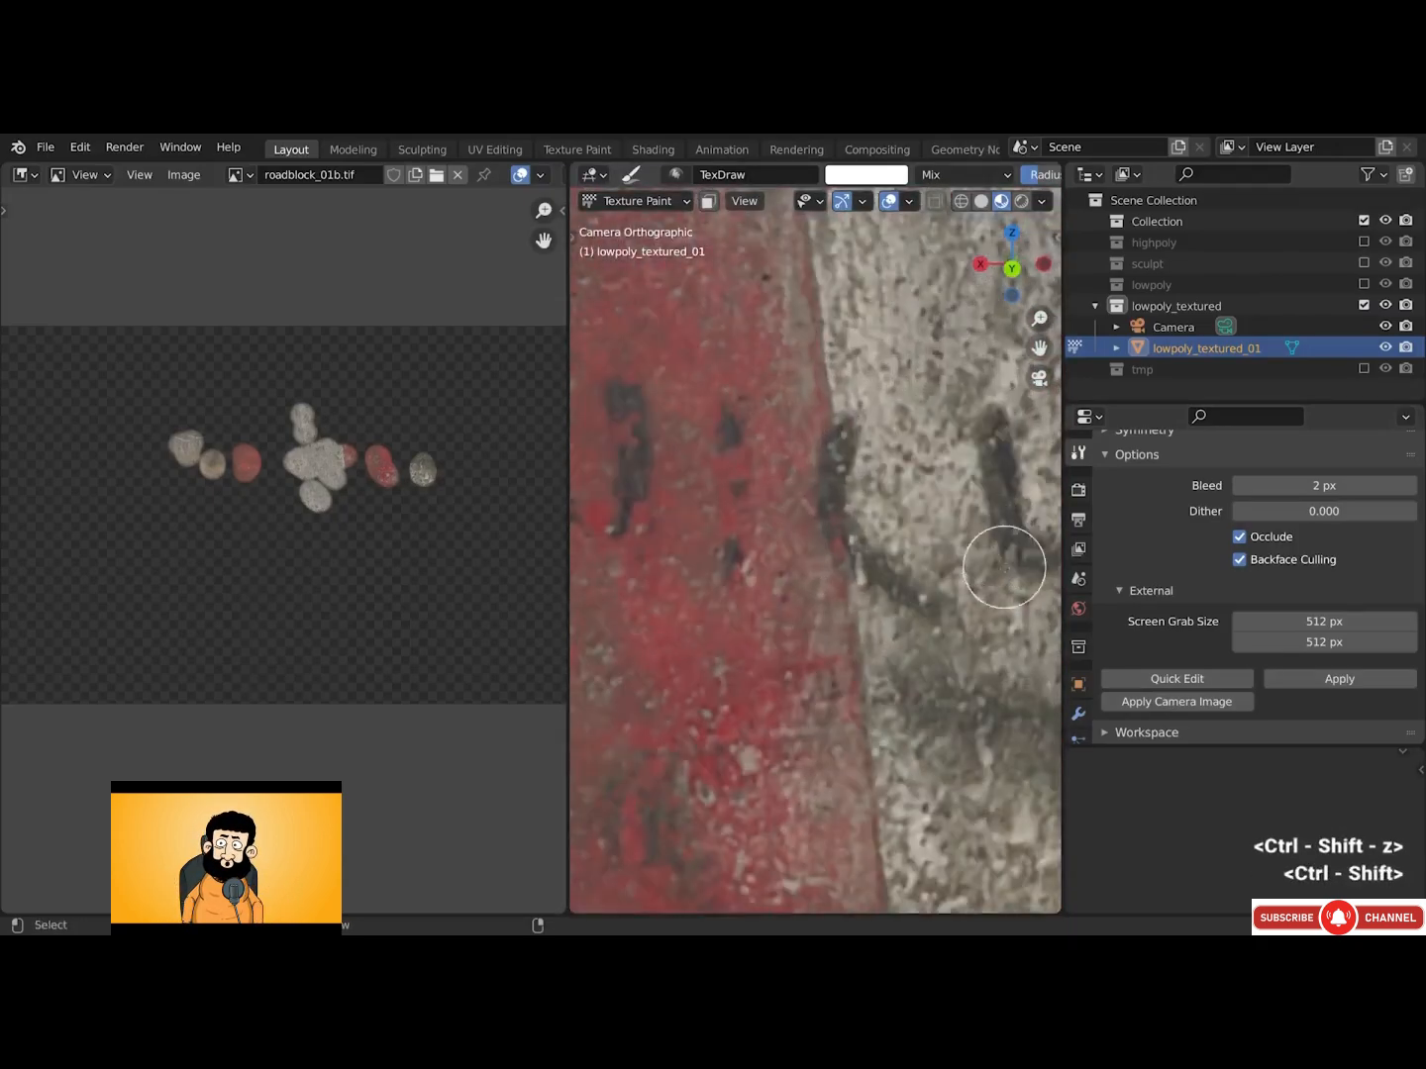
key(ctrl+shift+z)
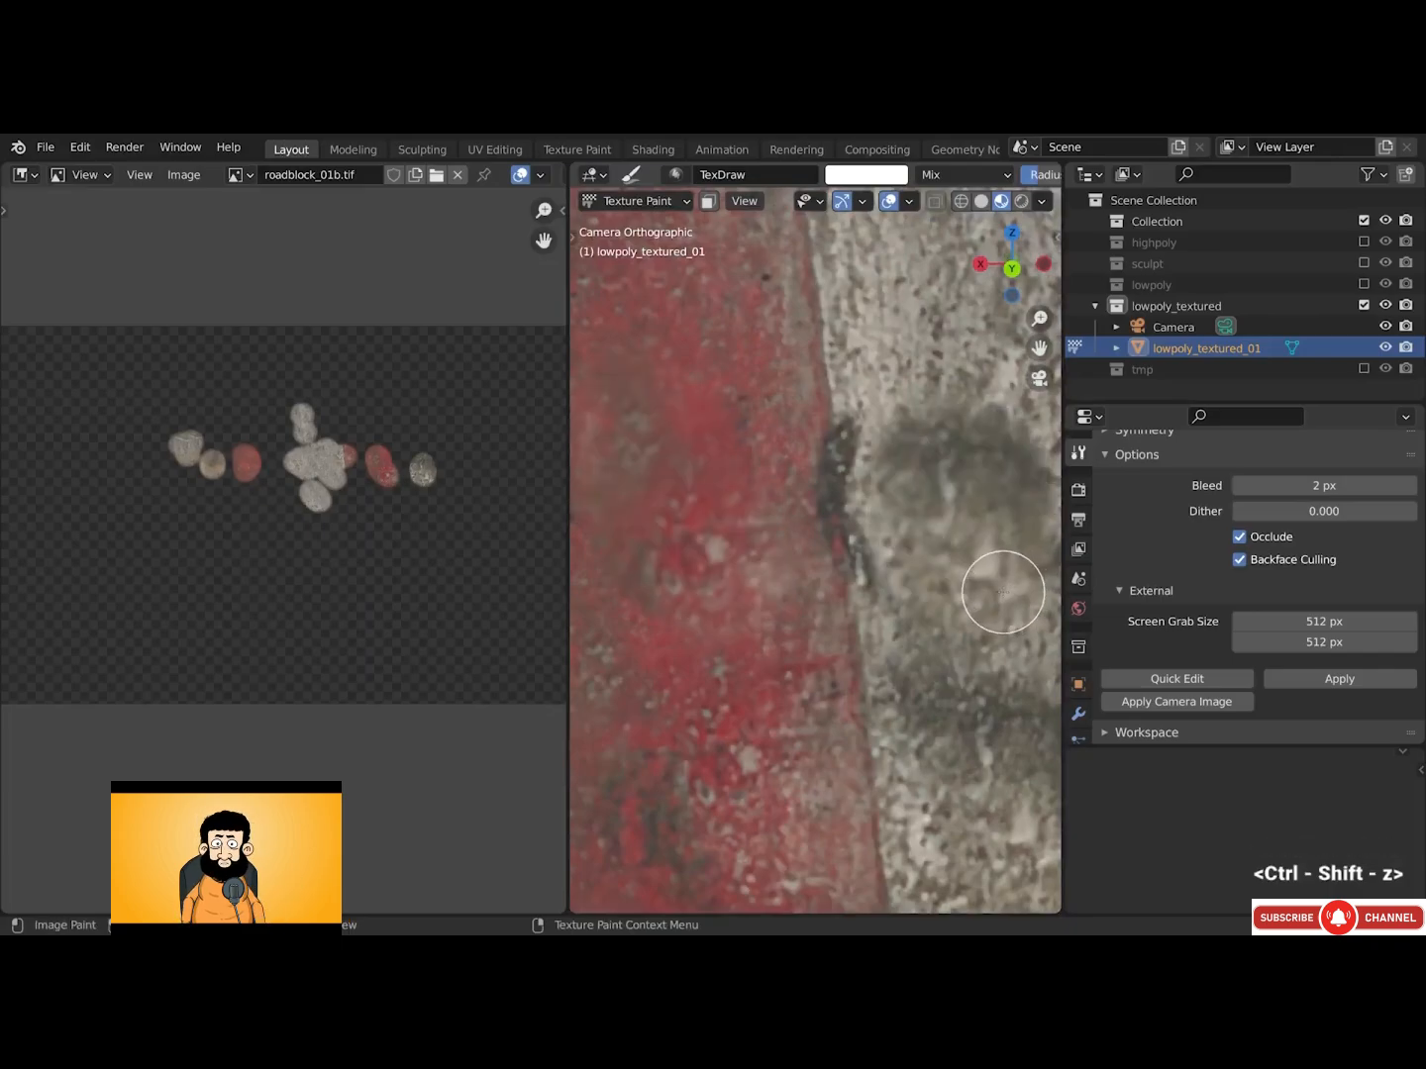
scroll(931, 595, down, 3)
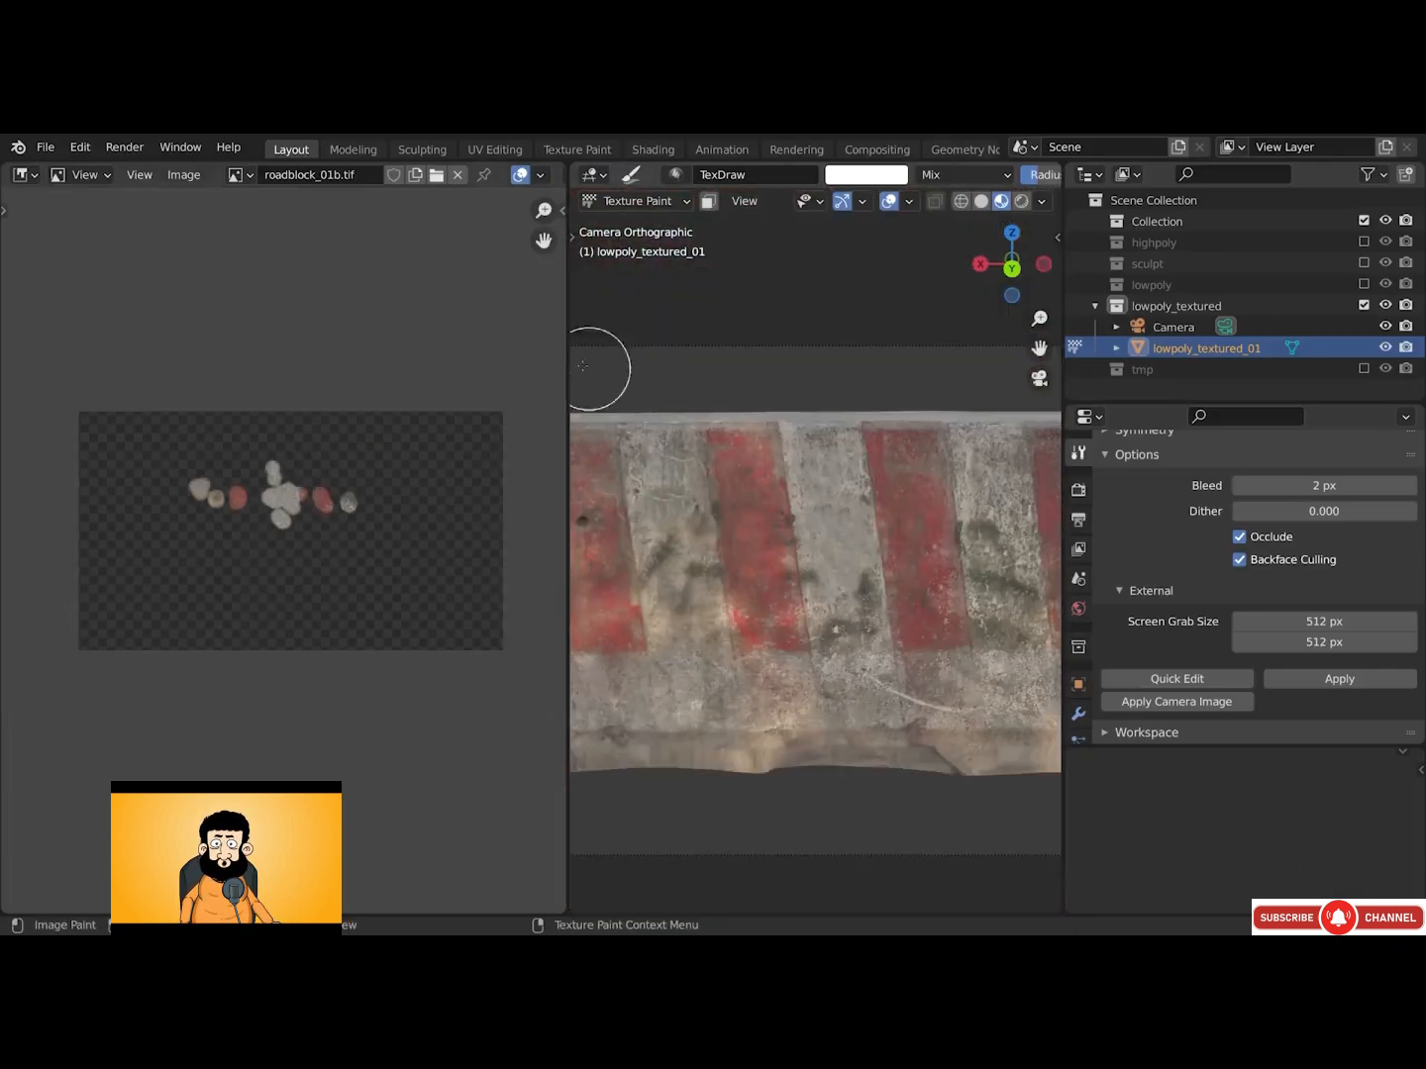
Show the texture_02_u0_v0_diffuse_03.tif image in the image editor and save it
click(239, 175)
key(Down)
key(Down)
key(Down)
key(Down)
key(Down)
key(Down)
key(Down)
key(Down)
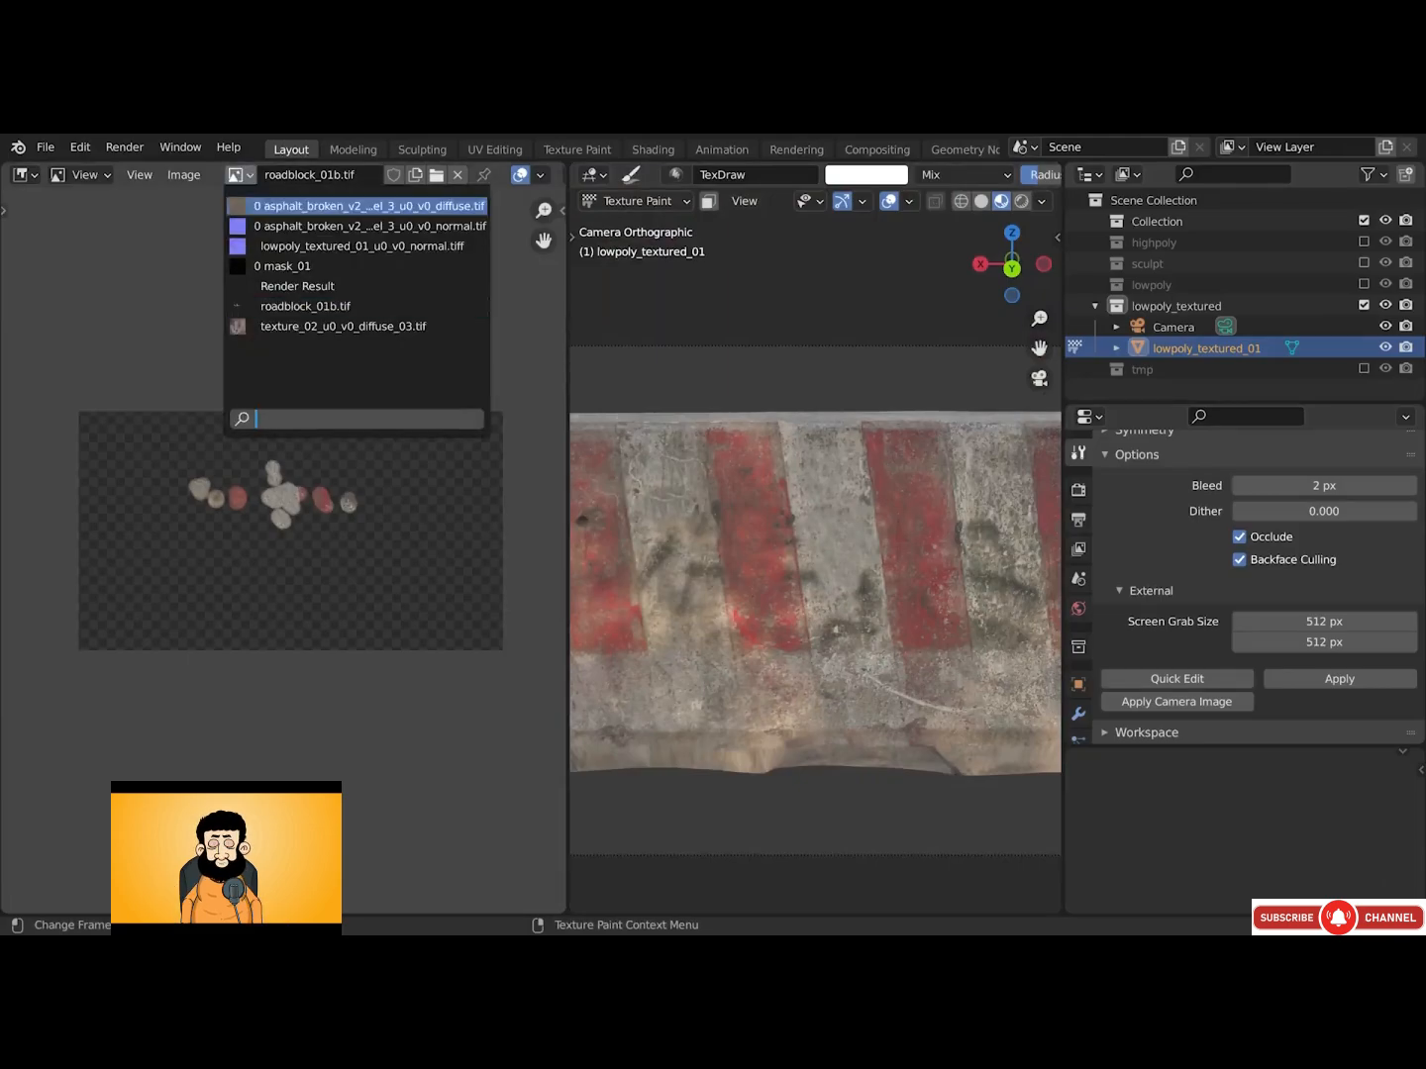
click(281, 325)
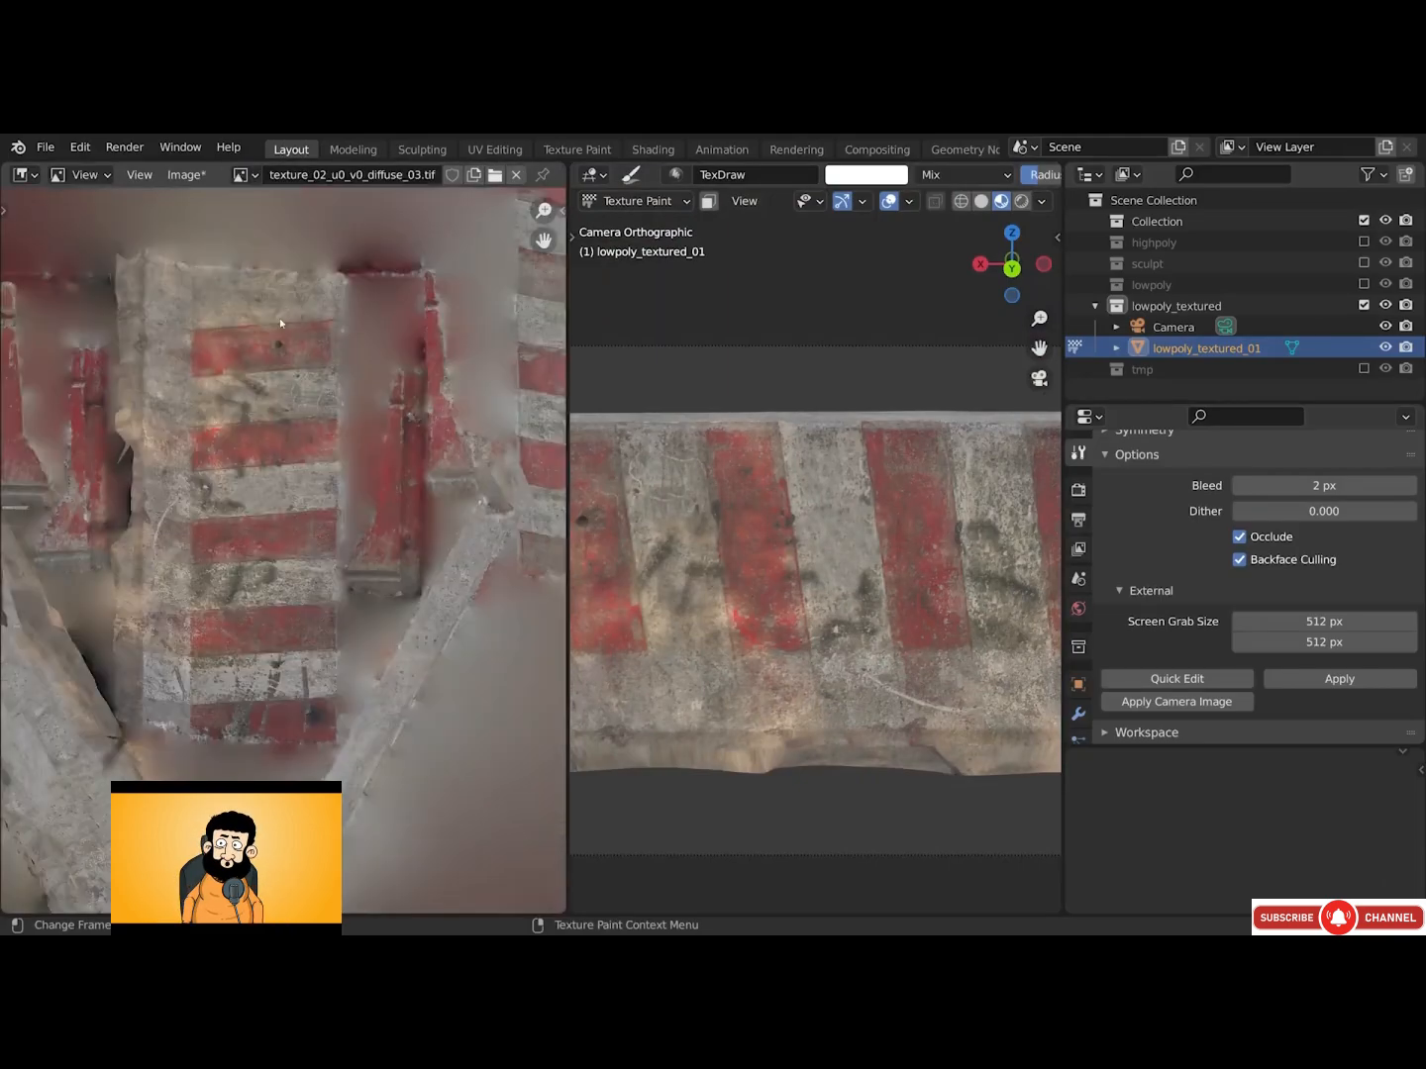
scroll(278, 344, down, 4)
scroll(388, 429, up, 2)
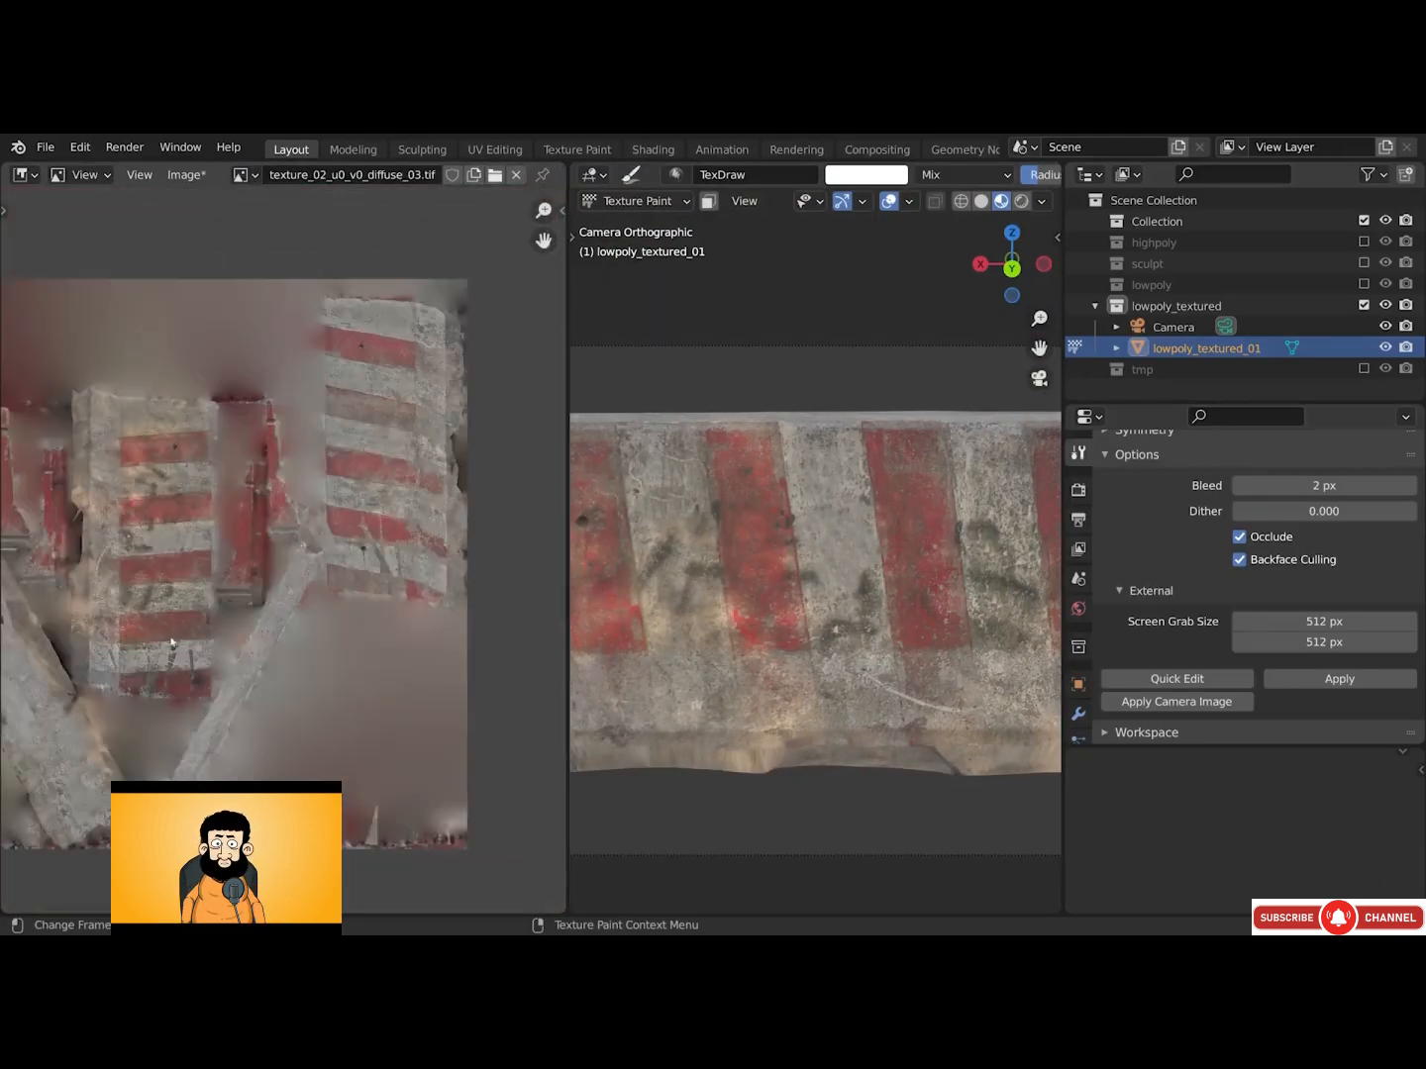
scroll(151, 478, down, 2)
middle_drag(233, 478, 282, 472)
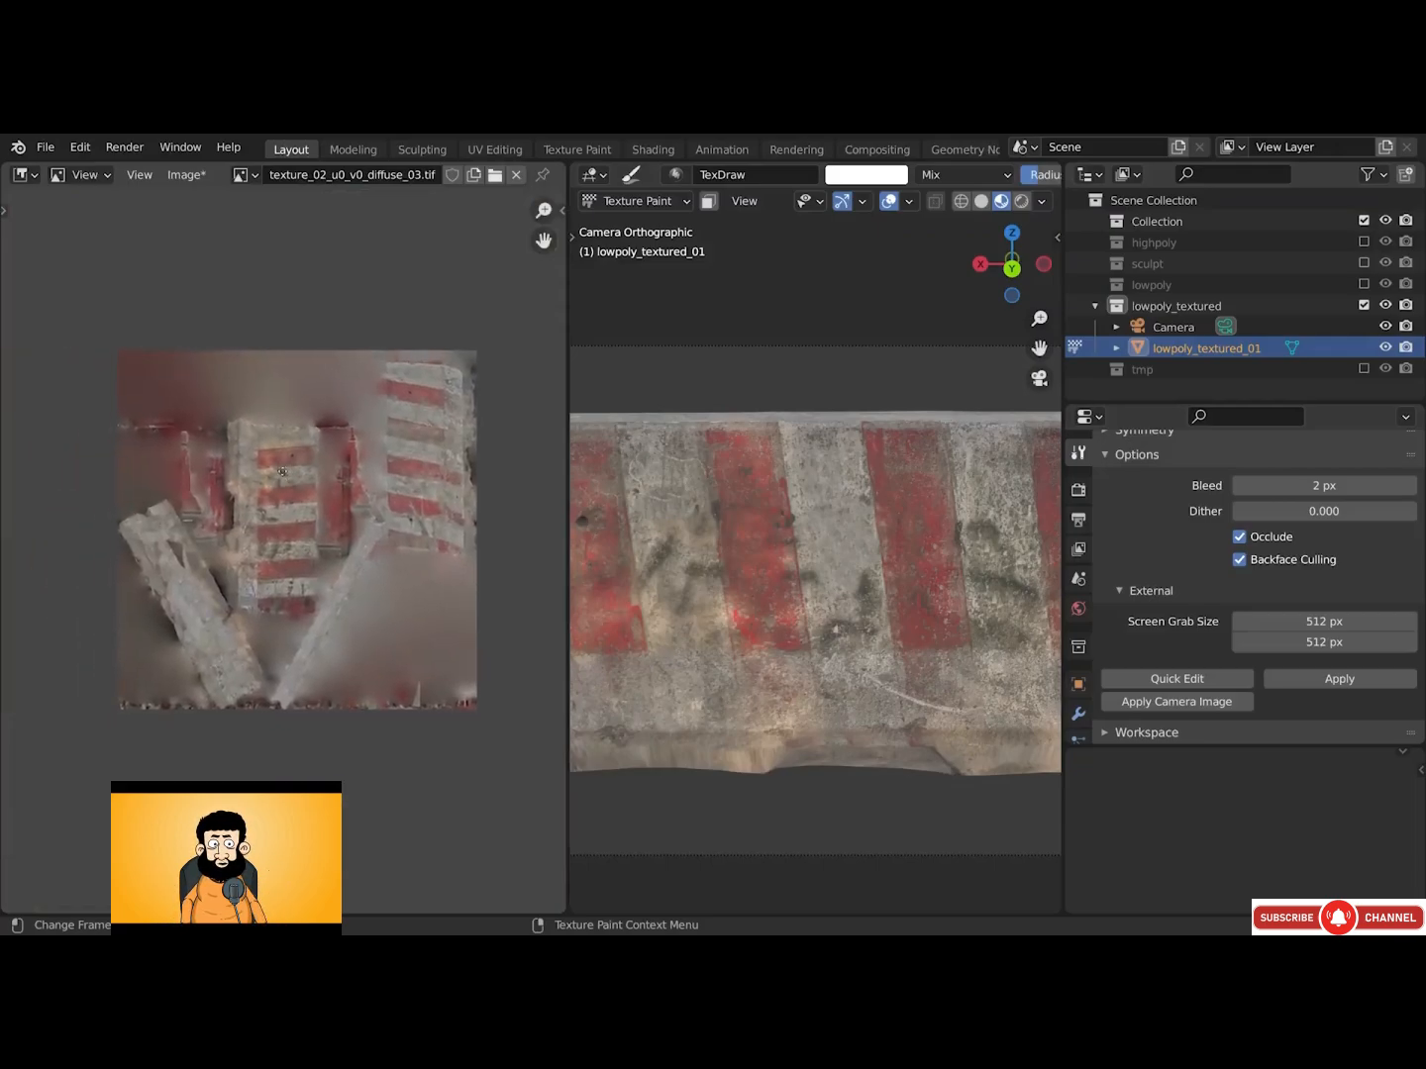
click(185, 175)
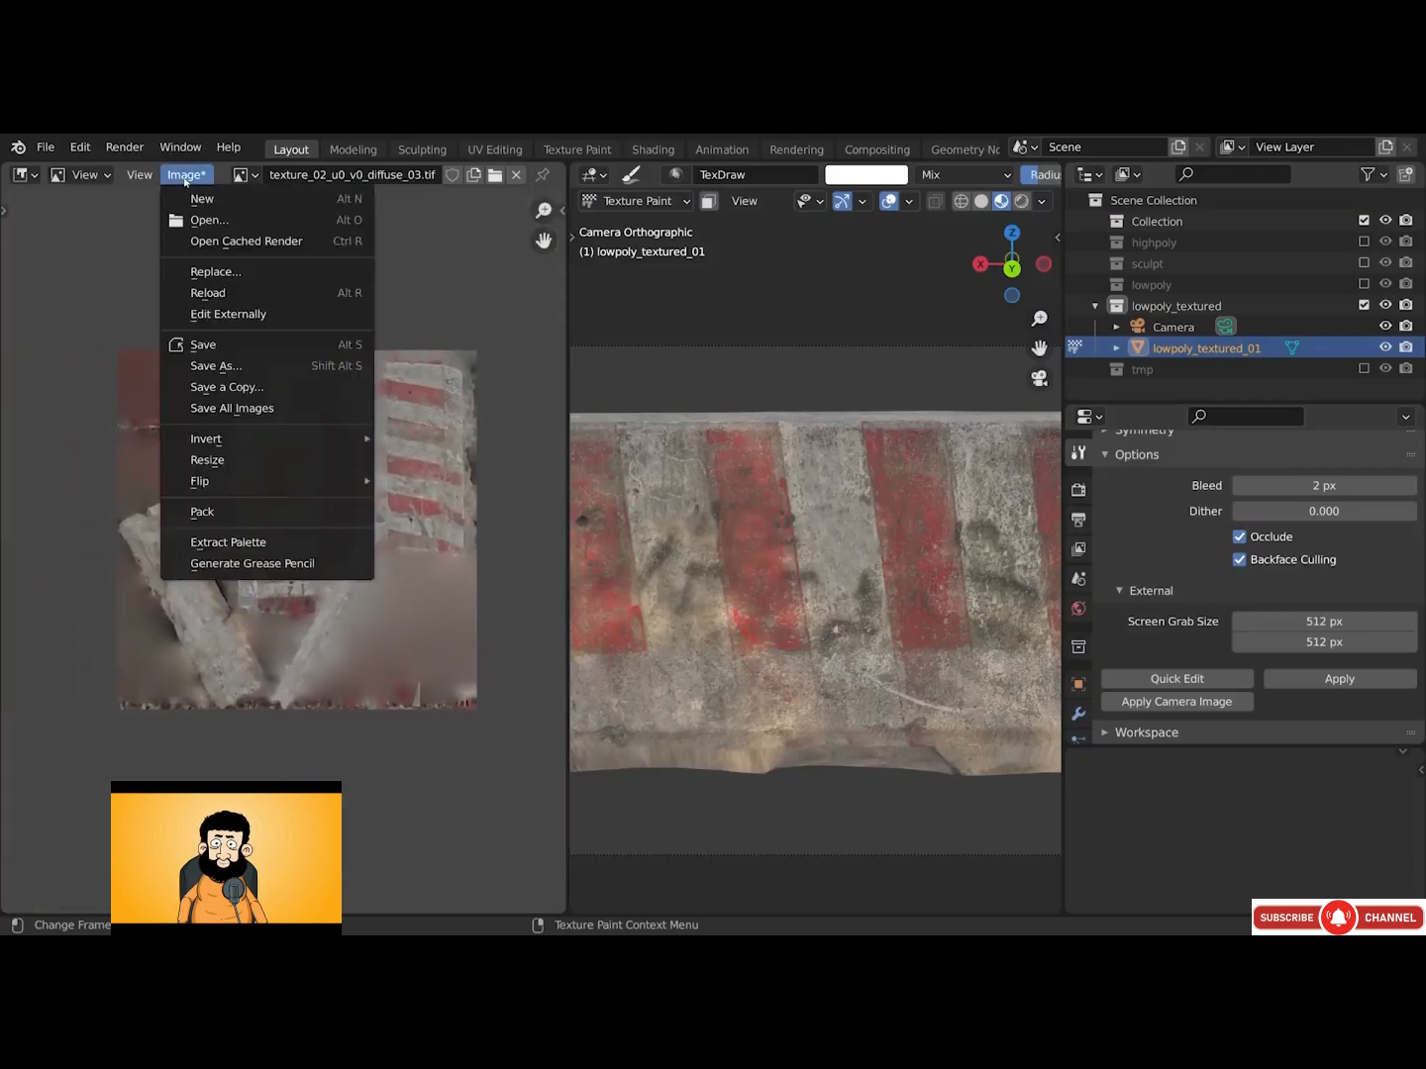
click(212, 345)
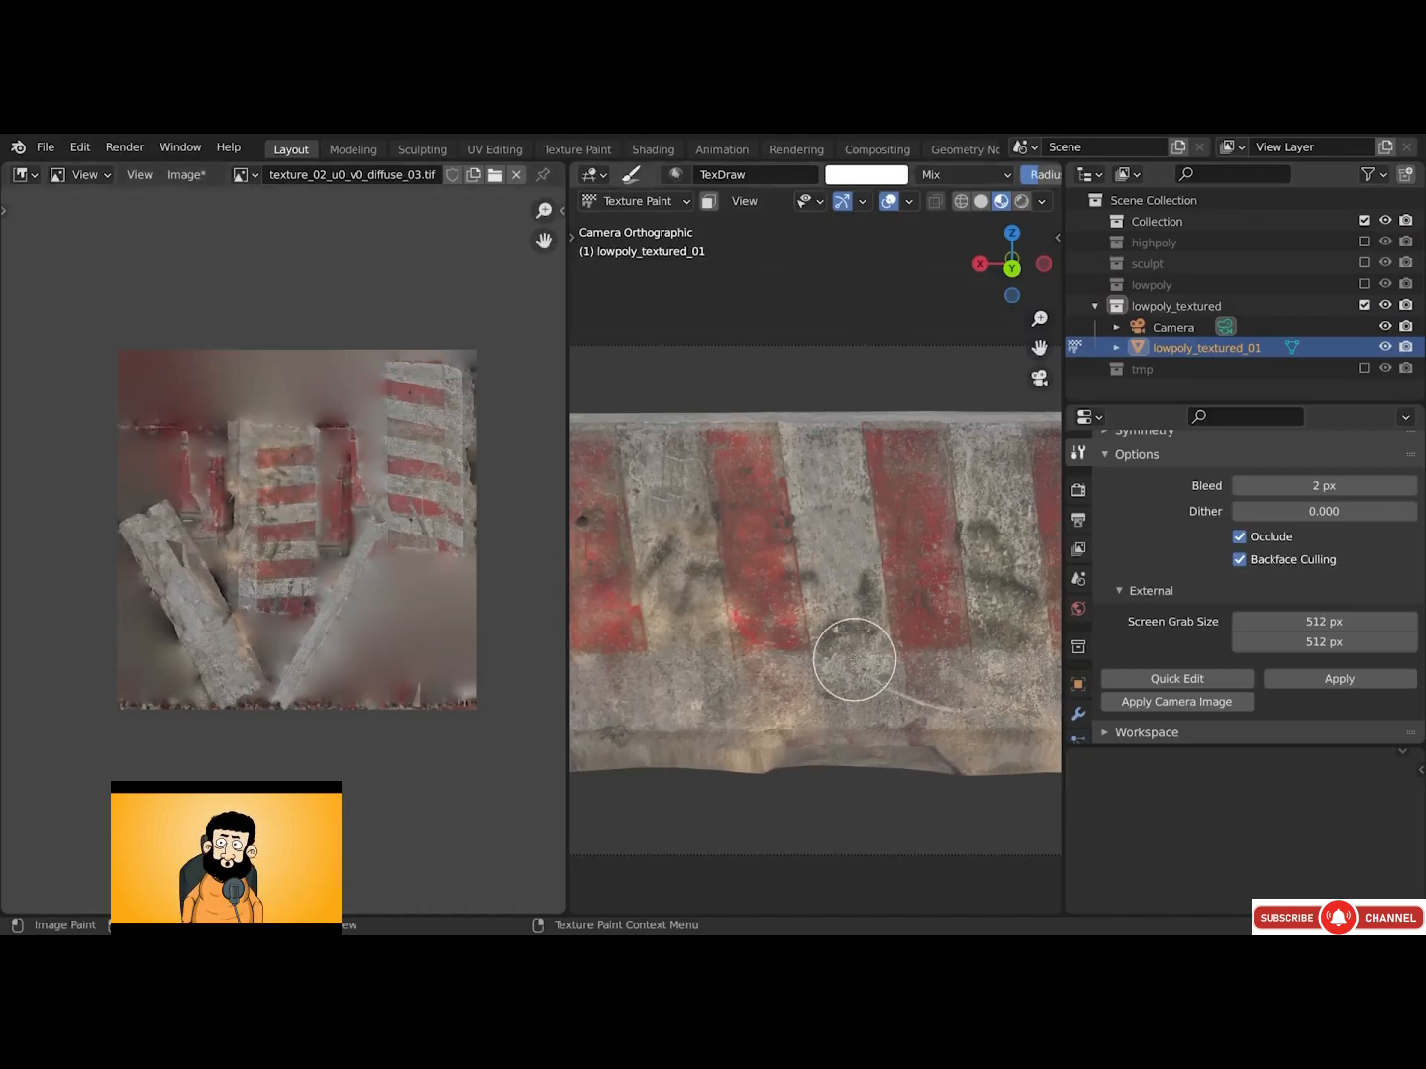
Switch to Object Mode and duplicate the camera, placing the copy below the original in front of the roadblock
click(622, 204)
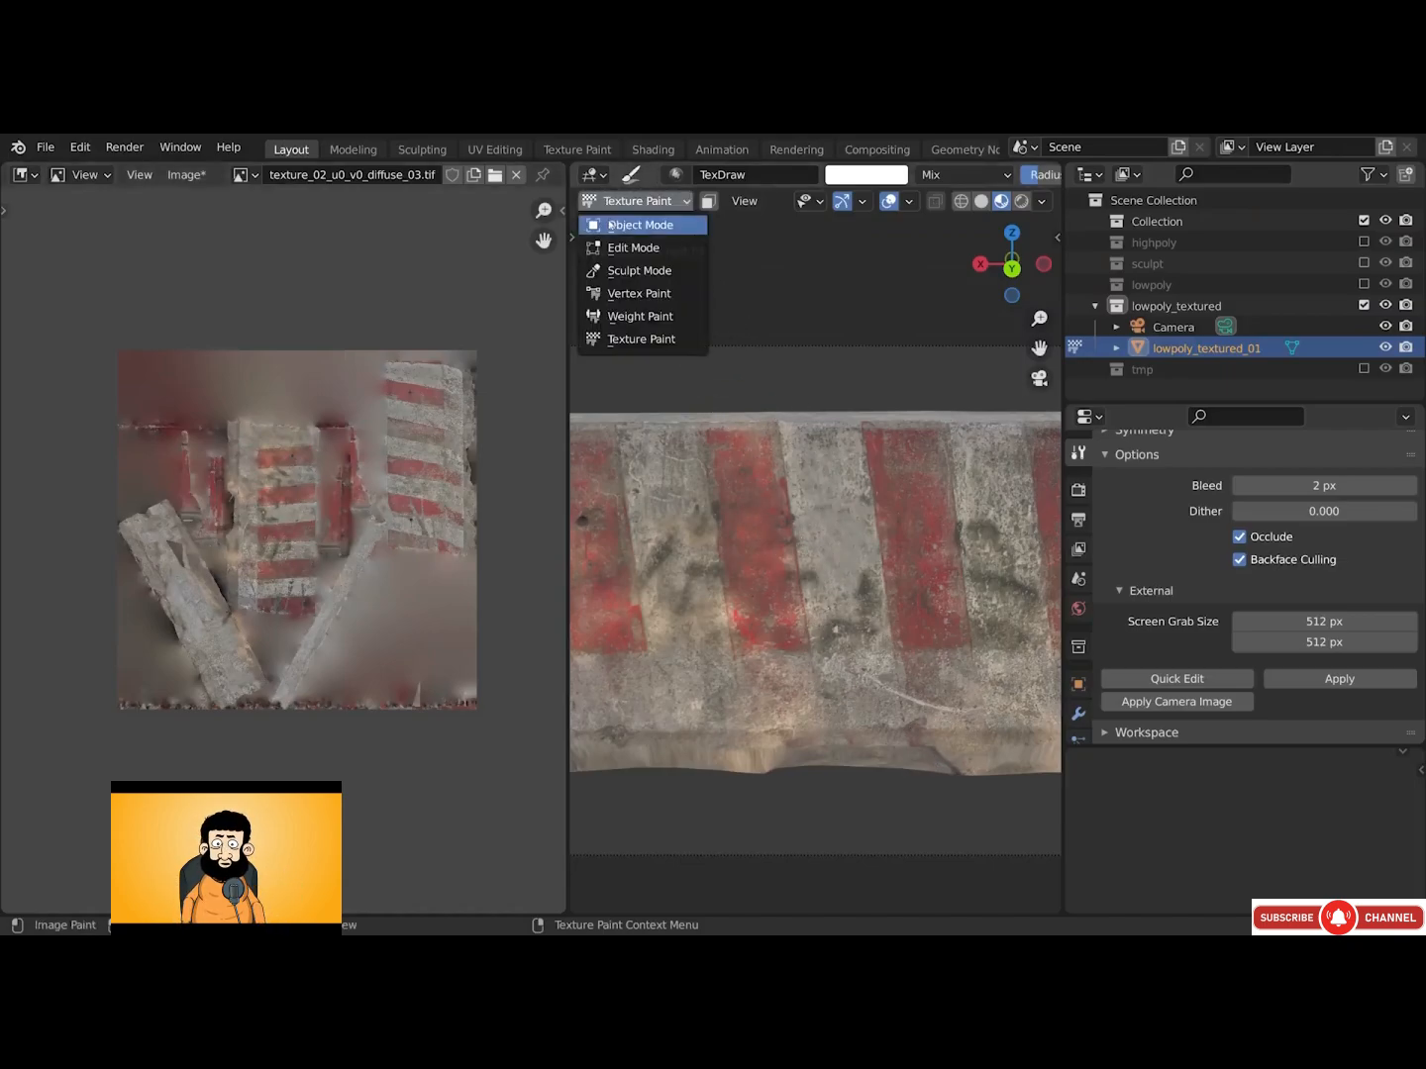
click(611, 225)
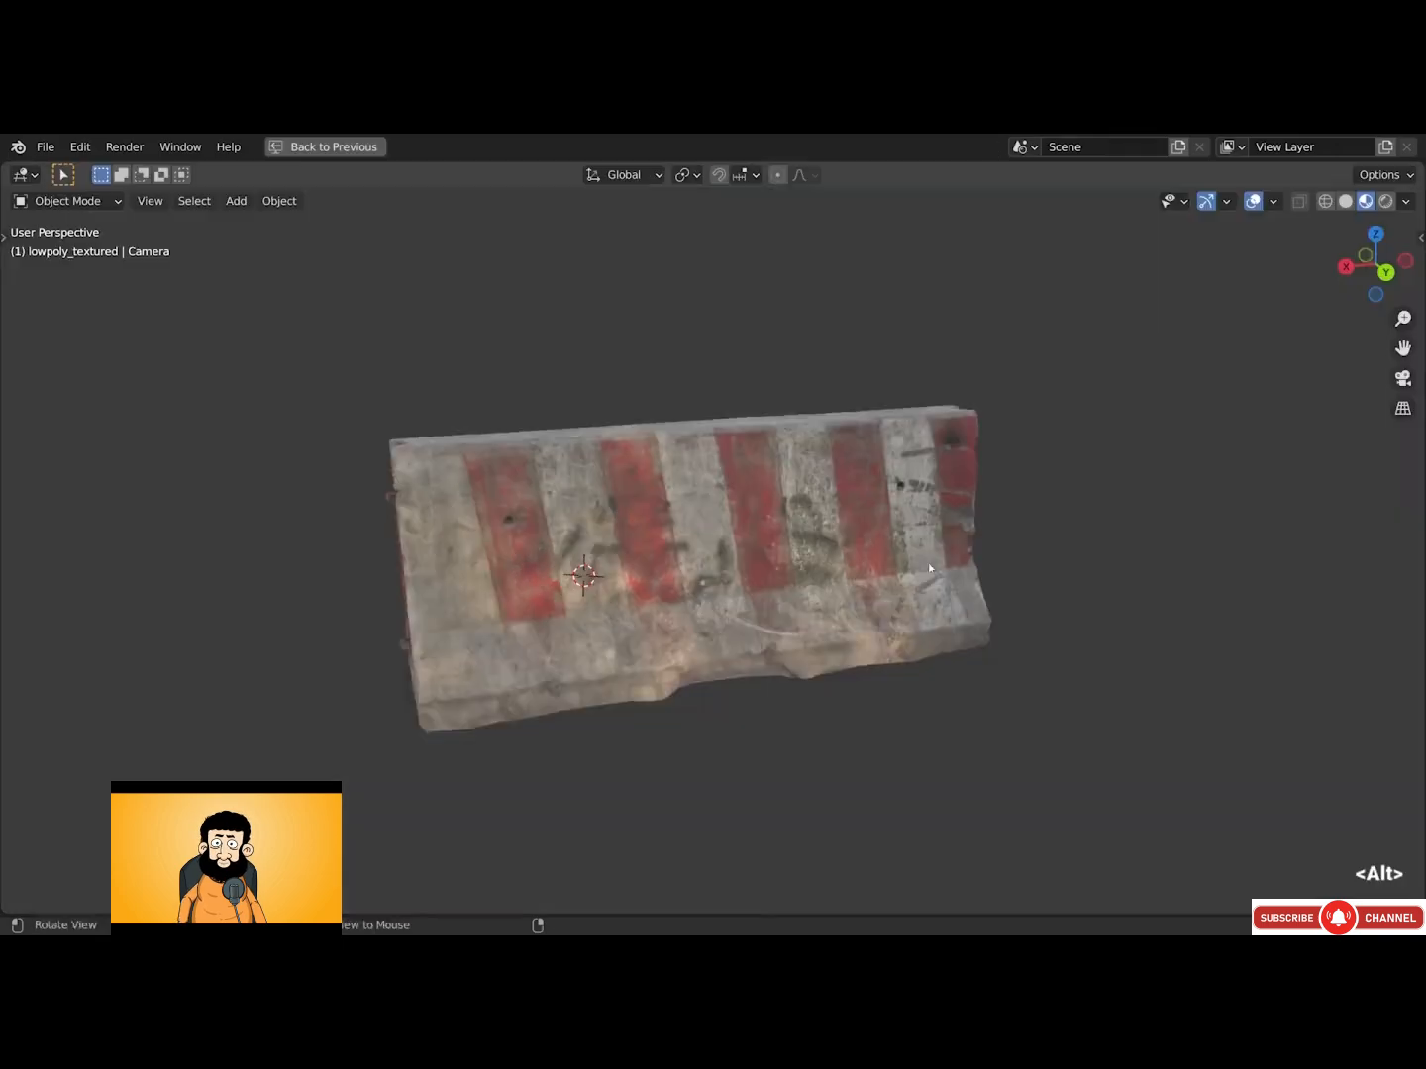
scroll(940, 575, down, 5)
alt+drag(960, 594, 1035, 563)
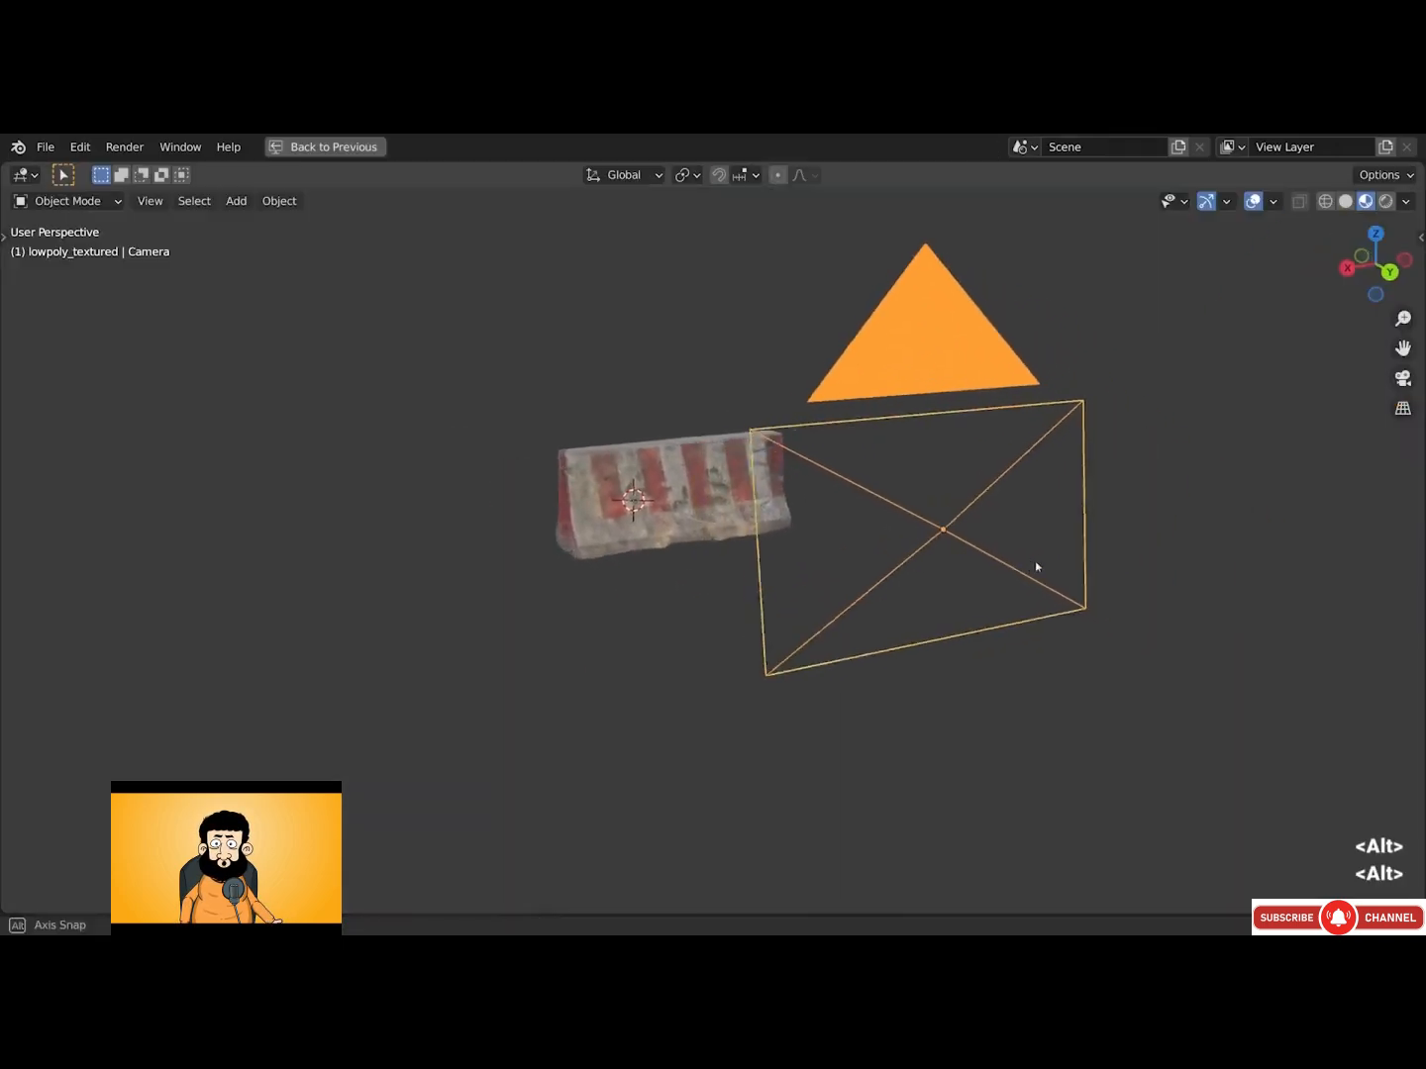
scroll(1011, 570, down, 3)
alt+middle_drag(990, 573, 1095, 519)
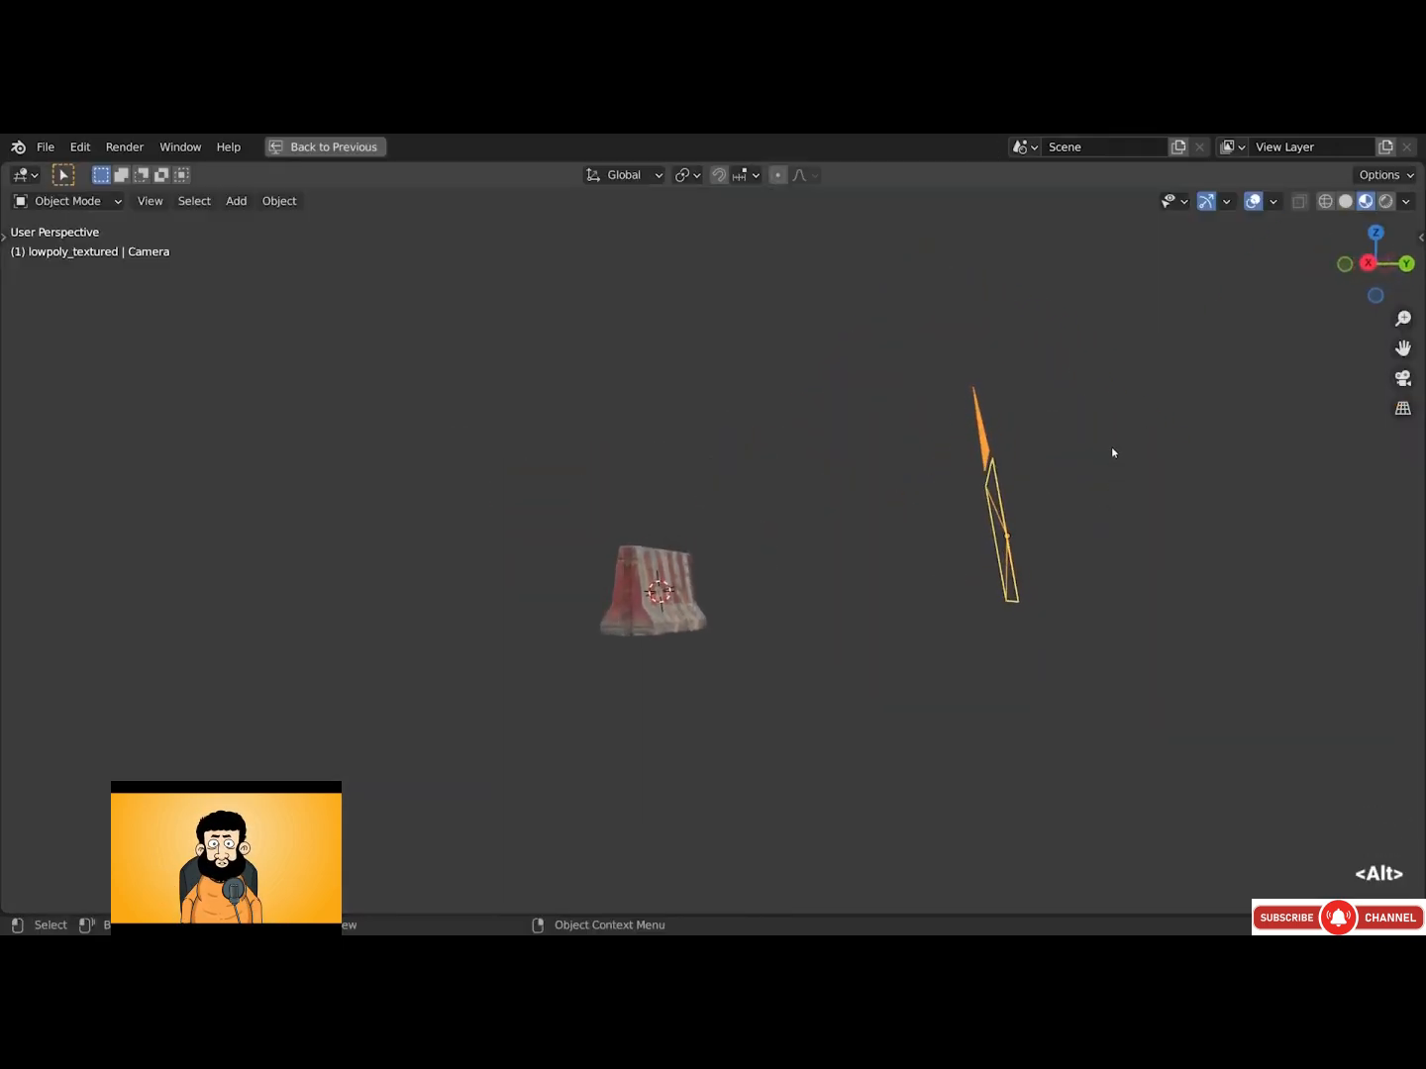
key(shift+d)
click(1119, 689)
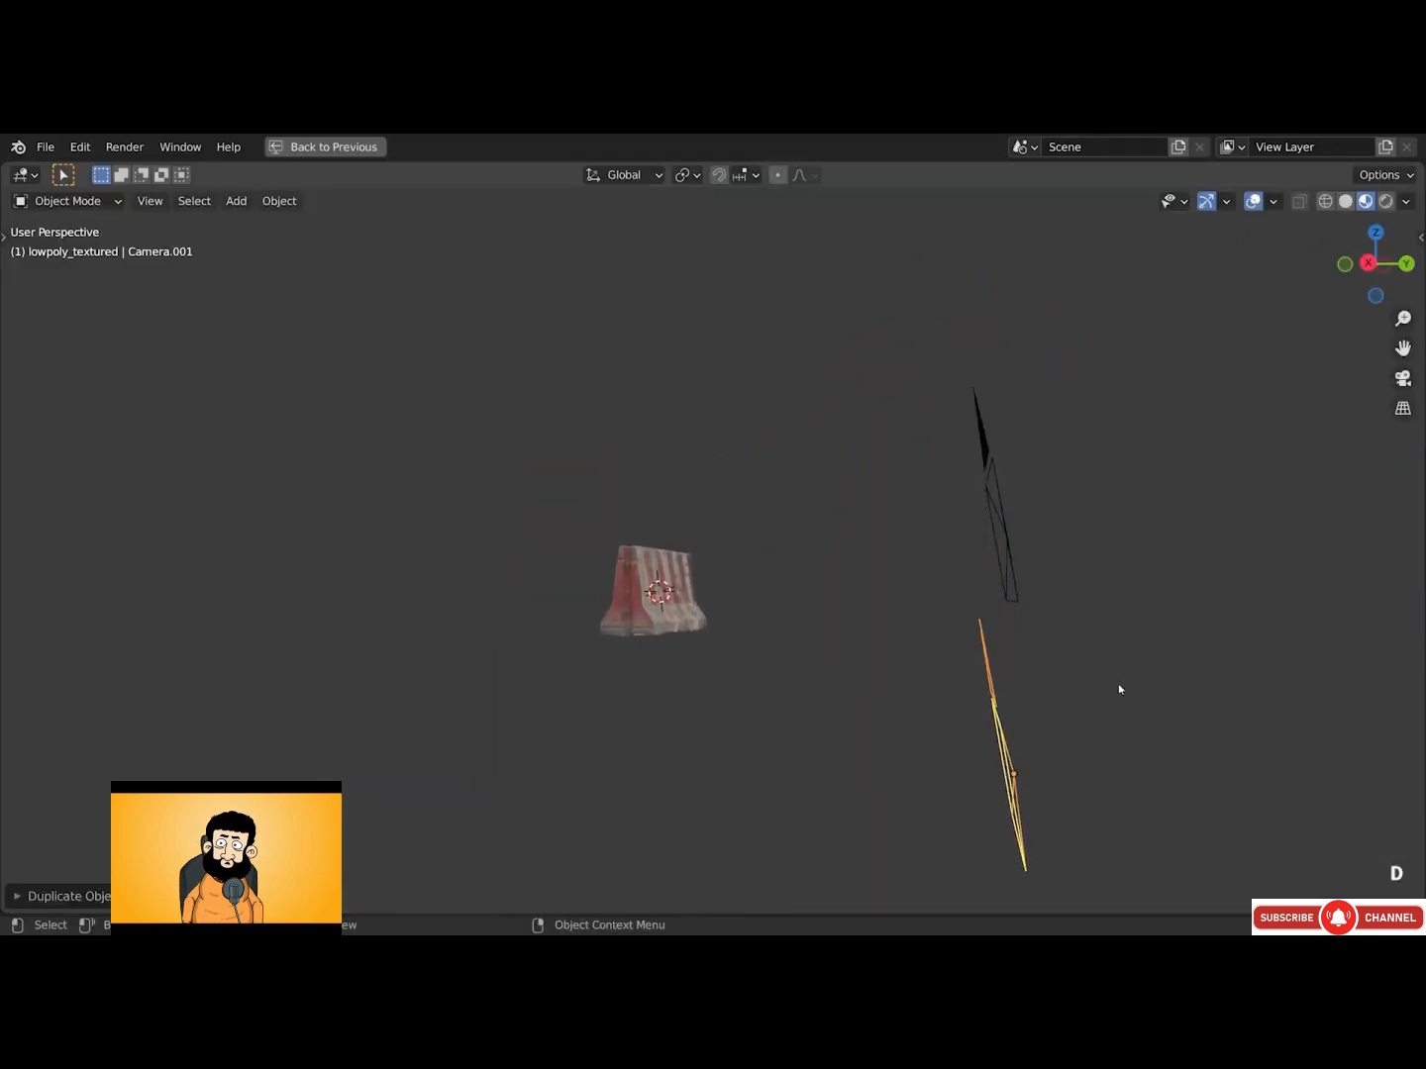
Rotate the duplicate camera about the global X axis and, with it as active camera, fly it to frame the whole roadblock
key(r)
key(x)
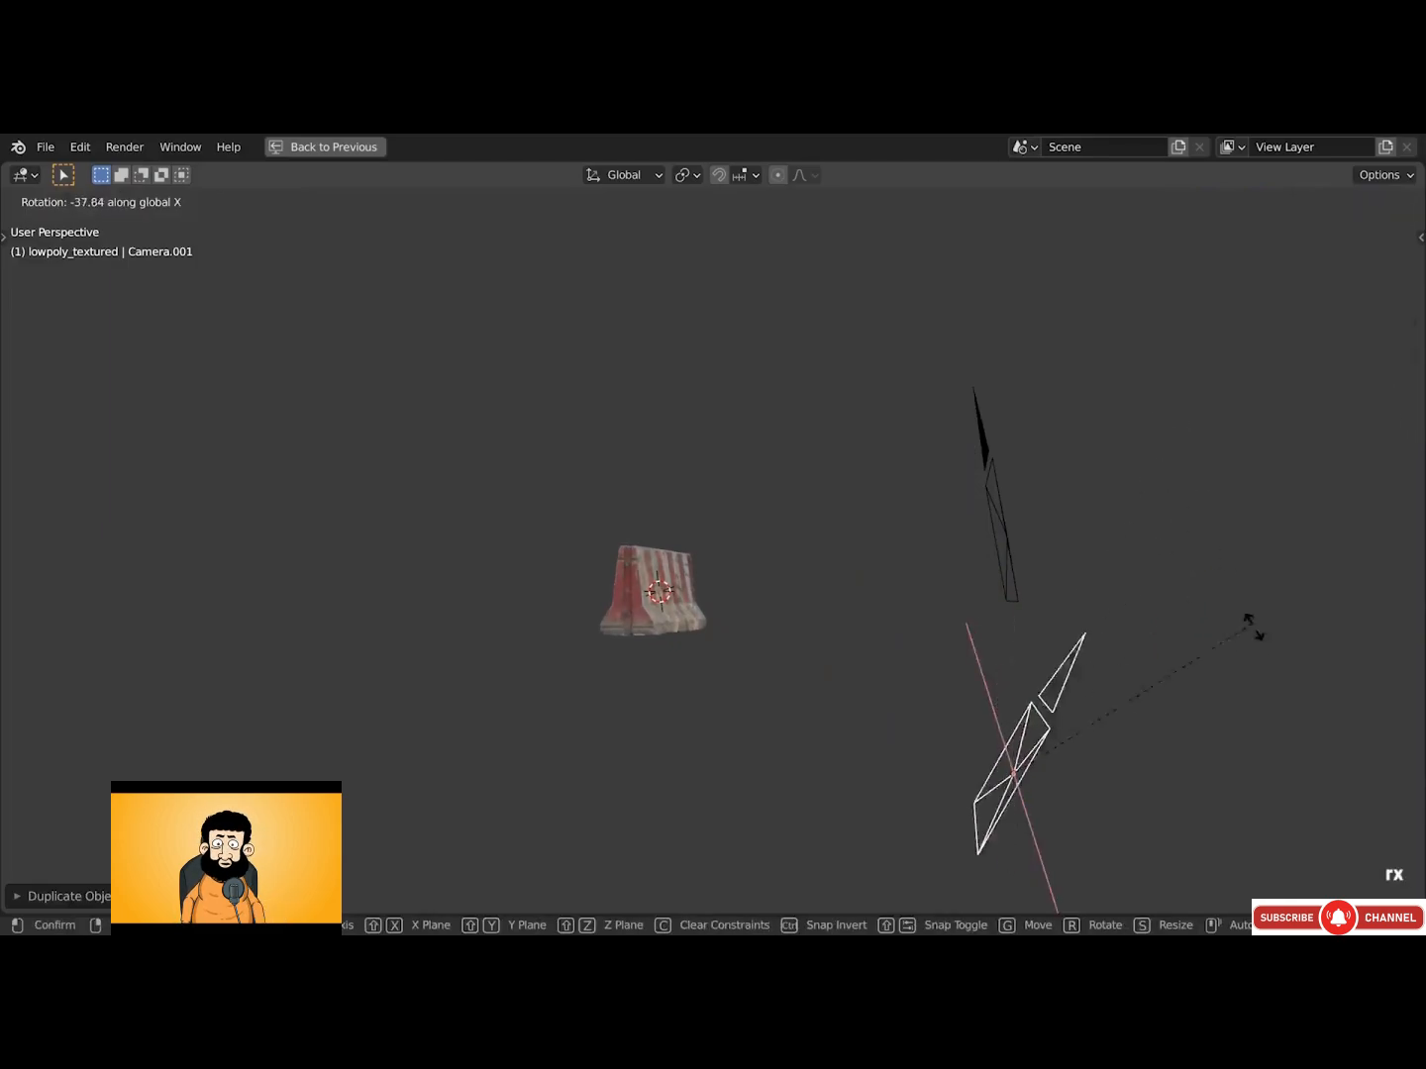
click(1268, 701)
key(ctrl+KP_Insert)
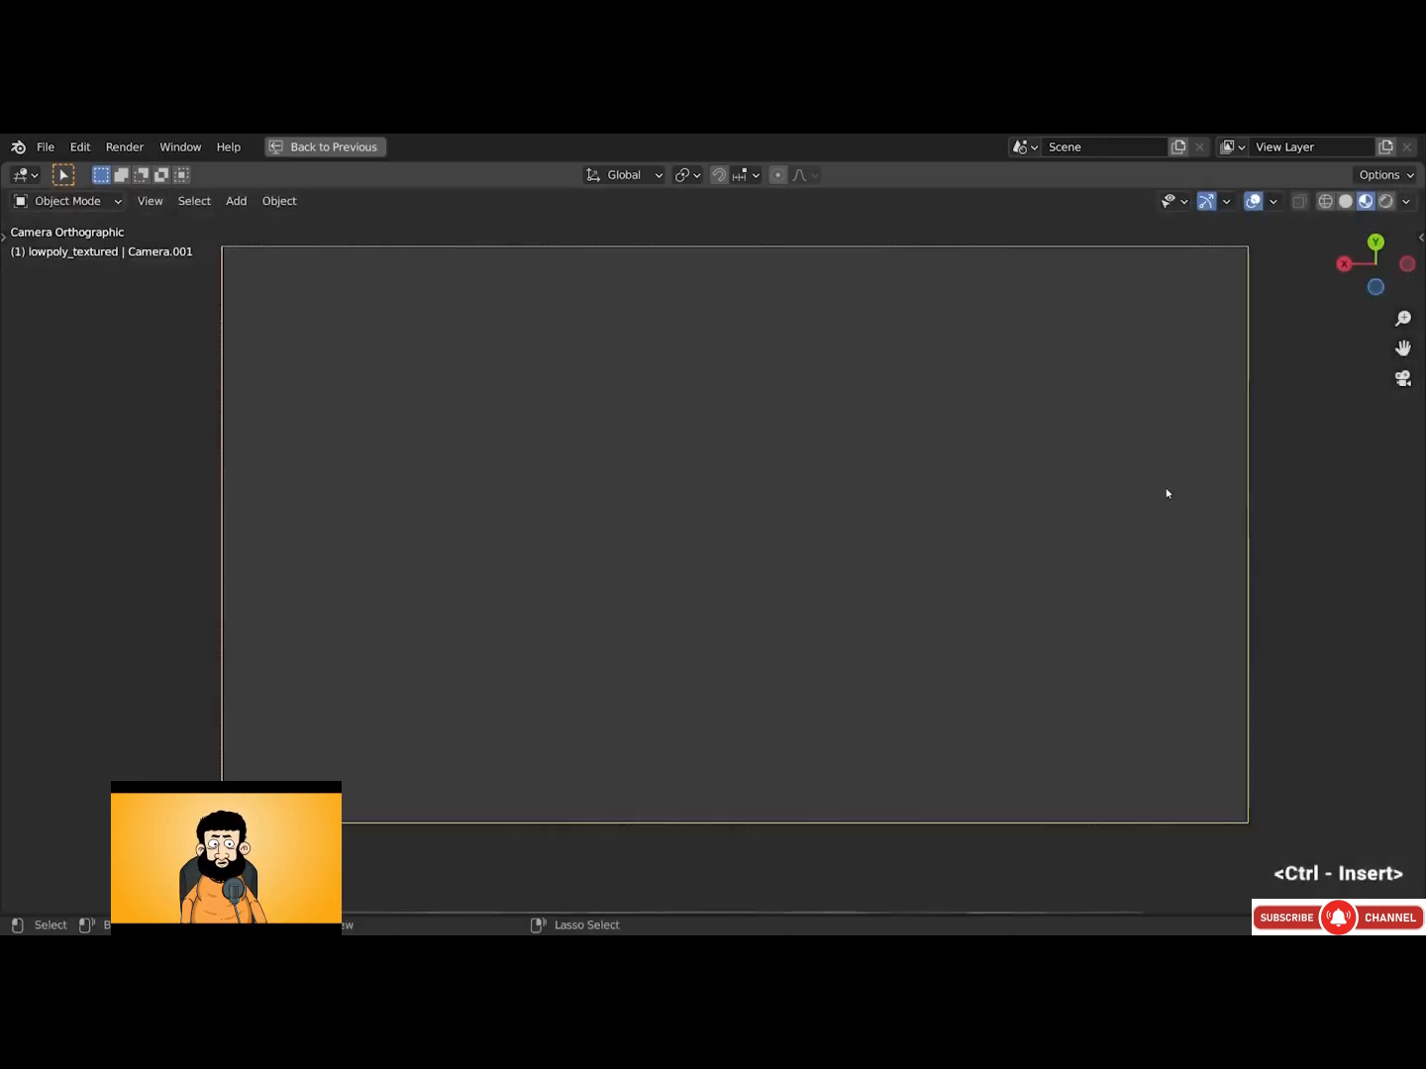
key(shift+grave)
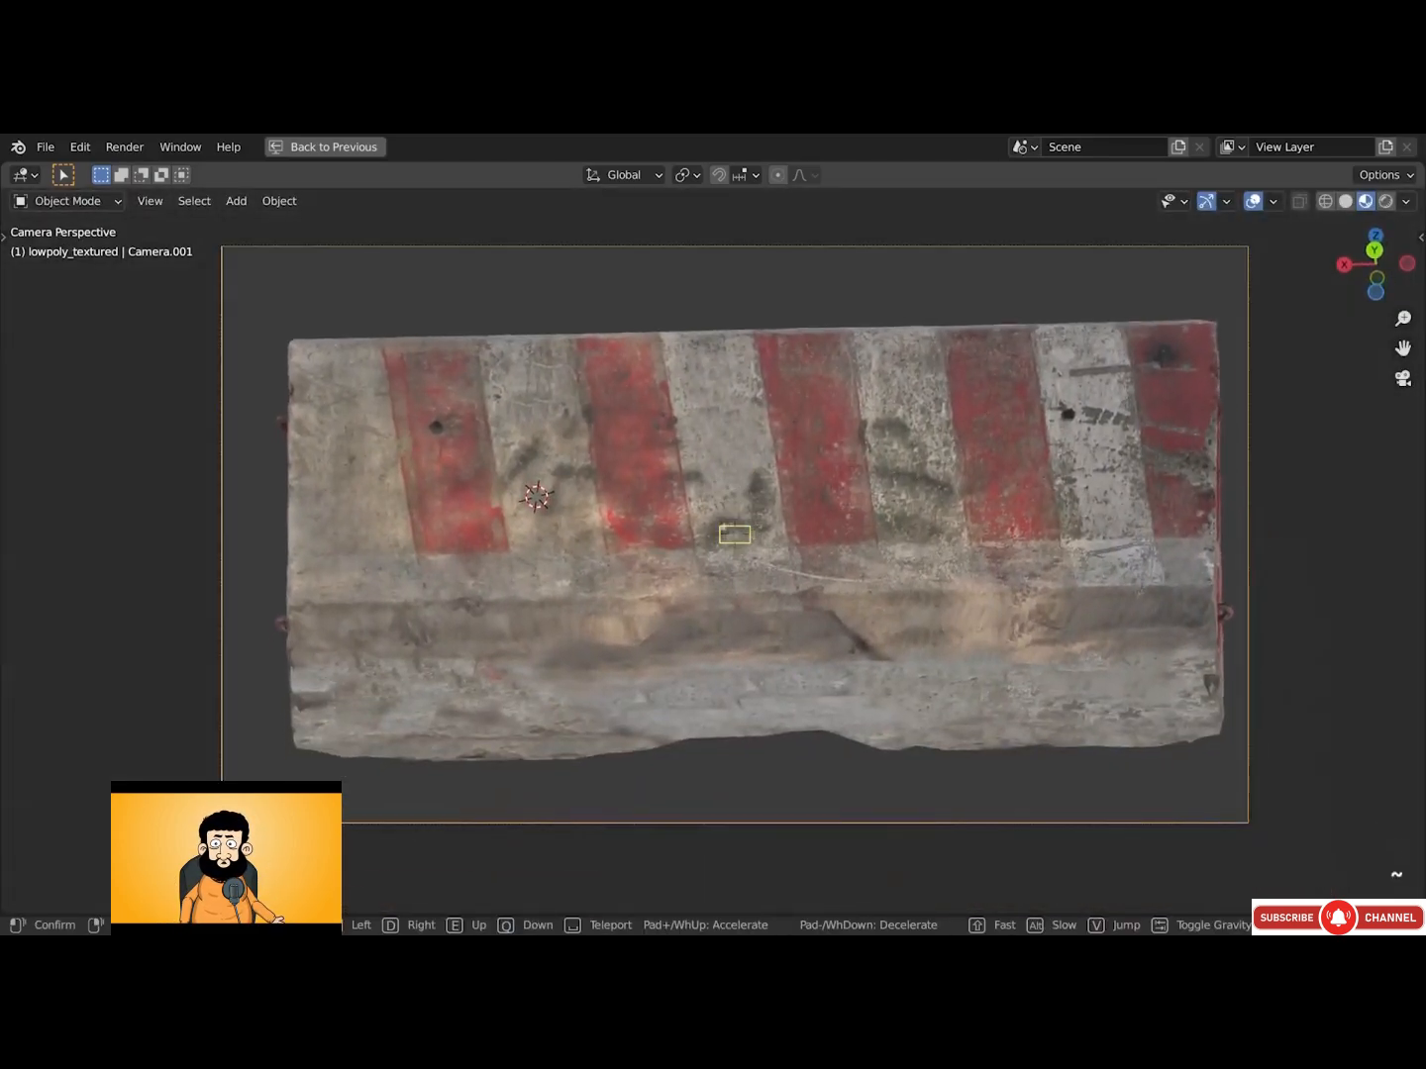
click(716, 547)
Place the 3D cursor on the roadblock's lower ledge and set the pivot point to 3D Cursor
shift+right_click(742, 621)
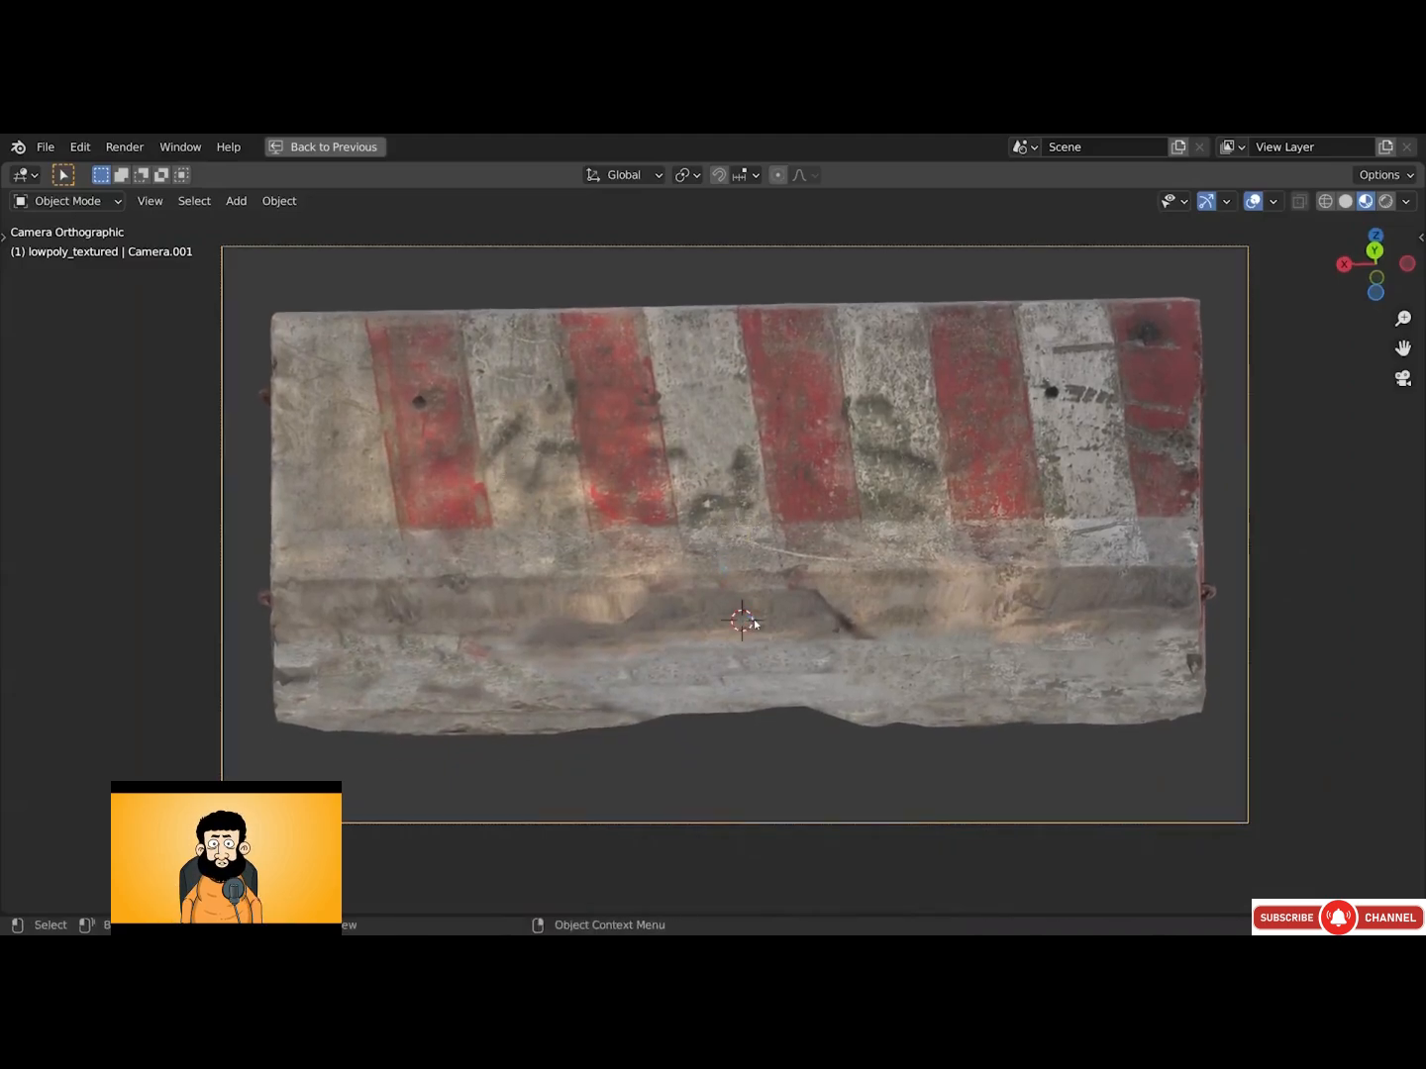
key(period)
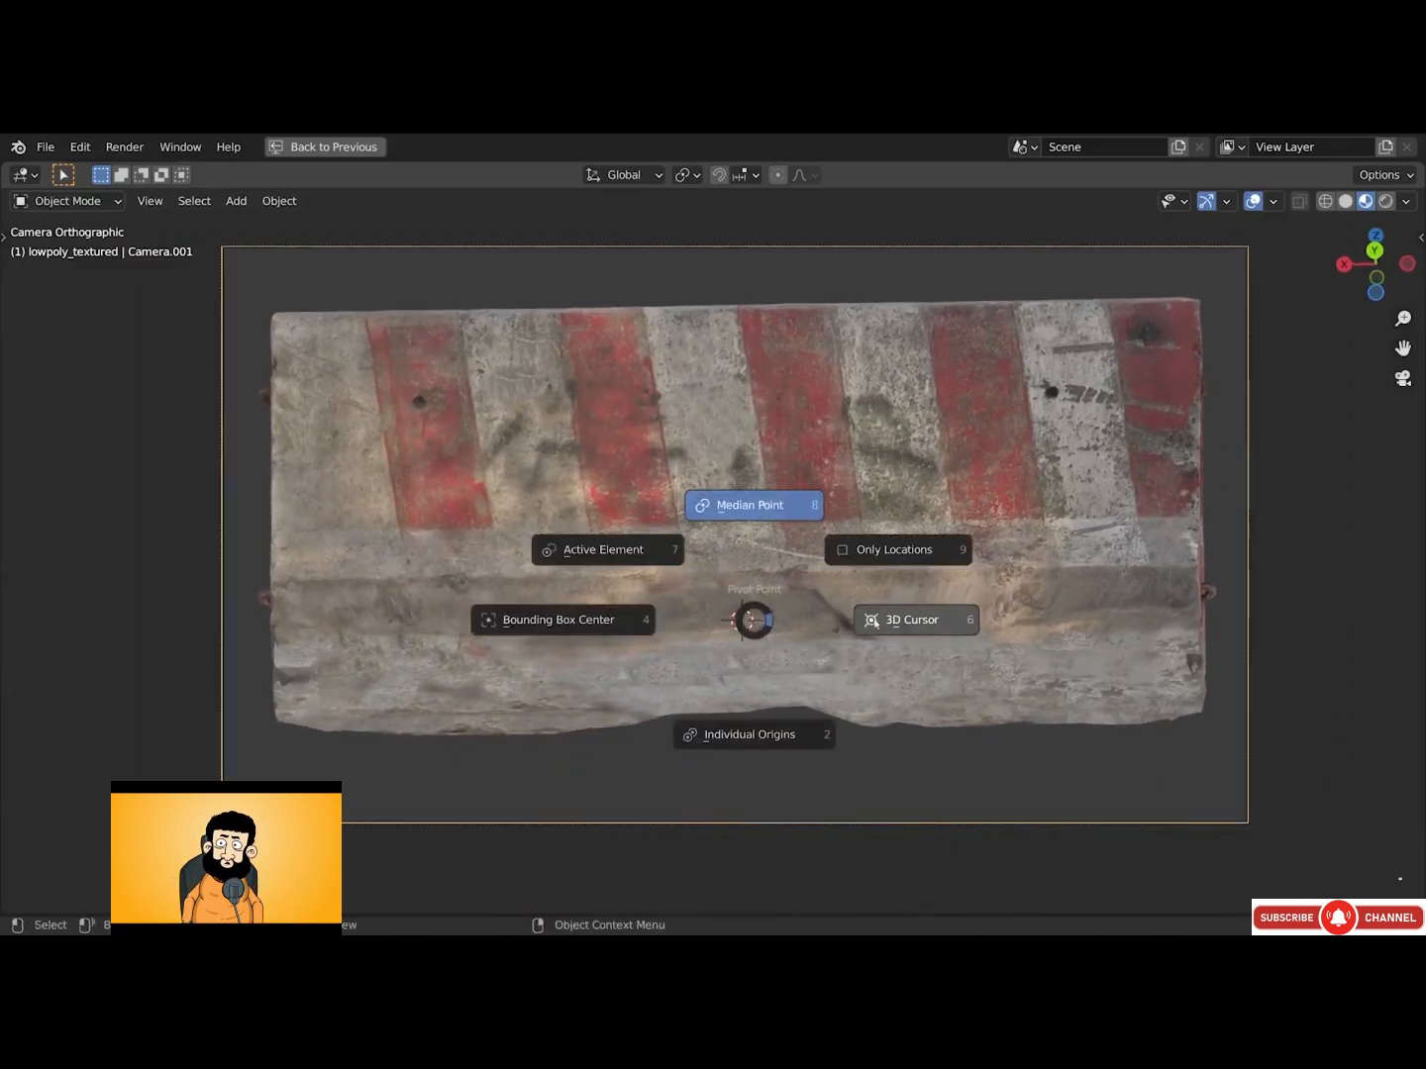
click(886, 622)
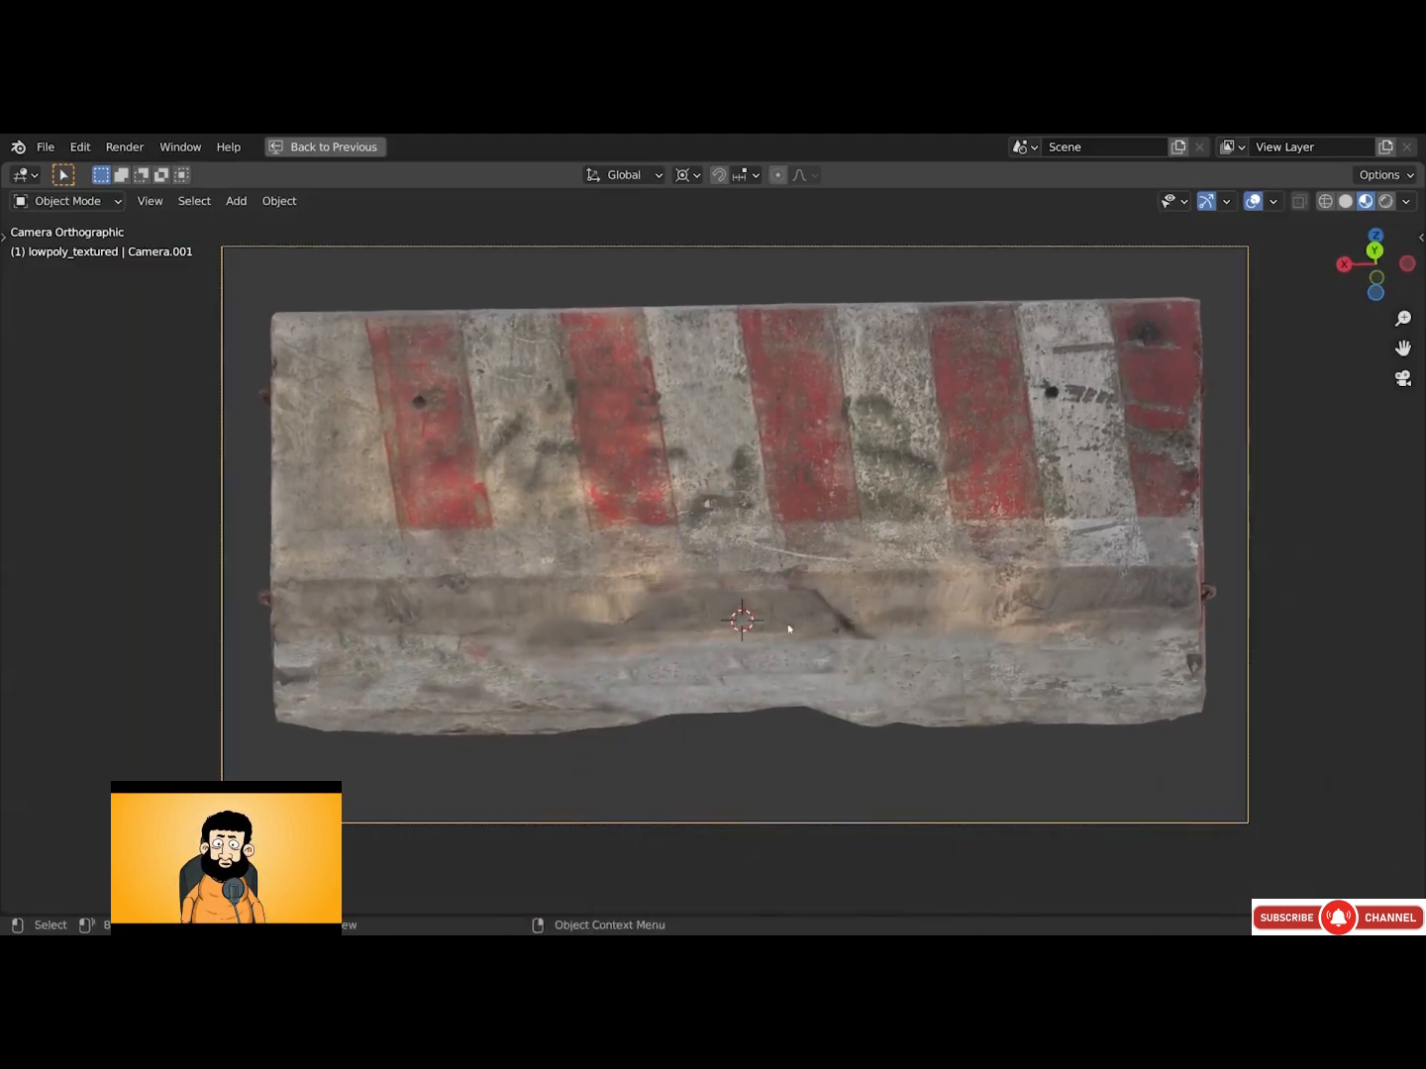
shift+right_drag(754, 622, 753, 624)
Trackball-rotate the duplicate camera around the 3D cursor to face the roadblock's lower surface and move it to recentre the block
key(r)
key(r)
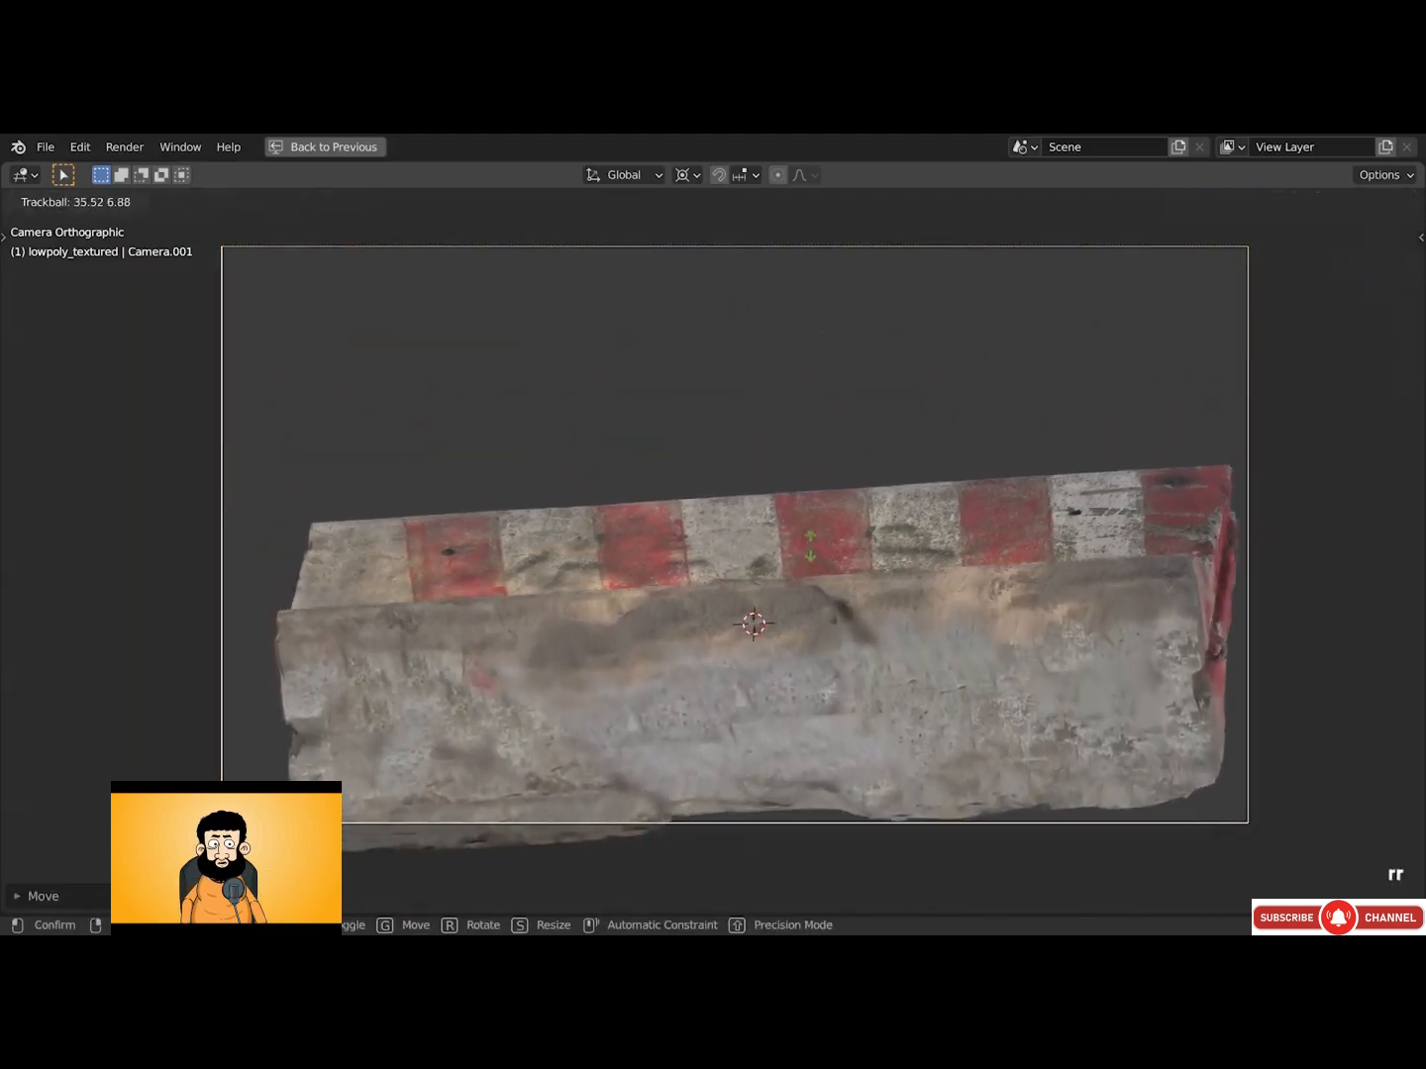
key(g)
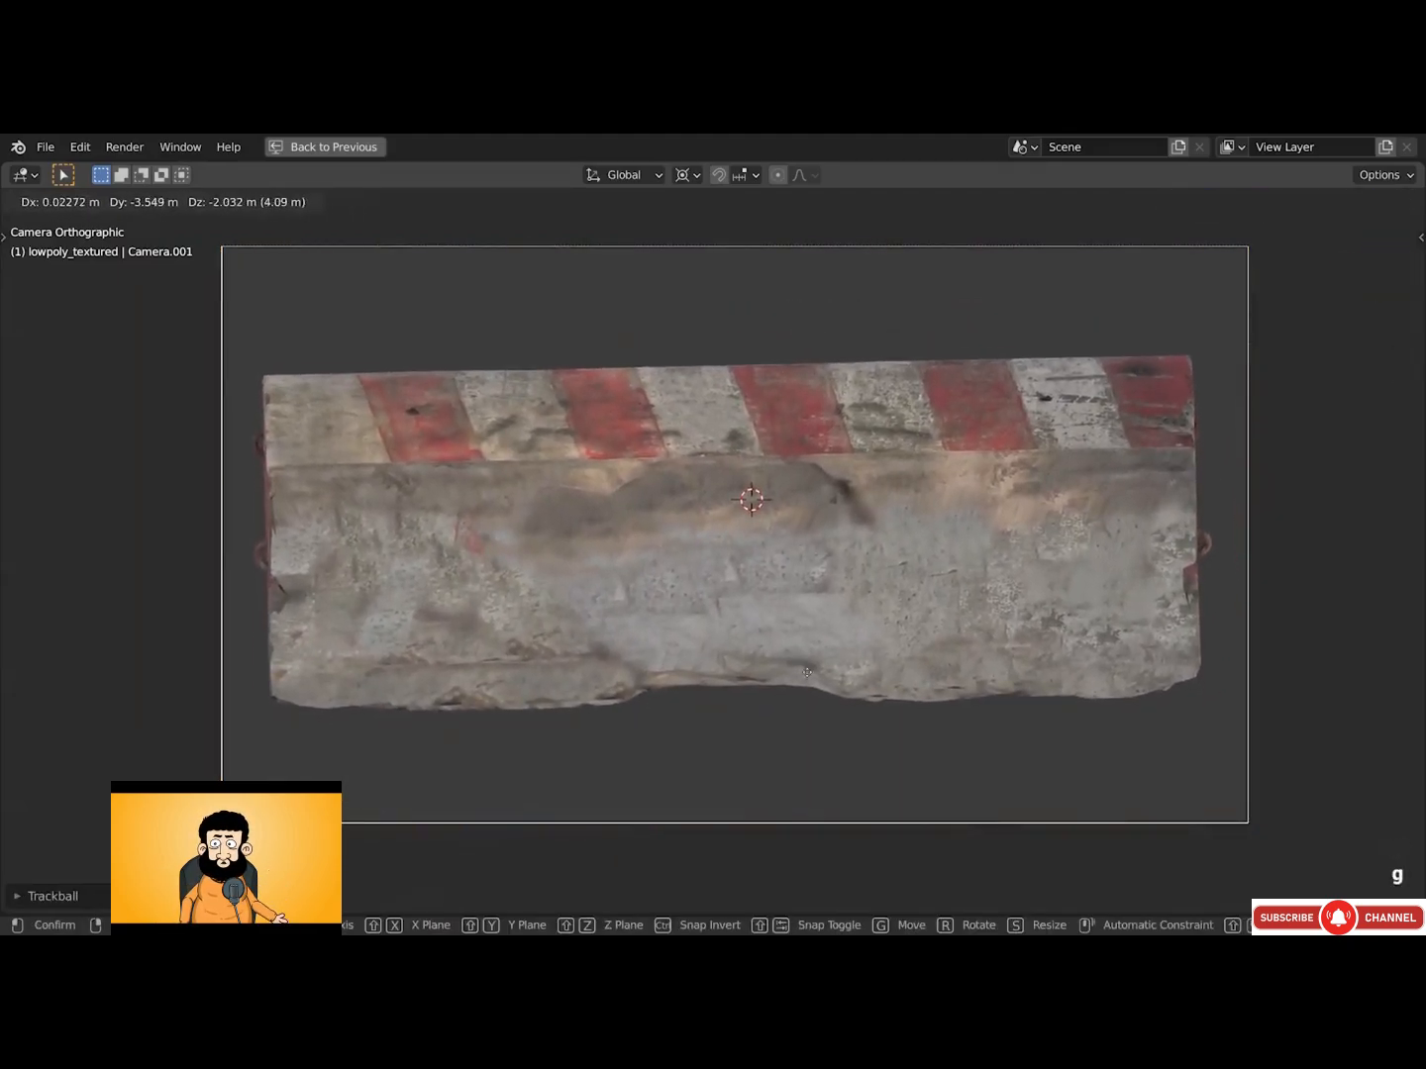
click(761, 497)
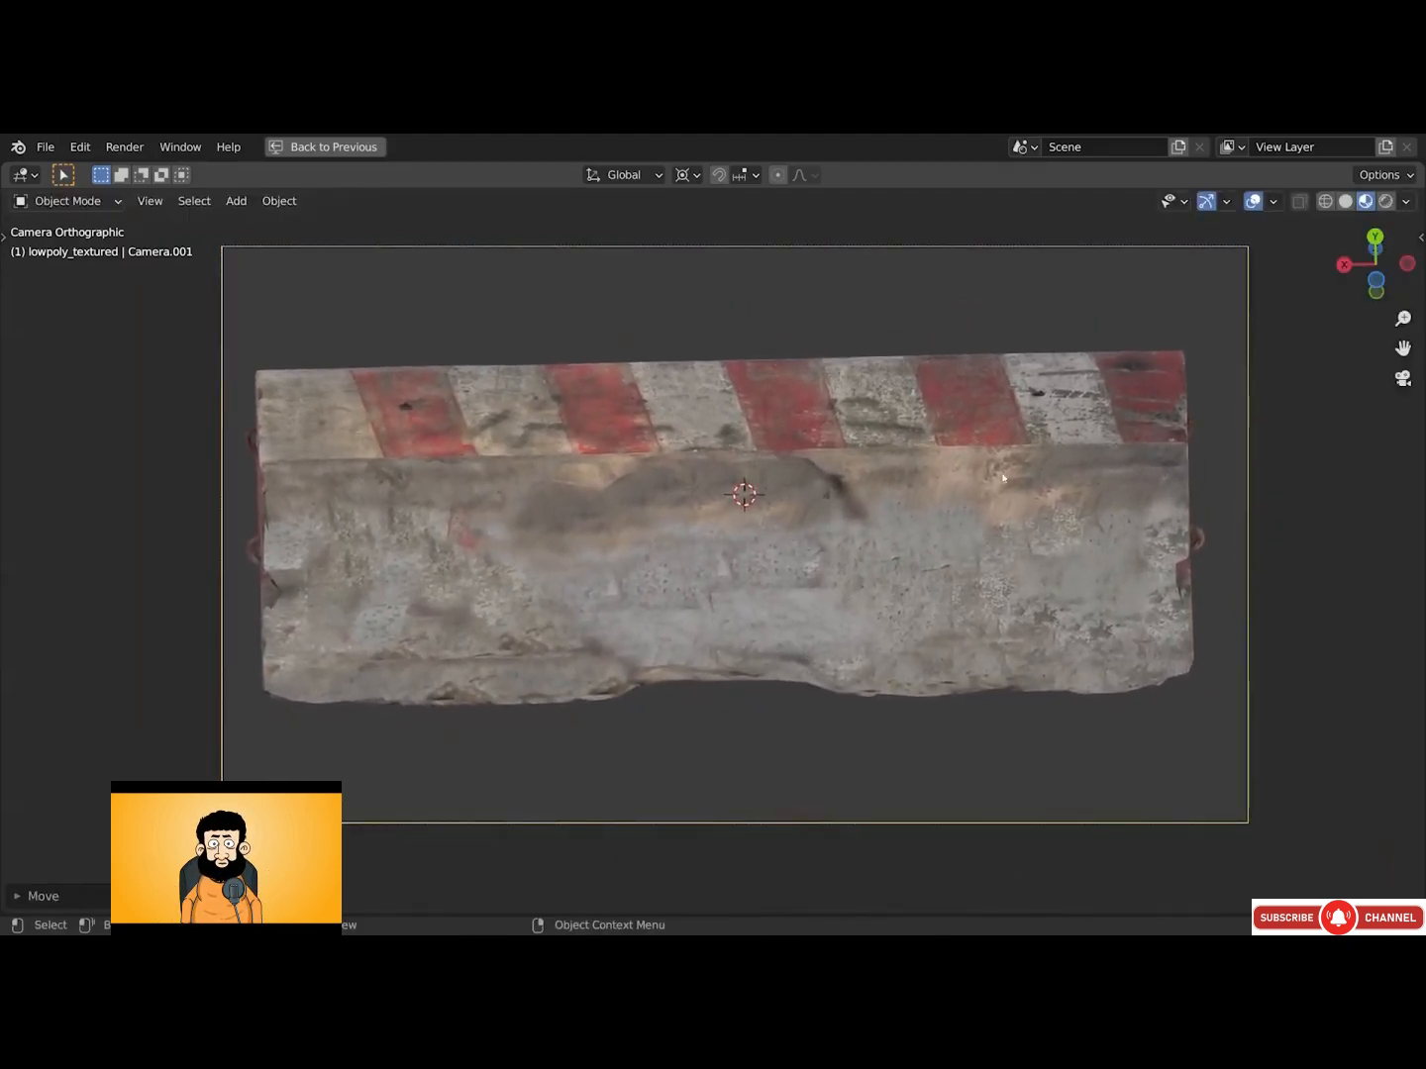
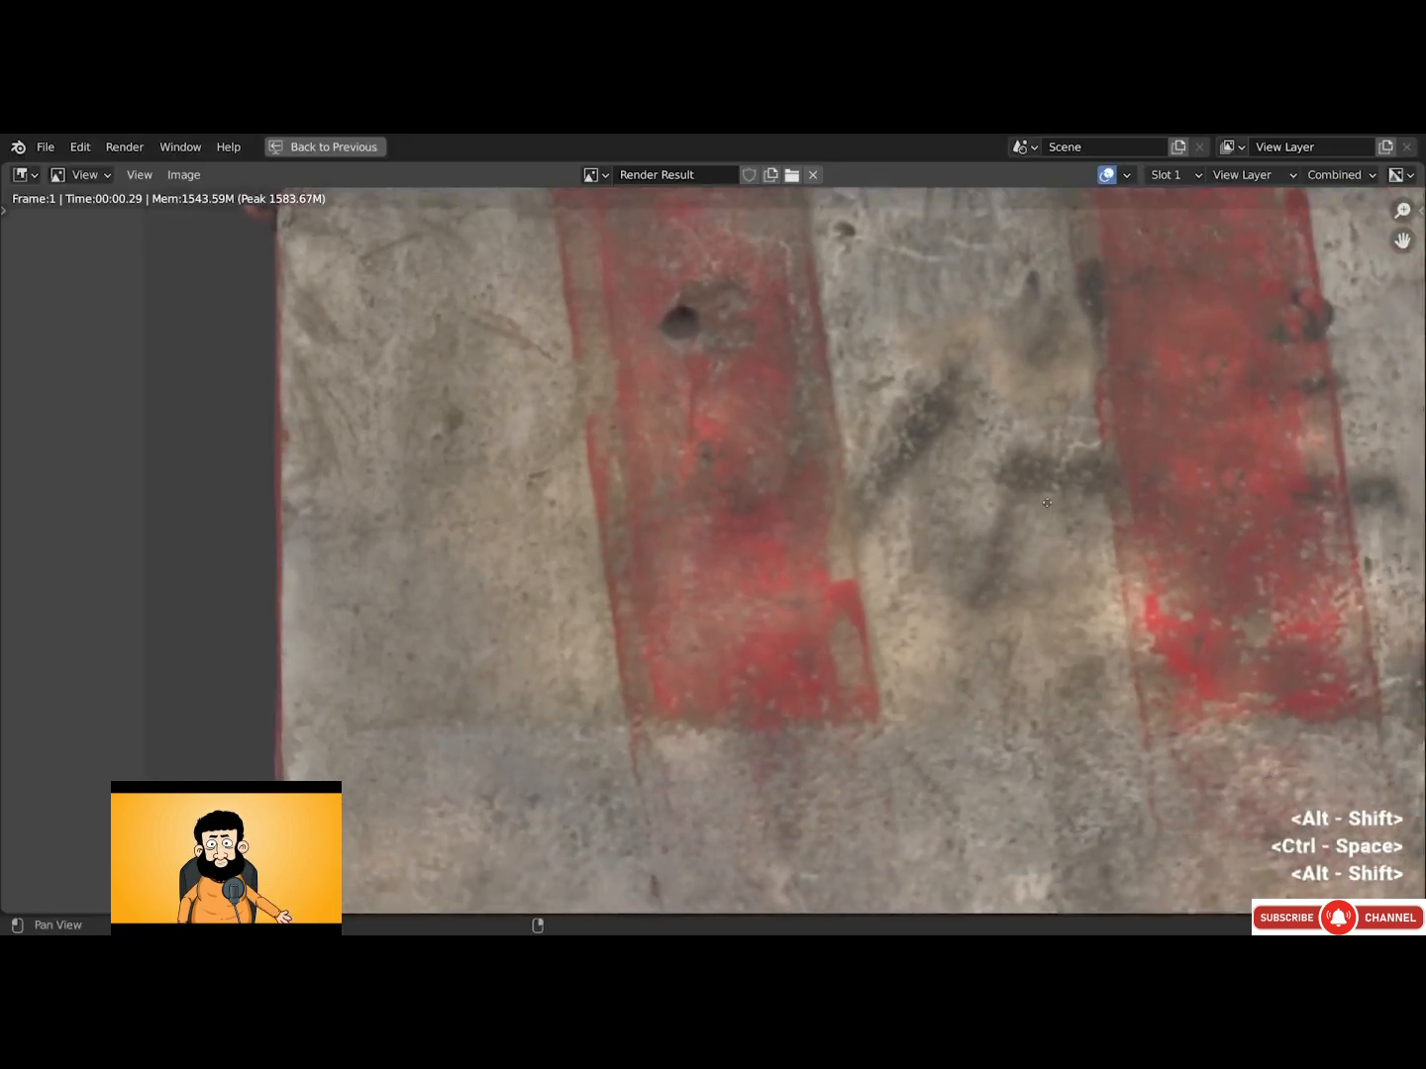
Examine the texture detail across the rendered roadblock image, from its stripes and stains to the whole front face
middle_drag(1248, 648, 532, 892)
middle_drag(1227, 548, 583, 485)
middle_drag(953, 892, 732, 442)
middle_drag(477, 325, 814, 585)
middle_drag(619, 424, 750, 483)
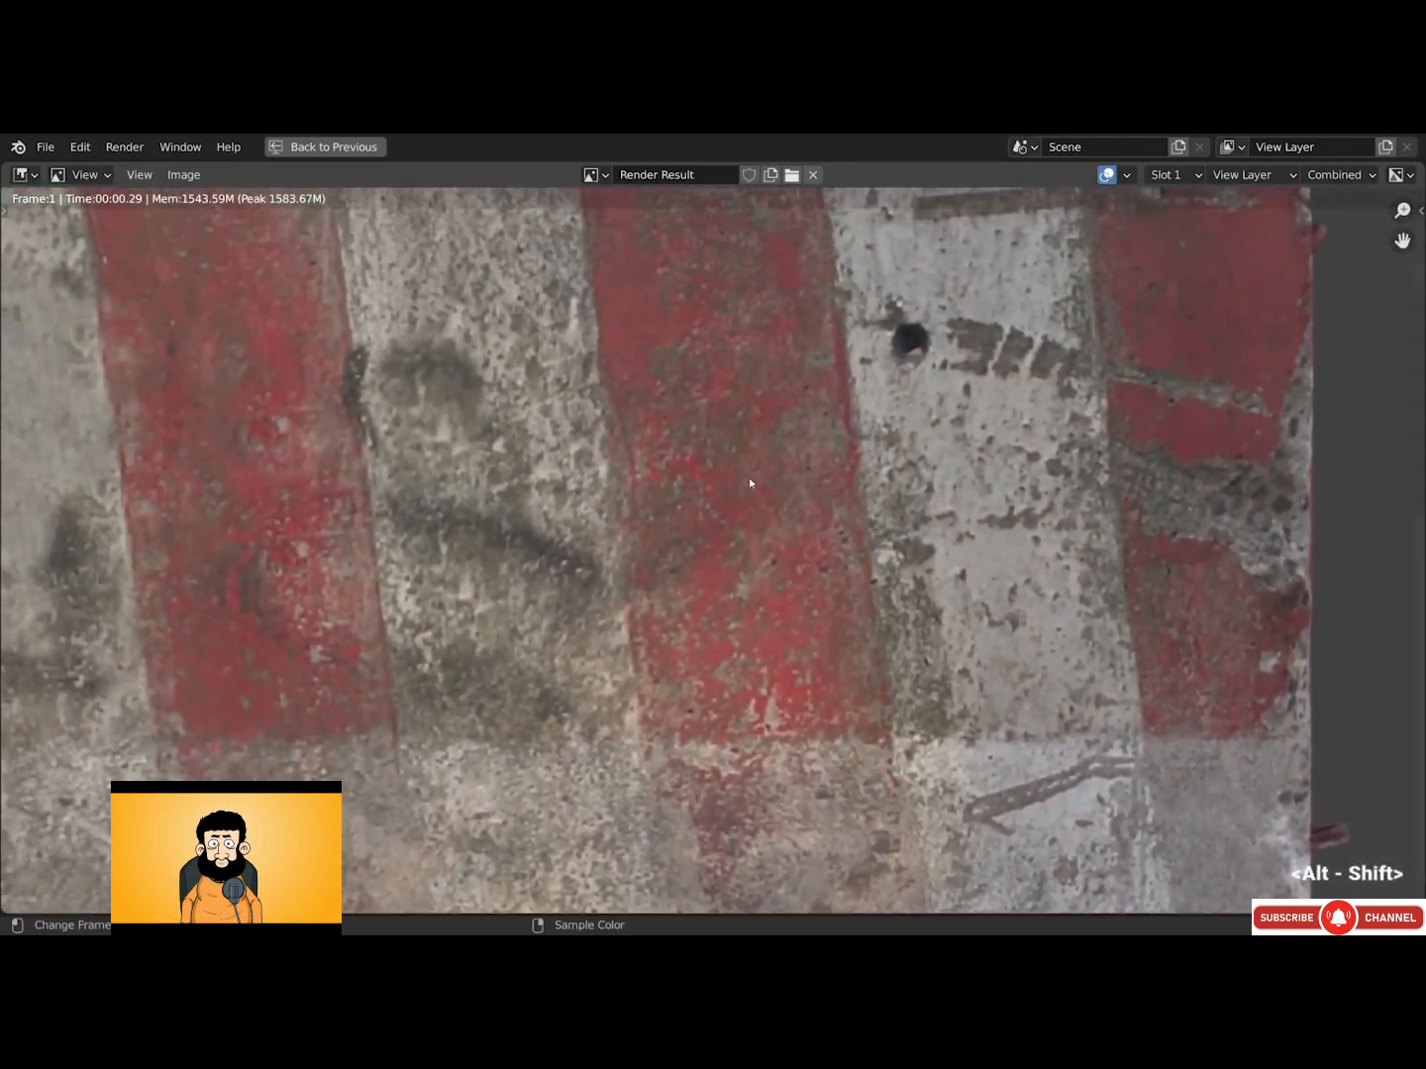
key(ctrl+space)
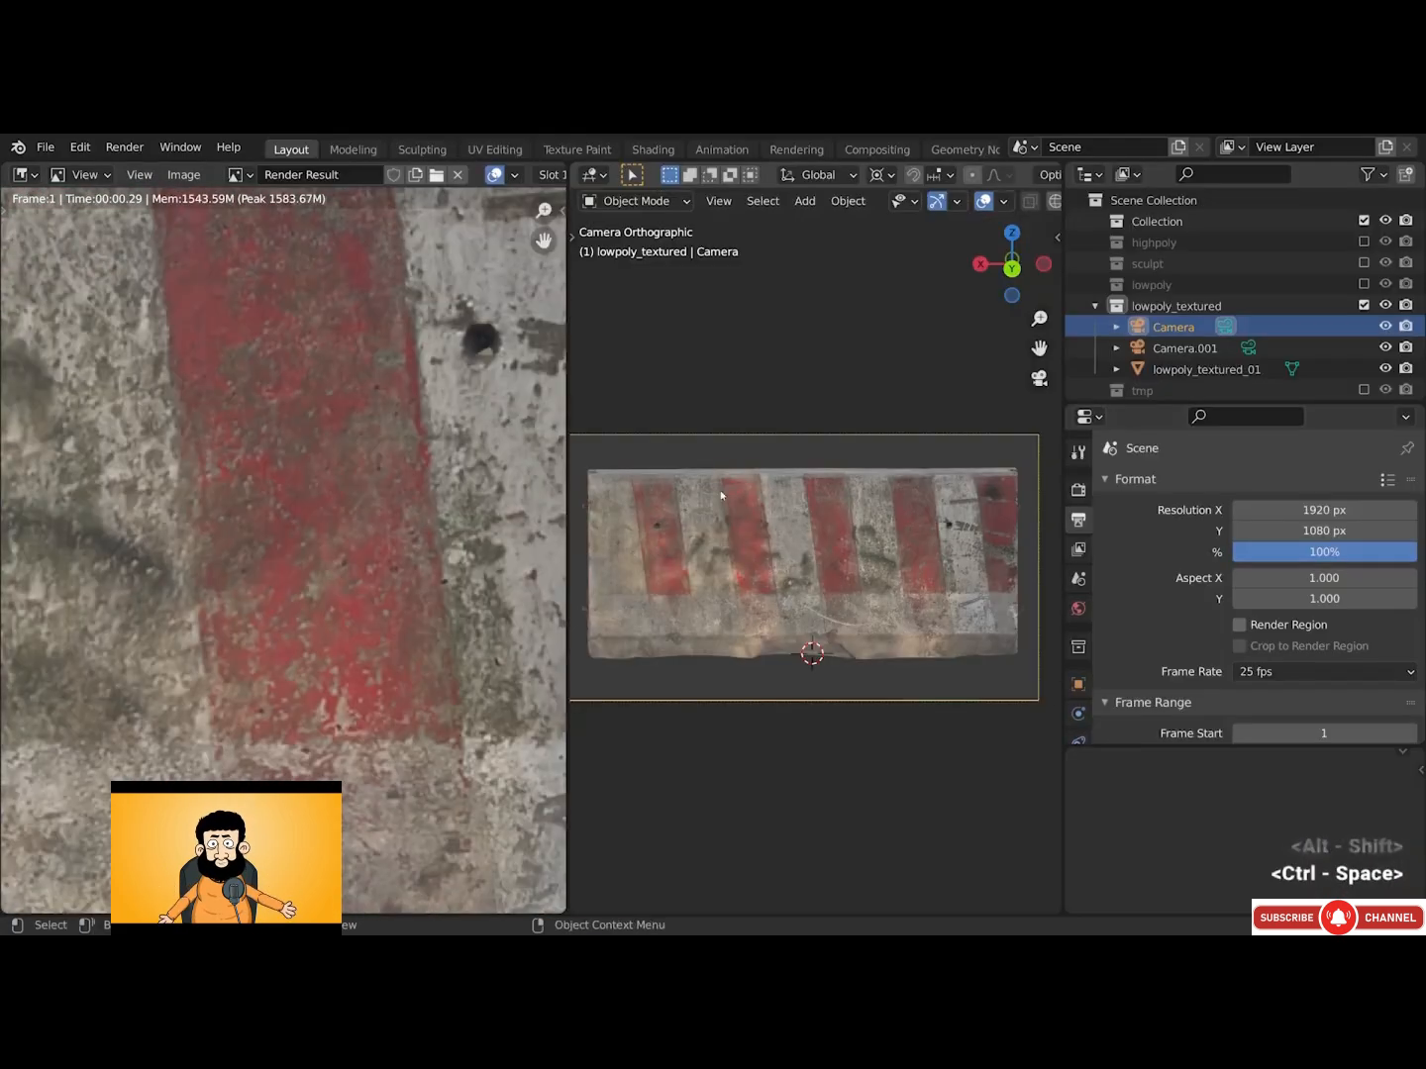
scroll(429, 483, down, 6)
middle_drag(509, 497, 531, 556)
Set the render resolution percentage to 40% and render the image
double_click(1325, 551)
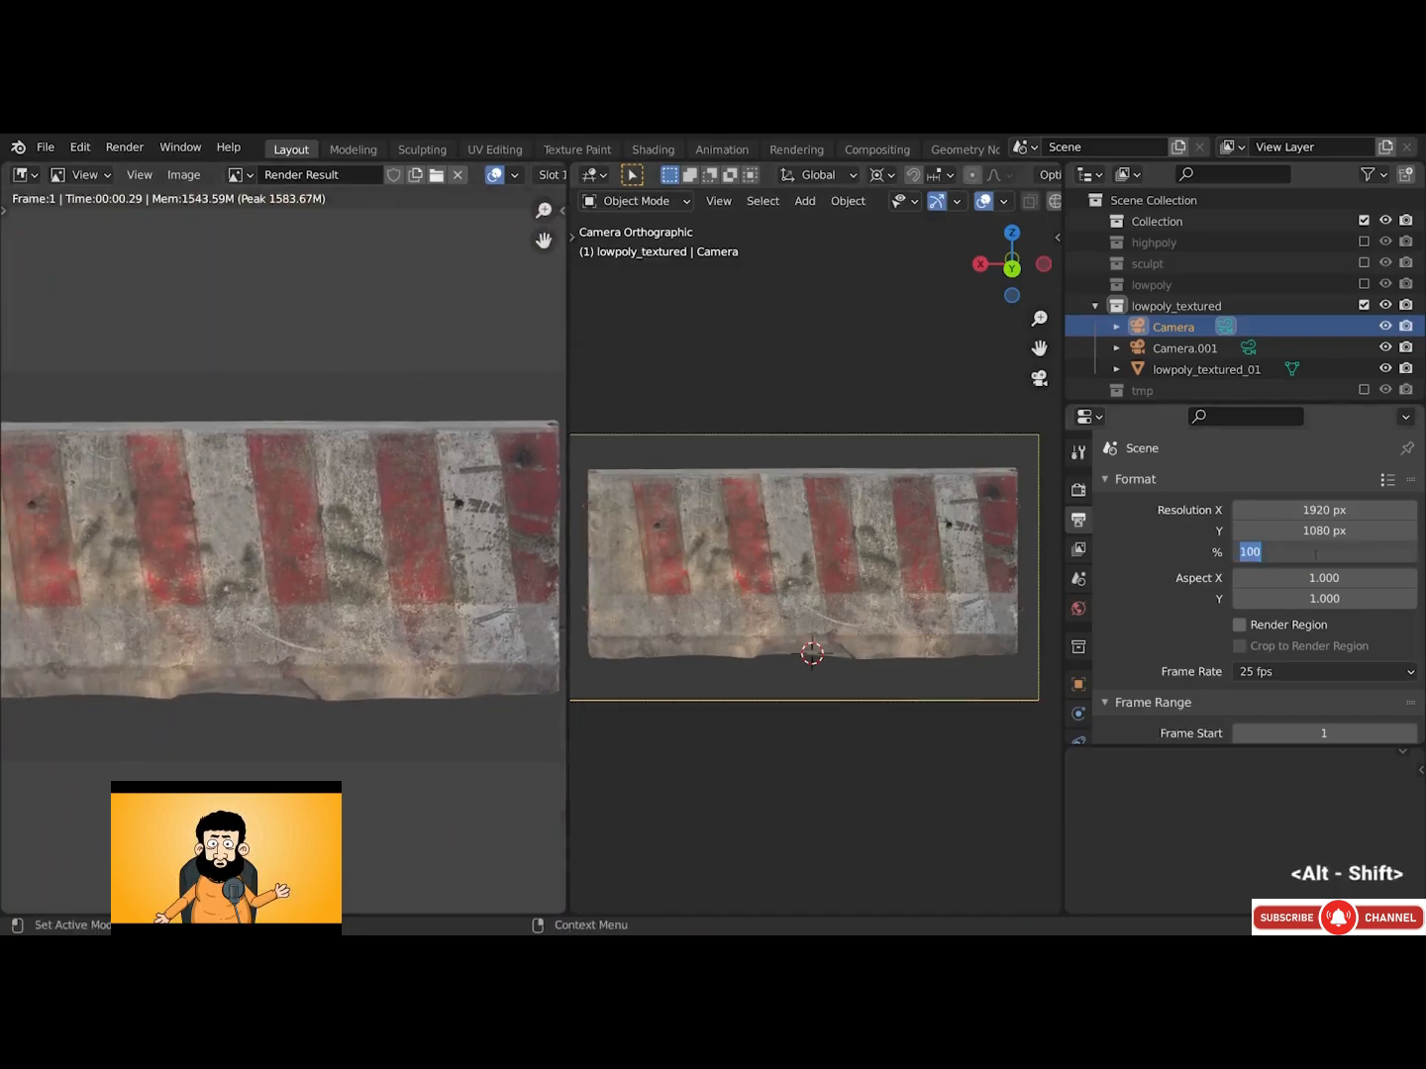
text(40)
key(Return)
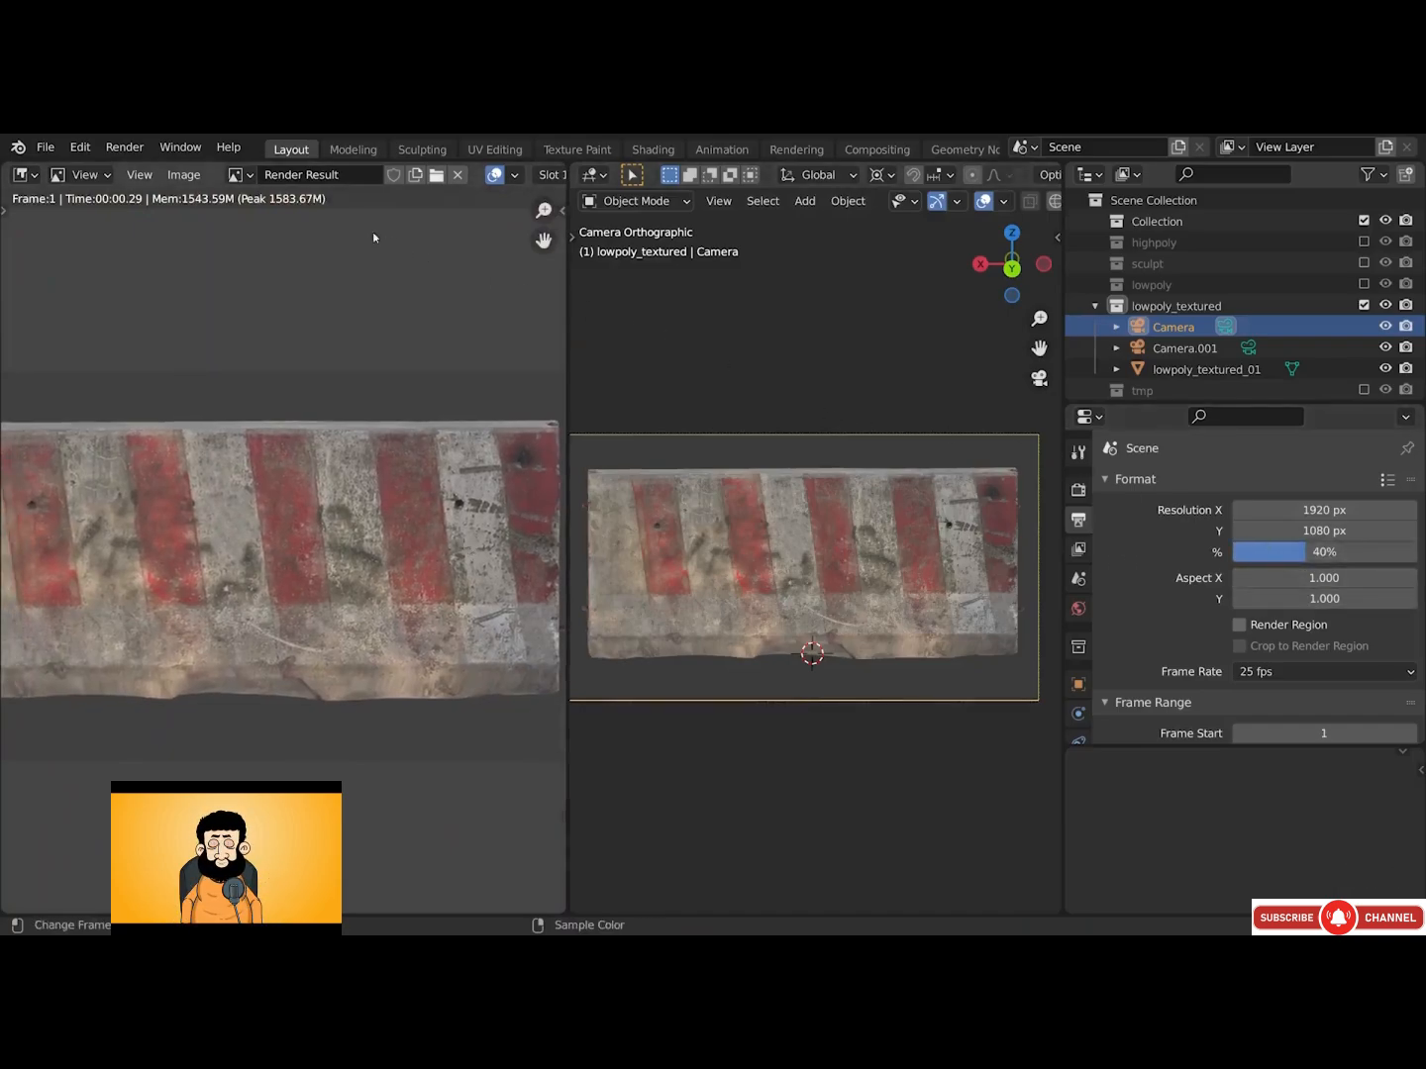
click(138, 148)
click(165, 168)
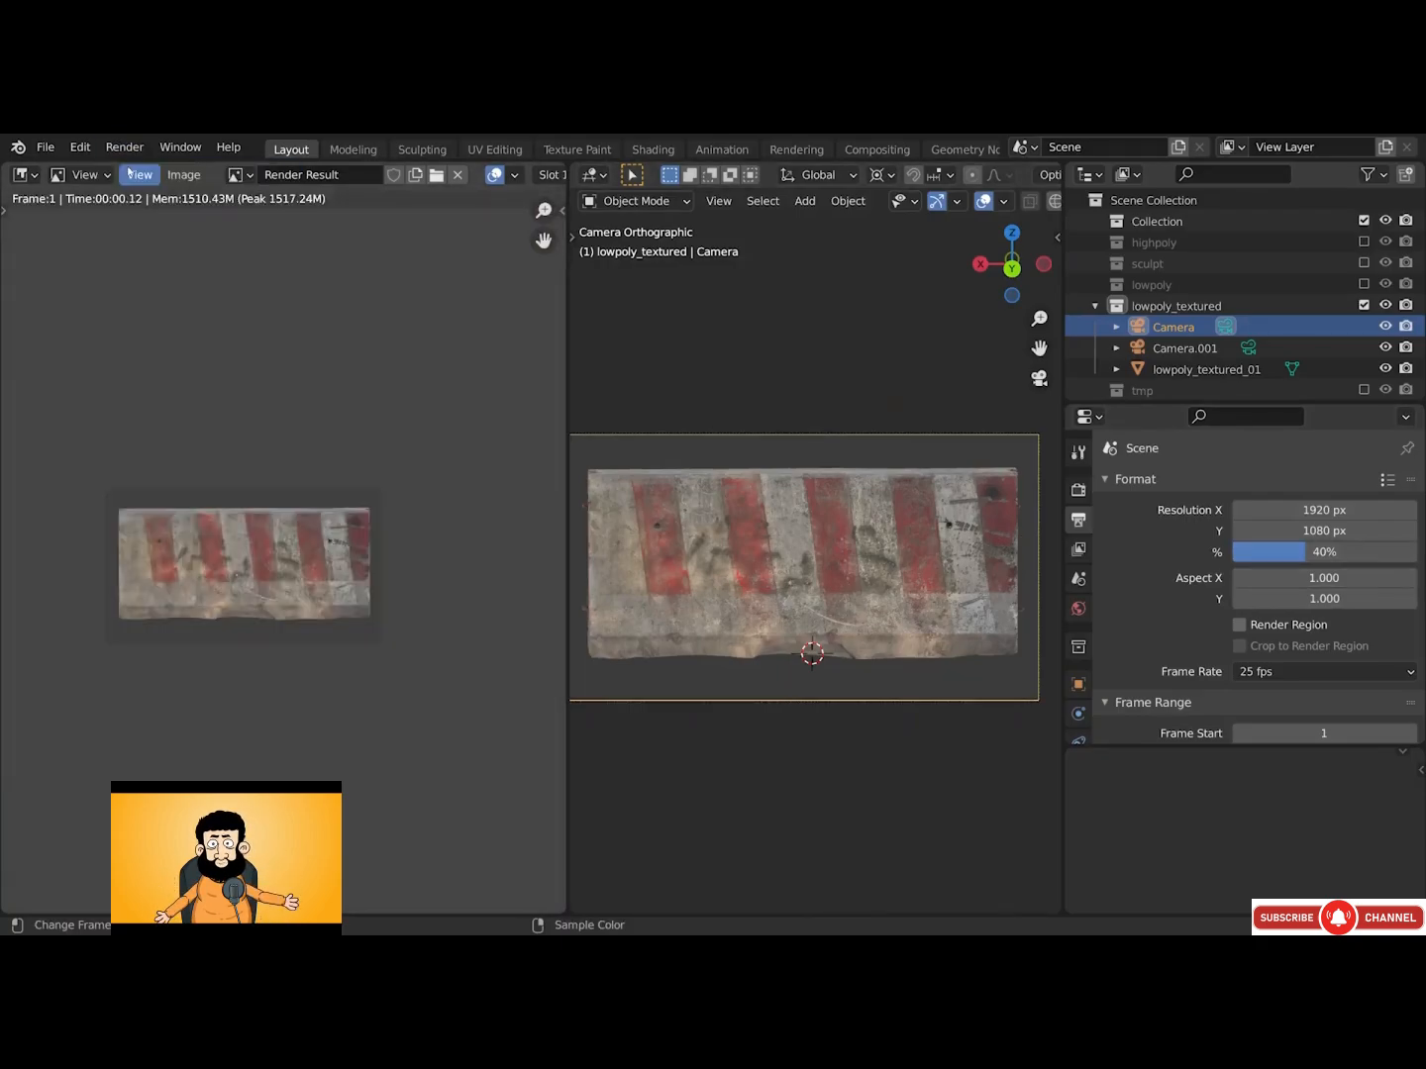
scroll(282, 557, up, 2)
middle_drag(246, 557, 318, 545)
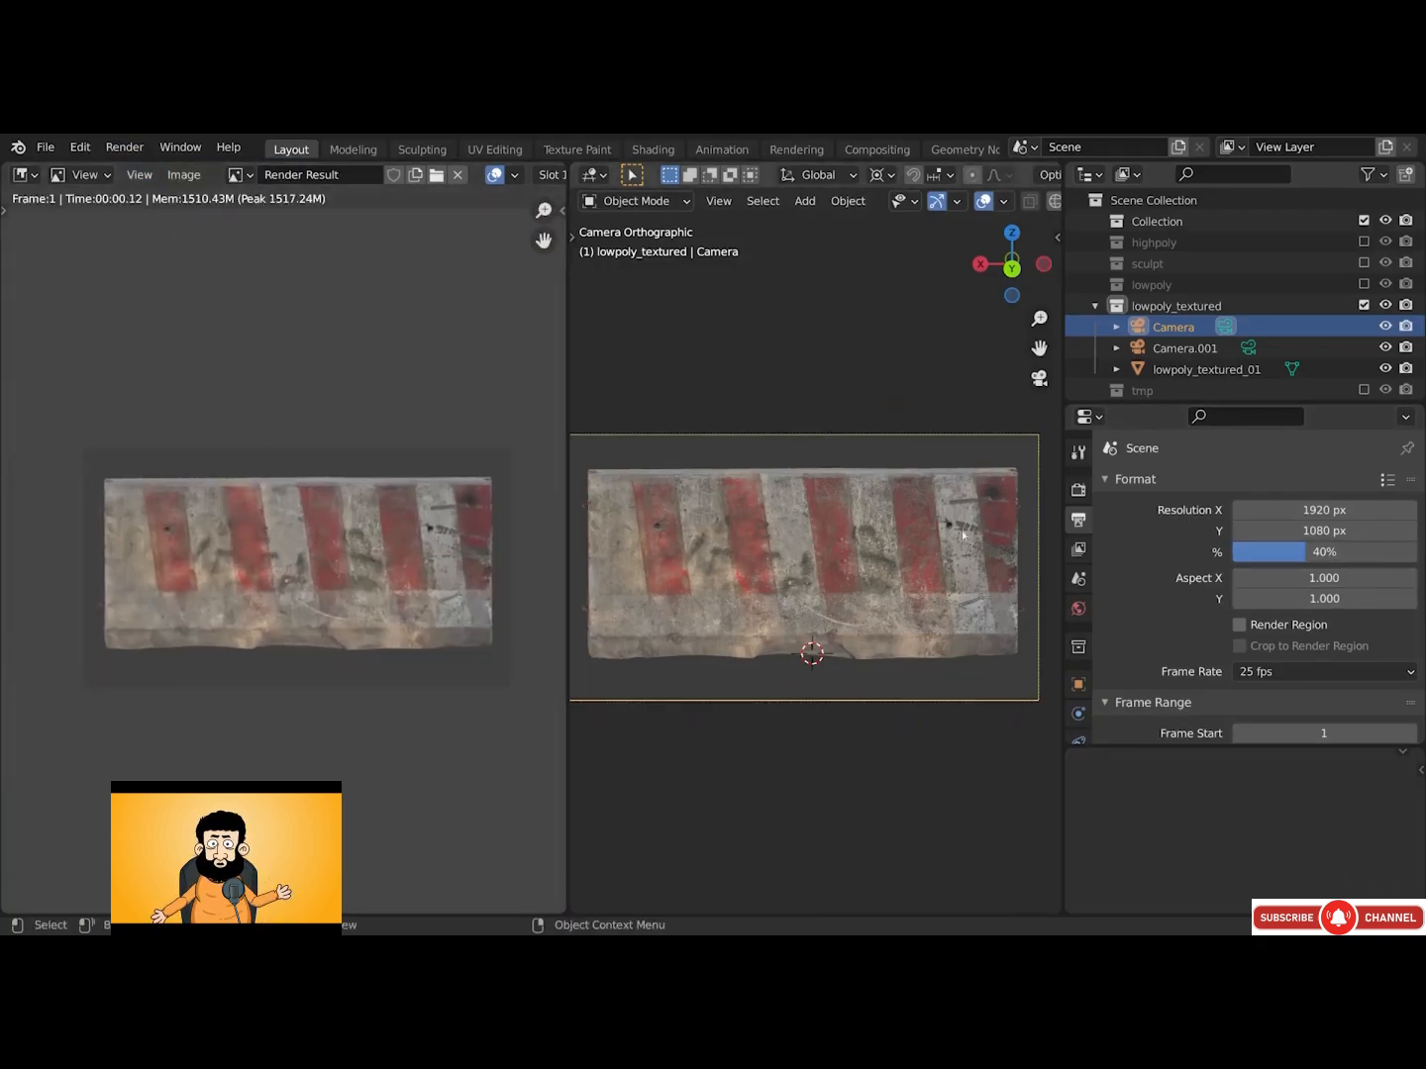
Set the render resolution percentage to 50% and render the roadblock image again
click(1277, 550)
text(50)
key(Return)
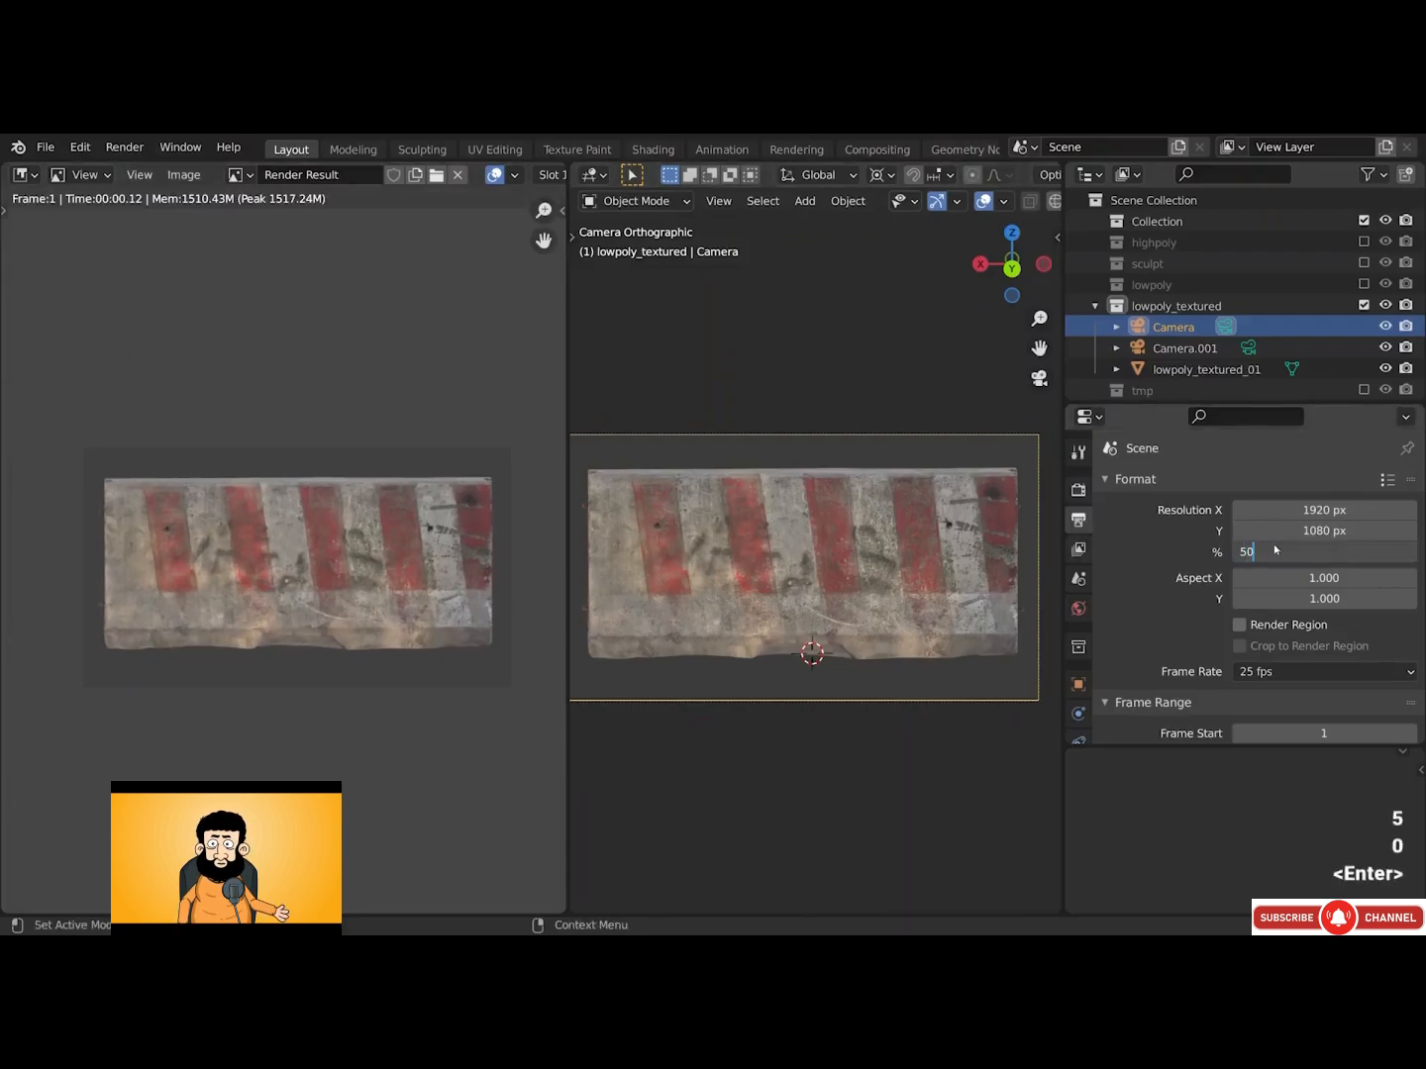
click(125, 147)
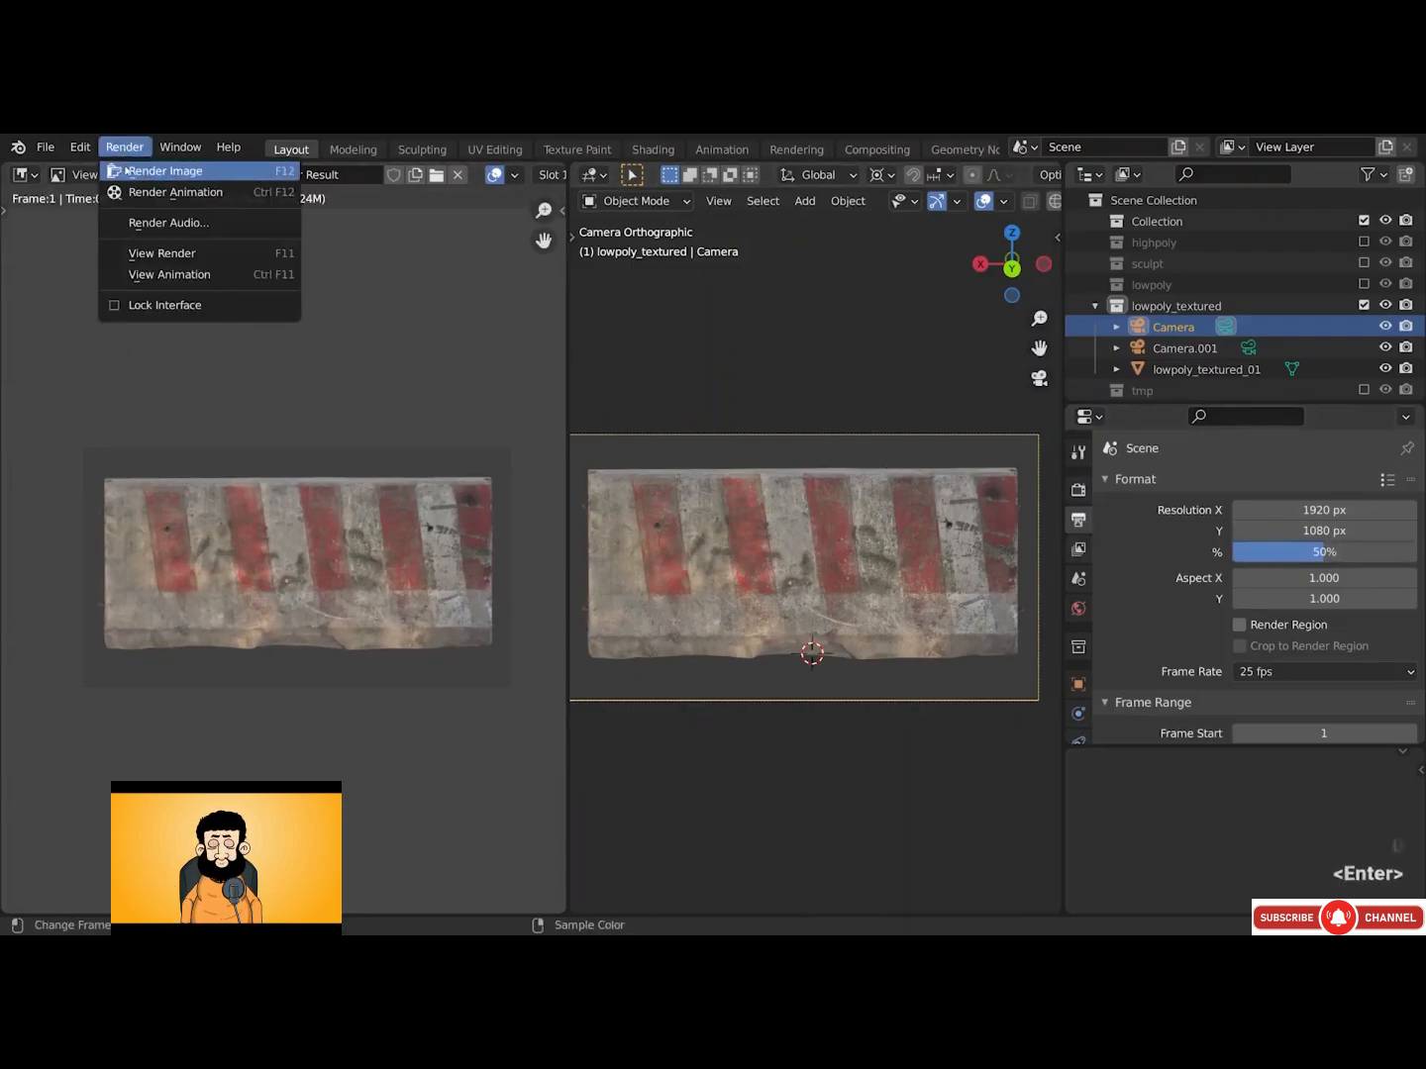
click(129, 166)
middle_drag(267, 404, 237, 402)
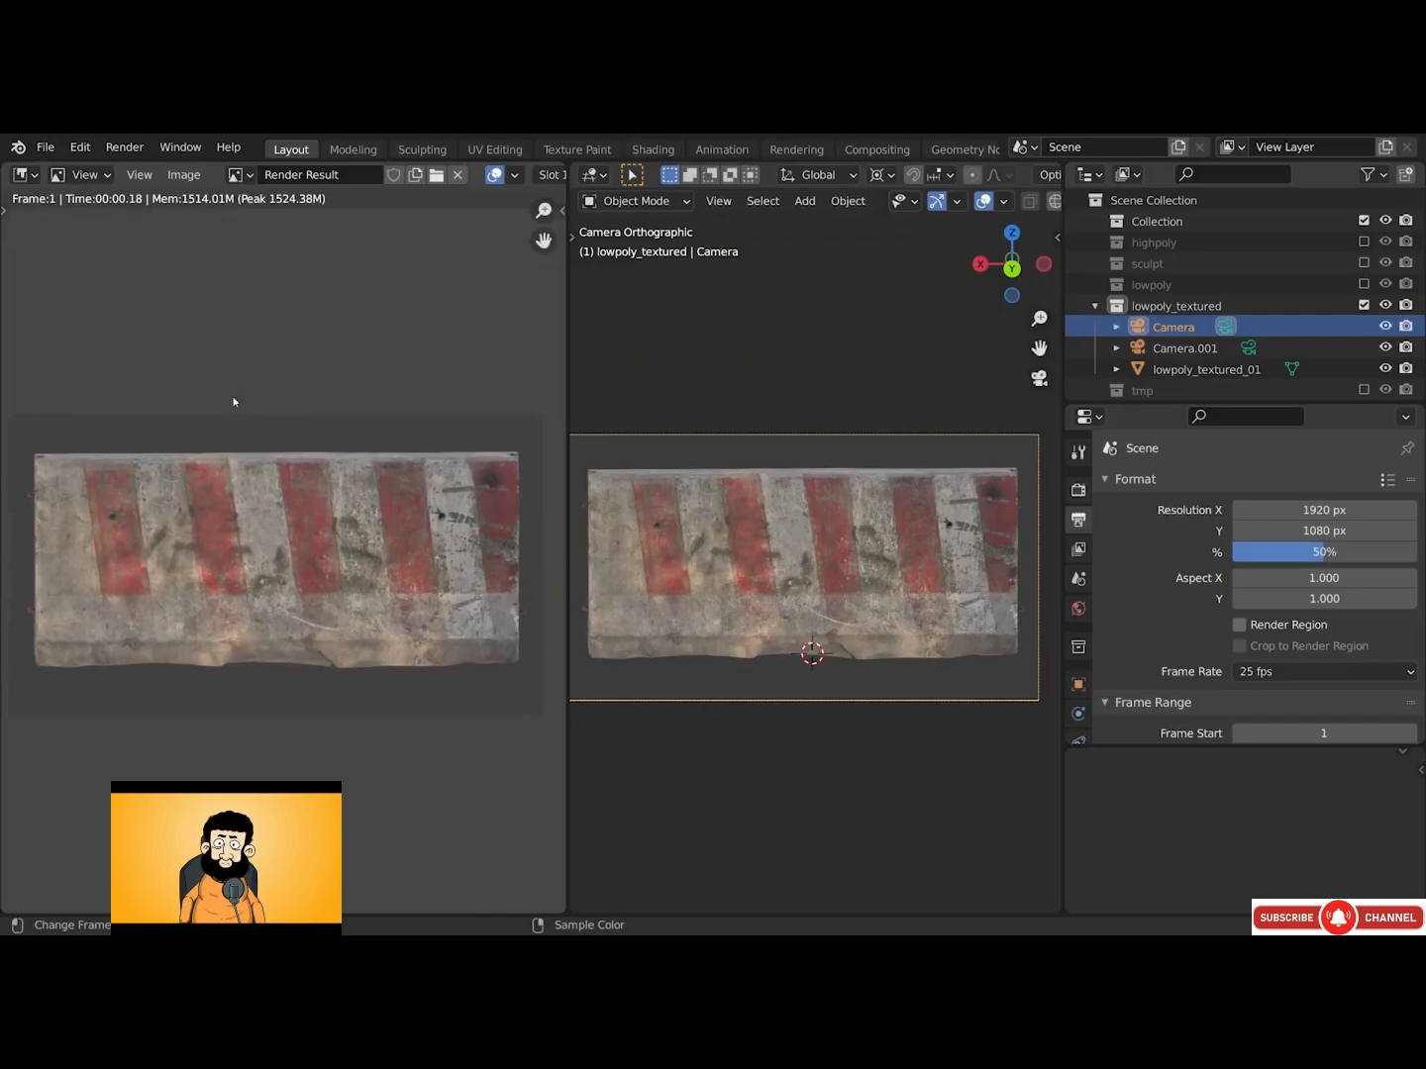
Start saving the render result as an image and create and enter a new folder named 05_for_upscaling inside the export folder
click(183, 174)
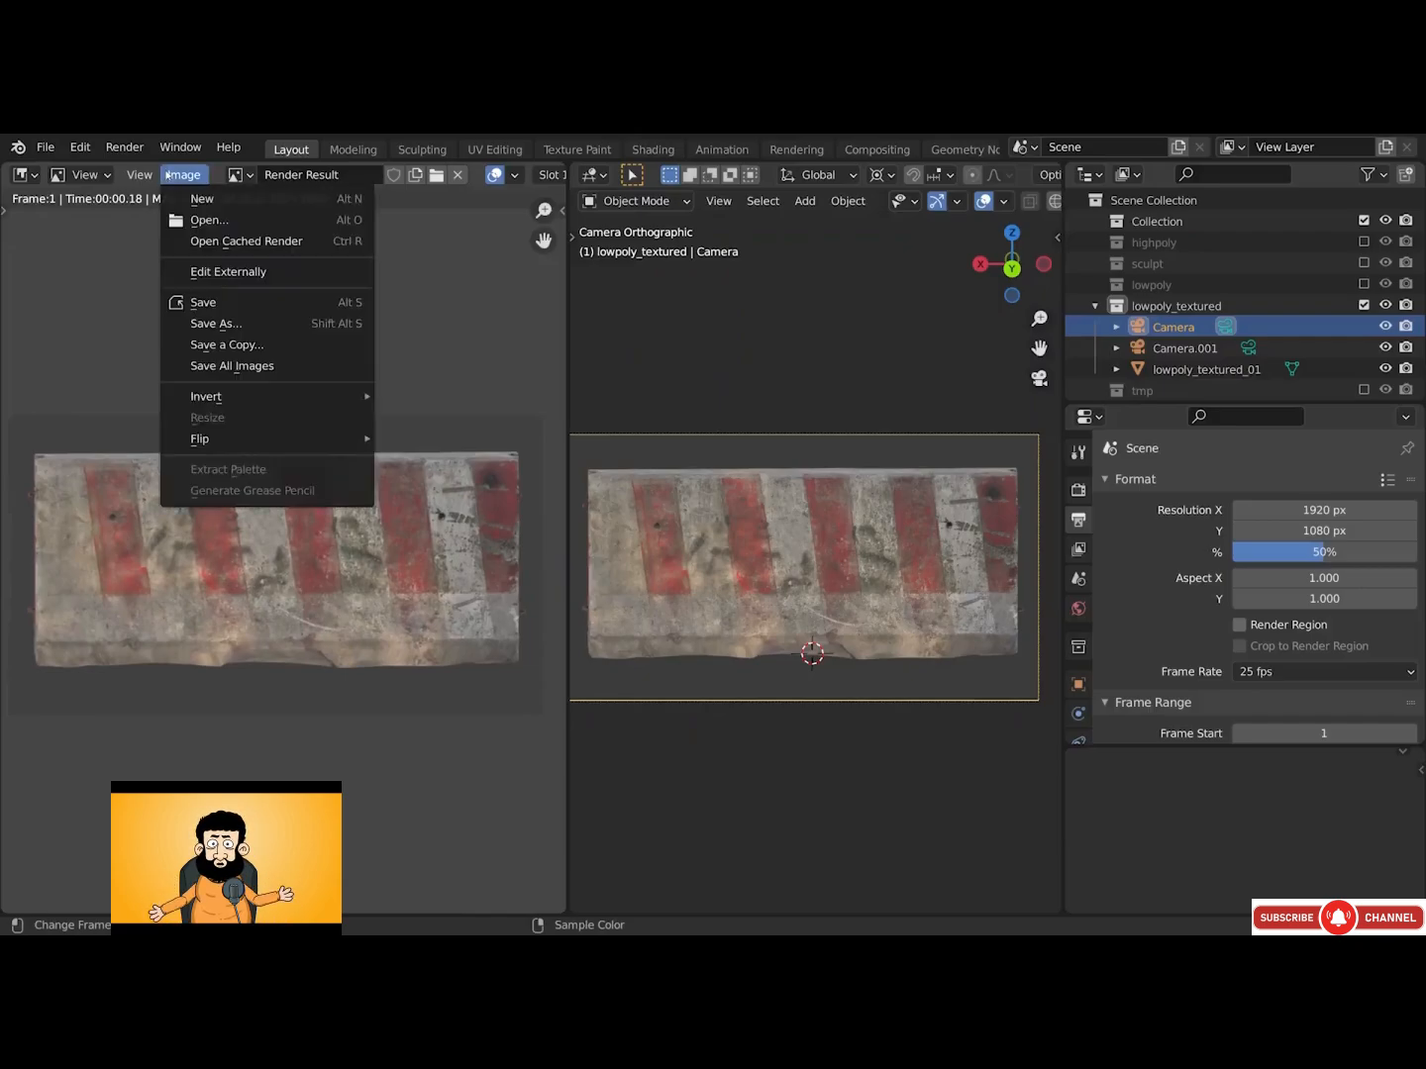
click(204, 323)
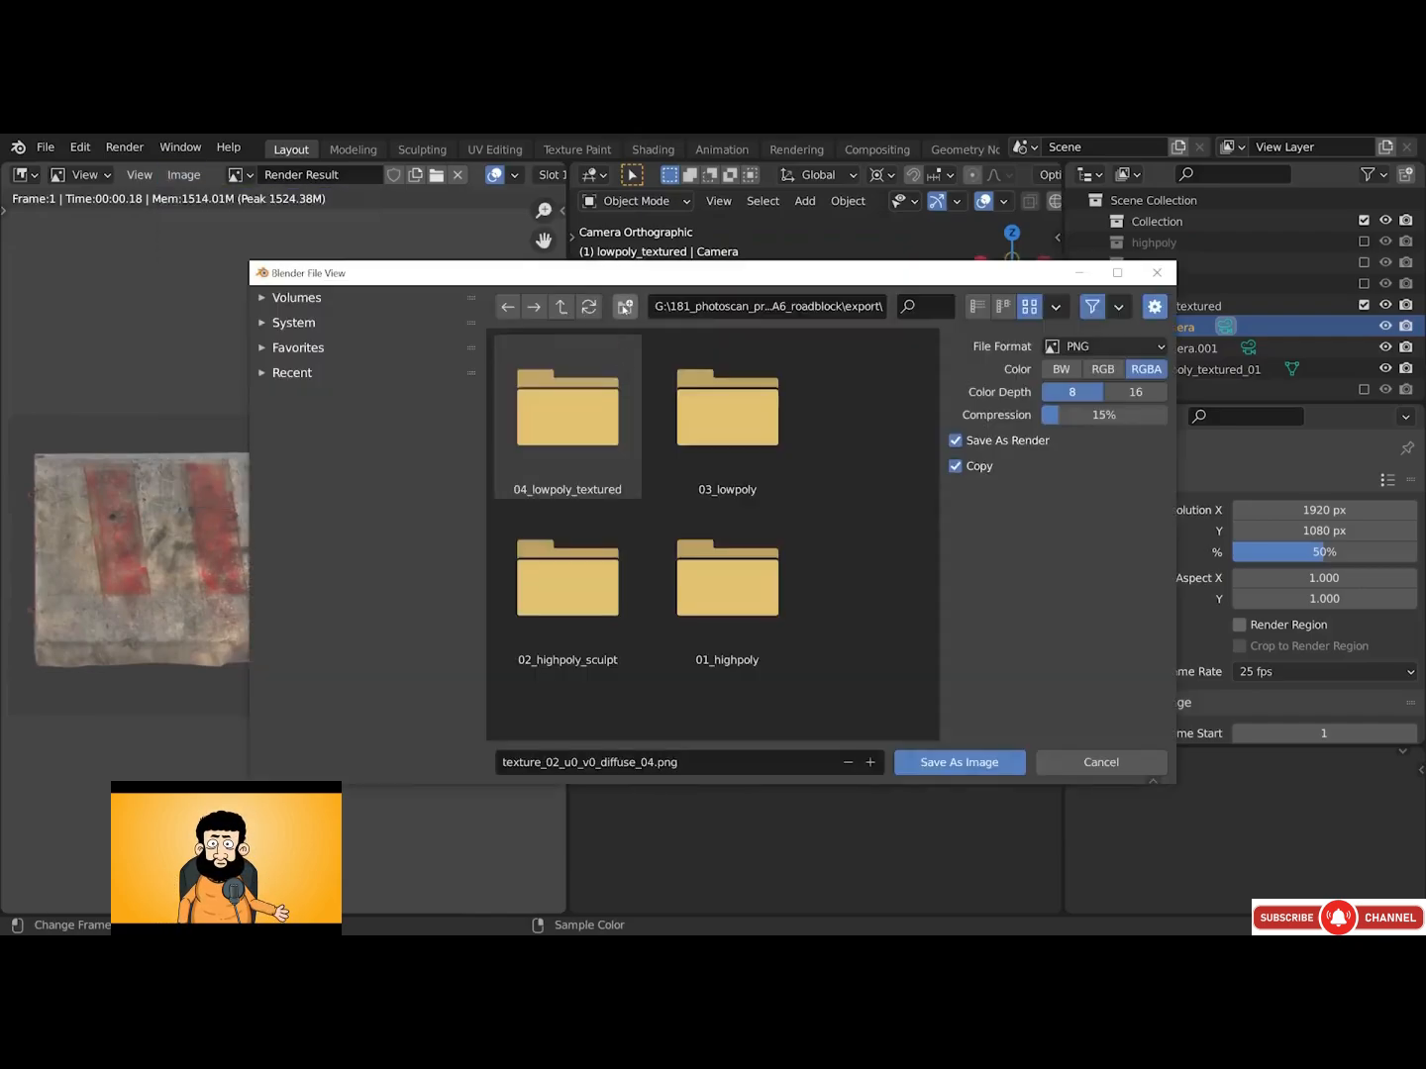
click(625, 307)
text(05_for_upscaling)
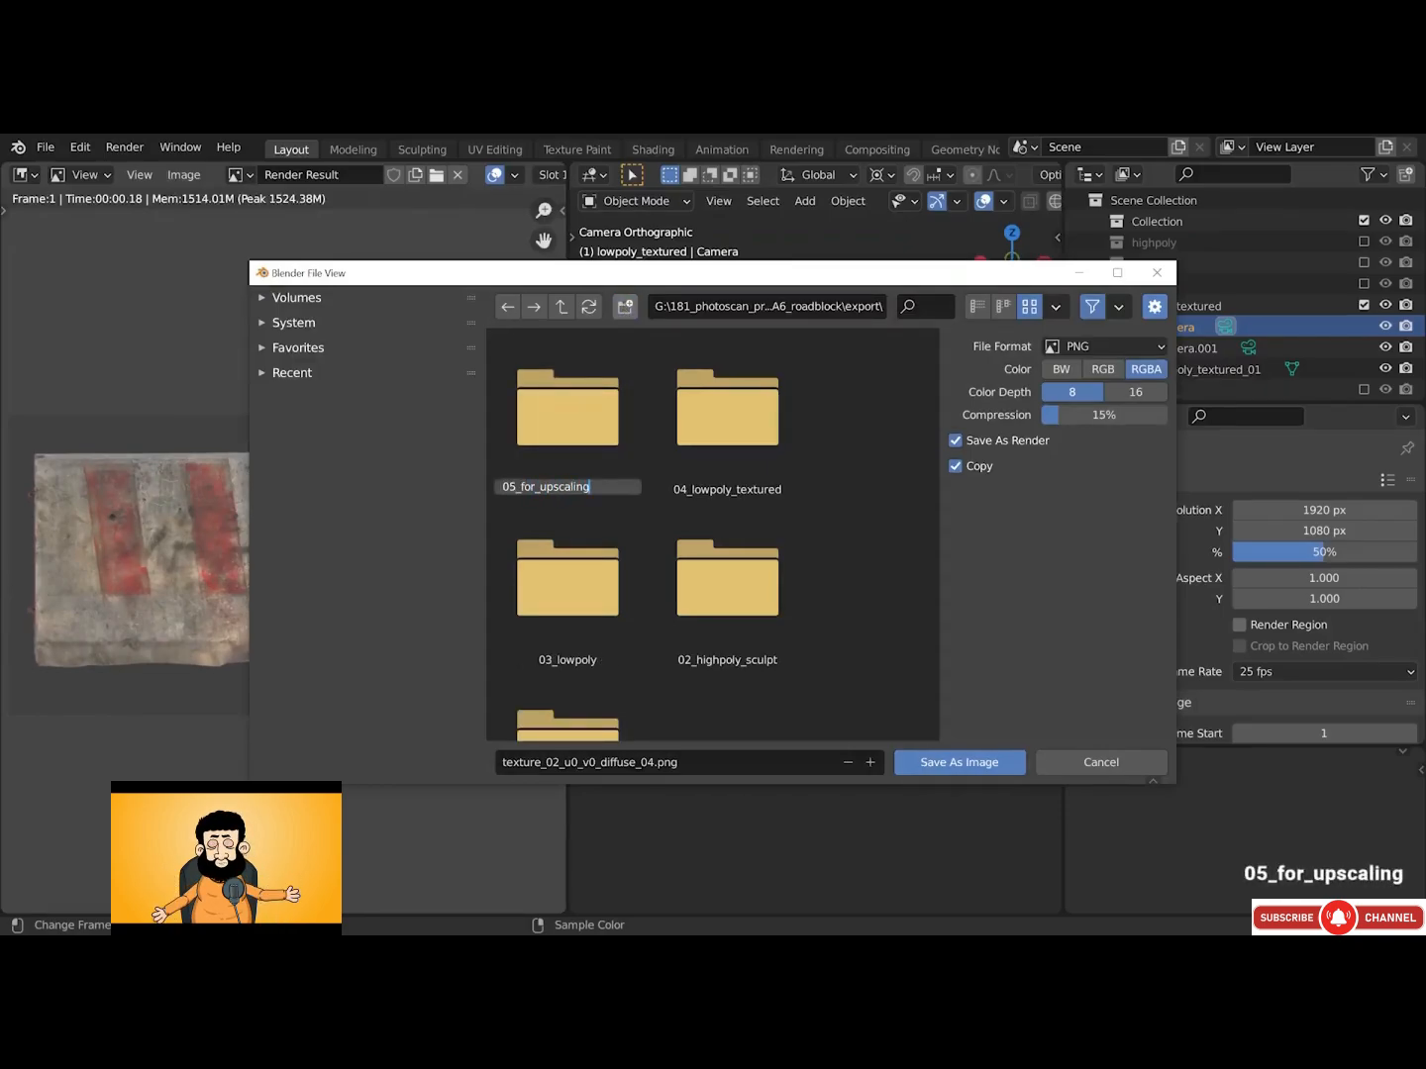
key(Return)
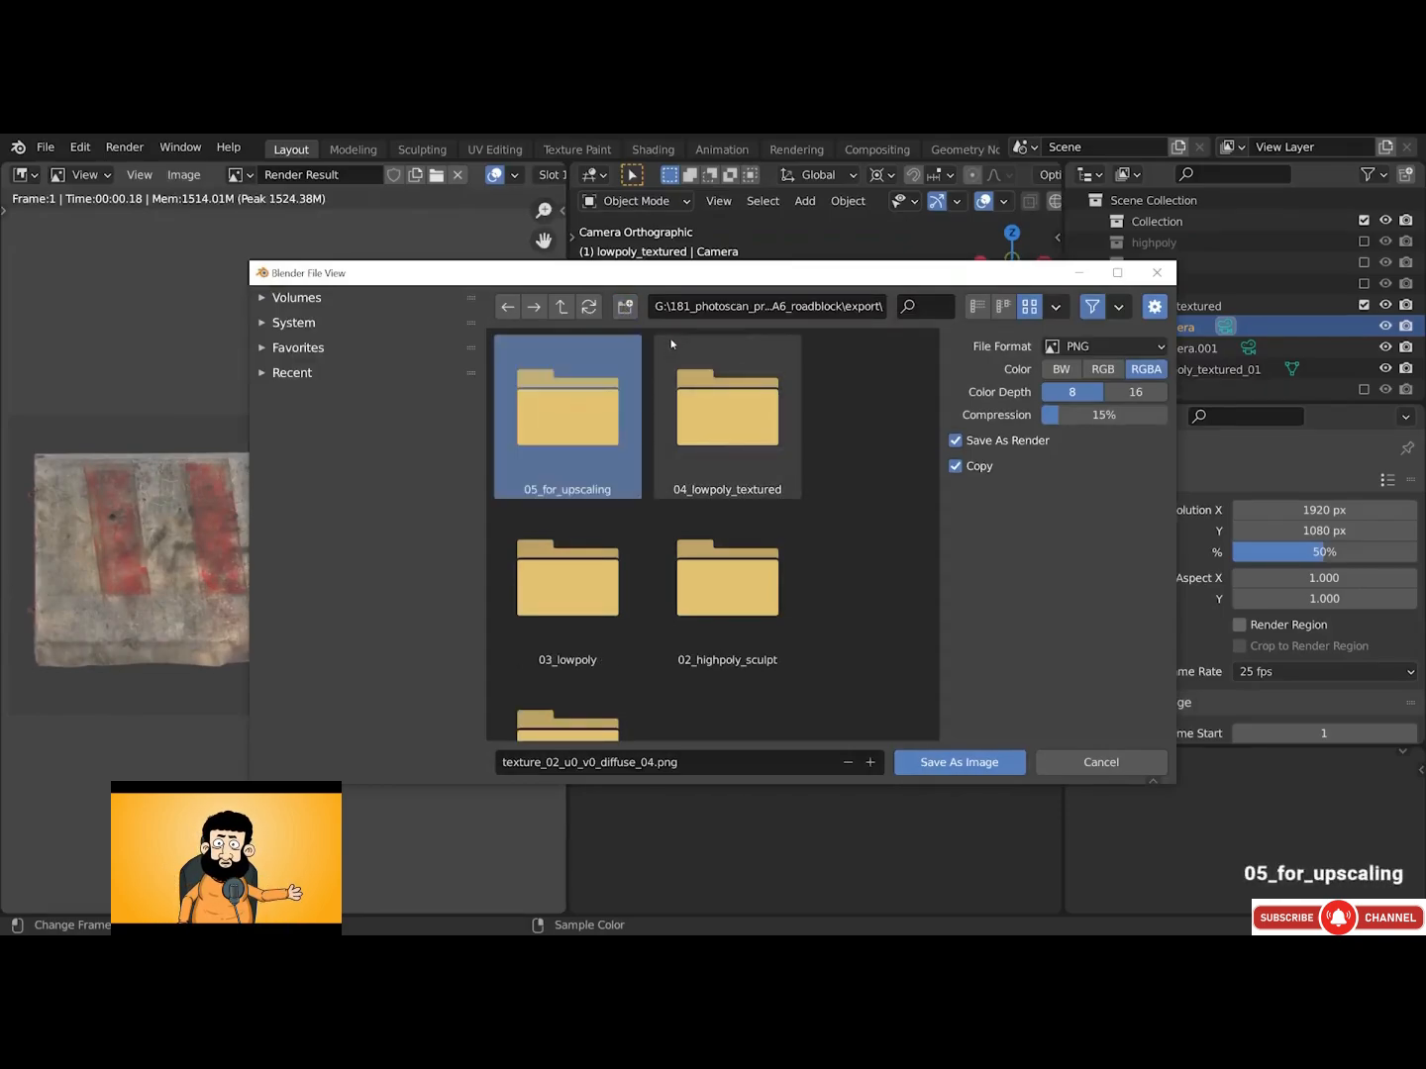
double_click(582, 418)
Set the file format to TIFF and save the render as for_upscaling_960x540.tif
click(1056, 345)
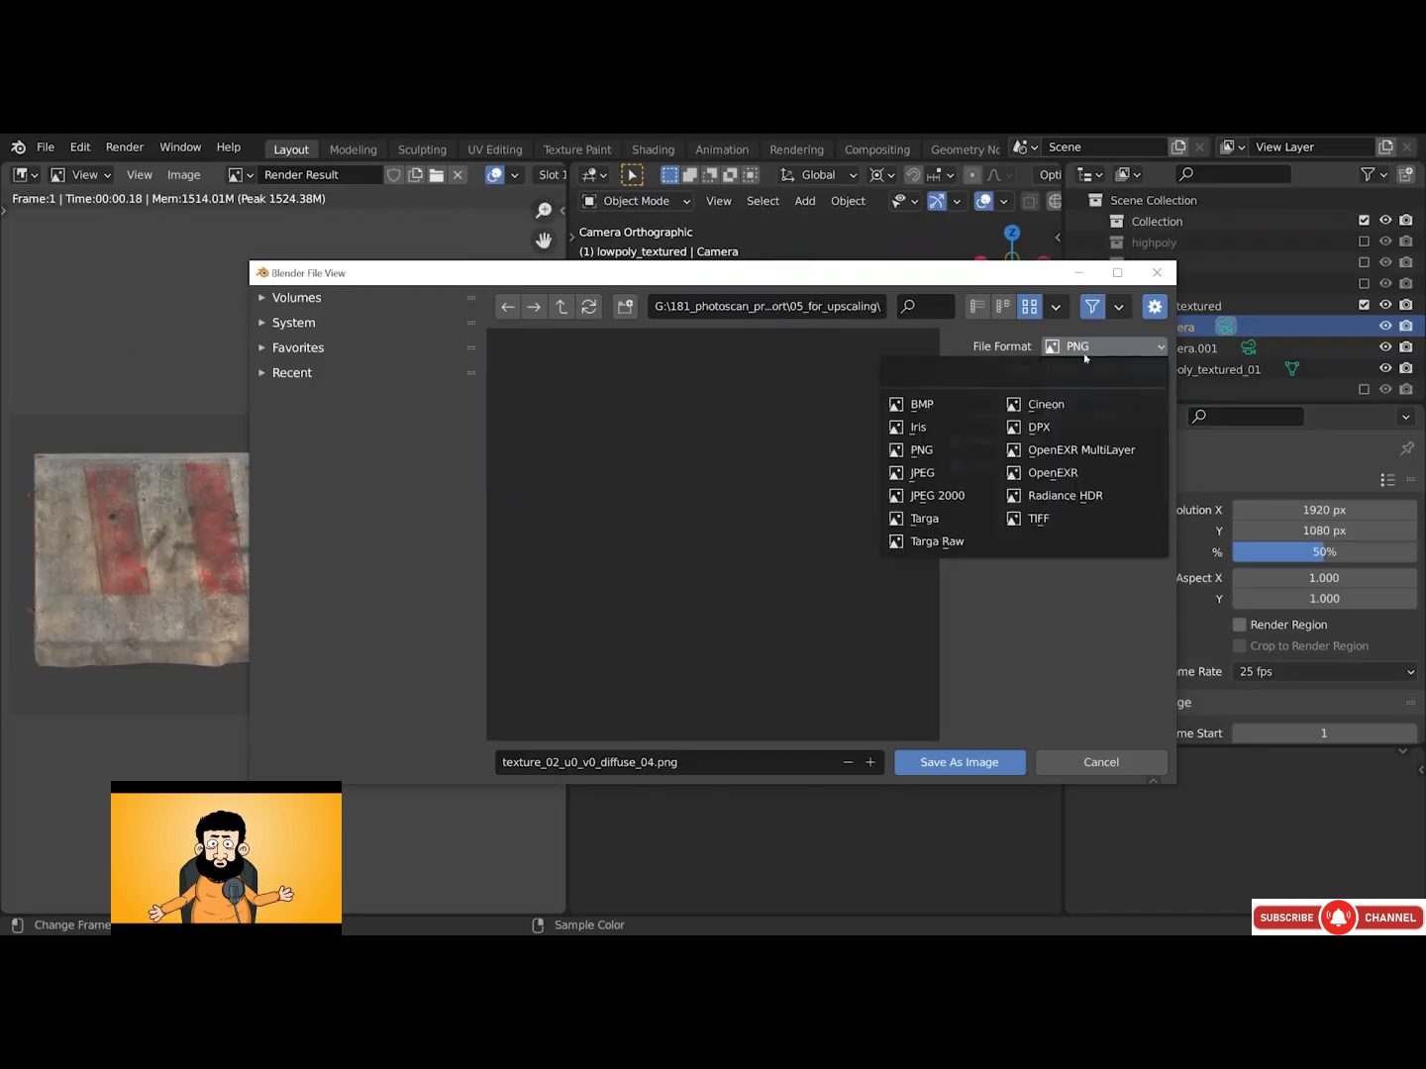
click(1047, 518)
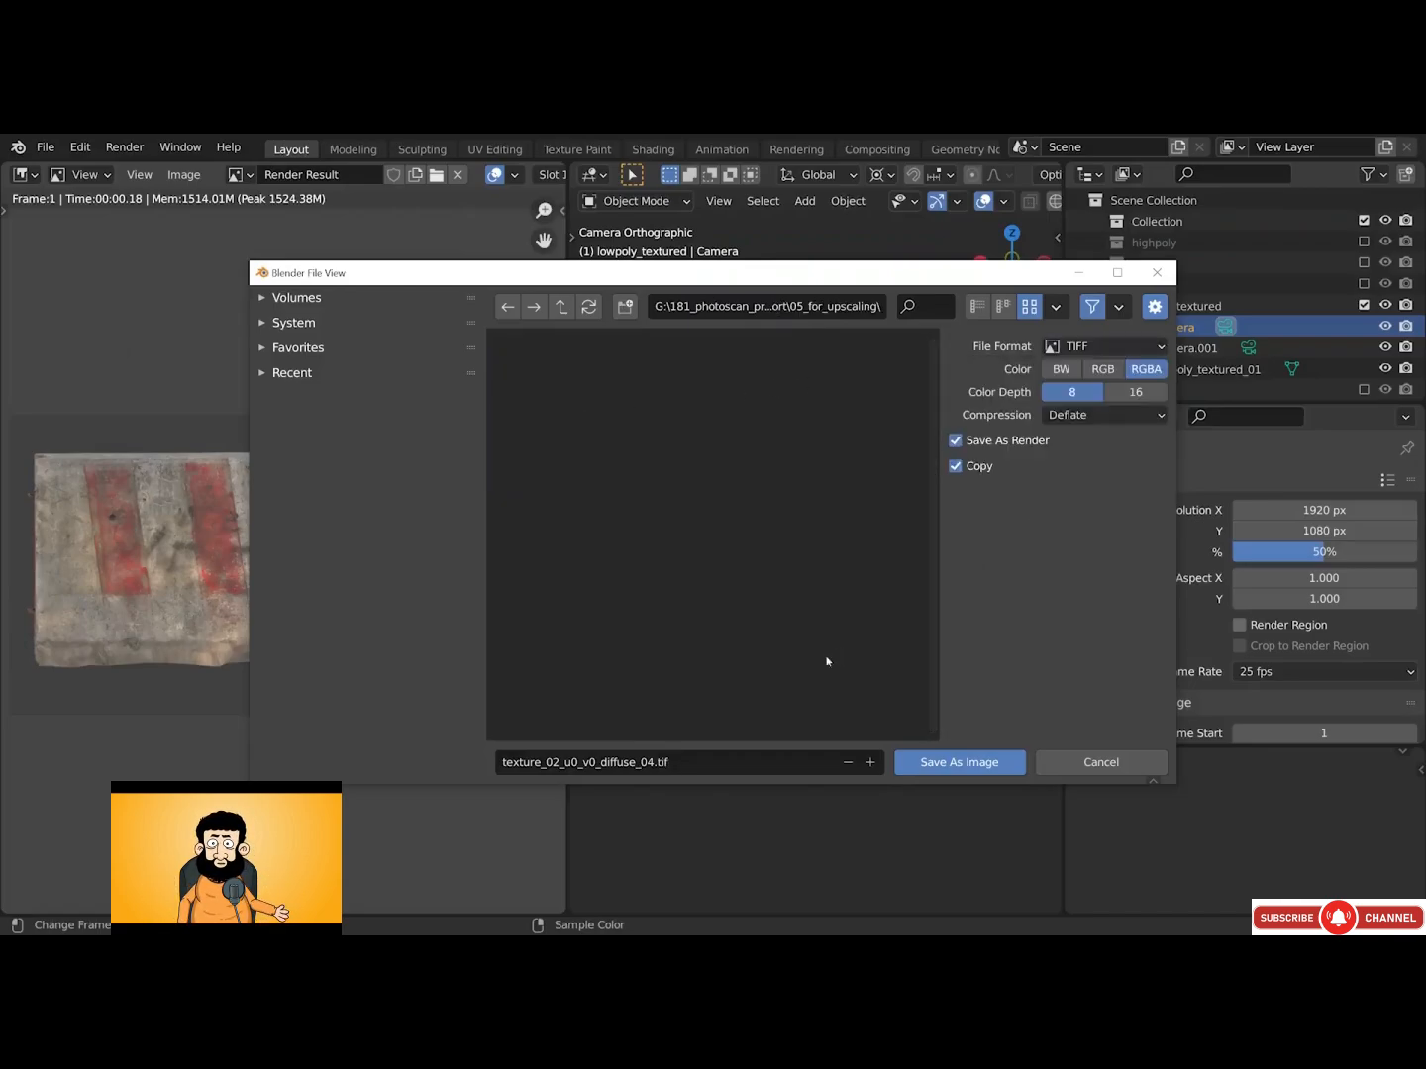
click(683, 762)
key(Delete)
key(Delete)
text(for_upsca)
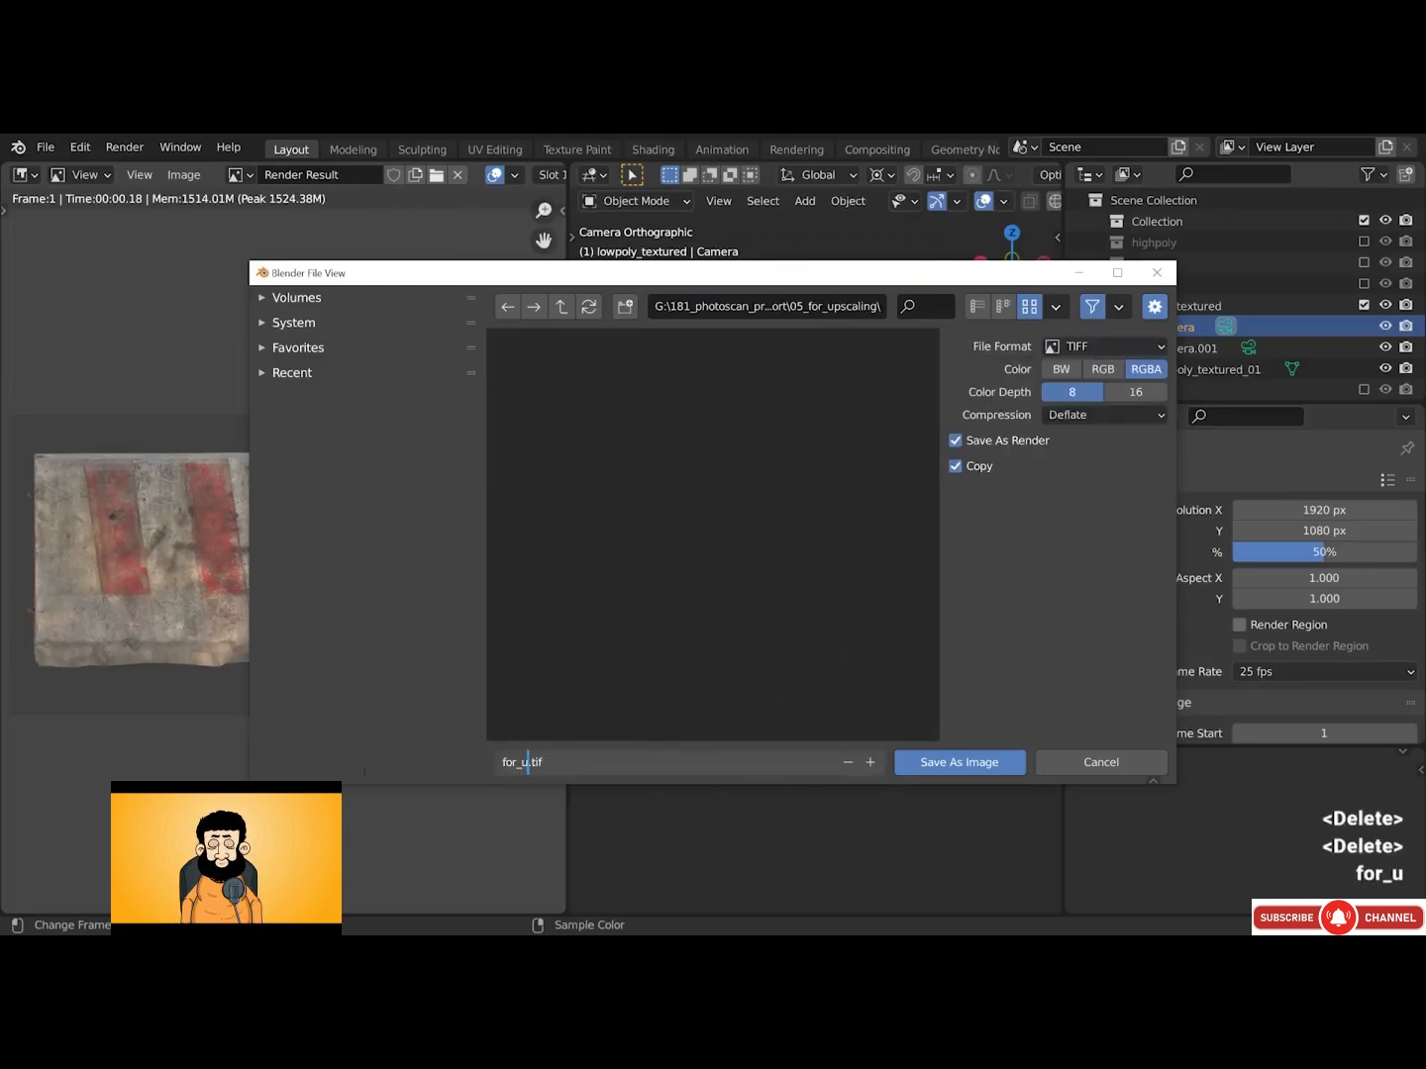
text(ling_960x540)
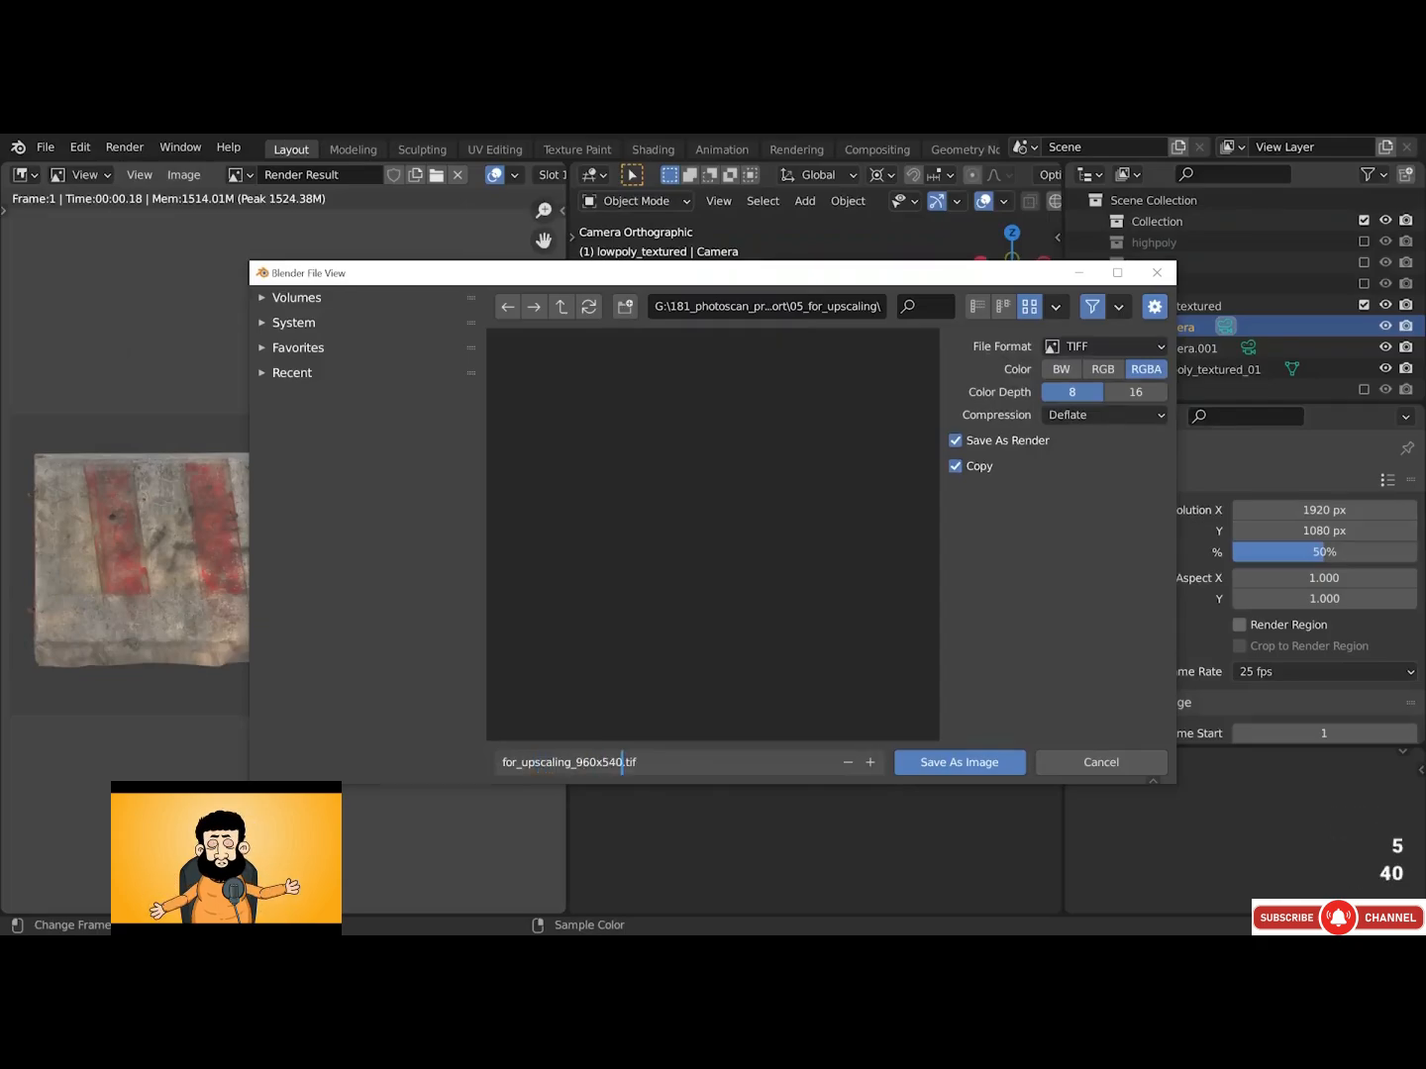
key(Return)
click(931, 760)
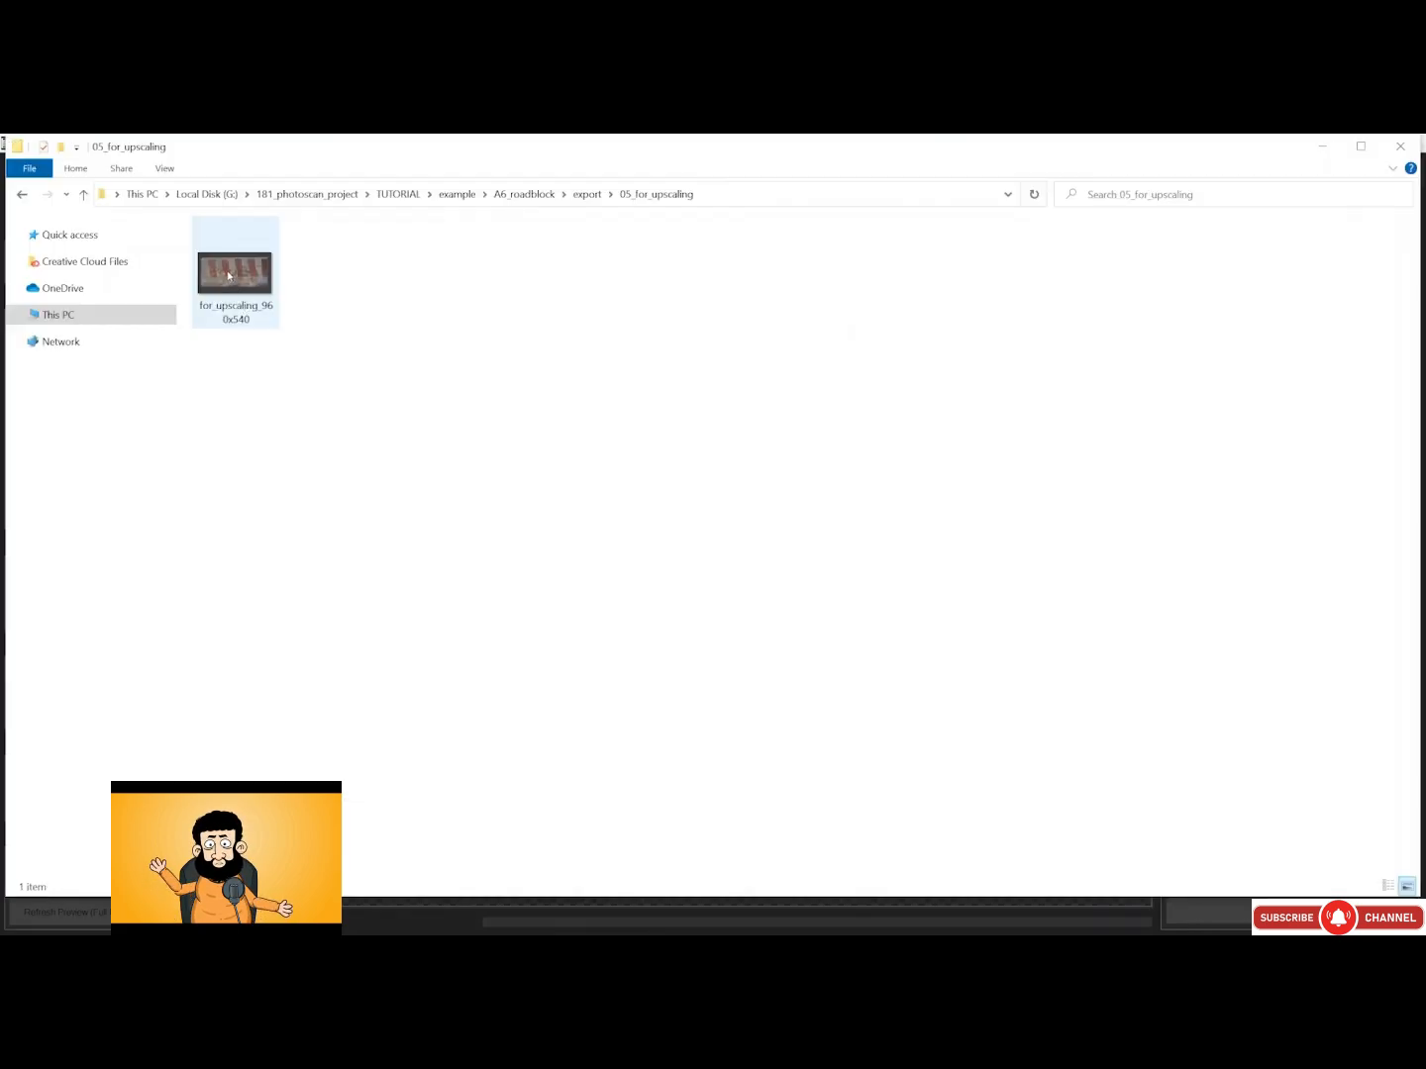
Load the for_upscaling_960x540 image from the 05_for_upscaling folder into Cupscale
drag(228, 273, 664, 477)
key(alt+Tab)
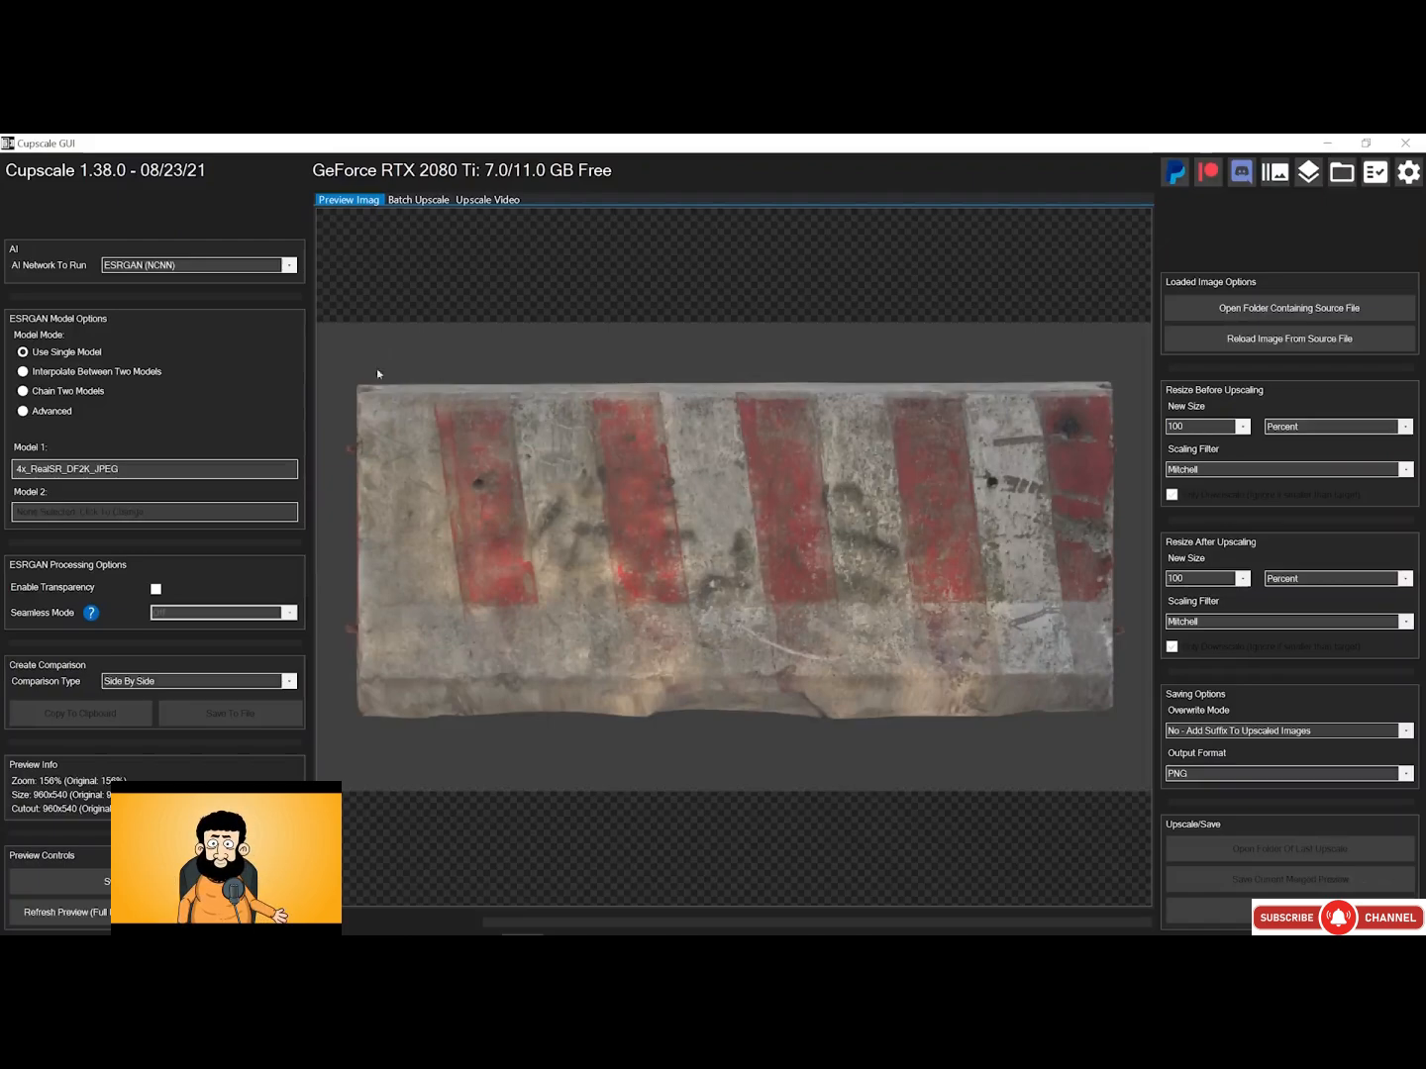
Choose realesrgan-x4plus as the single upscaling model and RealESRGAN (NCNN) as the AI network
click(94, 477)
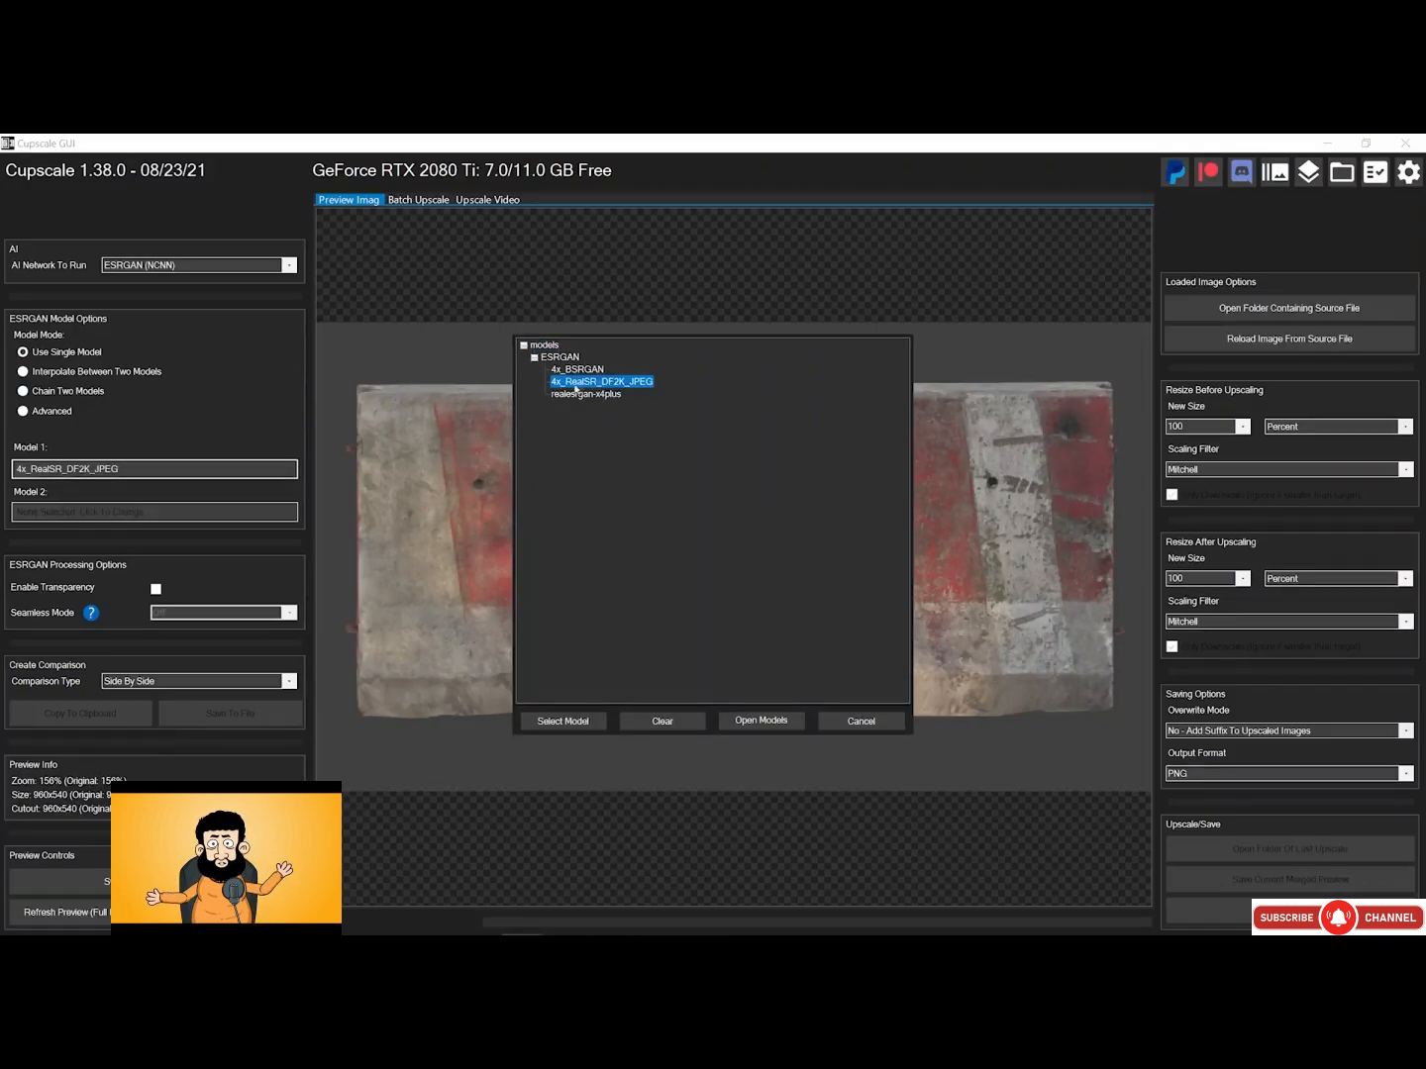
click(604, 397)
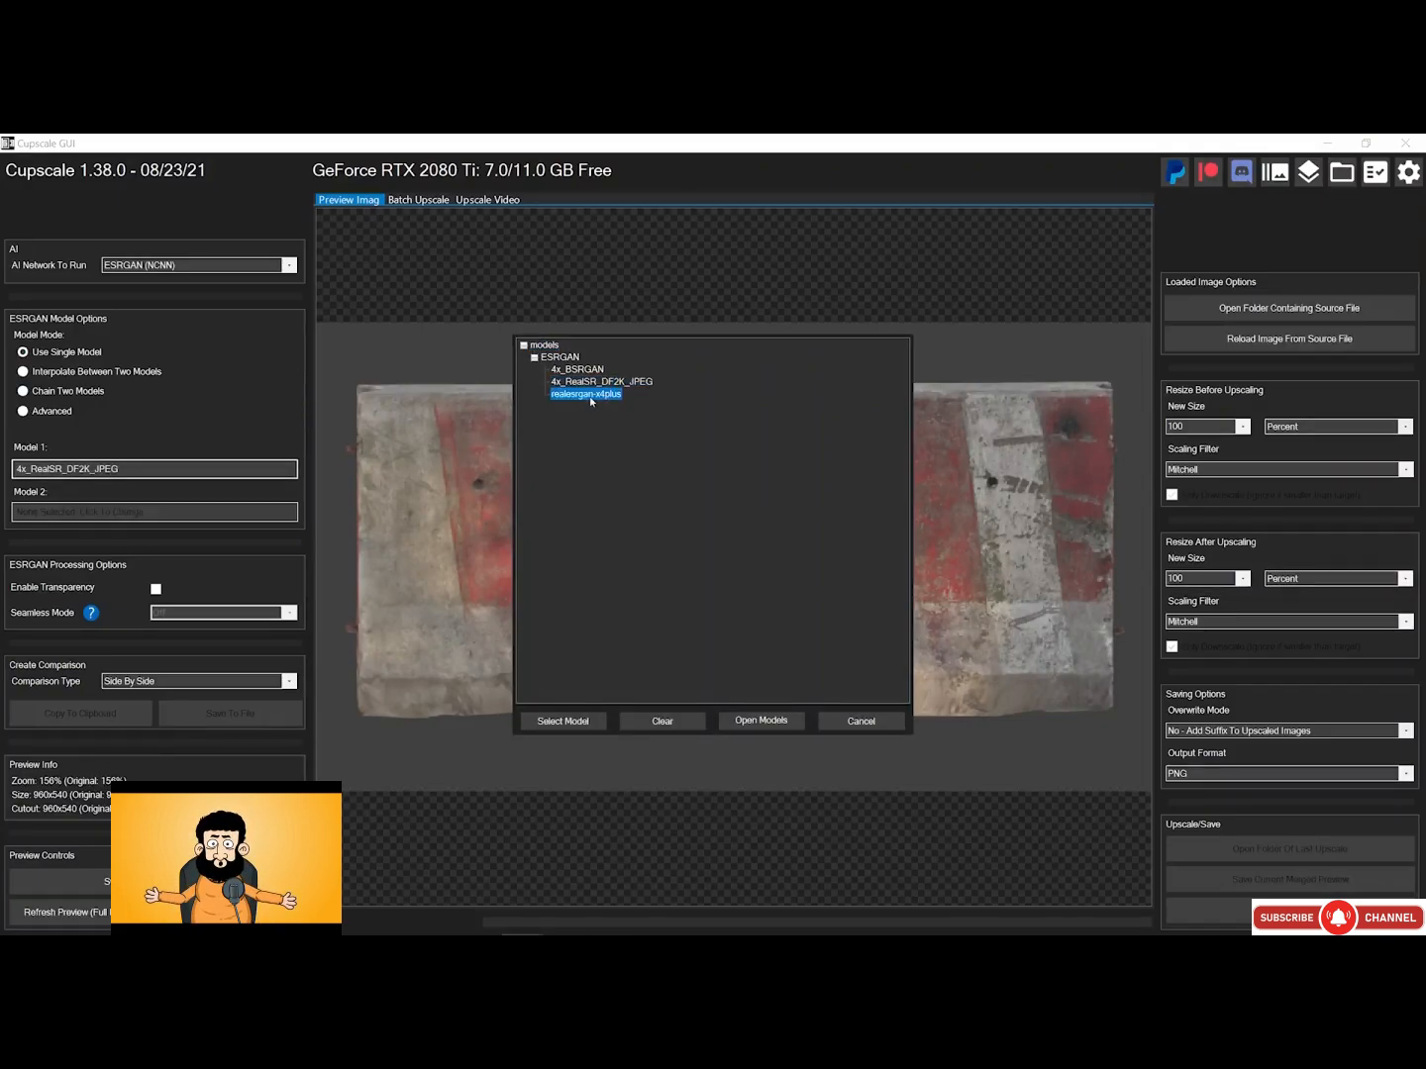
click(562, 720)
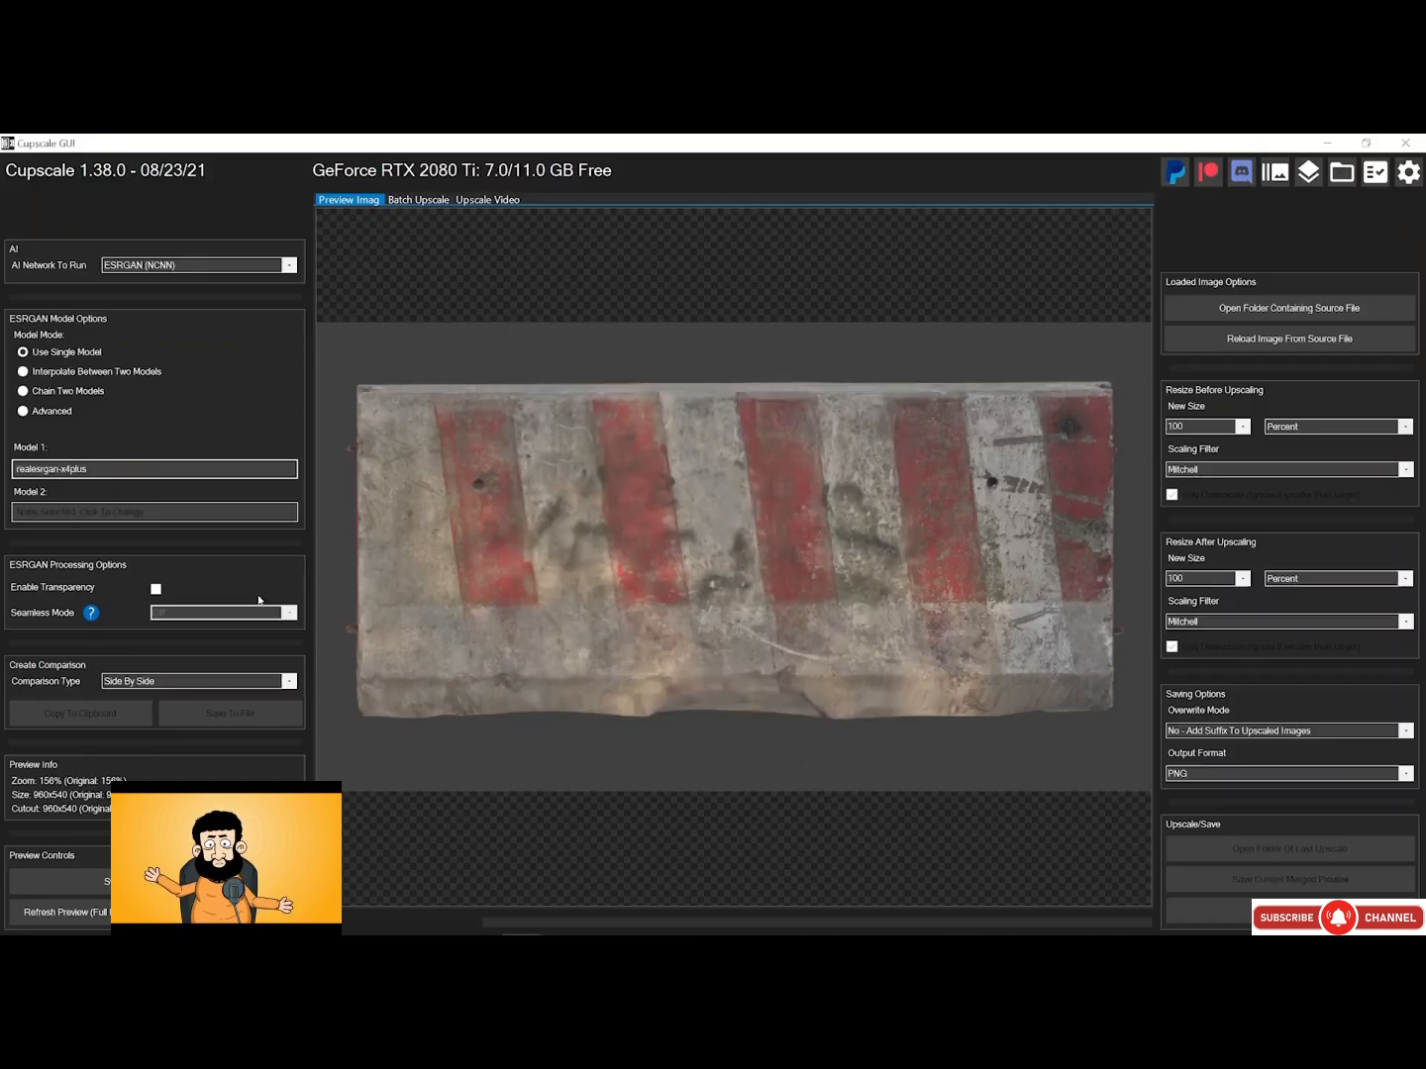
click(180, 265)
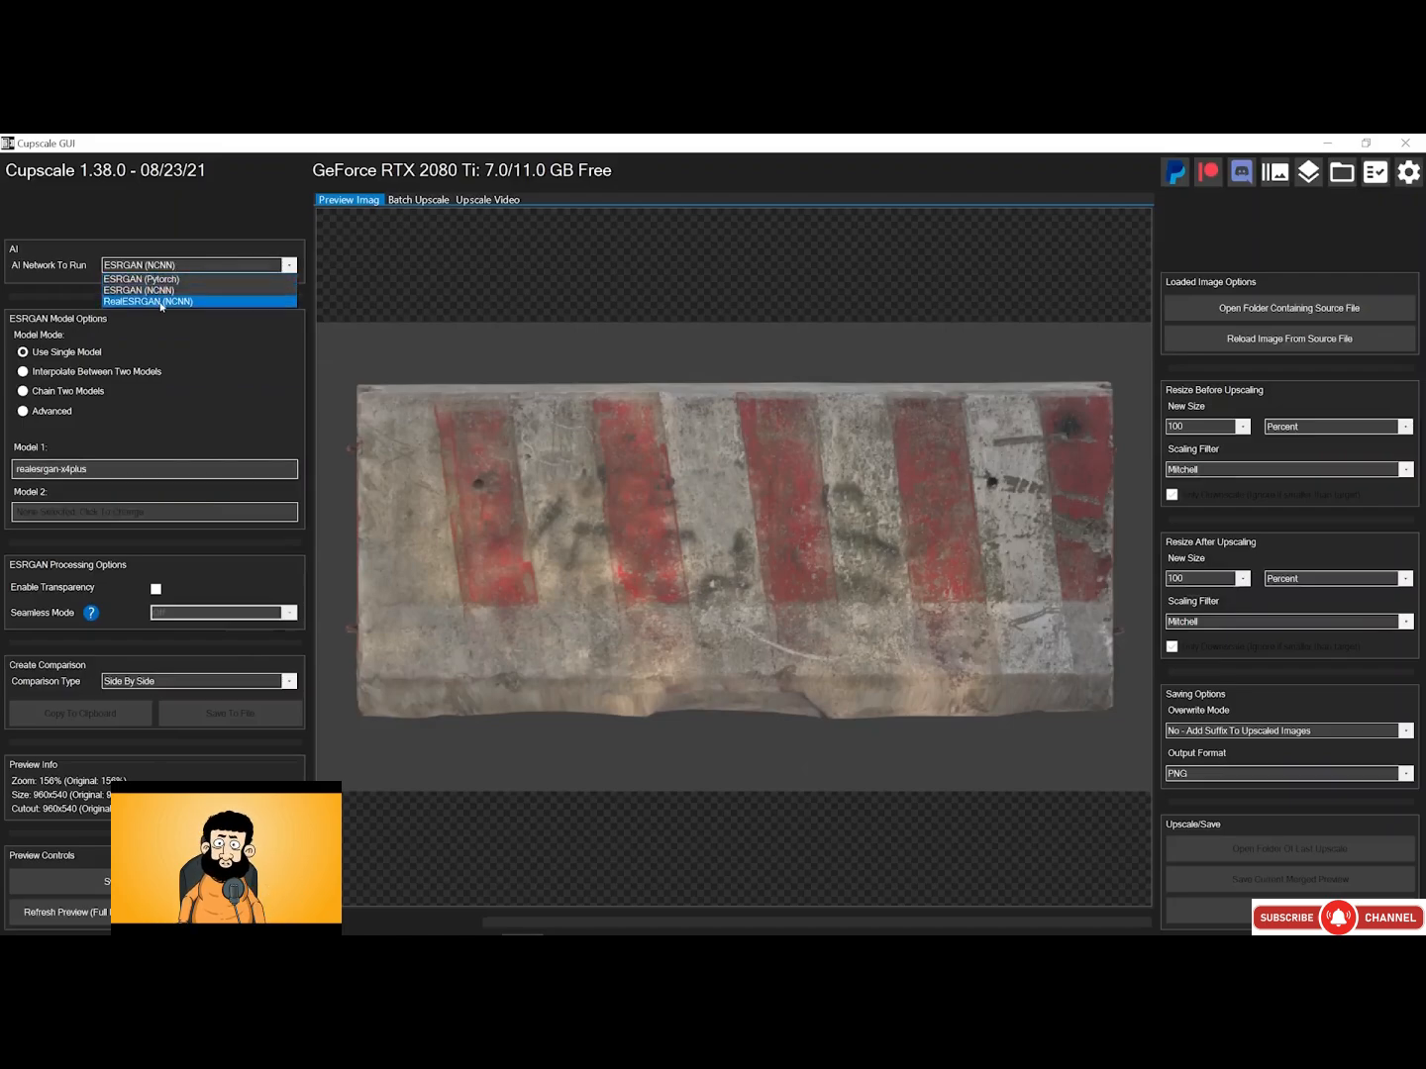
click(161, 302)
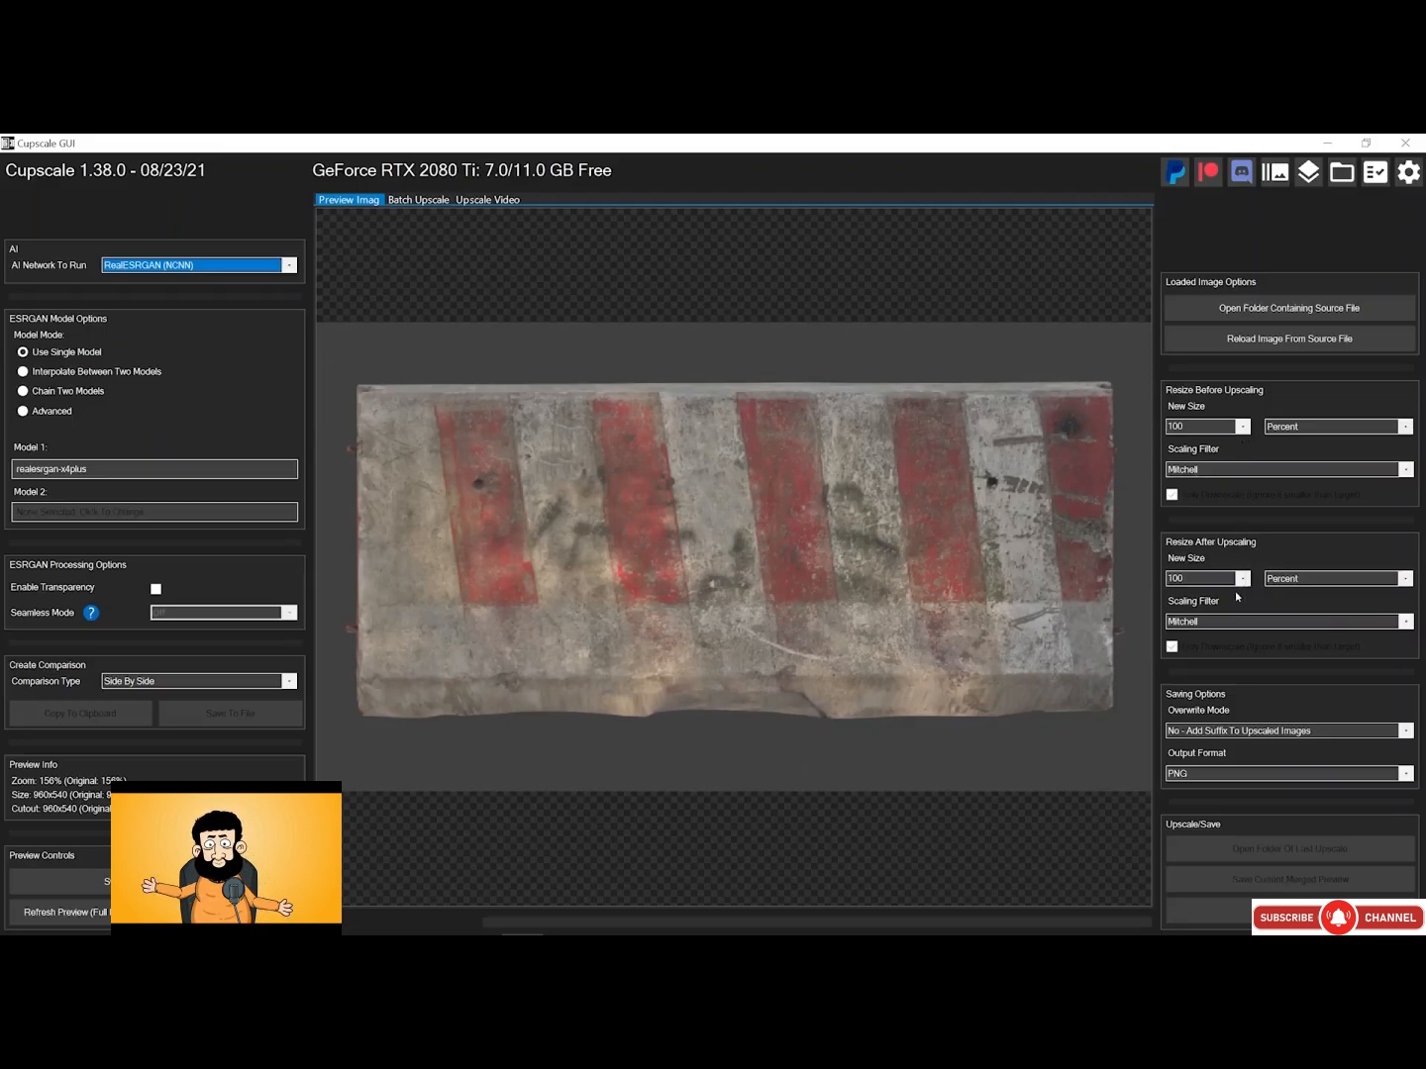
Keep PNG as the output format and generate the upscaled preview of the full image
click(1253, 773)
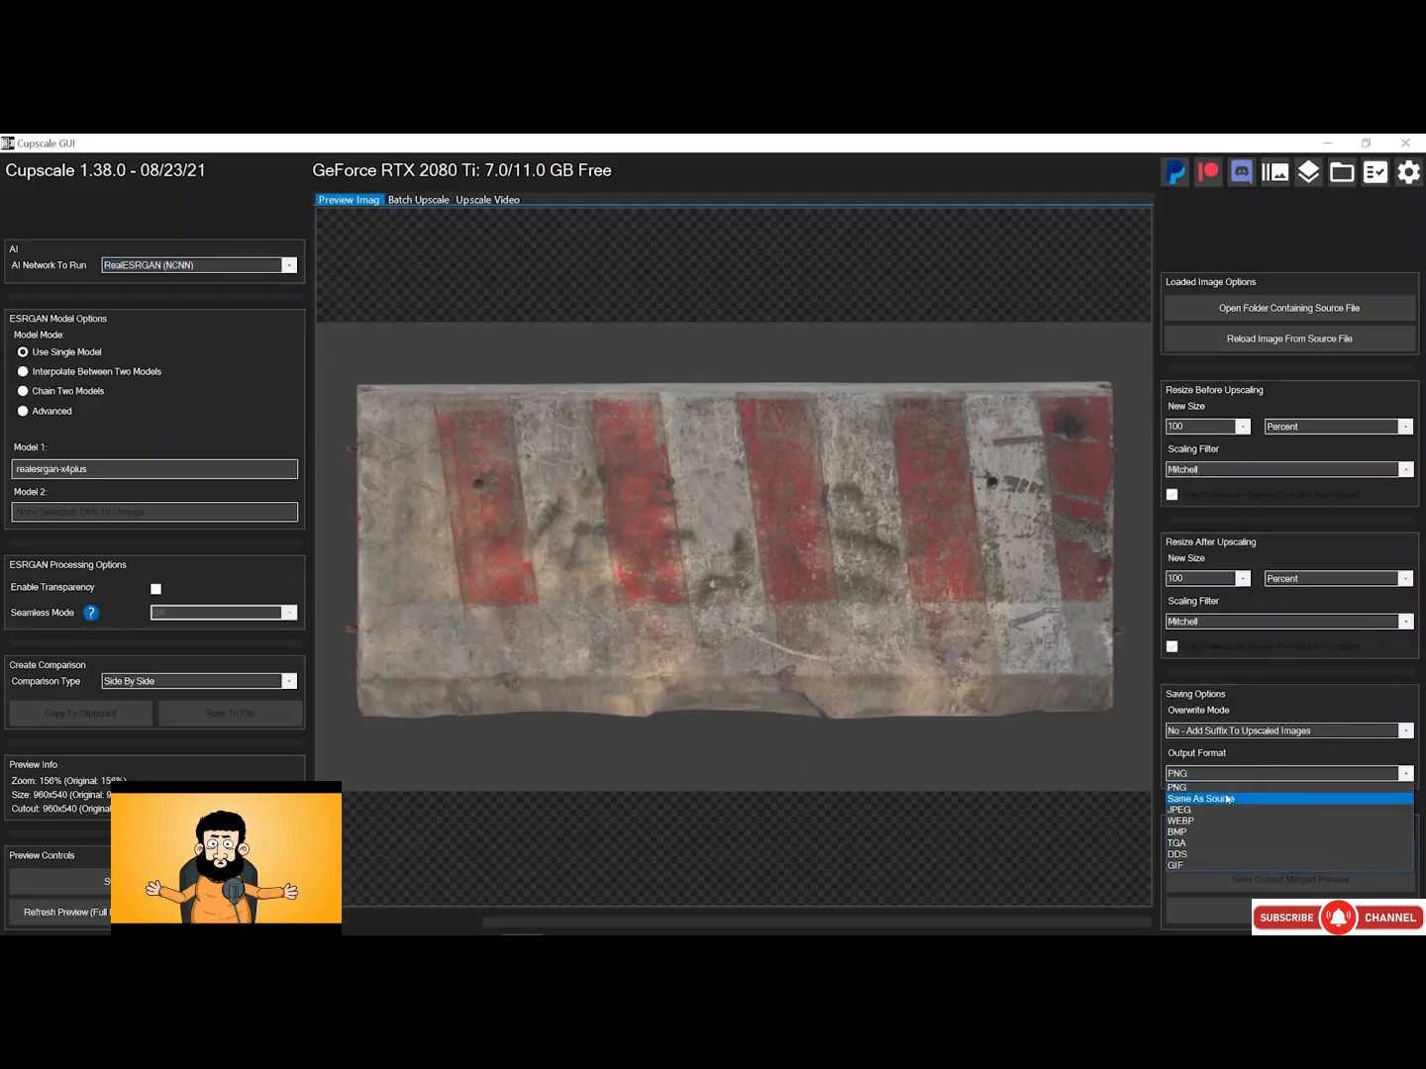
click(1190, 788)
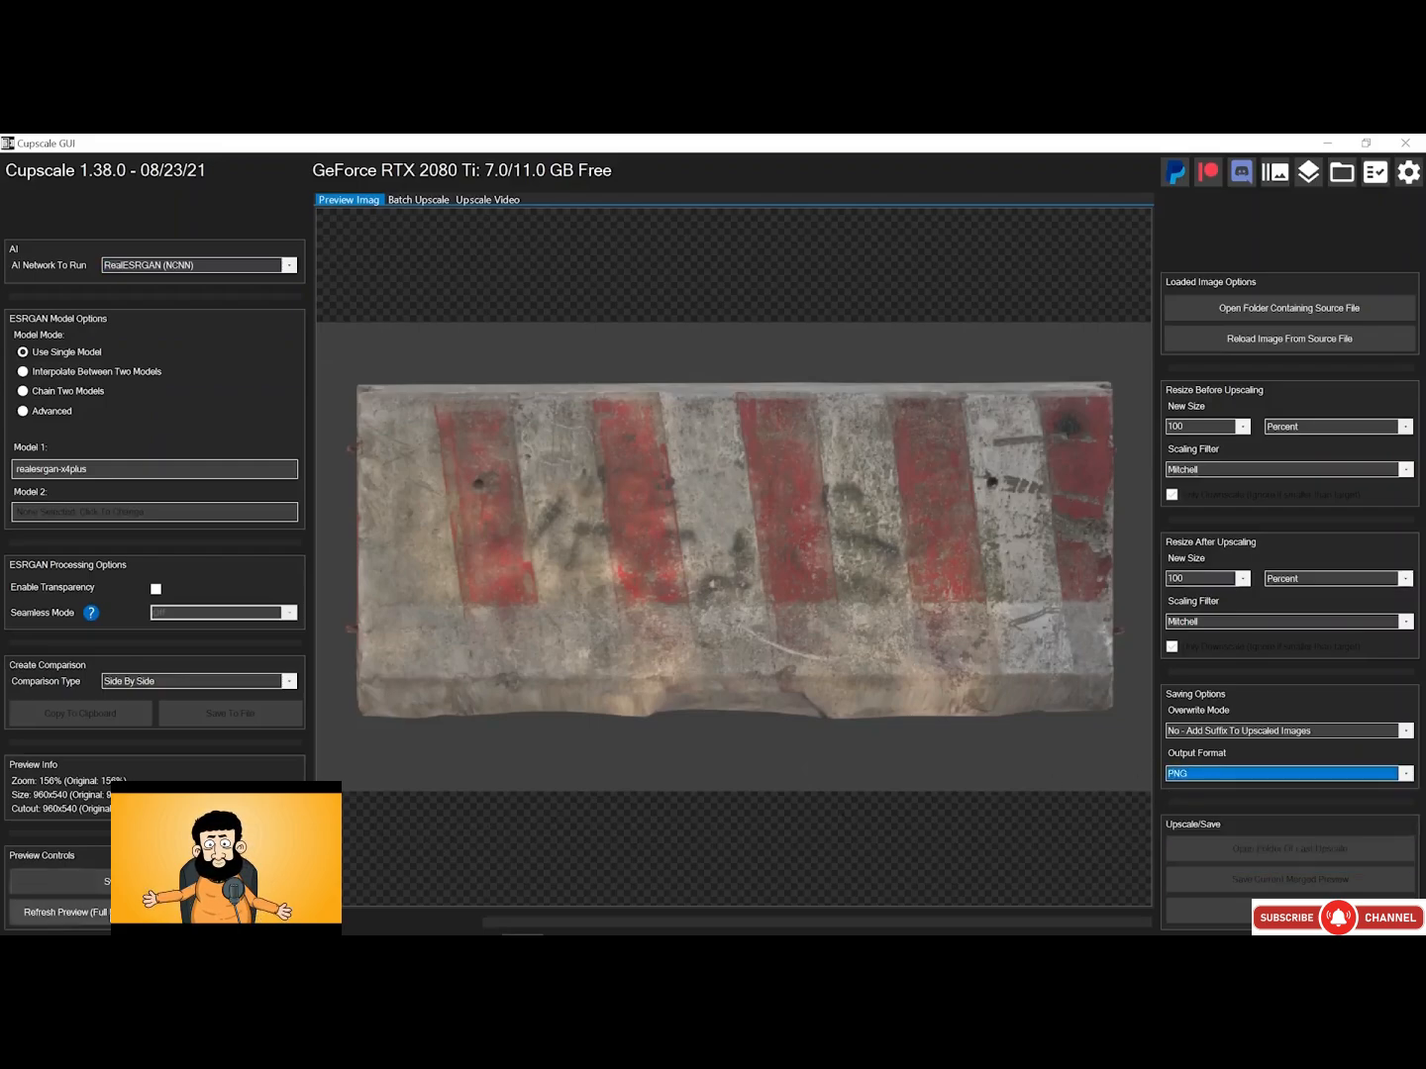
click(111, 913)
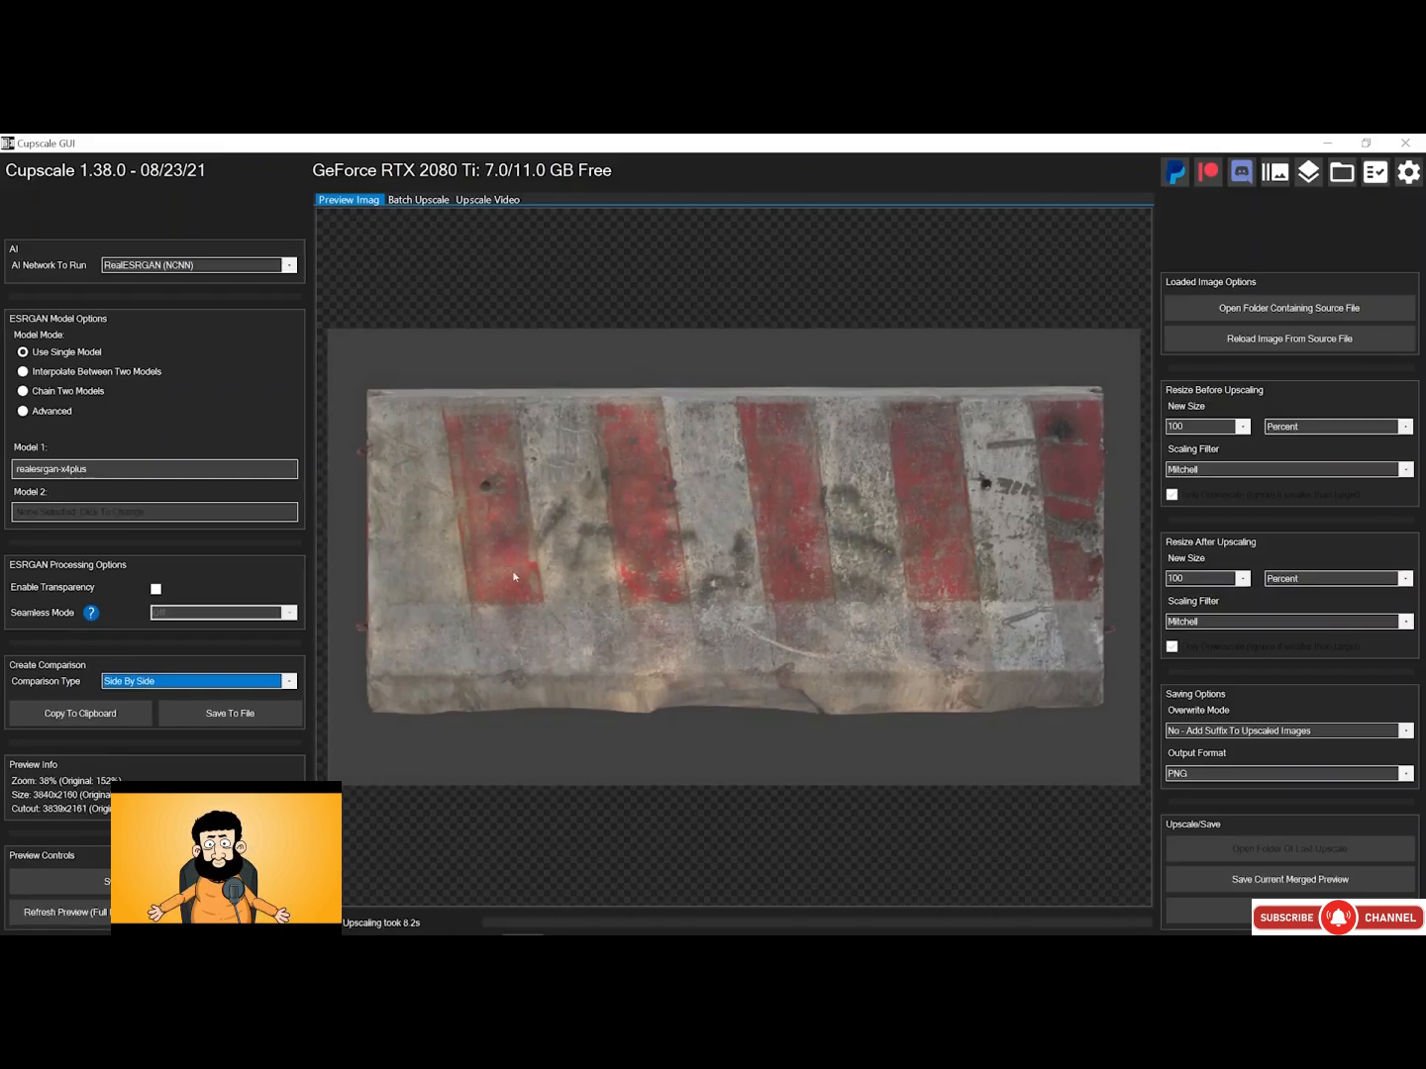
Compare the original and upscaled versions of the roadblock along its stripe edges, speckled concrete and dark stains
click(514, 574)
click(515, 575)
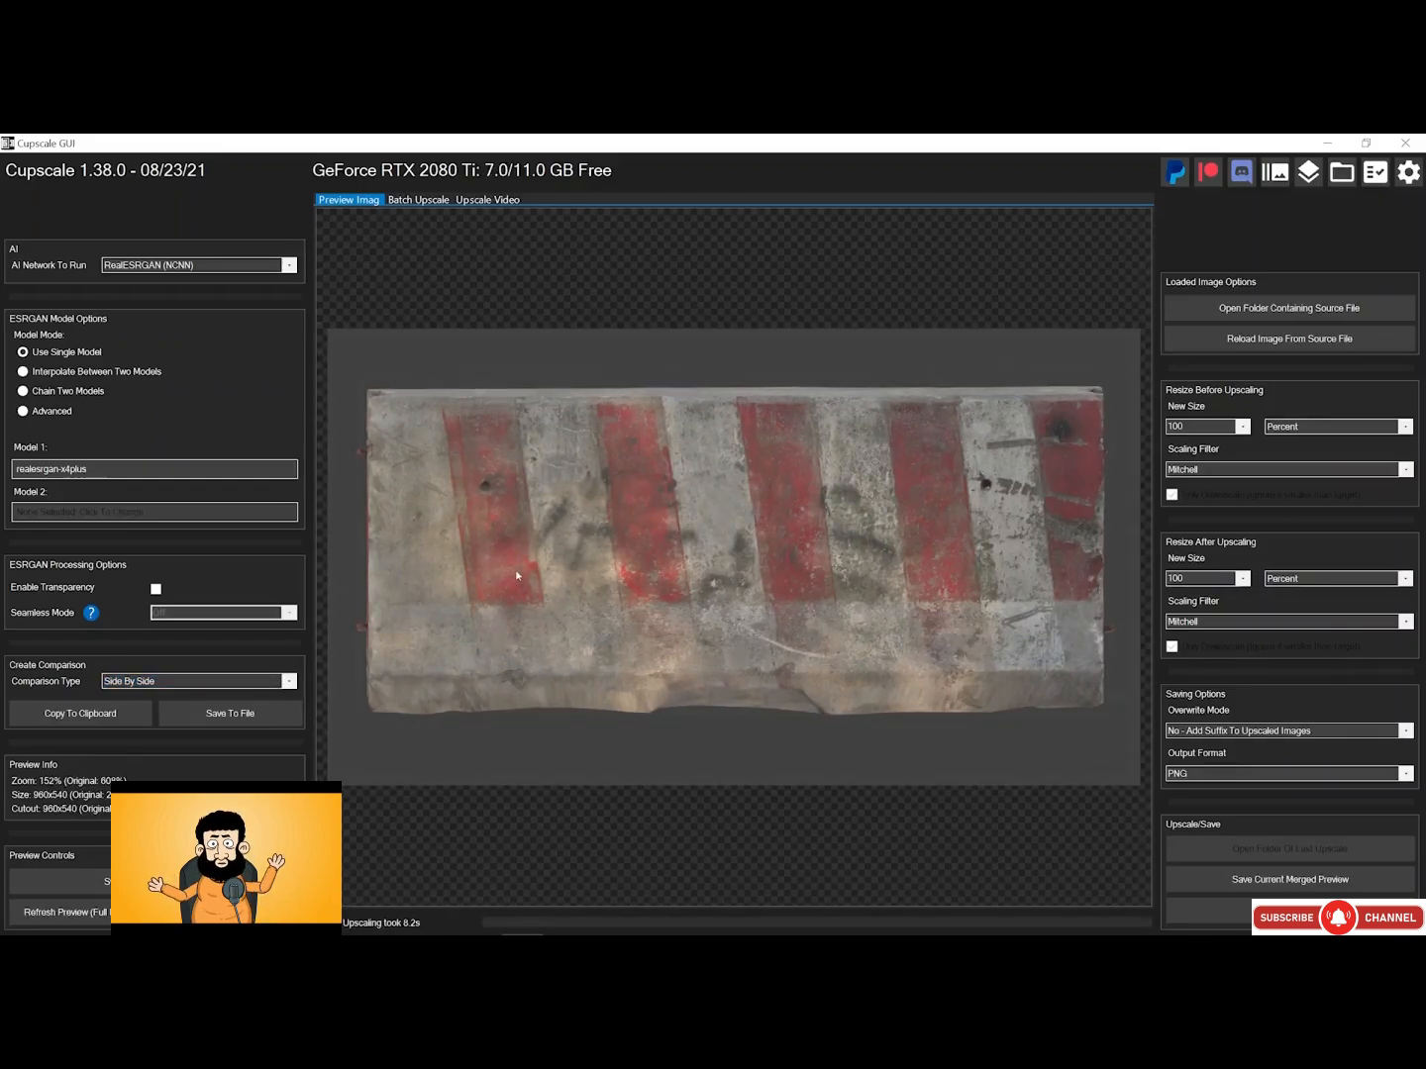
scroll(877, 449, up, 10)
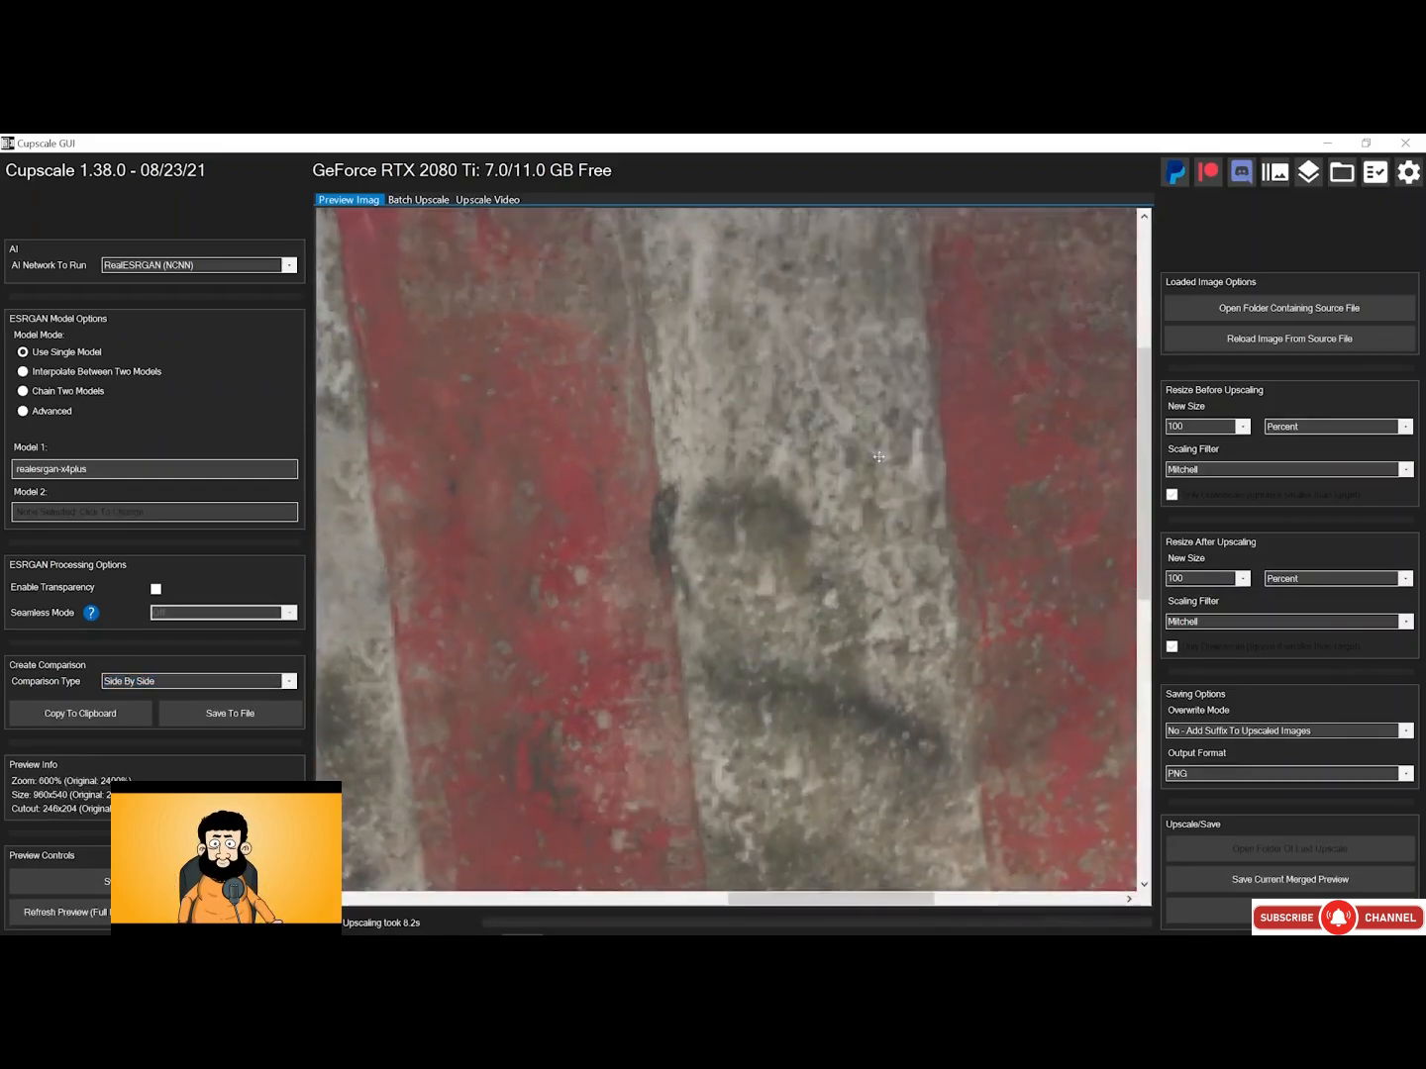
click(830, 691)
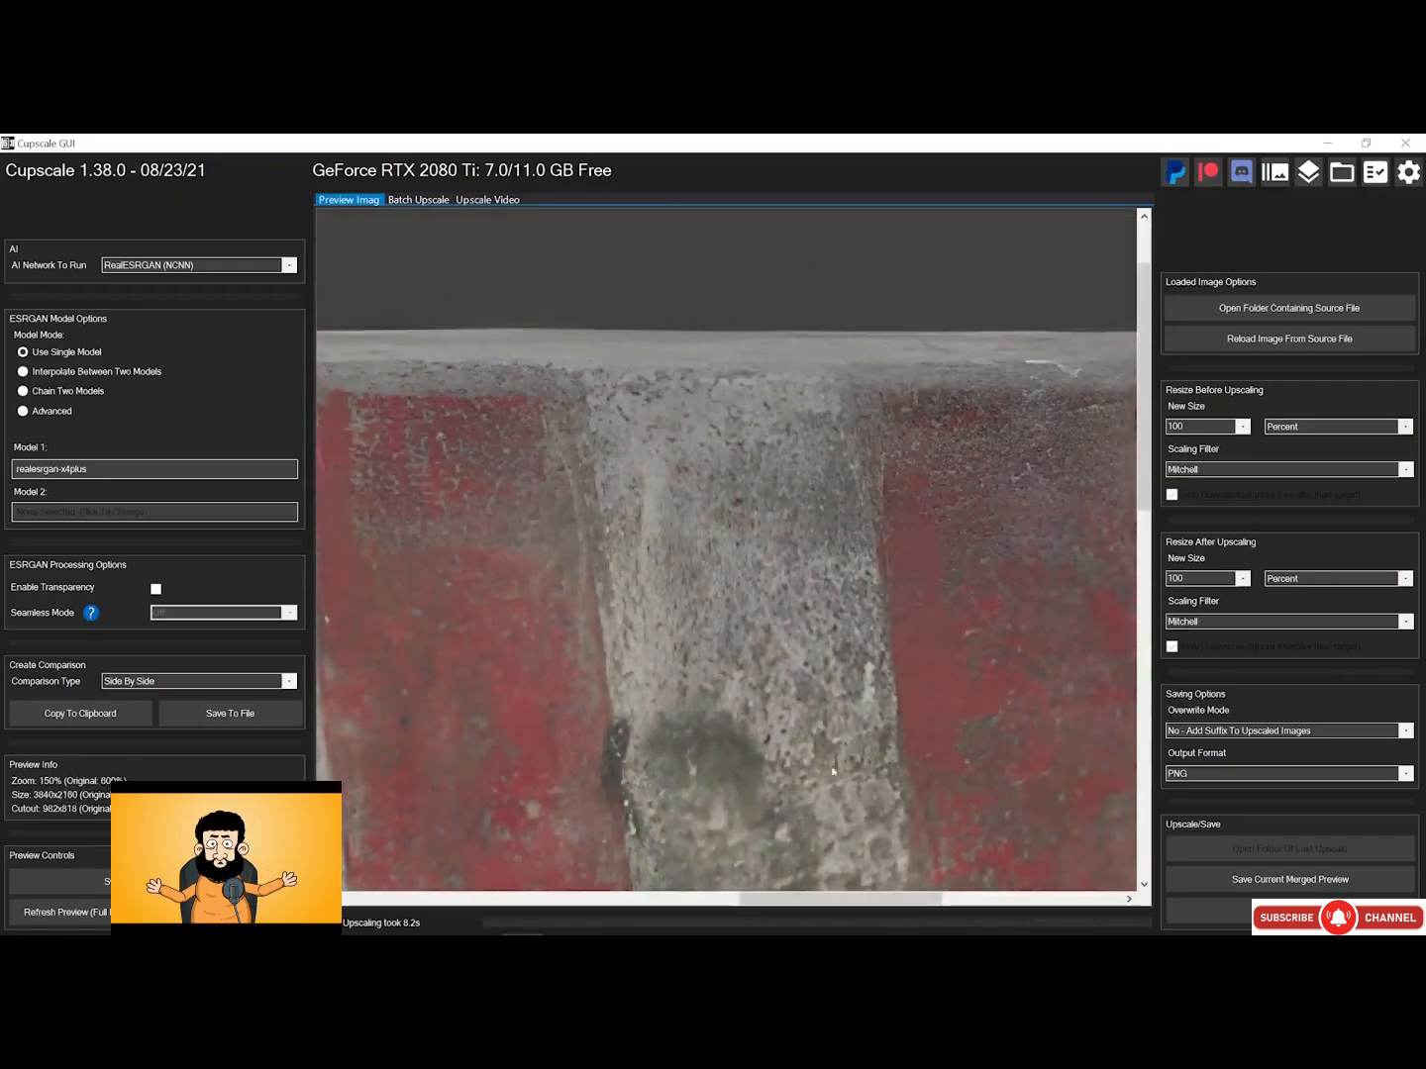
scroll(833, 773, up, 3)
scroll(836, 600, up, 4)
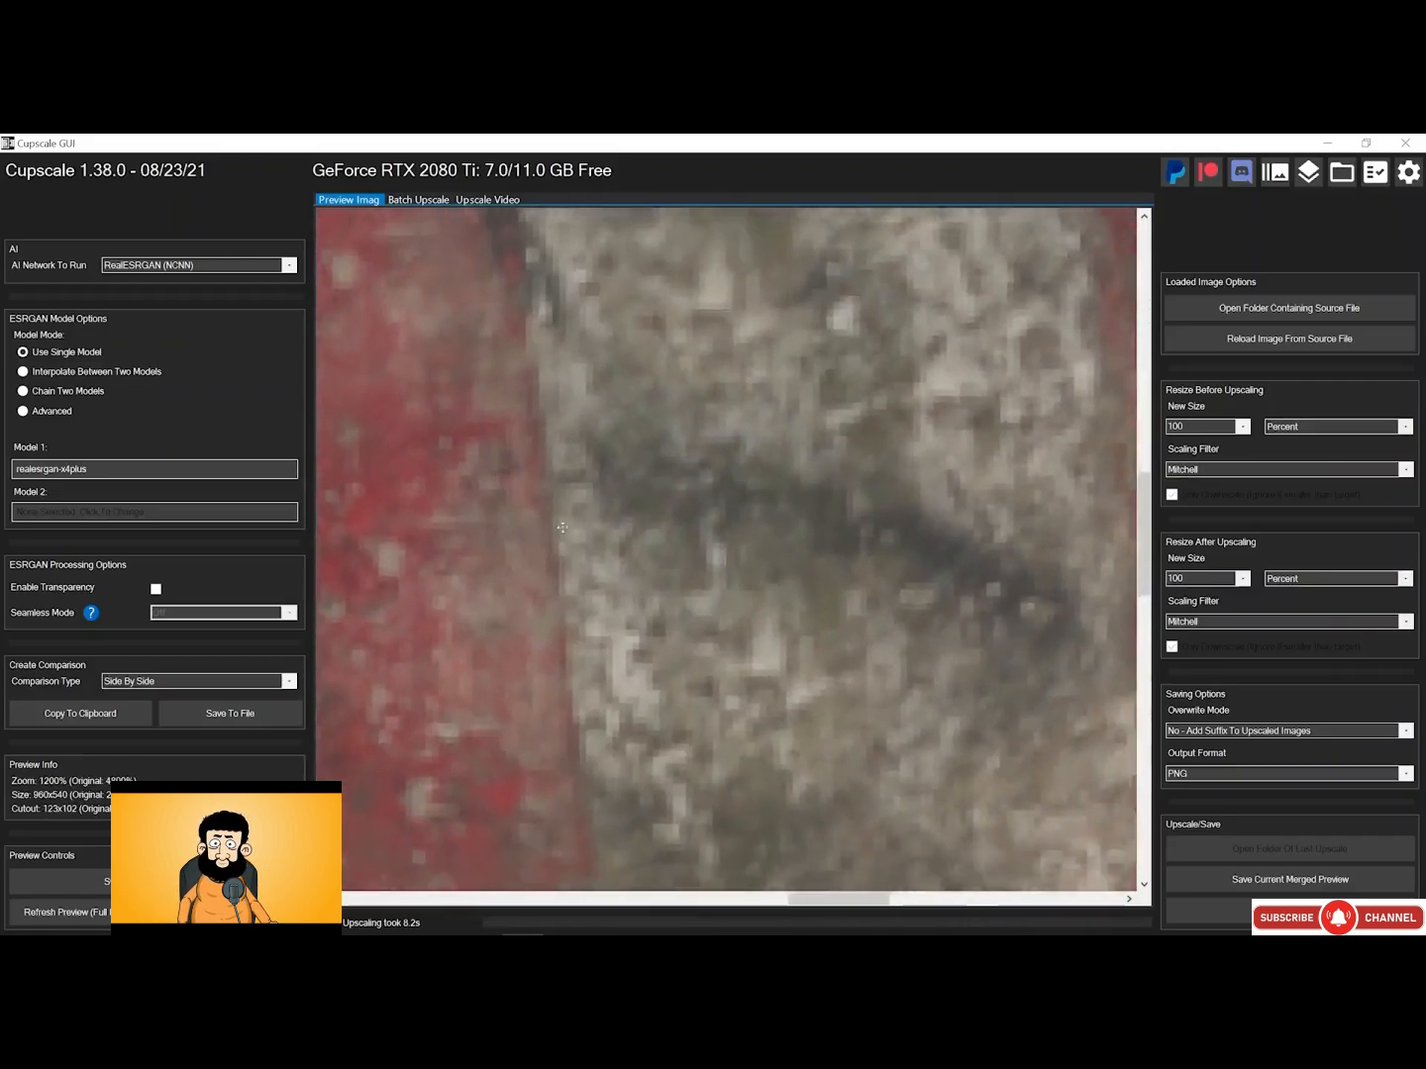
drag(563, 529, 703, 465)
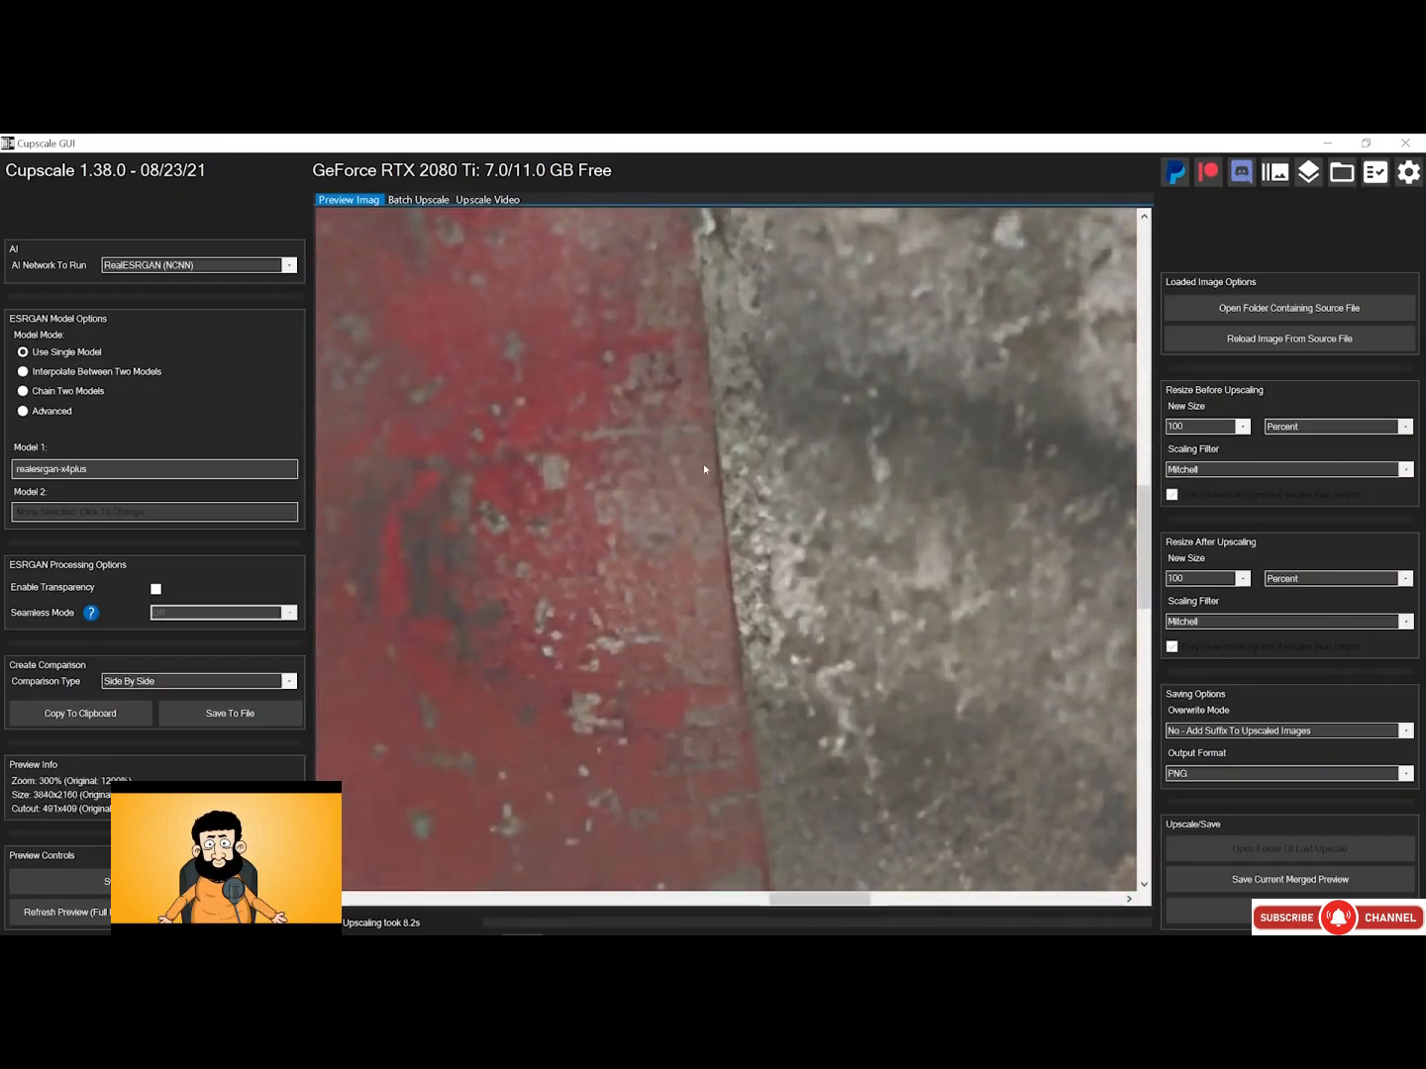
click(449, 501)
drag(414, 513, 994, 540)
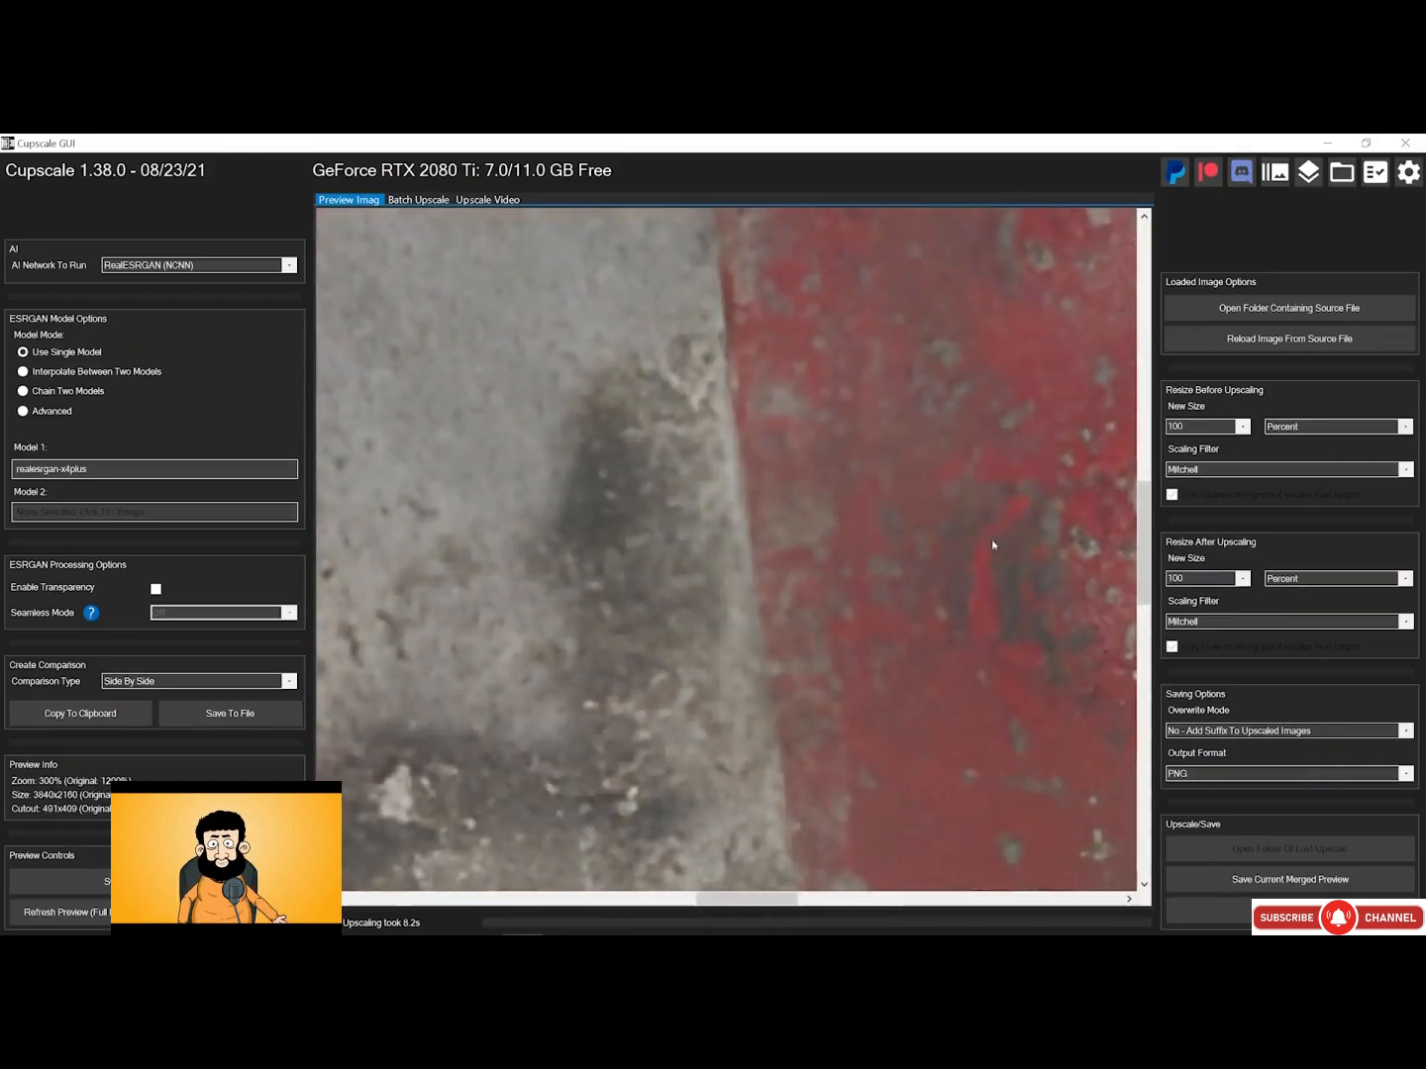
drag(432, 716, 975, 561)
drag(633, 514, 933, 554)
Compare the original and upscaled detail around the small hole in the first red stripe and review the whole block
scroll(933, 555, up, 6)
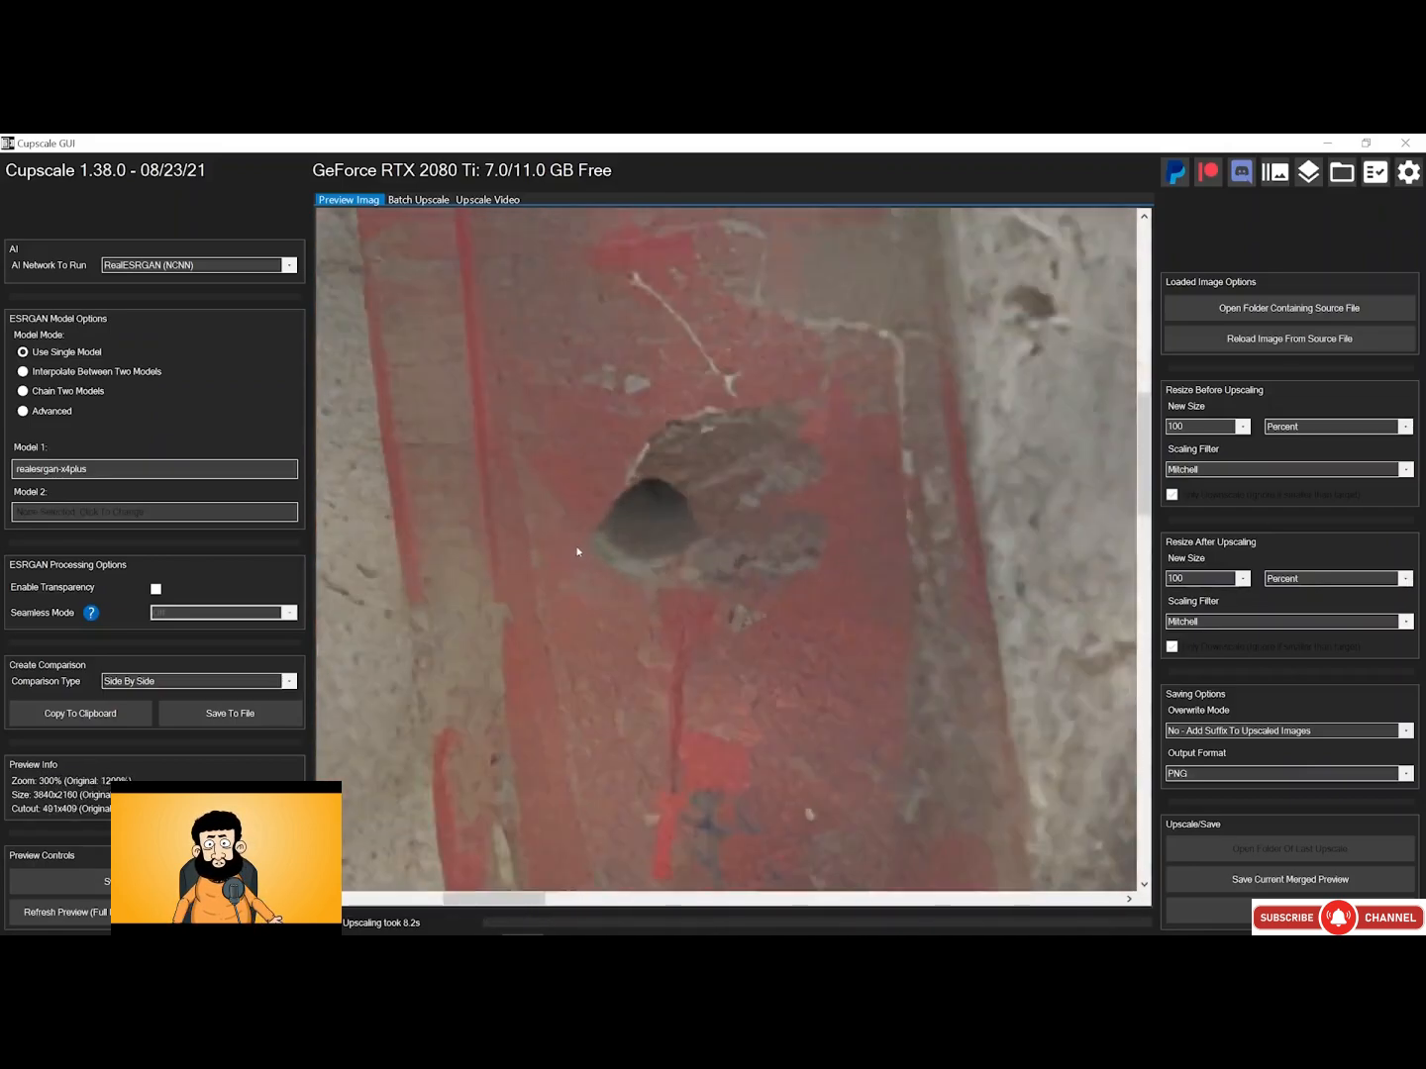
scroll(701, 513, up, 1)
click(702, 511)
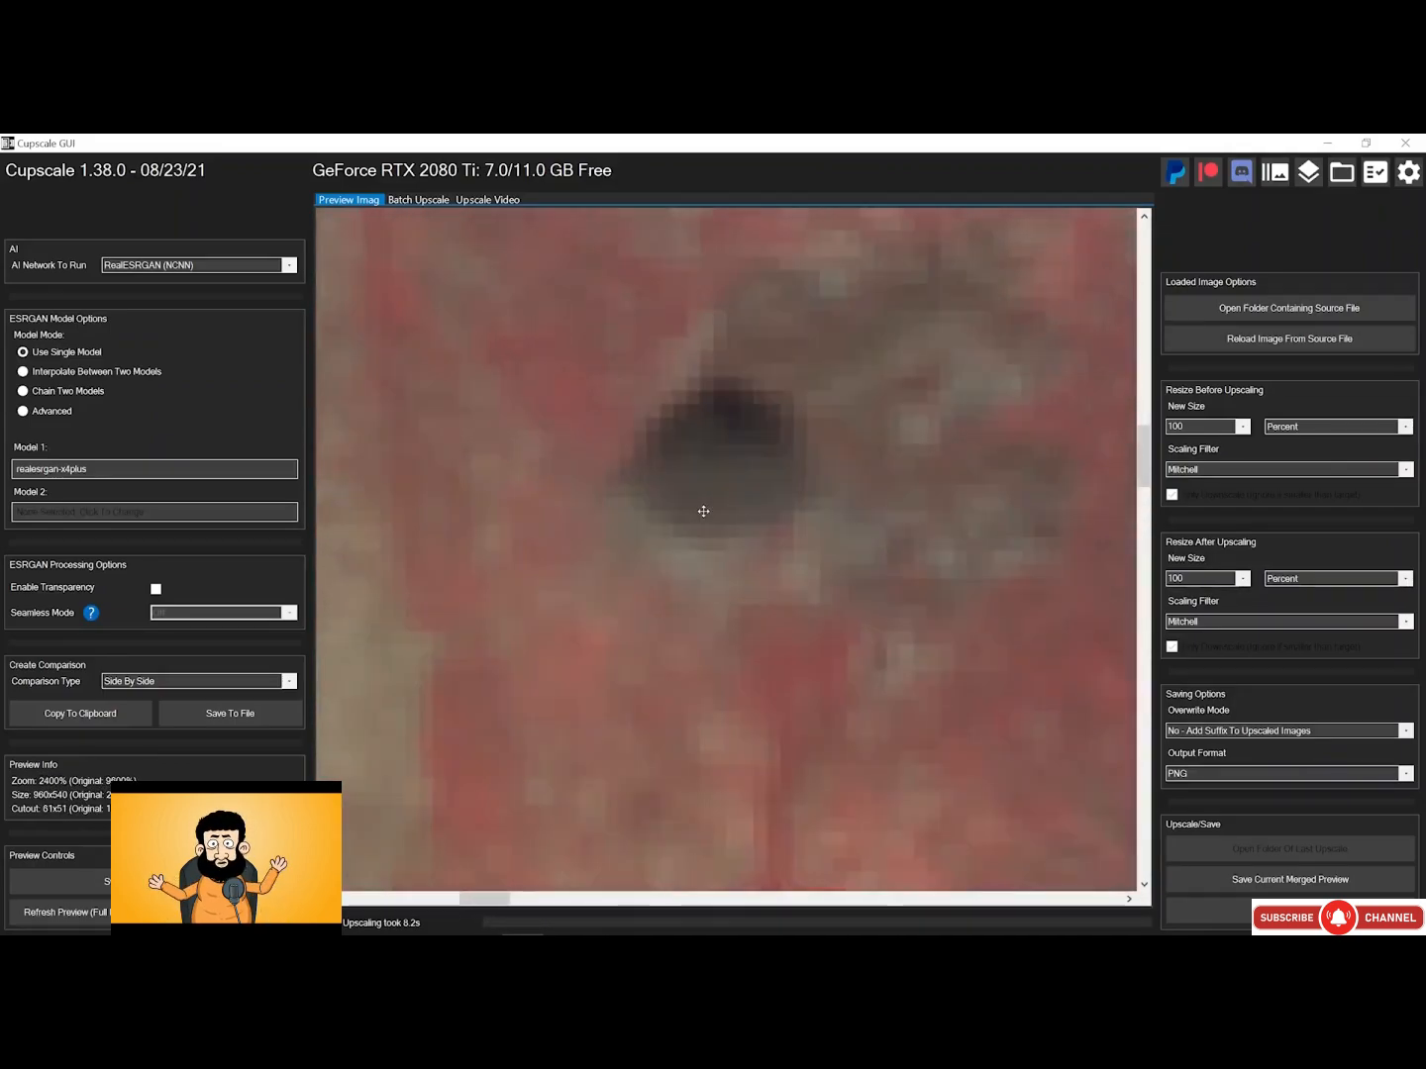
scroll(707, 517, up, 1)
drag(768, 534, 773, 593)
scroll(772, 593, down, 8)
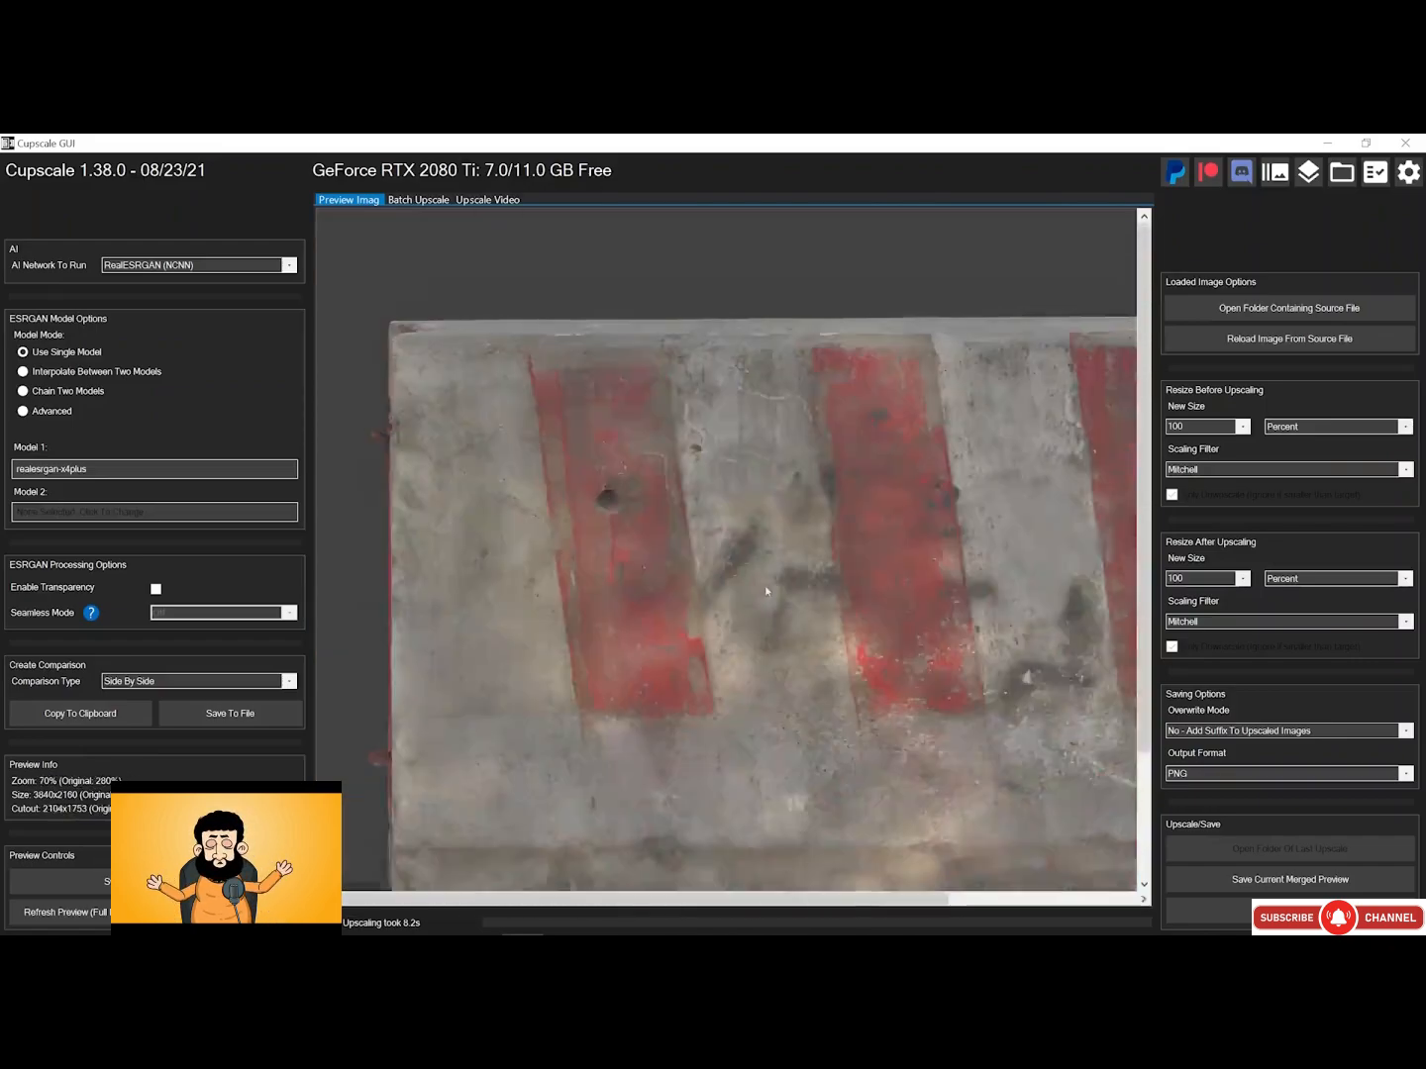
scroll(811, 566, up, 1)
scroll(824, 573, down, 2)
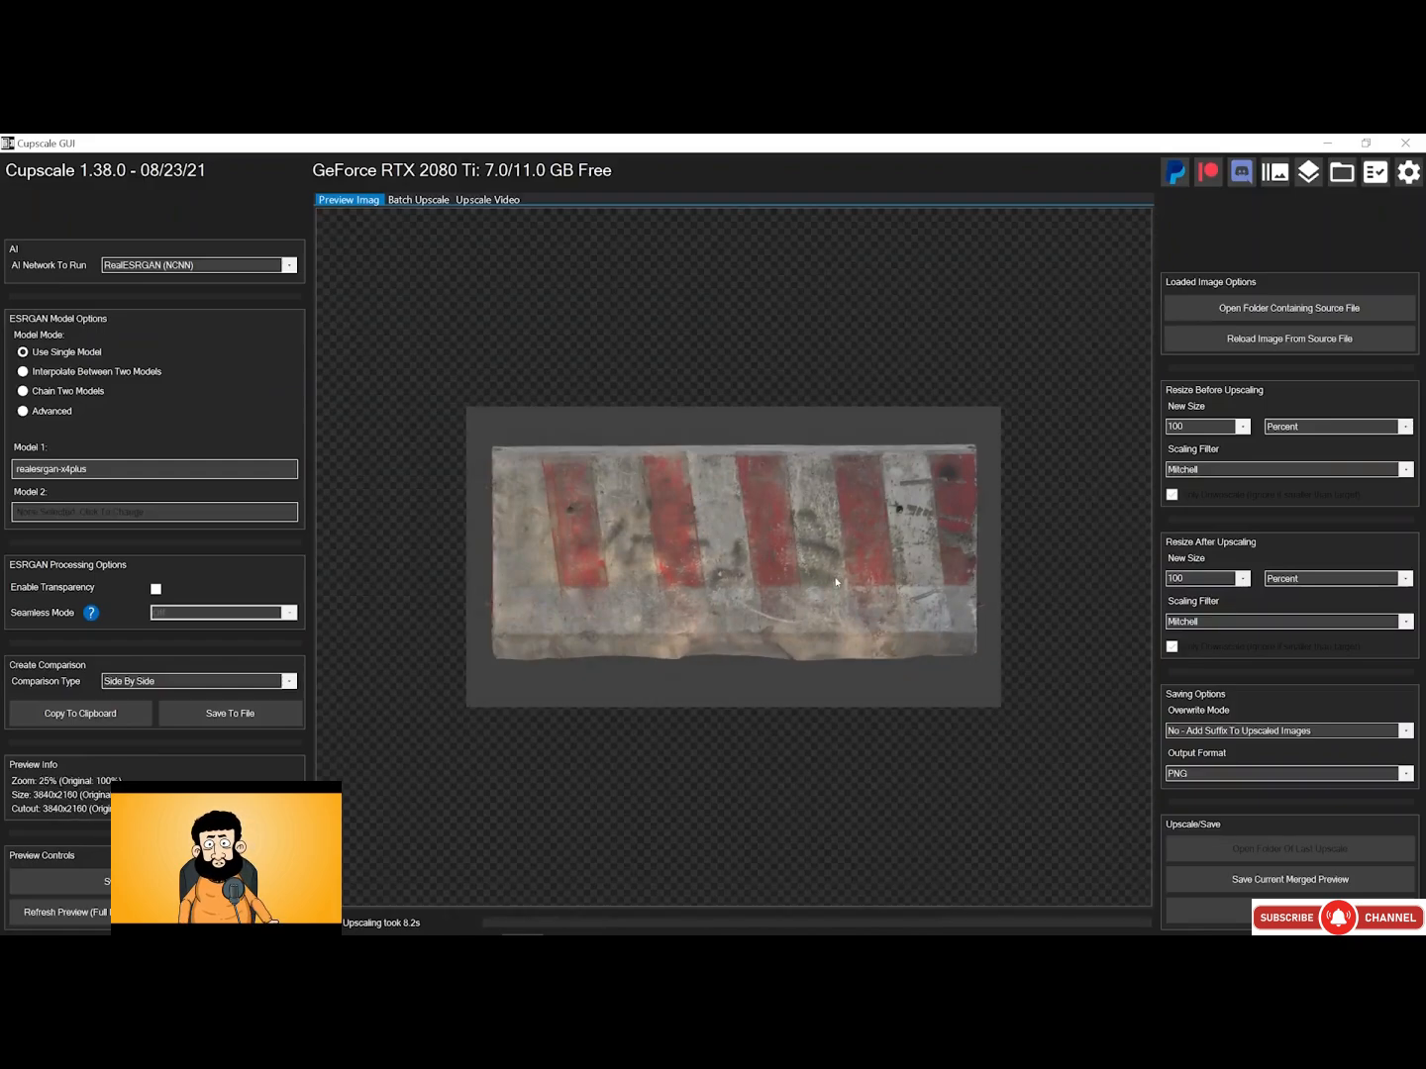
Save the current merged preview of the upscaled roadblock and close the save message
click(1282, 889)
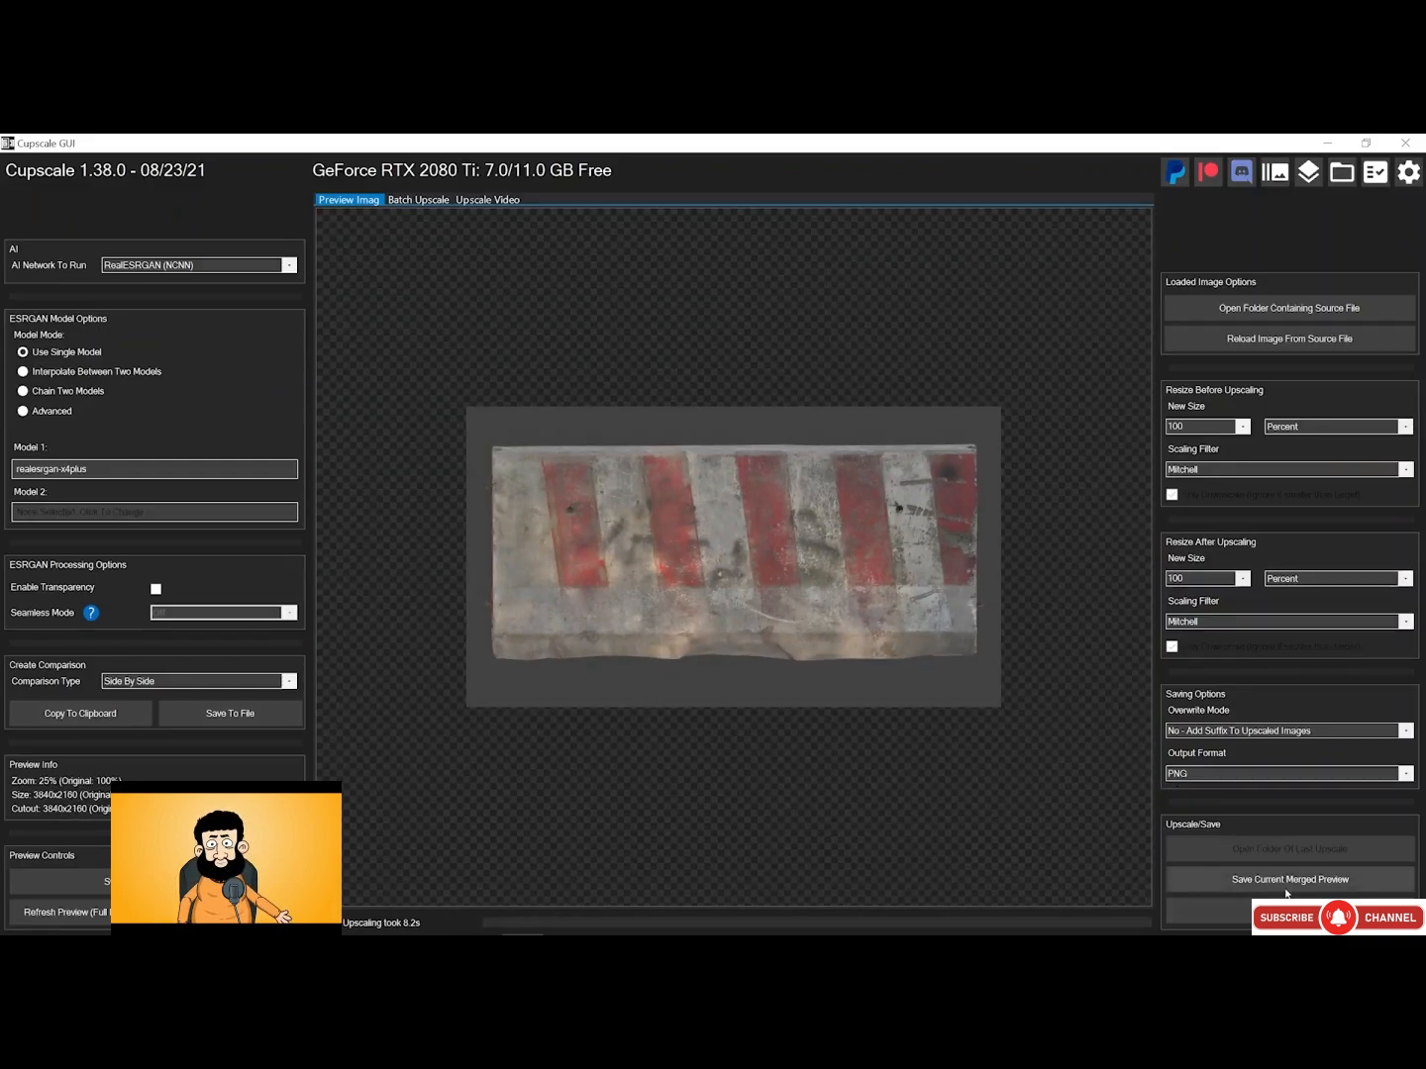
click(1286, 888)
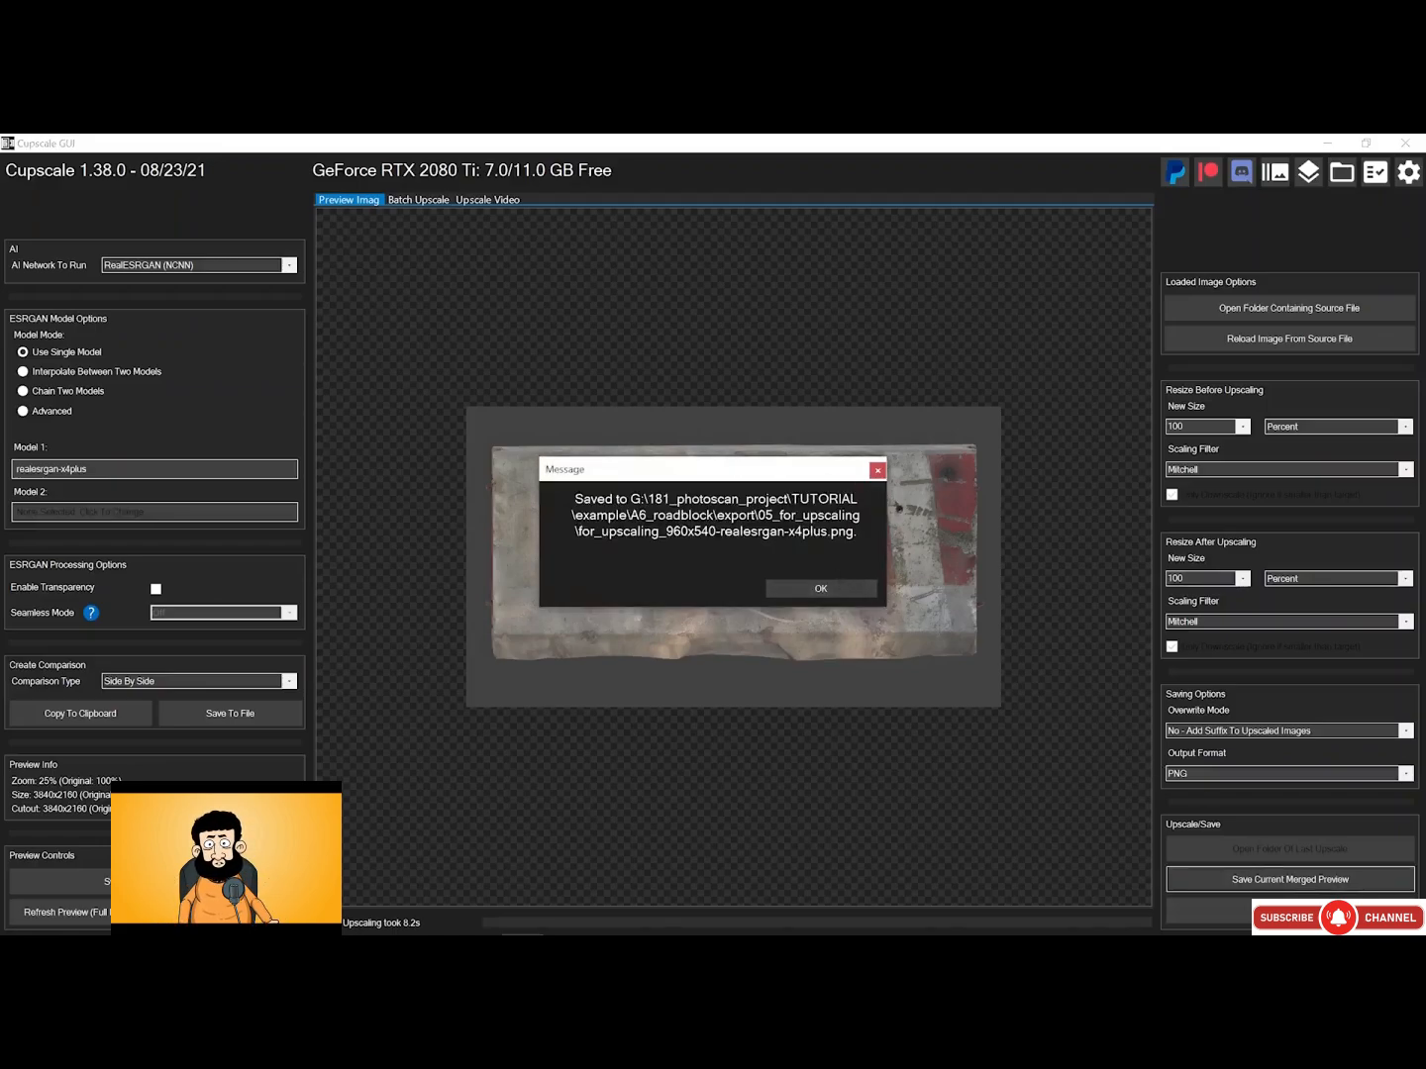
click(823, 590)
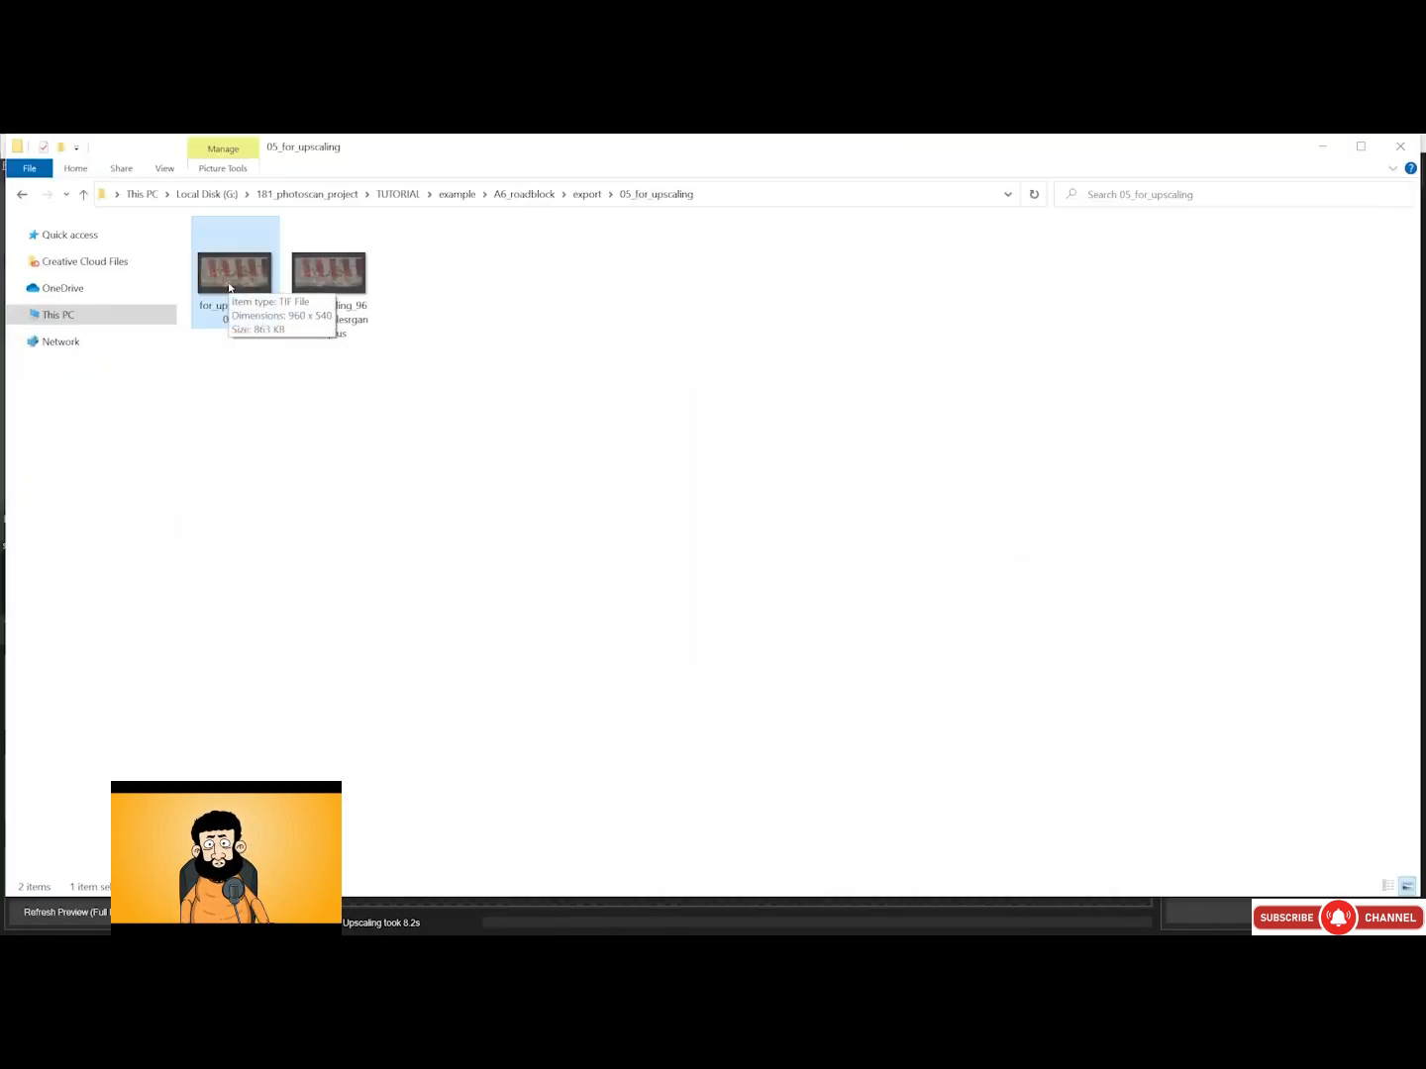
Rename the upscaled image file as texture_upscaled_3840x2160 in the 05_for_upscaling folder
mouse_move(318, 278)
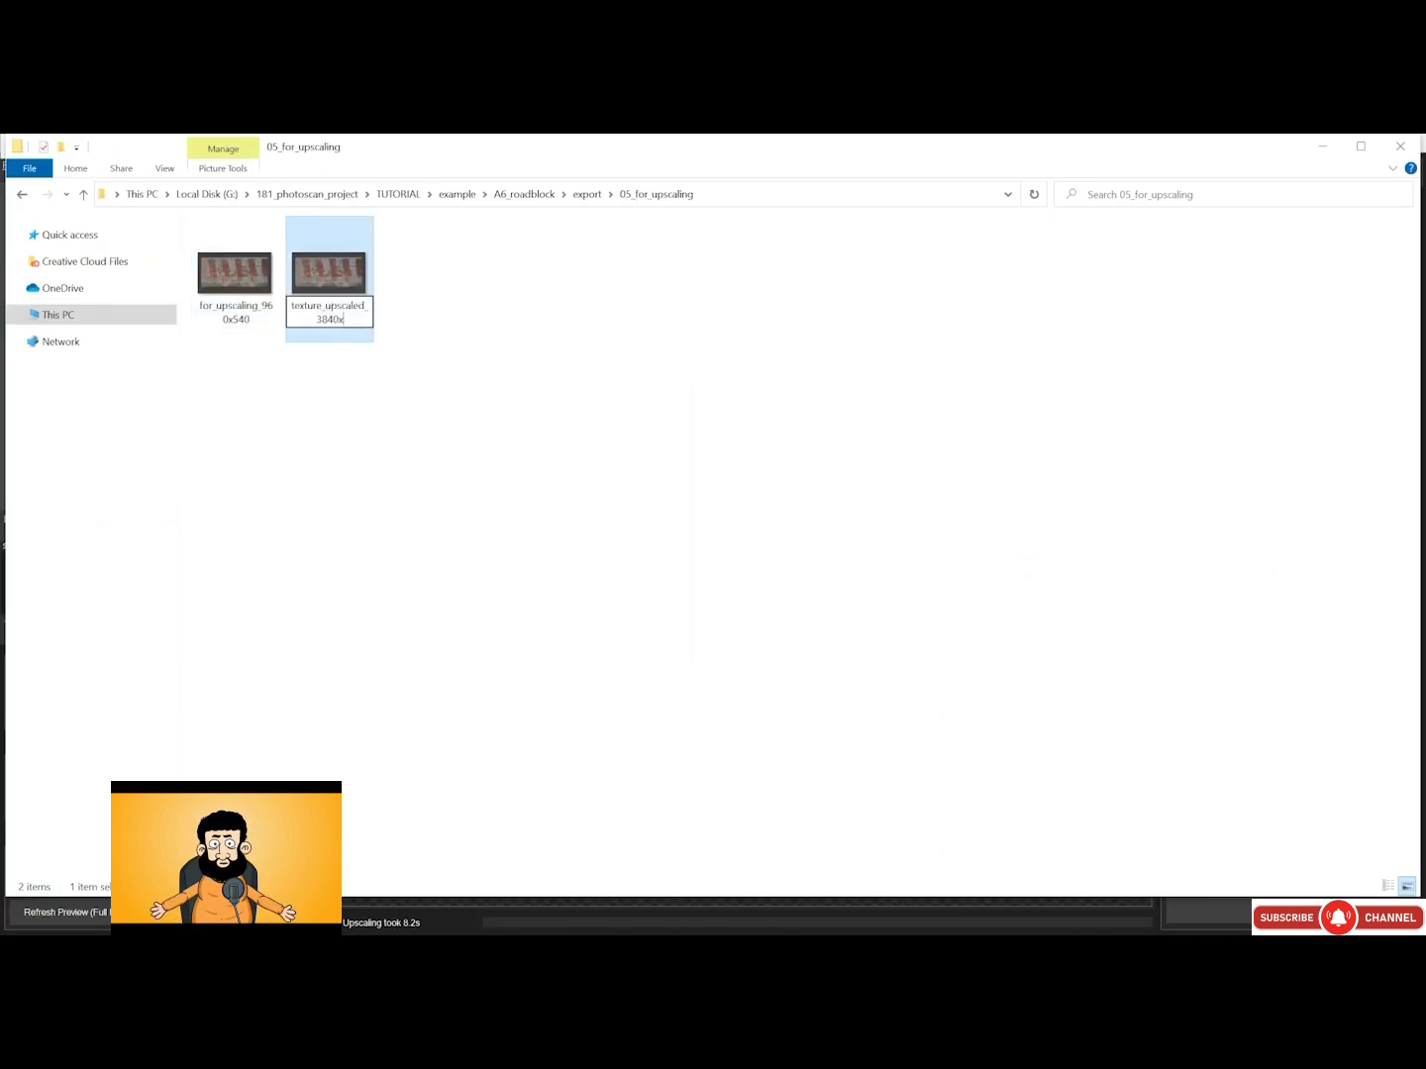
text(2160)
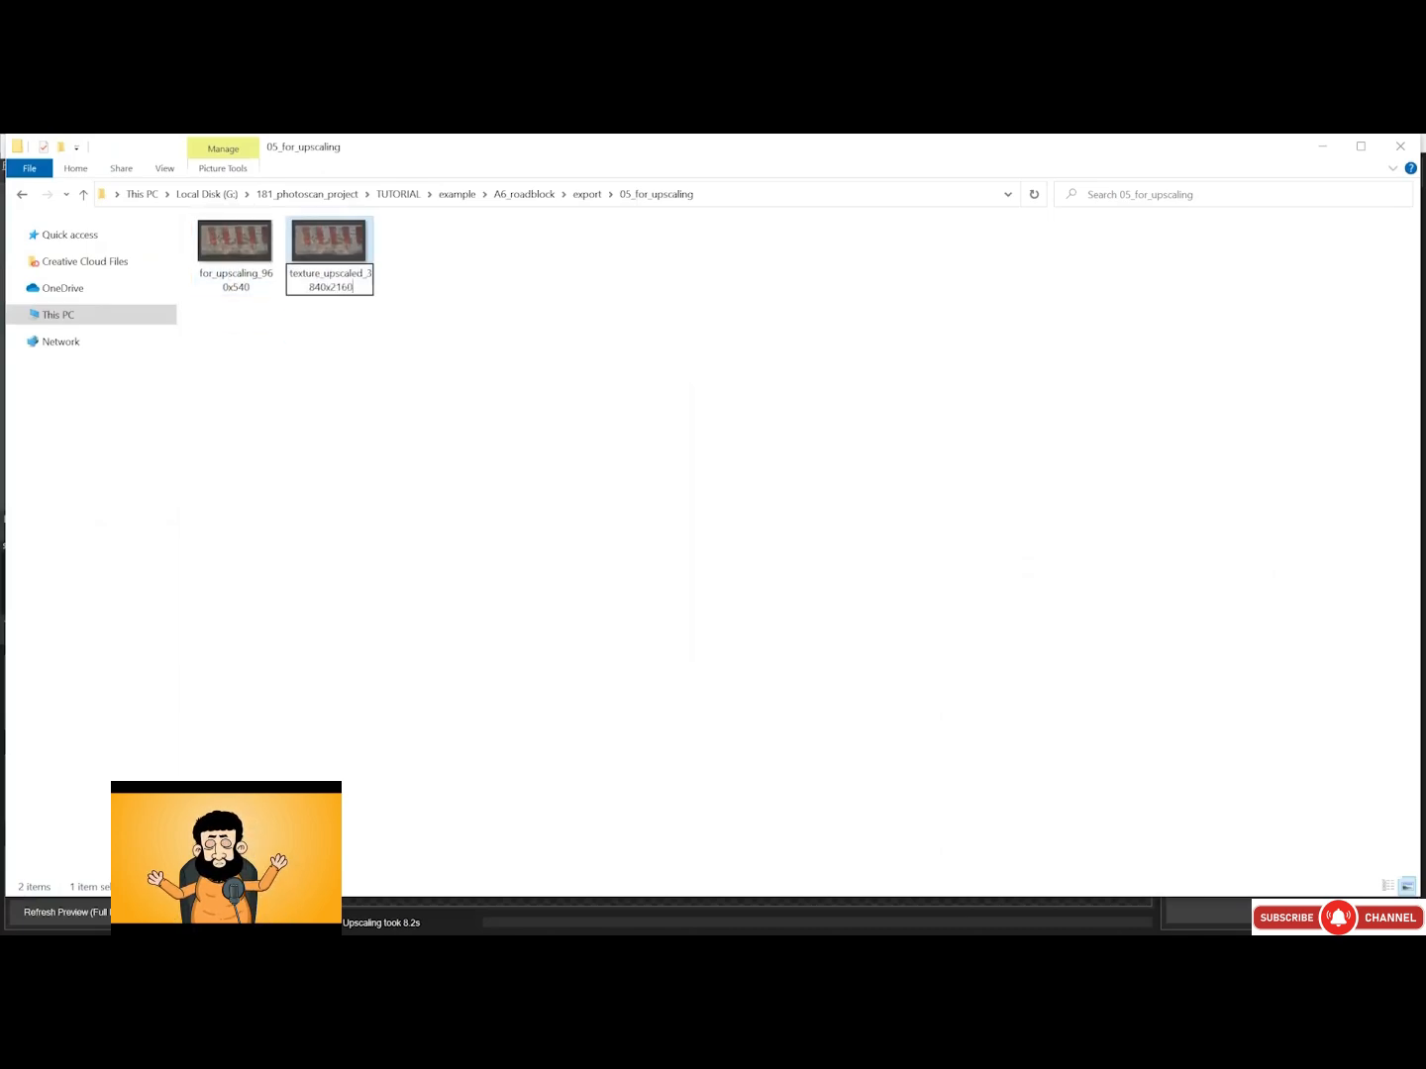
key(Return)
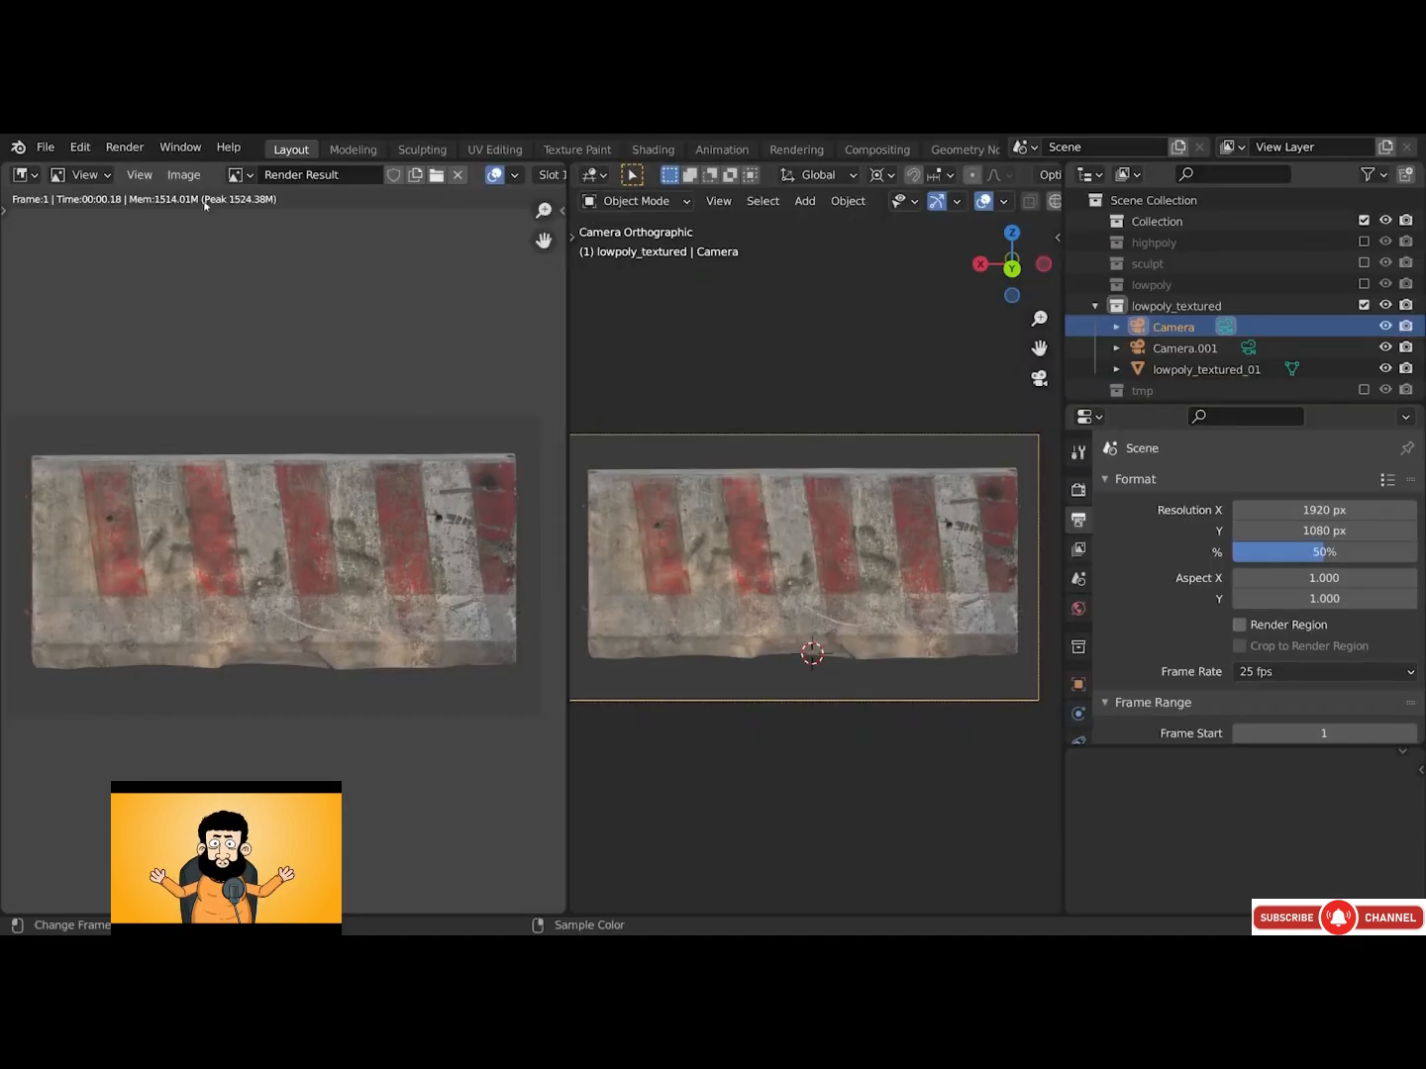
Open texture_upscaled_3840x2160.png in the image editor and view its stripes and upper edge up close
click(188, 174)
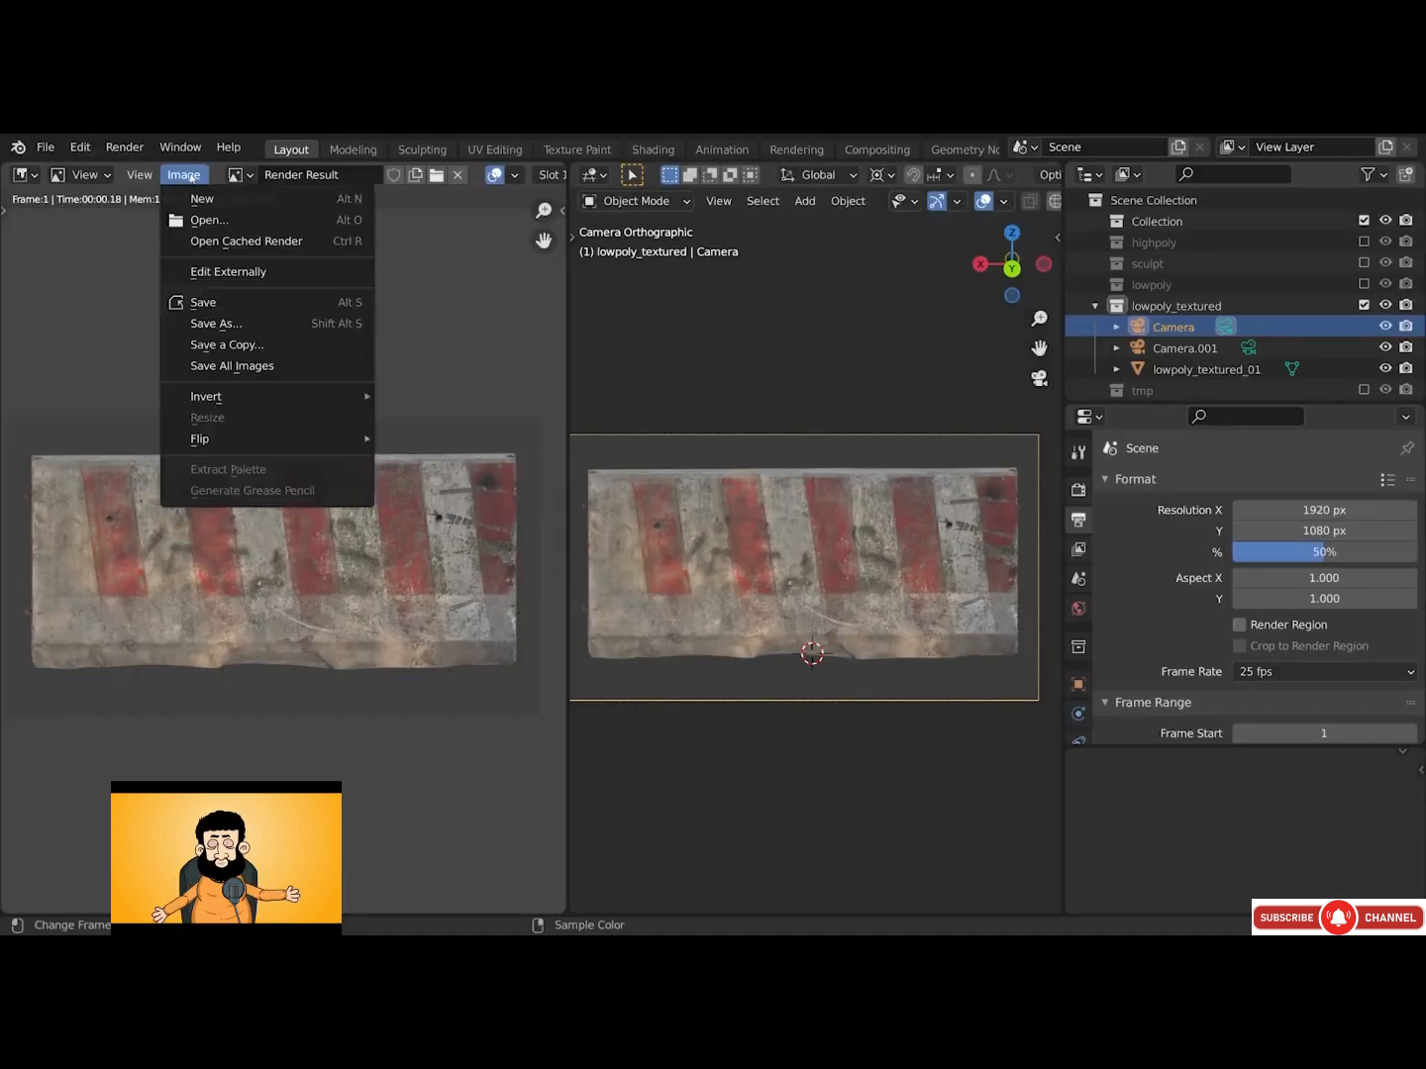
click(214, 222)
click(588, 421)
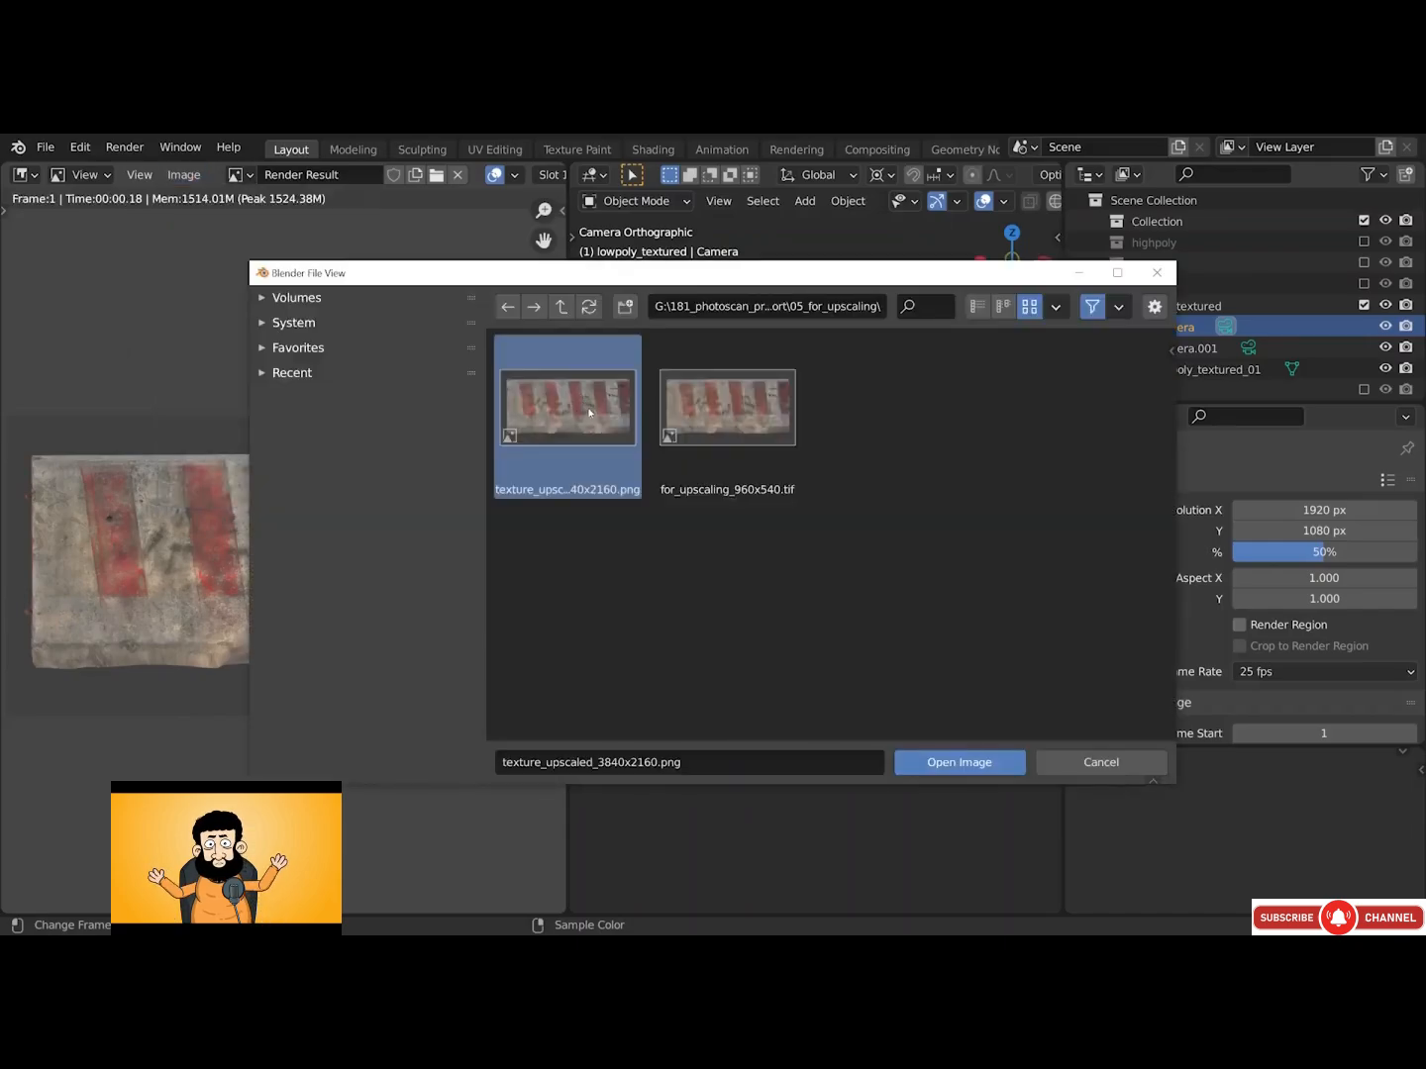
double_click(589, 413)
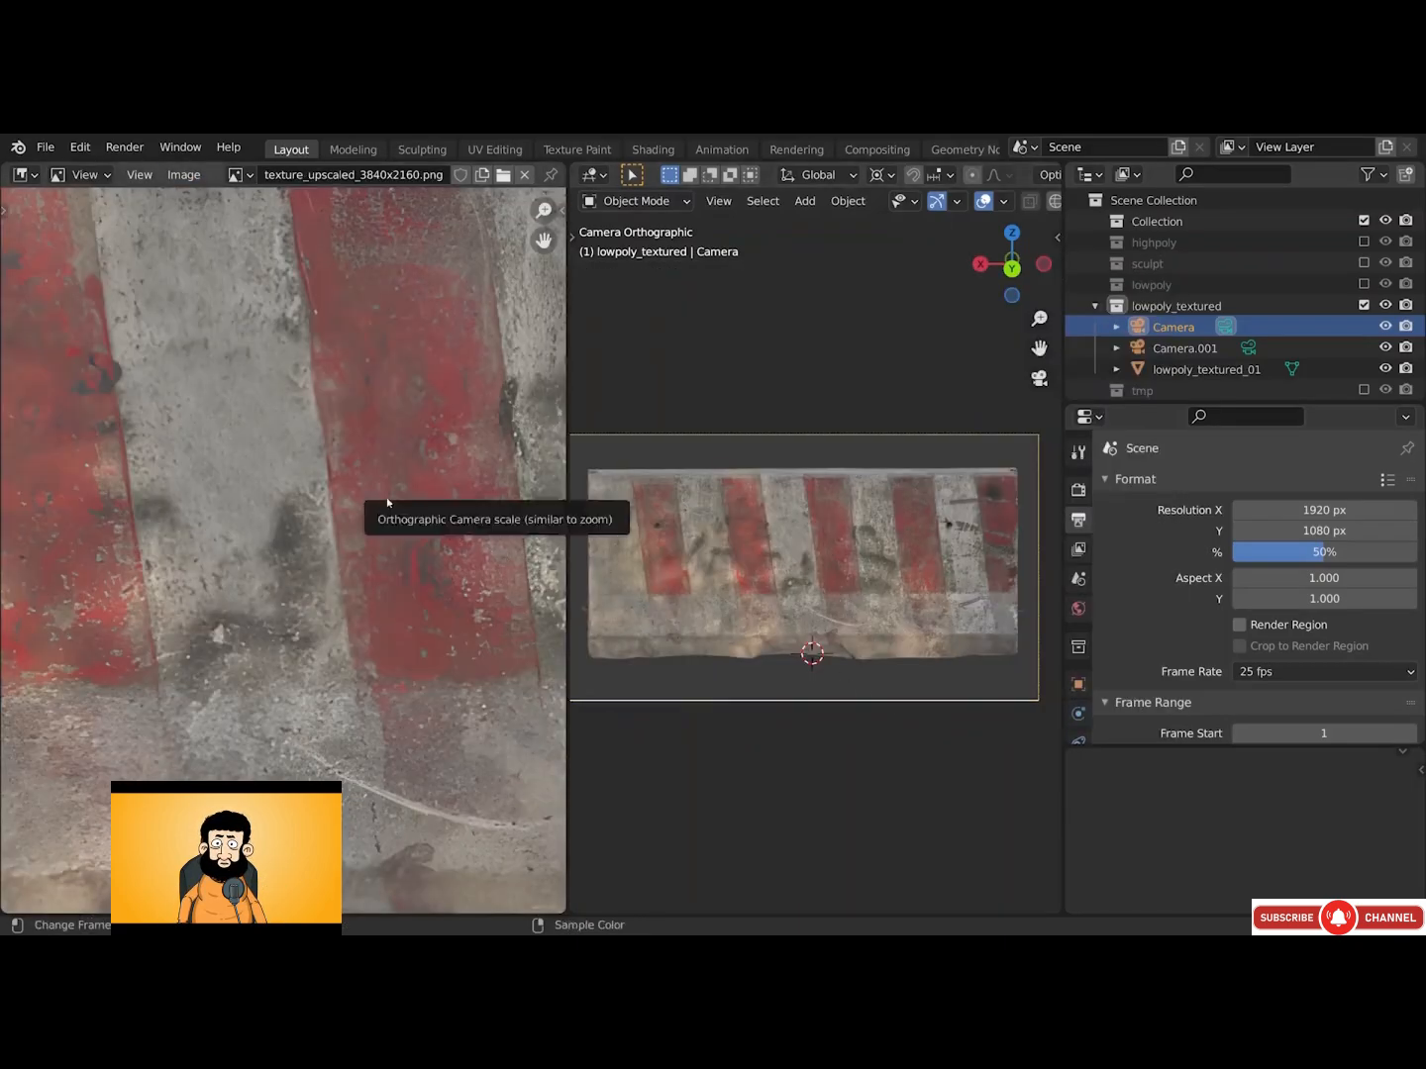
middle_drag(388, 501, 408, 471)
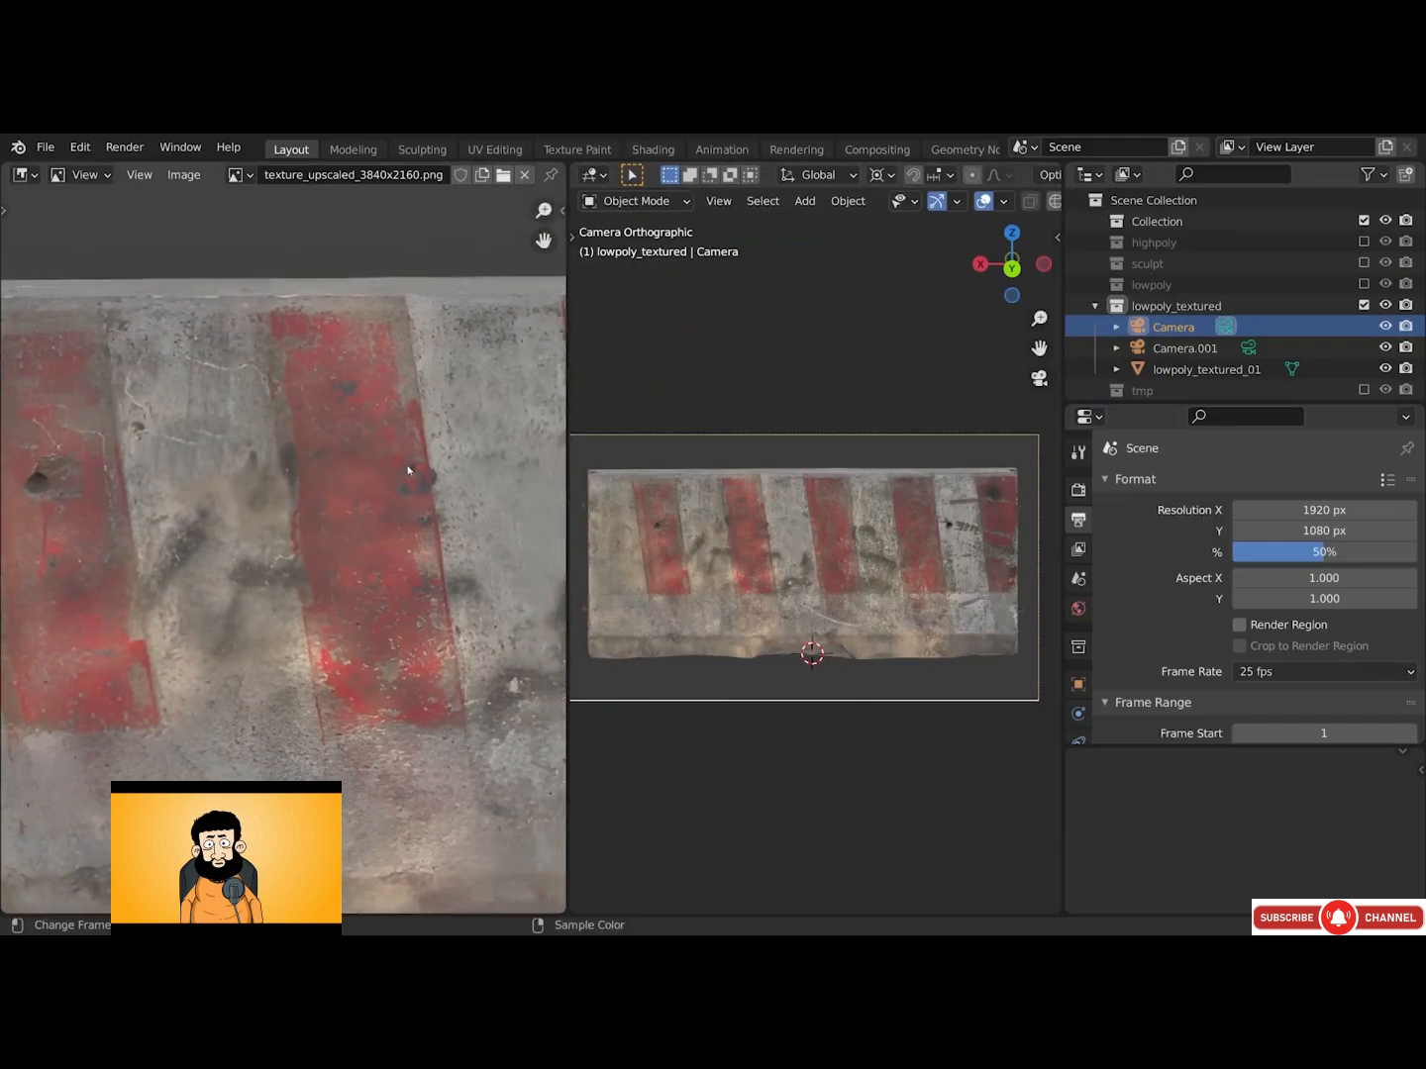
scroll(408, 470, down, 3)
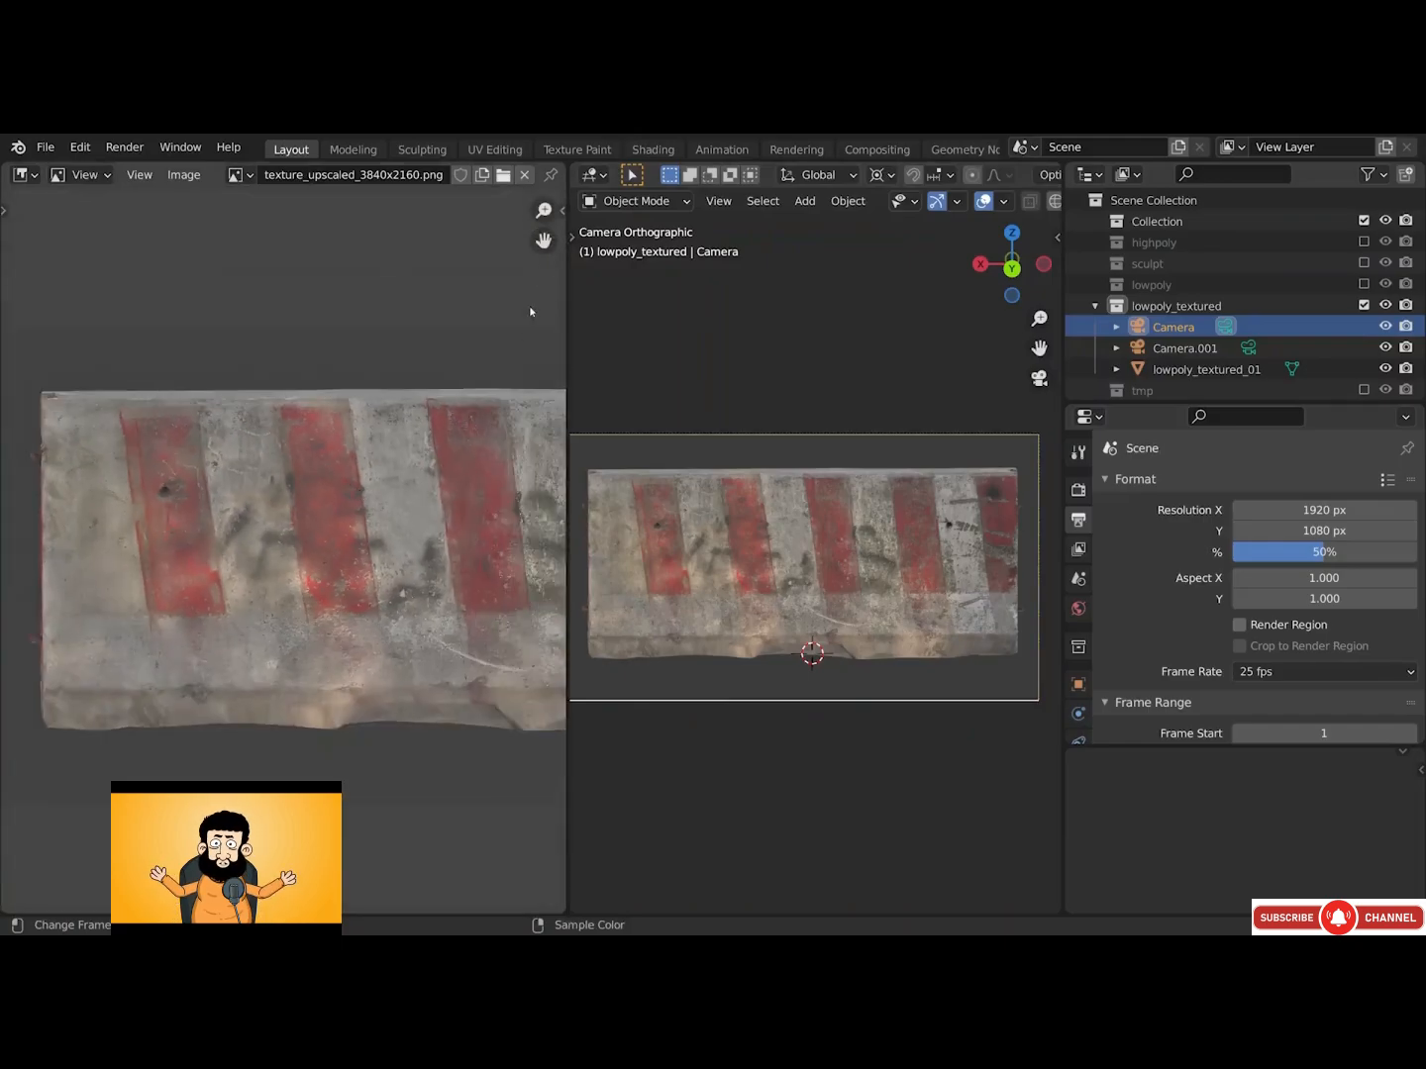
Widen the 3D viewport, select the lowpoly_textured_01 roadblock and switch it to Texture Paint mode
drag(567, 315, 277, 315)
scroll(562, 538, up, 3)
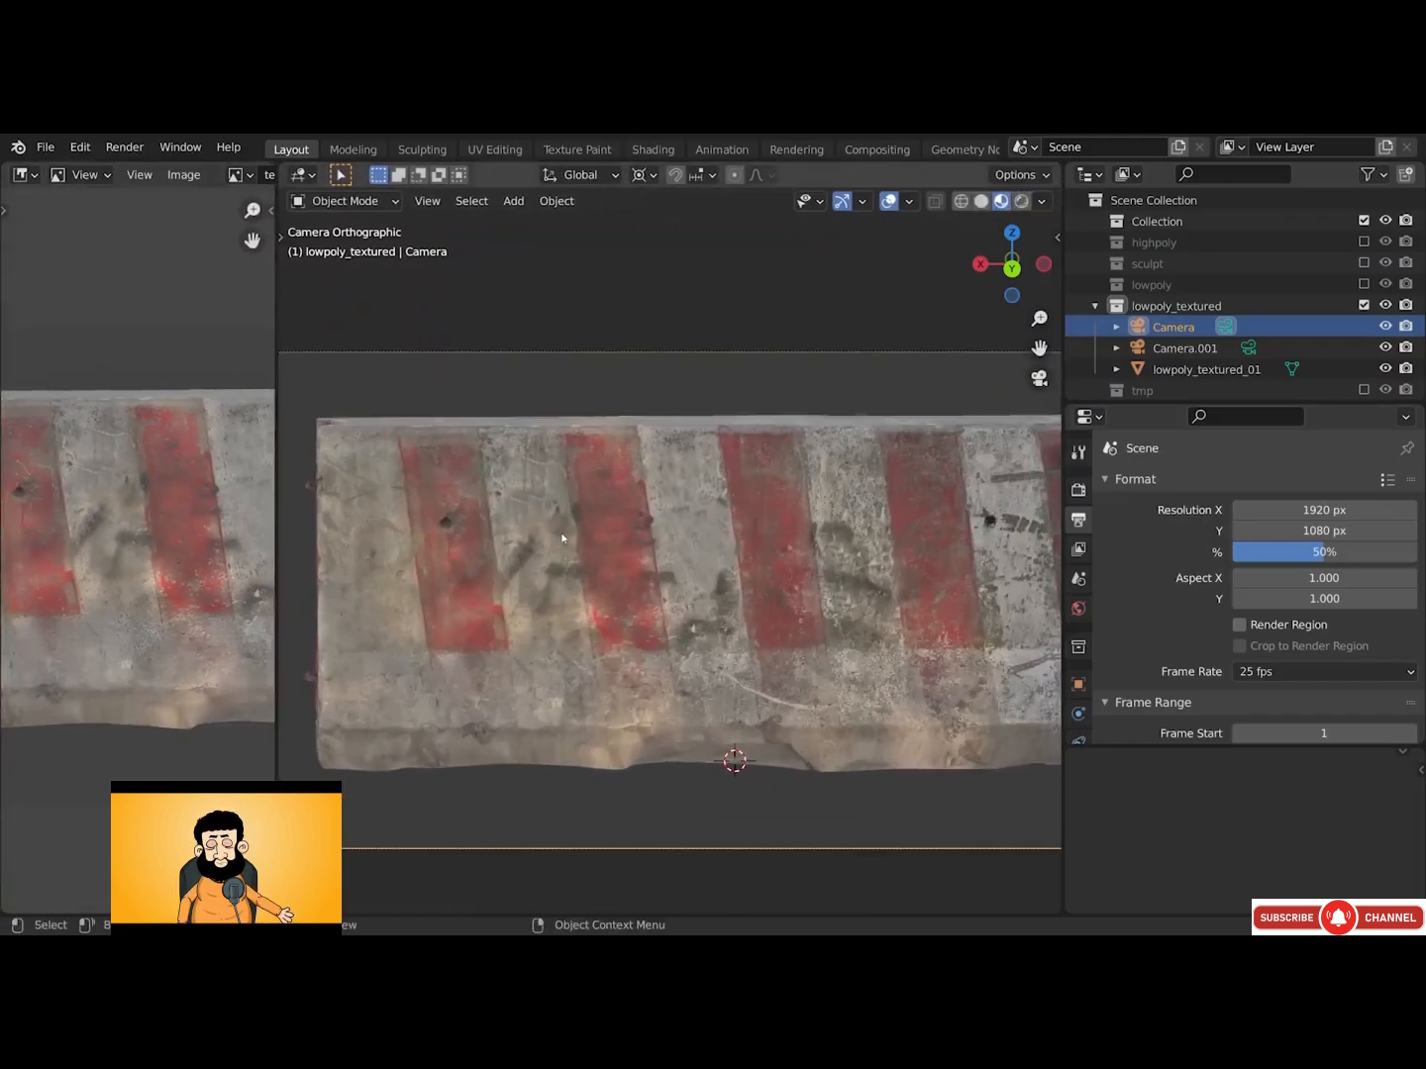
scroll(525, 526, up, 5)
alt+shift+drag(469, 506, 639, 479)
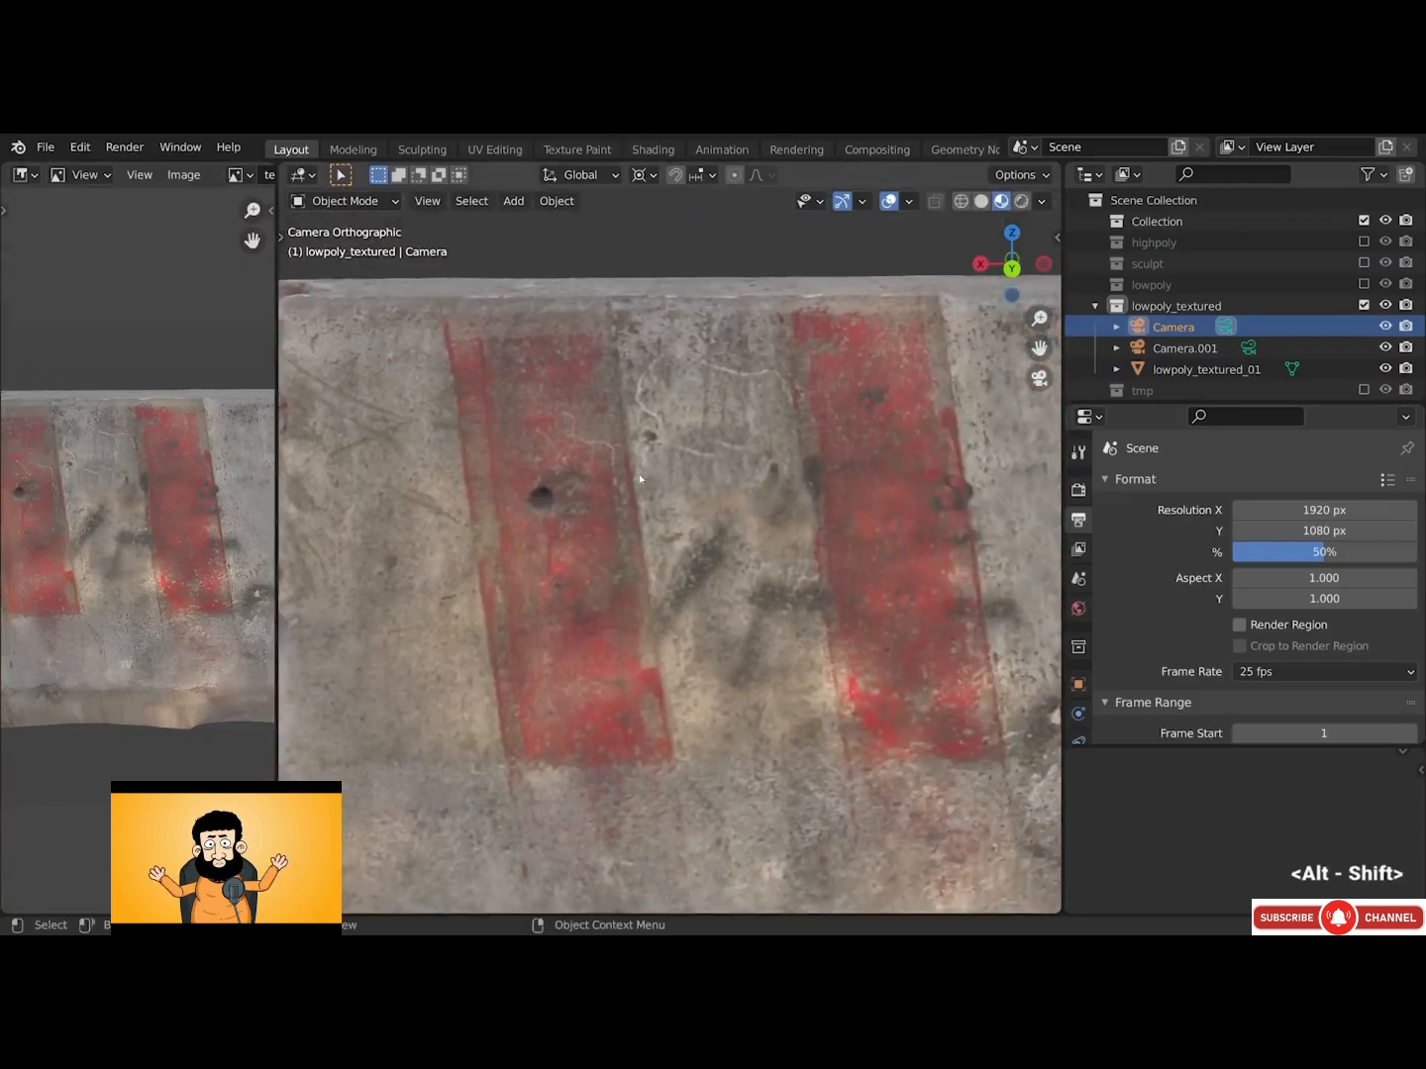
scroll(638, 479, down, 3)
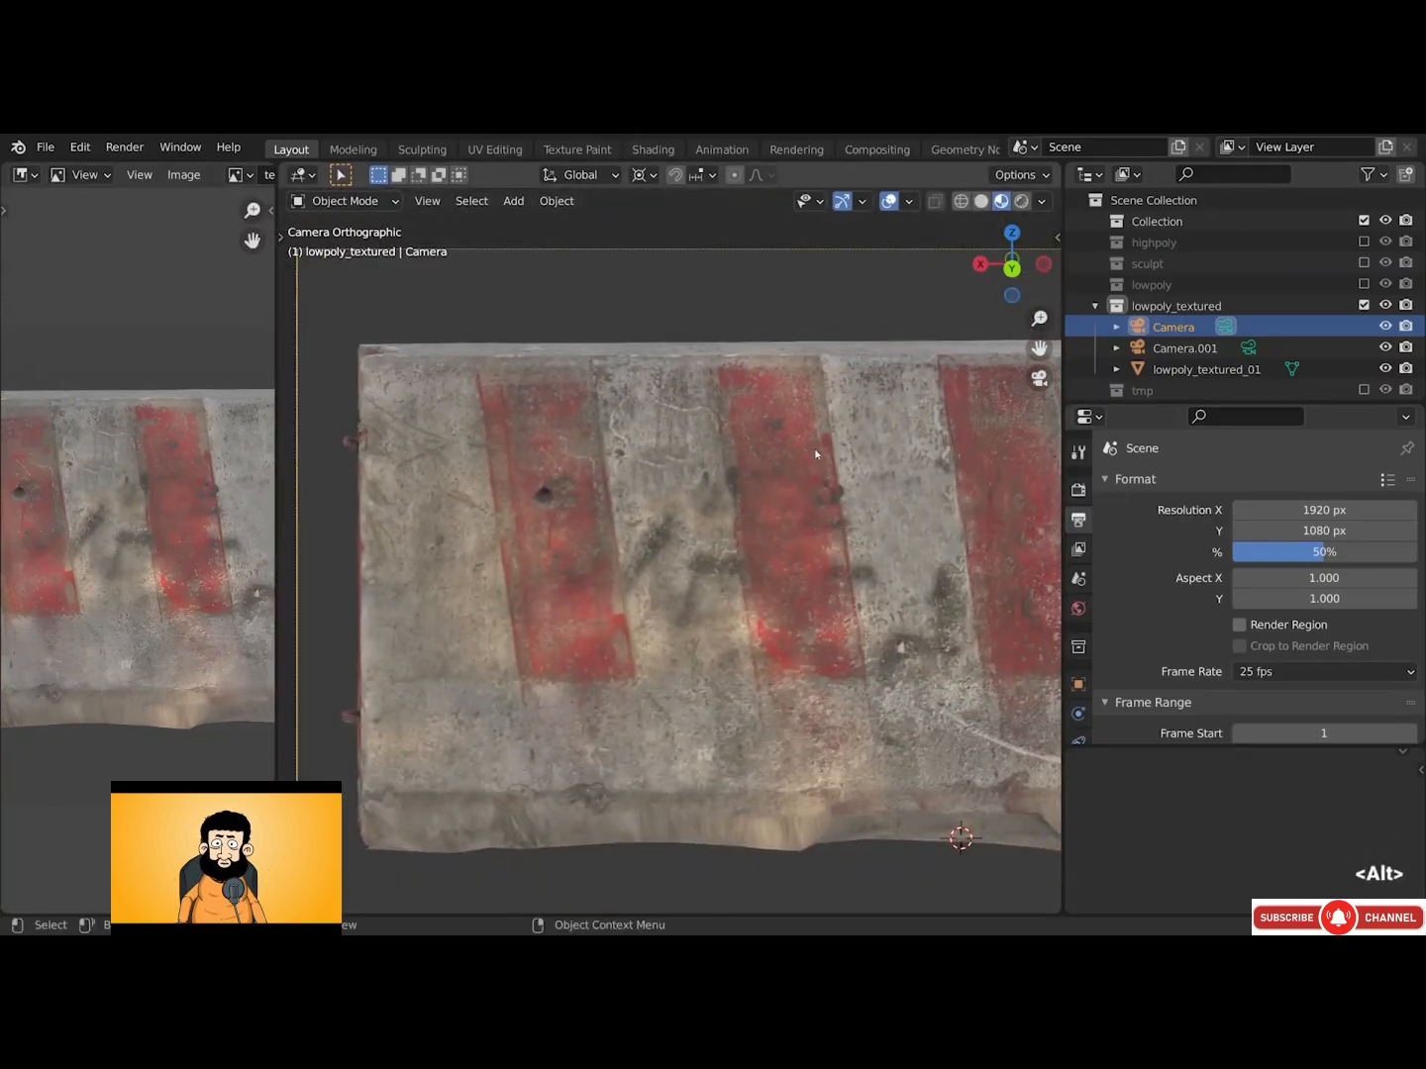
click(800, 524)
click(342, 201)
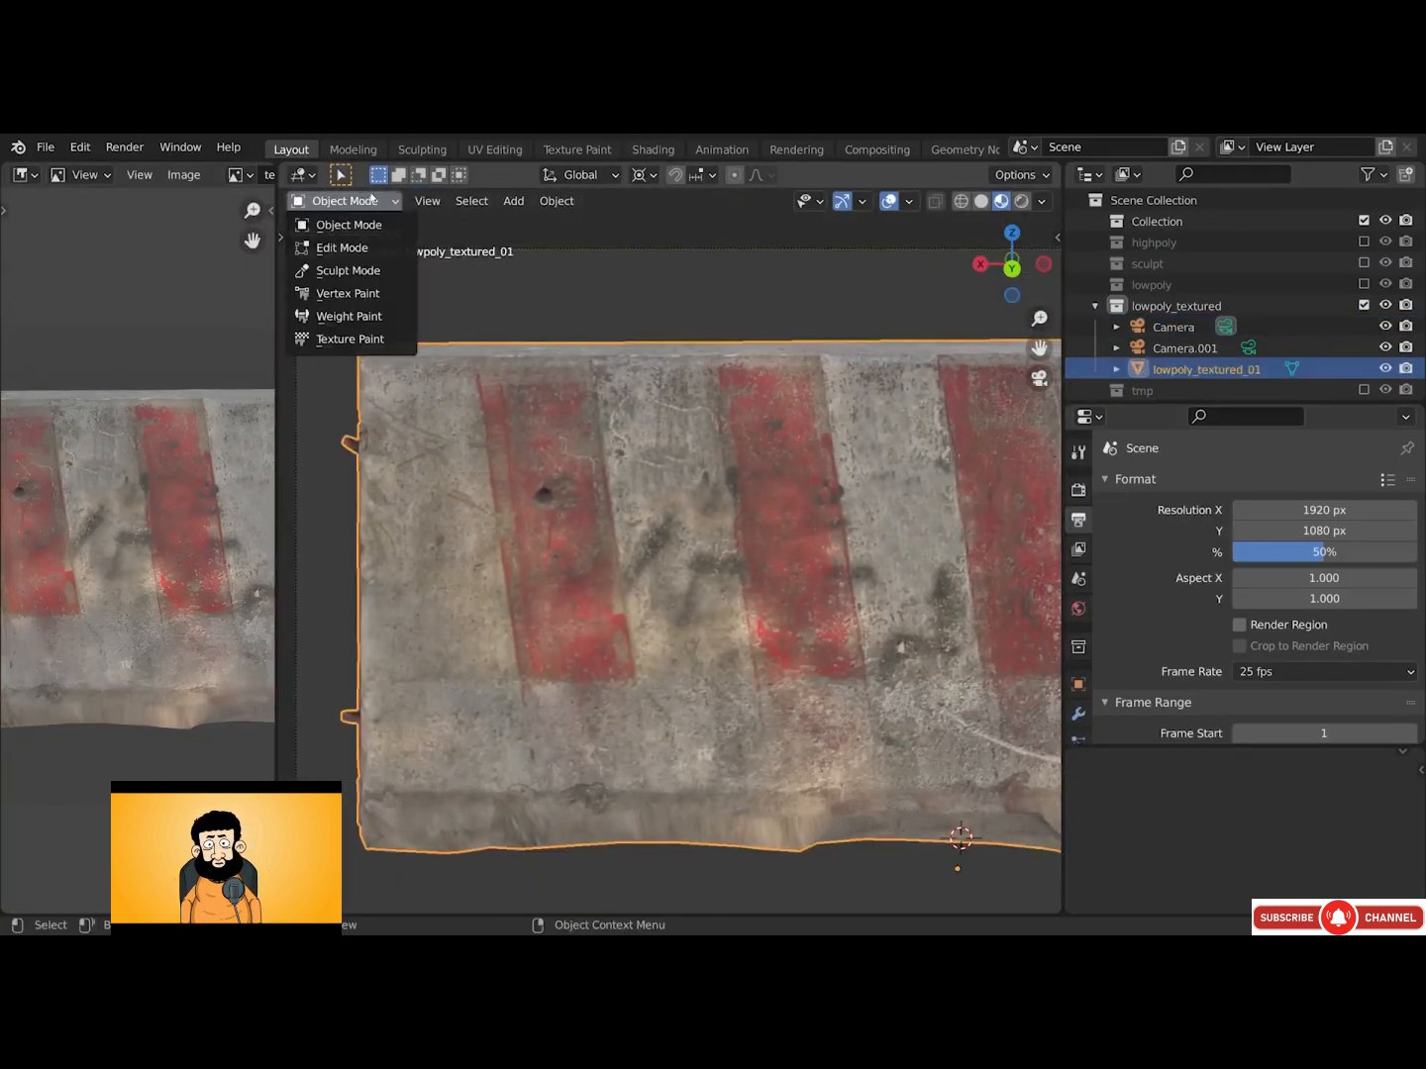
click(356, 338)
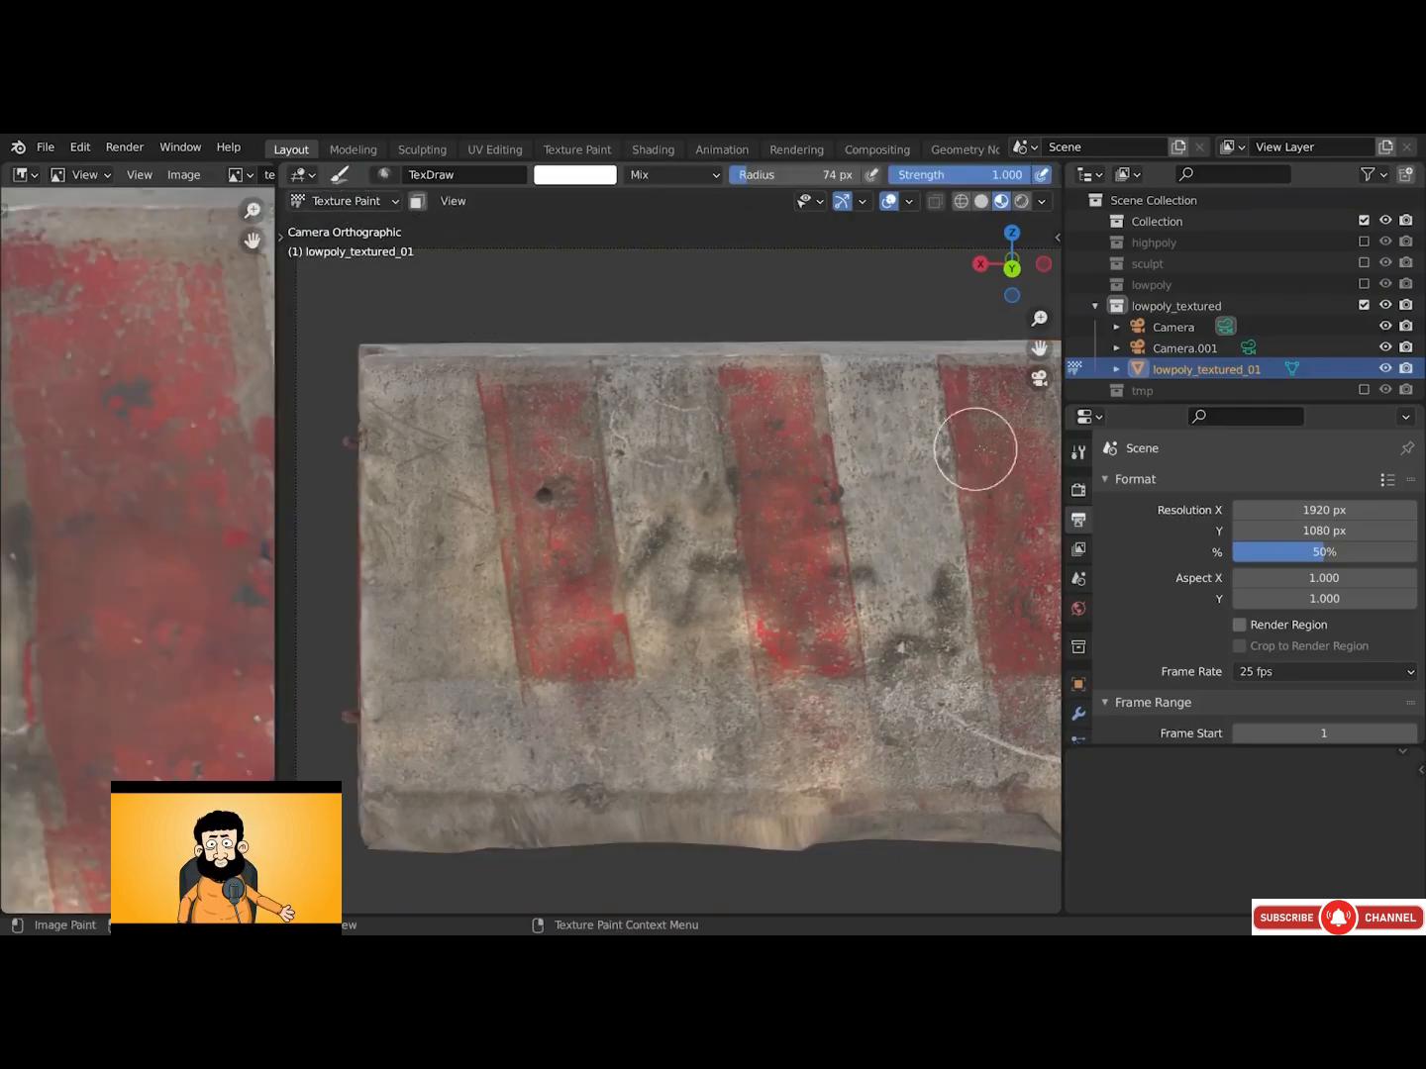
Project texture_upscaled_3840x2160.png onto the roadblock with Apply Camera Image in the external texture paint options
click(1079, 451)
scroll(1301, 648, down, 20)
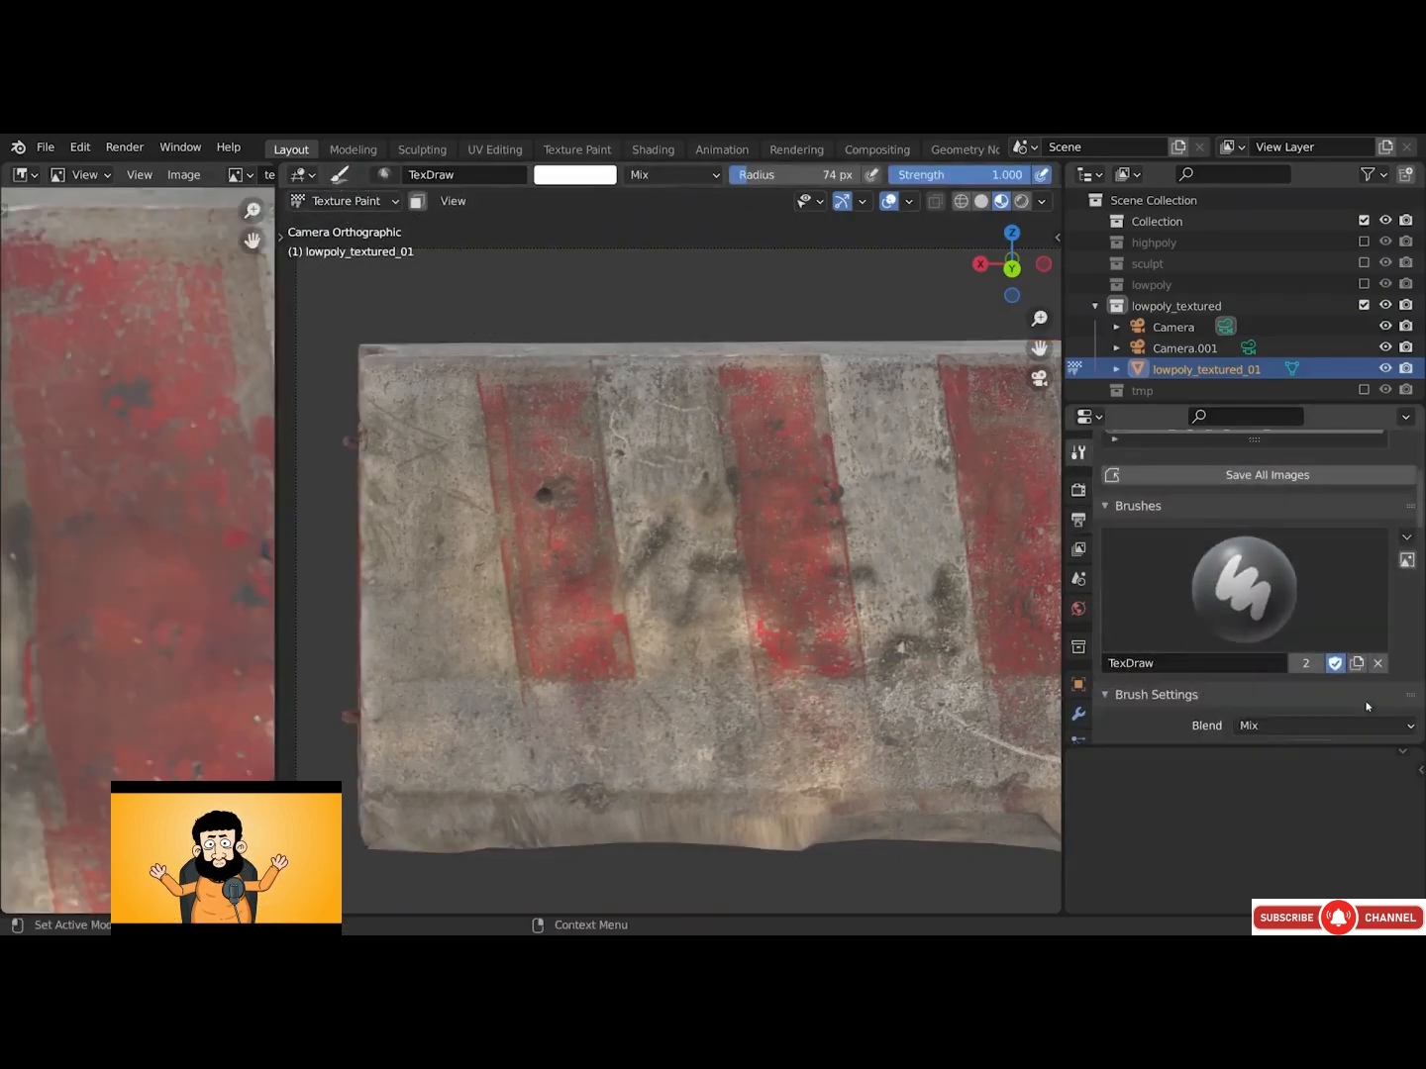
scroll(1314, 706, down, 10)
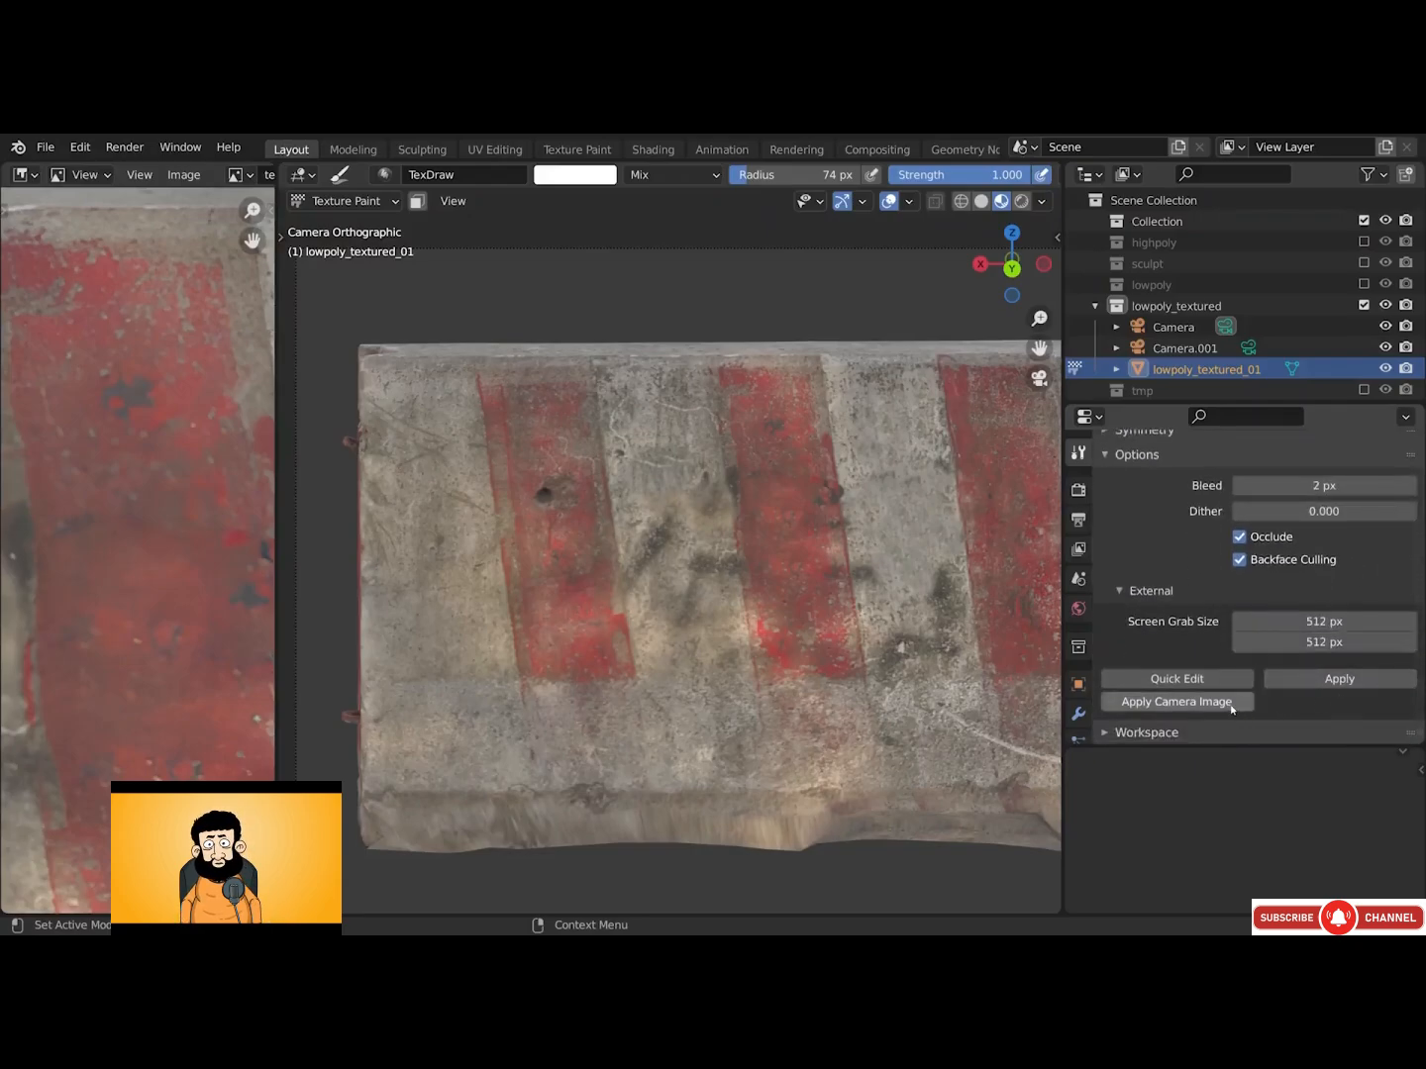
click(1139, 702)
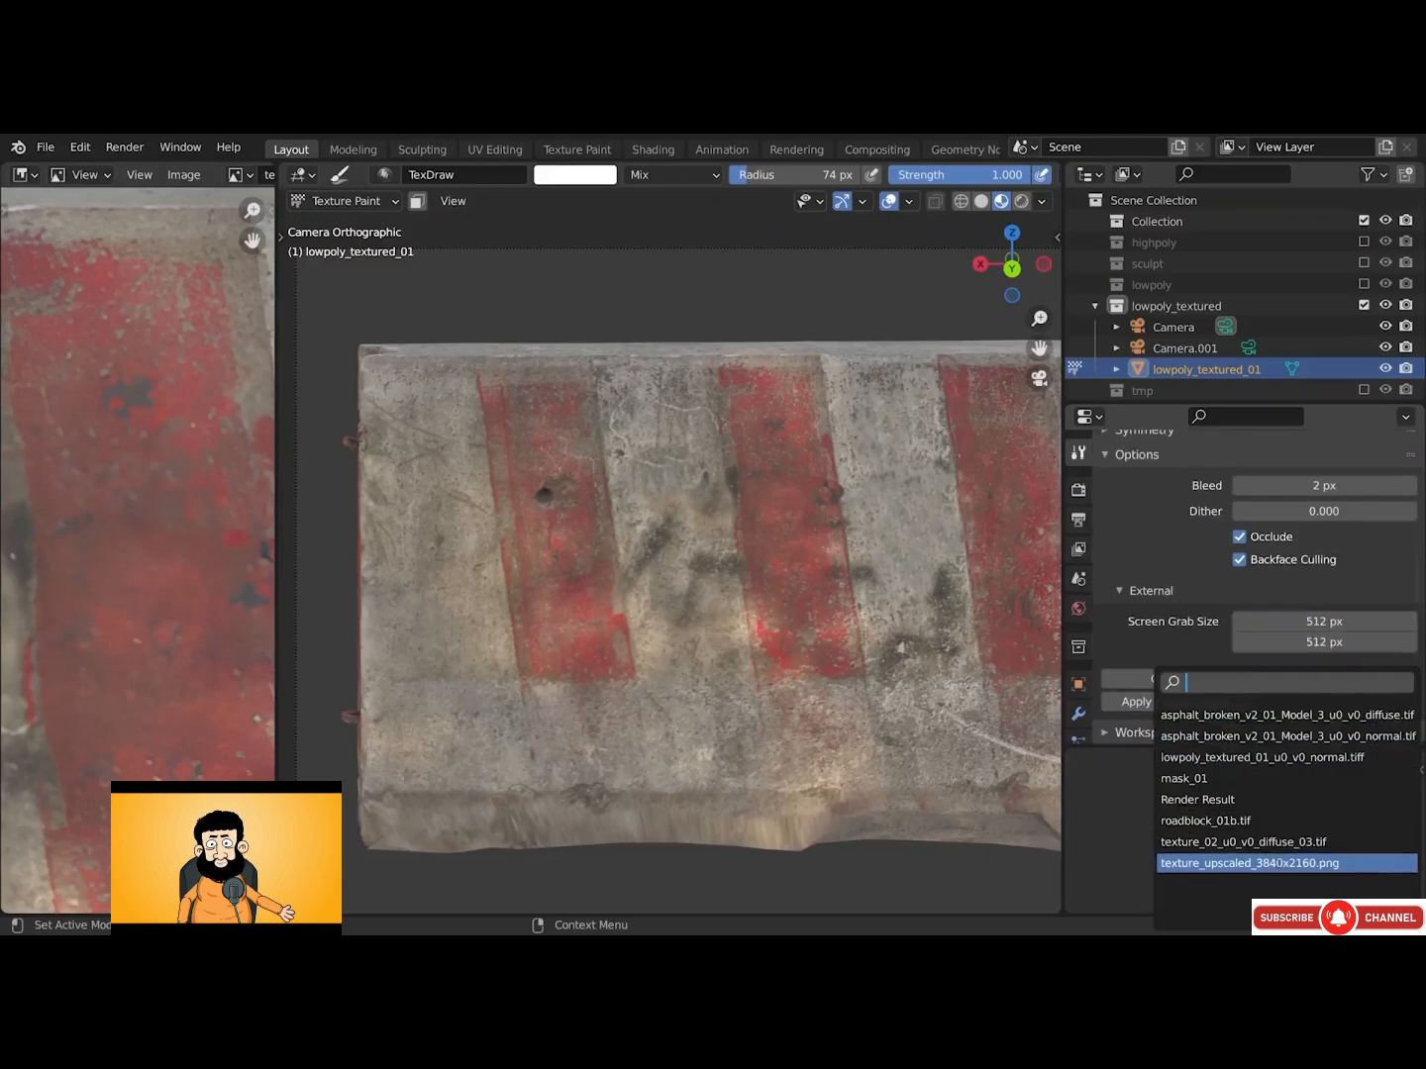
click(1279, 866)
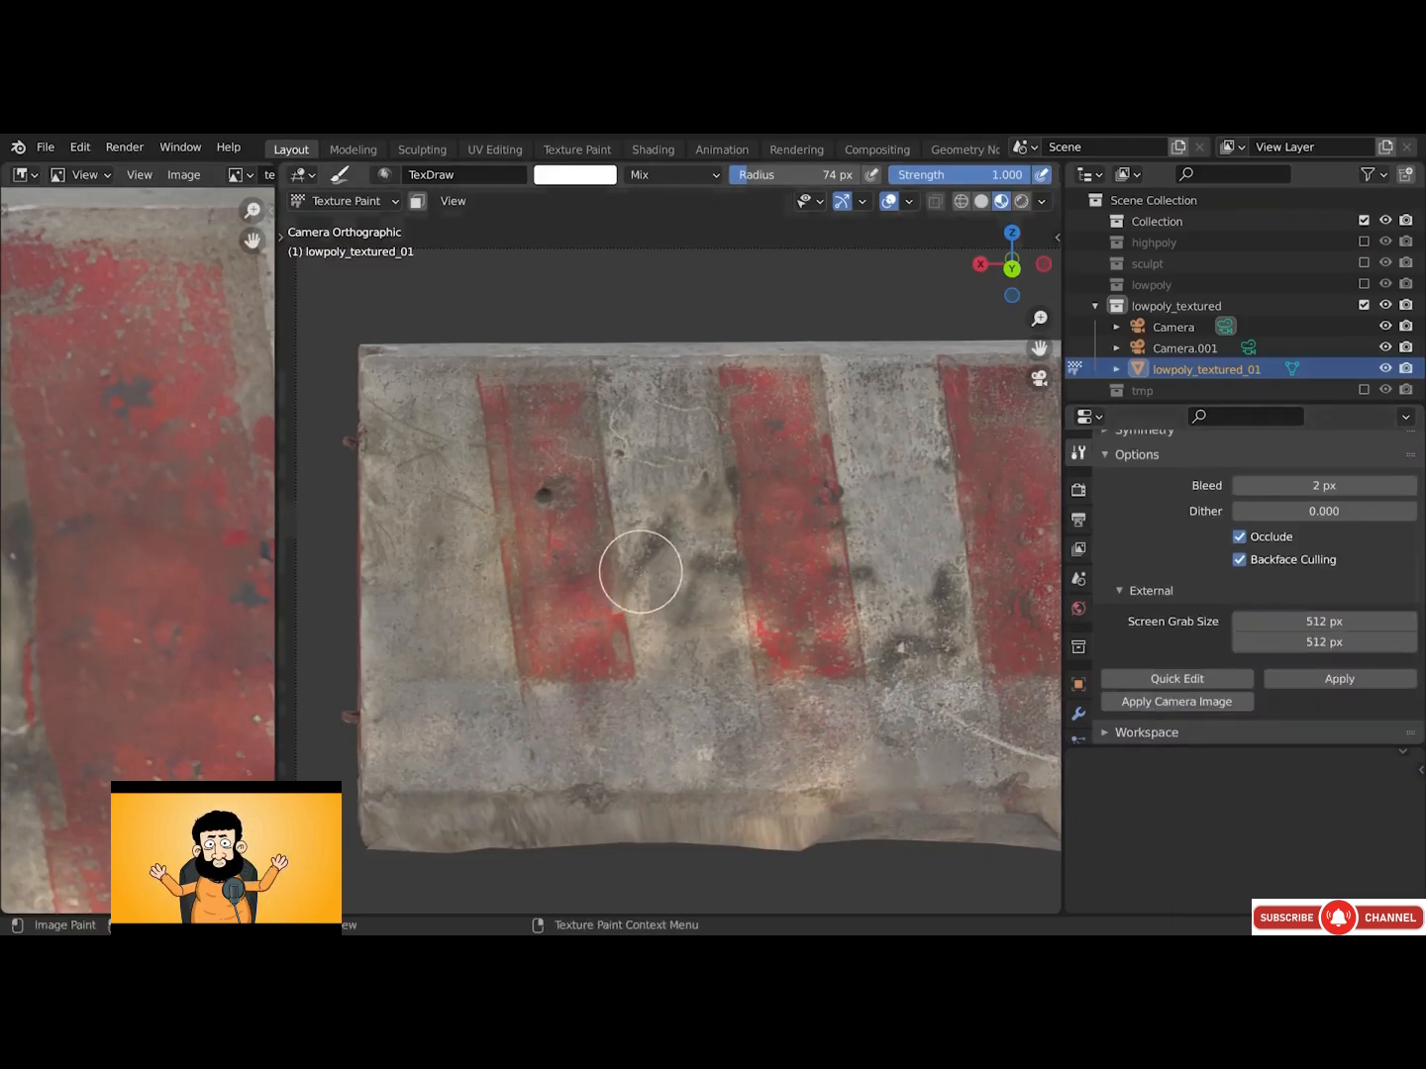
Undo and redo the image projection repeatedly to compare the detail around the hole in the first red stripe
scroll(638, 574, up, 3)
middle_drag(598, 535, 755, 492)
key(ctrl+z)
key(ctrl+z)
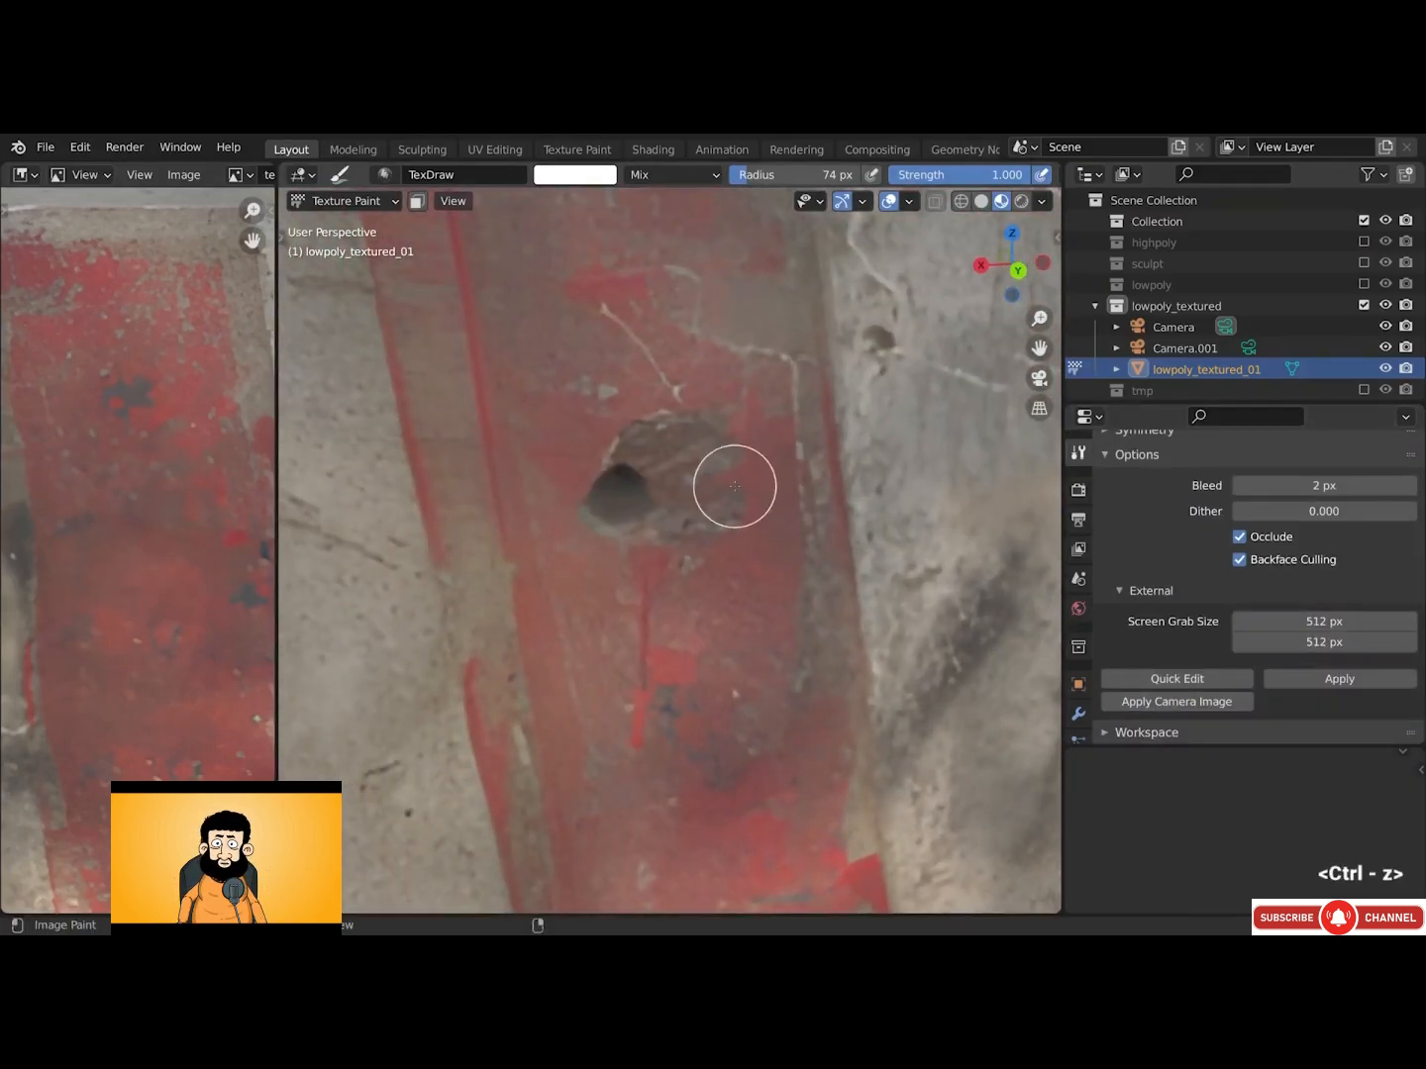
key(ctrl+shift+z)
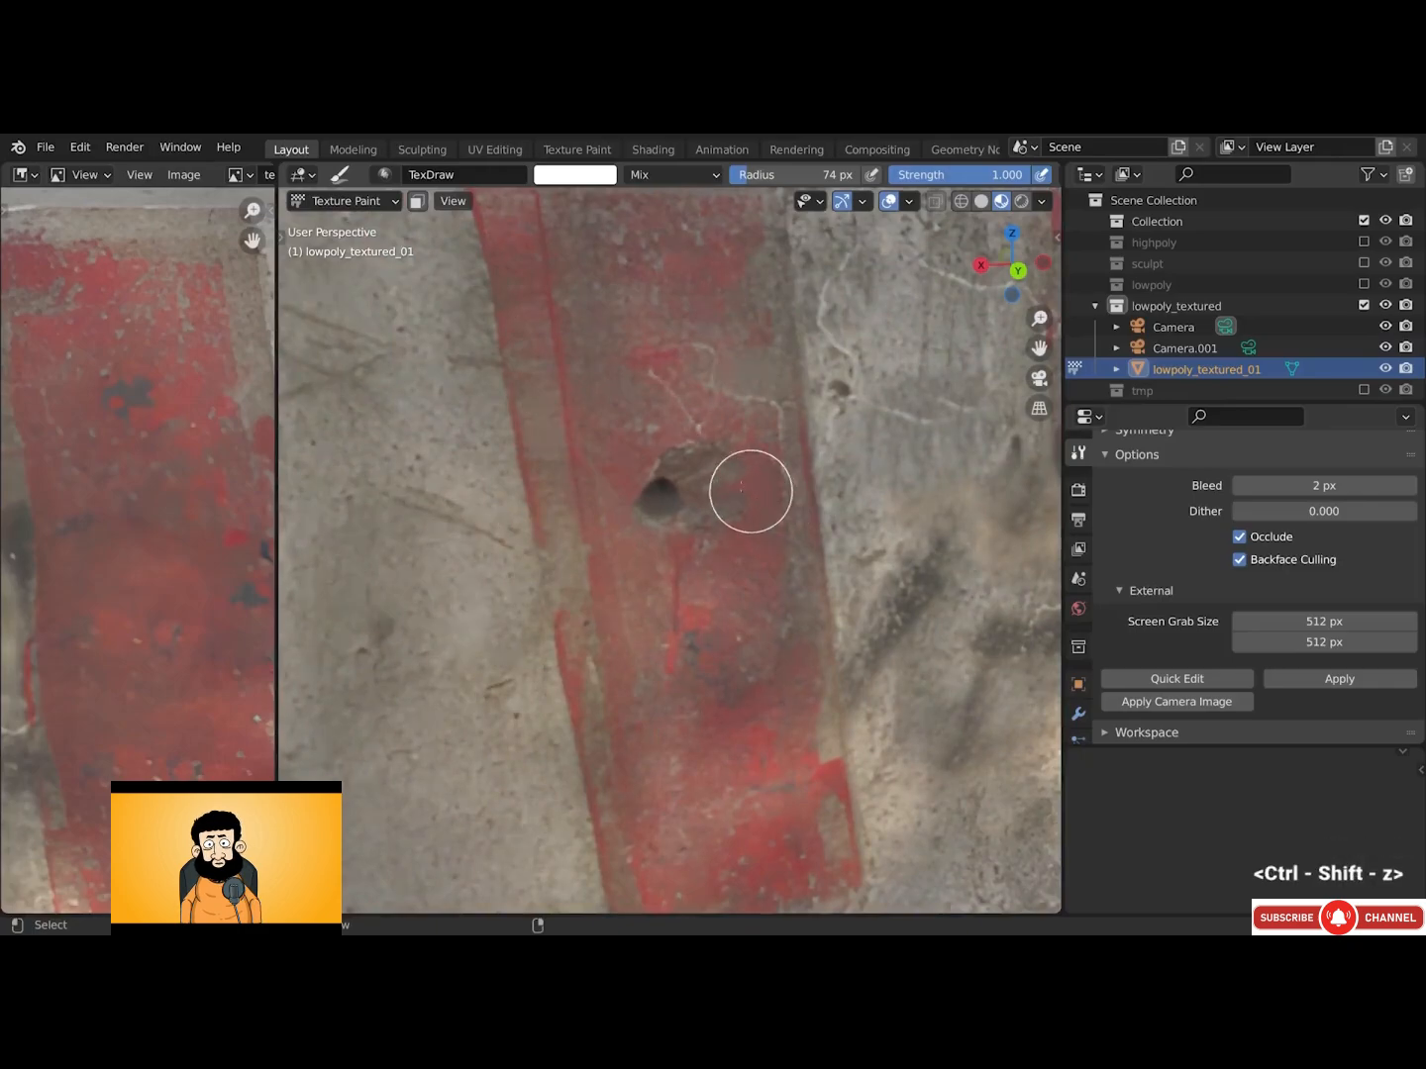
scroll(733, 480, up, 5)
key(ctrl+z)
key(ctrl+shift+z)
key(ctrl+z)
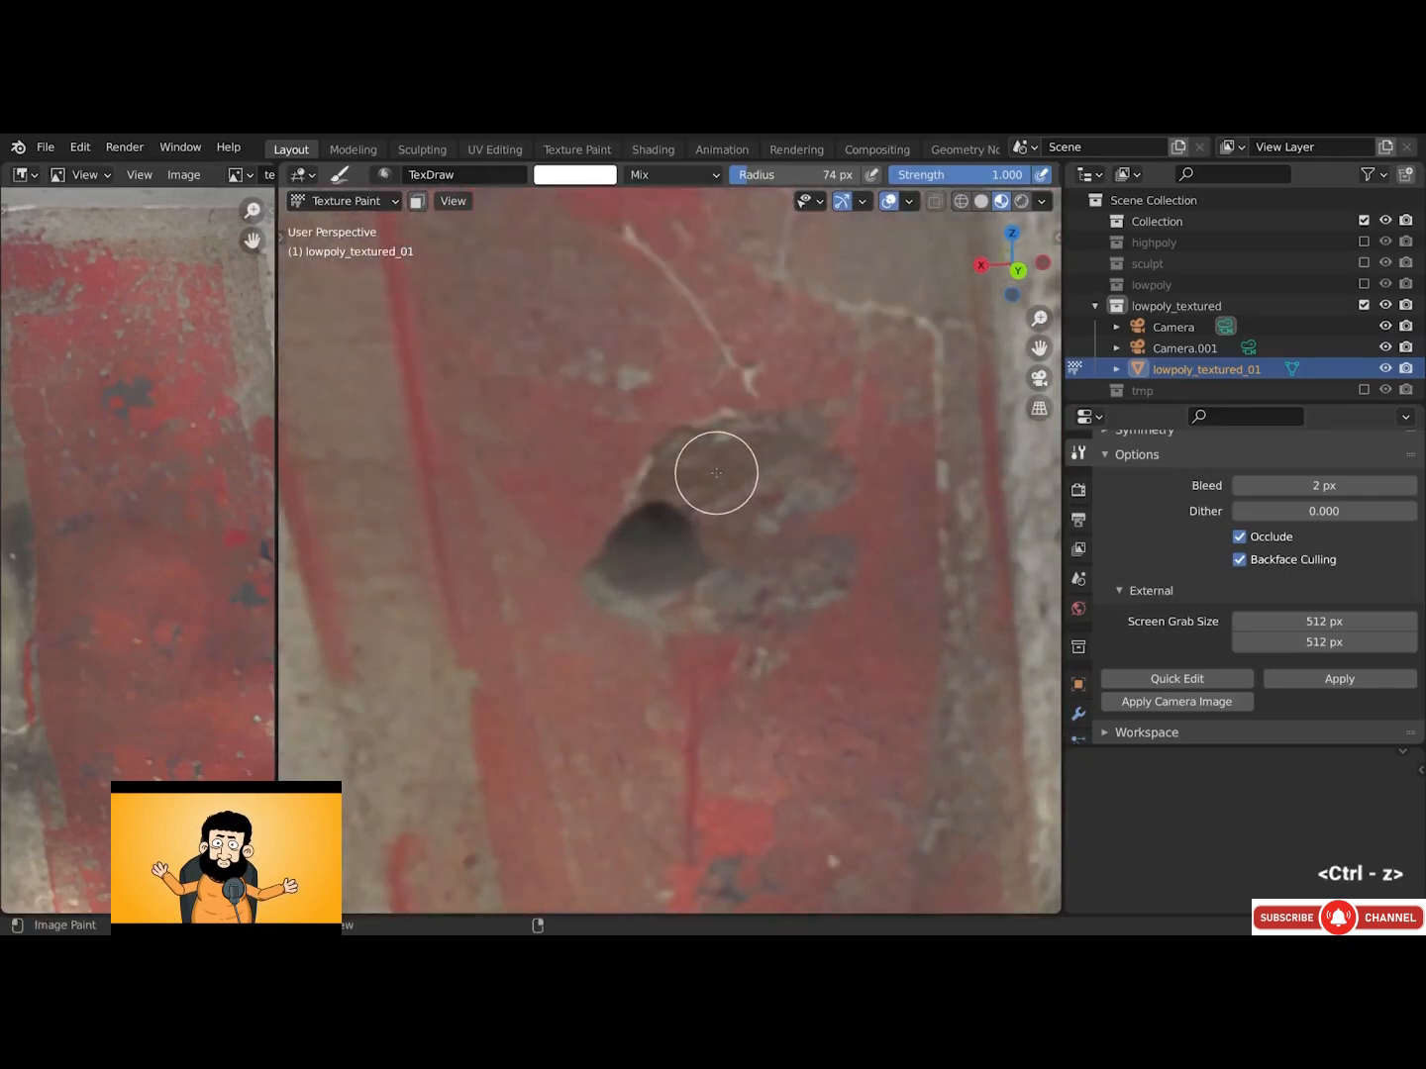
key(ctrl+shift+z)
Compare the upper end of the first red stripe with and without the projected upscaled texture
scroll(717, 474, down, 6)
scroll(716, 474, down, 2)
scroll(551, 370, up, 2)
scroll(701, 397, up, 9)
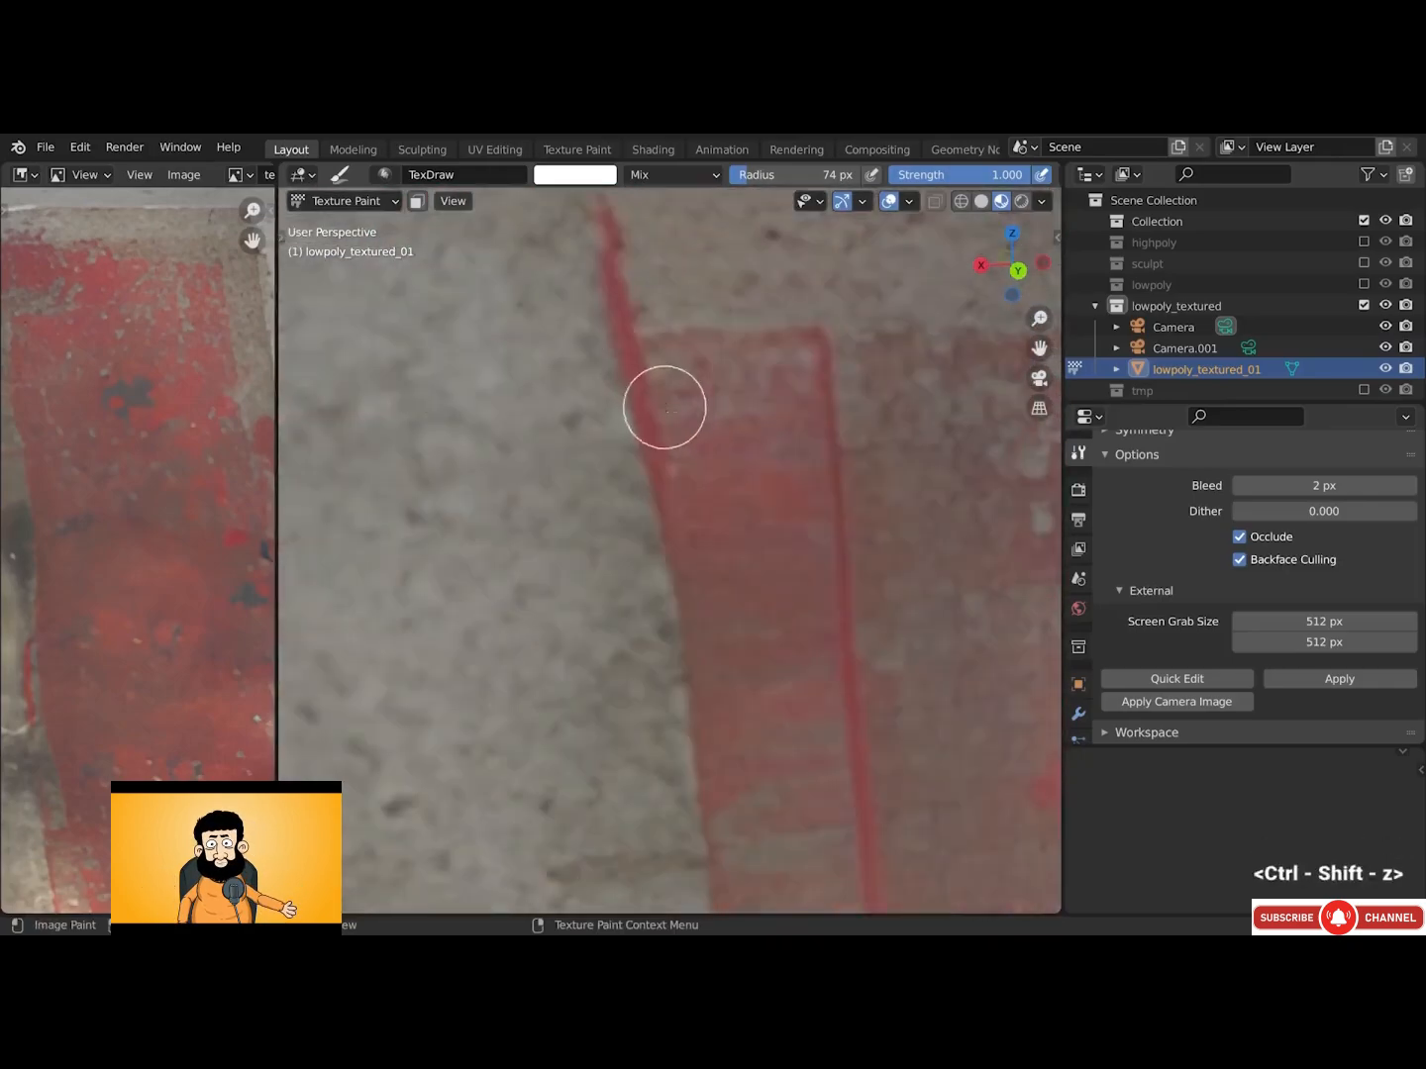
scroll(742, 445, up, 2)
key(ctrl+z)
key(ctrl+shift+z)
scroll(744, 454, down, 4)
key(ctrl+z)
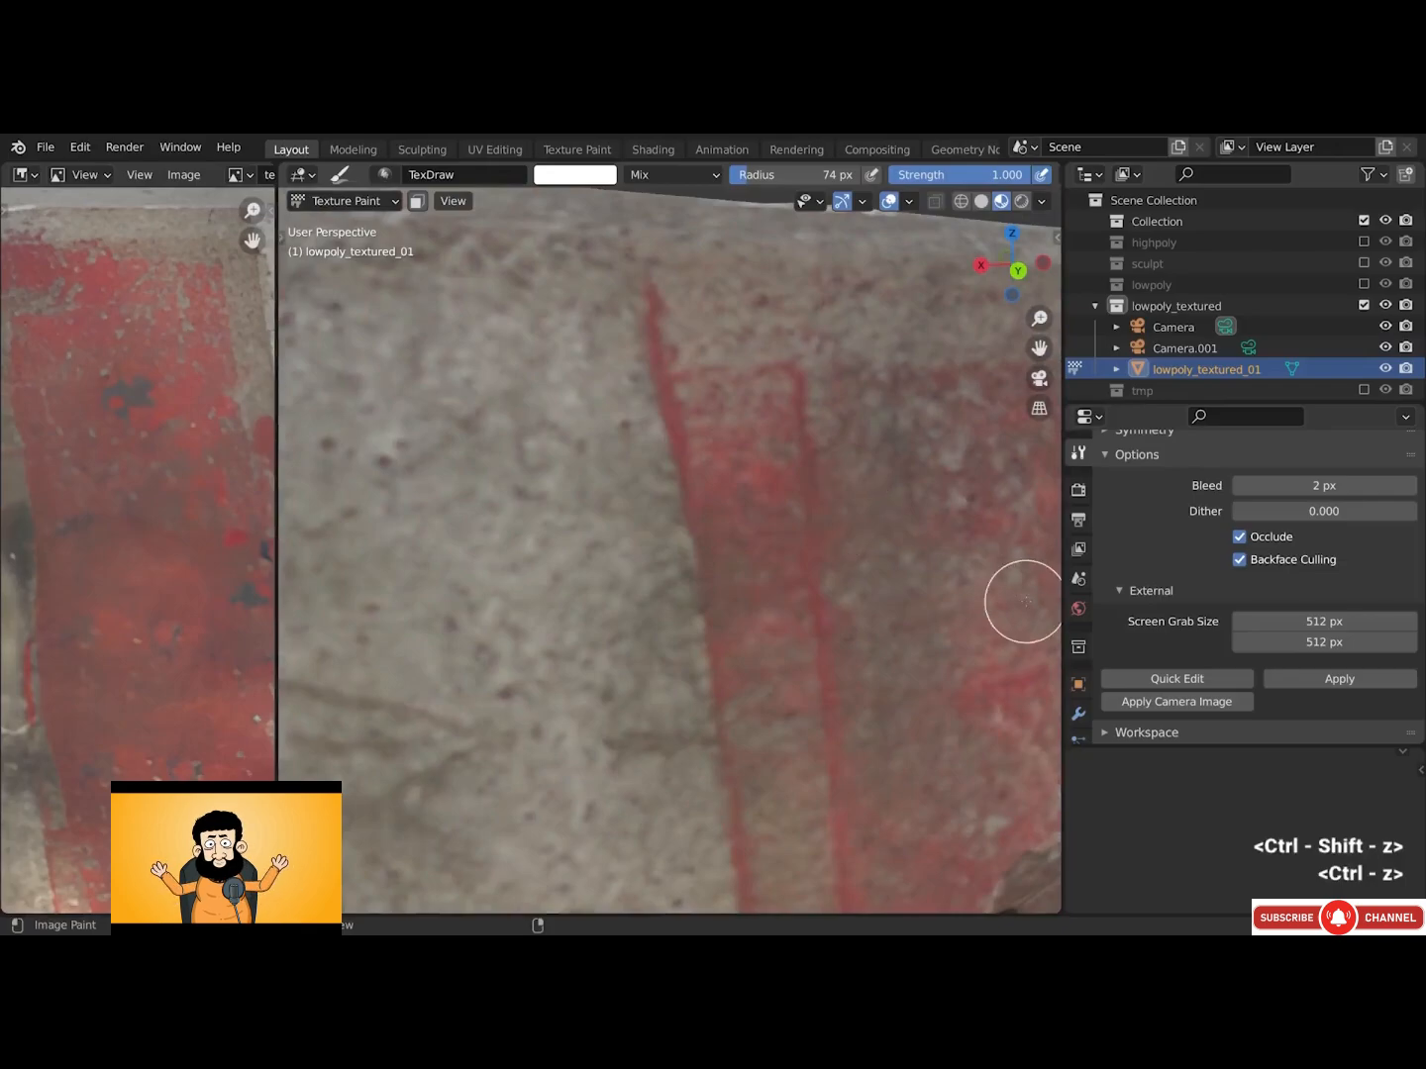
key(ctrl+shift+z)
Compare the original and projected texture at the first stripe's lower end and along the neighbouring red stripes
alt+shift+drag(949, 800, 782, 209)
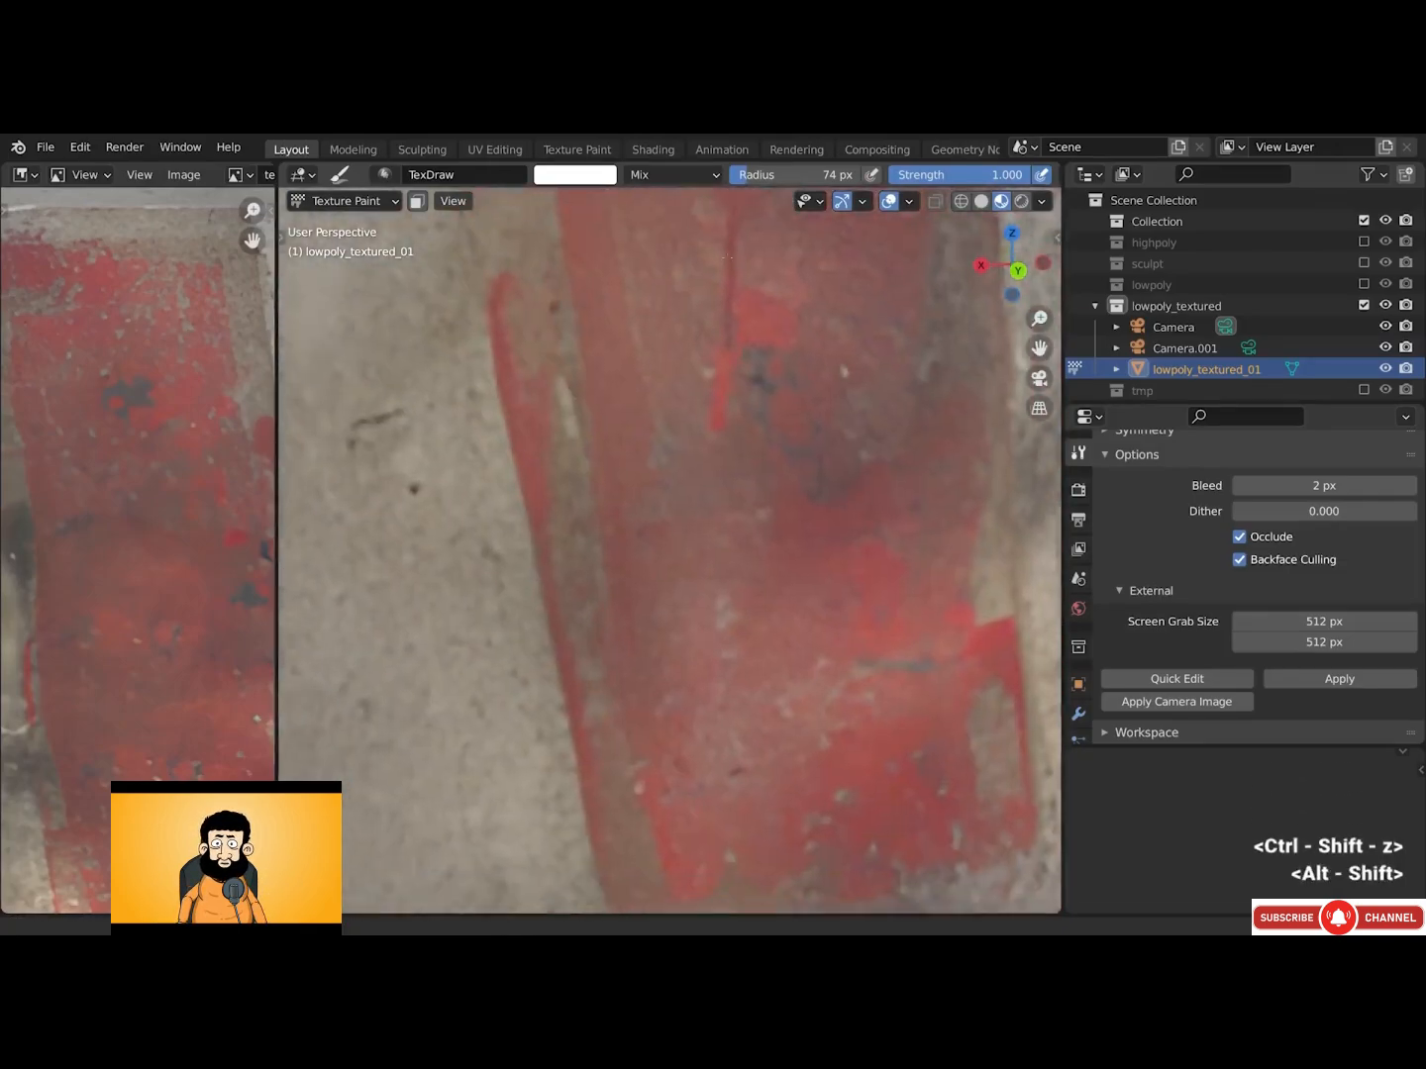
alt+shift+drag(780, 816, 815, 554)
key(ctrl+z)
key(ctrl+shift+z)
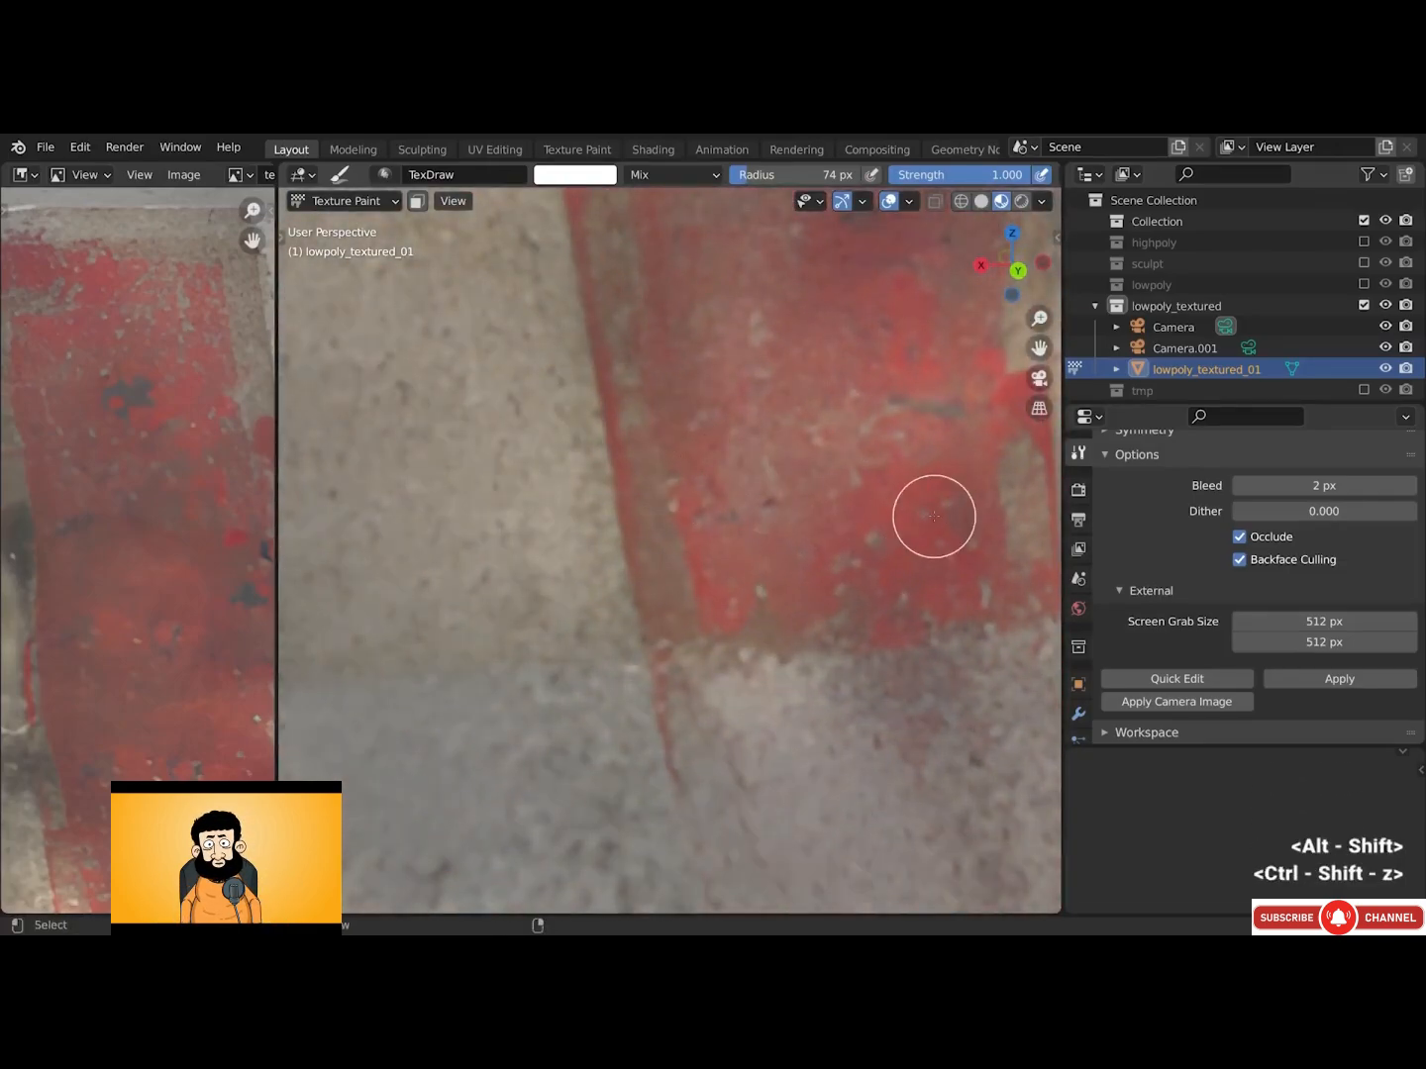
alt+shift+drag(933, 512, 486, 740)
key(ctrl+z)
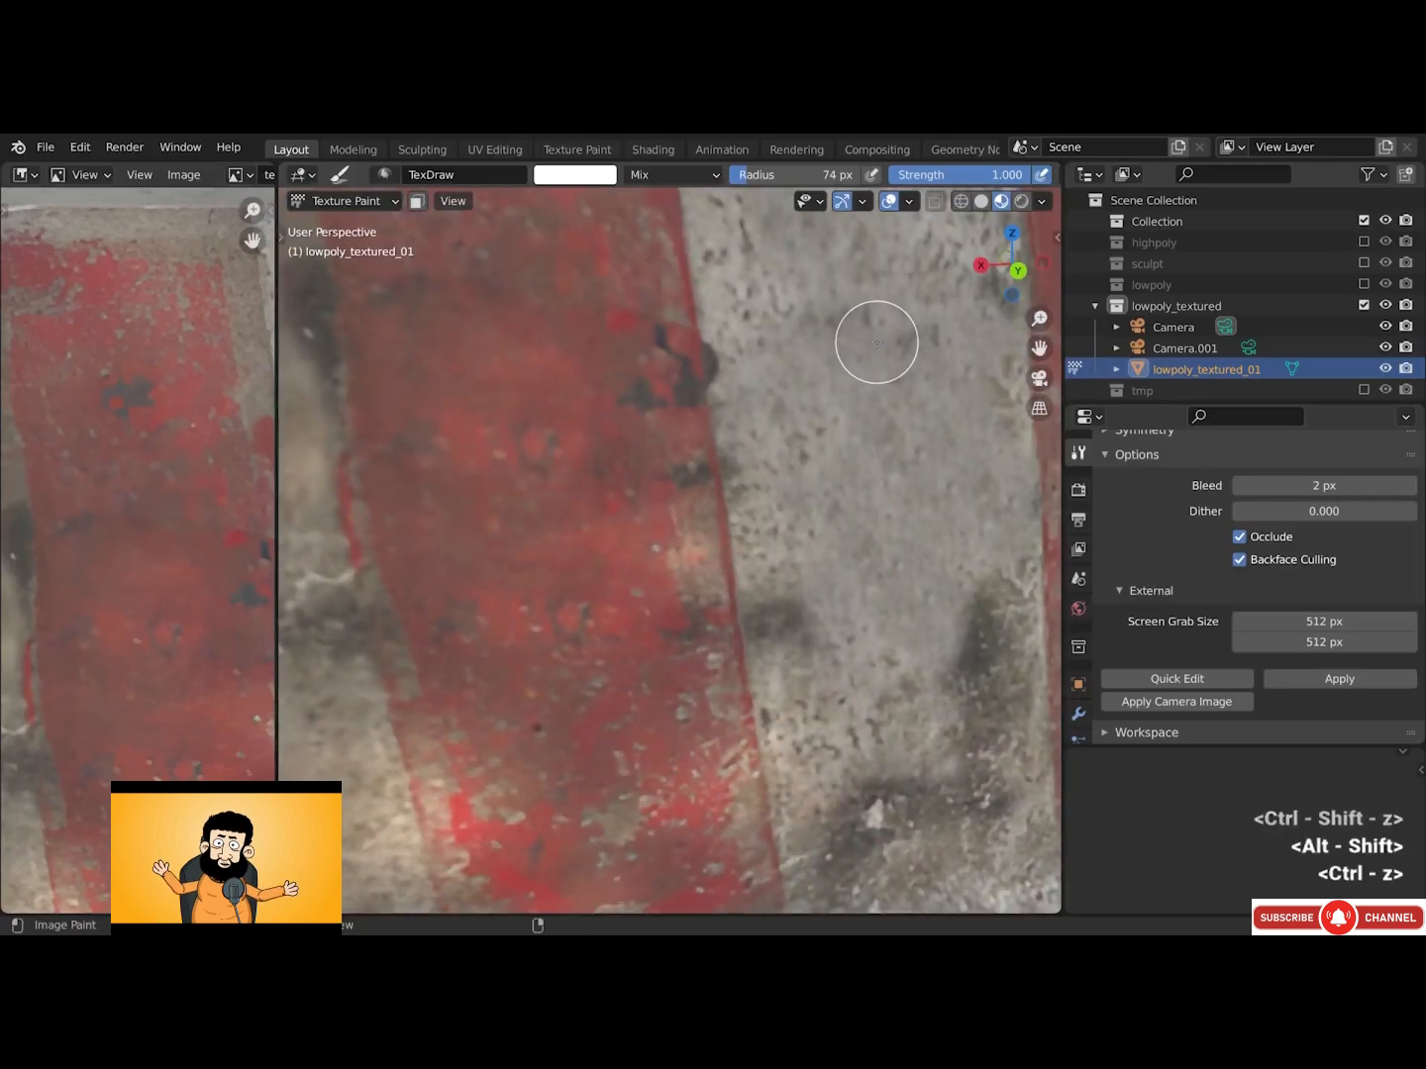
key(ctrl+shift+z)
alt+shift+drag(878, 344, 649, 496)
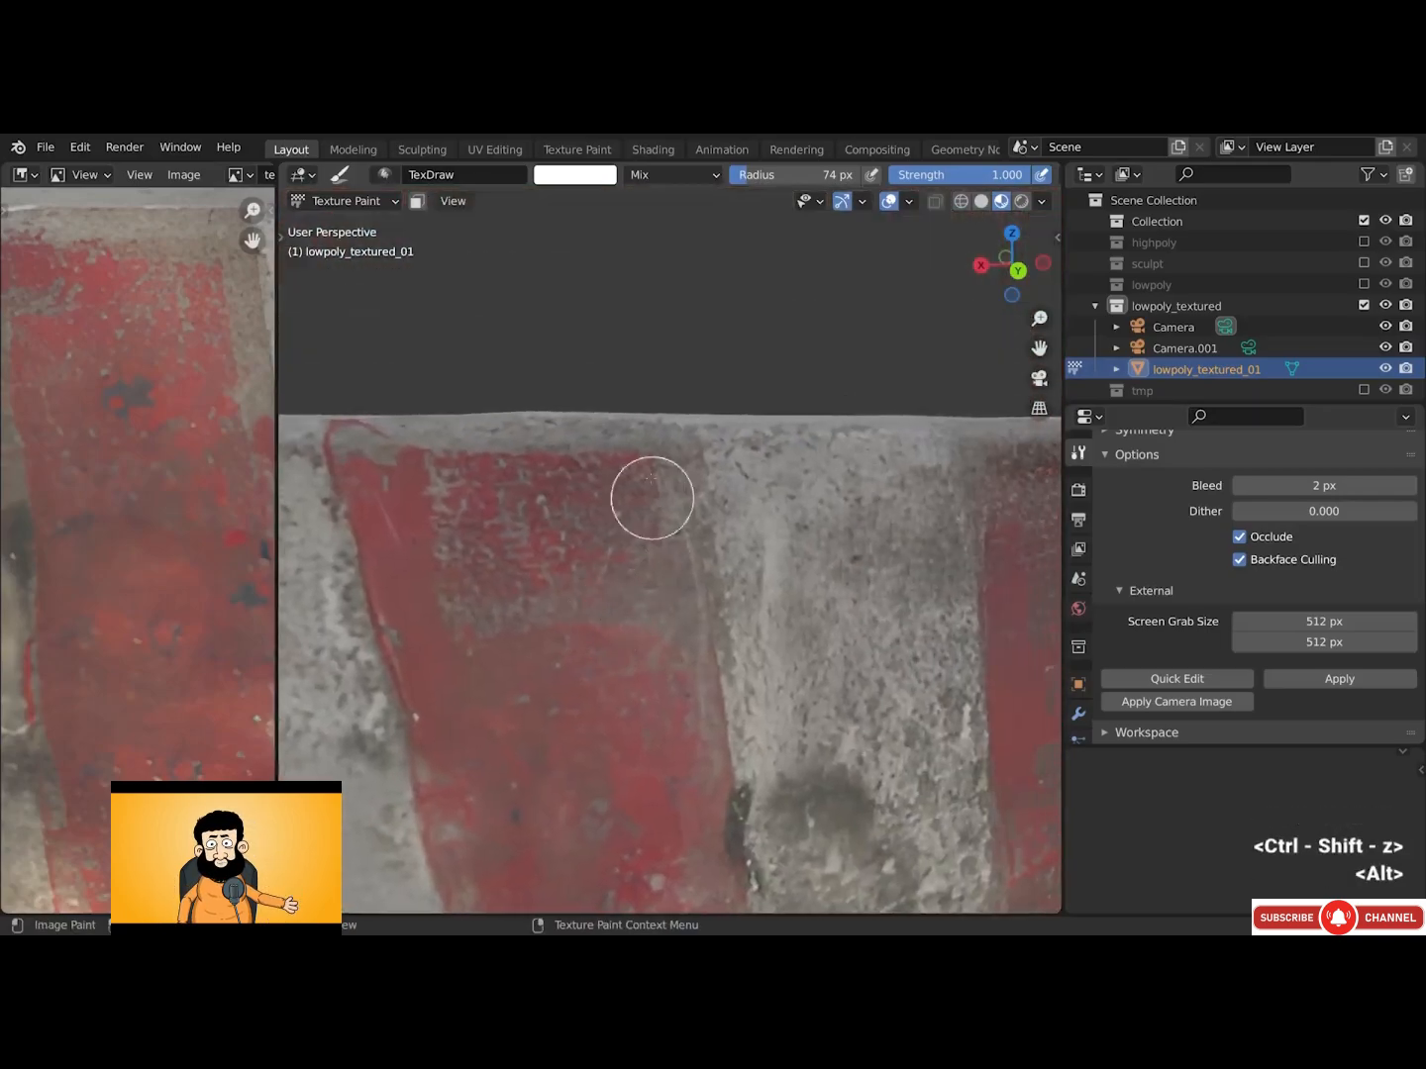
scroll(649, 495, up, 2)
key(ctrl+z)
key(ctrl+shift+z)
scroll(914, 483, down, 8)
Examine the block's red end face and adjoining corner with the projection toggled off and on
alt+drag(714, 580, 837, 594)
alt+shift+drag(594, 520, 643, 532)
scroll(644, 532, up, 6)
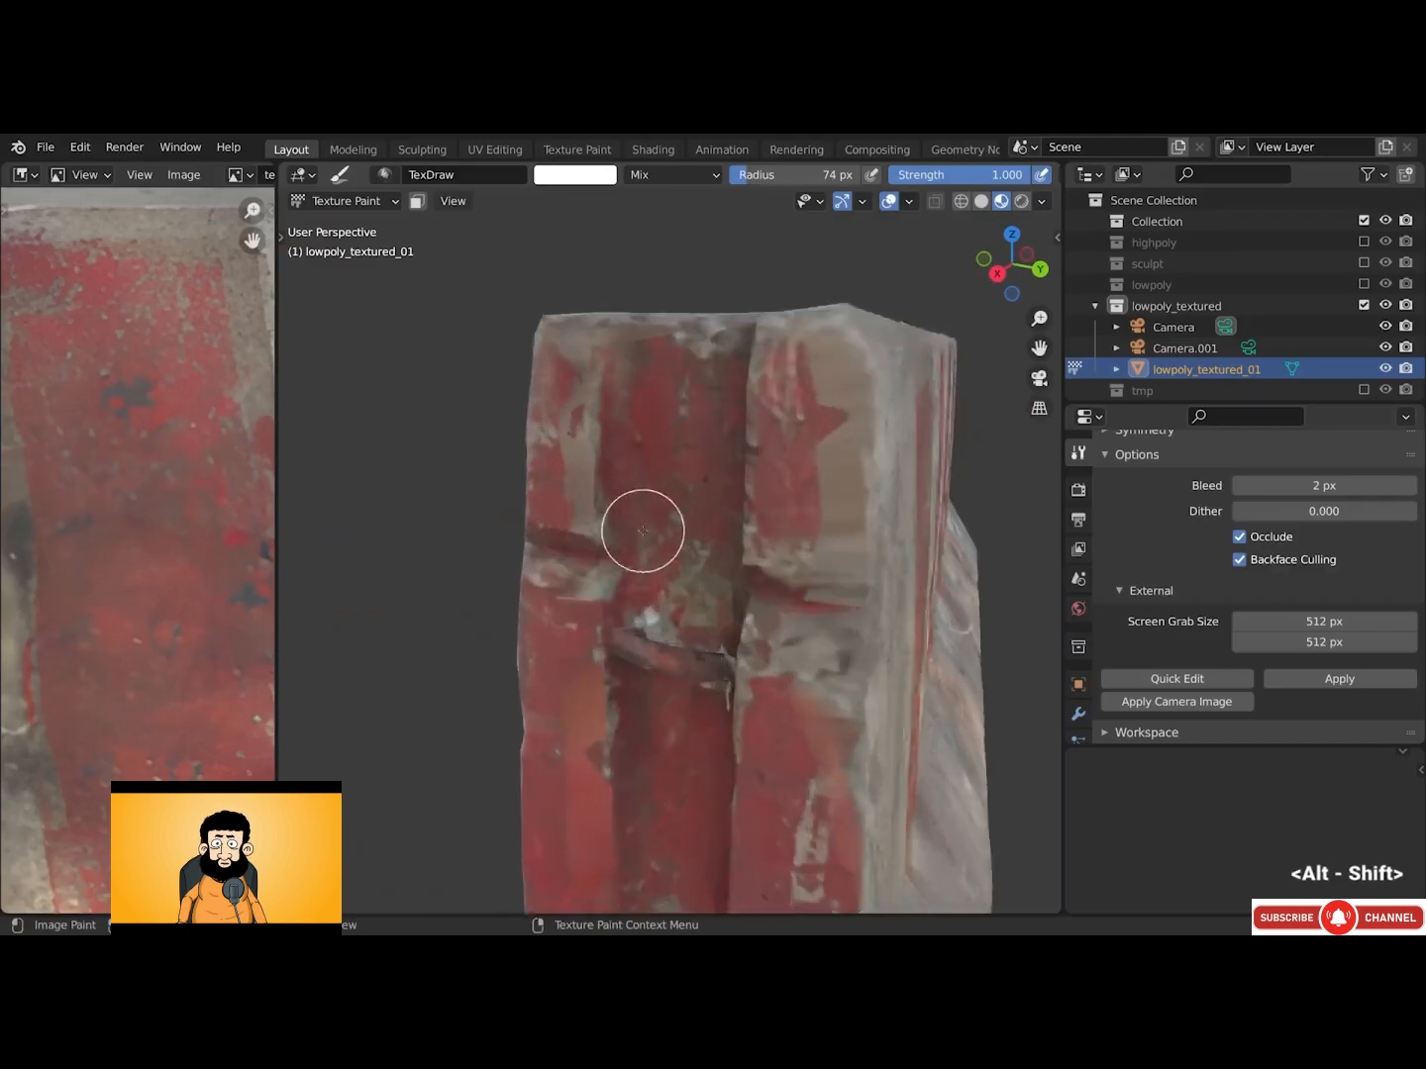
key(ctrl+z)
key(ctrl+shift+z)
mouse_move(821, 620)
alt+mouse_down()
mouse_move(808, 638)
mouse_move(796, 519)
mouse_move(824, 547)
alt+mouse_up()
scroll(807, 637, down, 3)
key(ctrl+z)
key(ctrl+shift+z)
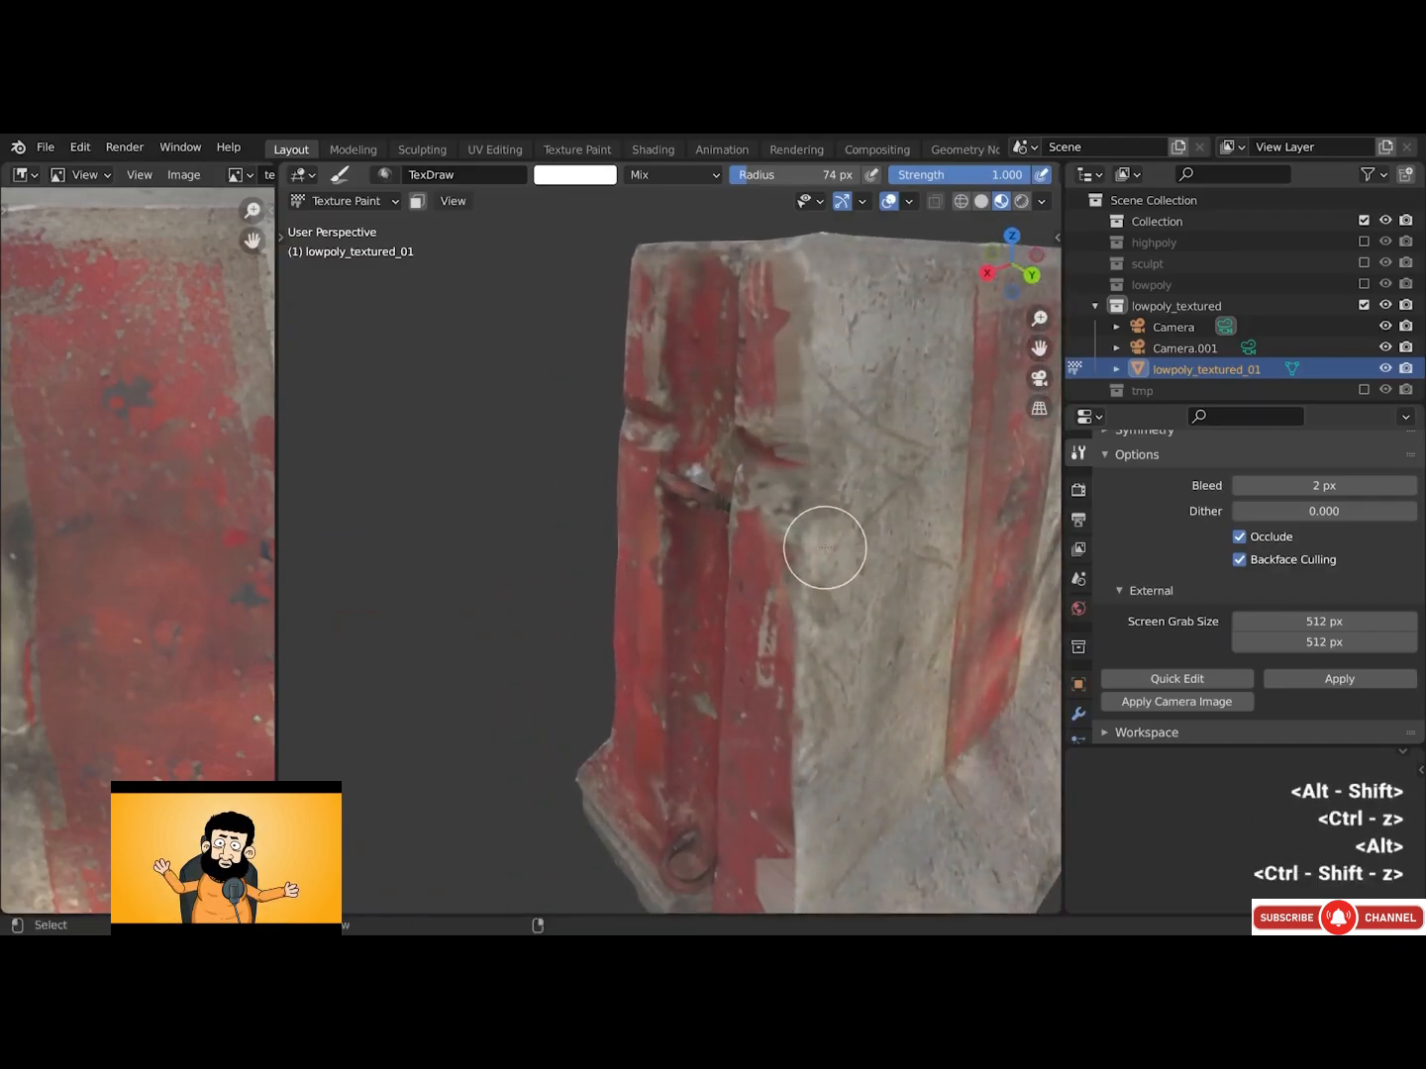
scroll(664, 568, up, 5)
key(ctrl+z)
scroll(610, 499, down, 5)
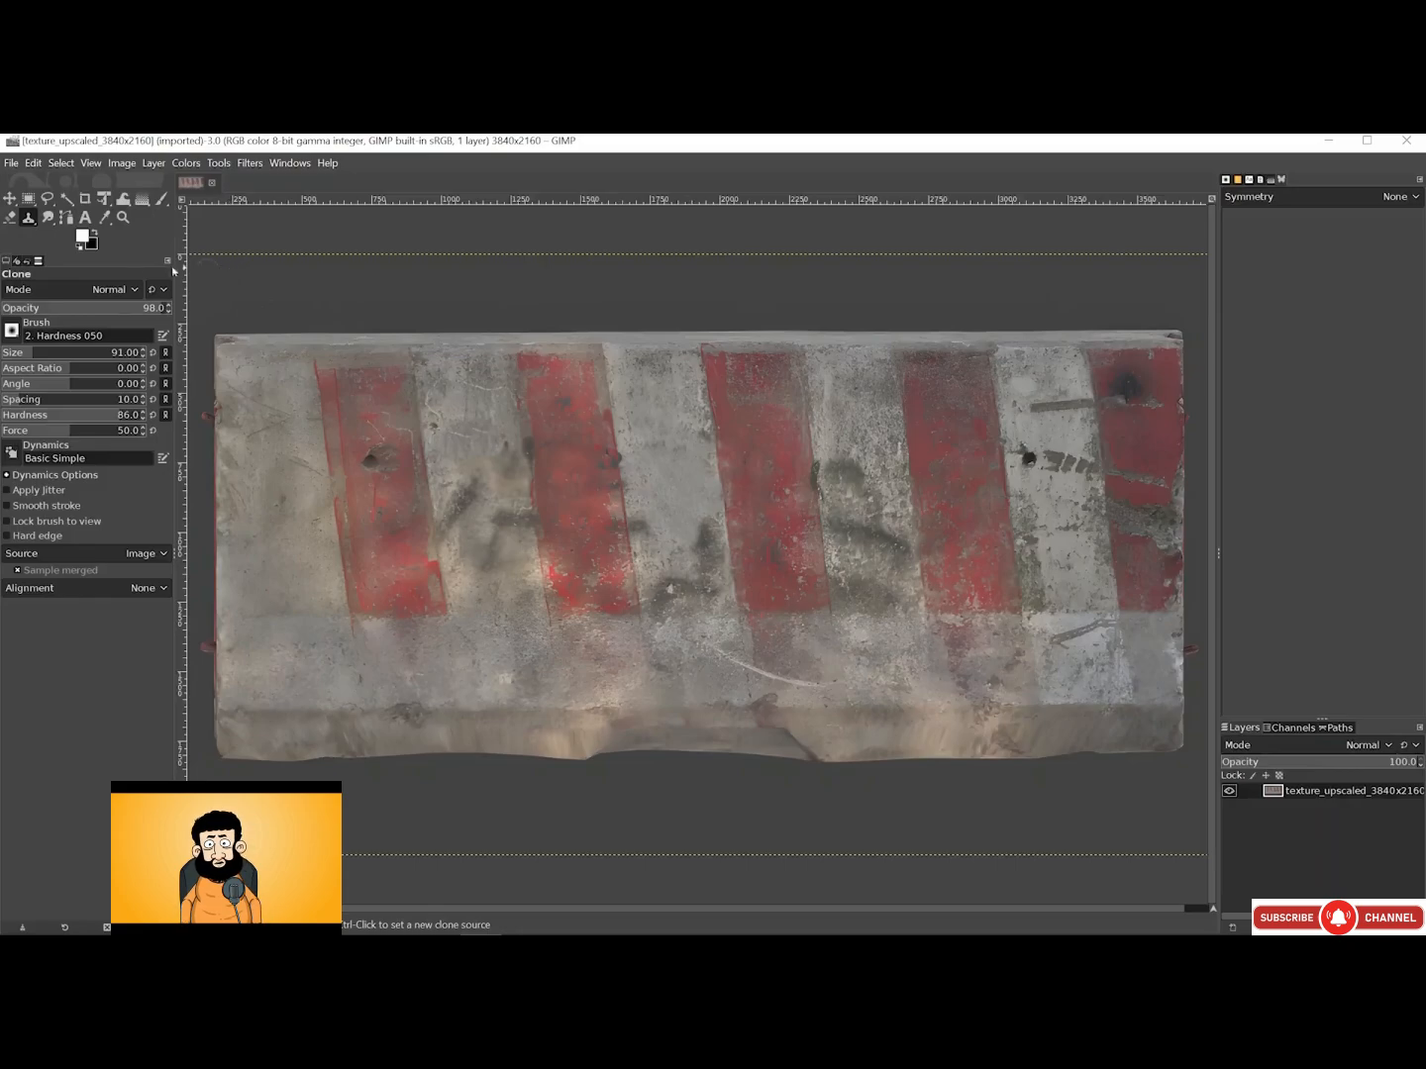
Erase the grey background along the upscaled image's upper margin and the block's left side with a size 132 Eraser
click(13, 219)
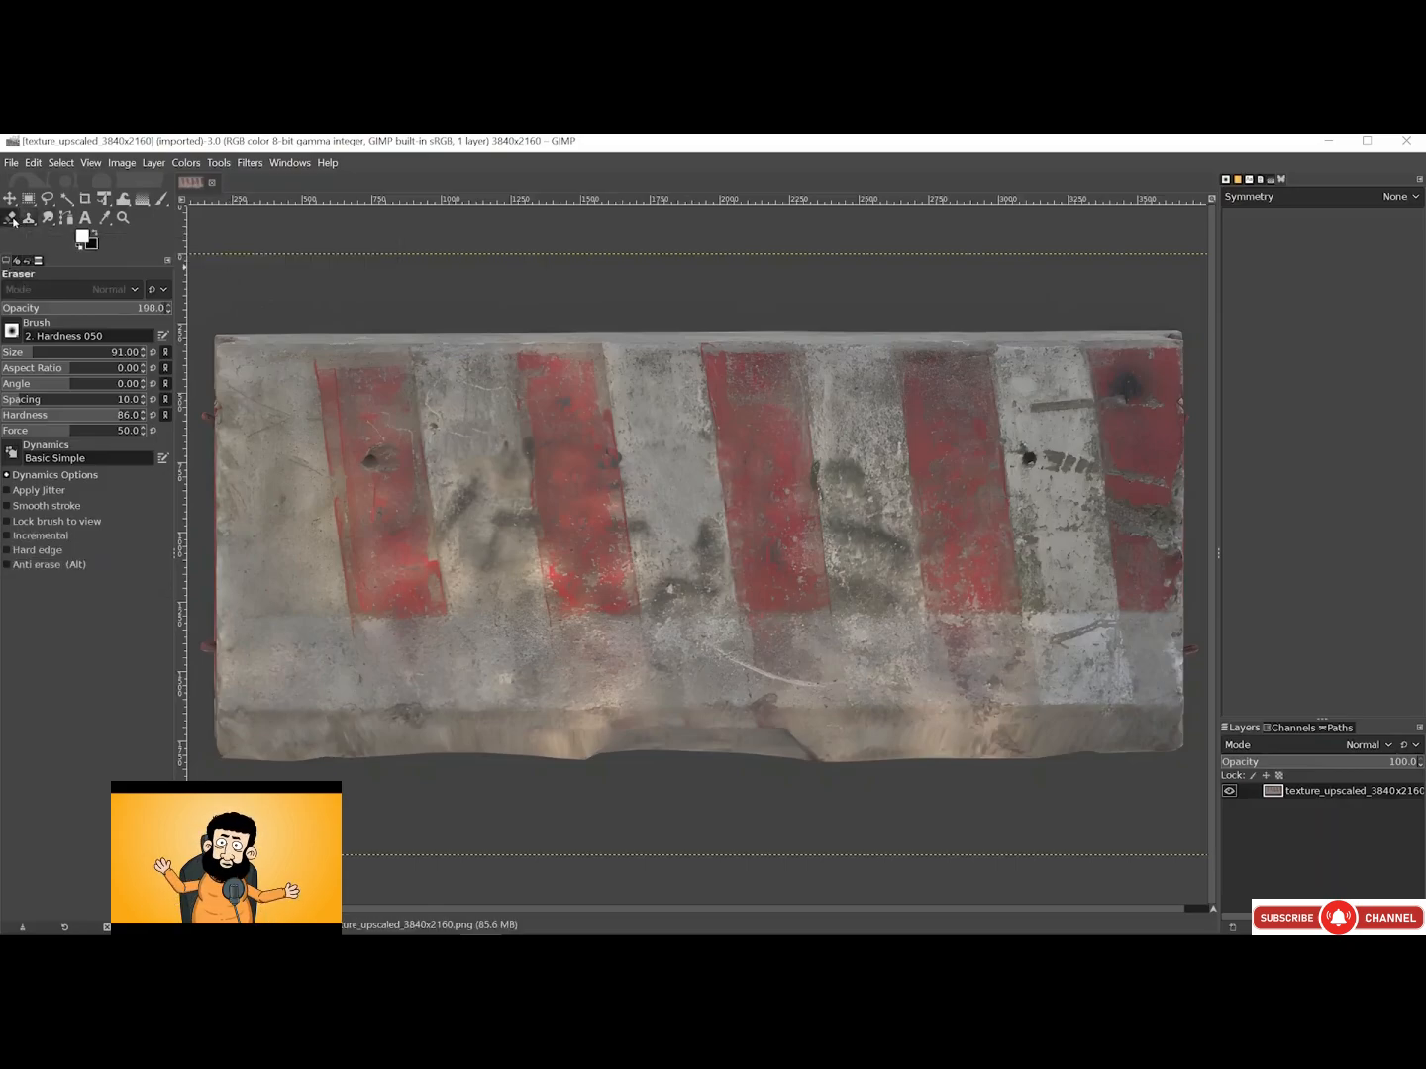
drag(273, 324, 310, 324)
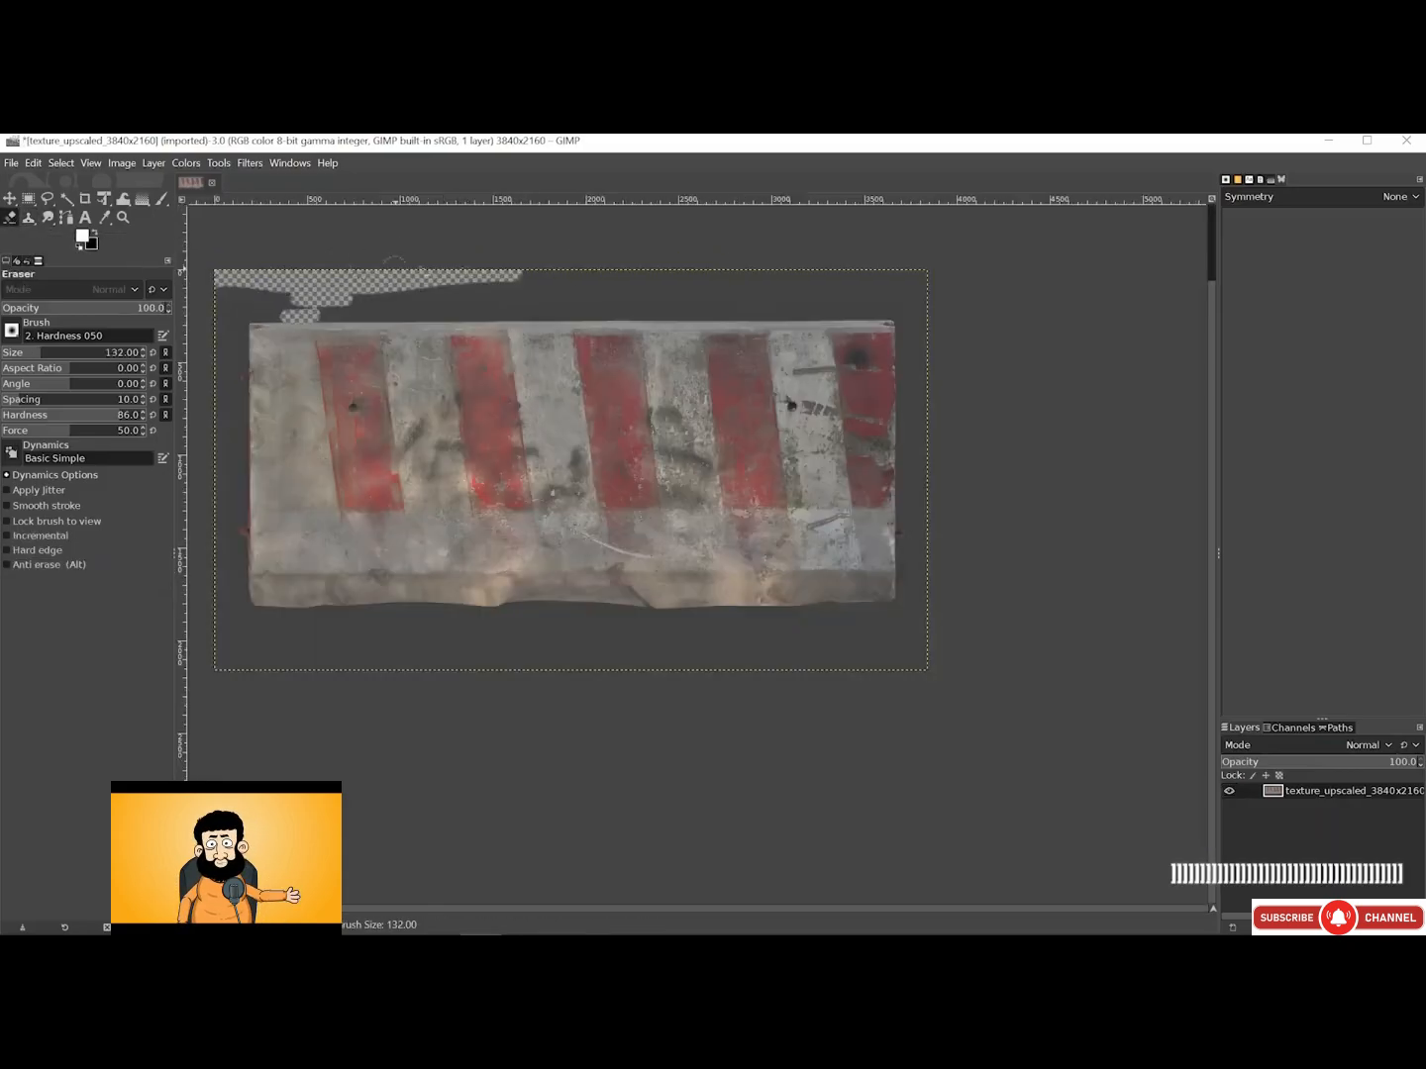
mouse_move(512, 271)
mouse_down()
mouse_move(986, 278)
mouse_move(304, 289)
mouse_move(237, 324)
mouse_move(226, 305)
mouse_move(238, 599)
mouse_up()
Set the Eraser hardness to 58 and erase the remaining grey background around the whole roadblock
drag(120, 415, 20, 415)
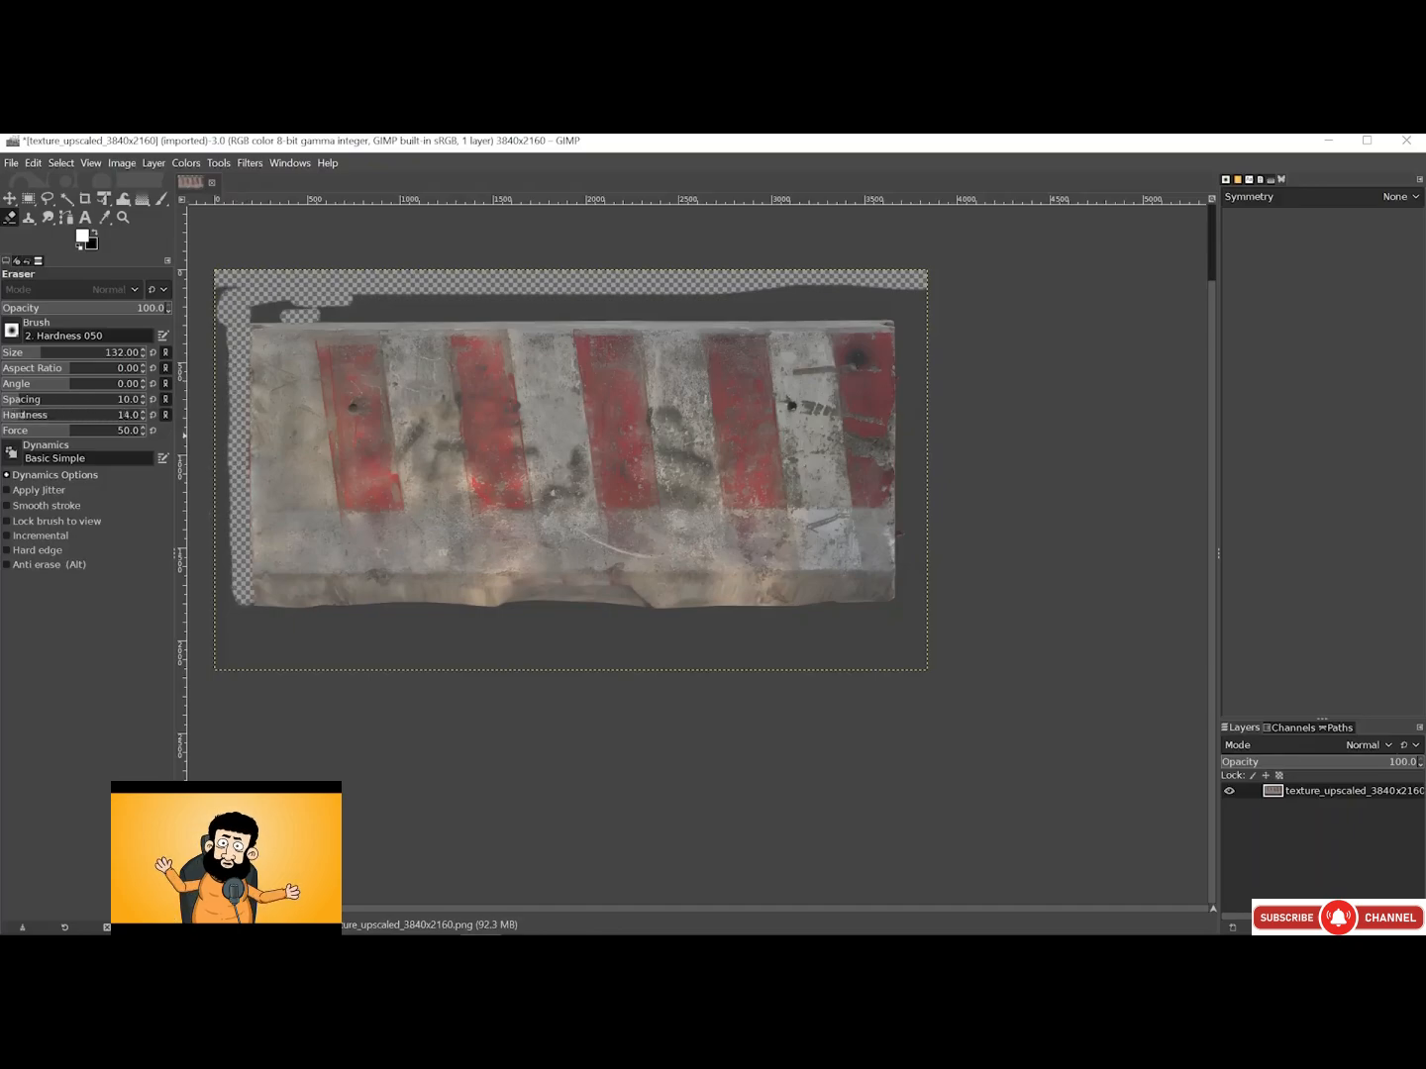
key(ctrl+z)
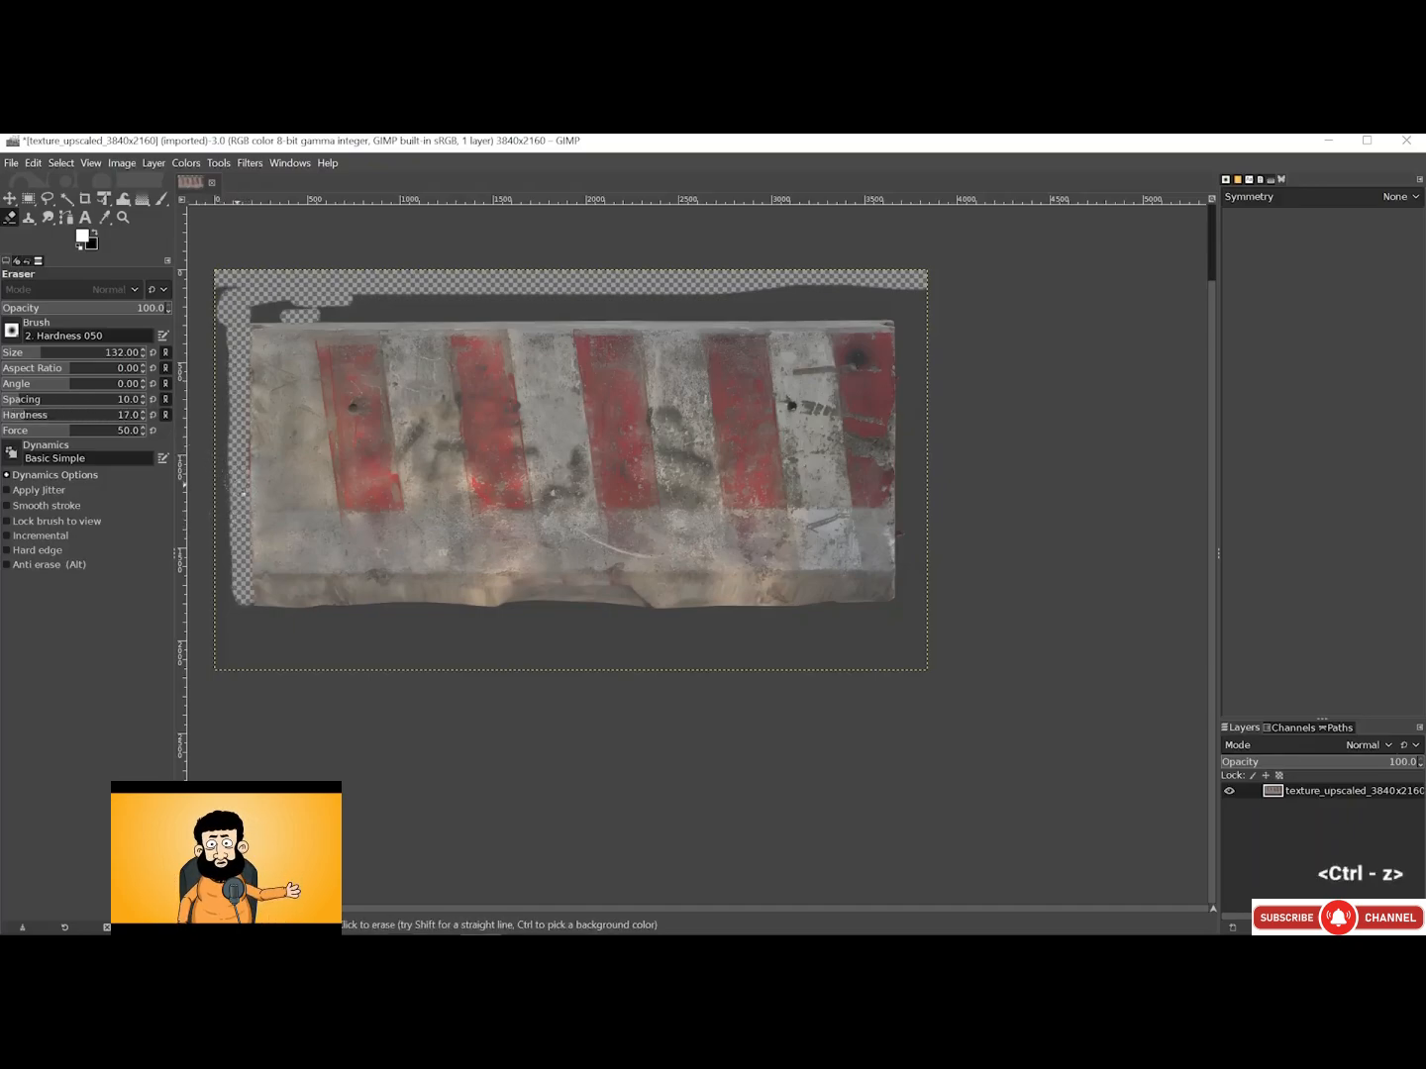
drag(23, 414, 83, 415)
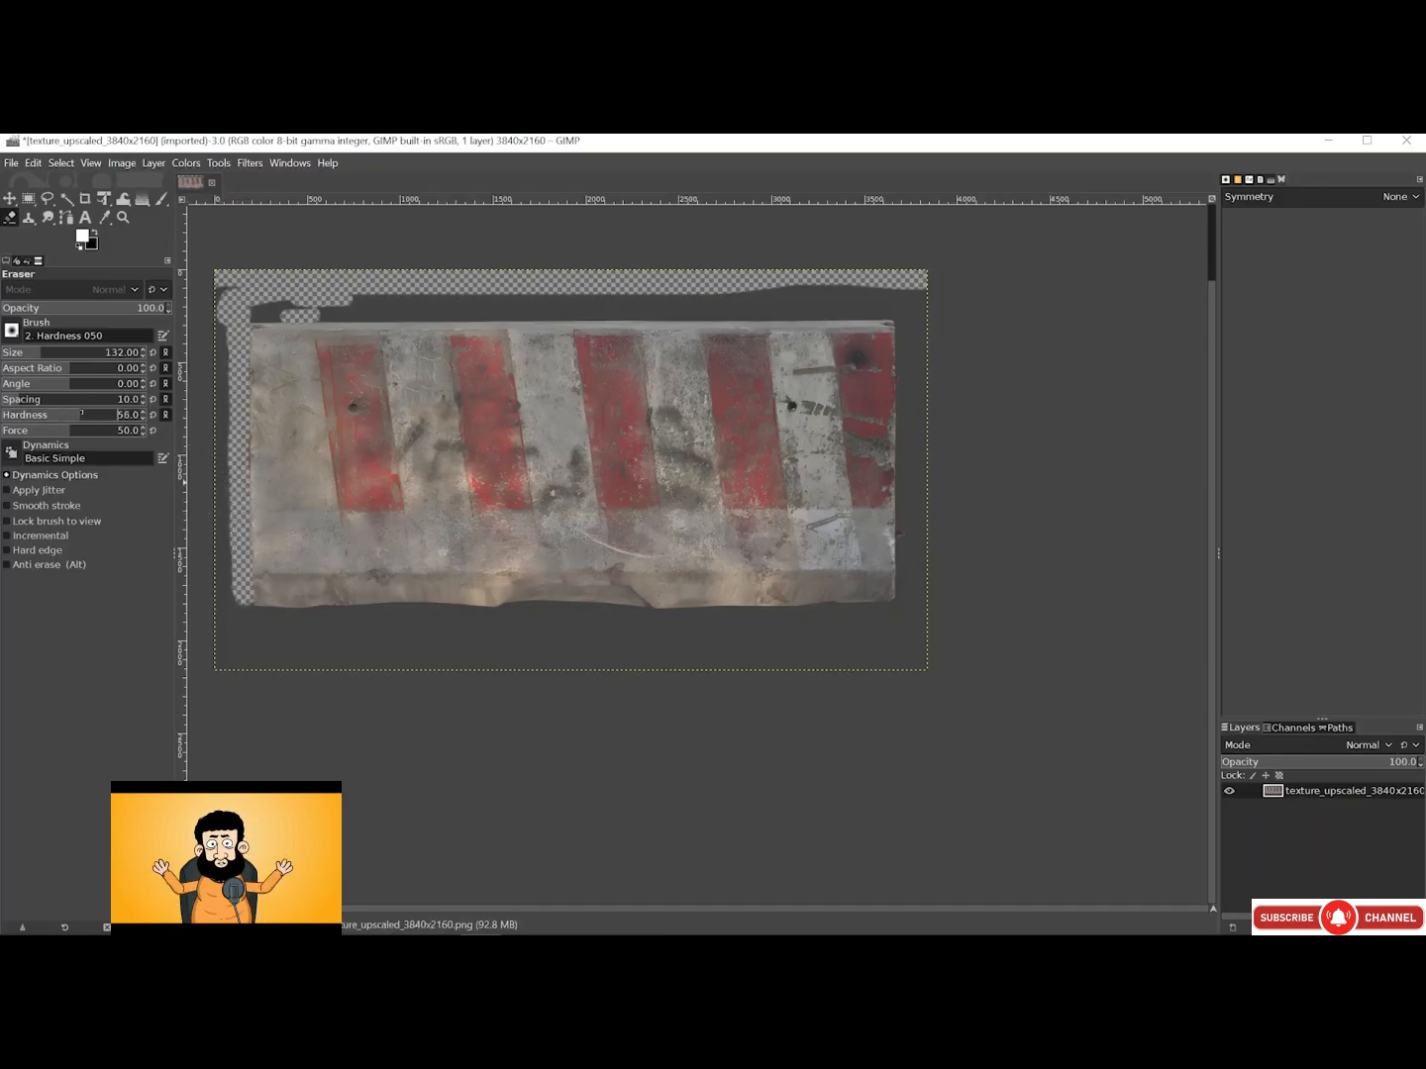
drag(240, 593, 249, 614)
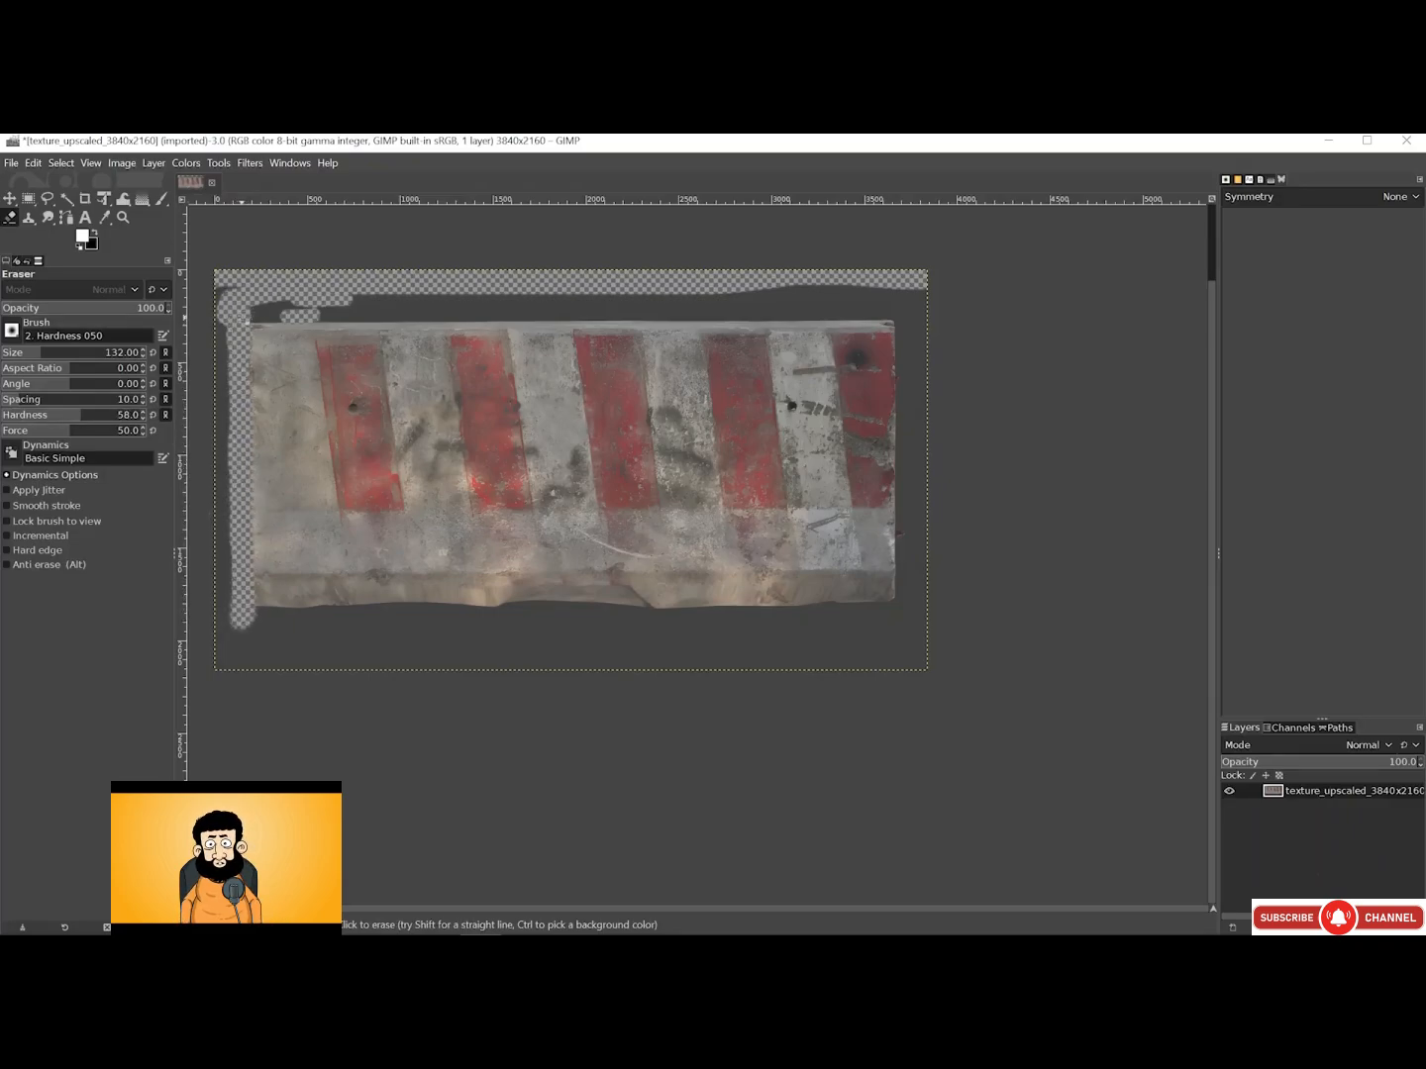
drag(241, 316, 317, 315)
mouse_move(908, 606)
mouse_down()
mouse_move(906, 420)
mouse_move(936, 682)
mouse_move(922, 343)
mouse_up()
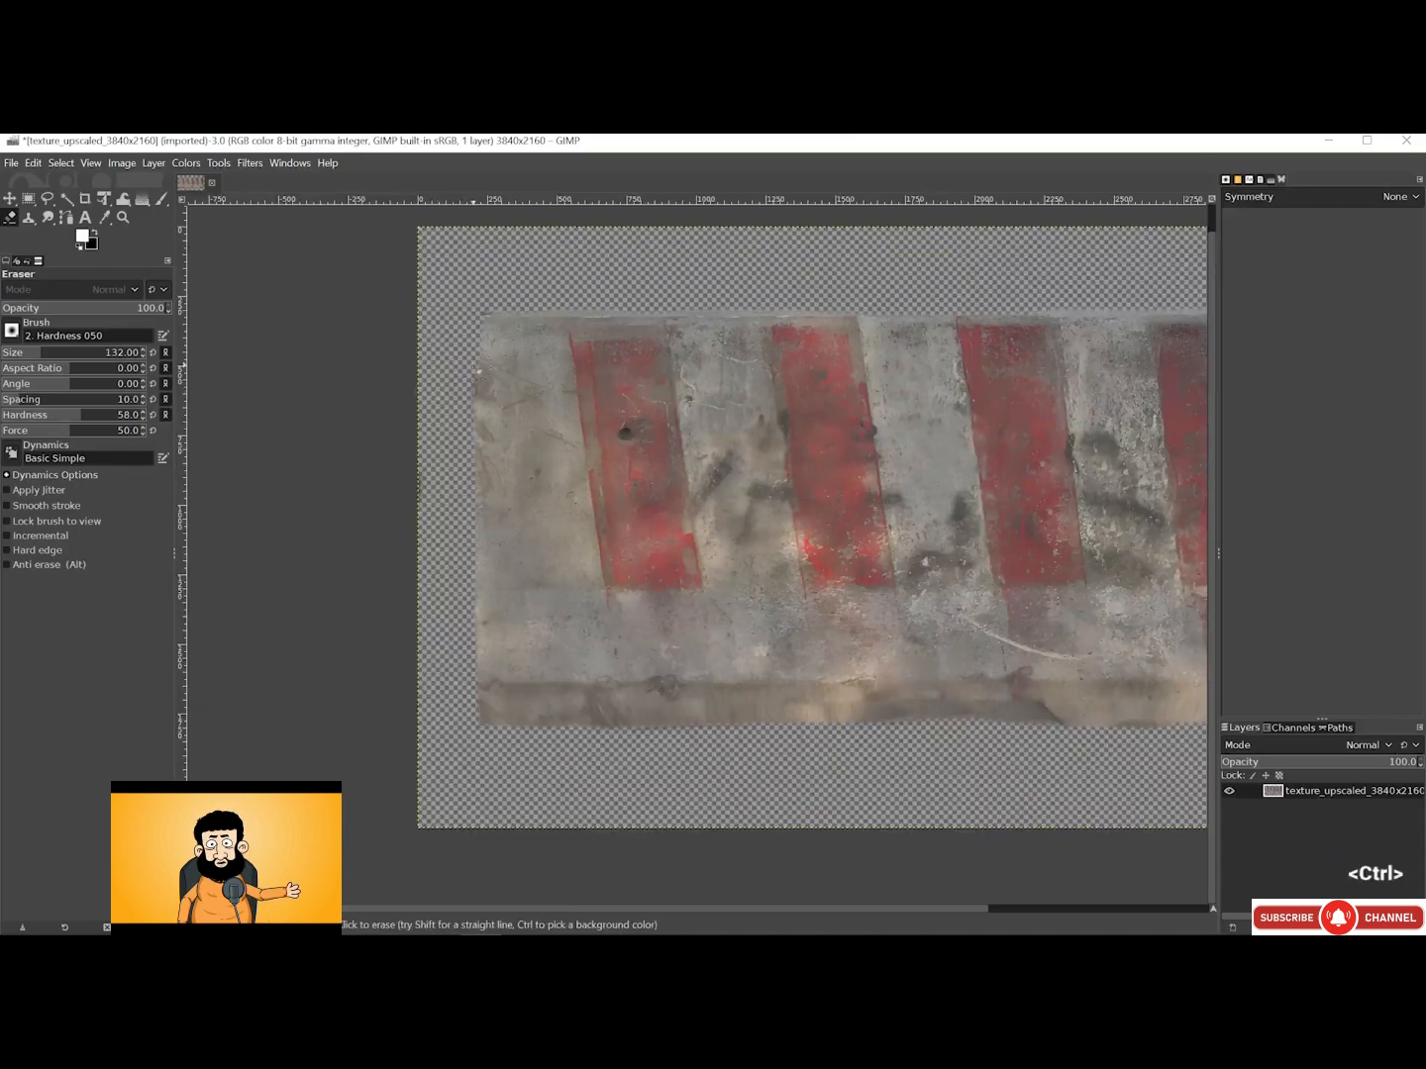
ctrl+scroll(391, 317, down, 2)
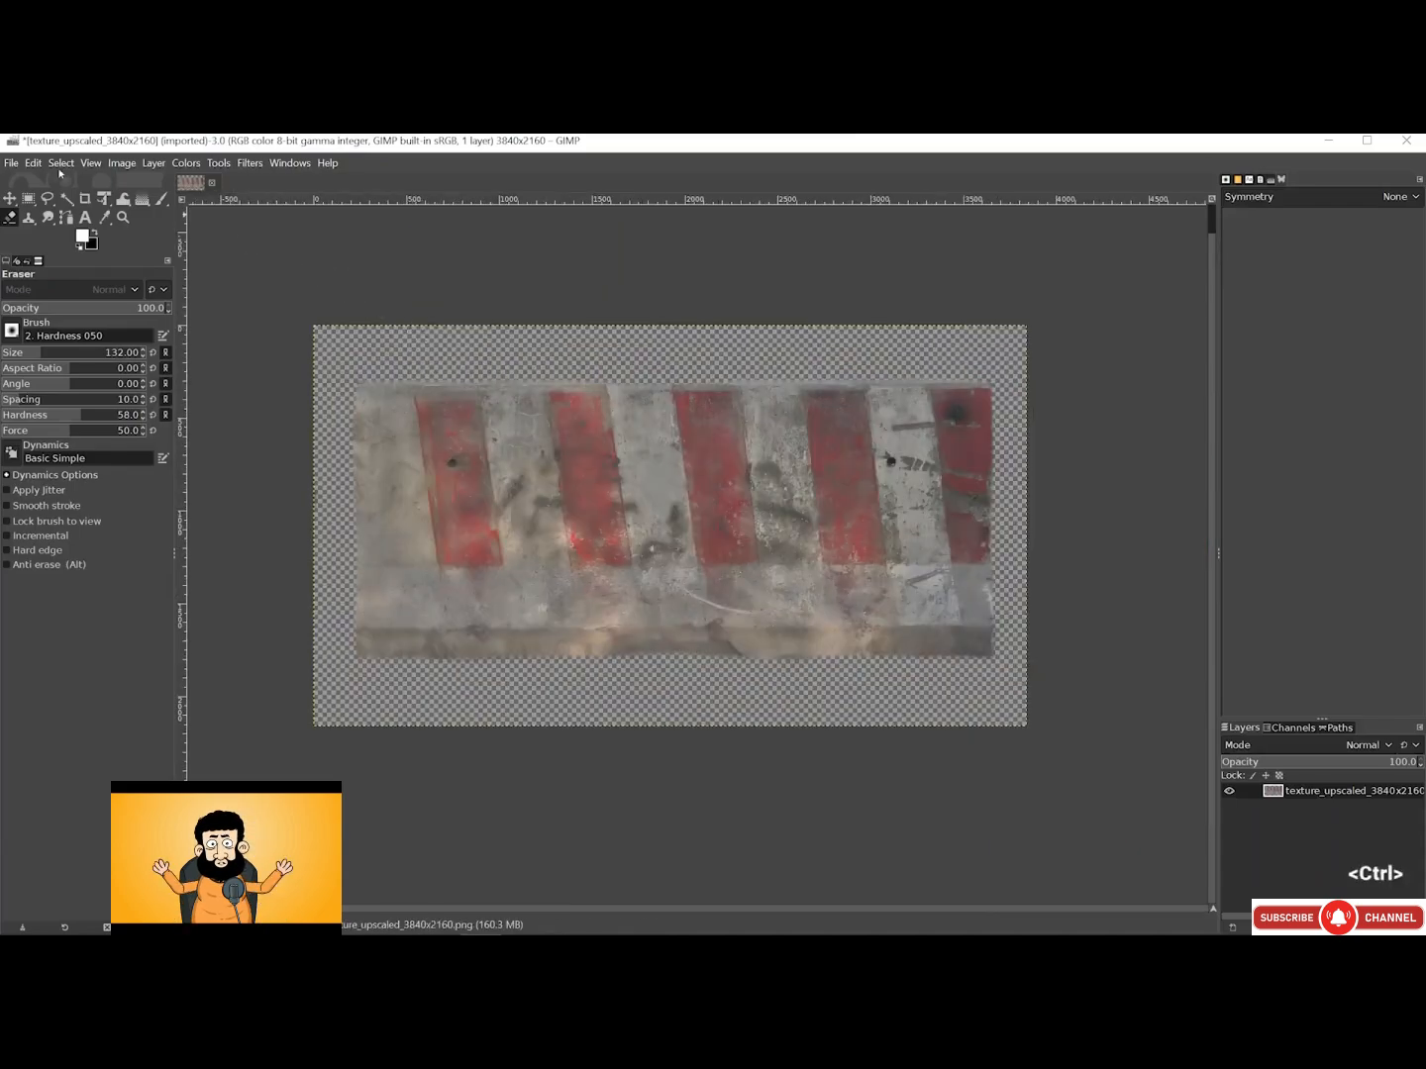
Export the background-free image as a PNG, overwriting texture_upscaled_3840x2160.png in the 05_for_upscaling folder
click(15, 165)
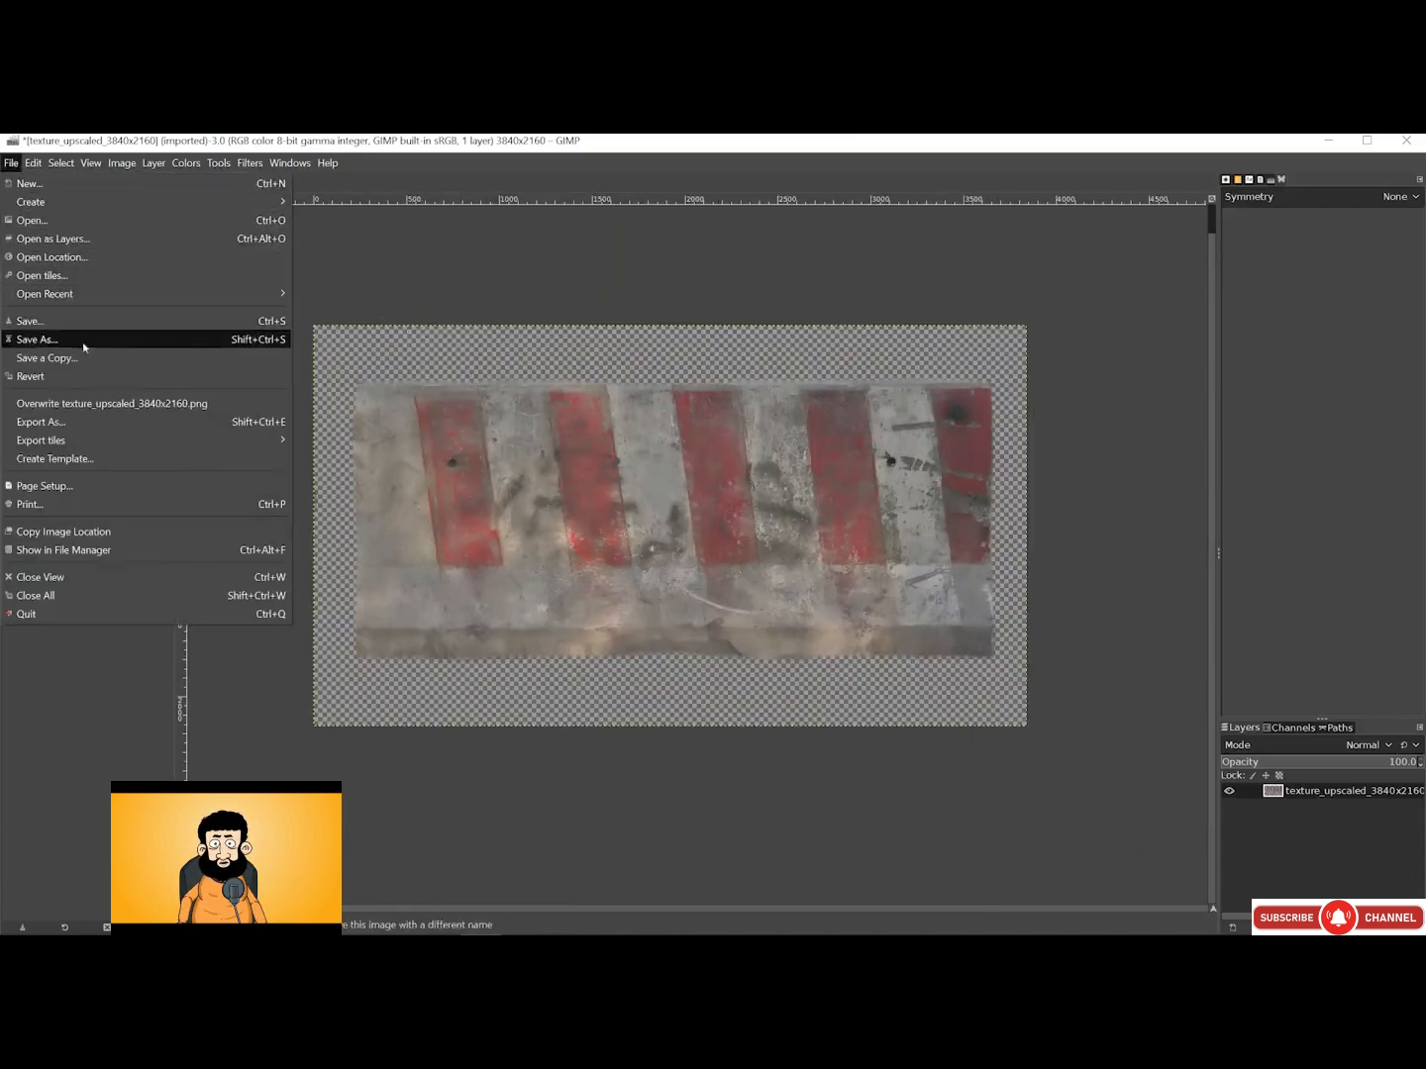
click(60, 422)
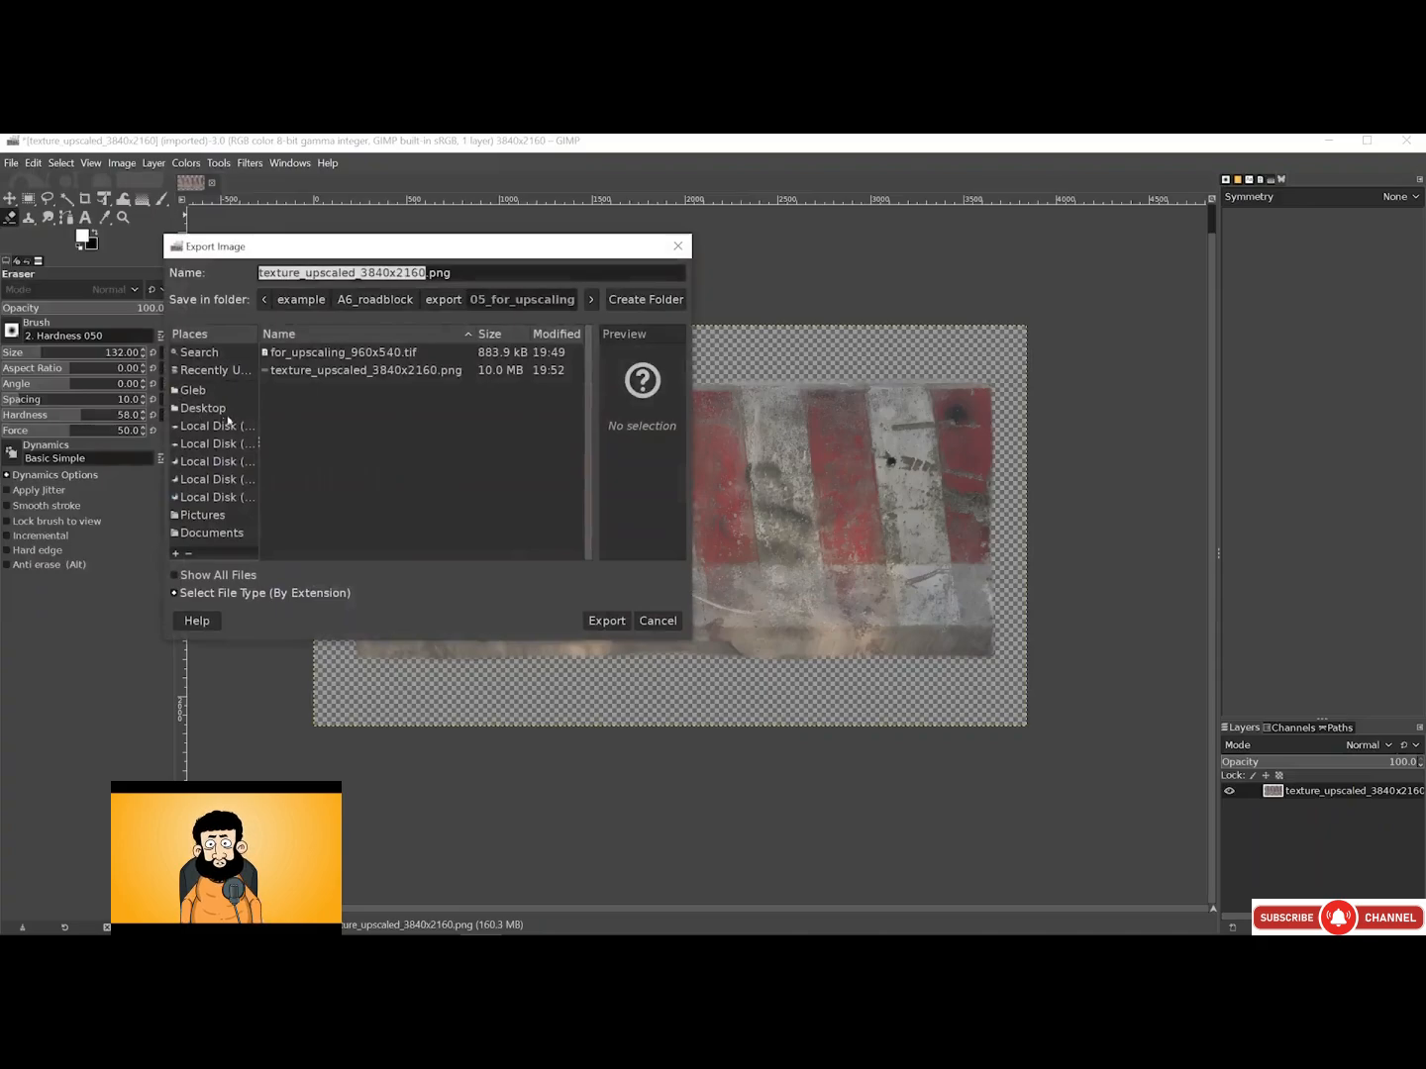
click(379, 372)
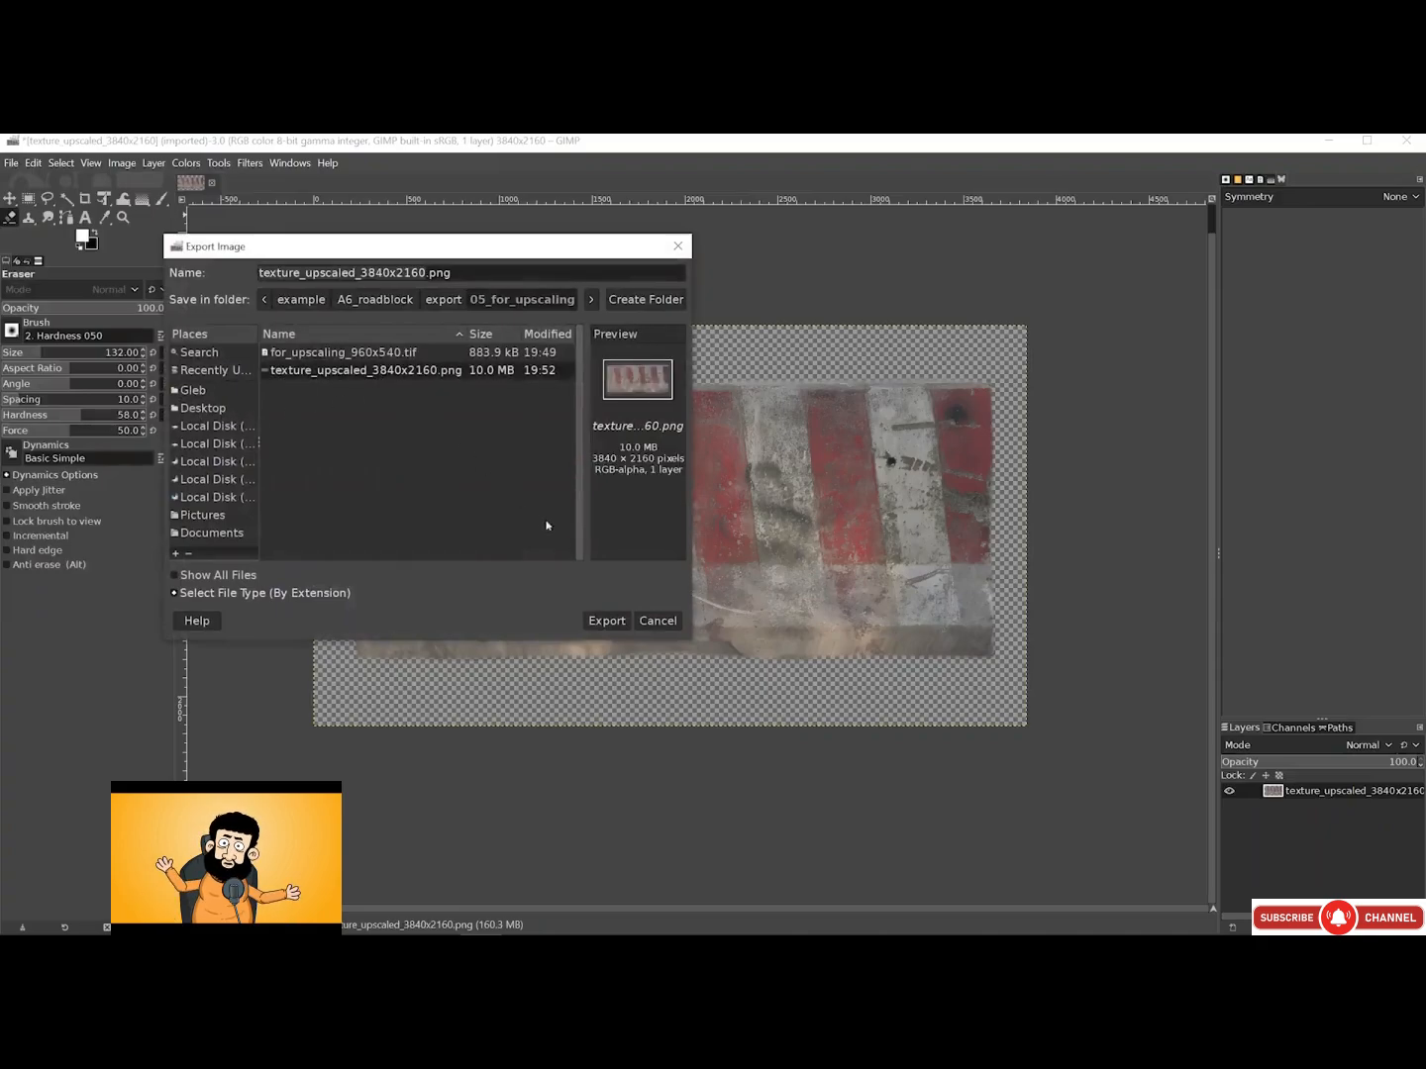
click(611, 621)
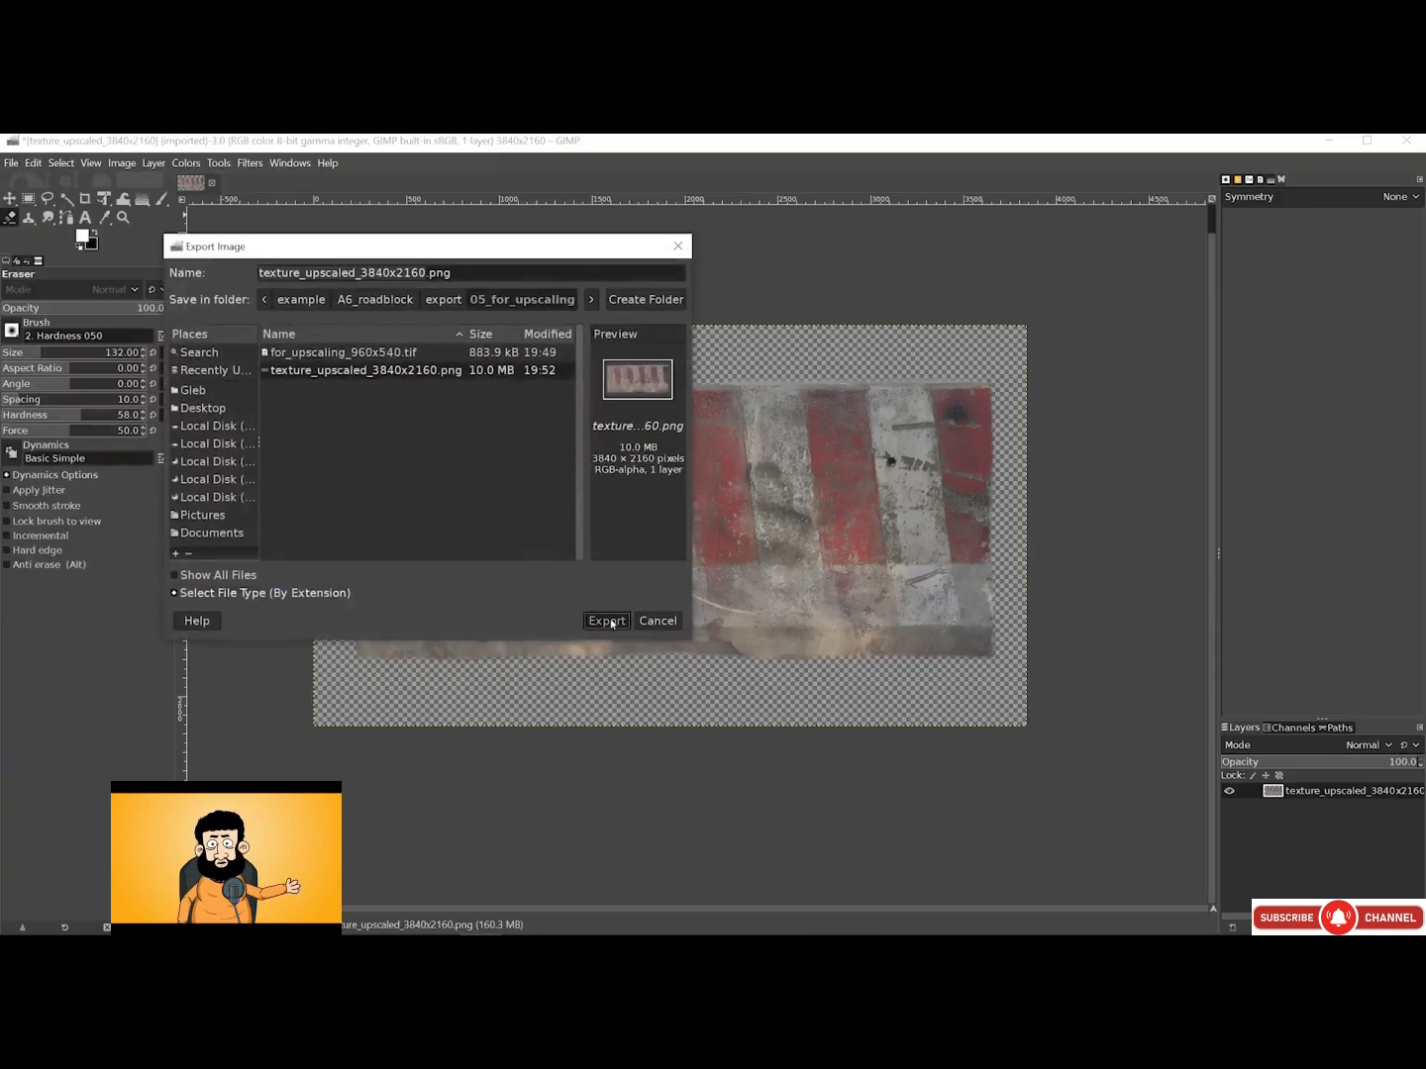
click(522, 523)
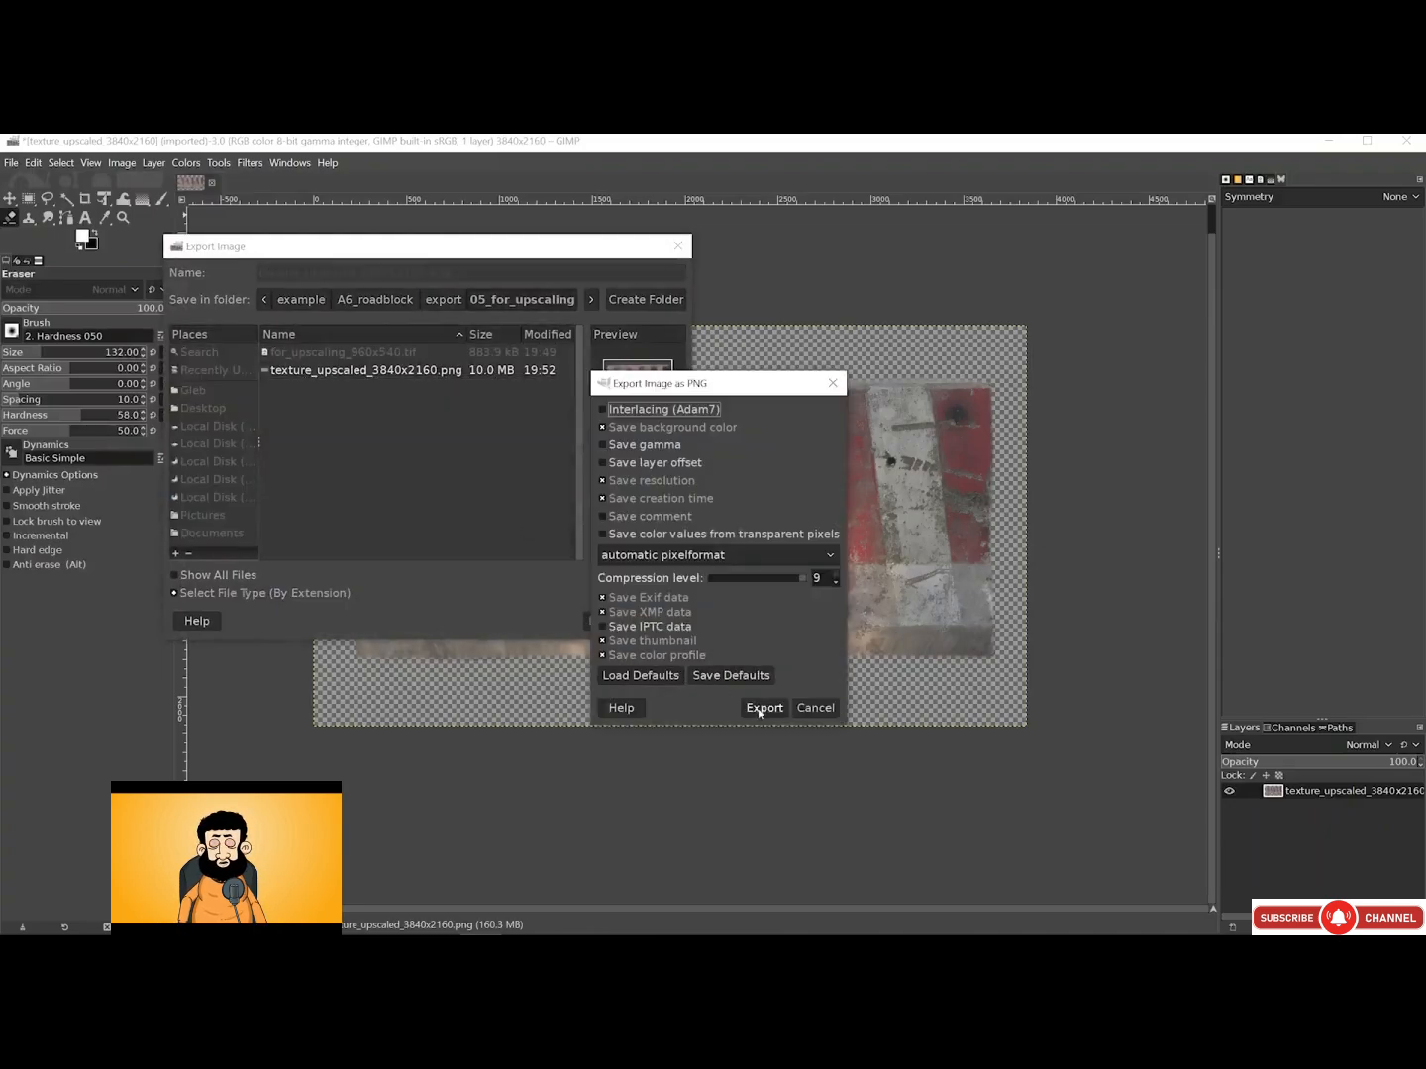
click(763, 709)
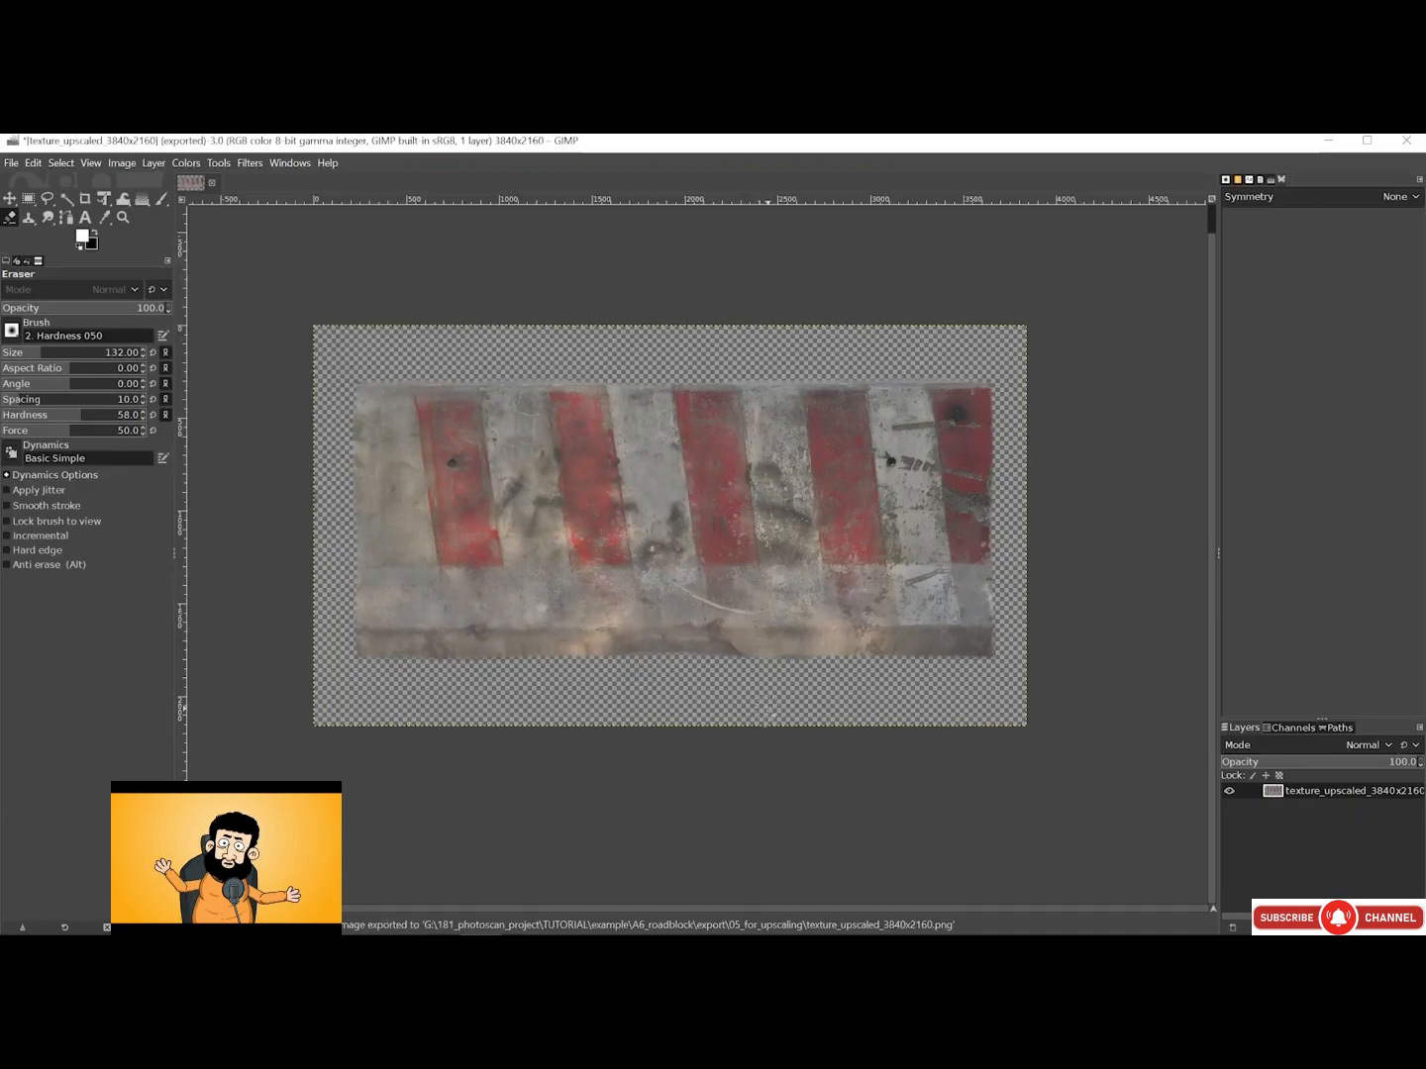
Switch to Blender and reload texture_upscaled_3840x2160.png from disk in the image editor
key(alt+Tab)
scroll(169, 531, down, 3)
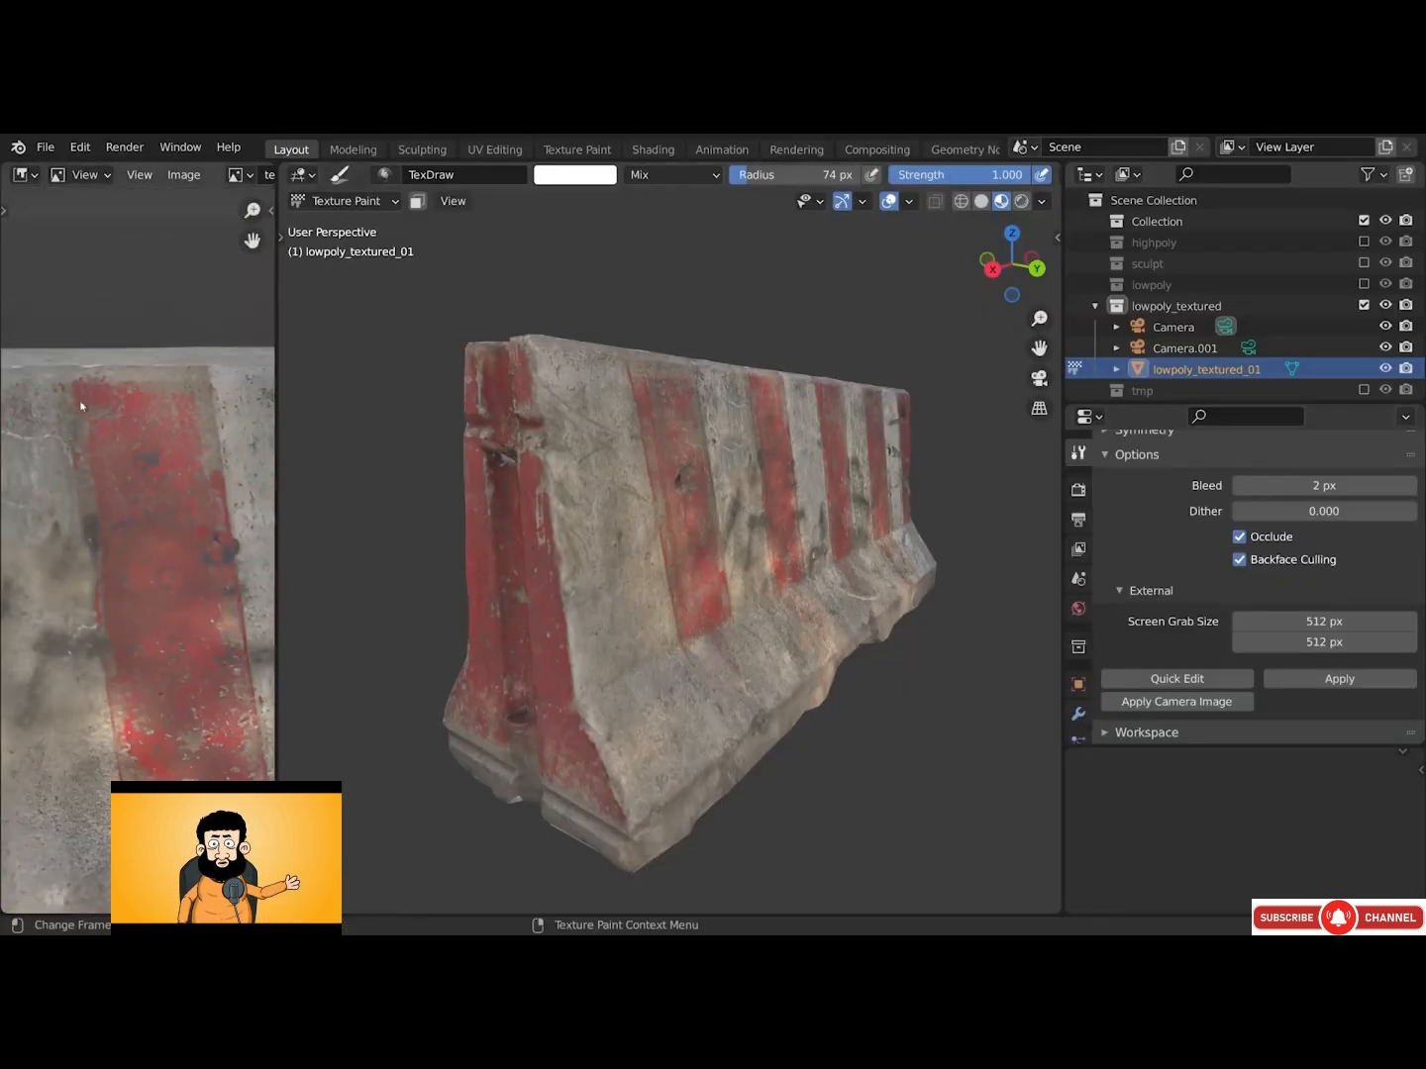
middle_drag(96, 382, 154, 380)
scroll(154, 381, down, 5)
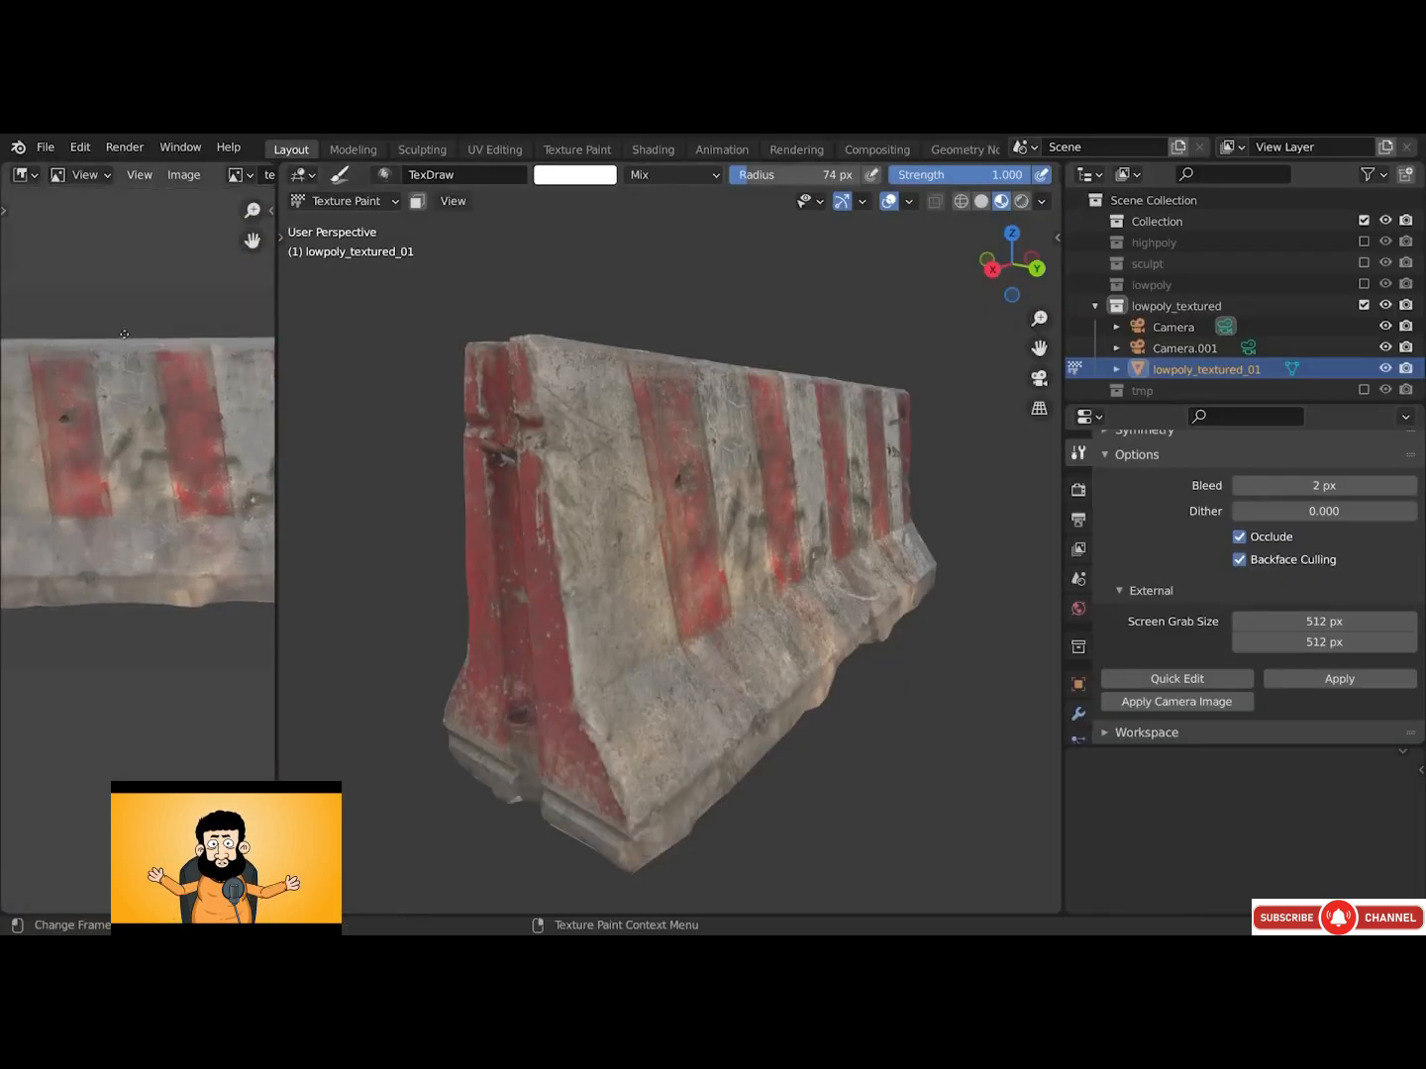
key(ctrl+space)
middle_drag(1109, 405, 1082, 458)
key(n)
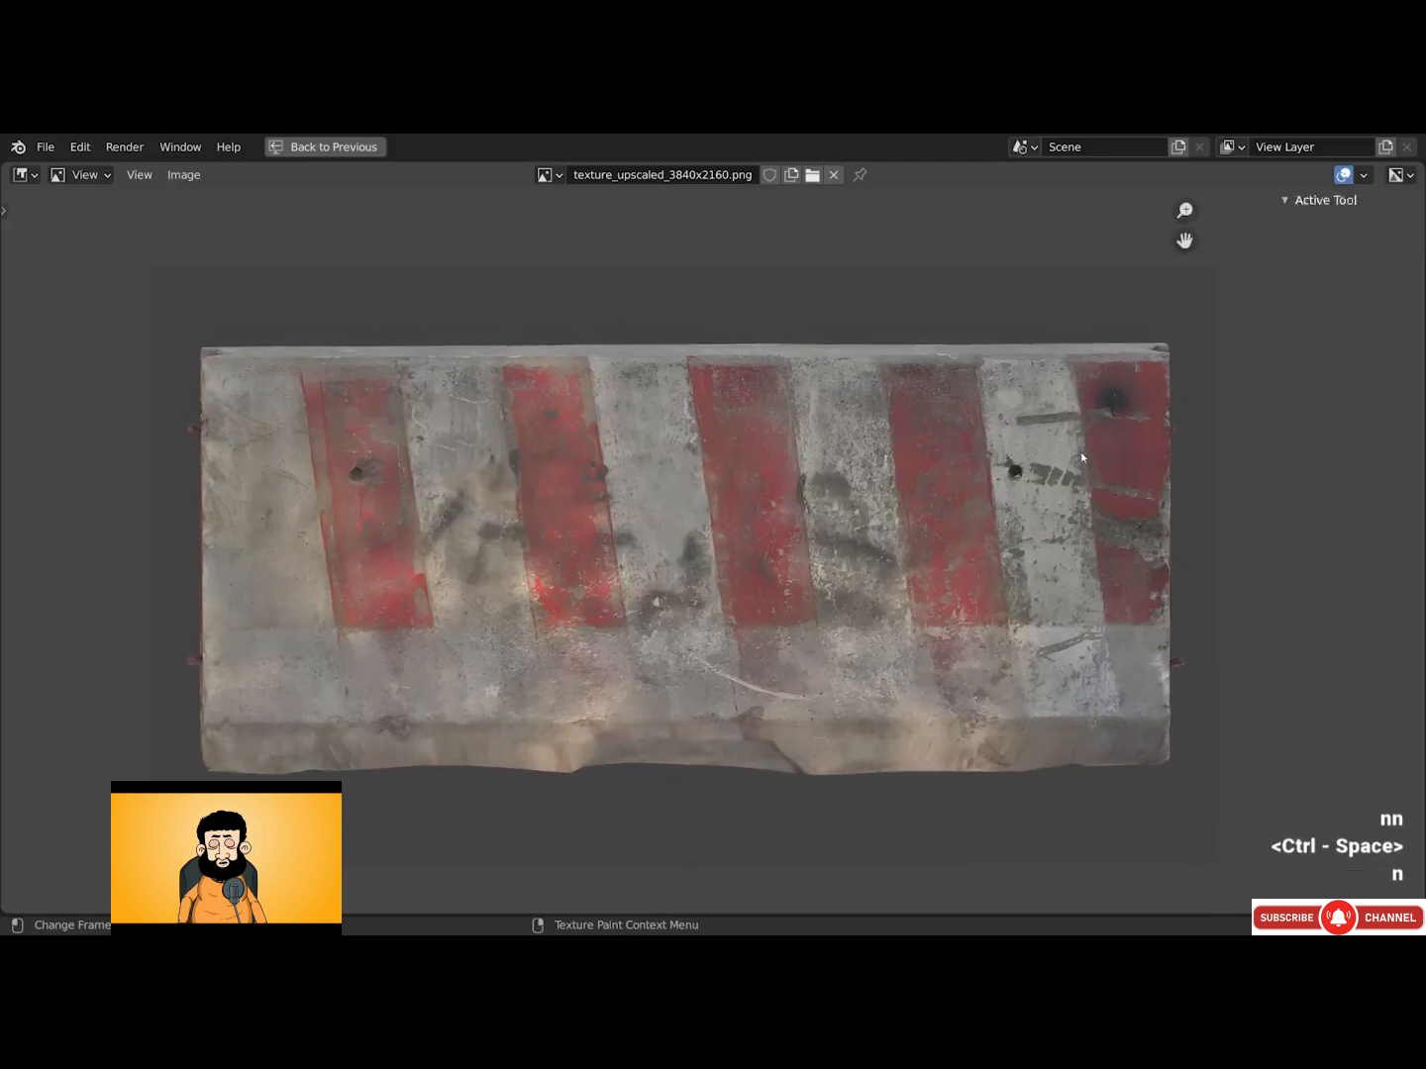
click(1413, 264)
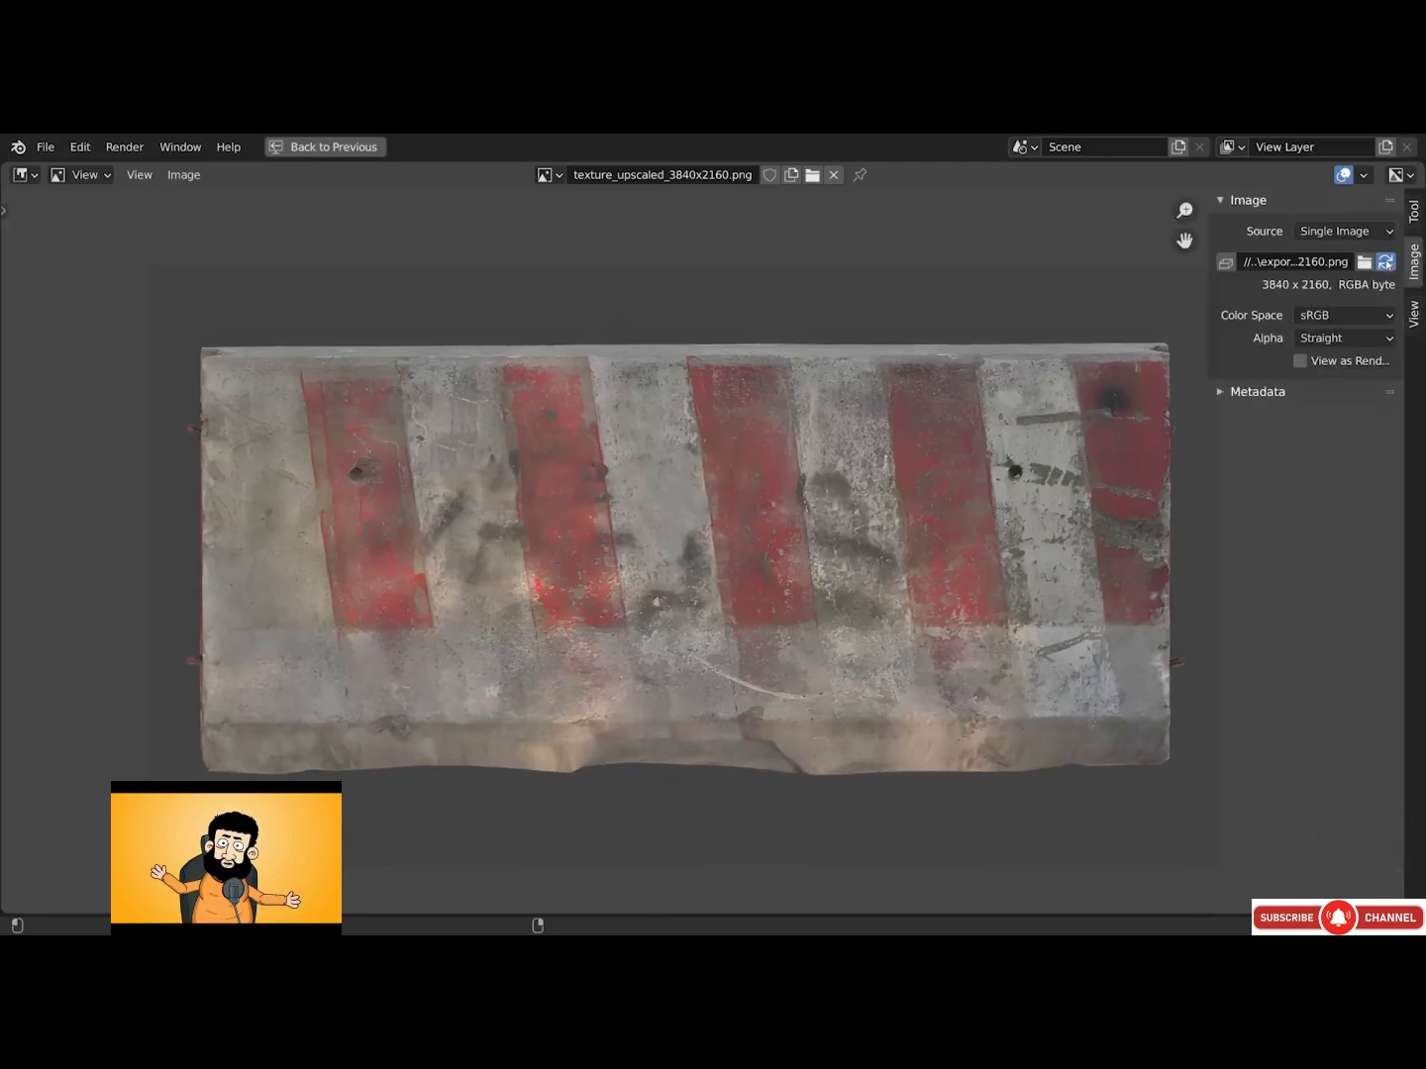
click(1387, 261)
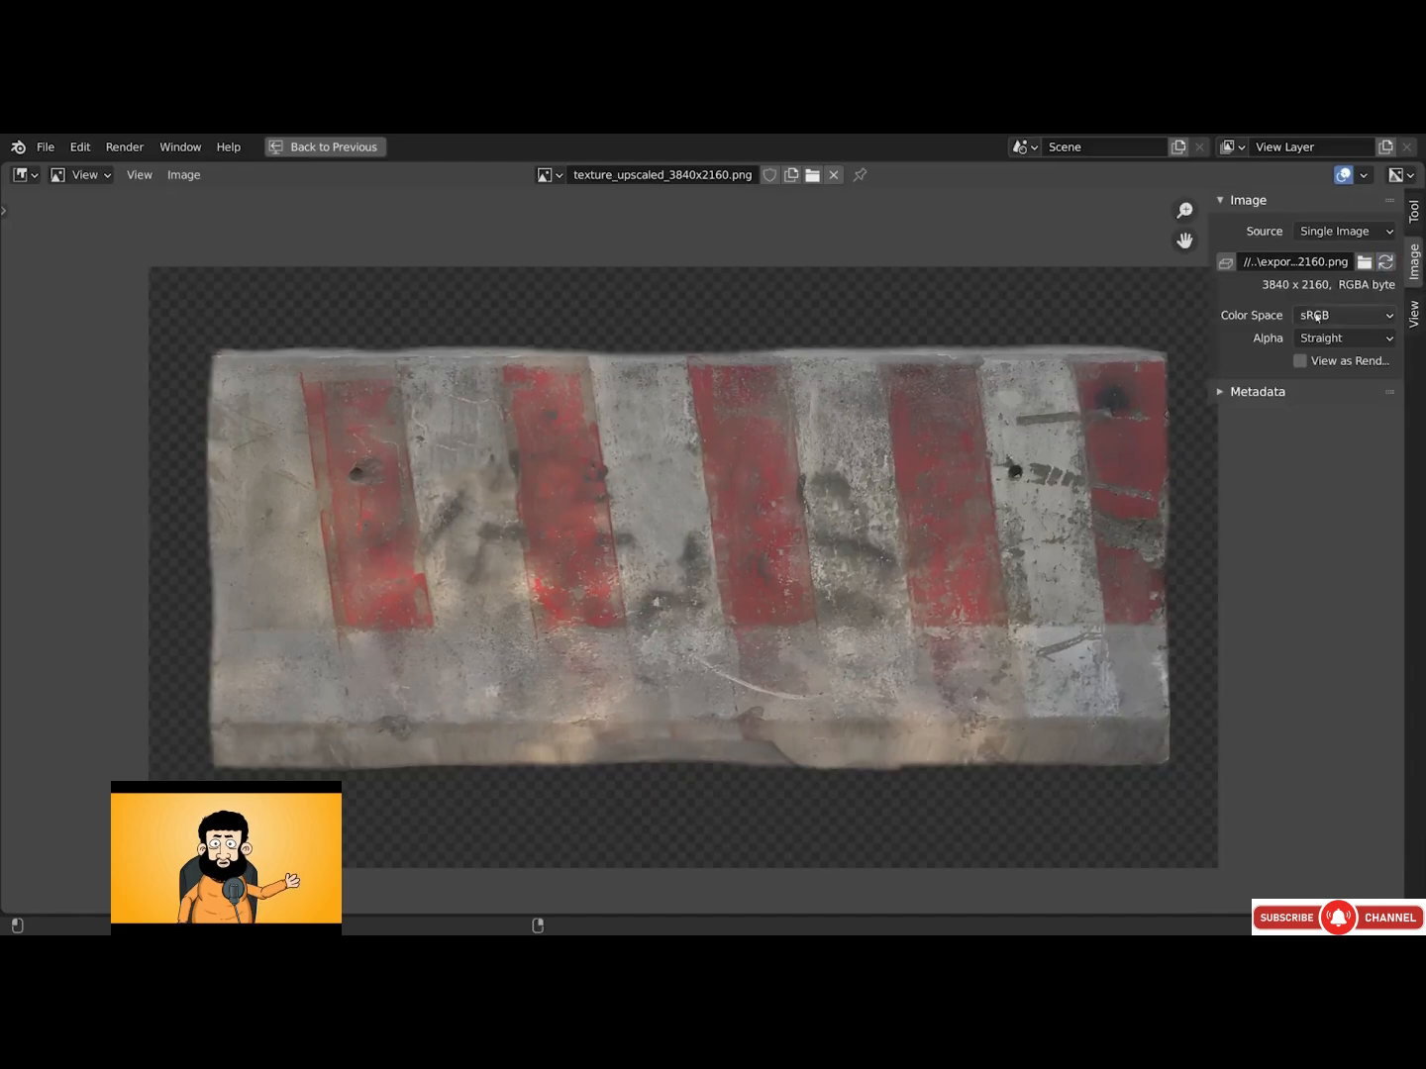
key(n)
key(ctrl+space)
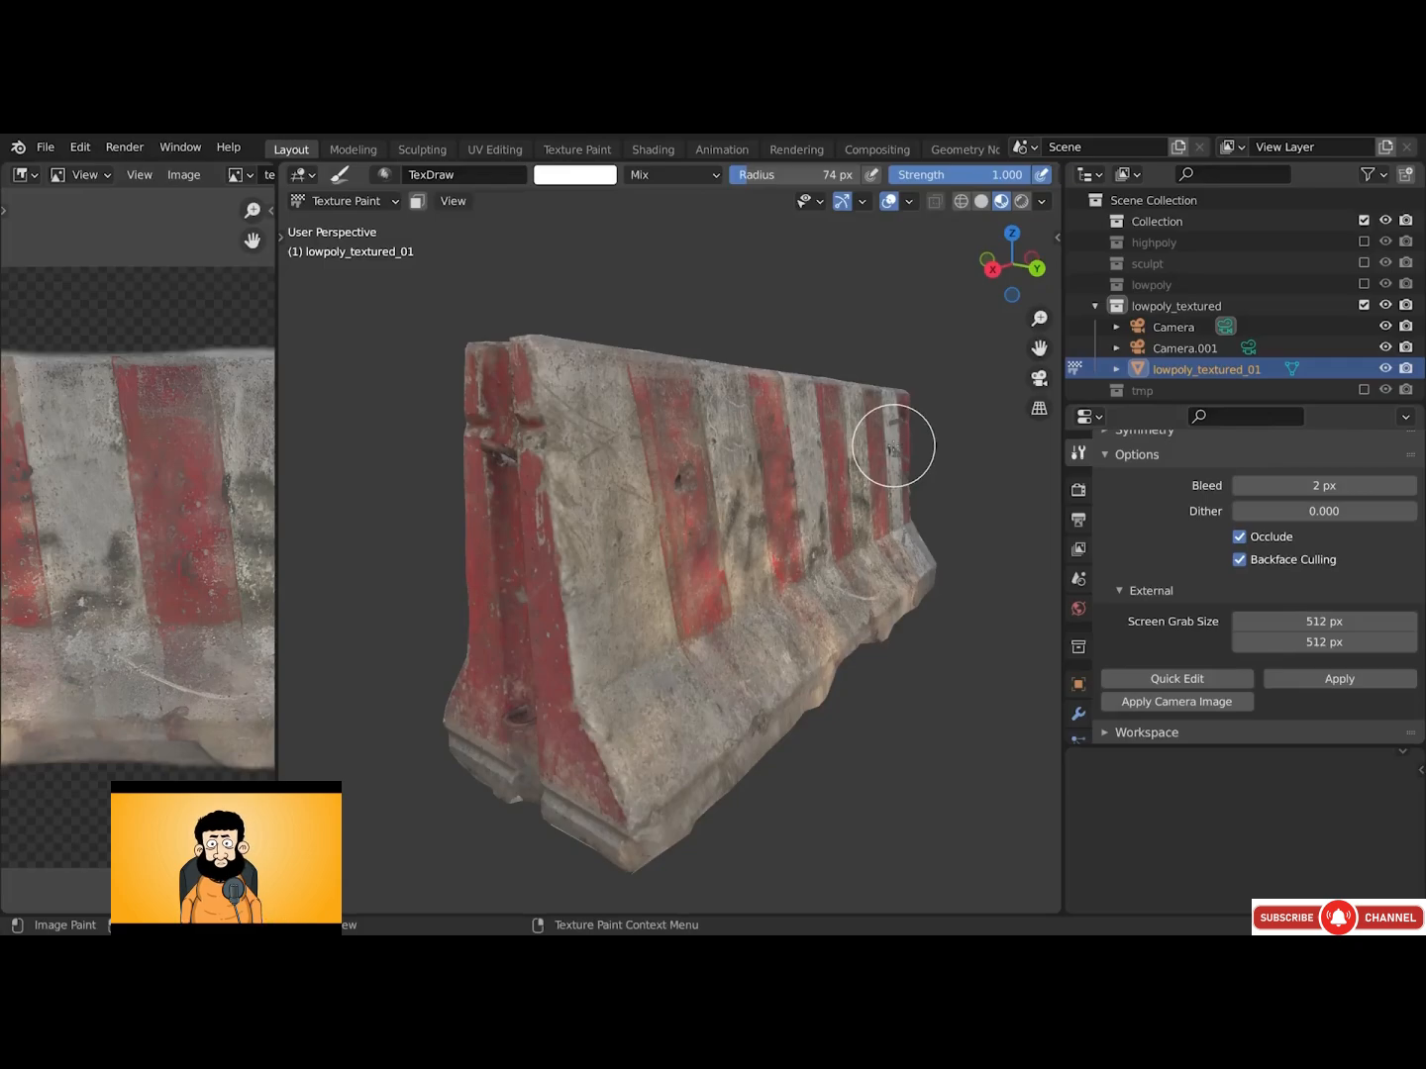
Project texture_upscaled_3840x2160.png onto the roadblock with Apply Camera Image and compare the surface with the projection undone and redone
click(1176, 700)
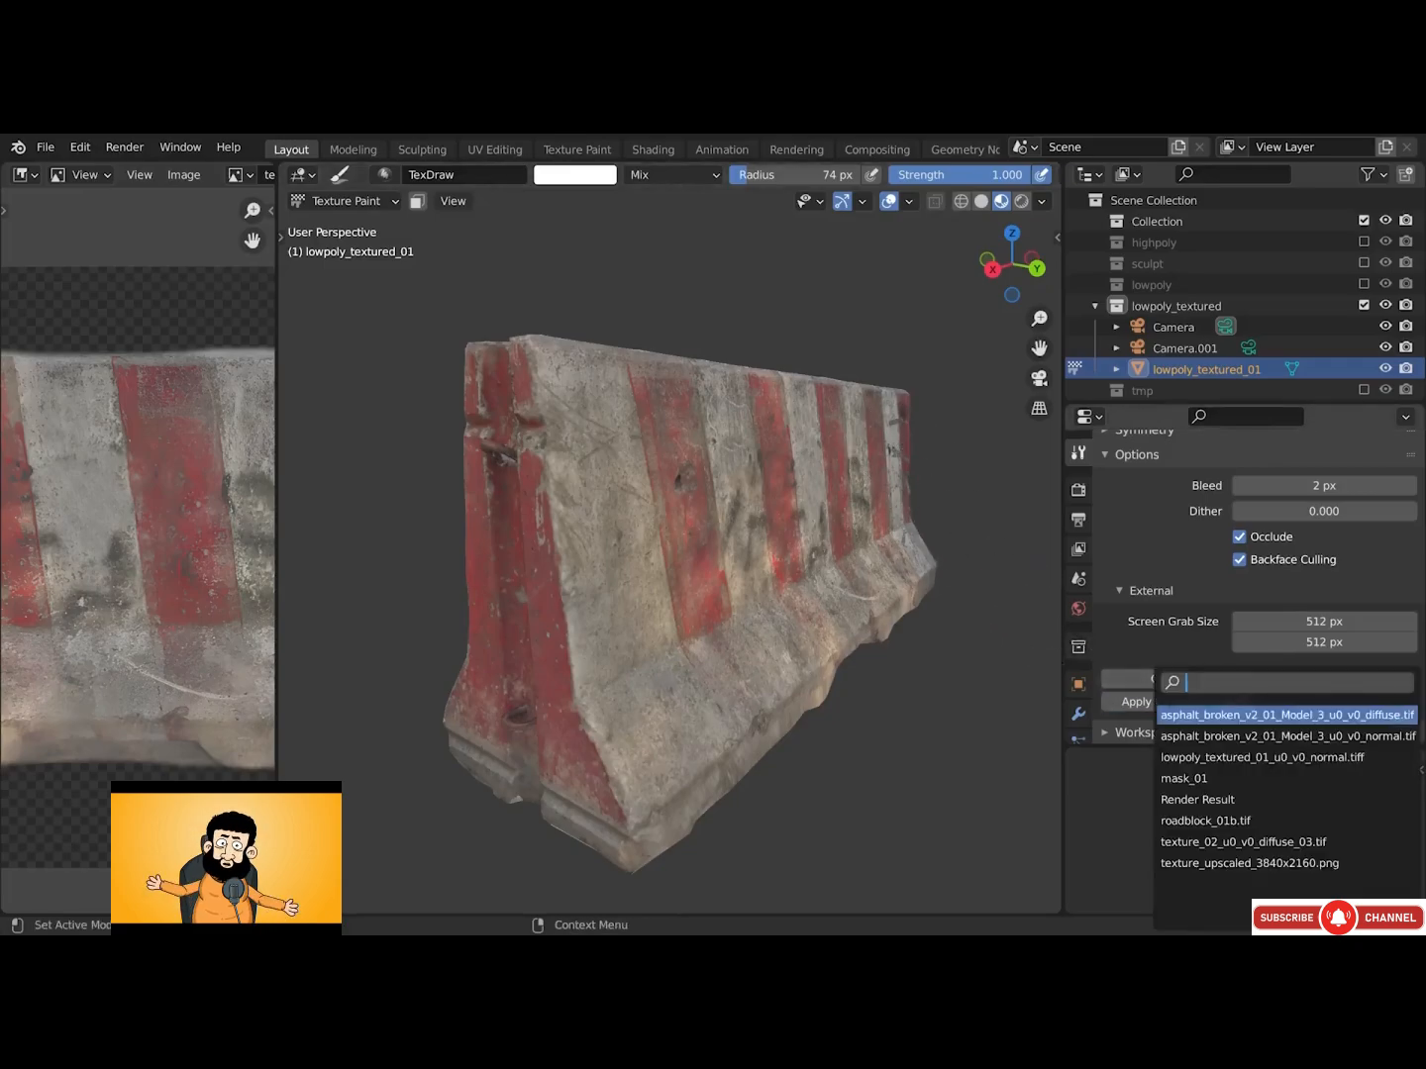
click(1274, 862)
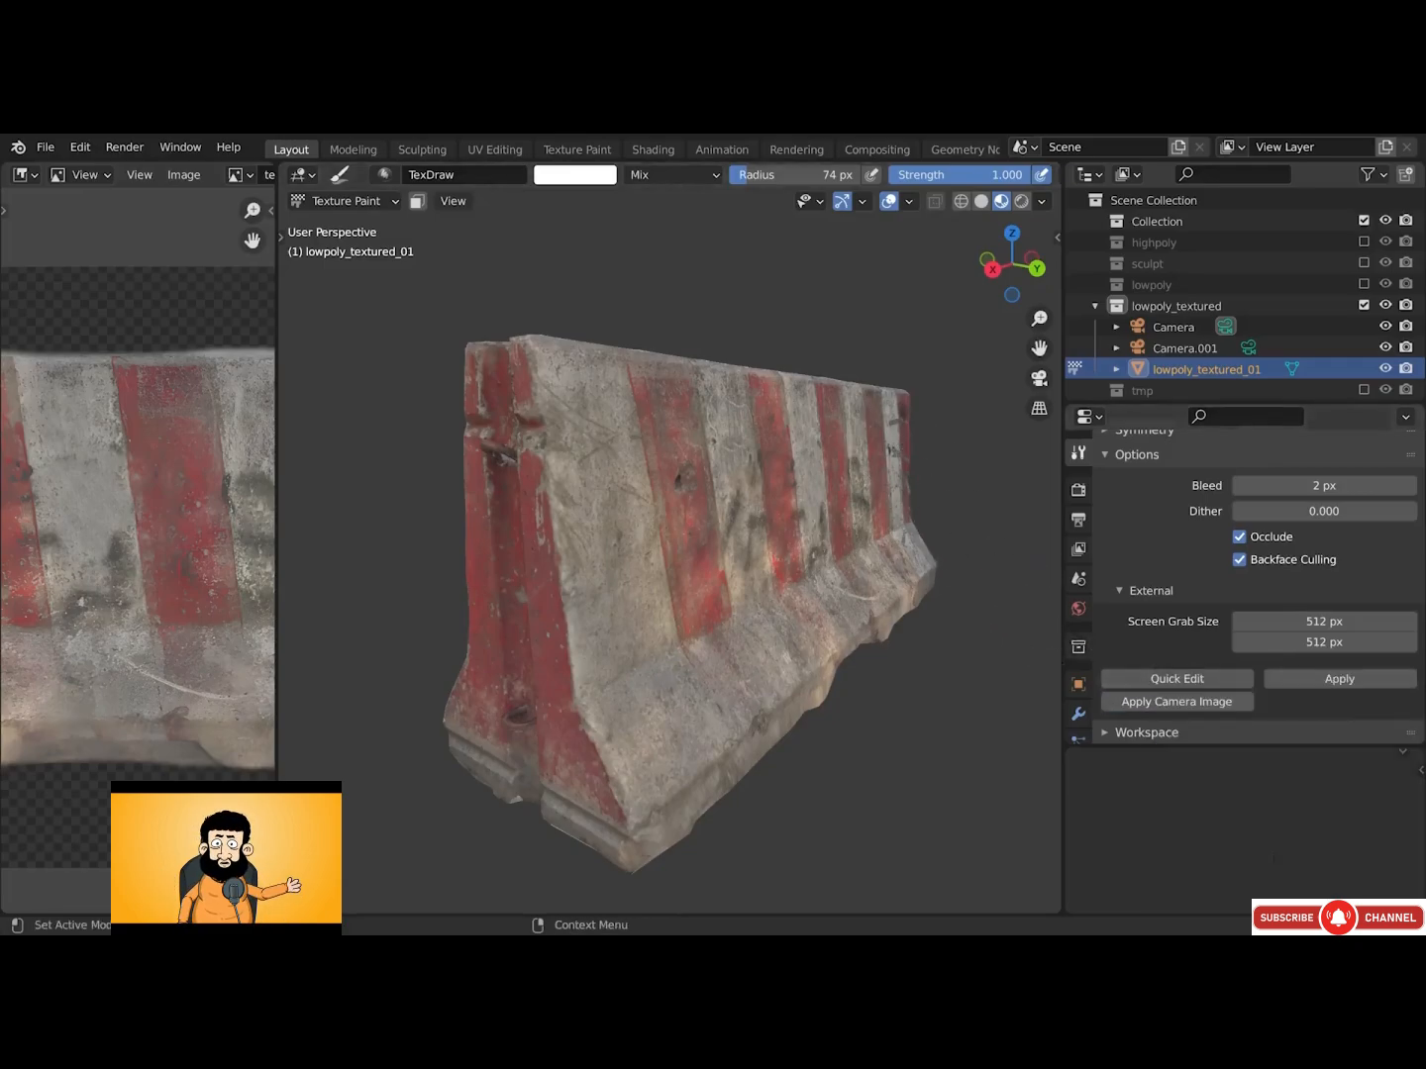
scroll(605, 535, up, 5)
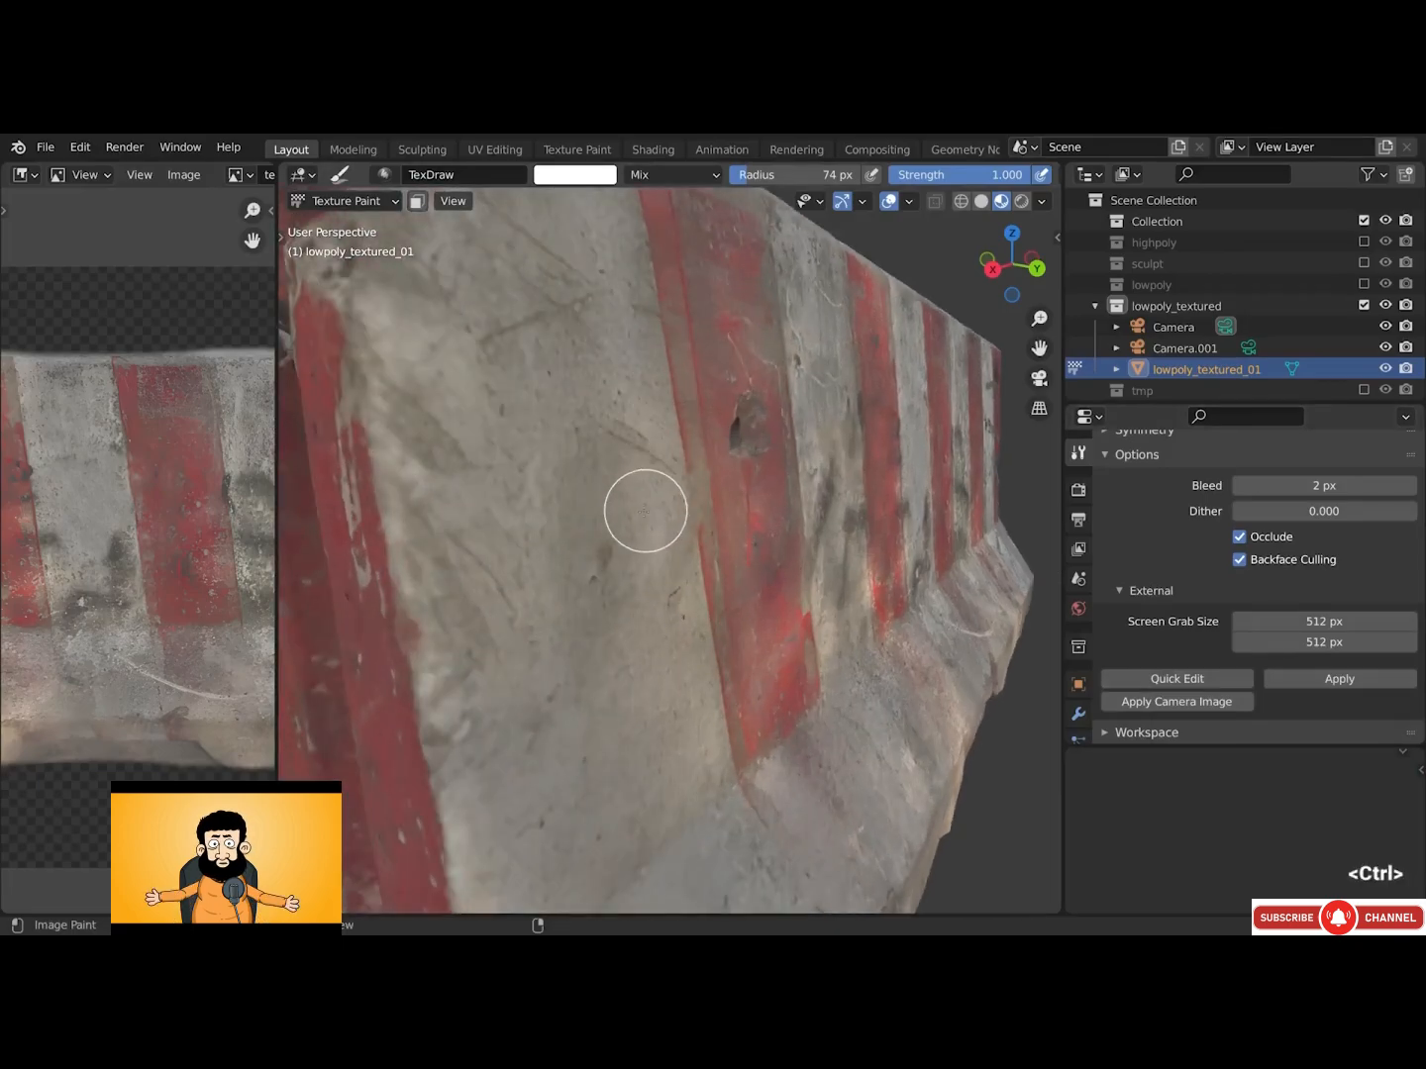
key(ctrl+z)
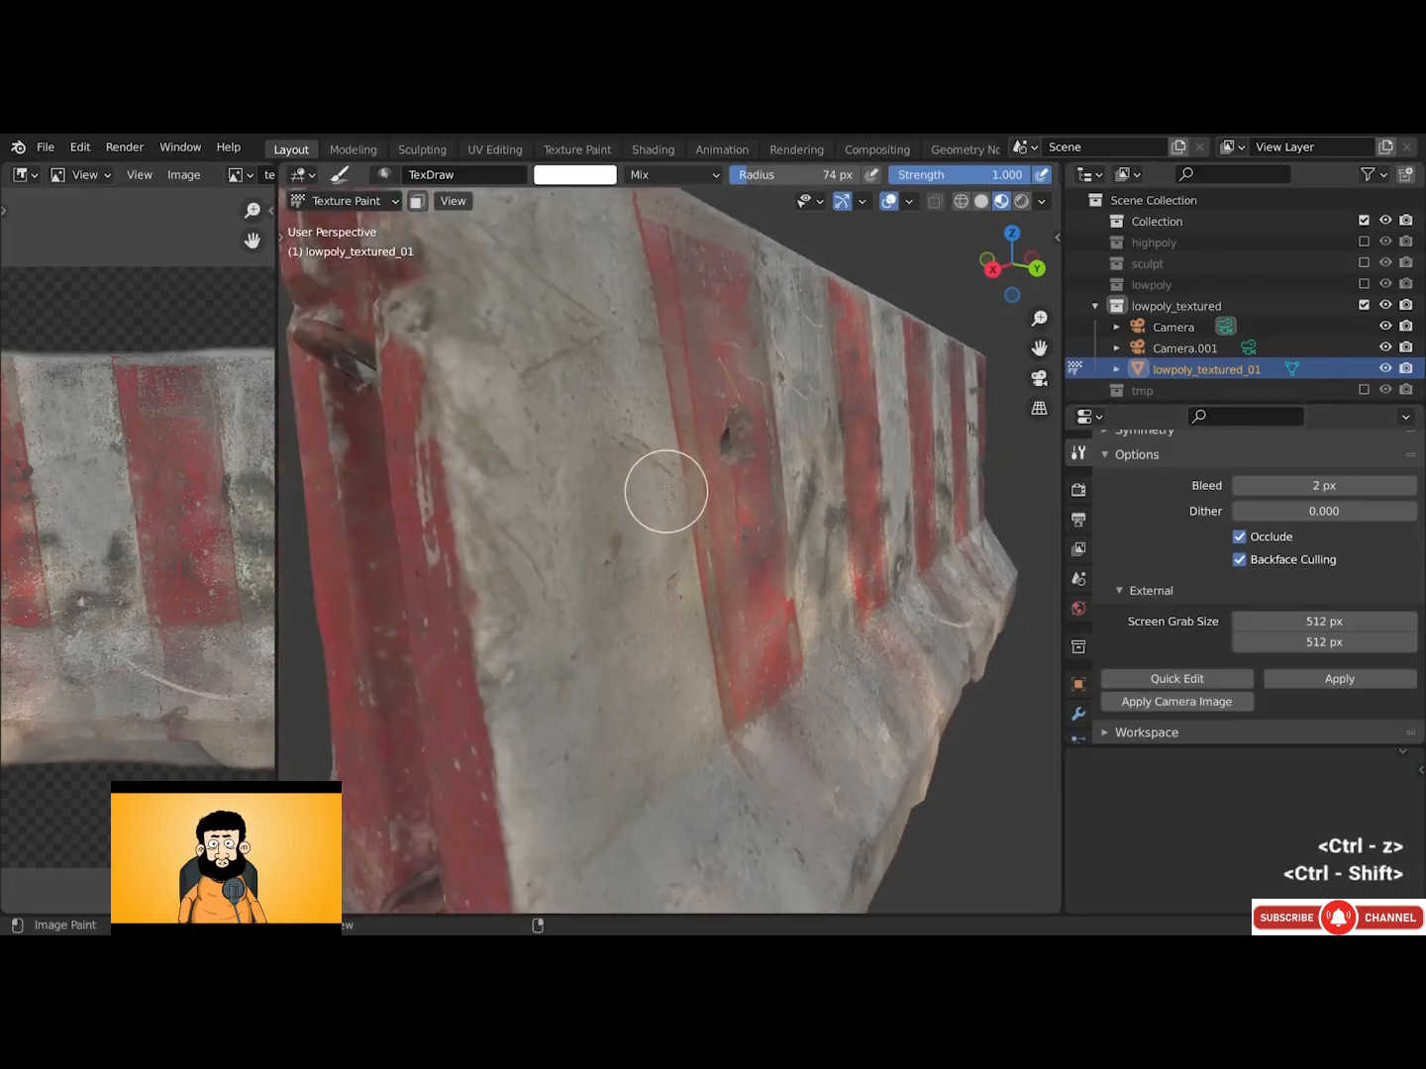
key(ctrl+z)
key(ctrl+shift+z)
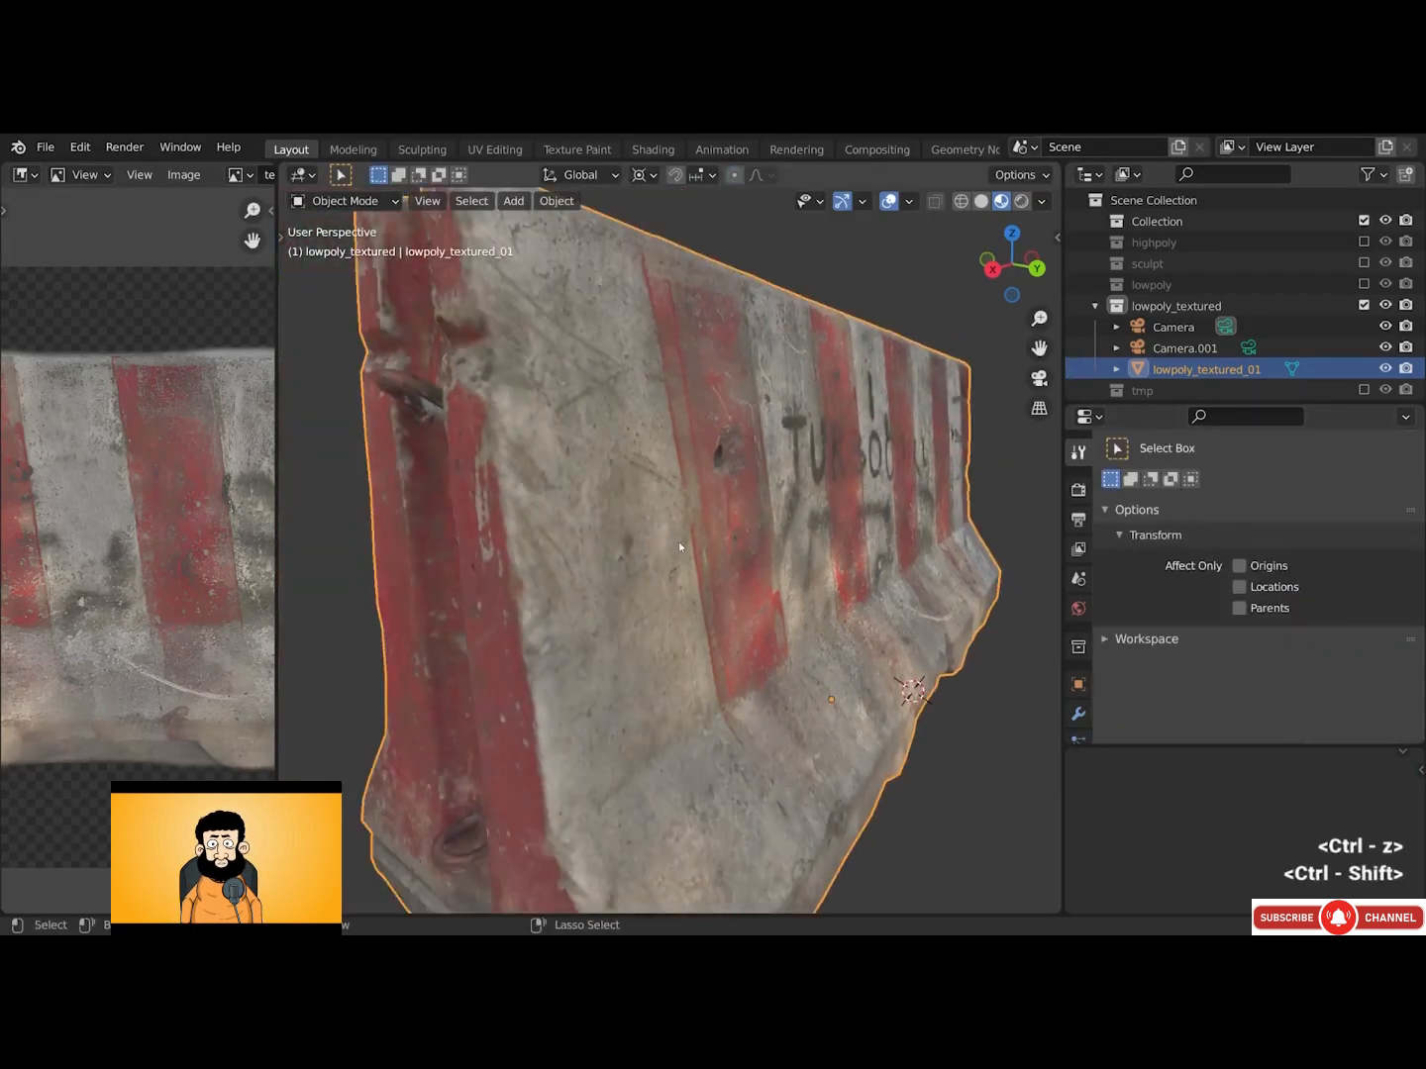
Put the lowpoly_textured_01 roadblock in Object Mode and view its striped side
mouse_move(693, 537)
alt+middle_down()
mouse_move(631, 557)
mouse_move(628, 437)
alt+middle_up()
click(347, 201)
click(351, 226)
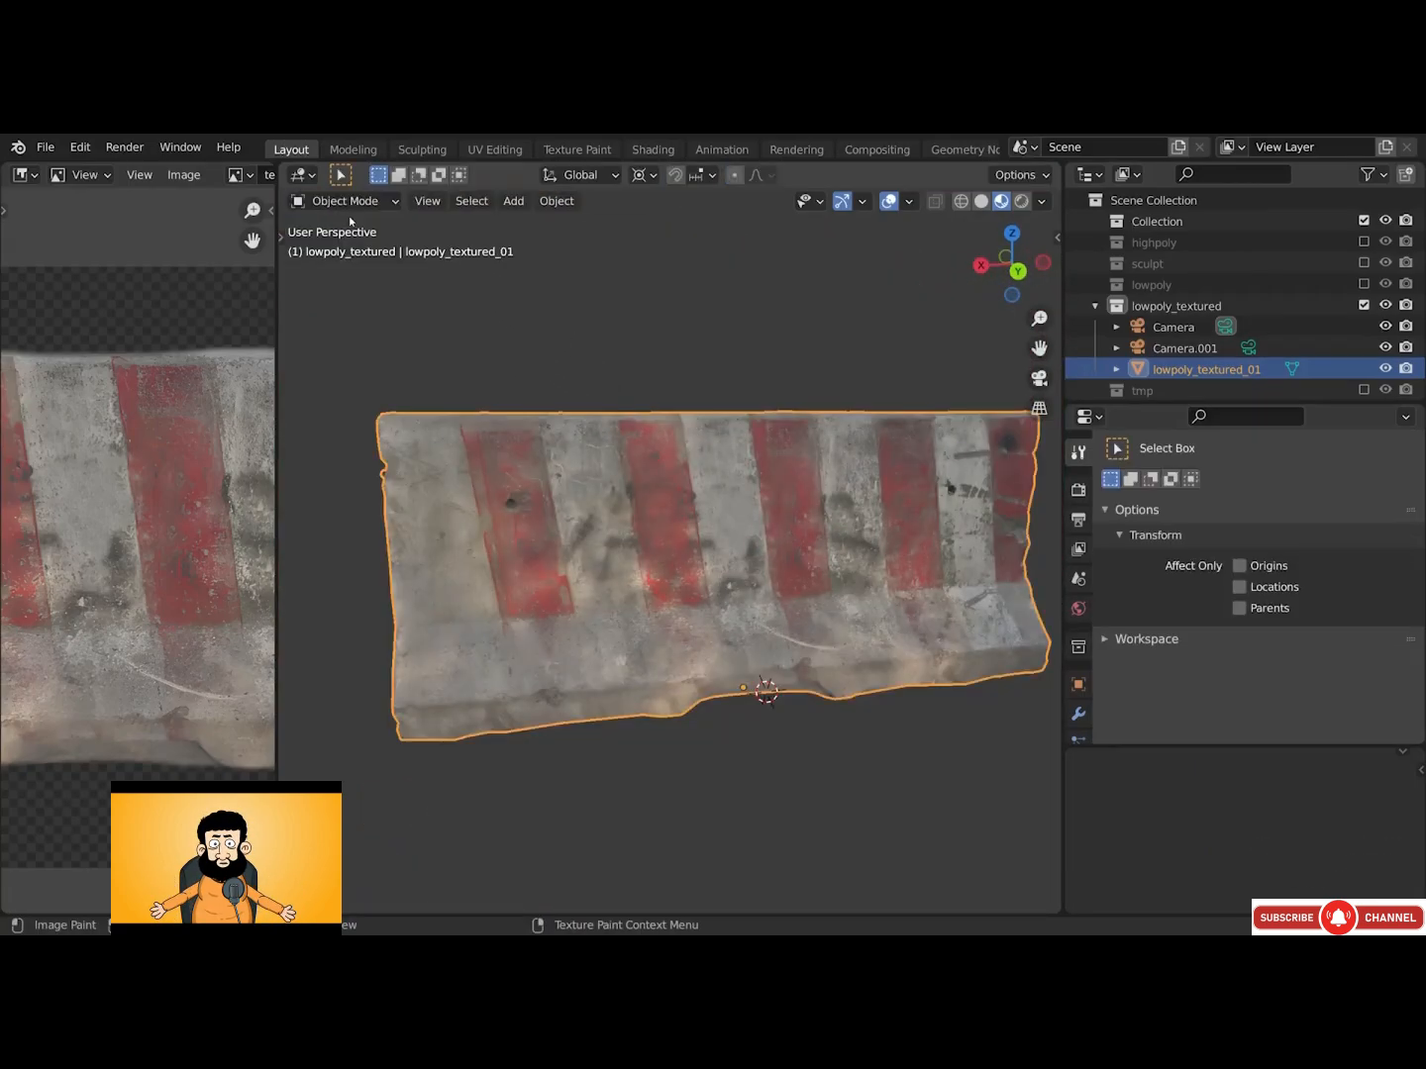
Examine the block's red end face and the corner where it meets the projected striped side
alt+shift+middle_drag(789, 566, 643, 459)
alt+drag(643, 459, 535, 459)
scroll(641, 535, up, 4)
alt+shift+drag(642, 535, 668, 482)
alt+drag(667, 483, 666, 492)
scroll(642, 348, up, 1)
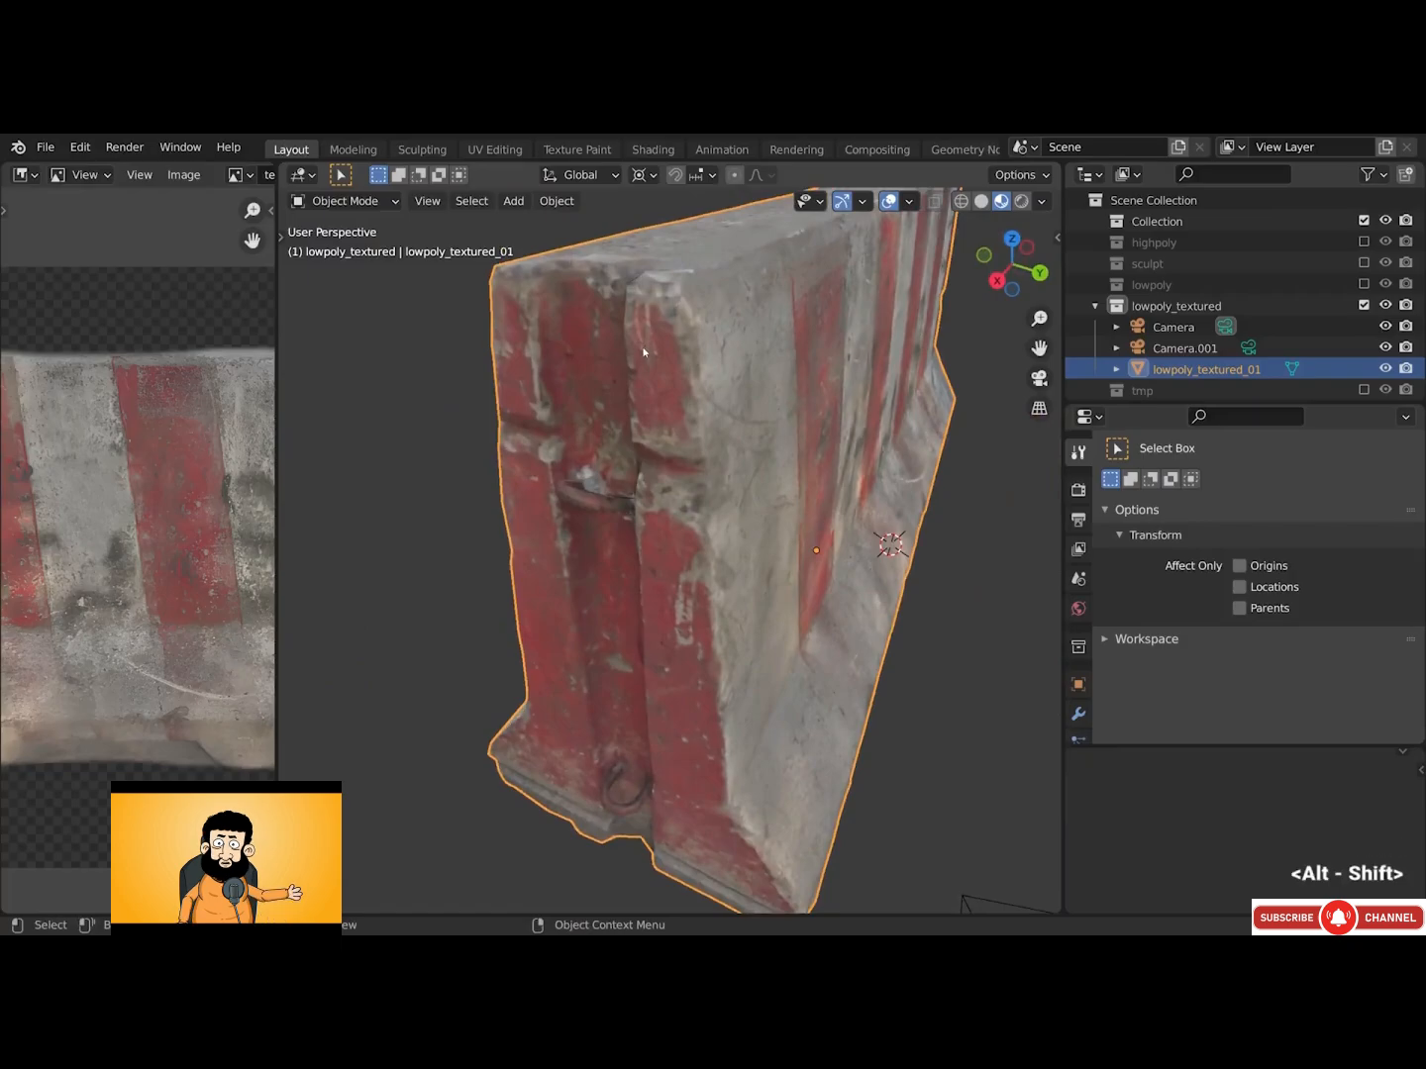
scroll(642, 353, down, 1)
scroll(643, 353, down, 8)
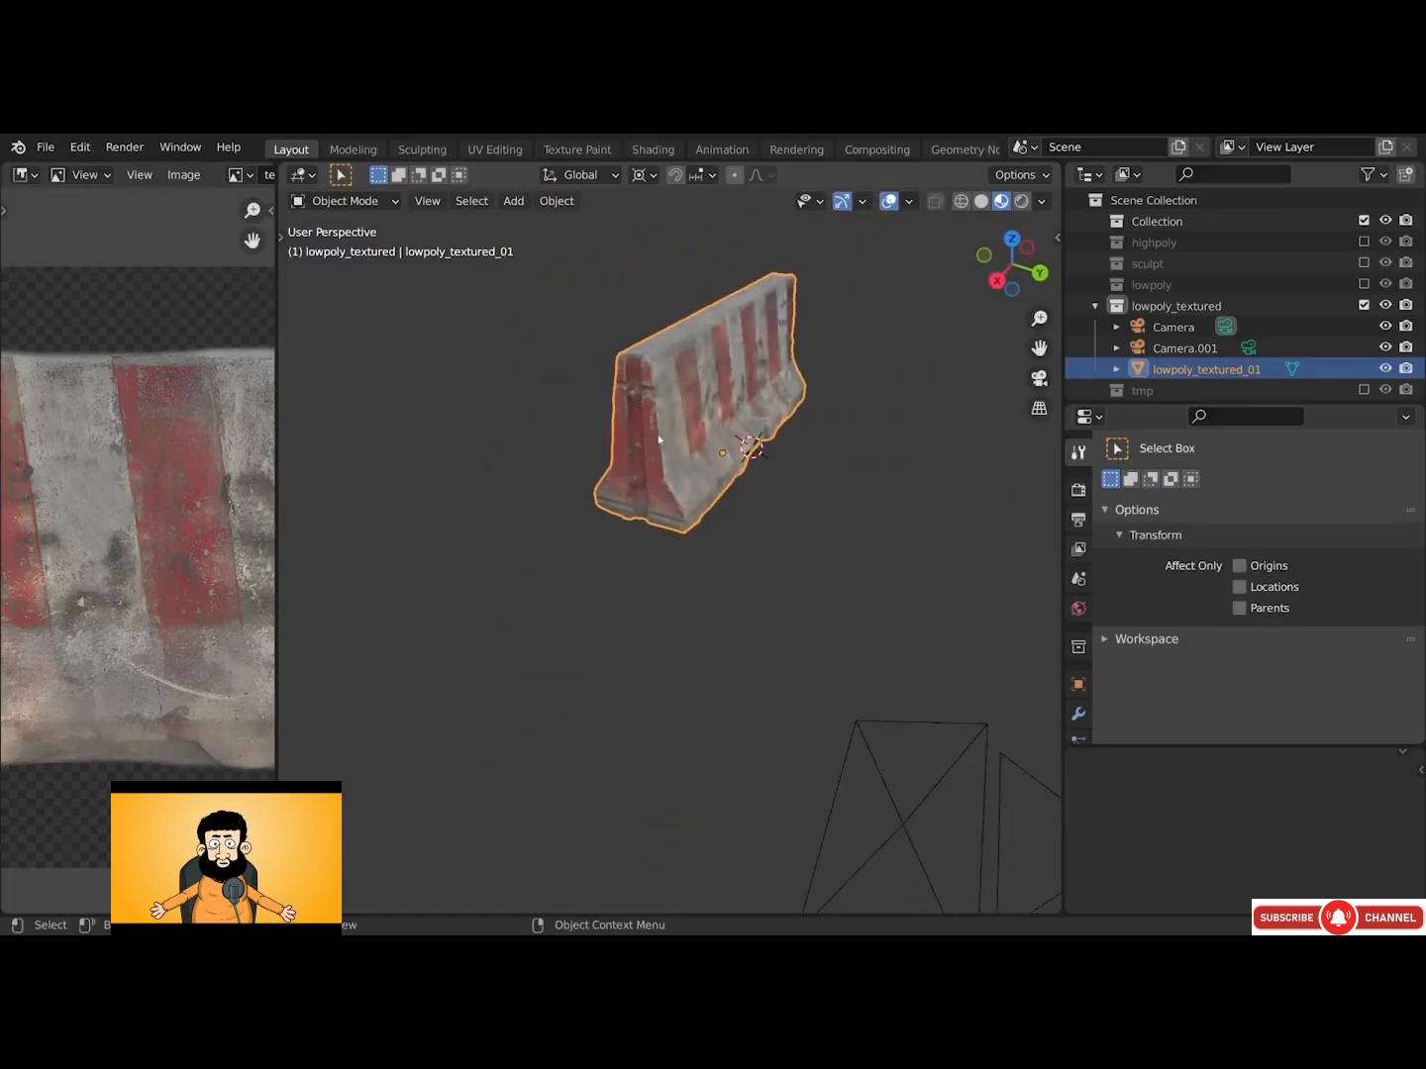
Duplicate the camera and rotate the copy about the Z axis around the roadblock
click(851, 608)
key(shift+d)
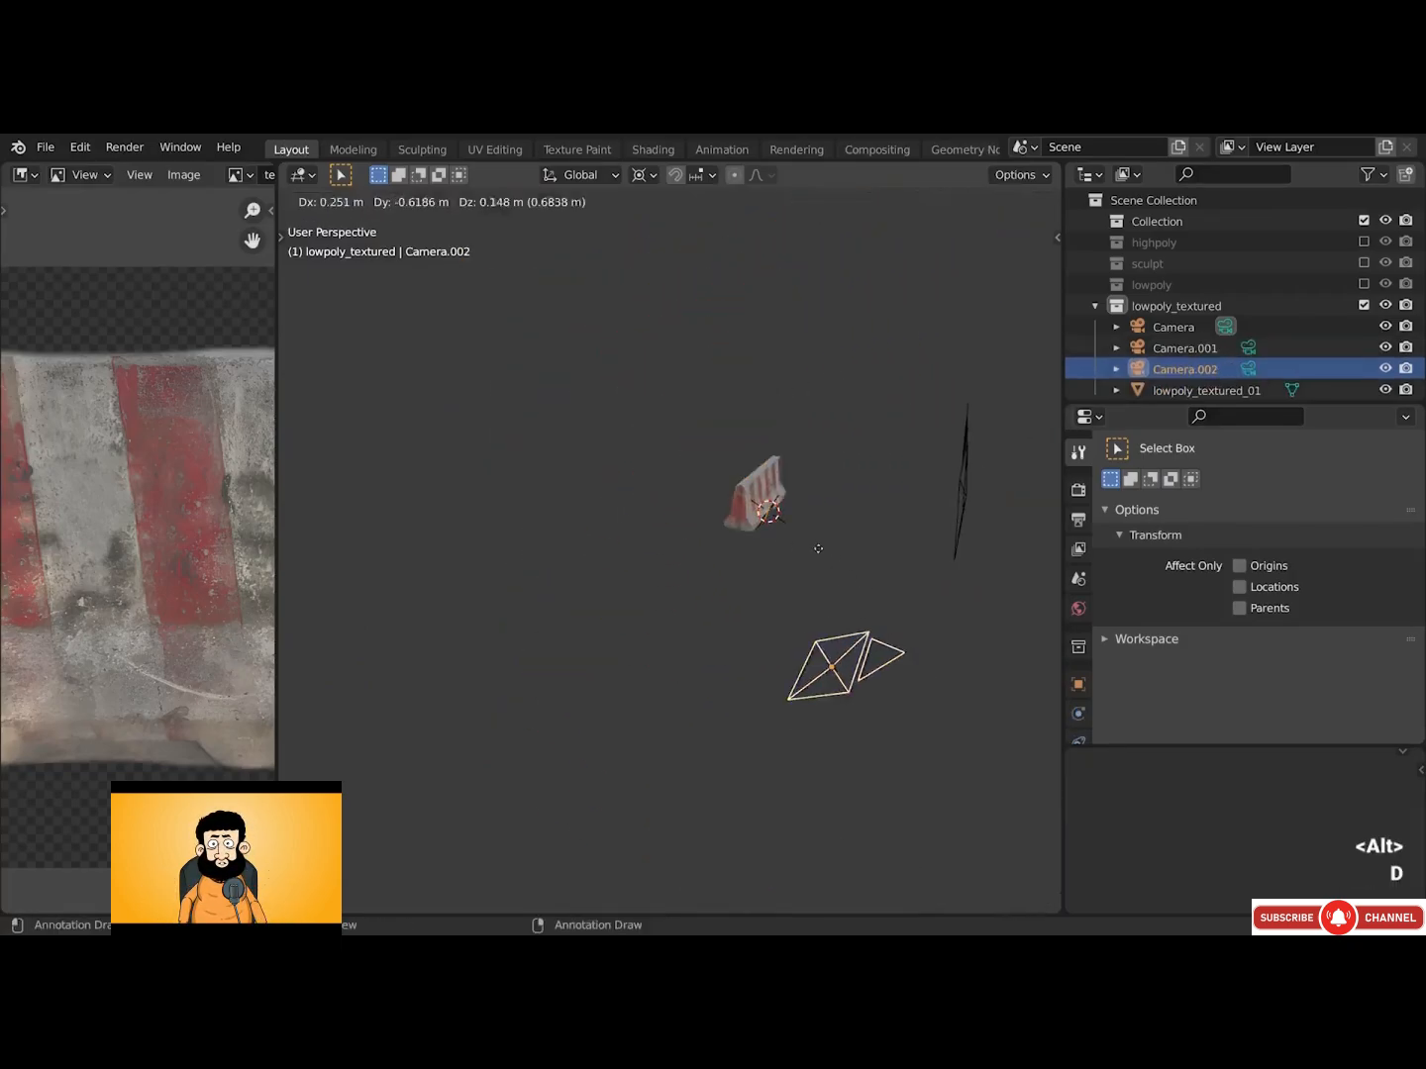
key(r)
key(z)
click(860, 548)
scroll(772, 521, up, 4)
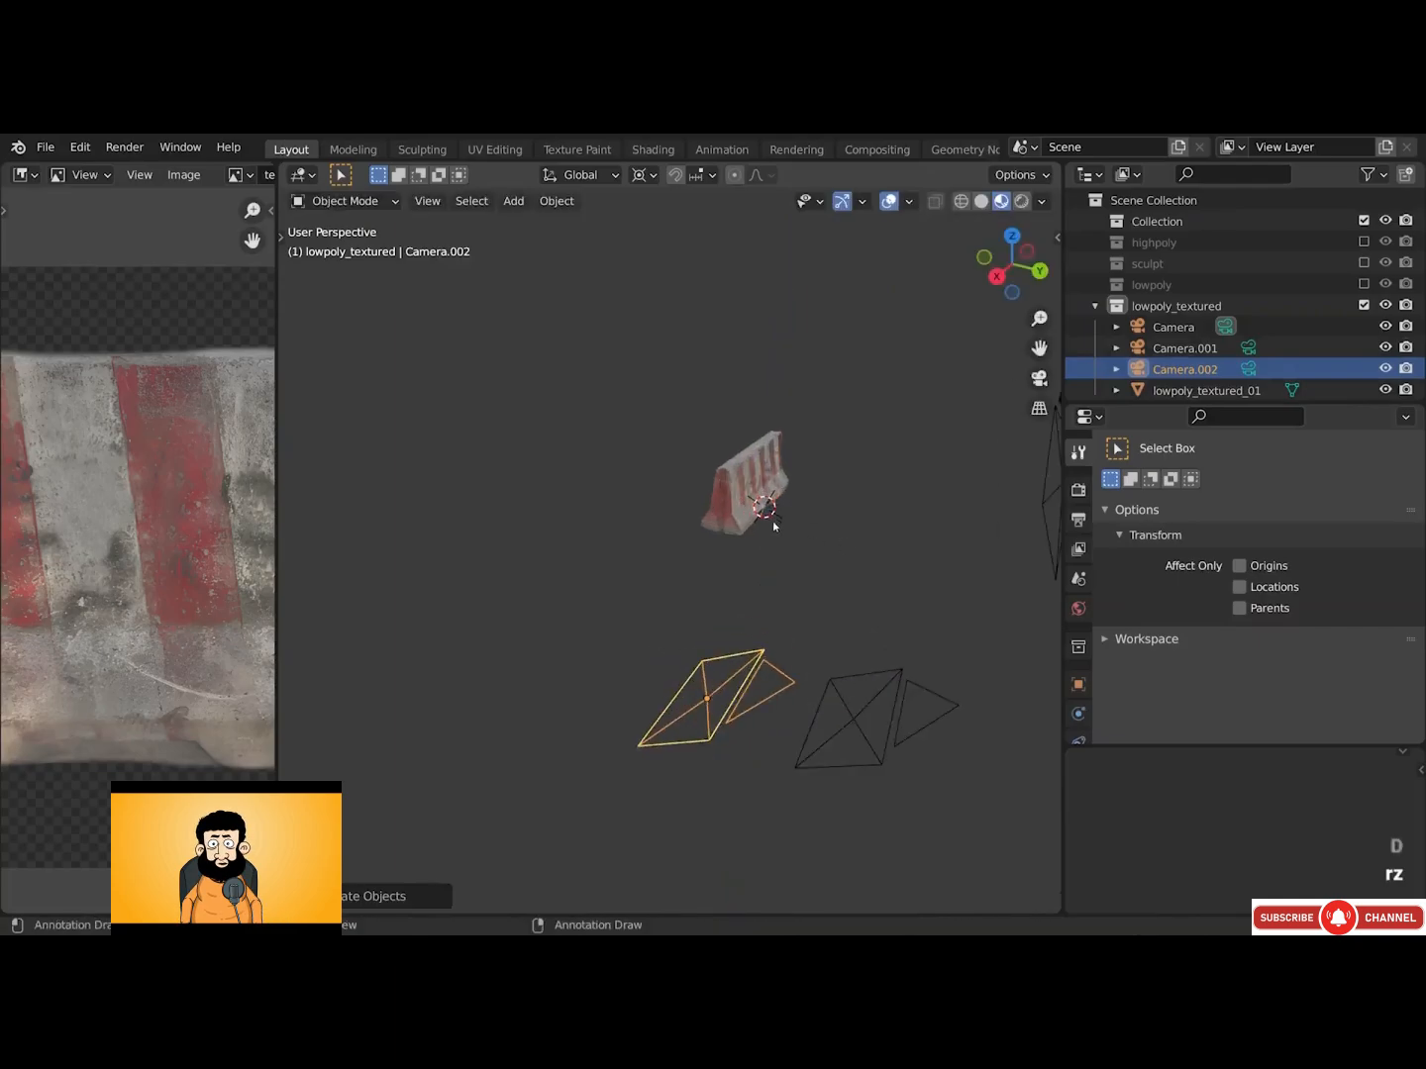
Align the active camera to the current view and fly it to face the block's red end
key(ctrl+alt+KP_0)
key(shift+grave)
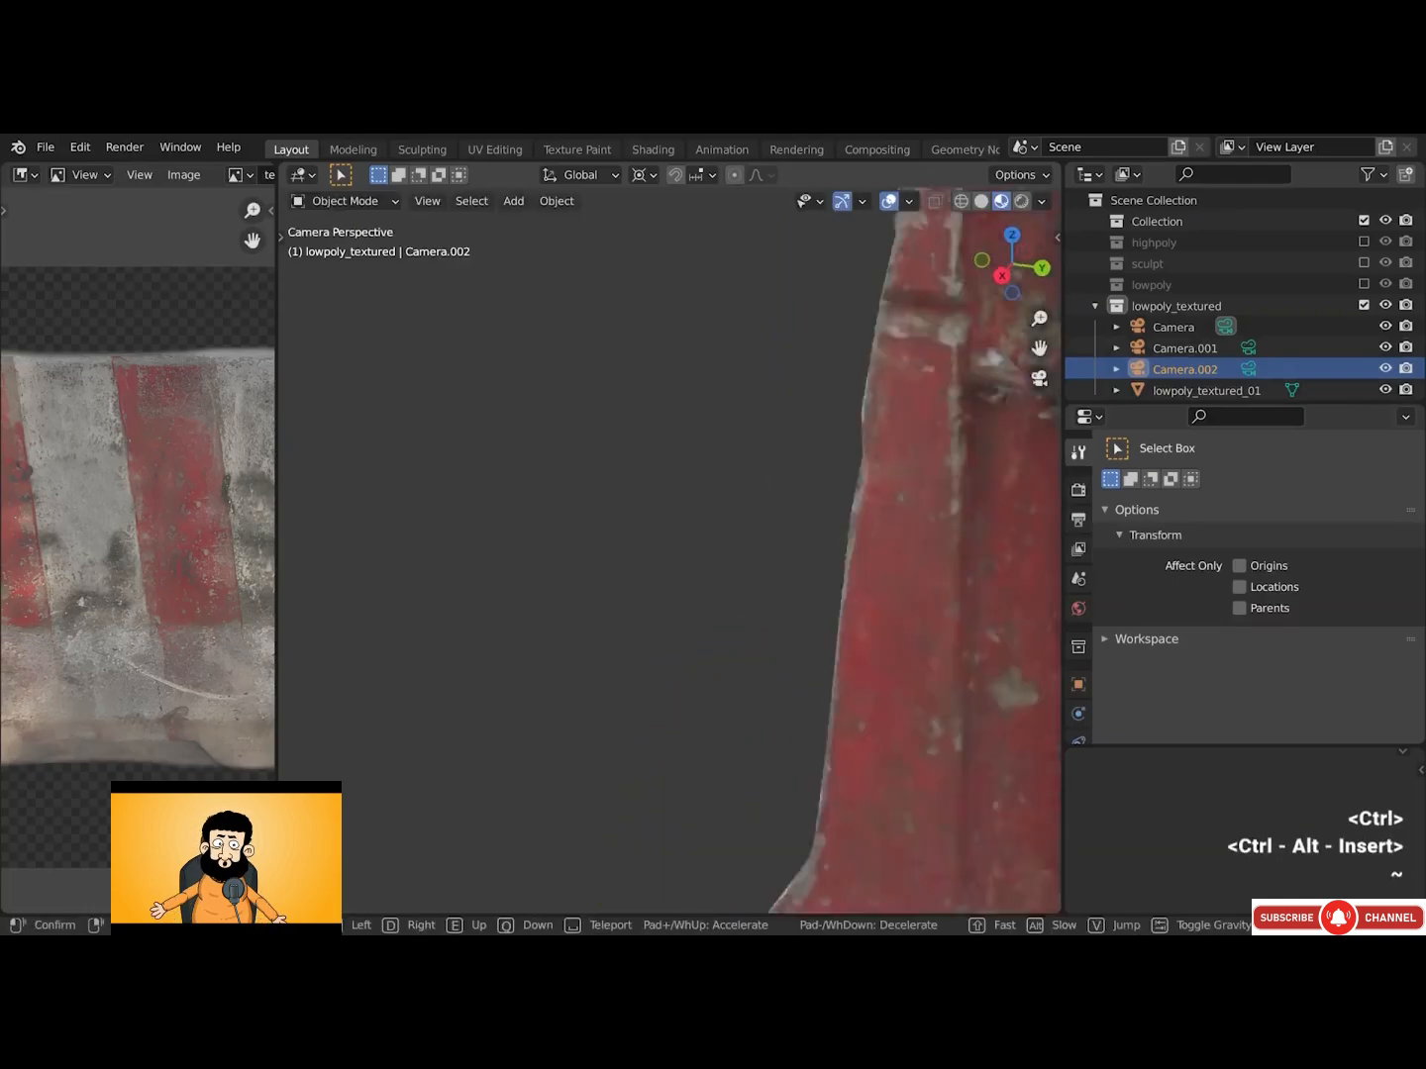
click(686, 600)
scroll(688, 600, down, 5)
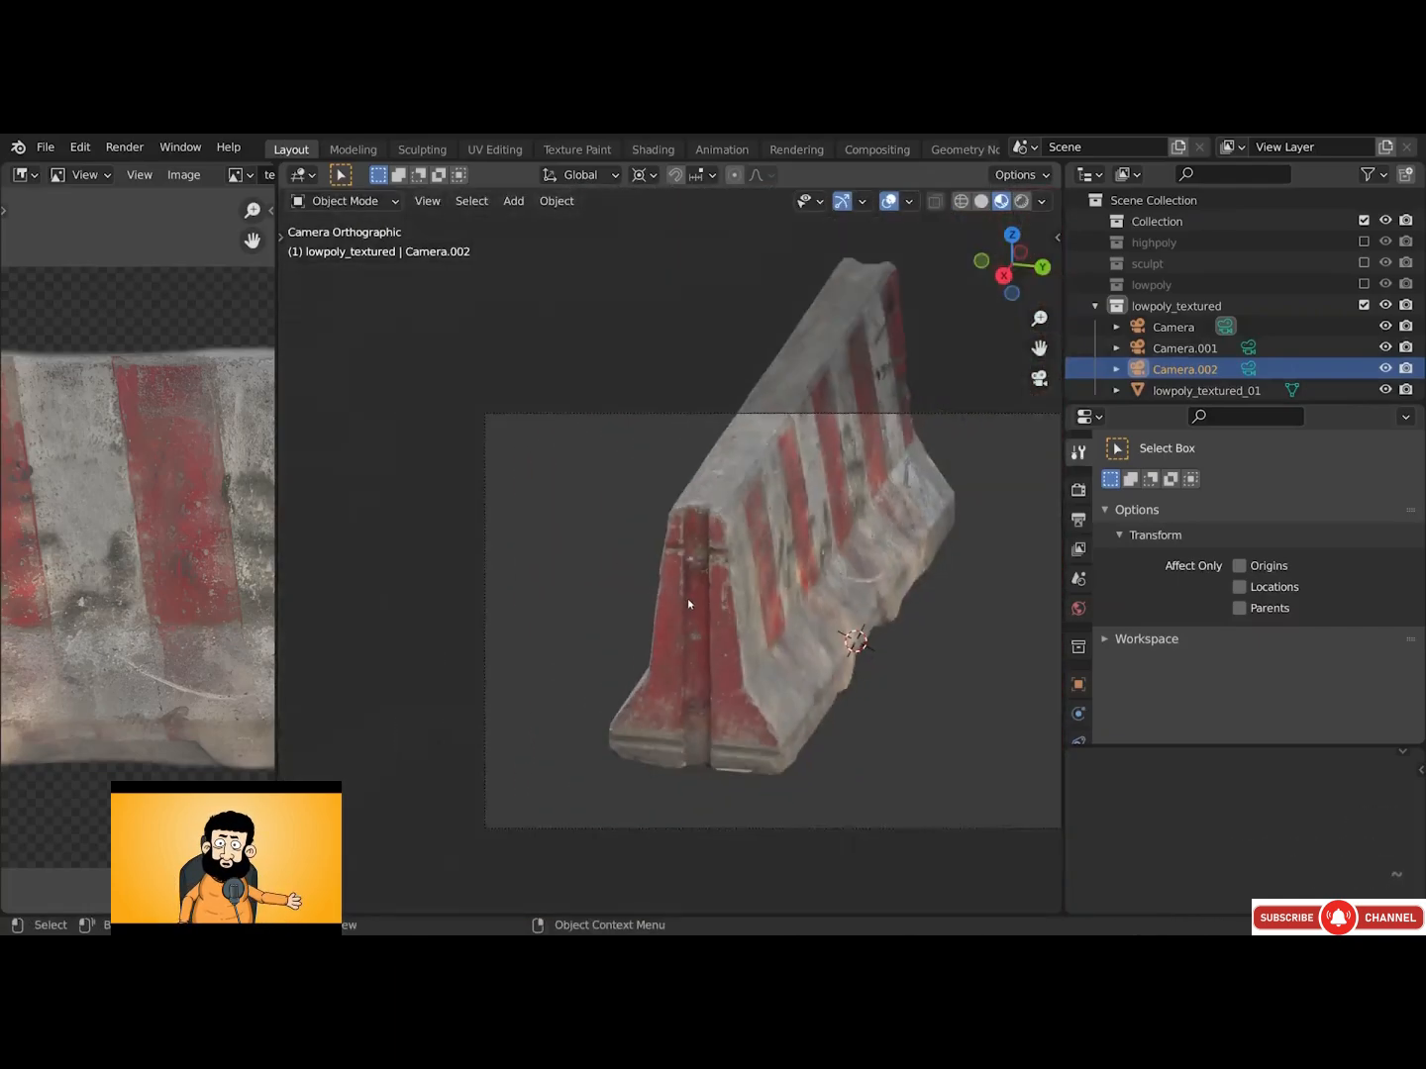
scroll(688, 598, up, 1)
shift+middle_drag(778, 598, 675, 593)
Select the active camera by its frame and move it along its local Z axis
click(842, 370)
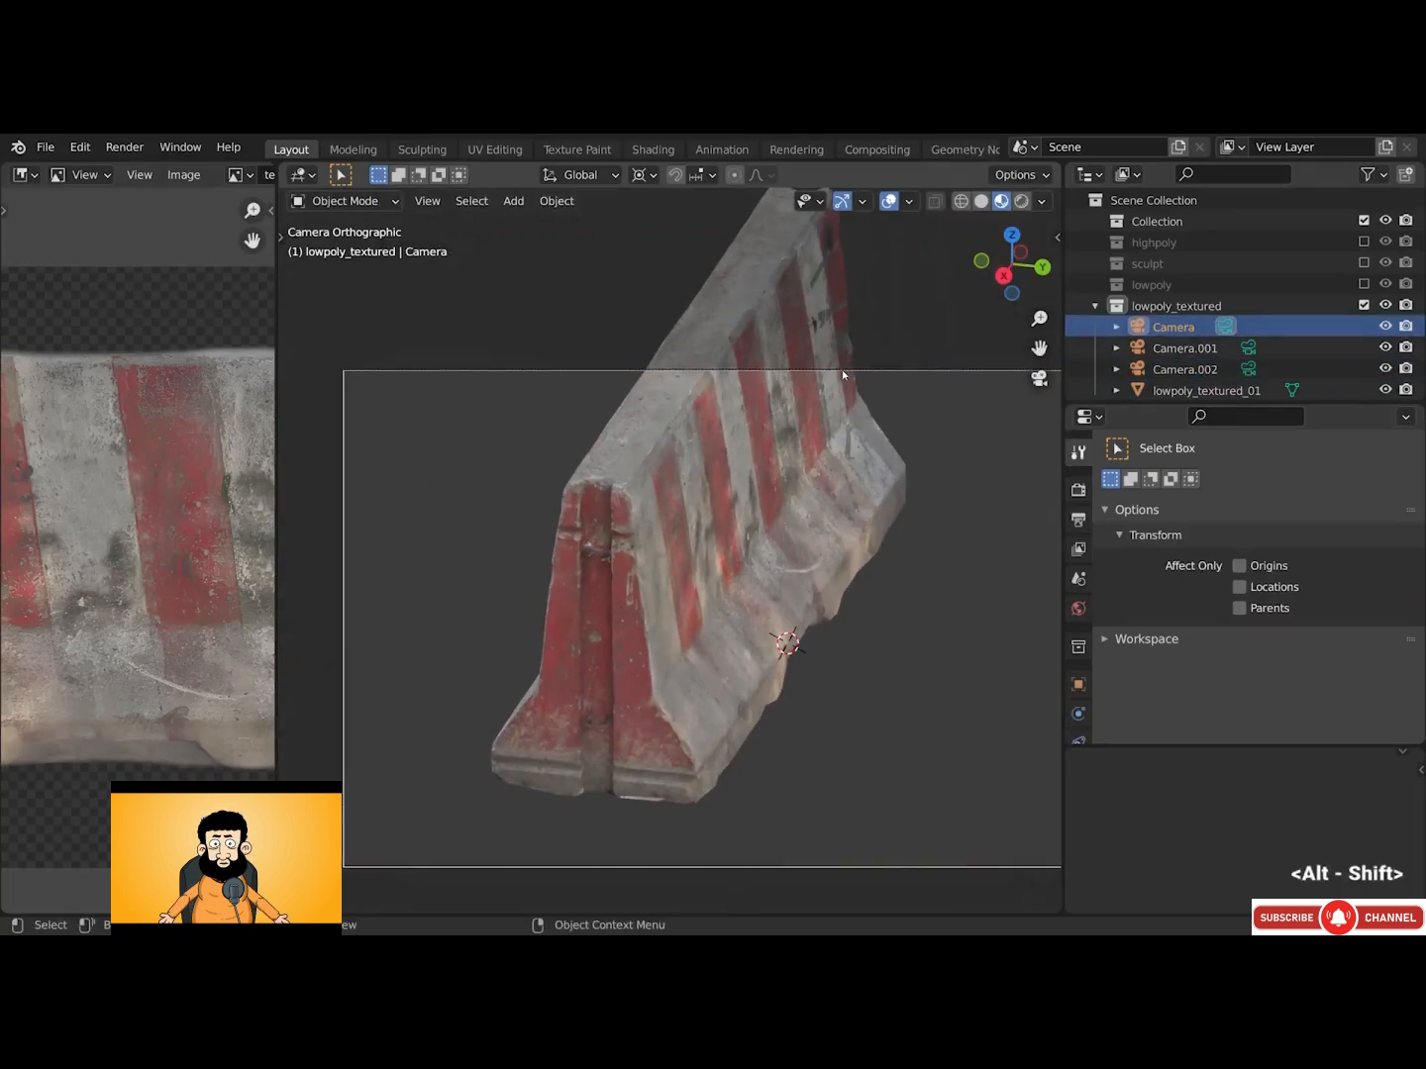
scroll(778, 462, down, 2)
scroll(769, 482, up, 1)
key(g)
key(z)
key(z)
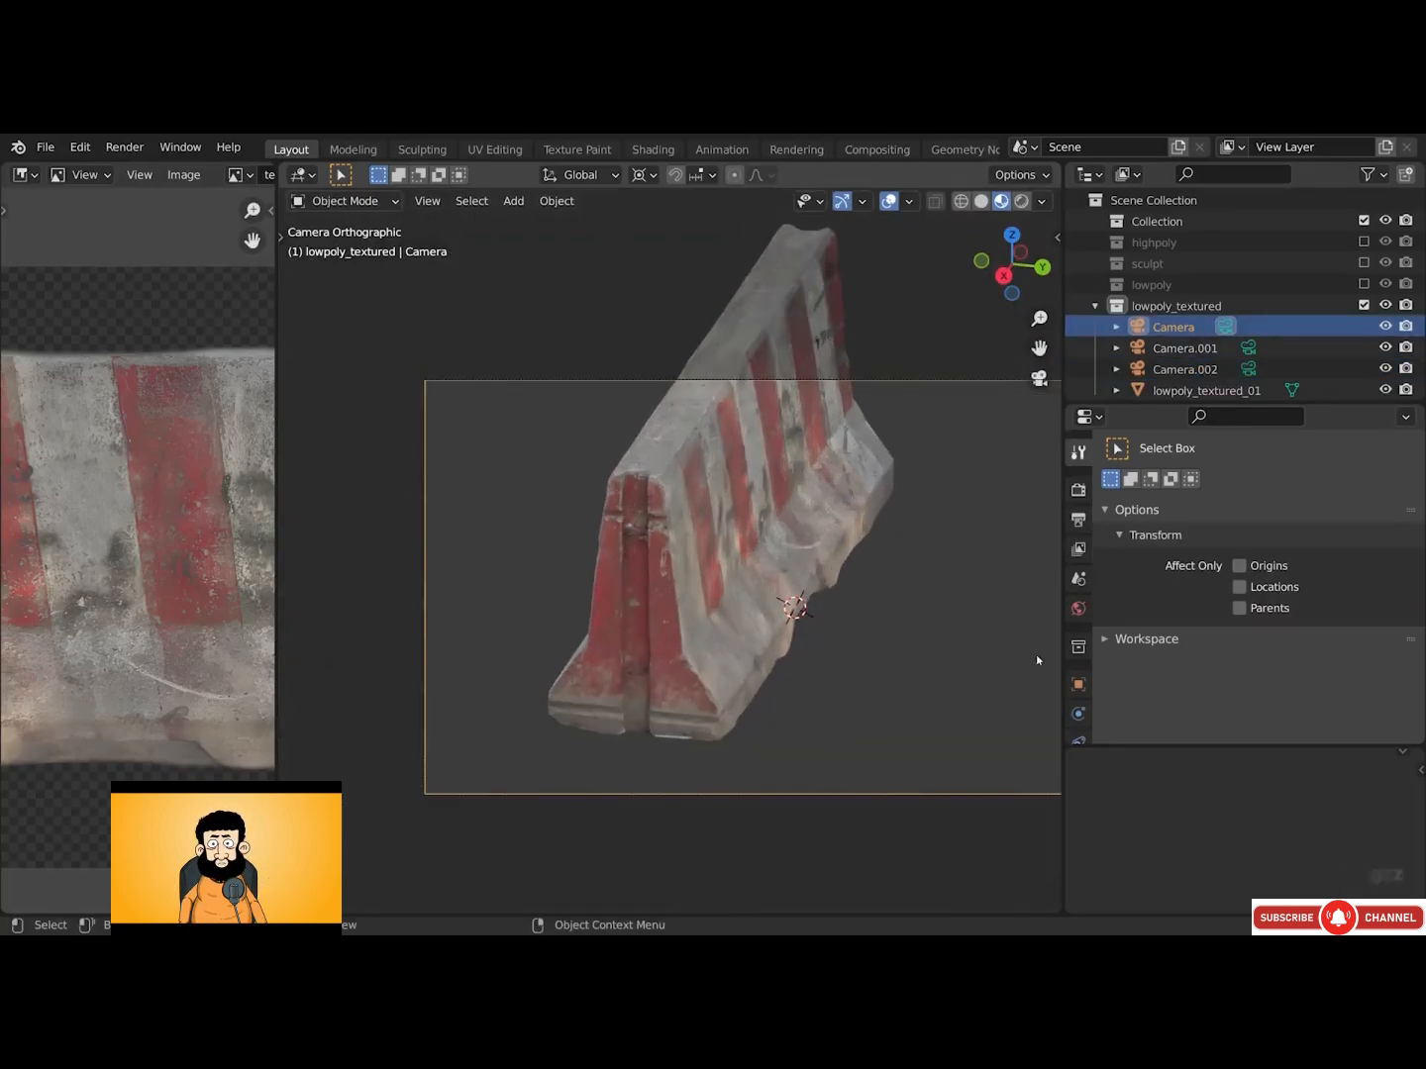
Set the camera's orthographic scale to 26.4 and move it so the whole red end face fits inside the frame
scroll(1078, 635, down, 3)
click(1078, 683)
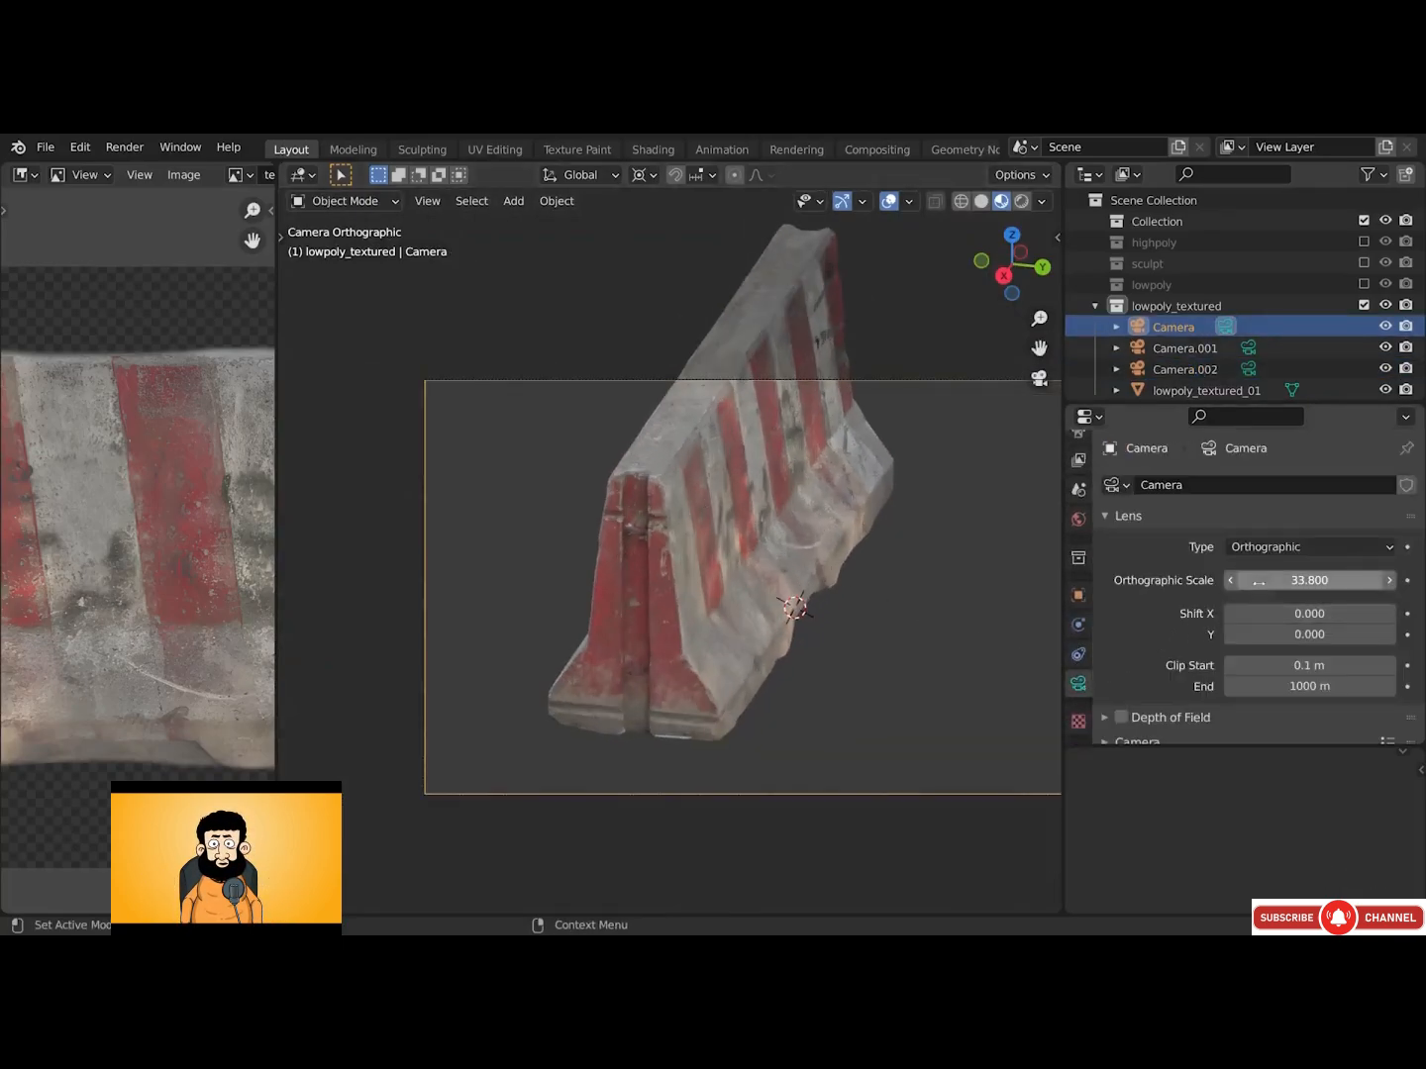
drag(1258, 582, 1193, 581)
key(g)
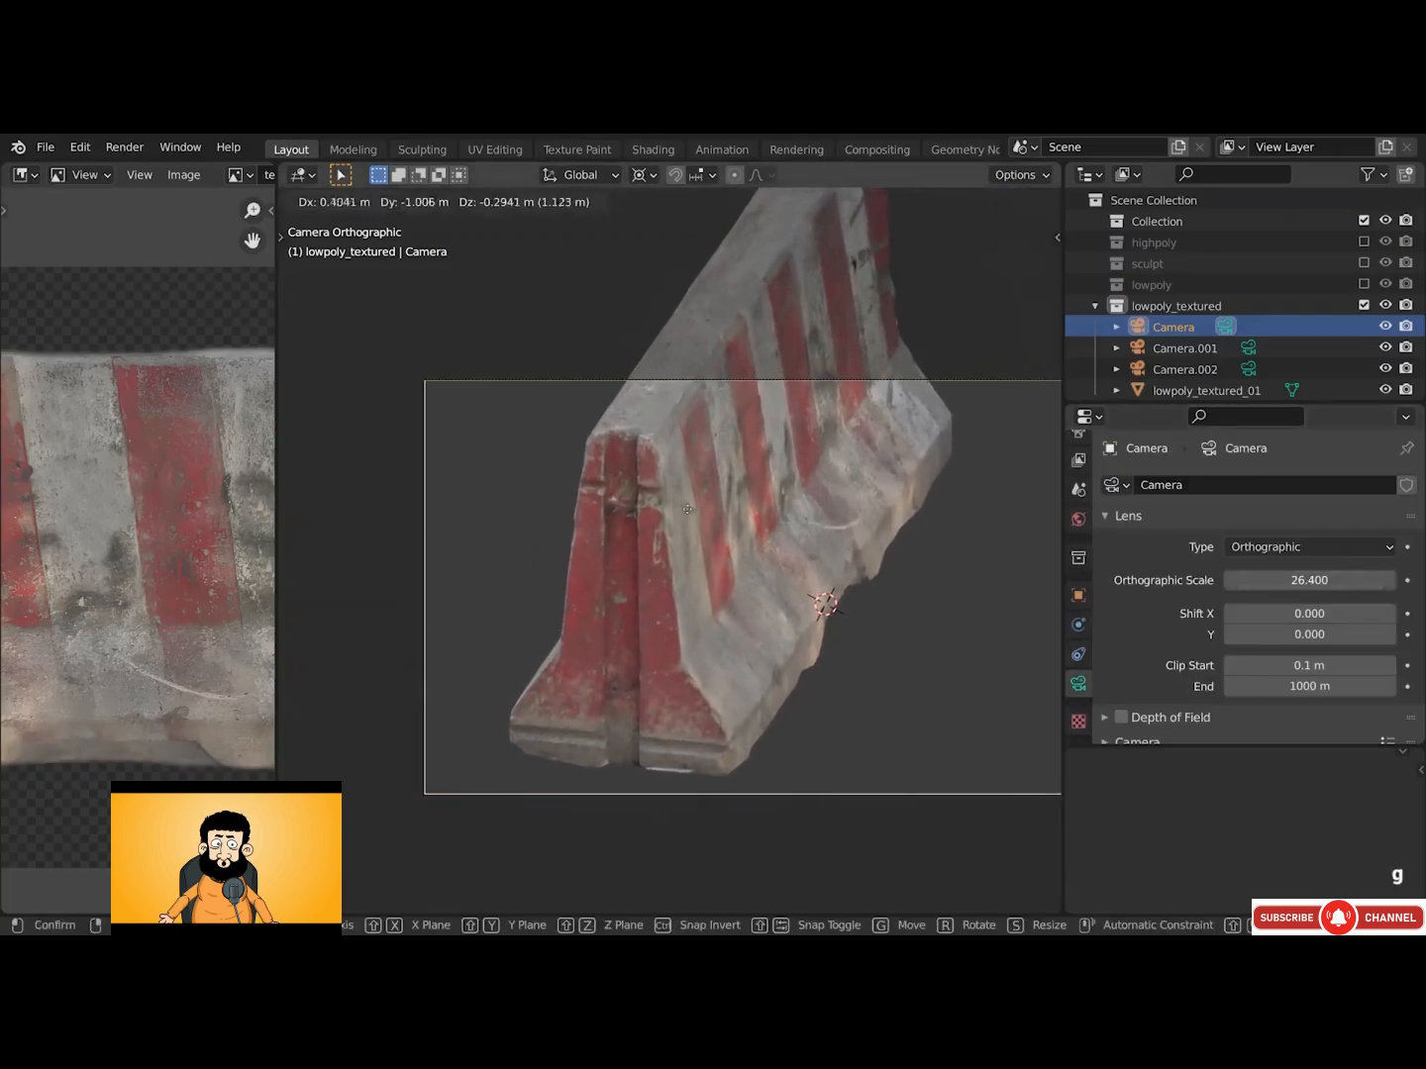
click(643, 507)
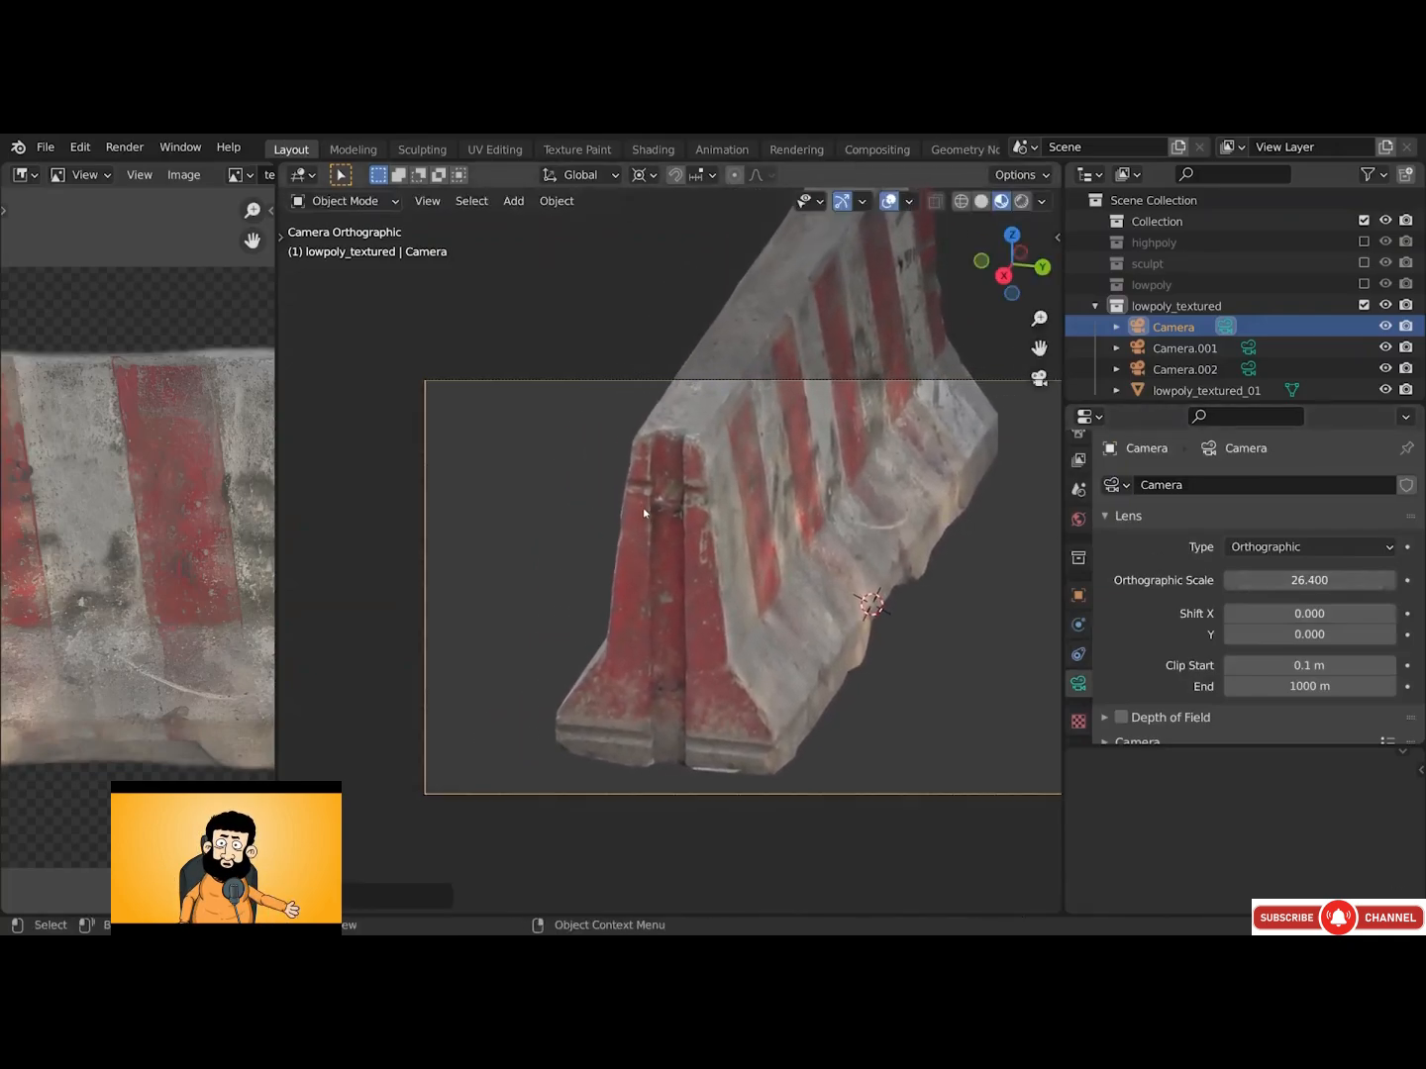
scroll(643, 508, down, 2)
scroll(641, 525, up, 2)
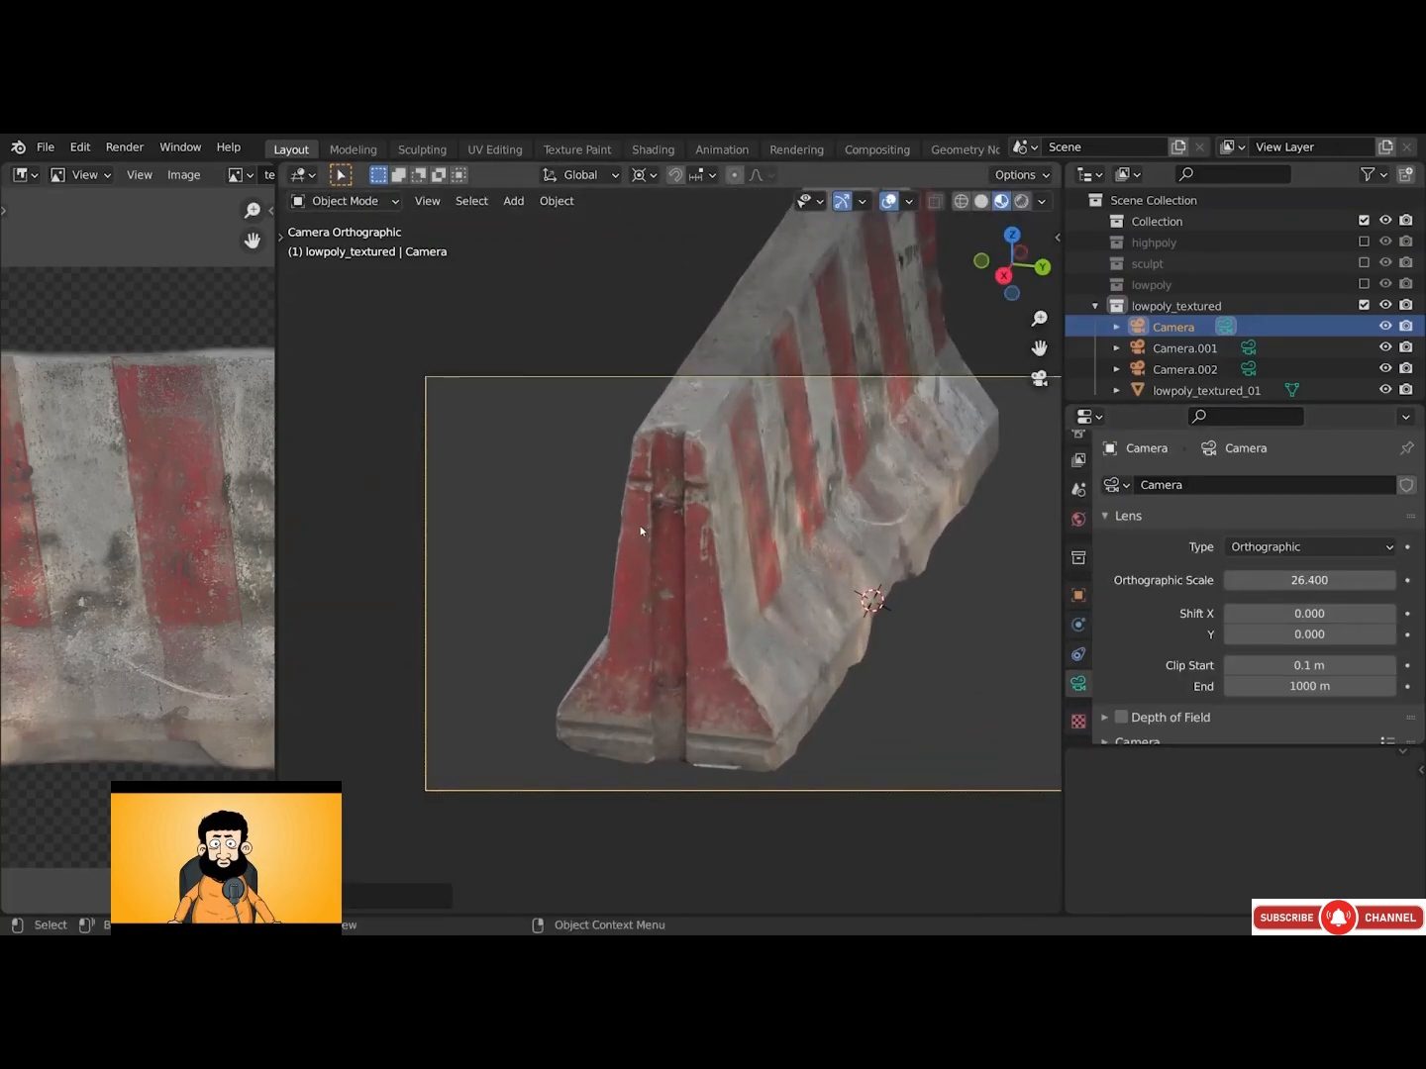
Widen the editor beside the viewport, render the camera's view of the red end face, and switch to Cupscale
drag(276, 558, 561, 557)
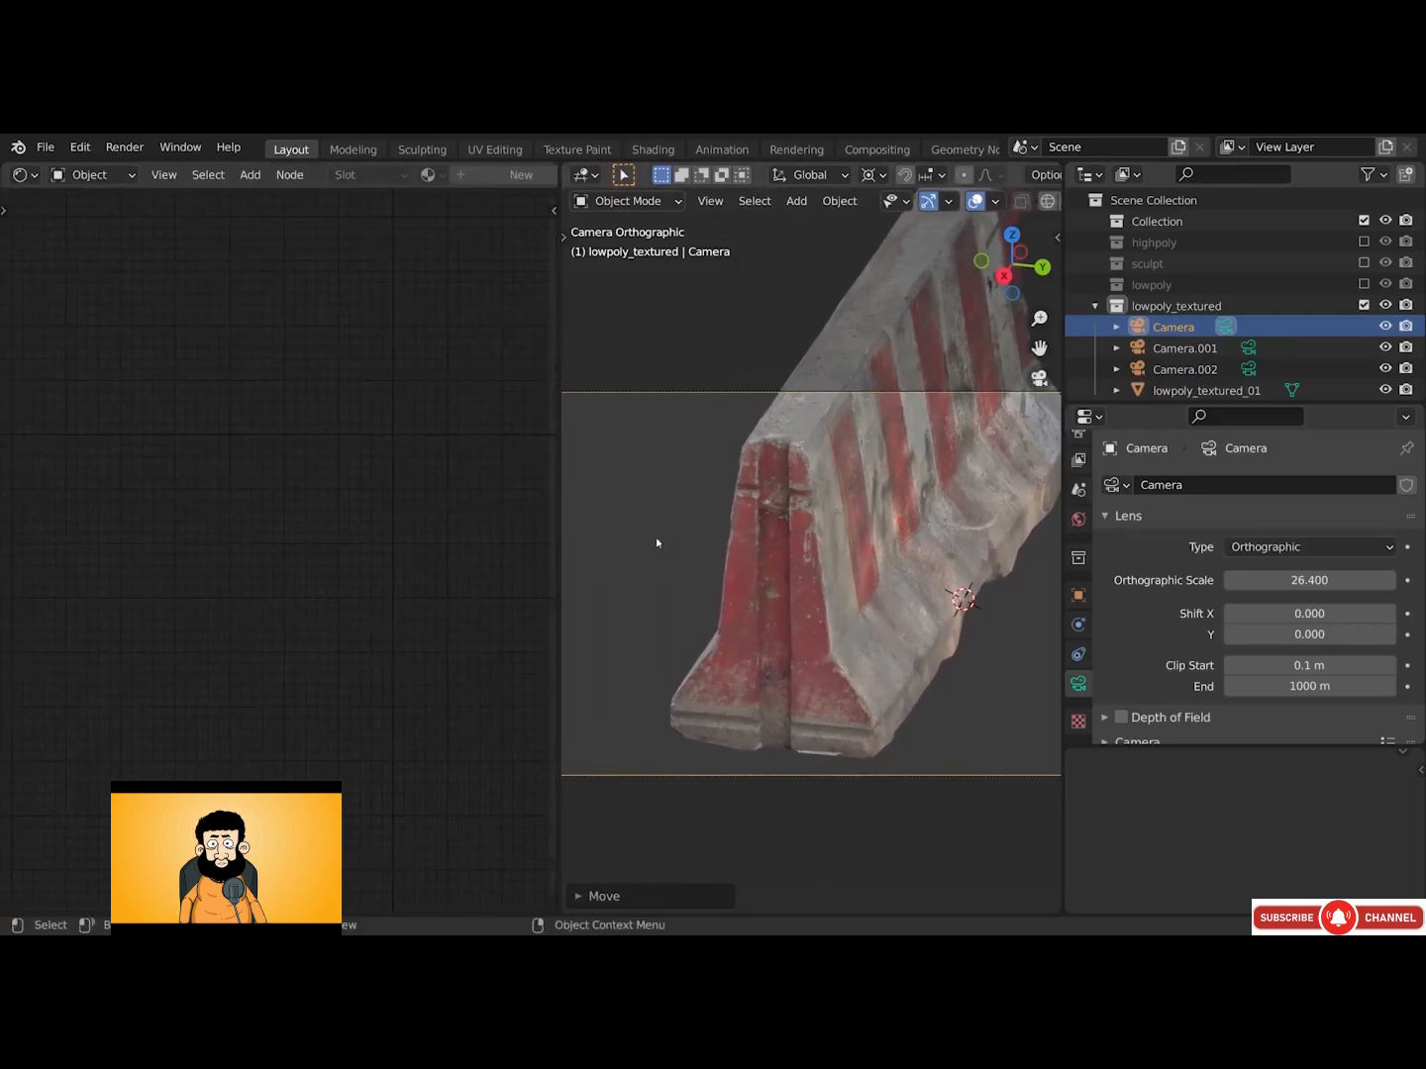
key(F12)
scroll(218, 558, up, 5)
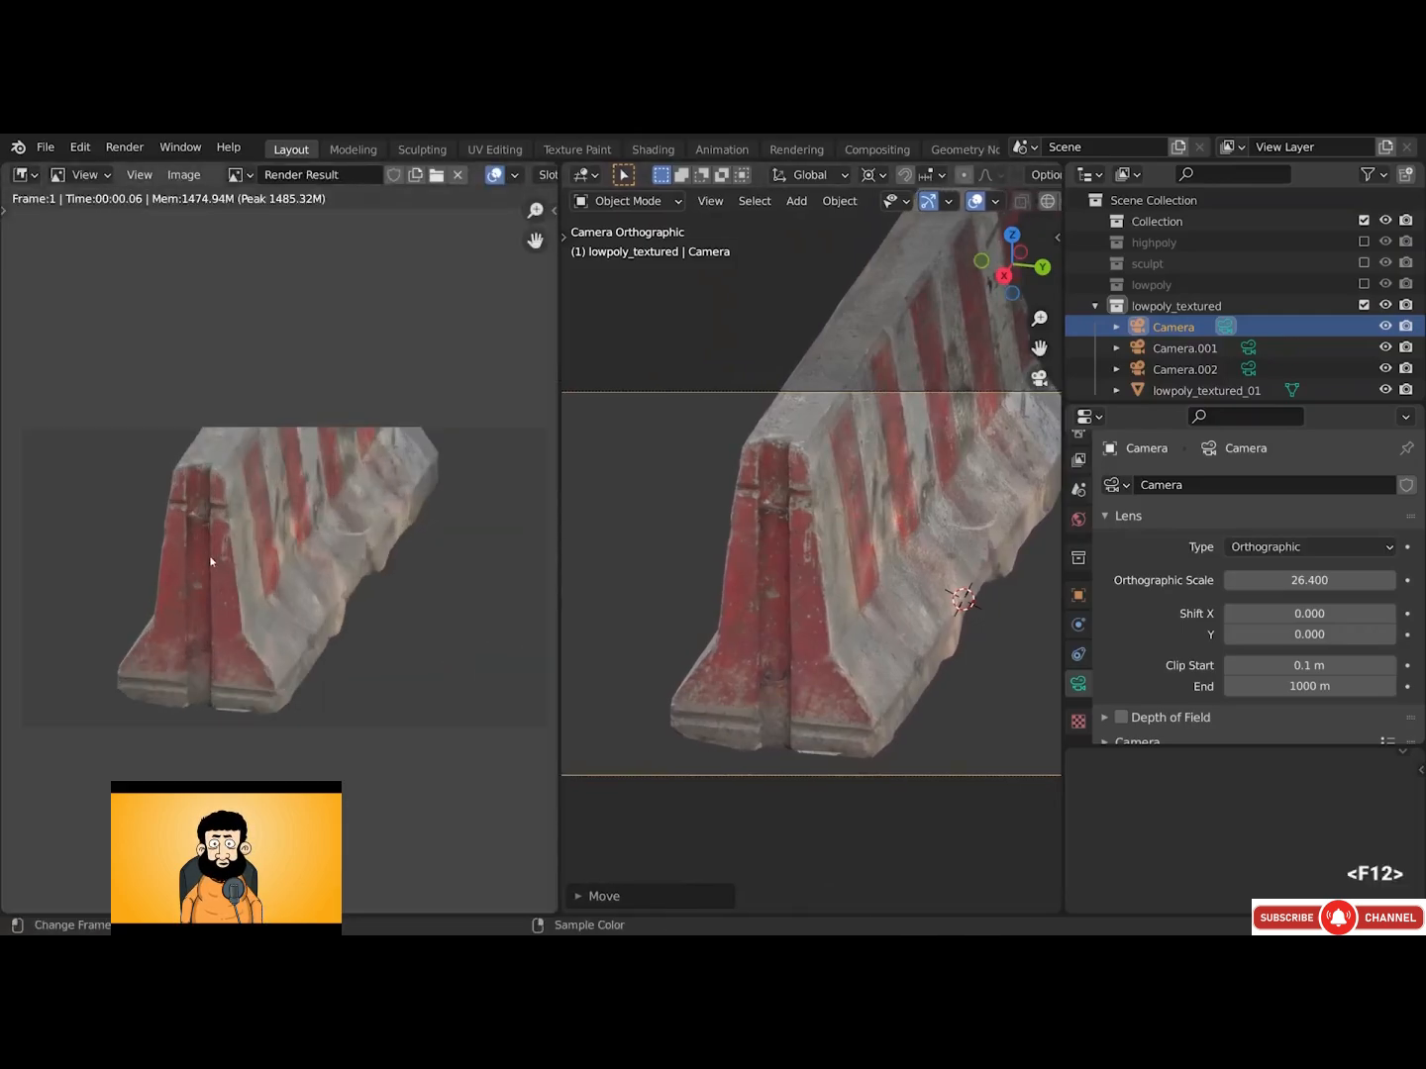
scroll(290, 446, down, 4)
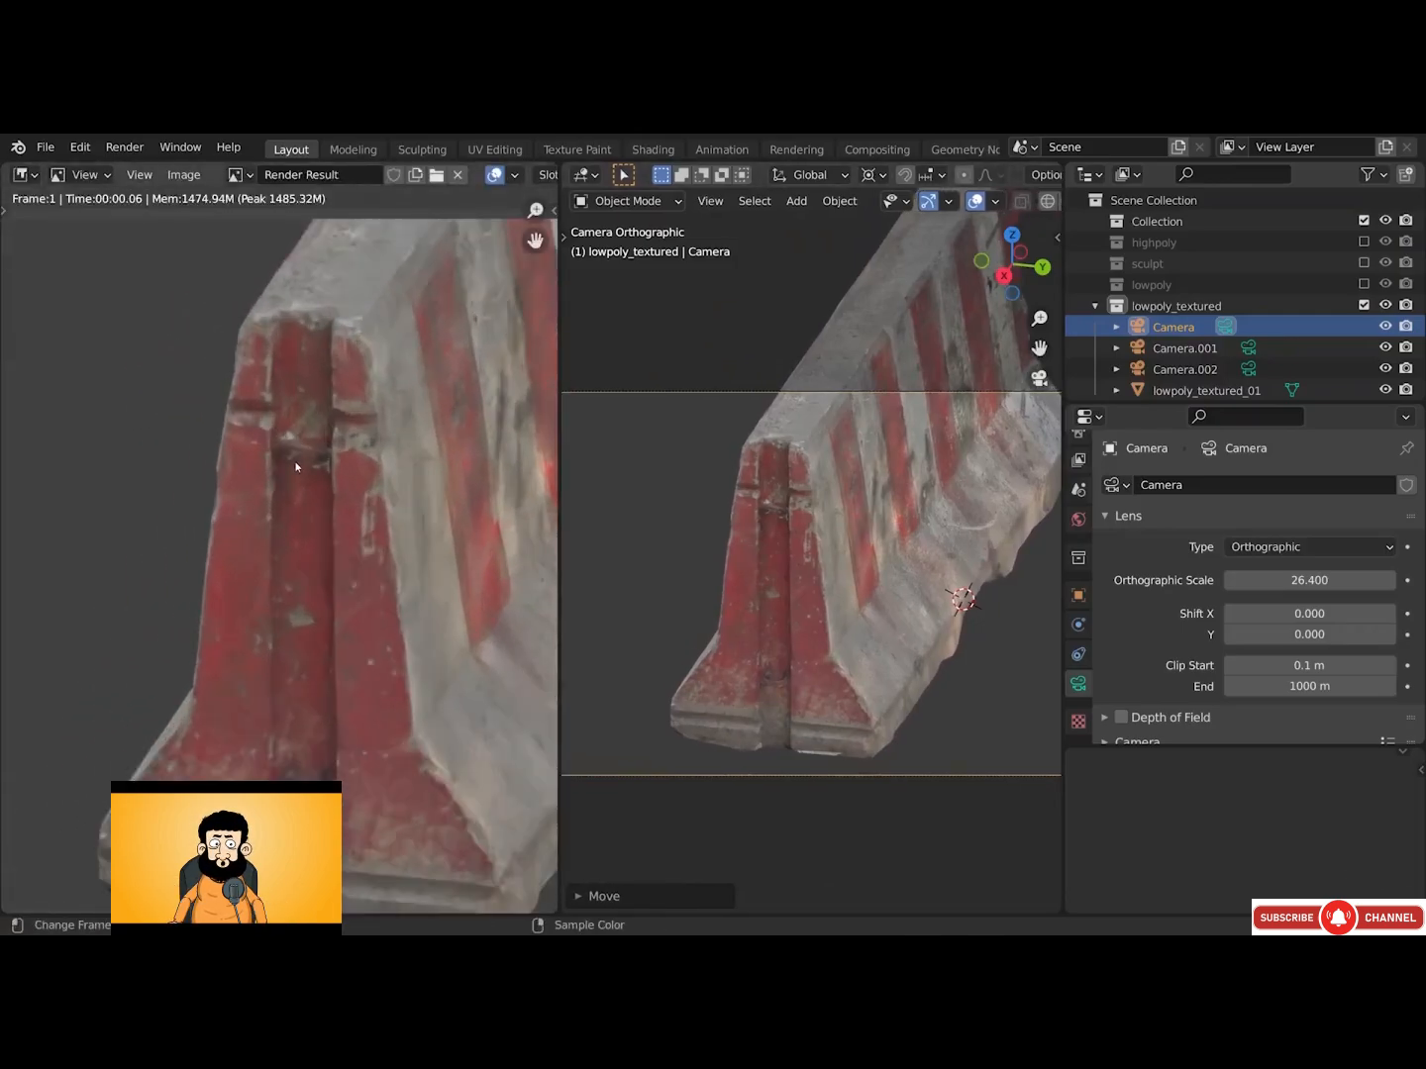
scroll(295, 467, down, 1)
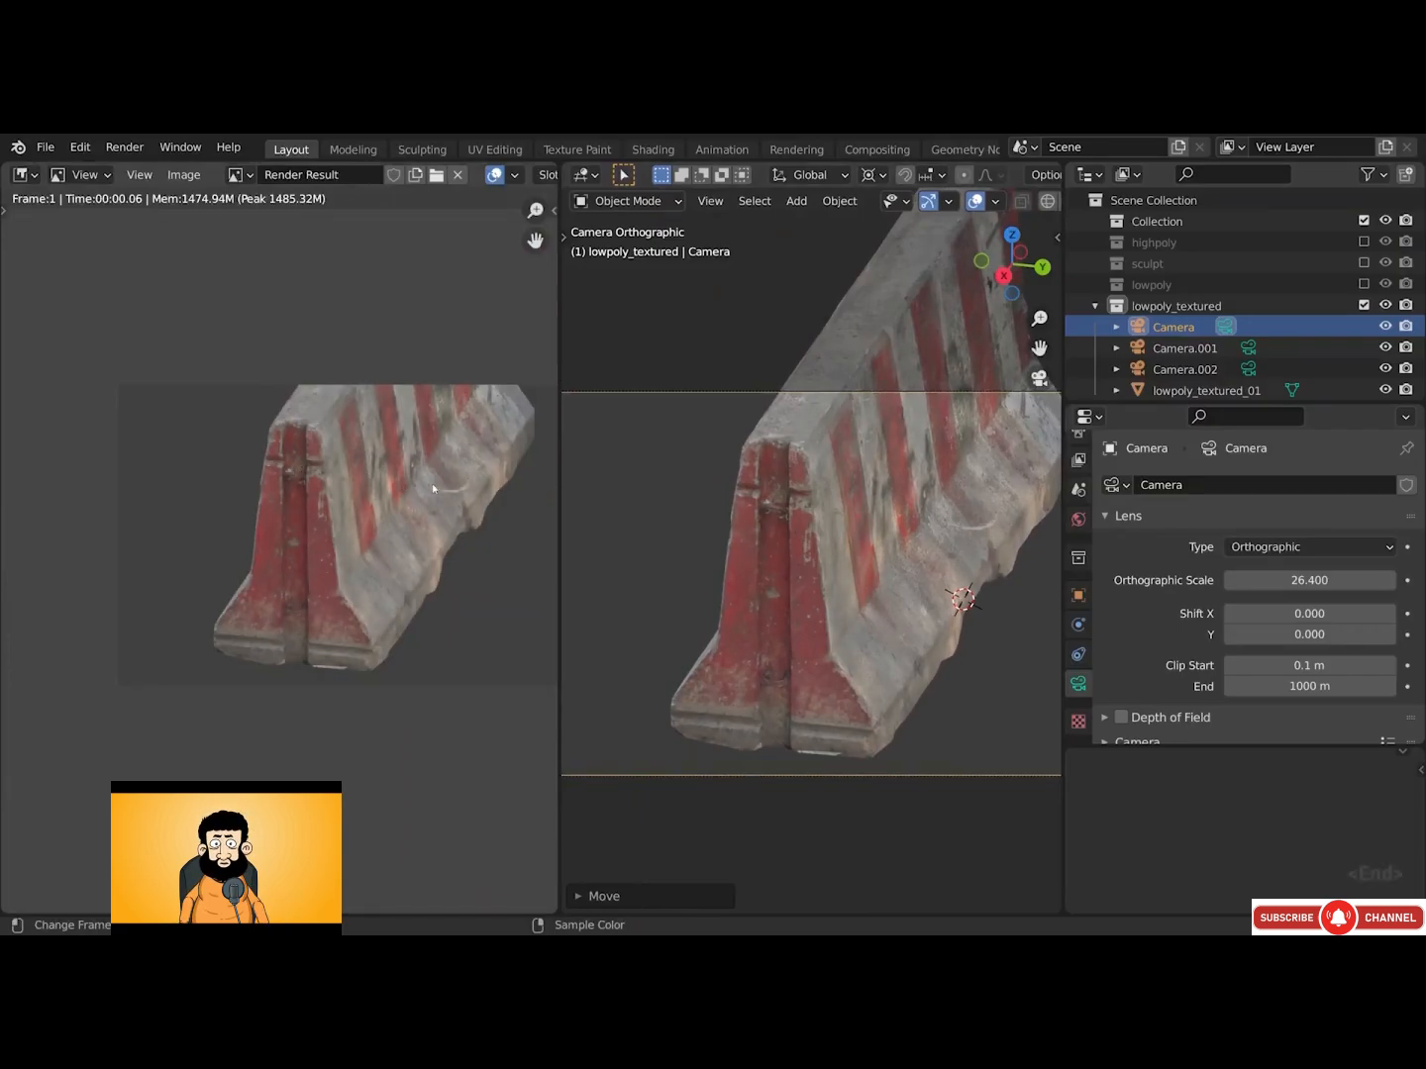
key(alt+Tab)
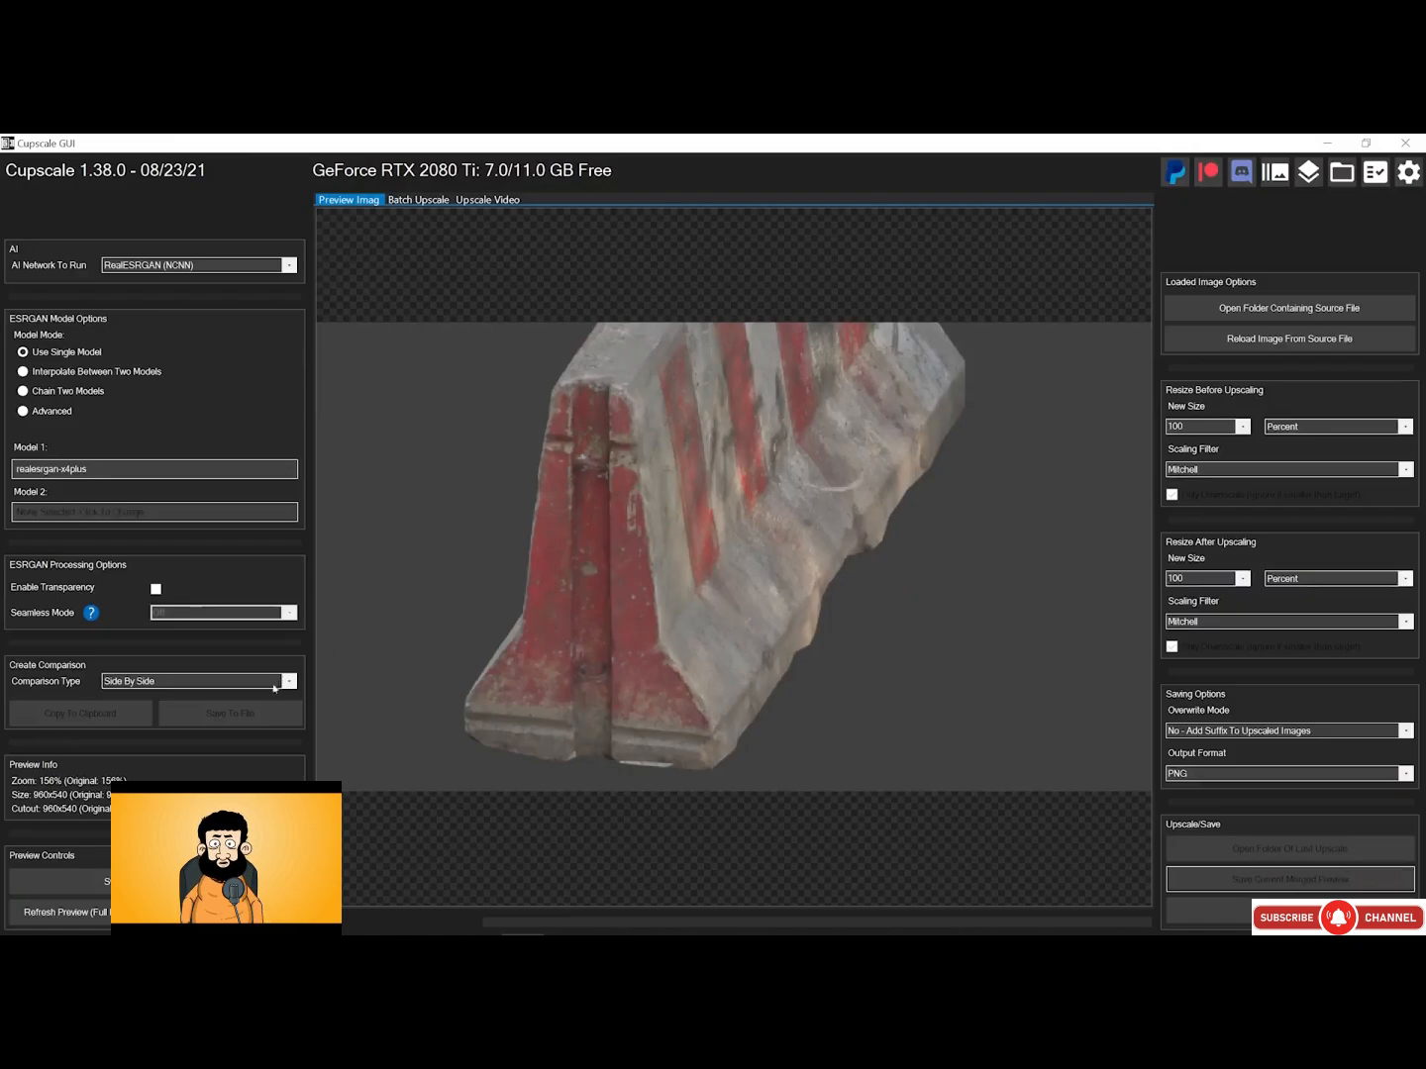
Upscale the full render preview with the realesrgan-x4plus model and inspect the detail on the red end face
click(125, 912)
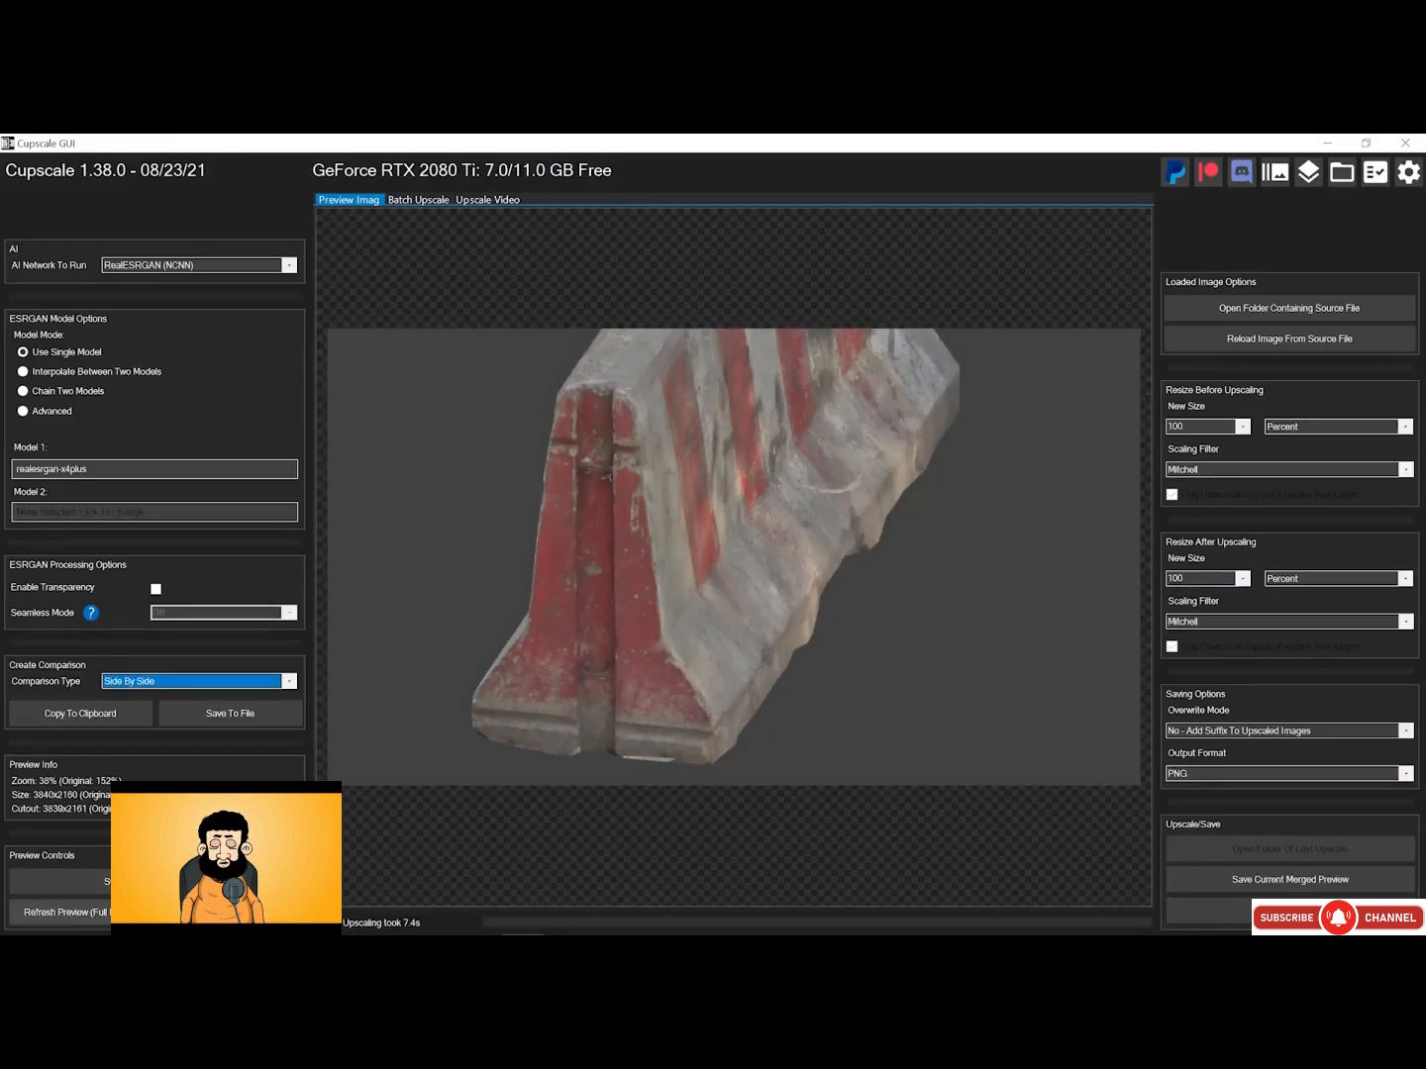
scroll(538, 527, up, 3)
drag(698, 362, 667, 509)
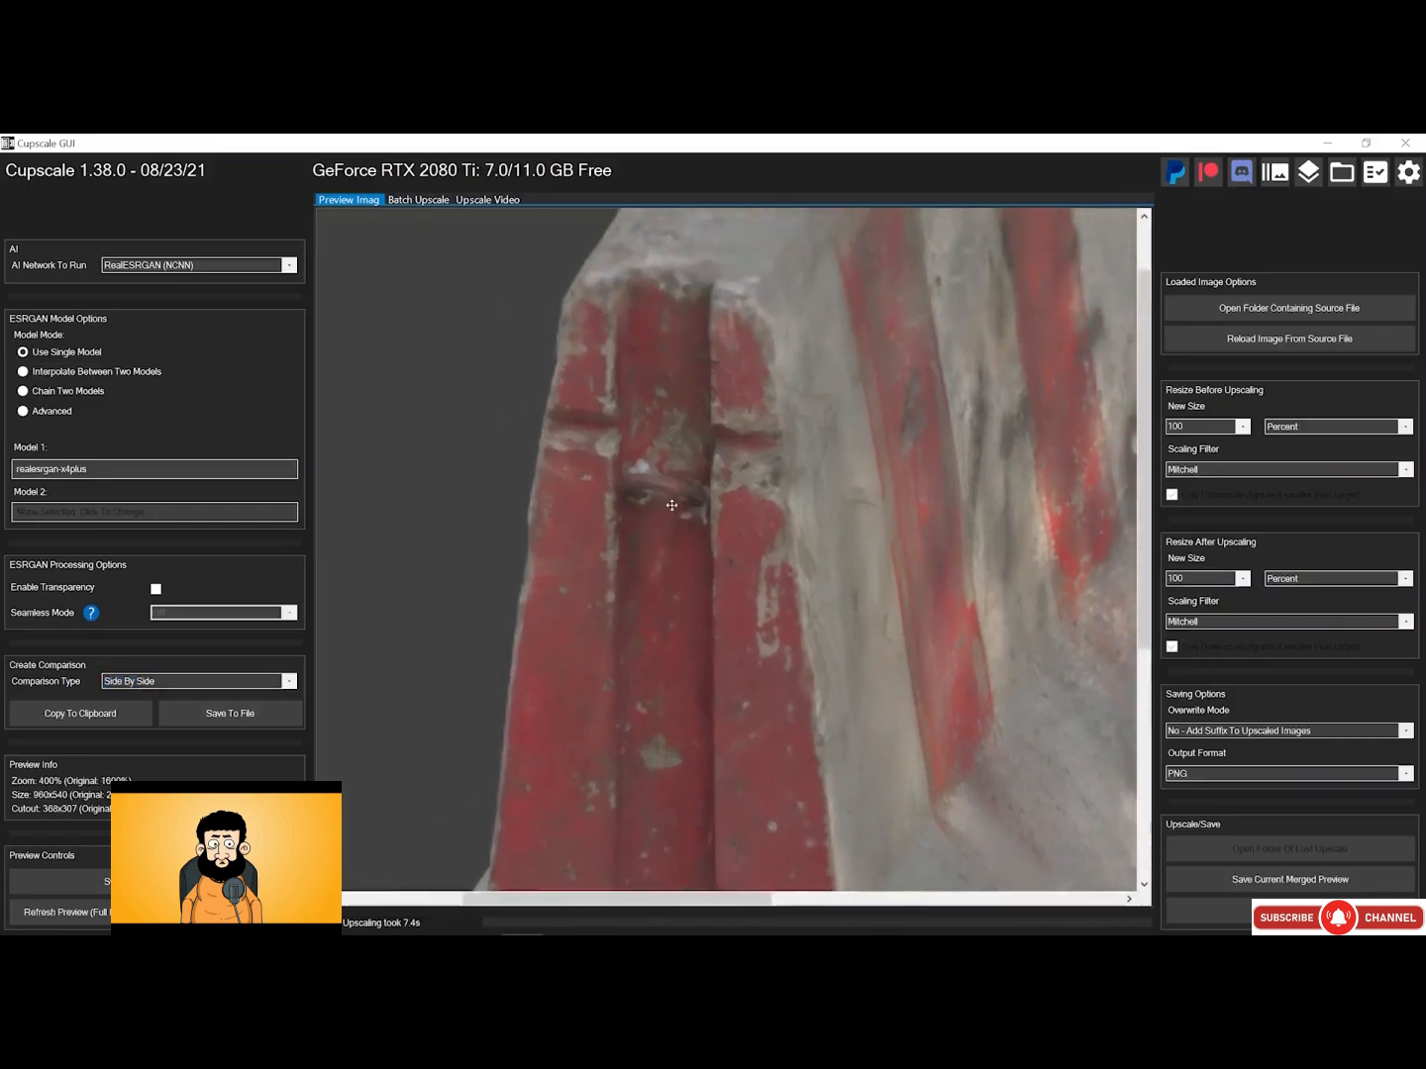
scroll(678, 429, up, 2)
drag(679, 432, 741, 652)
scroll(694, 595, up, 2)
scroll(694, 594, down, 1)
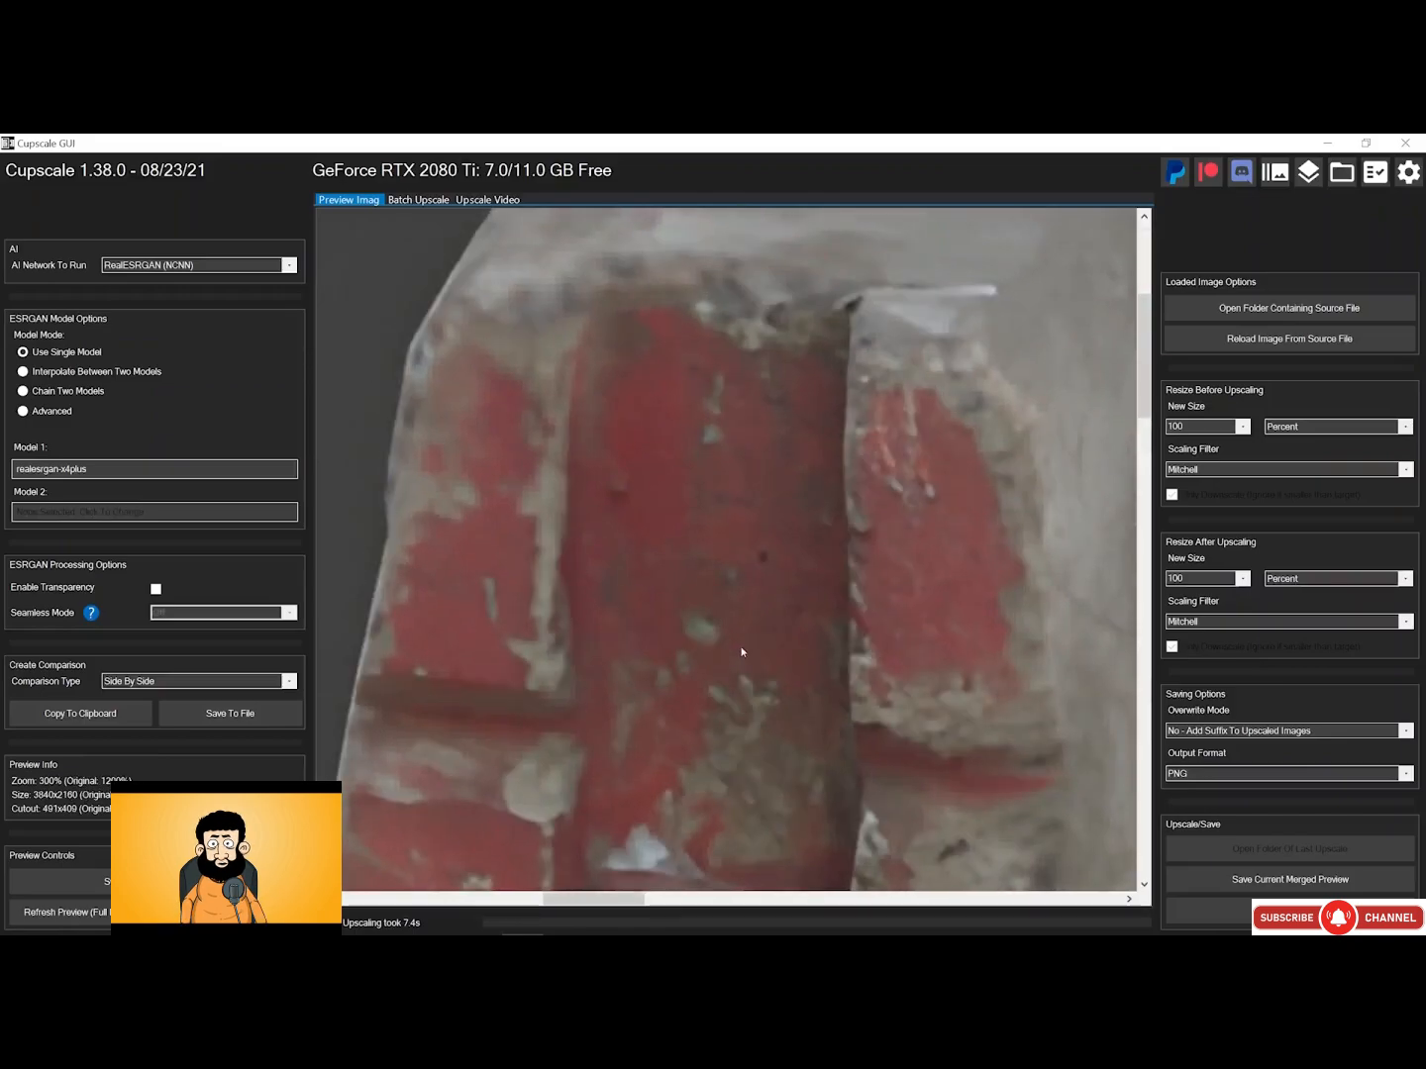
scroll(742, 651, down, 1)
drag(771, 839, 807, 424)
scroll(808, 423, up, 4)
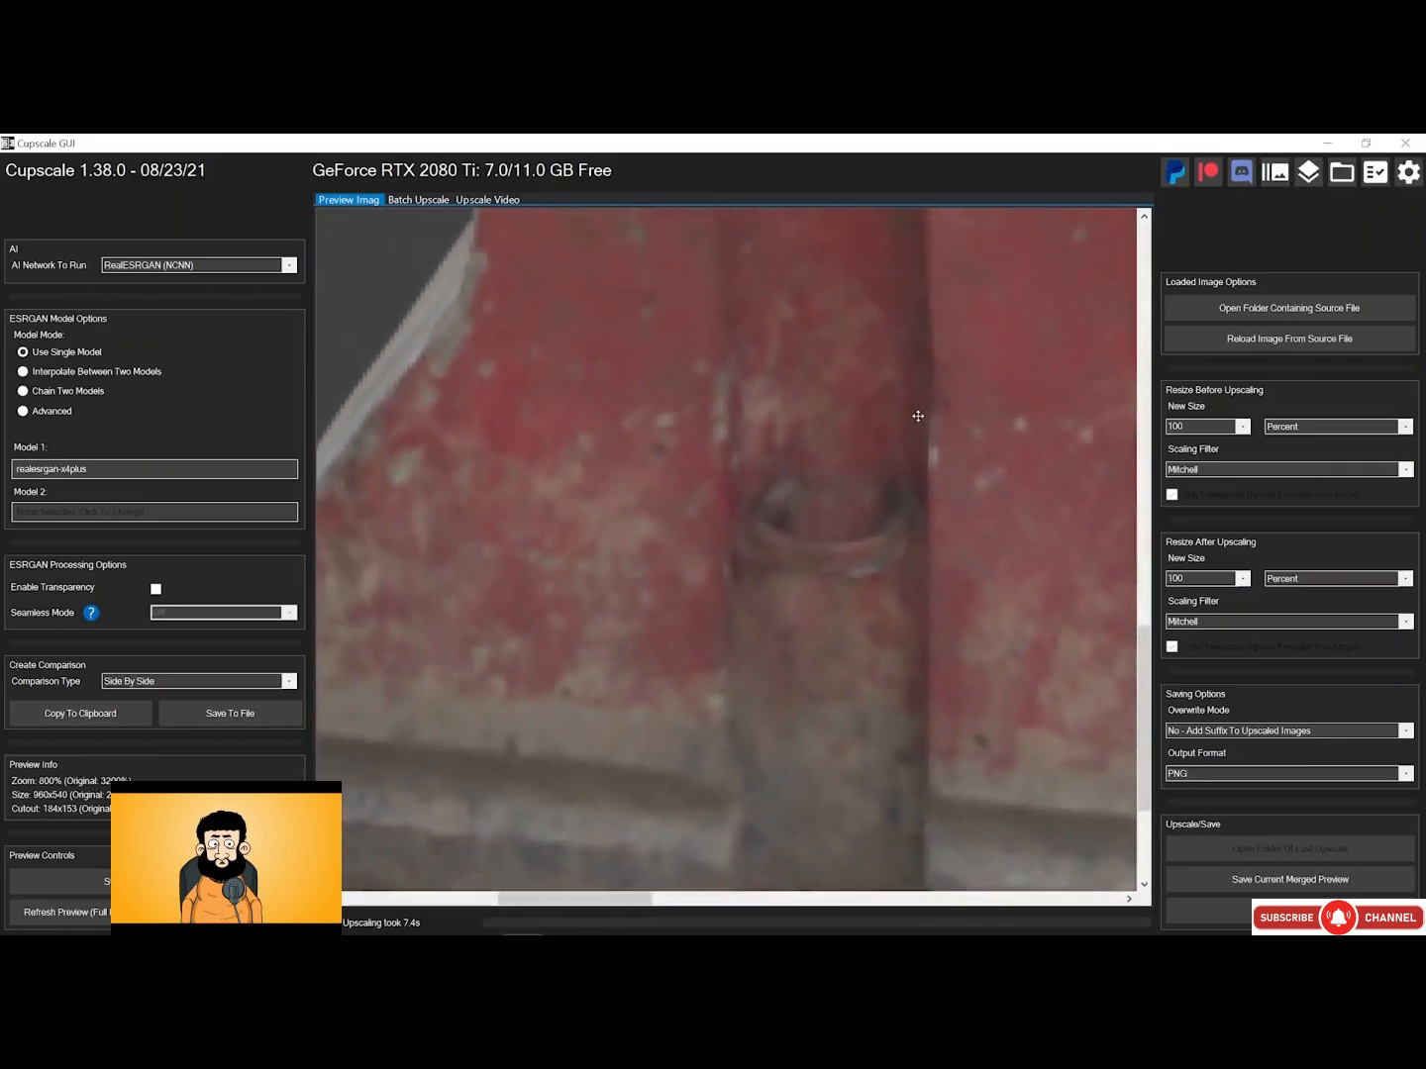
scroll(808, 428, down, 5)
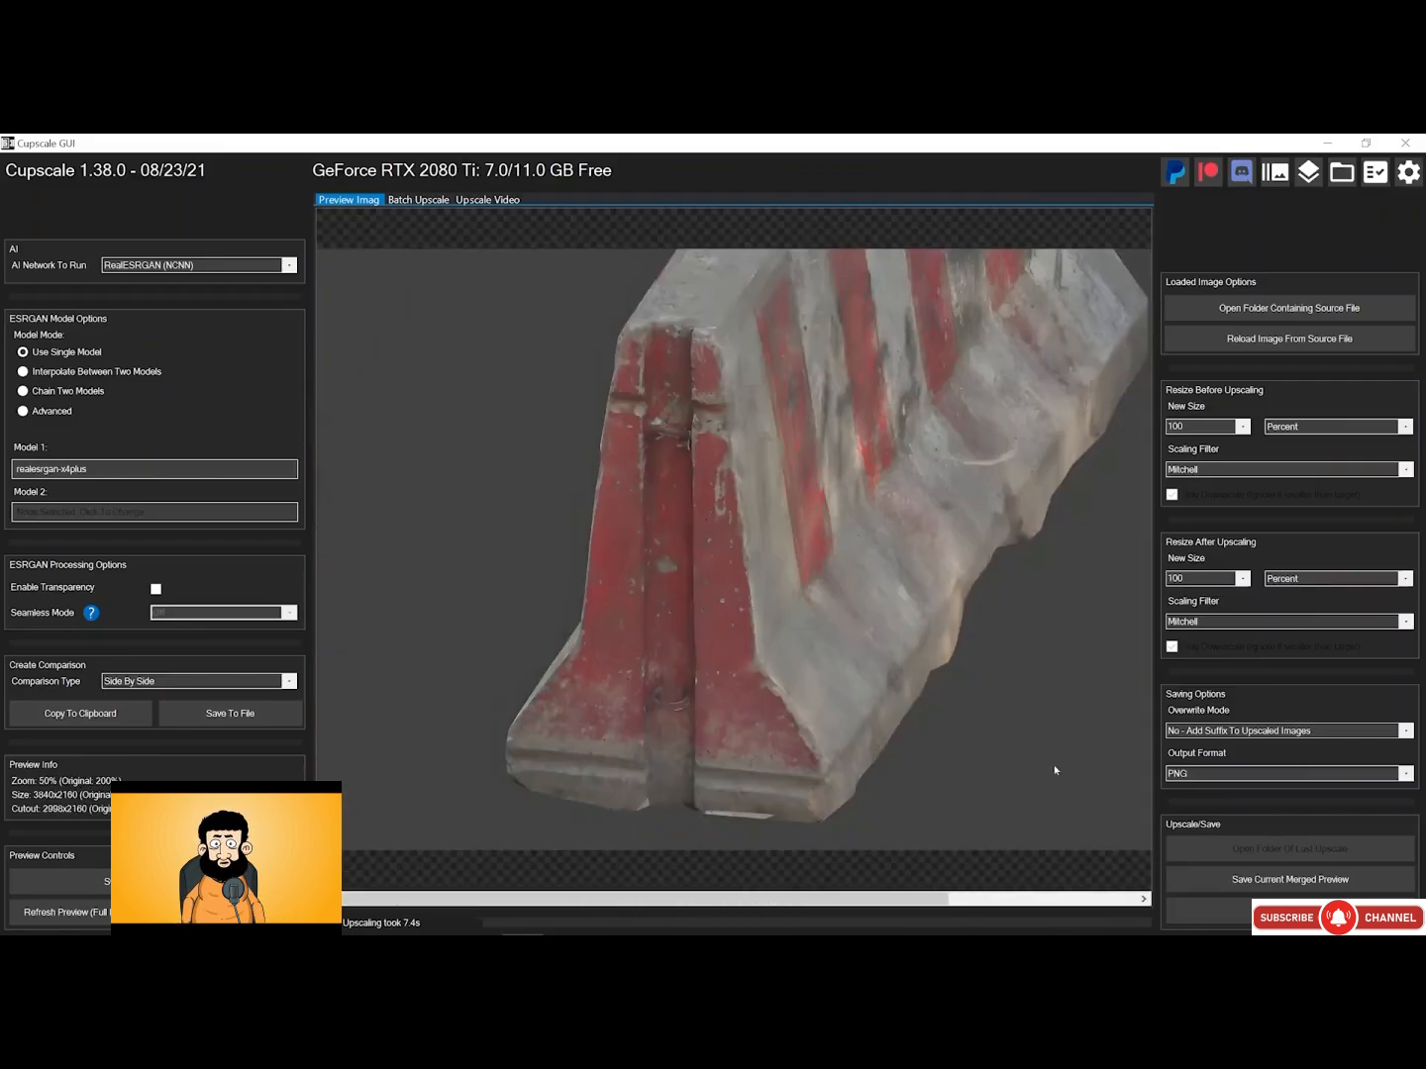
Save the merged upscaled preview and rename its file to texture_upscaled_3840x2160_02 in File Explorer
click(1304, 884)
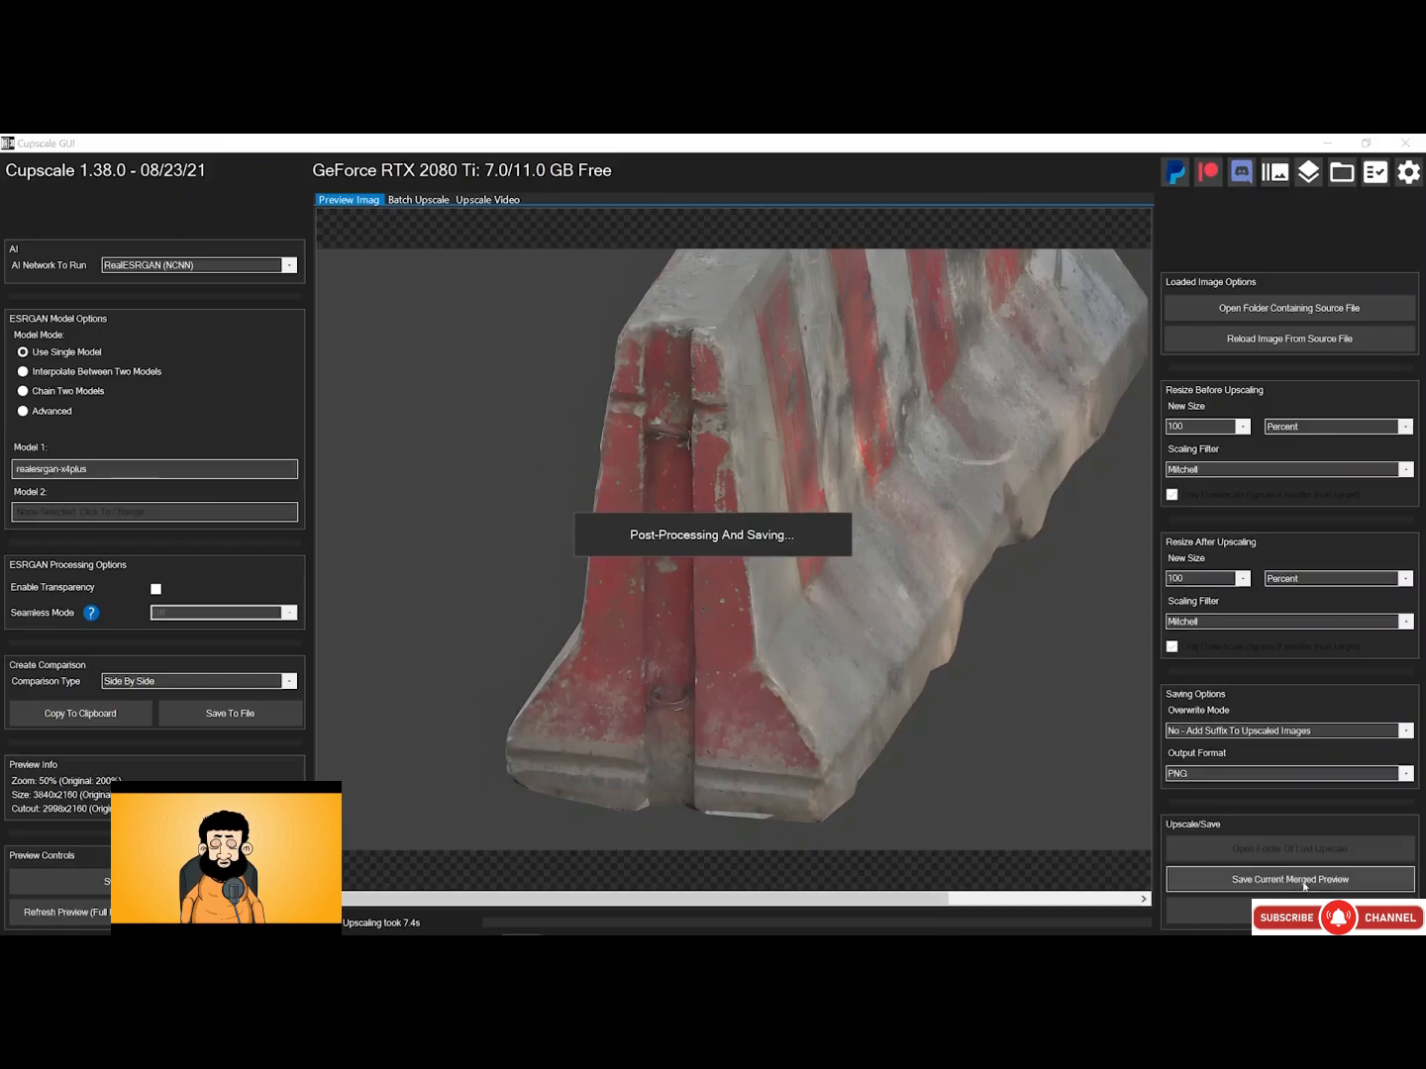
click(833, 585)
key(alt)
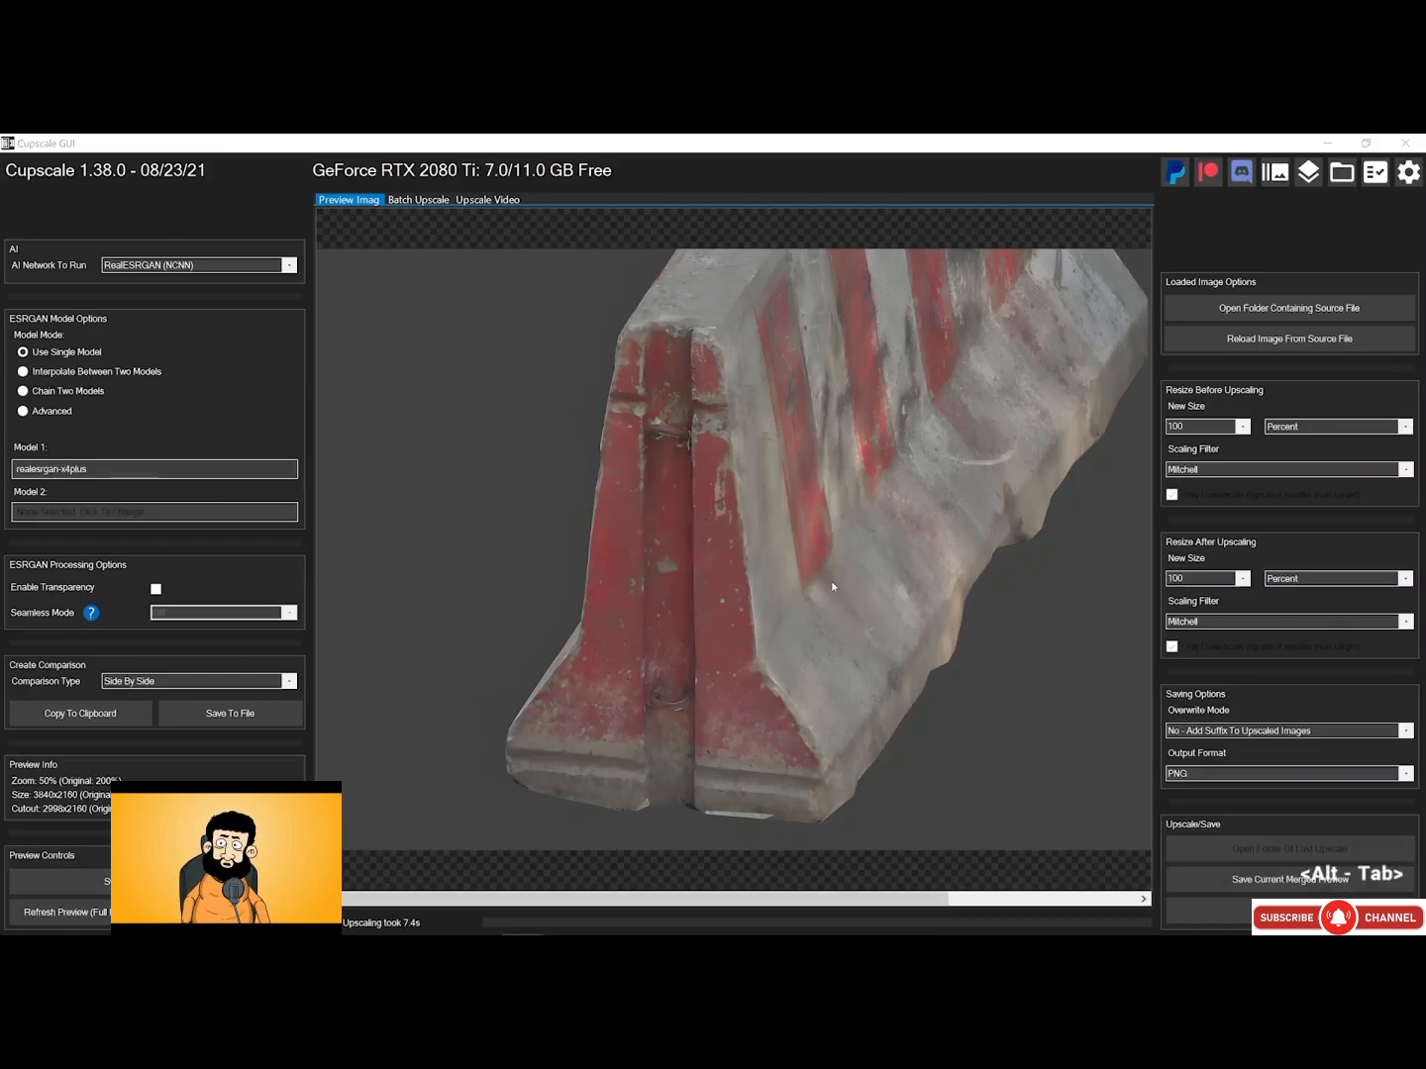
key(alt+Tab)
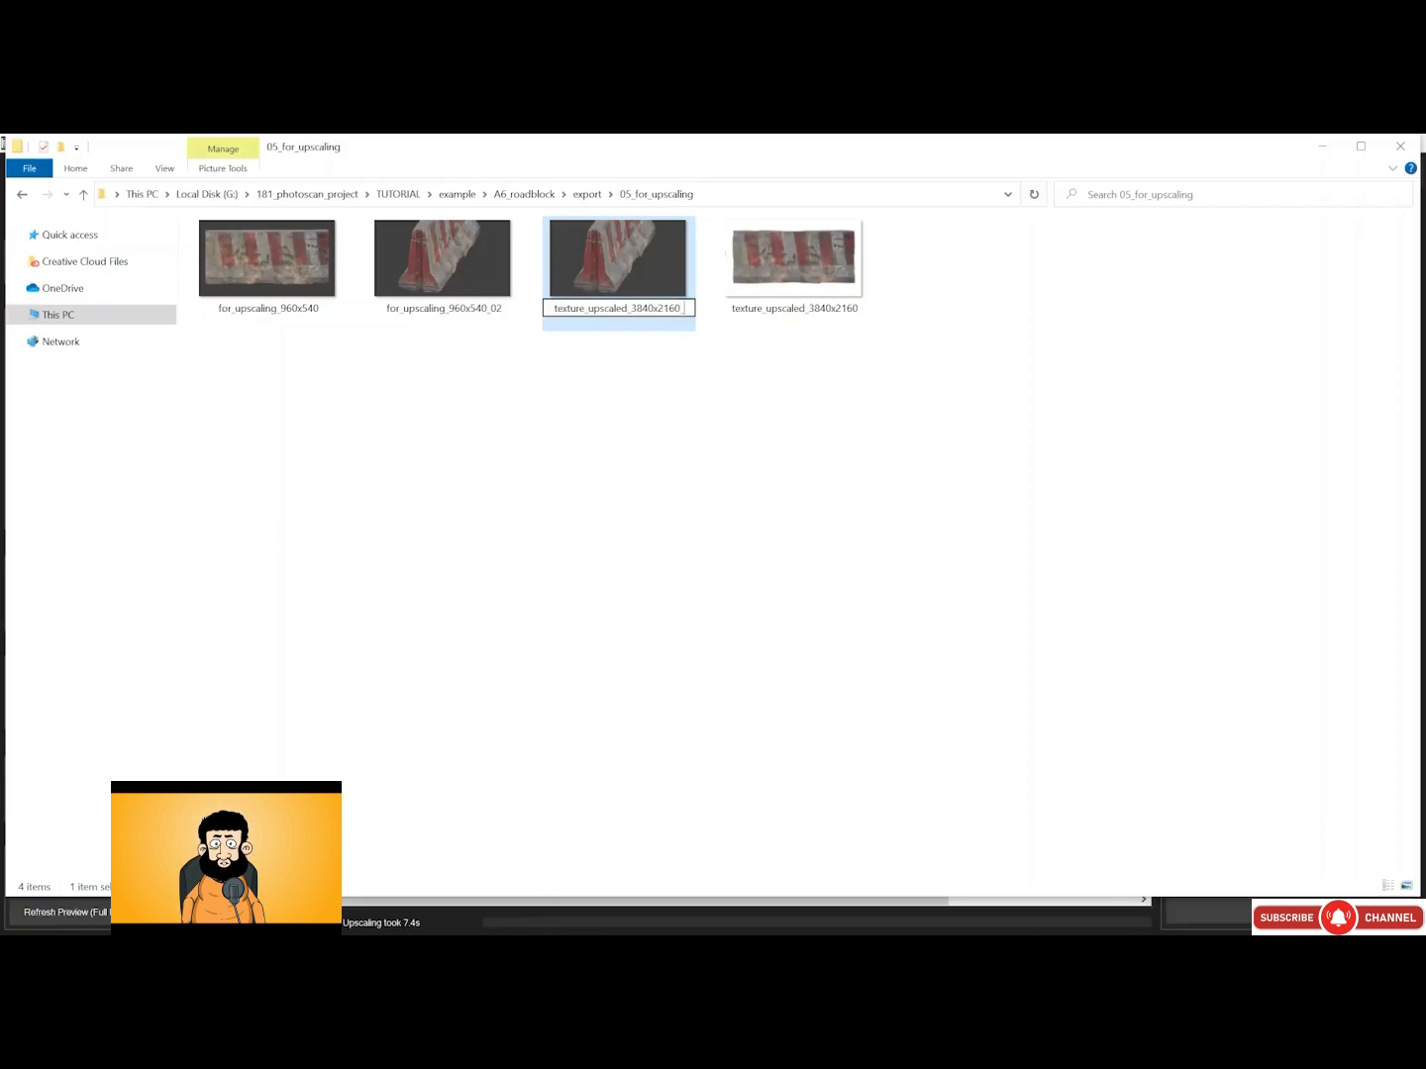
text(_02)
key(Return)
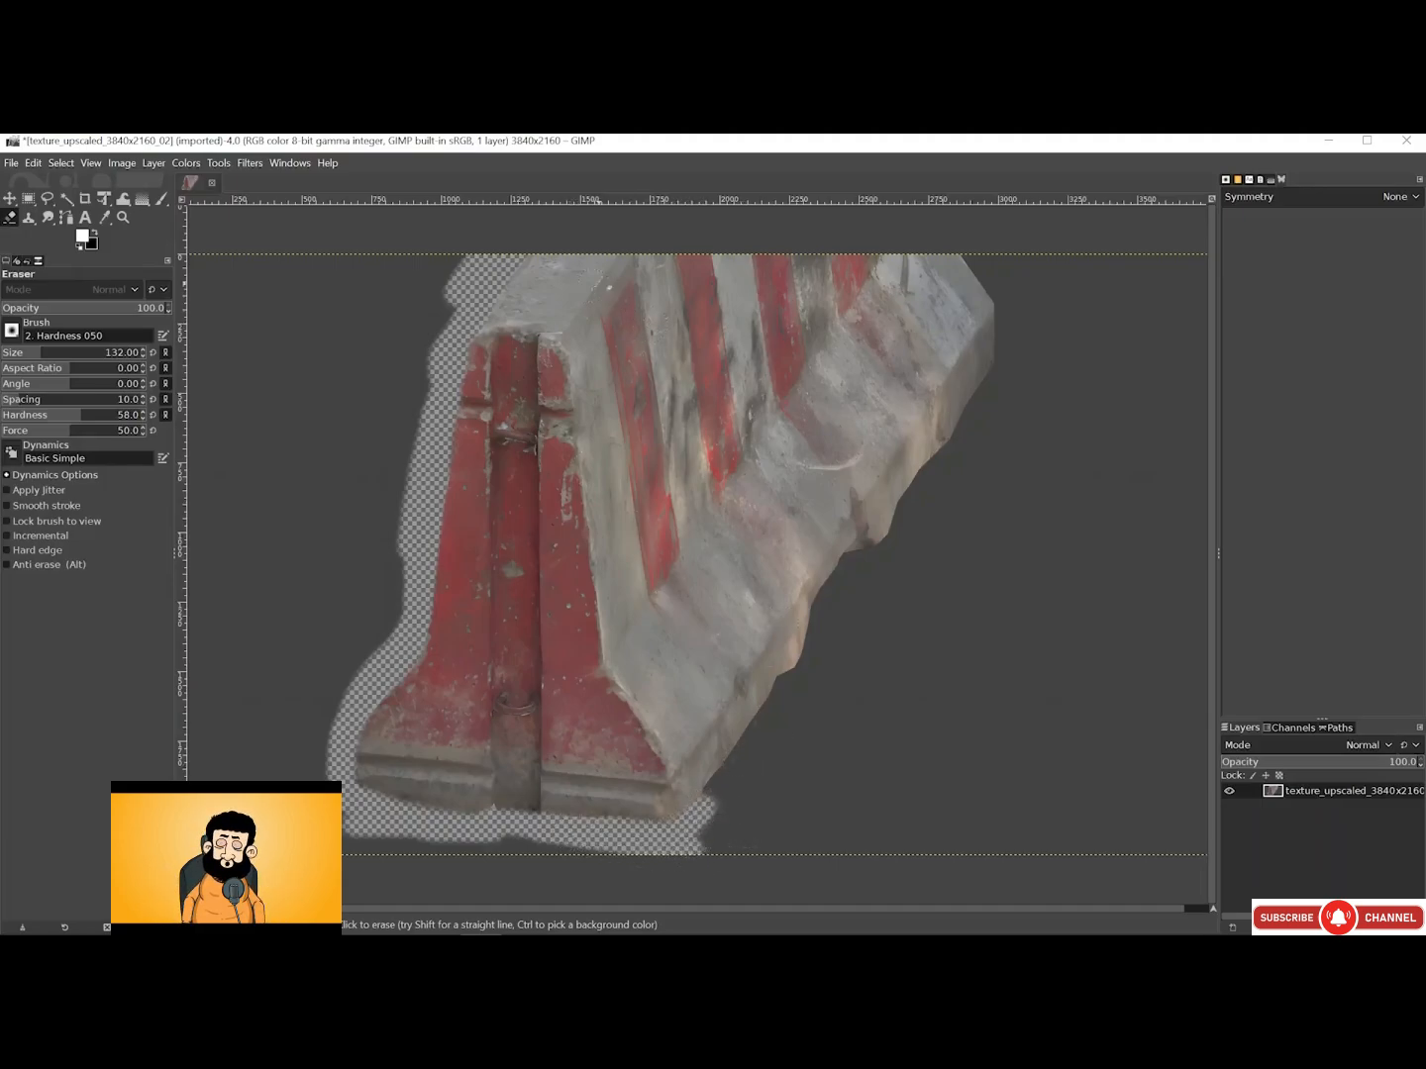
In GIMP, erase the striped side and the remaining grey background so only the red end face is left
mouse_move(859, 271)
mouse_down()
mouse_move(911, 266)
mouse_move(944, 406)
mouse_move(799, 435)
mouse_move(635, 260)
mouse_move(661, 430)
mouse_move(789, 793)
mouse_up()
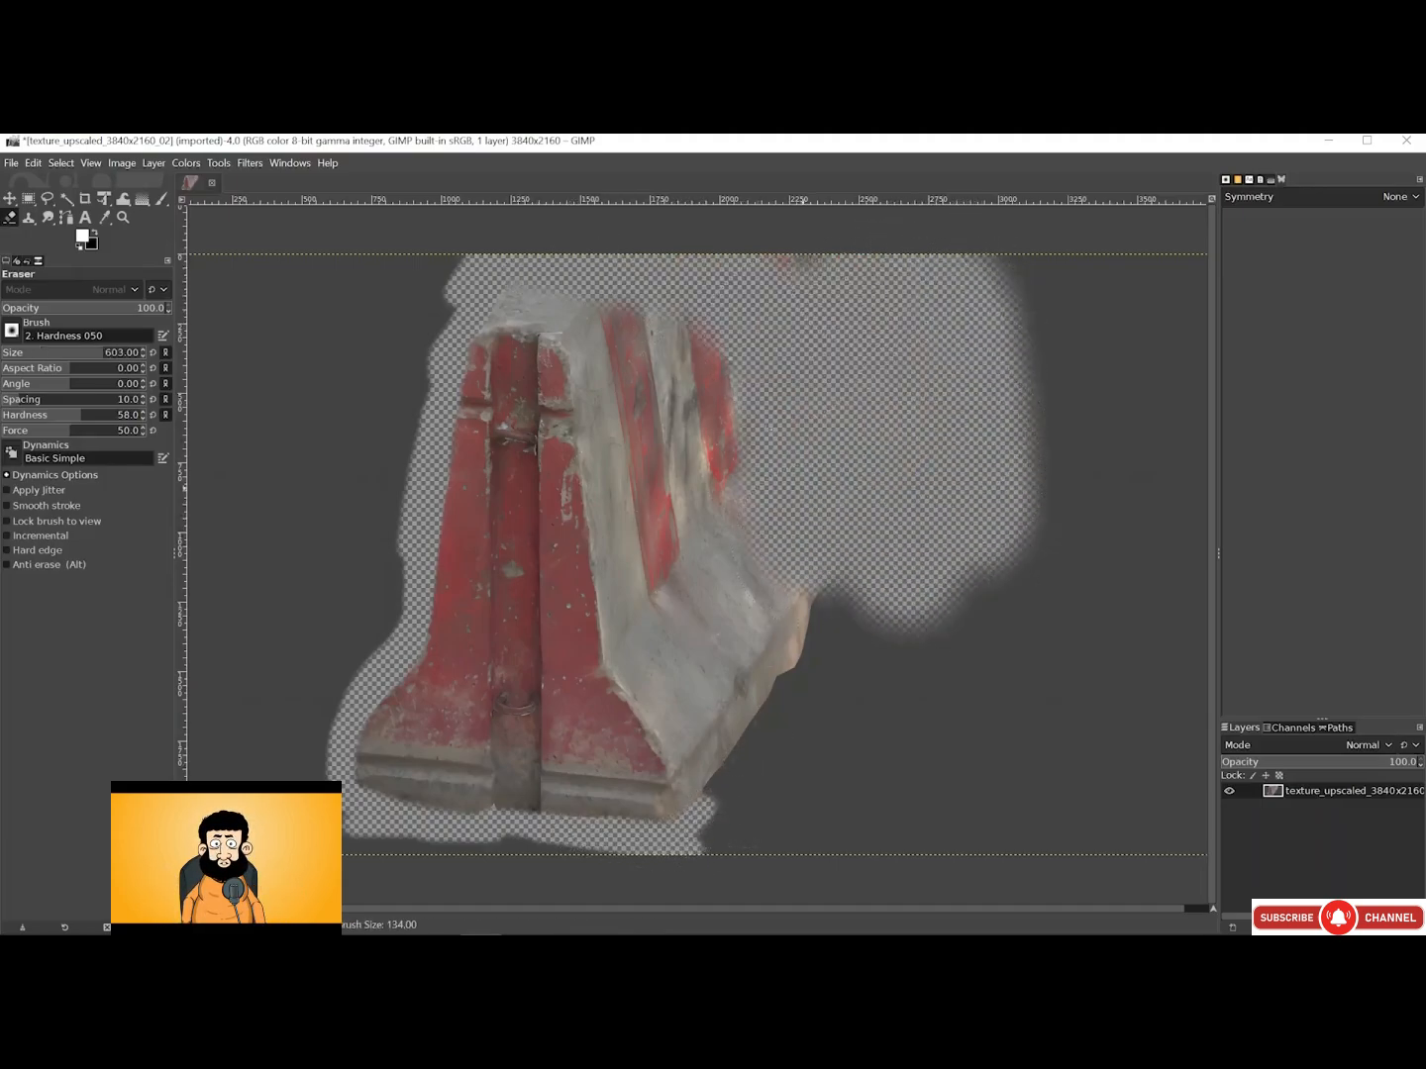
drag(736, 670, 696, 542)
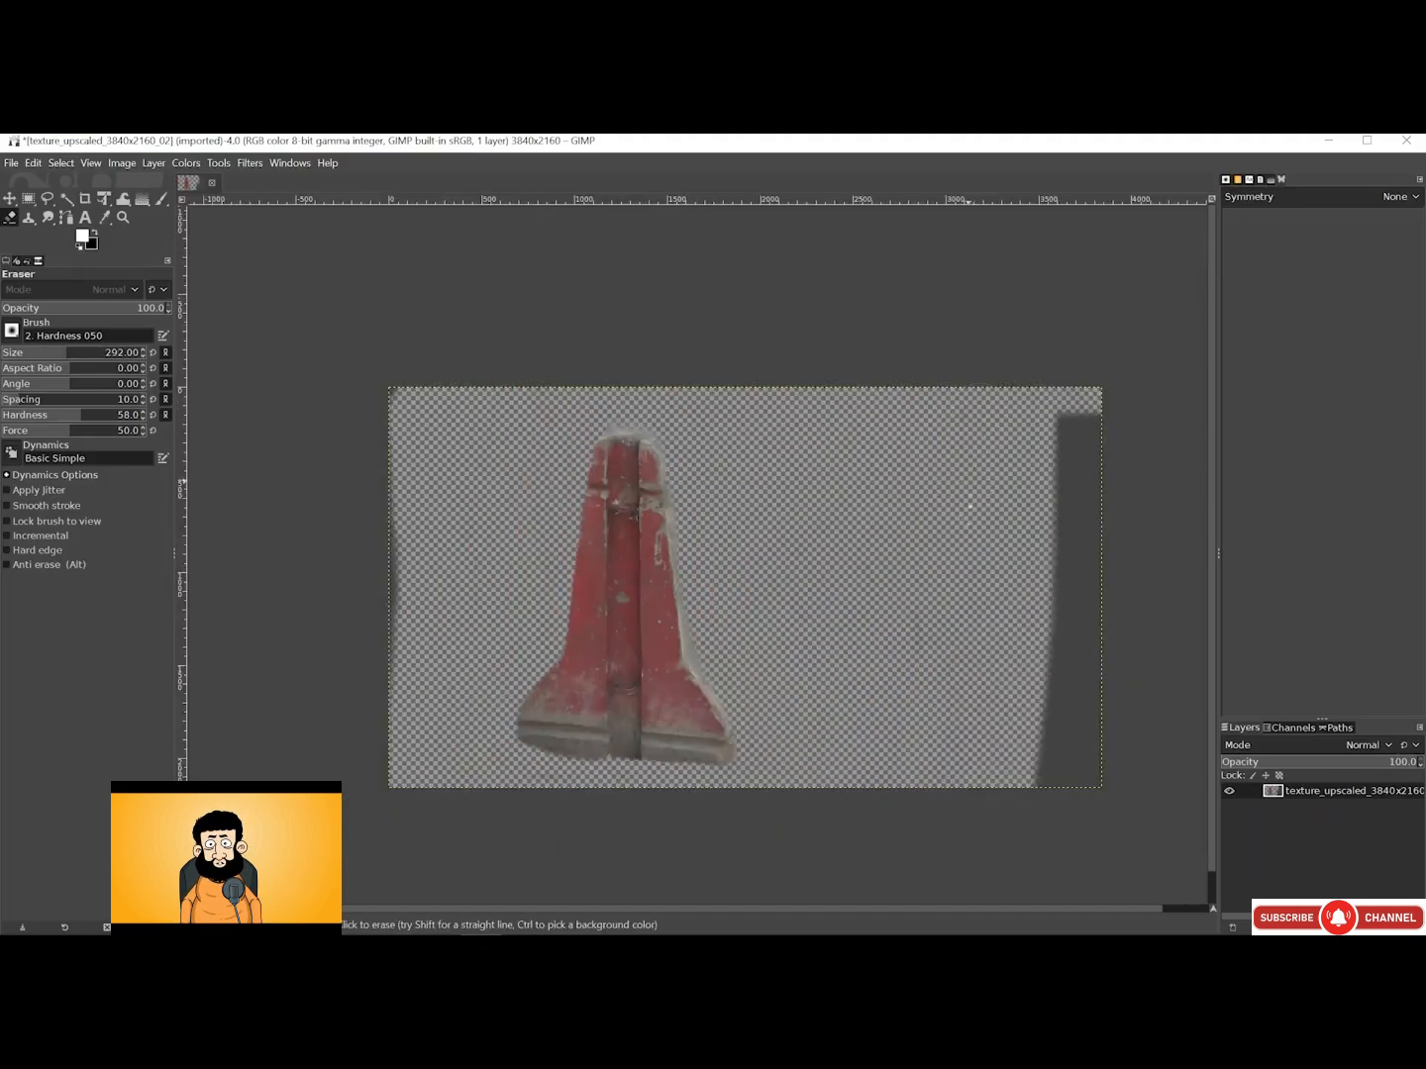
mouse_move(1069, 556)
mouse_down()
mouse_move(1066, 536)
mouse_move(1097, 768)
mouse_move(1047, 782)
mouse_move(1077, 634)
mouse_move(1071, 799)
mouse_up()
drag(398, 755, 404, 487)
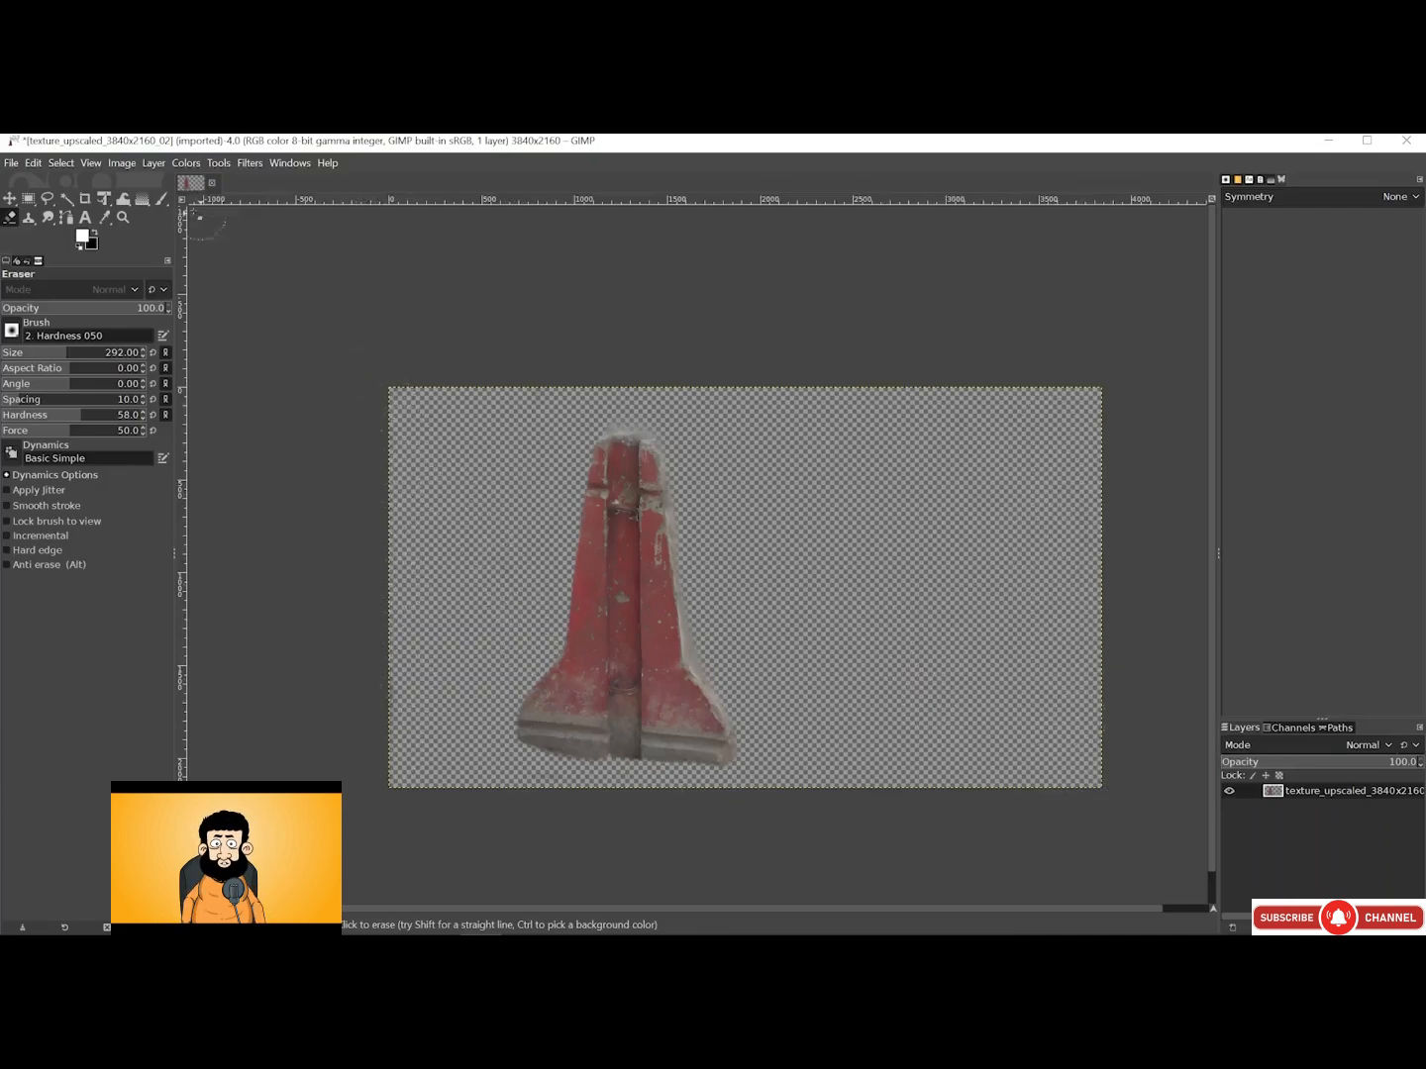
Export the image over texture_upscaled_3840x2160_02.png as a PNG with compression level 0
click(11, 163)
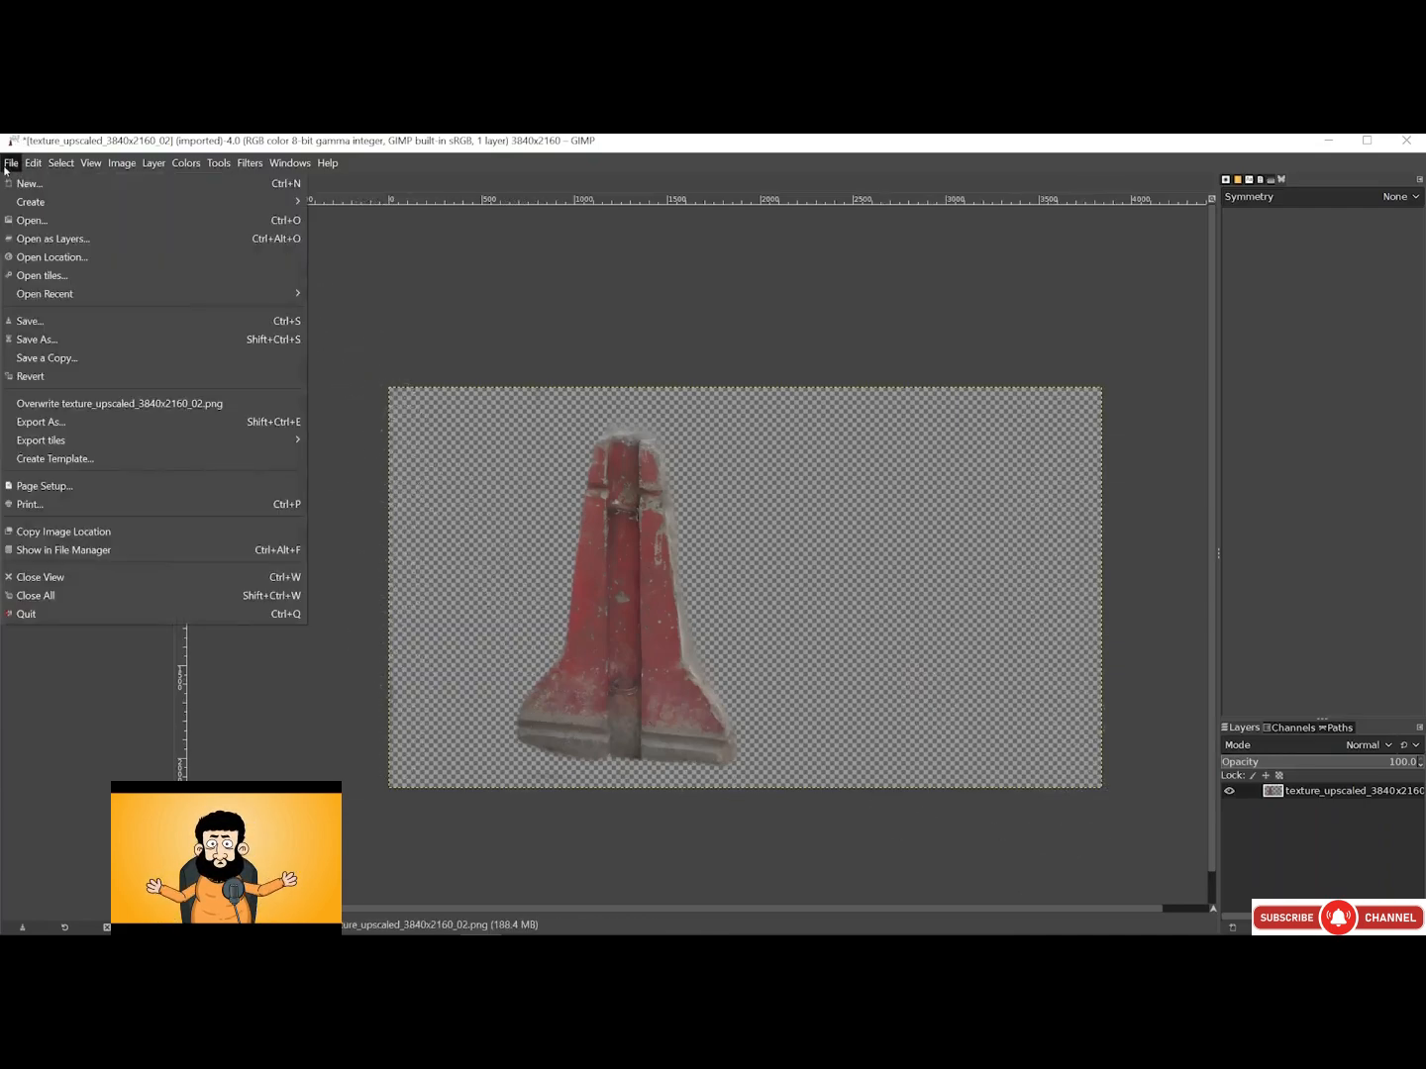
click(71, 422)
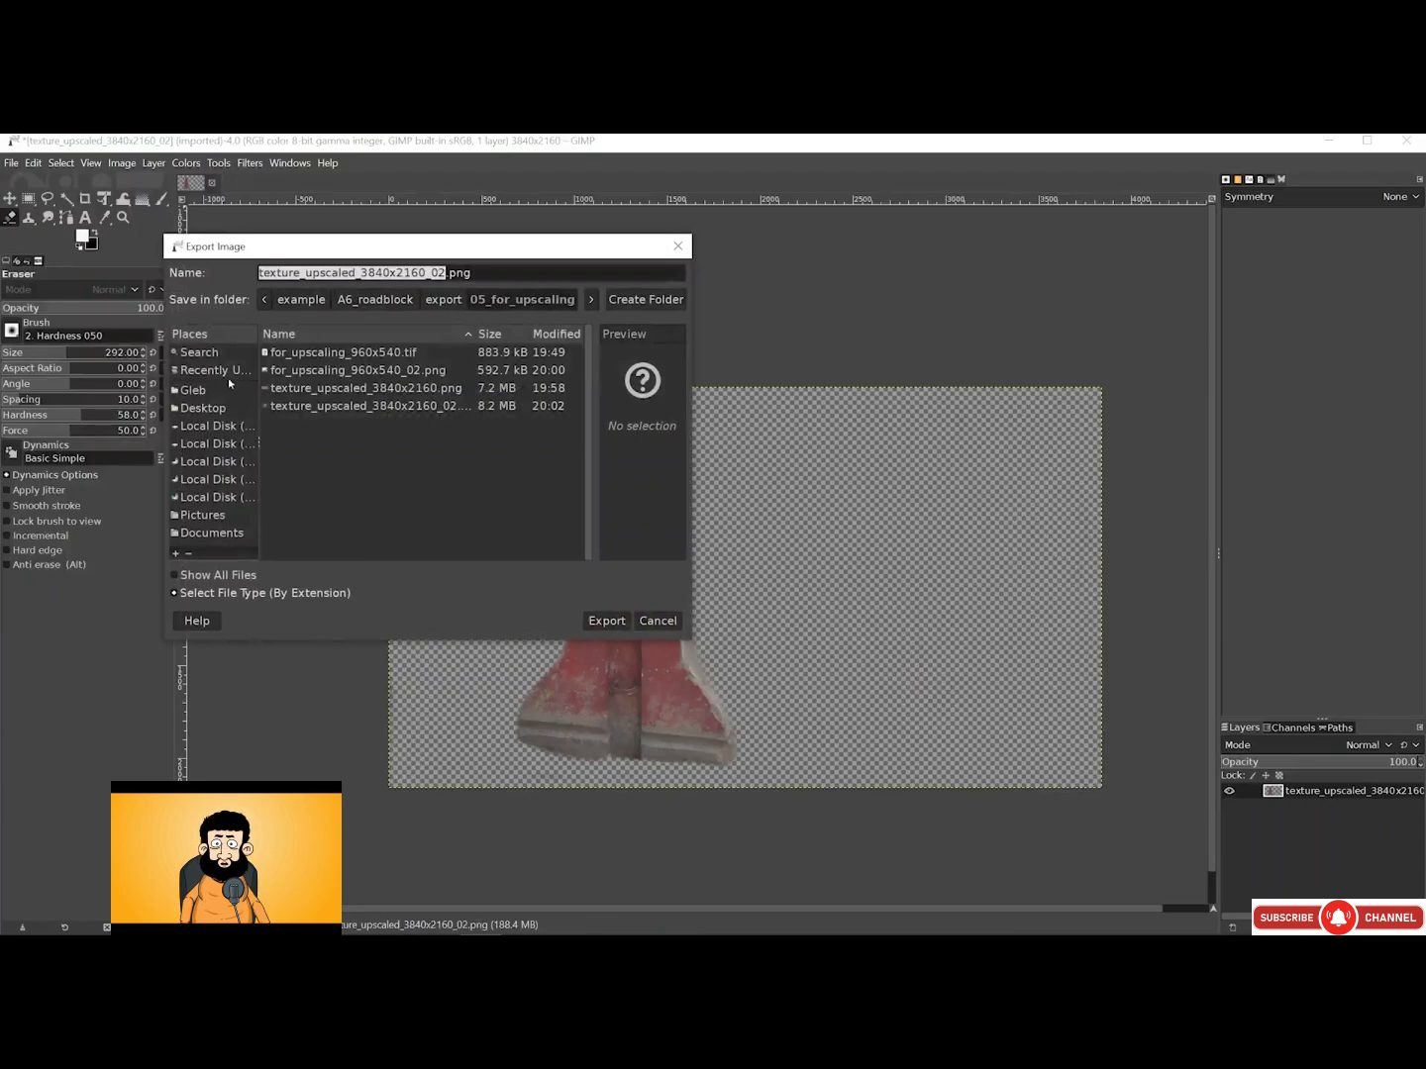
click(360, 407)
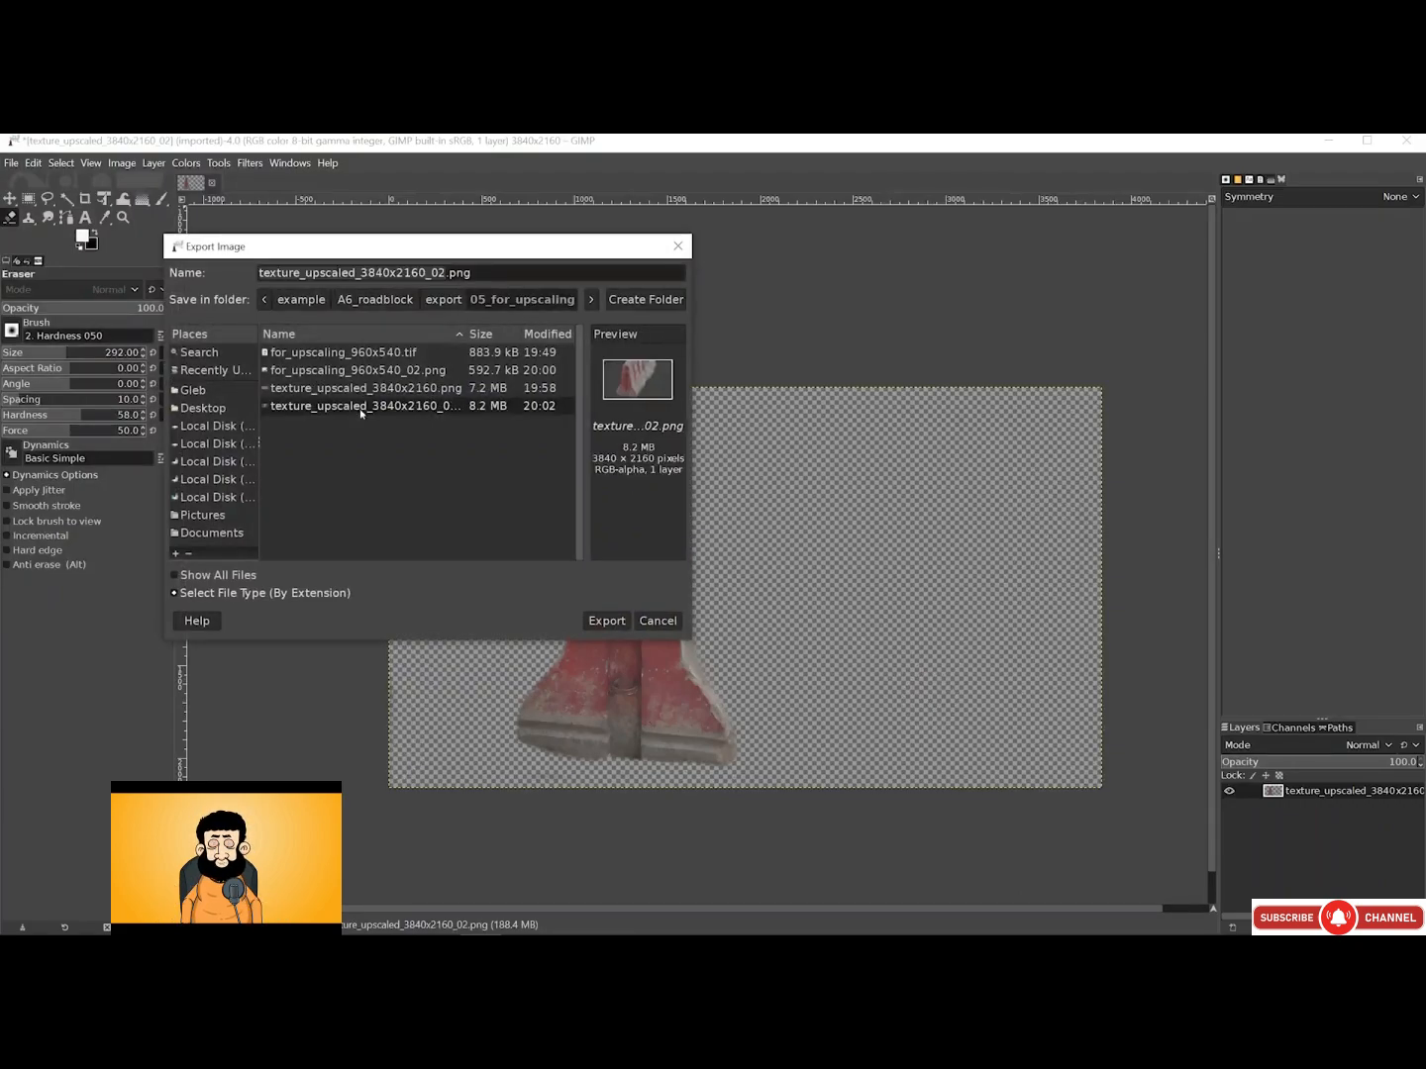
double_click(370, 414)
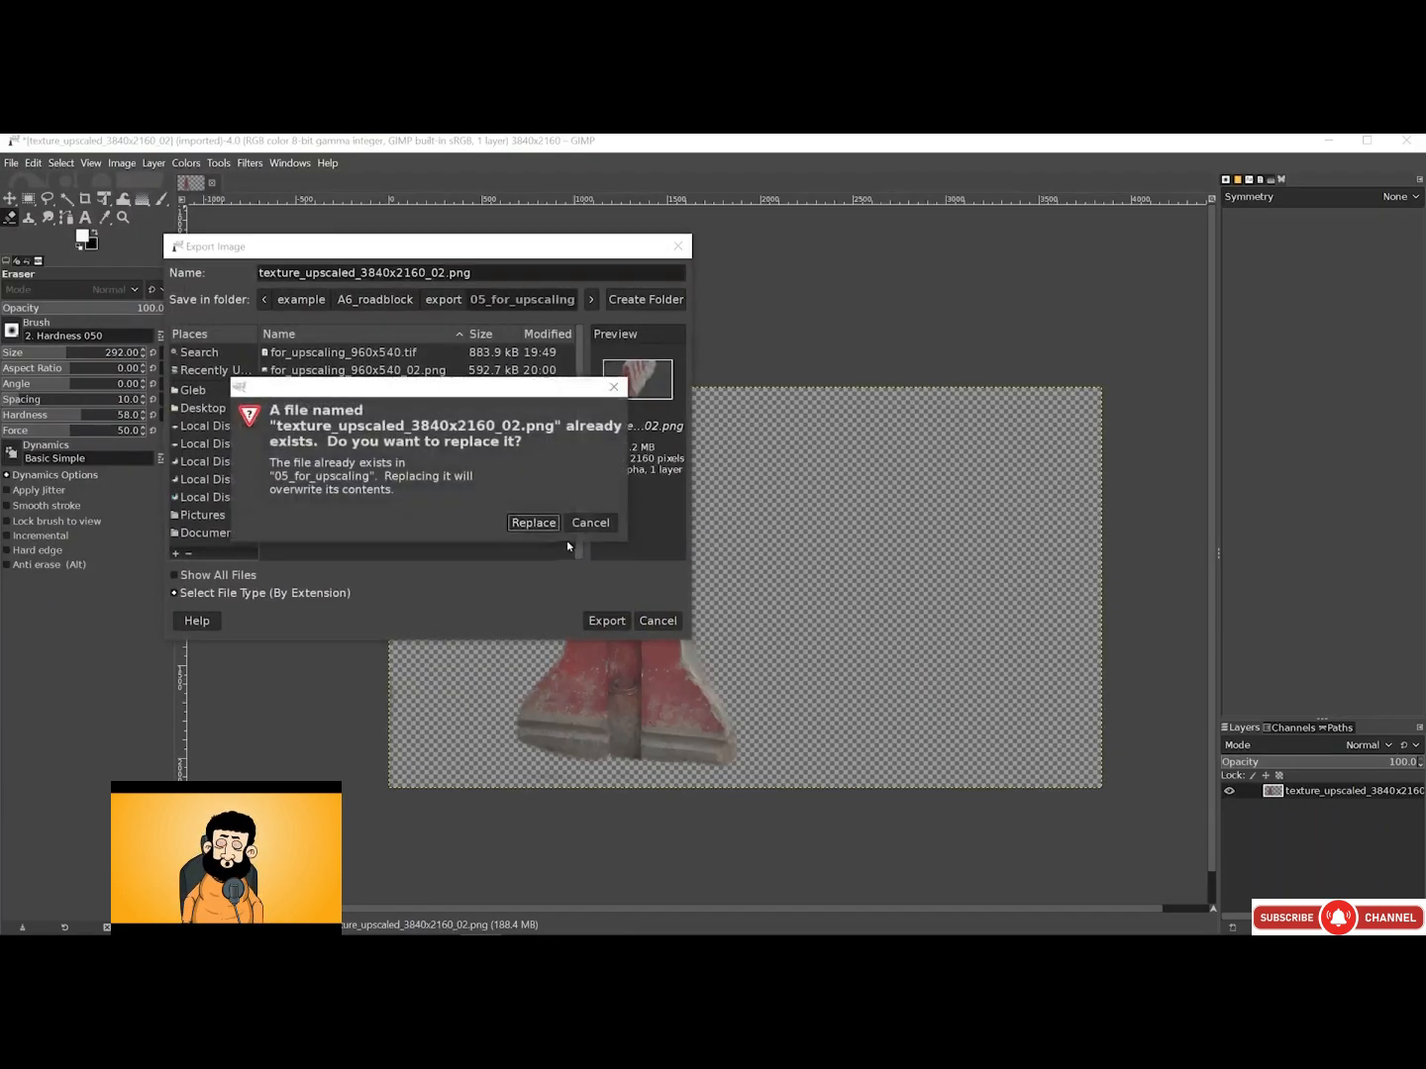
click(533, 522)
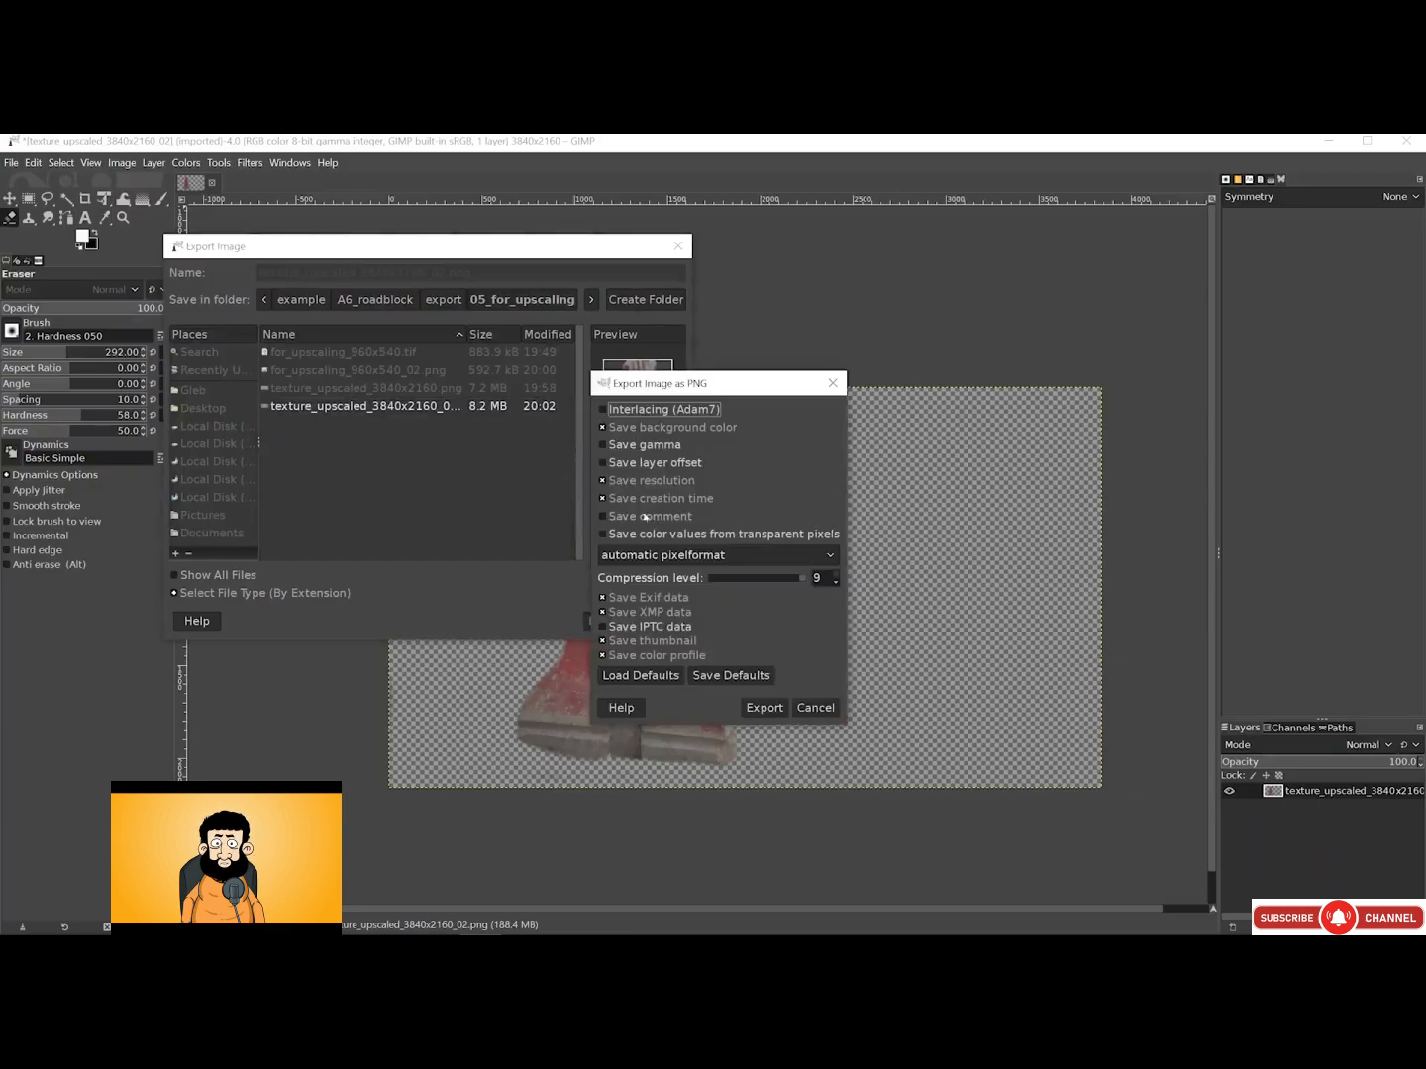
click(792, 584)
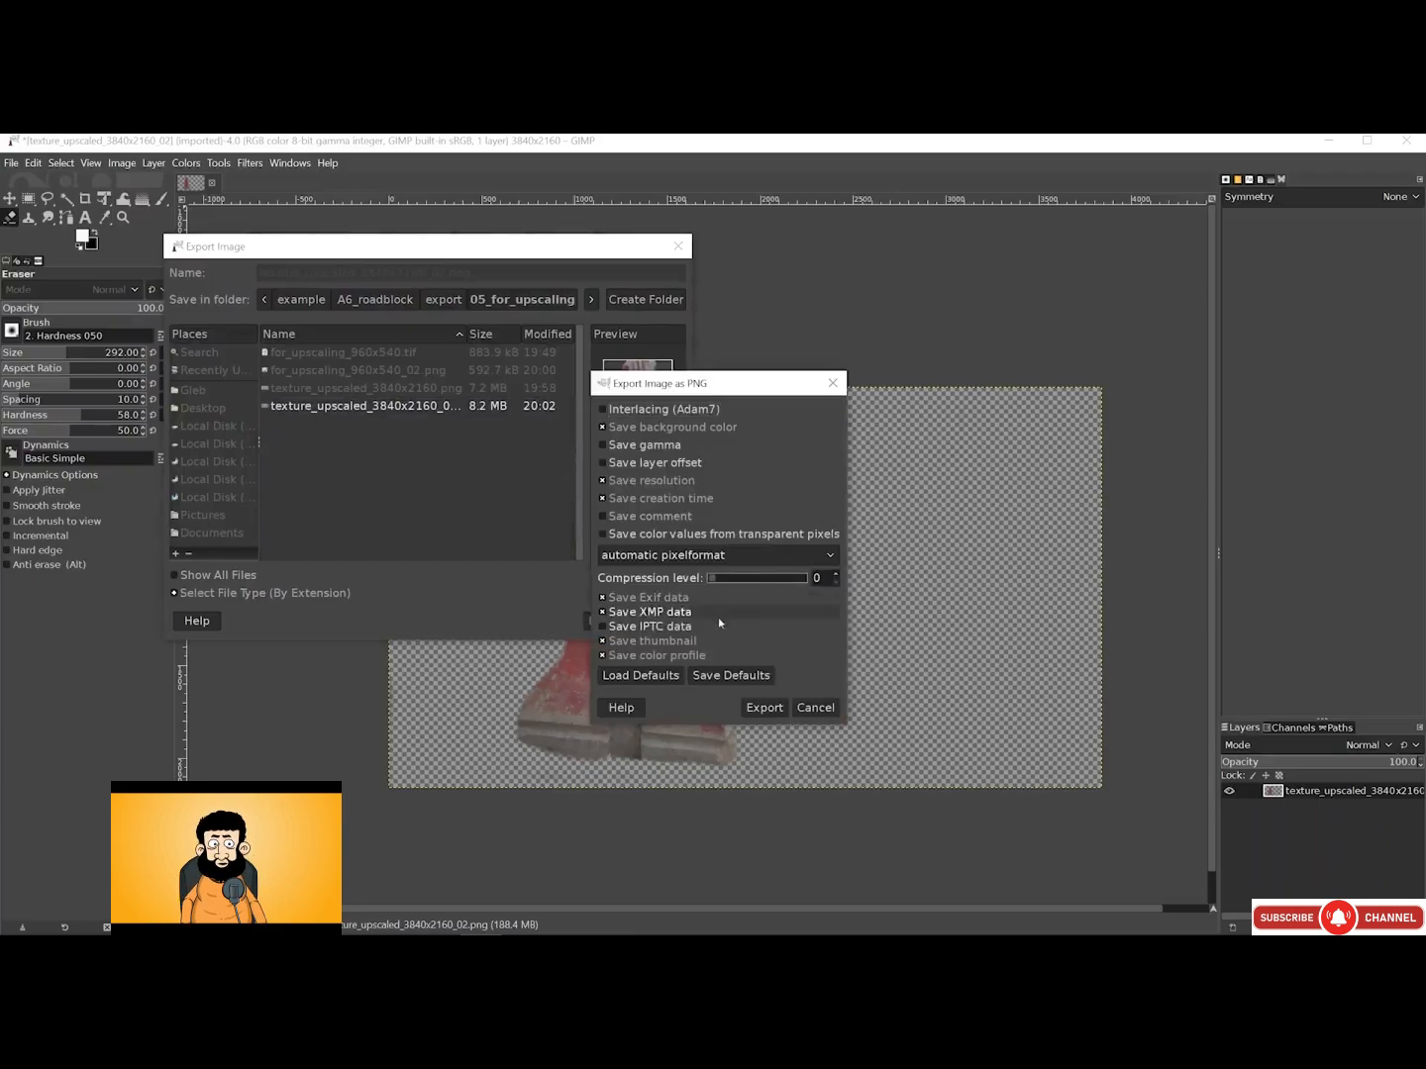
click(763, 708)
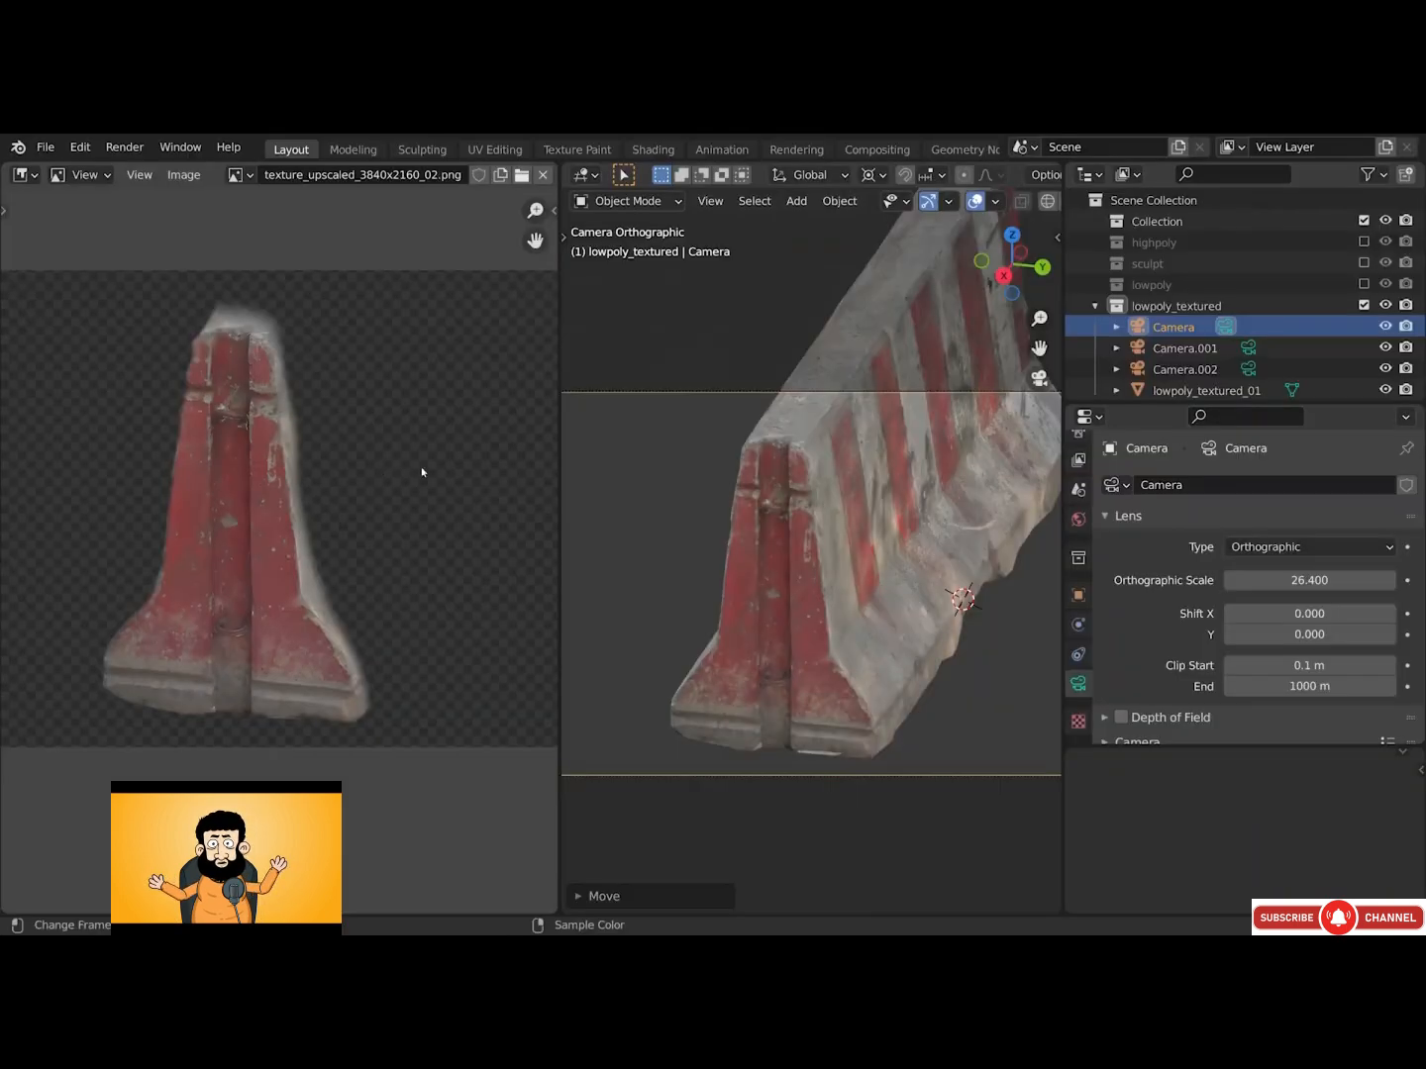
In Blender, select the lowpoly_textured_01 roadblock and switch it to Texture Paint mode
click(783, 560)
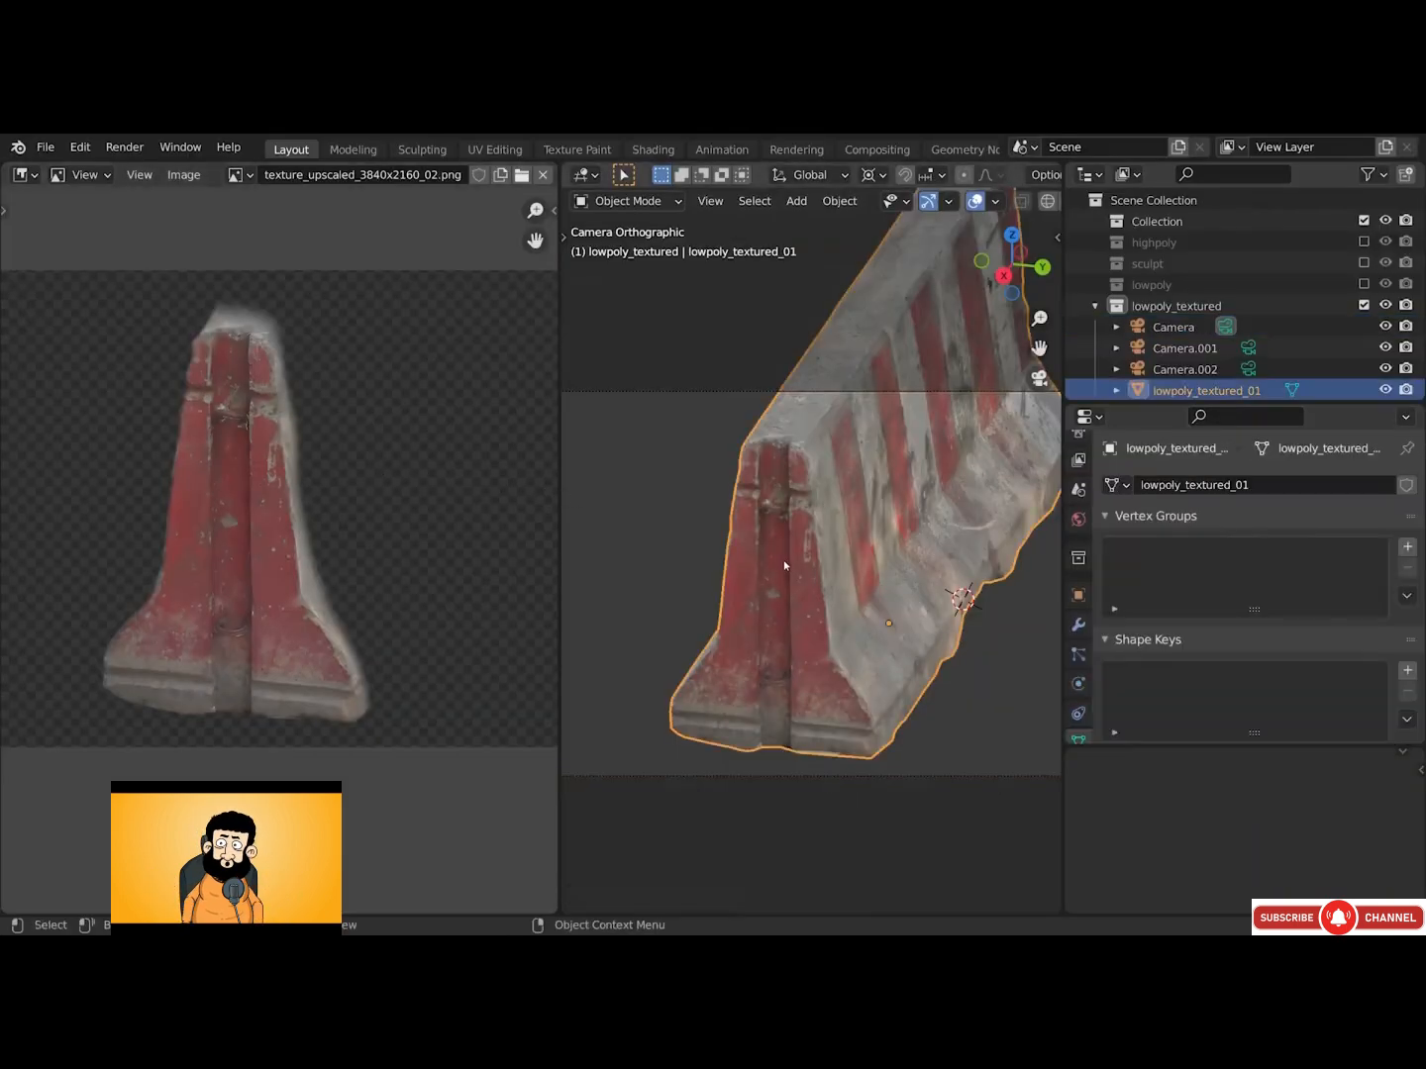
click(634, 201)
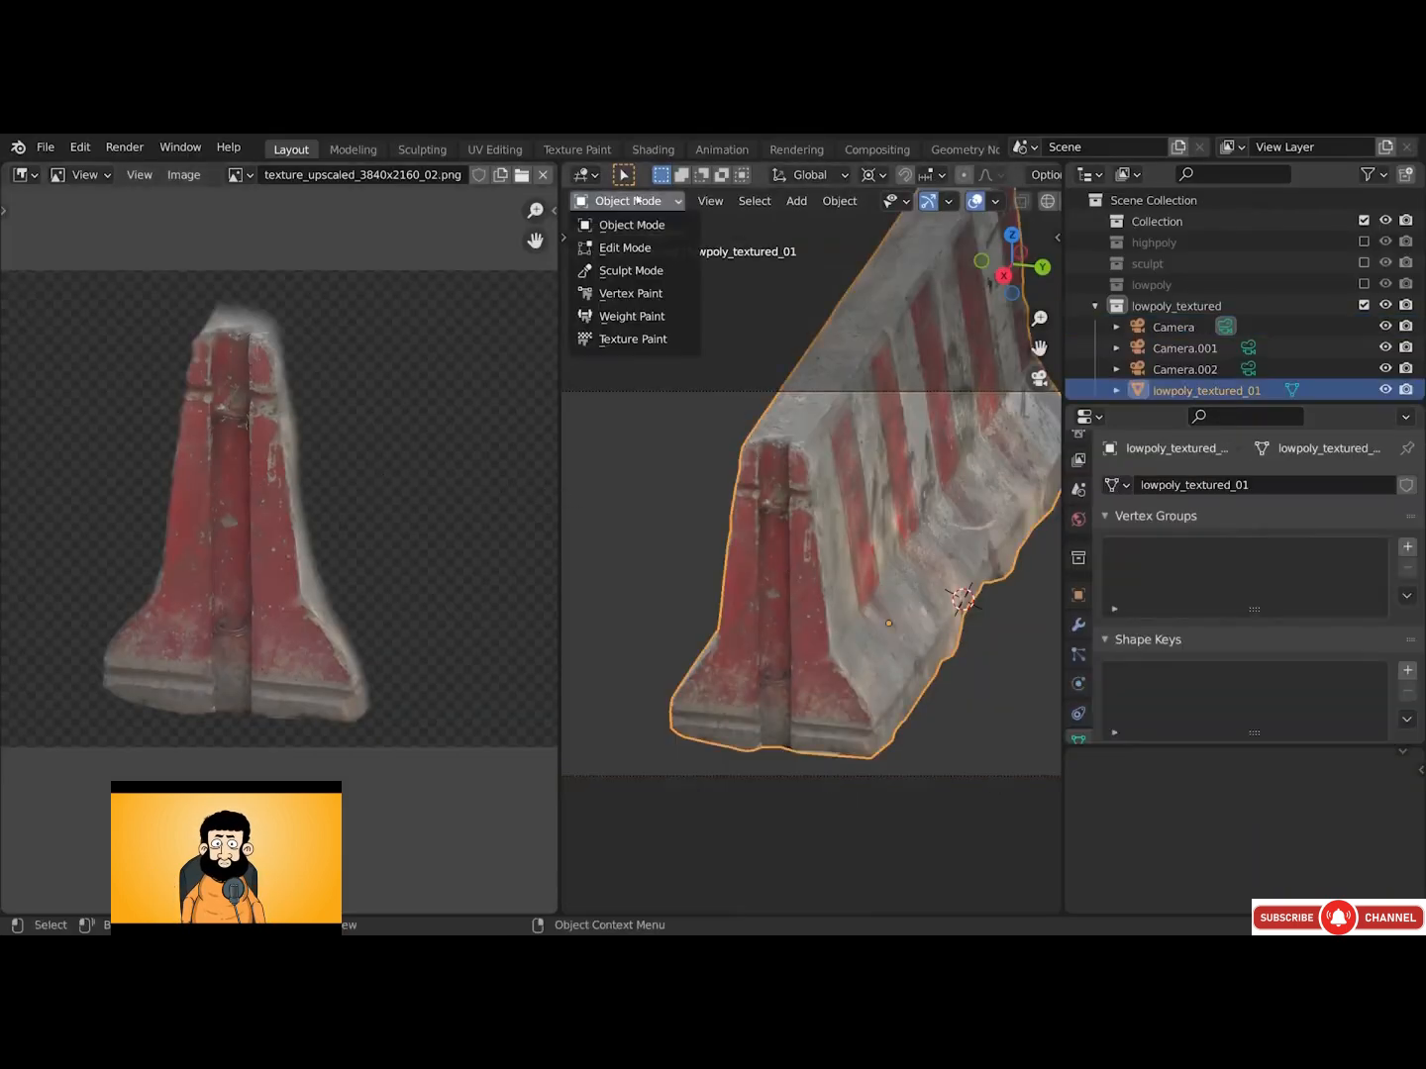
click(633, 338)
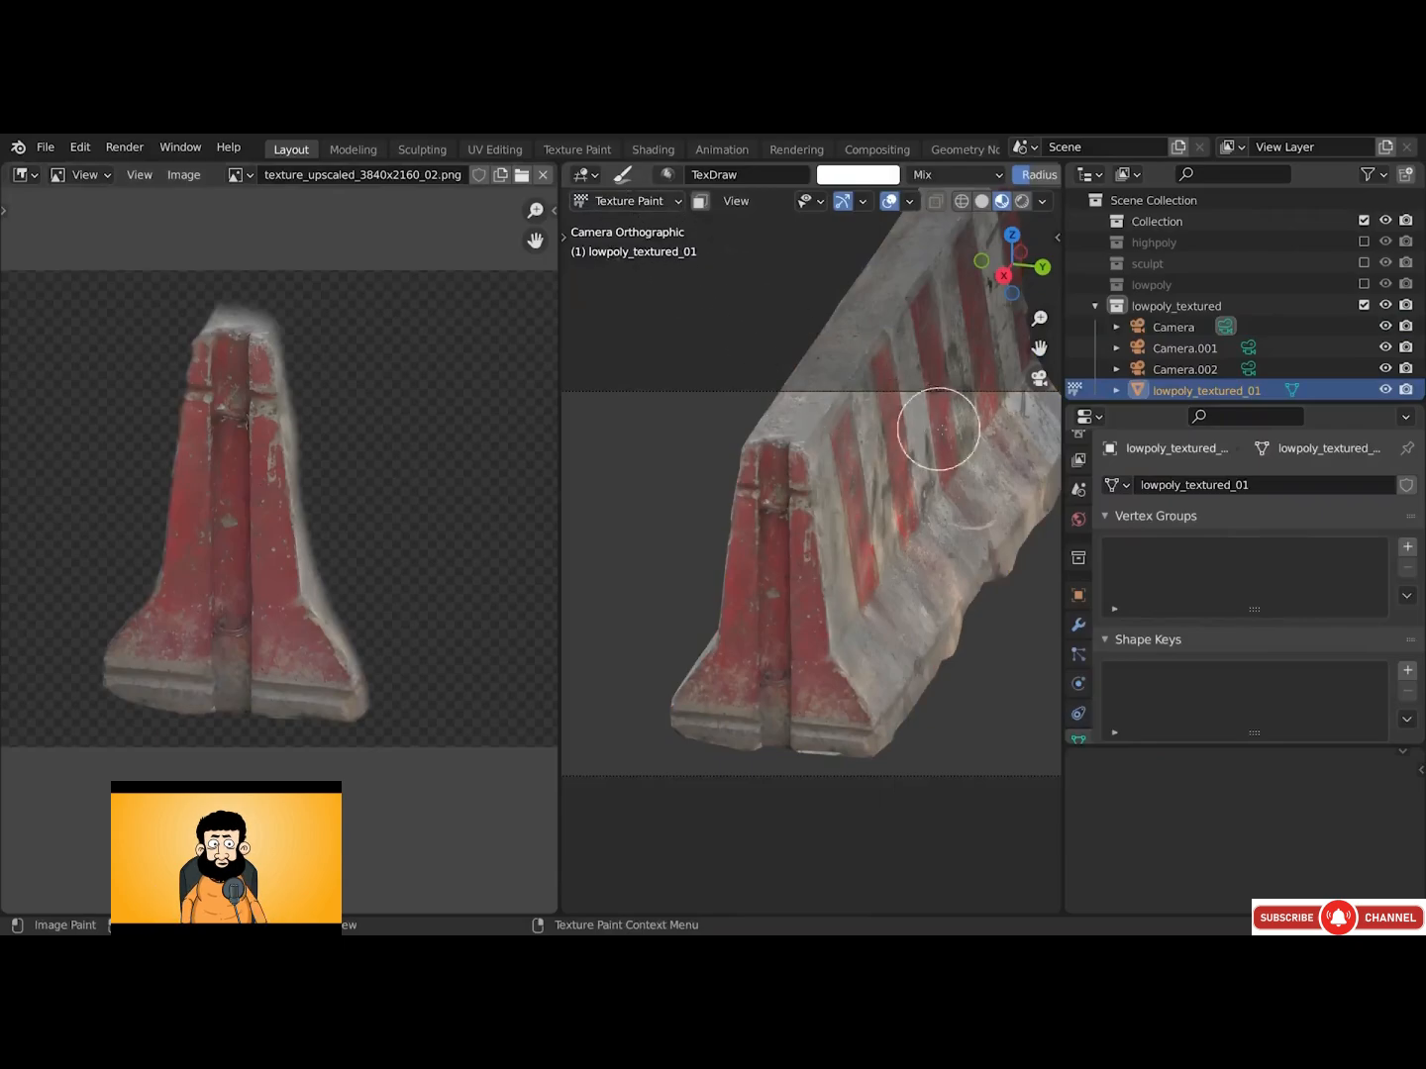
Apply texture_upscaled_3840x2160_02.png as the camera image onto the roadblock's diffuse texture using the external paint options
scroll(1079, 474, up, 2)
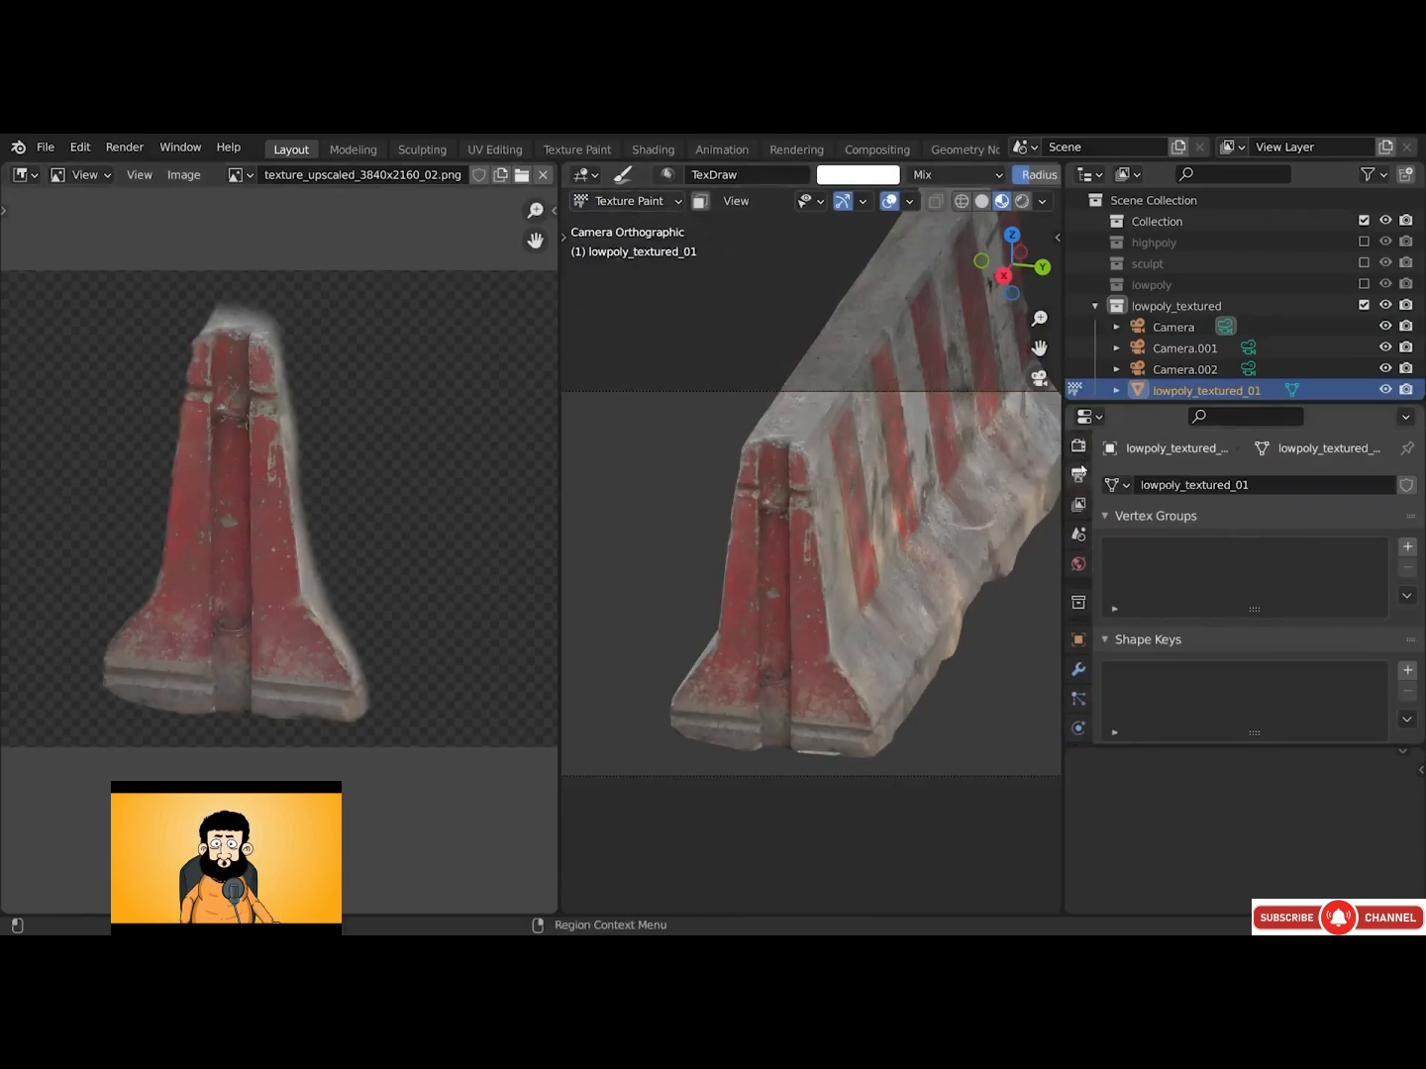
scroll(1081, 455, up, 2)
click(1079, 452)
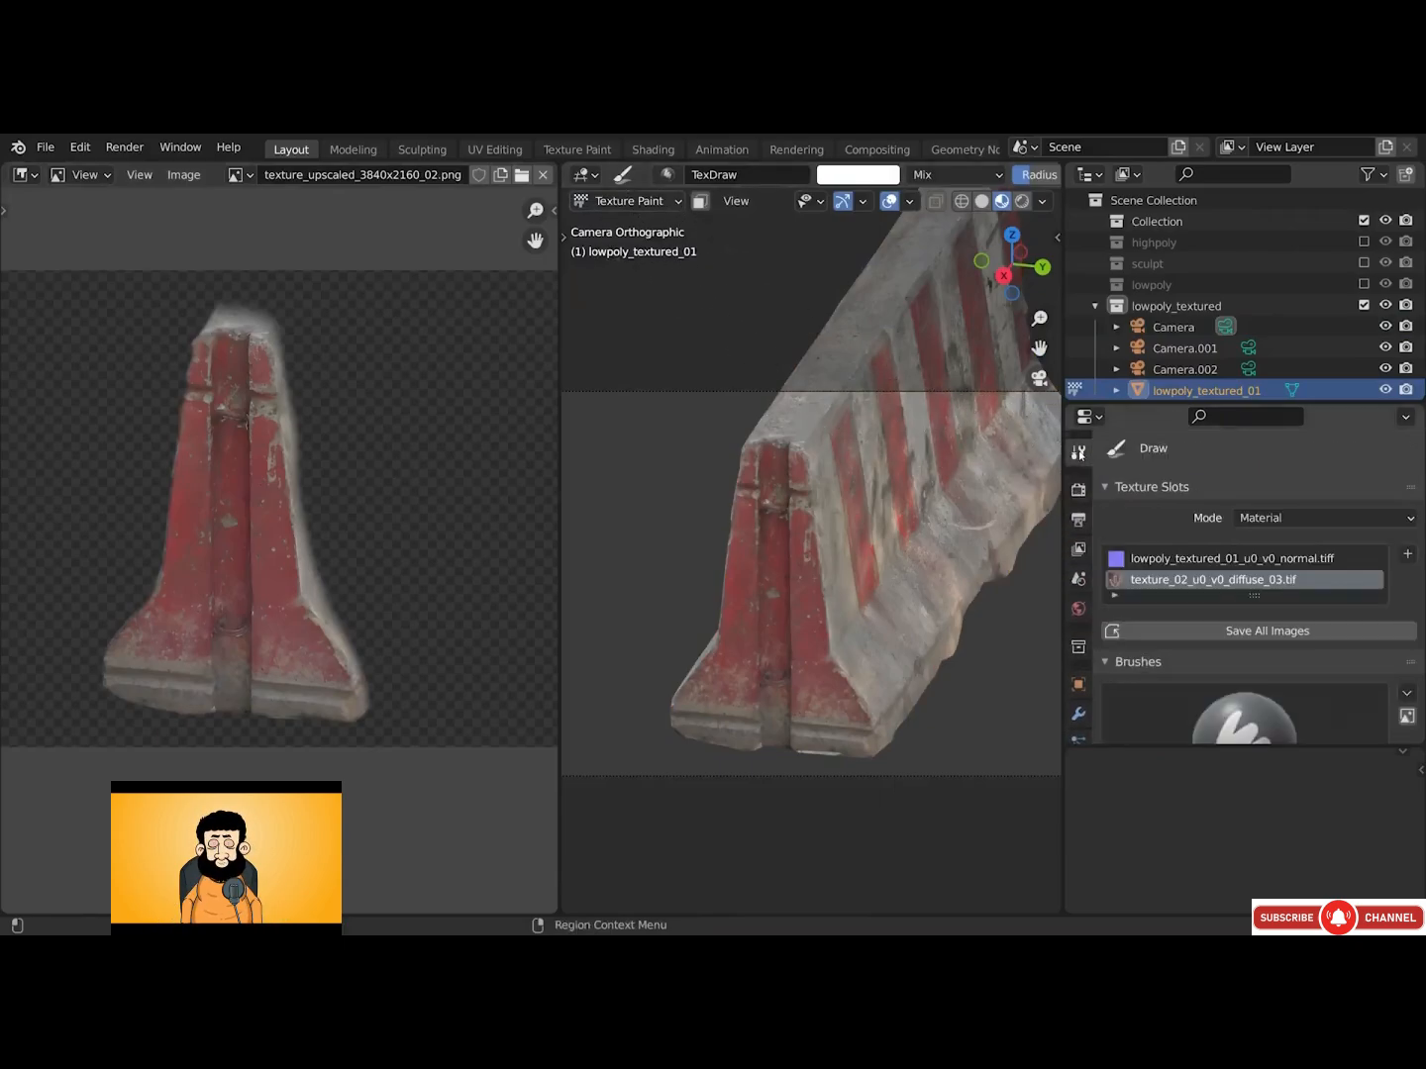
drag(1419, 493, 1422, 744)
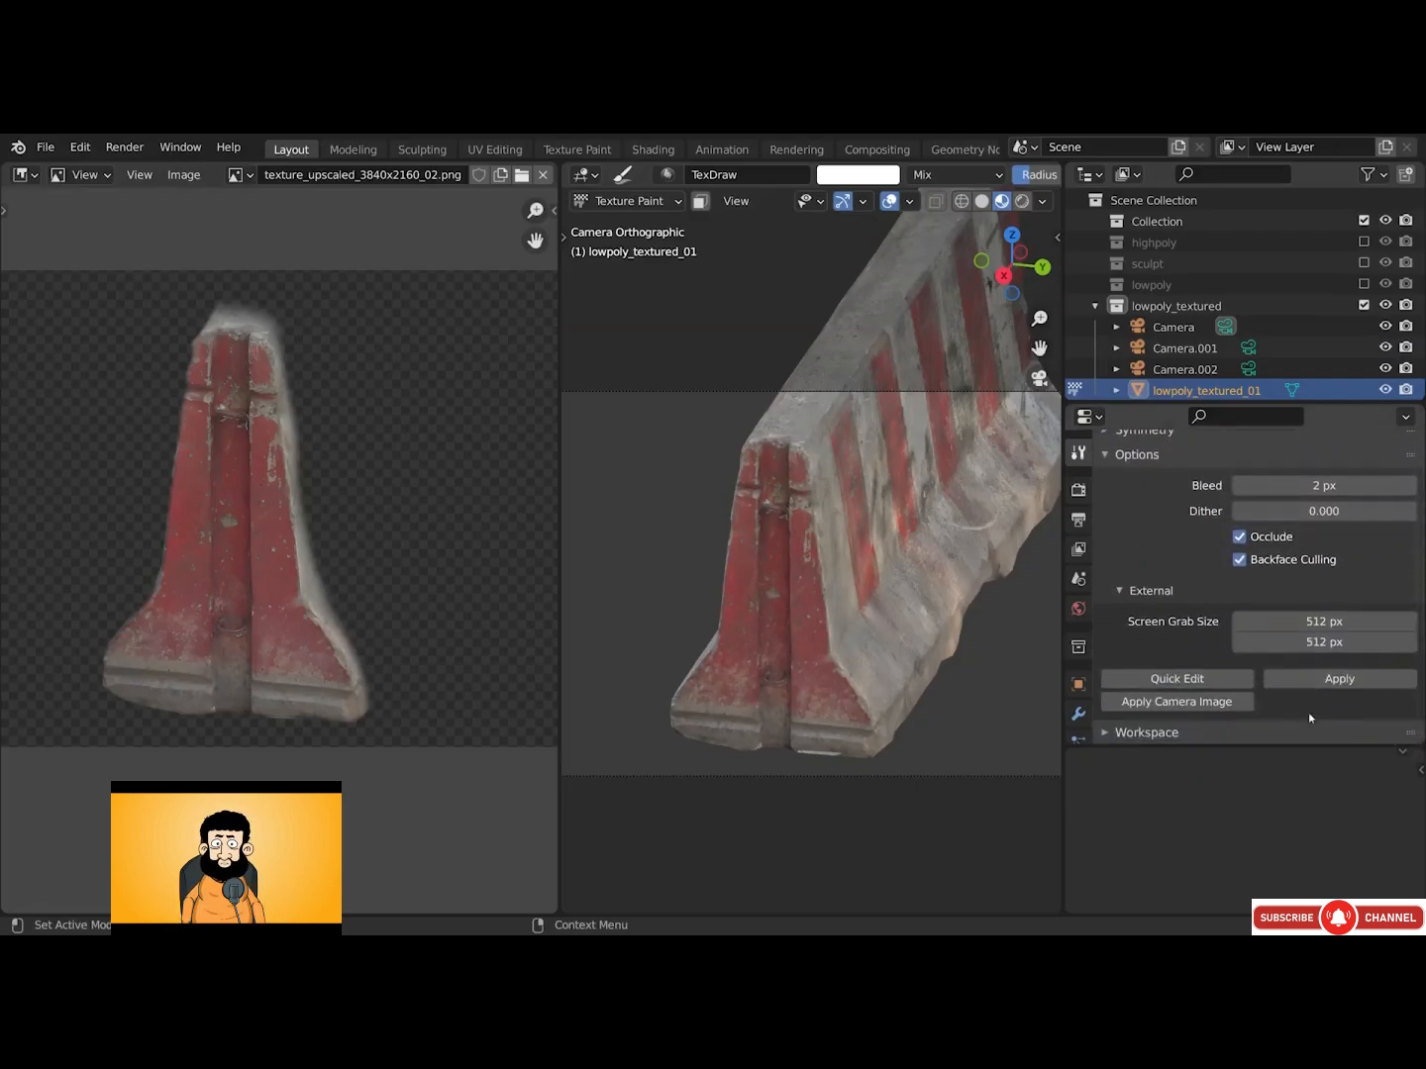
click(1178, 702)
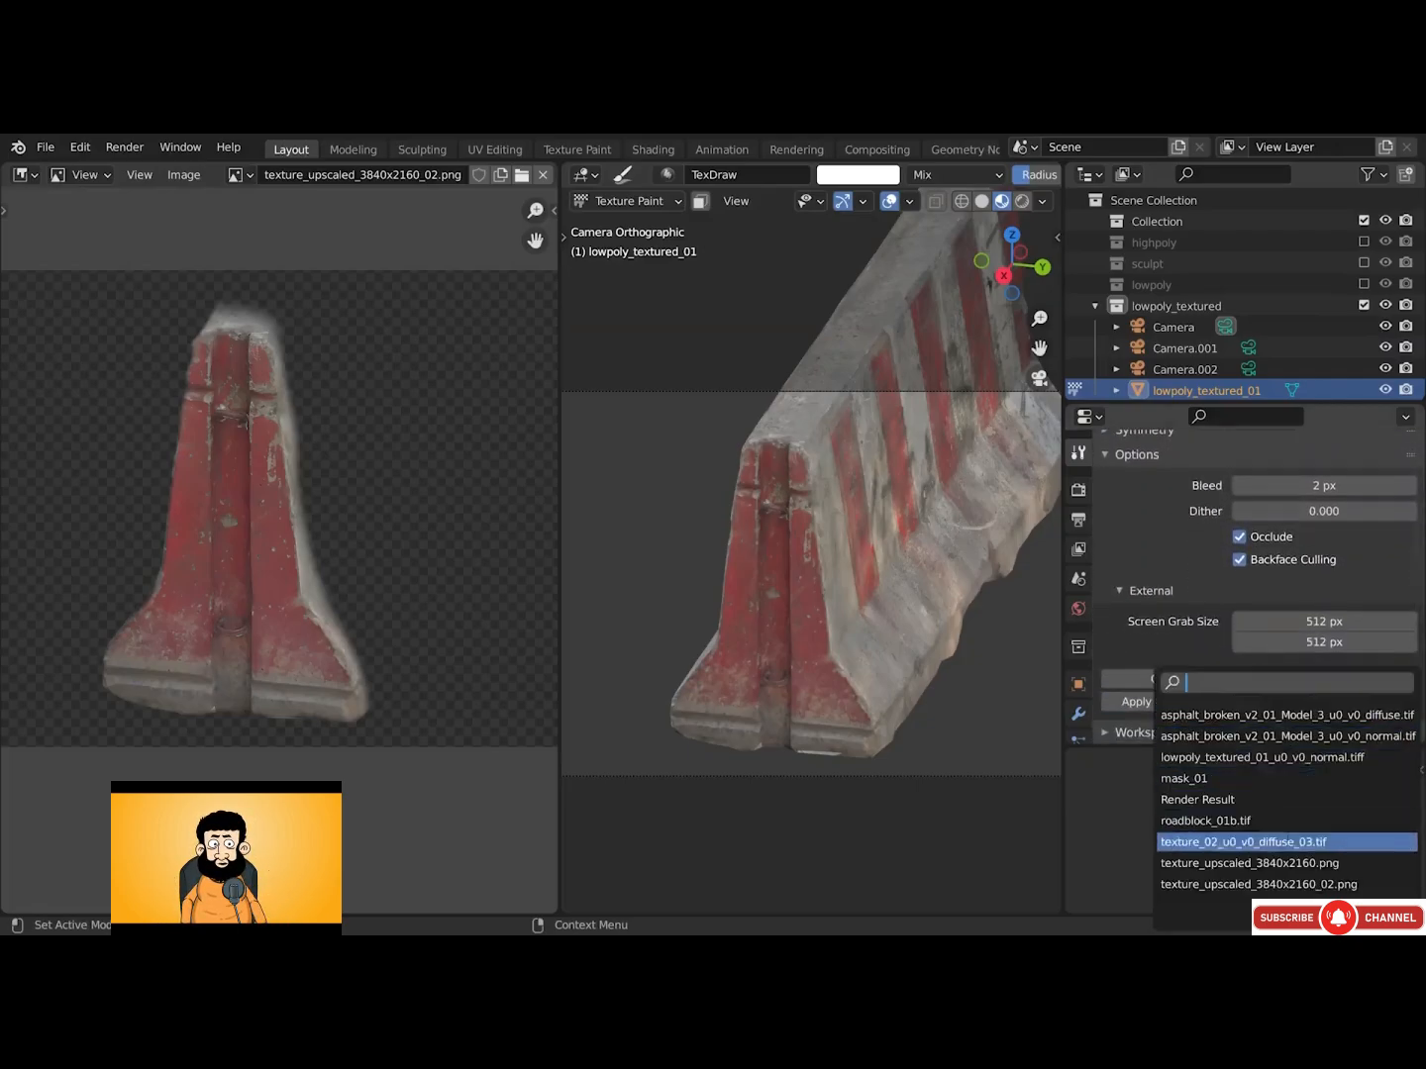
click(1258, 885)
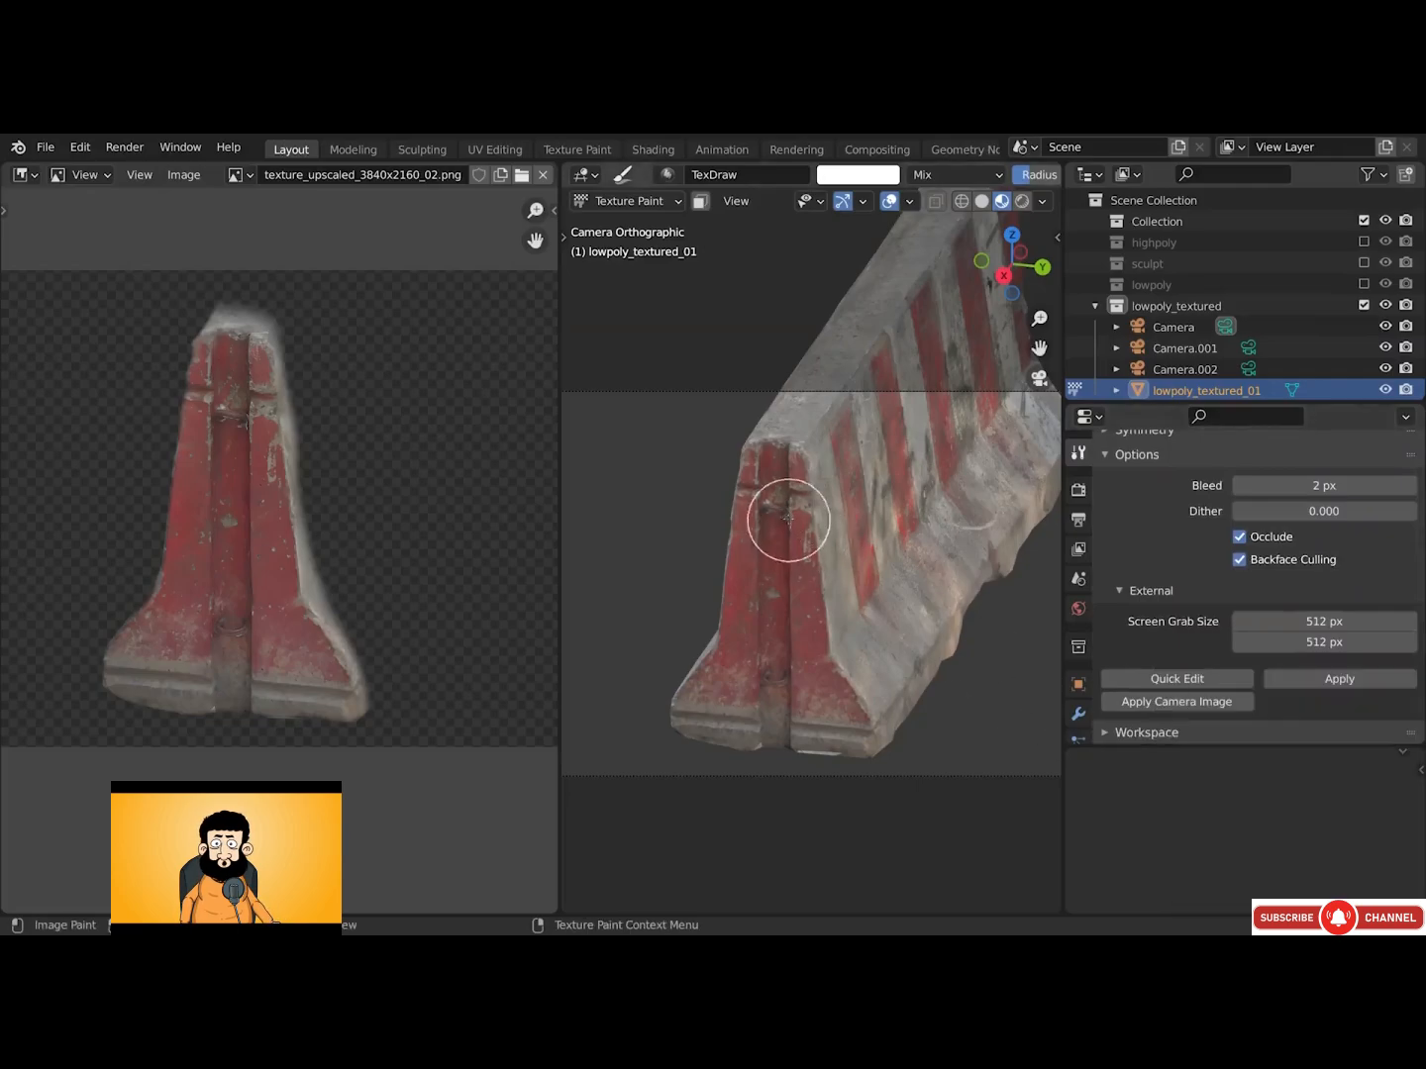
Compare the red end face before and after the projection by undoing and redoing it, examining both metal loops closely
scroll(788, 519, up, 6)
key(ctrl+z)
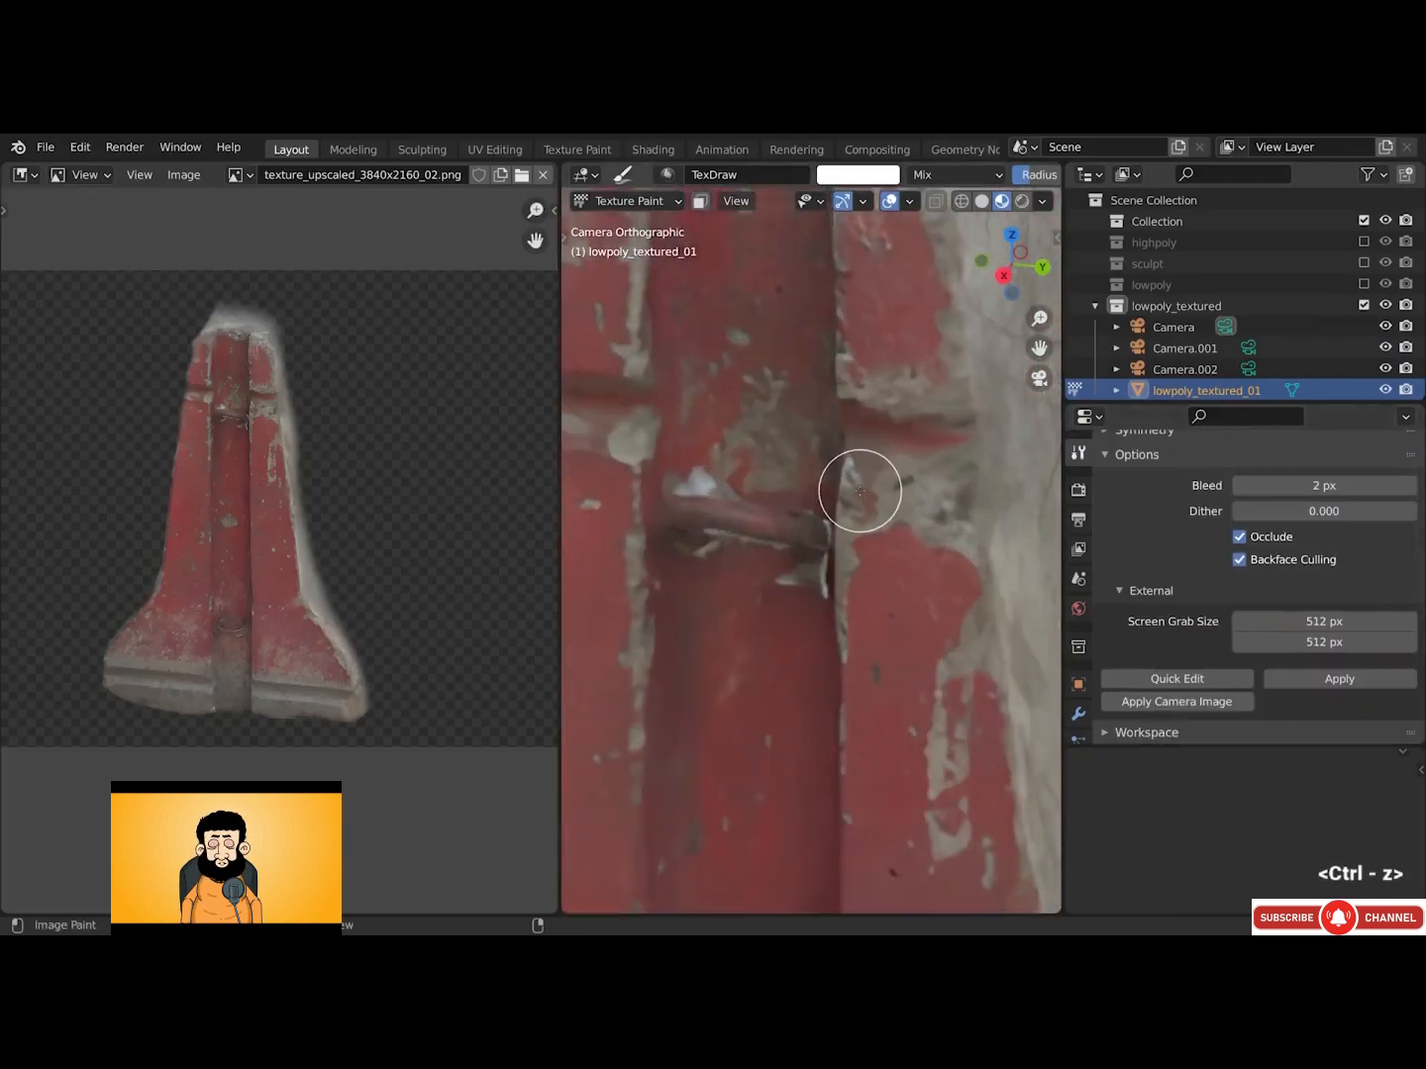
key(ctrl+z)
key(ctrl+shift+z)
key(ctrl+z)
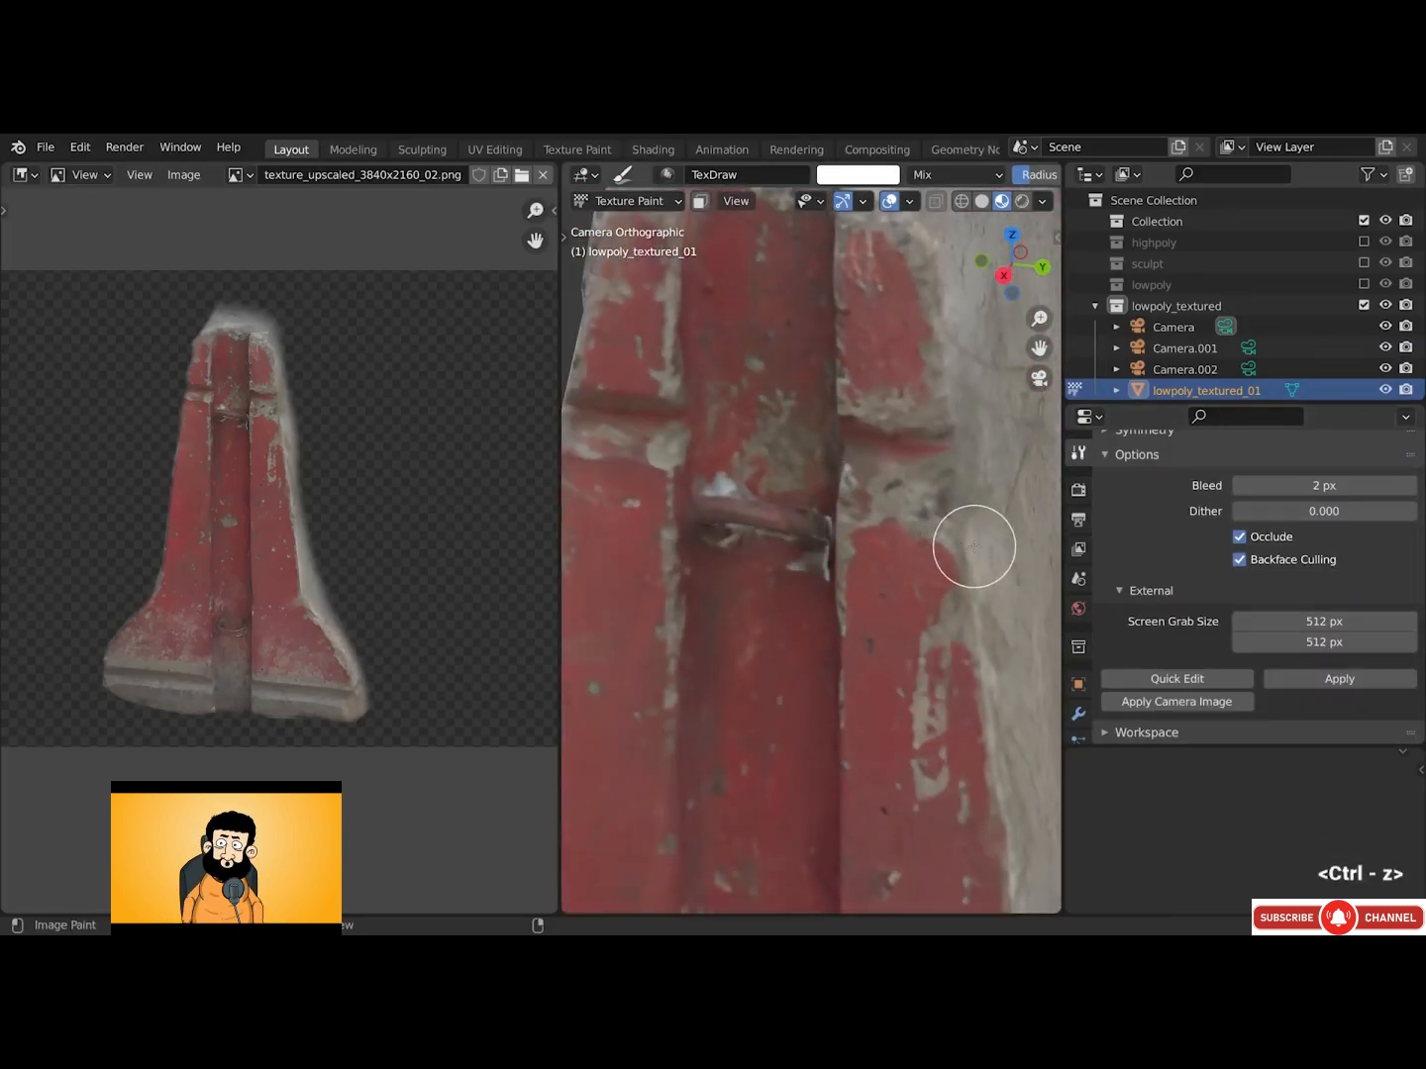
key(ctrl+shift+z)
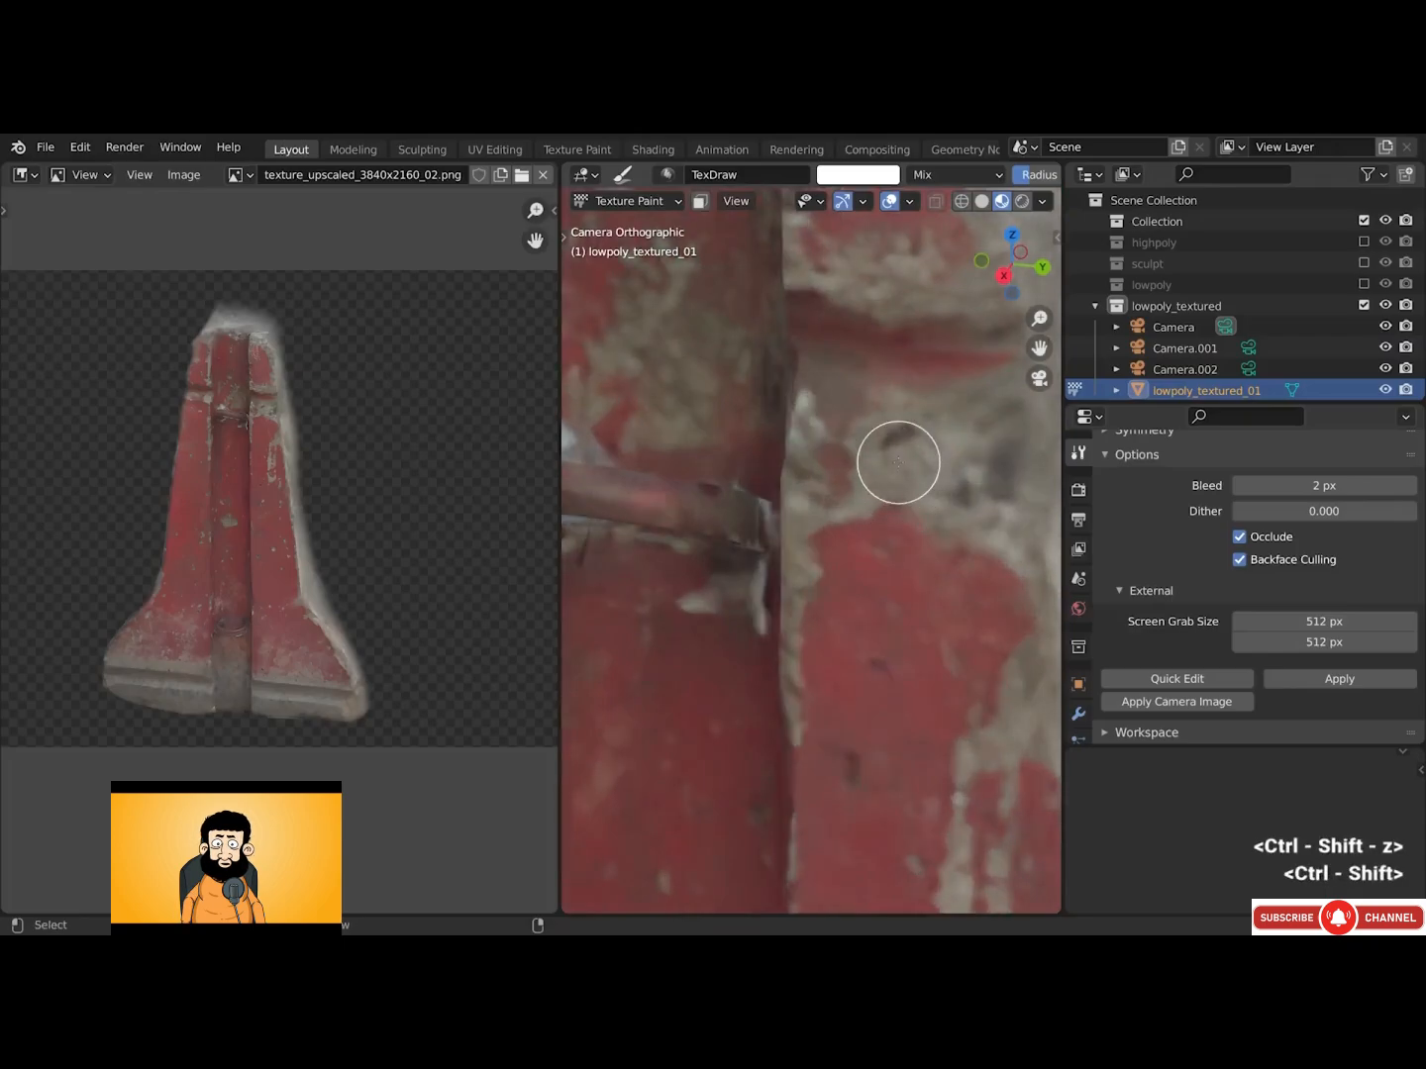
key(ctrl+shift+z)
scroll(764, 297, down, 5)
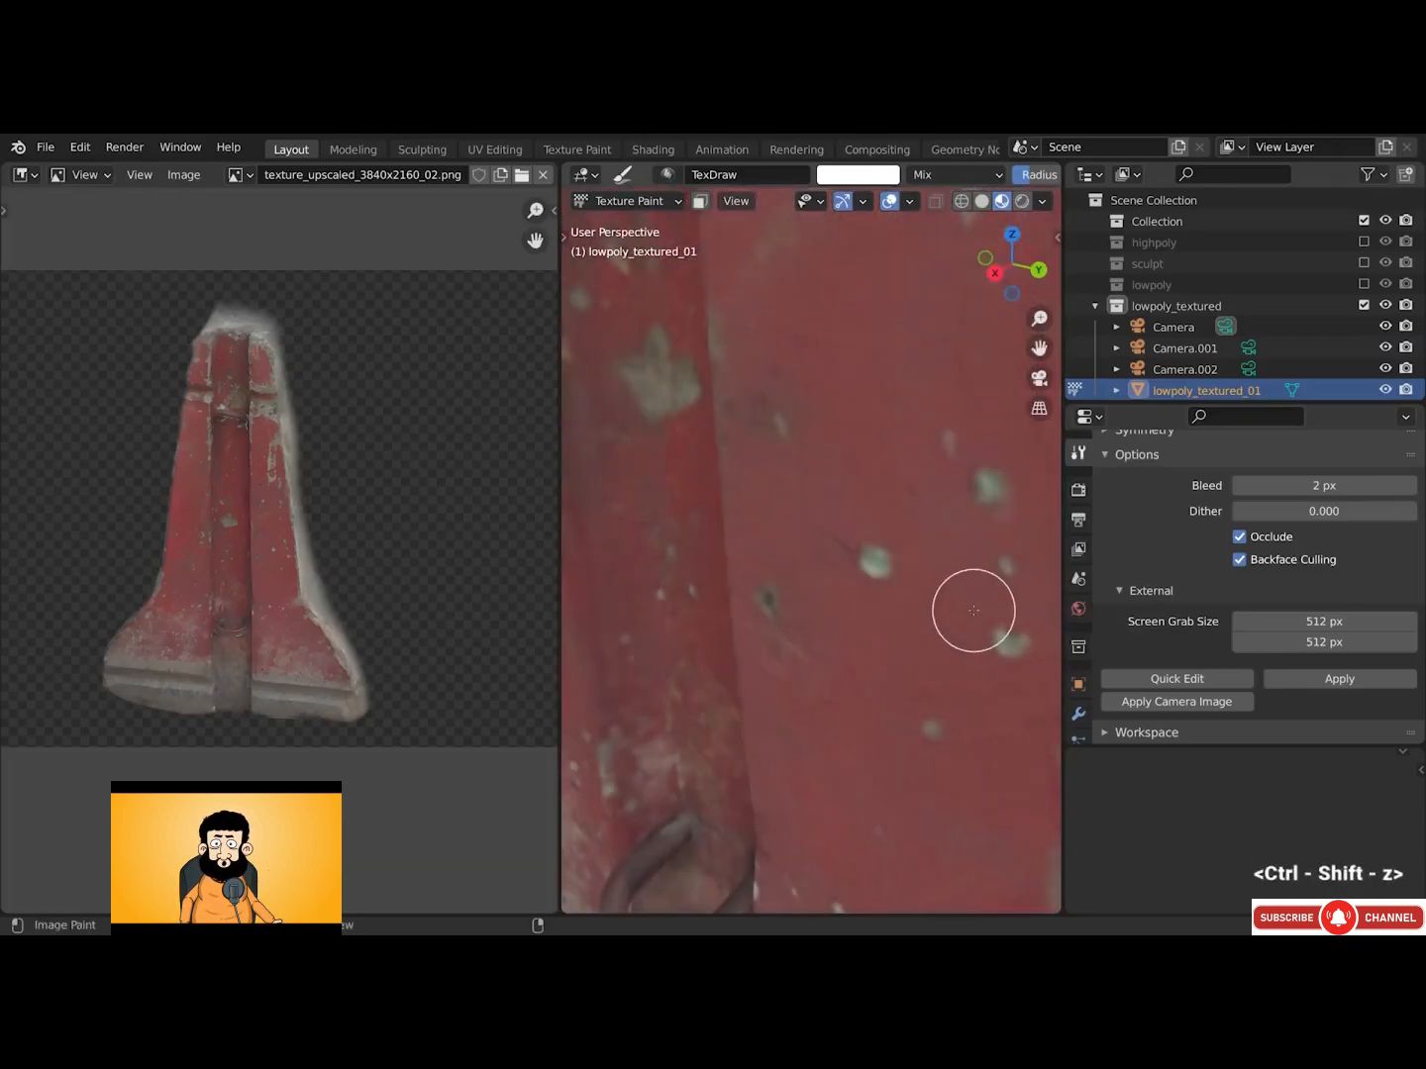
key(ctrl+z)
key(ctrl+shift+z)
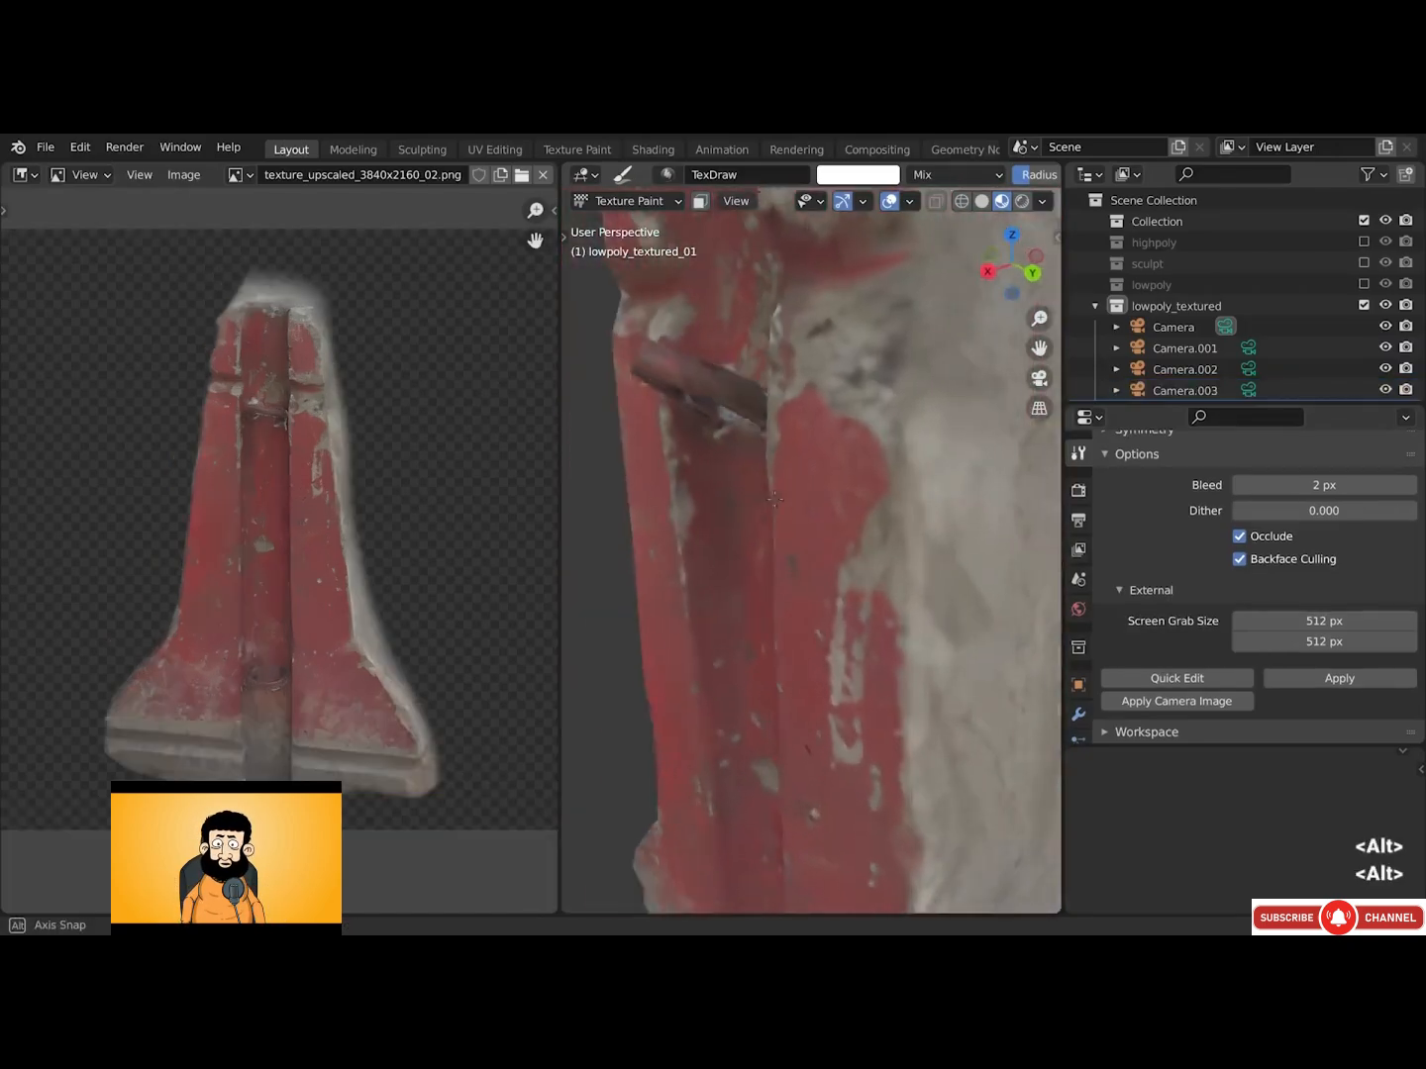
Check the projection's blend along the edge between the red end and the side by undoing and redoing it
alt+drag(892, 514, 830, 420)
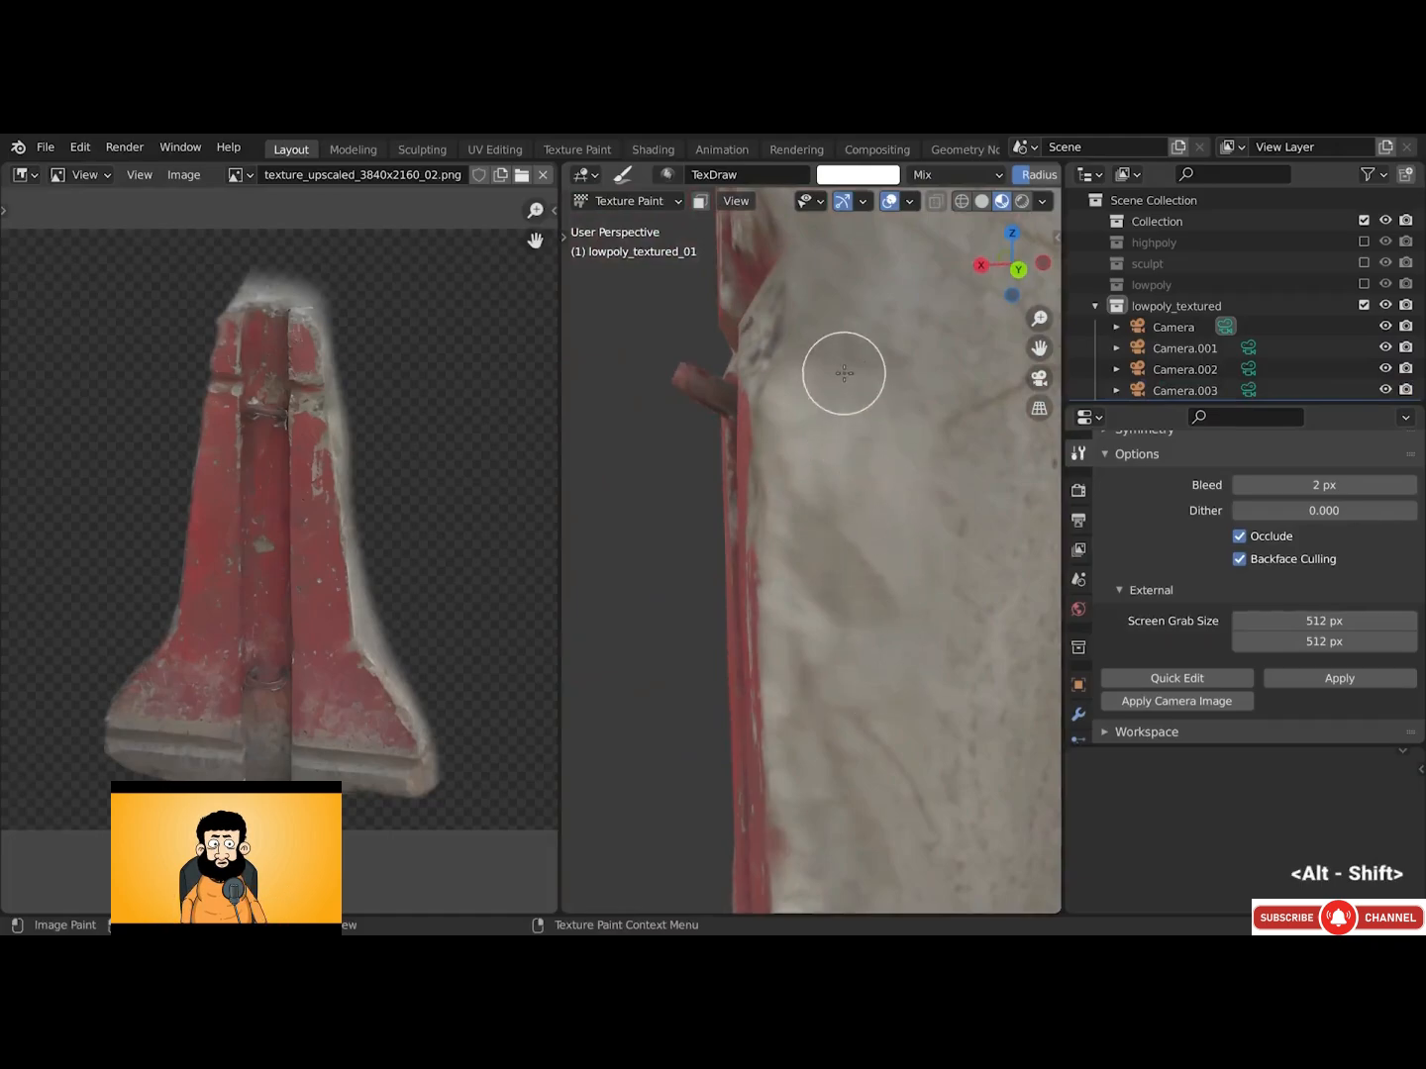
key(ctrl+z)
key(ctrl+shift+z)
key(ctrl+z)
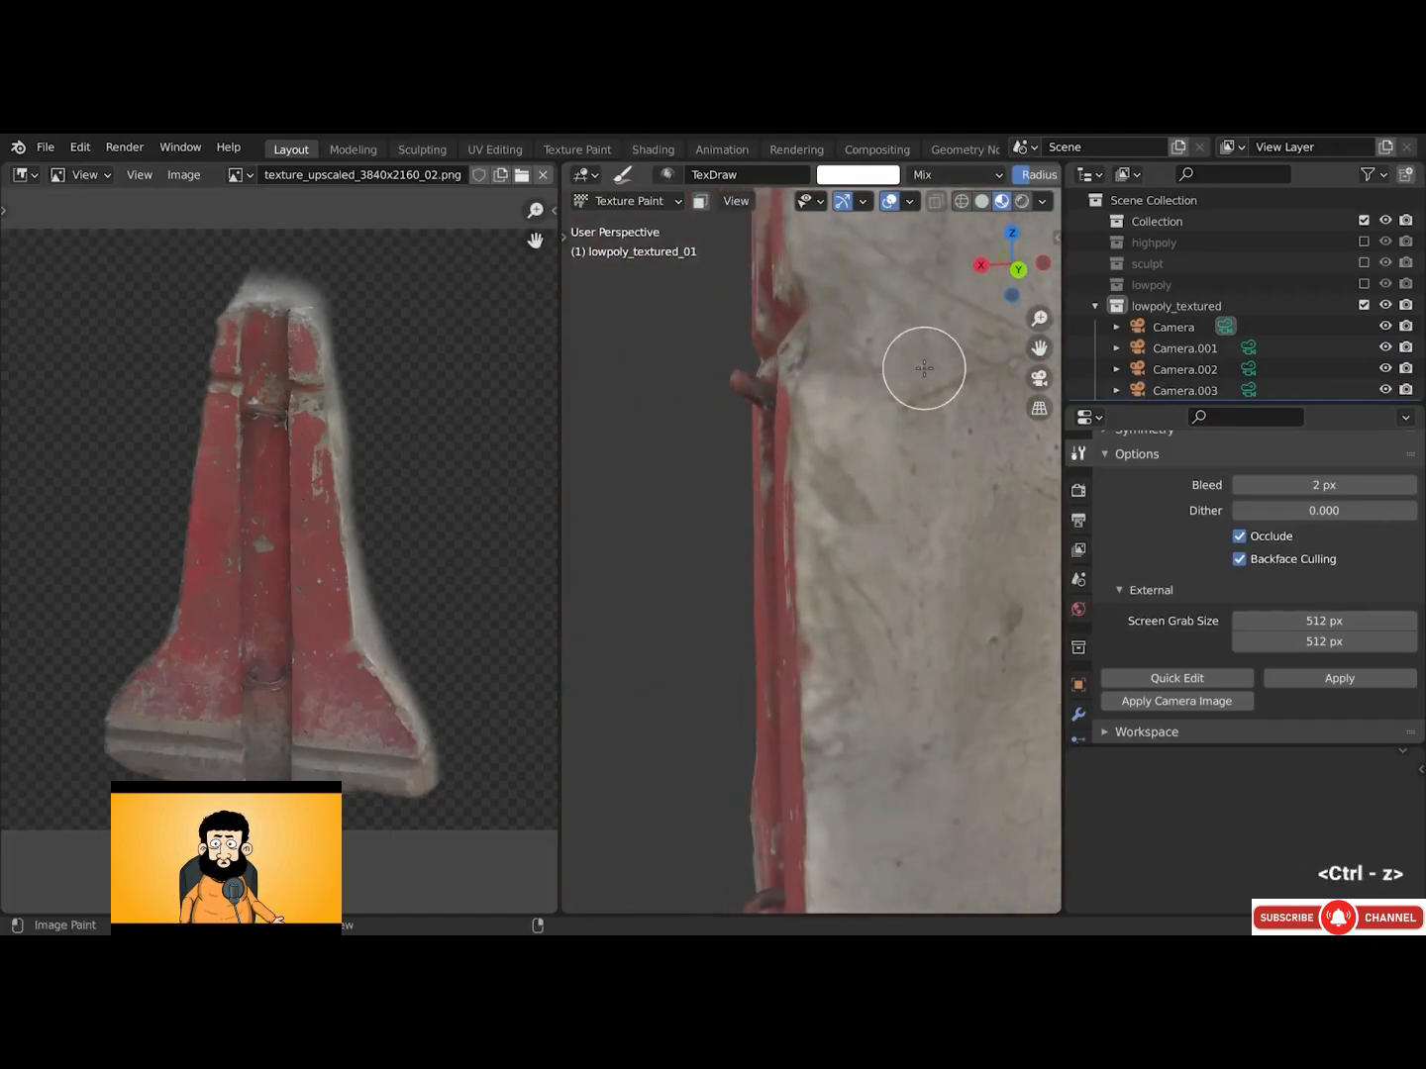
key(ctrl+shift+z)
alt+drag(815, 437, 977, 440)
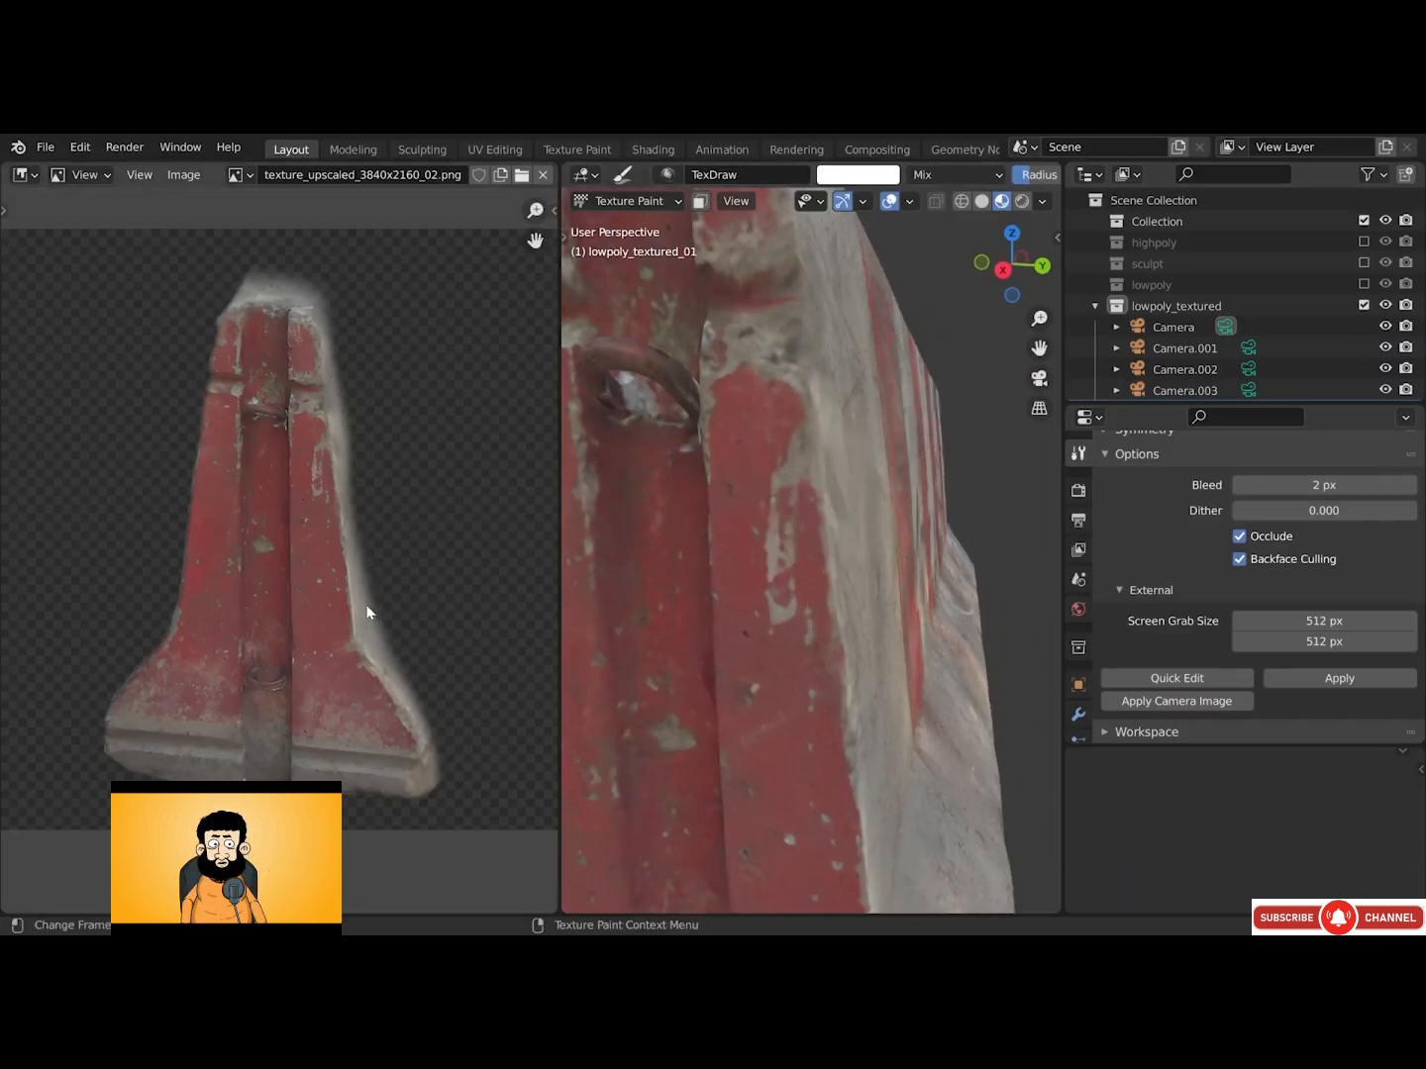
Undo the camera image projection on the roadblock and set the brush's Normal Falloff angle to 20
alt+drag(914, 529, 860, 525)
key(ctrl+z)
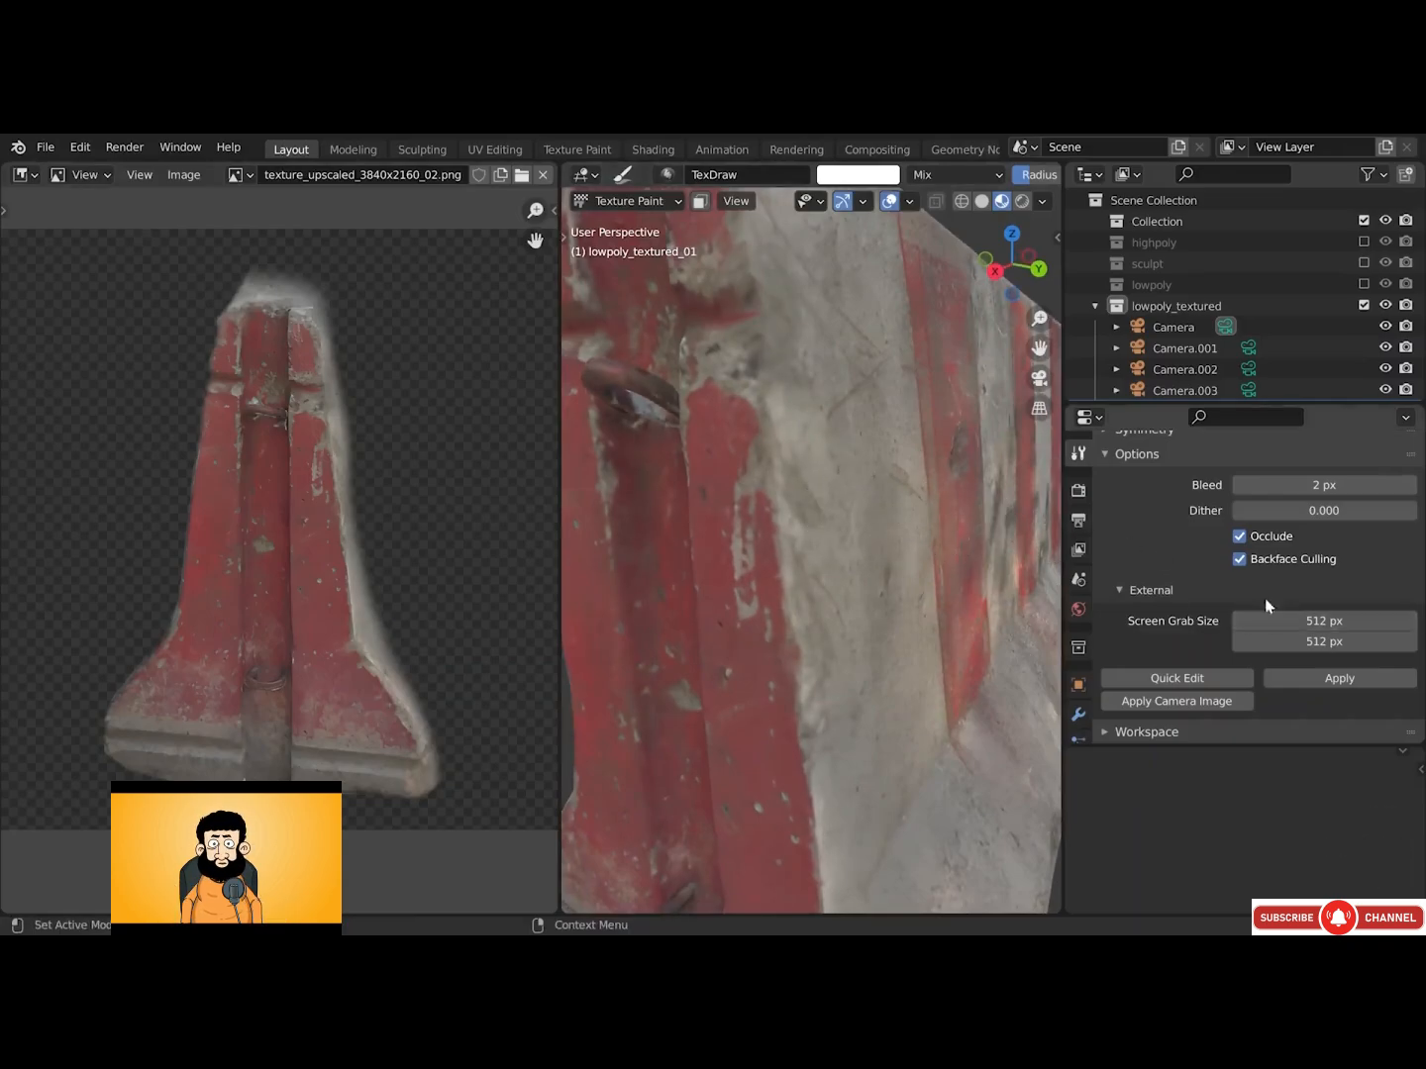
scroll(1264, 598, up, 5)
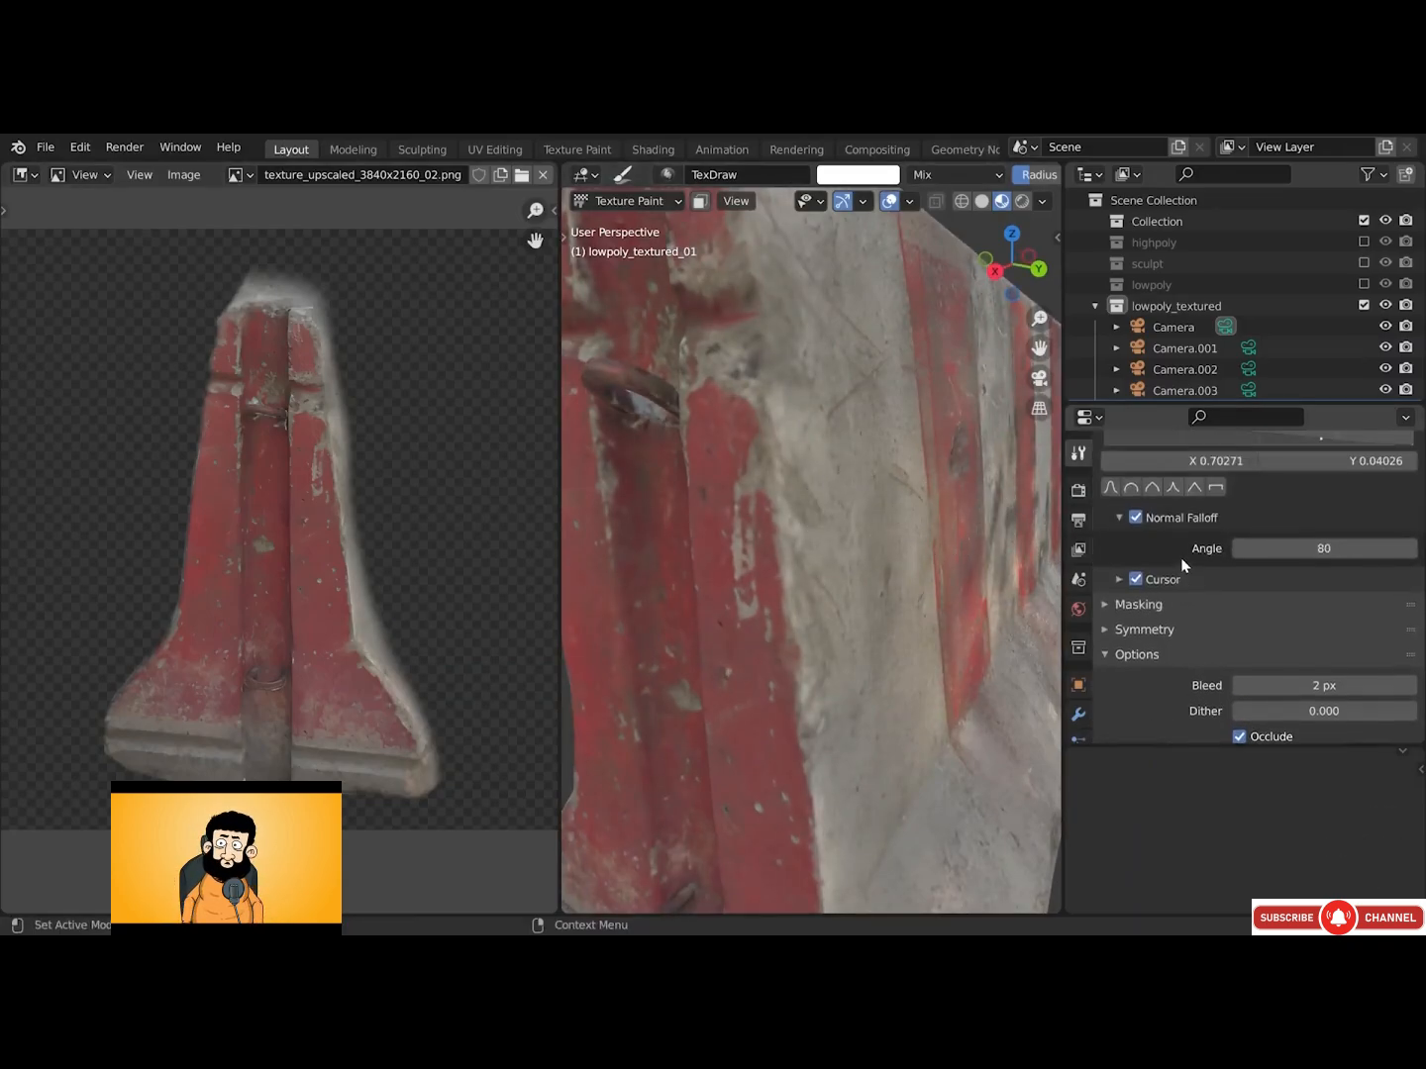
click(1119, 518)
click(1120, 517)
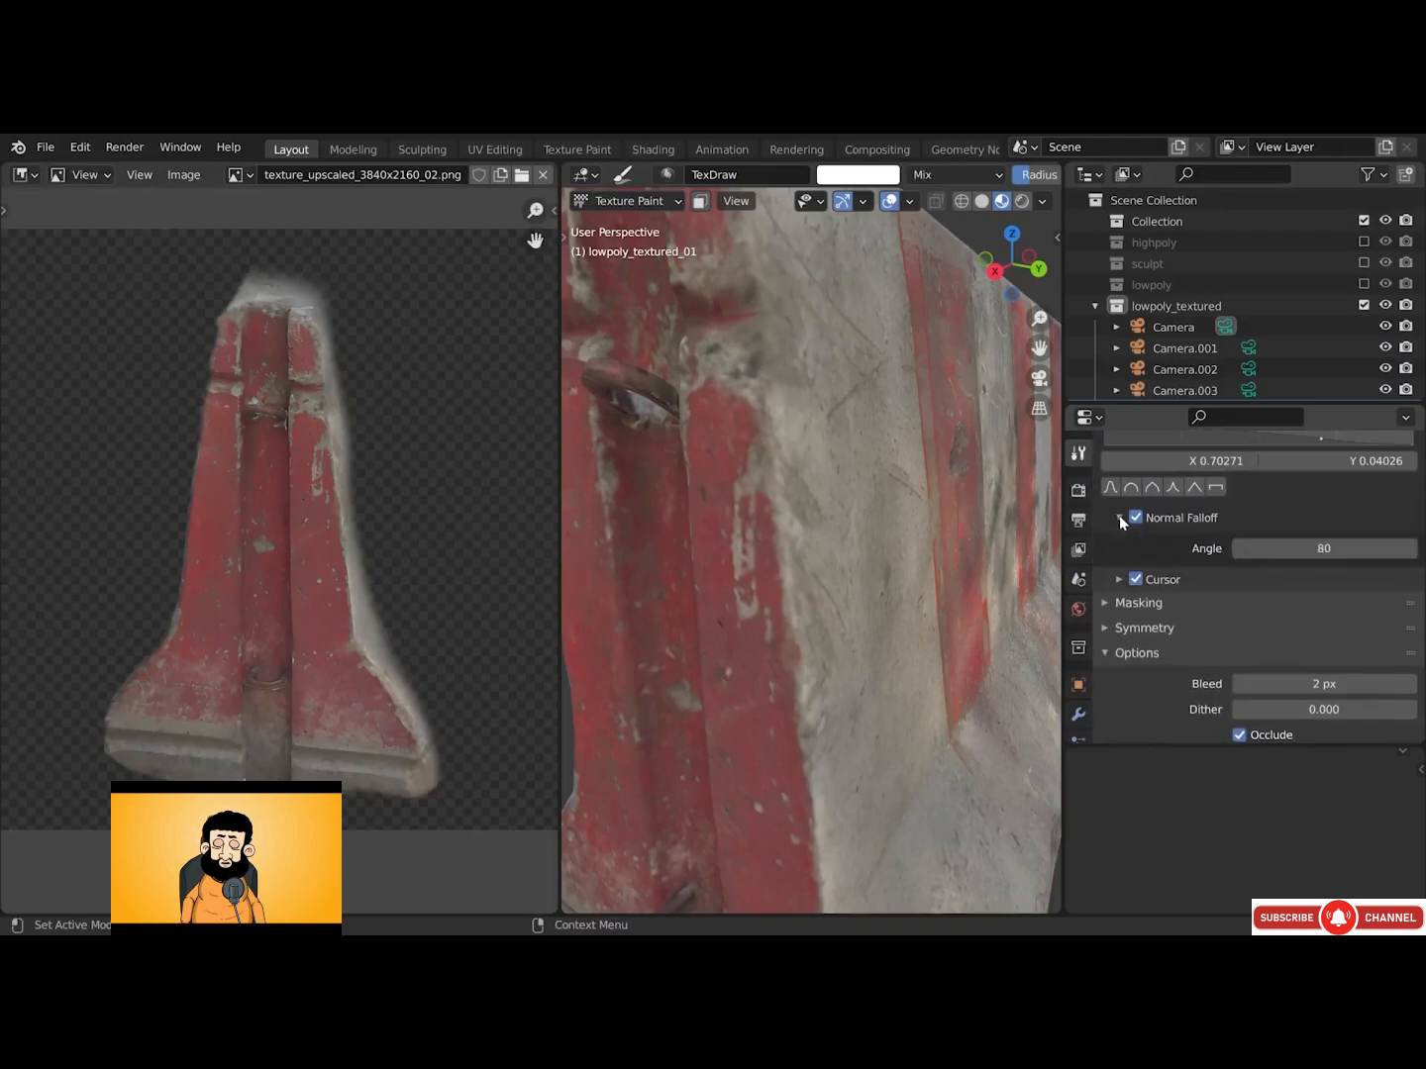
click(1288, 551)
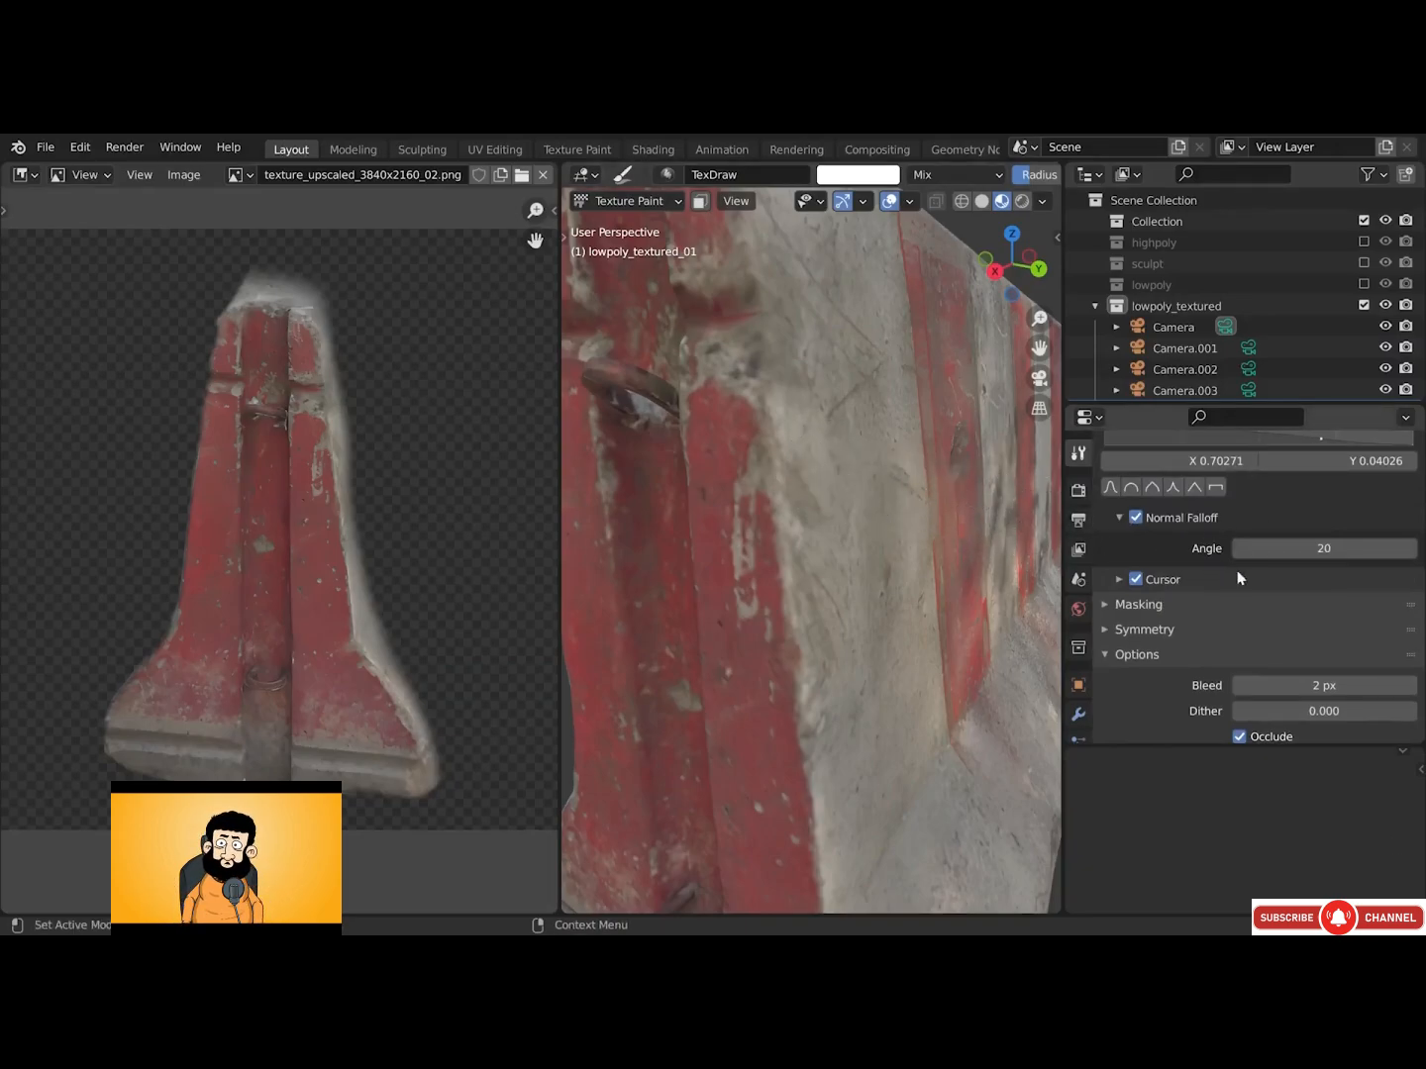
Reapply texture_upscaled_3840x2160_02.png as the camera image onto the roadblock's texture with the new falloff angle
scroll(1237, 578, down, 5)
click(1225, 702)
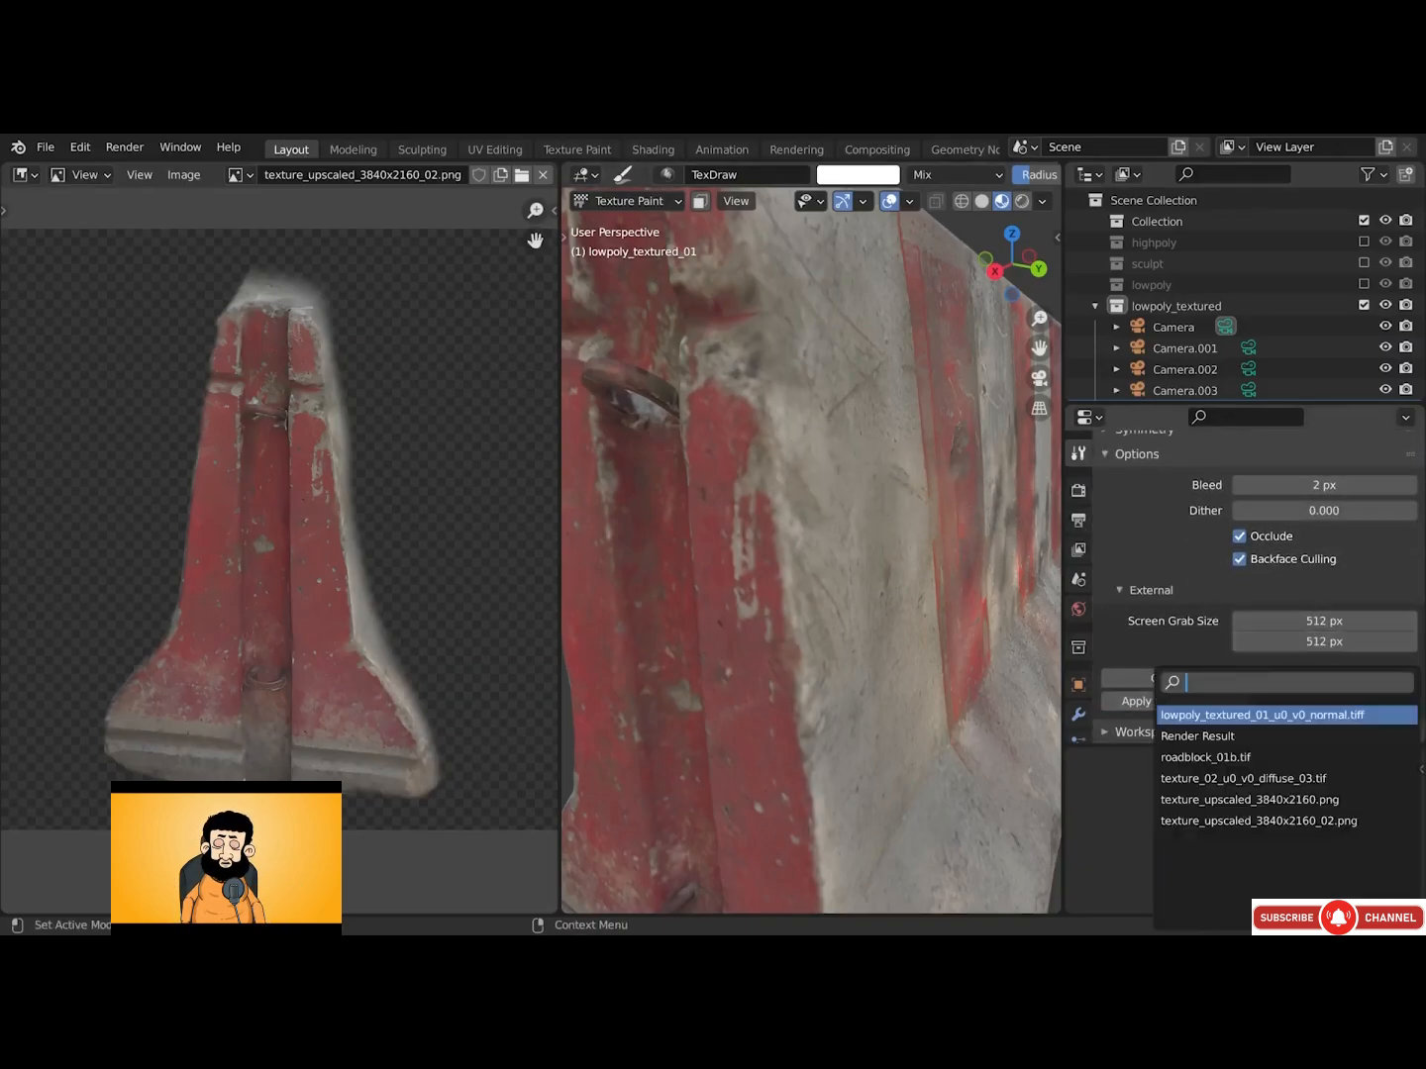
key(Down)
key(Down)
key(Down)
key(Down)
key(Down)
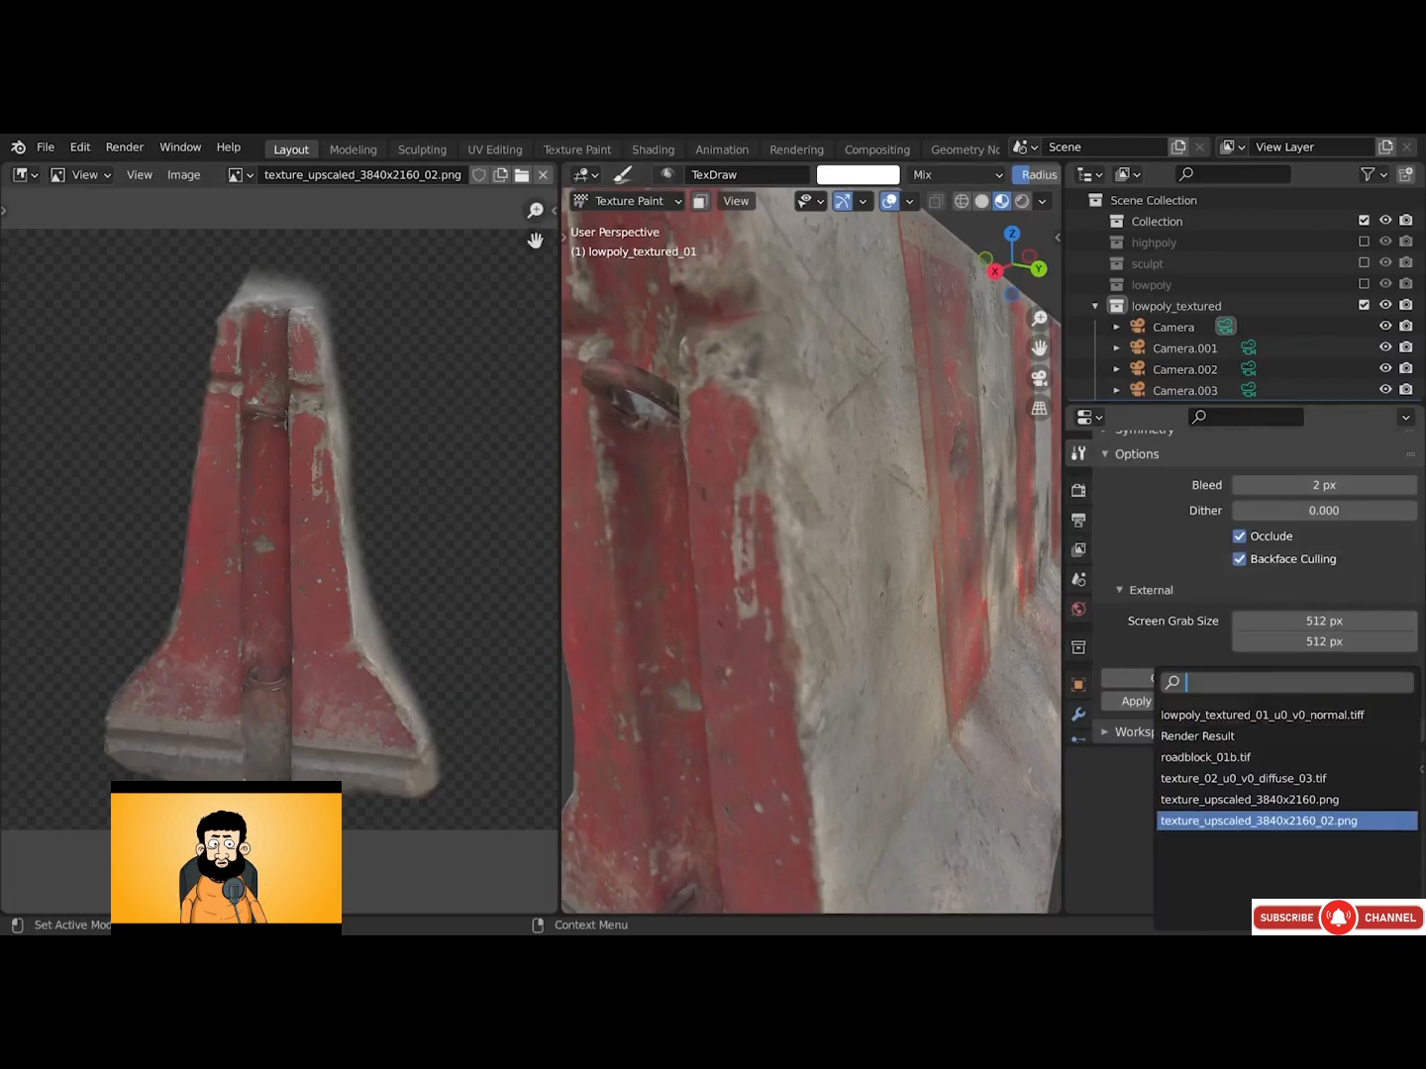
key(Return)
Compare the blend between the red end face and the concrete side by repeatedly undoing and redoing the projection
scroll(650, 431, up, 3)
middle_drag(731, 456, 711, 457)
scroll(710, 455, down, 3)
key(ctrl+z)
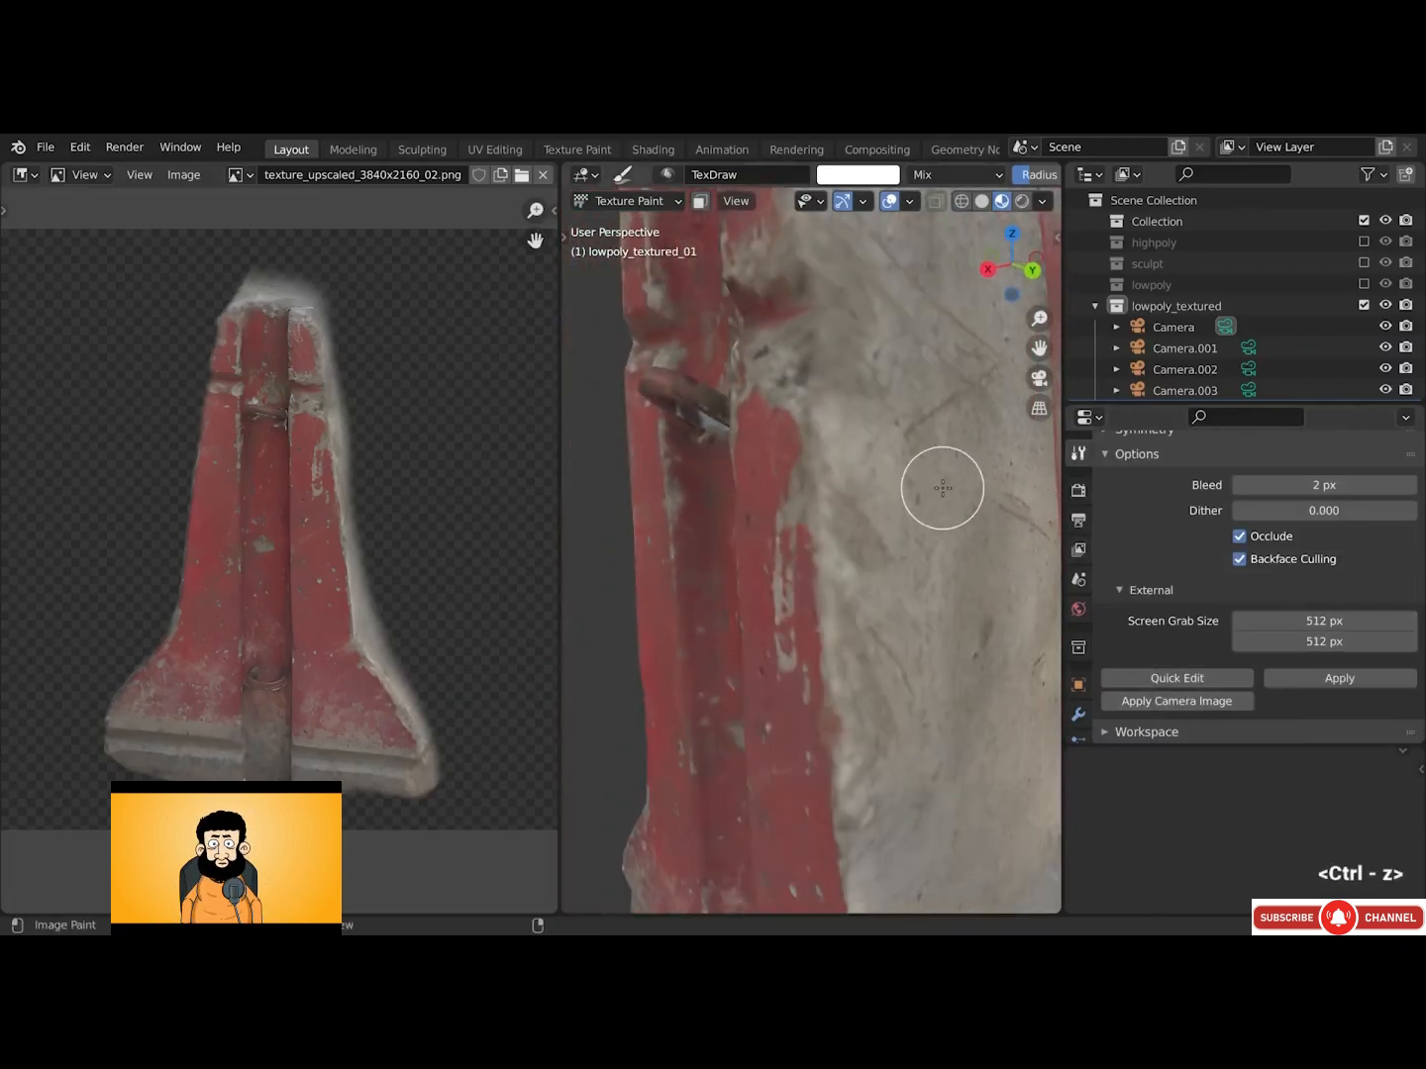
key(ctrl+shift+z)
key(ctrl+z)
key(ctrl+shift+z)
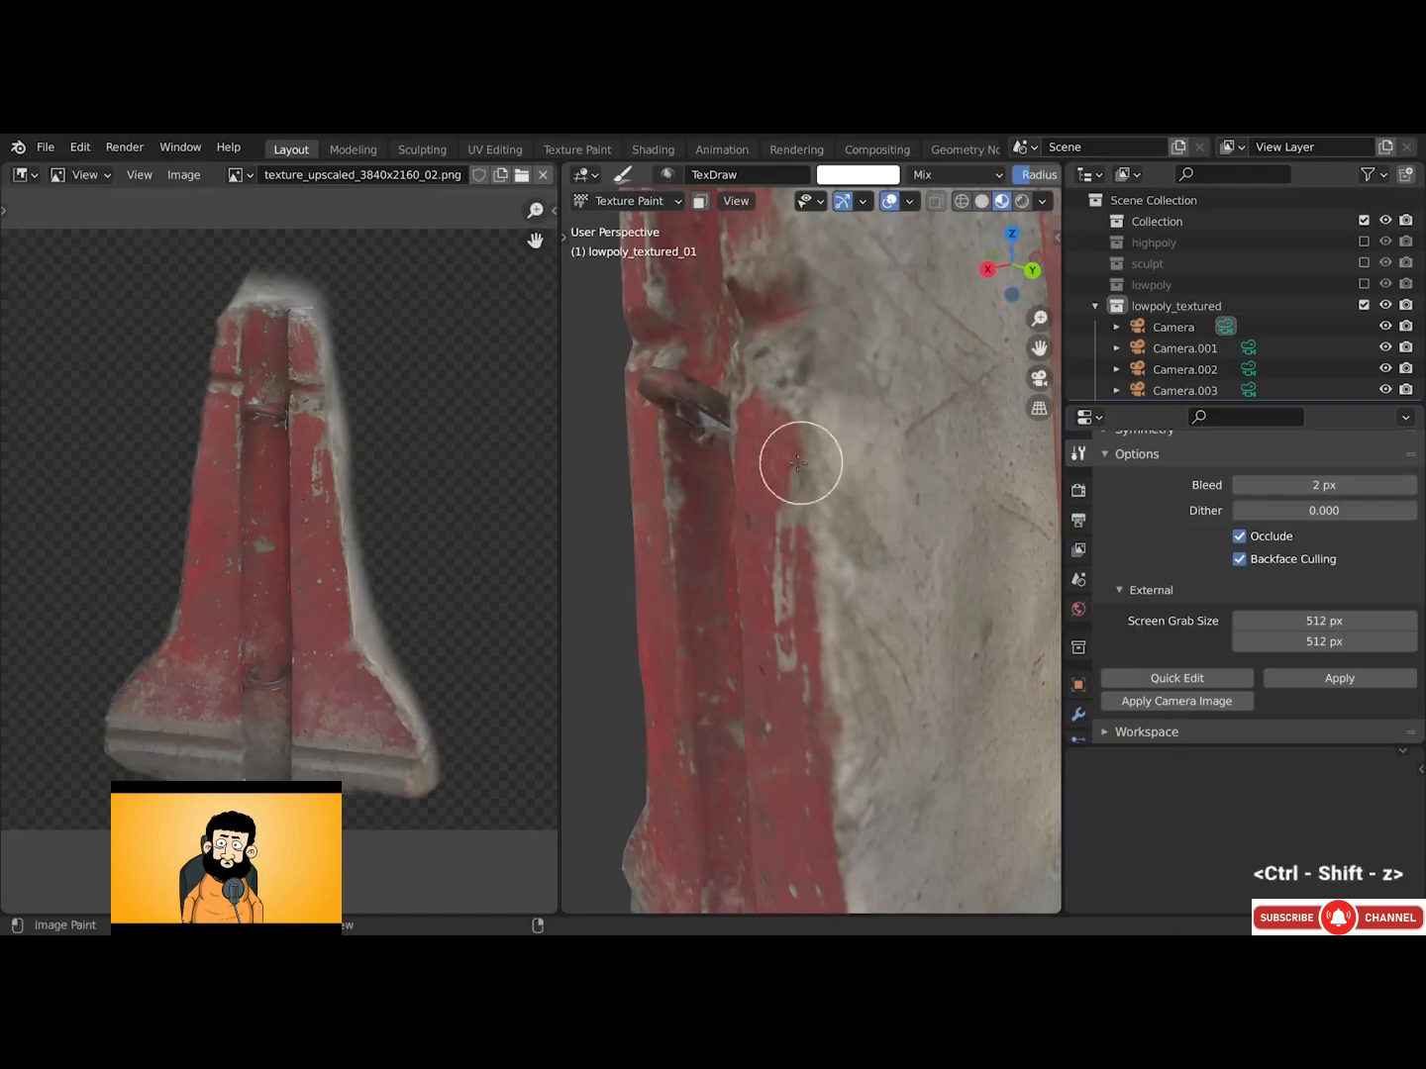
mouse_move(757, 477)
middle_down()
mouse_move(797, 478)
mouse_move(780, 431)
middle_up()
key(ctrl+z)
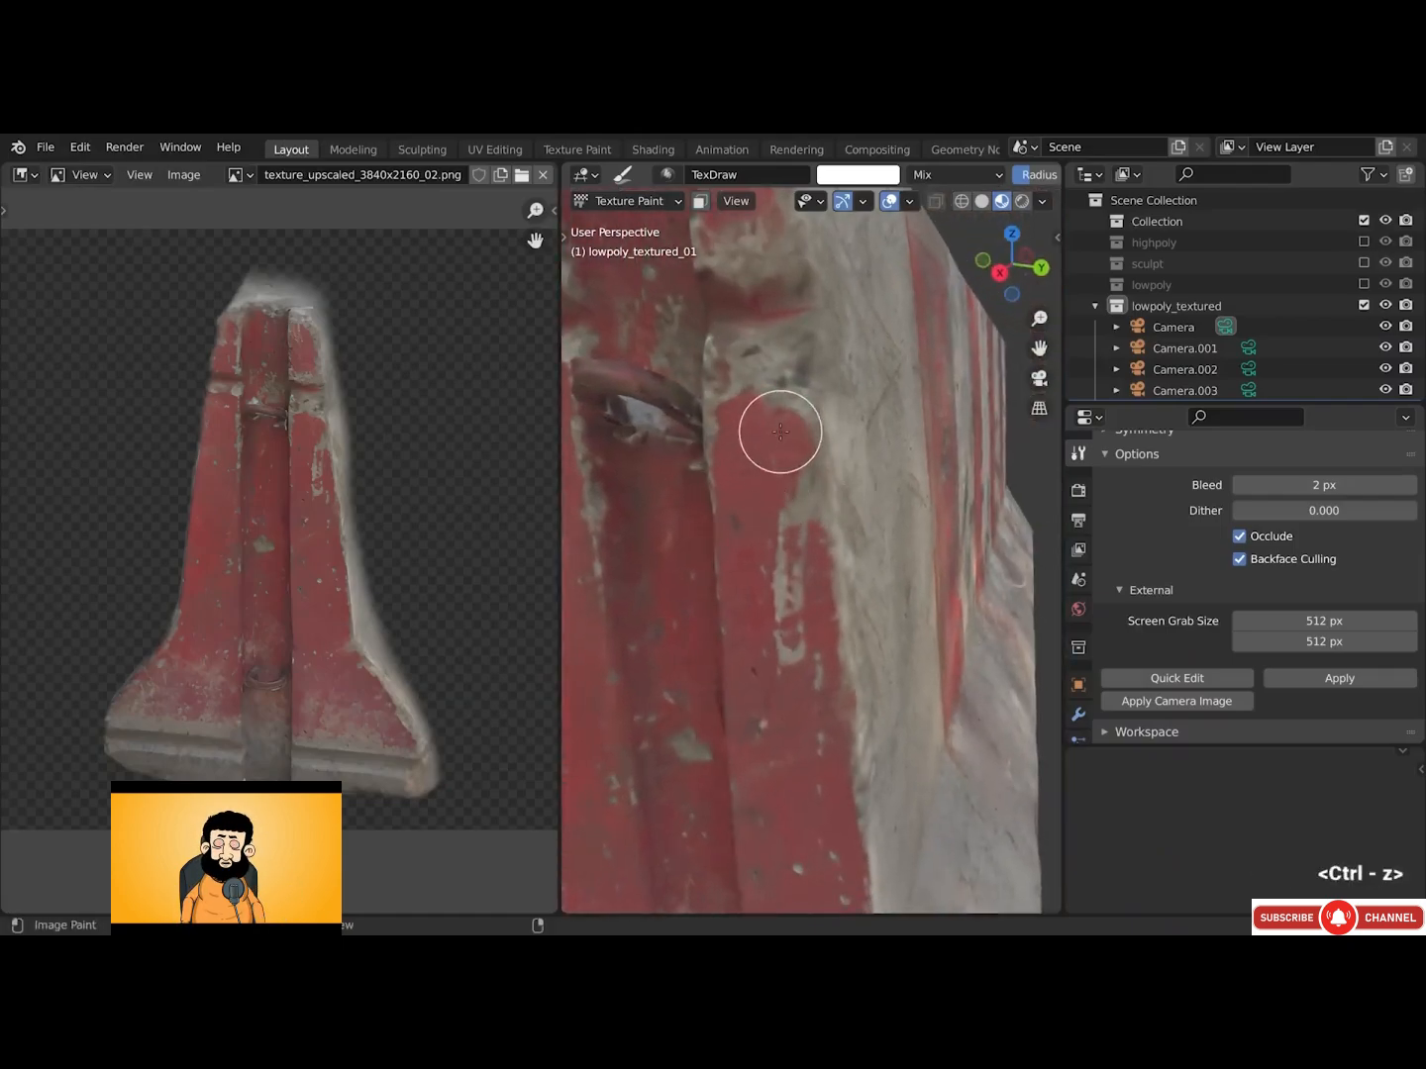
key(ctrl+shift+z)
scroll(780, 433, down, 6)
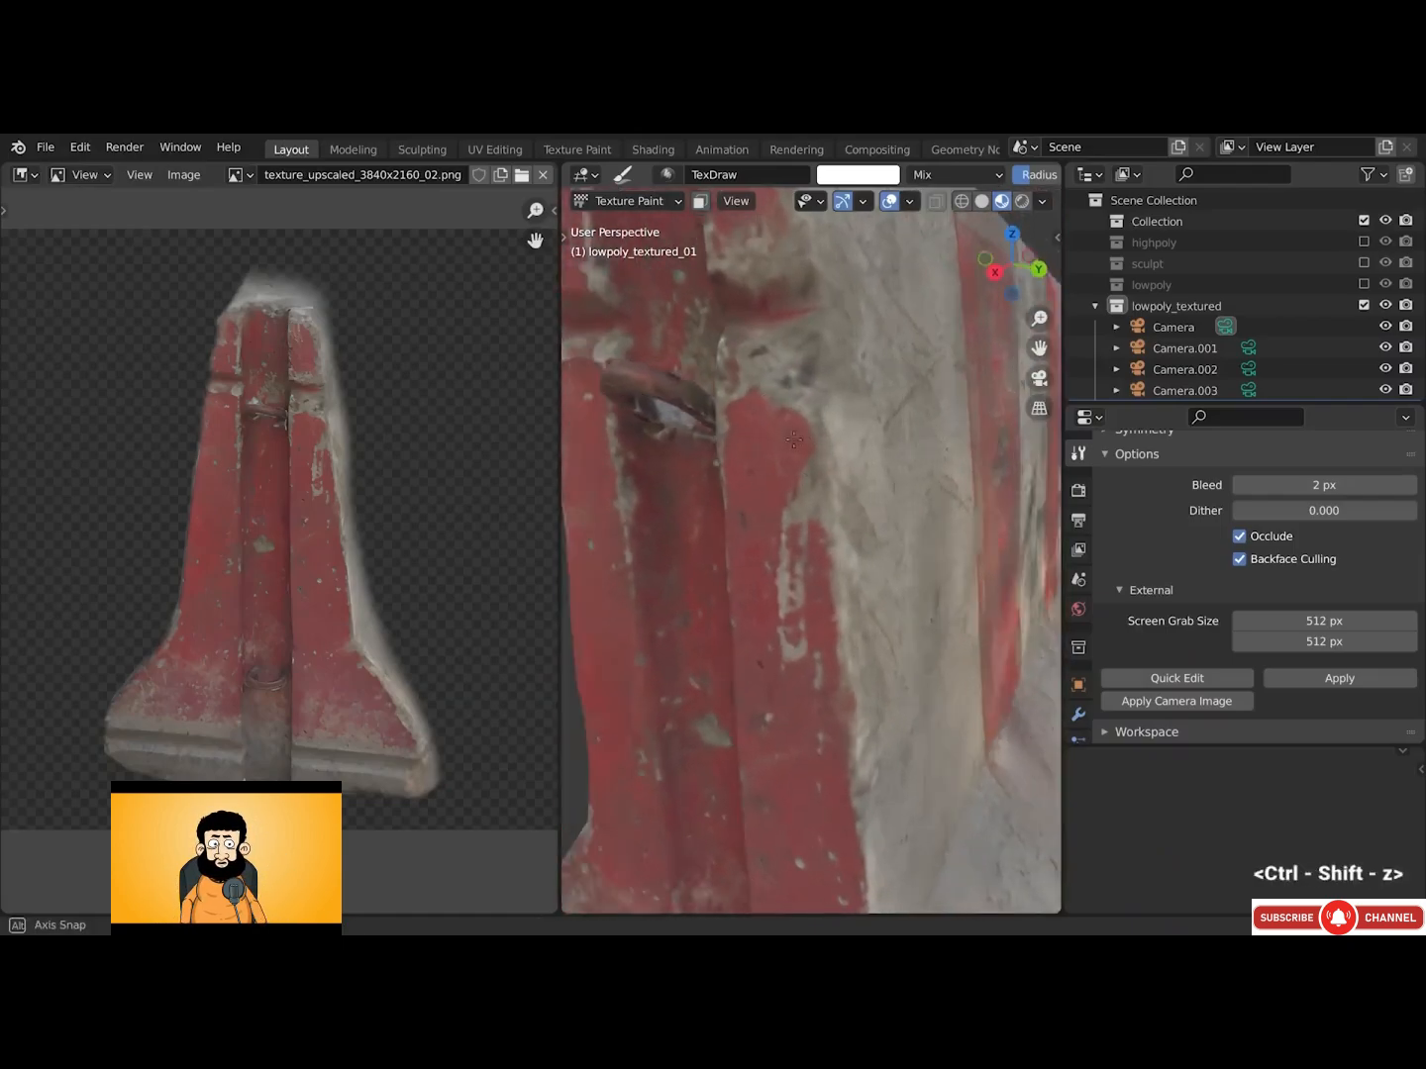
middle_drag(862, 451, 876, 513)
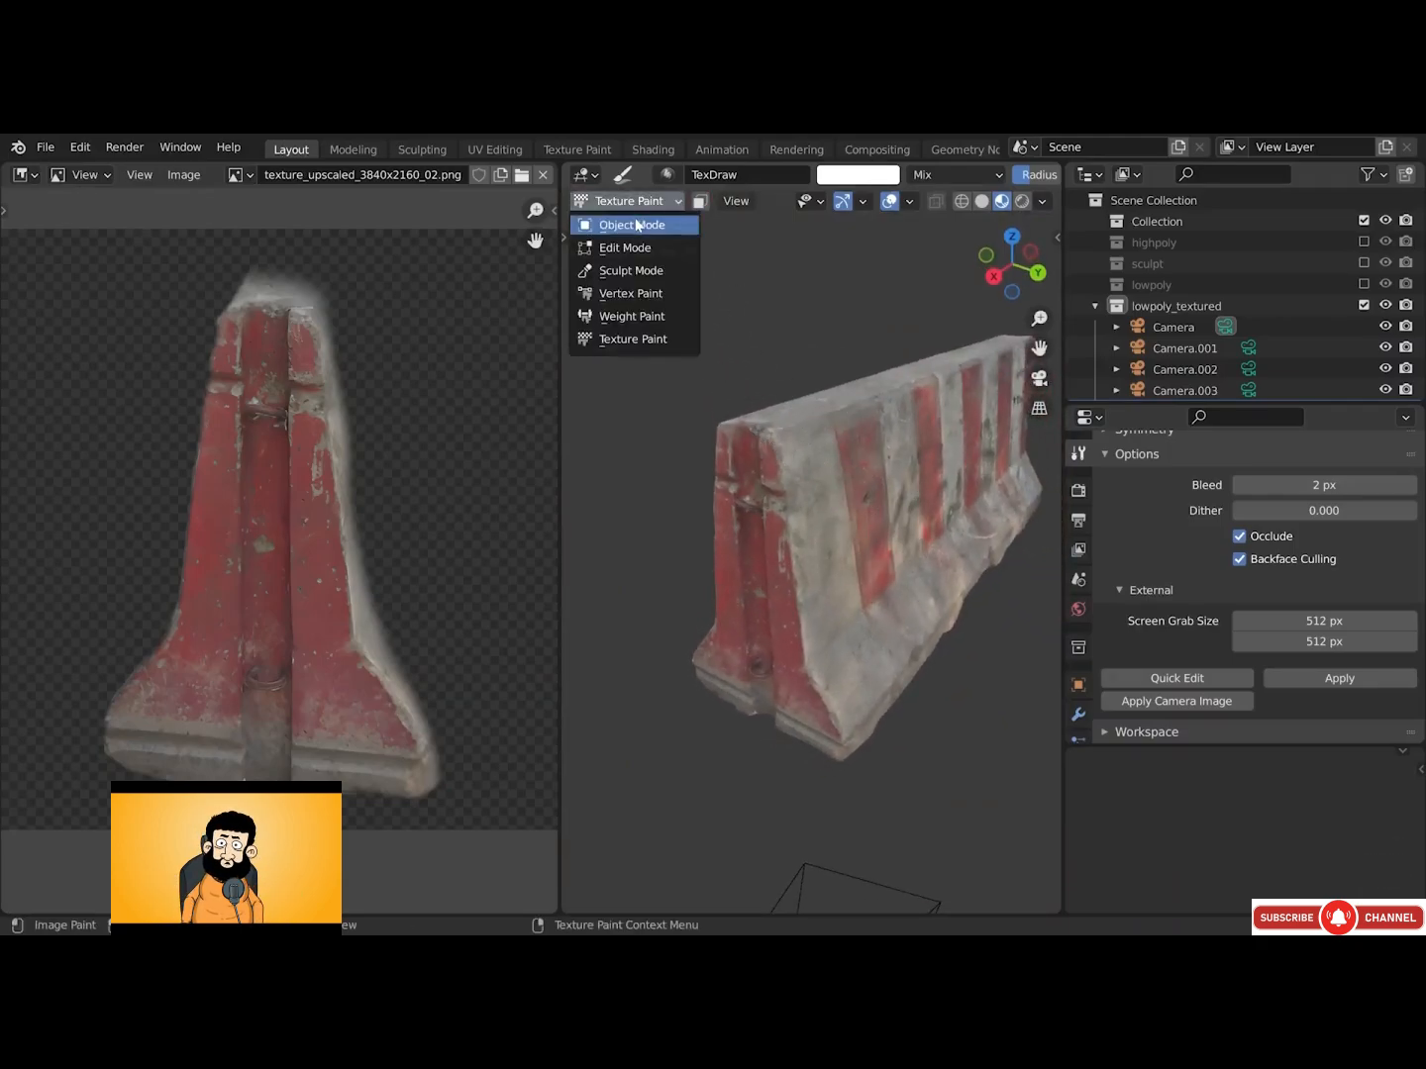
Return the roadblock to Object Mode and inspect its red end and striped side in a maximized viewport
click(636, 226)
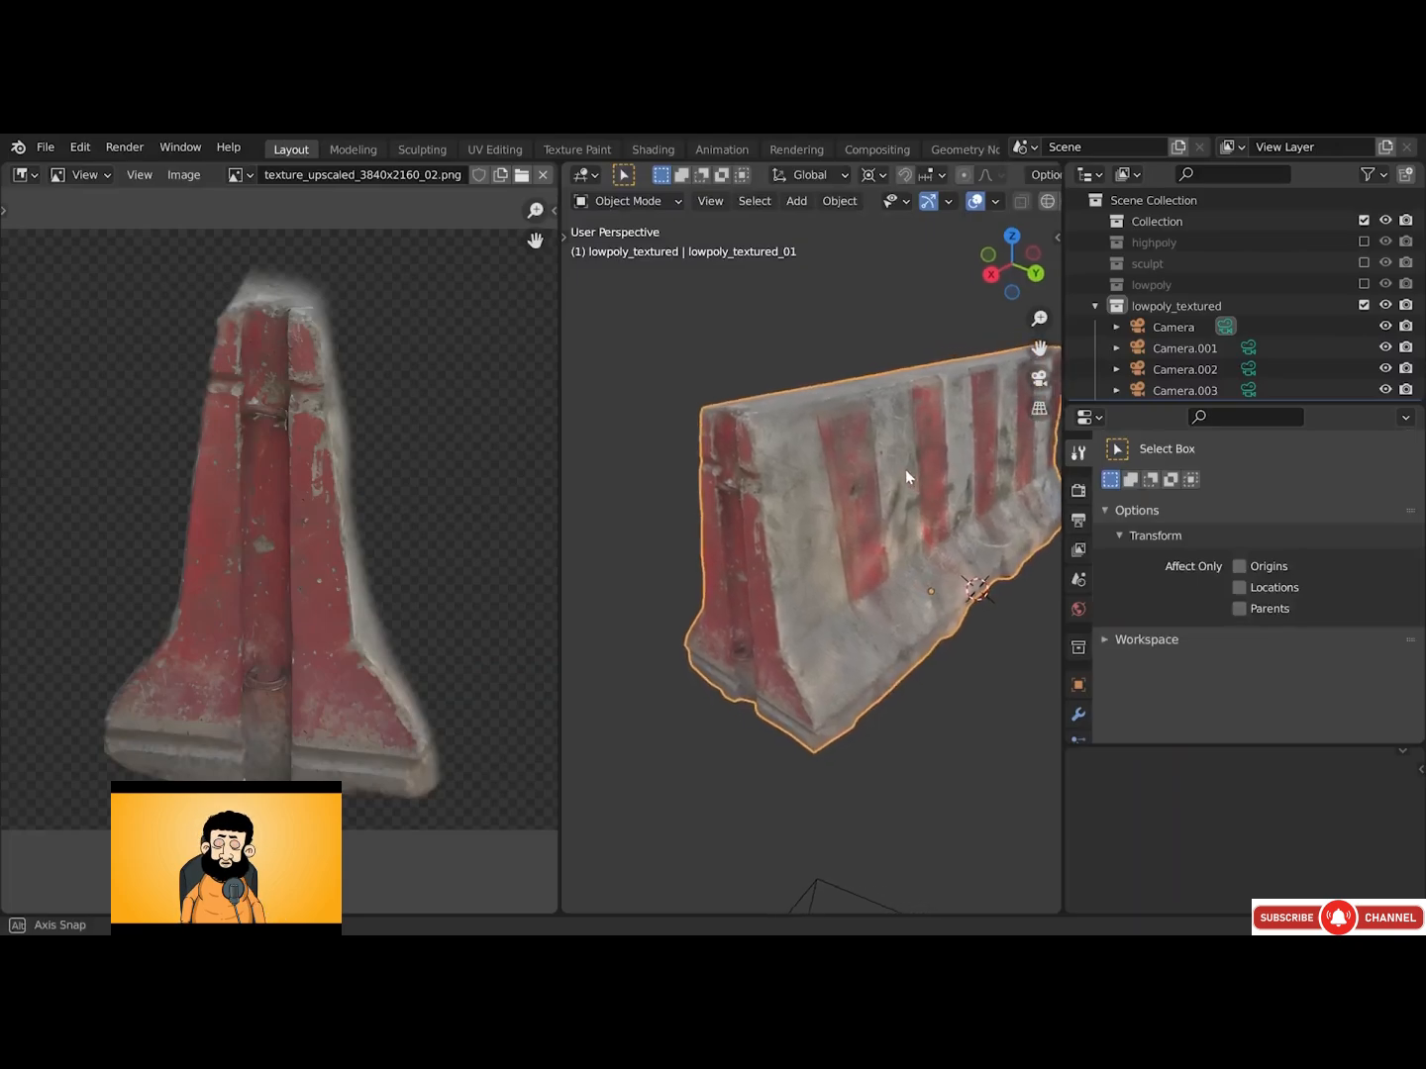
key(ctrl+space)
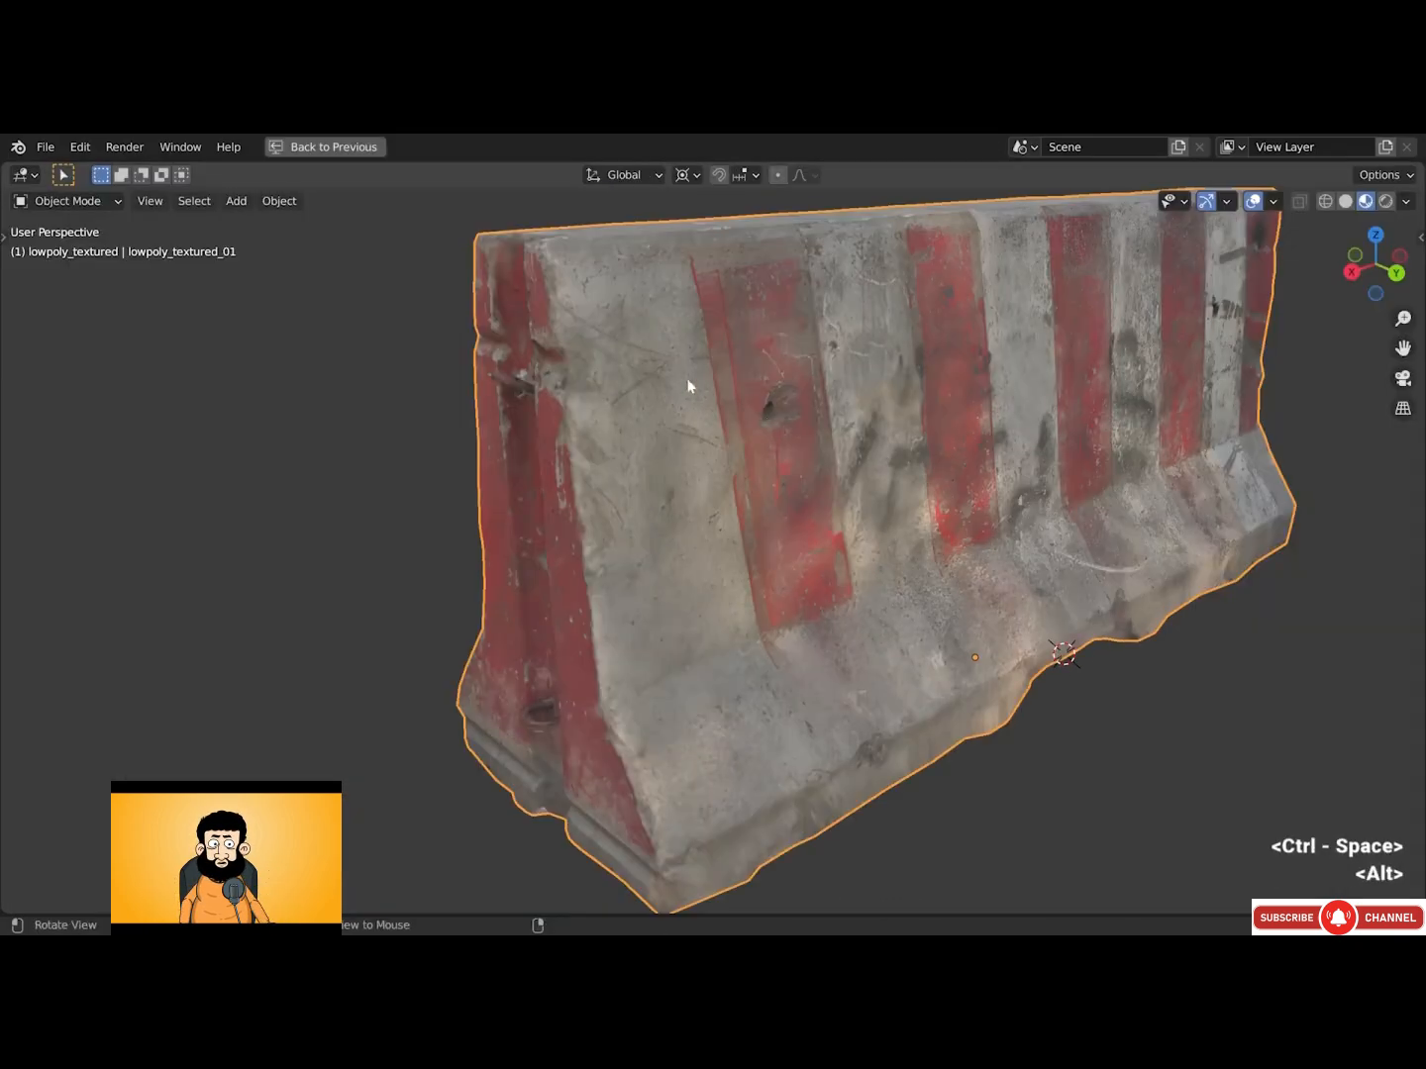
mouse_move(691, 386)
middle_down()
mouse_move(702, 375)
mouse_move(736, 395)
mouse_move(707, 386)
middle_up()
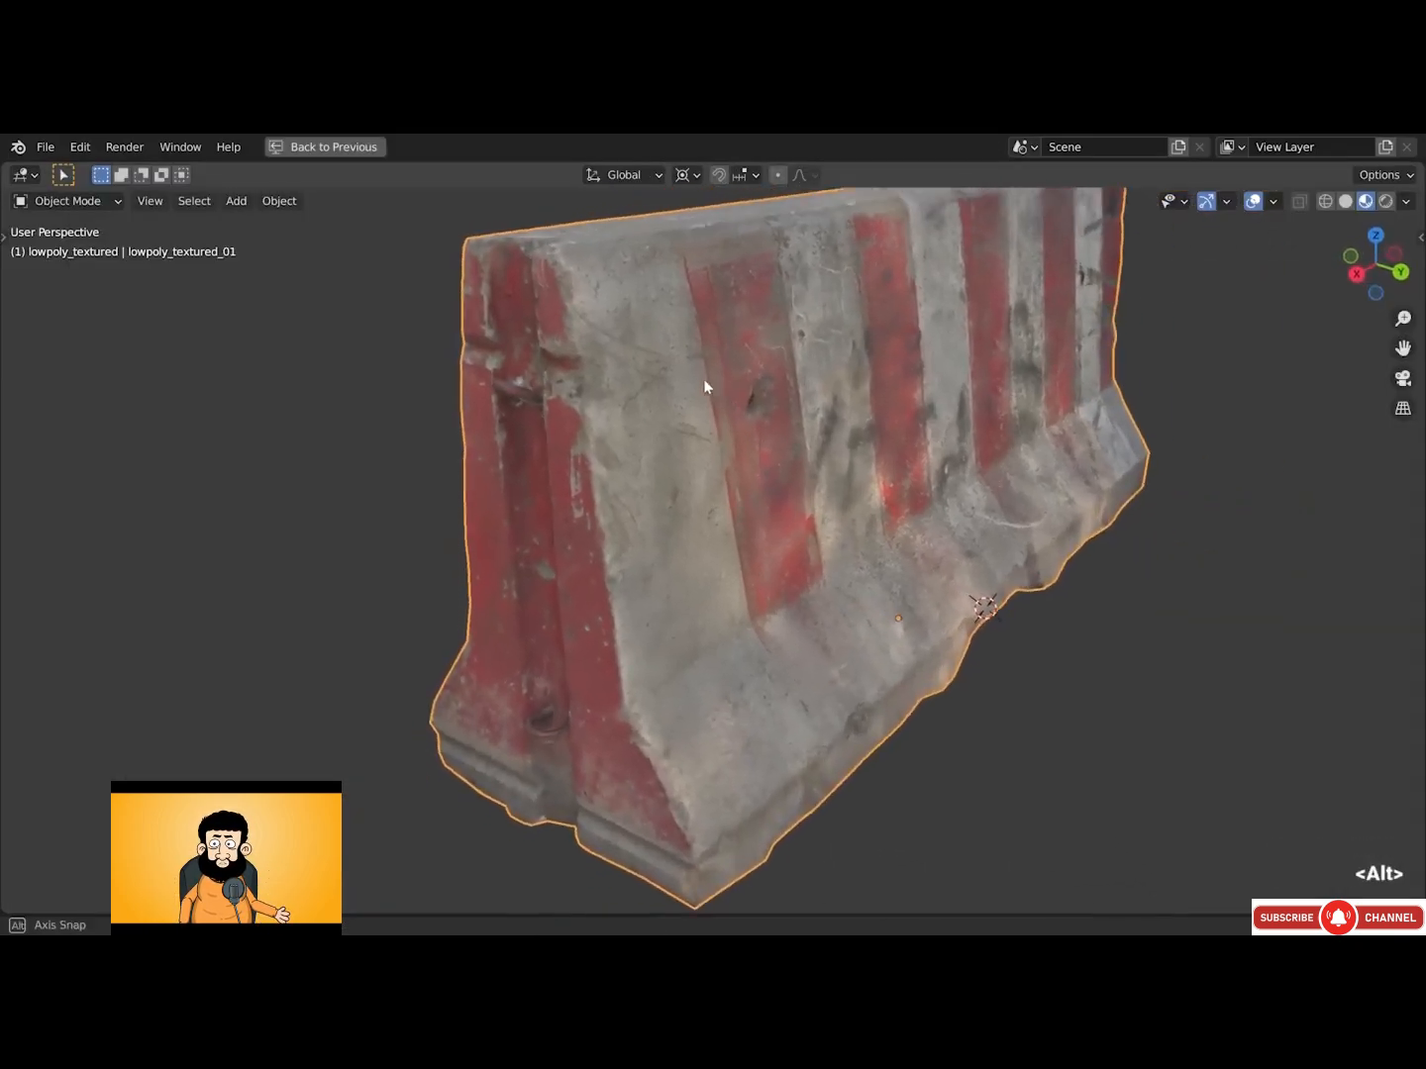
scroll(698, 381, down, 5)
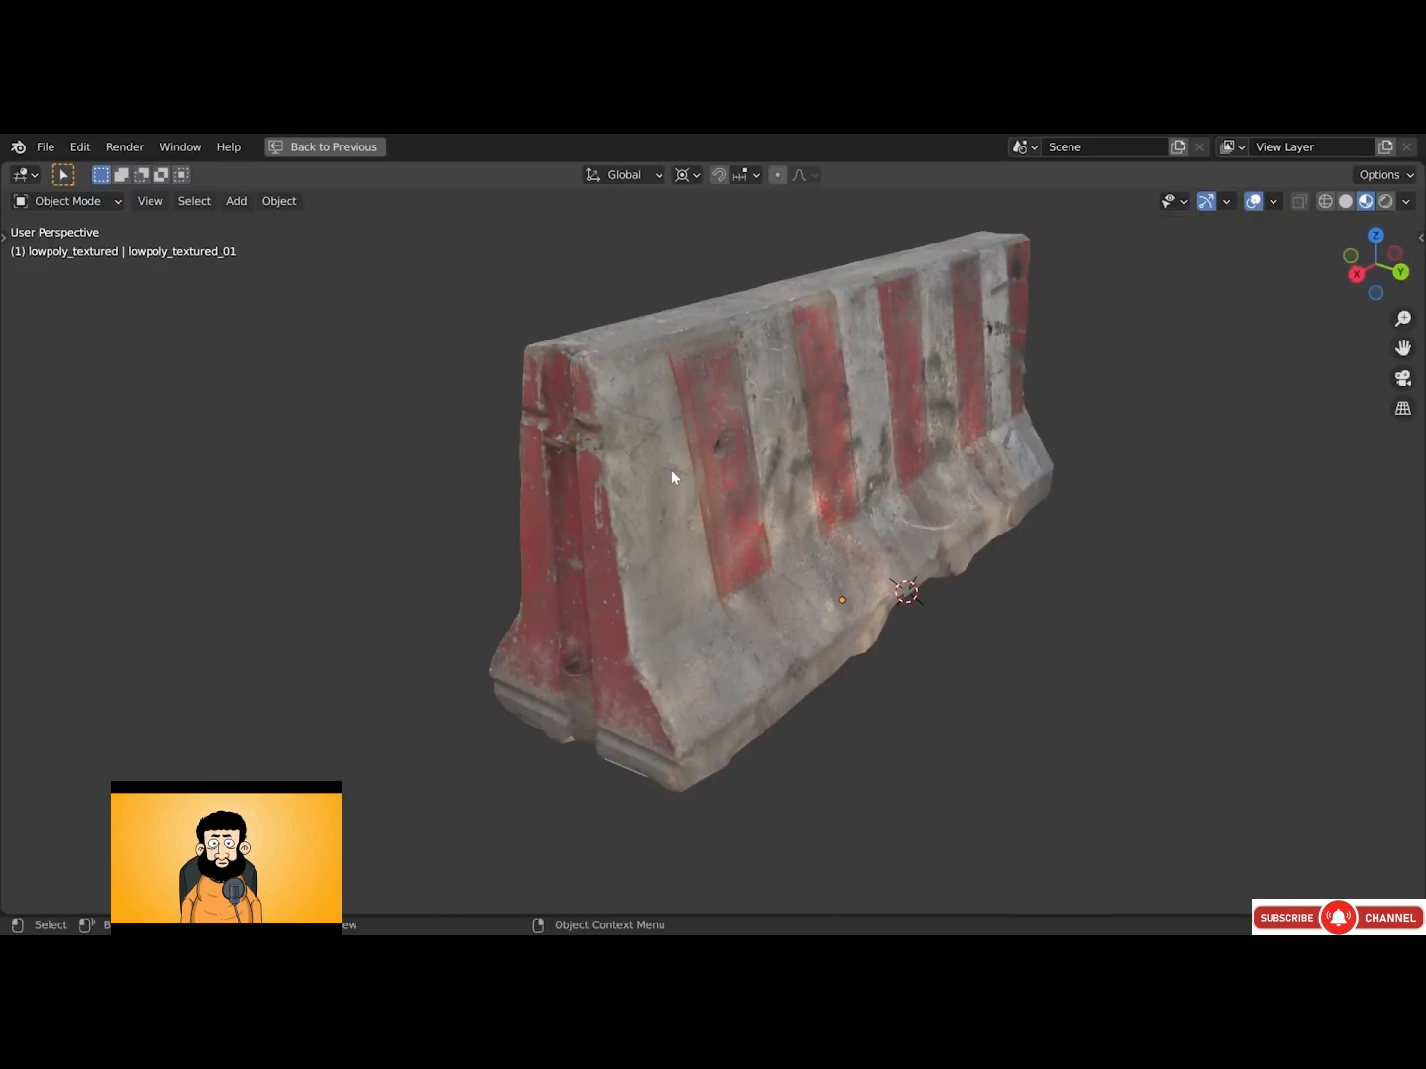
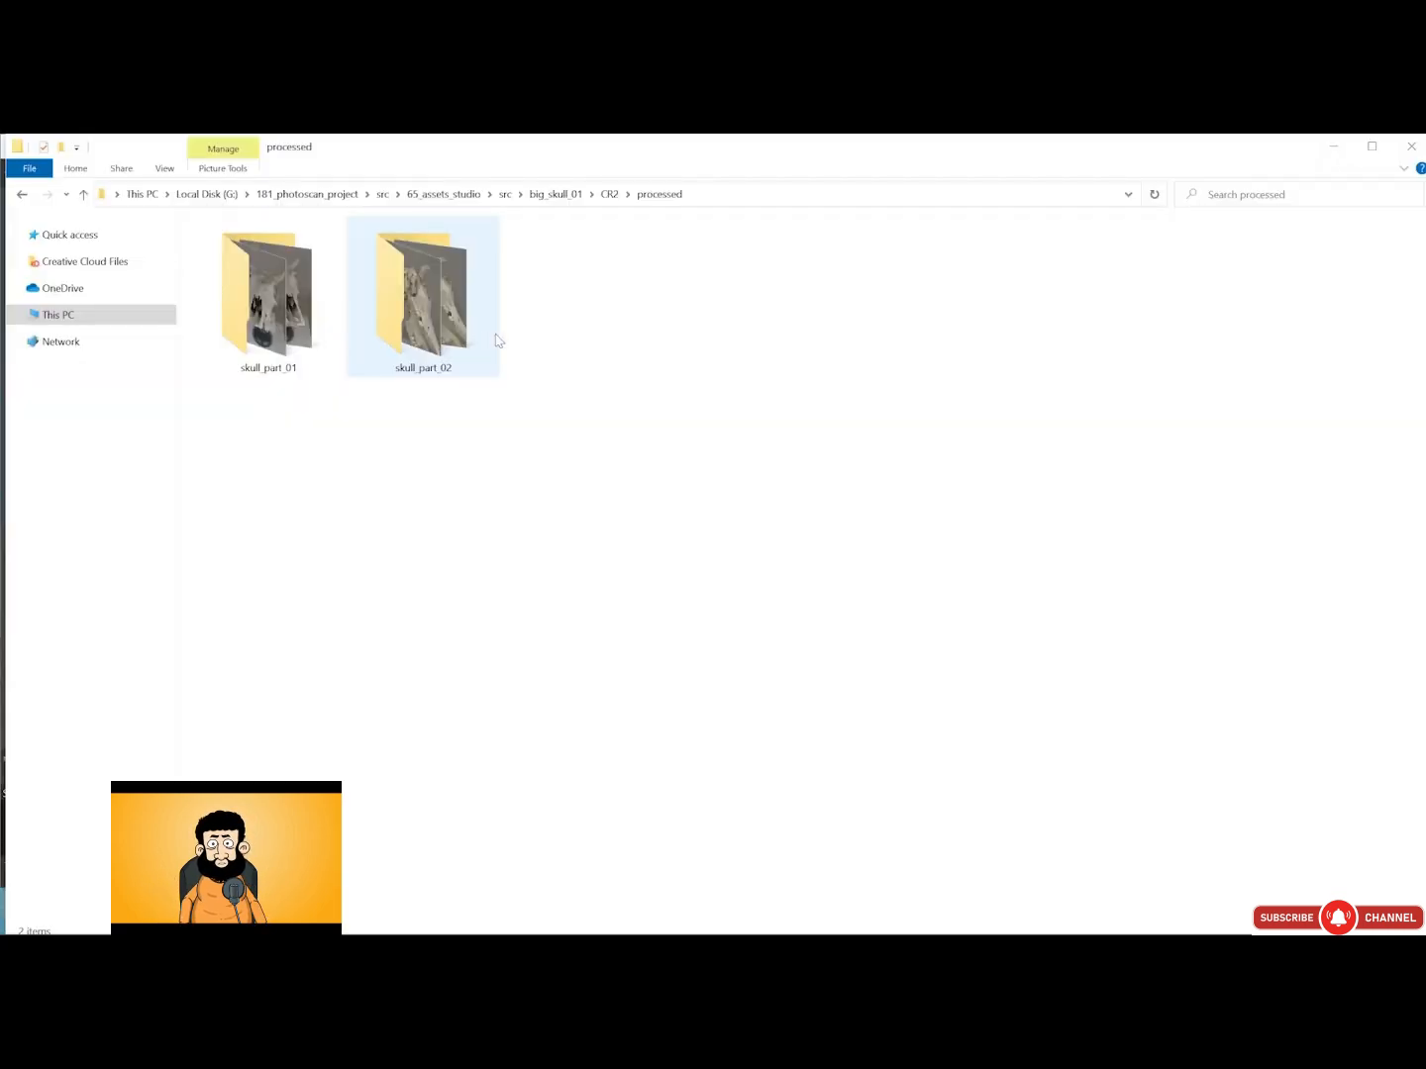
In File Explorer, open the skull_part_01 folder, browse its skull photos in the photo viewer, and close the viewer
click(264, 297)
double_click(265, 298)
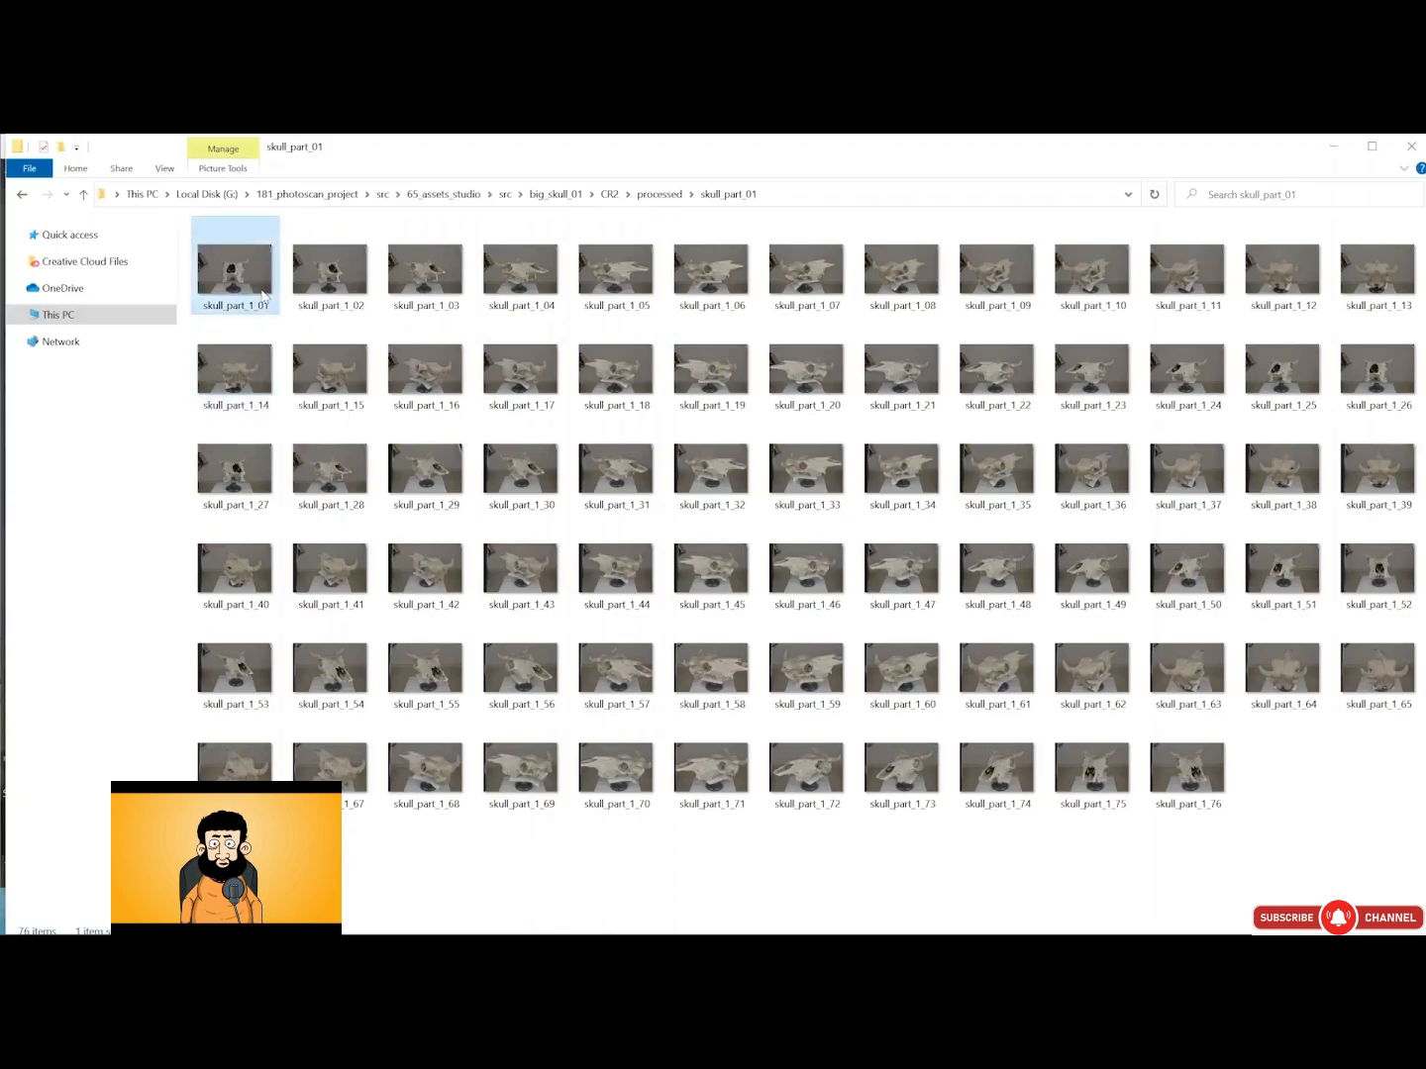
double_click(263, 289)
key(Right)
key(Right)
key(Right)
key(Right)
key(Right)
key(Right)
key(Right)
key(Right)
key(Right)
key(Right)
key(Right)
key(Right)
key(Right)
key(Right)
key(Right)
key(Right)
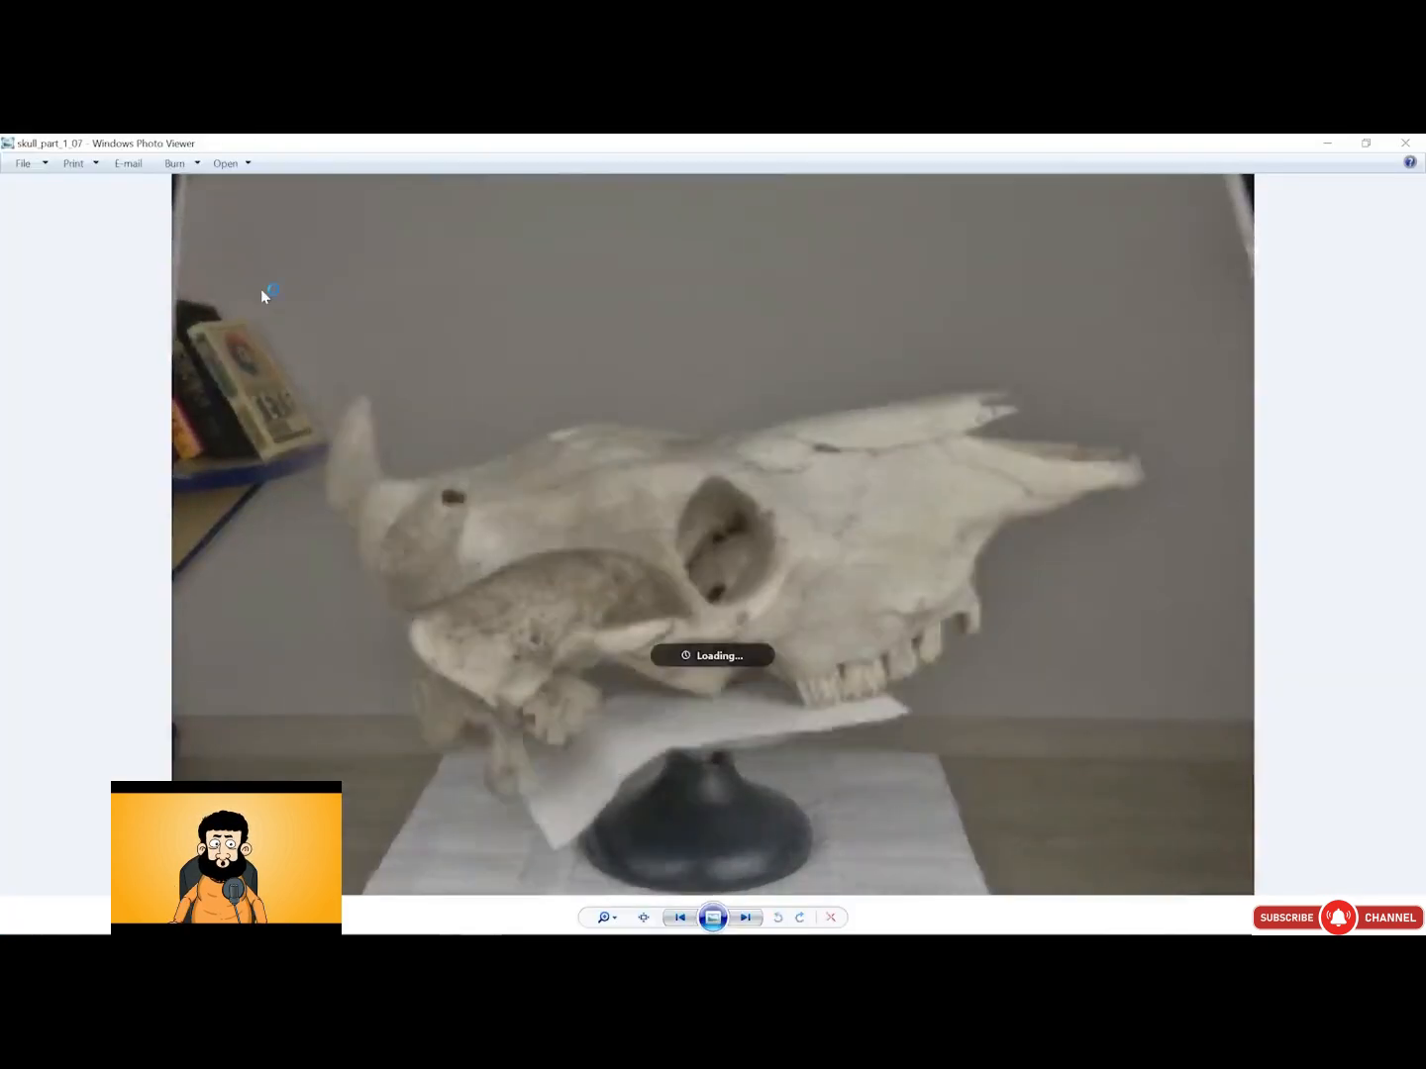
key(Right)
key(Right)
key(Right)
key(Right)
key(Right)
key(Right)
key(Right)
key(Right)
key(Right)
key(Right)
key(Right)
key(Right)
key(Right)
key(Right)
key(Right)
key(Right)
key(Right)
key(Right)
key(Right)
key(Right)
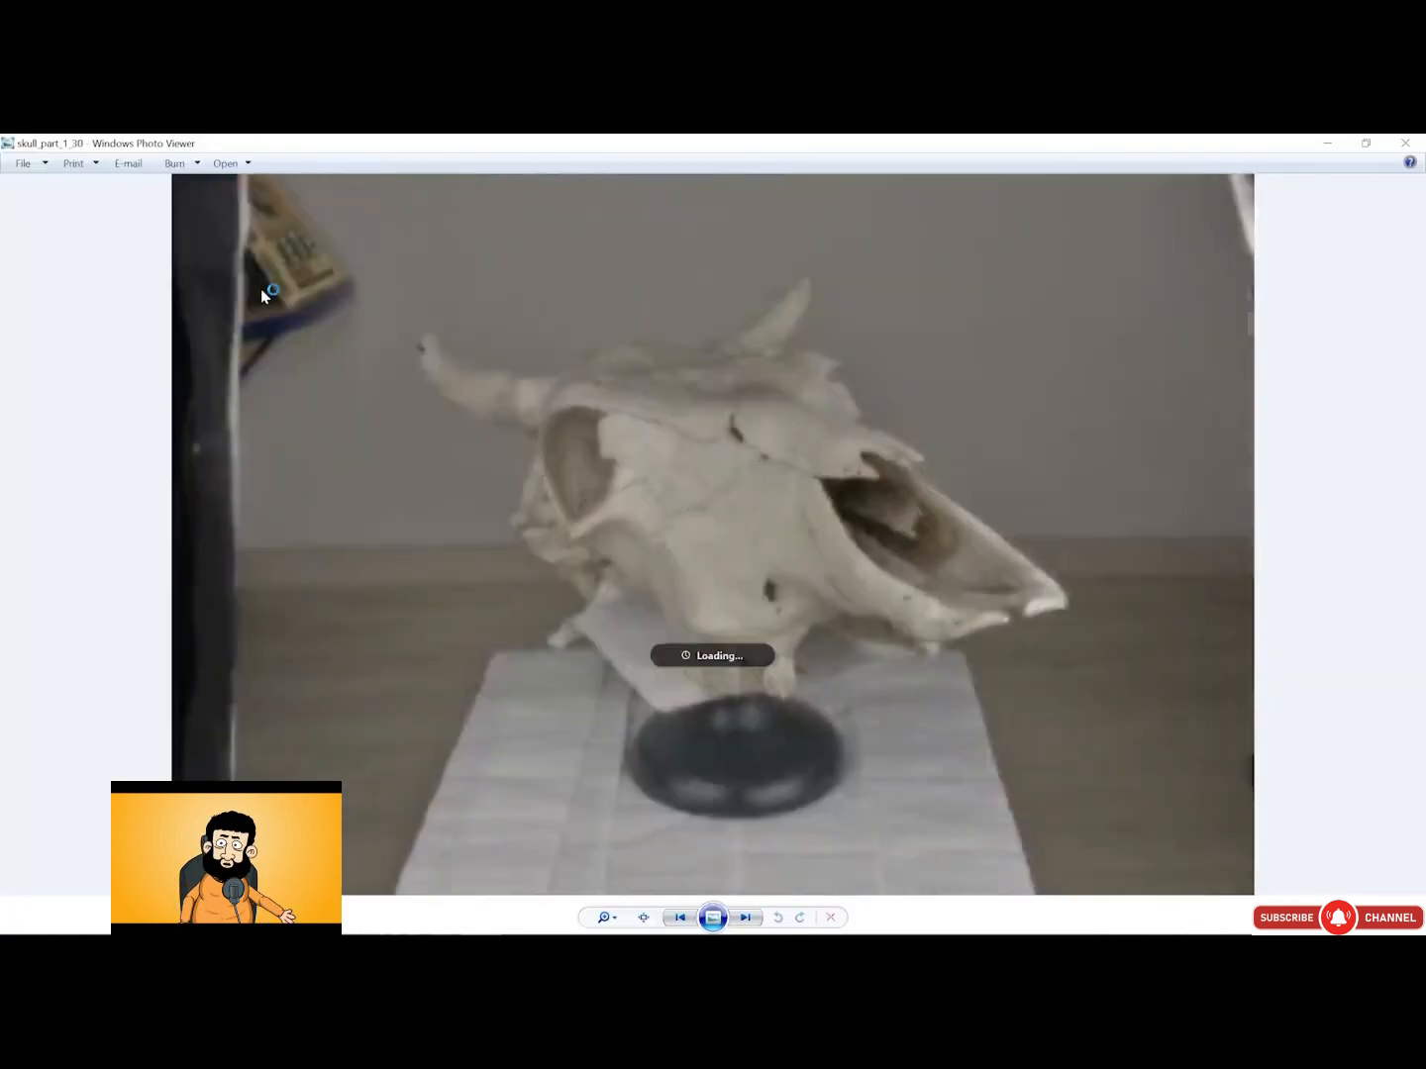
key(Right)
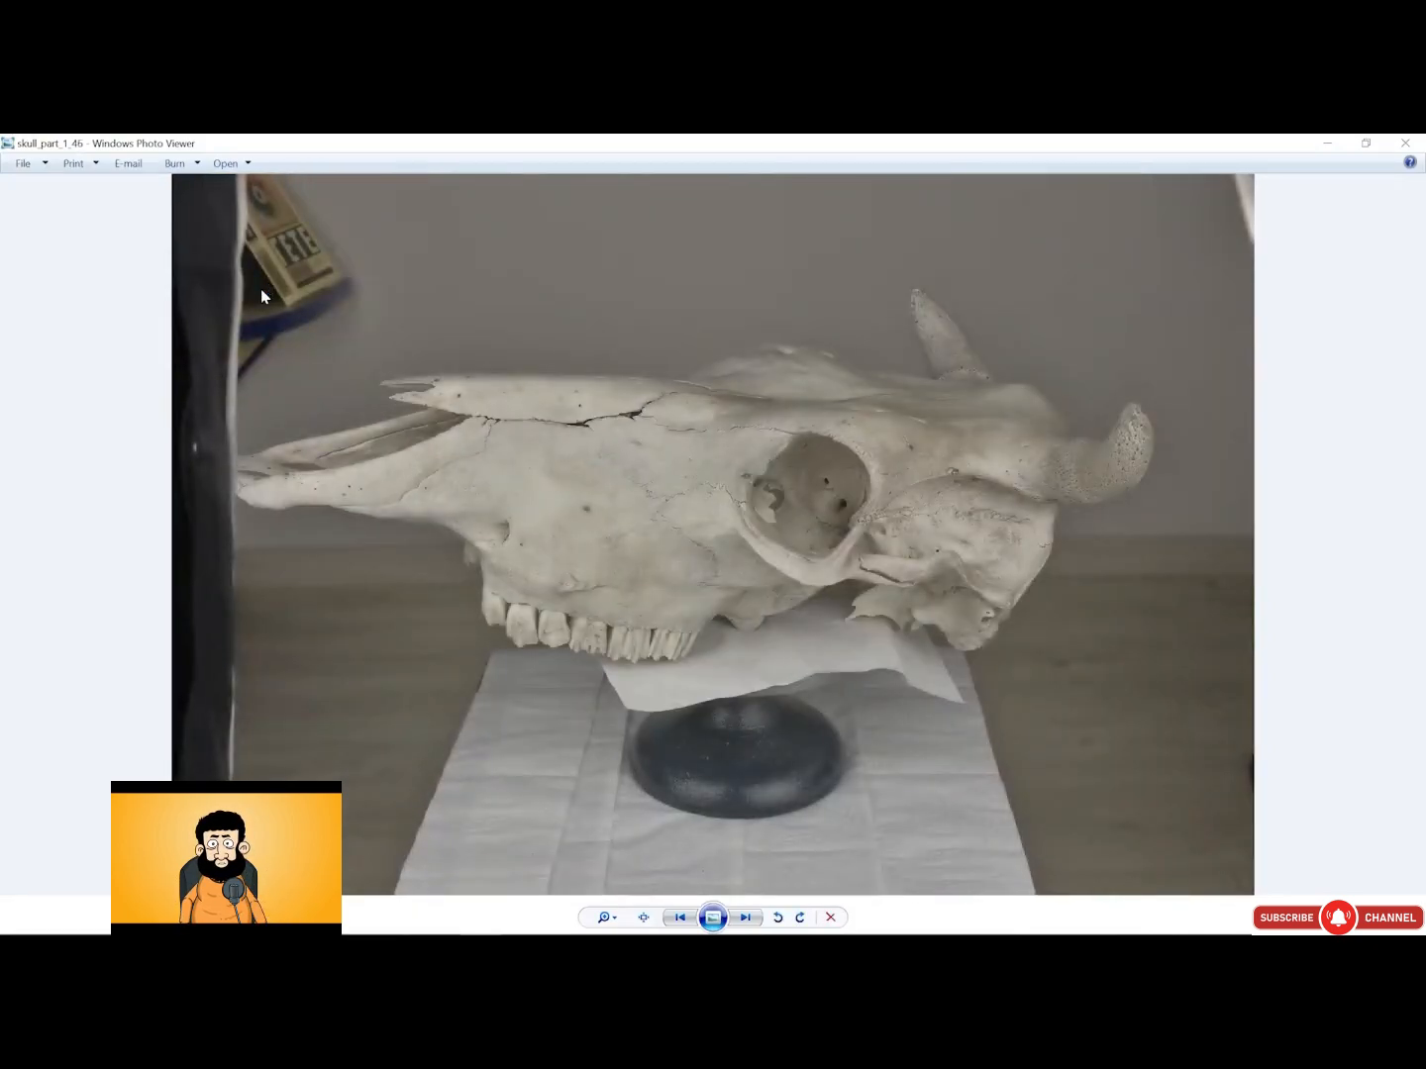
click(1405, 143)
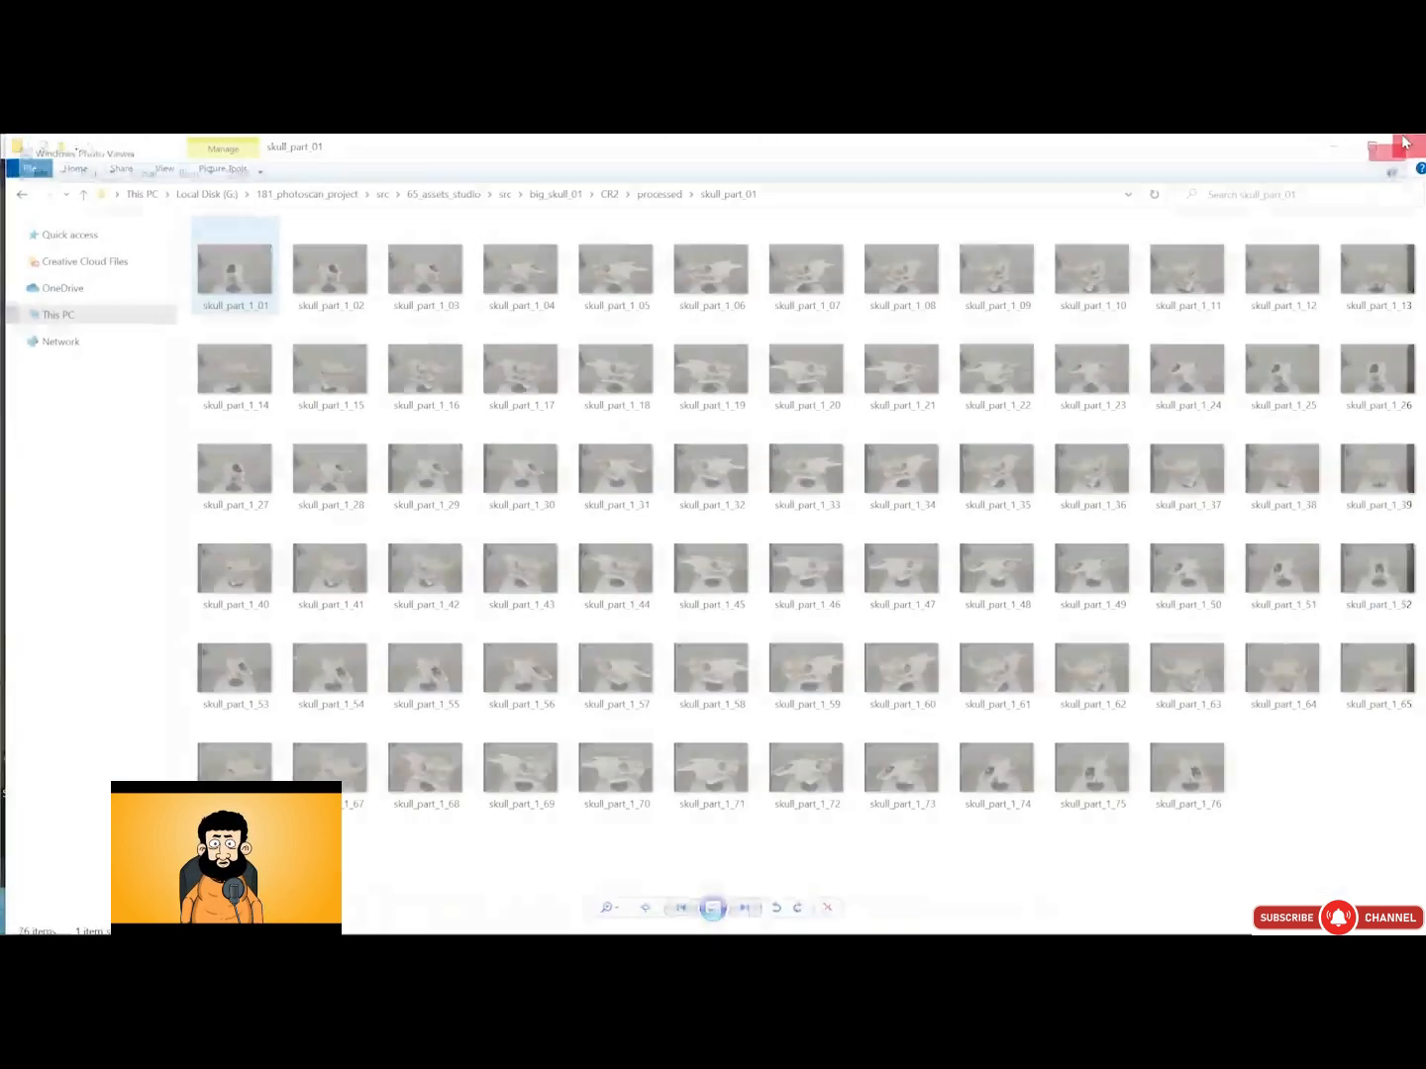
Open the skull_part_02 folder and browse its photos of the skull in the second position
key(alt+Up)
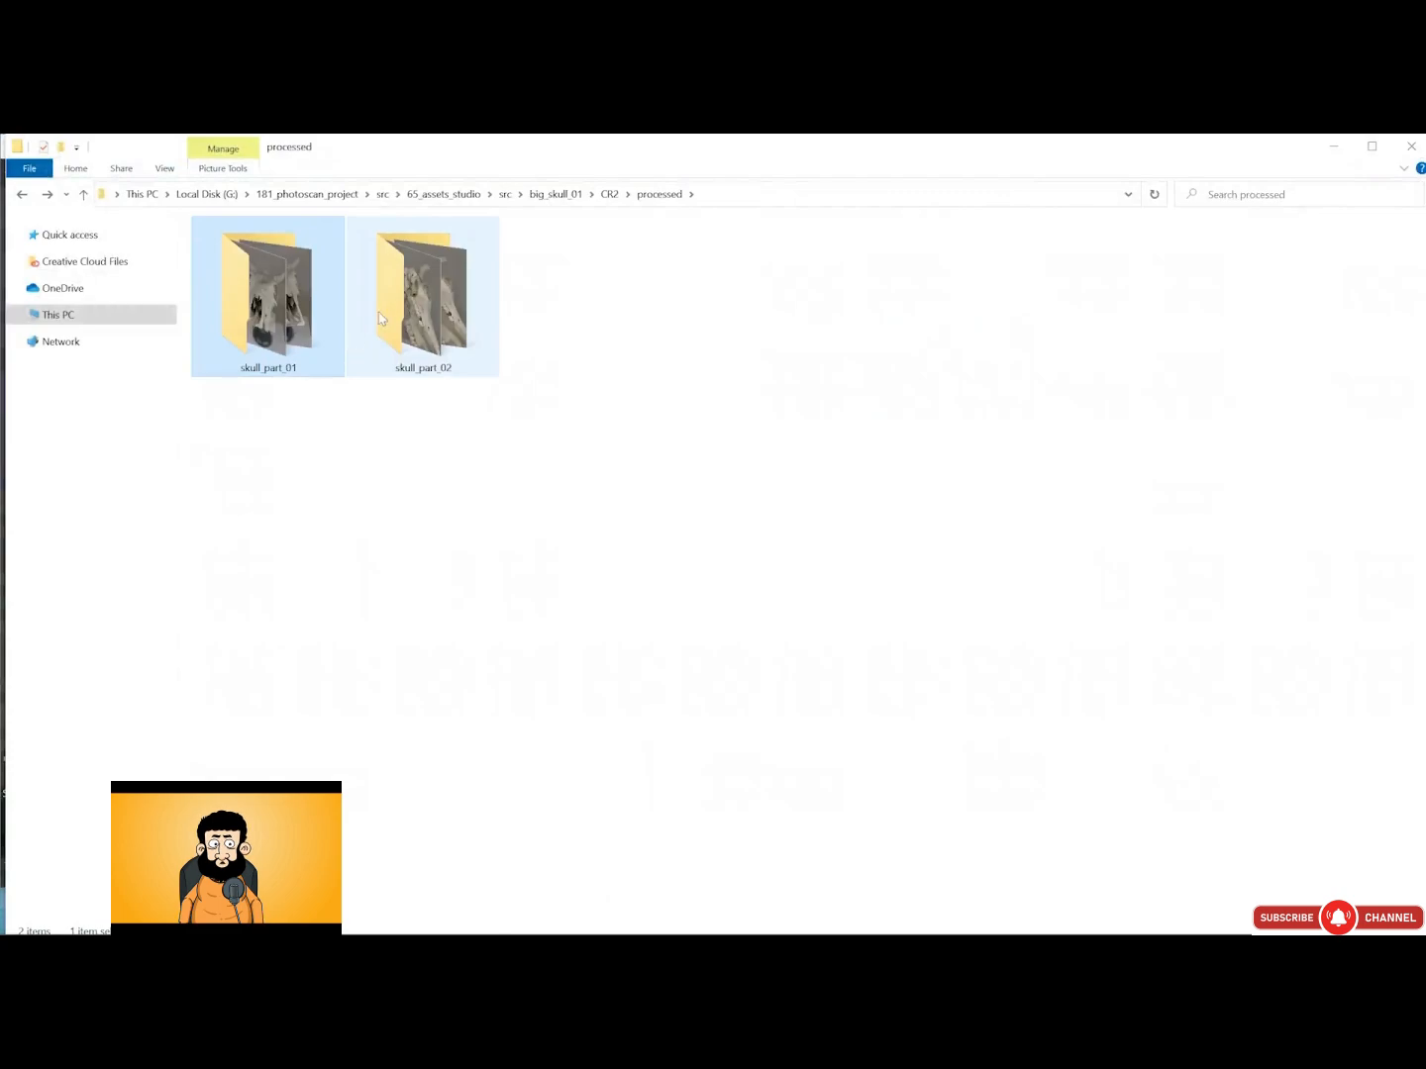
double_click(379, 316)
double_click(243, 289)
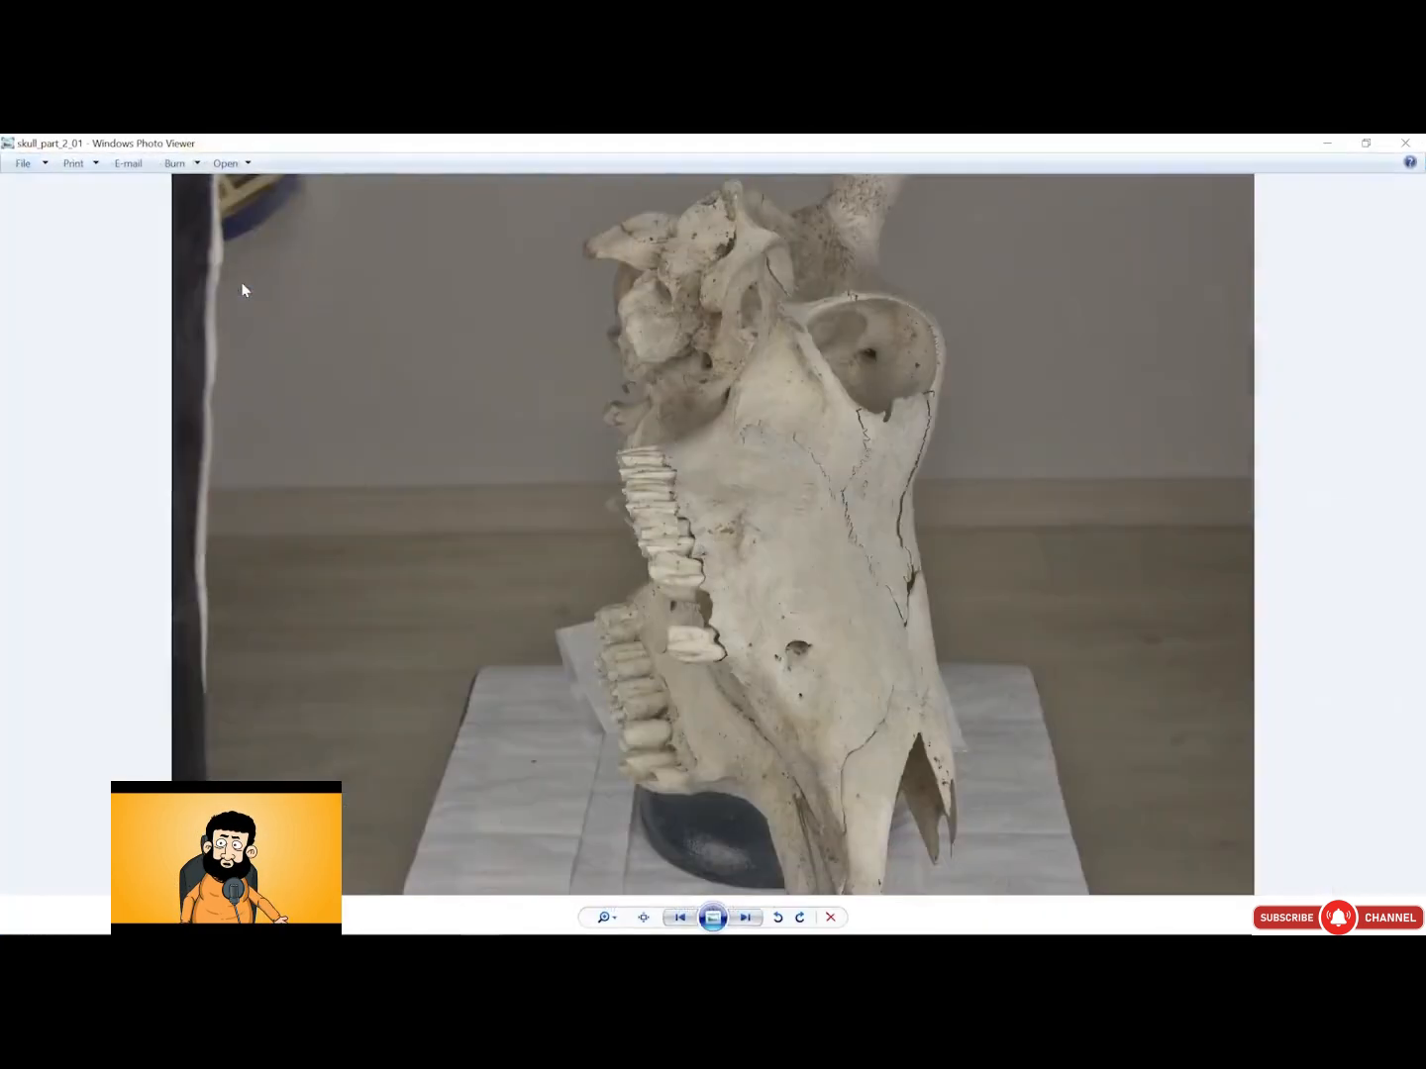
key(Right)
key(Right)
key(Right)
key(Right)
key(Right)
key(Right)
key(Right)
key(Right)
key(Right)
key(Right)
key(Right)
key(Right)
key(Right)
key(Right)
key(Right)
key(Right)
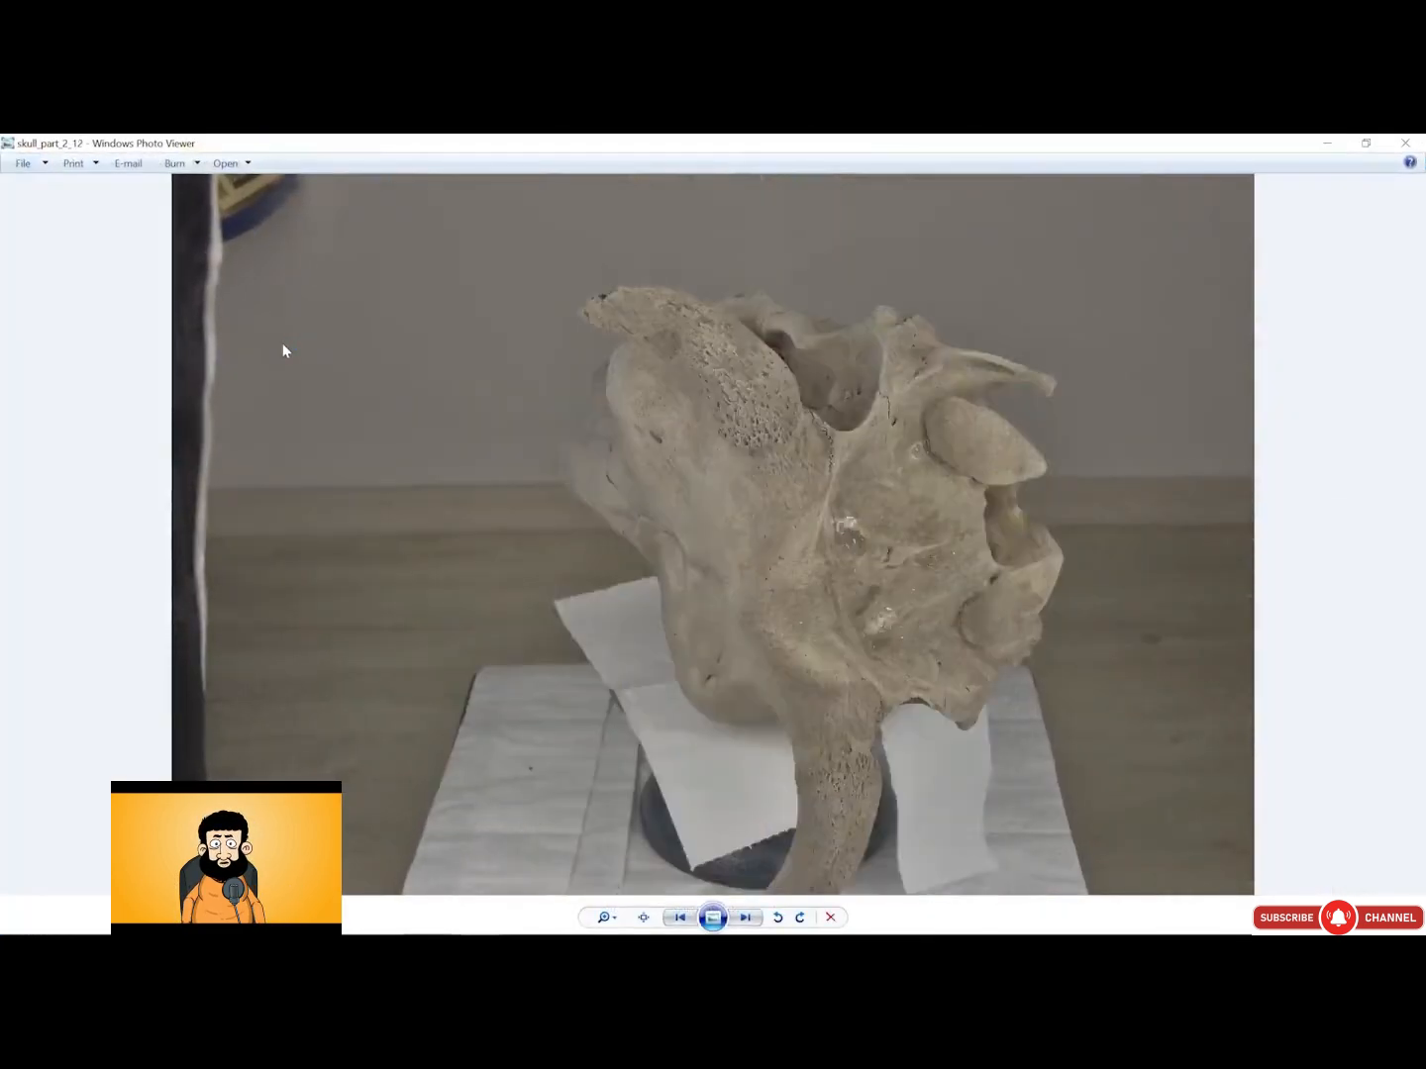
key(Right)
key(Right)
key(Right)
key(Right)
key(Right)
key(Right)
key(Right)
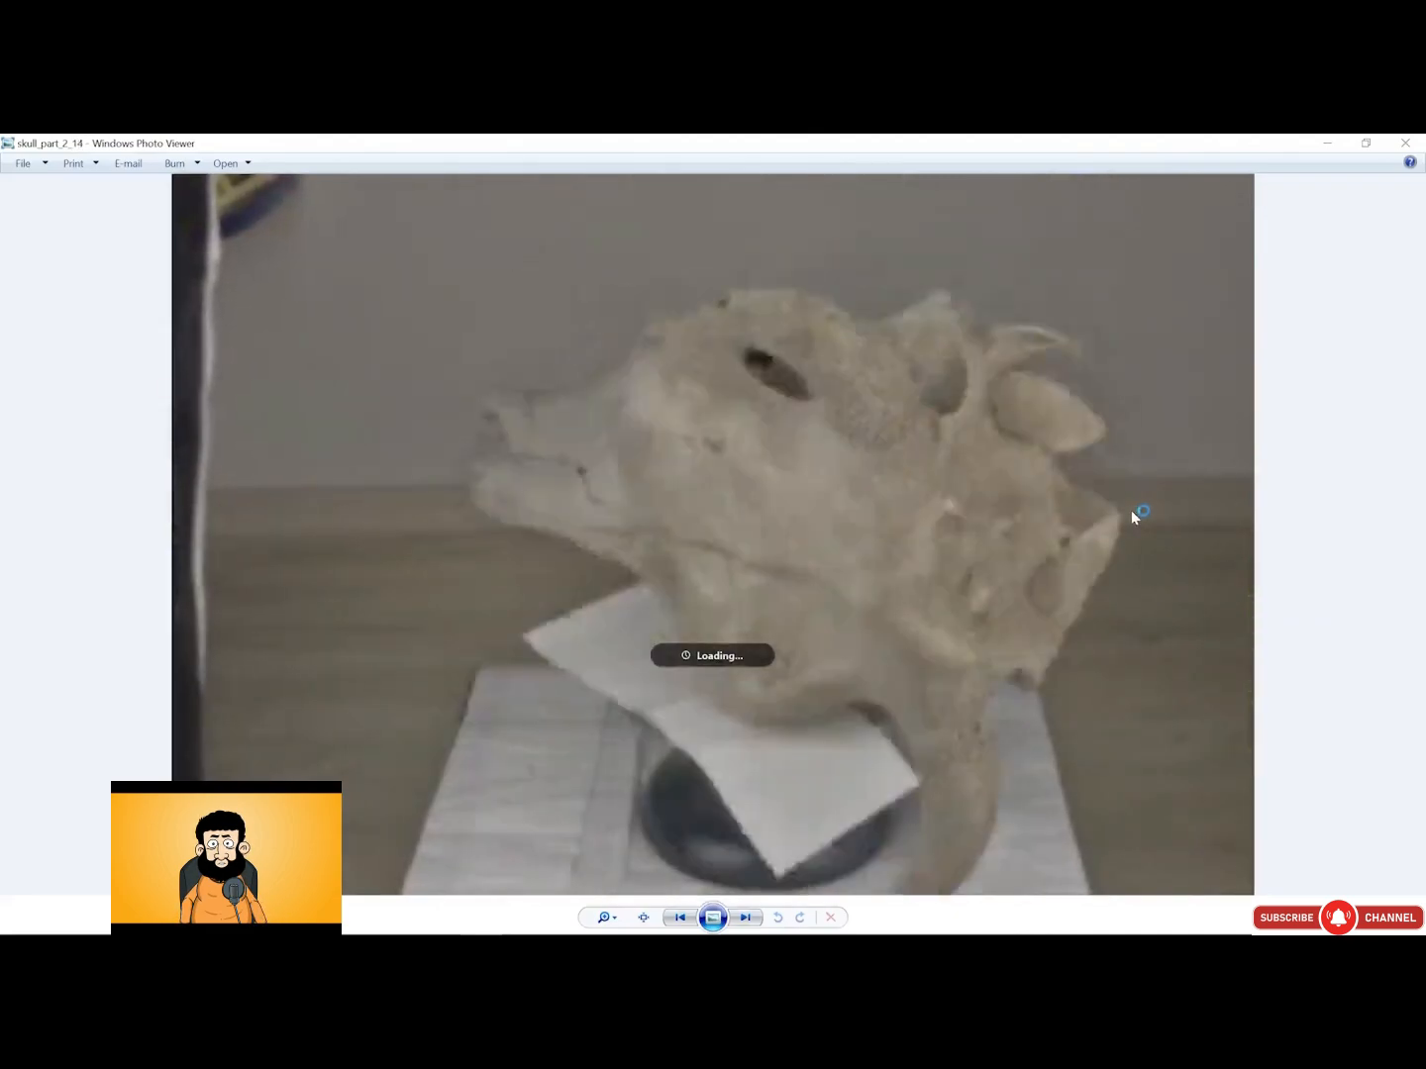
key(Right)
key(Right)
key(Right)
key(Right)
key(Right)
key(Right)
key(Right)
key(Right)
key(Right)
key(Right)
key(Right)
key(Right)
key(Right)
key(Right)
key(Right)
key(Right)
key(Right)
key(Right)
key(Right)
key(Right)
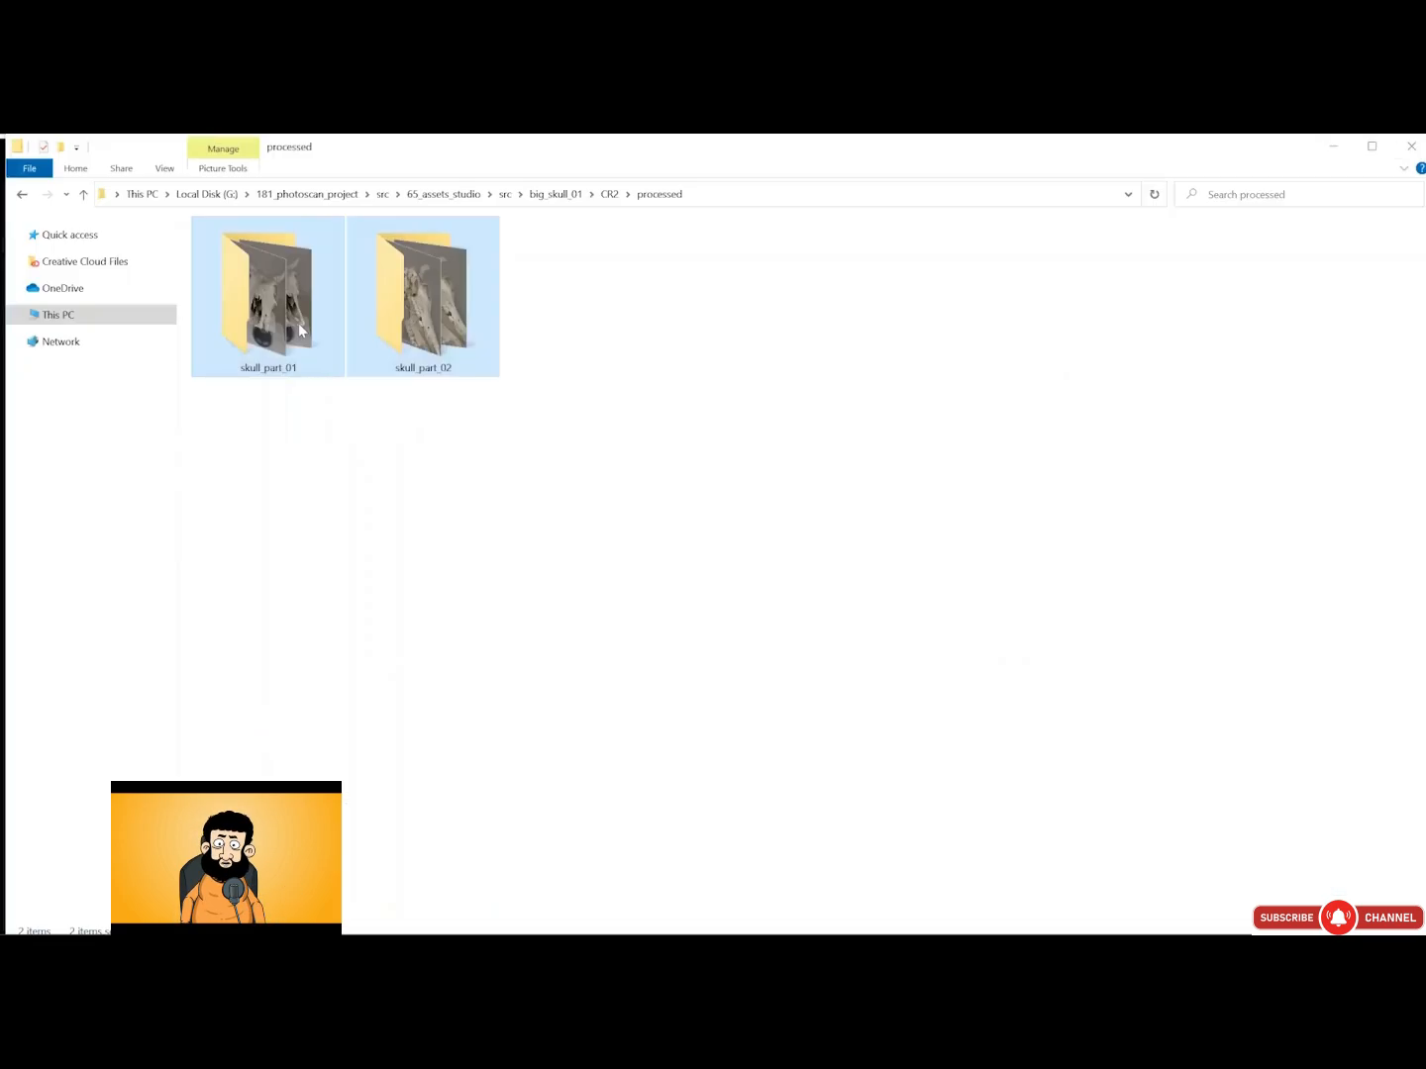
Import the skull_part_01 and skull_part_02 folders together into a RealityCapture project and look through the list of imported images
drag(298, 324, 113, 281)
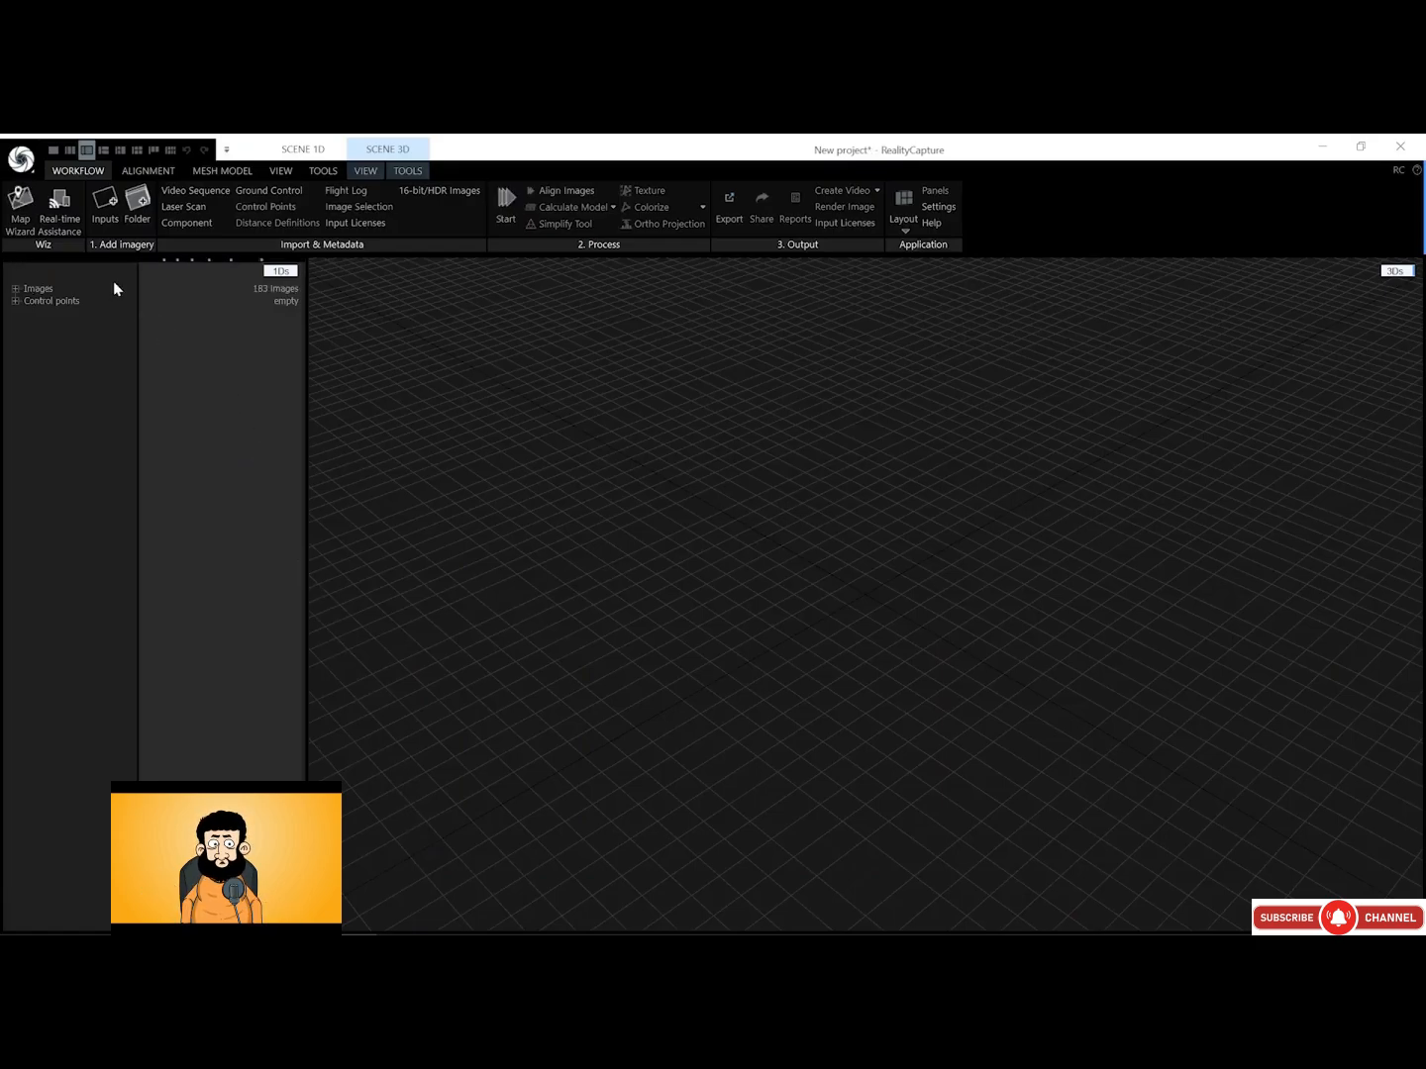
click(15, 290)
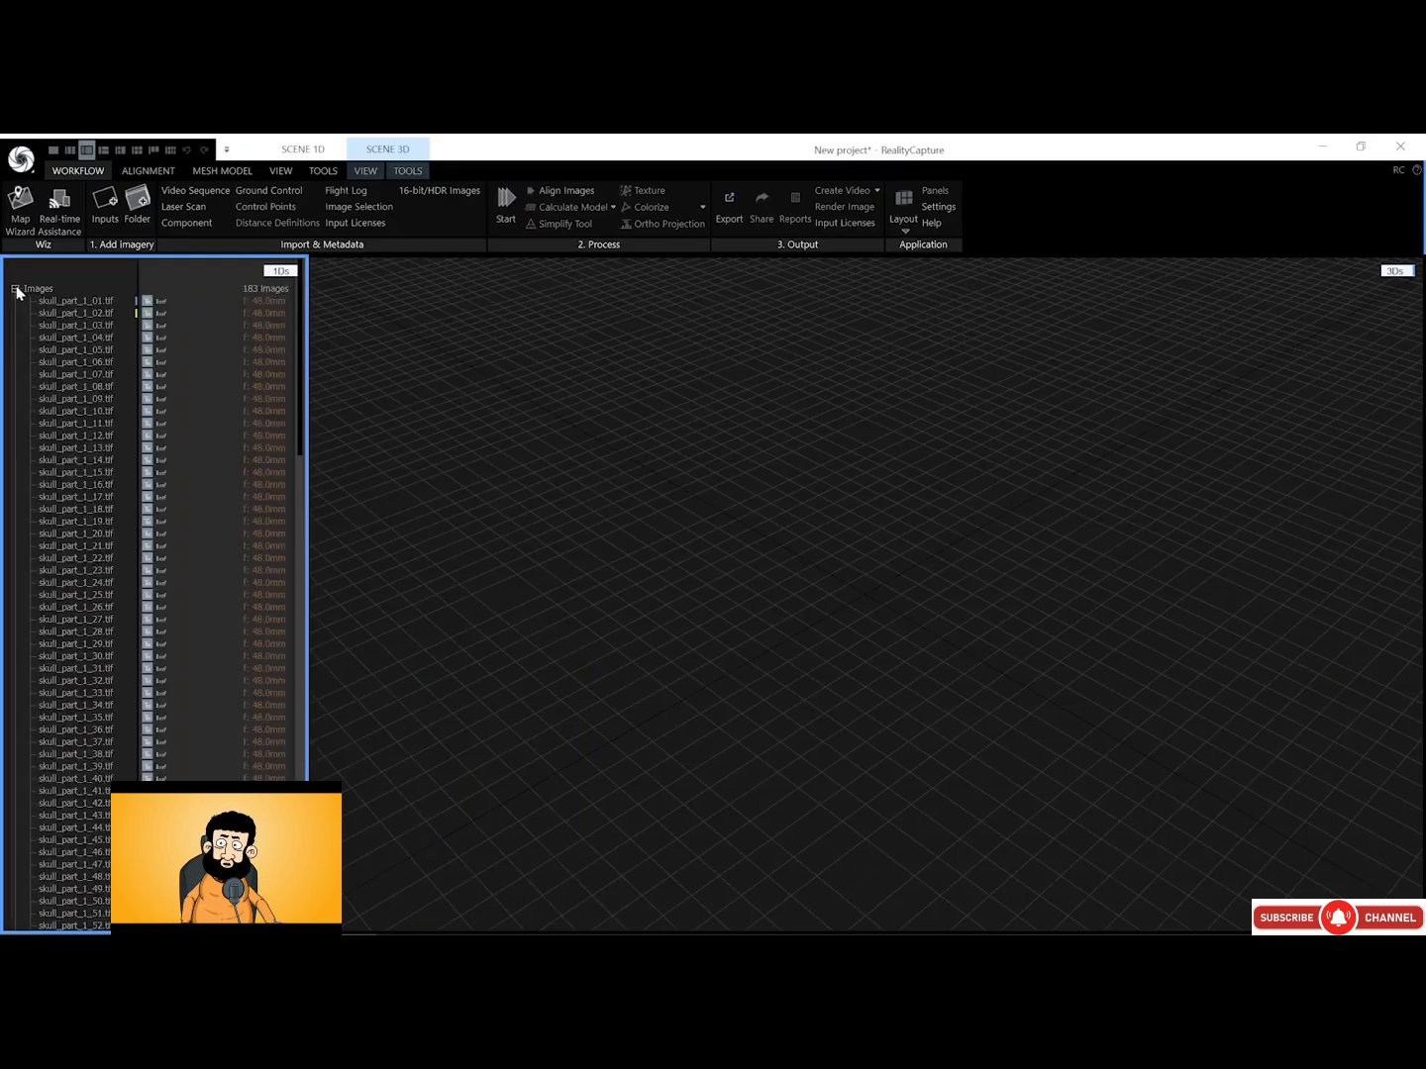
scroll(98, 543, down, 15)
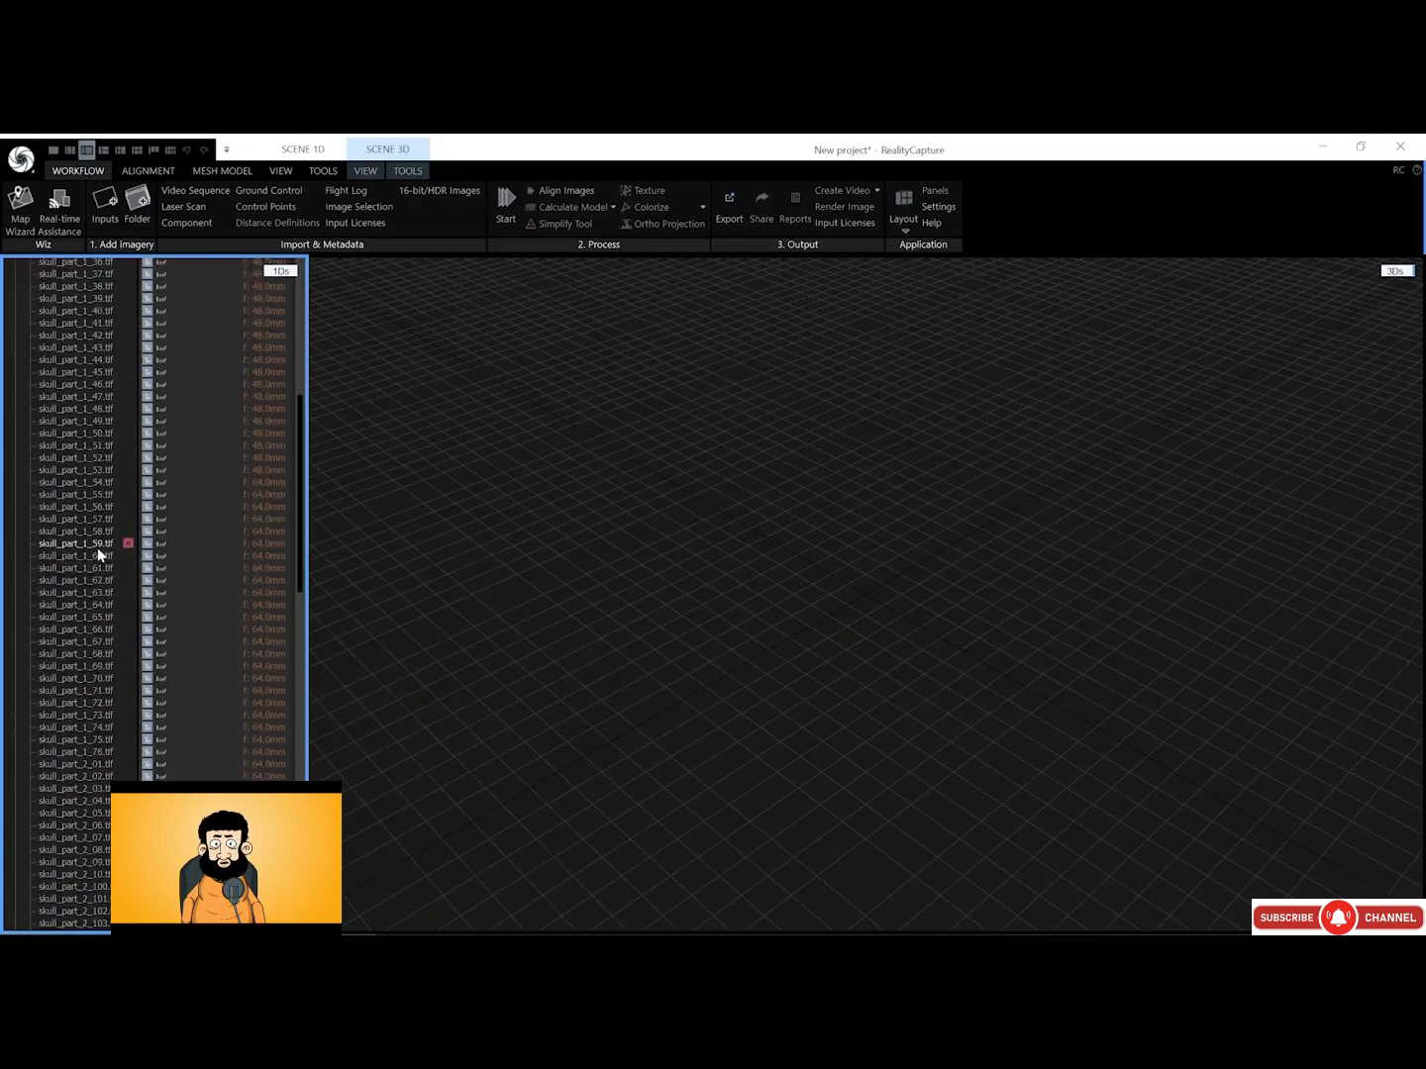
scroll(84, 495, up, 15)
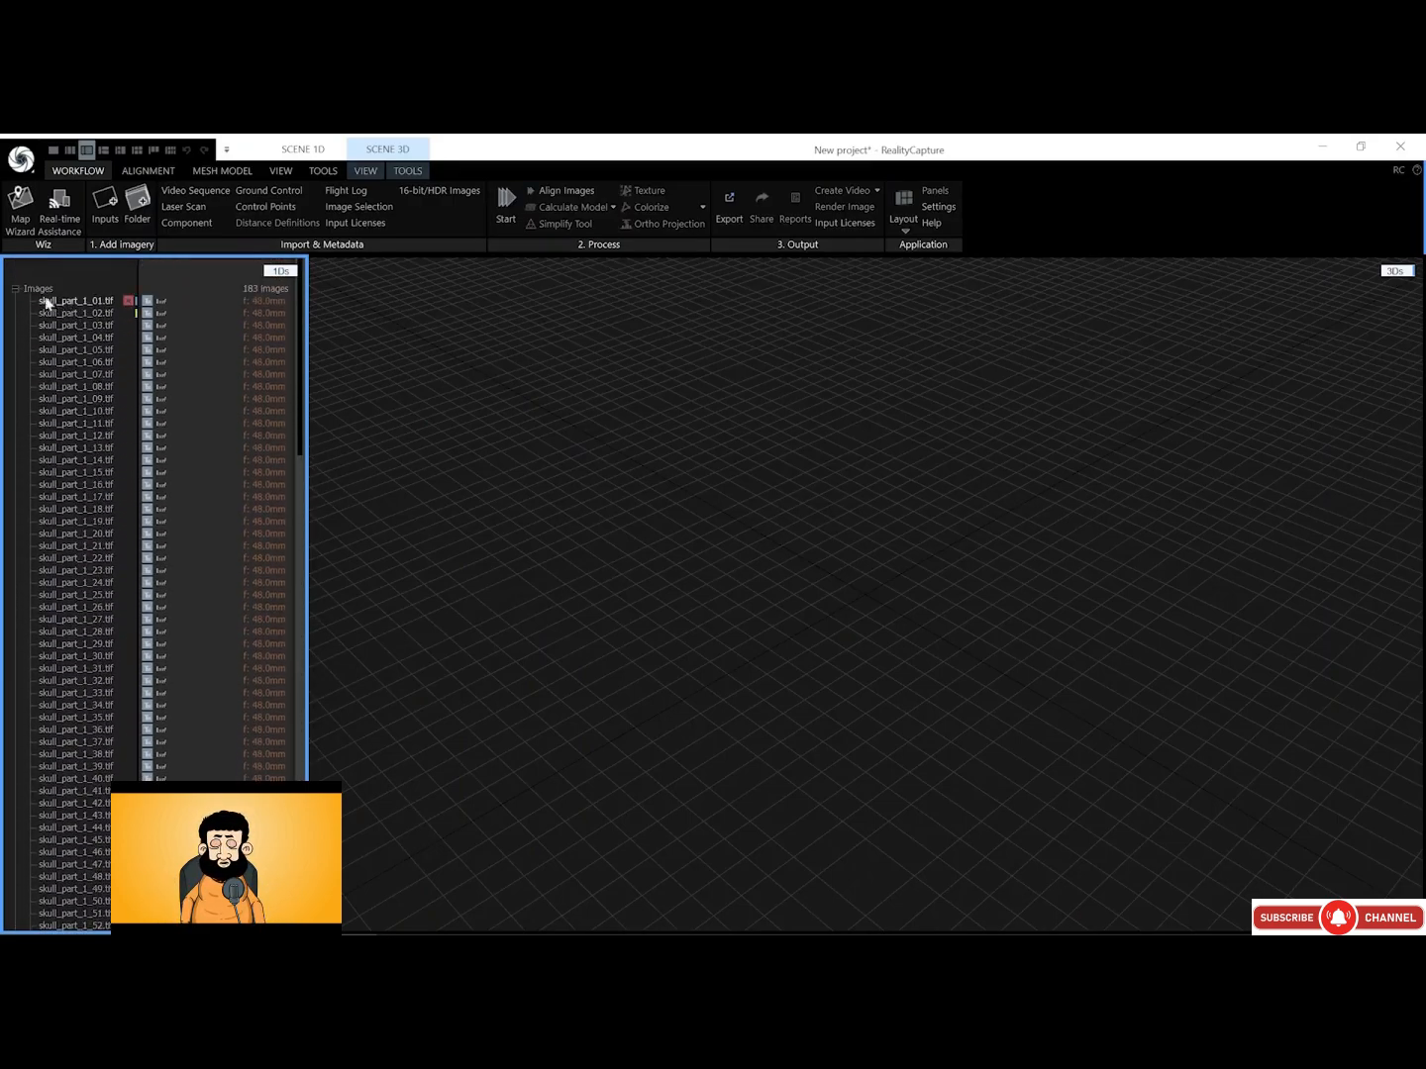
click(14, 289)
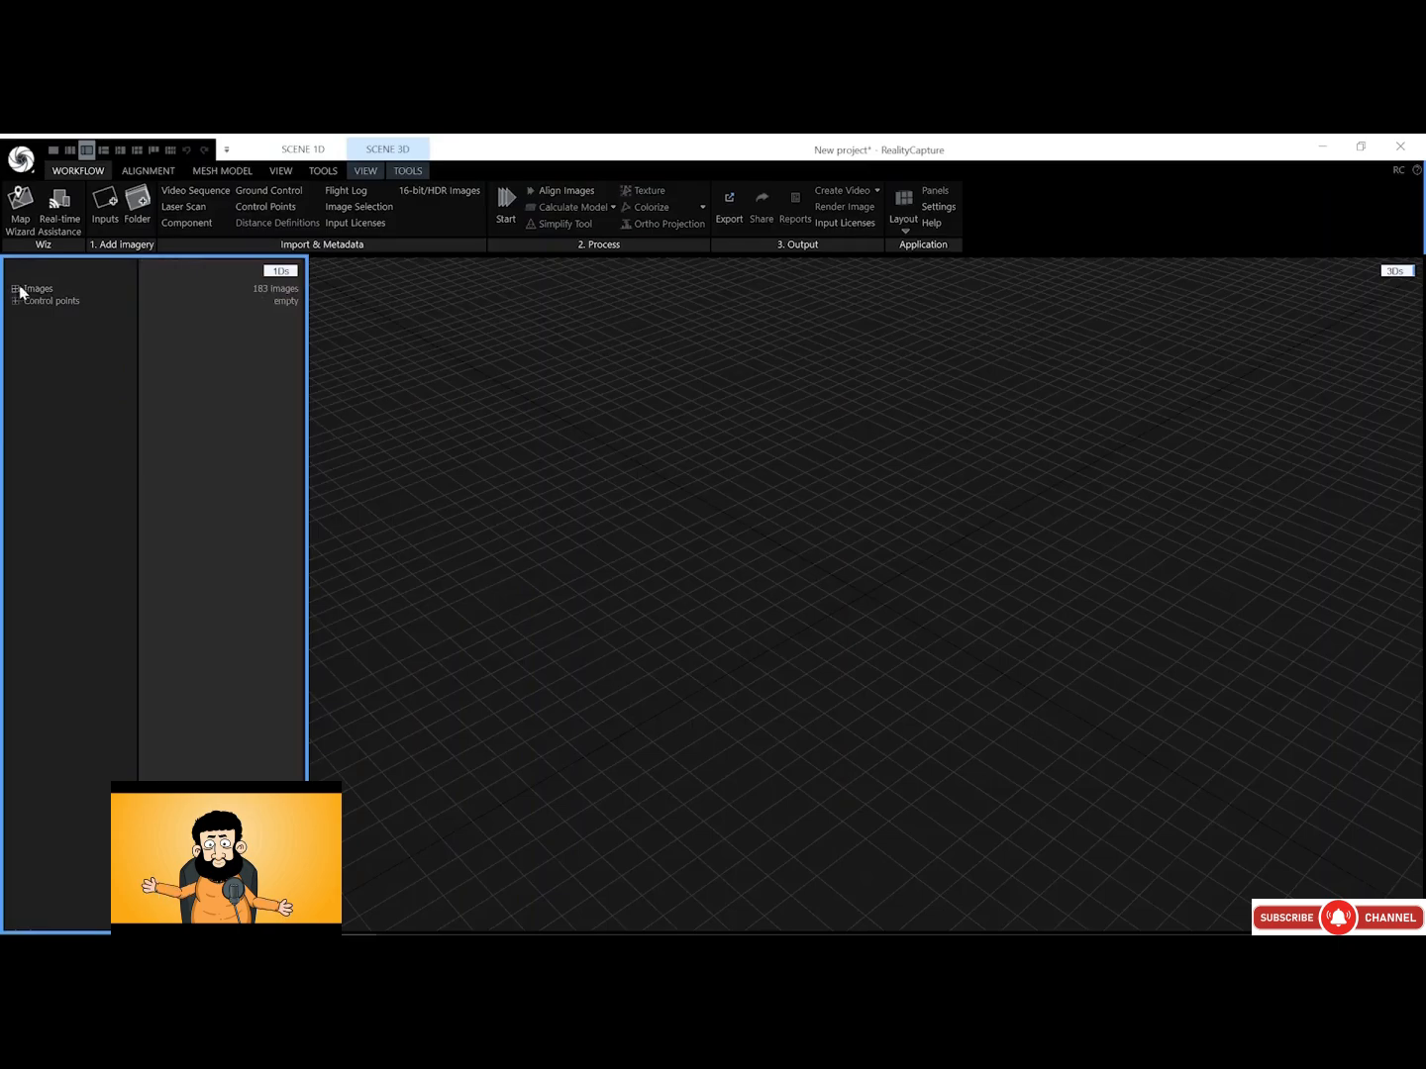
Open the alignment settings, expand the advanced options to check the detector sensitivity, and align the imported skull images
click(146, 171)
click(200, 224)
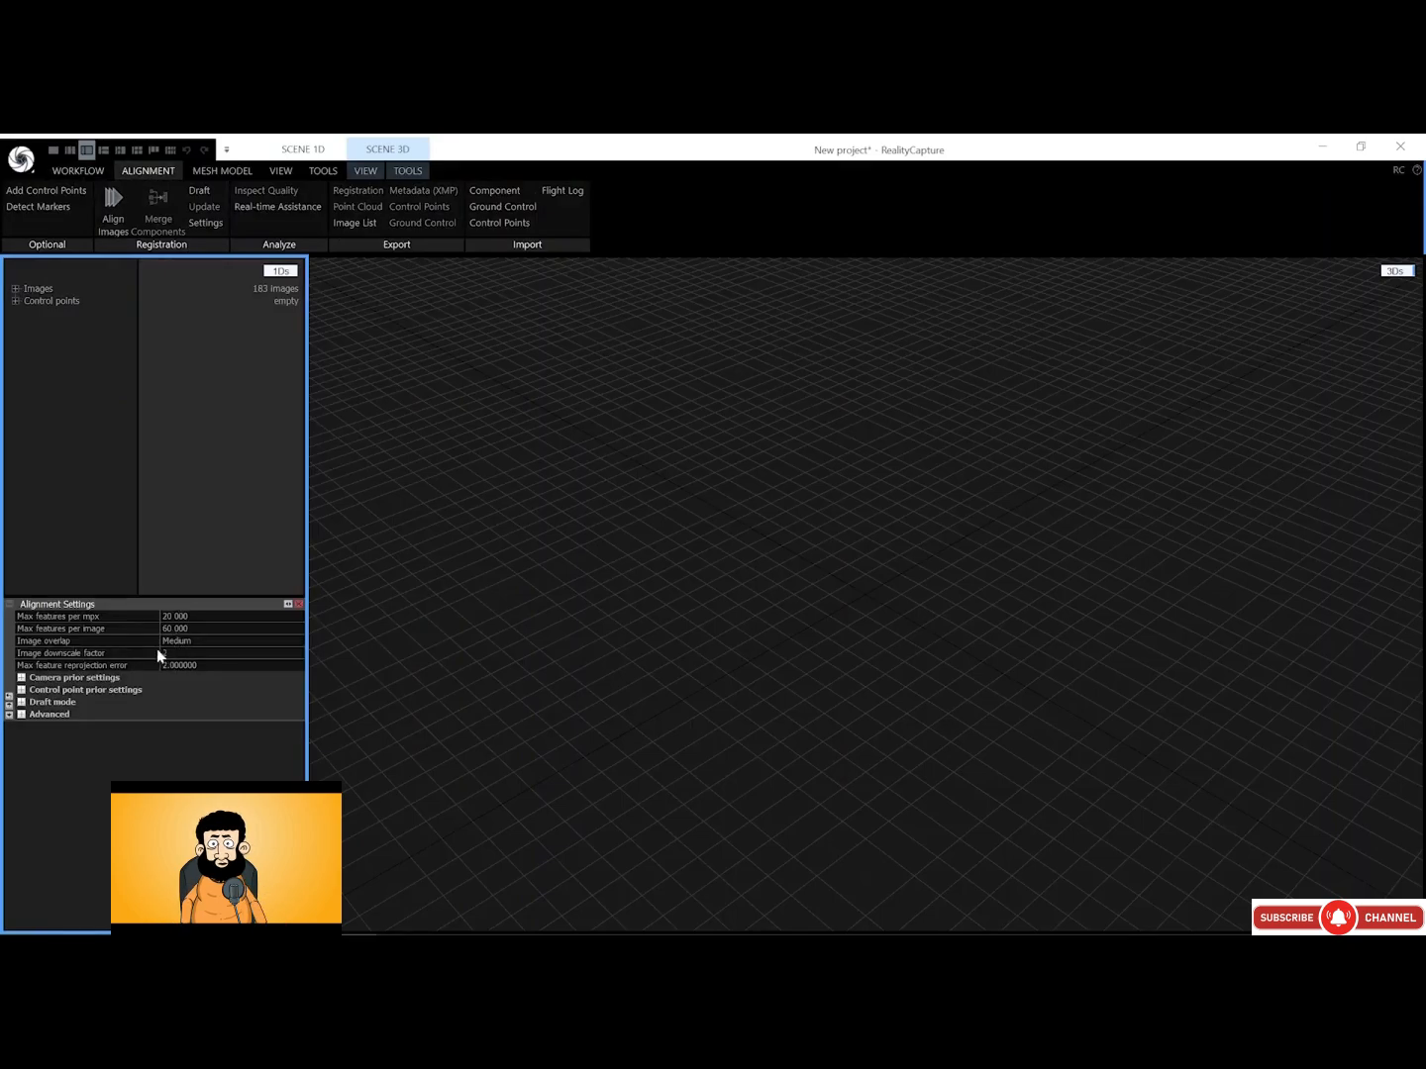
click(39, 715)
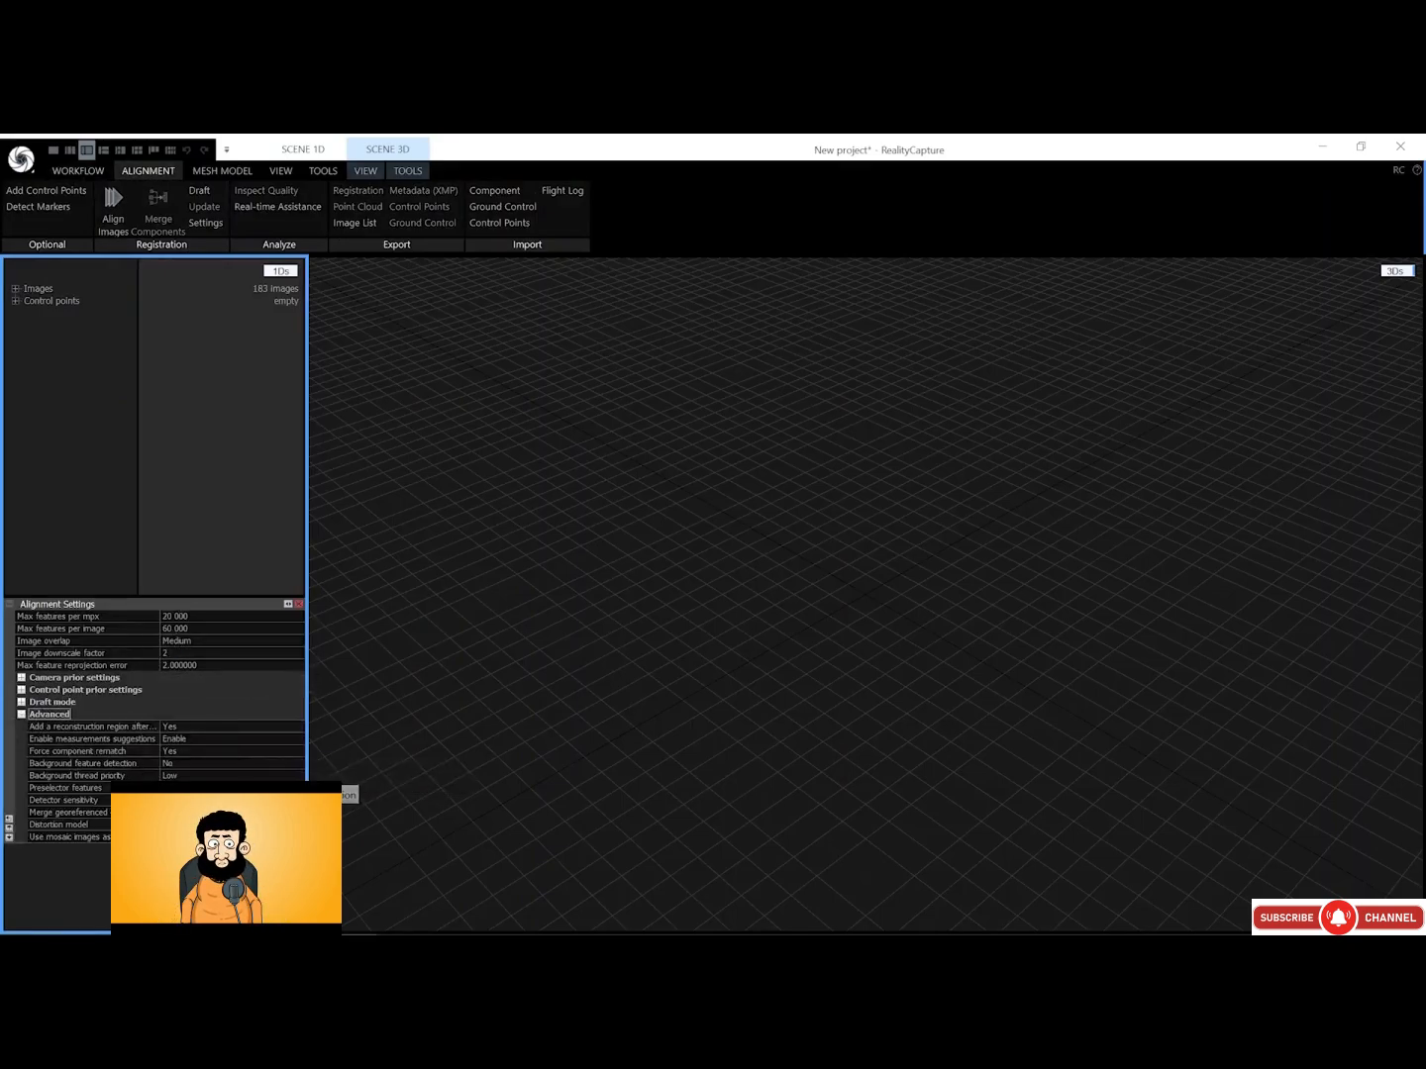
click(178, 800)
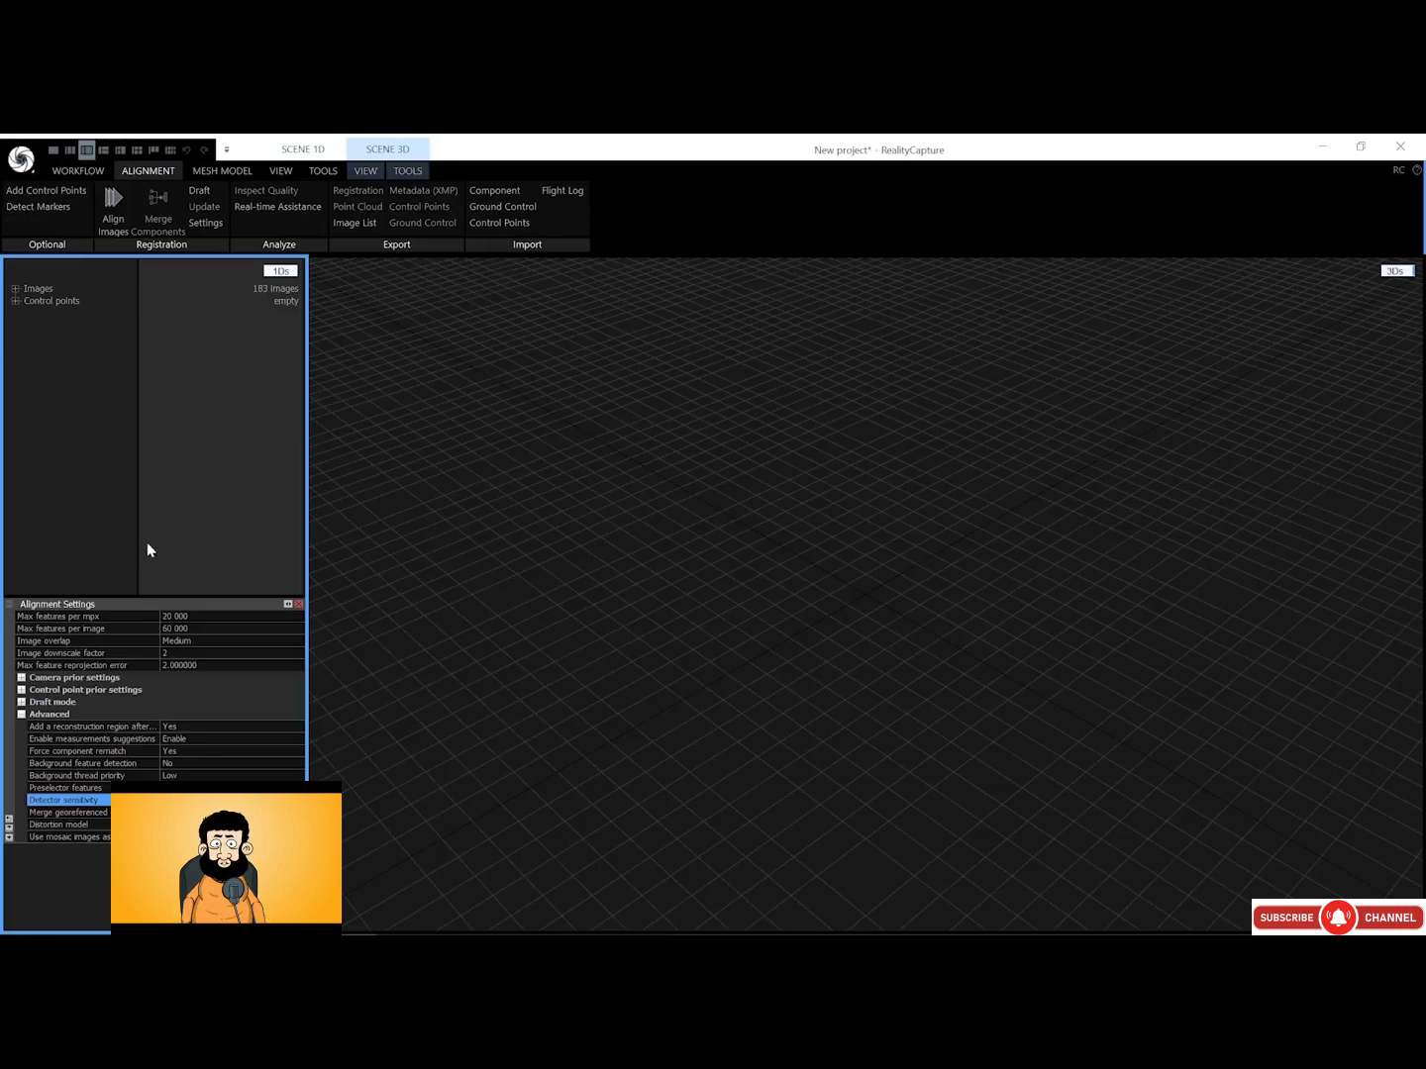
click(107, 227)
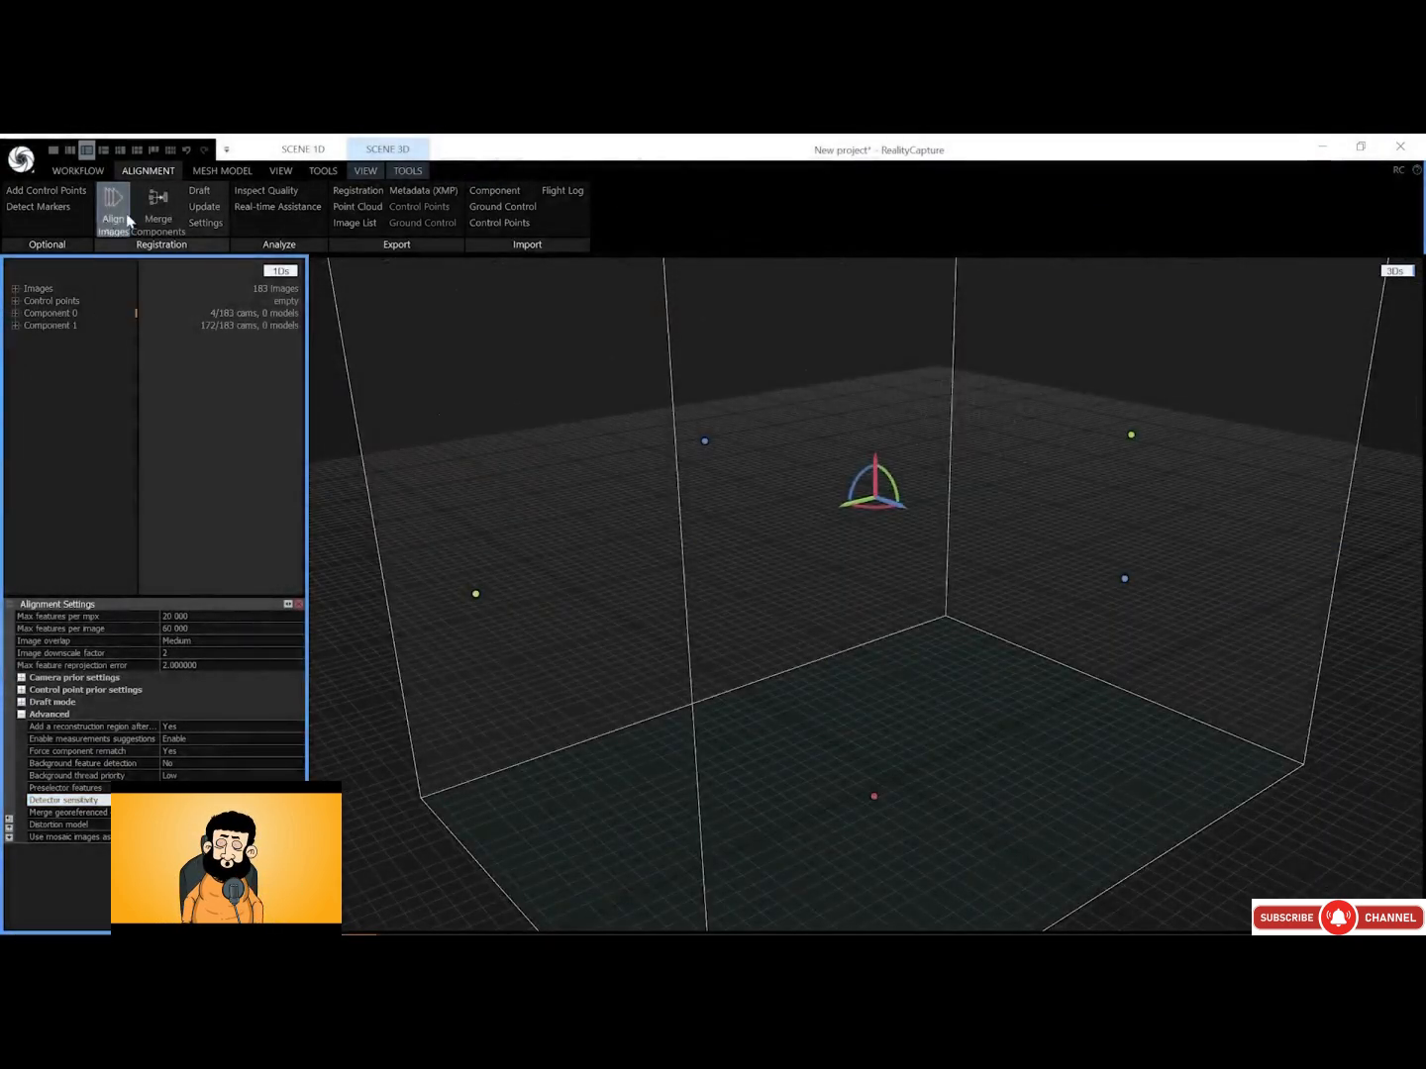
Inspect the alignment result by expanding both components and displaying Component 1's sparse point cloud in the 3D view
scroll(674, 476, down, 5)
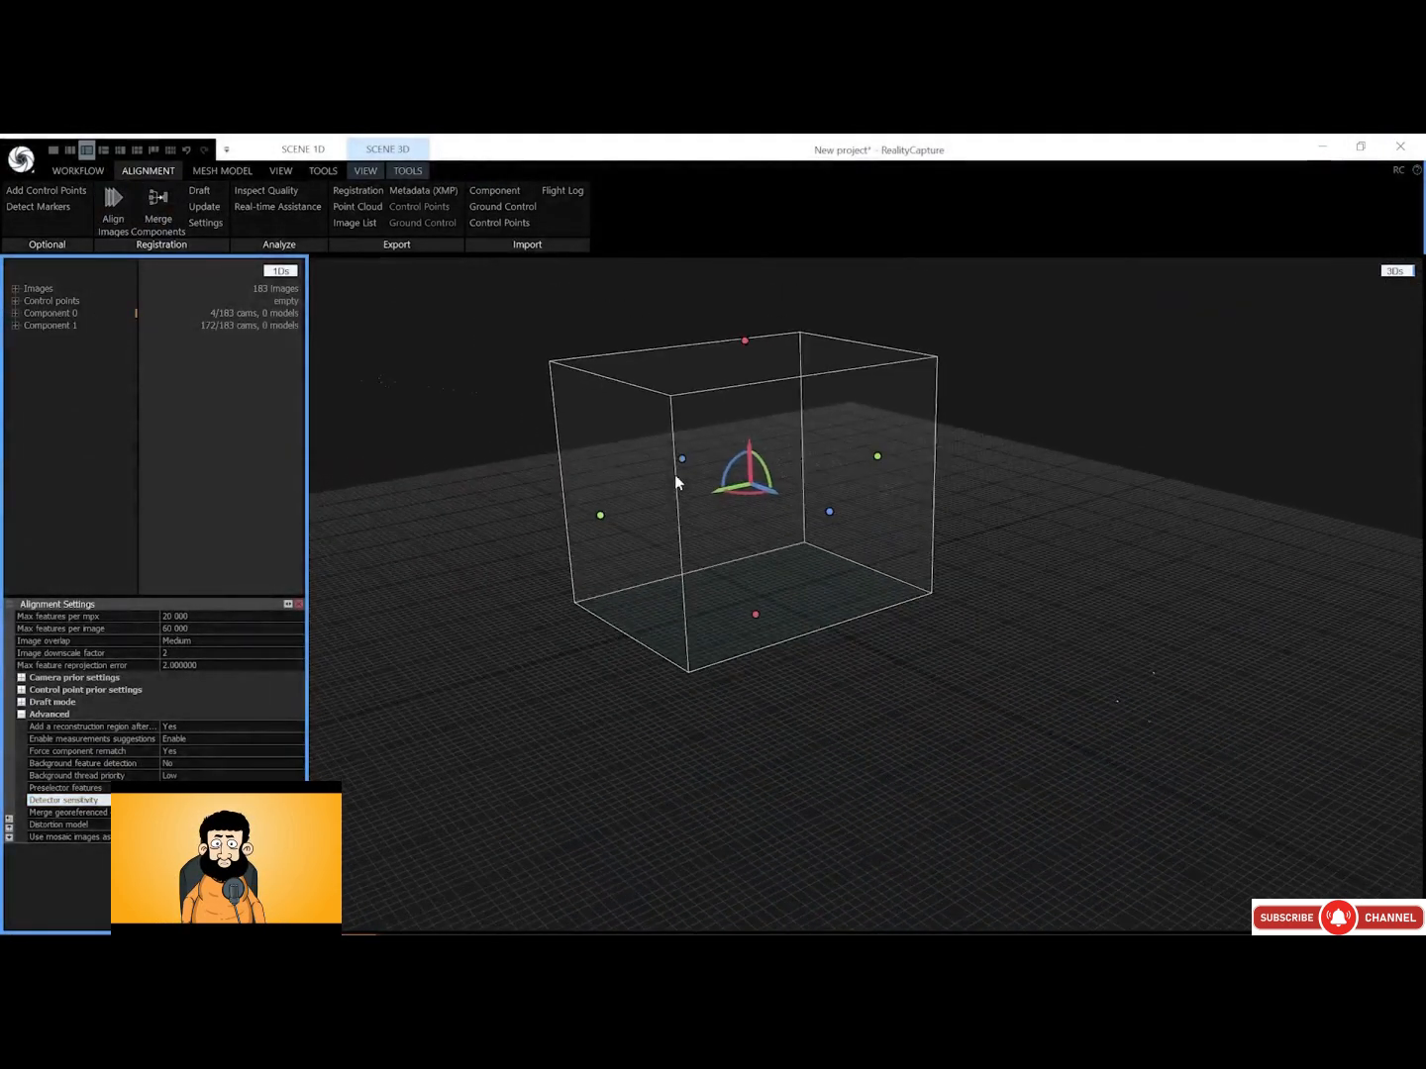
scroll(674, 475, up, 3)
right_drag(782, 456, 848, 425)
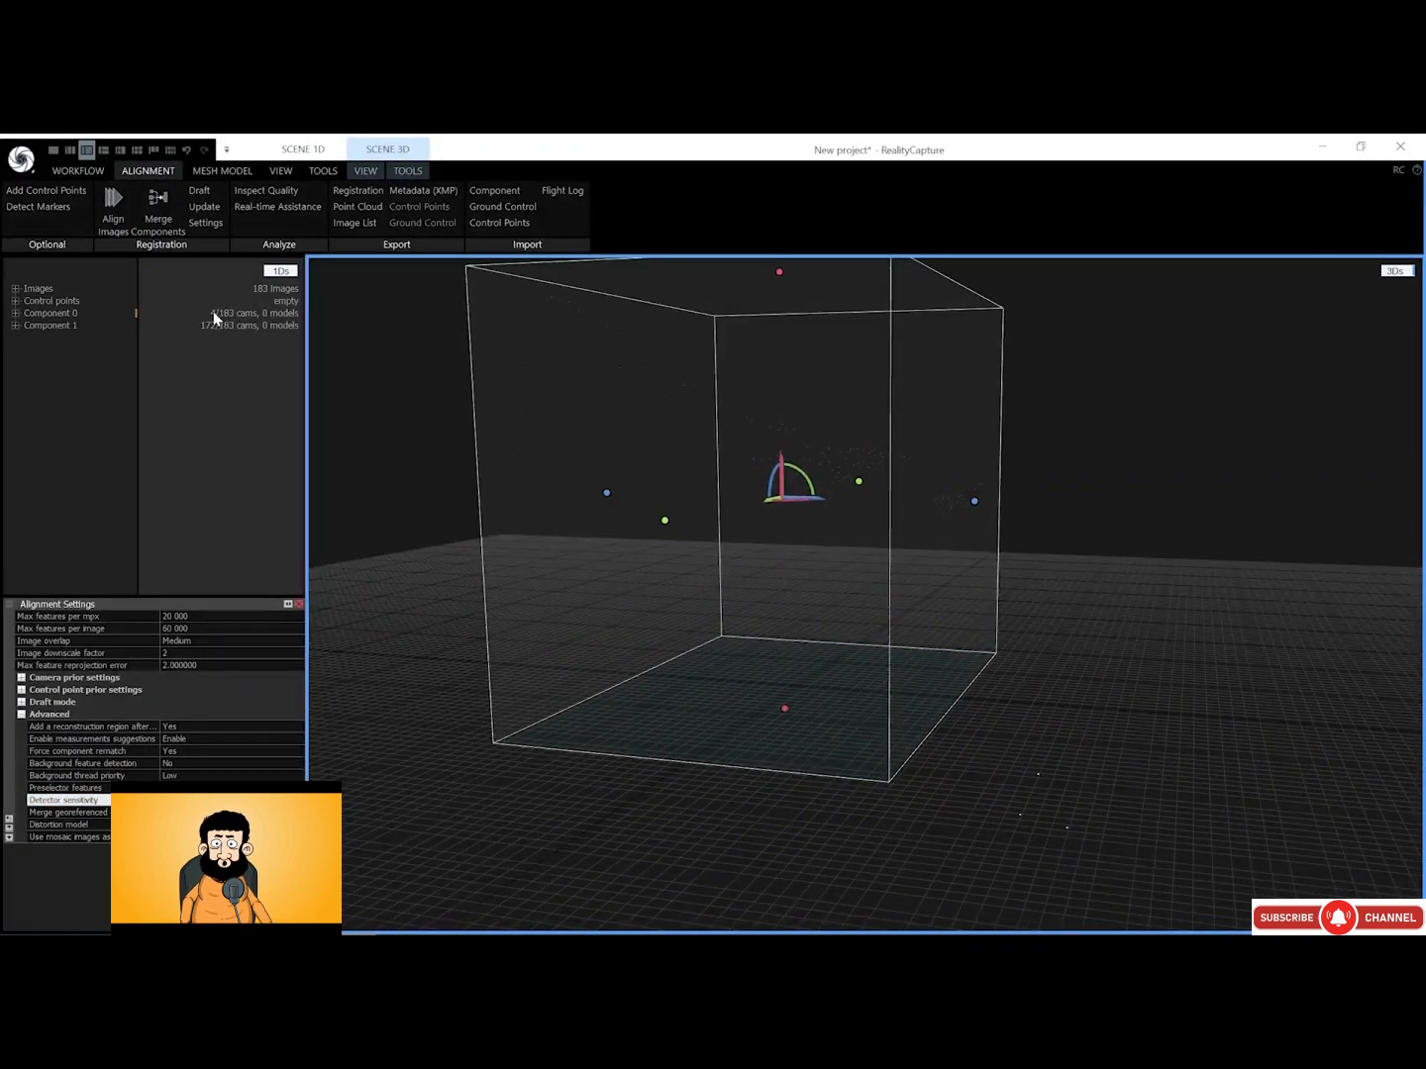
click(14, 314)
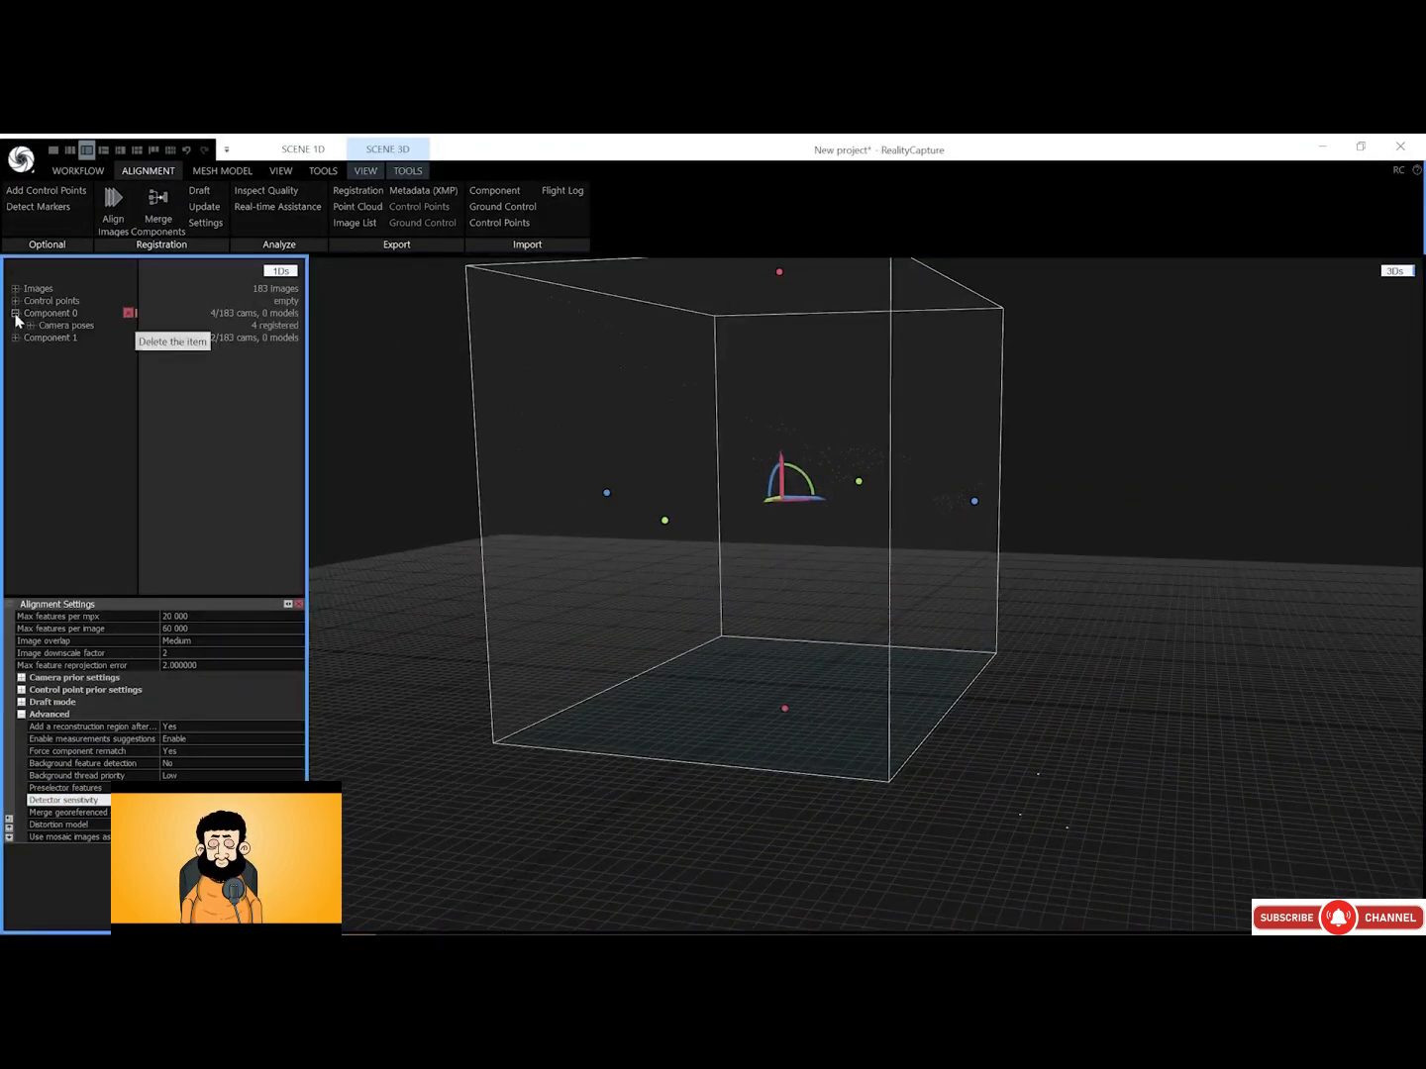
click(15, 338)
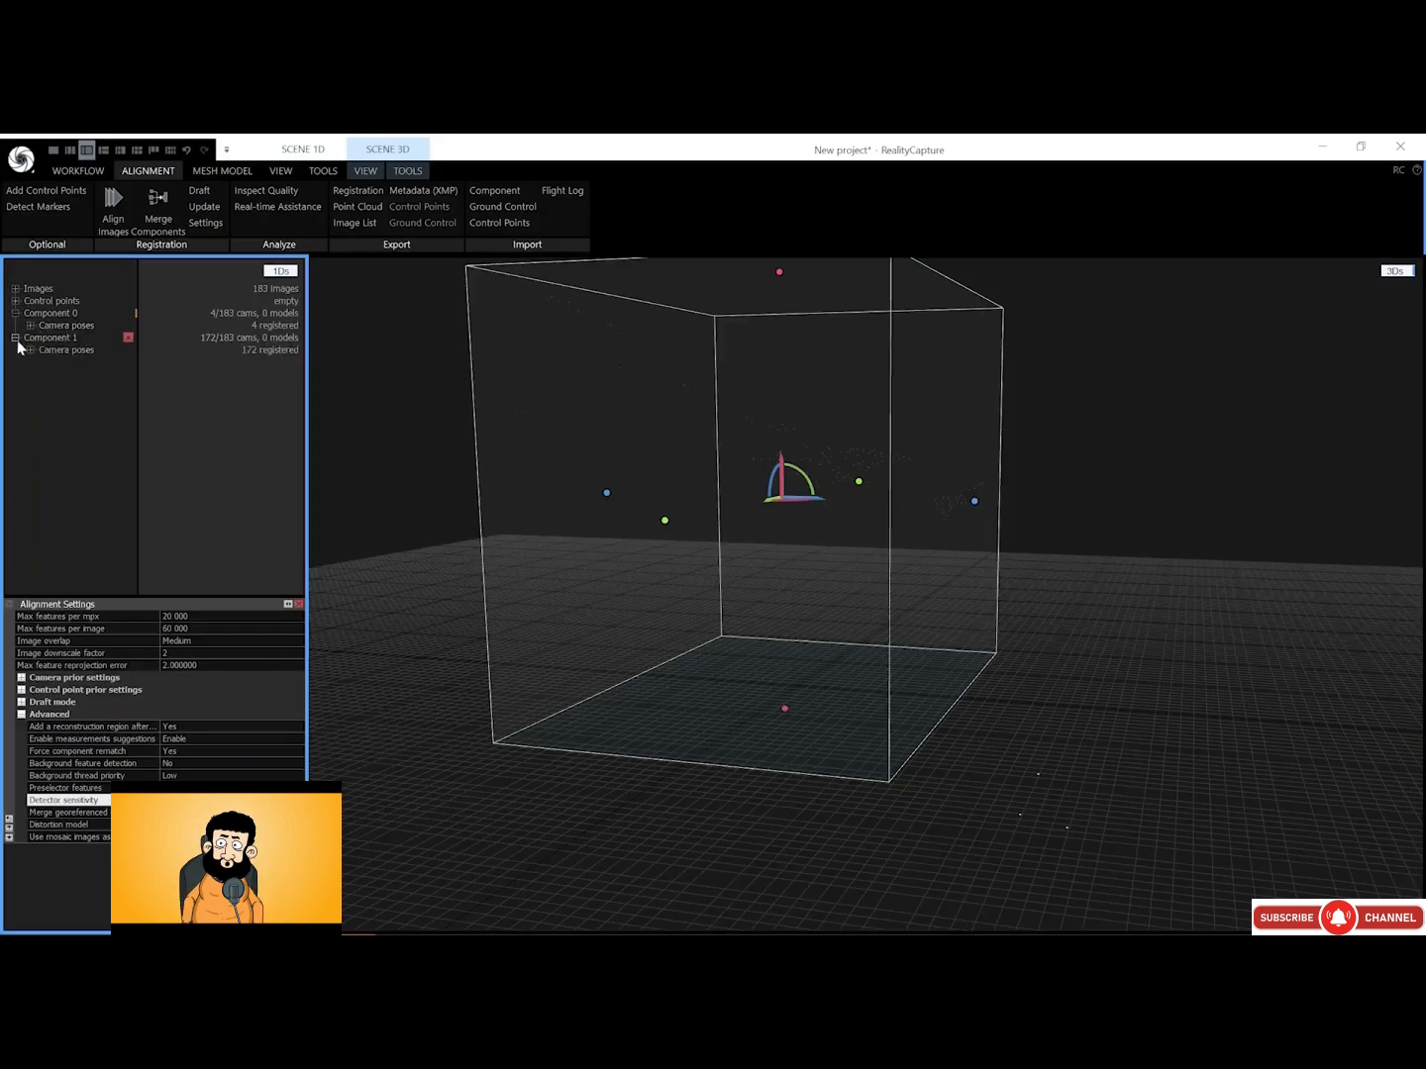
click(61, 338)
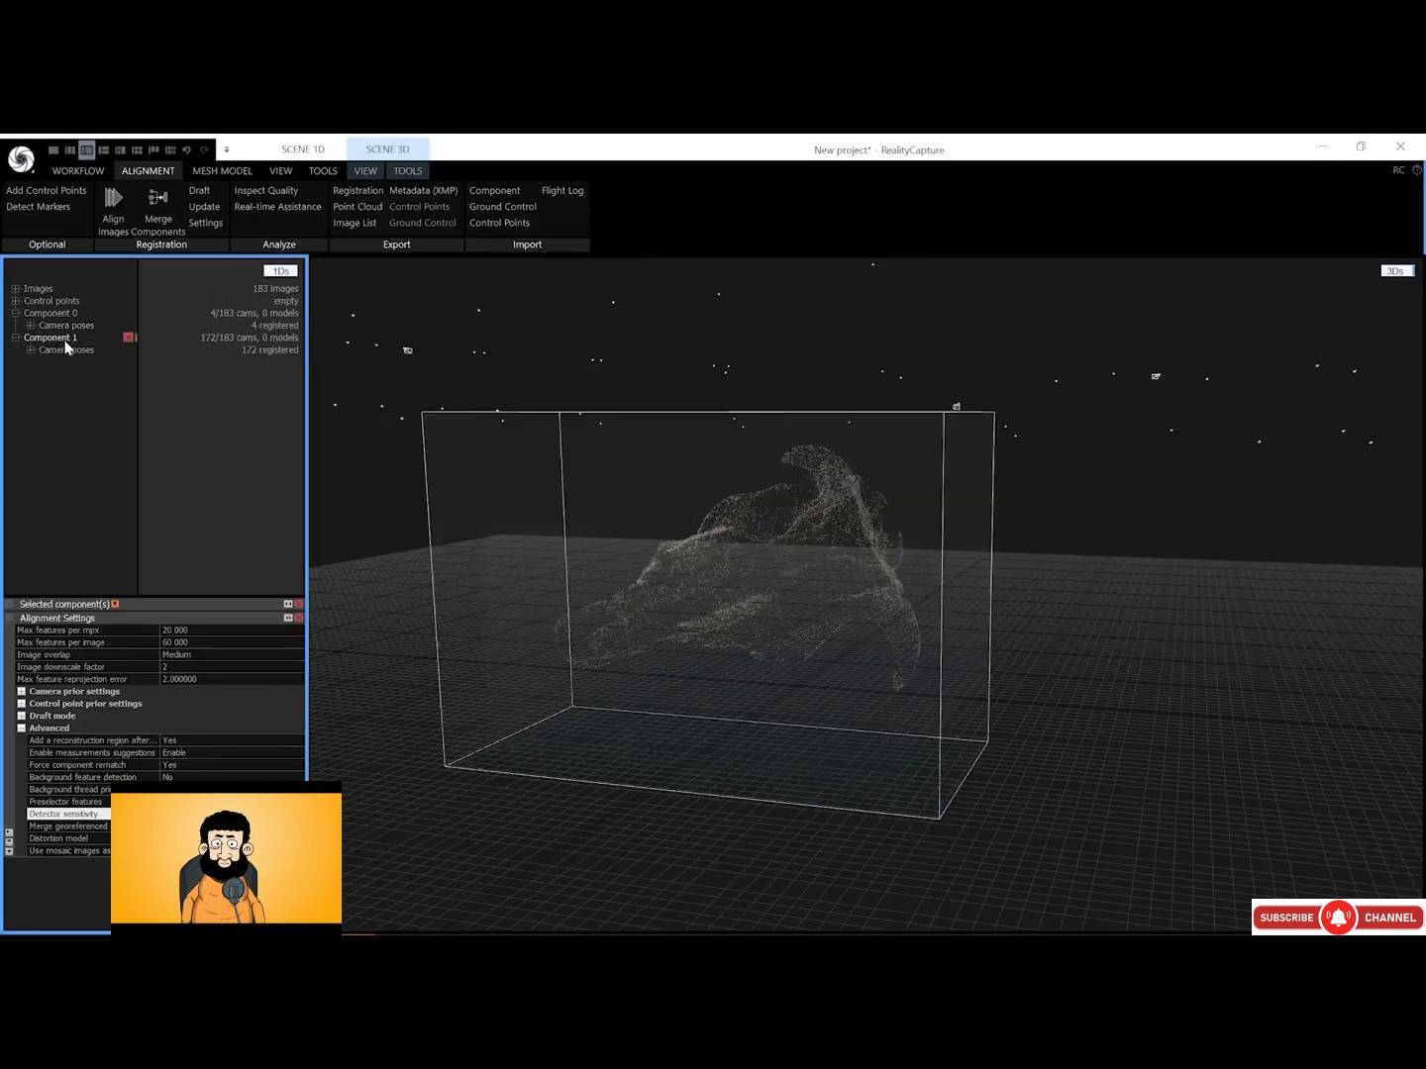
drag(754, 567, 507, 456)
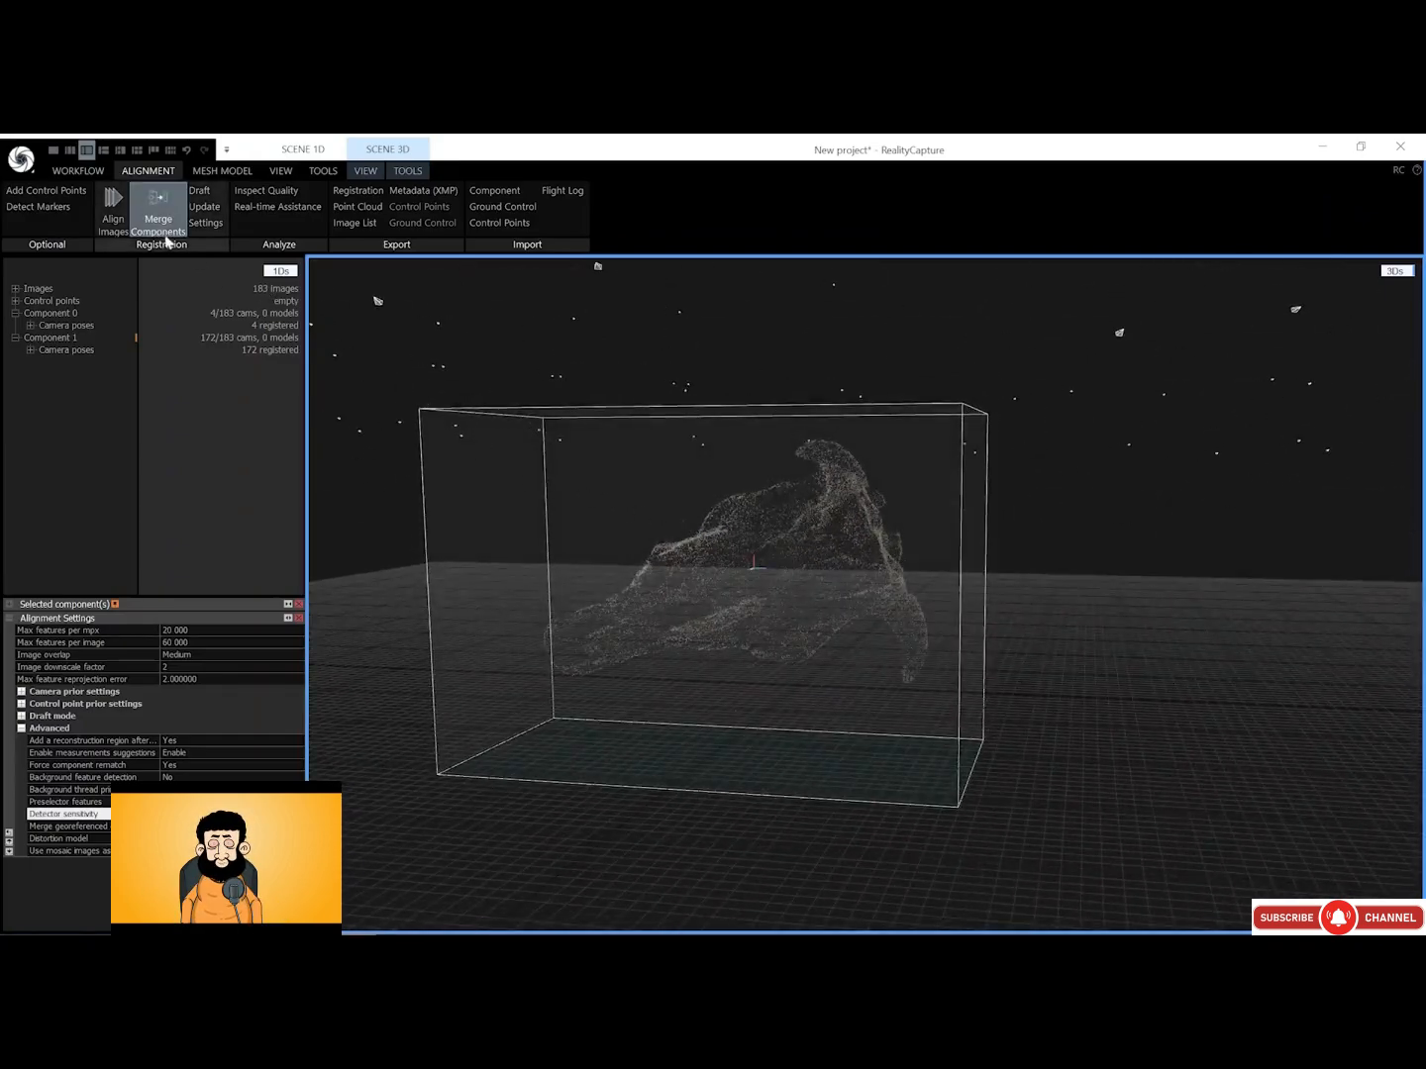
Delete both components and realign the skull images with the image downscale factor set to 1
click(127, 313)
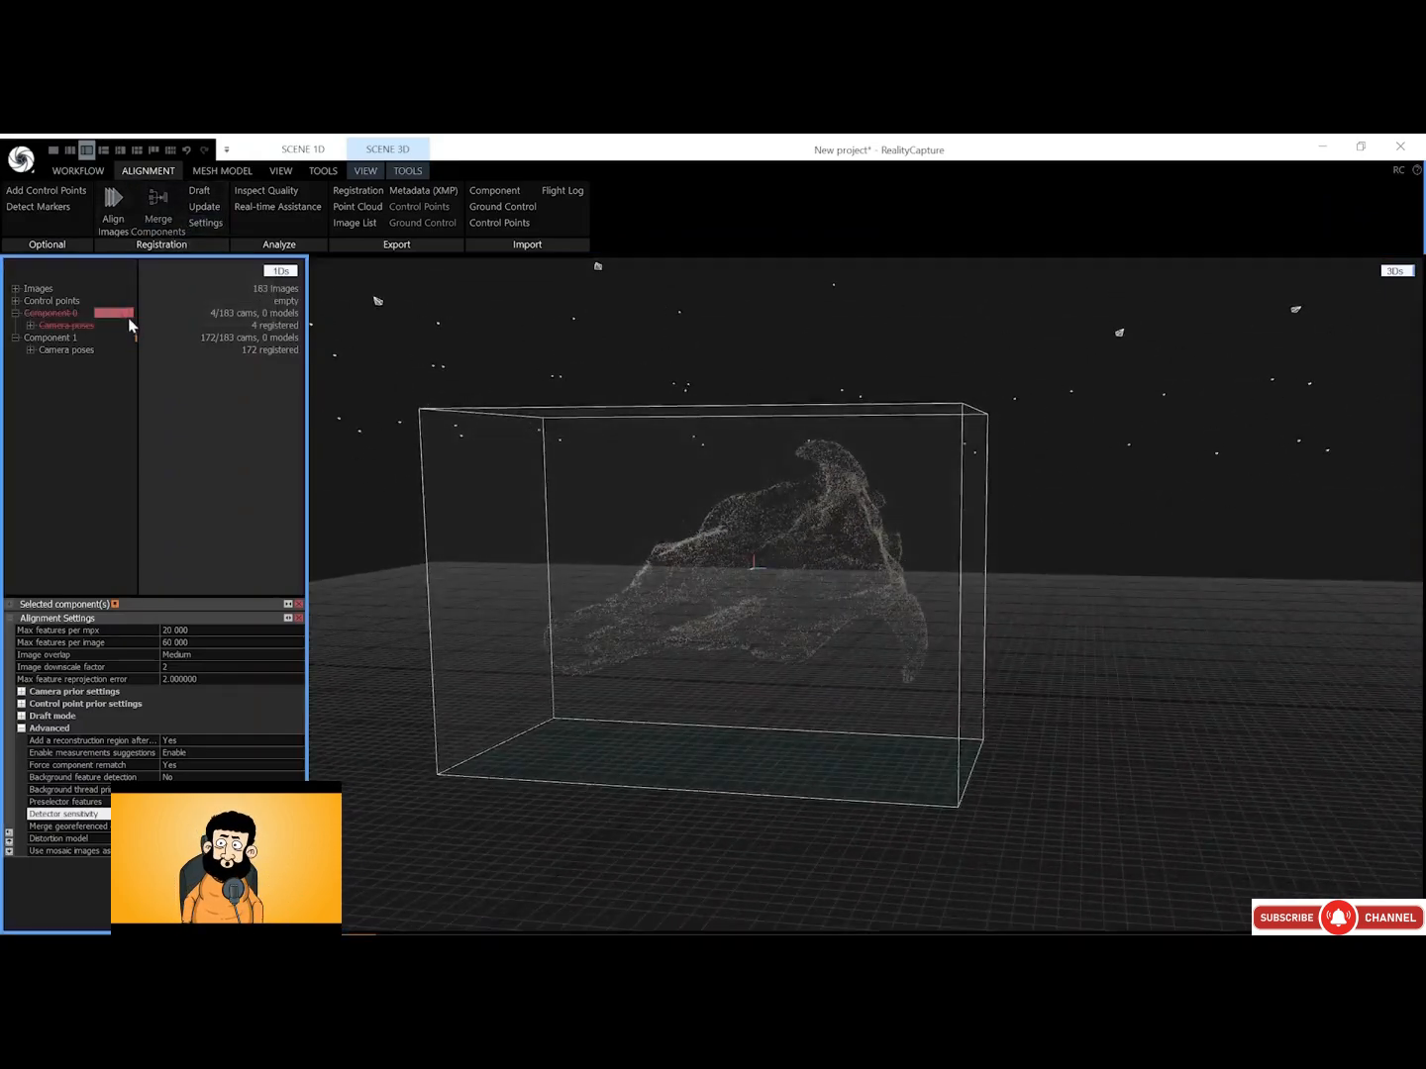
click(129, 337)
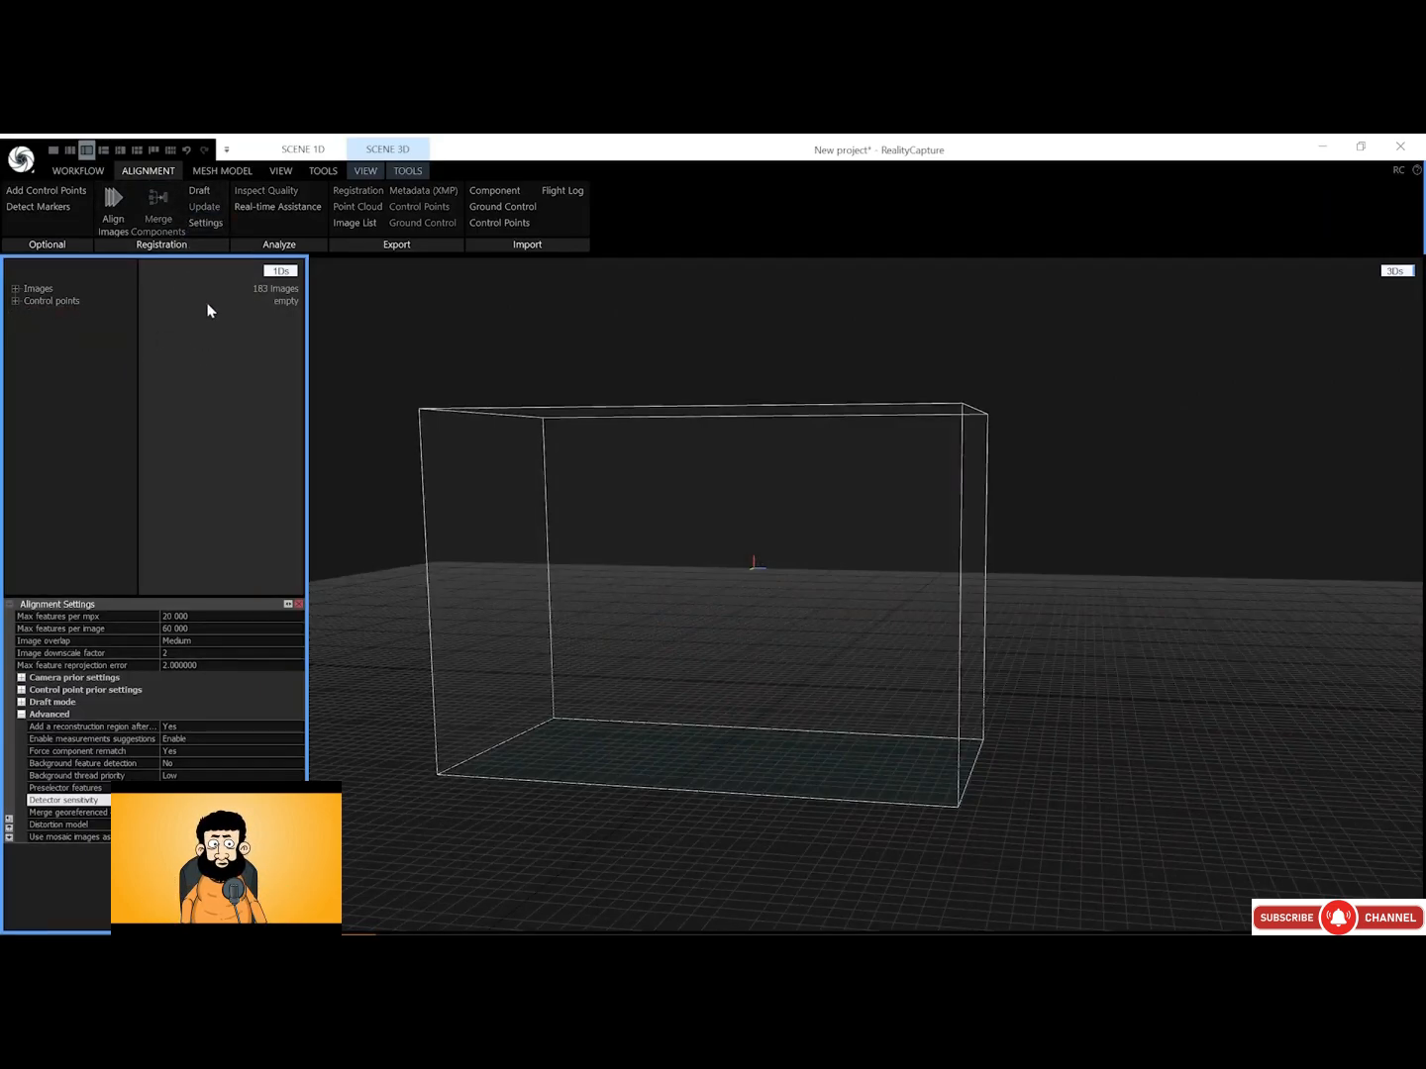
click(167, 653)
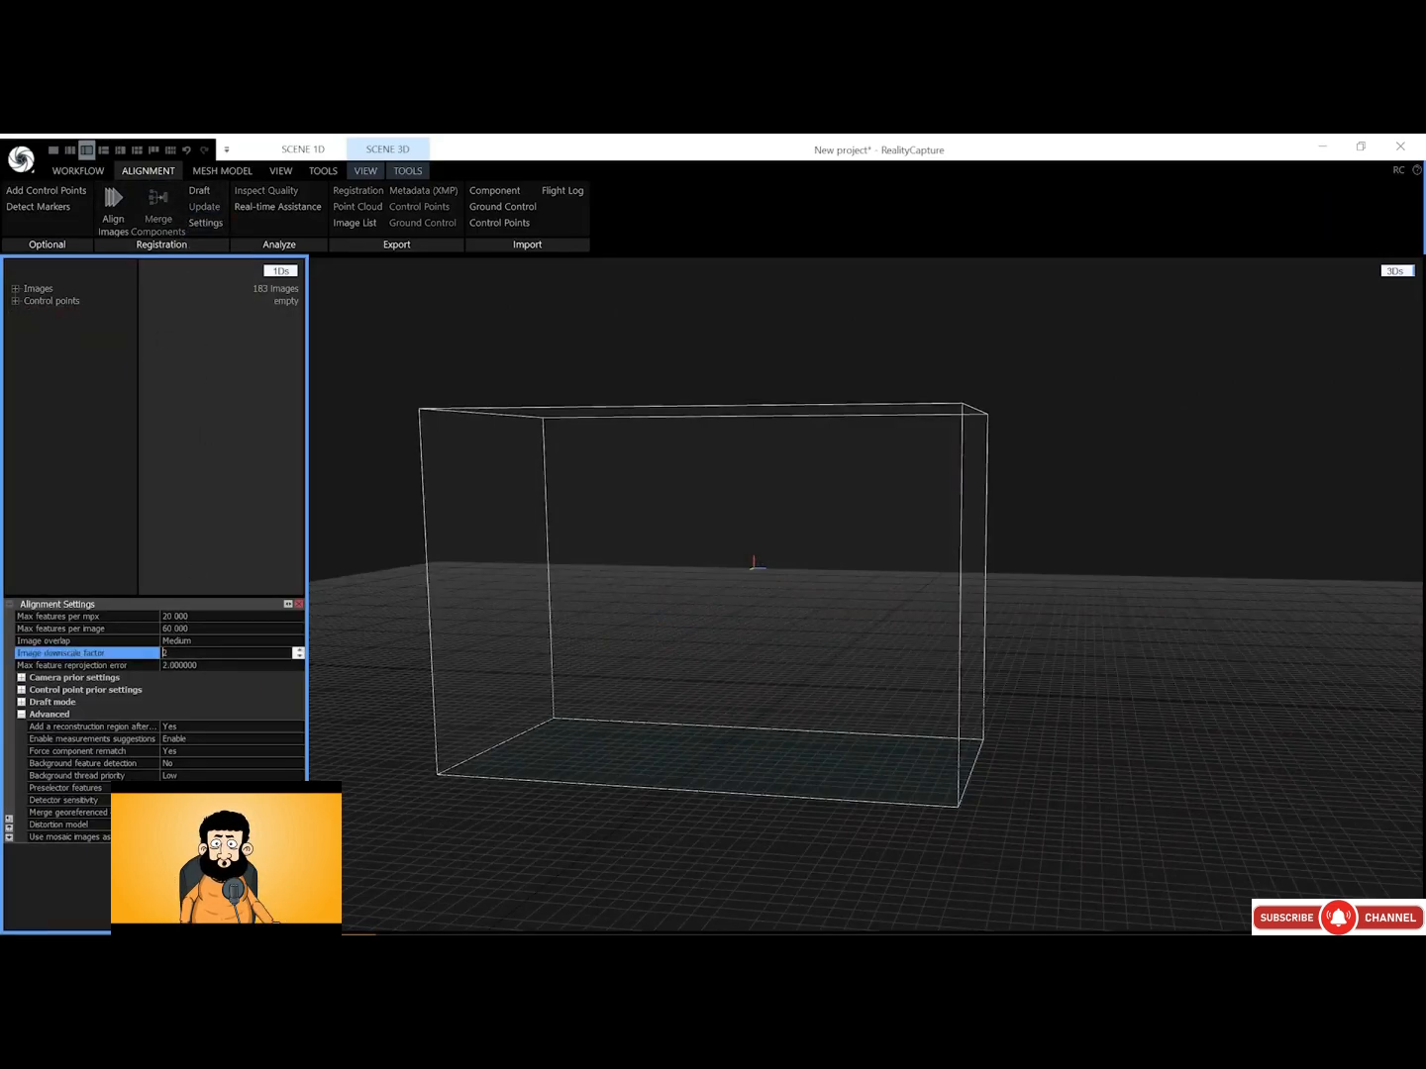
text(1)
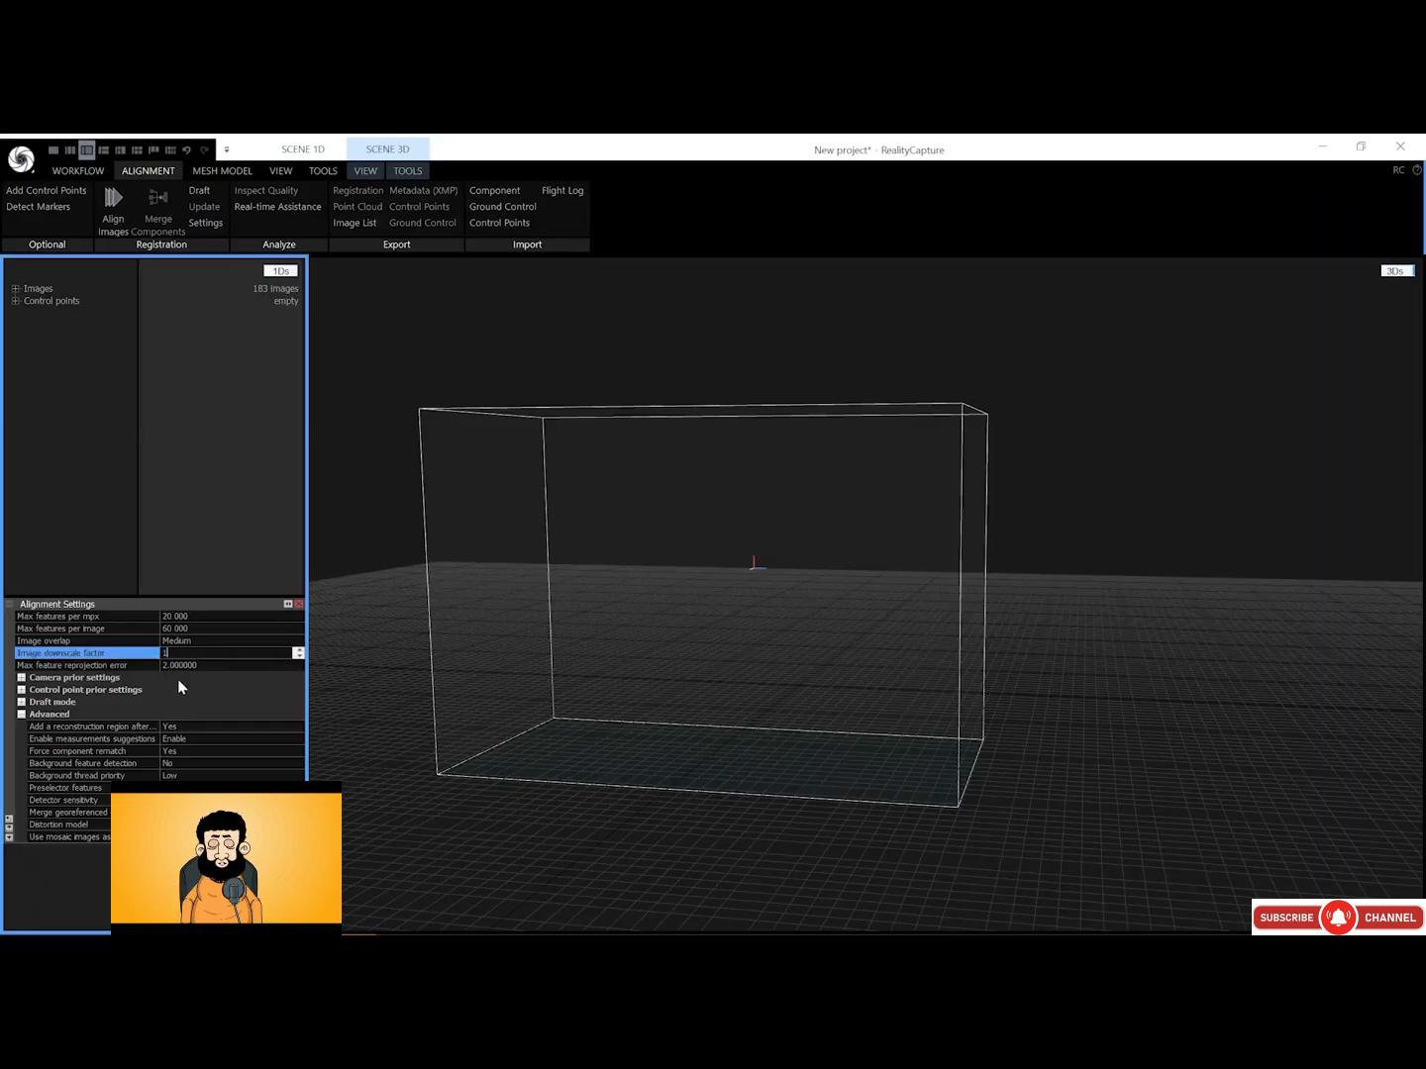
click(181, 679)
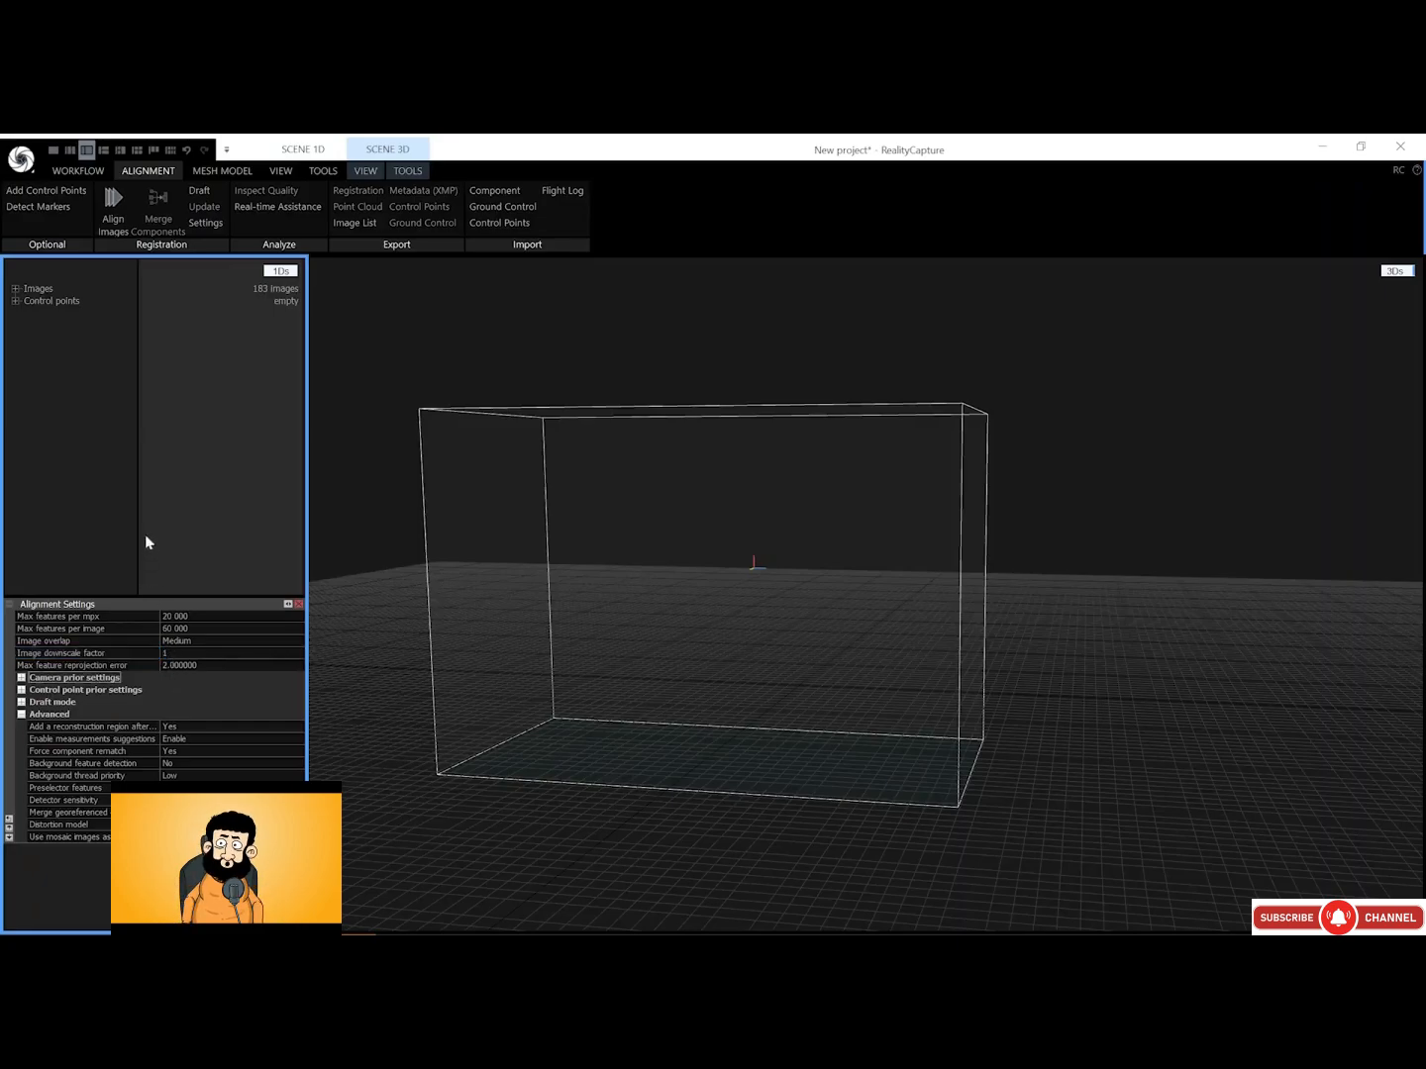
click(113, 220)
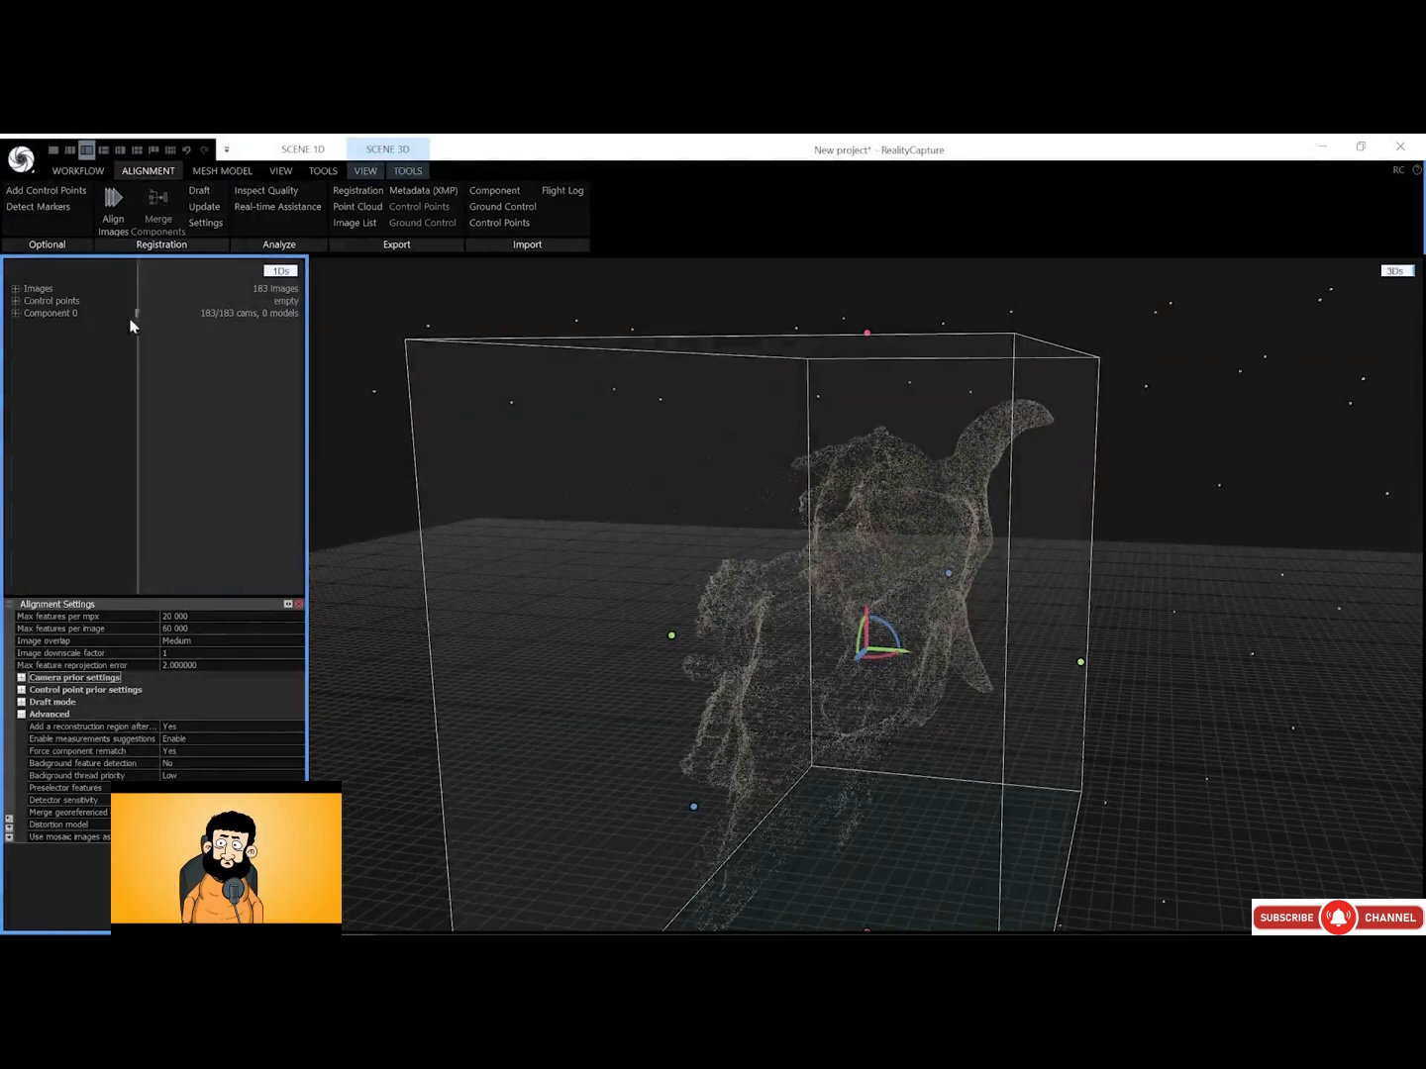
Review the camera poses registered in the new Component 0, collapse the list, and check the whole skull point cloud
click(15, 314)
click(30, 326)
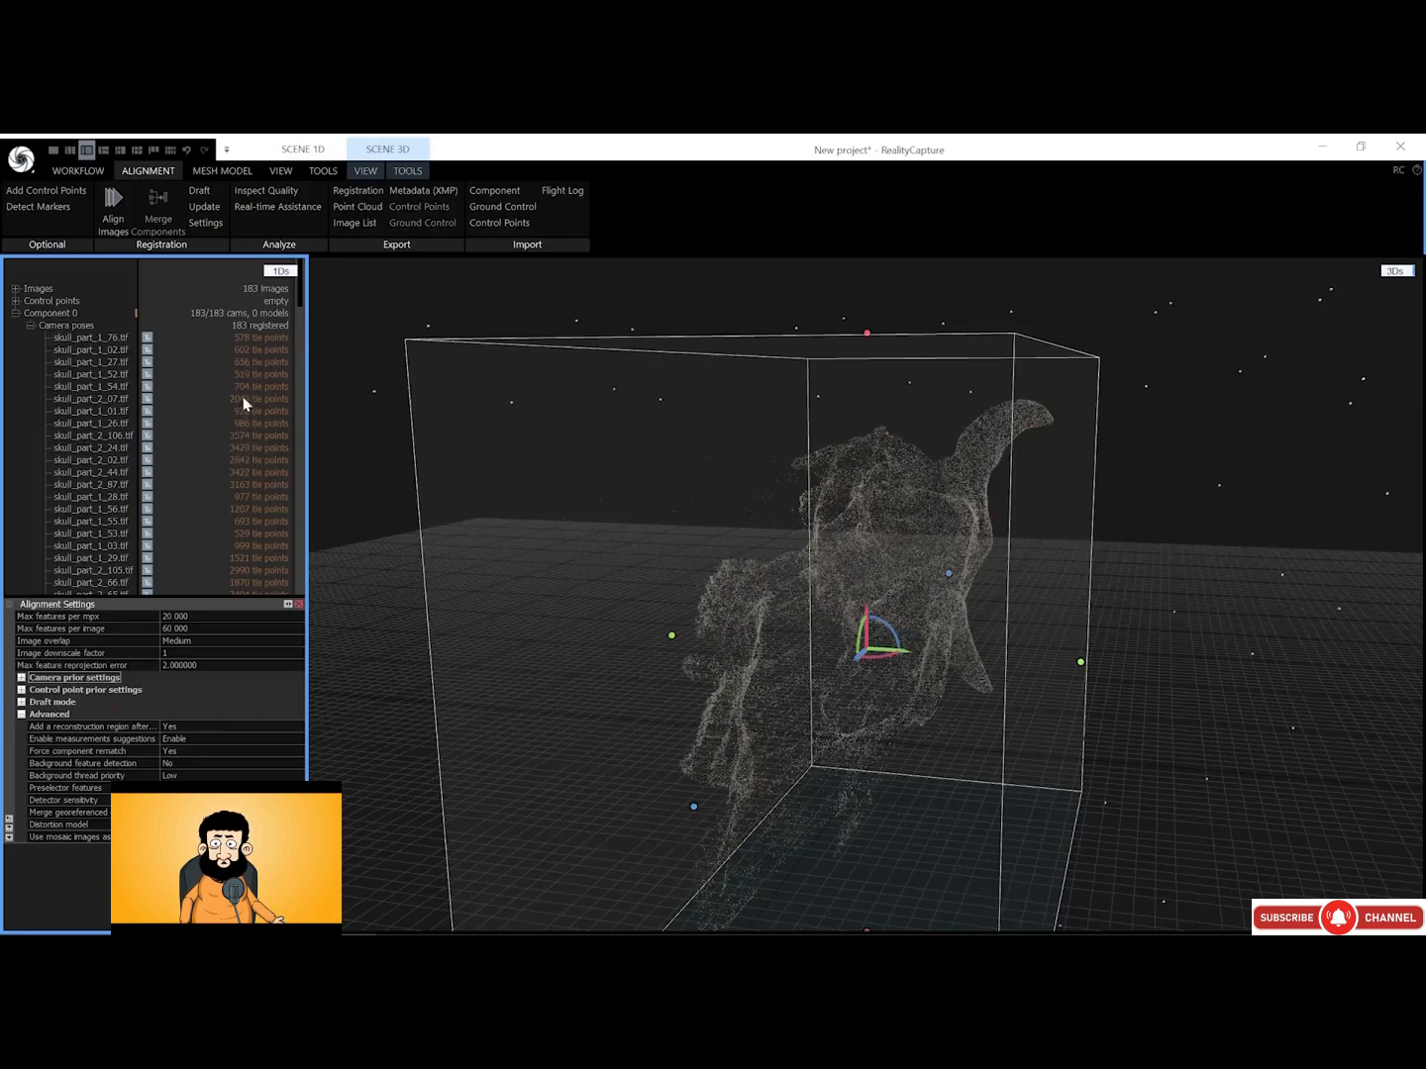
click(31, 325)
click(14, 313)
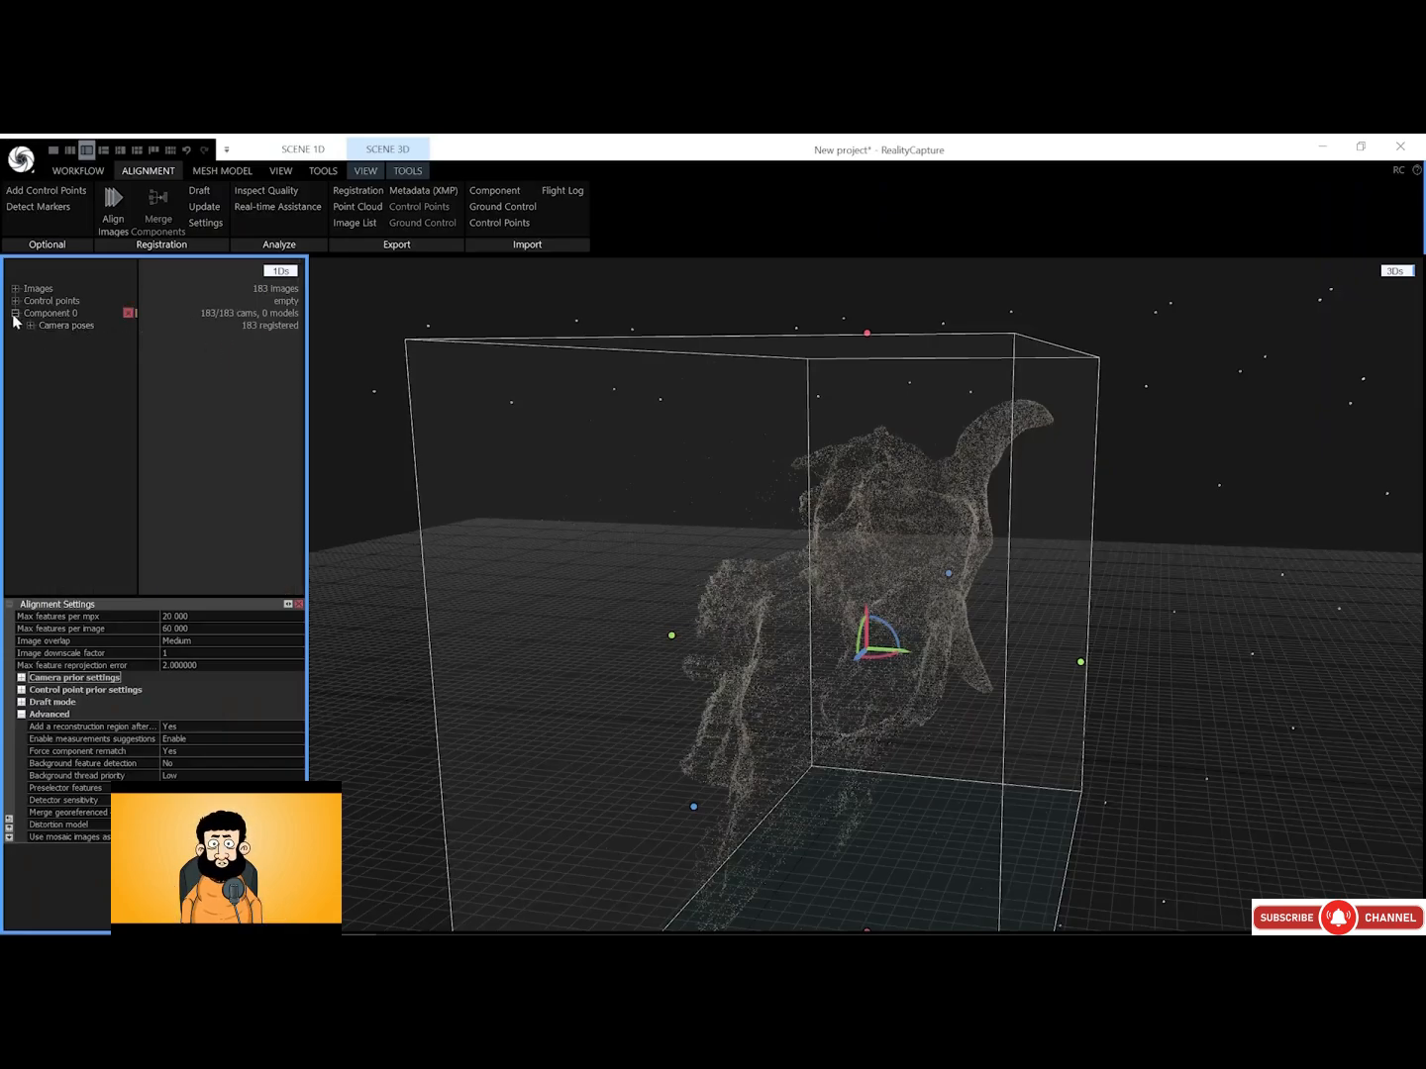
scroll(765, 502, down, 5)
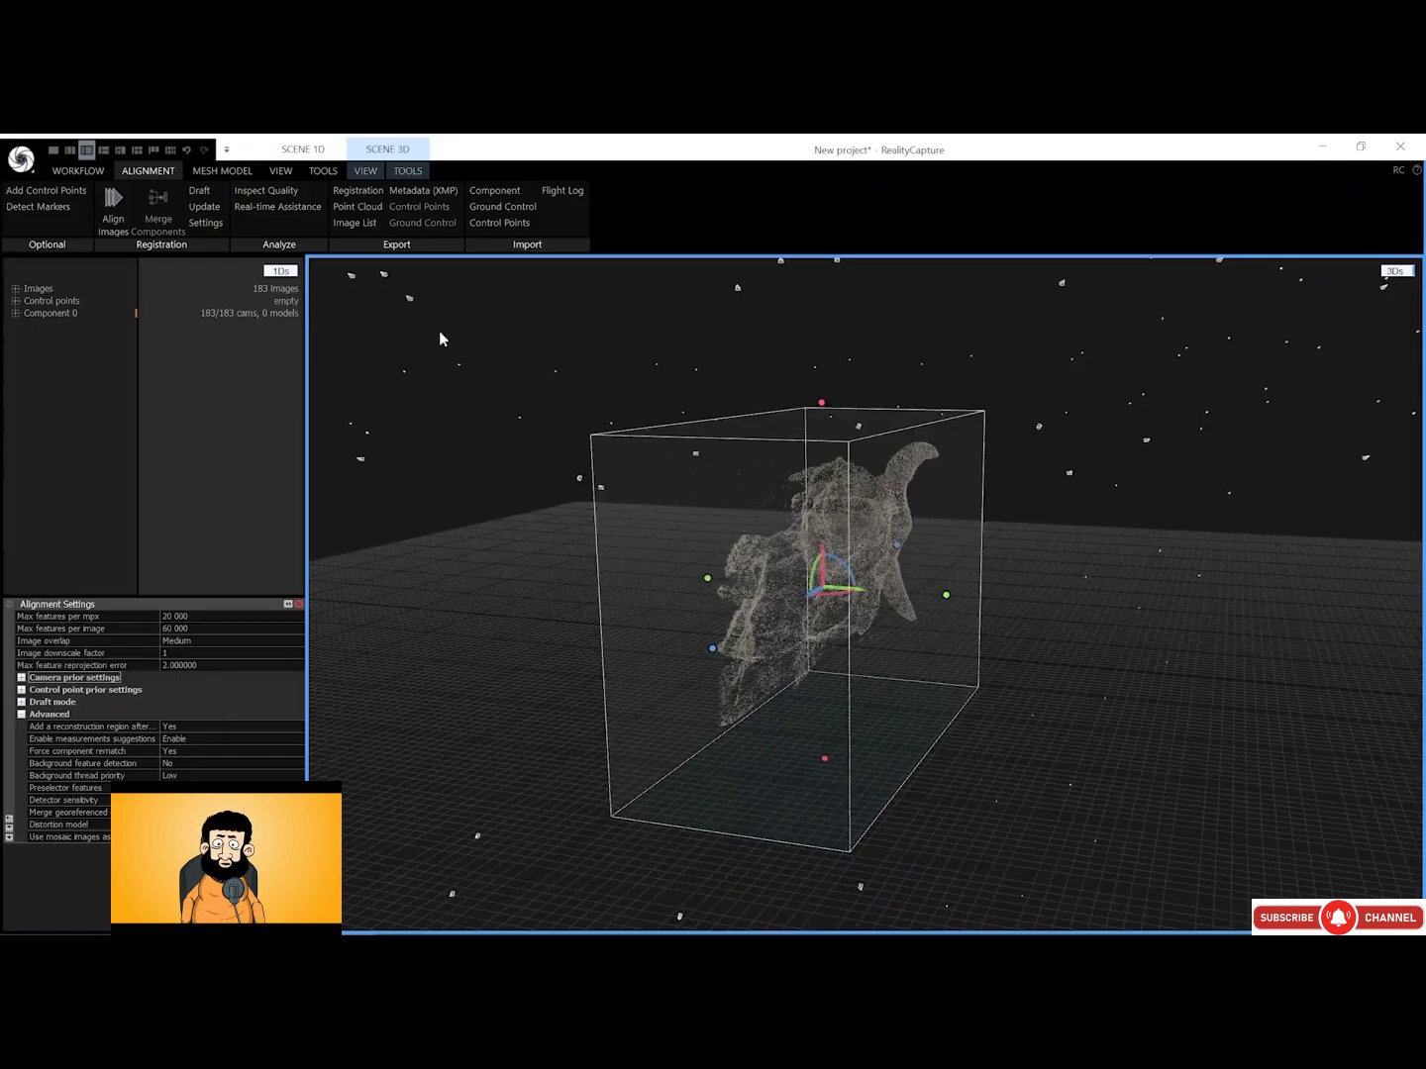
Clear the automatically created reconstruction region around the skull point cloud
click(327, 171)
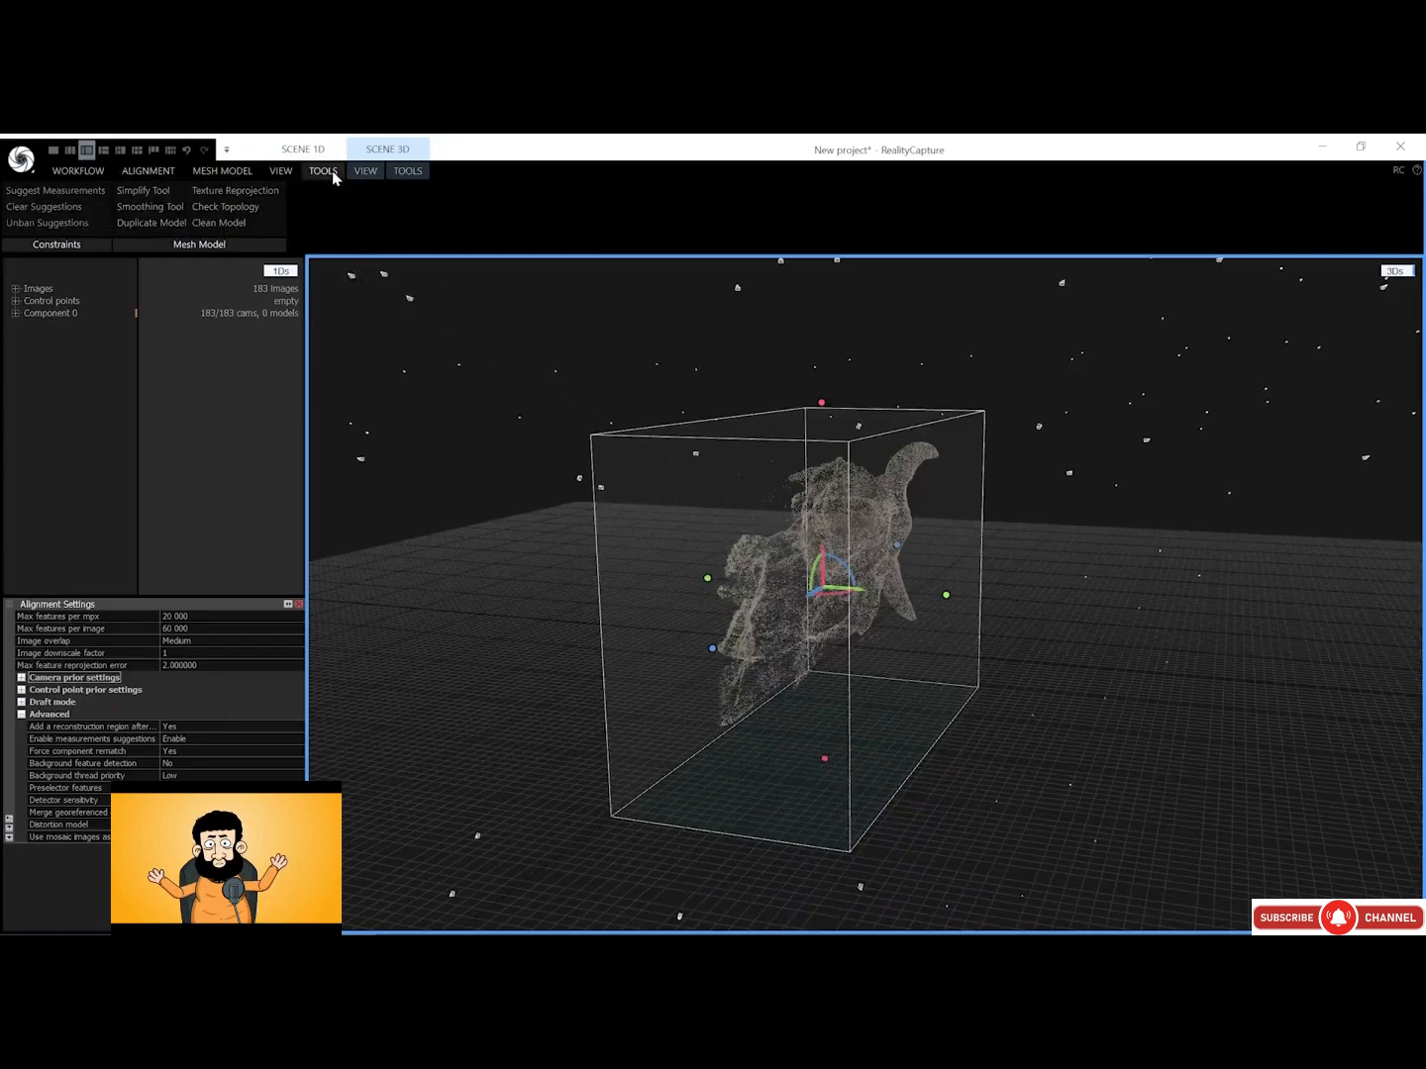
click(407, 171)
click(125, 192)
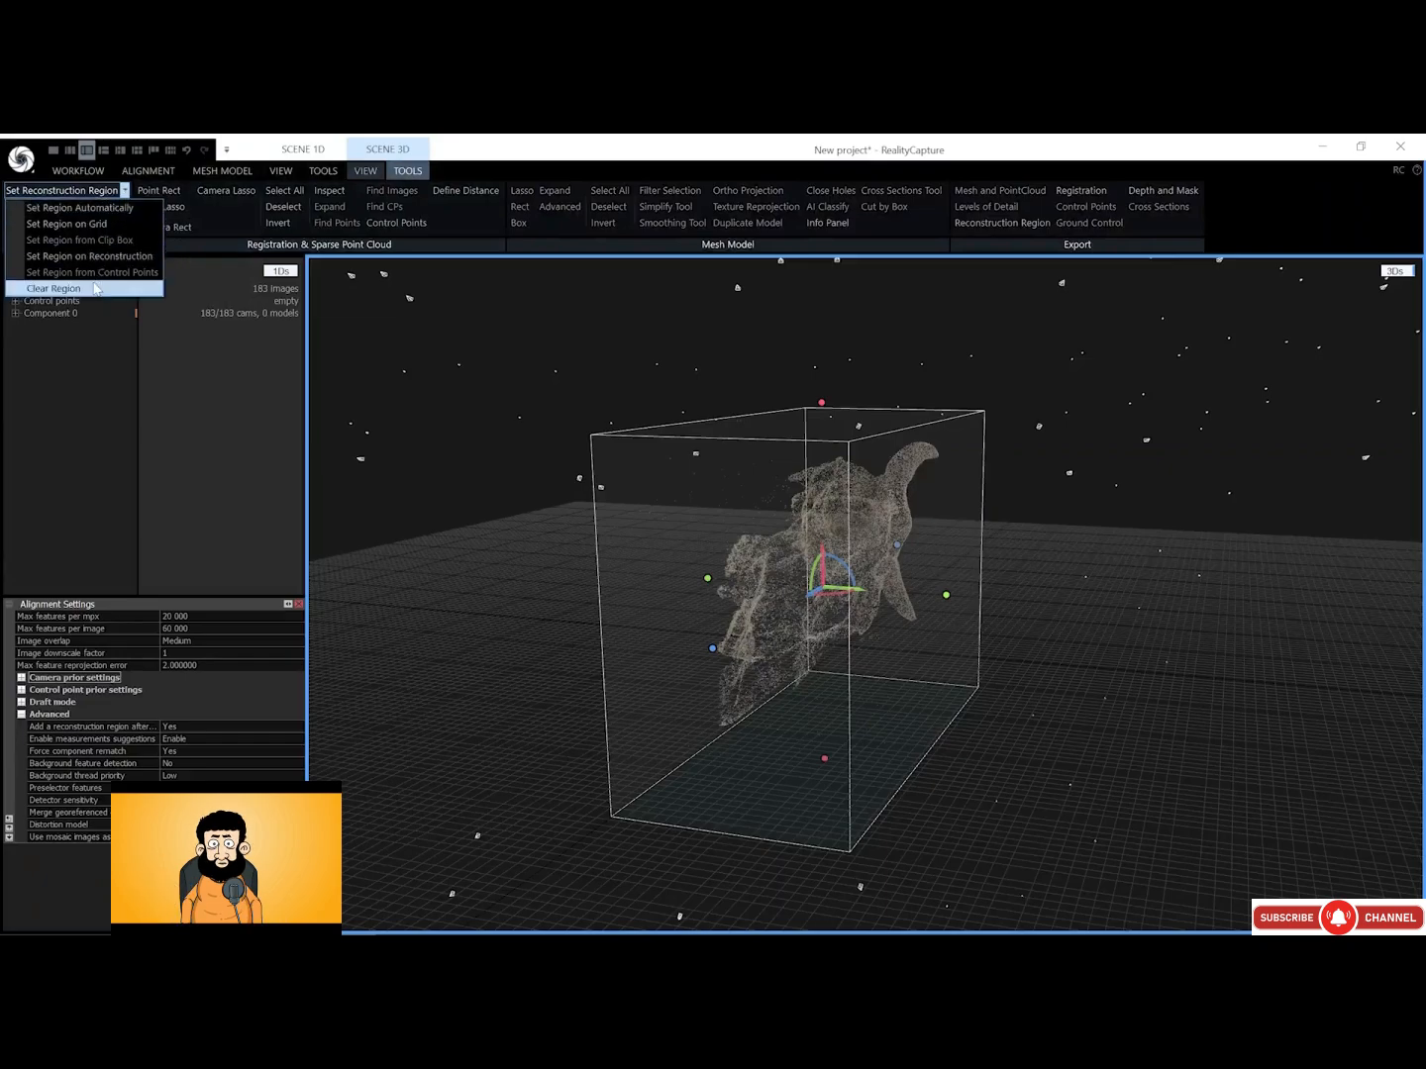
click(96, 289)
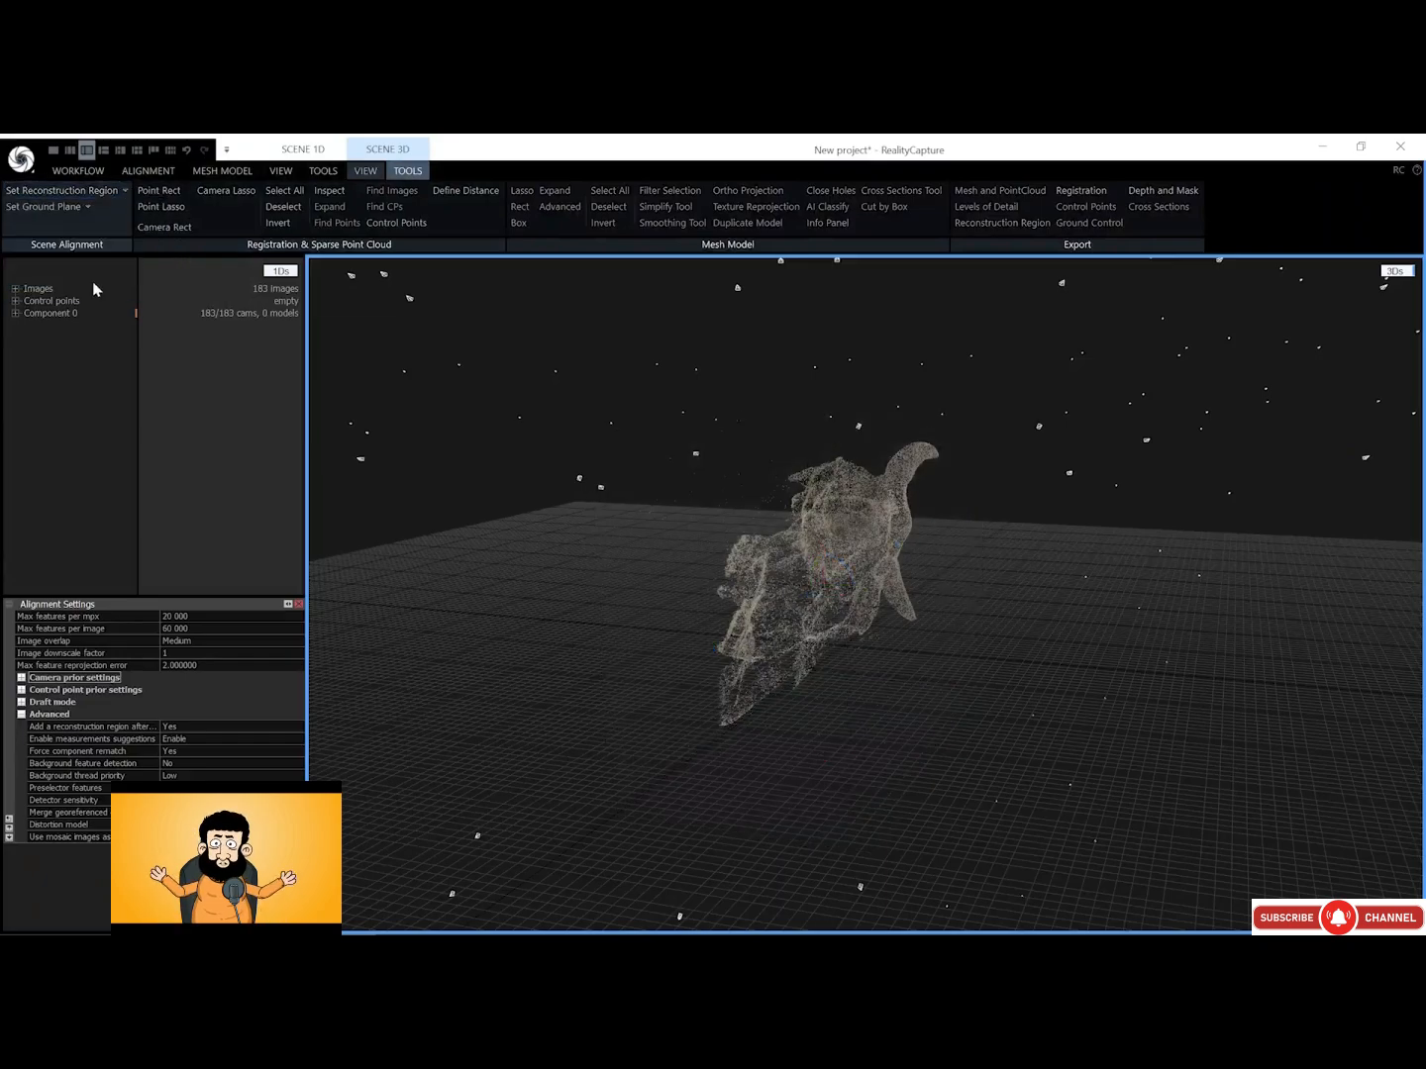
Start the Set Ground Plane tool and roughly reposition and rotate the skull point cloud relative to the grid
click(70, 209)
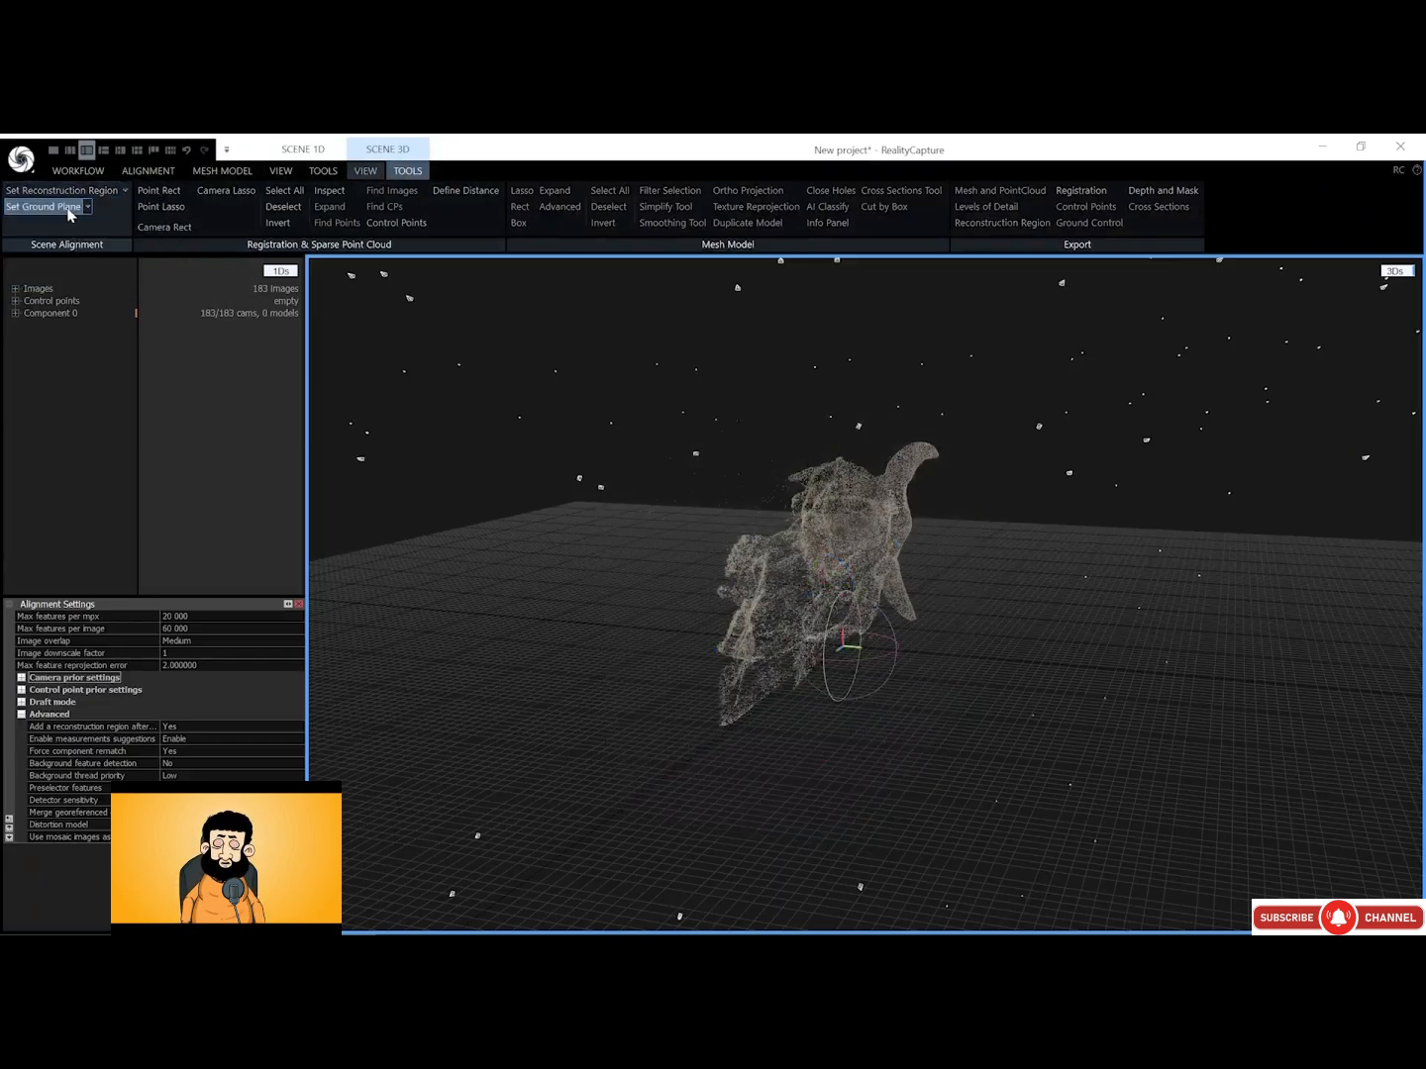
click(68, 210)
drag(865, 597, 769, 579)
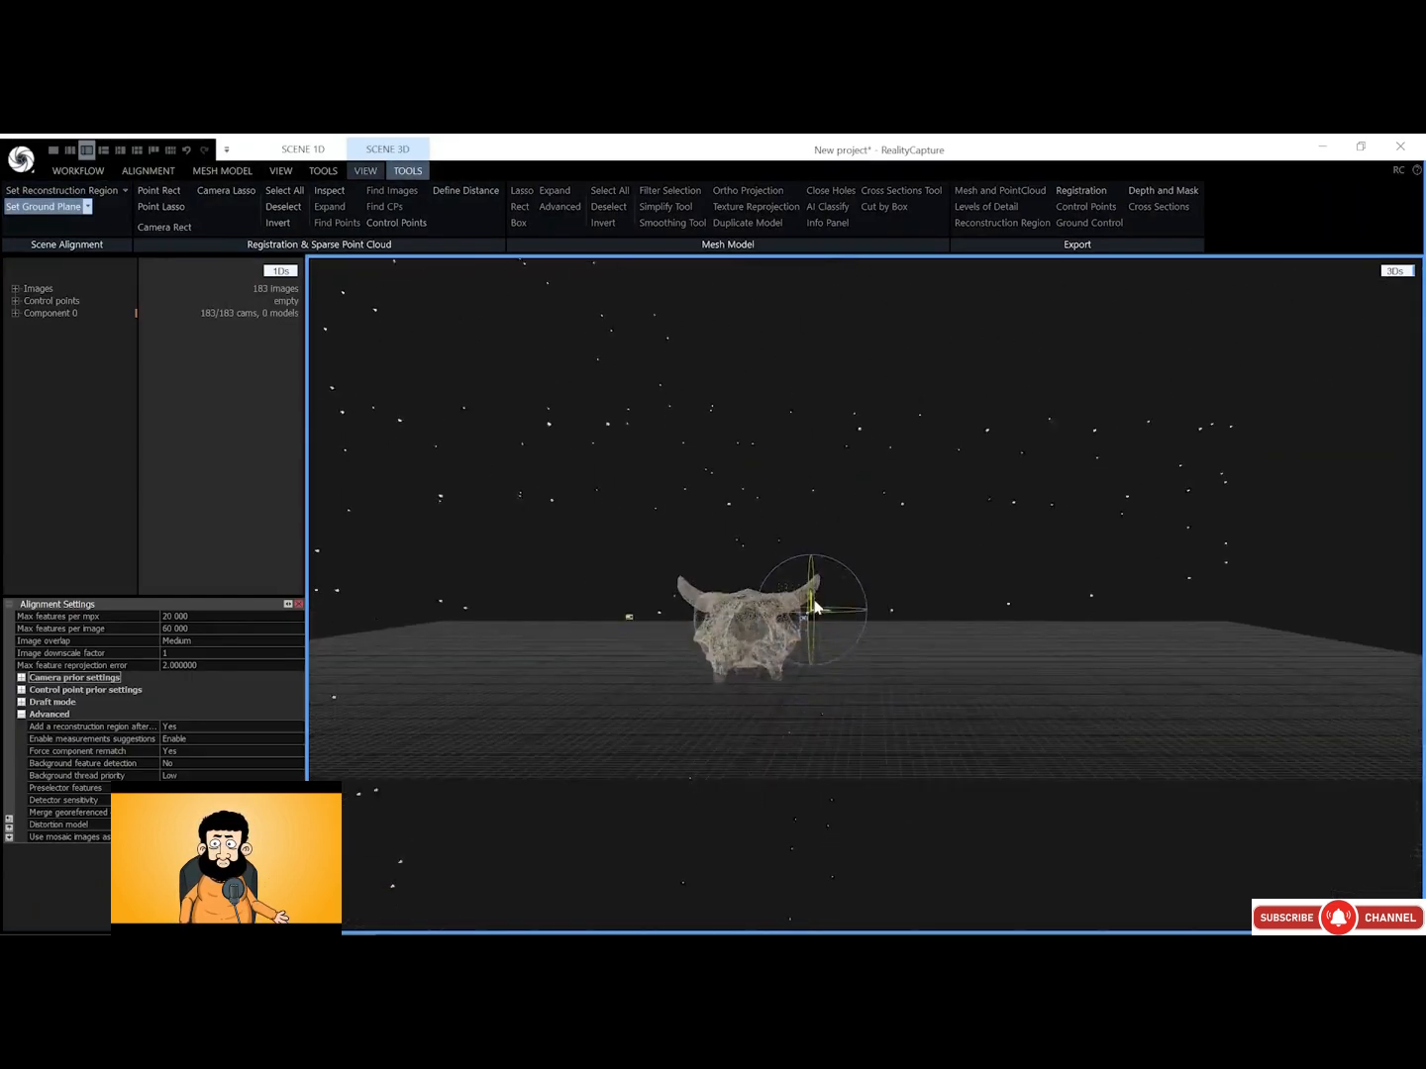
drag(815, 601, 872, 601)
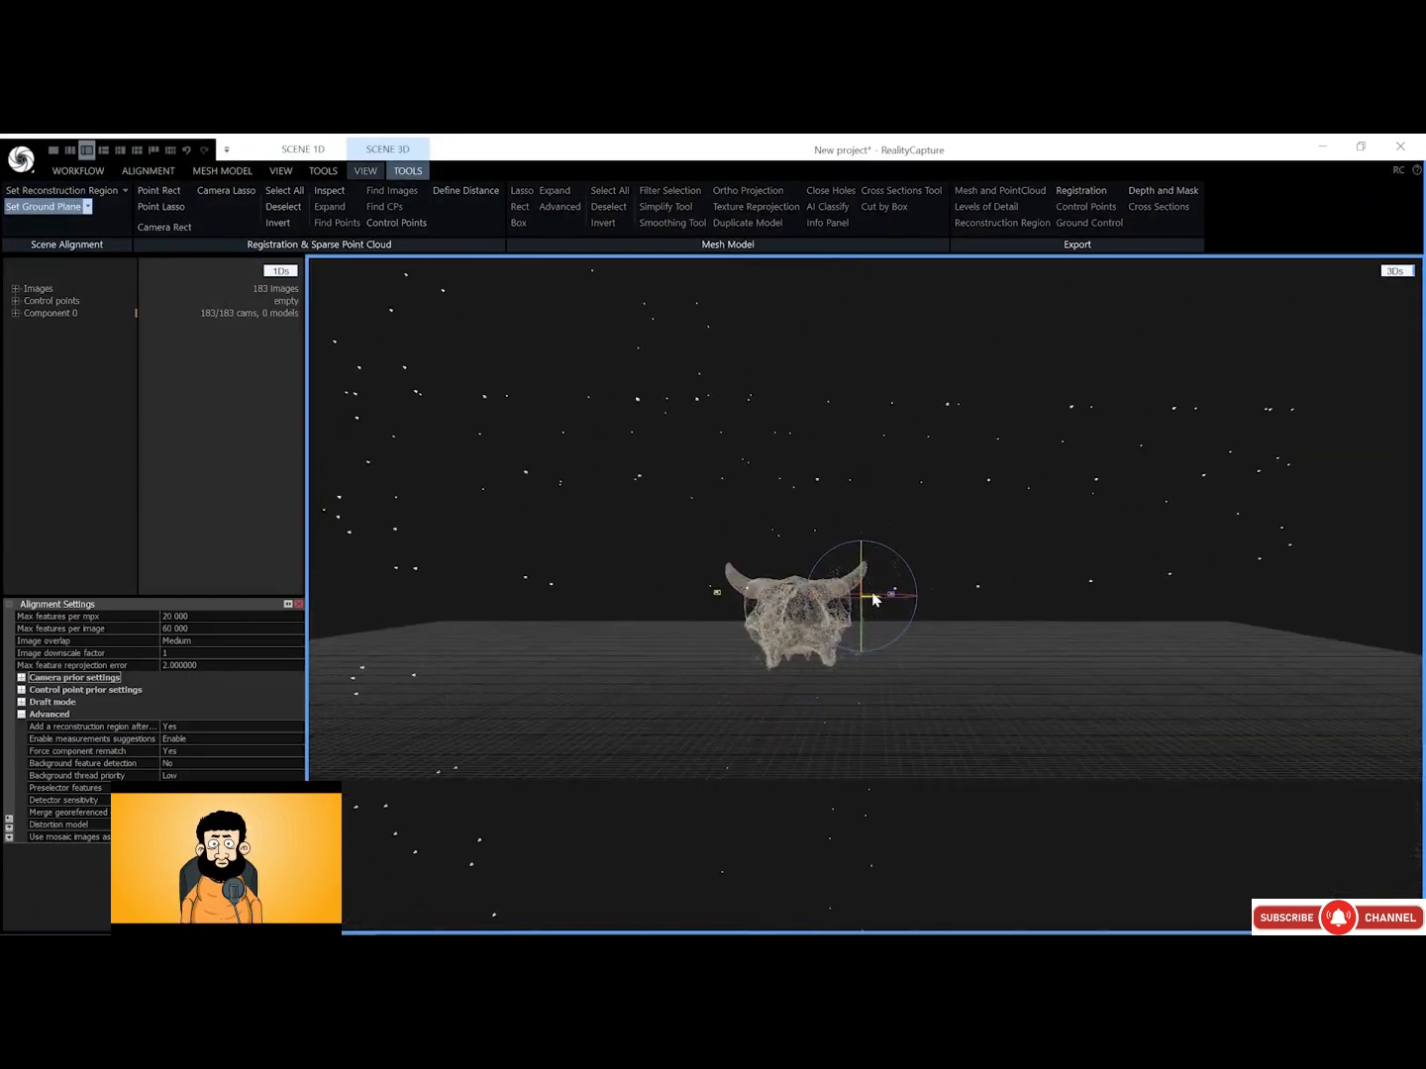
Switch the 3D scene to the Top view and rotate the skull to line it up with the grid
click(366, 170)
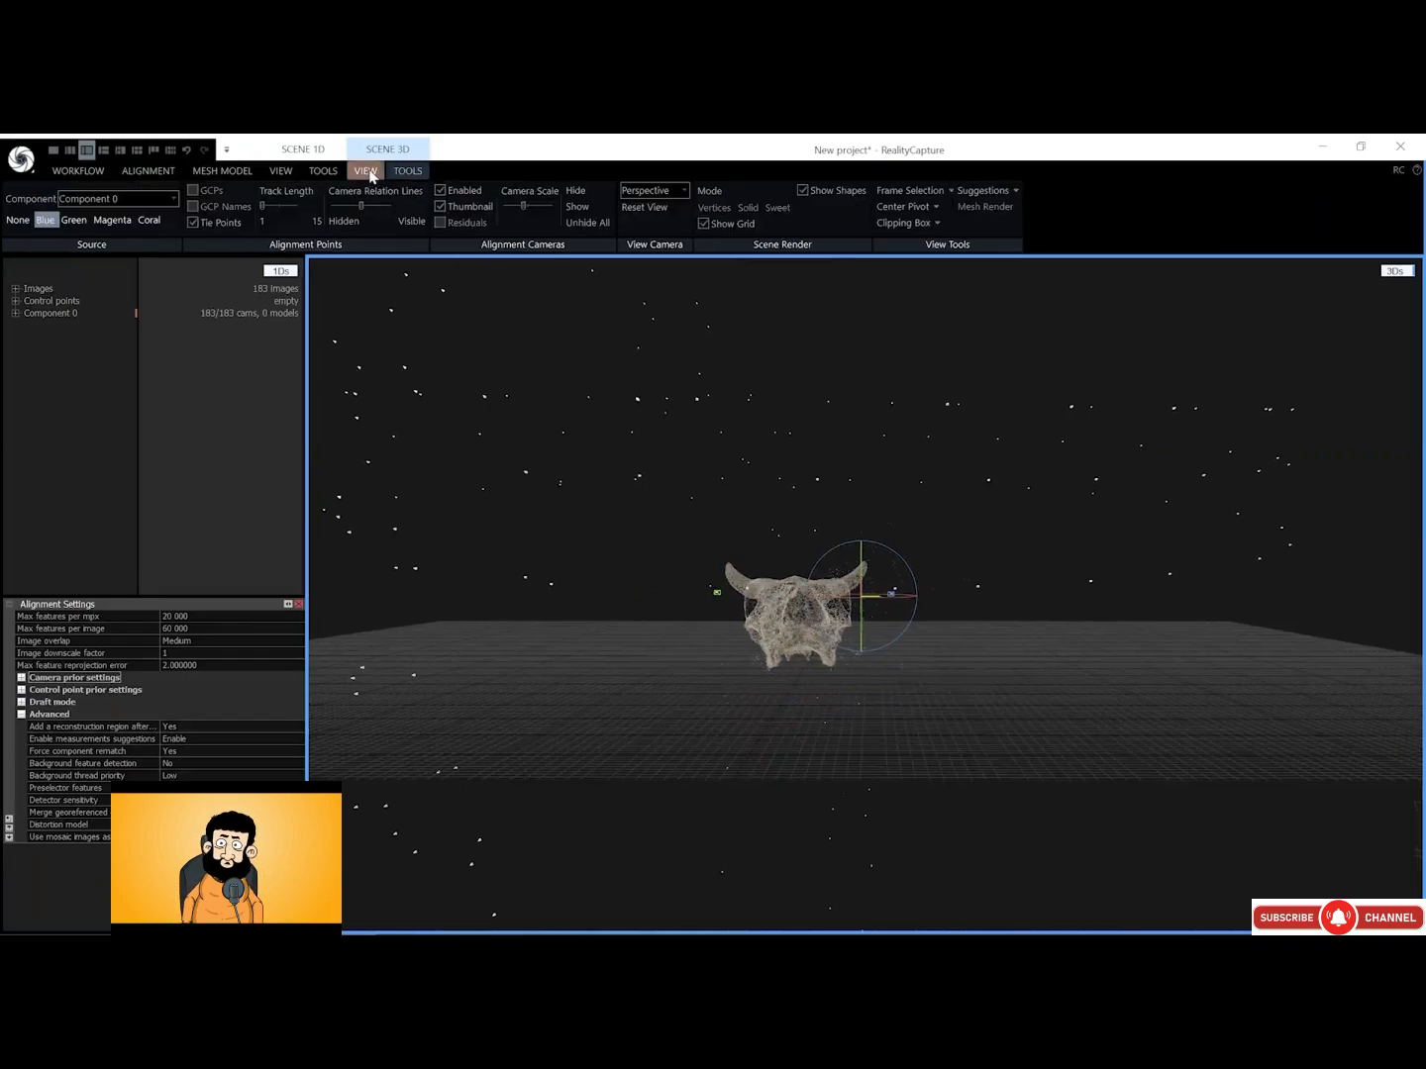
click(638, 192)
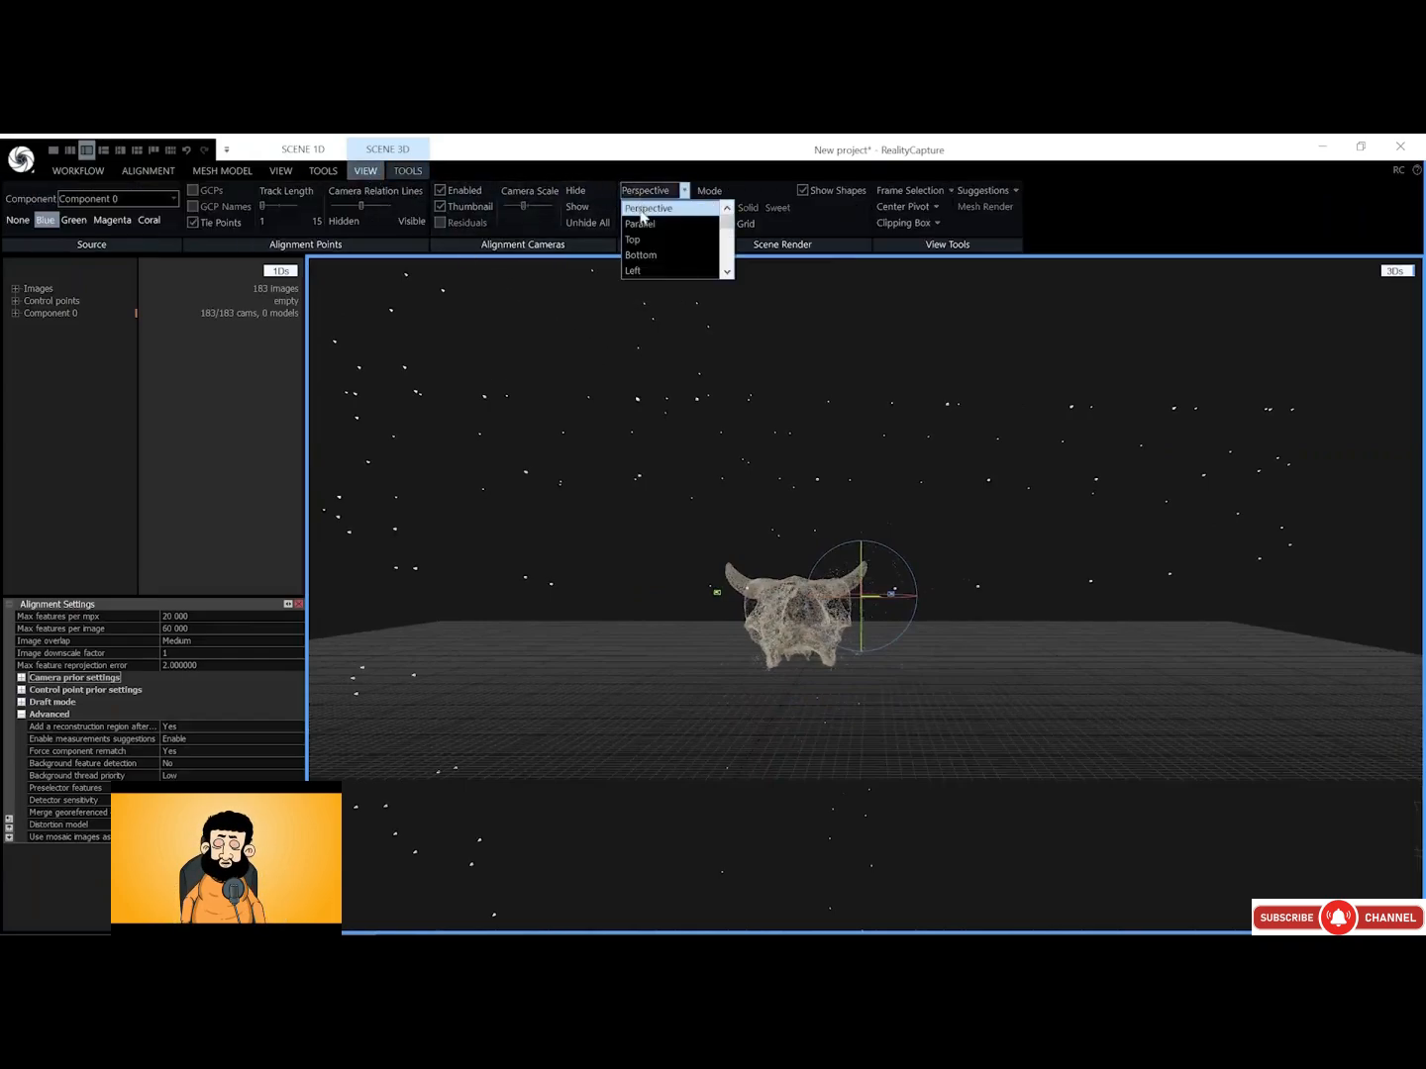
click(634, 240)
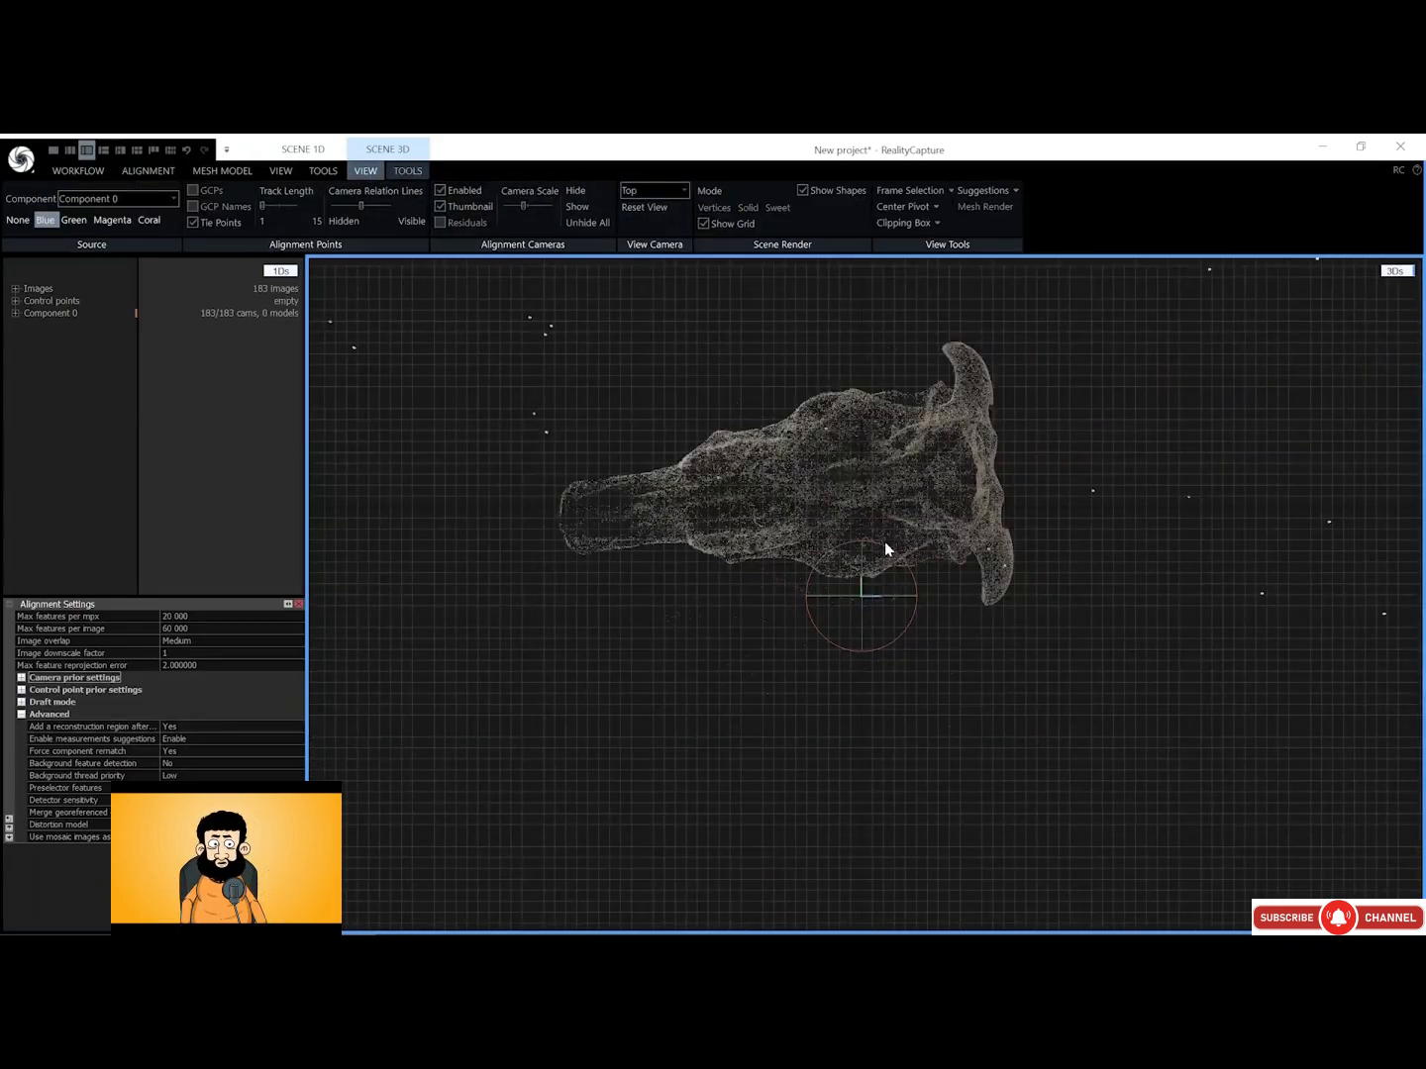
drag(884, 547, 873, 525)
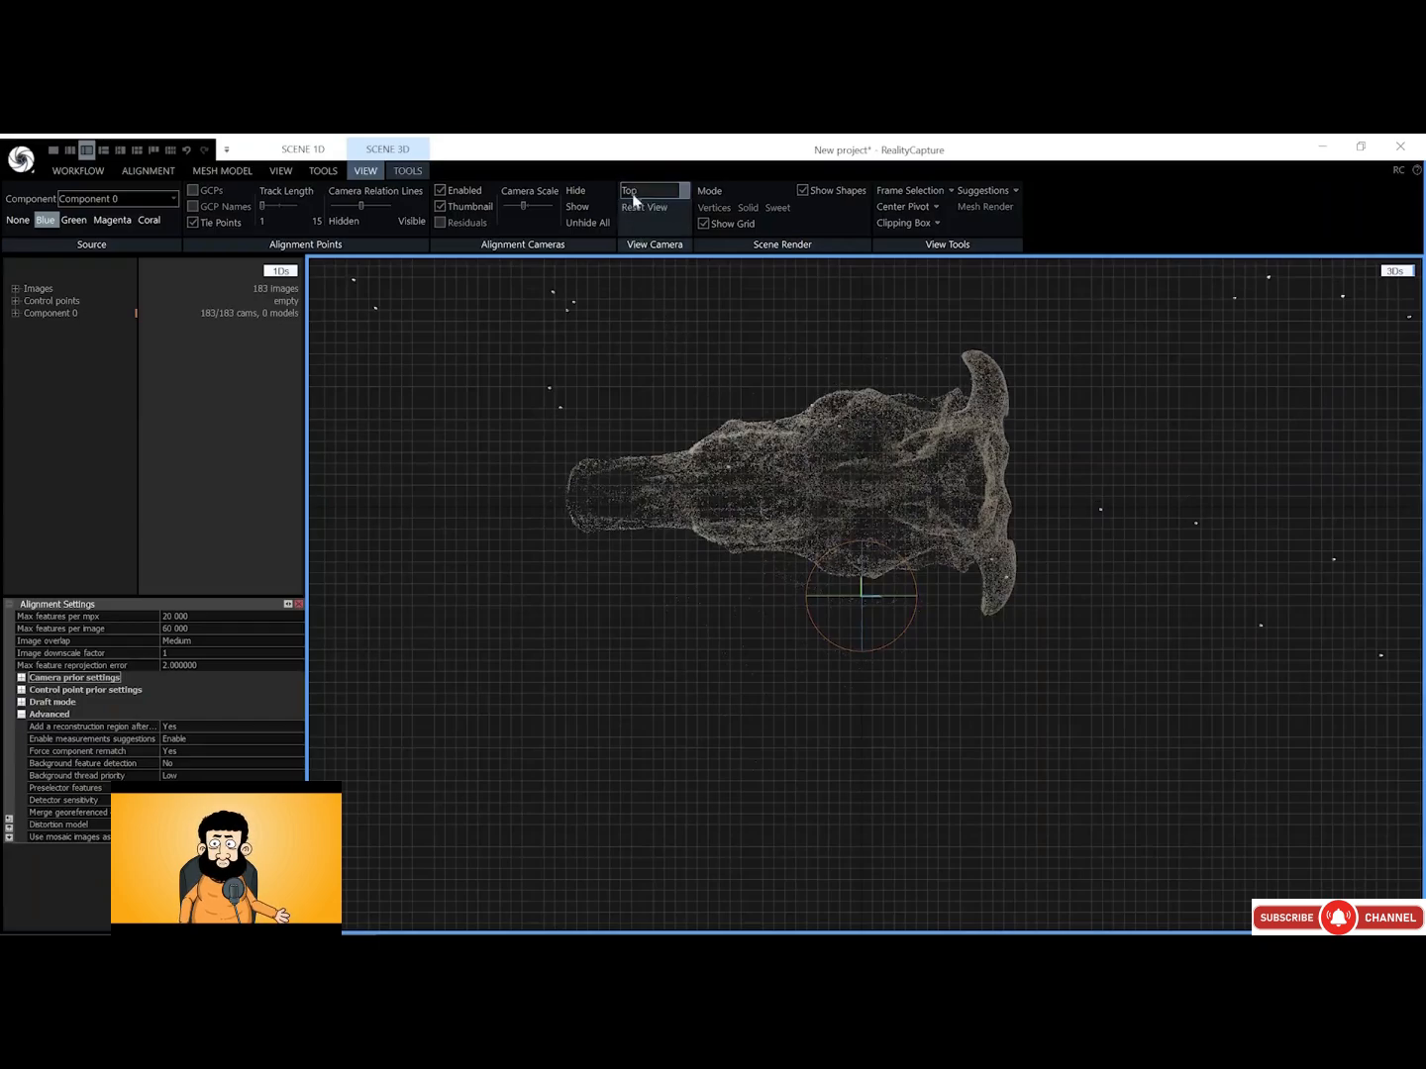
Level the skull against the grid using the Left and Front views, and return the scene to Perspective
click(683, 190)
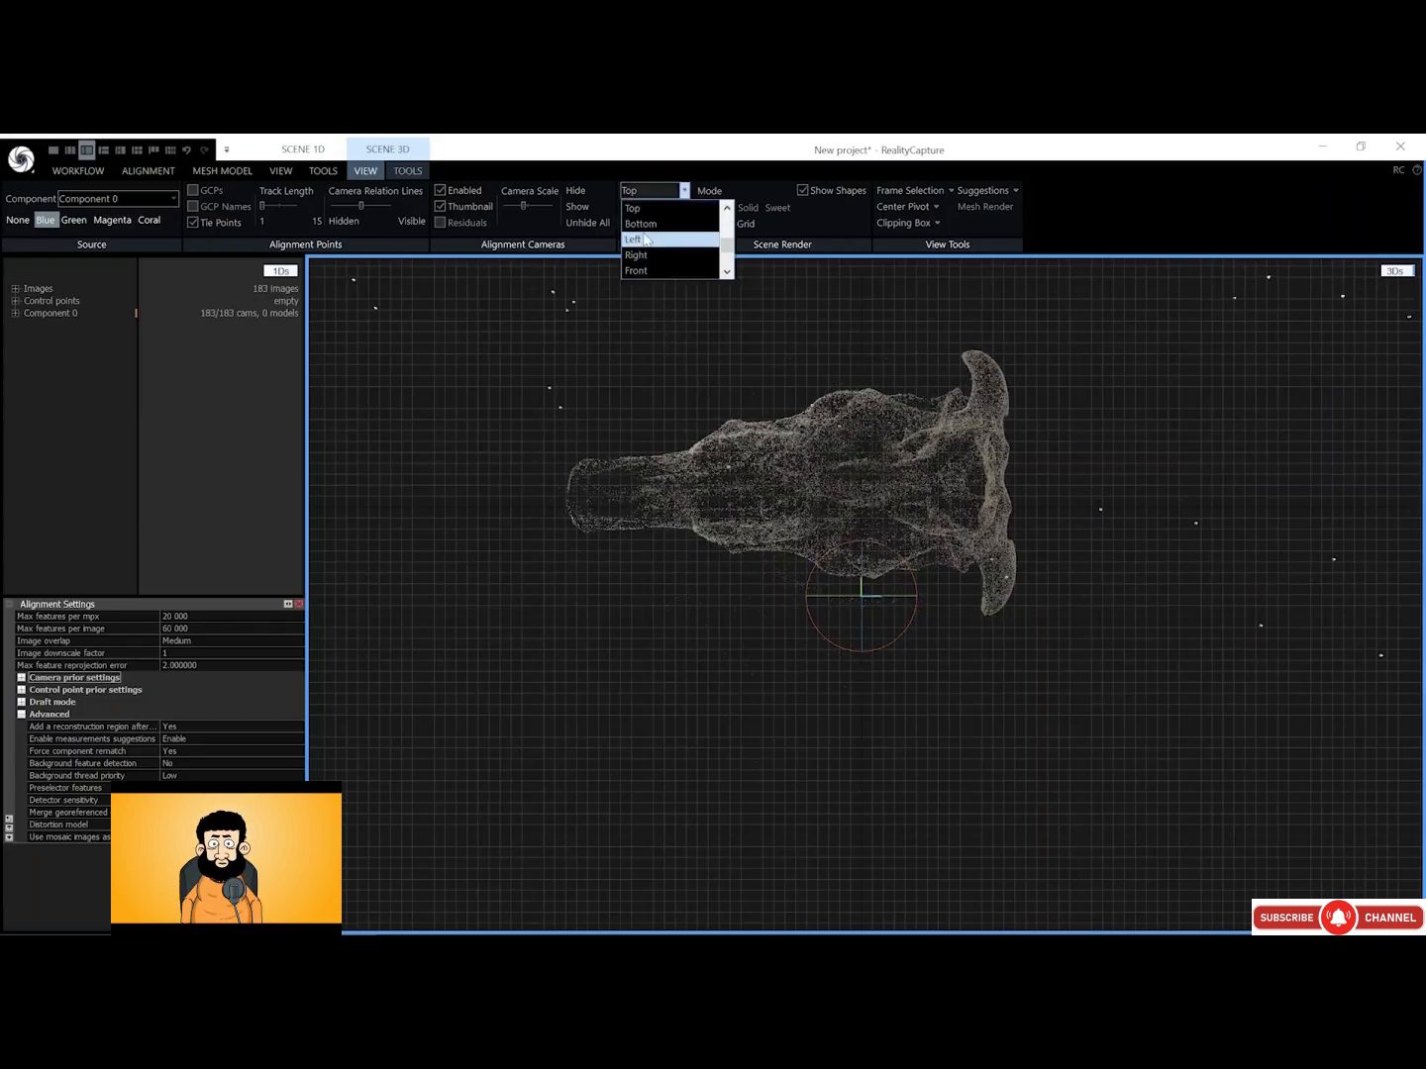
click(638, 240)
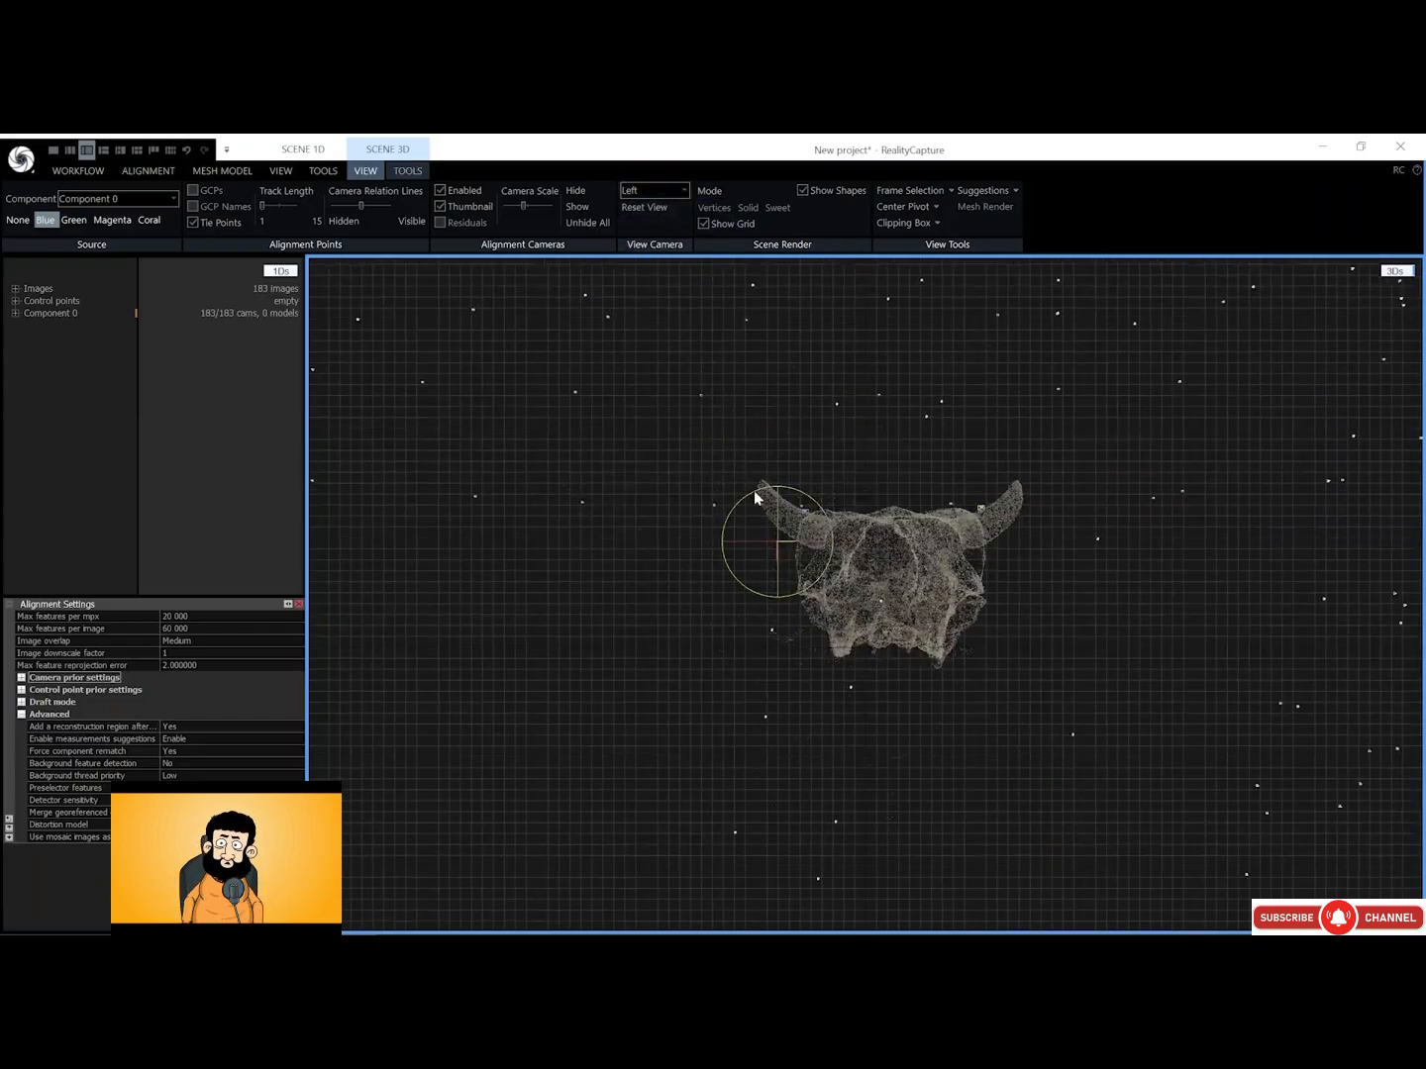
click(637, 192)
click(637, 256)
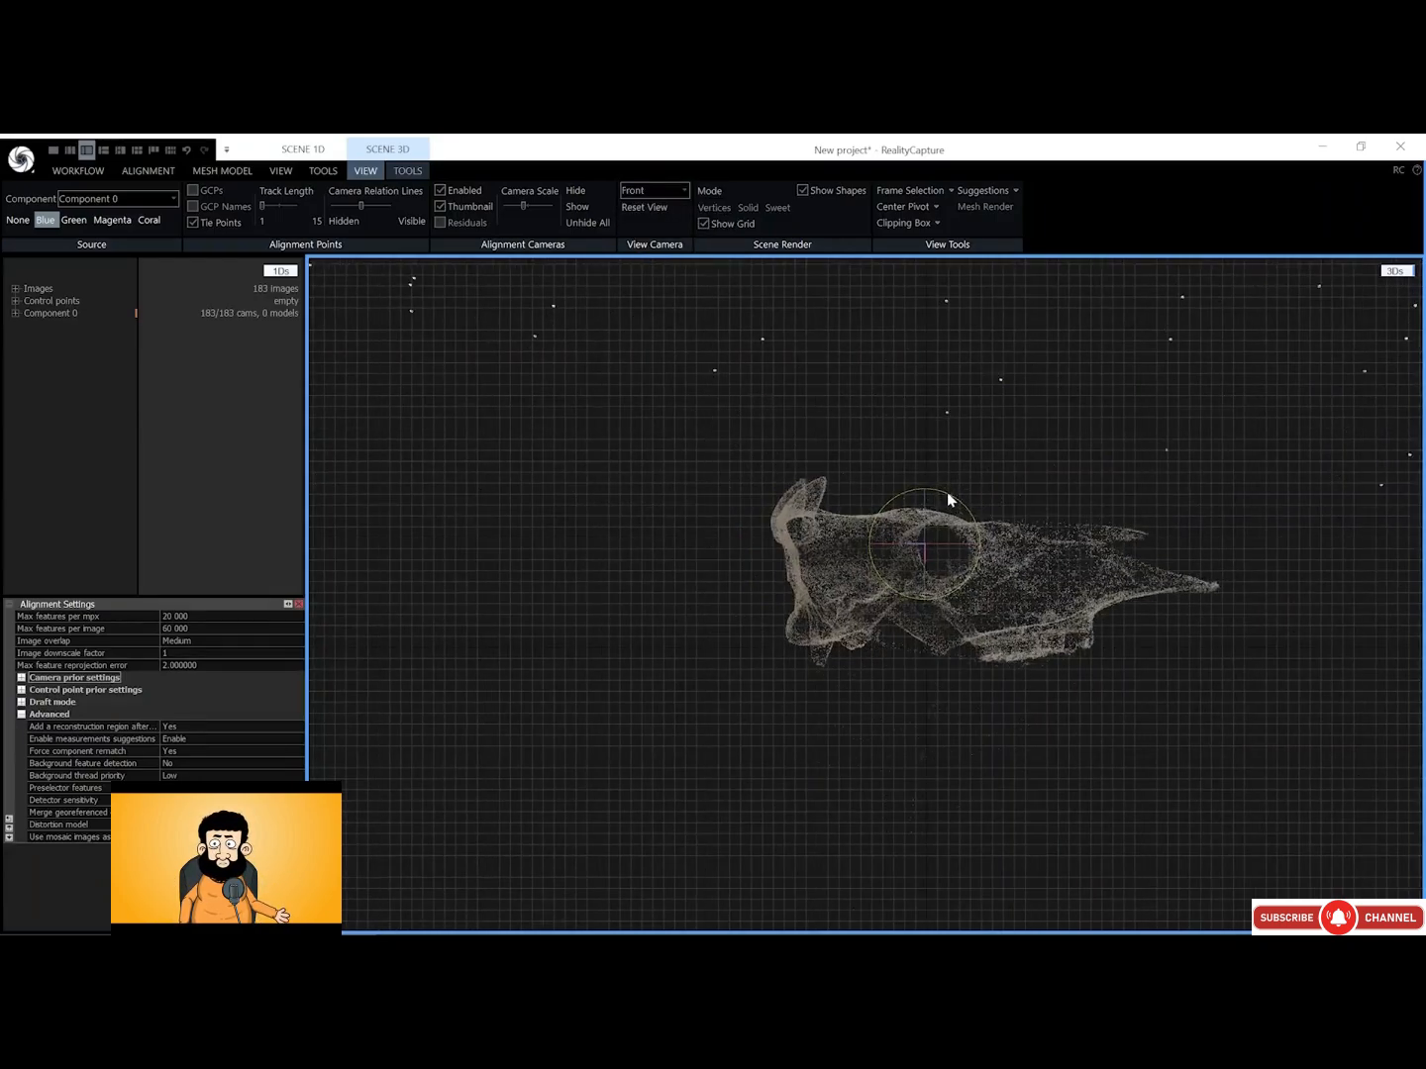
click(651, 192)
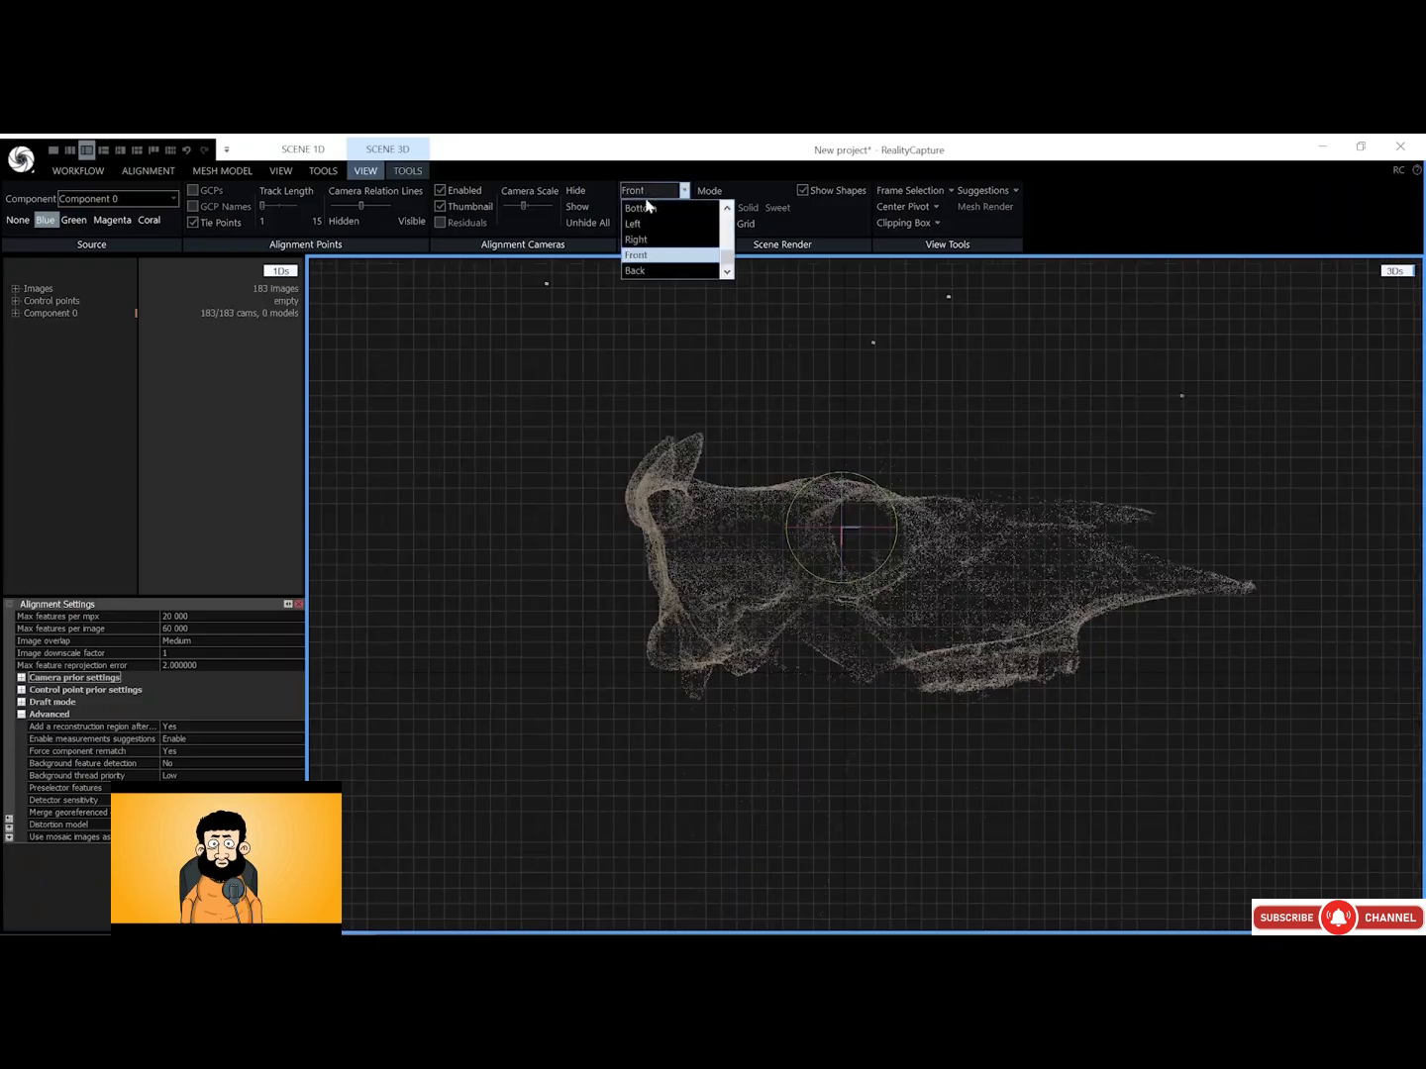
scroll(646, 208, up, 2)
click(645, 208)
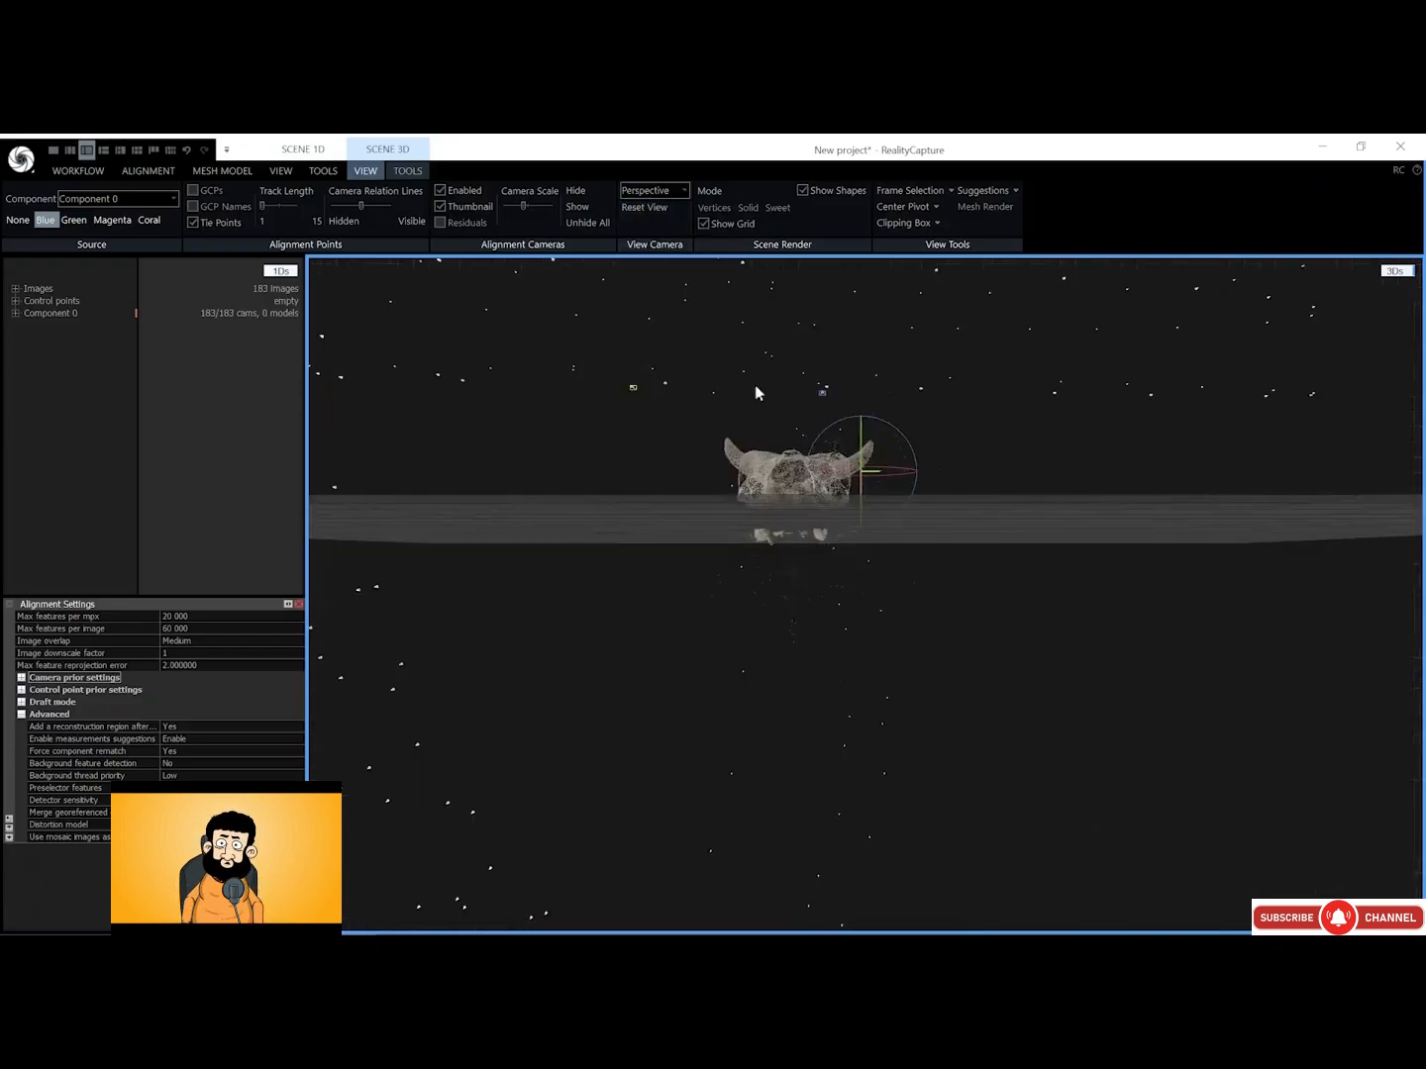
drag(754, 393, 744, 598)
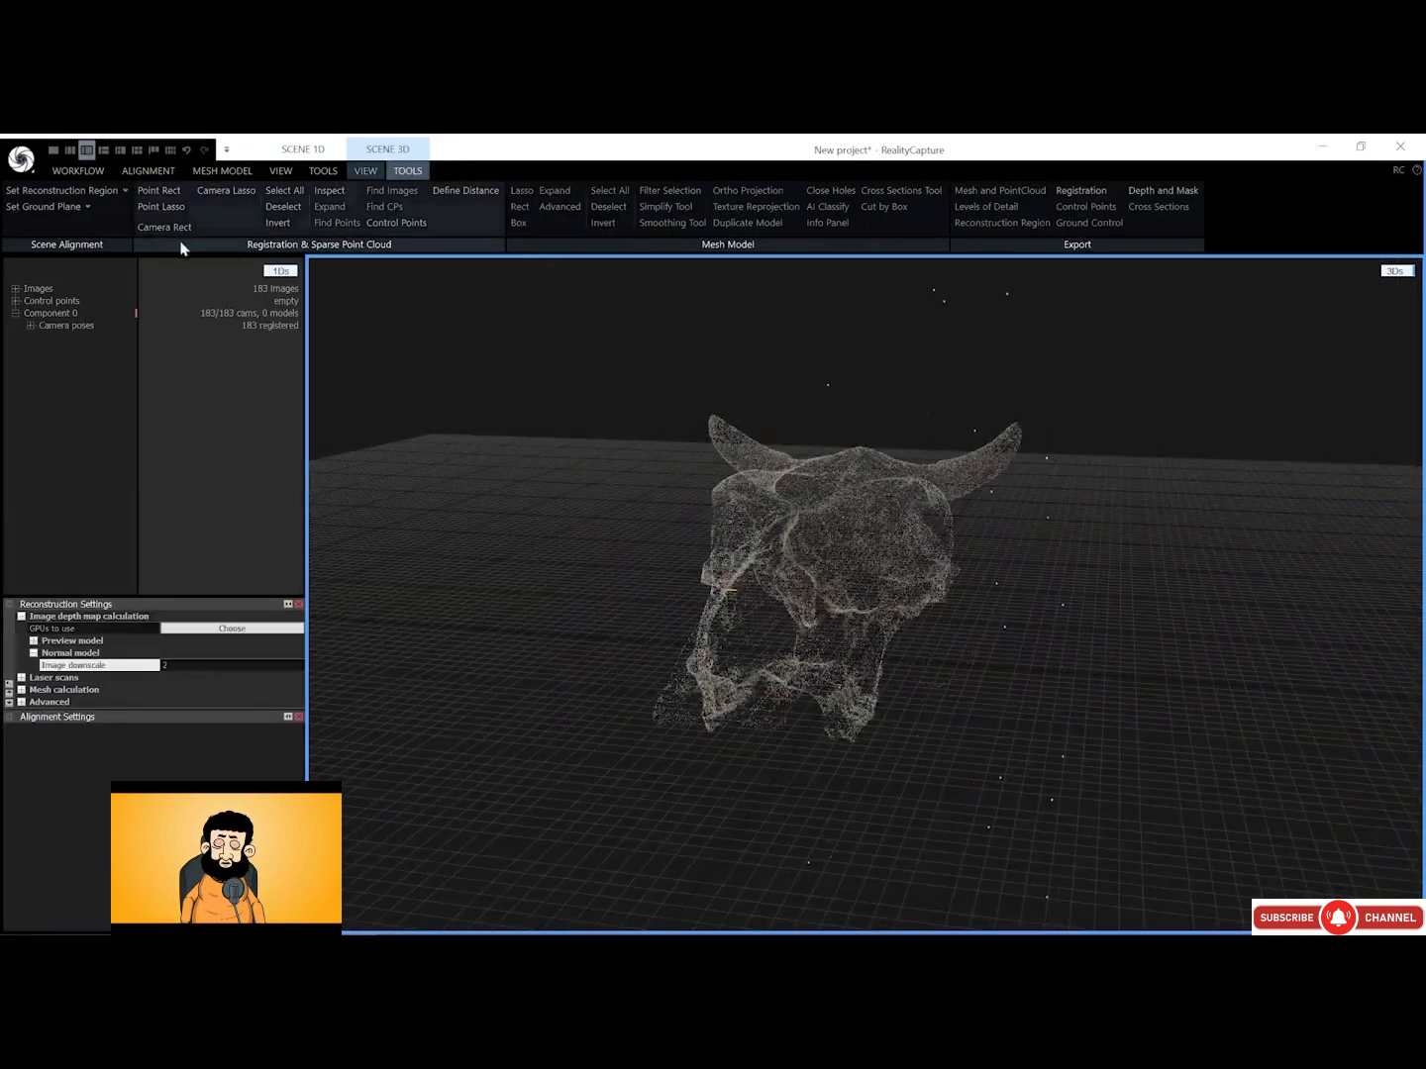
Set a new reconstruction region around the skull point cloud and open the mesh reconstruction settings
click(23, 193)
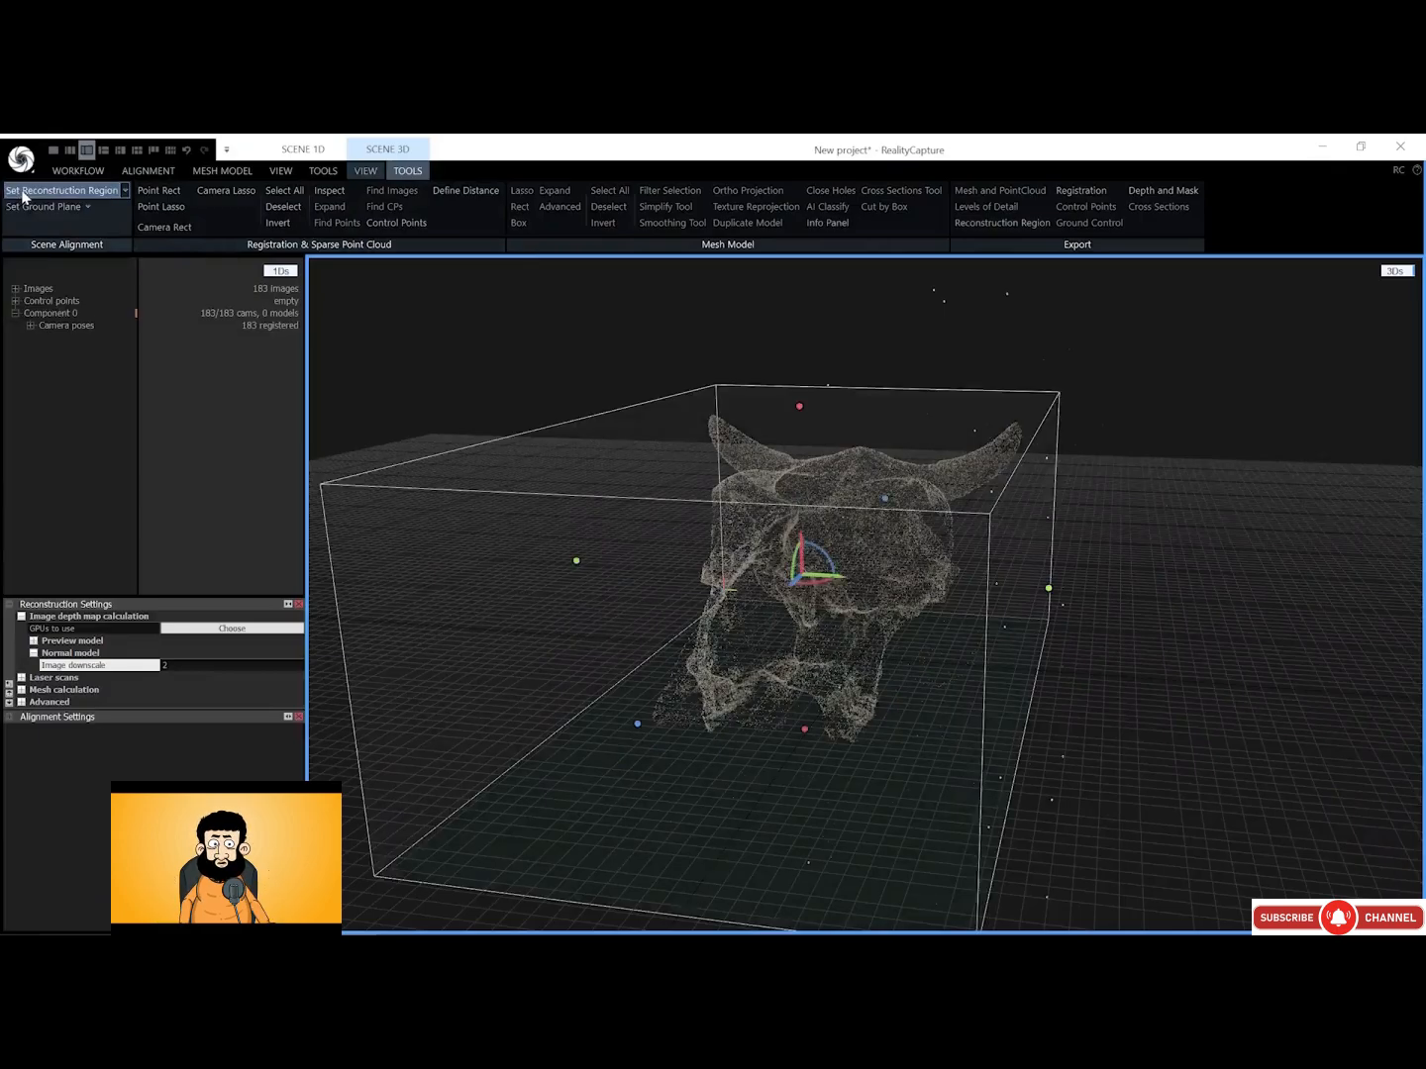
drag(728, 436, 770, 486)
scroll(804, 509, down, 5)
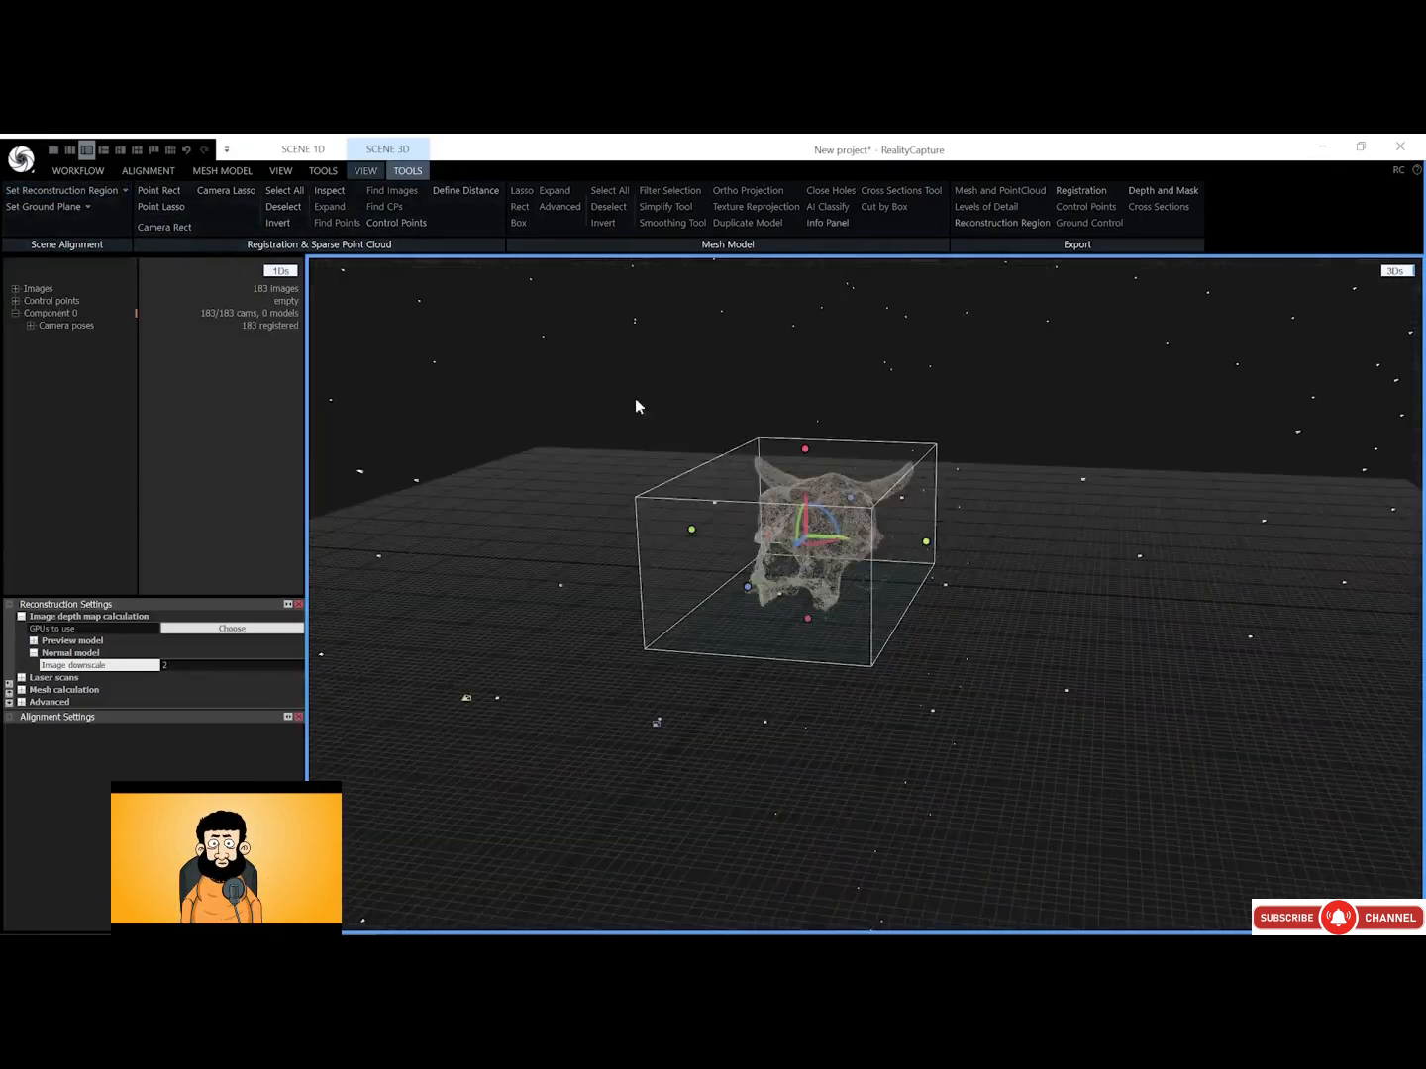
click(229, 172)
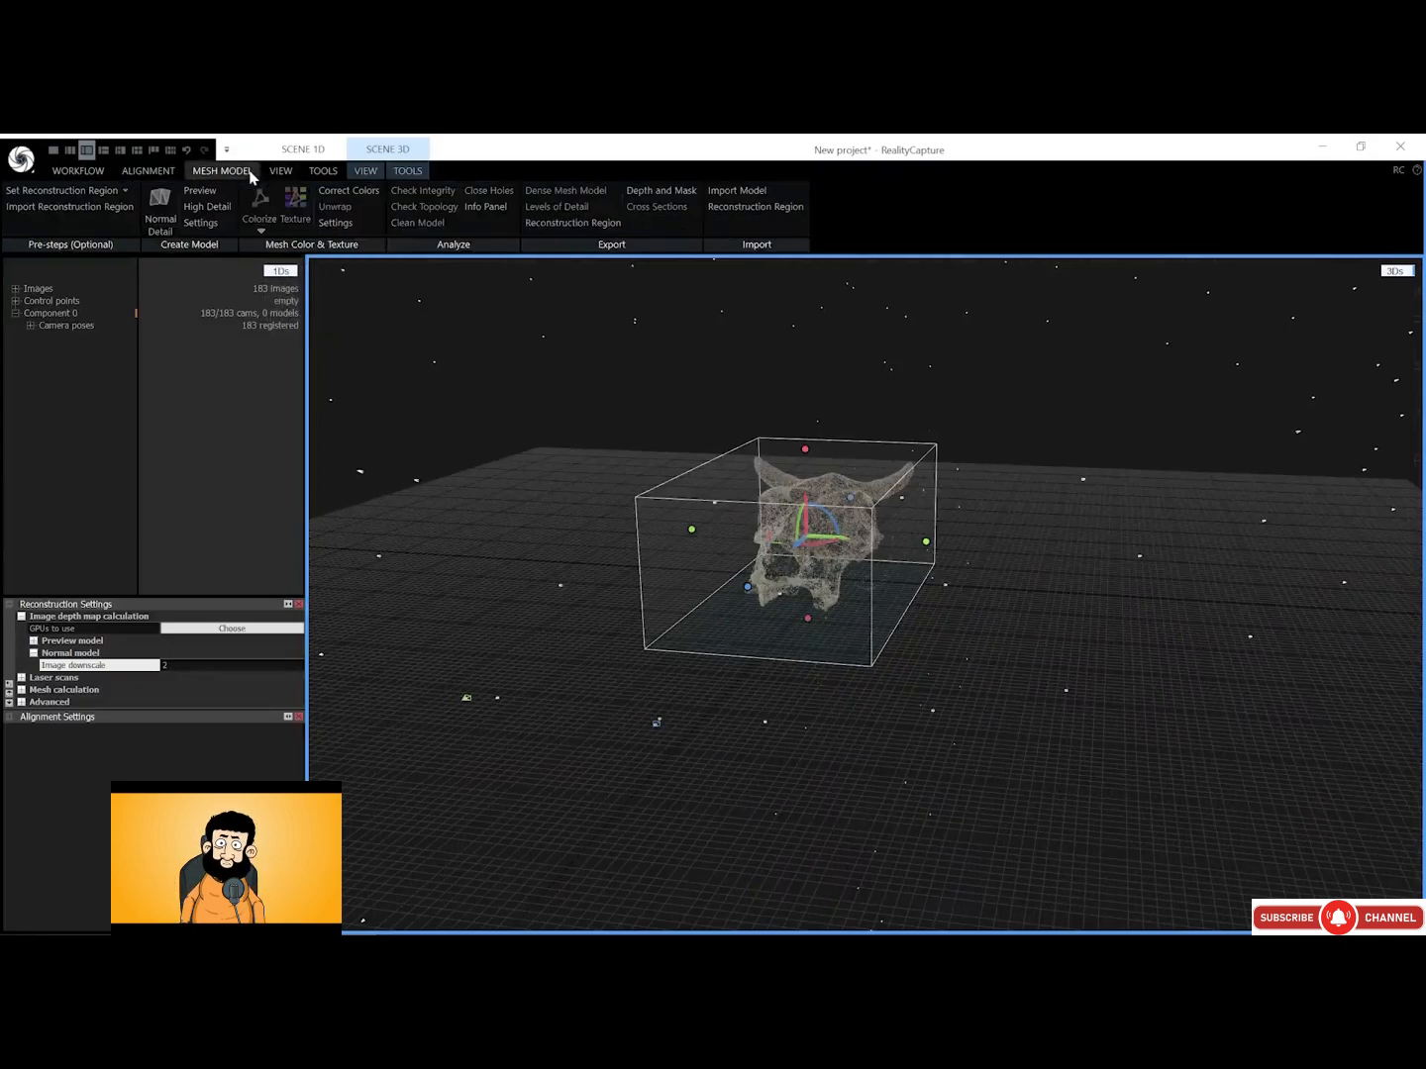
click(201, 223)
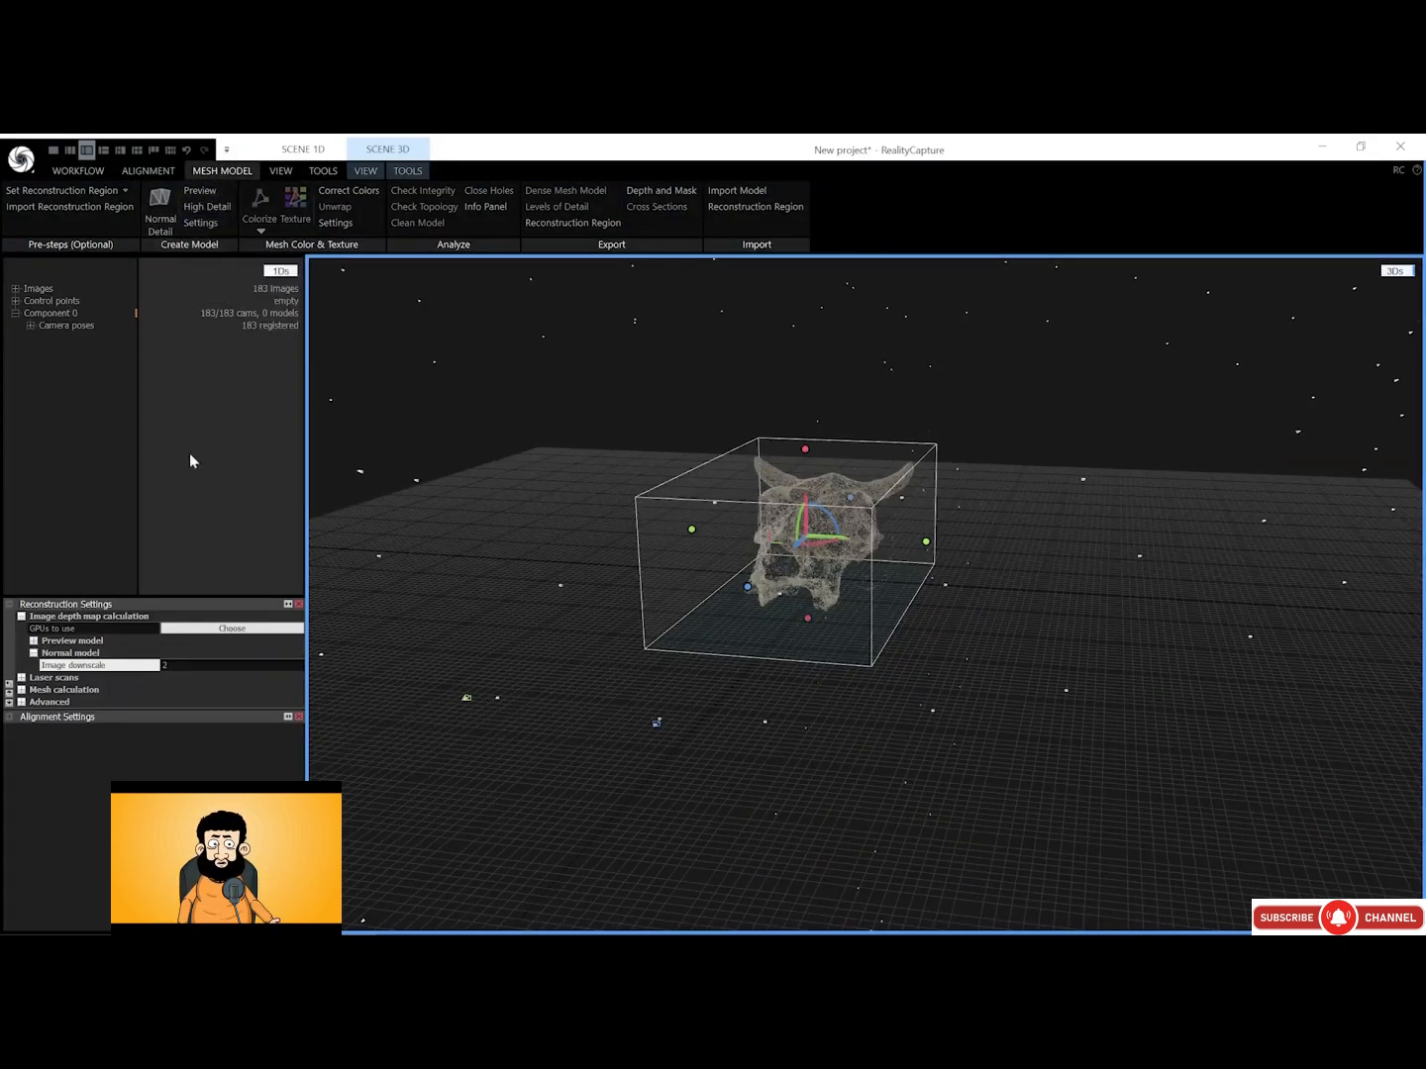
Calculate the skull mesh in Normal Detail, keeping the normal model's image downscale at 2
click(161, 671)
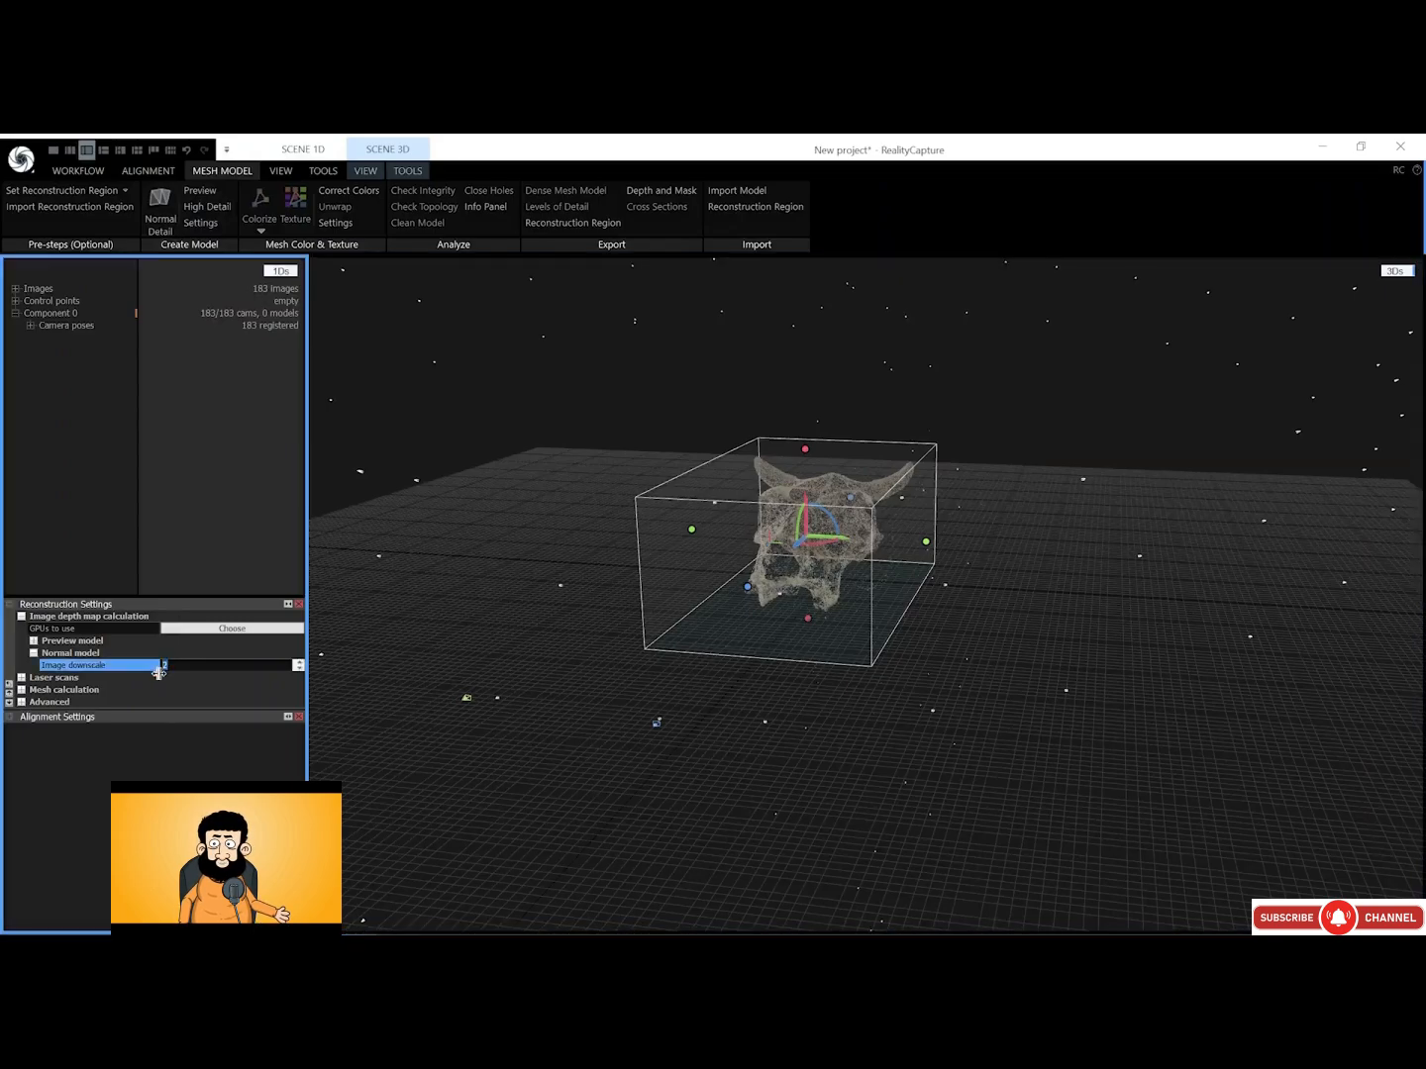
click(163, 652)
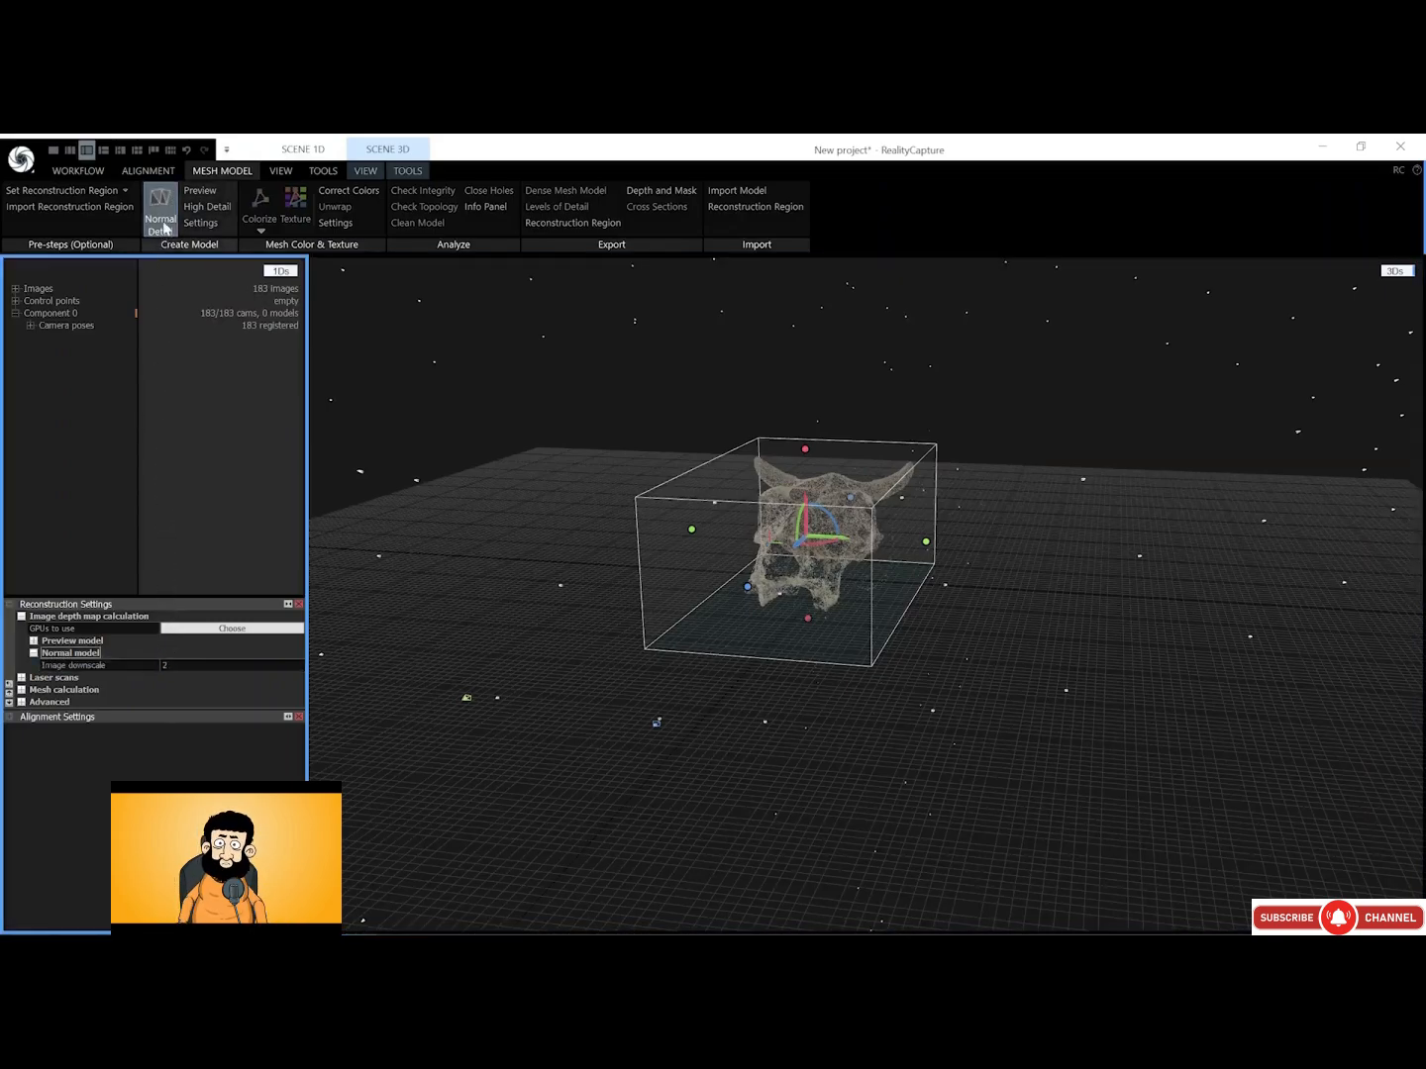
click(160, 209)
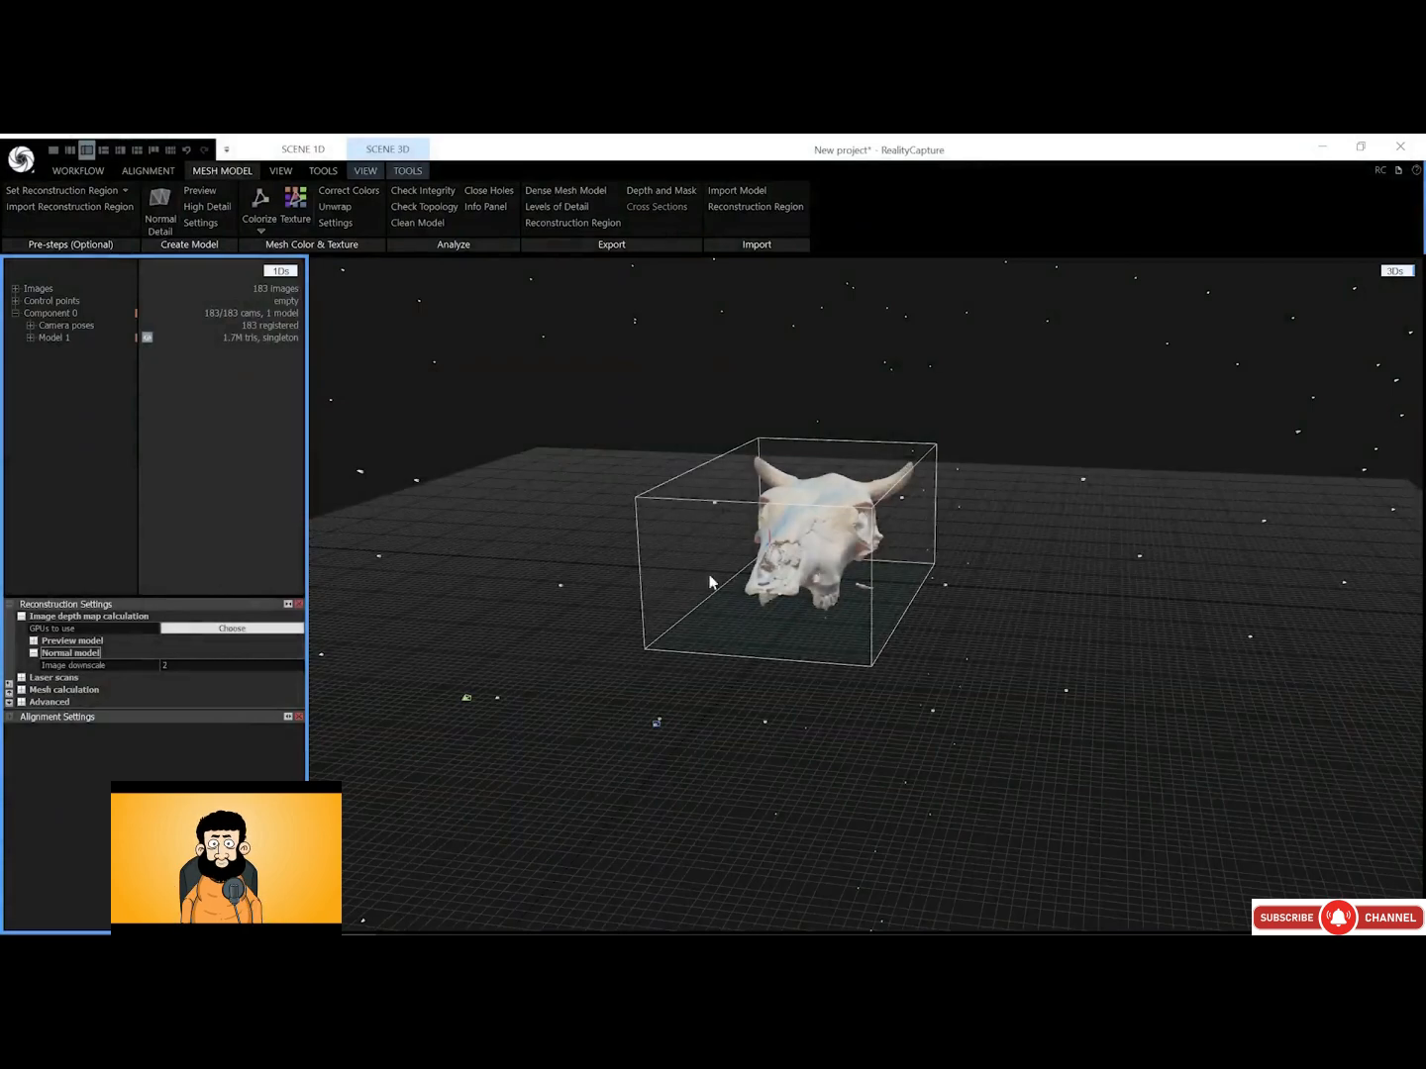
drag(832, 572, 828, 529)
scroll(844, 533, up, 5)
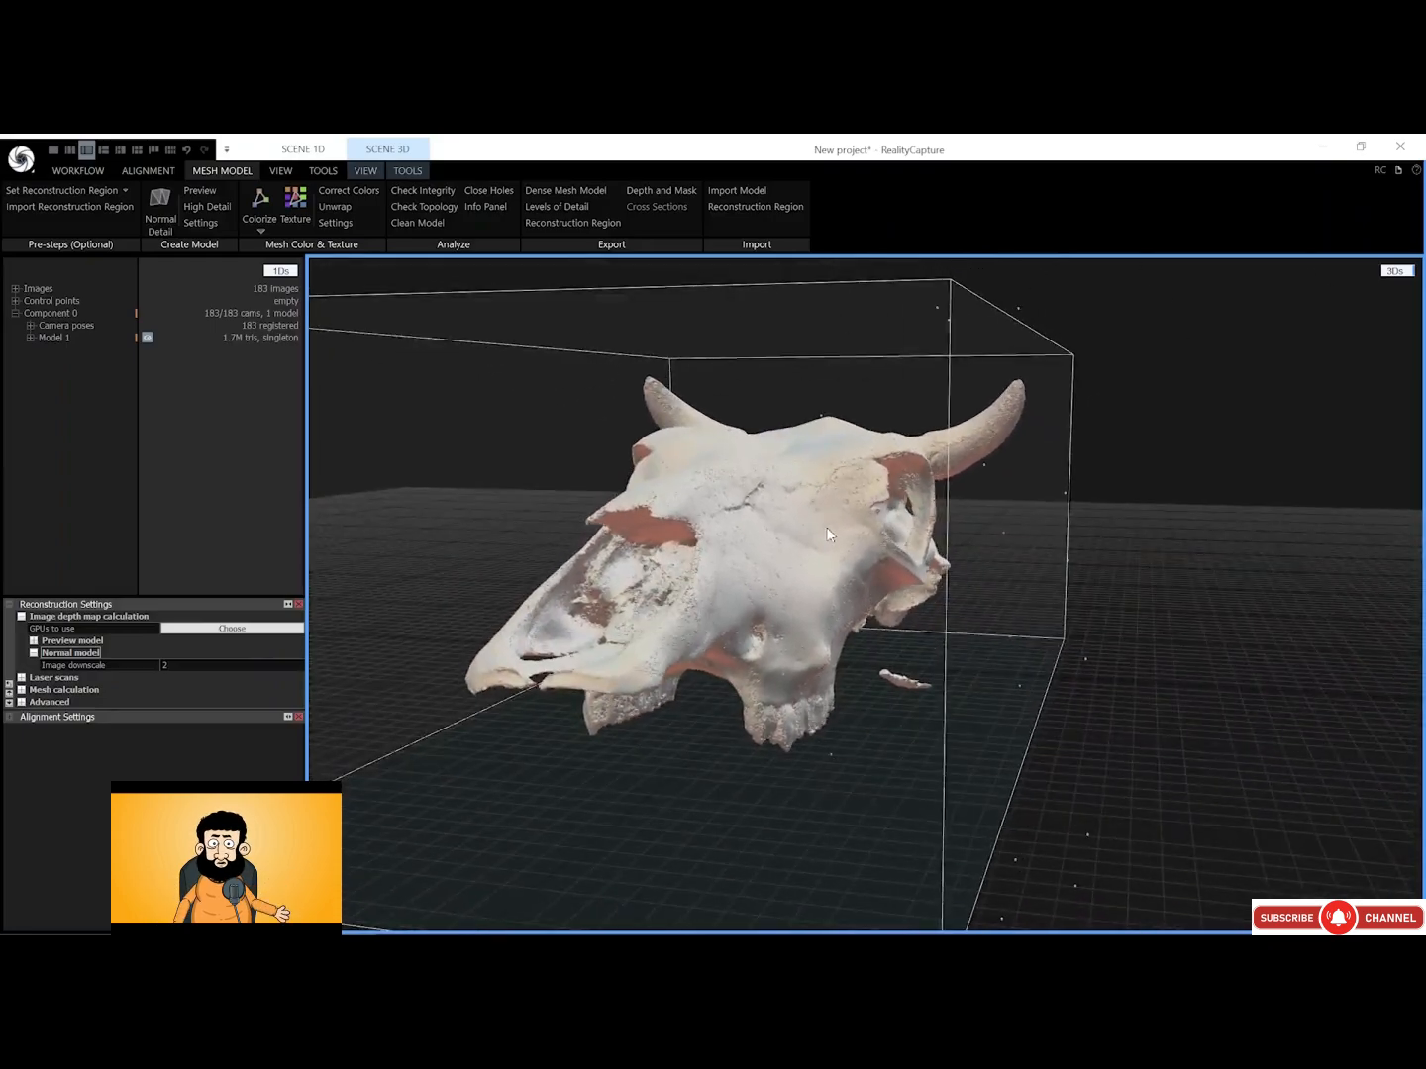
Select the floating fragment beside the skull with the mesh Lasso and remove it with Filter Selection
click(407, 171)
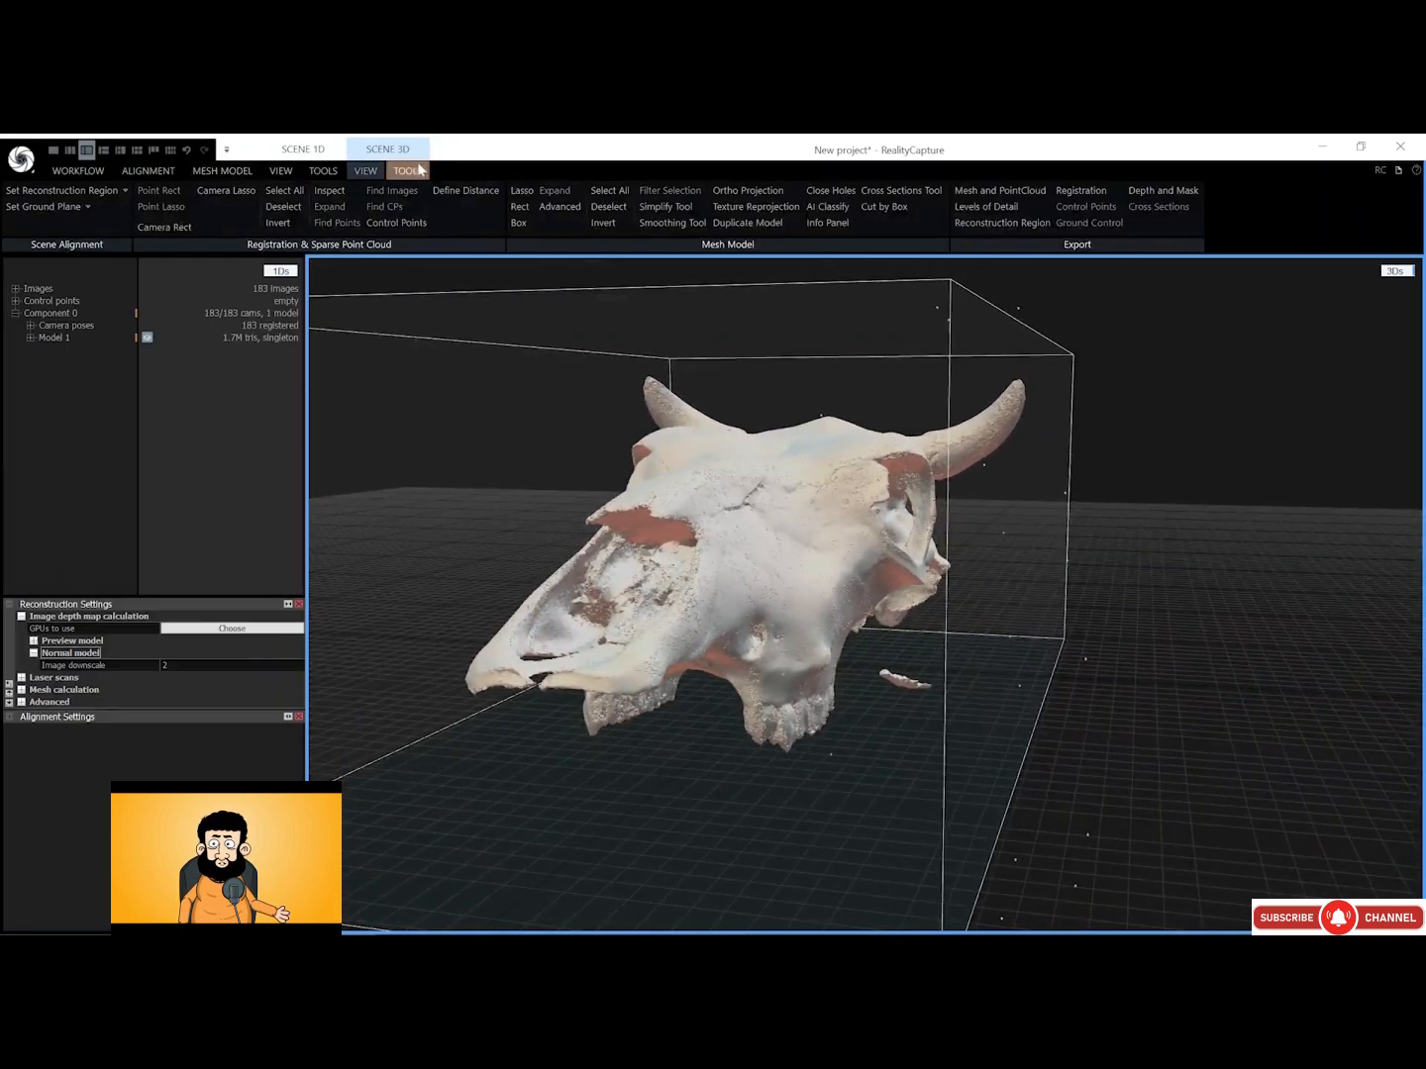
click(519, 192)
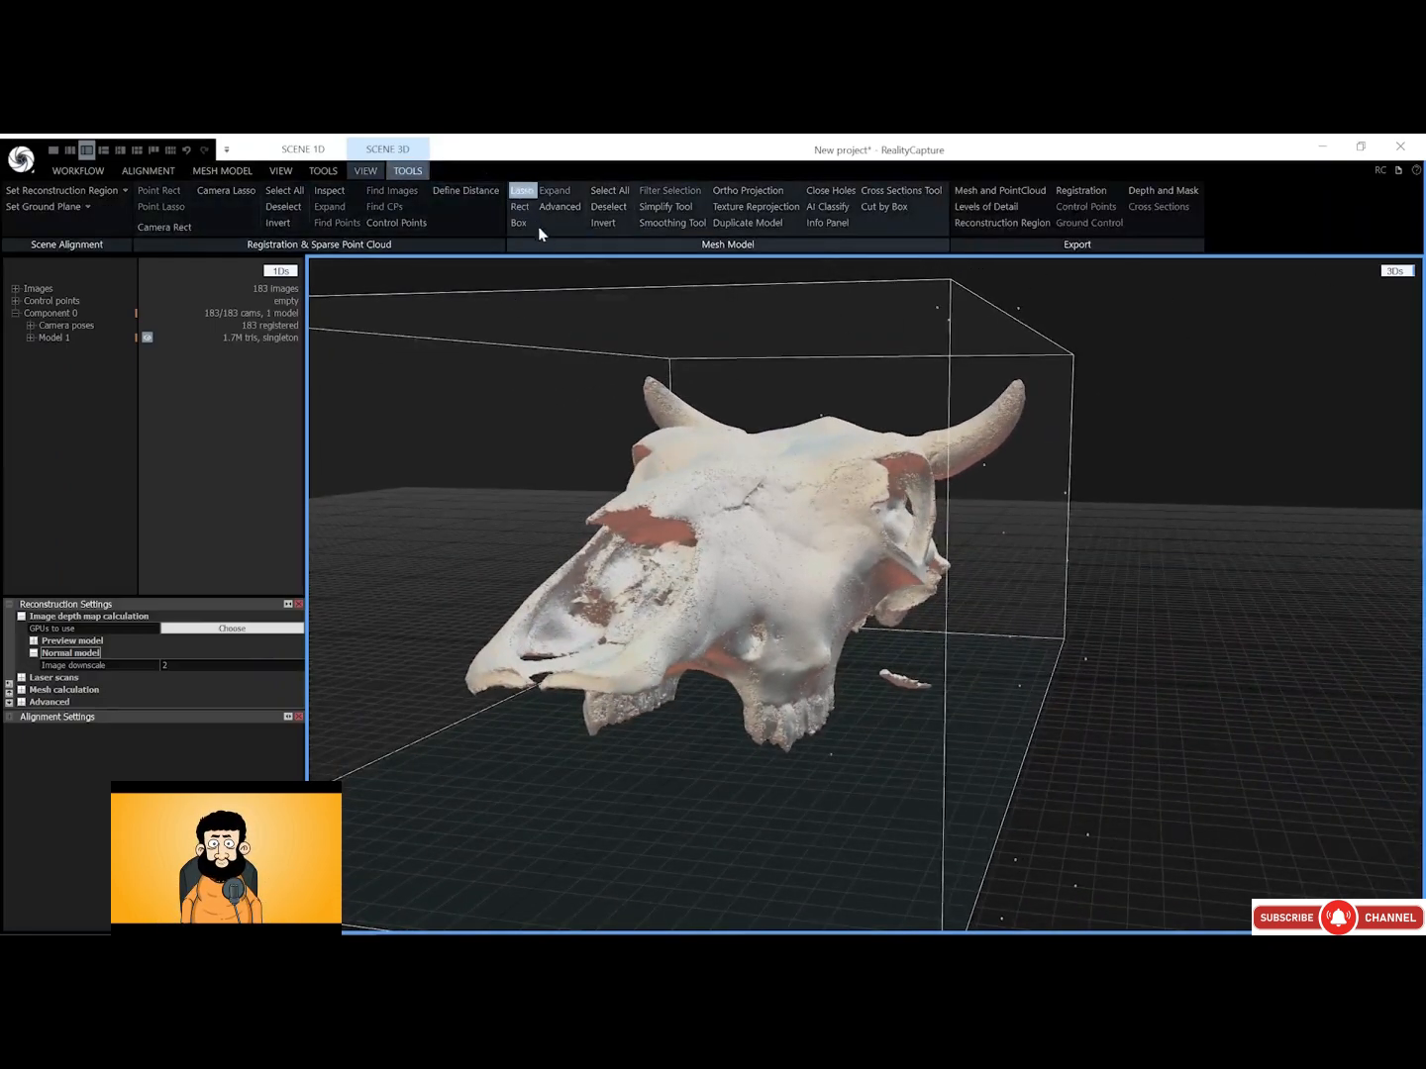
mouse_move(853, 670)
mouse_down()
mouse_move(875, 704)
mouse_move(981, 704)
mouse_move(943, 634)
mouse_up()
drag(868, 667, 917, 661)
right_drag(916, 660, 883, 691)
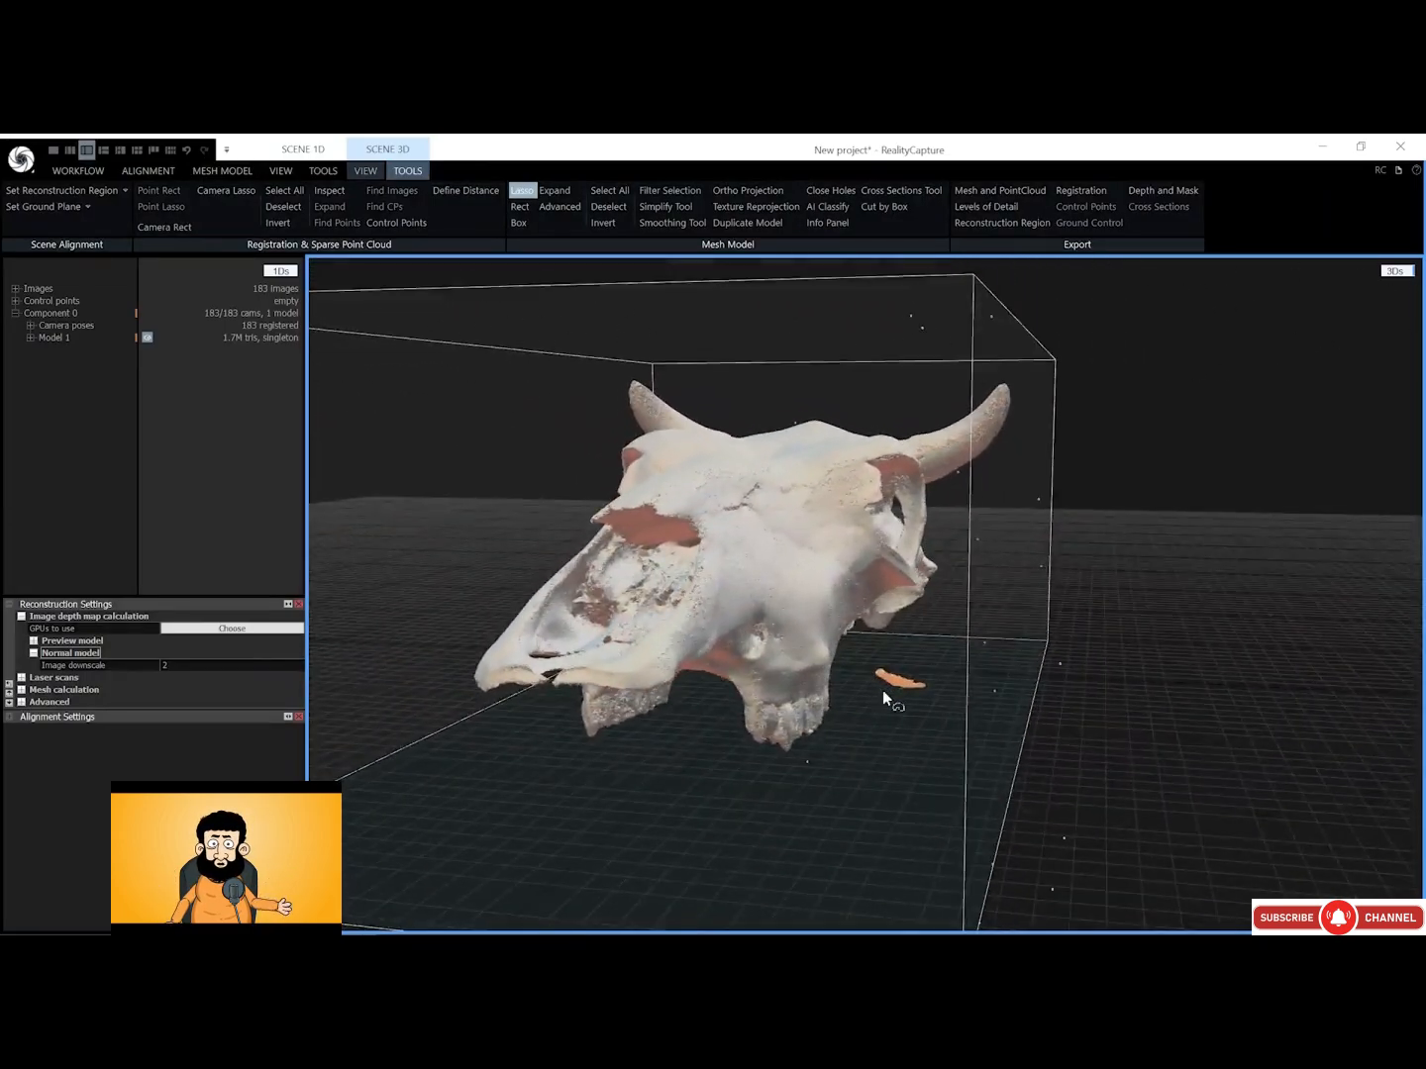
scroll(882, 690, up, 5)
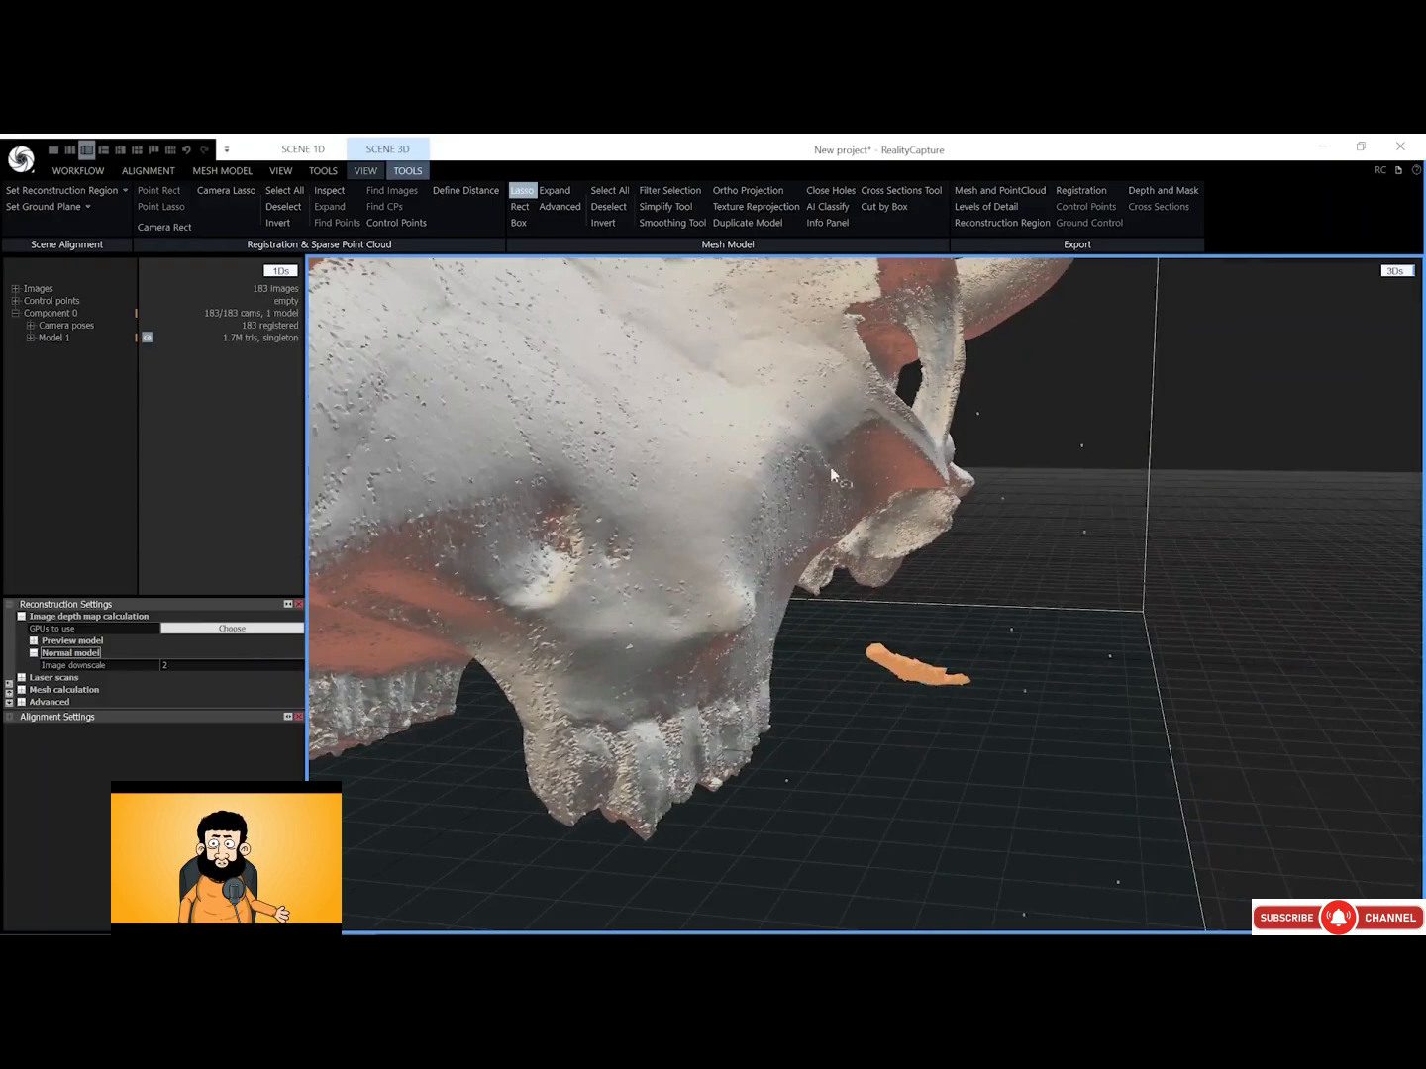
click(687, 196)
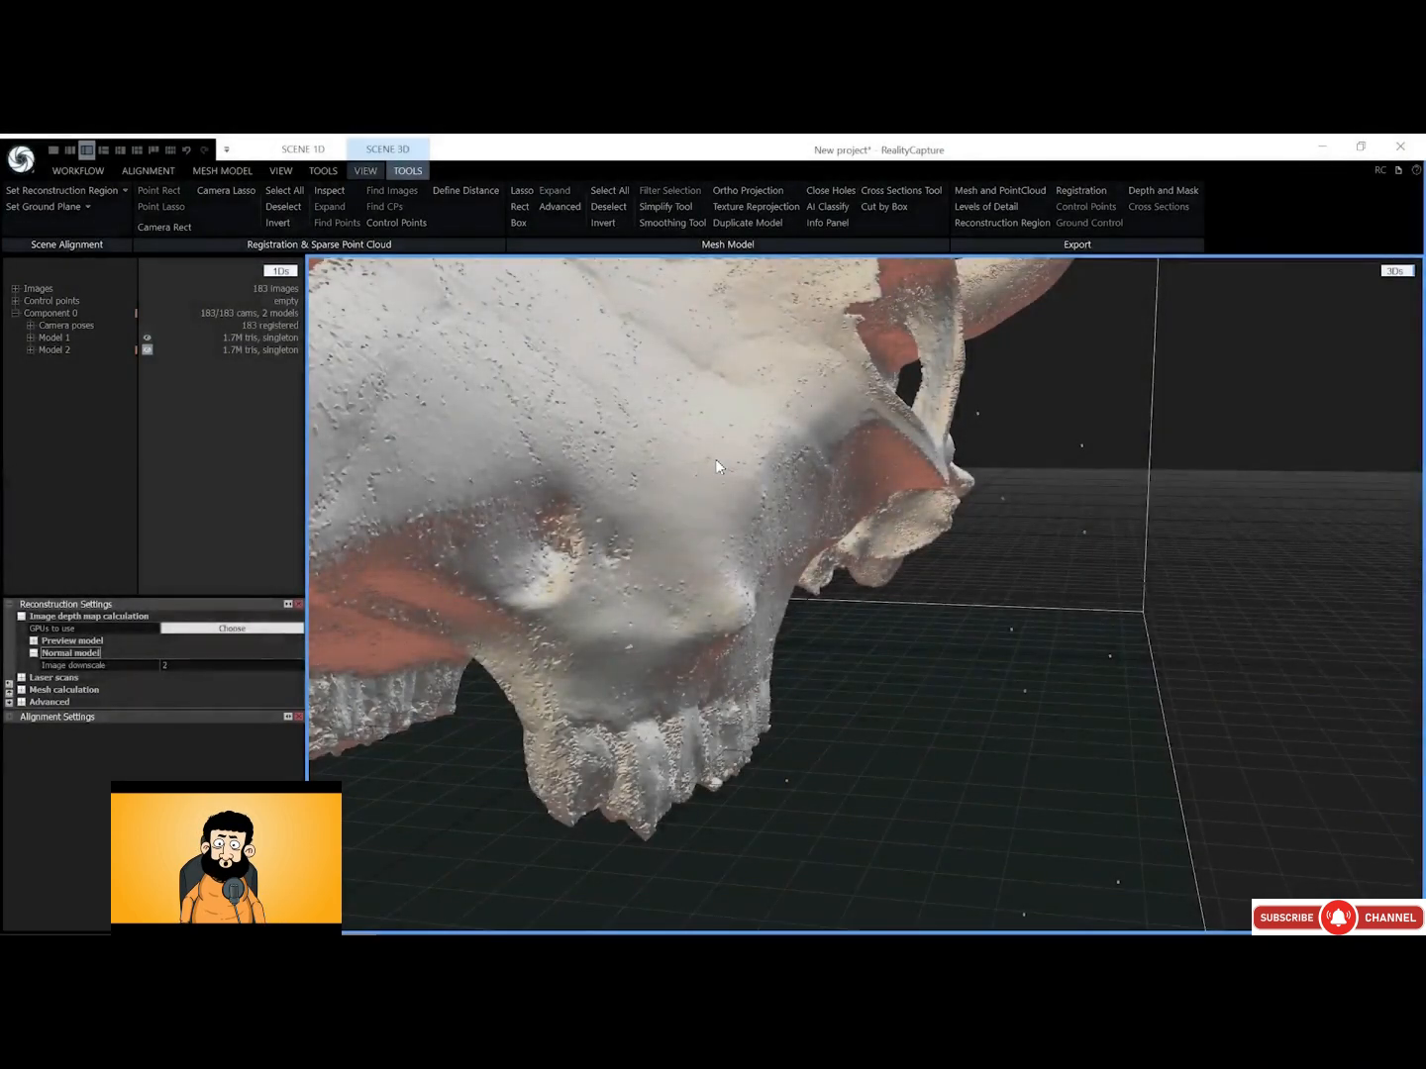
Delete the unfiltered Model 1 and rename the cleaned Model 2 as skull_01
scroll(718, 467, down, 5)
right_drag(717, 464, 565, 541)
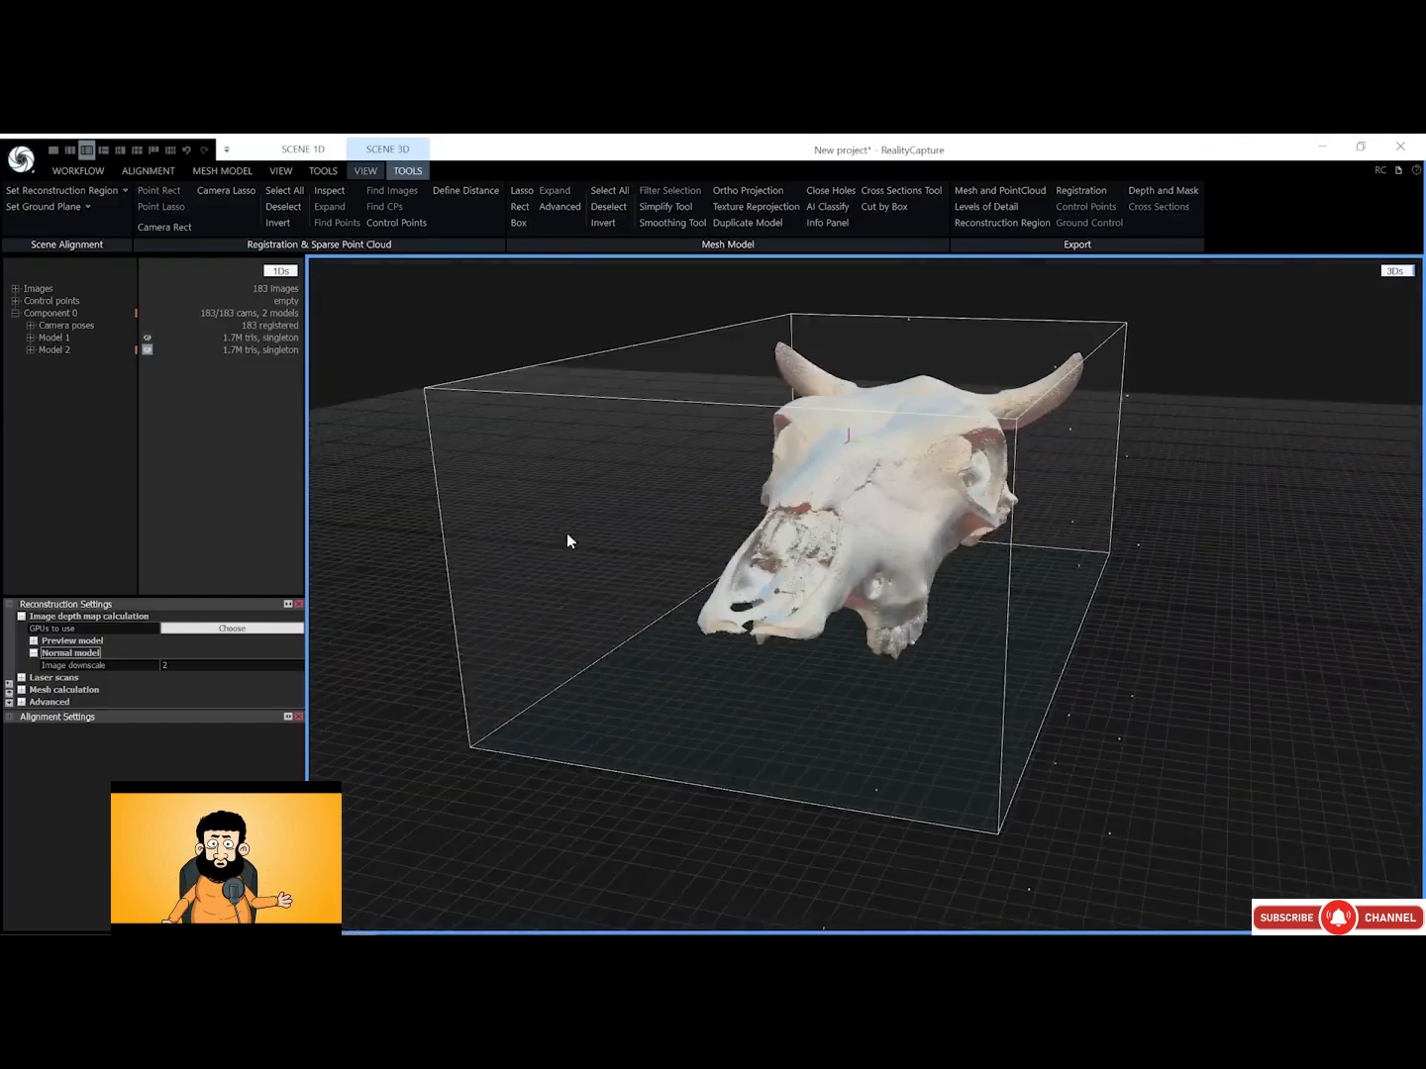
click(128, 338)
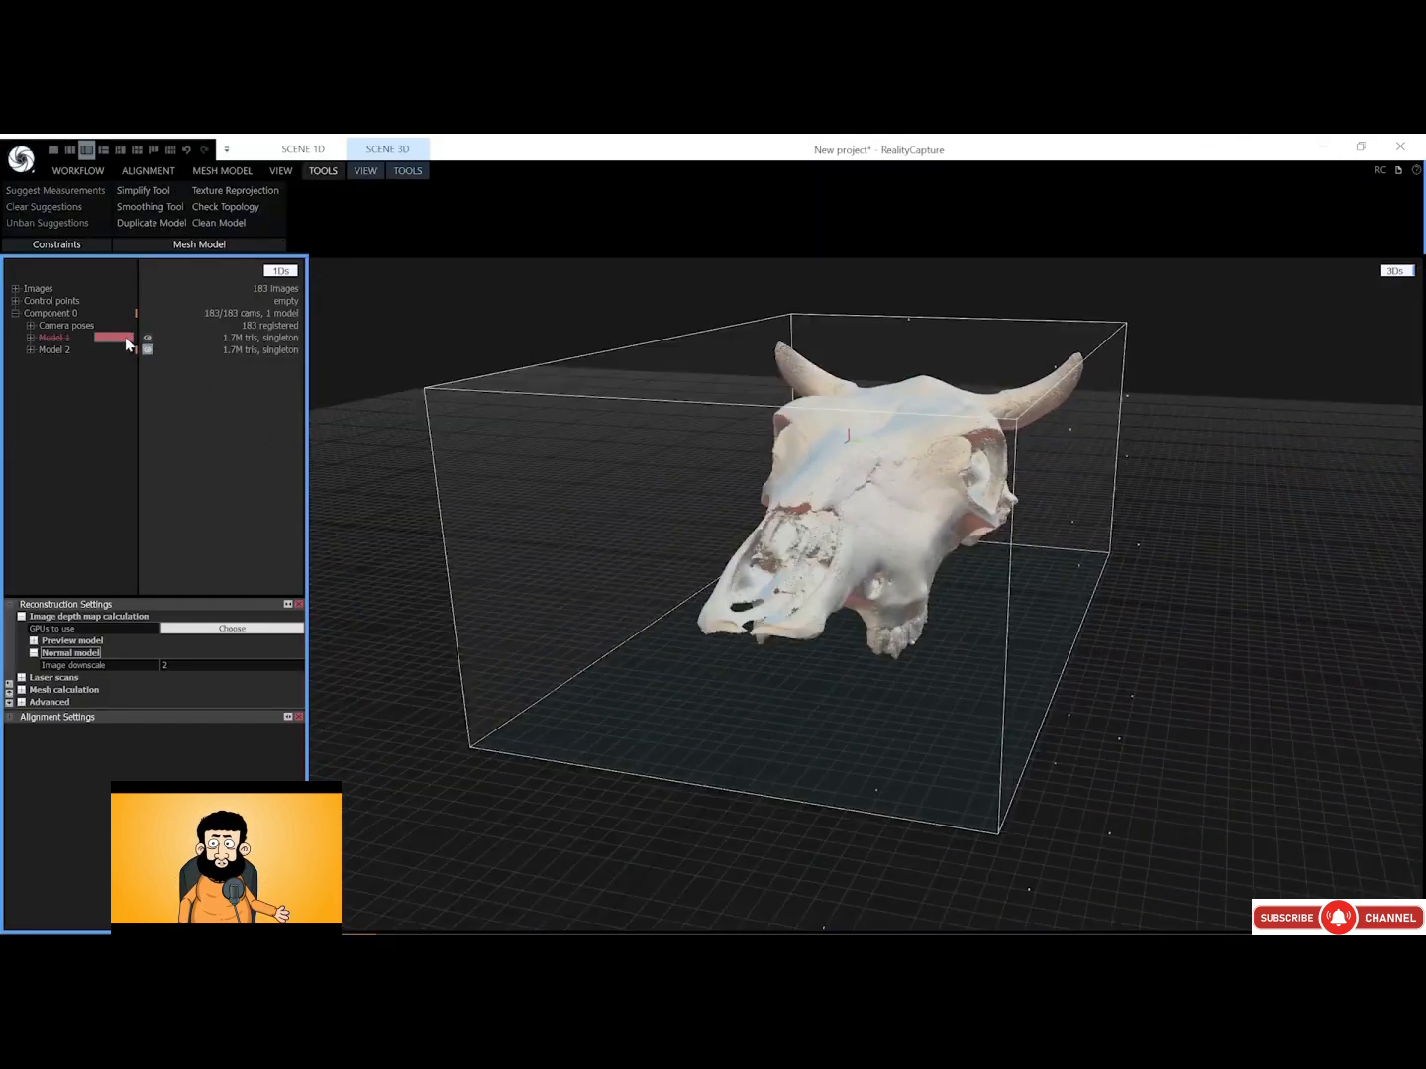
click(62, 349)
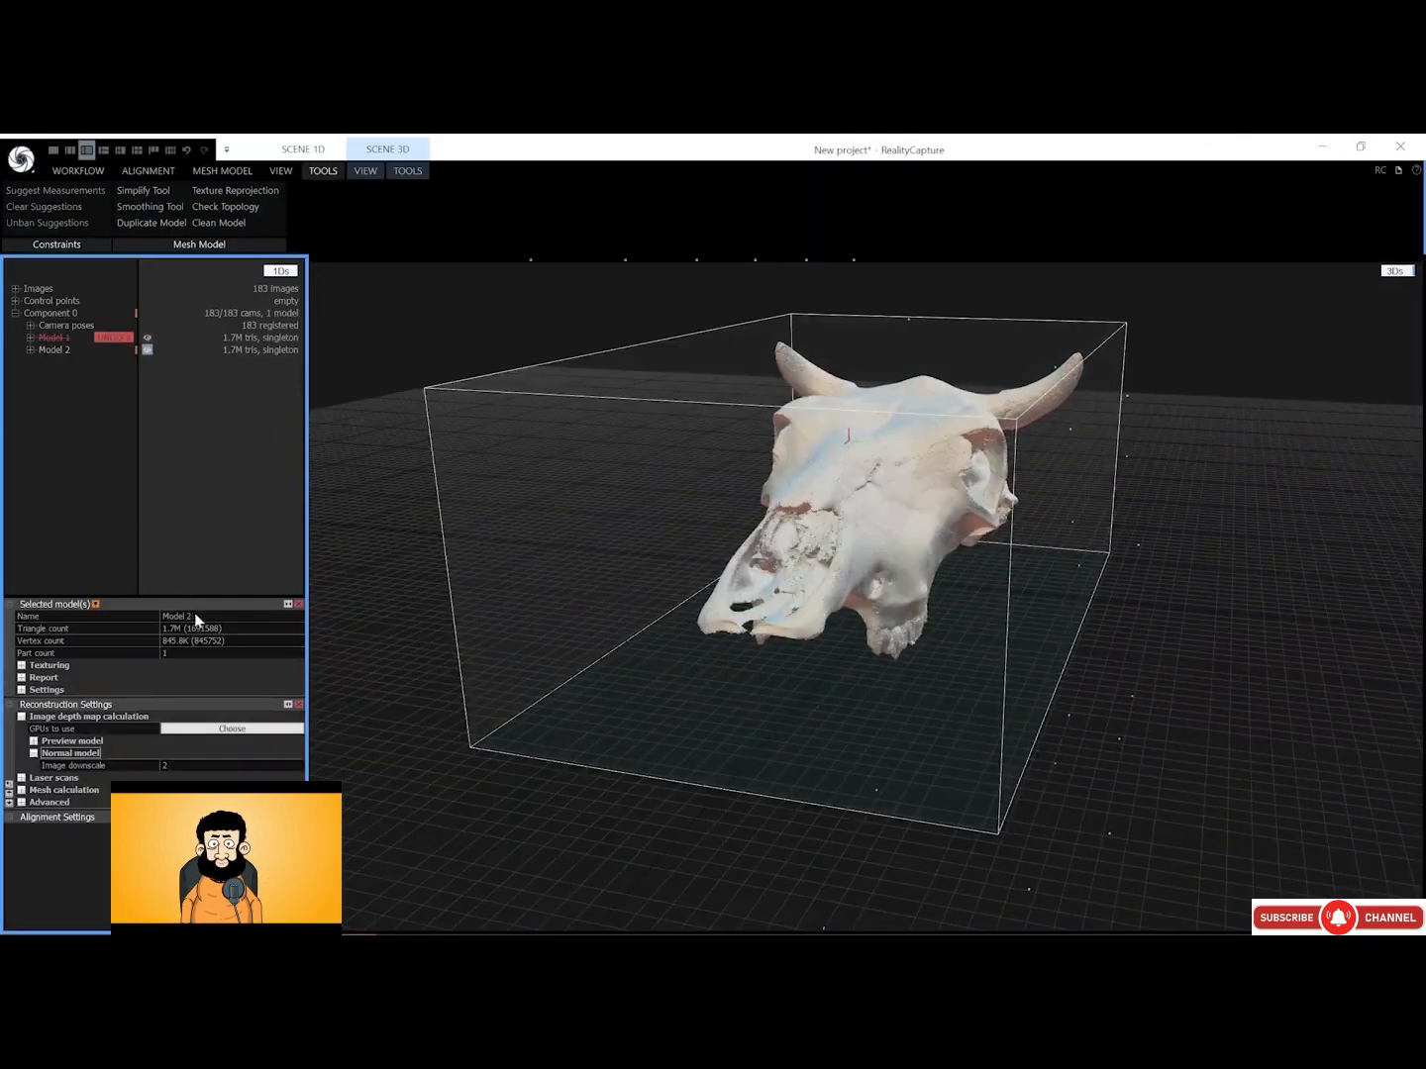
click(164, 616)
text(skul_01)
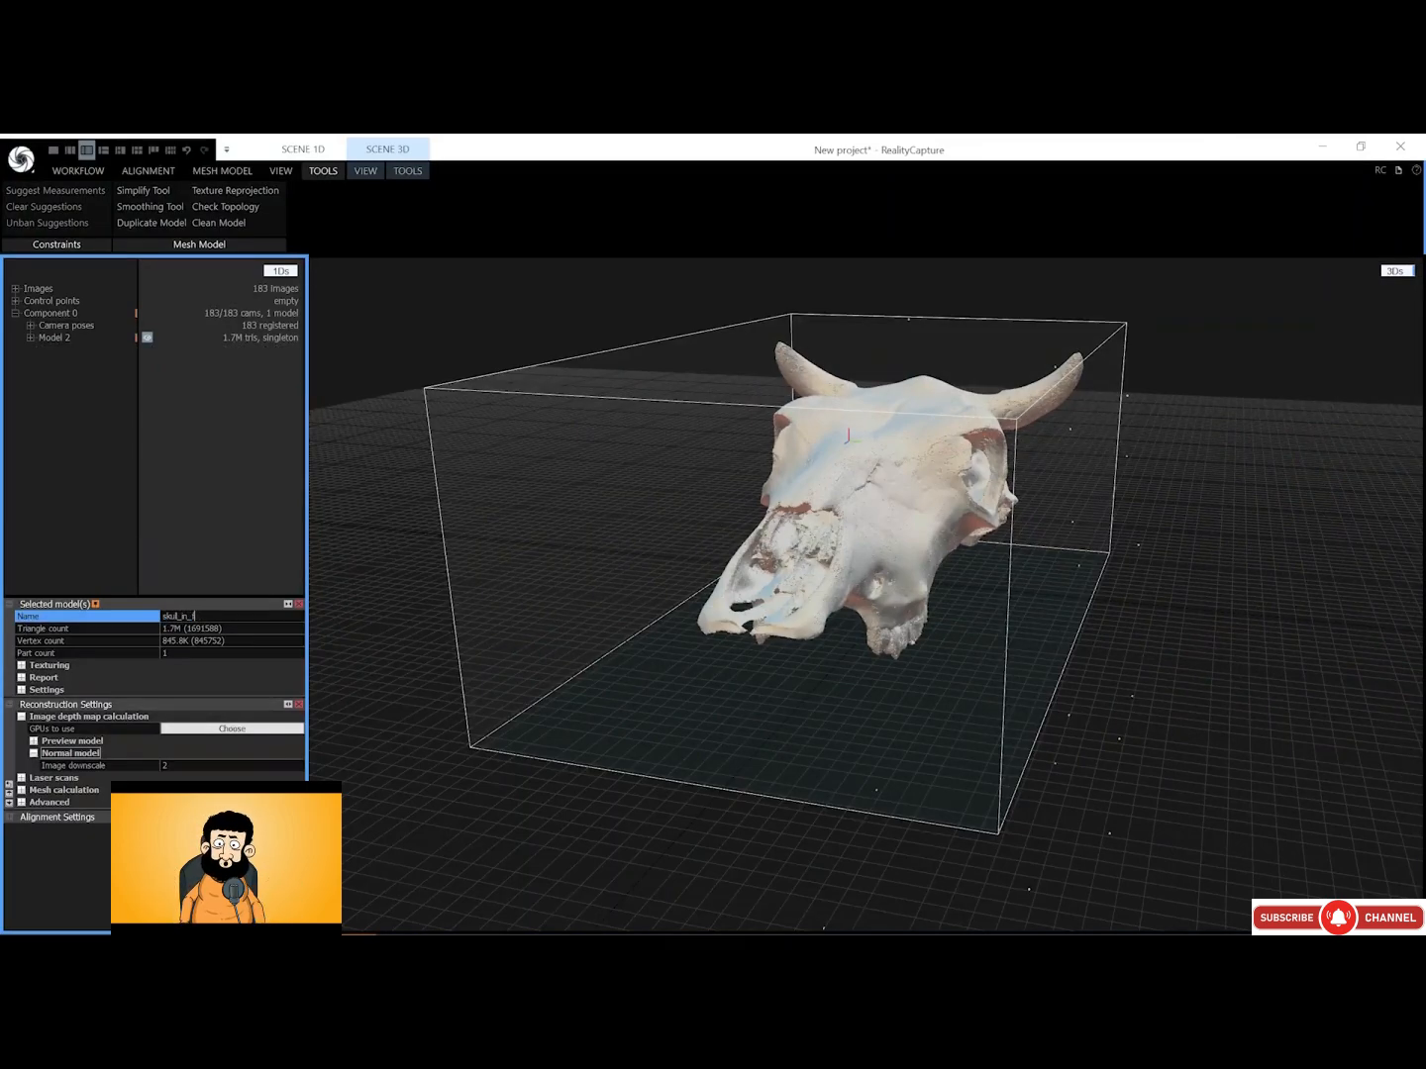
key(Return)
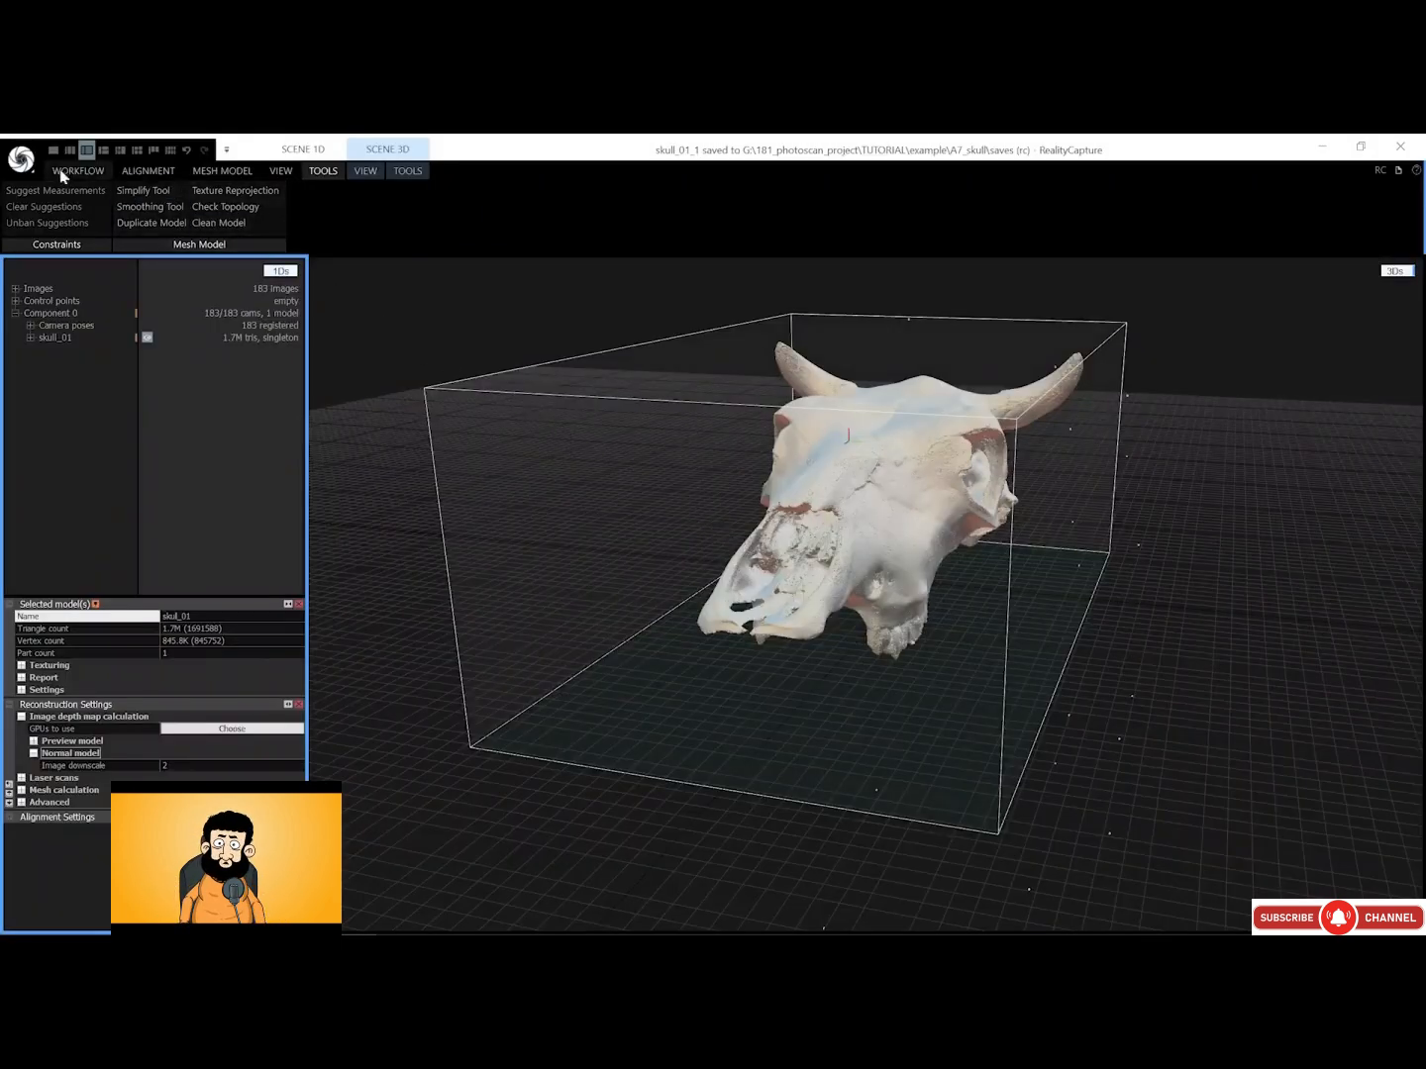
Start a new project and import the photos from the skull_part_01 folder
click(29, 166)
click(30, 198)
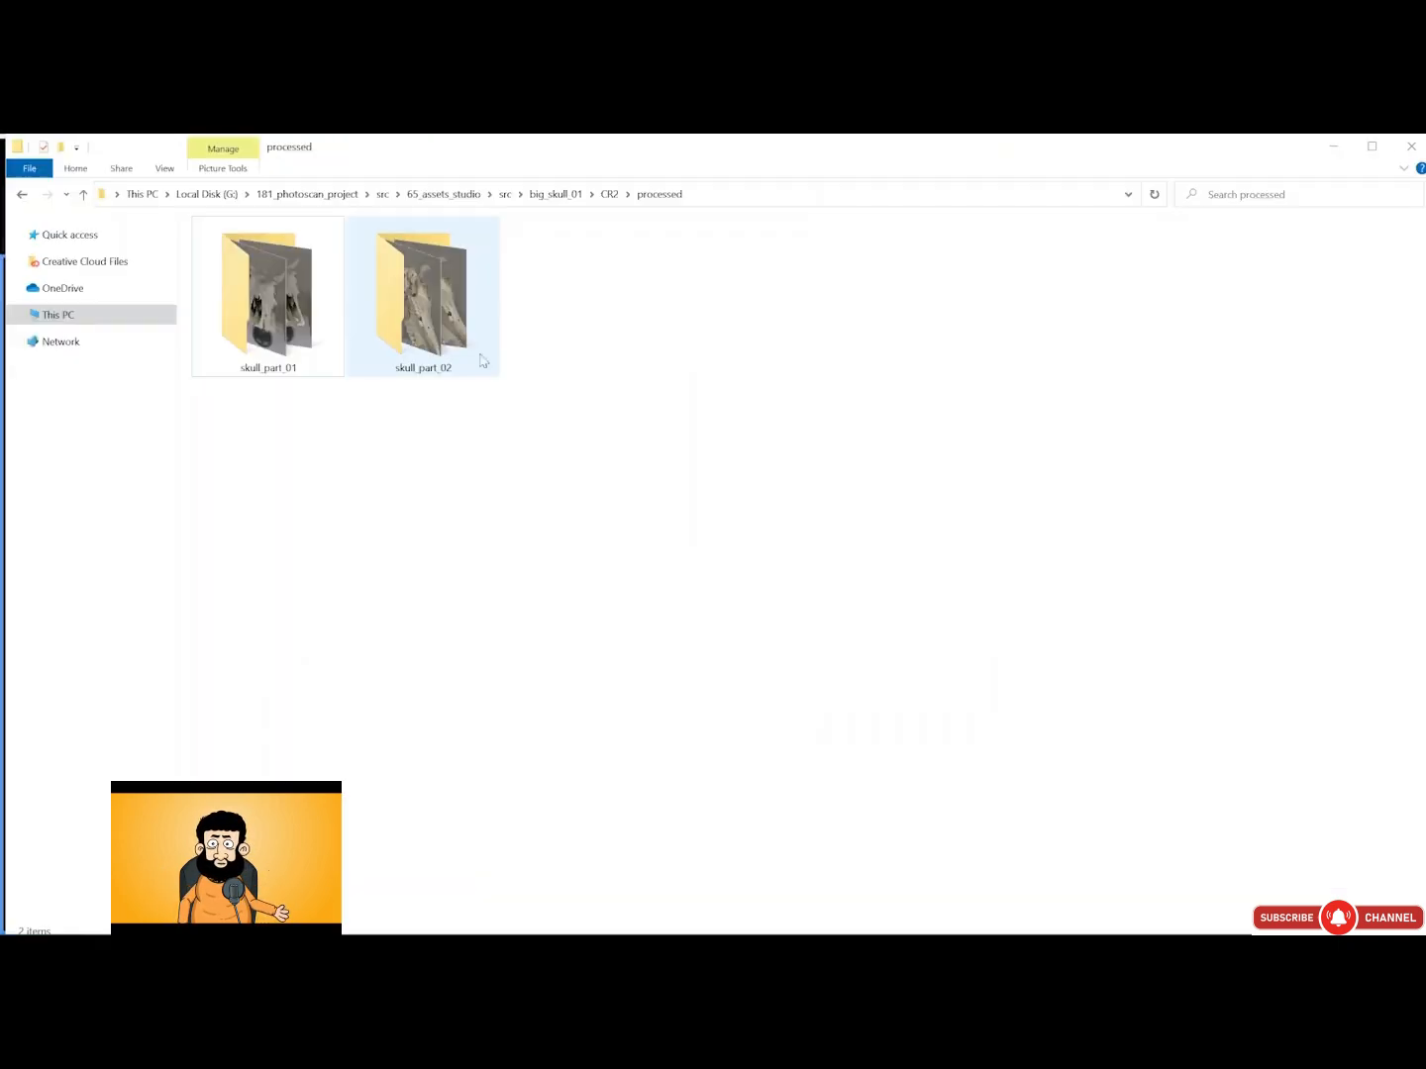
drag(285, 327, 202, 345)
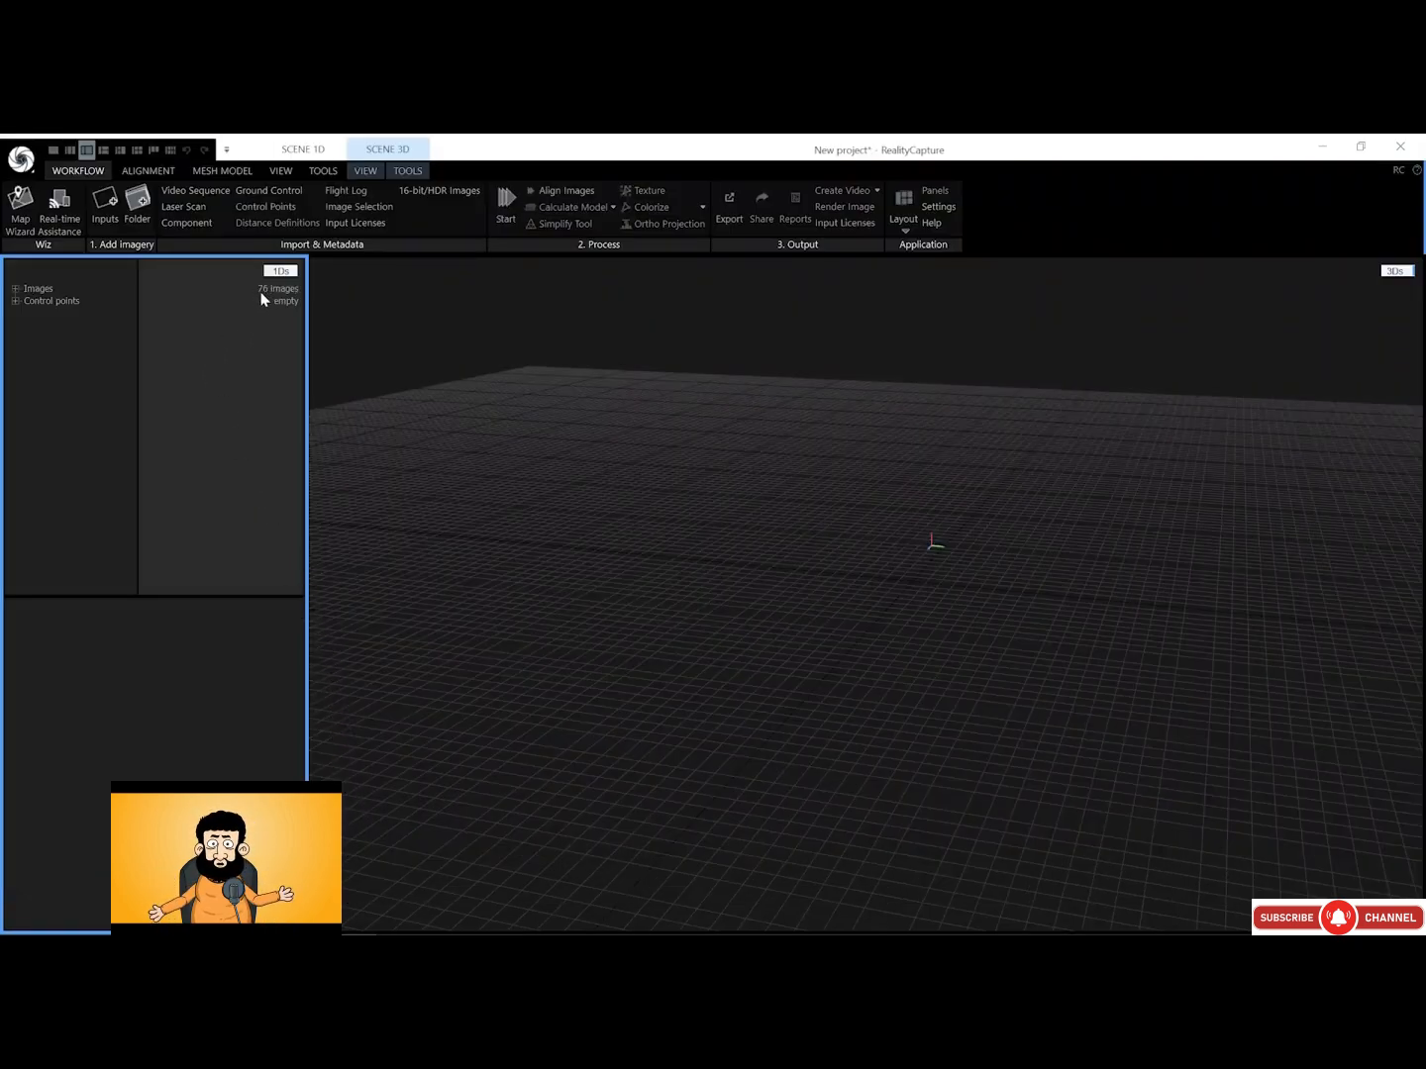
Align the imported skull_part_01 images
click(231, 171)
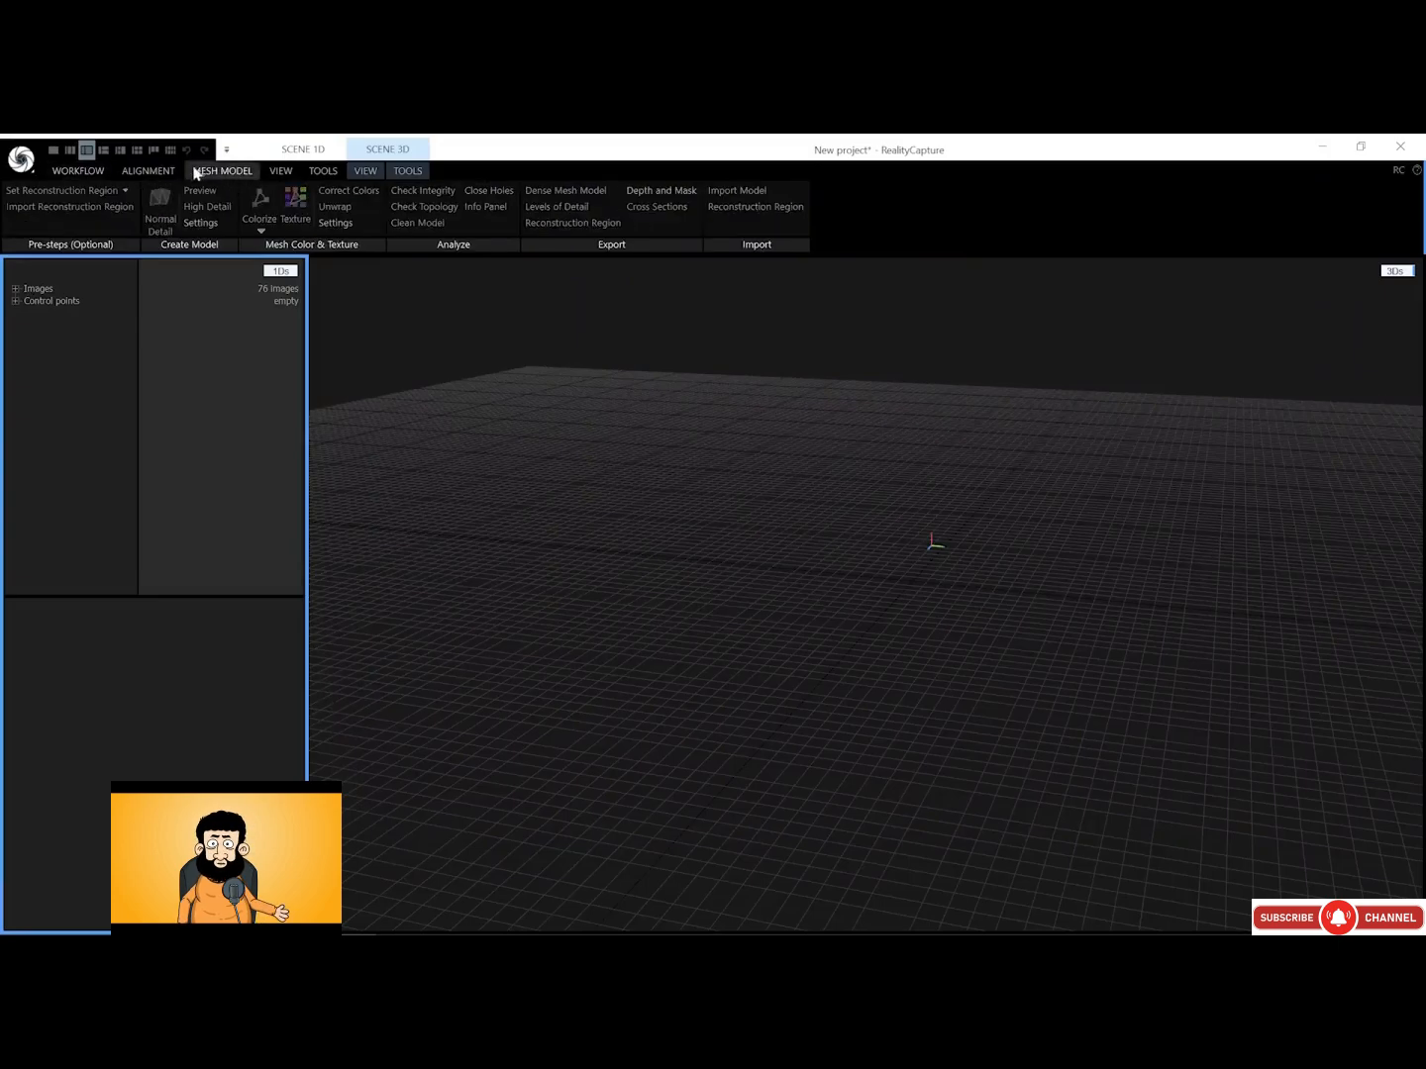
click(163, 173)
click(123, 199)
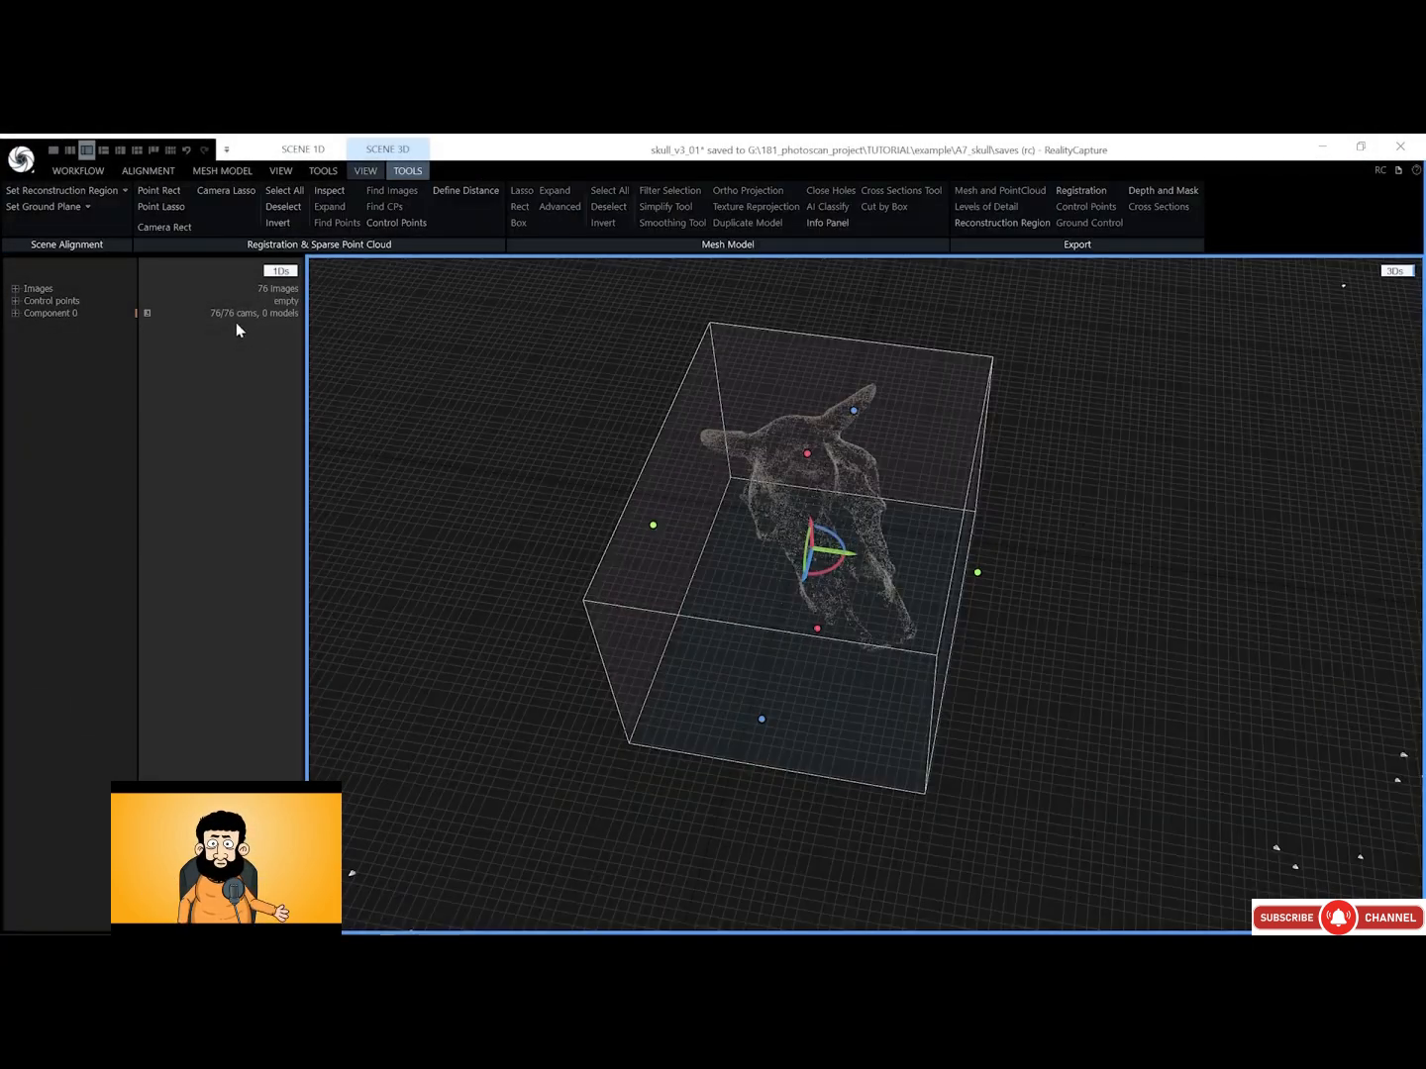
Set the normal model's image downscale to 5 and calculate the skull mesh in Normal Detail
click(227, 172)
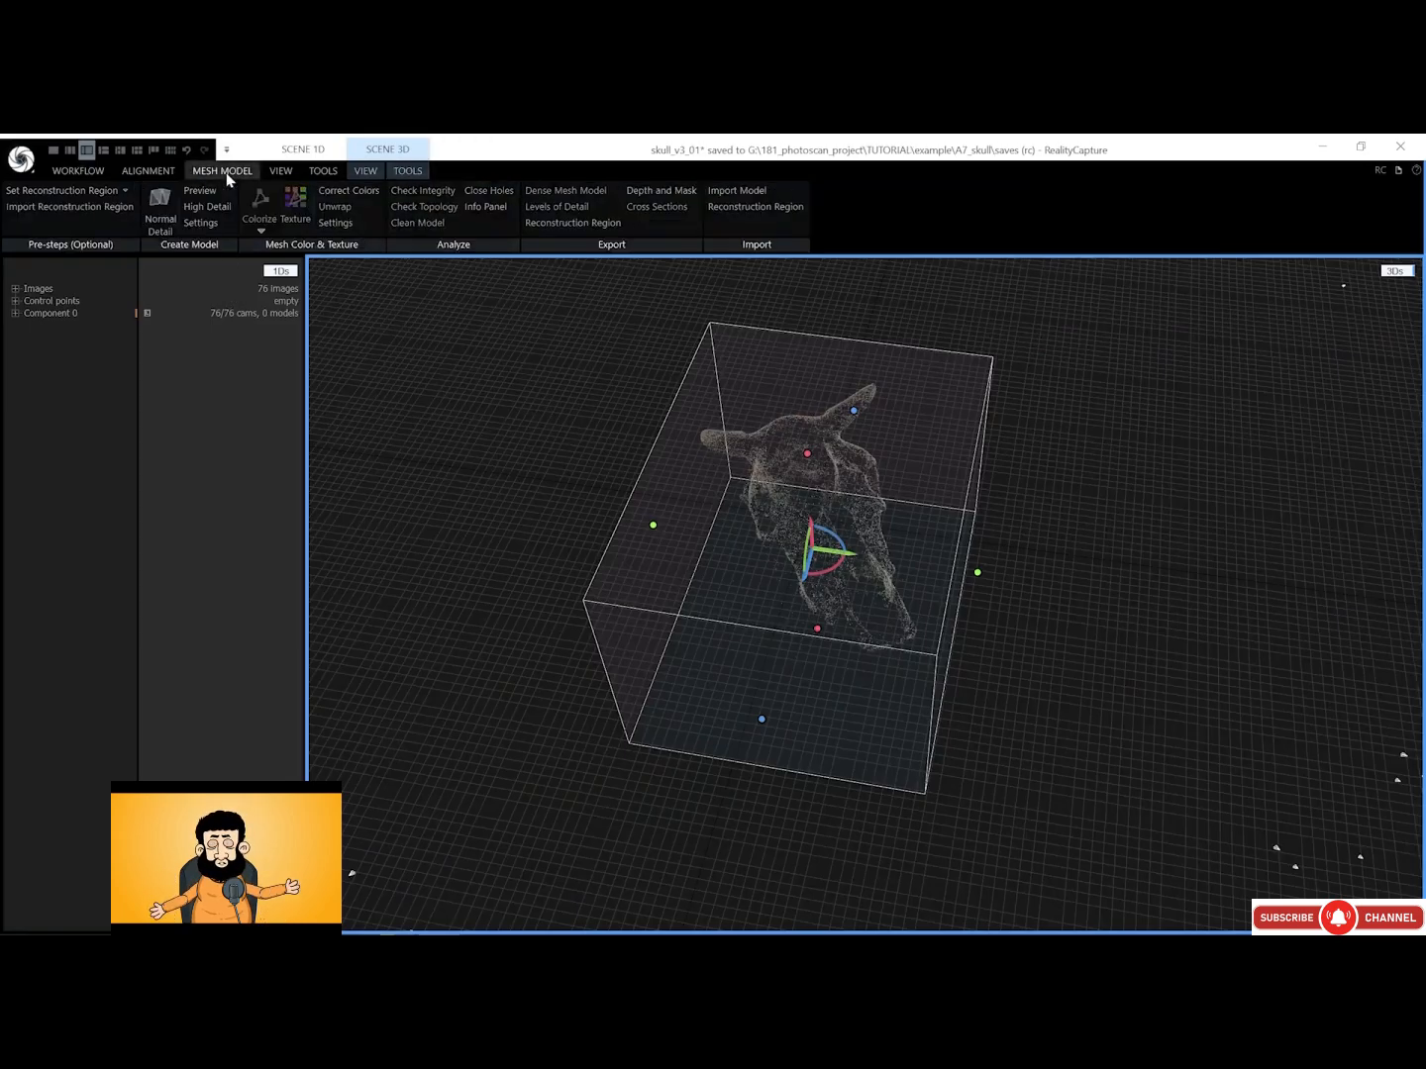
click(198, 223)
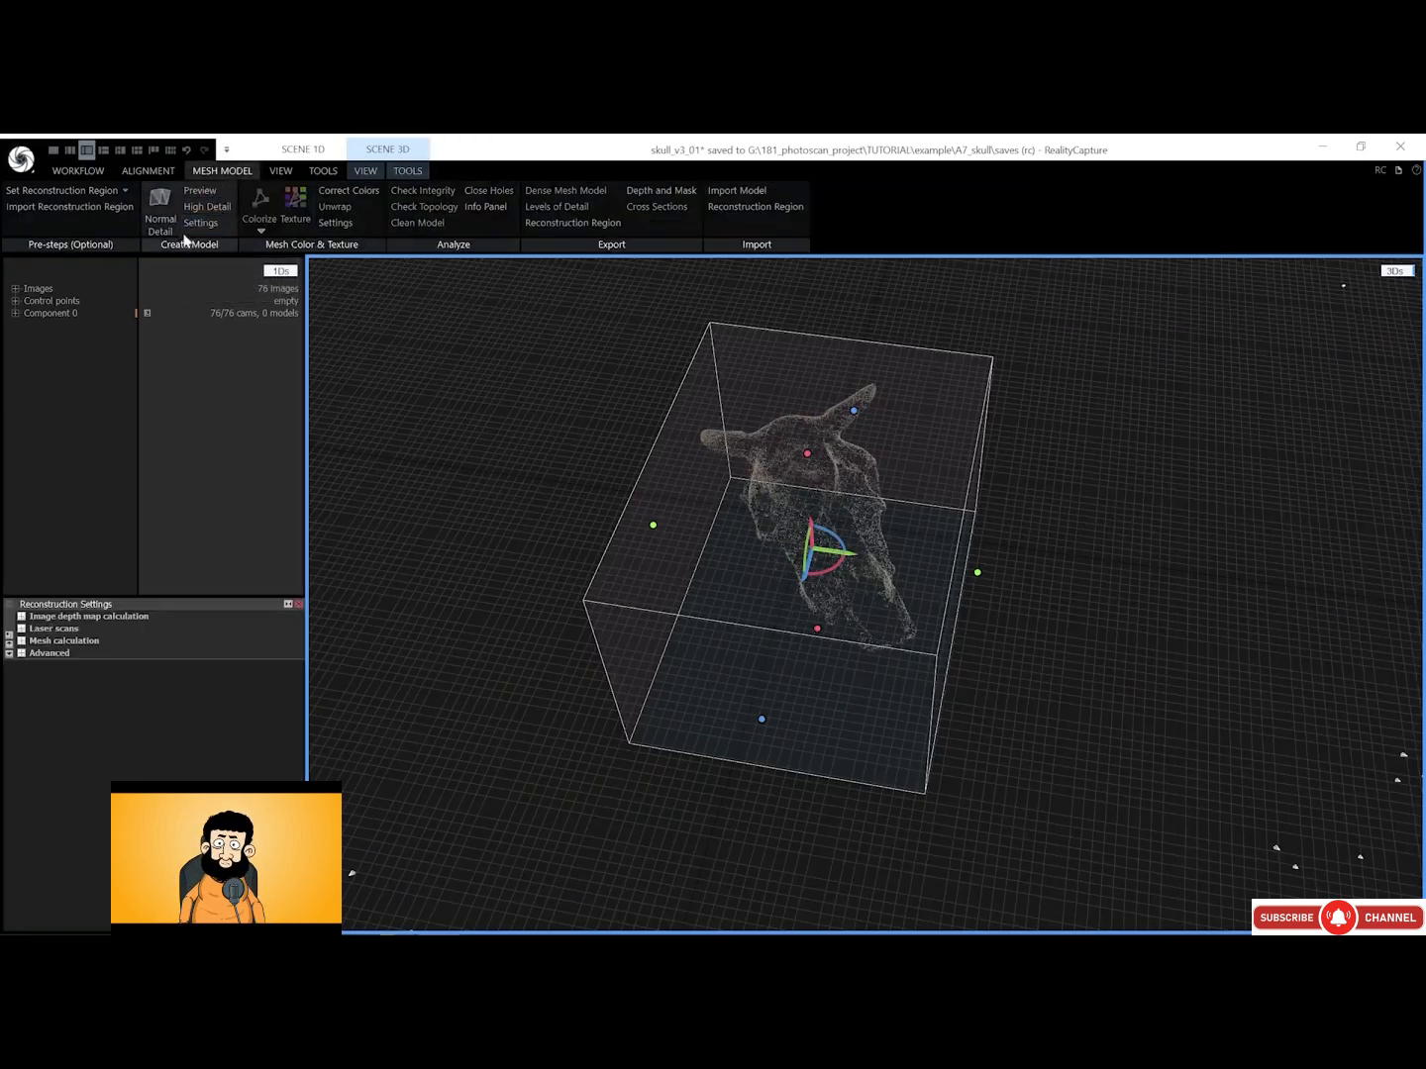
click(22, 617)
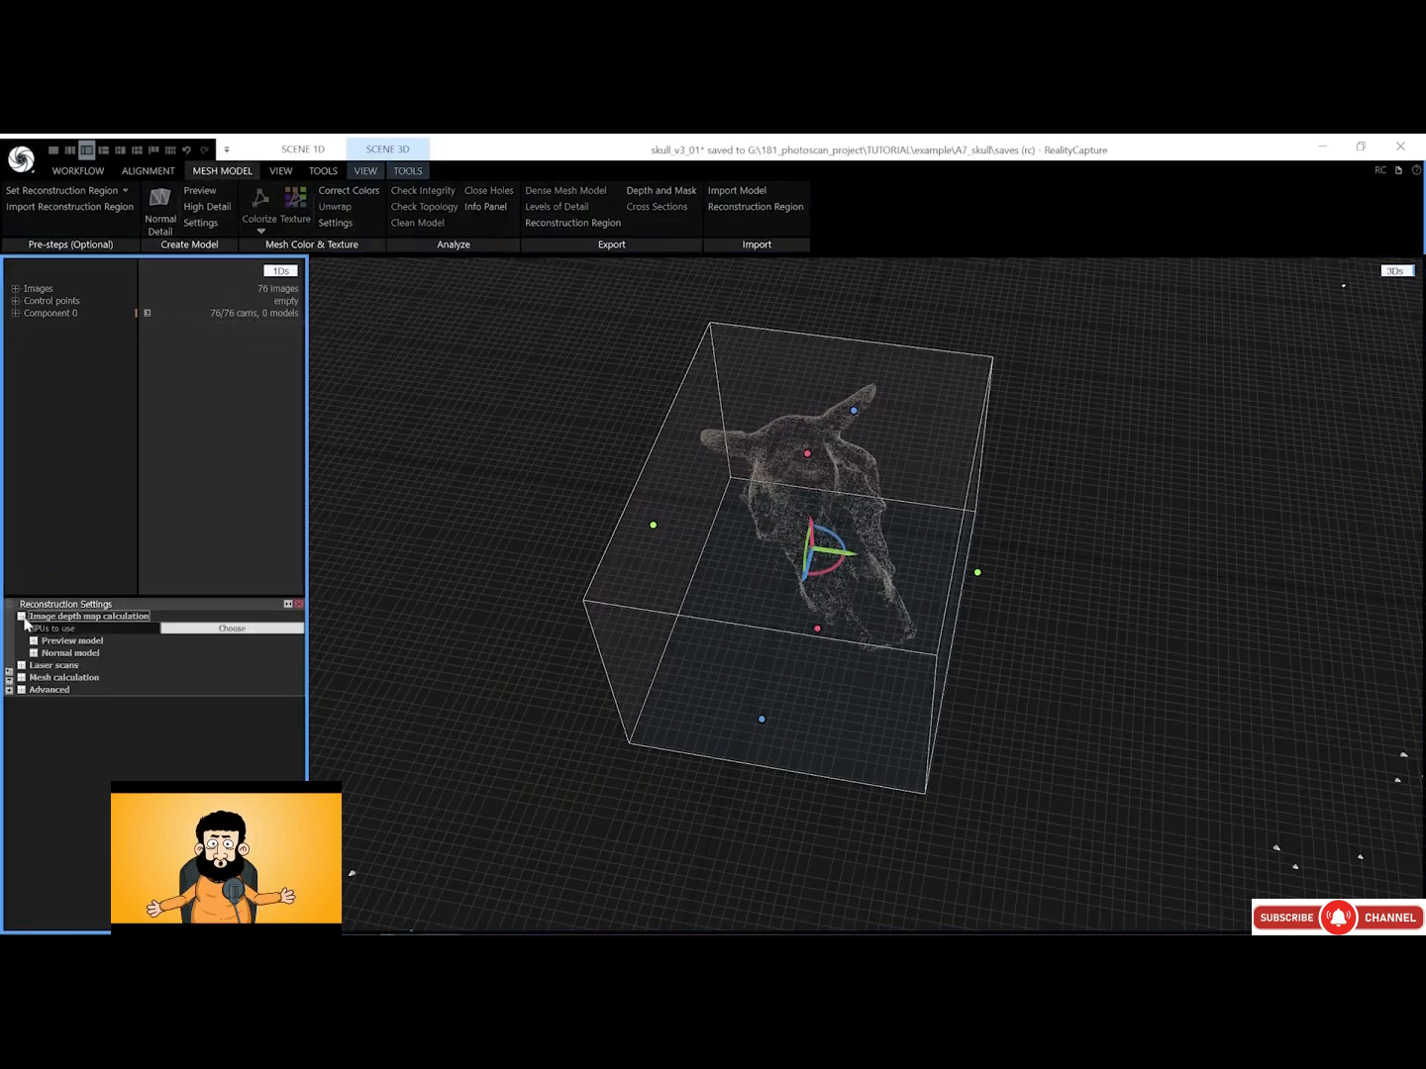
click(34, 654)
mouse_move(95, 673)
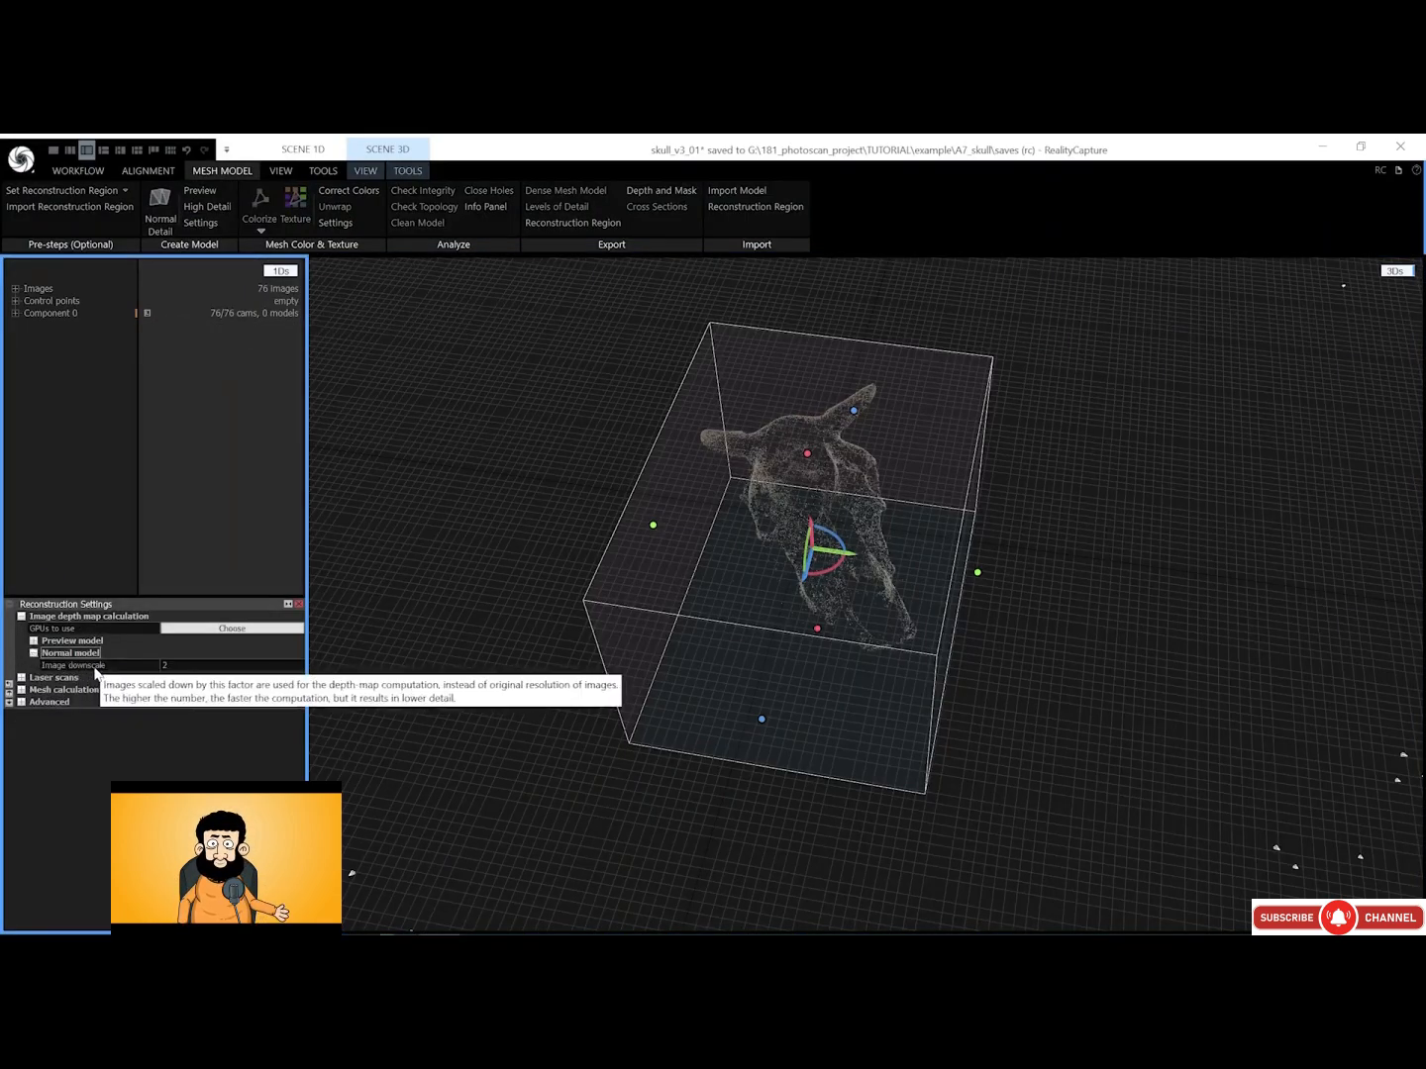
click(175, 665)
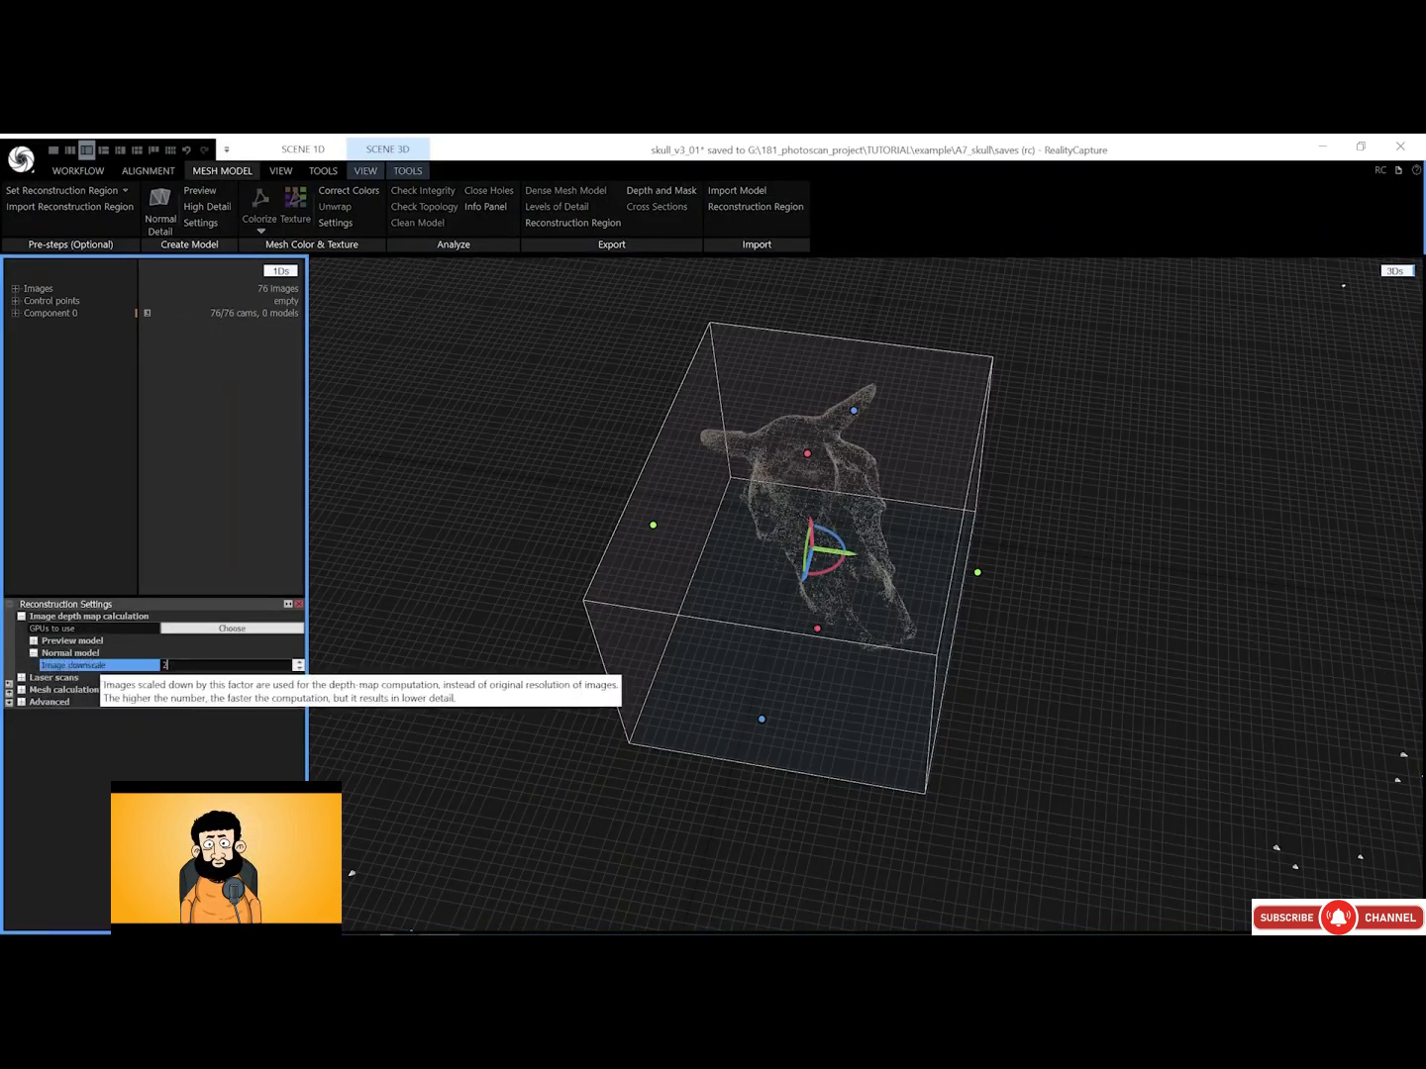
click(185, 652)
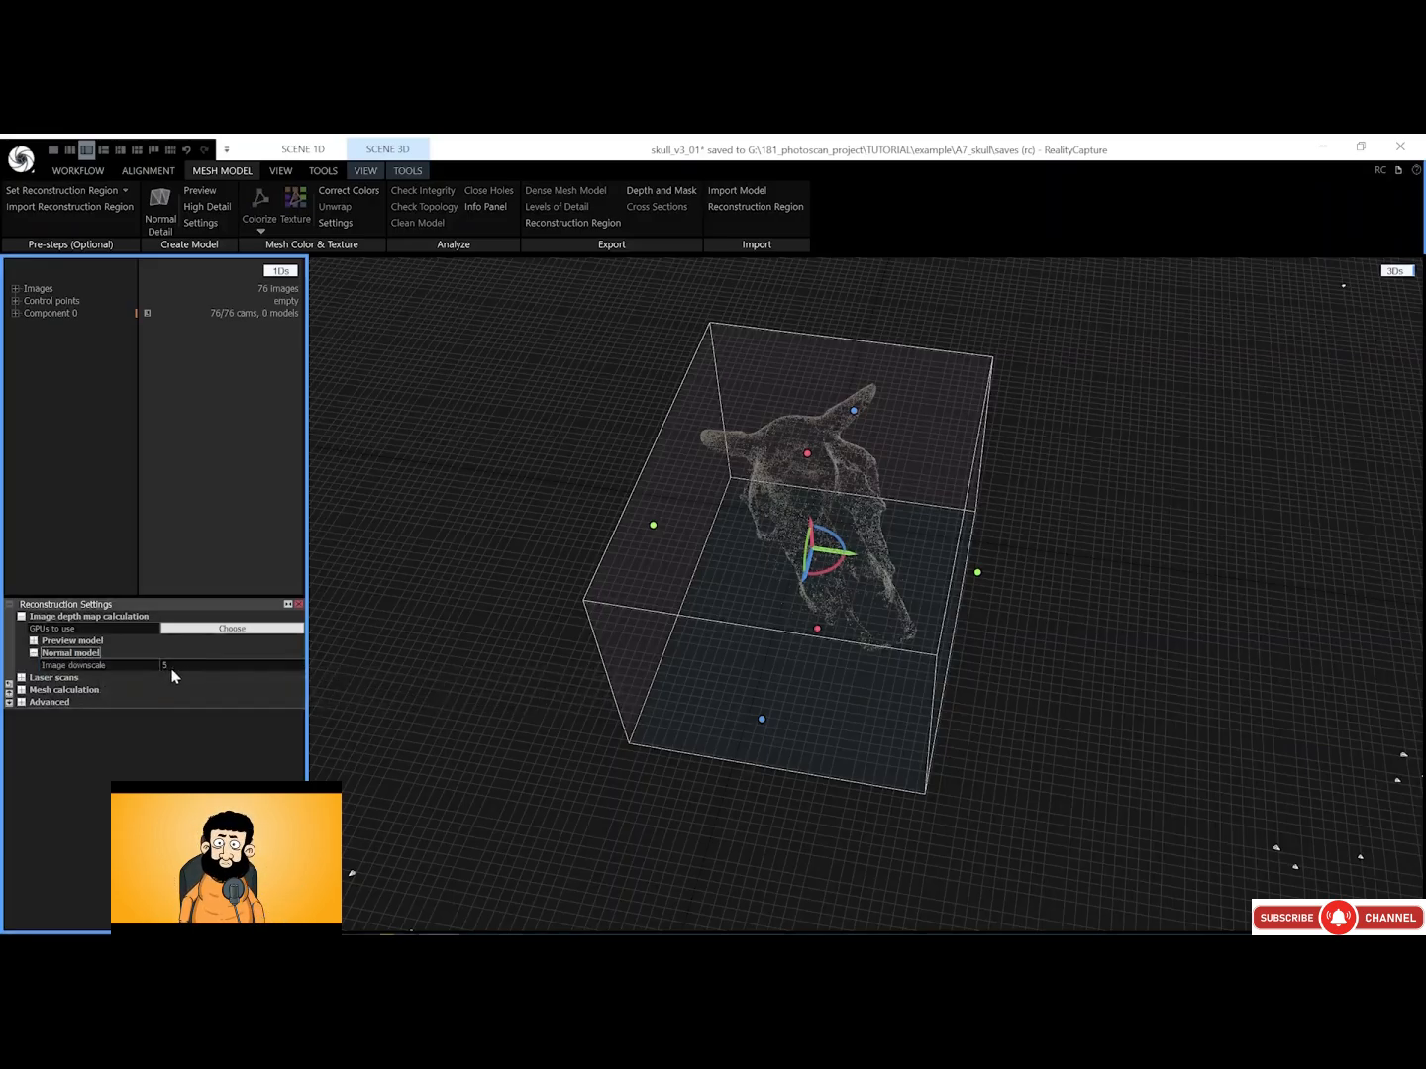
click(163, 210)
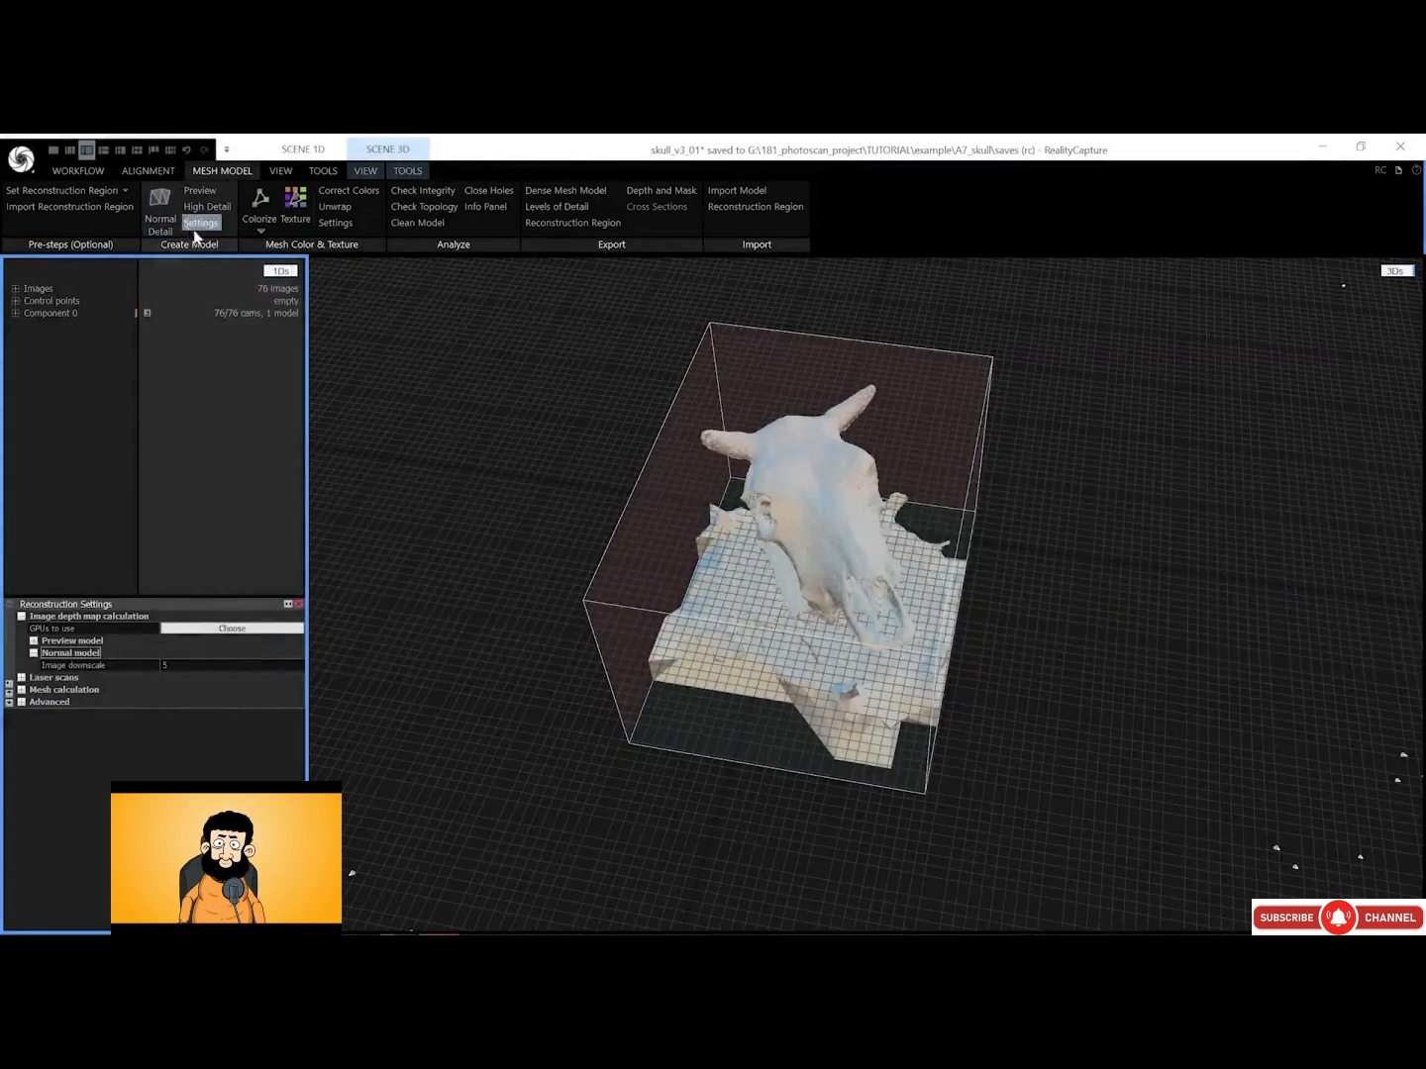
Lasso-select the ground surface mesh beneath the skull and remove it with Filter Selection
drag(766, 540, 960, 459)
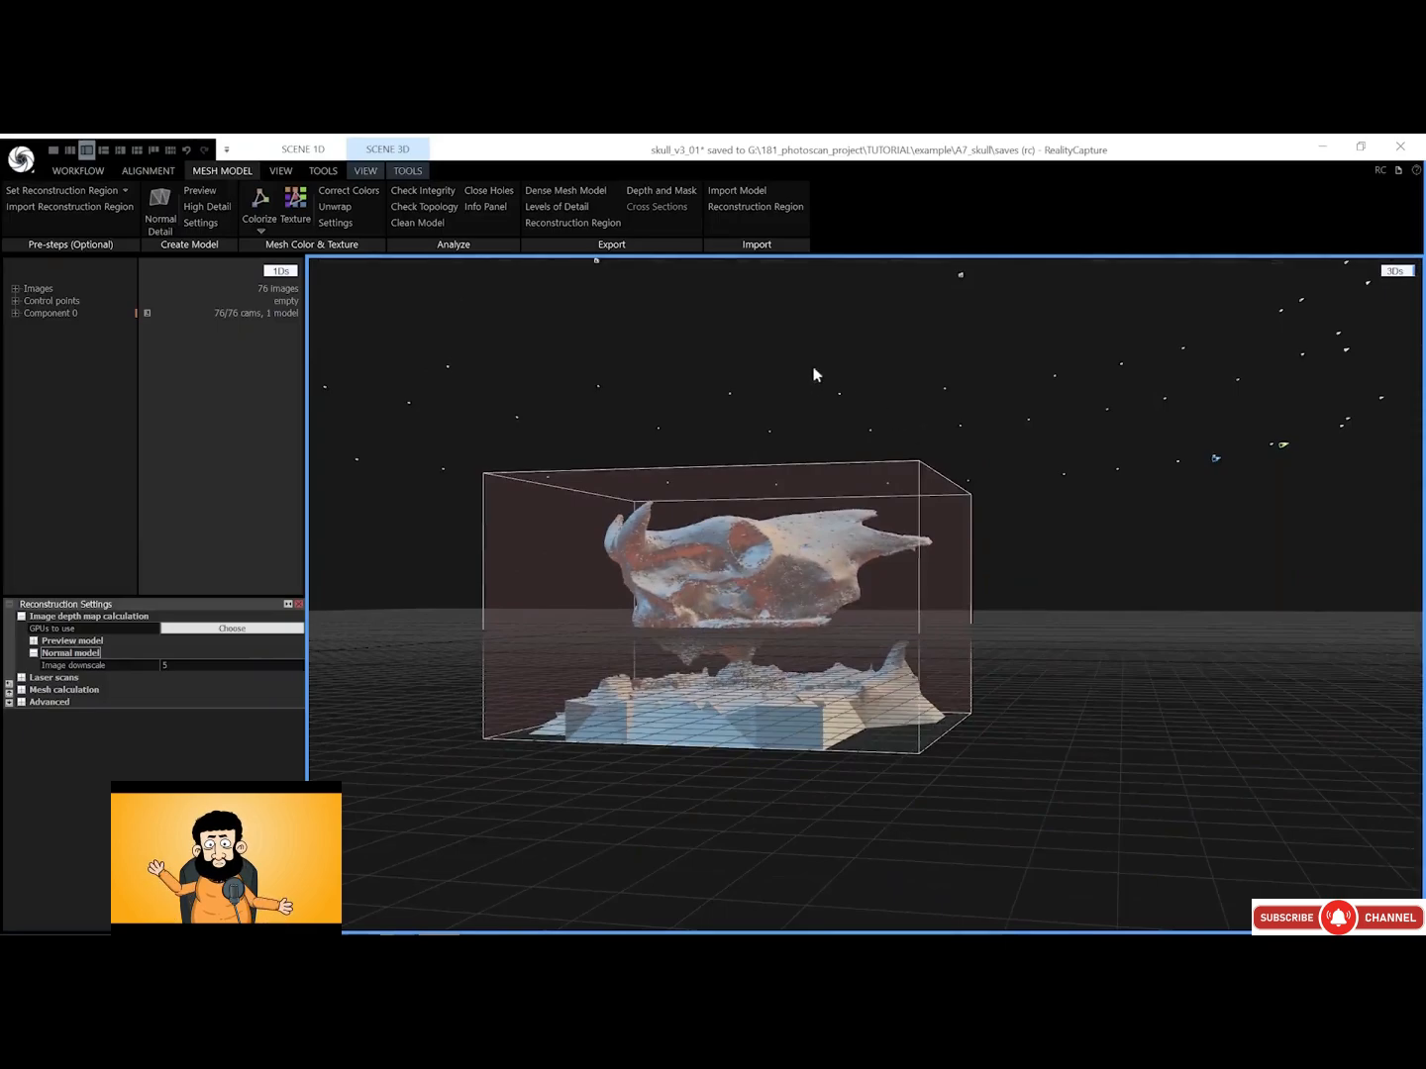
click(417, 175)
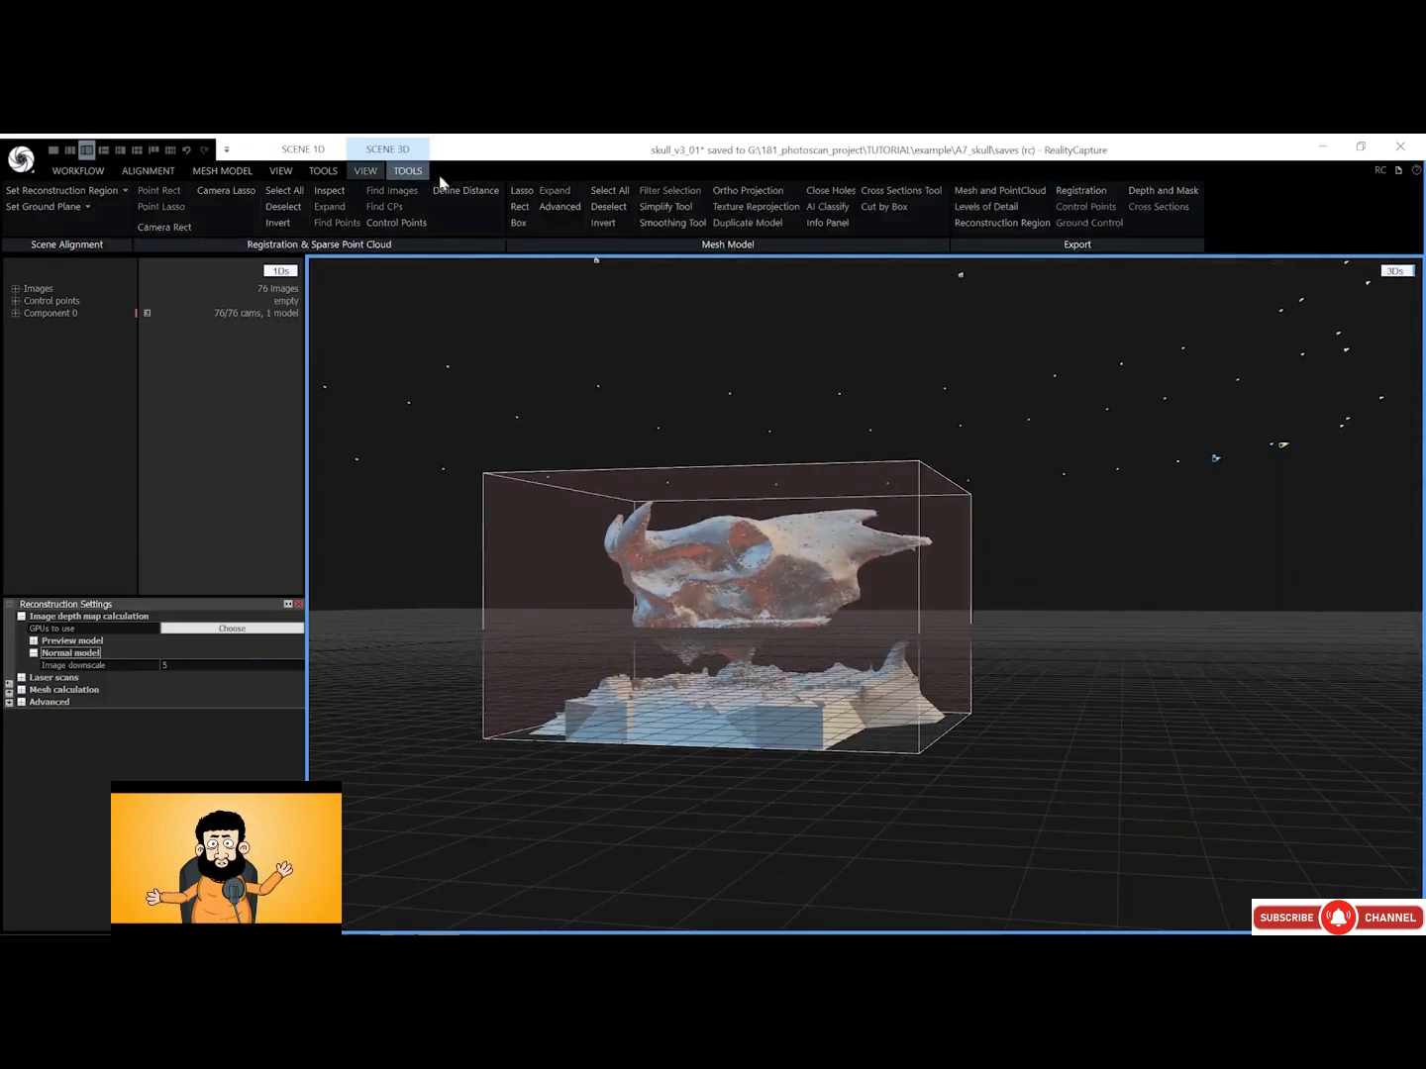
click(522, 190)
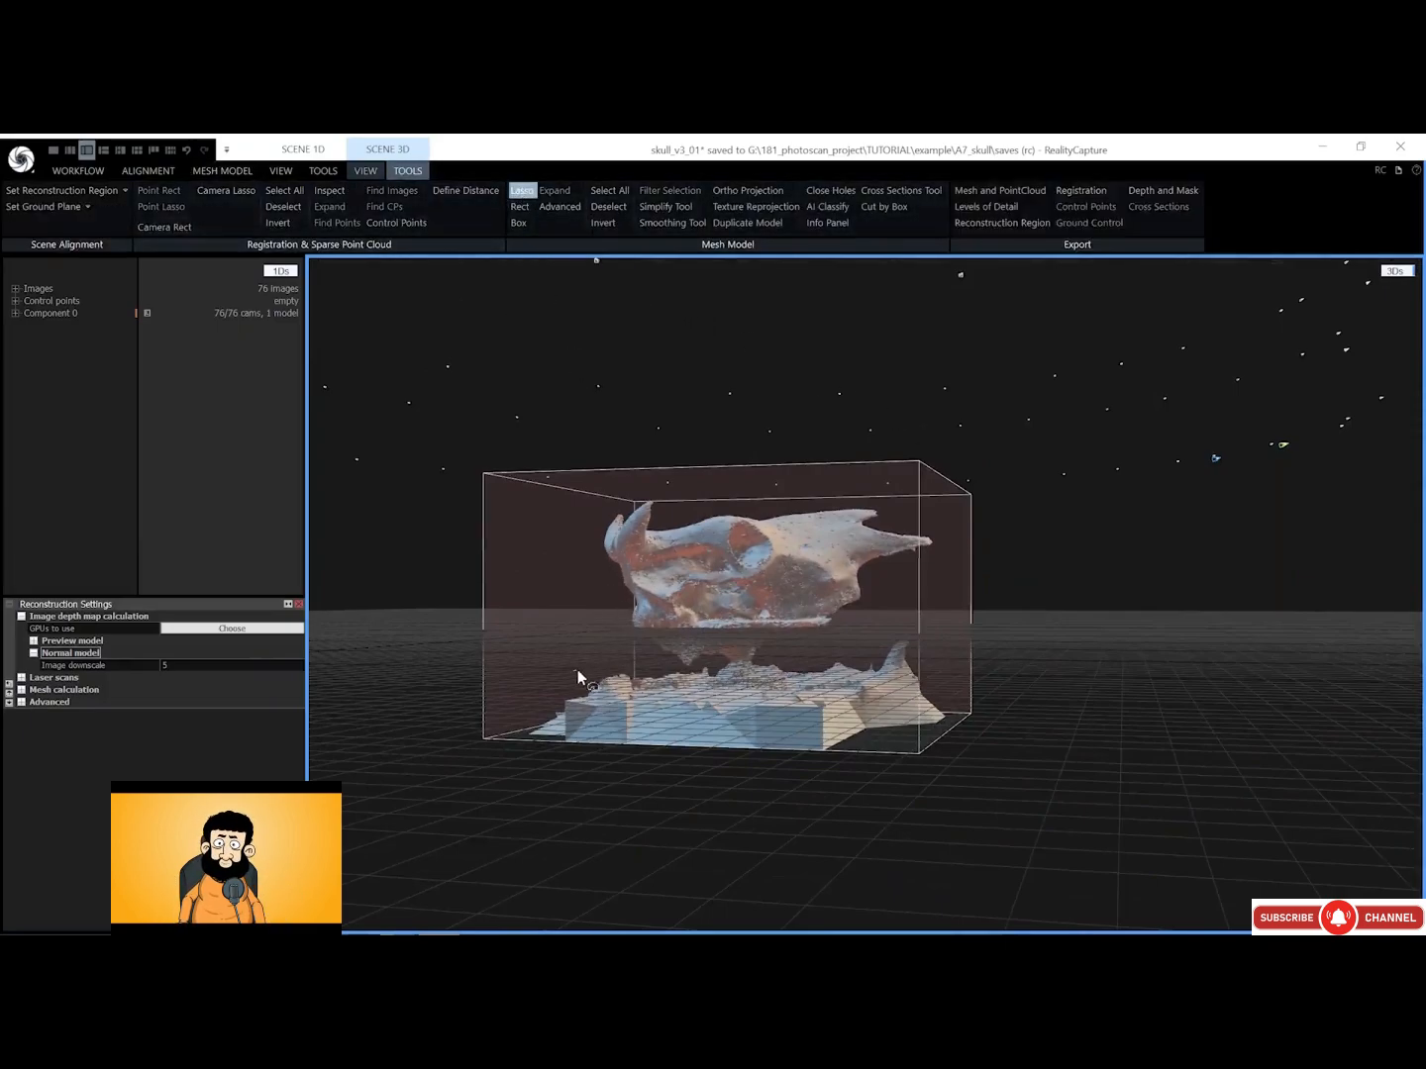
mouse_move(684, 672)
mouse_down()
mouse_move(878, 638)
mouse_move(754, 884)
mouse_move(426, 721)
mouse_up()
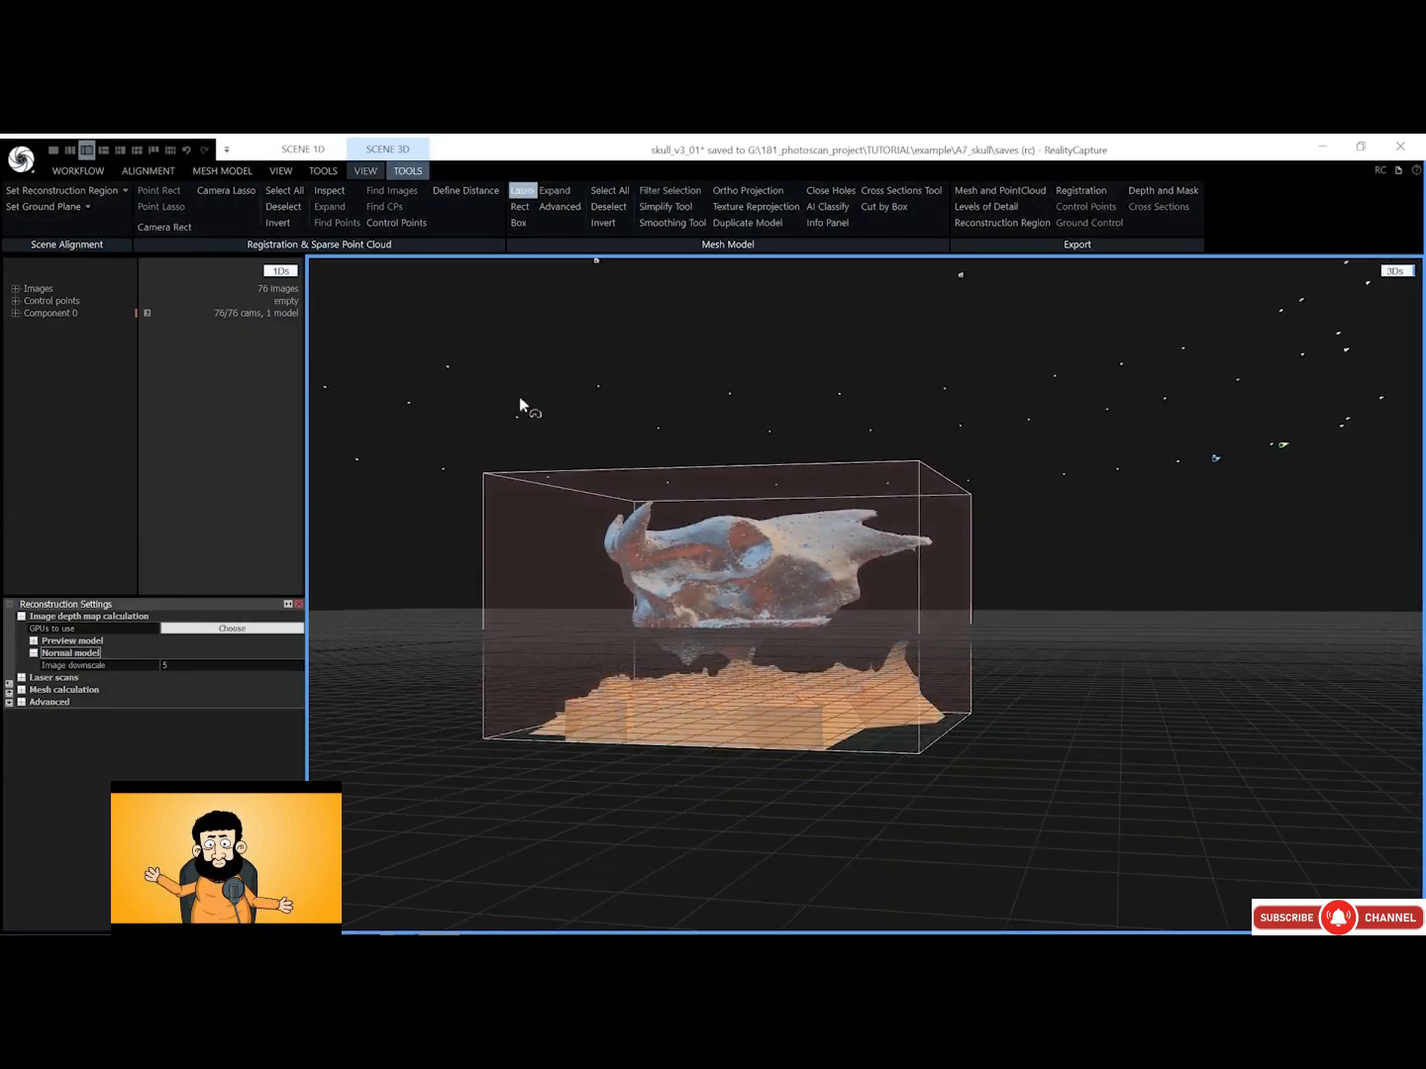
click(642, 190)
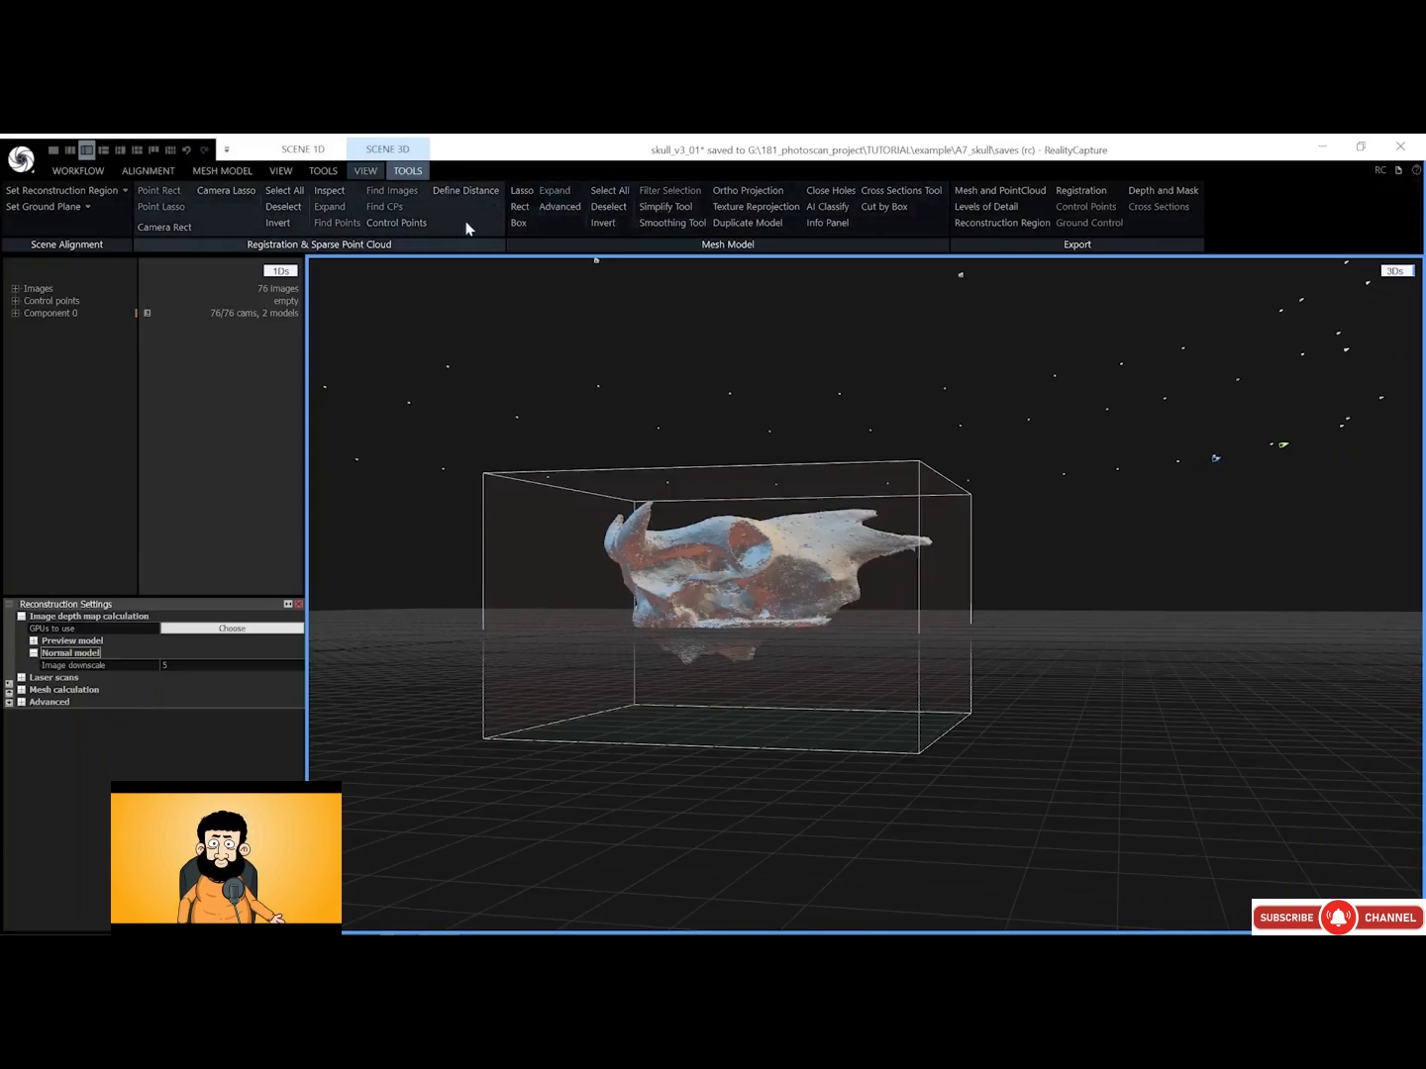
Delete the unfiltered Model 1 from Component 0, keeping the filtered Model 2
click(14, 313)
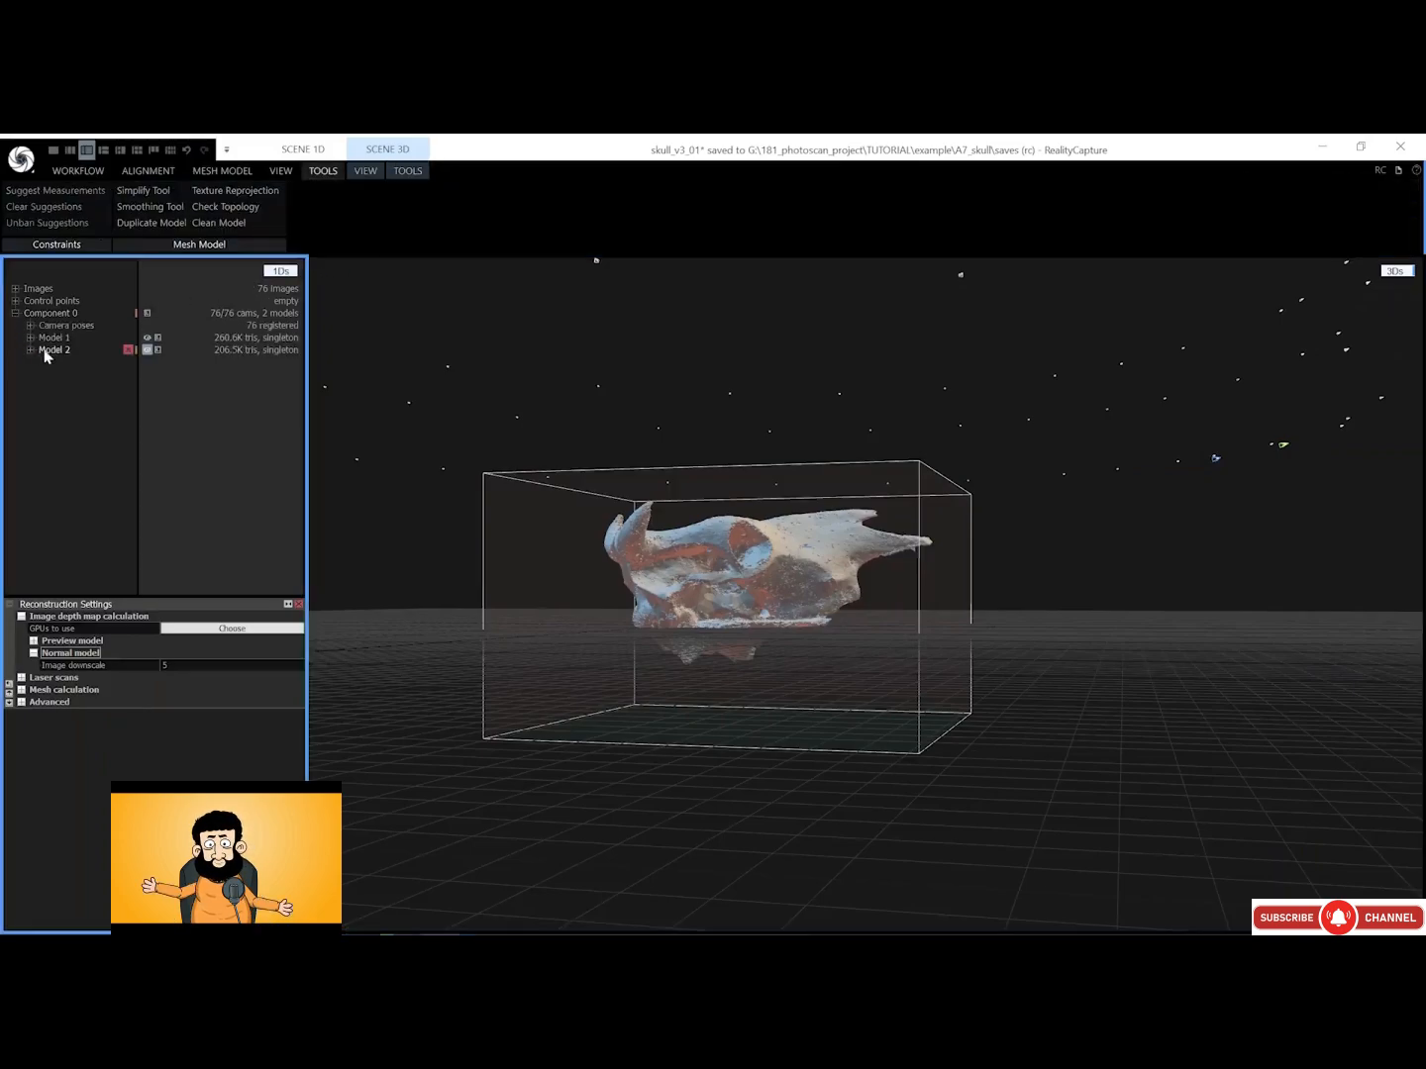
click(55, 351)
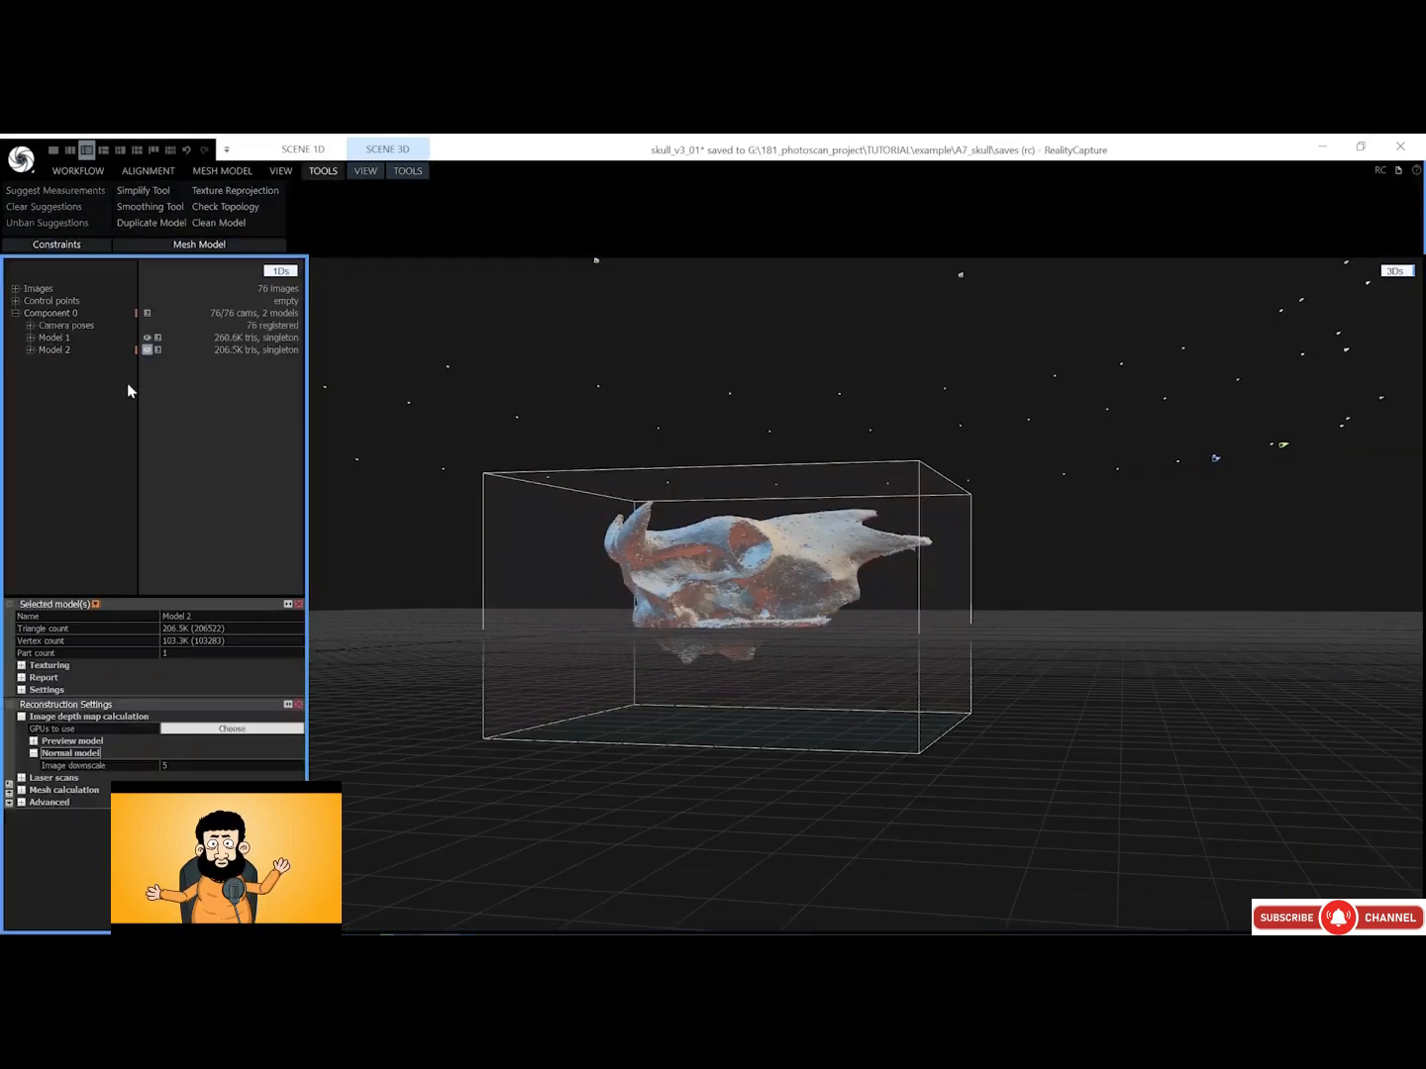
click(127, 337)
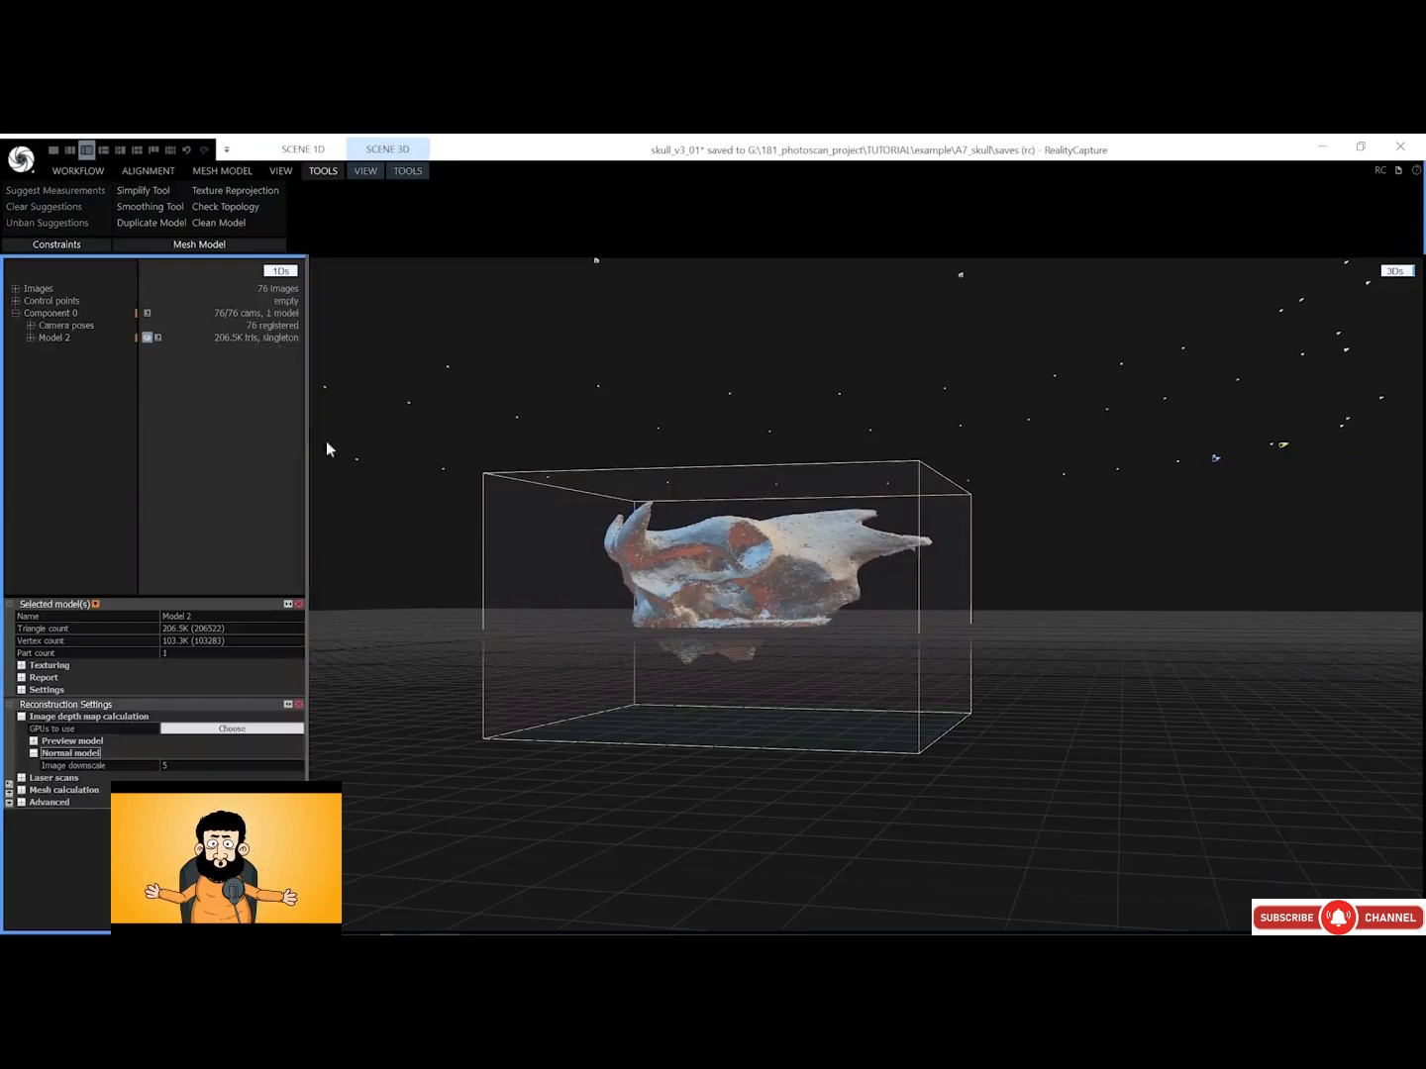
drag(782, 566, 725, 624)
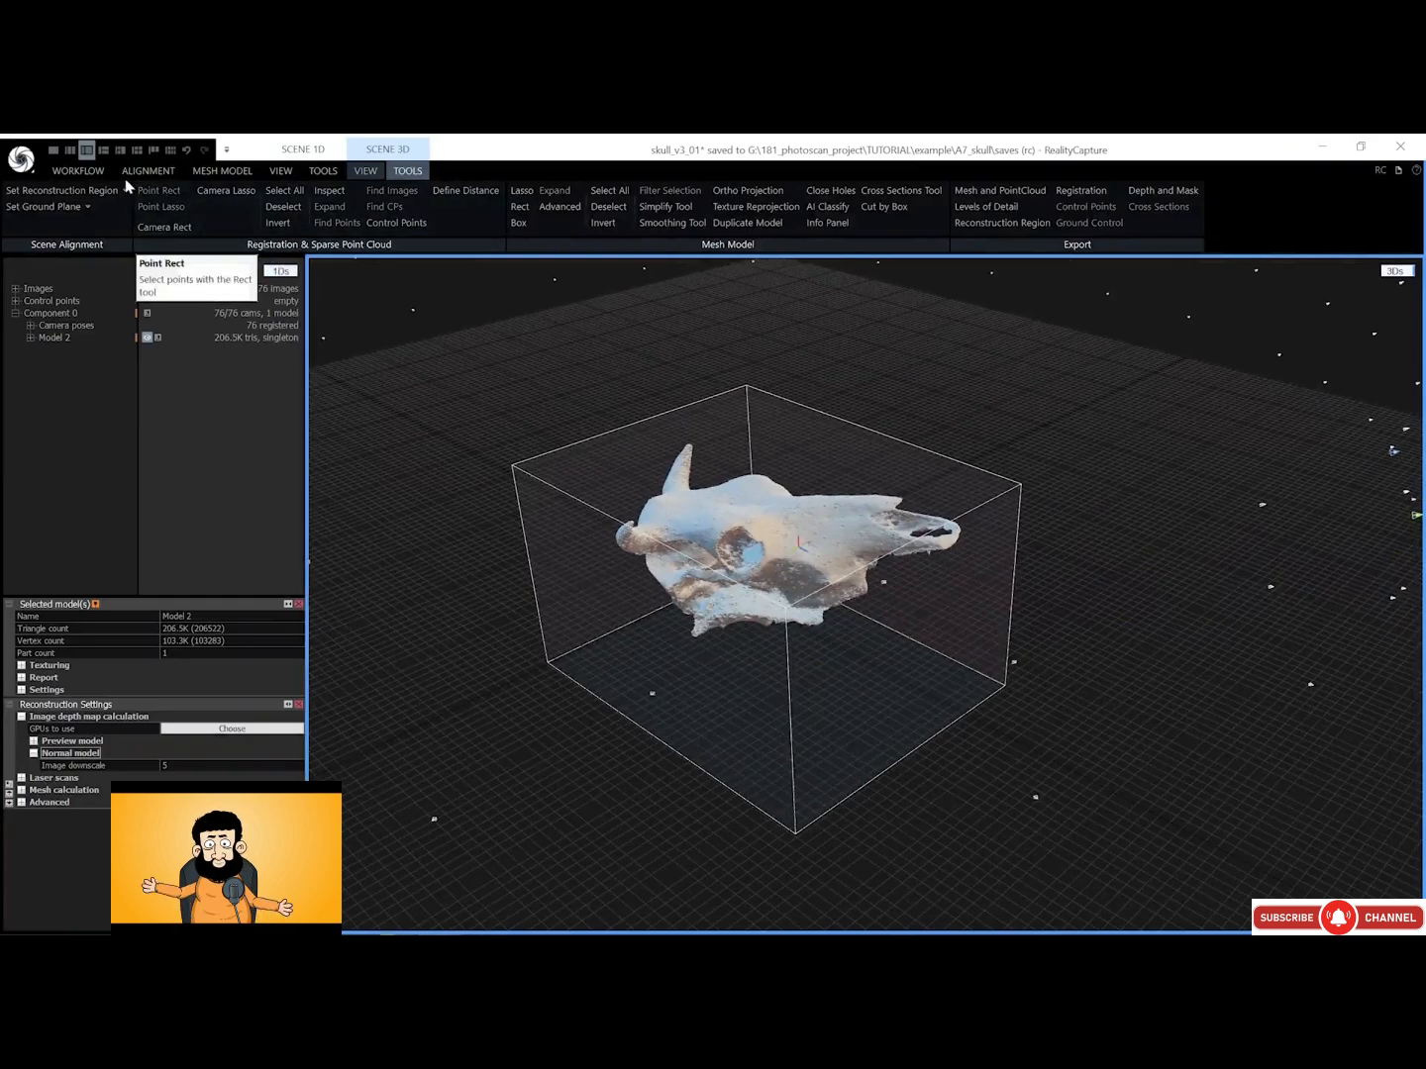
click(205, 173)
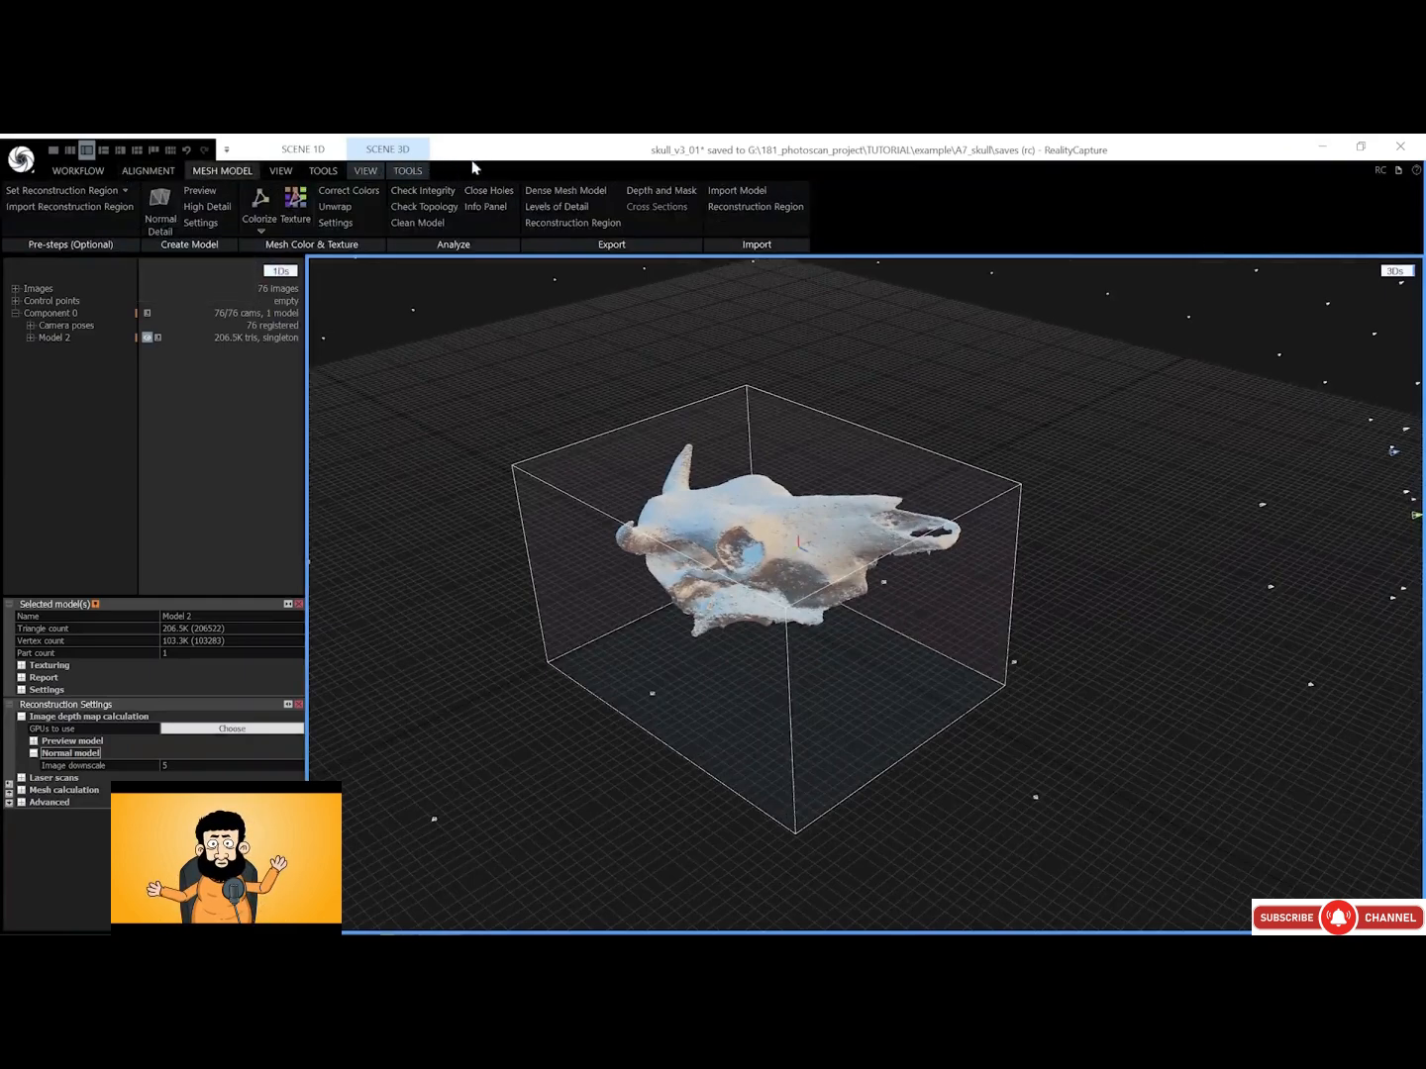
Export mesh masks of the skull to the skull_part_01 folder, with camera depths set to No and original file naming
click(645, 196)
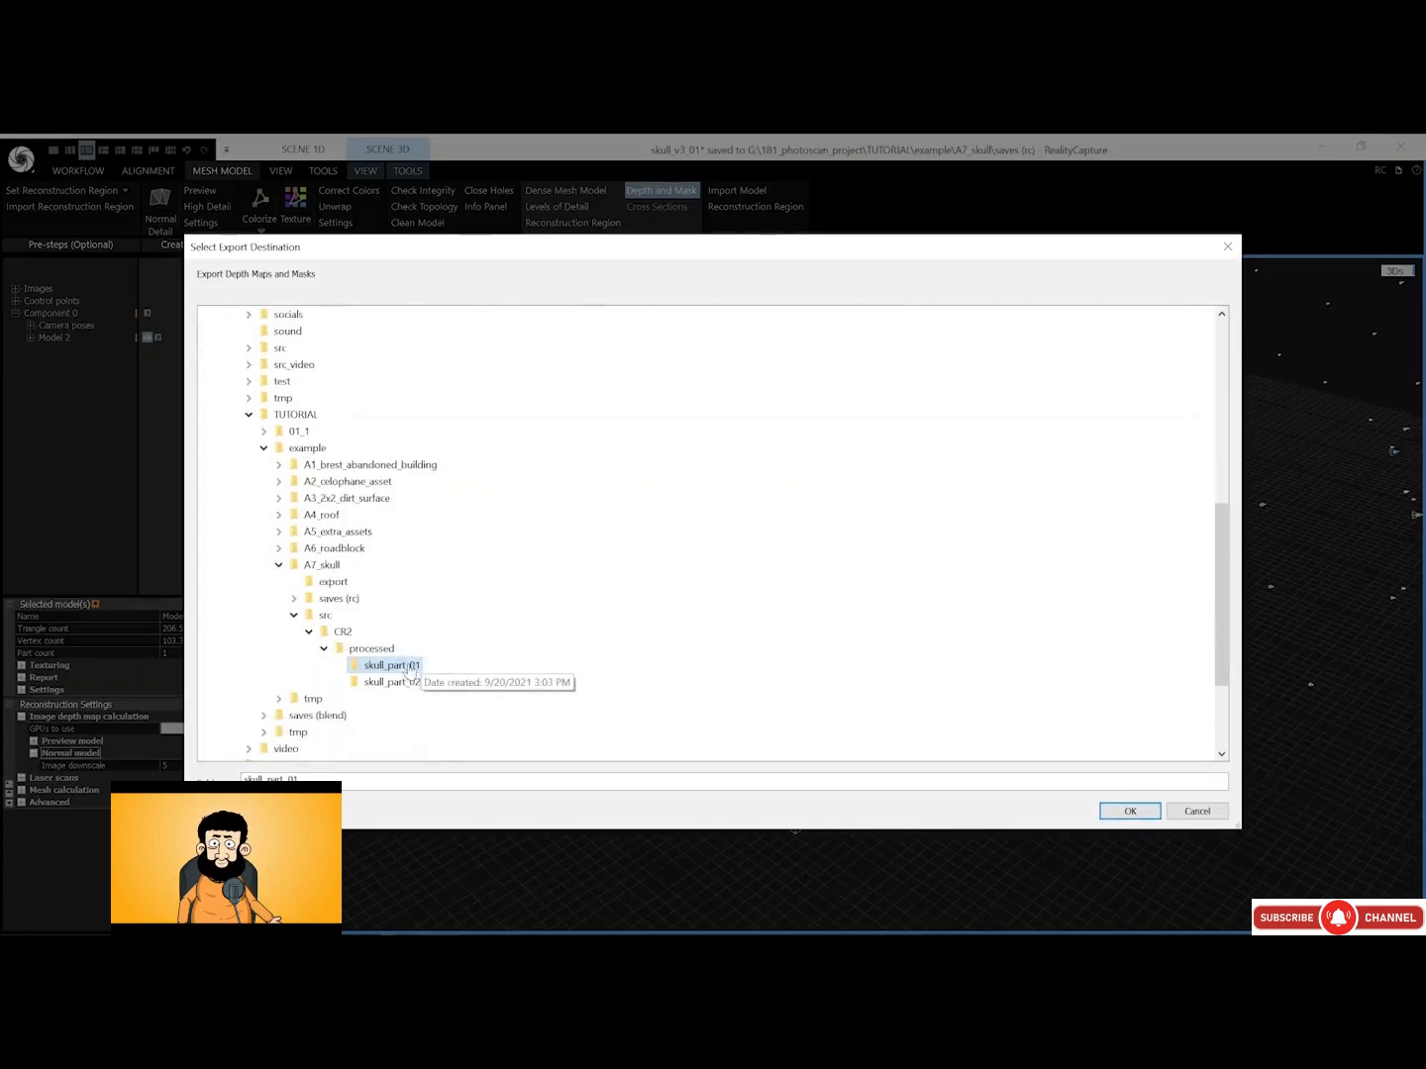
click(1109, 812)
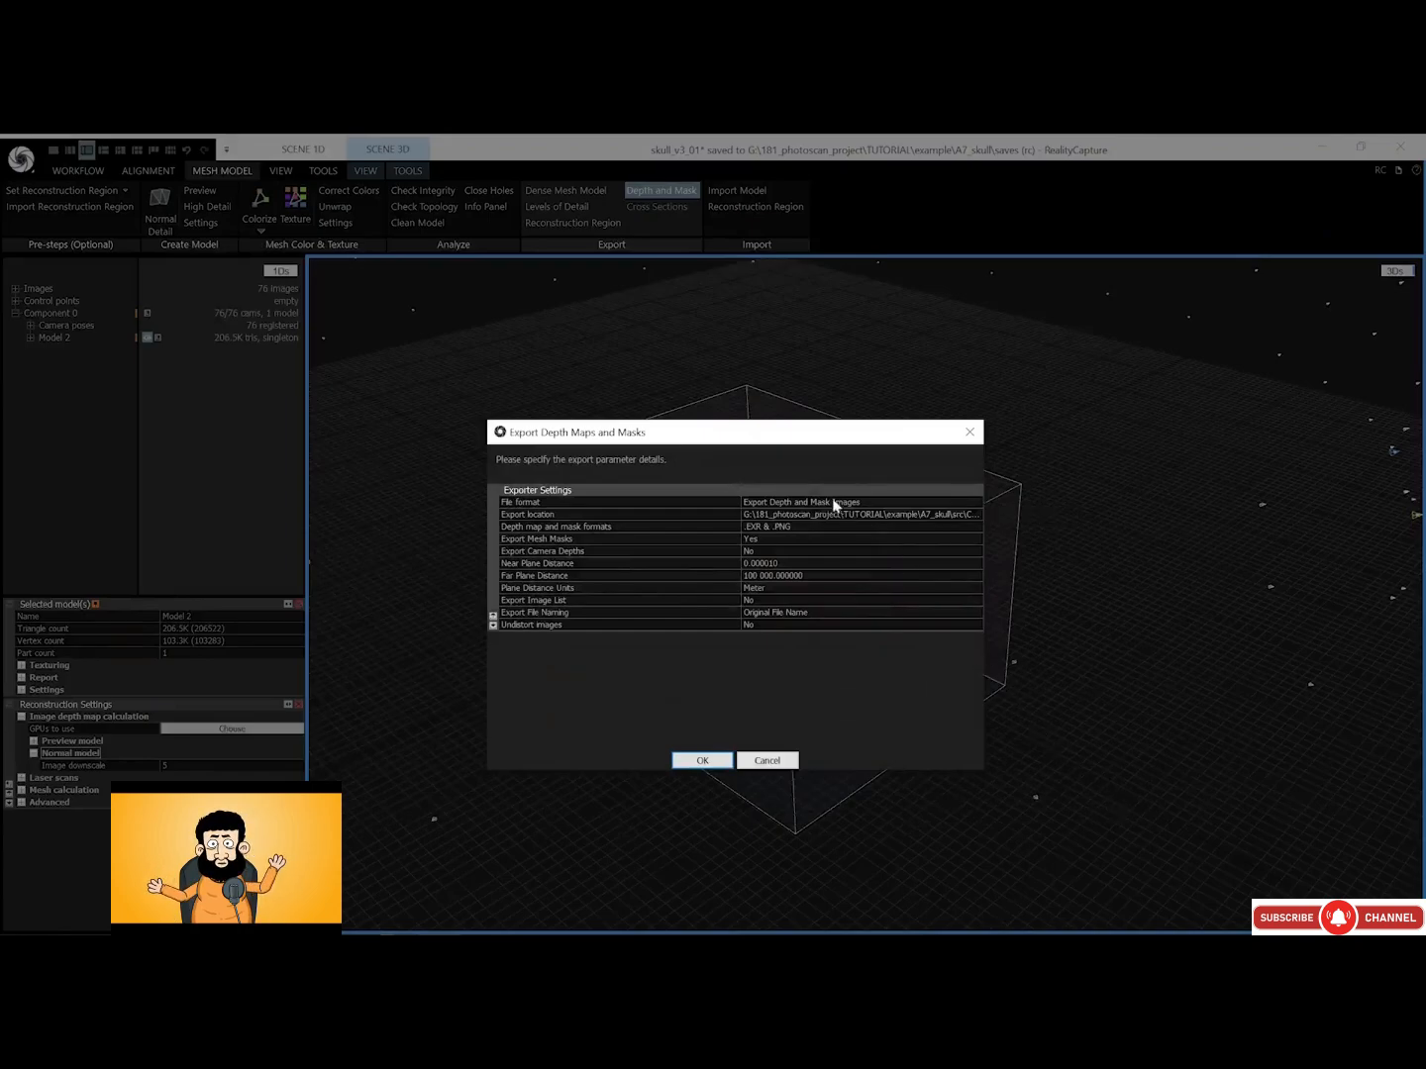
click(754, 552)
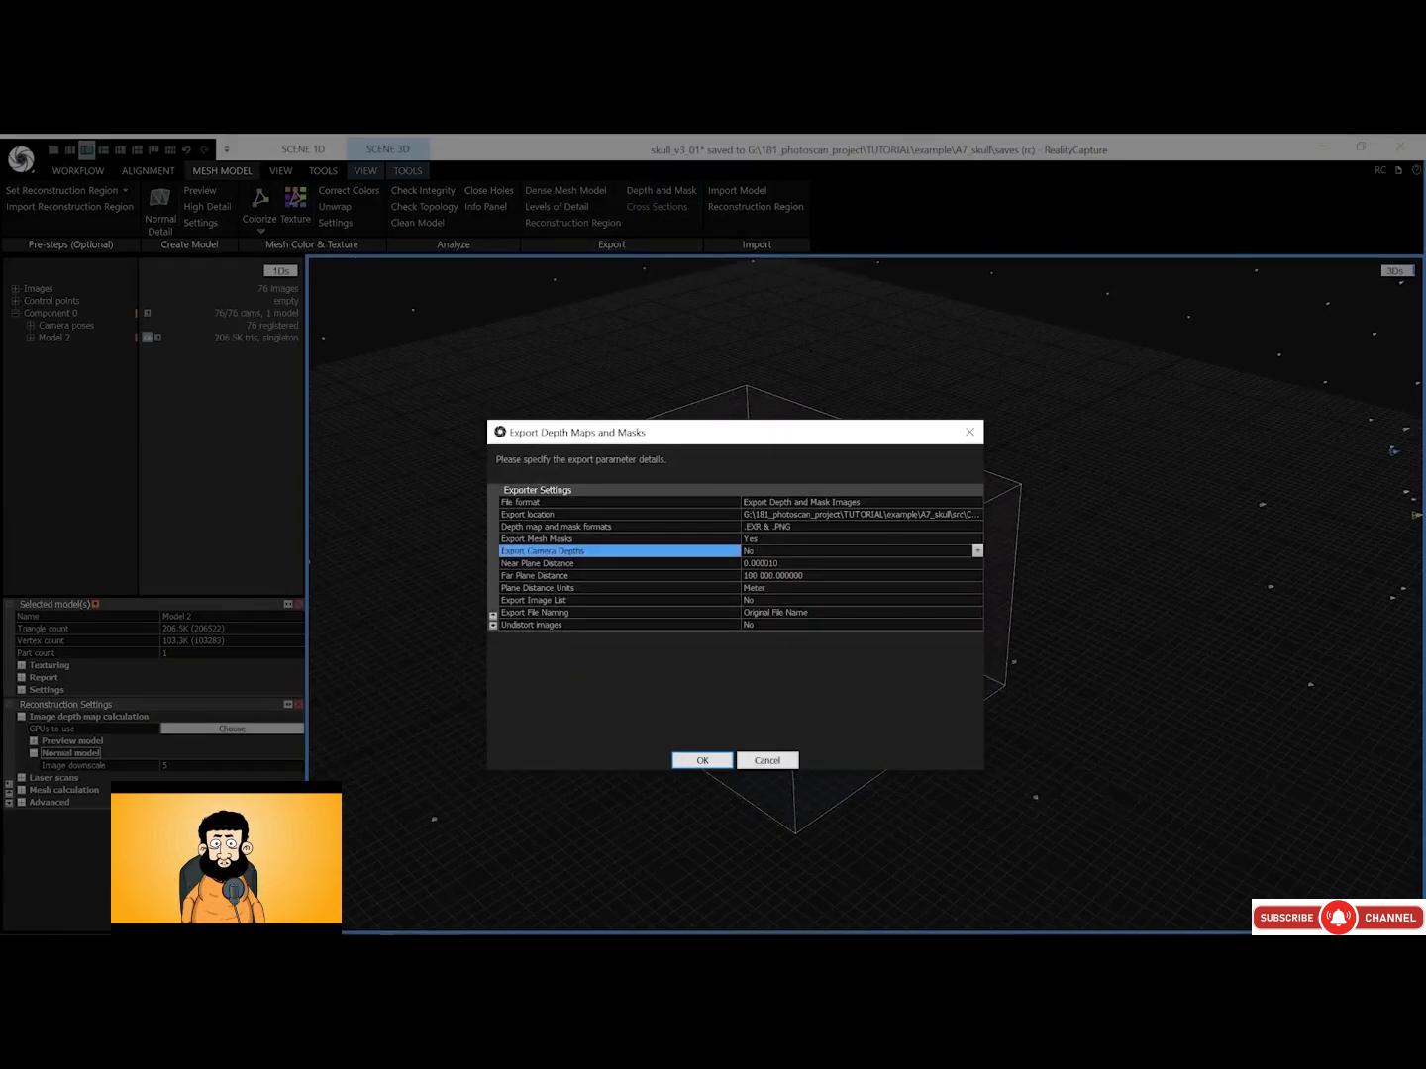
click(976, 551)
click(955, 575)
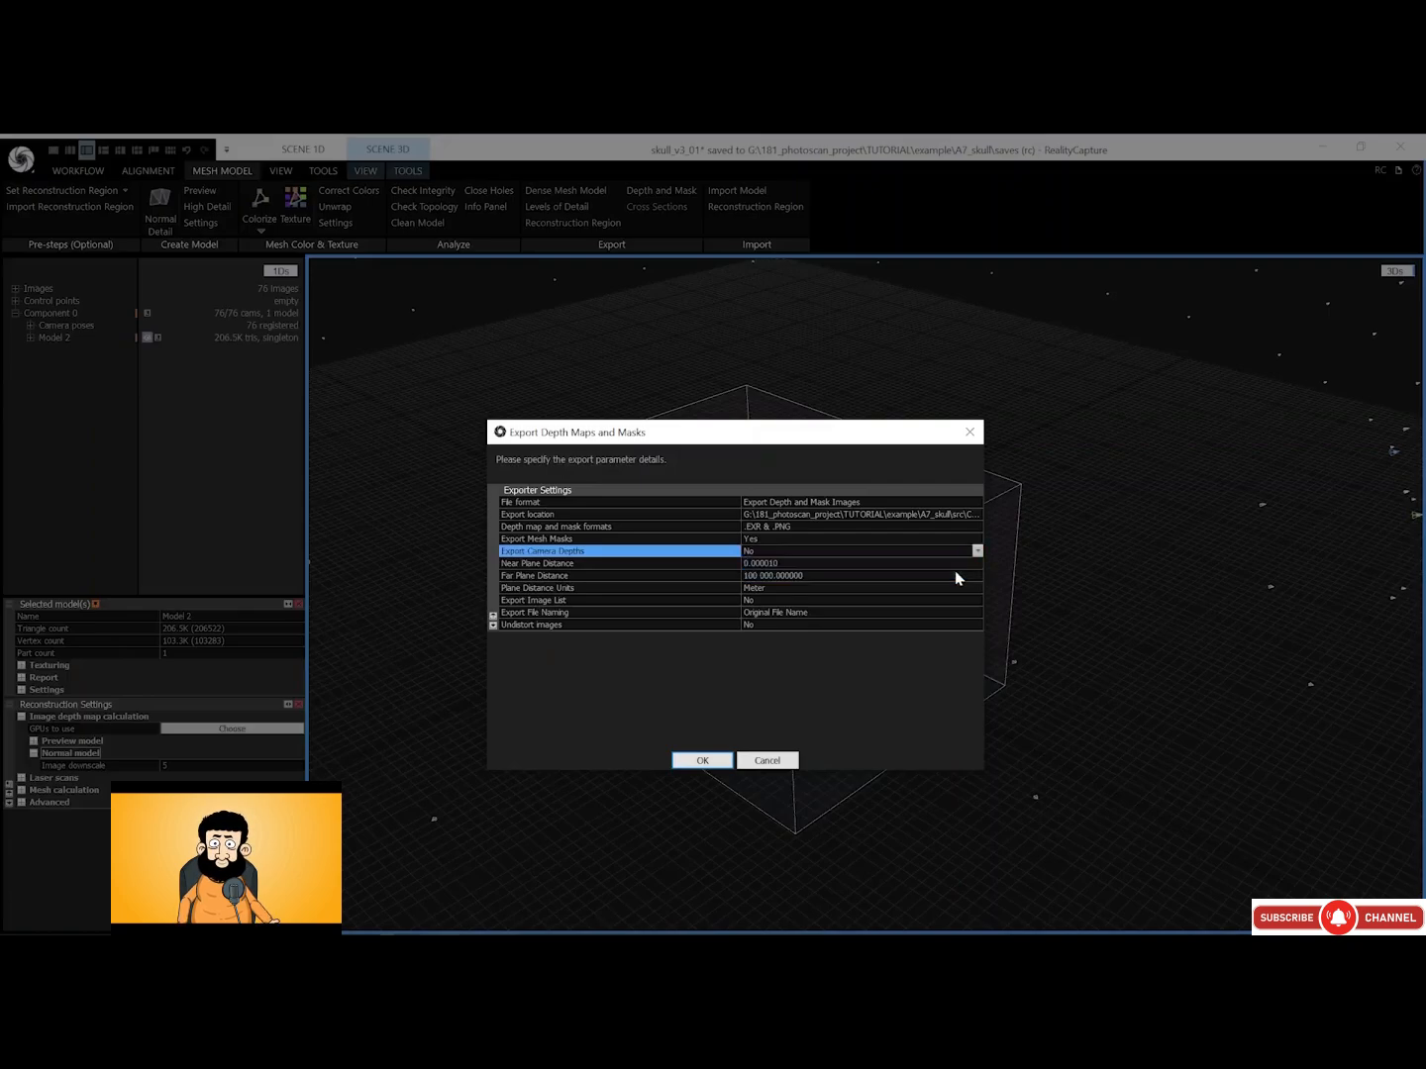
click(777, 612)
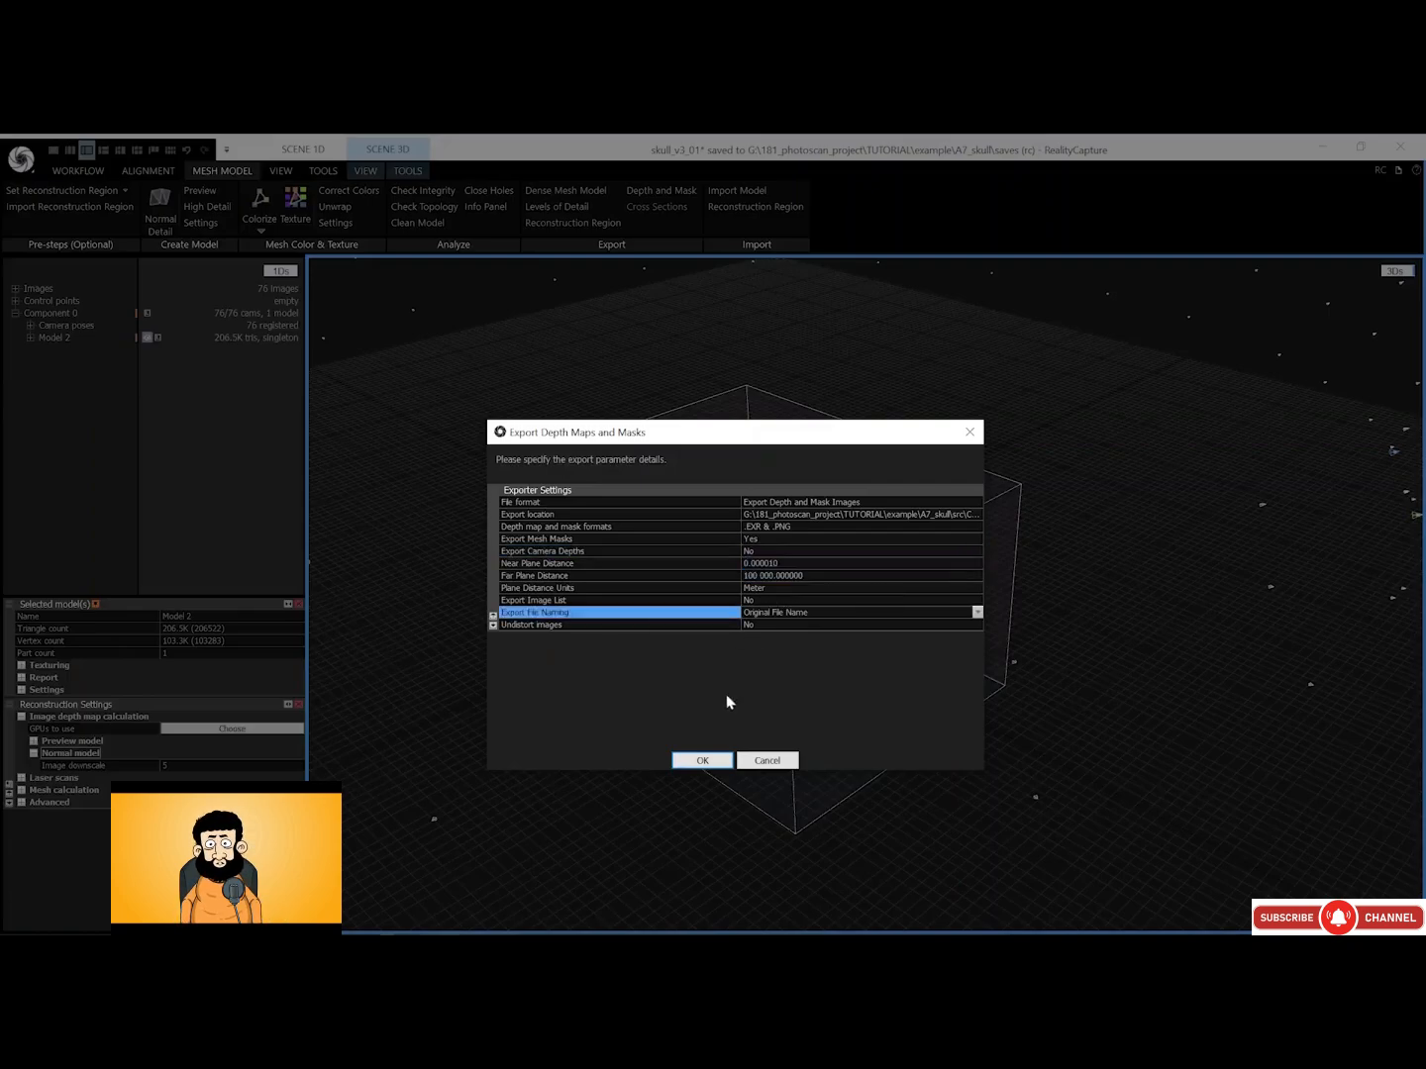
click(705, 759)
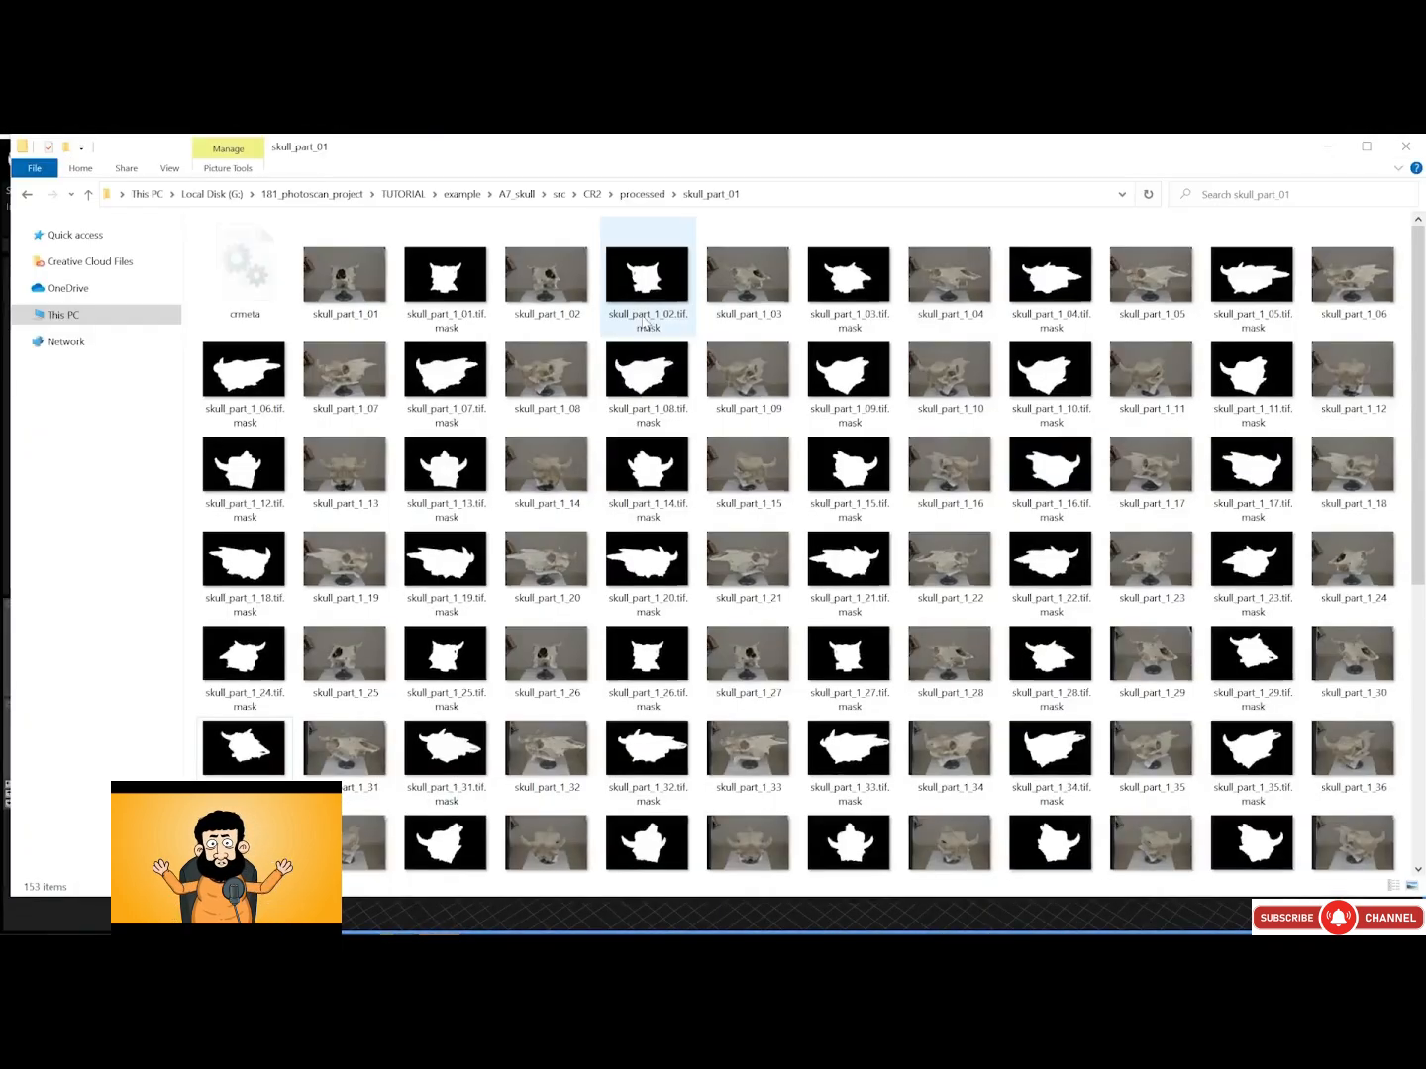
ctrl+scroll(647, 319, up, 2)
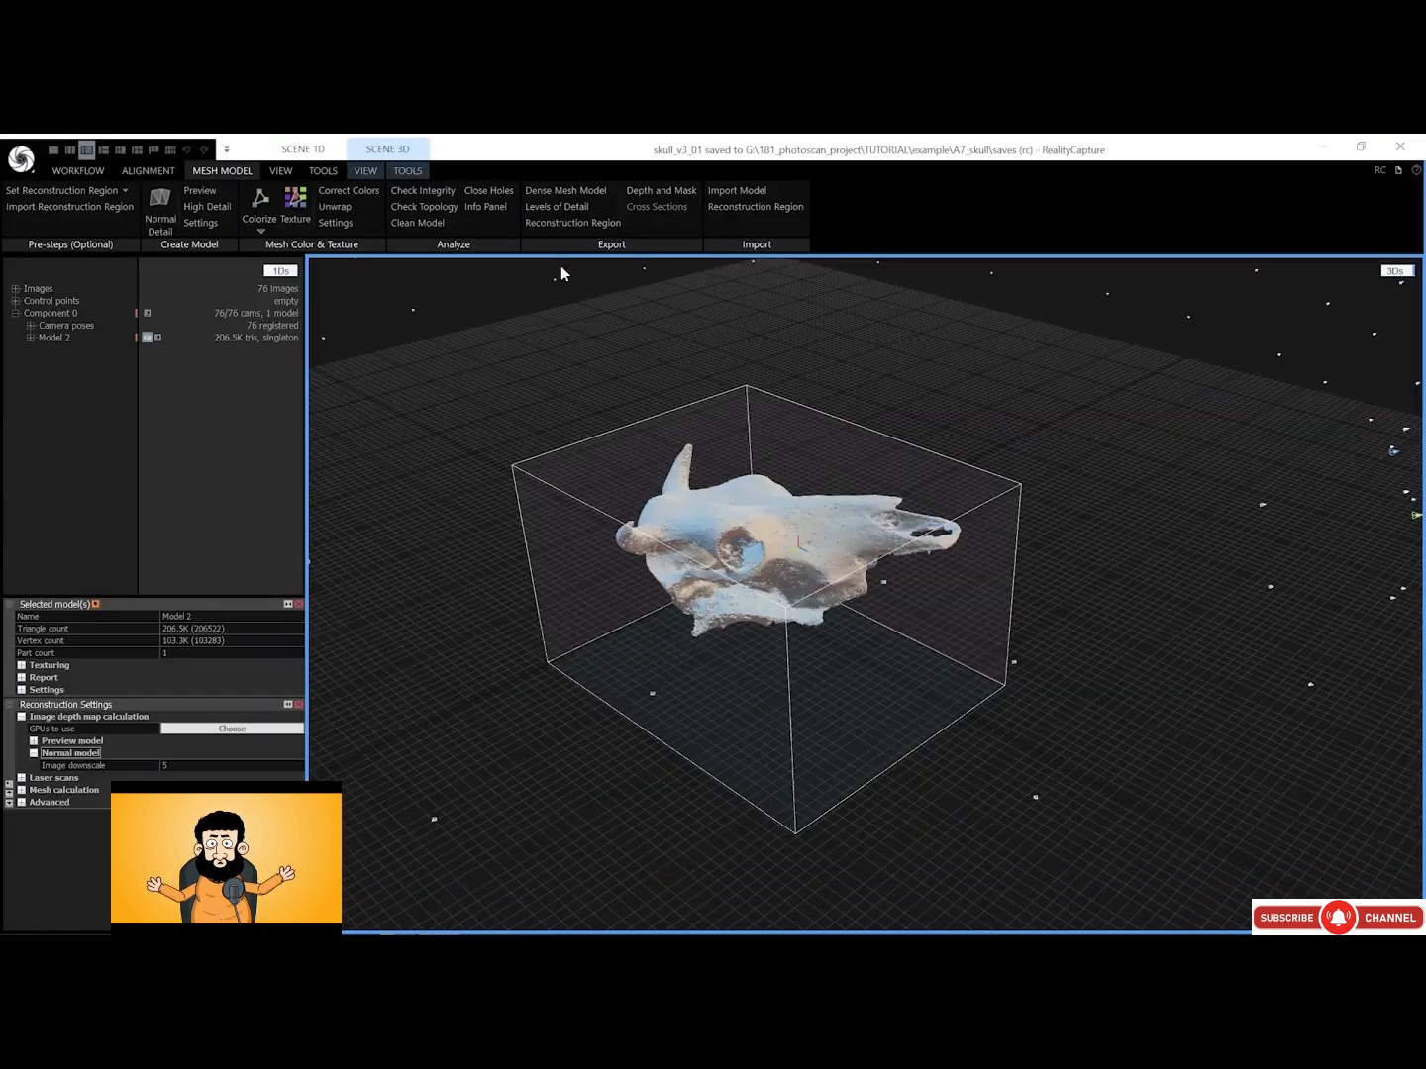
Start a new project and import all photos from skull_part_2_01 to skull_part_2_107 from the skull_part_02 folder
click(22, 159)
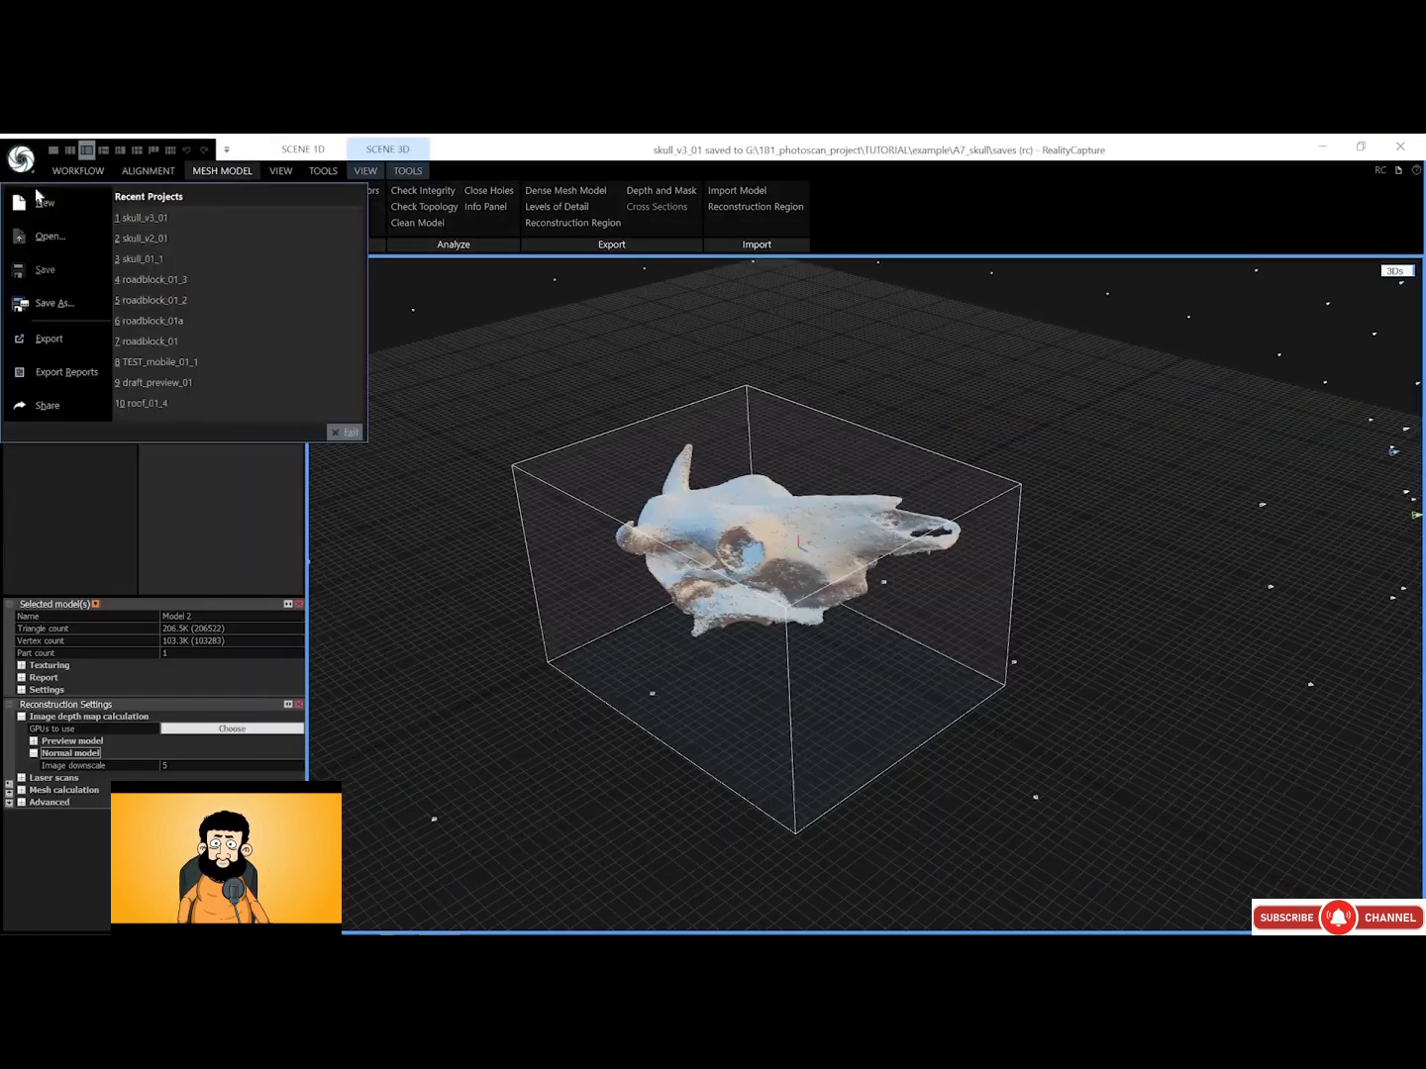
click(42, 200)
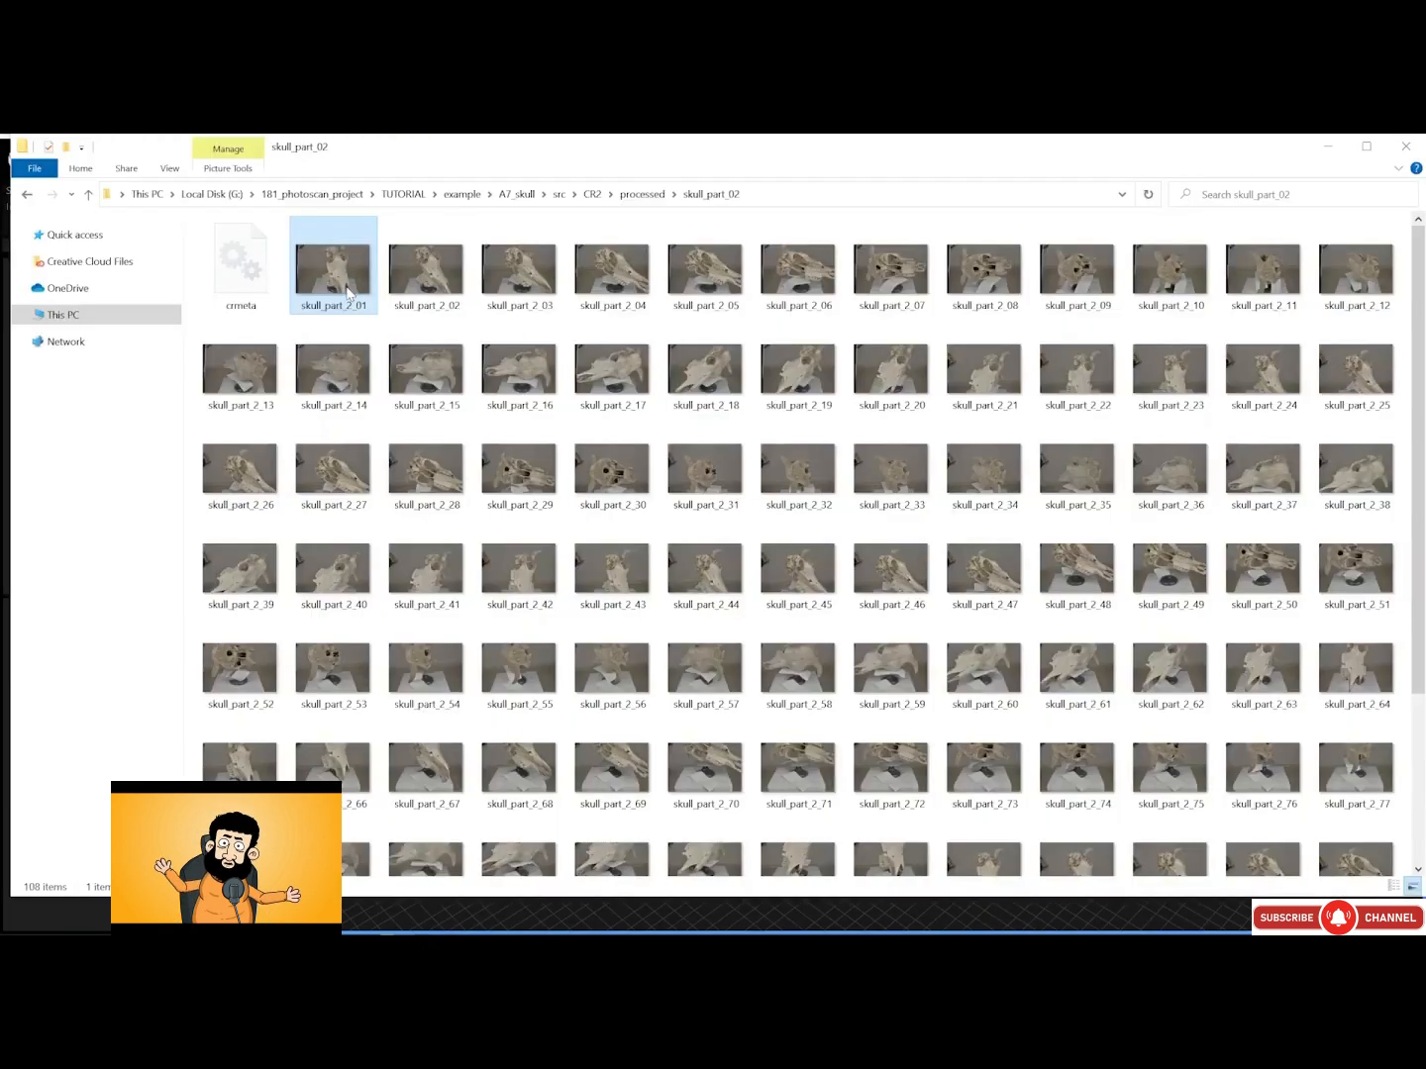
scroll(505, 832, down, 5)
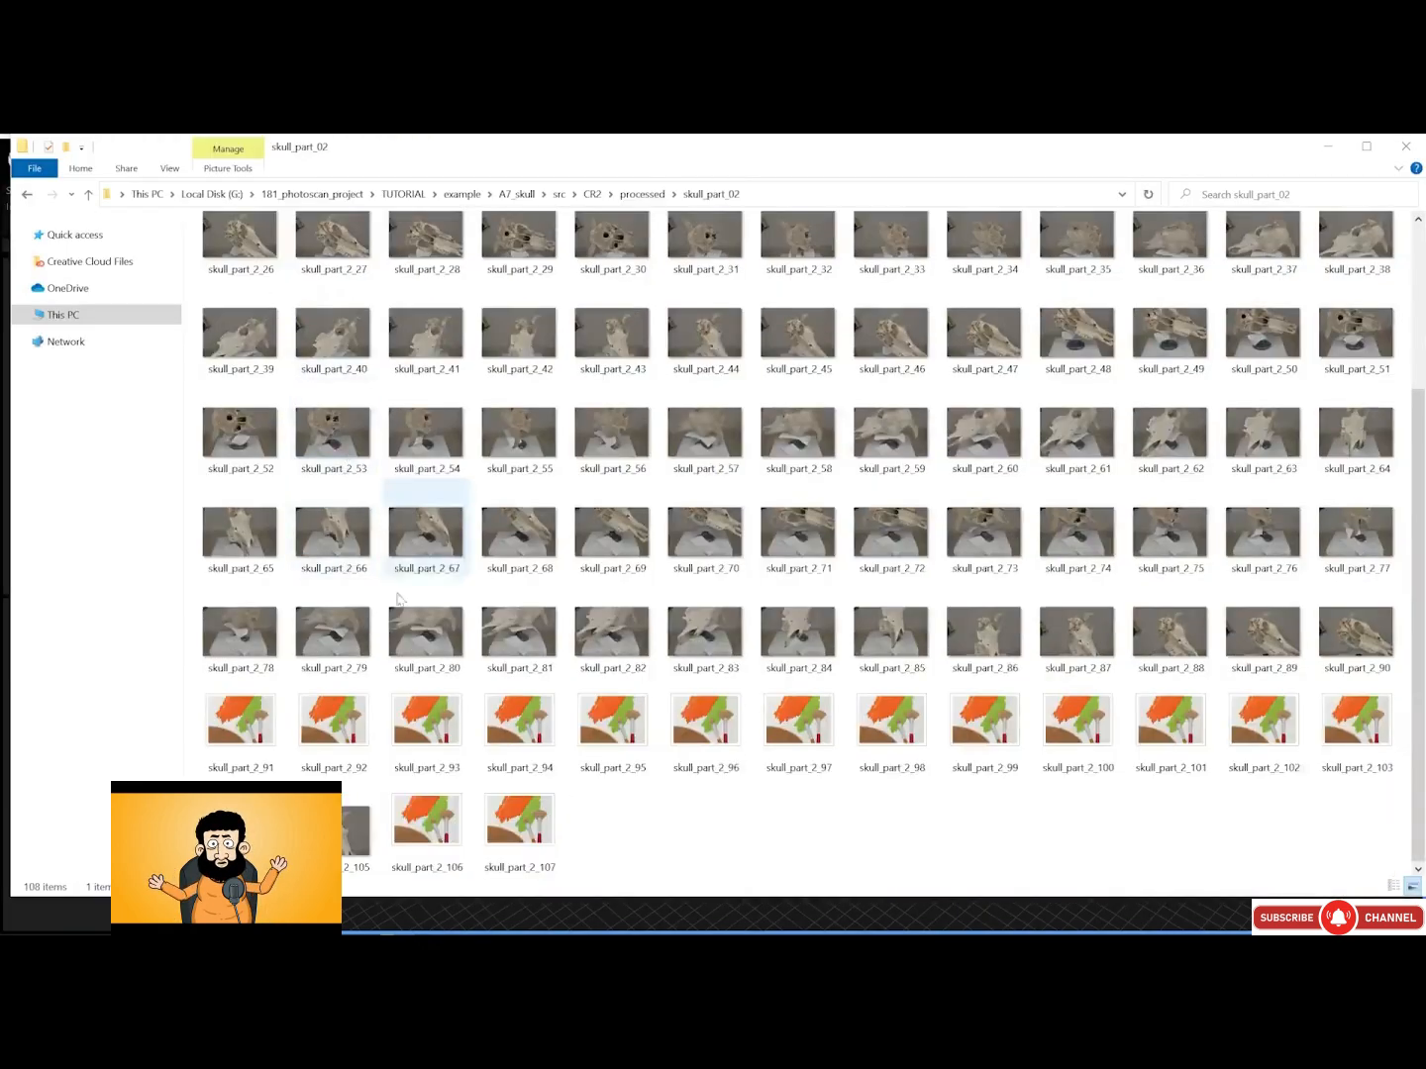
shift+click(505, 832)
drag(505, 833, 516, 673)
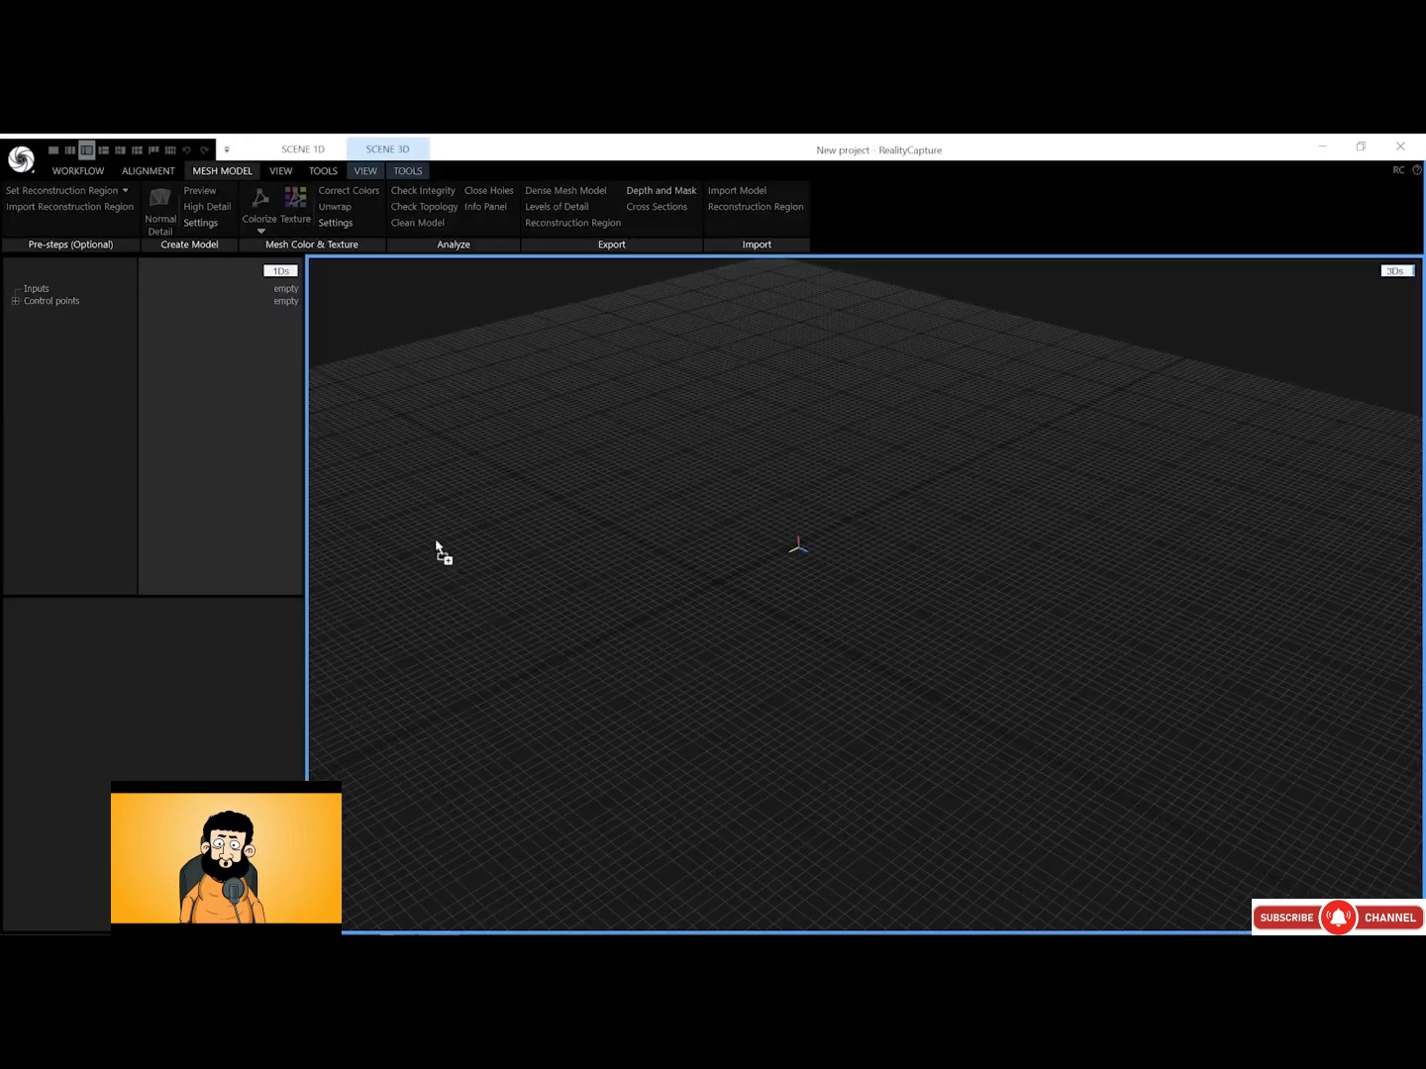
drag(436, 551, 292, 442)
drag(127, 349, 127, 352)
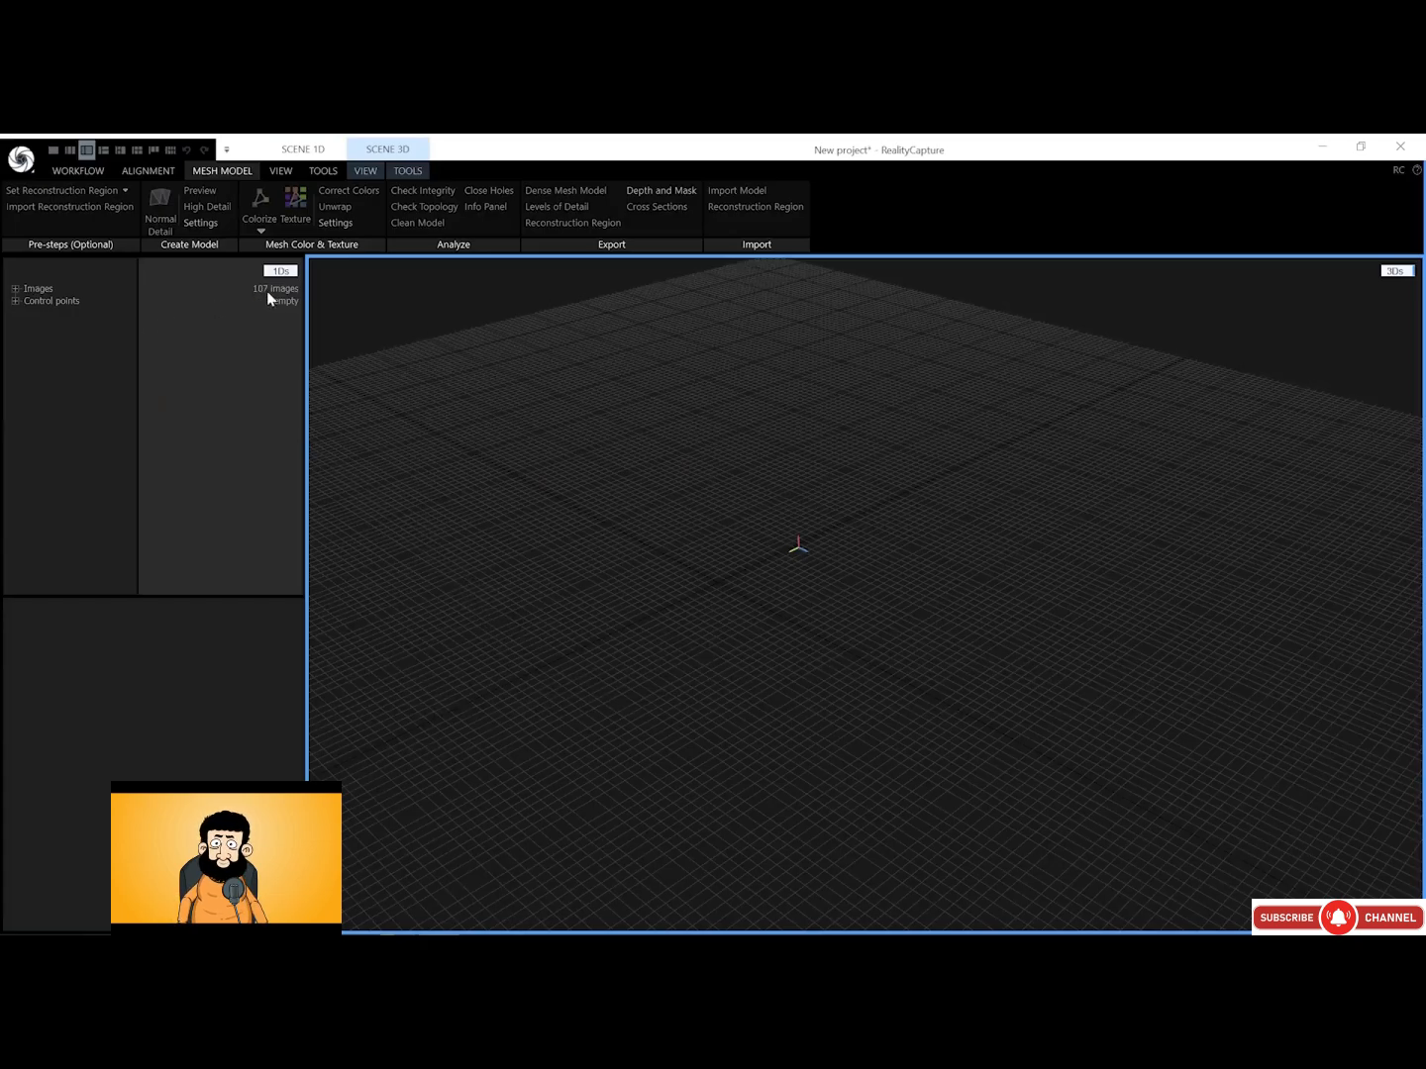
Align the imported skull_part_02 images and calculate the skull mesh in Normal Detail
click(148, 170)
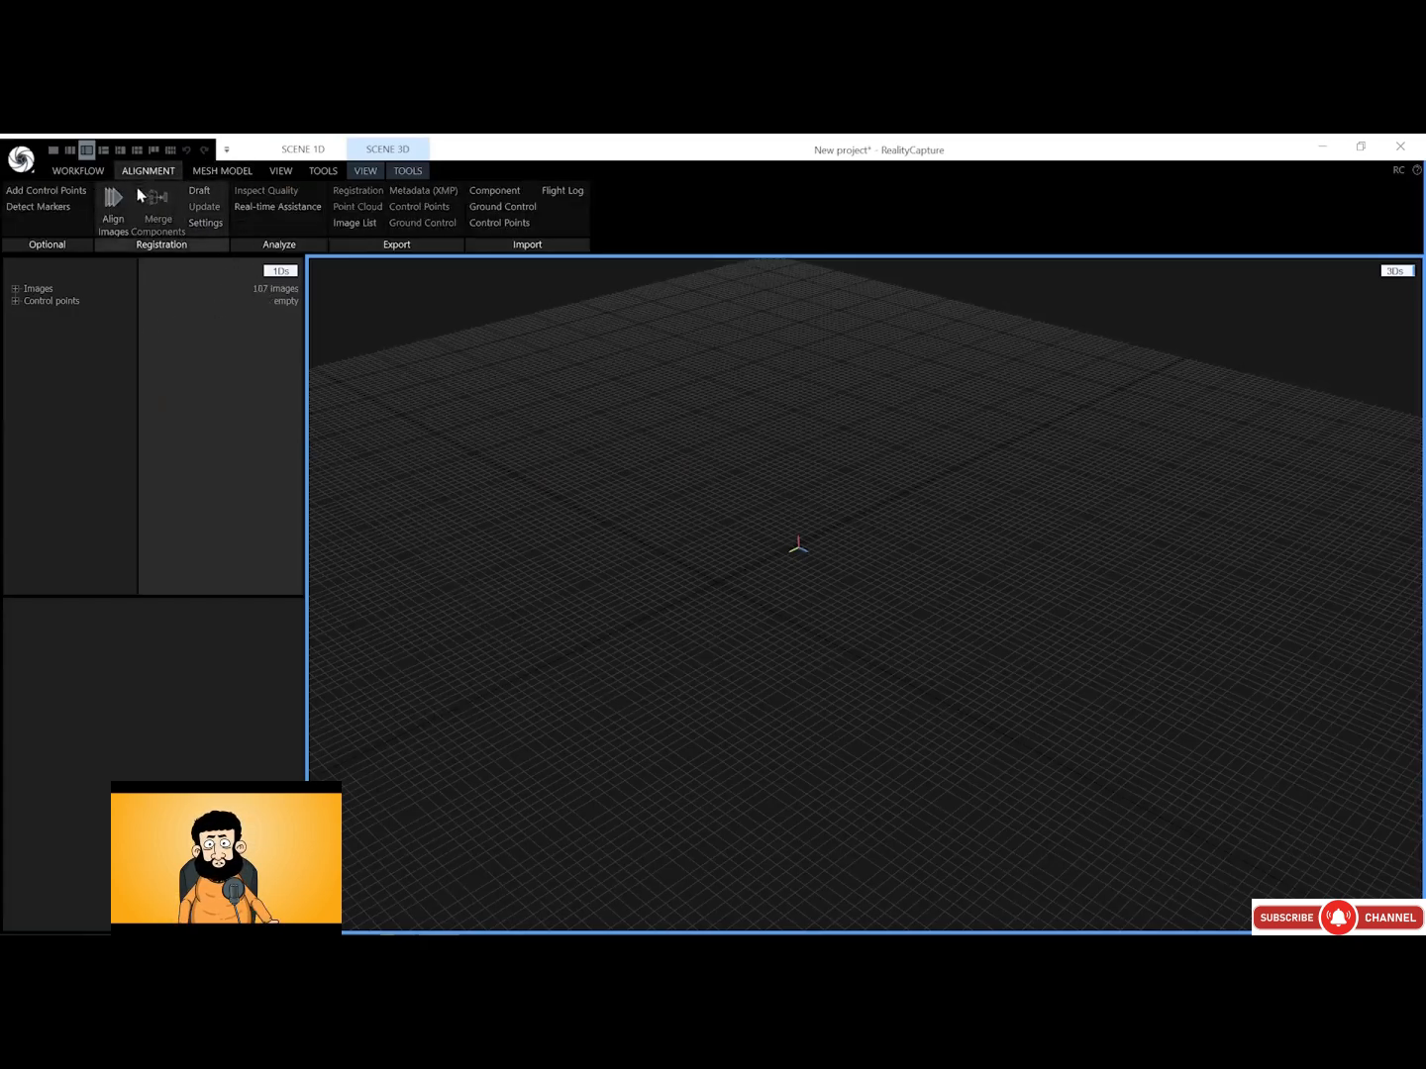
click(112, 203)
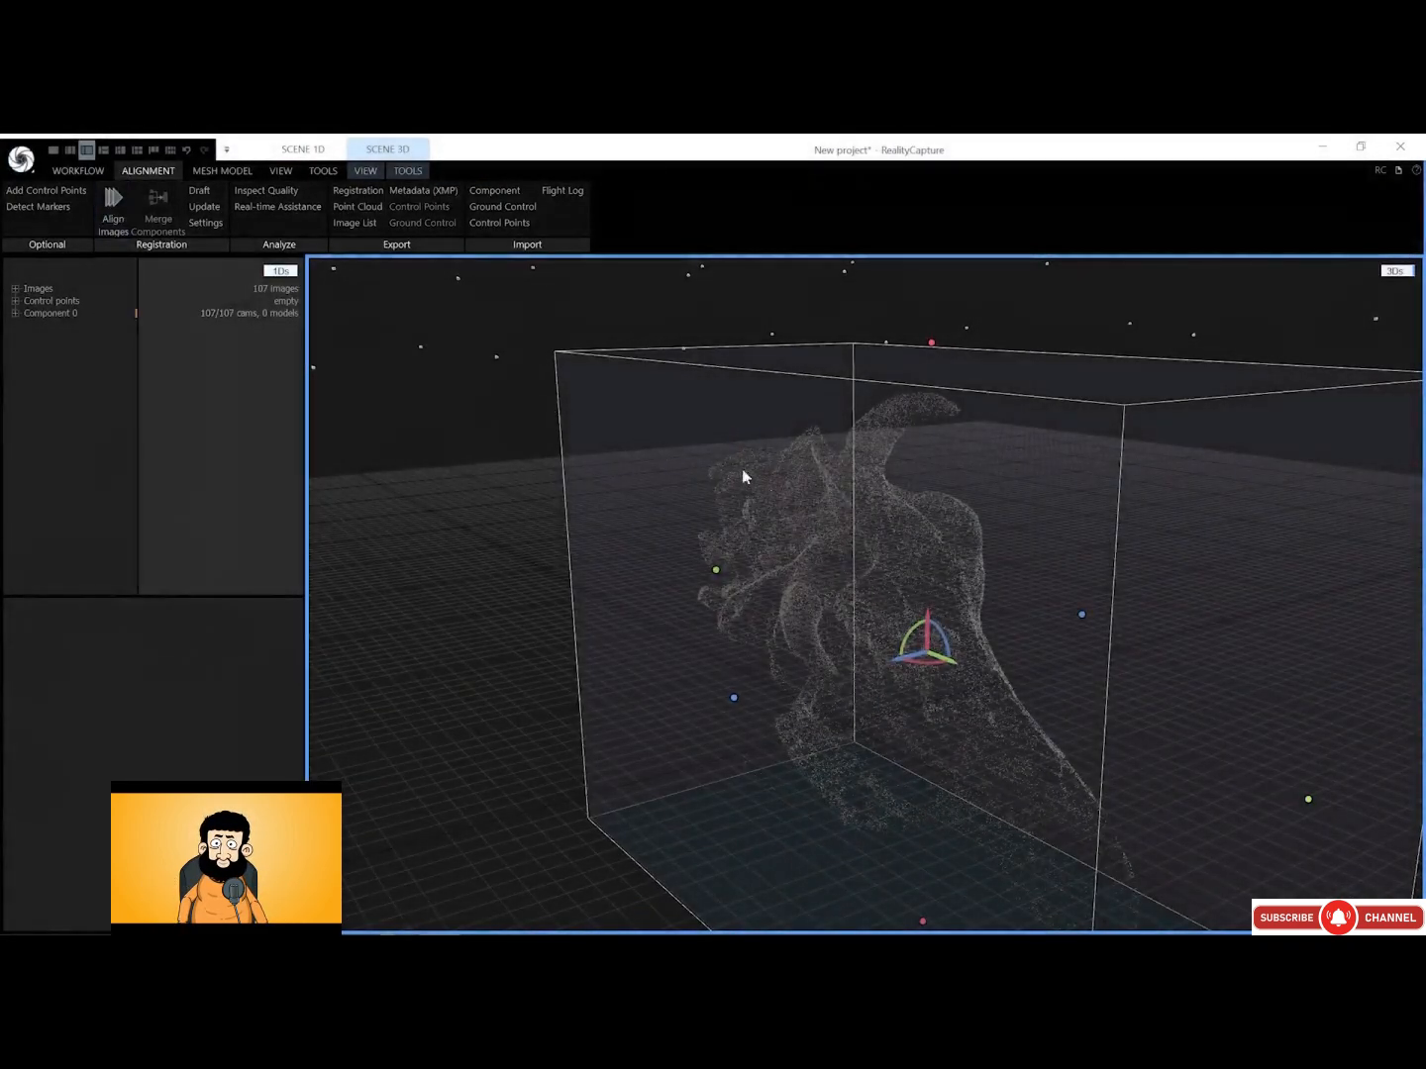
scroll(1002, 610, down, 5)
drag(1011, 626, 867, 652)
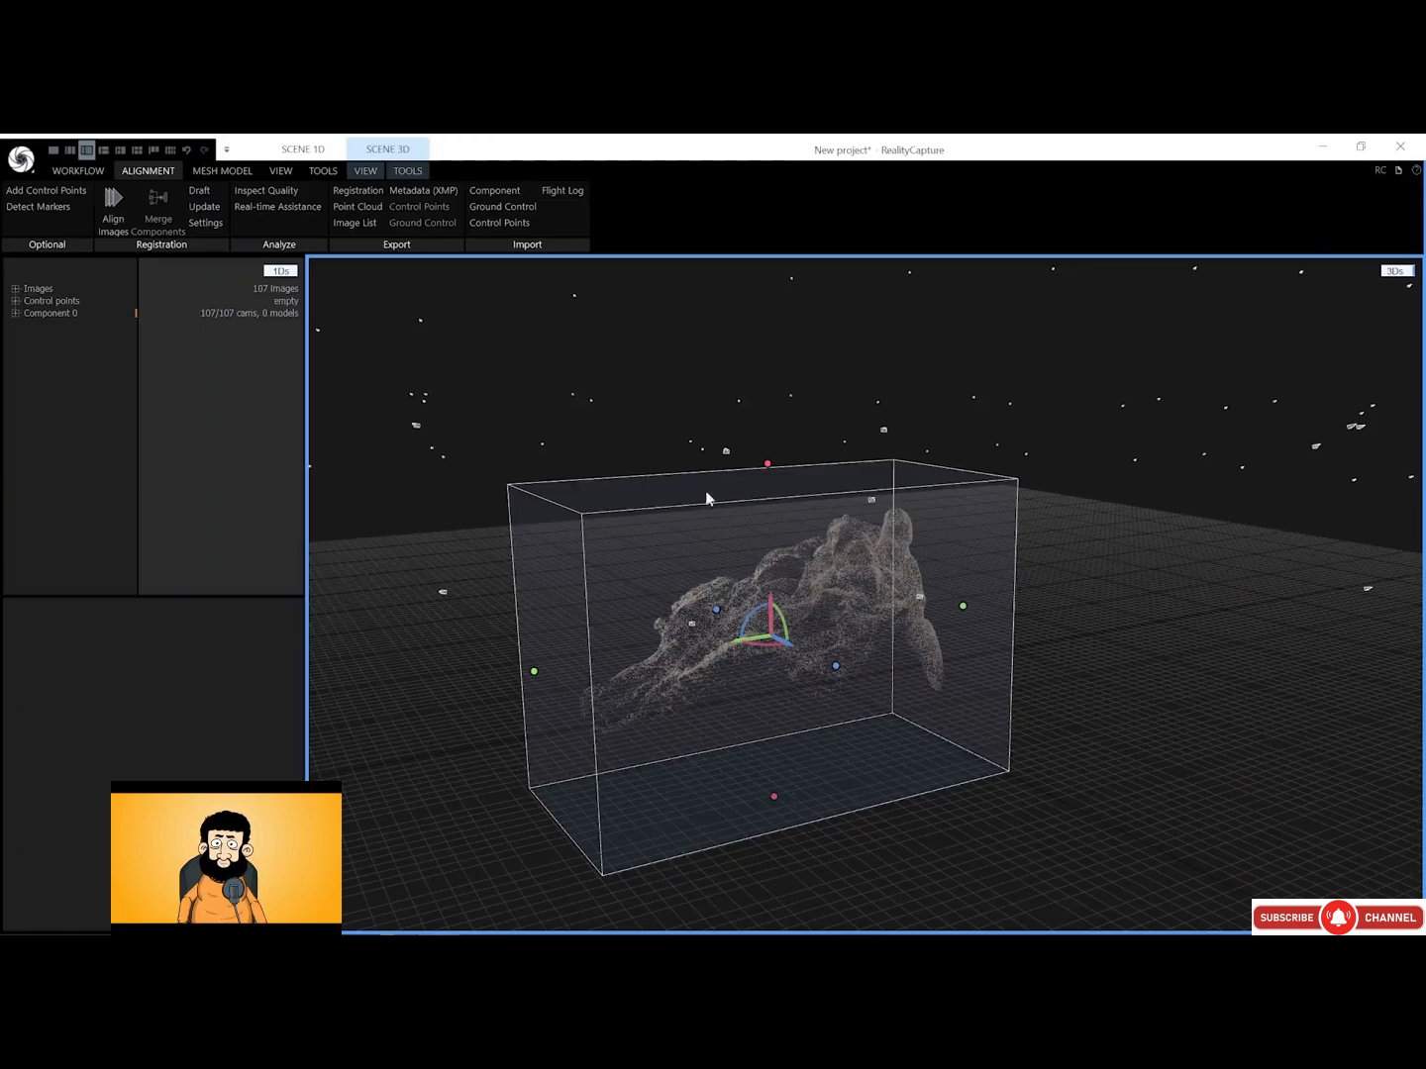
click(237, 171)
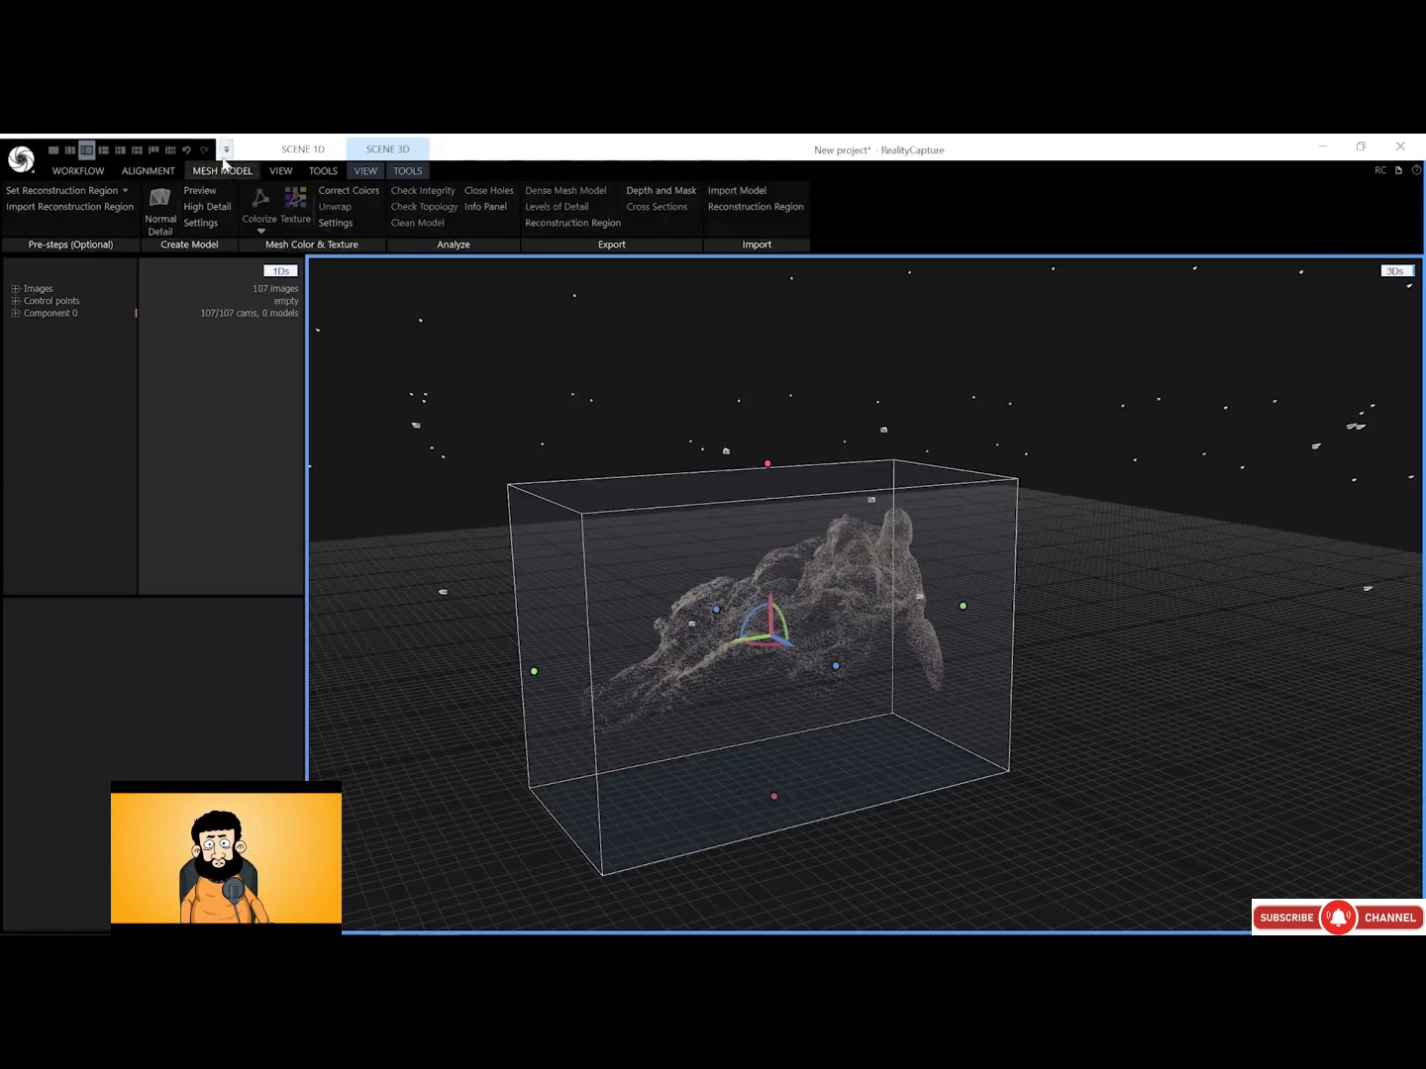
click(163, 224)
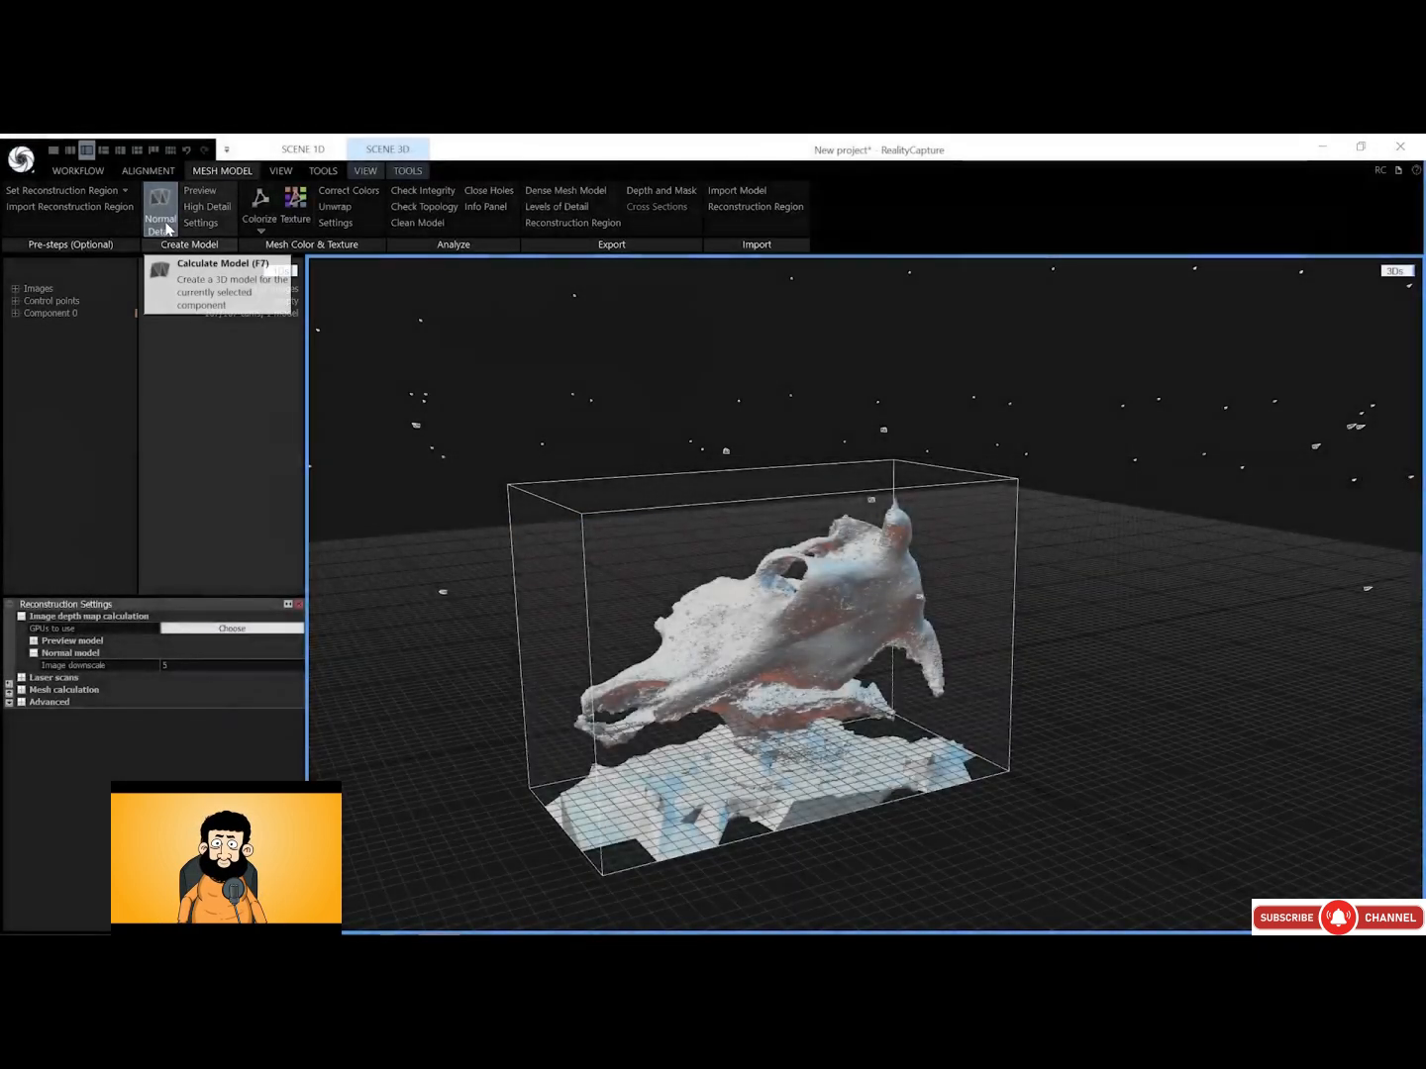
Lasso-select the flat ground mesh at the base of the reconstruction region and remove it with Filter Selection
click(408, 170)
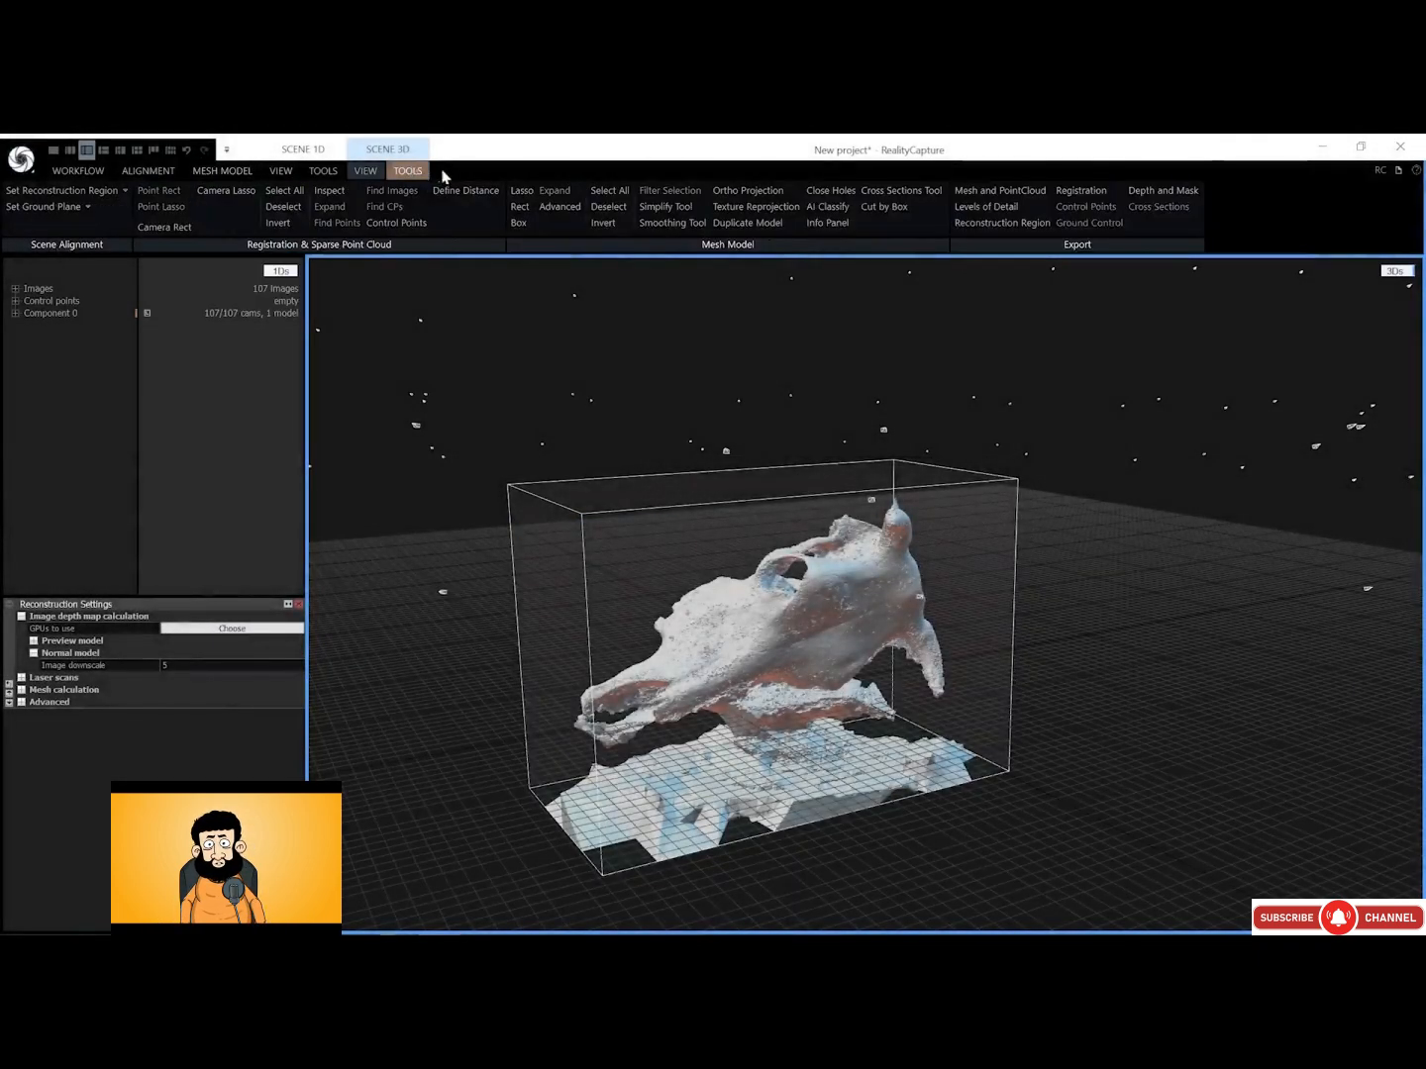
click(523, 192)
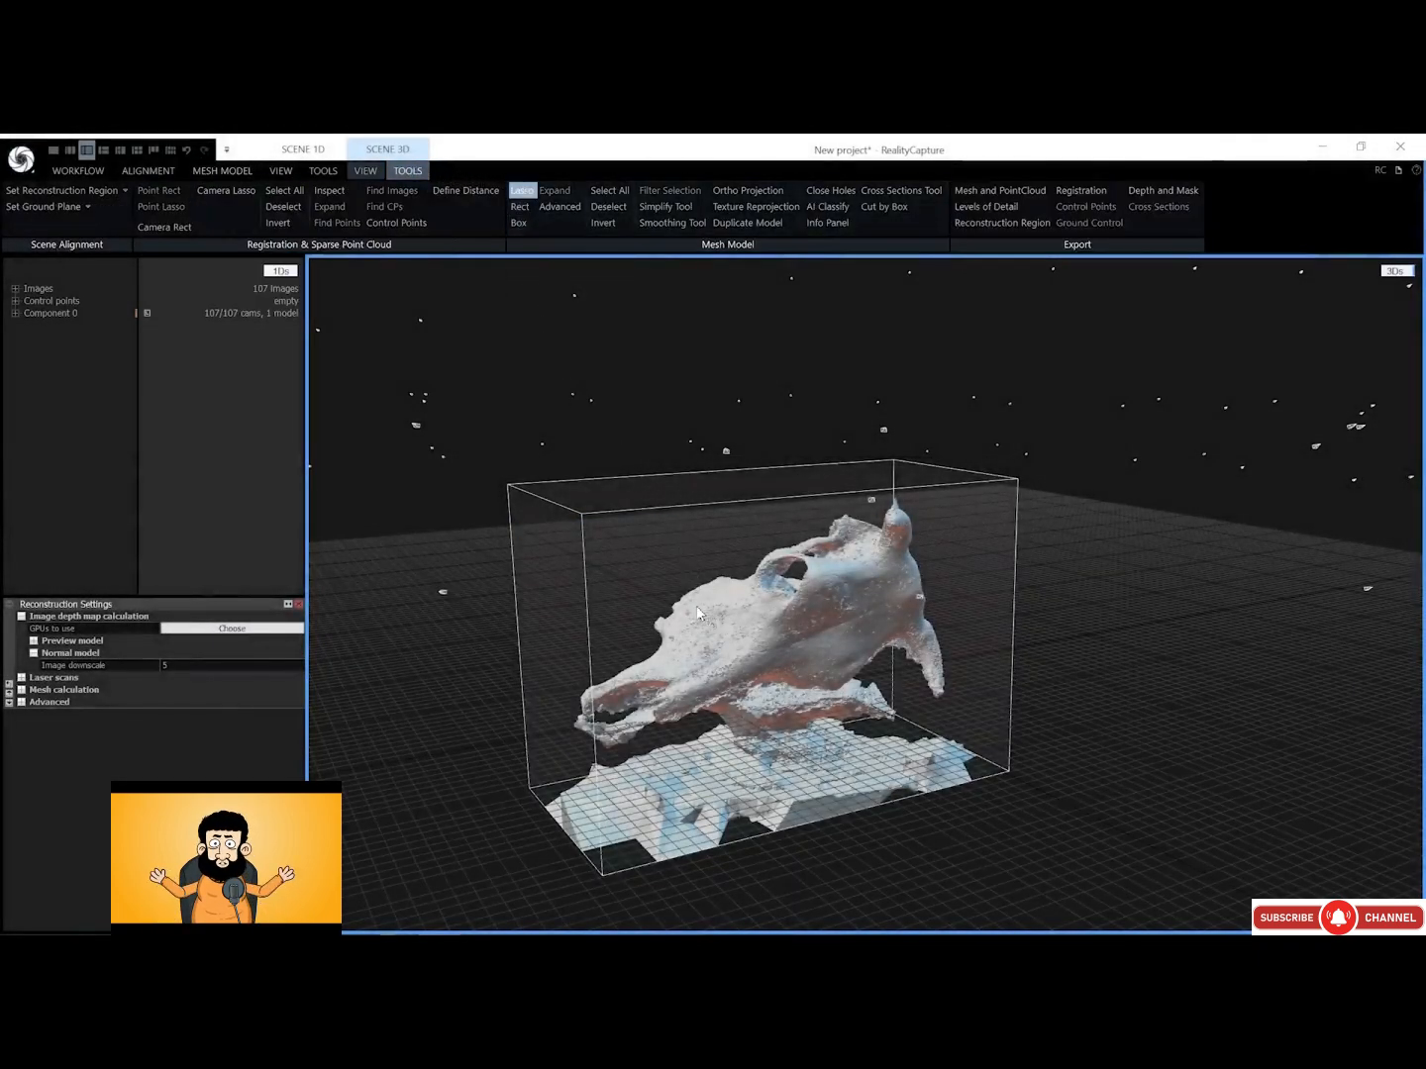
right_drag(696, 606, 664, 579)
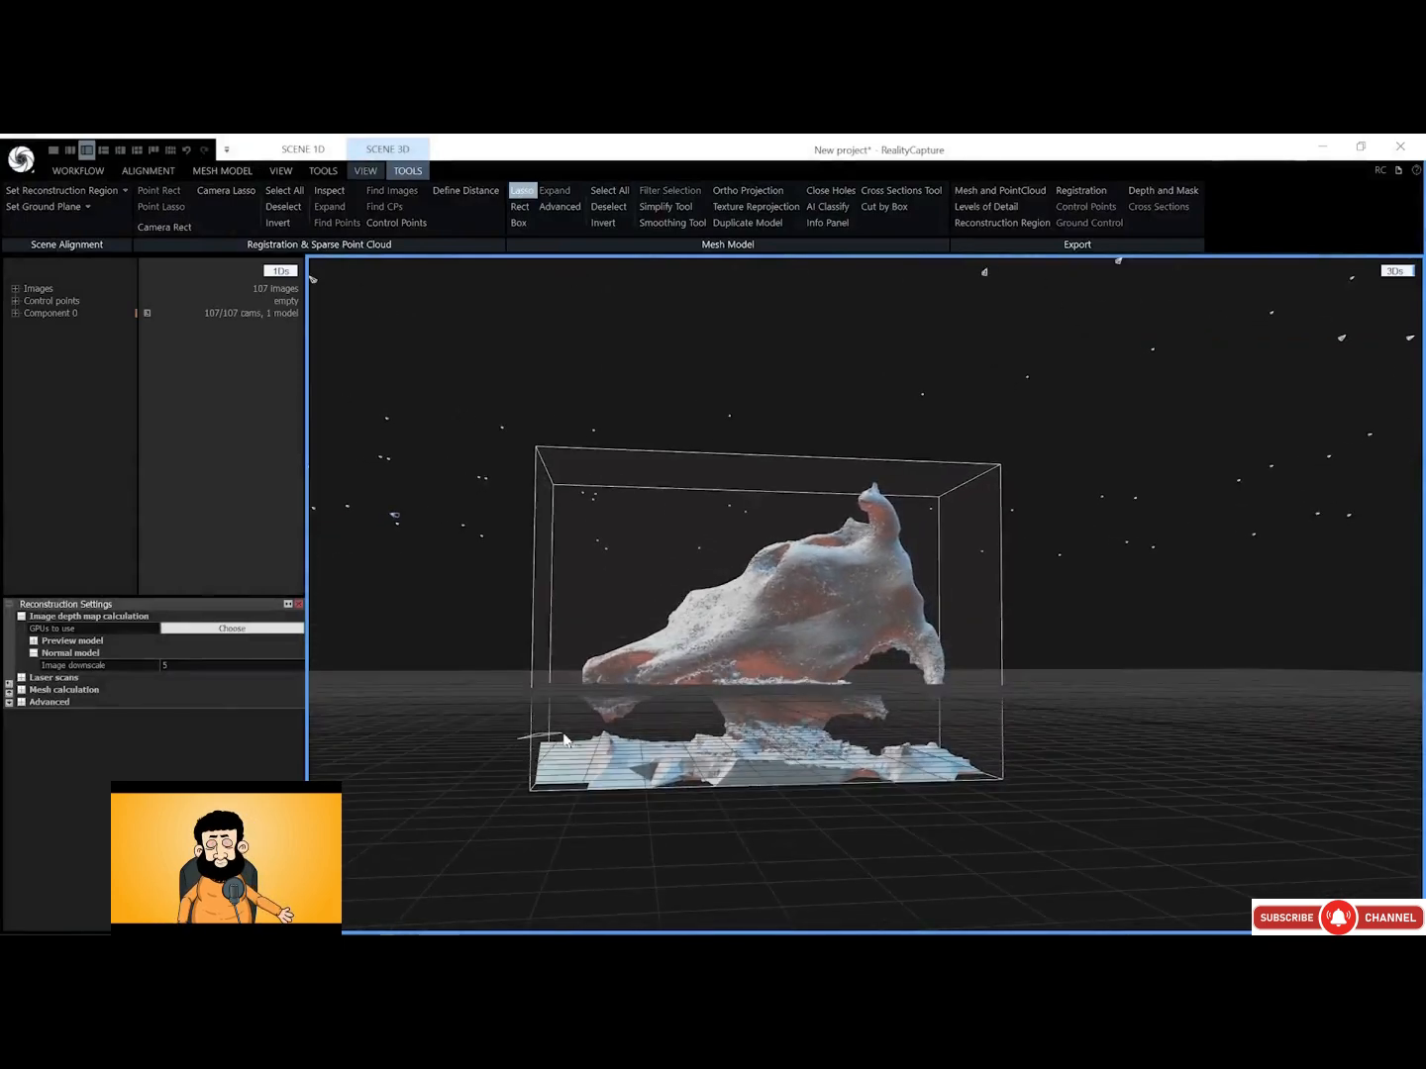
mouse_move(564, 741)
mouse_down()
mouse_move(813, 731)
mouse_move(1044, 758)
mouse_move(791, 932)
mouse_move(477, 852)
mouse_move(476, 751)
mouse_up()
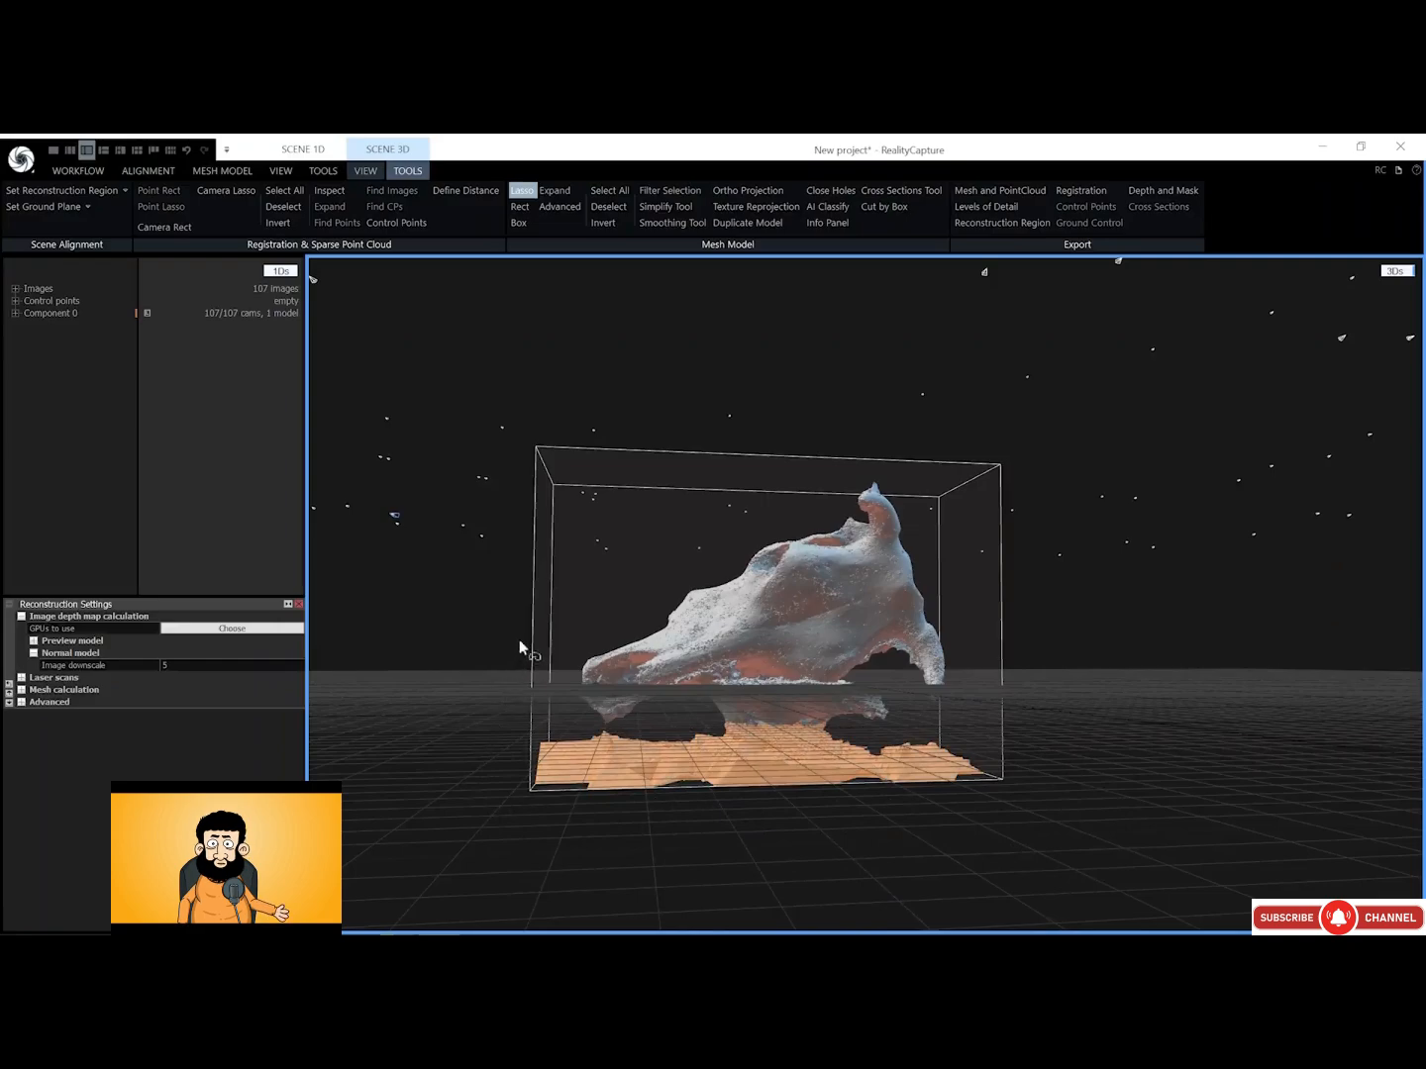
click(663, 192)
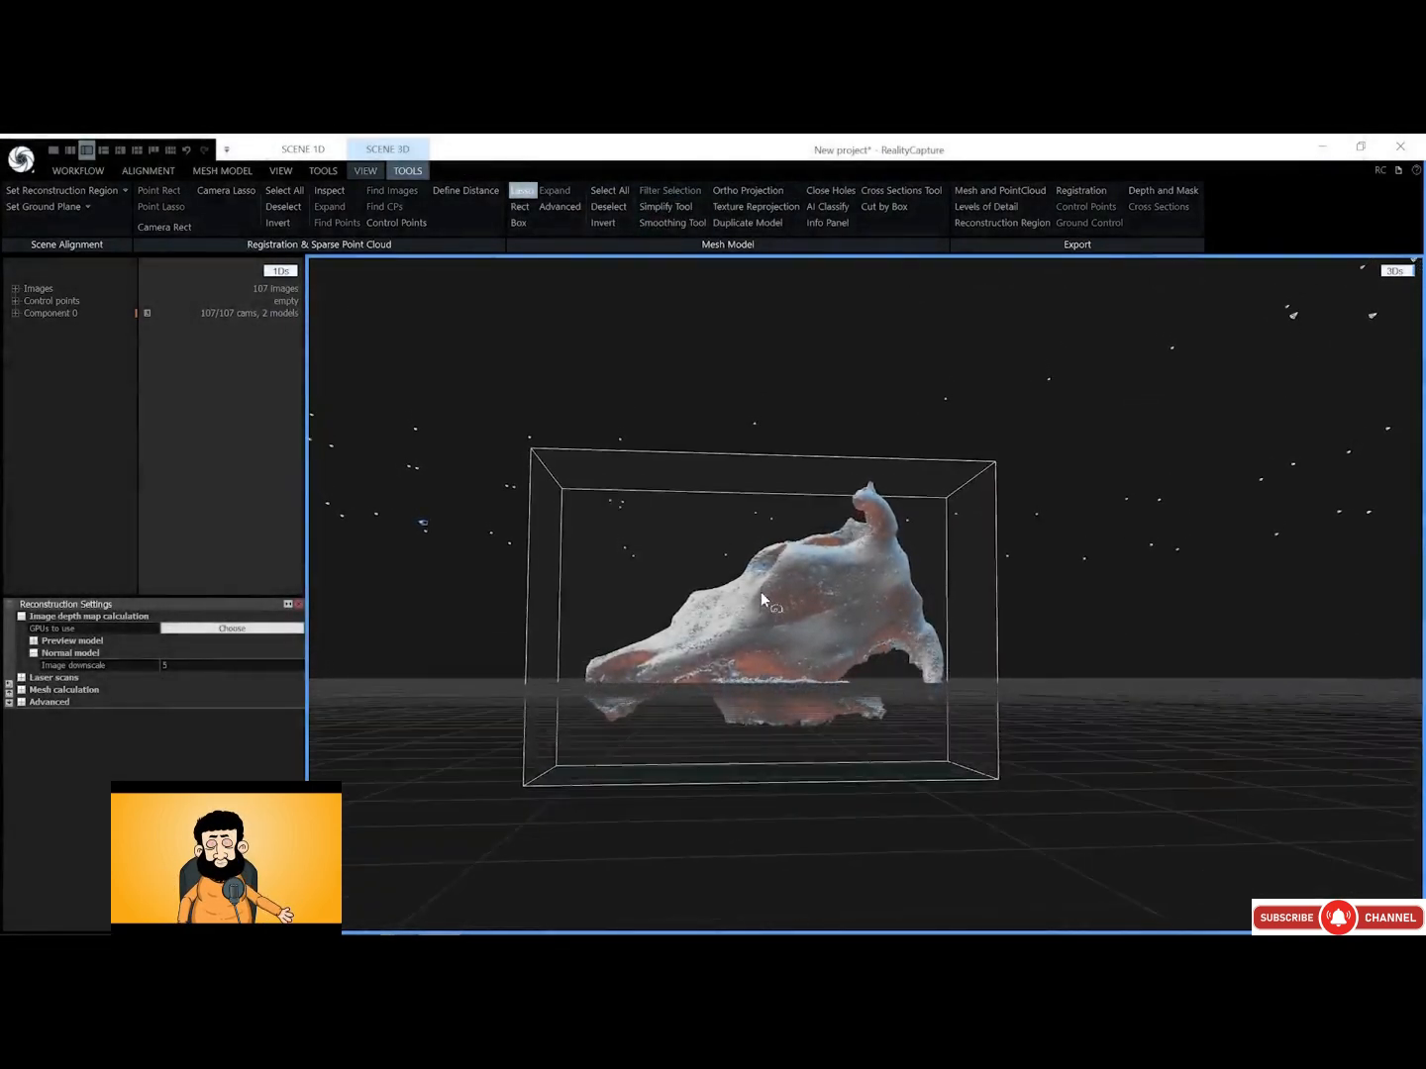
Lasso-select the leftover stand surface directly beneath the skull and filter it out of the mesh
right_drag(762, 592, 754, 596)
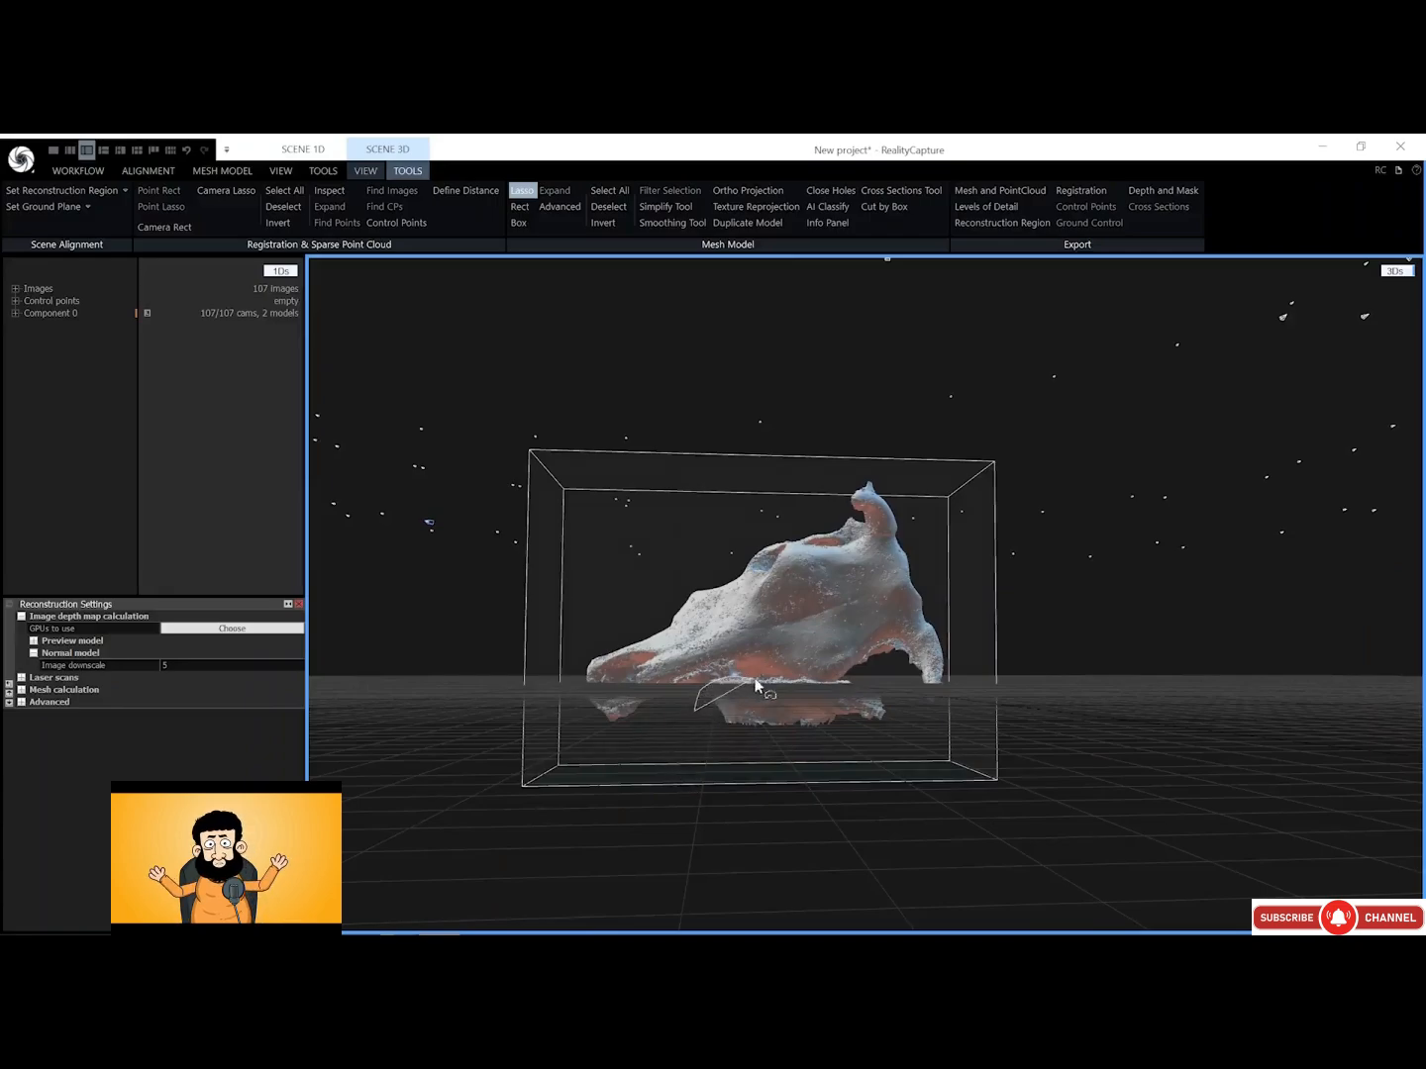
mouse_move(810, 681)
mouse_down()
mouse_move(887, 687)
mouse_move(862, 797)
mouse_move(761, 758)
mouse_up()
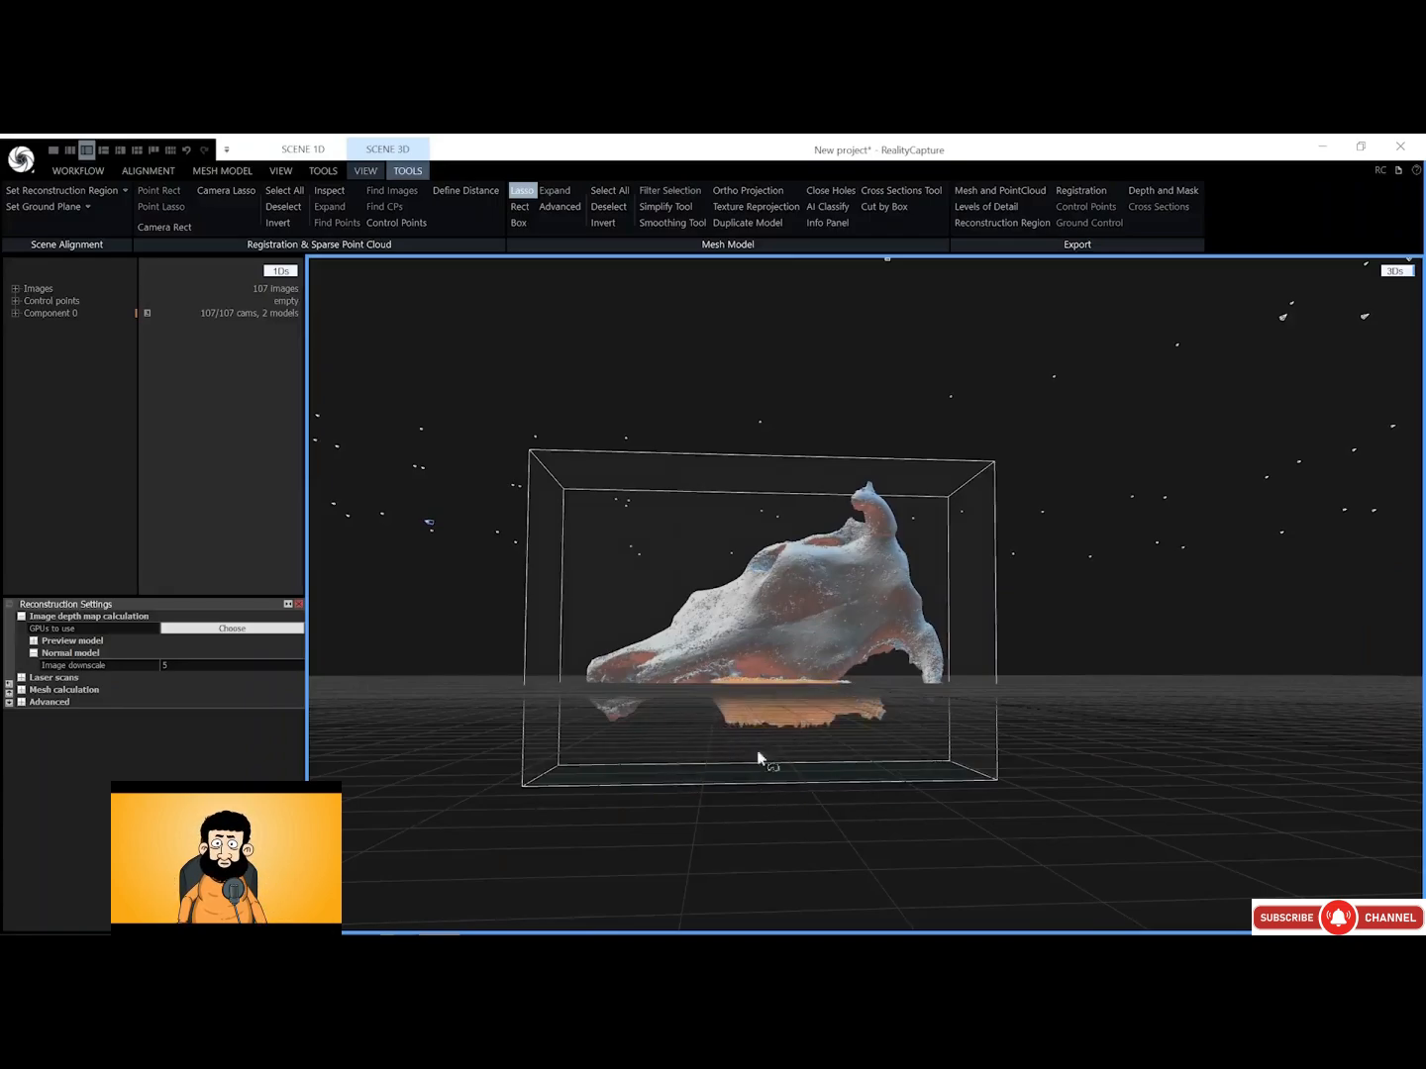
mouse_move(761, 759)
right_down()
mouse_move(875, 691)
mouse_move(1143, 715)
right_up()
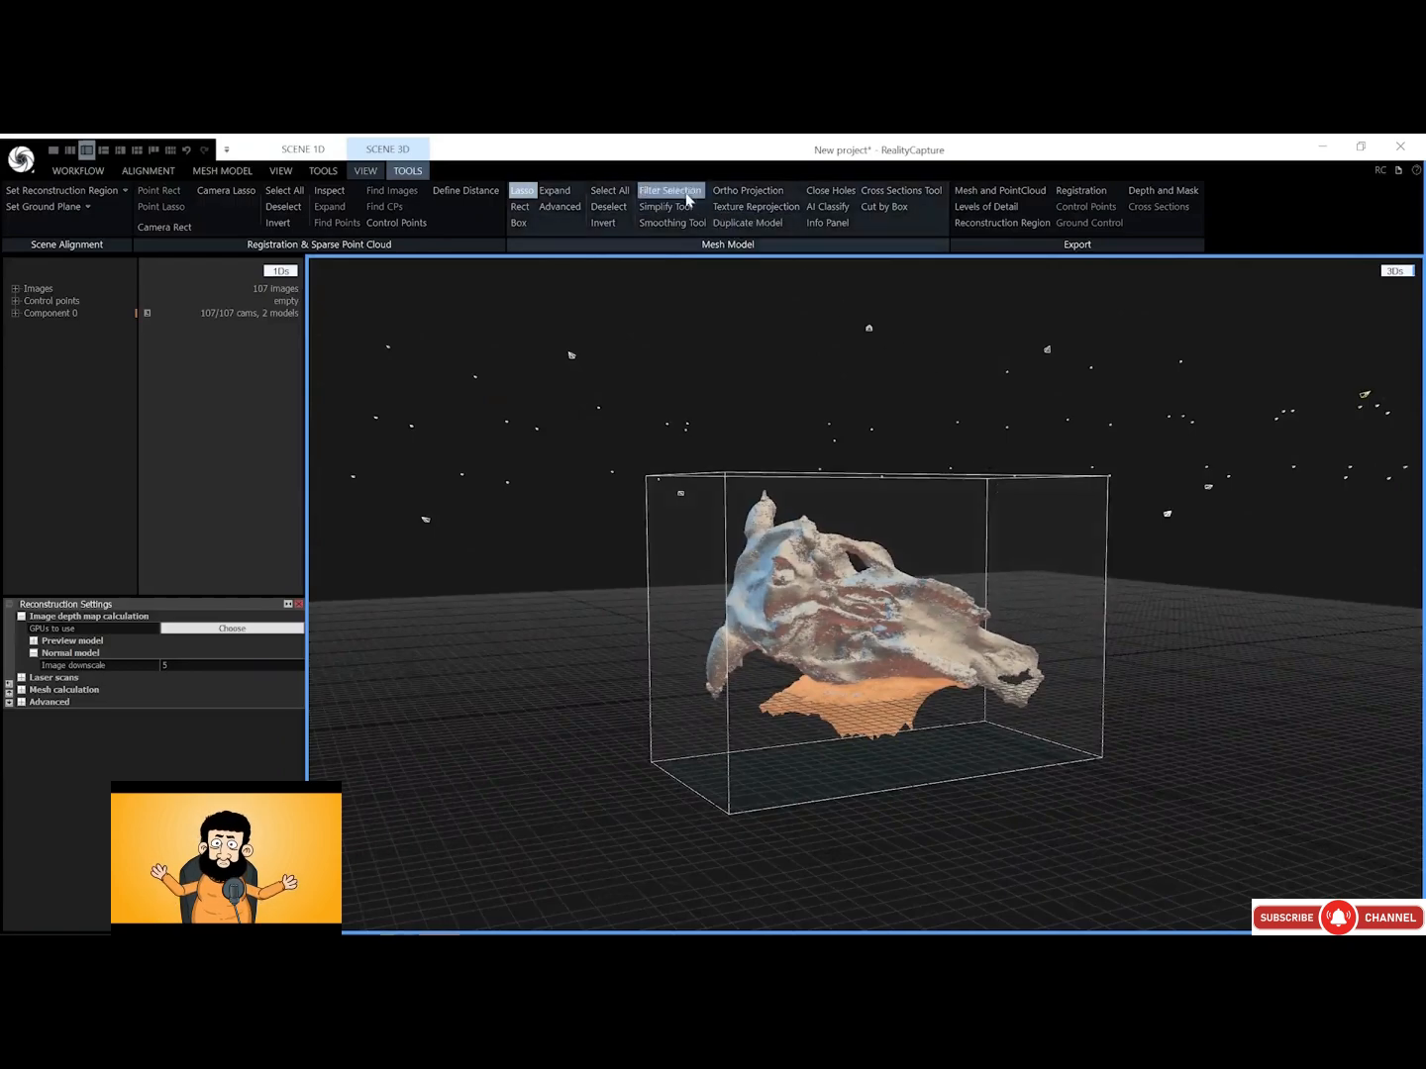
click(685, 195)
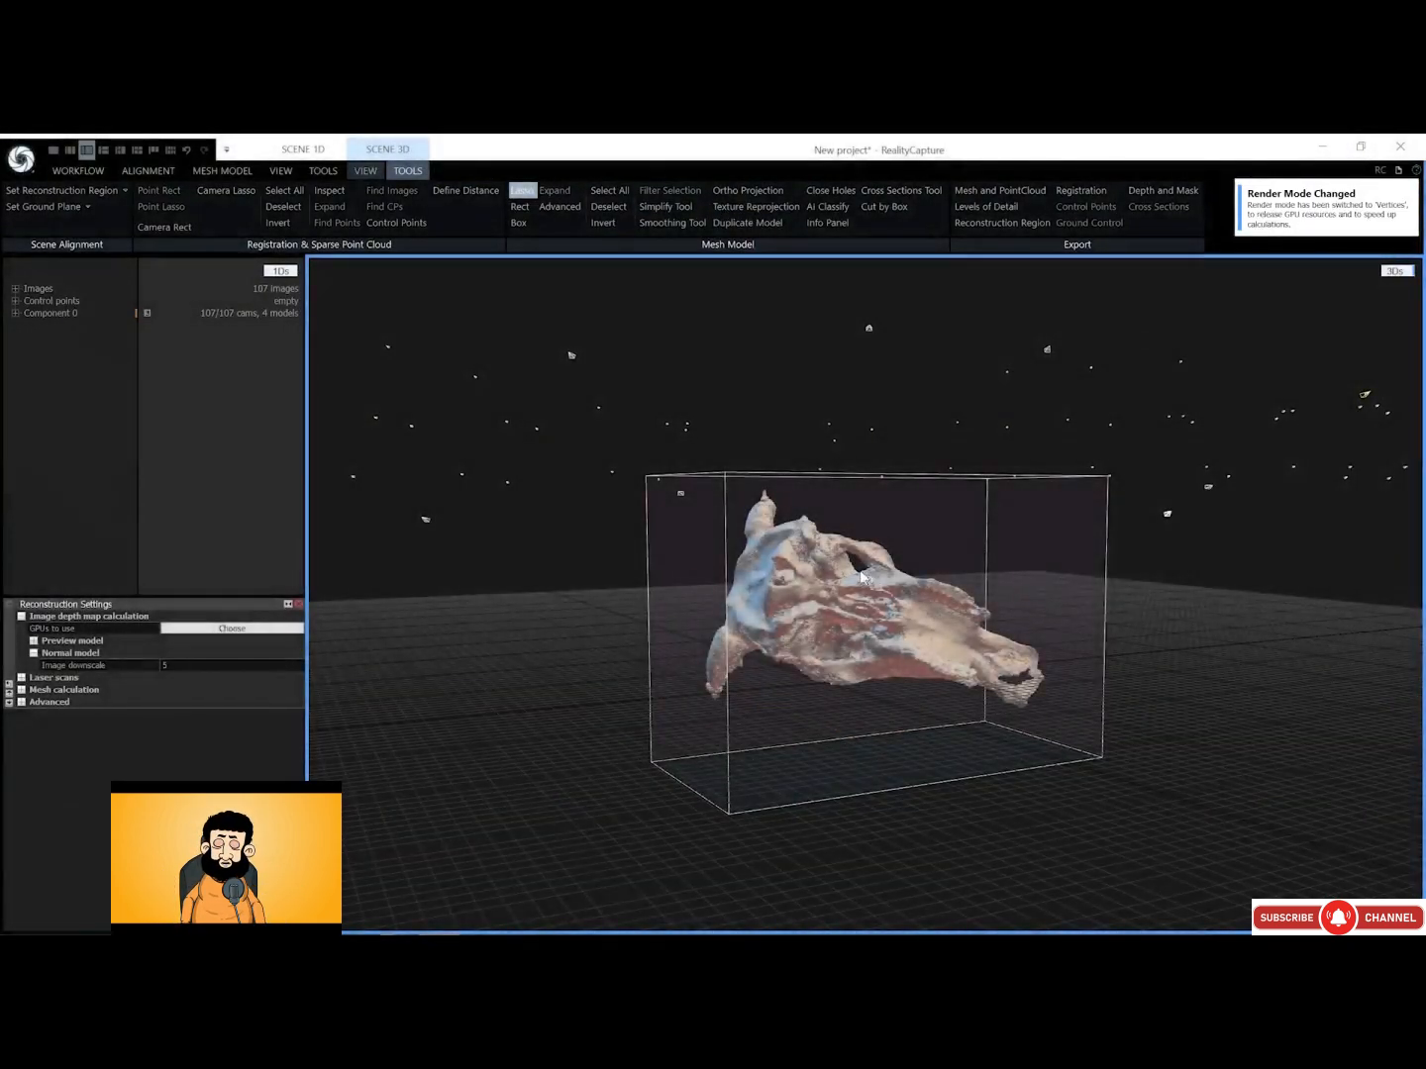
right_drag(862, 575, 438, 582)
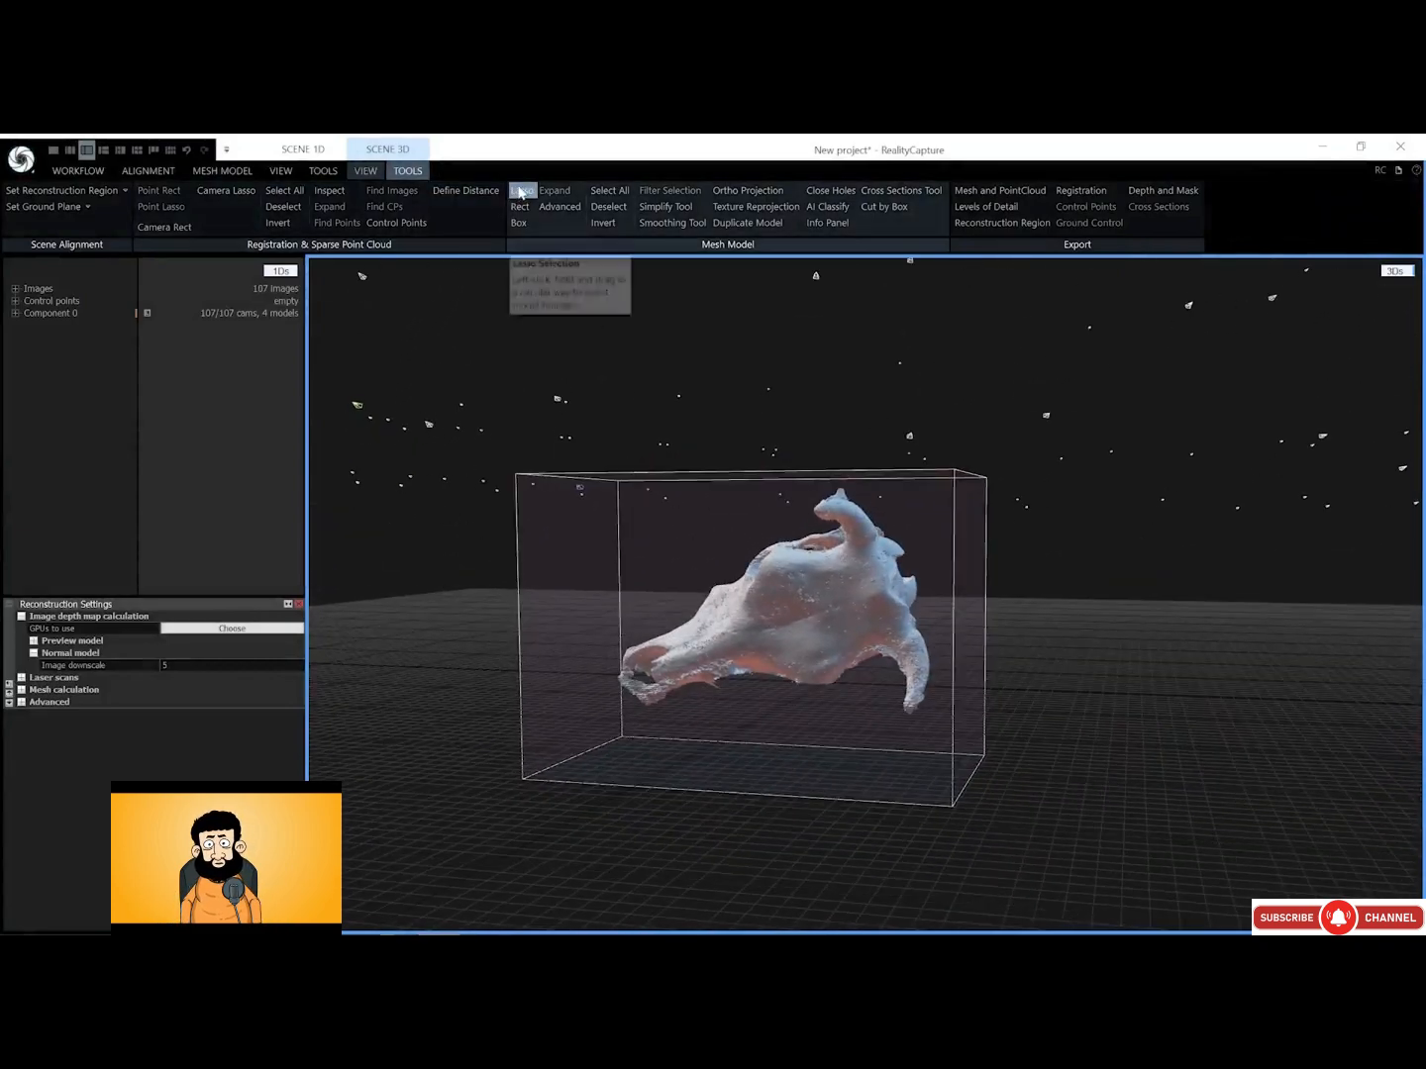
Export the mesh masks to the skull_part_02 folder using the same settings and check the exported mask files
click(222, 170)
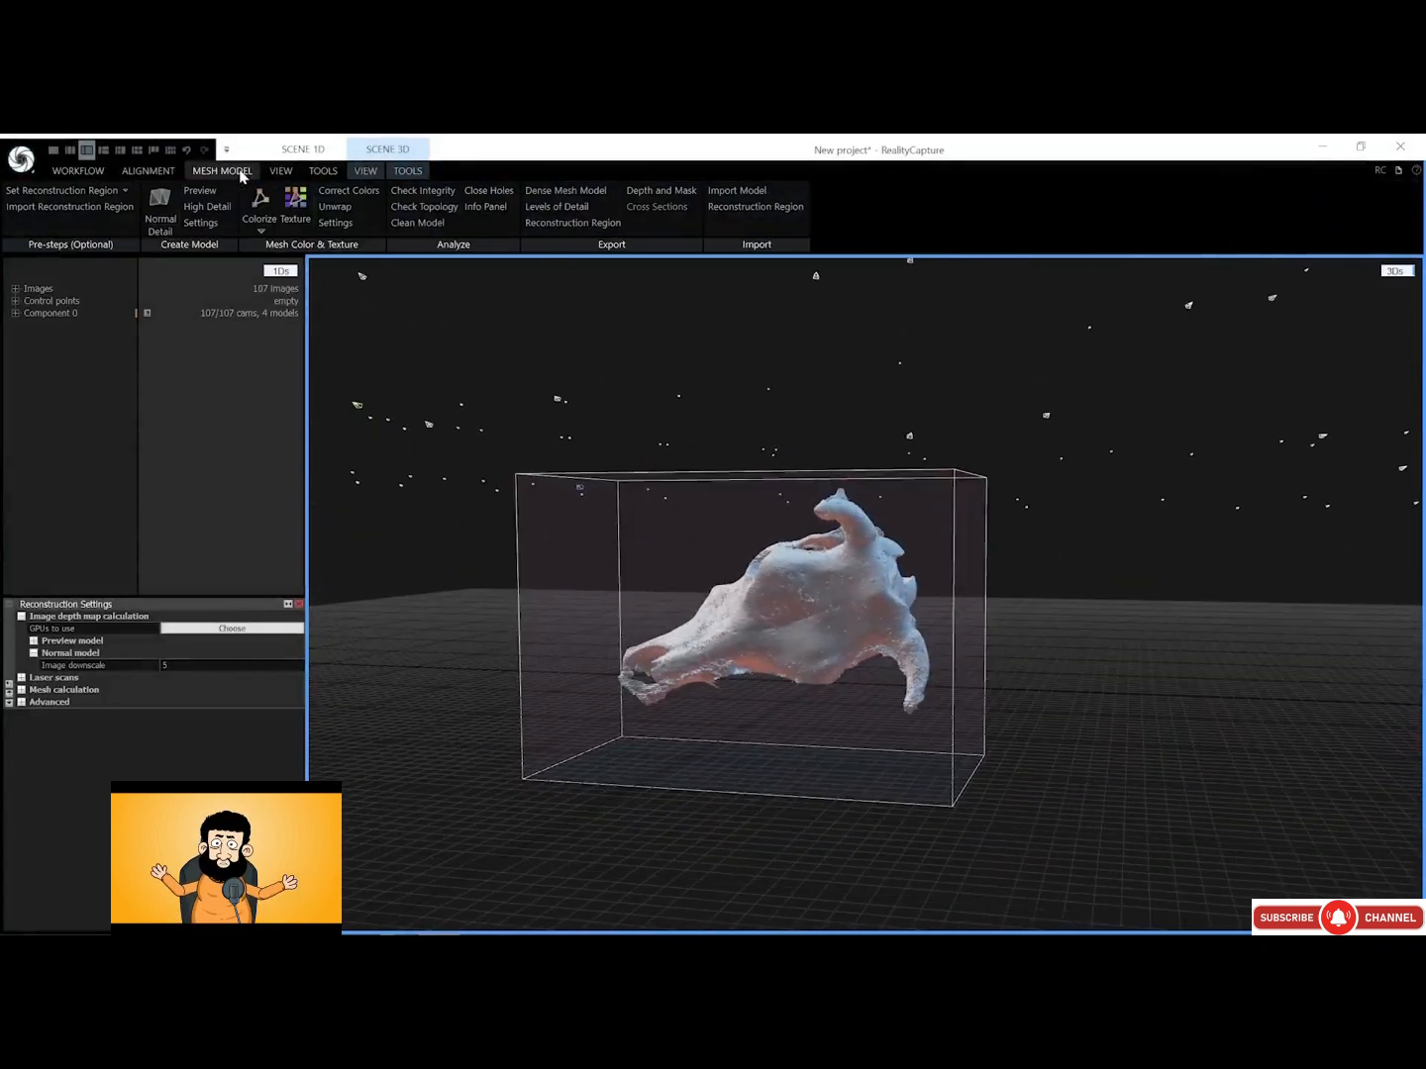
click(660, 190)
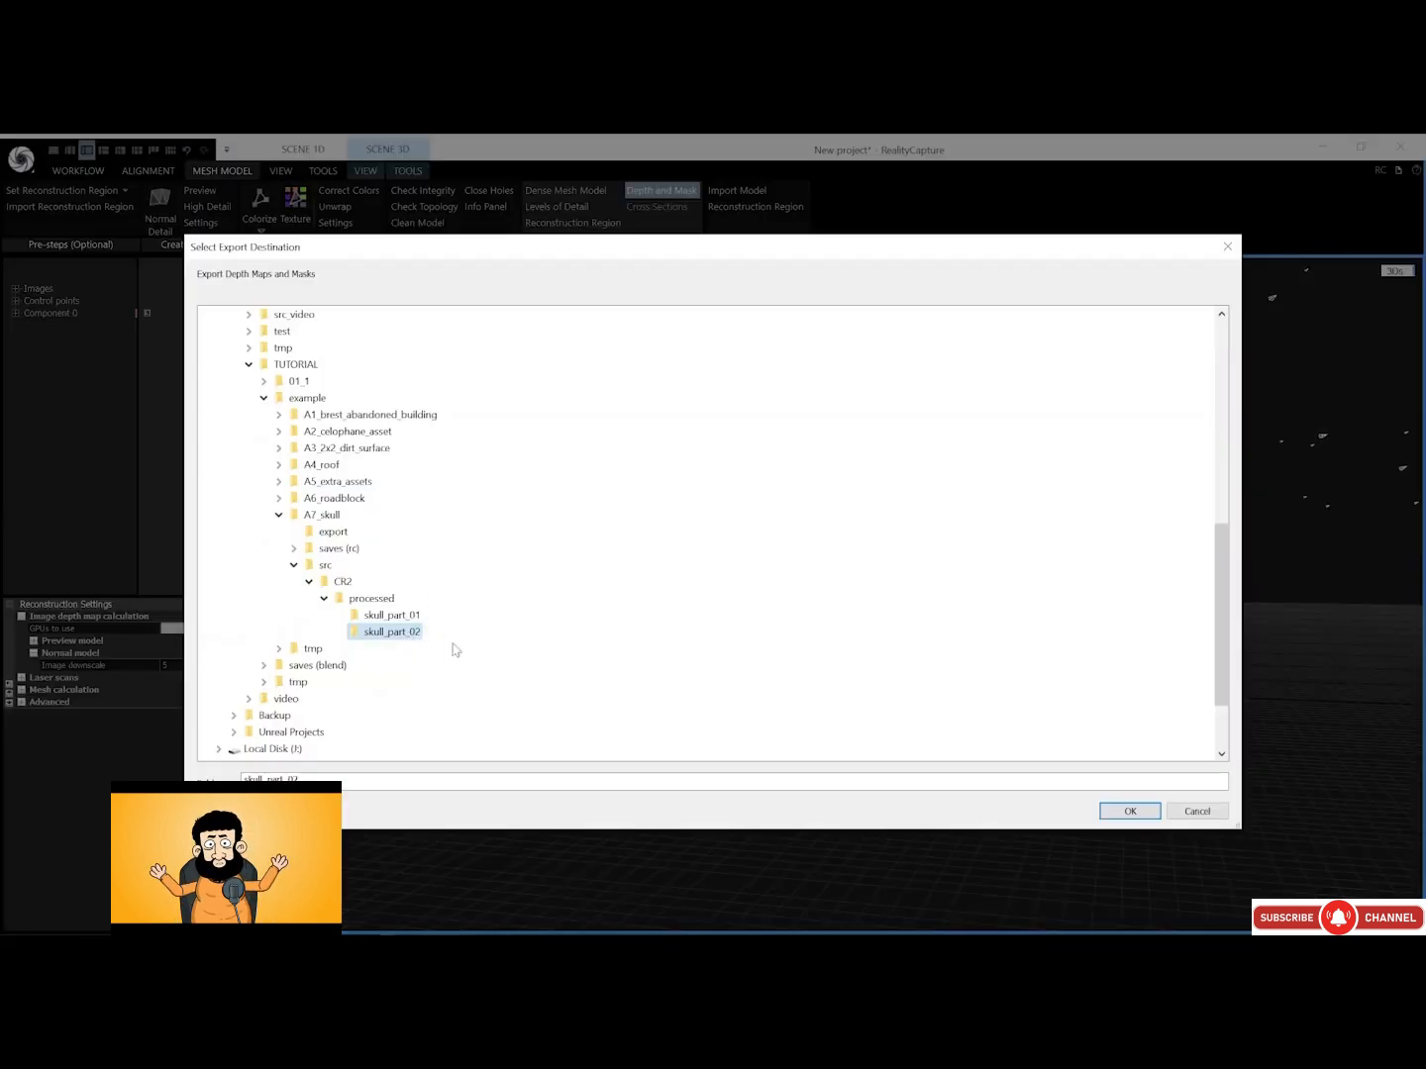
click(1124, 811)
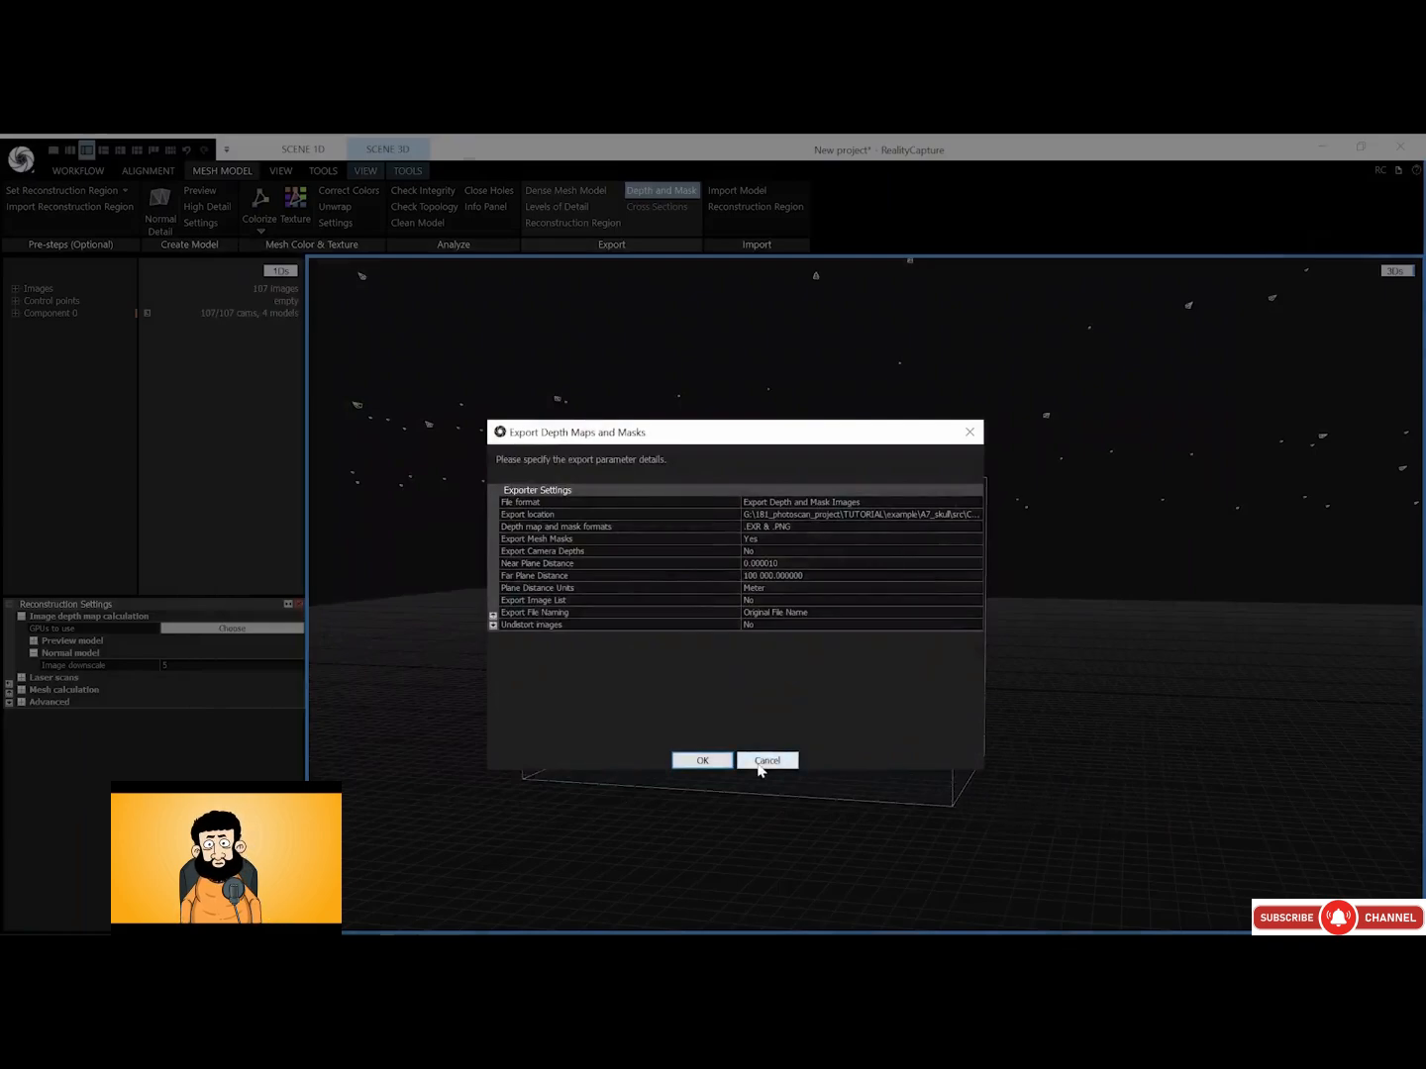
click(731, 761)
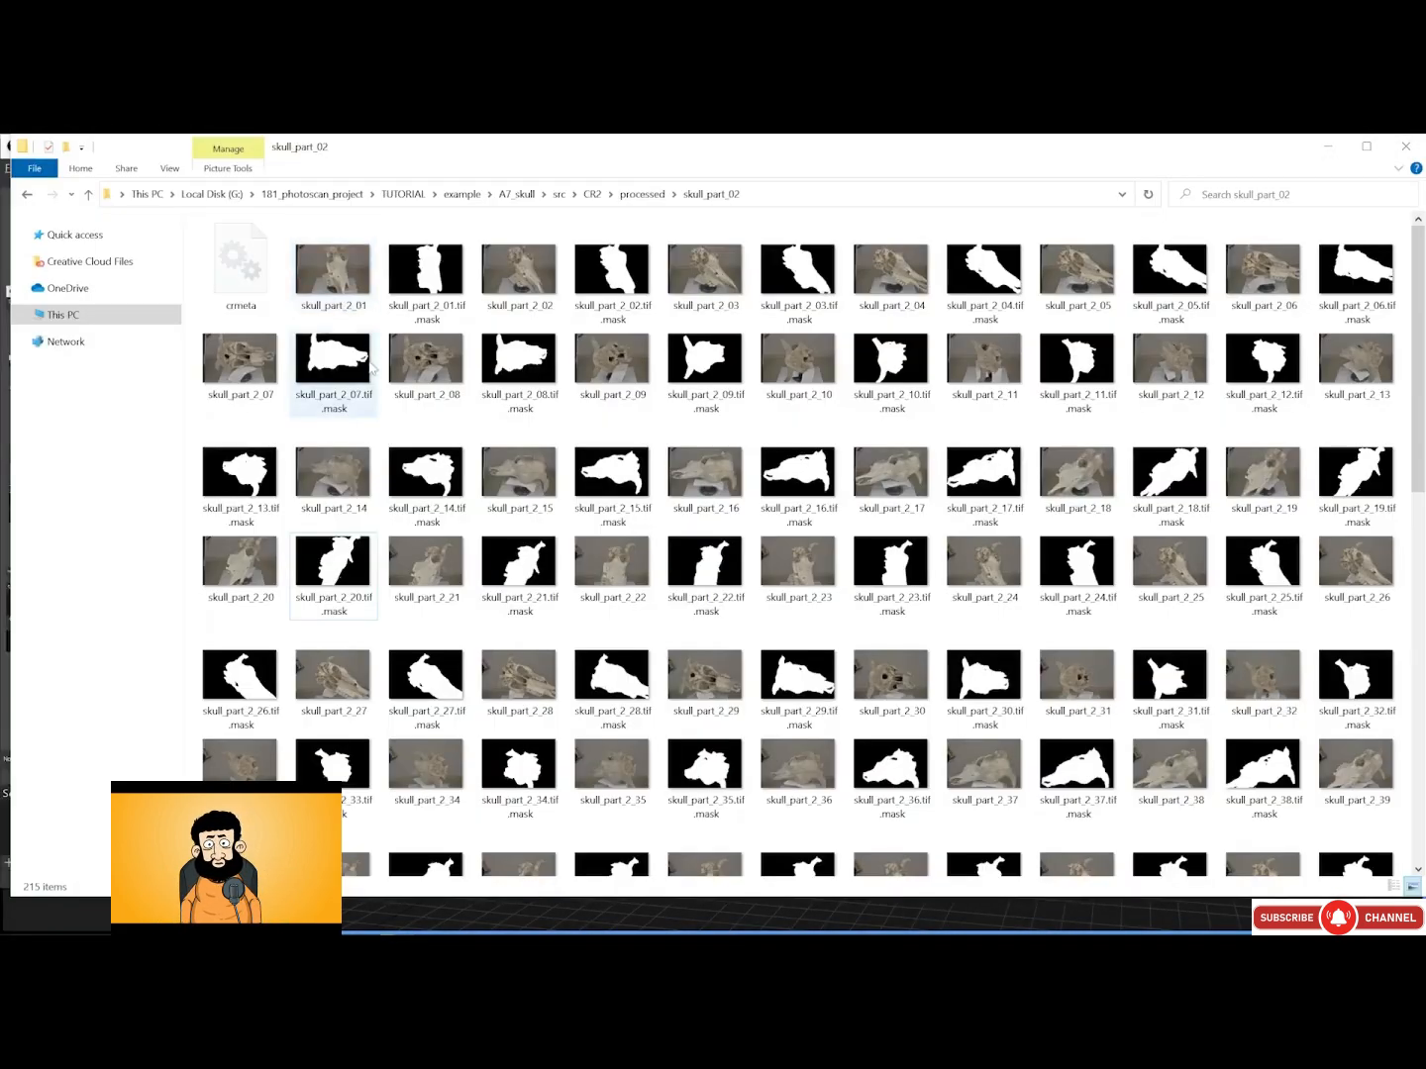
scroll(376, 393, down, 8)
scroll(377, 393, down, 3)
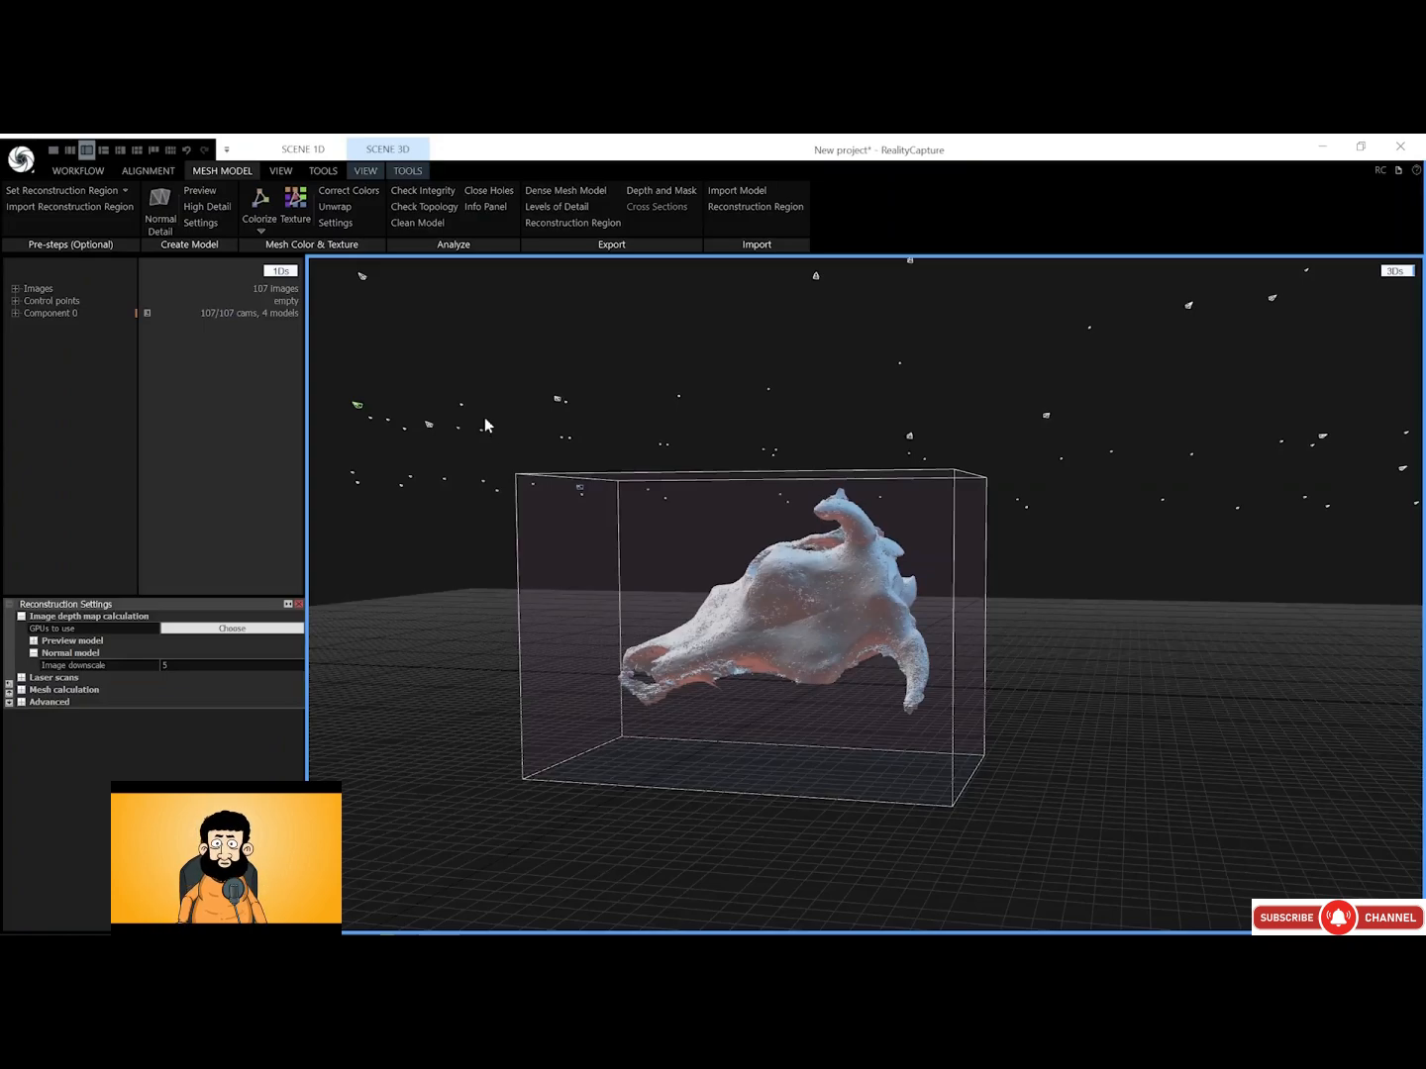
Start another new project, closing the current skull_part_02 project without saving it
click(22, 159)
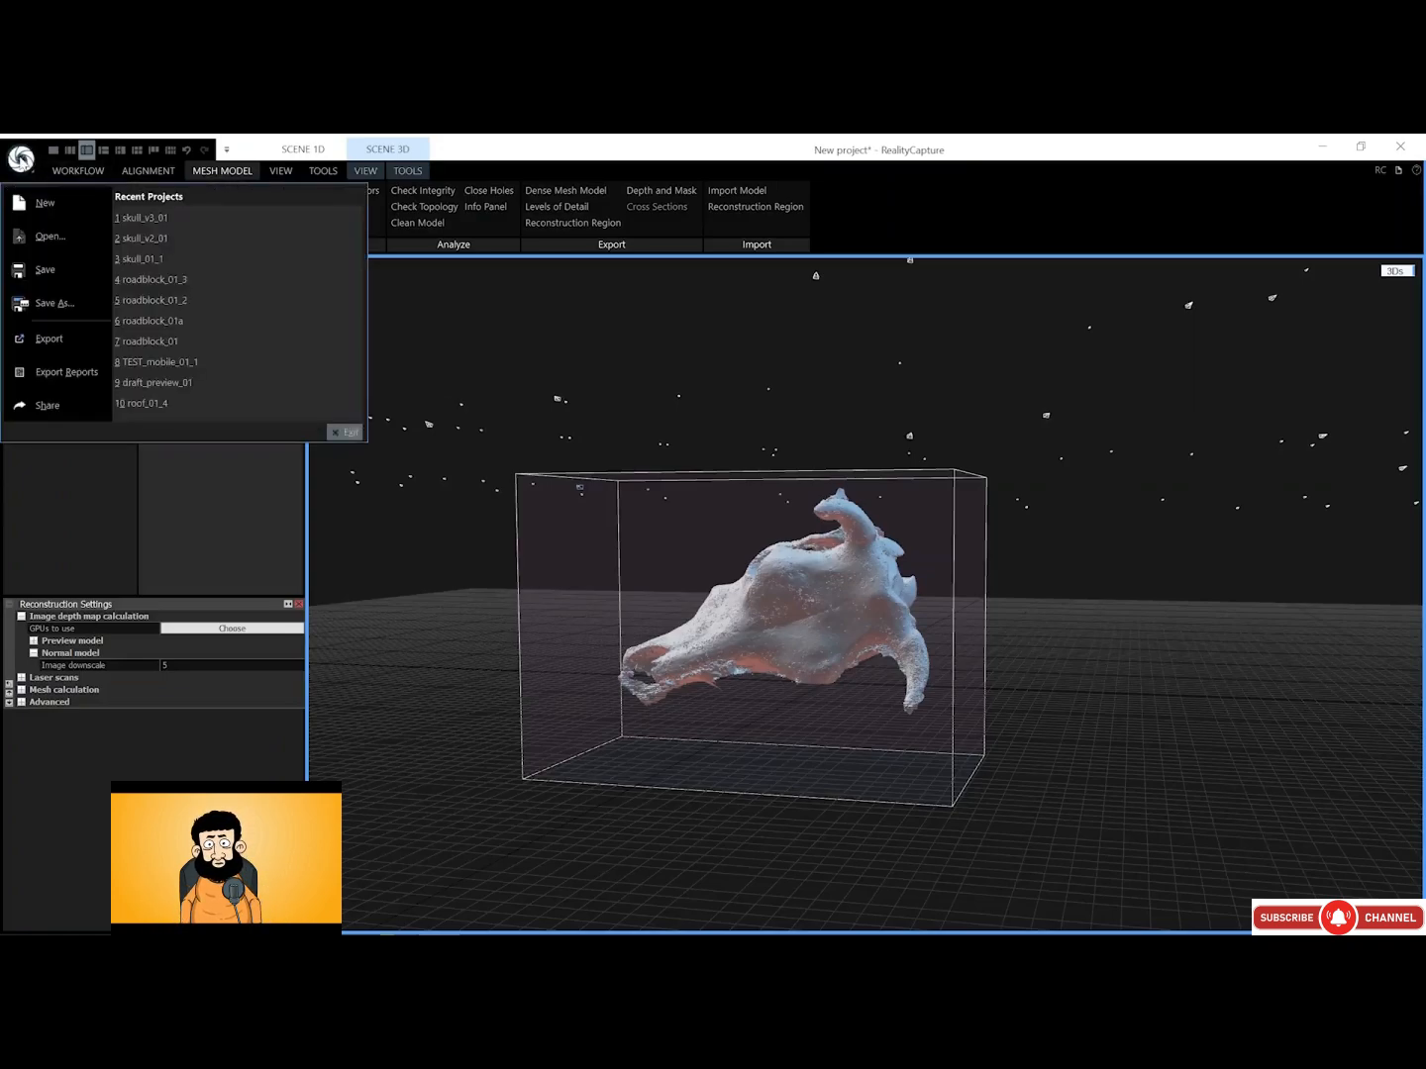
click(32, 206)
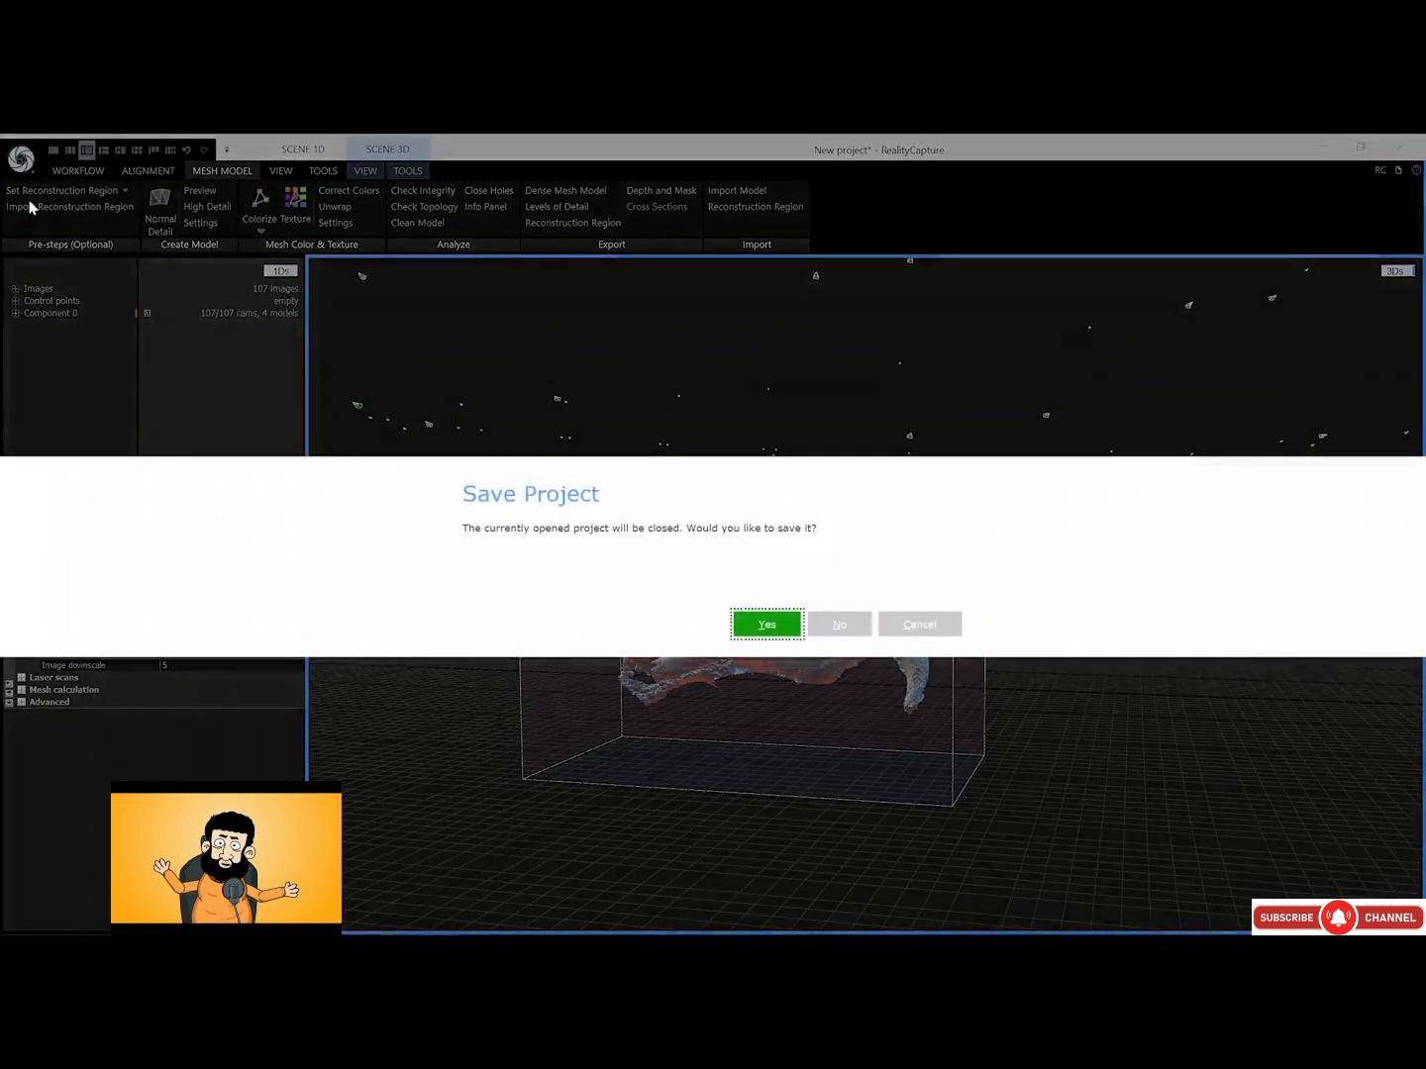
click(860, 624)
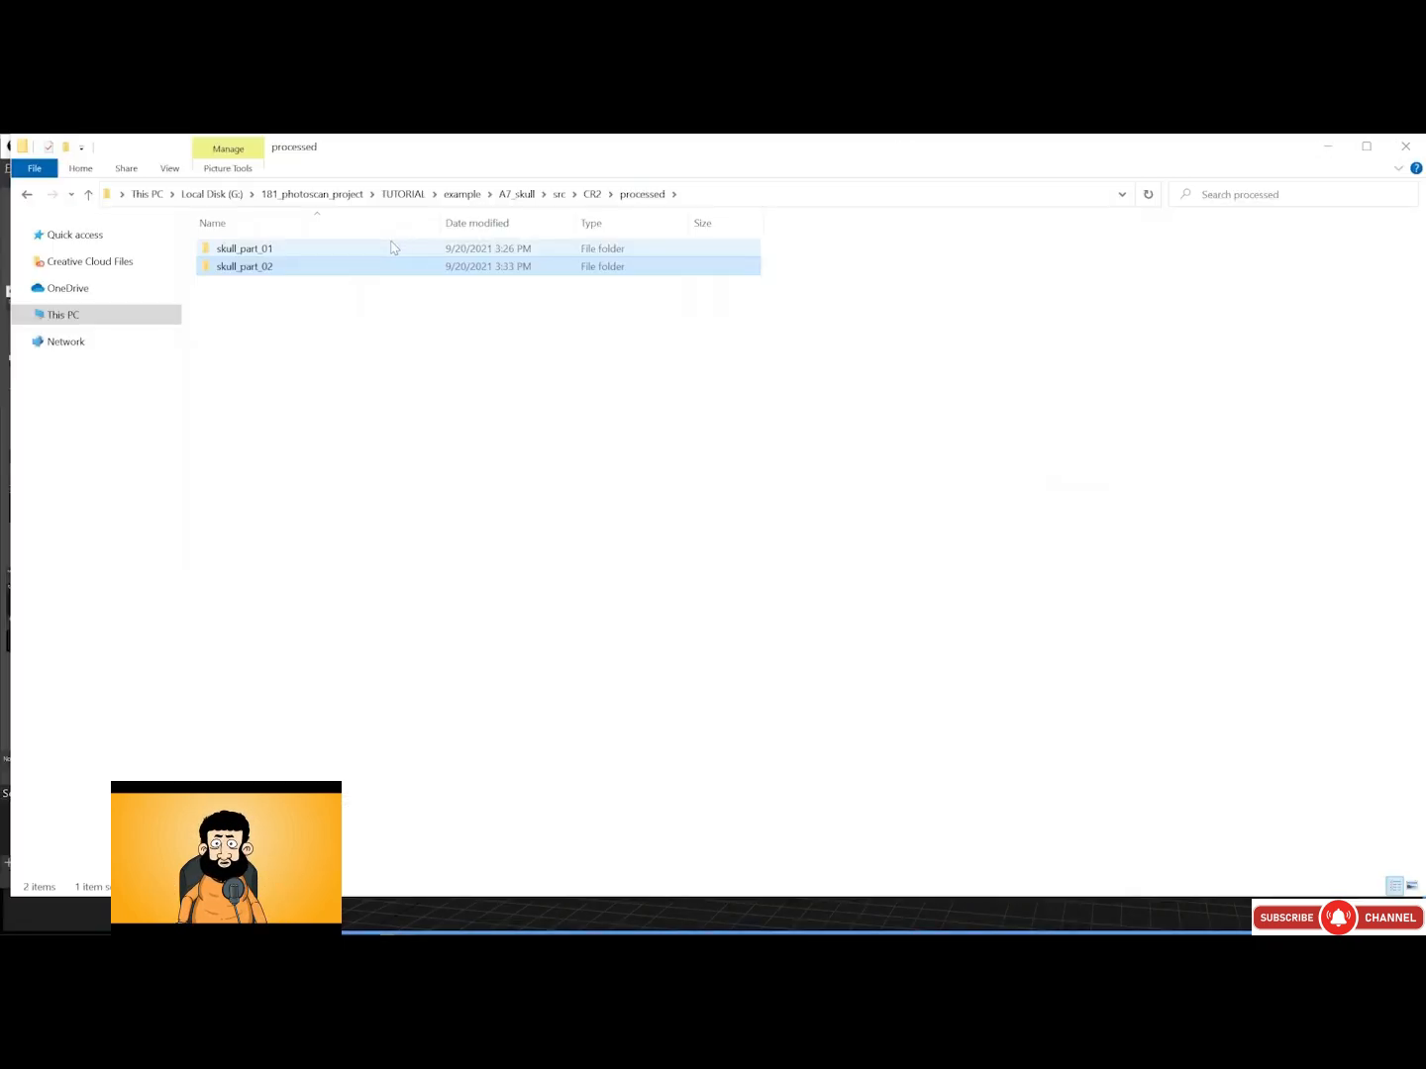
Import all skull_part_01 photos together with their mask images into the new RealityCapture project
click(362, 252)
double_click(362, 251)
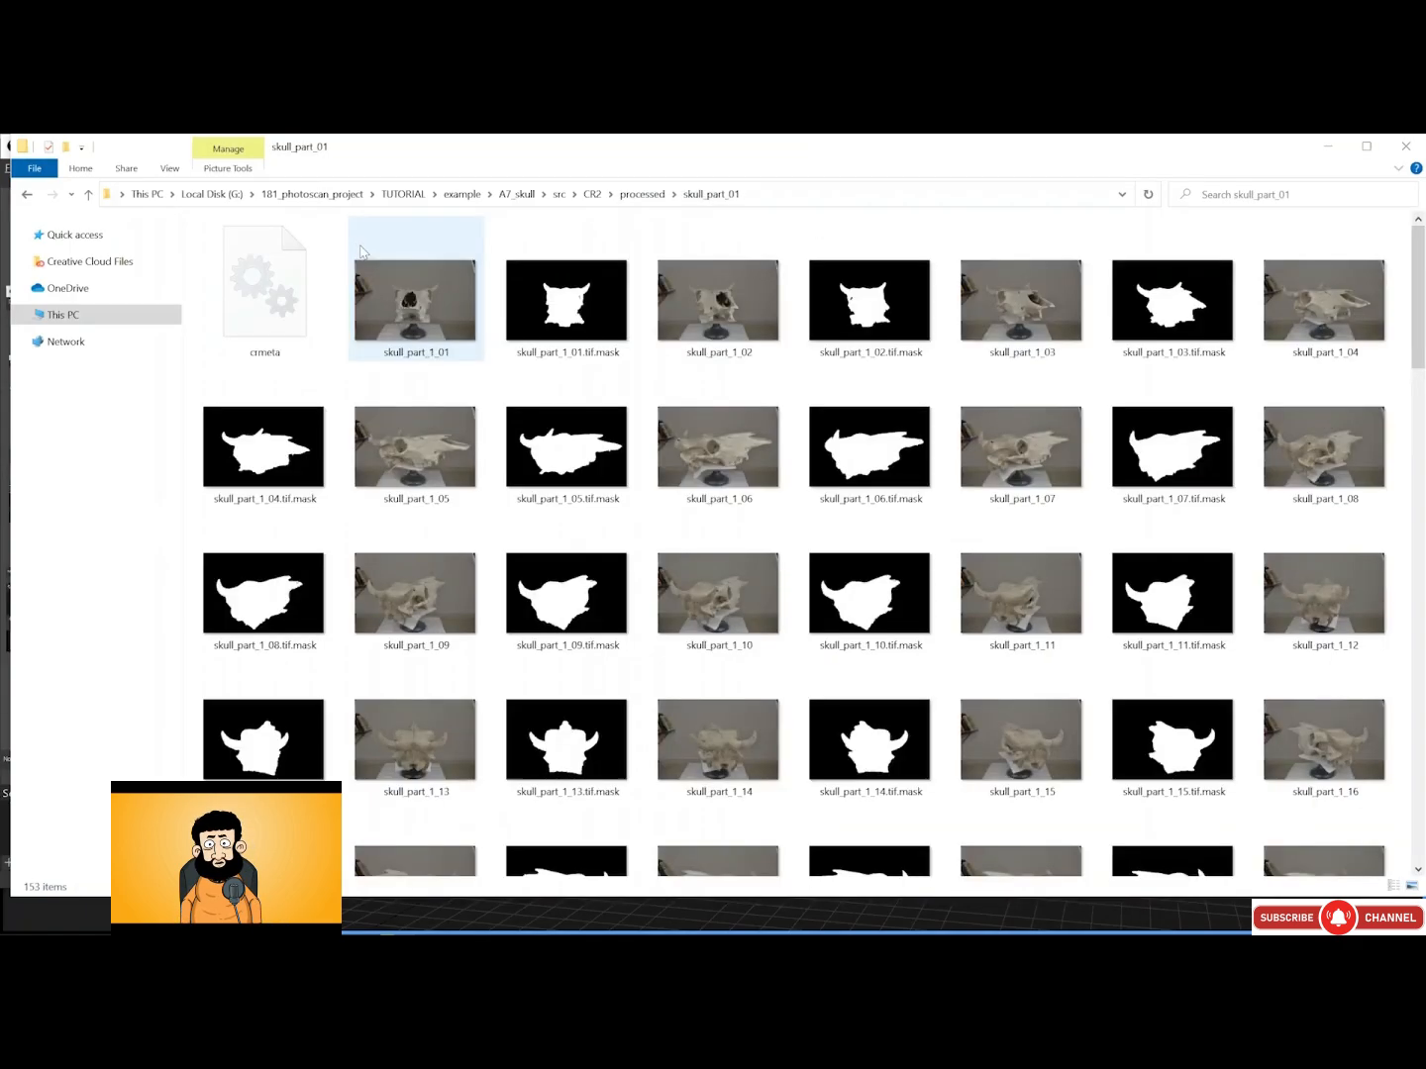
click(386, 304)
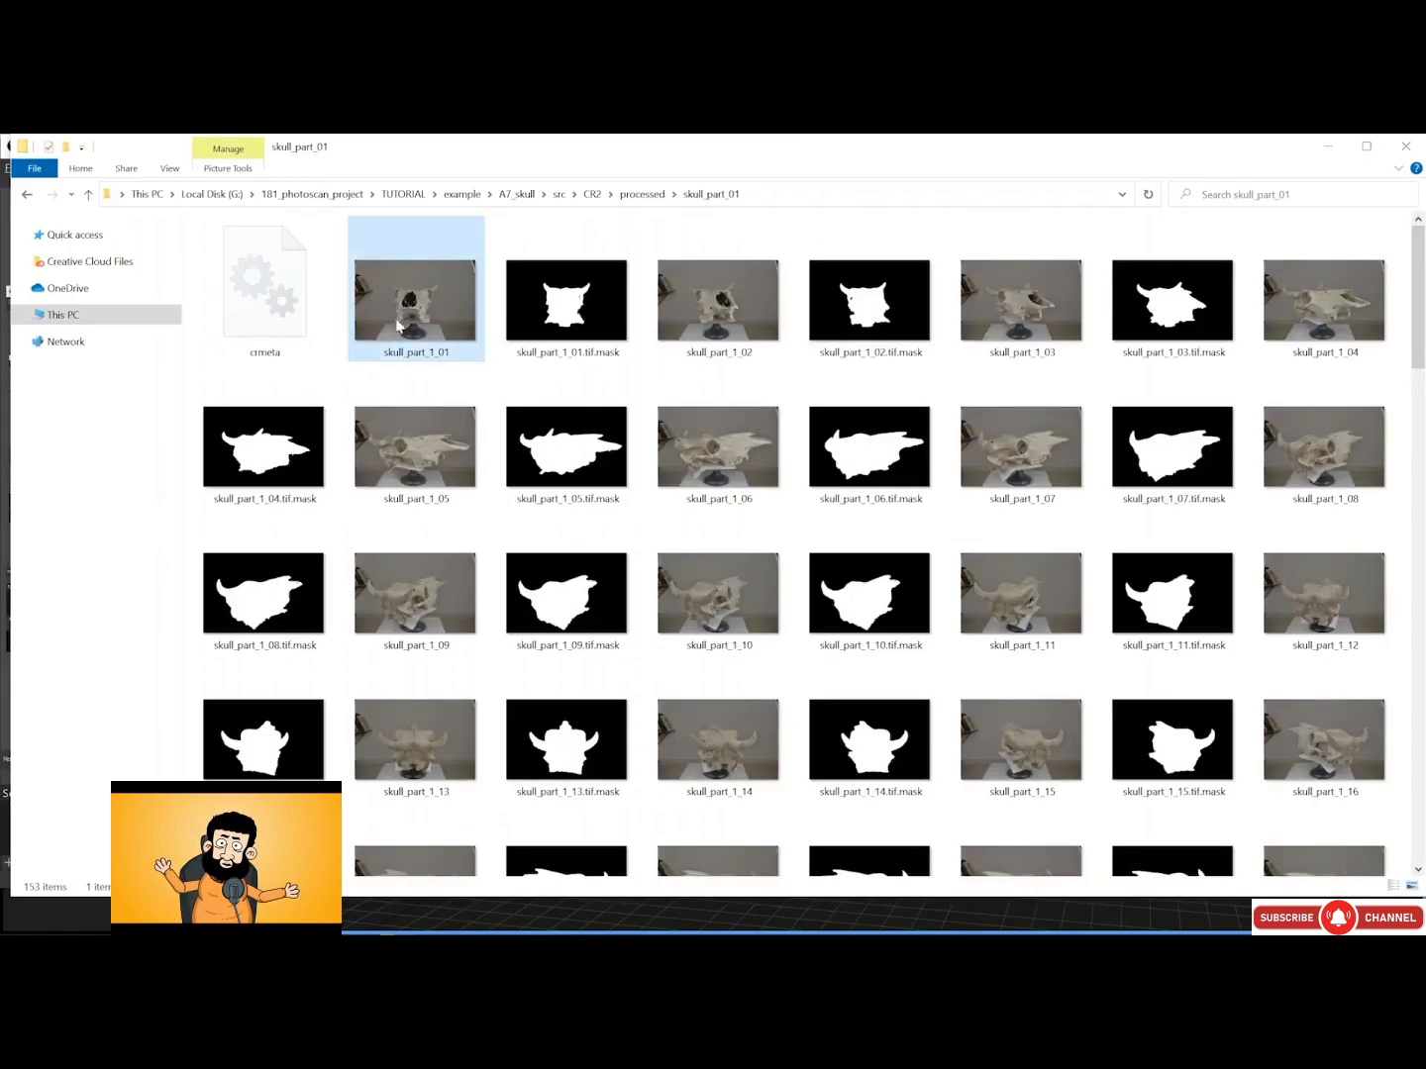
scroll(414, 359, down, 15)
shift+click(293, 799)
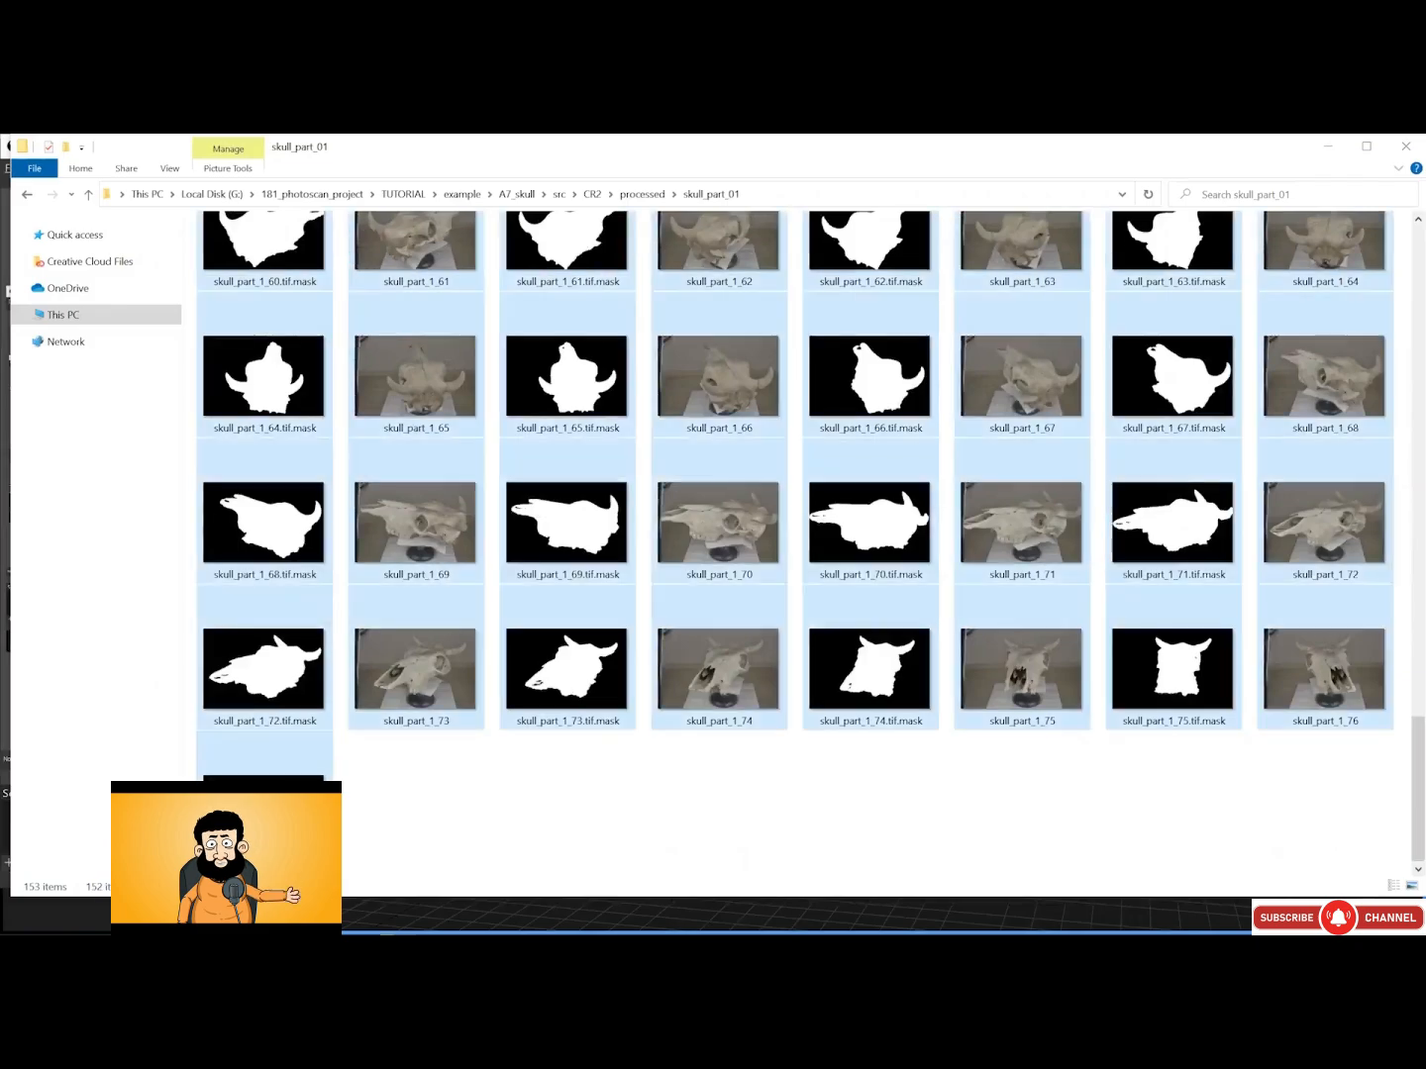
drag(298, 781, 113, 316)
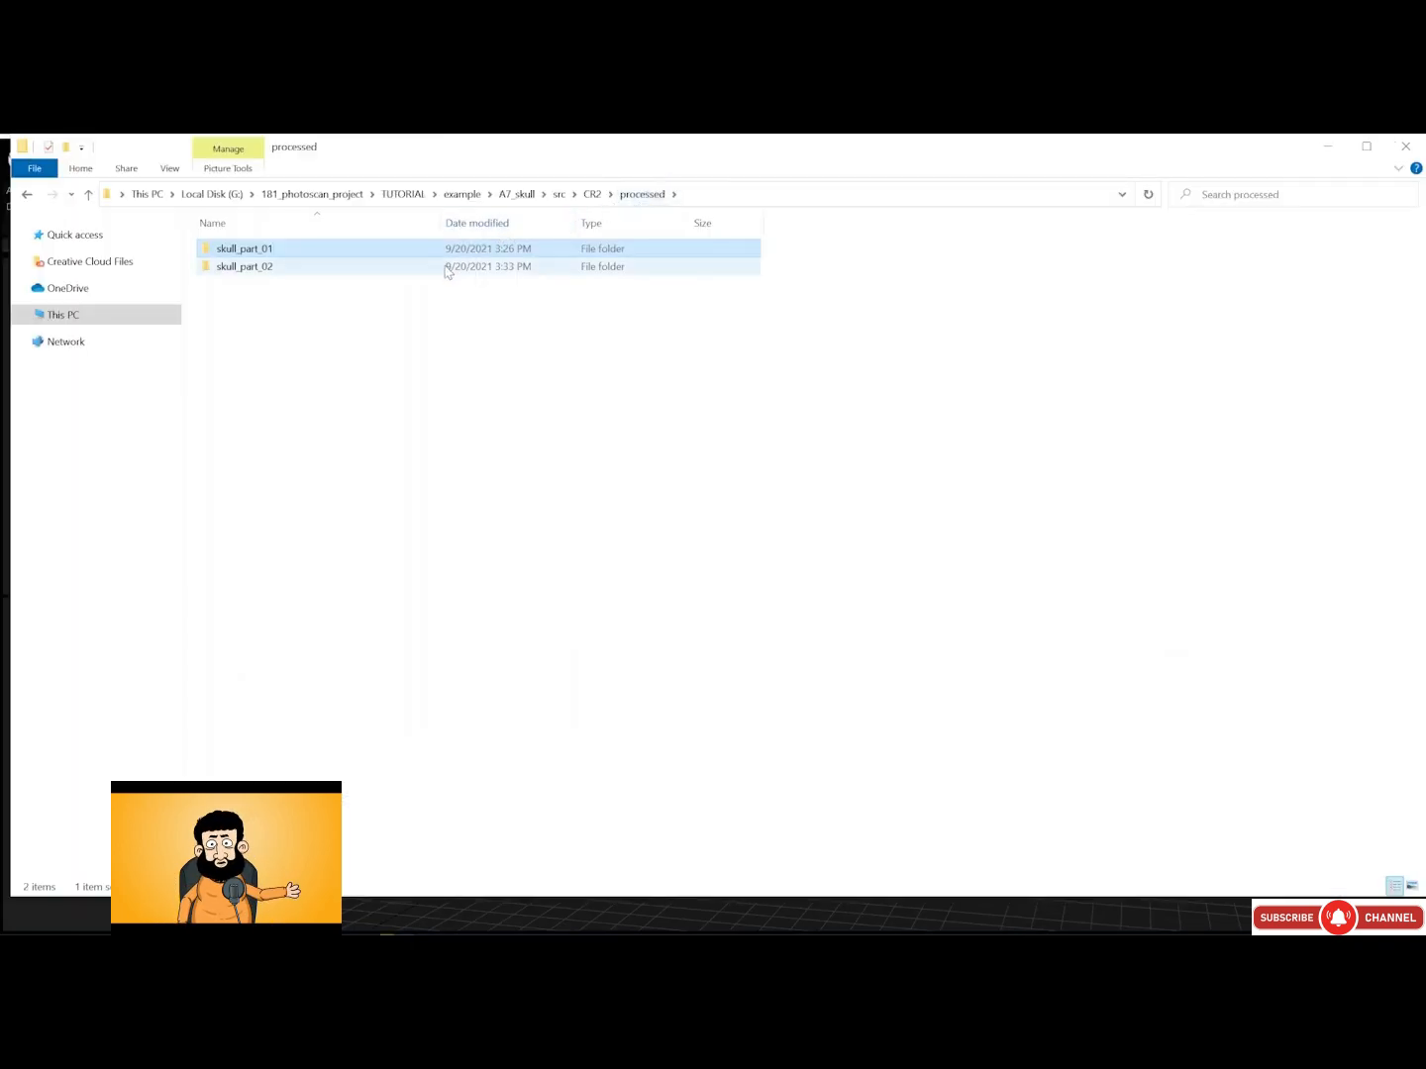
Add all skull_part_02 photos and their mask images to the same RealityCapture project
click(447, 270)
double_click(447, 270)
scroll(335, 525, down, 10)
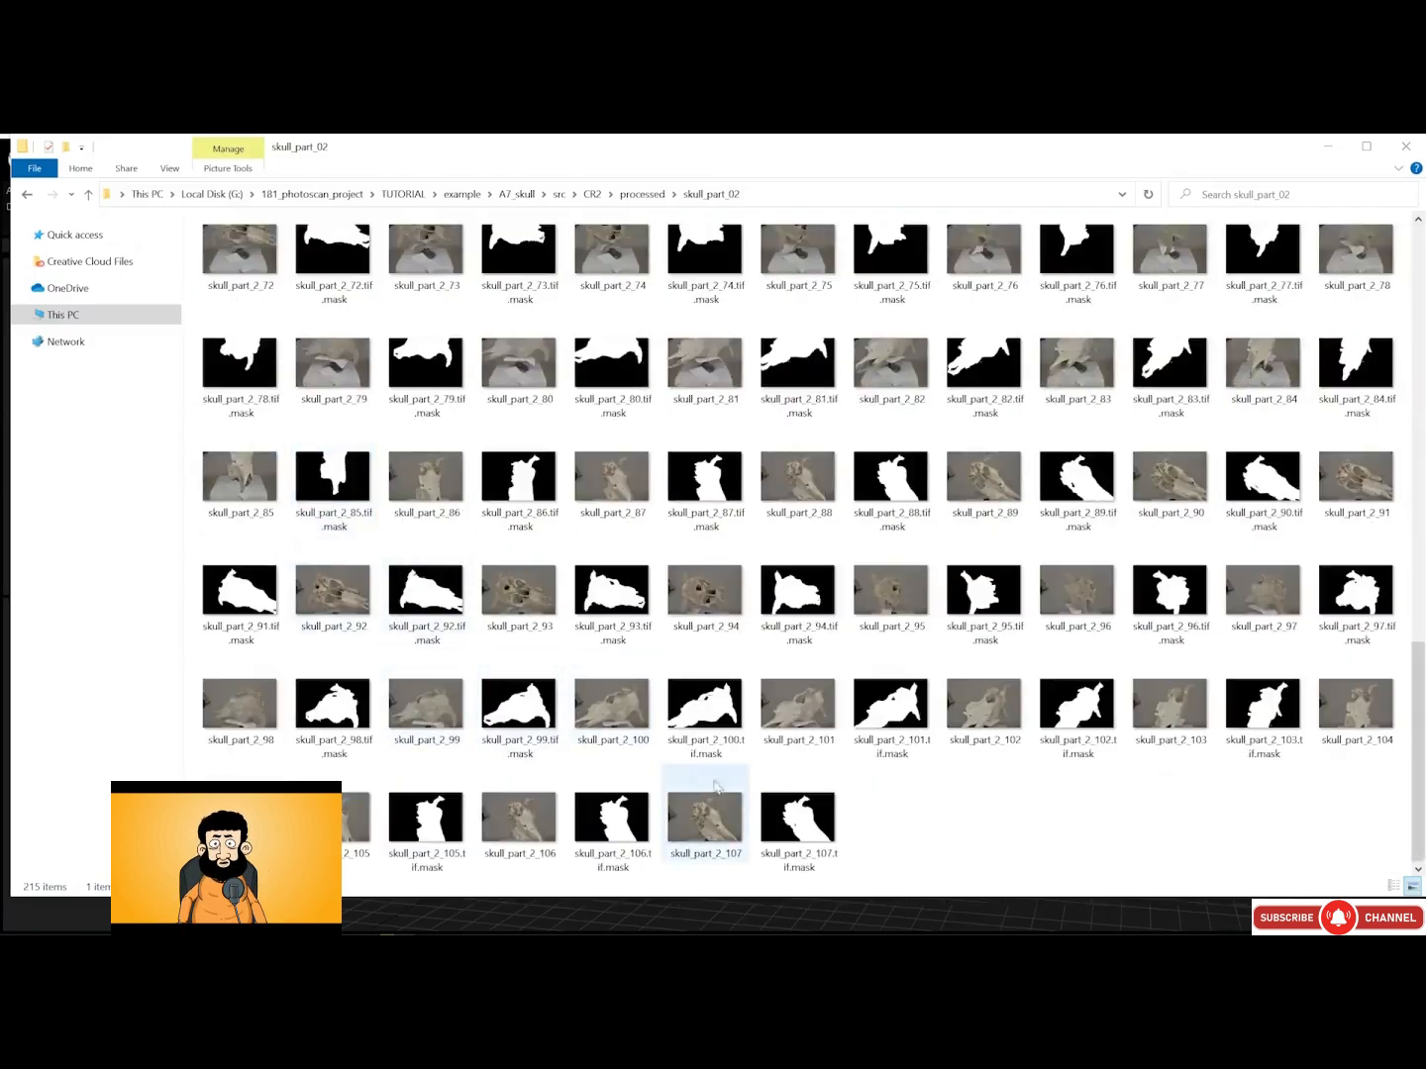
shift+click(798, 822)
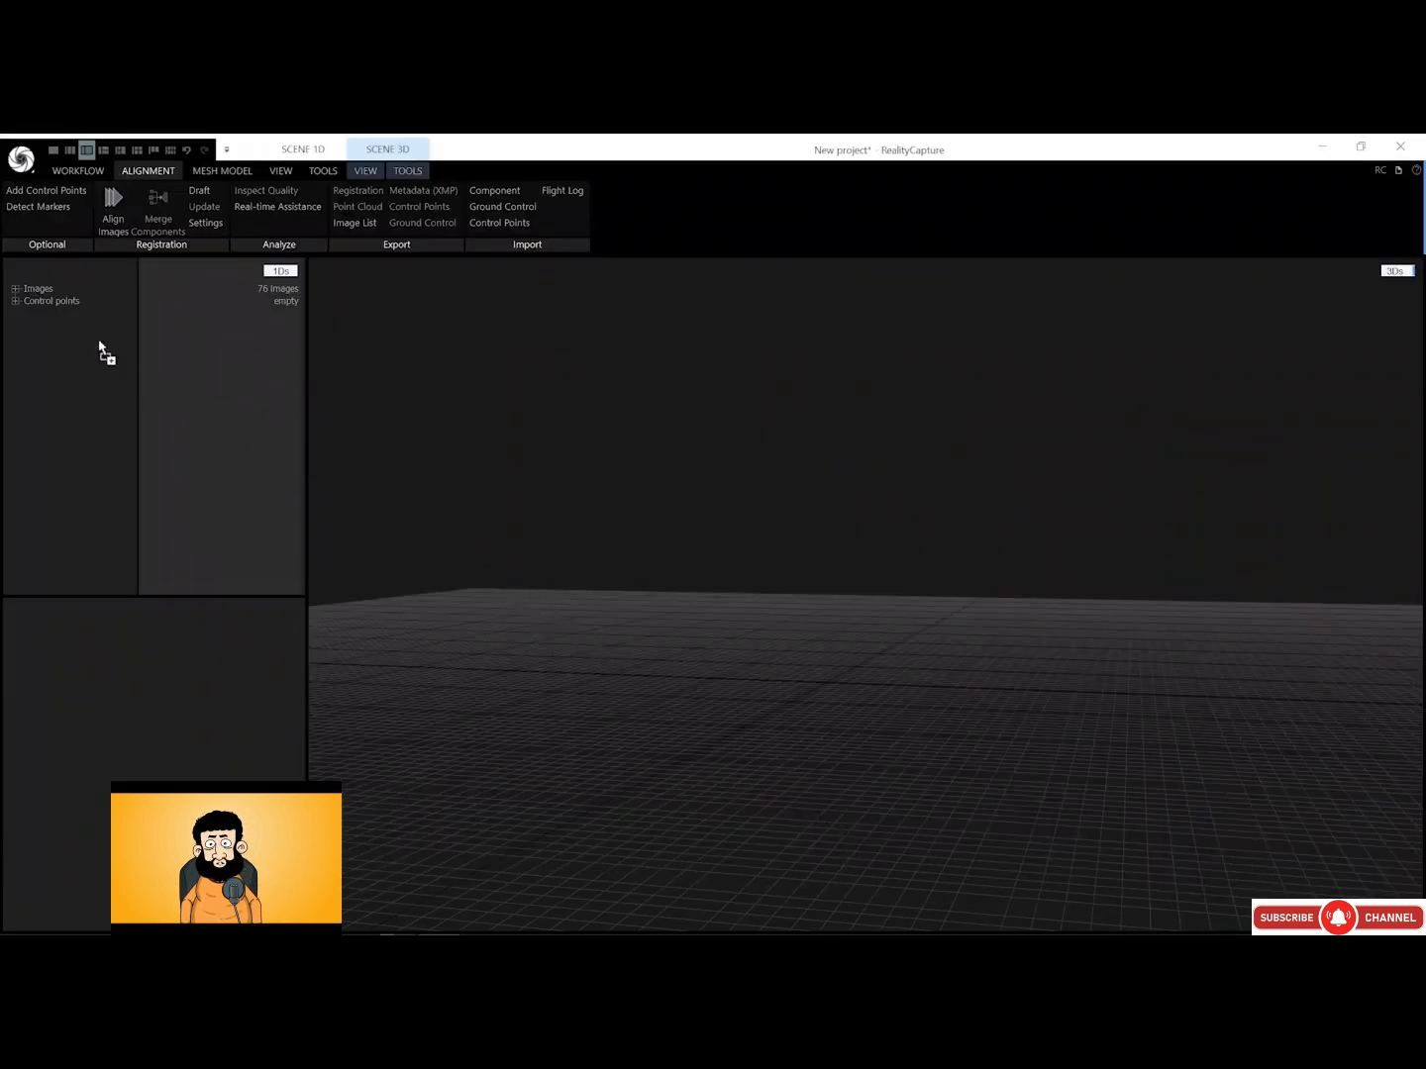
Align the combined image set and inspect the resulting skull point cloud from different distances and angles
click(114, 210)
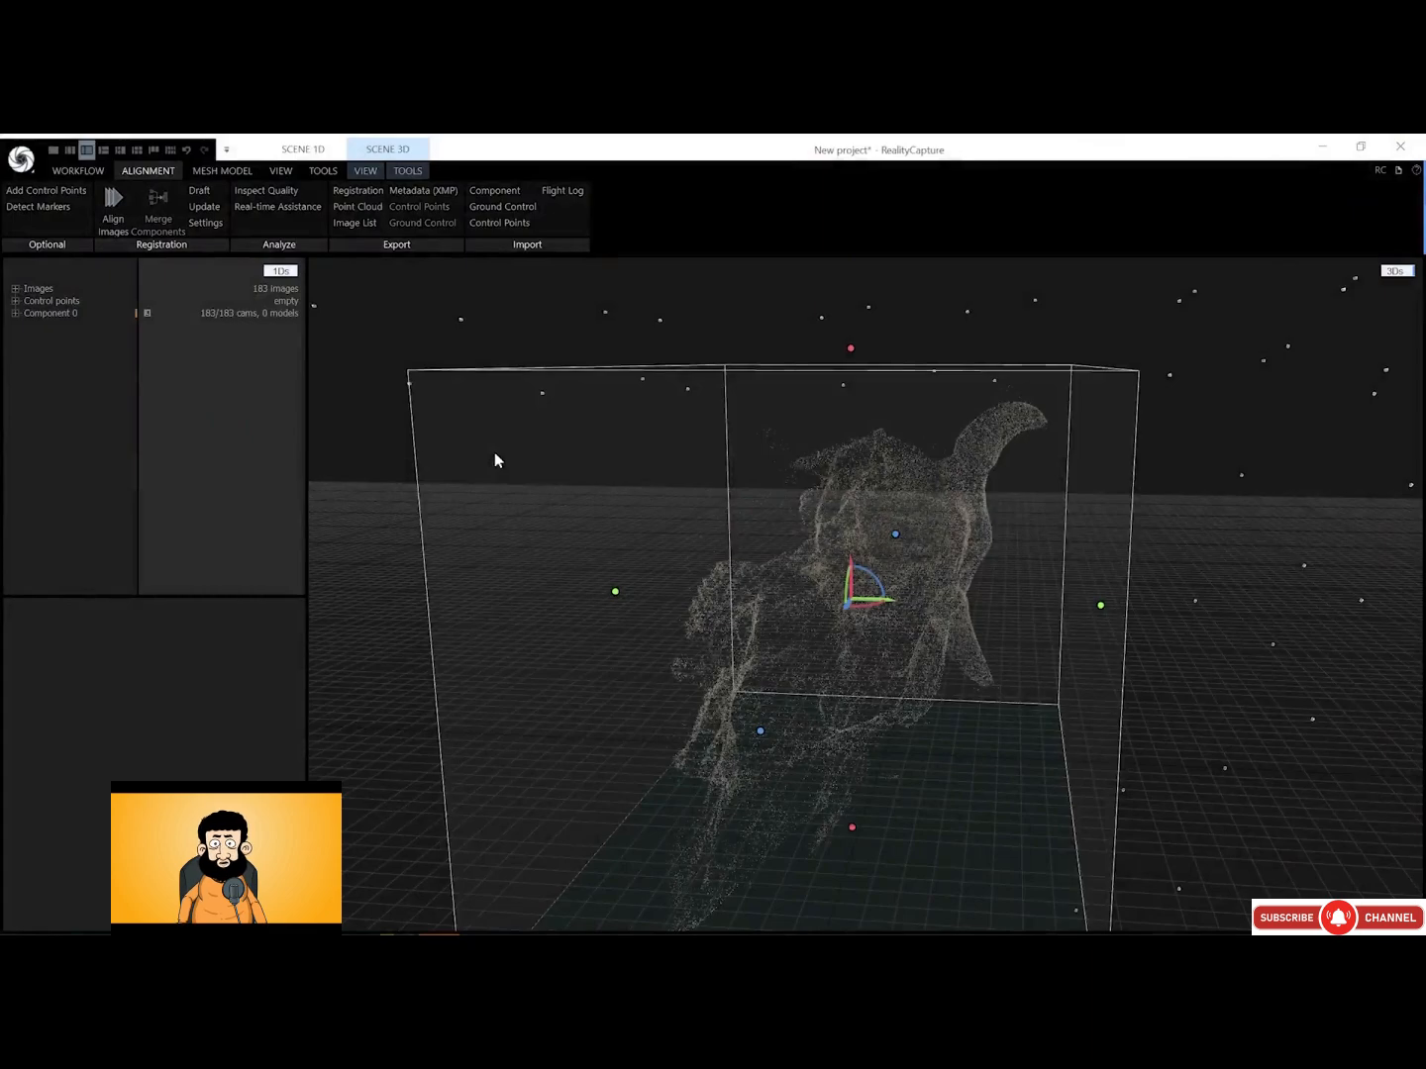
scroll(751, 518, down, 3)
drag(750, 518, 791, 533)
scroll(743, 518, down, 5)
scroll(794, 528, up, 5)
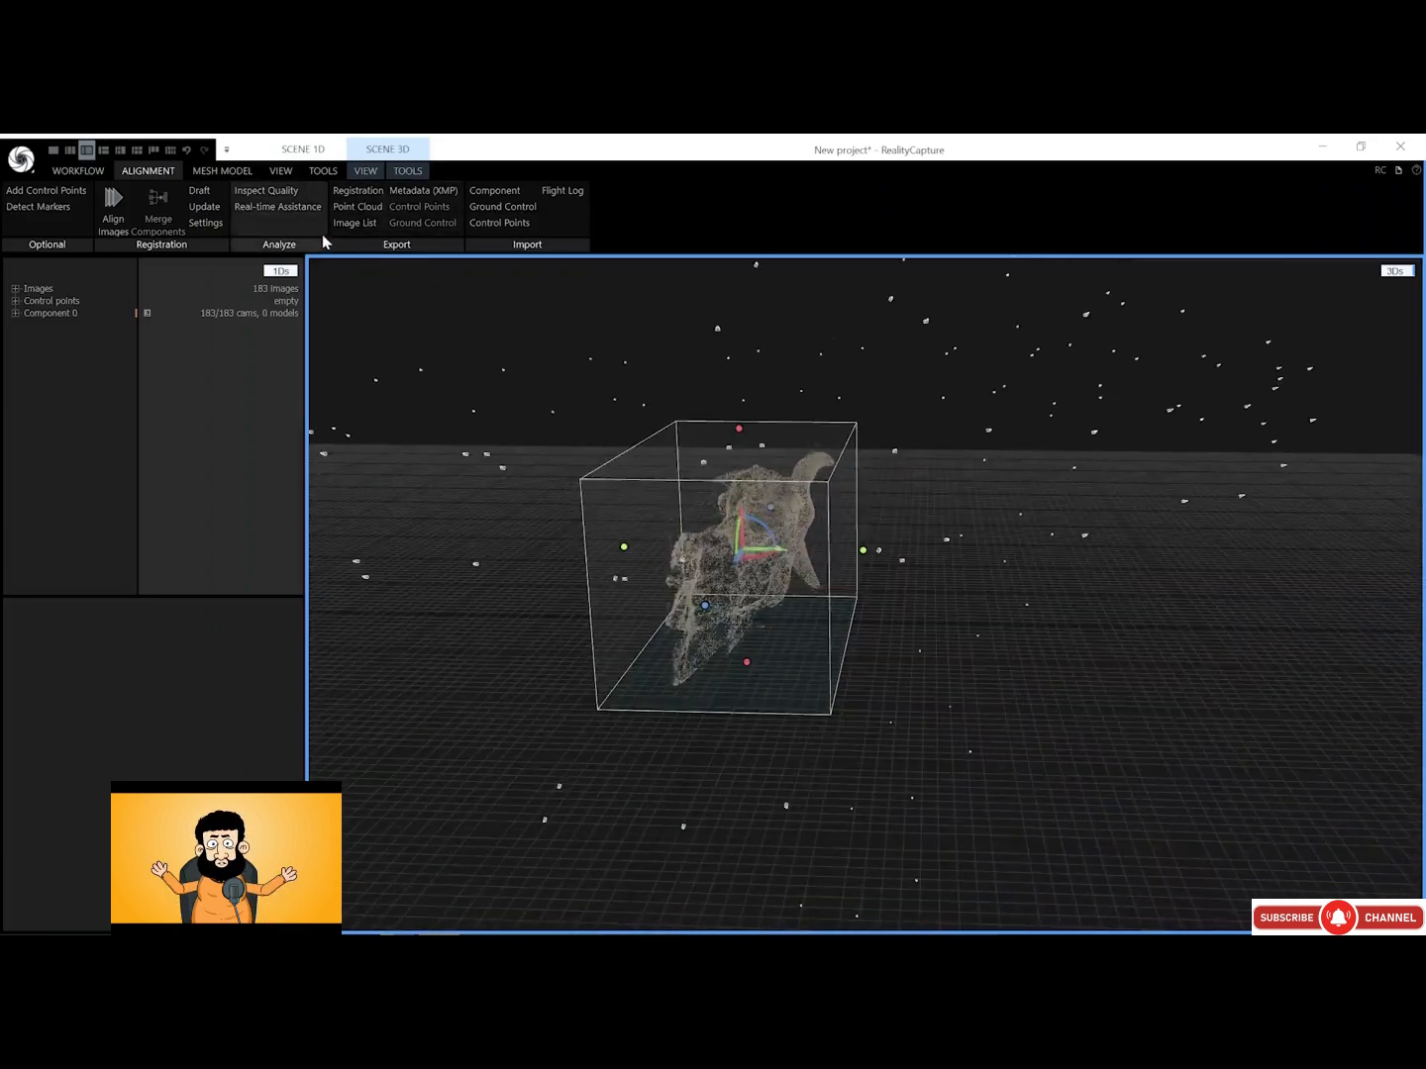
Orient the skull to the grid with Set Ground Plane and replace the old reconstruction region with a new one around the skull
click(407, 172)
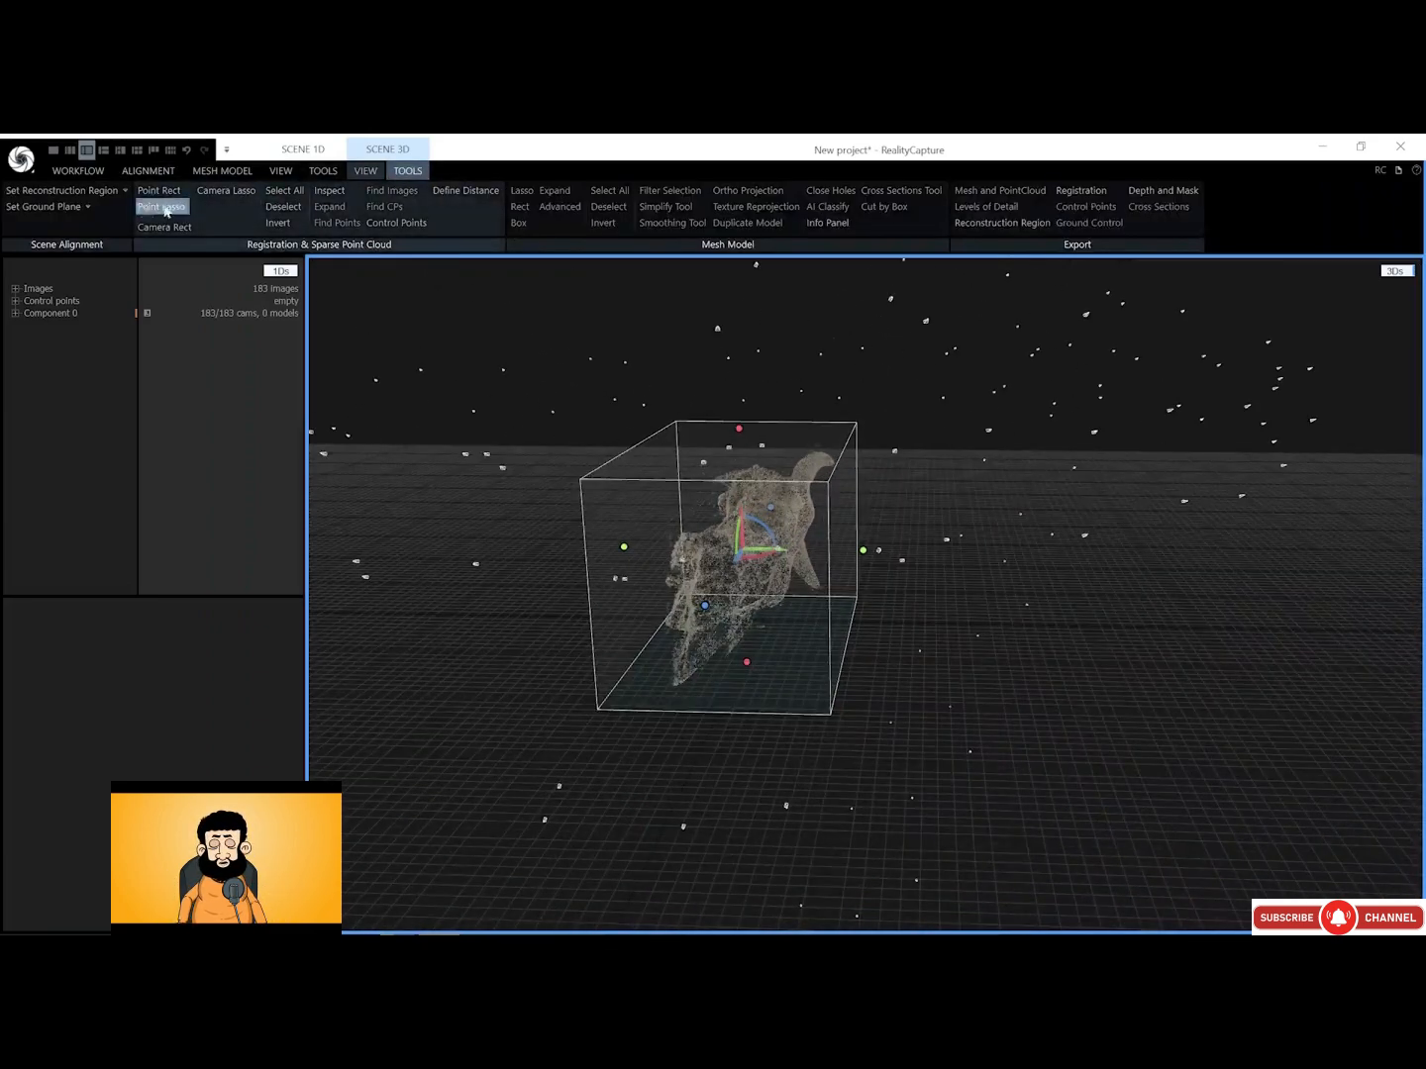
click(58, 208)
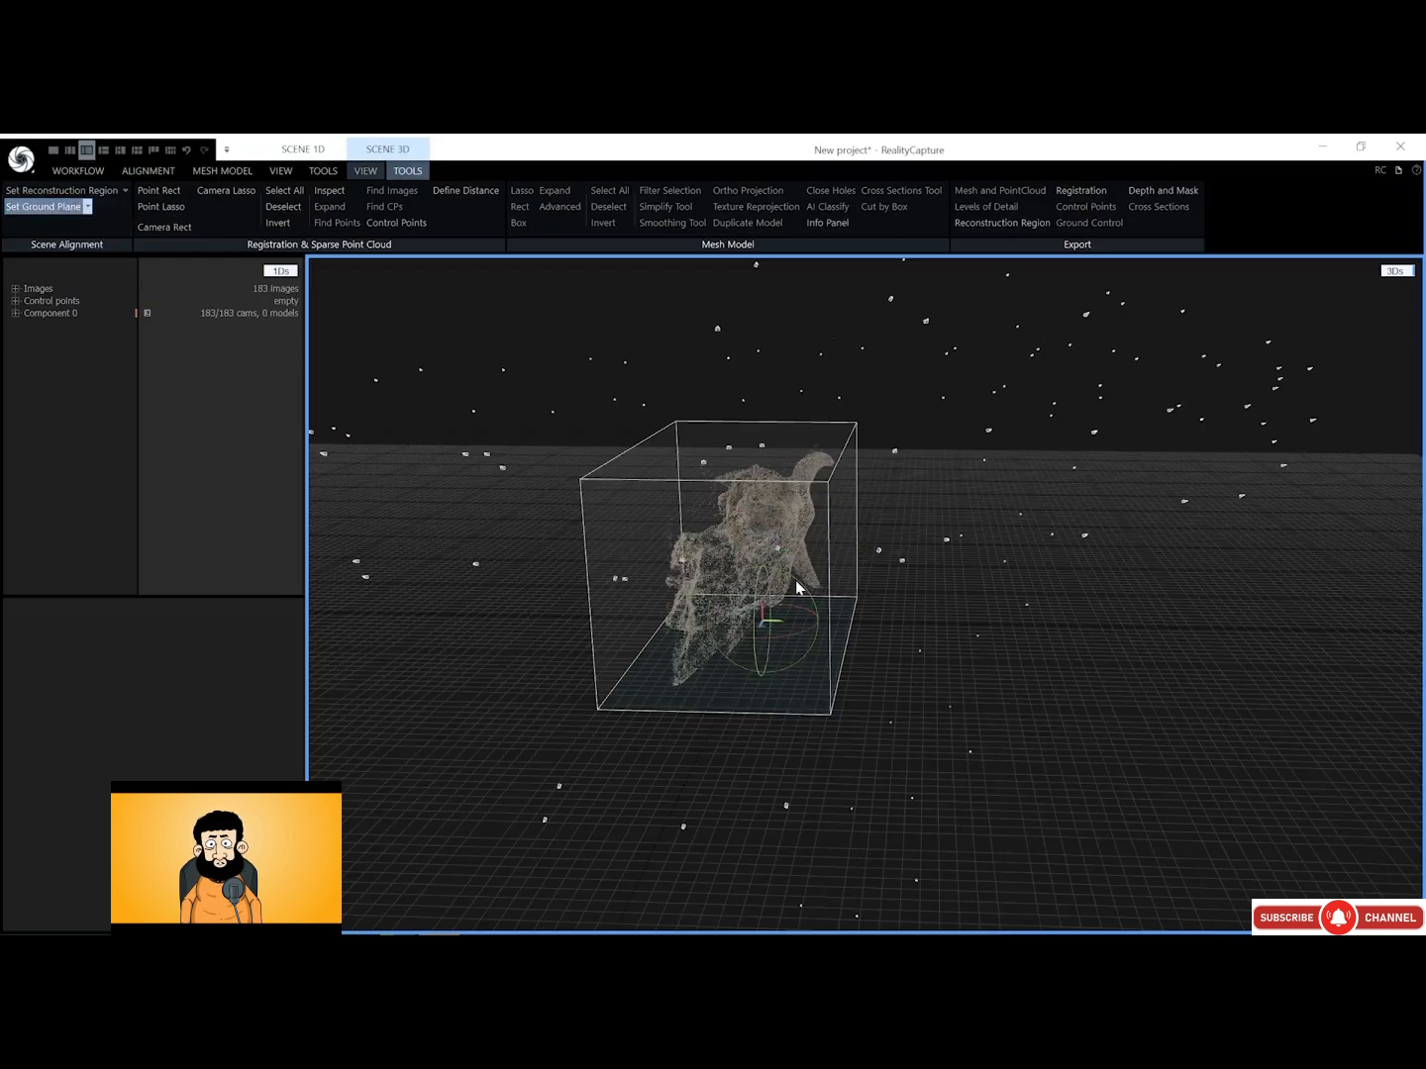
drag(798, 588, 762, 607)
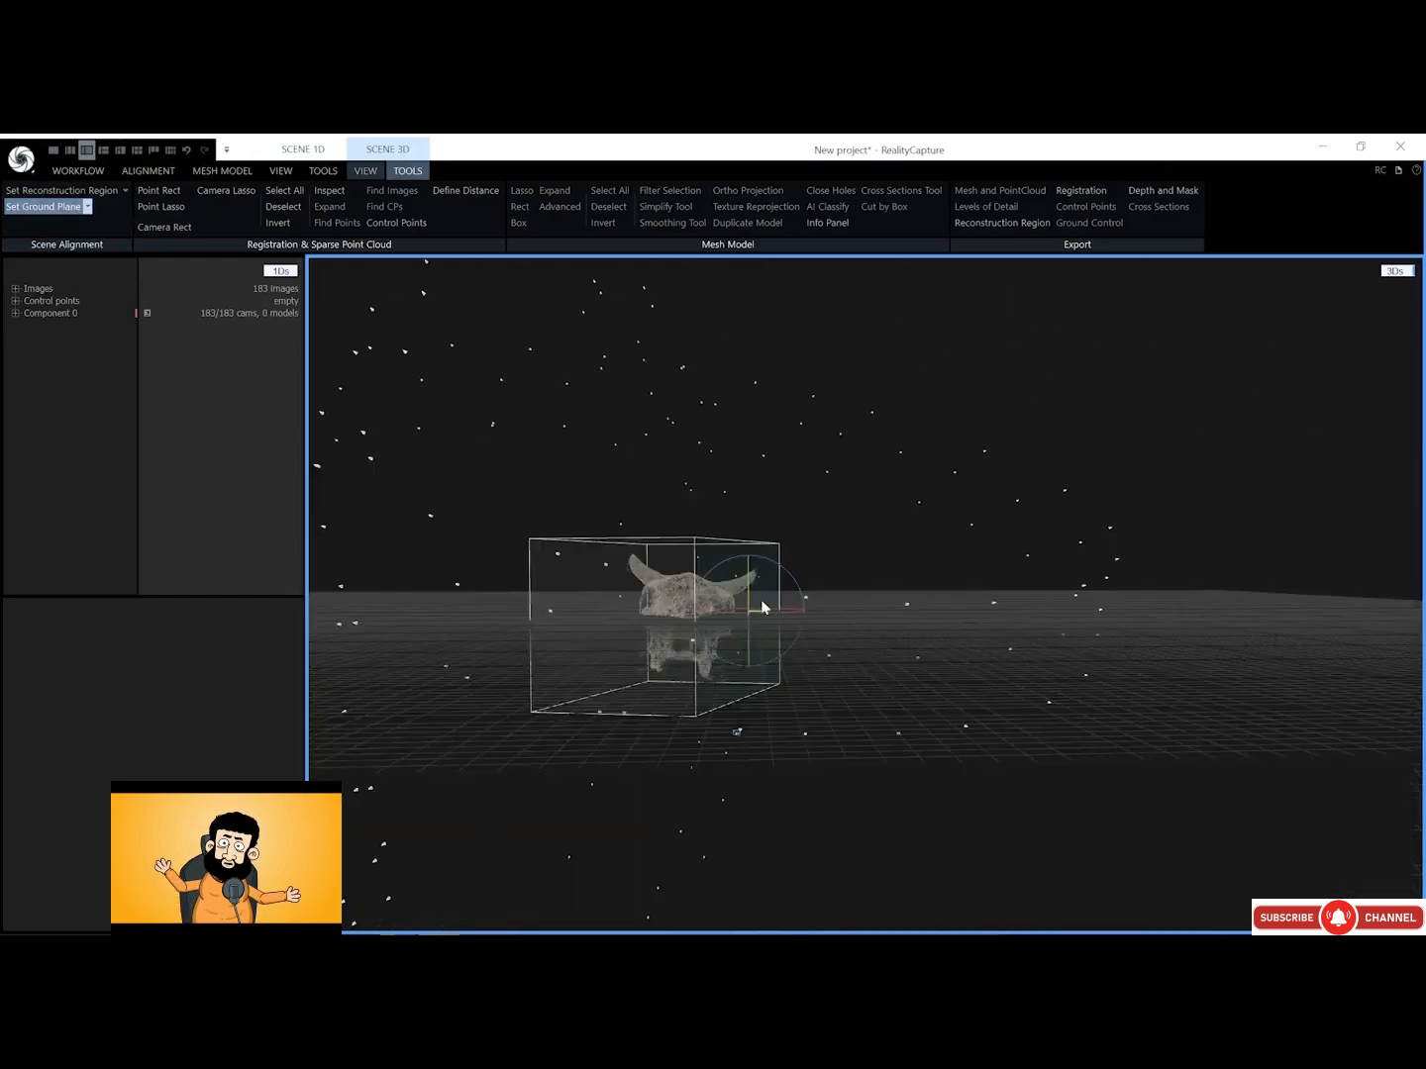
click(124, 191)
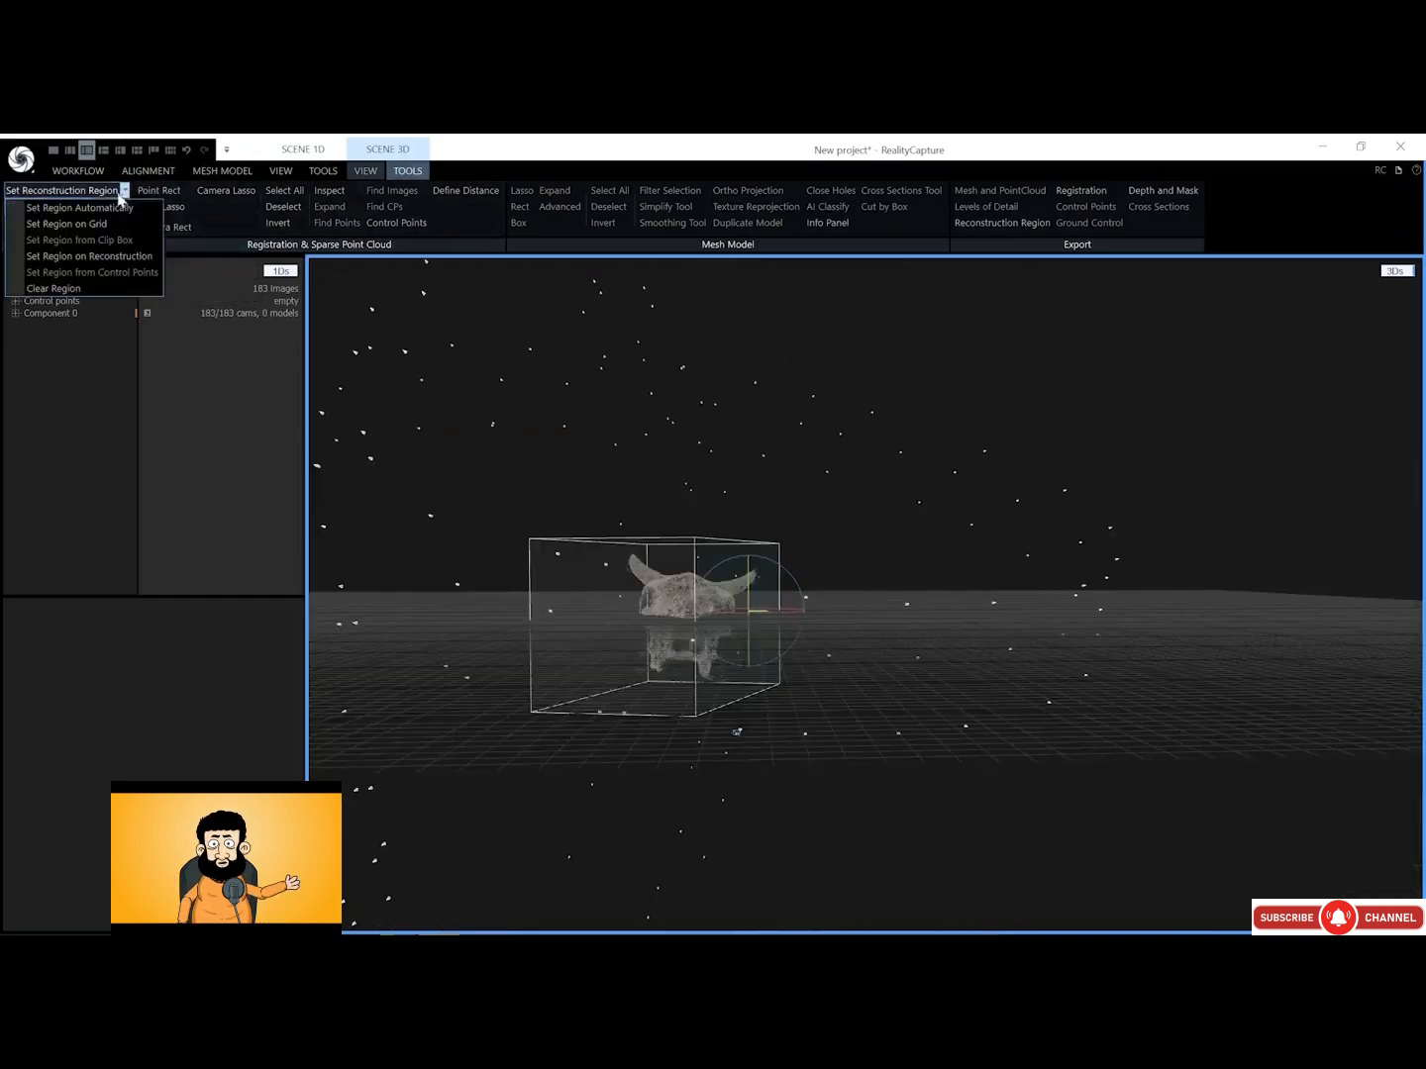
click(87, 287)
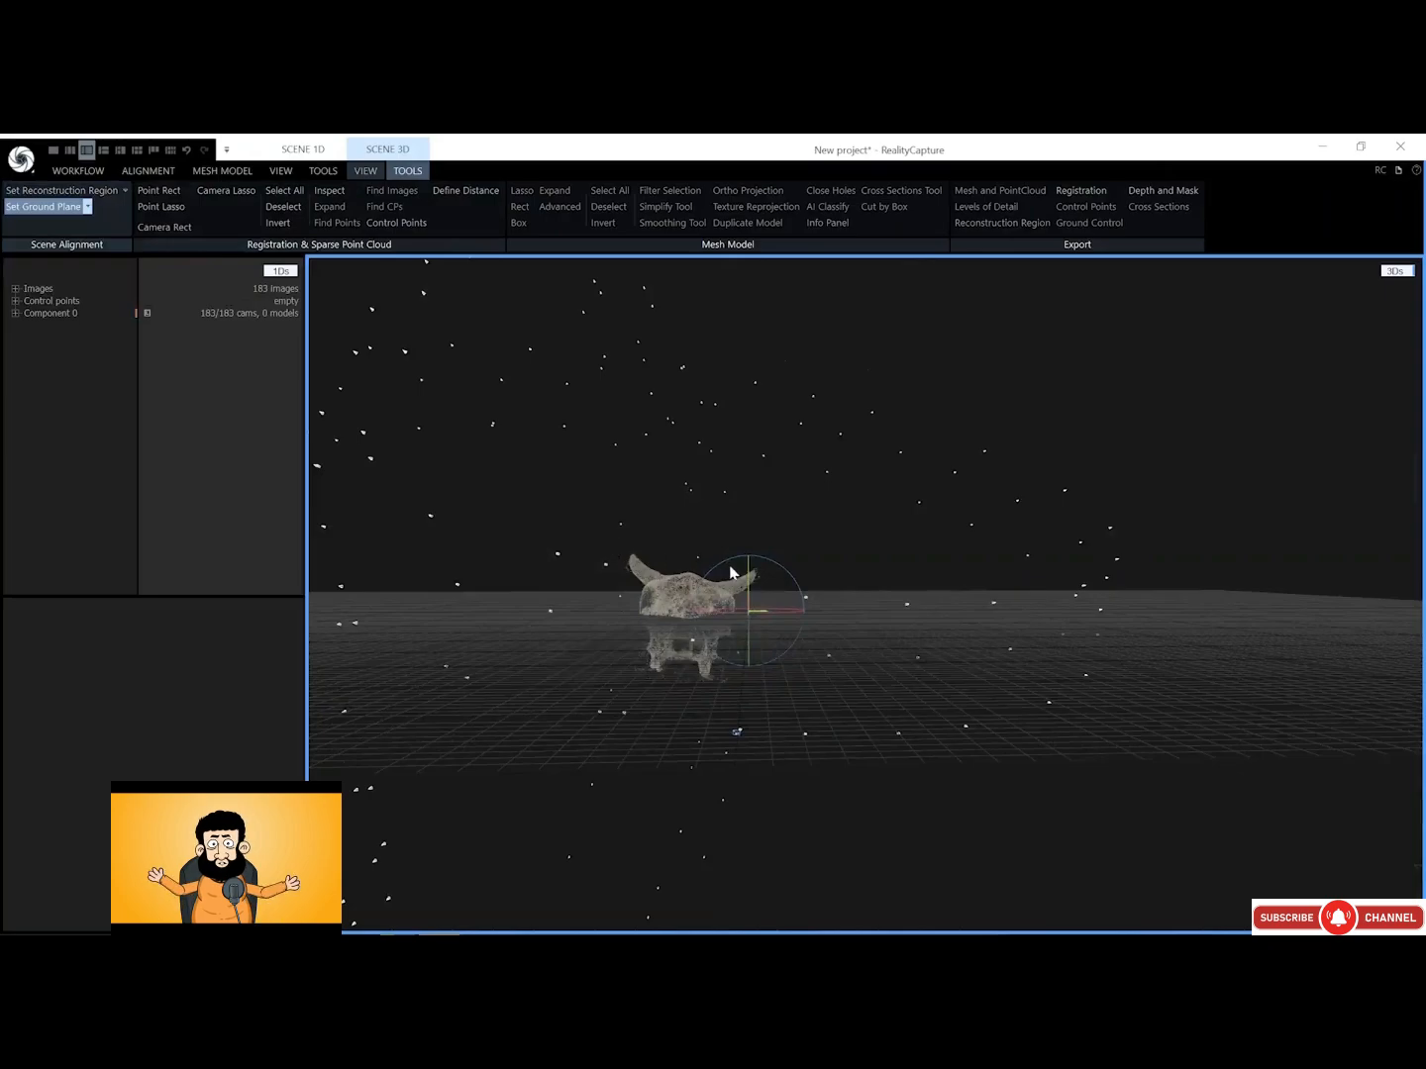
drag(730, 560, 722, 558)
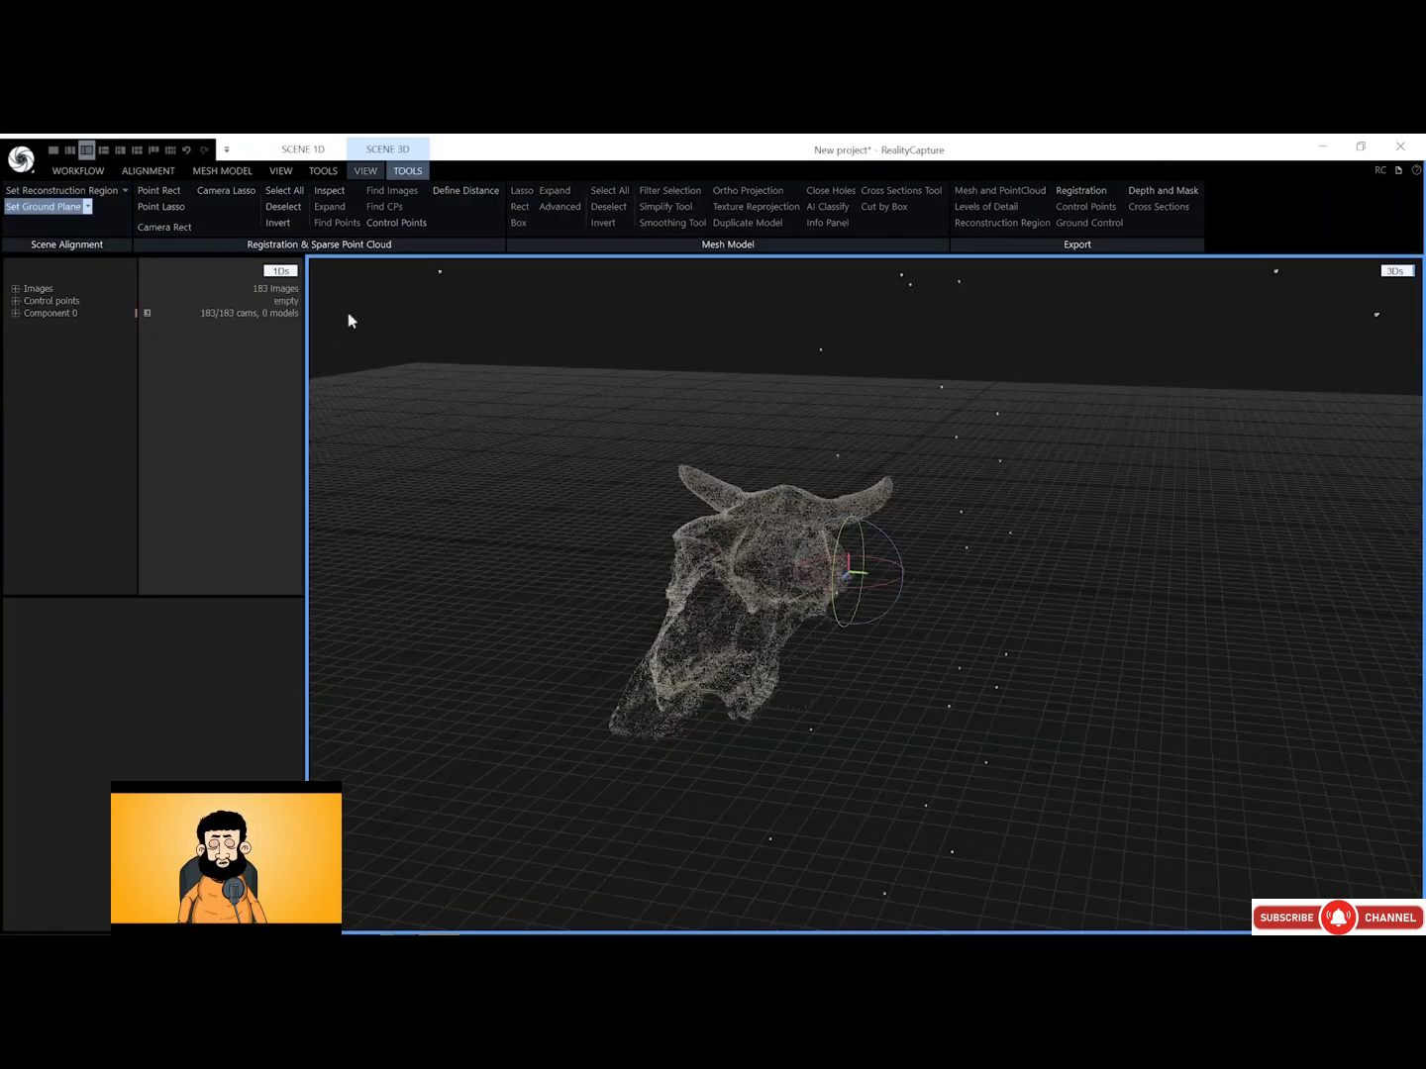
click(64, 193)
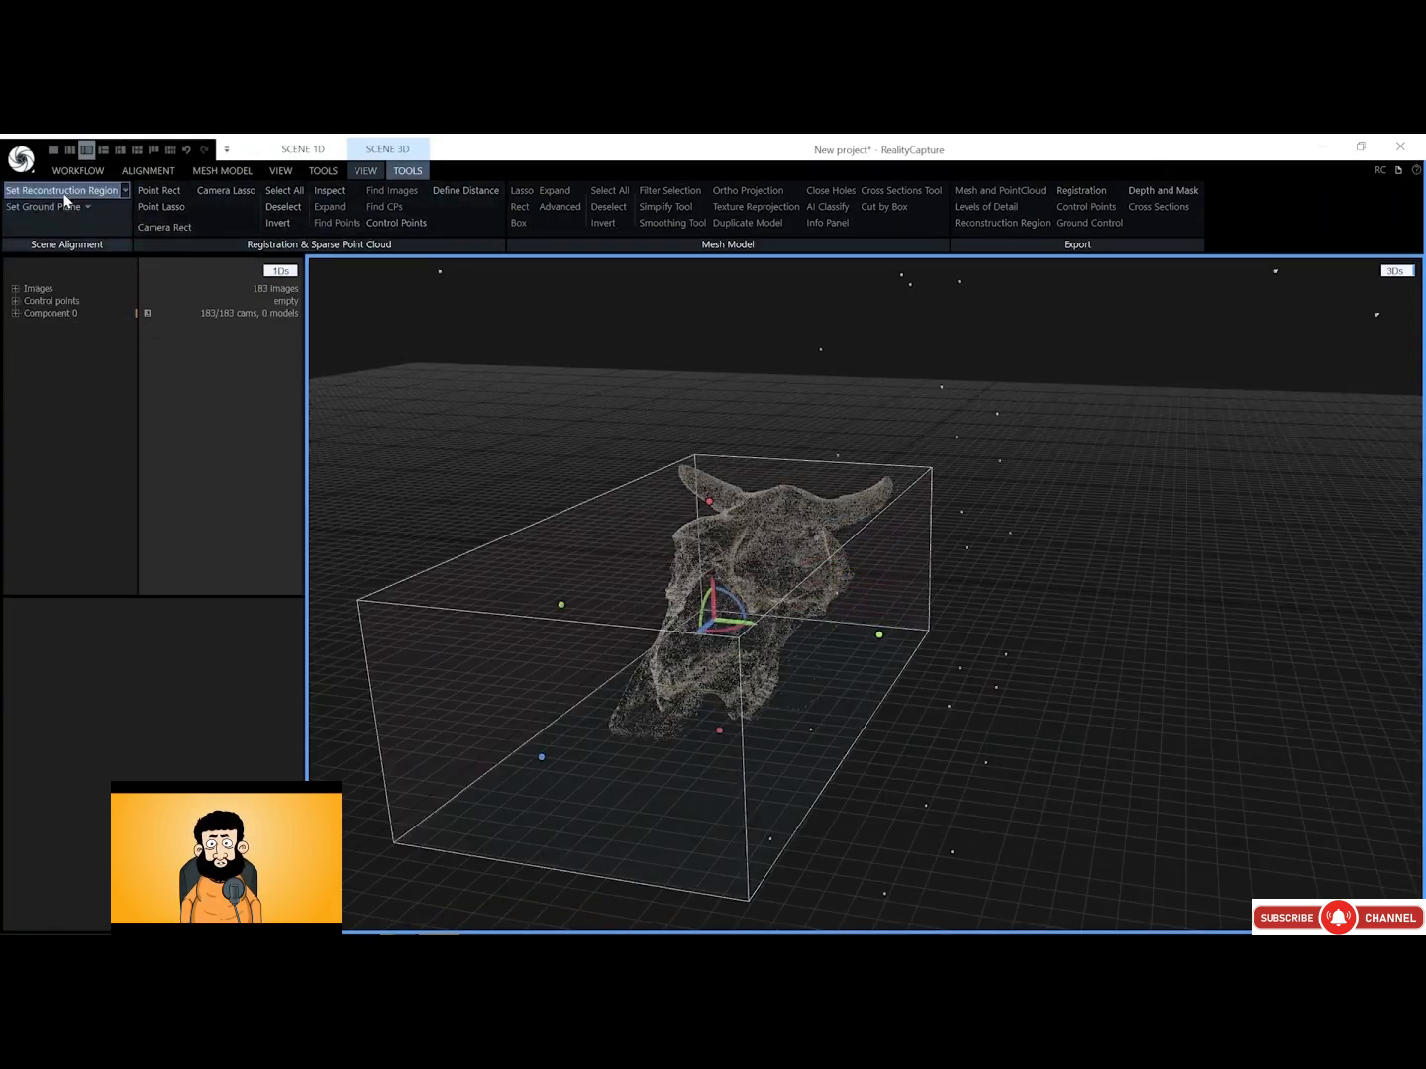
Set the normal model's image downscale to 1 and calculate the skull mesh in normal detail
click(219, 171)
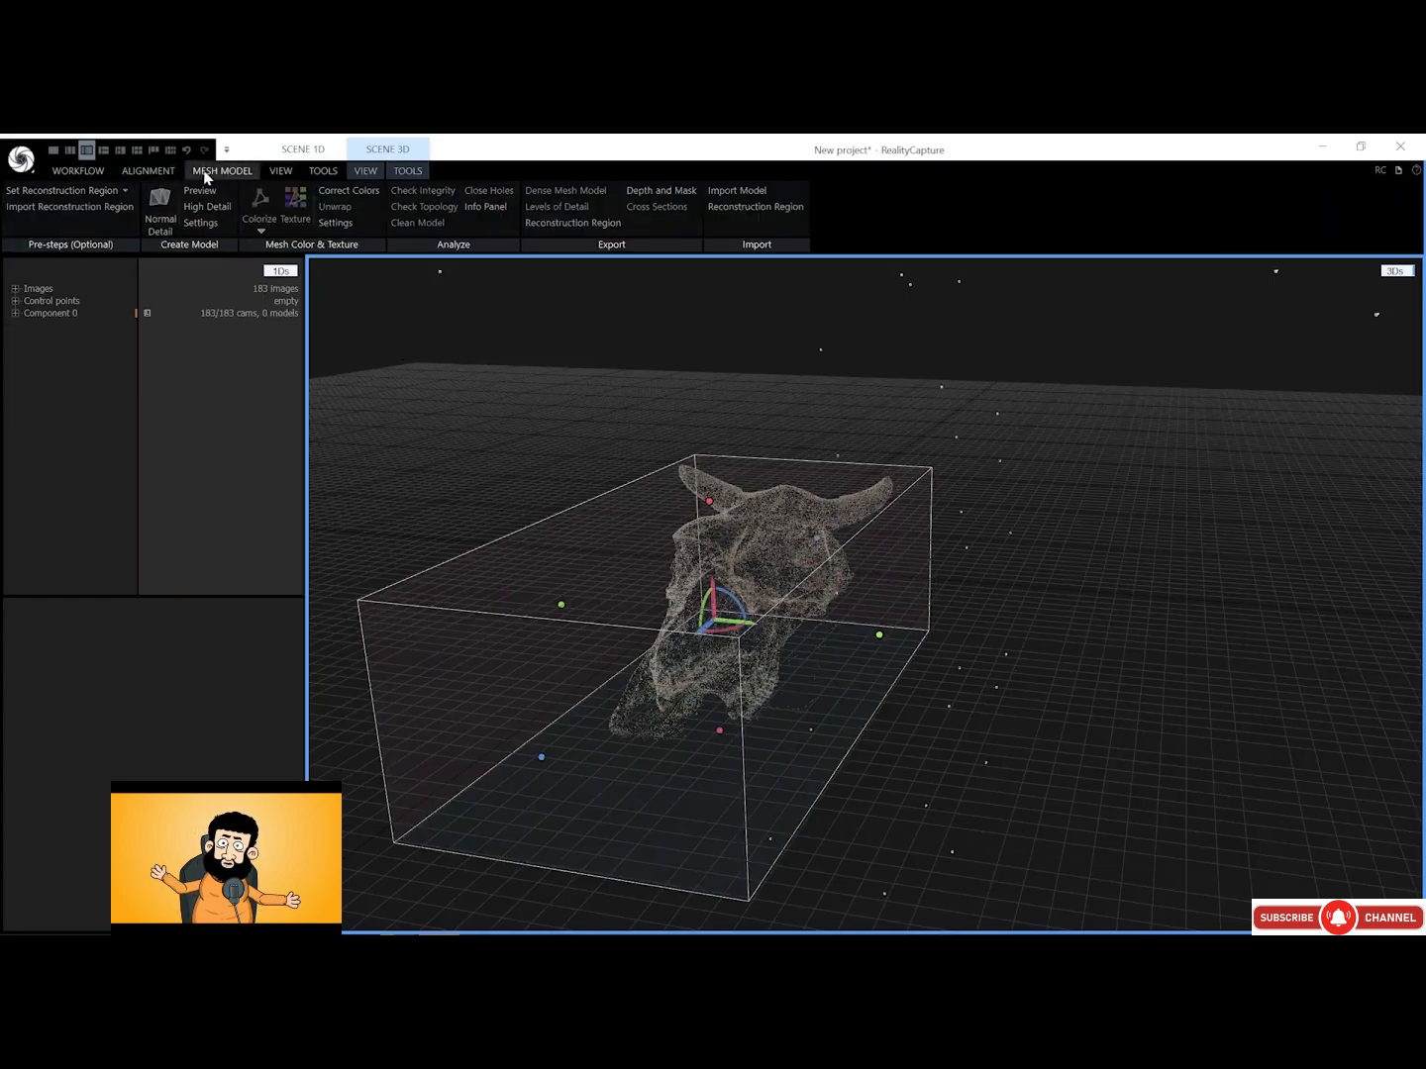
click(201, 224)
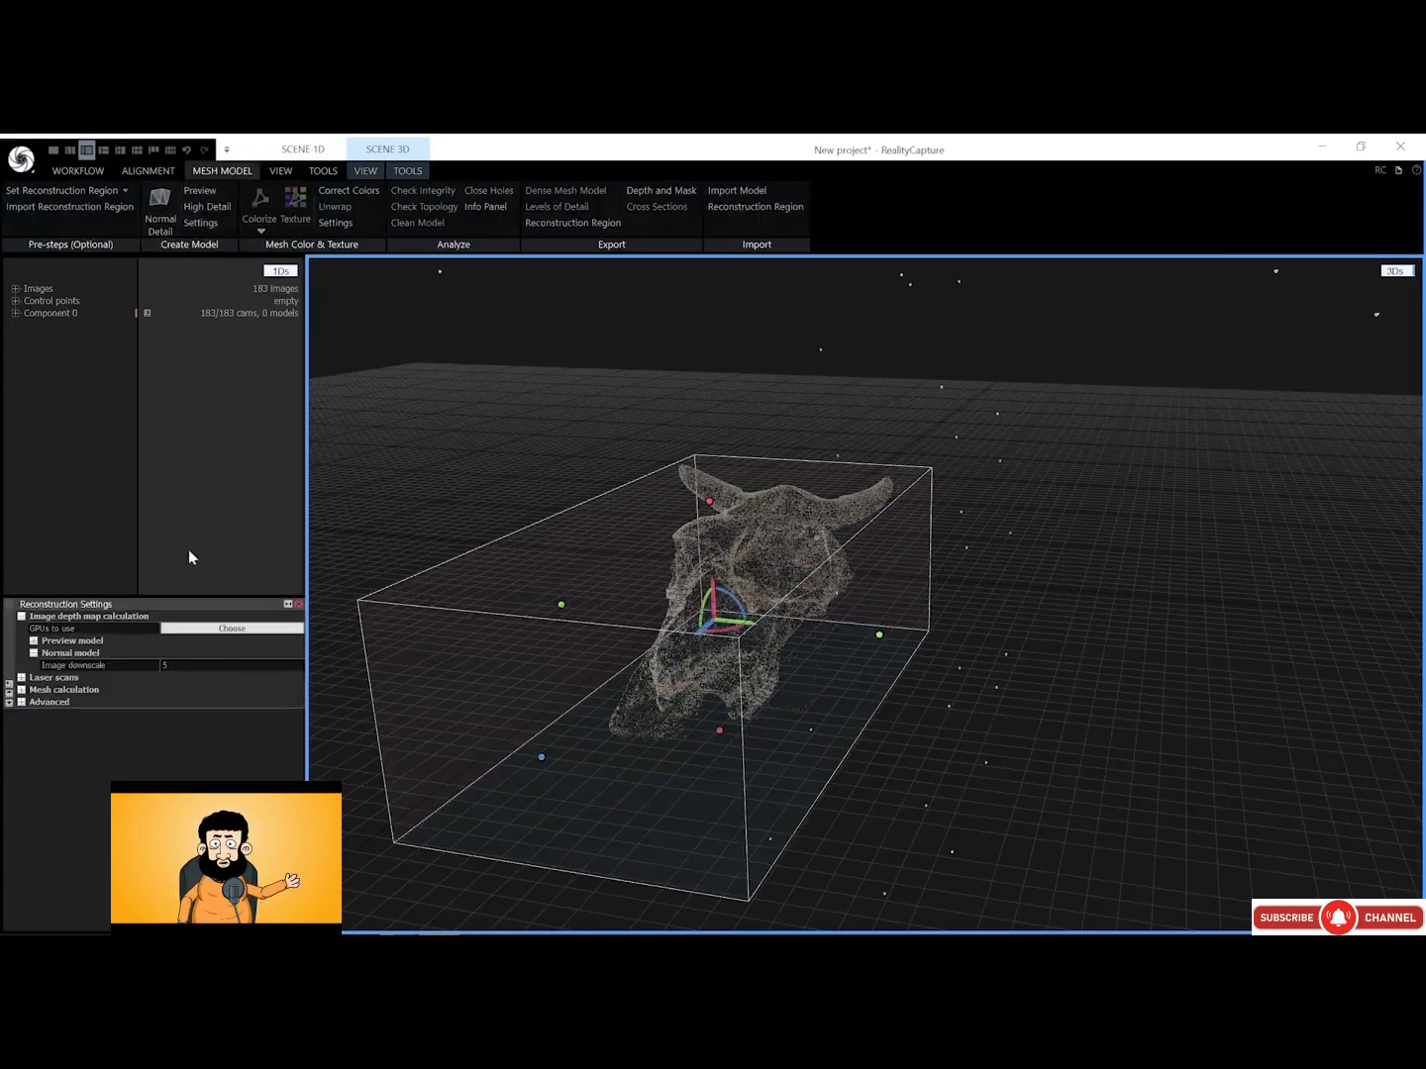
click(170, 667)
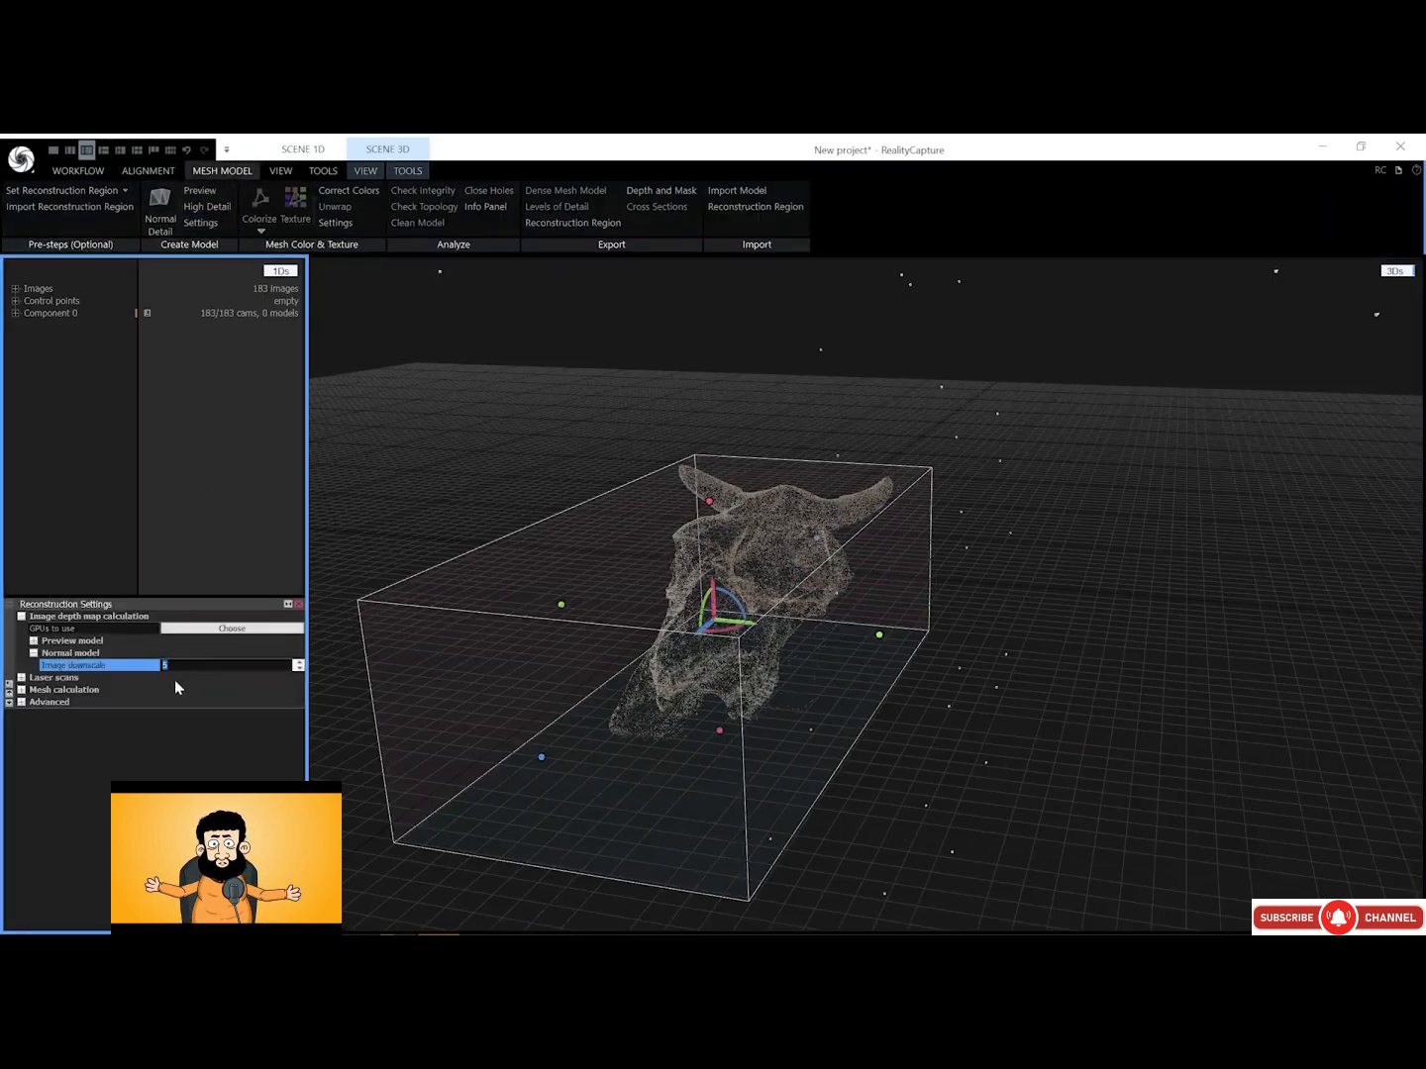
text(1)
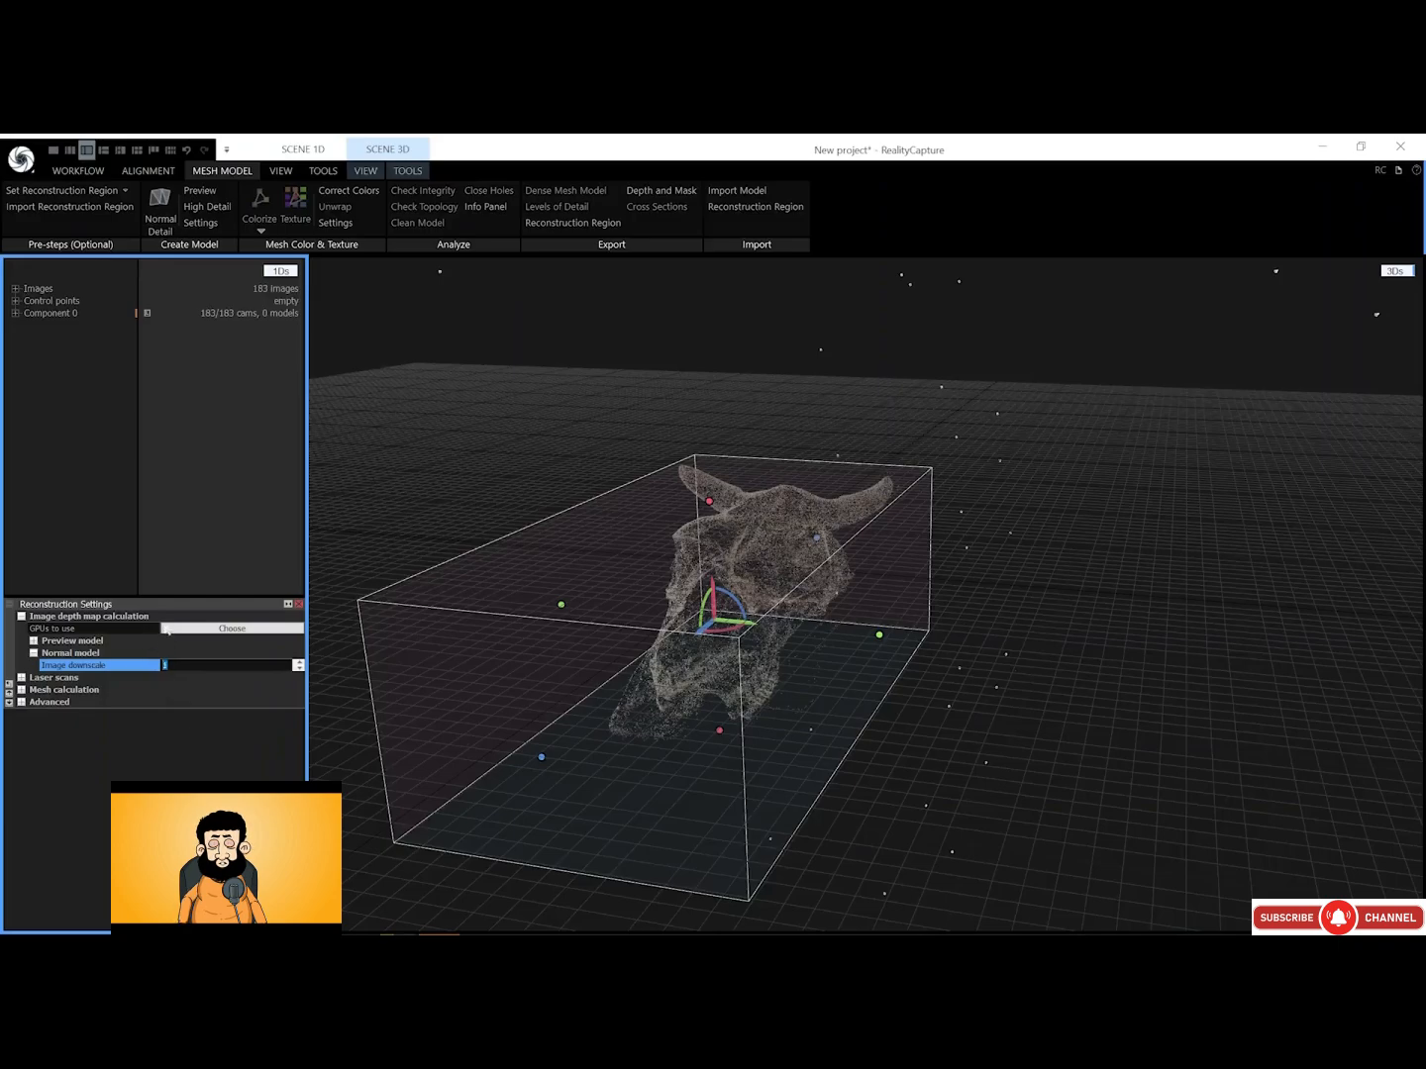
click(159, 209)
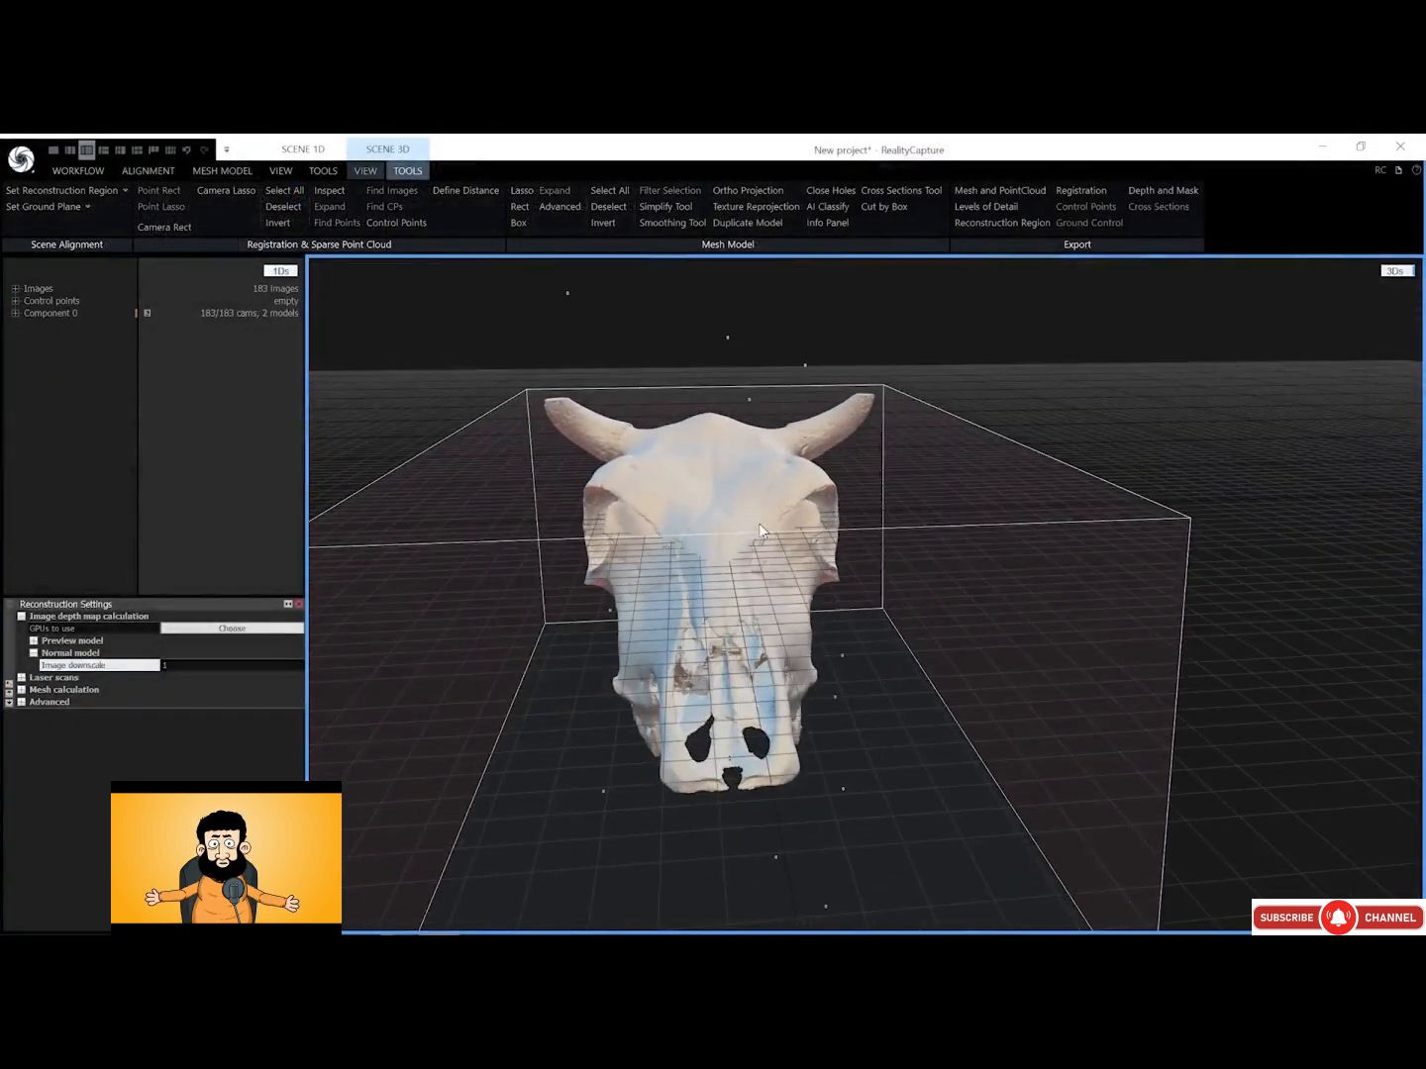
Inspect the reconstructed skull mesh and show the expanded color and texture settings
drag(761, 530, 700, 528)
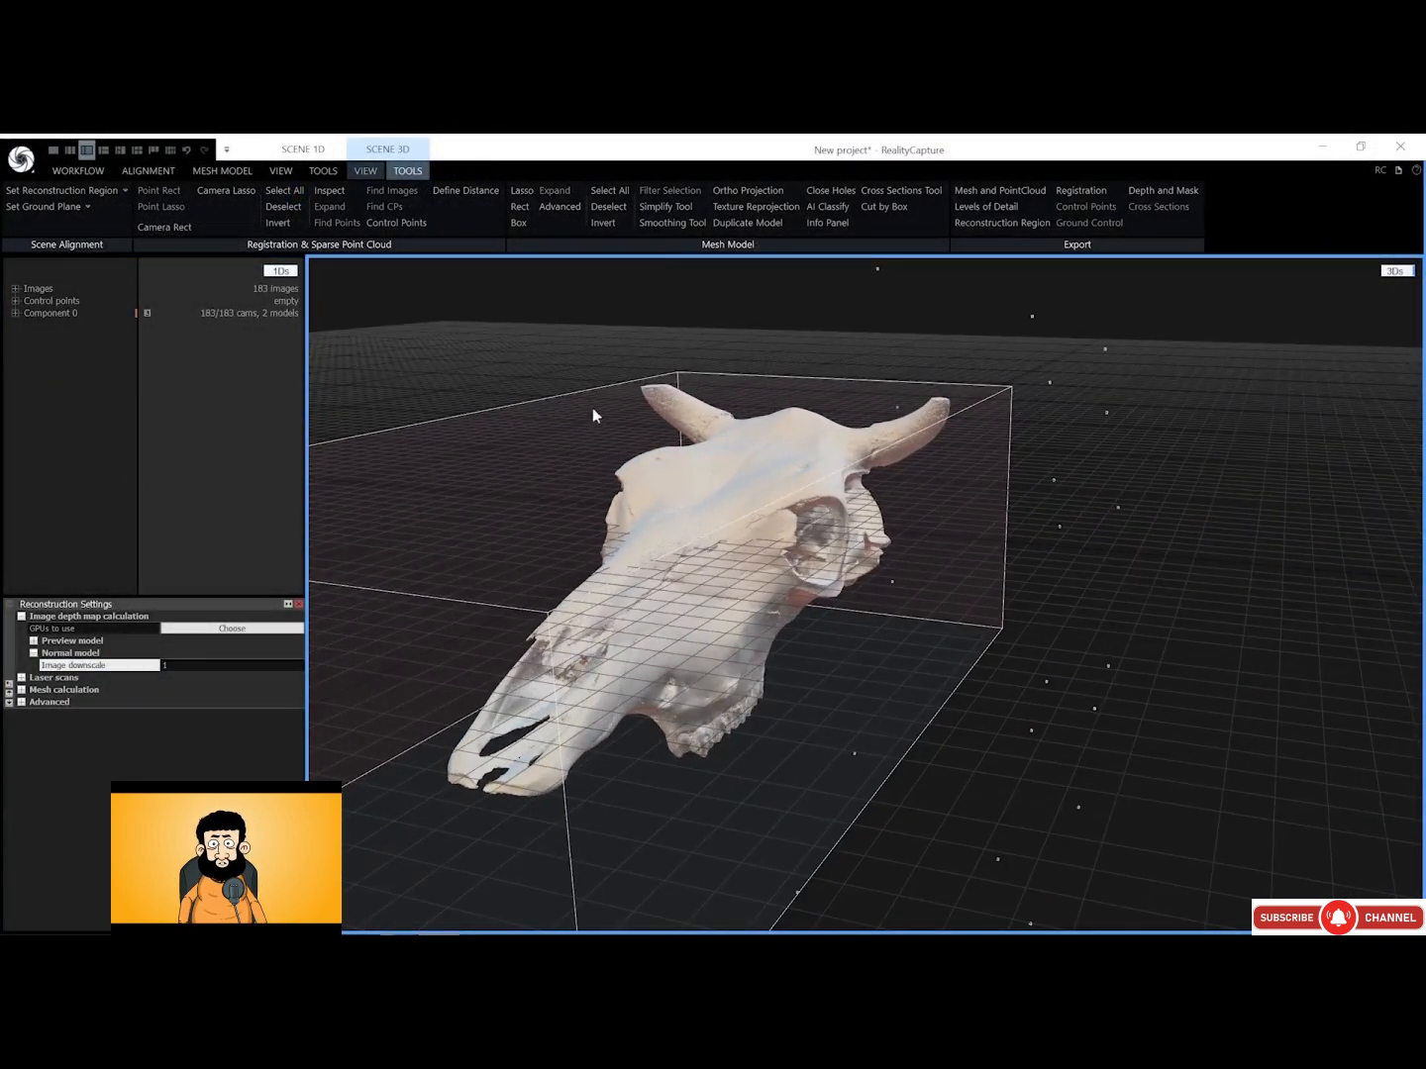
click(230, 173)
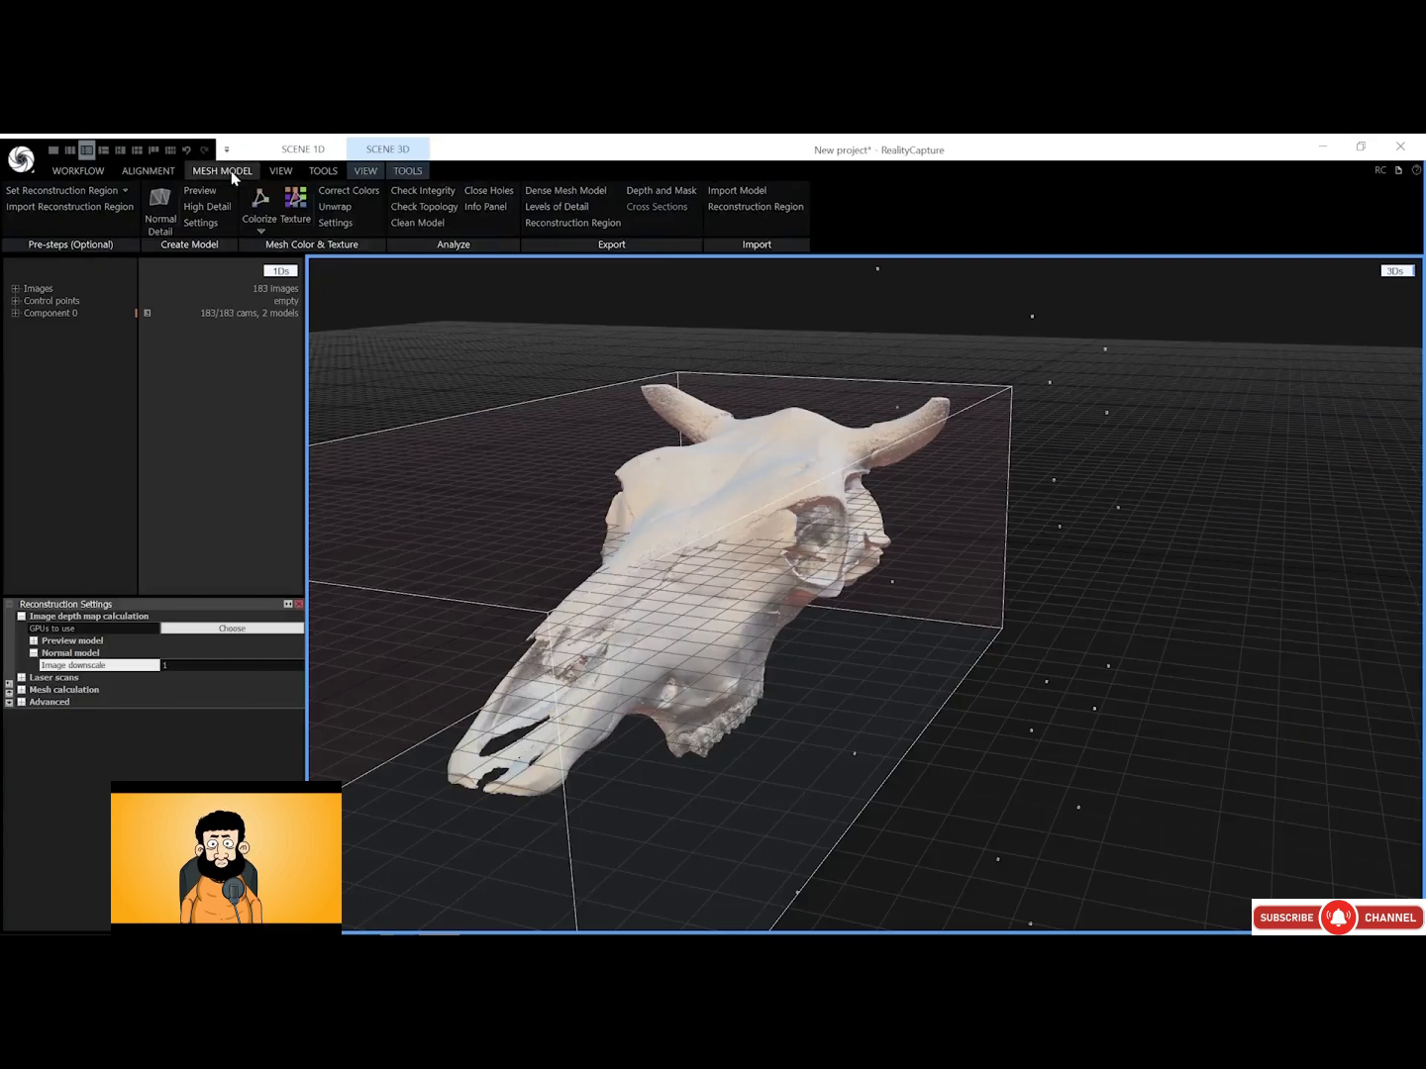
click(334, 223)
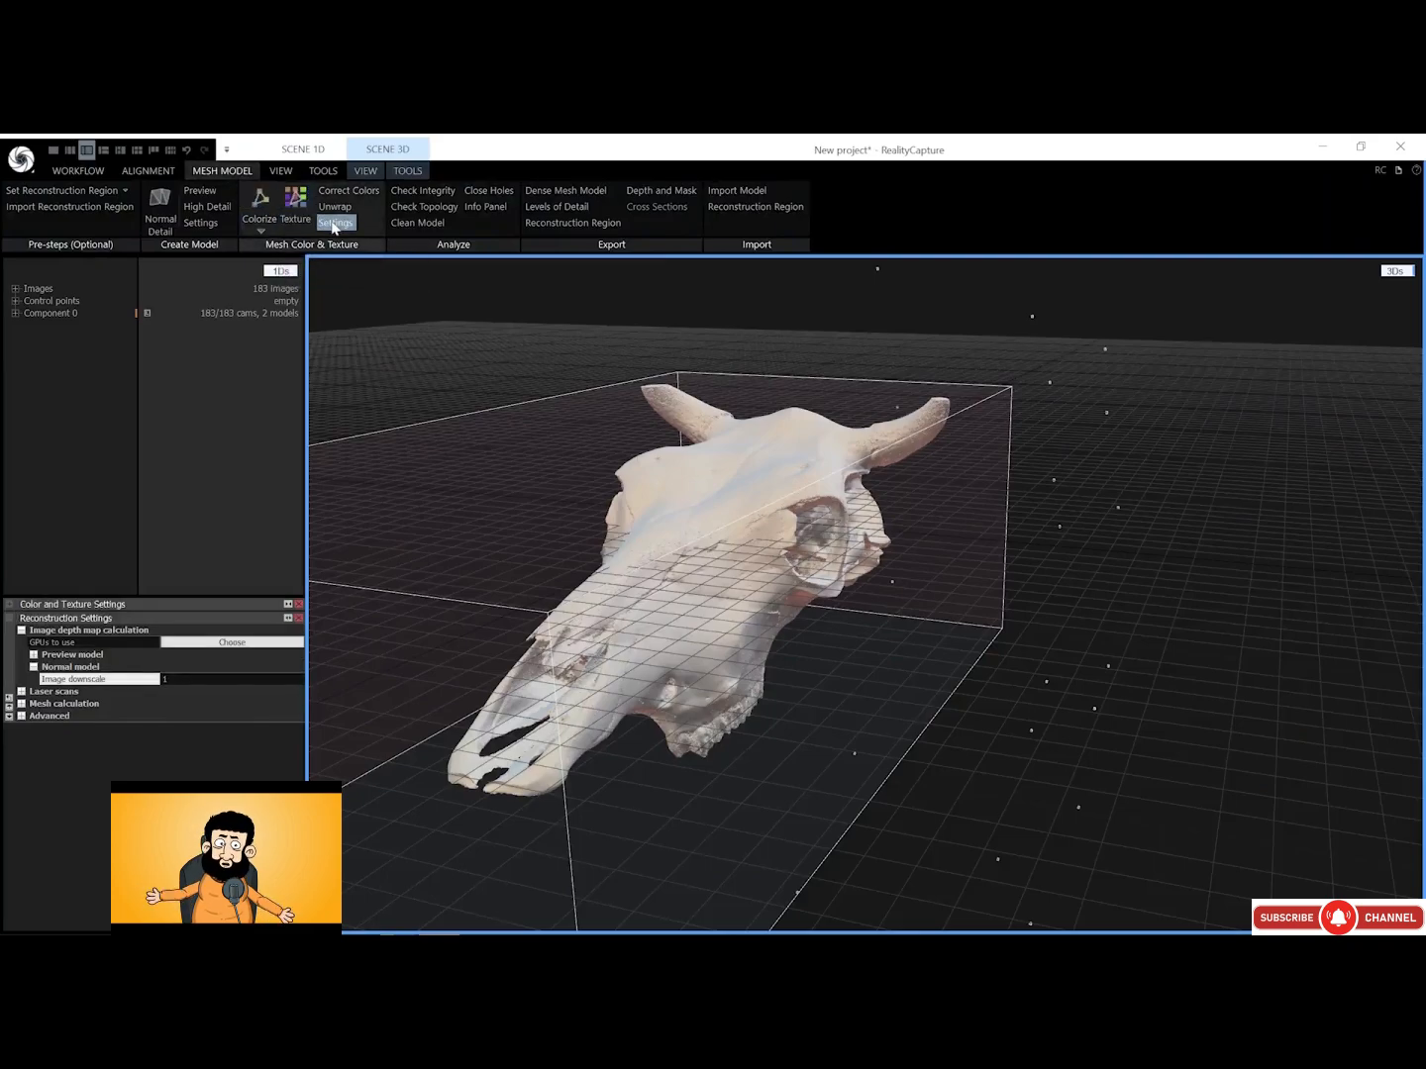
click(10, 605)
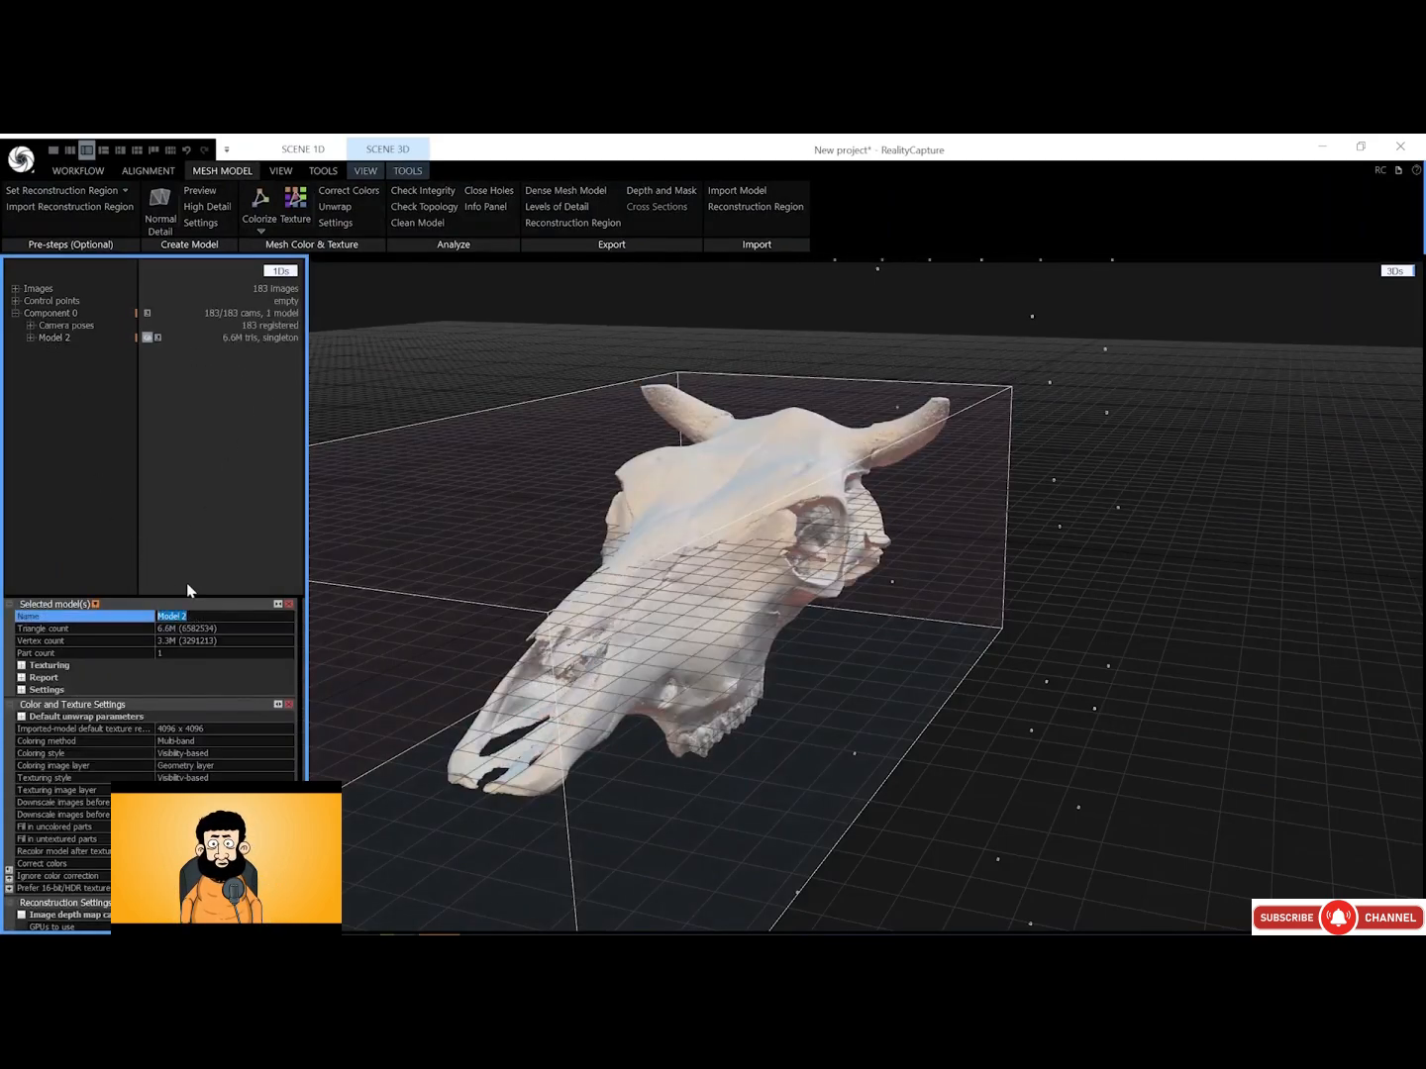
Rename the skull model to skull_highpoly_01 and colorize it
text(sku)
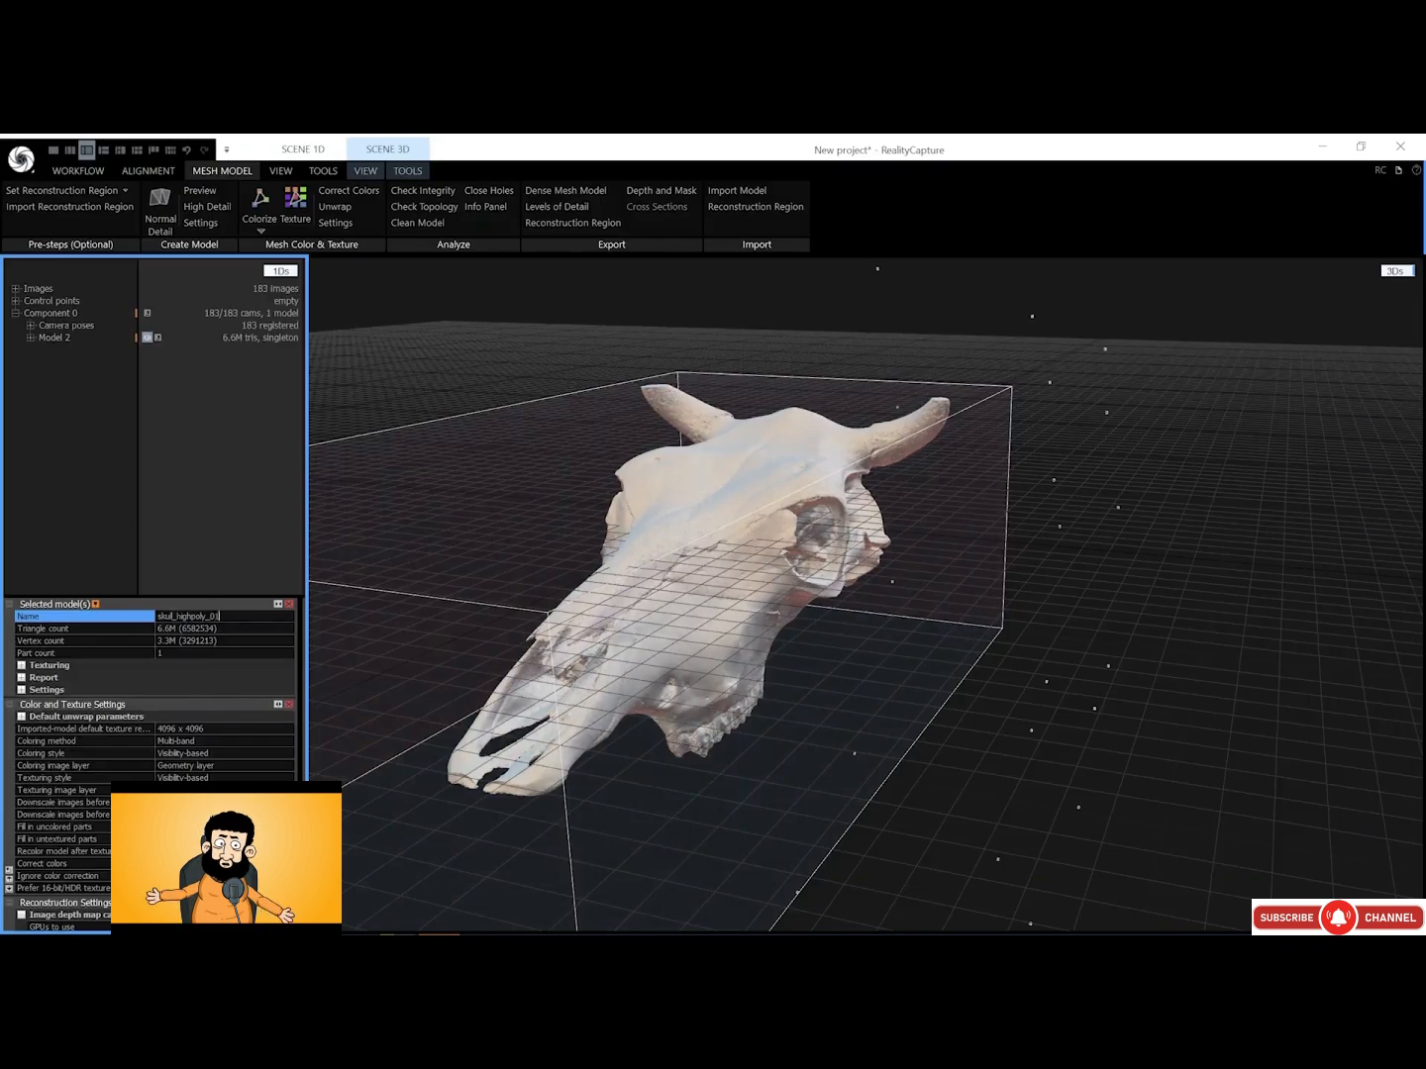
text(ll_highpoly_01)
key(Return)
click(262, 204)
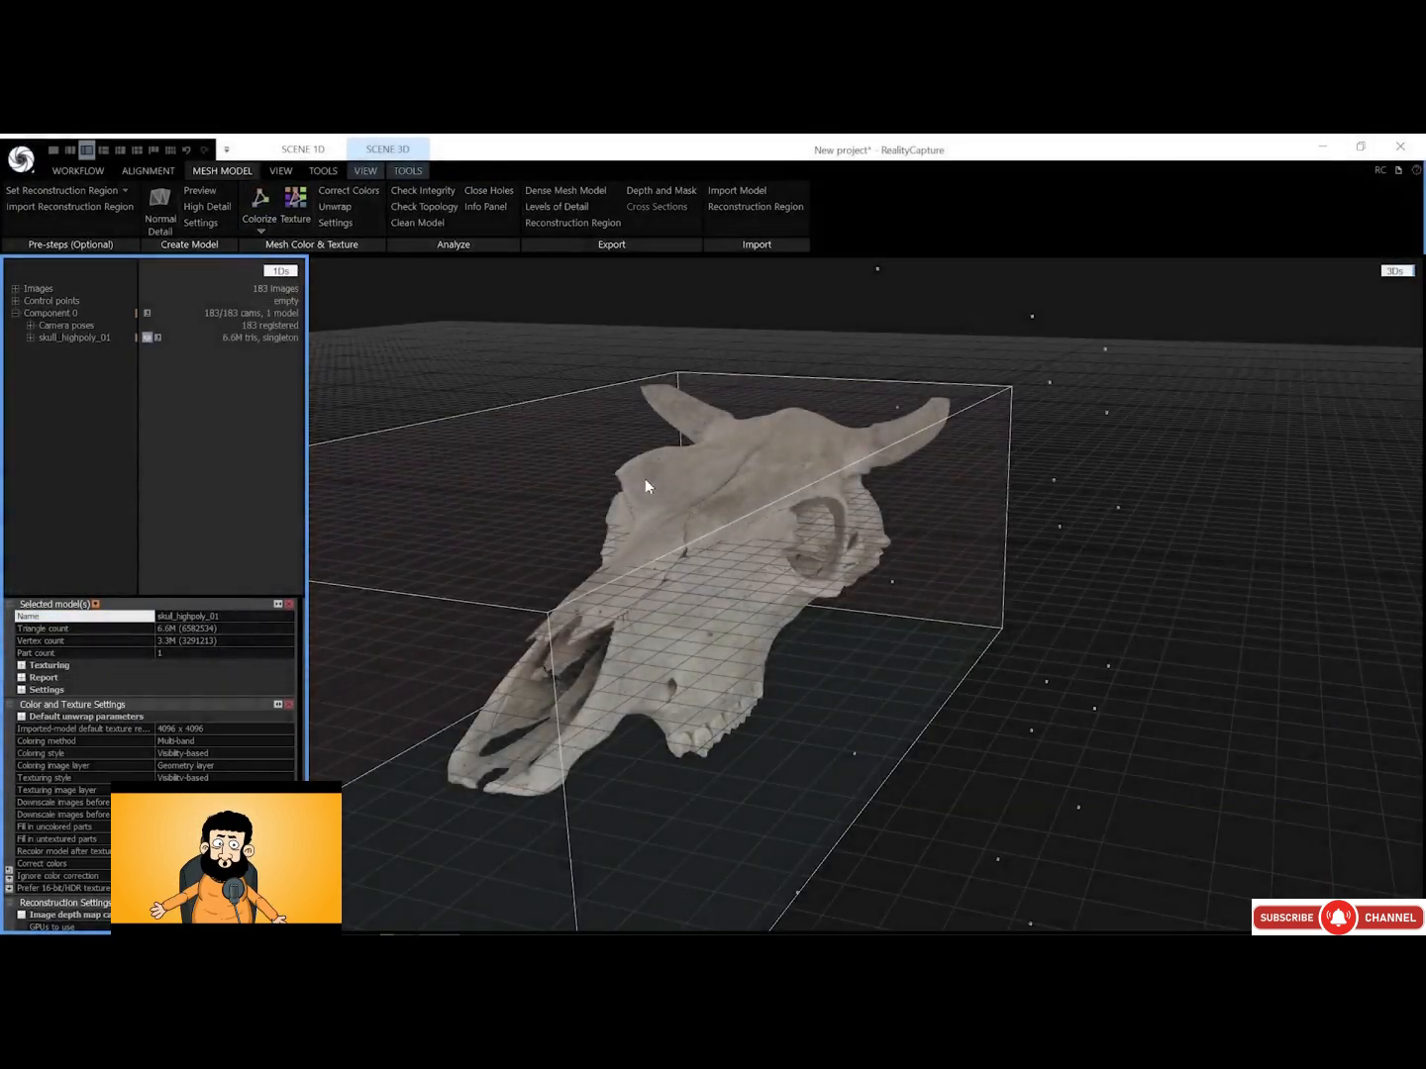
mouse_move(646, 483)
mouse_down()
mouse_move(728, 488)
mouse_move(644, 494)
mouse_up()
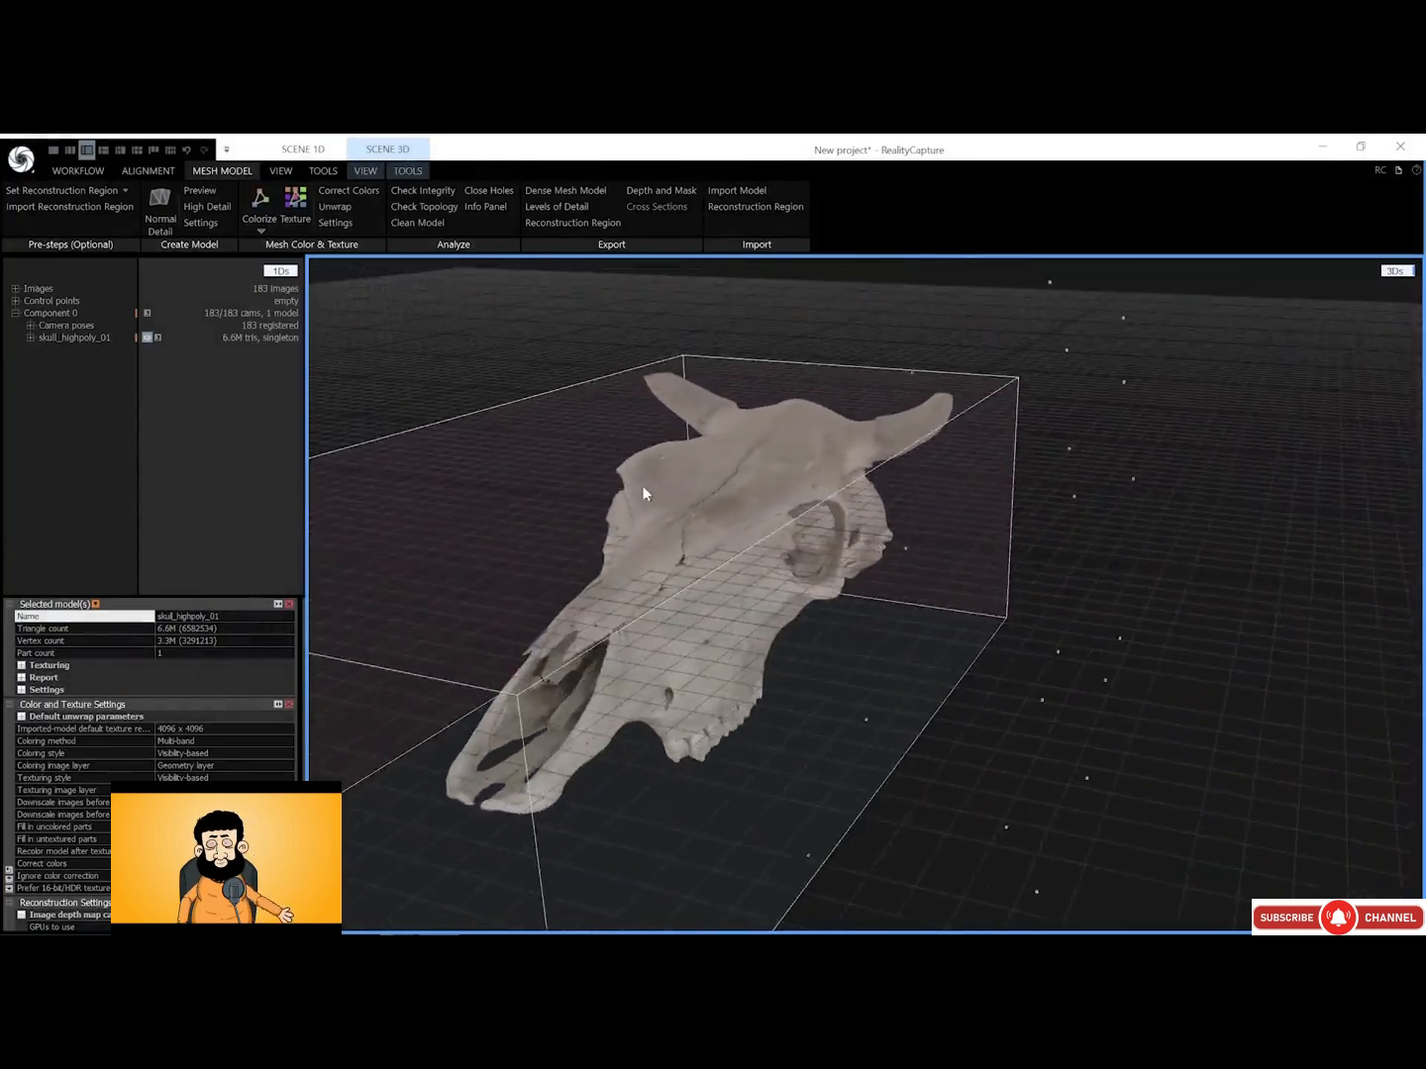
Clear the reconstruction region, hide the grid and inspect the colorized skull from the other side
click(124, 190)
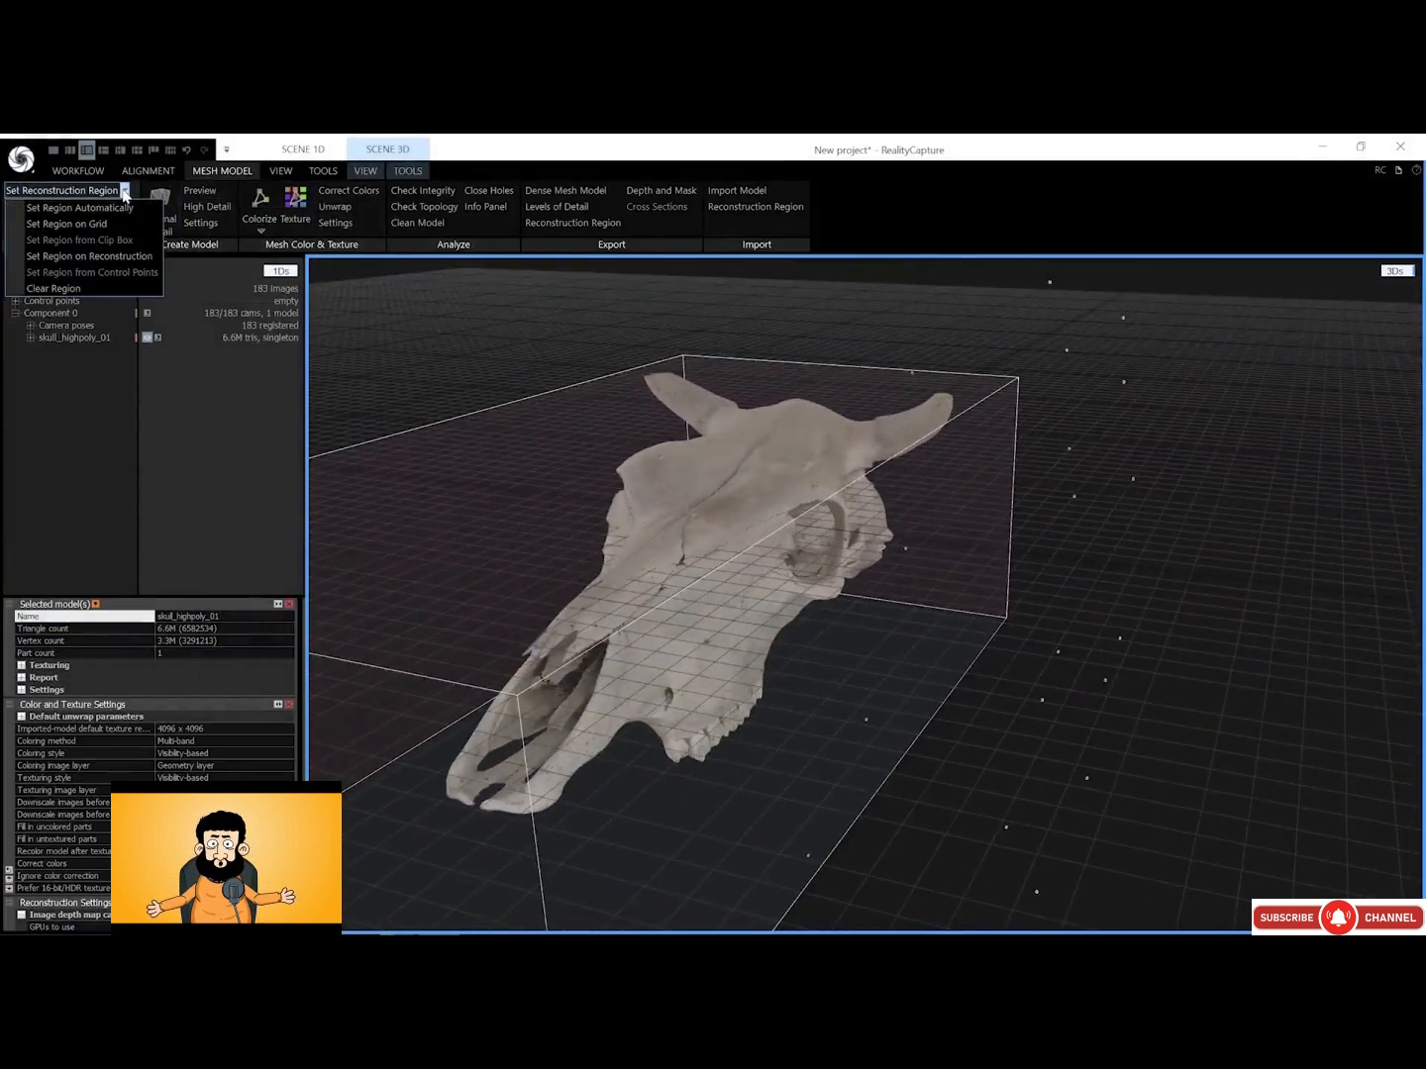
click(93, 288)
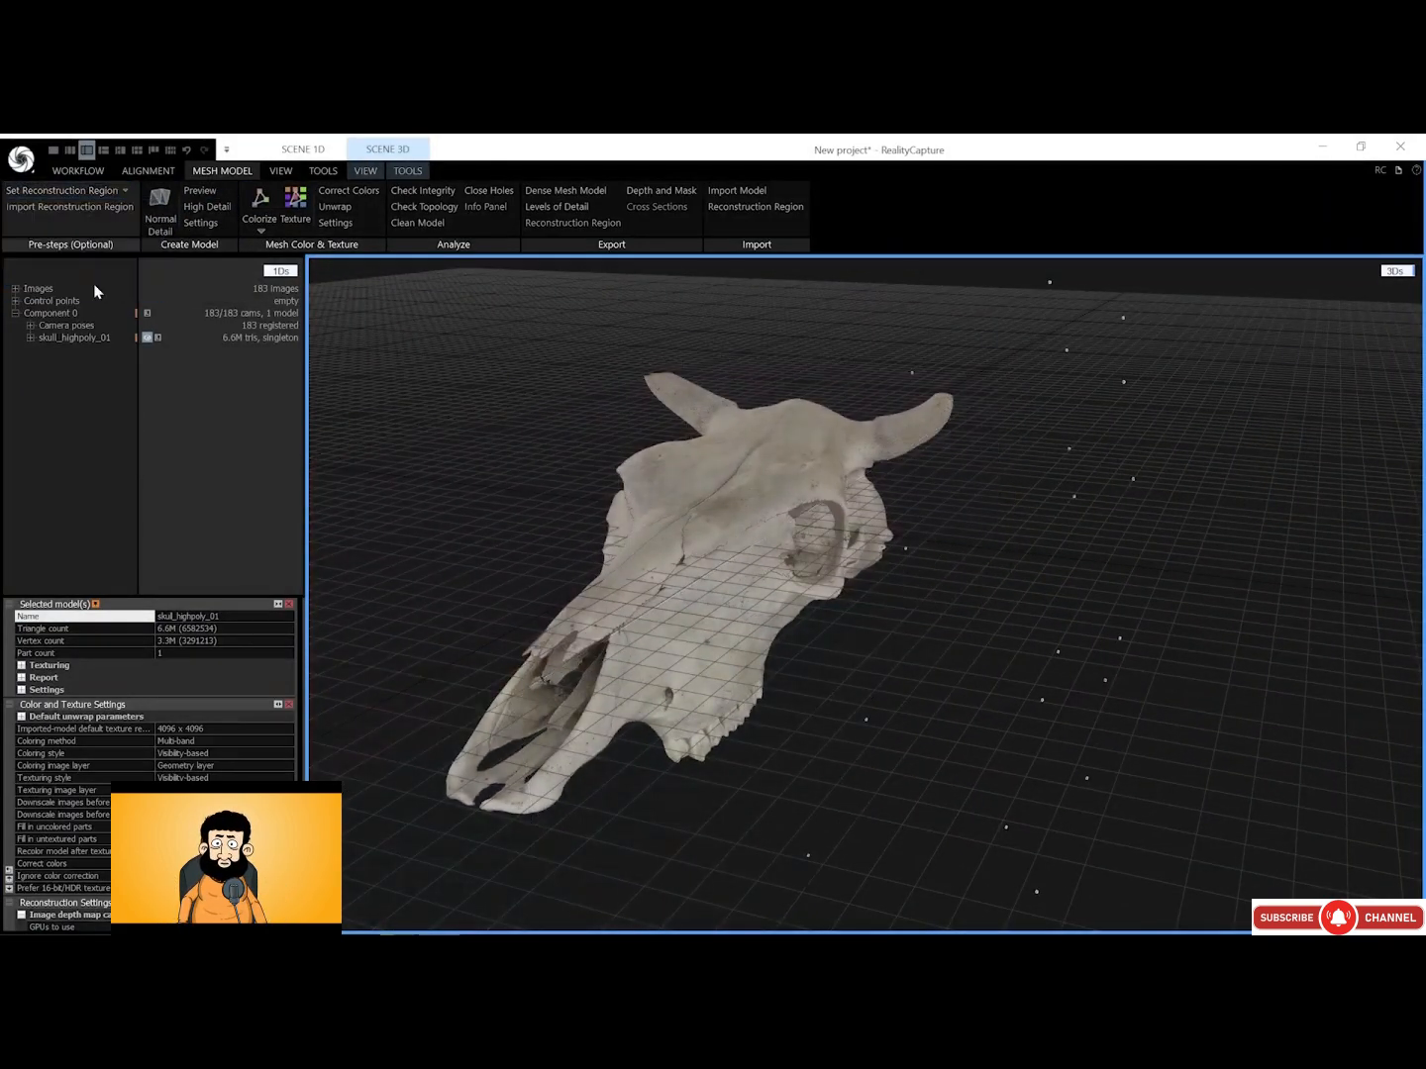
click(365, 171)
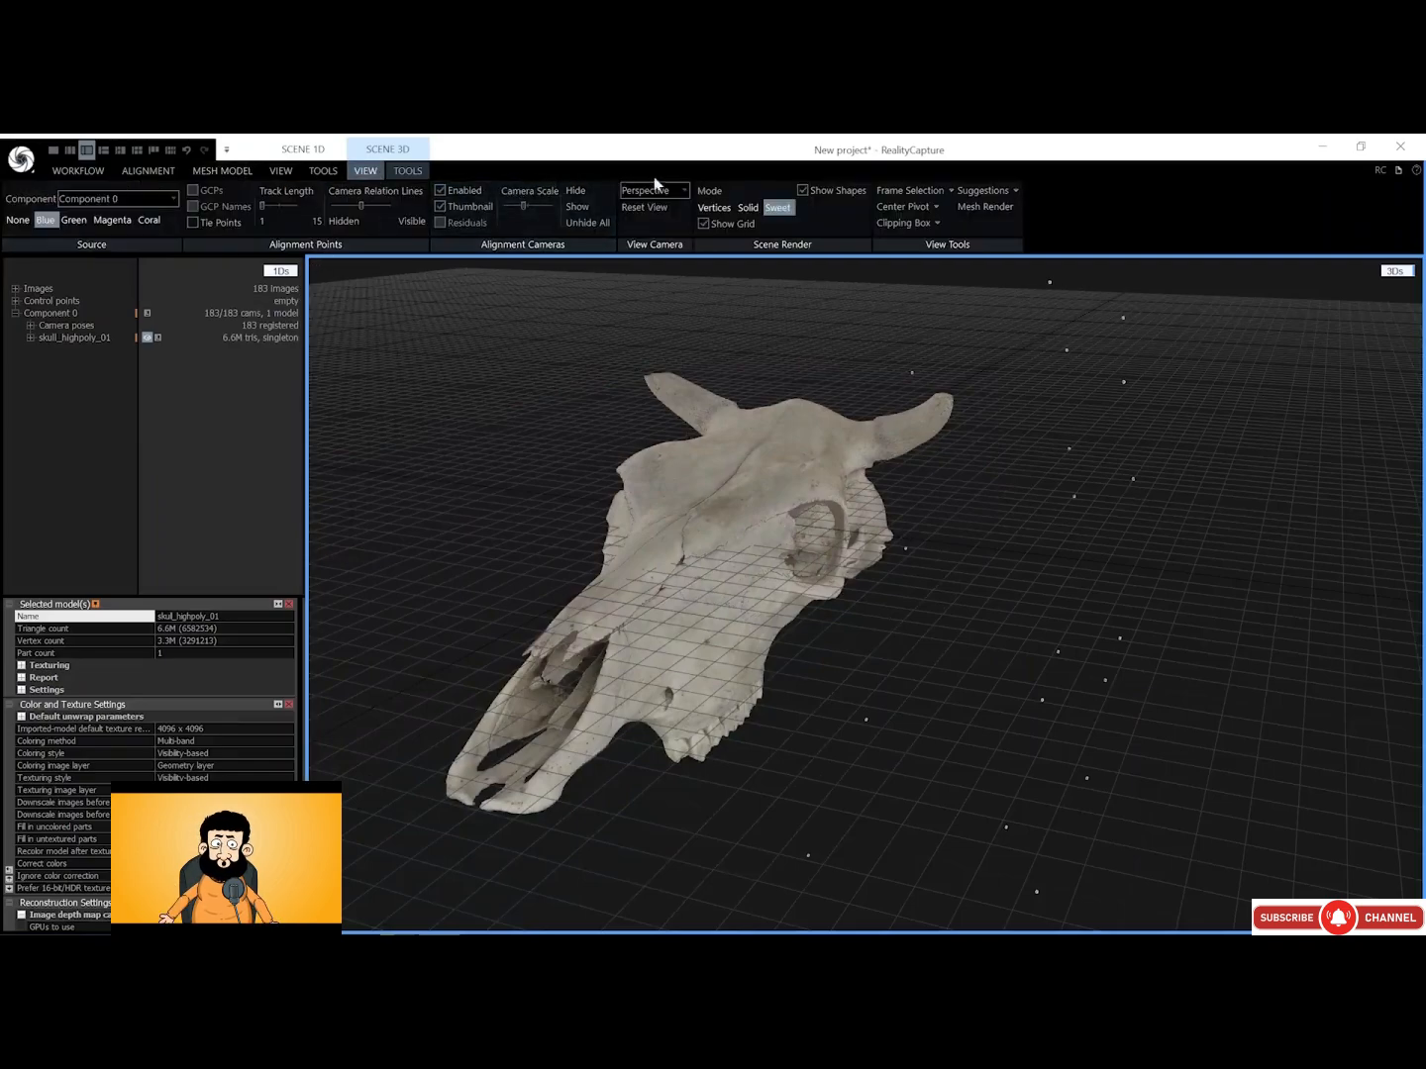
click(704, 223)
drag(701, 516, 894, 490)
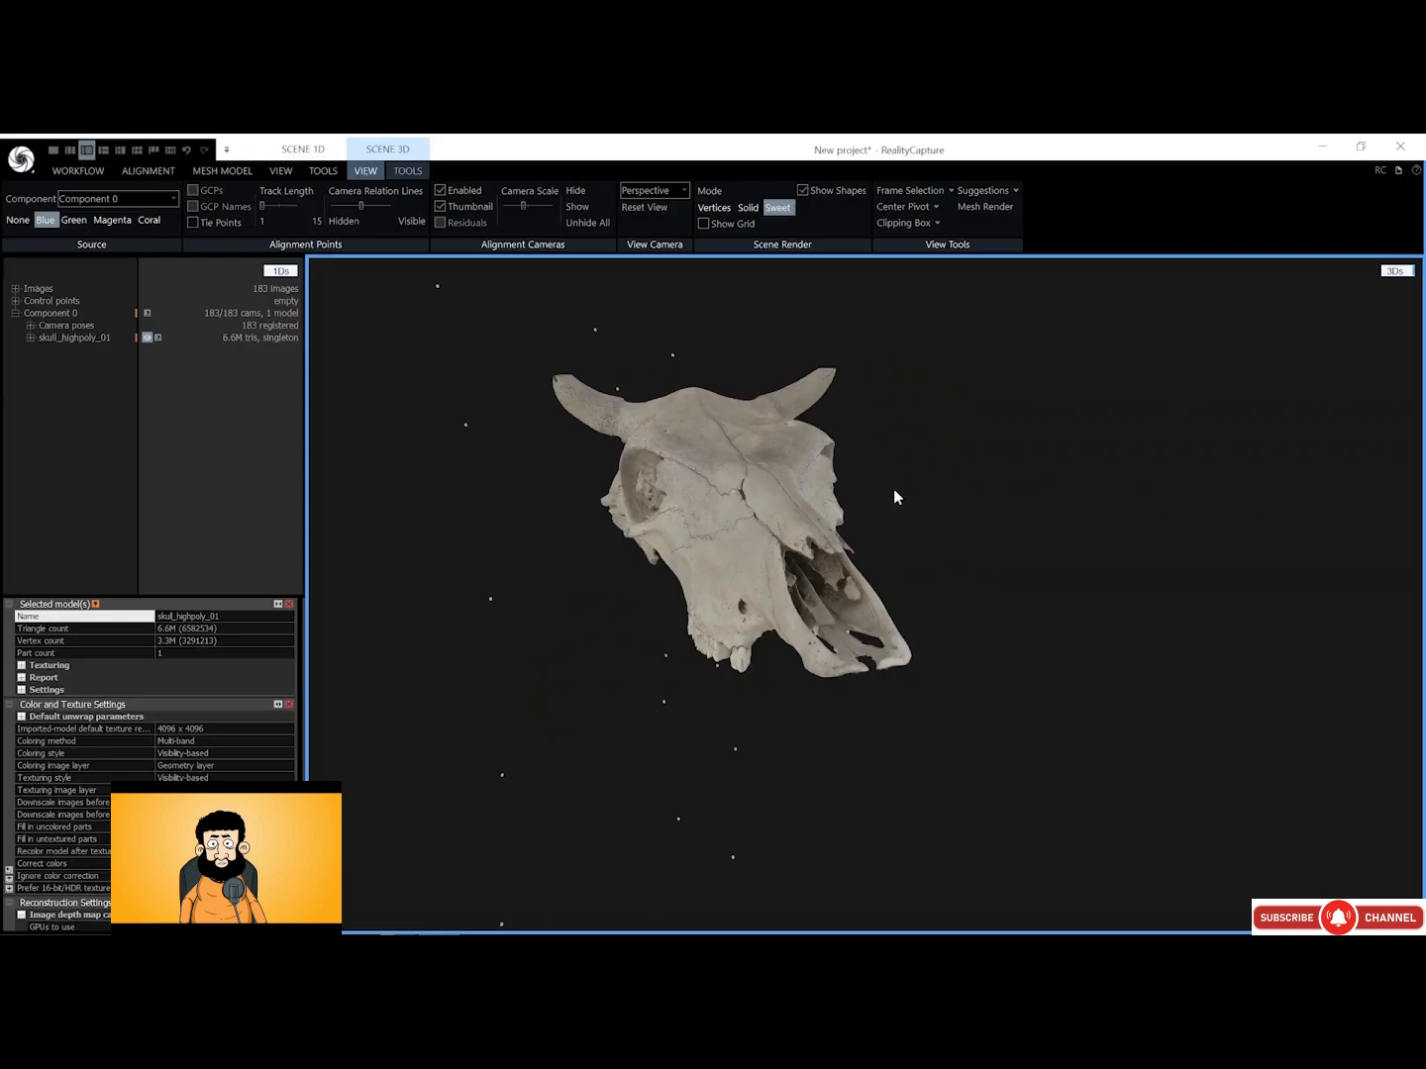
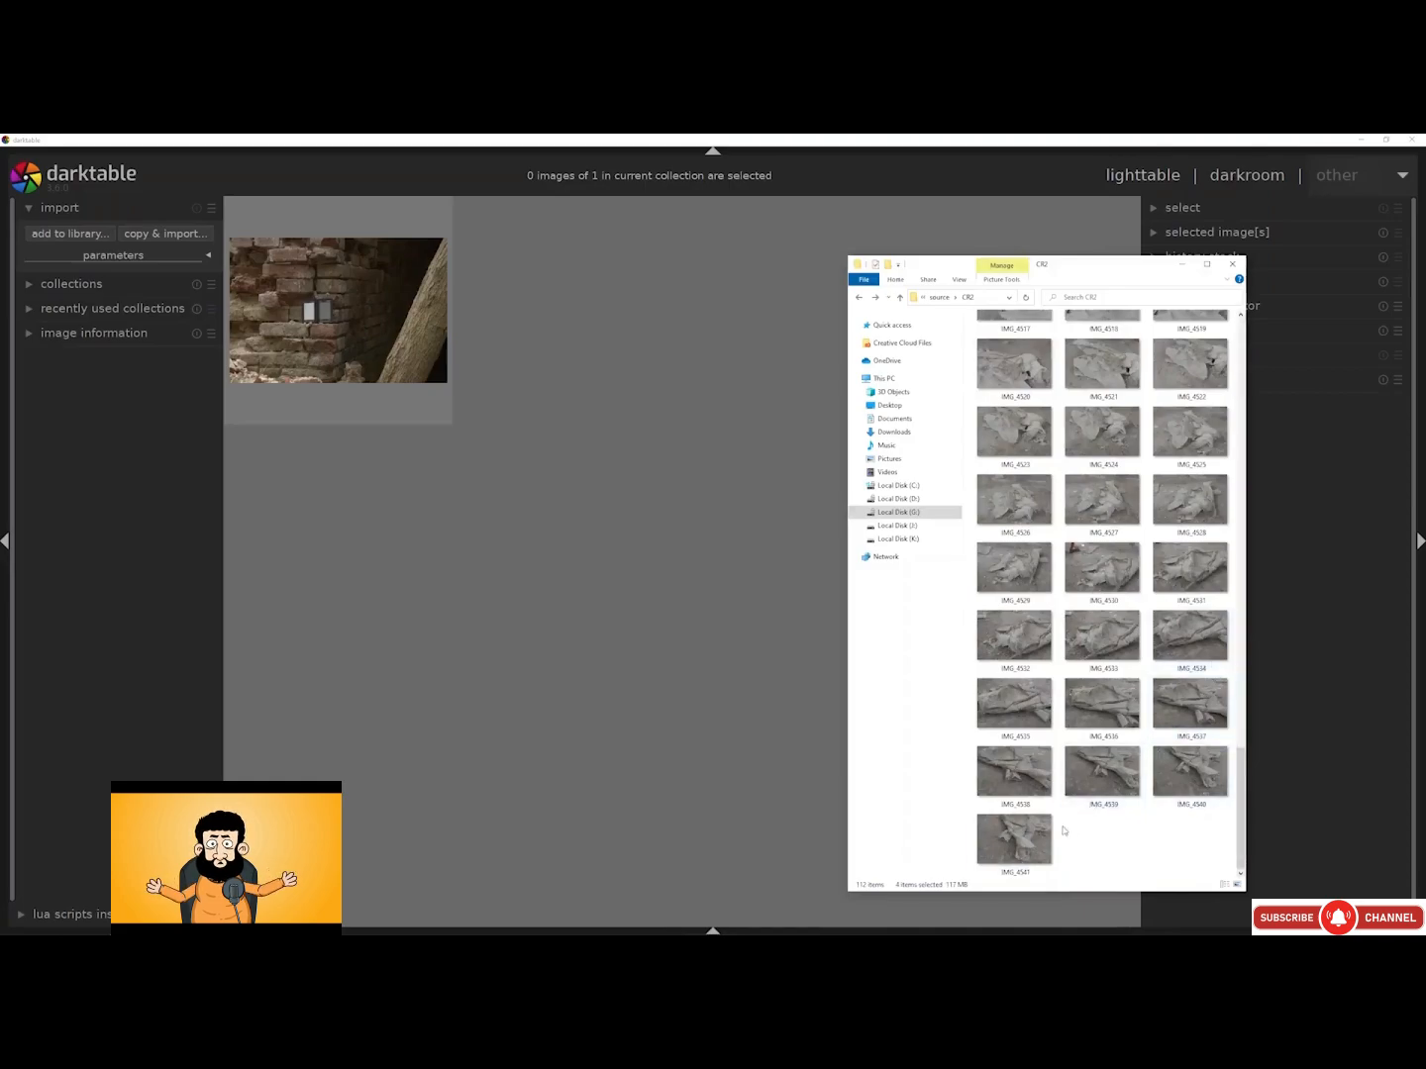
Switch to darktable and import all photos from the source CR2 folder into the library
key(ctrl+a)
drag(1015, 837, 678, 513)
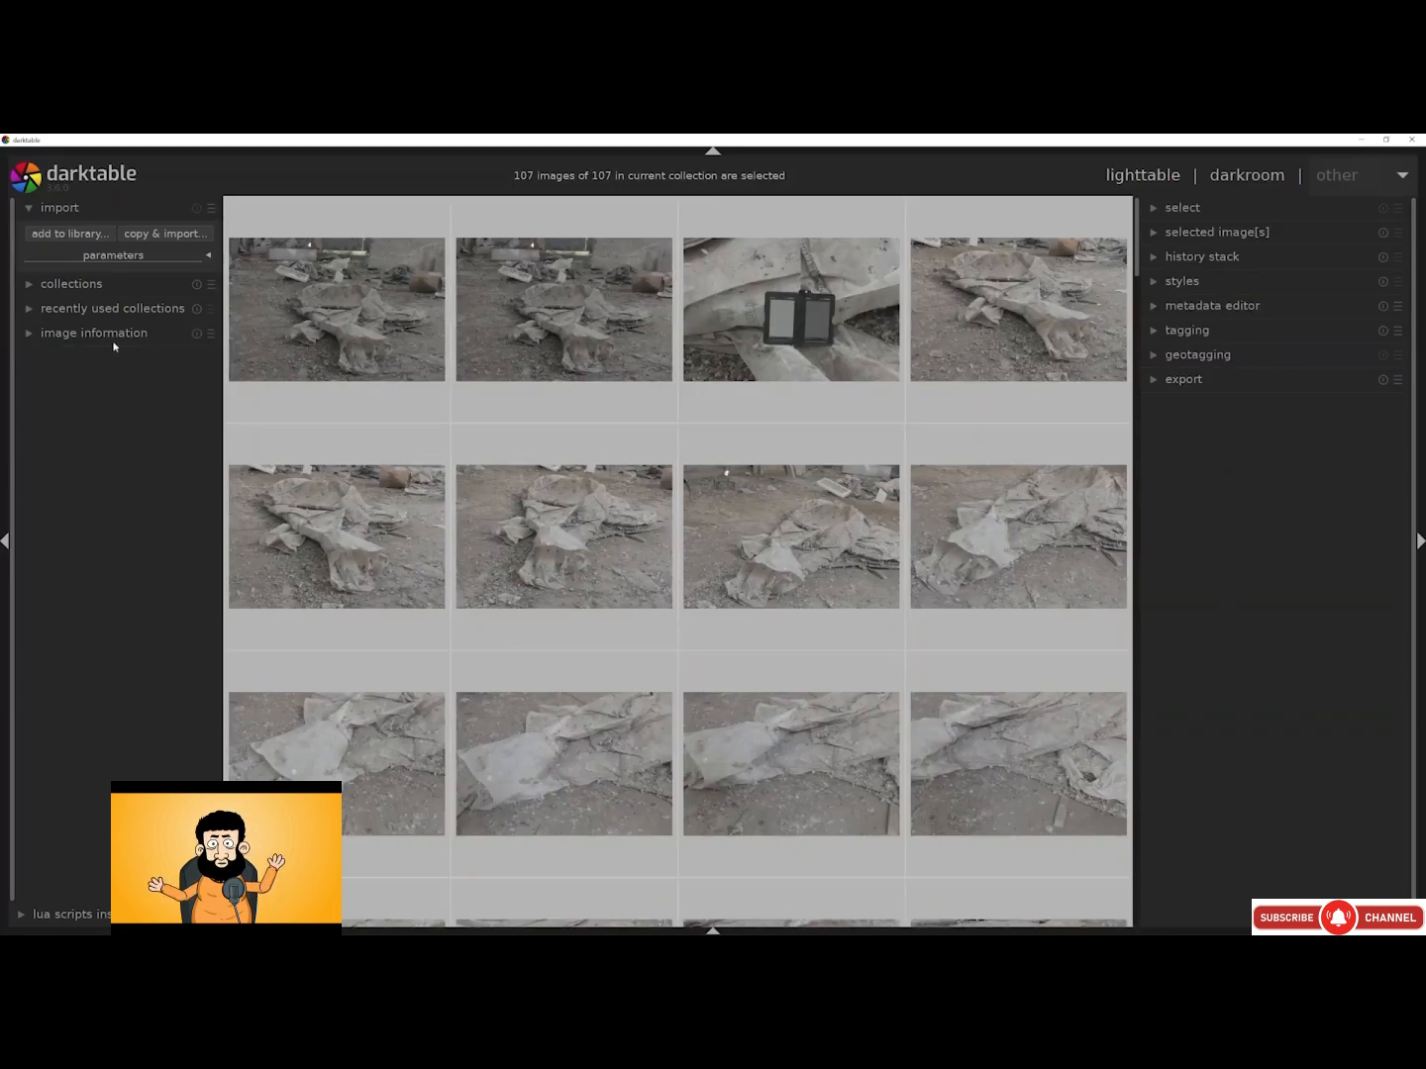
click(4, 539)
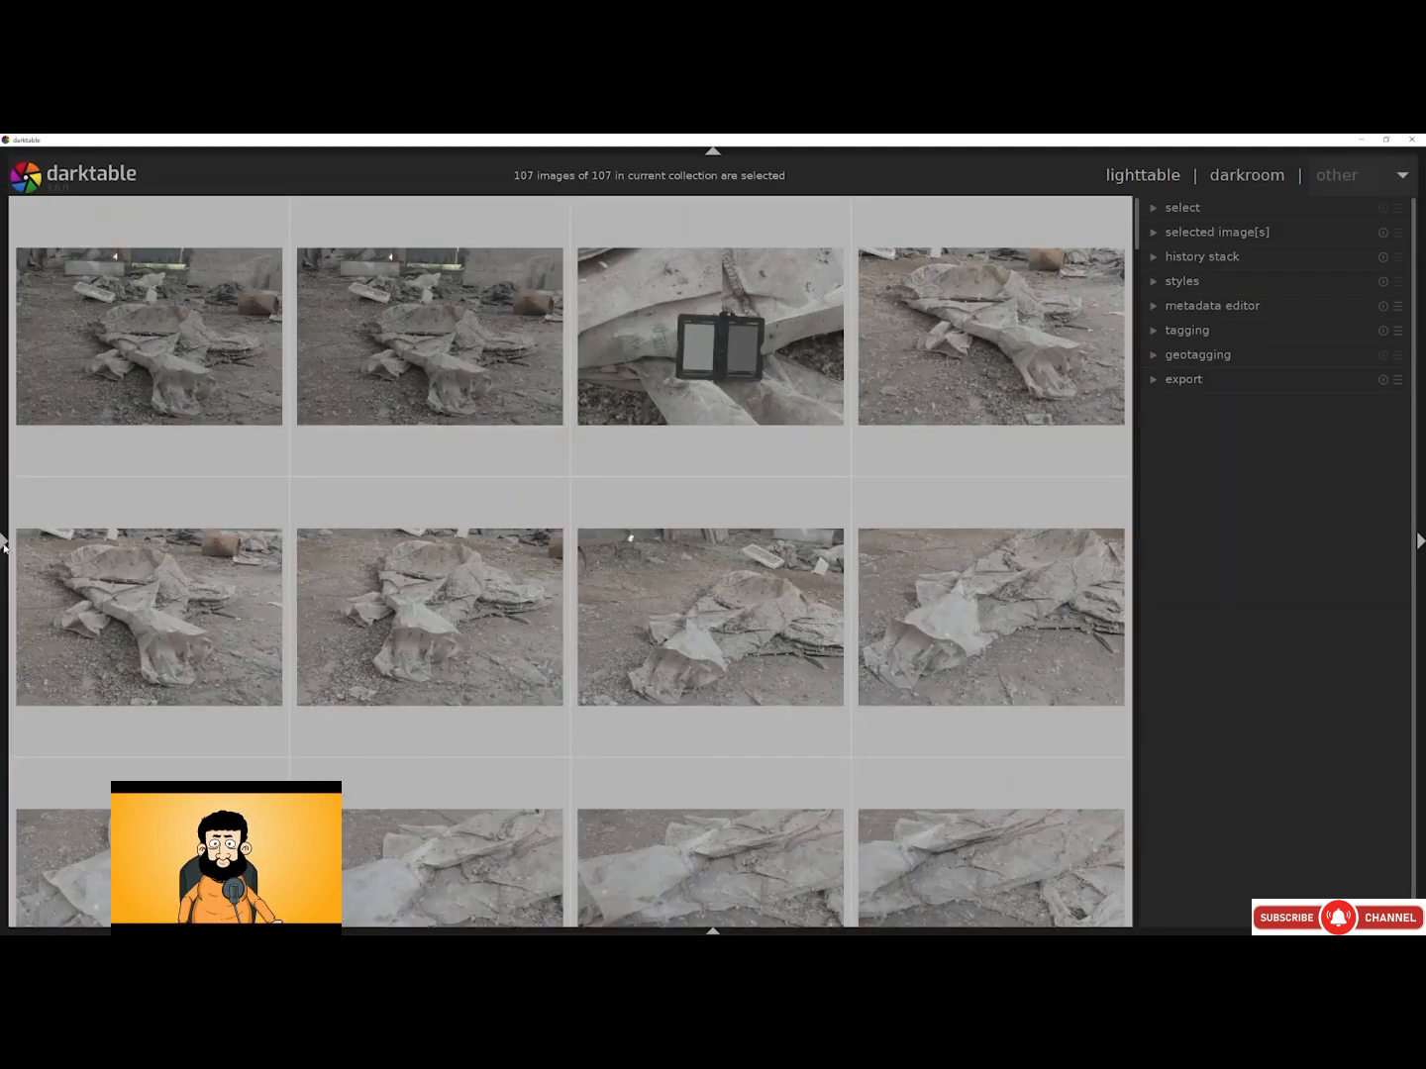
click(4, 539)
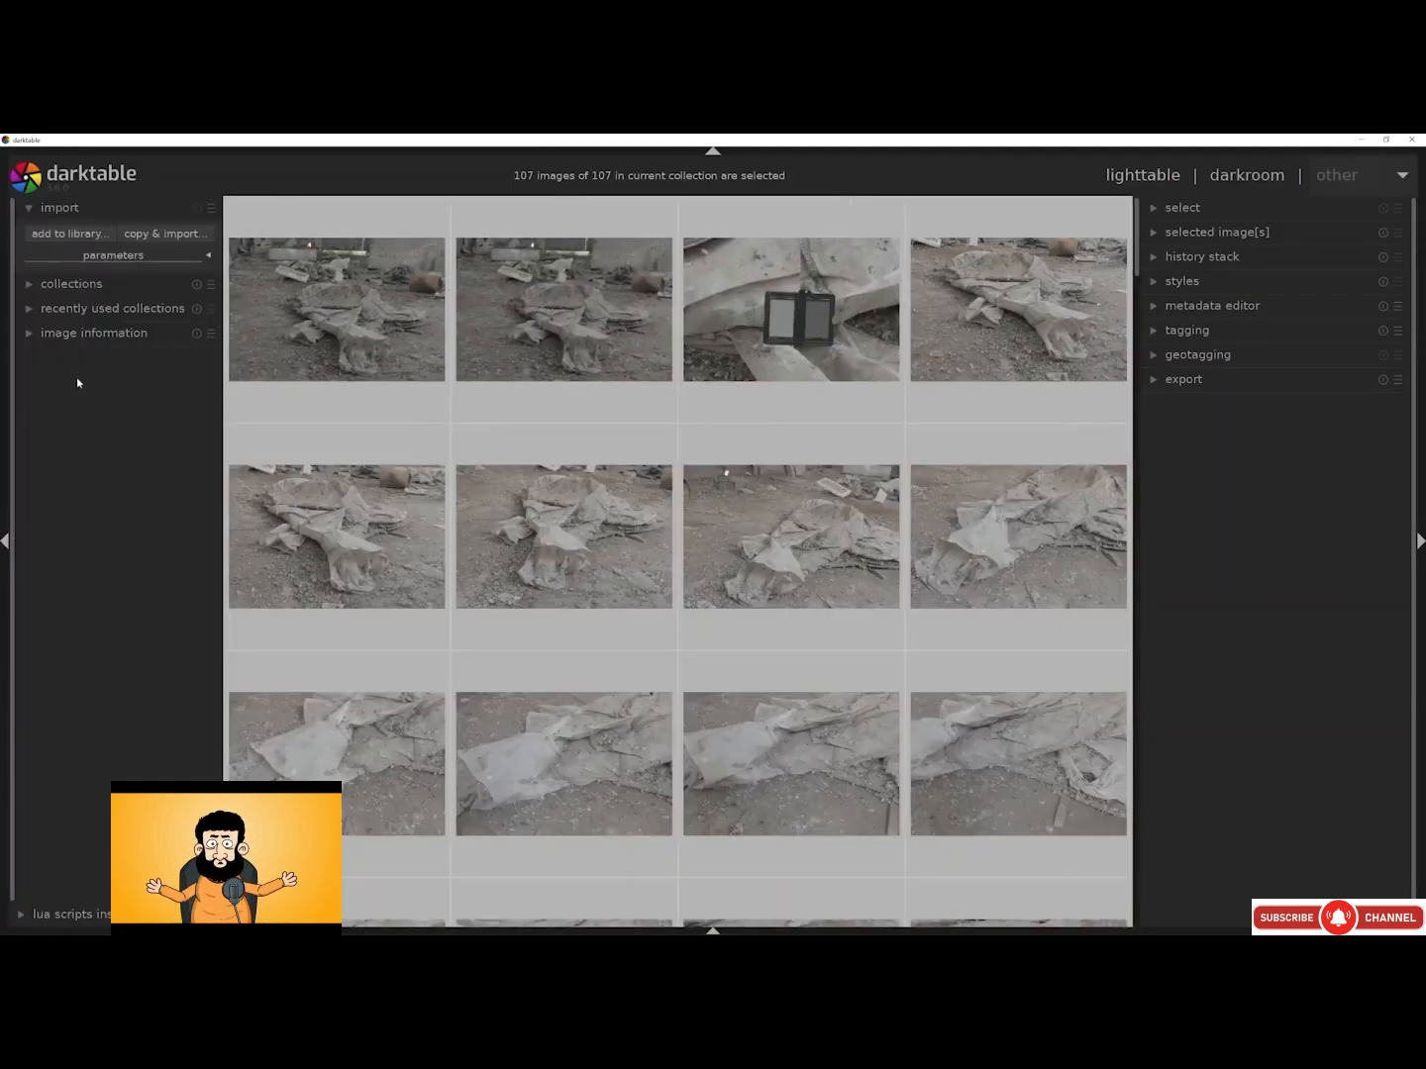
Open IMG_4437.CR2, the photo with the gray card, in the darkroom
click(82, 334)
click(275, 318)
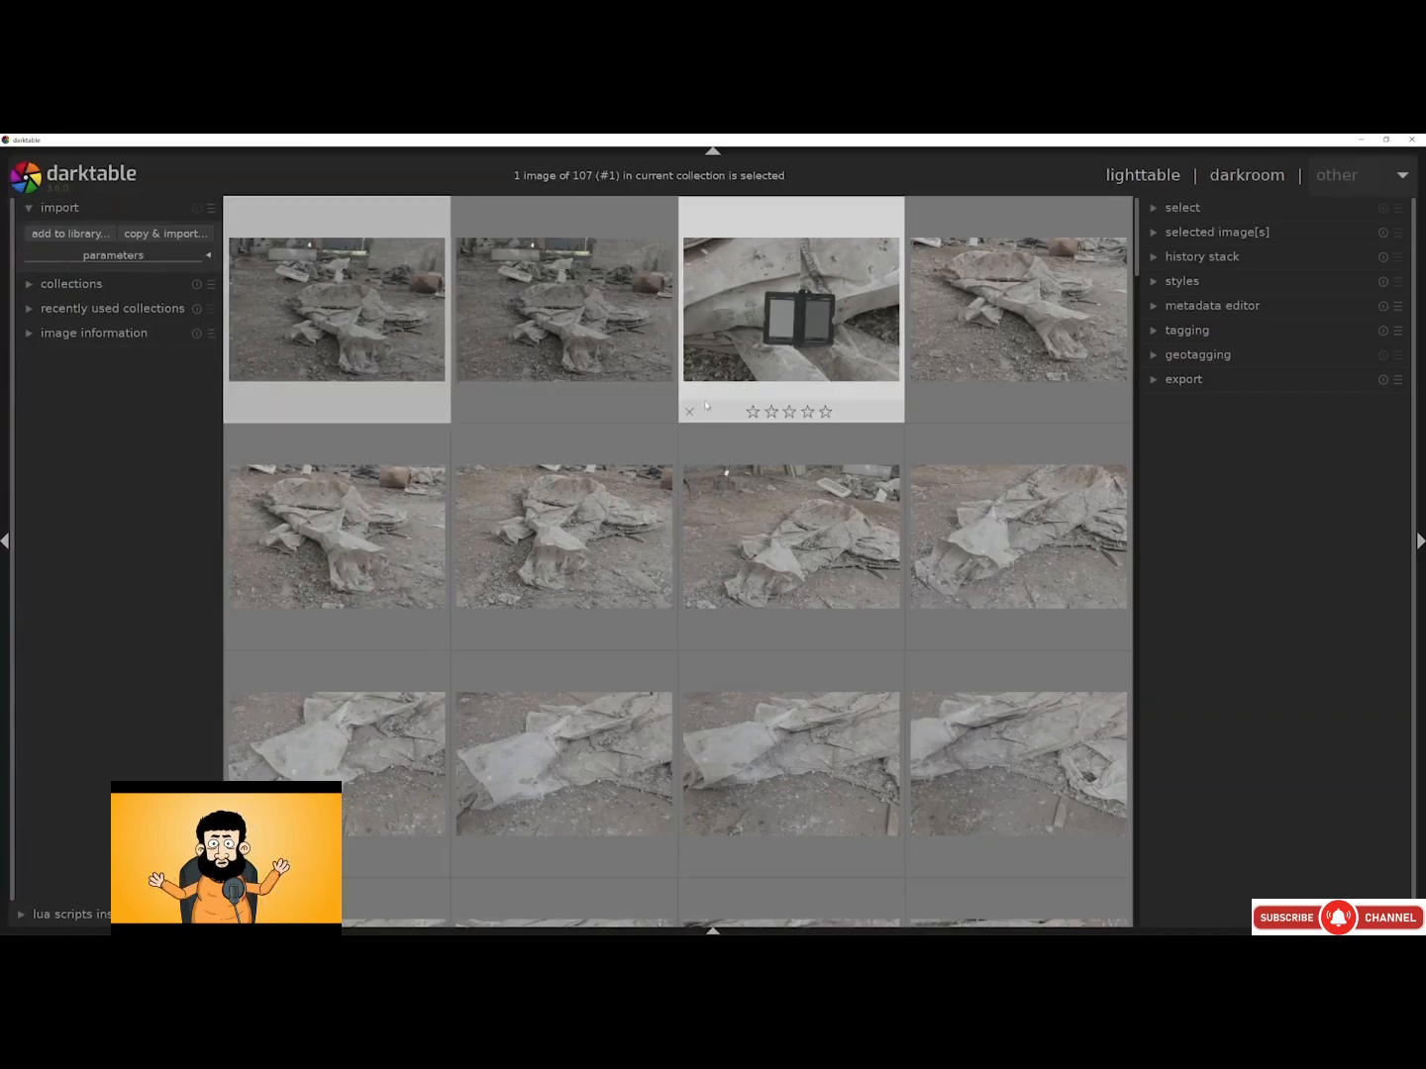
click(1420, 542)
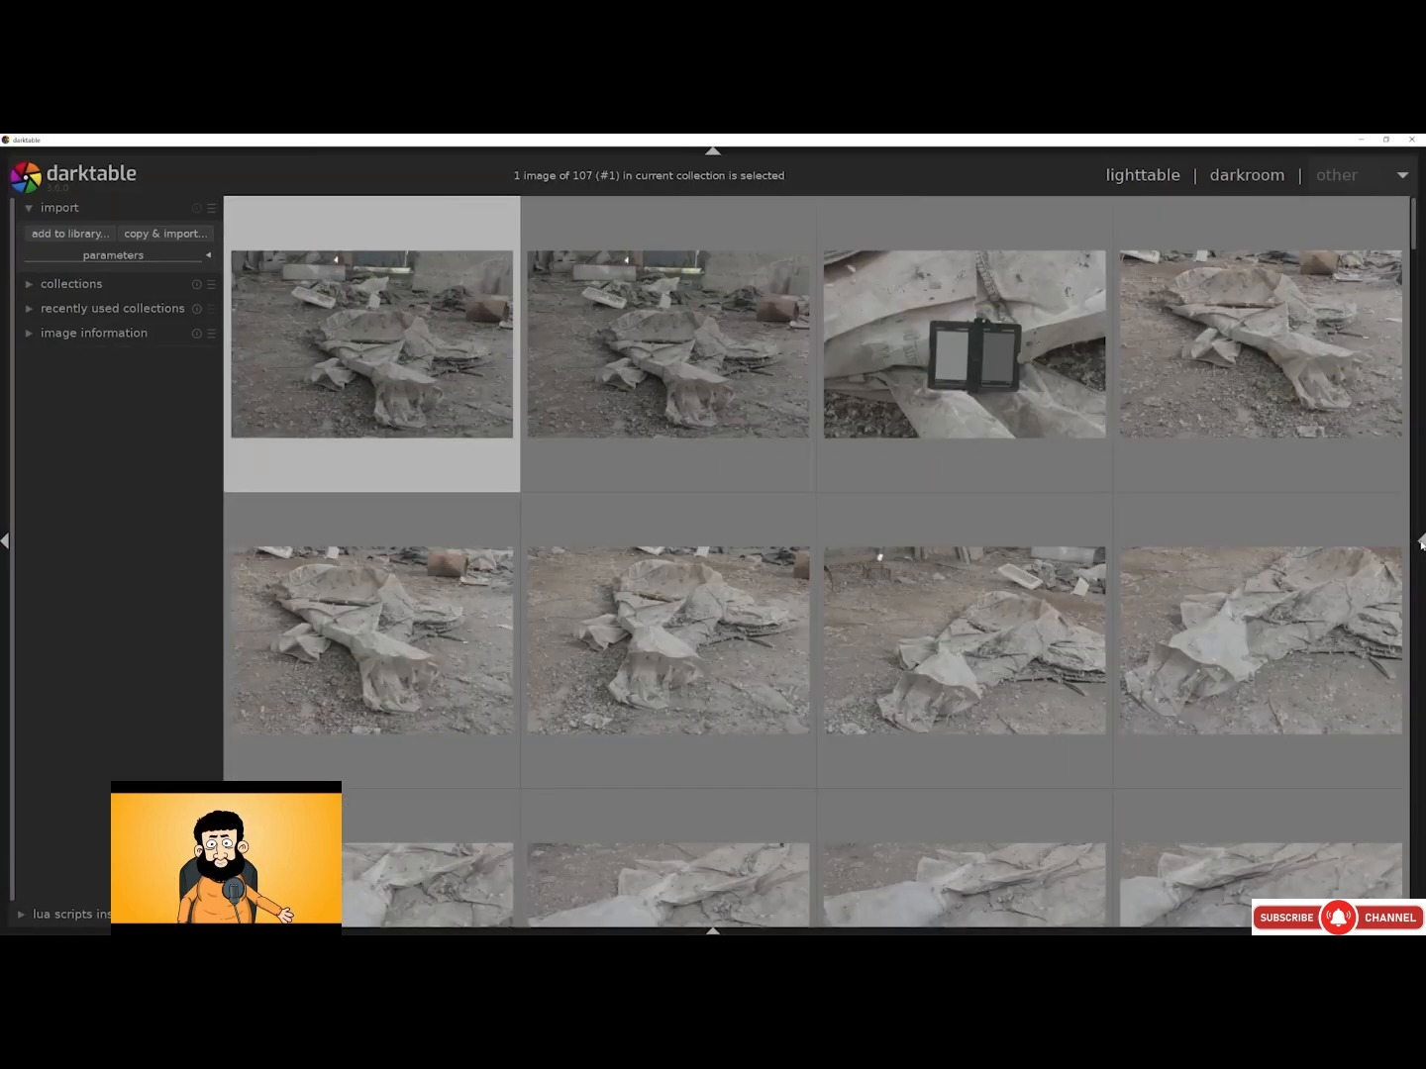
click(1422, 545)
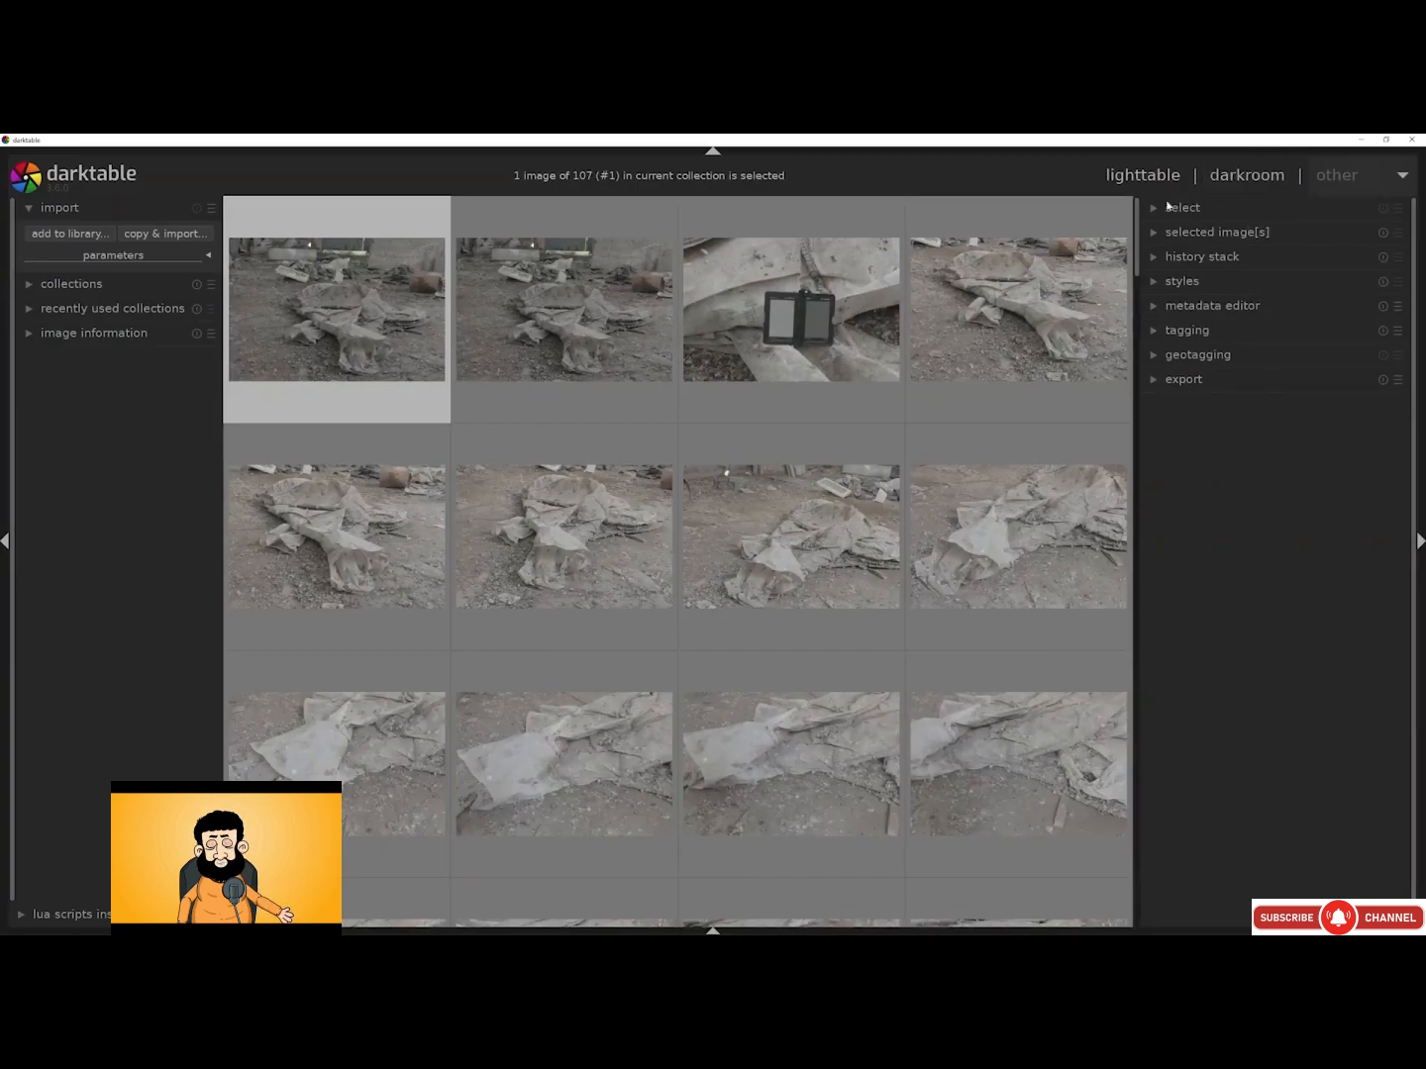
click(811, 310)
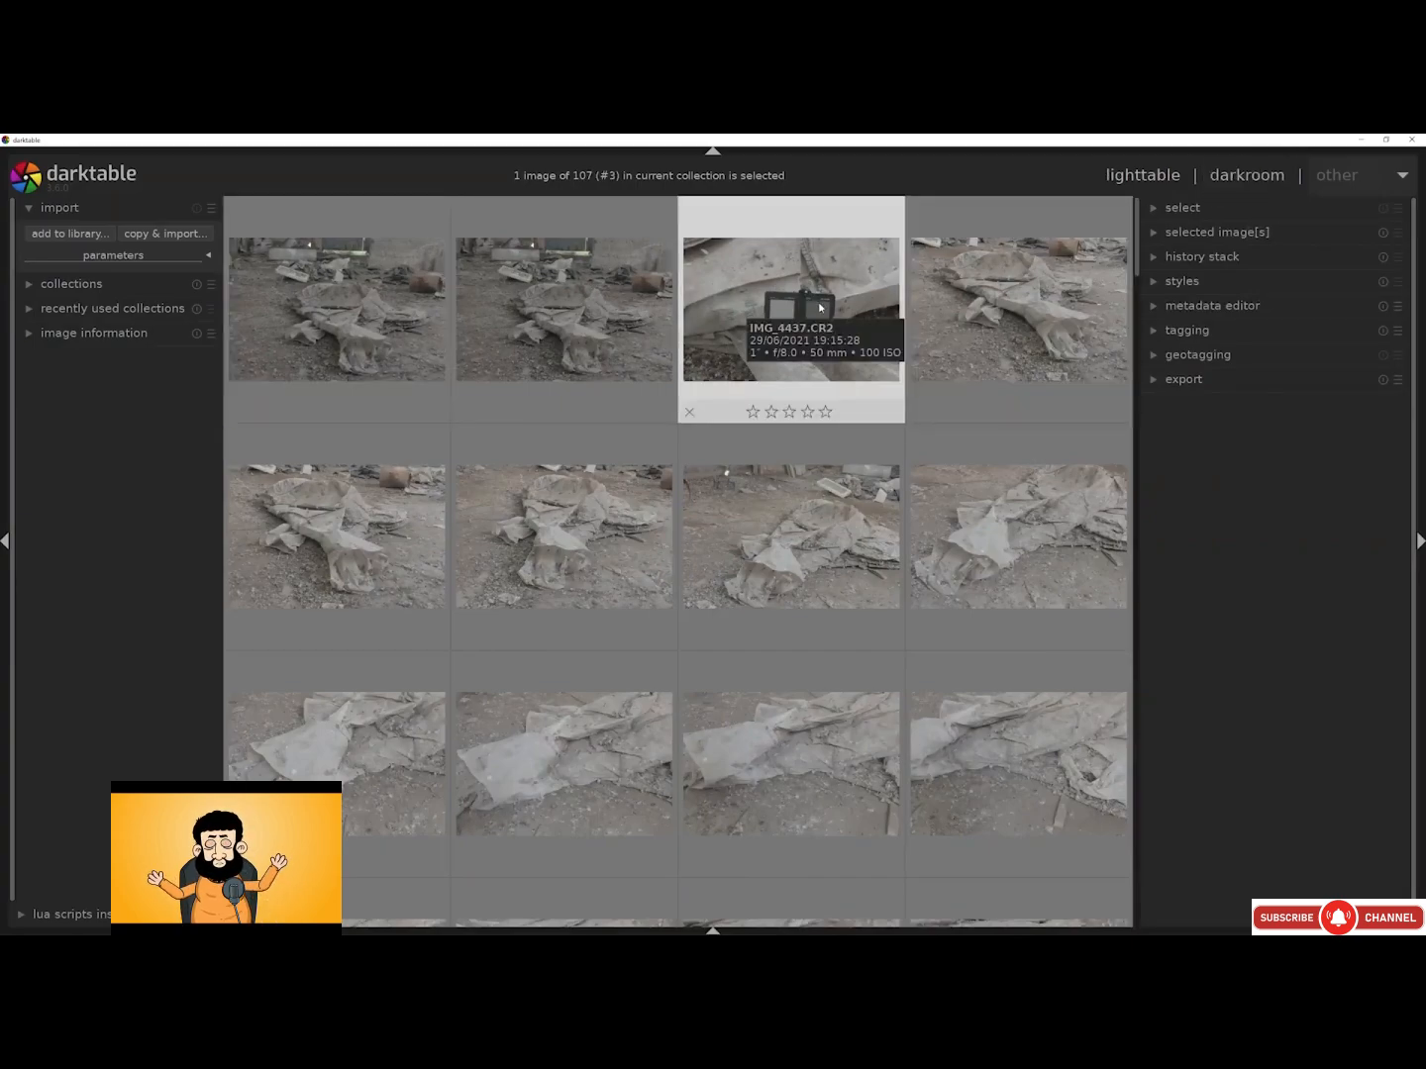
double_click(815, 293)
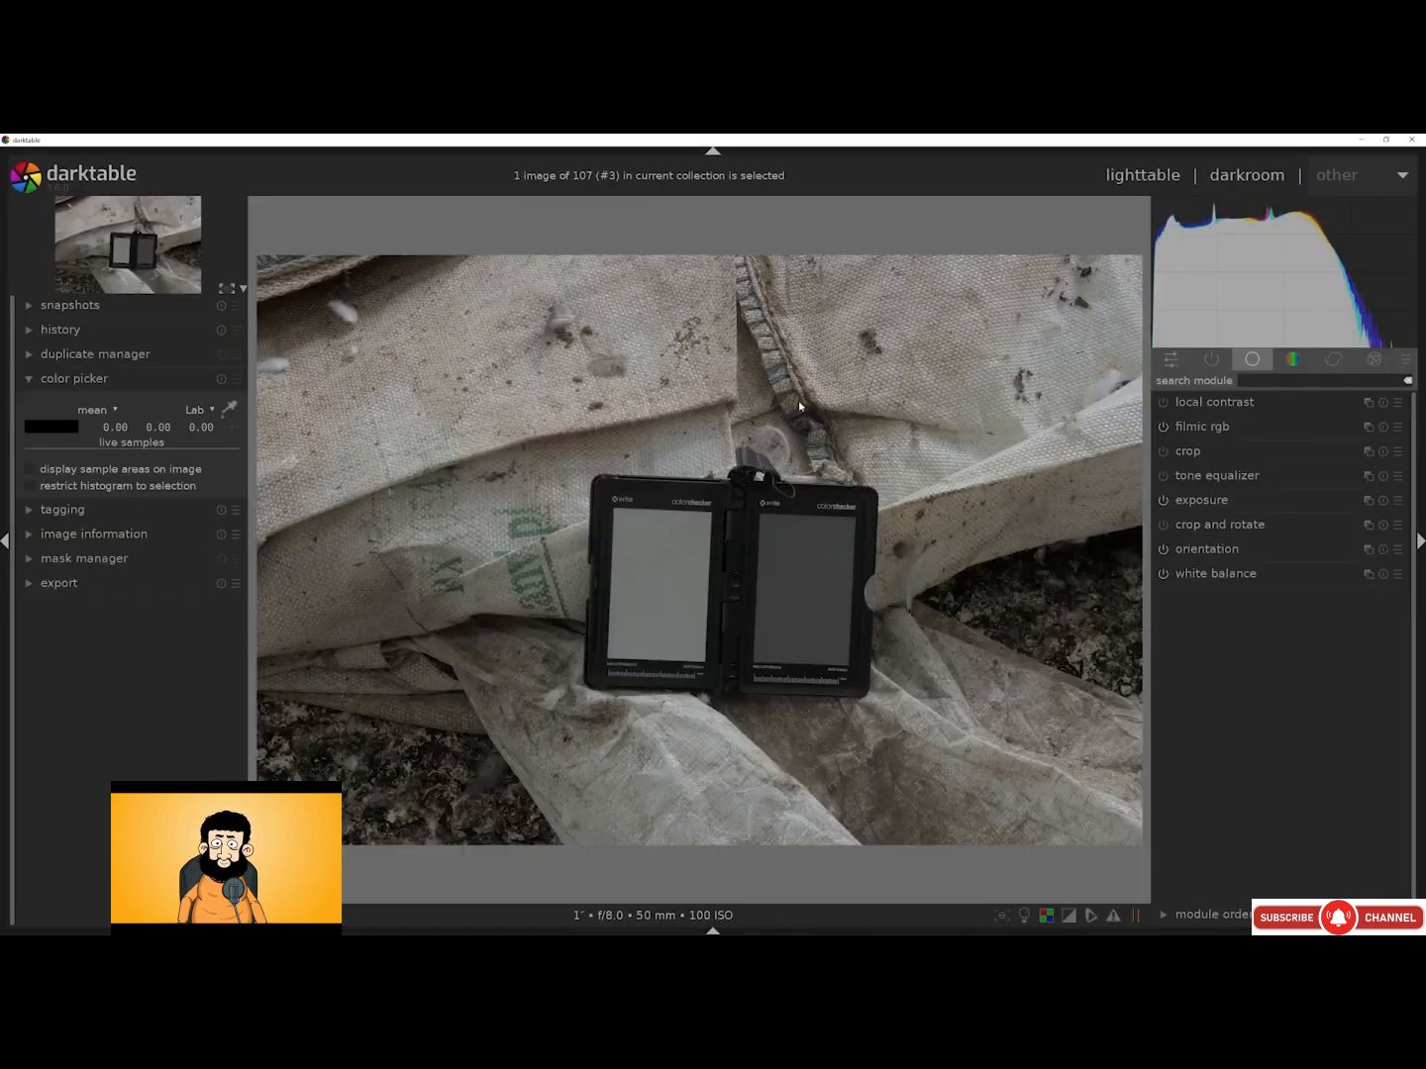
Show all modules, enable base curve and try its sony alpha like and fujifilm like presets
click(1399, 361)
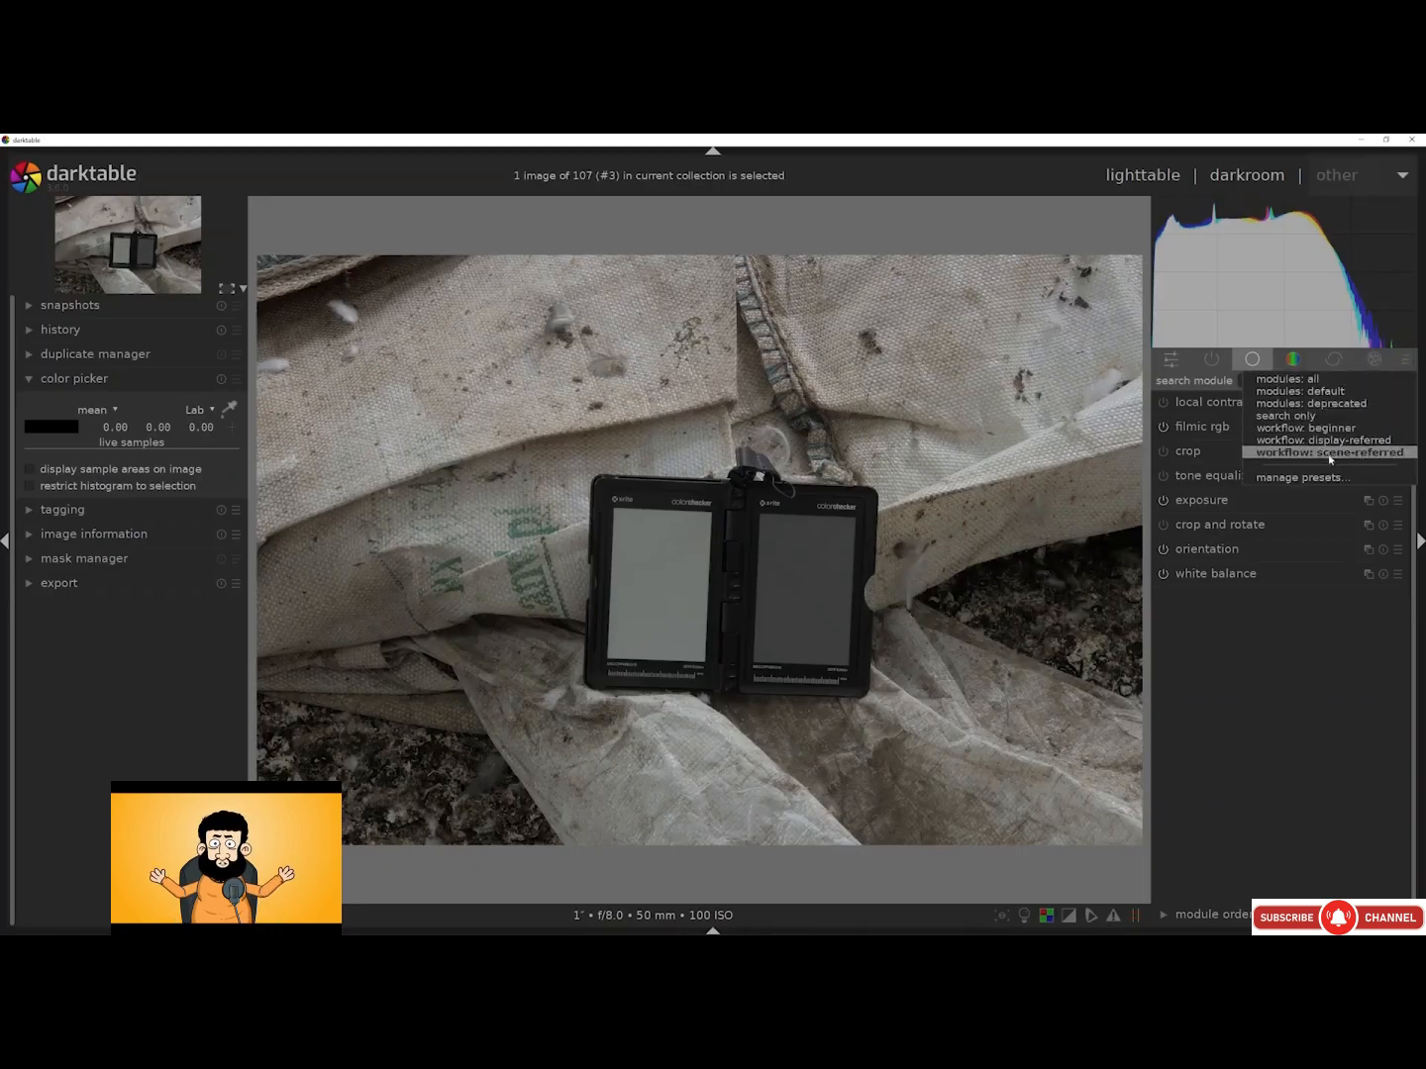
click(1318, 381)
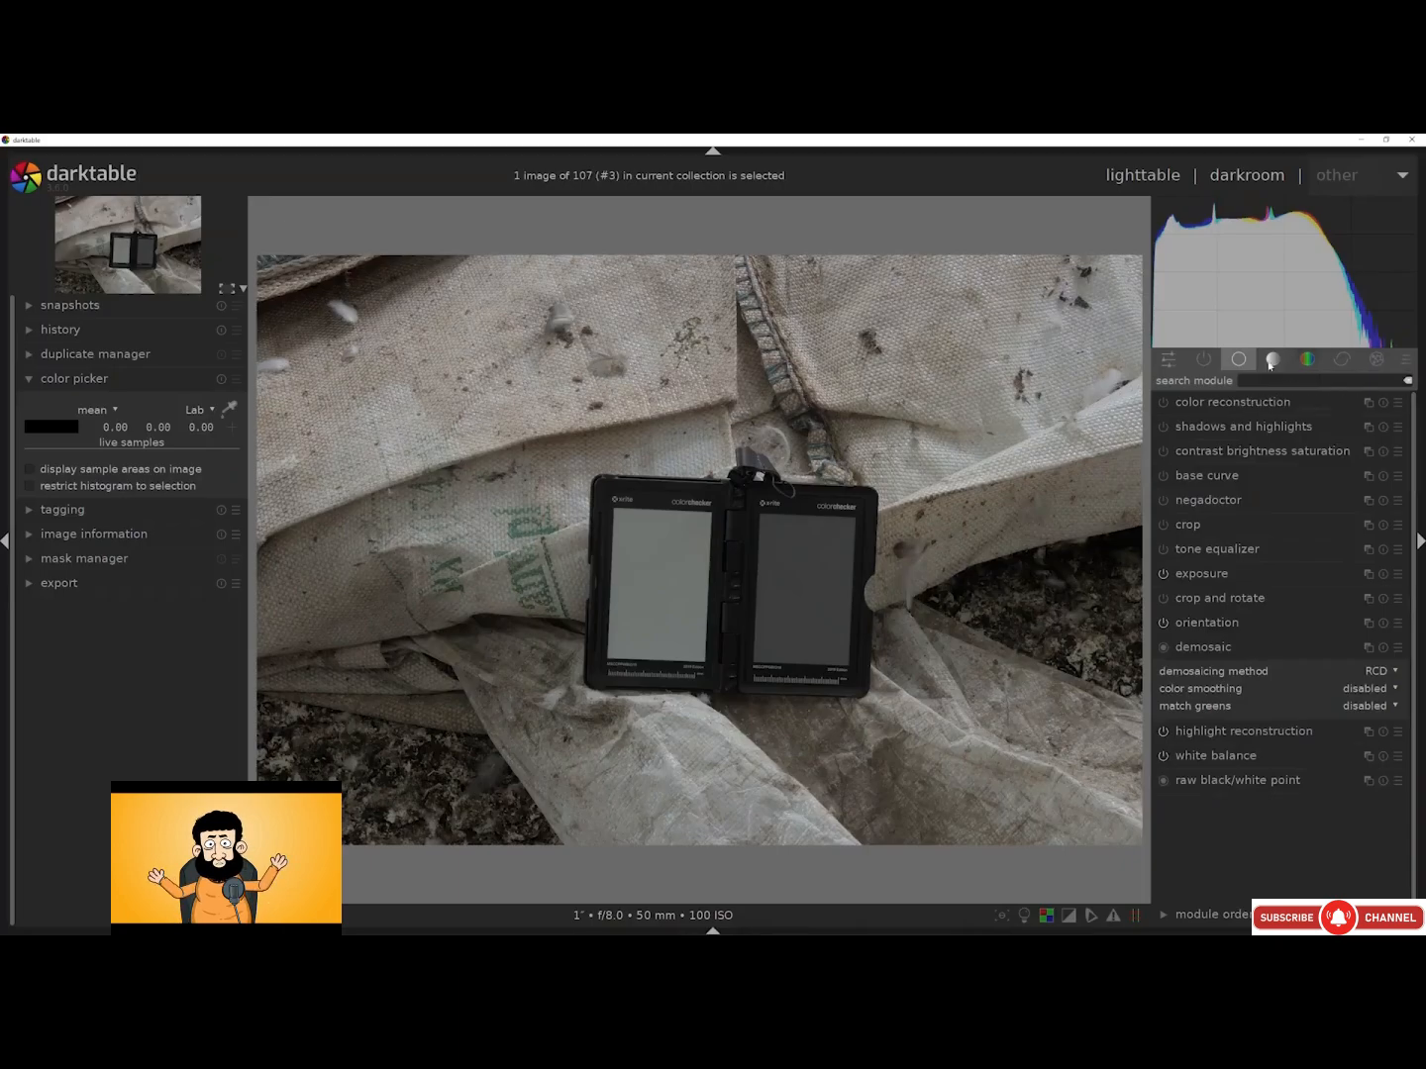
click(1183, 477)
click(1164, 404)
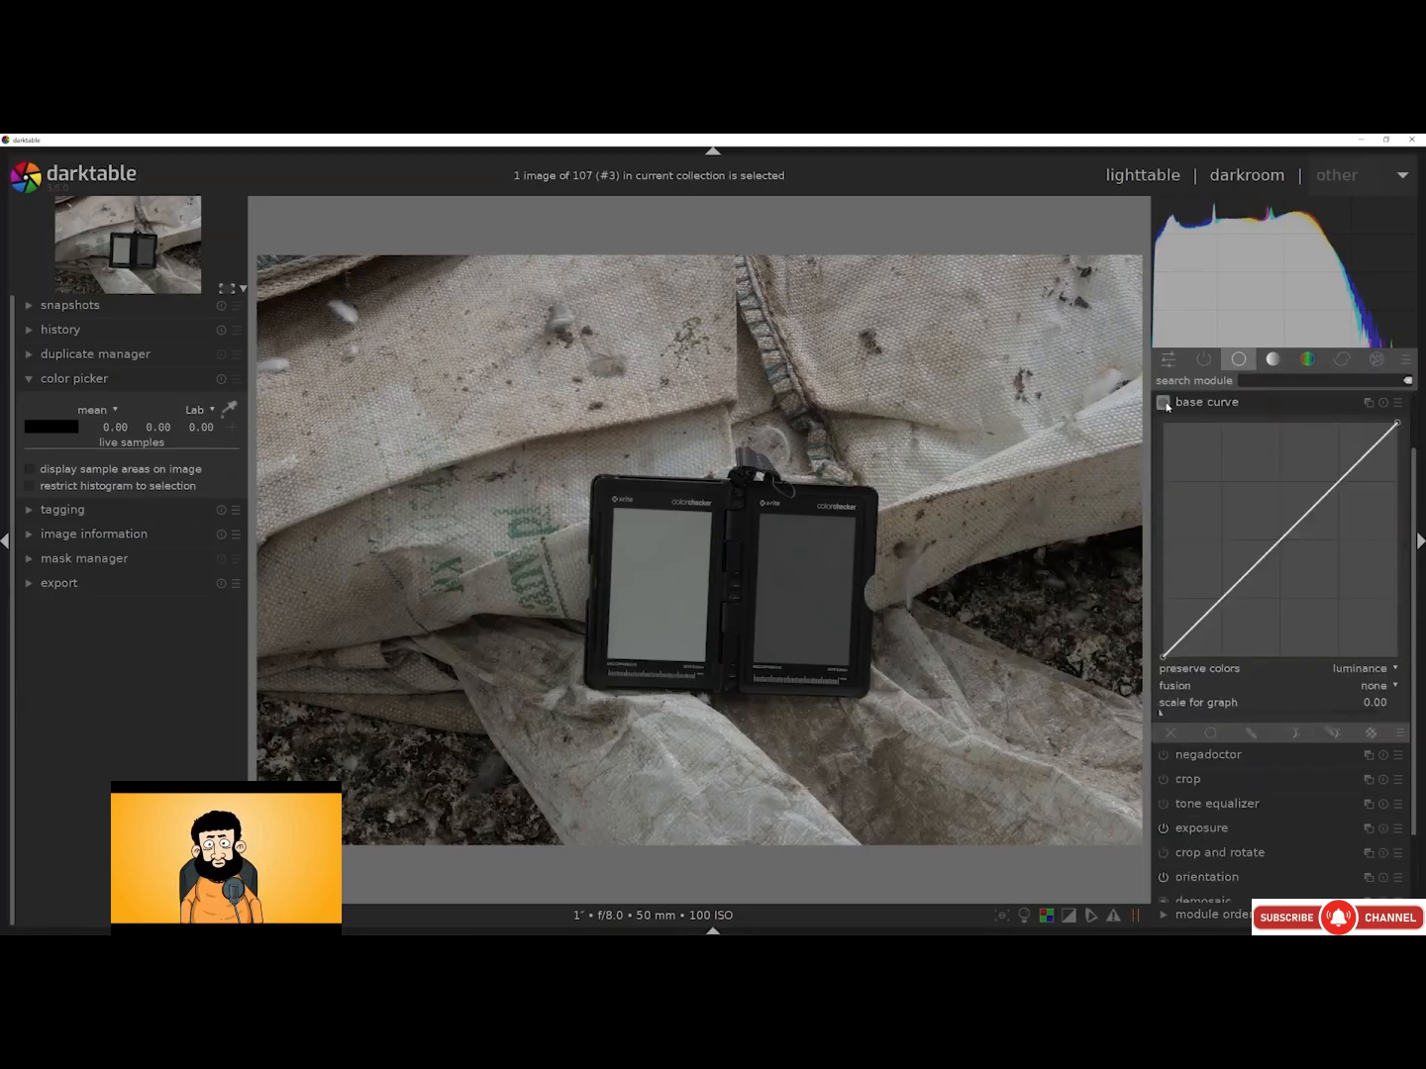
click(1398, 403)
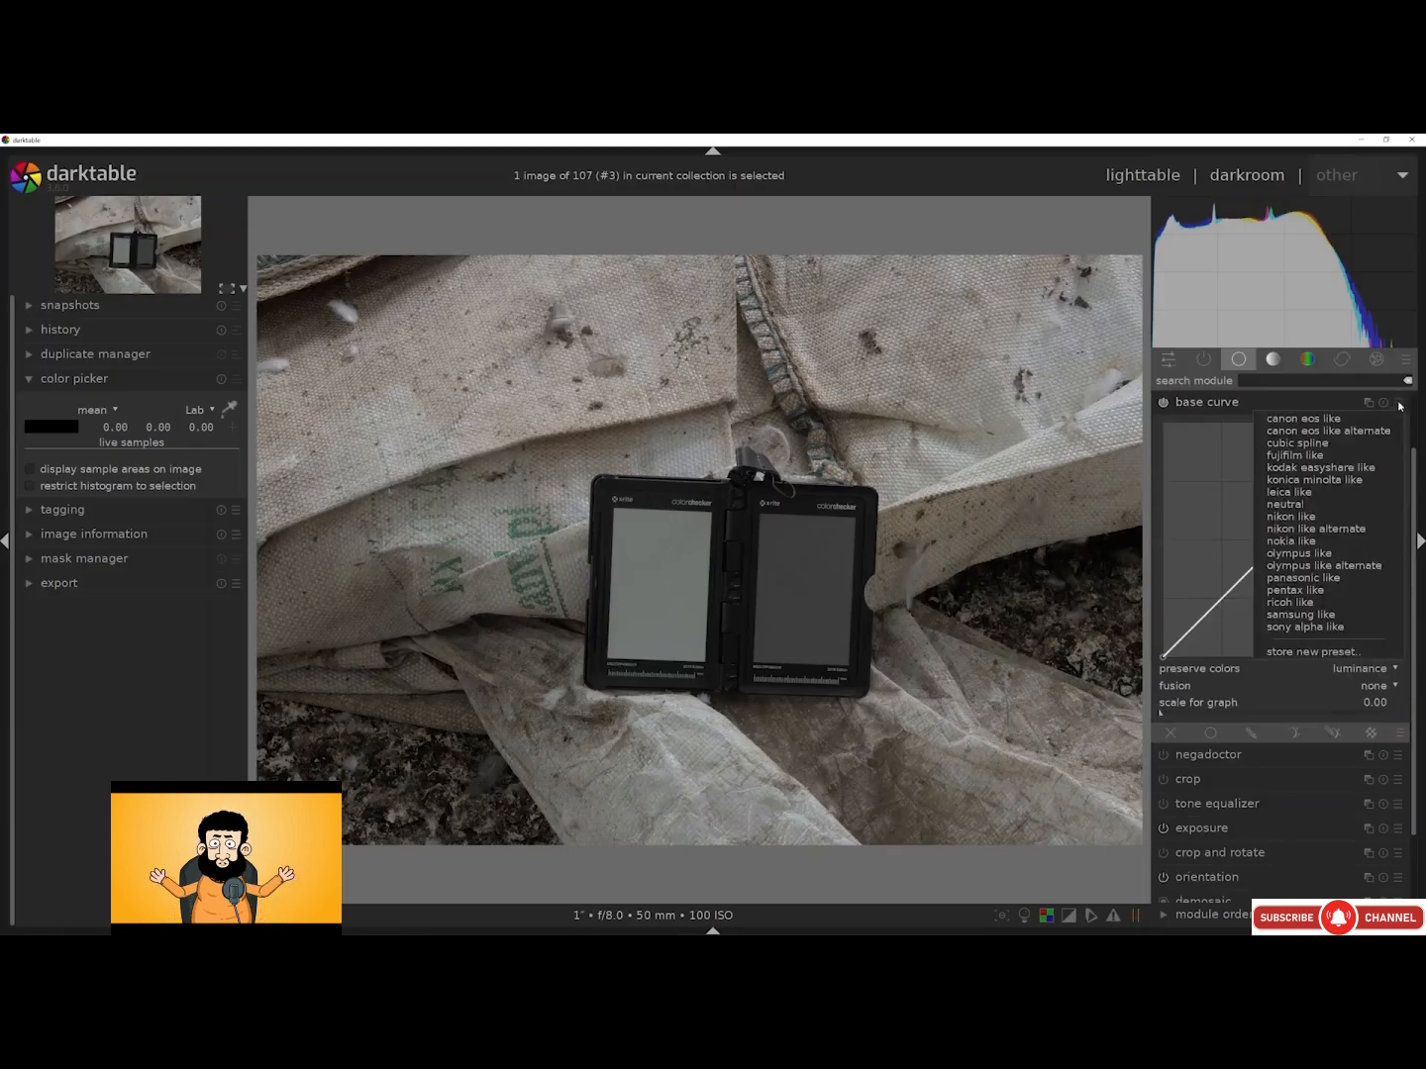
click(1312, 629)
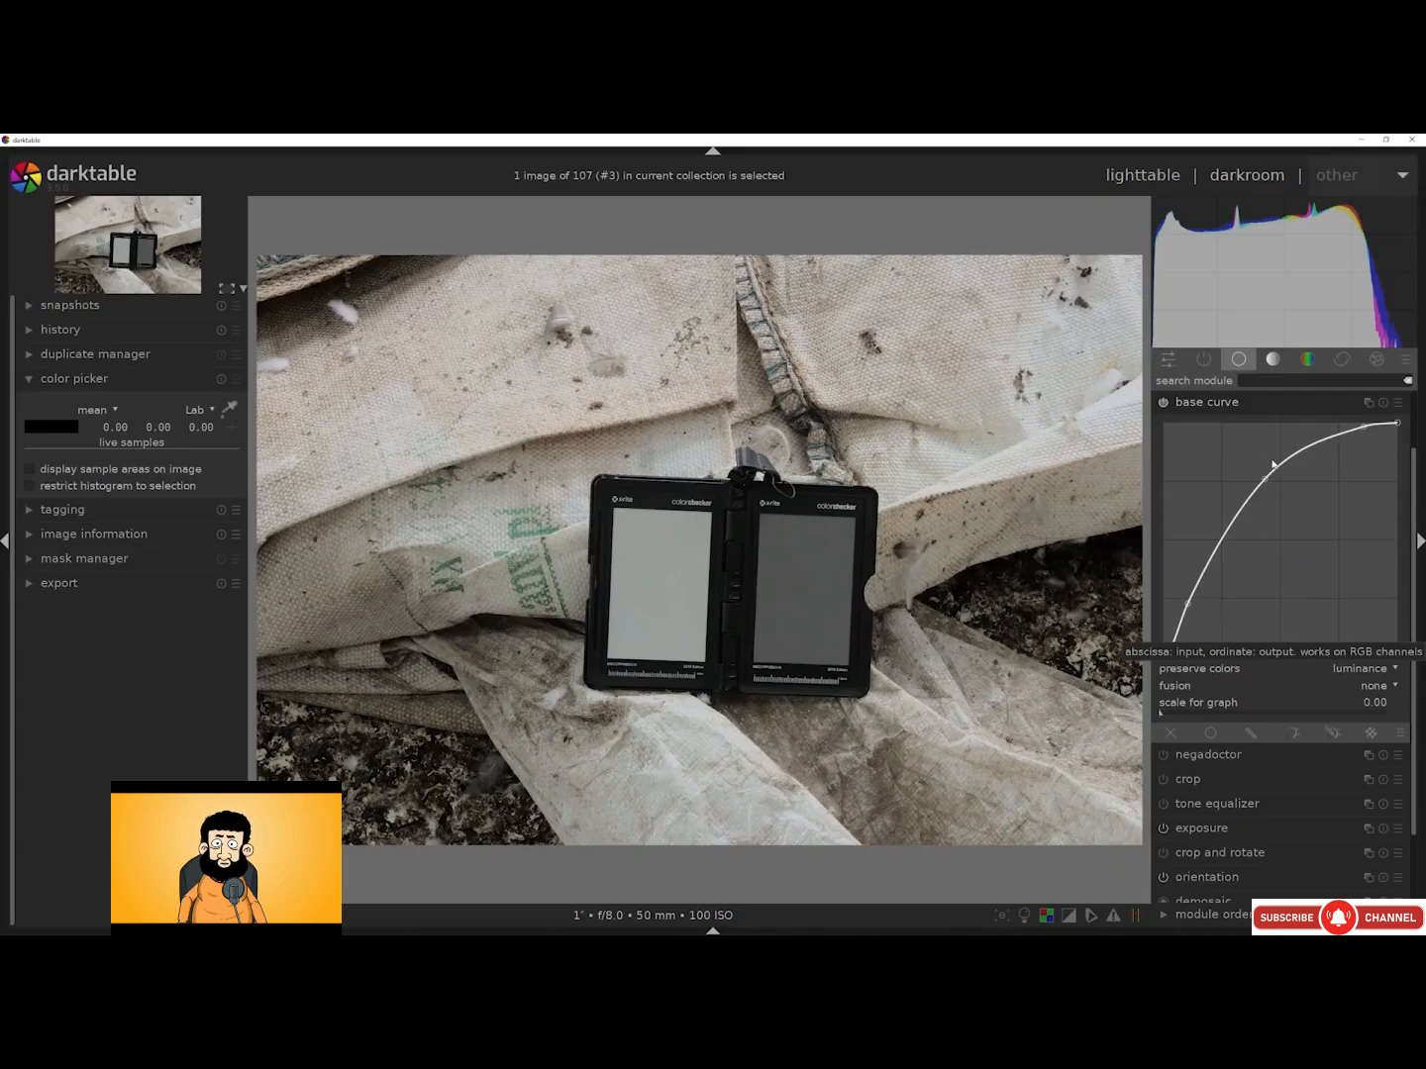
click(1397, 404)
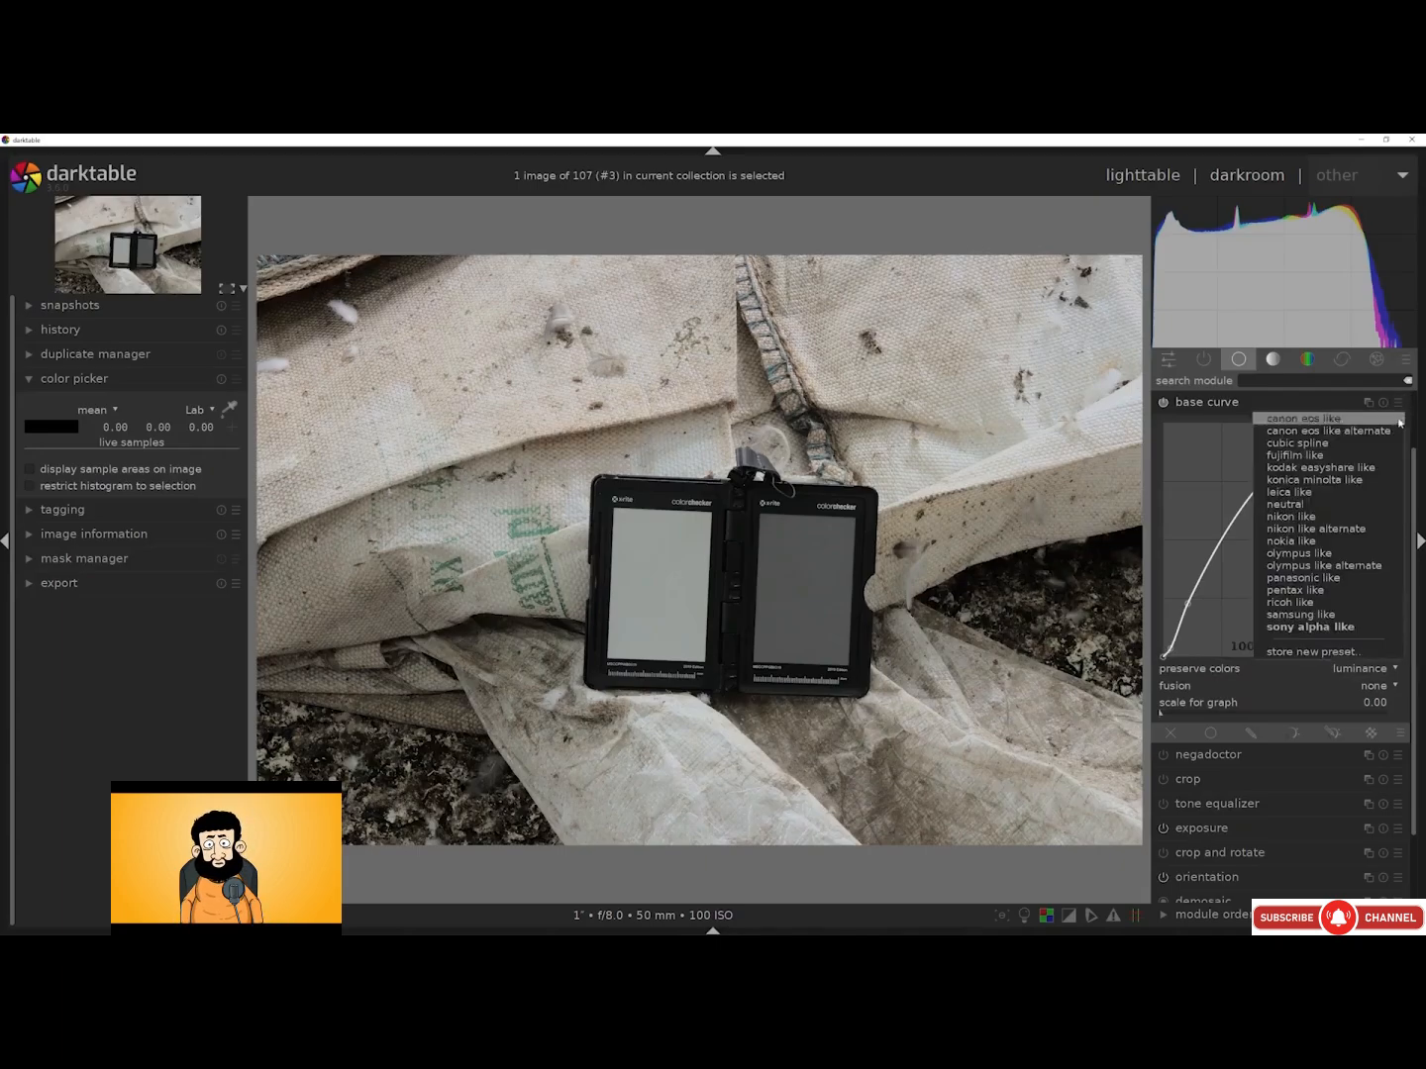
click(1331, 456)
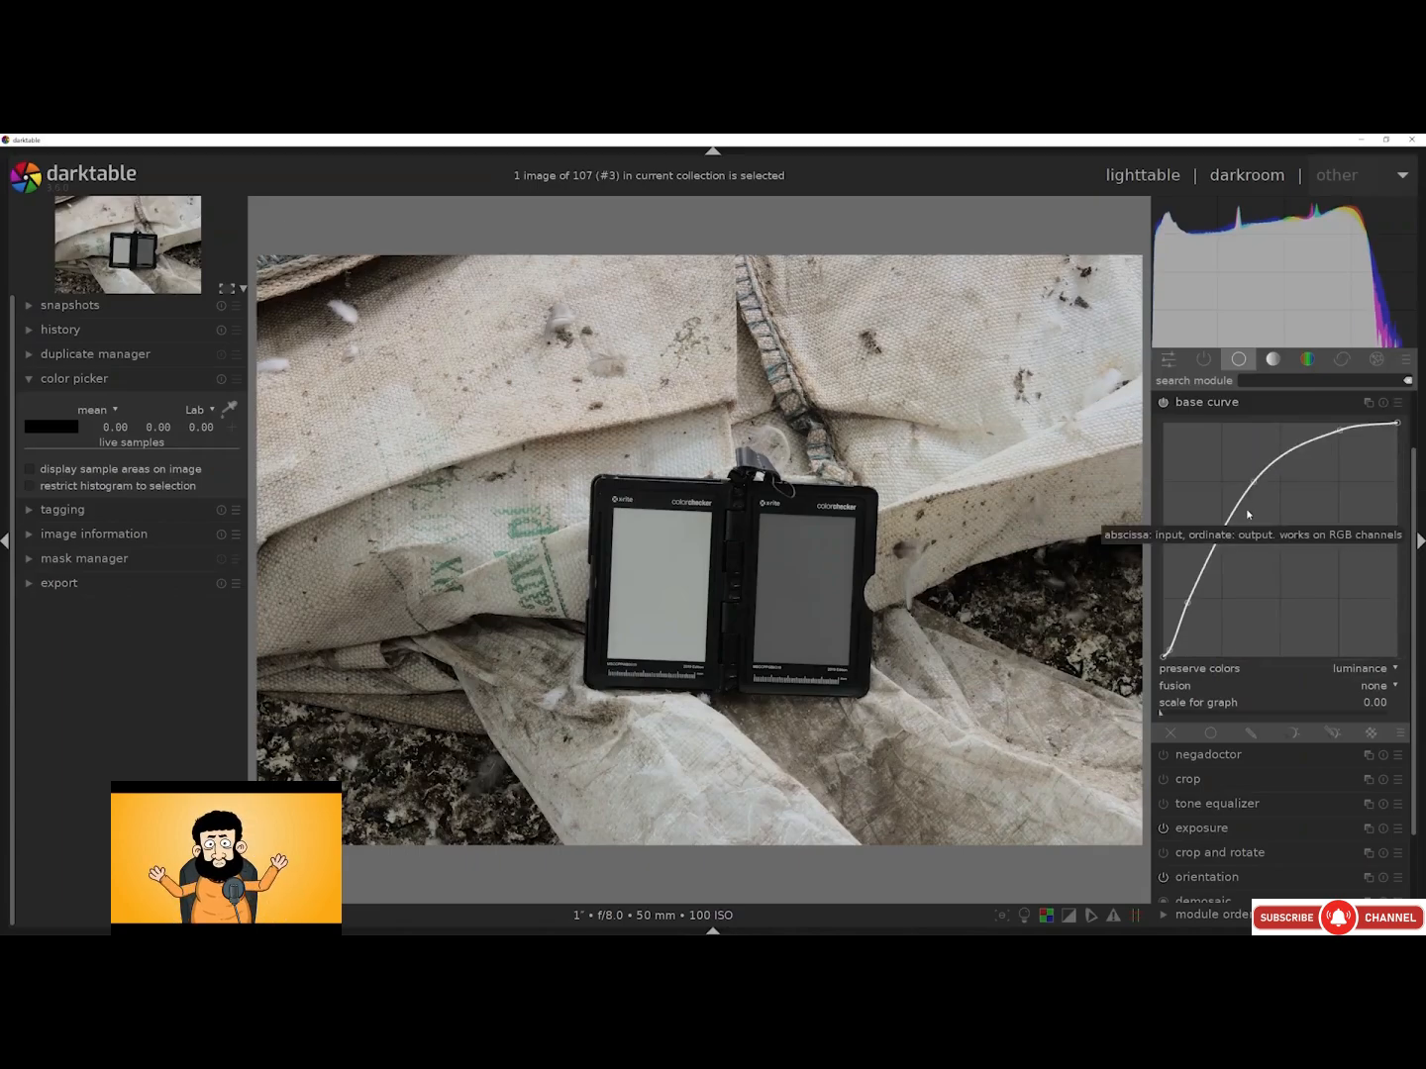
Reset and disable the base curve, and restore the scene-referred workflow module layout
click(1384, 403)
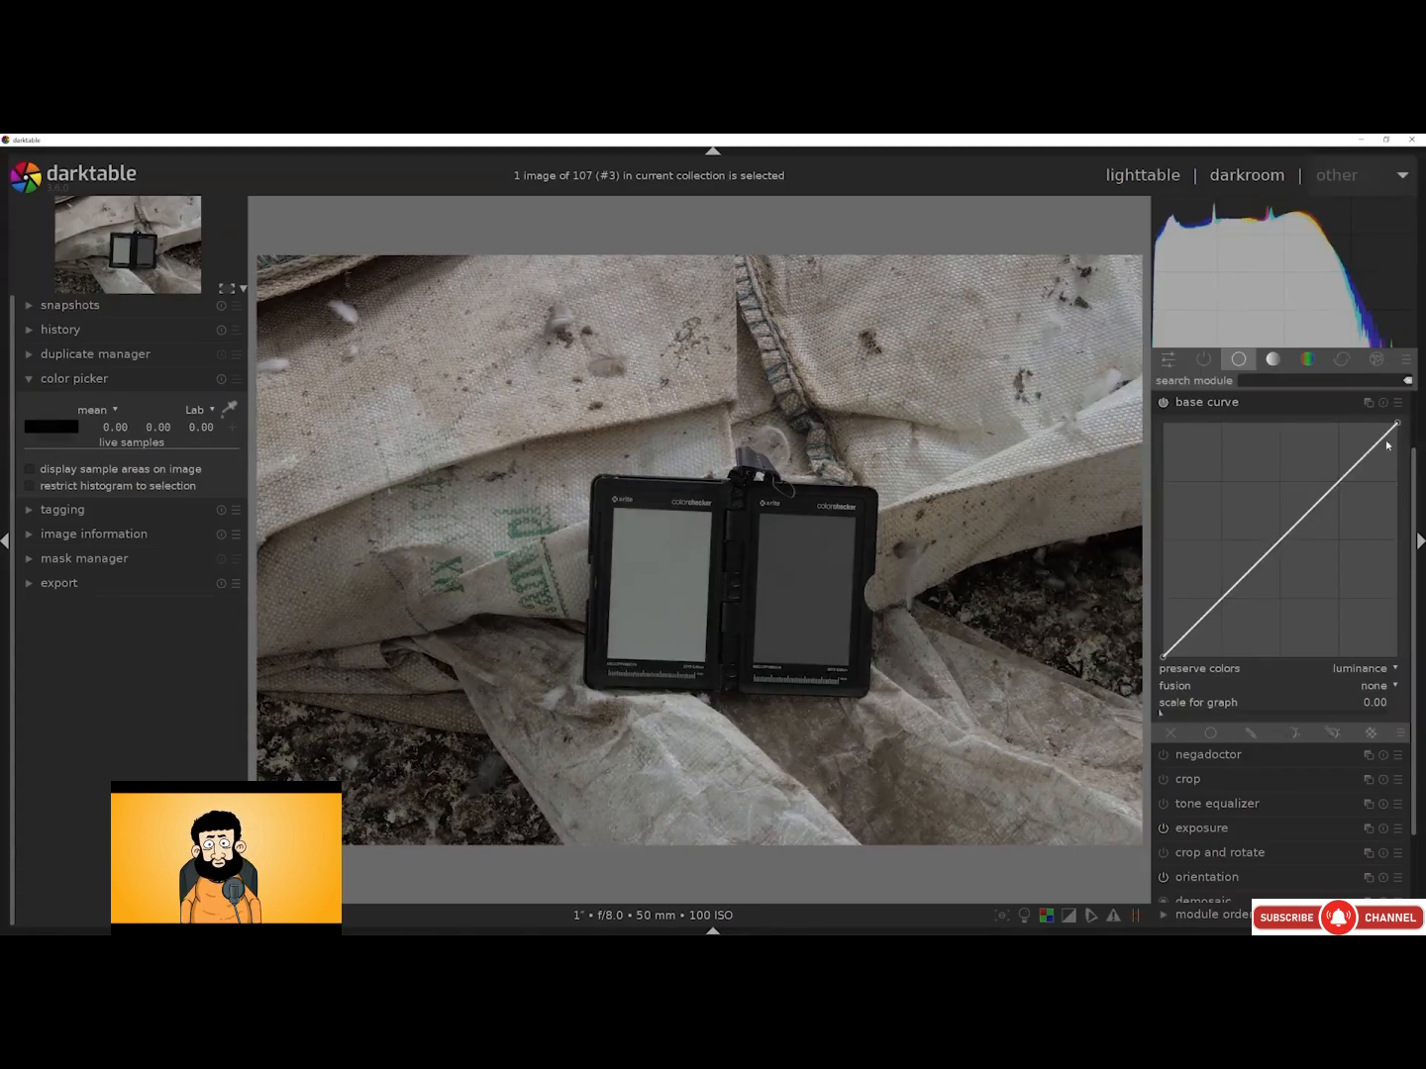
click(1164, 404)
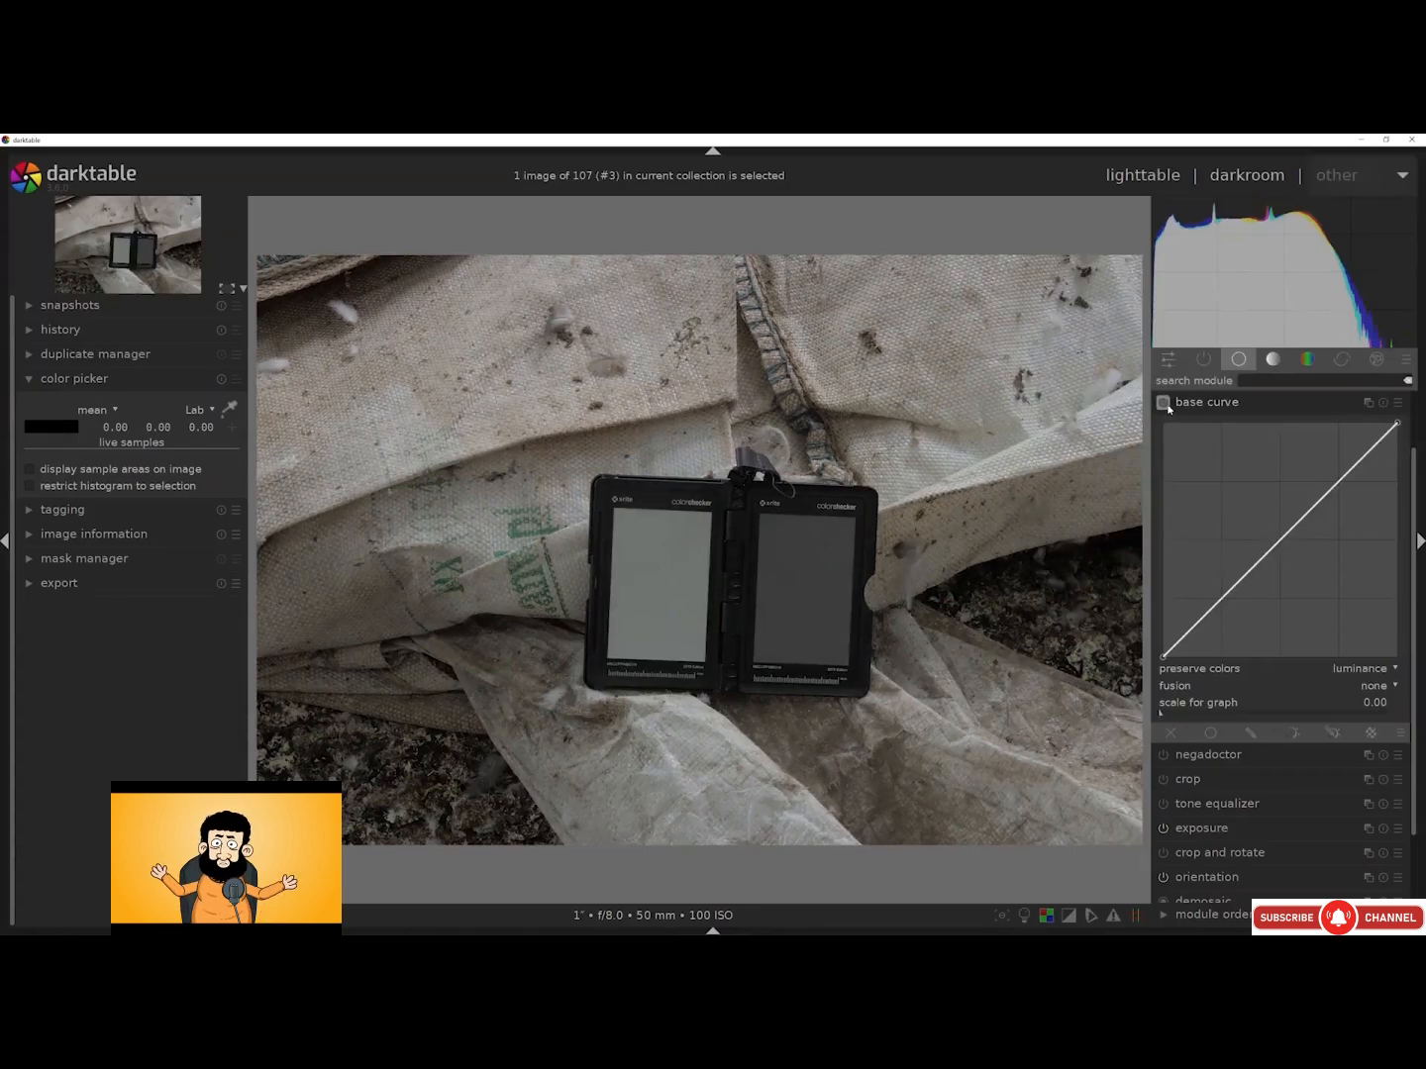
click(1181, 412)
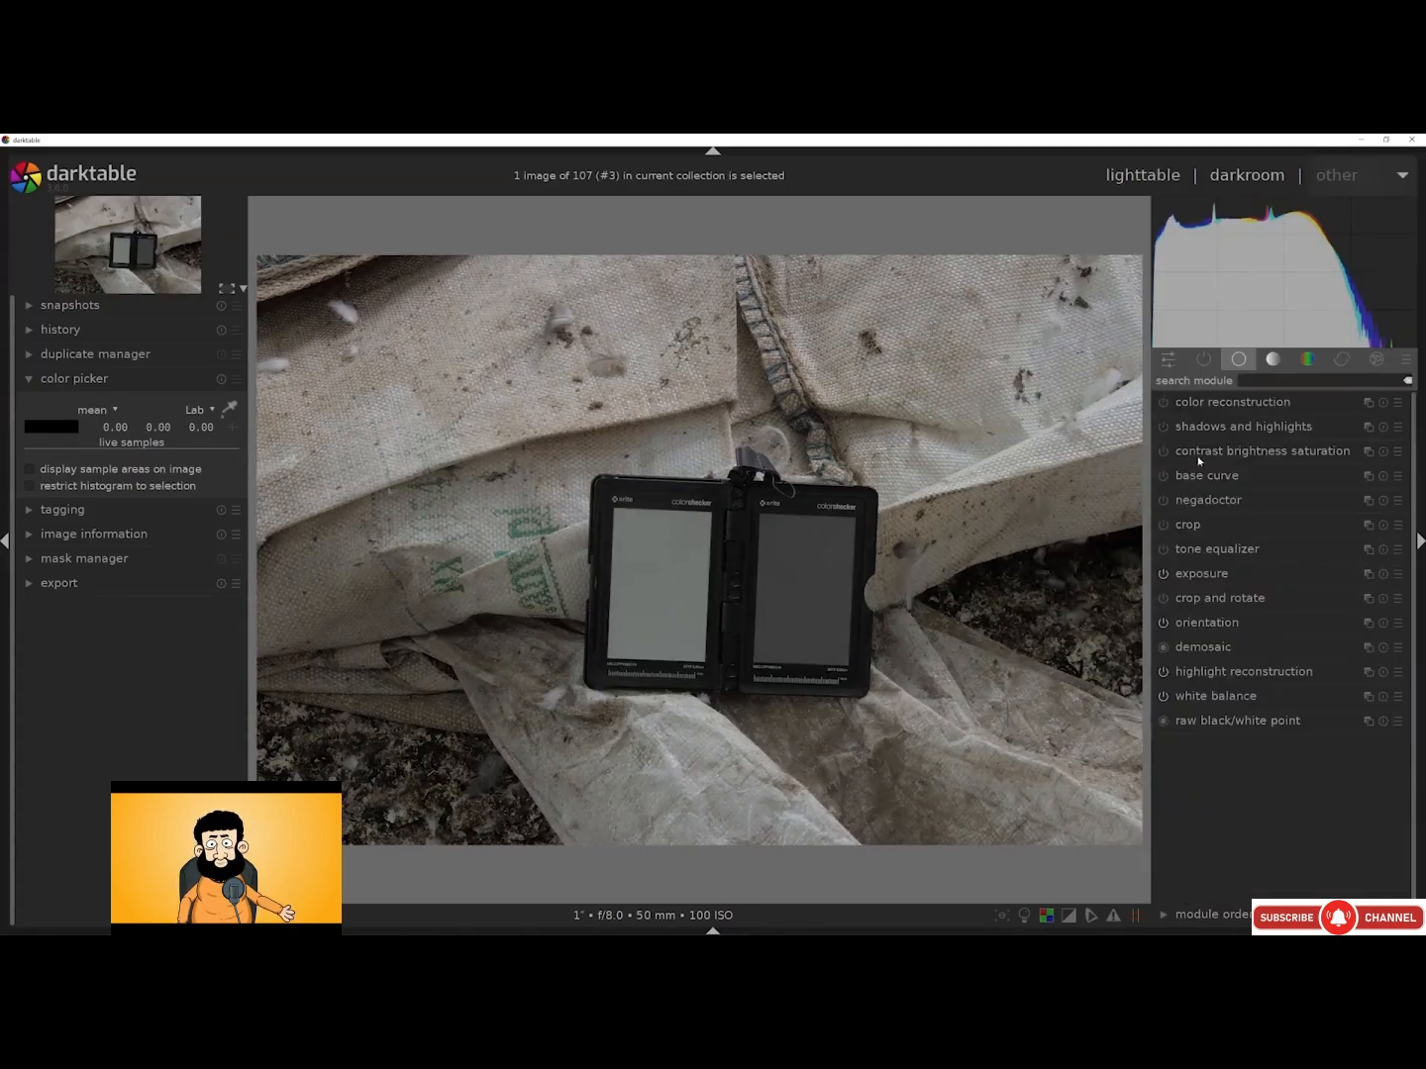
click(1406, 359)
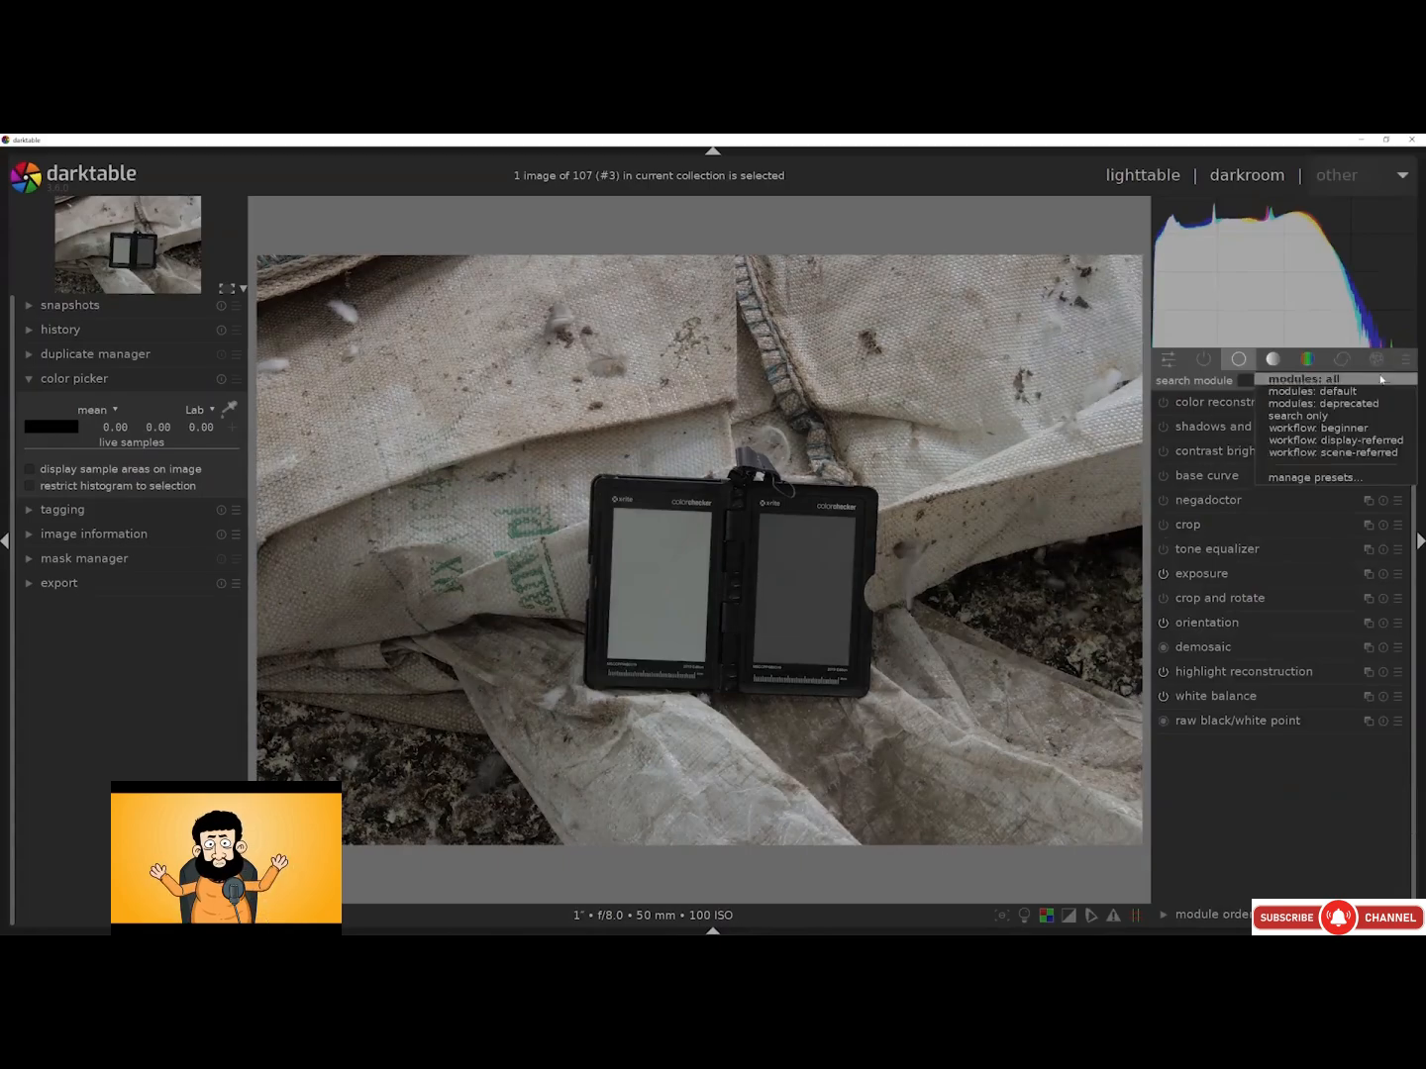
click(1342, 458)
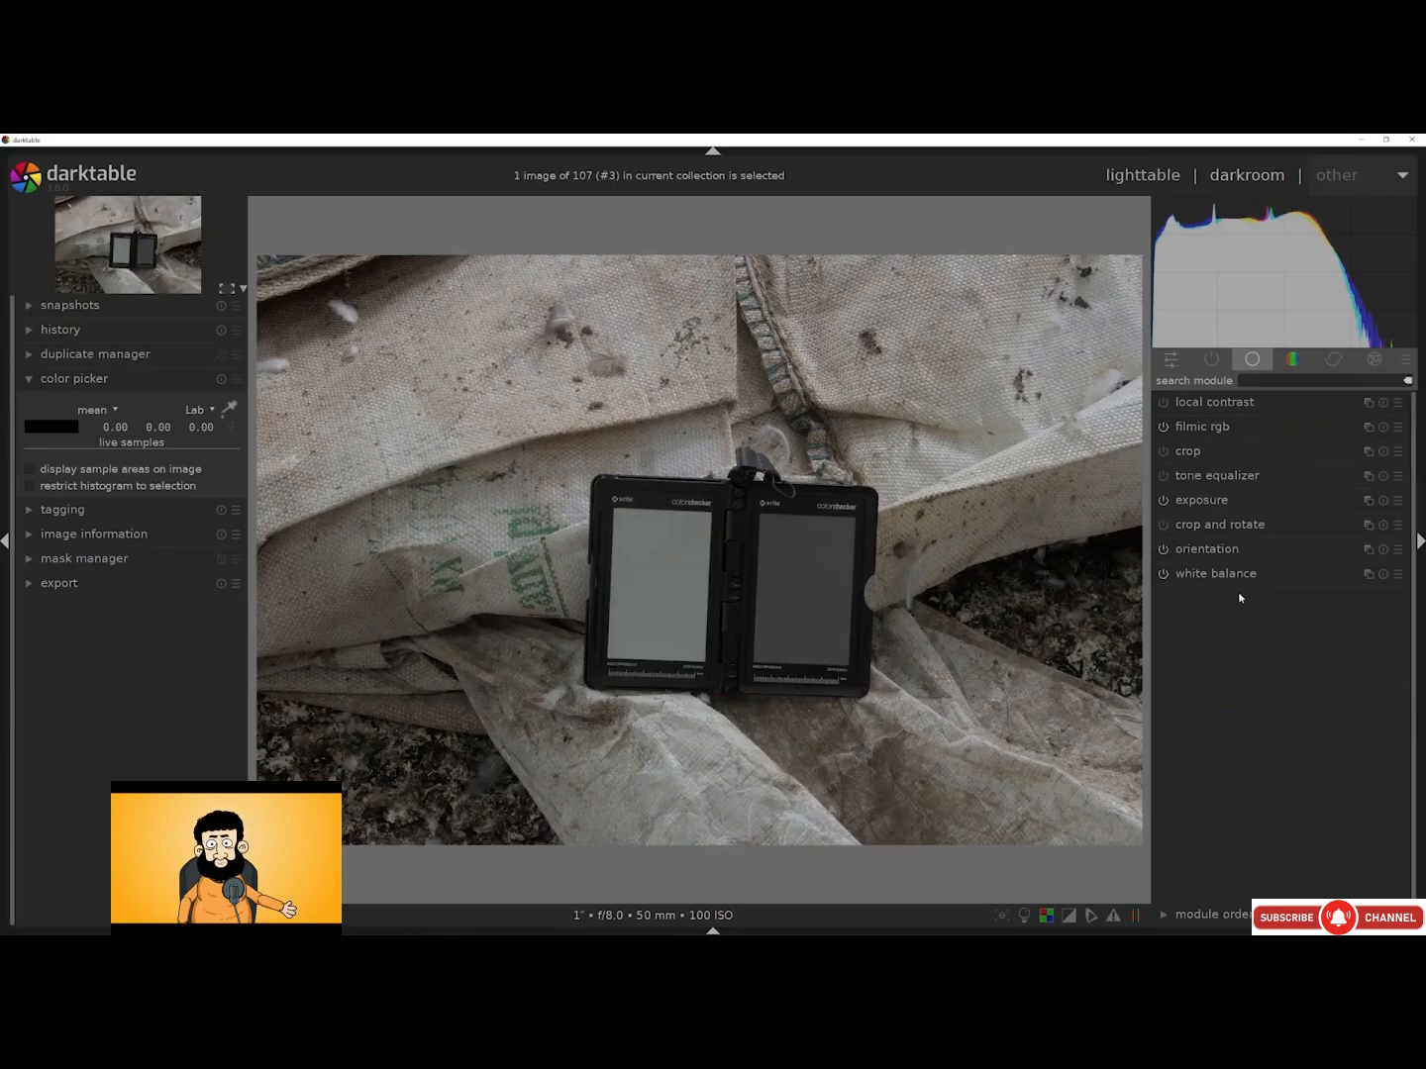
Switch off the filmic rgb module for the gray card photo
click(1377, 362)
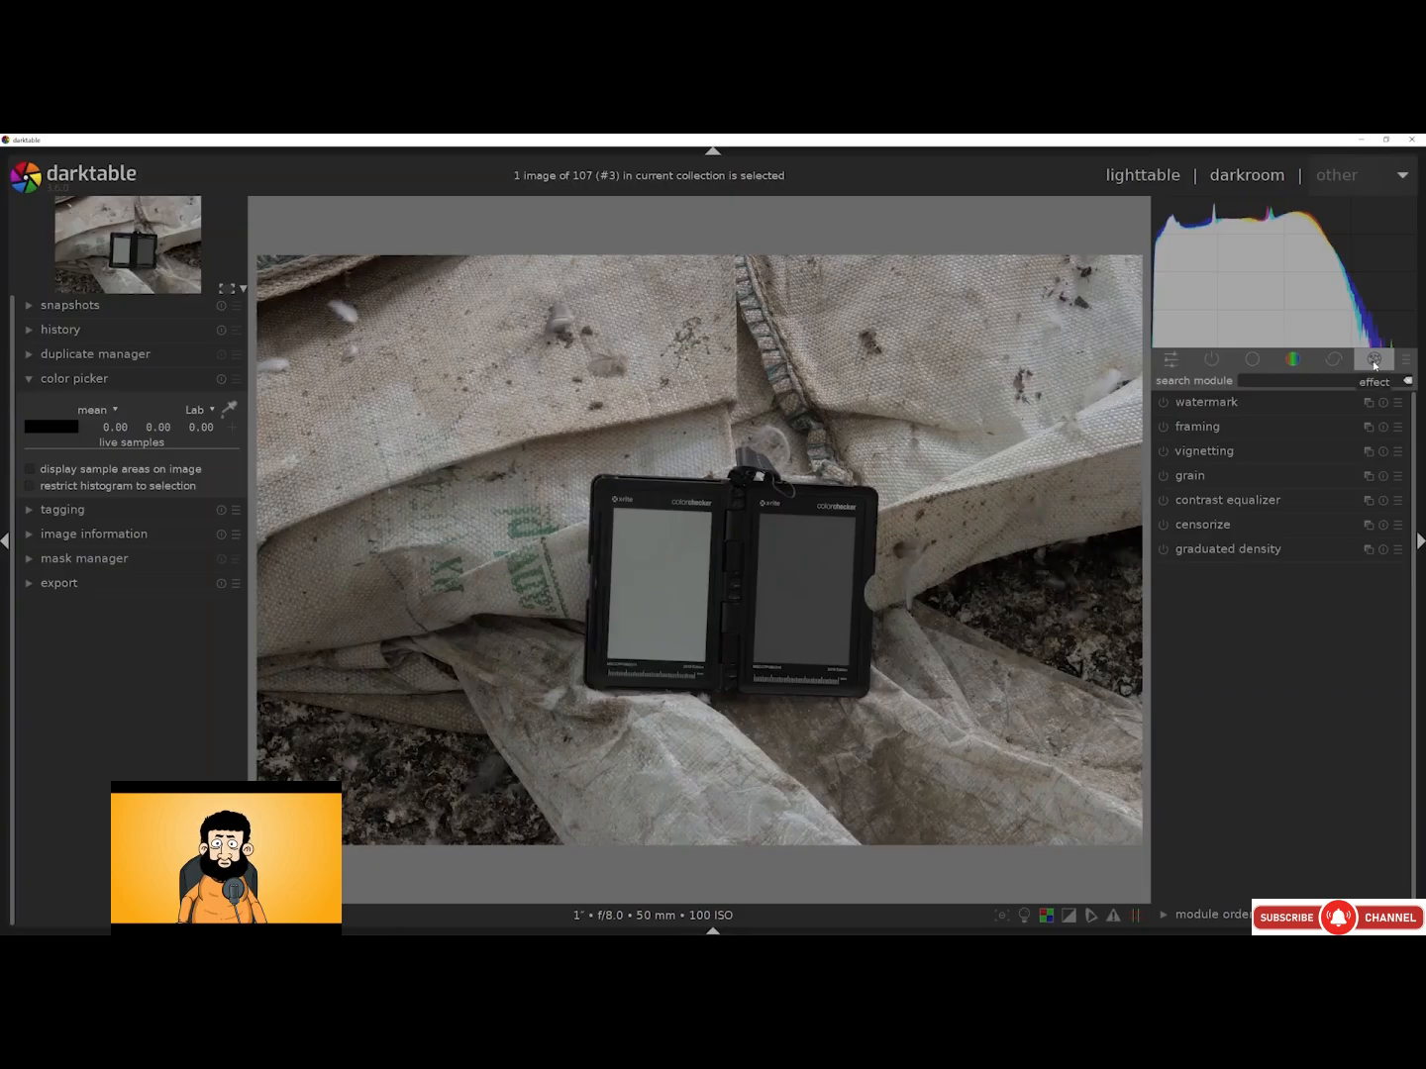
click(1346, 368)
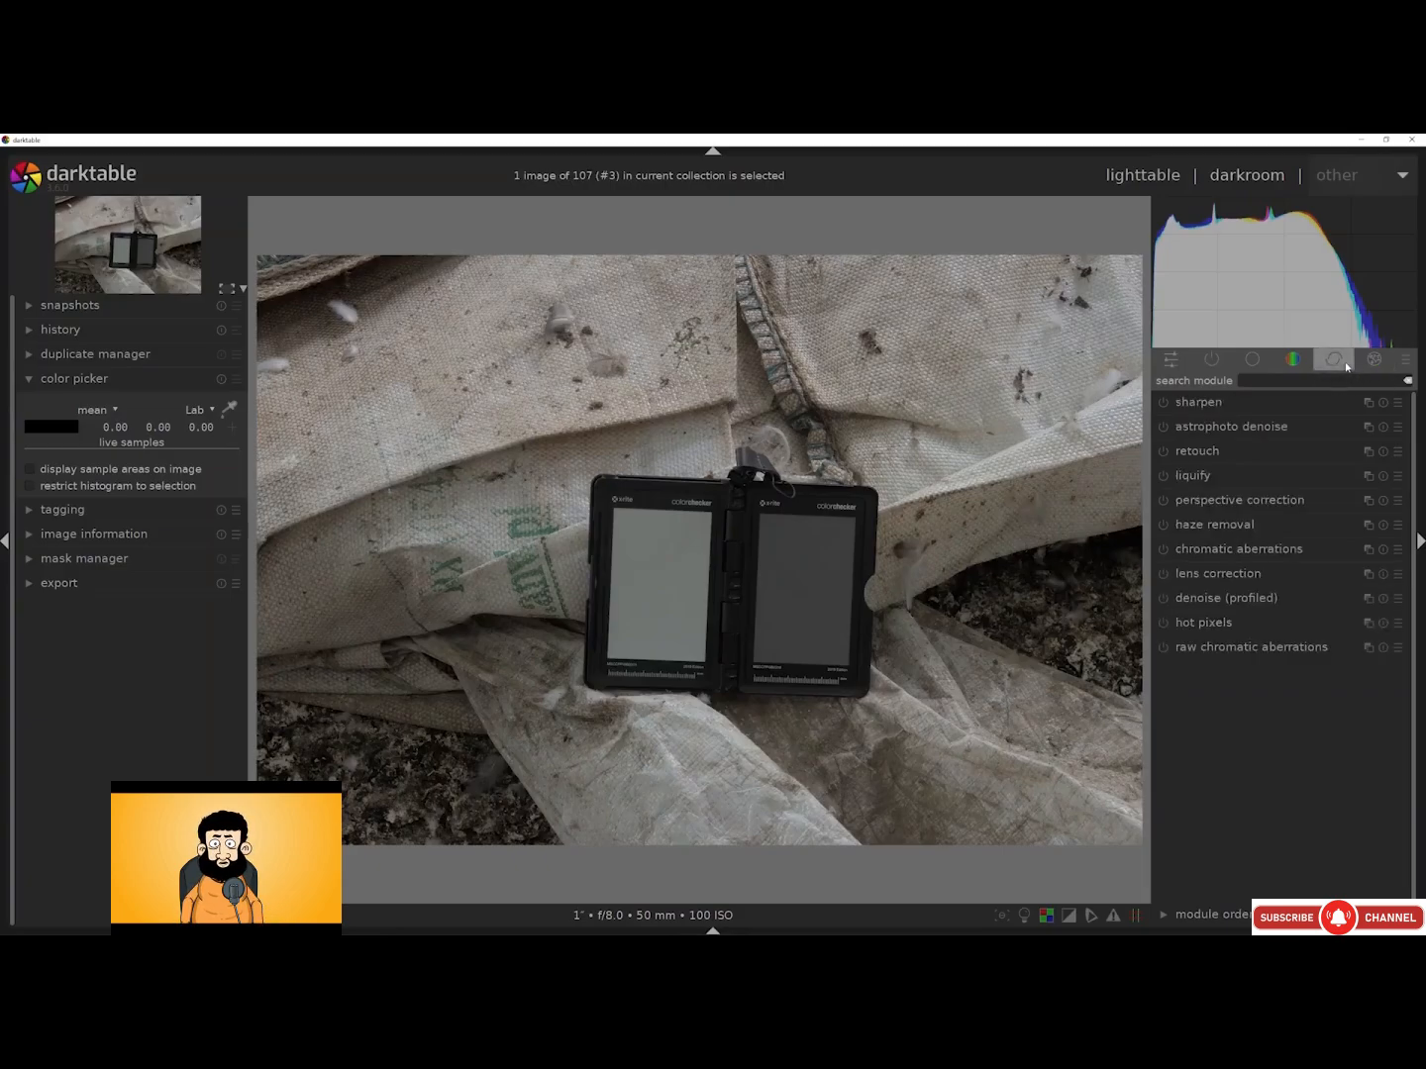
click(1292, 362)
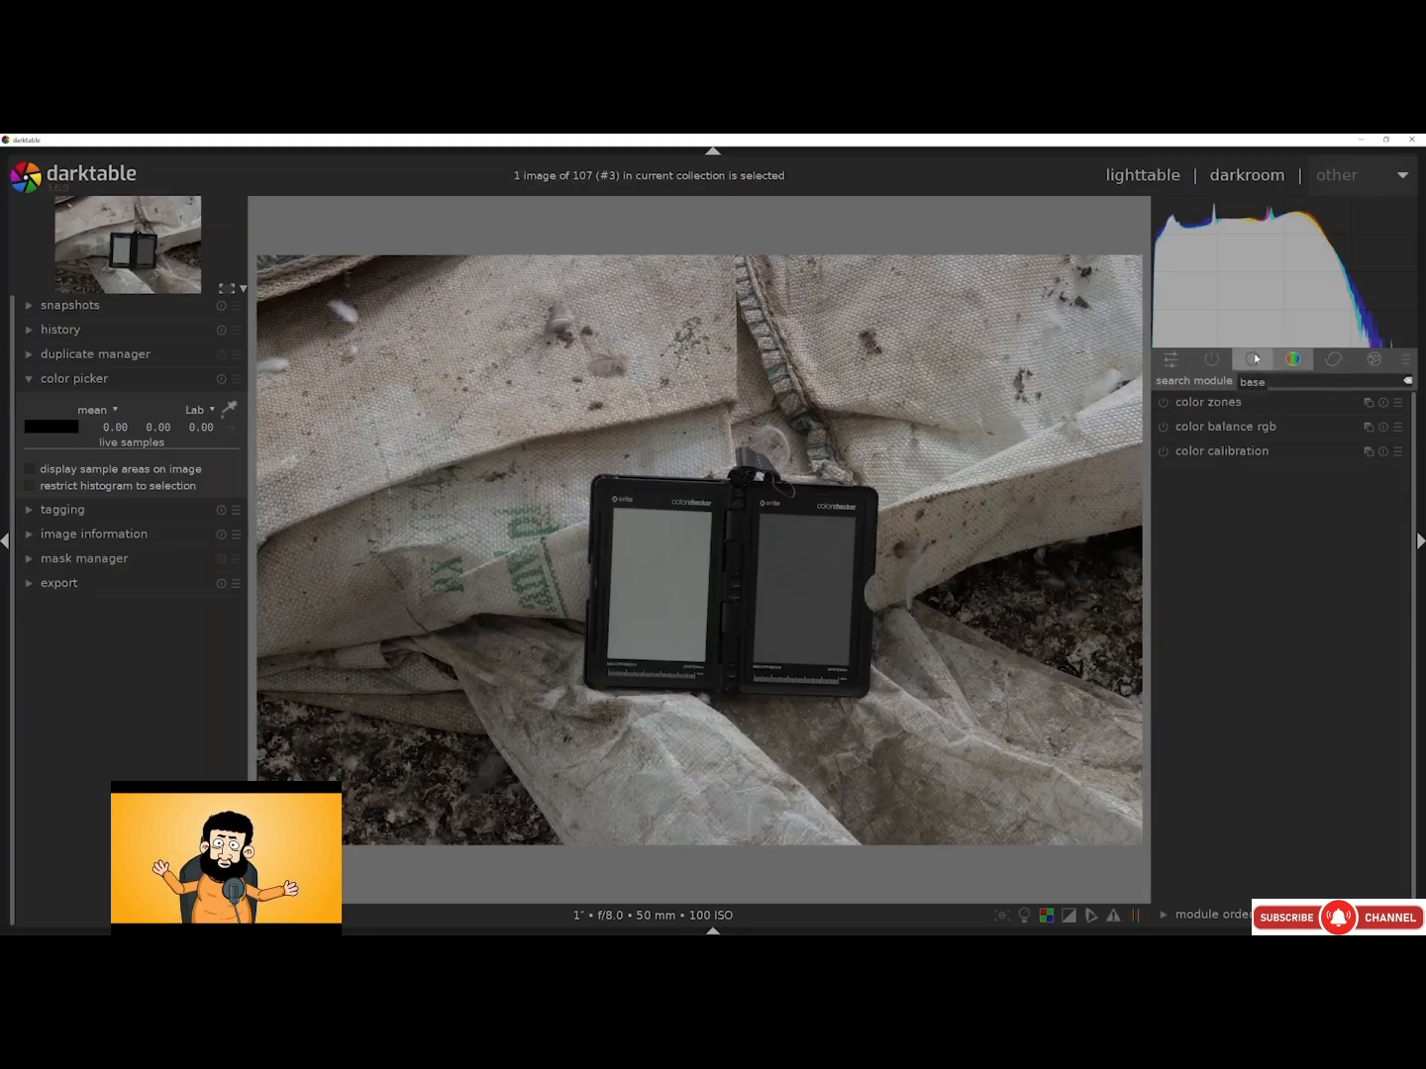
click(1254, 360)
click(1206, 427)
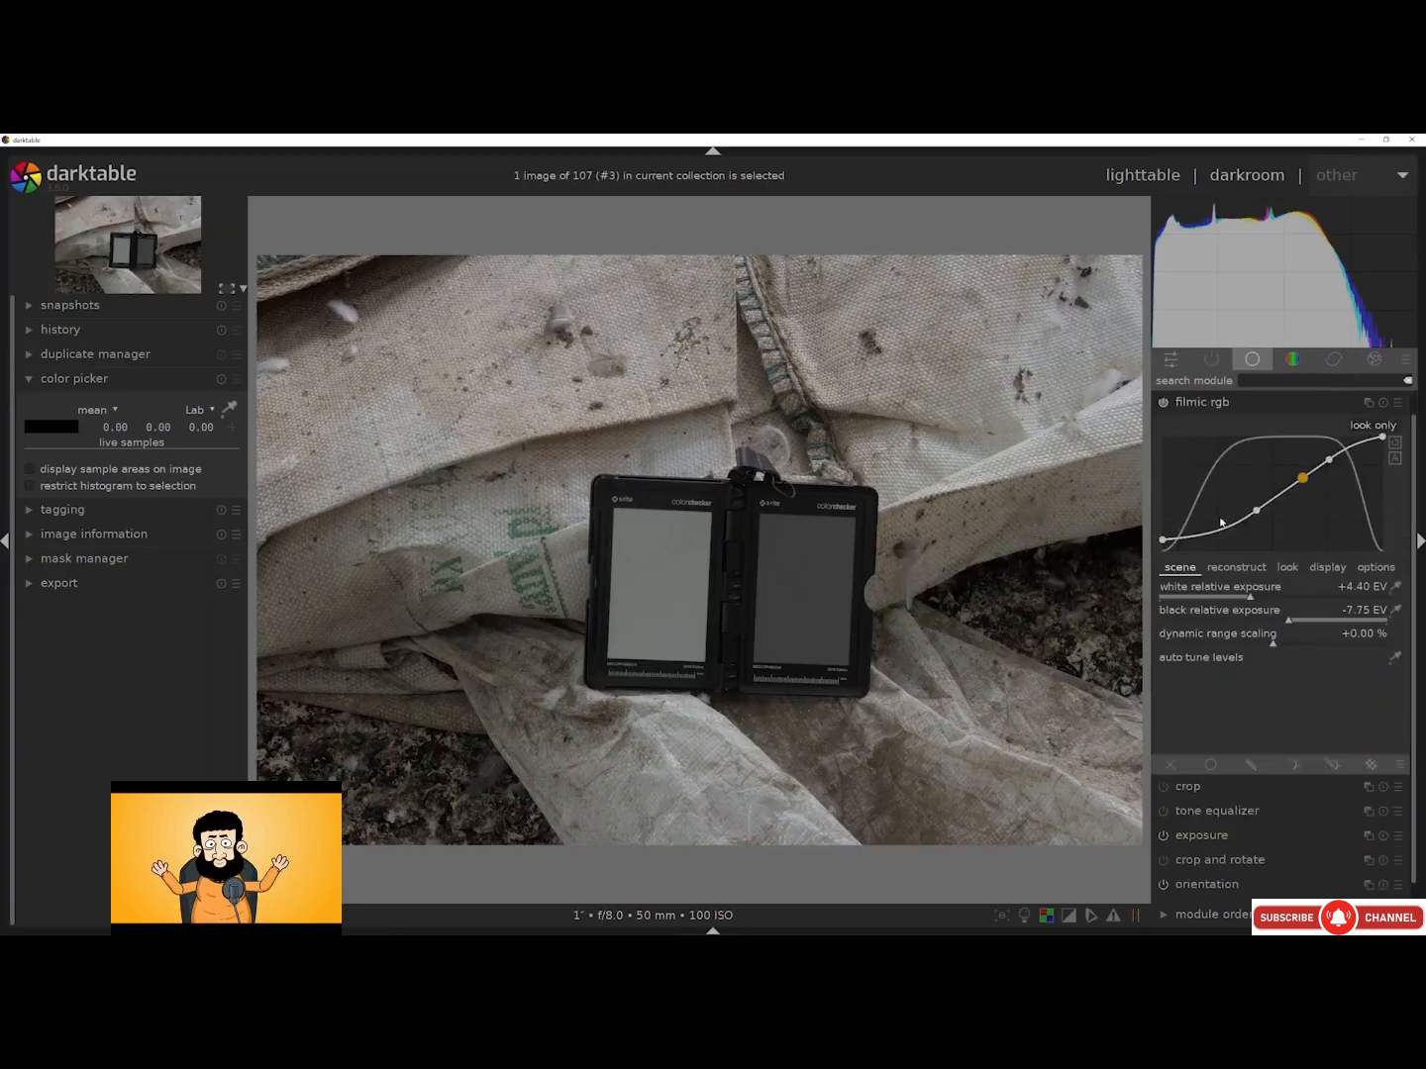
click(1162, 402)
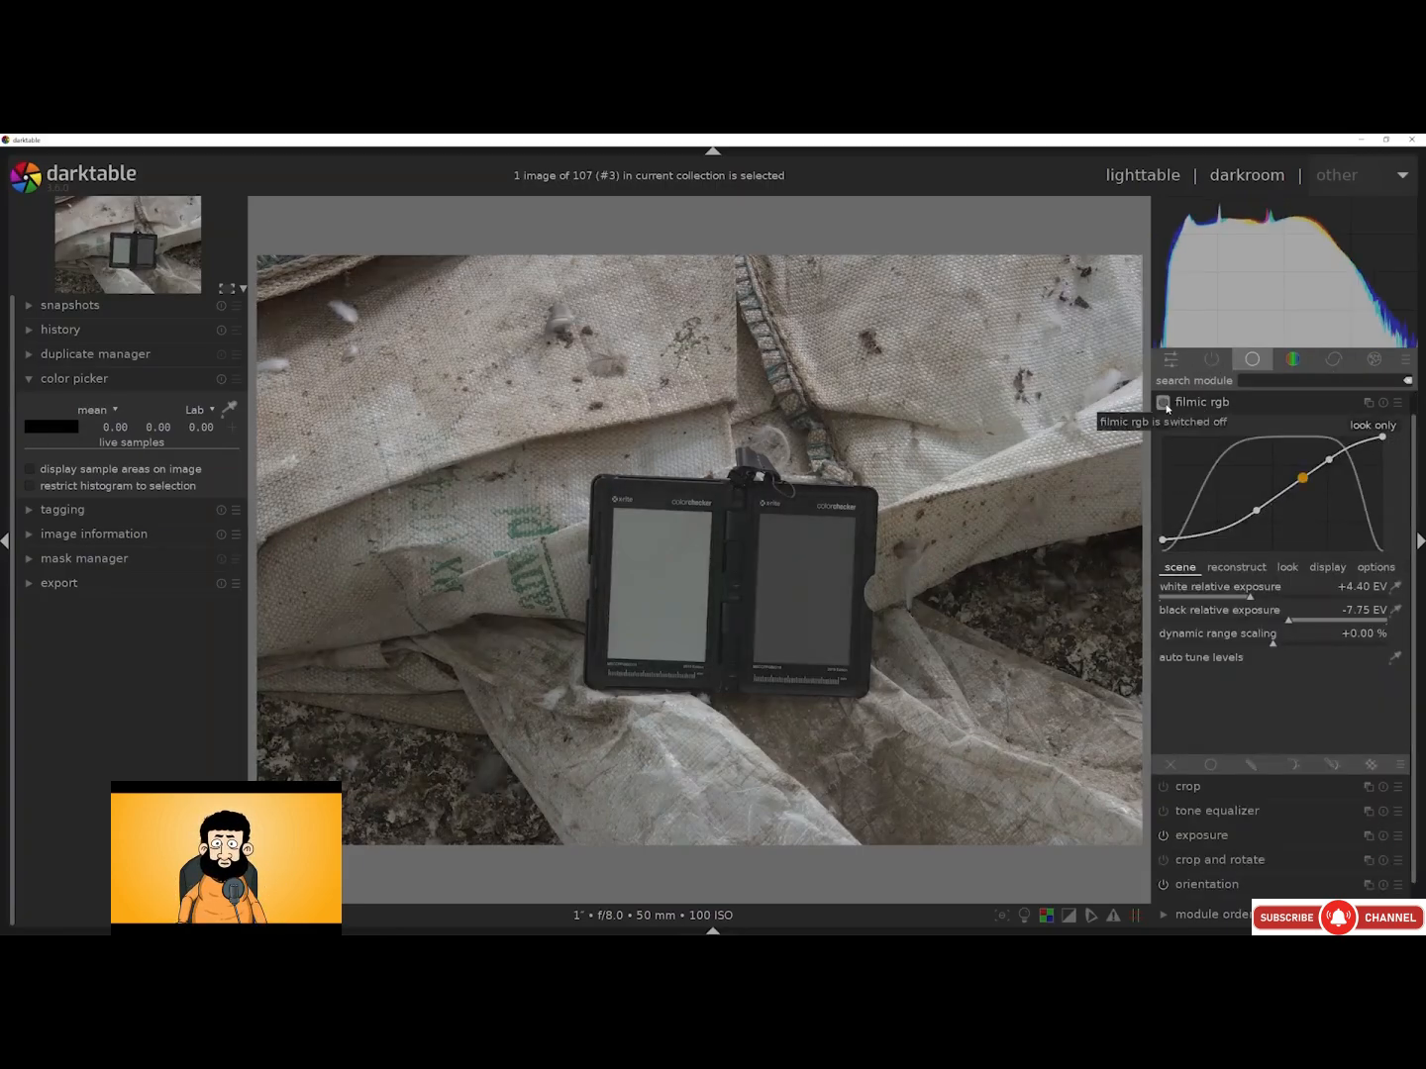
click(1163, 402)
click(1162, 402)
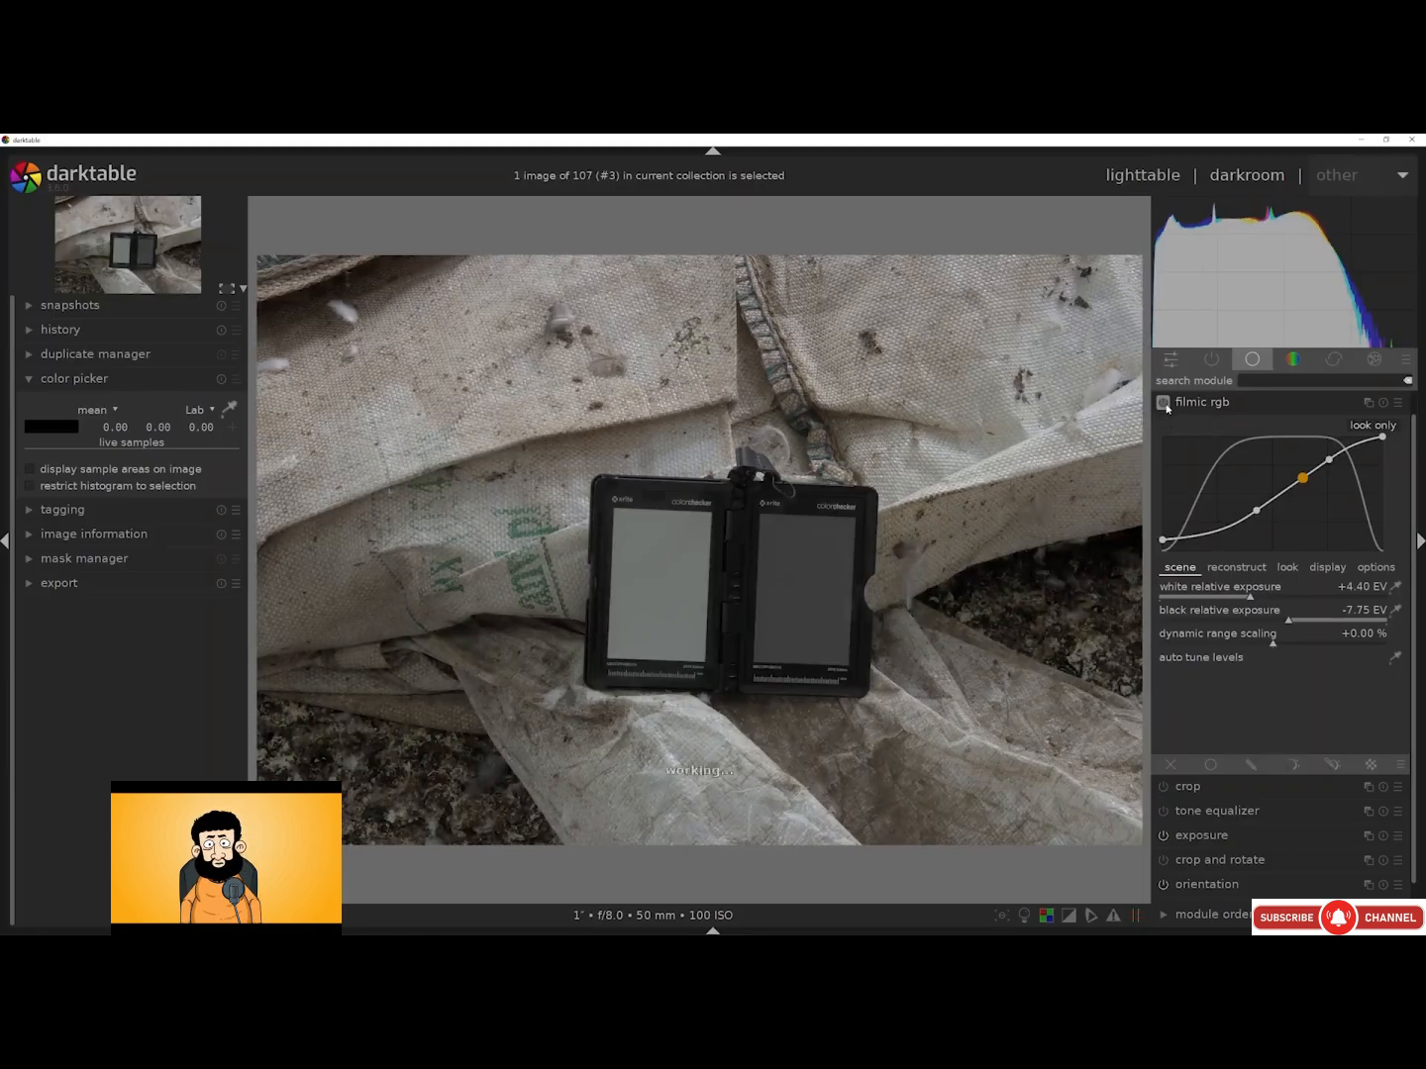
click(1188, 403)
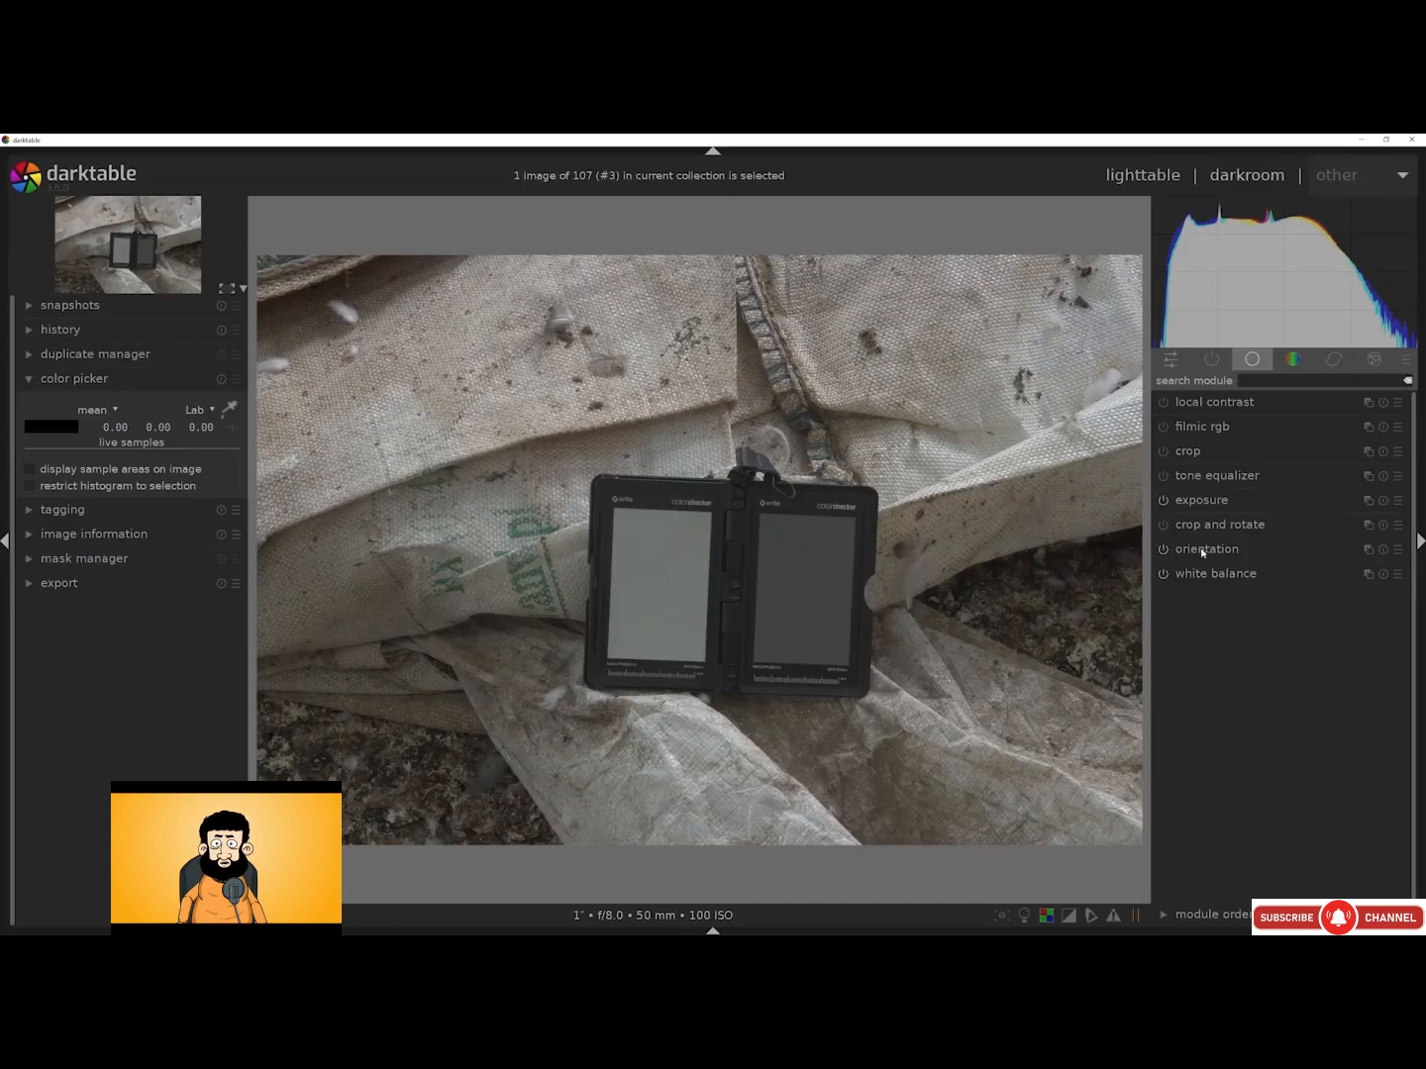
Set the white balance from an image area inside the card's dark gray patch
click(1218, 574)
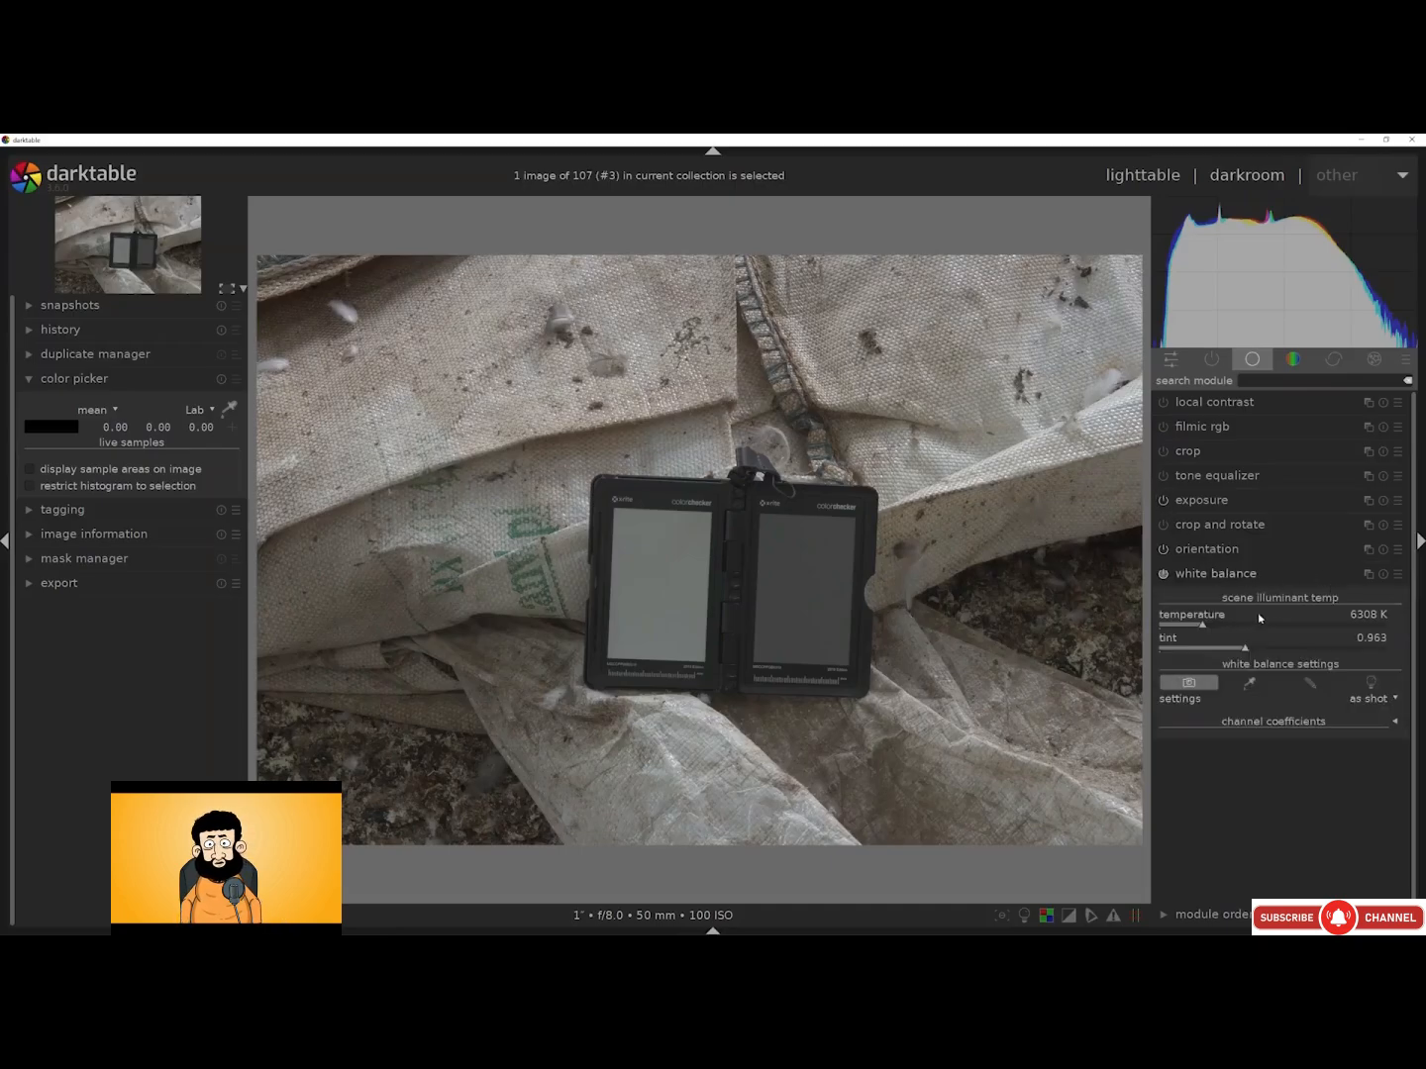
mouse_move(1205, 627)
mouse_down()
mouse_move(1185, 627)
mouse_move(1233, 627)
mouse_up()
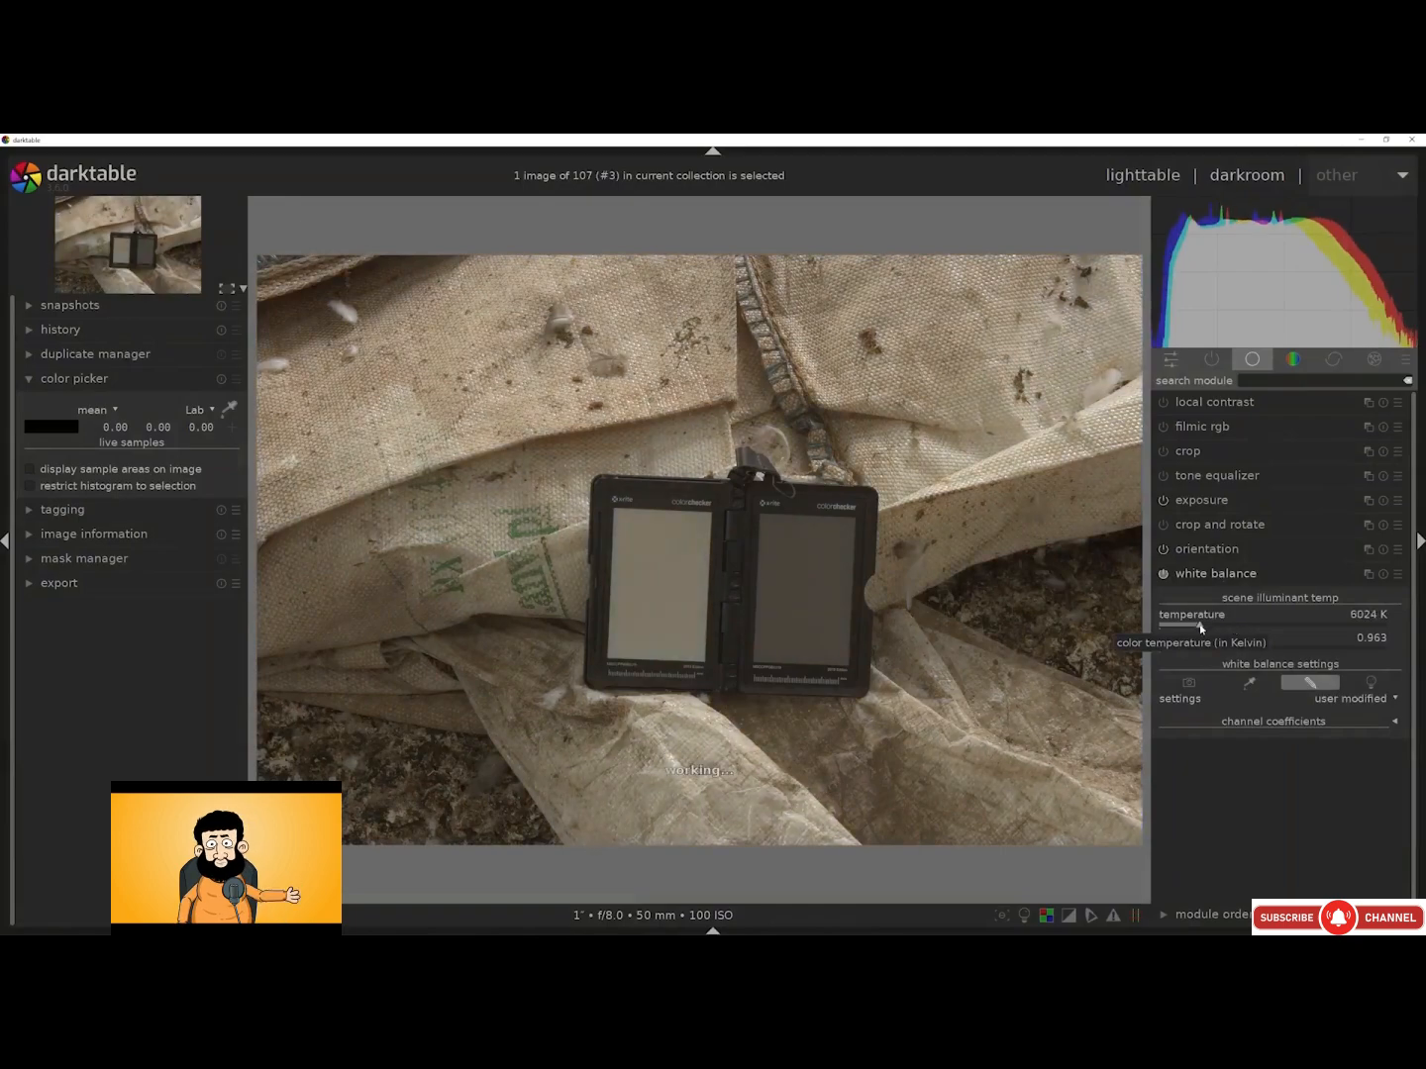
click(1245, 684)
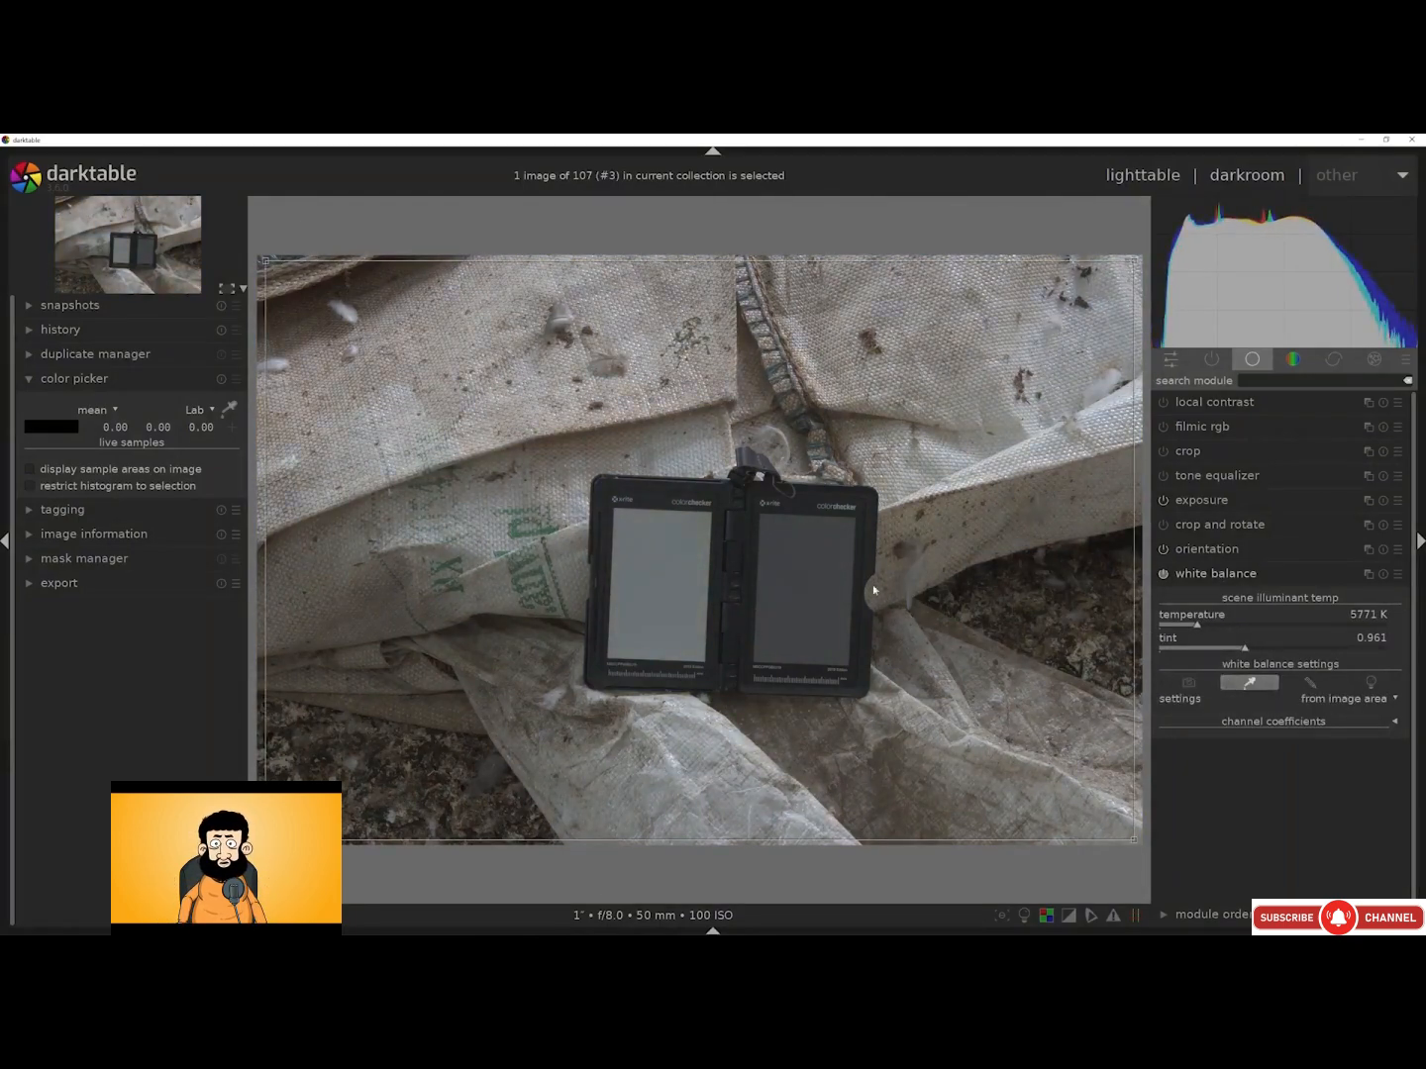
drag(778, 542, 842, 611)
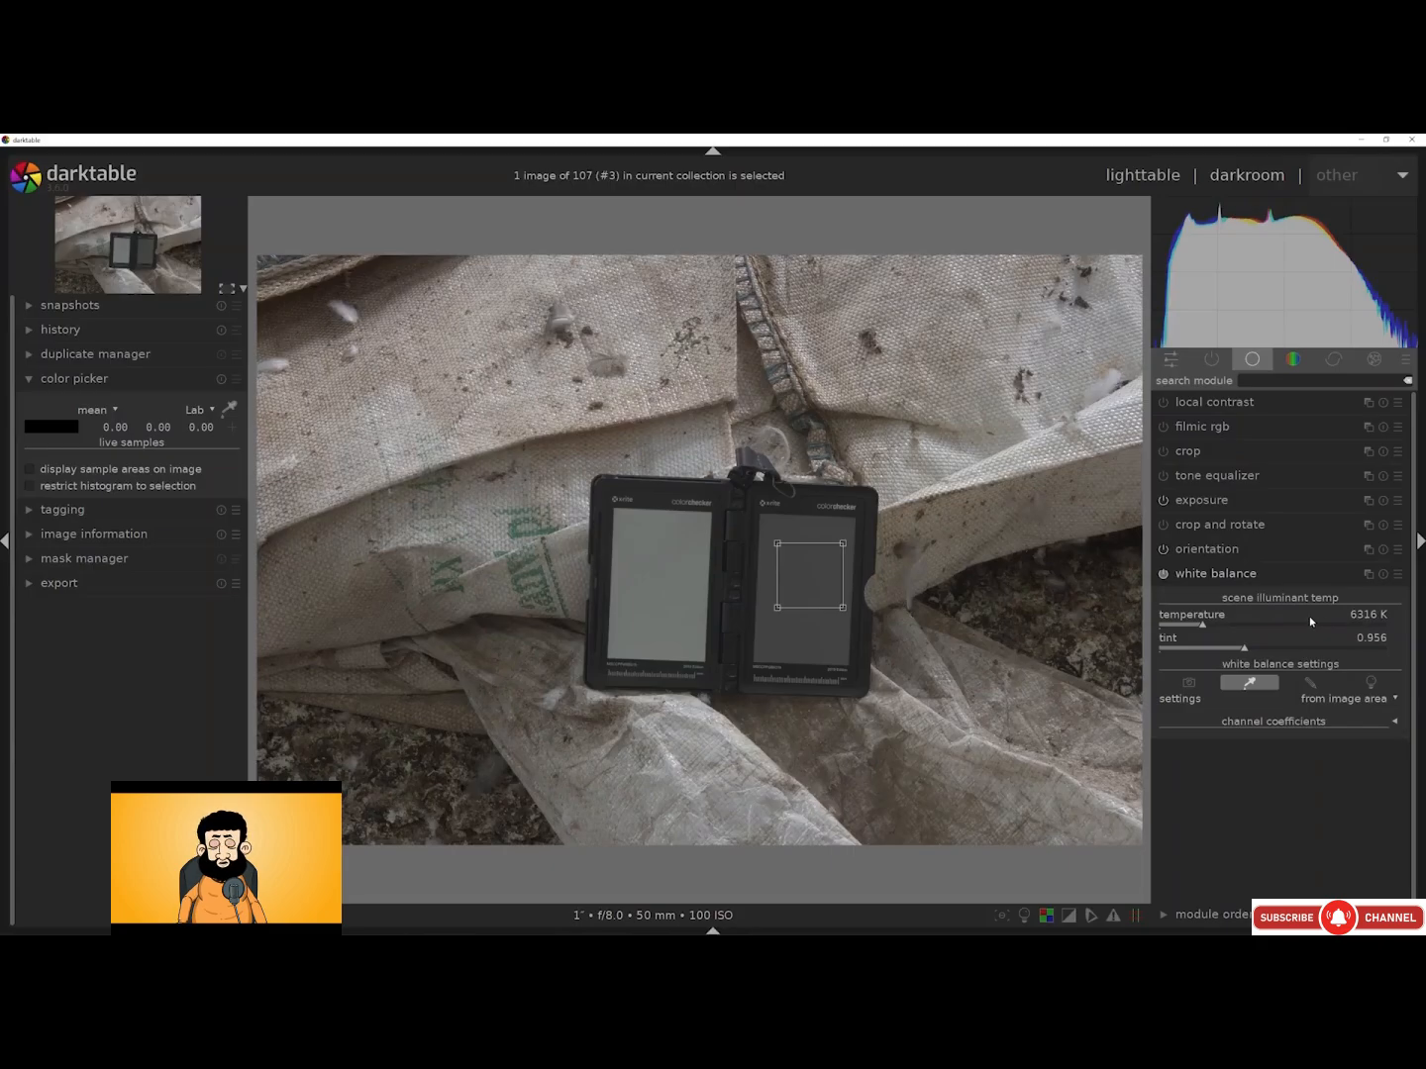
click(1190, 575)
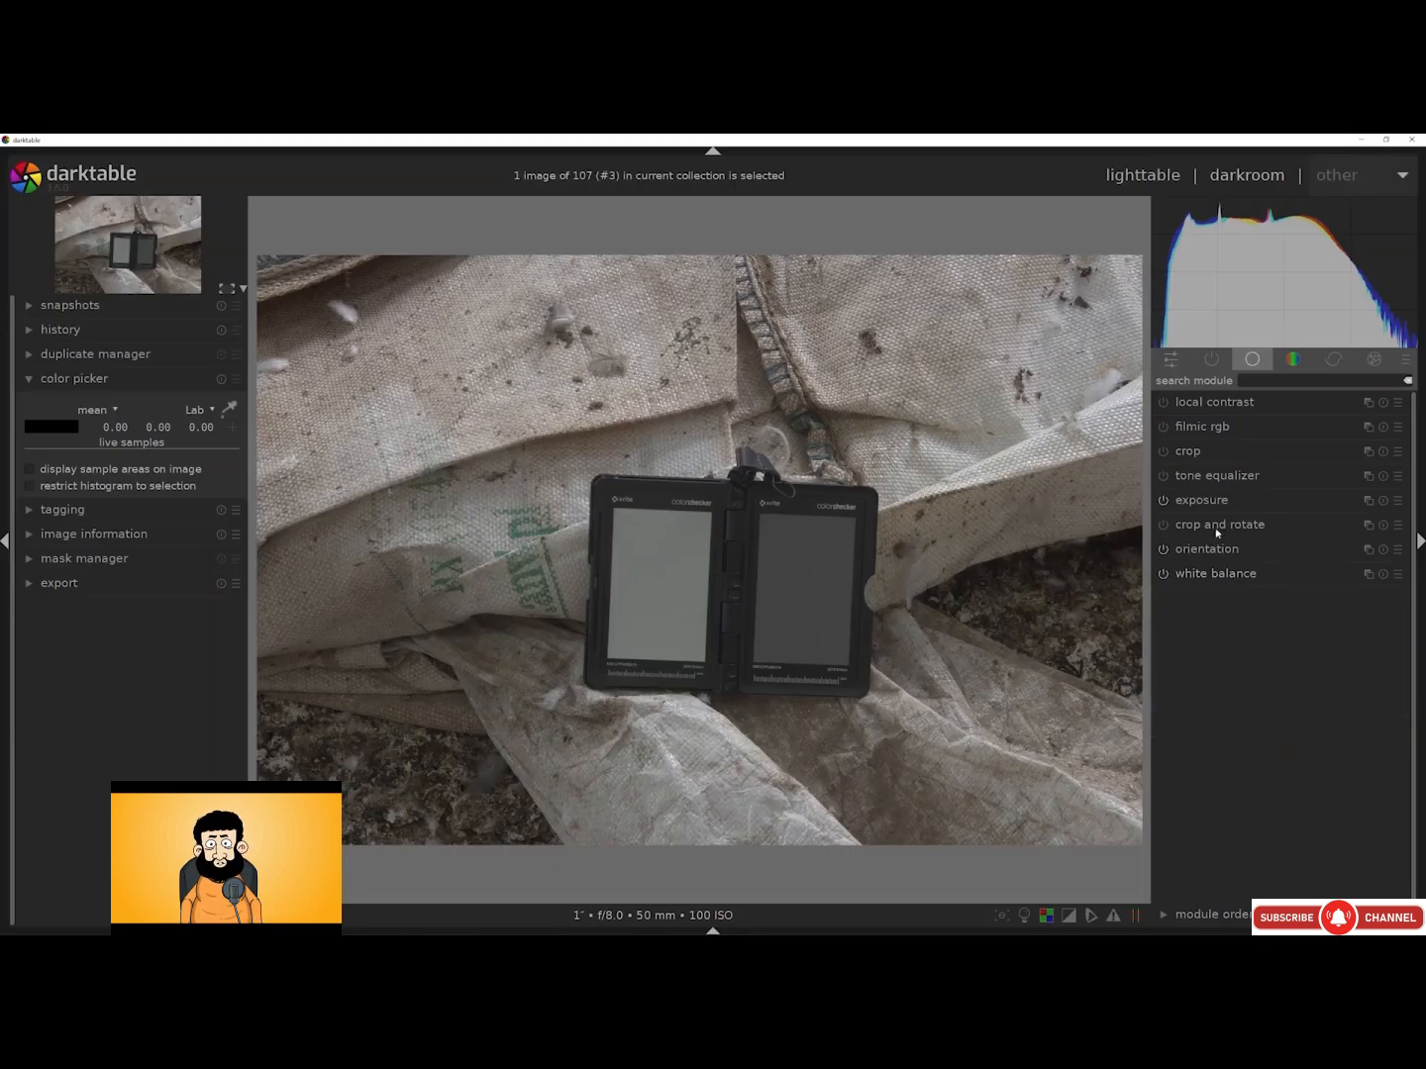
Set the exposure to 0.46 EV and sample the card's dark gray patch with the Lab color picker
click(1199, 502)
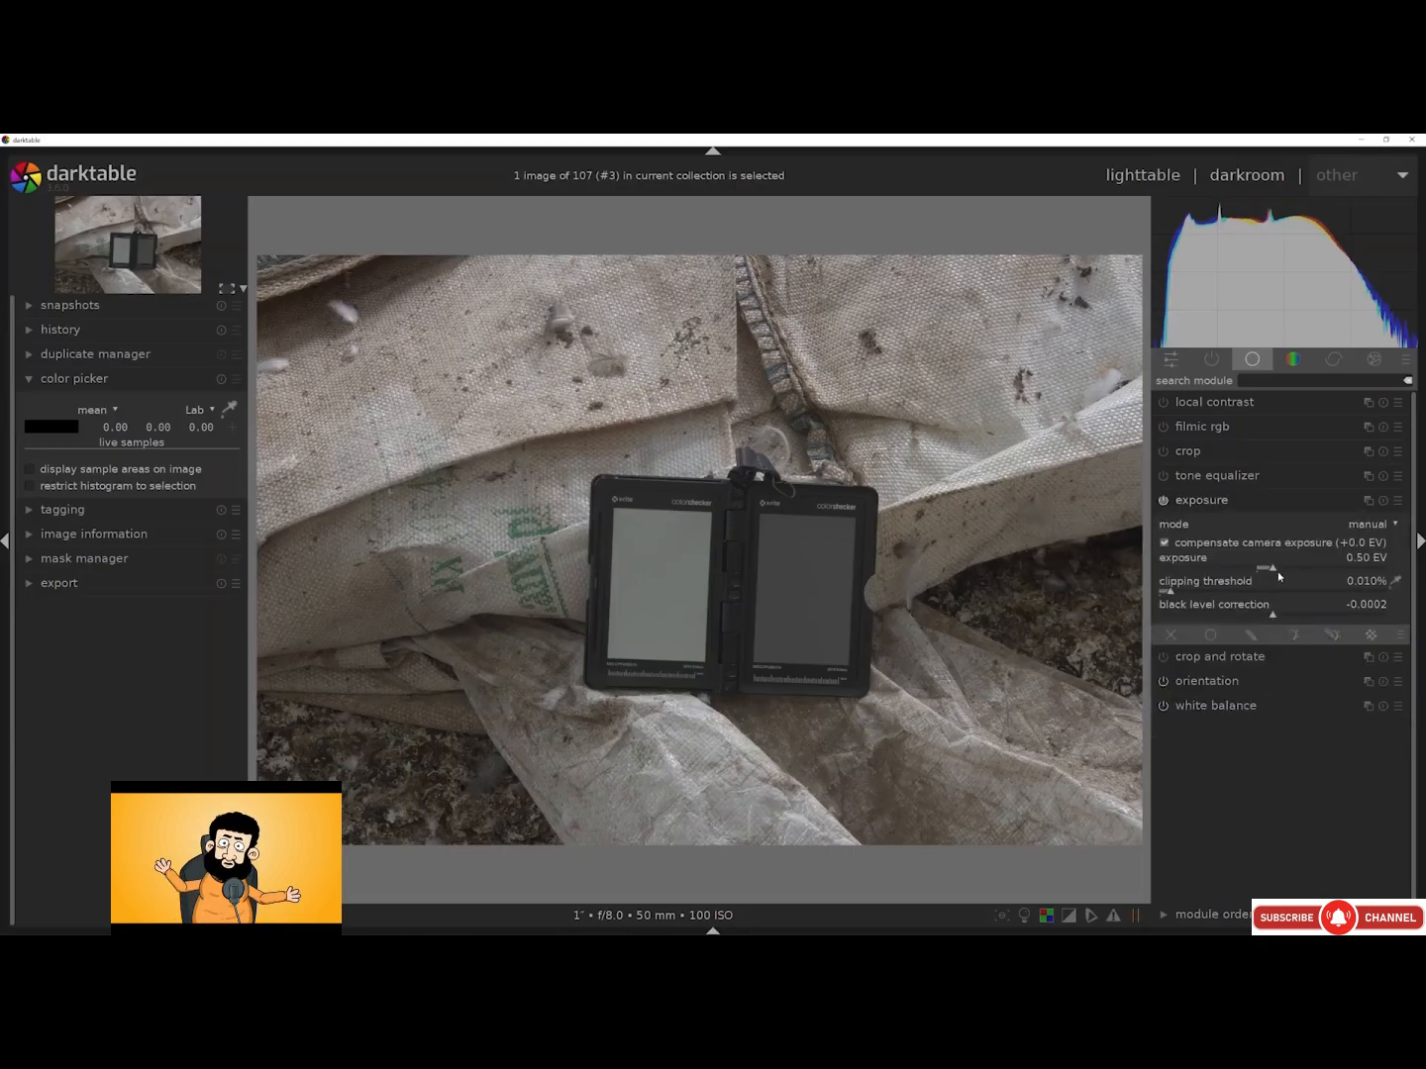
mouse_move(1279, 576)
mouse_down()
mouse_move(1260, 572)
mouse_move(1272, 573)
mouse_up()
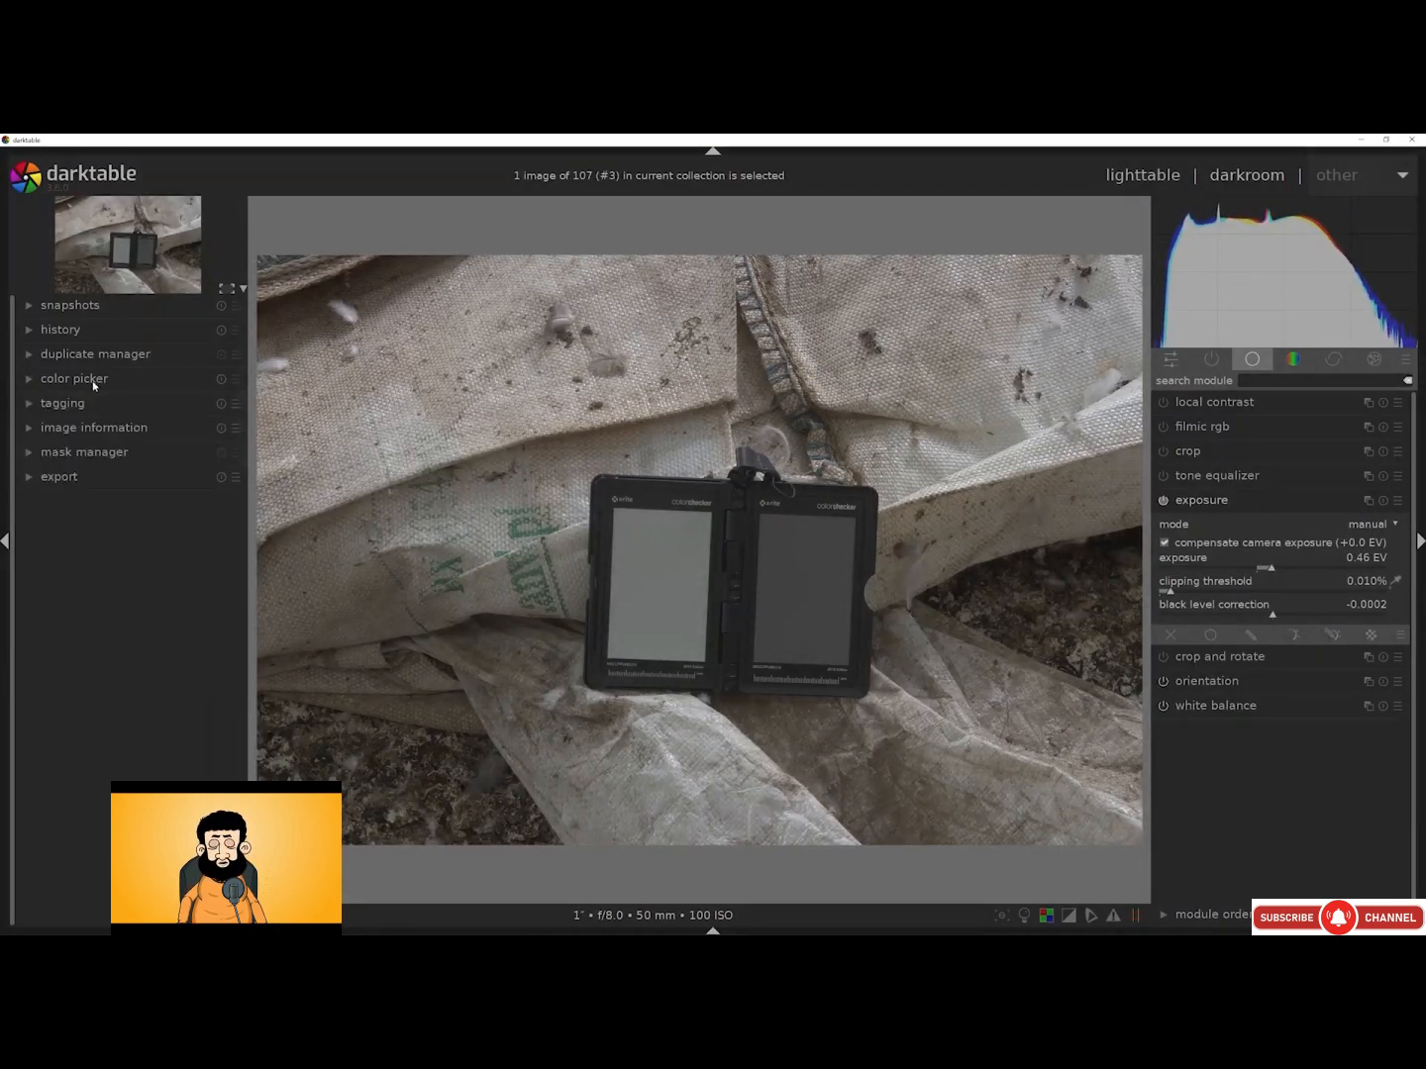
click(228, 408)
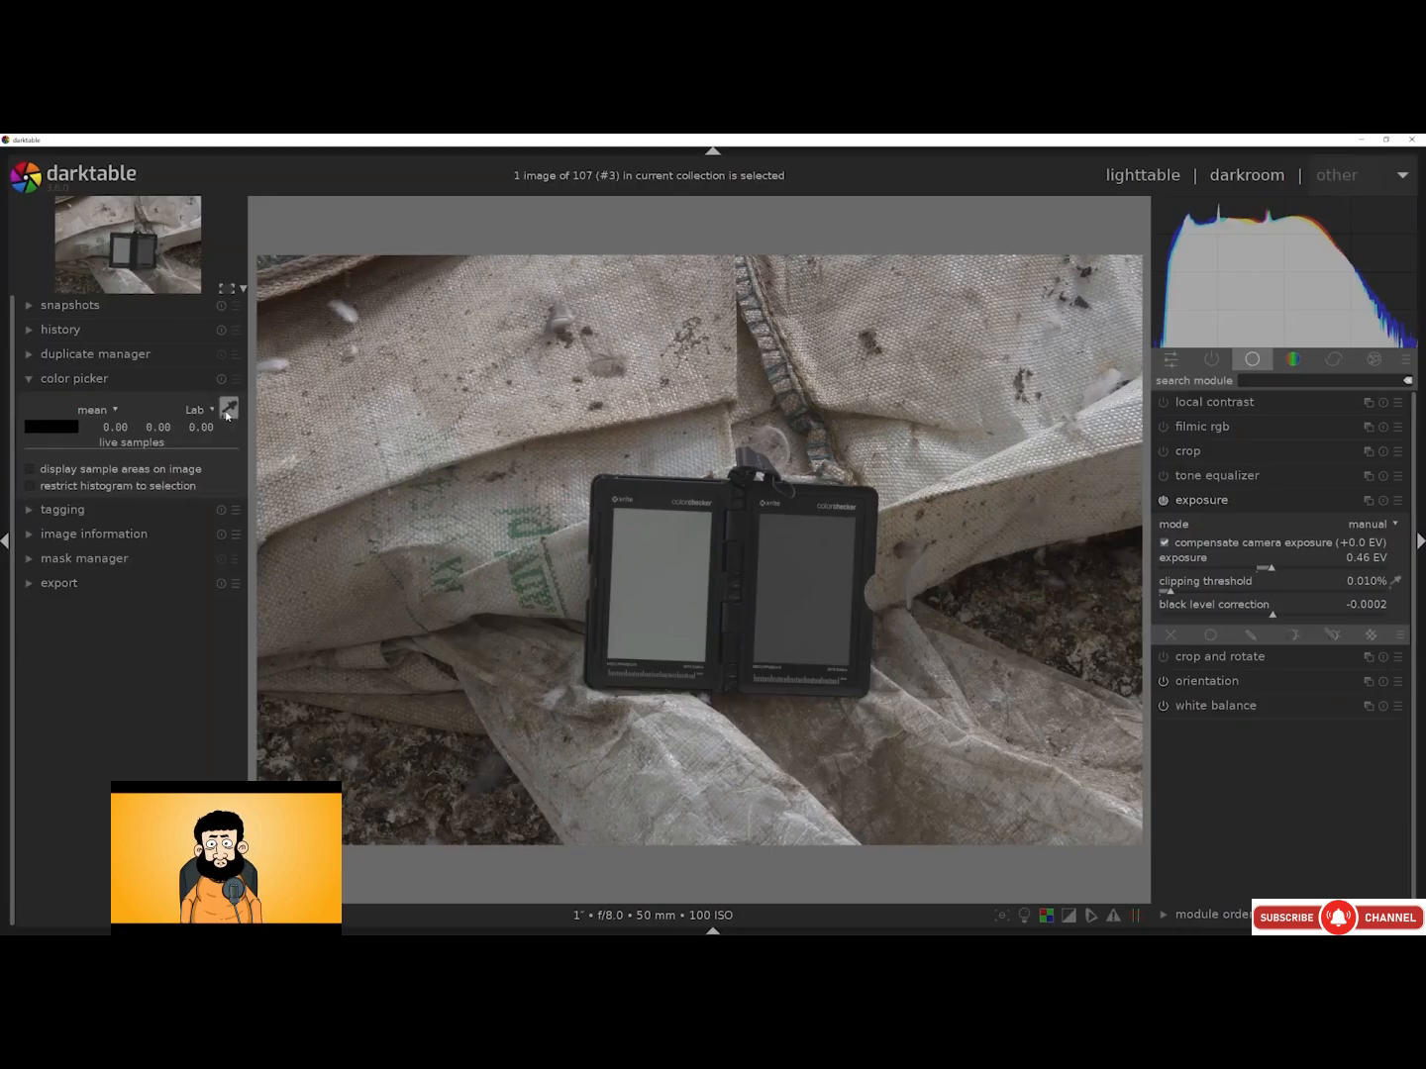
click(810, 590)
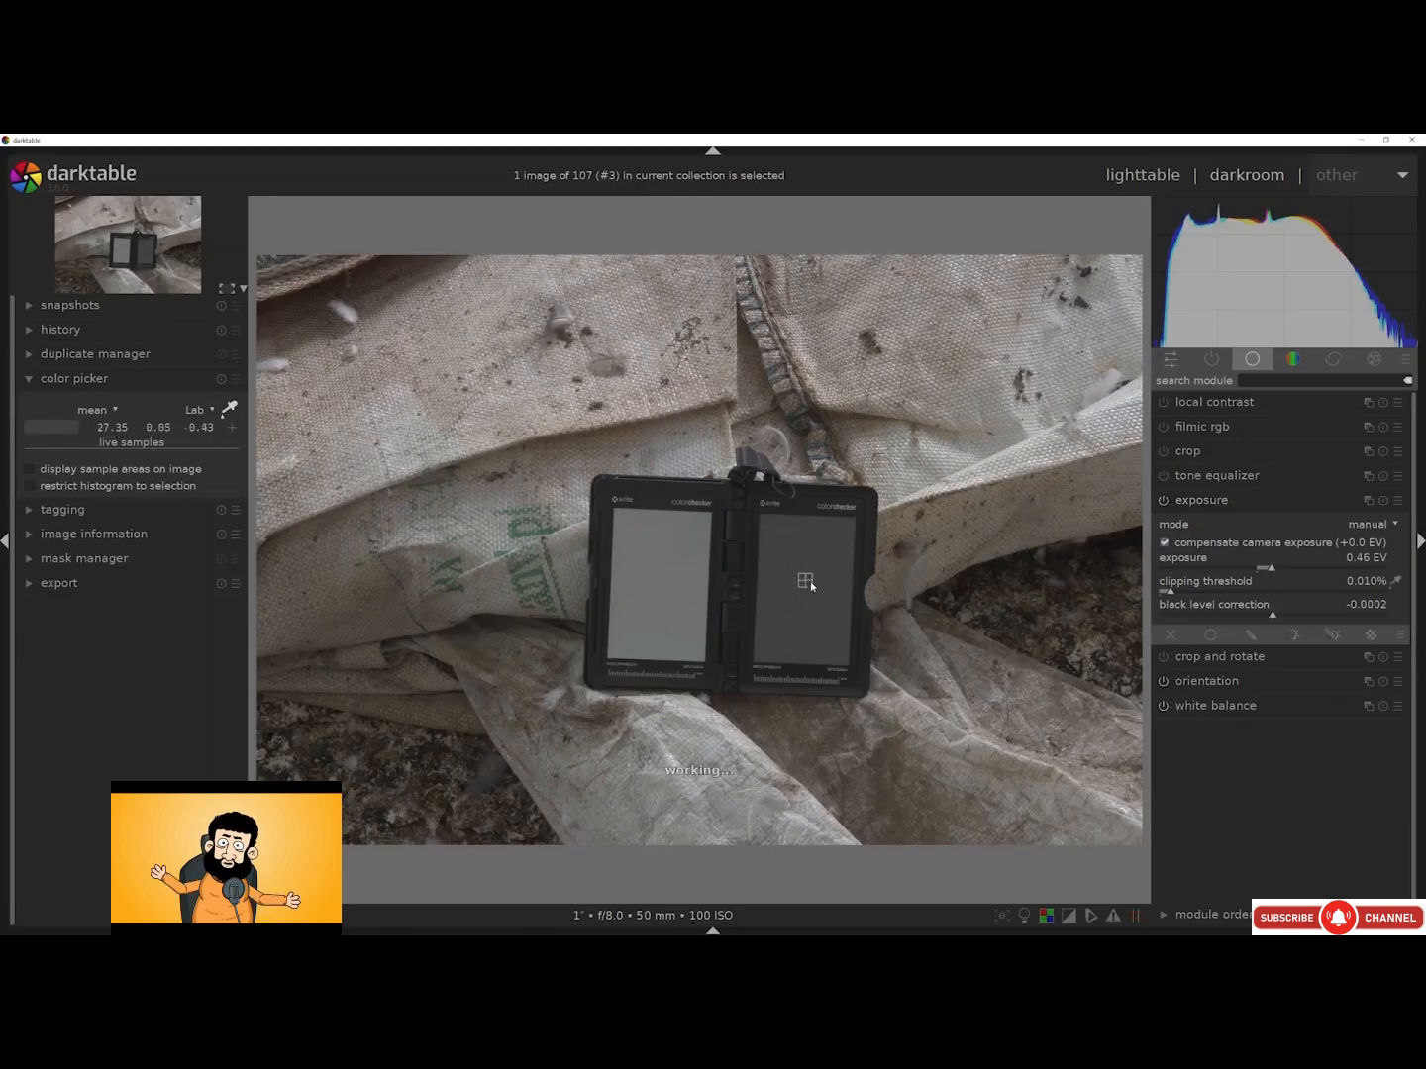
Sample the Lab lightness of the dark grey card at several points with the color picker
click(807, 590)
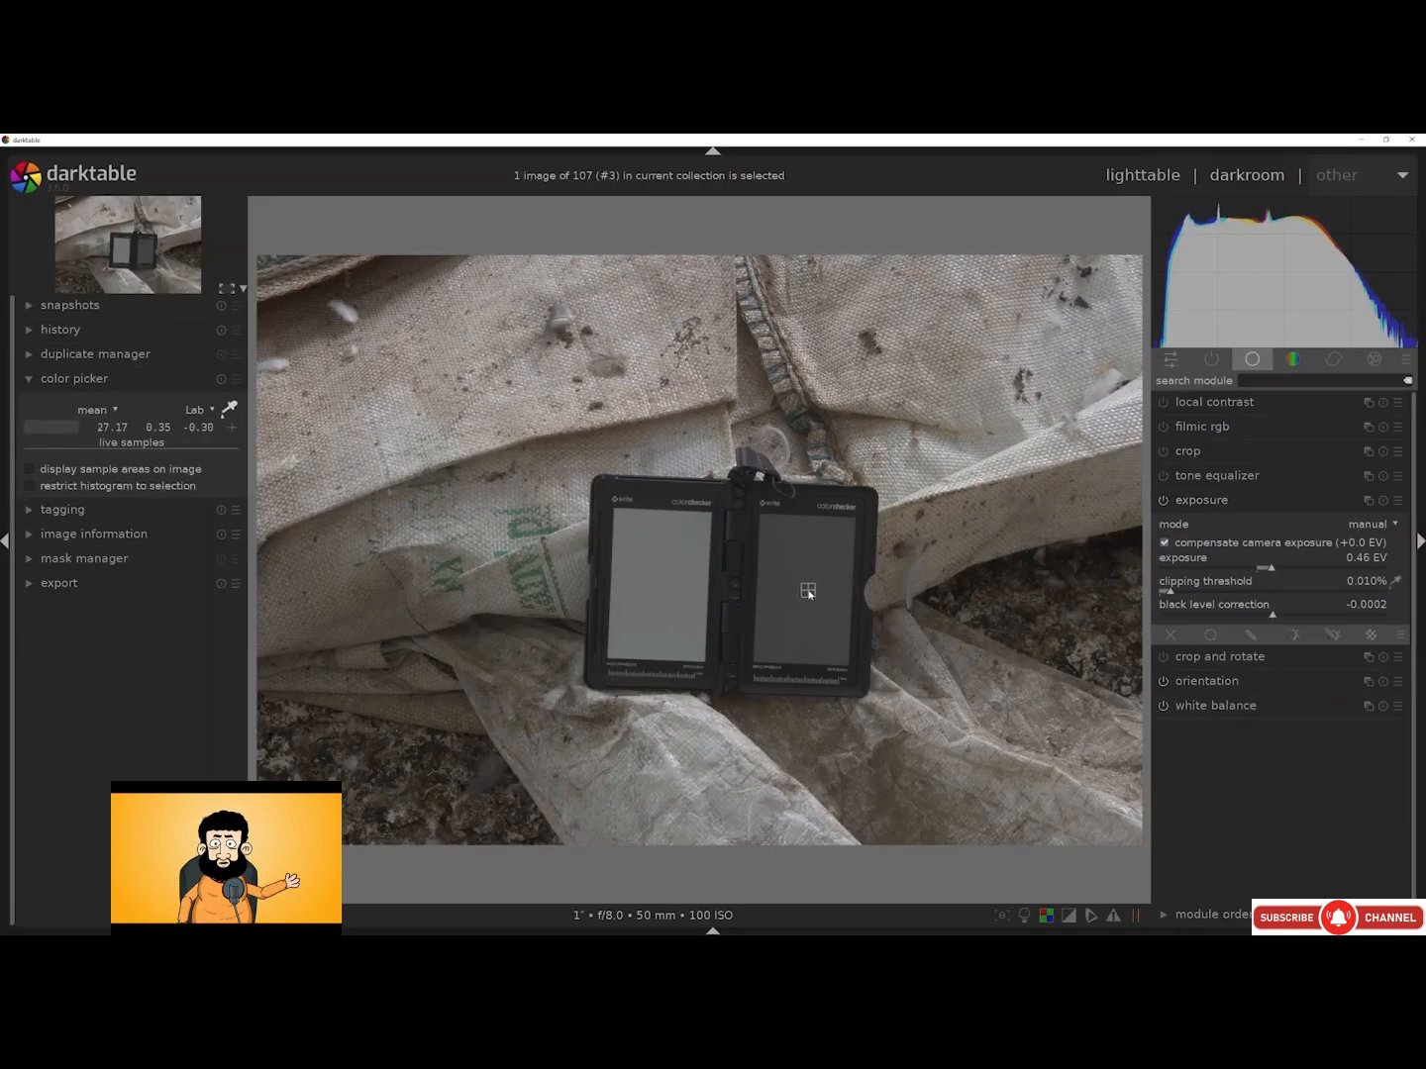
click(802, 588)
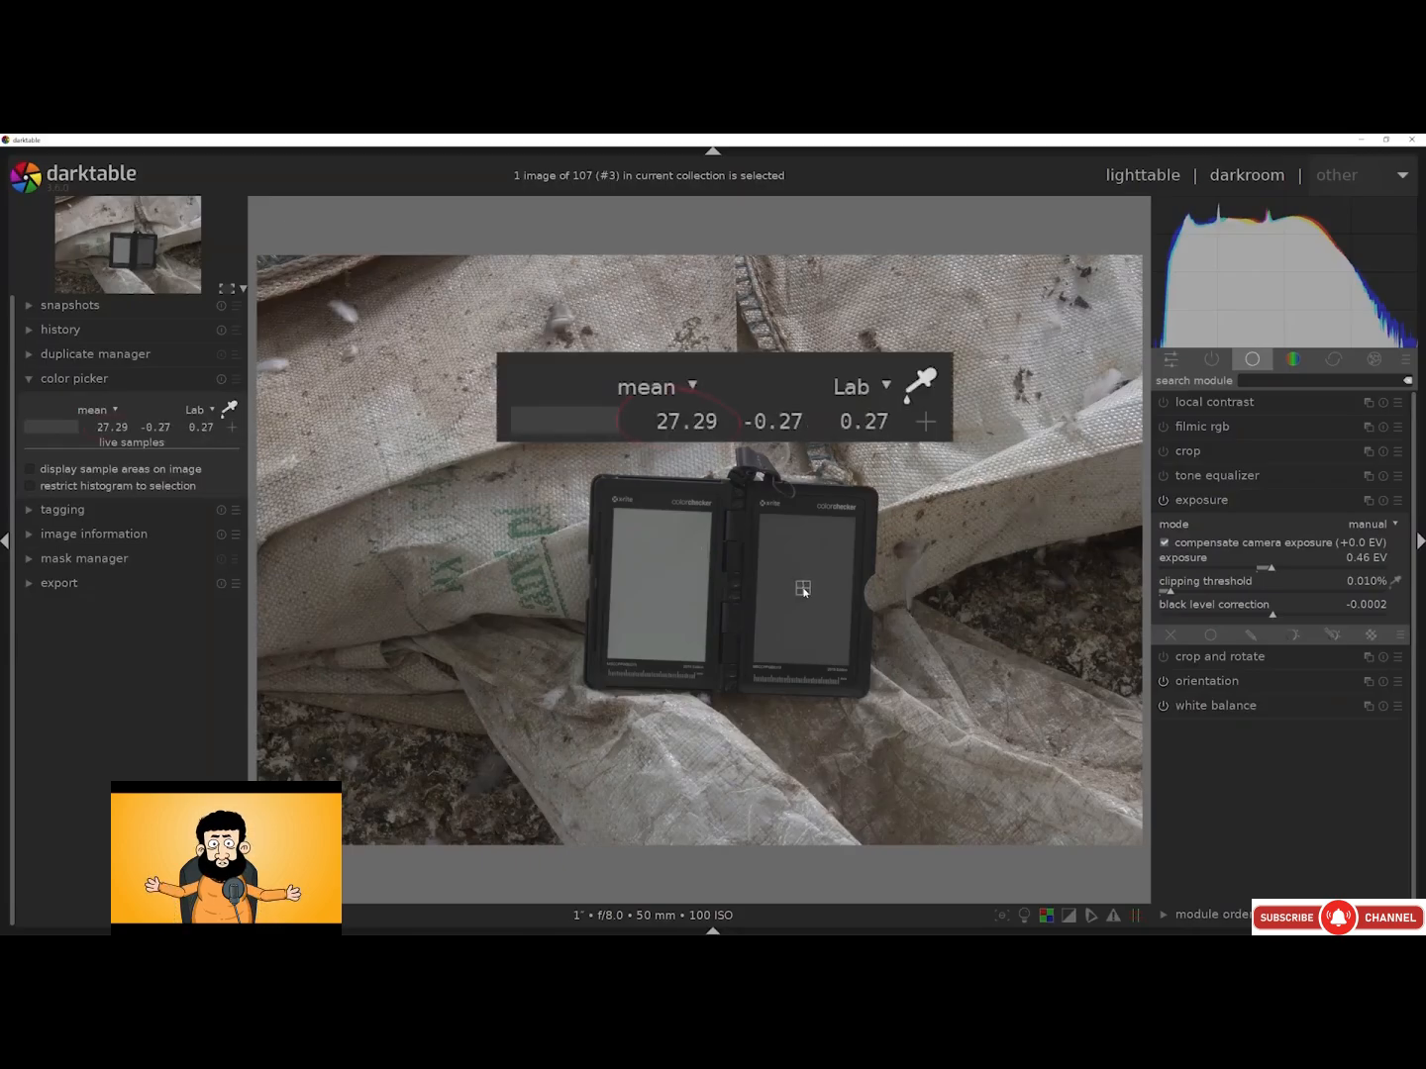
click(804, 589)
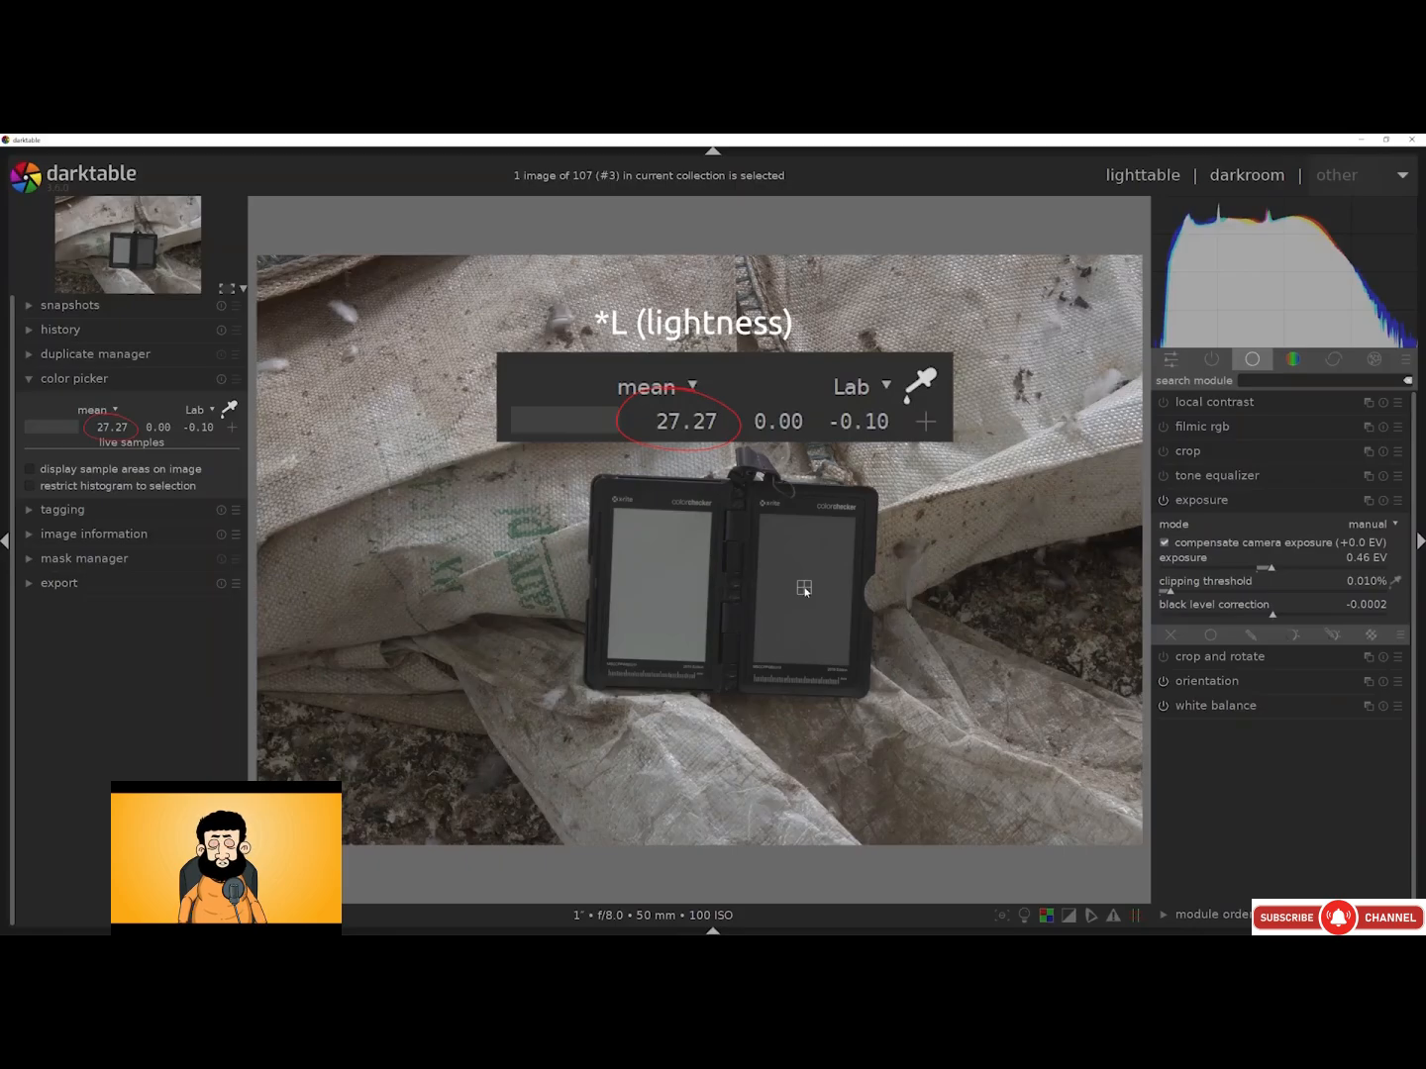
Raise the exposure to 1.88 EV, resampling the dark grey card's Lab lightness between adjustments
click(1277, 570)
click(1299, 570)
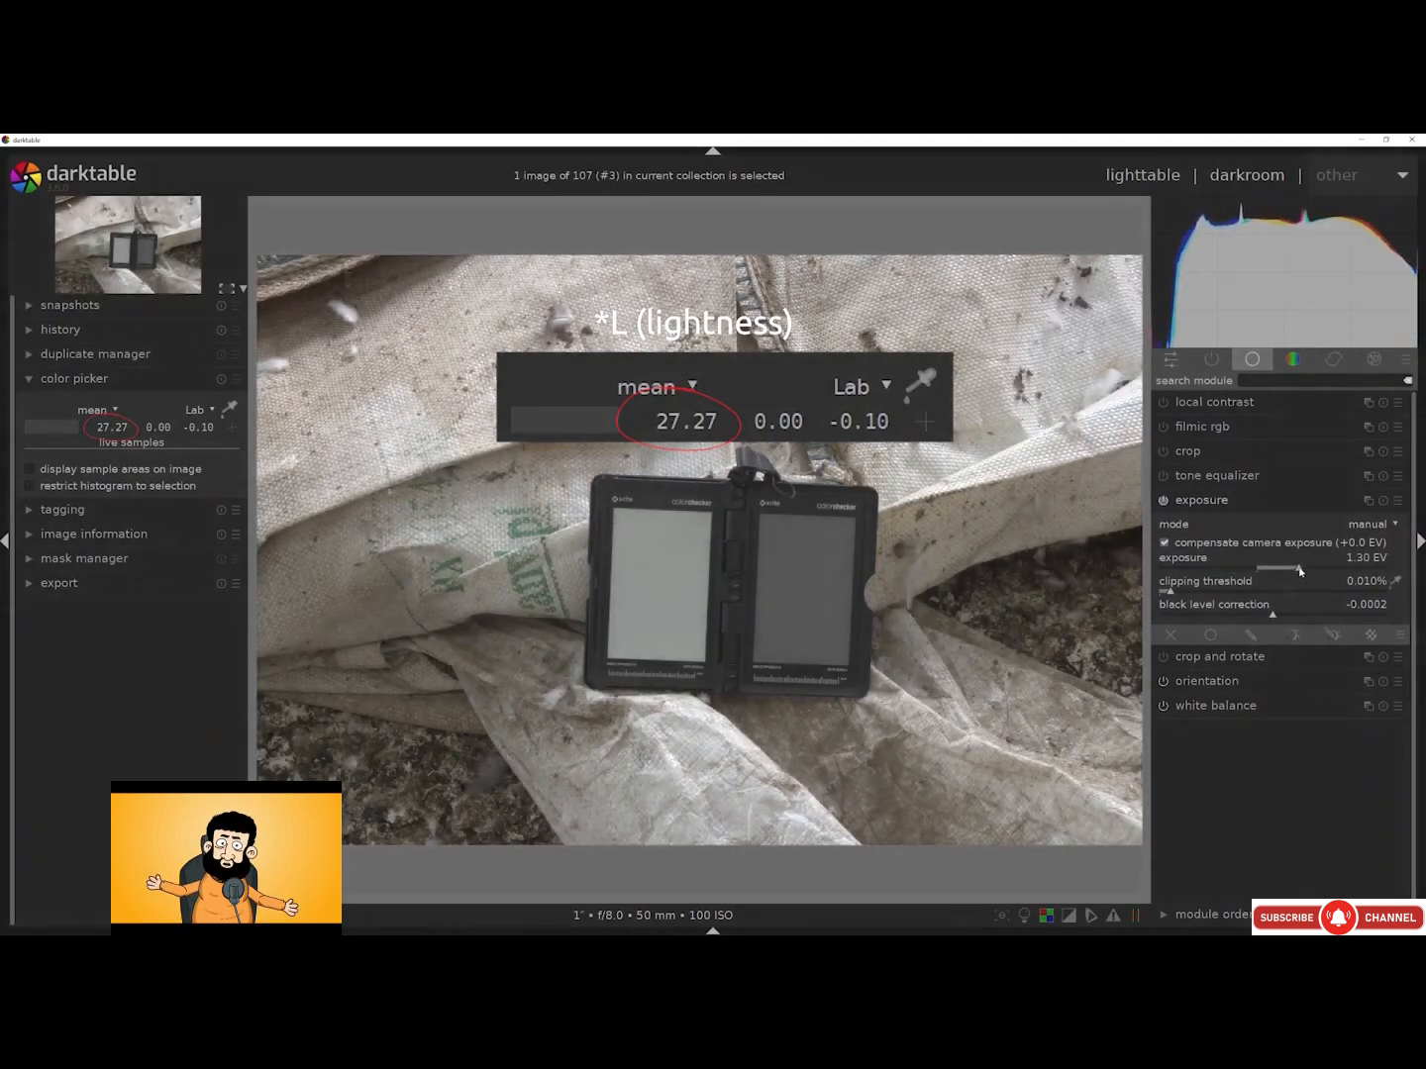
click(234, 410)
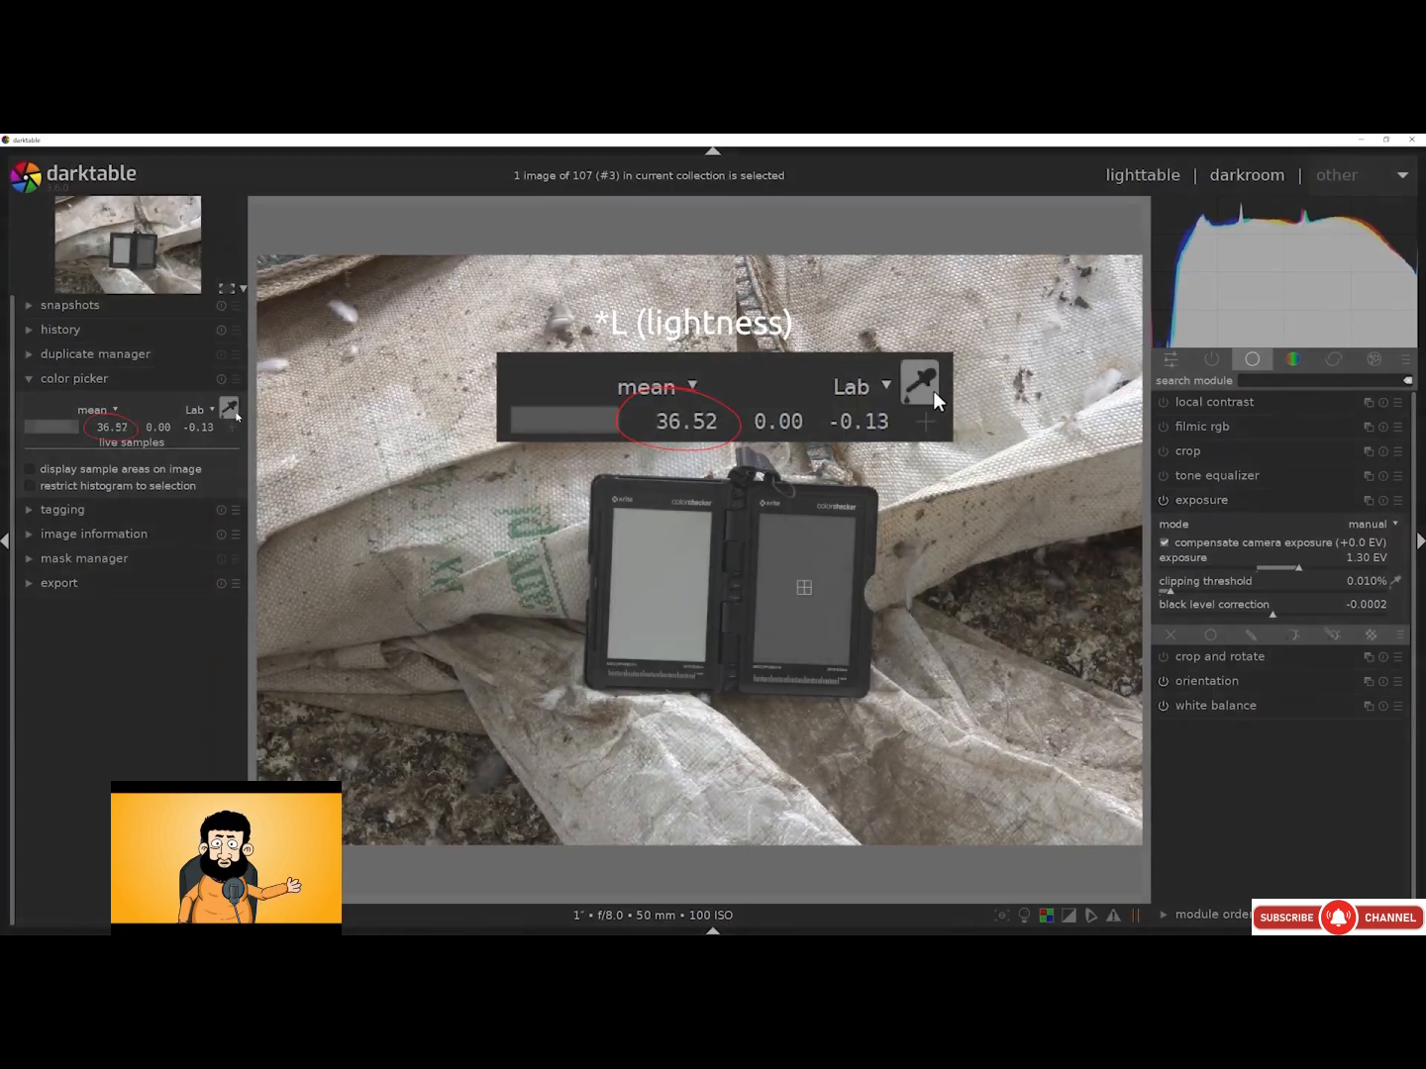
click(790, 581)
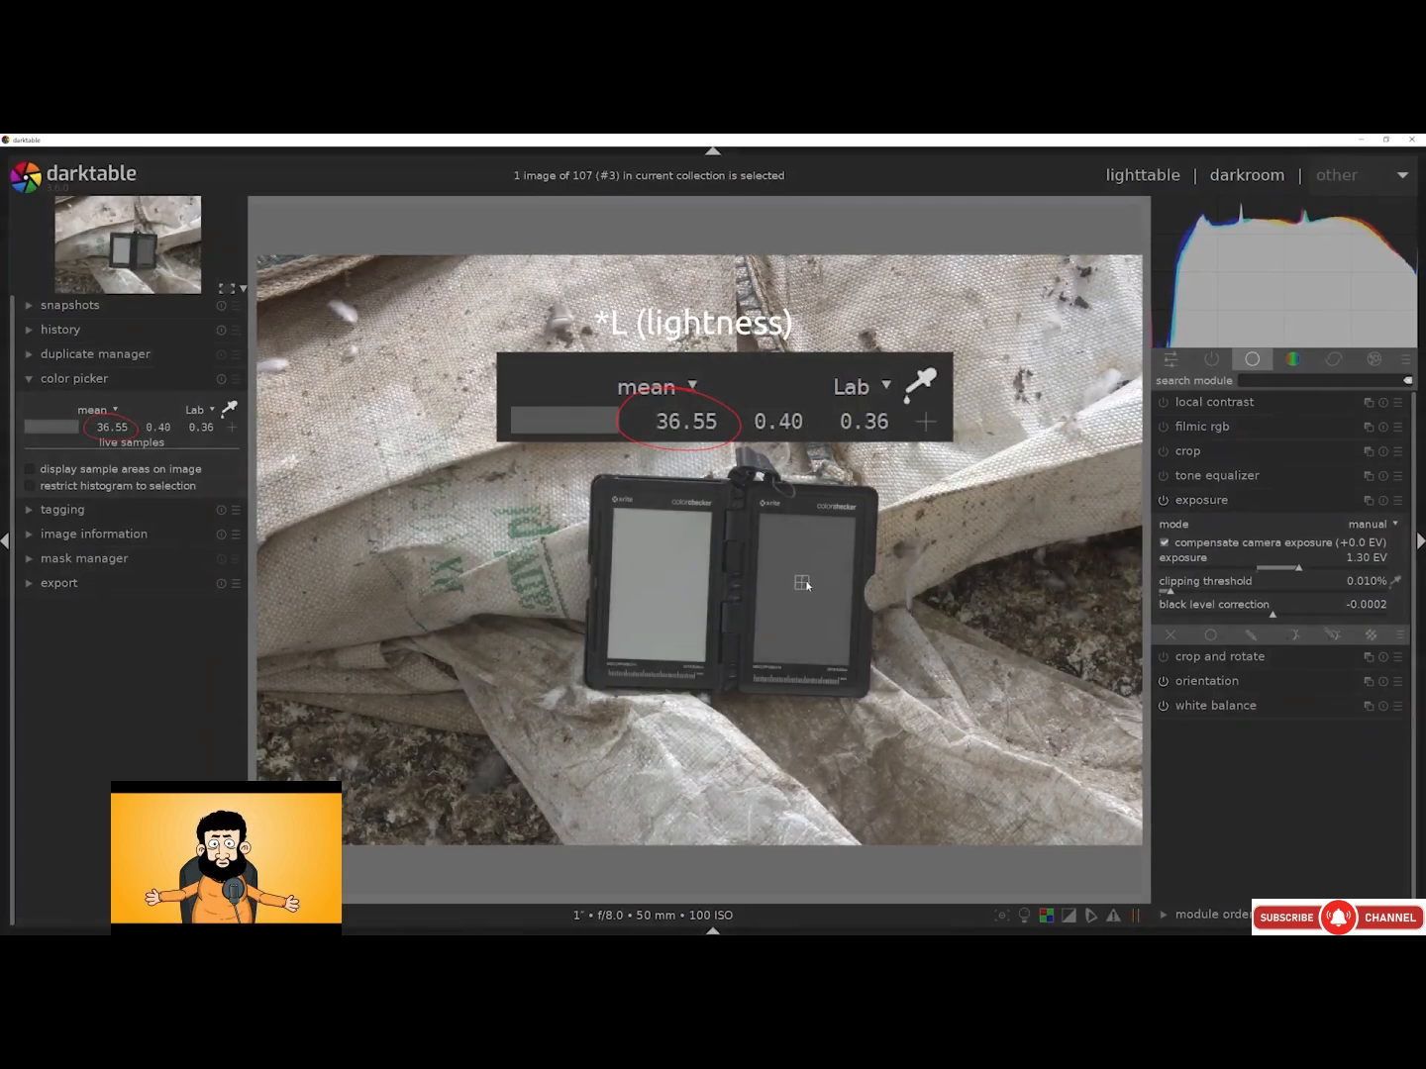
drag(1297, 572, 1313, 572)
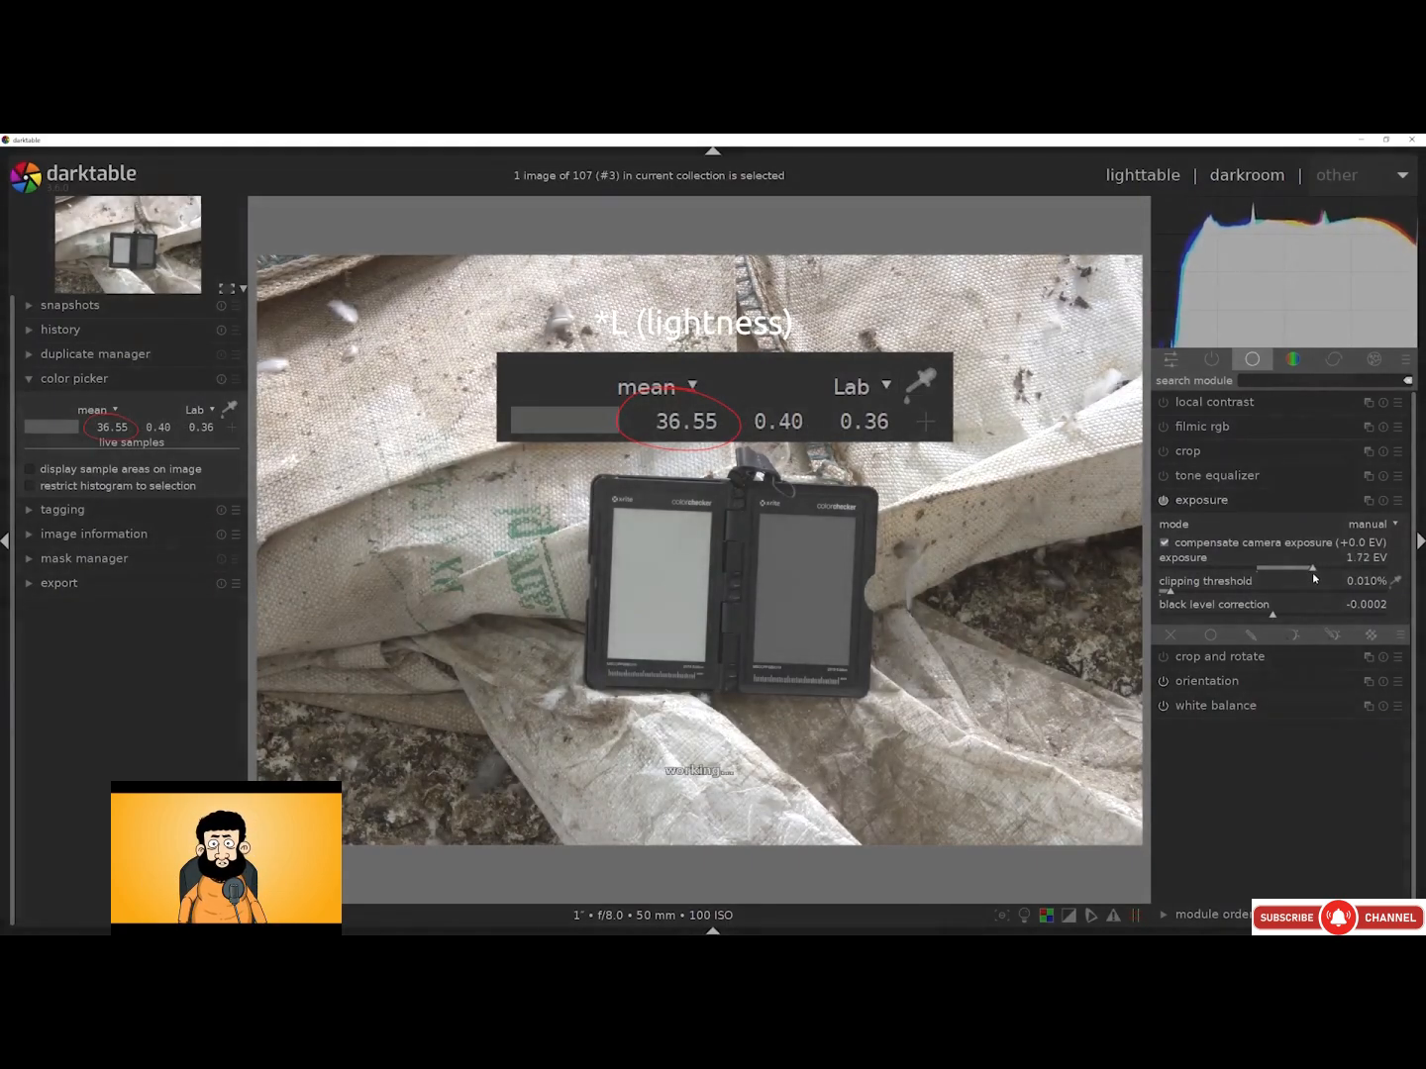
click(919, 383)
click(807, 586)
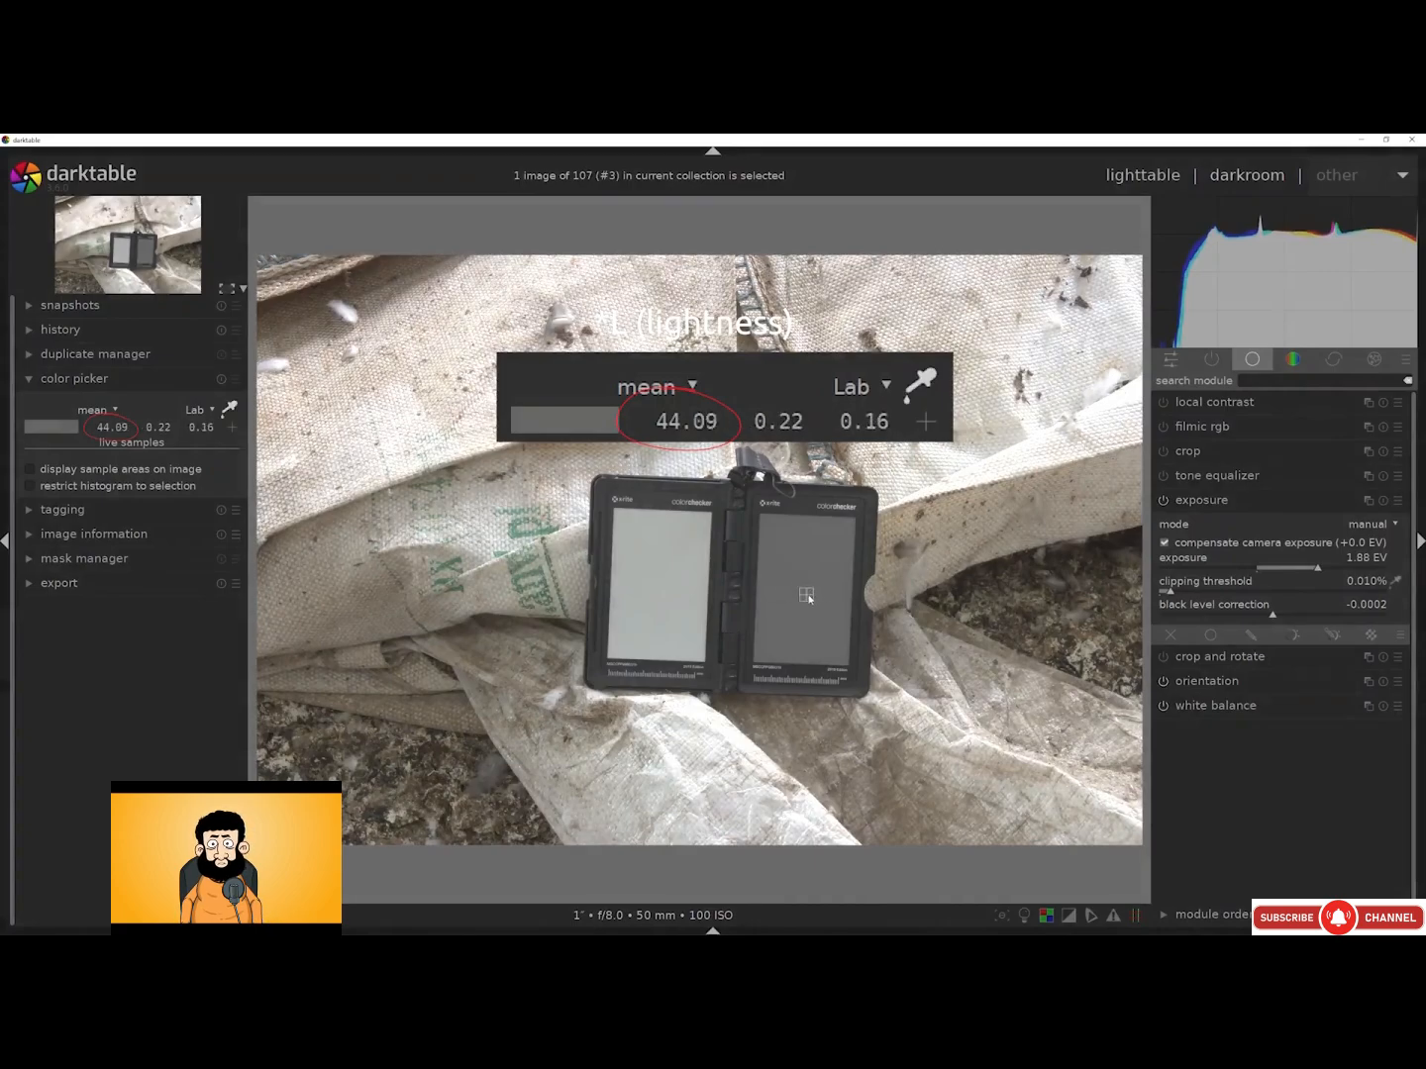
click(1199, 502)
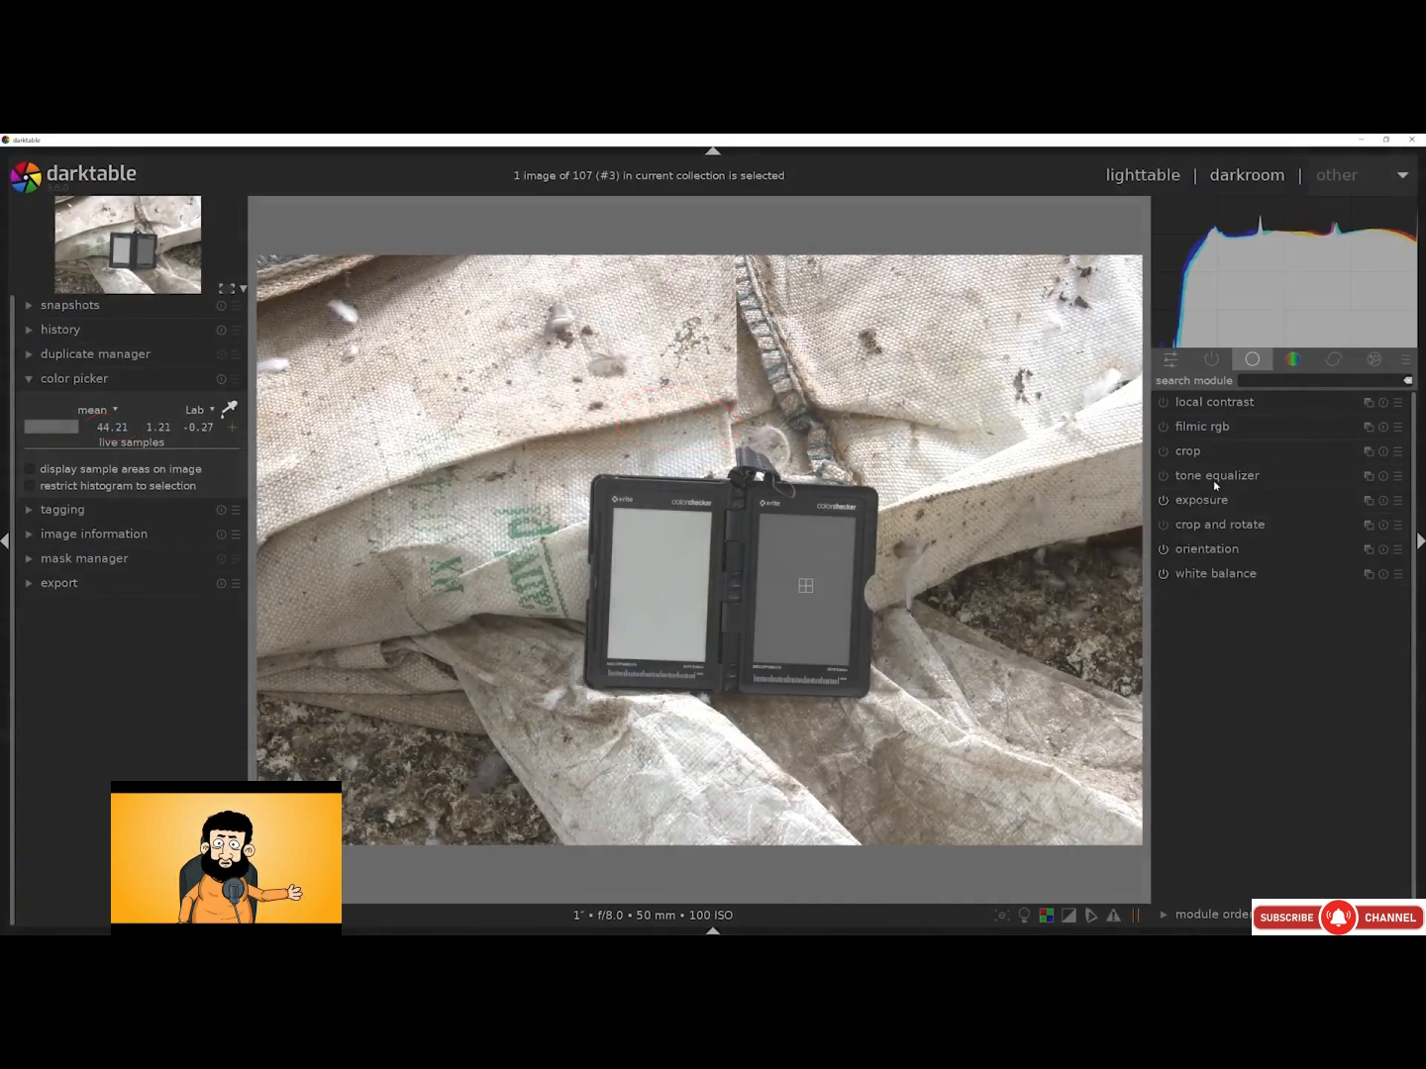
Enable the tone equalizer and darken the highlights, setting +0 EV to -1.34, -1 EV to -0.31 and -2 EV to +0.14
click(1214, 482)
click(1163, 477)
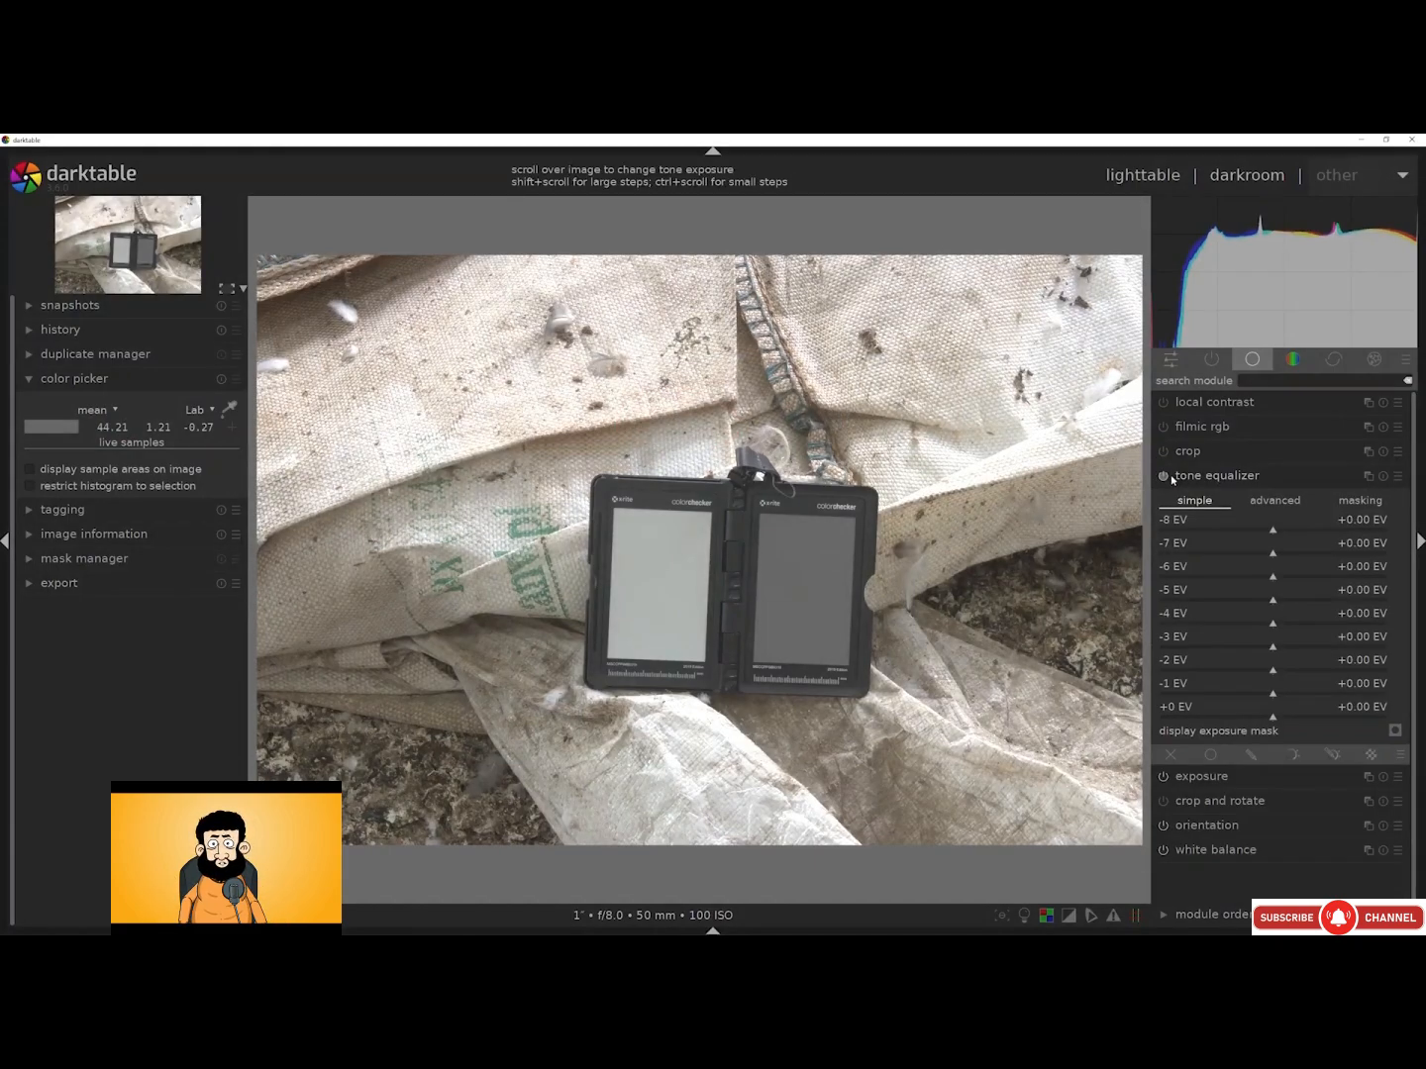
mouse_move(1274, 720)
mouse_down()
mouse_move(1297, 720)
mouse_move(1272, 717)
mouse_up()
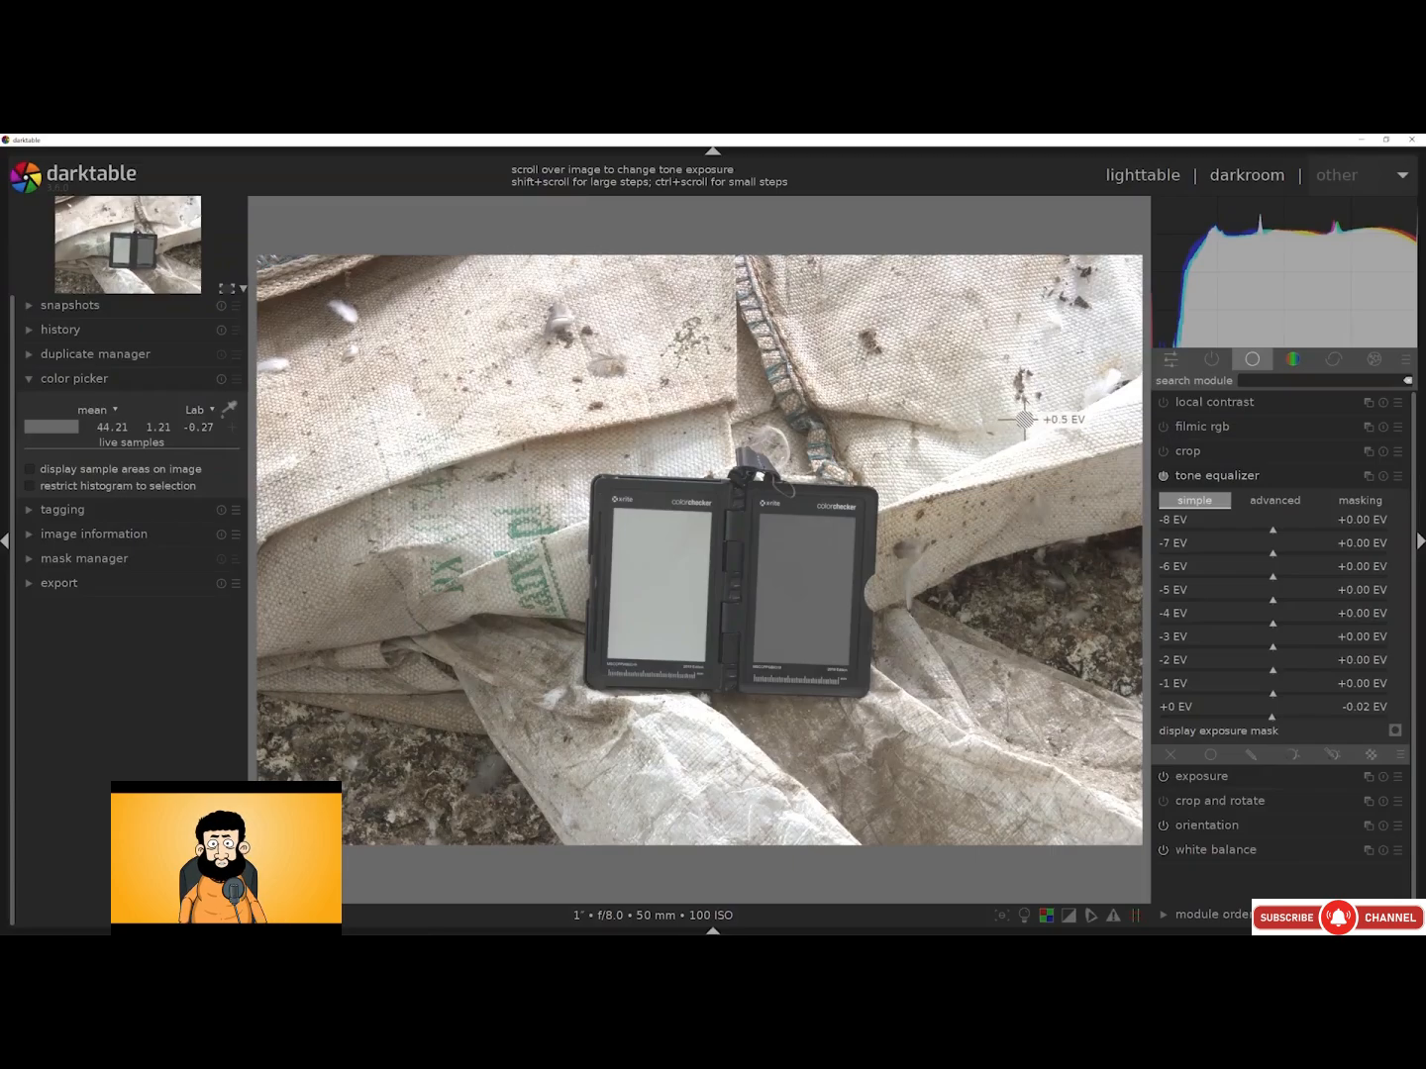
scroll(1023, 418, down, 4)
scroll(1024, 418, down, 4)
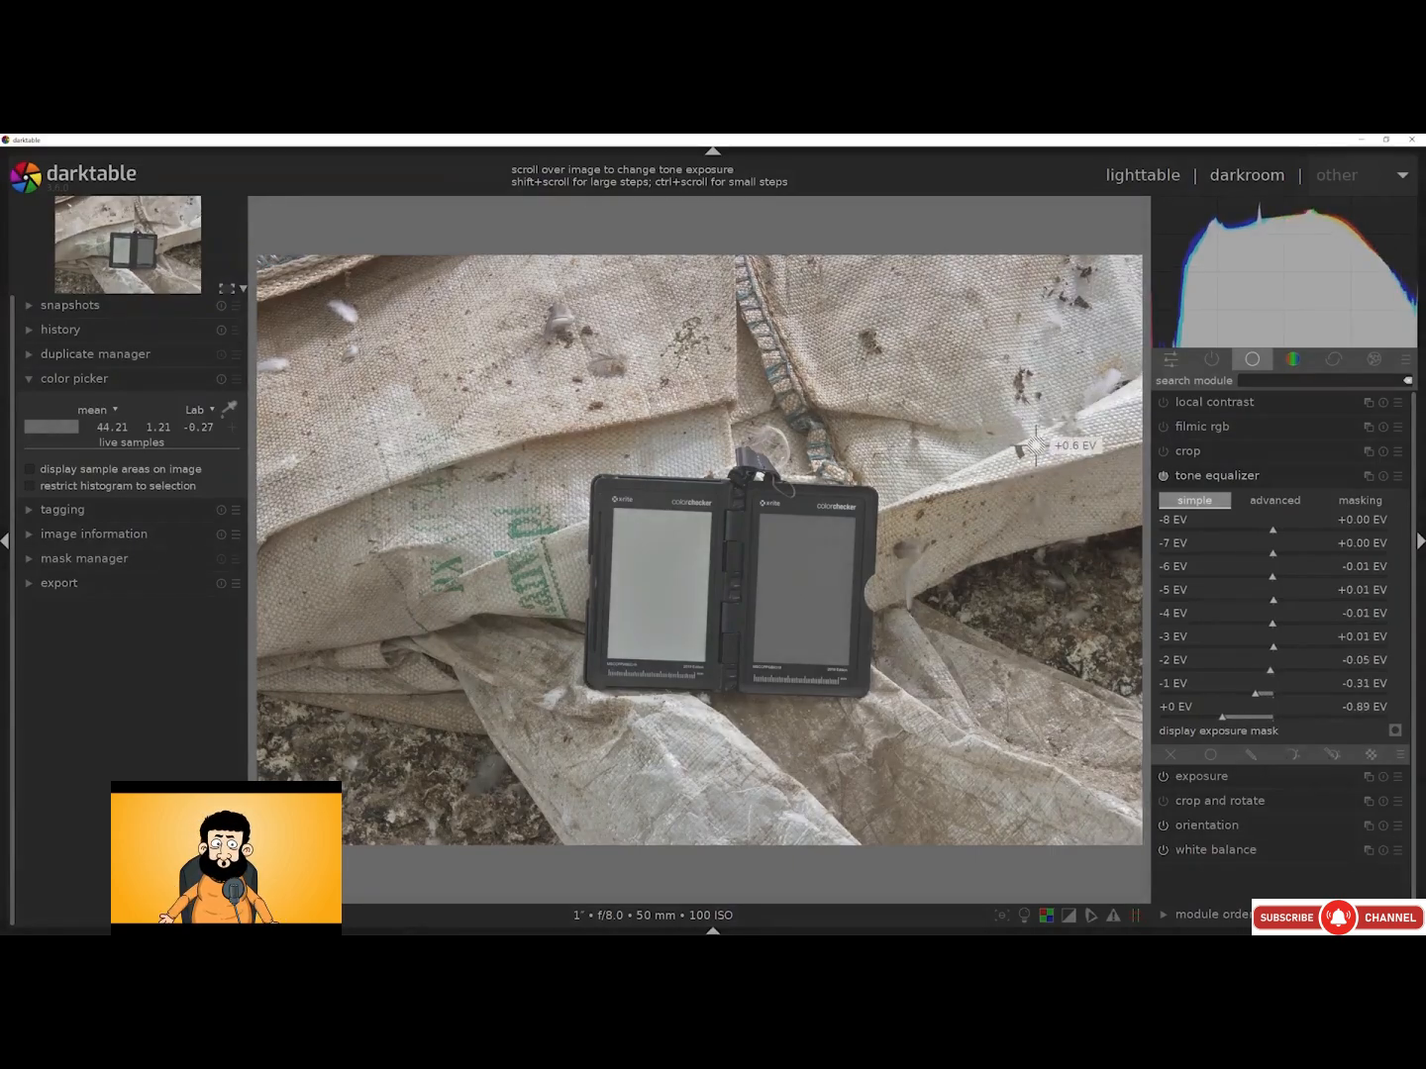
drag(1206, 719, 1194, 721)
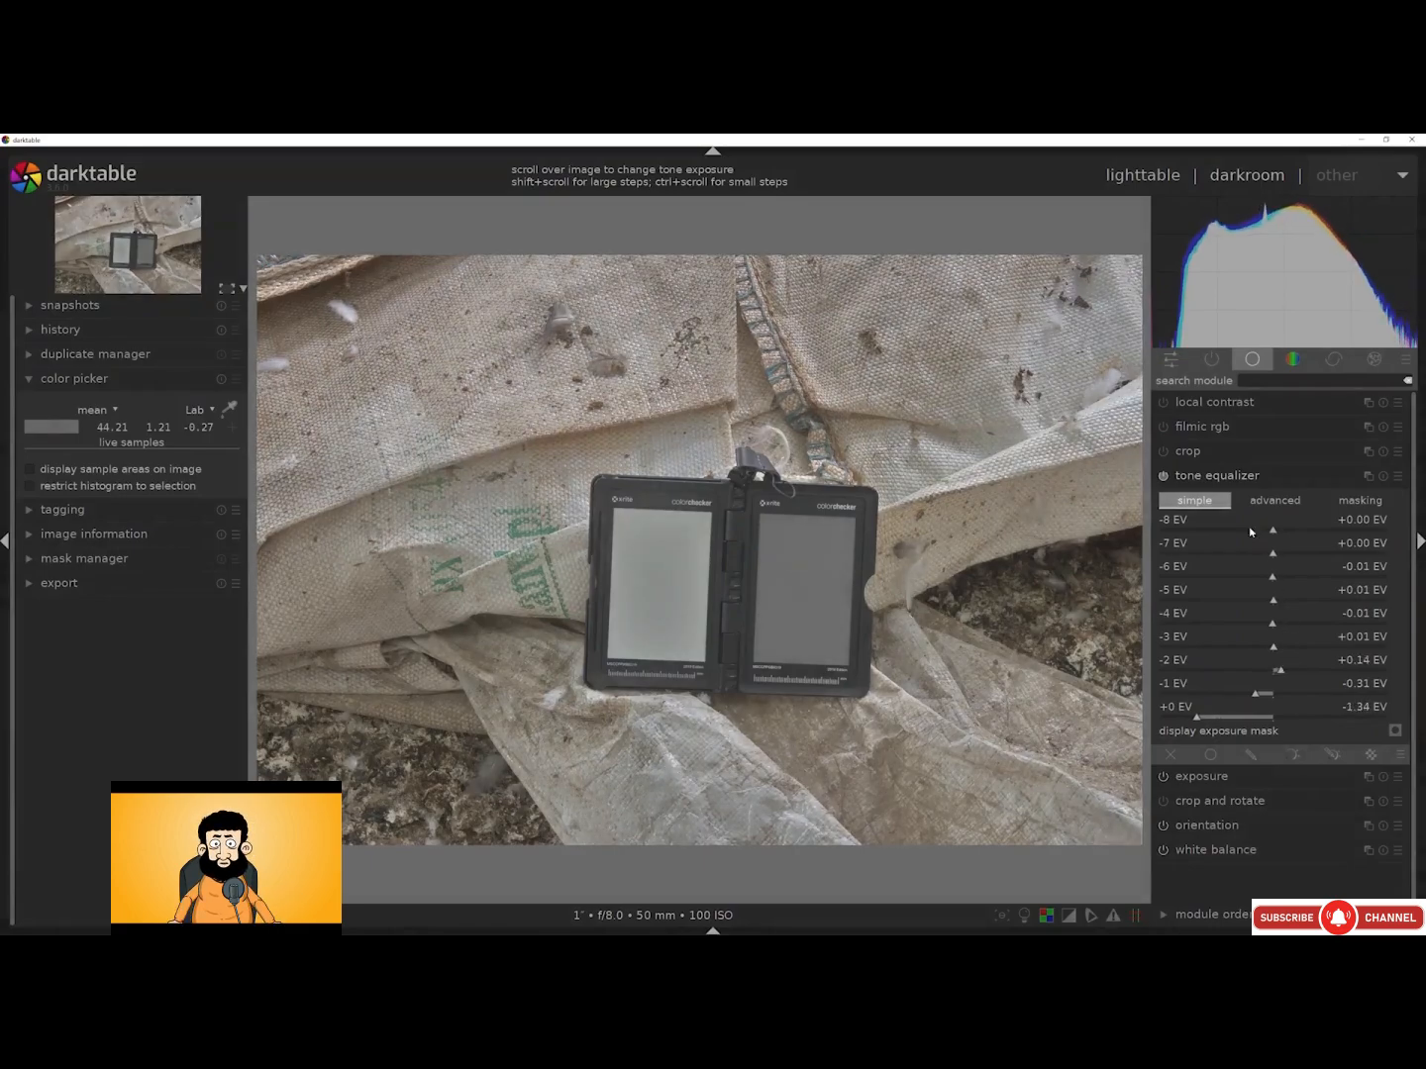
click(1233, 477)
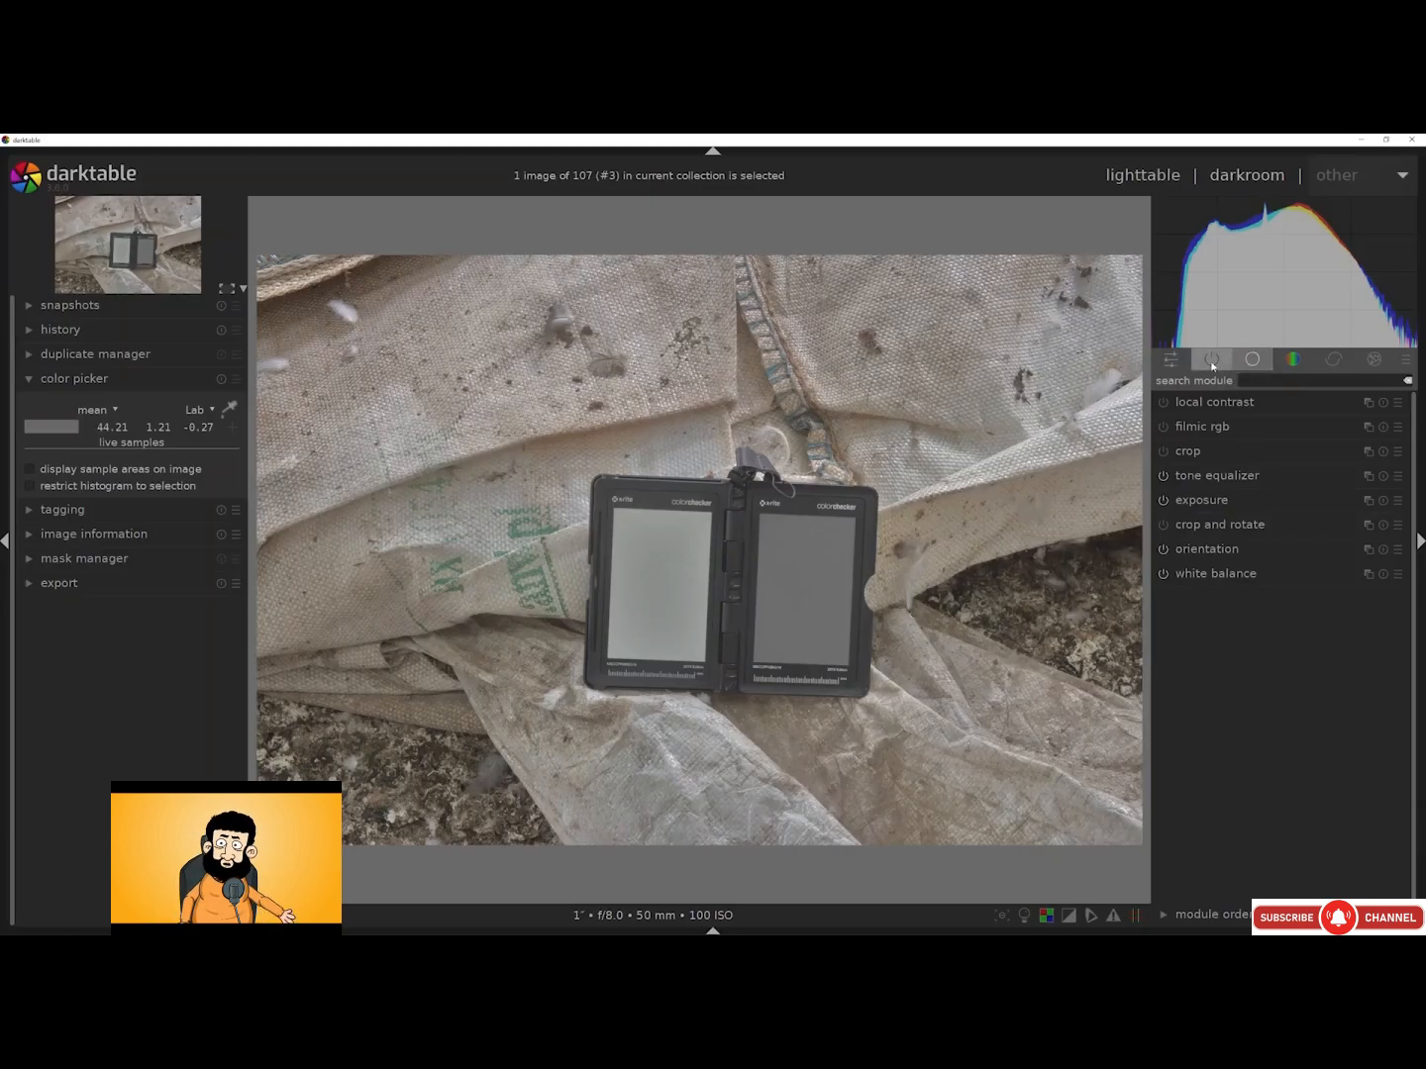
Set the highlight reconstruction method to reconstruct color
click(1211, 359)
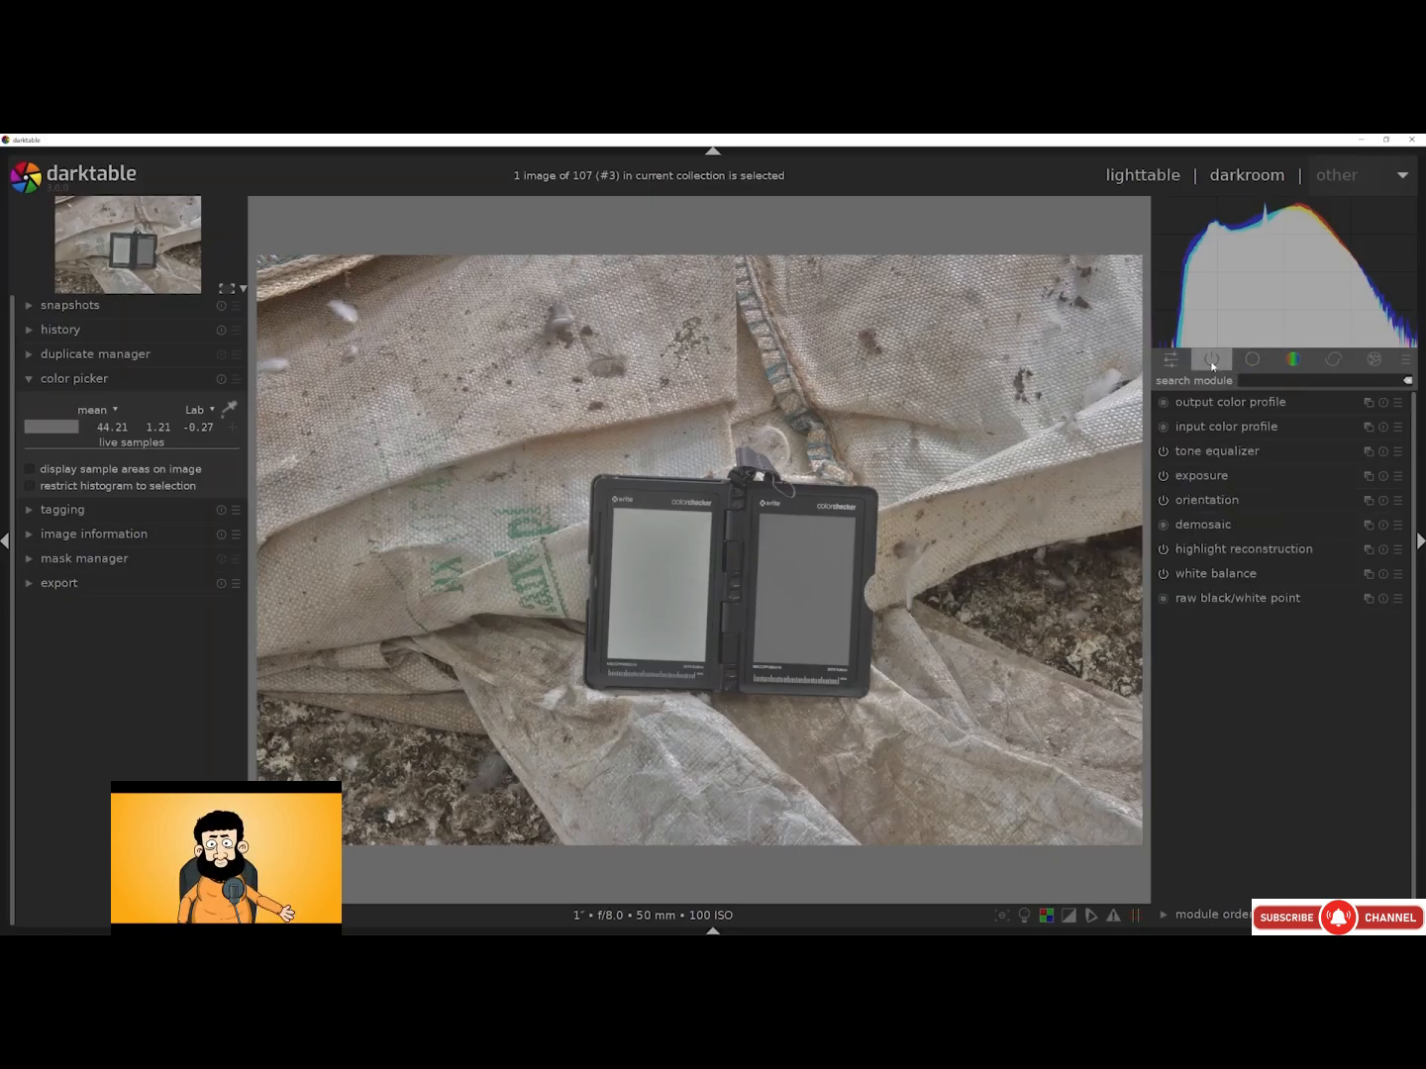
click(1206, 550)
click(1323, 577)
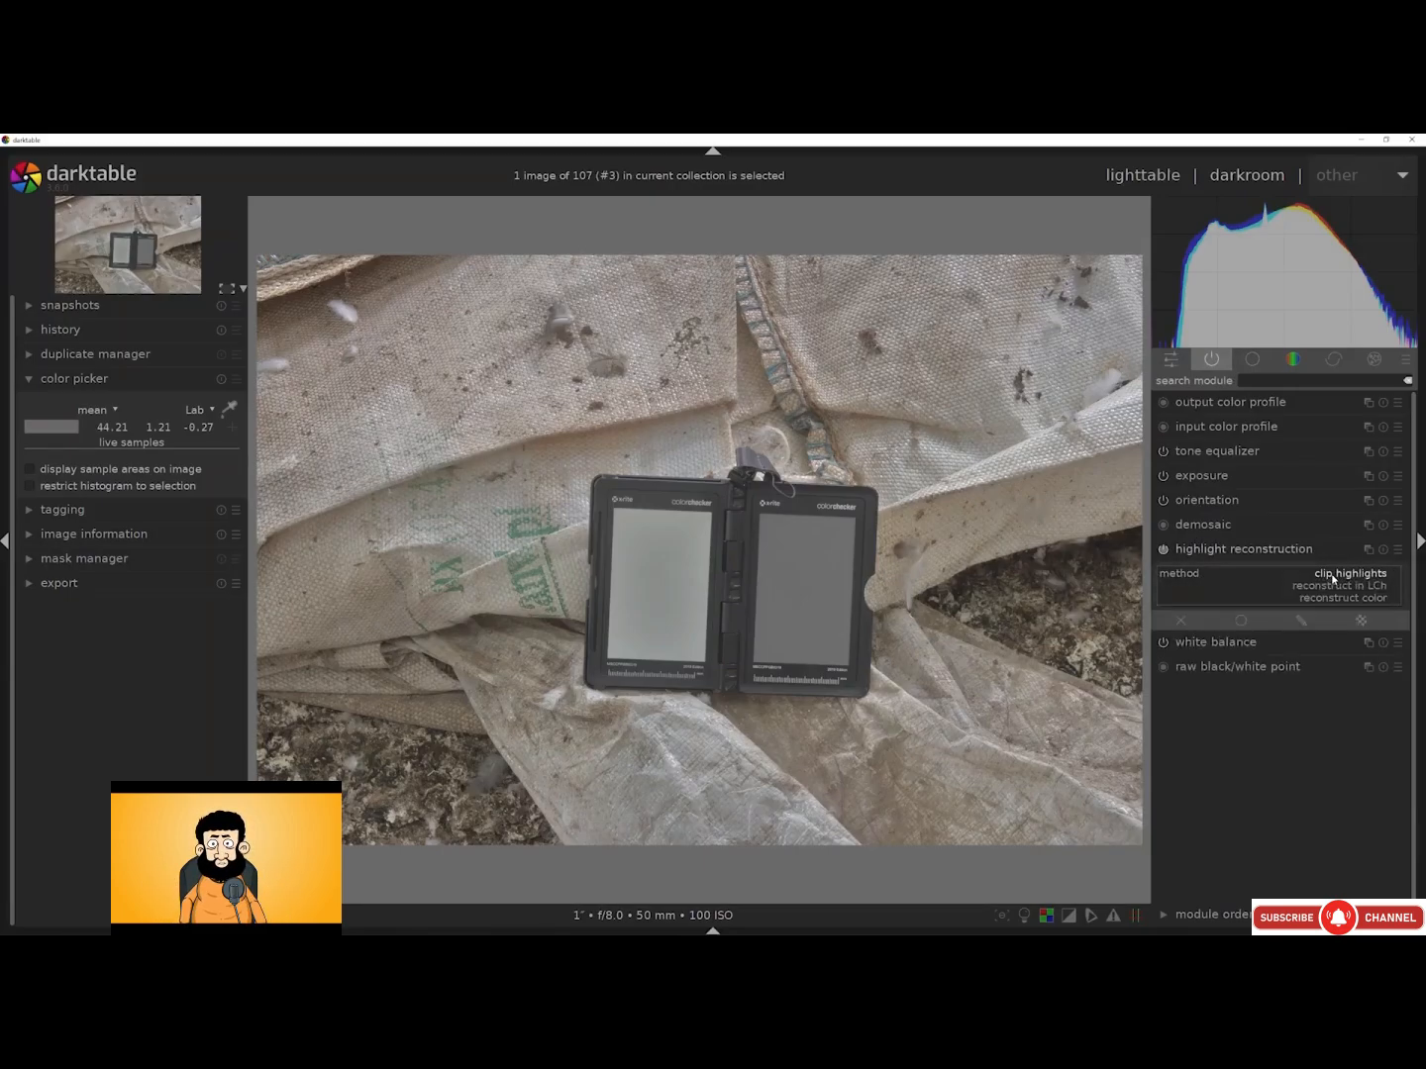
click(1341, 598)
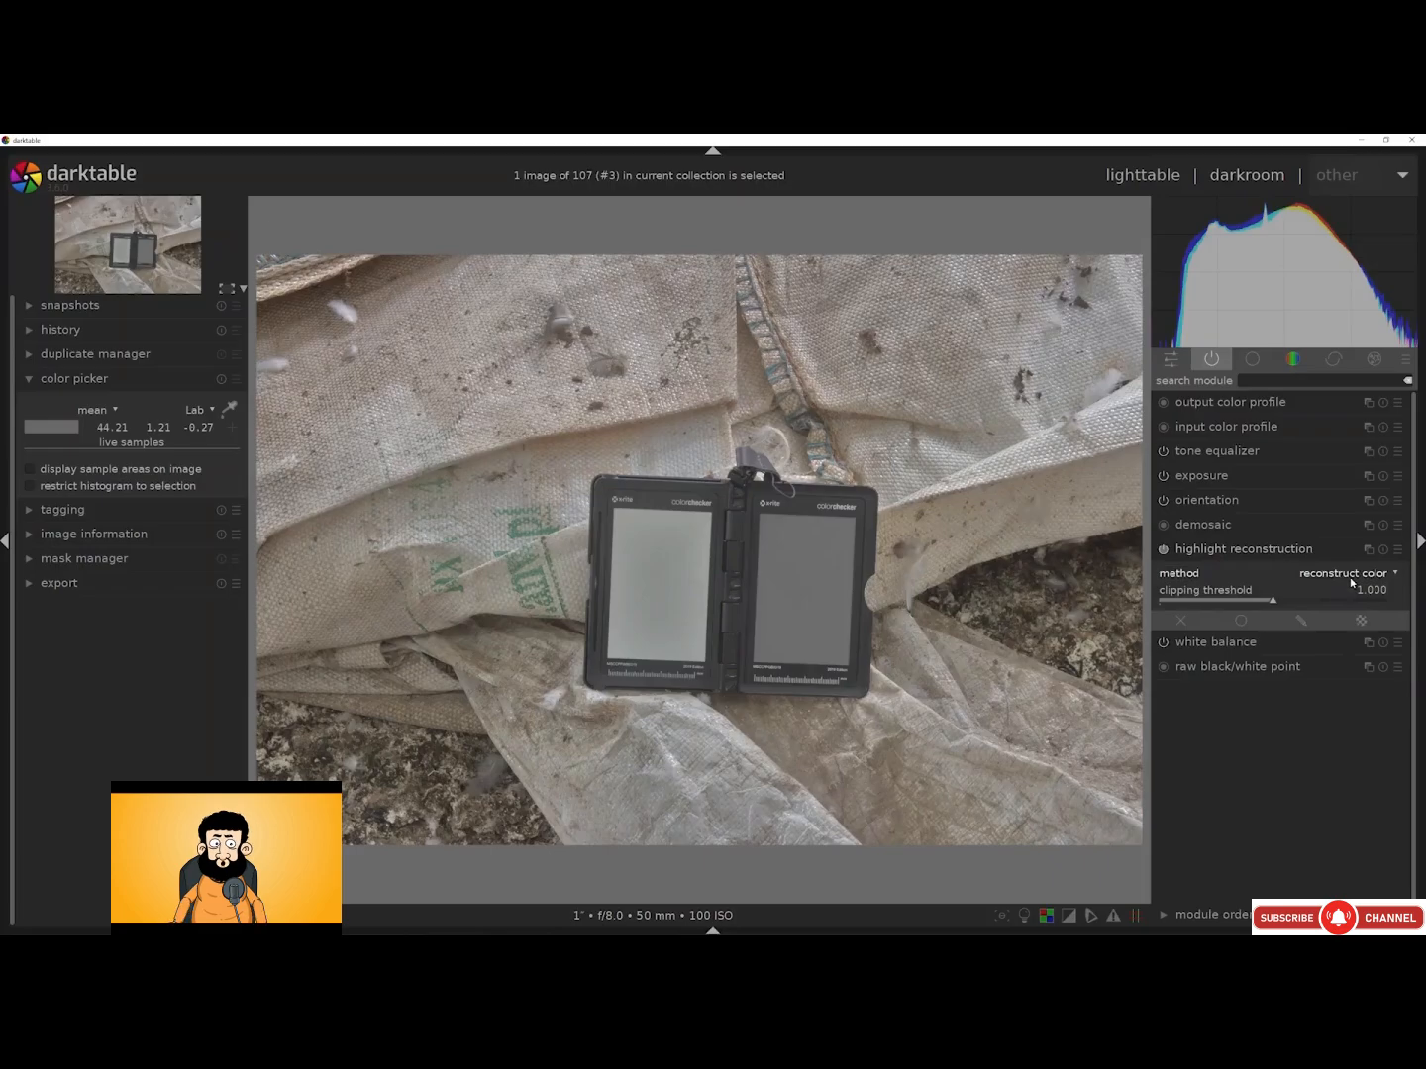
click(1299, 553)
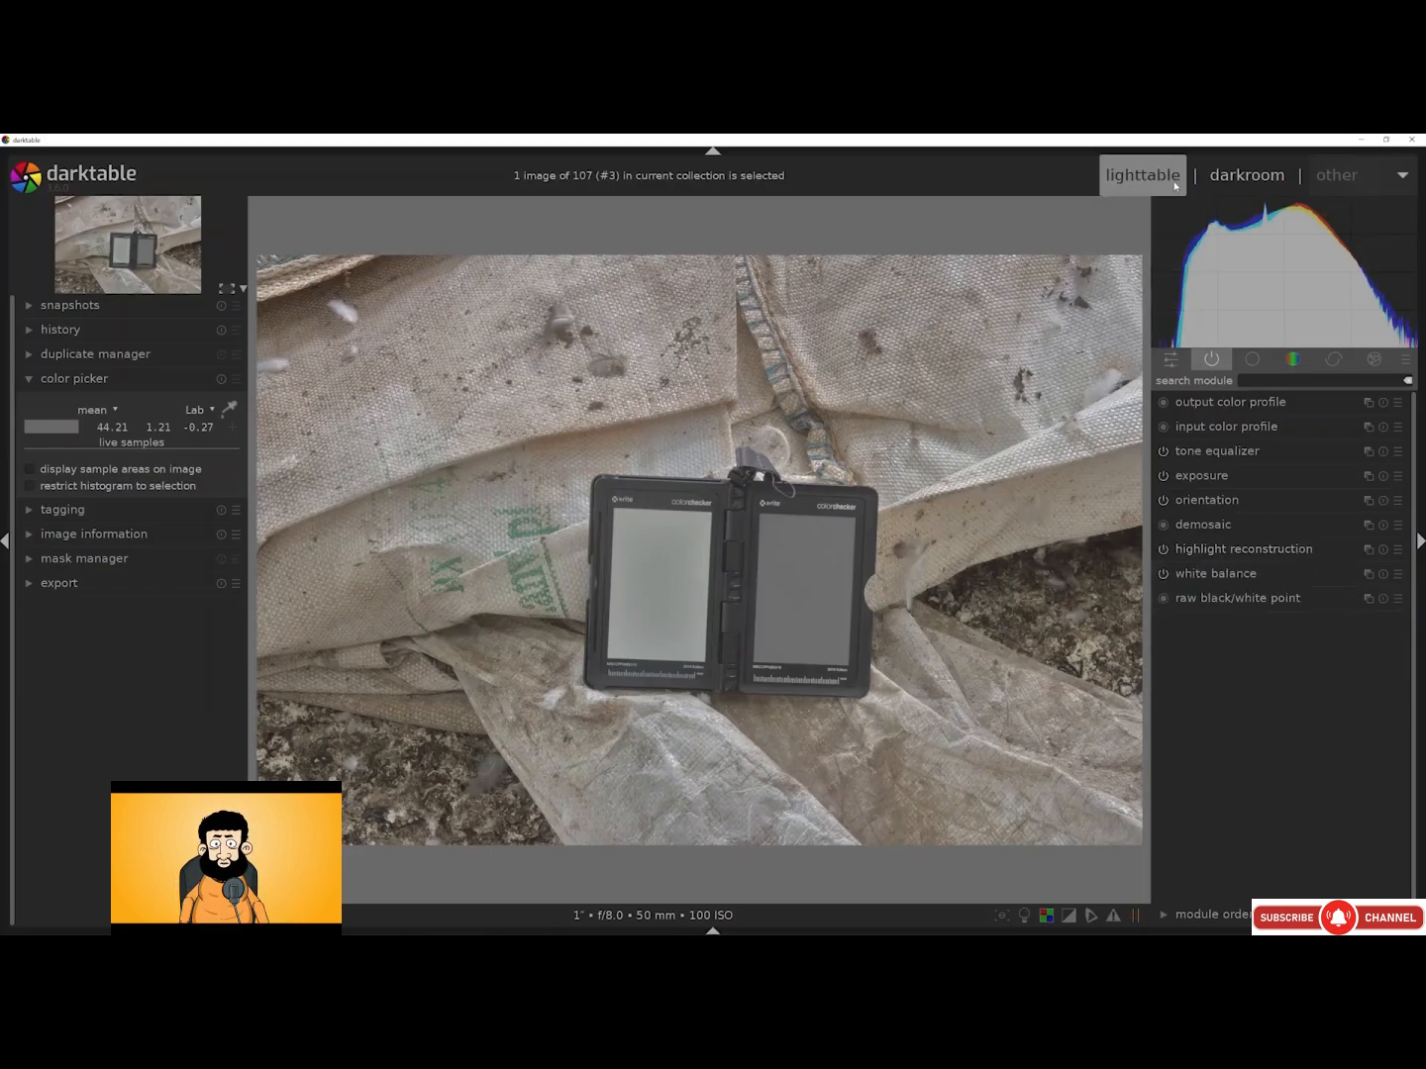
Return to the lighttable and selectively copy the color checker photo's edit history, including white balance
click(1142, 176)
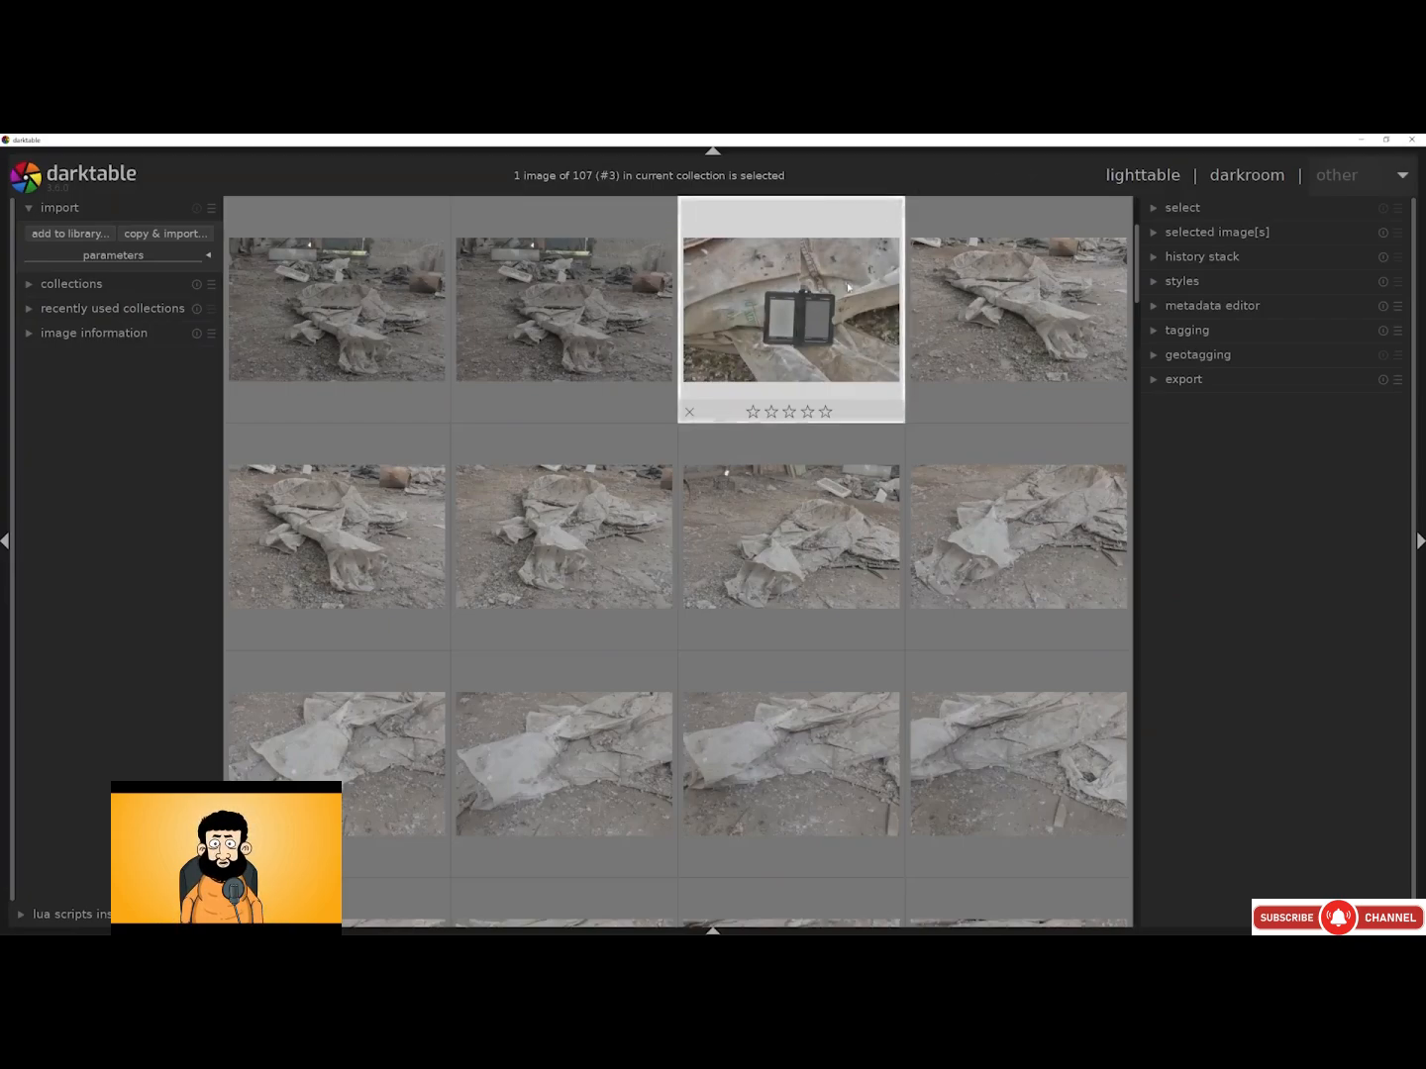
click(1198, 257)
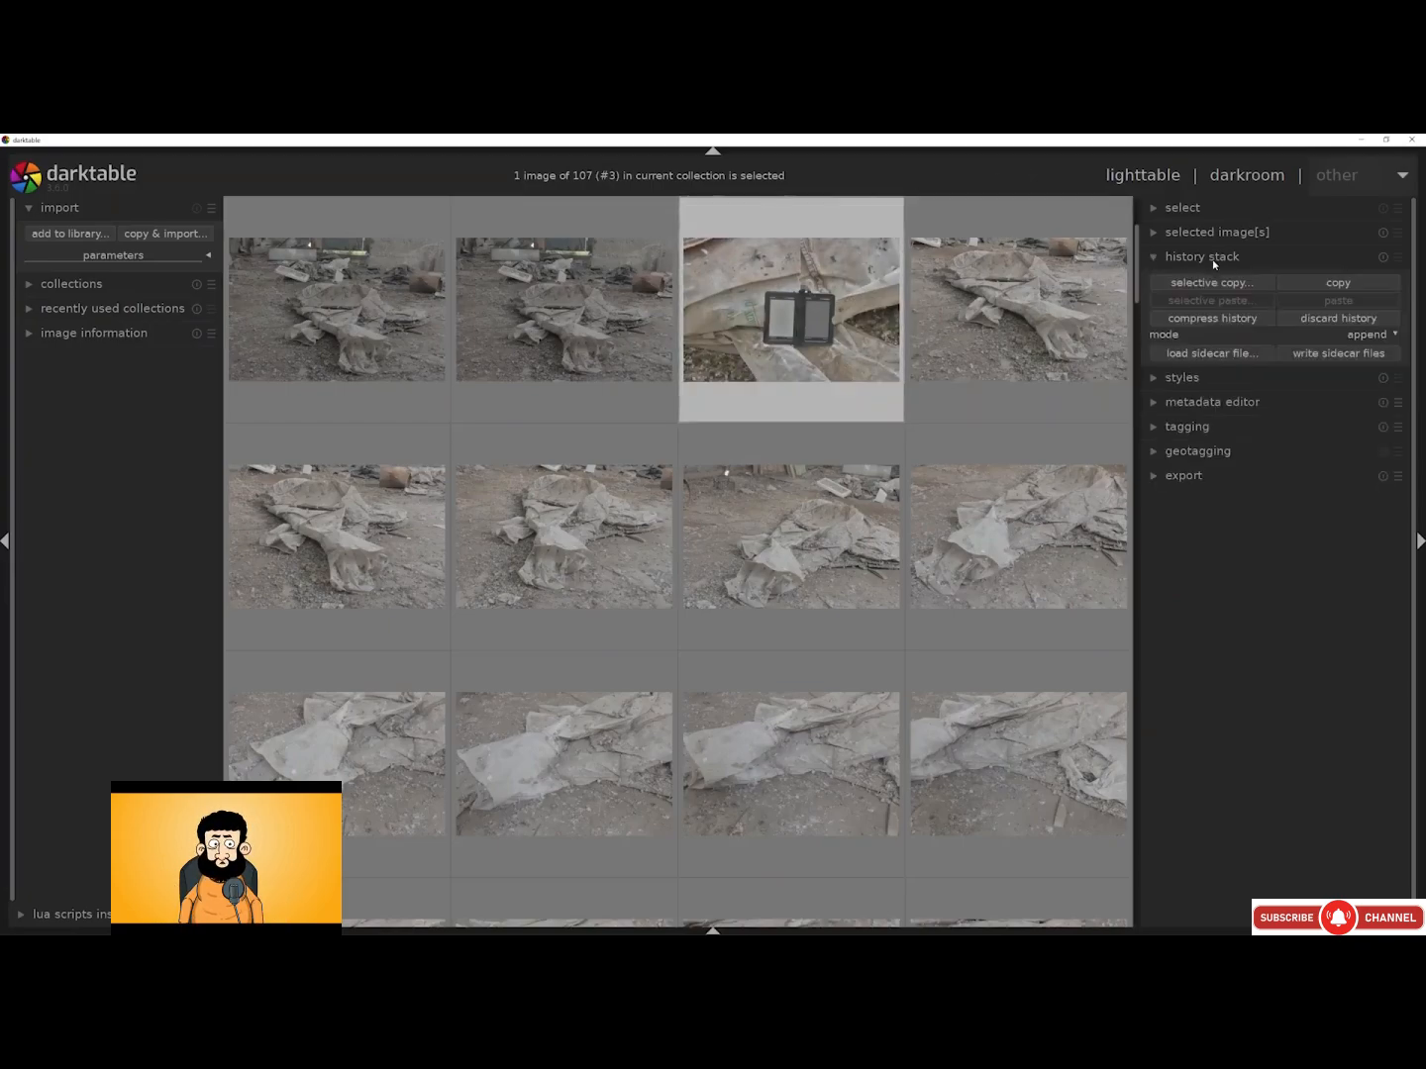
click(1213, 283)
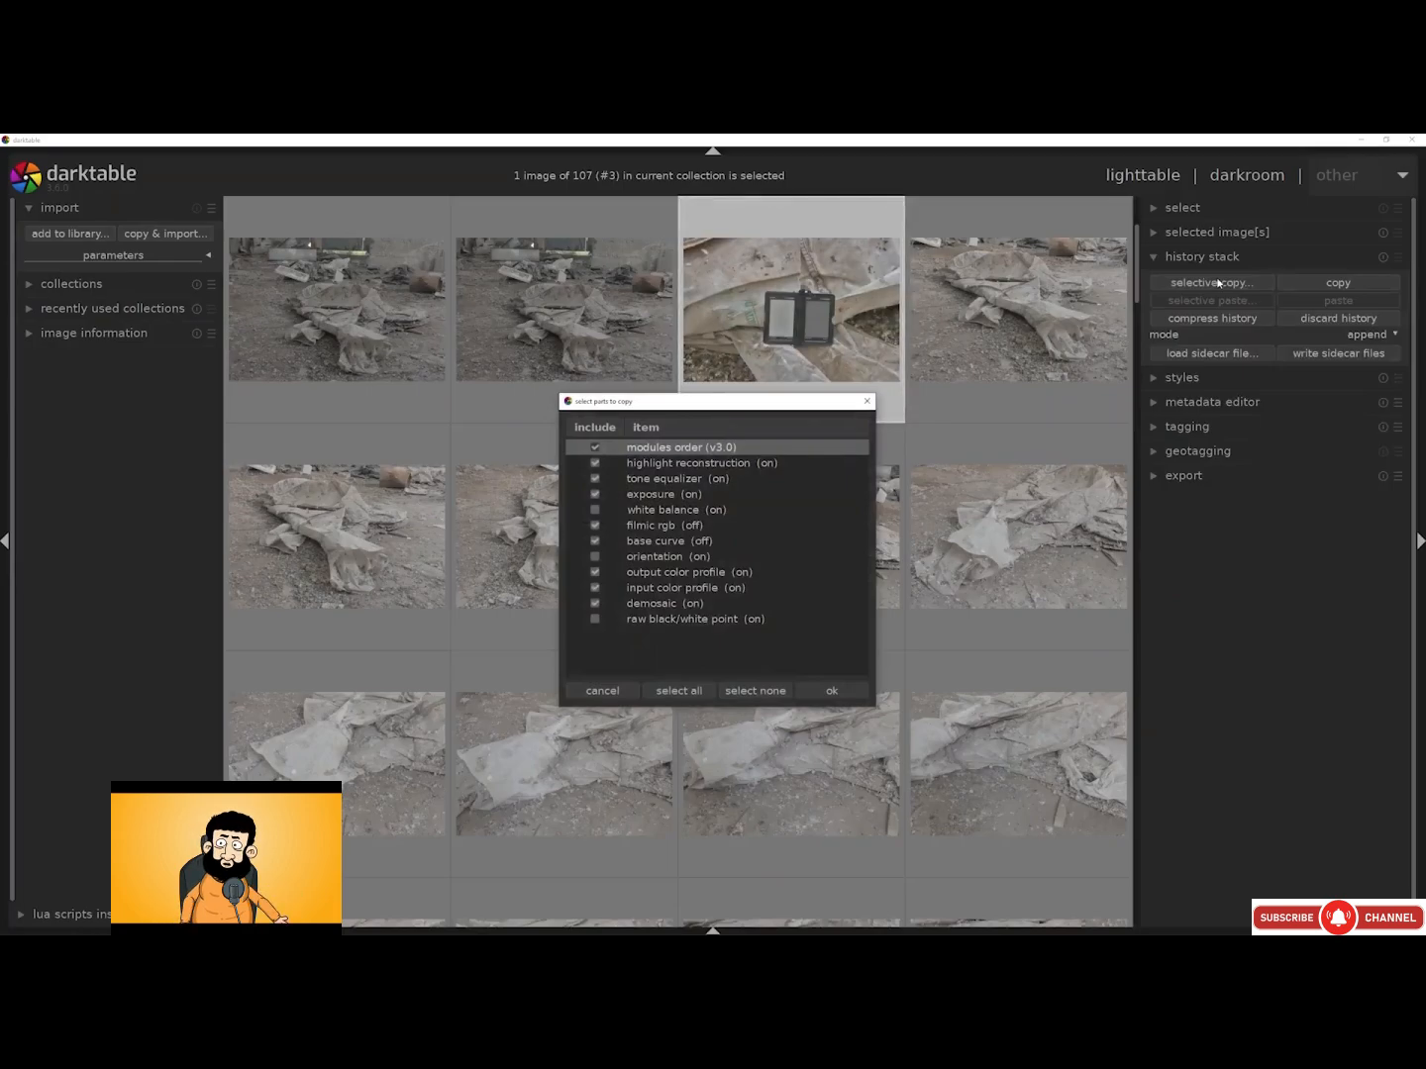
click(597, 512)
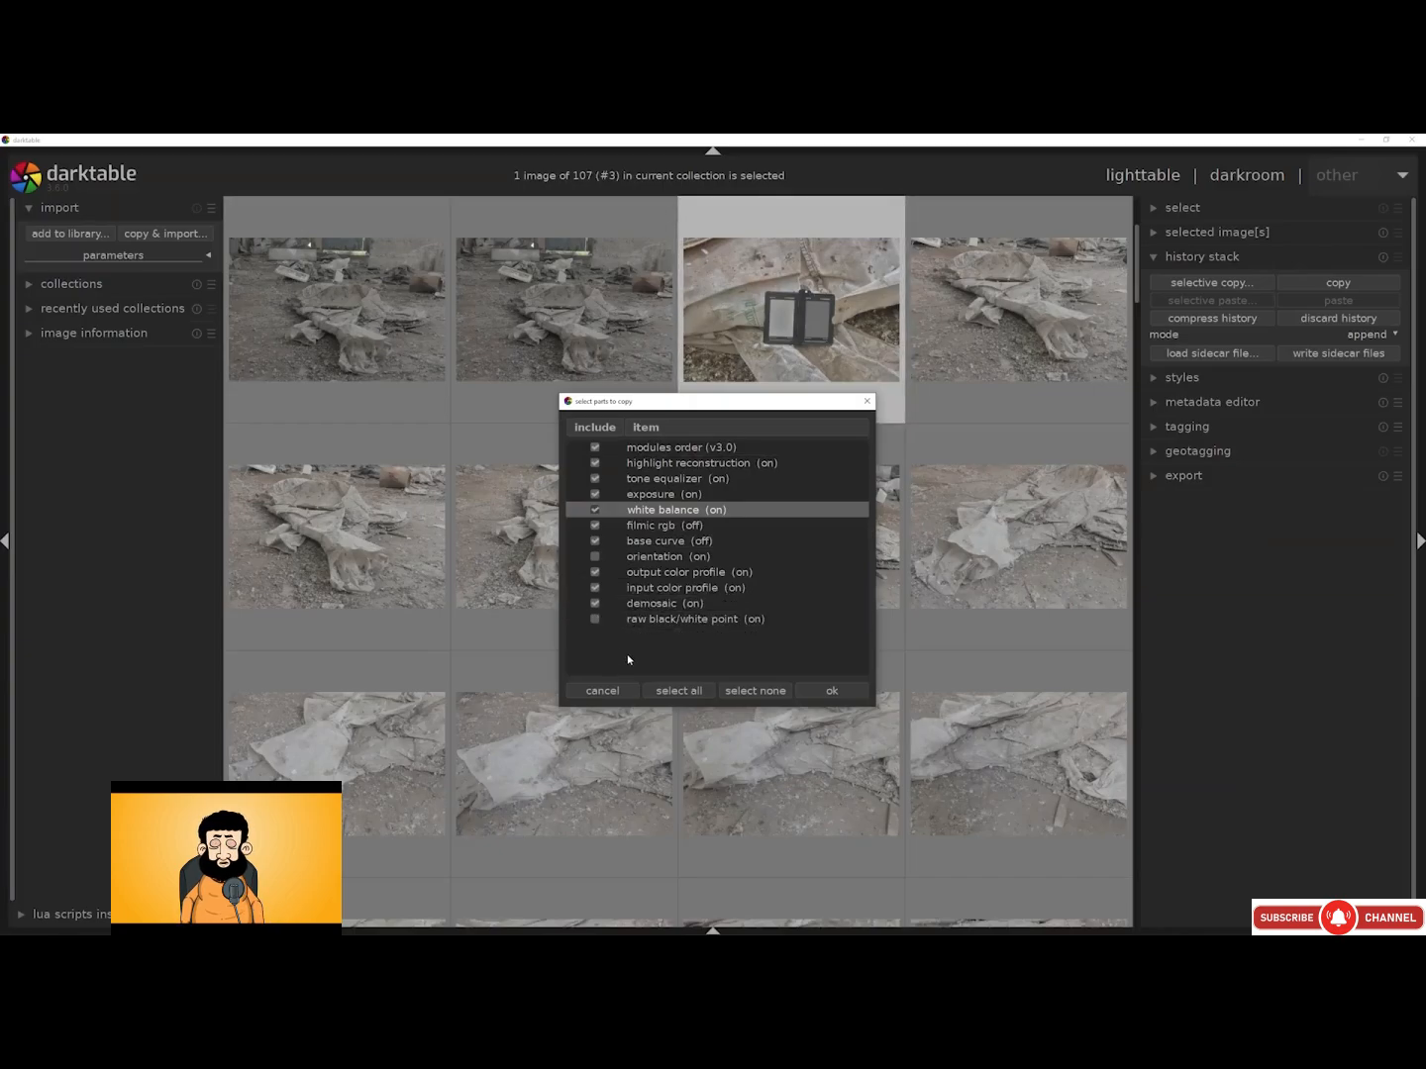
click(832, 691)
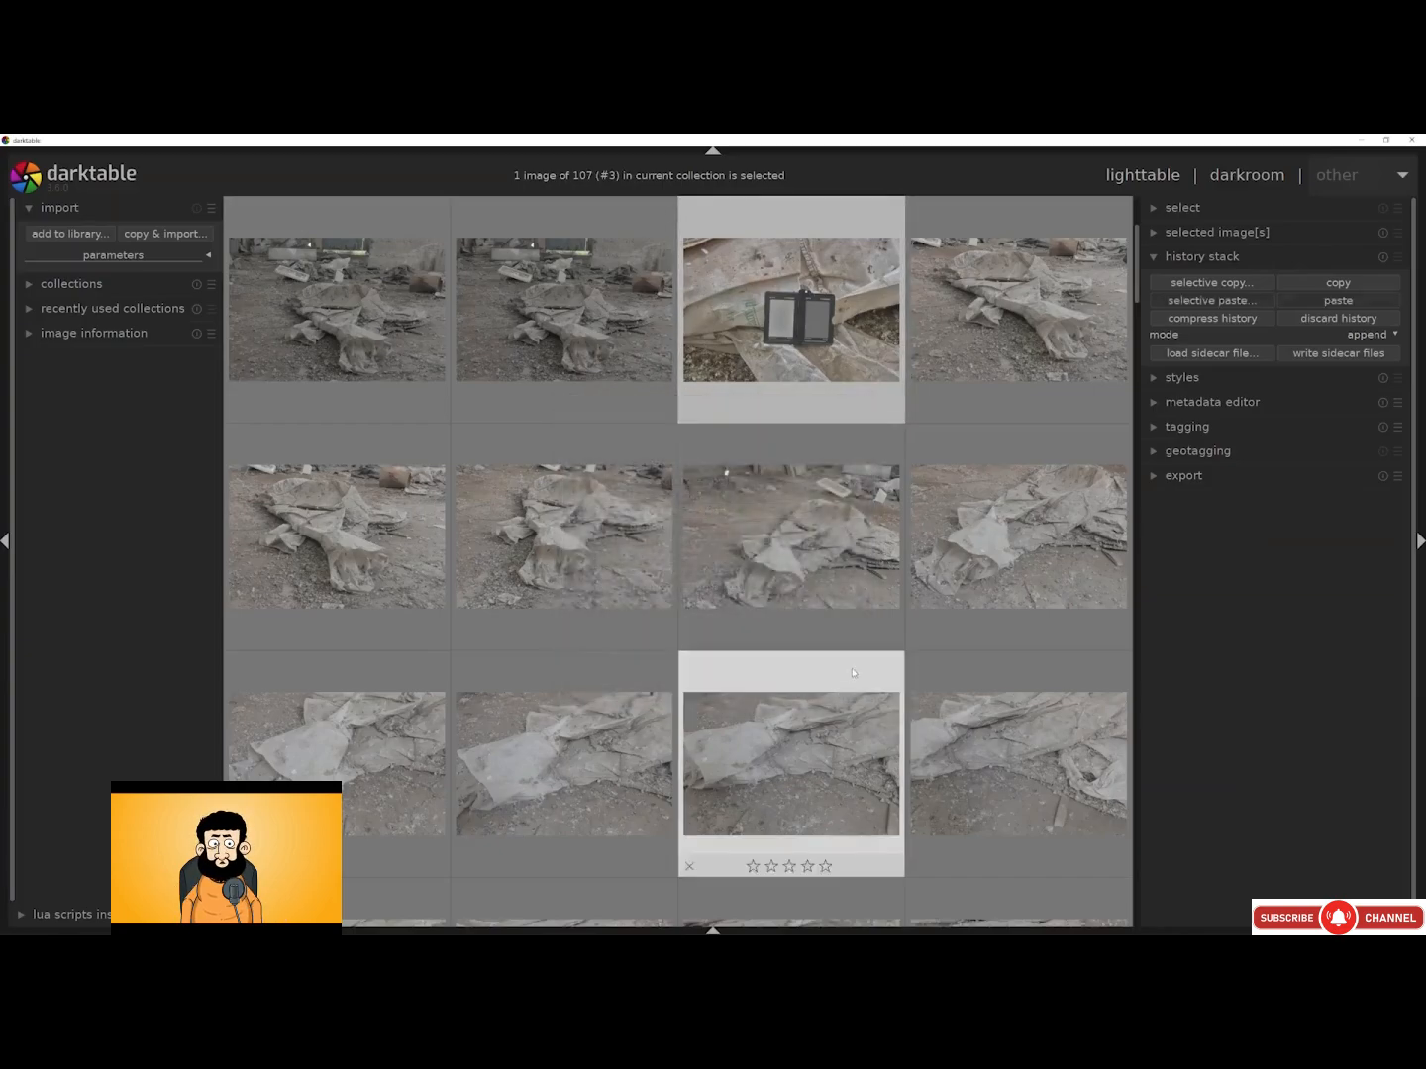
Selectively paste the copied edit history, including white balance, onto all images in the collection
key(ctrl+a)
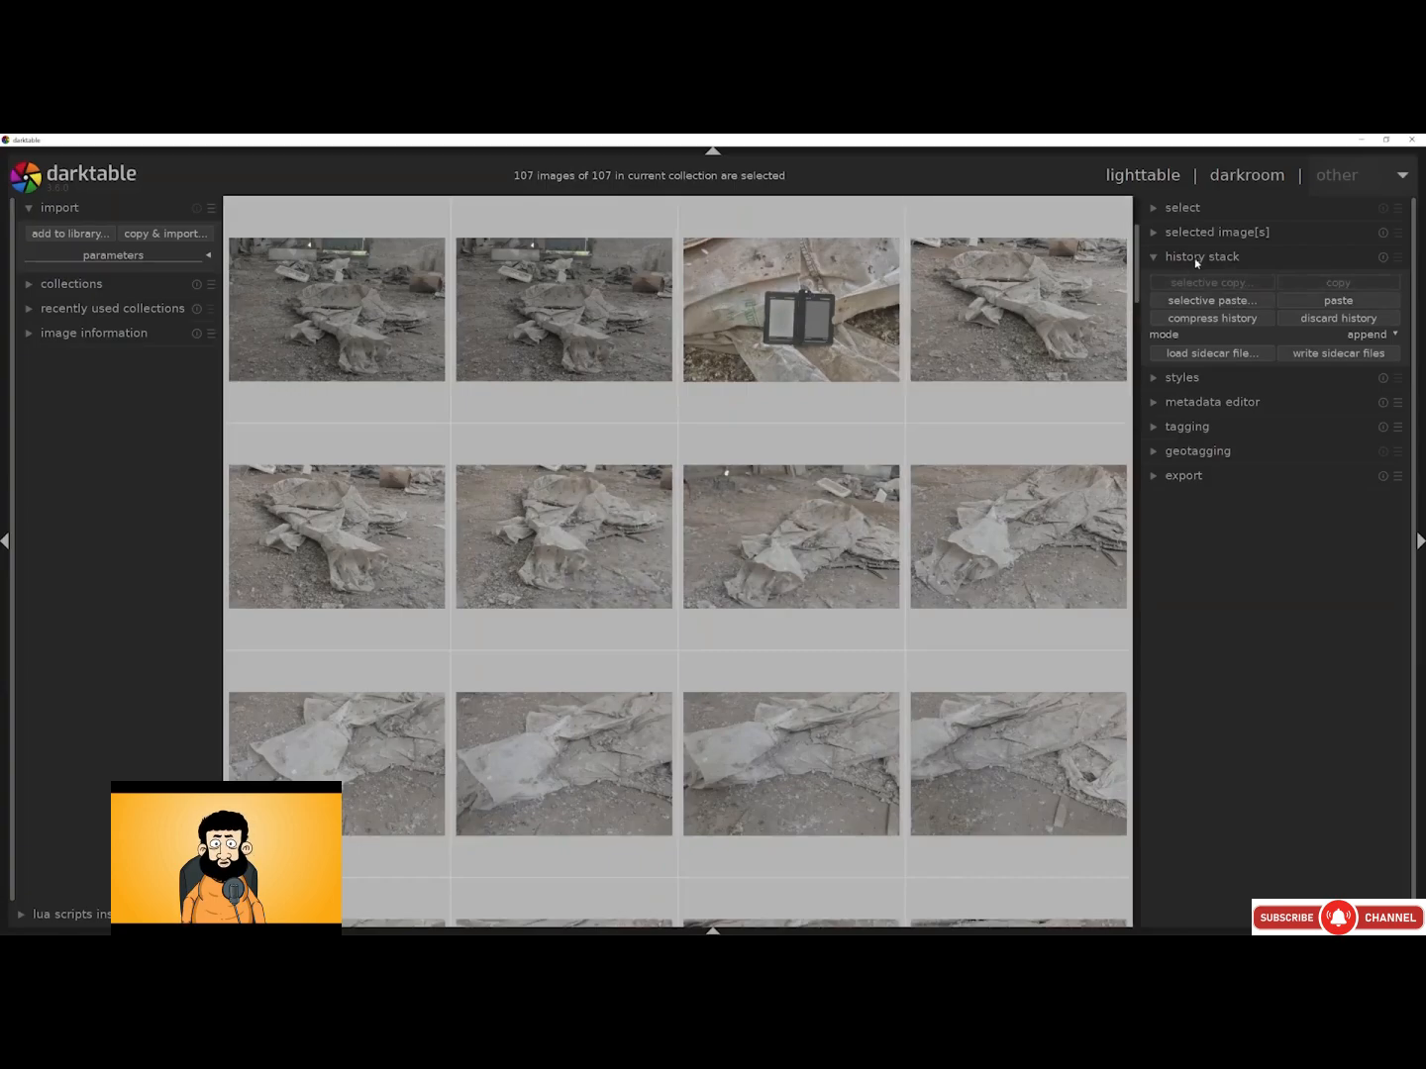
click(1240, 303)
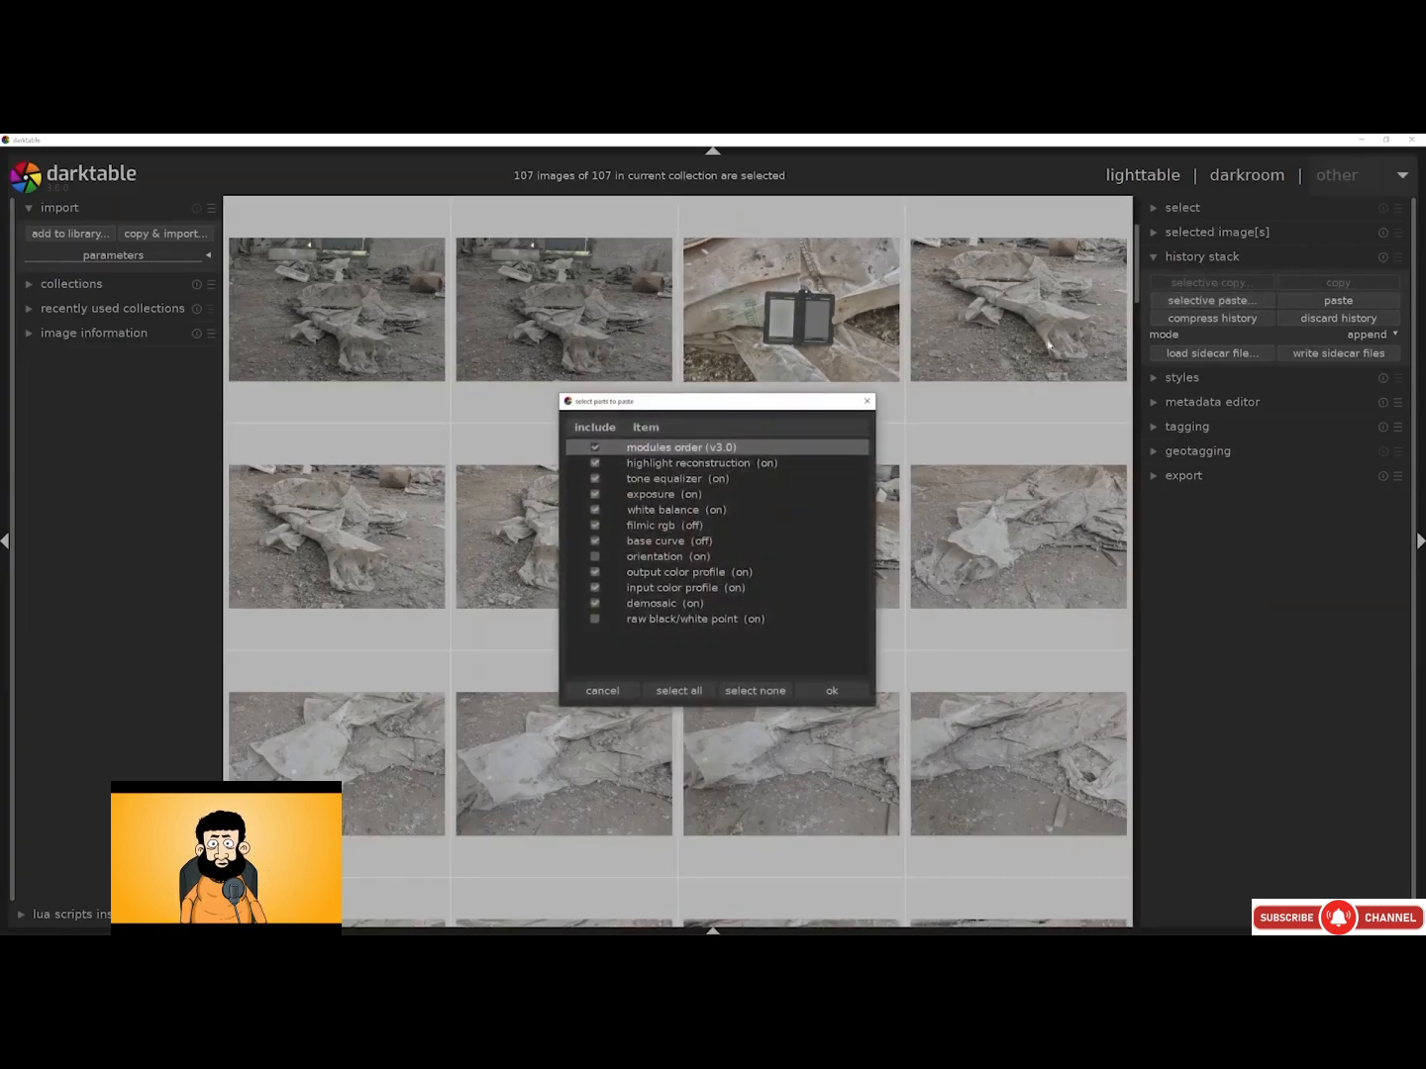
click(837, 691)
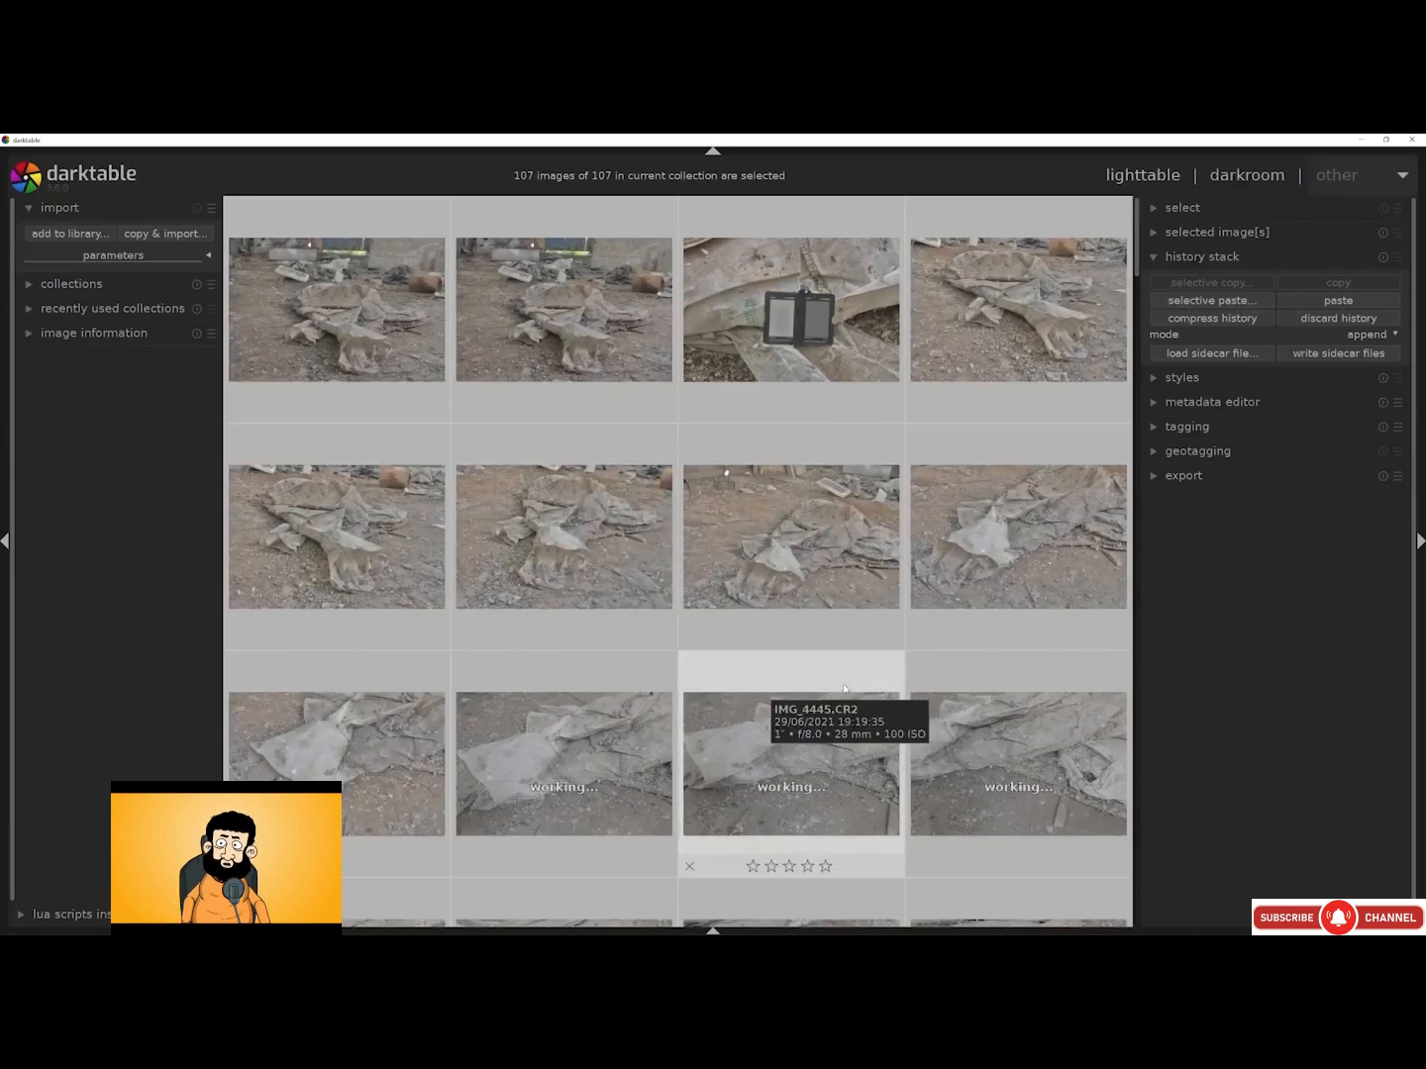
scroll(836, 624, down, 4)
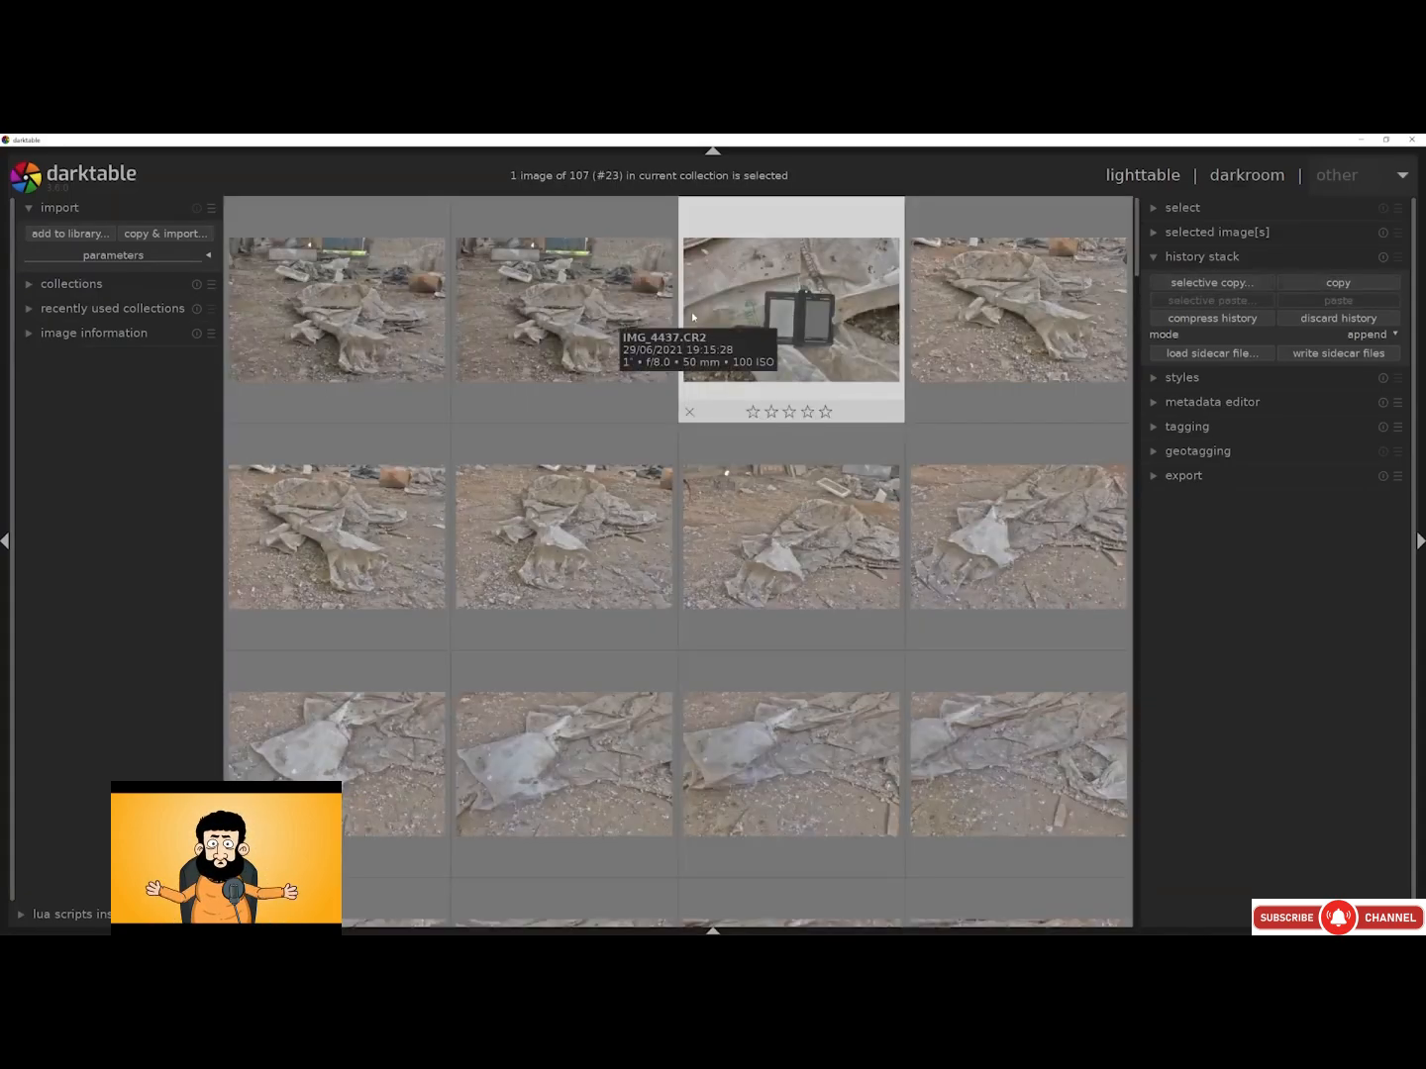
Select every image in the collection except the color checker photo IMG_4437.CR2
key(ctrl+a)
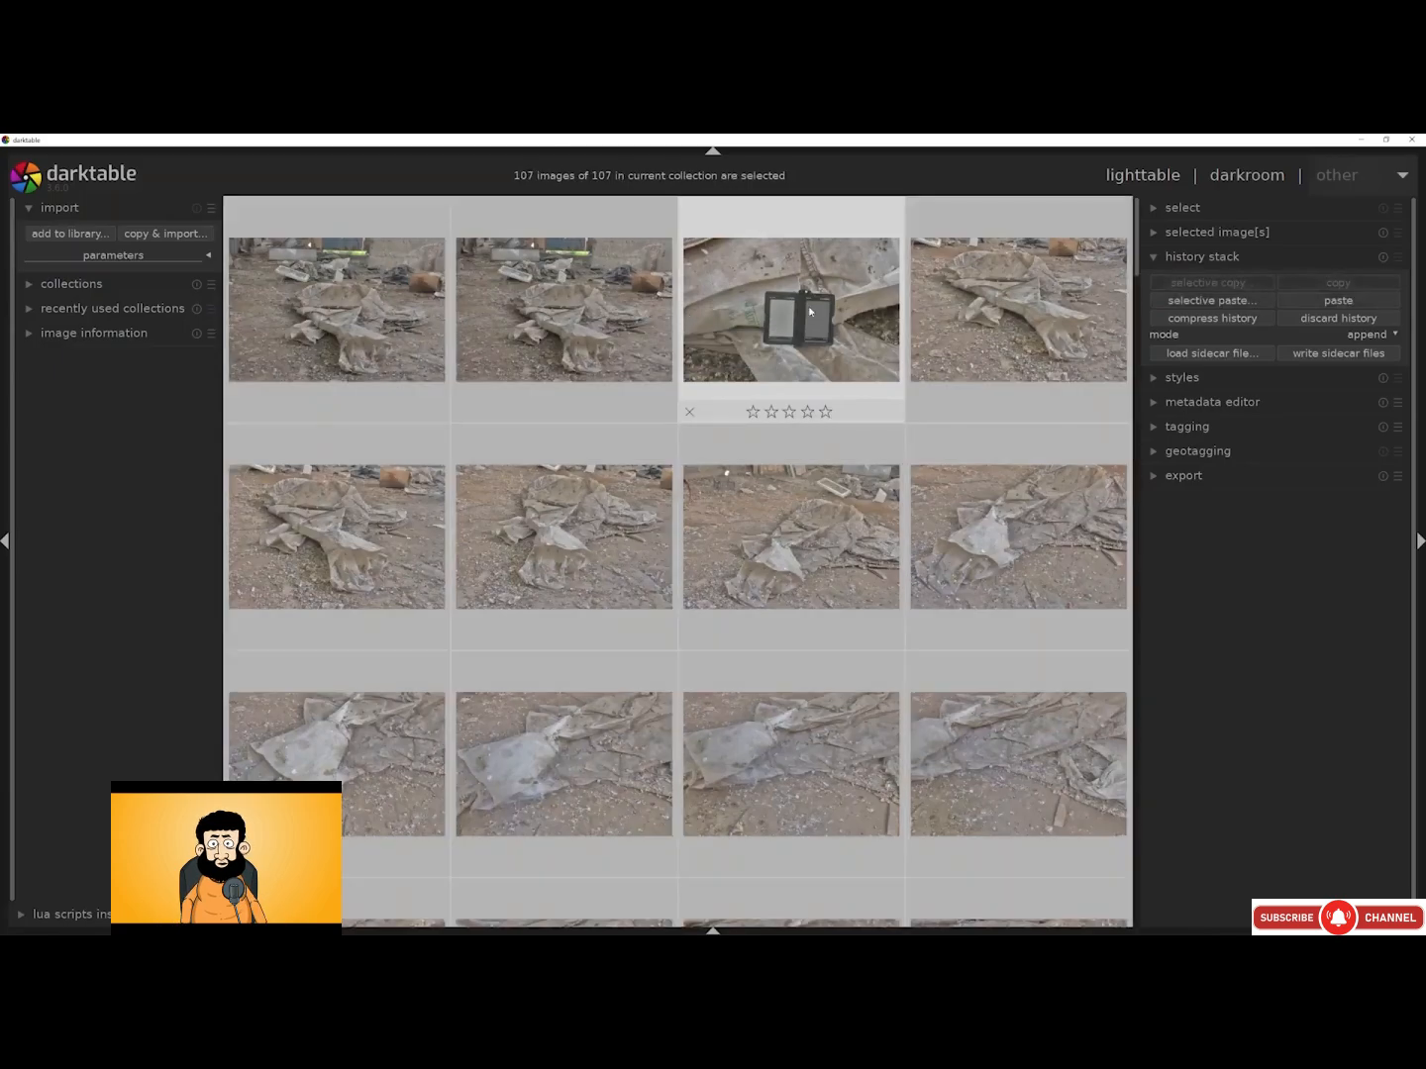
ctrl+click(738, 286)
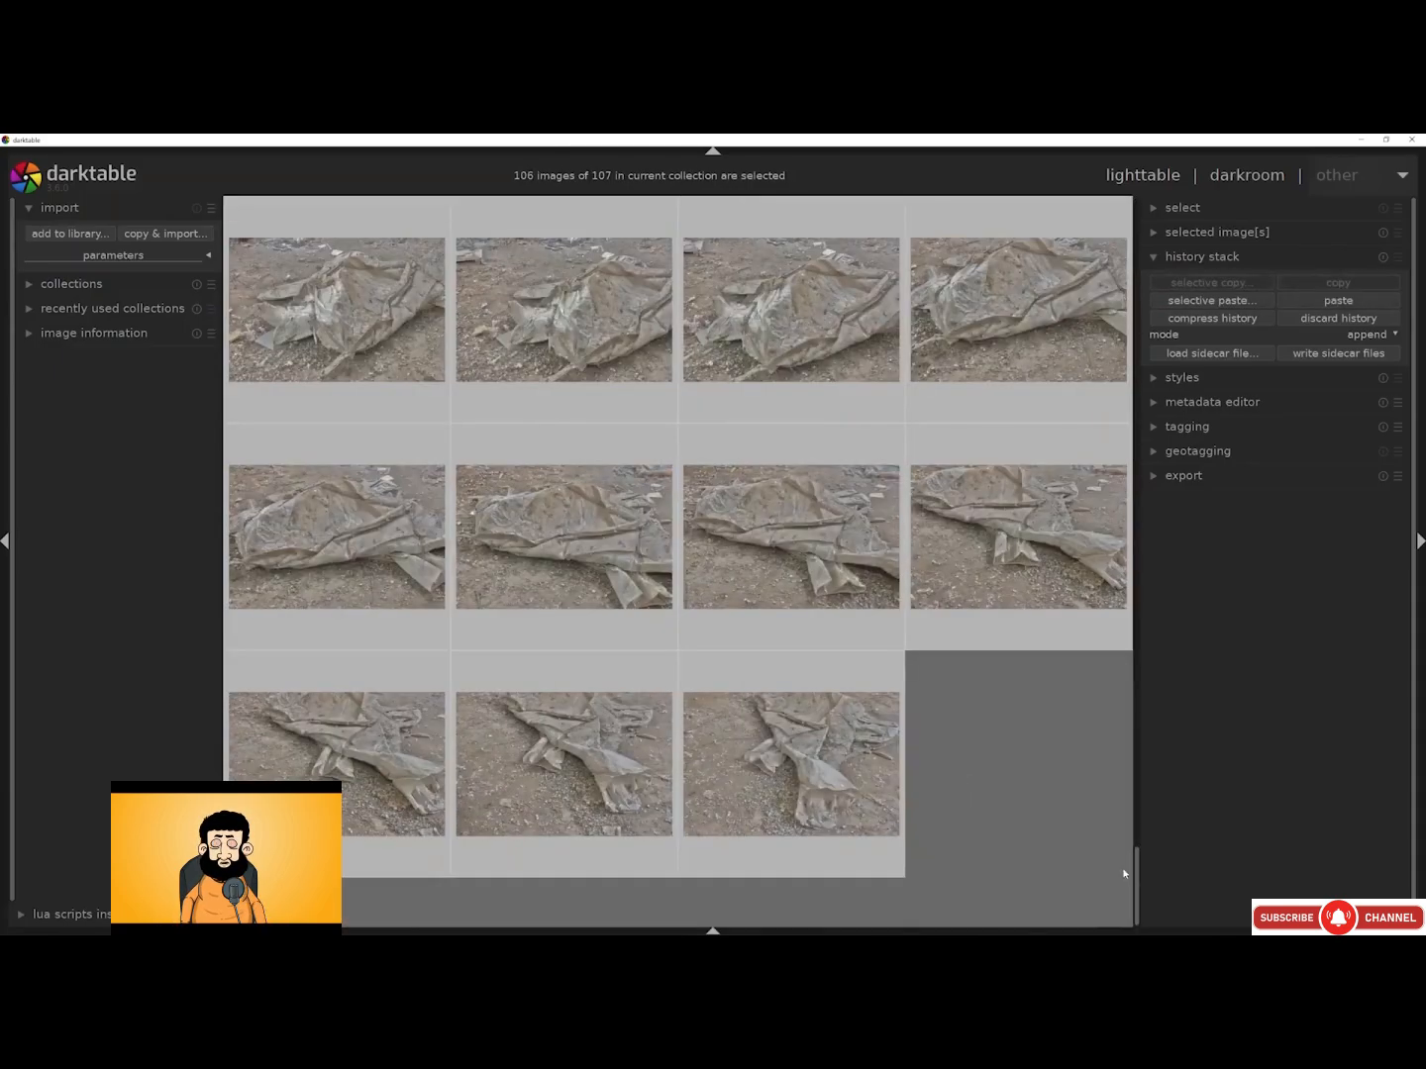
click(1215, 255)
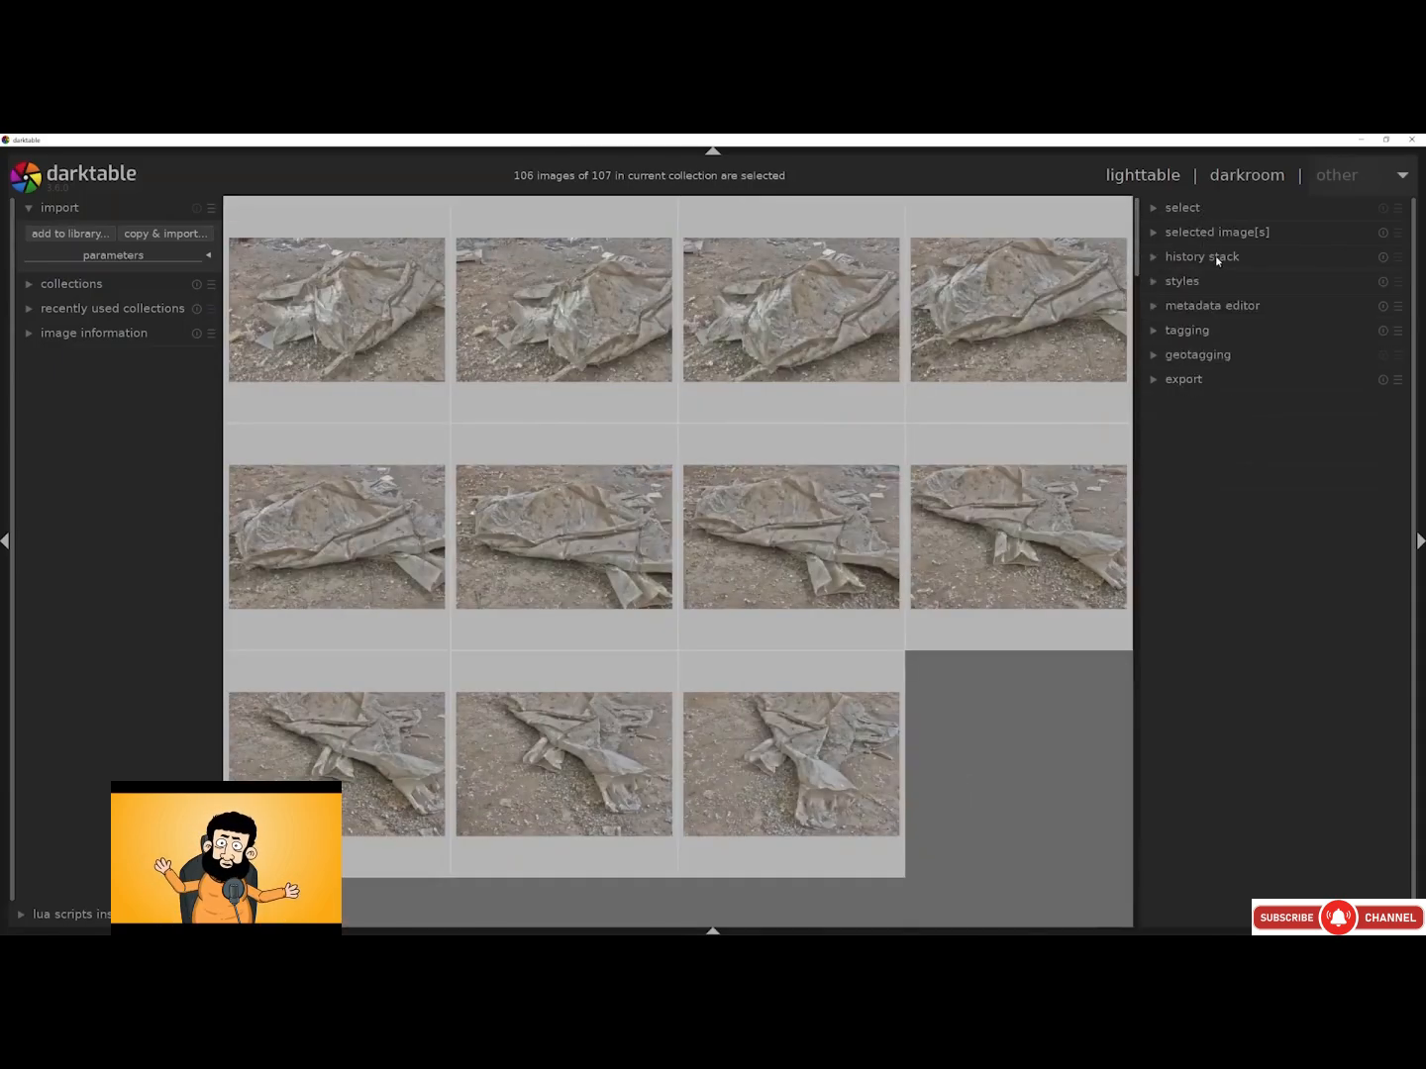
Set the export destination for the selected images to the meshroom_texture folder inside CR2
click(1202, 382)
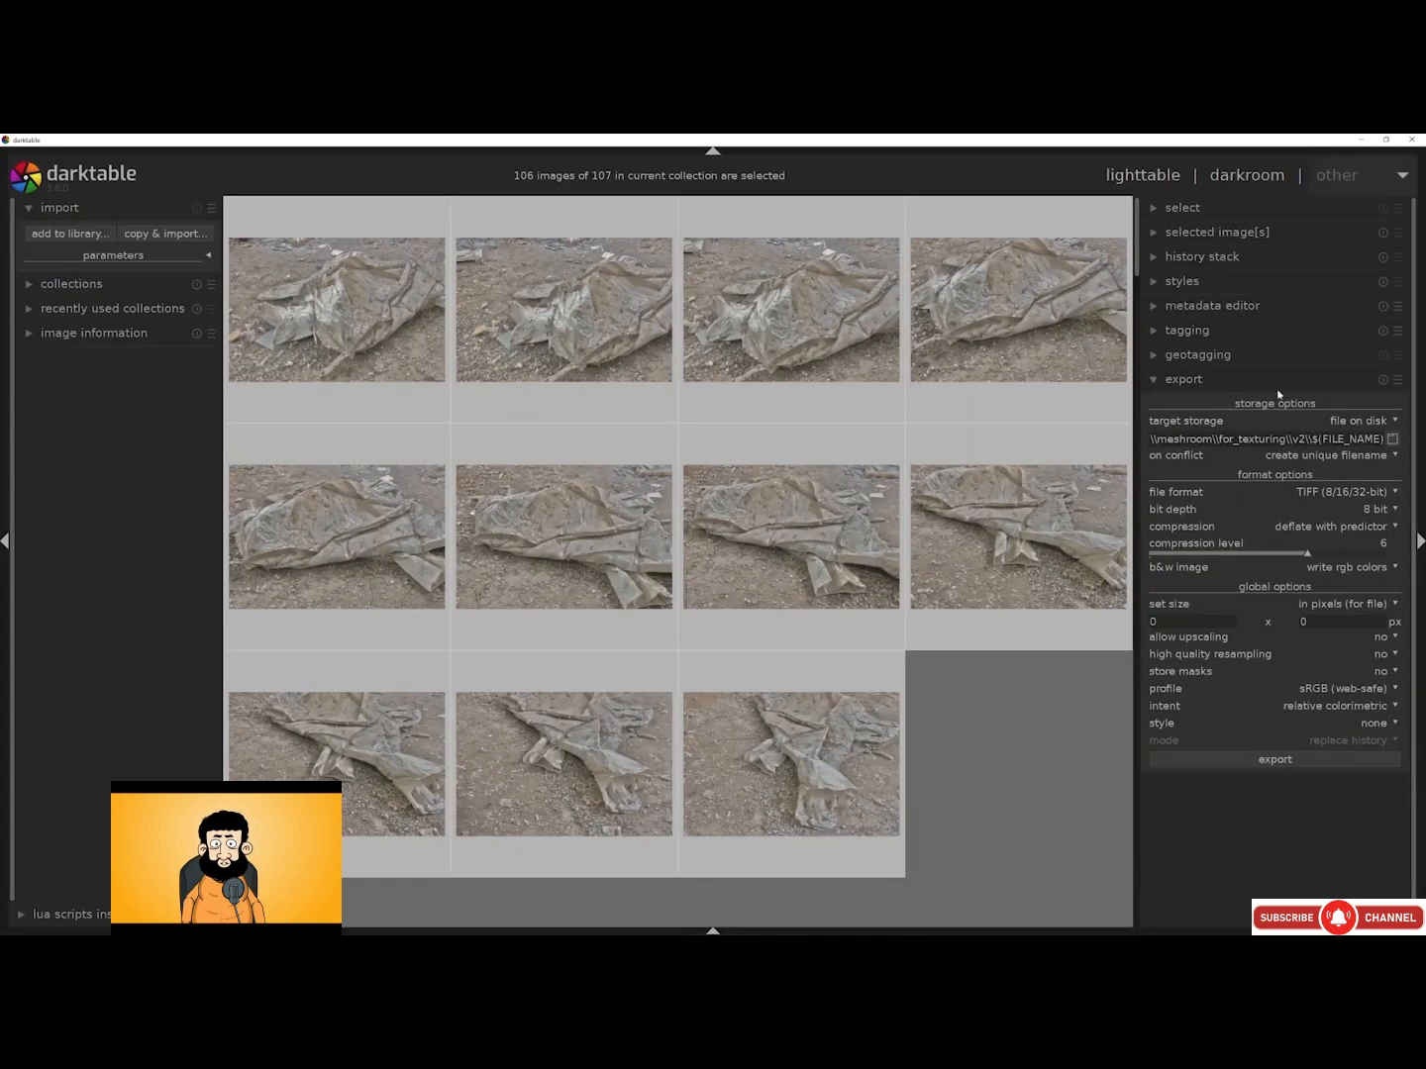
click(1395, 443)
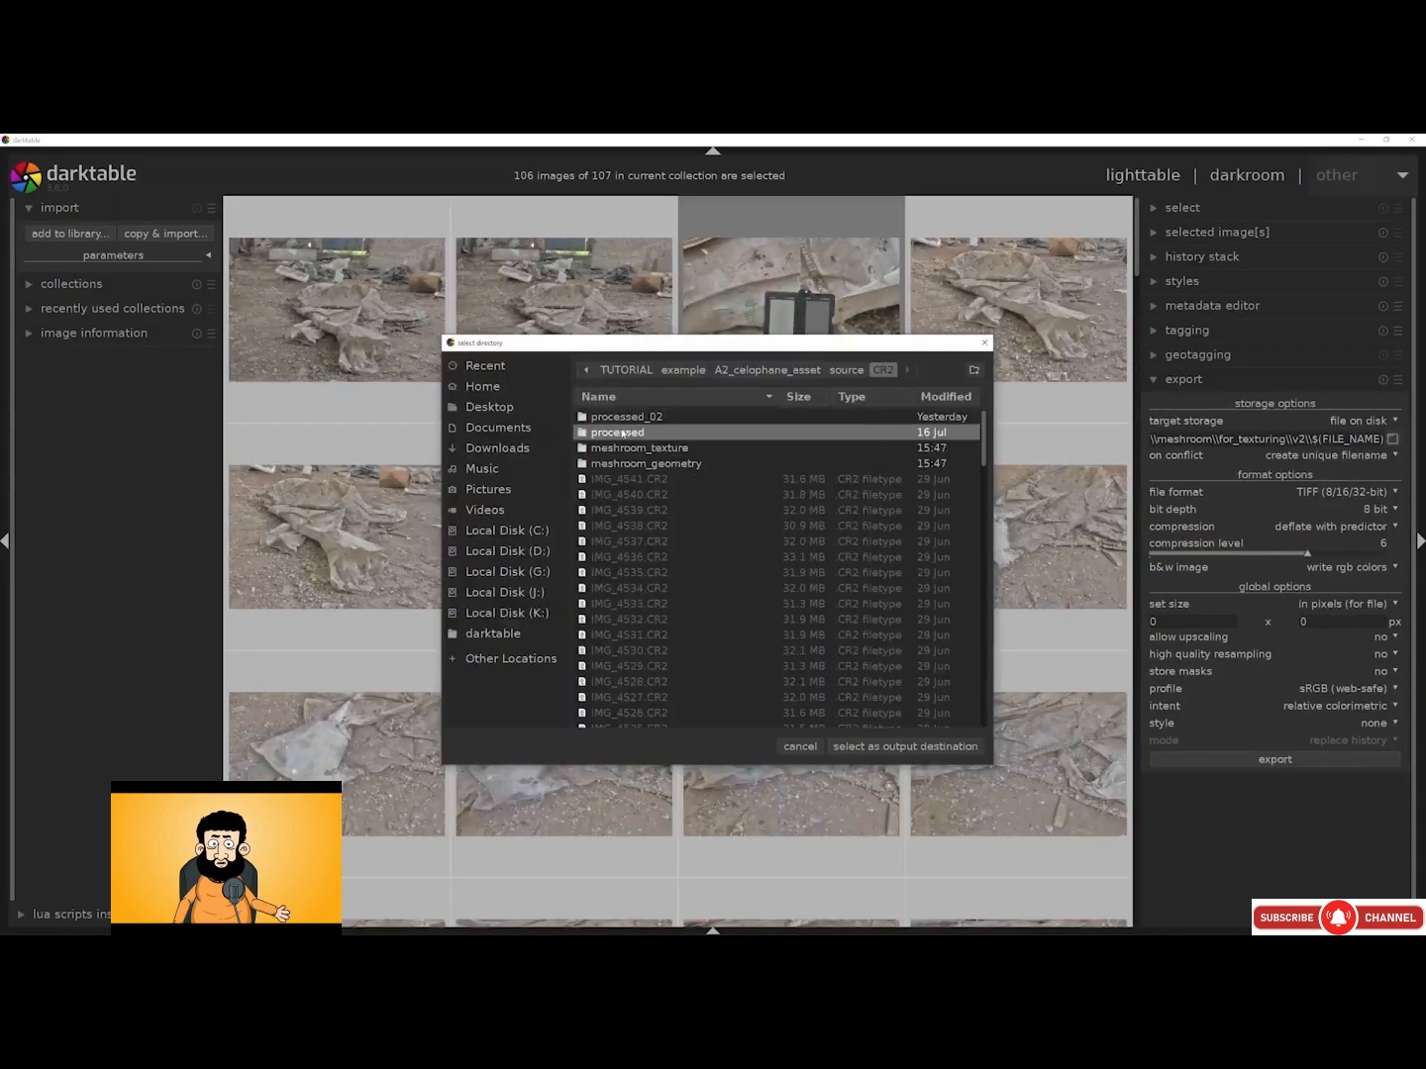
click(634, 465)
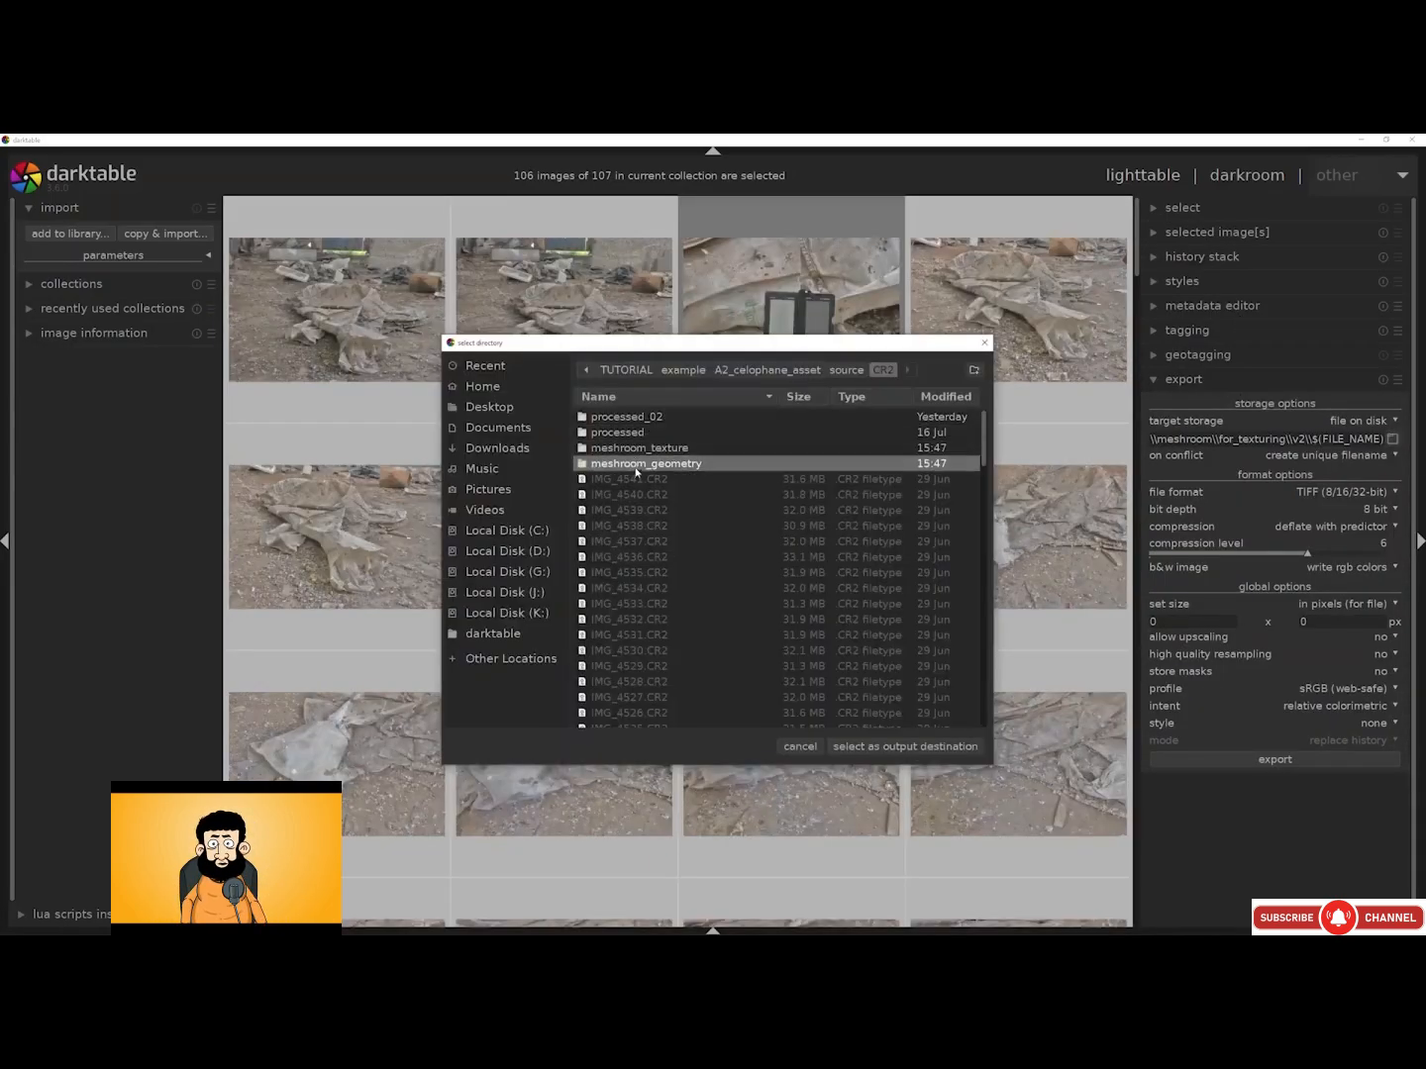
click(657, 450)
click(678, 464)
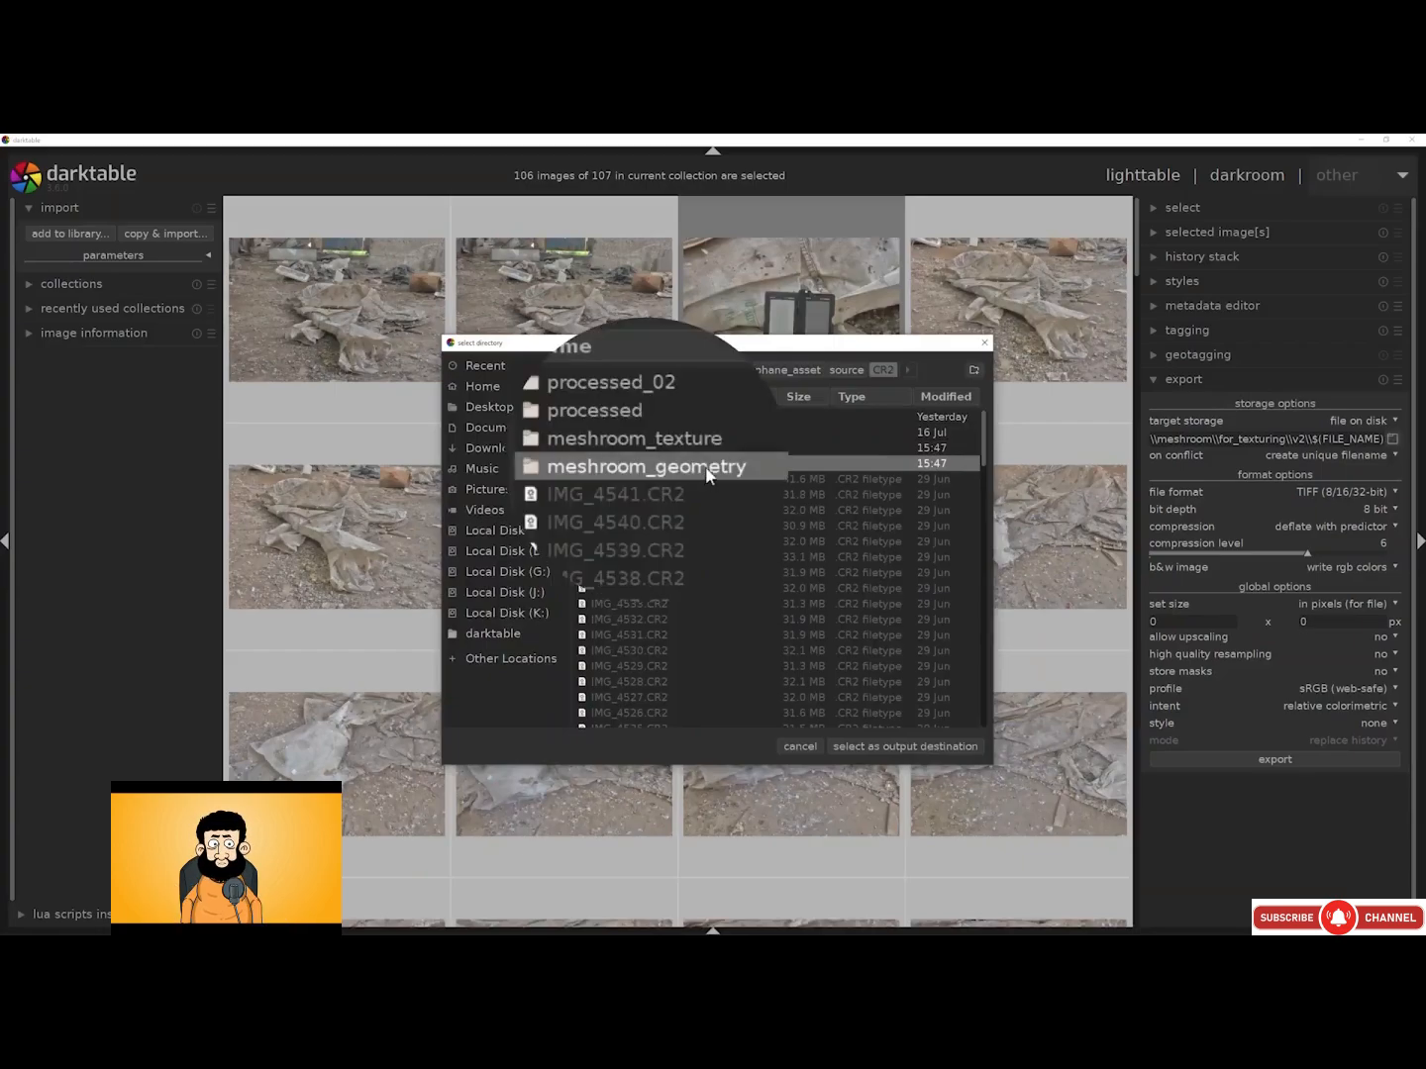
click(716, 449)
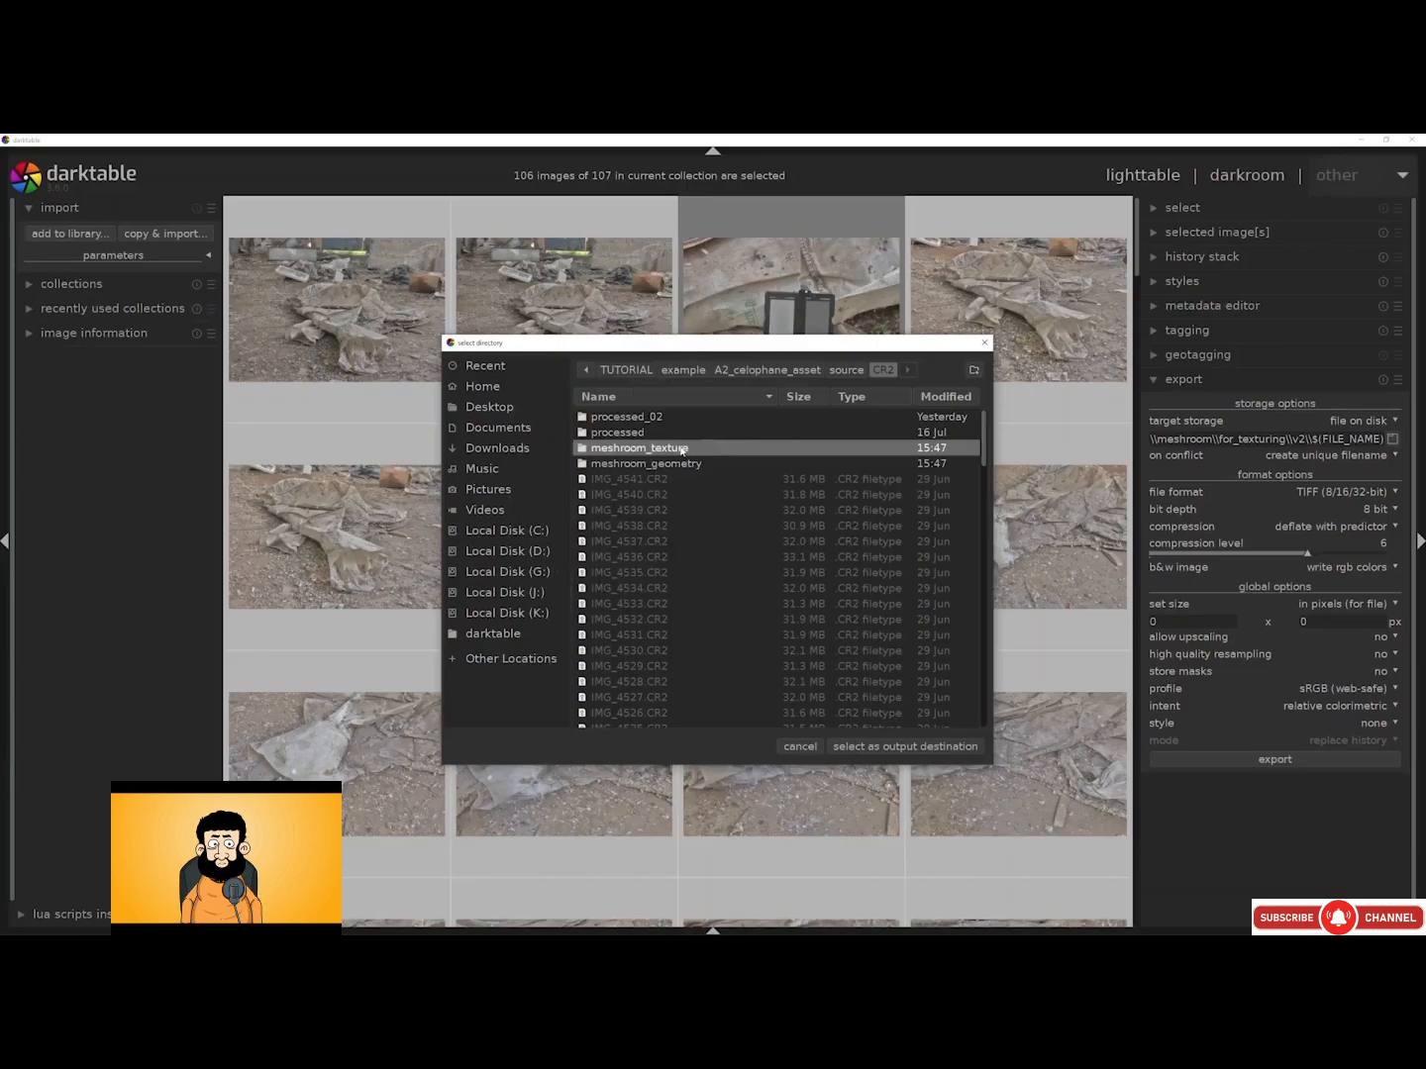
double_click(692, 453)
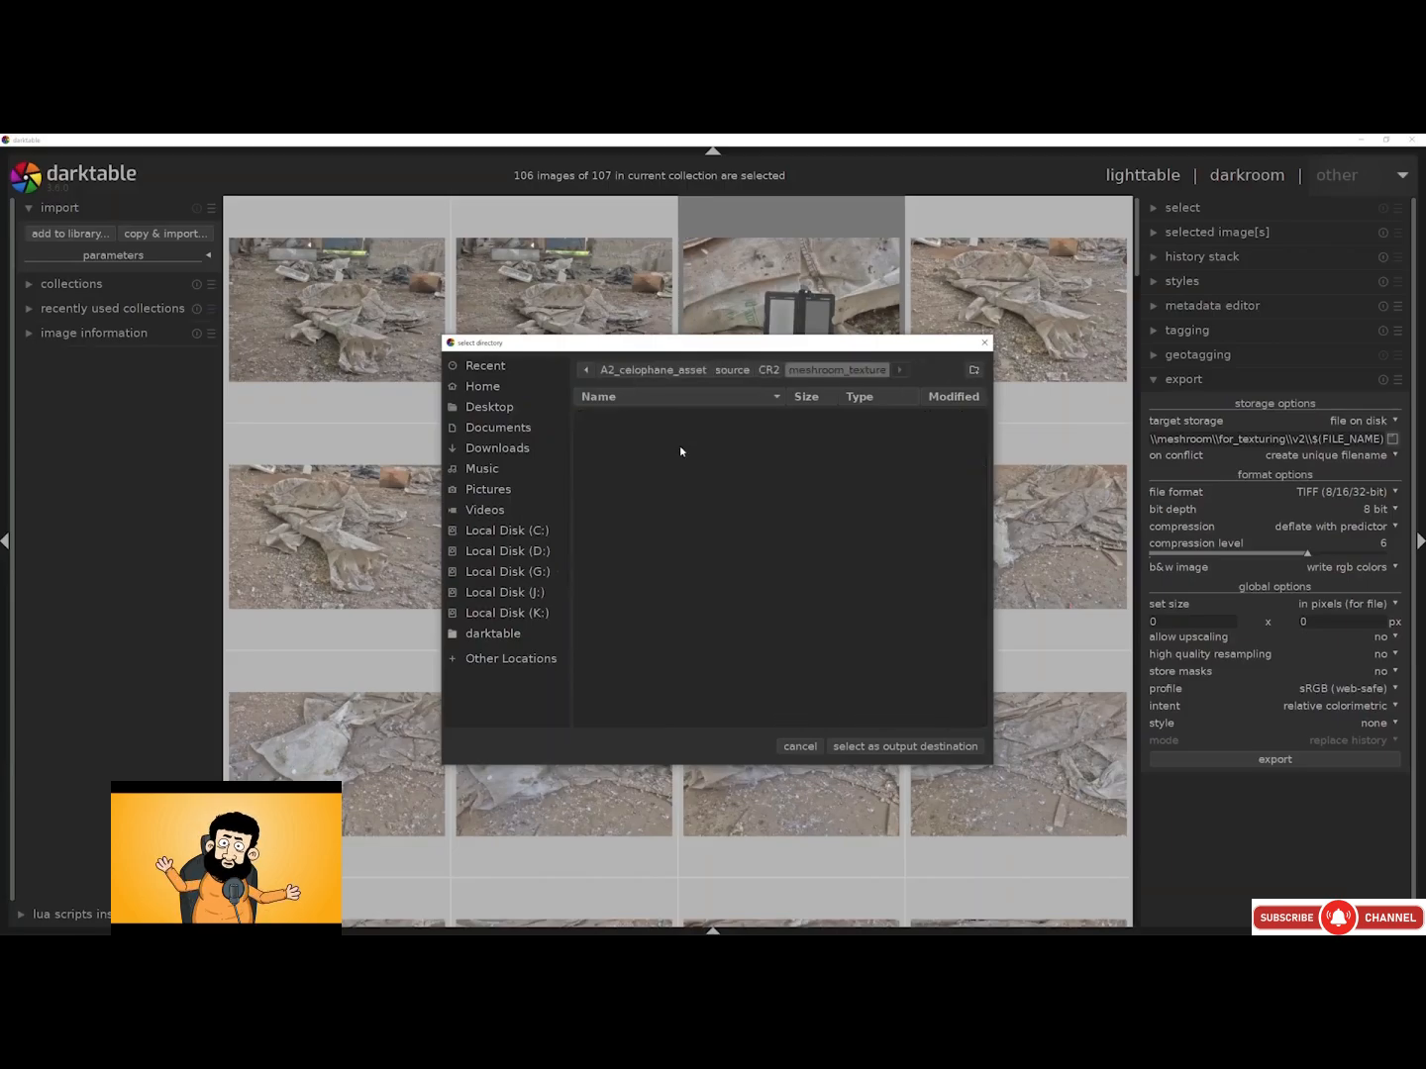
click(871, 746)
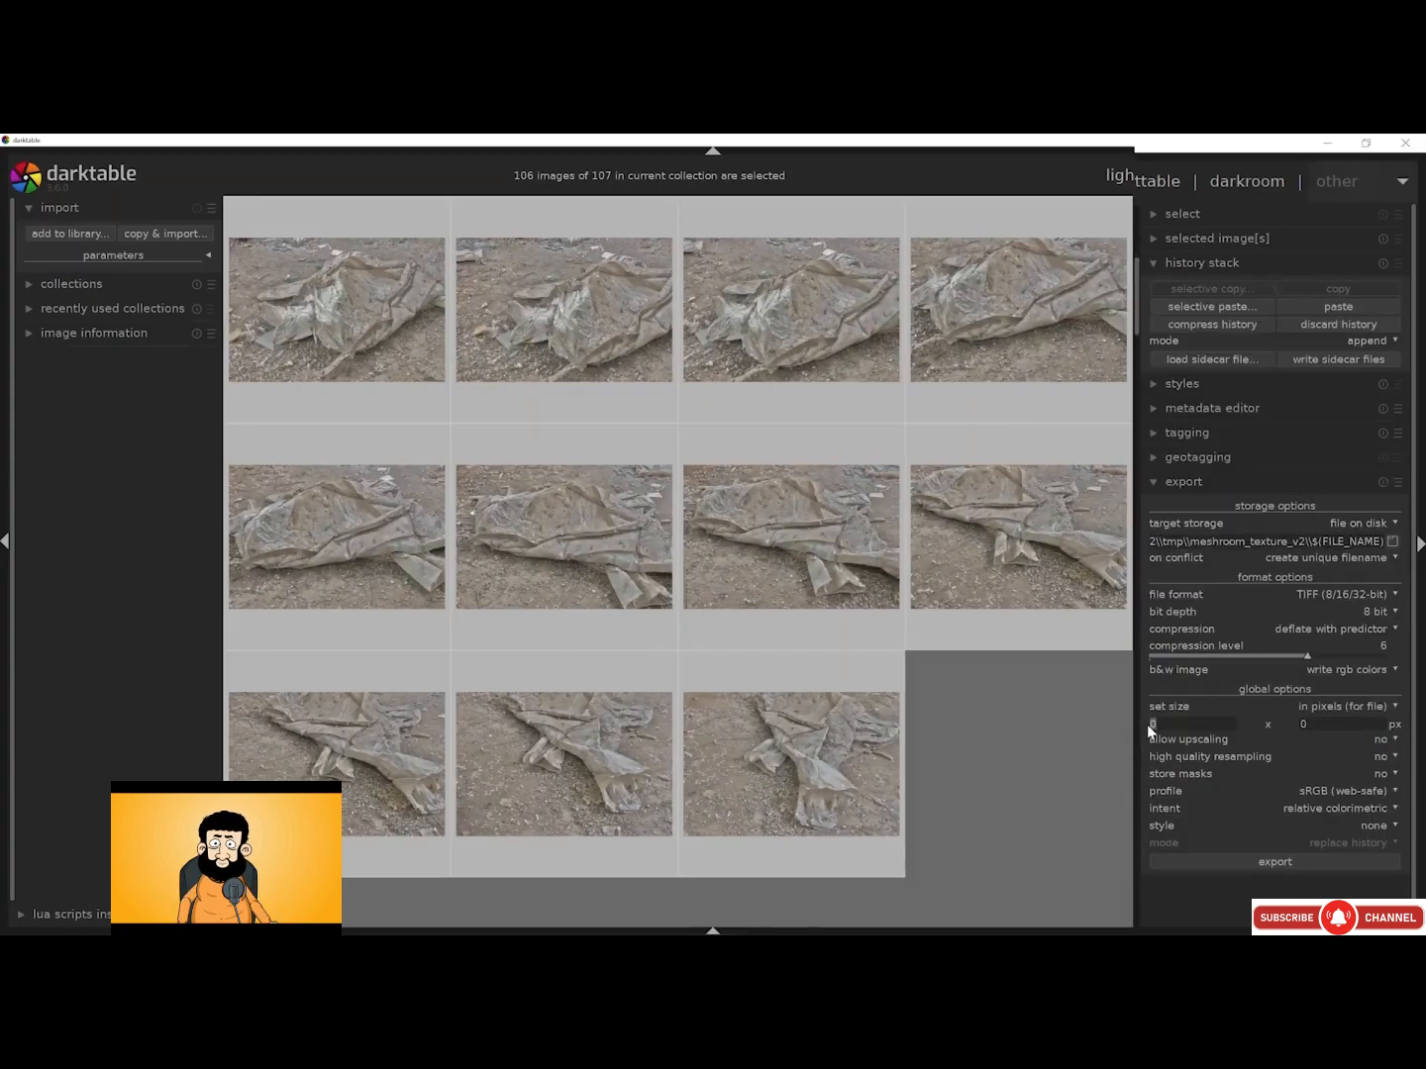
Try an export width of 2500 px
text(2500)
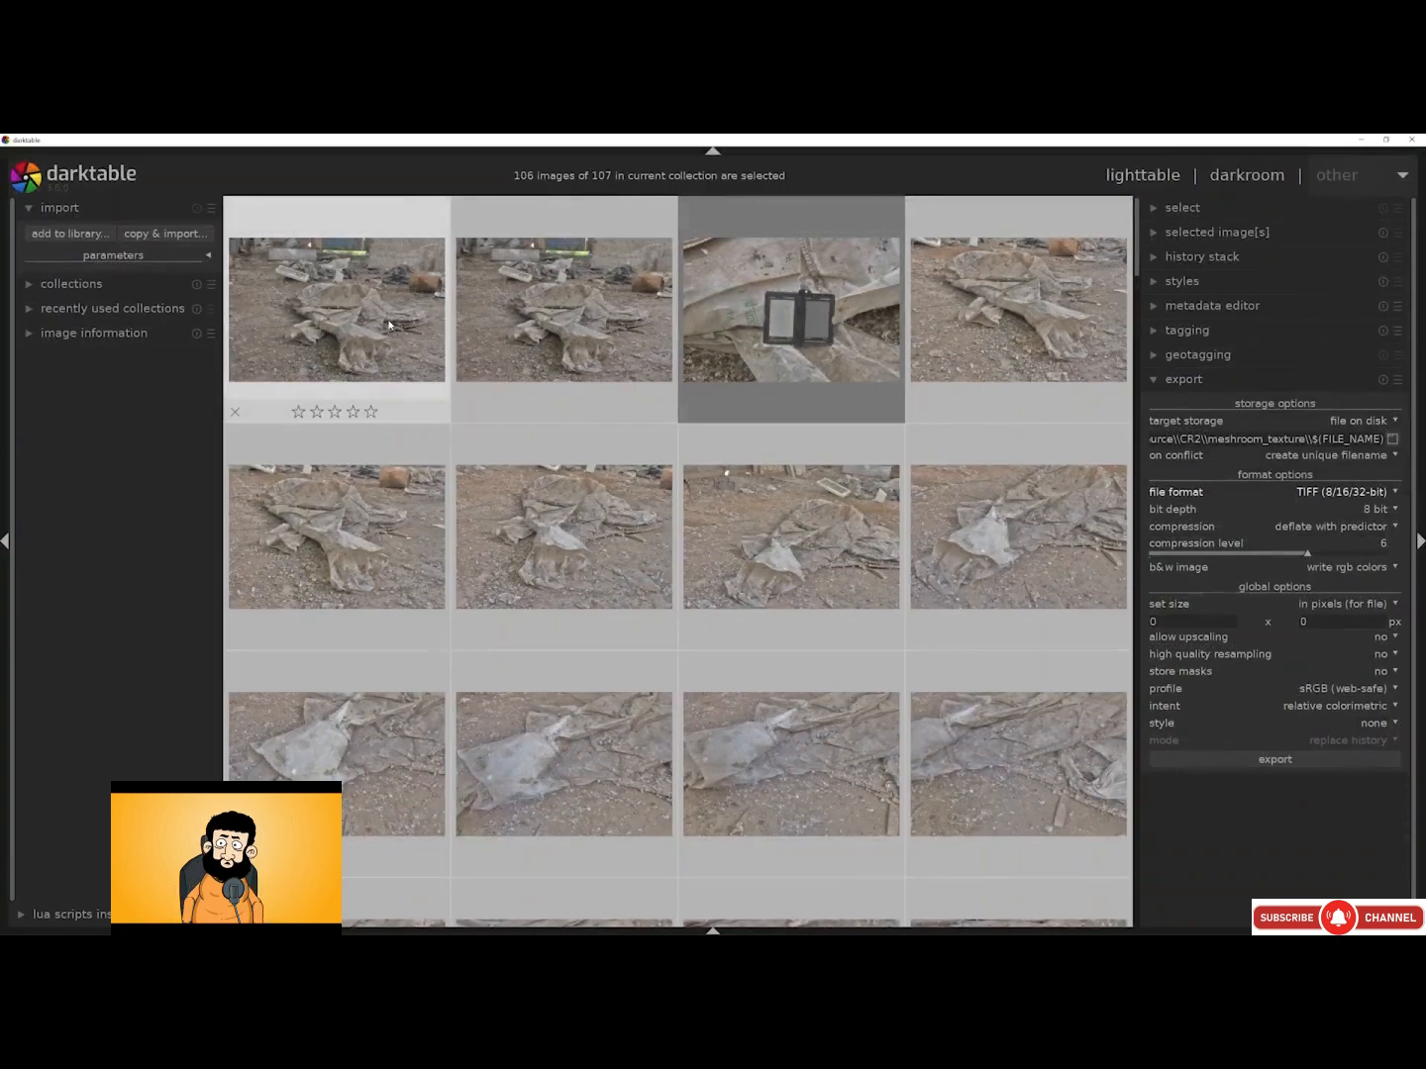
Open the first photo of the collection in the darkroom and switch off its tone equalizer
click(387, 326)
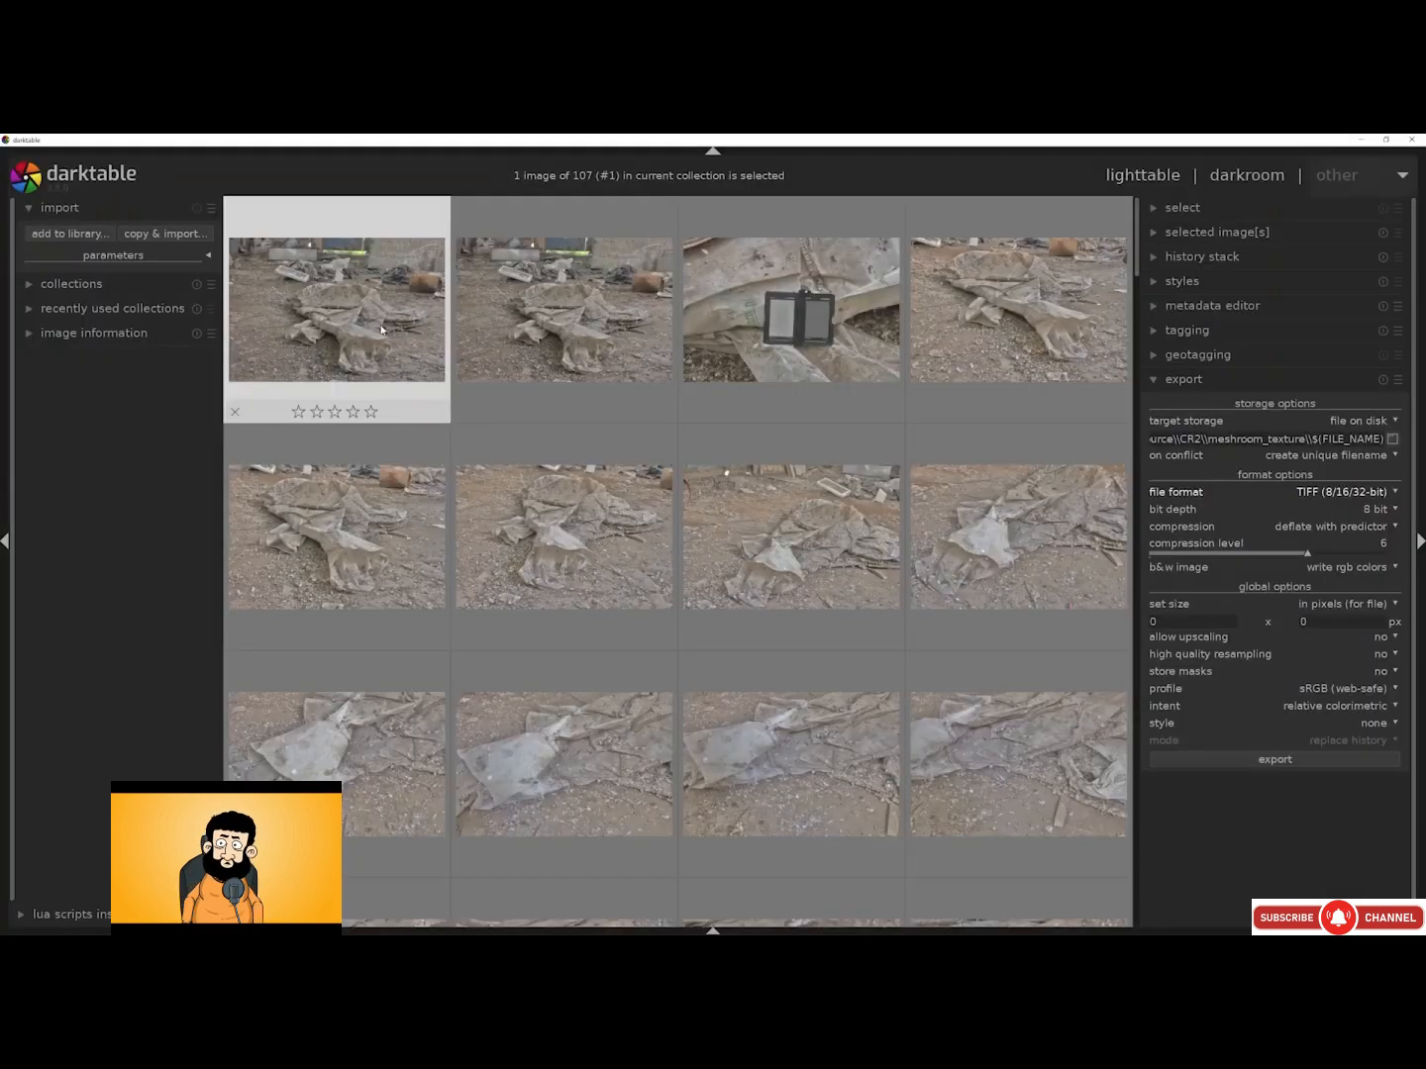
double_click(381, 329)
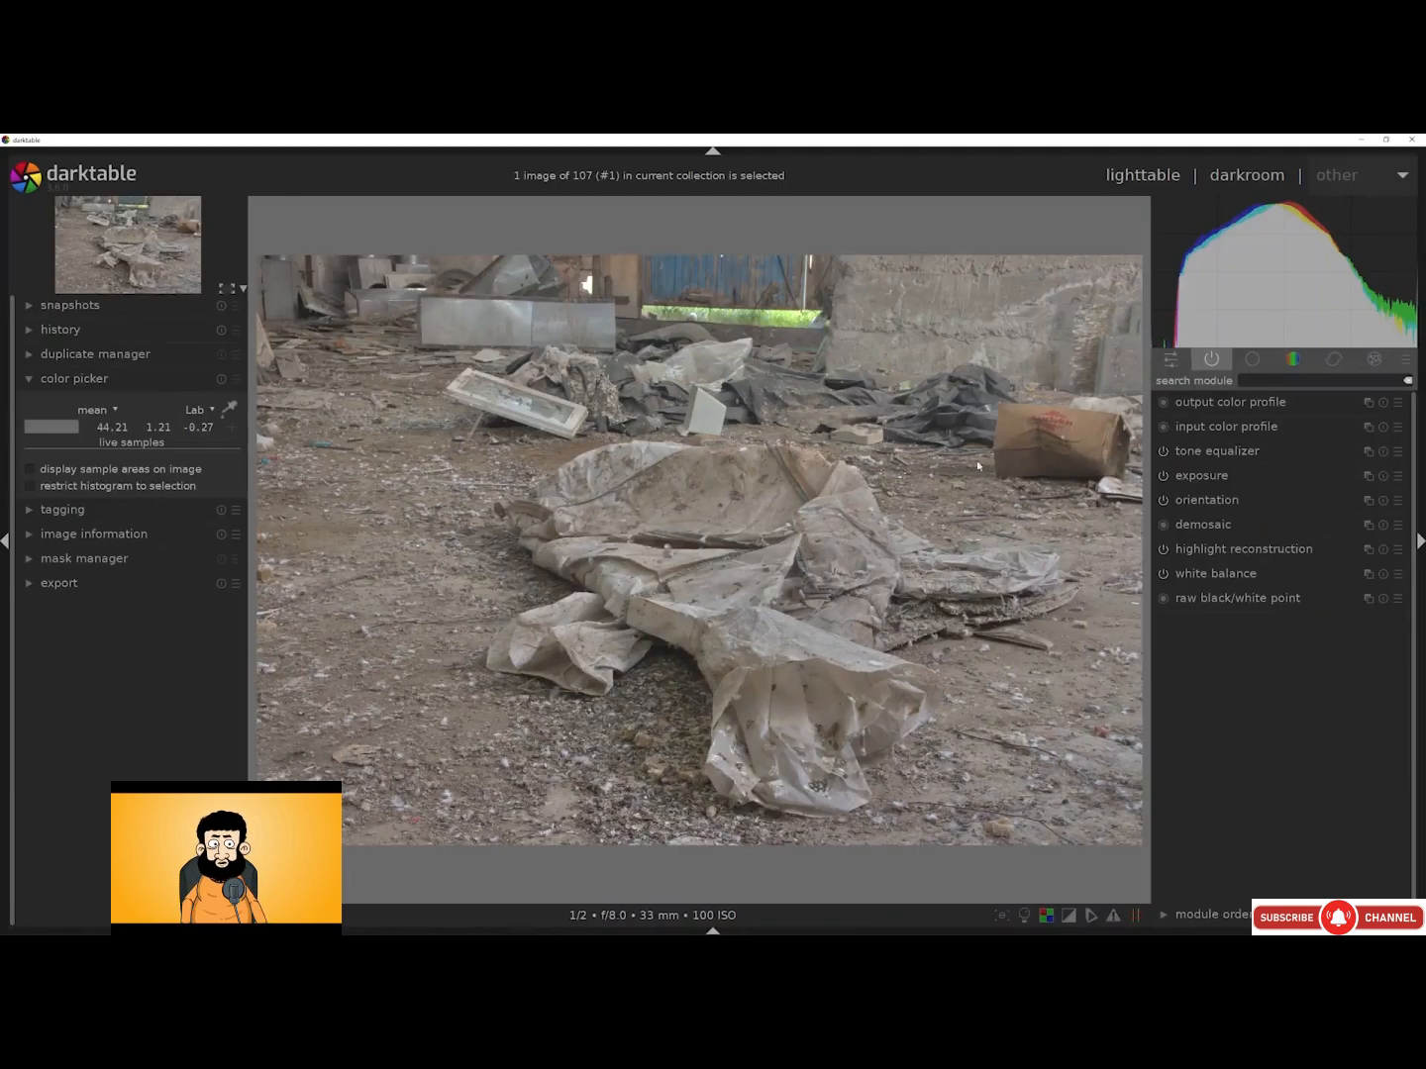
click(1165, 454)
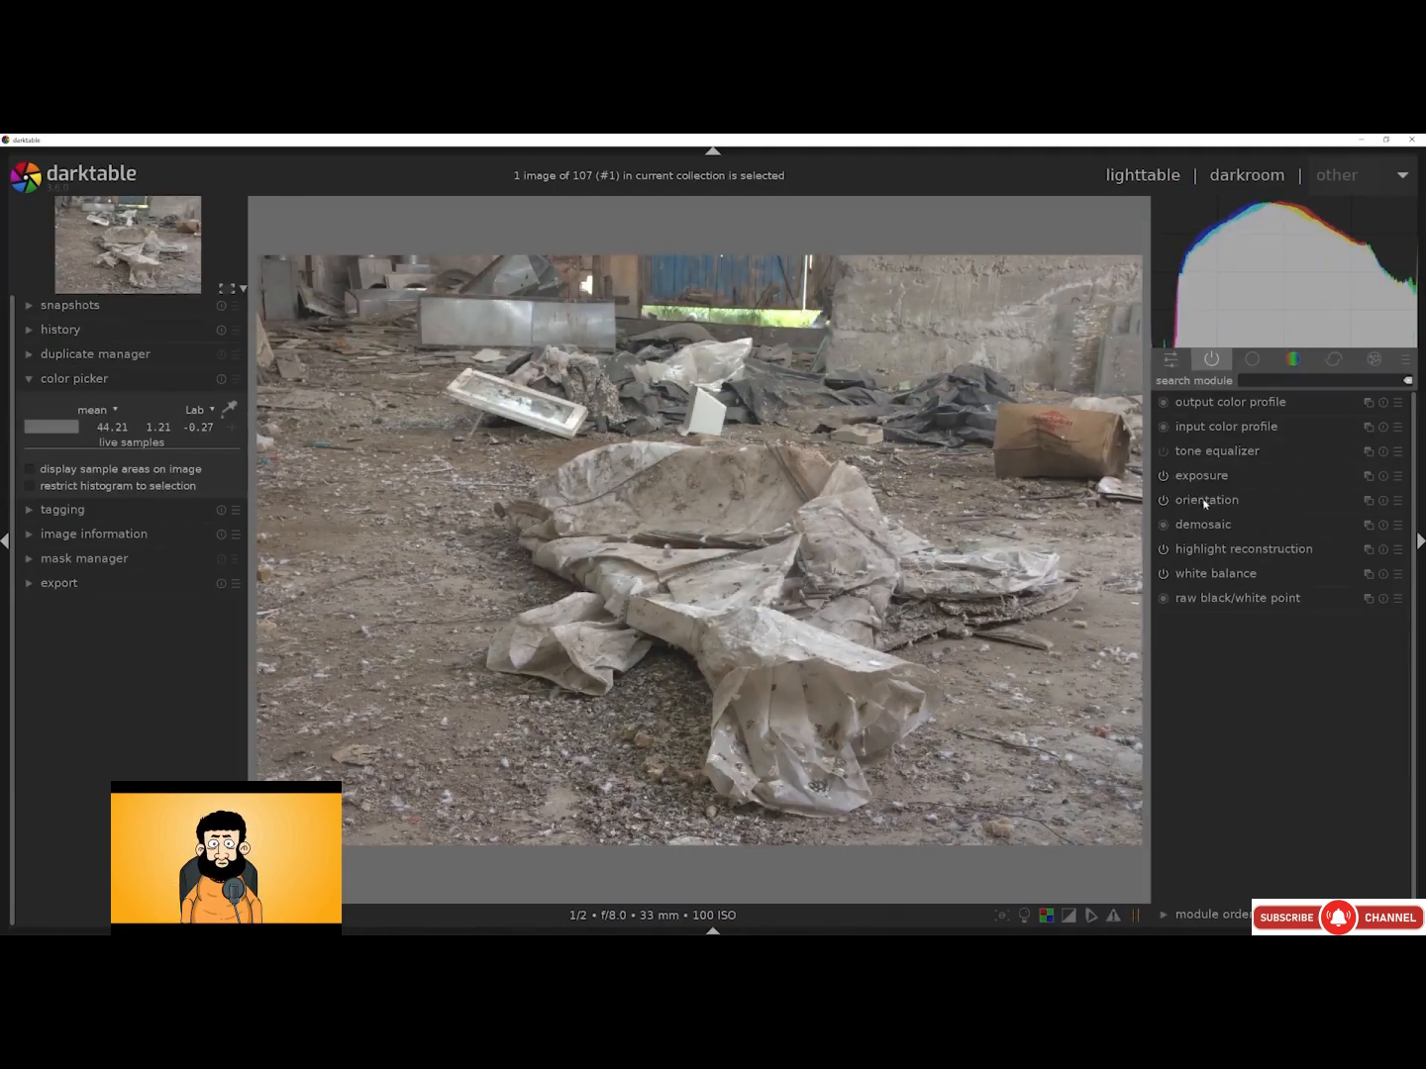
Enable local contrast with detail at 147% and compare the photo with and without the effect
click(1253, 361)
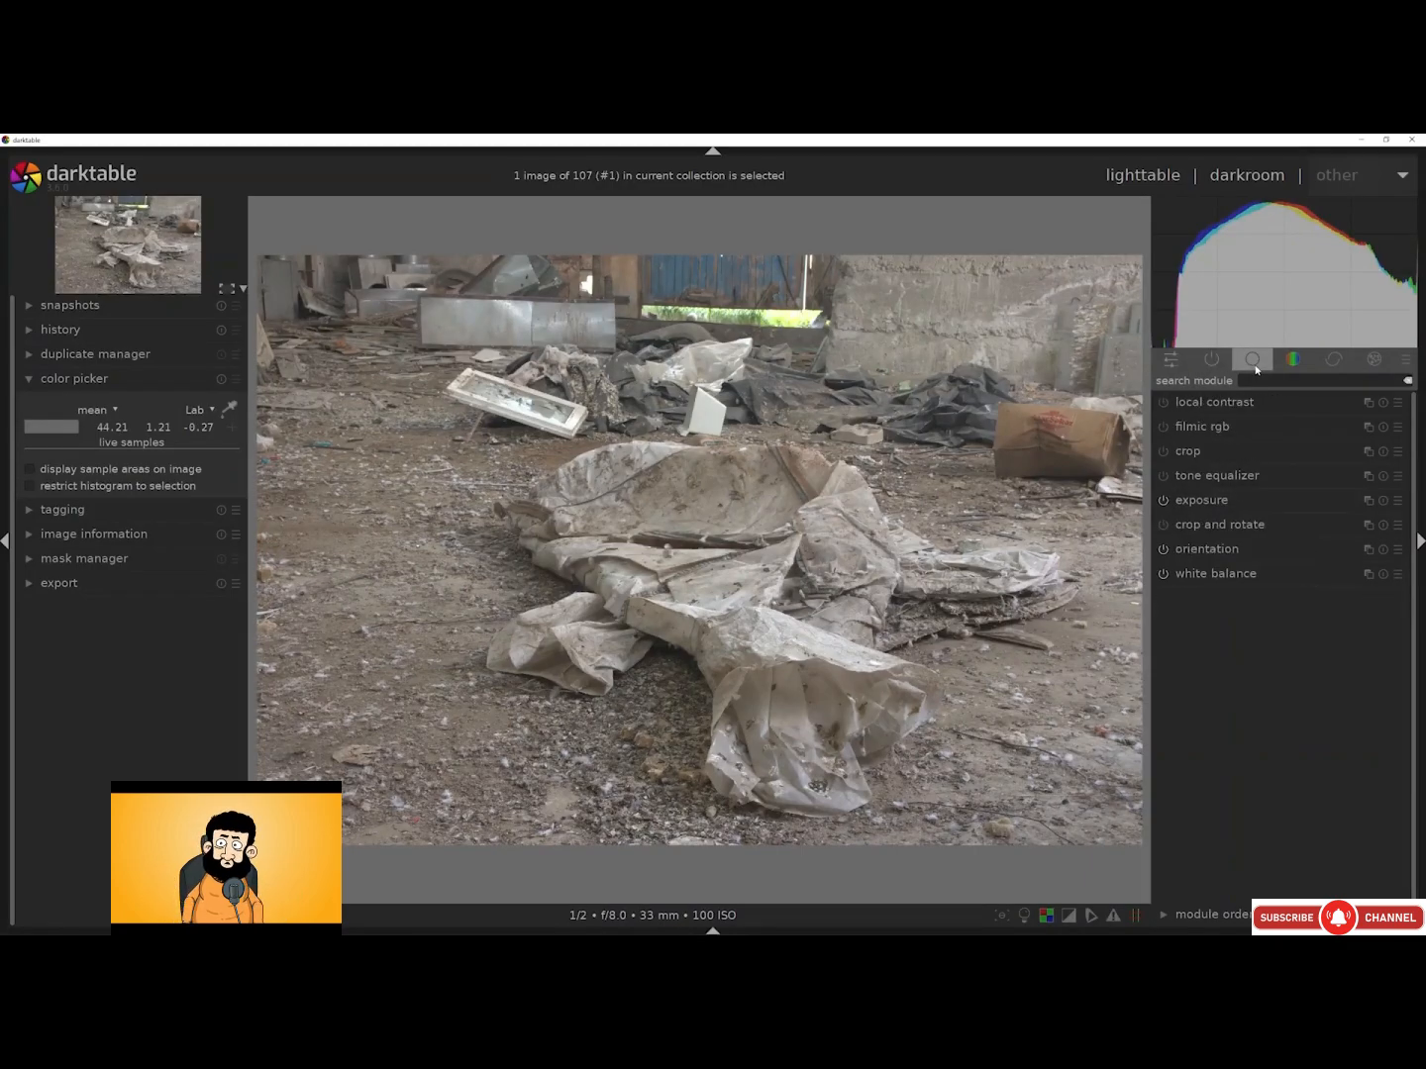
click(1190, 406)
drag(1214, 451, 1225, 458)
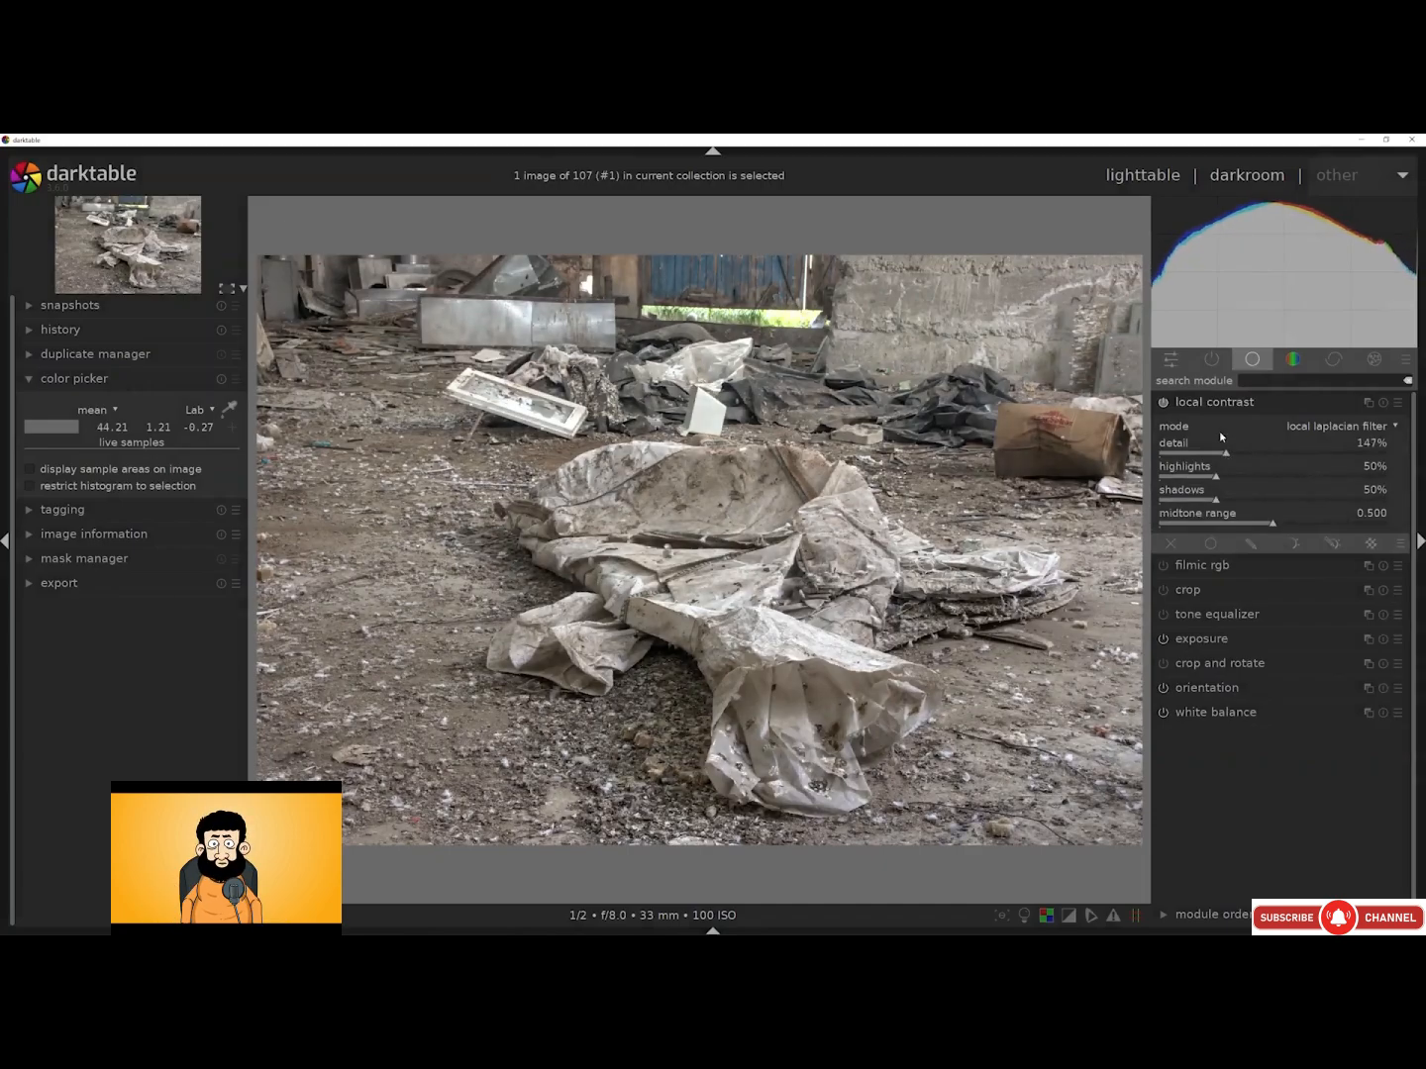
click(1164, 403)
click(1165, 404)
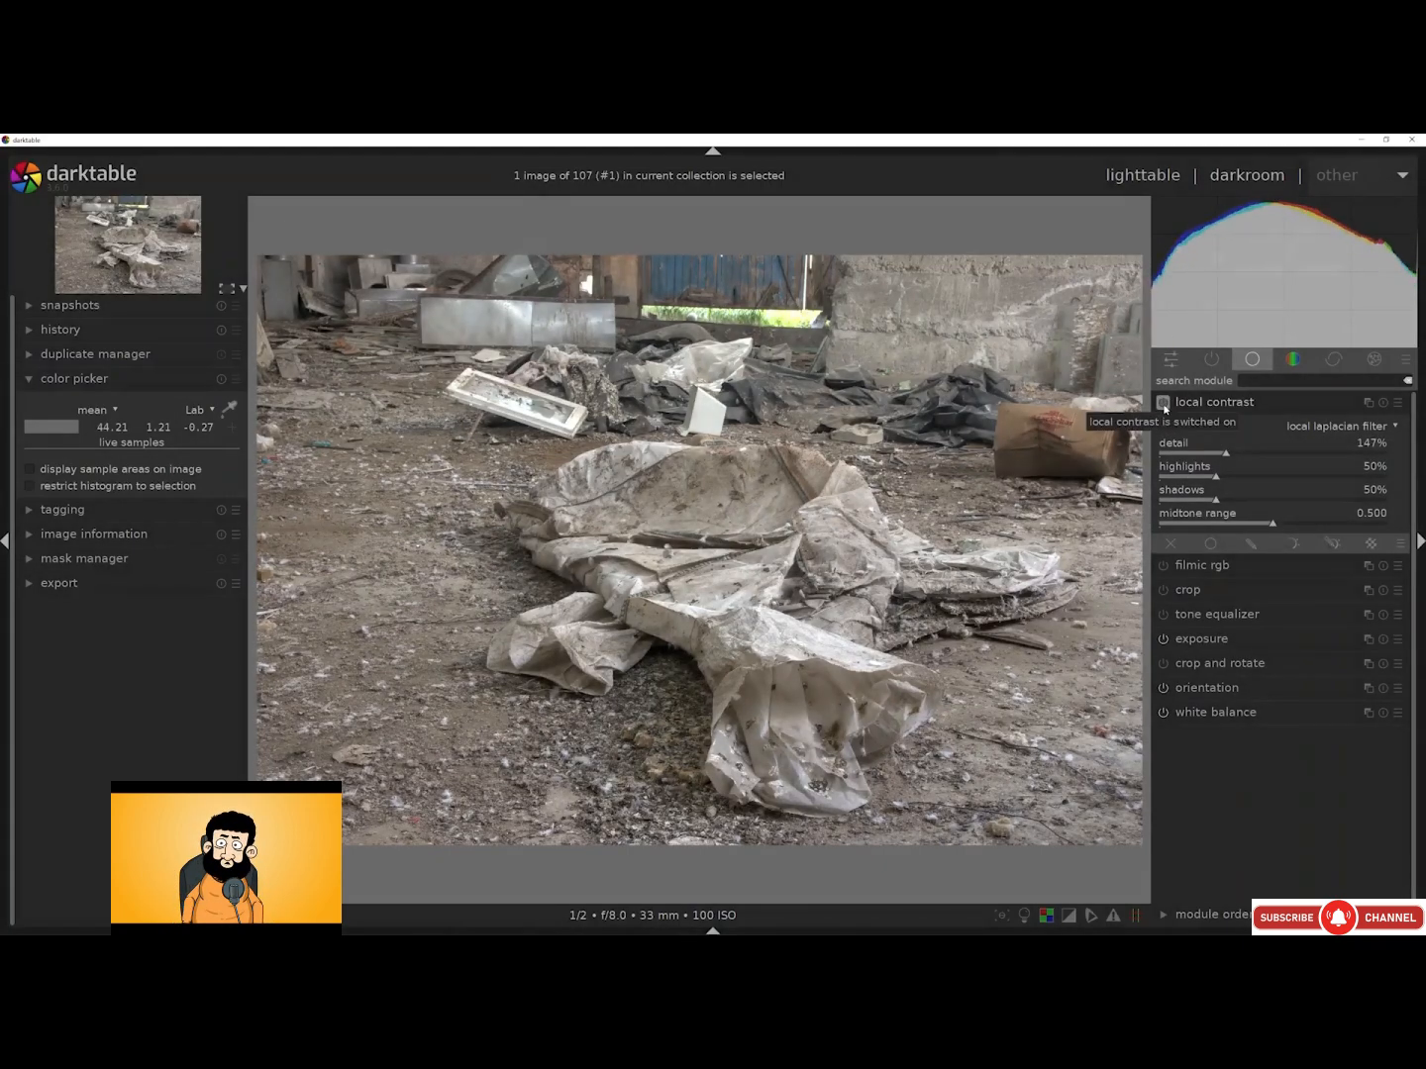
Sharpen the photo with a radius of 1.995 and an amount of 2.000, and review the whole image
click(1292, 360)
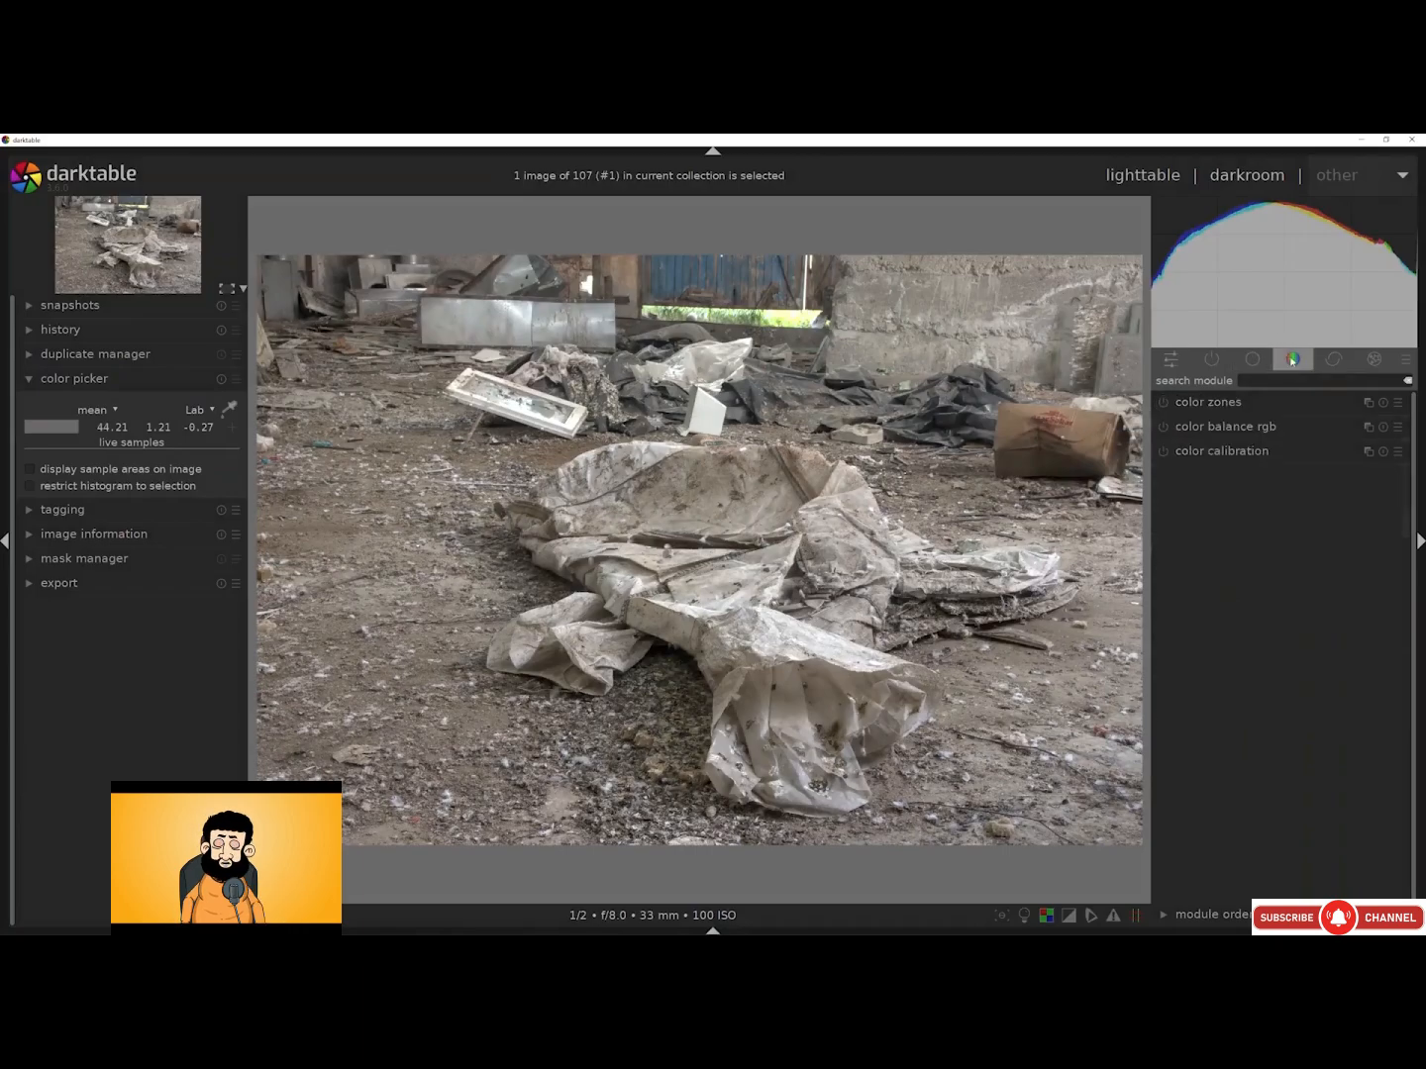
click(1317, 359)
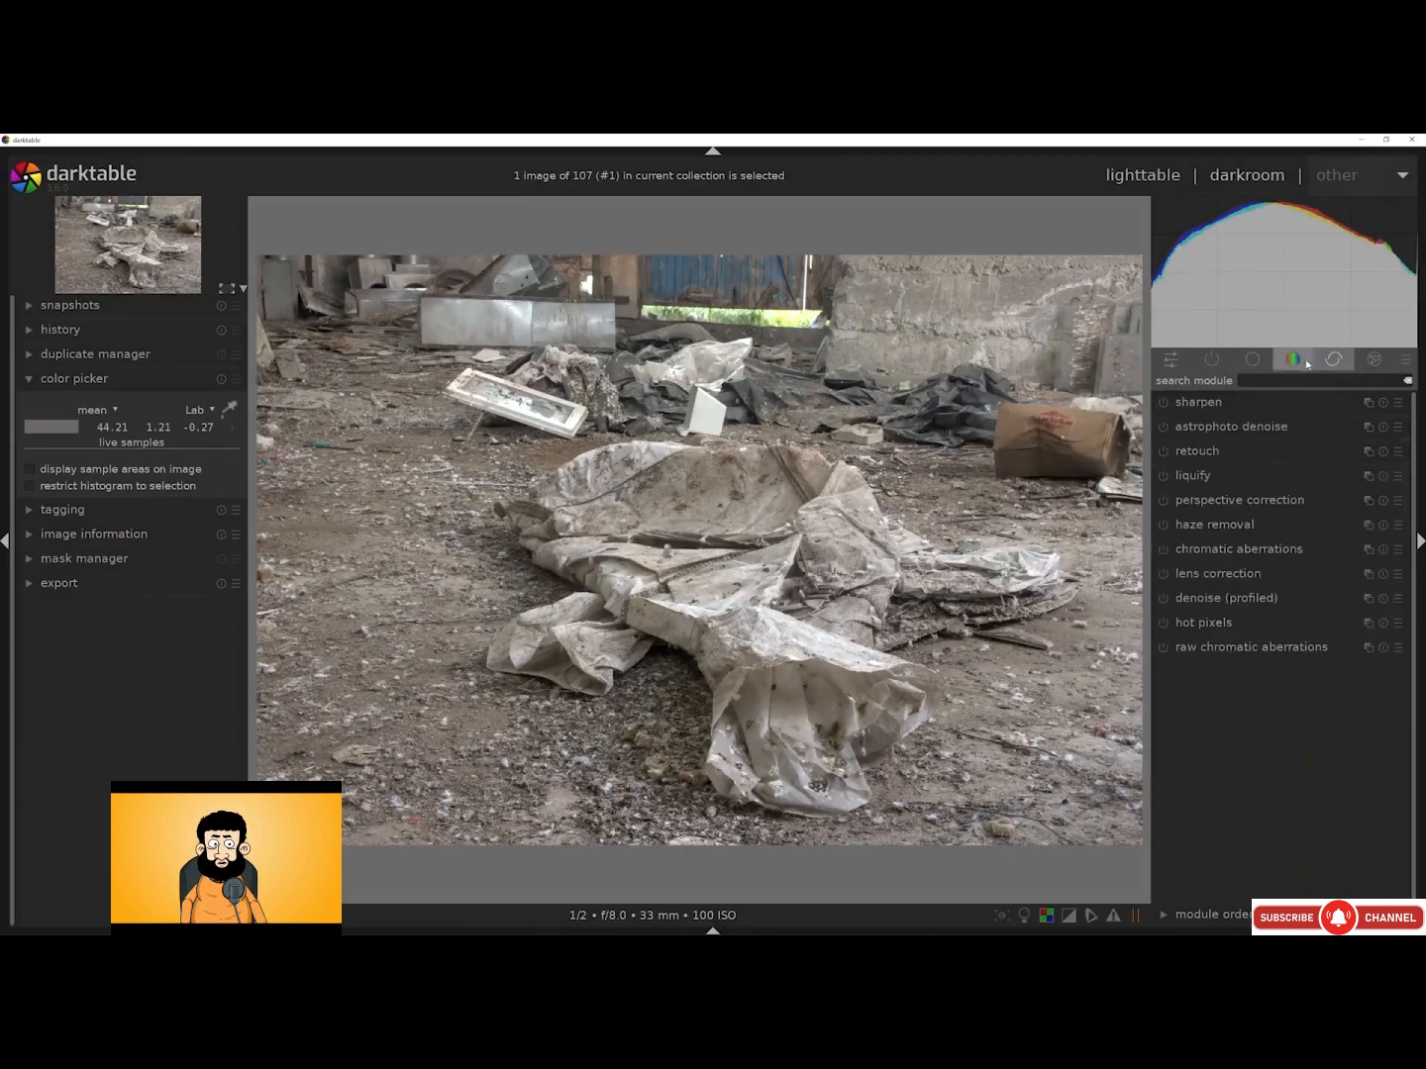
click(1217, 402)
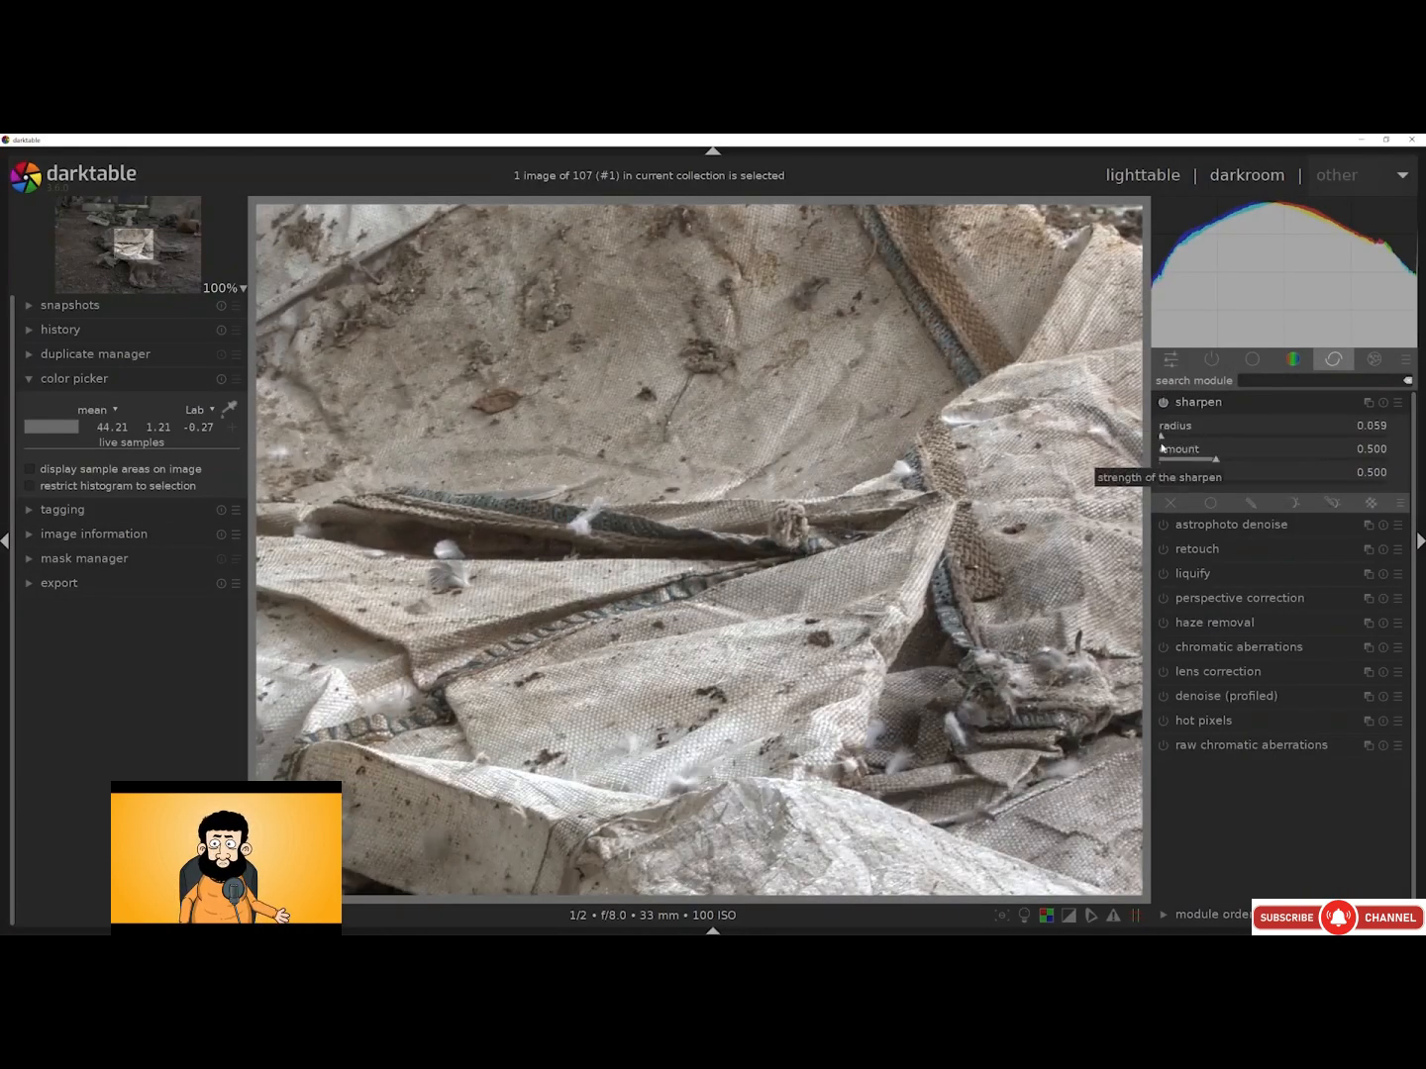
click(1216, 437)
drag(1207, 463, 1392, 460)
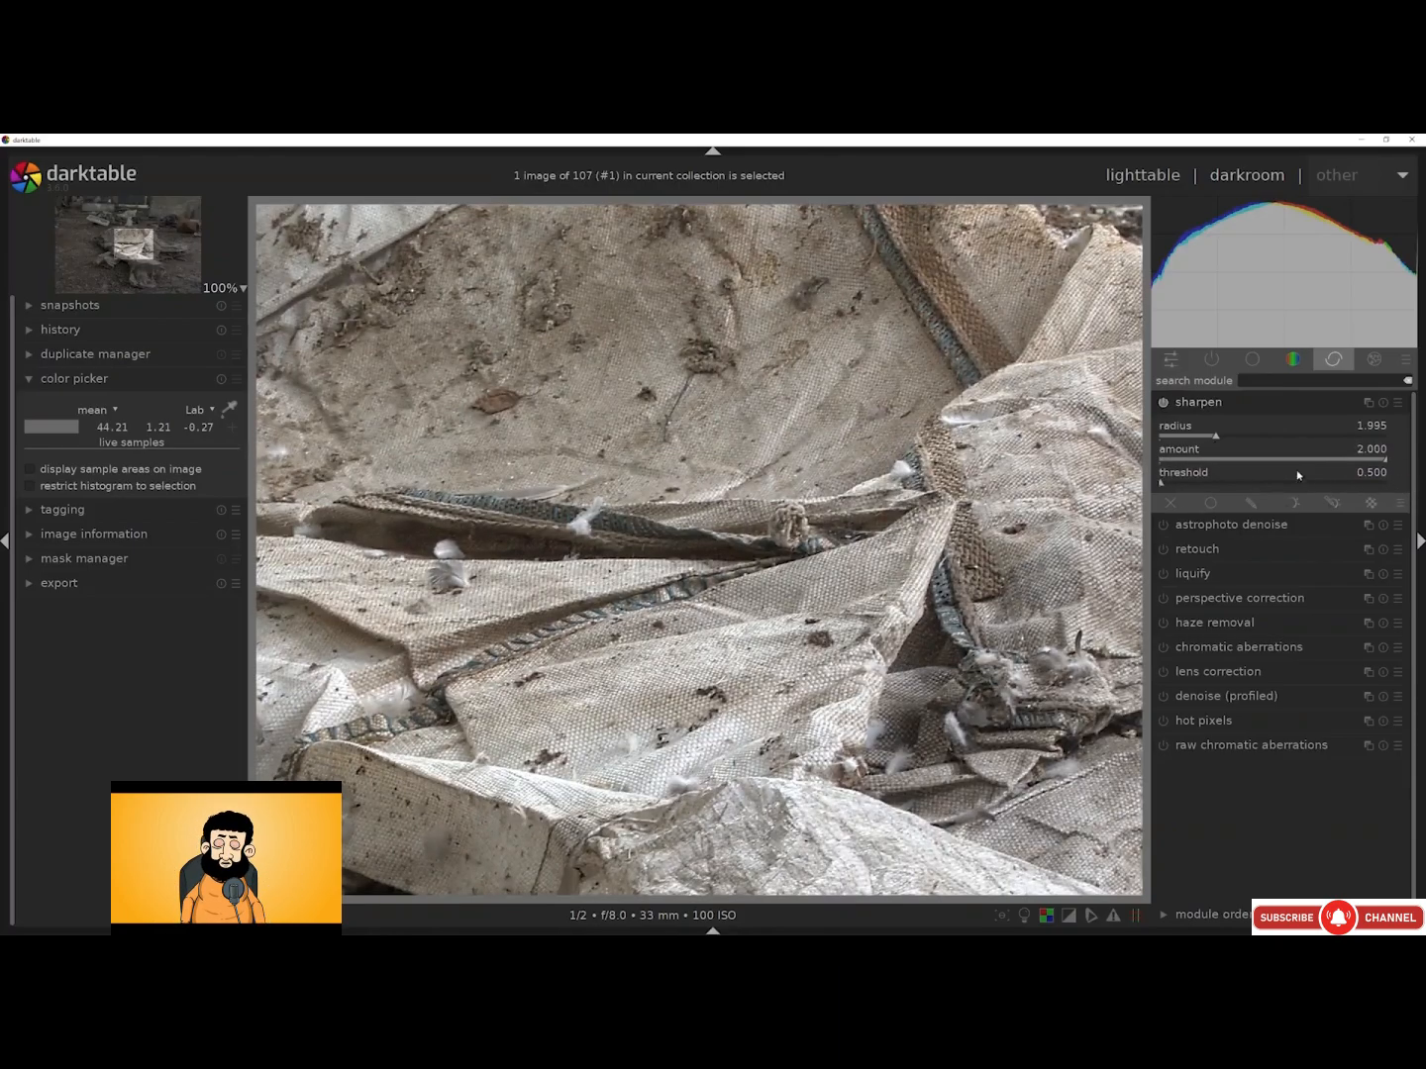
click(1219, 405)
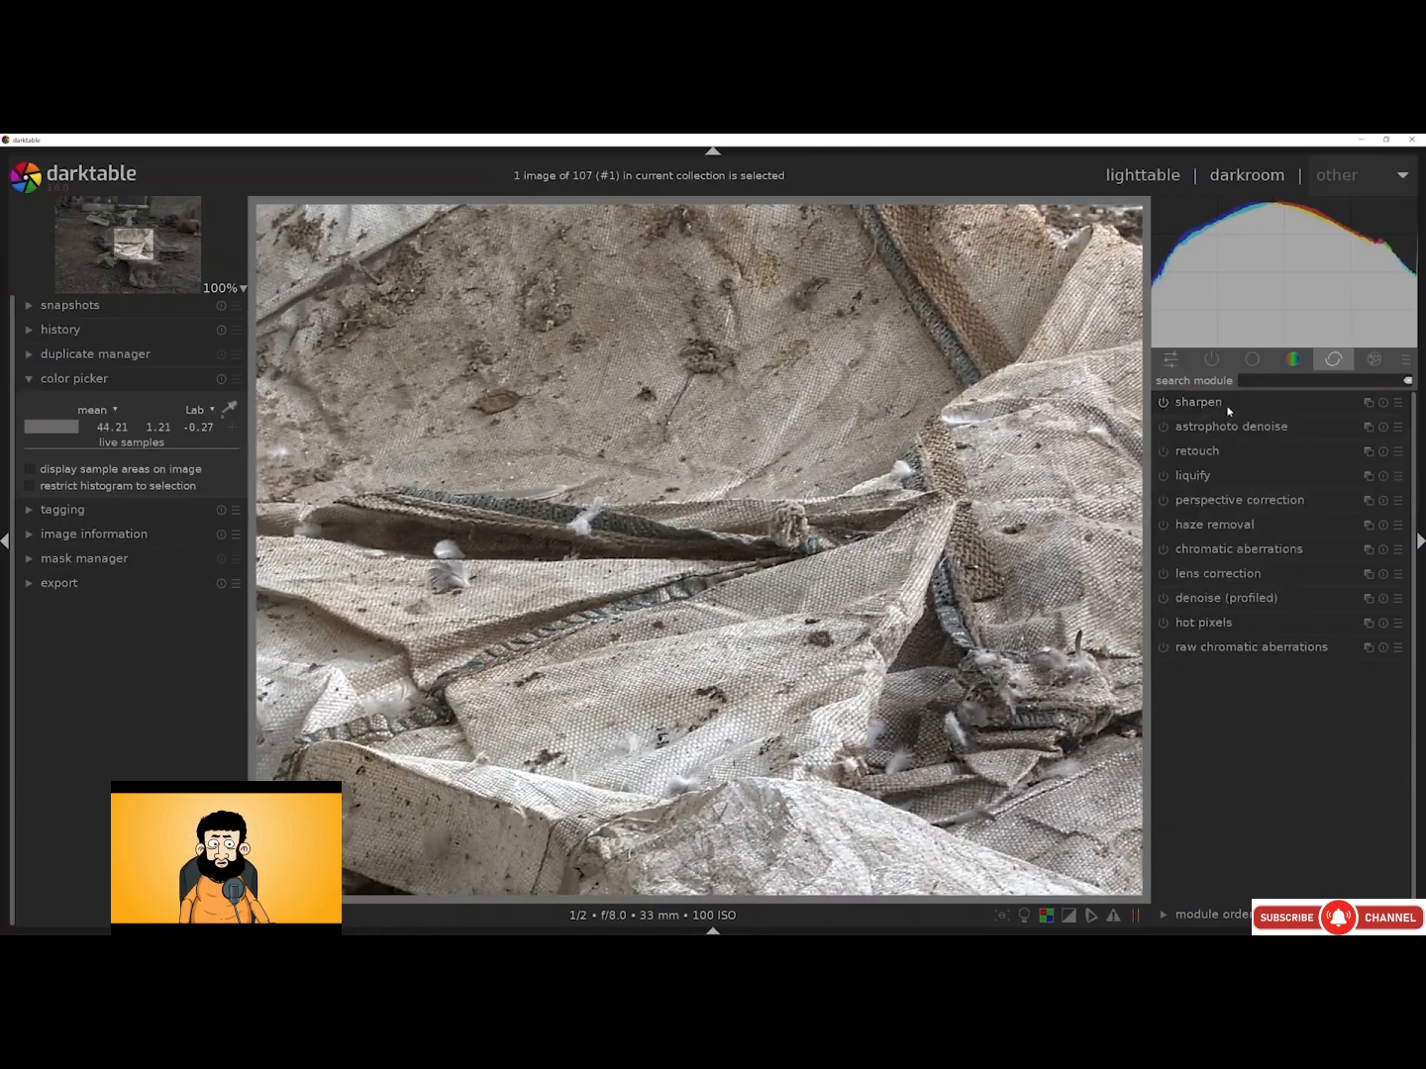
scroll(806, 508, down, 5)
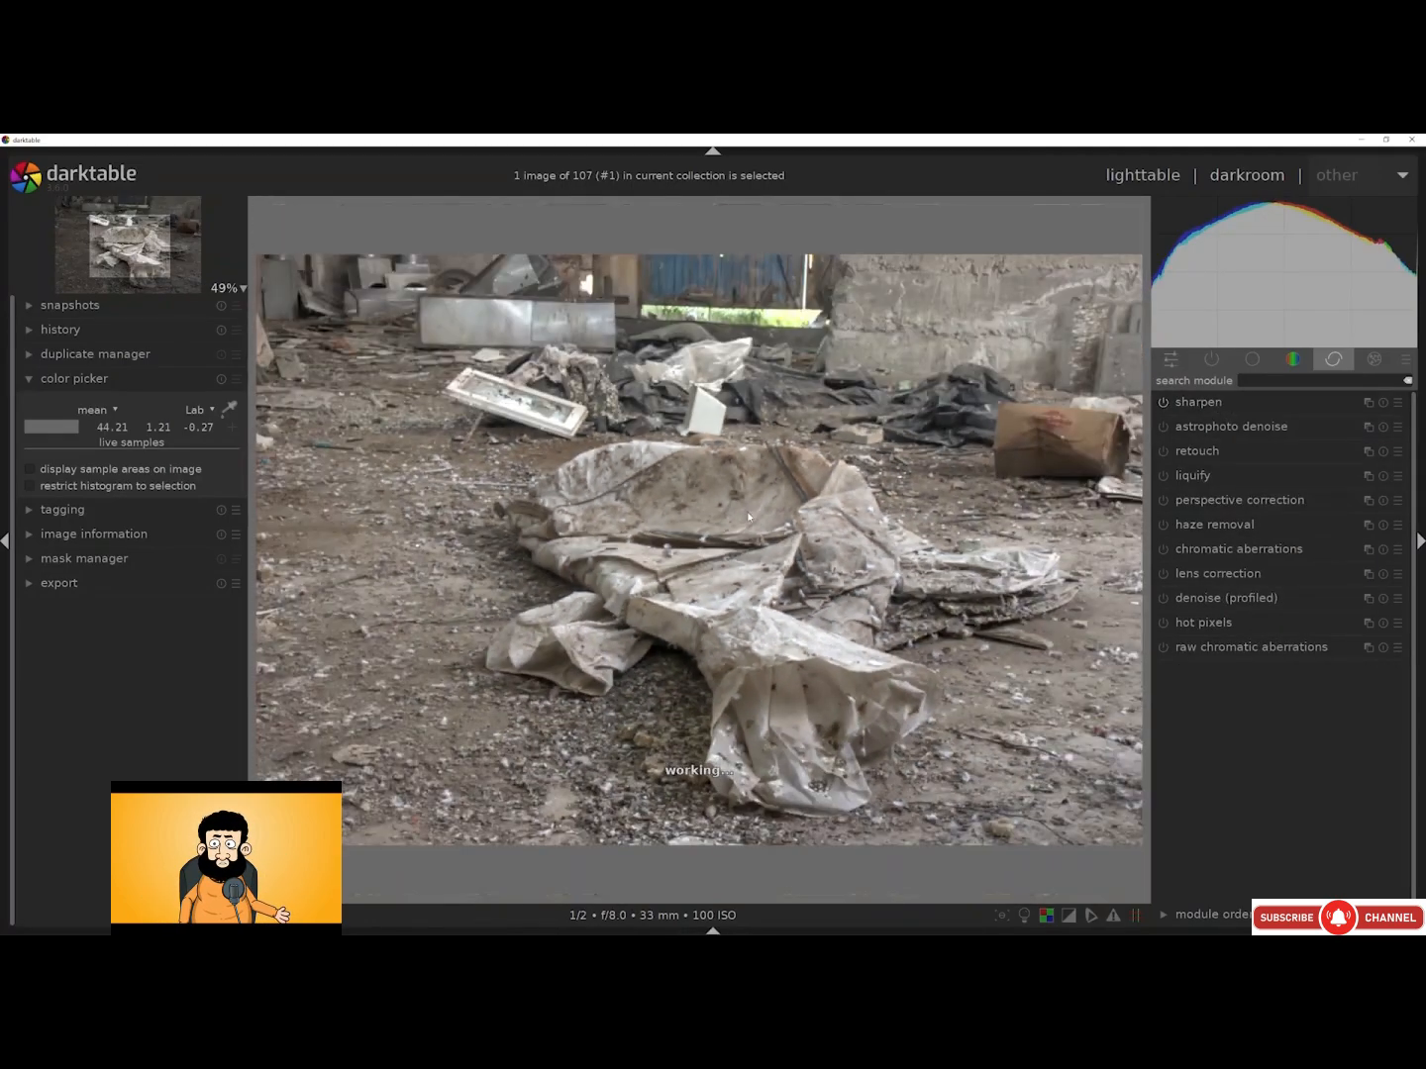
click(1252, 360)
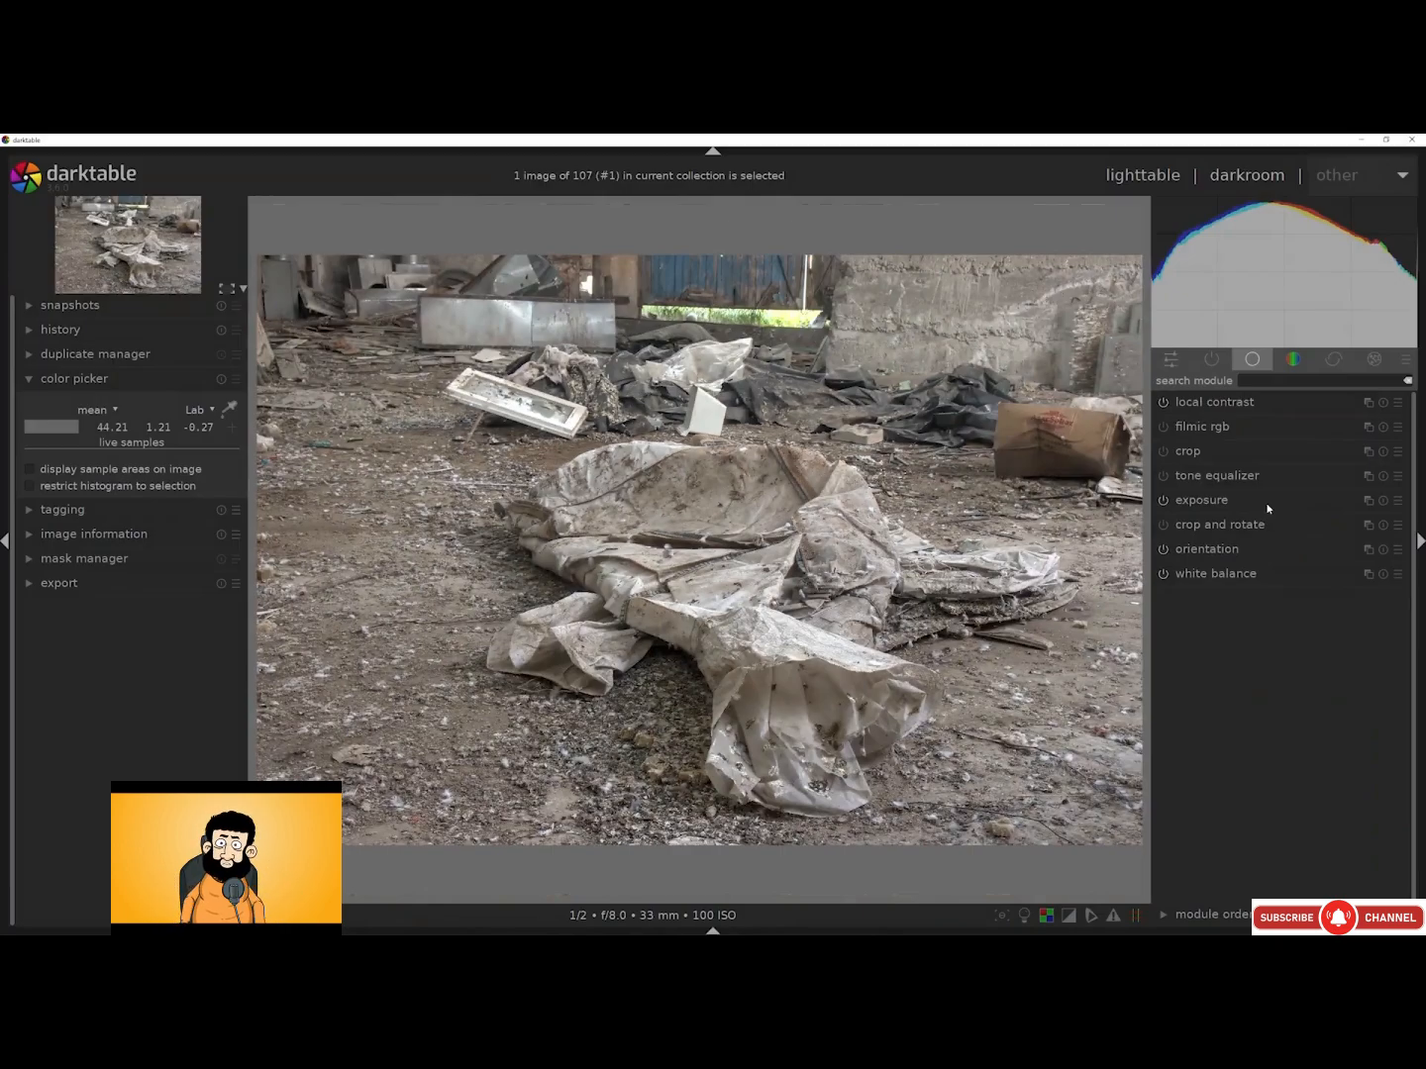
Return to the lighttable and selectively copy the first photo's edit history, including white balance
click(1143, 175)
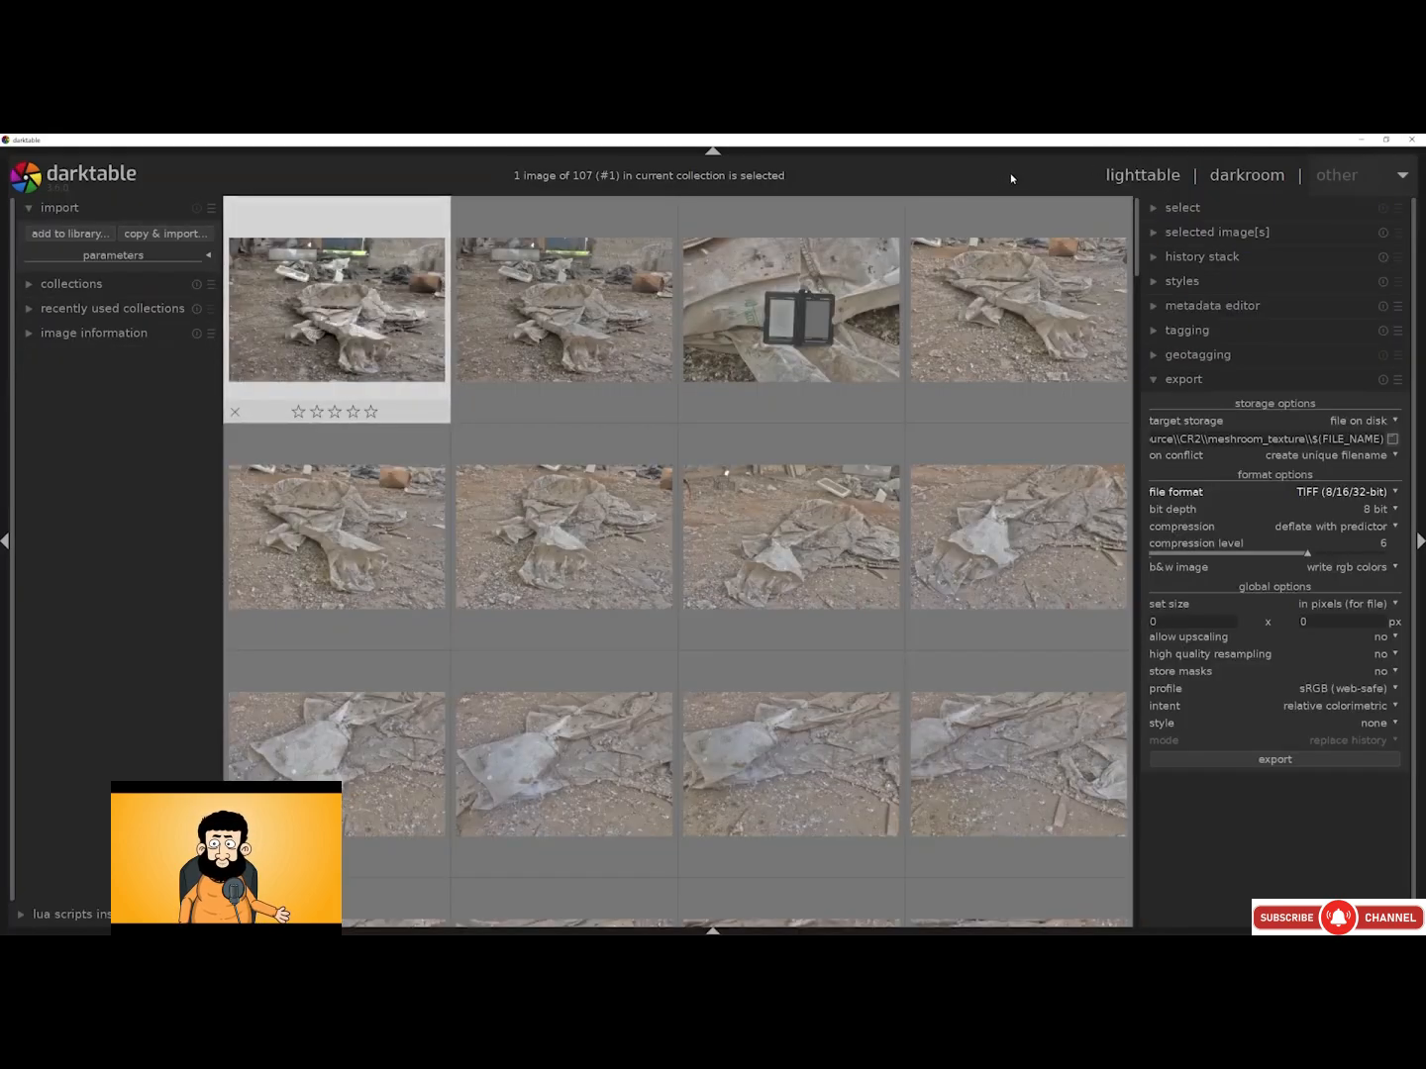
click(1193, 257)
click(1211, 283)
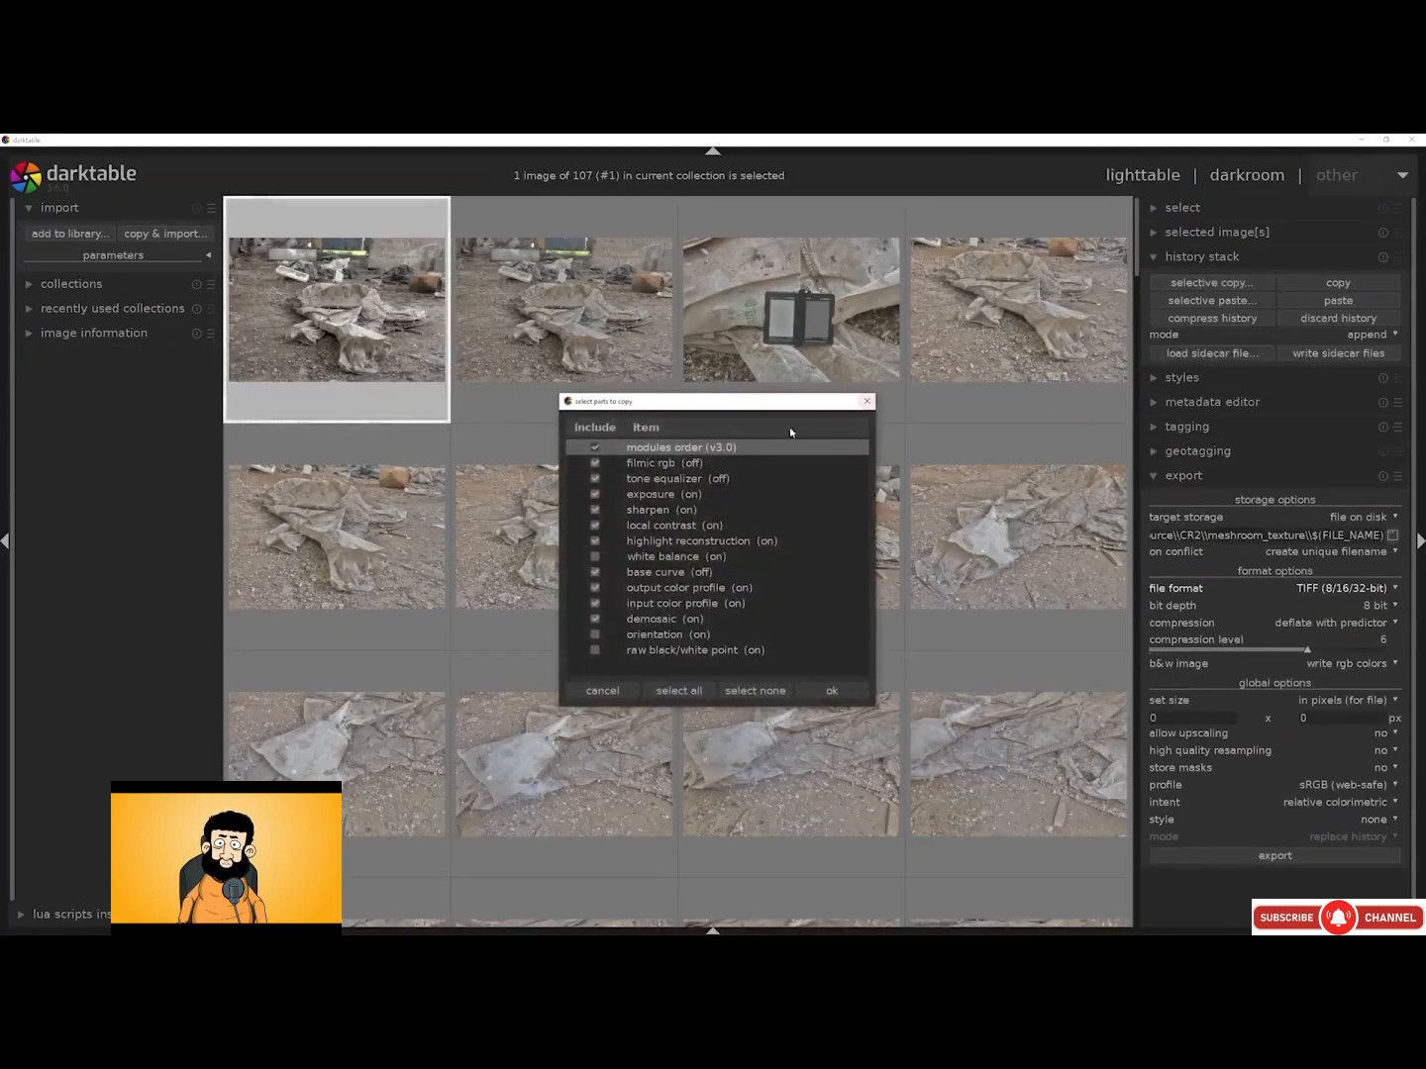
click(595, 558)
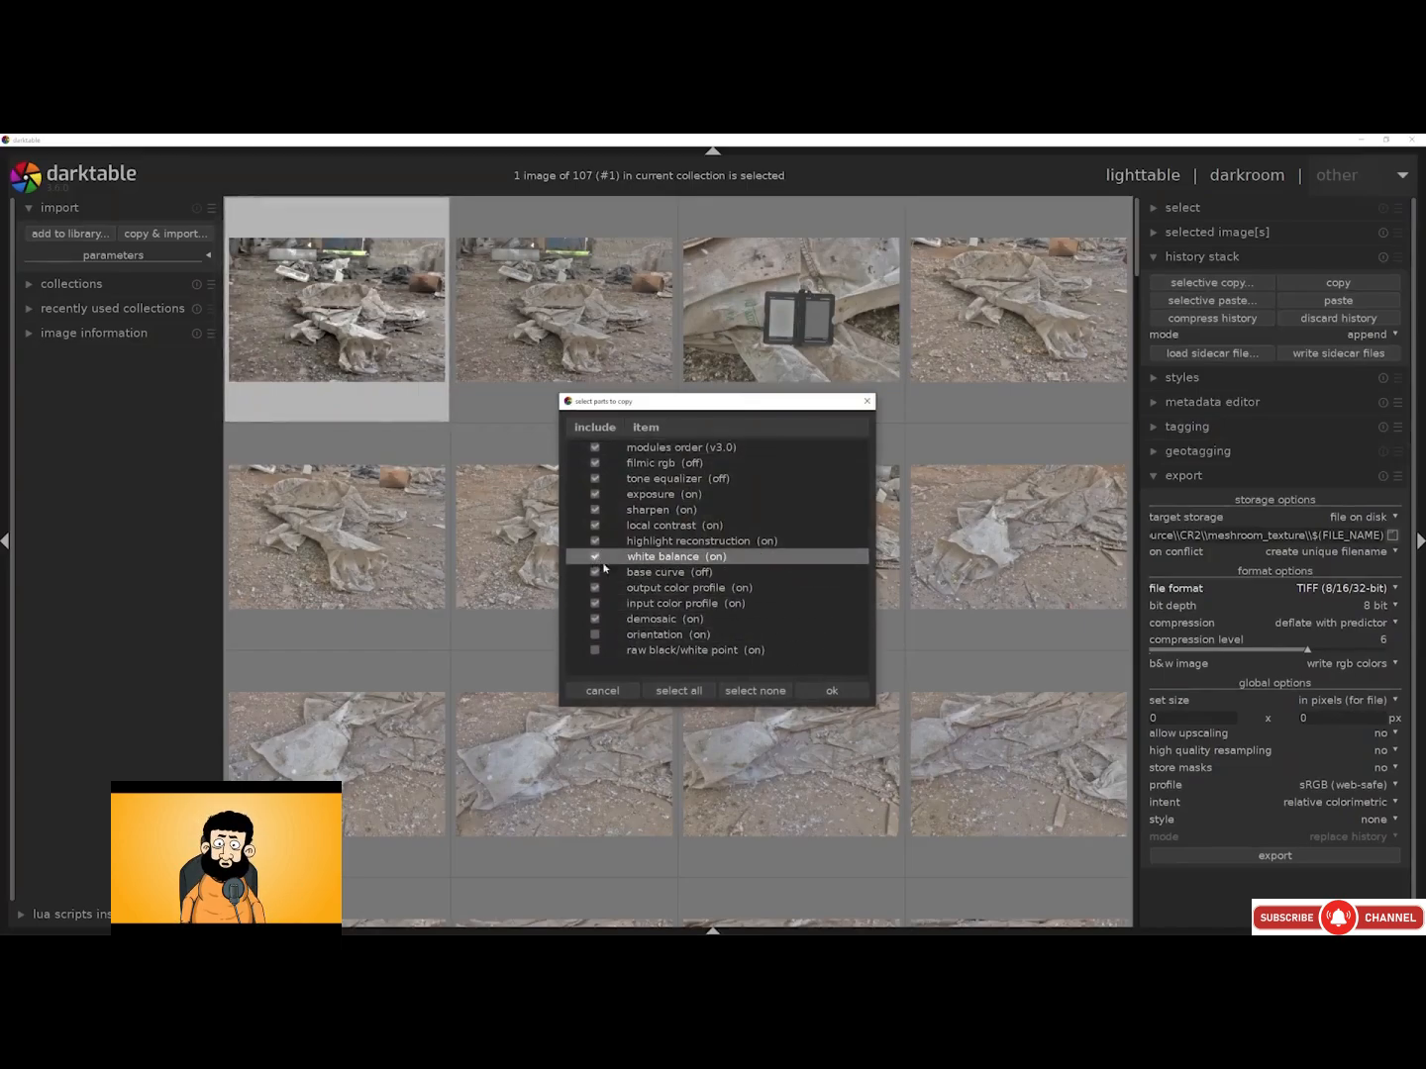
click(830, 691)
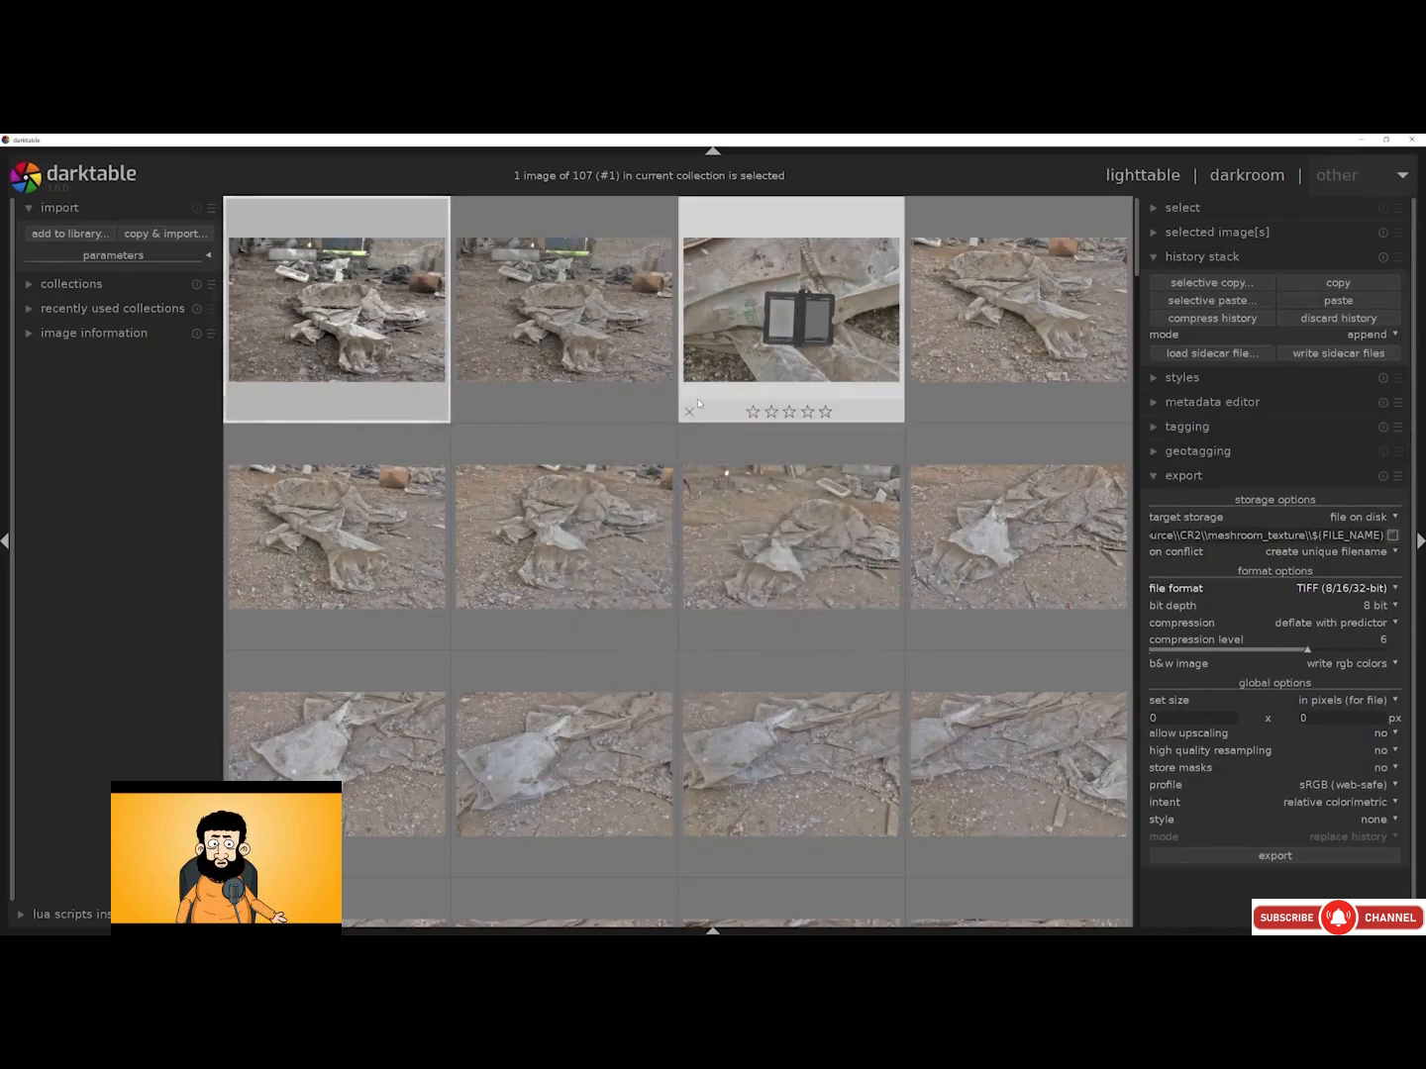
Selectively paste the copied edits, including sharpen, local contrast and white balance, onto all images in the collection
key(ctrl+a)
click(1211, 300)
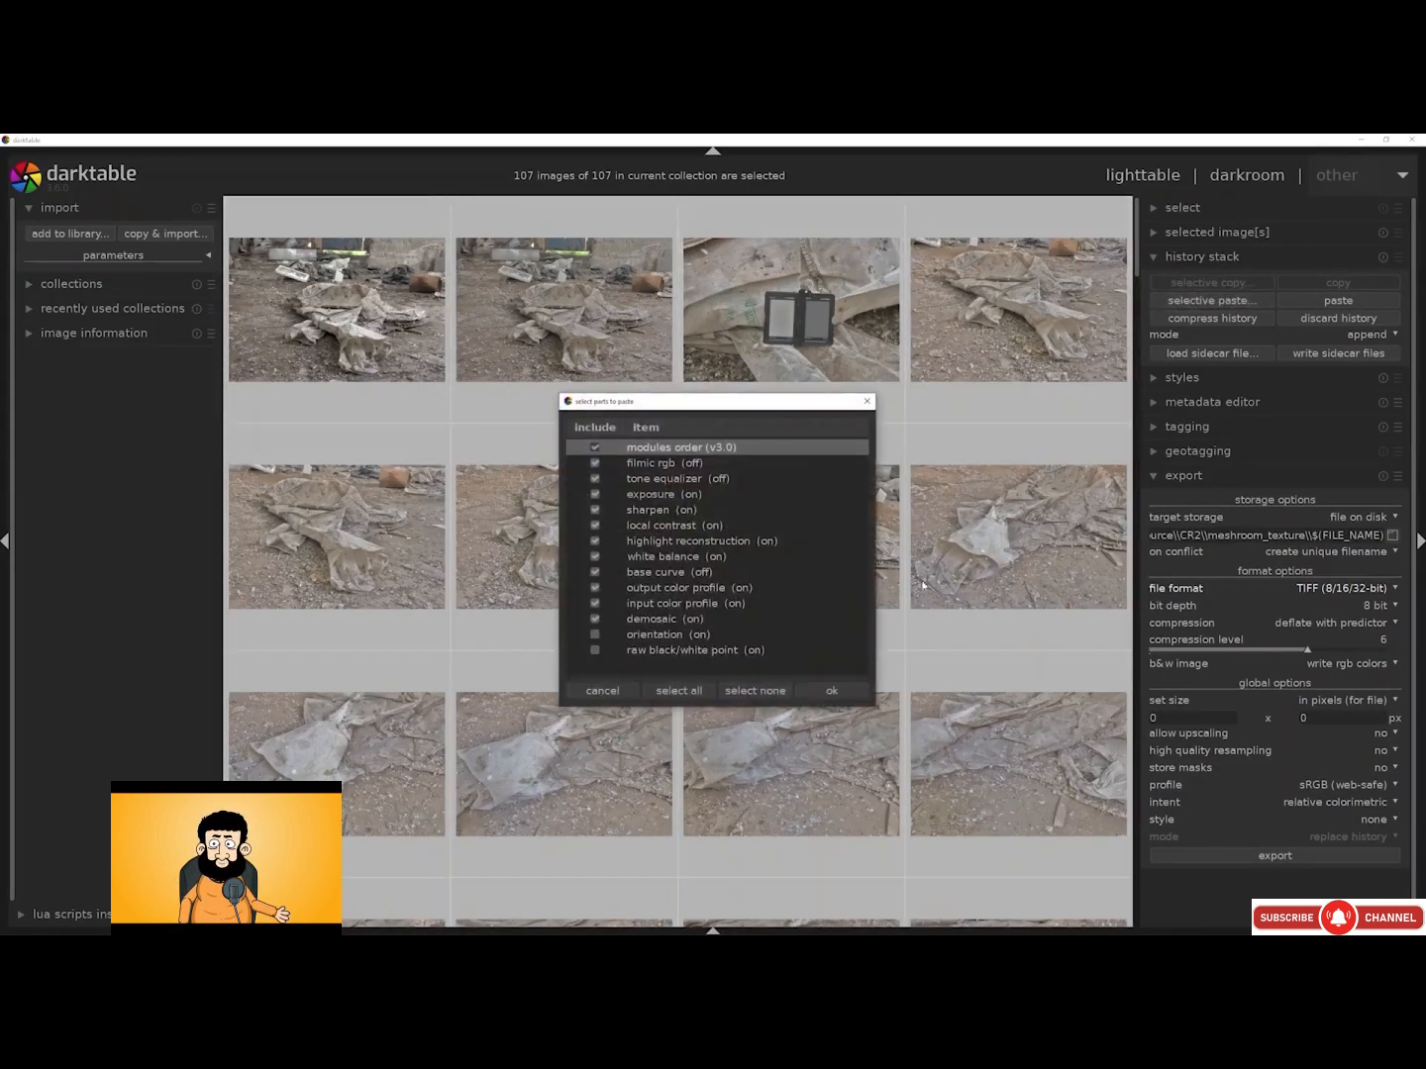
click(831, 691)
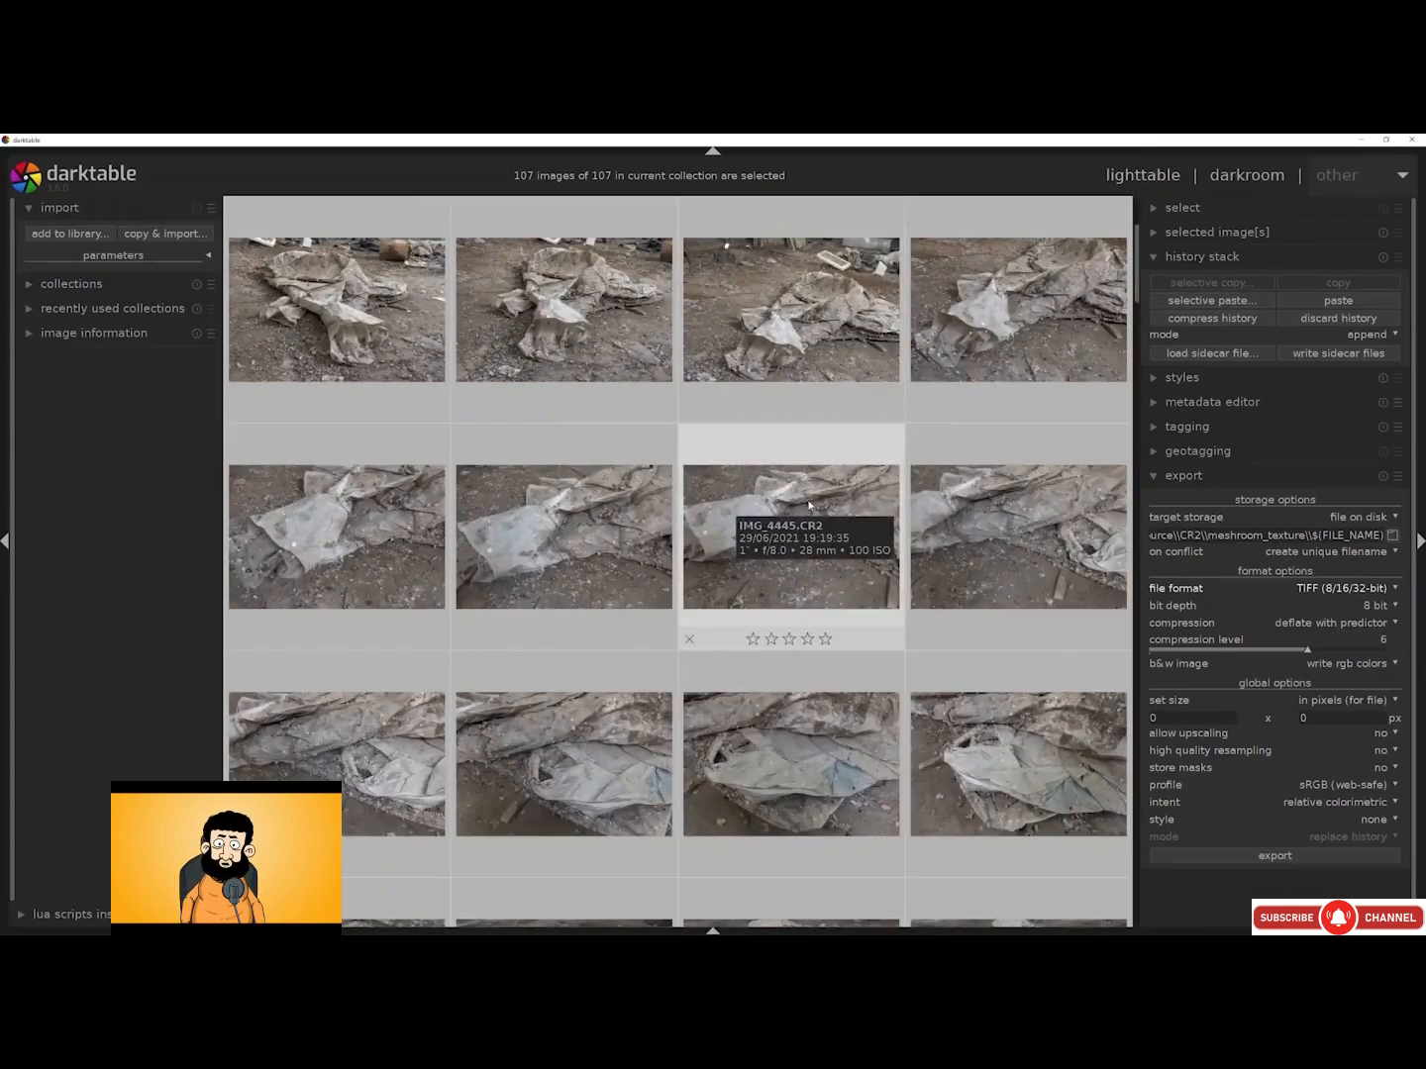
click(1202, 257)
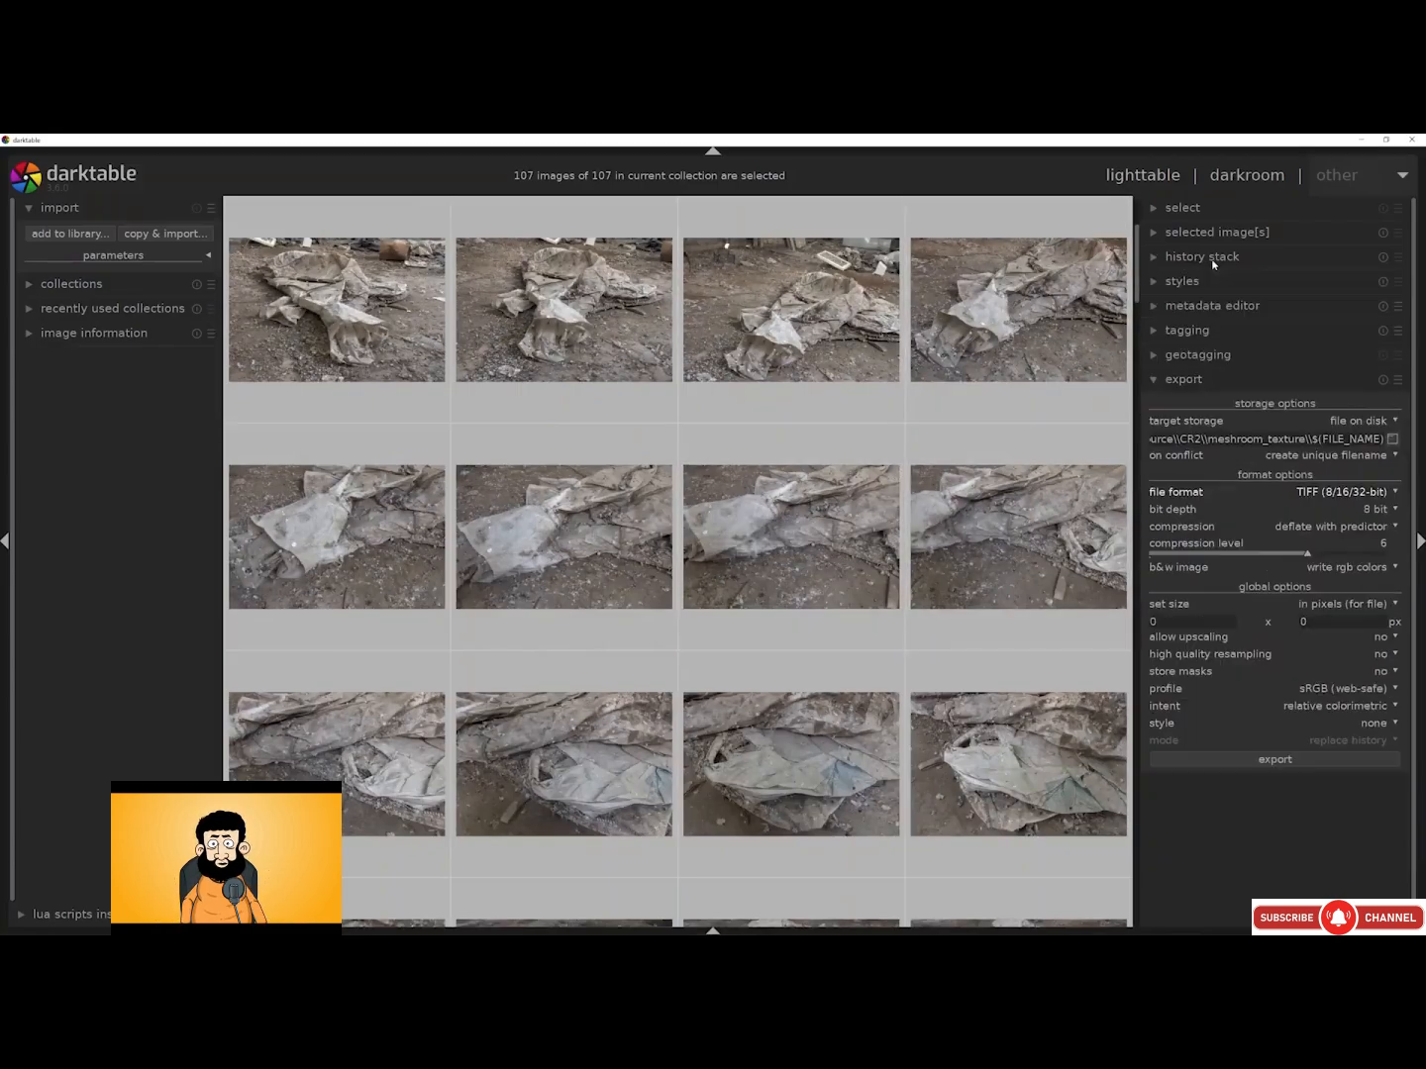
Export all images to the meshroom_geometry folder inside CR2 with a width of 2500 px
click(1393, 440)
click(770, 370)
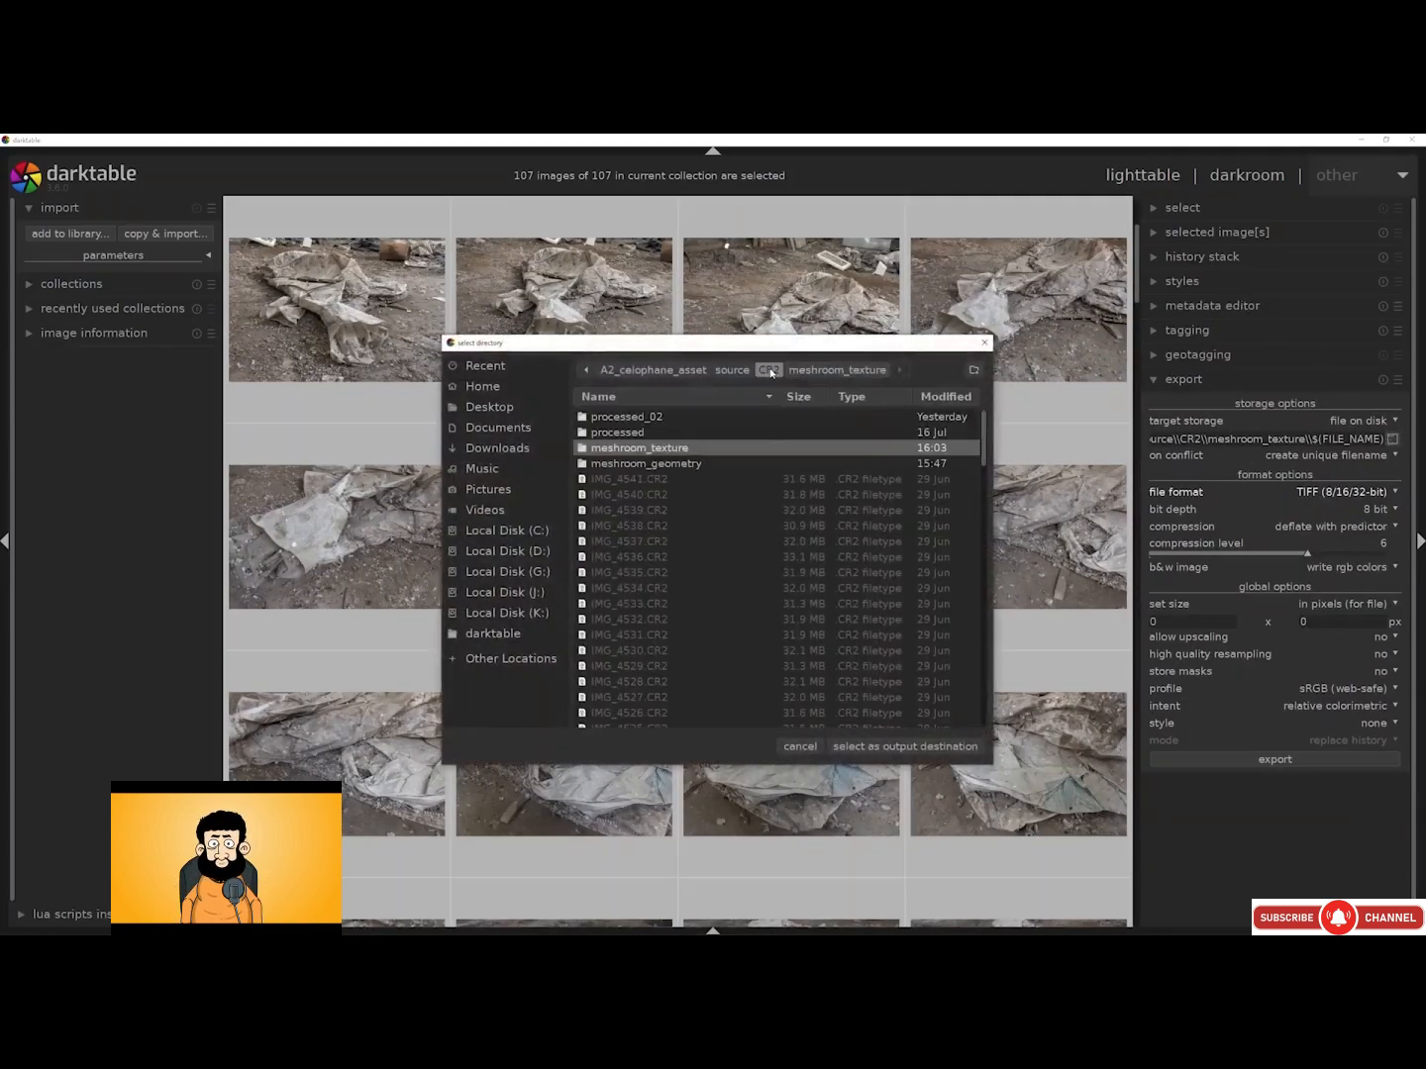
click(684, 463)
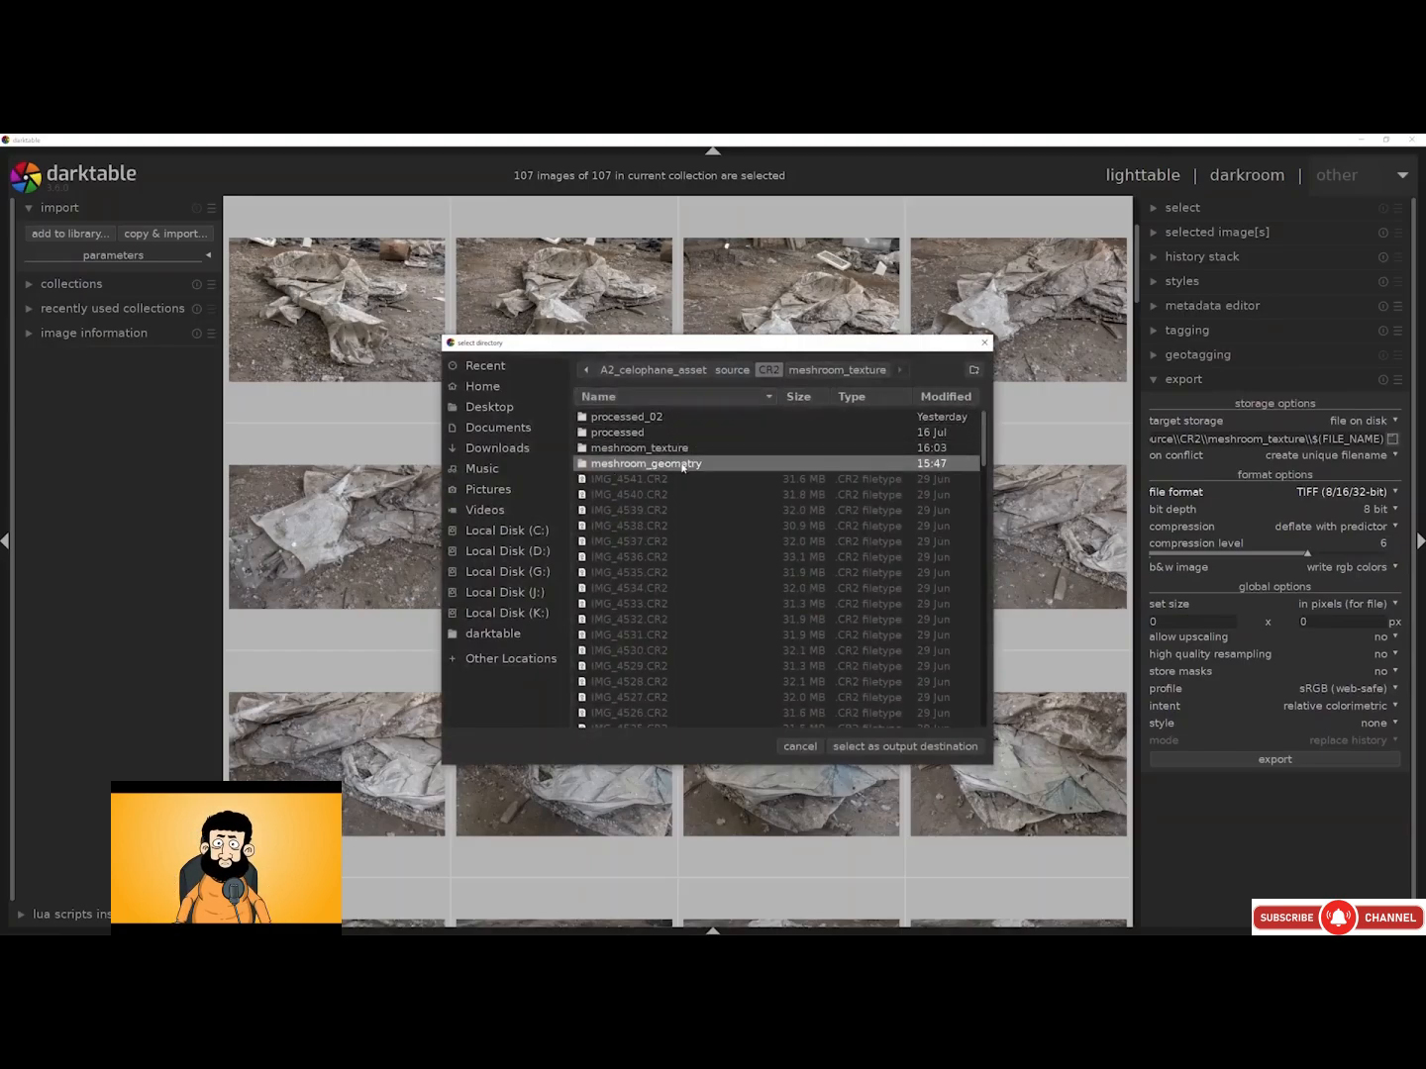
double_click(683, 463)
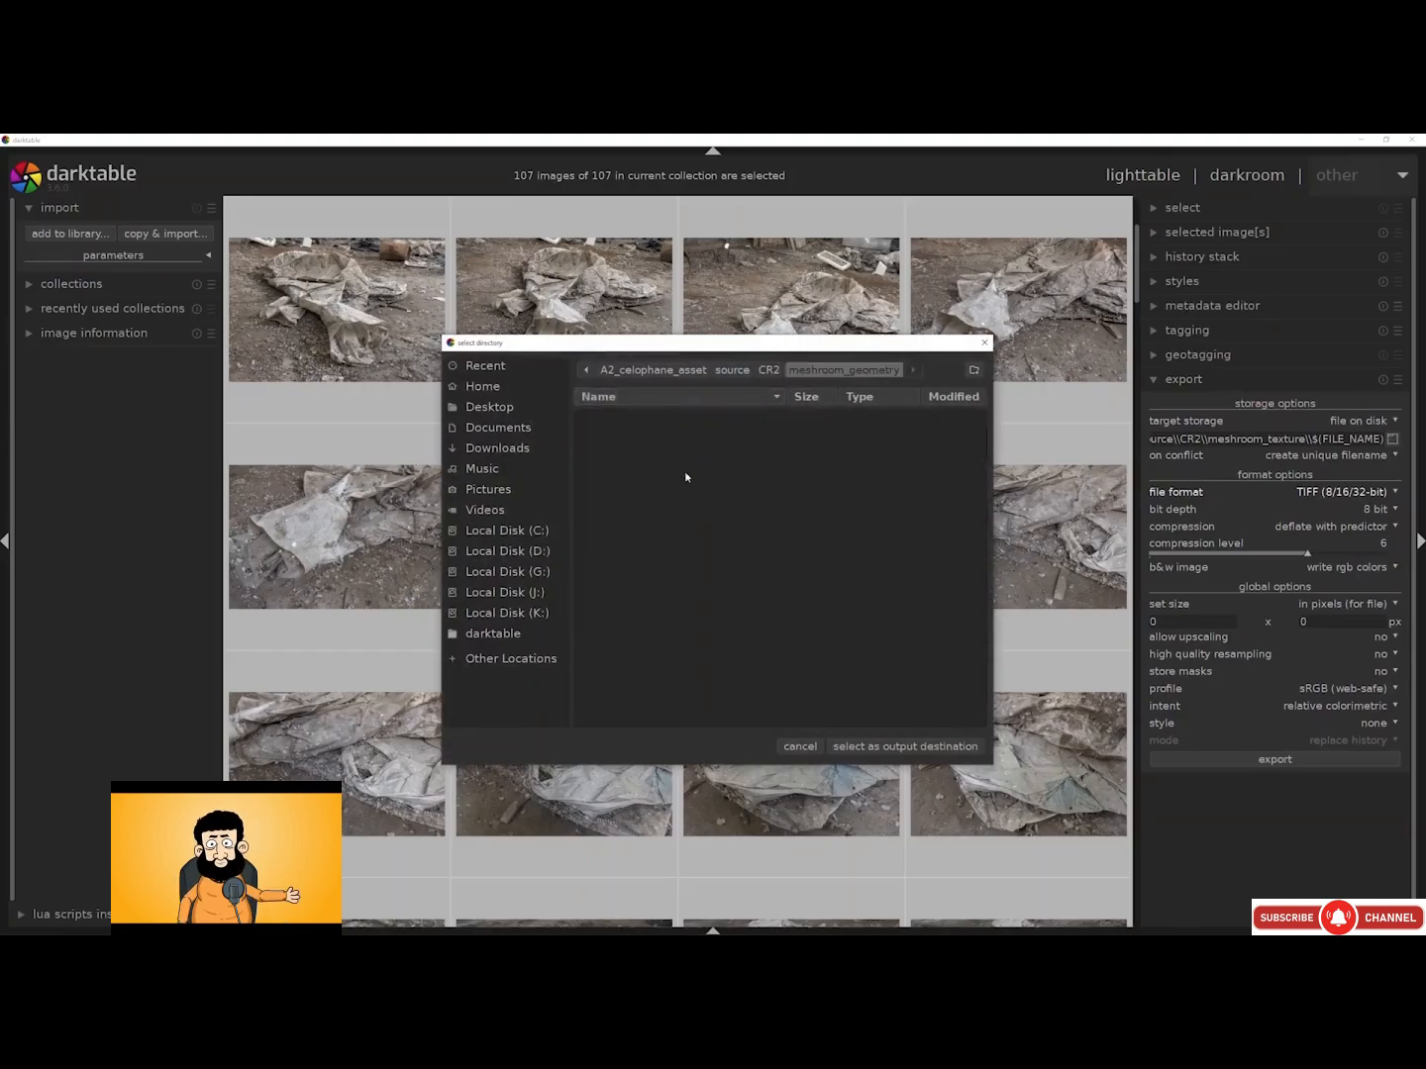
click(892, 745)
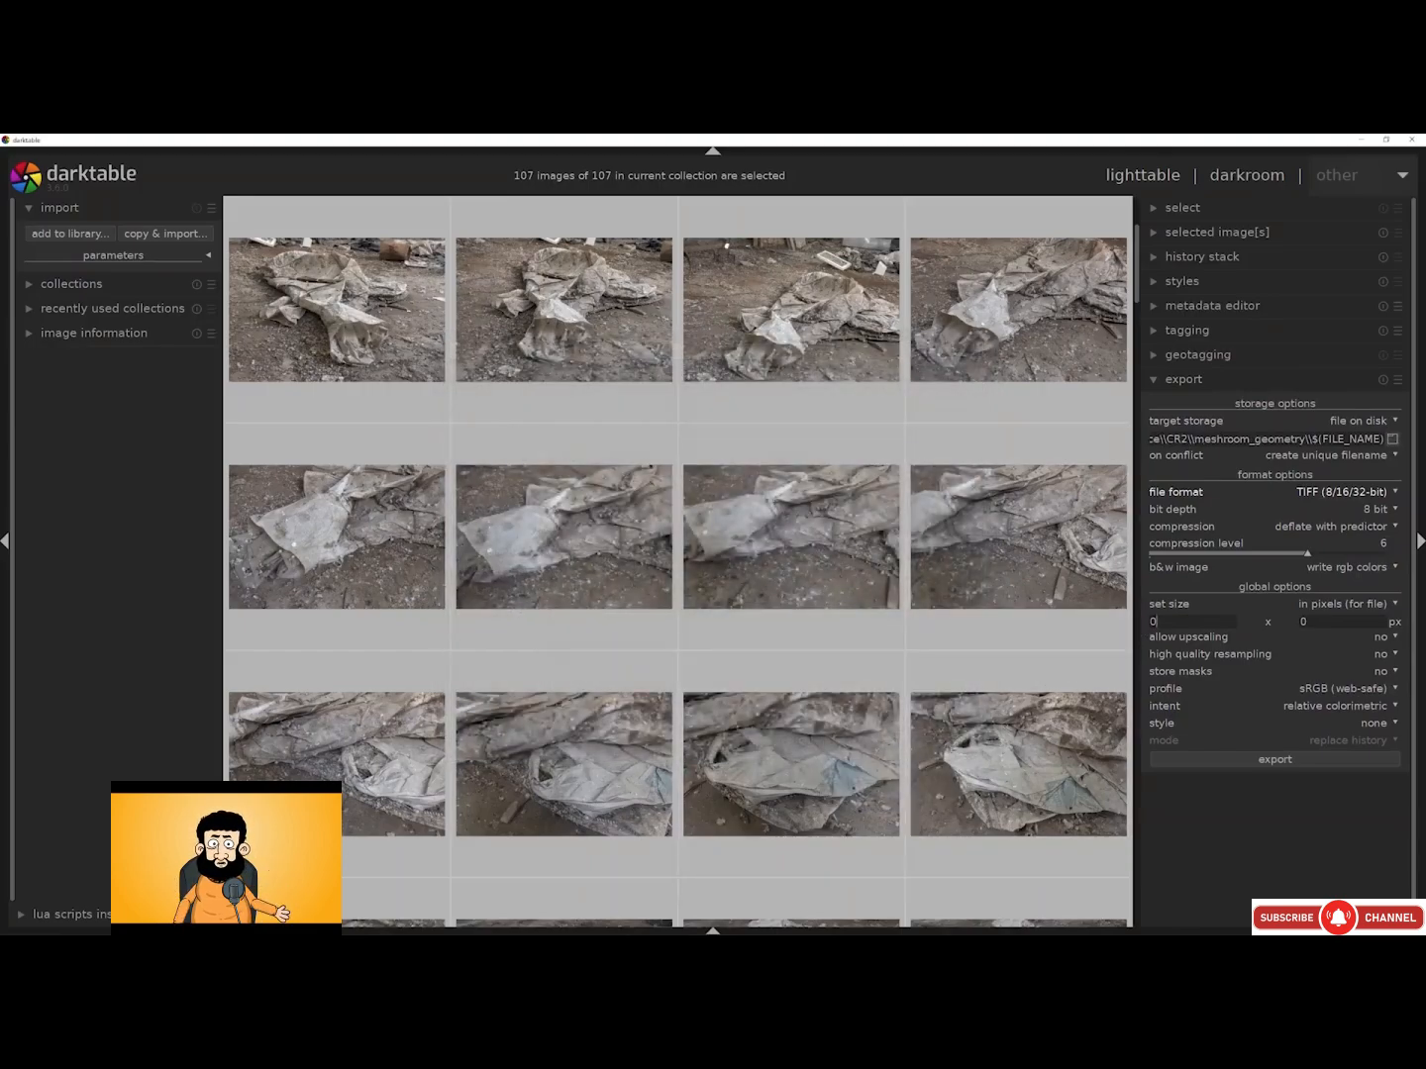
text(2500)
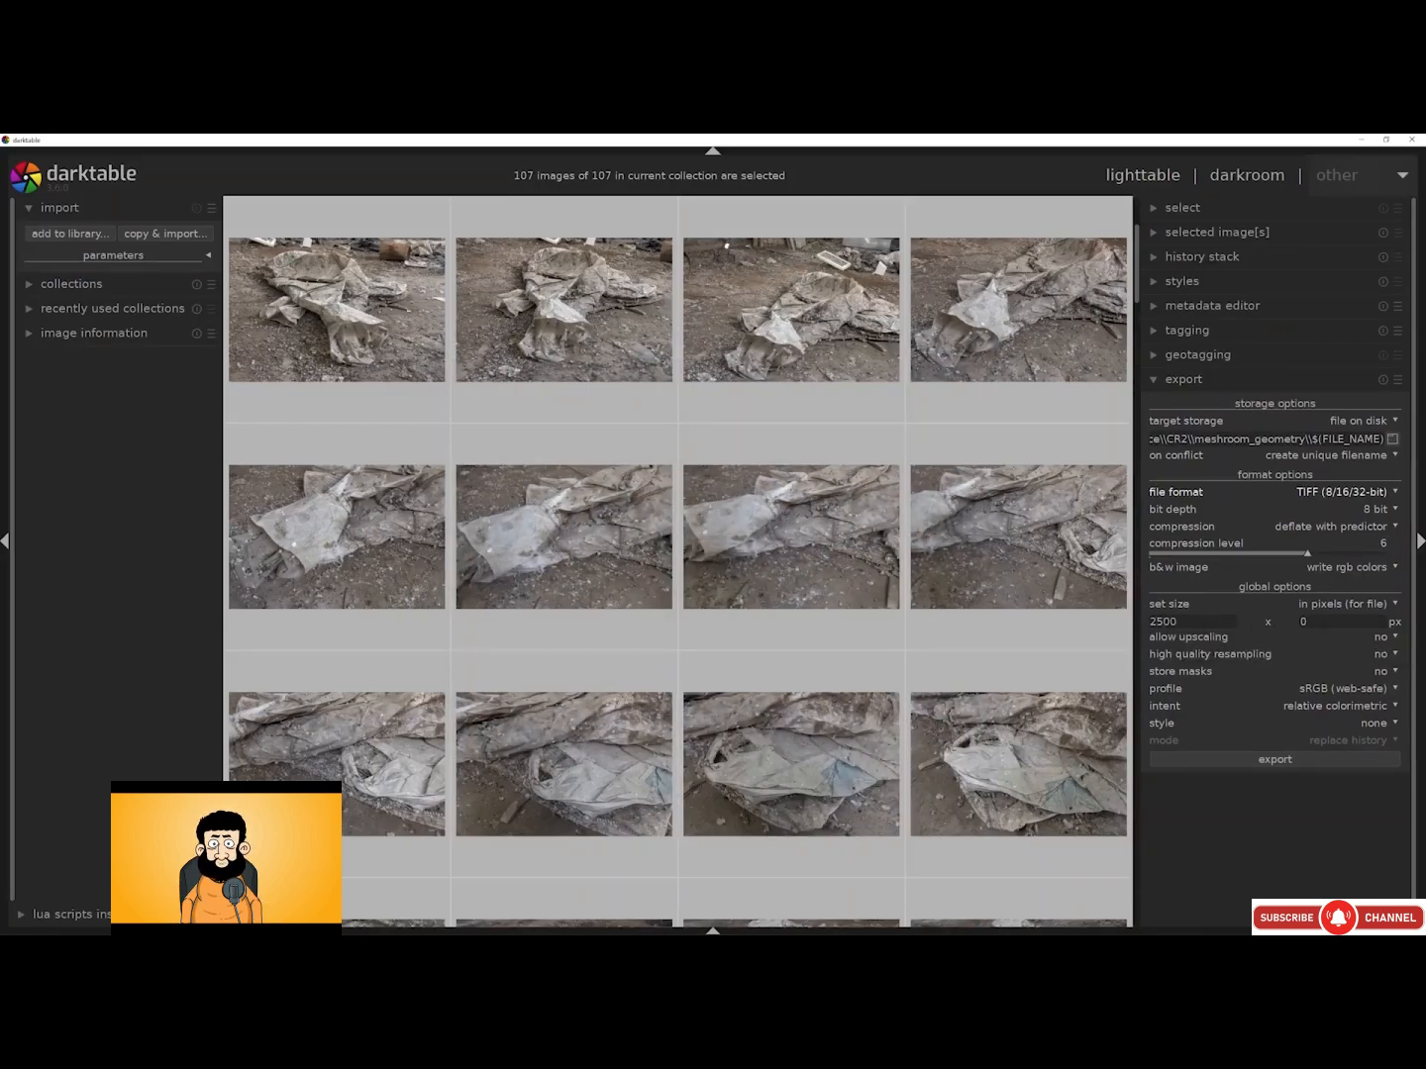
click(1255, 759)
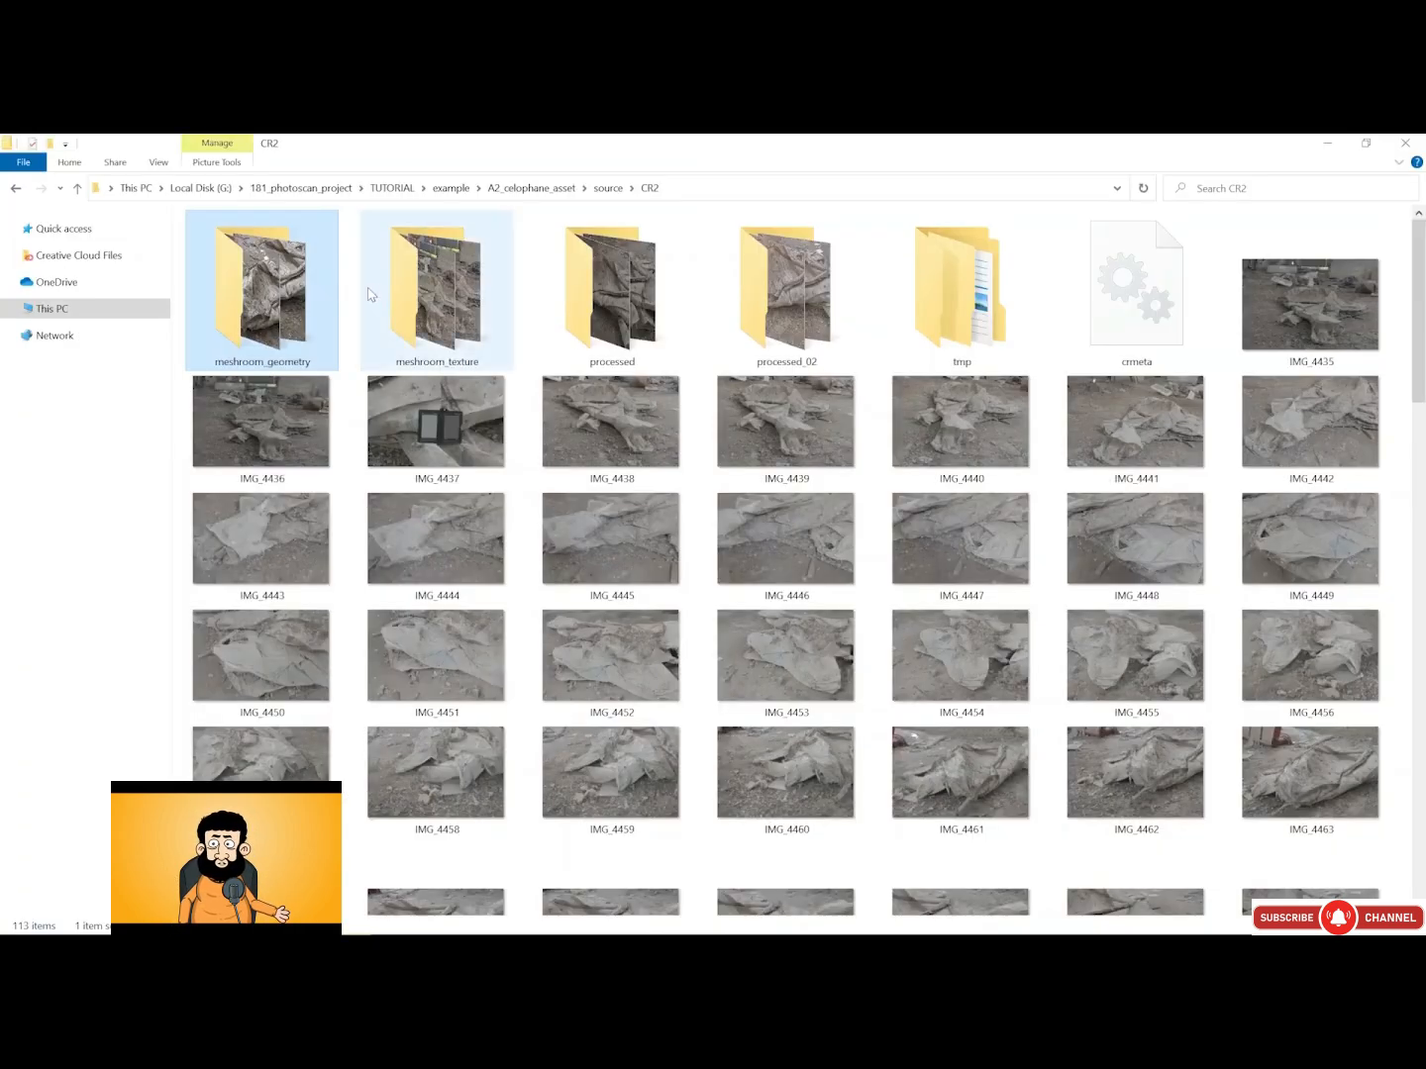
Switch to File Explorer and open the meshroom_texture folder to inspect the exported images
click(388, 295)
double_click(421, 306)
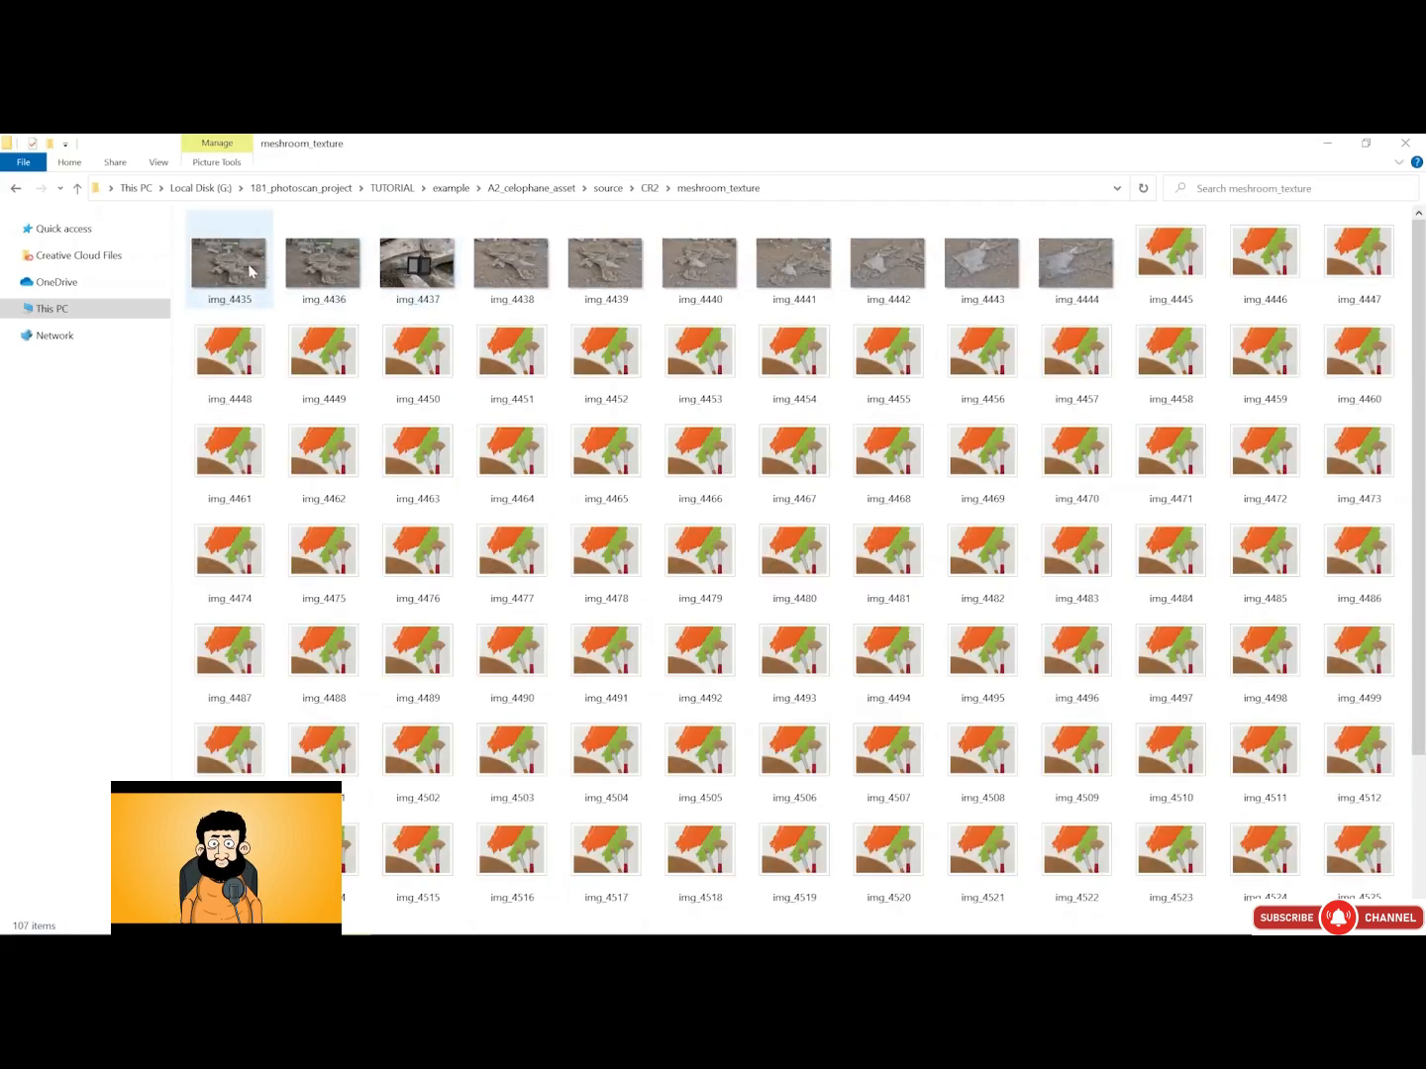
Check the exported texture images, go back to the CR2 folder and select the meshroom_geometry folder
double_click(245, 269)
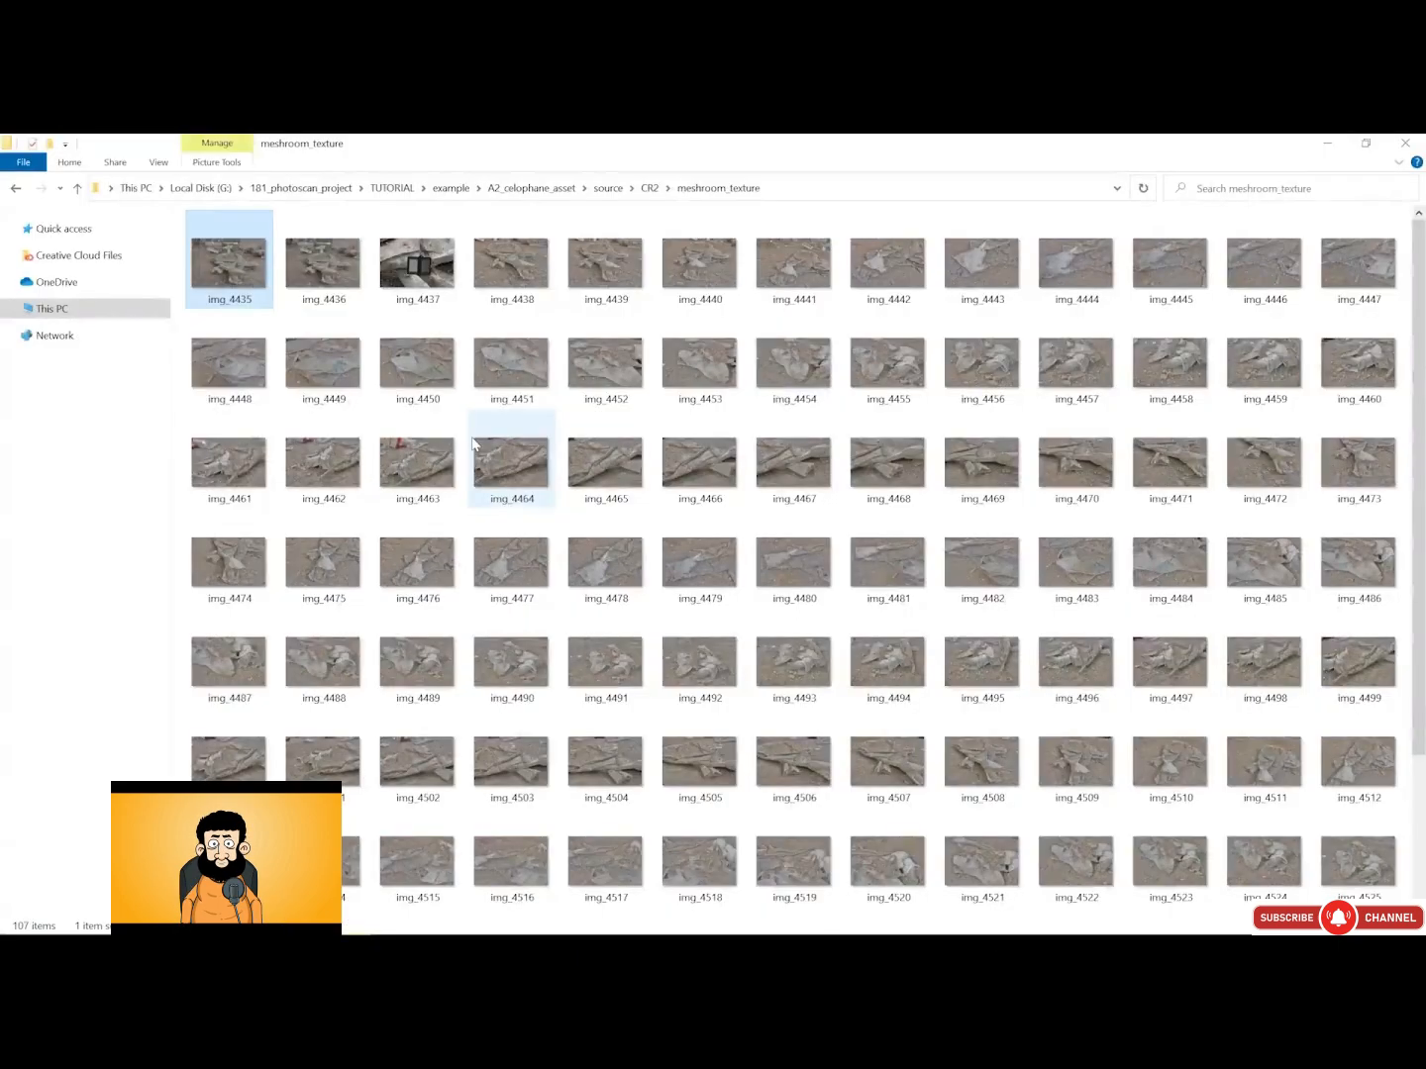
key(alt+Left)
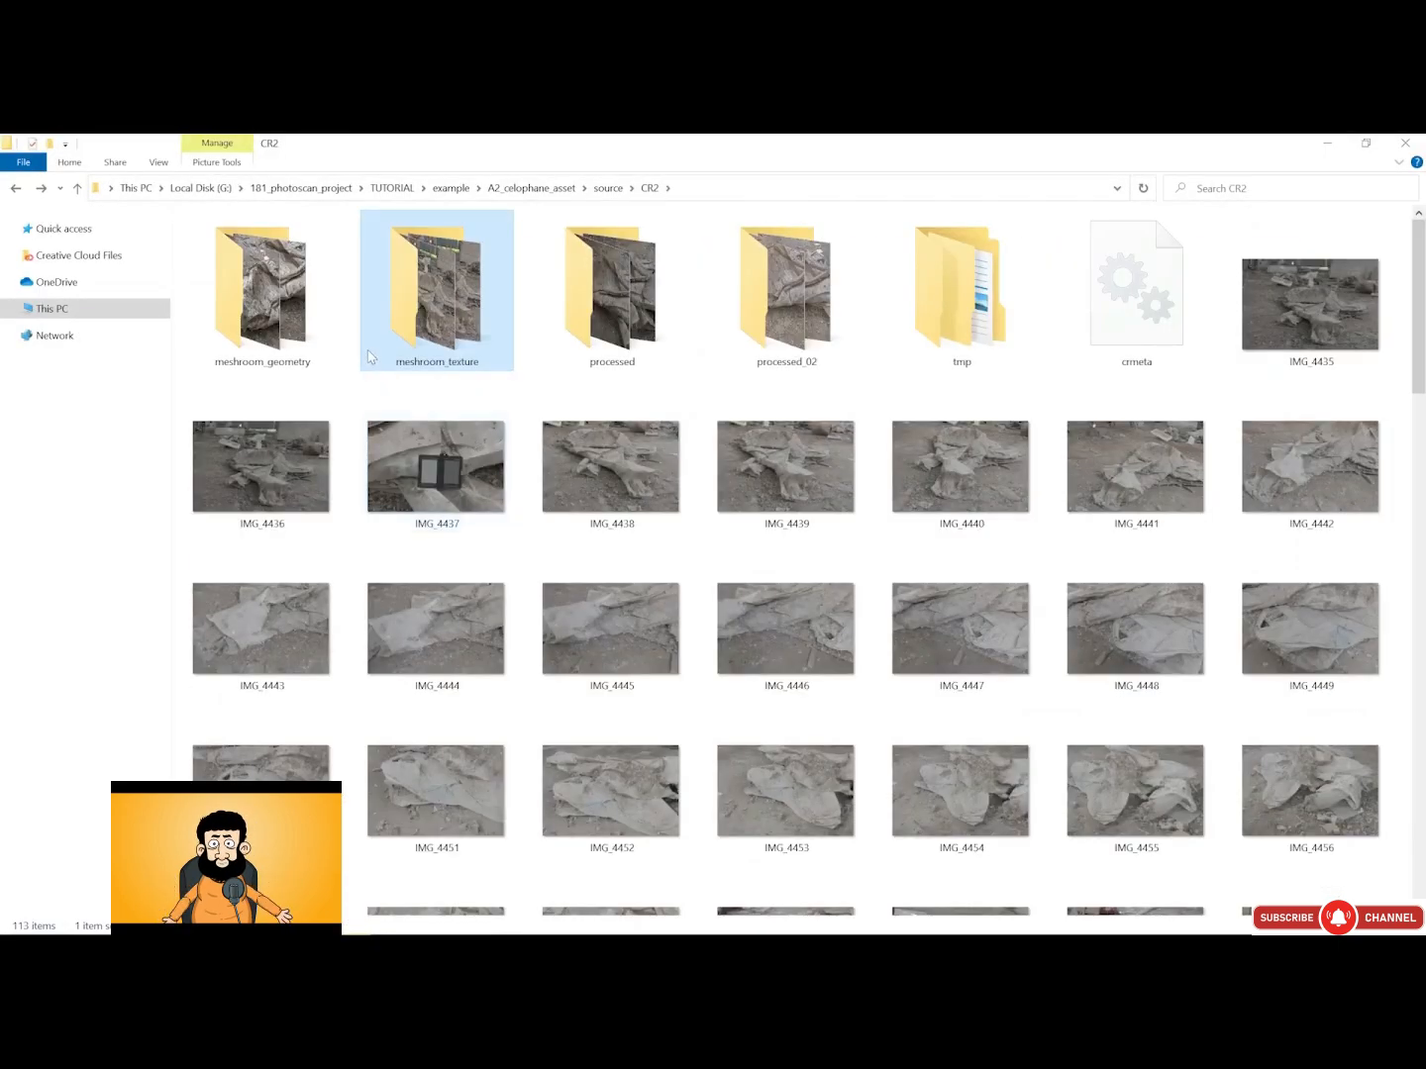
click(299, 324)
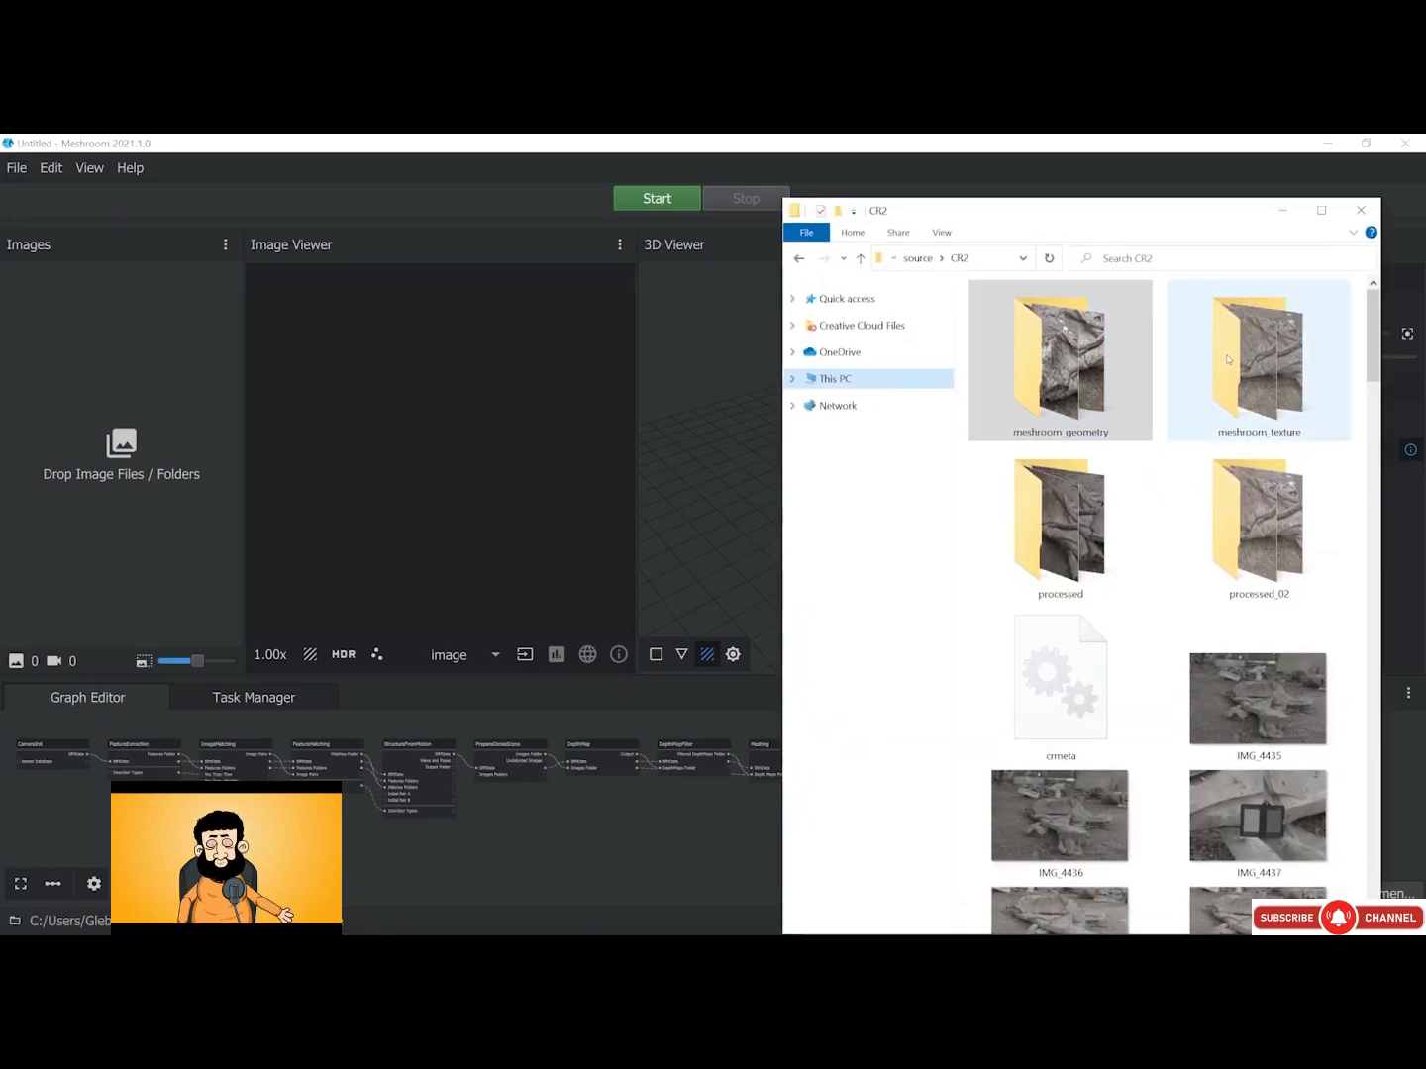
Import all images from the meshroom_geometry folder into the Meshroom project's image list
click(1227, 360)
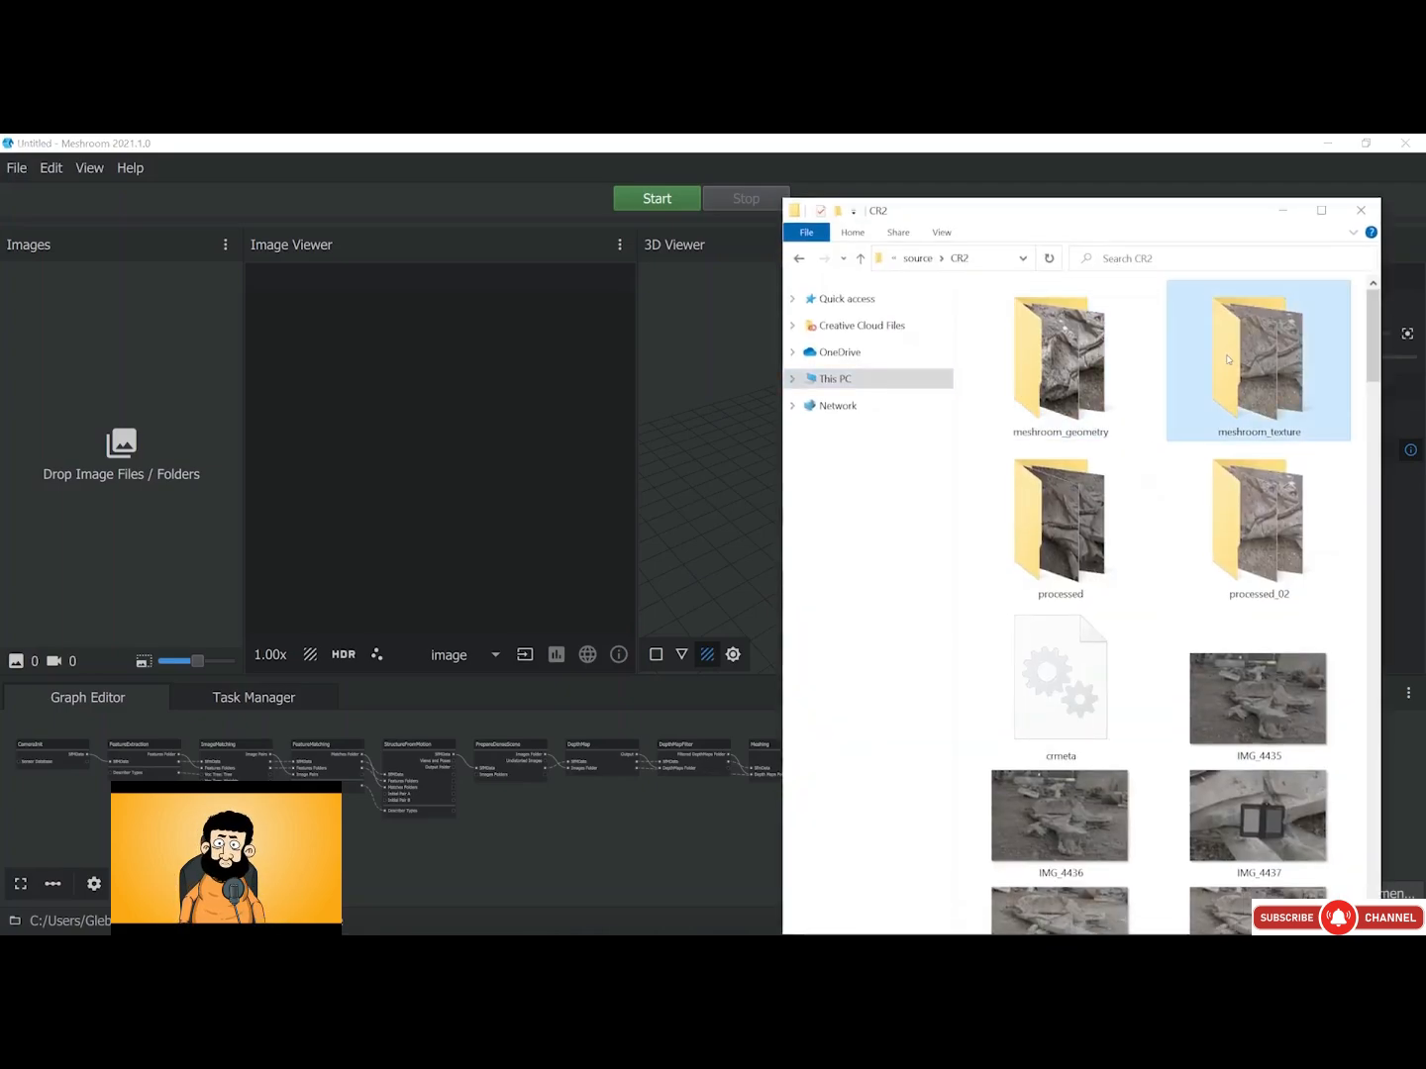
double_click(1100, 365)
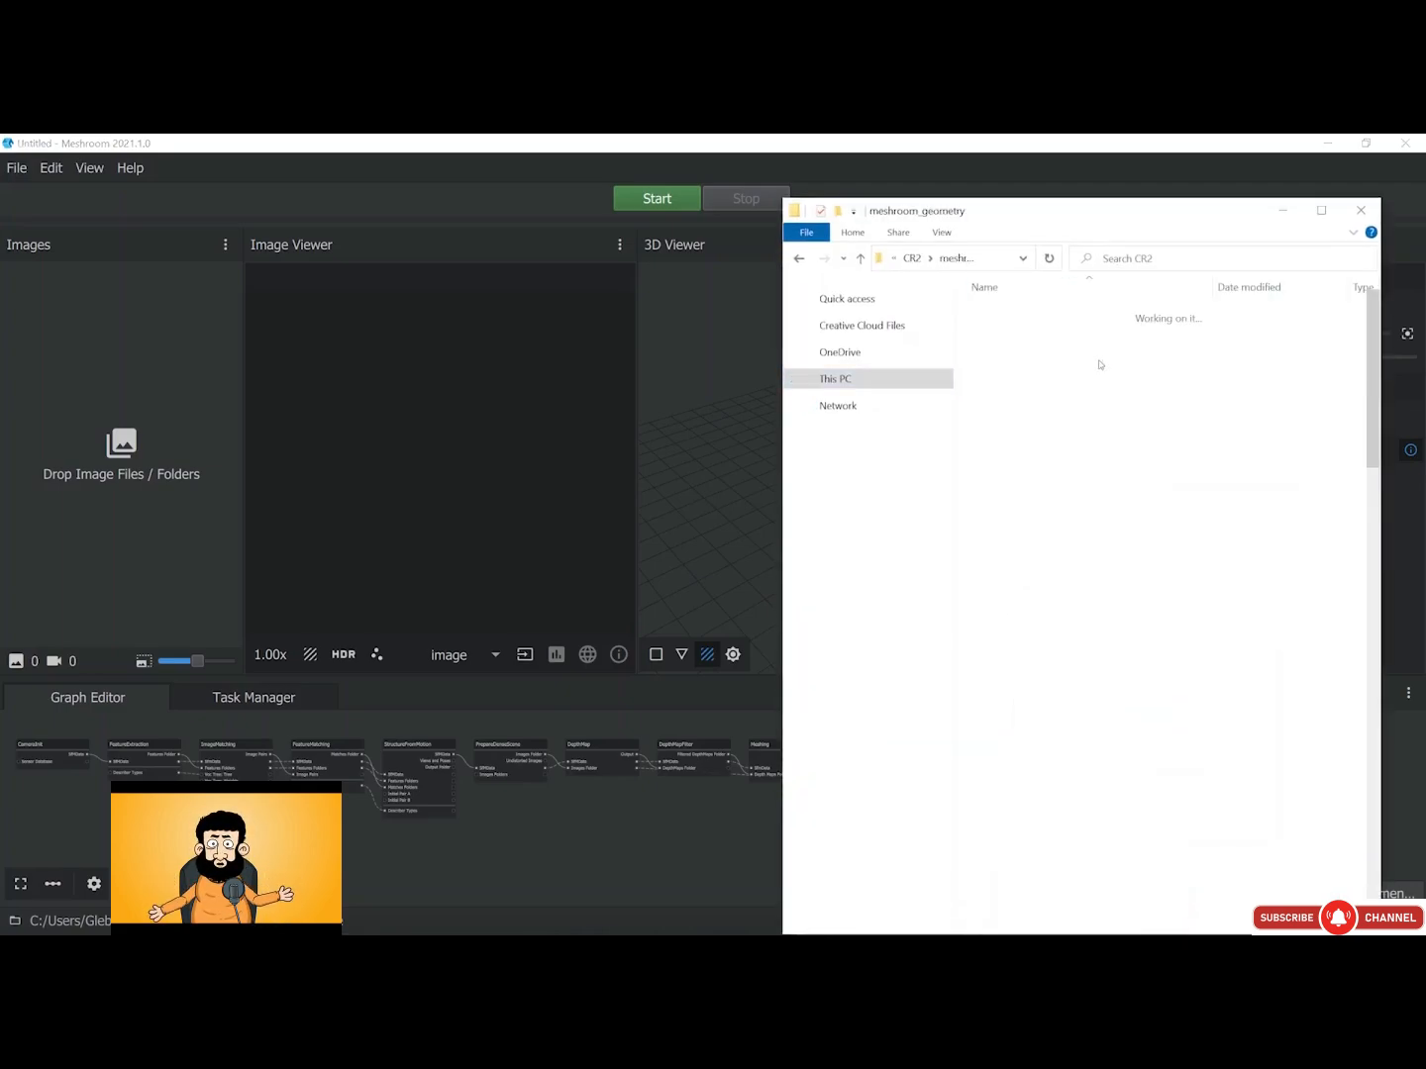
key(ctrl+a)
drag(1011, 333, 118, 406)
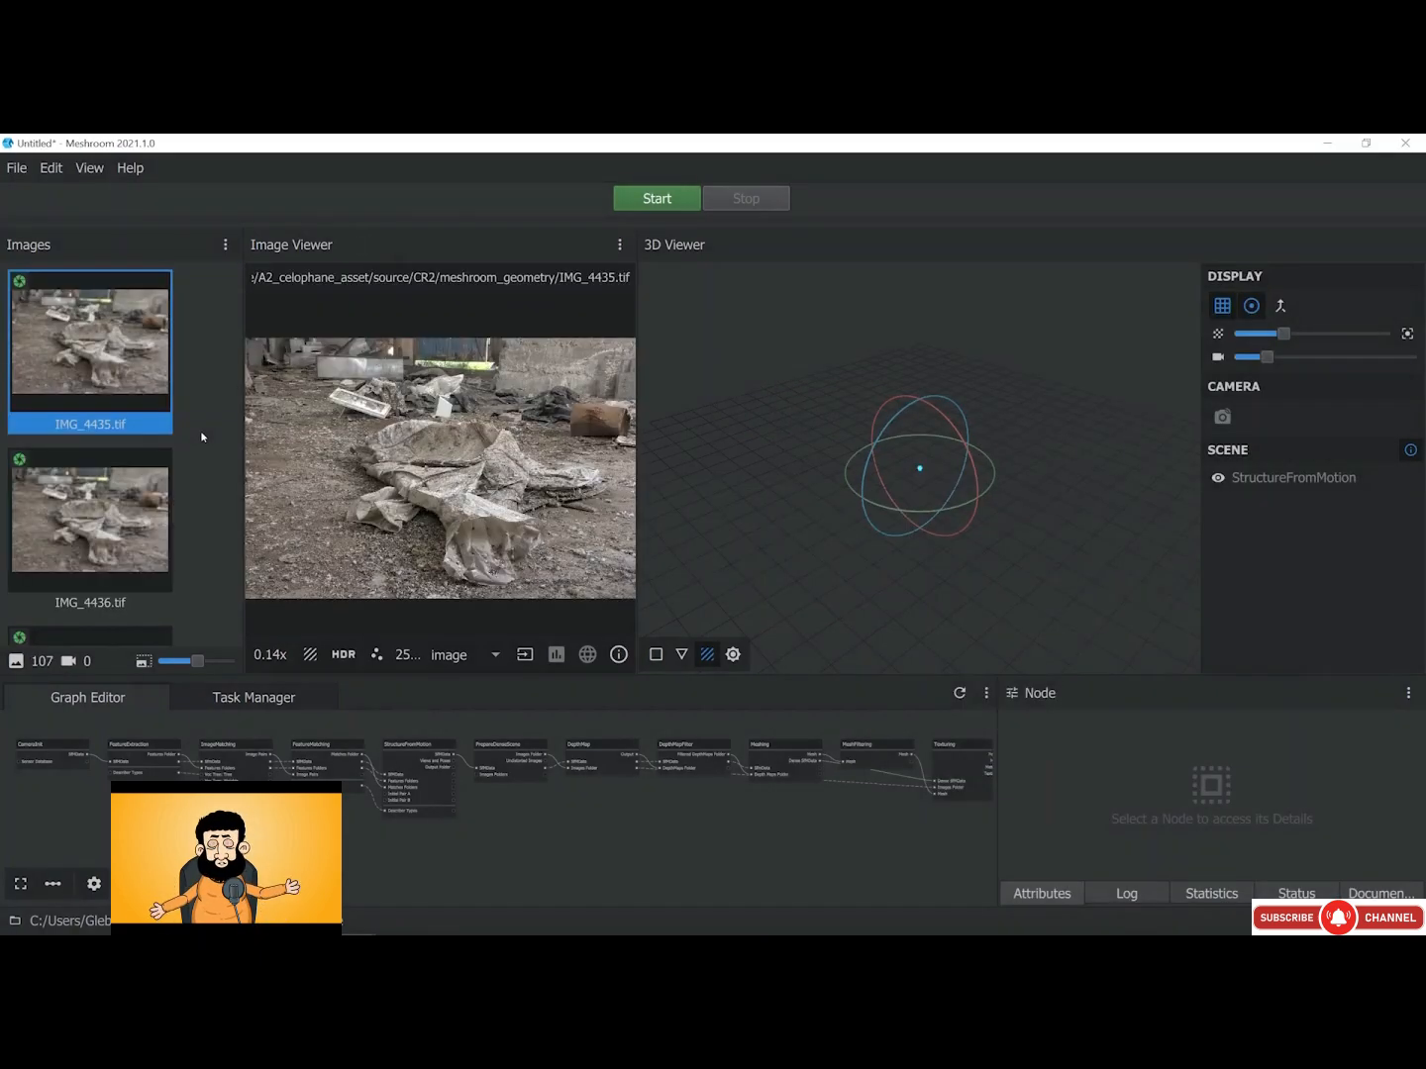
Shrink the image thumbnails and browse the imported geometry photos from IMG_4442 to IMG_4446 in the viewer
scroll(148, 386, down, 4)
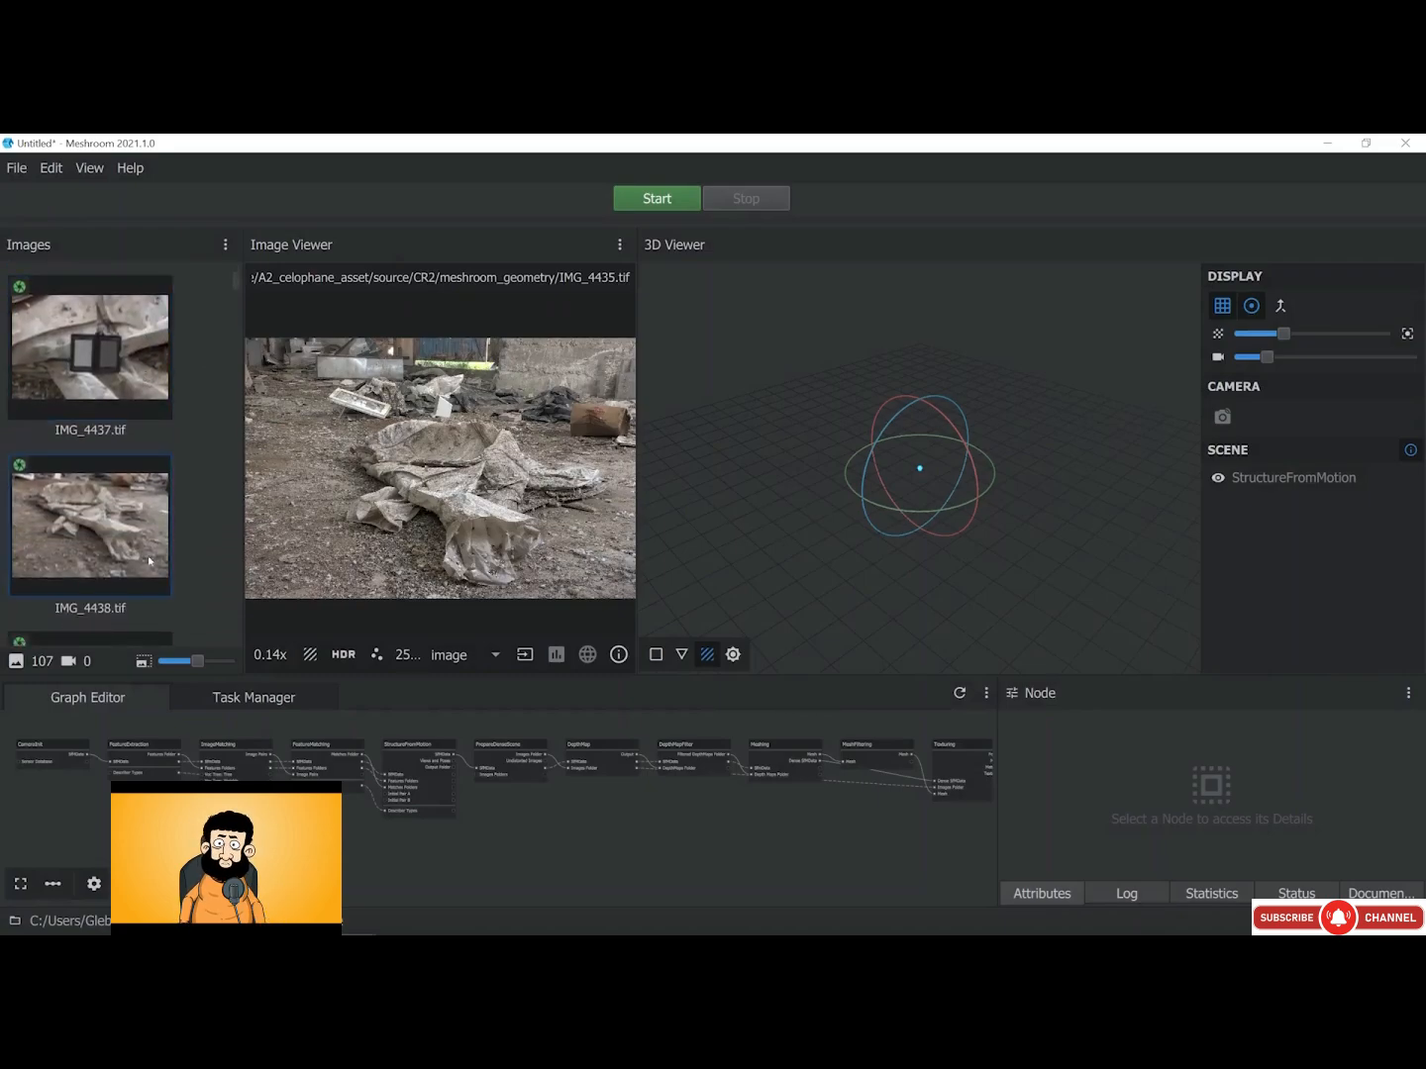
mouse_move(195, 662)
mouse_down()
mouse_move(163, 664)
mouse_move(174, 663)
mouse_up()
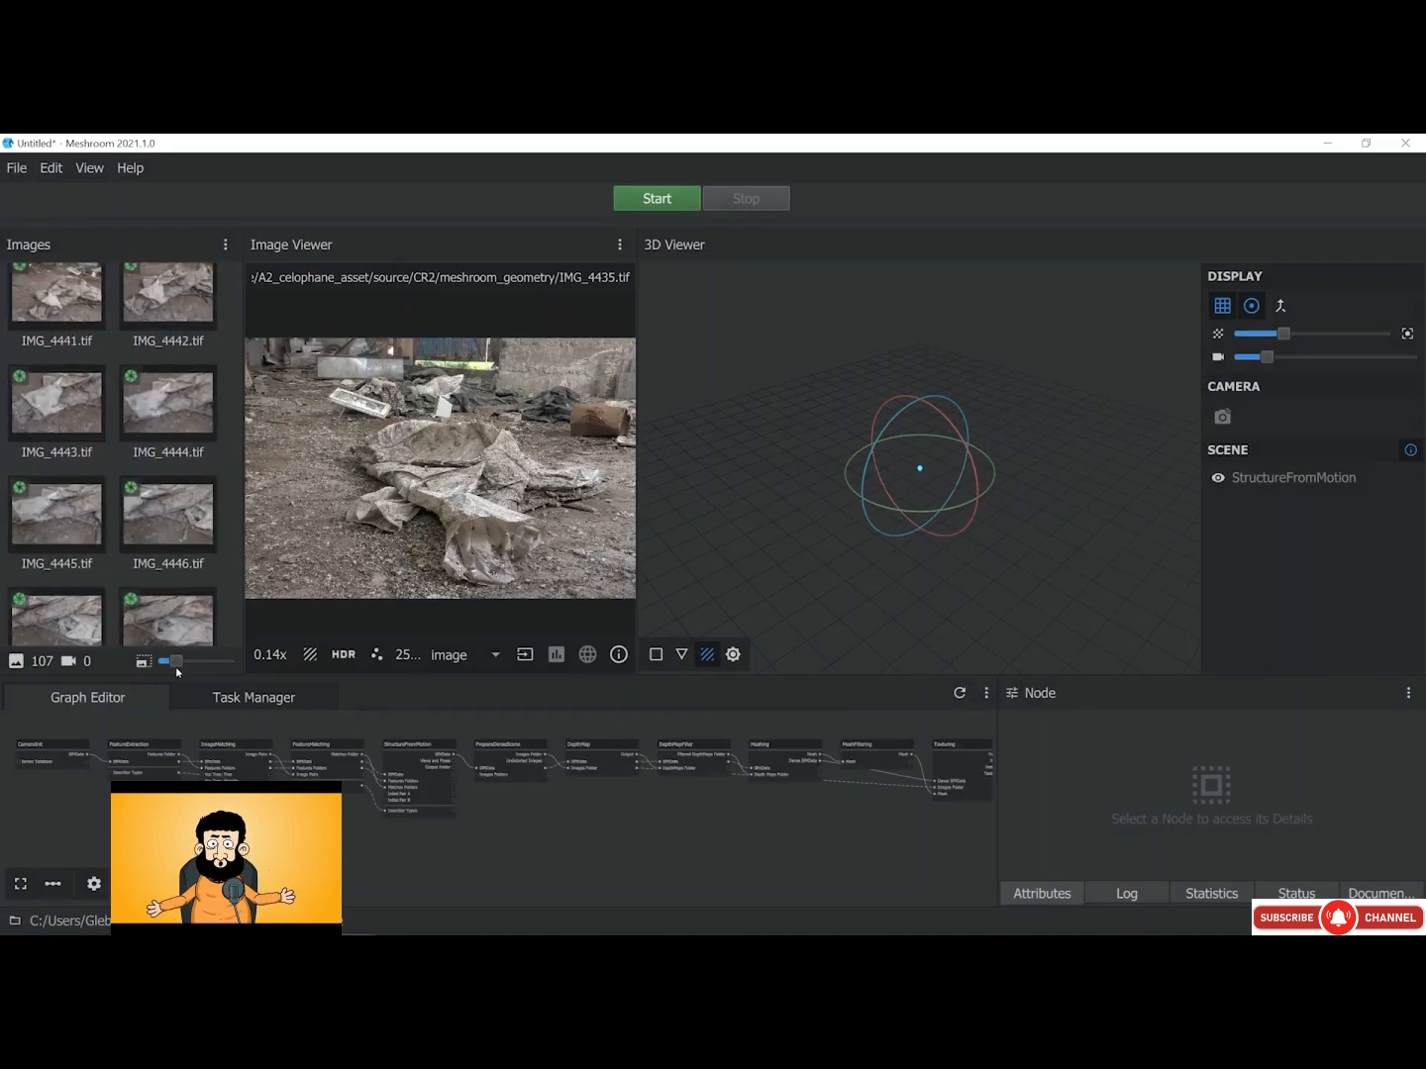
click(152, 445)
click(139, 309)
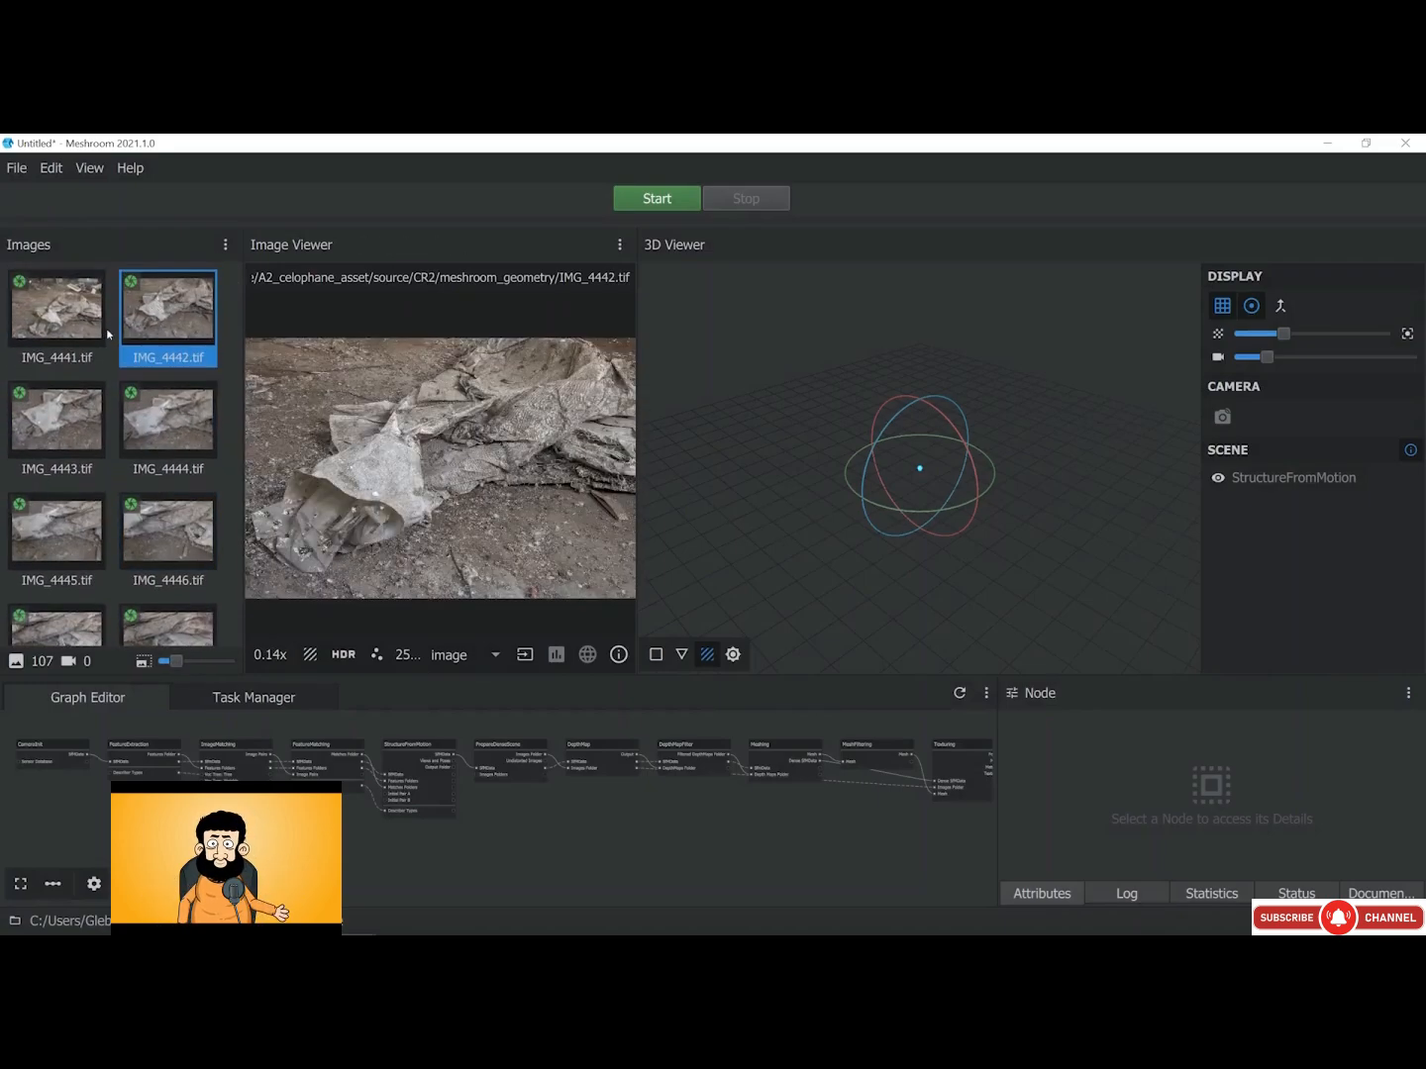
click(110, 401)
key(Right)
key(Right)
key(Right)
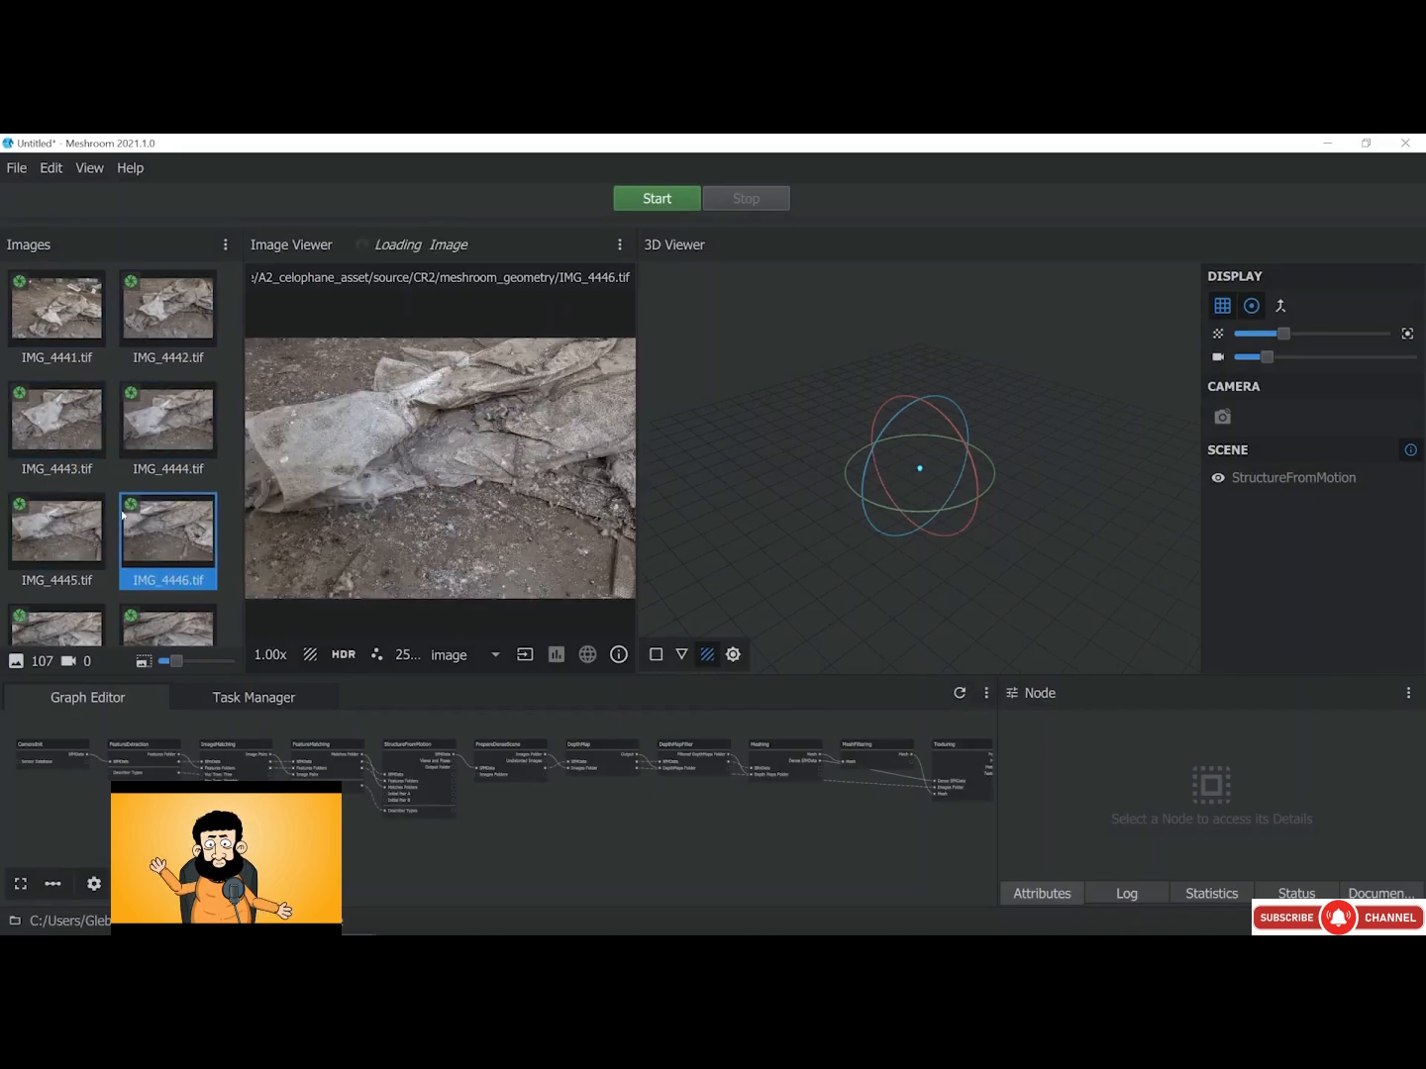
Check the pixel dimensions in the metadata of IMG_4446, then hide the metadata
click(620, 654)
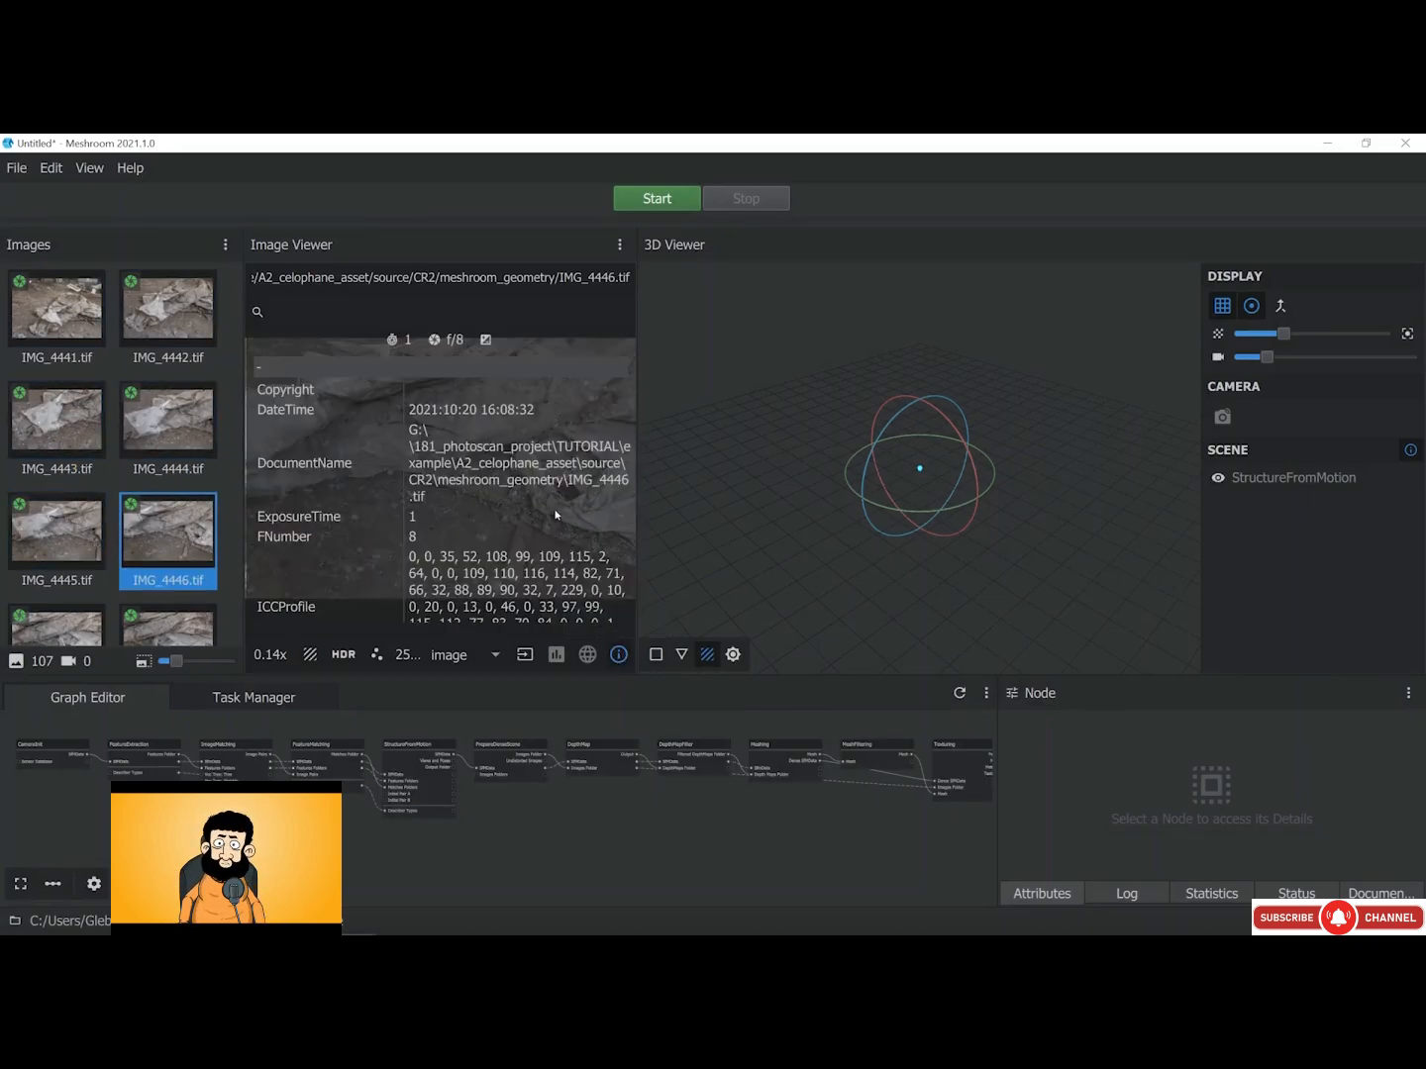
scroll(555, 514, down, 5)
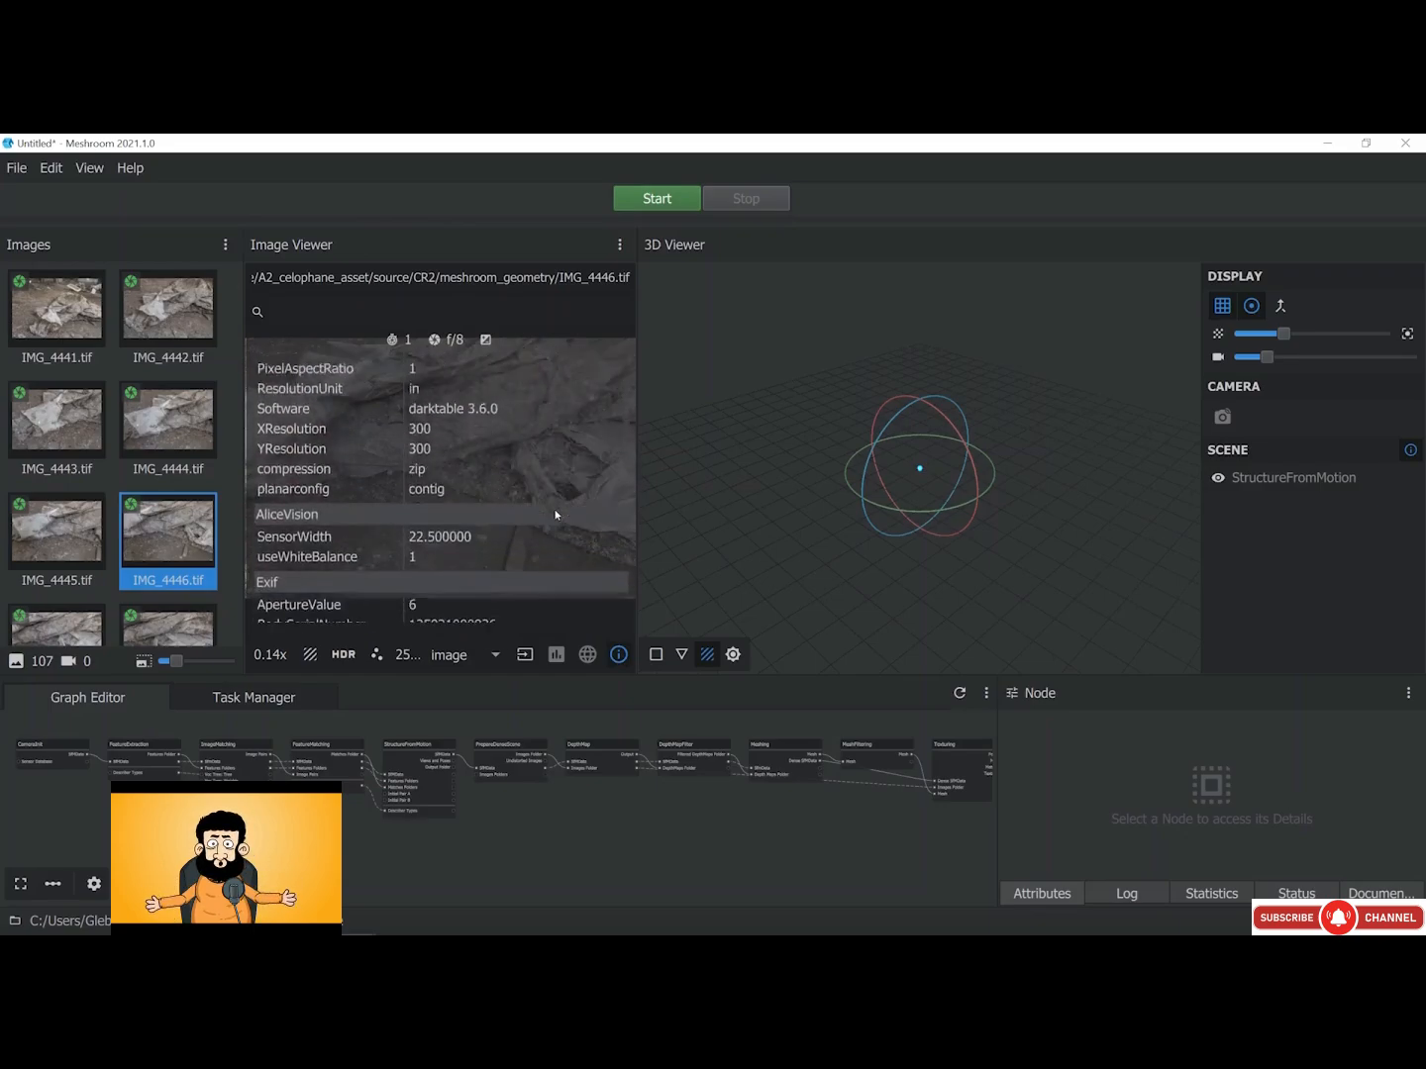
scroll(557, 515, down, 6)
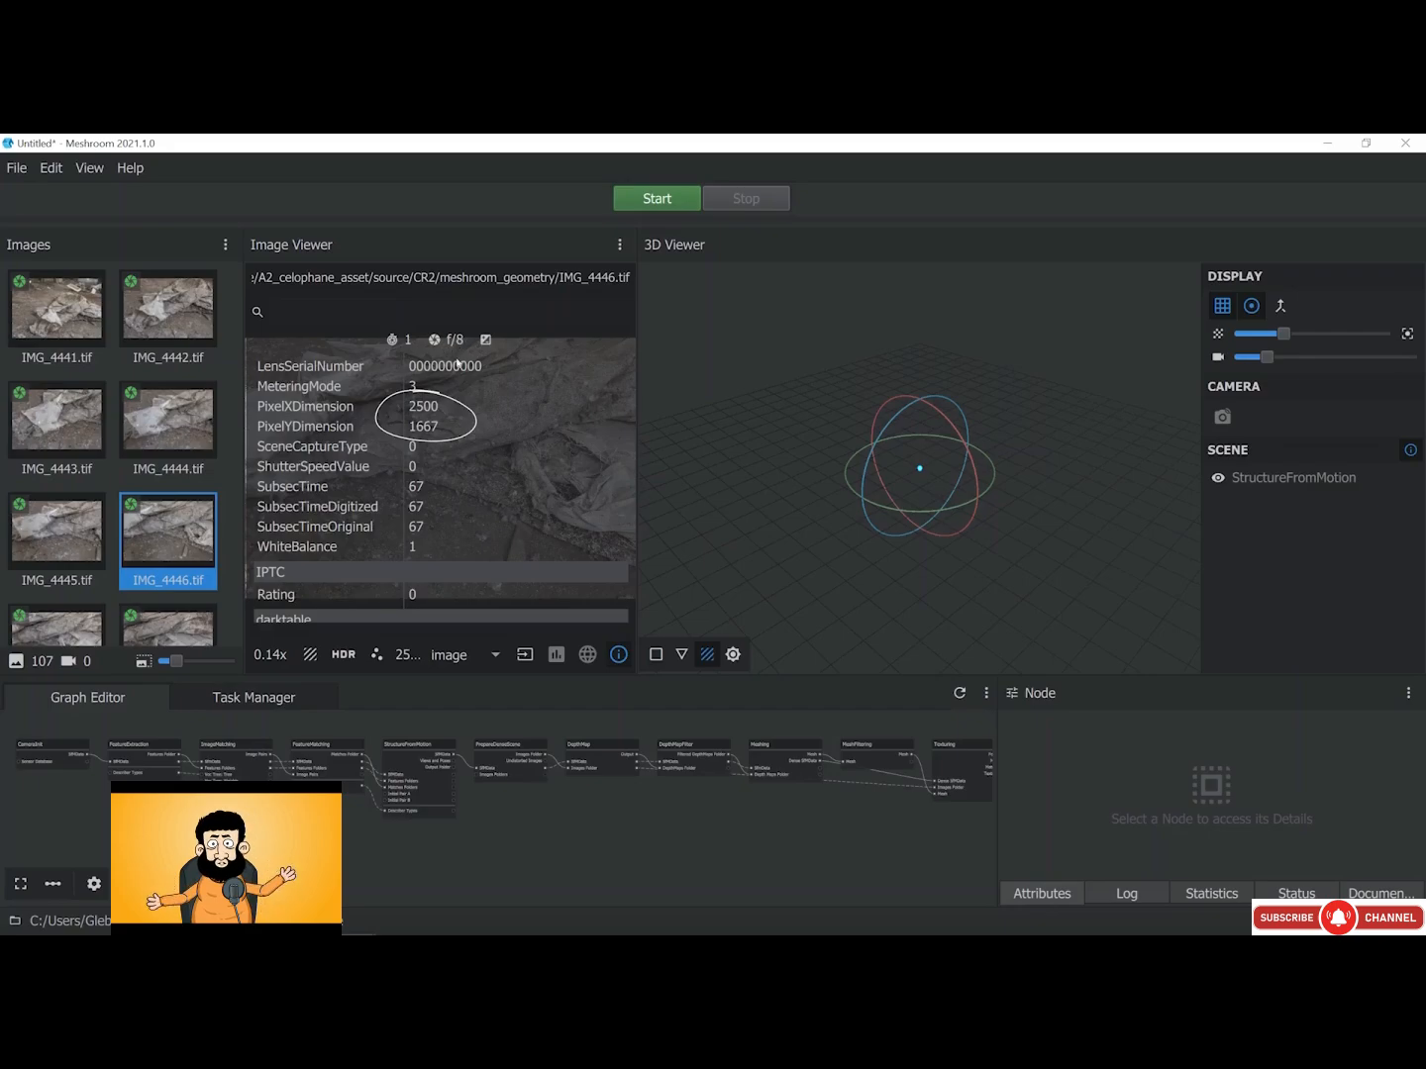
click(618, 654)
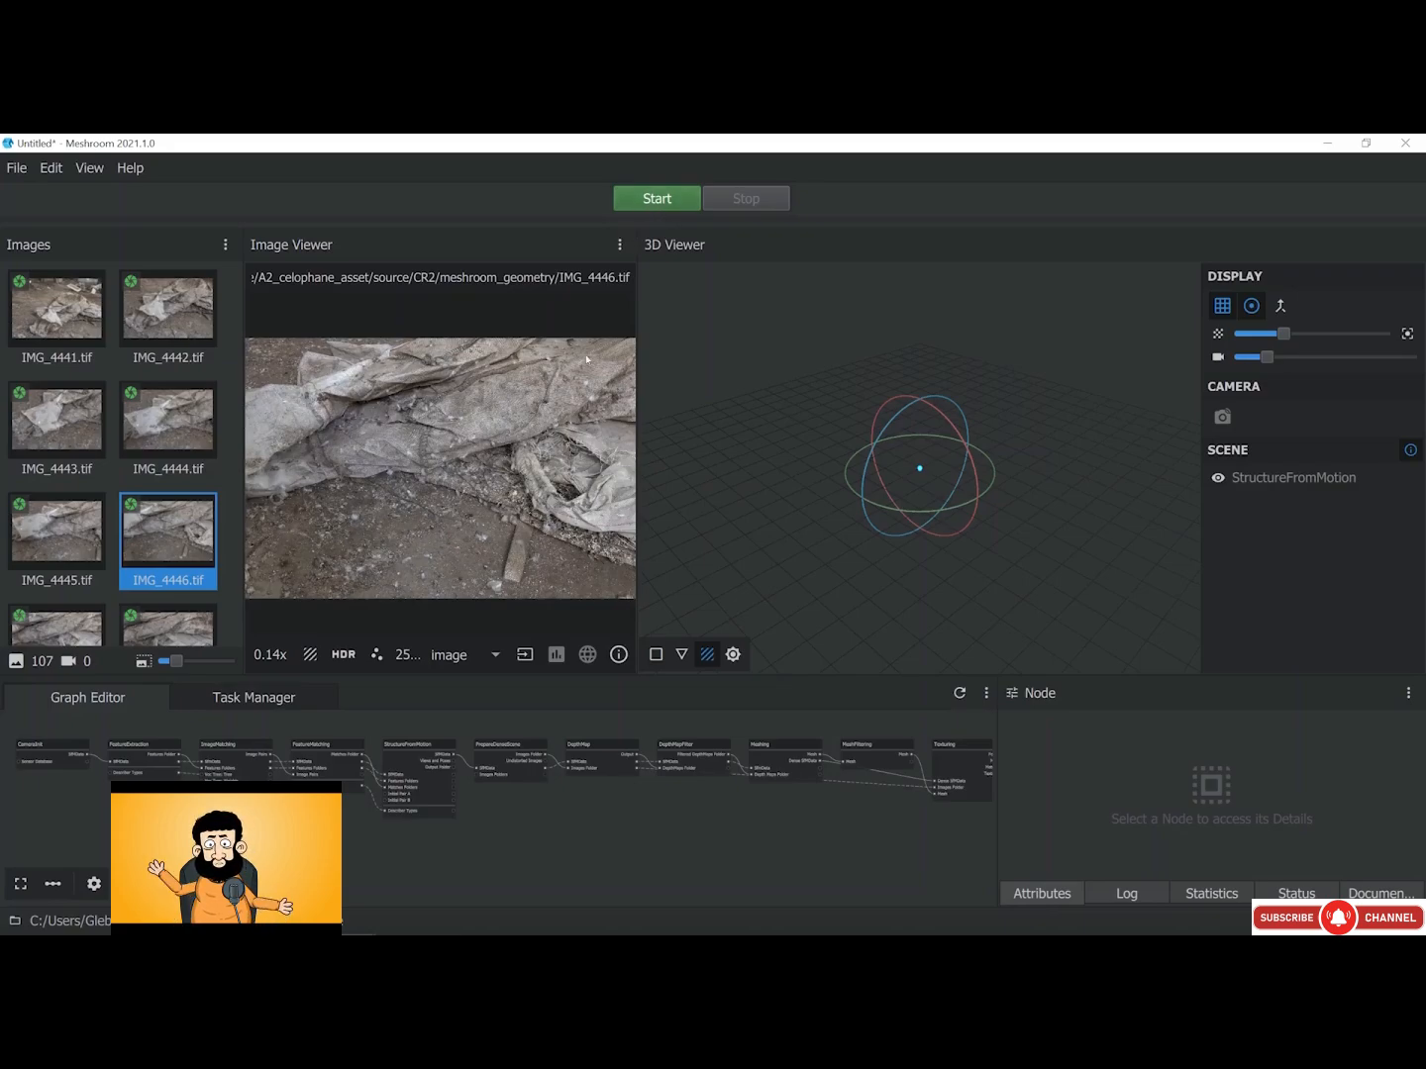
Look through the pipeline graph from CameraInit to Texturing, inspecting the attributes of individual nodes along the way
scroll(461, 735, up, 1)
middle_drag(462, 735, 530, 764)
scroll(485, 751, down, 1)
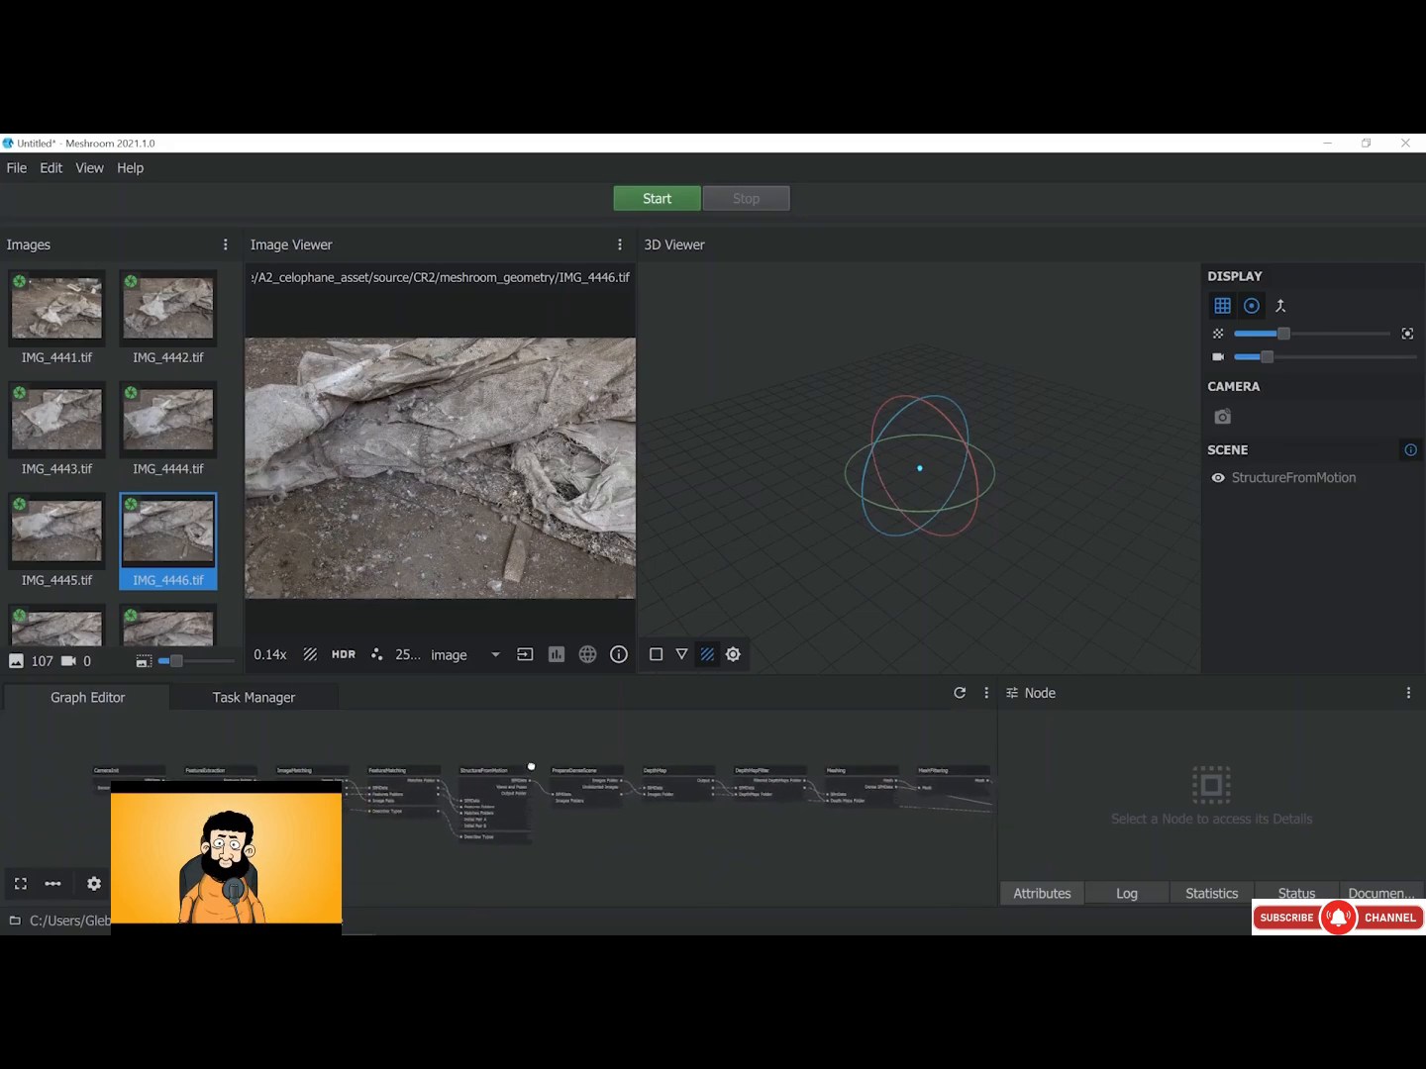
scroll(531, 762, down, 1)
scroll(132, 784, up, 10)
middle_drag(357, 786, 413, 841)
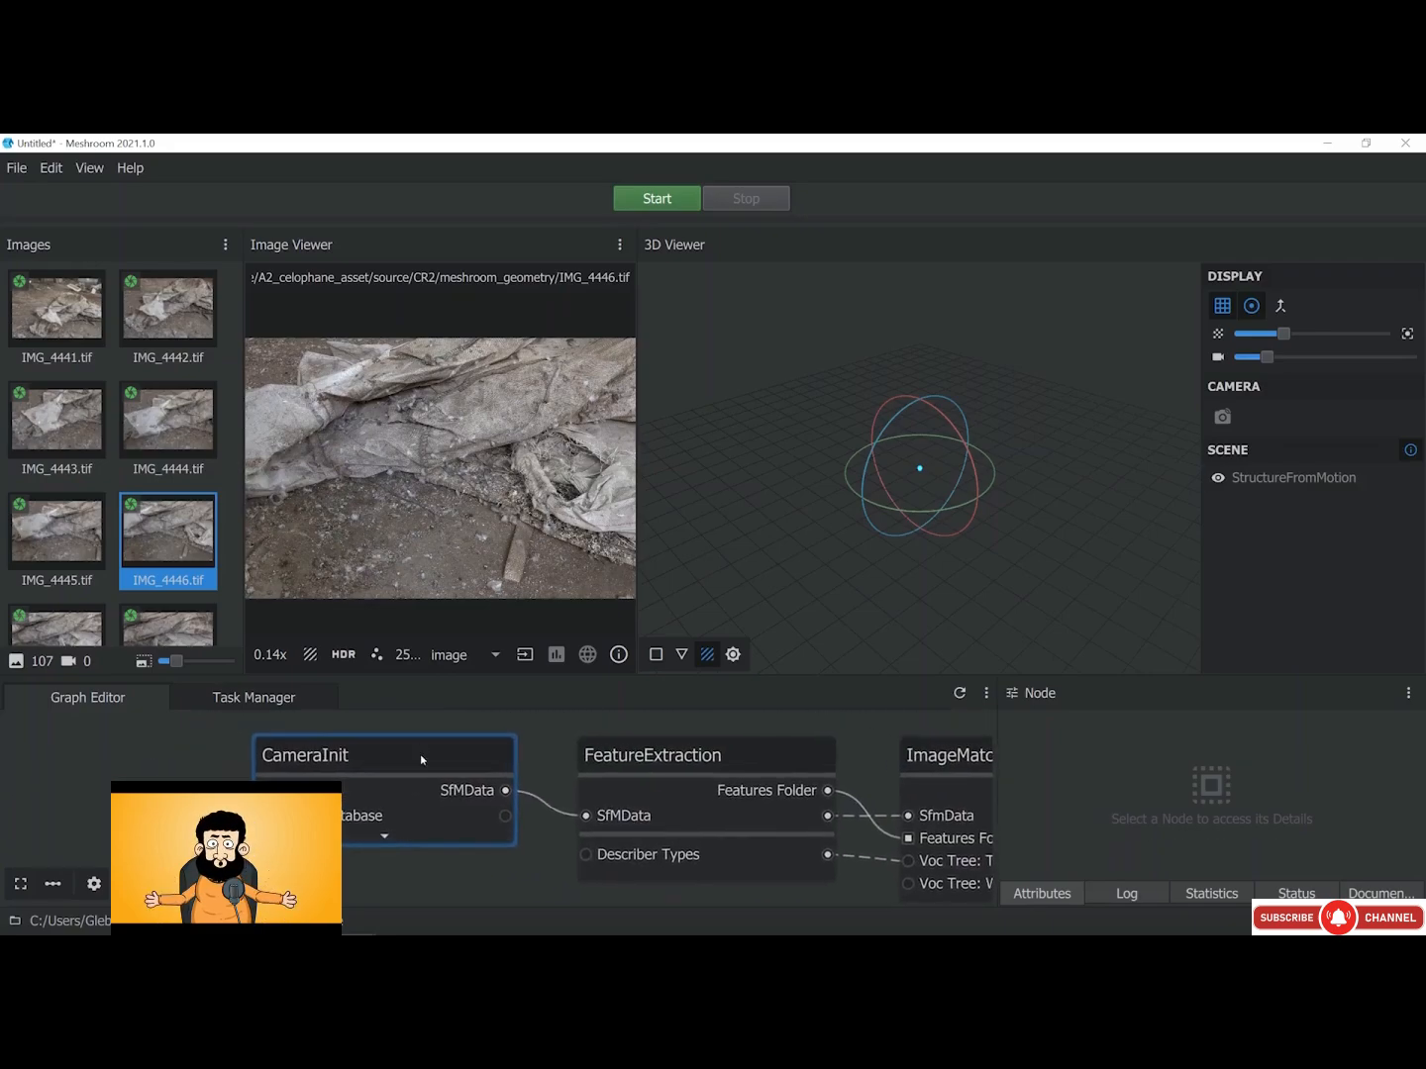
click(422, 761)
middle_drag(655, 779, 119, 761)
click(402, 761)
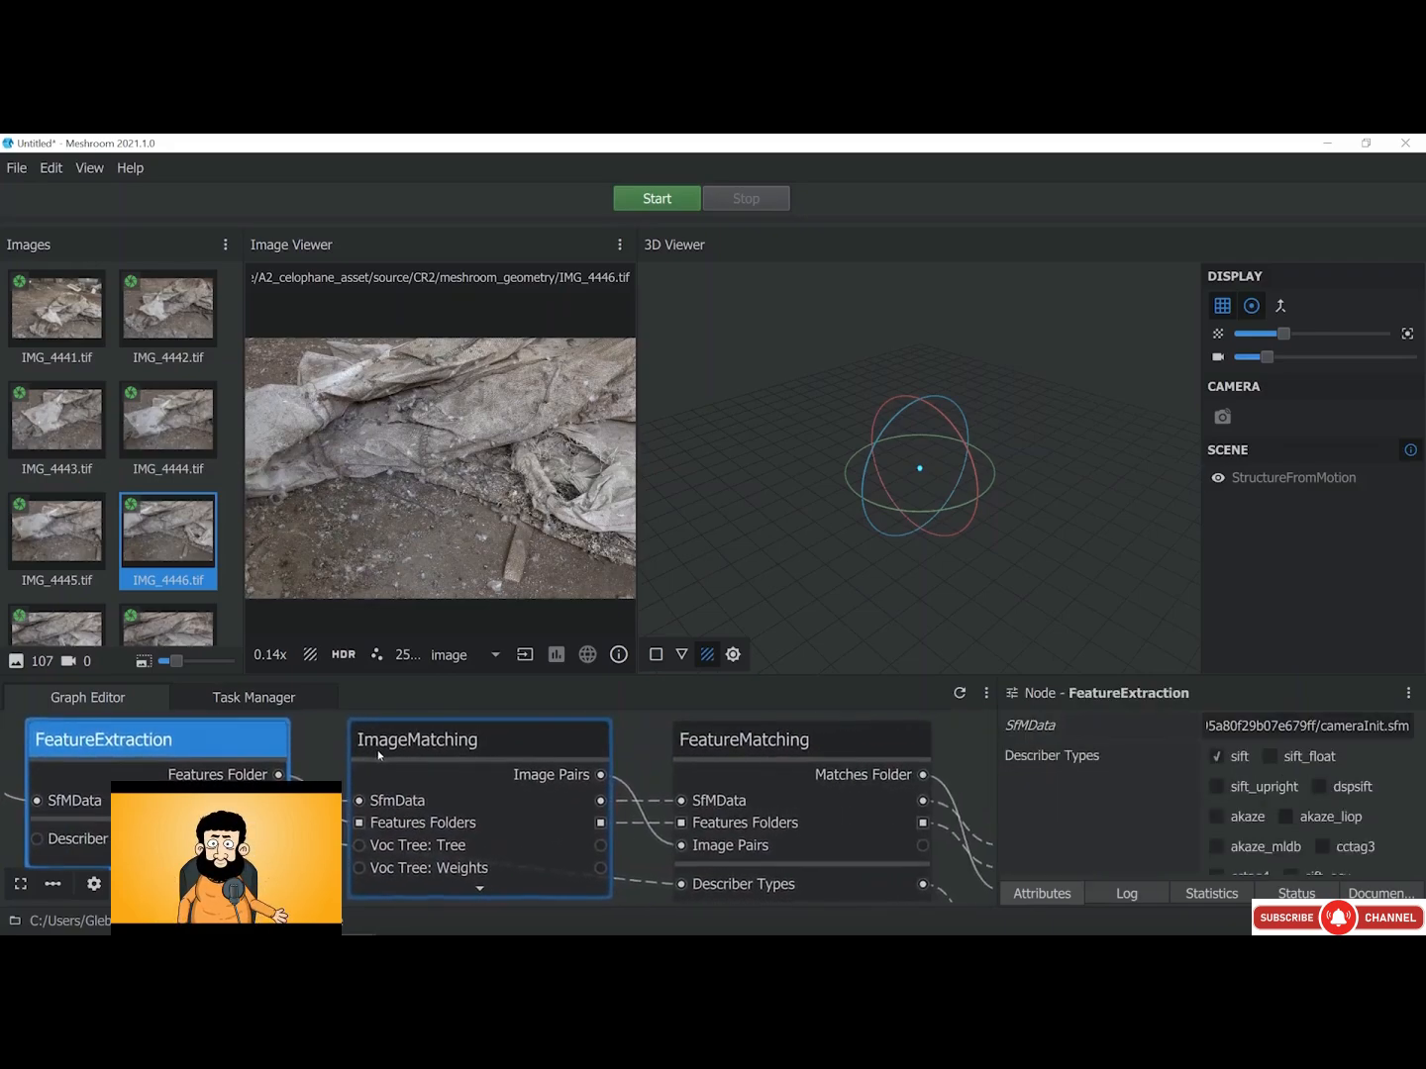
click(579, 738)
middle_drag(634, 743, 430, 731)
click(525, 734)
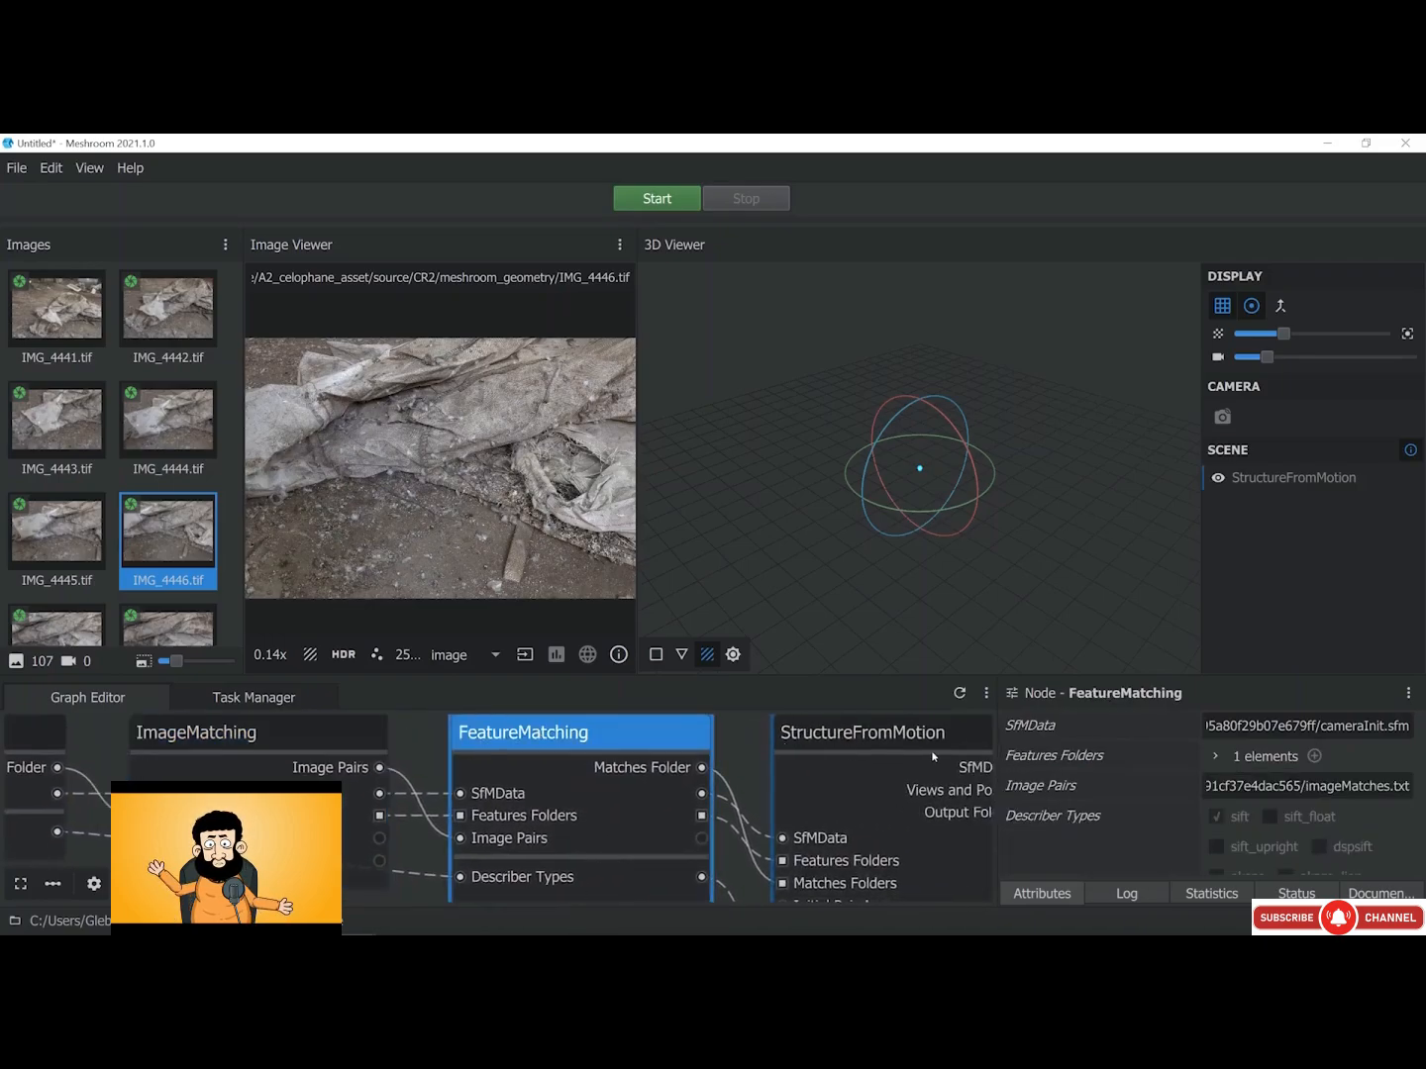
middle_drag(525, 732, 367, 783)
middle_drag(792, 777, 321, 780)
middle_drag(672, 777, 288, 778)
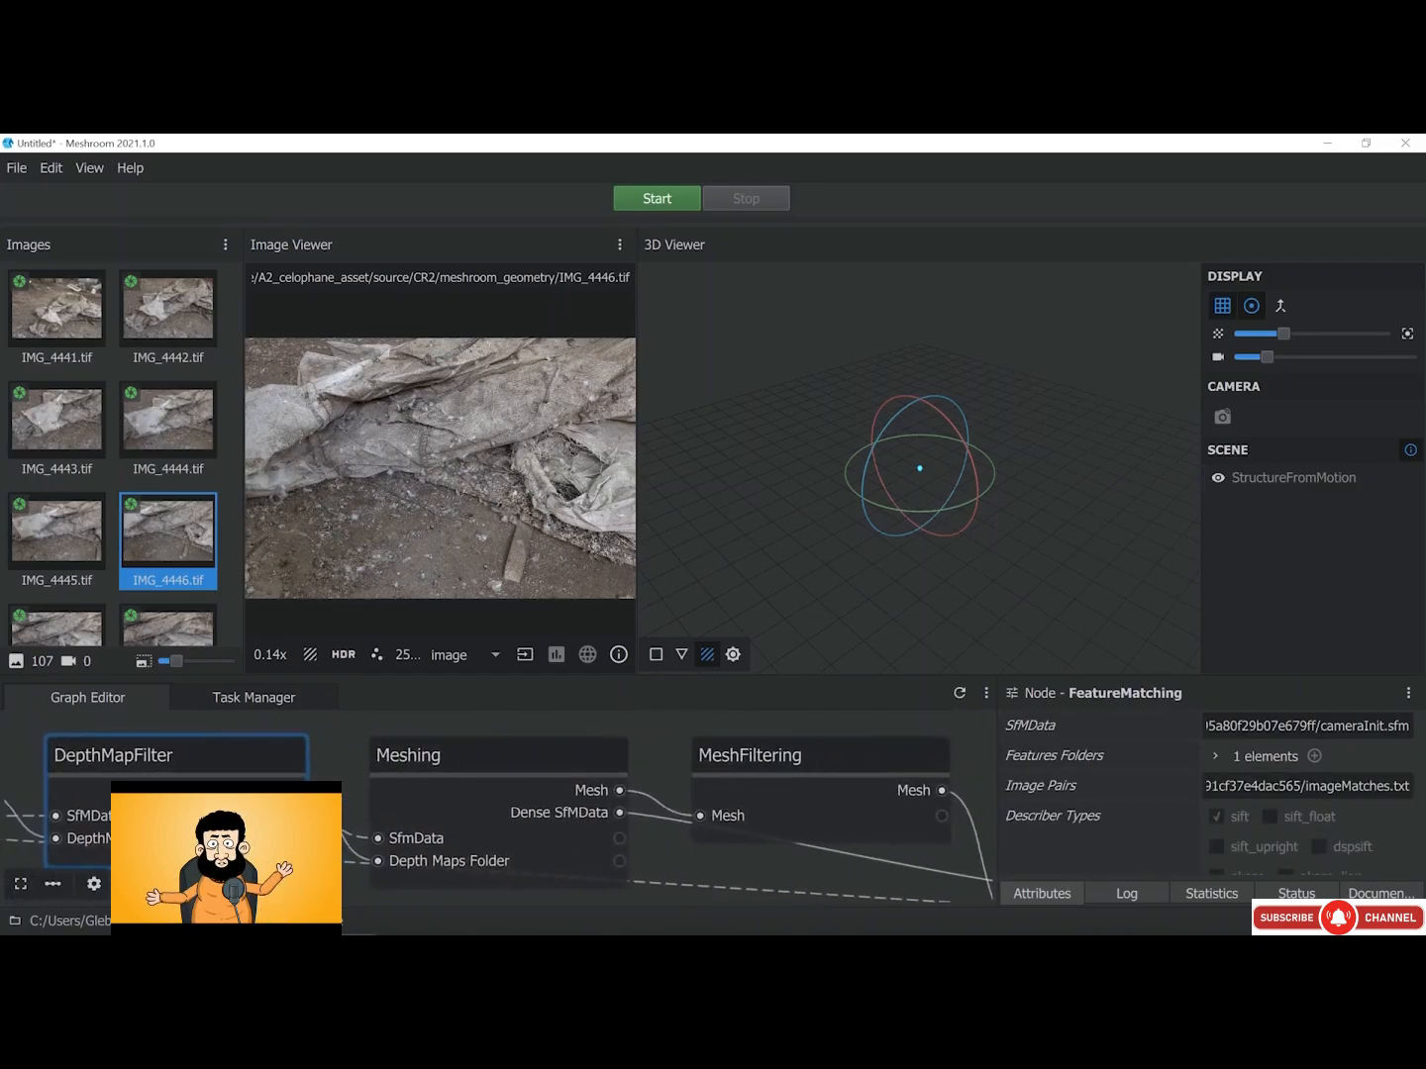
middle_drag(891, 771, 234, 772)
click(370, 771)
scroll(535, 750, down, 3)
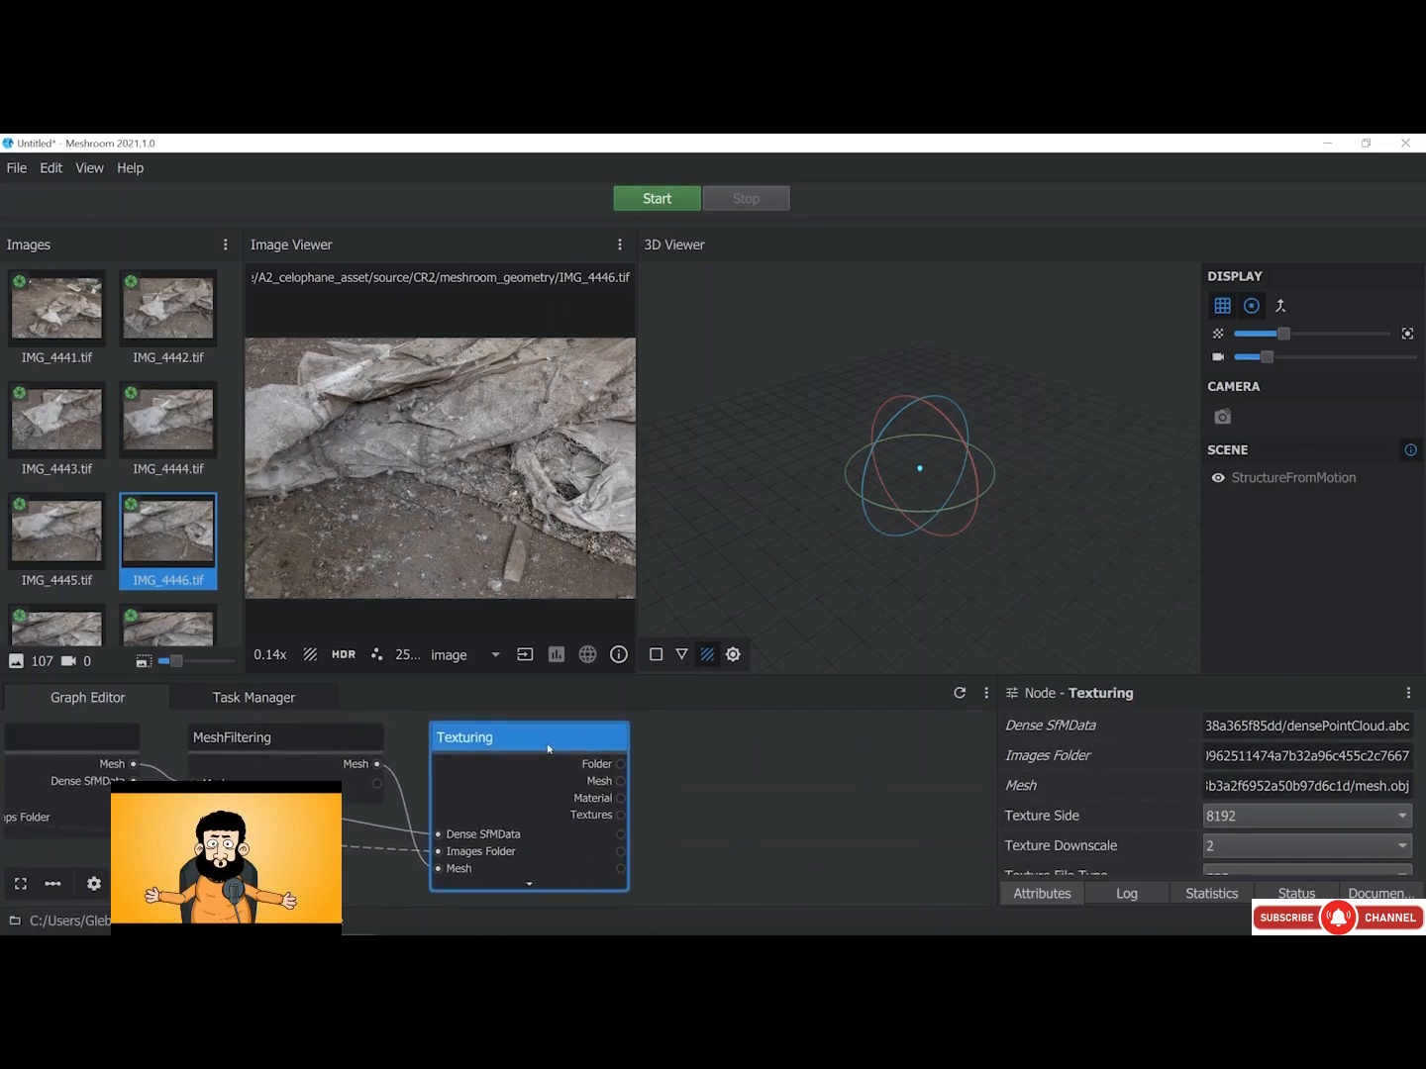
Return to the start of the pipeline graph and select the CameraInit node
scroll(548, 748, down, 2)
scroll(548, 751, down, 2)
middle_drag(207, 771, 735, 766)
middle_drag(275, 760, 688, 786)
scroll(264, 781, up, 4)
scroll(265, 781, up, 2)
click(352, 761)
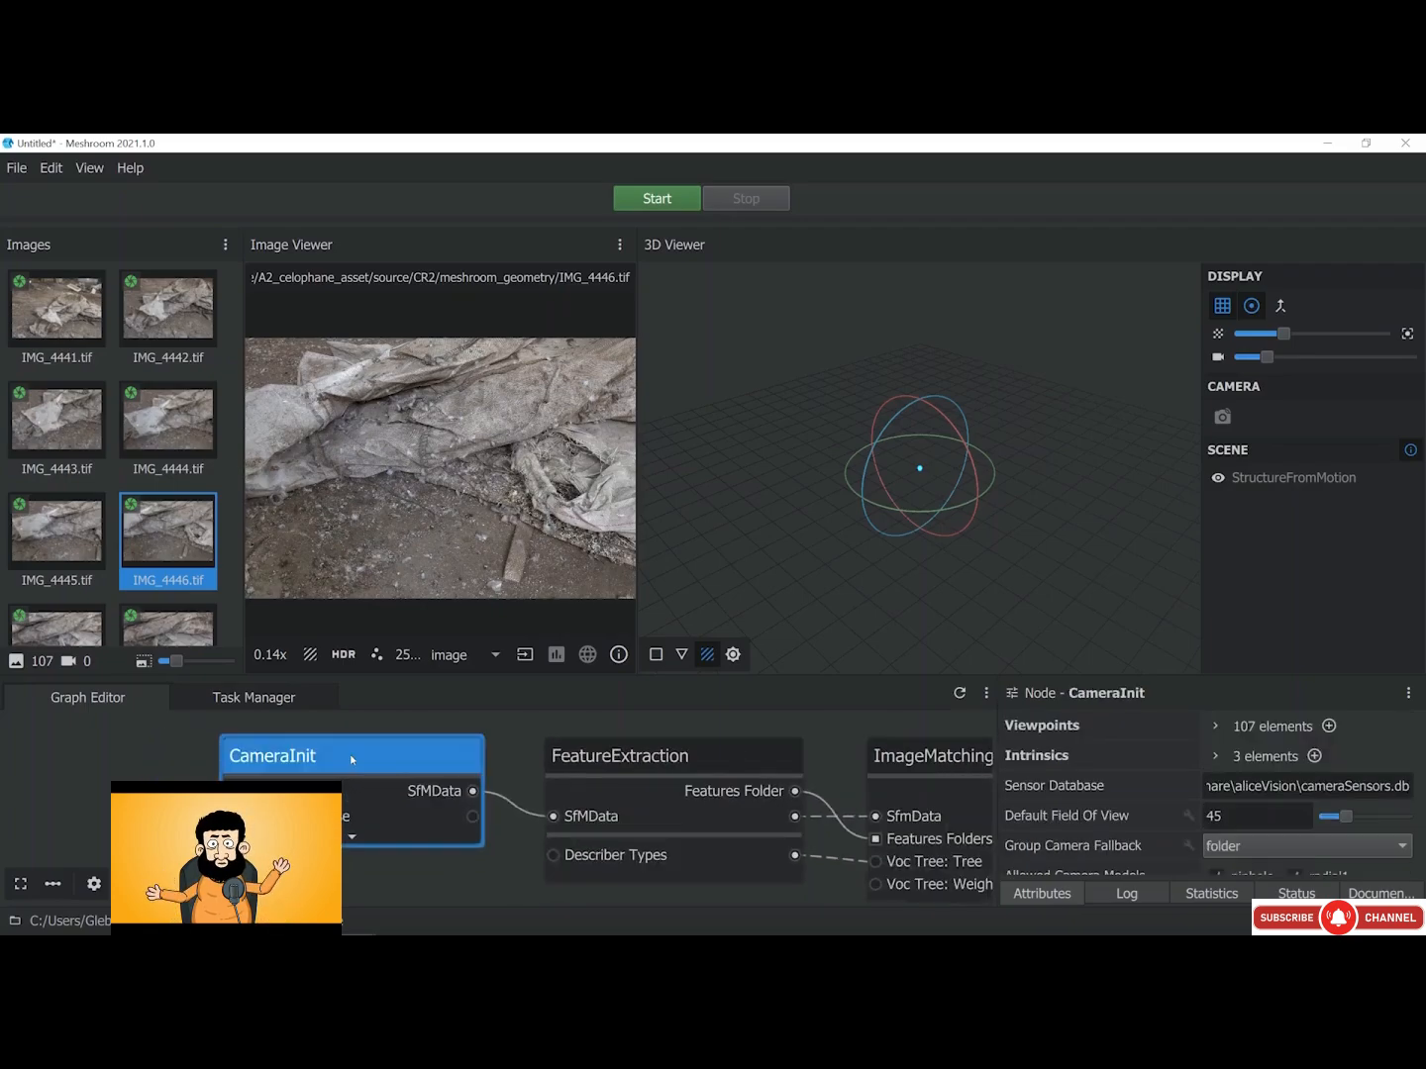
right_click(377, 755)
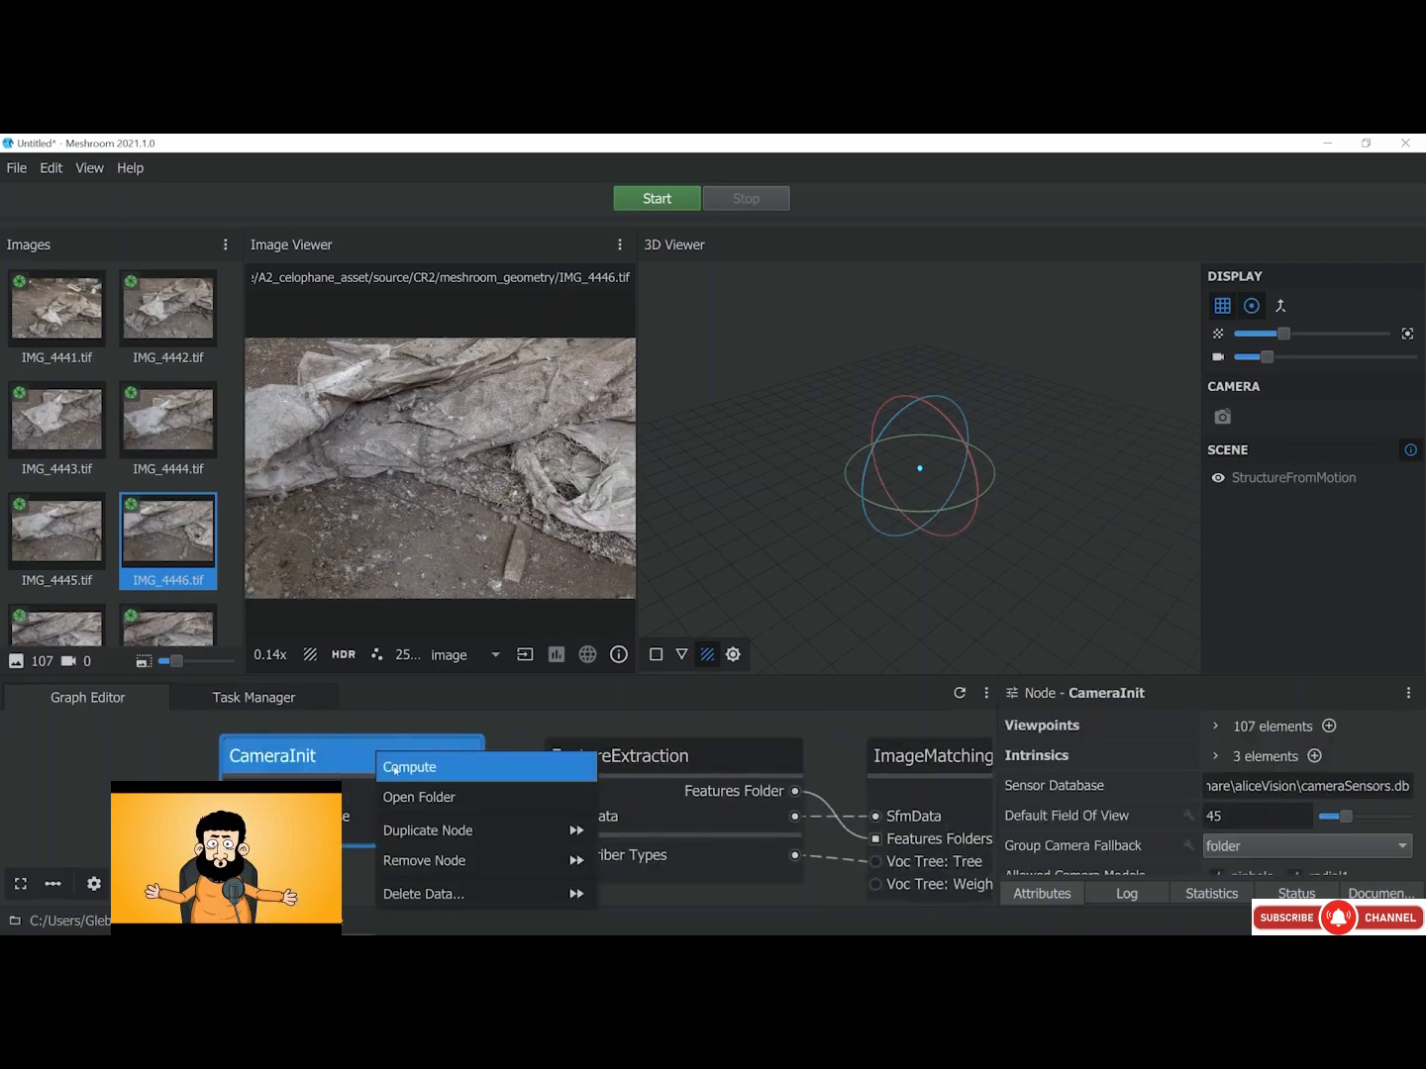
click(396, 768)
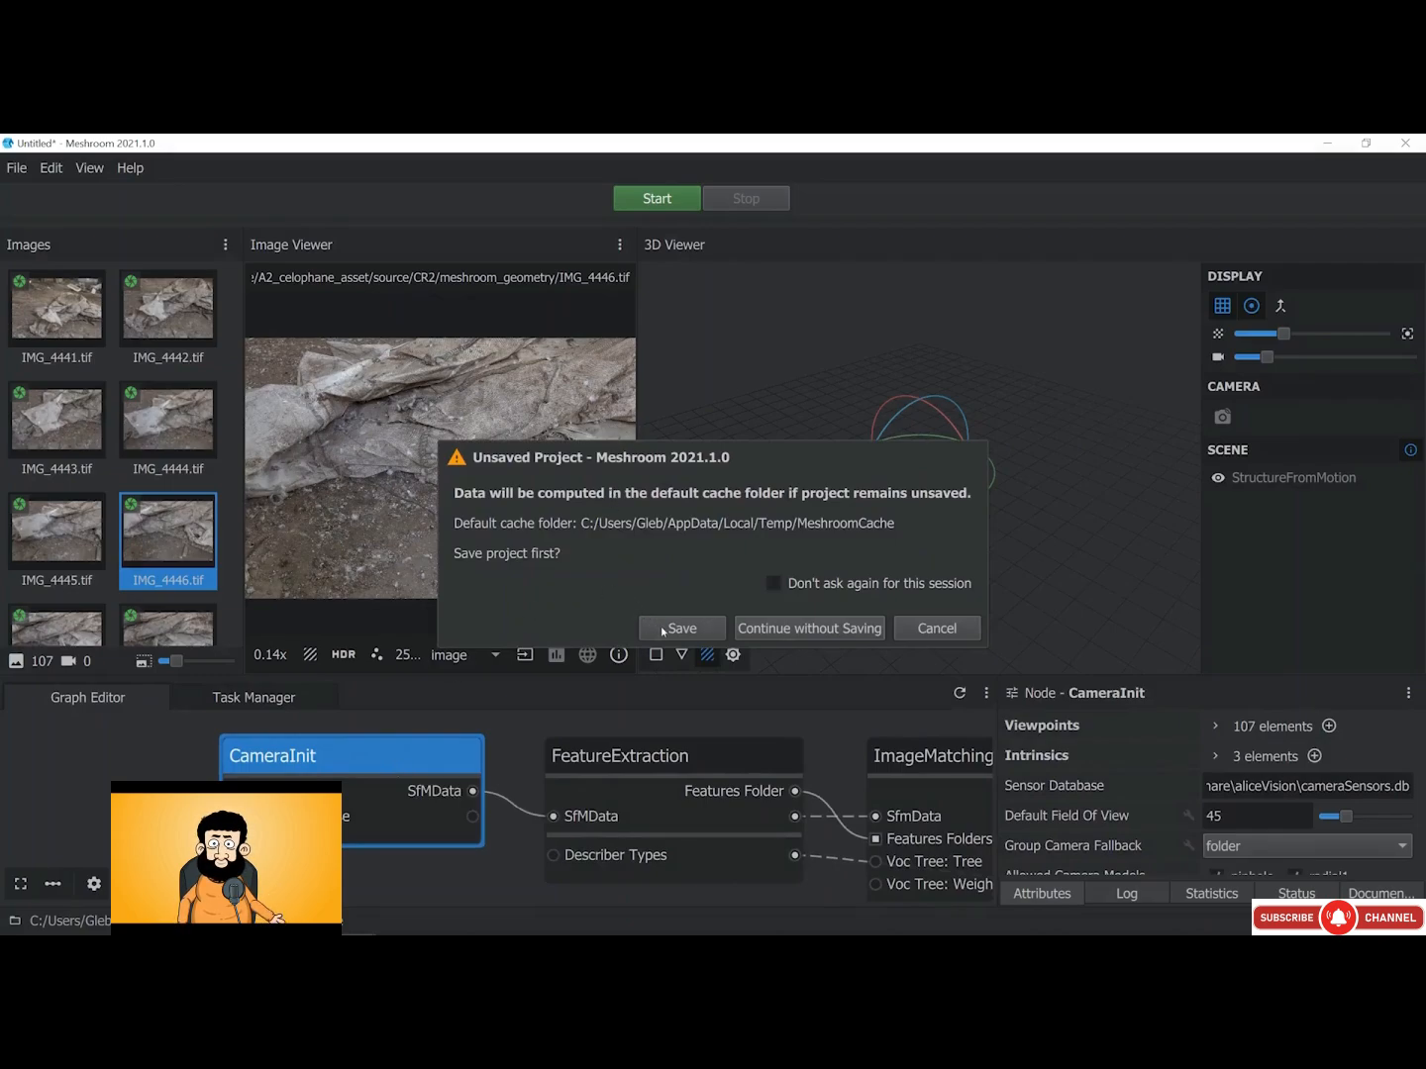
click(949, 628)
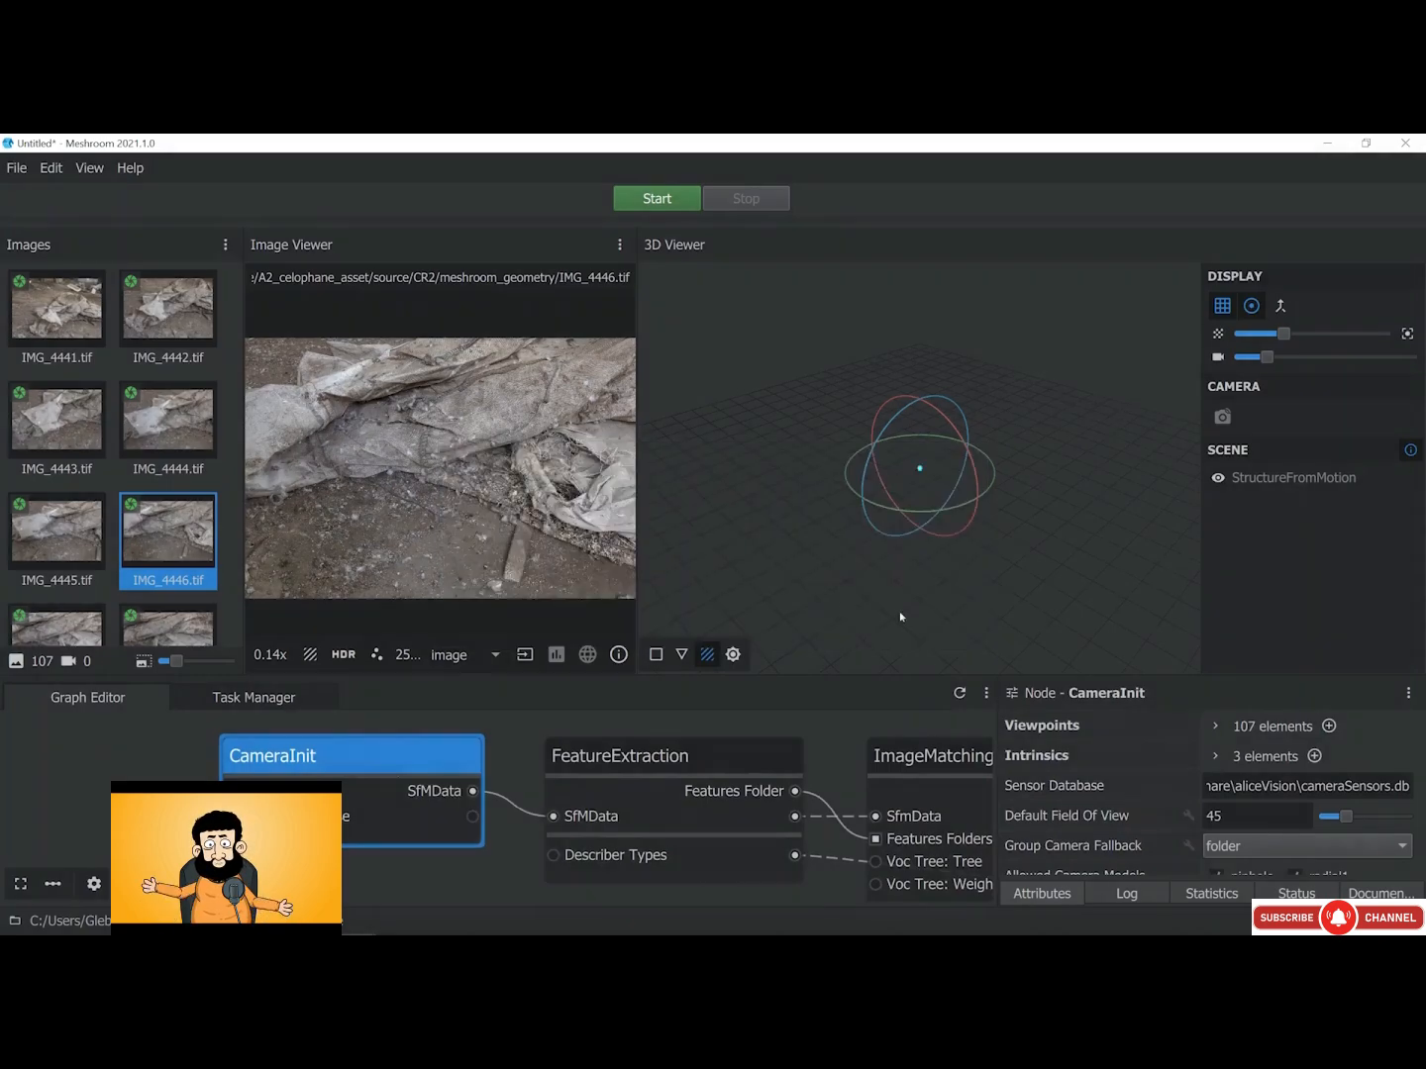
Save the project as meshroom_asset_01 in the v2 folder under saves (meshroom)
click(17, 167)
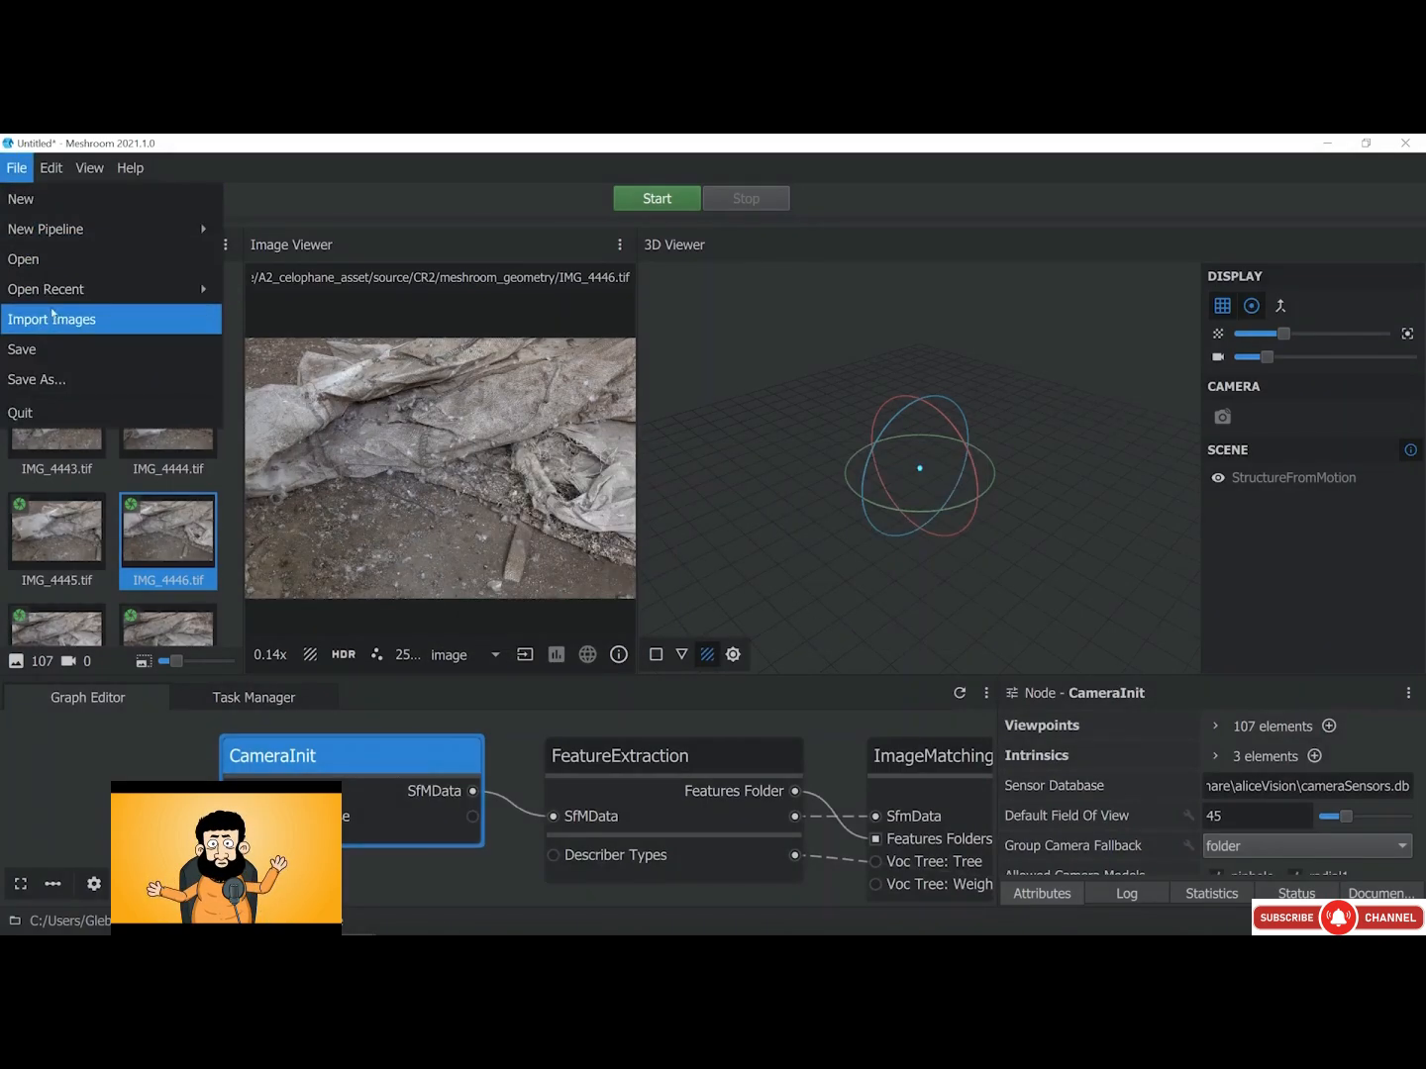
click(73, 380)
text(meshroom_as)
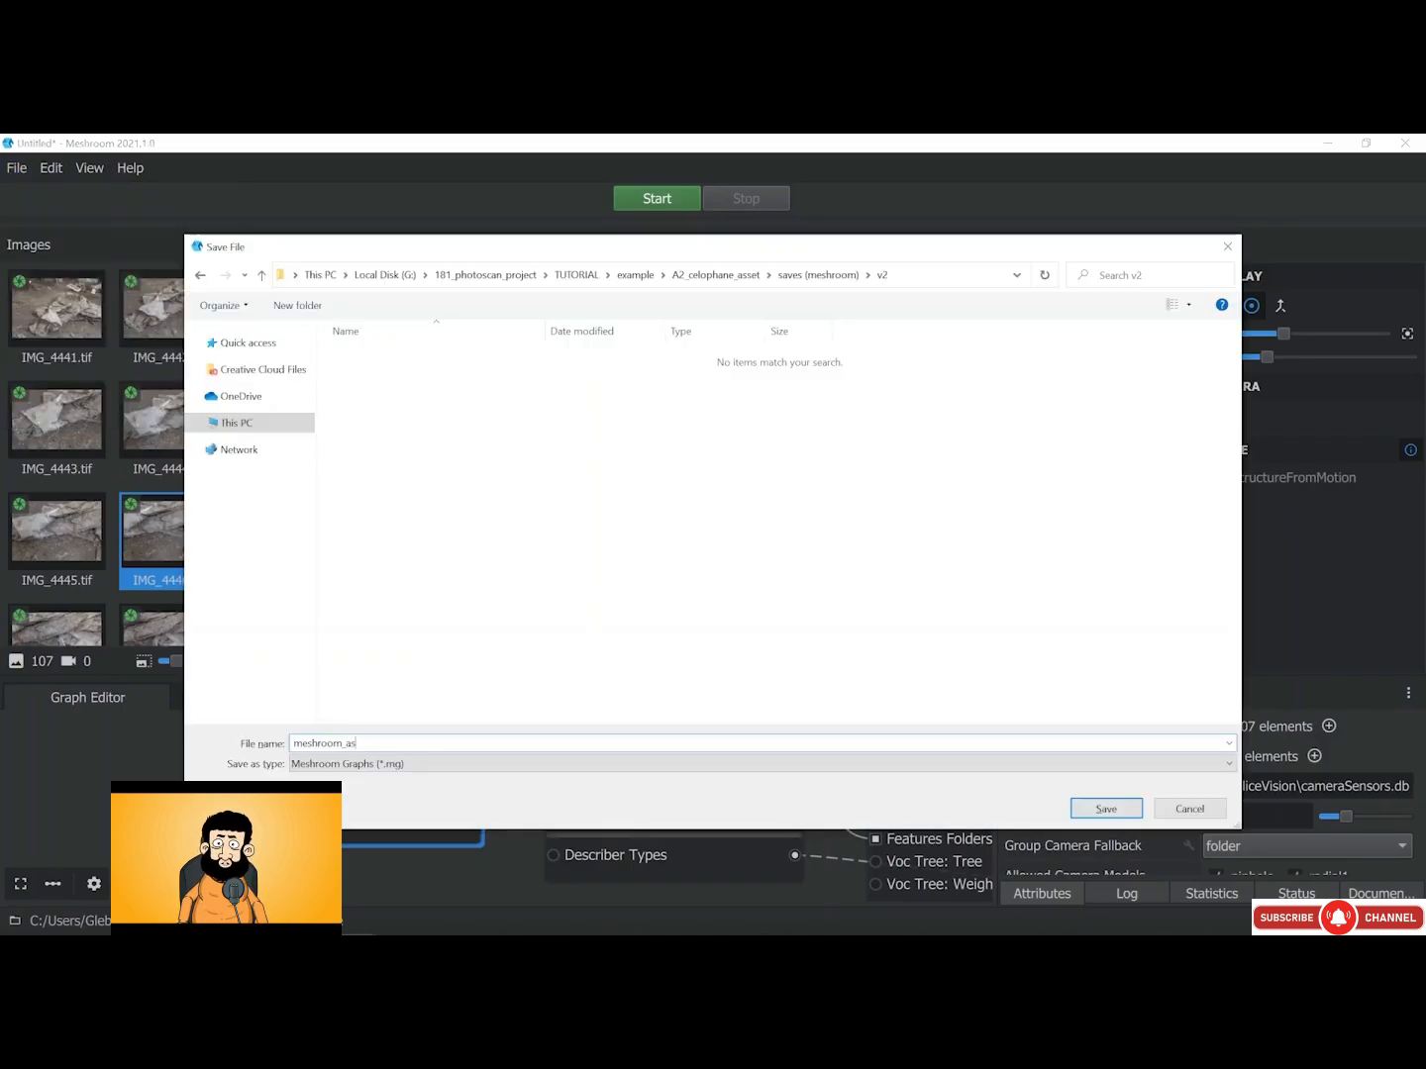
text(set_01)
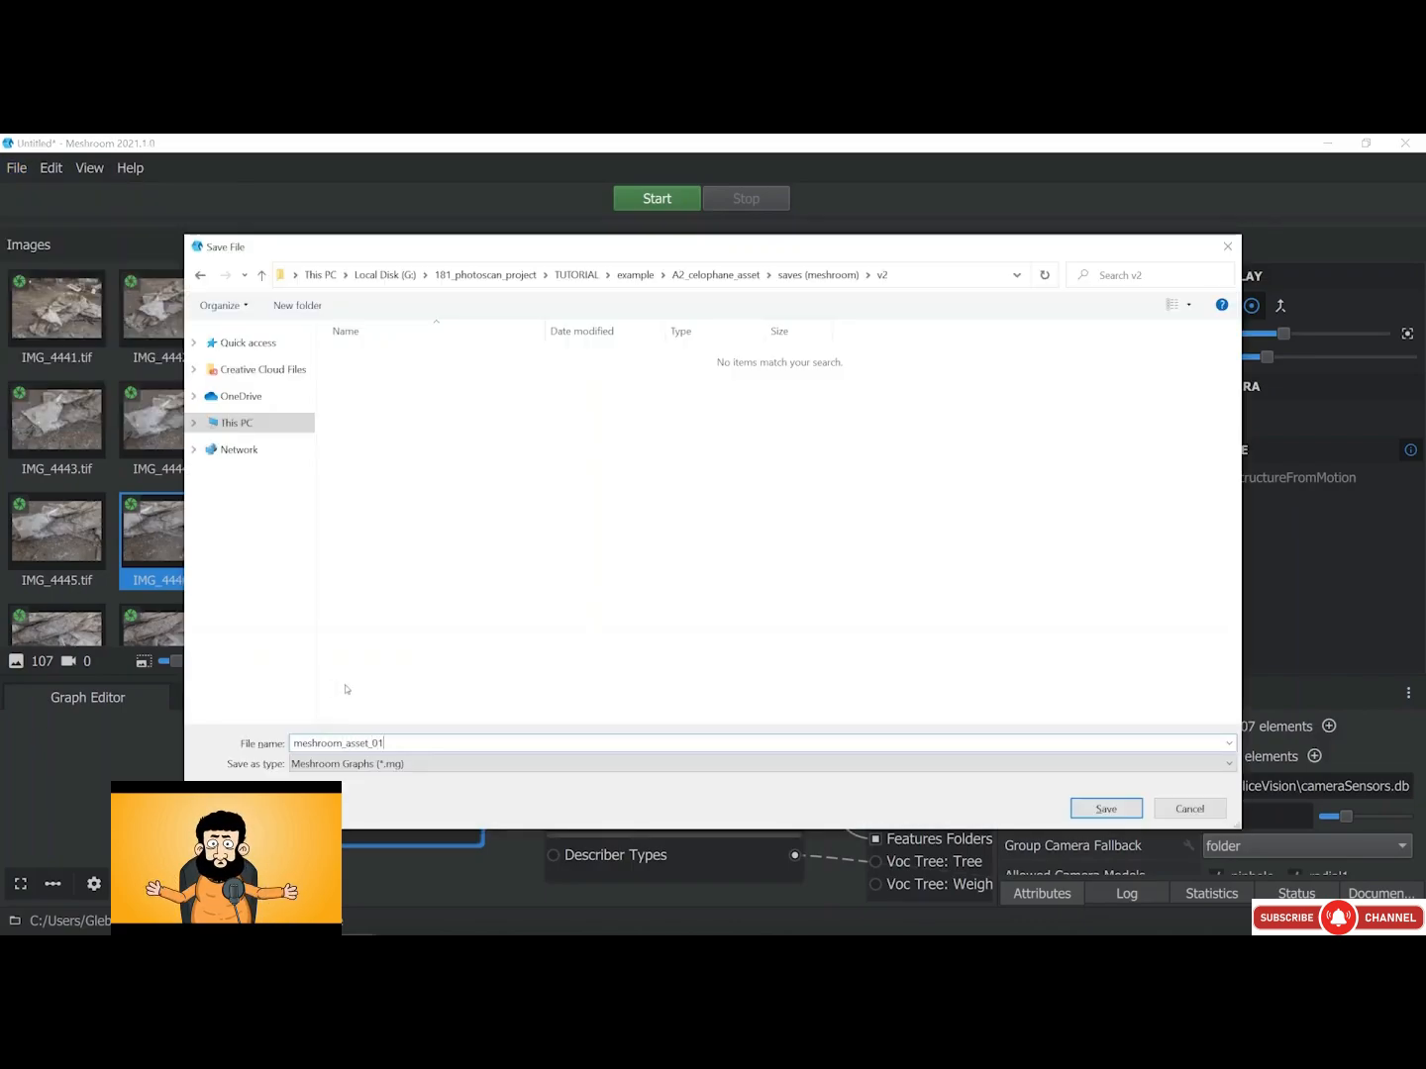
click(1106, 809)
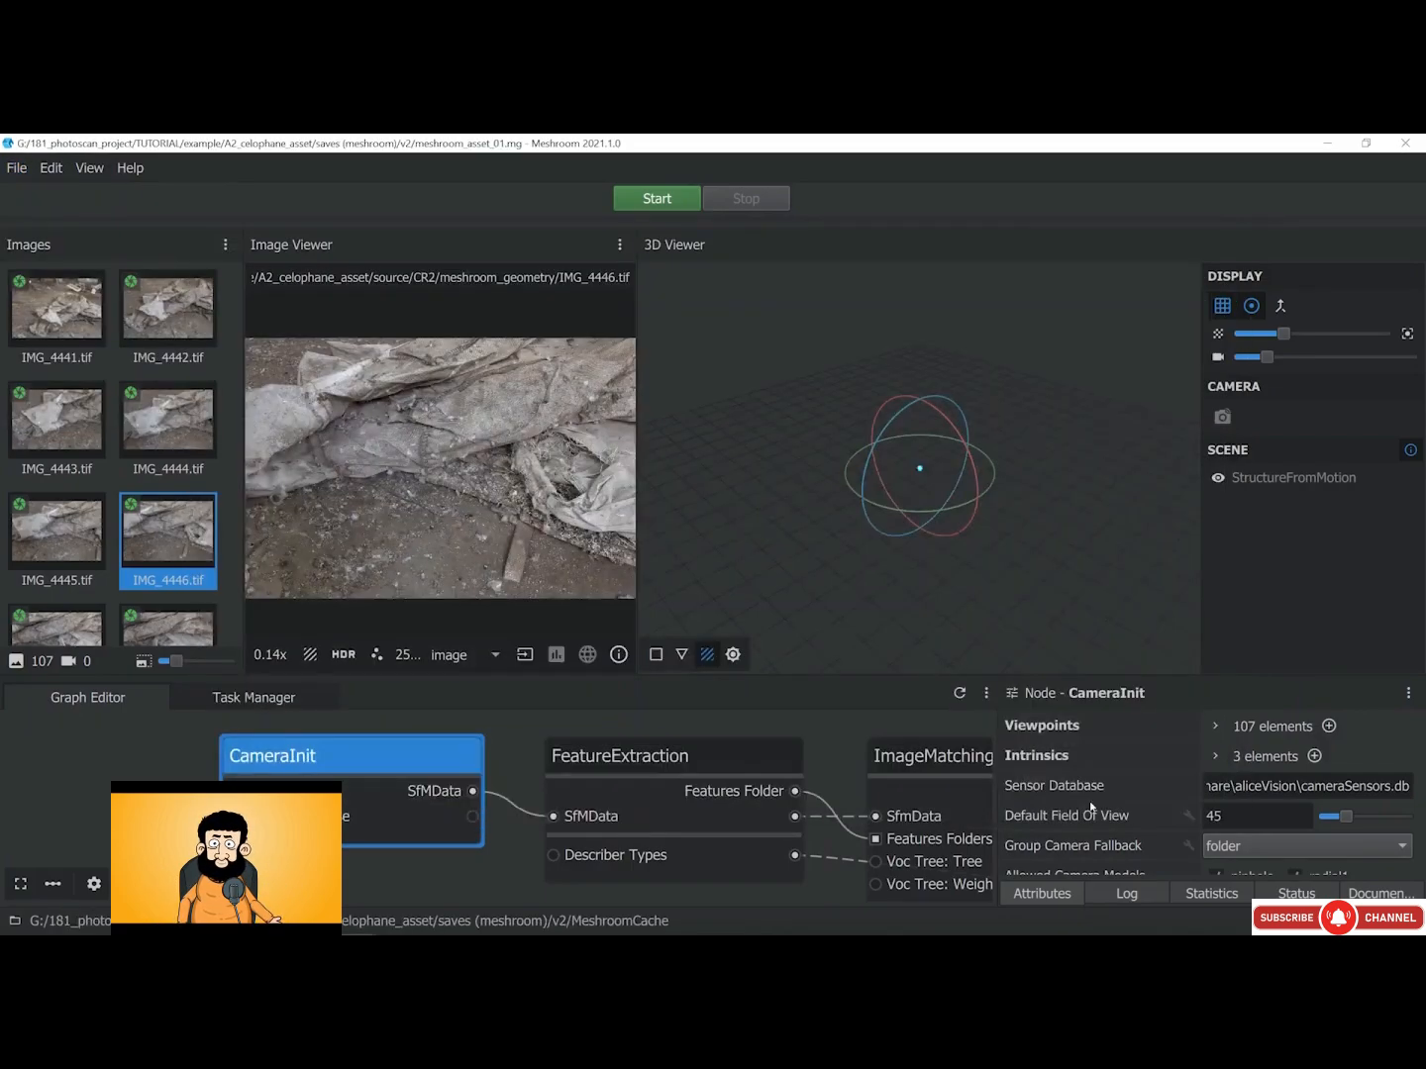
Compute the CameraInit node of the saved project
right_click(357, 744)
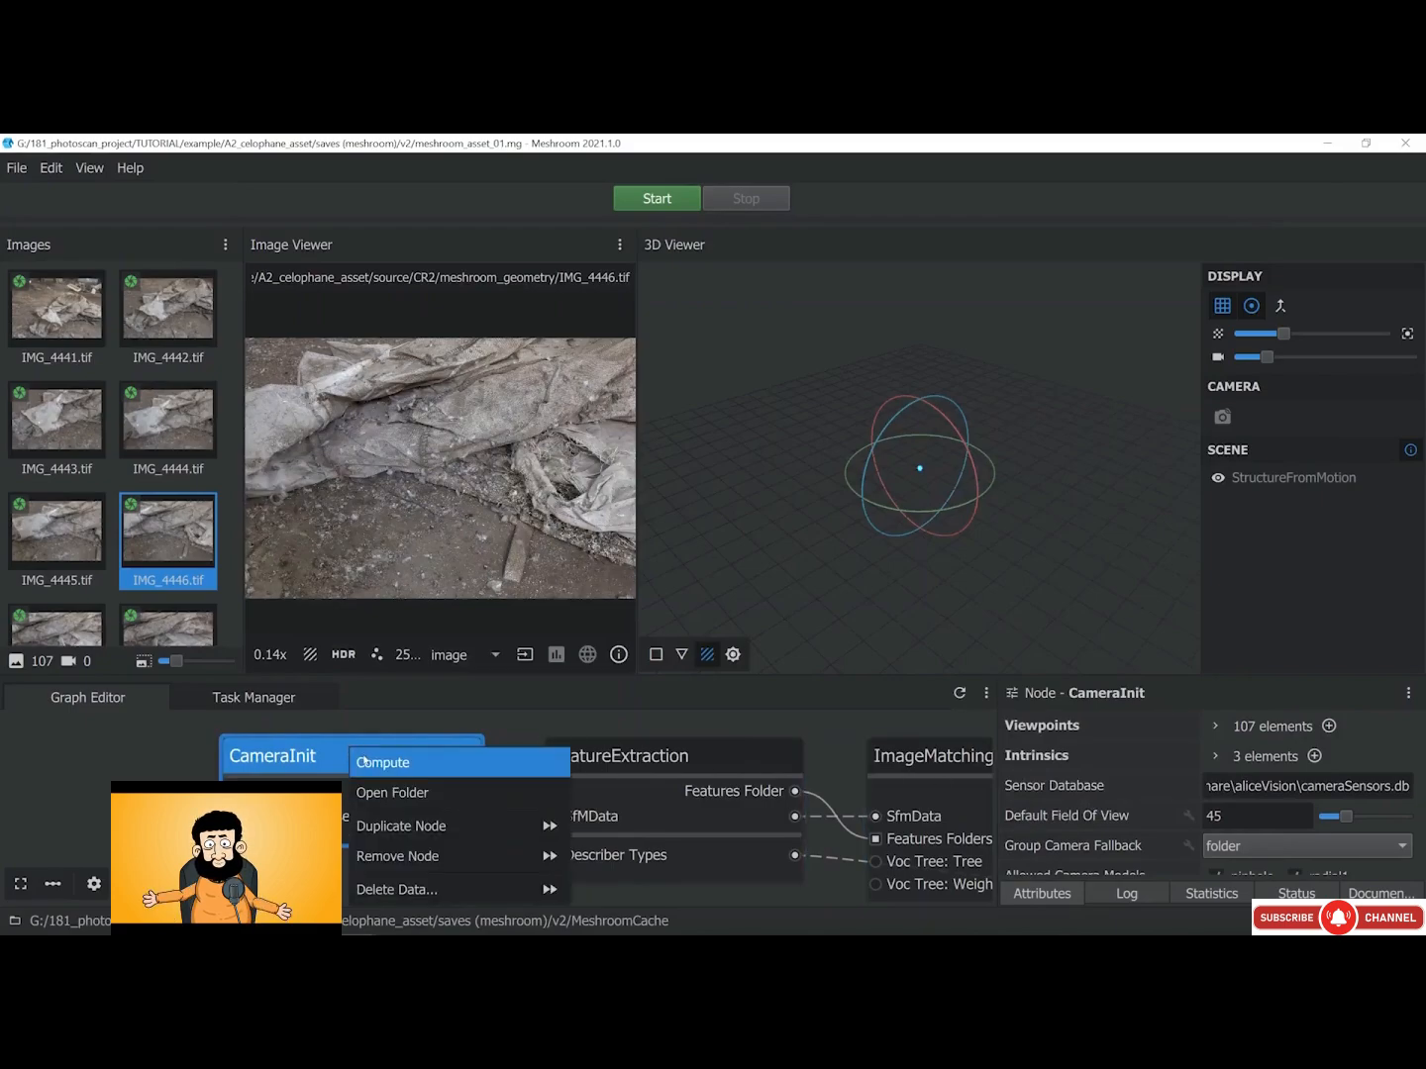
click(363, 761)
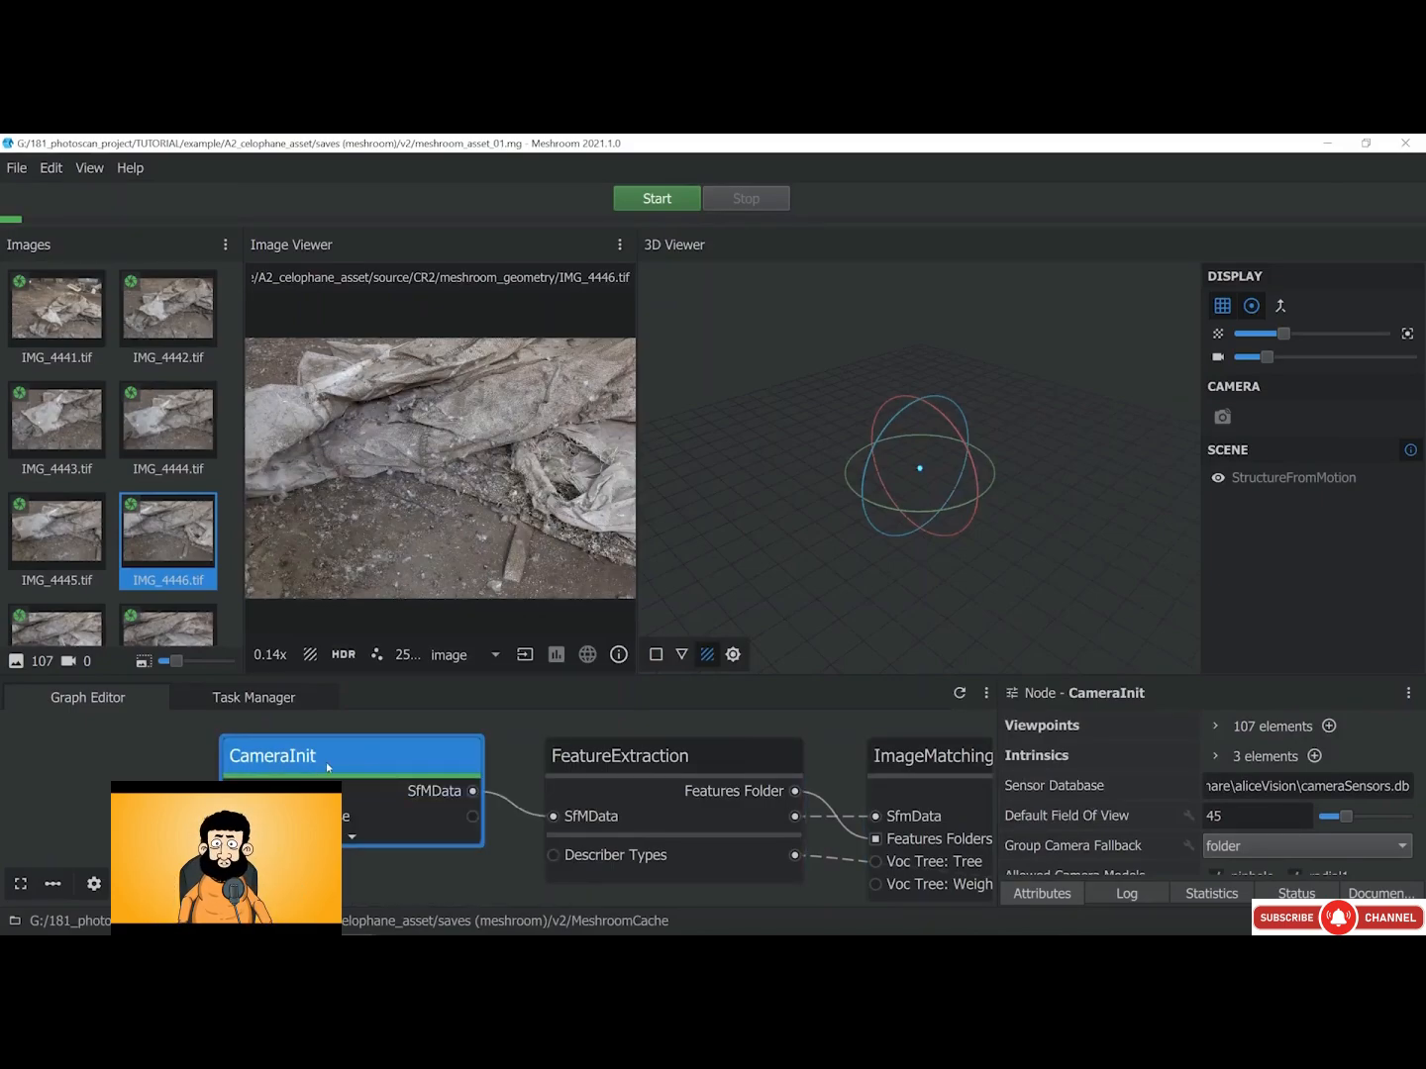
Select the FeatureExtraction node and look through its attributes
click(614, 756)
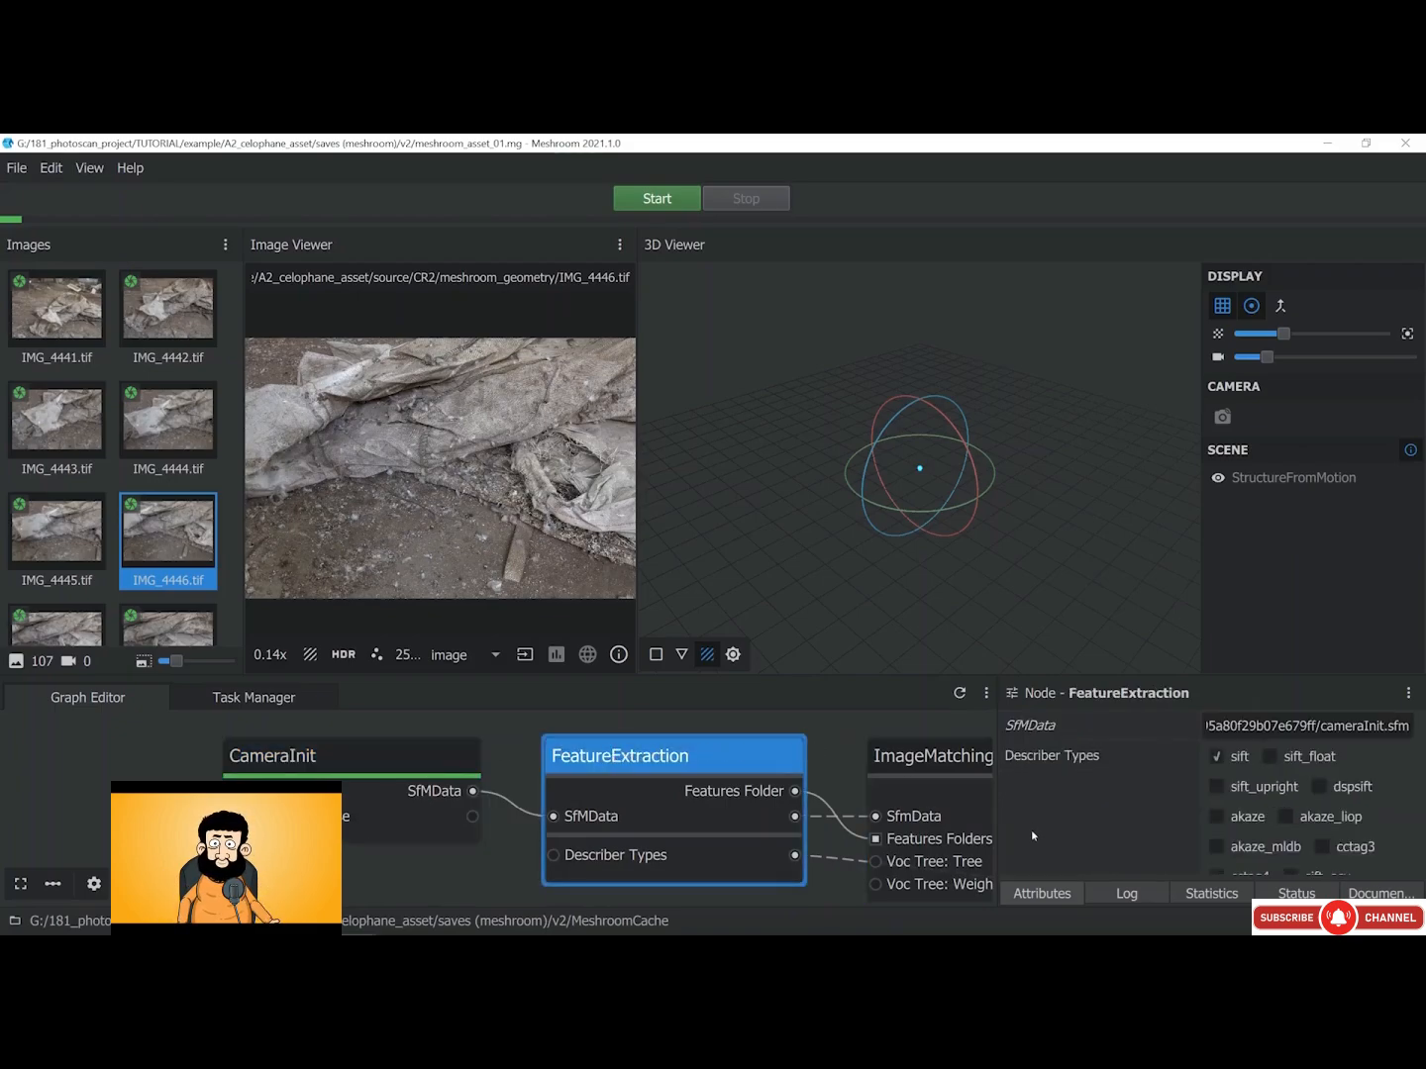
scroll(1083, 853, down, 5)
scroll(1399, 780, up, 5)
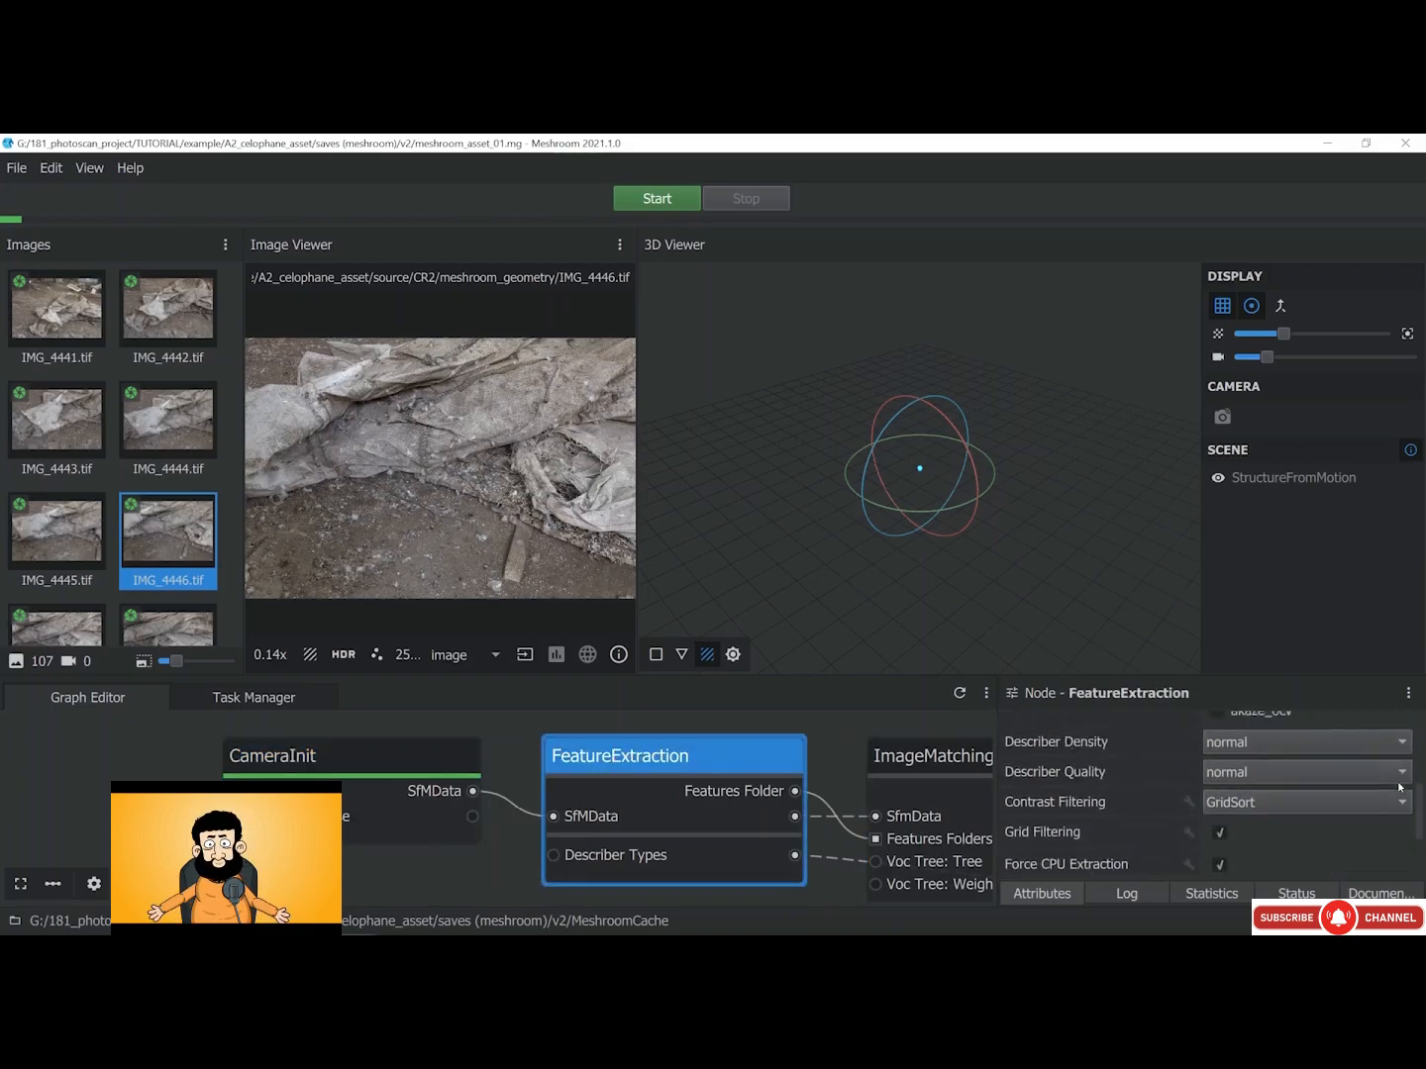
Hide the advanced attributes of the FeatureExtraction node, check the shortened list, and show them again
click(1409, 693)
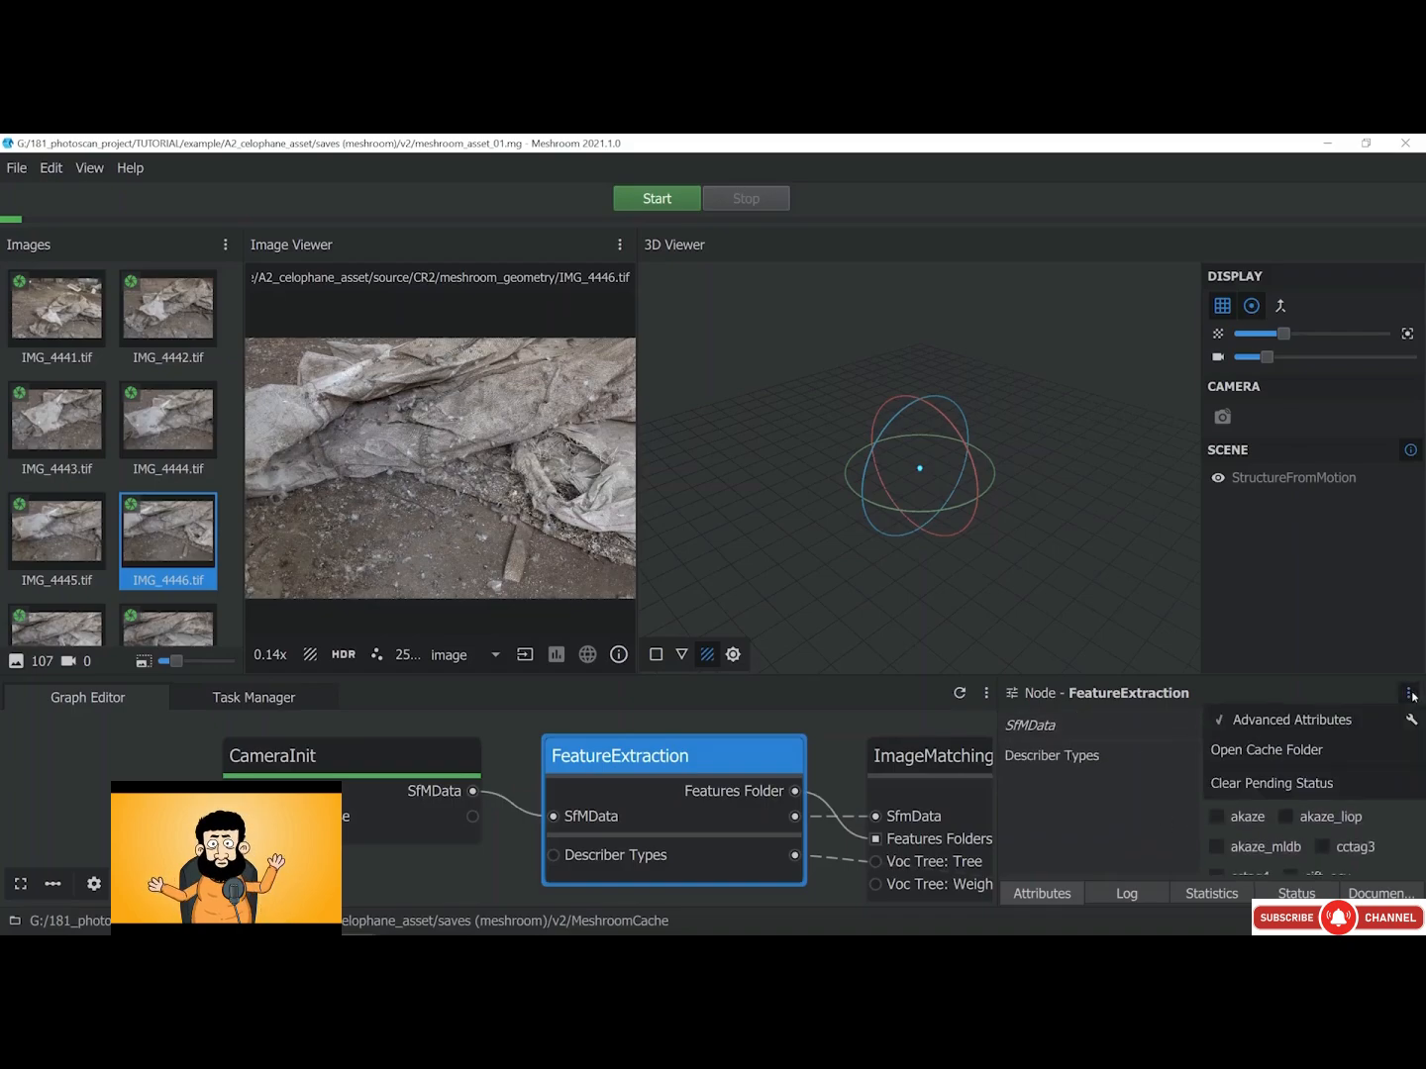
click(1215, 722)
scroll(1198, 738, down, 5)
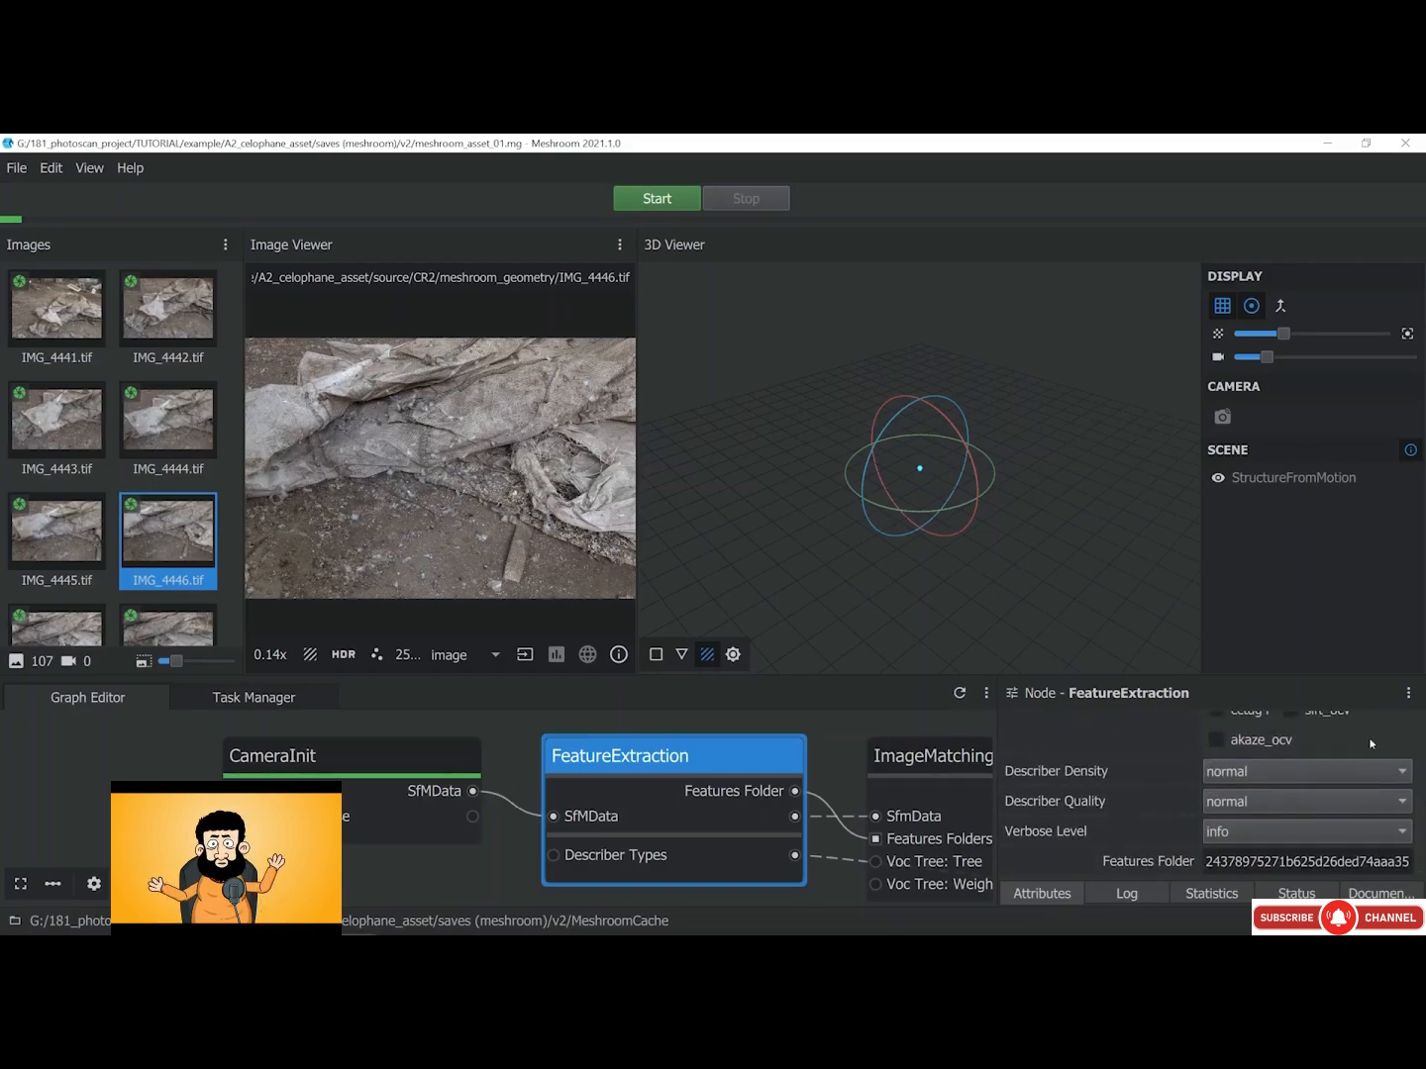
click(1408, 692)
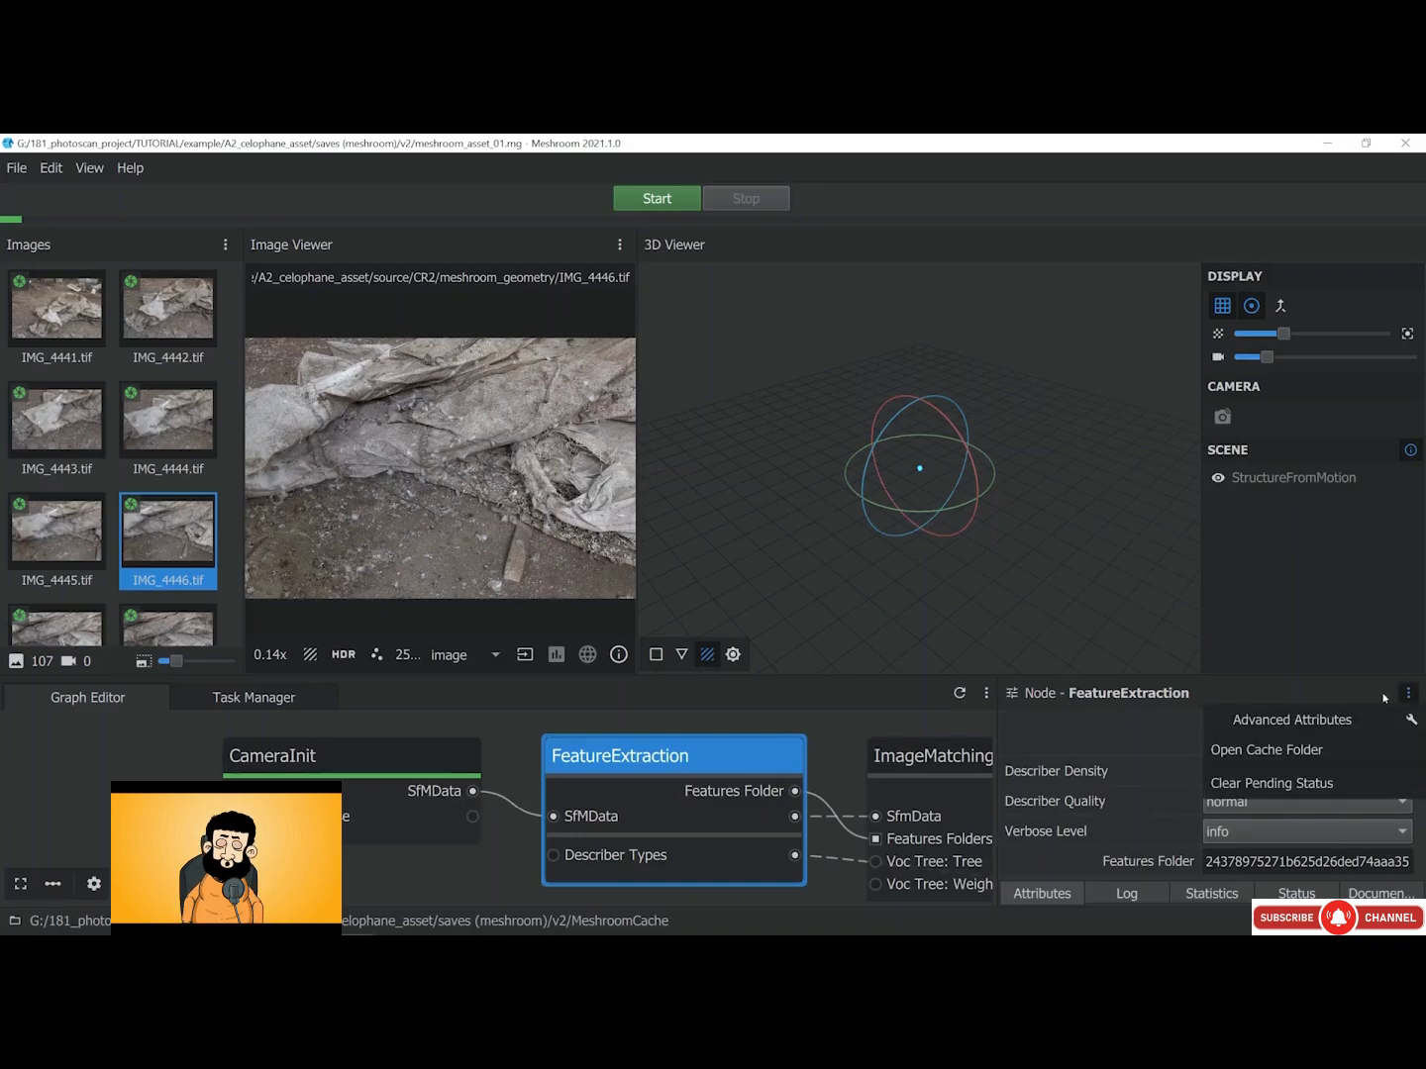
click(1218, 721)
Turn off Force CPU Extraction for the FeatureExtraction node and compute the node
scroll(1182, 729, down, 2)
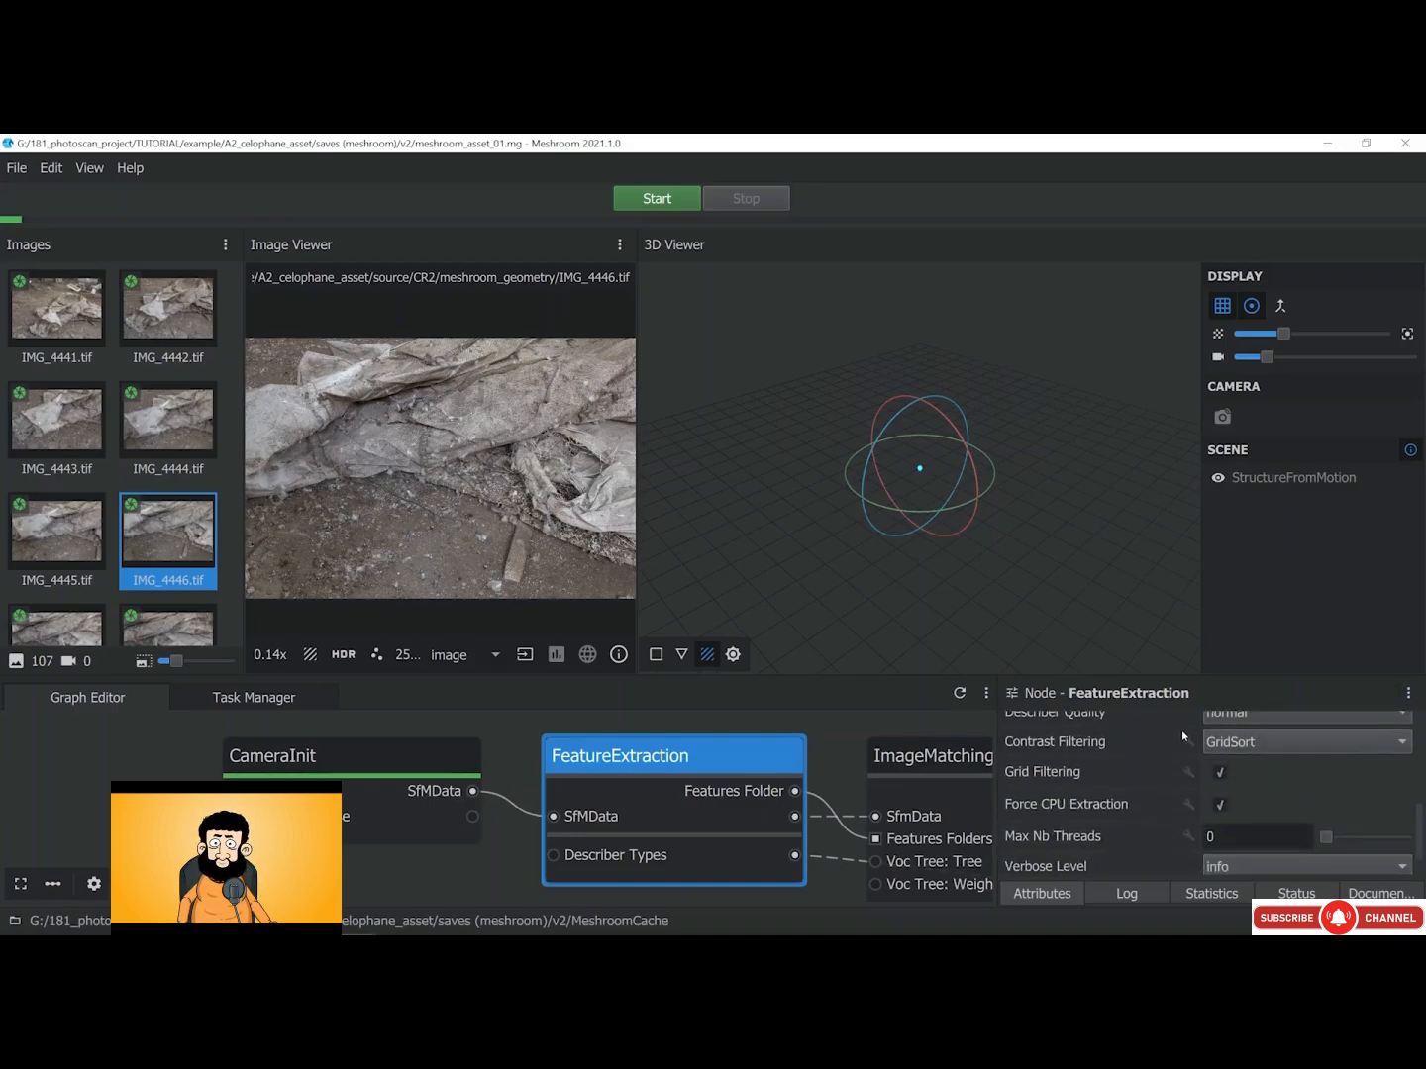
scroll(1178, 743, down, 1)
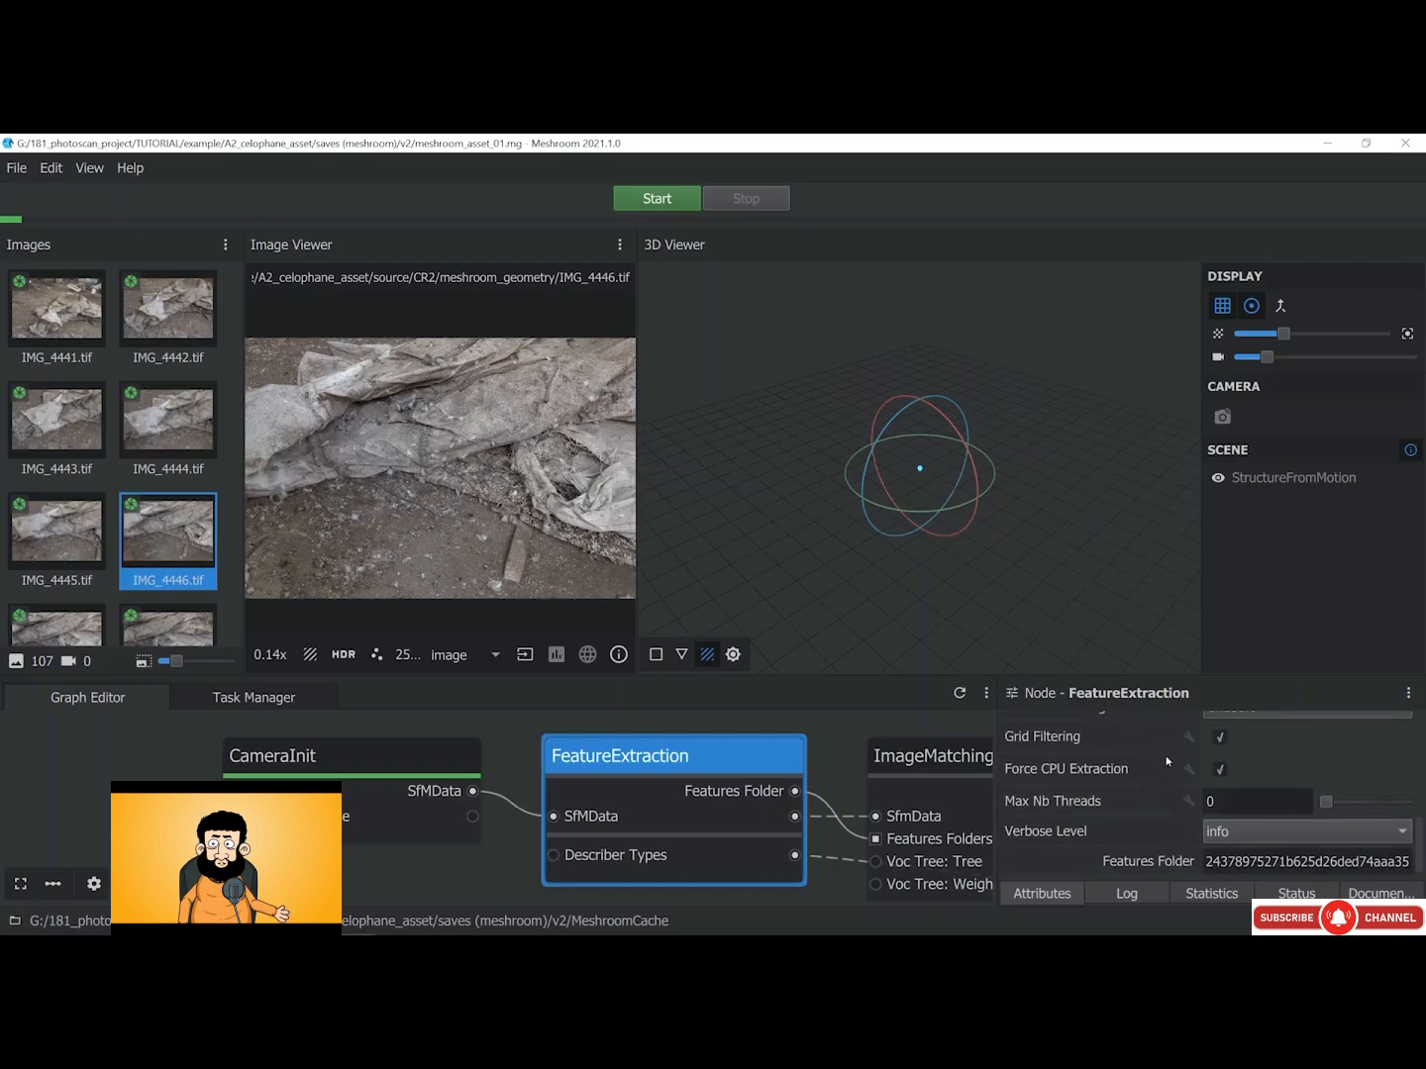
click(1222, 771)
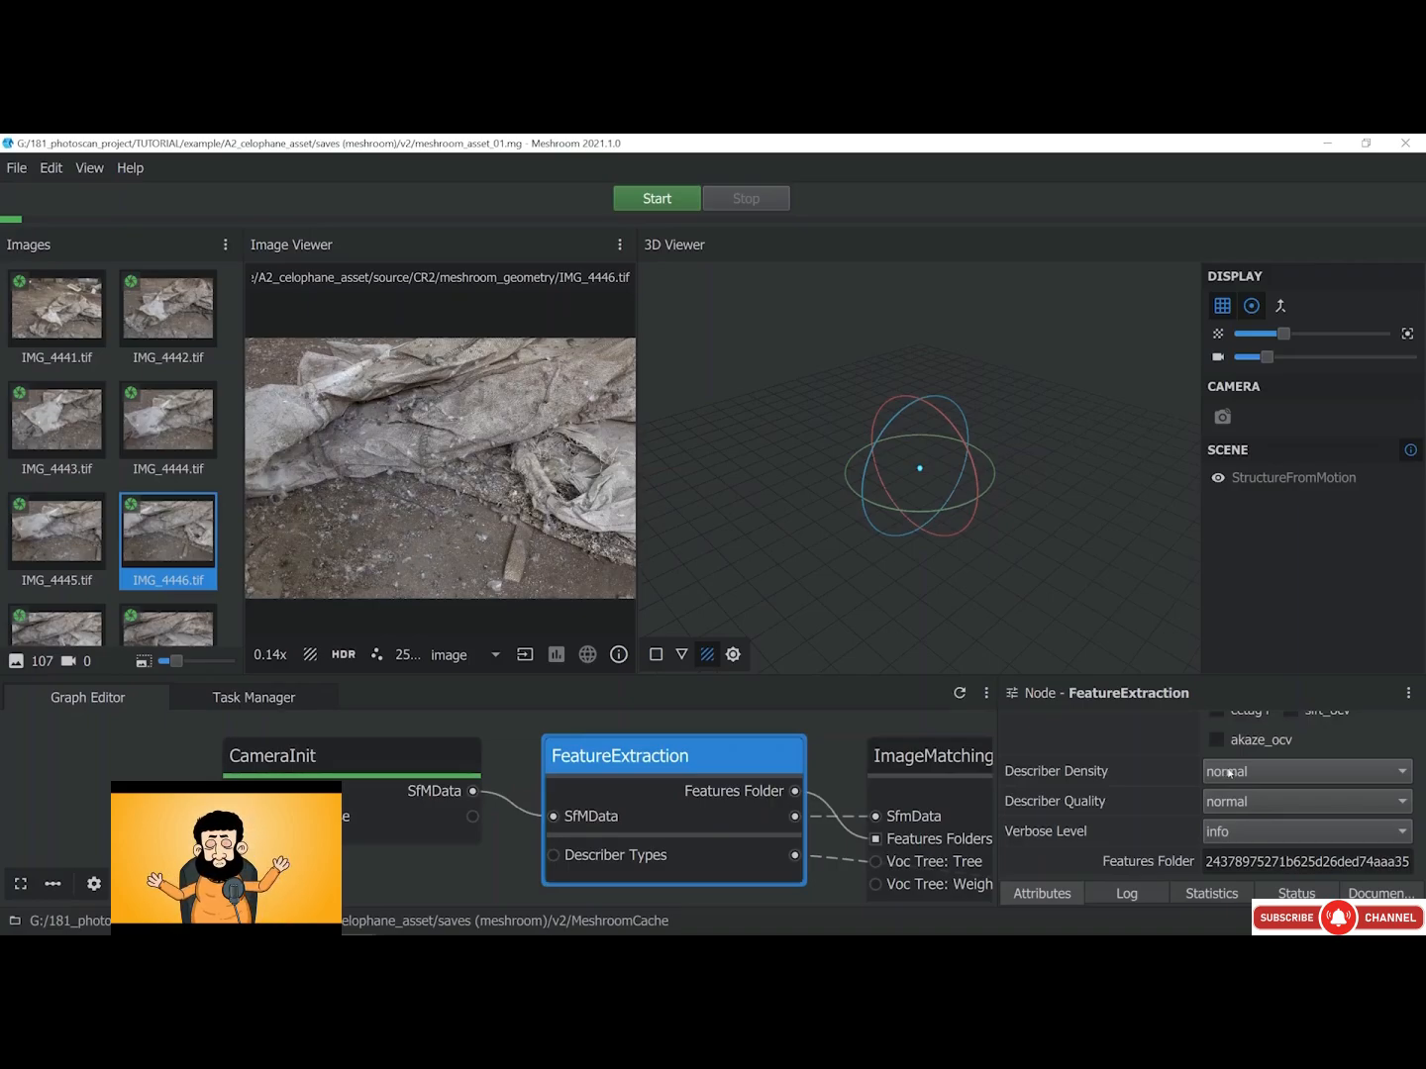
scroll(529, 715, down, 3)
right_click(626, 749)
click(626, 749)
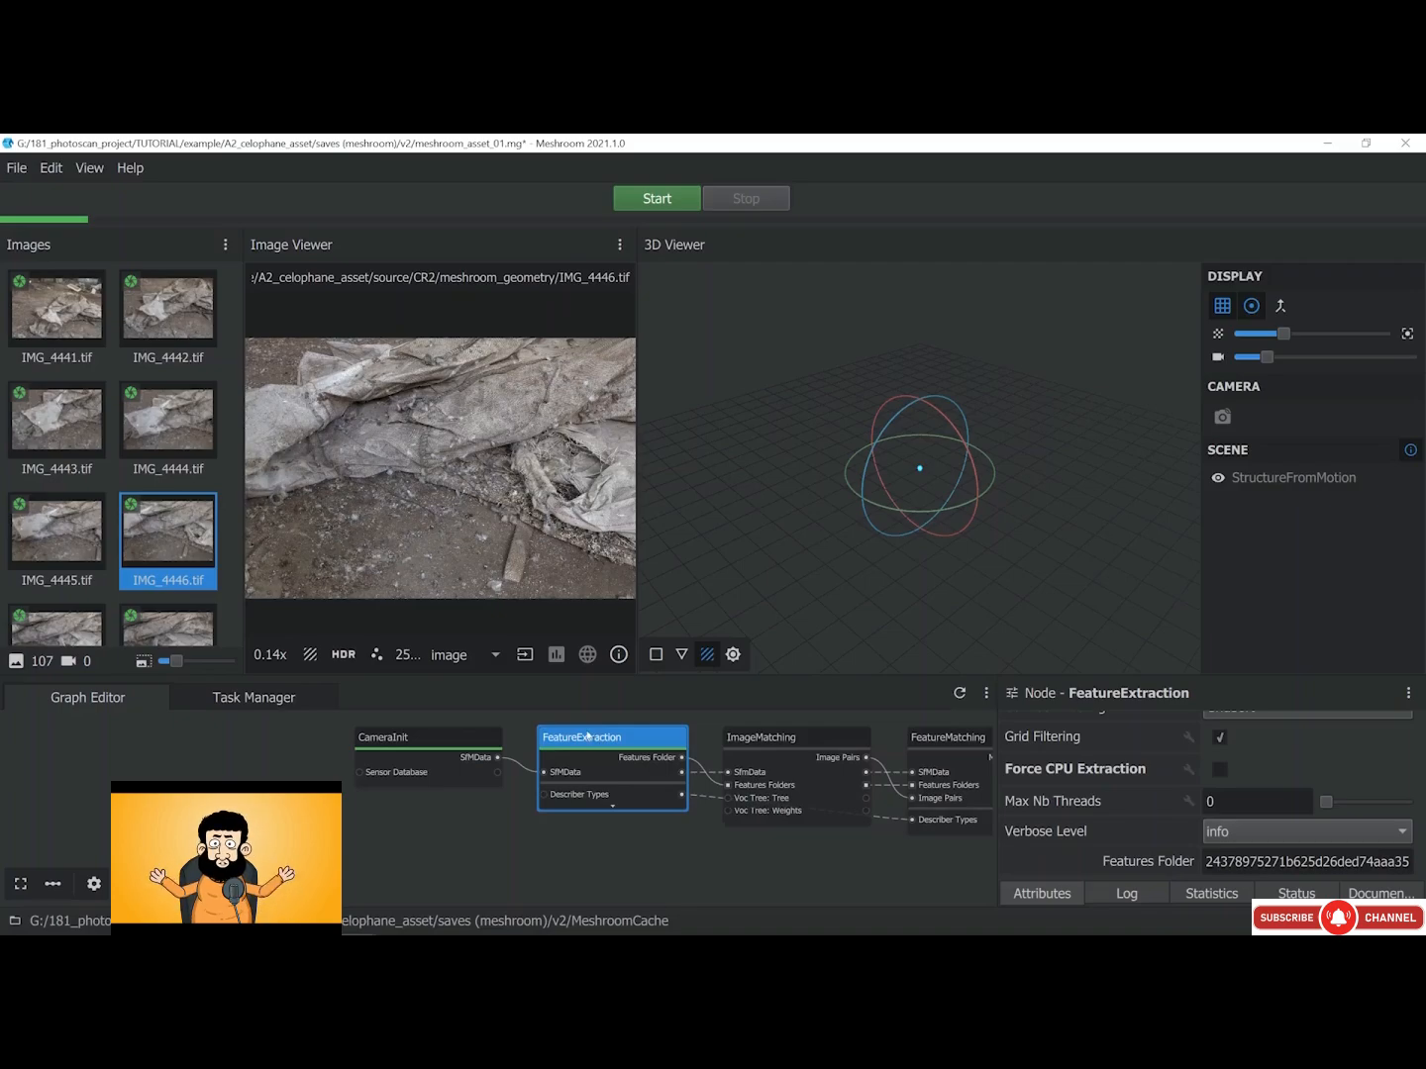
Display the extracted features up close on IMG_4446, IMG_4444 and IMG_4442, and hide the feature overlay again
click(376, 655)
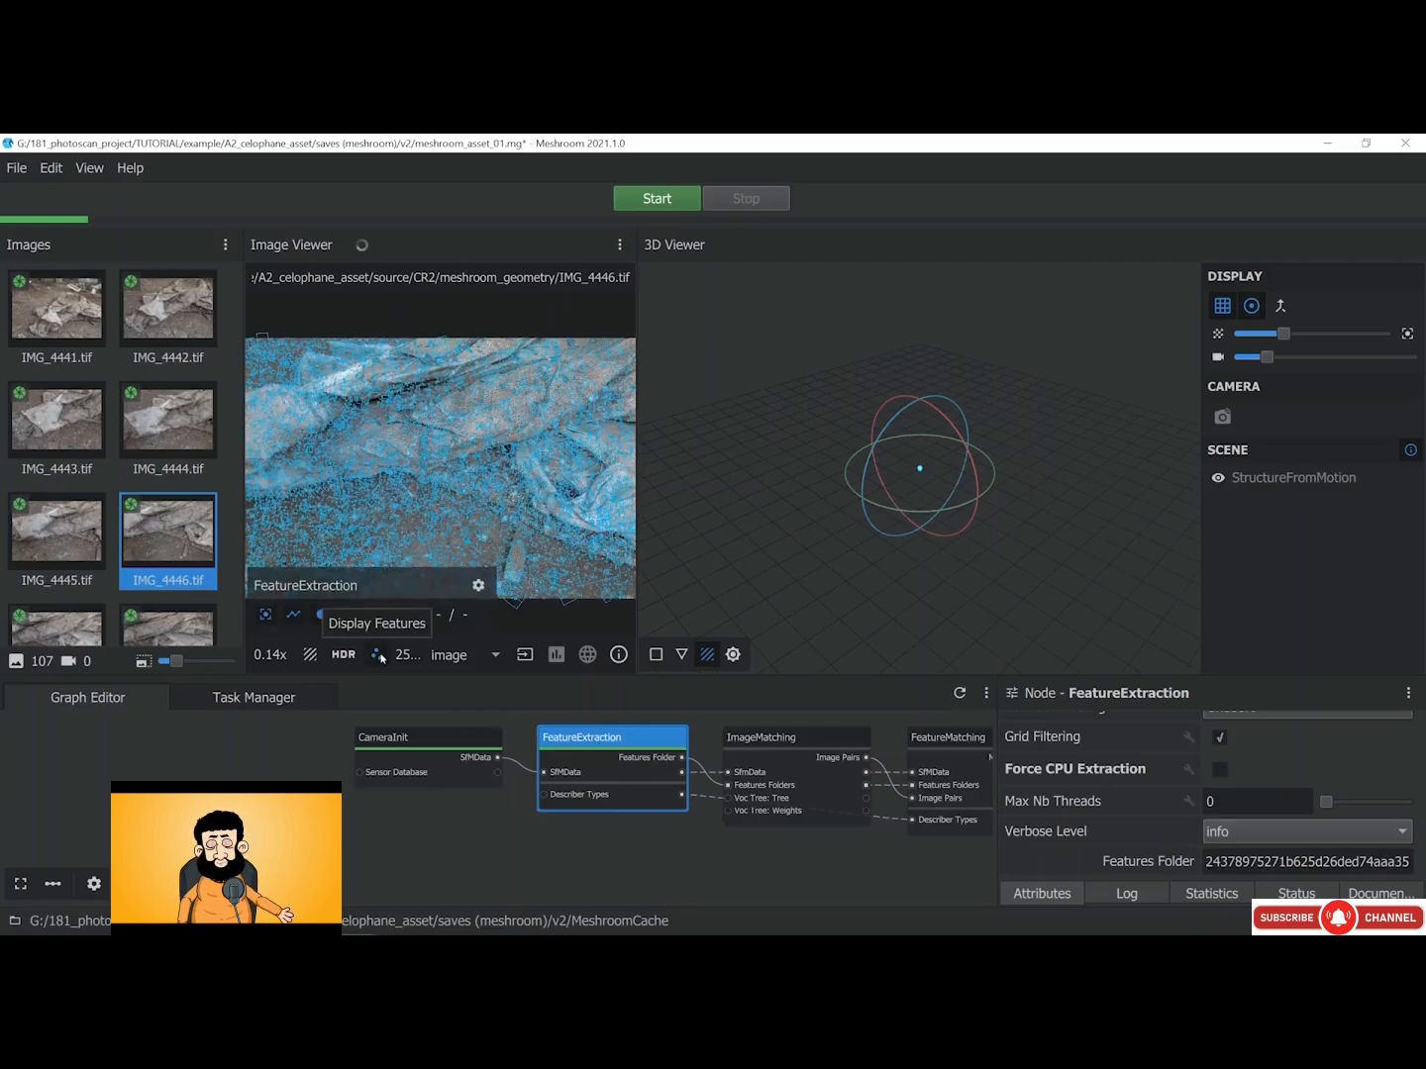
scroll(454, 494, up, 6)
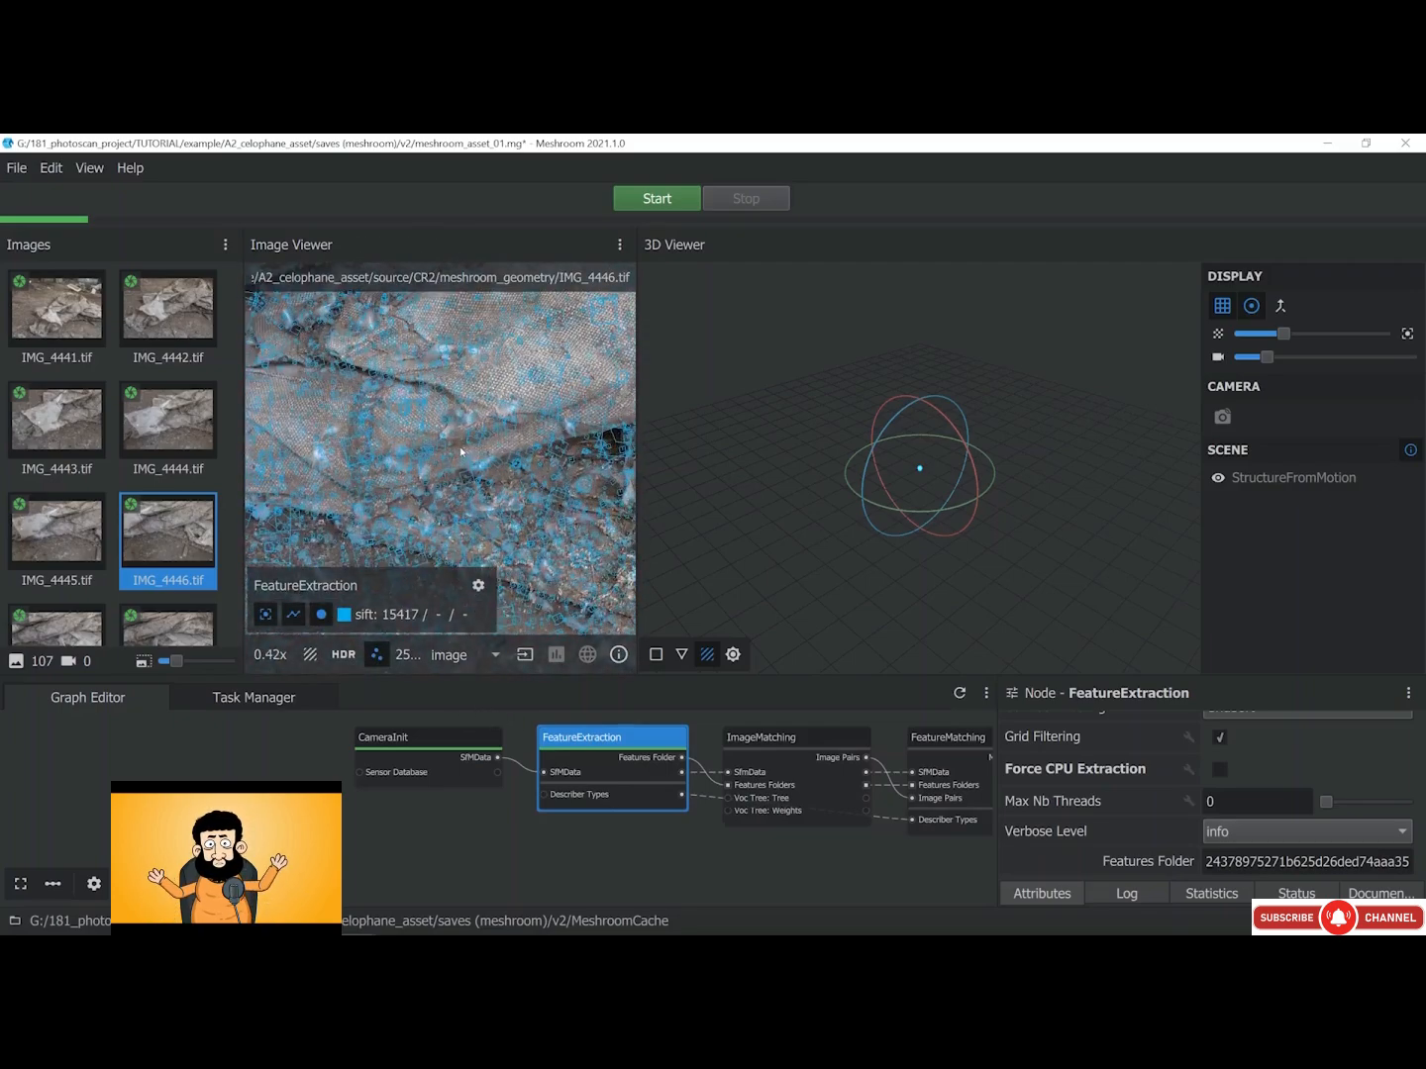
middle_drag(534, 502, 541, 471)
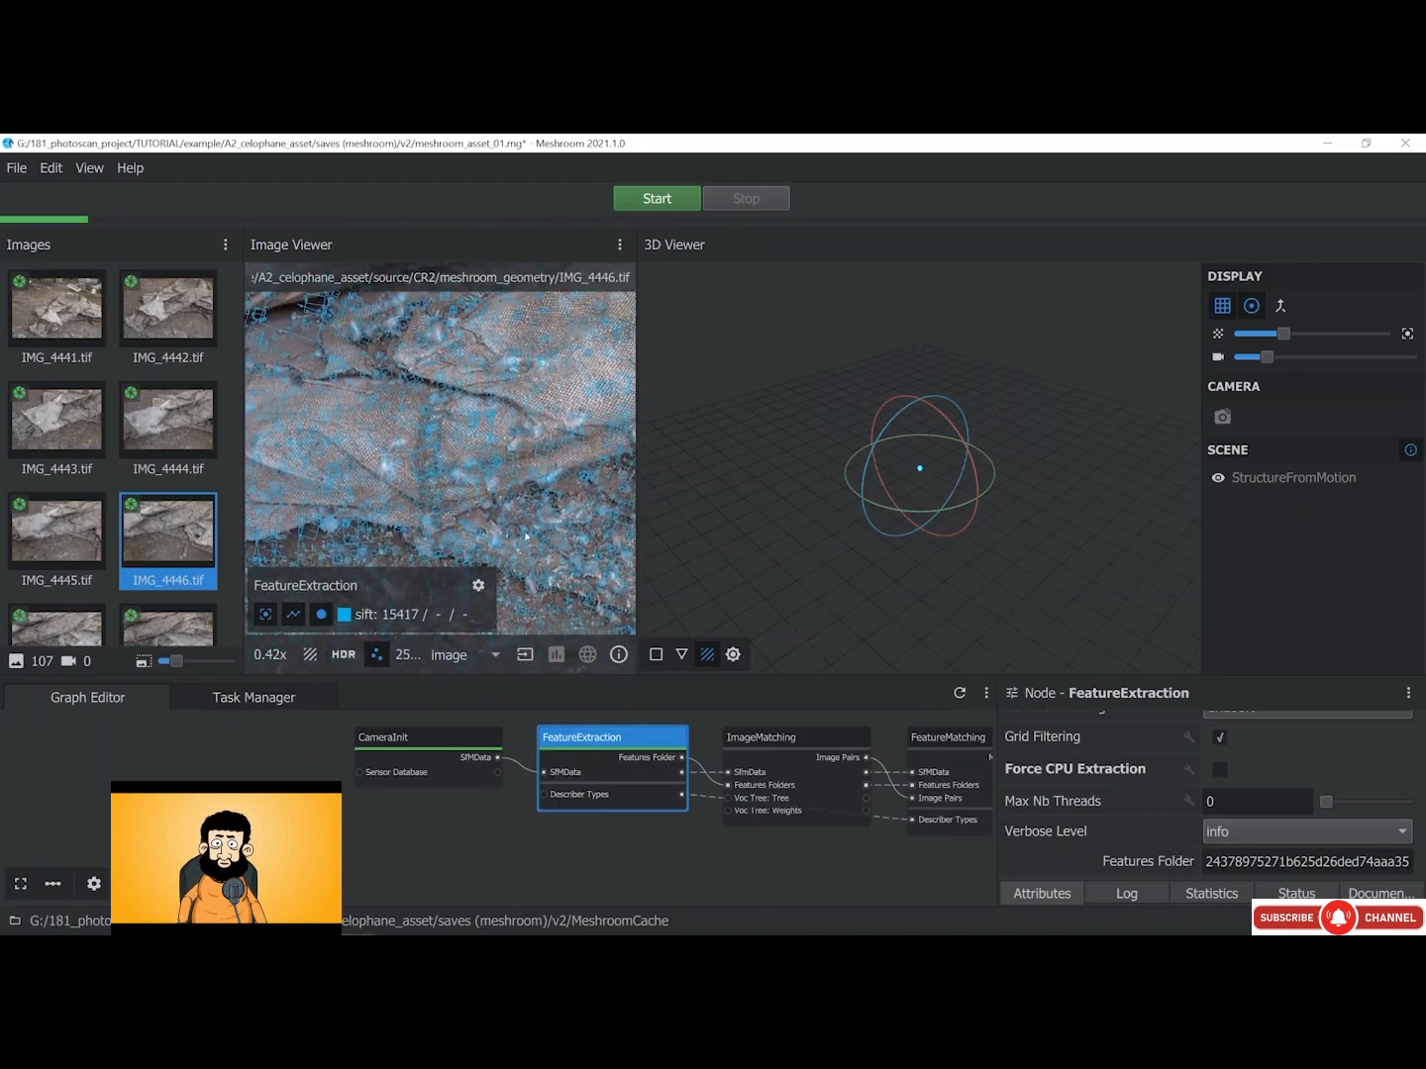
click(175, 438)
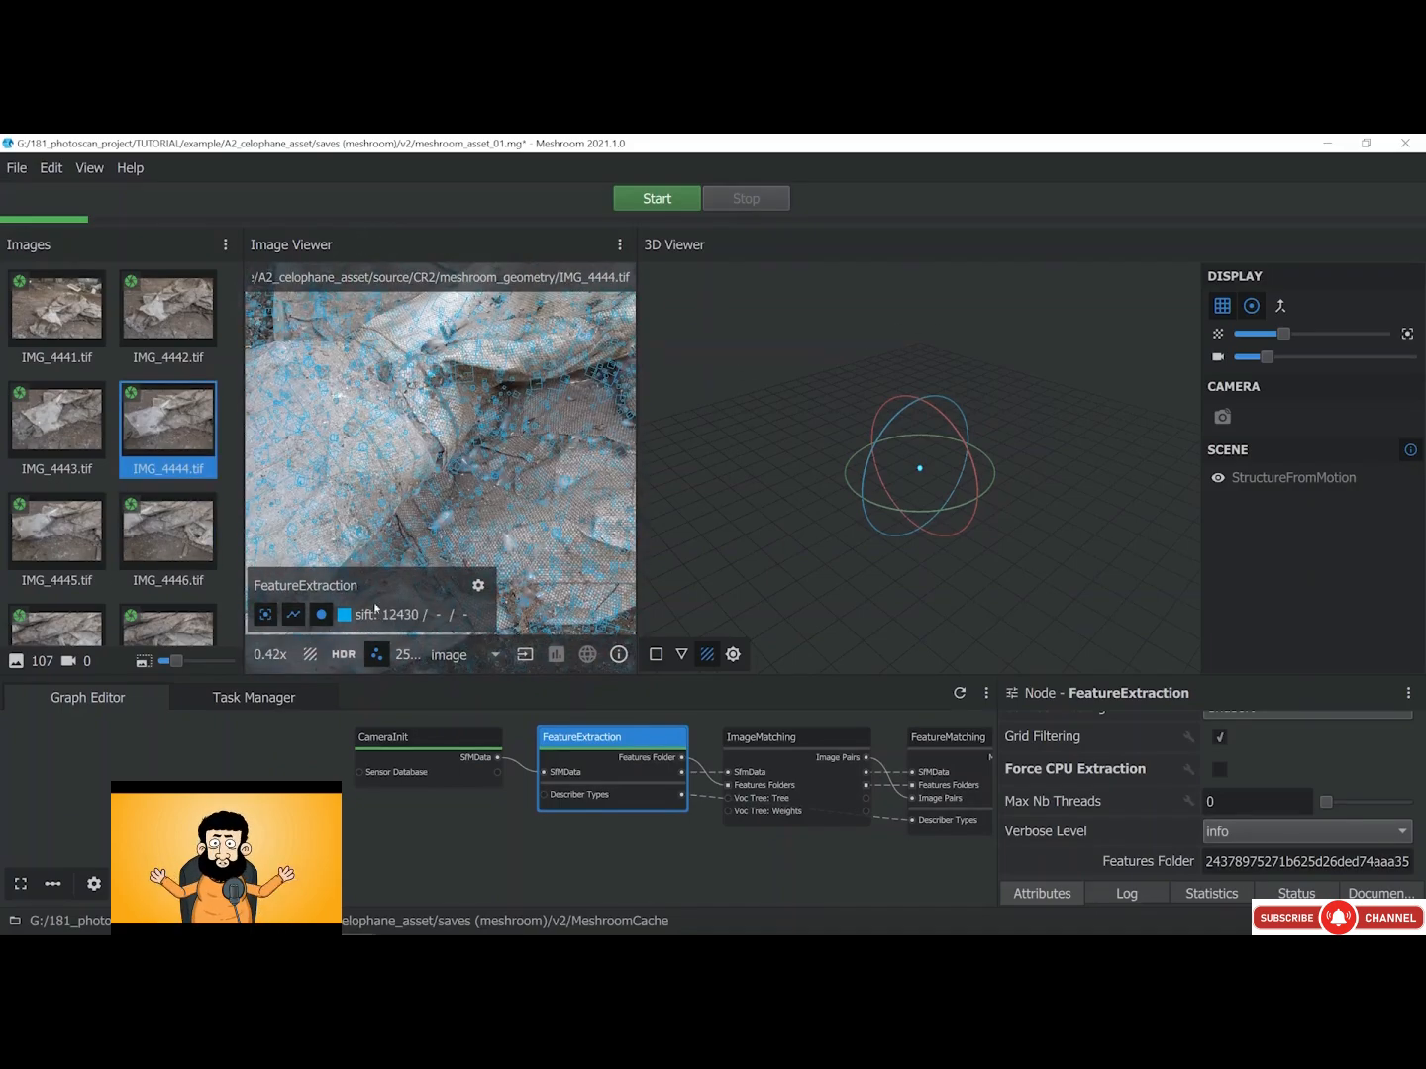
click(192, 335)
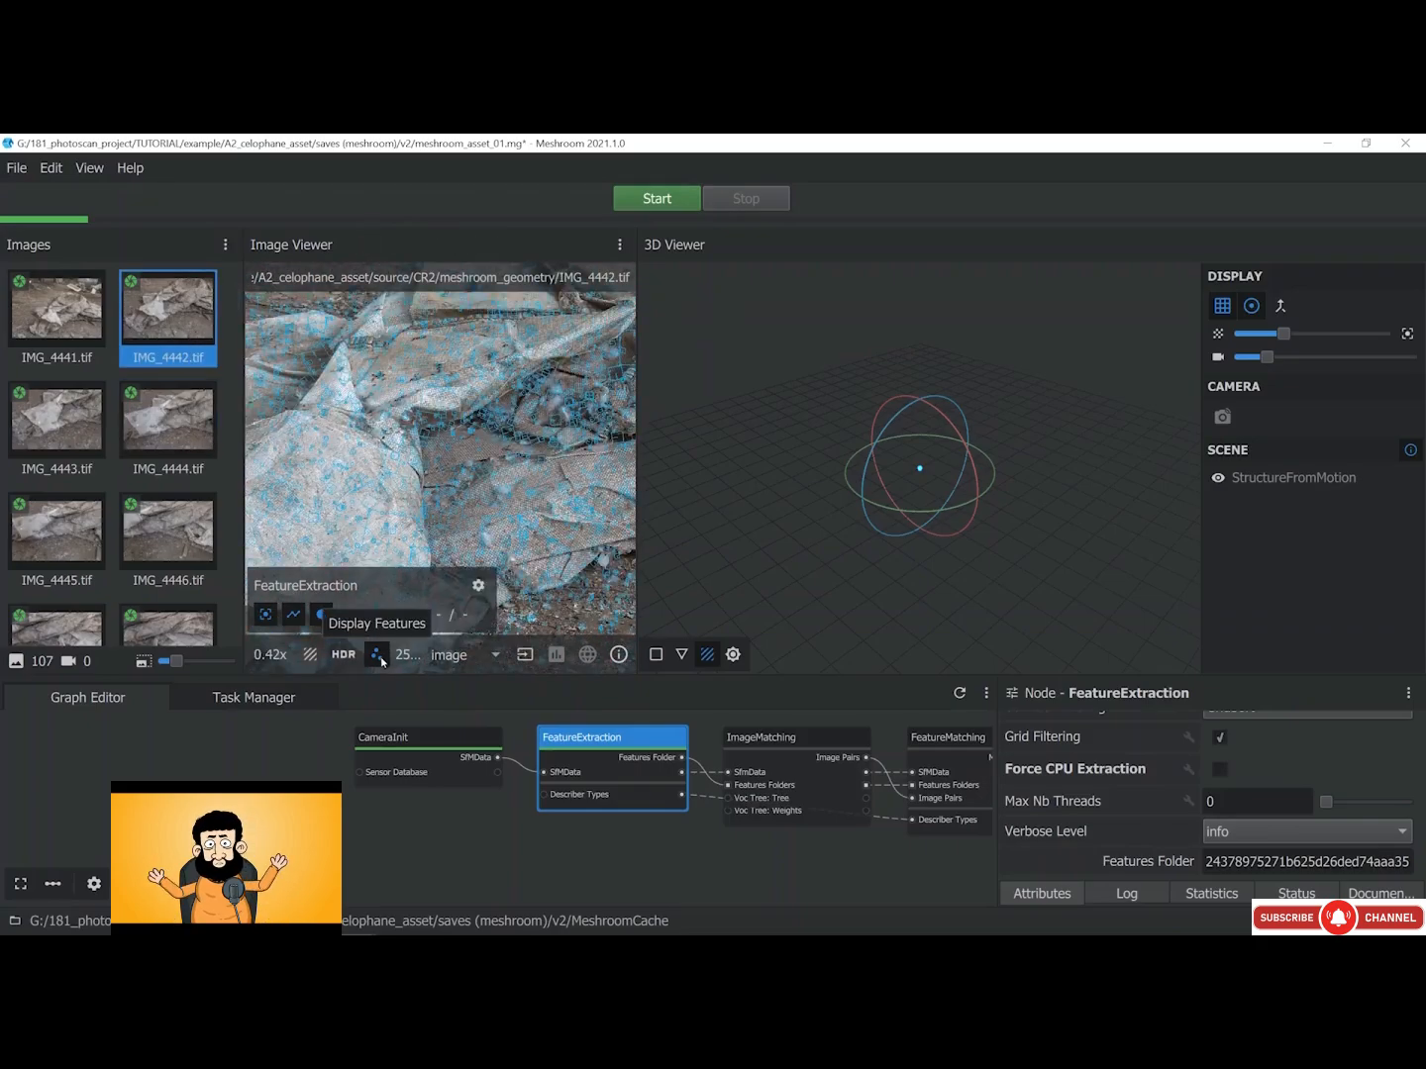
click(378, 655)
Compute the ImageMatching node with its existing attributes
middle_drag(709, 771, 423, 763)
click(480, 741)
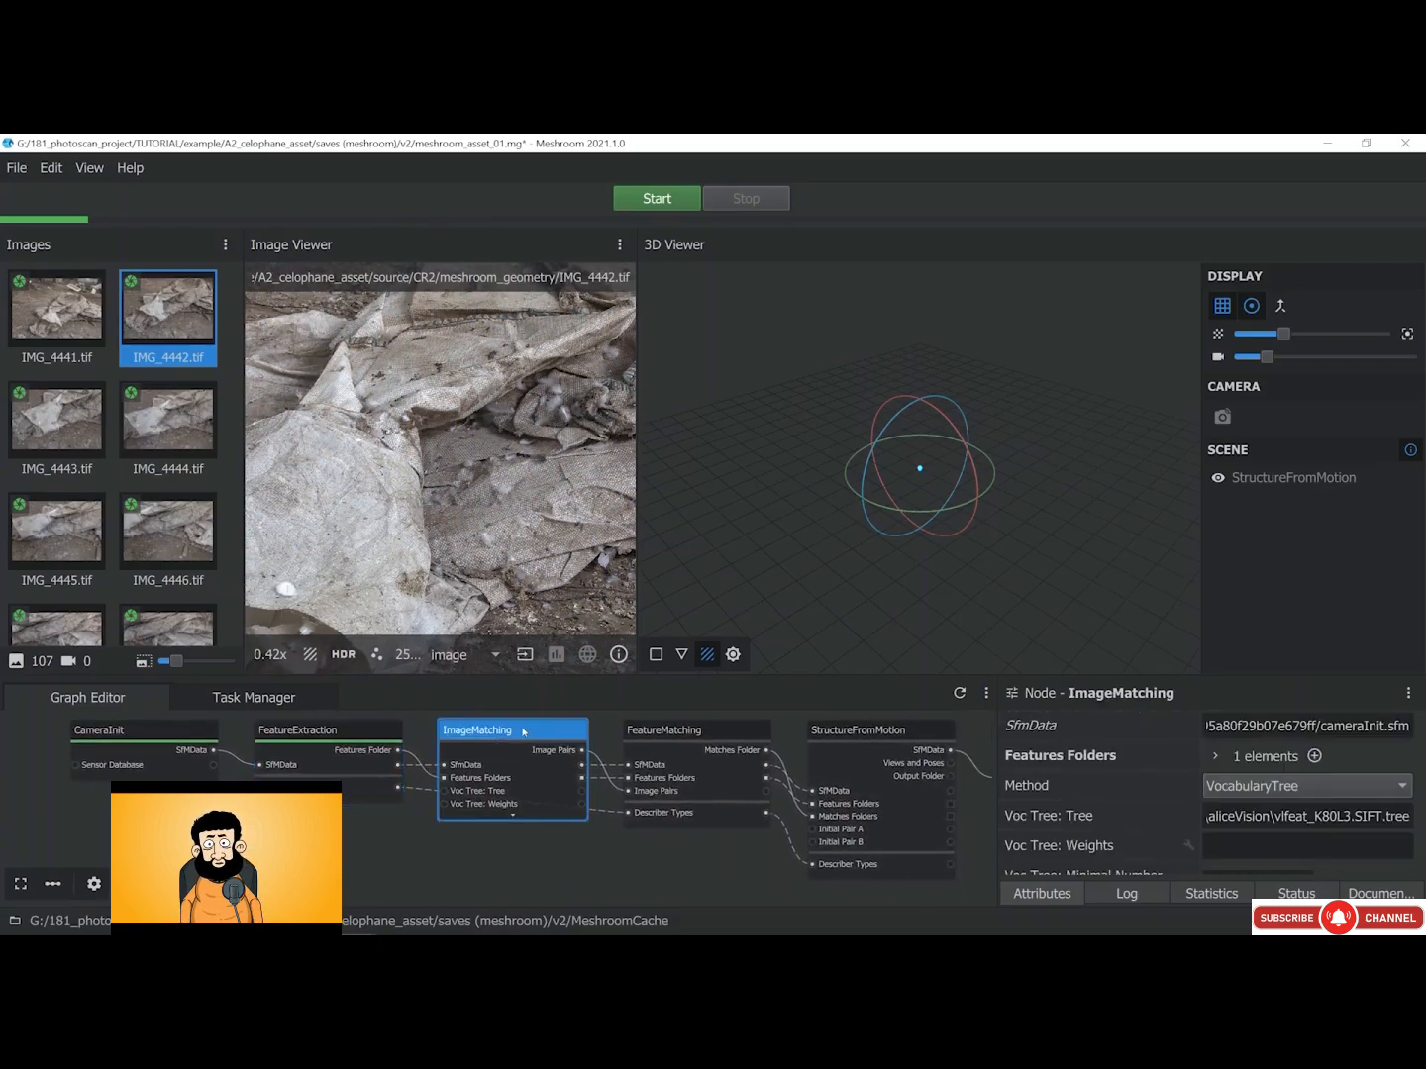
right_click(472, 731)
click(486, 747)
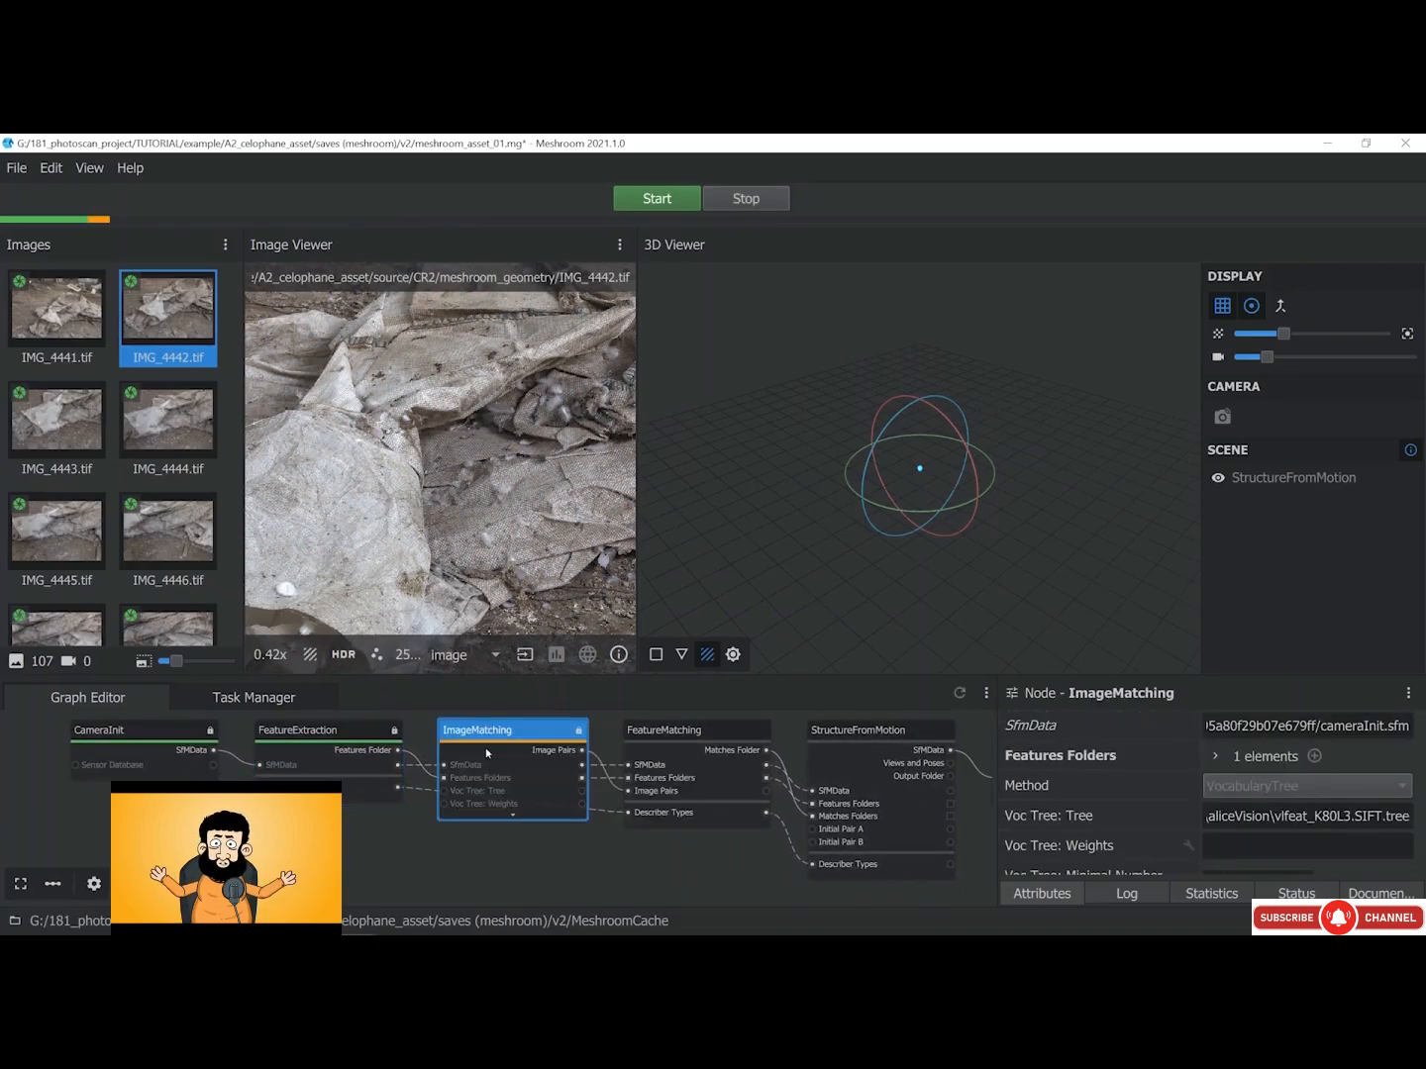
Select the FeatureMatching node, look through its attributes and hide the advanced ones
middle_drag(484, 733, 267, 741)
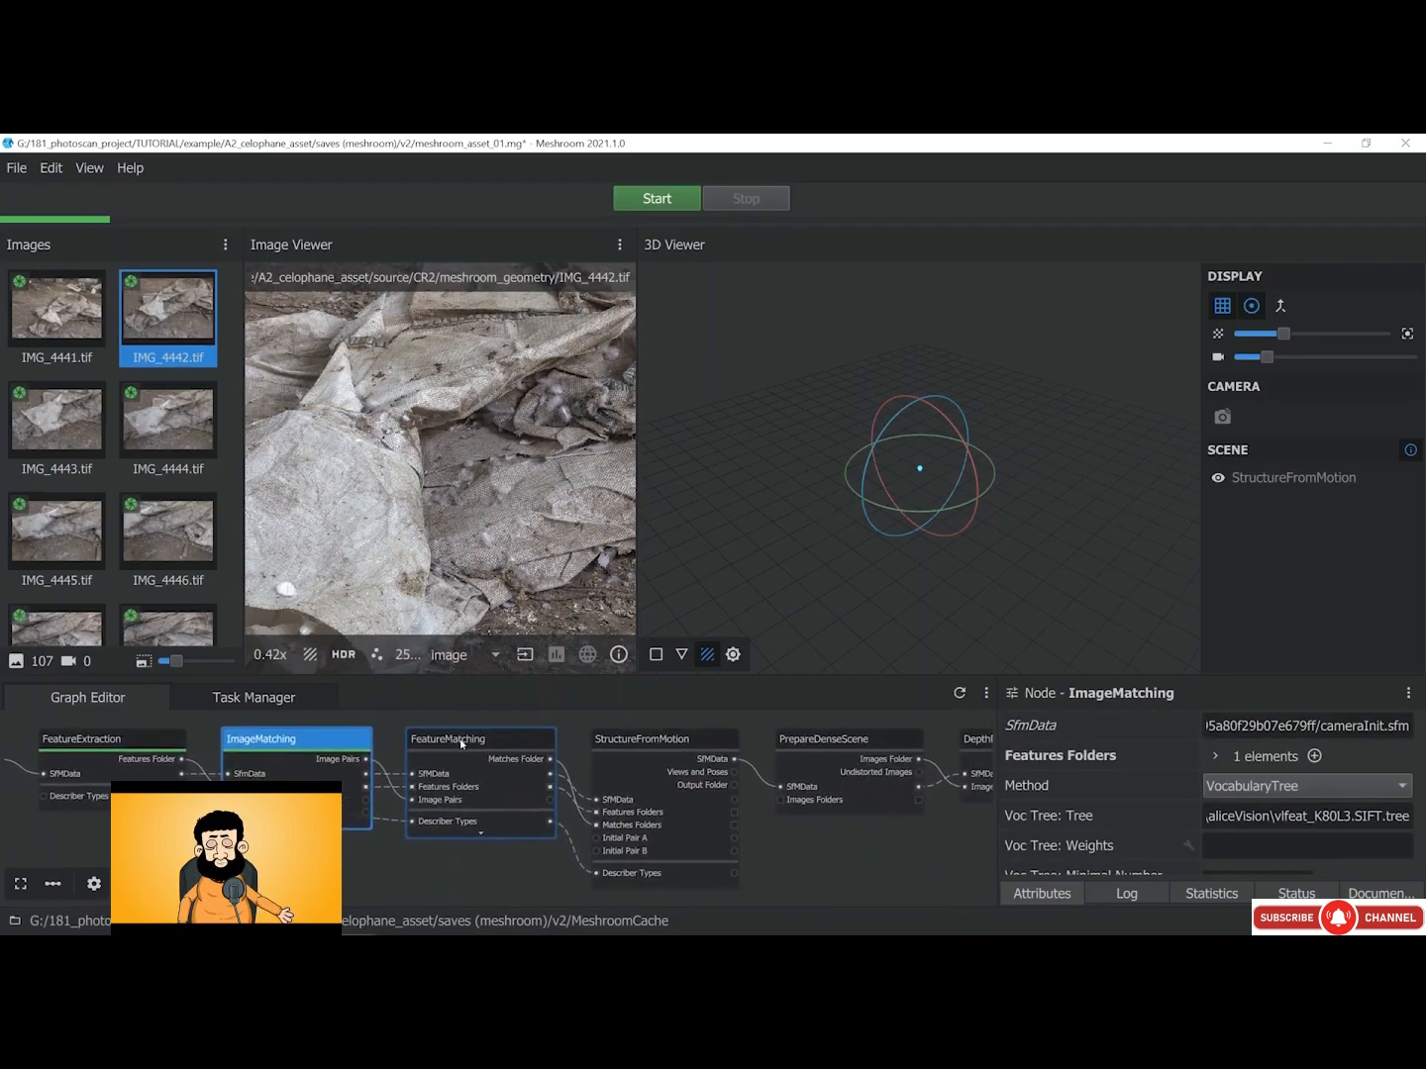
click(461, 743)
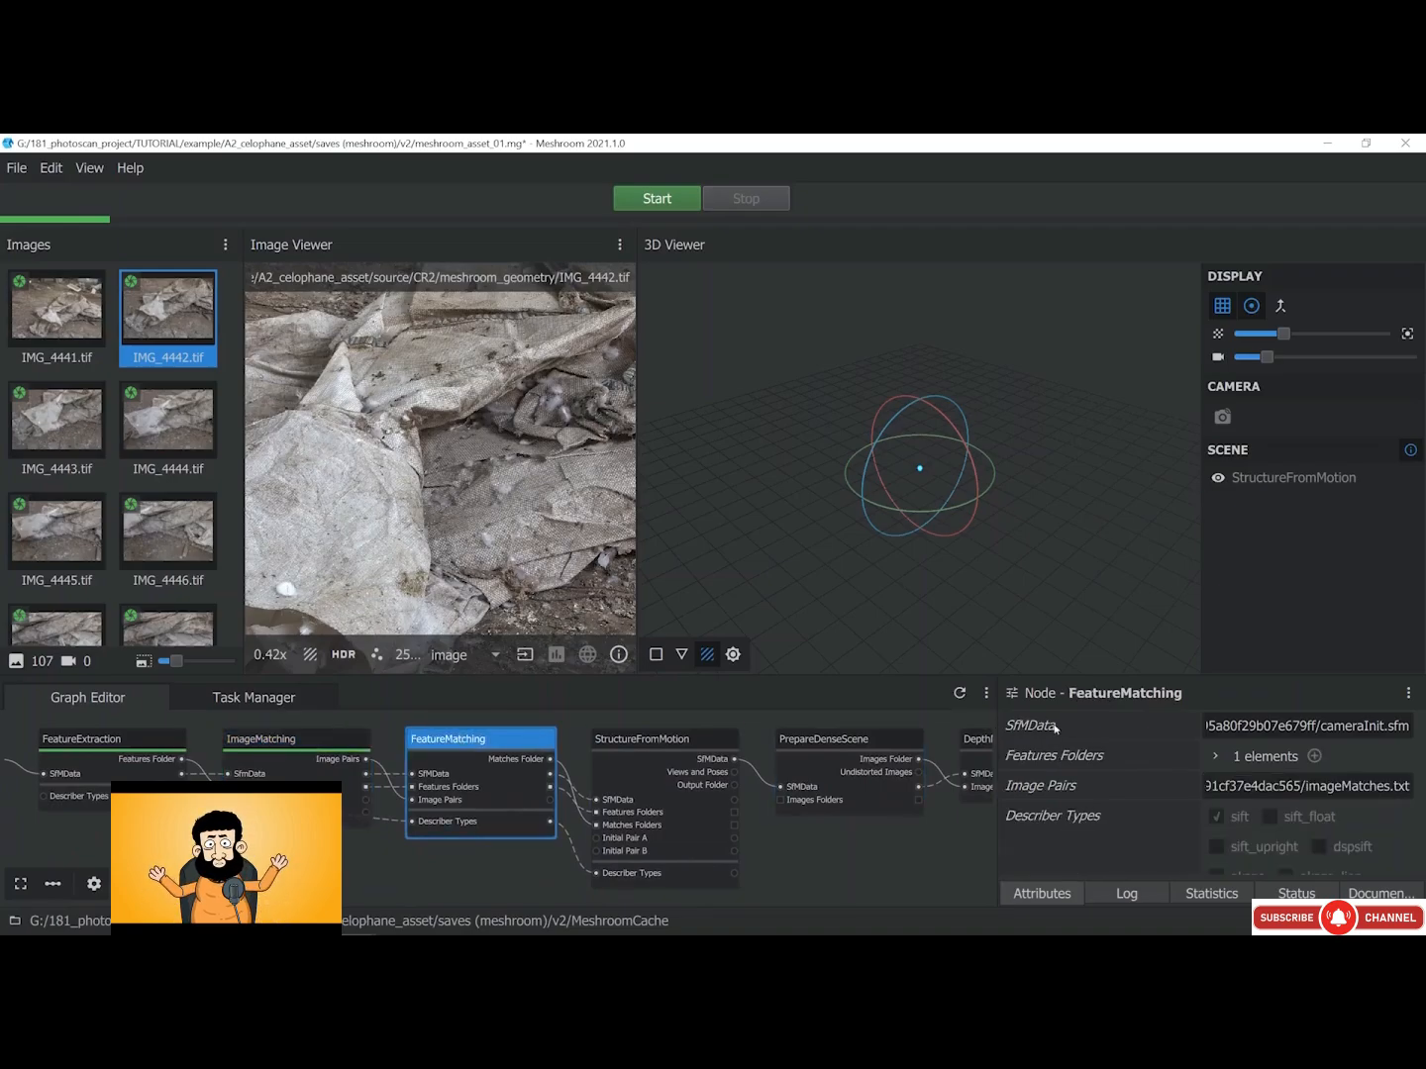
scroll(1089, 760, down, 8)
scroll(1089, 771, down, 3)
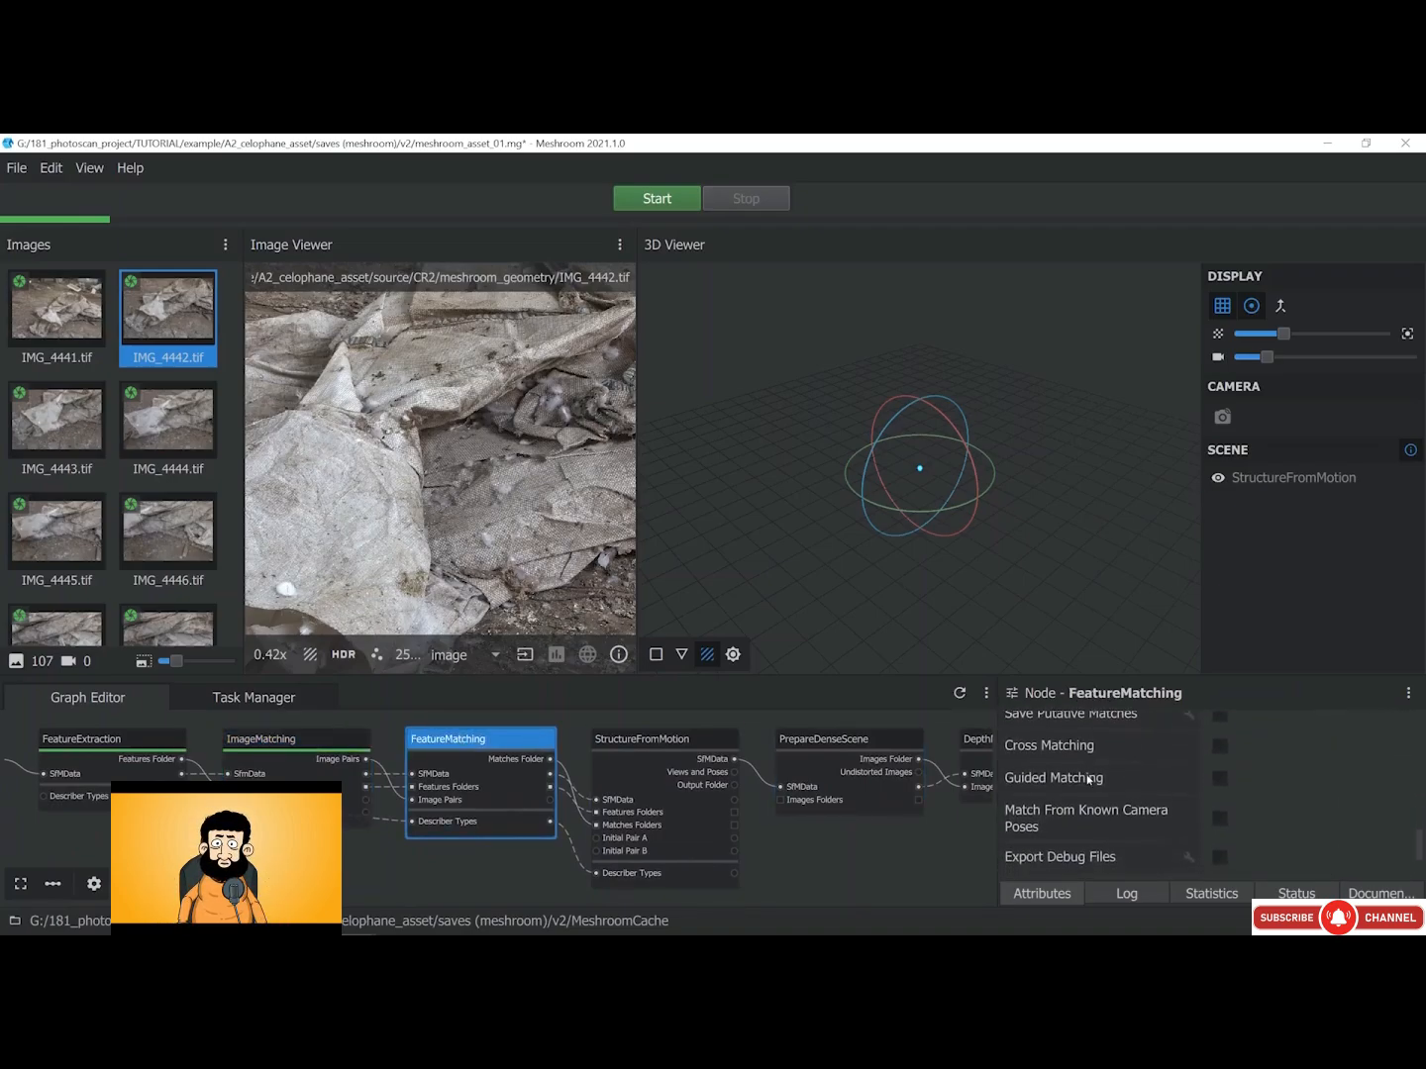
scroll(1091, 777, up, 5)
scroll(1188, 753, down, 2)
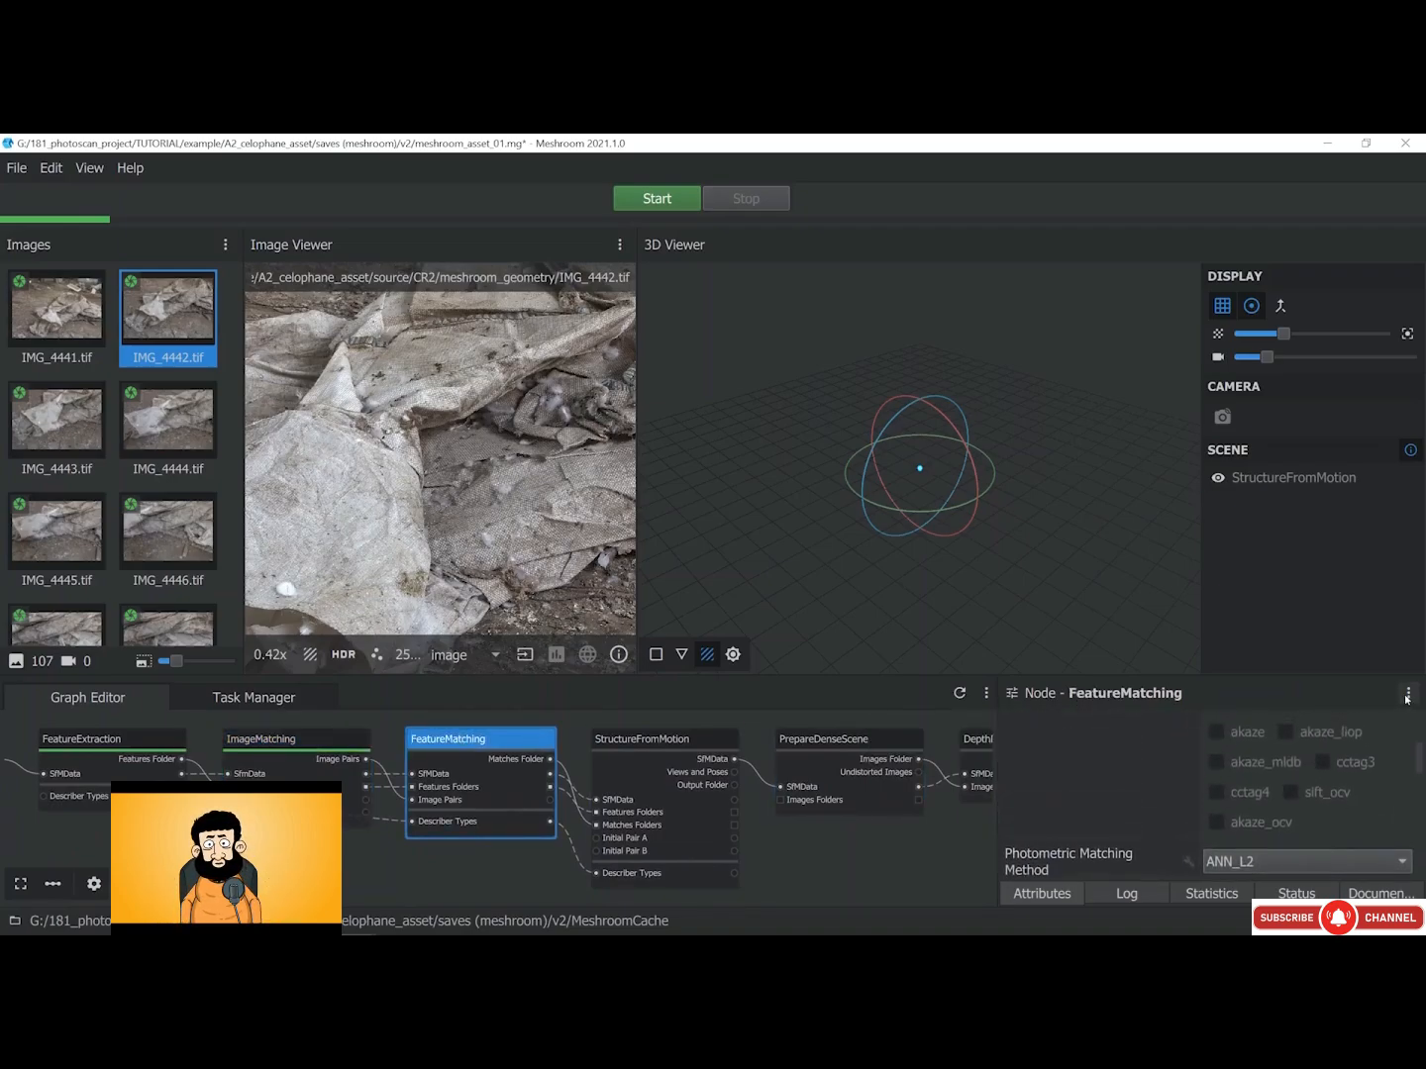
click(1408, 693)
click(1218, 726)
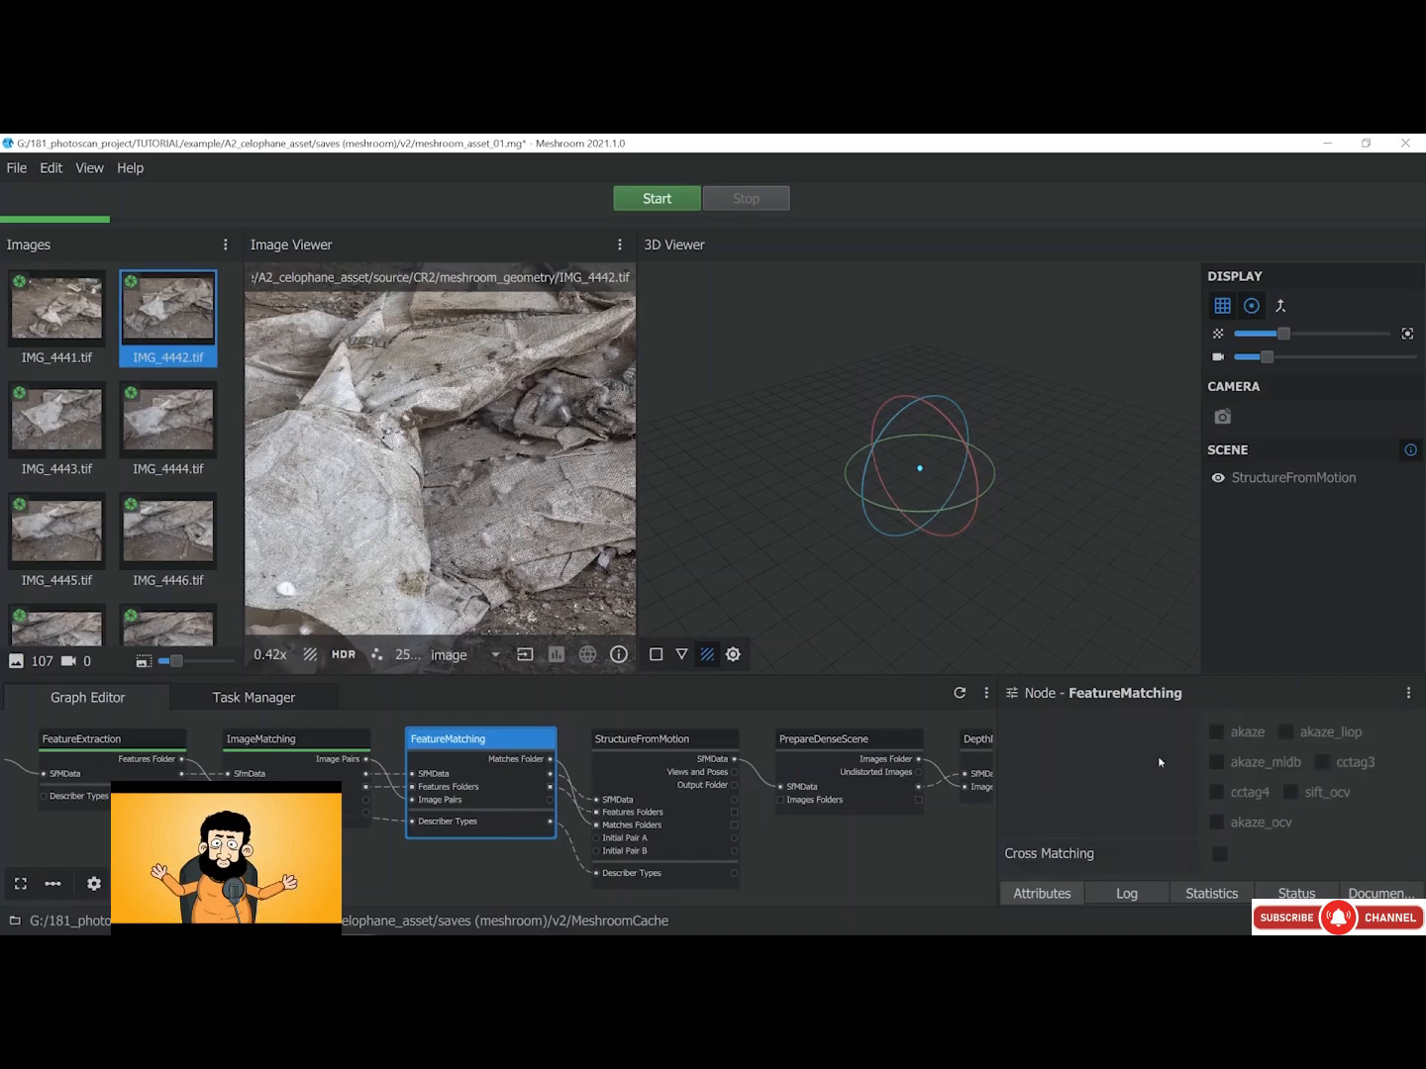
Review the basic attributes of the FeatureMatching node and compute it
scroll(1127, 756, down, 2)
scroll(1117, 755, up, 3)
scroll(1118, 754, up, 2)
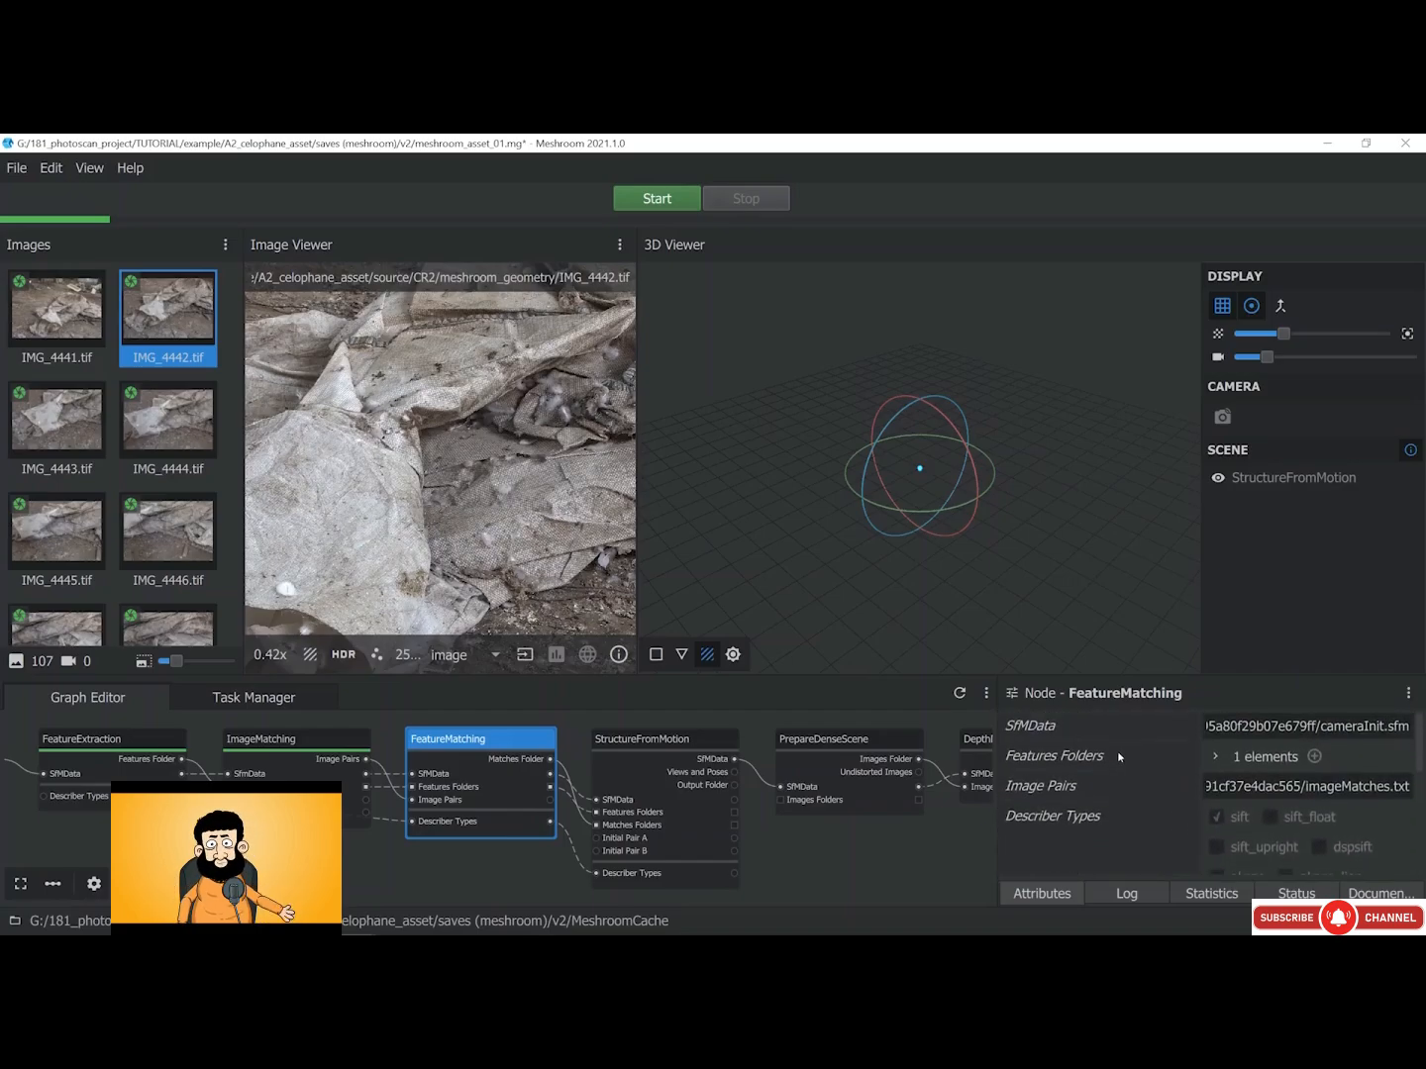
right_click(488, 745)
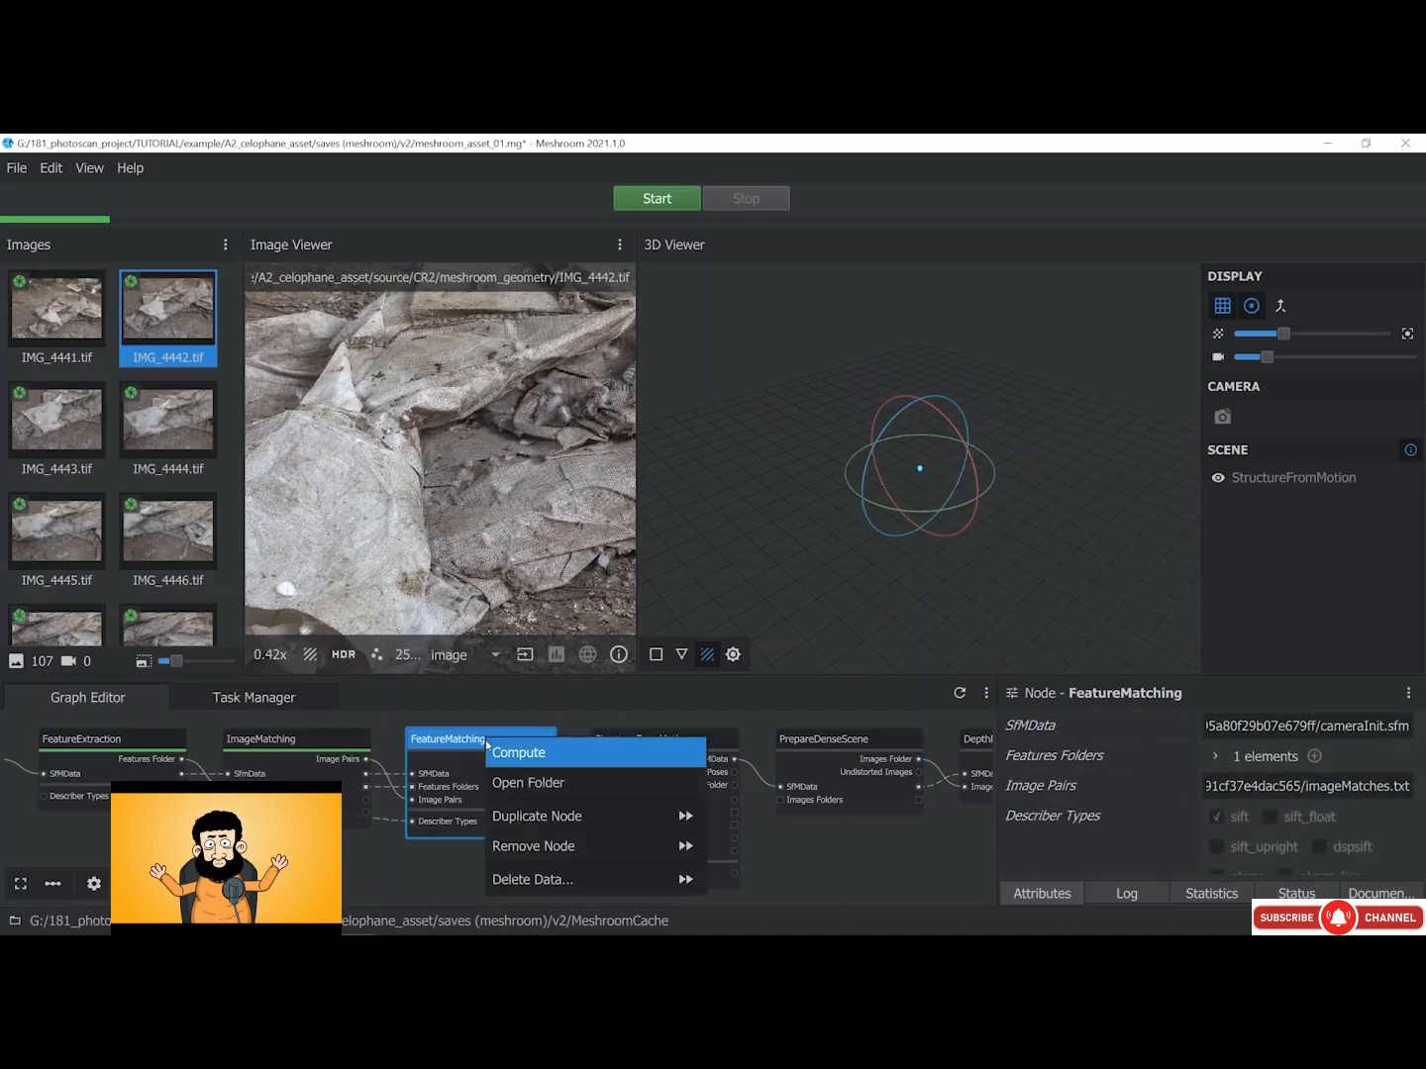
click(495, 750)
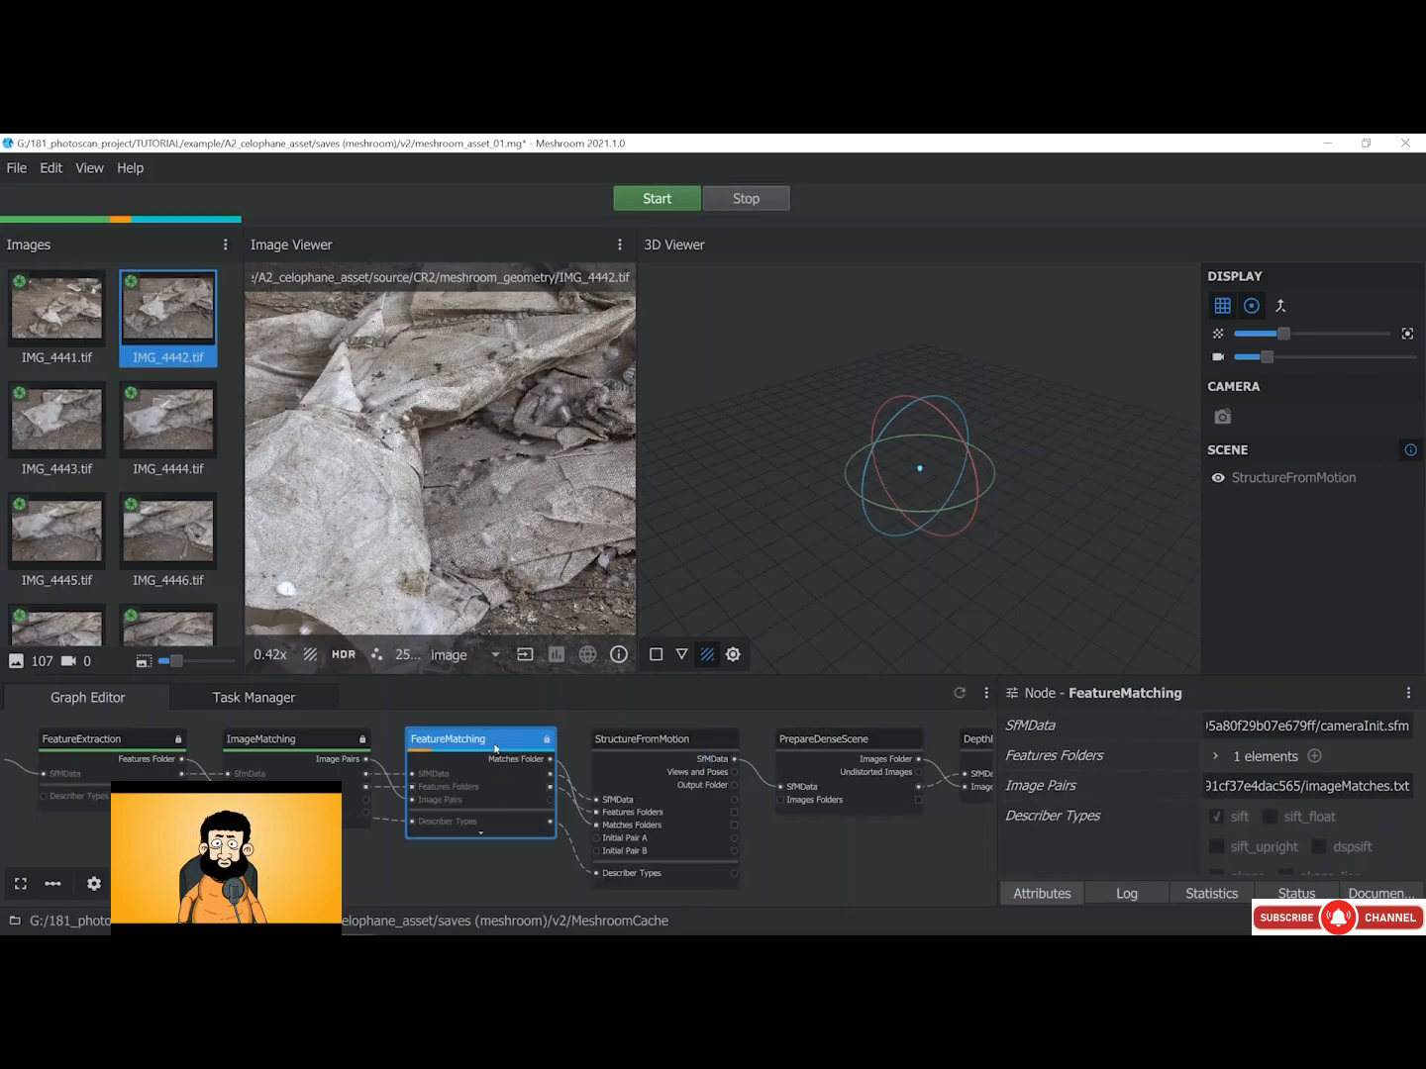
Follow the FeatureMatching computation log through several of its chunks and close the stopwatch window
click(1125, 894)
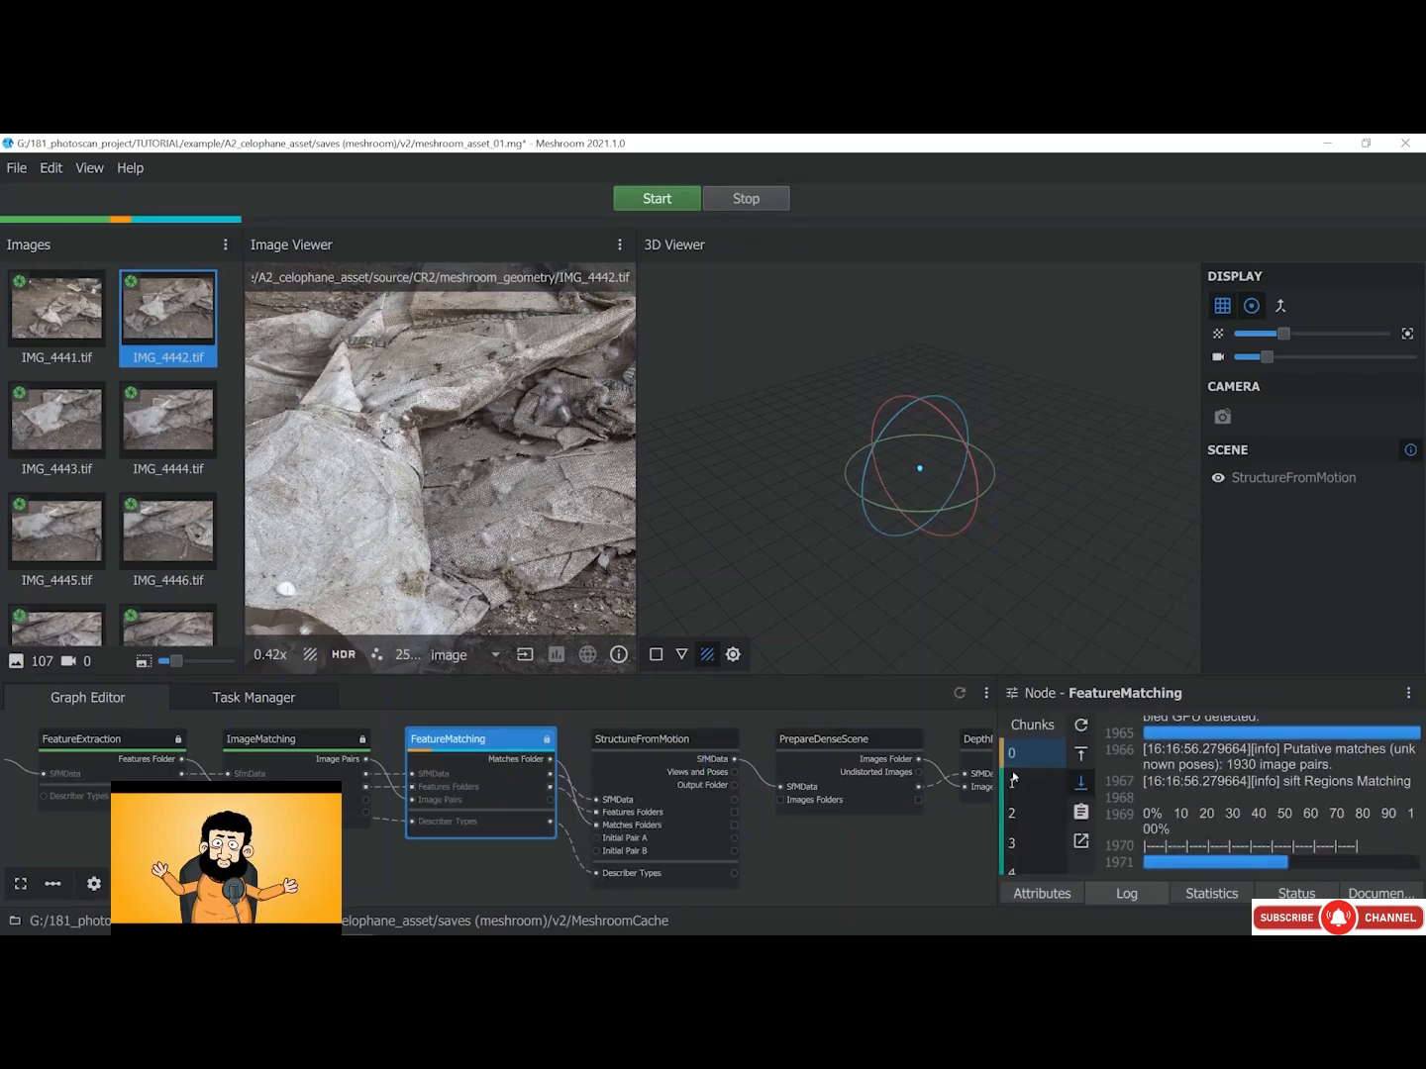
scroll(1021, 798, down, 1)
click(1020, 836)
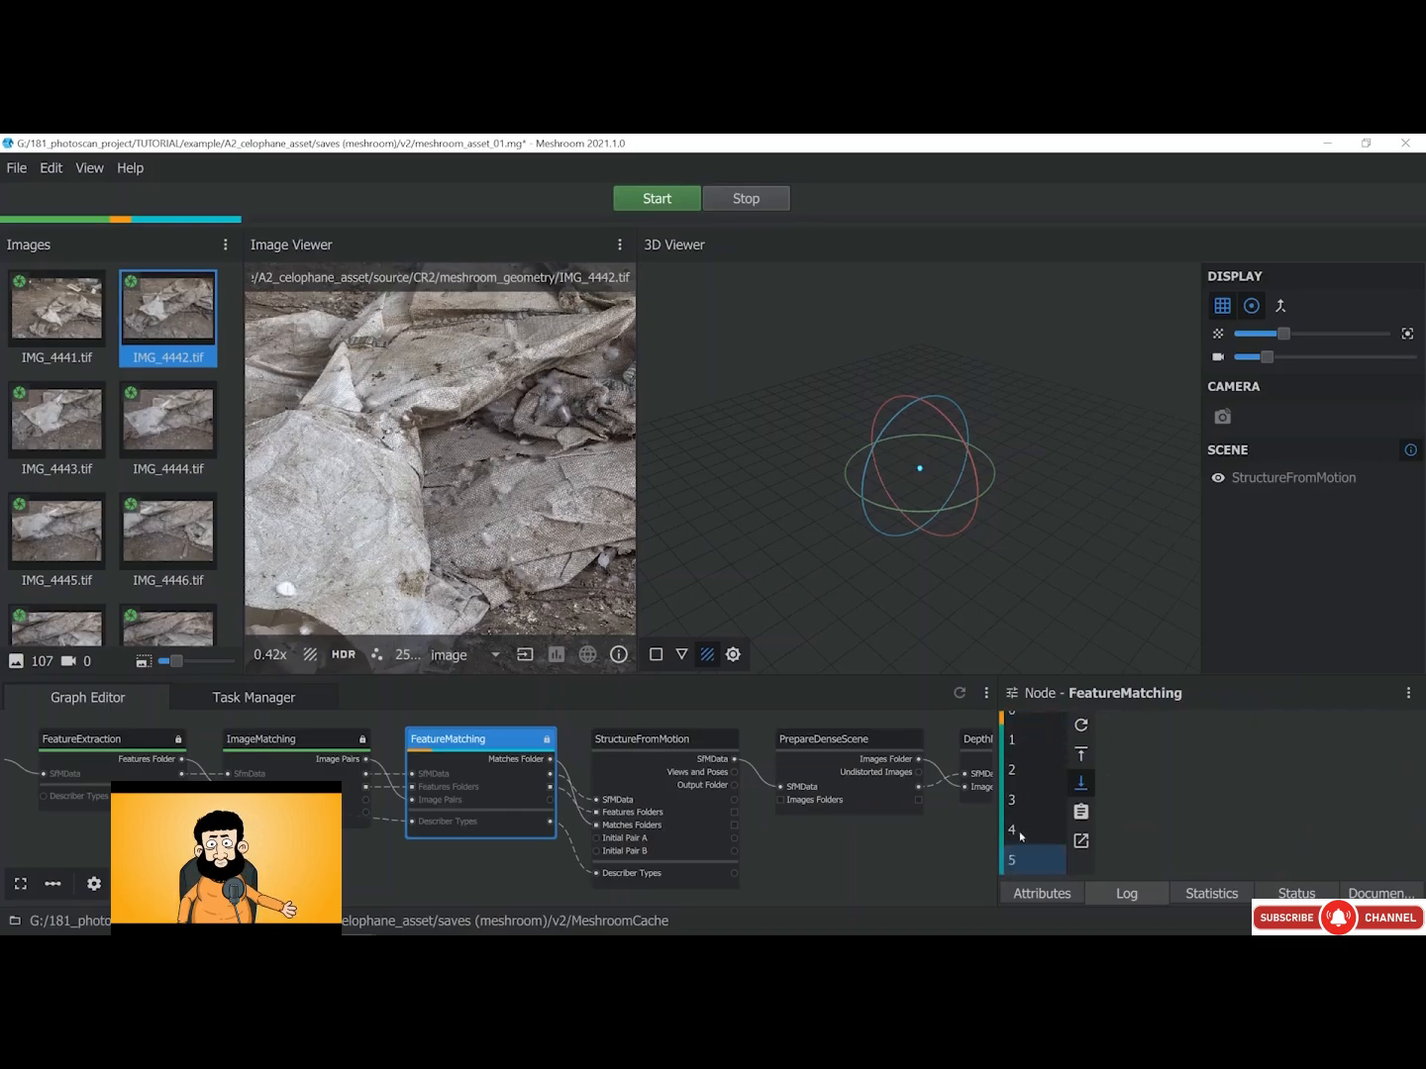
scroll(1025, 752, up, 1)
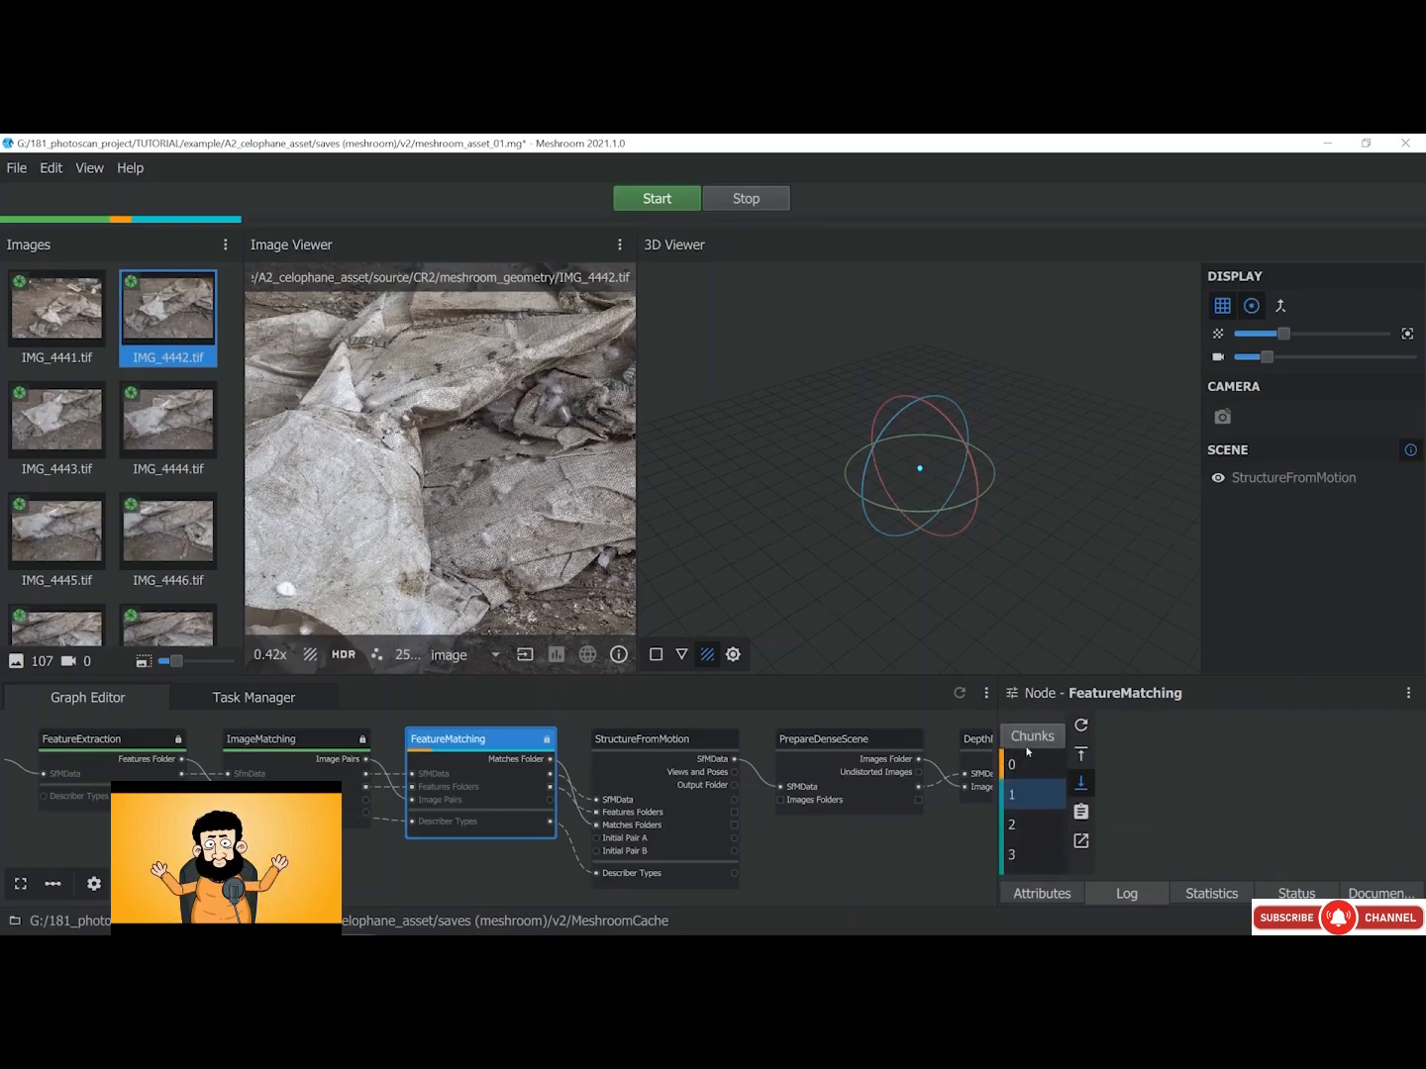
click(1025, 755)
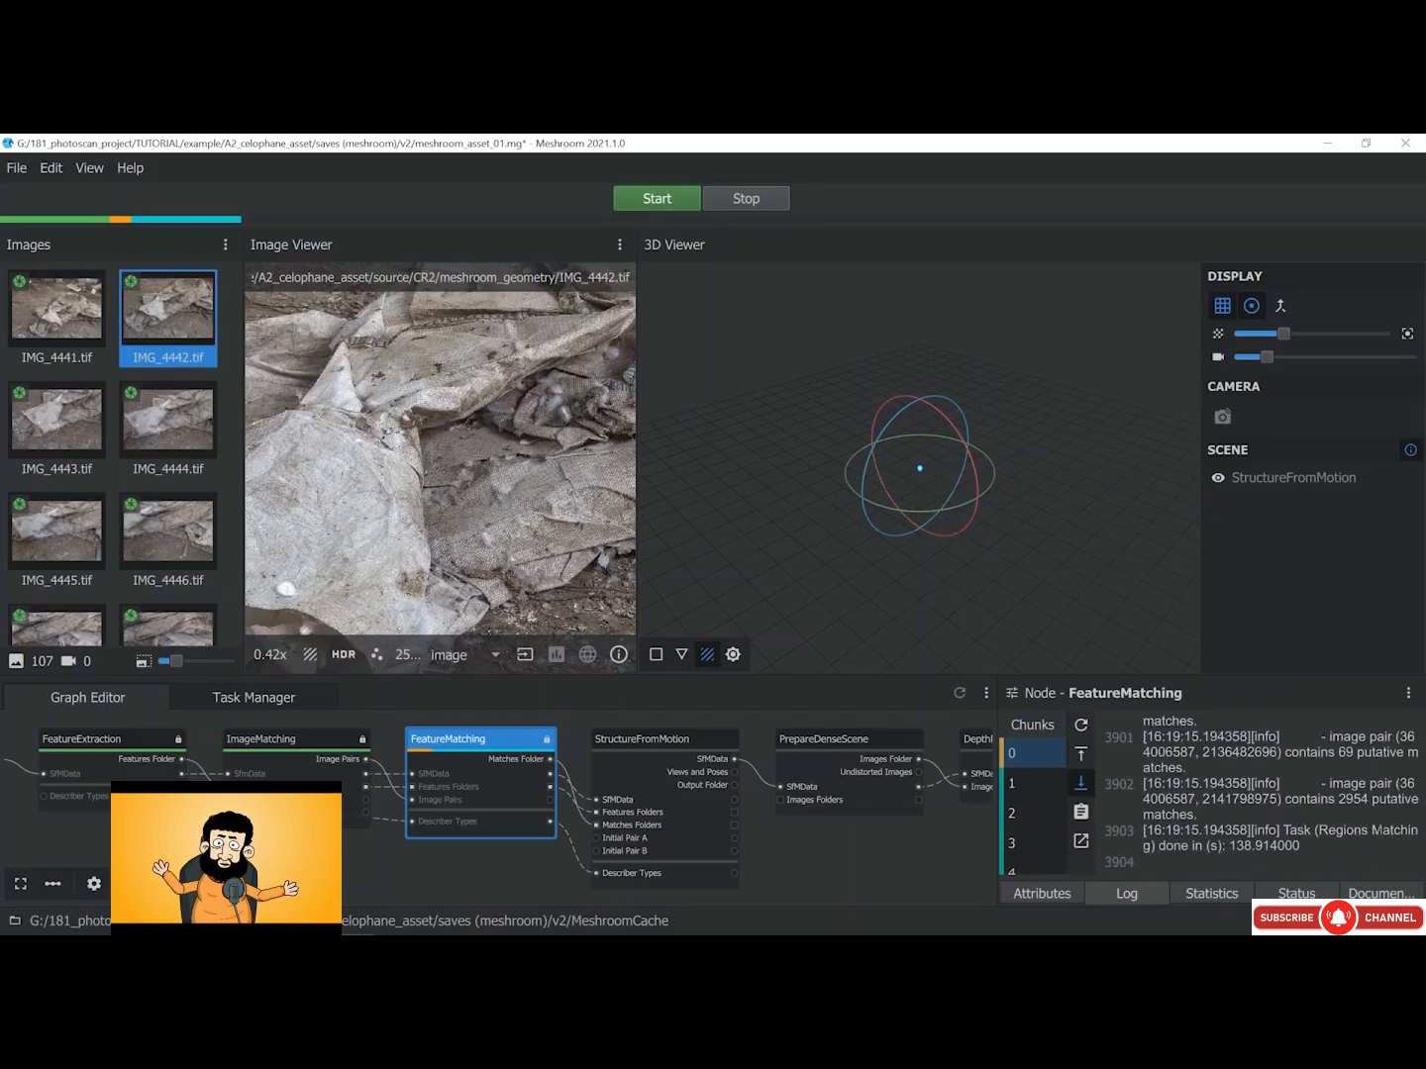
click(1014, 784)
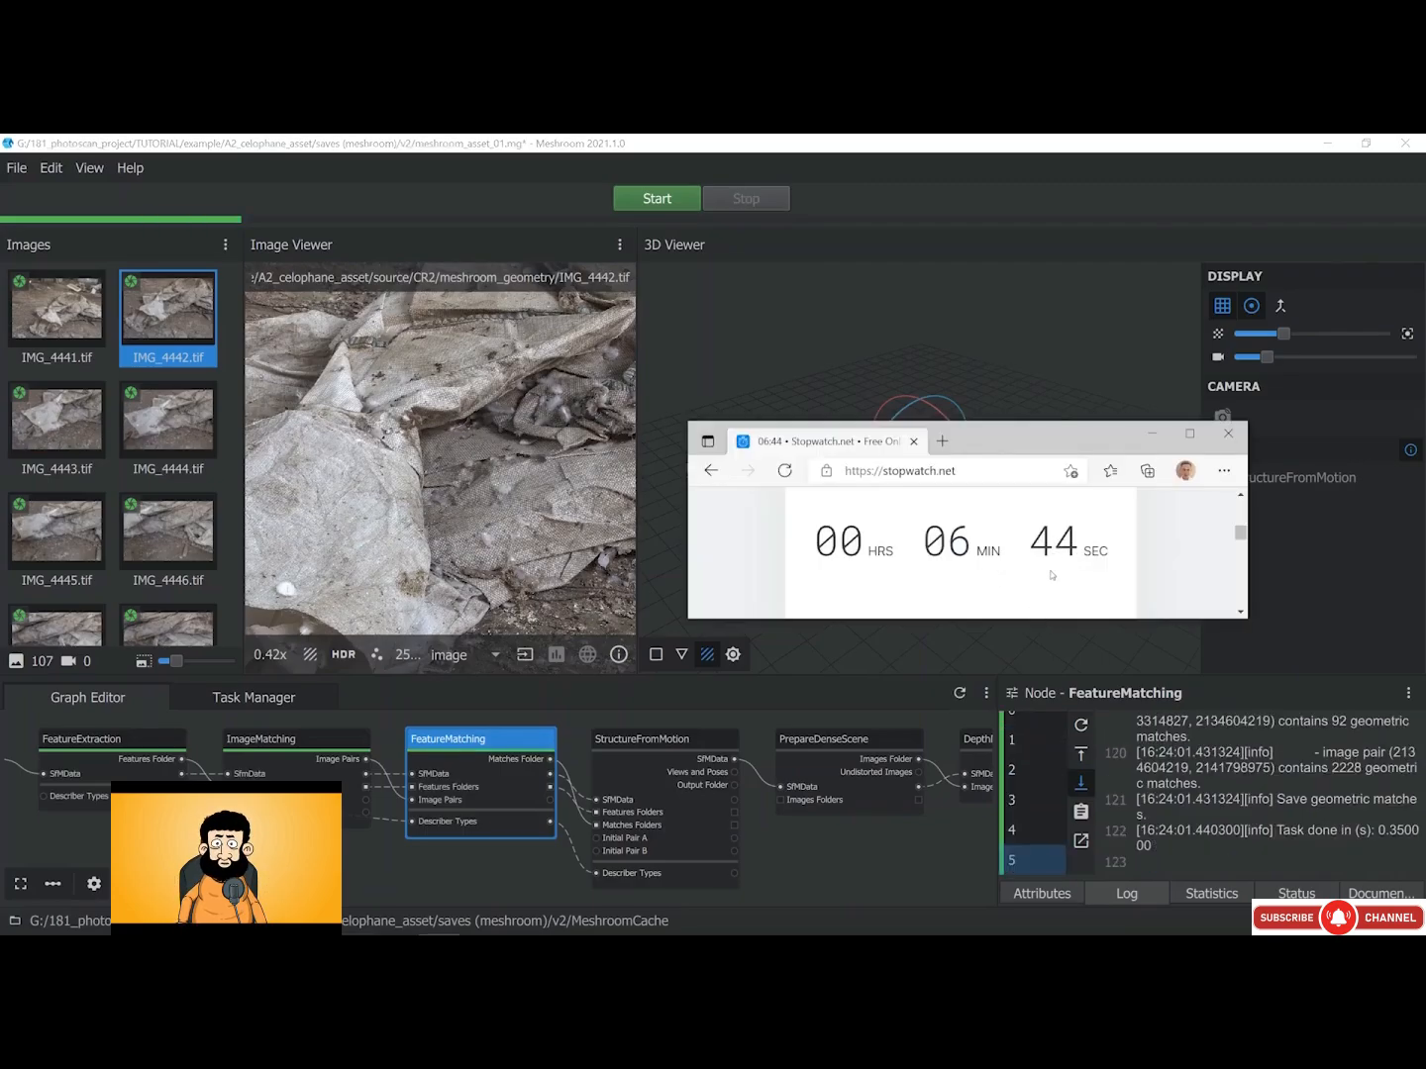
click(1228, 431)
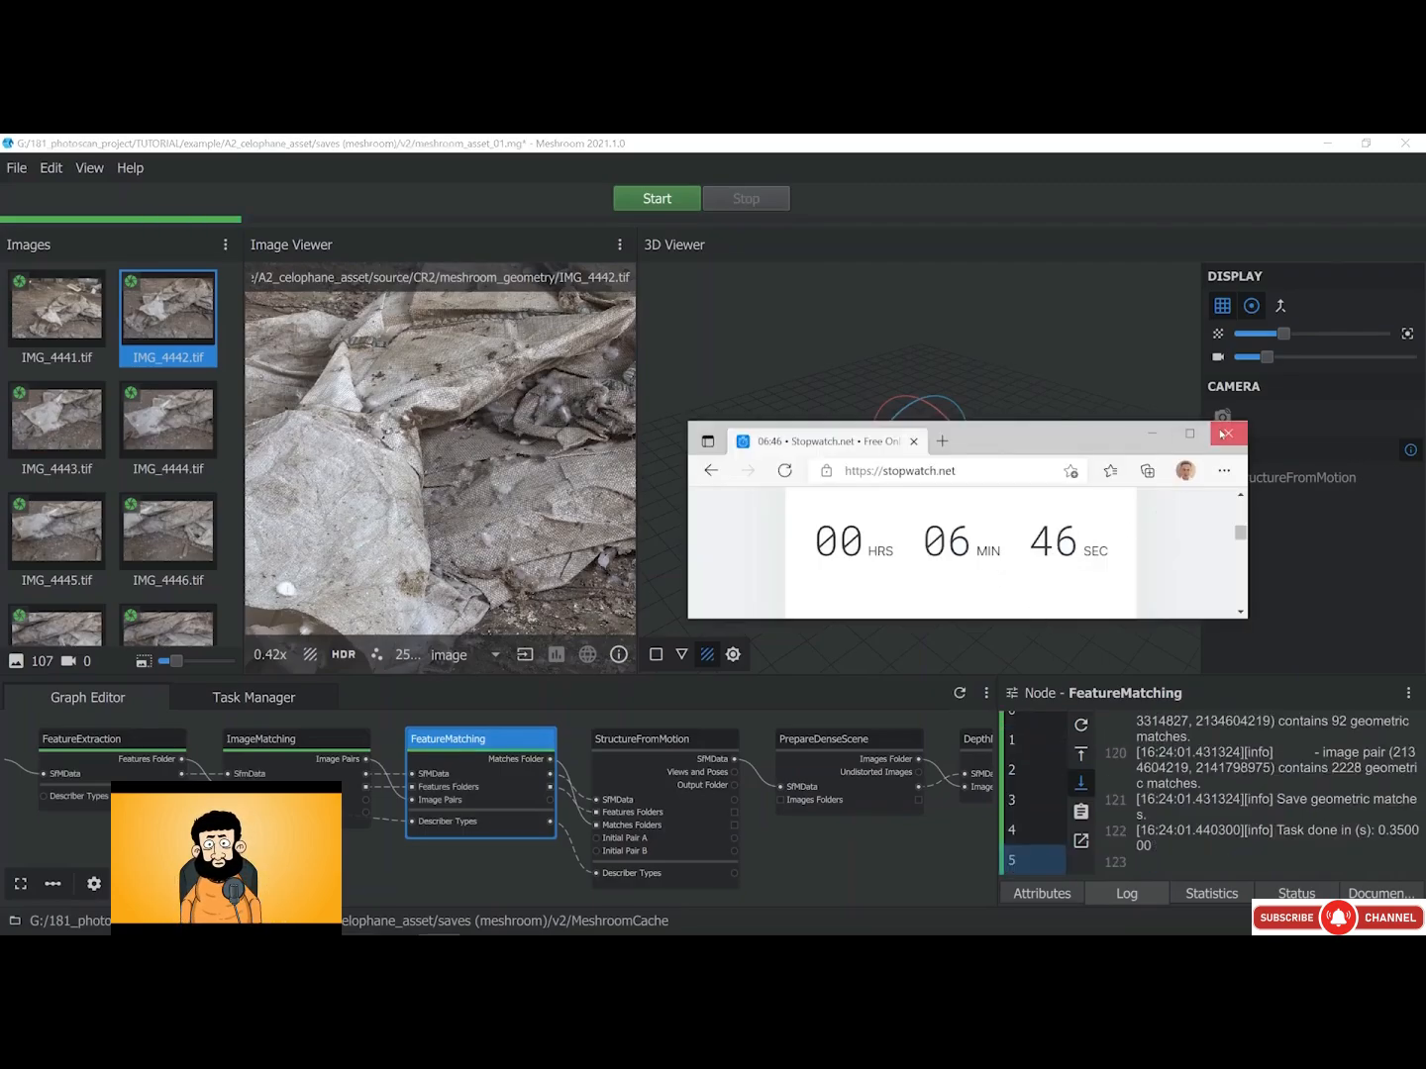
Compute the StructureFromMotion node and check its computation log
click(1028, 896)
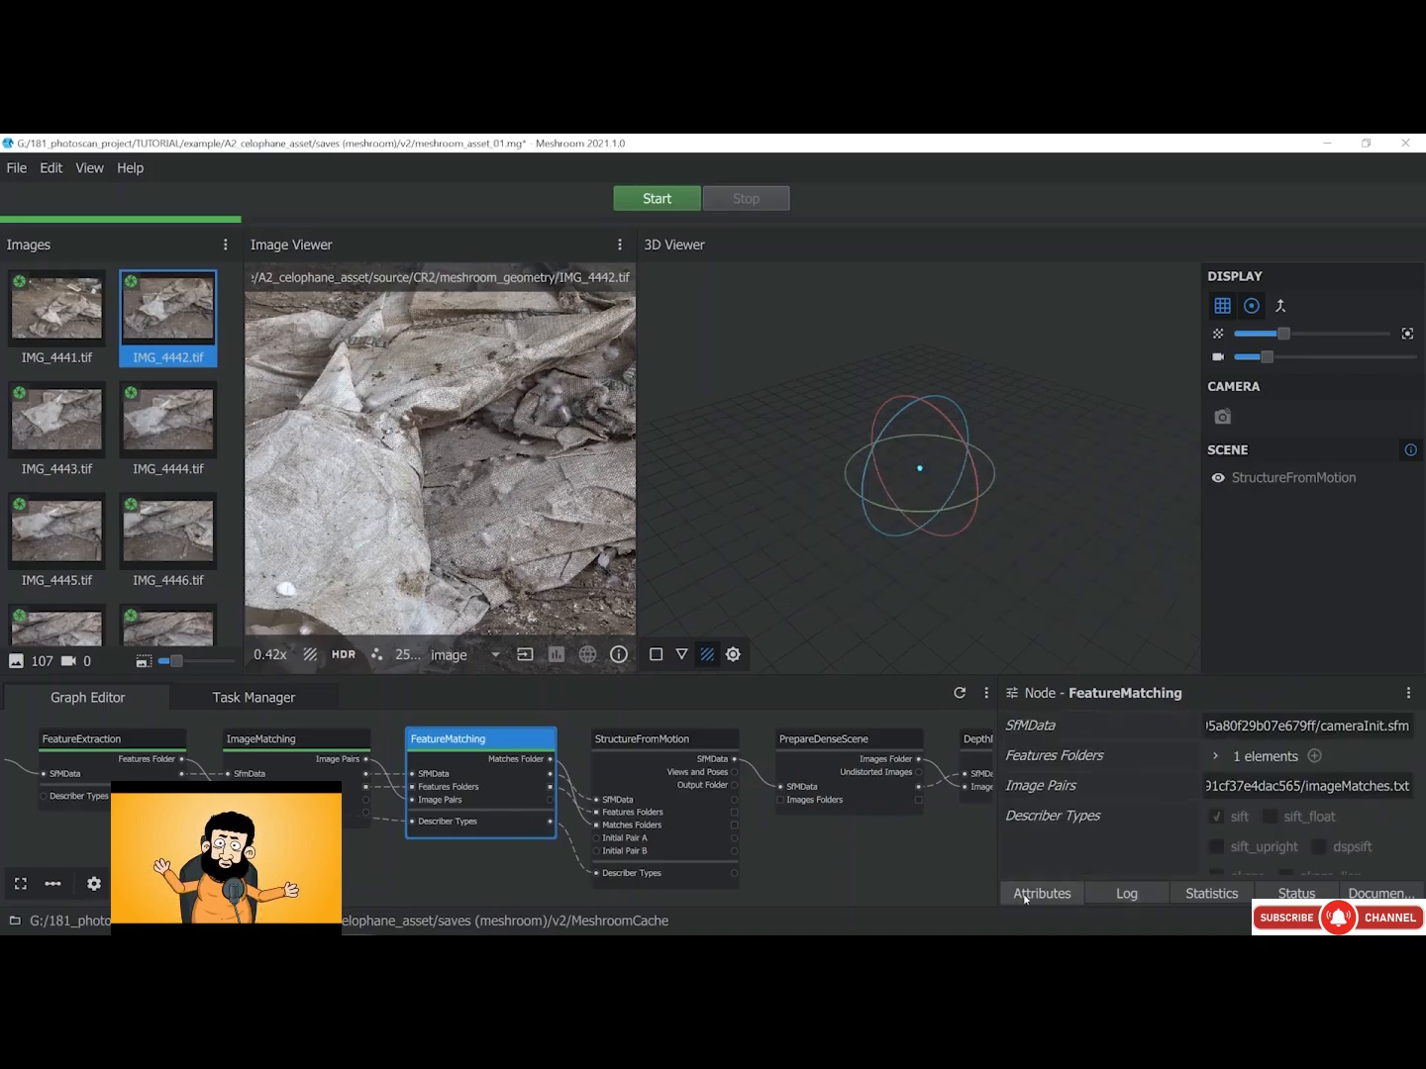
click(657, 745)
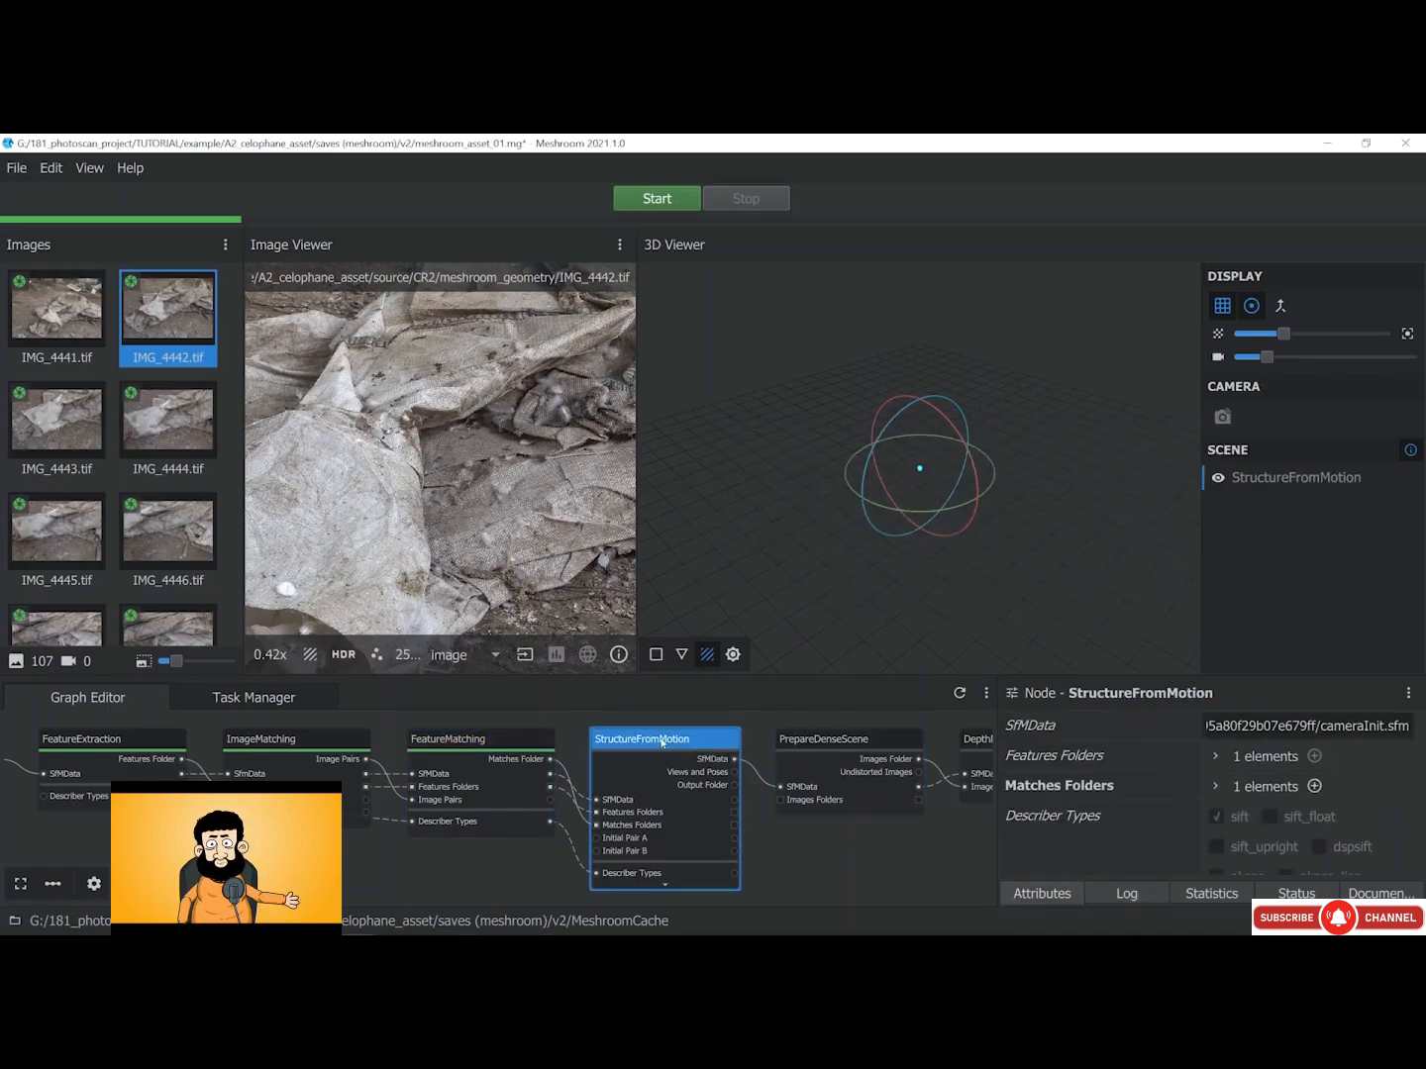
right_click(654, 743)
click(661, 754)
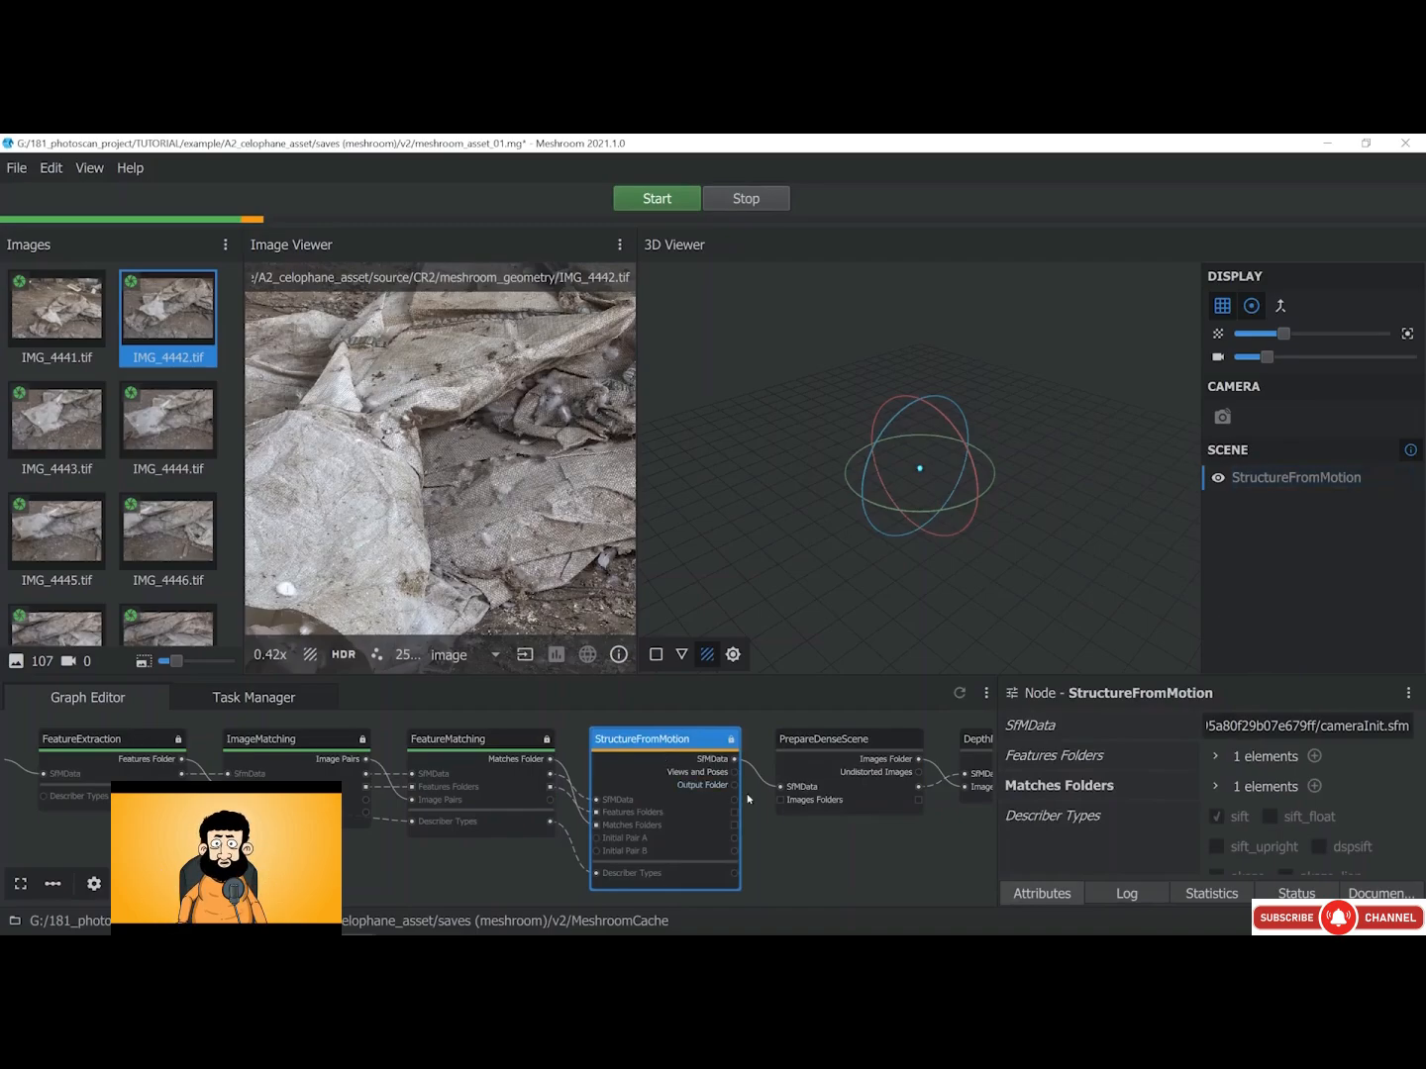
click(1126, 895)
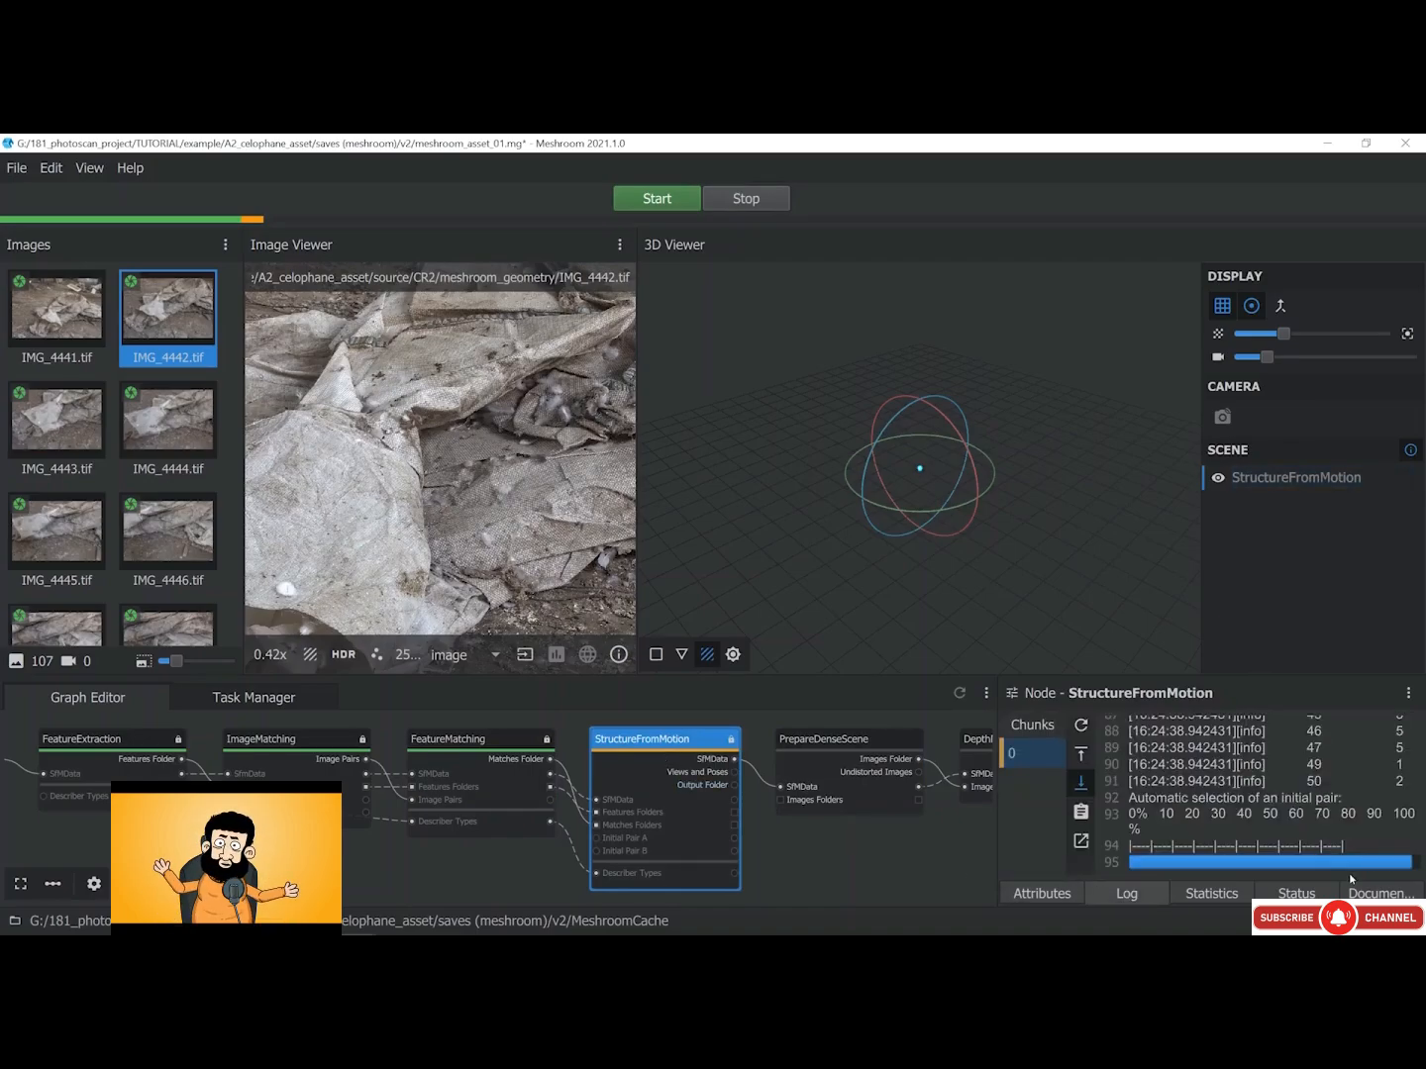
click(1050, 897)
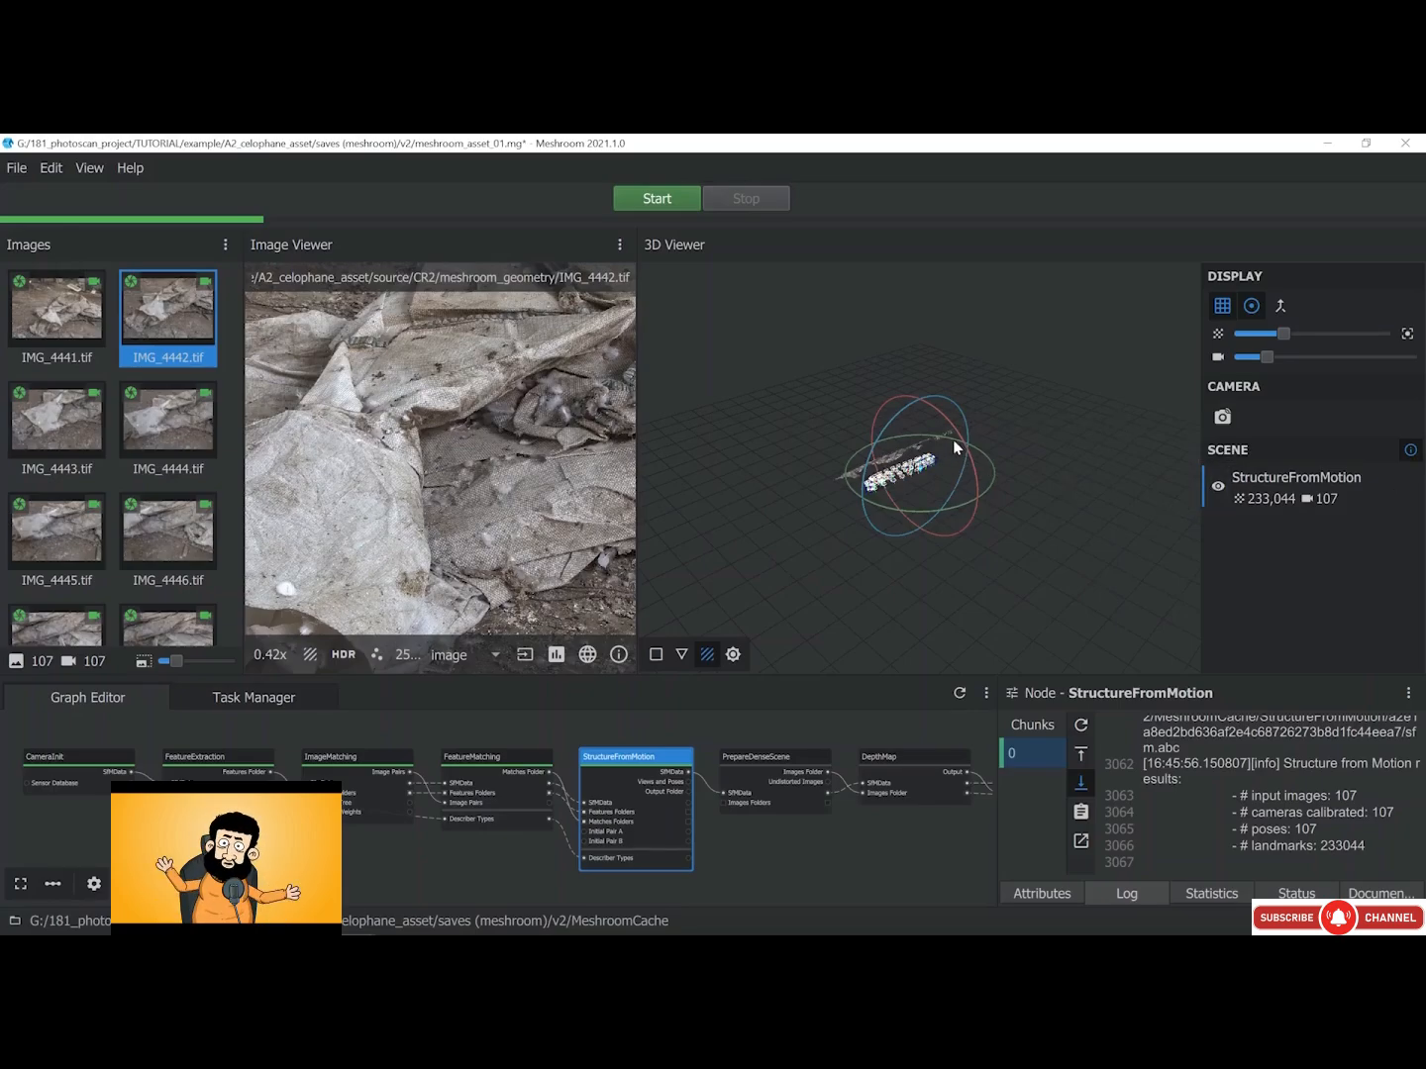
Inspect the reconstructed sparse point cloud and its camera positions in the 3D view, toggling the StructureFromMotion result off and on
click(1218, 487)
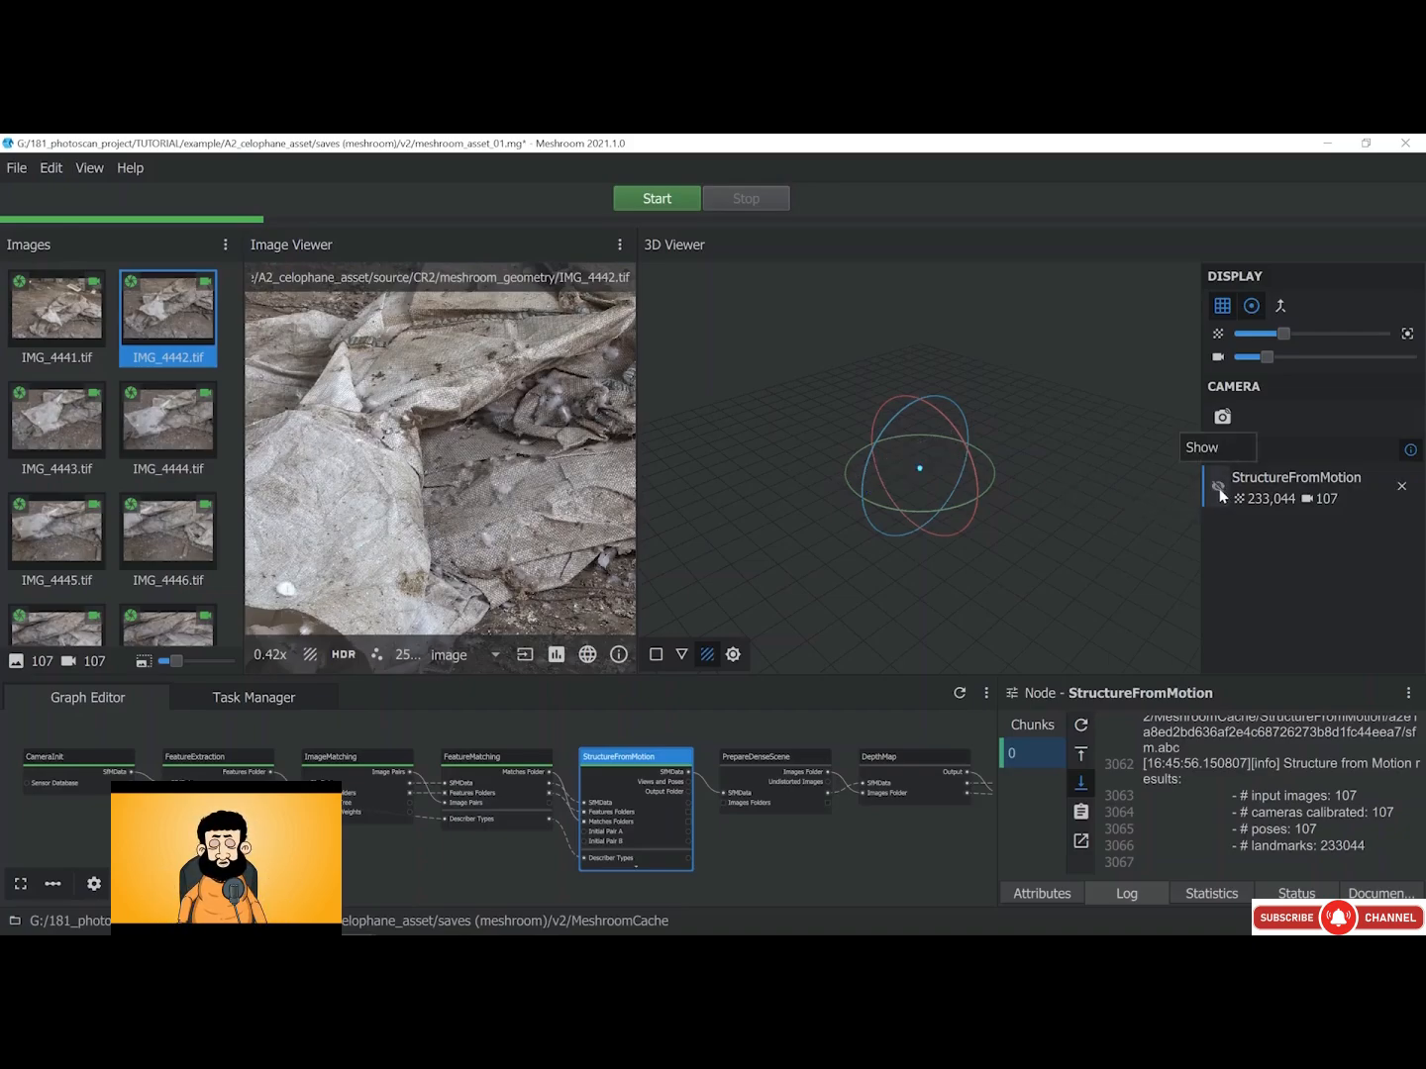
click(1217, 489)
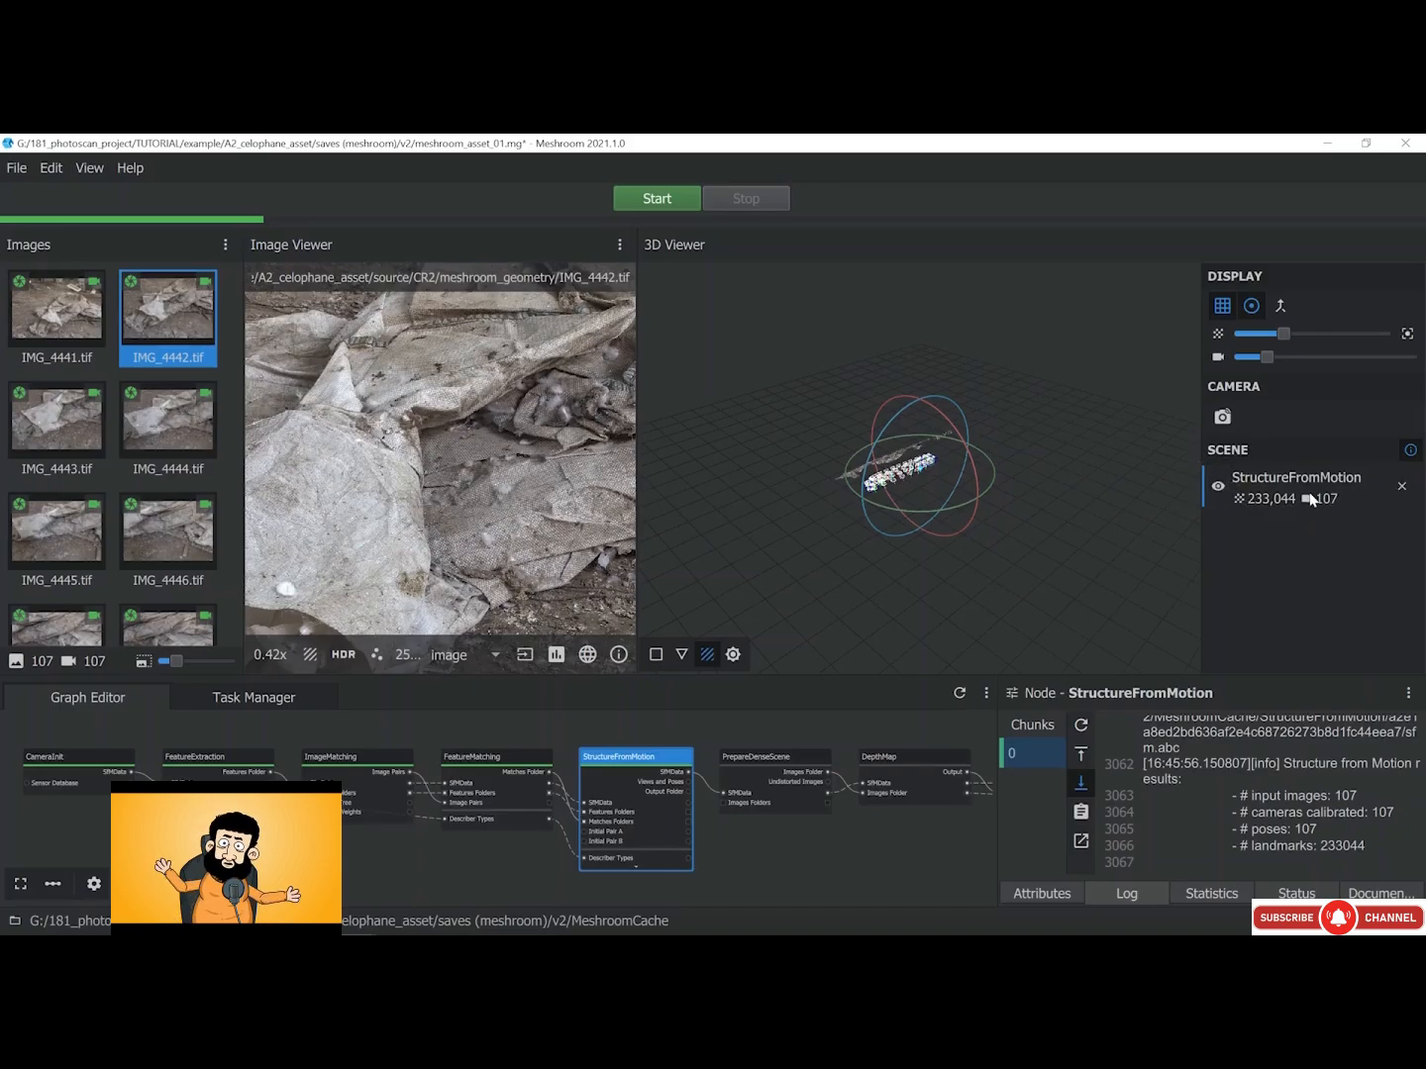
scroll(932, 470, up, 5)
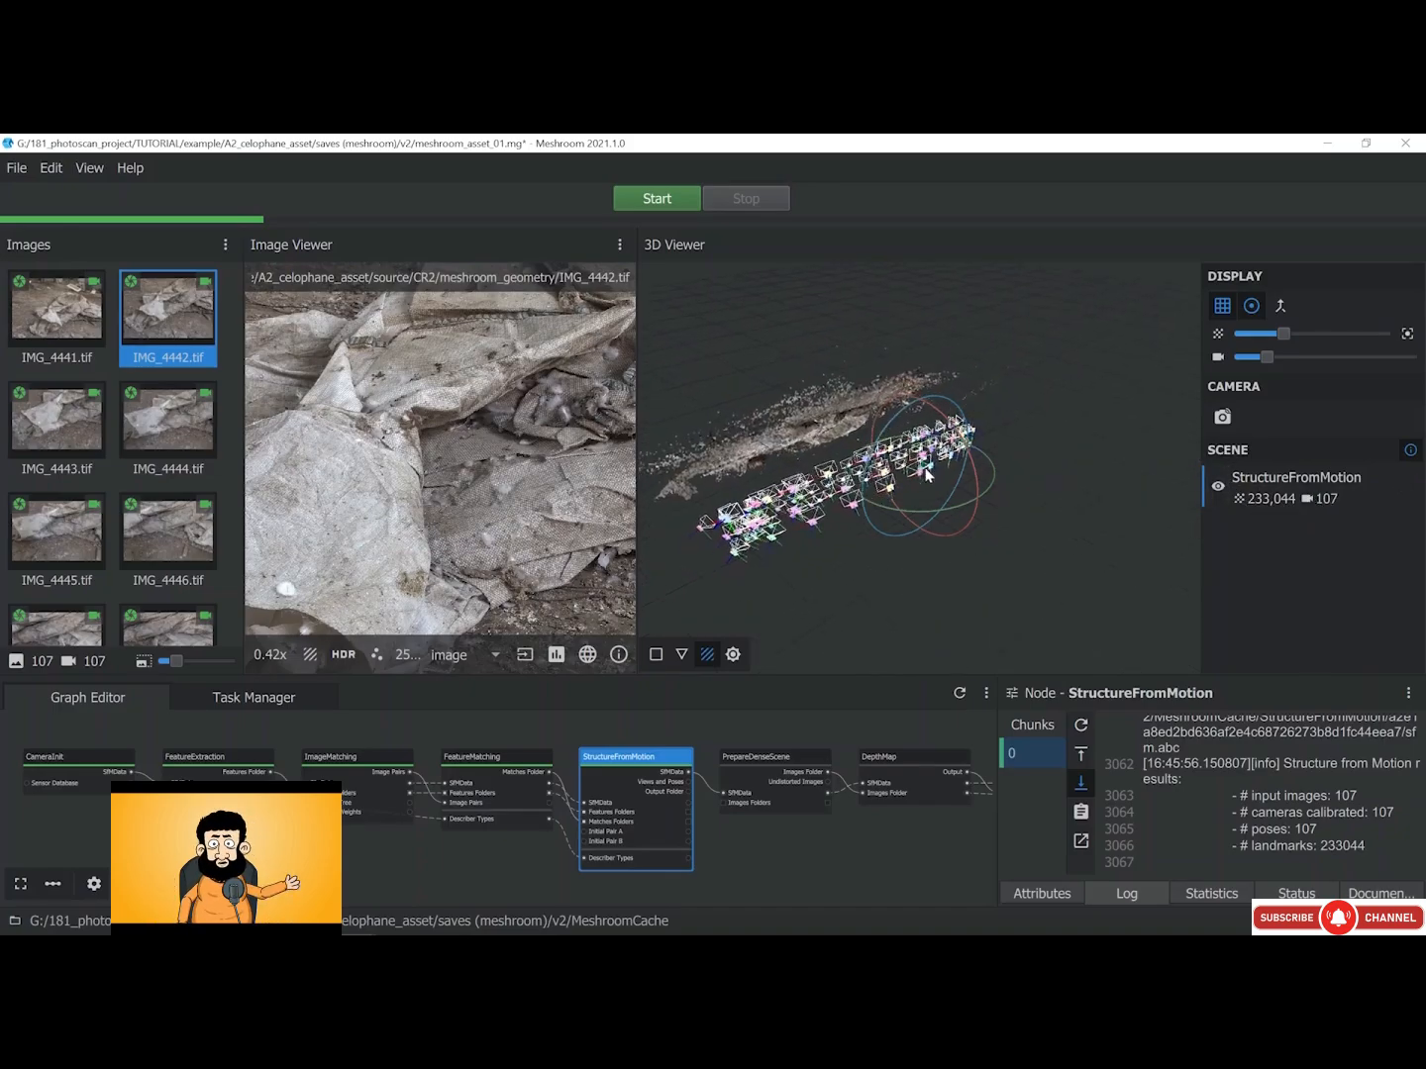
drag(925, 469, 933, 324)
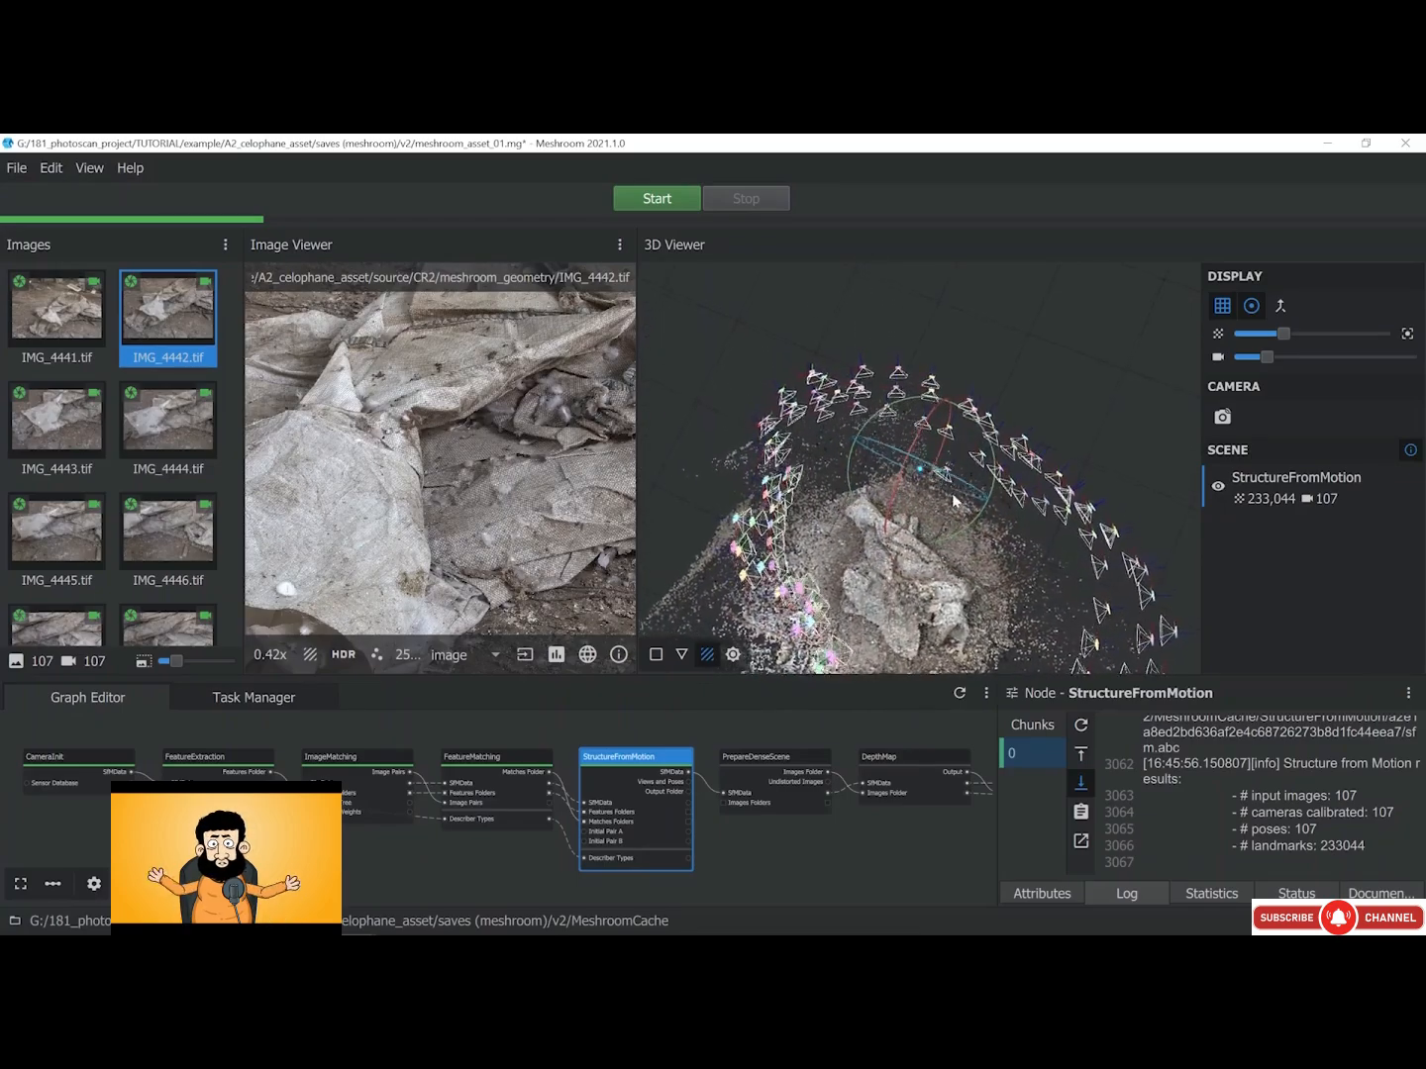
drag(953, 494, 896, 507)
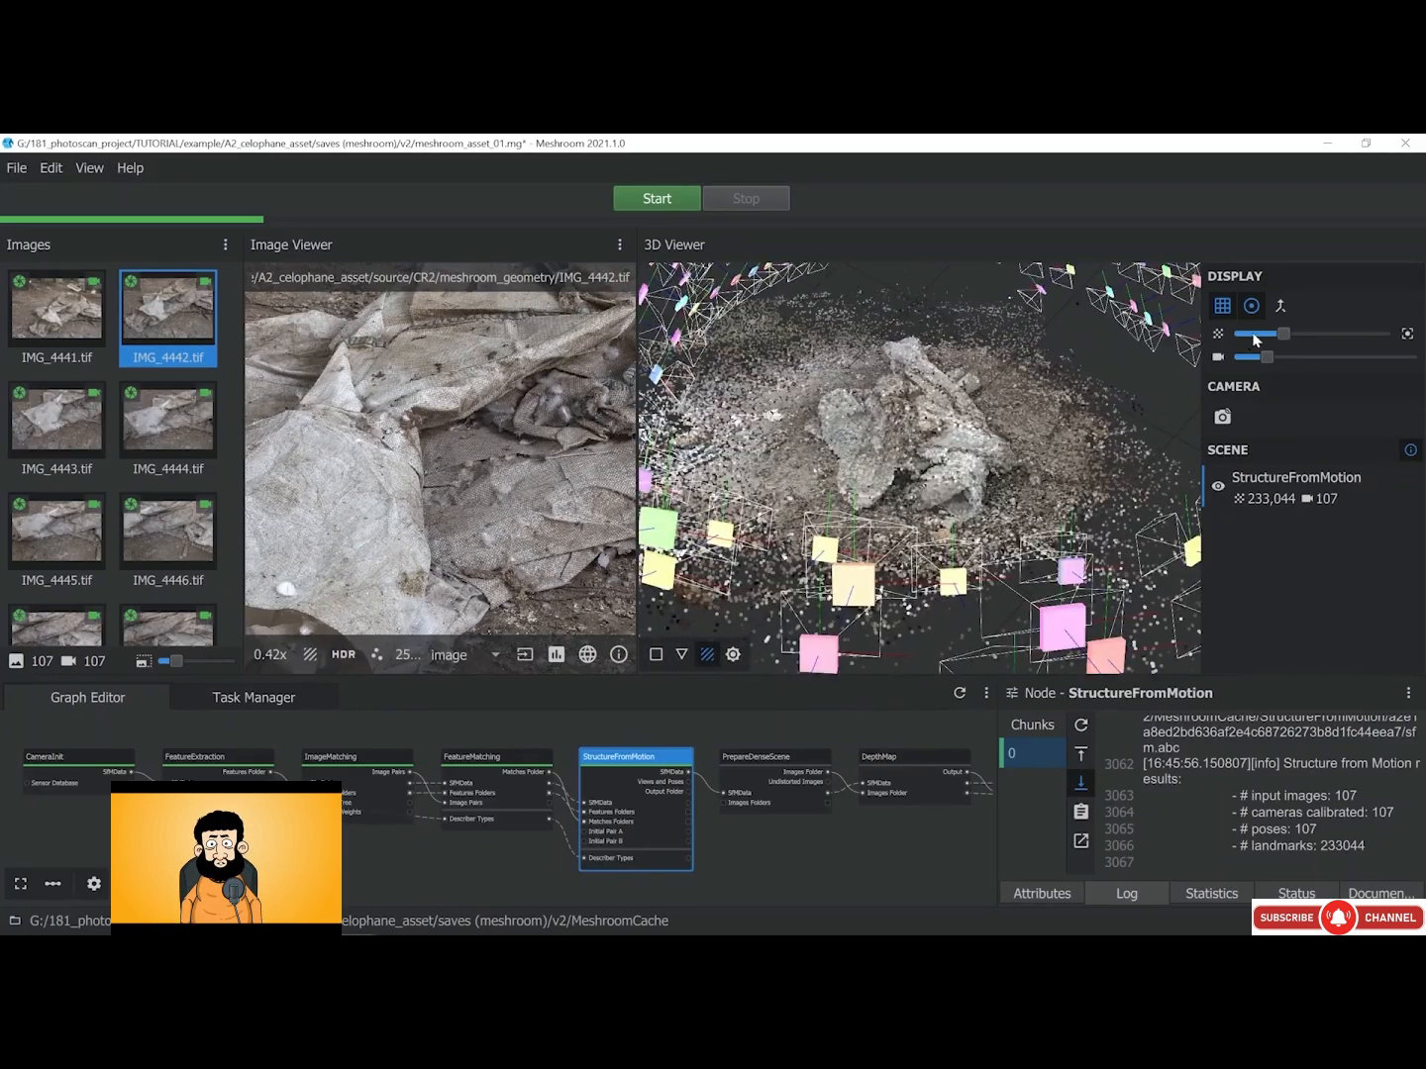
Reduce the point size and set the camera scale to 0.11, checking the point cloud from another angle
drag(1290, 332, 1252, 367)
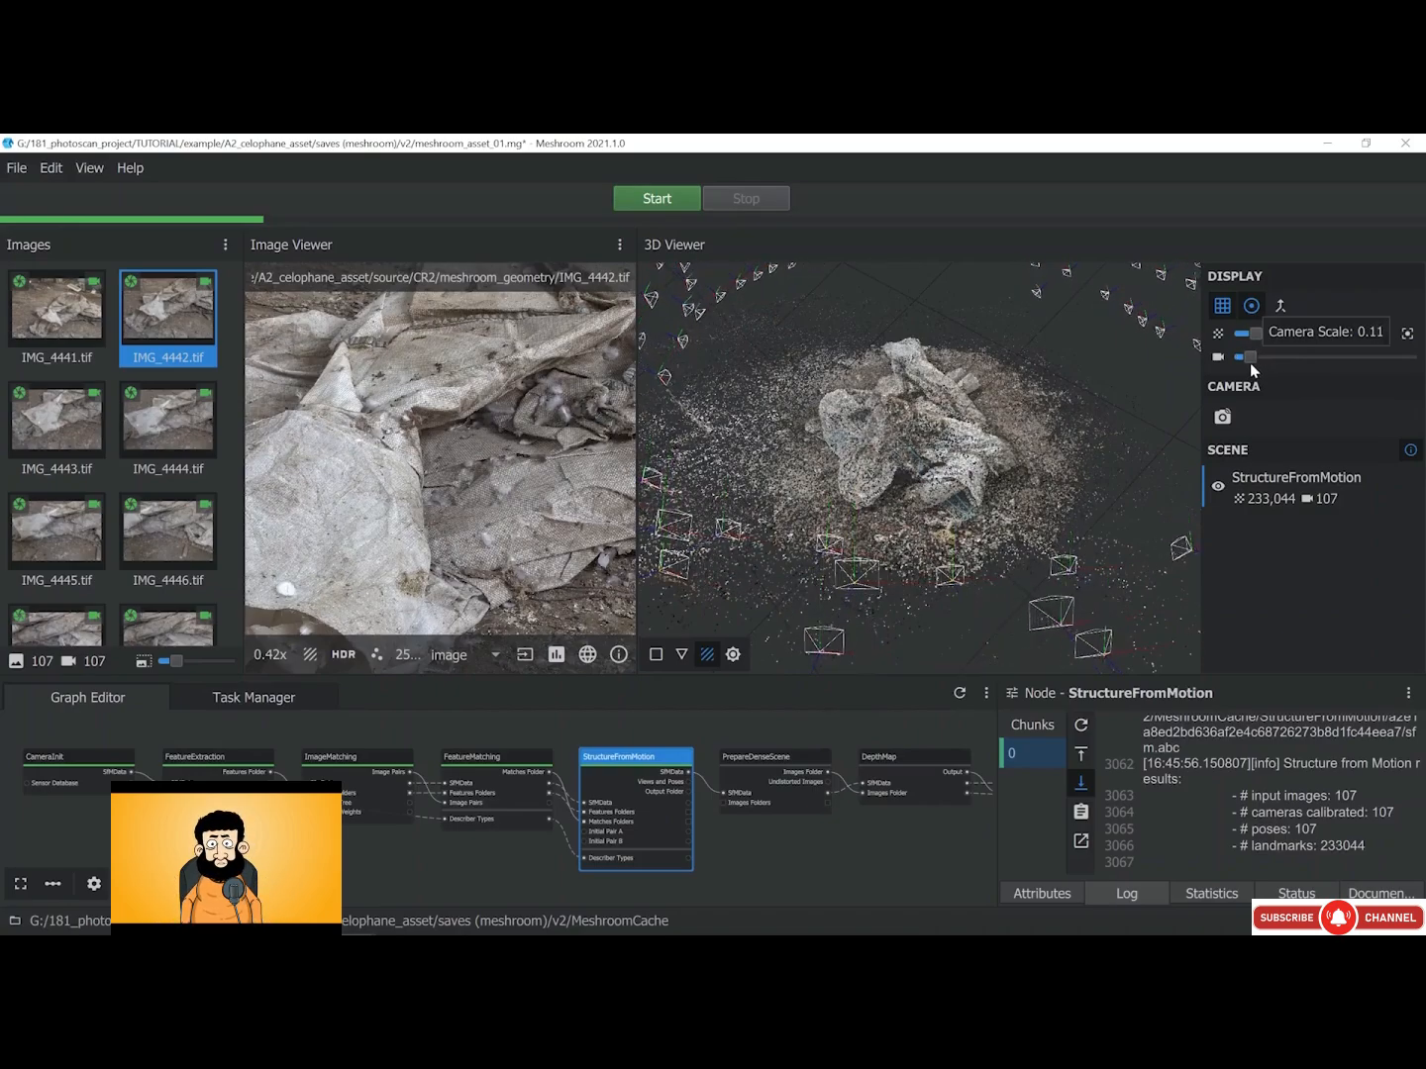
scroll(919, 441, down, 3)
drag(922, 445, 838, 407)
scroll(713, 790, up, 3)
Shift the nodes from PrepareDenseScene through Texturing away from StructureFromMotion to make room for an extra node between them
middle_drag(727, 777, 645, 788)
scroll(646, 788, up, 1)
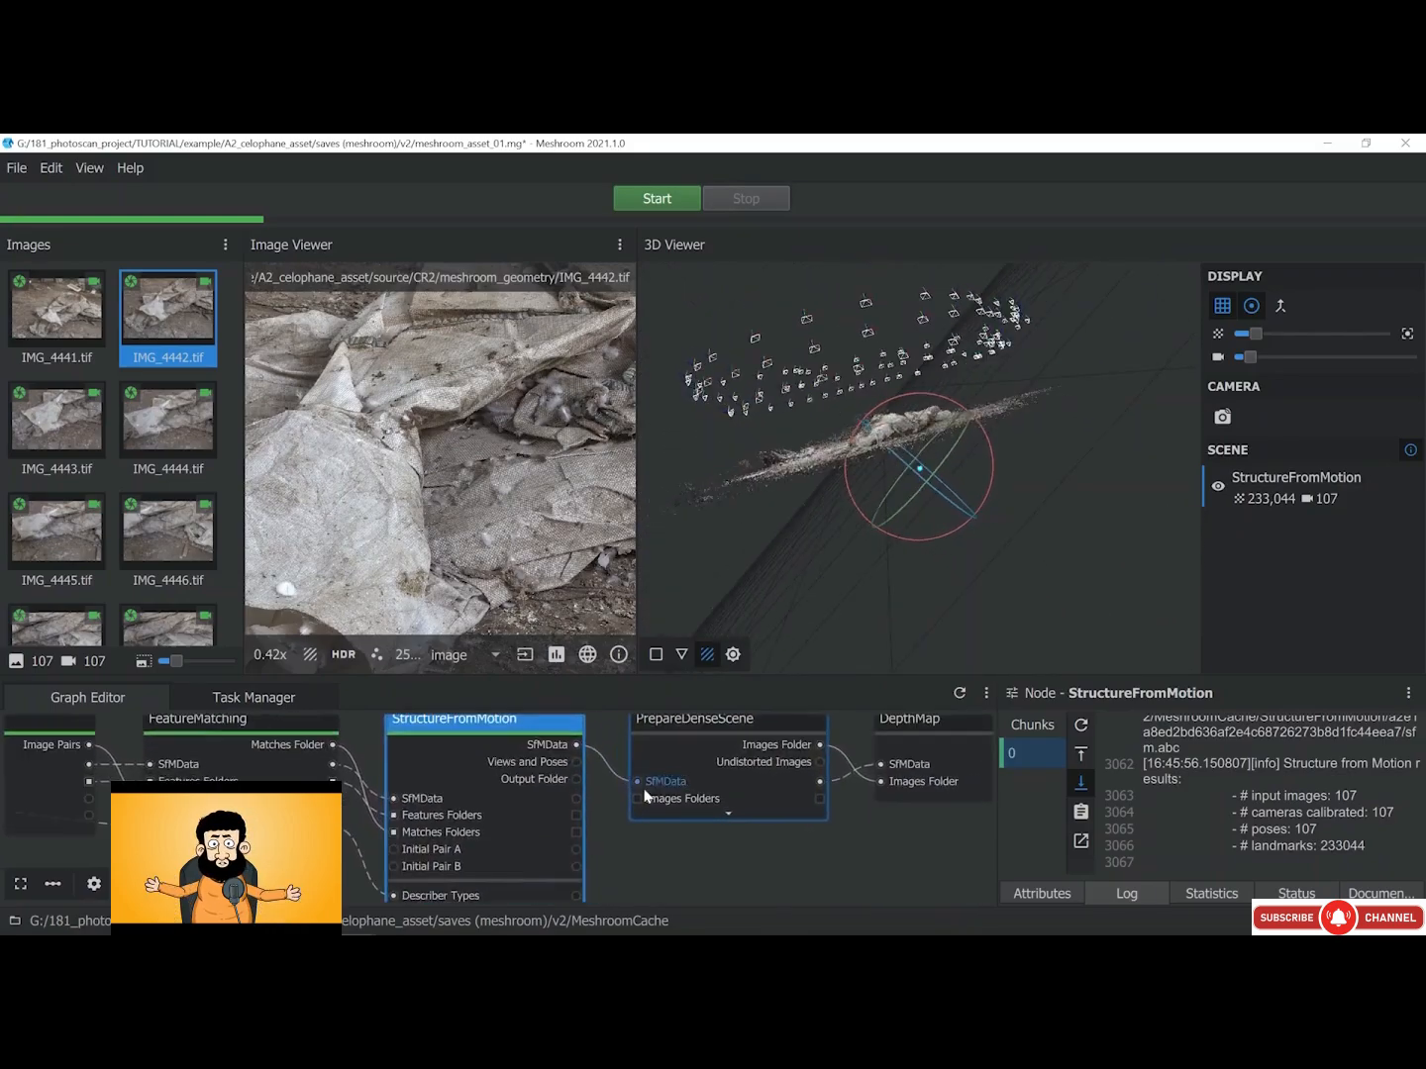
scroll(646, 780, down, 1)
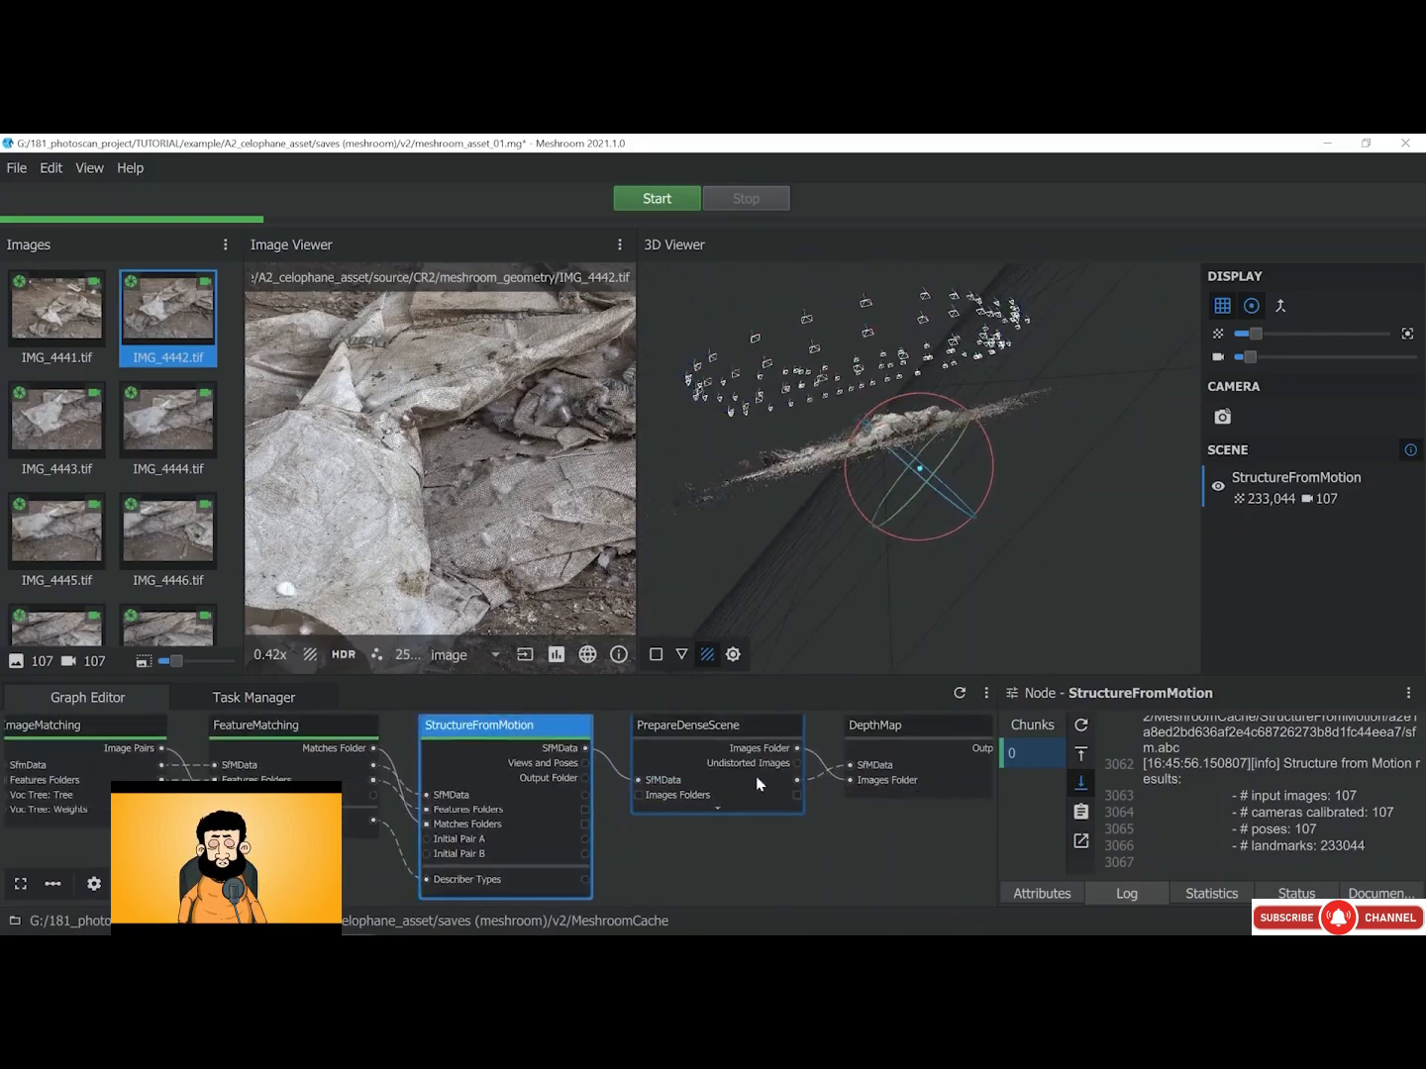
middle_drag(785, 780, 316, 815)
scroll(315, 815, down, 3)
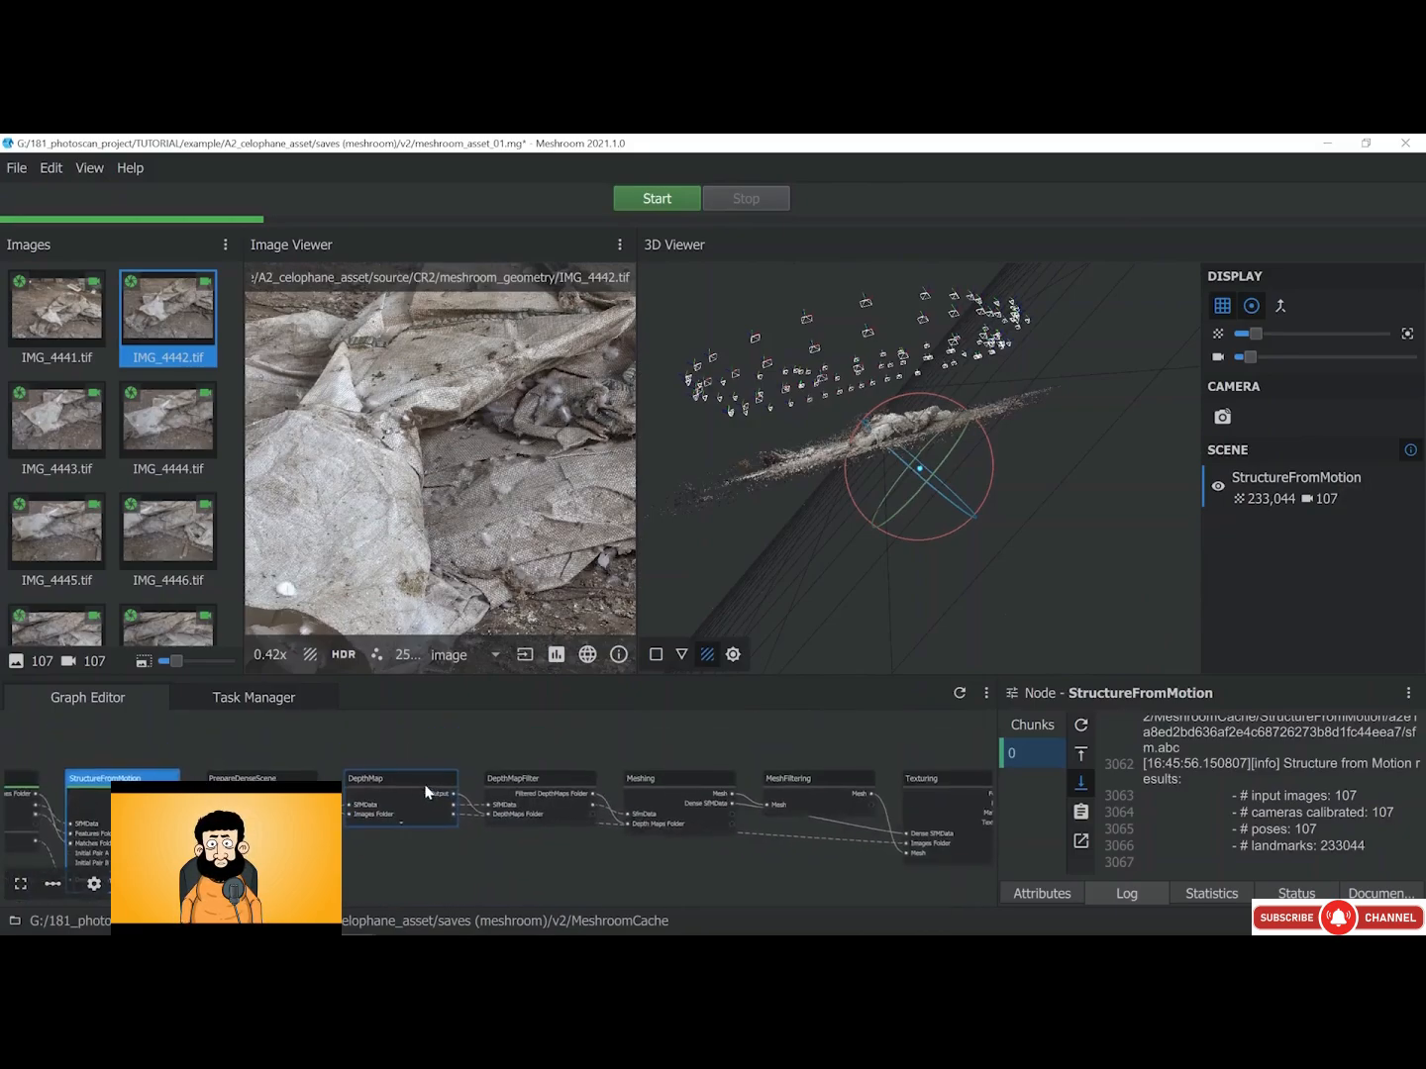
scroll(436, 791, down, 1)
drag(847, 779, 974, 781)
drag(778, 779, 899, 782)
drag(505, 779, 629, 780)
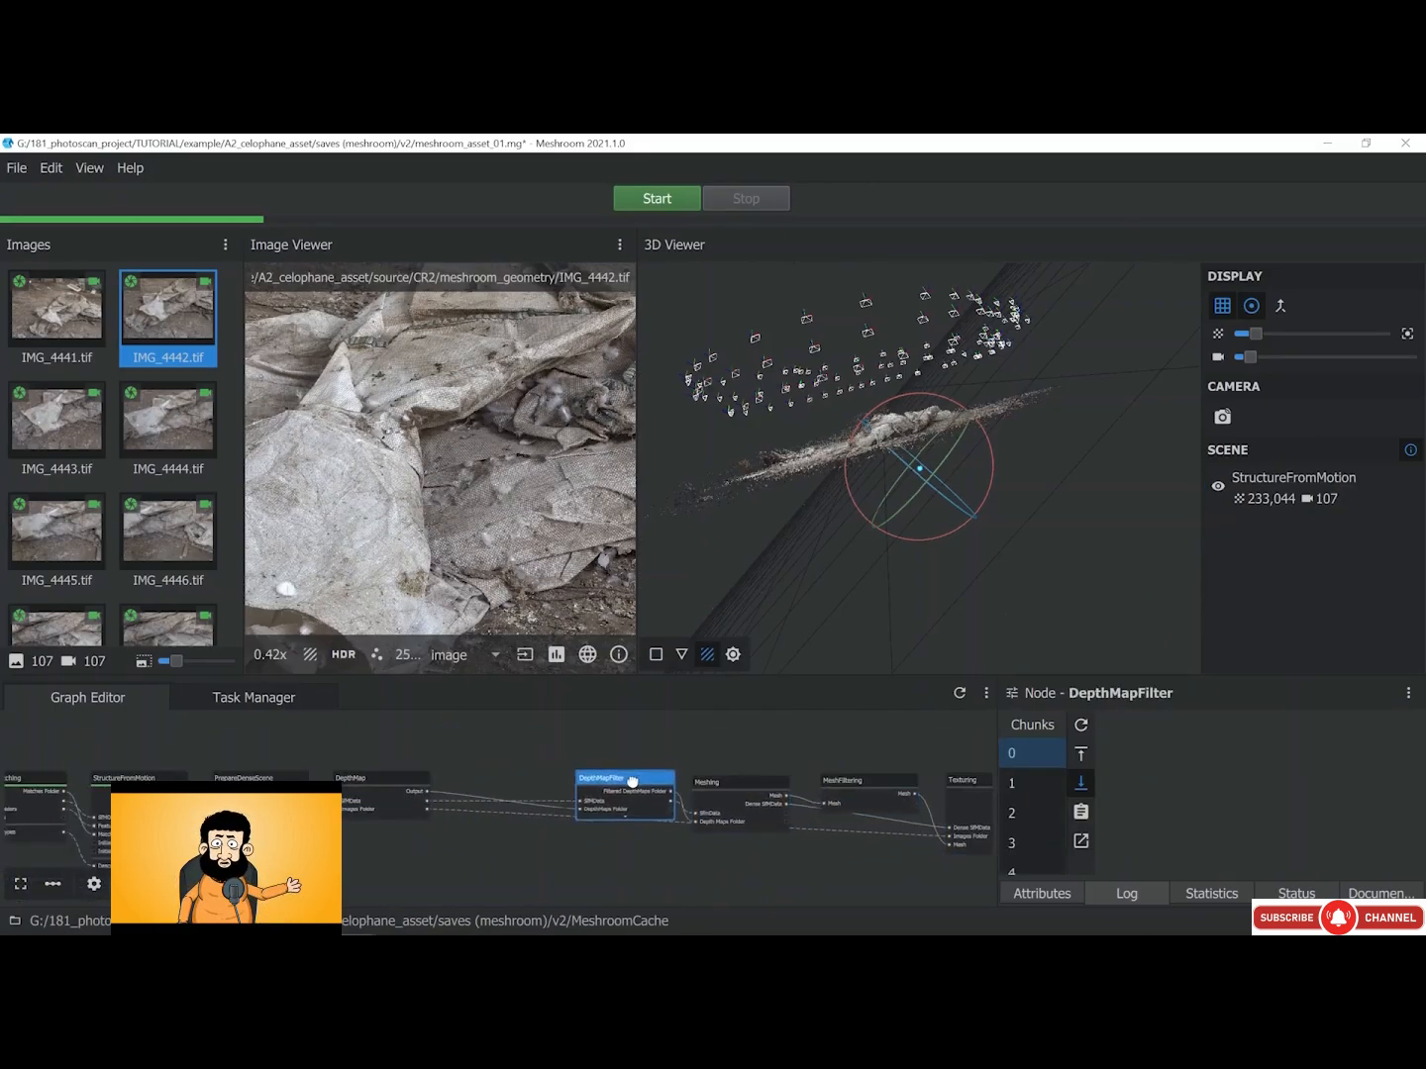
drag(382, 778, 492, 779)
click(260, 779)
drag(260, 776, 378, 783)
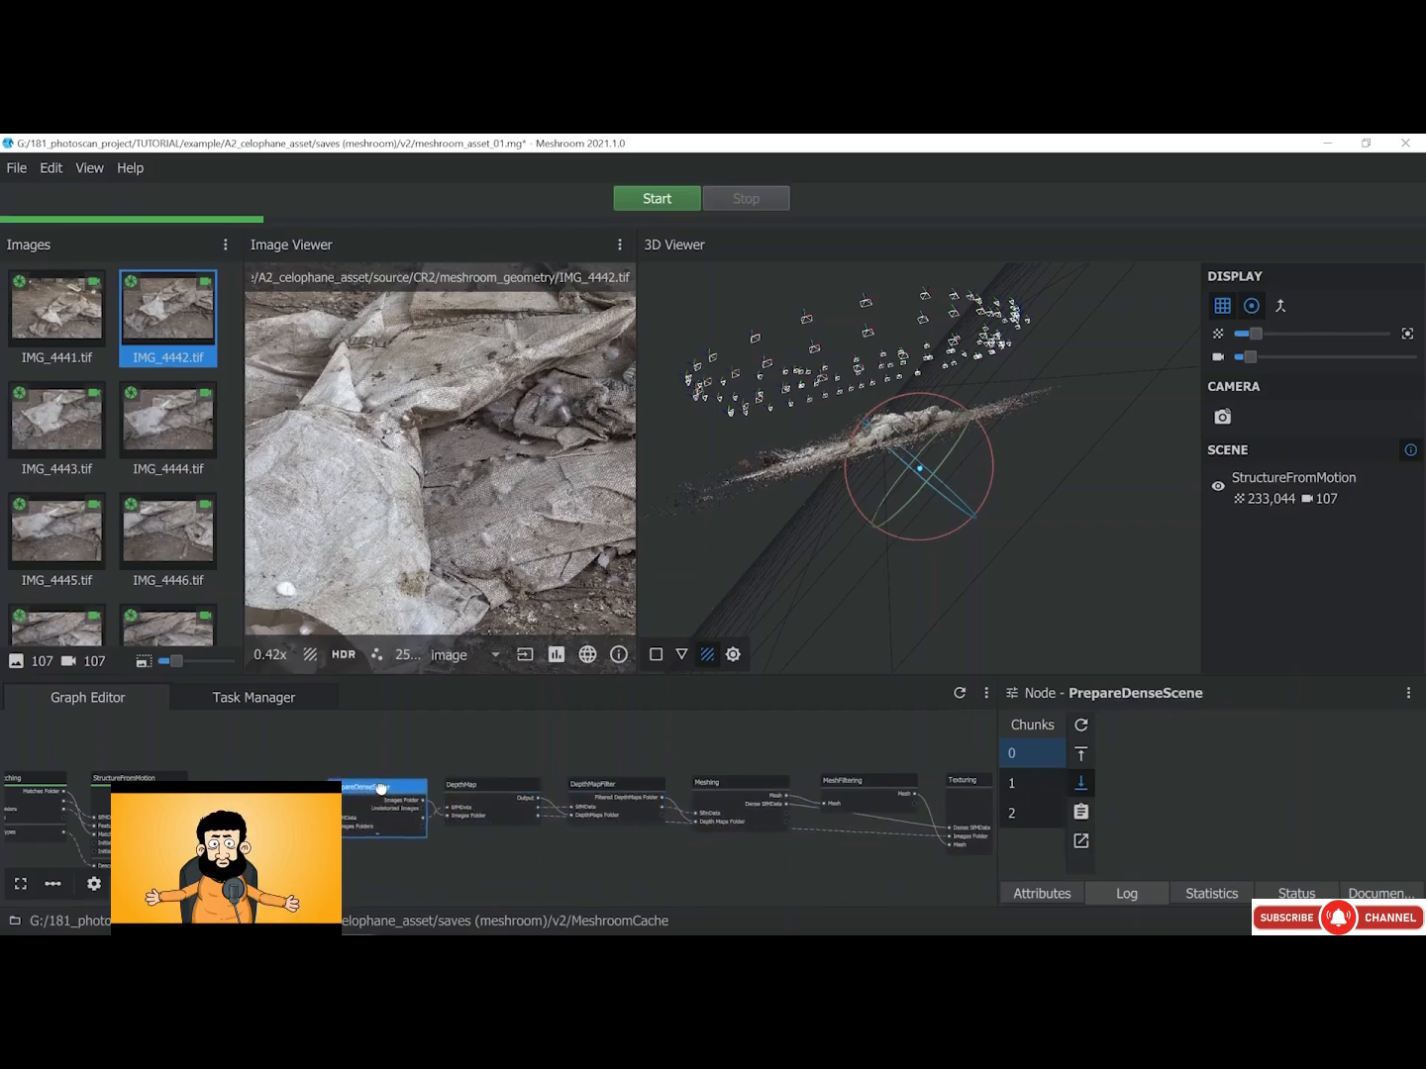
scroll(395, 767, down, 1)
Add an SfMTransform node after StructureFromMotion and connect the StructureFromMotion SfMData output to its Input
middle_drag(396, 764, 555, 753)
scroll(421, 813, up, 3)
click(421, 810)
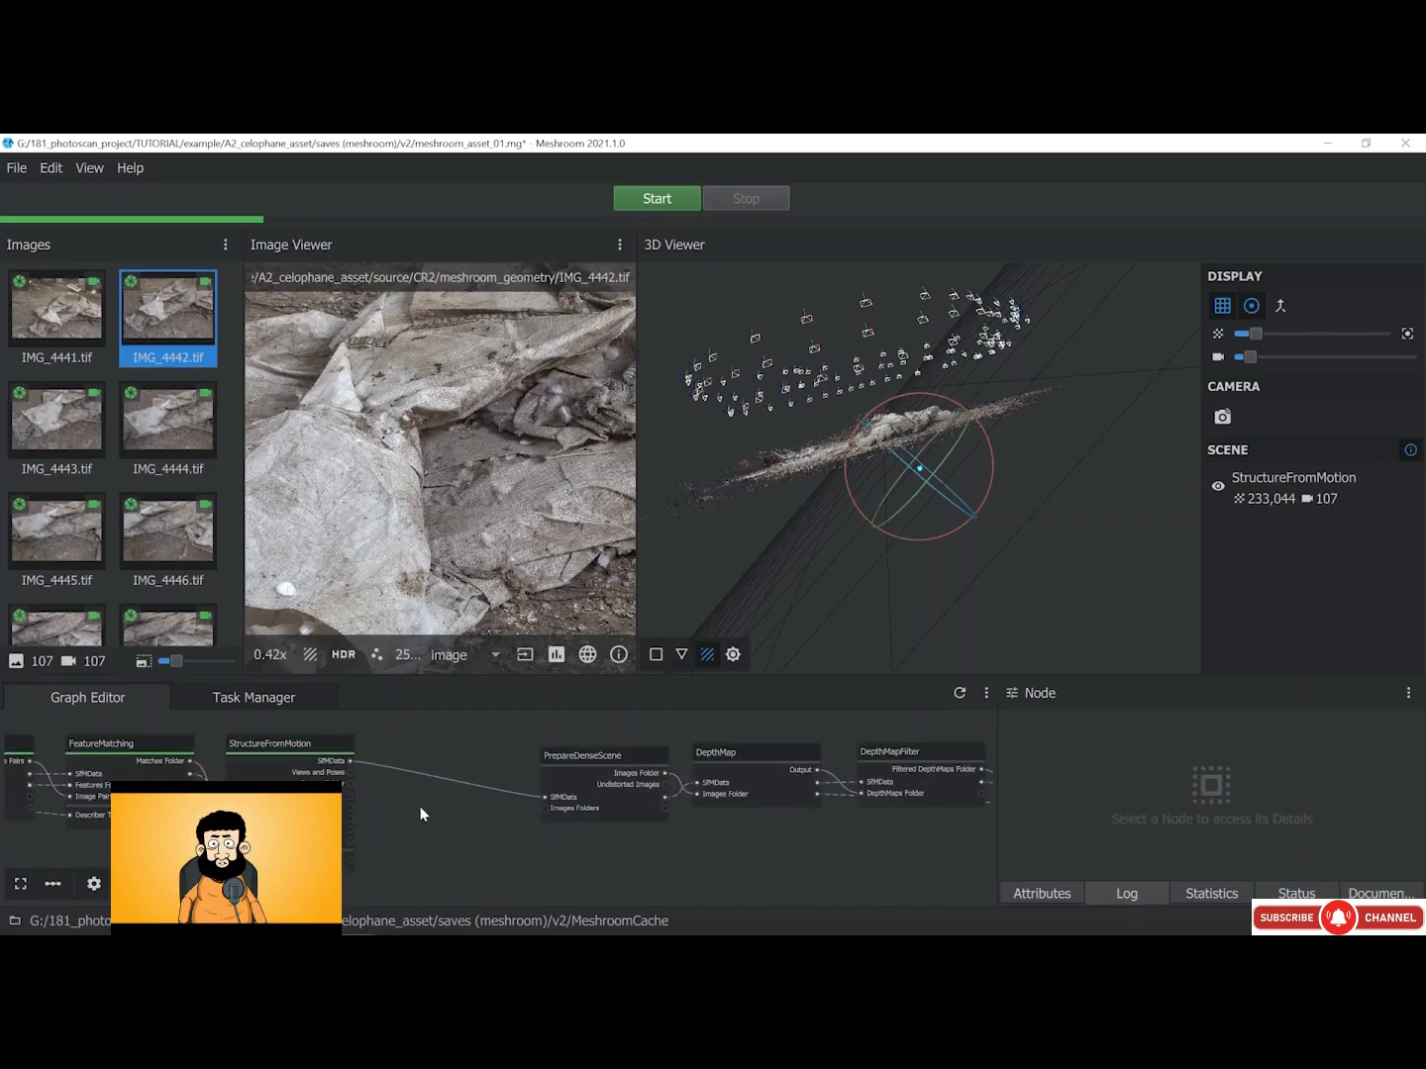
right_click(422, 810)
mouse_move(454, 782)
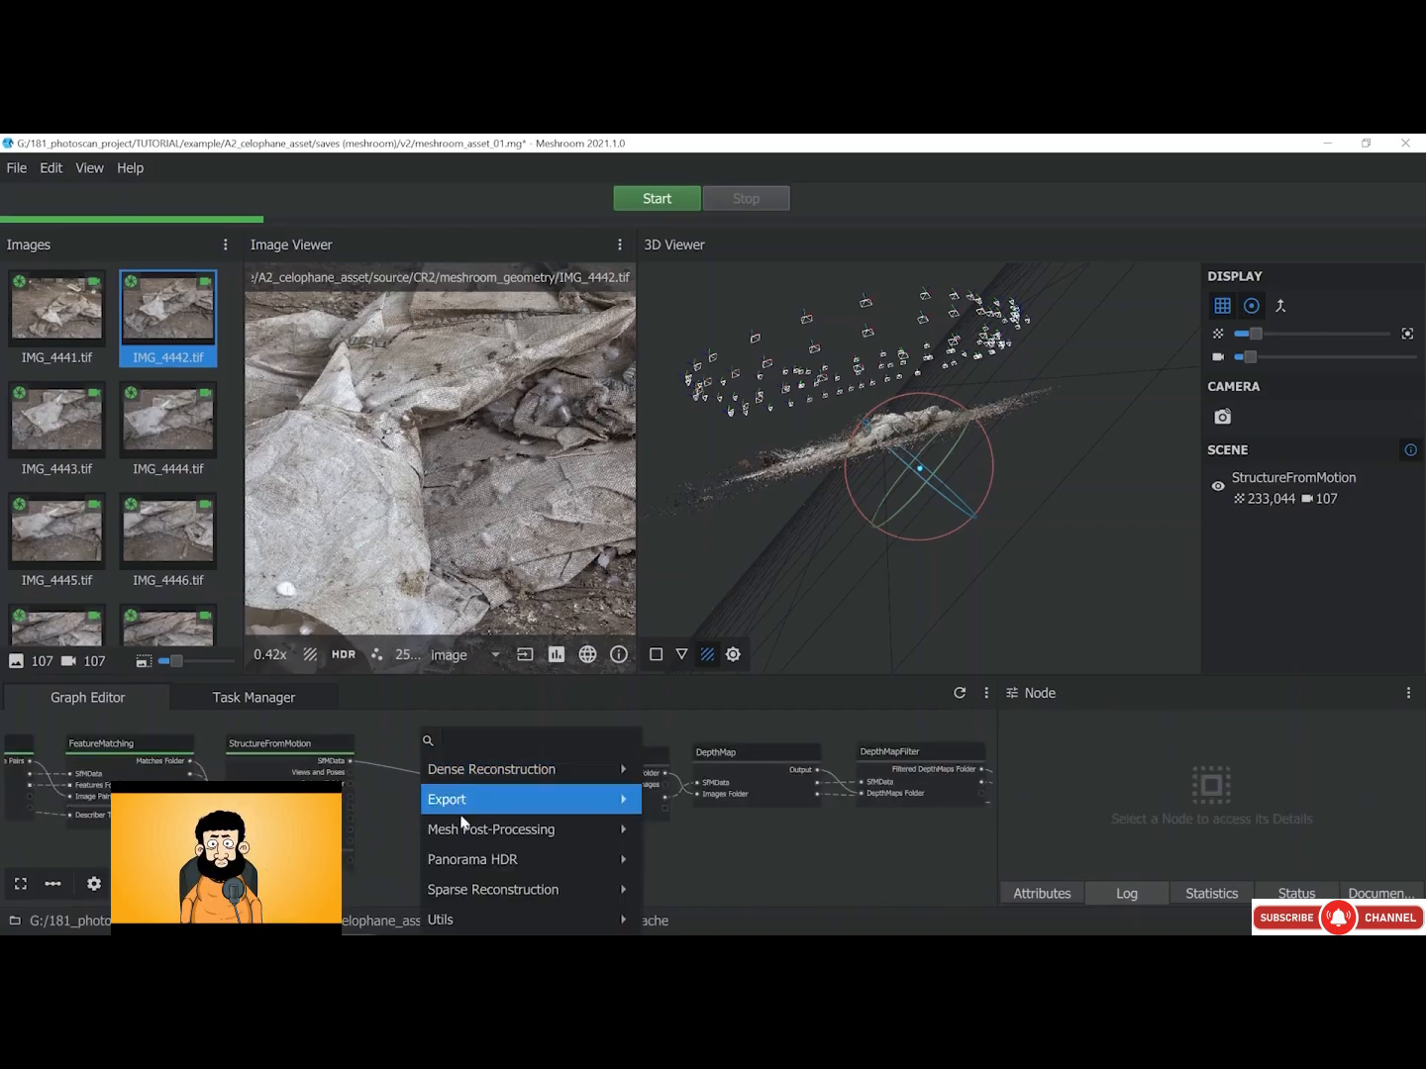
mouse_move(461, 922)
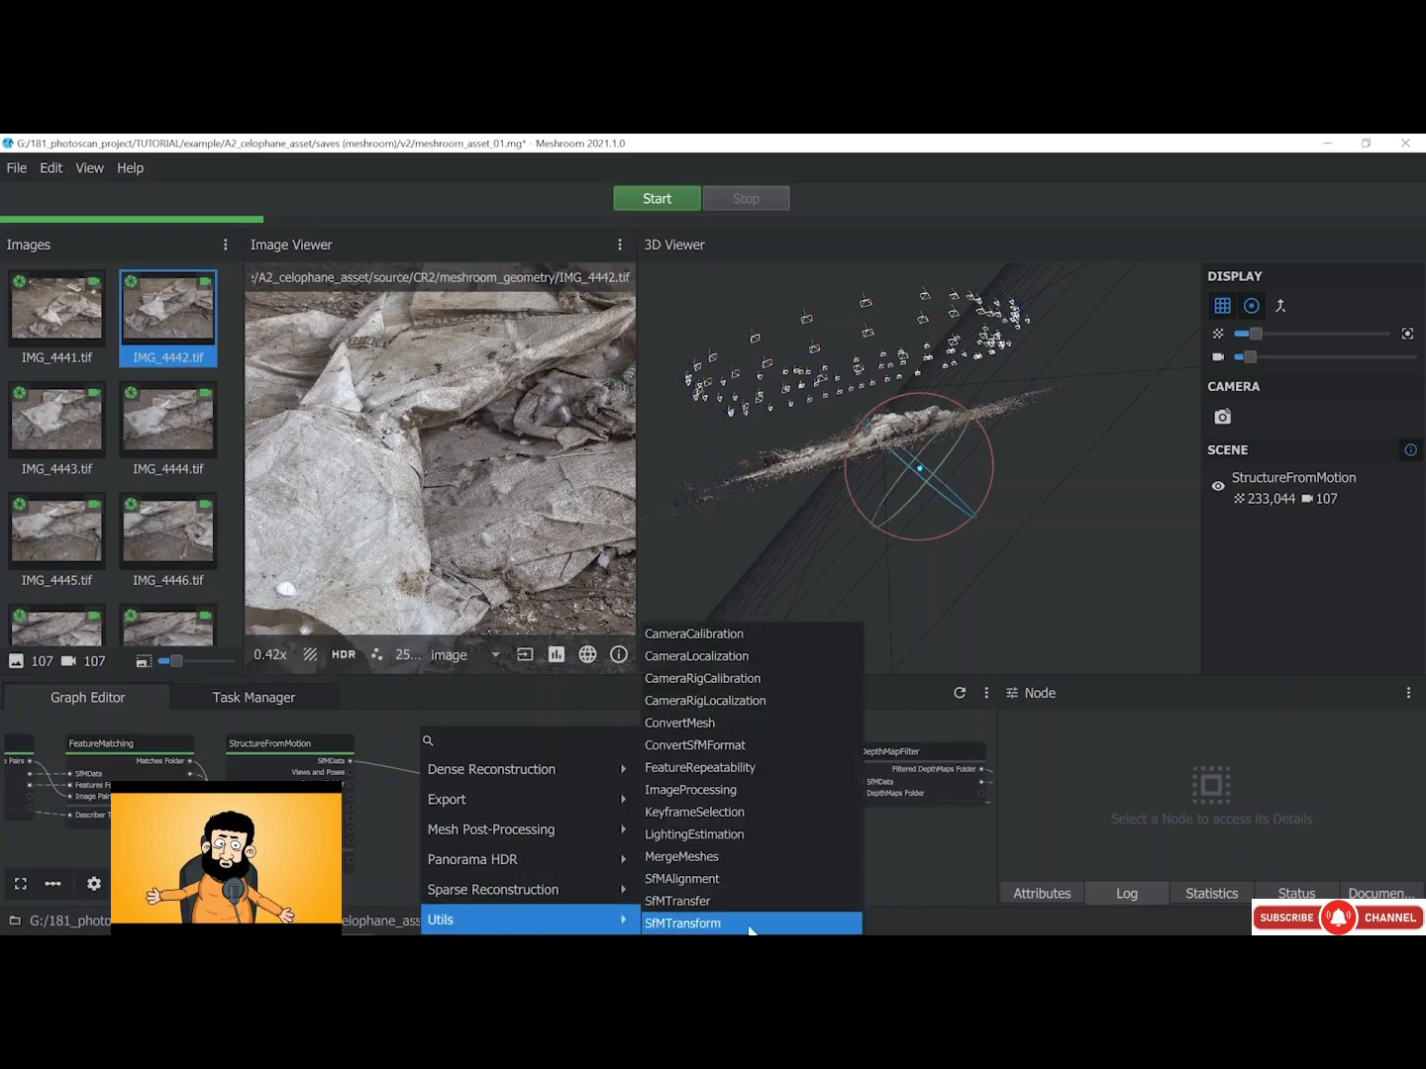
click(715, 923)
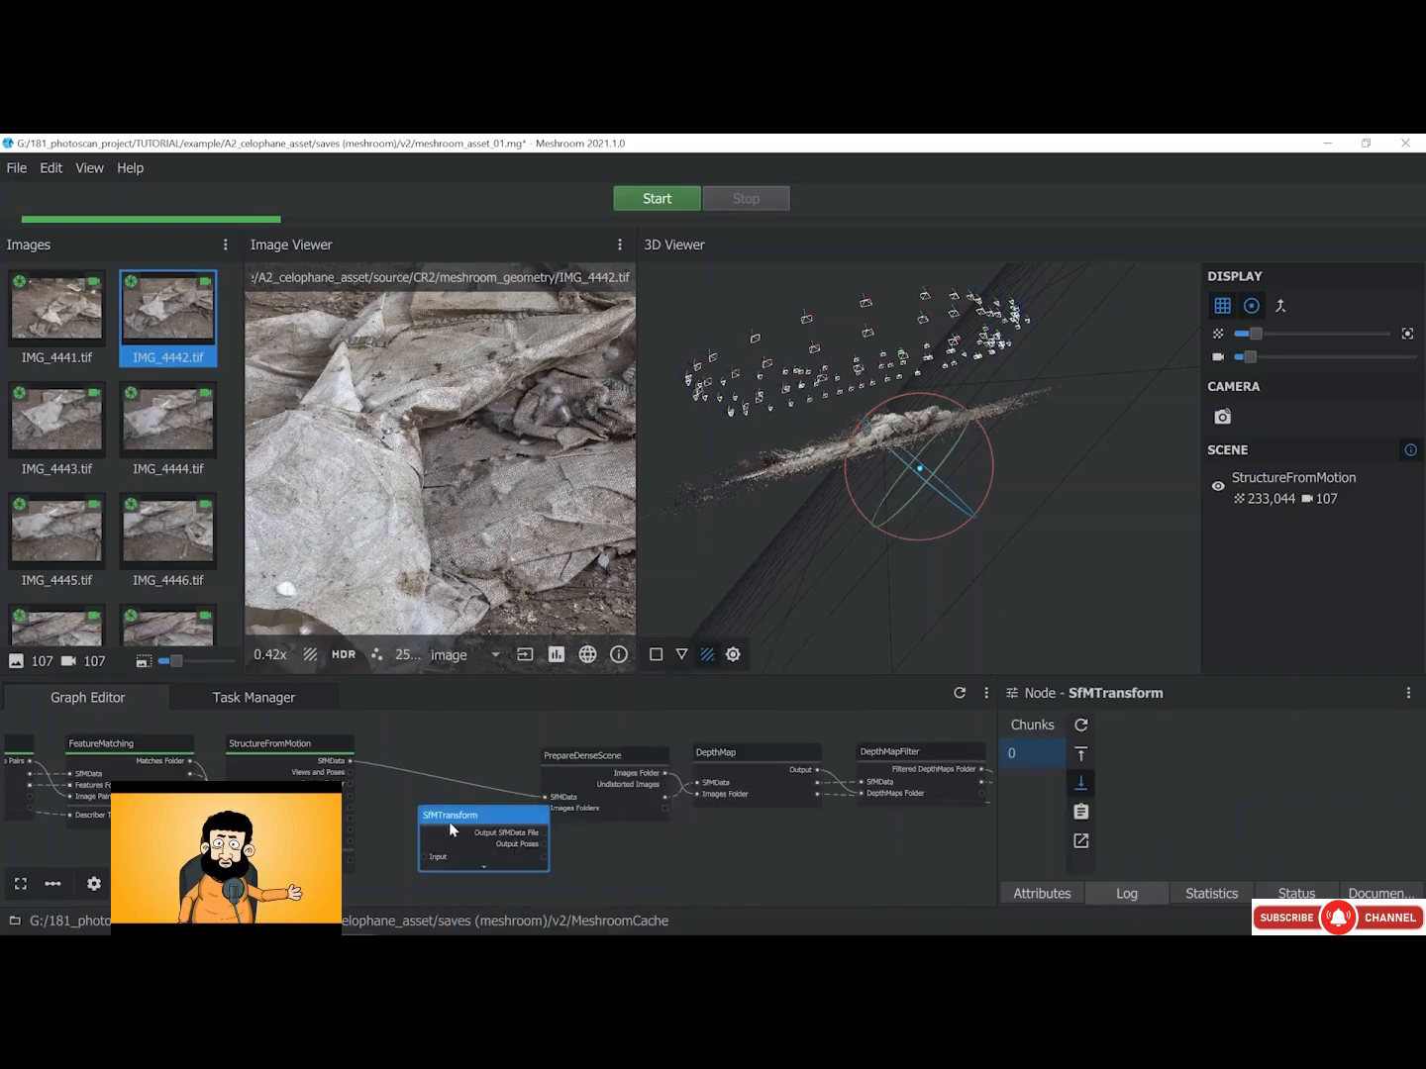
drag(451, 830, 425, 824)
click(362, 774)
drag(350, 761, 396, 852)
drag(488, 807, 472, 805)
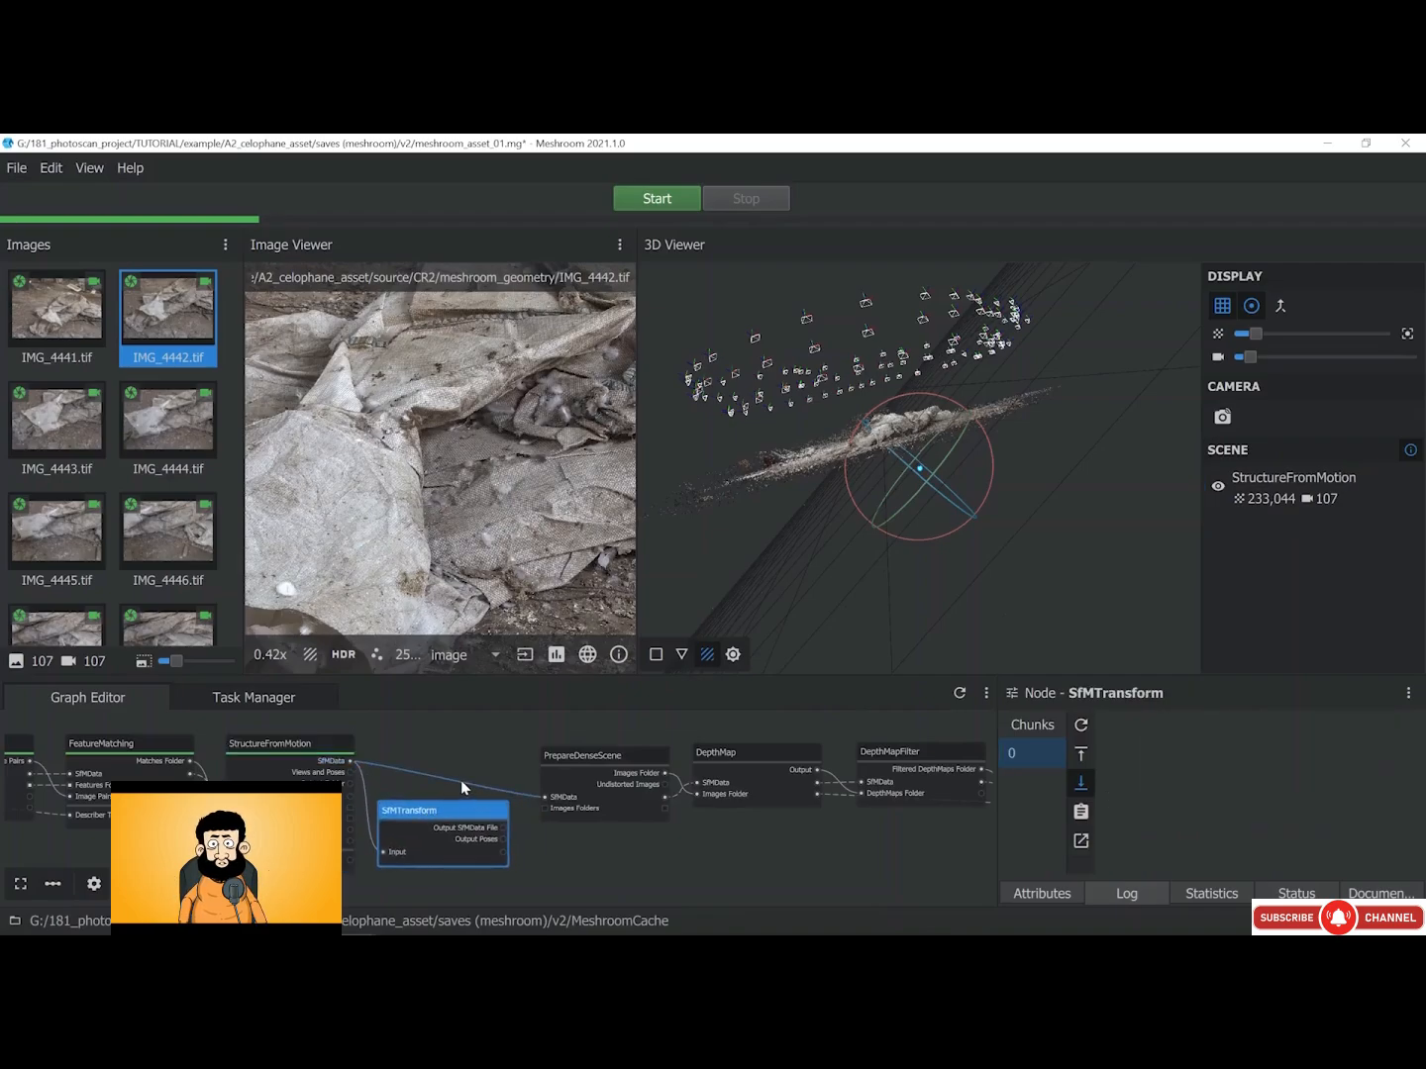
Replace the direct StructureFromMotion–PrepareDenseScene link by connecting SfMTransform's Output SfMData File to PrepareDenseScene's SfMData input
right_click(463, 781)
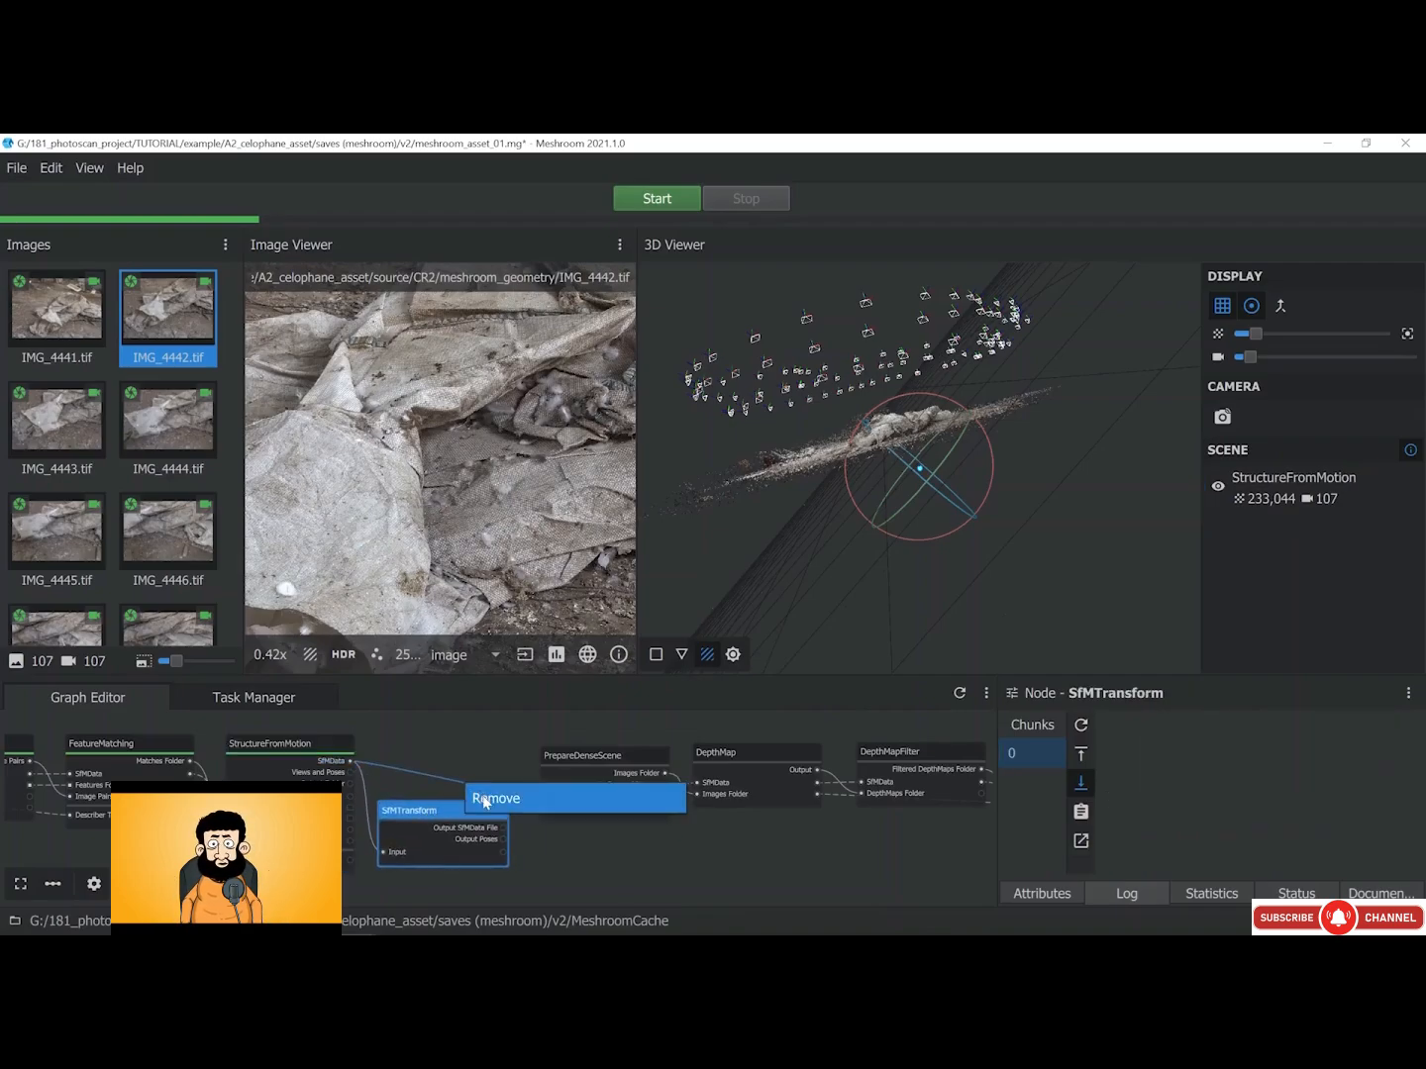
click(485, 799)
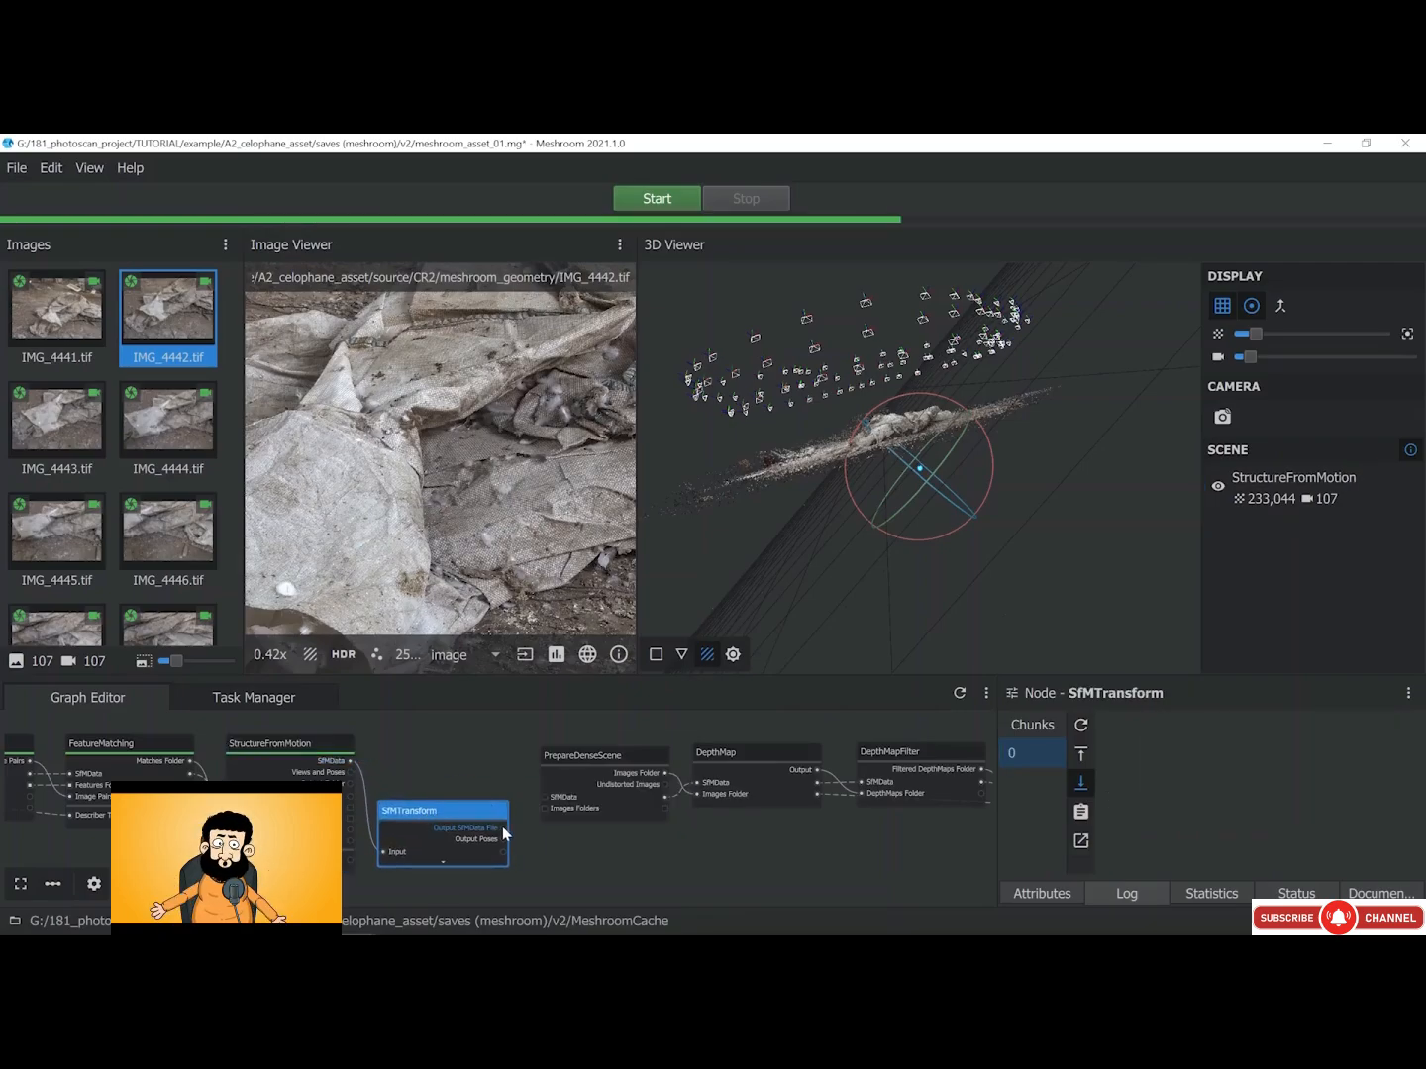
drag(503, 825, 473, 750)
scroll(401, 743, up, 3)
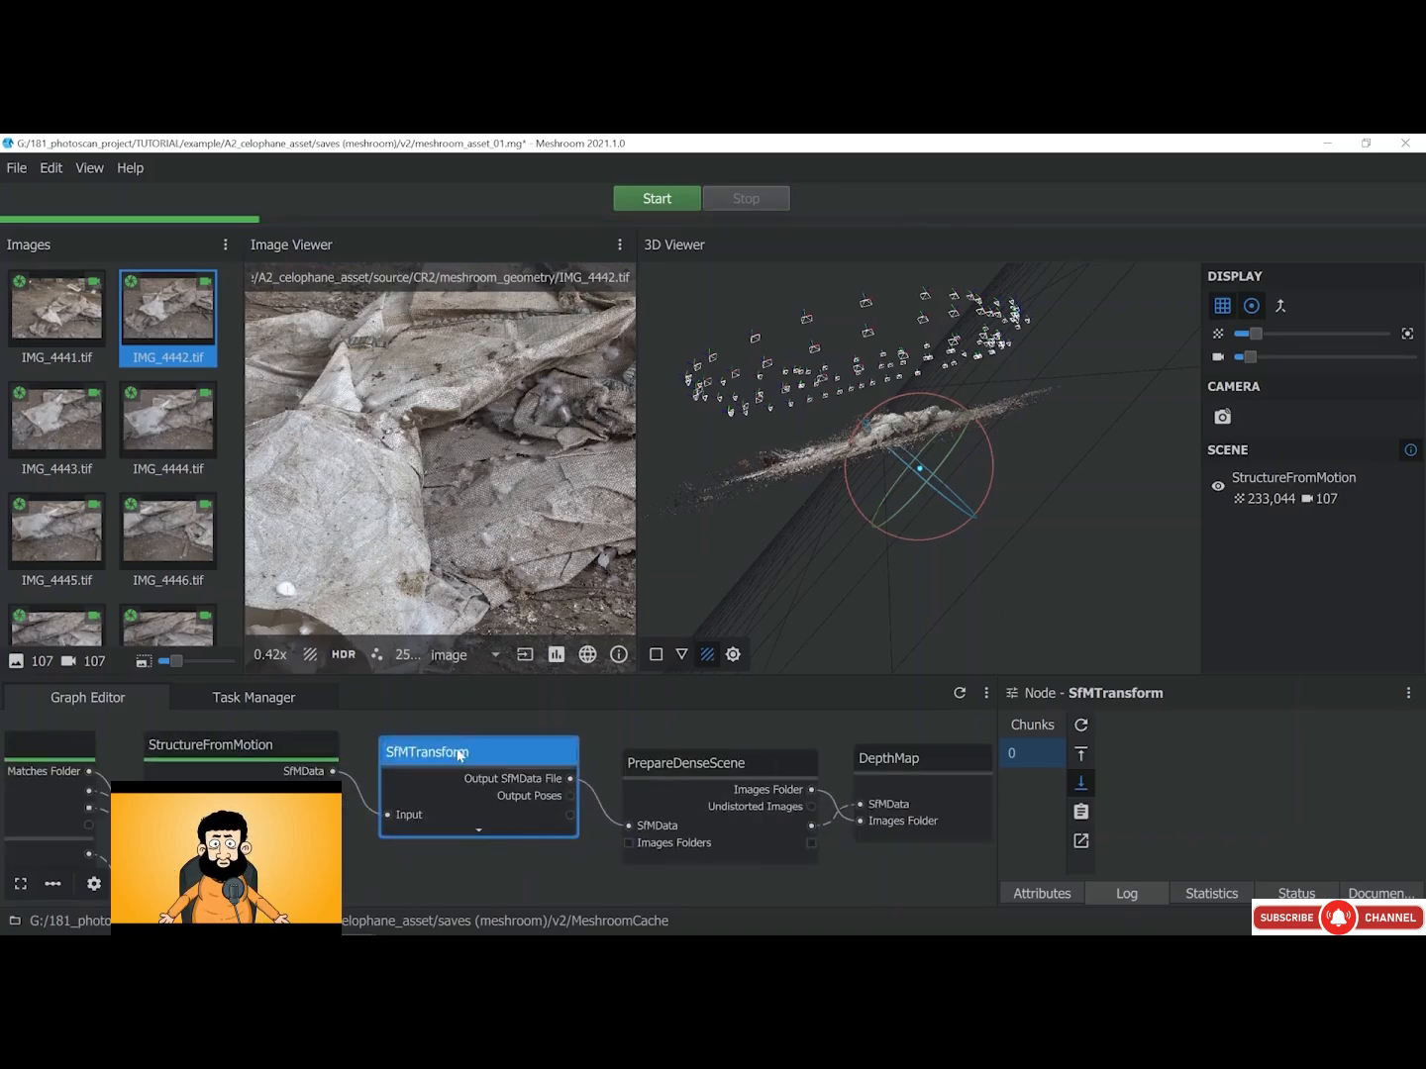
Compute the SfMTransform node with the auto_from_landmarks transformation method and compare its result with StructureFromMotion
click(1044, 895)
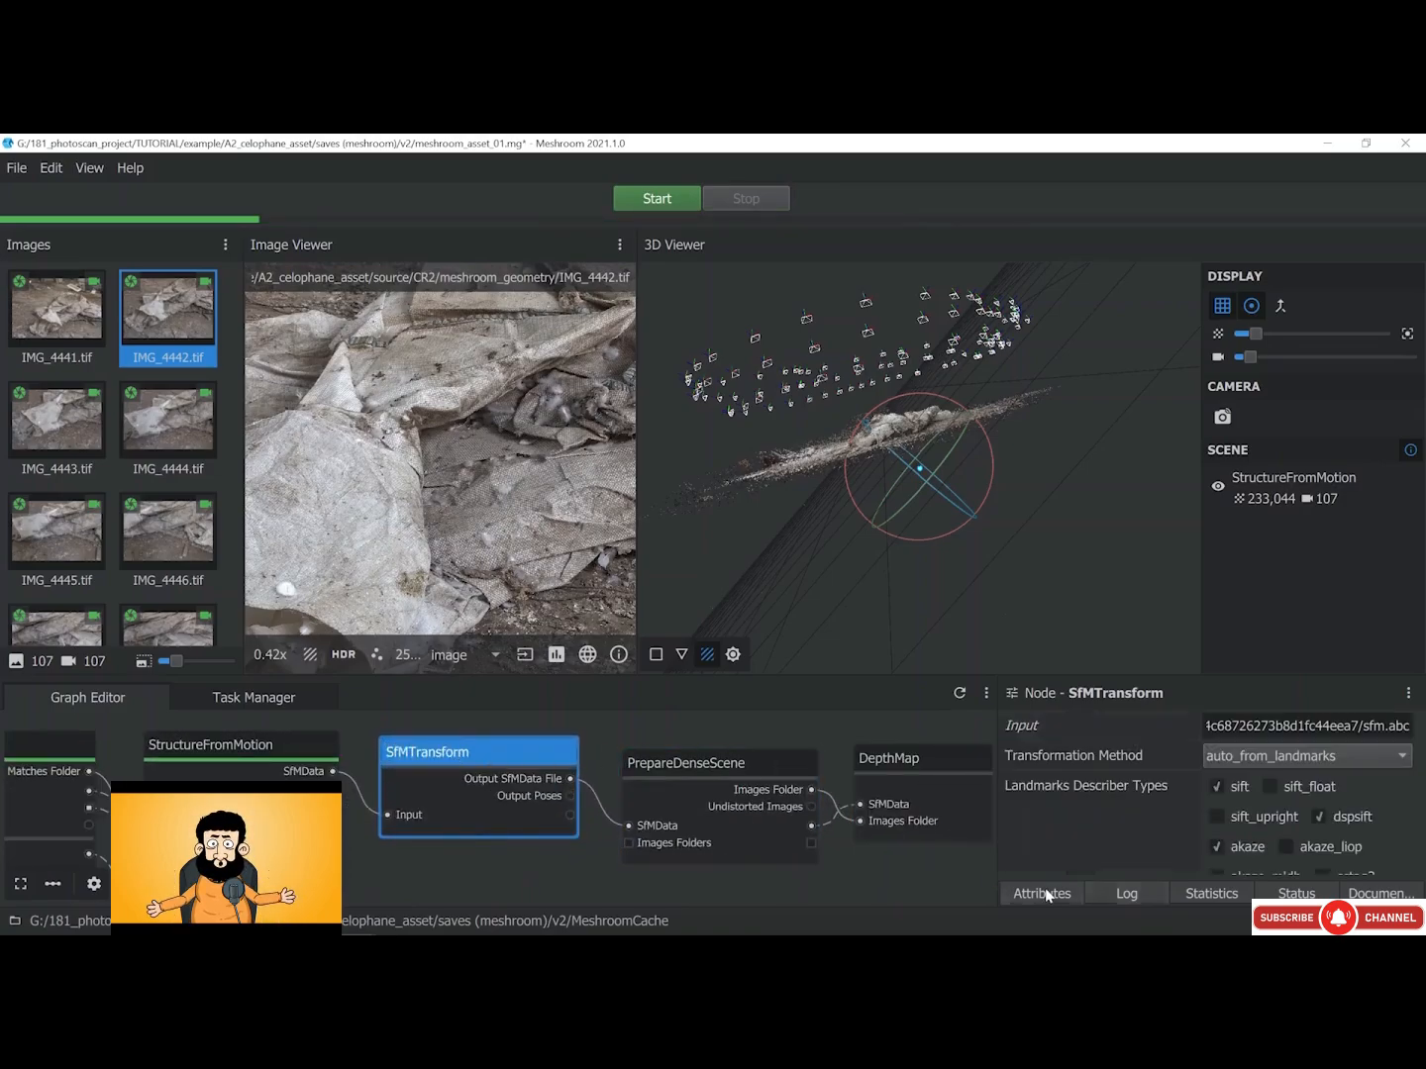
click(1229, 756)
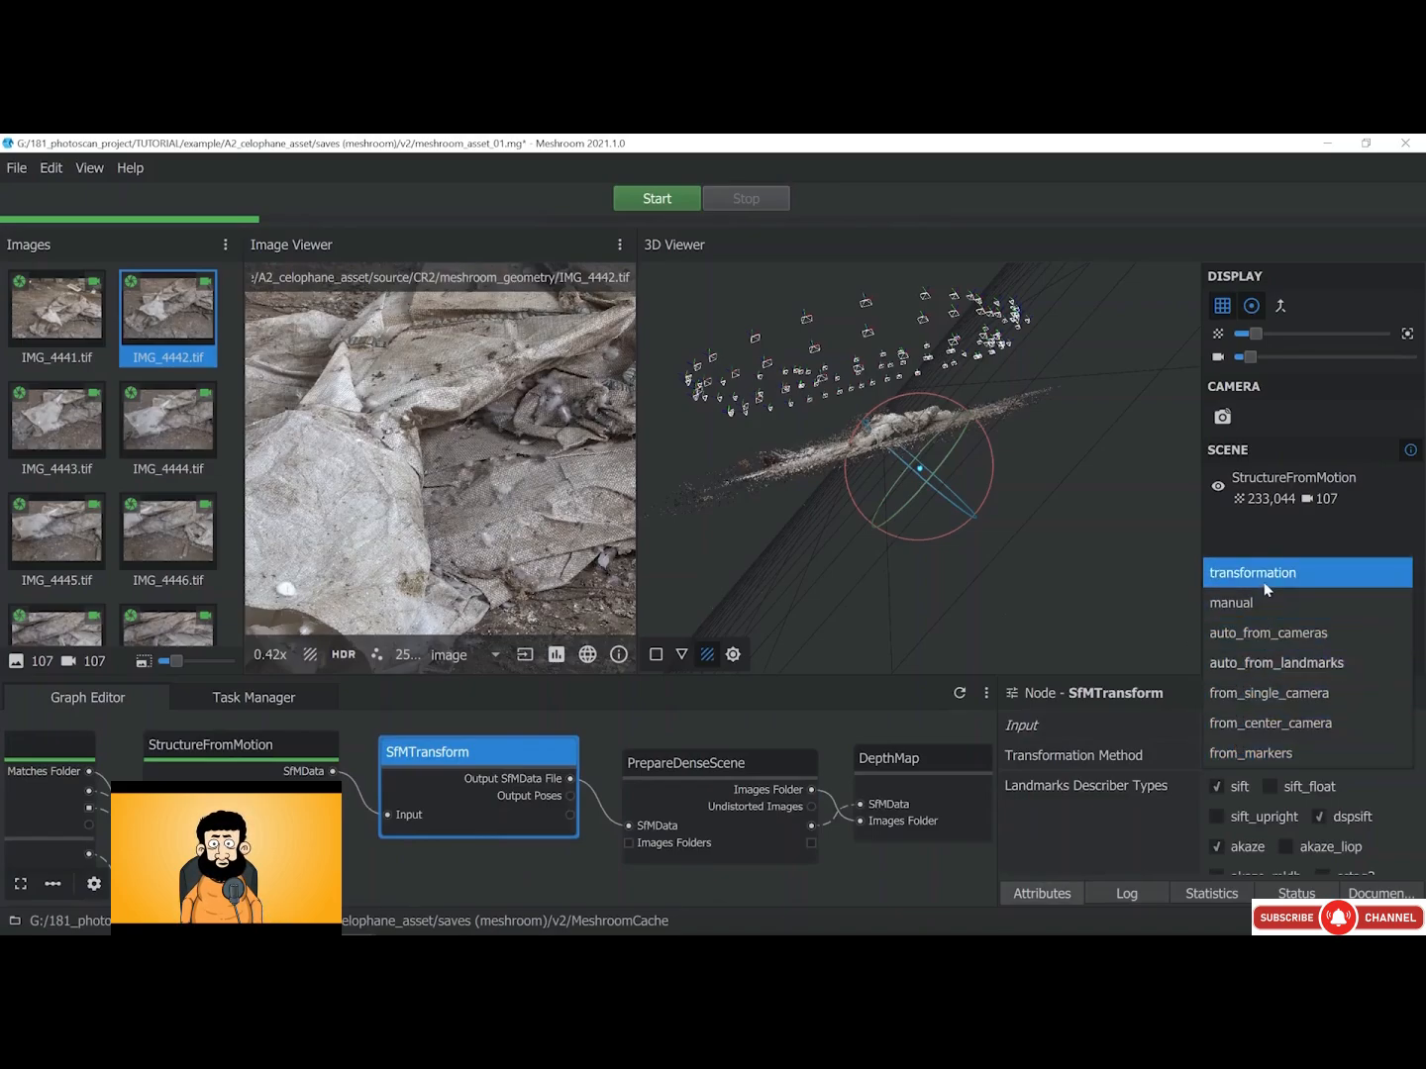
click(1306, 672)
right_click(511, 754)
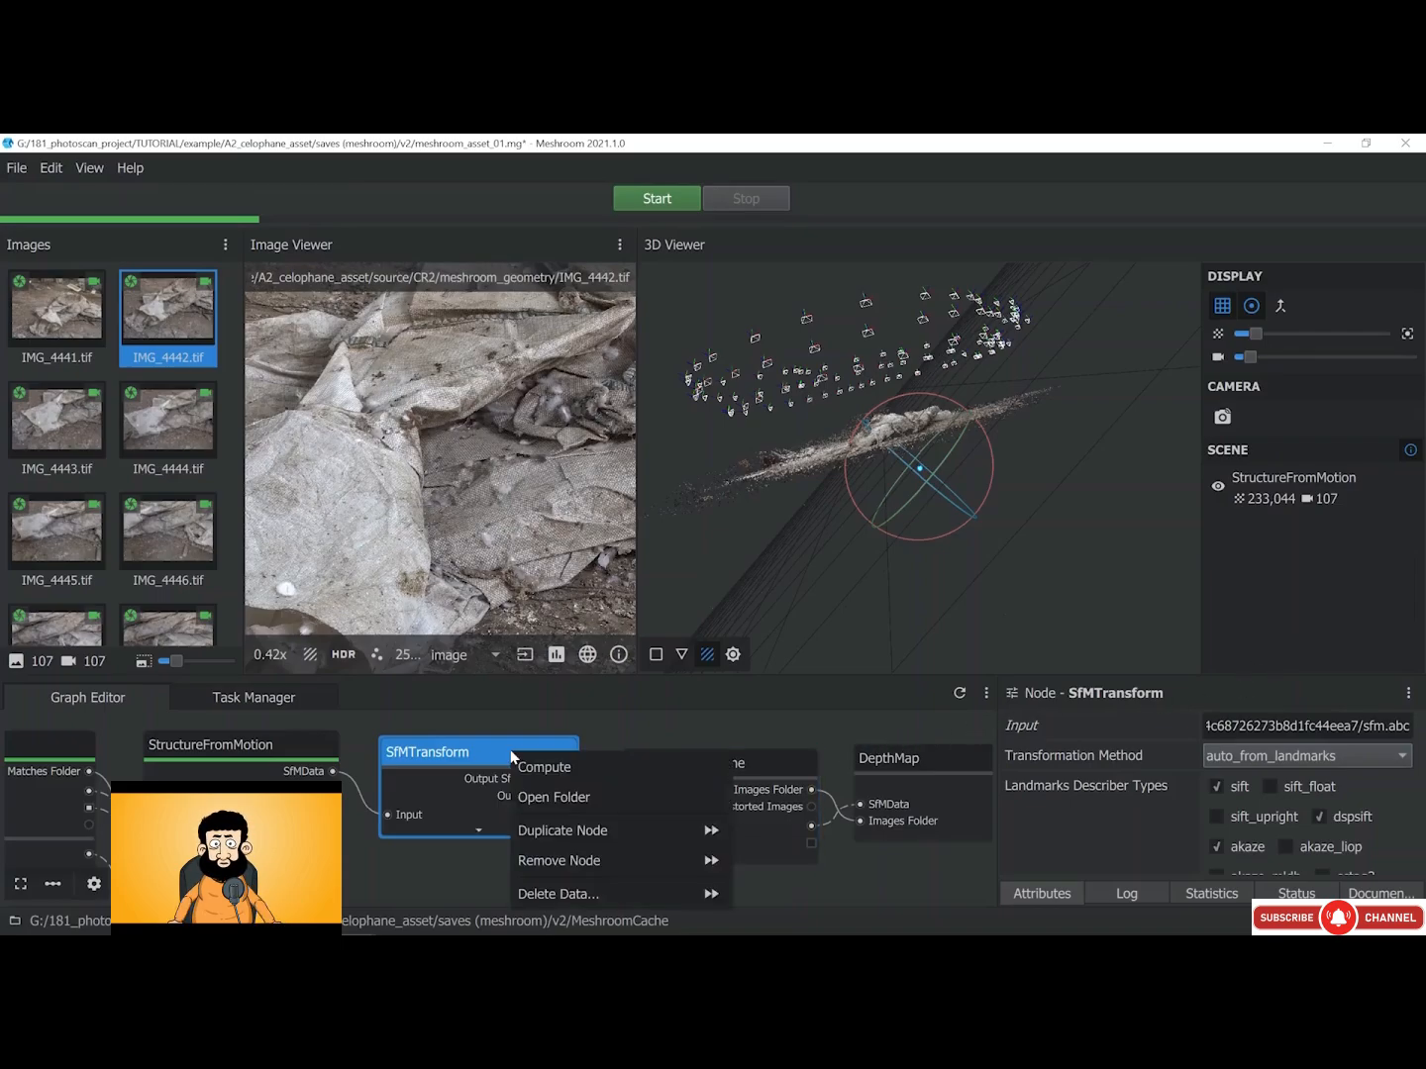
click(519, 766)
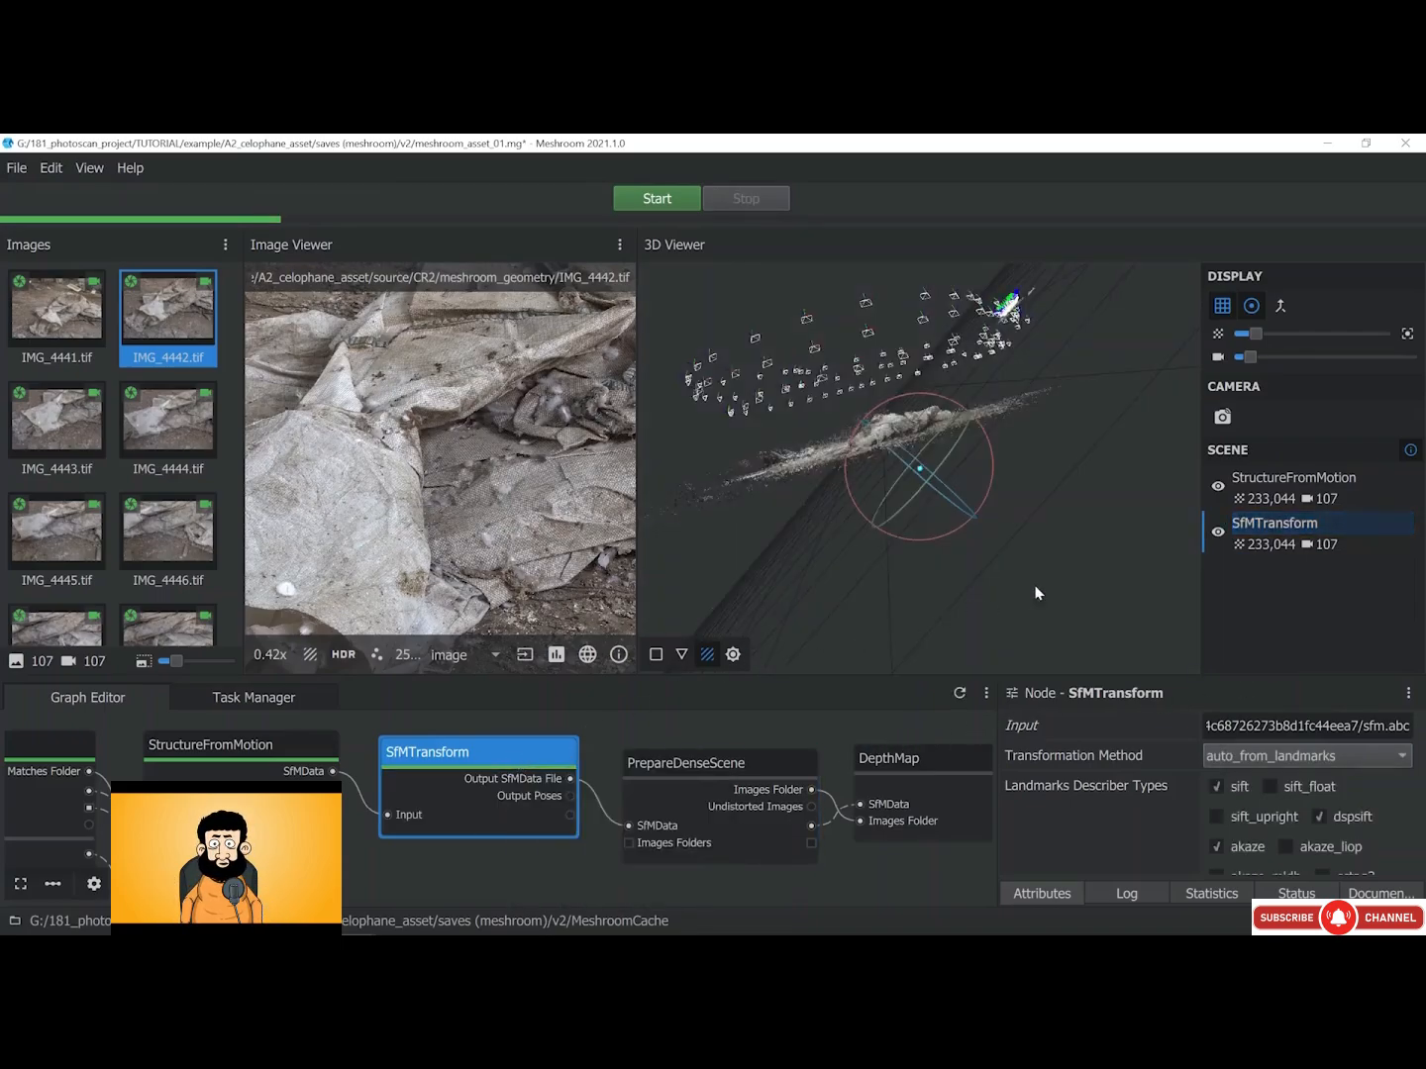
click(1217, 487)
click(1218, 486)
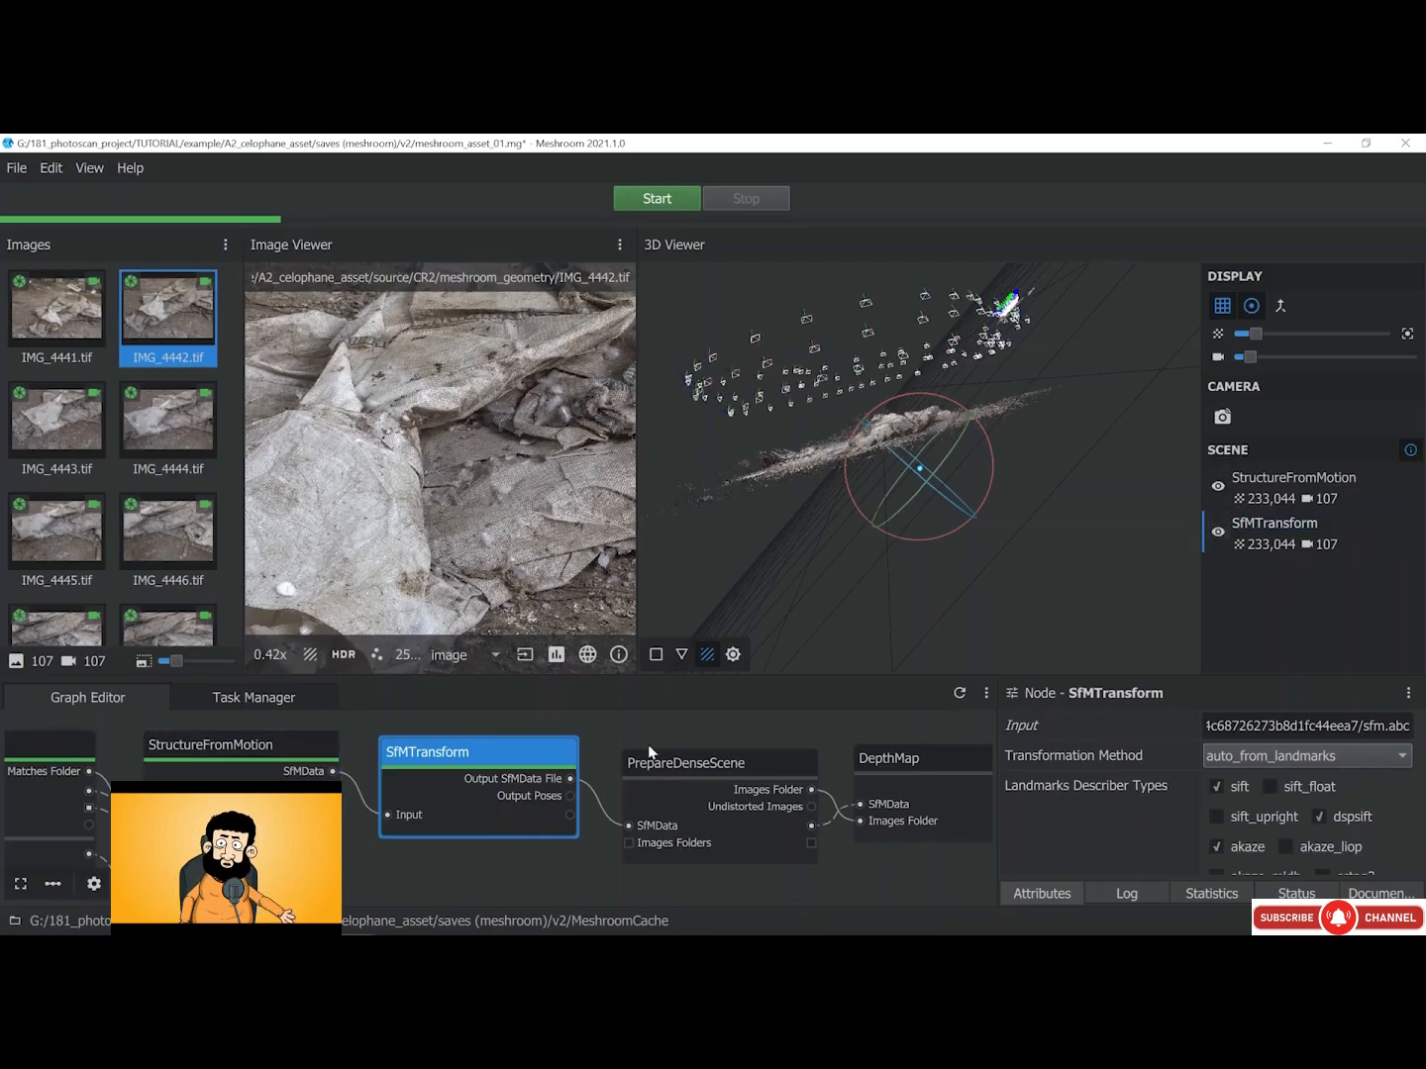
Recompute SfMTransform with Scale and Translation disabled, and hide the StructureFromMotion result to inspect the transformed cloud alone
scroll(1158, 793, down, 5)
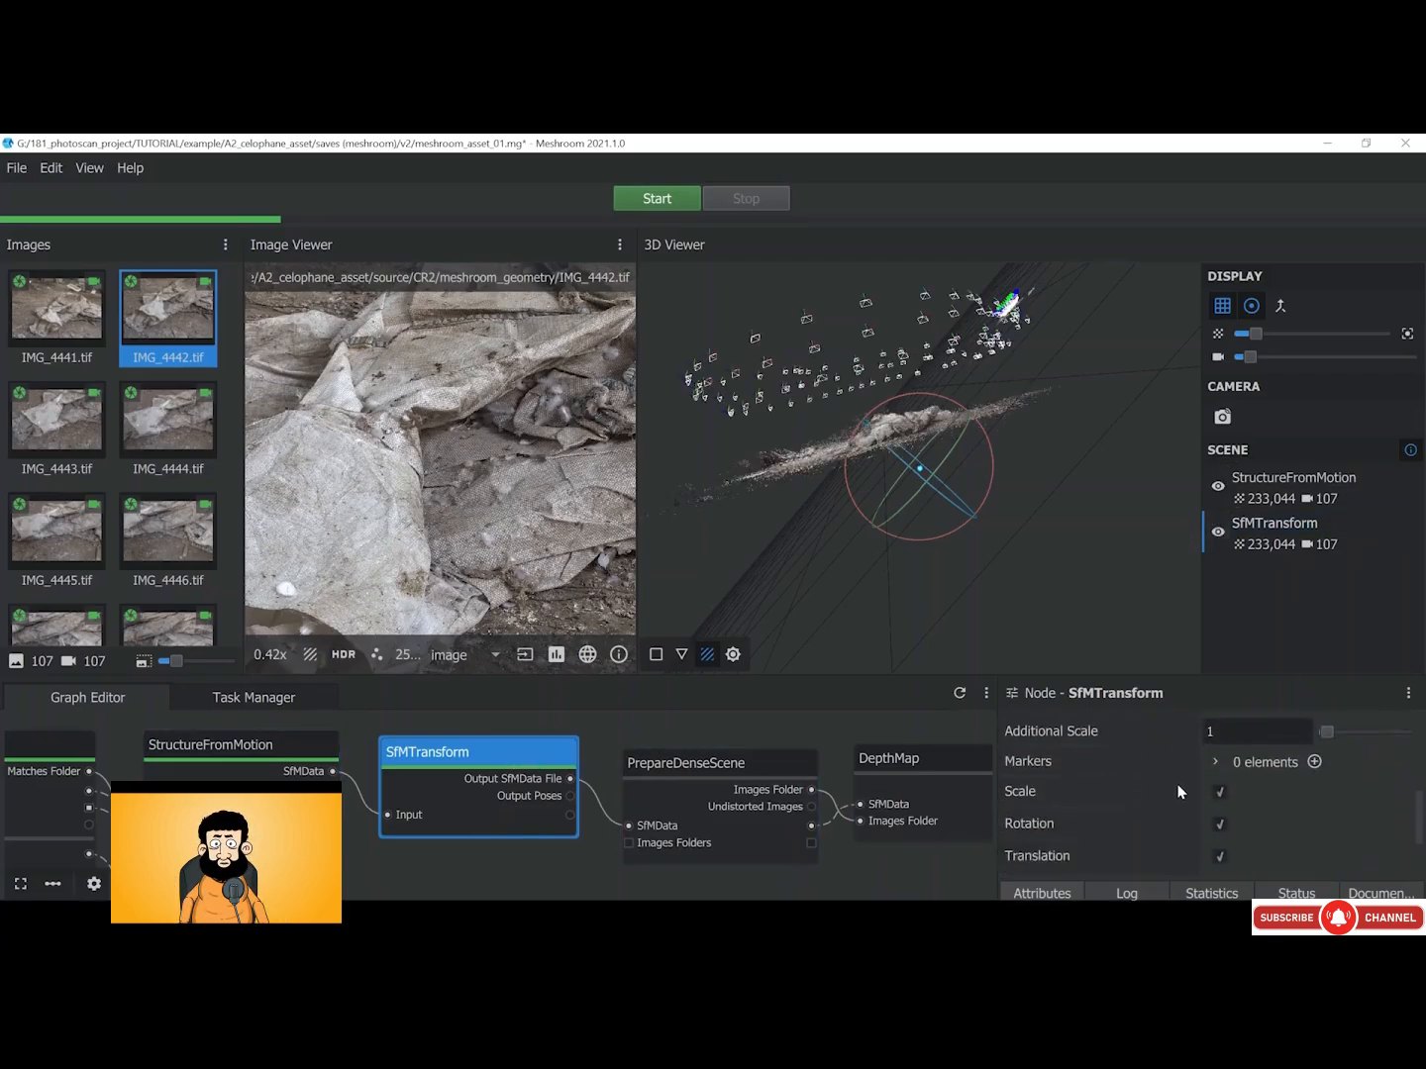
click(1217, 779)
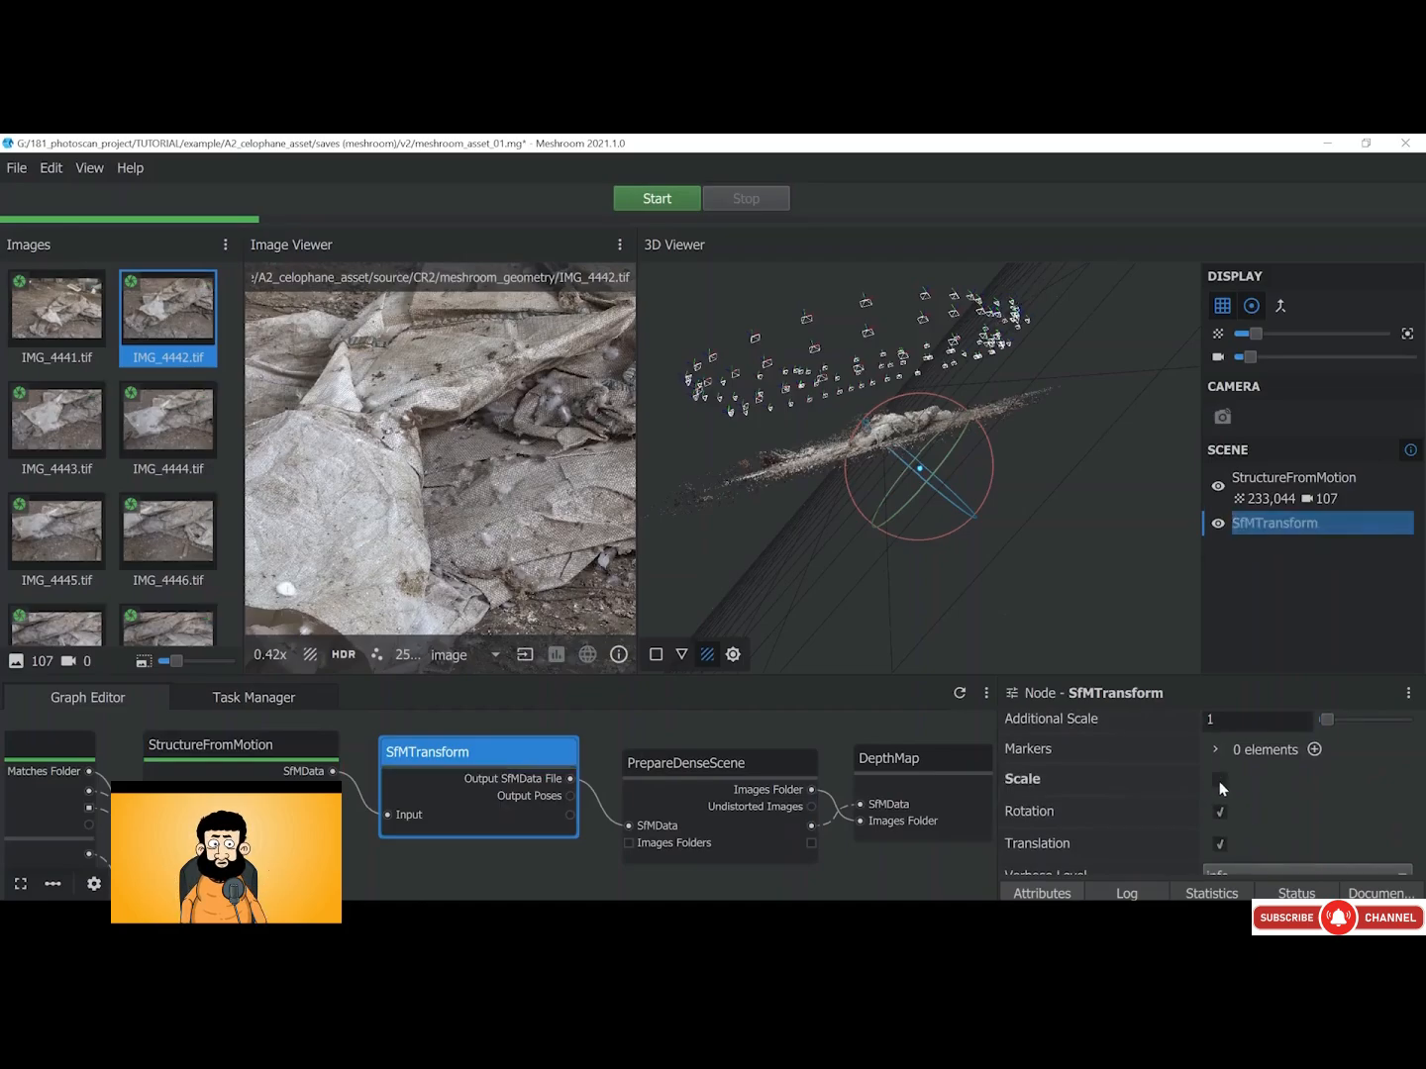
click(1219, 843)
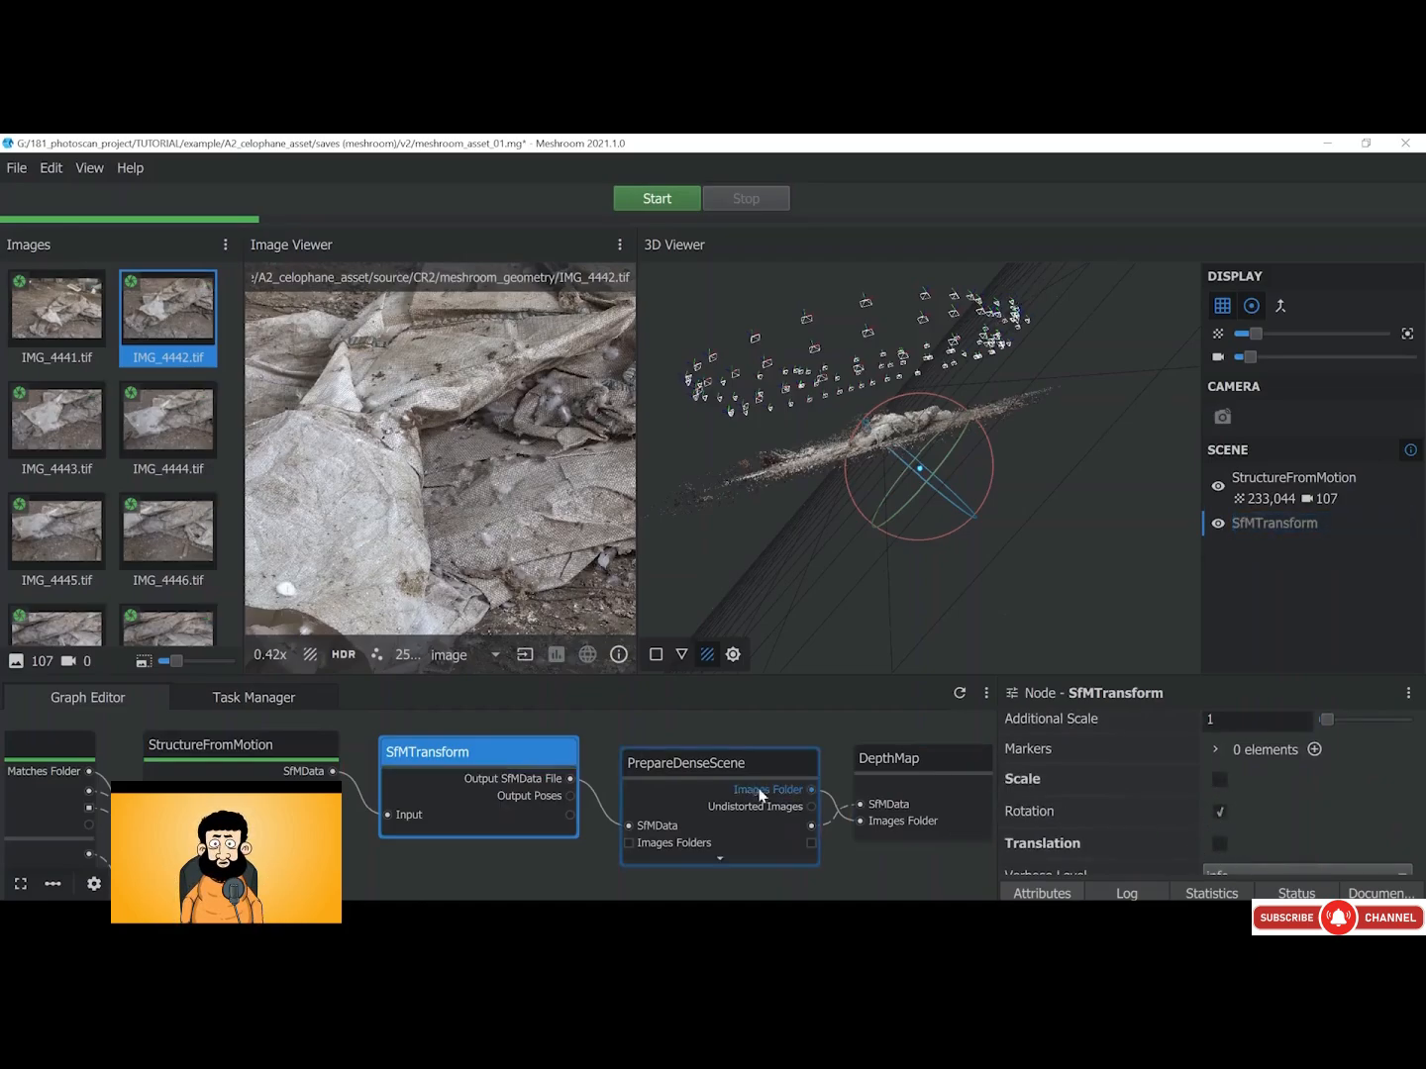
right_click(535, 754)
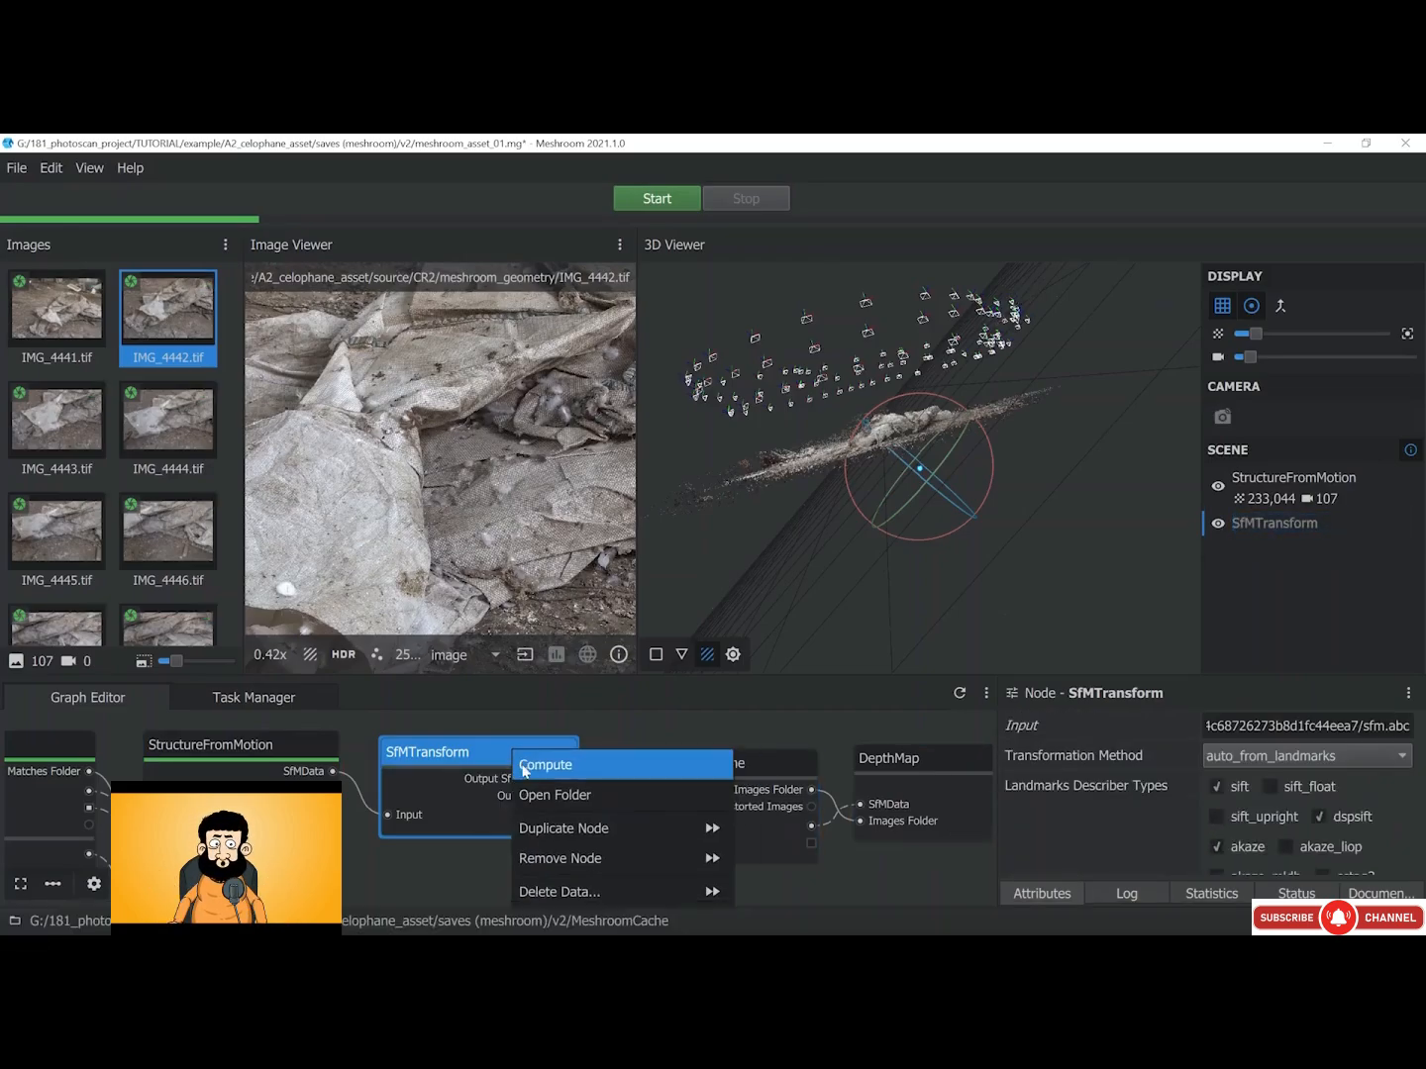
click(523, 771)
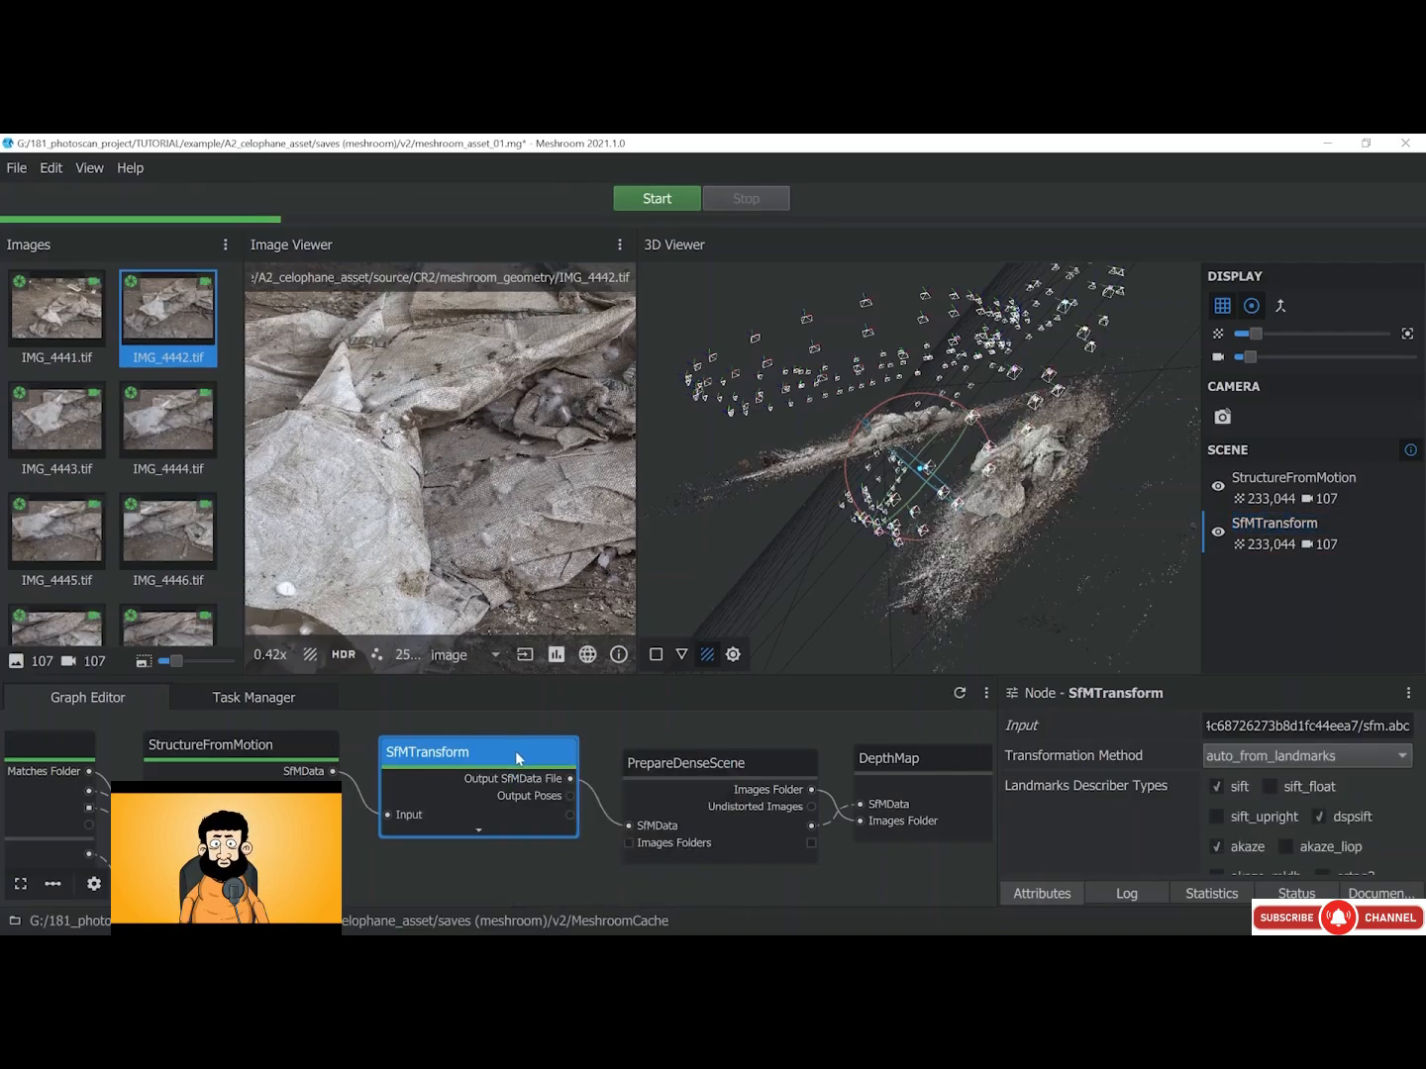
click(1218, 487)
drag(941, 450, 847, 669)
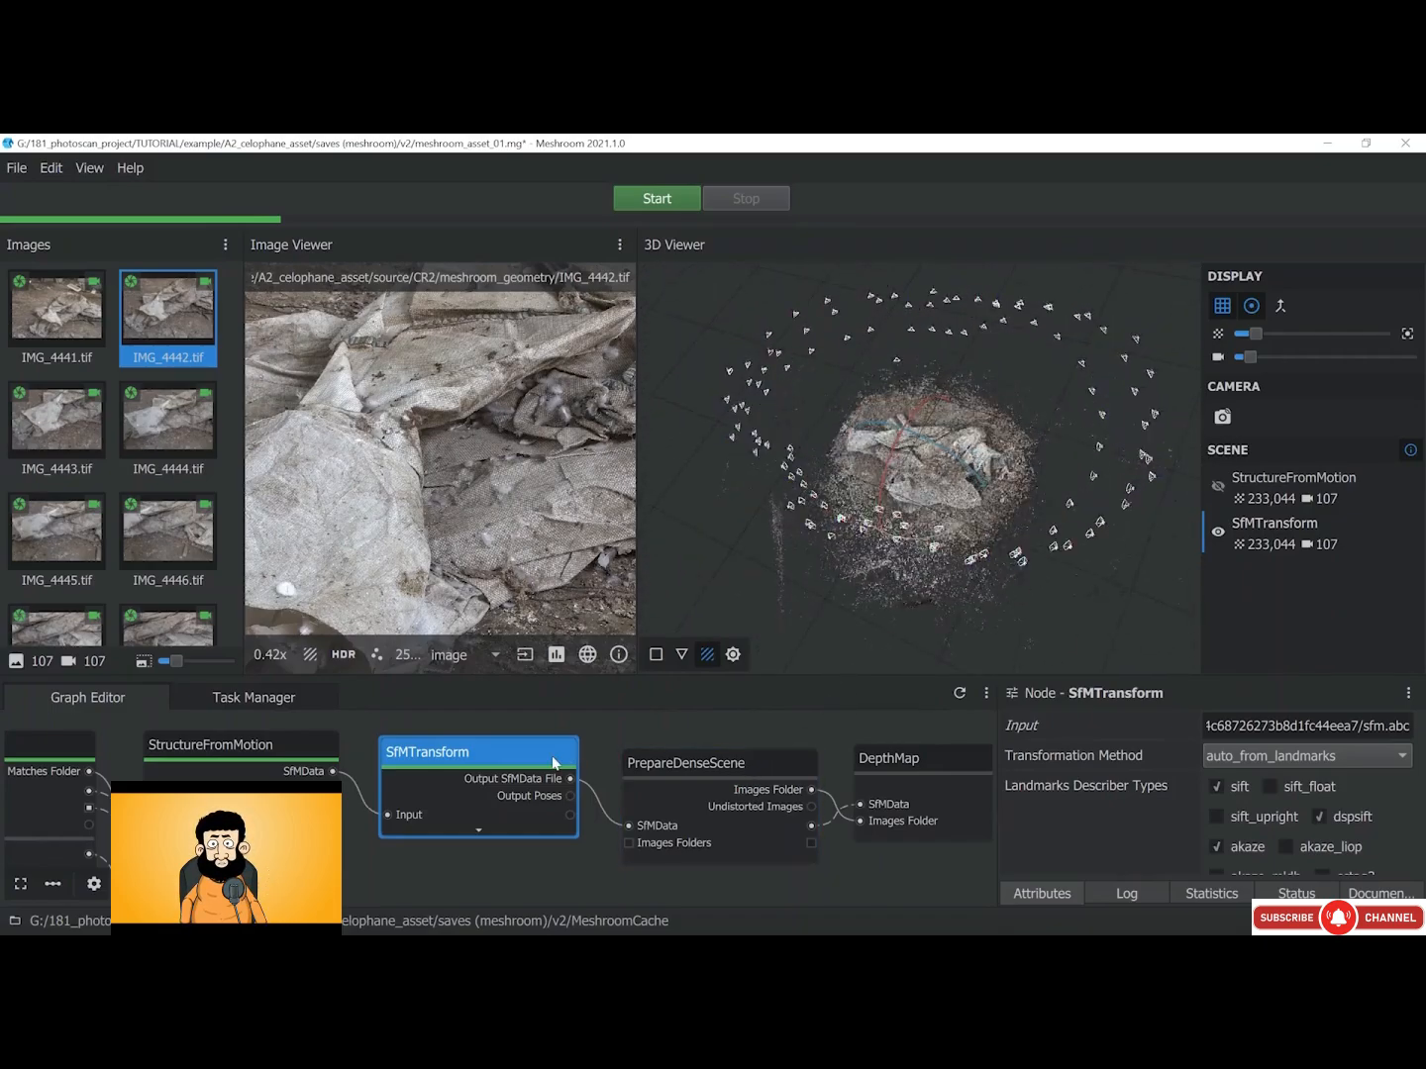
Move the nodes downstream of SfMTransform further along the graph to open a gap before PrepareDenseScene
scroll(552, 763, down, 5)
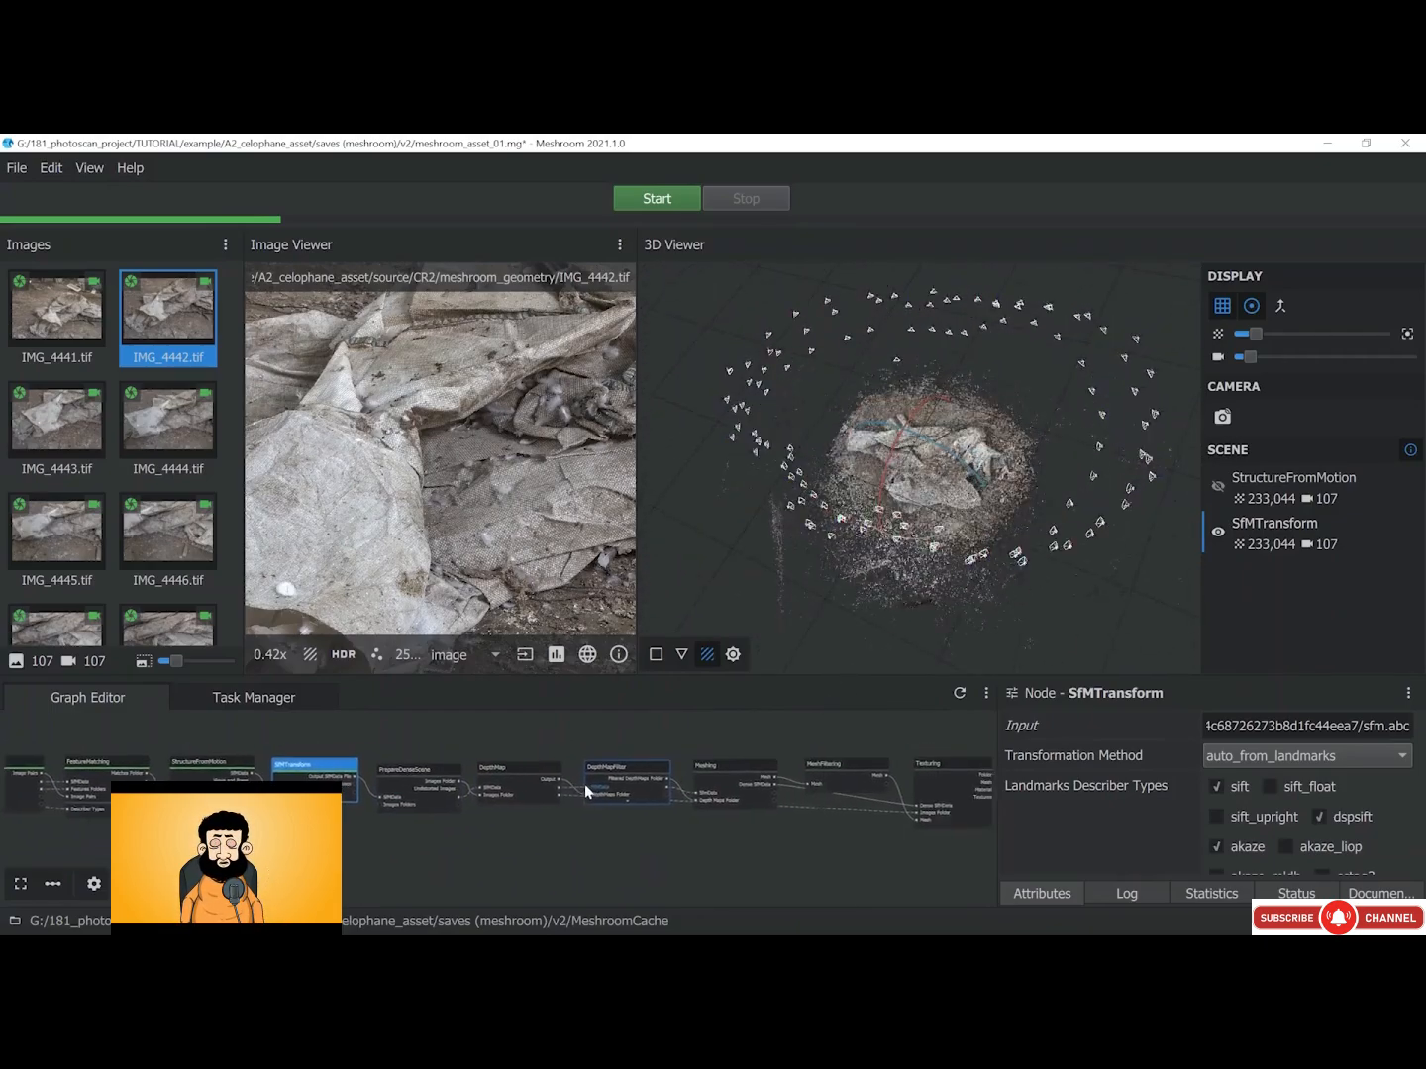
drag(793, 774, 955, 772)
drag(703, 772, 875, 773)
drag(587, 780, 771, 781)
drag(470, 781, 659, 782)
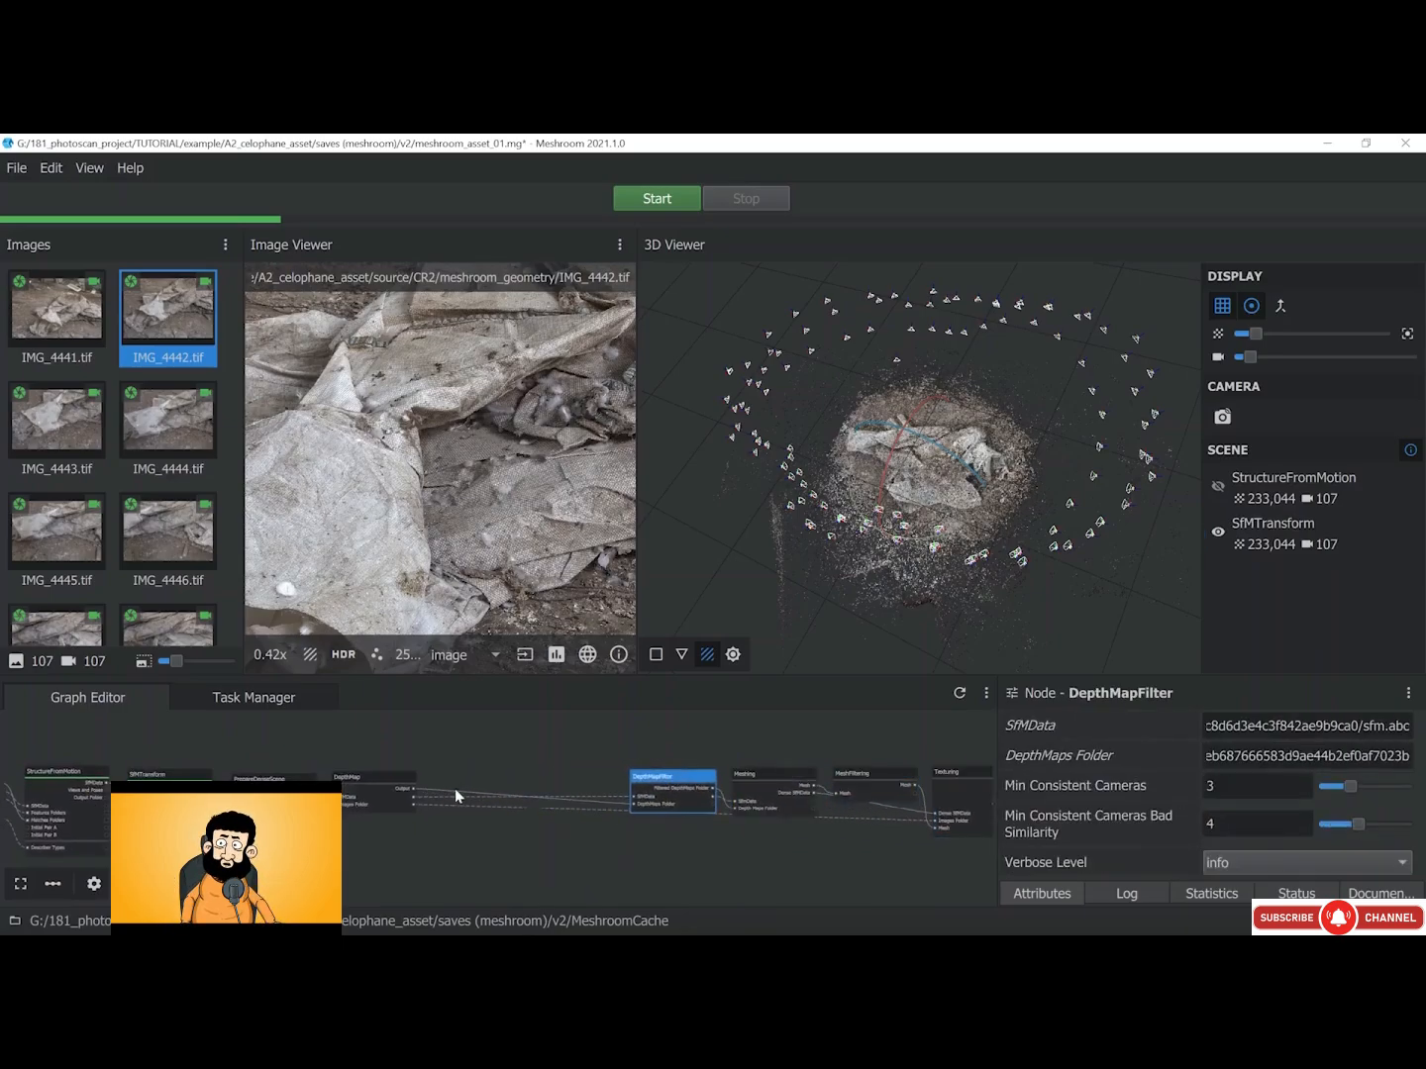
drag(379, 781, 580, 779)
drag(276, 780, 468, 781)
Add a second SfMTransform node and connect the first SfMTransform's Output SfMData File to its Input
middle_drag(302, 775, 486, 762)
scroll(405, 788, up, 2)
scroll(404, 789, up, 2)
right_click(497, 776)
mouse_move(543, 920)
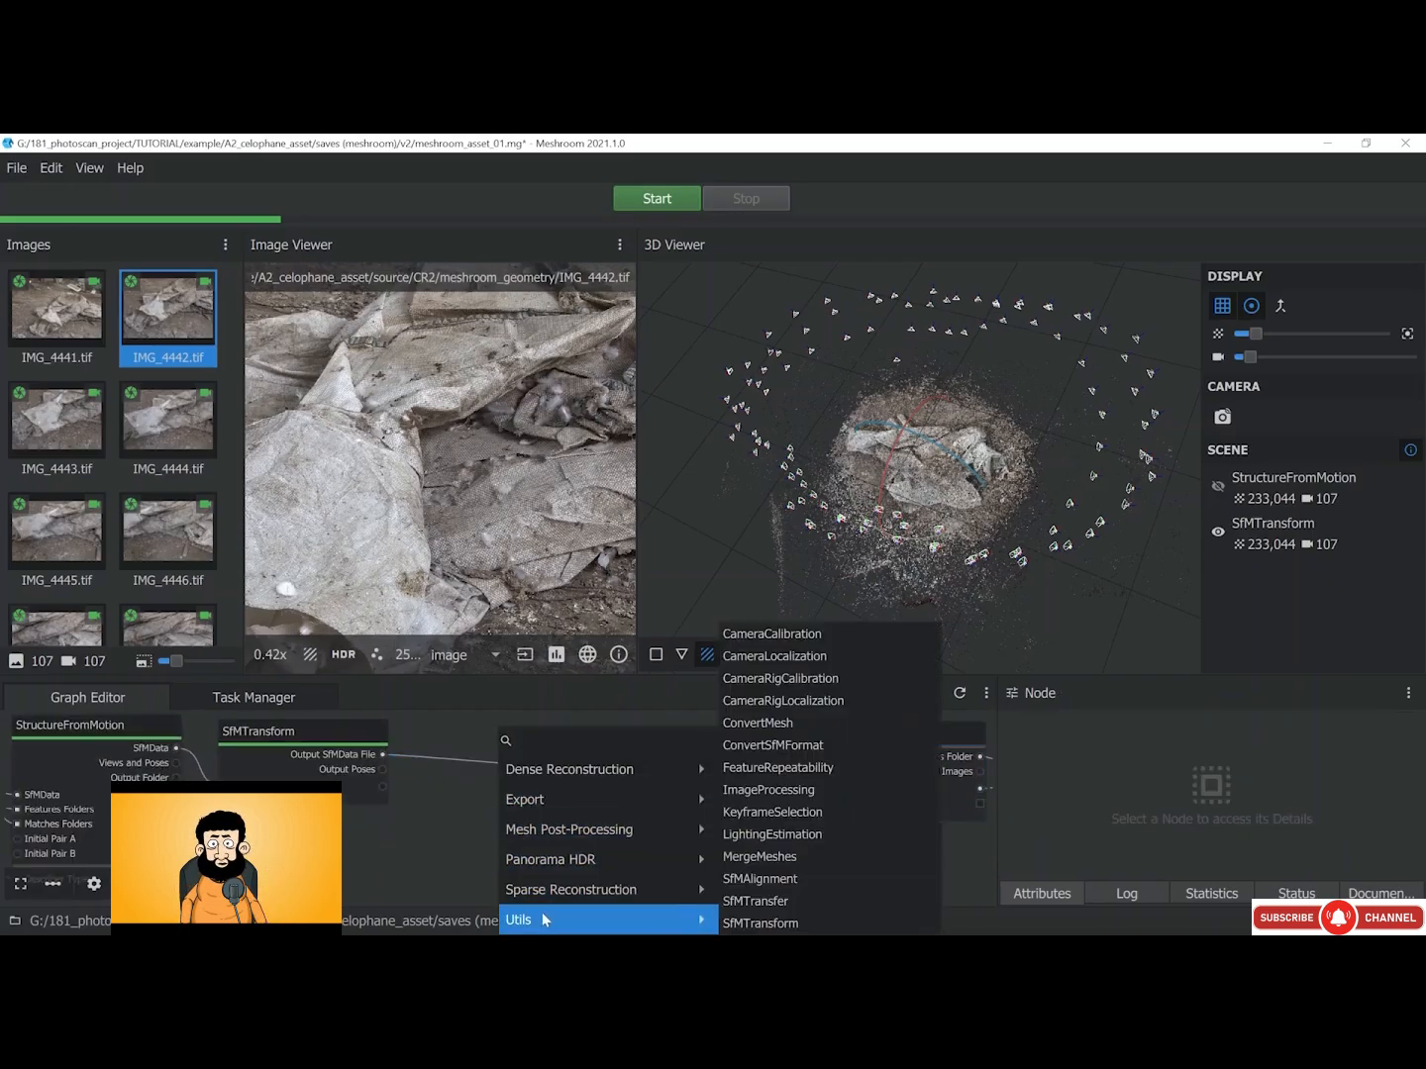
click(759, 922)
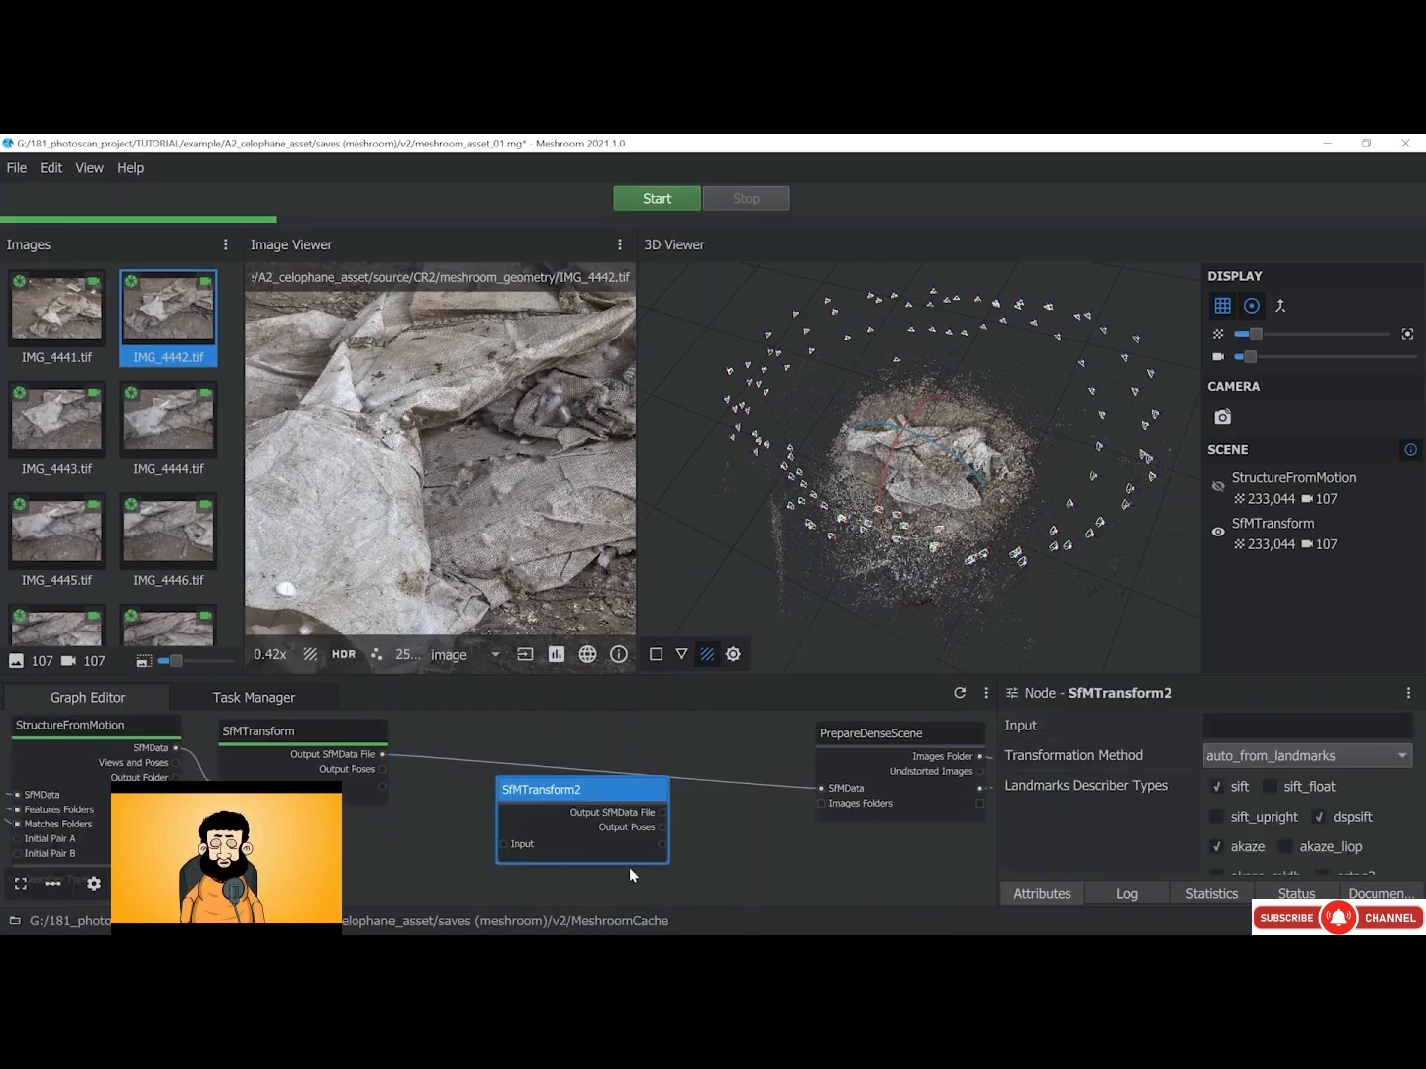
drag(383, 754, 504, 843)
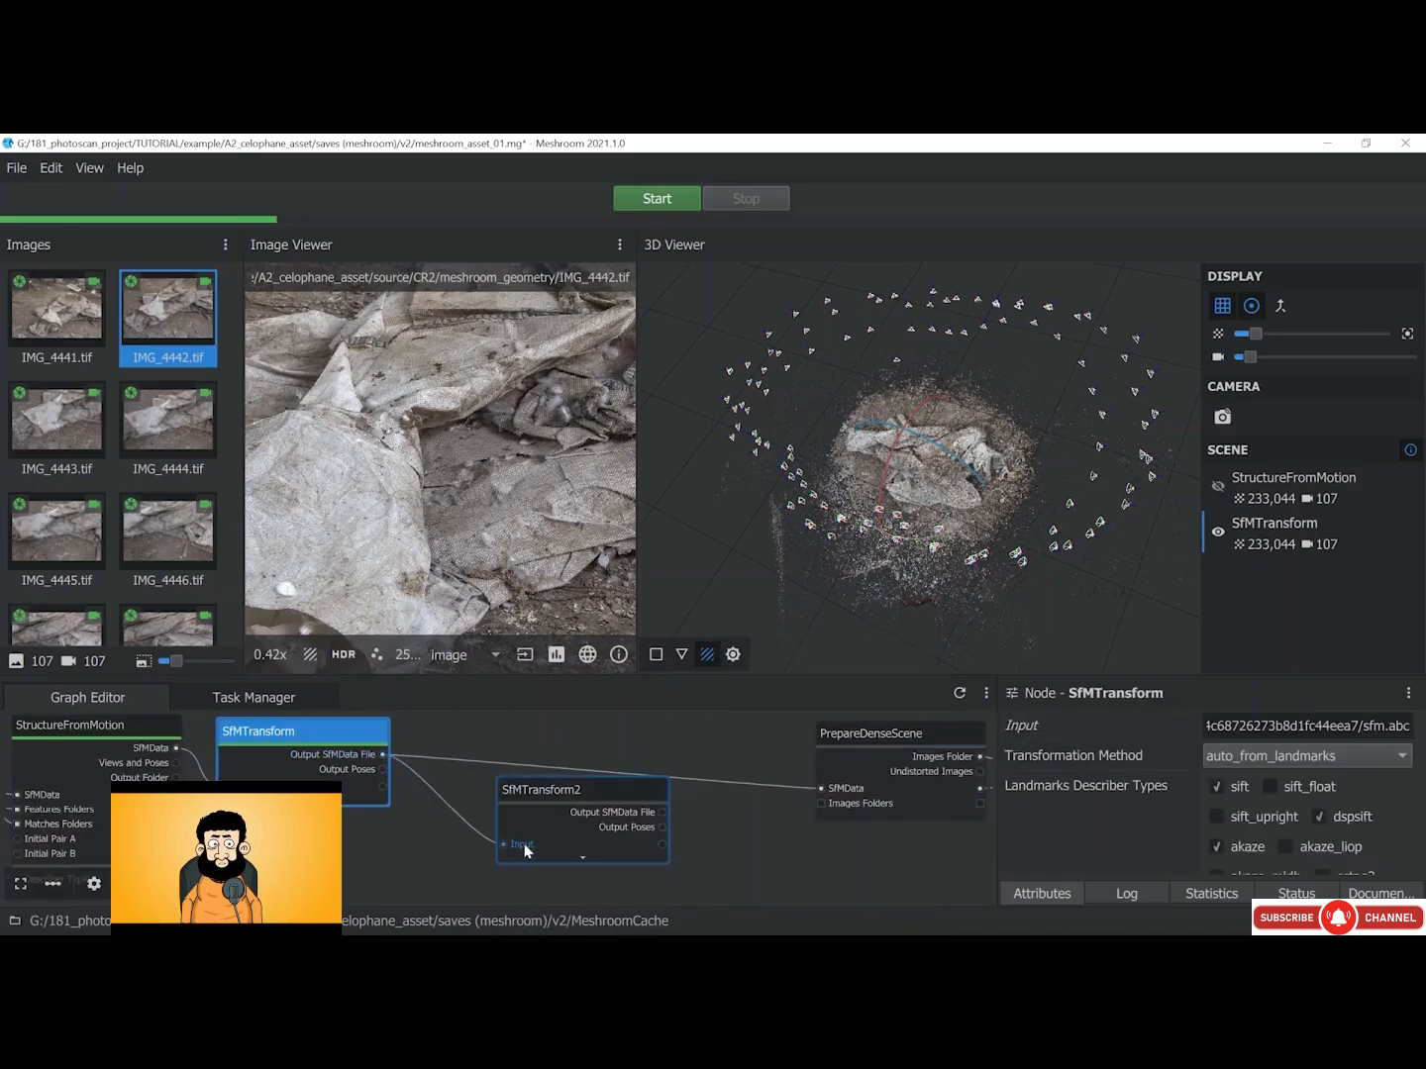
Replace the direct SfMTransform-to-PrepareDenseScene link with SfMTransform2's Output SfMData File feeding PrepareDenseScene's SfMData, and place SfMTransform2 beside SfMTransform
right_click(788, 787)
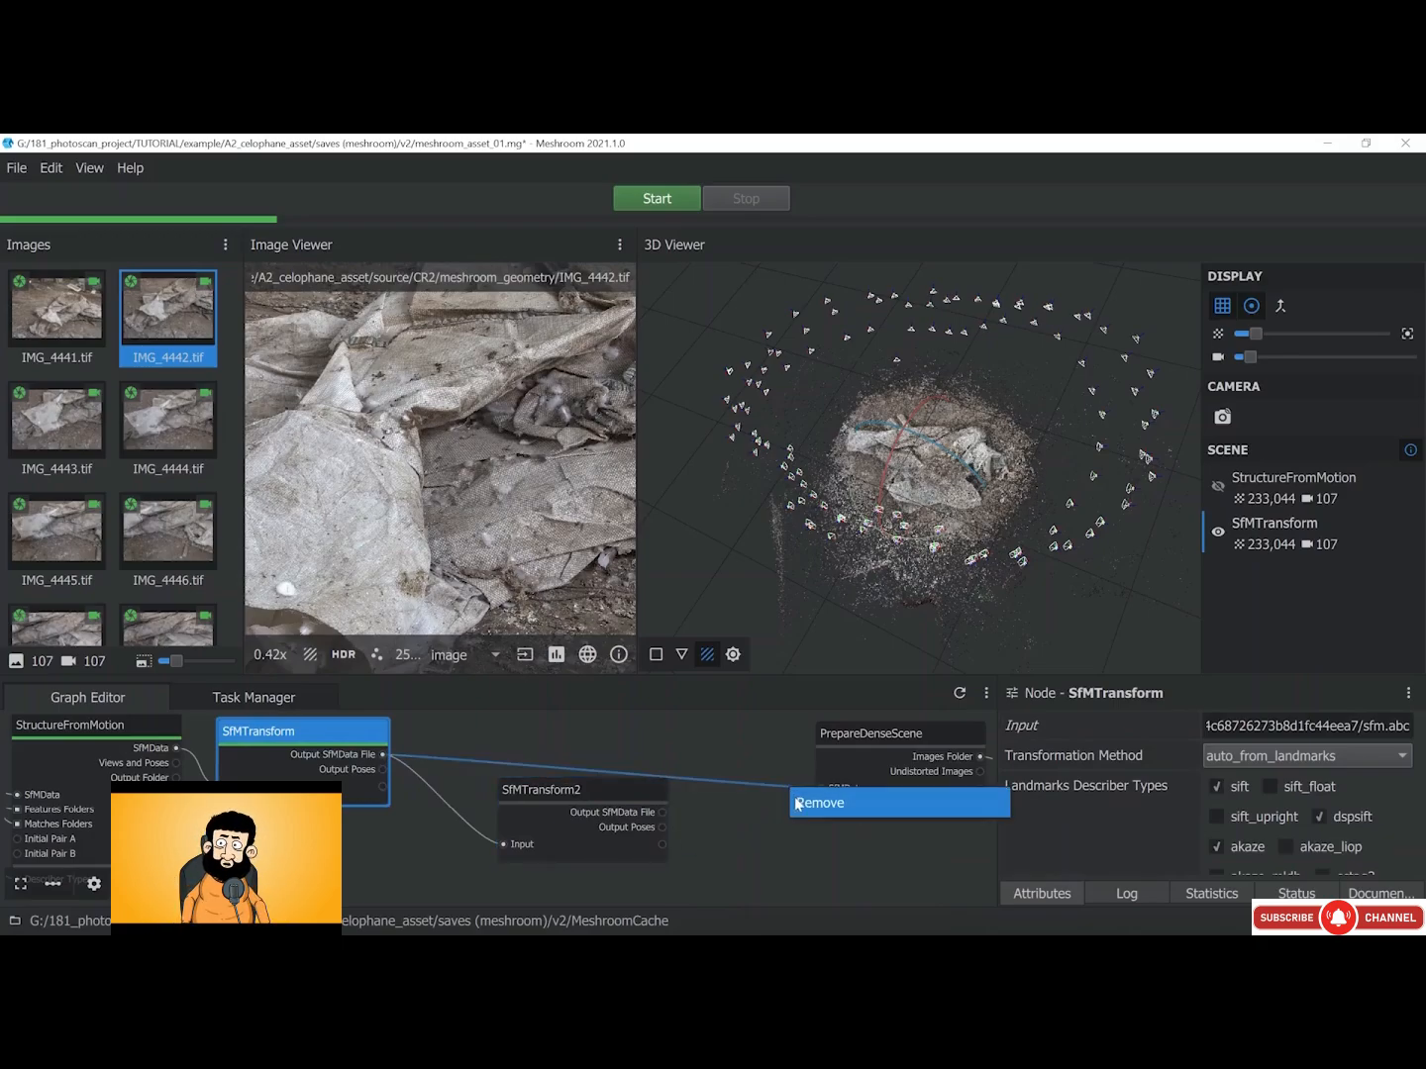
click(798, 803)
click(663, 814)
drag(828, 785, 826, 786)
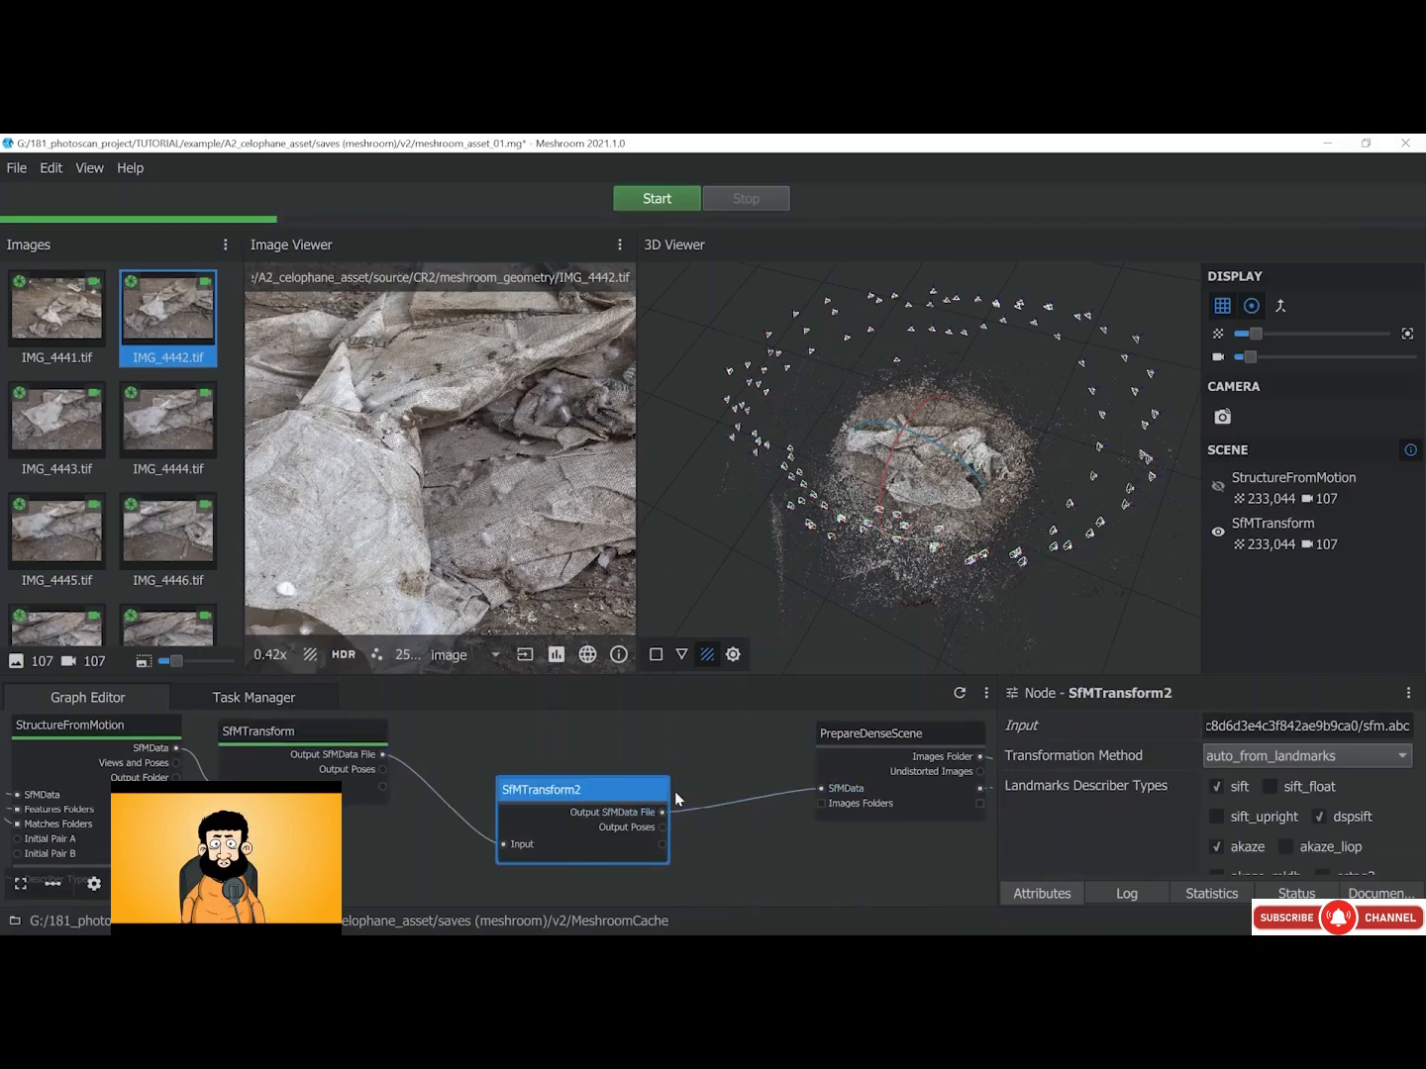
drag(575, 787, 516, 727)
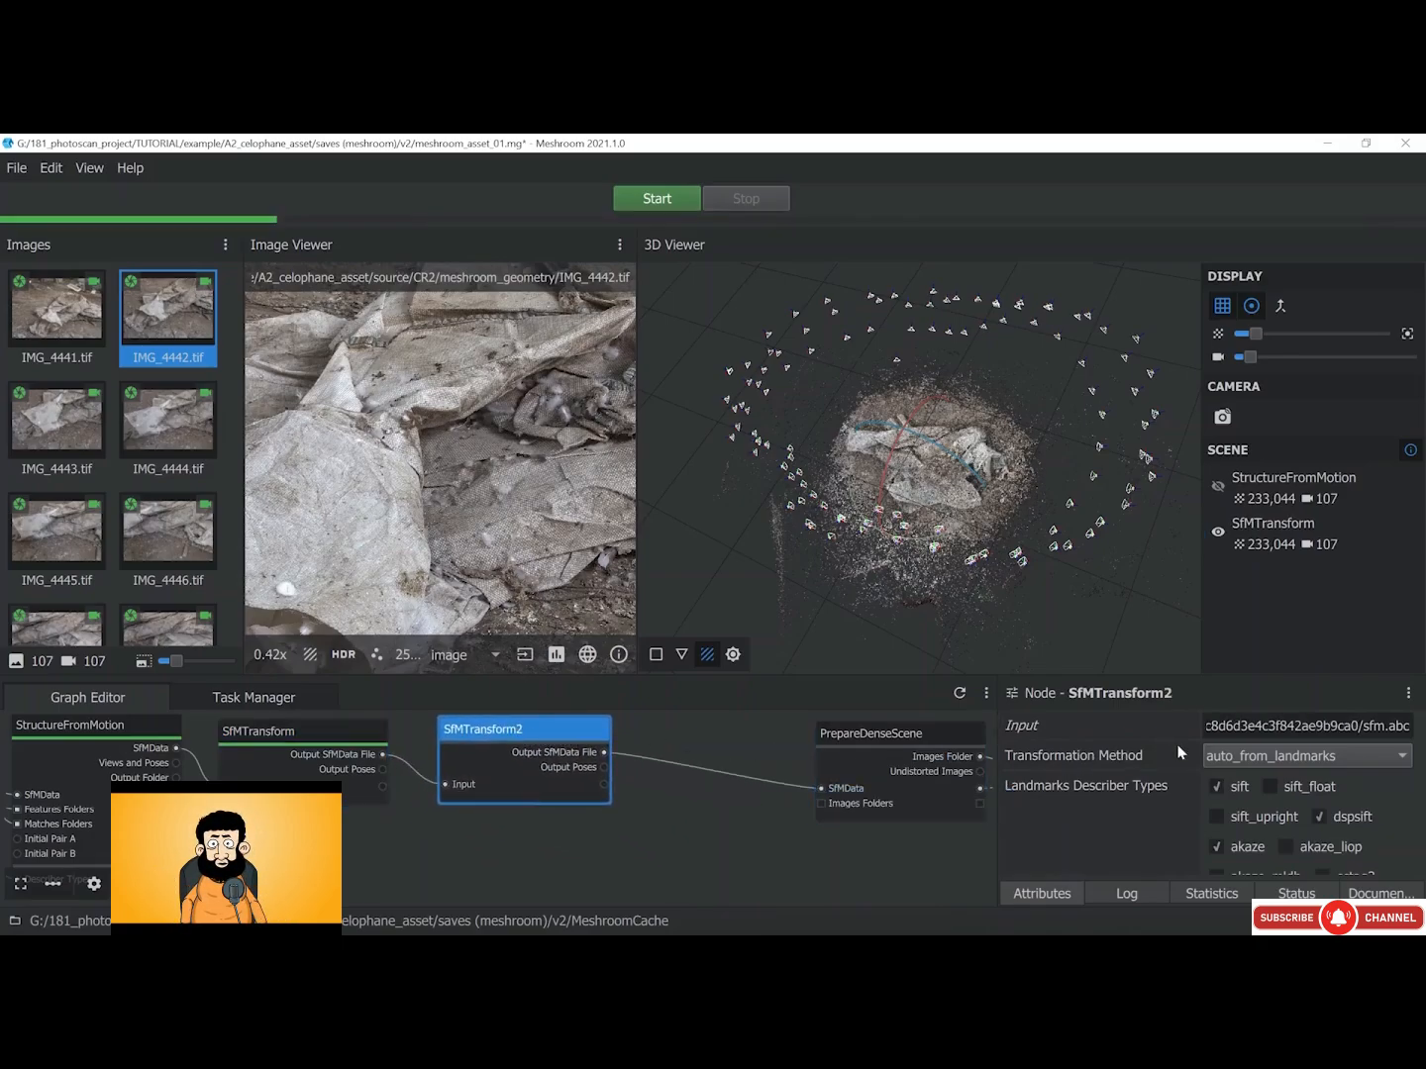
Set SfMTransform2's Transformation Method to manual, compute the node and load its result in the 3D view
click(1224, 759)
click(1247, 606)
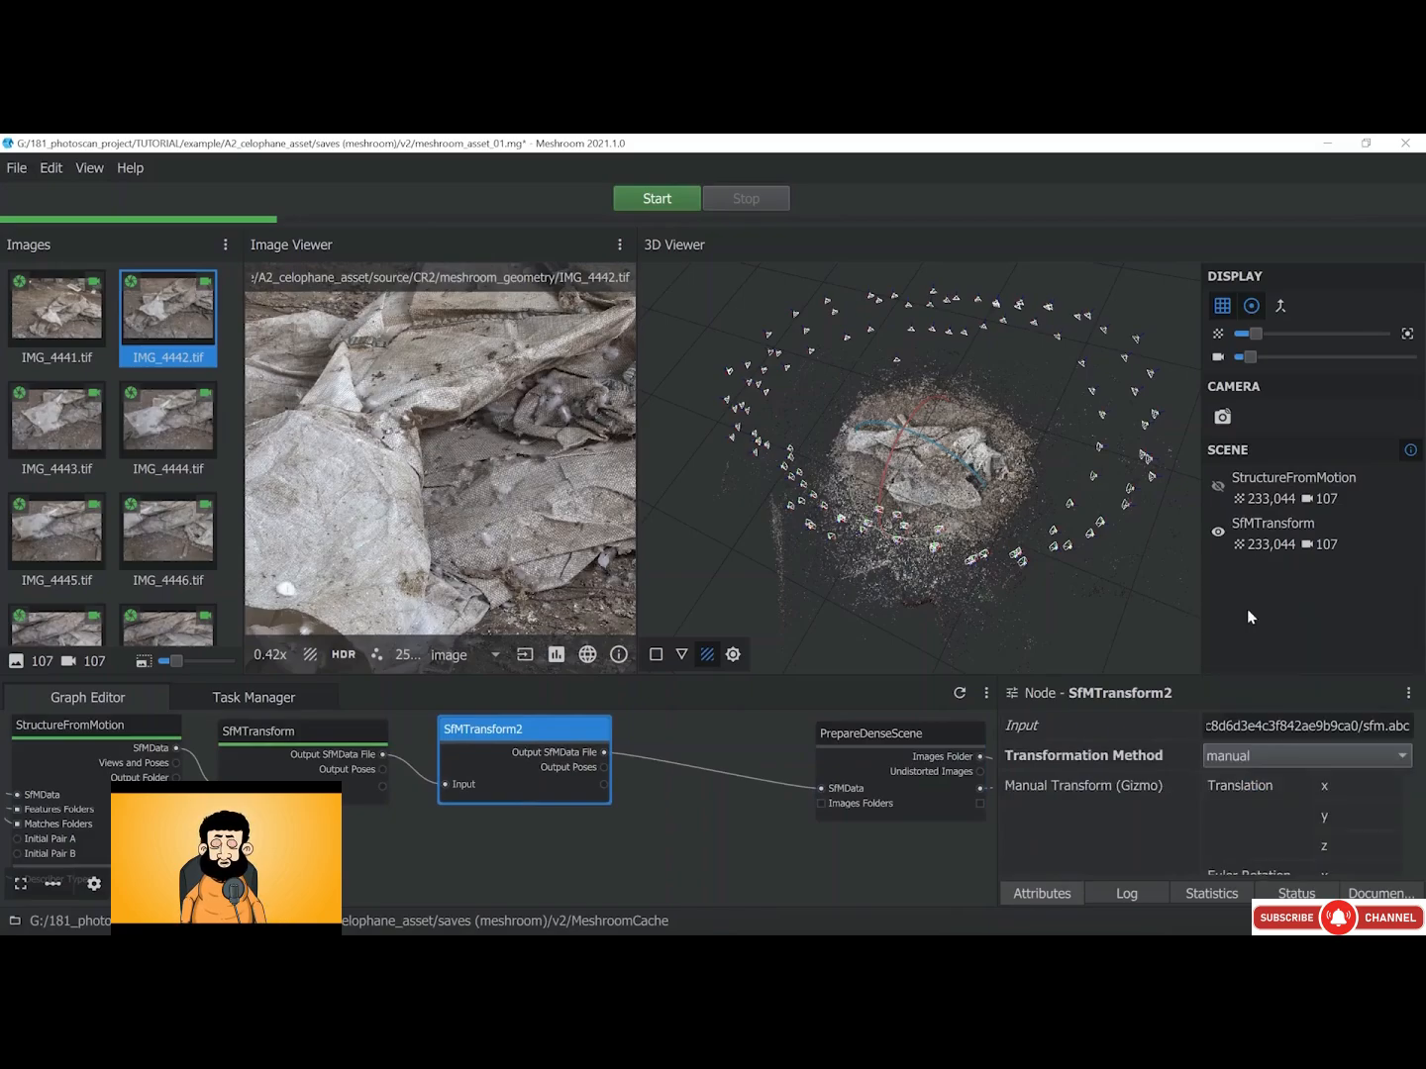
double_click(548, 735)
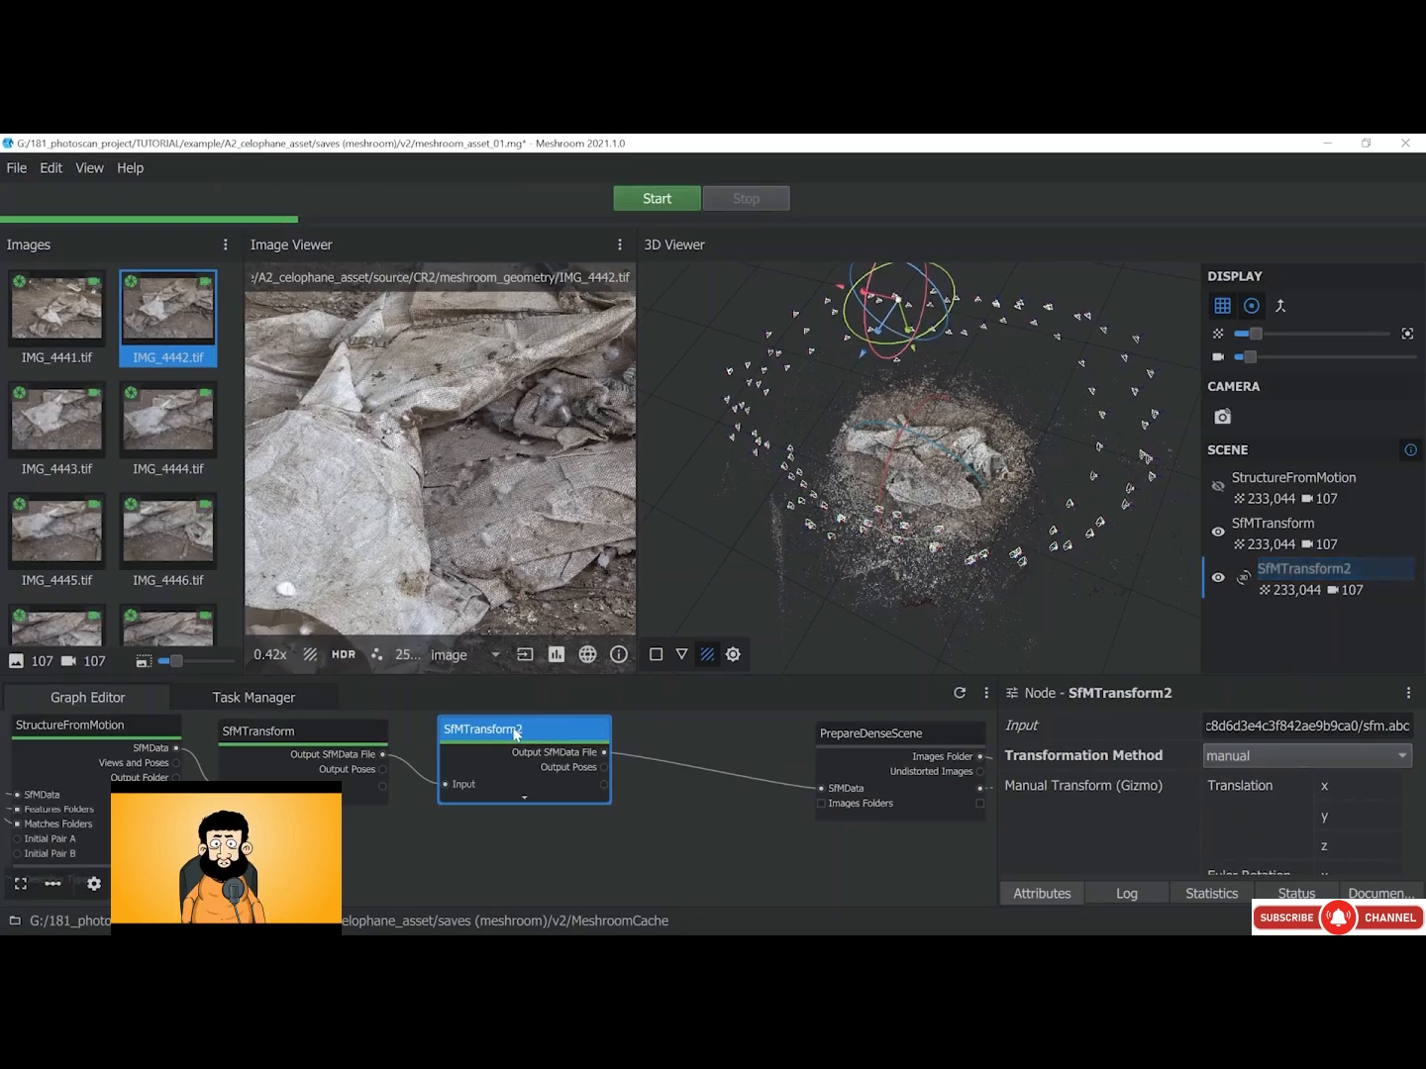
middle_drag(842, 376, 837, 425)
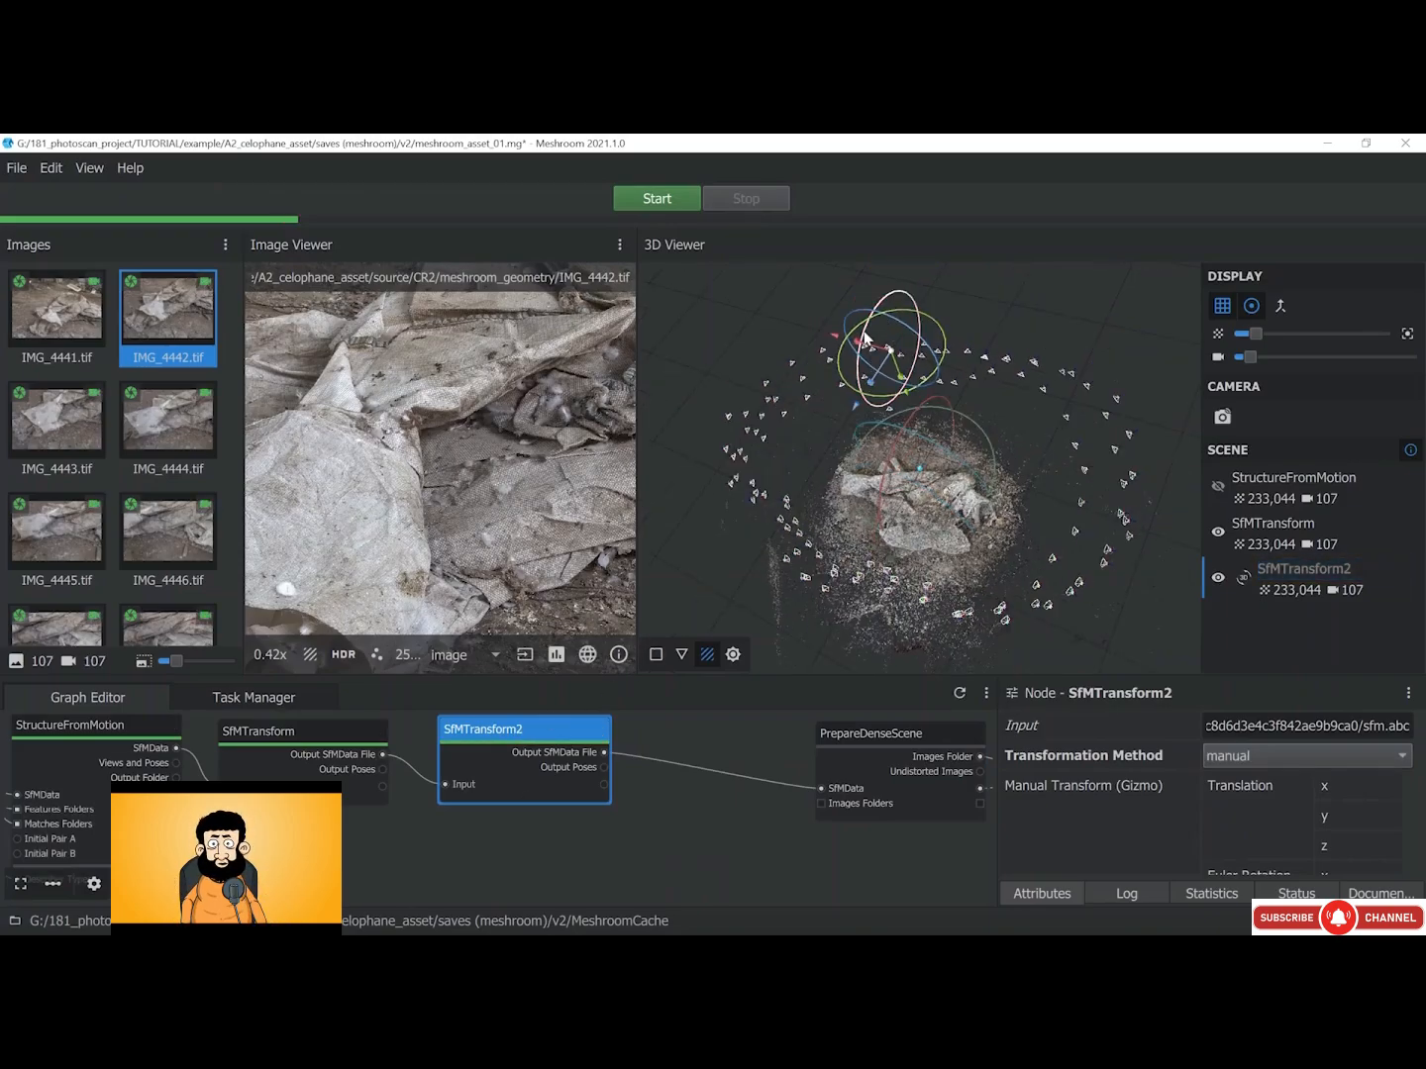
drag(862, 320, 868, 335)
key(ctrl+z)
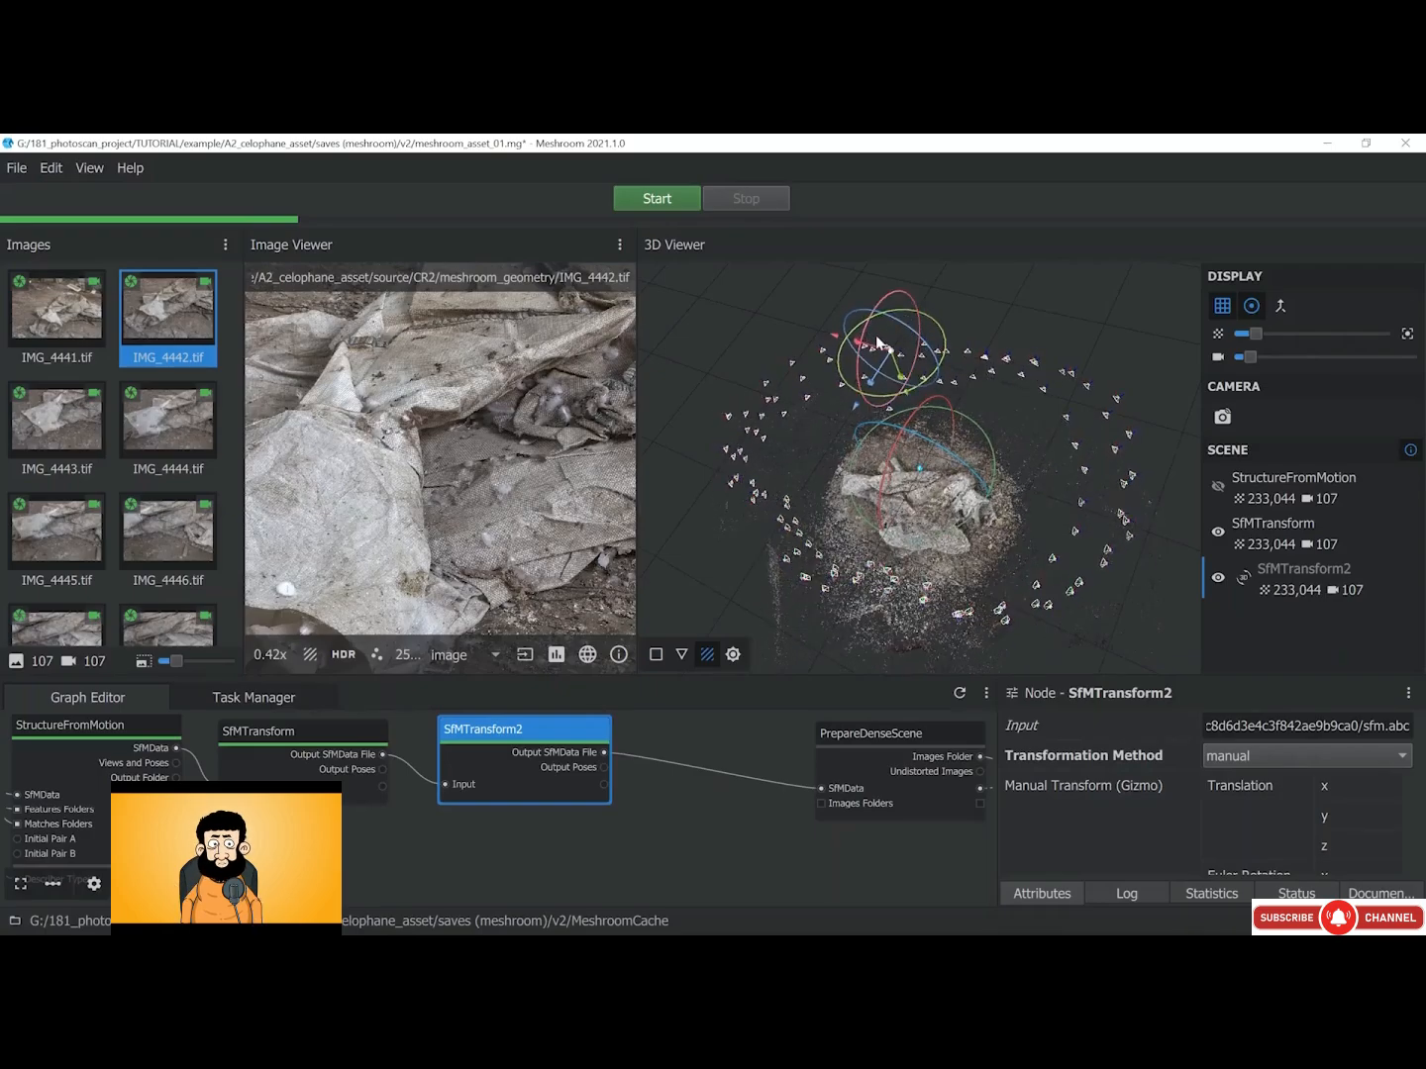
Hide the SfMTransform result, and use the gizmo to rotate the SfMTransform2 cloud slightly and raise it along Y to the grid
click(1218, 533)
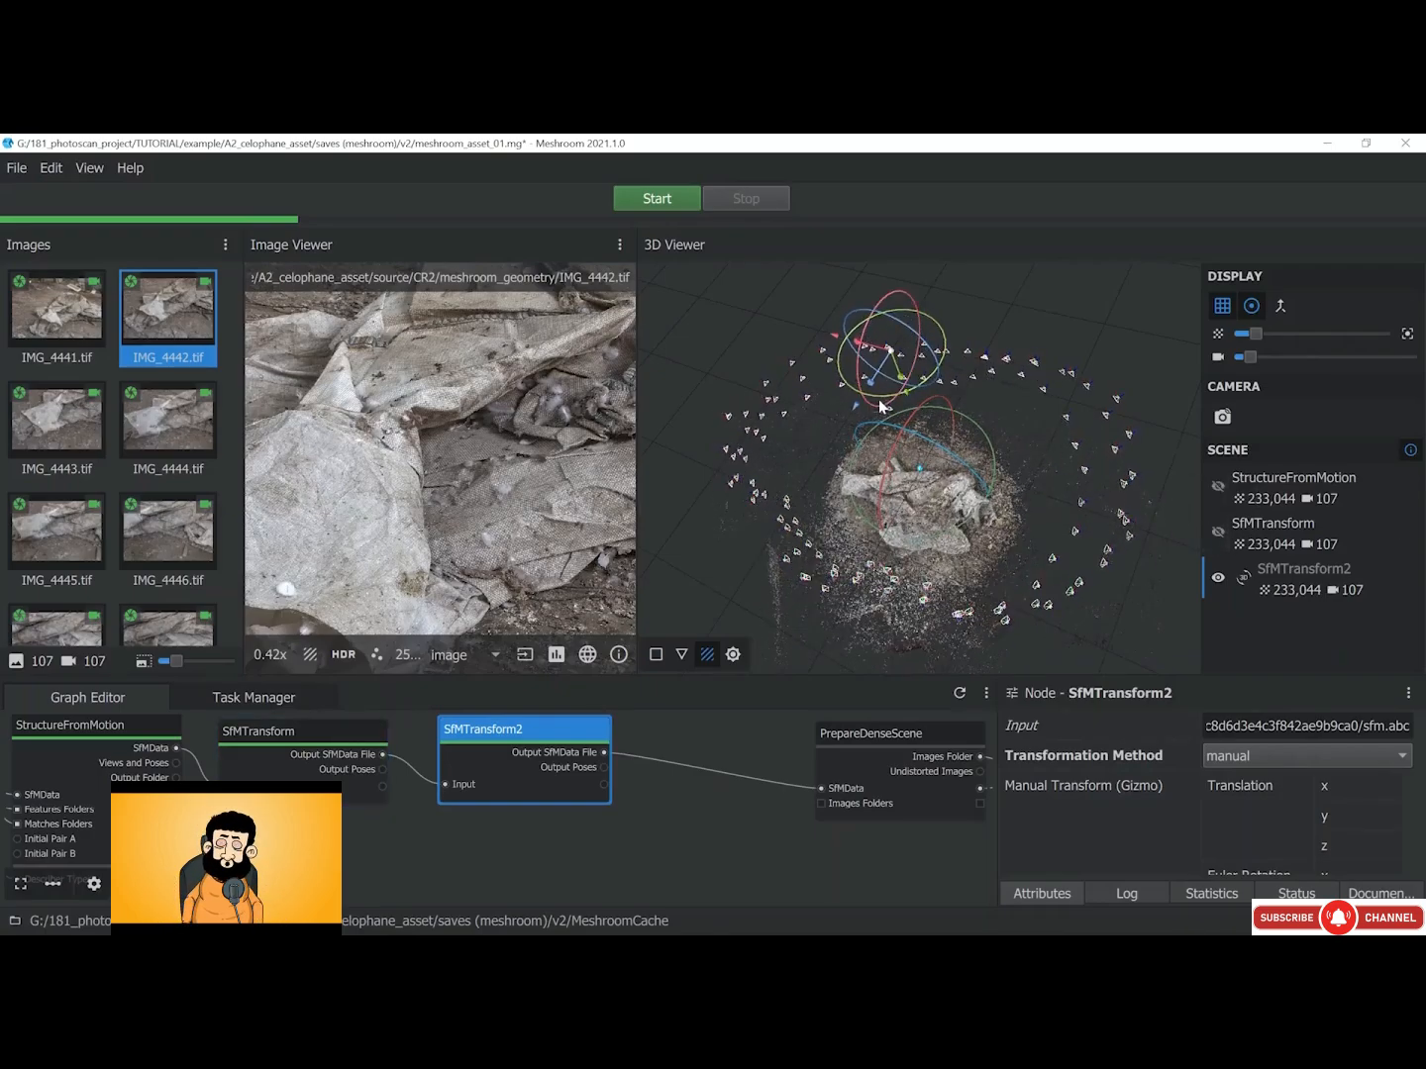
mouse_move(881, 408)
mouse_down()
mouse_move(849, 412)
mouse_move(875, 411)
mouse_up()
drag(914, 505, 1006, 420)
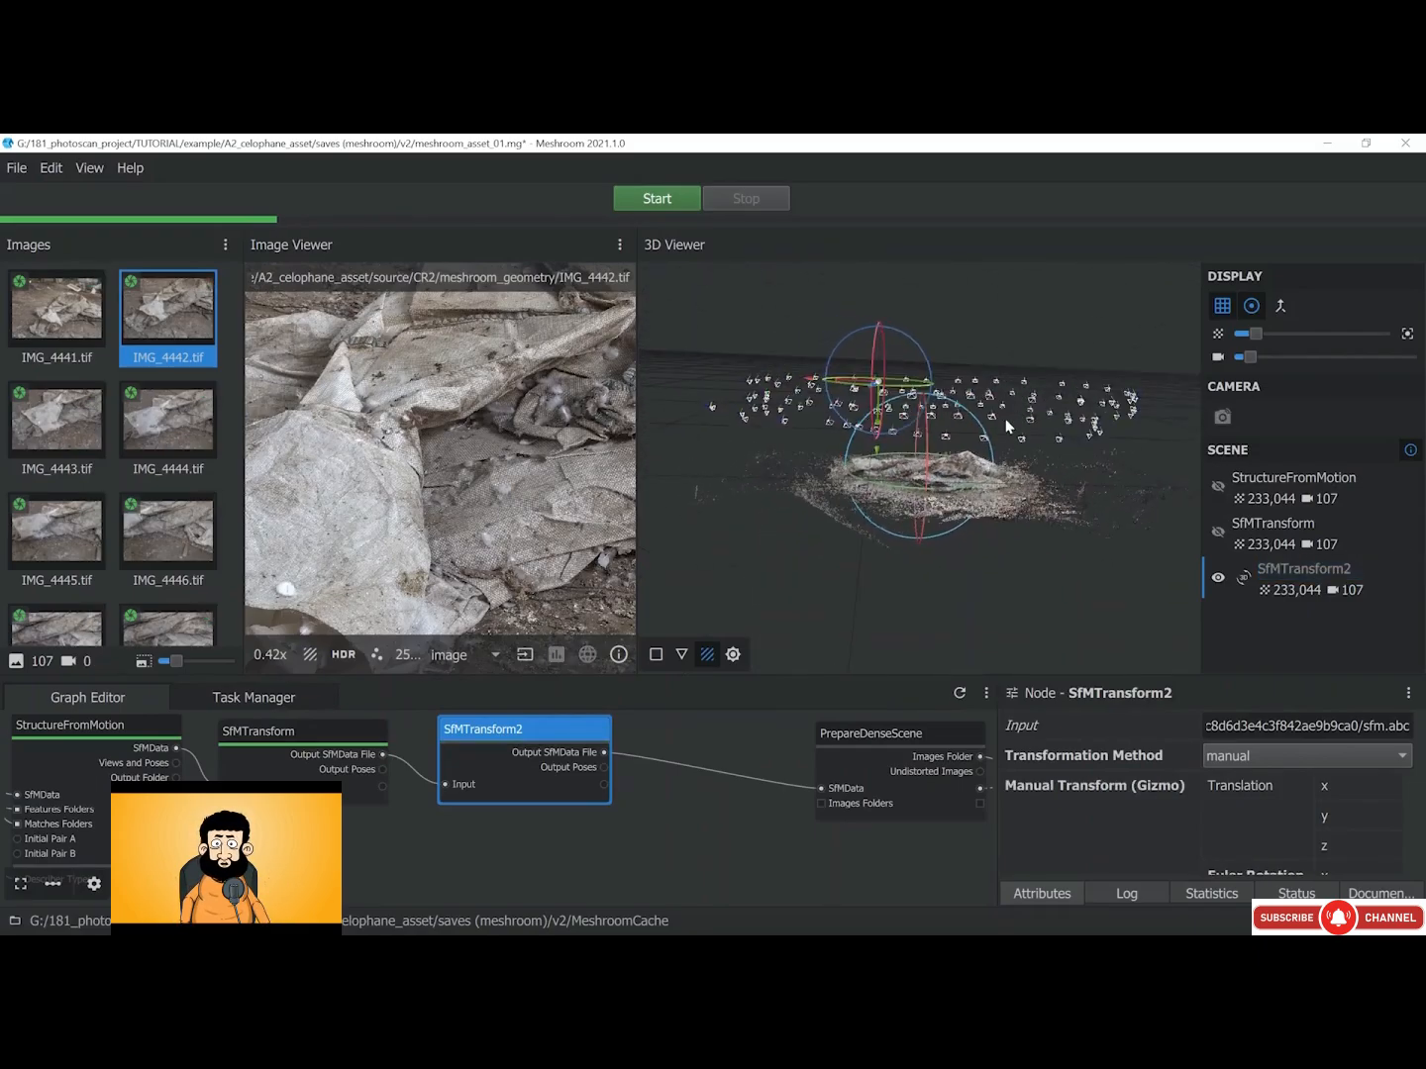
drag(876, 450, 887, 388)
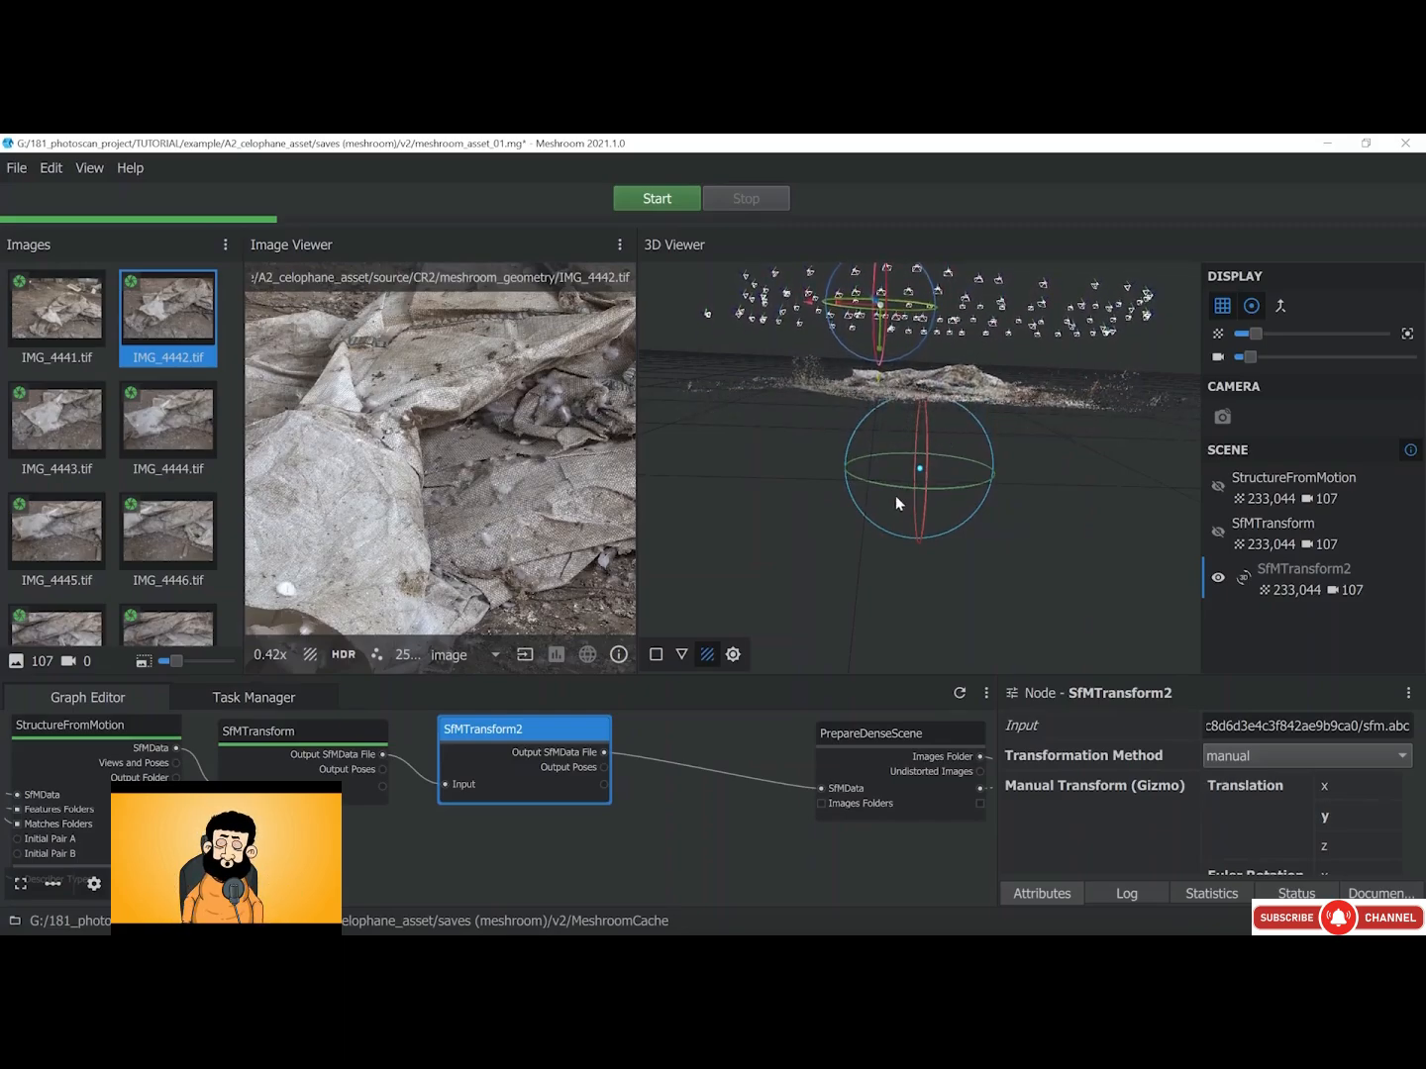
drag(891, 483, 1123, 557)
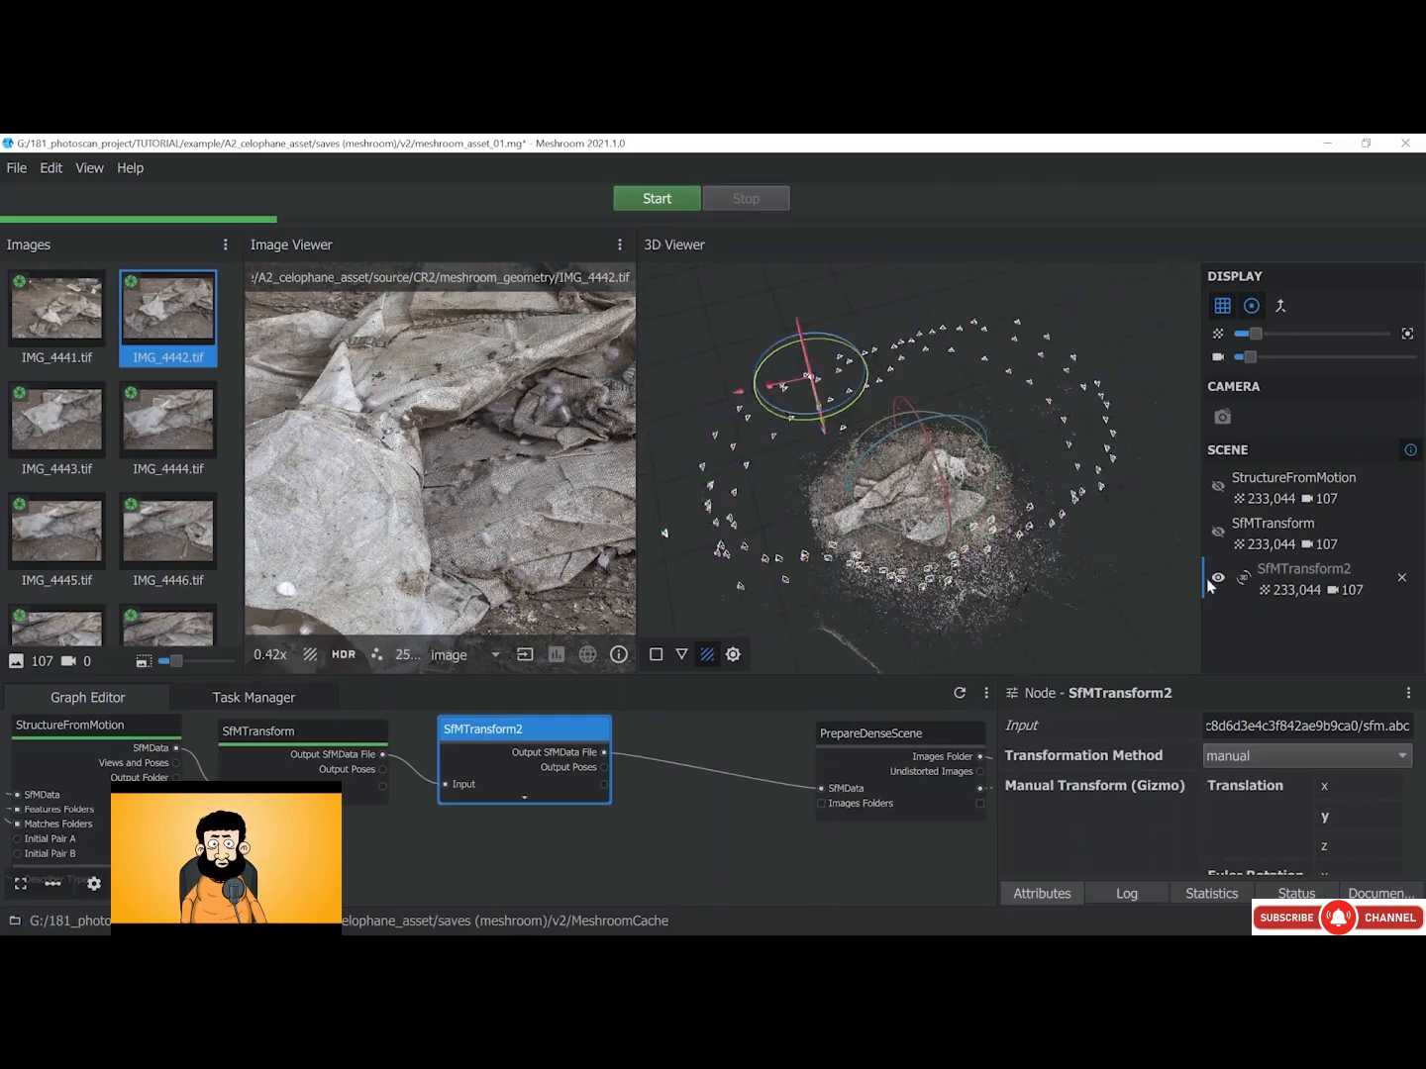
Hide the SfMTransform2 gizmo and compute the SfMTransform2 node with the adjusted manual transform
click(1245, 581)
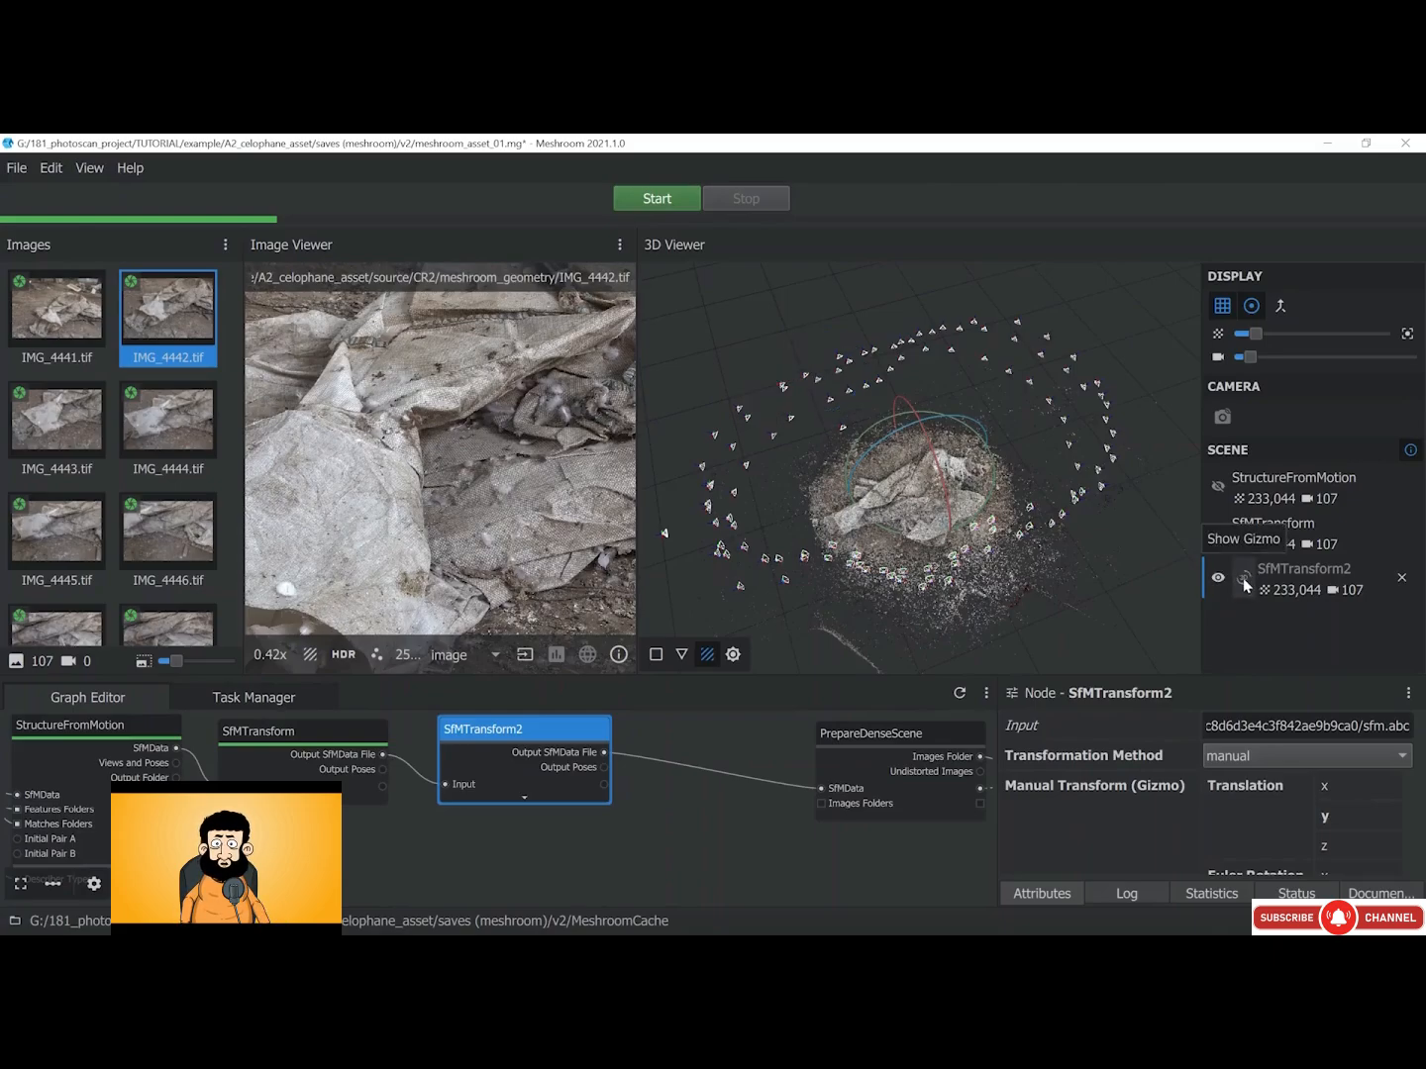
right_click(506, 730)
click(538, 744)
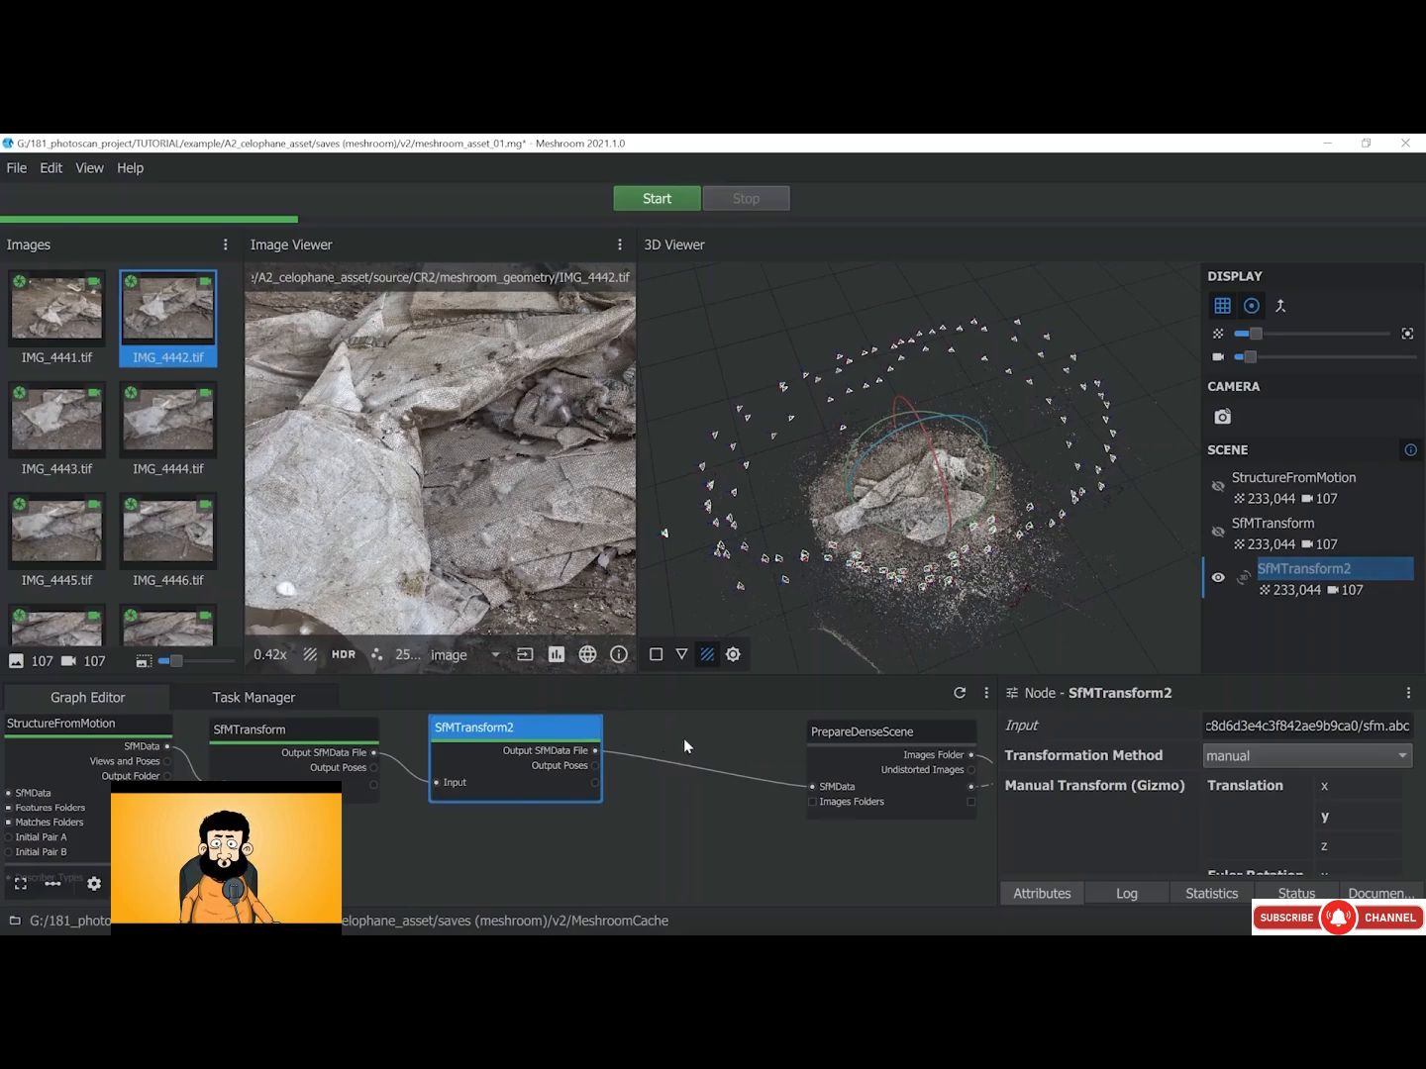
Move the PrepareDenseScene node closer to SfMTransform2 and compute it
middle_drag(682, 738, 481, 763)
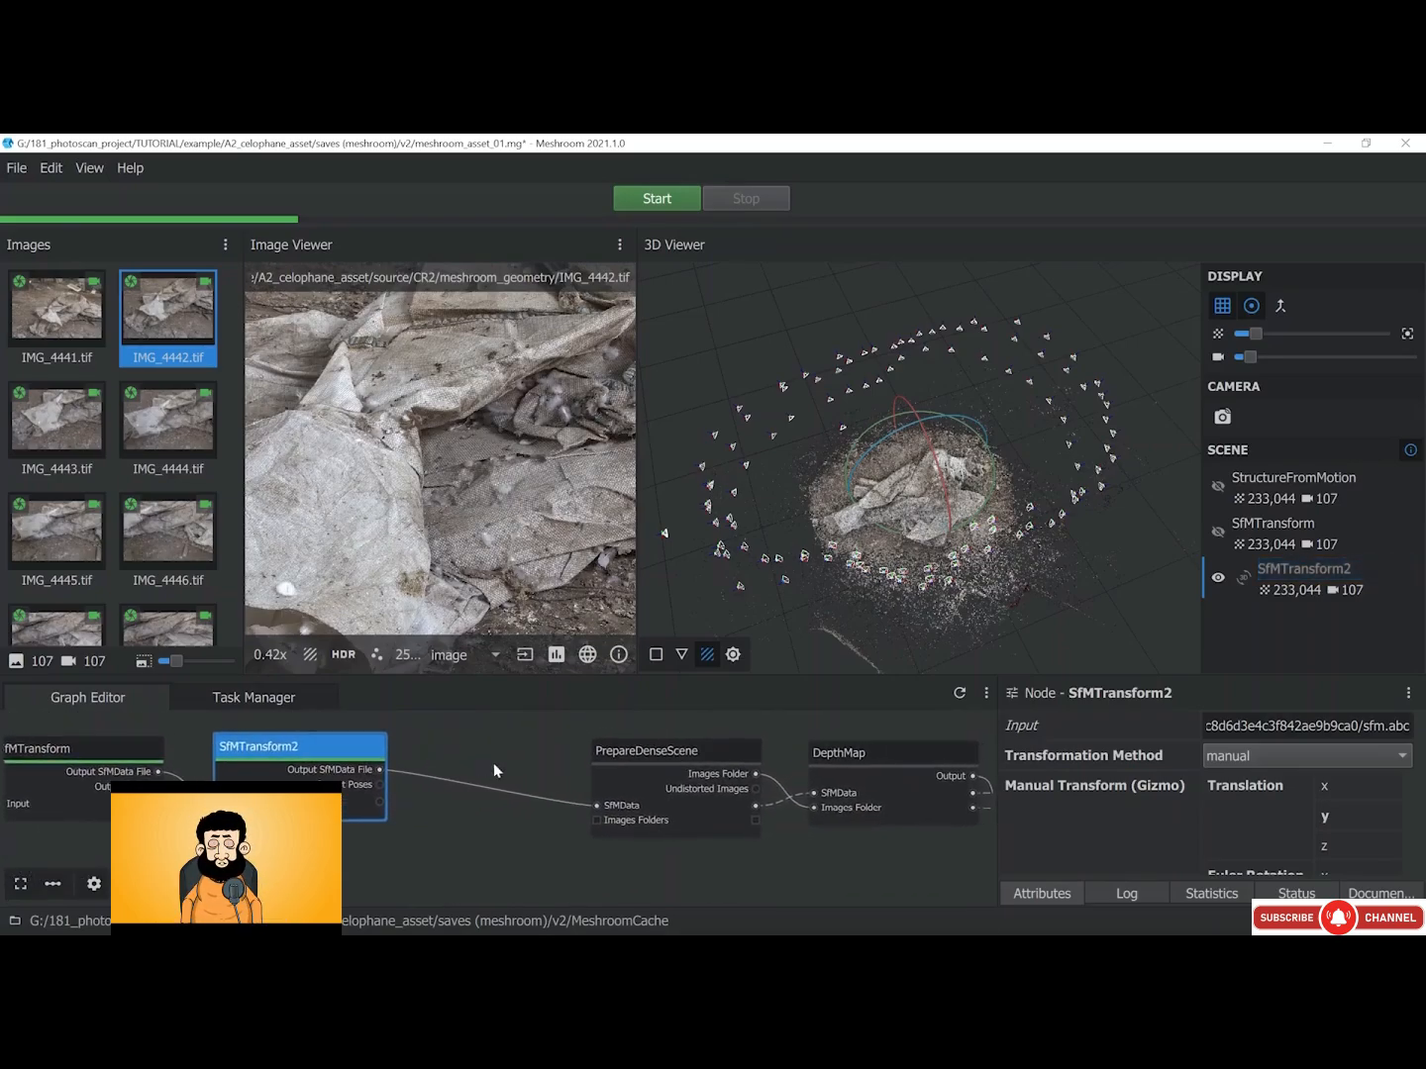
drag(664, 753, 644, 750)
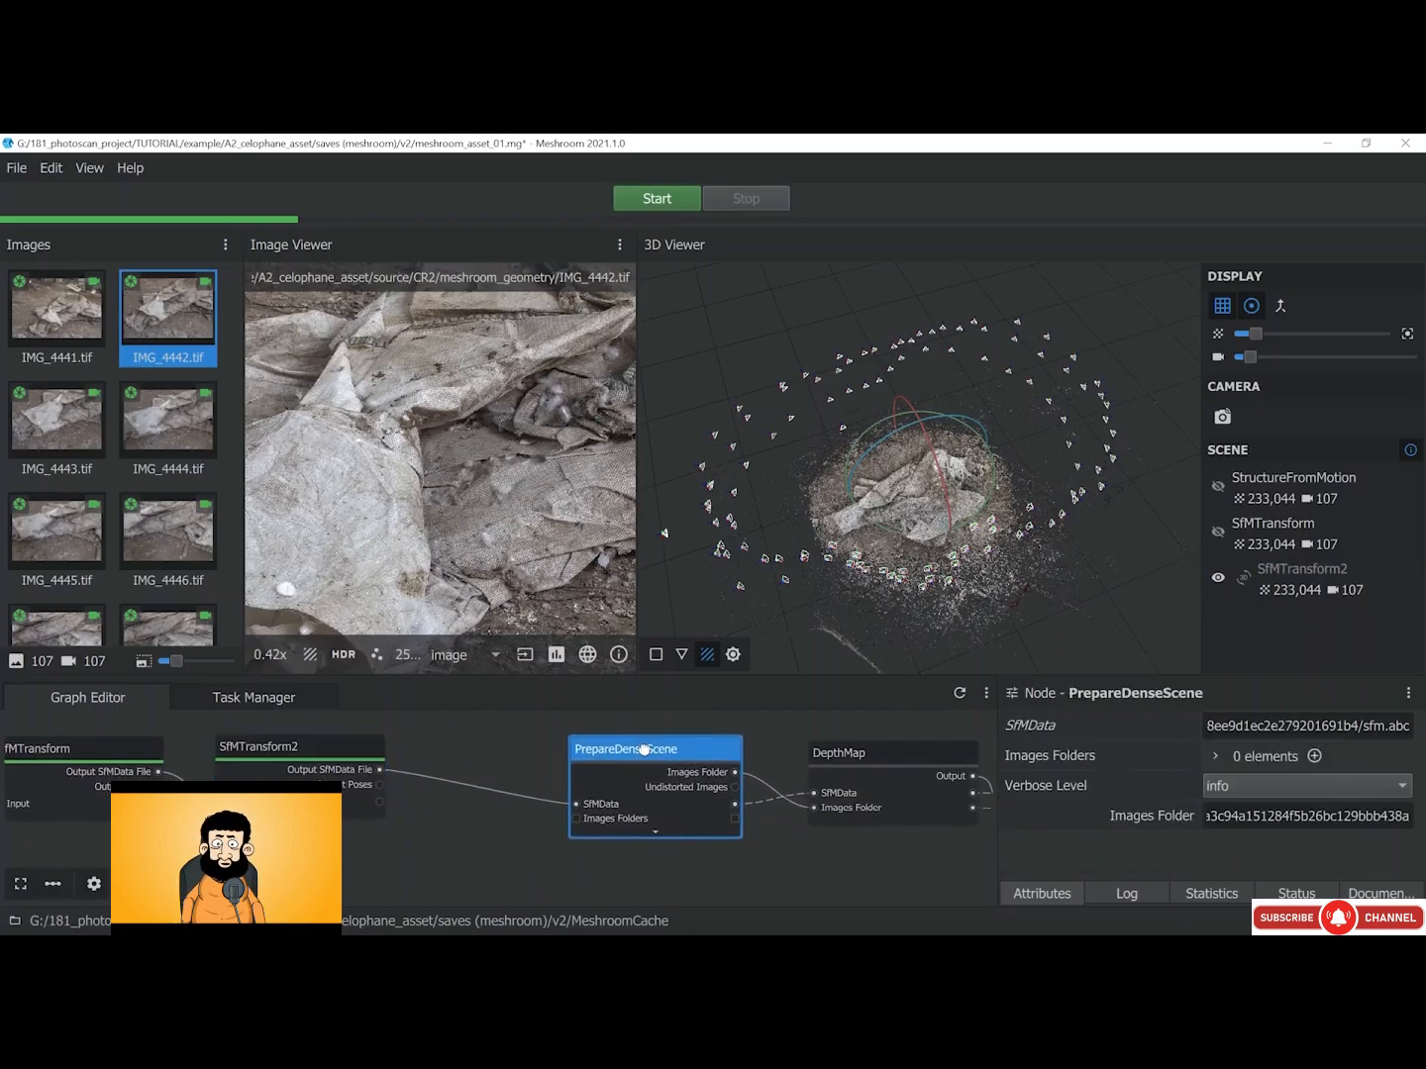
drag(644, 750, 591, 749)
scroll(615, 743, up, 1)
right_click(615, 742)
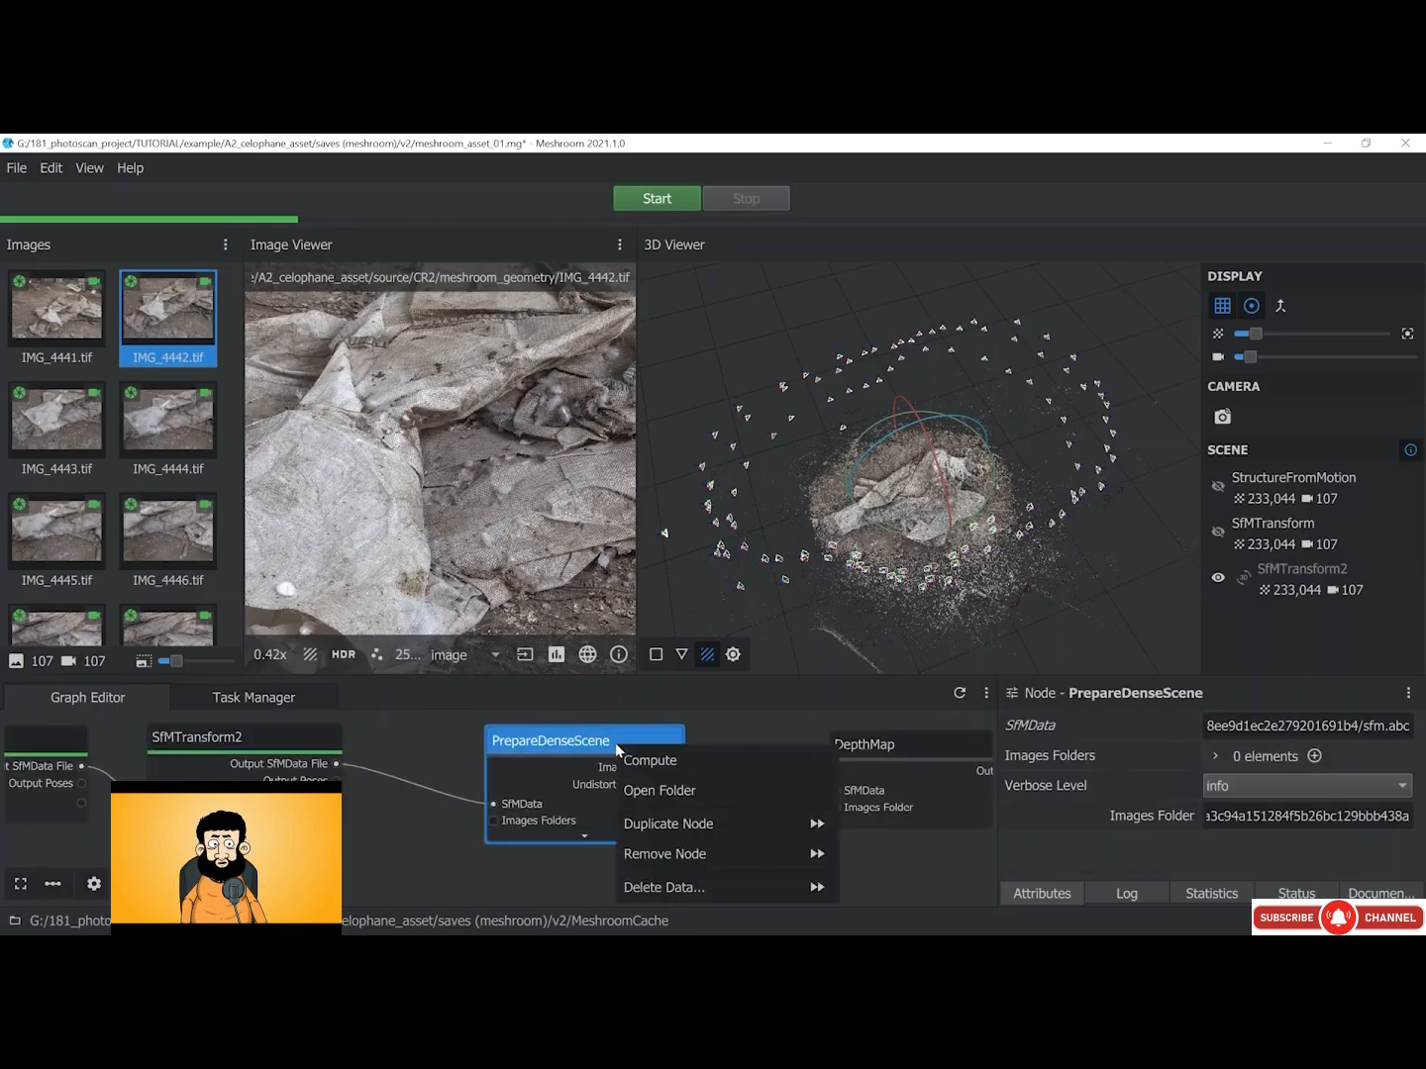
click(630, 758)
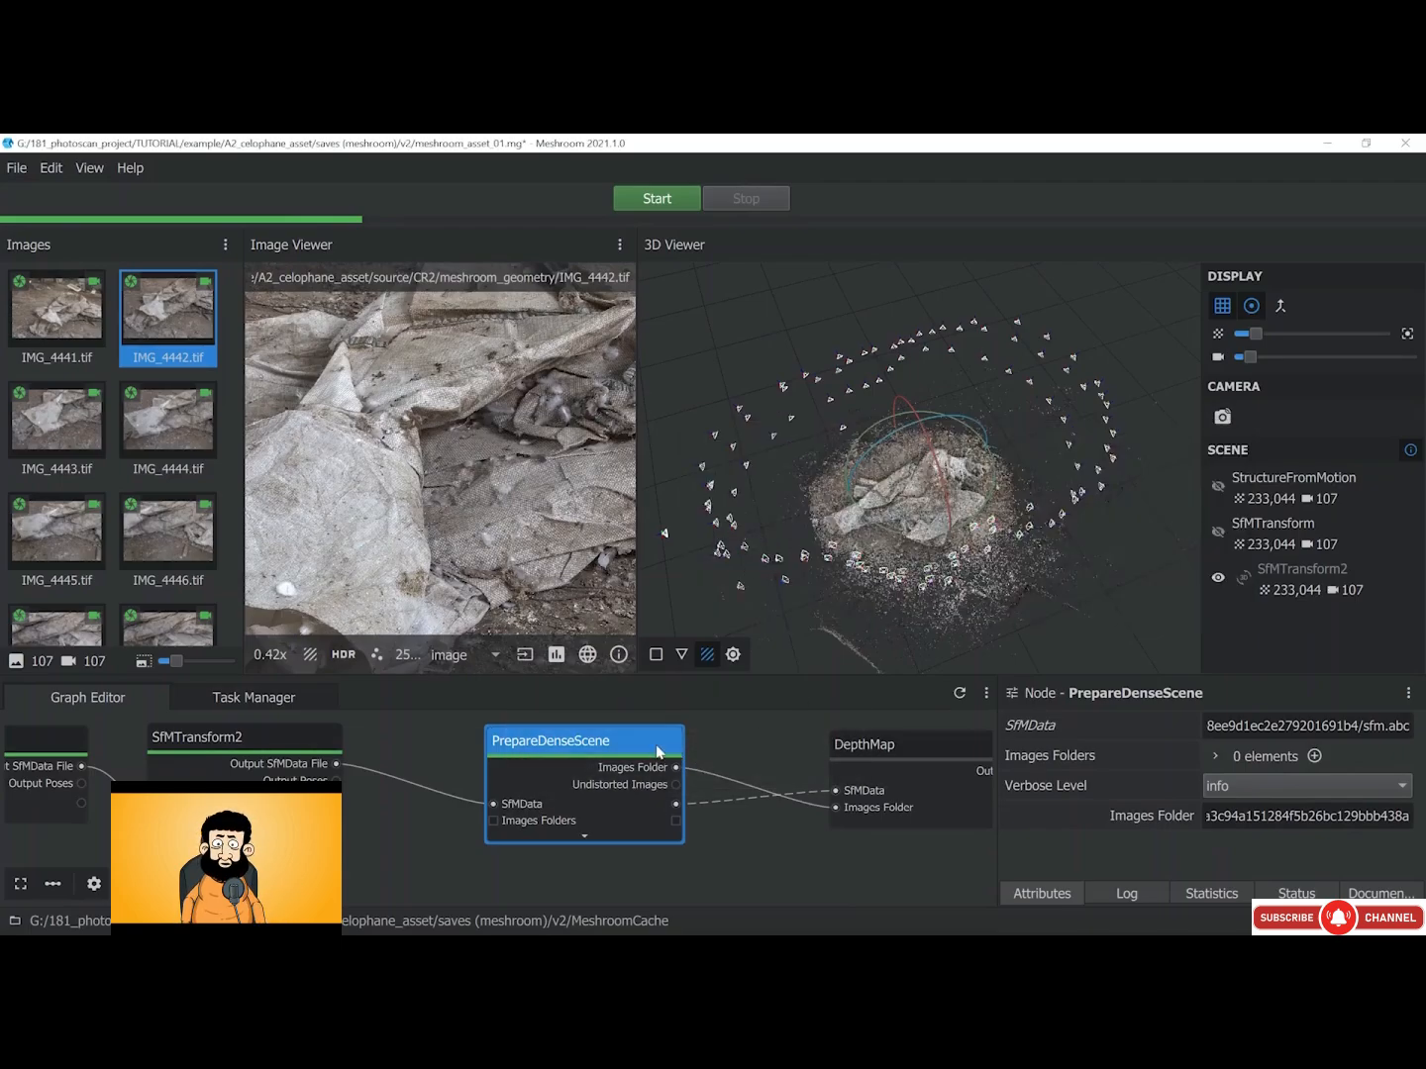
Move the DepthMap node closer to PrepareDenseScene and display its attributes
middle_drag(871, 764, 464, 761)
scroll(515, 762, up, 1)
drag(551, 754, 493, 751)
middle_drag(529, 748, 557, 739)
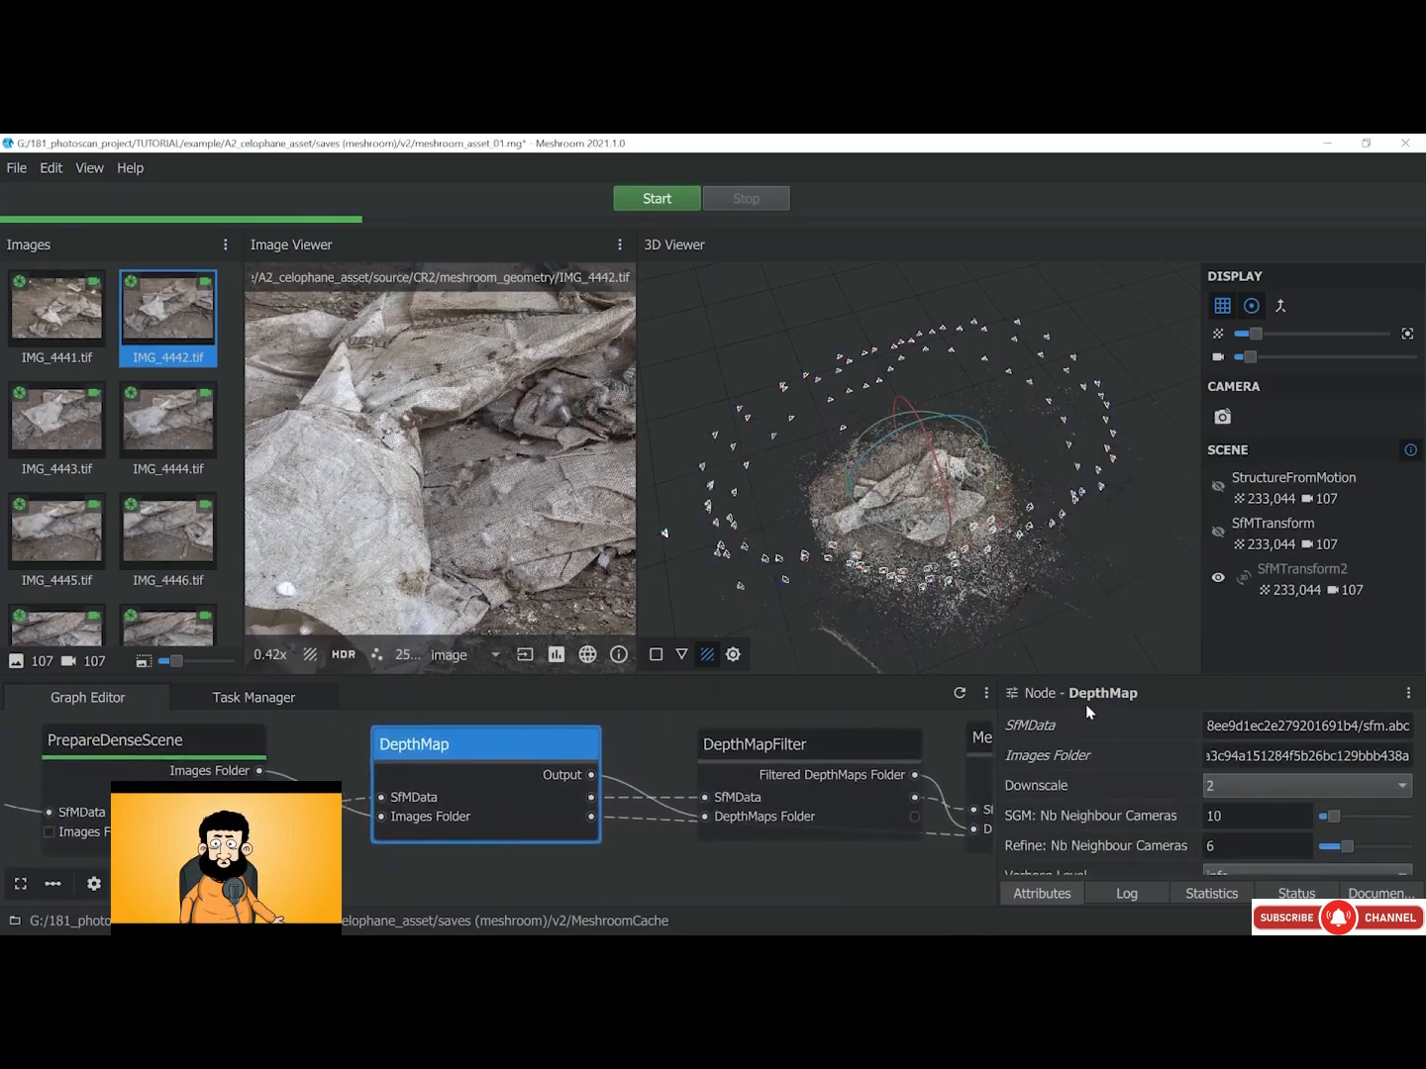
Try a Downscale of 1 for the DepthMap node and return it to 2
click(1217, 787)
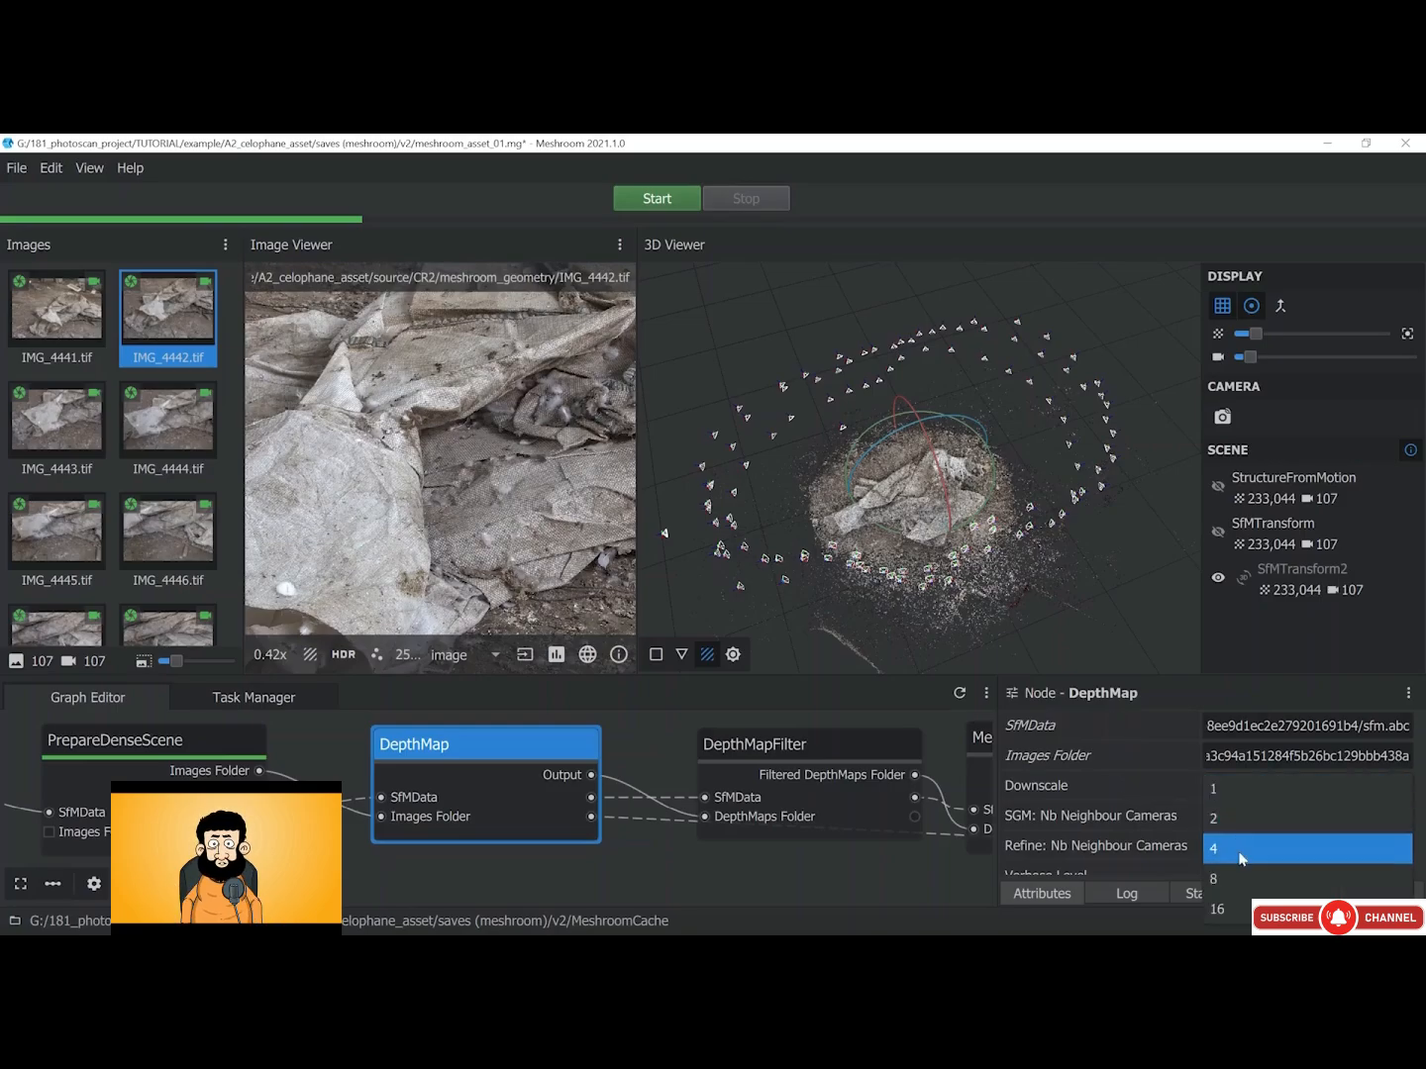
click(1240, 791)
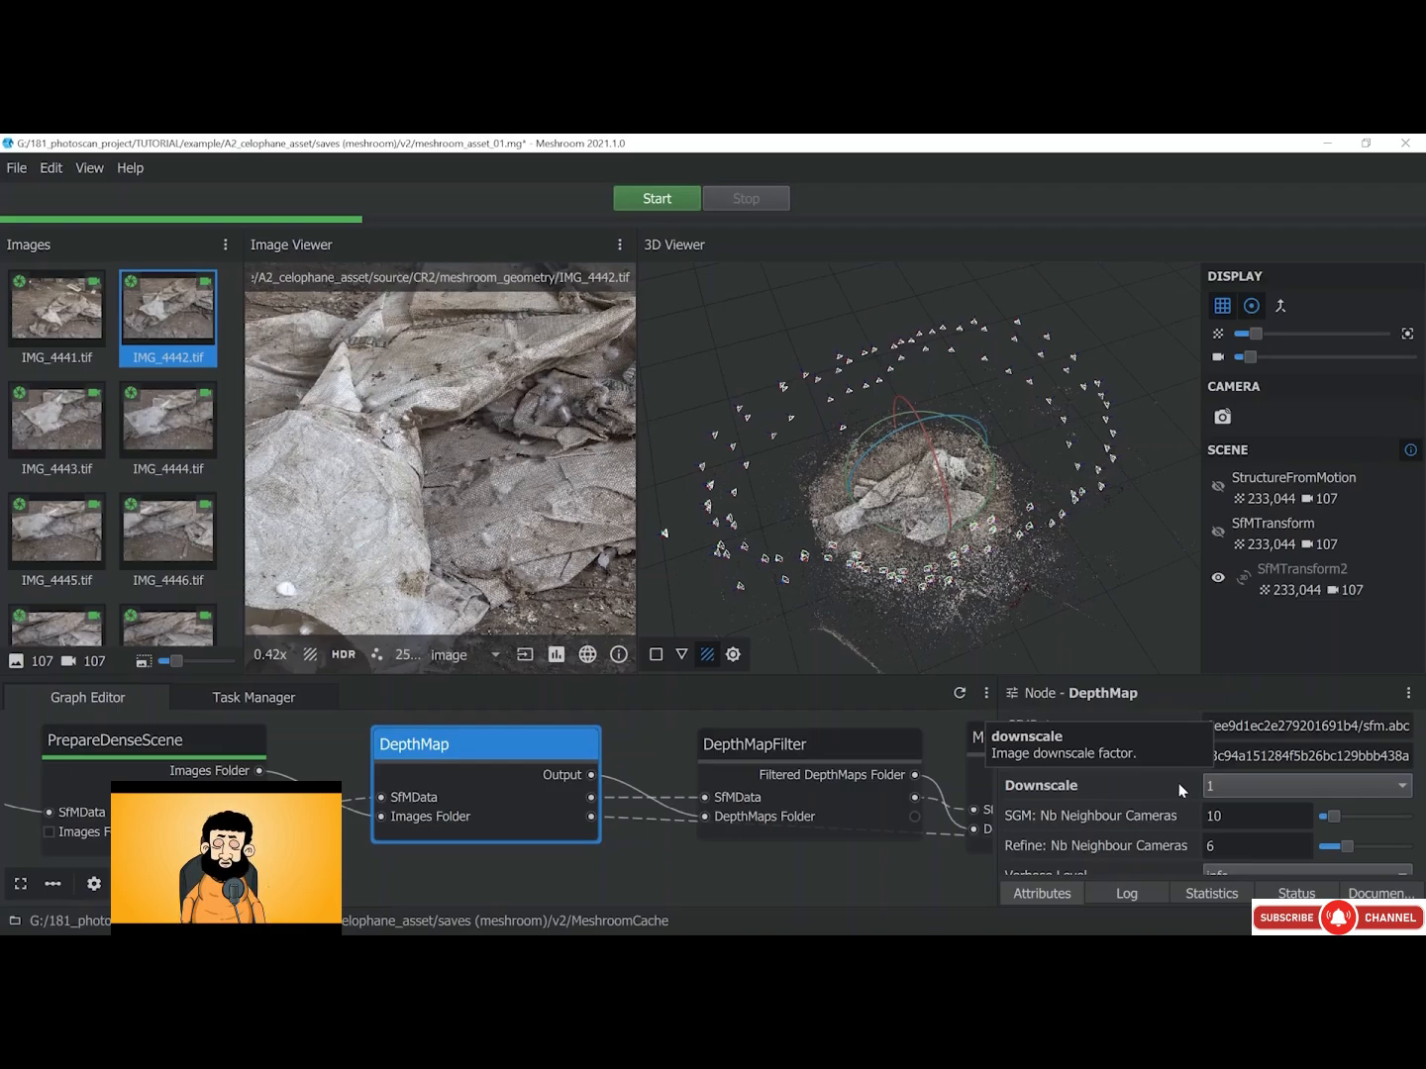
click(1213, 785)
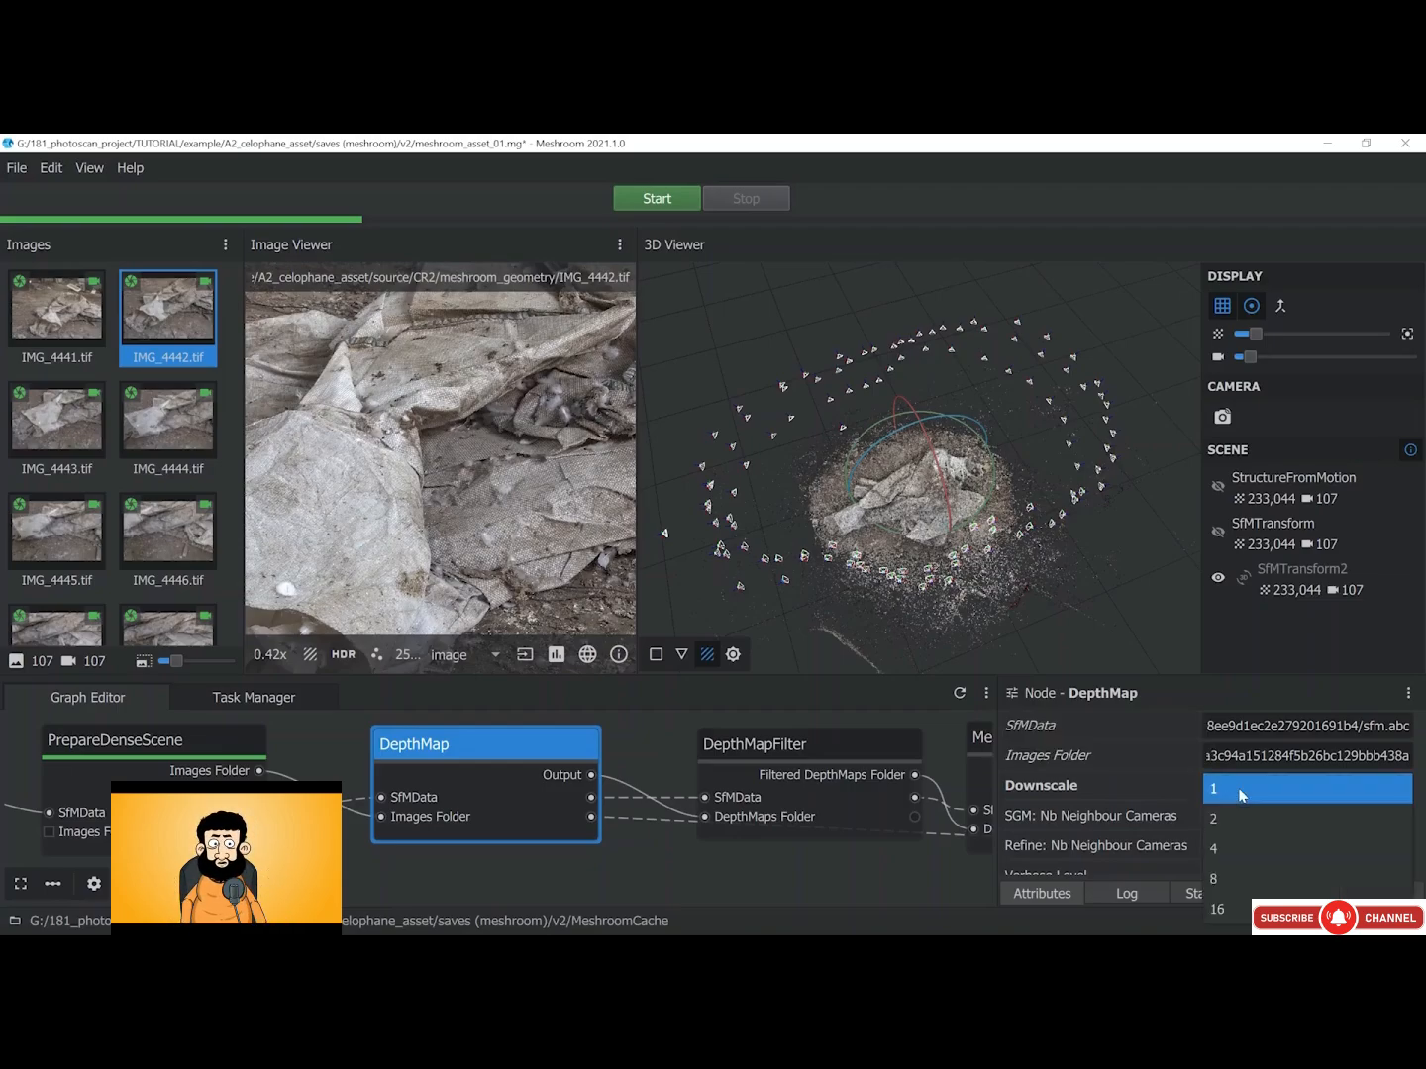
click(1224, 826)
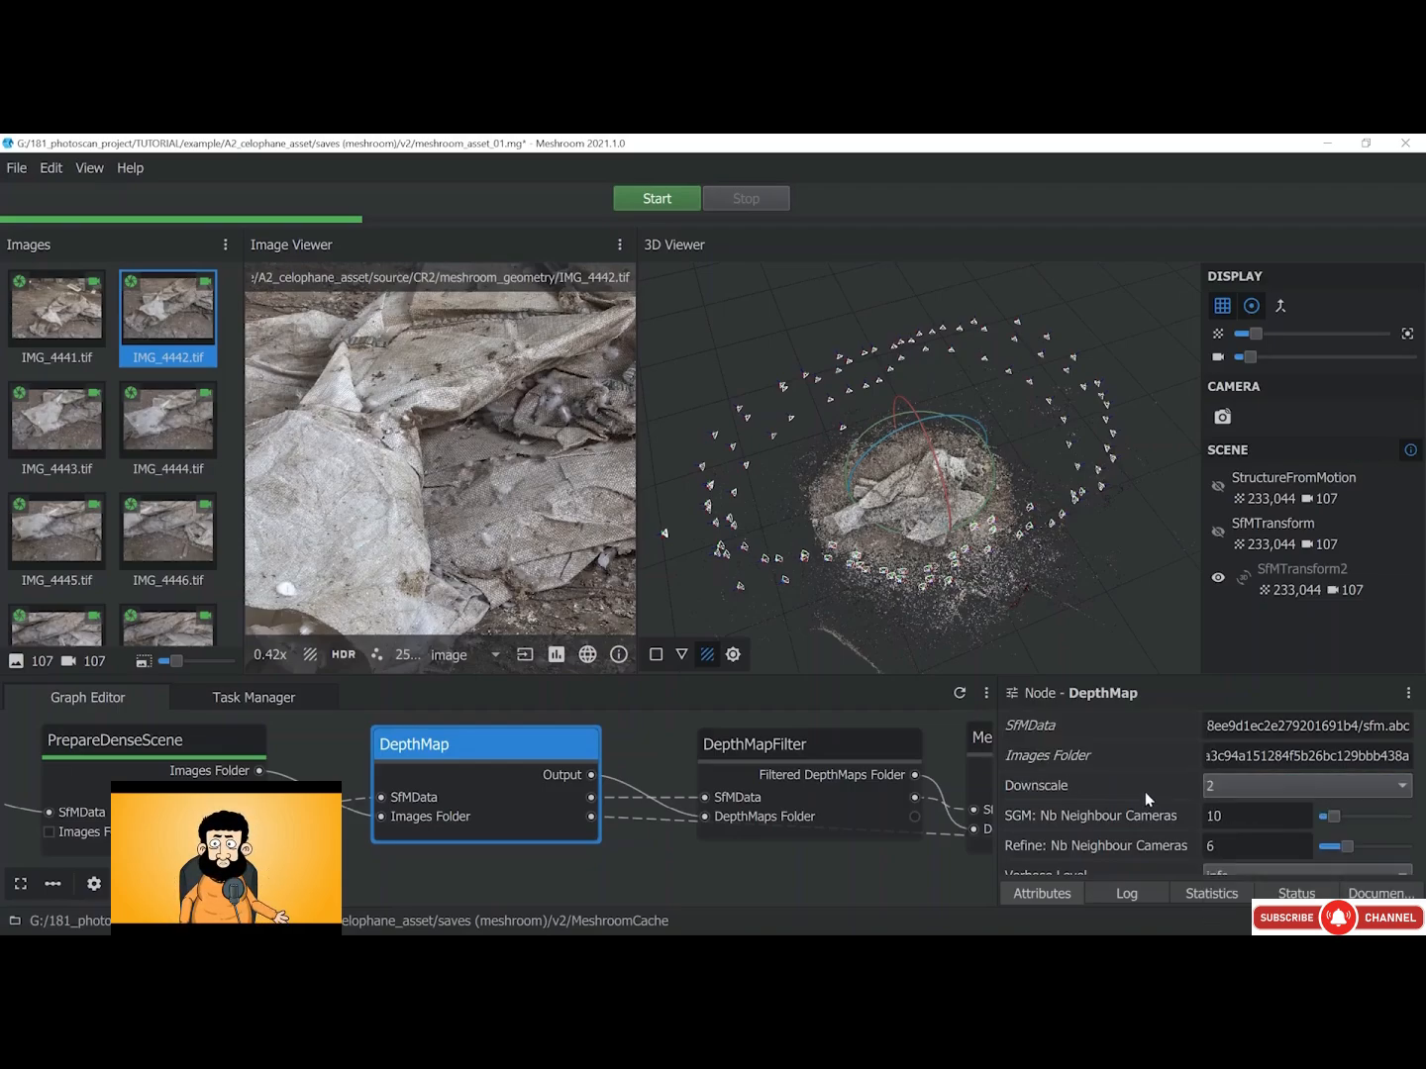
Review DepthMap's basic and advanced attributes, including the SGM, Refine and Number of GPUs settings, and hide the advanced ones again
scroll(1144, 790, down, 1)
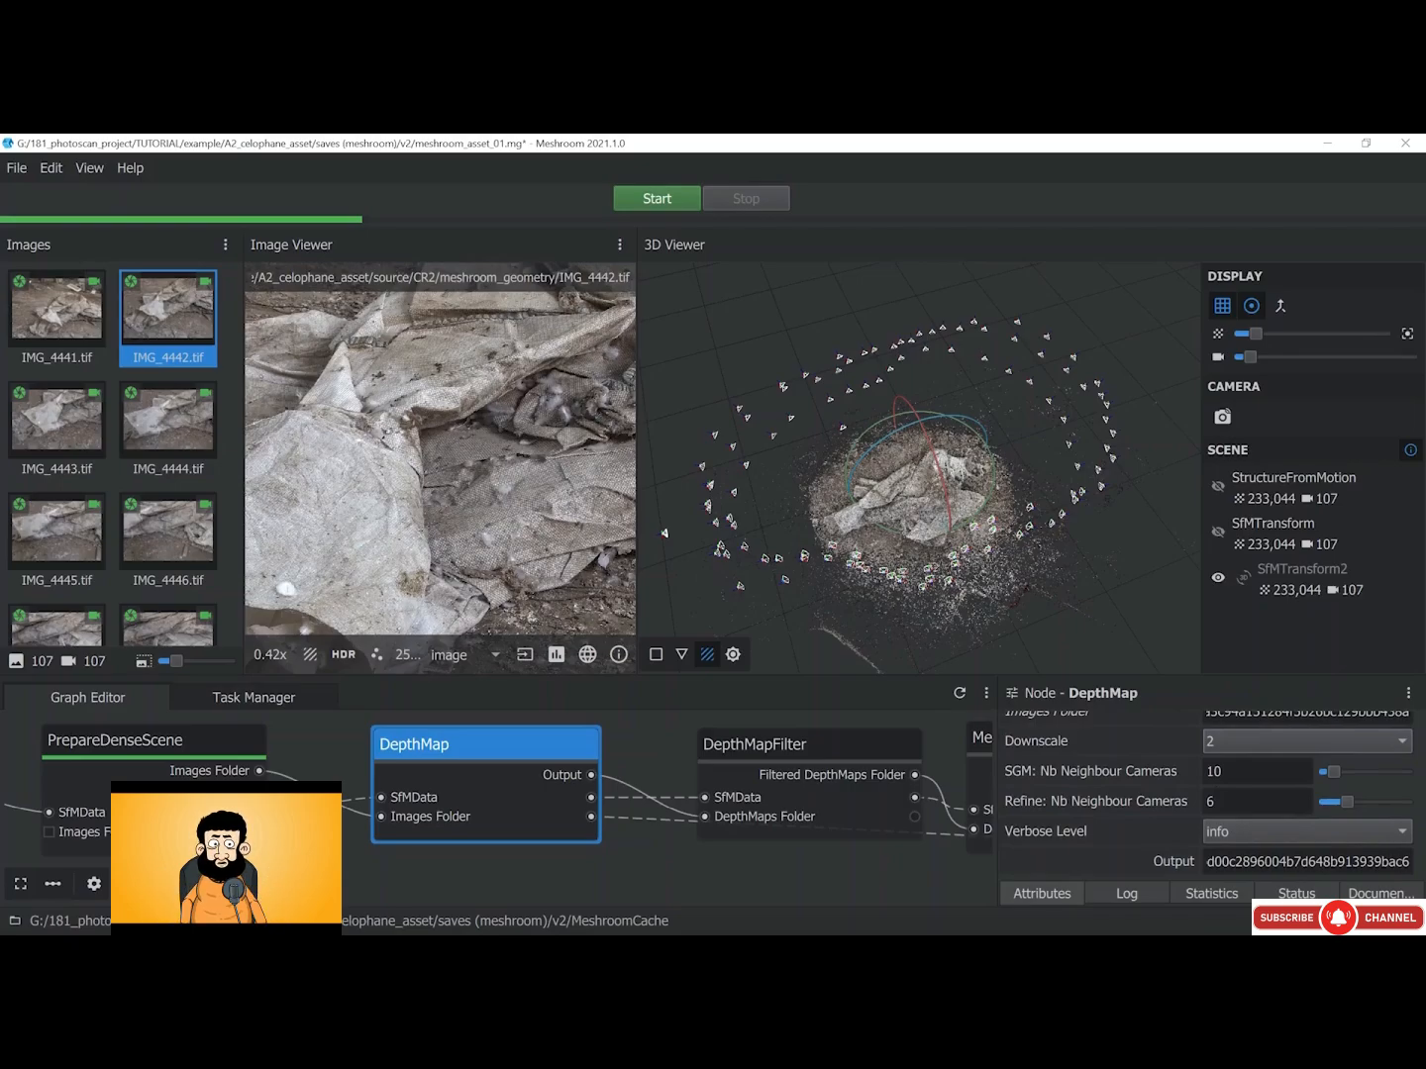
scroll(1331, 773, up, 1)
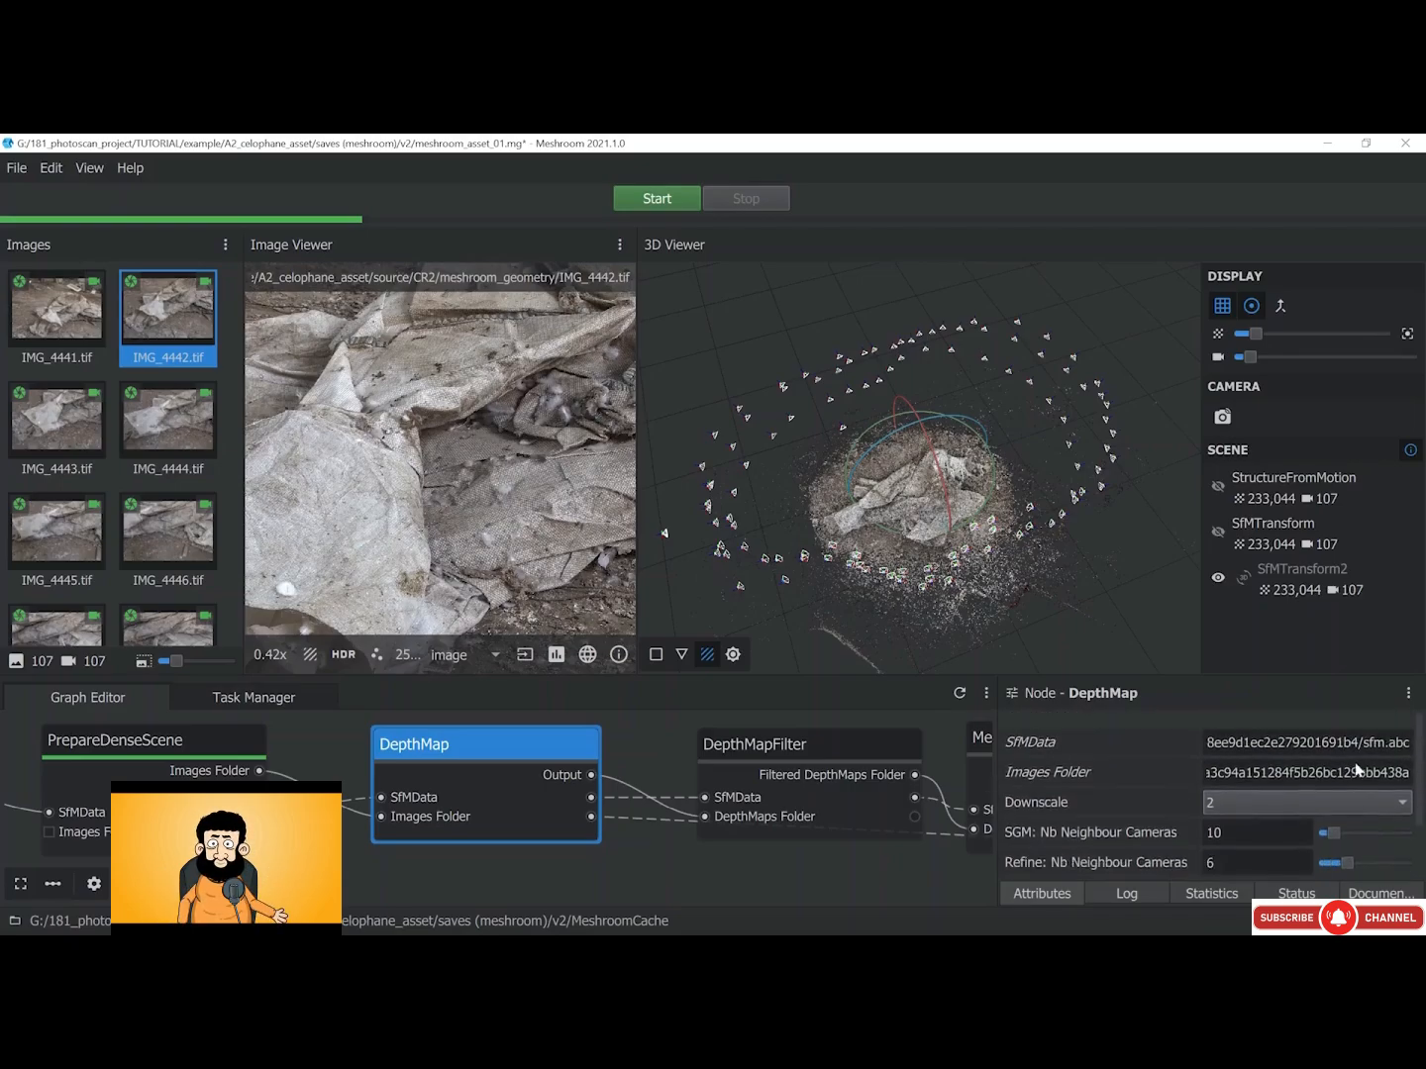
click(1408, 693)
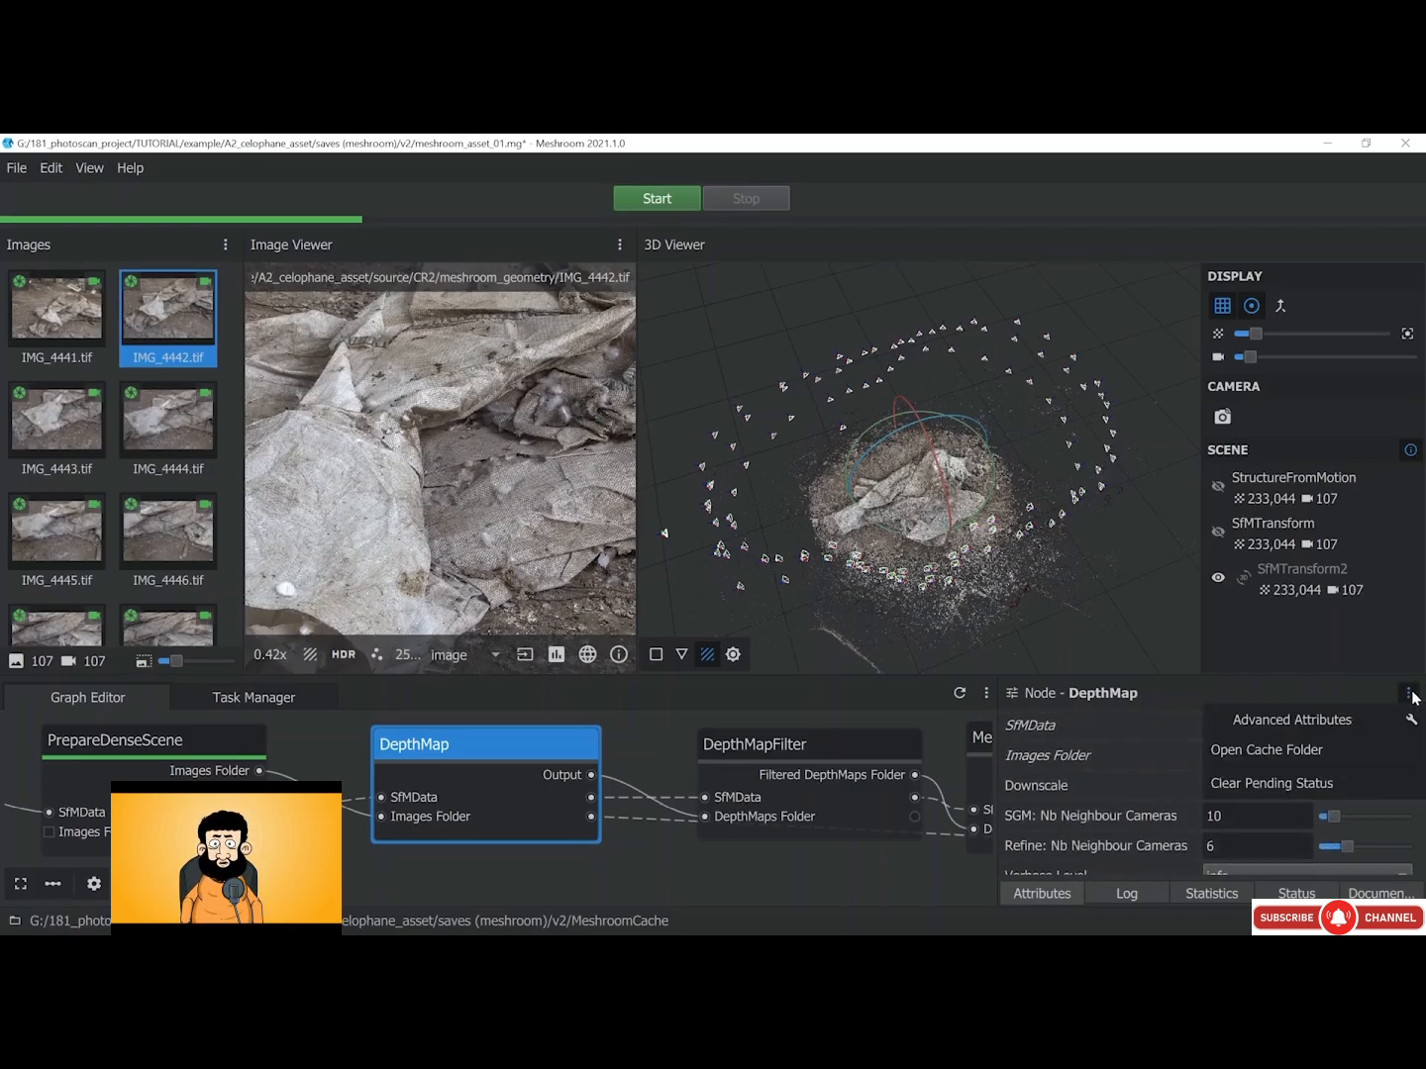
click(1218, 723)
scroll(1333, 782, down, 1)
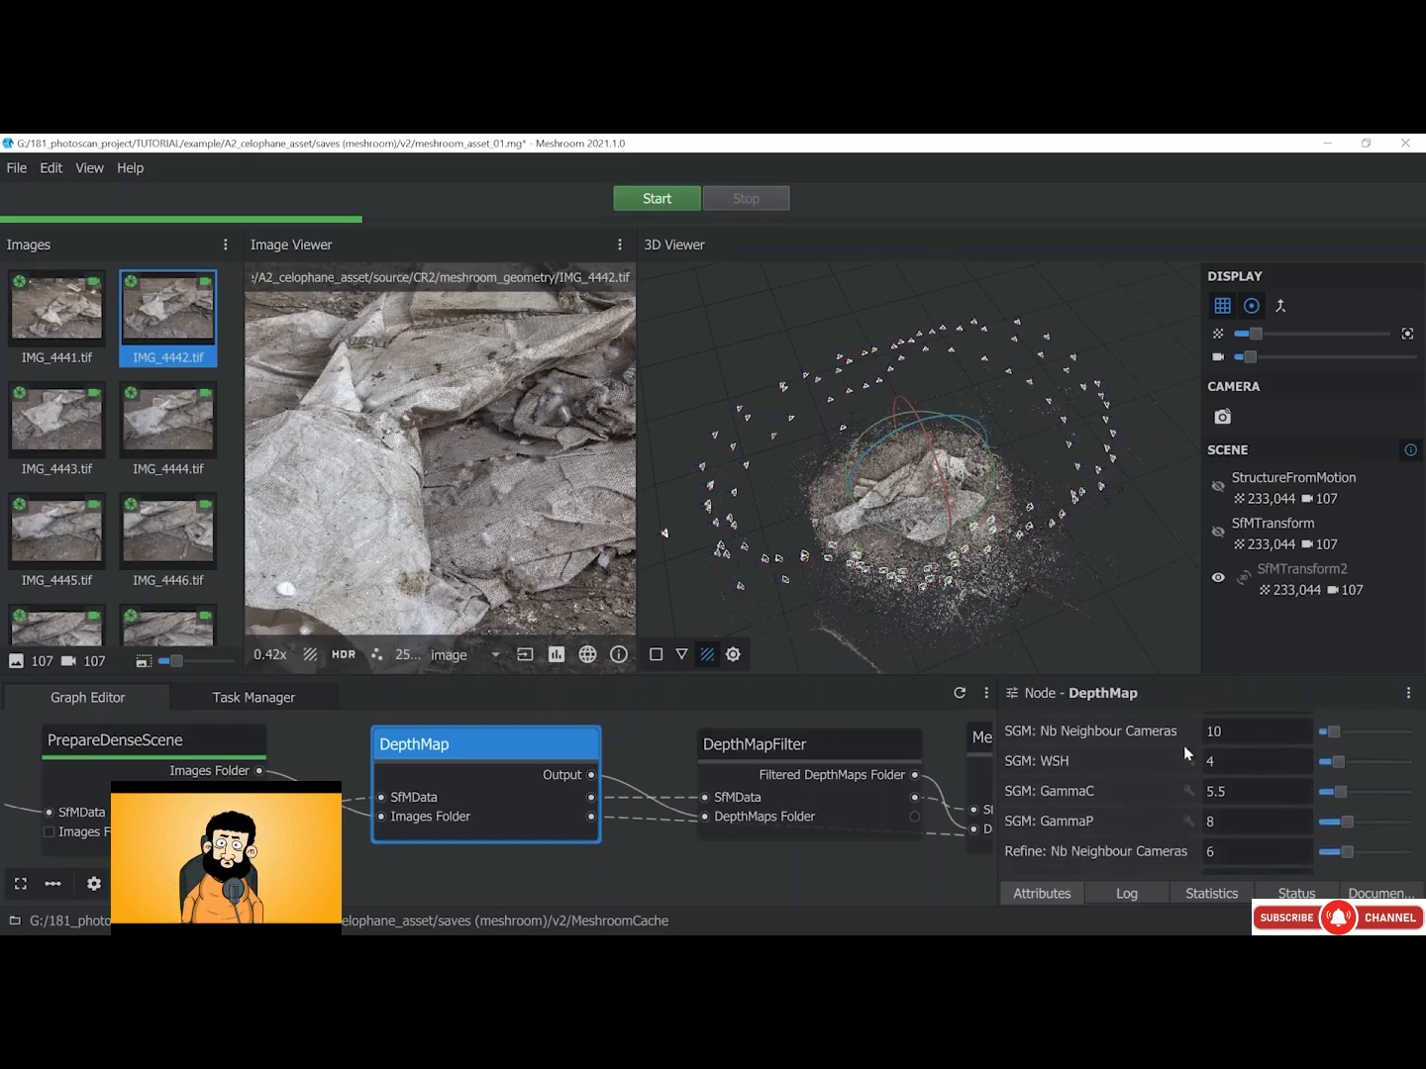
scroll(1093, 855, down, 5)
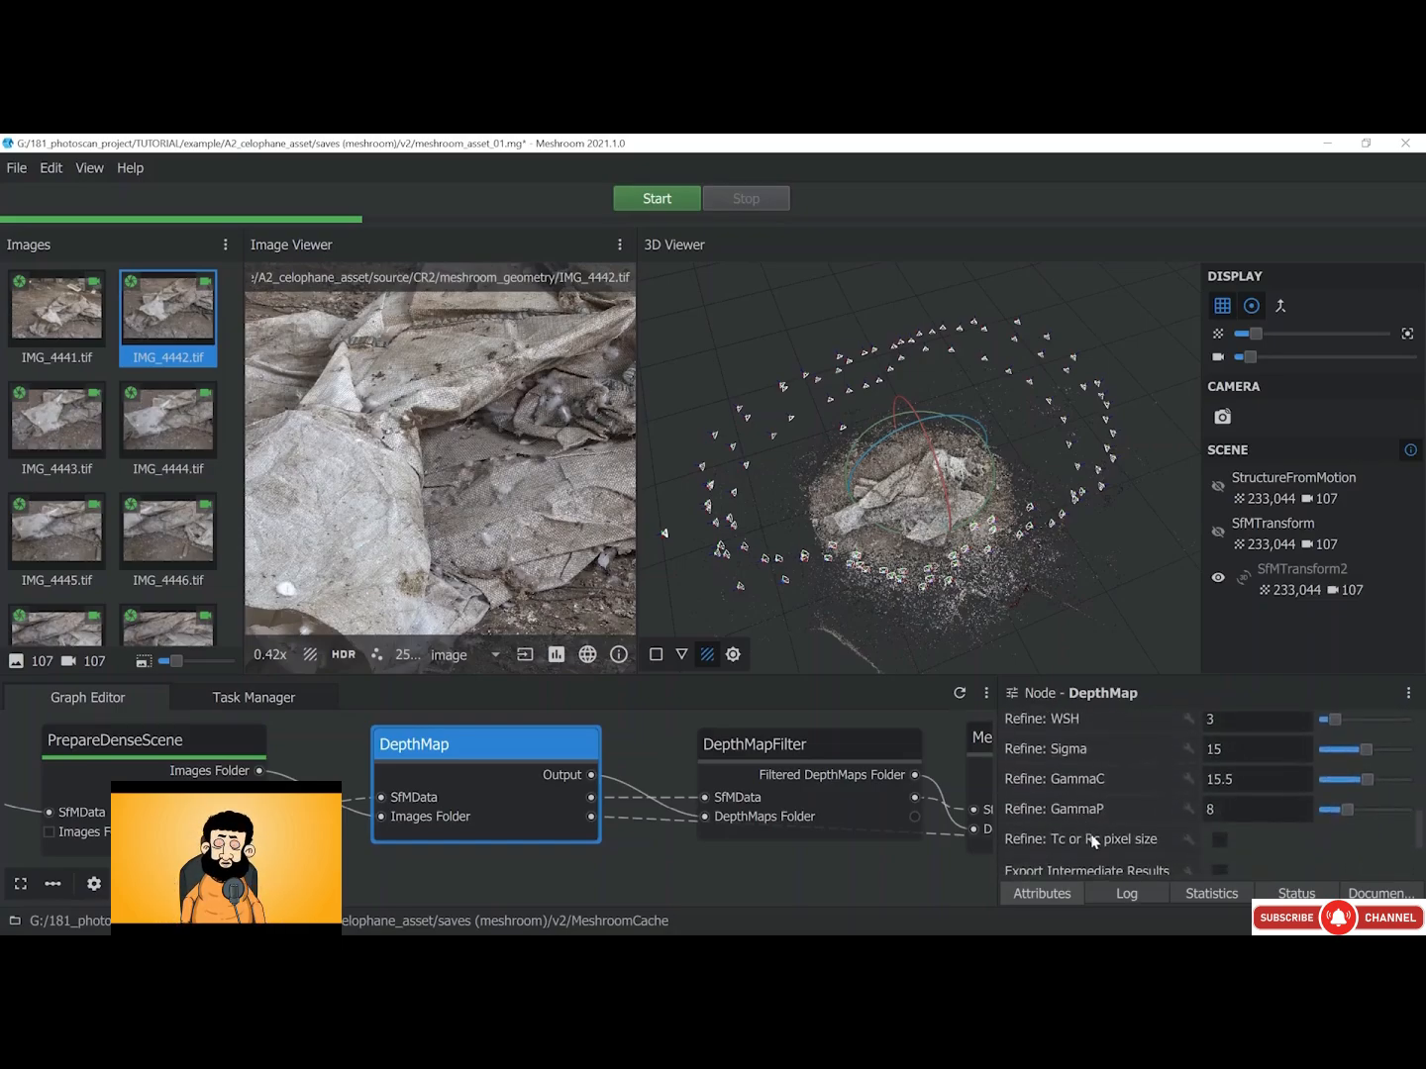
scroll(1144, 818, down, 3)
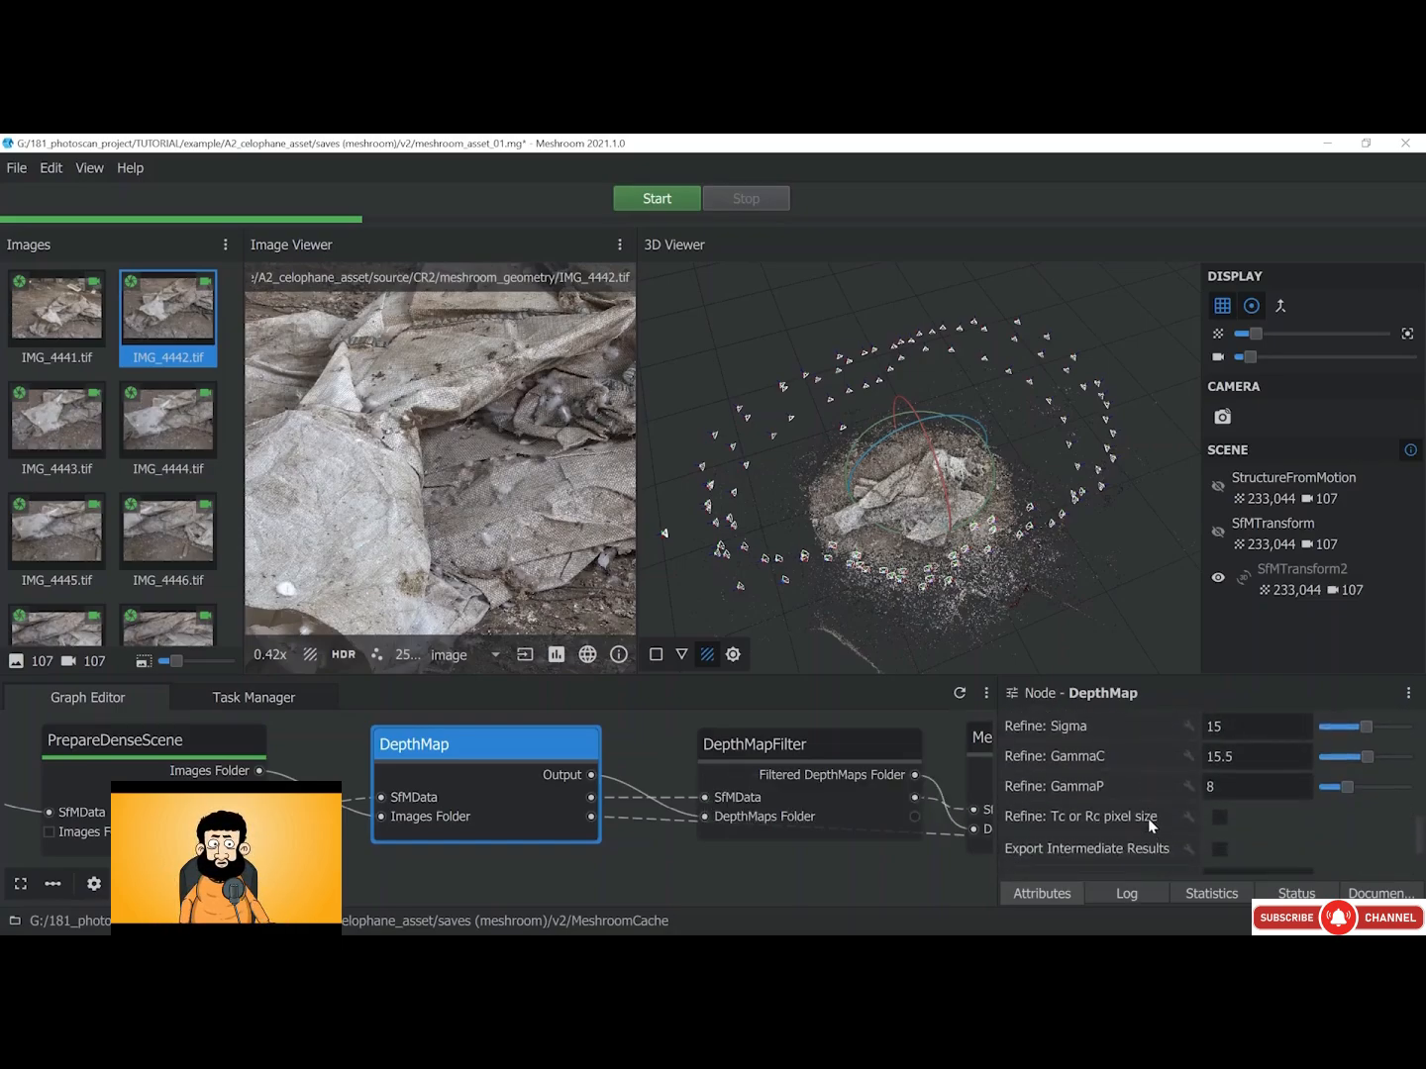
mouse_move(1122, 772)
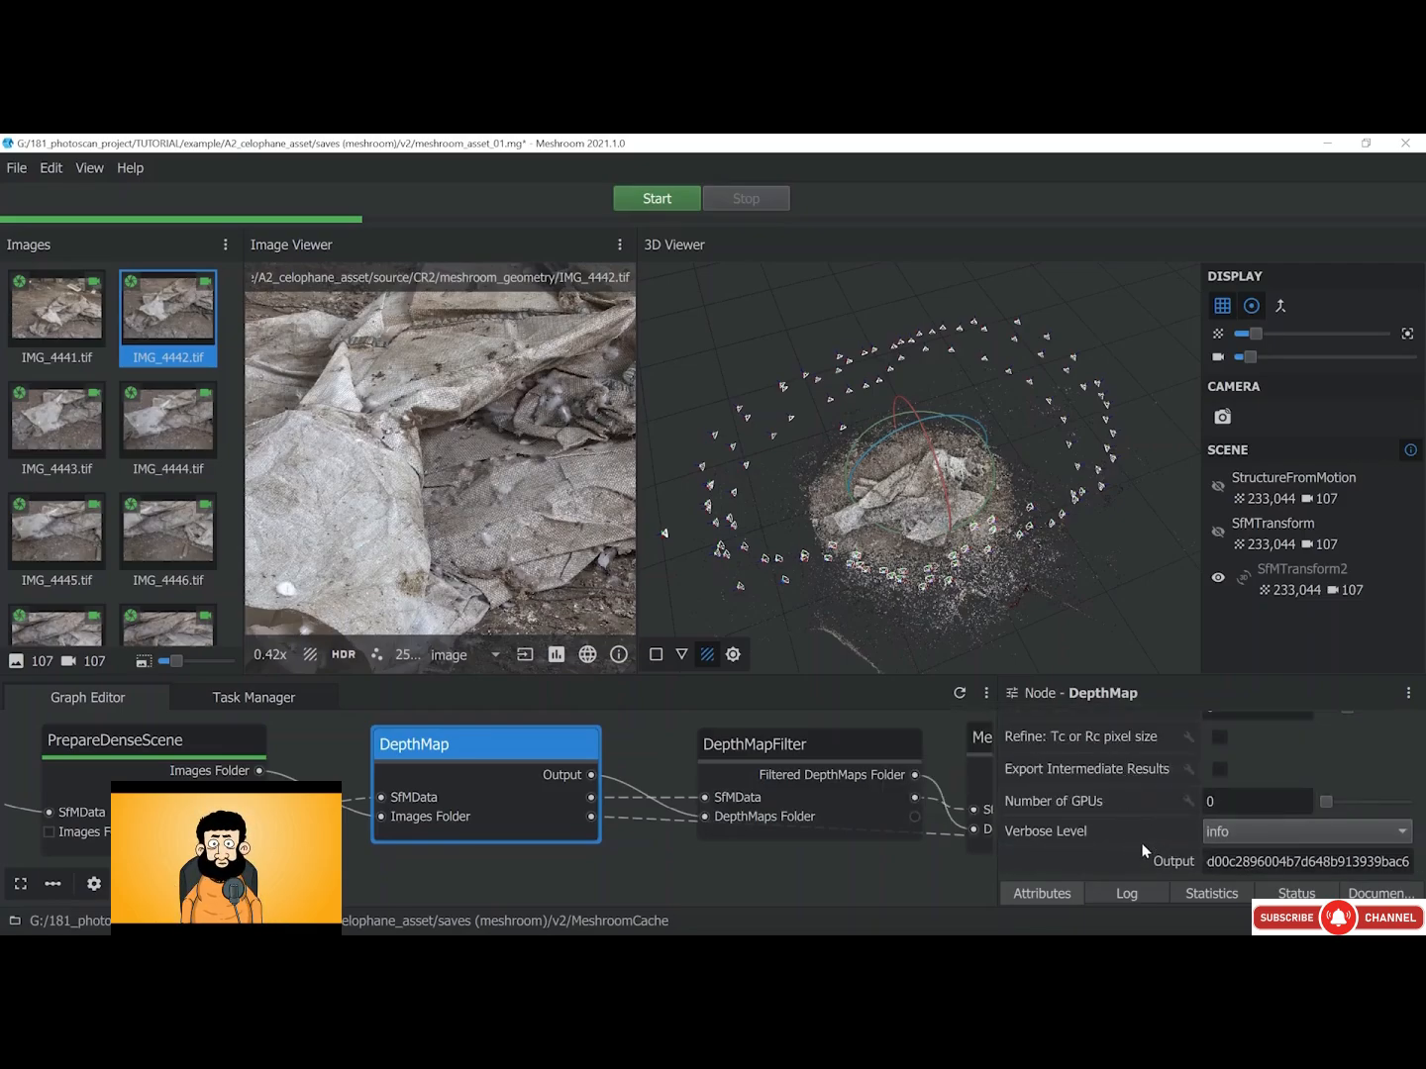
scroll(1145, 842, up, 10)
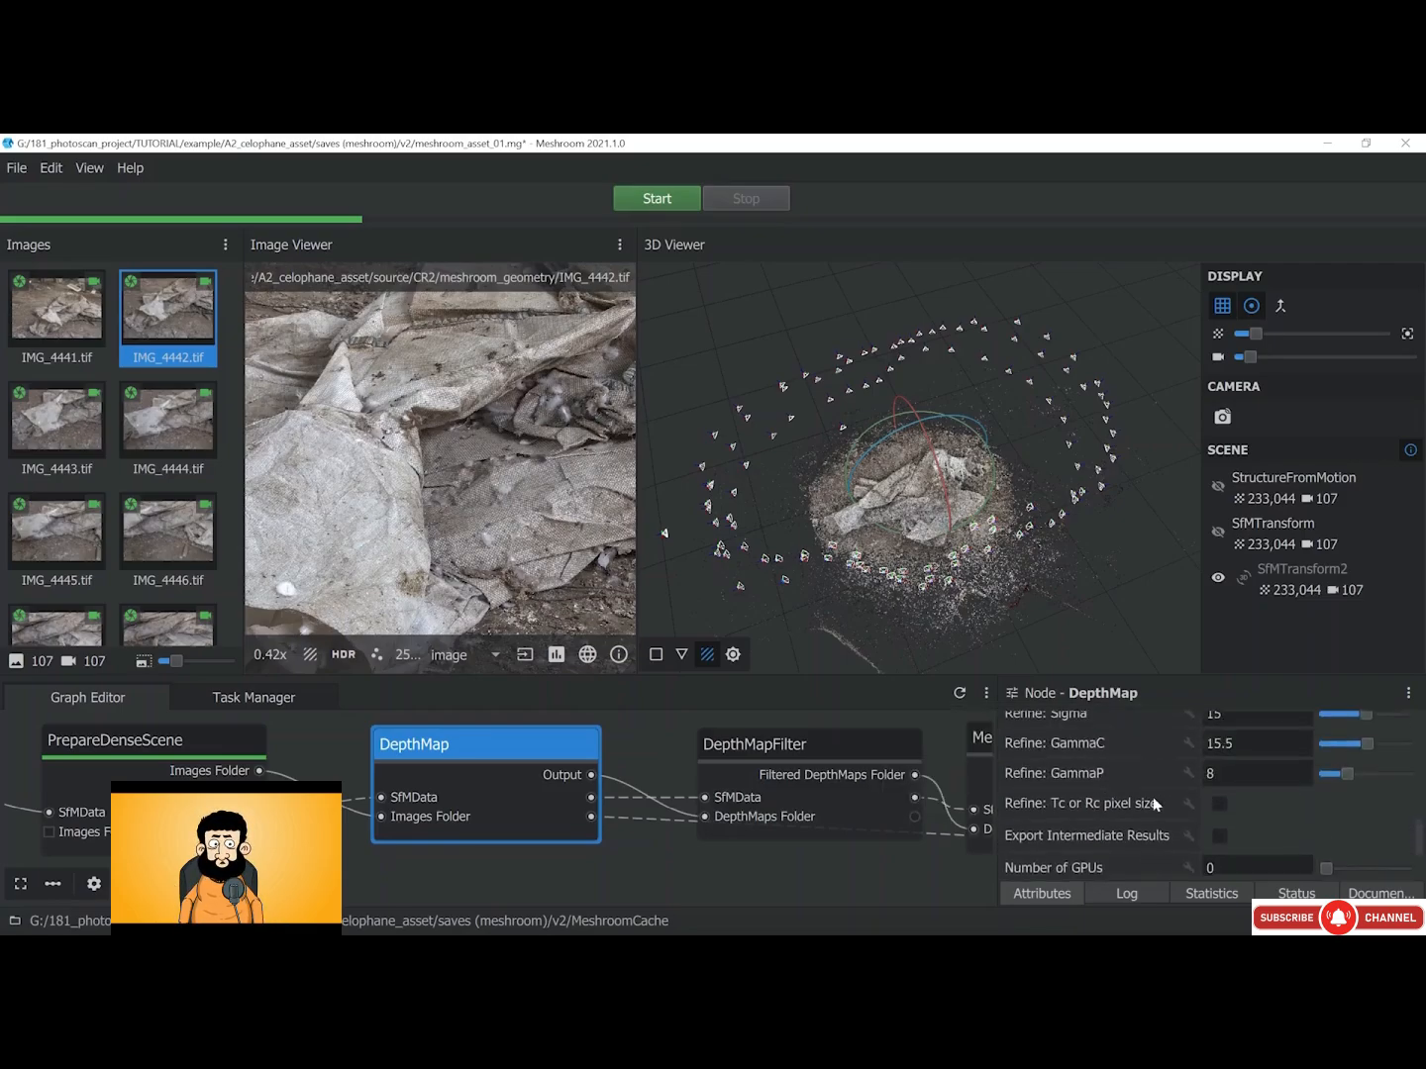
click(1407, 698)
click(1223, 719)
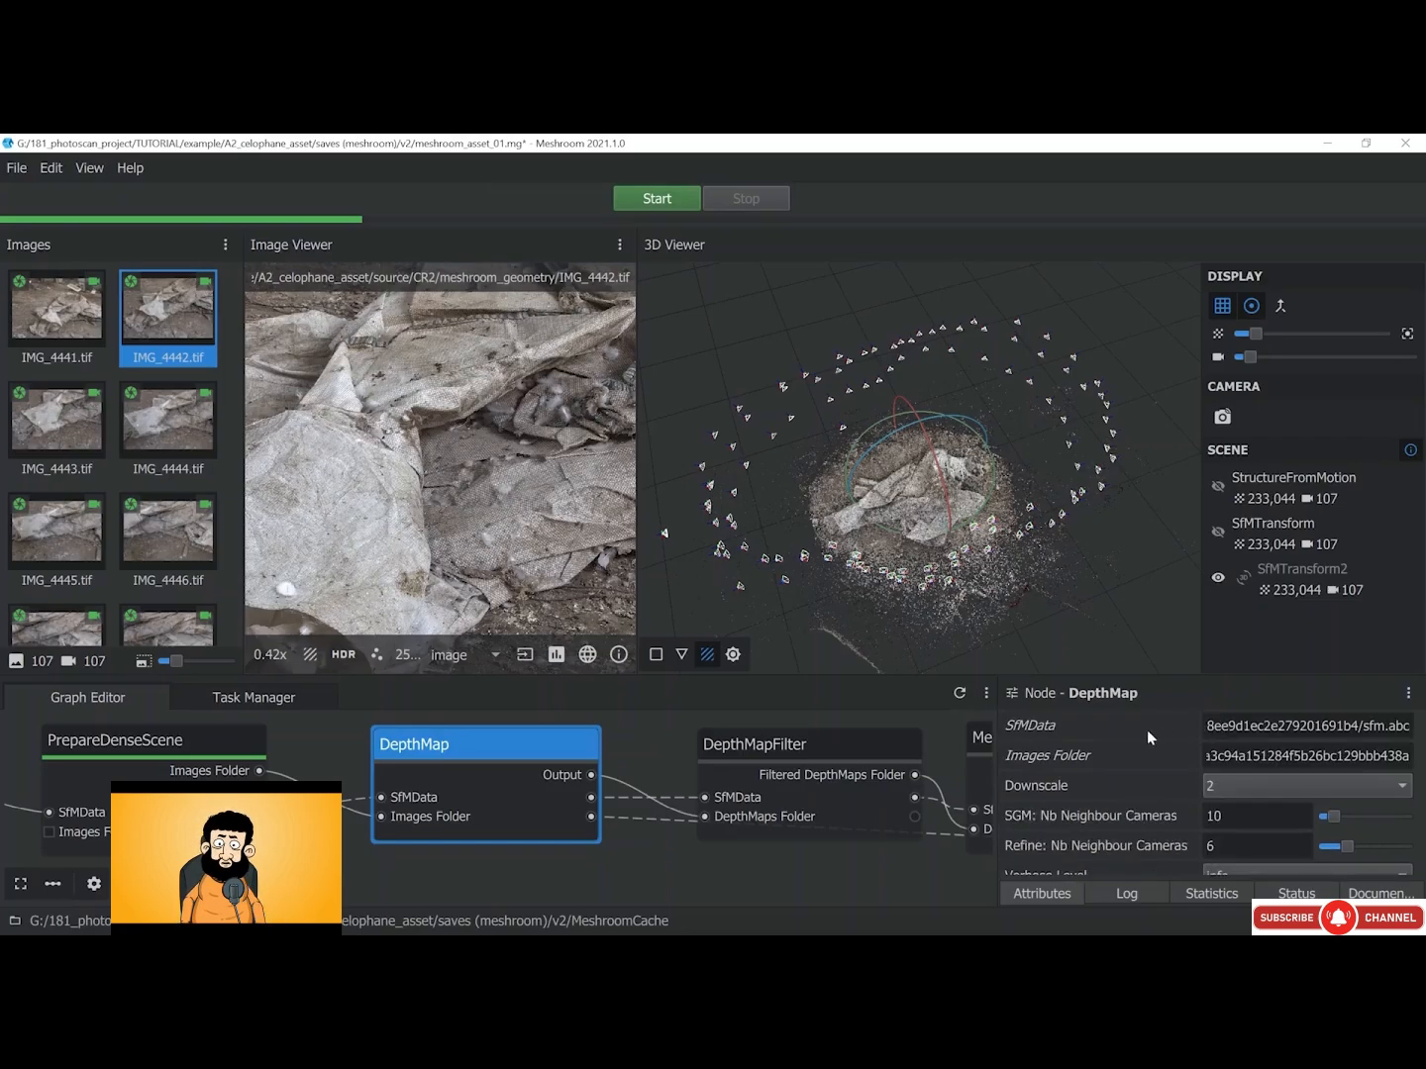
Compute the DepthMap node and check the elapsed time on the browser stopwatch
right_click(502, 735)
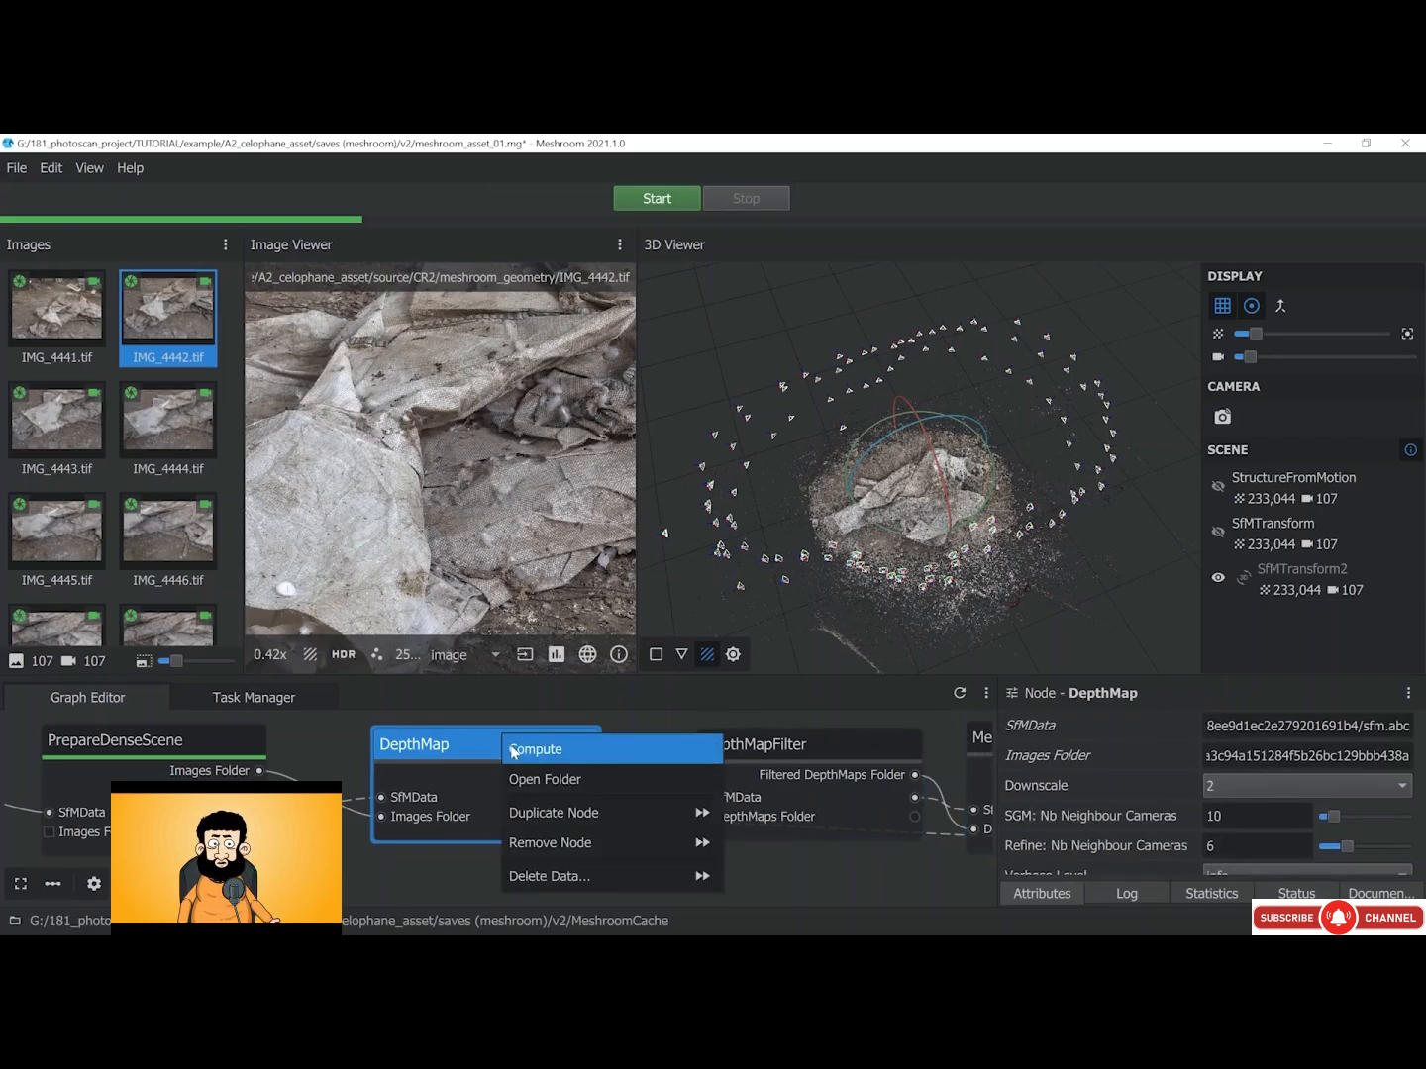
click(536, 750)
key(alt+Tab)
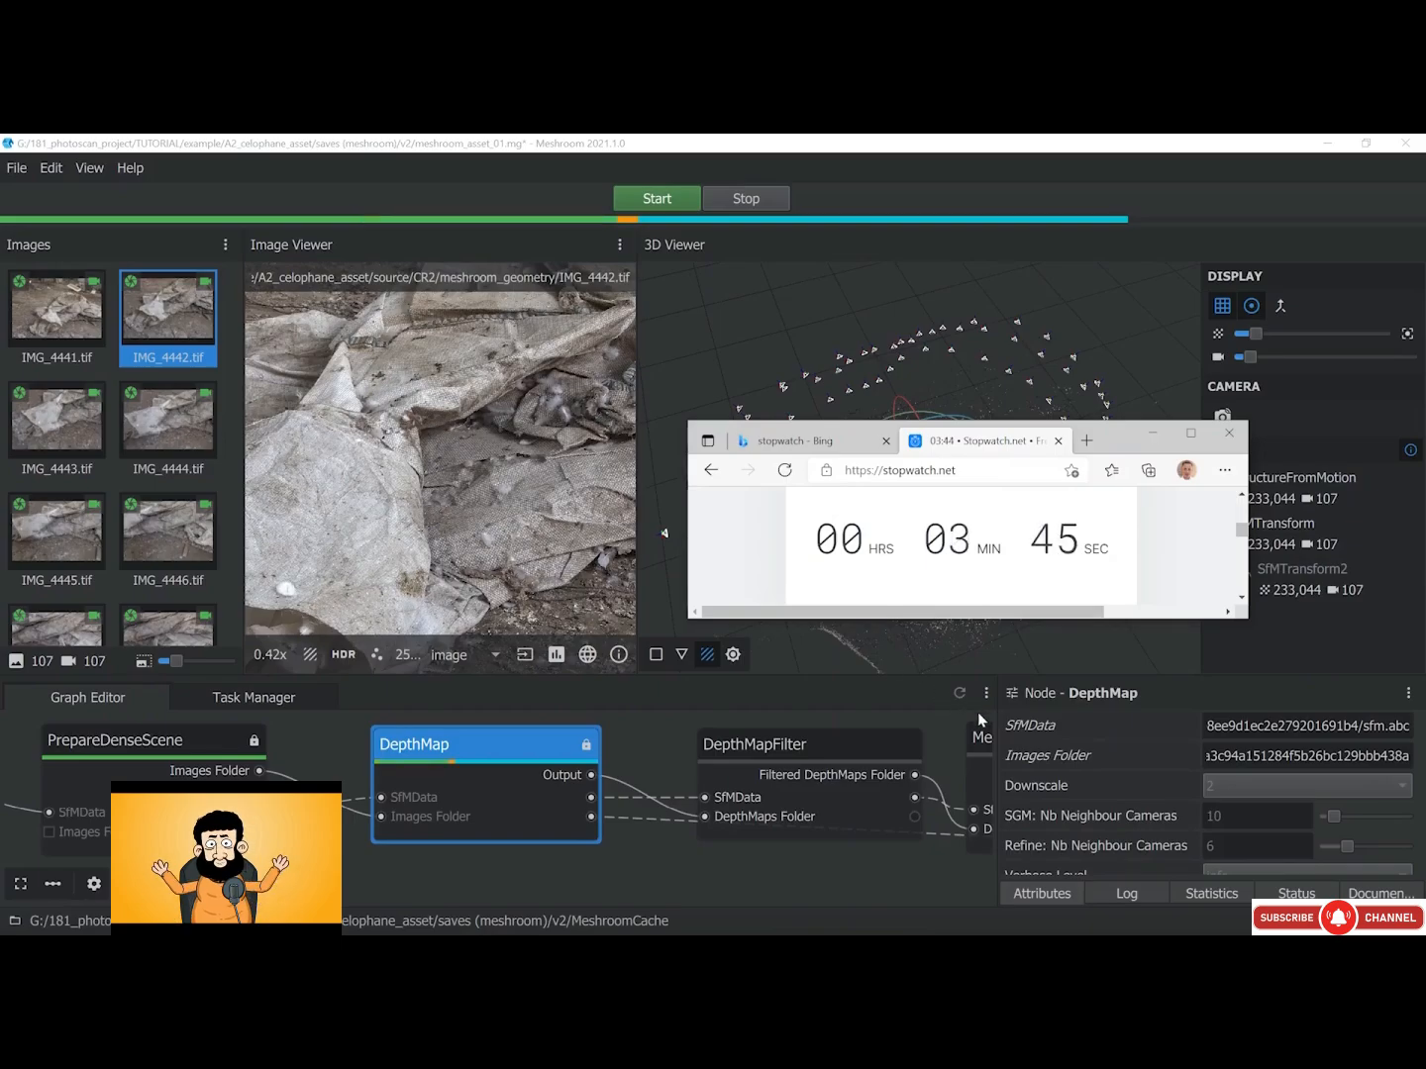
Review the DepthMap node's log across its chunks, including chunk 12, and return to the node's attributes
click(1118, 893)
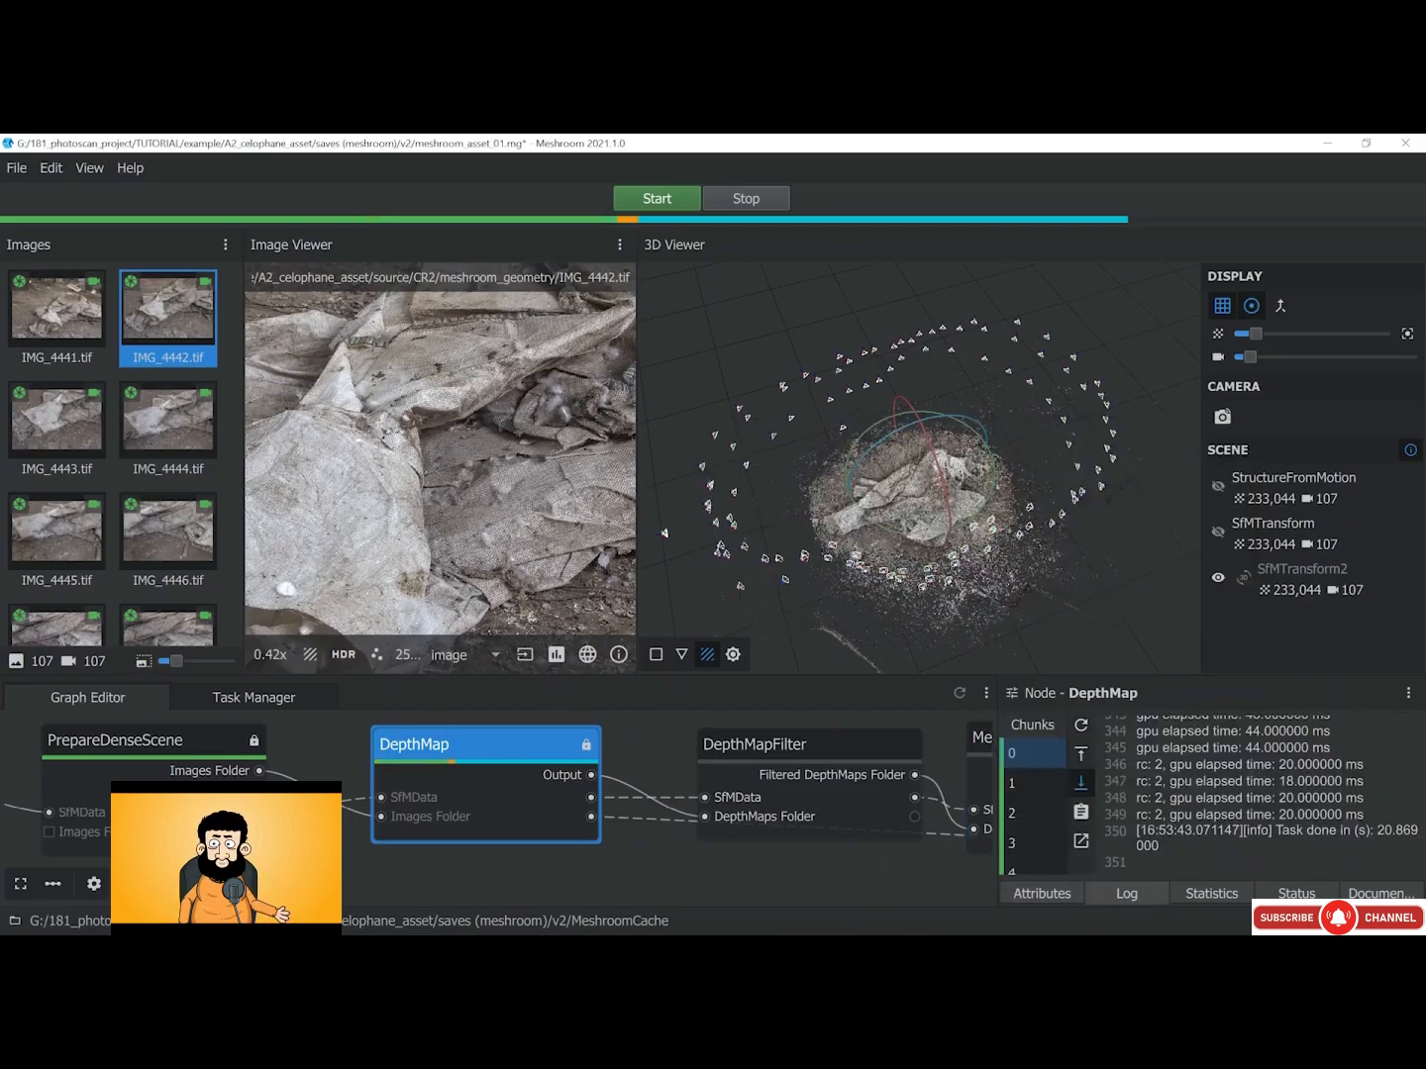
scroll(1049, 762, down, 4)
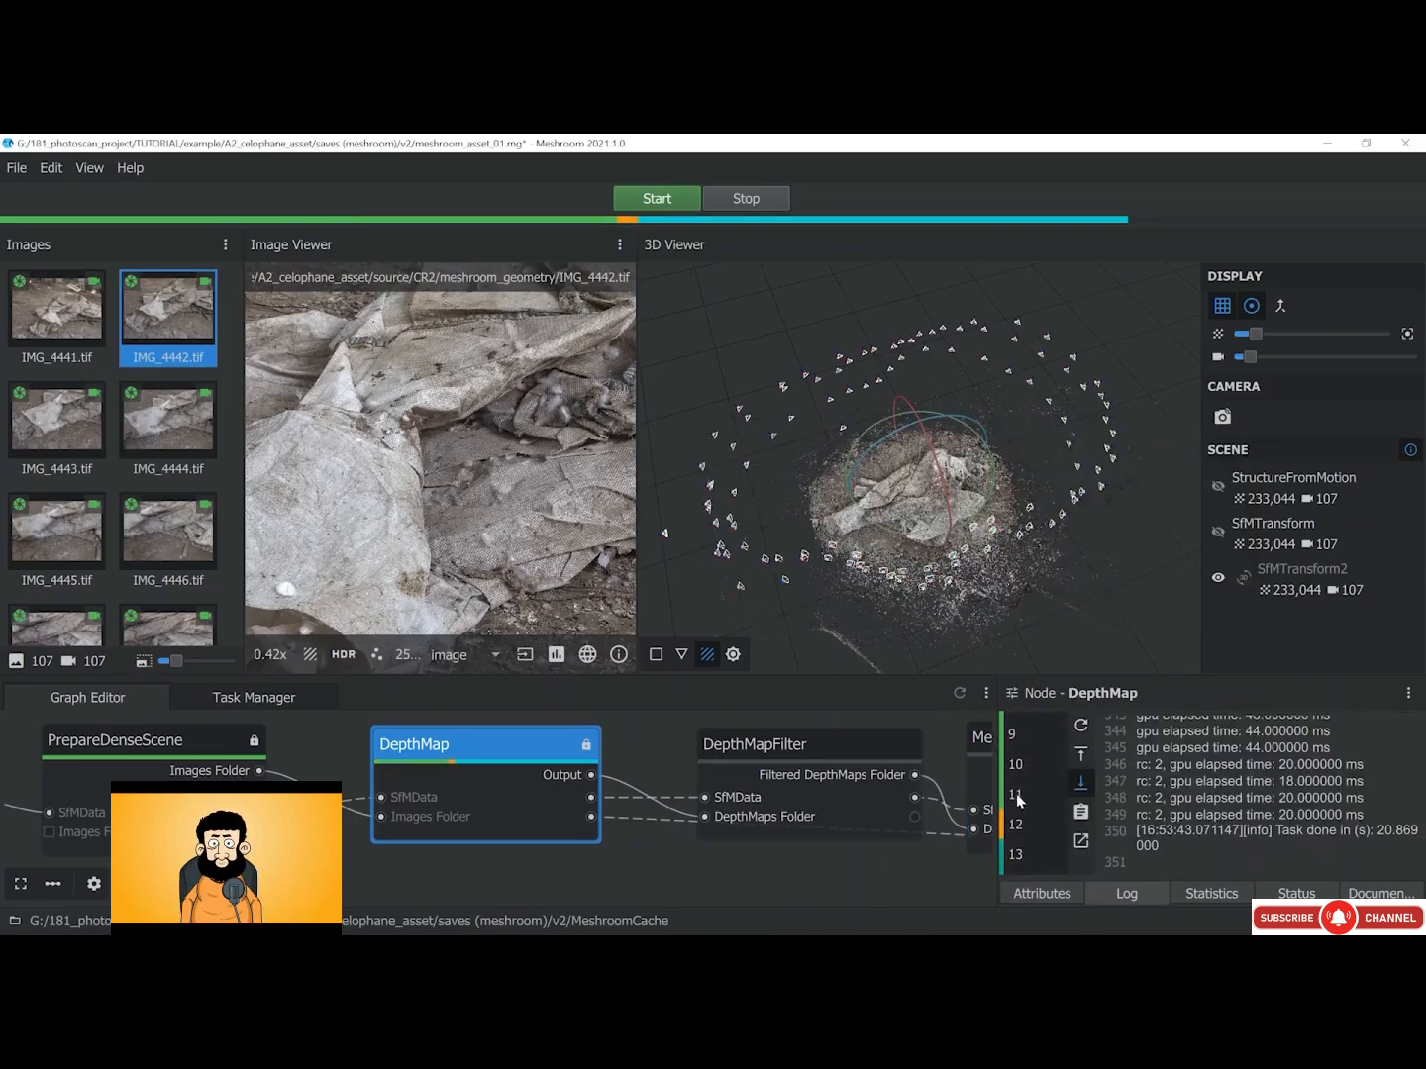
scroll(1021, 800, down, 10)
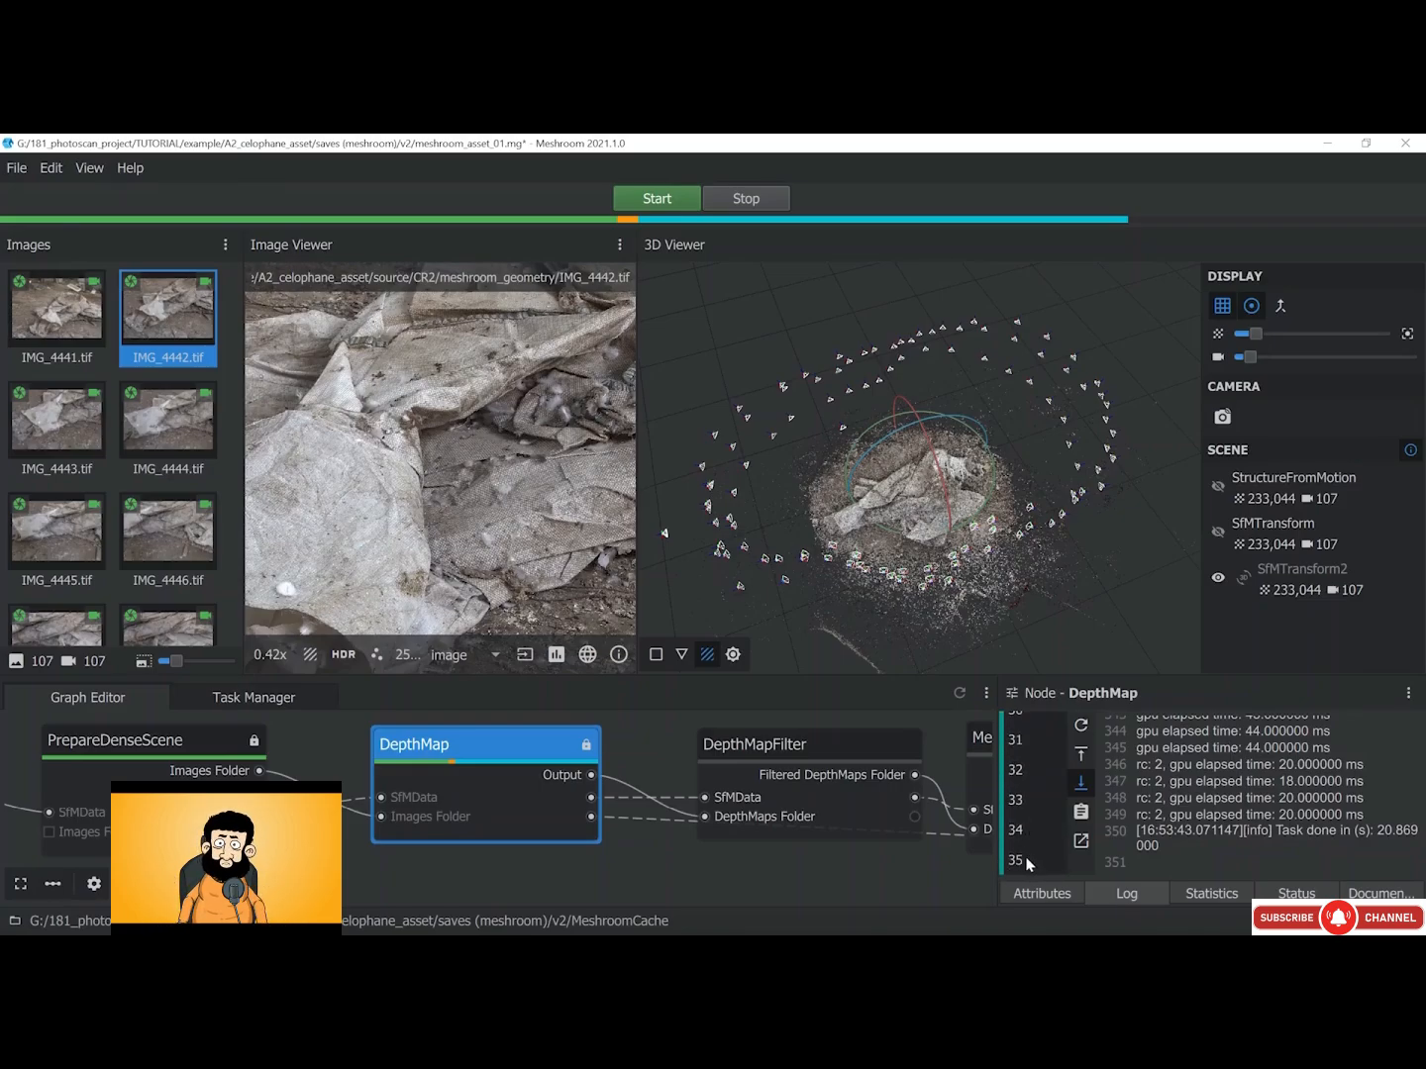
scroll(1029, 832, up, 10)
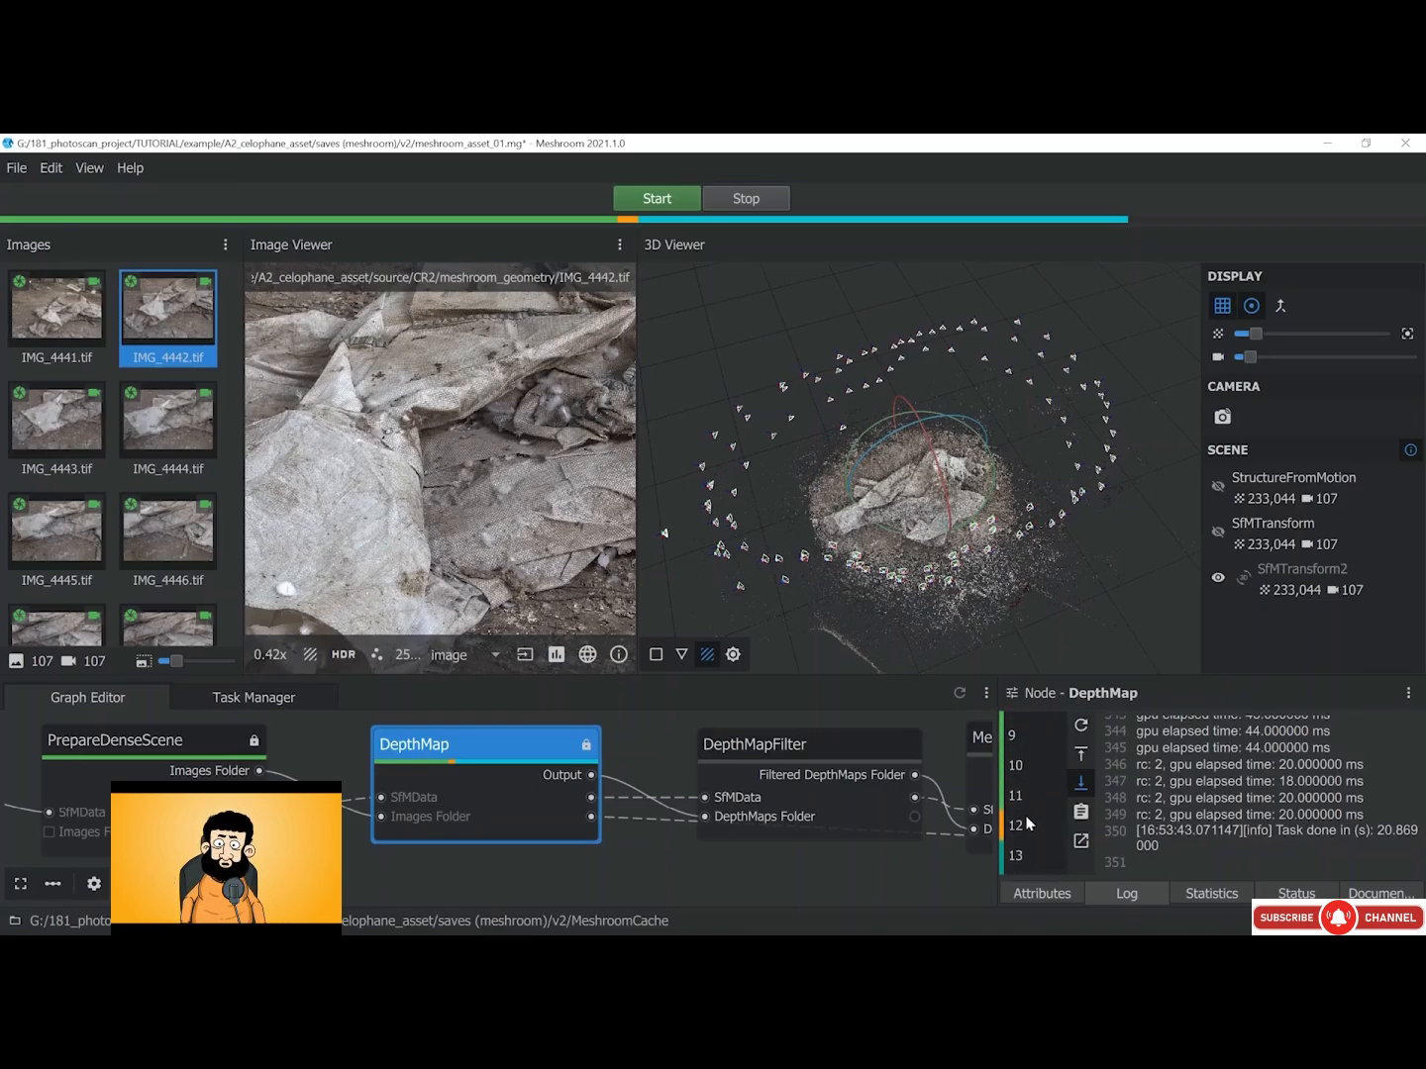
click(1028, 828)
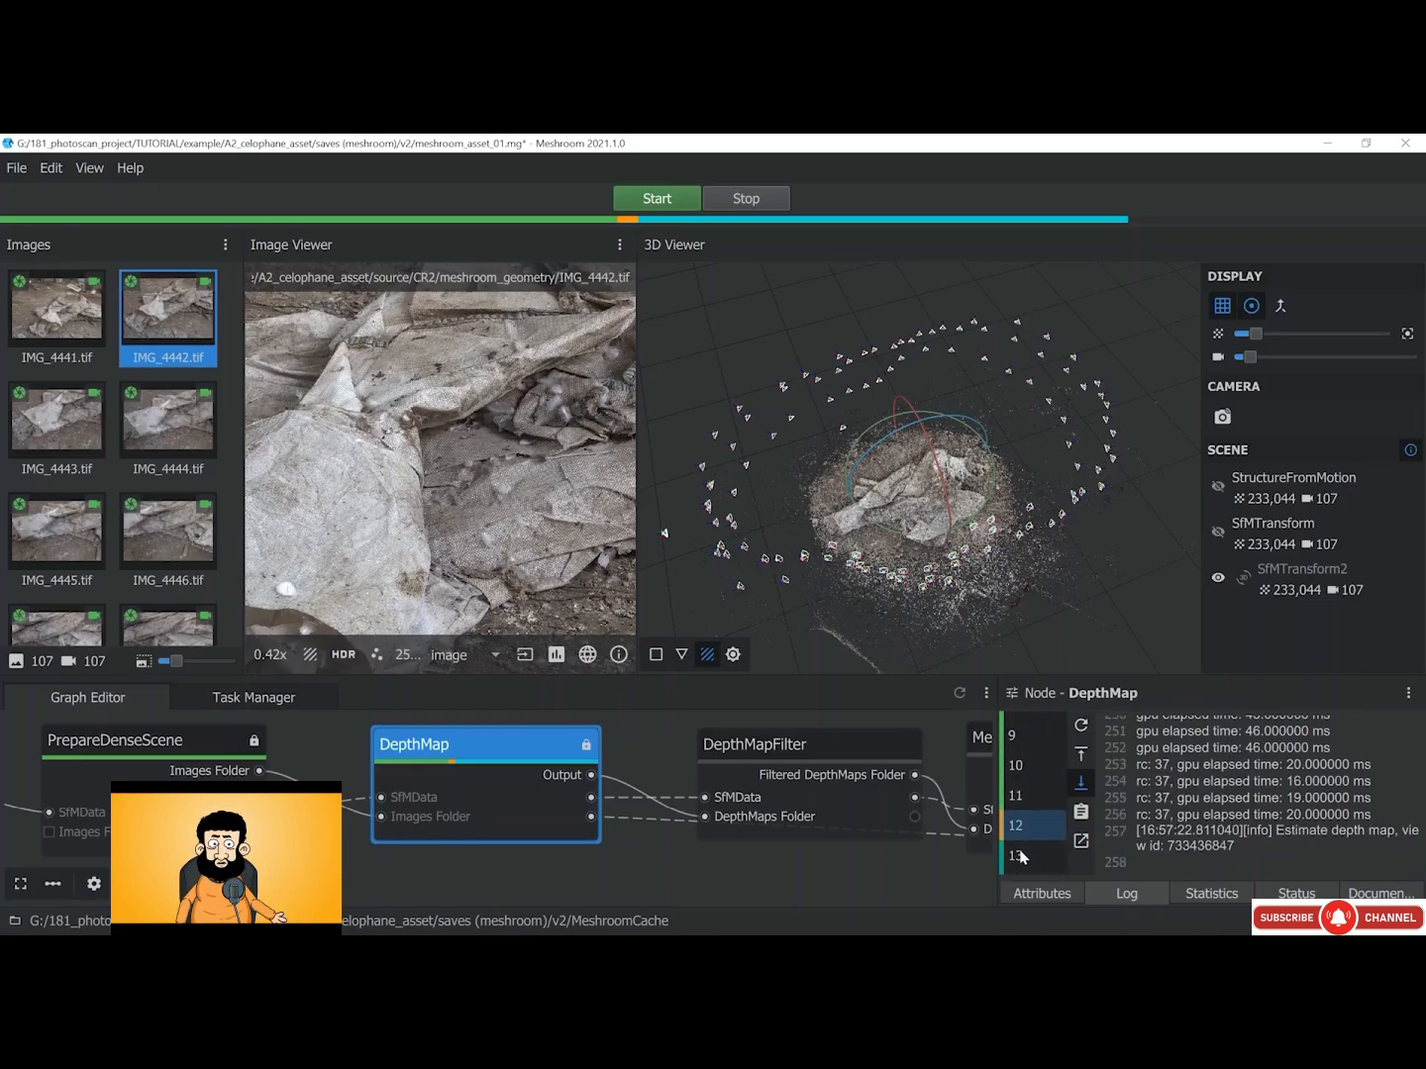
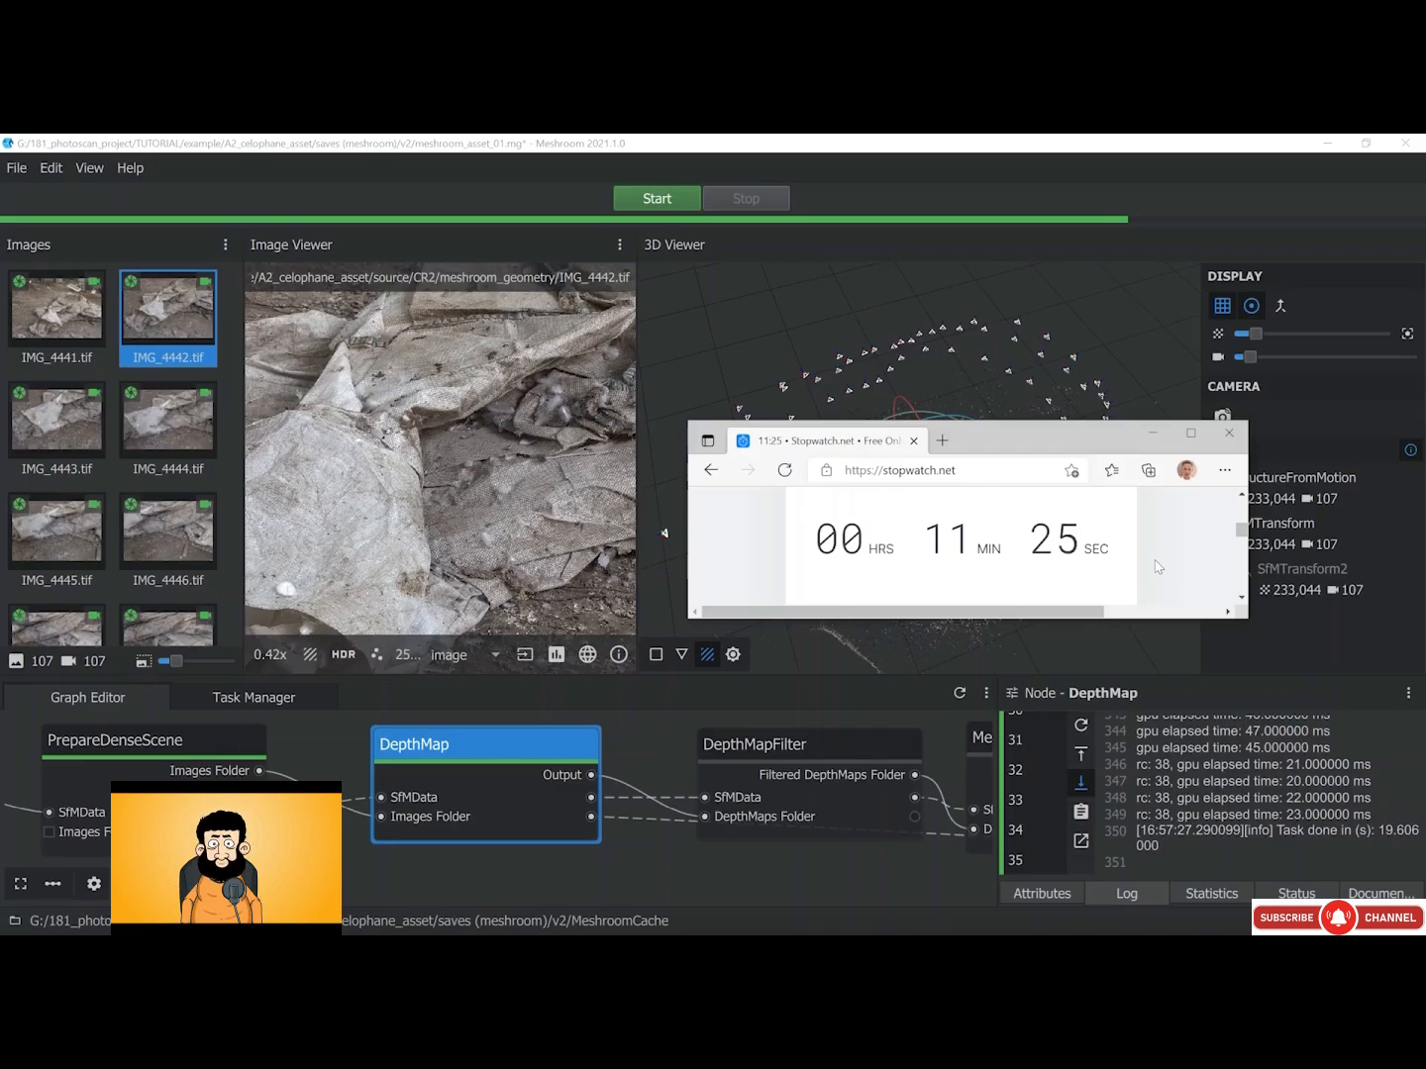
click(1155, 435)
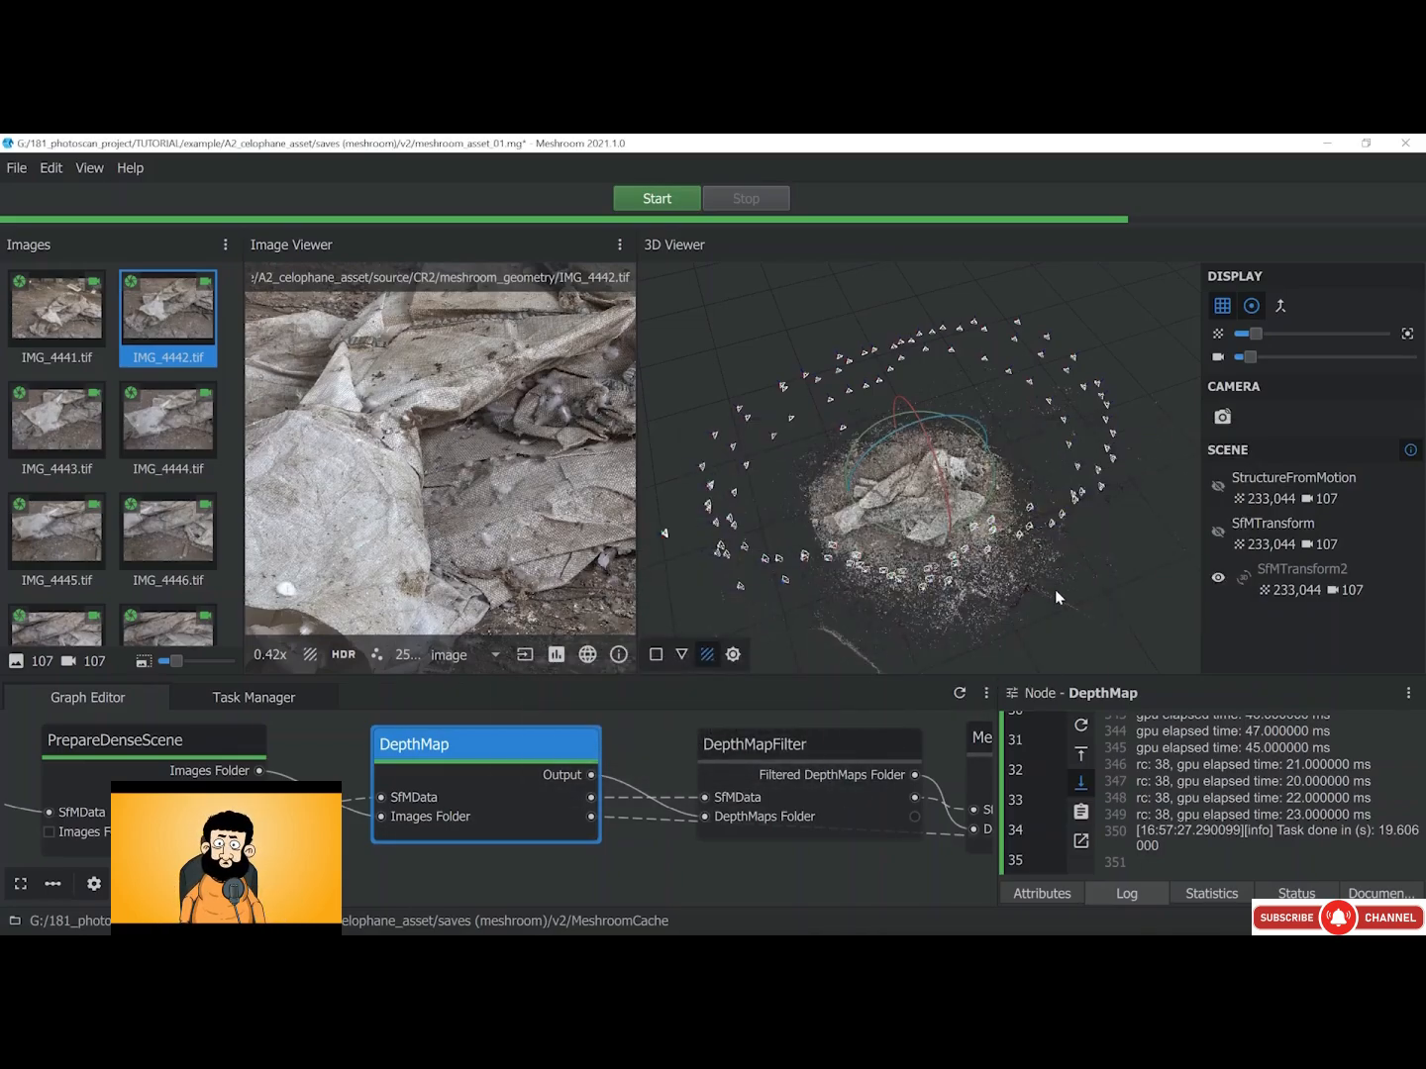
click(1052, 898)
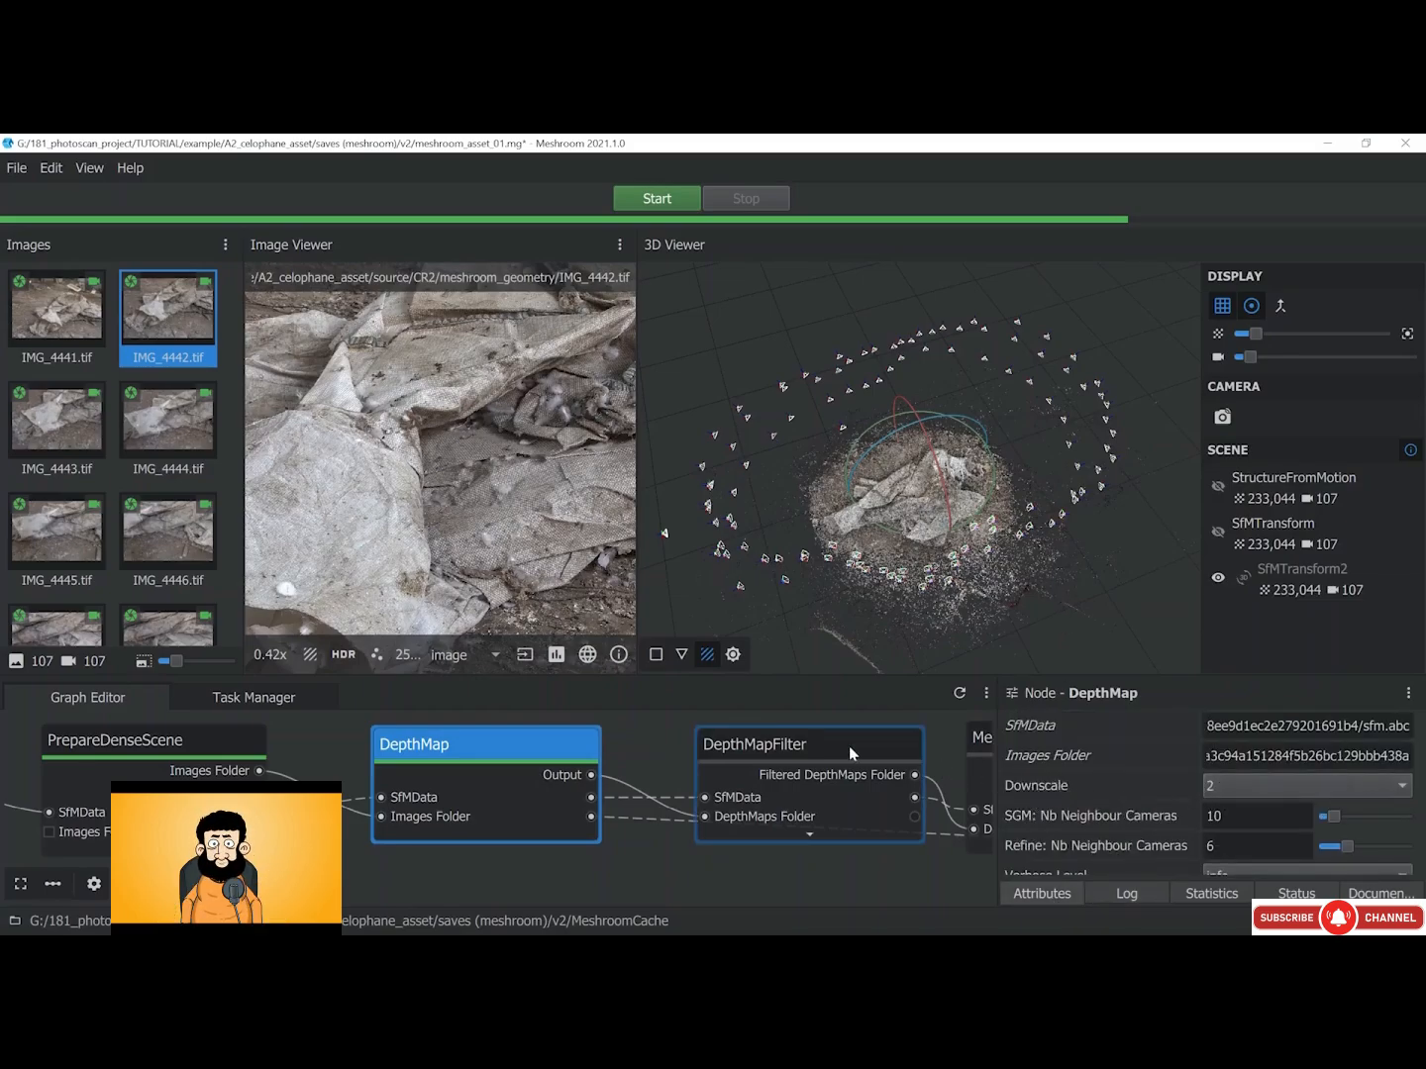
Select the DepthMapFilter node and compute it with its default attributes
middle_drag(848, 746, 458, 754)
scroll(450, 758, down, 3)
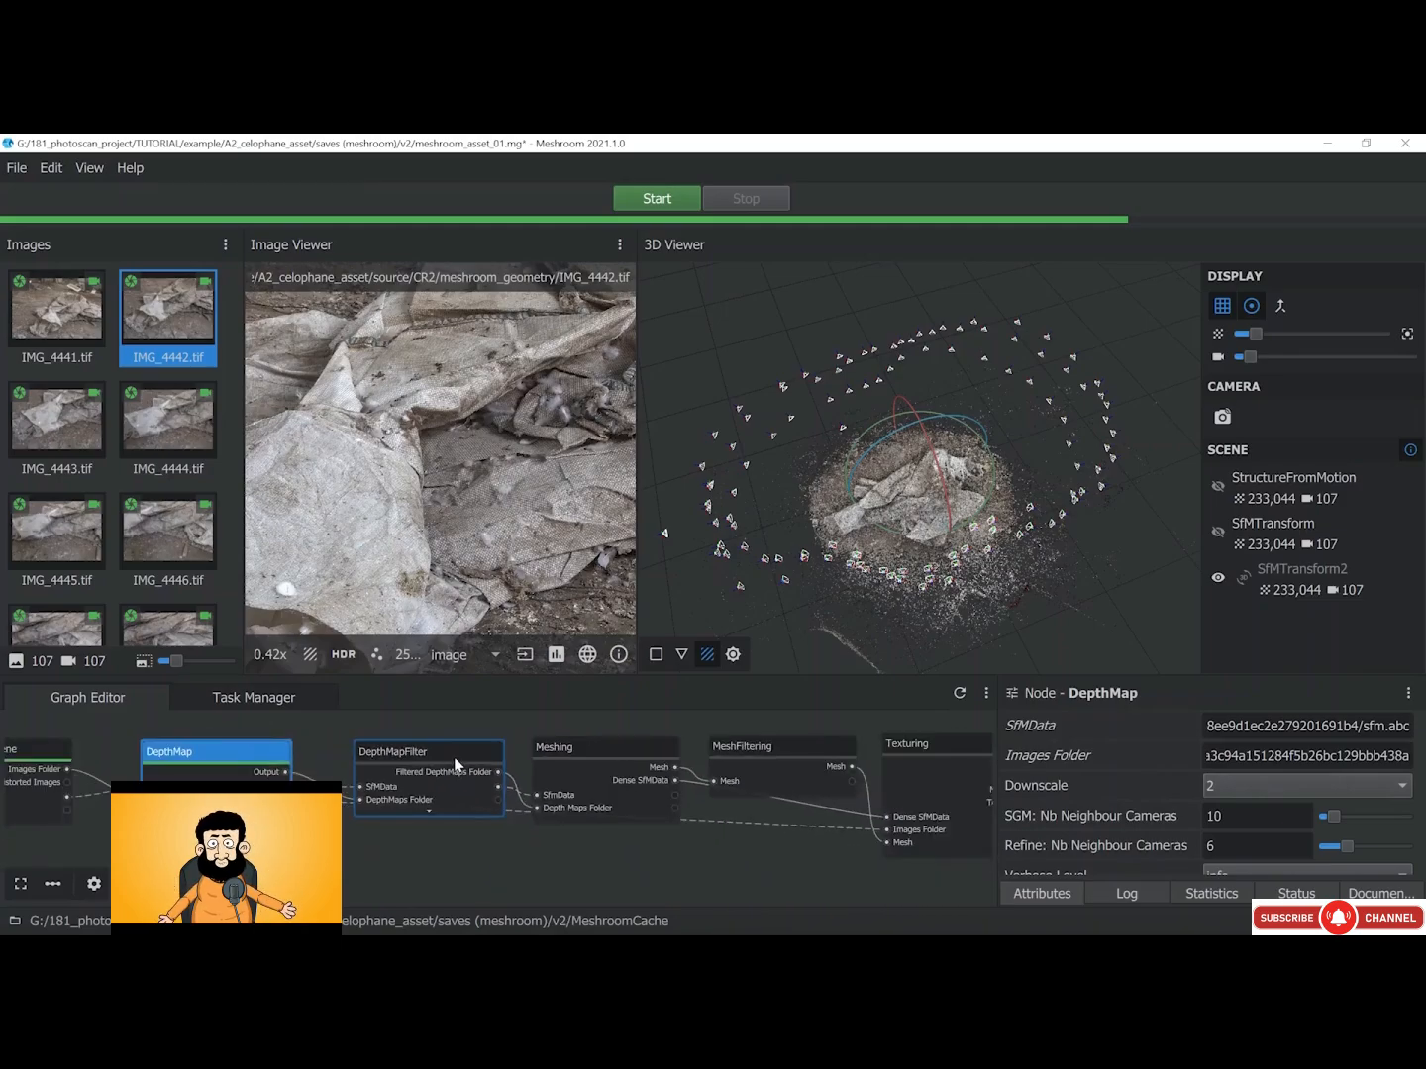
click(444, 755)
right_click(437, 758)
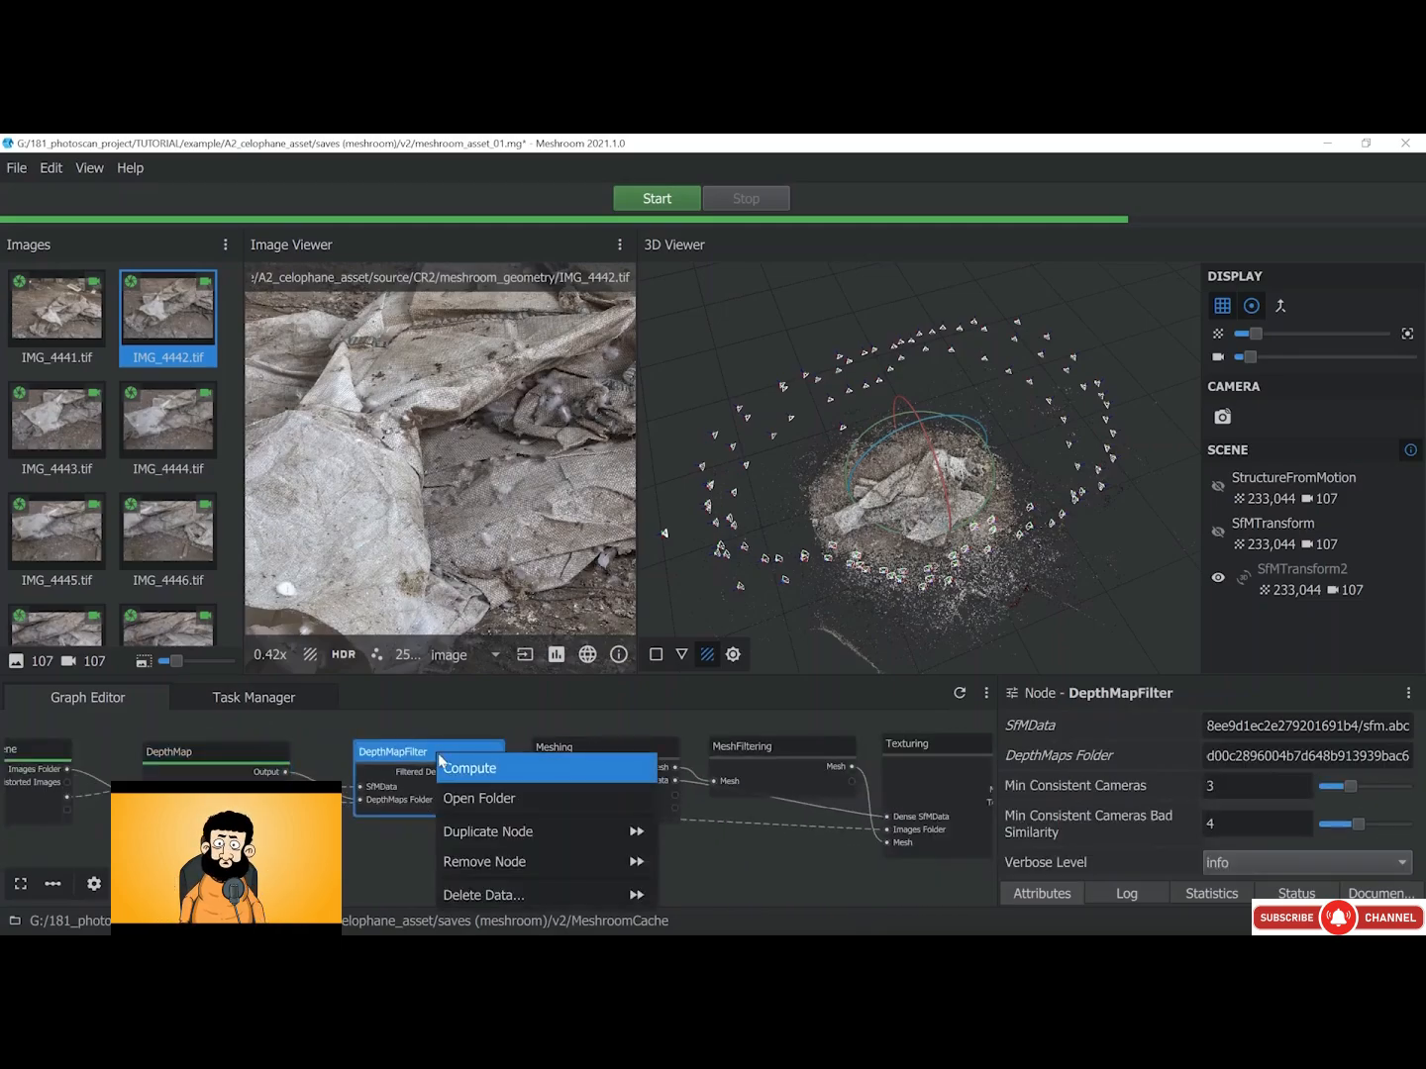
click(452, 770)
Review the Meshing node's attributes, including Max Points and Colorize Output, and enable its Custom Bounding Box
scroll(449, 771, up, 3)
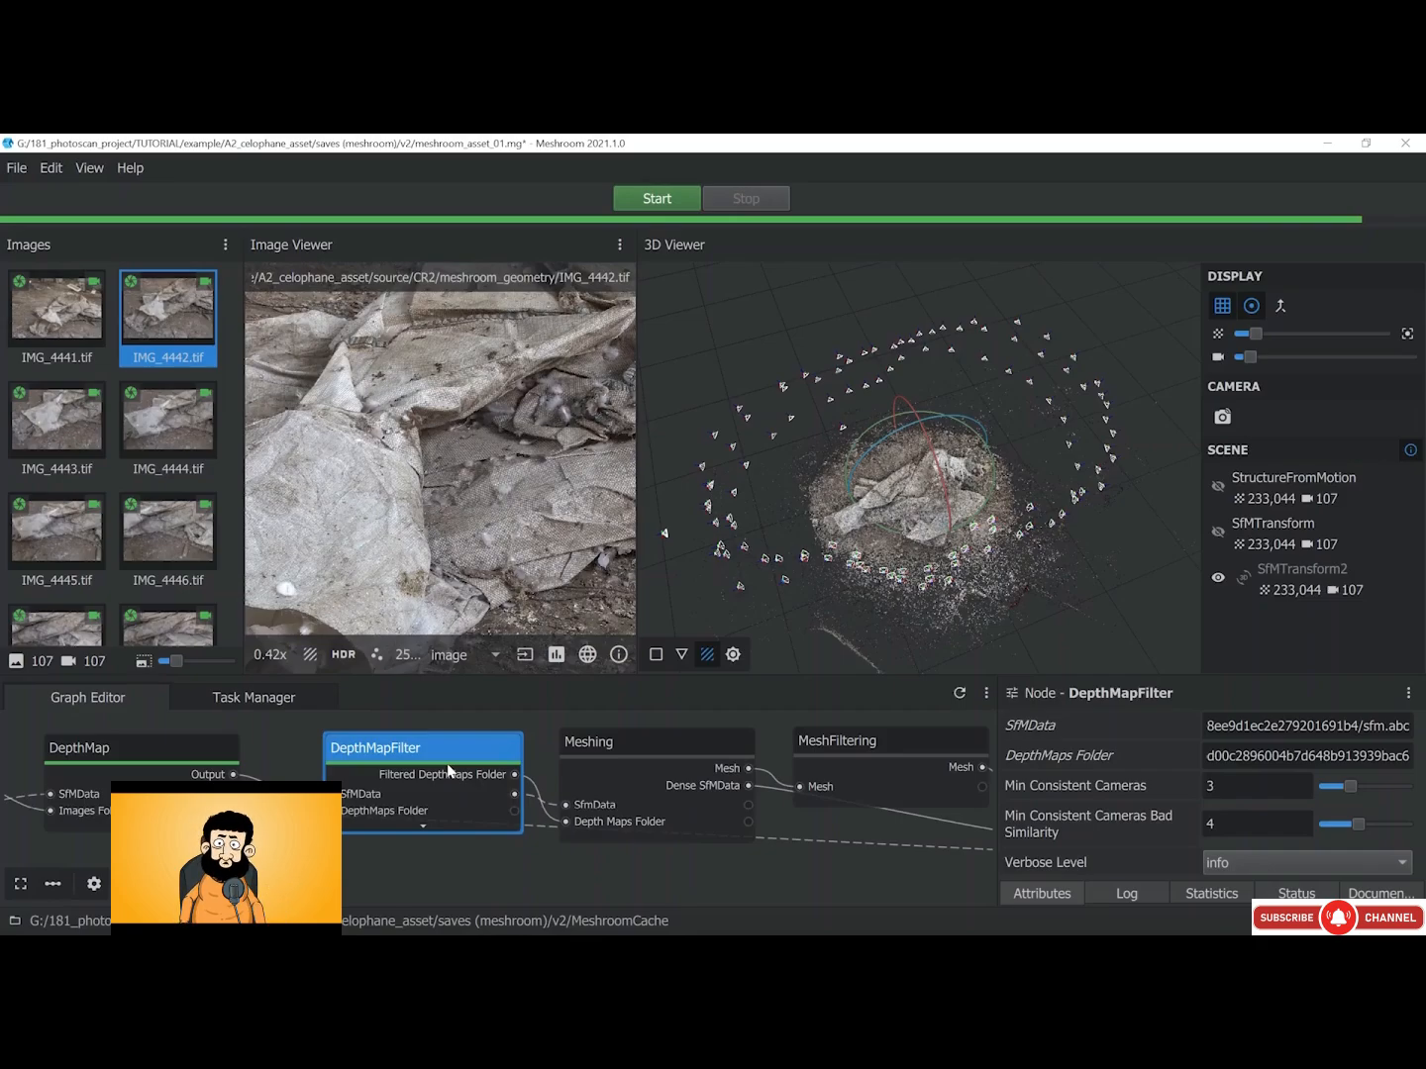
click(638, 751)
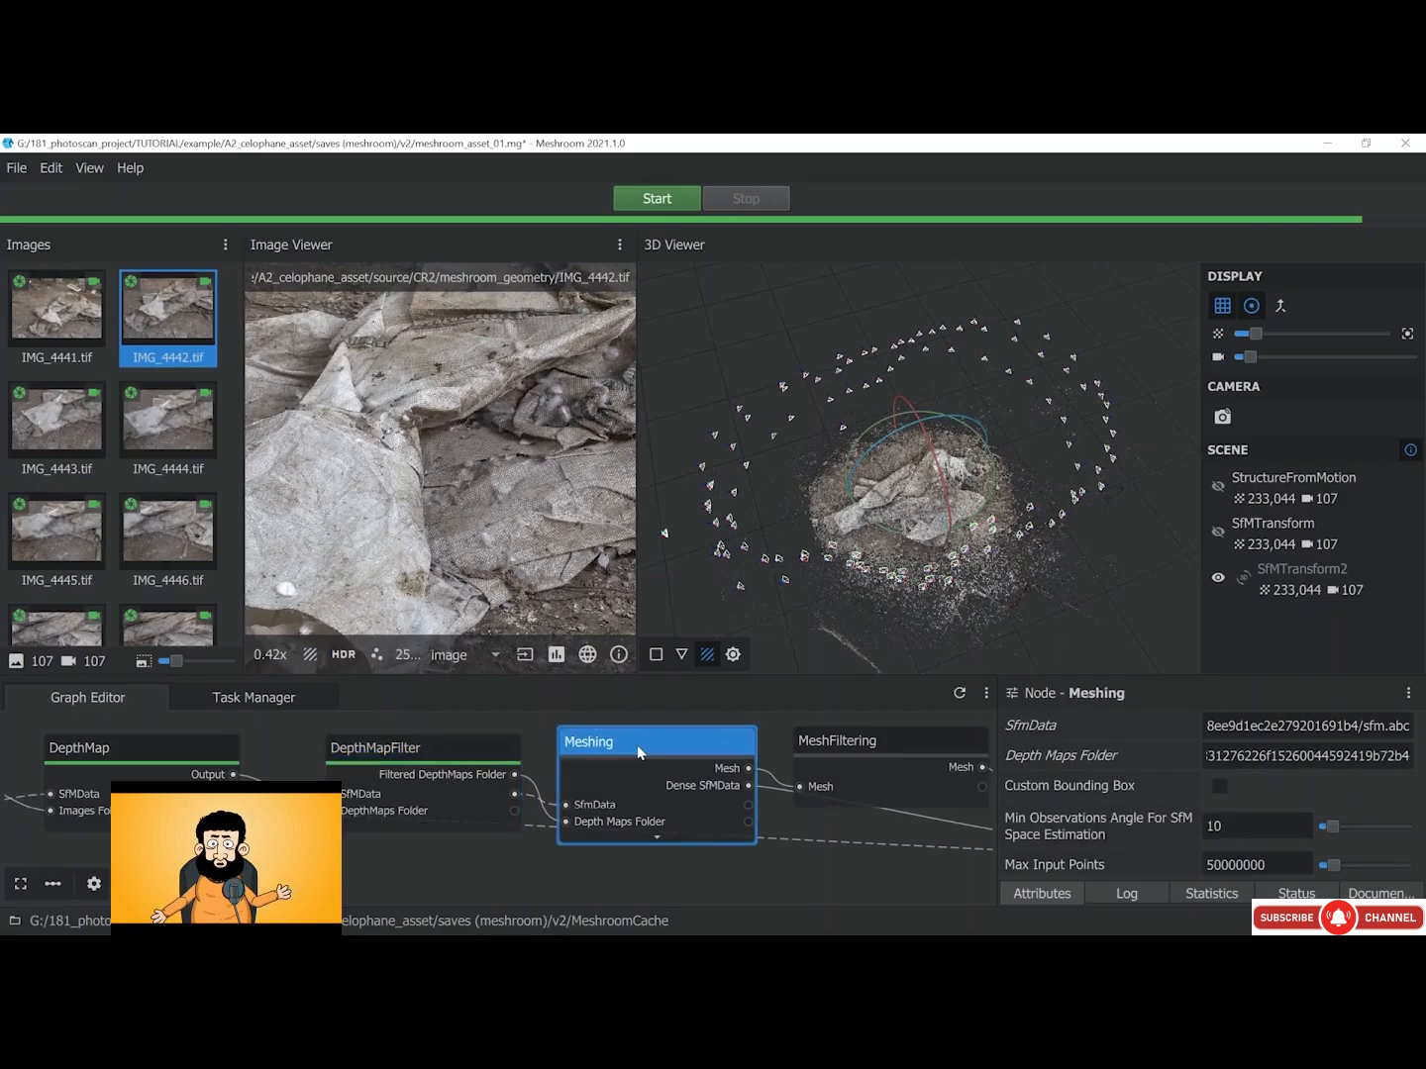
scroll(1090, 754, down, 3)
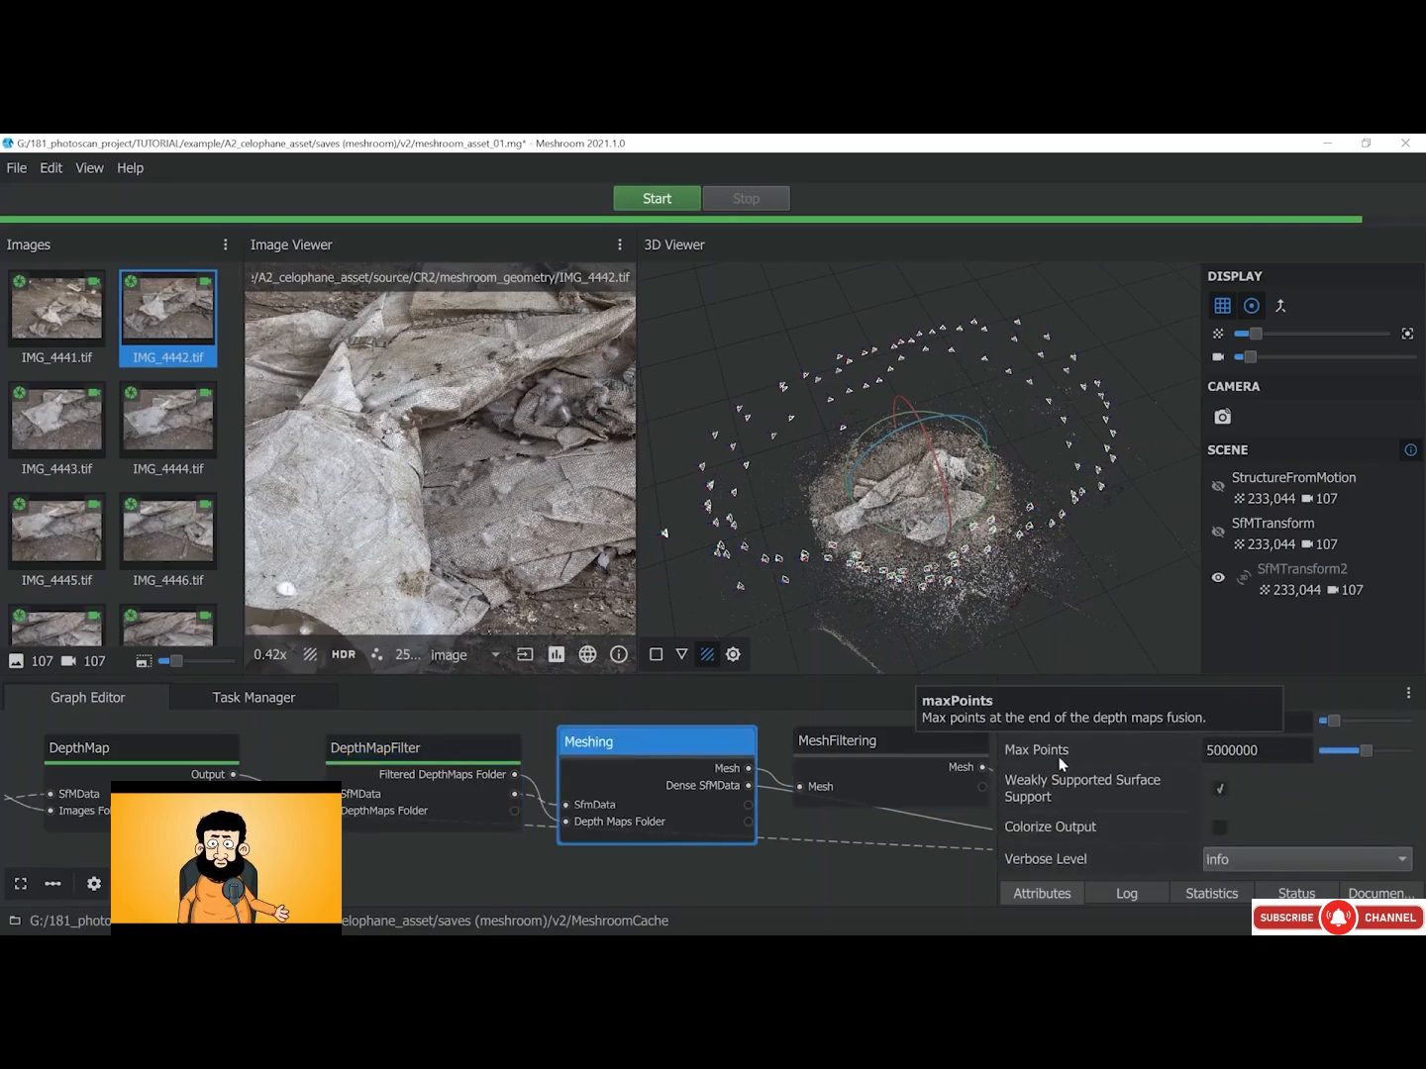
scroll(1118, 825, down, 2)
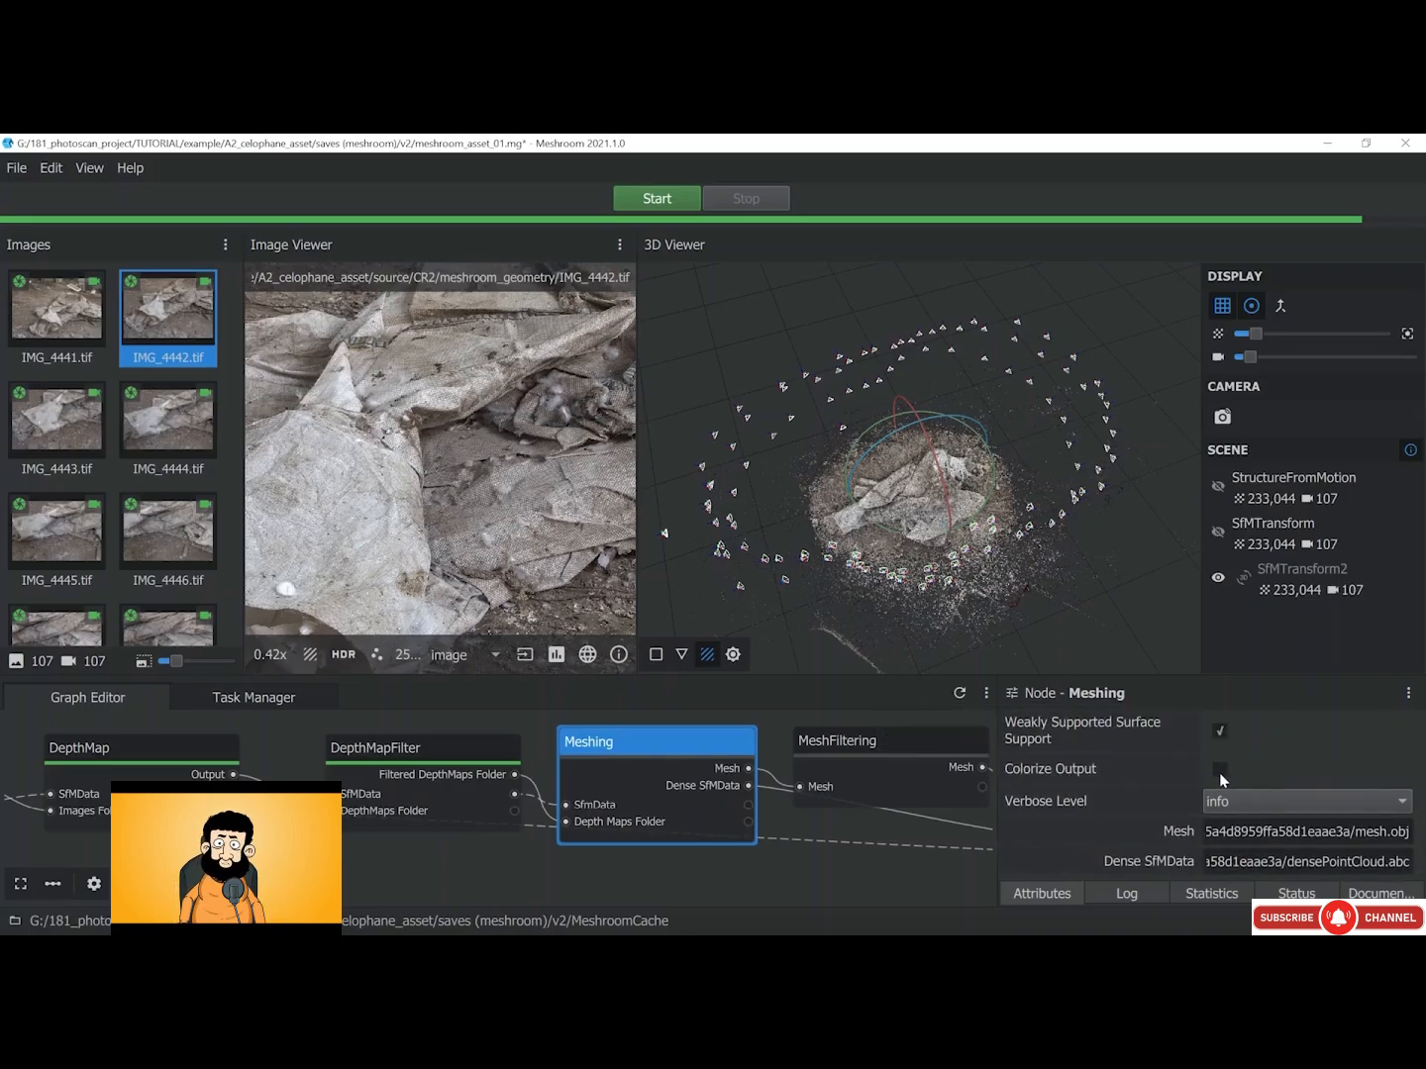
scroll(1150, 773, up, 5)
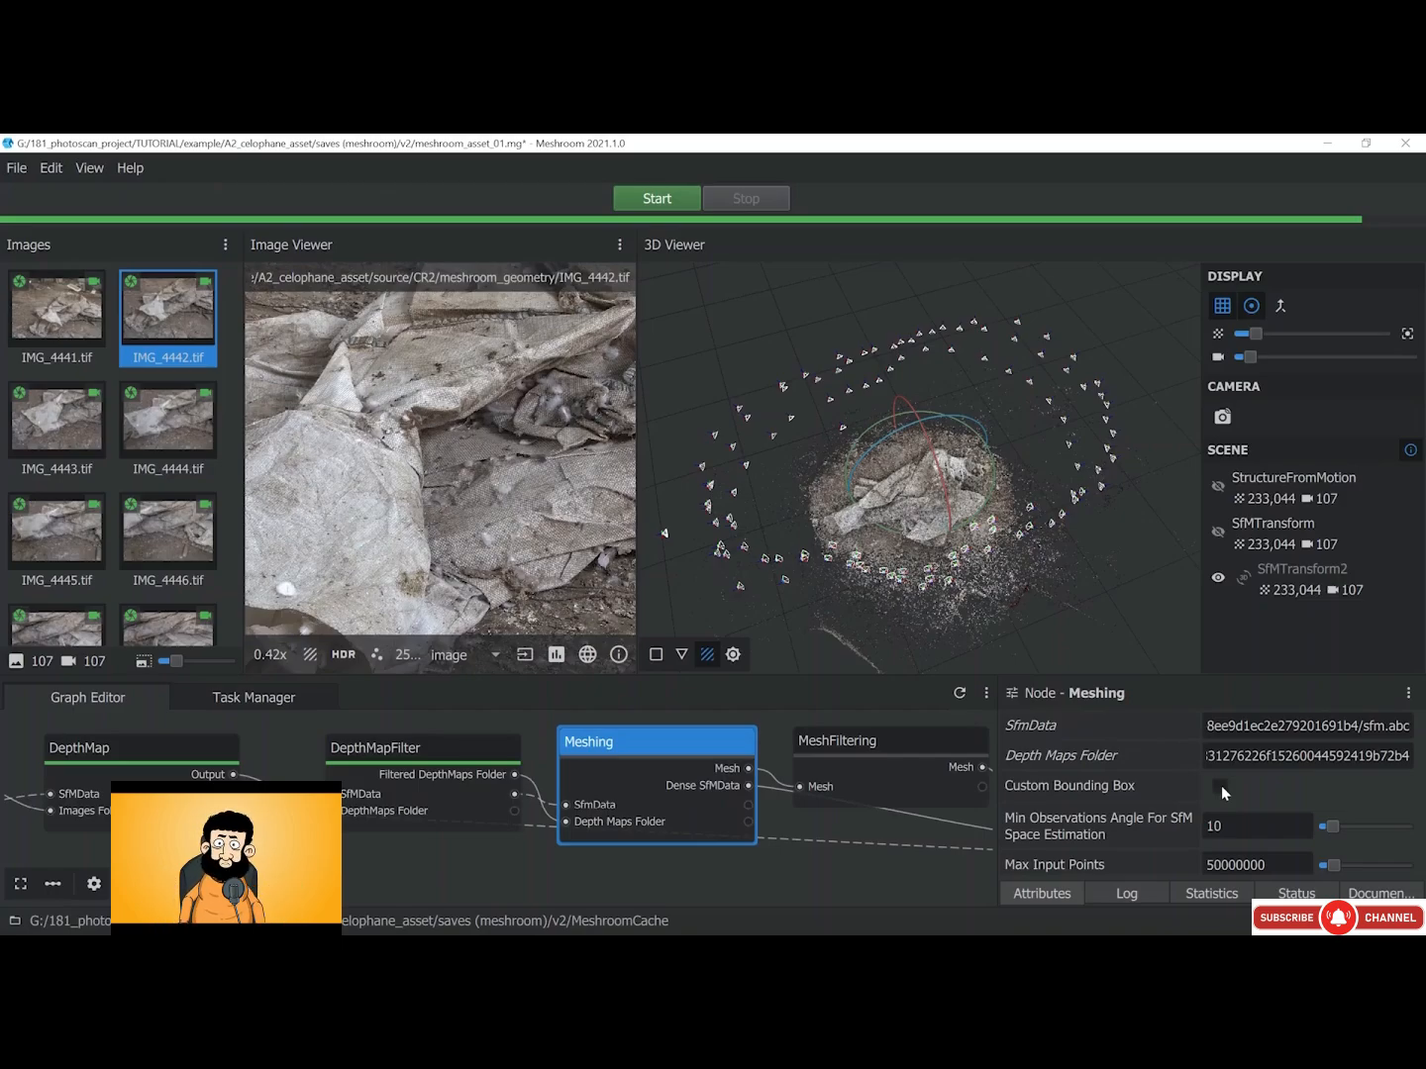
click(1221, 785)
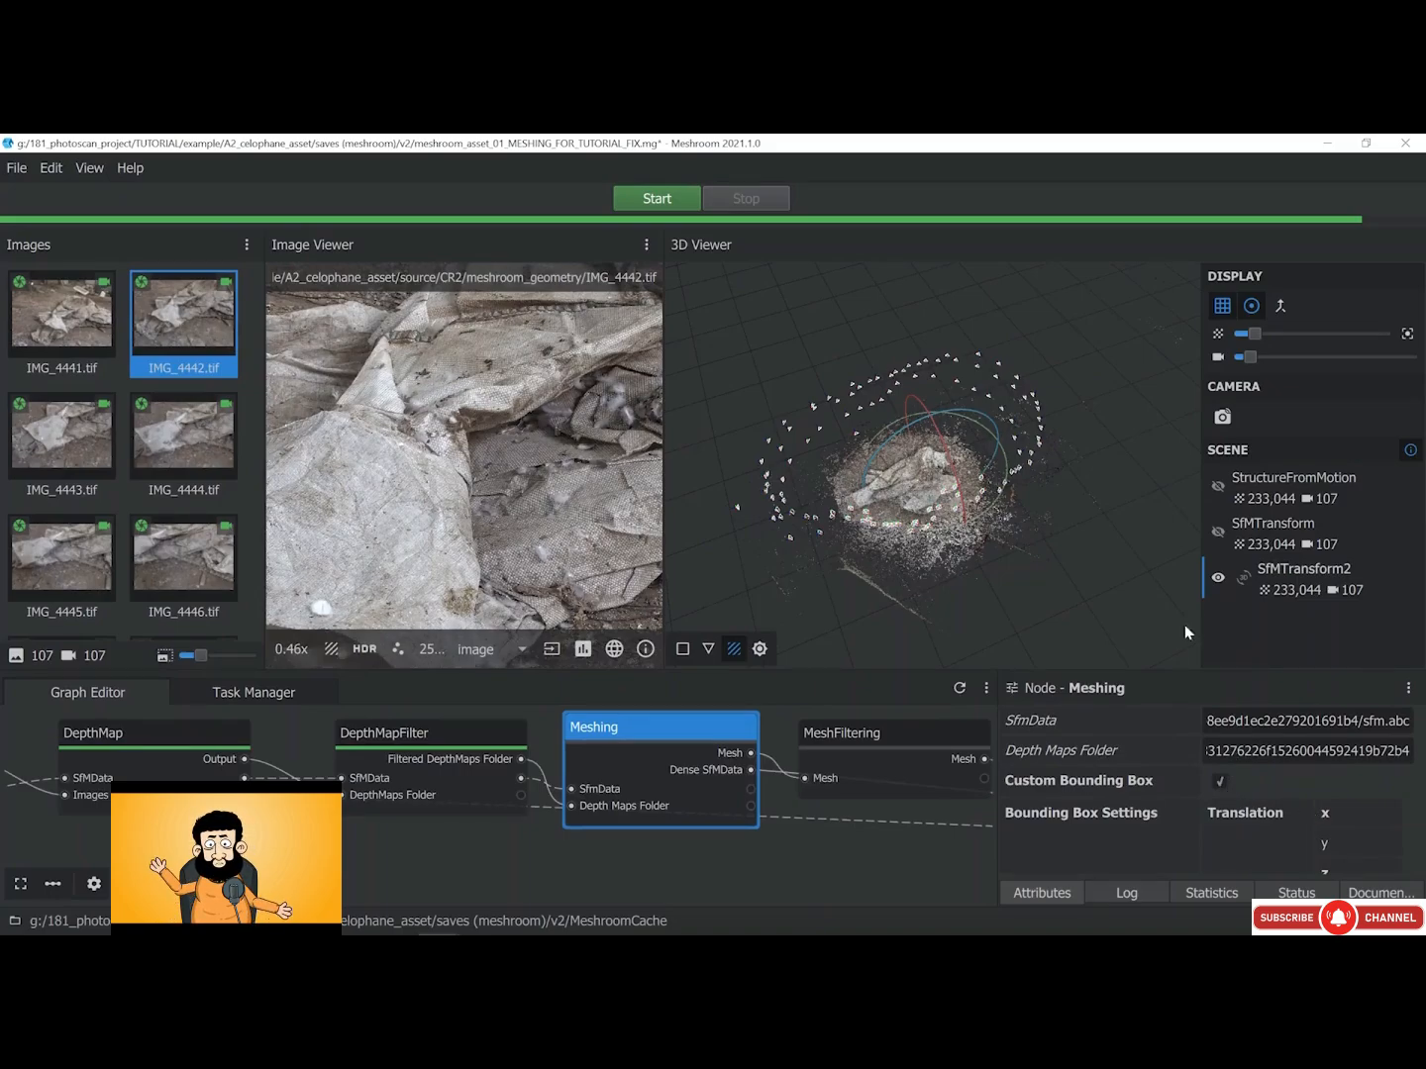
Load the Meshing node into the 3D view with its bounding box shown, and hide the trackball
double_click(667, 726)
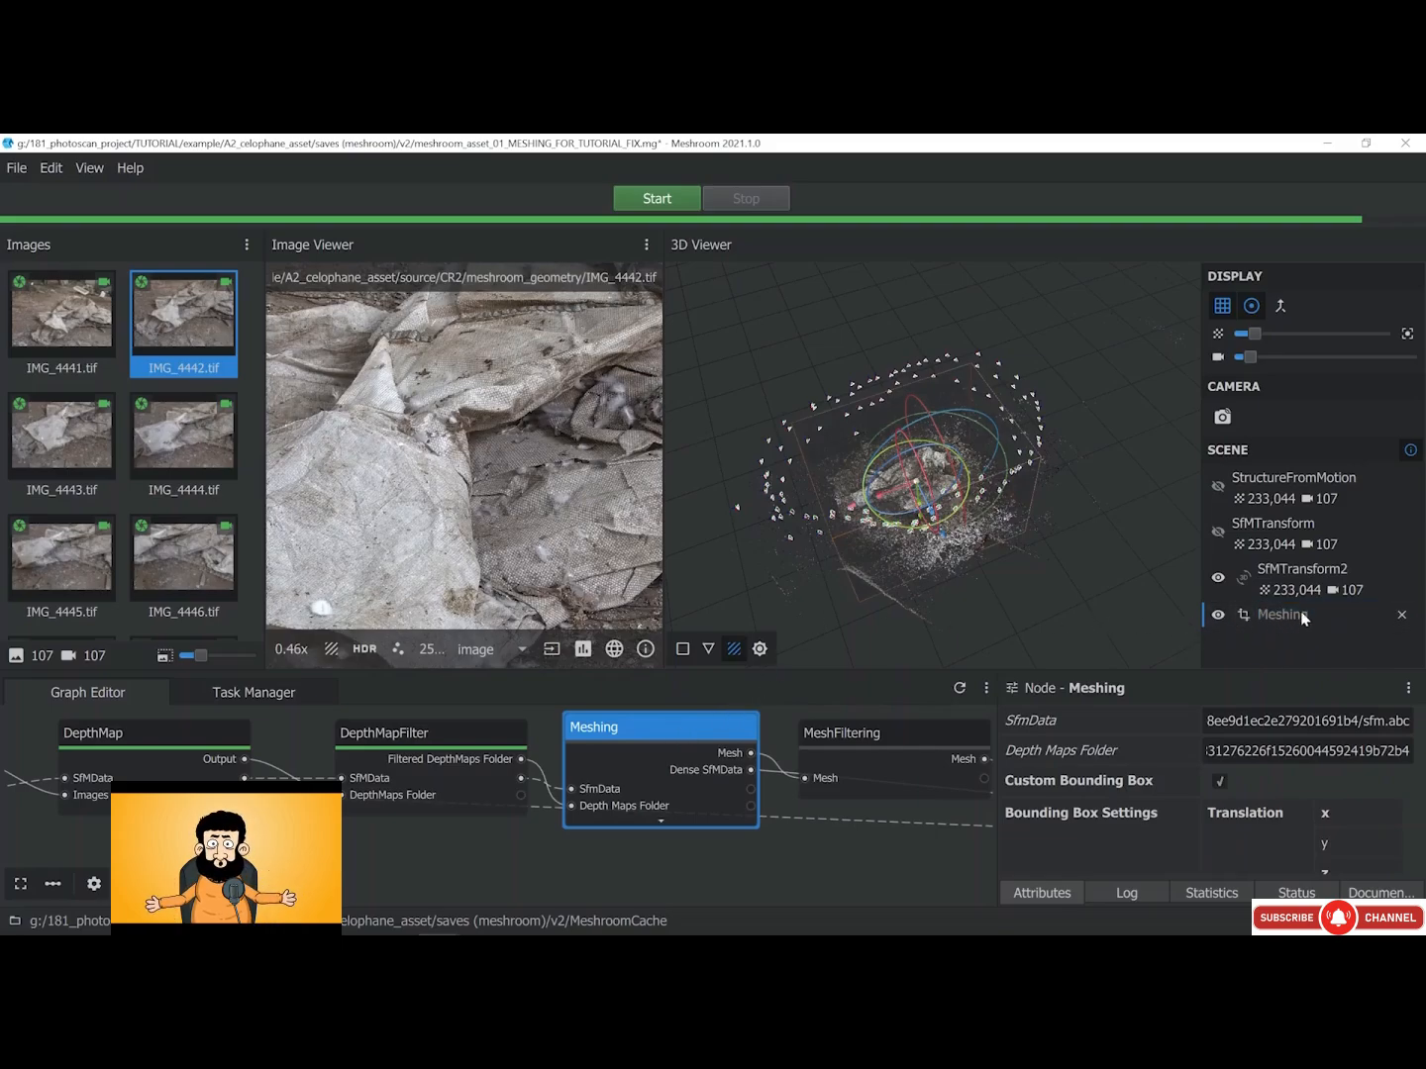
click(1243, 616)
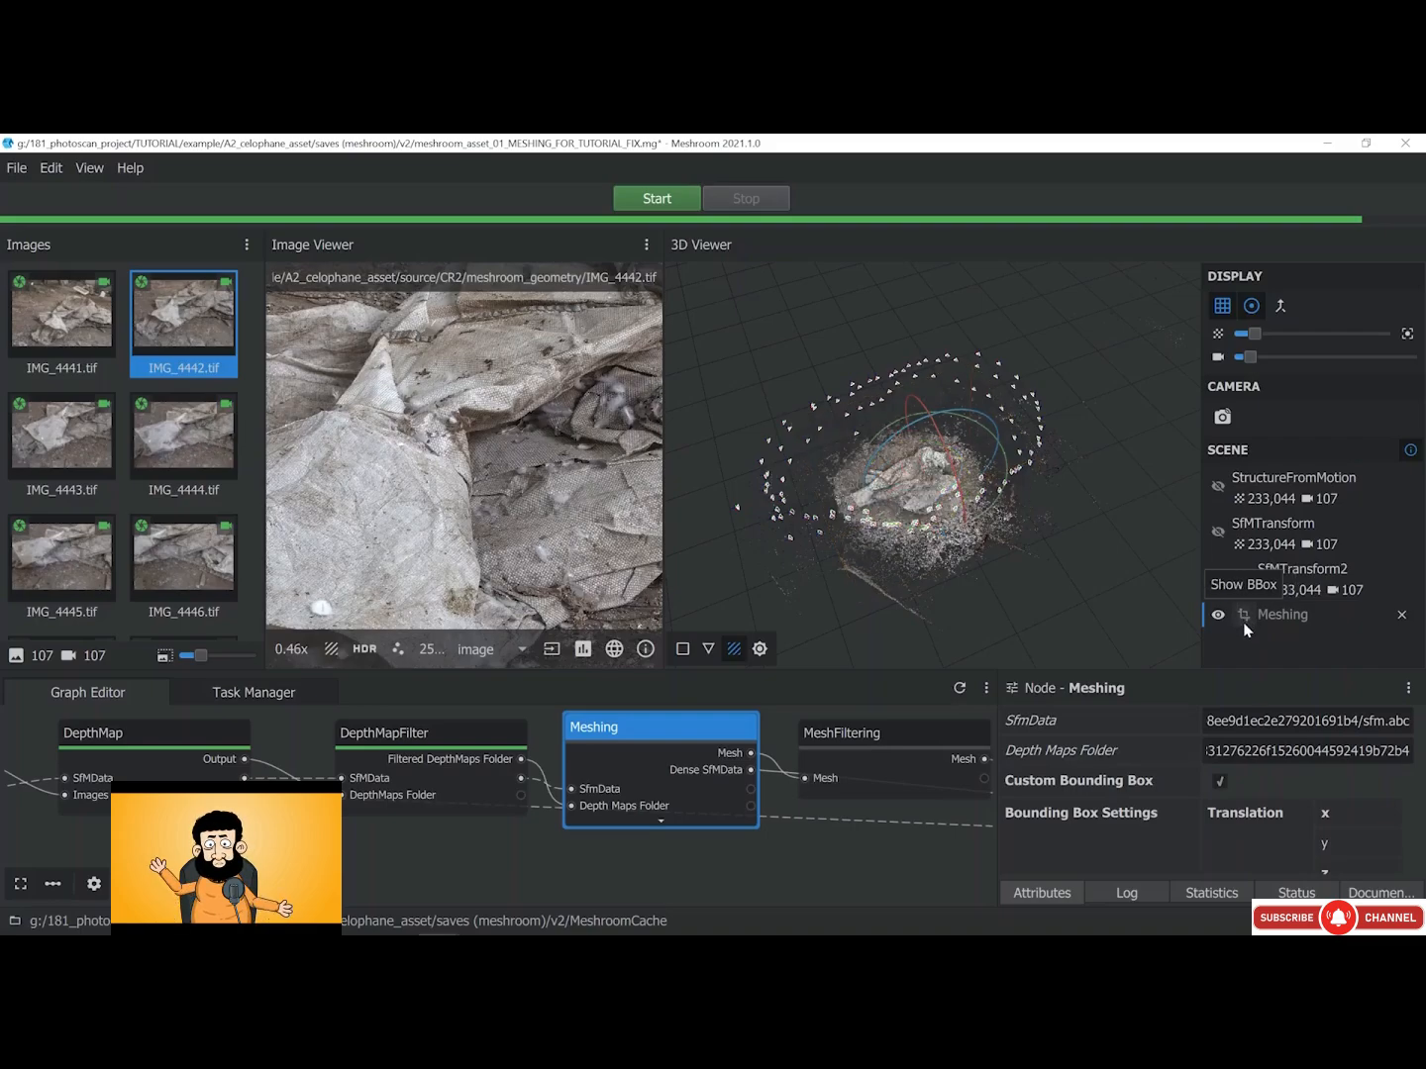
click(1244, 619)
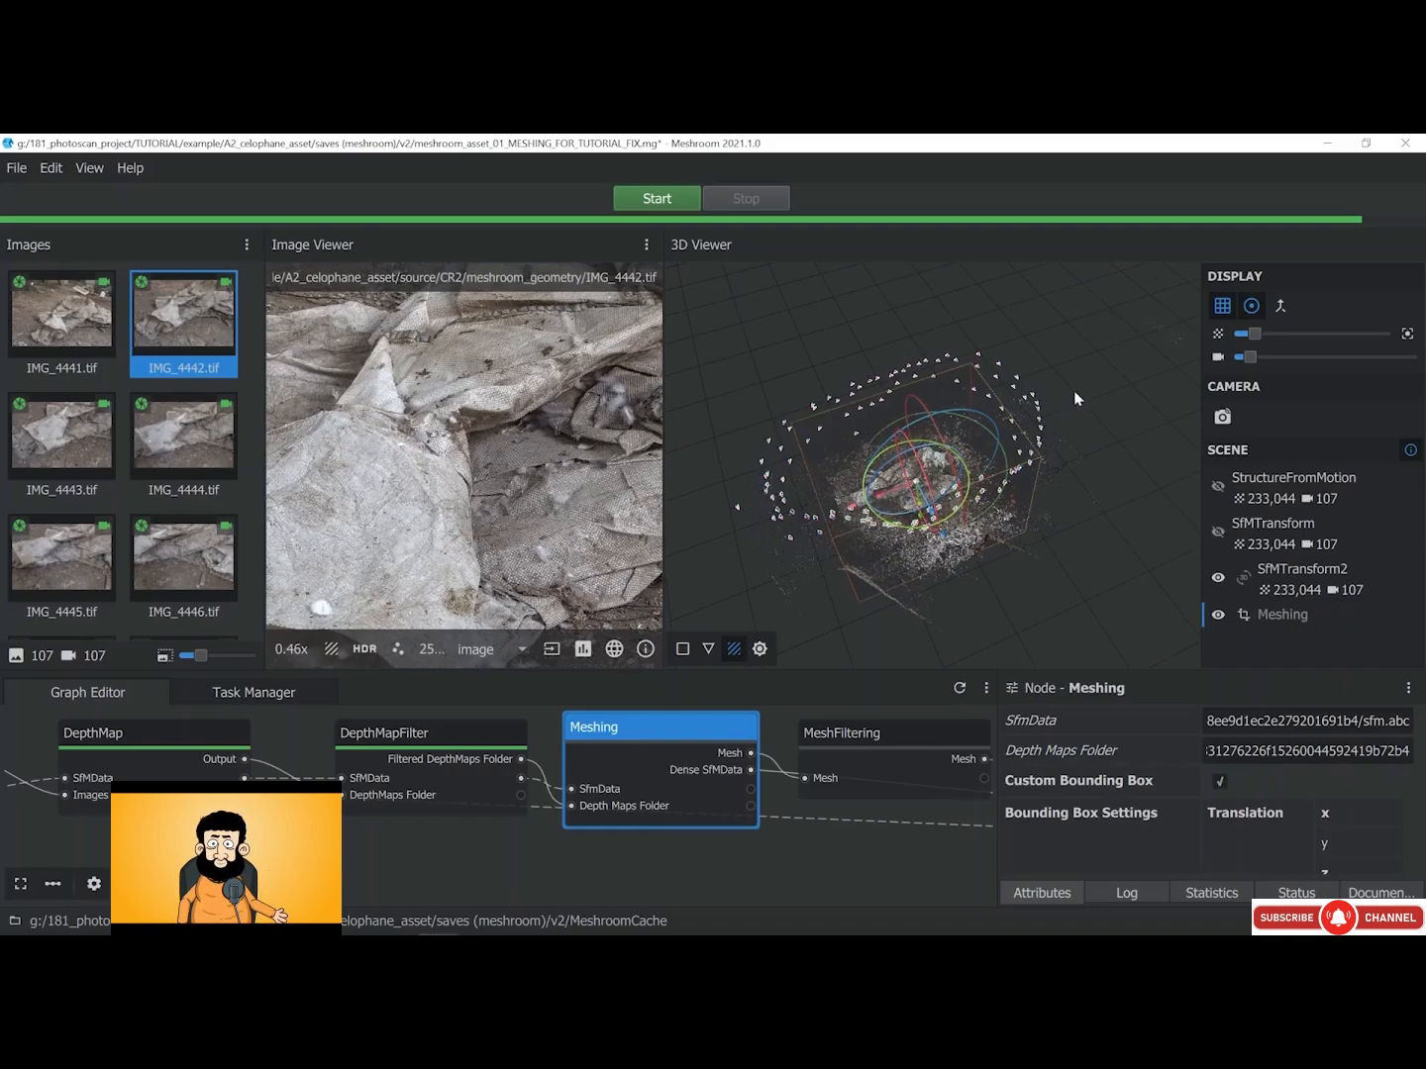
click(1253, 308)
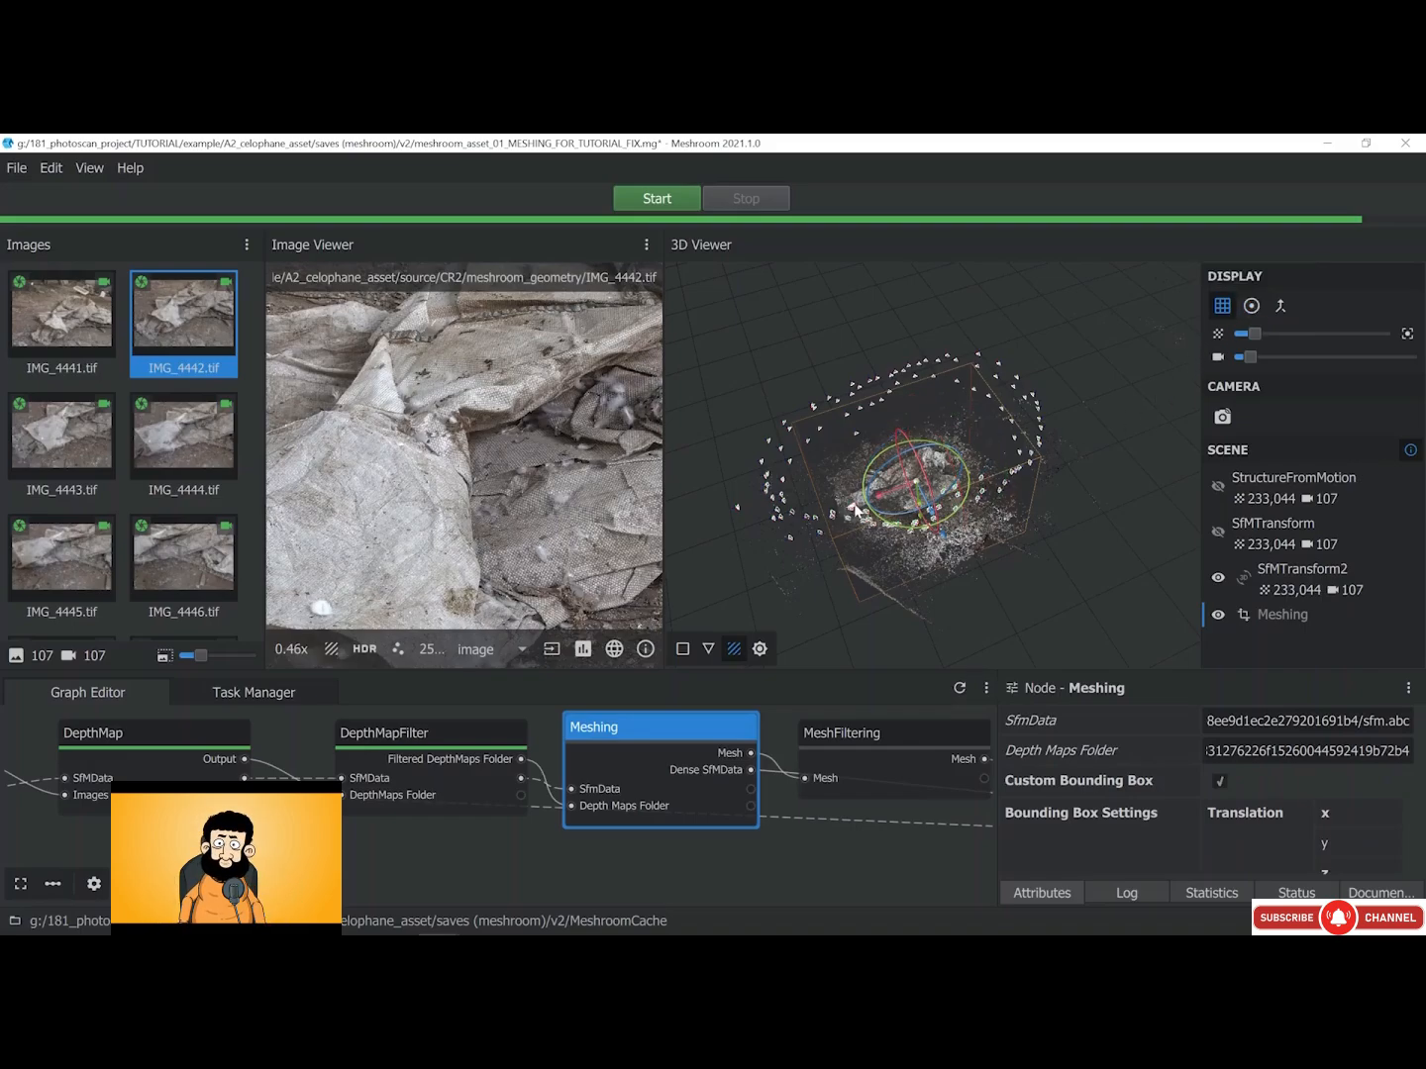
Adjust the Meshing bounding box with its gizmo handles so it encloses the scanned object and surrounding ground
drag(855, 507, 950, 548)
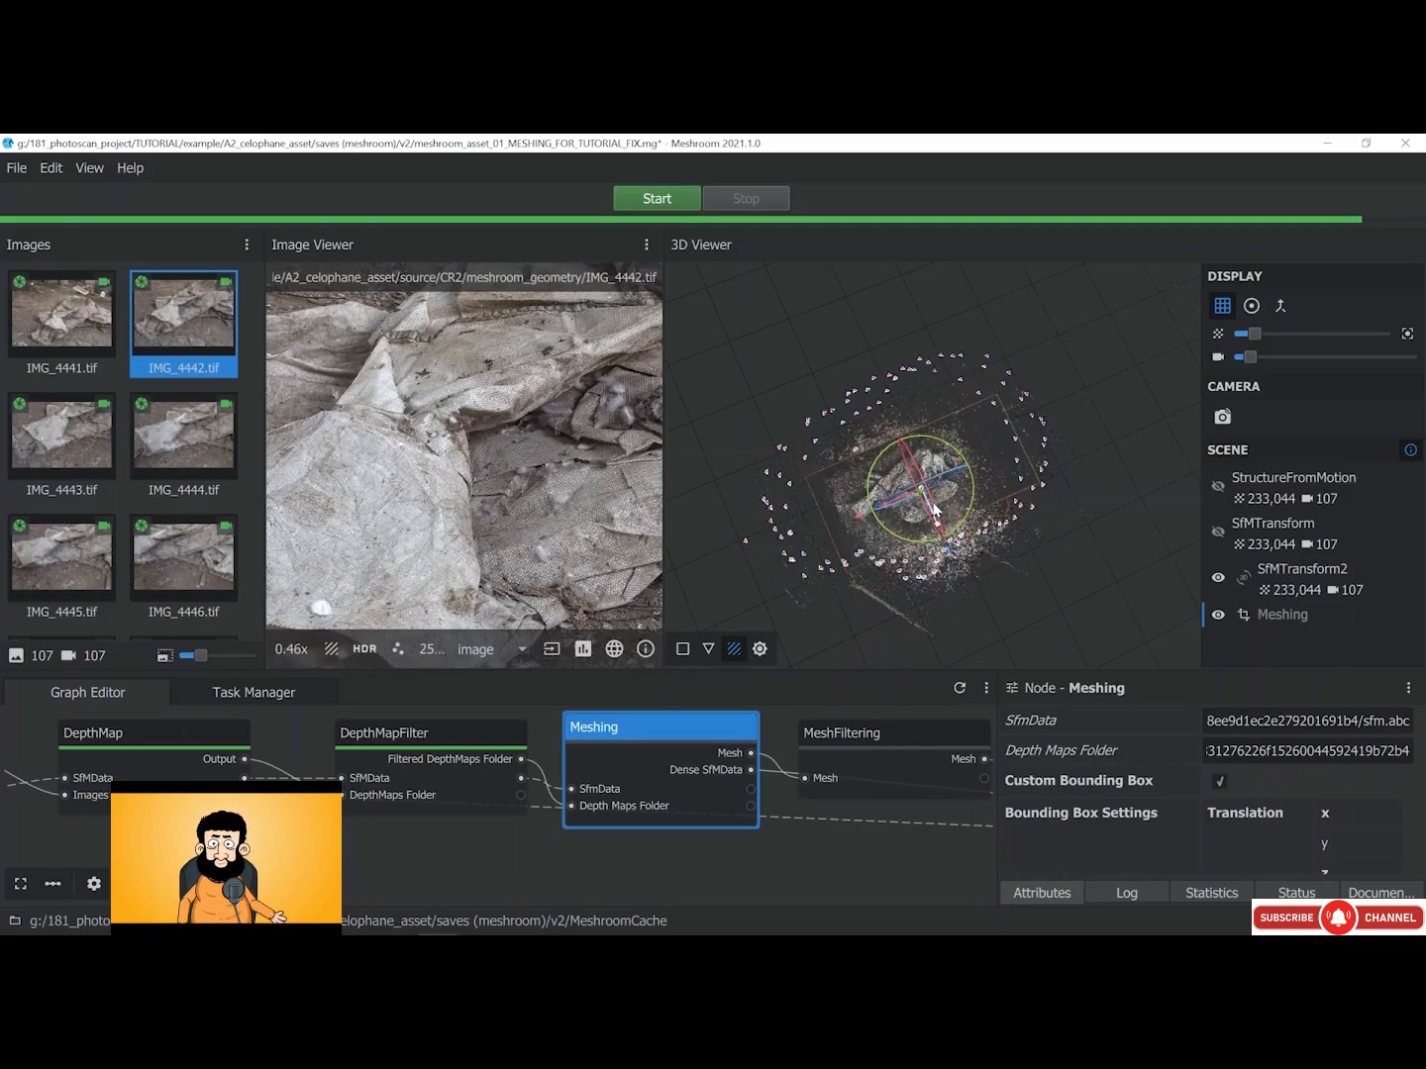
drag(935, 510, 948, 551)
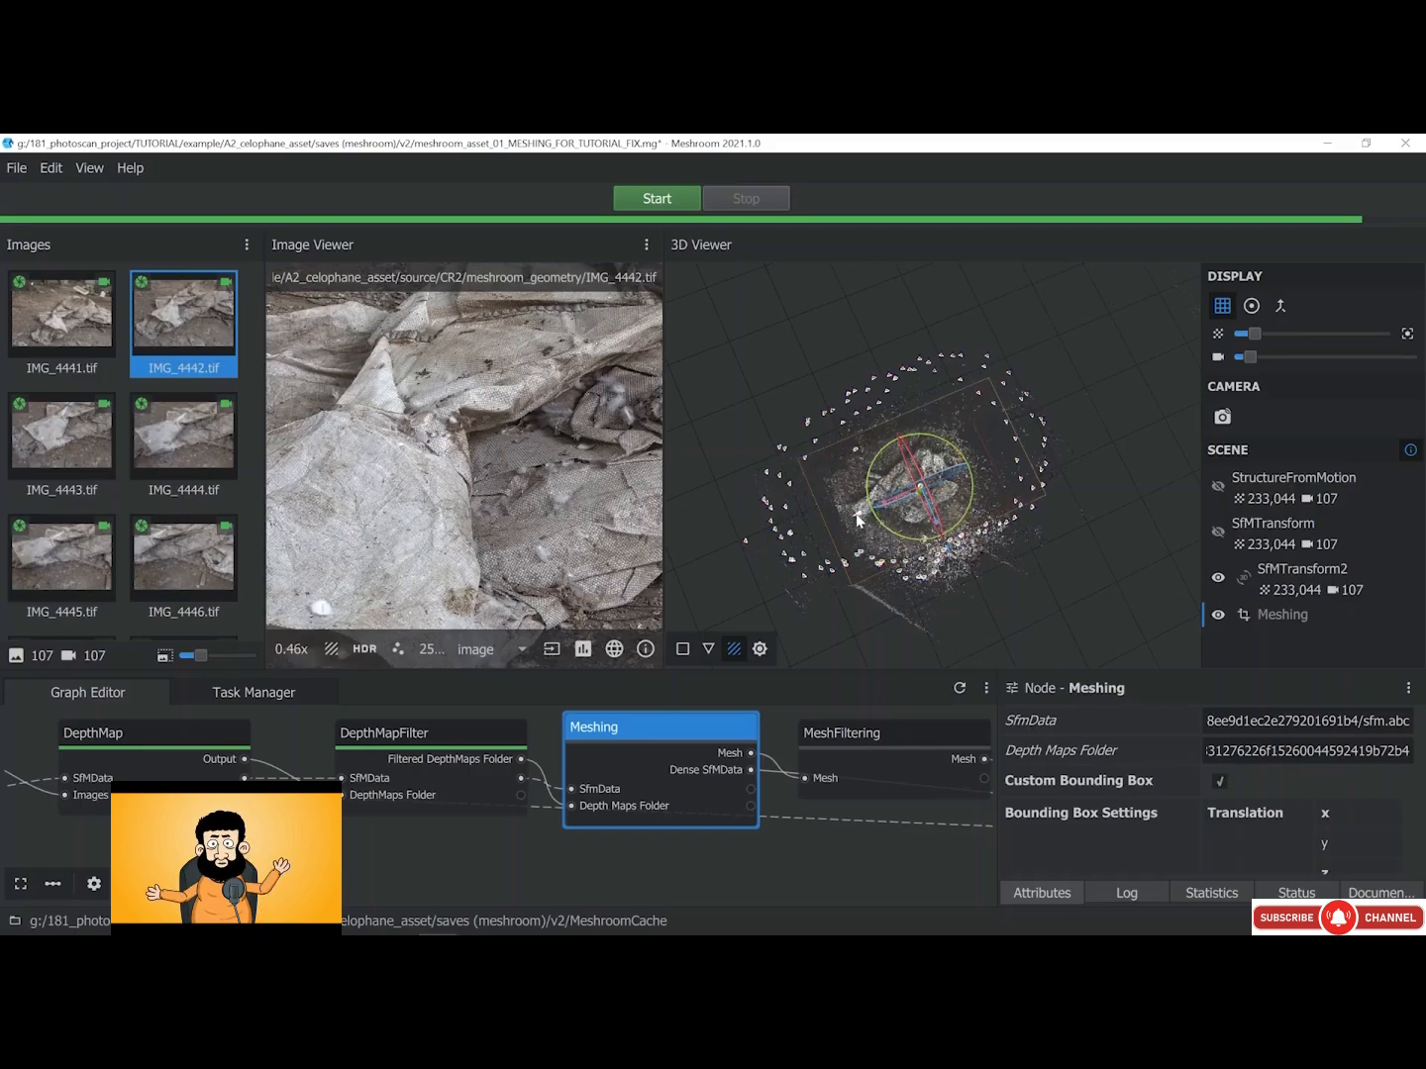
drag(856, 513, 853, 516)
drag(946, 543, 977, 525)
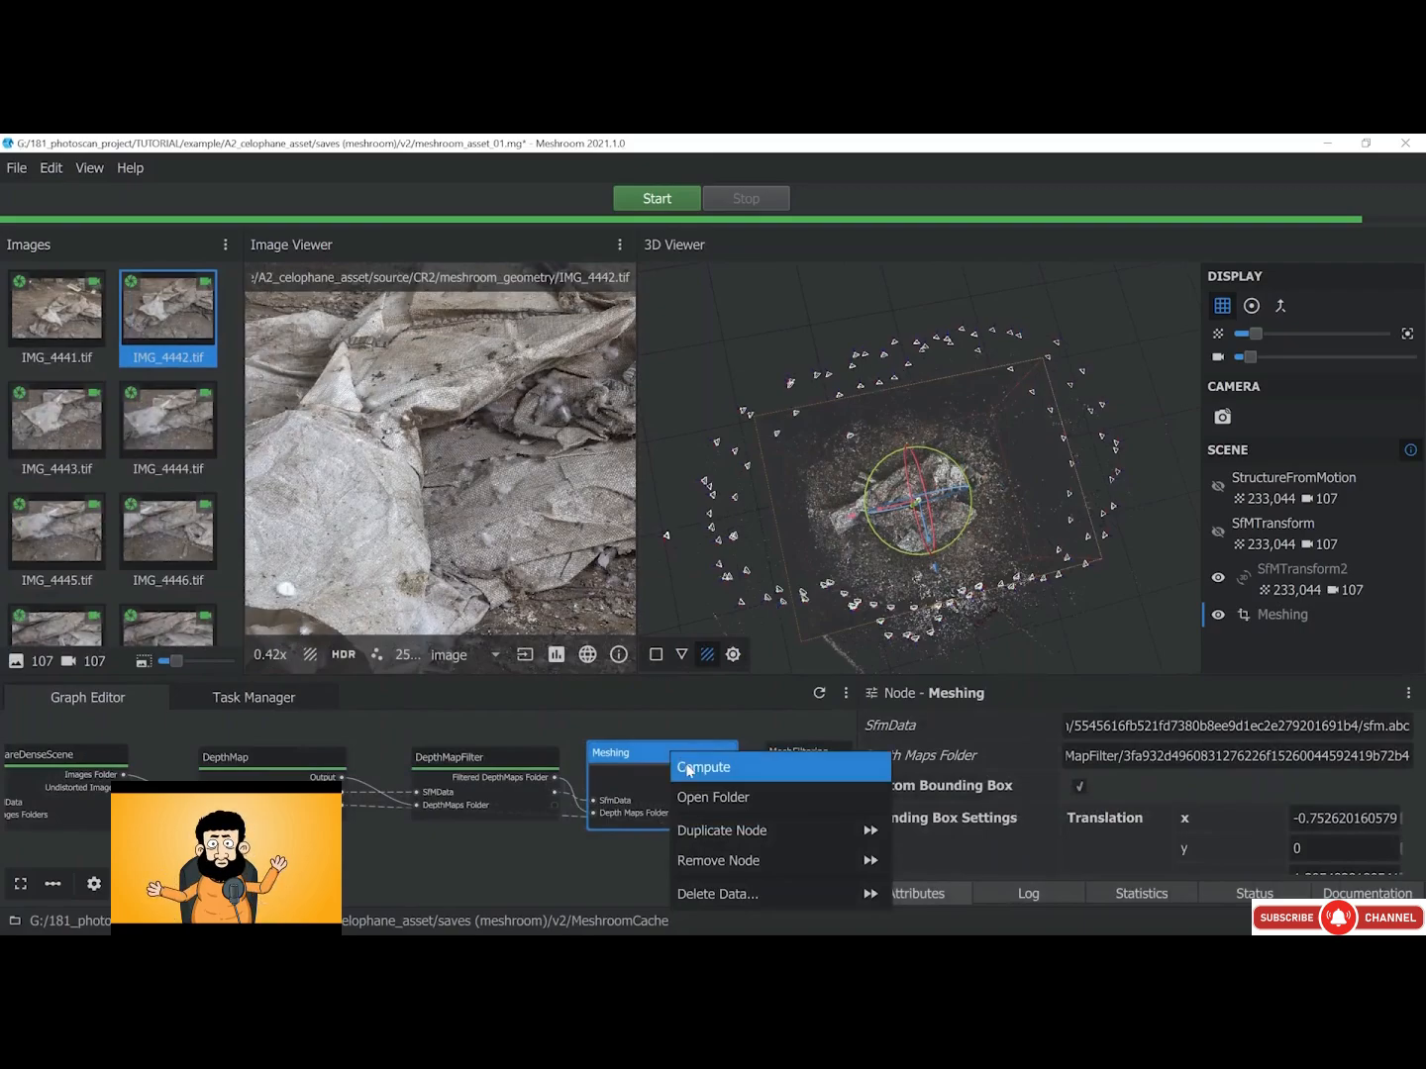
Compute the Meshing node and isolate its mesh by hiding the SfMTransform2 cloud and the bounding box
click(689, 771)
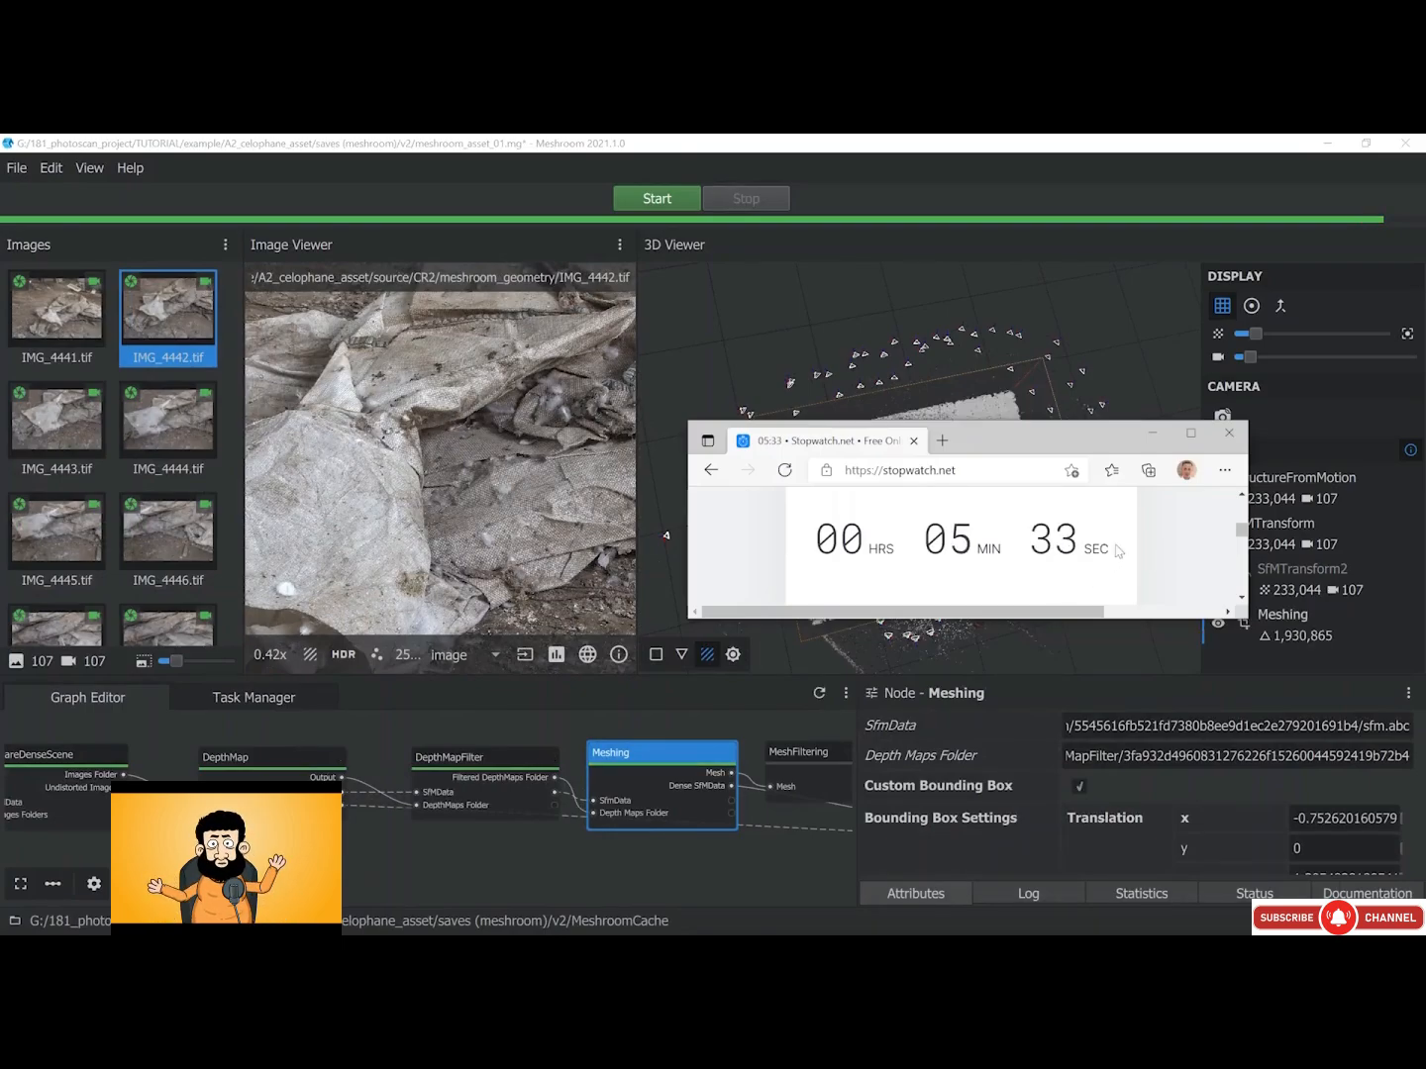
click(1154, 435)
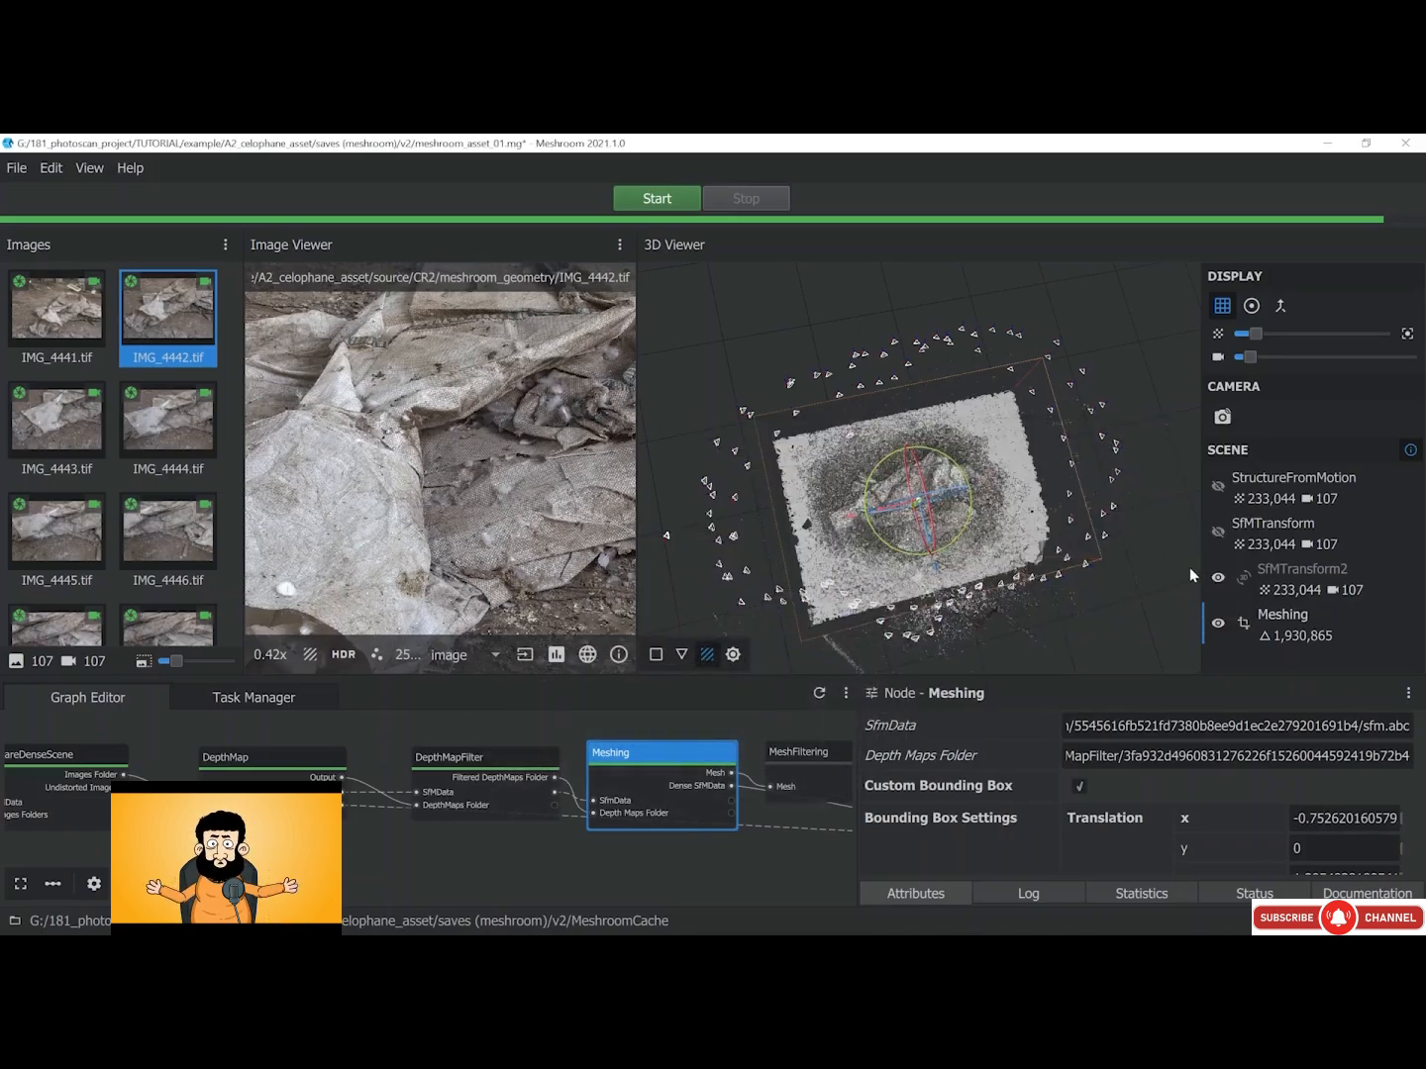
click(1216, 575)
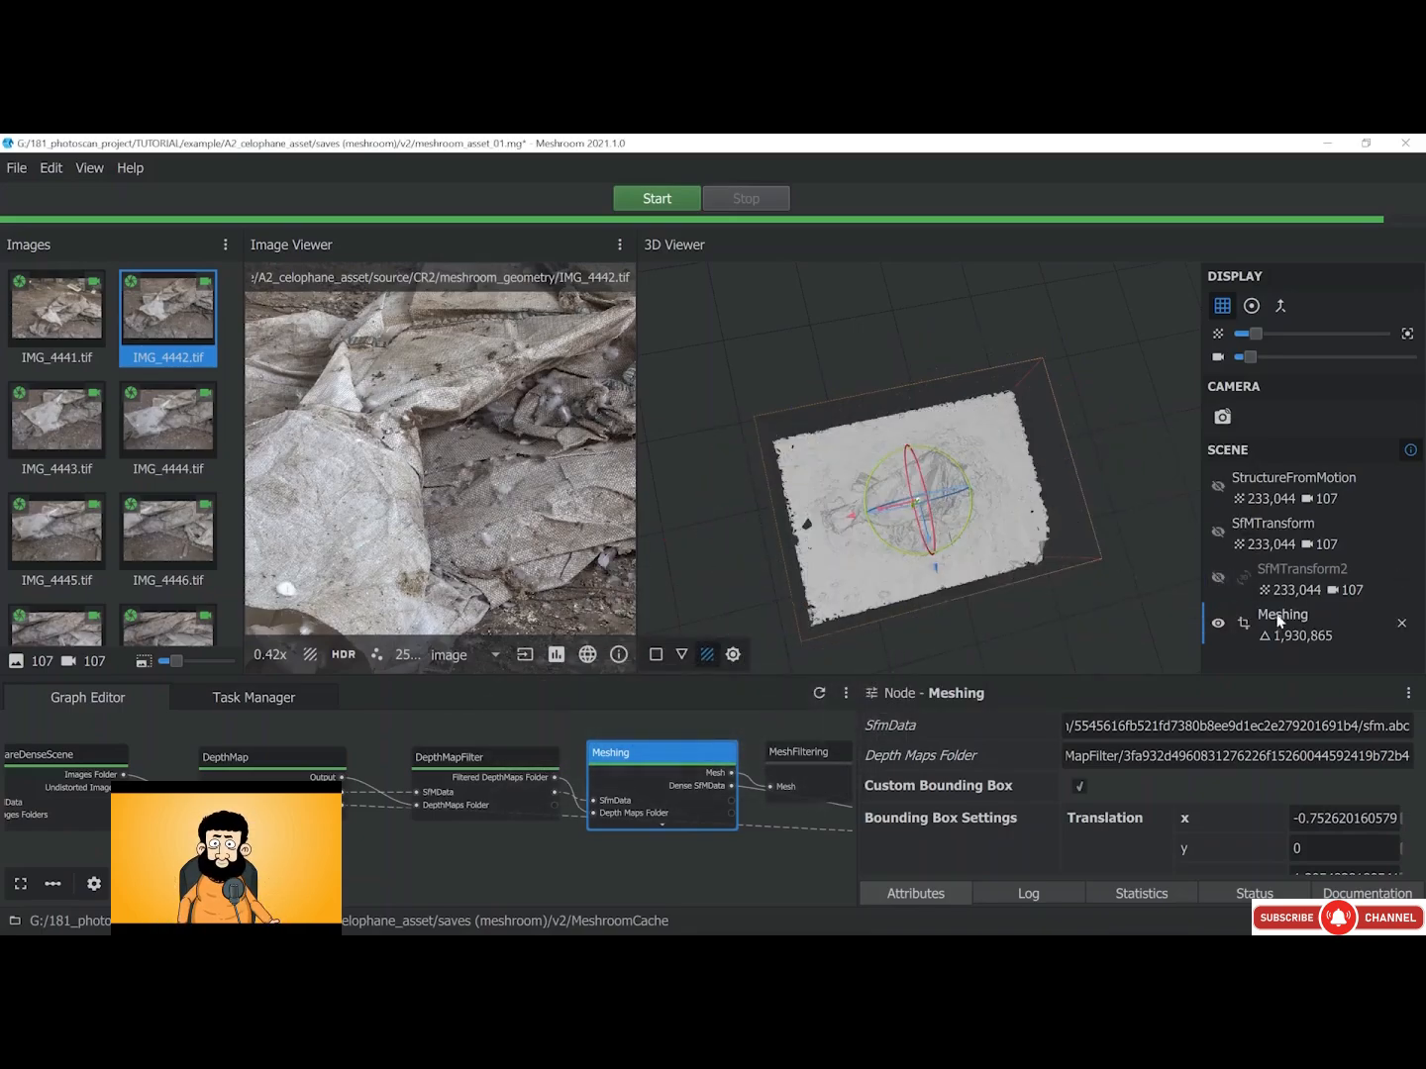
click(1242, 625)
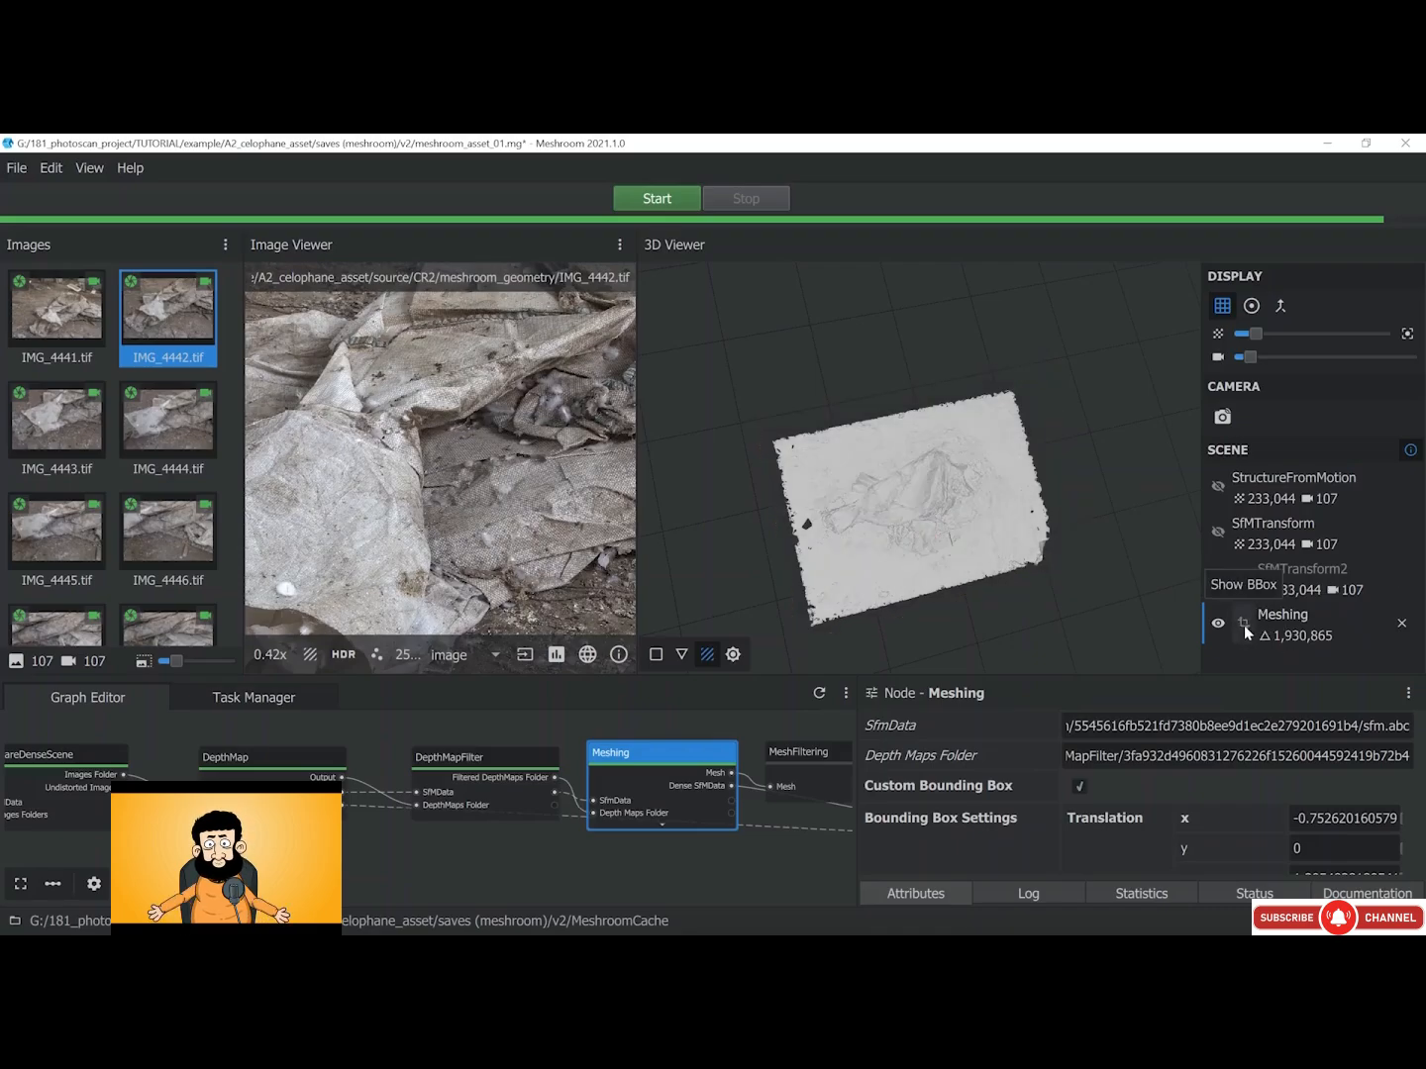
click(1244, 625)
click(1242, 625)
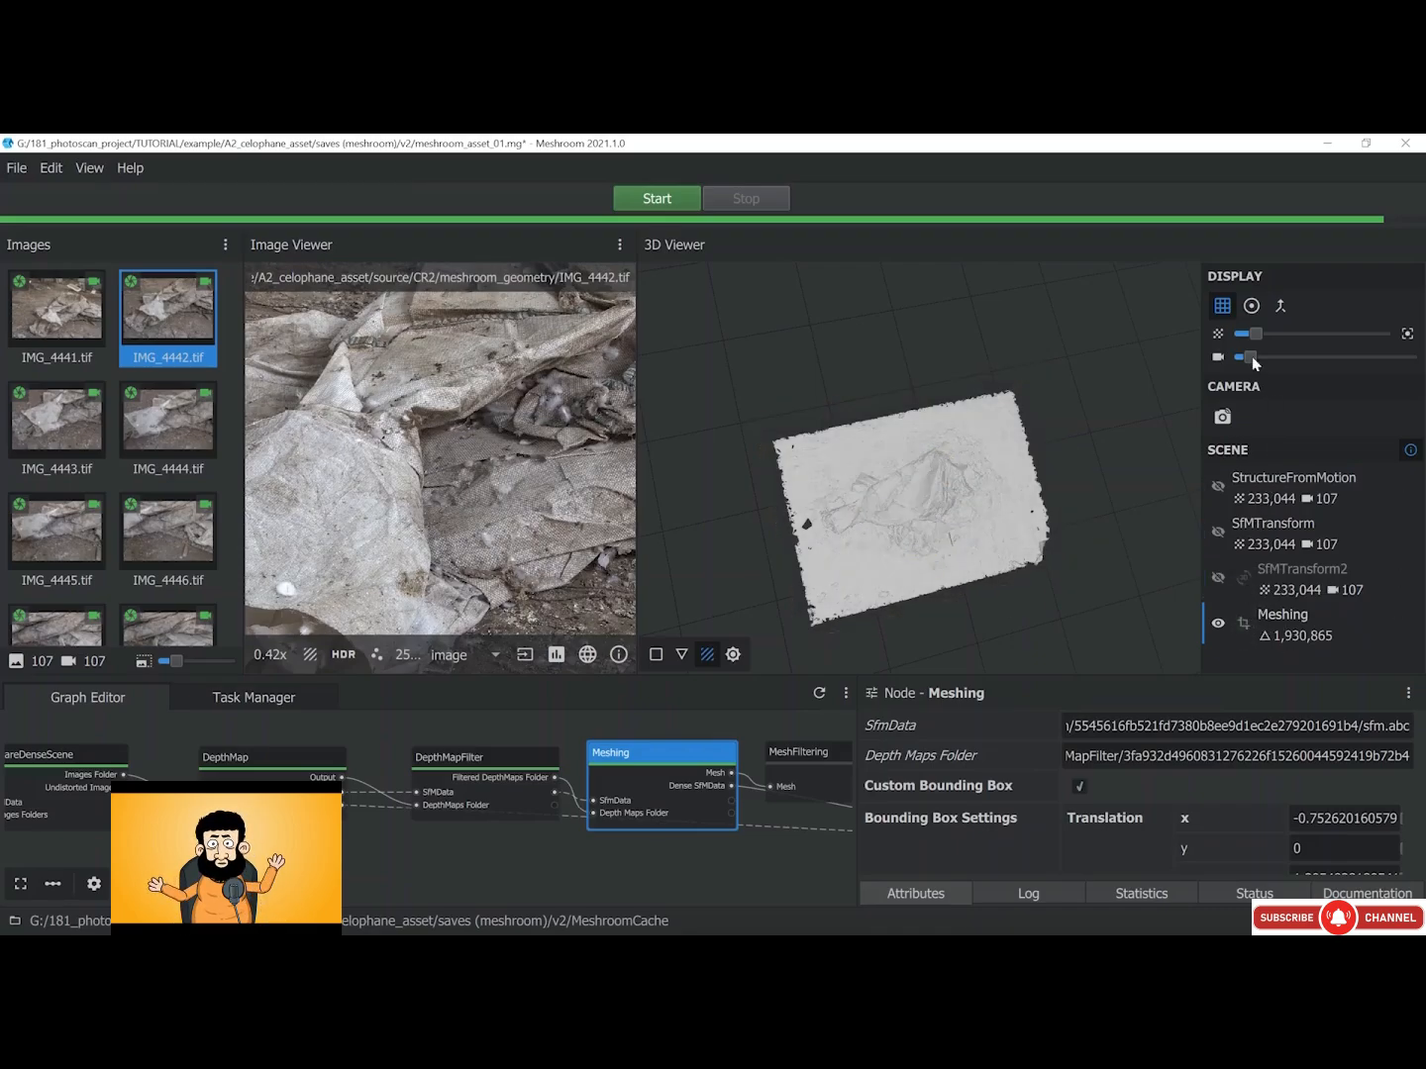
Show the trackball again and inspect the computed mesh from the side, from above and close up
click(1252, 306)
drag(916, 528, 818, 572)
scroll(928, 474, up, 5)
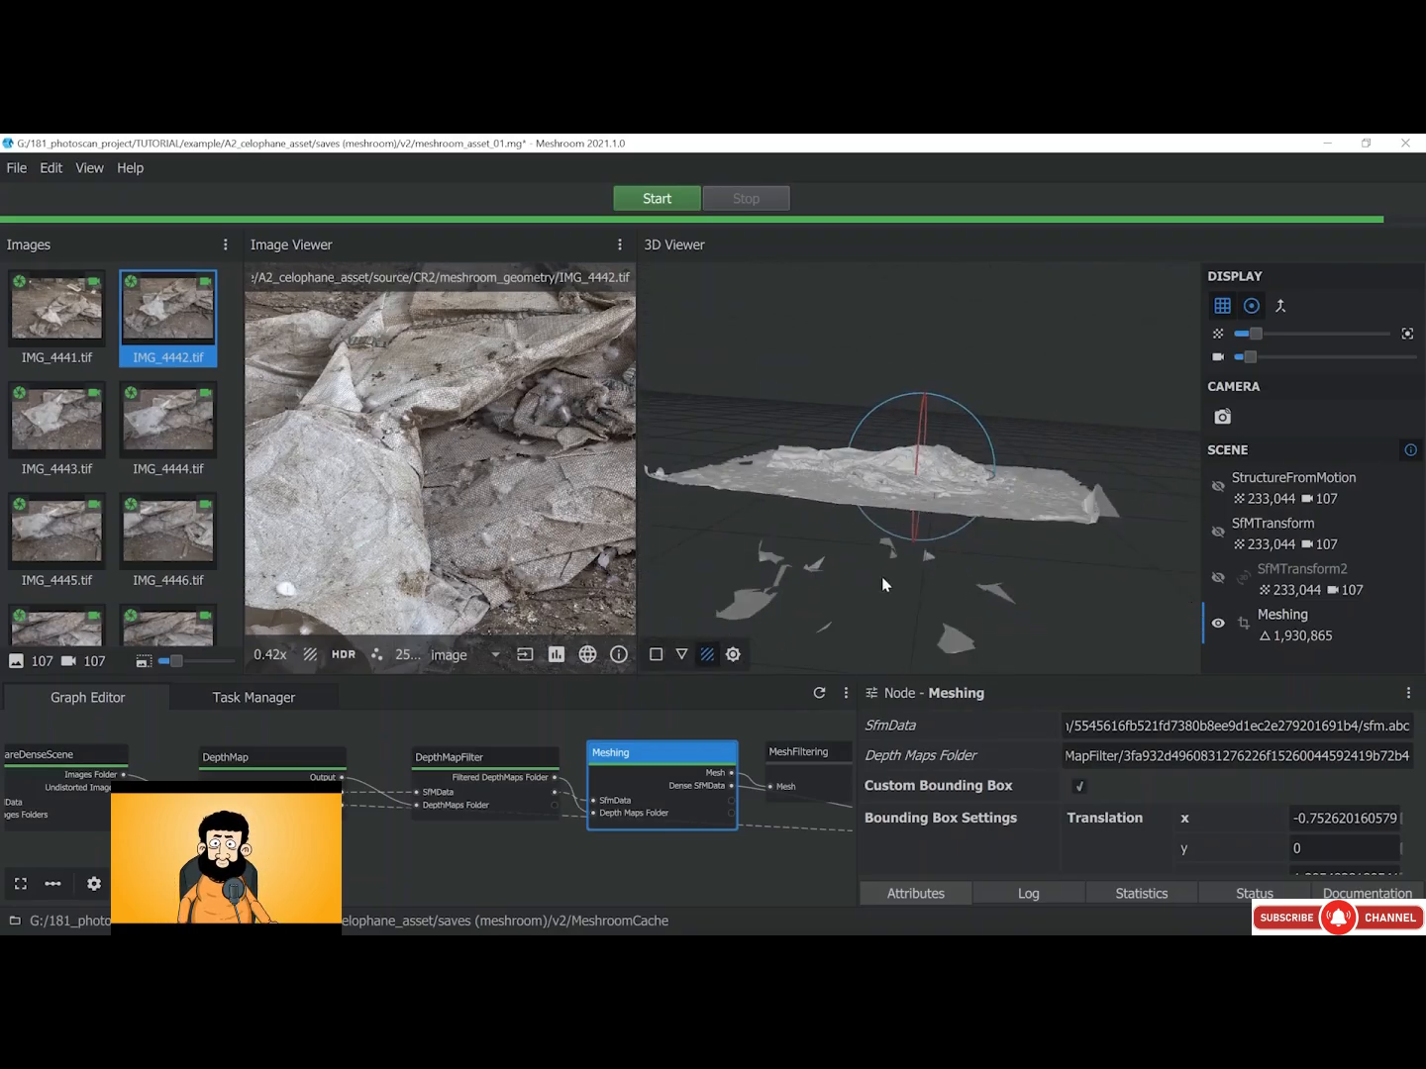
drag(909, 508, 921, 610)
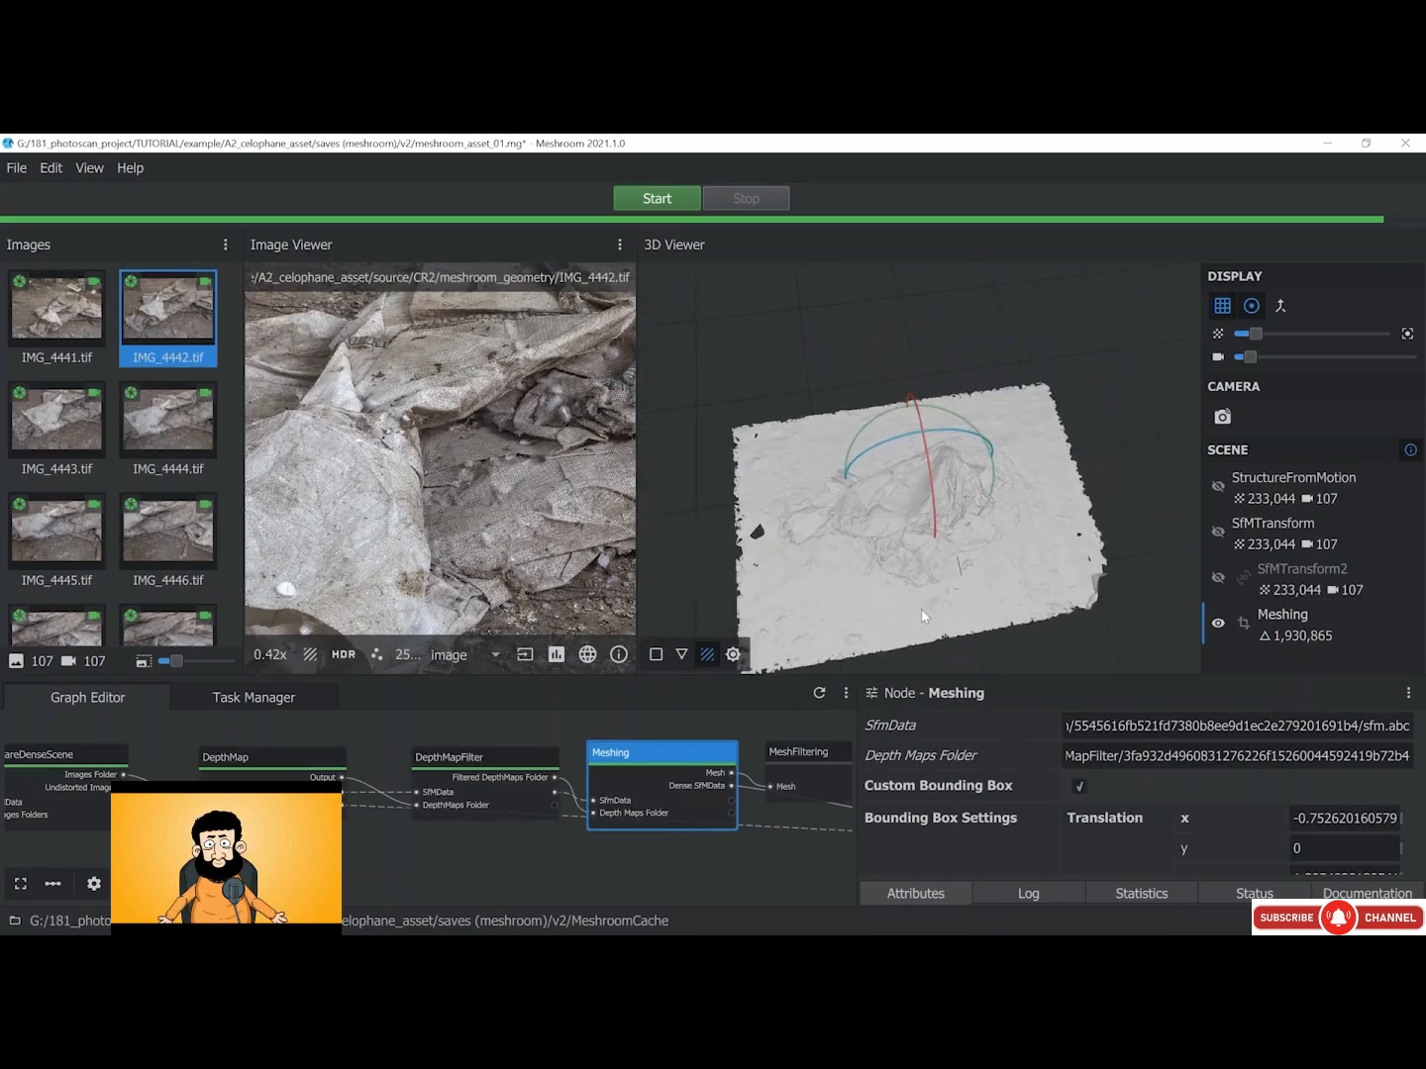
scroll(958, 499, up, 3)
Display the attributes of the MeshFiltering node and those of the Texturing node
middle_drag(797, 758, 470, 756)
click(471, 757)
click(654, 761)
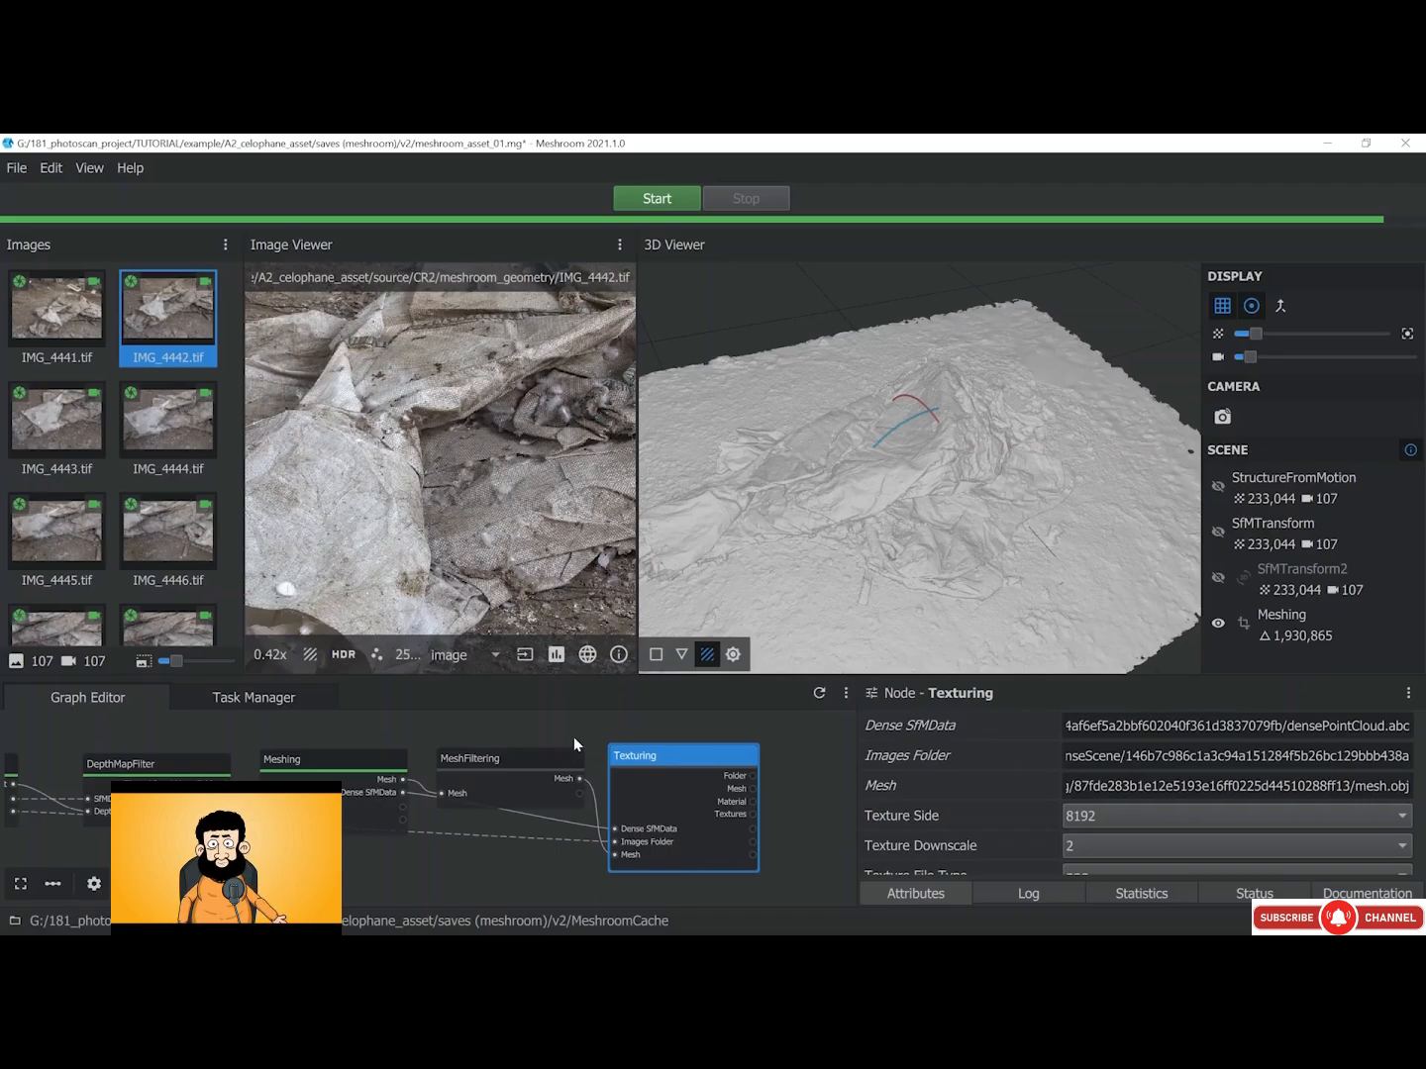
Add a Publish export node to the graph beneath the MeshFiltering and Texturing nodes
scroll(575, 736, down, 1)
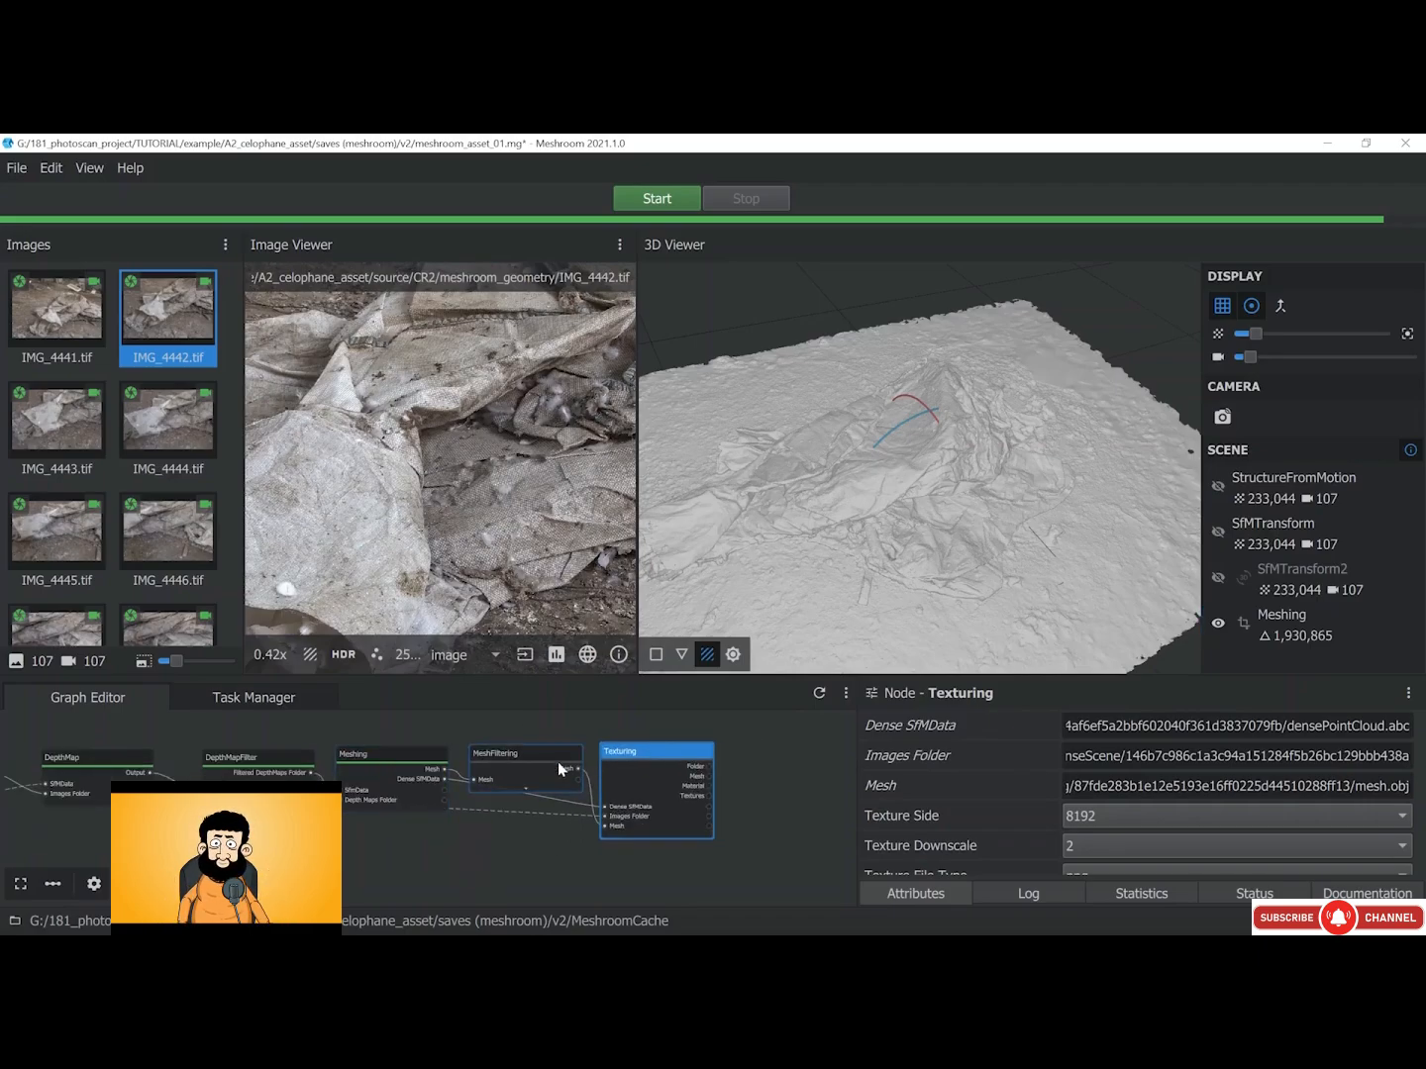
scroll(571, 835, up, 1)
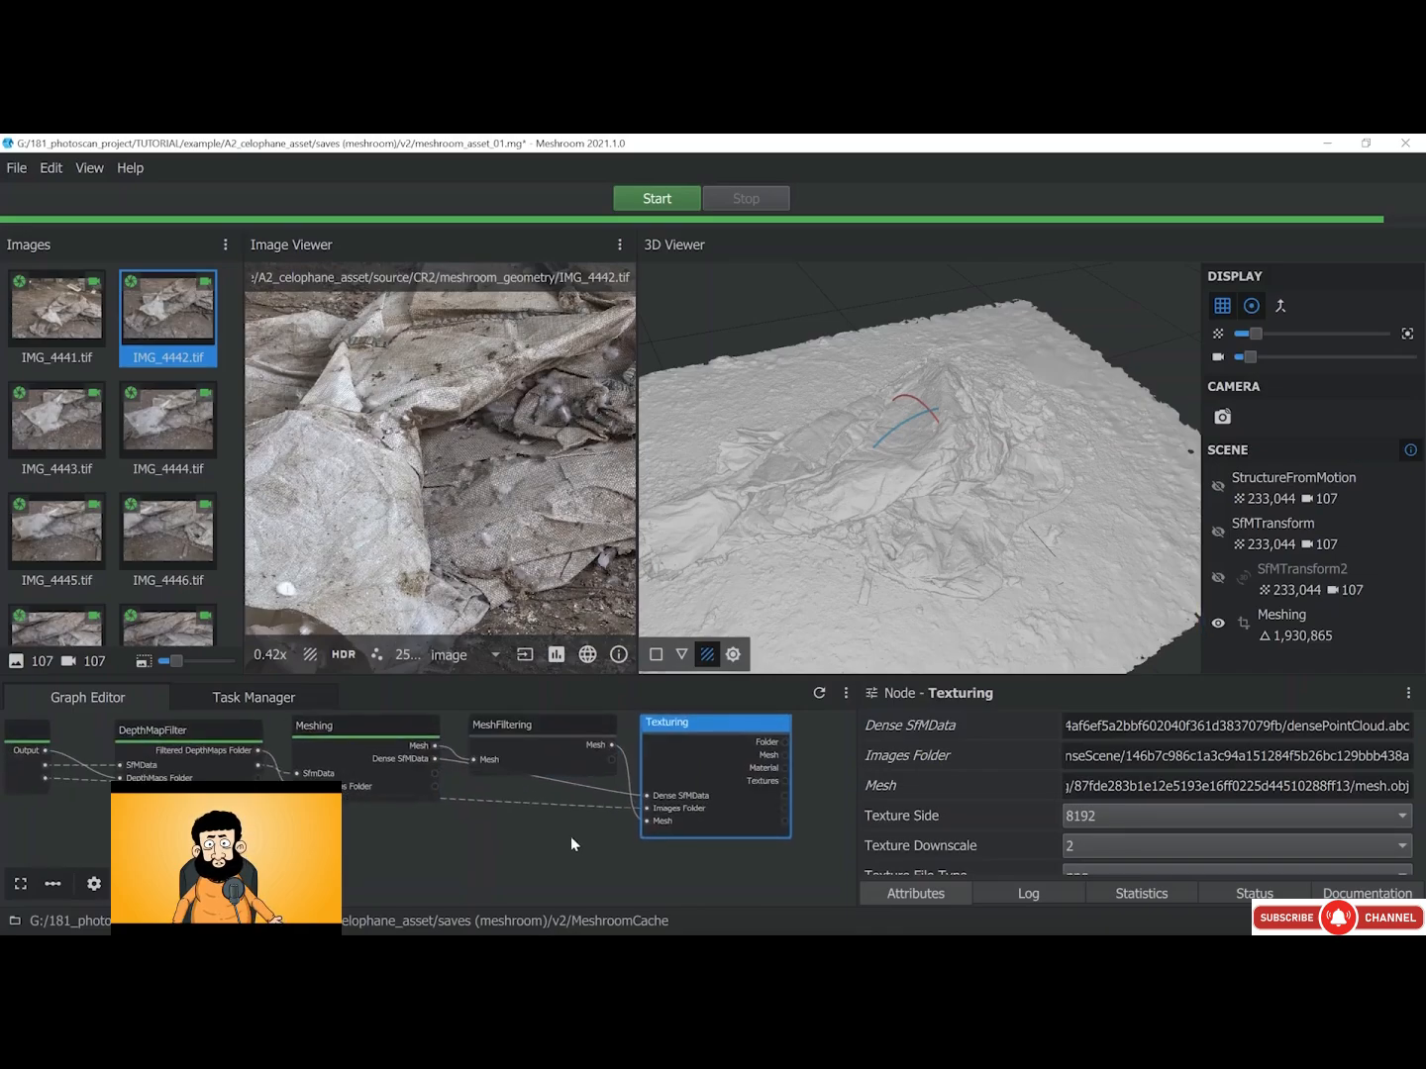
right_click(582, 730)
mouse_move(623, 810)
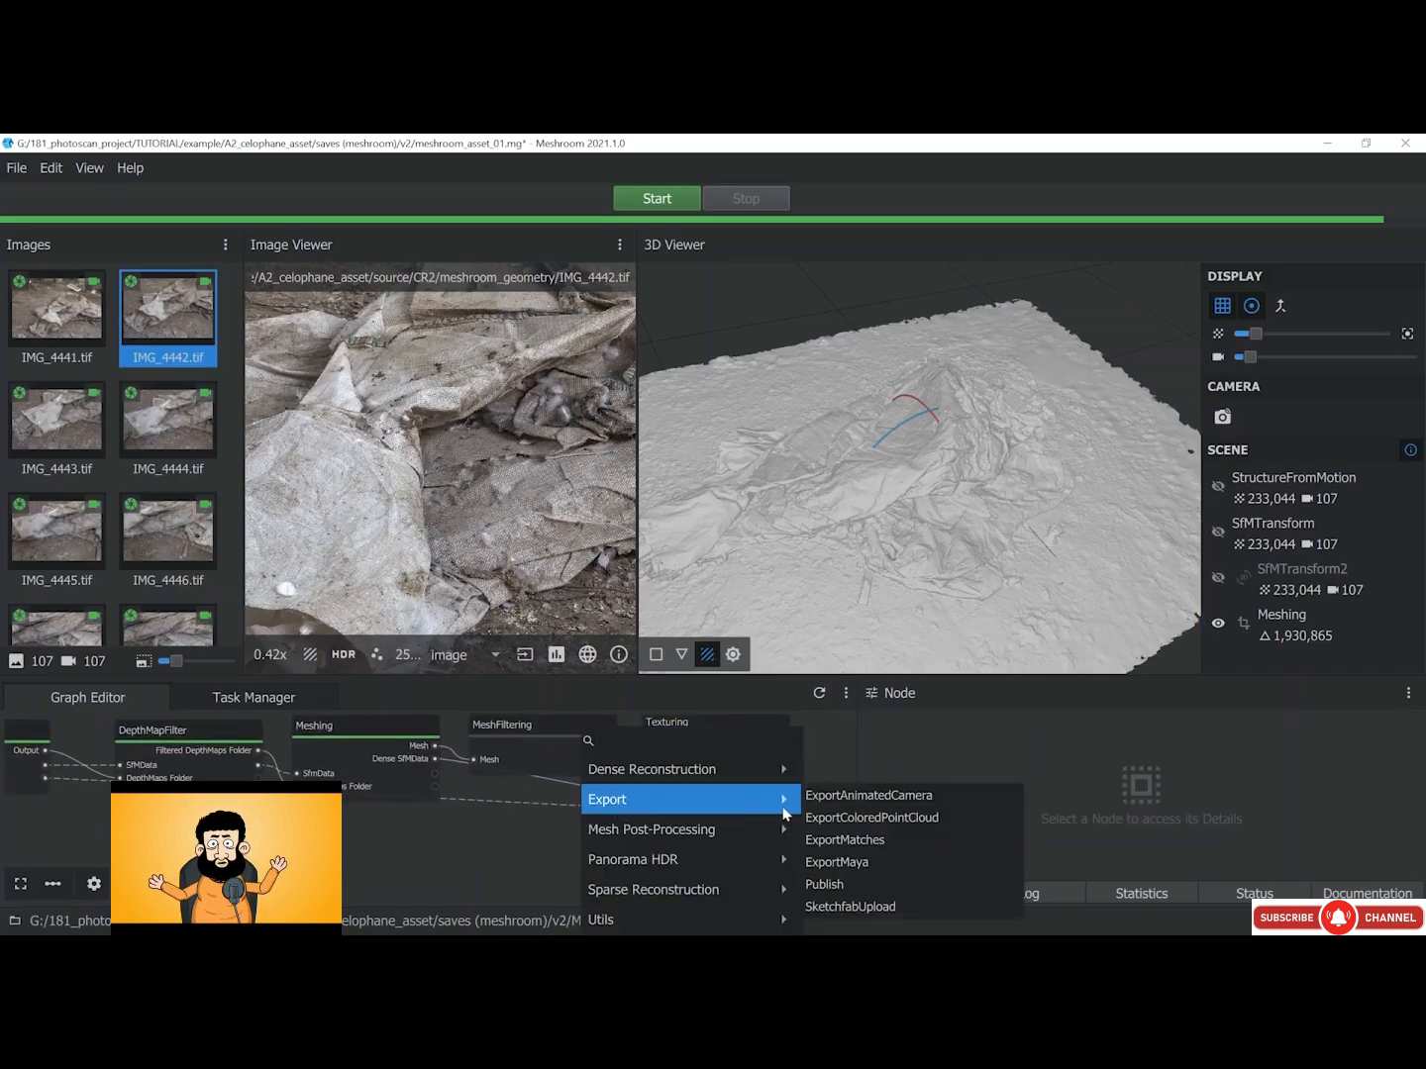
click(820, 884)
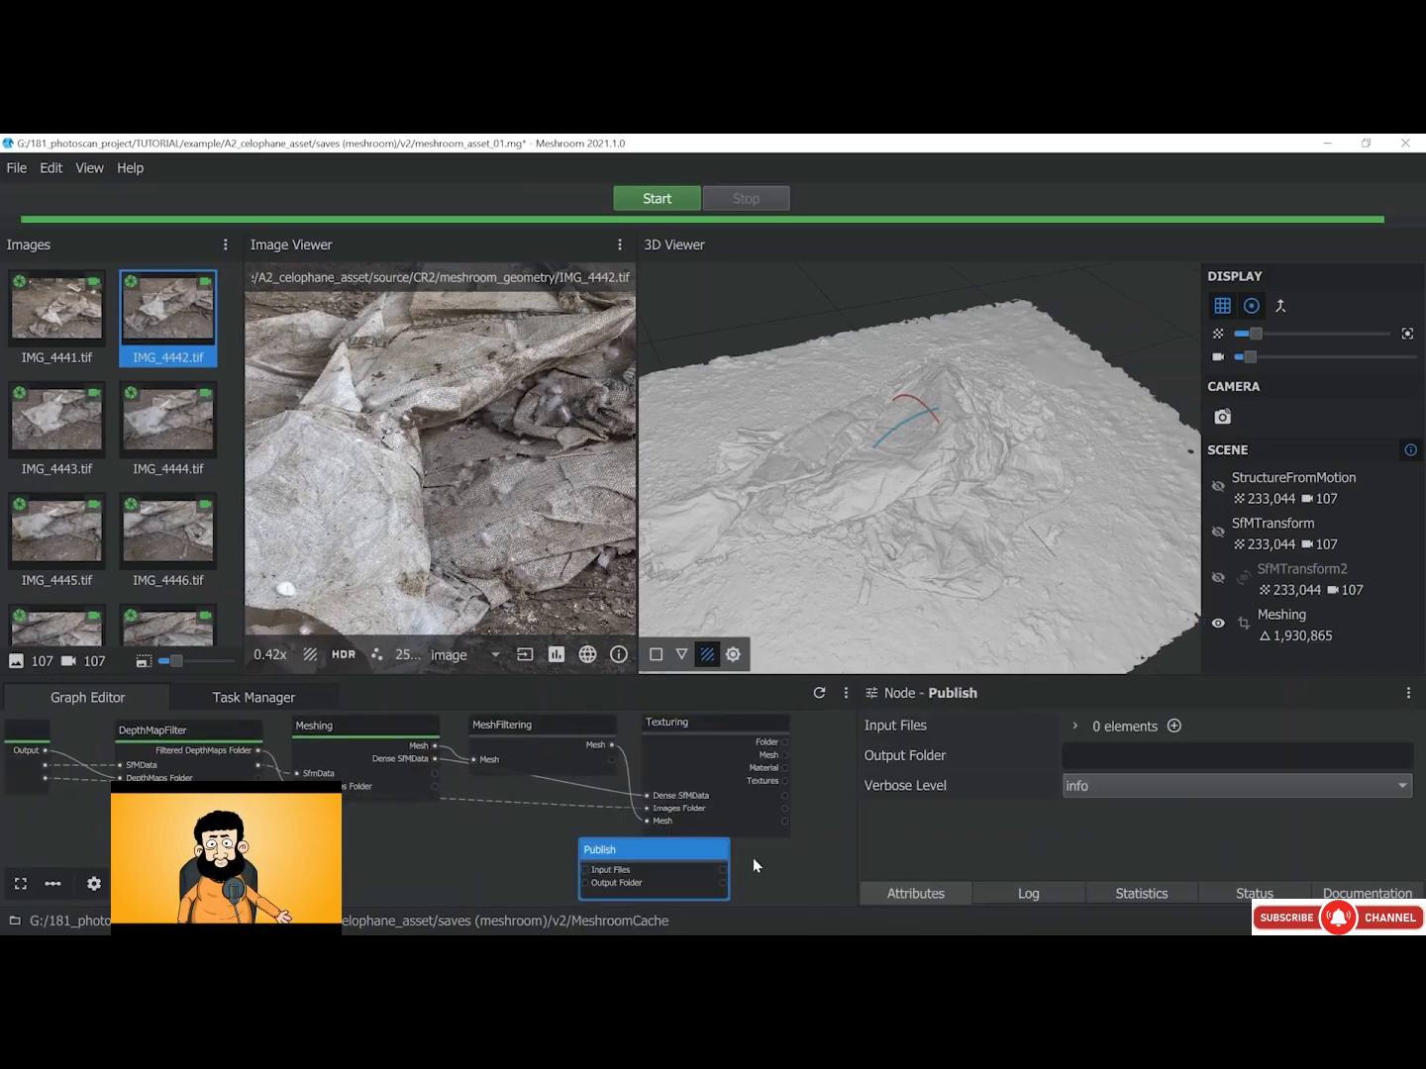
Move the Publish node beneath Meshing, feed it Meshing's mesh output as an input file, and name the export folder 01_highpoly
drag(672, 846, 557, 830)
scroll(450, 816, up, 1)
middle_drag(458, 800, 500, 818)
scroll(522, 798, down, 1)
drag(475, 754, 517, 859)
click(569, 833)
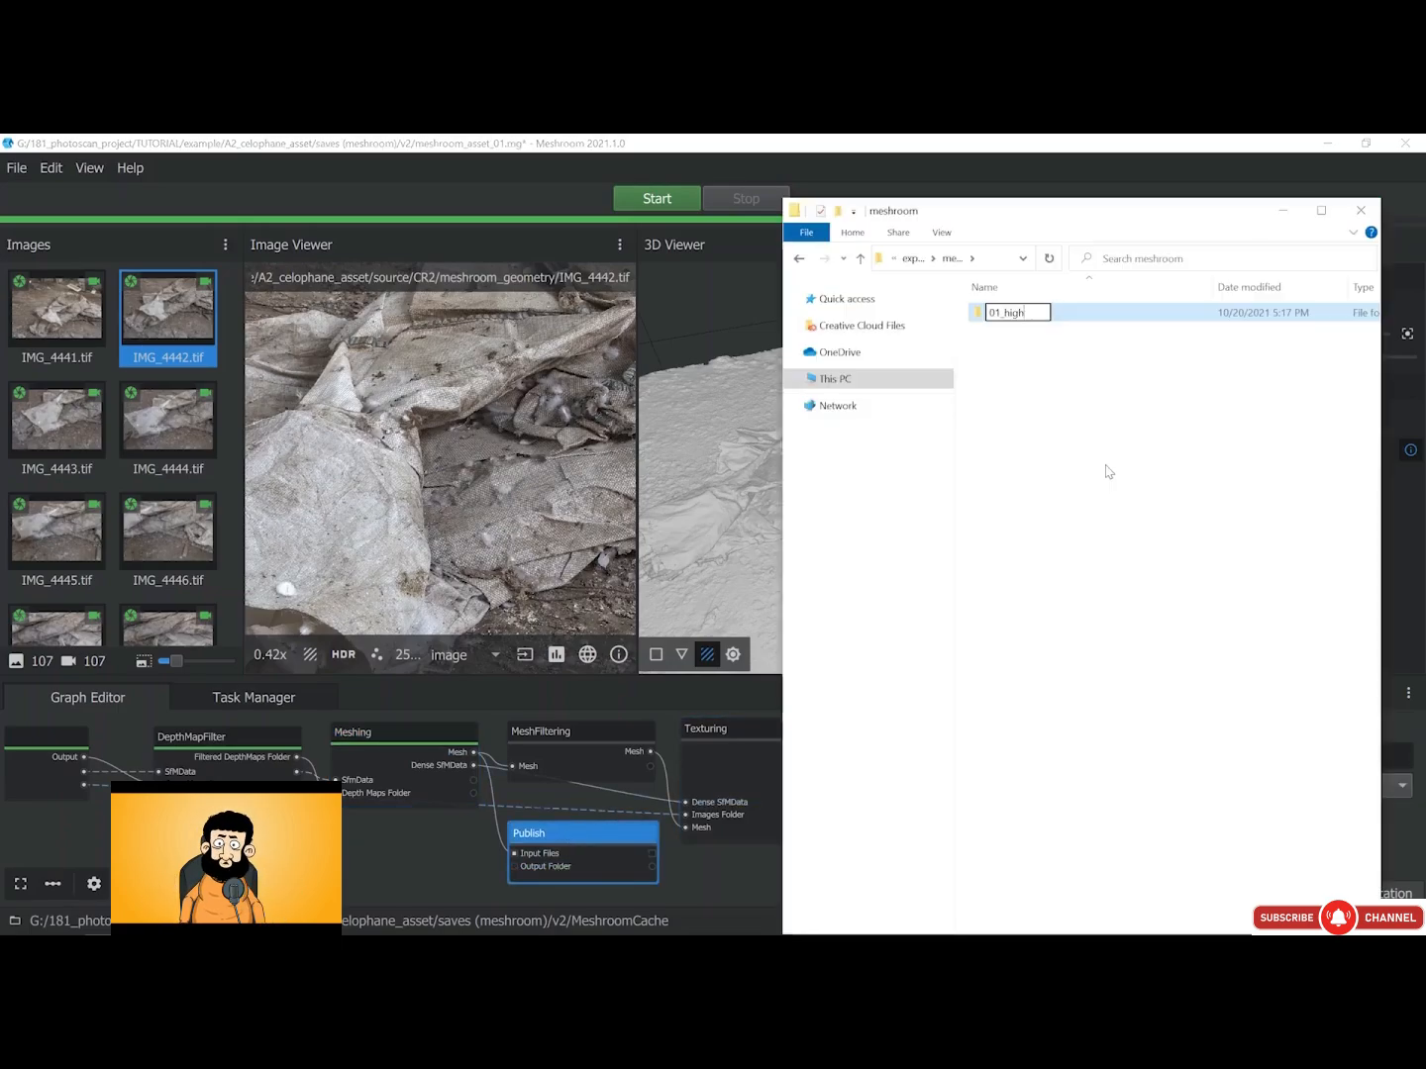
text(poly)
key(Return)
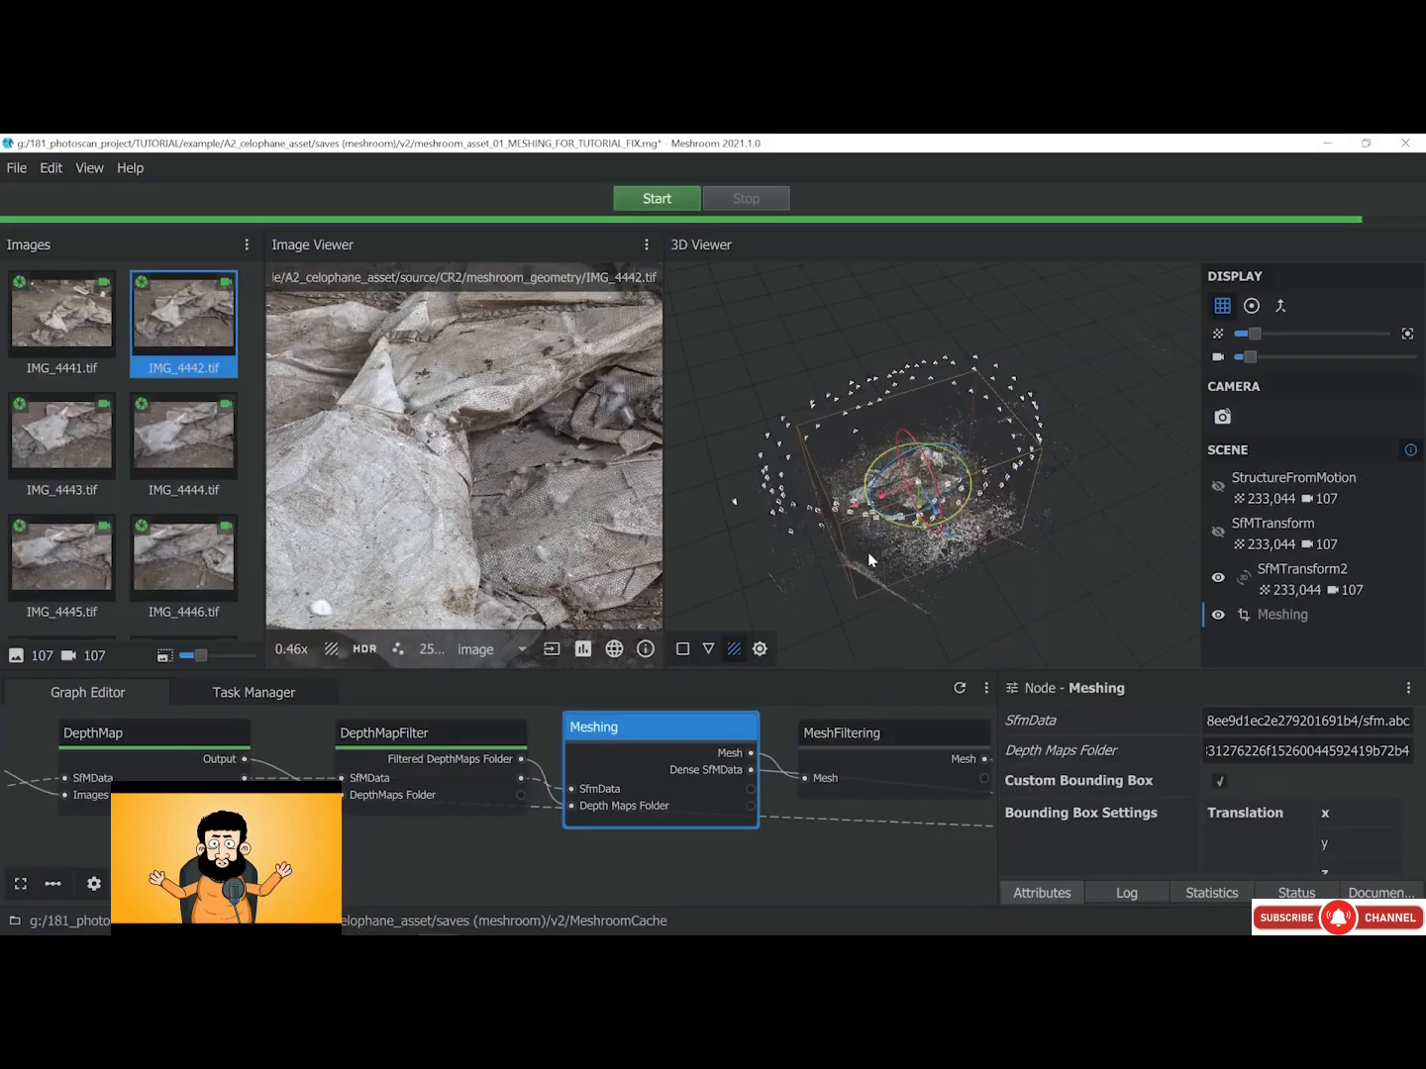
Compute the Meshing node and check the exported mesh file in the 01_highpoly folder
right_click(674, 733)
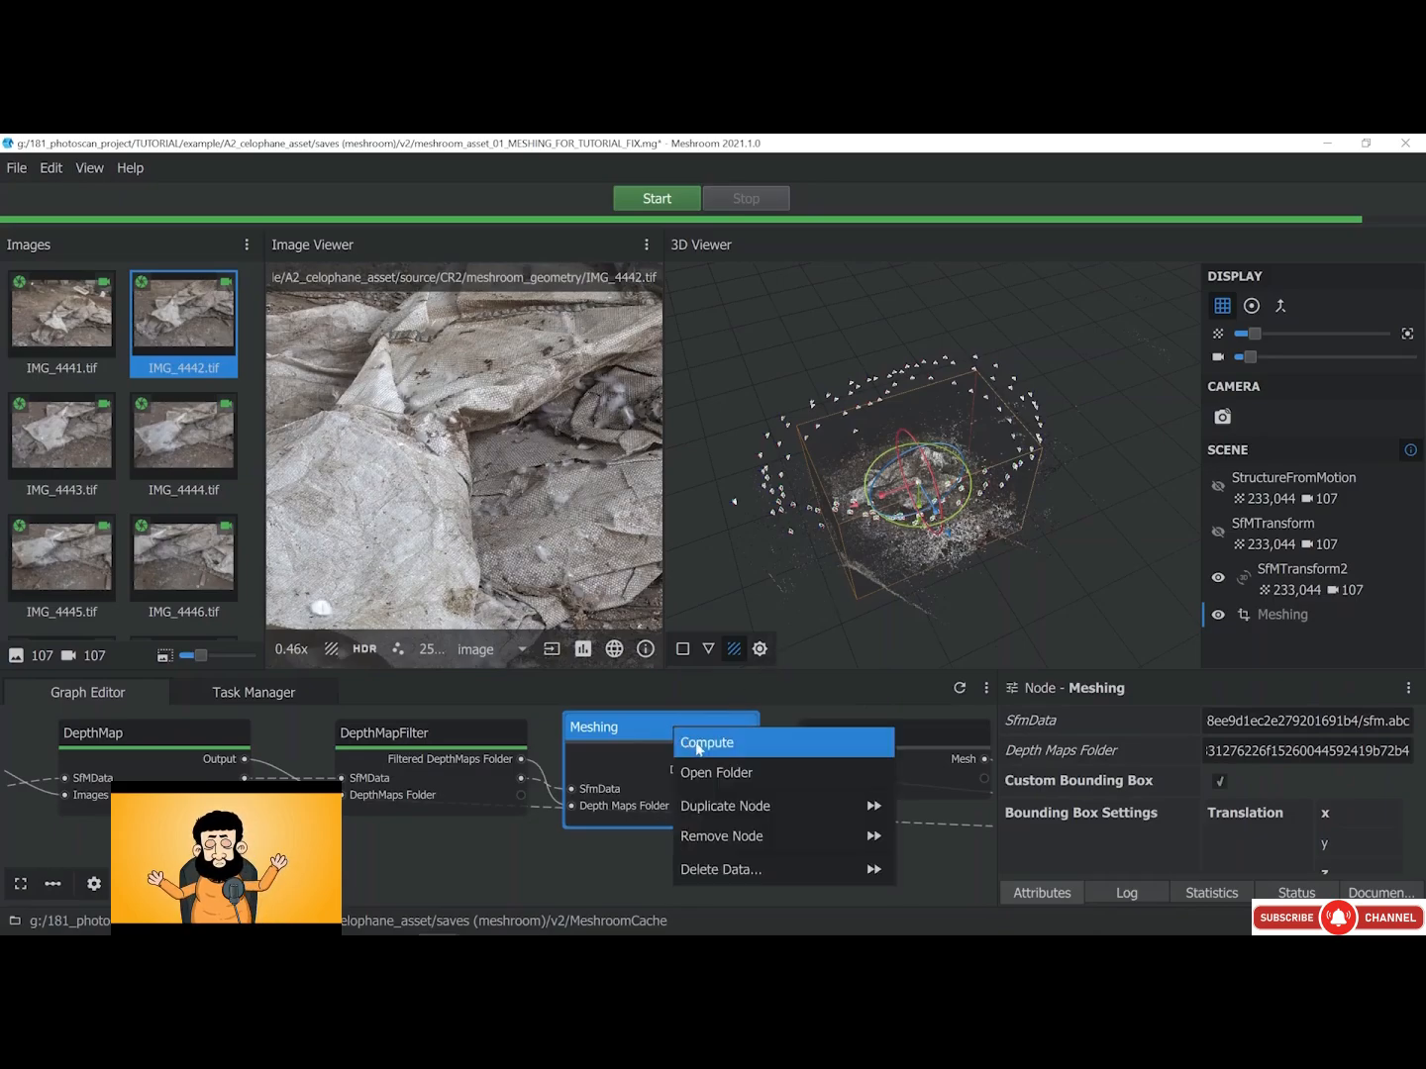
click(746, 755)
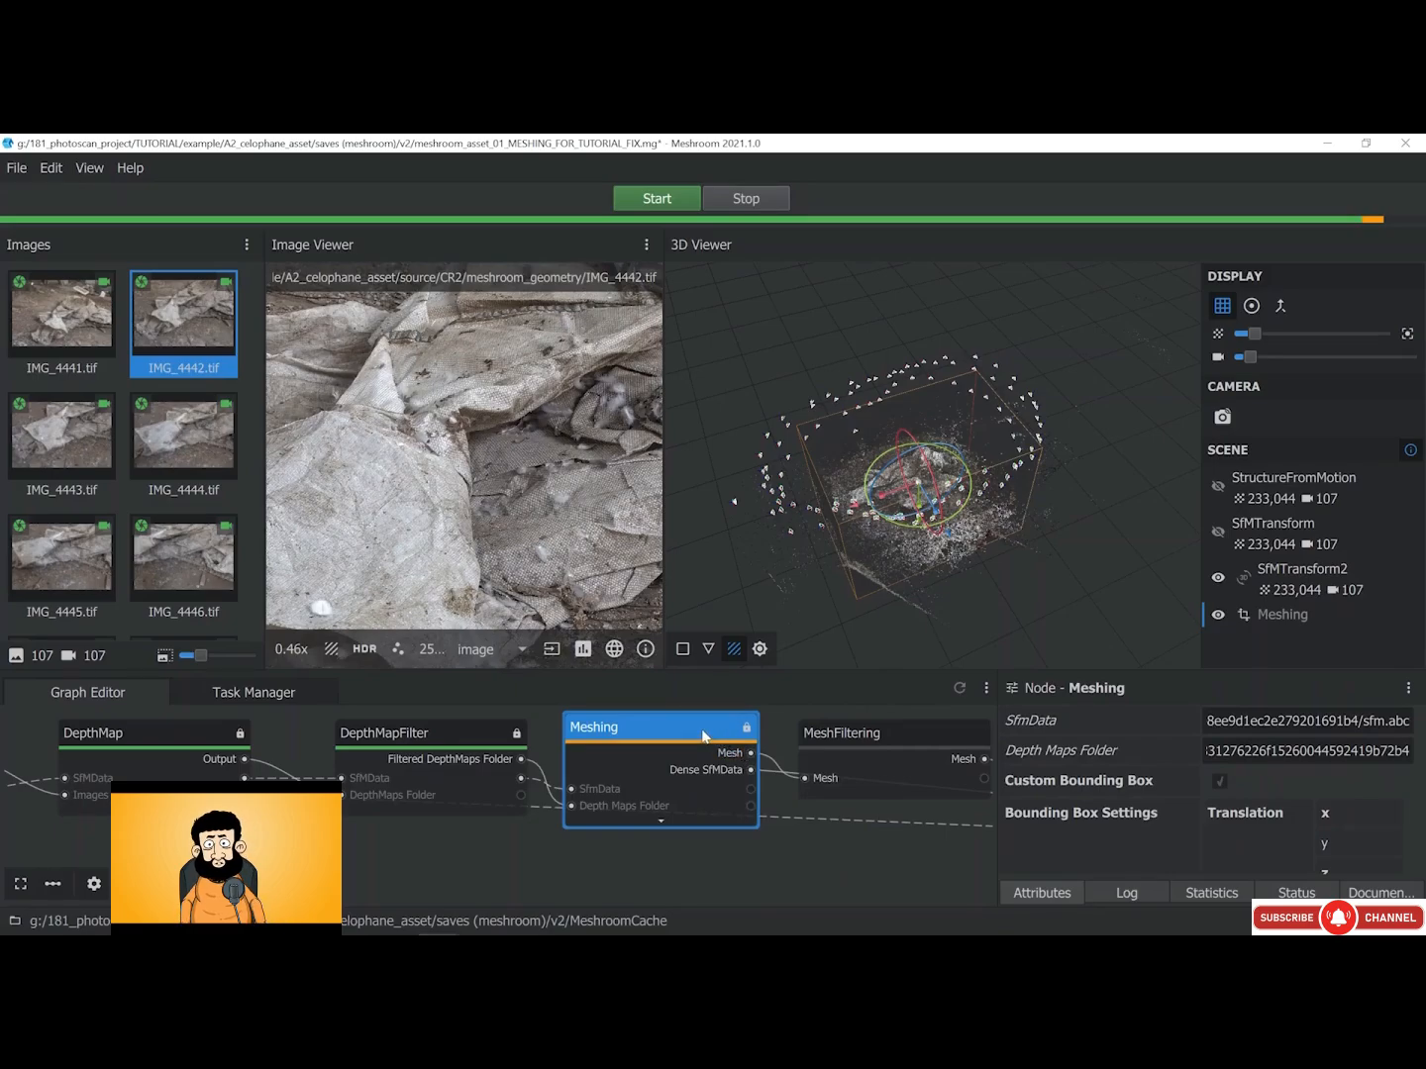
key(alt+Tab)
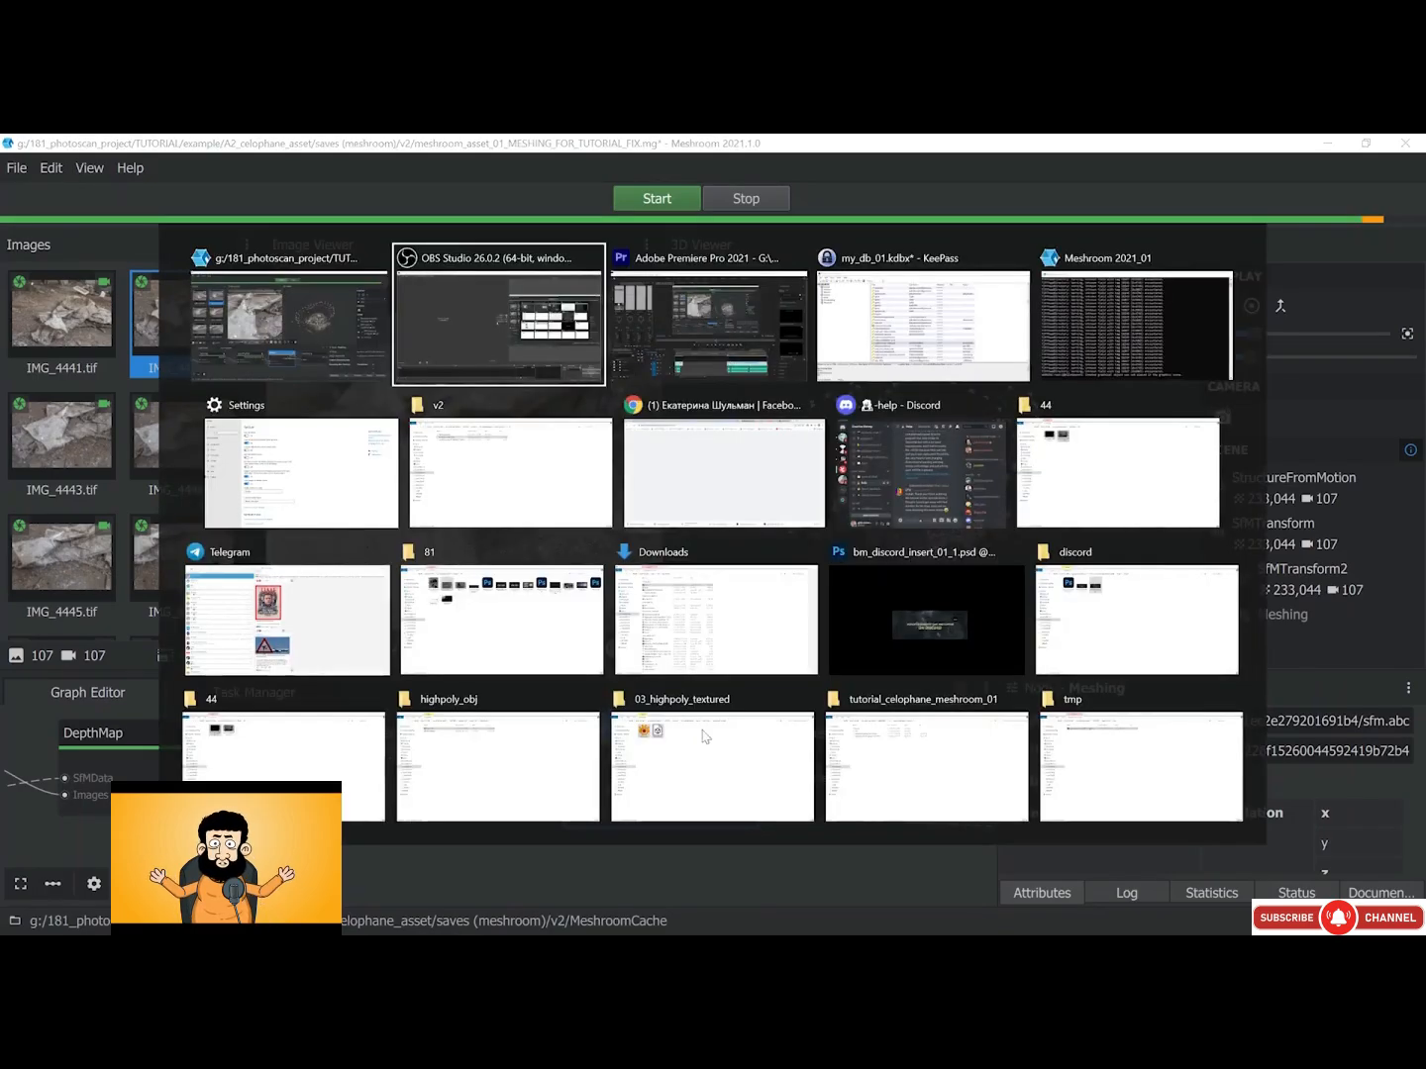
click(1348, 820)
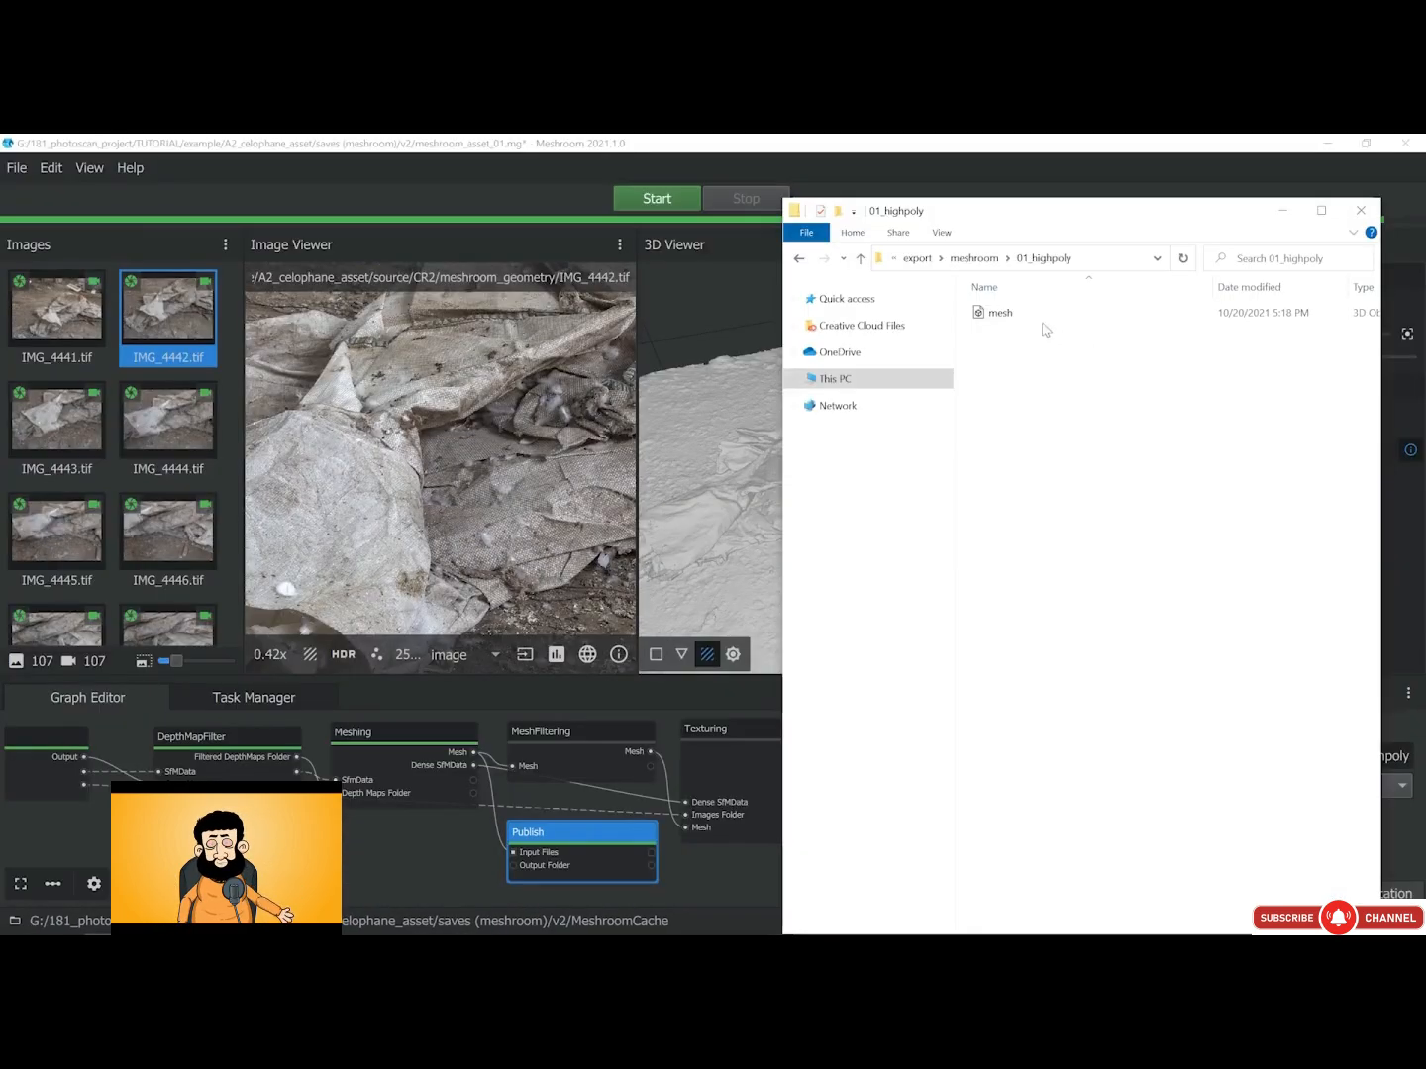
click(1036, 322)
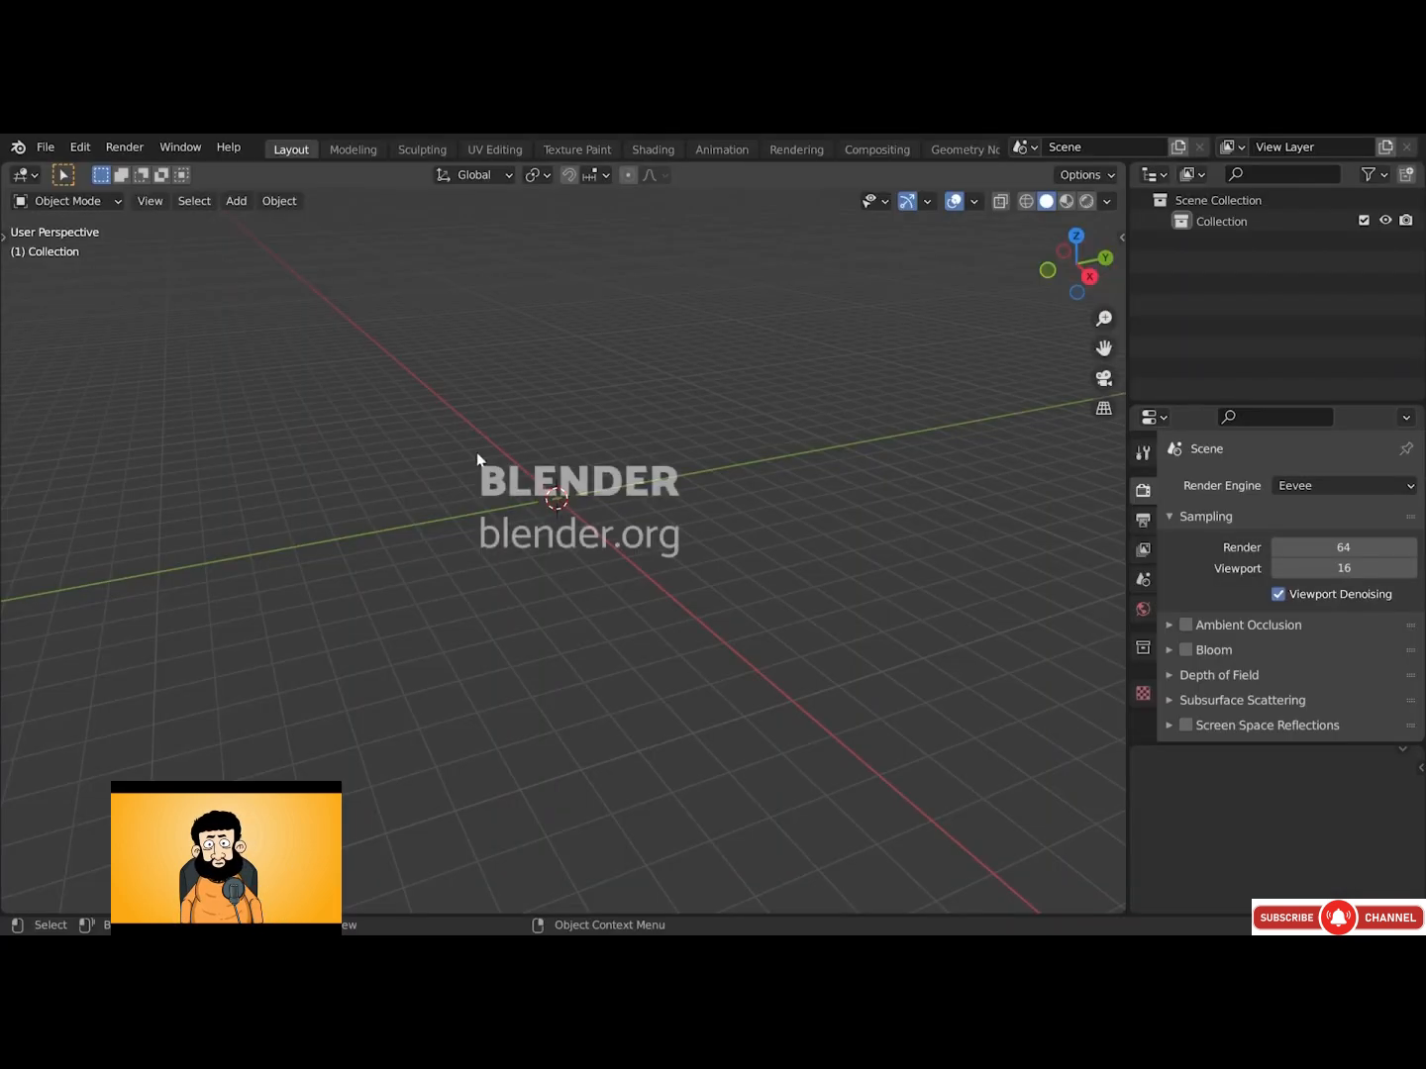
In Blender, import mesh.obj from the 01_highpoly folder as Wavefront OBJ and enable scene statistics in the status bar
click(49, 151)
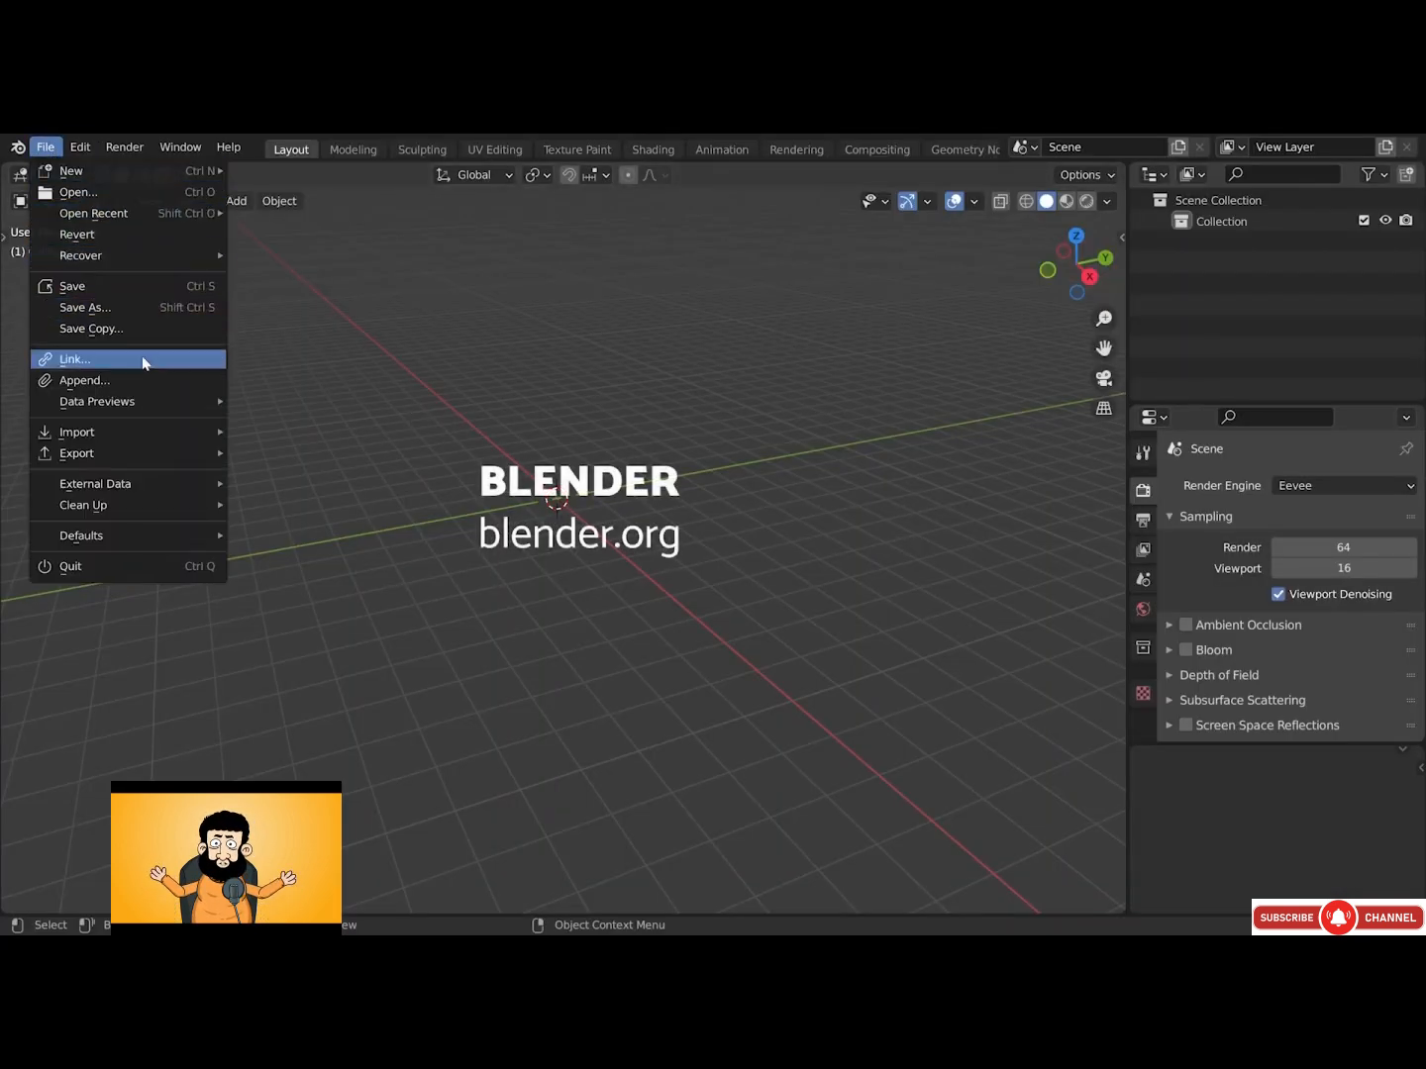
mouse_move(186, 433)
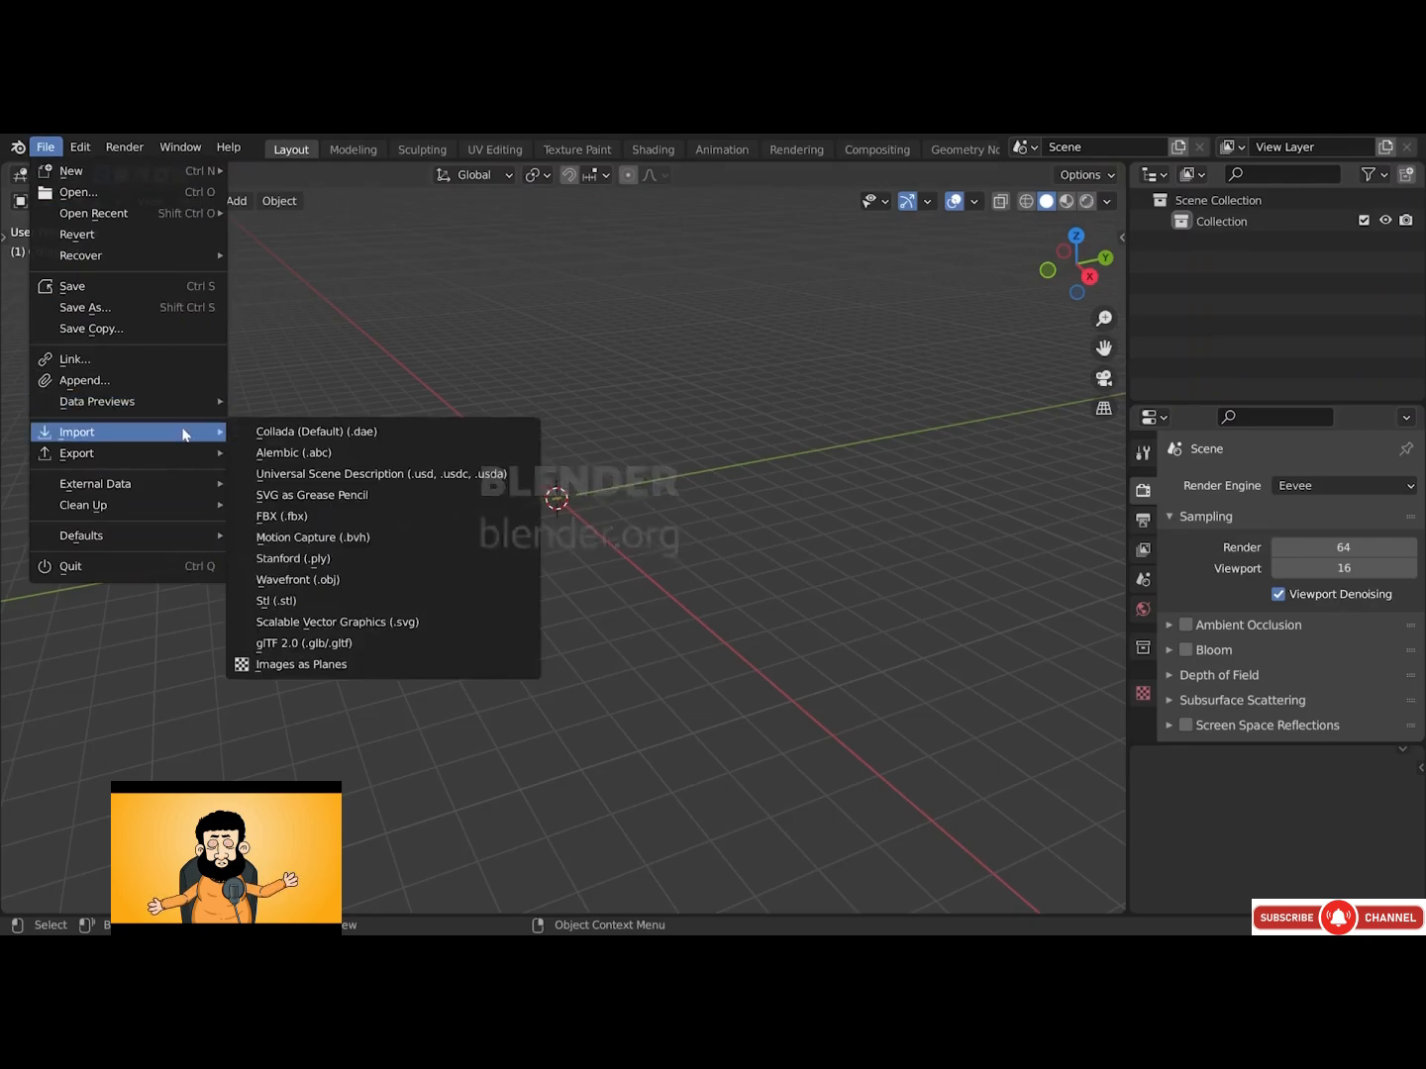
click(379, 584)
double_click(545, 362)
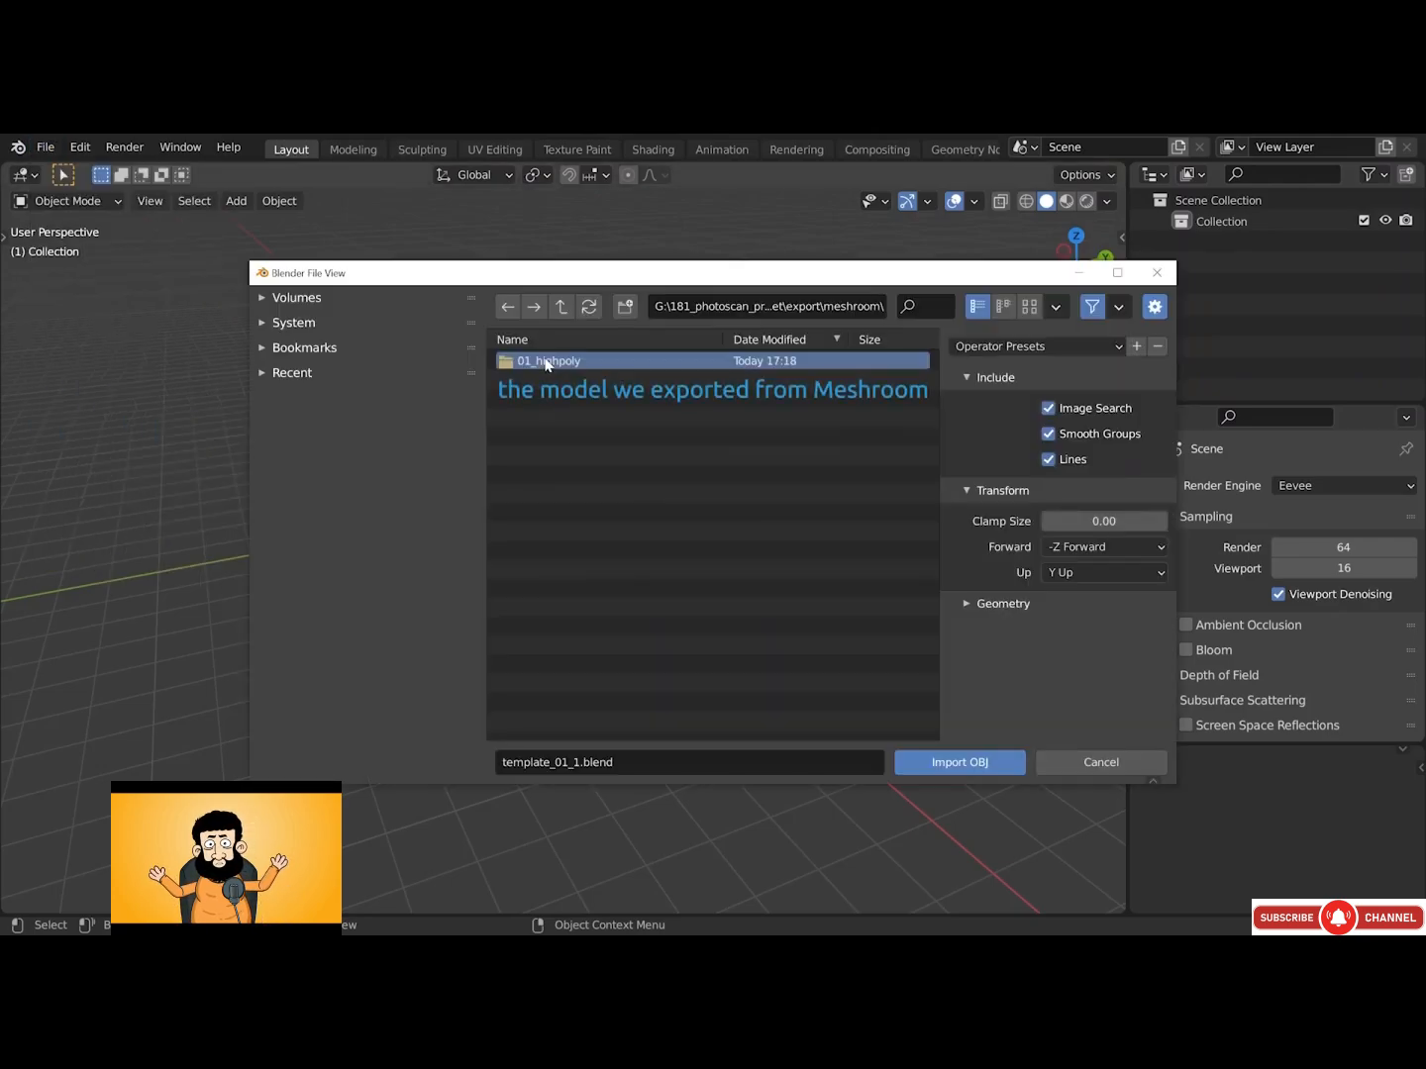
click(547, 362)
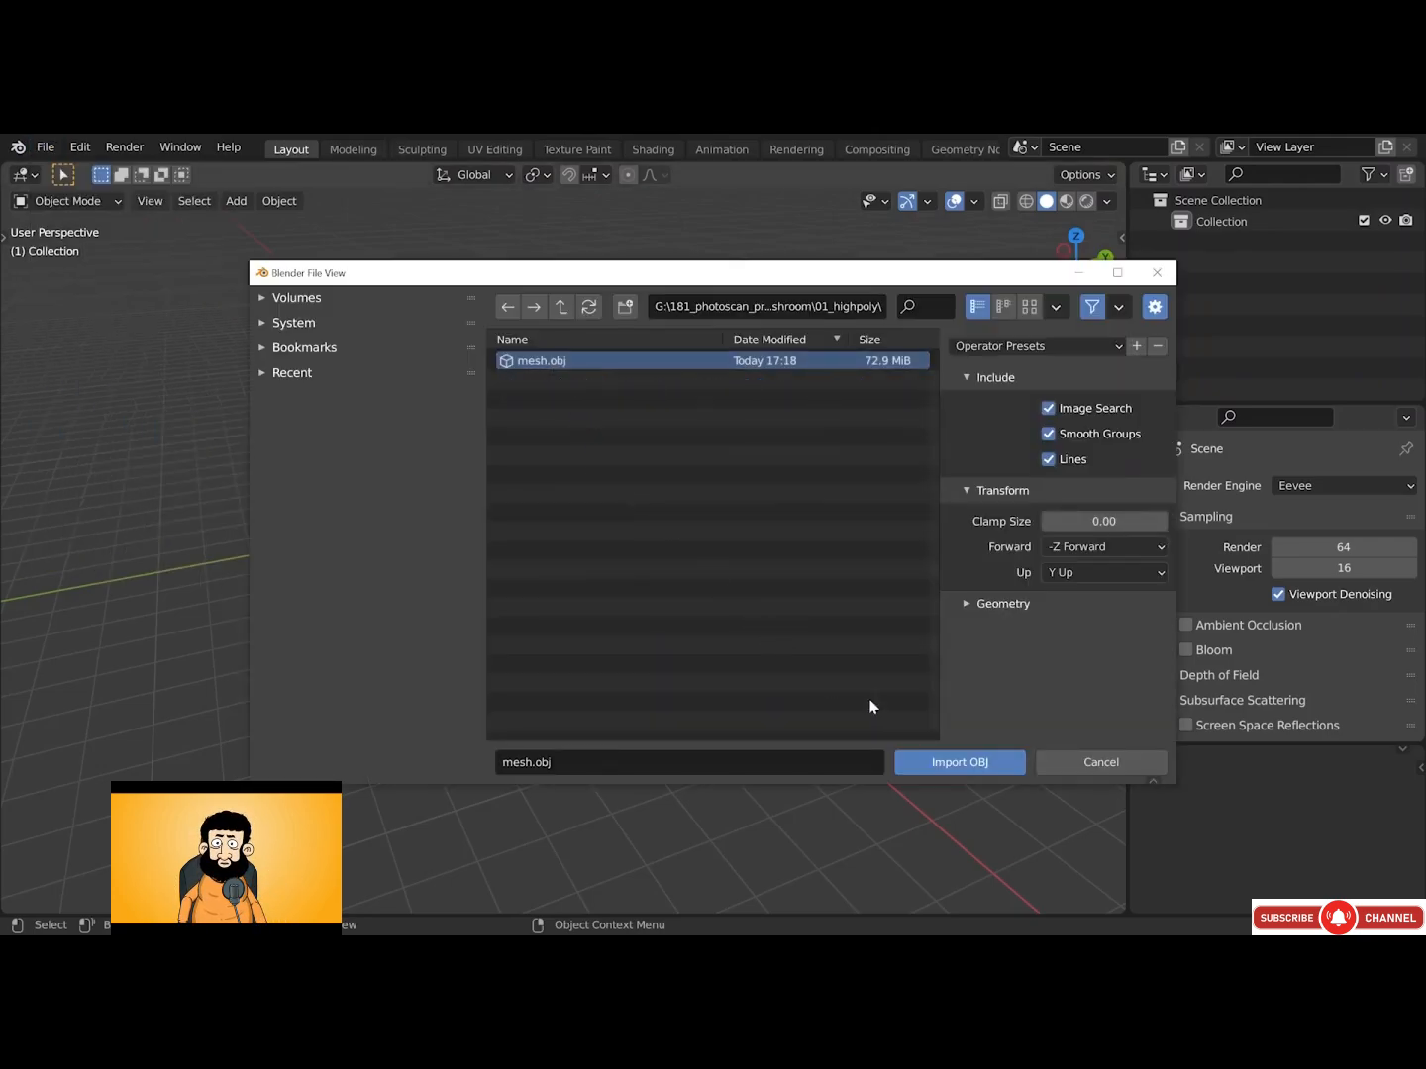
click(965, 762)
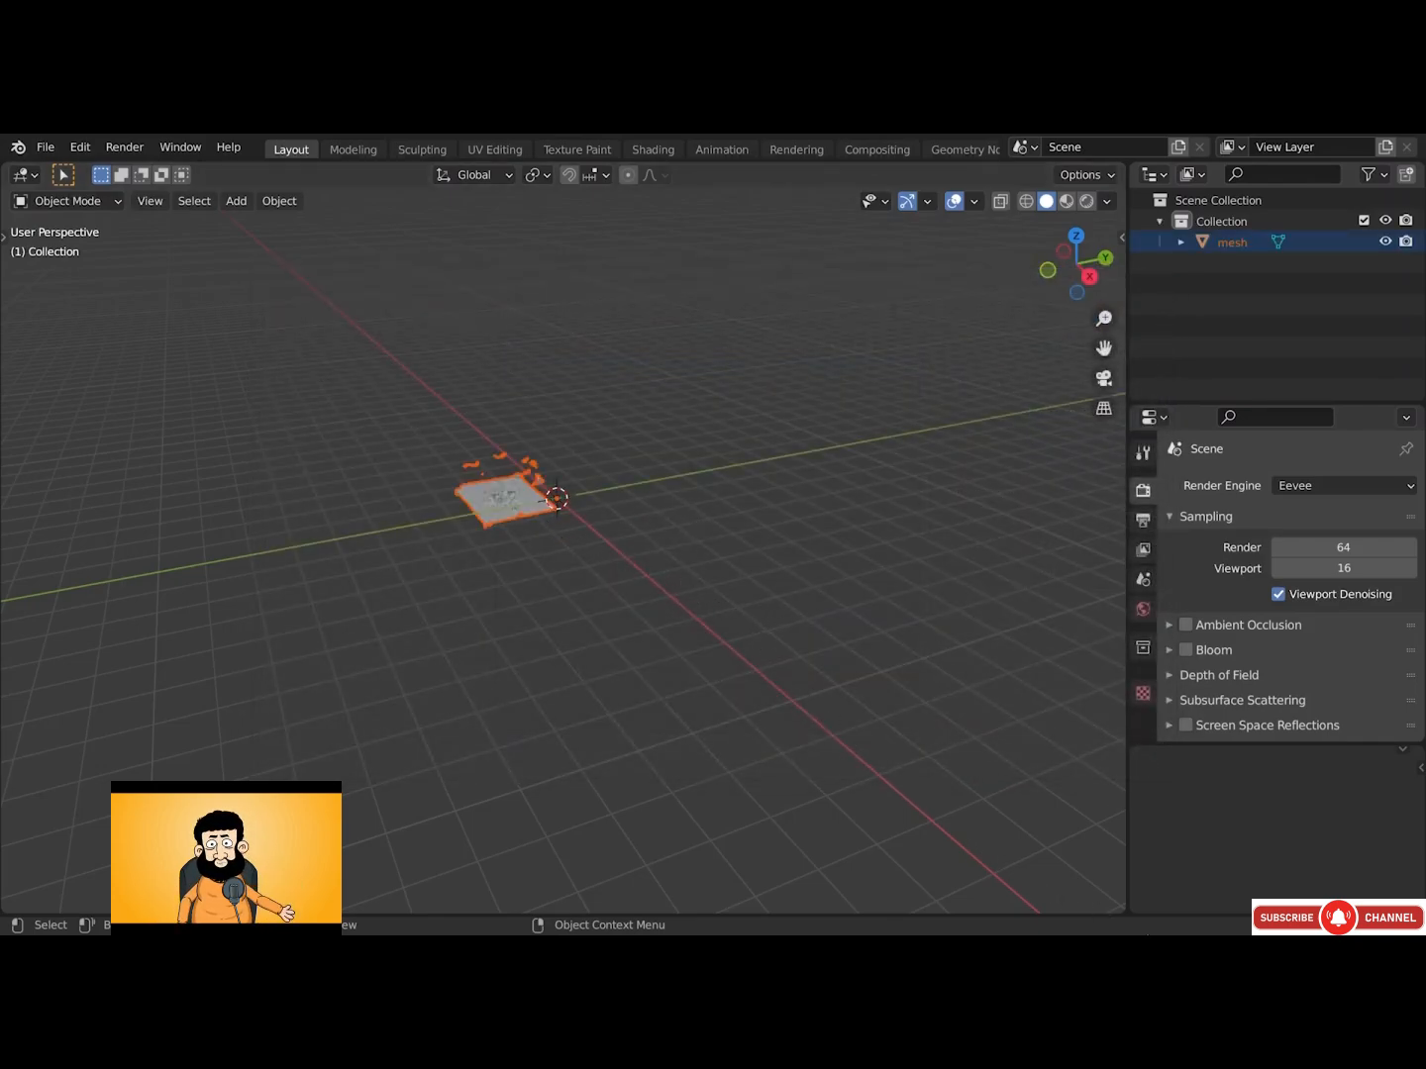
right_click(1183, 925)
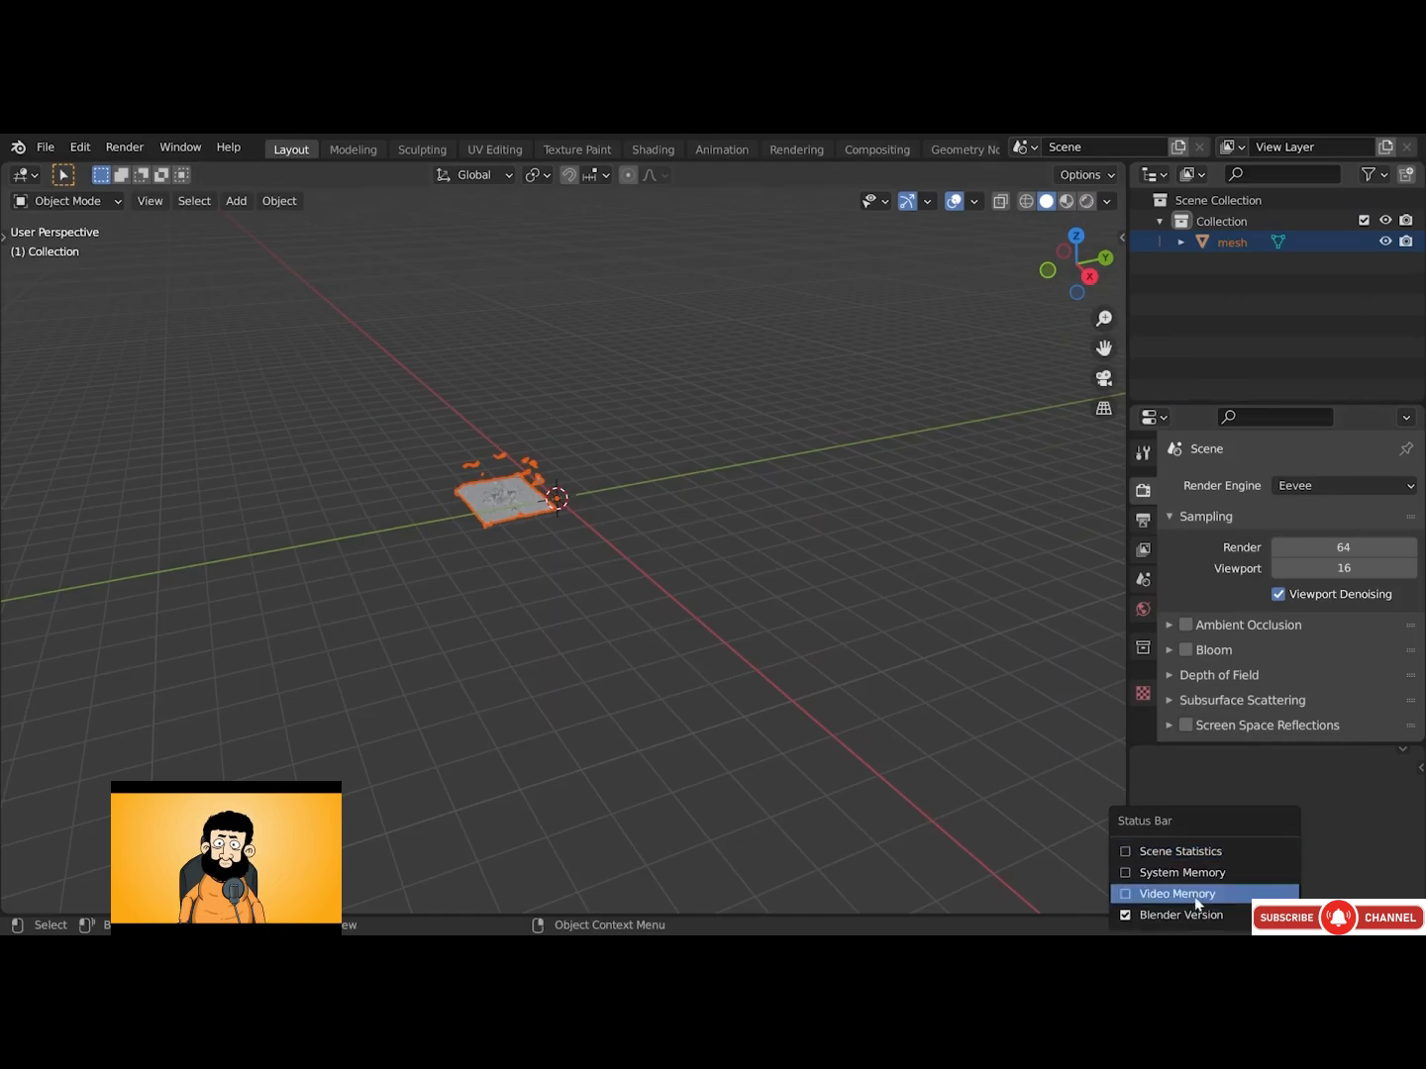
click(1165, 852)
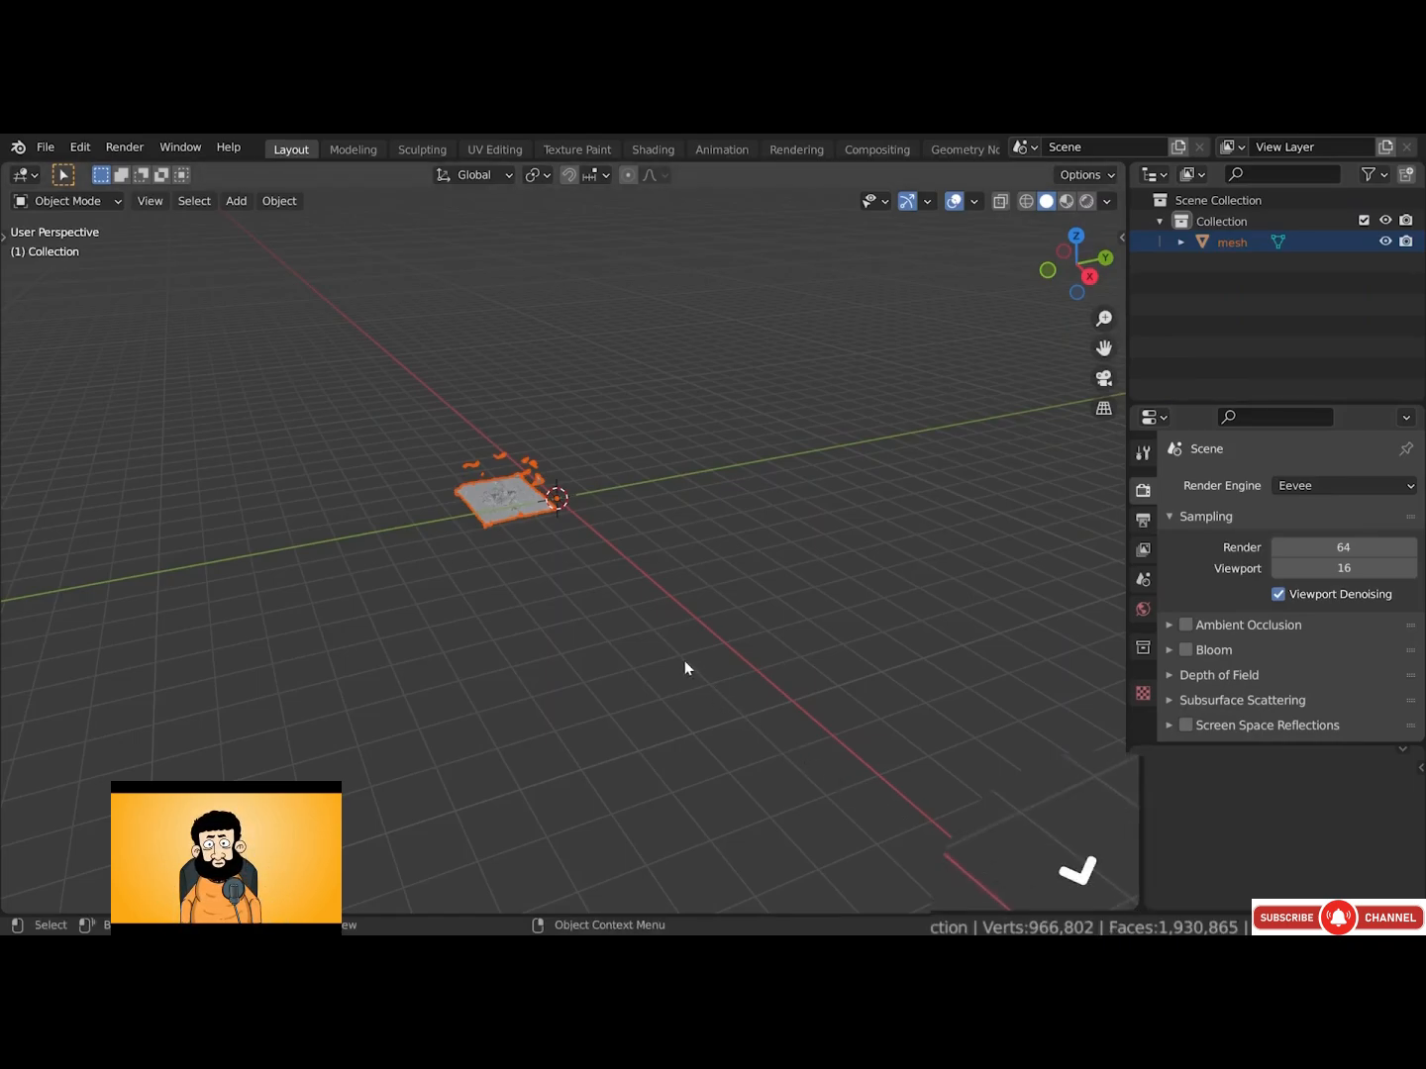
Place the 3D cursor on the scanned ground, add a Plain Axes empty there and scale it down
scroll(480, 493, up, 12)
alt+drag(546, 531, 671, 496)
scroll(552, 524, down, 6)
shift+right_click(663, 516)
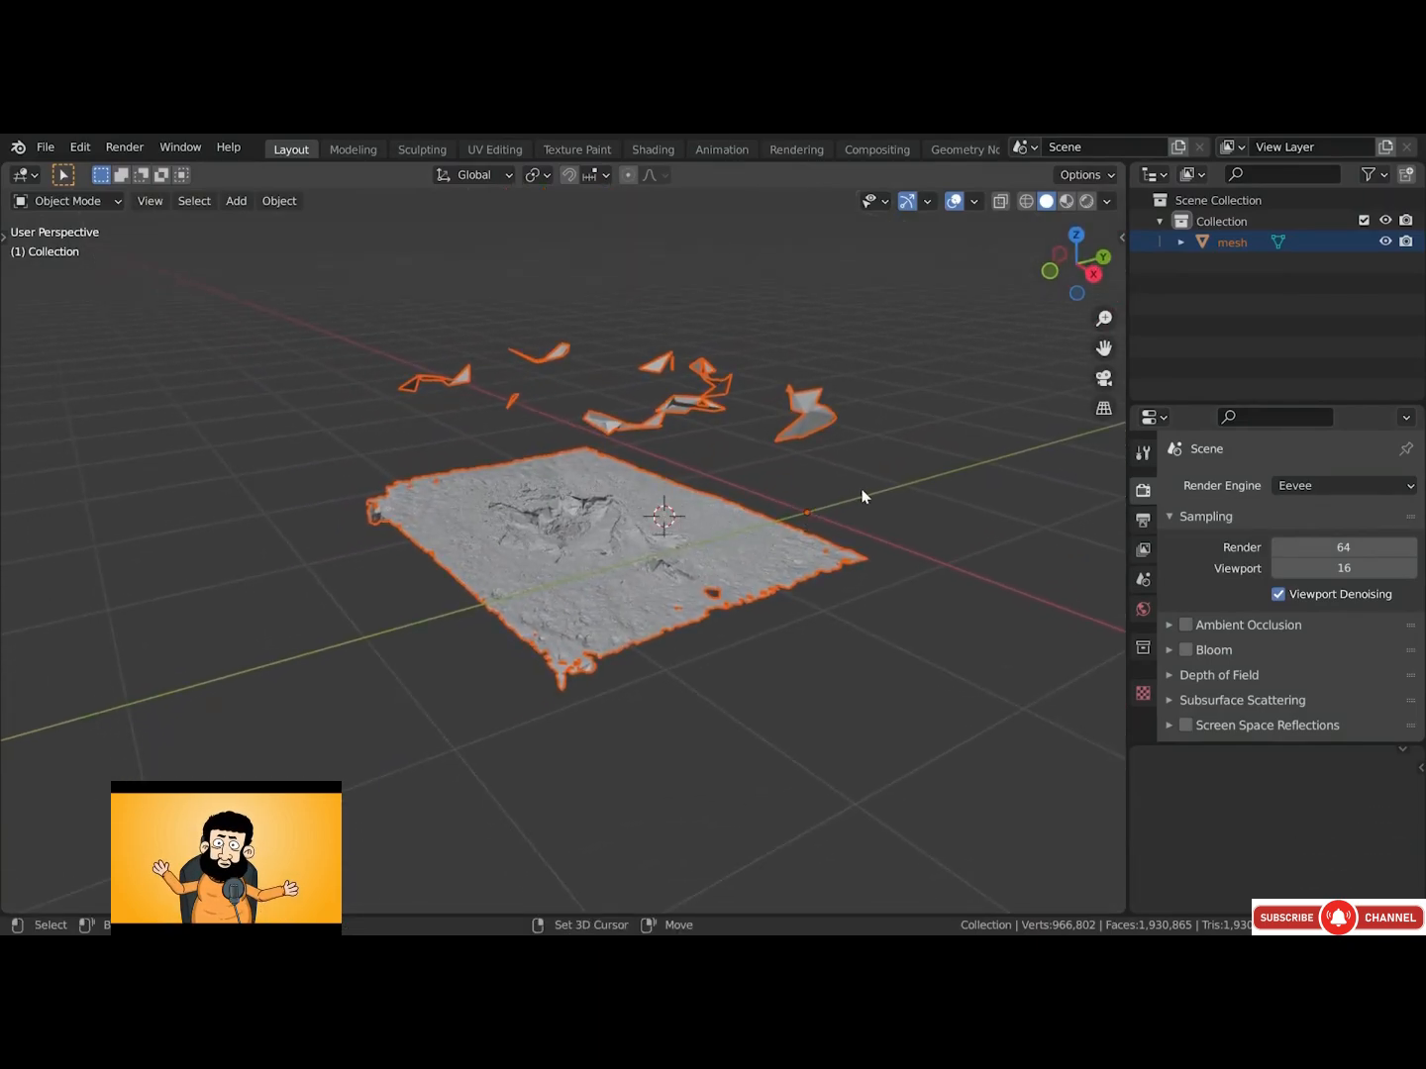
key(shift+a)
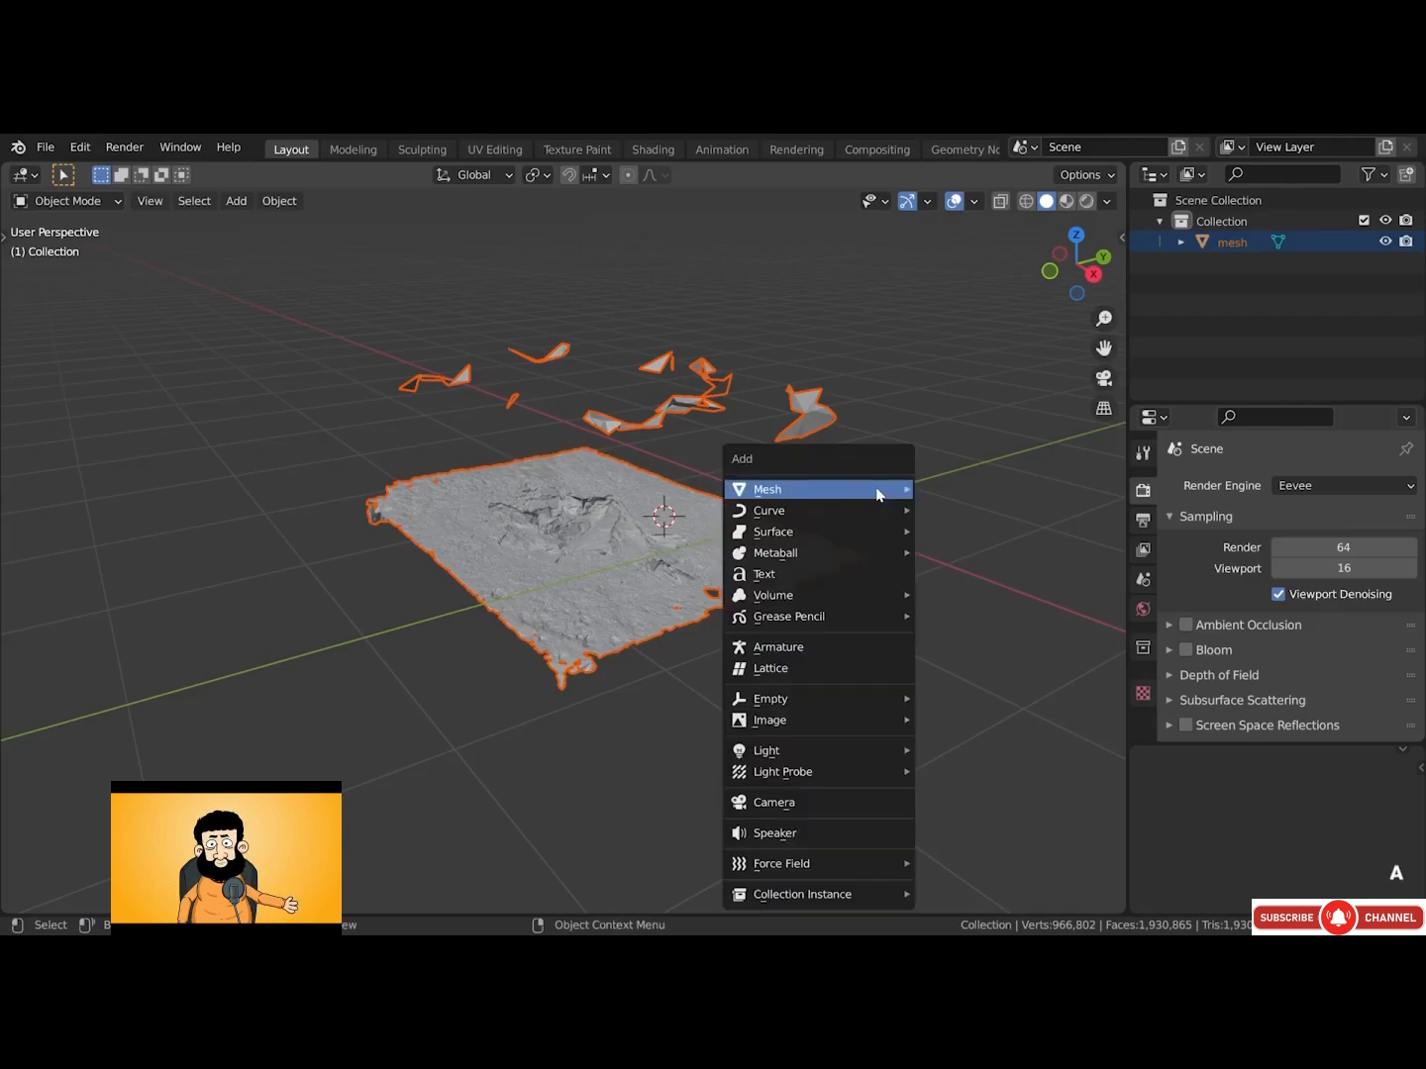
mouse_move(859, 700)
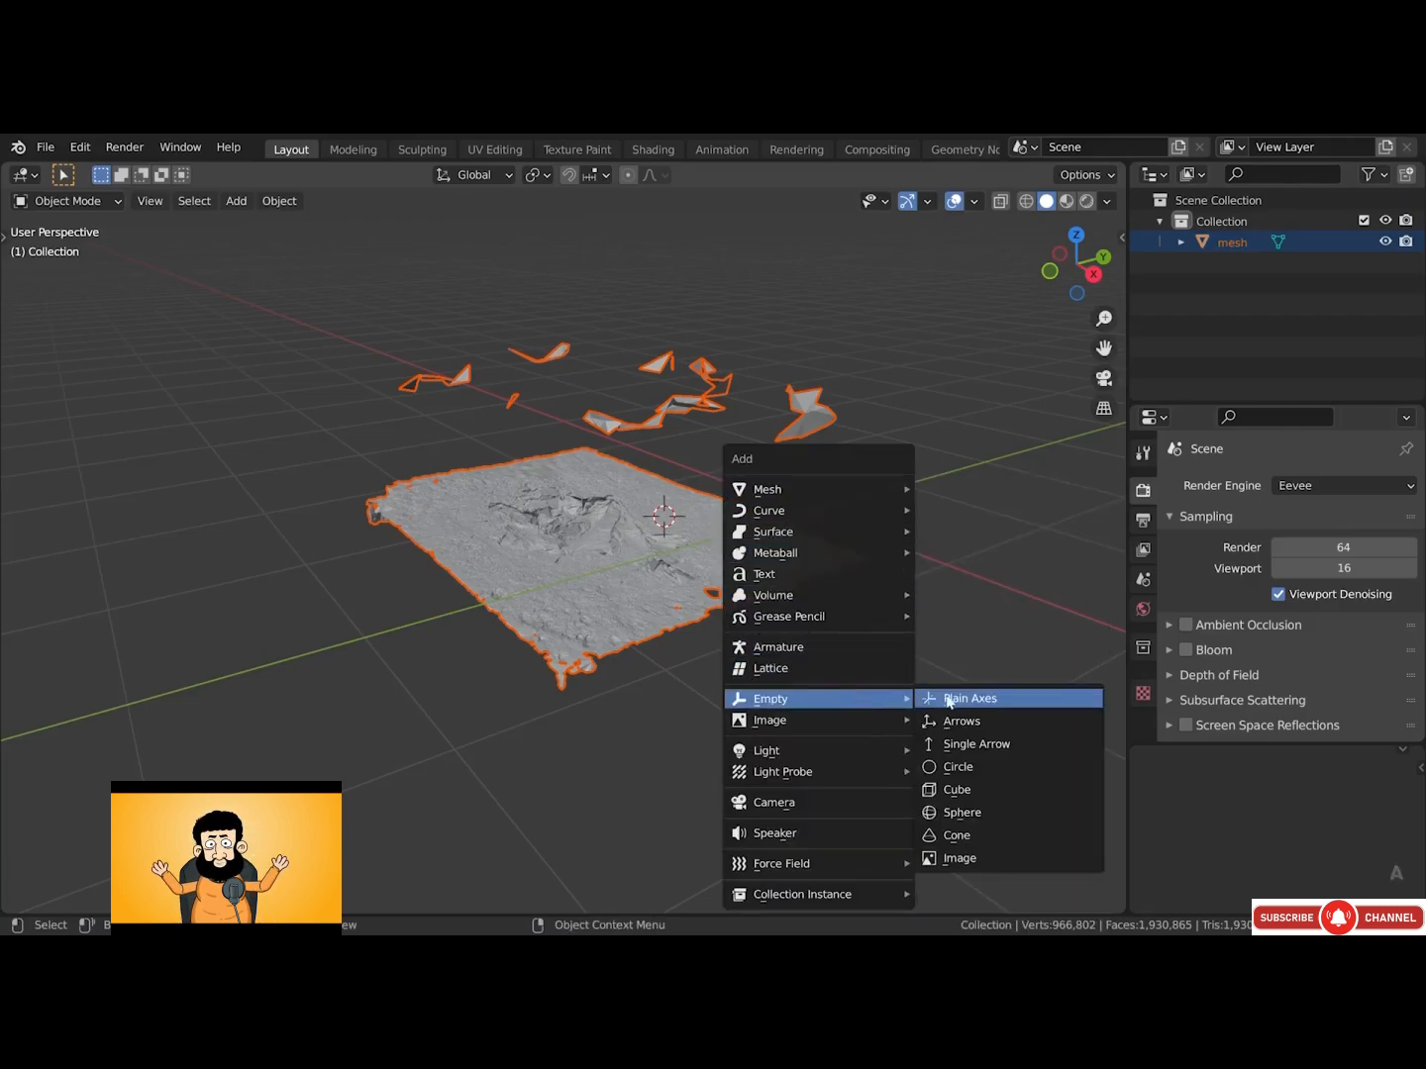
click(1026, 706)
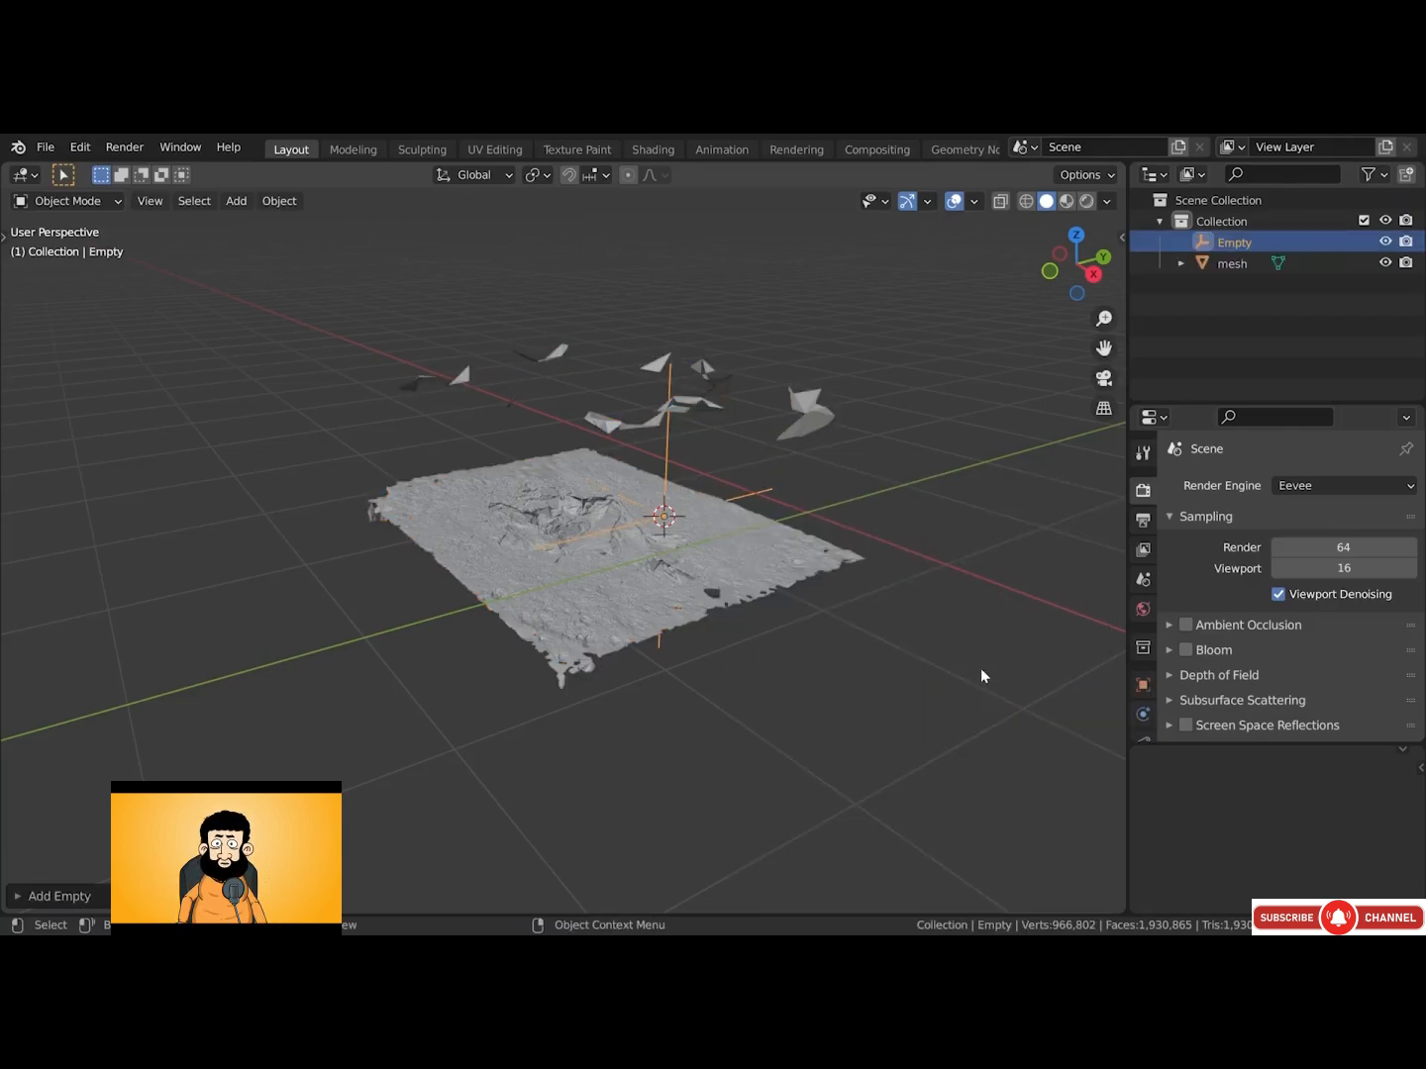
mouse_move(736, 508)
alt+mouse_down()
mouse_move(711, 506)
mouse_move(736, 513)
alt+mouse_up()
key(s)
click(738, 530)
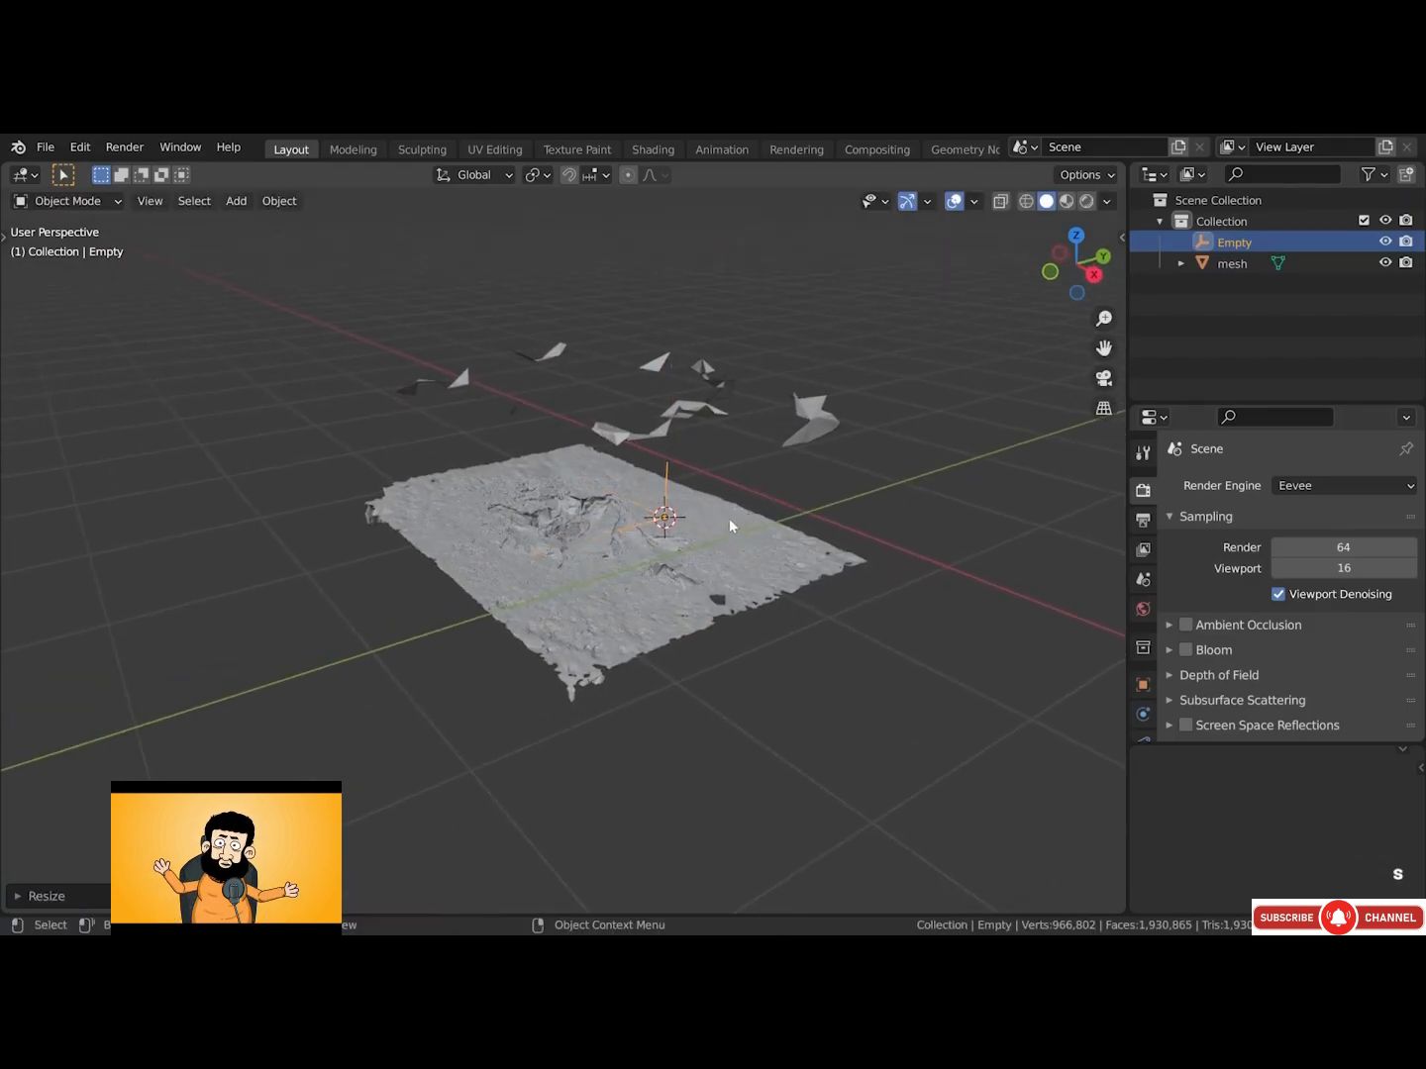
Parent the imported mesh to the empty as an object
click(746, 527)
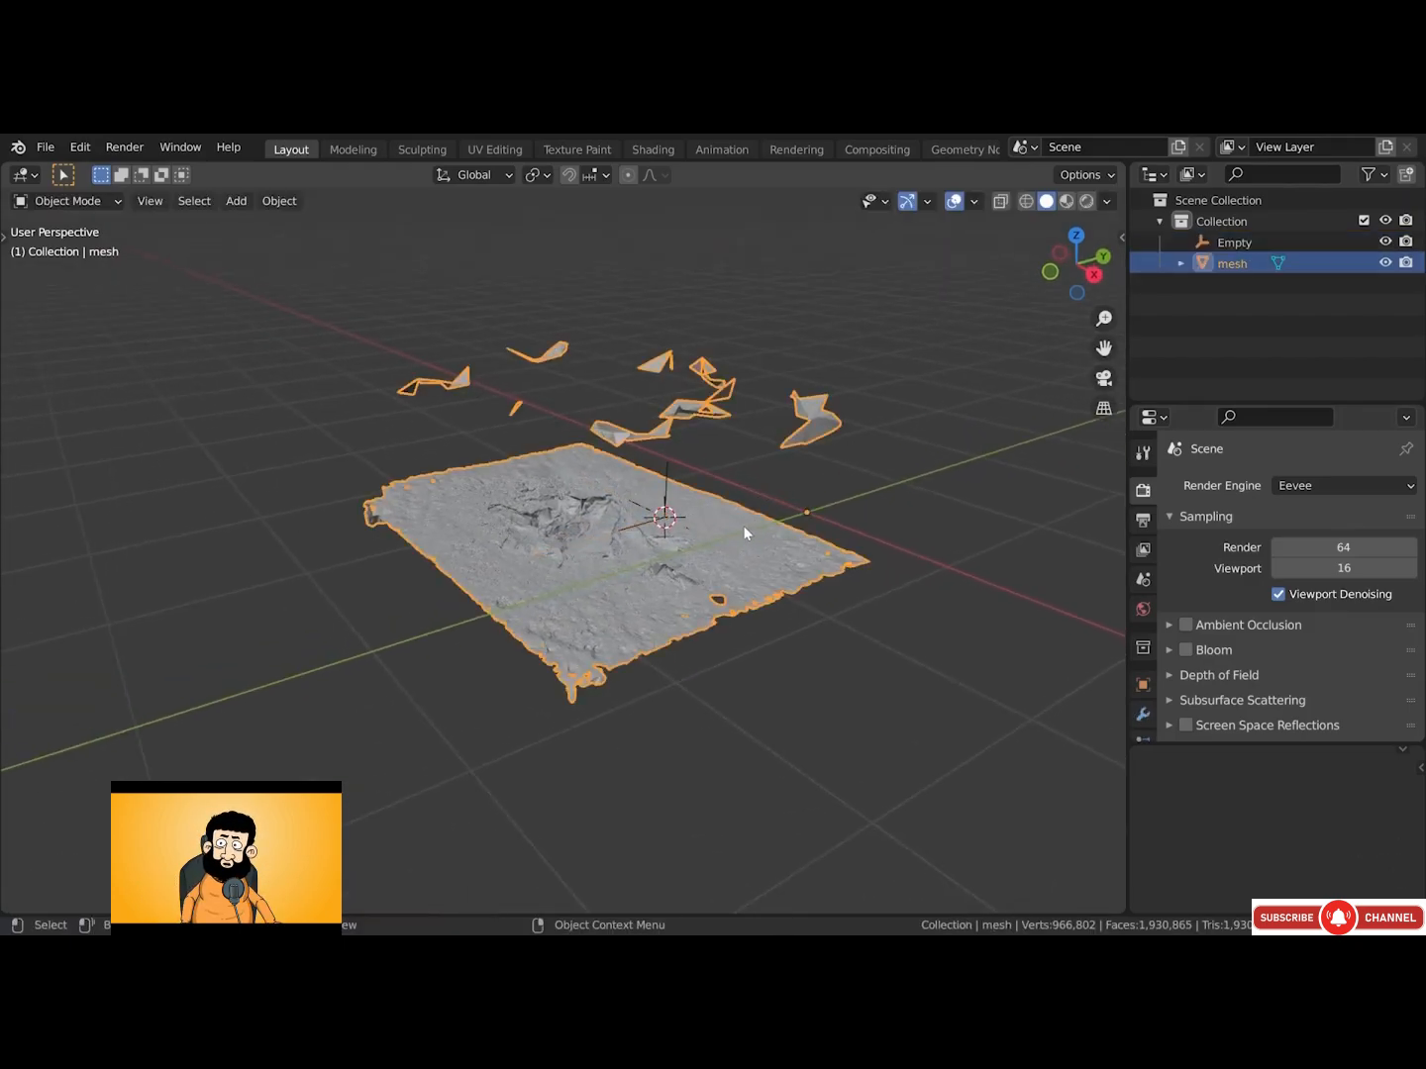
shift+click(666, 475)
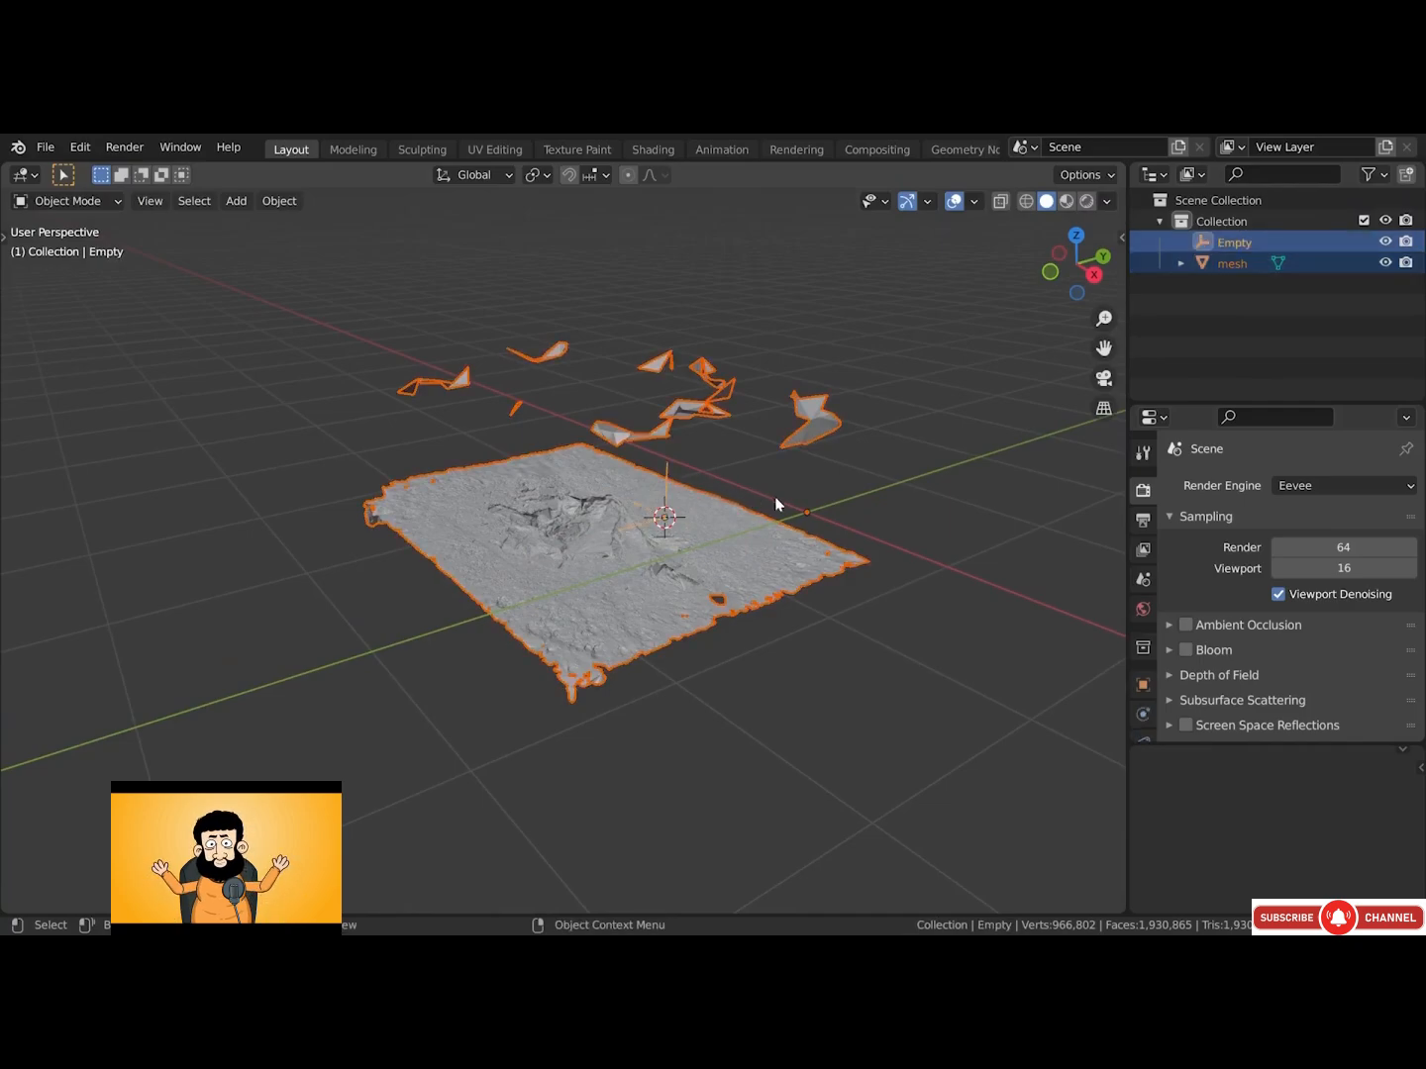
right_click(911, 391)
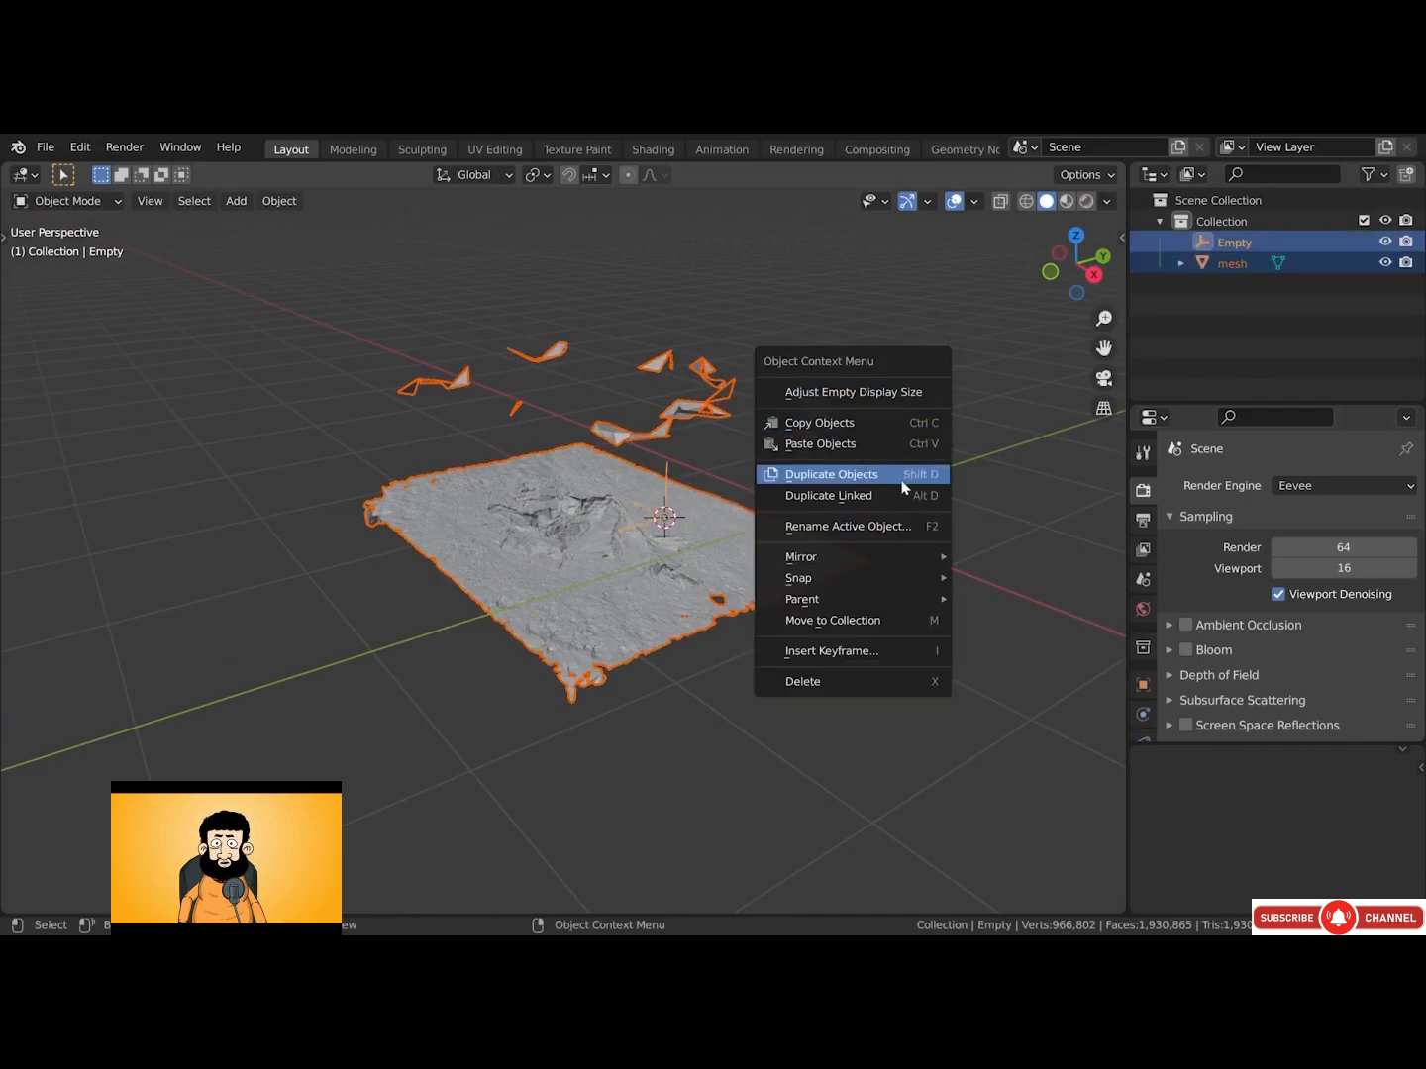
mouse_move(908, 605)
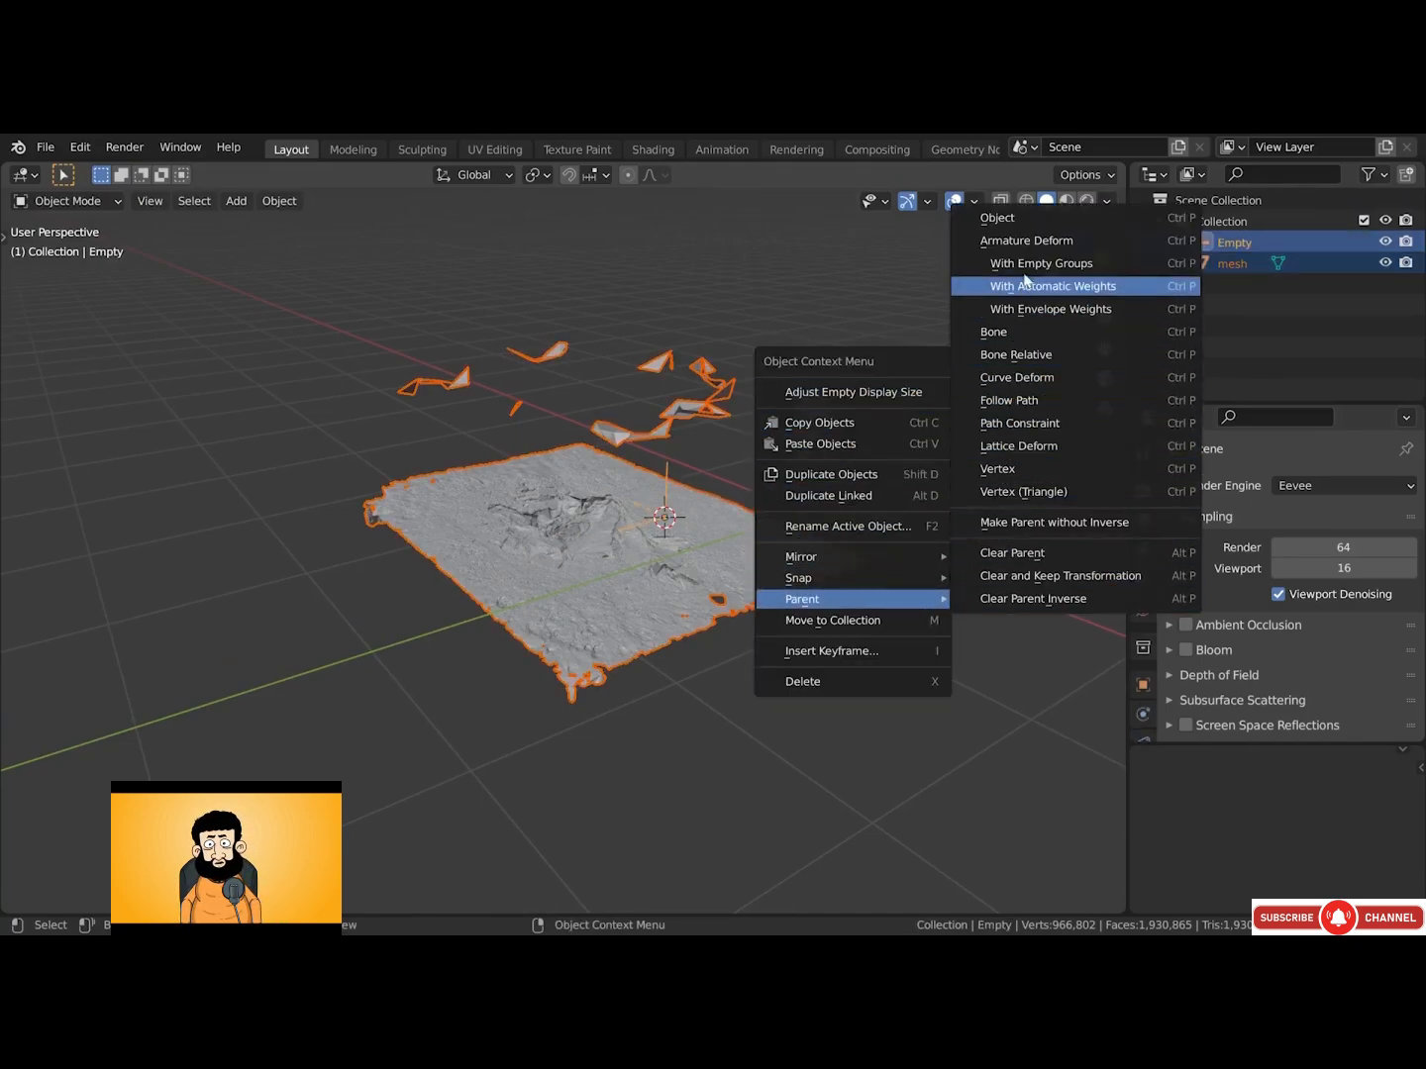
click(1008, 225)
Rotate the empty about the global X axis to flip the scanned ground right side up
key(r)
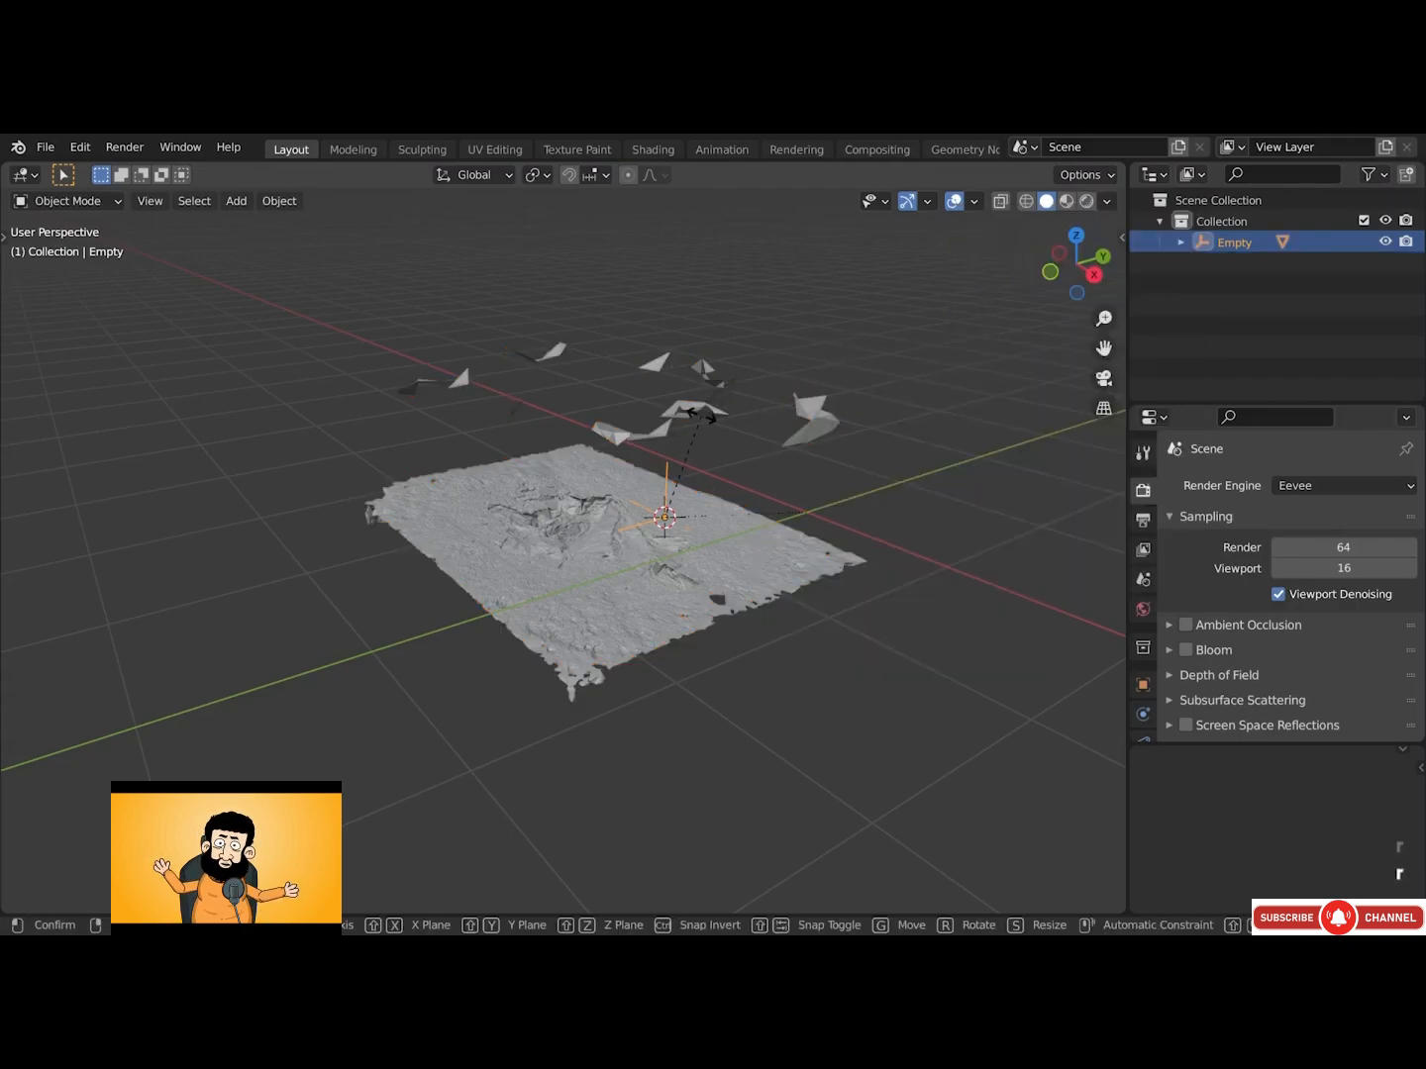
click(693, 413)
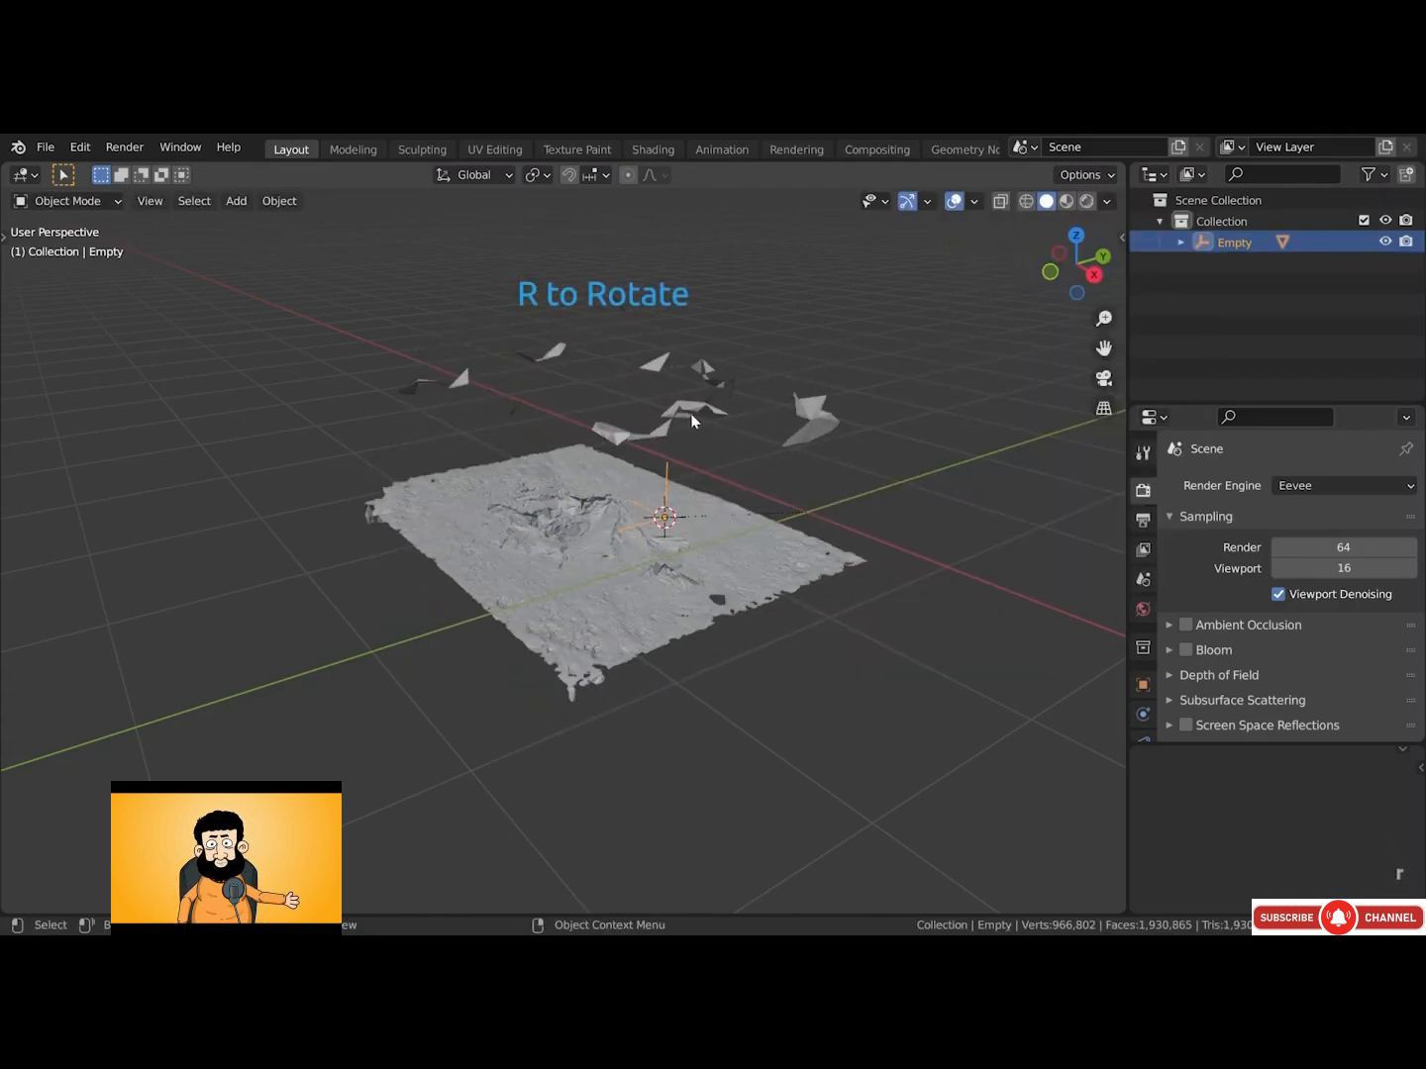
key(r)
key(x)
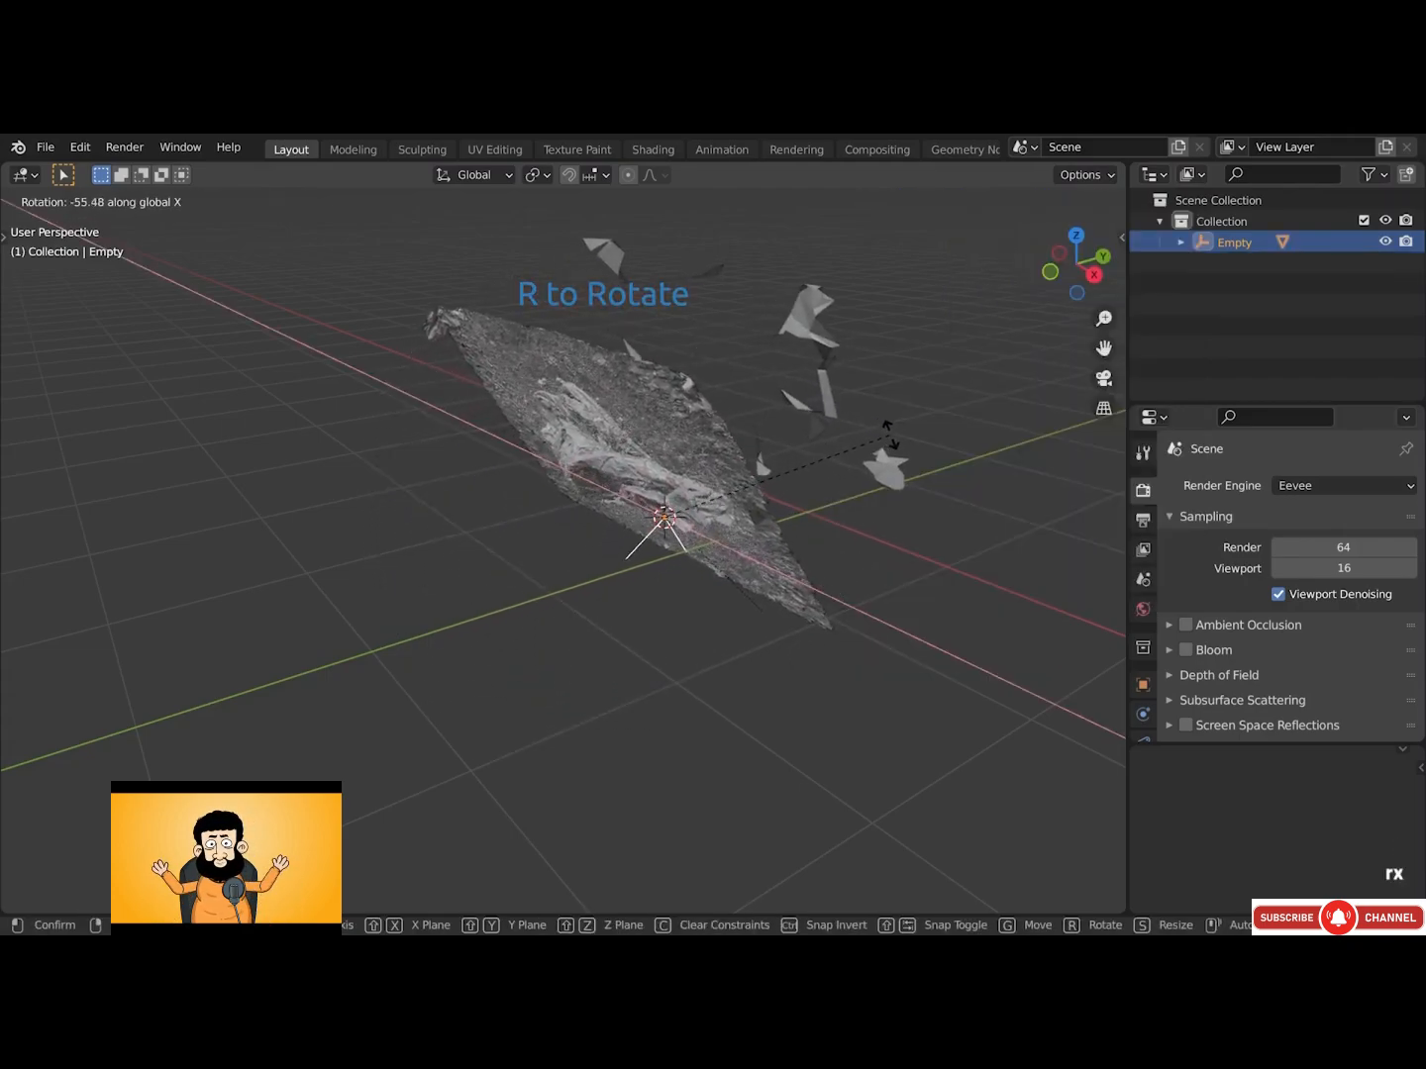
click(648, 691)
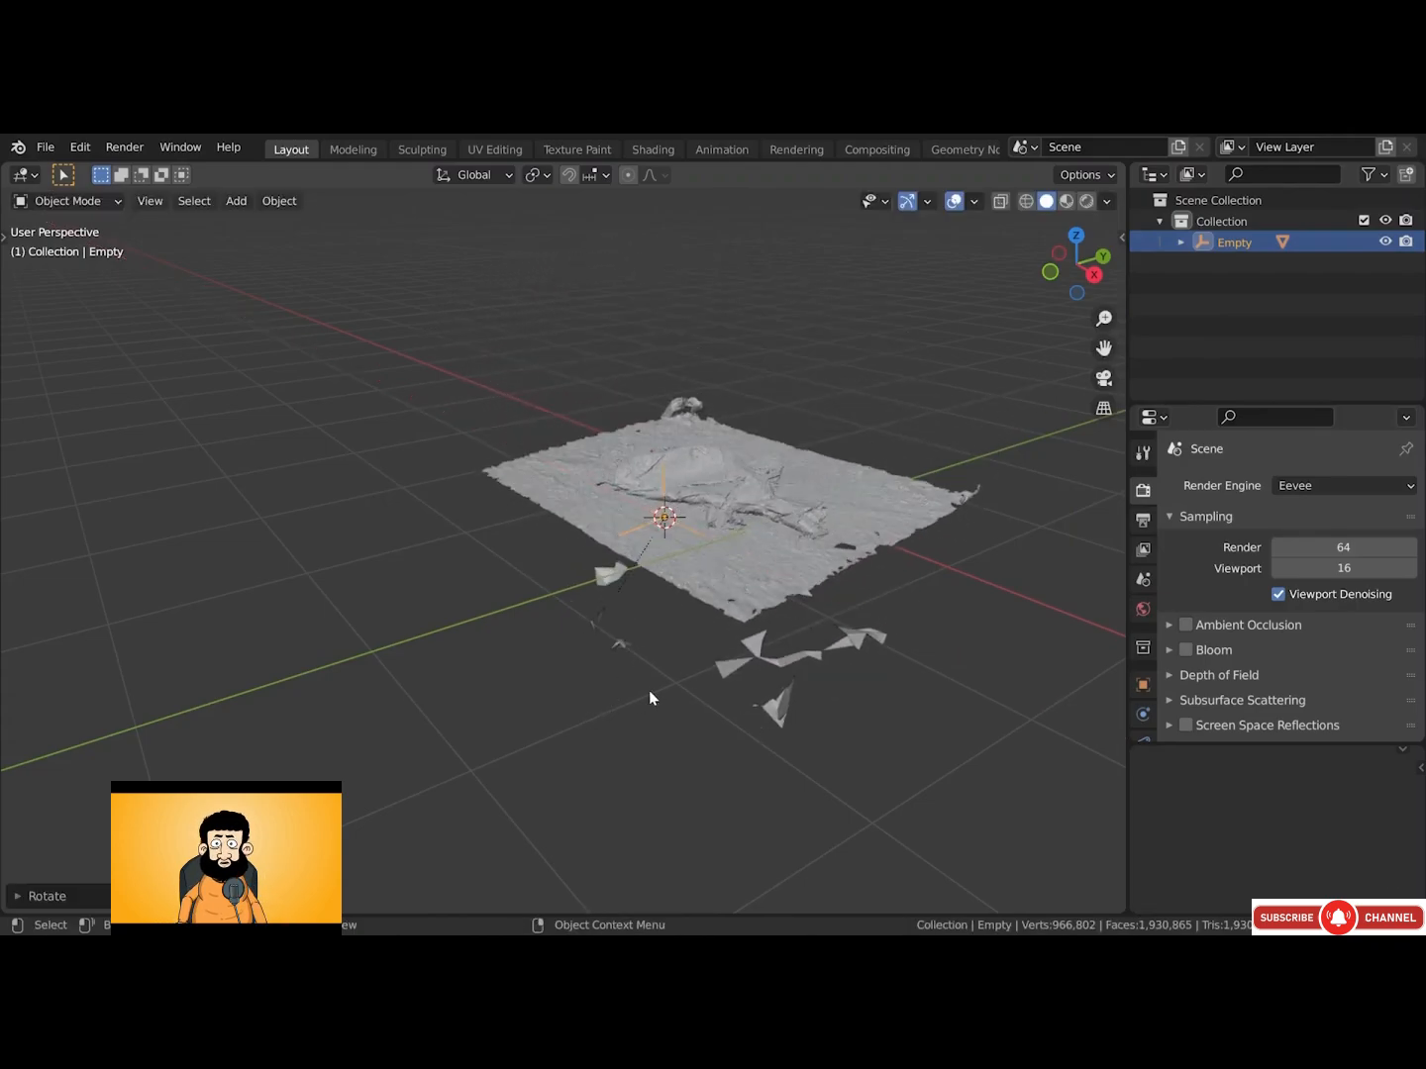
Place the 3D cursor on the crumpled cellophane in the middle of the scan and add a cylinder mesh there
mouse_move(755, 521)
alt+middle_down()
mouse_move(873, 627)
mouse_move(805, 600)
mouse_move(746, 527)
alt+middle_up()
scroll(744, 483, up, 6)
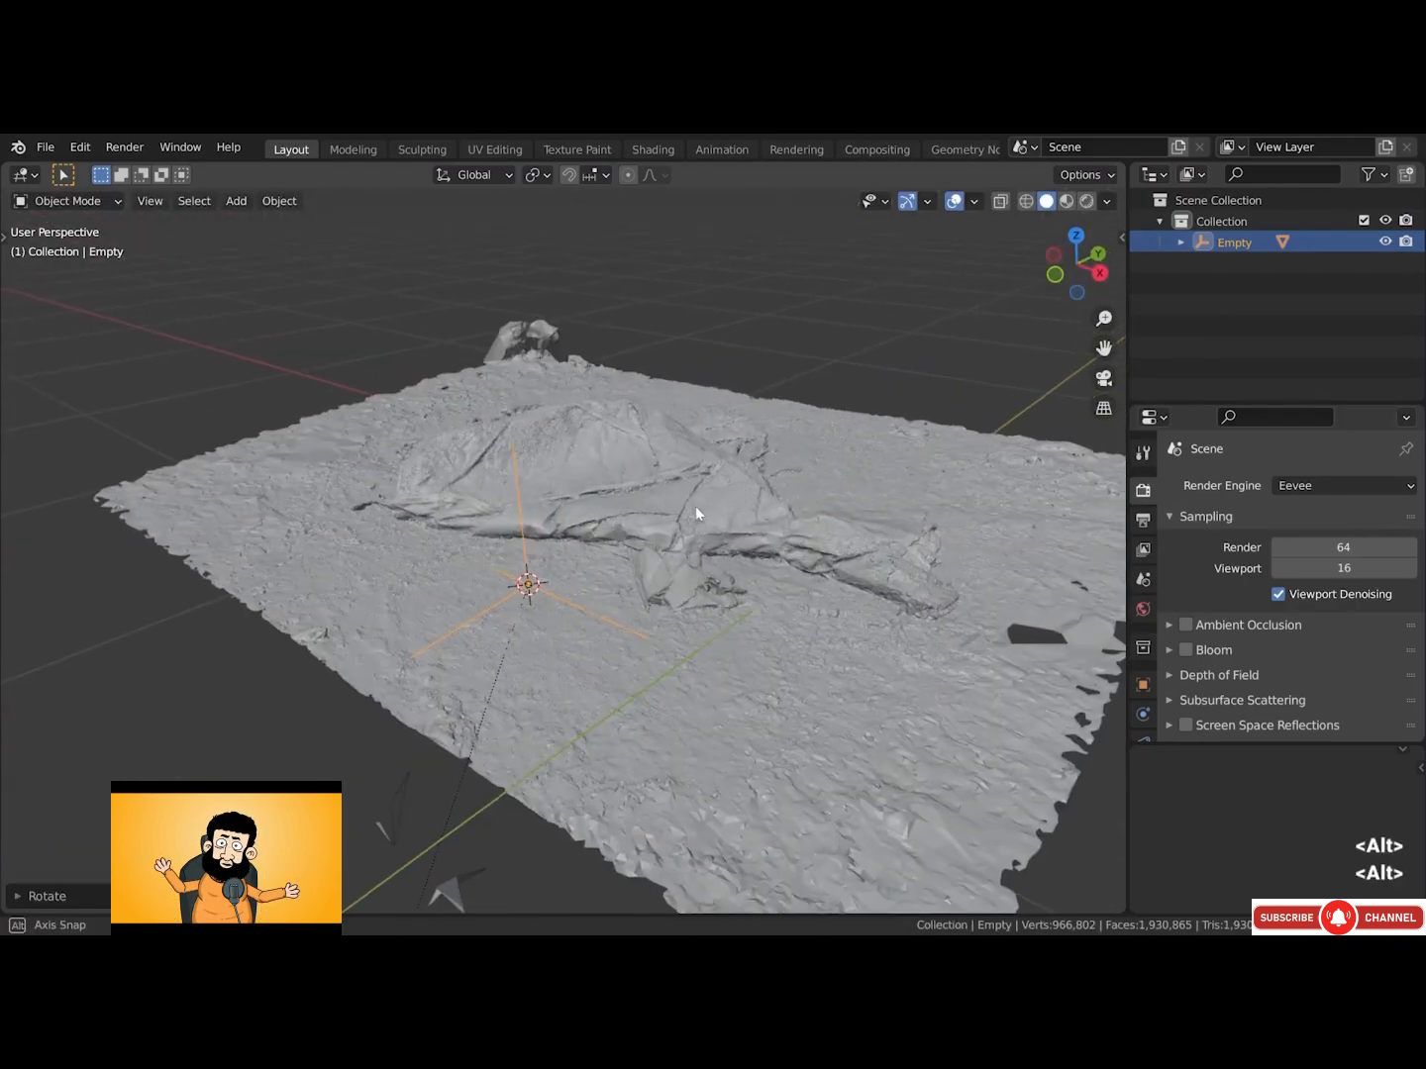
scroll(583, 536, up, 5)
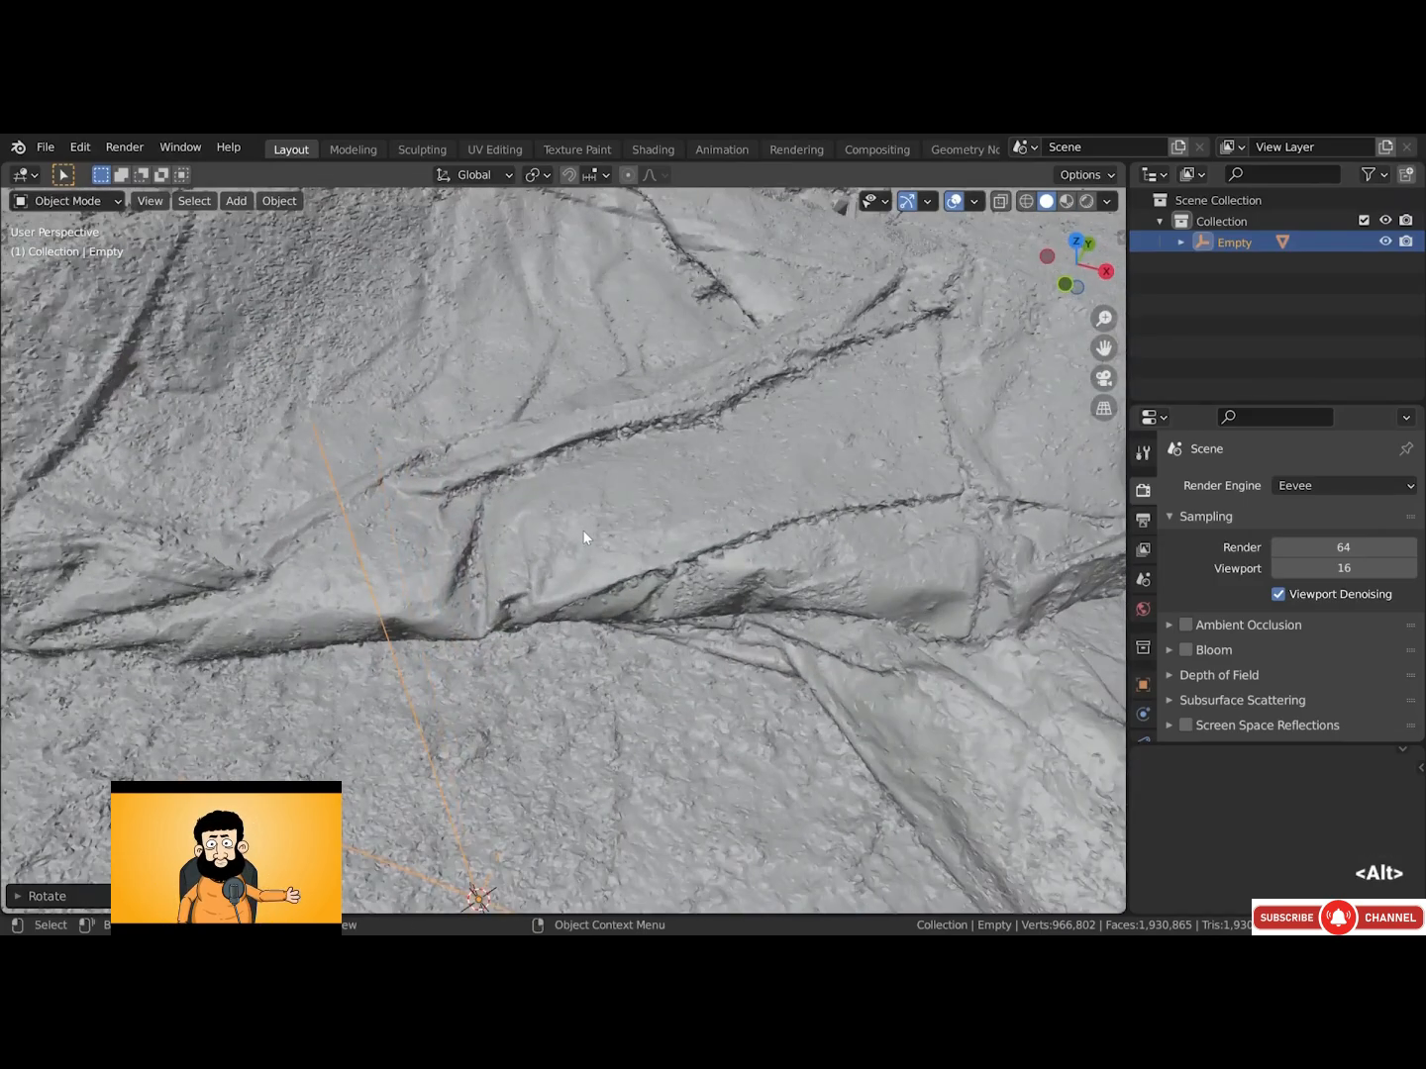
scroll(583, 532, down, 6)
mouse_move(639, 529)
alt+mouse_down()
mouse_move(627, 481)
mouse_move(614, 533)
alt+mouse_up()
scroll(614, 502, down, 2)
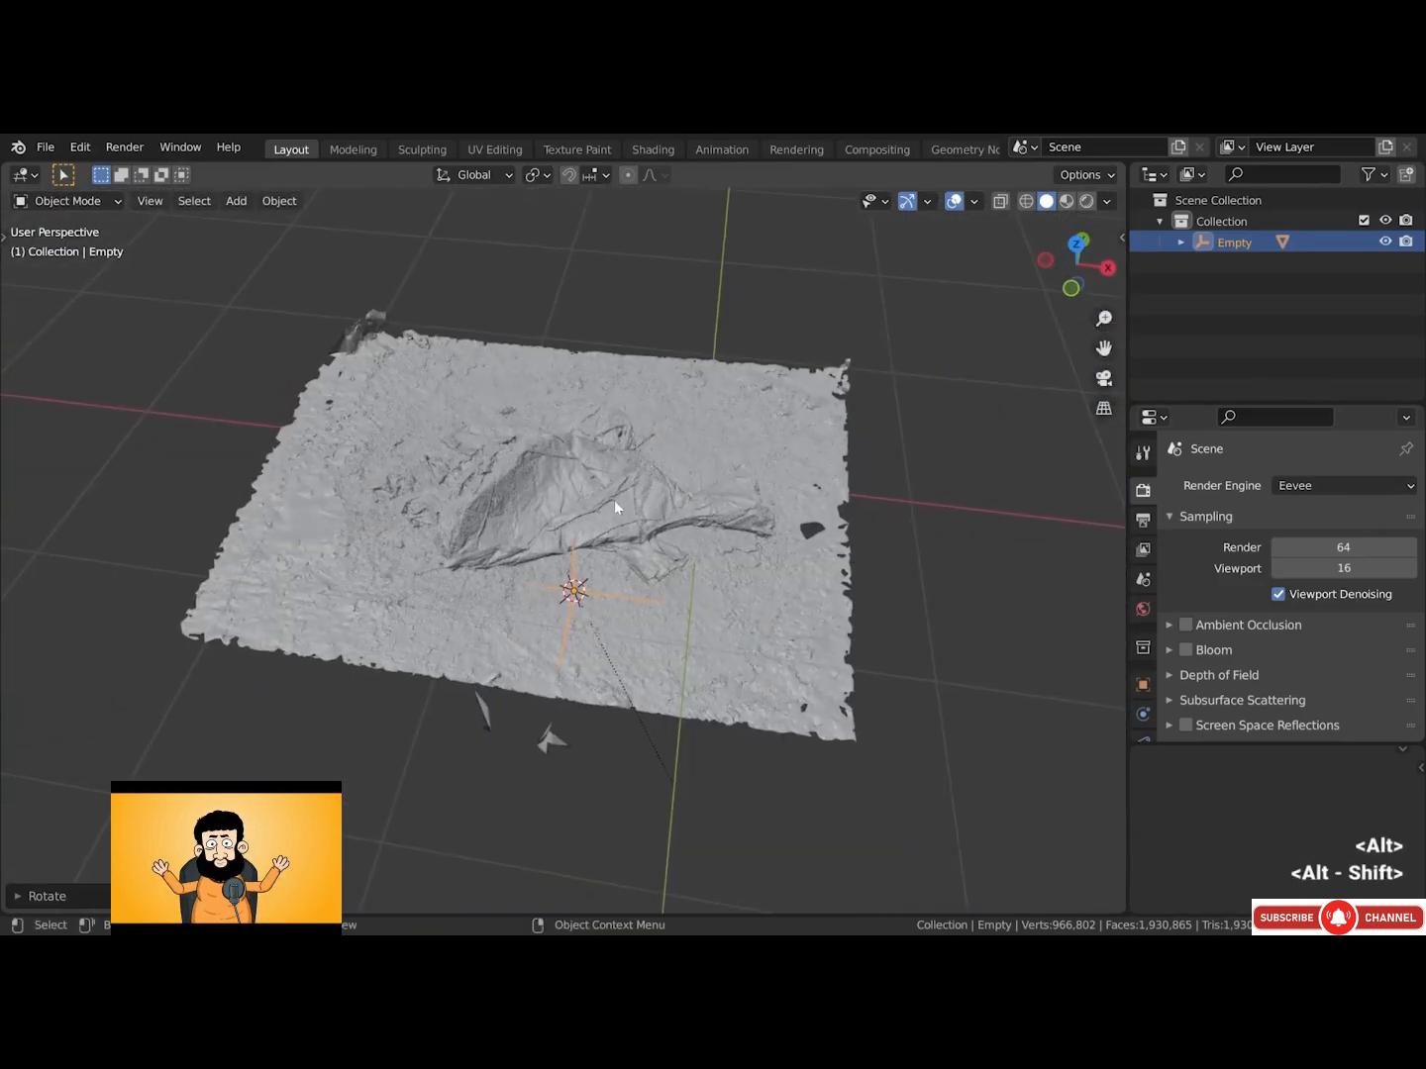
shift+right_click(551, 506)
key(shift+a)
mouse_move(665, 237)
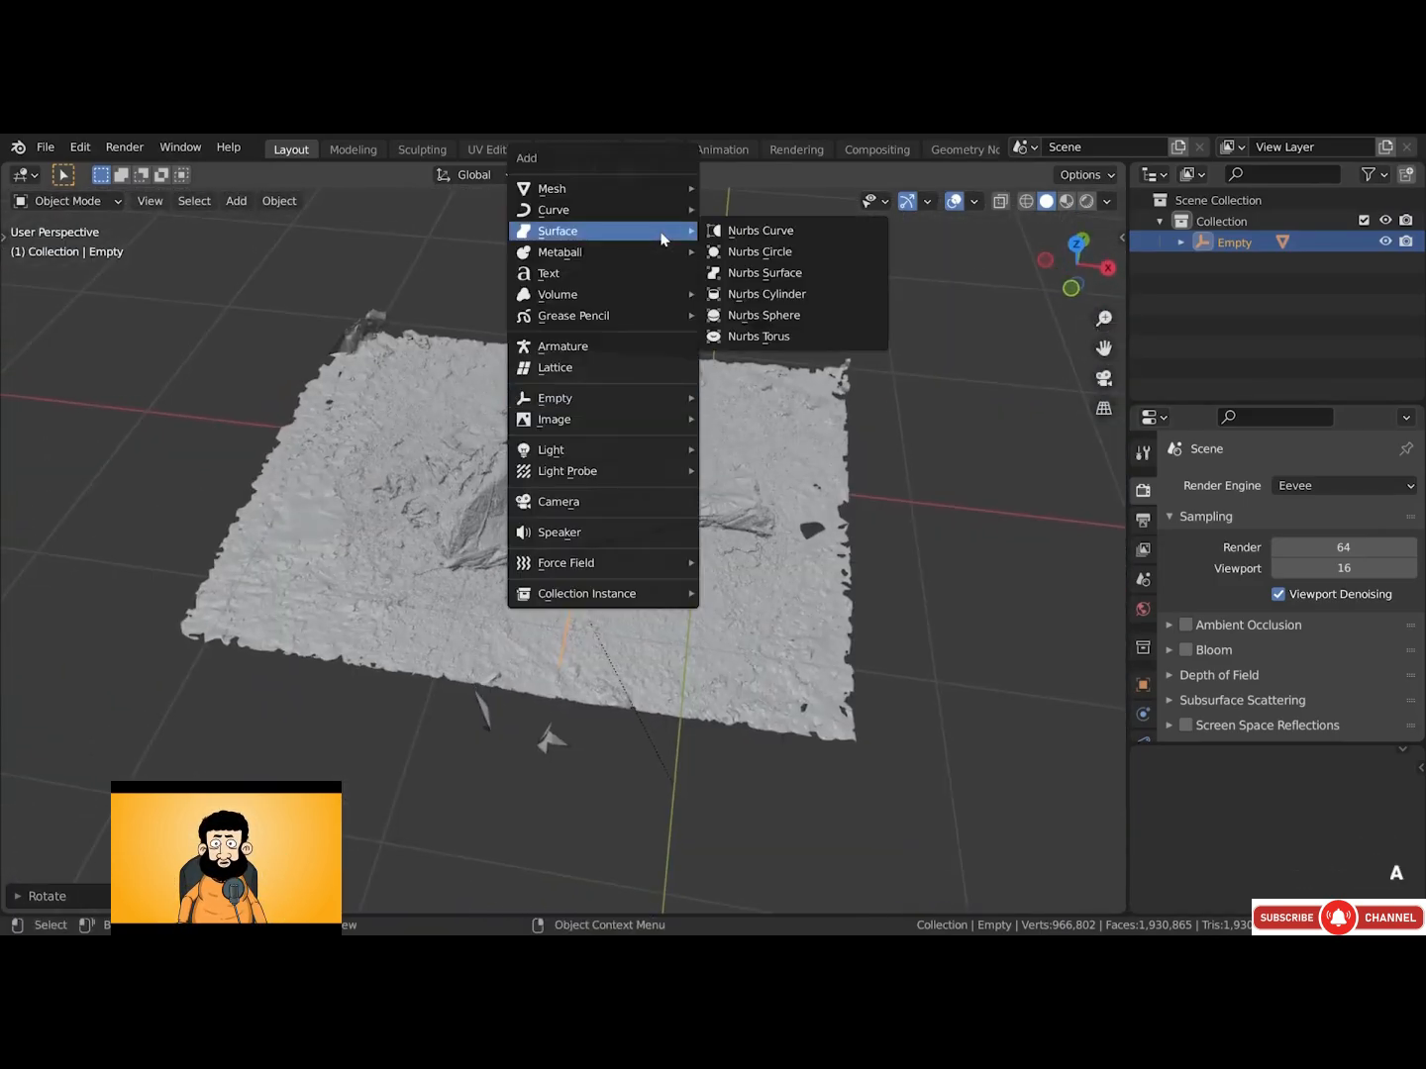
mouse_move(645, 191)
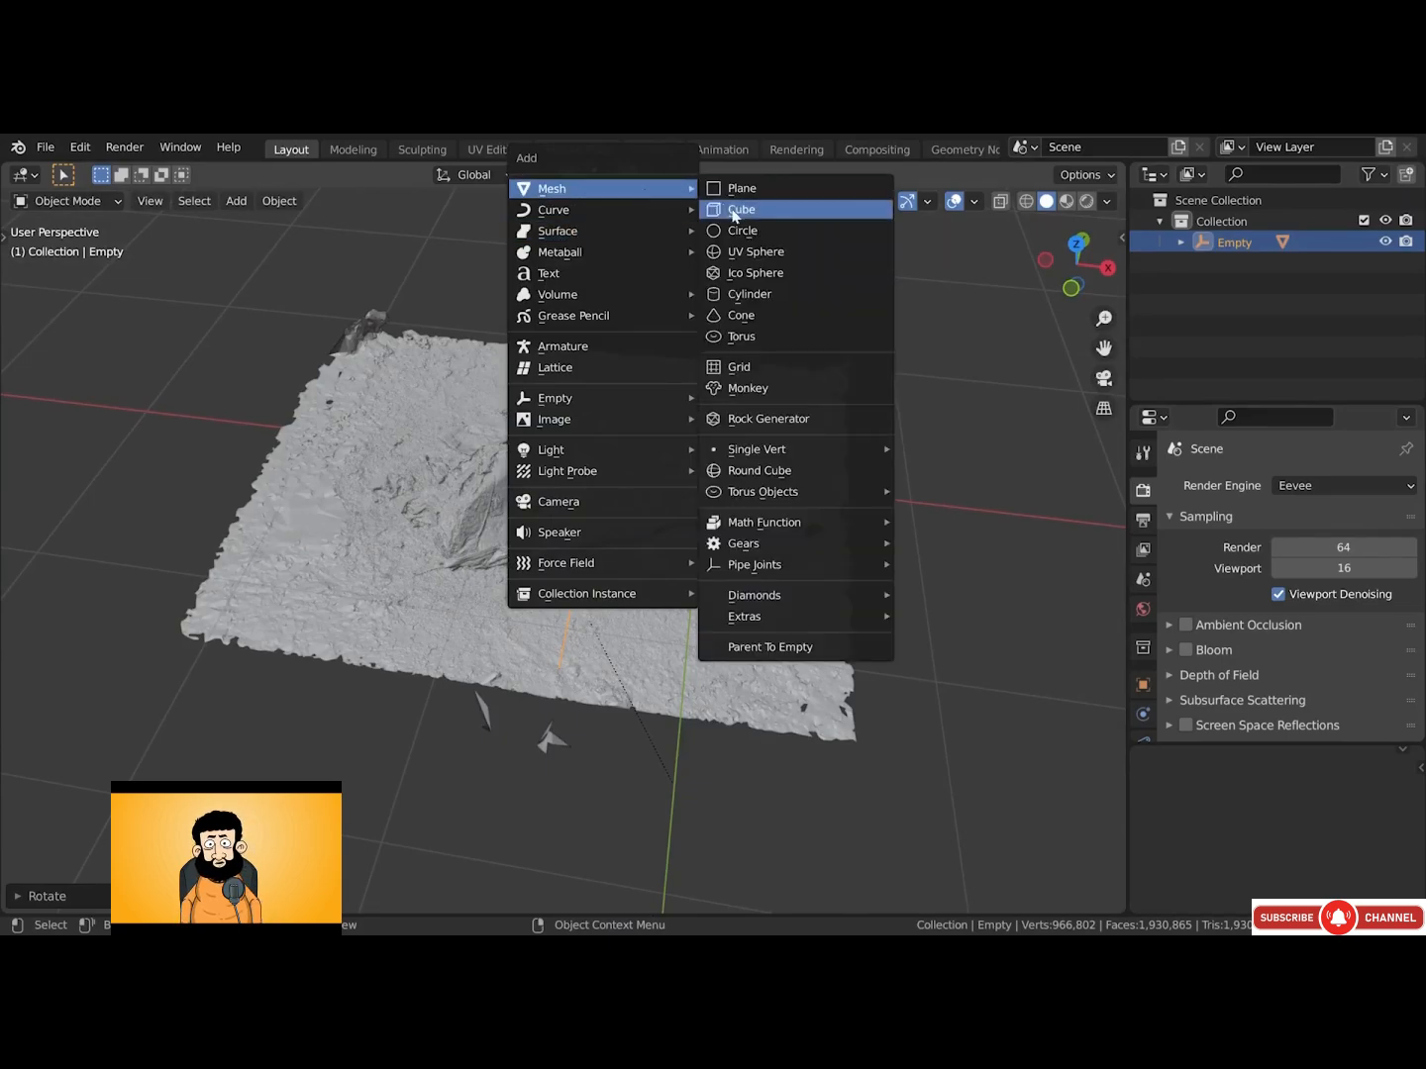
click(743, 294)
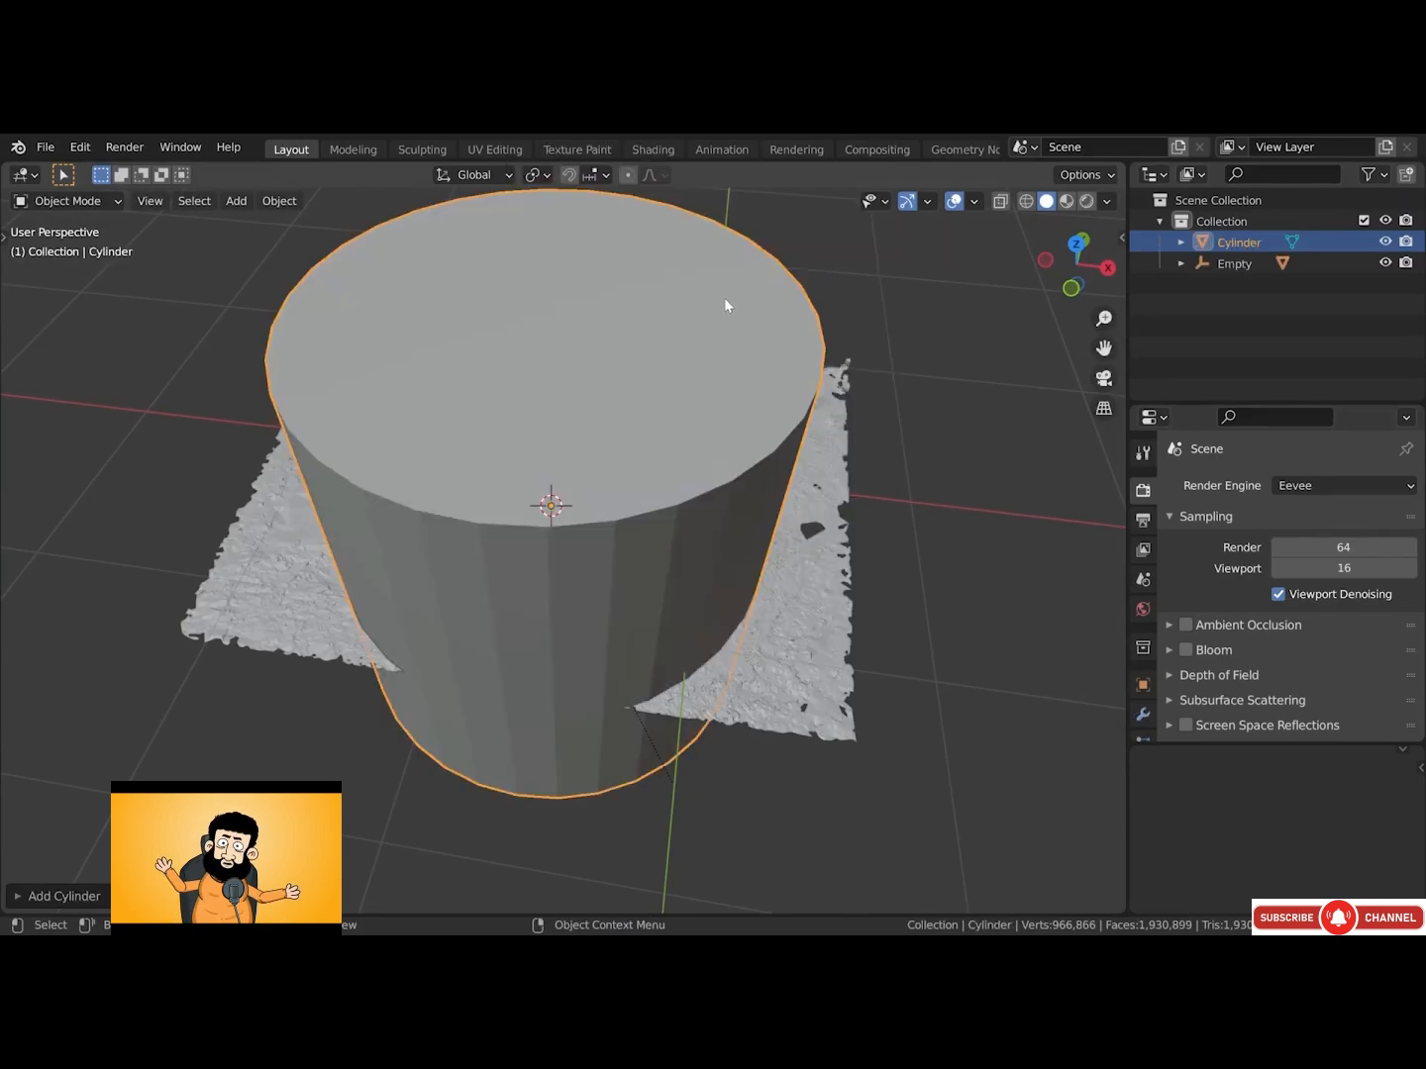
Set the new cylinder's vertex count to 64
click(100, 903)
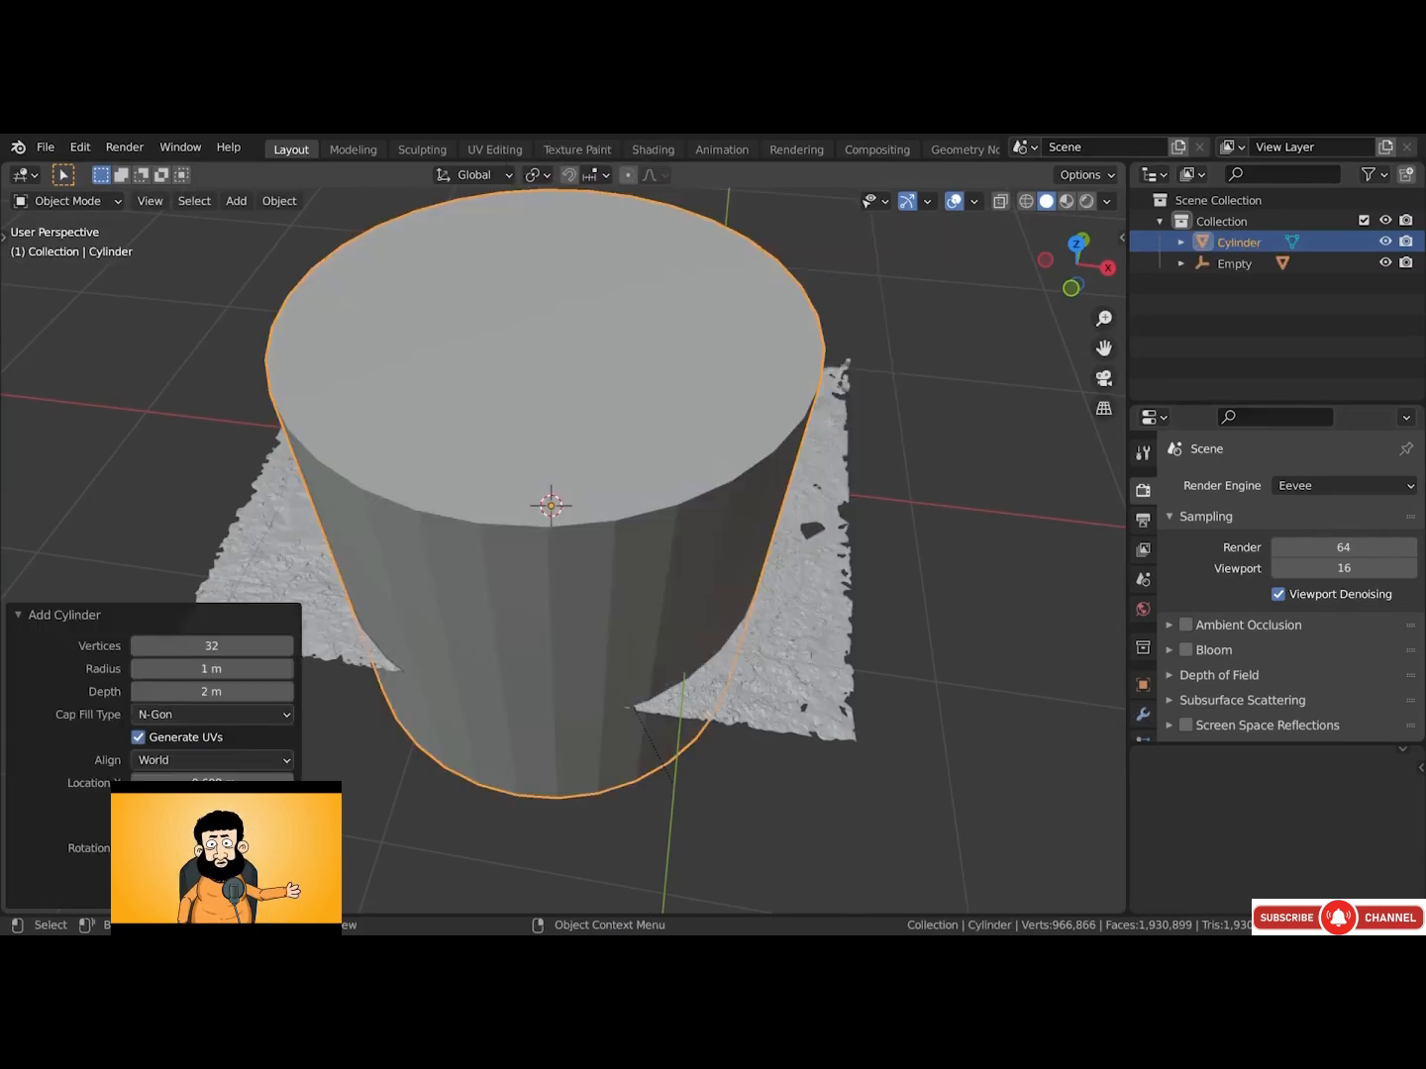
double_click(199, 646)
text(64)
key(Return)
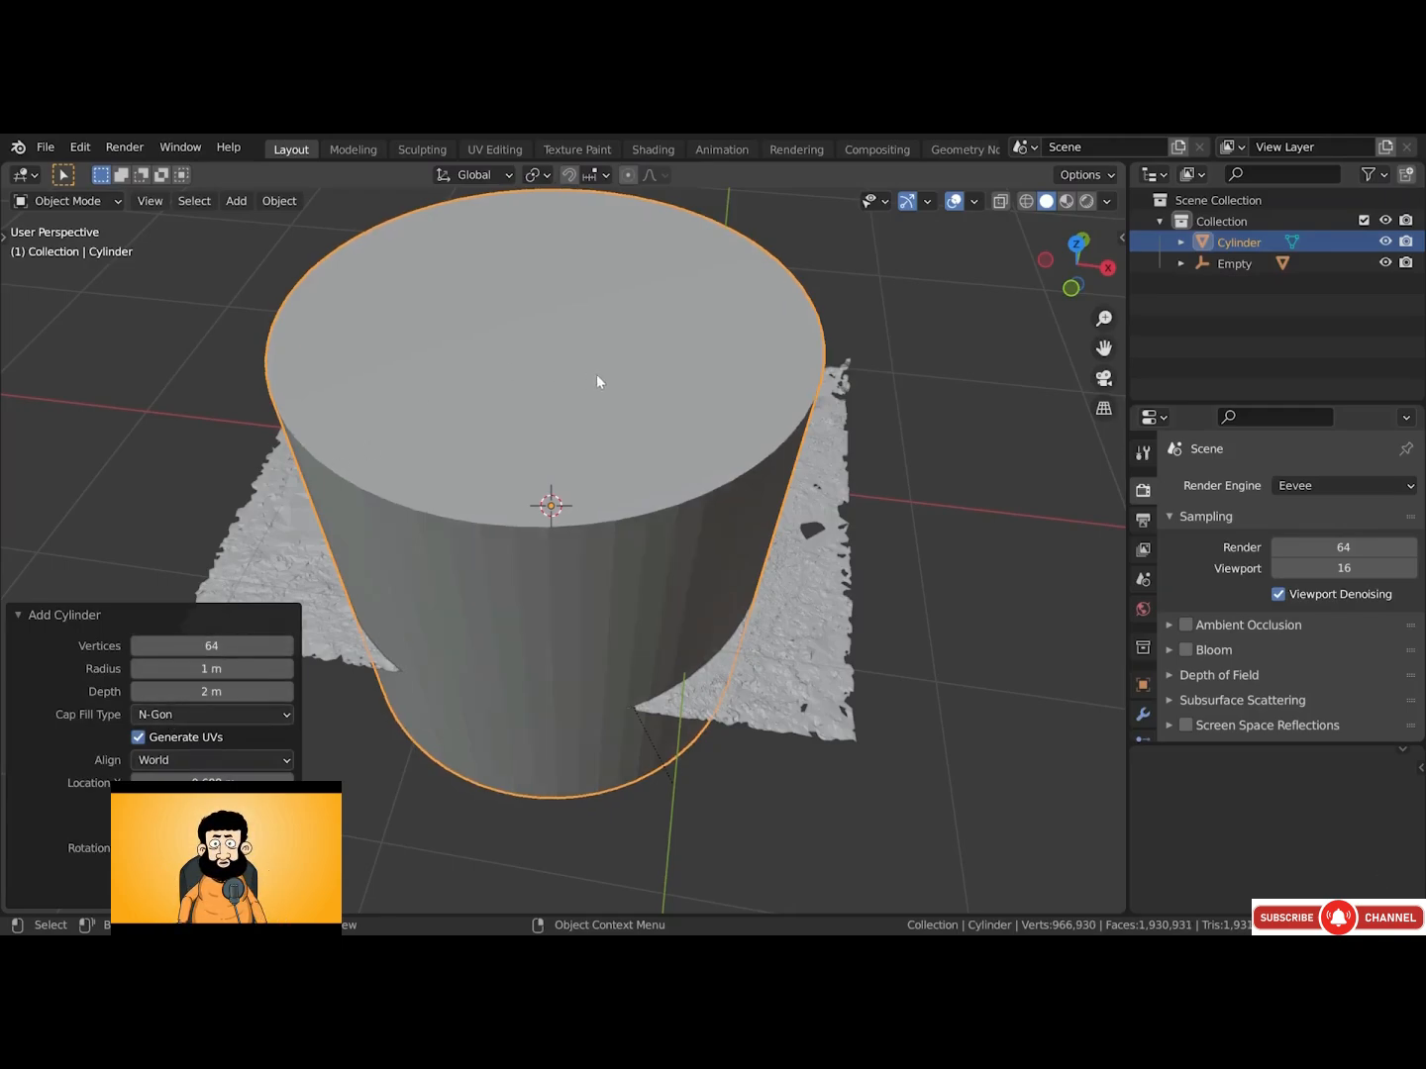
Turn on X-ray display and scale the cylinder down uniformly until it fits within the short side of the scanned ground
alt+middle_drag(662, 361, 671, 530)
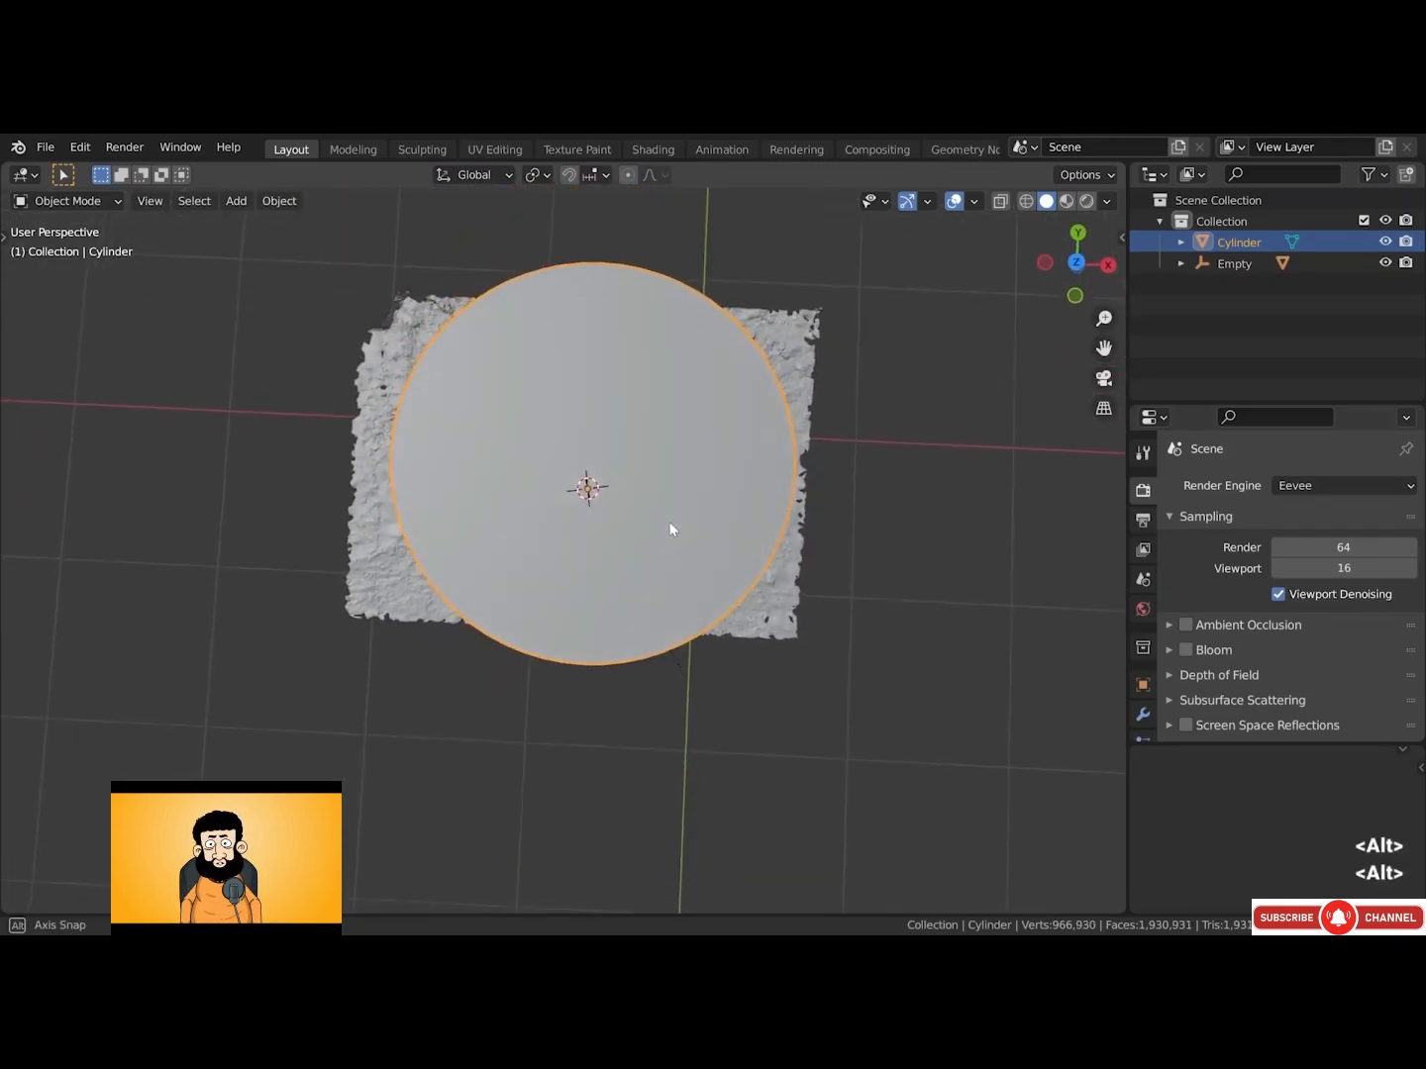
alt+drag(671, 523, 672, 555)
mouse_move(674, 436)
alt+shift+mouse_down()
mouse_move(675, 485)
mouse_move(699, 444)
alt+shift+mouse_up()
key(alt+z)
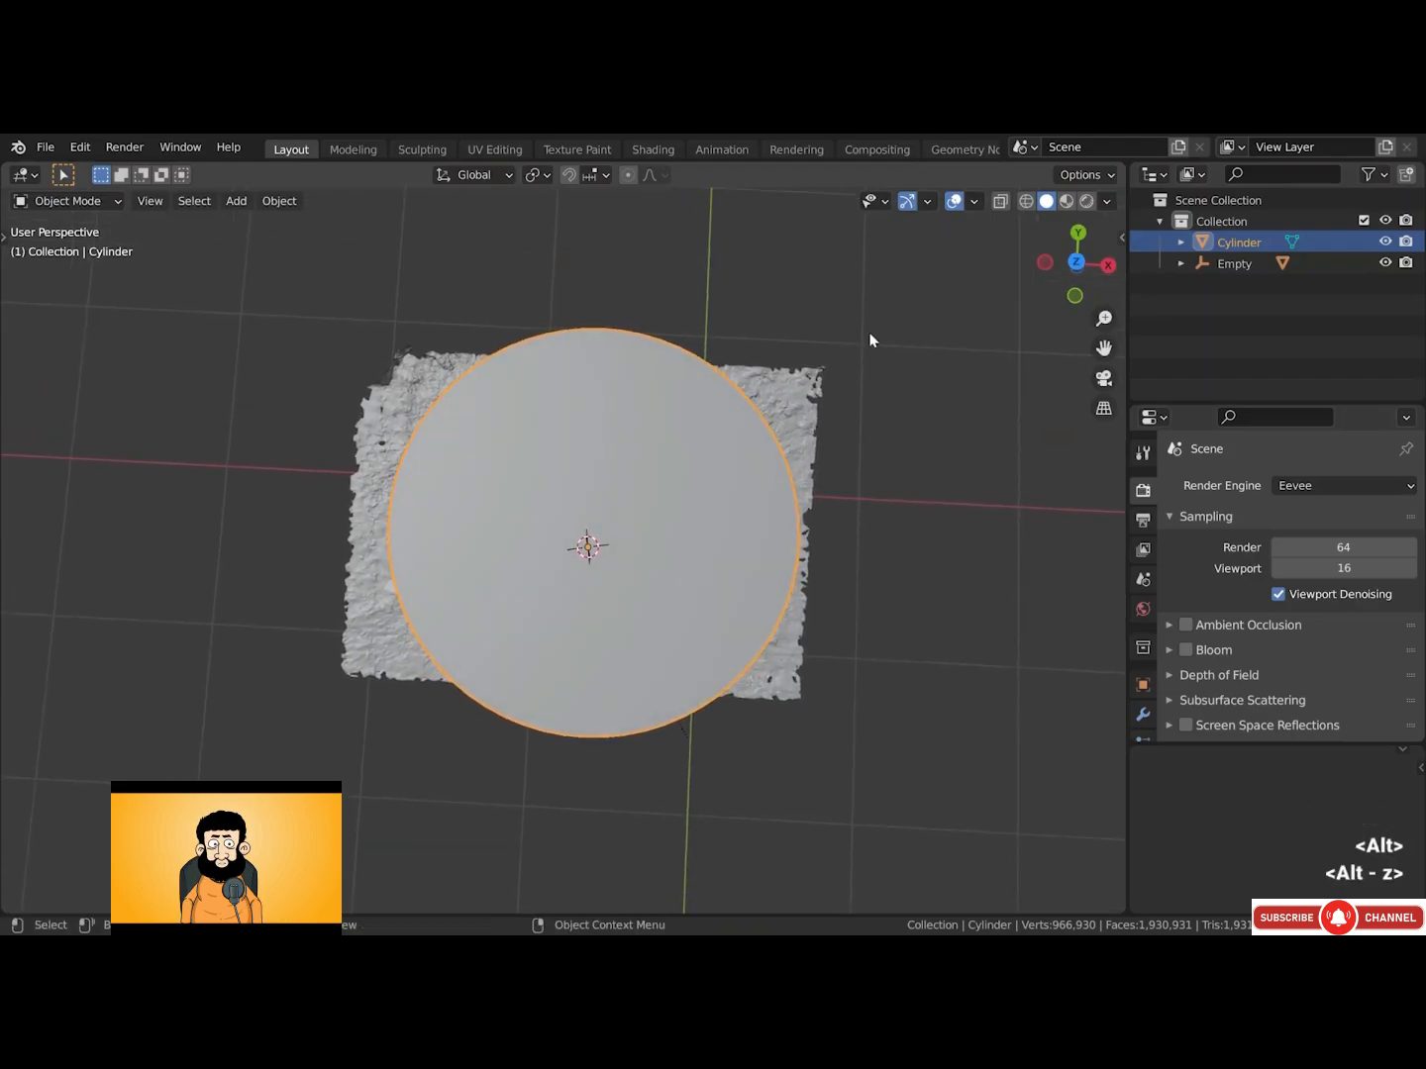
click(1001, 202)
key(s)
click(778, 374)
Stretch the cylinder along the global X axis by about 1.48 so its ellipse spans the length of the cellophane
alt+drag(619, 441, 626, 455)
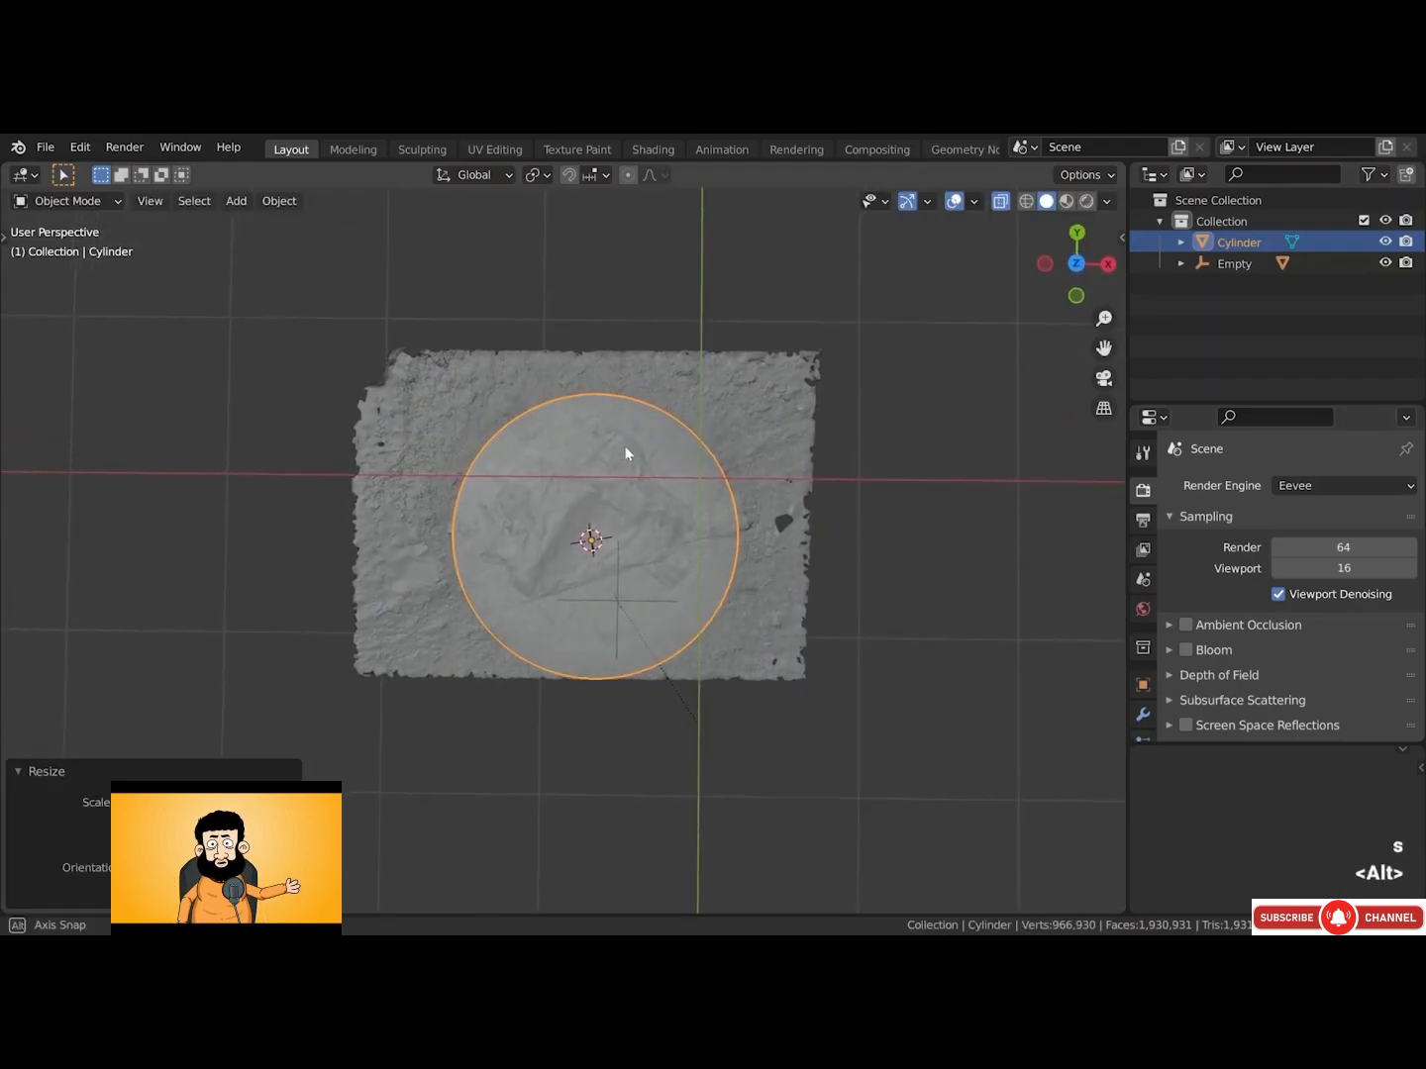
key(s)
key(x)
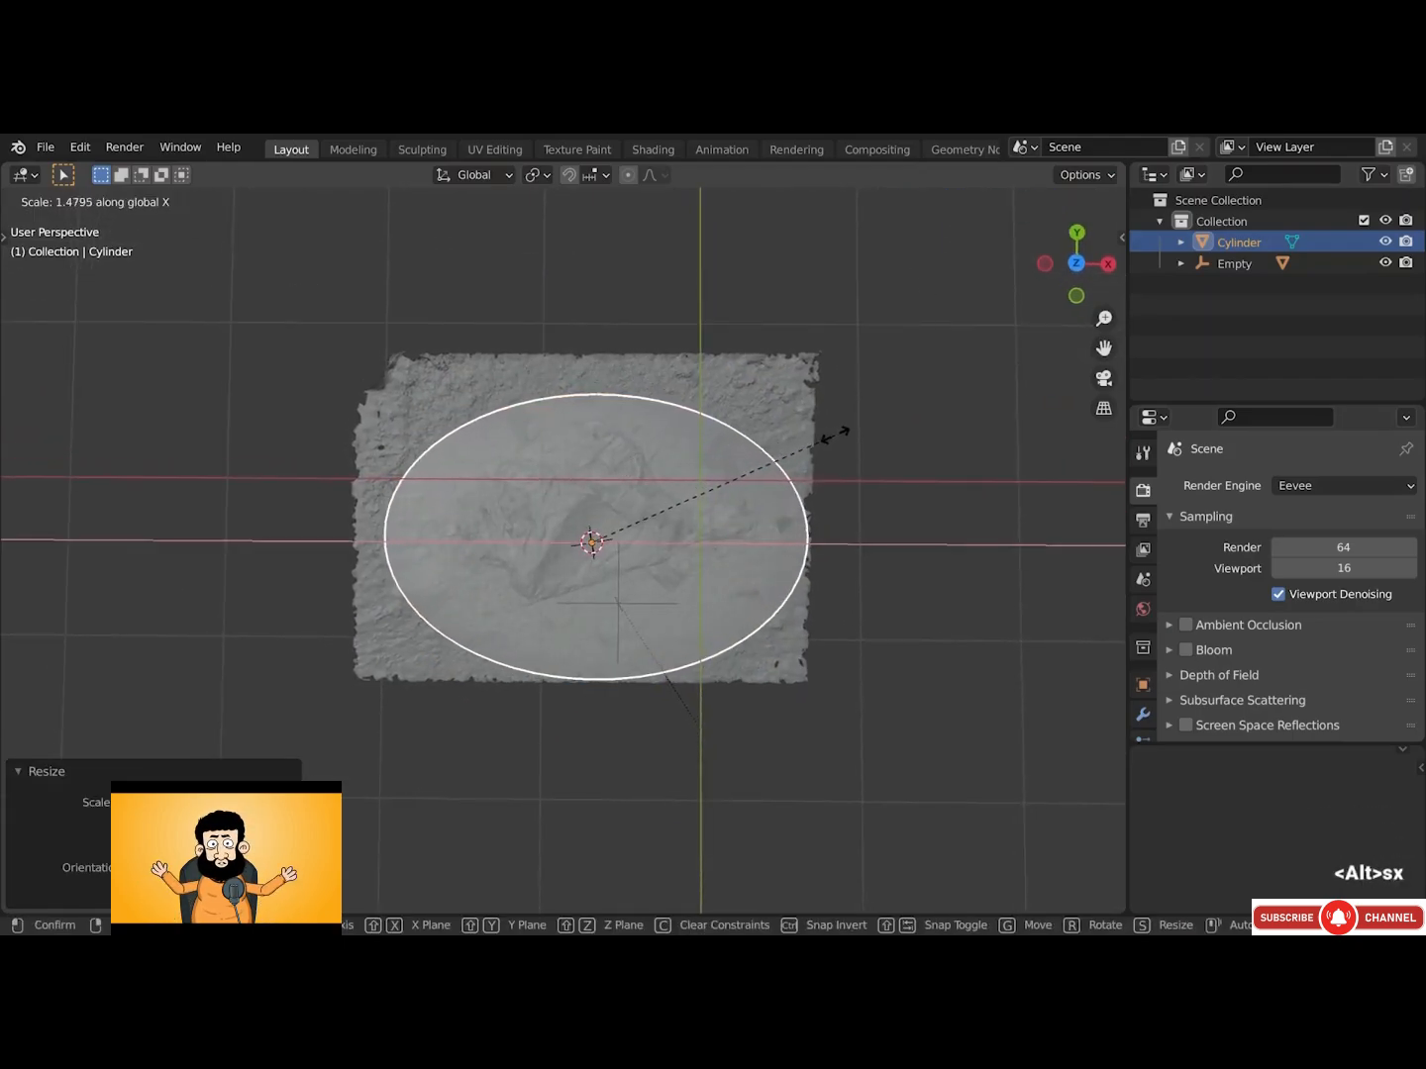
click(842, 433)
In top view, move and rescale the elliptical cylinder so it surrounds the cellophane and stays inside the scan's ragged borders
key(g)
click(820, 415)
key(KP_7)
key(s)
click(817, 496)
key(g)
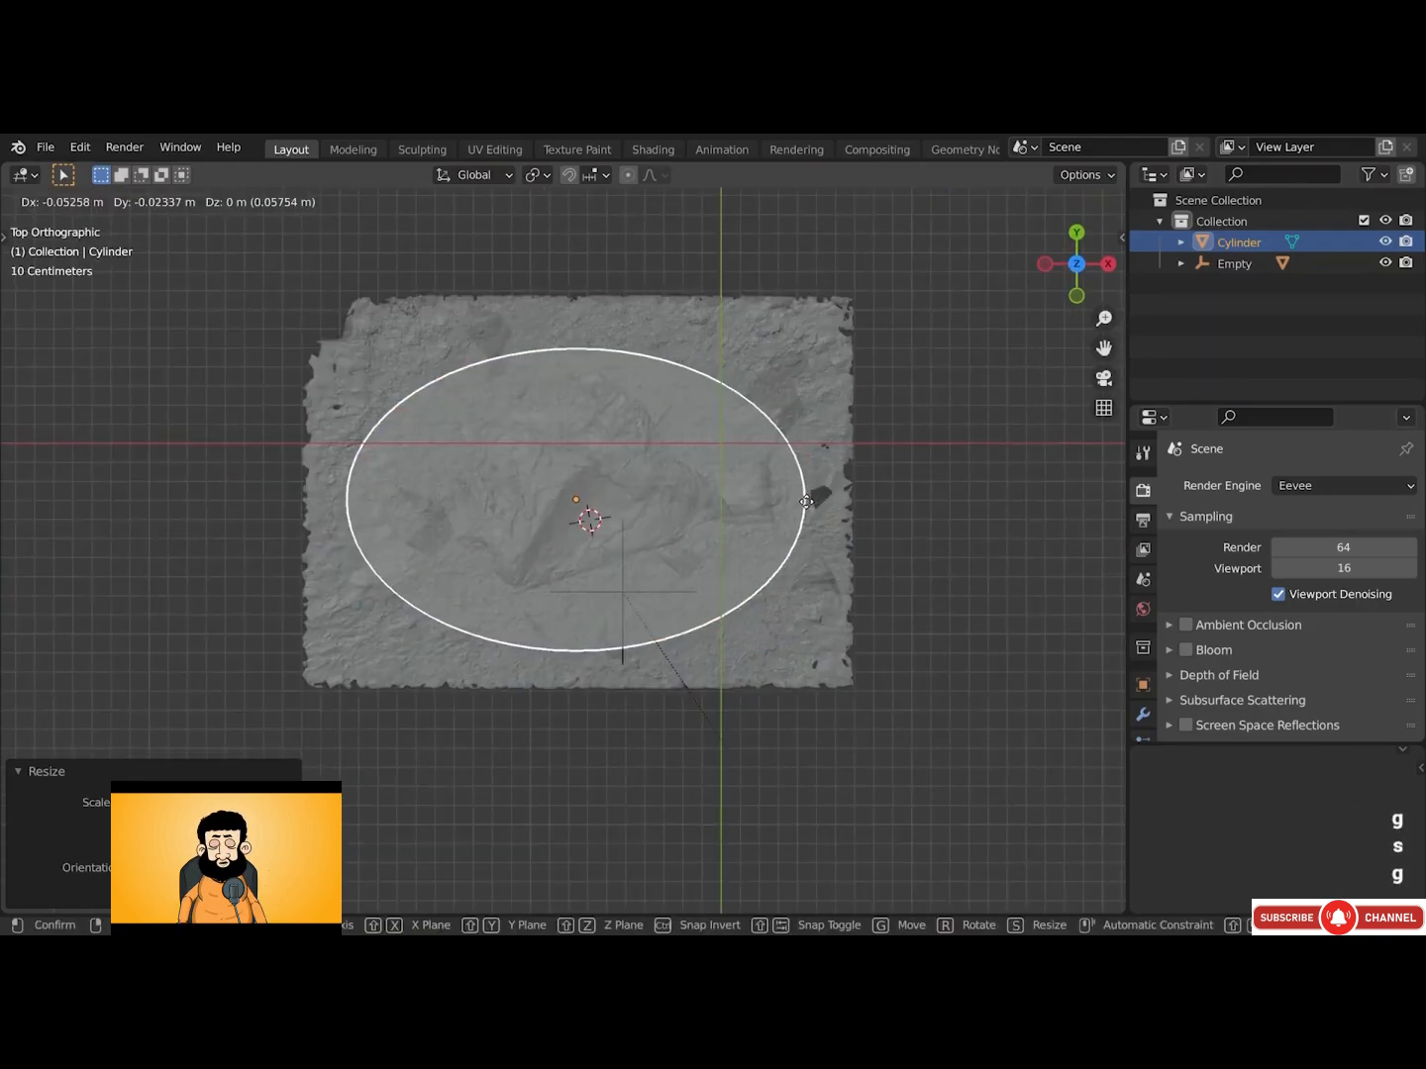
click(805, 499)
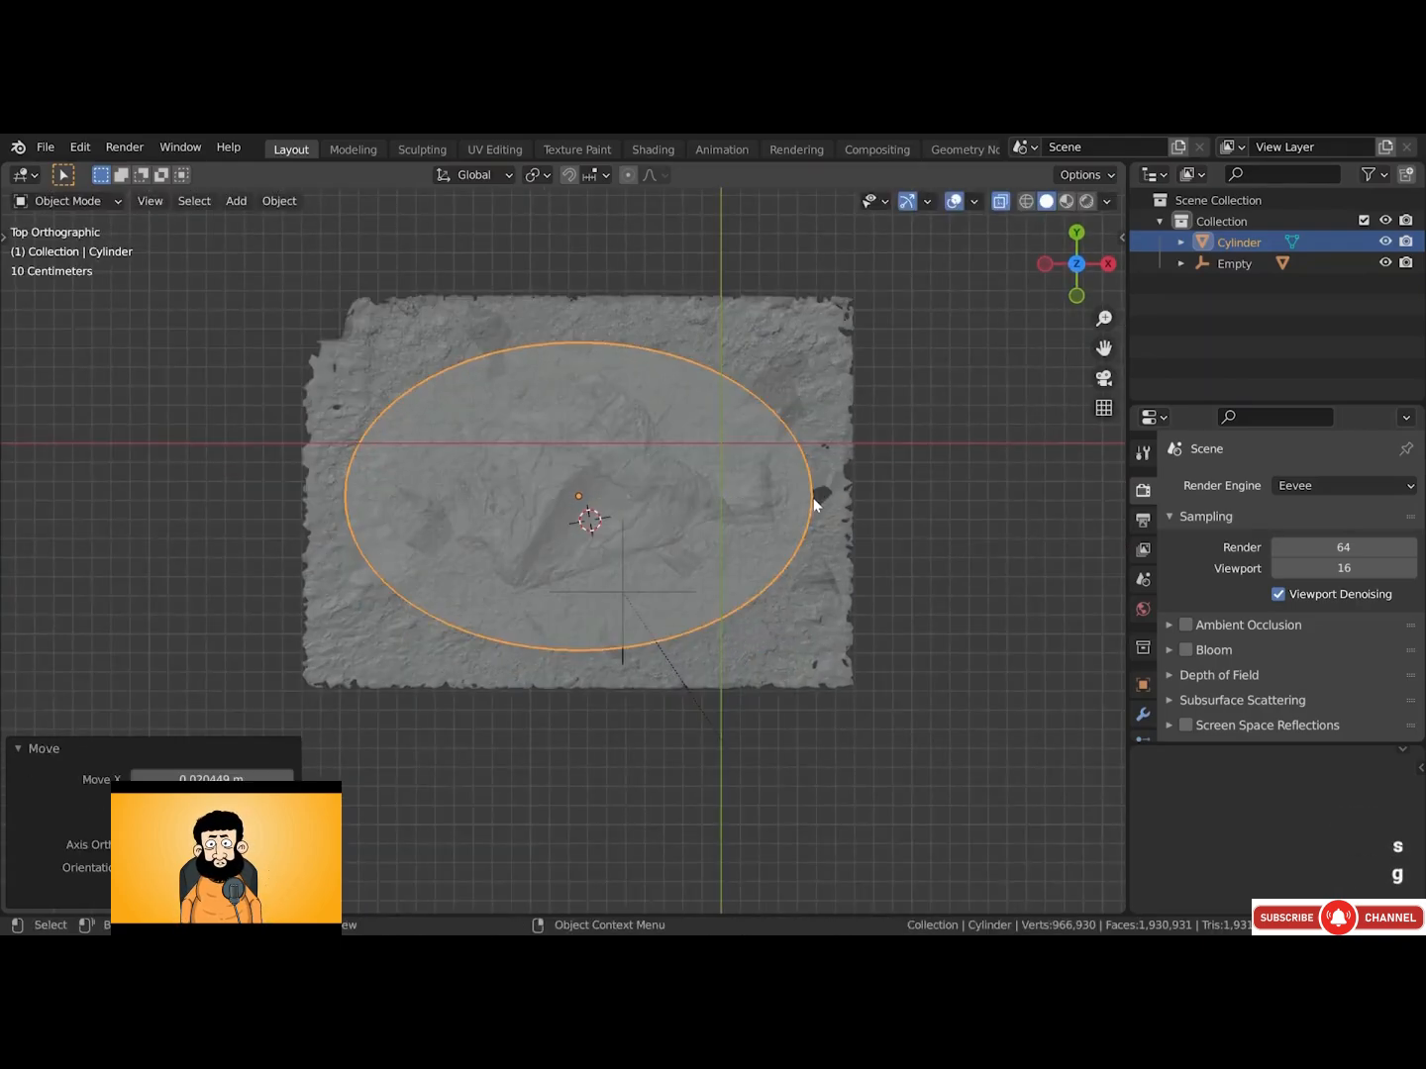
key(g)
click(814, 496)
Select the scanned mesh and add a Boolean modifier to it
alt+drag(743, 545, 735, 439)
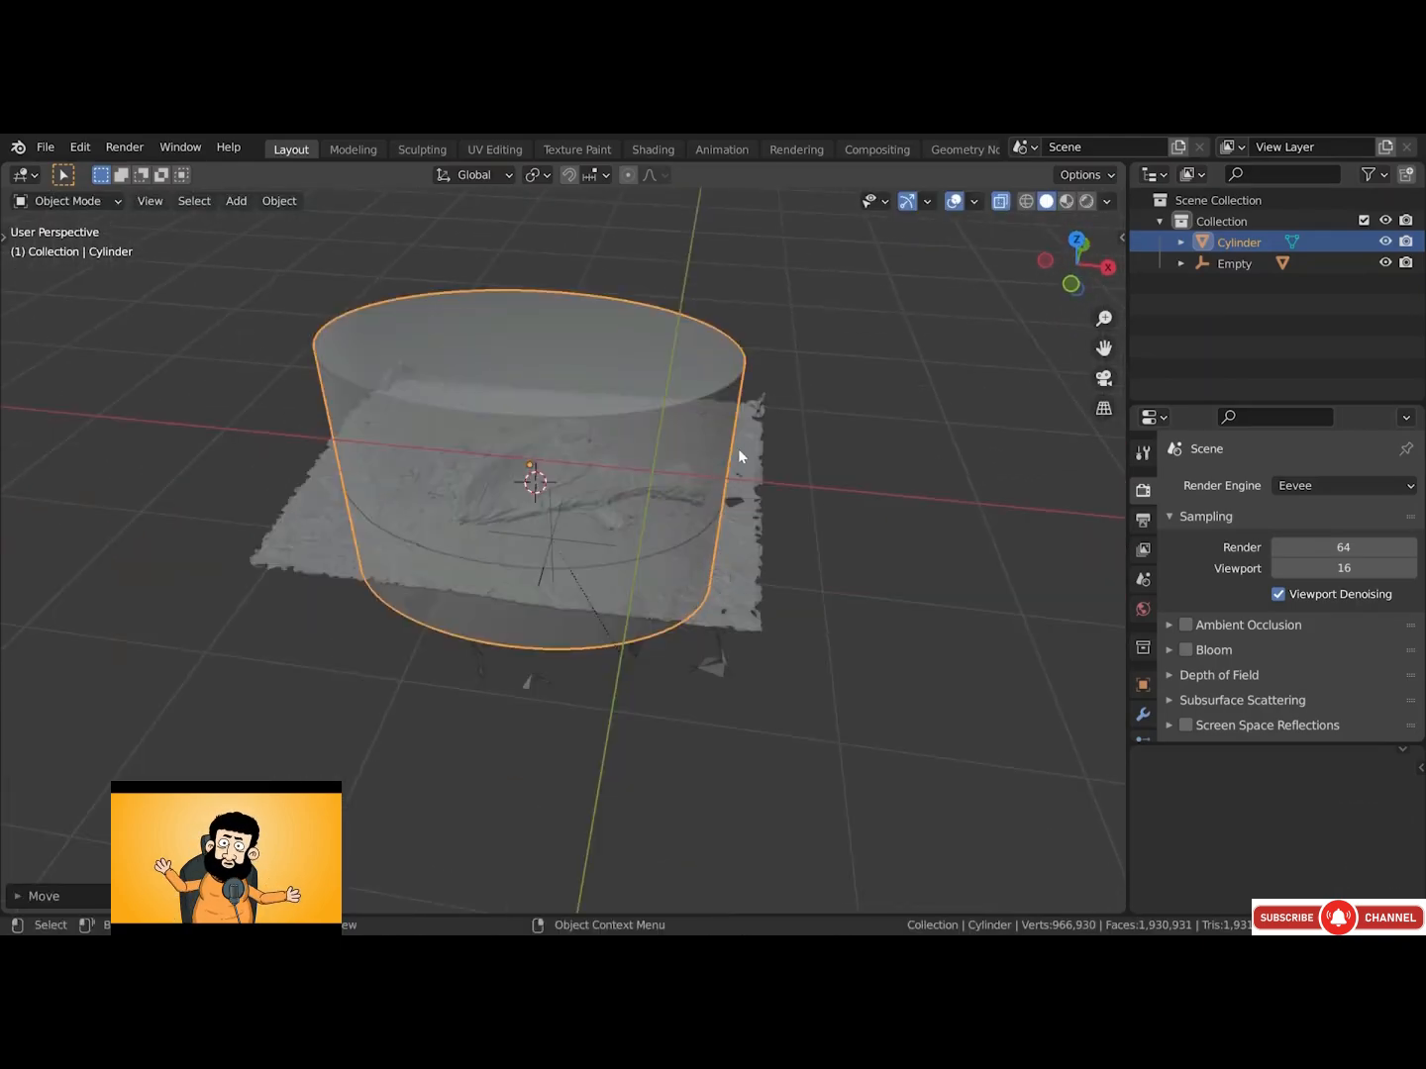
click(738, 449)
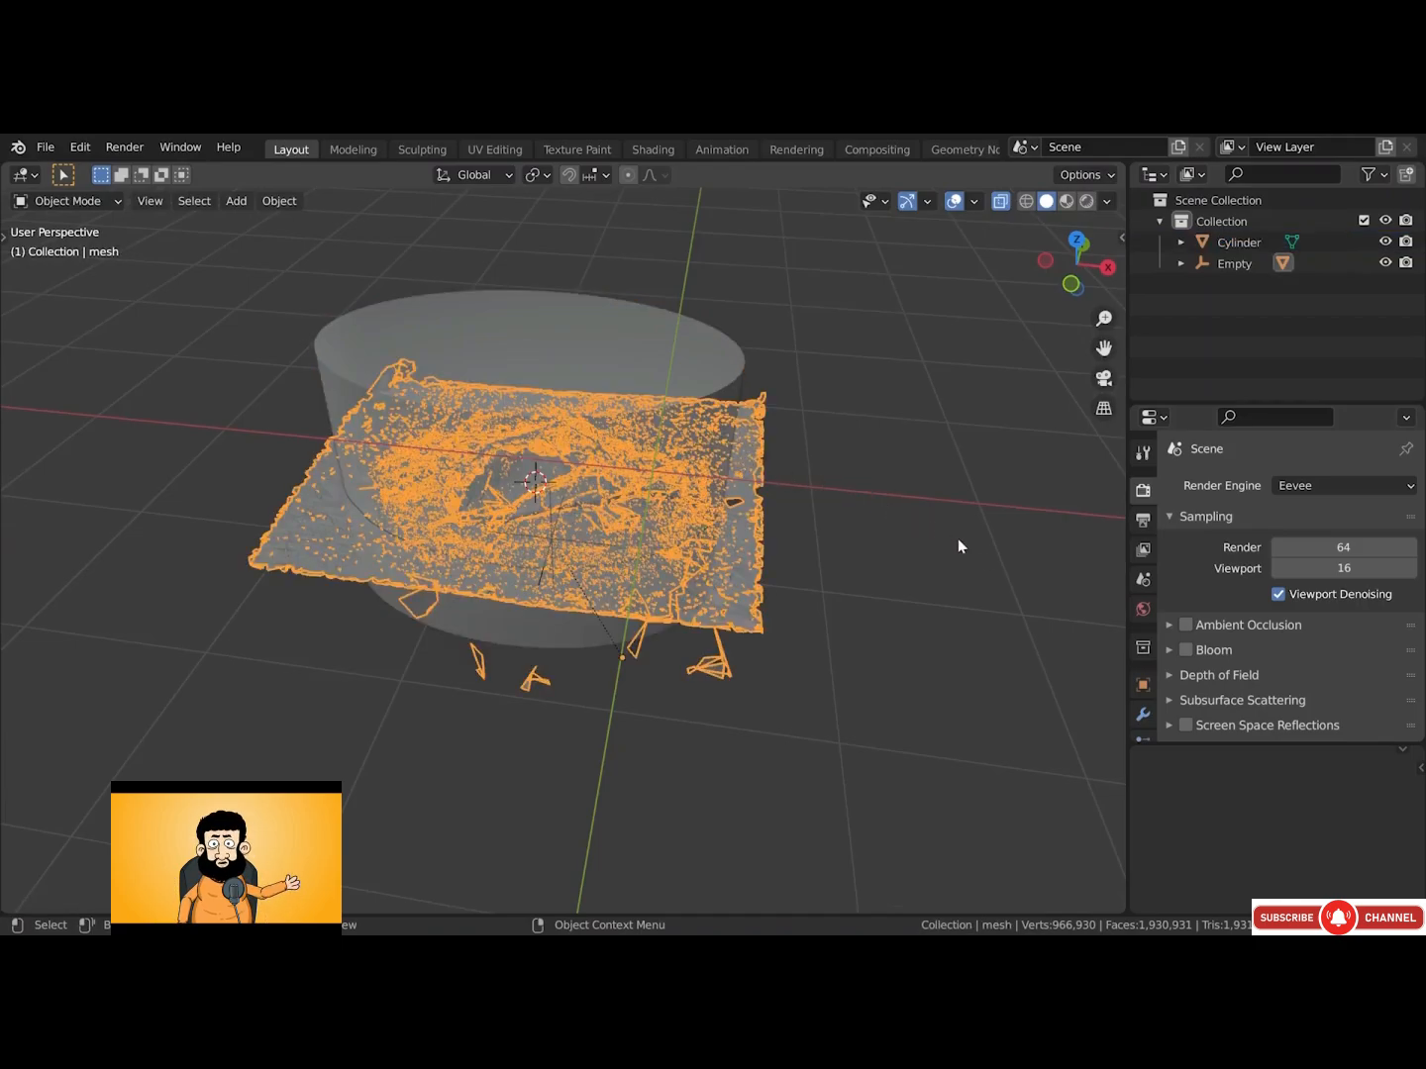
click(1143, 714)
click(1200, 487)
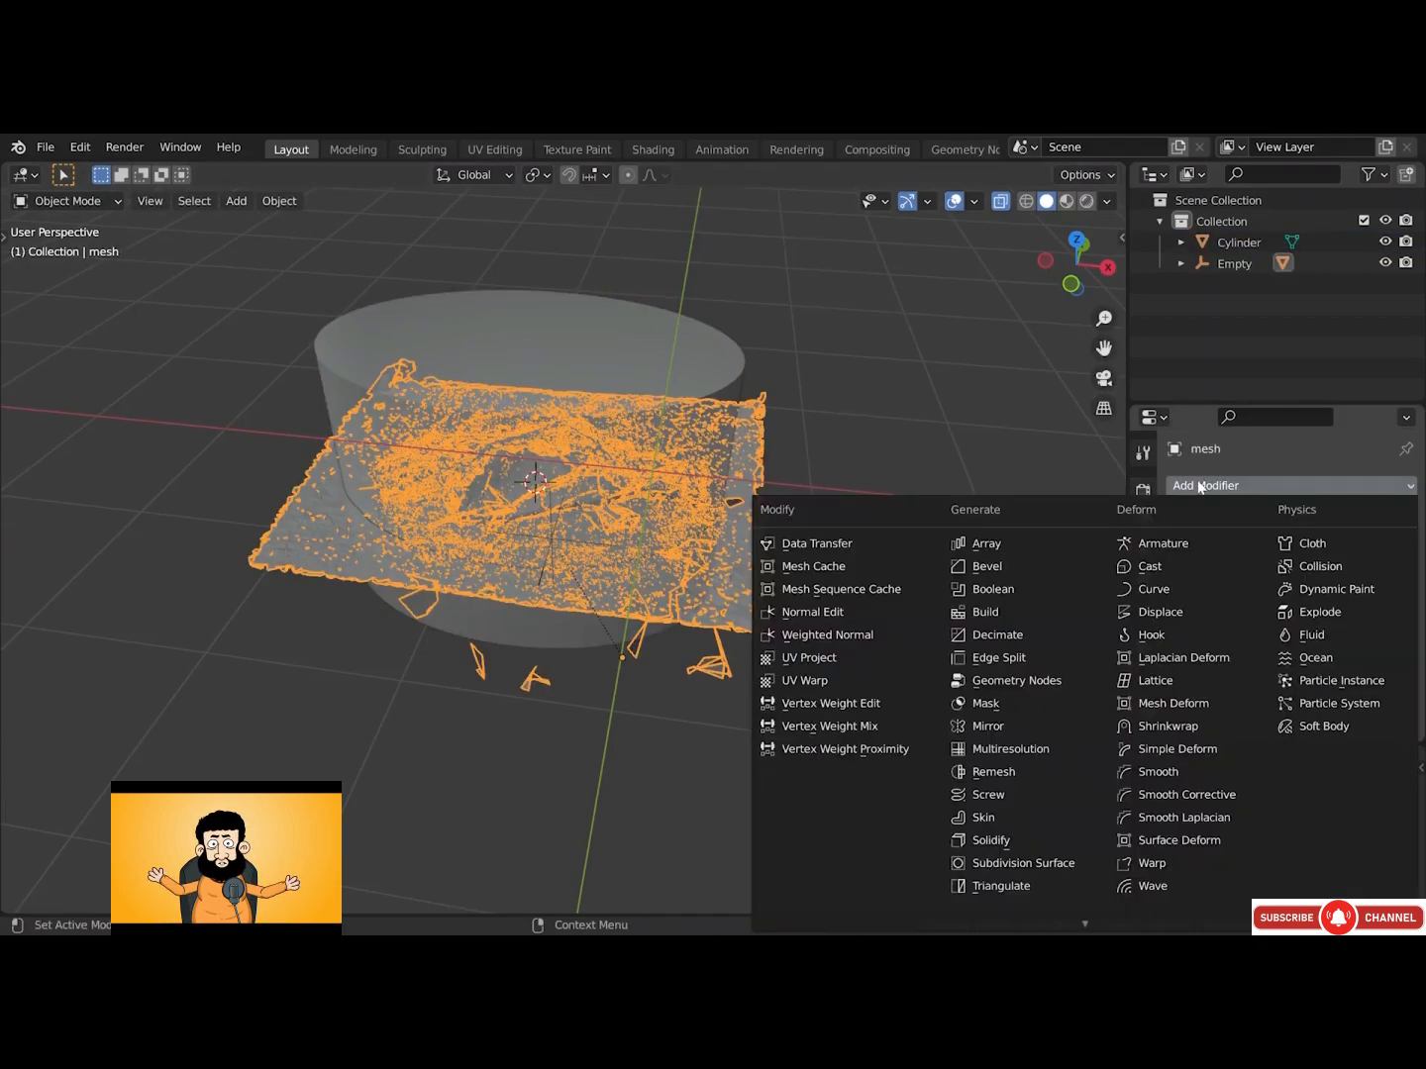
click(1043, 591)
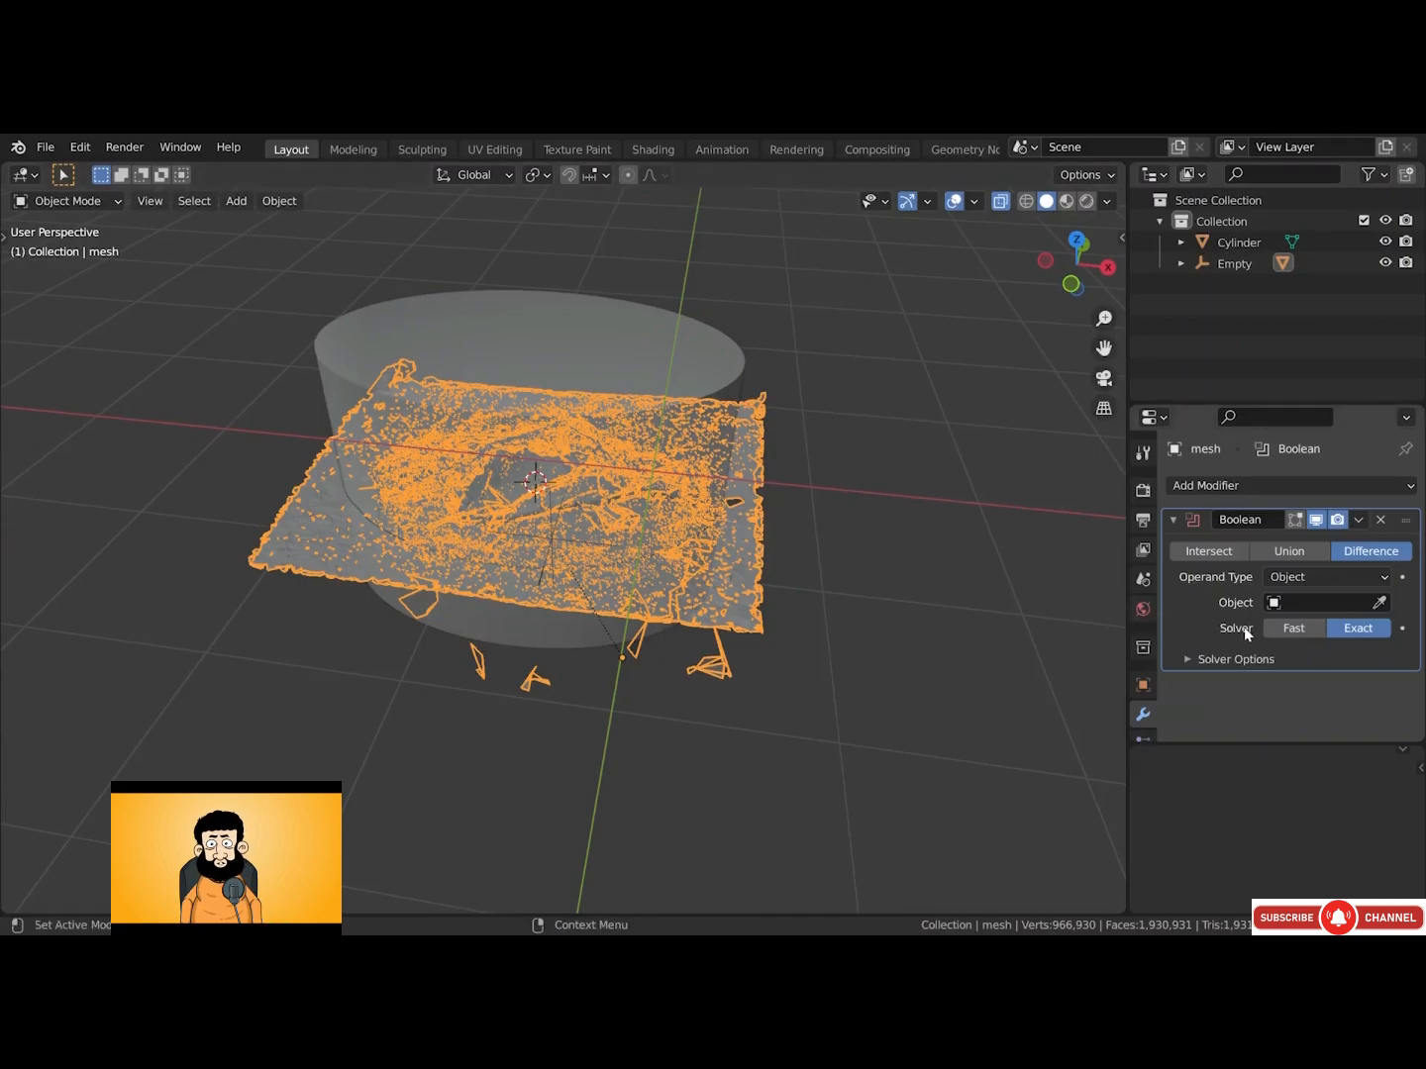
Set the Boolean to Intersect with the Fast solver, use the cylinder as its object, and apply the modifier
click(1295, 629)
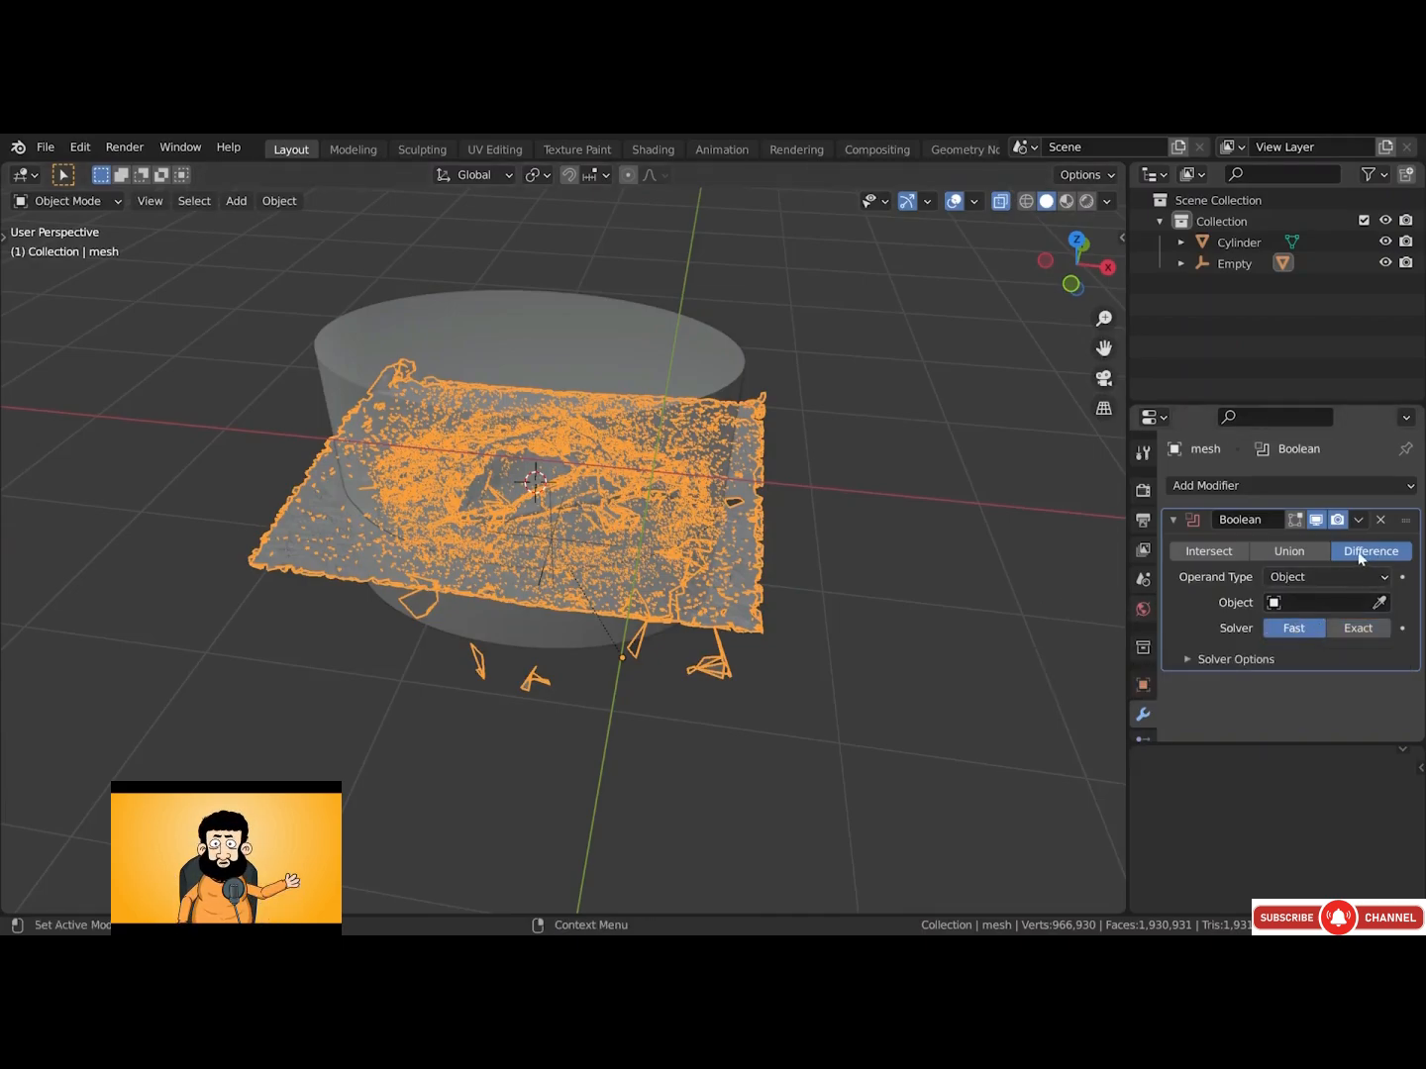
click(1204, 558)
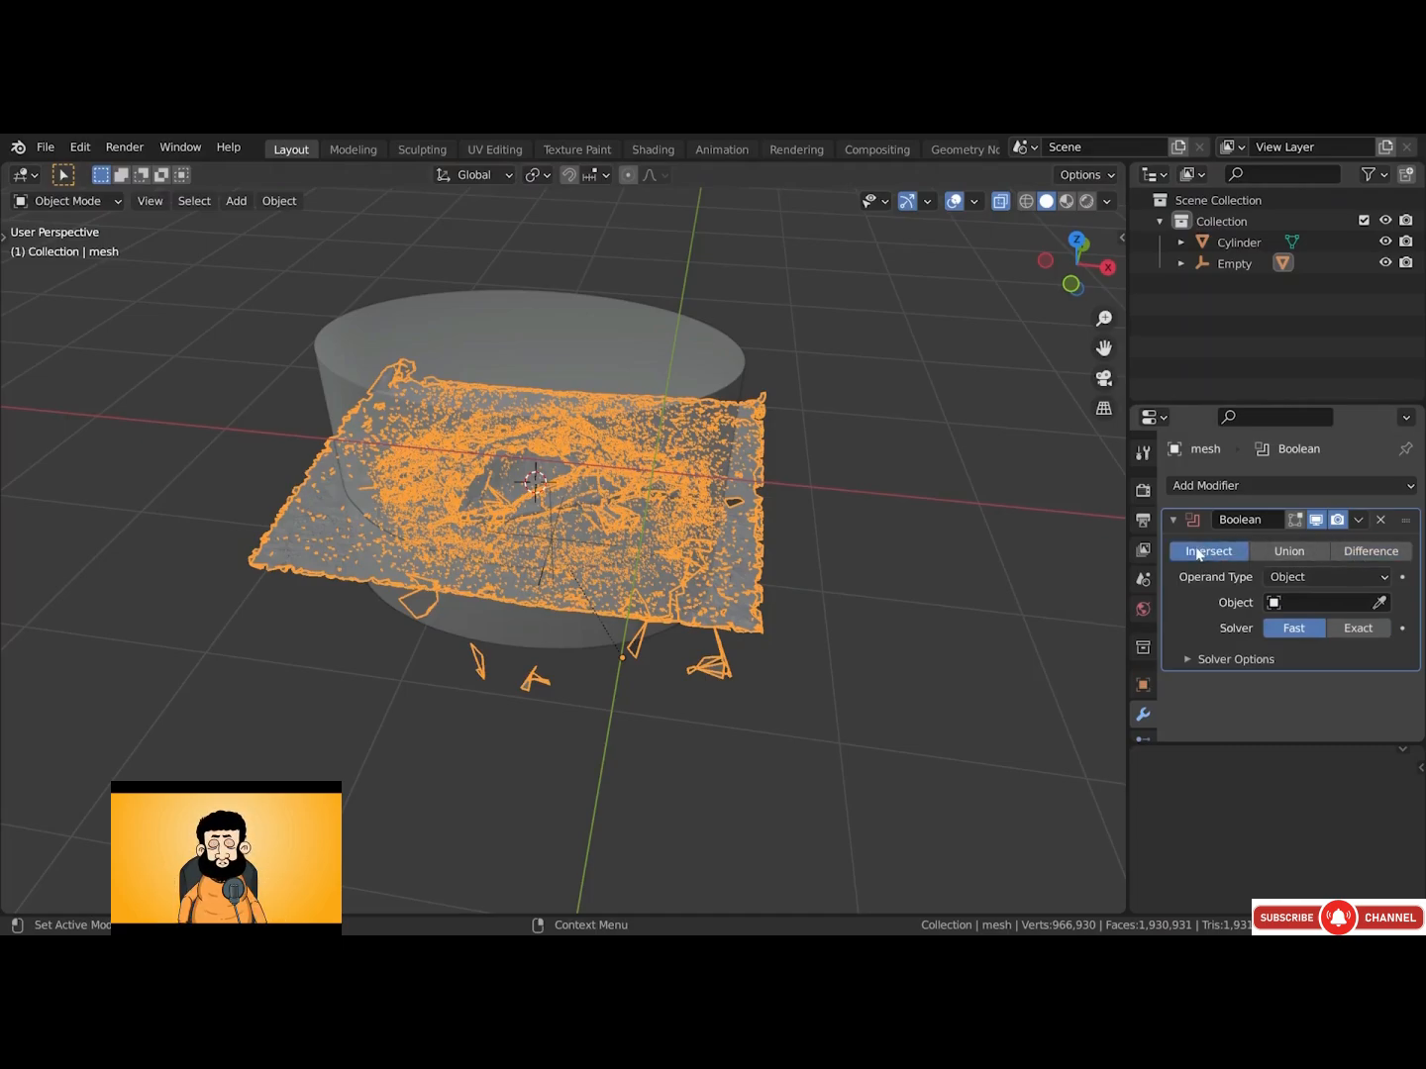
click(1377, 601)
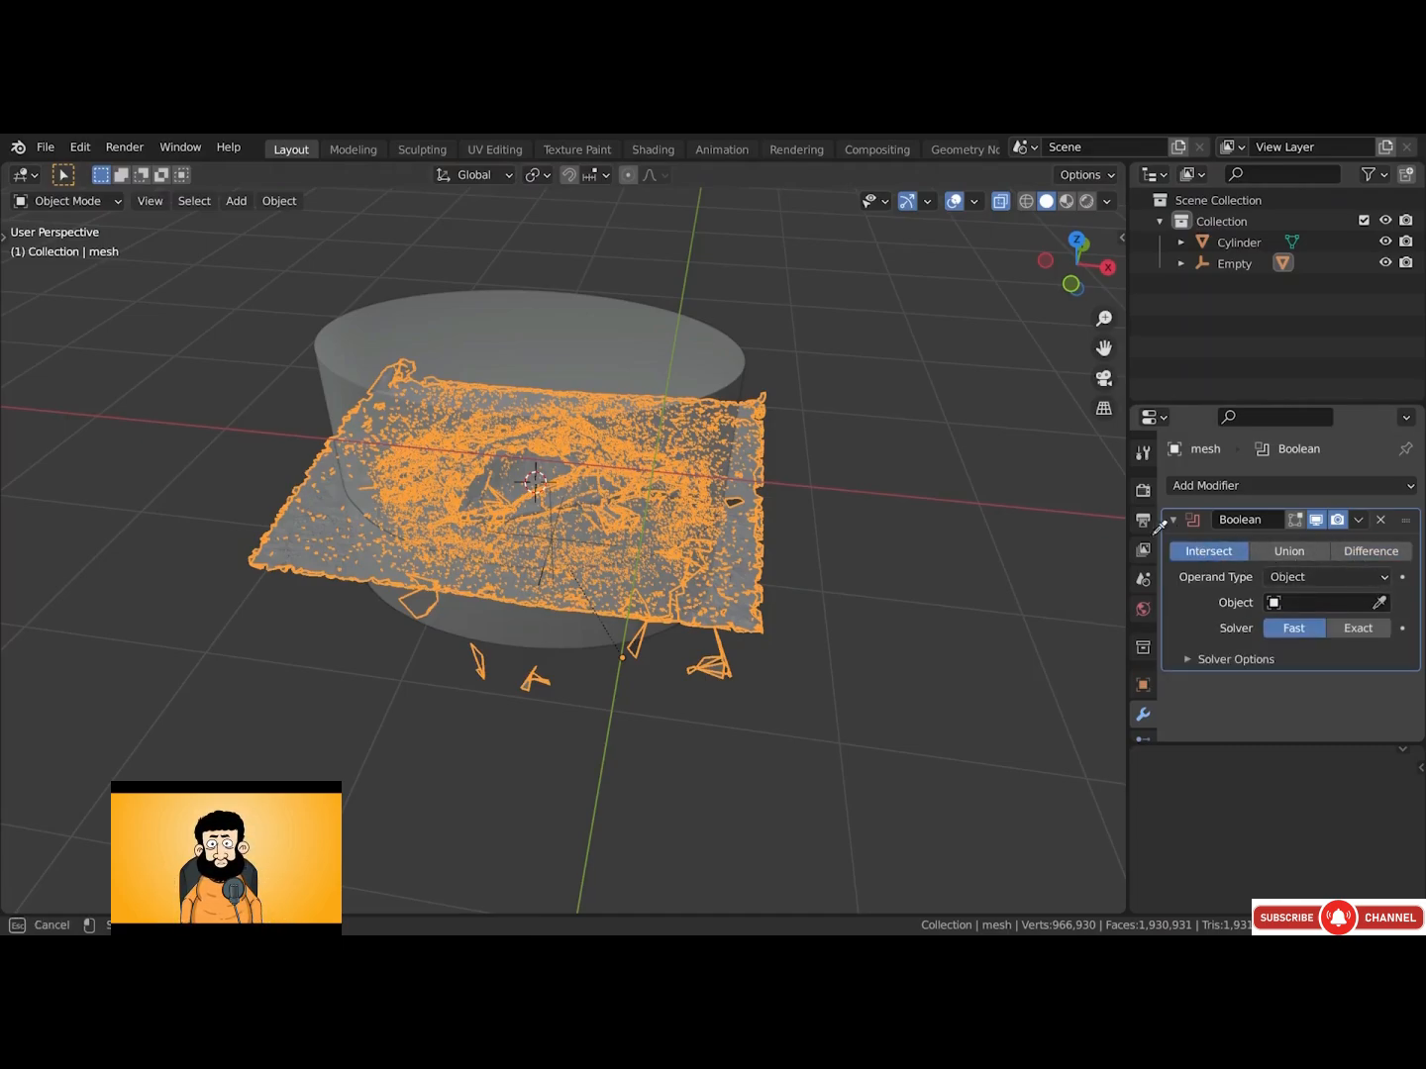
click(735, 376)
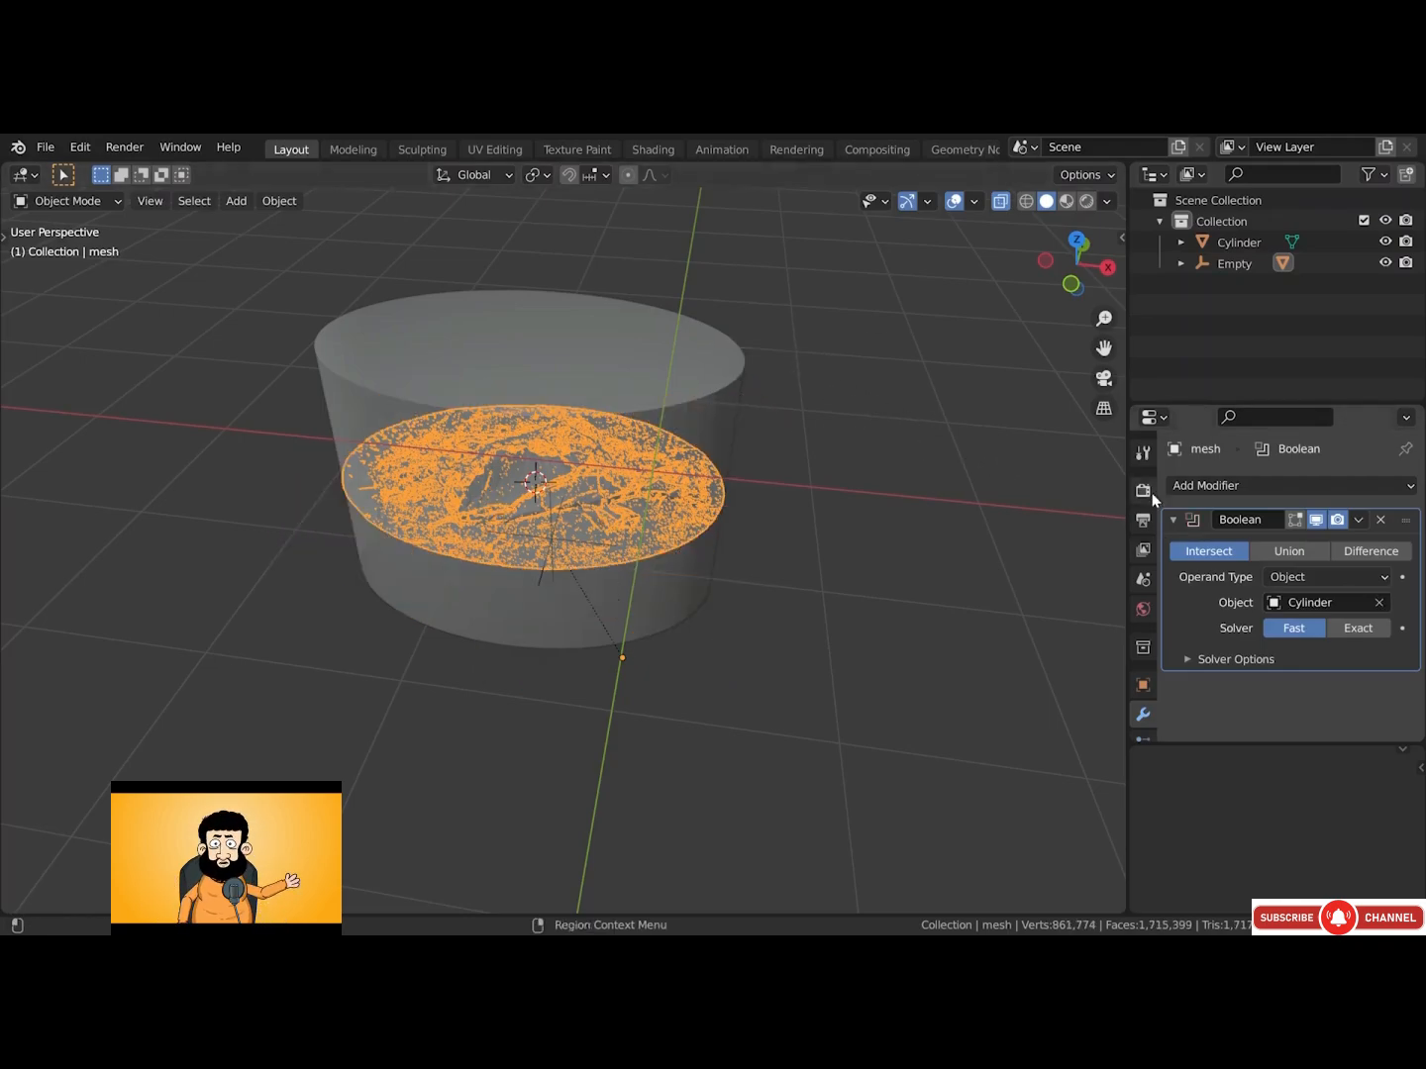
click(1356, 520)
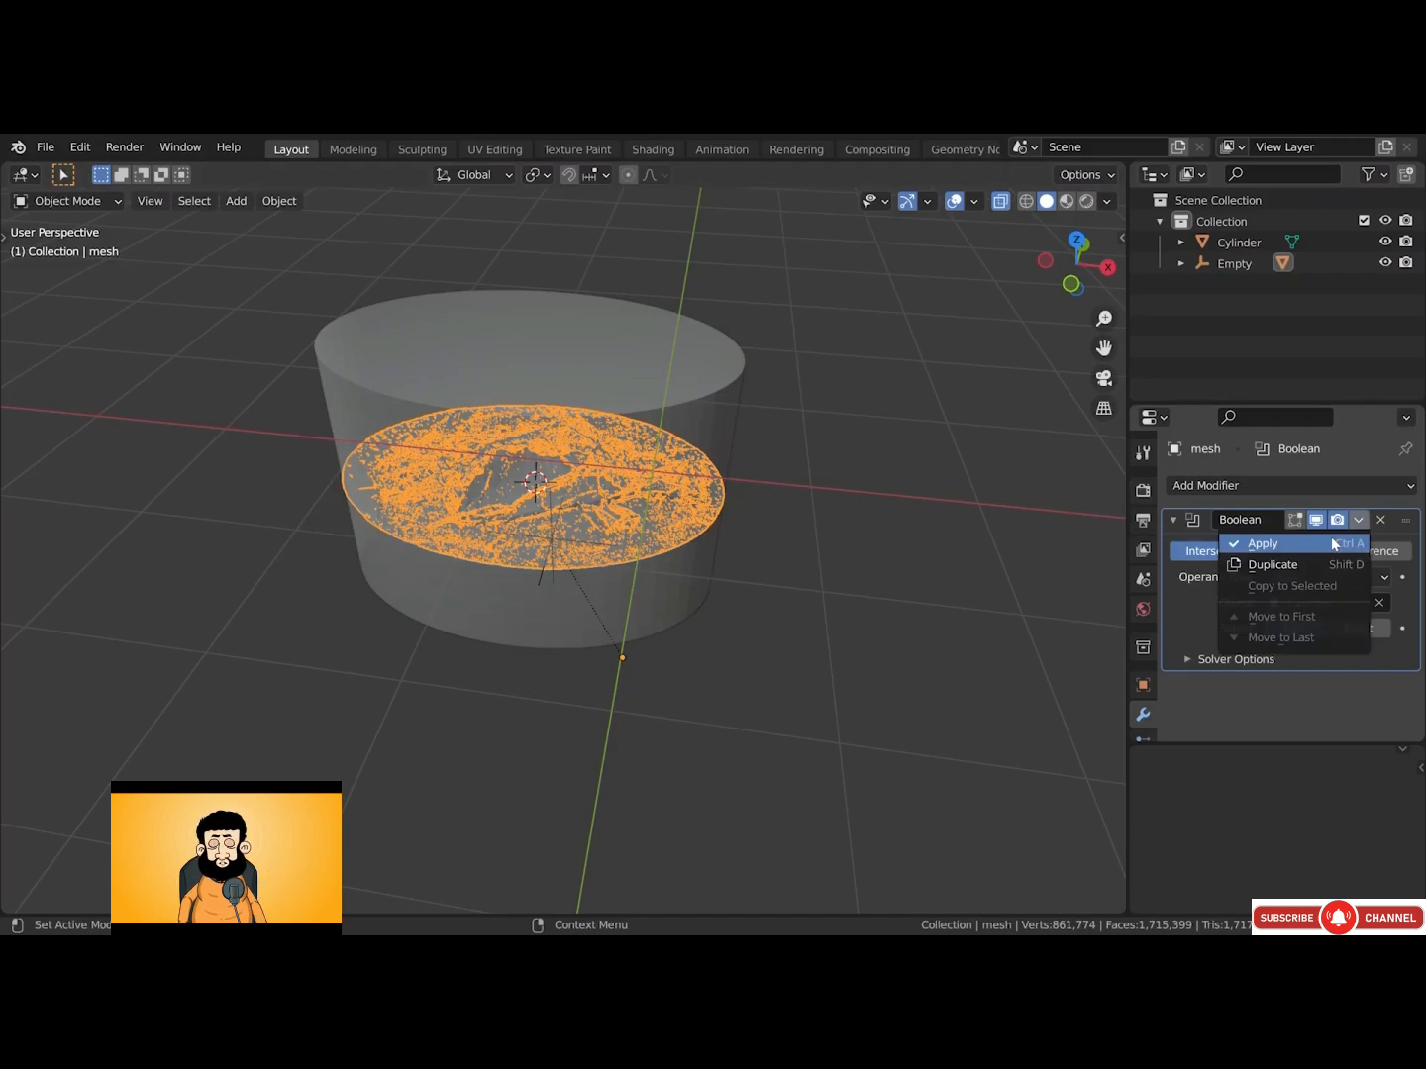
click(1333, 544)
Delete the cylinder used for cutting and turn off X-ray display
click(720, 389)
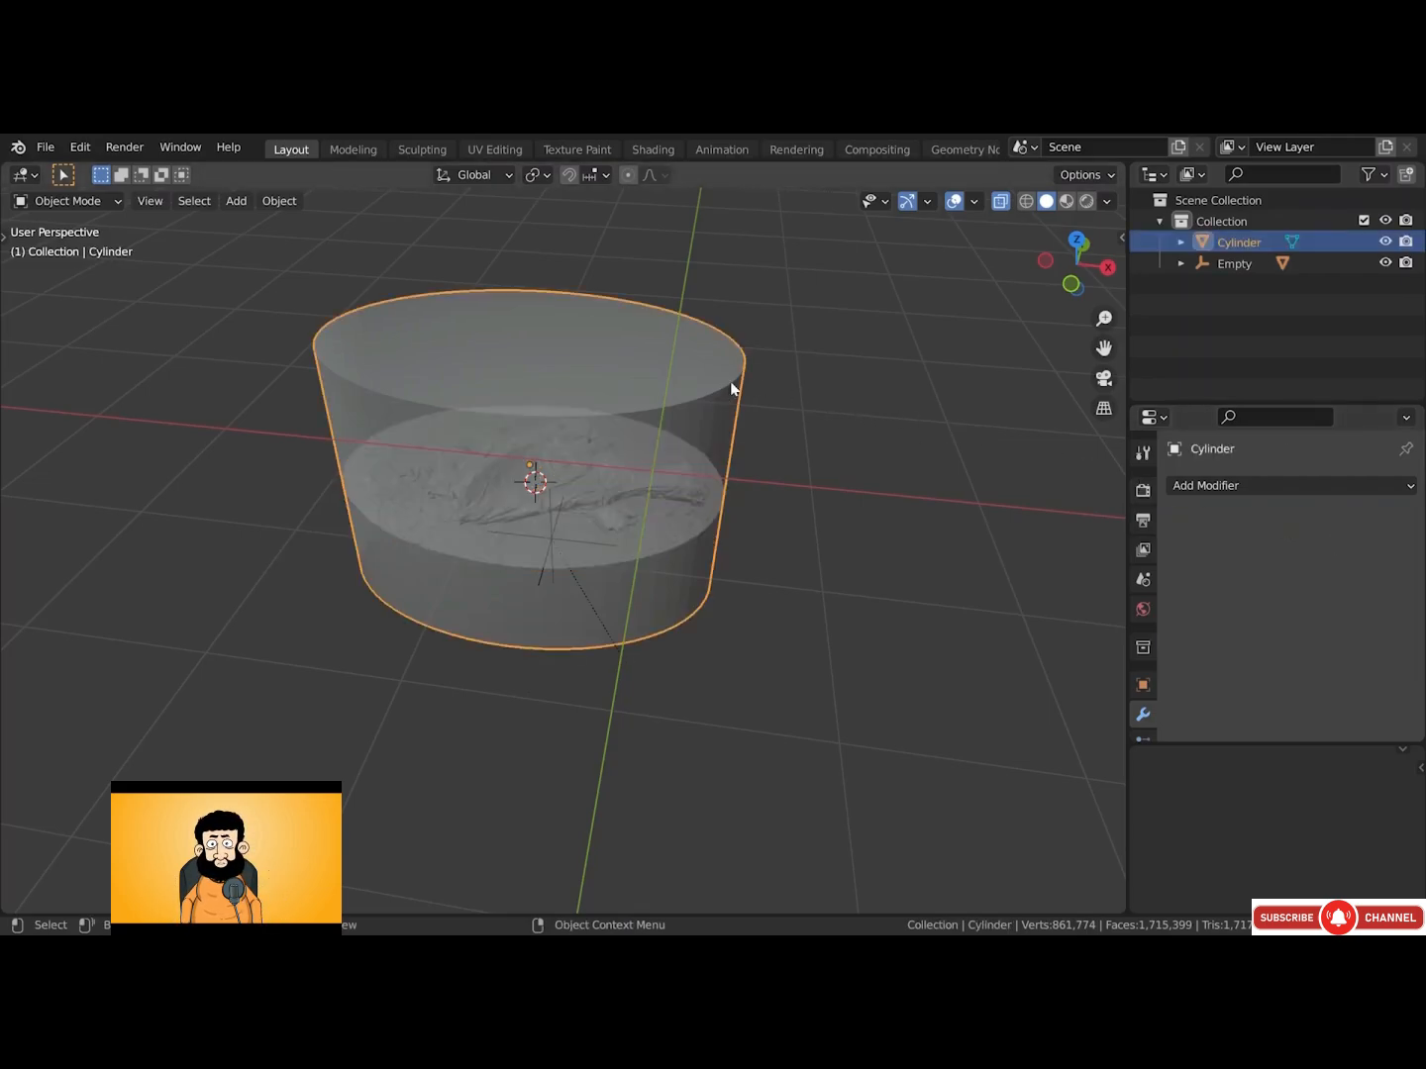
key(x)
click(753, 378)
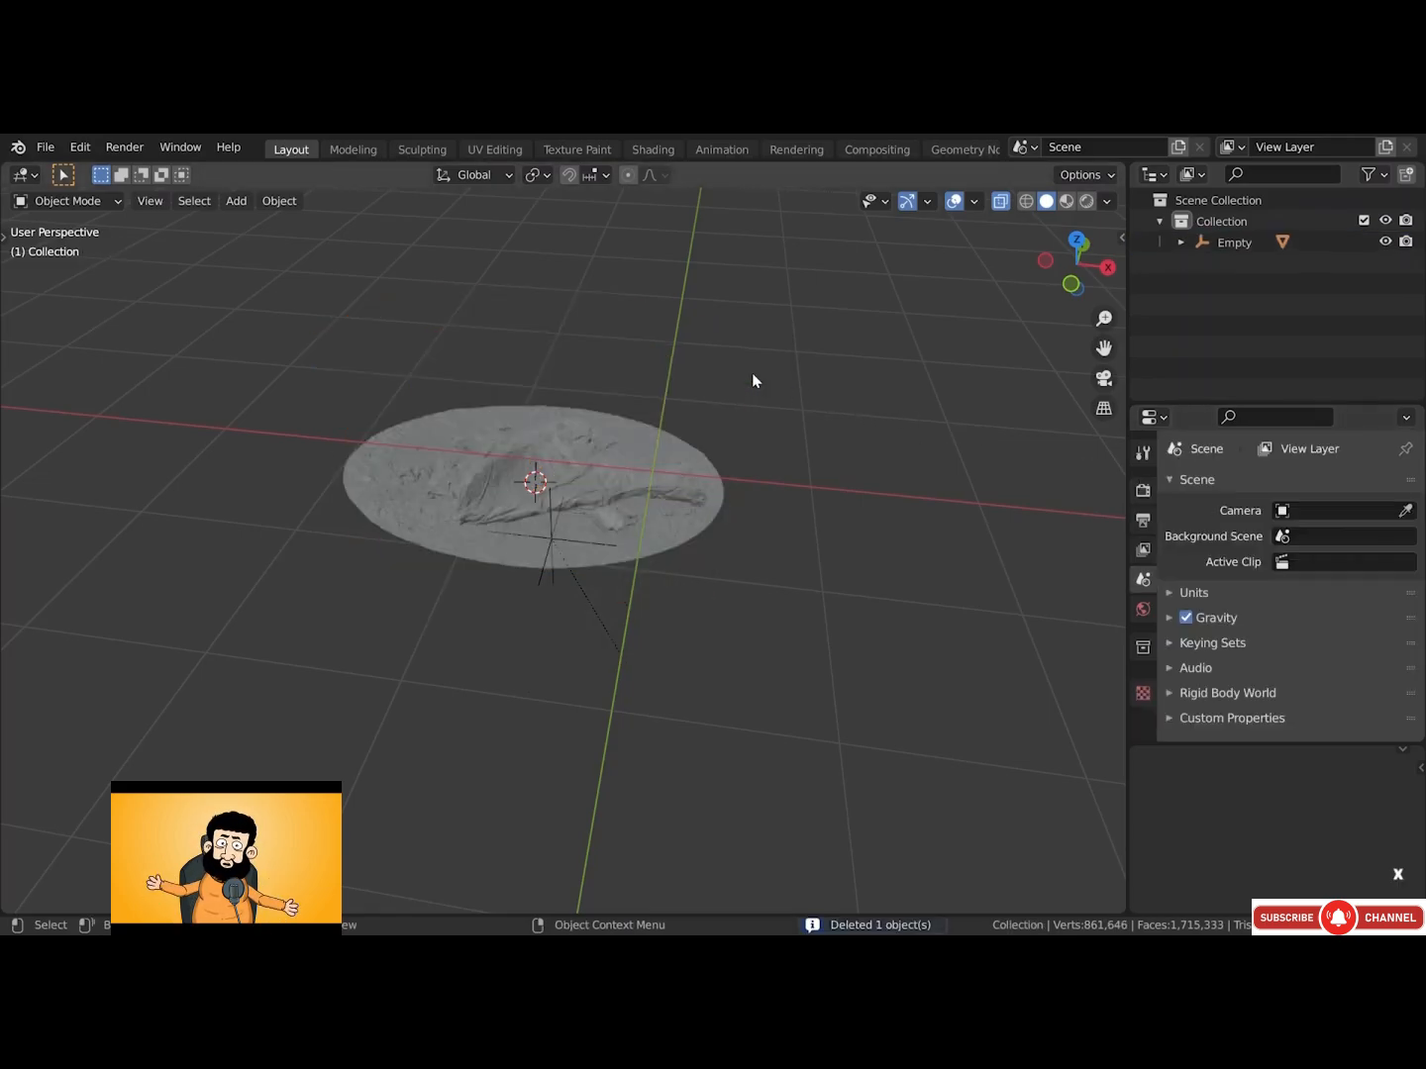
click(998, 201)
Switch the cropped scan mesh to Sculpt Mode and choose the Flatten brush from the tool list expanded to show names
mouse_move(557, 451)
alt+middle_down()
mouse_move(541, 453)
mouse_move(541, 522)
mouse_move(566, 349)
mouse_move(557, 484)
mouse_move(541, 454)
alt+middle_up()
scroll(542, 458, up, 3)
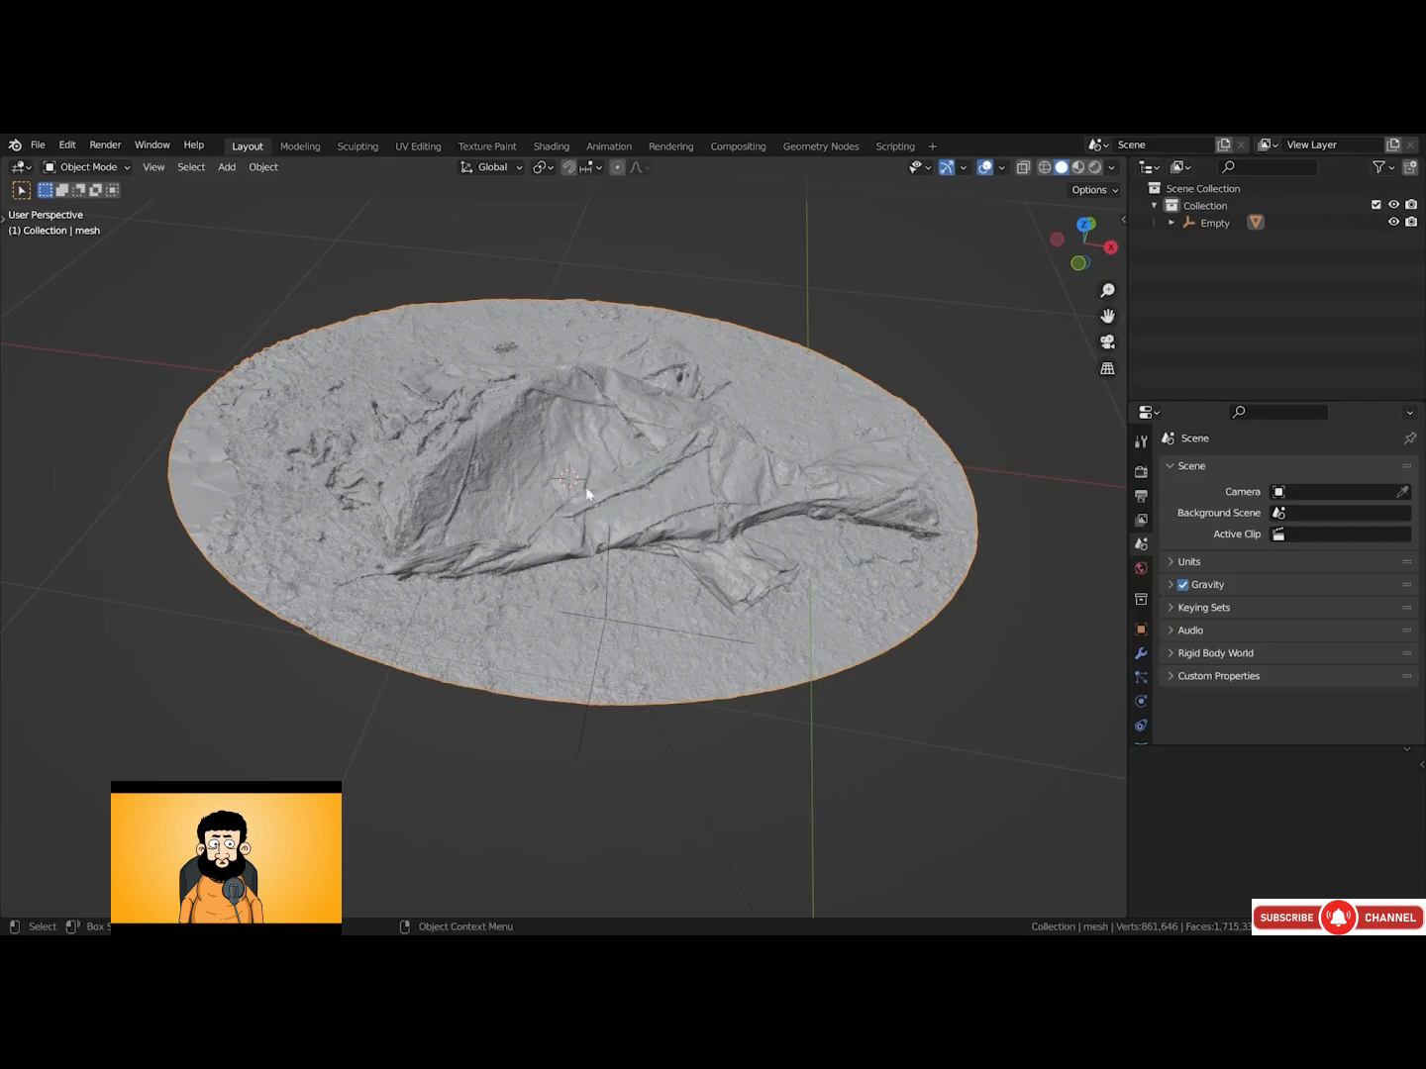
ctrl+middle_drag(532, 471, 606, 335)
shift+middle_drag(495, 382, 666, 681)
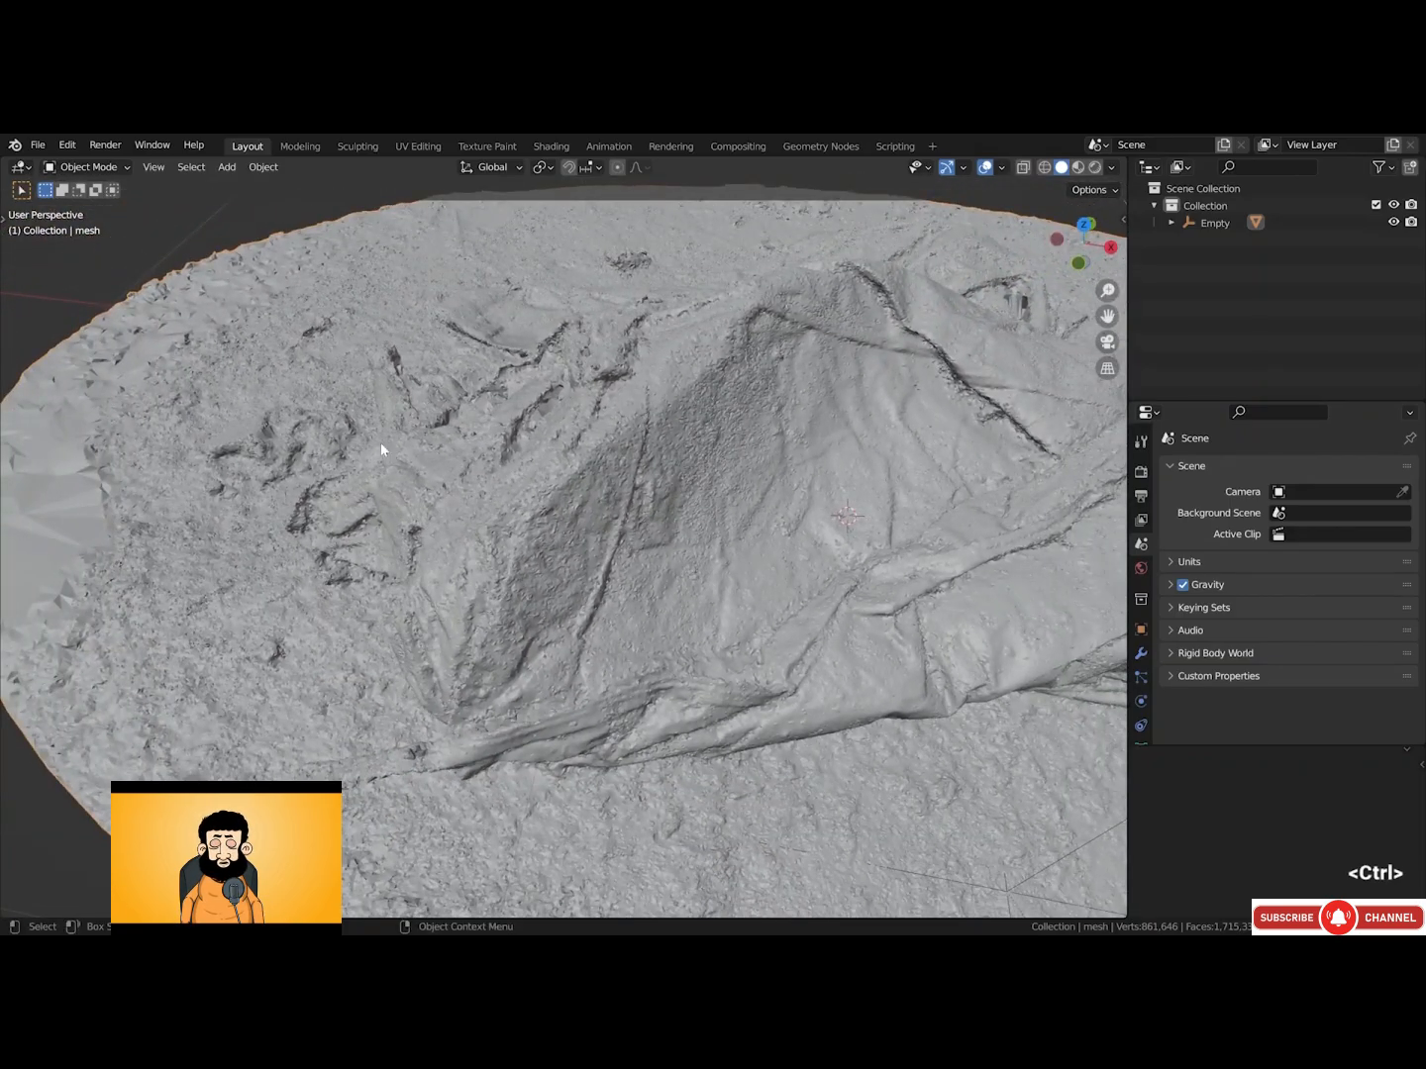
click(84, 168)
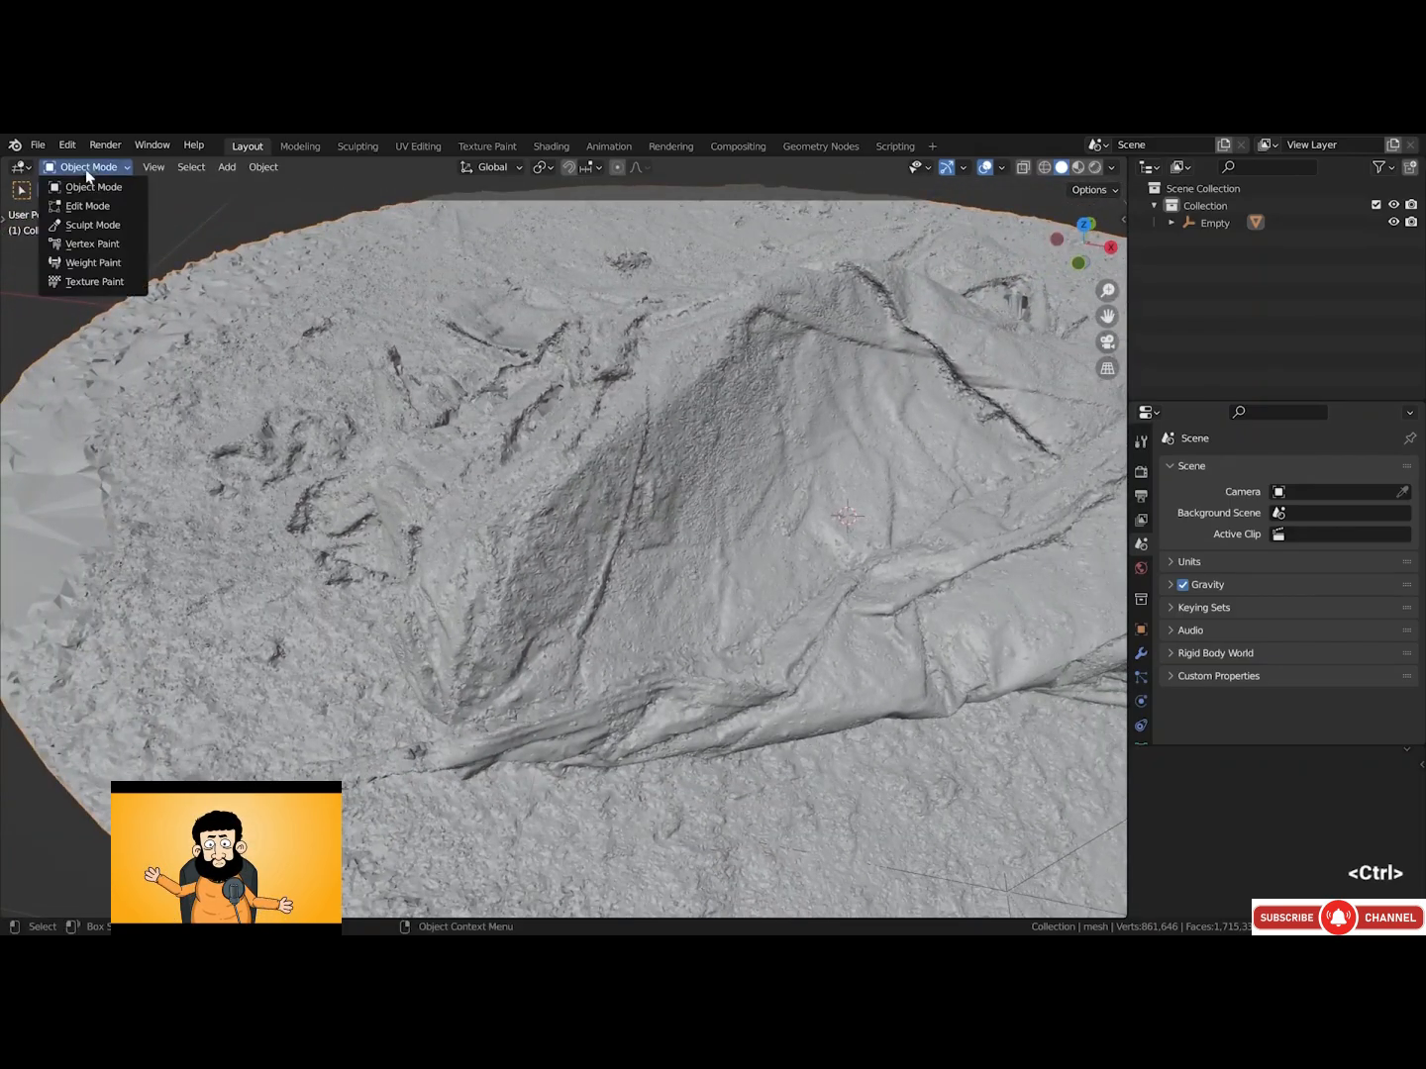
click(100, 230)
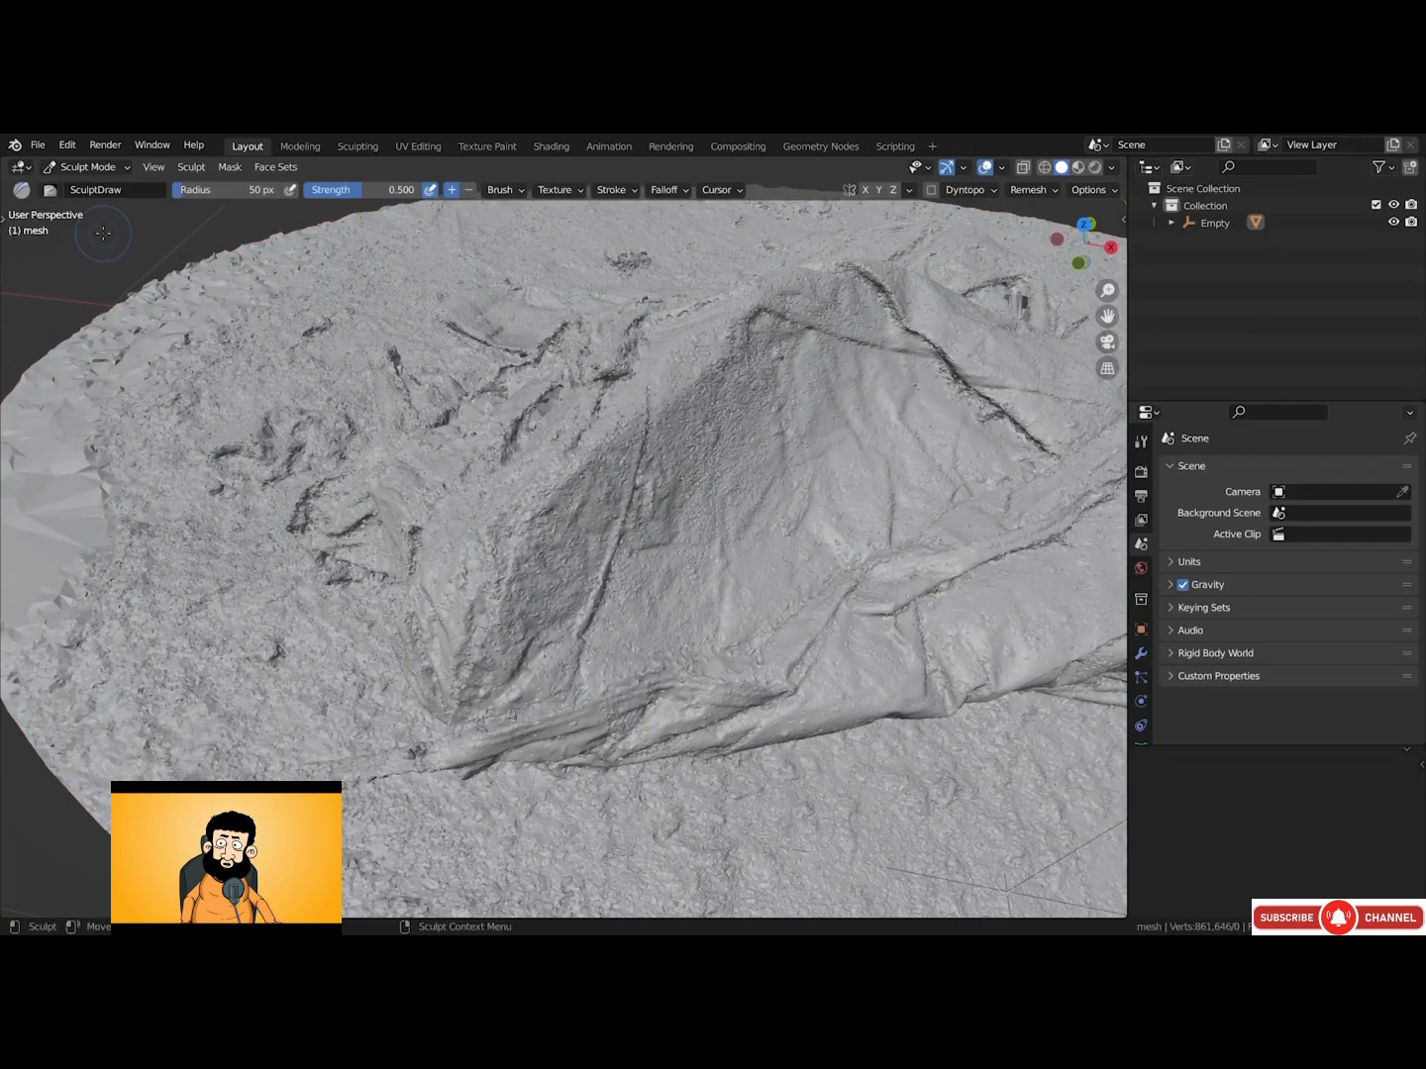
click(4, 217)
drag(4, 219, 194, 220)
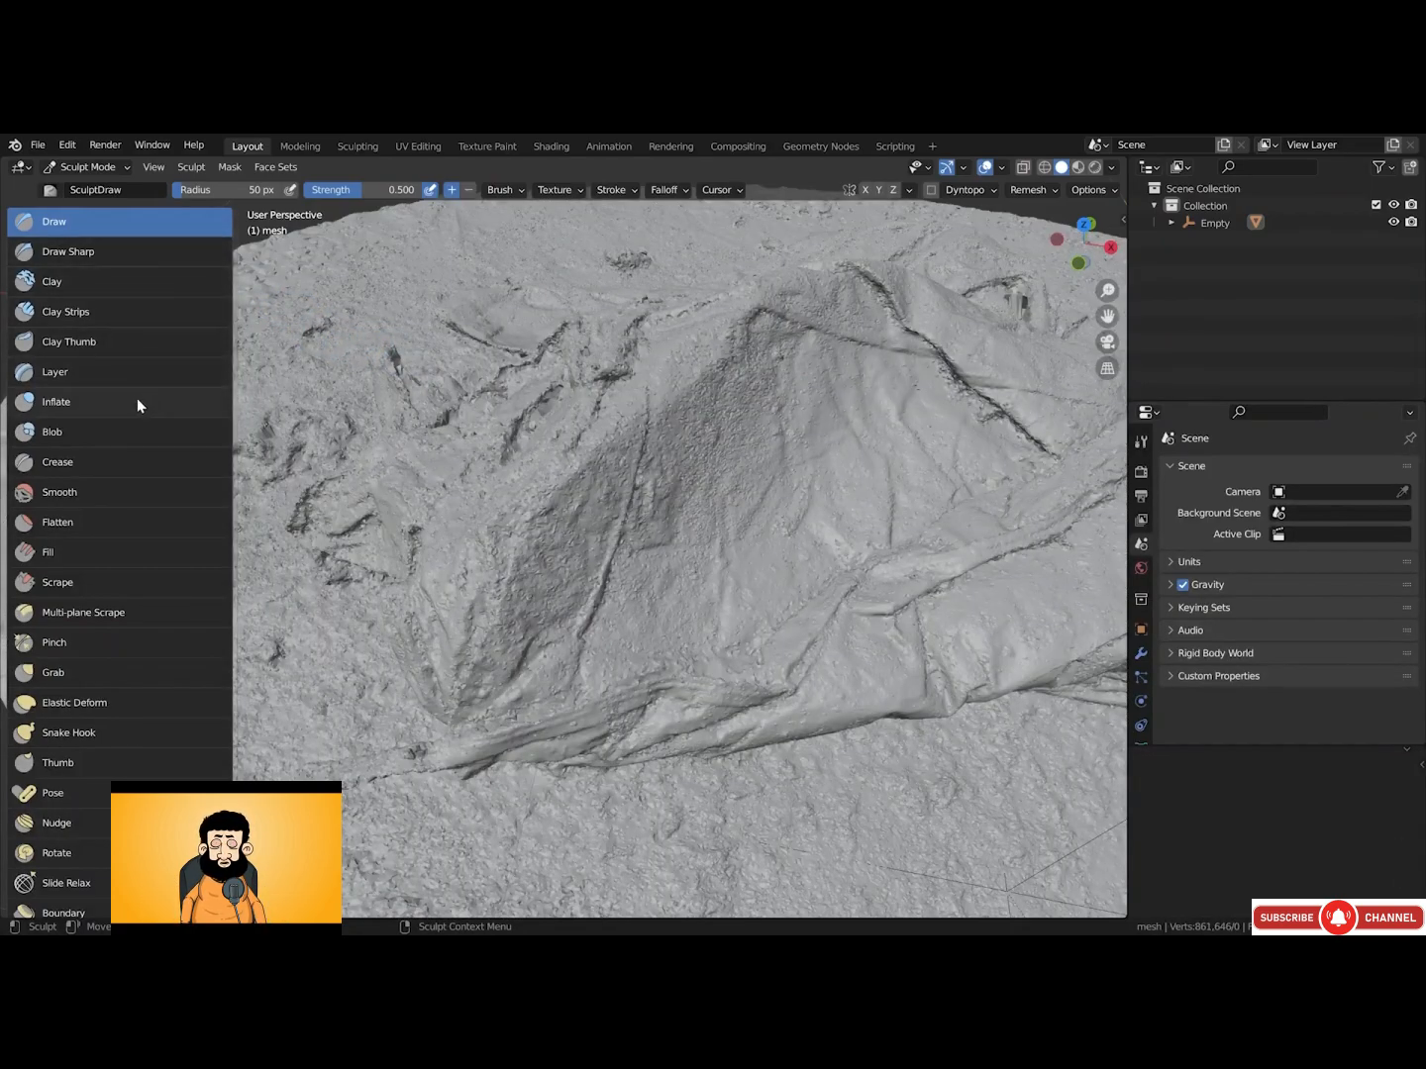
click(67, 524)
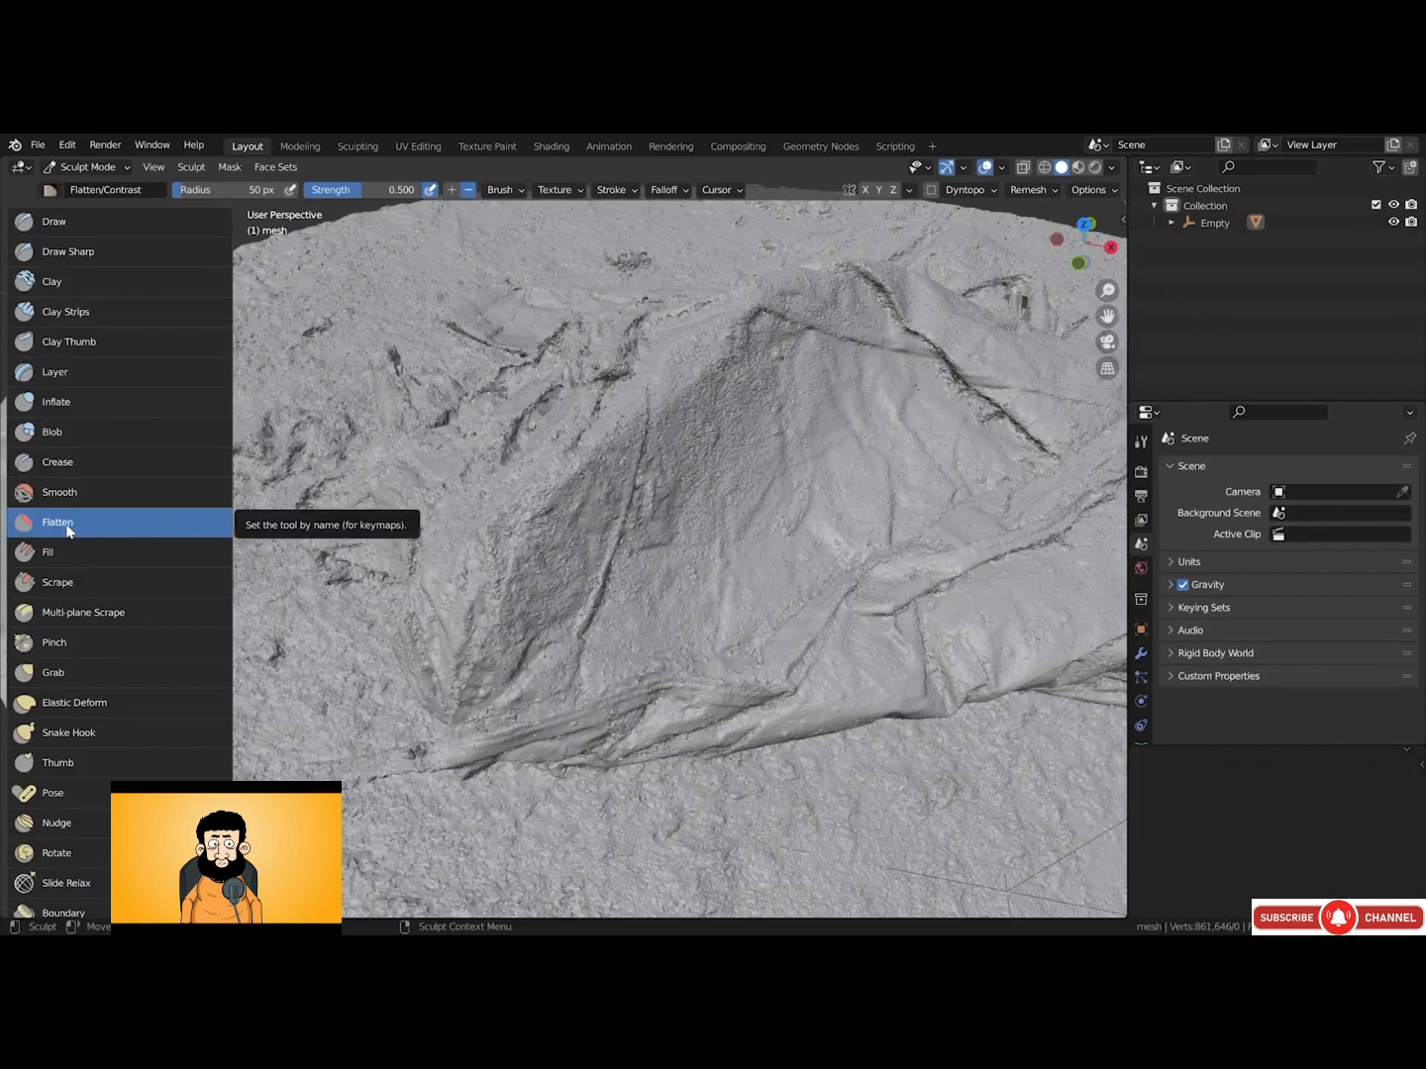
Try a Flatten stroke at strength 0.500 on the steep, grainy face of the cellophane and undo it
mouse_move(610, 420)
ctrl+alt+mouse_down()
mouse_move(598, 478)
mouse_move(566, 511)
mouse_move(635, 437)
ctrl+alt+mouse_up()
mouse_move(569, 498)
mouse_down()
mouse_move(468, 602)
mouse_move(441, 658)
mouse_move(693, 605)
mouse_move(509, 653)
mouse_move(559, 556)
mouse_move(596, 610)
mouse_move(504, 684)
mouse_up()
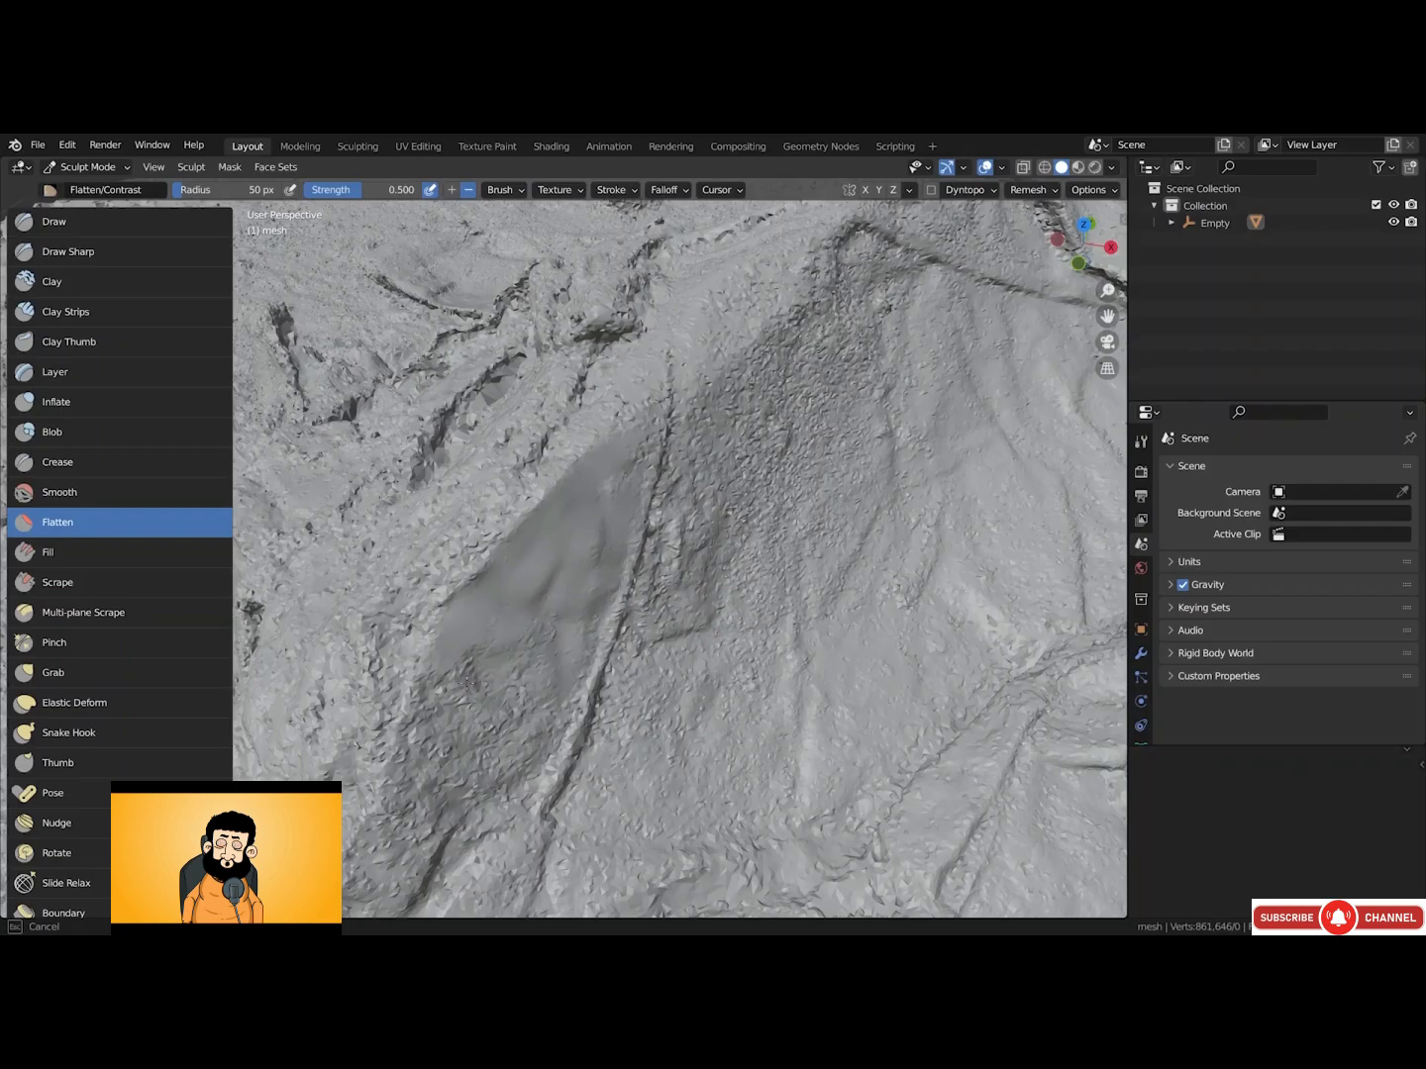
key(ctrl+z)
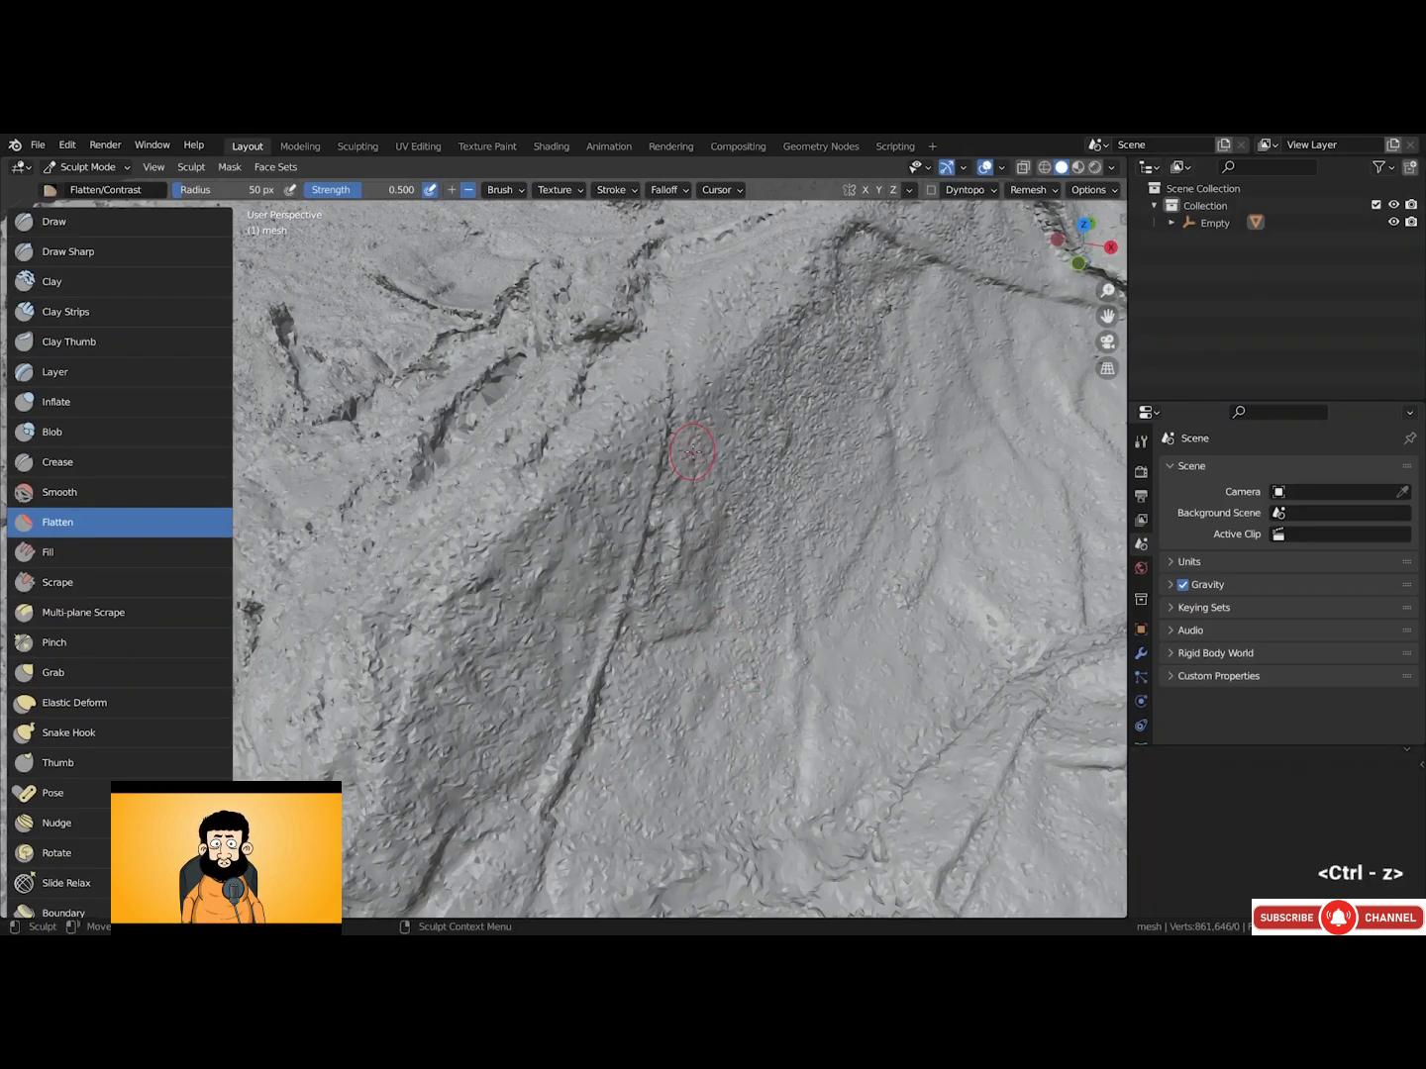
Set the Flatten brush strength to 0.542 and even out the grainy cellophane faces on both sides of the long crease
mouse_move(398, 191)
mouse_down()
mouse_move(346, 189)
mouse_move(366, 194)
mouse_up()
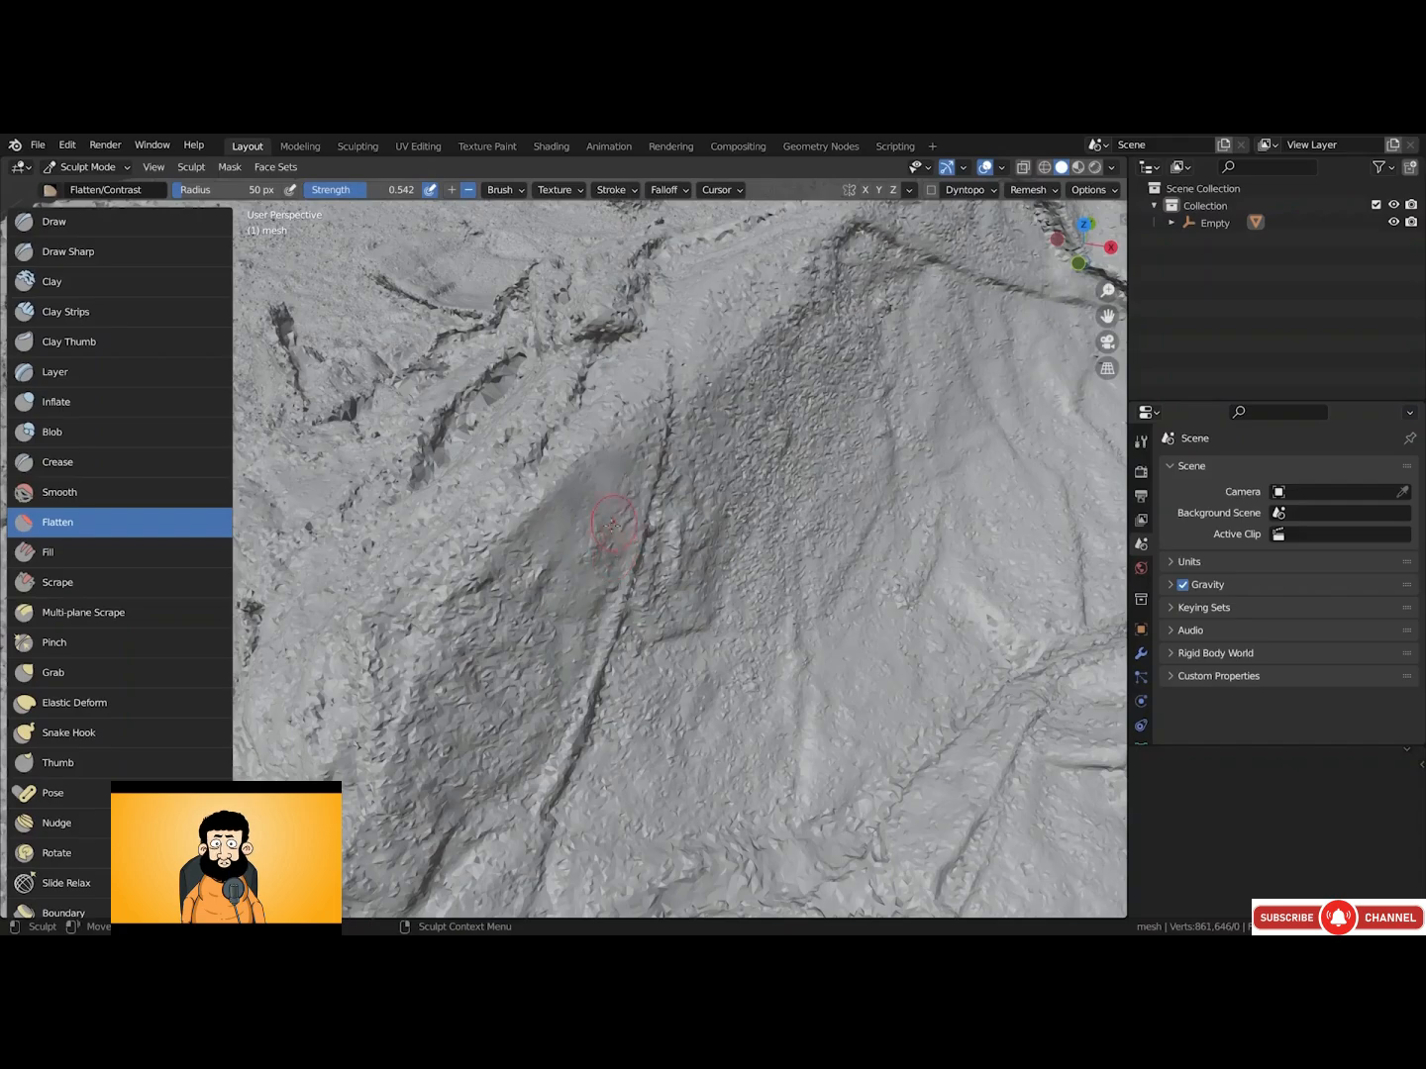
shift+middle_drag(612, 520, 645, 464)
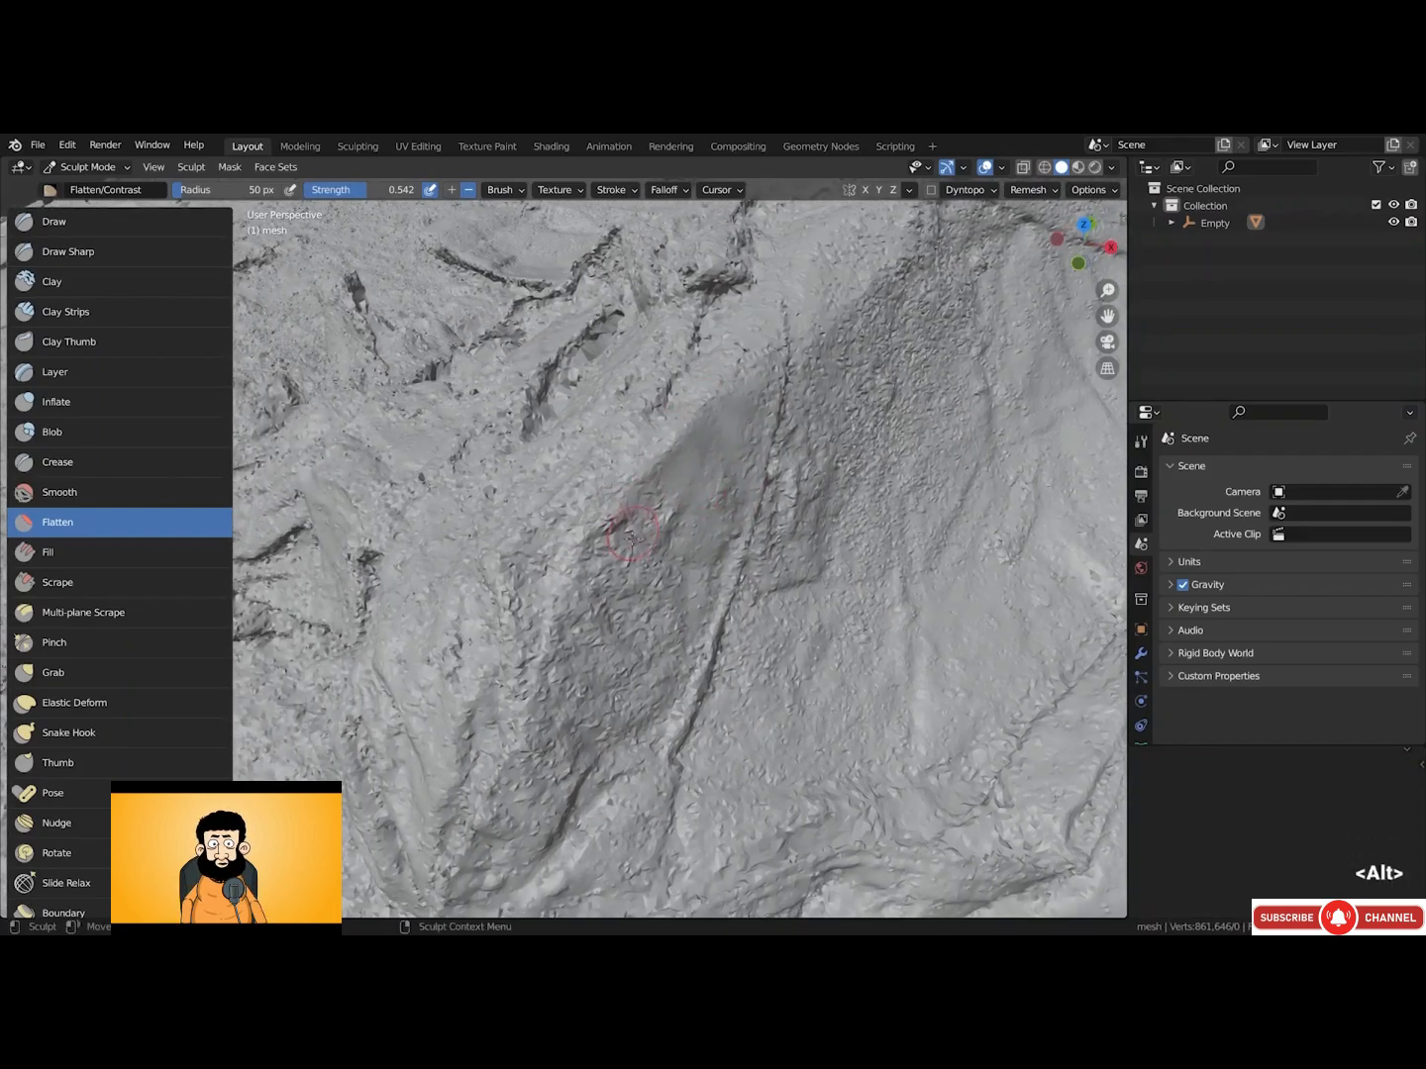
ctrl+middle_drag(684, 636, 652, 674)
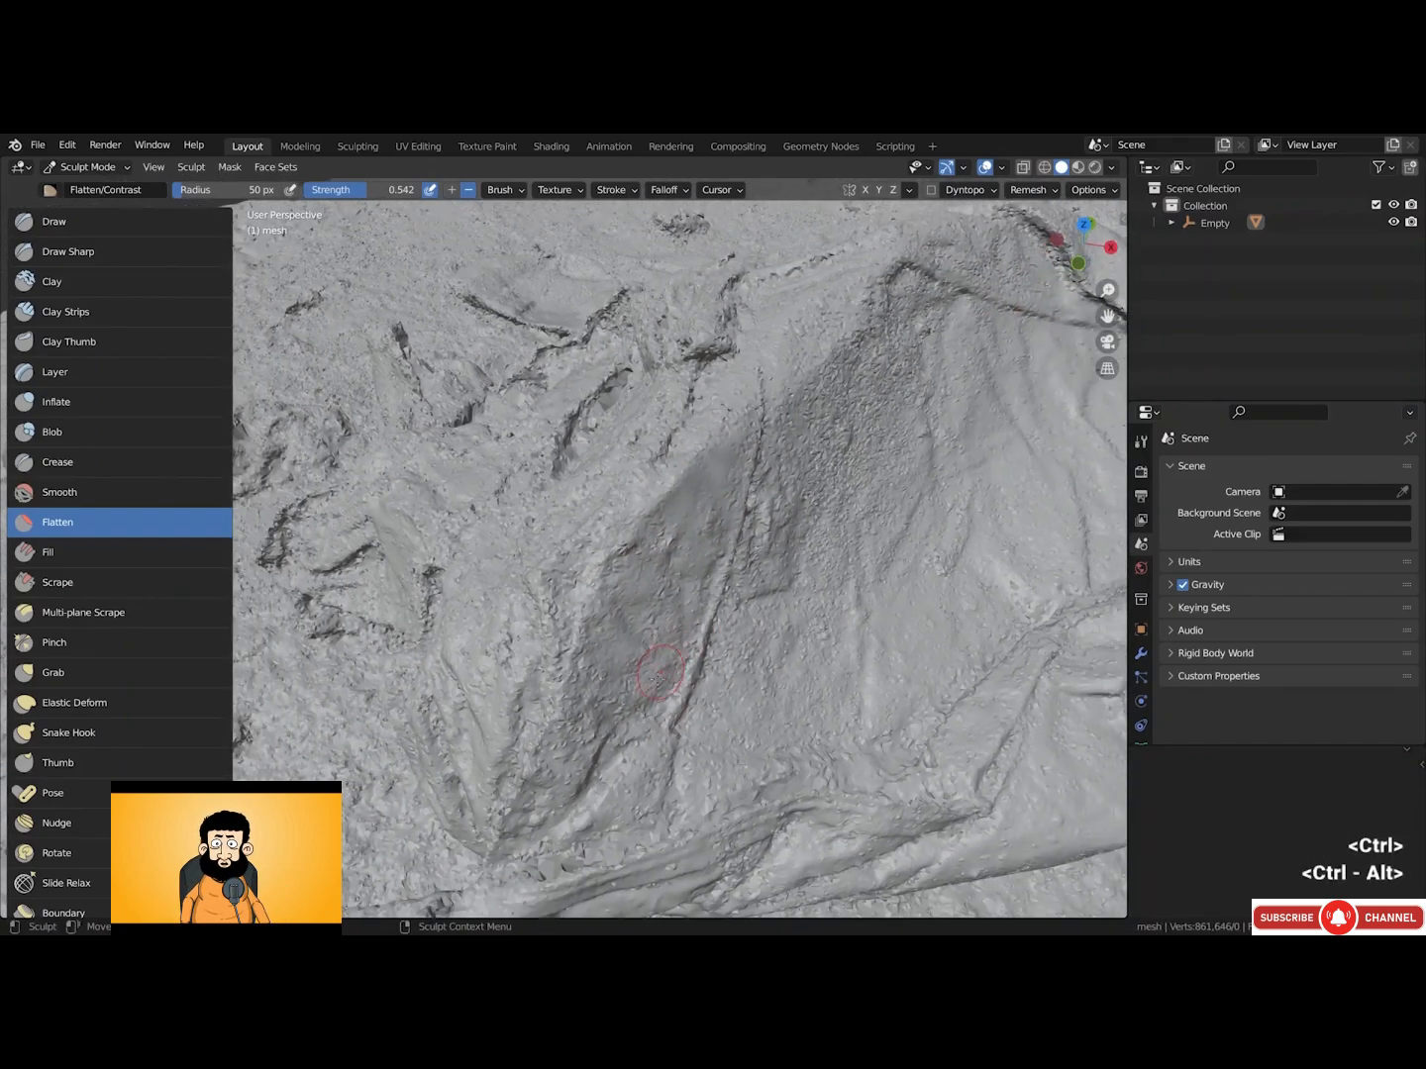
mouse_move(778, 569)
mouse_down()
mouse_move(841, 396)
mouse_move(830, 425)
mouse_move(871, 510)
mouse_move(808, 673)
mouse_up()
mouse_move(771, 764)
mouse_down()
mouse_move(785, 695)
mouse_move(741, 786)
mouse_up()
Flatten the ridge running onto the ground at the cellophane's corner and the rough folds above it
alt+shift+drag(634, 655, 625, 480)
mouse_move(520, 672)
alt+shift+mouse_down()
mouse_move(711, 614)
mouse_move(486, 694)
alt+shift+mouse_up()
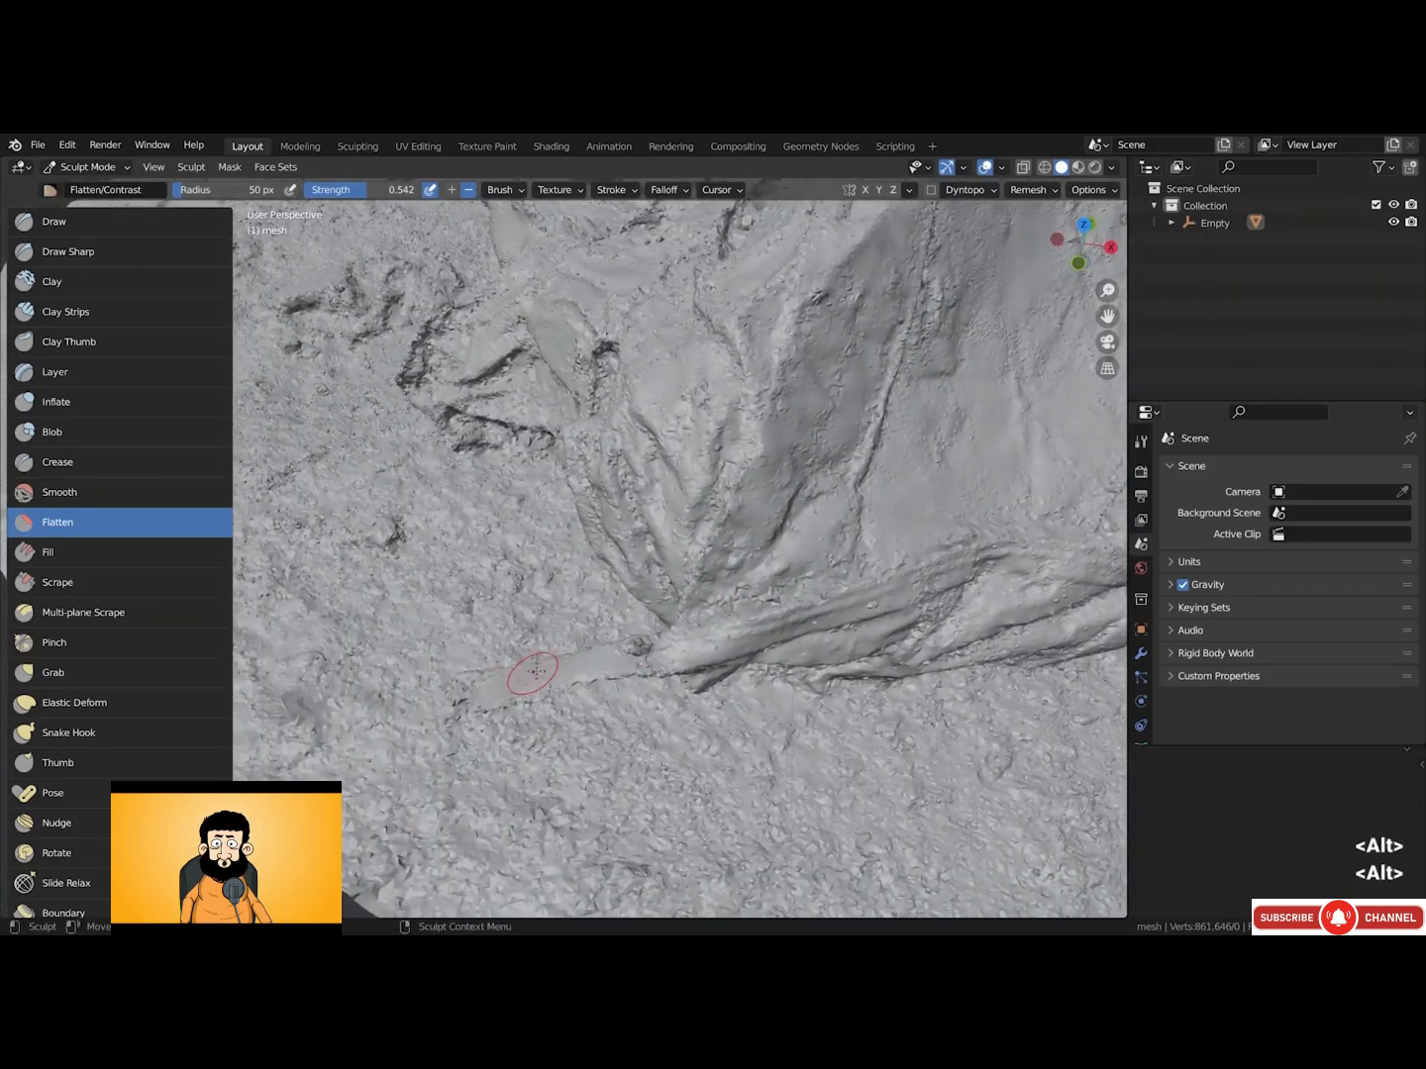
alt+shift+drag(715, 532, 602, 592)
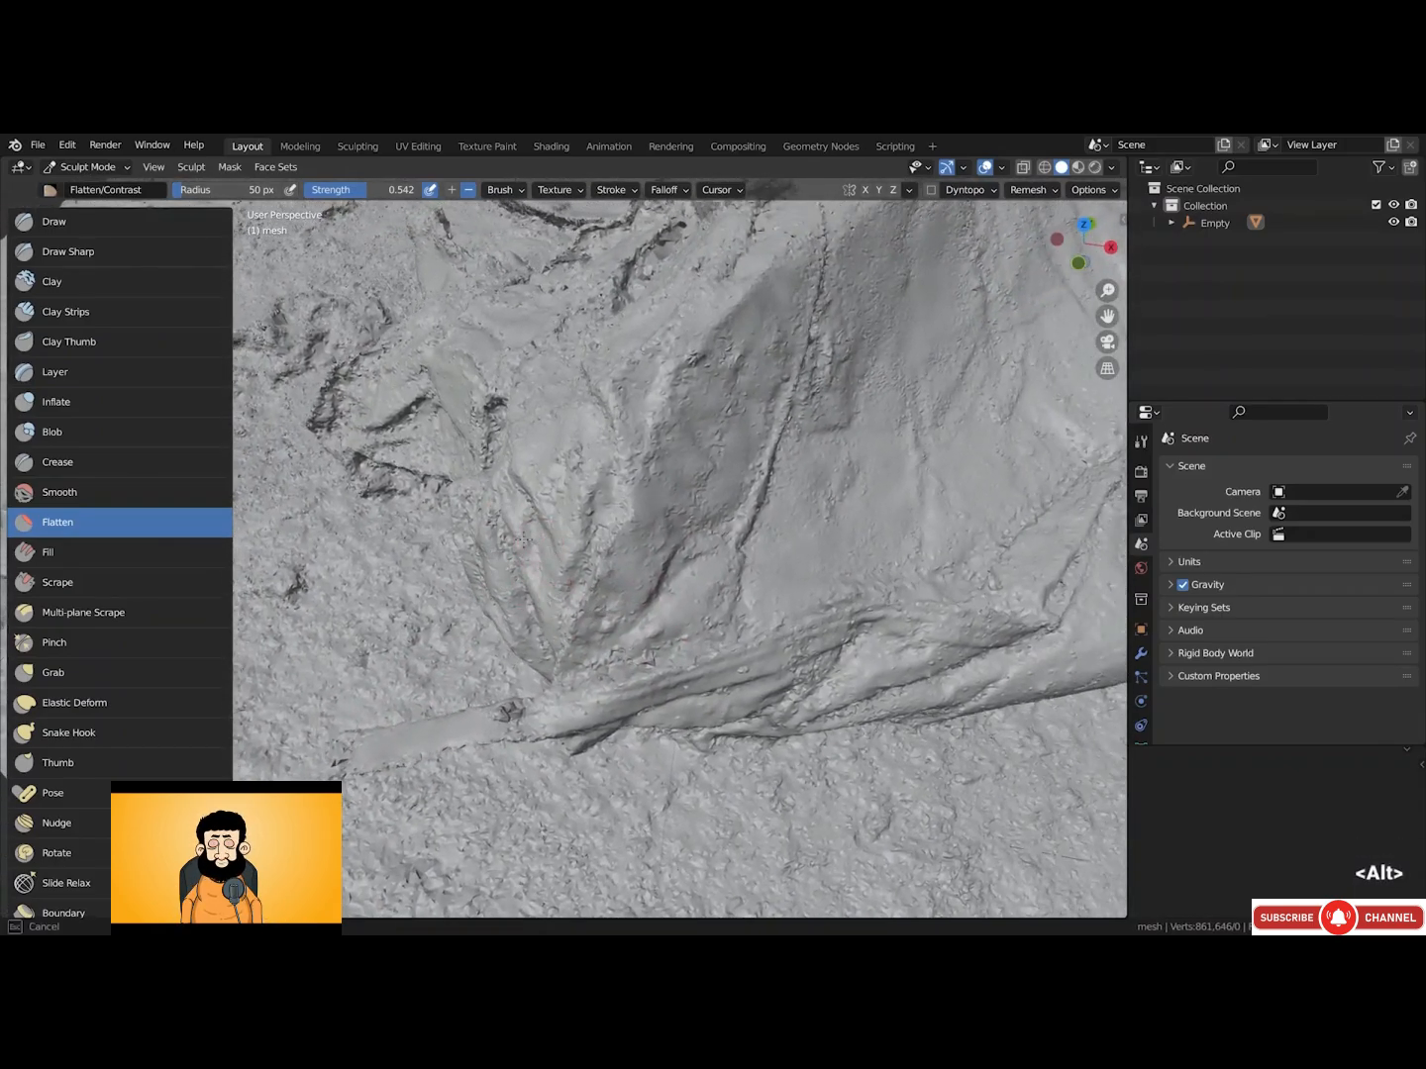
mouse_move(539, 547)
ctrl+alt+mouse_down()
mouse_move(563, 463)
mouse_move(574, 521)
mouse_move(591, 438)
ctrl+alt+mouse_up()
mouse_move(592, 438)
mouse_down()
mouse_move(611, 436)
mouse_move(631, 402)
mouse_up()
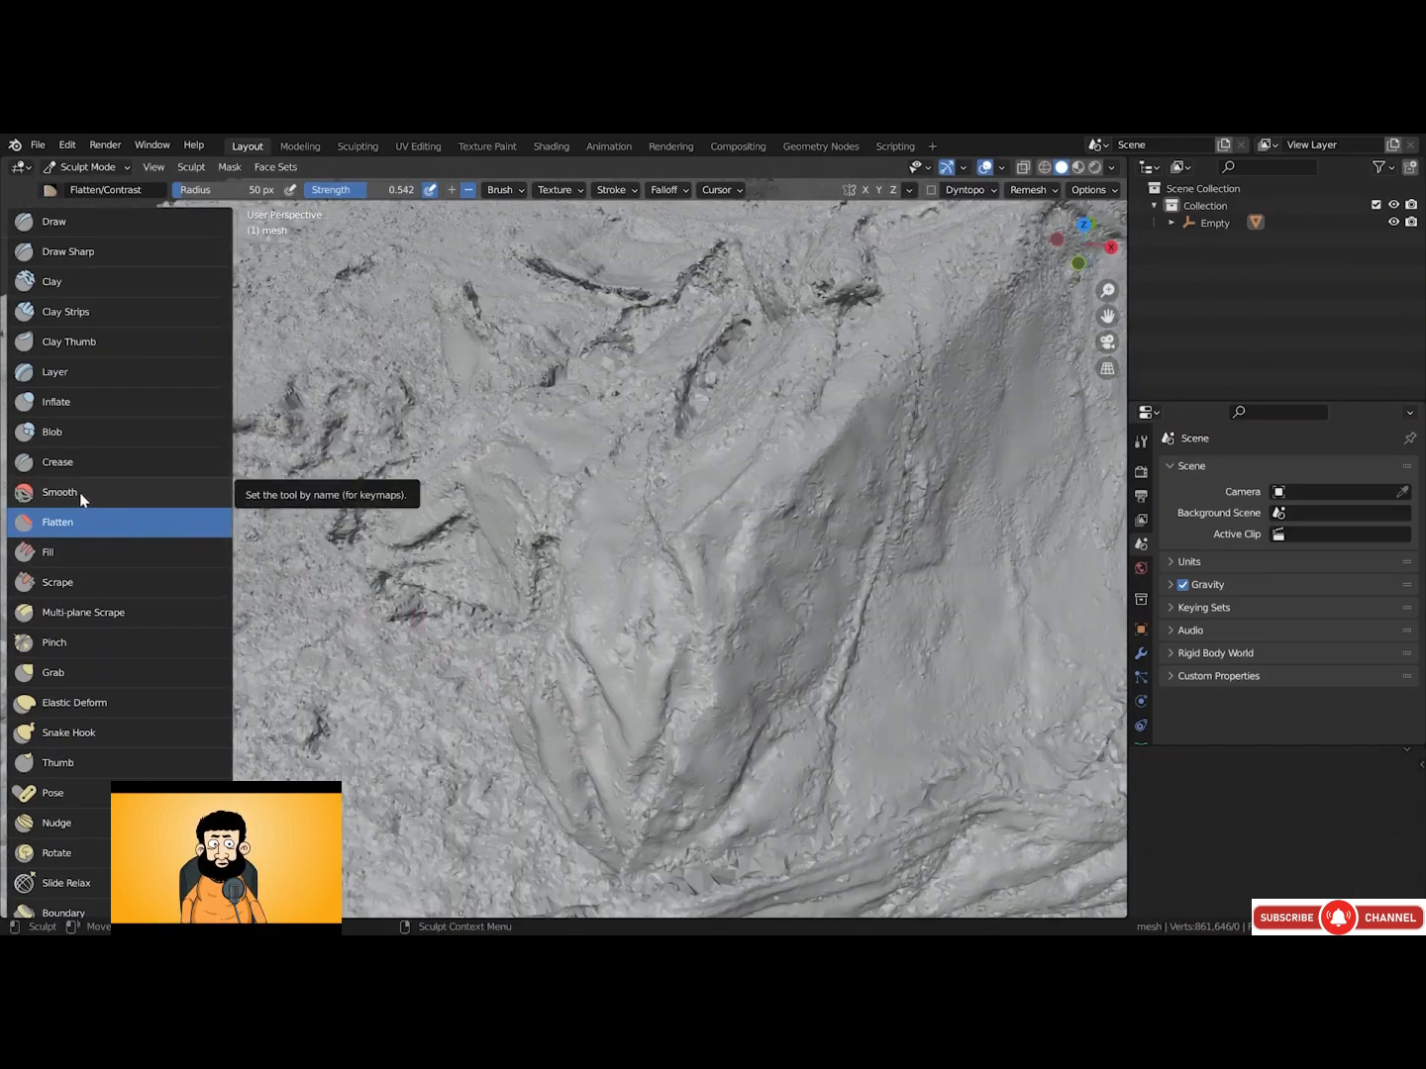
Try the Smooth brush at strength 0.611 on the folds beside the long crease and undo the smoothing
click(81, 494)
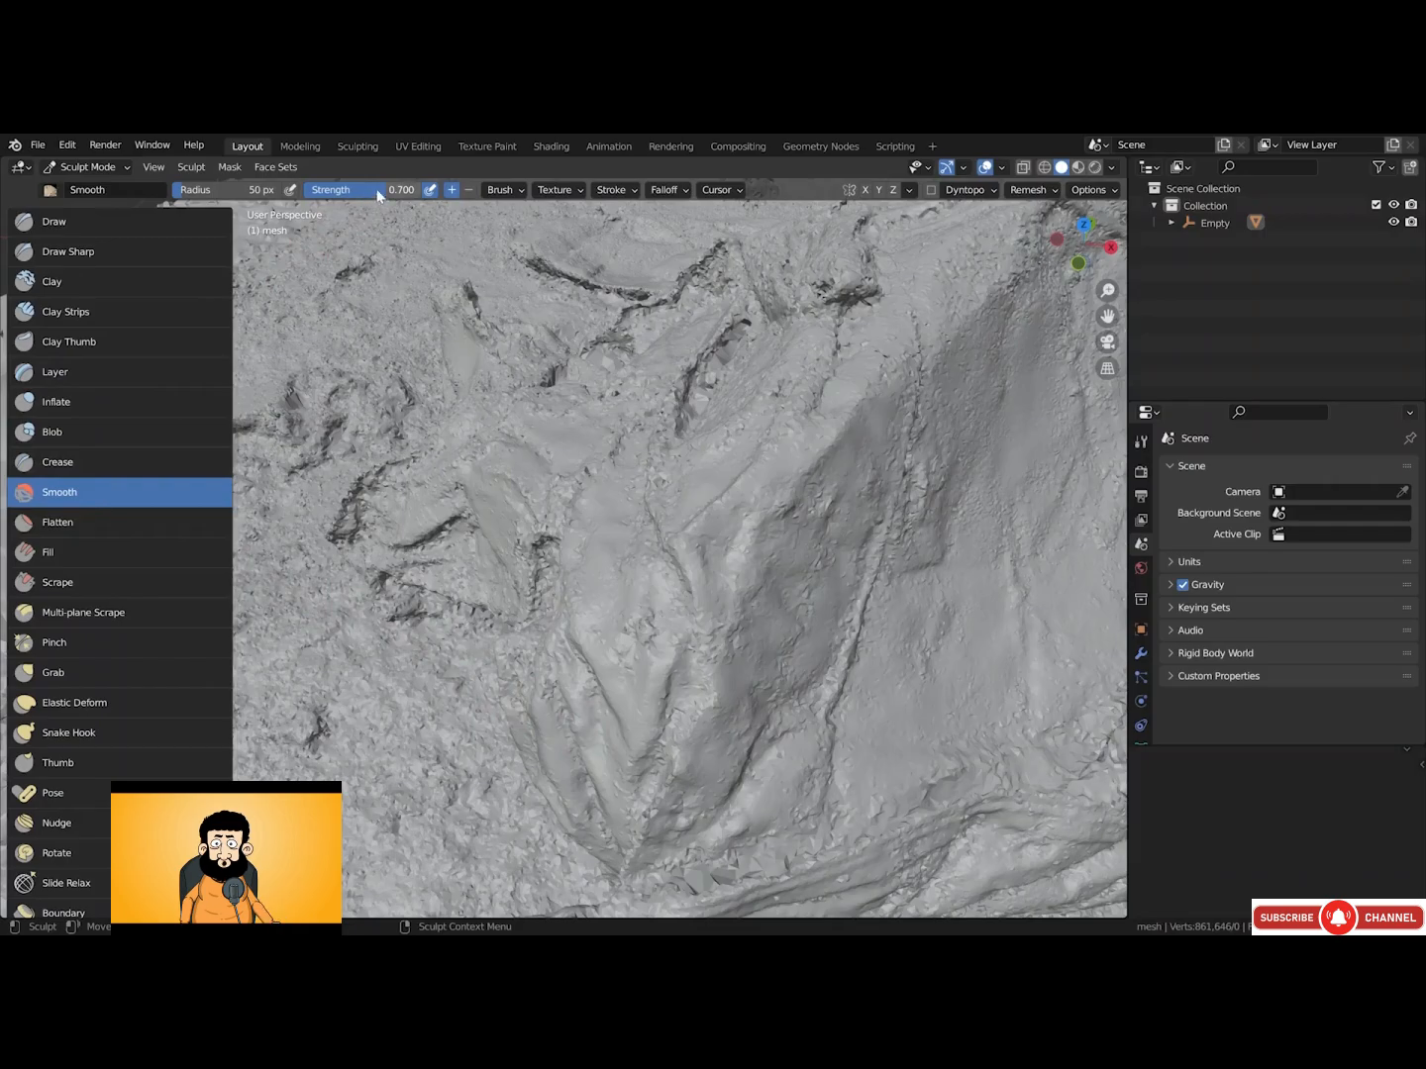
drag(378, 187, 364, 189)
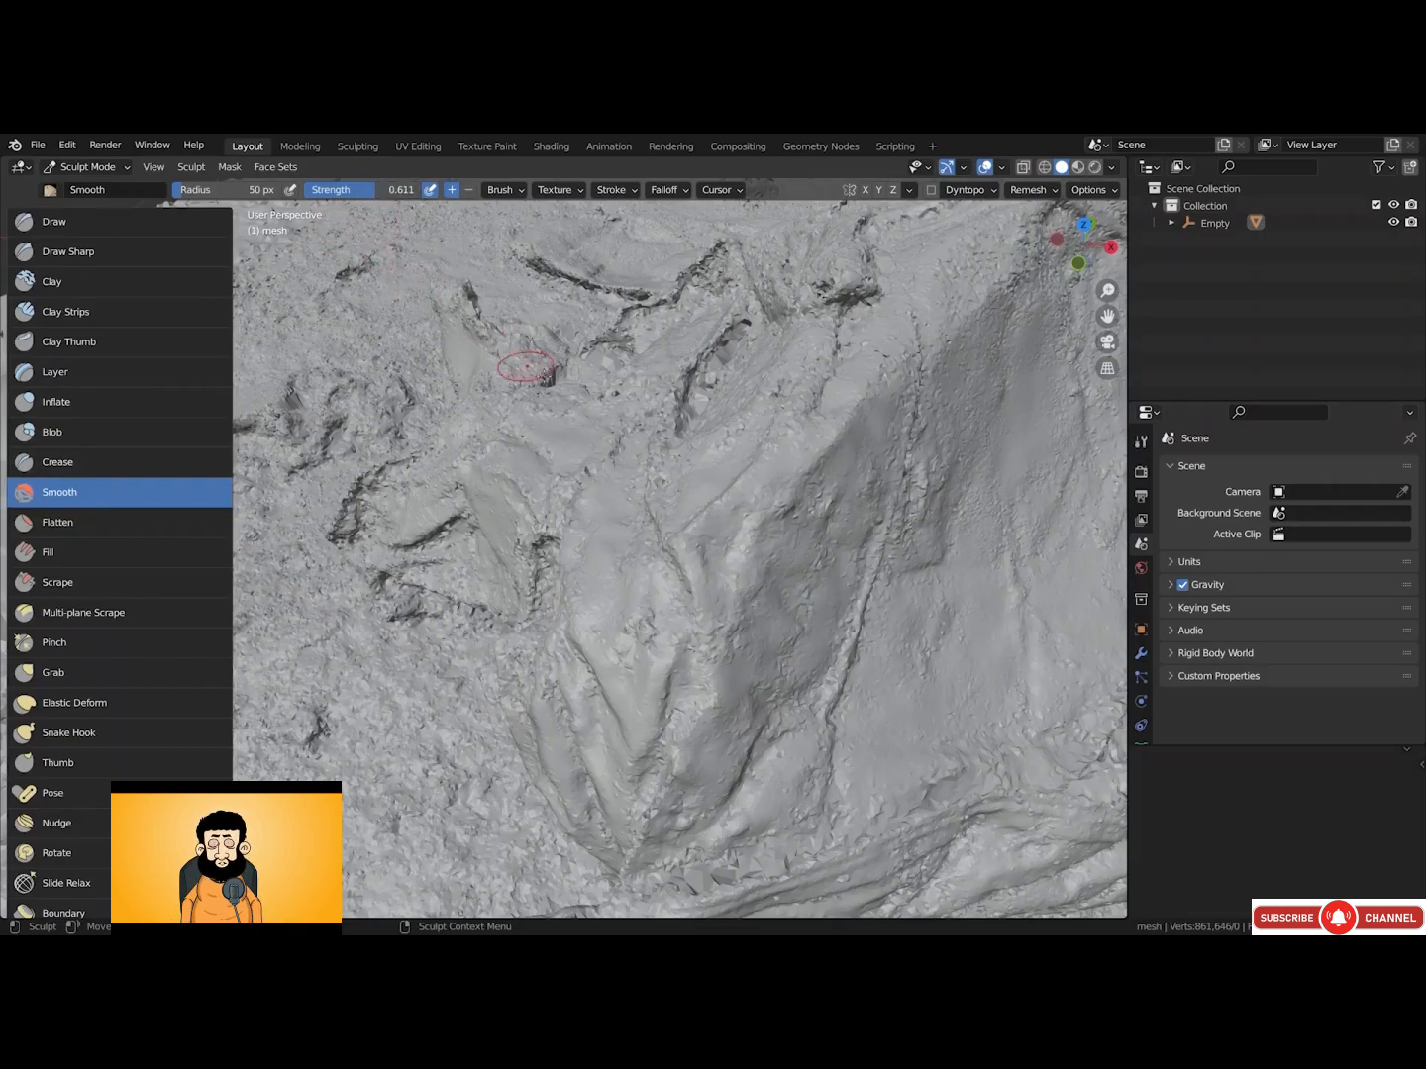
mouse_move(750, 497)
mouse_down()
mouse_move(752, 517)
mouse_move(806, 480)
mouse_move(727, 549)
mouse_move(697, 531)
mouse_move(713, 634)
mouse_move(702, 672)
mouse_move(659, 476)
mouse_move(803, 390)
mouse_move(843, 476)
mouse_move(808, 599)
mouse_move(700, 624)
mouse_move(681, 601)
mouse_move(725, 463)
mouse_move(694, 531)
mouse_up()
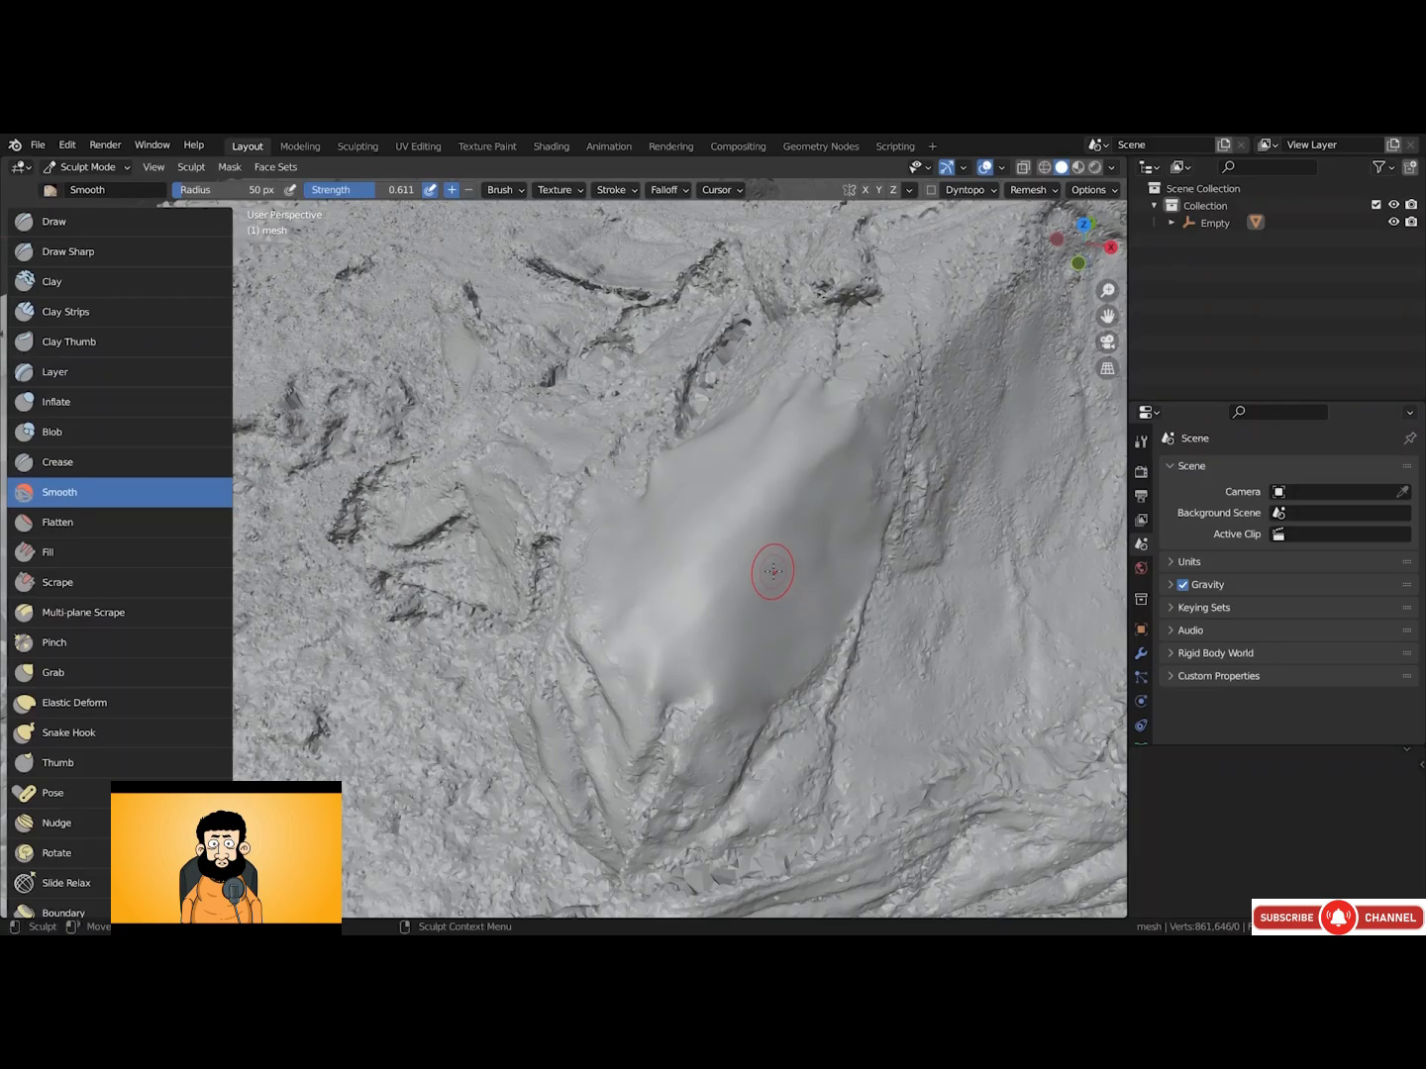
key(ctrl+z)
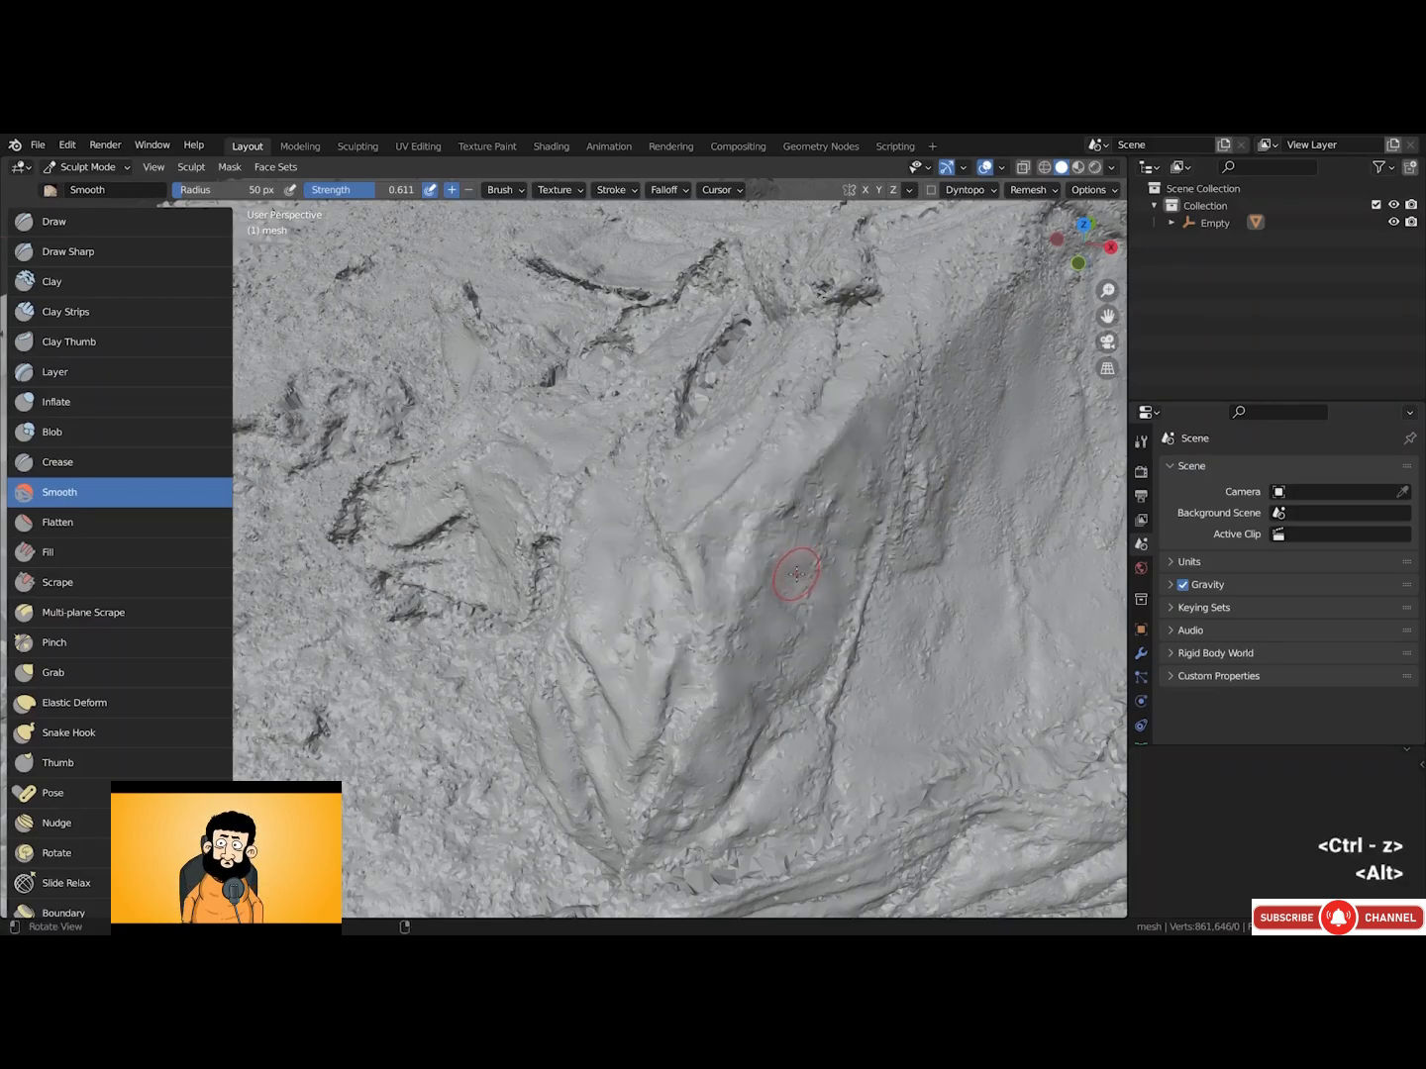
Choose the Scrape brush for the cellophane folds and set its strength to 0.608
ctrl+alt+drag(772, 572, 790, 579)
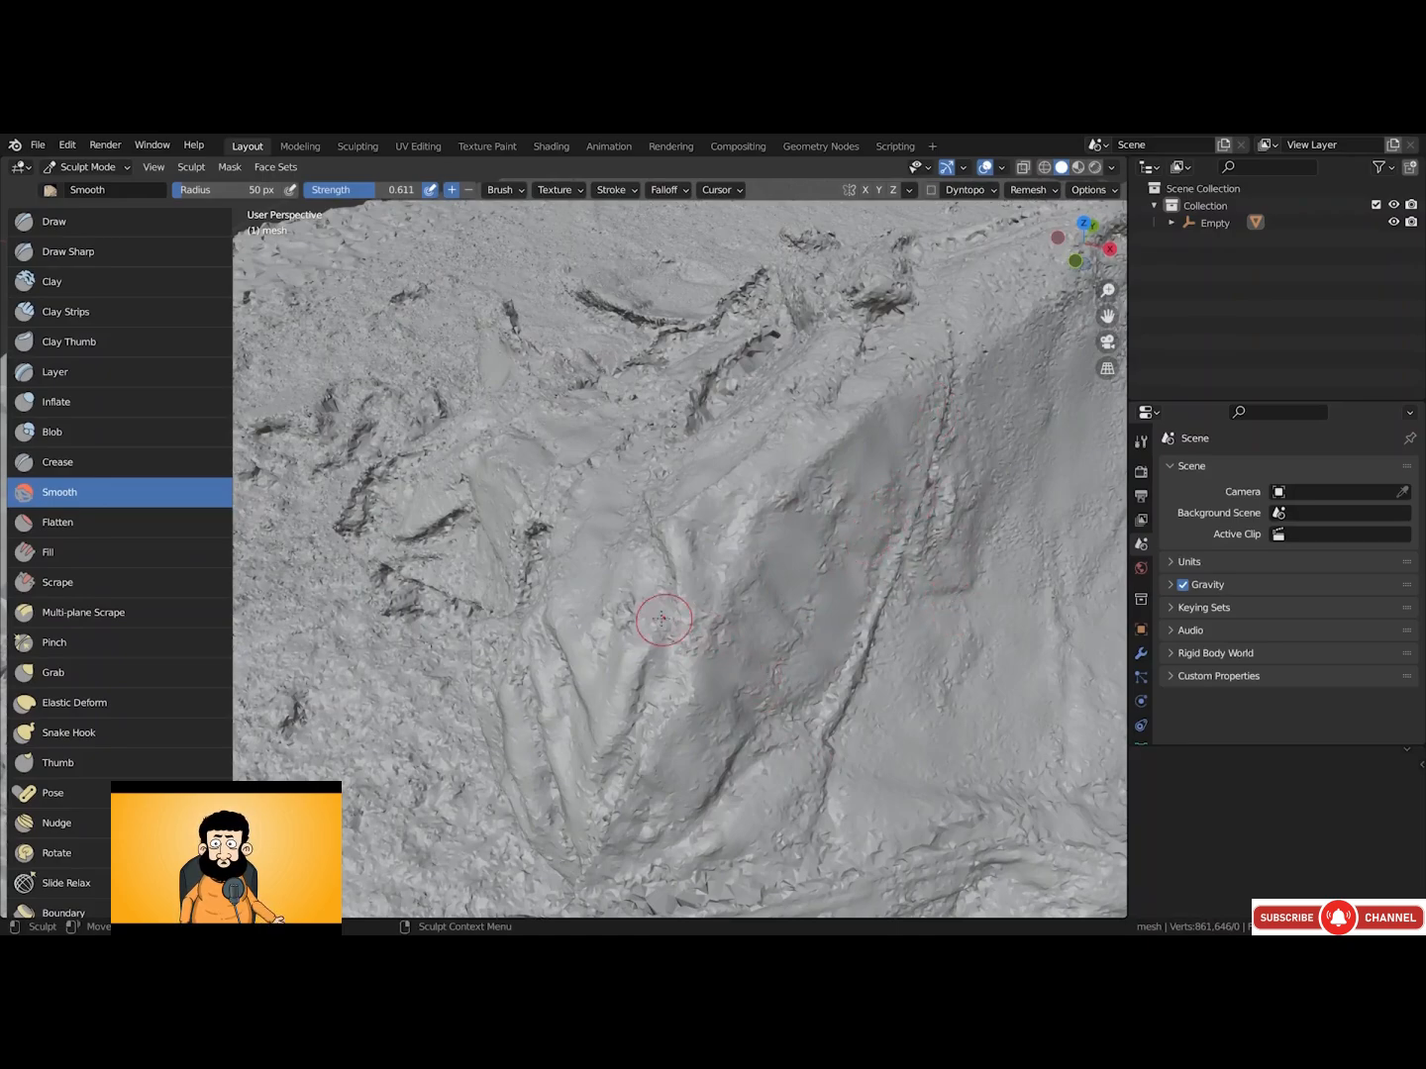
click(115, 512)
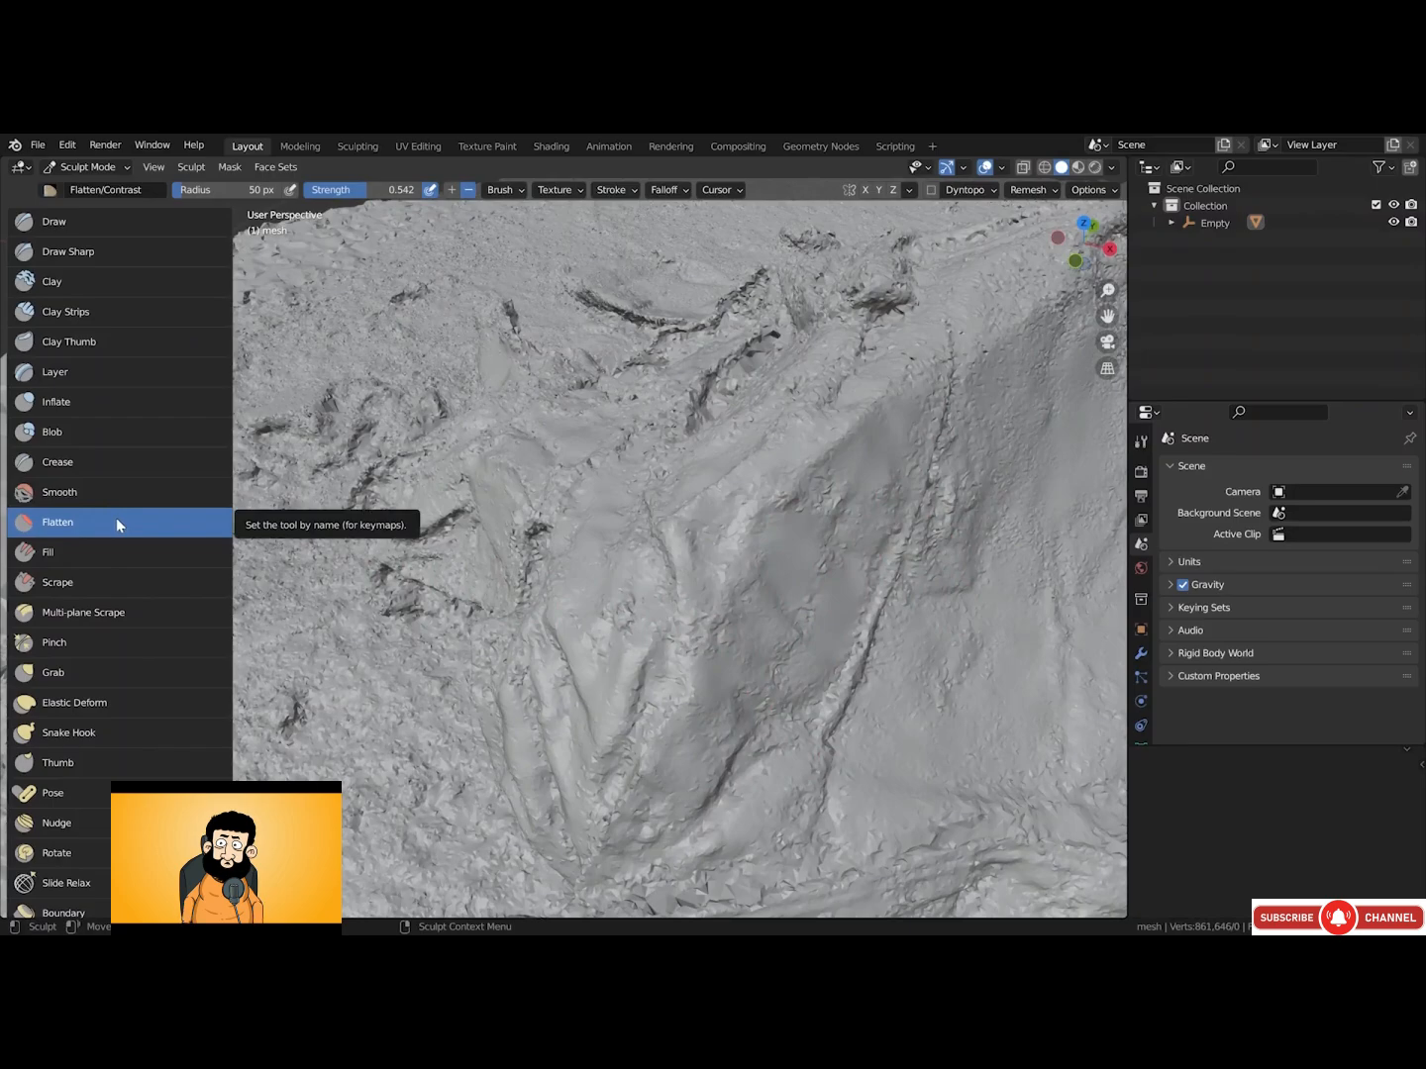
click(110, 579)
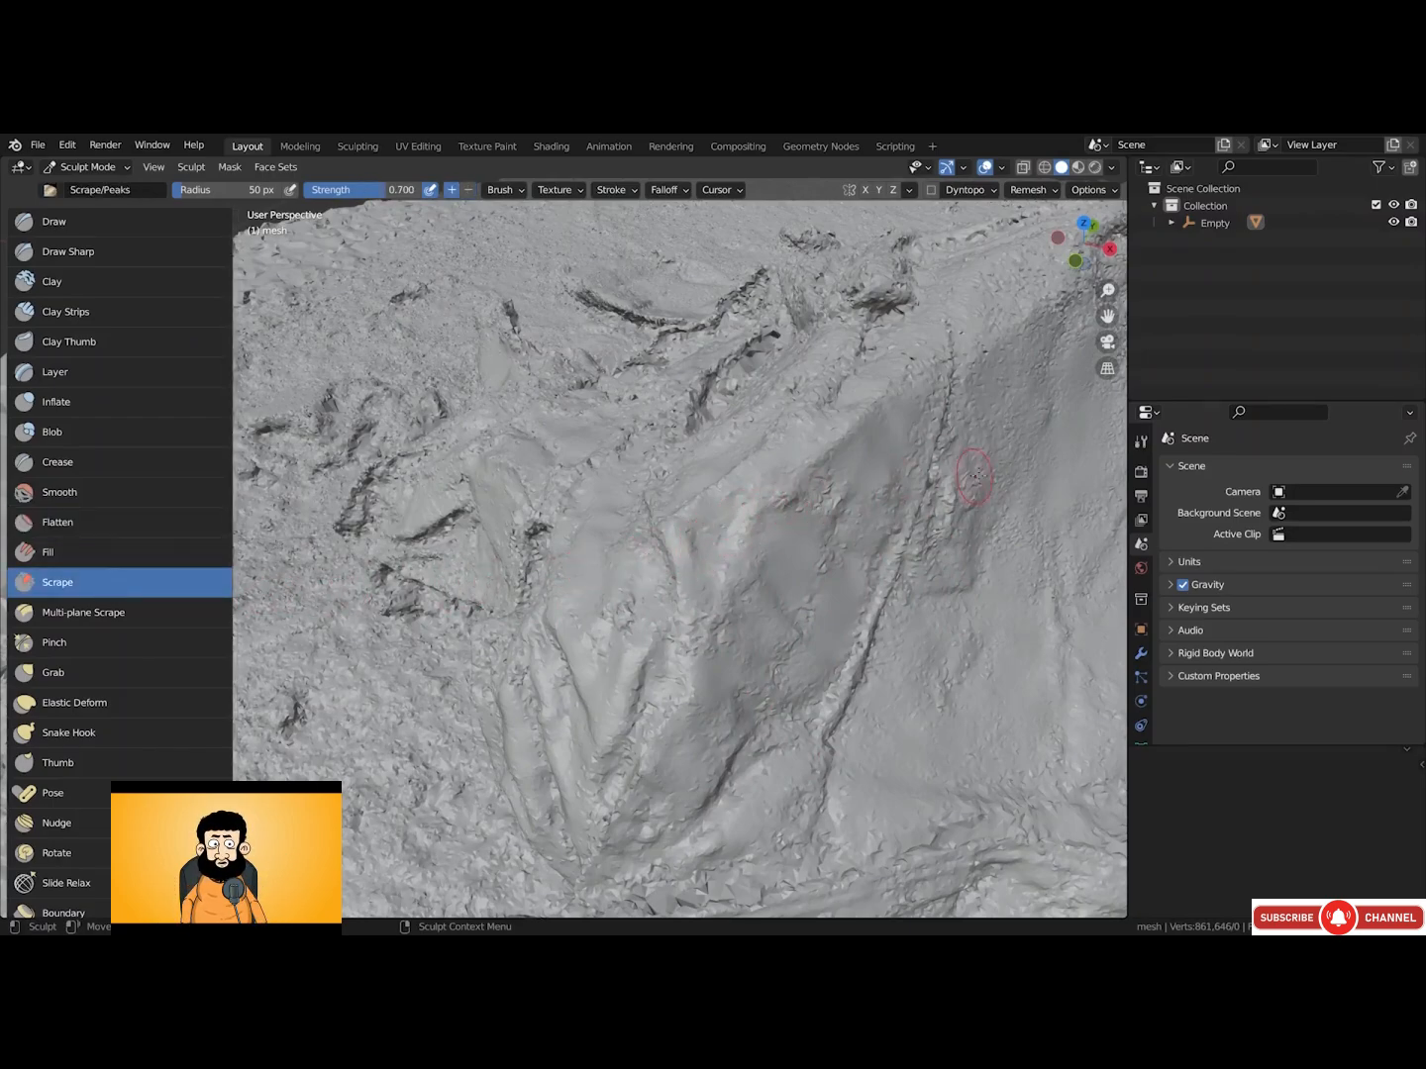
click(1142, 448)
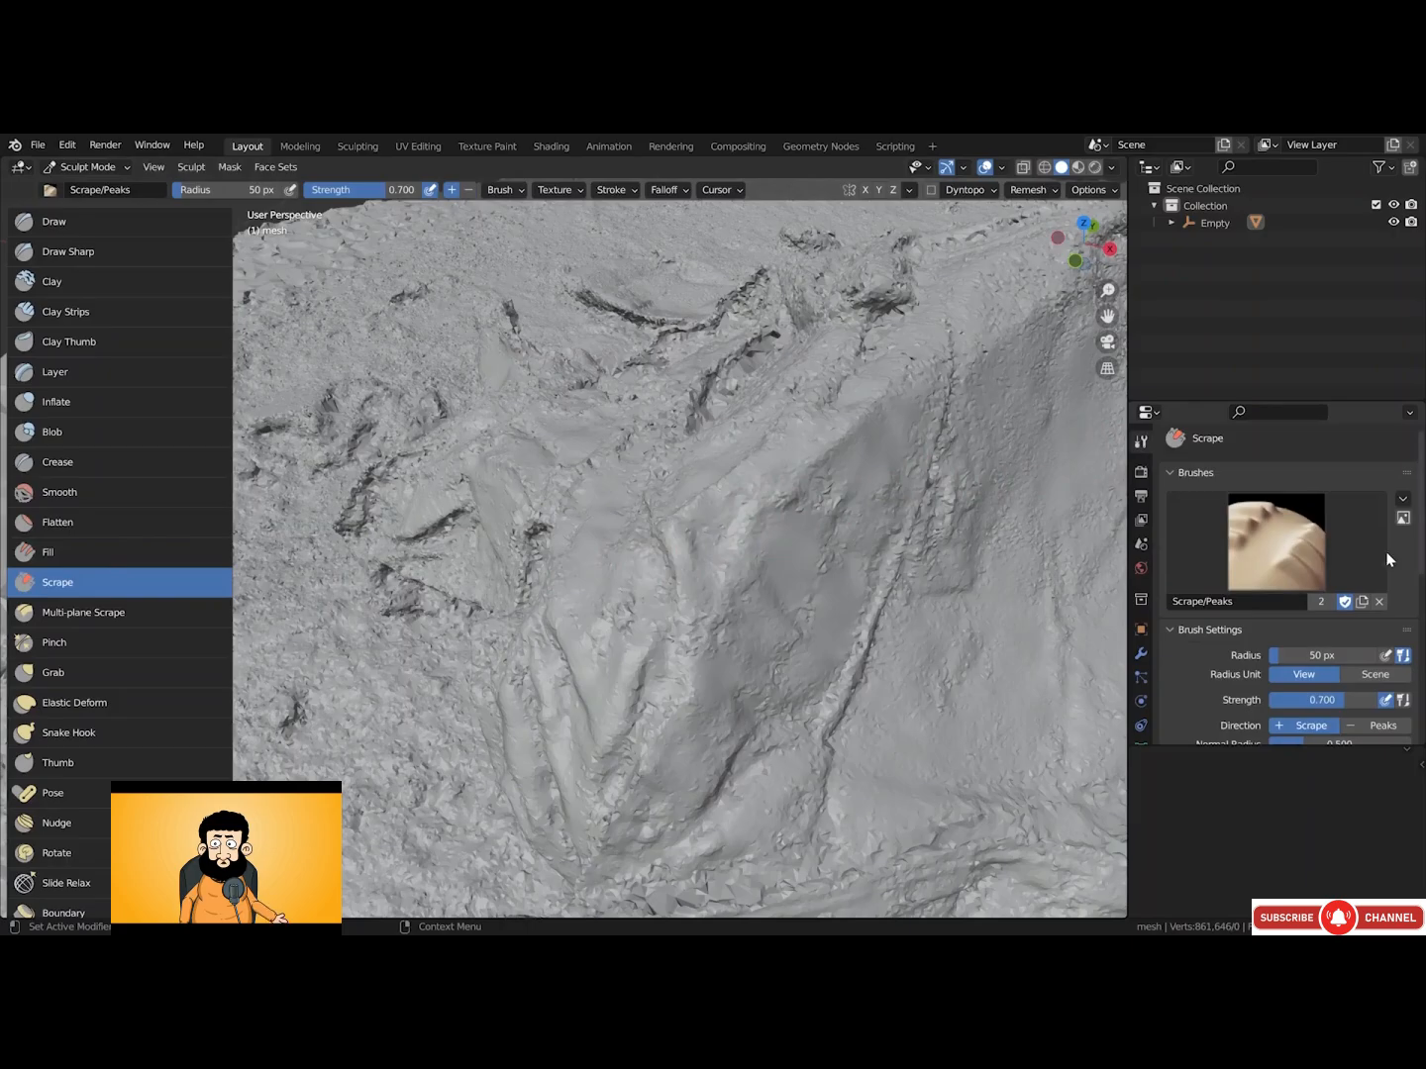
scroll(1422, 563, down, 2)
scroll(1288, 555, down, 3)
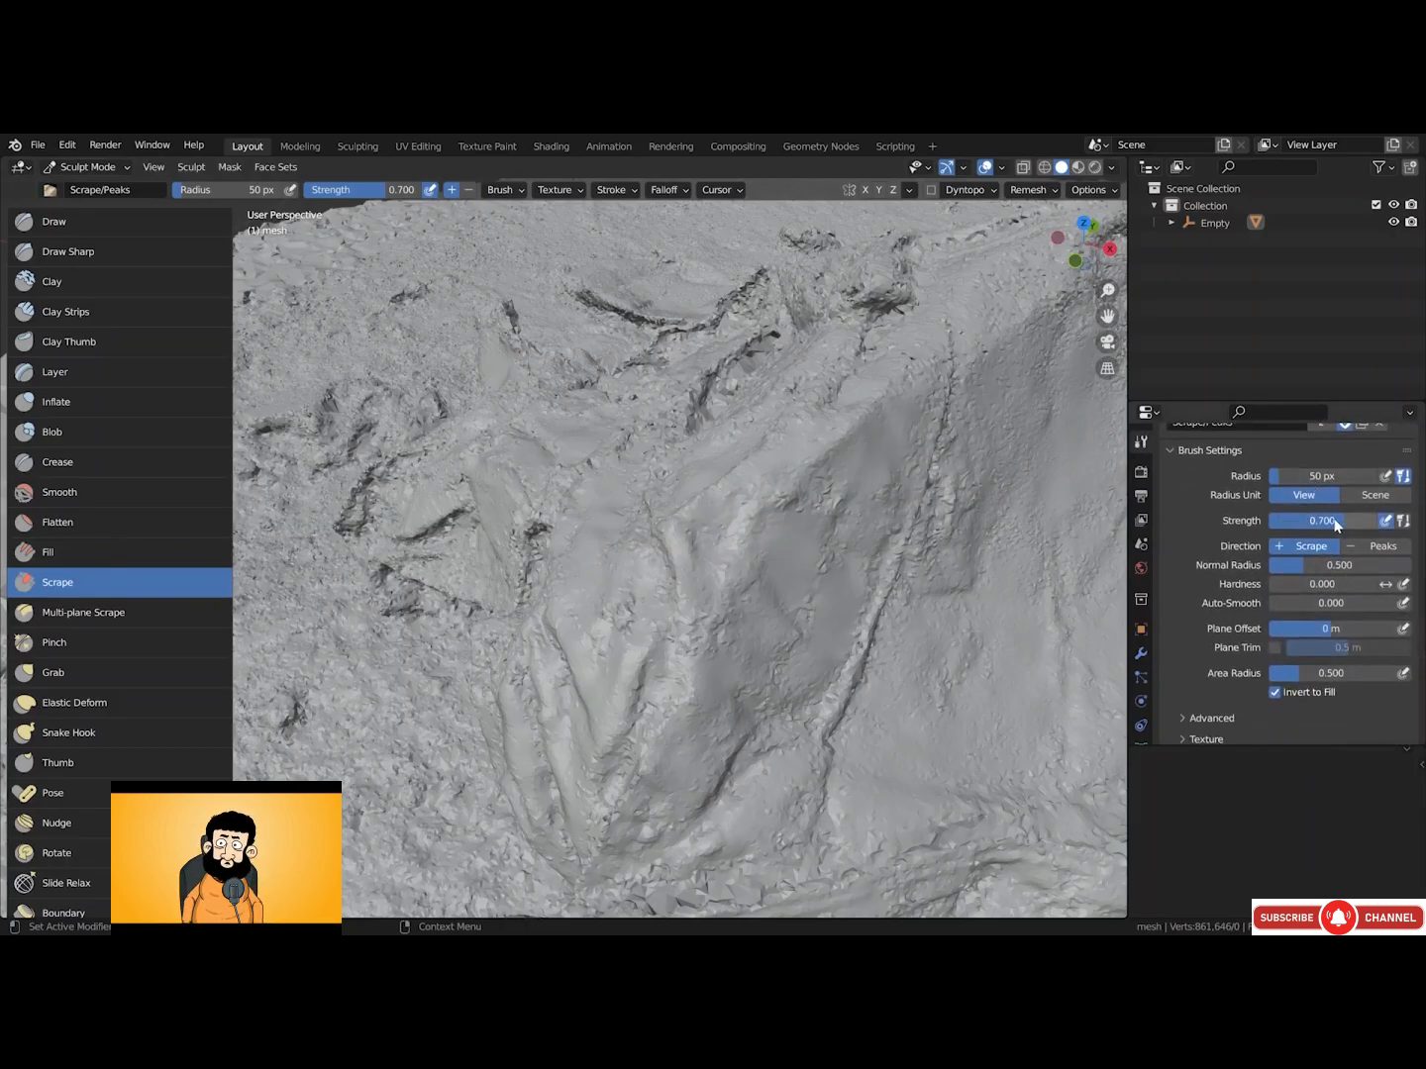
drag(1332, 526, 1326, 525)
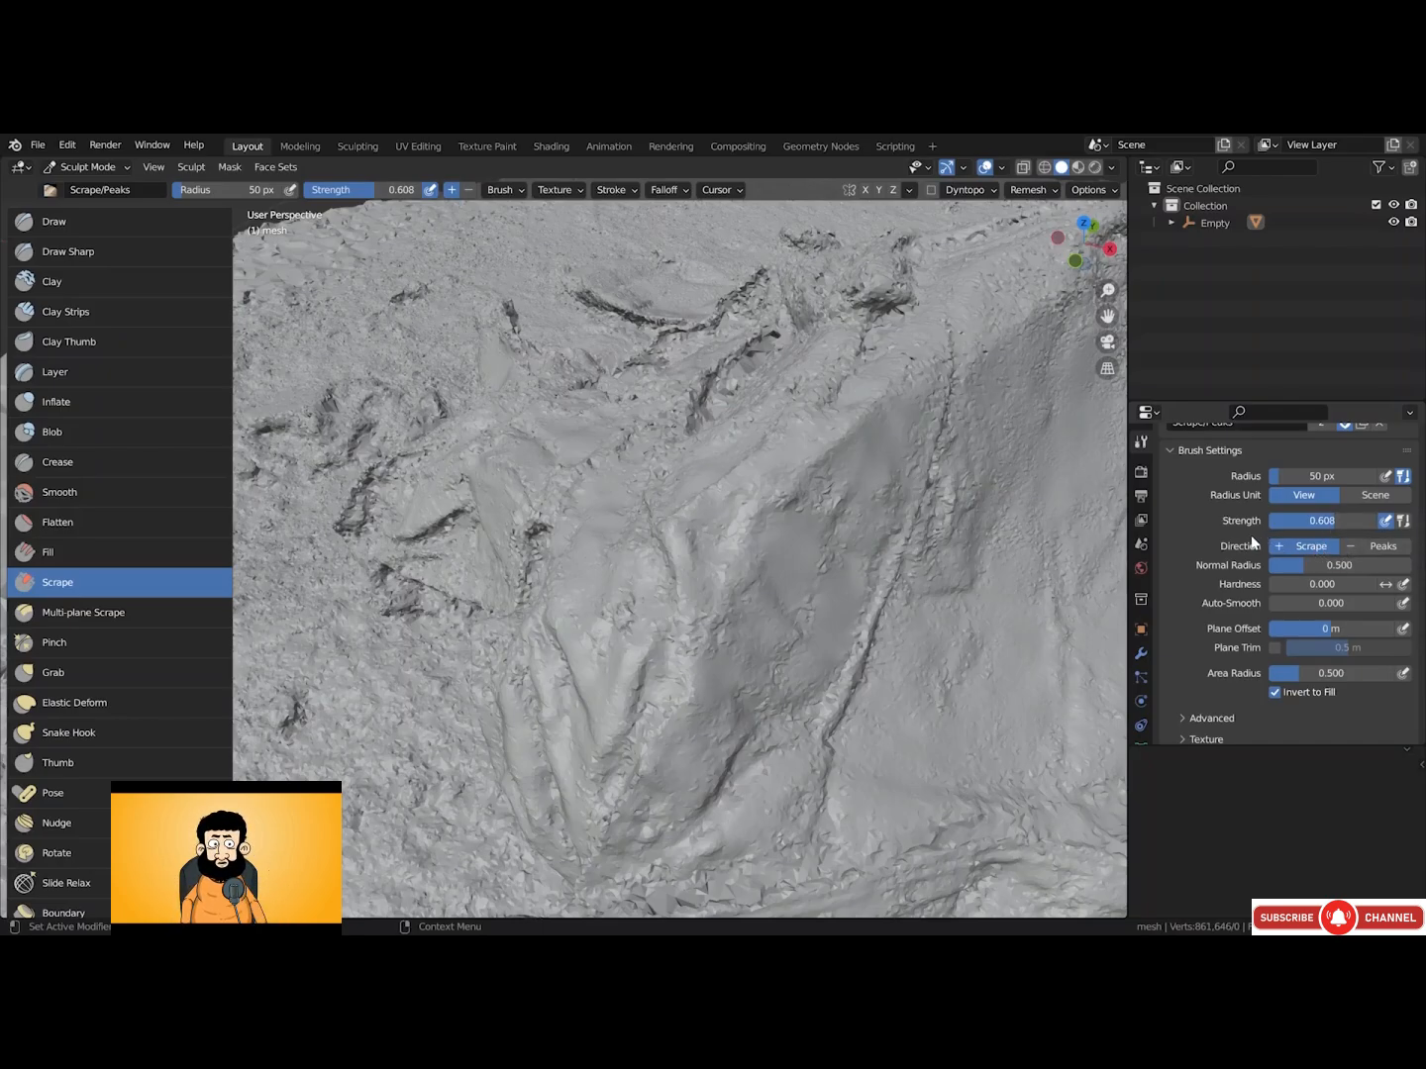
Expand the Scrape brush's Advanced settings and review the auto-masking, sculpt plane and accumulate options
scroll(1386, 585, down, 4)
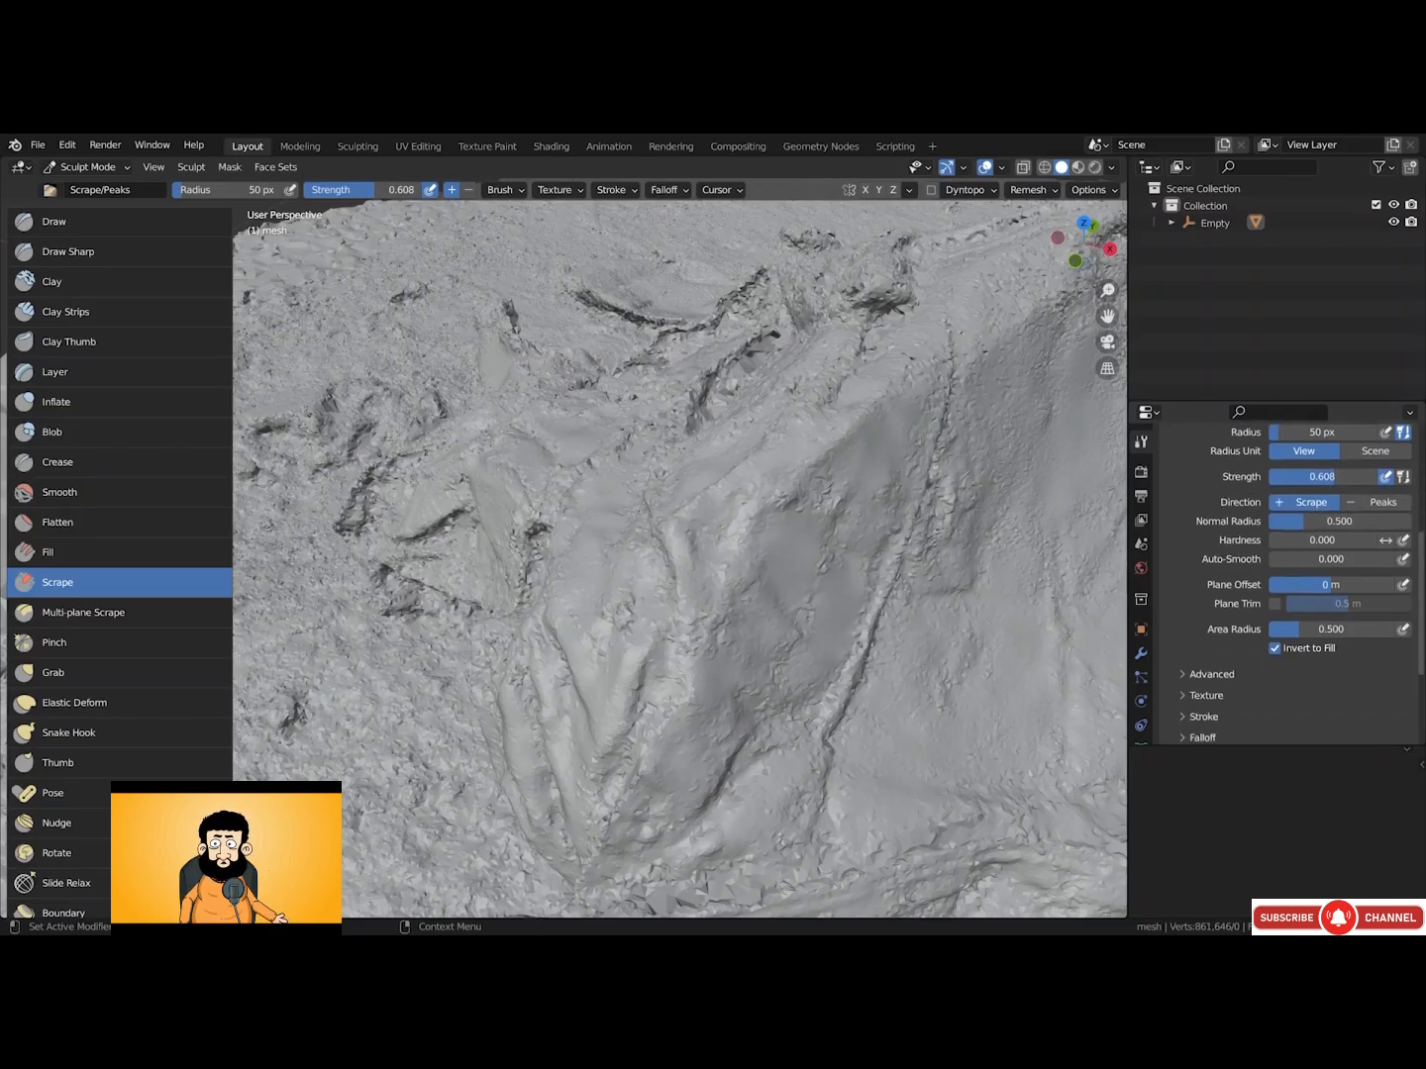
scroll(1281, 607, down, 1)
click(1234, 545)
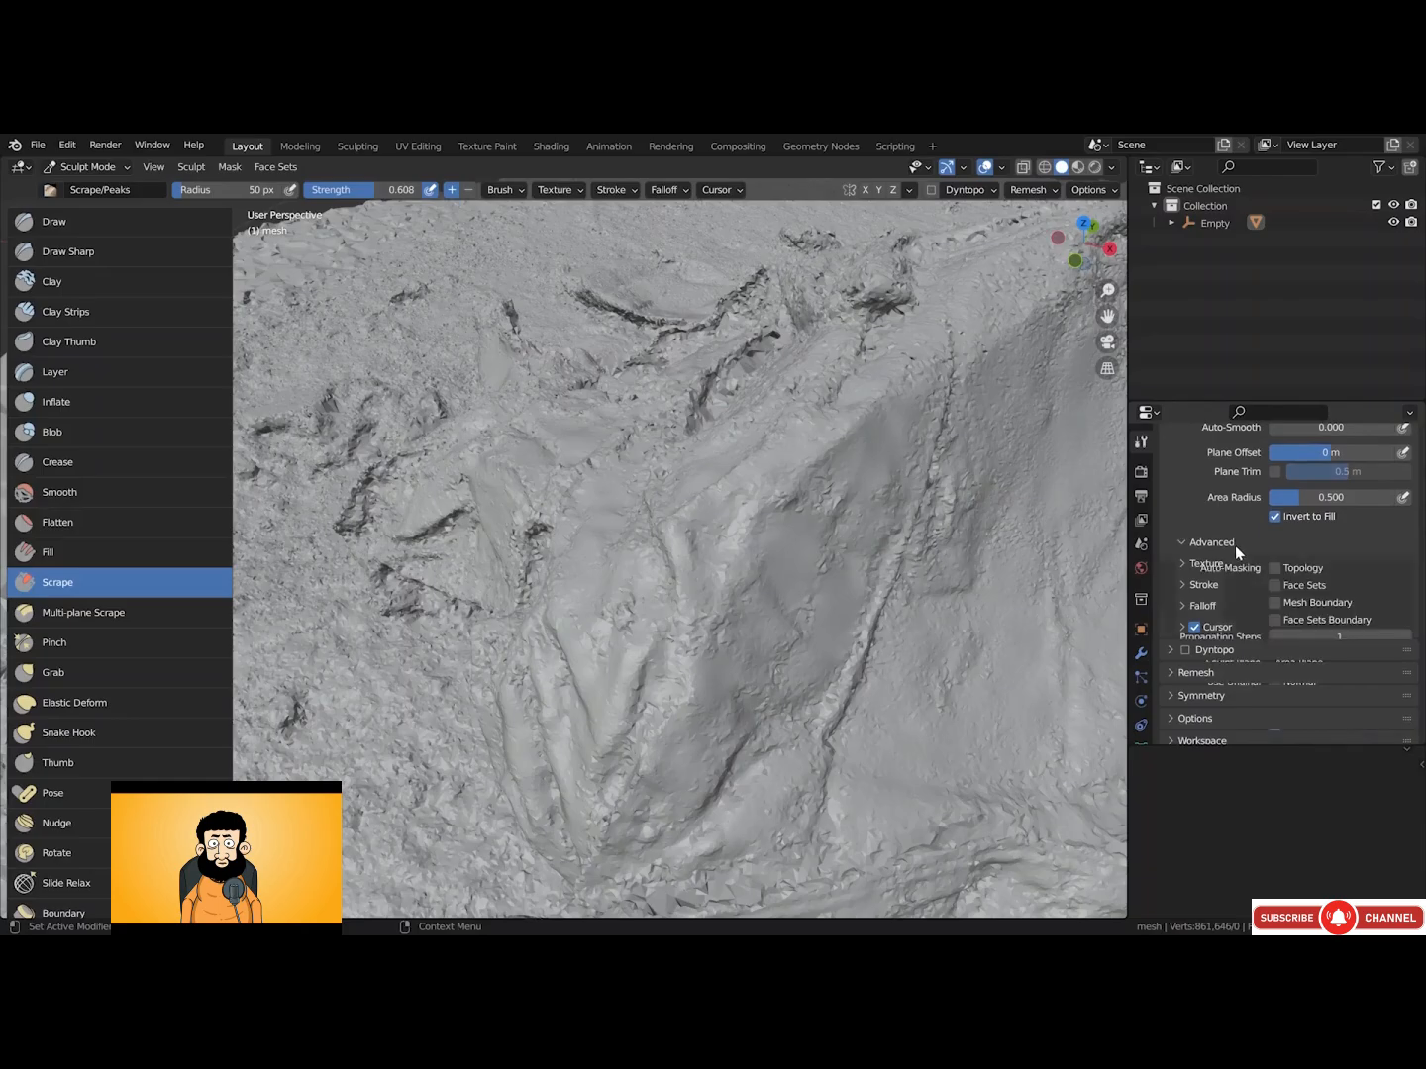
drag(1423, 573, 1423, 600)
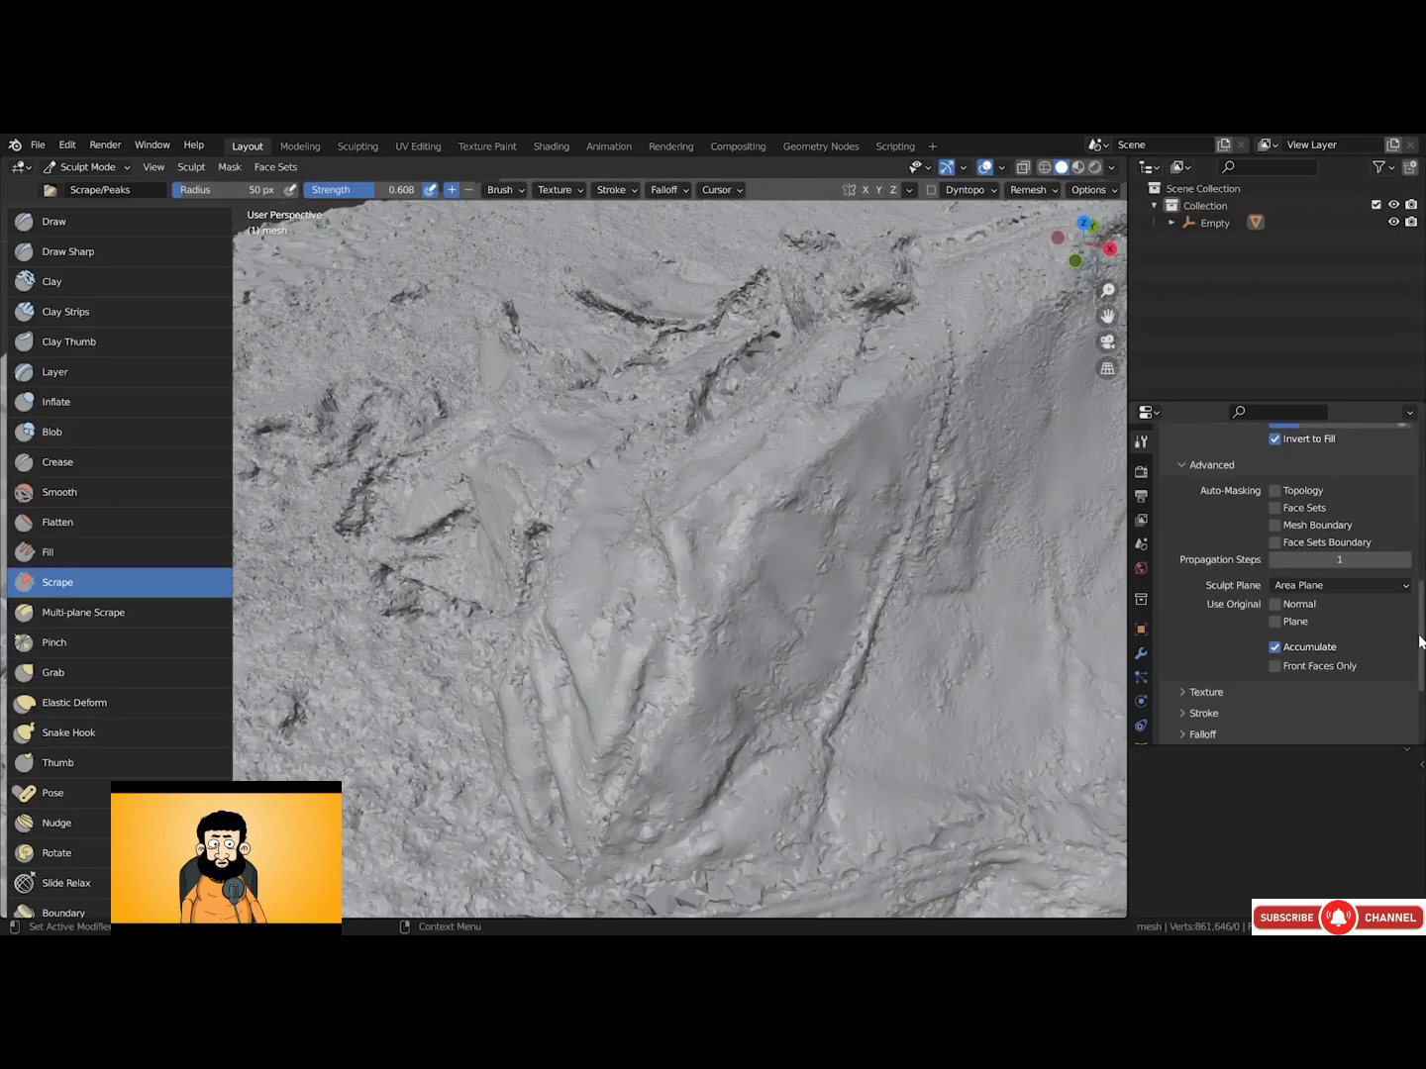
Undo a first Scrape test stroke, then scrape the grainy upper folds of the cellophane beside the long crease
mouse_move(795, 487)
mouse_down()
mouse_move(783, 554)
mouse_move(727, 575)
mouse_move(850, 446)
mouse_up()
key(ctrl+z)
drag(752, 541, 824, 465)
drag(823, 465, 777, 506)
drag(778, 507, 761, 513)
mouse_move(675, 591)
mouse_down()
mouse_move(724, 555)
mouse_move(721, 572)
mouse_up()
mouse_move(792, 456)
mouse_down()
mouse_move(683, 546)
mouse_move(699, 582)
mouse_up()
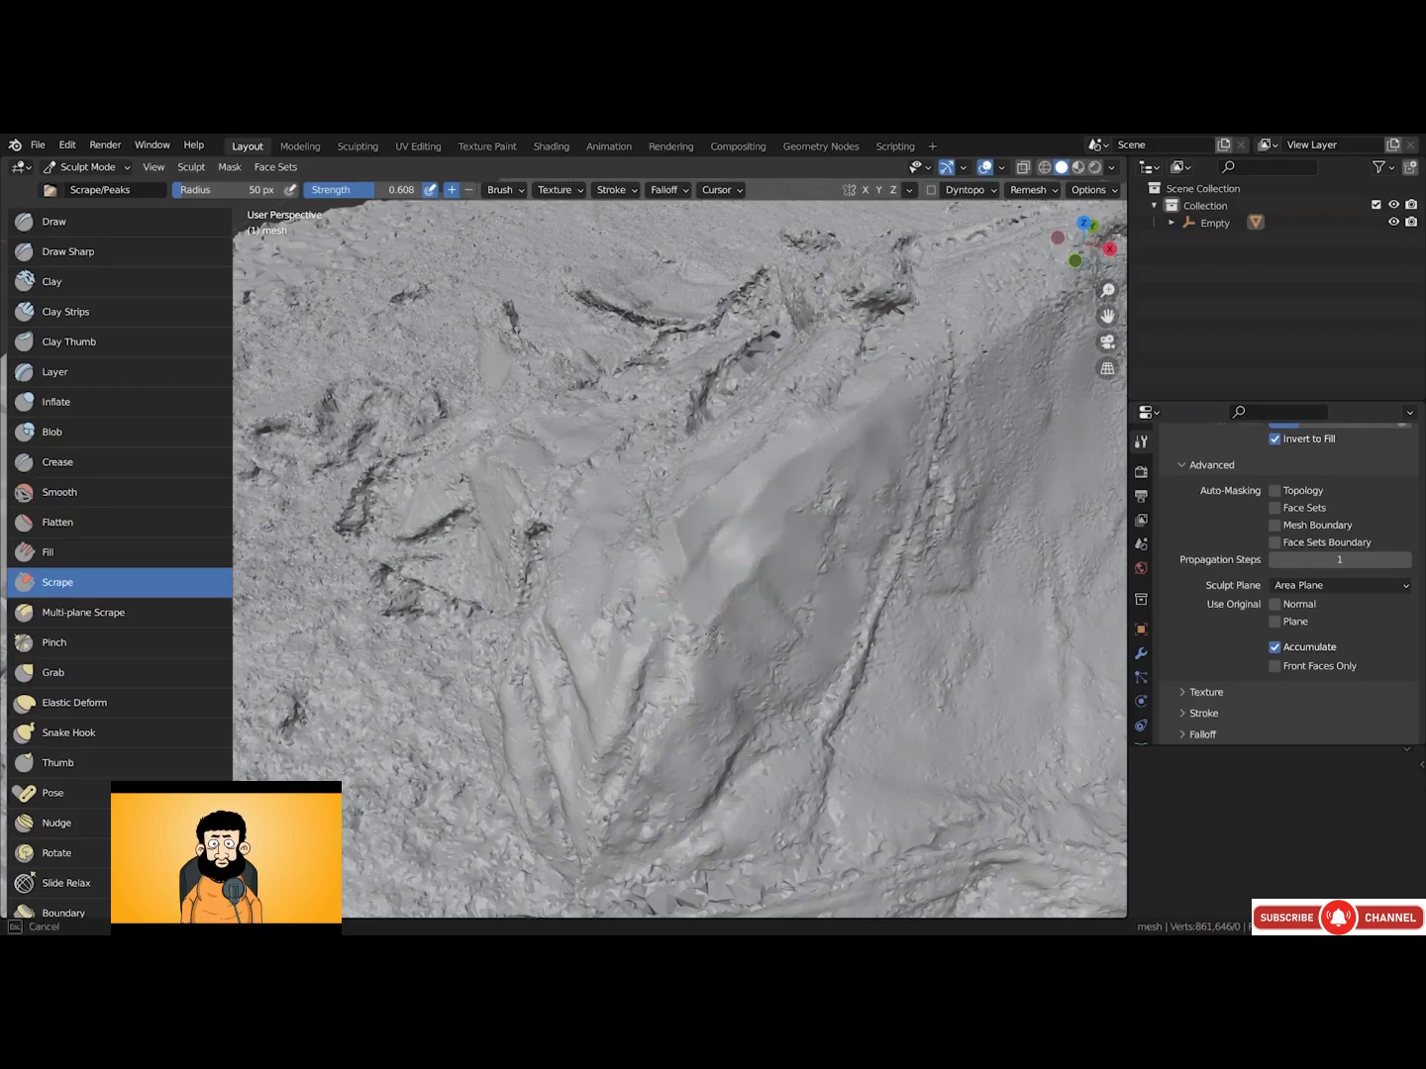
Scrape the narrow lower folds and the steep face running down to the cellophane's corner
mouse_move(666, 667)
ctrl+alt+mouse_down()
mouse_move(650, 586)
mouse_move(637, 658)
mouse_move(629, 625)
mouse_move(626, 636)
mouse_move(655, 674)
ctrl+alt+mouse_up()
mouse_move(655, 673)
mouse_down()
mouse_move(654, 687)
mouse_move(698, 643)
mouse_move(699, 731)
mouse_move(691, 708)
mouse_move(711, 697)
mouse_up()
mouse_move(713, 624)
mouse_down()
mouse_move(723, 611)
mouse_move(716, 628)
mouse_up()
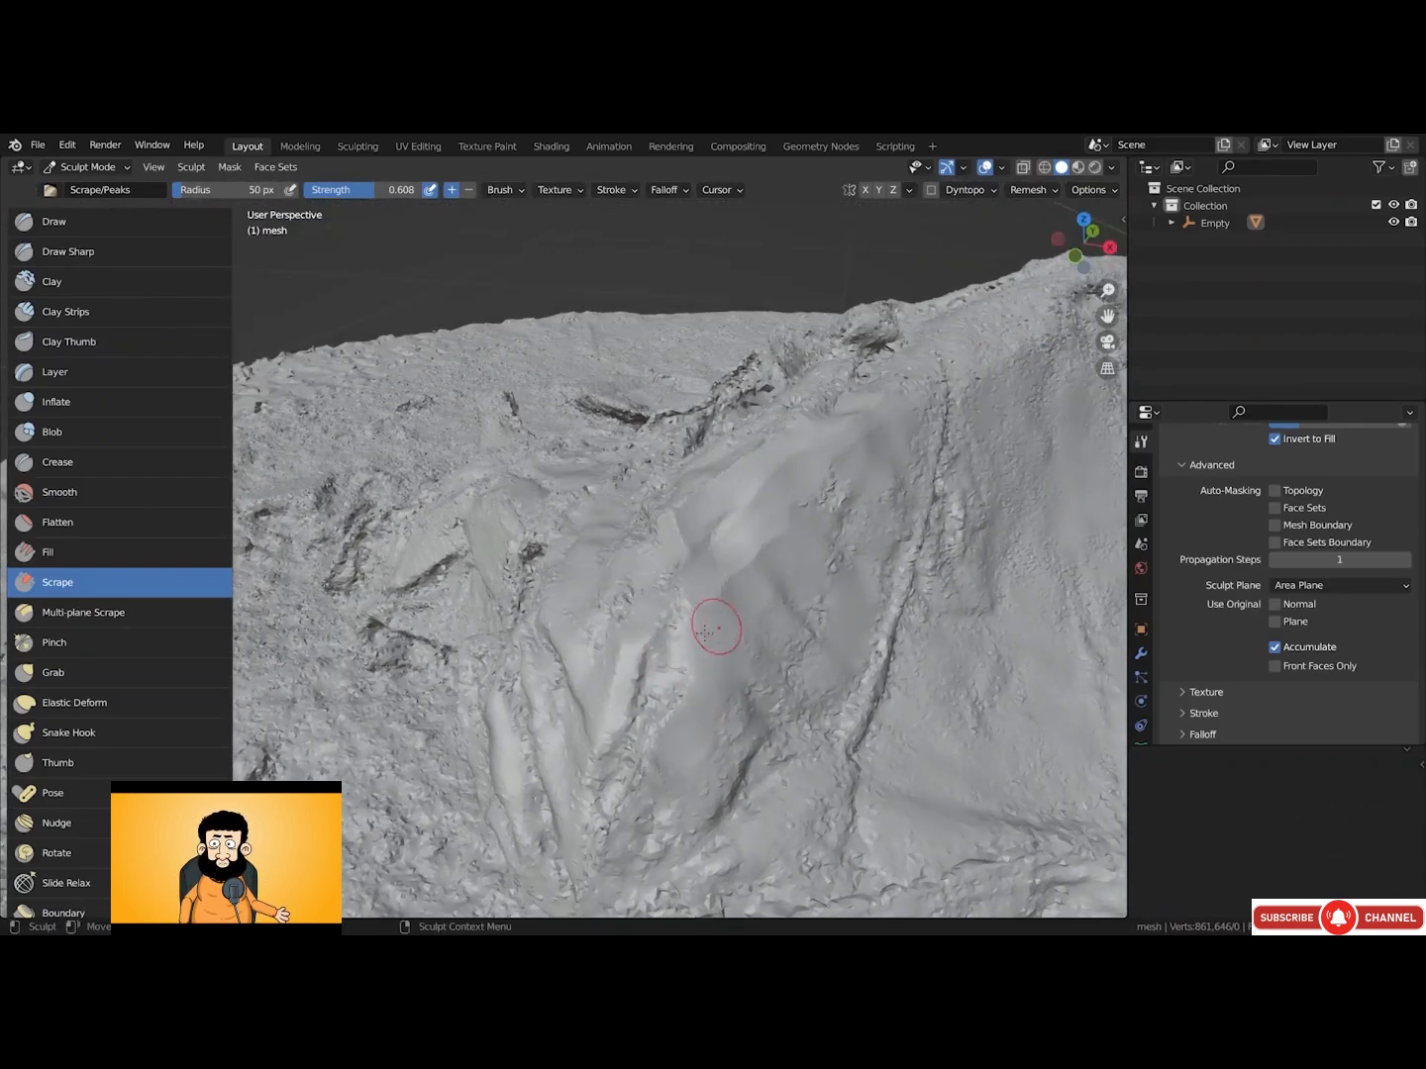
mouse_move(564, 699)
mouse_down()
mouse_move(535, 679)
mouse_move(568, 785)
mouse_up()
mouse_move(499, 719)
mouse_down()
mouse_move(515, 758)
mouse_move(497, 757)
mouse_move(504, 719)
mouse_up()
mouse_move(584, 642)
mouse_down()
mouse_move(621, 577)
mouse_move(607, 633)
mouse_up()
mouse_move(672, 746)
mouse_down()
mouse_move(627, 815)
mouse_move(655, 818)
mouse_move(625, 674)
mouse_up()
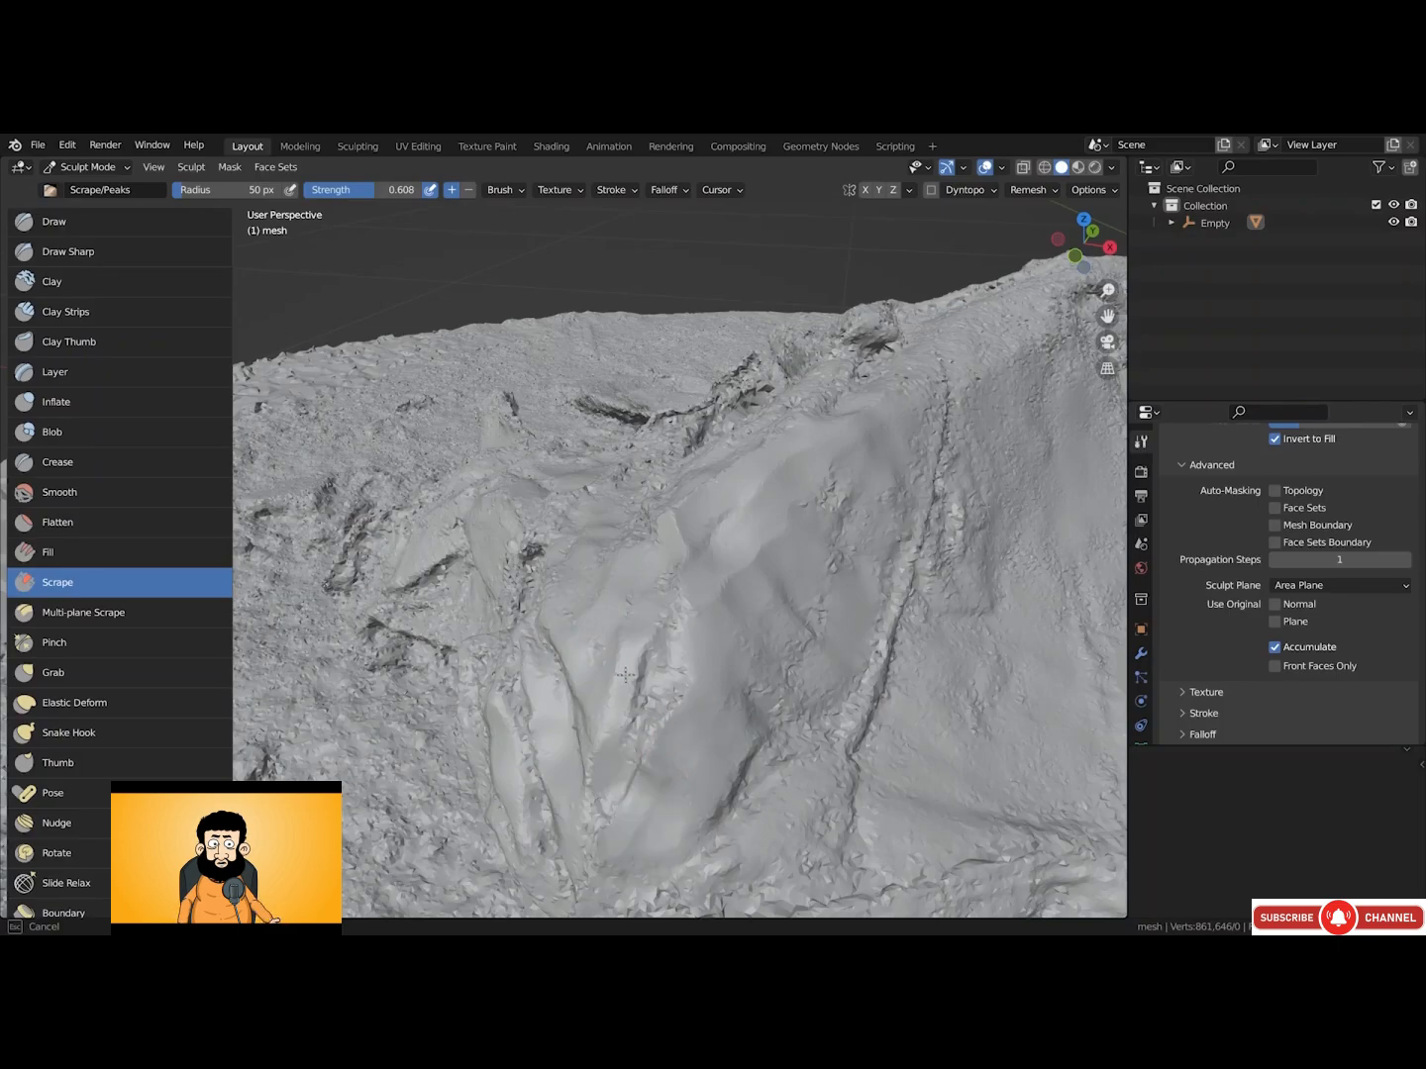
mouse_move(612, 742)
mouse_down()
mouse_move(615, 707)
mouse_move(608, 767)
mouse_up()
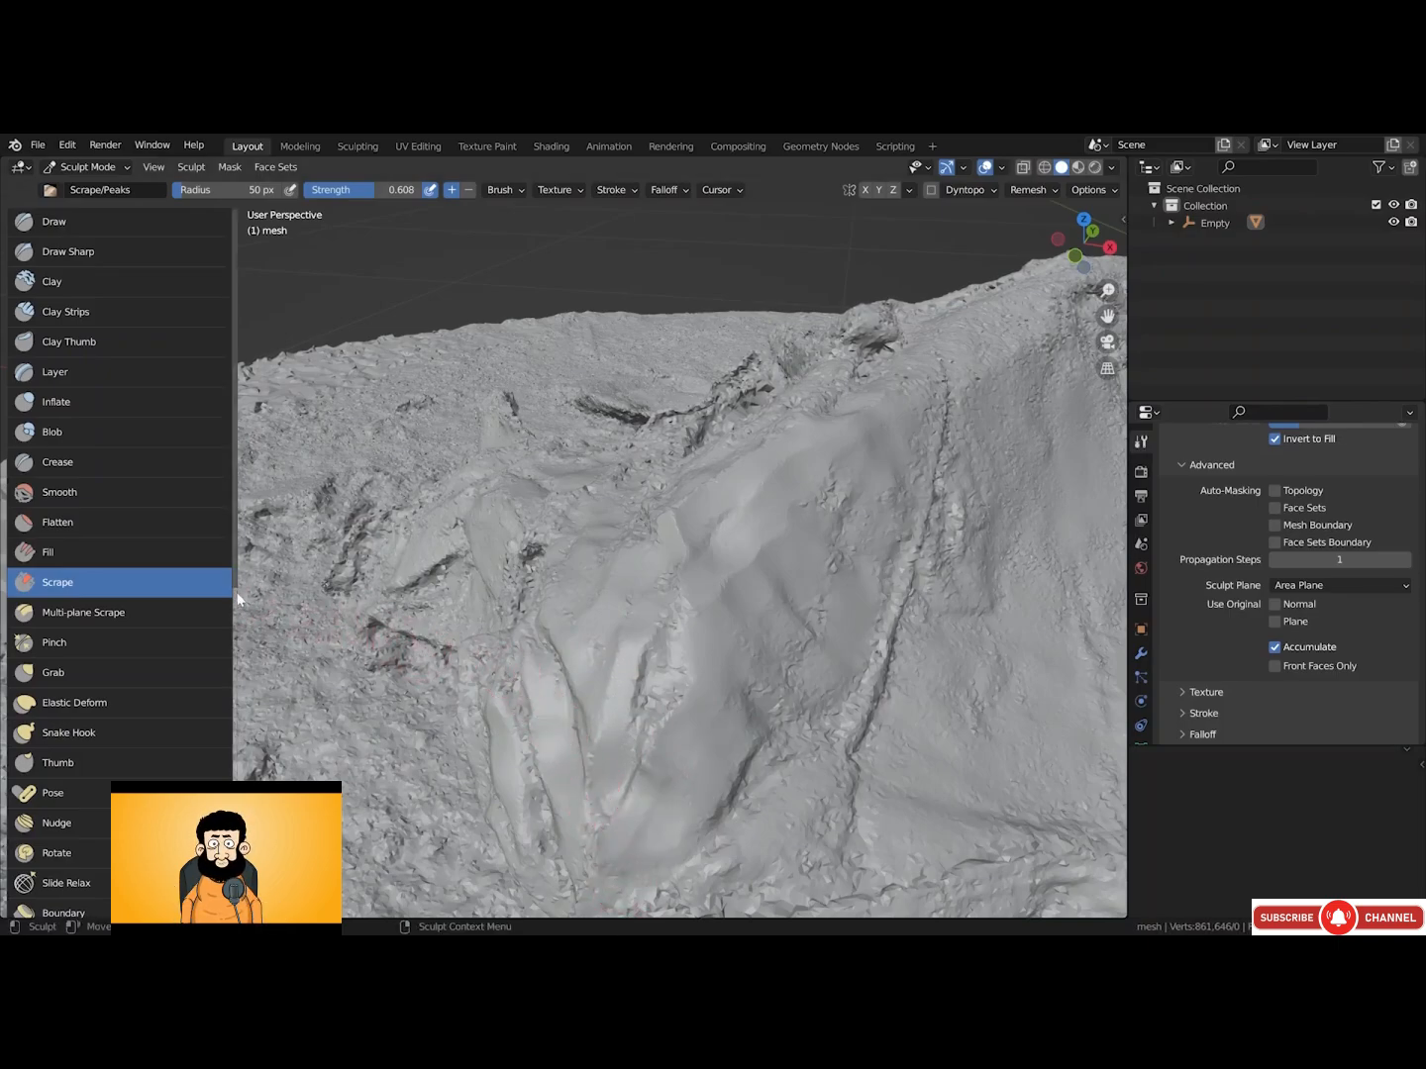
Go through the Flatten, Smooth and Clay brushes and inspect the cleaned cellophane surface from several angles
click(157, 518)
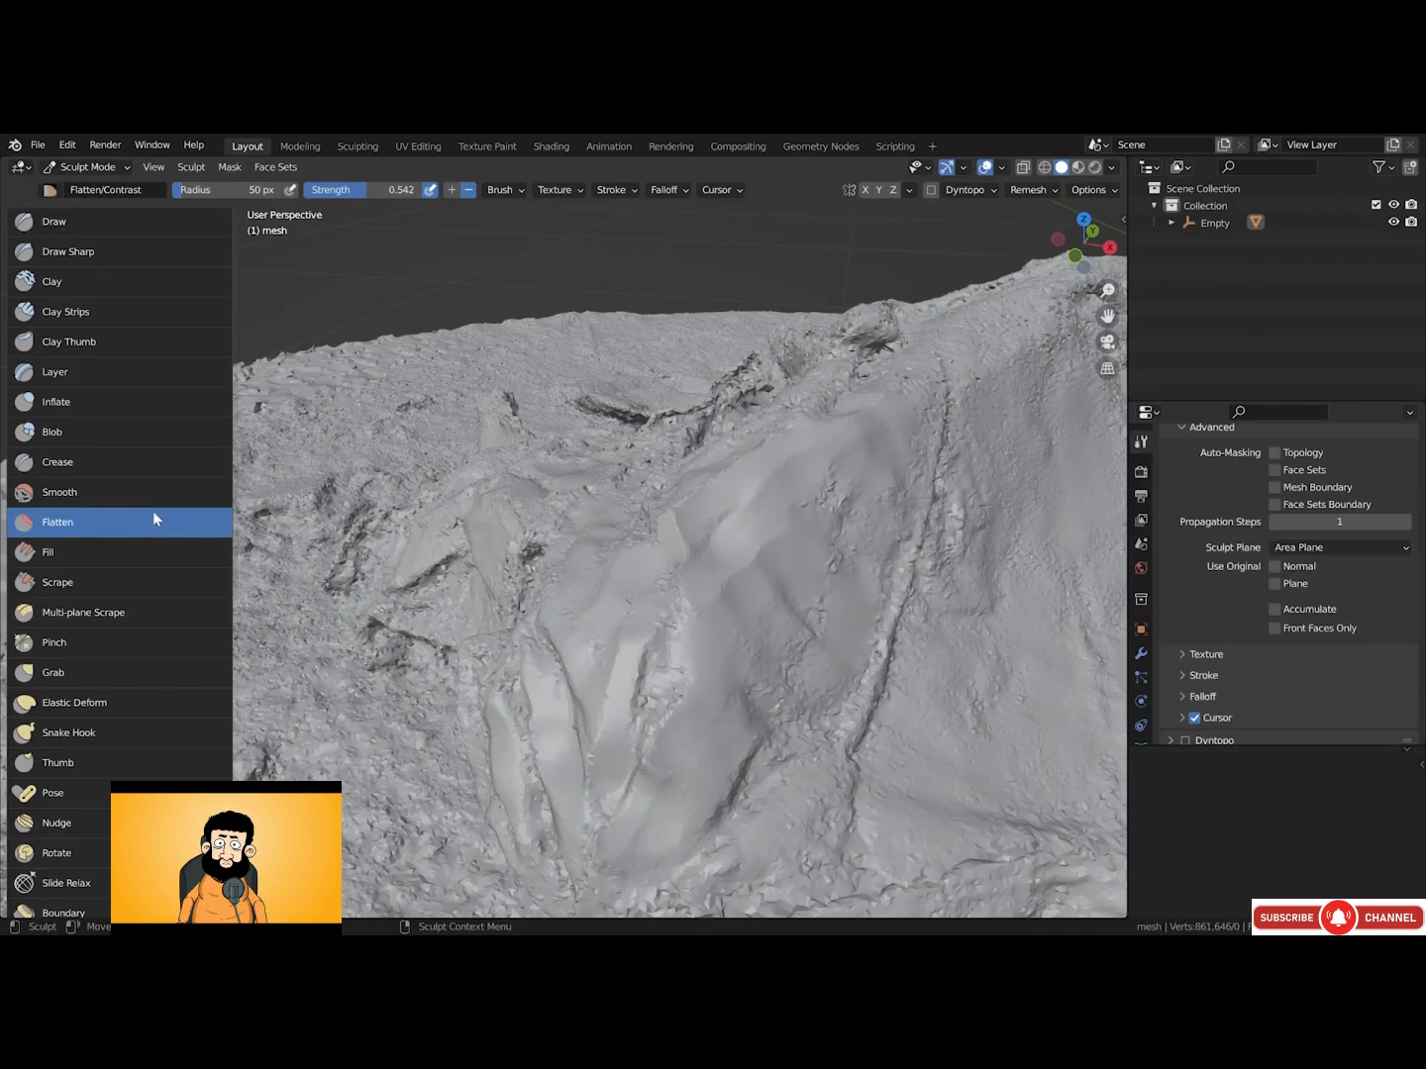
click(161, 495)
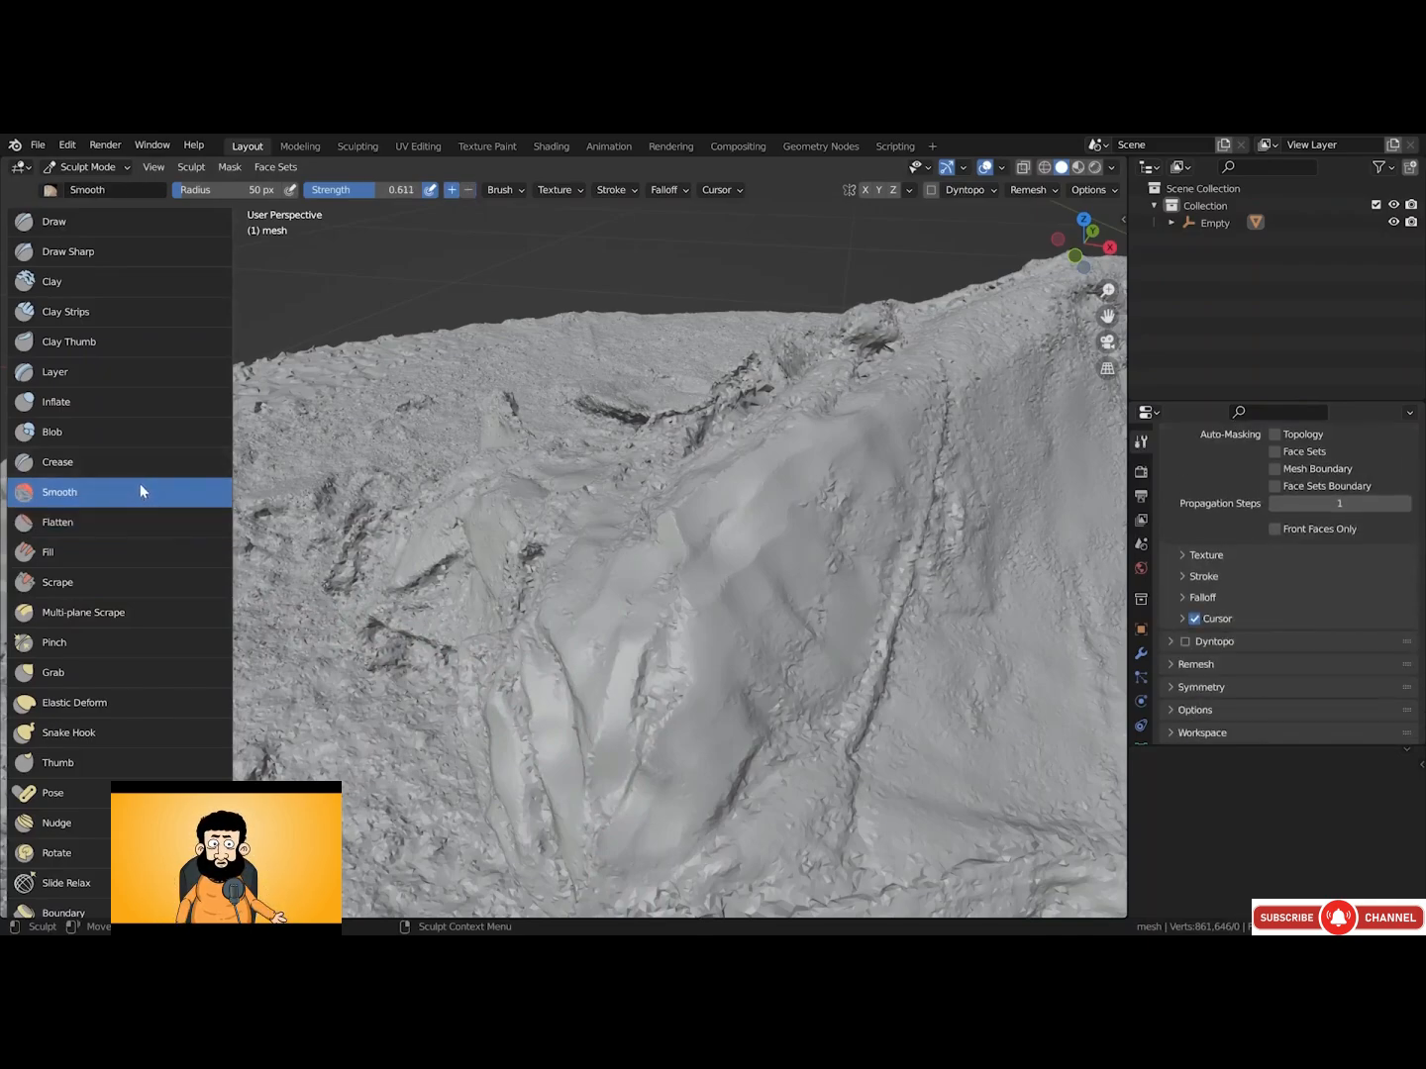
click(145, 287)
alt+drag(752, 703, 782, 695)
mouse_move(540, 687)
alt+mouse_down()
mouse_move(629, 671)
mouse_move(600, 647)
mouse_move(599, 592)
mouse_move(601, 654)
mouse_move(582, 597)
mouse_move(596, 648)
mouse_move(626, 649)
mouse_move(591, 652)
mouse_move(582, 681)
mouse_move(634, 677)
mouse_move(615, 629)
mouse_move(600, 664)
alt+mouse_up()
mouse_move(606, 649)
alt+mouse_down()
mouse_move(559, 687)
mouse_move(592, 651)
mouse_move(620, 664)
mouse_move(592, 638)
mouse_move(627, 634)
alt+mouse_up()
mouse_move(626, 635)
alt+mouse_down()
mouse_move(583, 664)
mouse_move(624, 621)
mouse_move(594, 679)
alt+mouse_up()
mouse_move(616, 665)
mouse_down()
mouse_move(624, 586)
mouse_move(639, 595)
mouse_up()
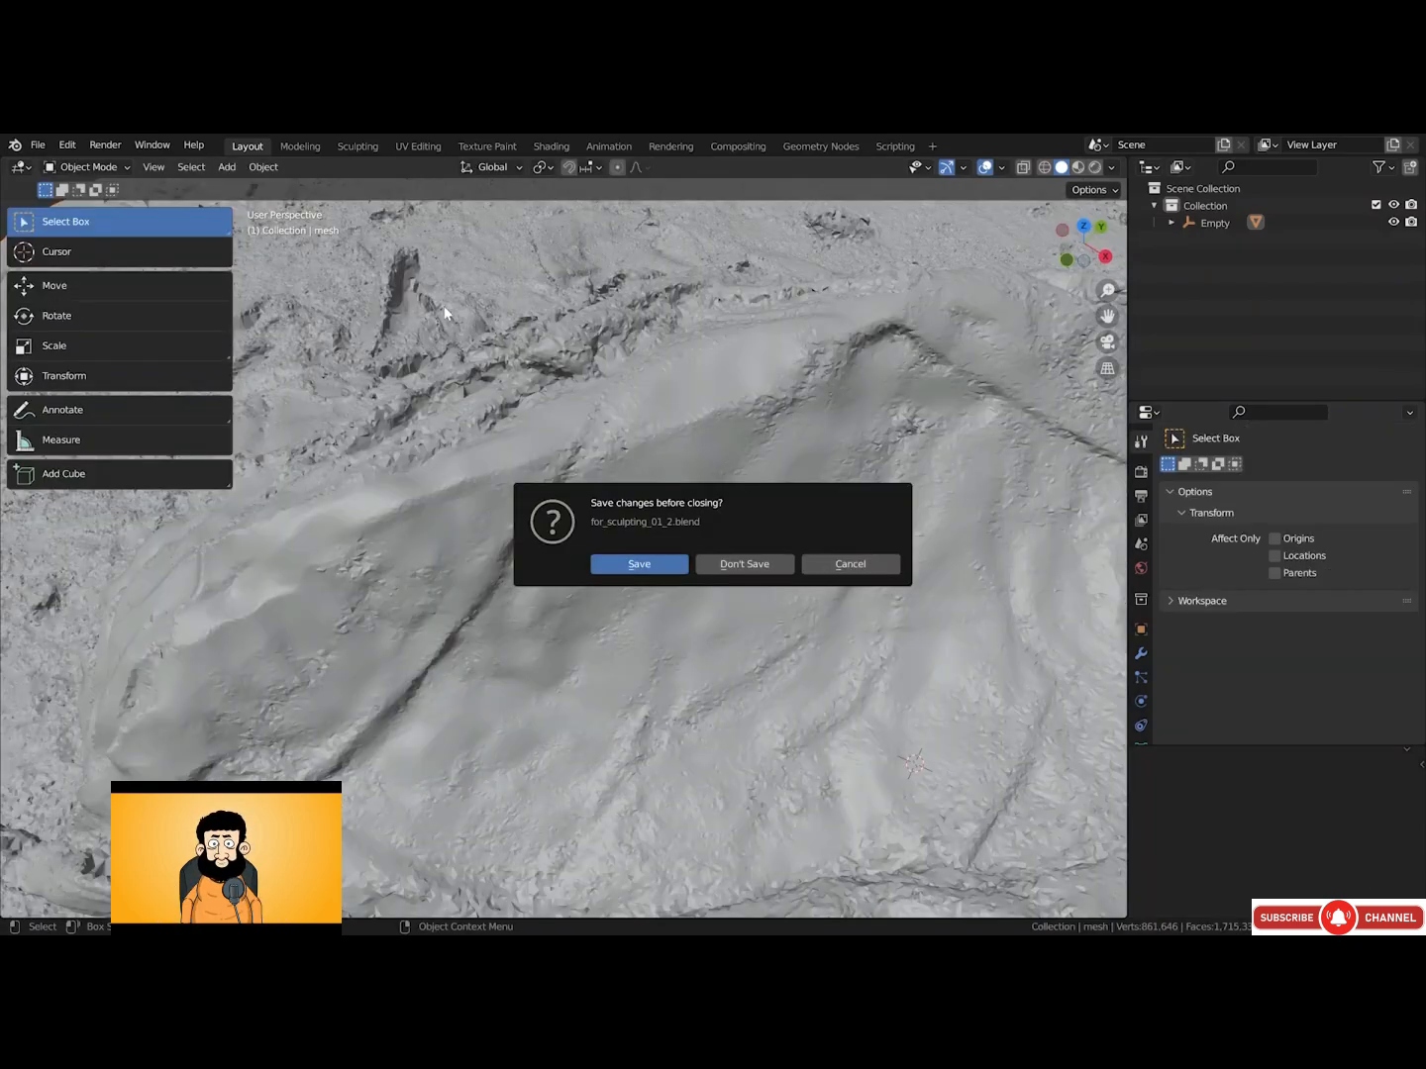
Discard the unsaved changes to for_sculpting_01_2.blend and put the reloaded scan into Sculpt Mode
click(756, 568)
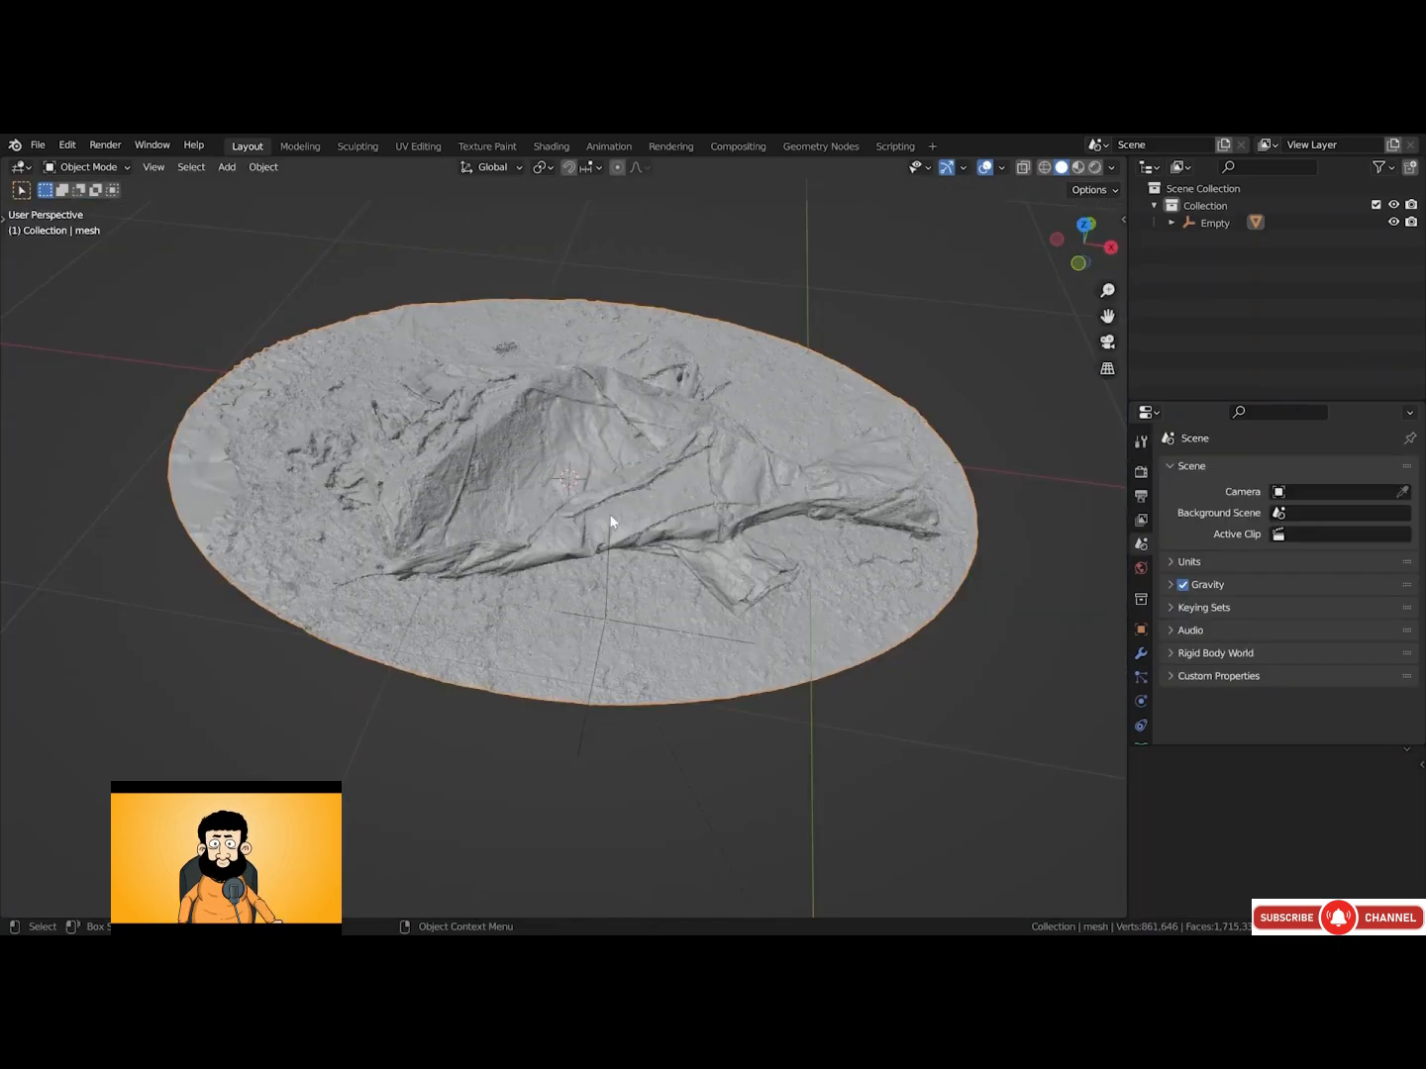
alt+drag(611, 521, 630, 492)
ctrl+alt+drag(450, 472, 512, 430)
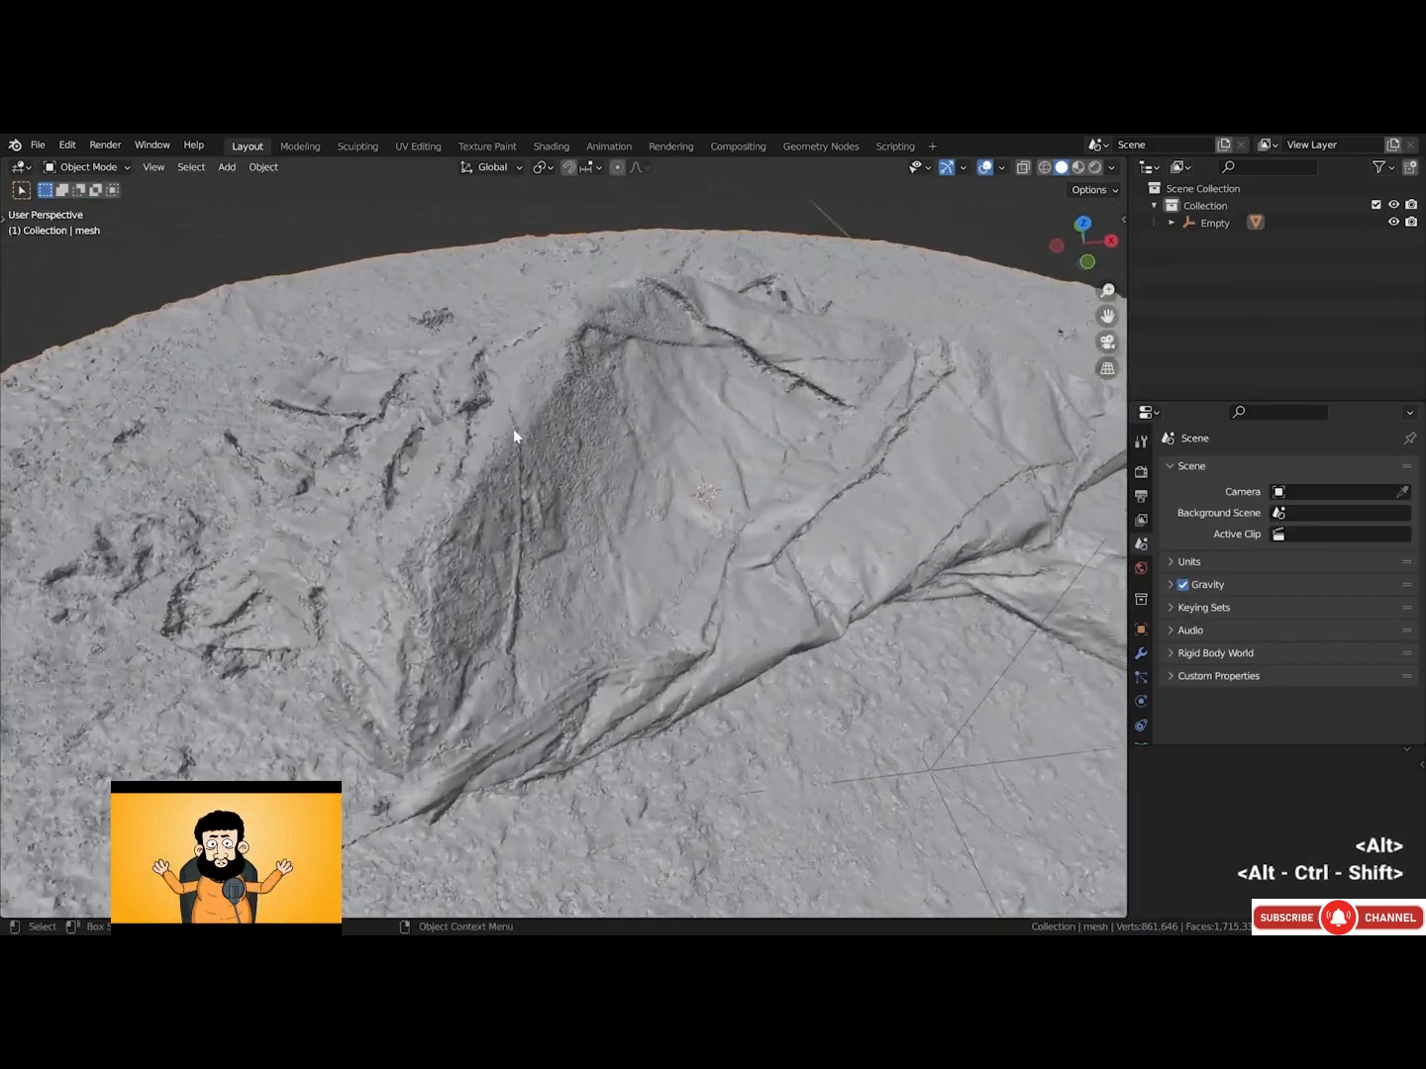
click(88, 165)
click(97, 226)
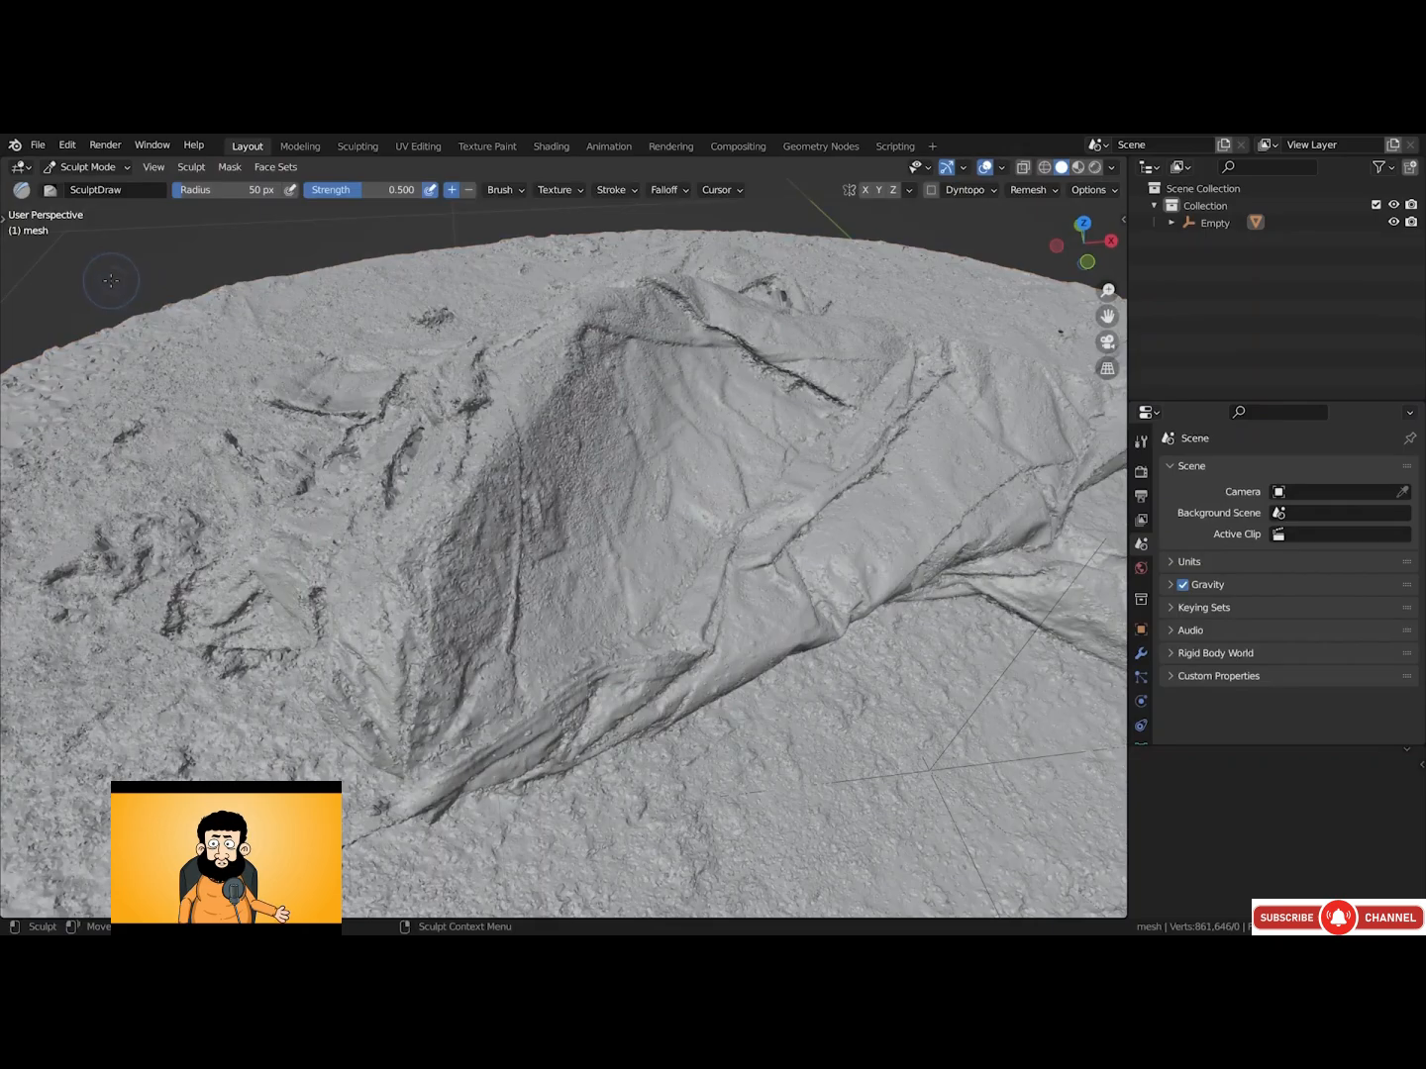
Flatten the steep, grainy face of the cellophane on both sides of its vertical crease at brush strength 0.500
key(t)
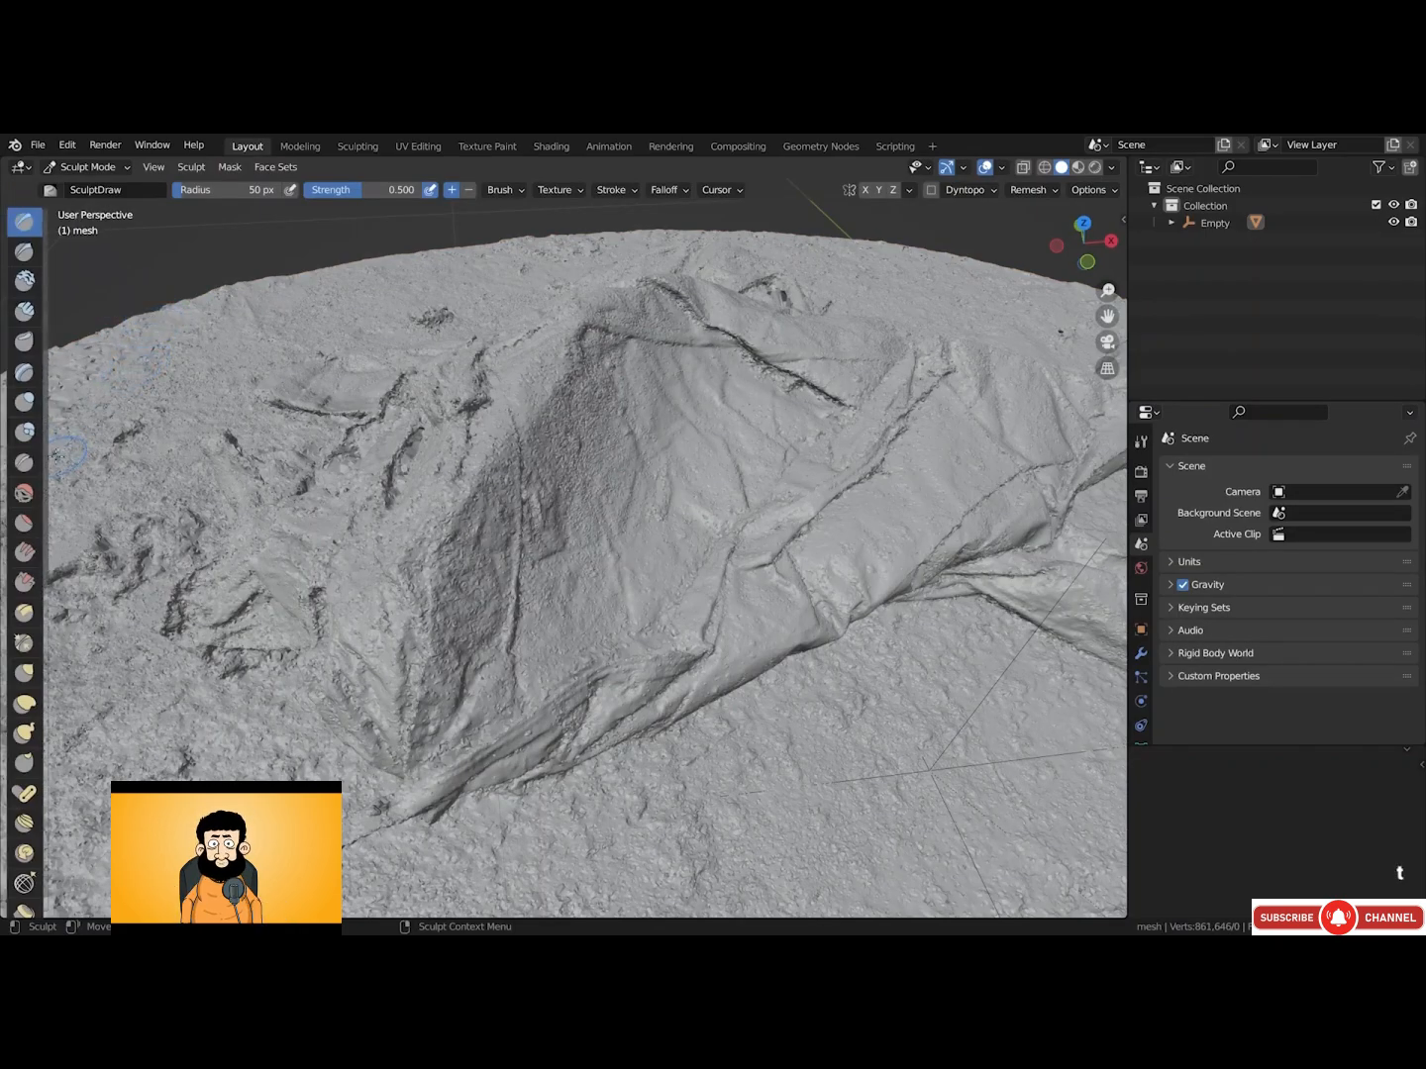
drag(46, 461, 169, 459)
click(58, 522)
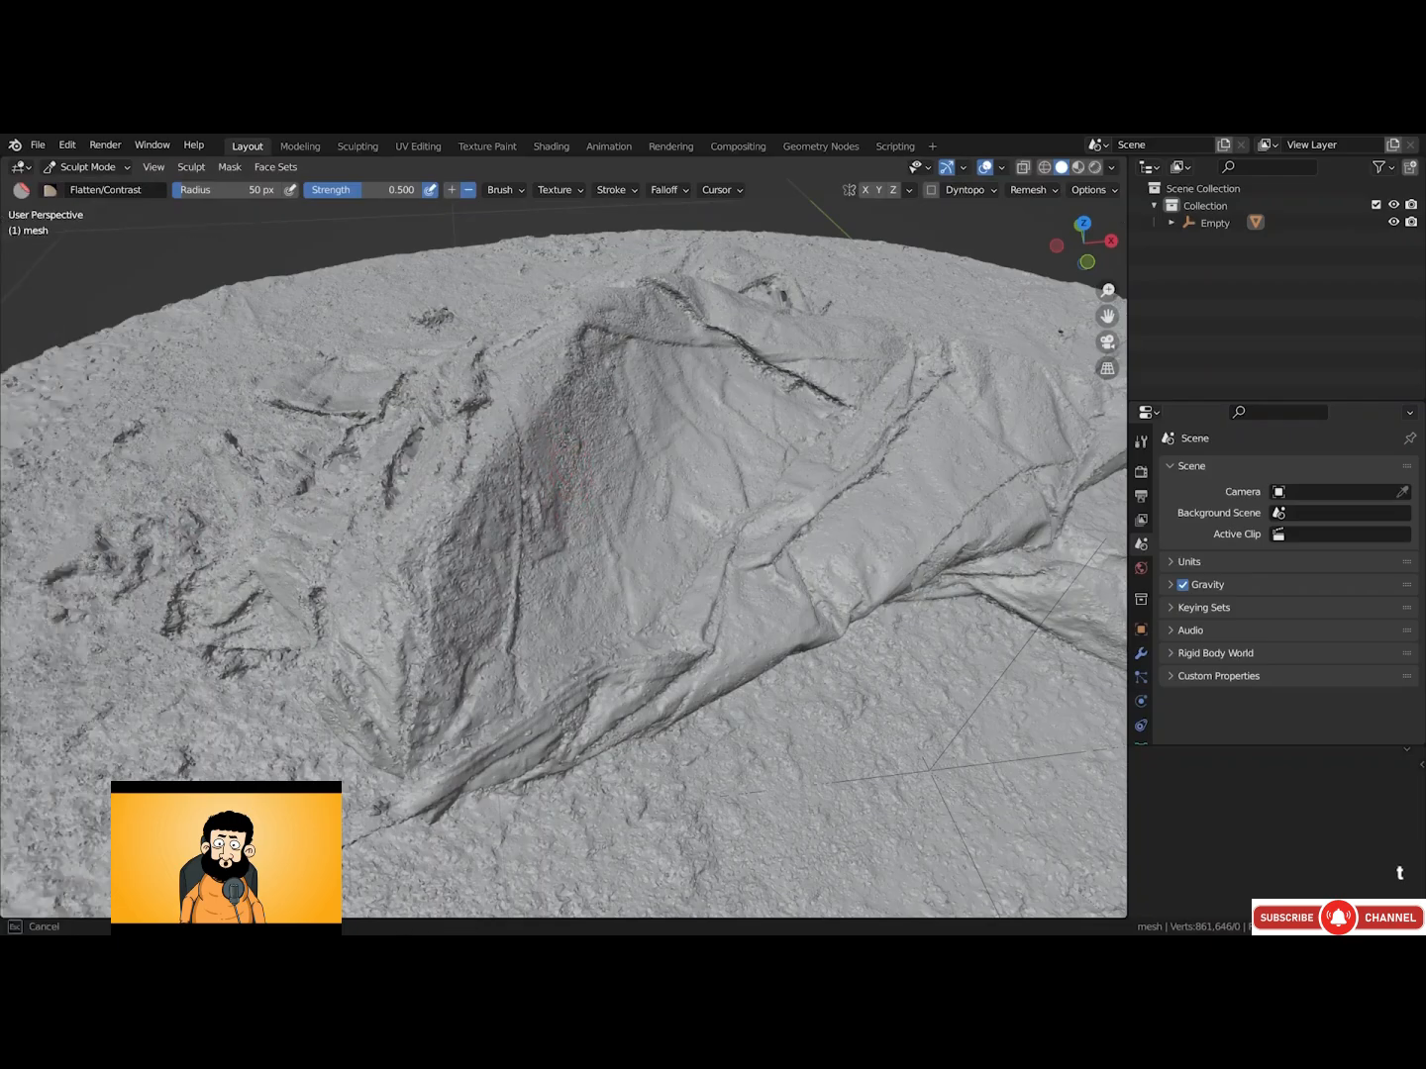
key(t)
mouse_move(593, 389)
mouse_down()
mouse_move(606, 519)
mouse_move(574, 651)
mouse_up()
mouse_move(575, 650)
mouse_down()
mouse_move(612, 507)
mouse_move(488, 567)
mouse_move(504, 480)
mouse_up()
mouse_move(471, 645)
mouse_down()
mouse_move(500, 511)
mouse_move(495, 550)
mouse_move(428, 548)
mouse_up()
drag(549, 515, 539, 490)
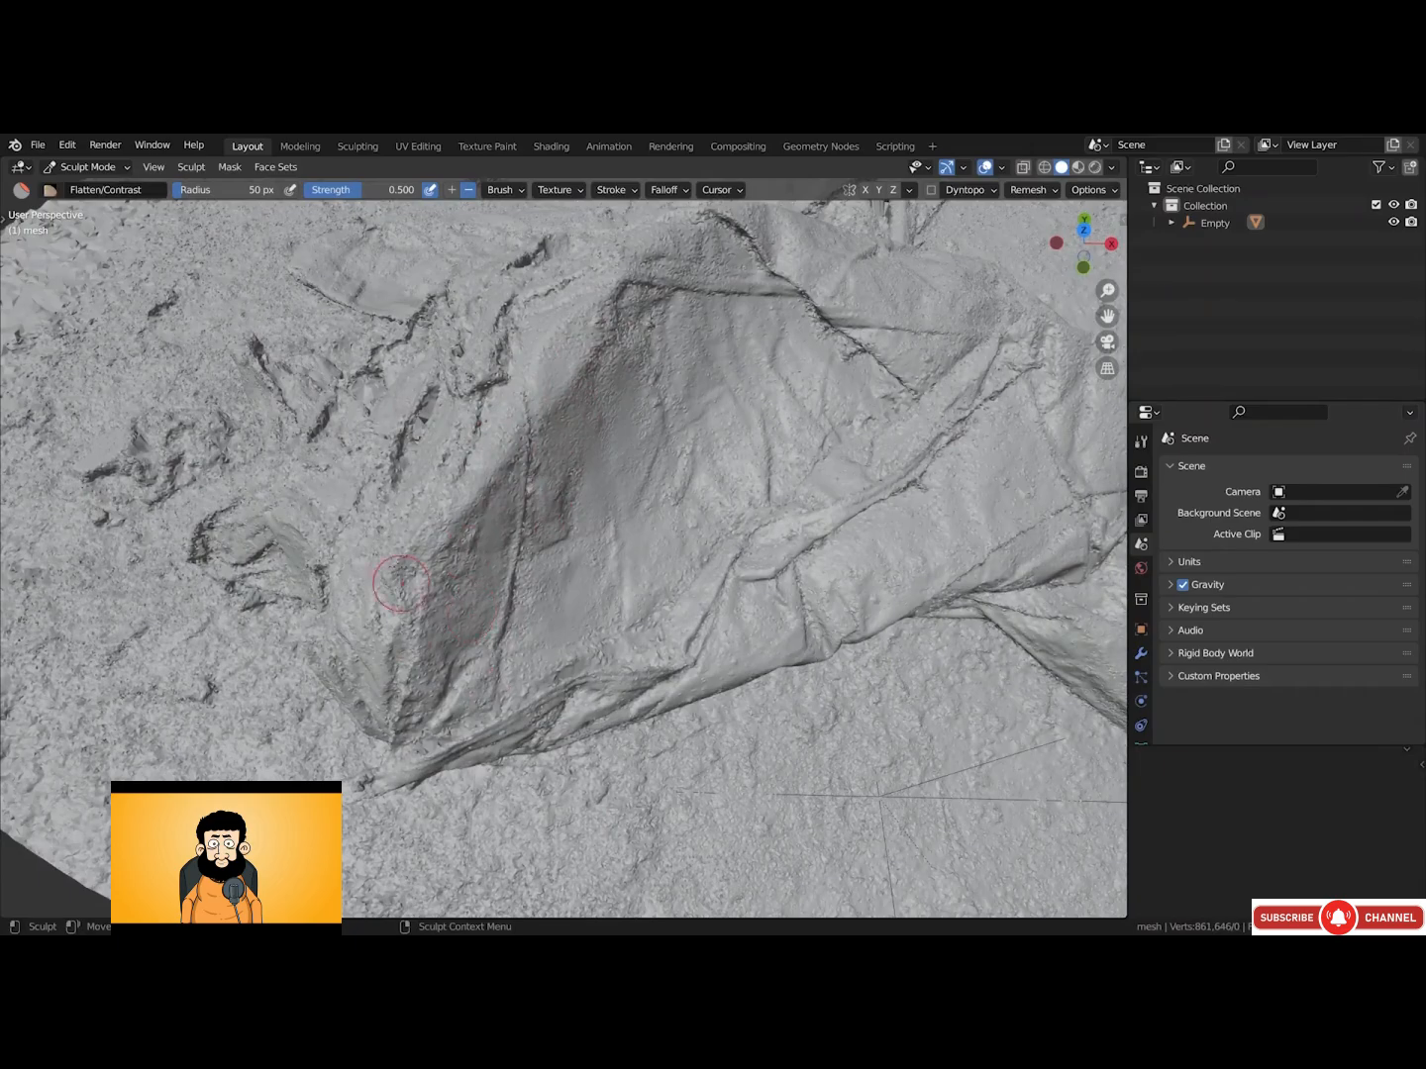
Flatten the cellophane's upper ridge, the creases branching from it and the grainy slope beneath
mouse_move(703, 407)
alt+shift+mouse_down()
mouse_move(668, 457)
mouse_move(570, 495)
mouse_move(507, 583)
mouse_move(519, 535)
mouse_move(494, 583)
alt+shift+mouse_up()
mouse_move(664, 605)
mouse_down()
mouse_move(608, 572)
mouse_move(594, 586)
mouse_up()
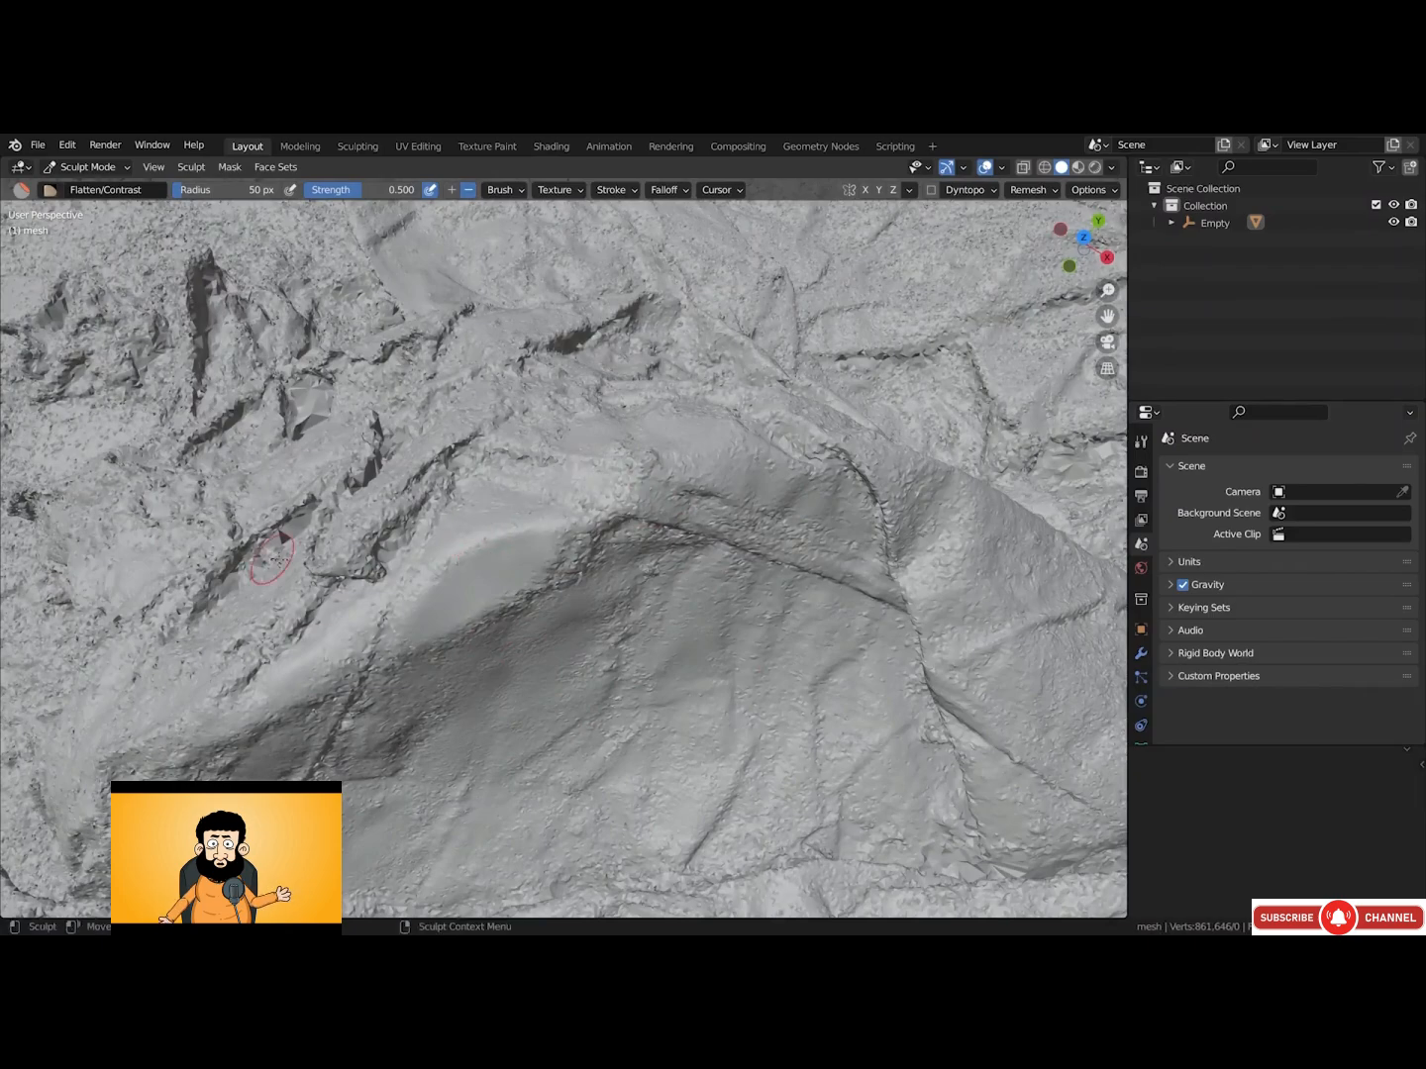
drag(302, 619, 247, 657)
drag(886, 545, 891, 476)
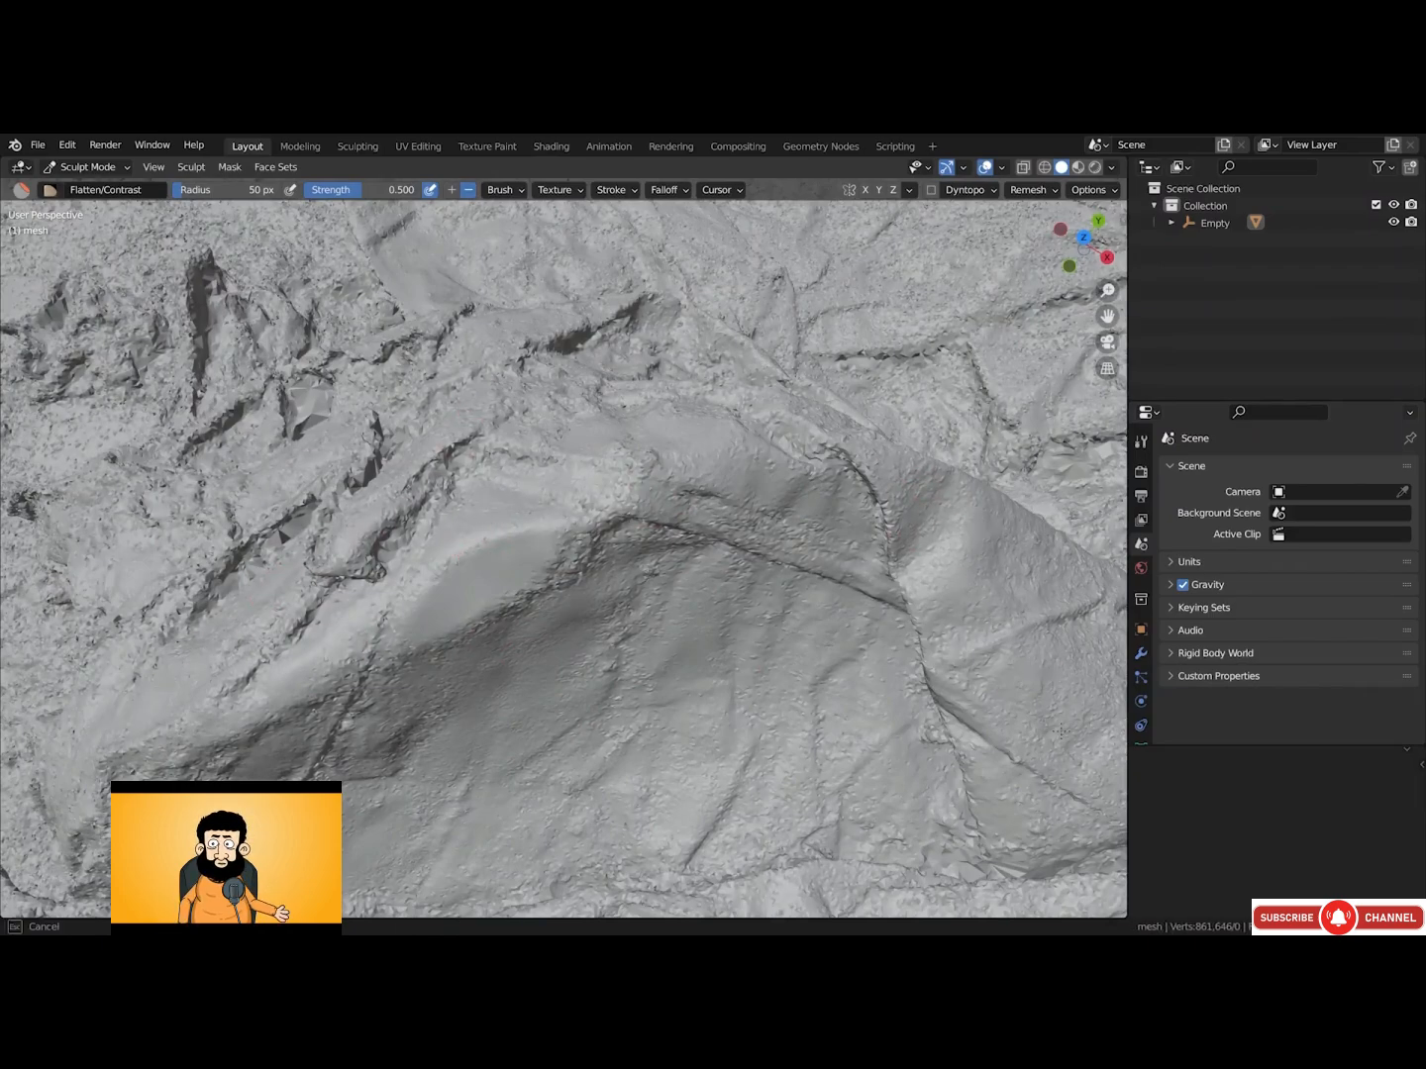
drag(1061, 731, 1053, 653)
drag(734, 543, 584, 664)
mouse_move(722, 732)
mouse_down()
mouse_move(756, 867)
mouse_move(727, 771)
mouse_up()
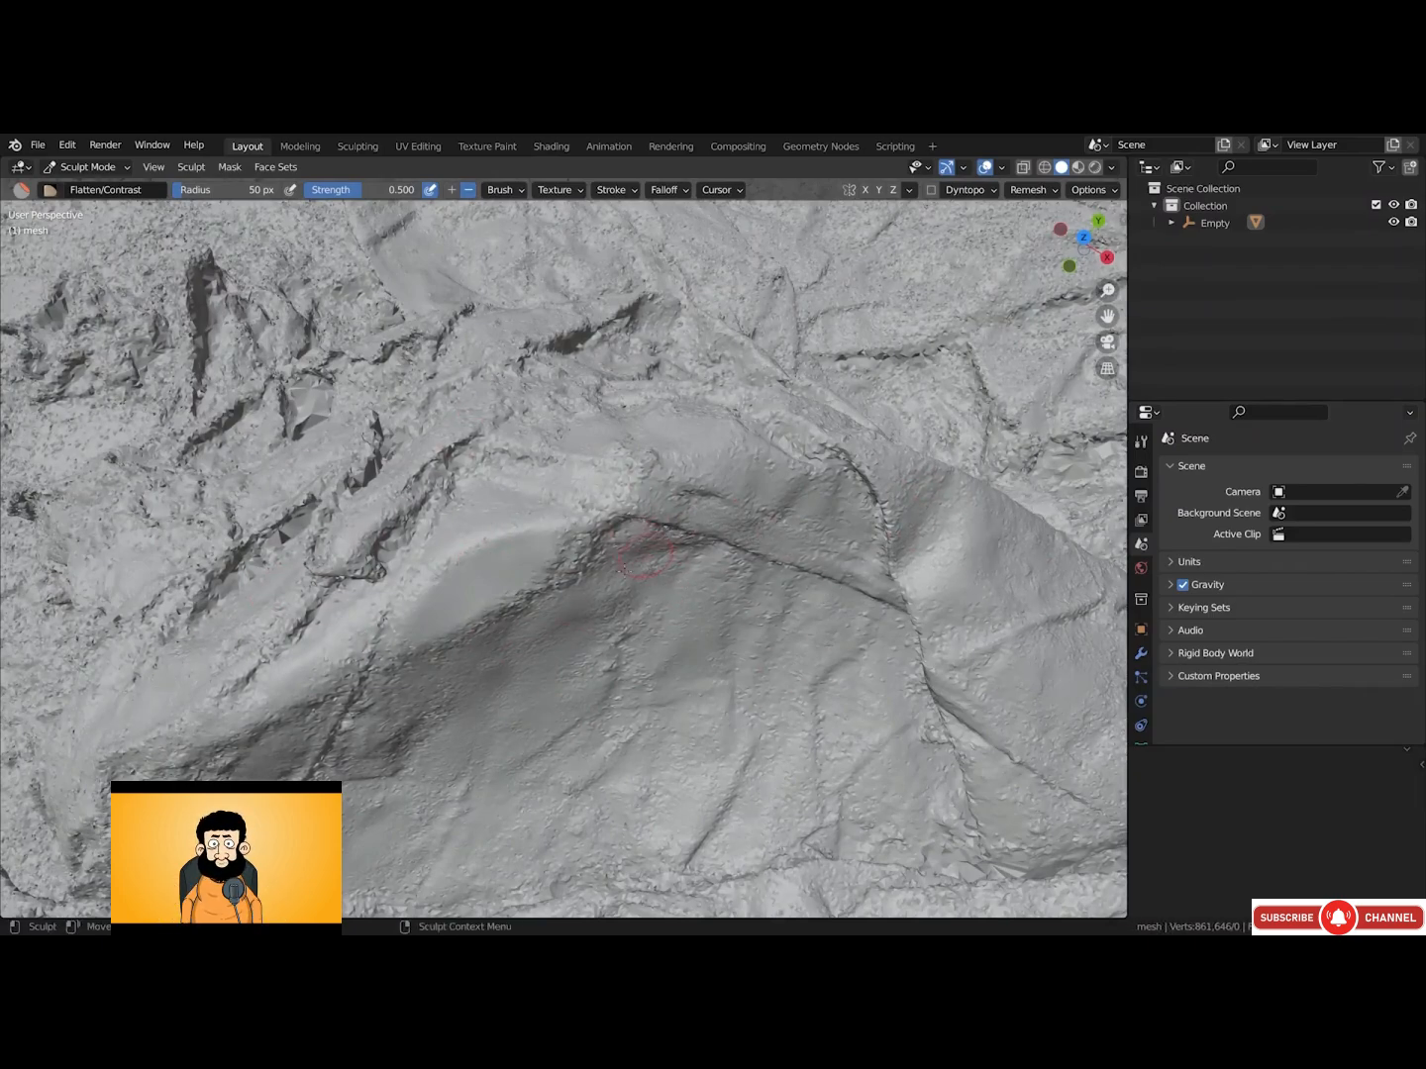
Flatten the rough surface above the ridge line, the base of the slope and the dark face at the ridge's low end
mouse_move(646, 558)
mouse_down()
mouse_move(535, 442)
mouse_move(734, 437)
mouse_up()
drag(748, 437, 820, 440)
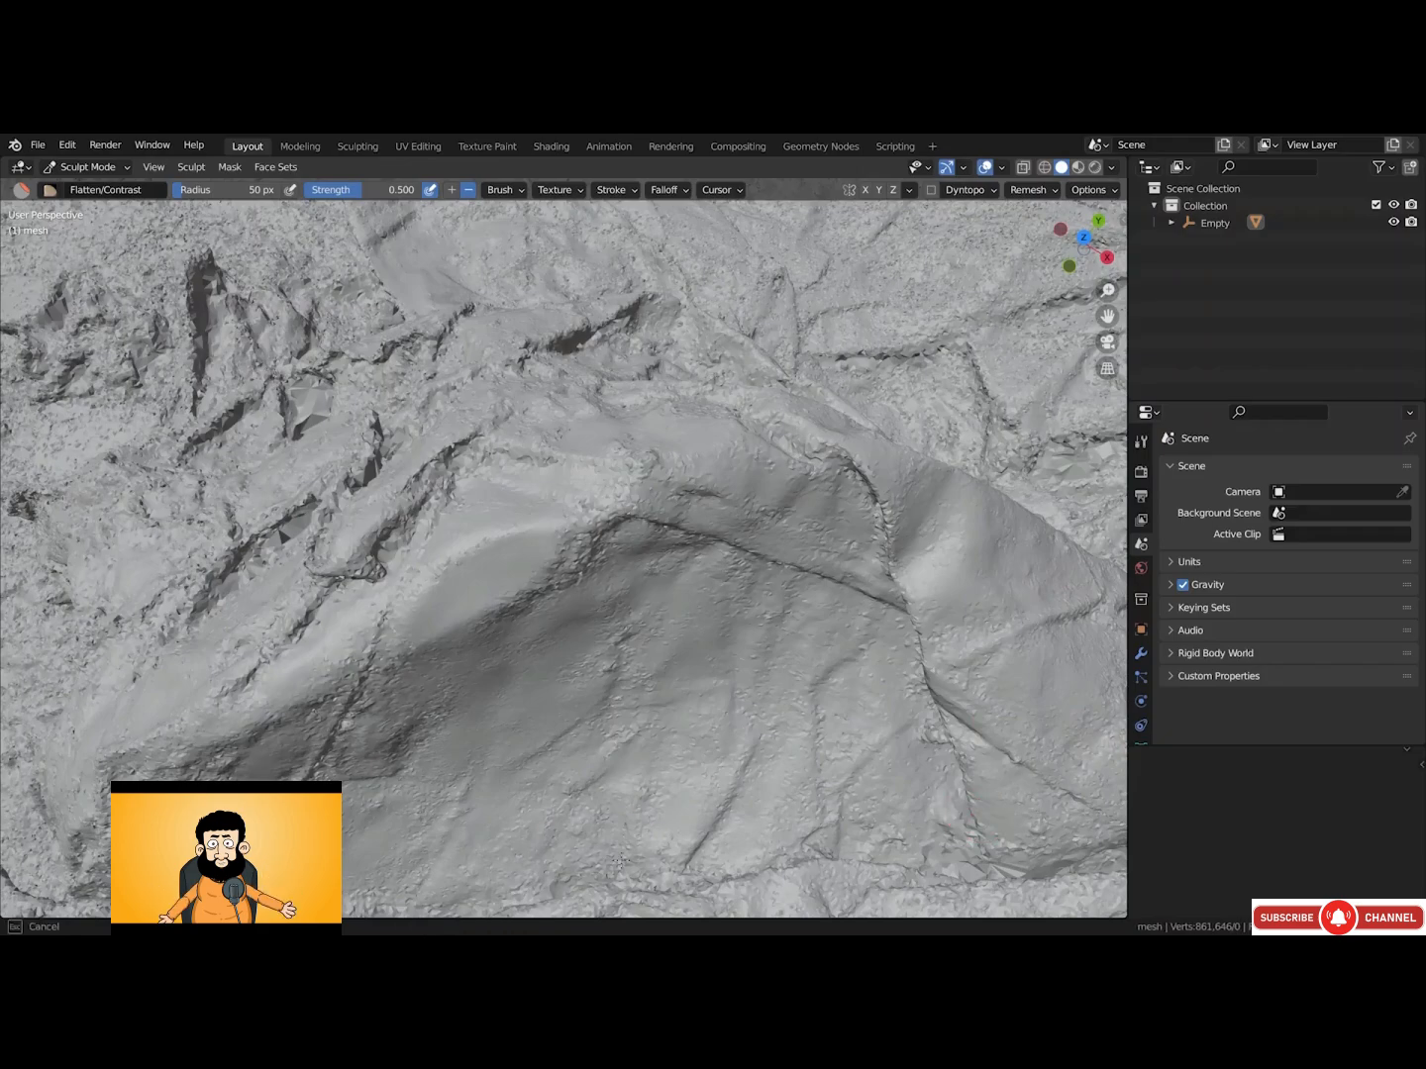
drag(620, 861, 635, 743)
mouse_move(423, 675)
mouse_down()
mouse_move(327, 757)
mouse_move(314, 708)
mouse_move(238, 700)
mouse_move(308, 703)
mouse_up()
drag(136, 631, 291, 562)
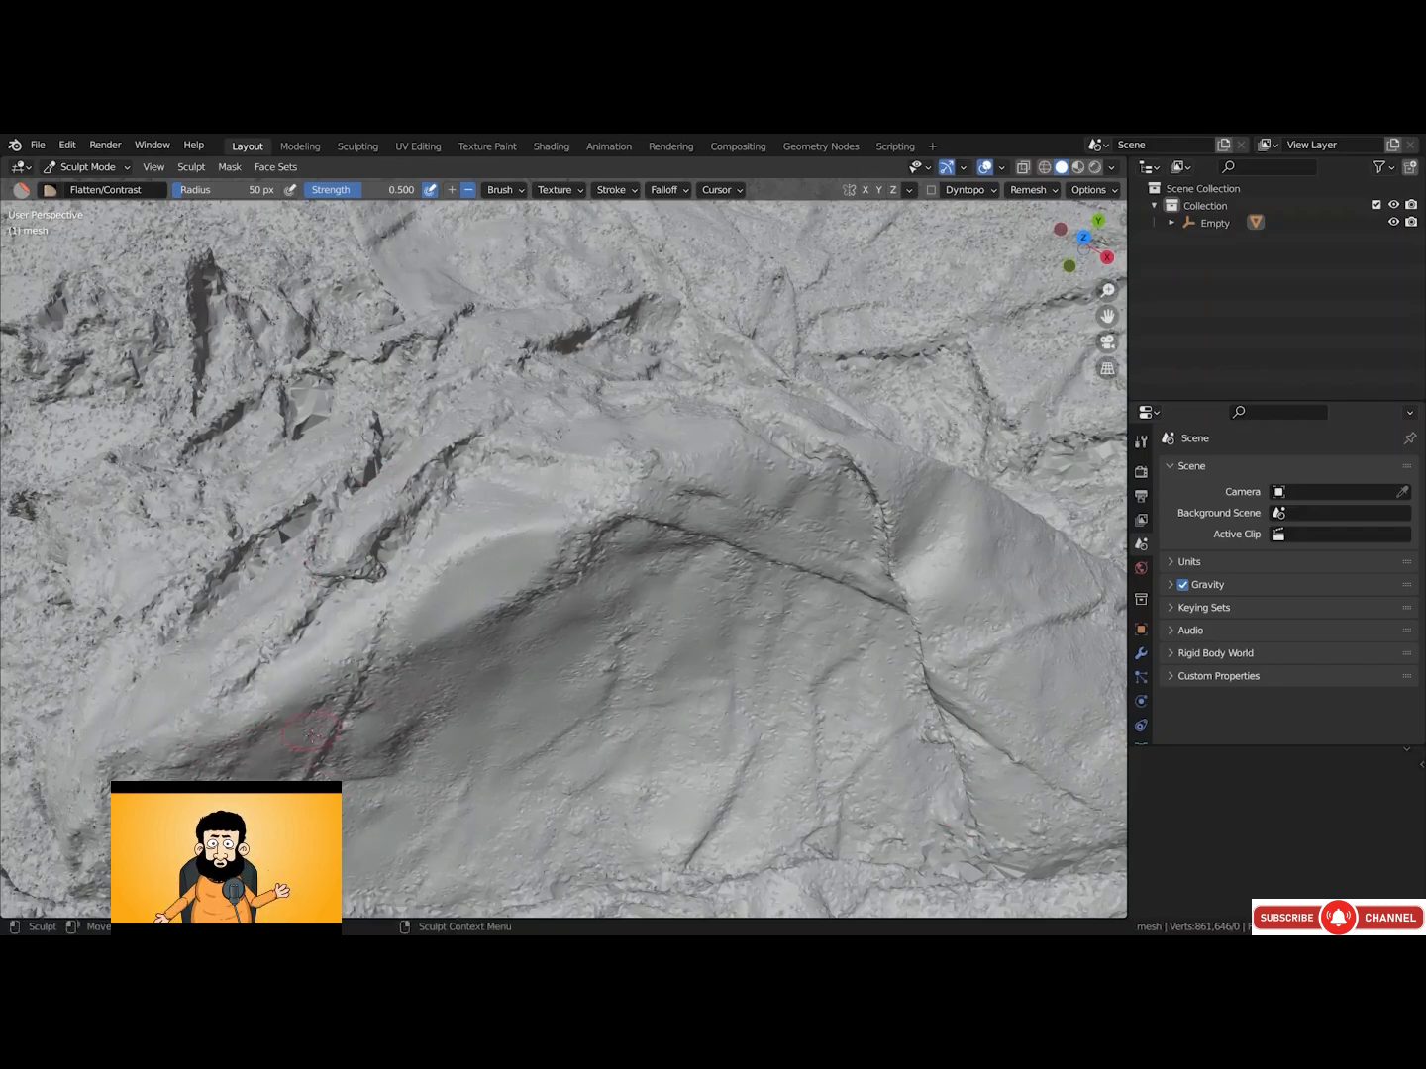
drag(313, 734, 347, 697)
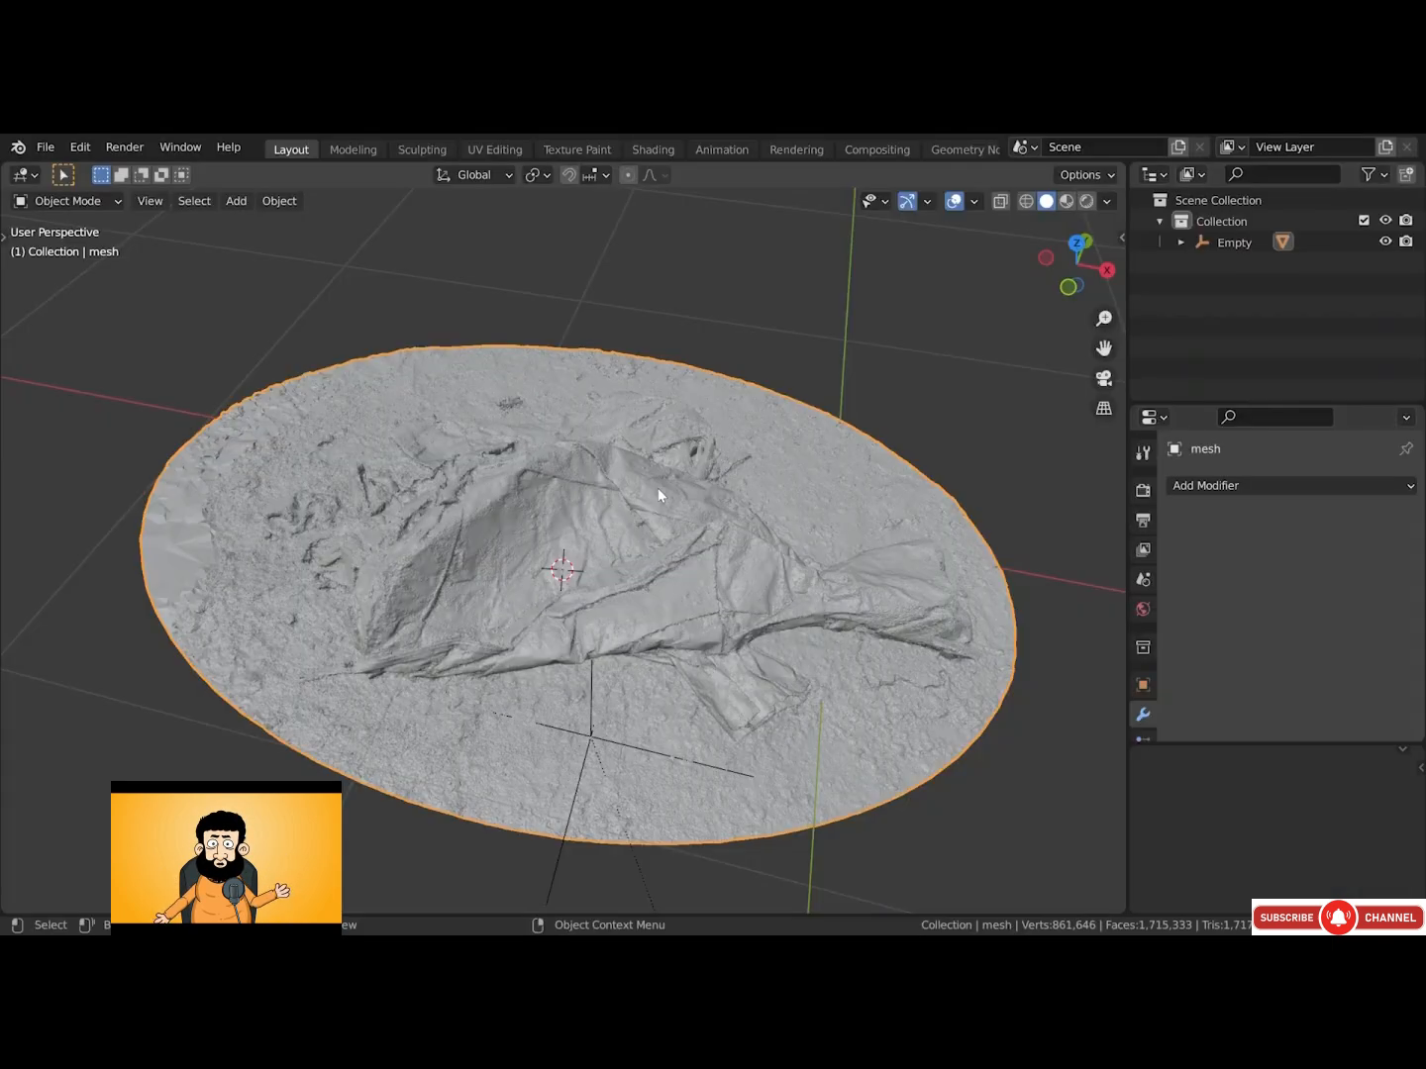
Select the Empty that parents the scan and set its X rotation to 0°
alt+drag(535, 403, 512, 331)
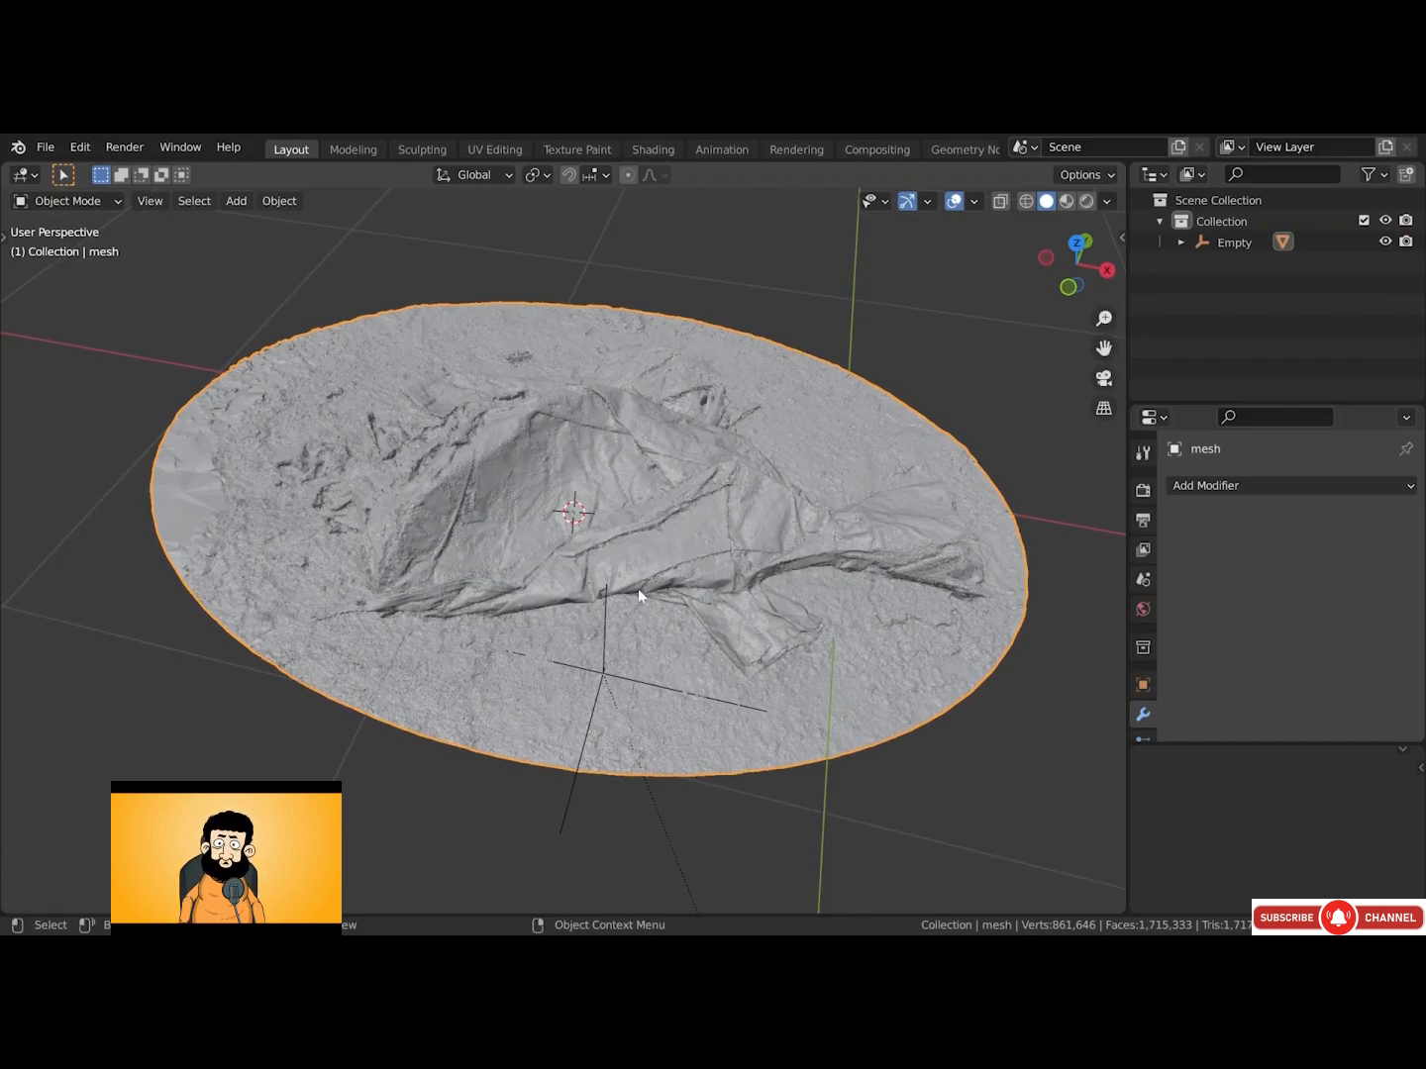
click(607, 608)
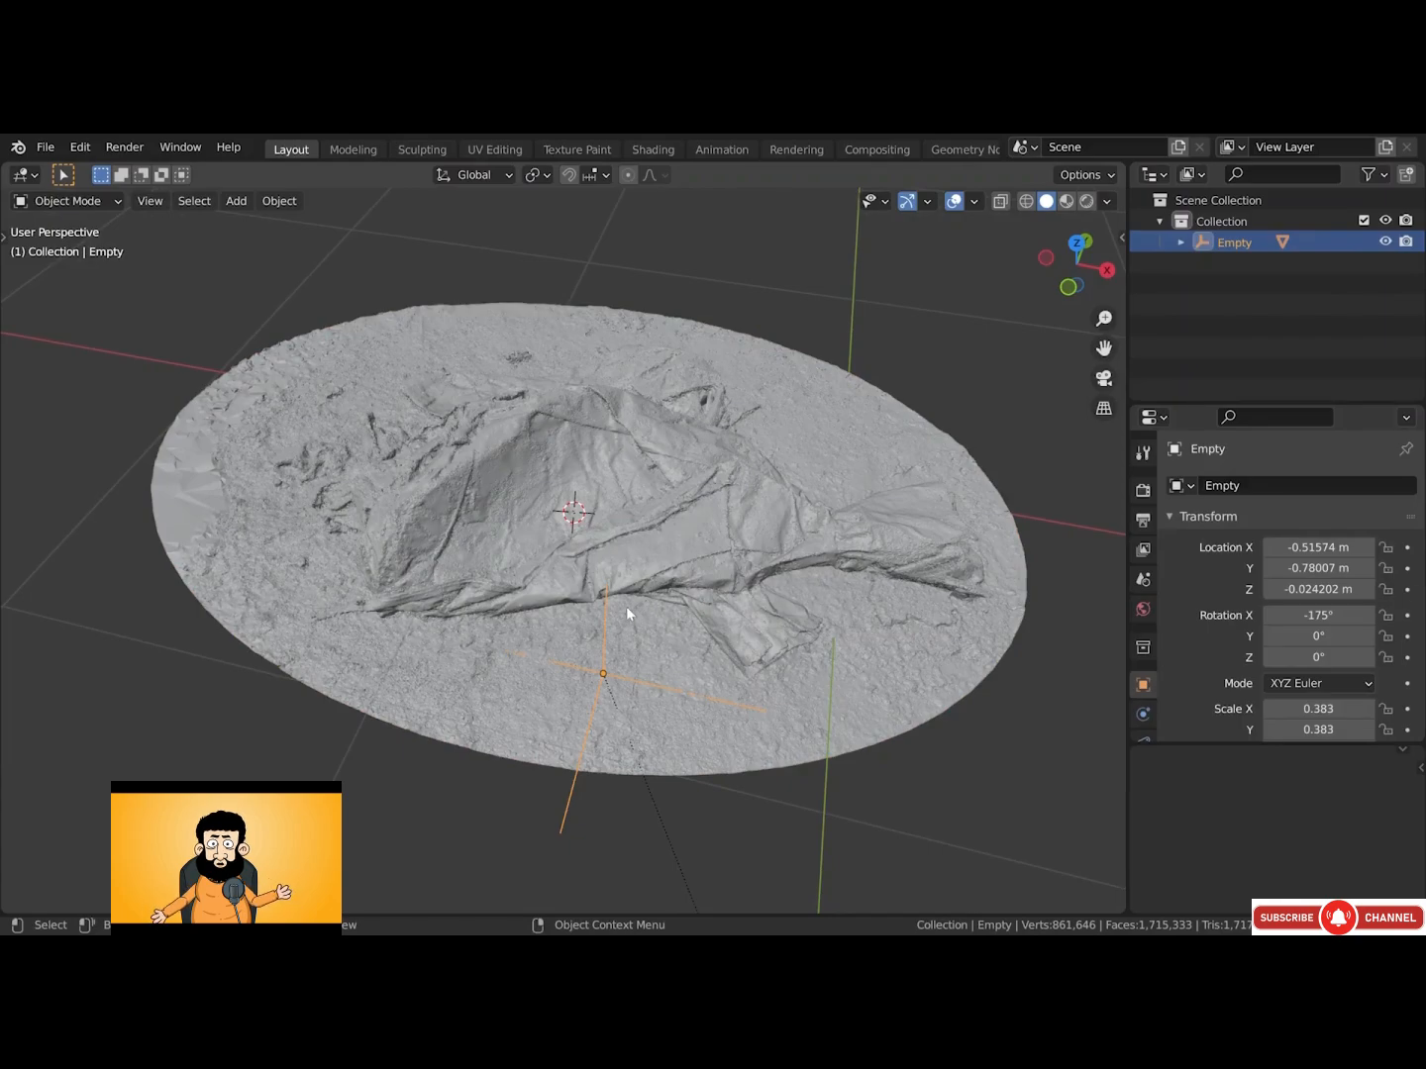
key(n)
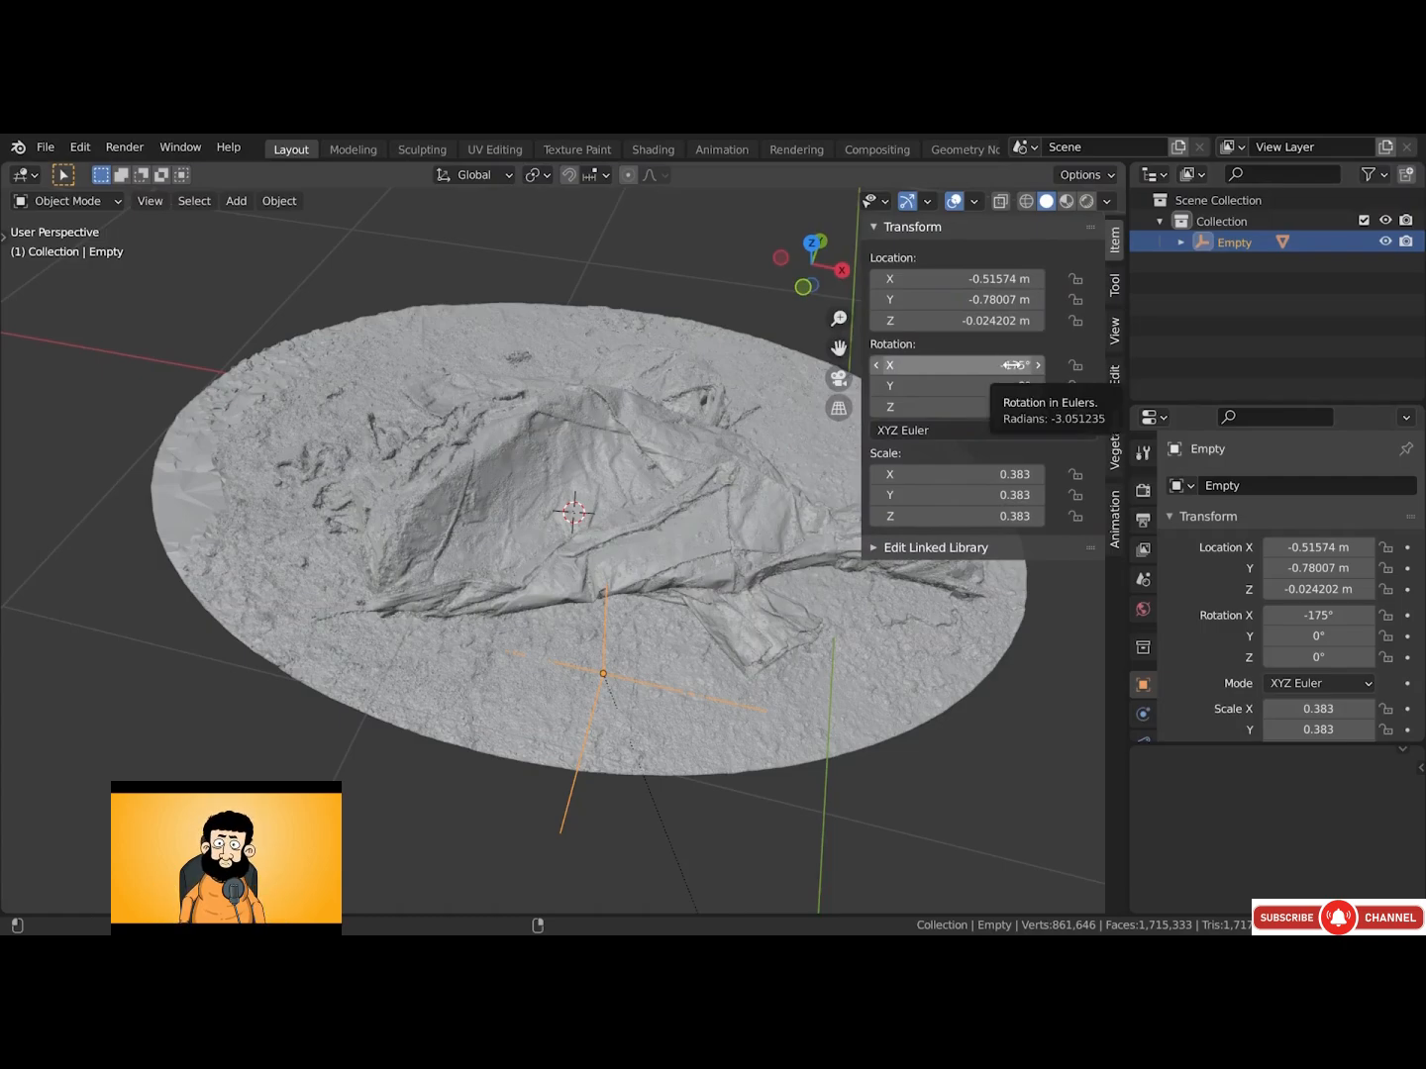
double_click(1012, 363)
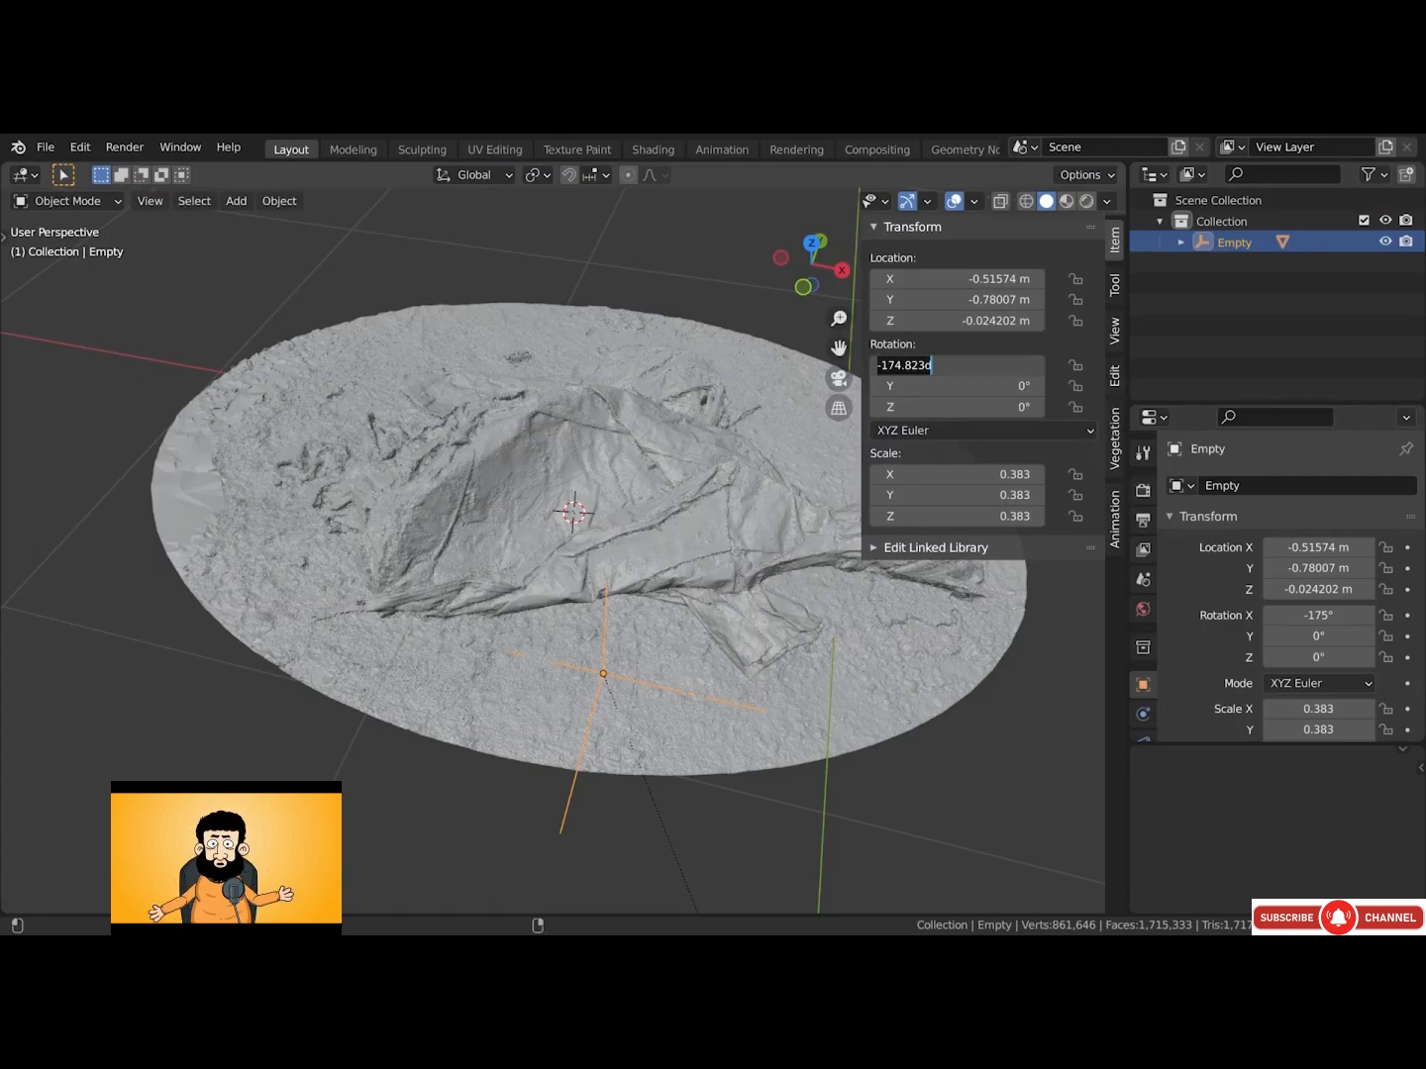
text(0)
key(Return)
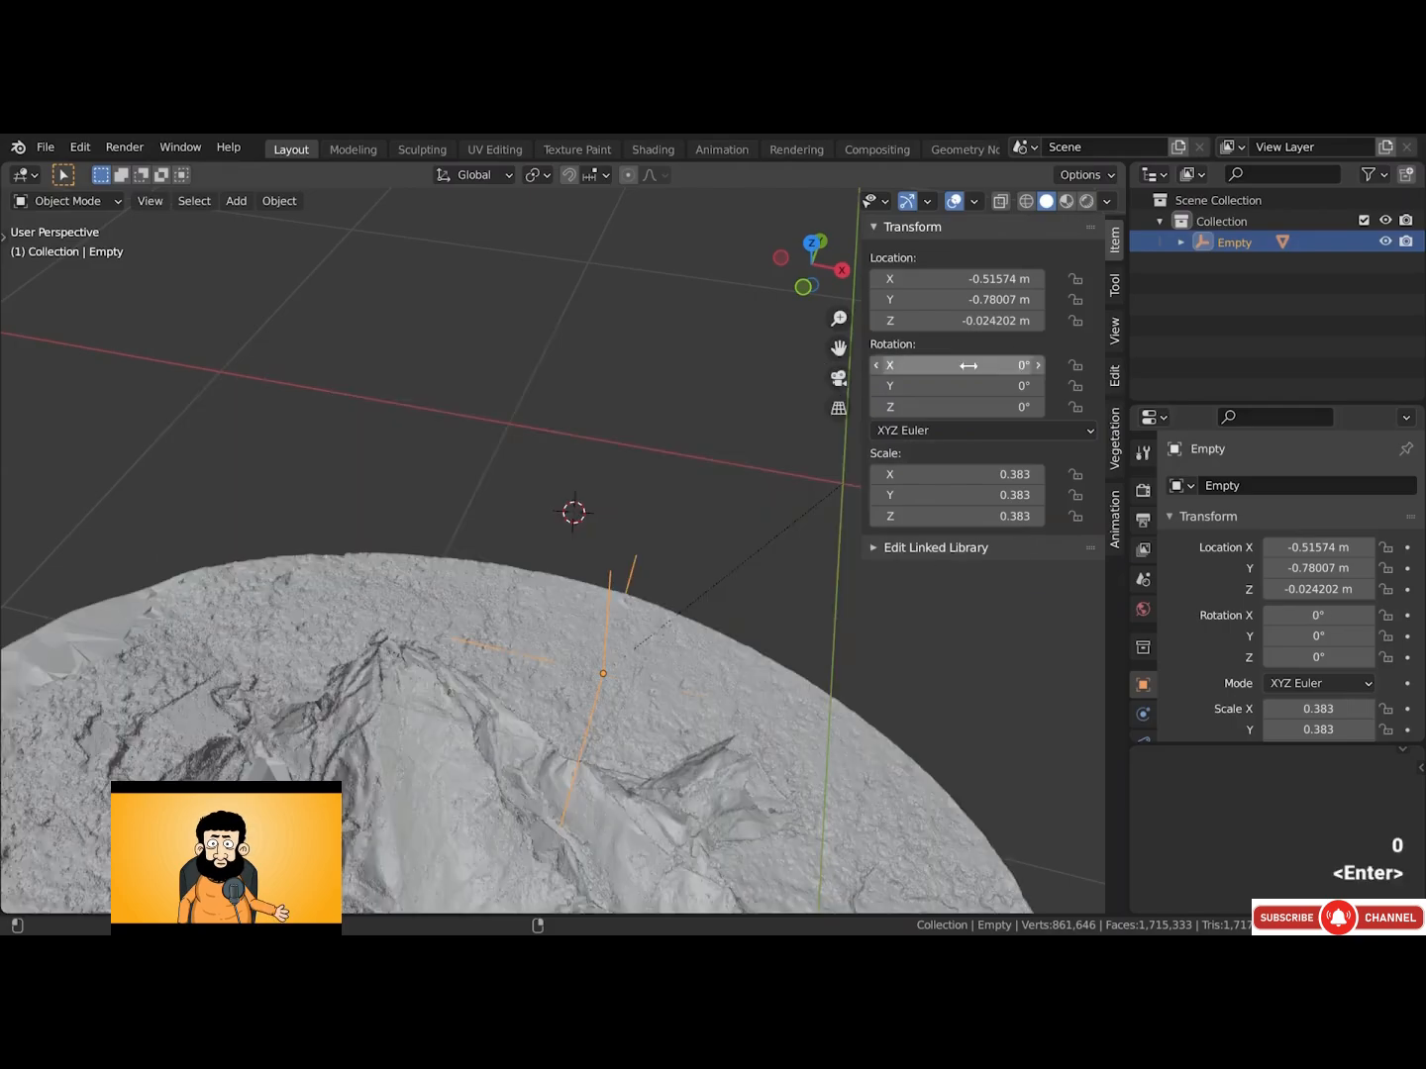
key(space)
key(space)
Start a Wavefront OBJ export and create and open a new folder named 02_highpoly_tweaked in the meshroom export directory
mouse_move(607, 559)
middle_down()
mouse_move(542, 547)
mouse_move(559, 536)
mouse_move(551, 511)
middle_up()
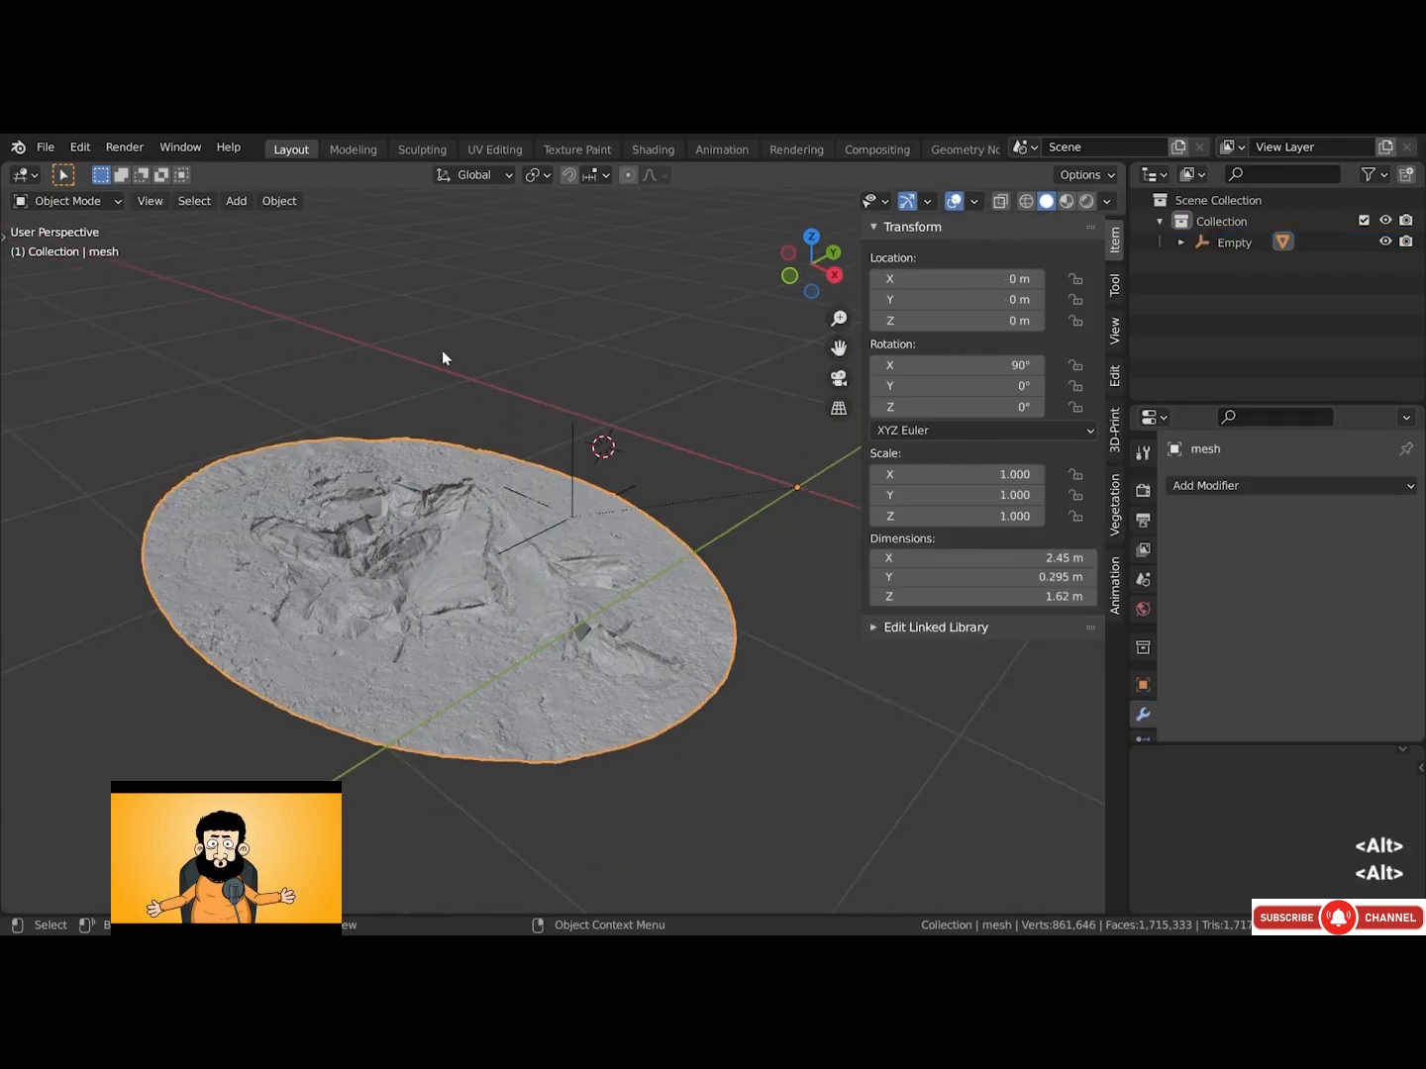
click(45, 147)
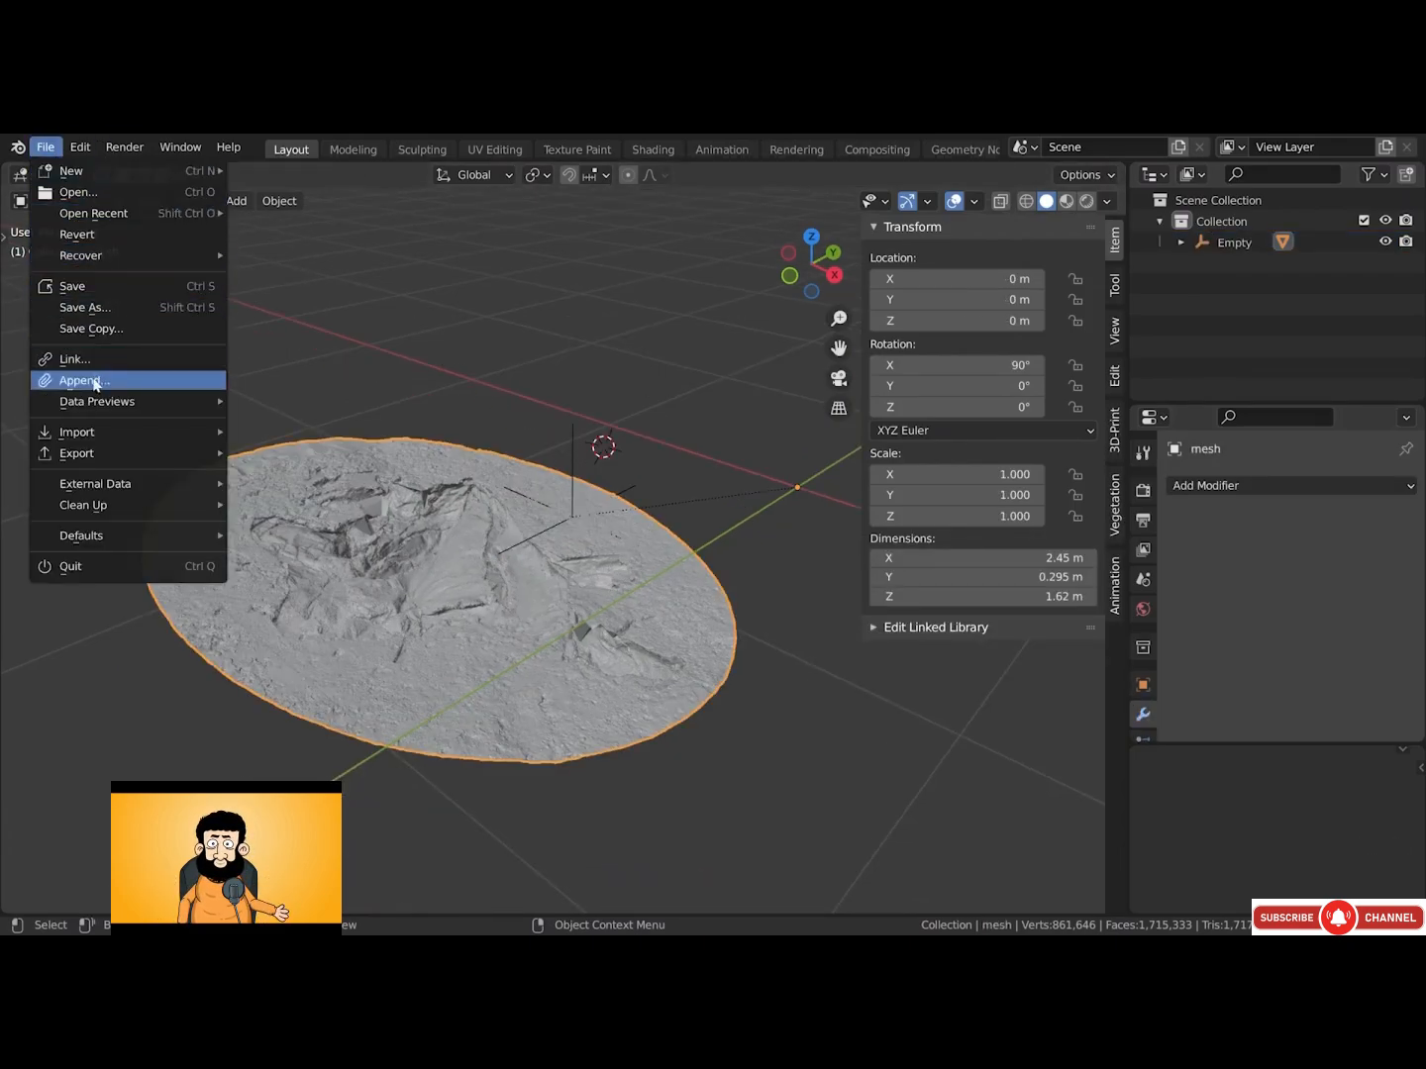
mouse_move(92, 455)
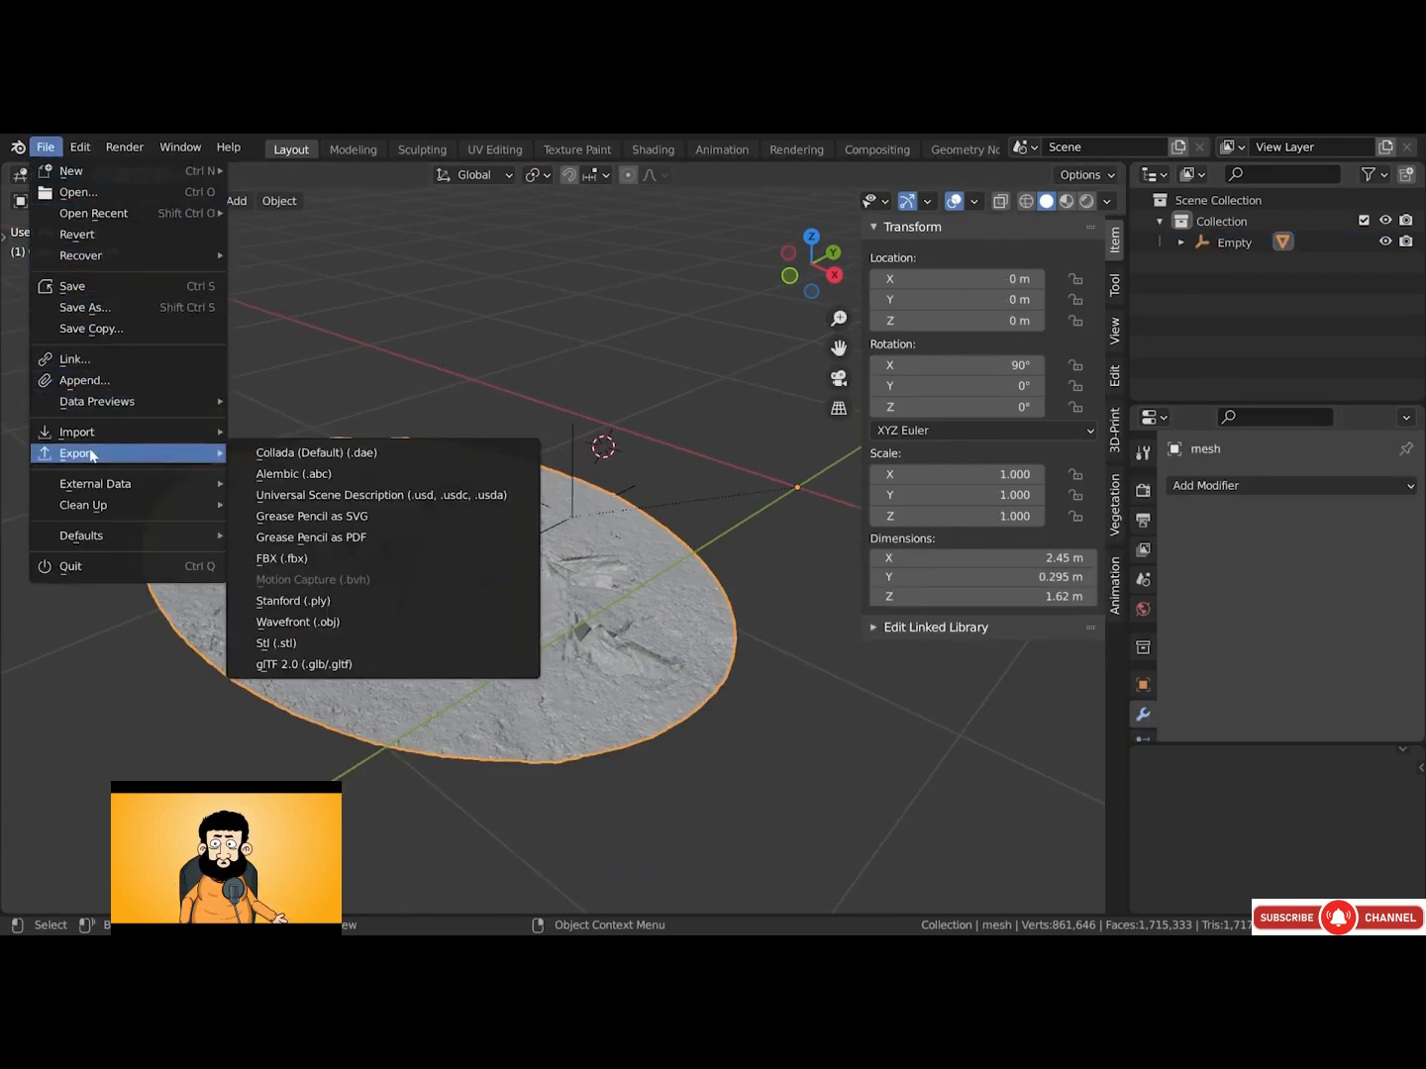
click(352, 629)
click(624, 307)
text(0)
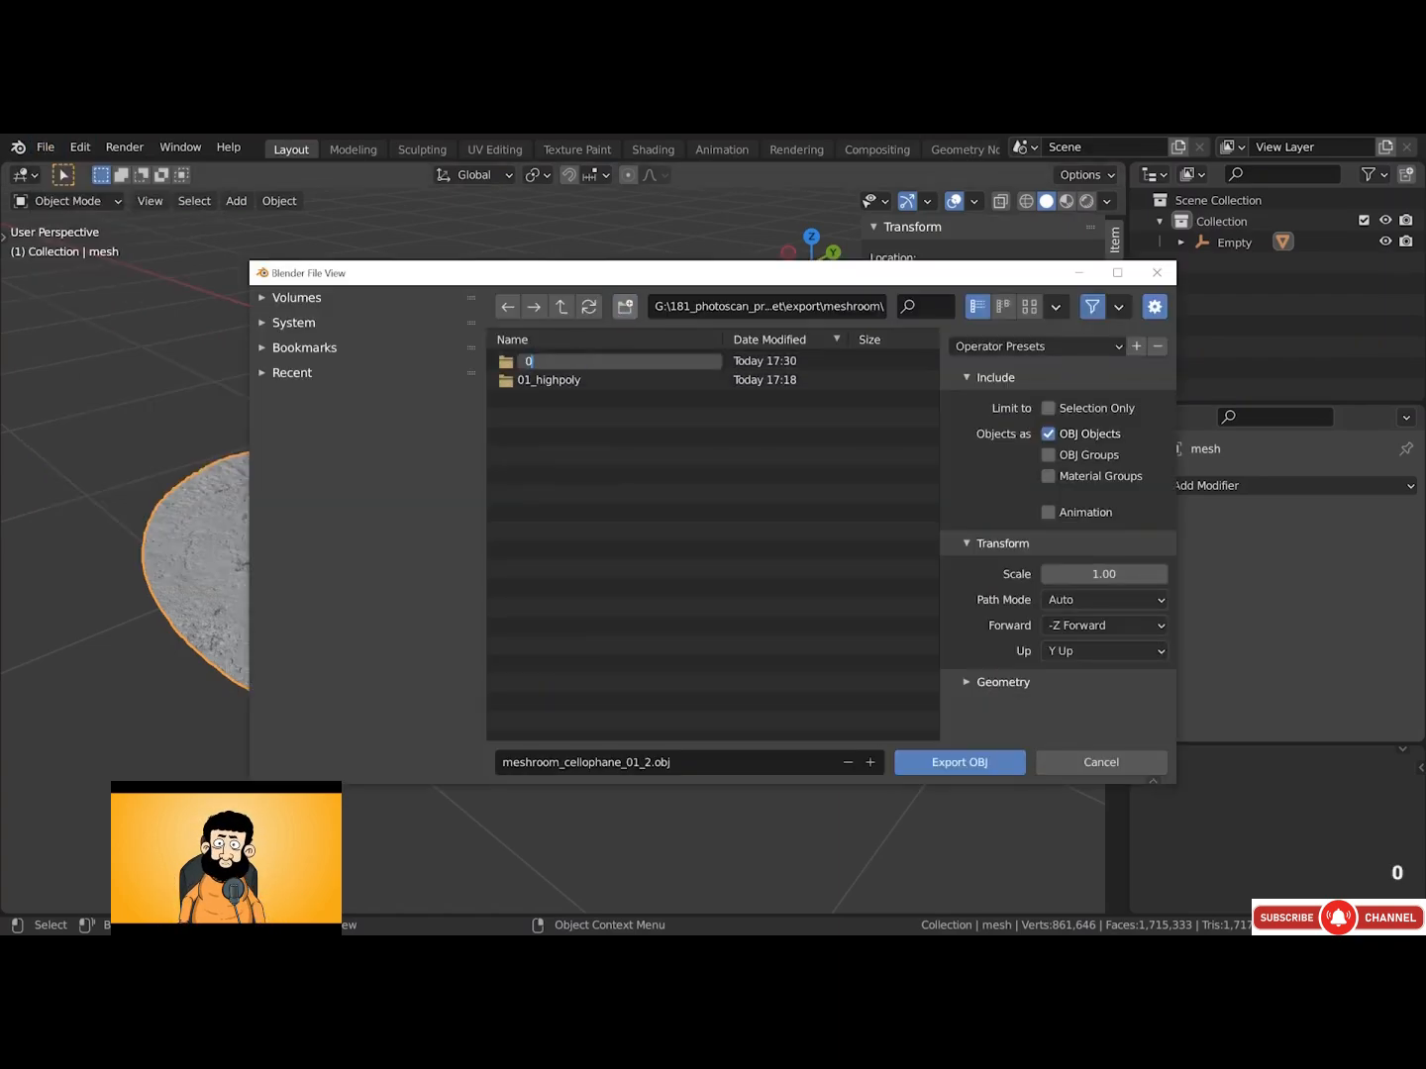
text(2_highpoly_tweaked)
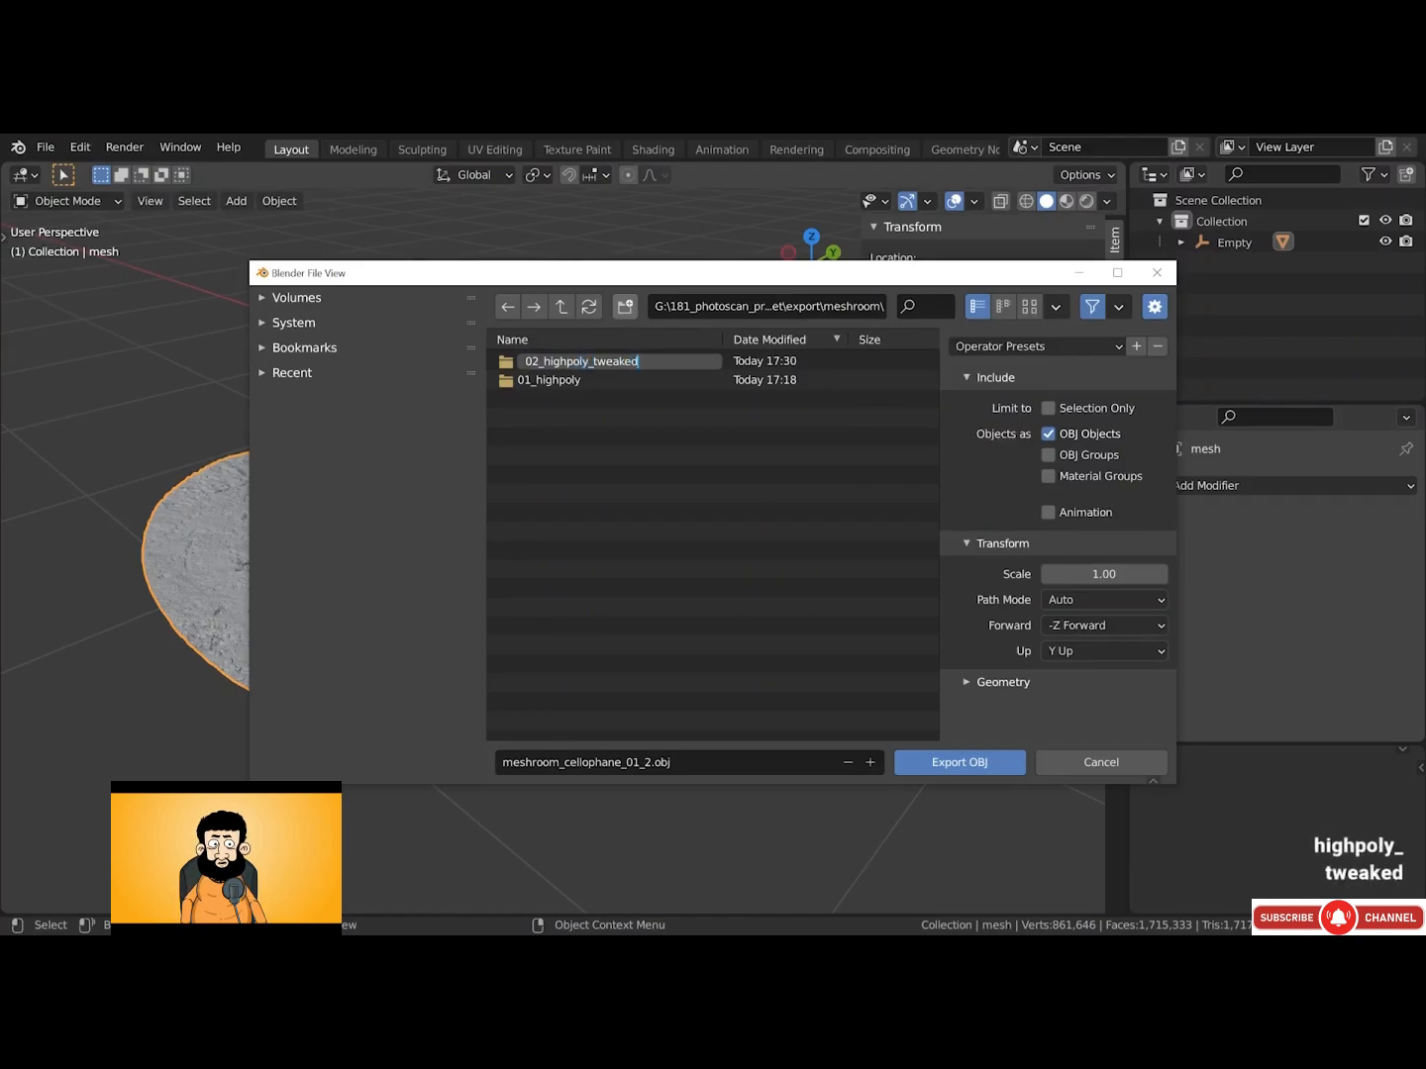
key(Return)
double_click(645, 362)
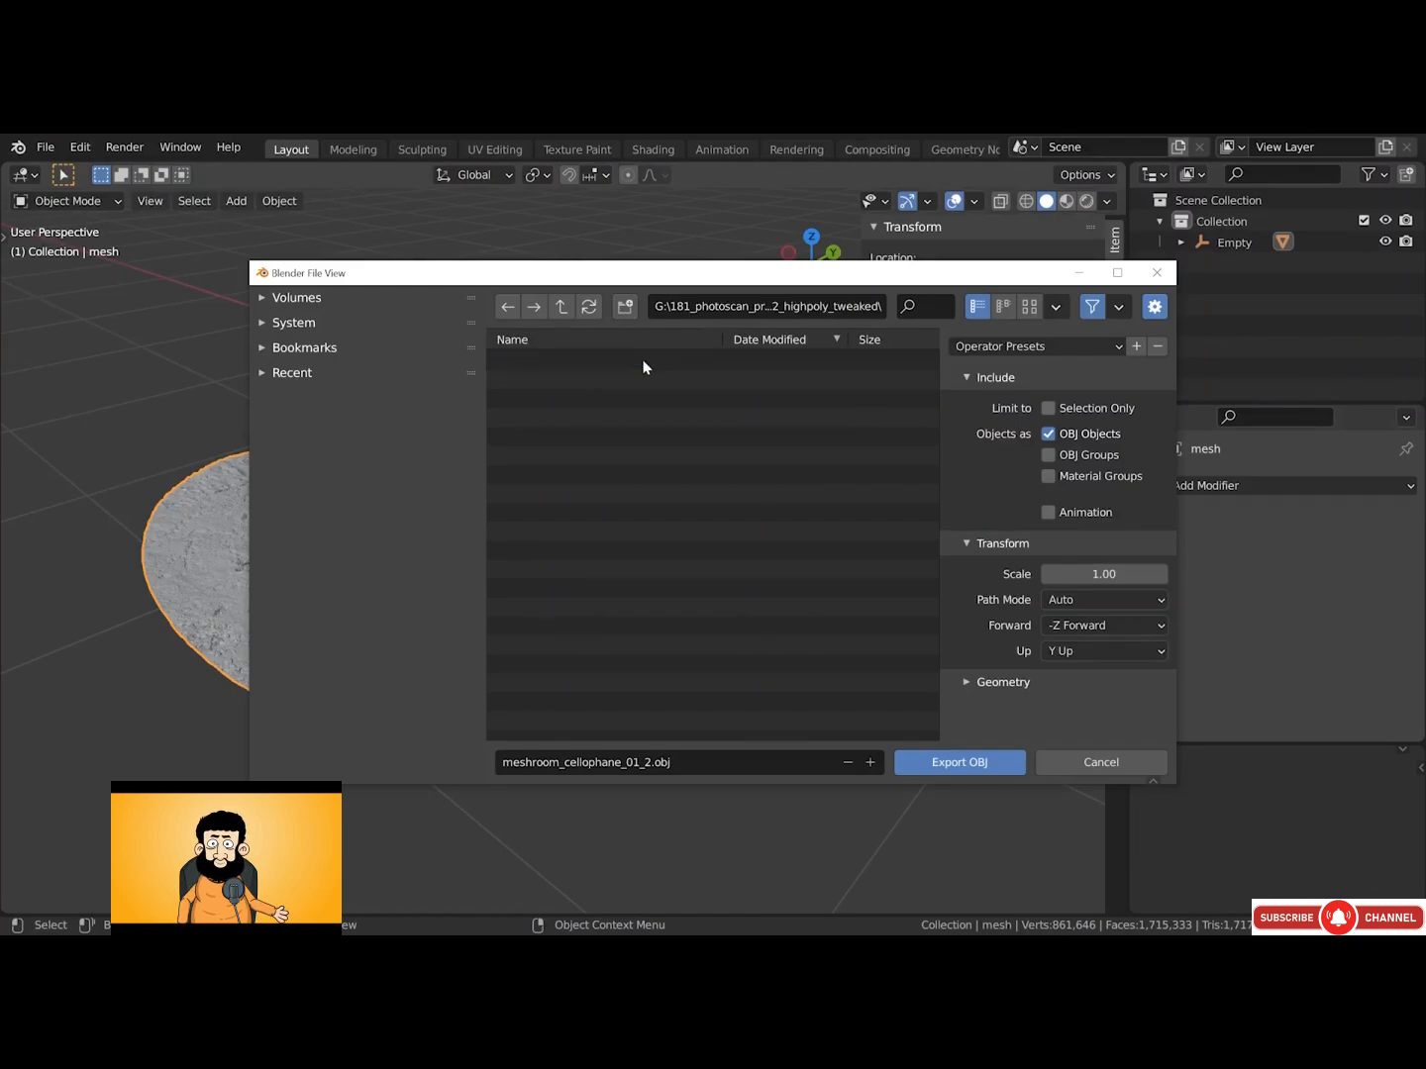
Limit the export to the selection only and export the mesh as highpoly_tweaked_01.obj
click(1049, 408)
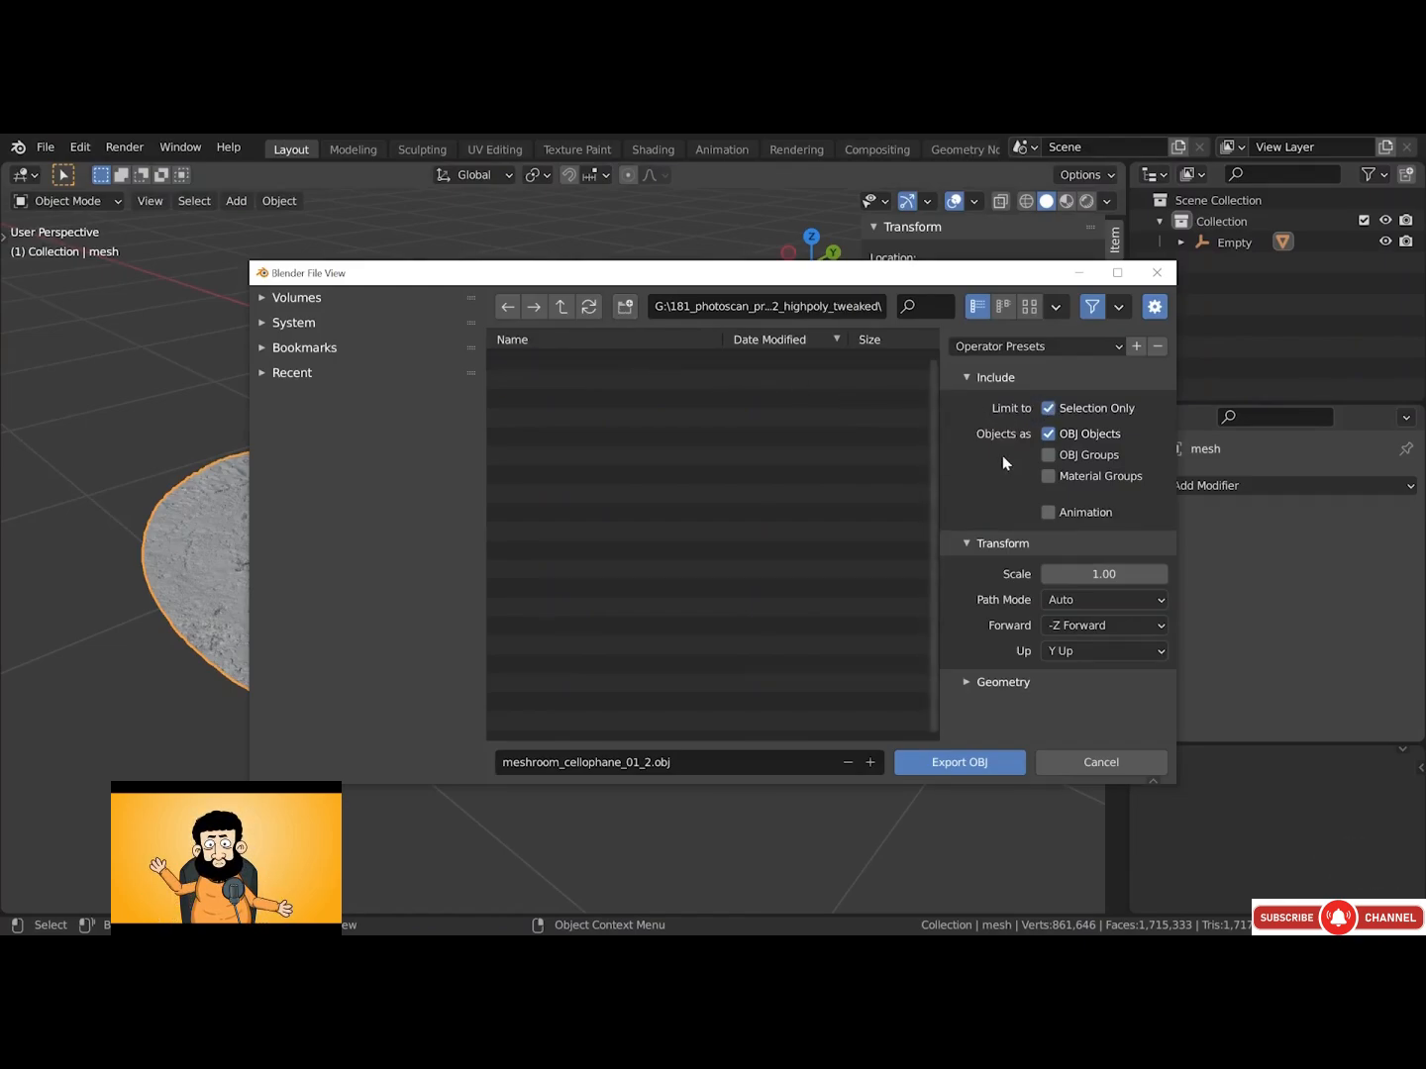
click(1006, 681)
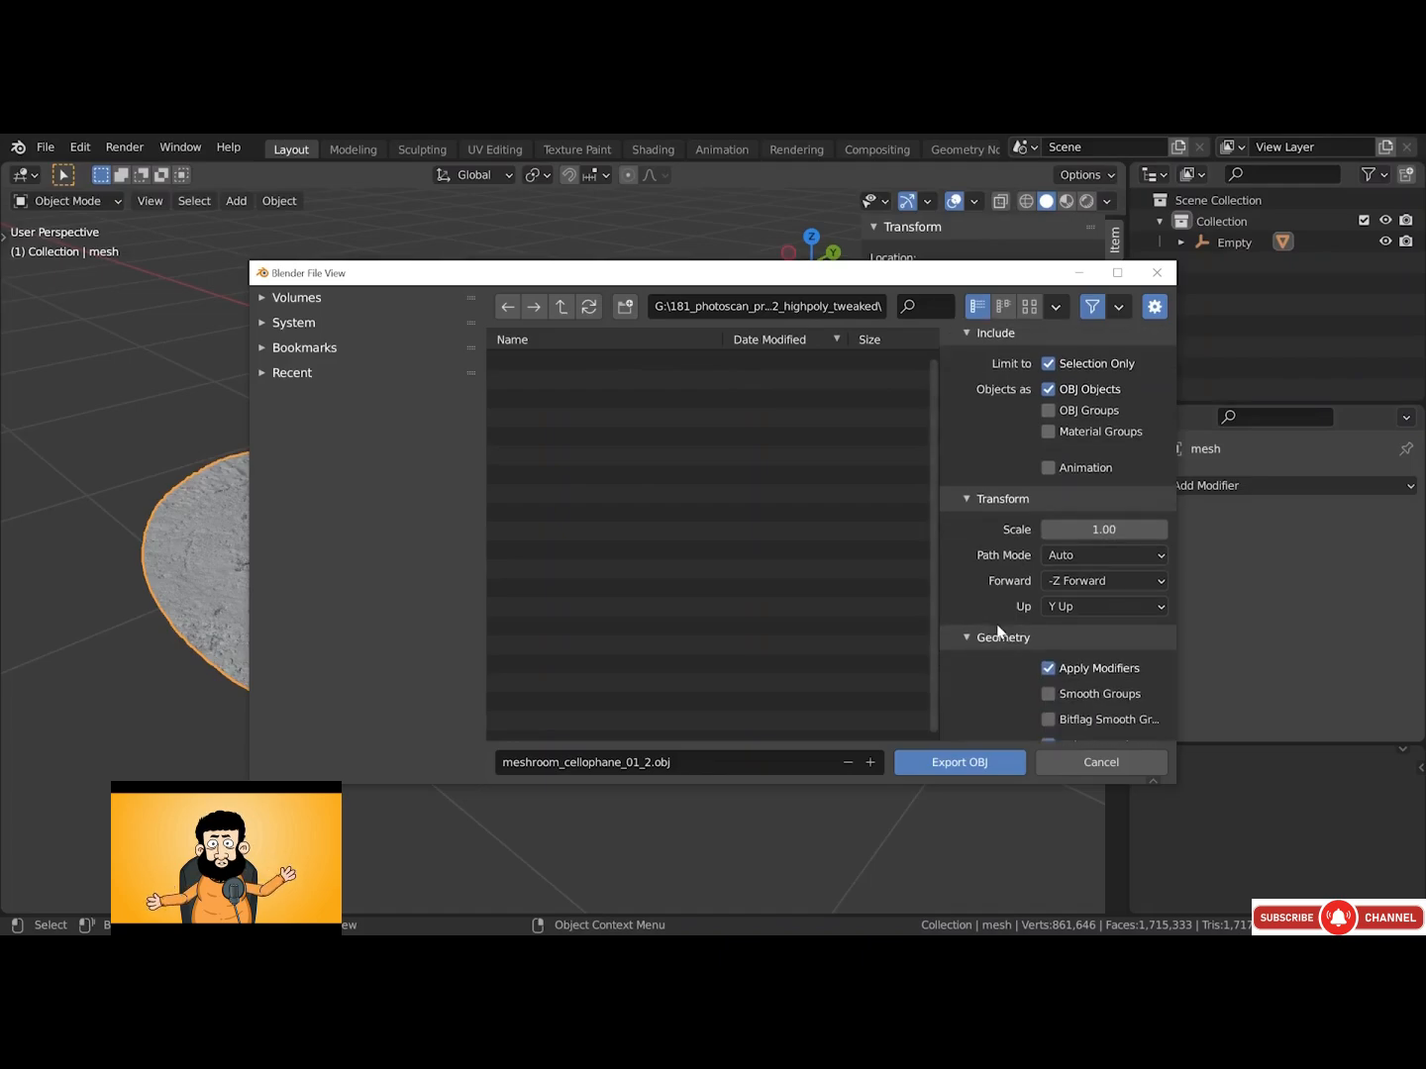
scroll(990, 637, down, 4)
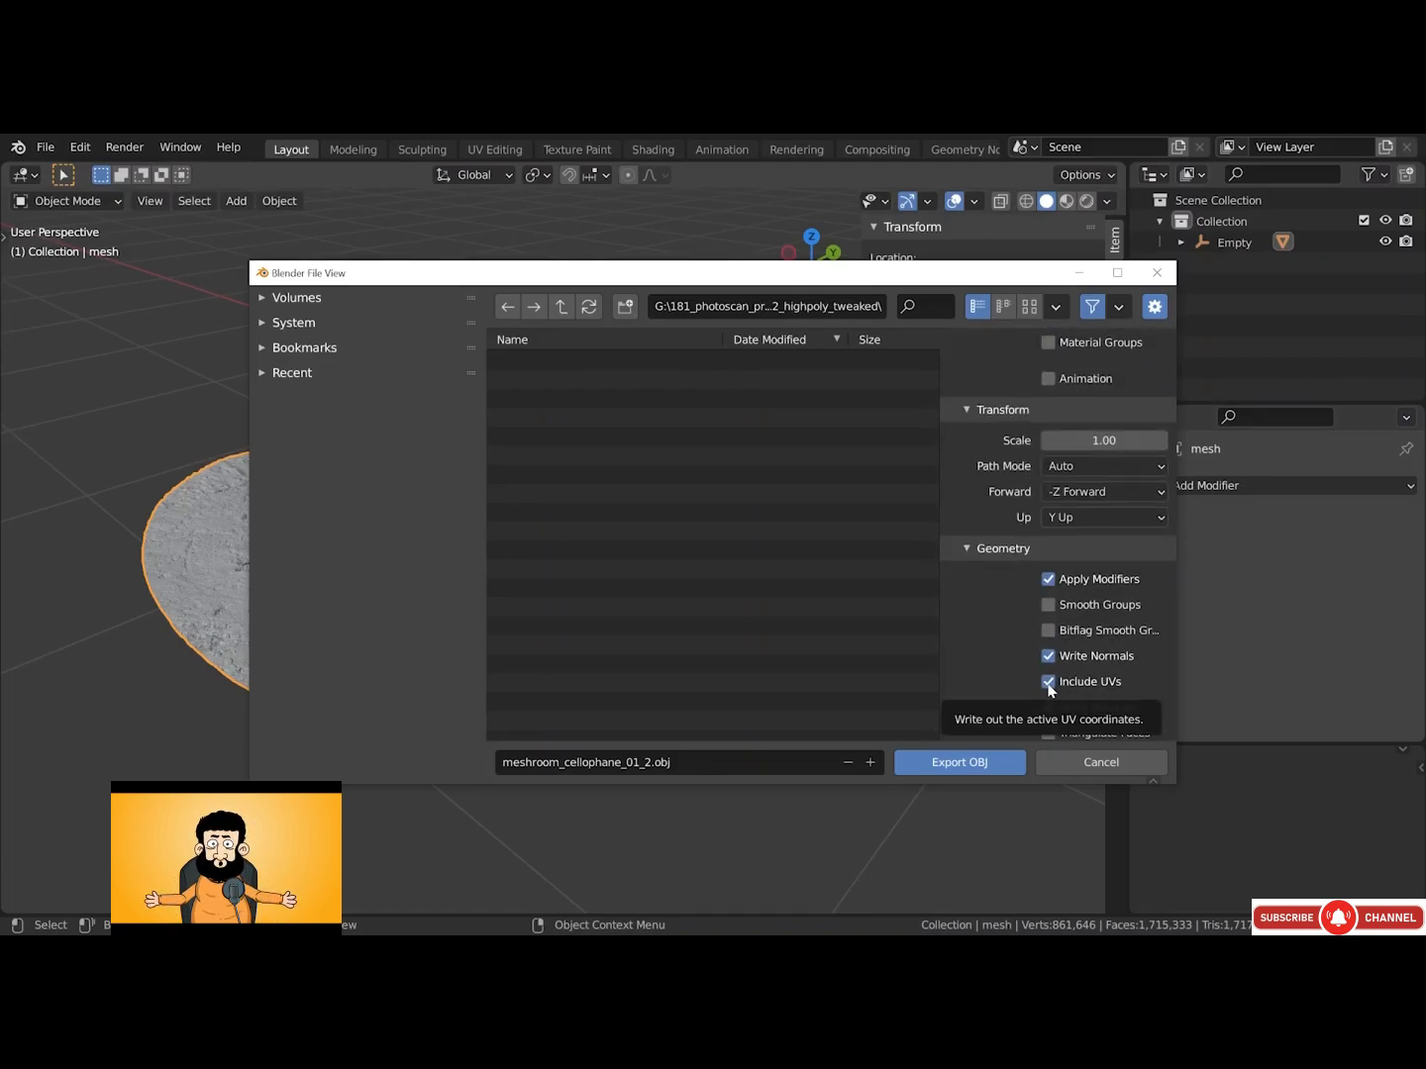
click(1005, 552)
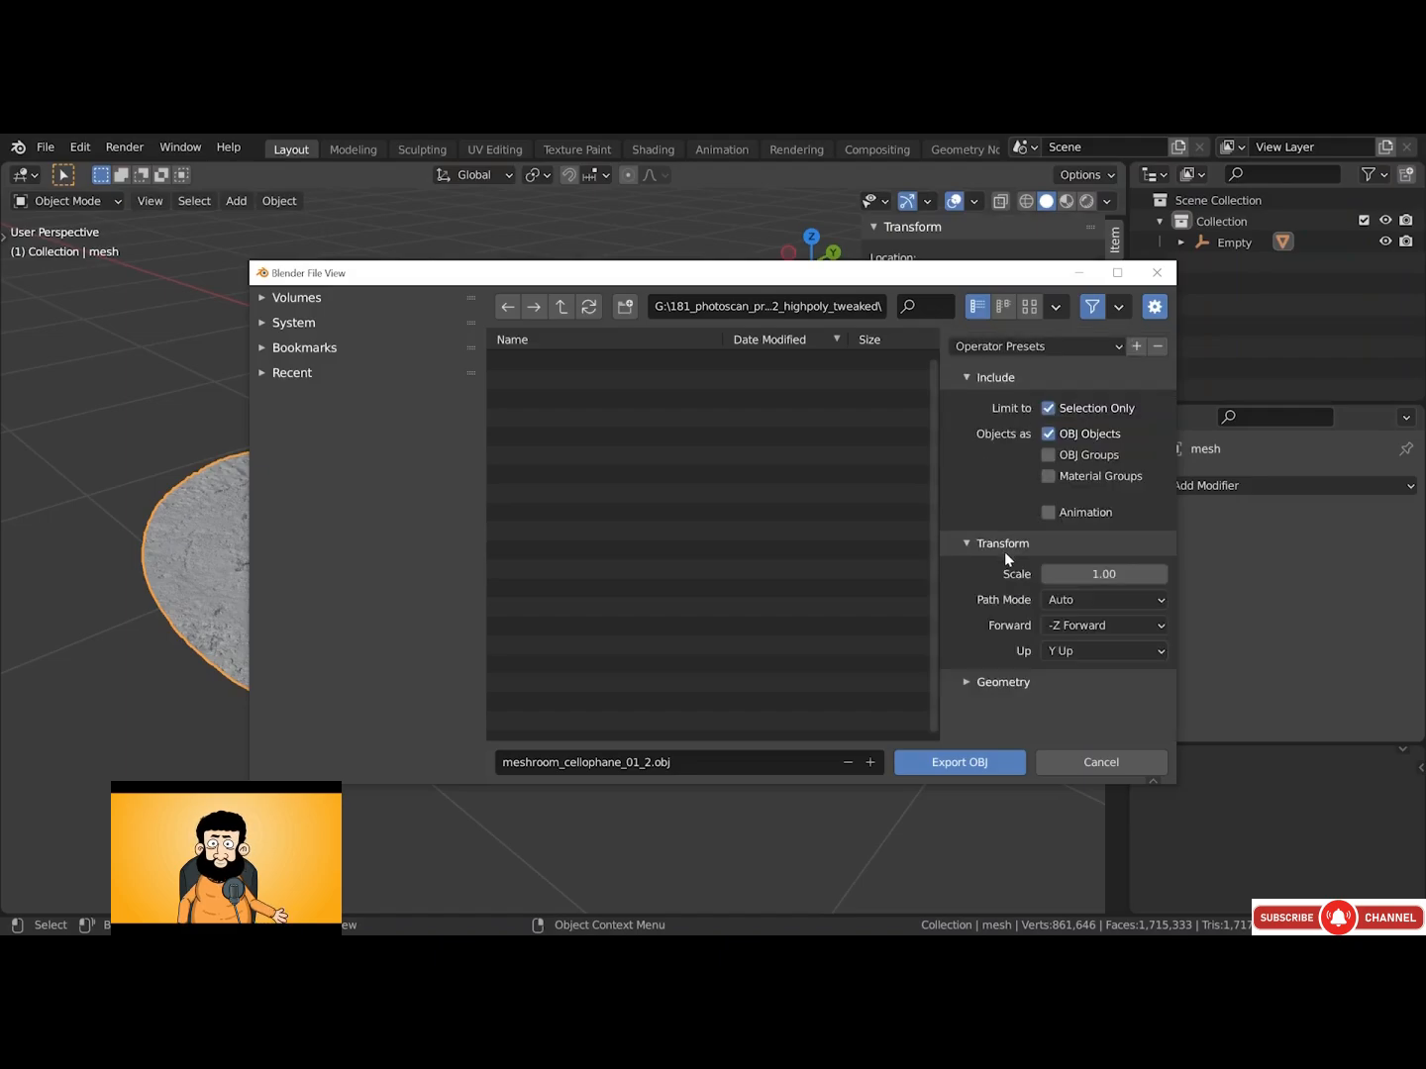
click(1000, 546)
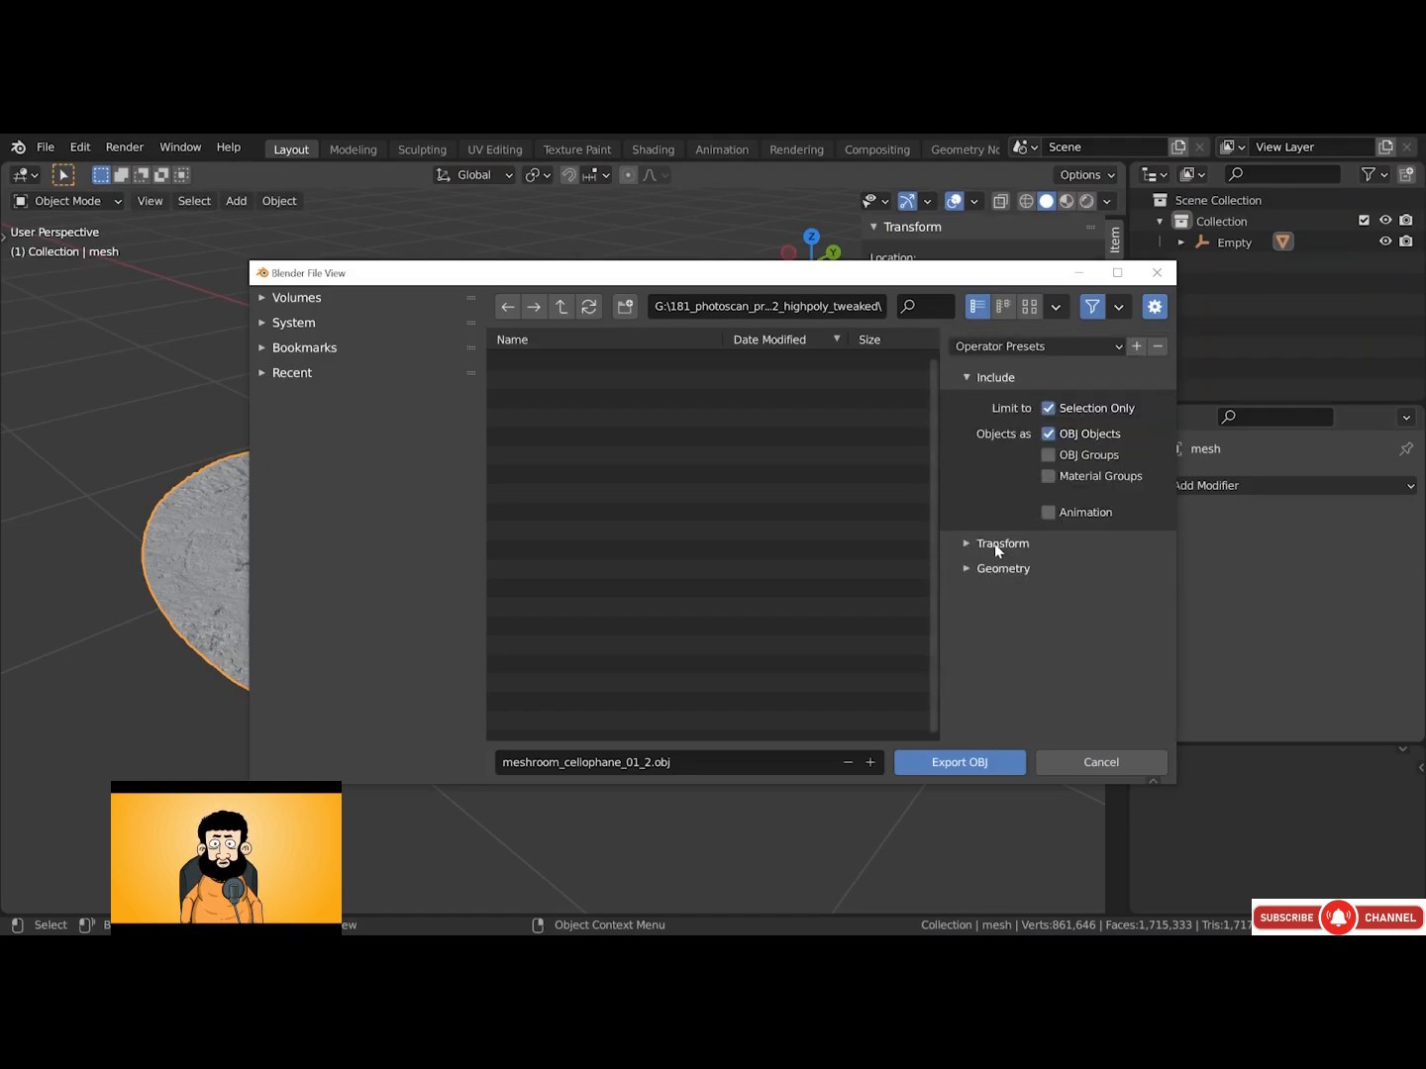
click(778, 762)
text(highpoly_tweaked_01.obj)
key(Return)
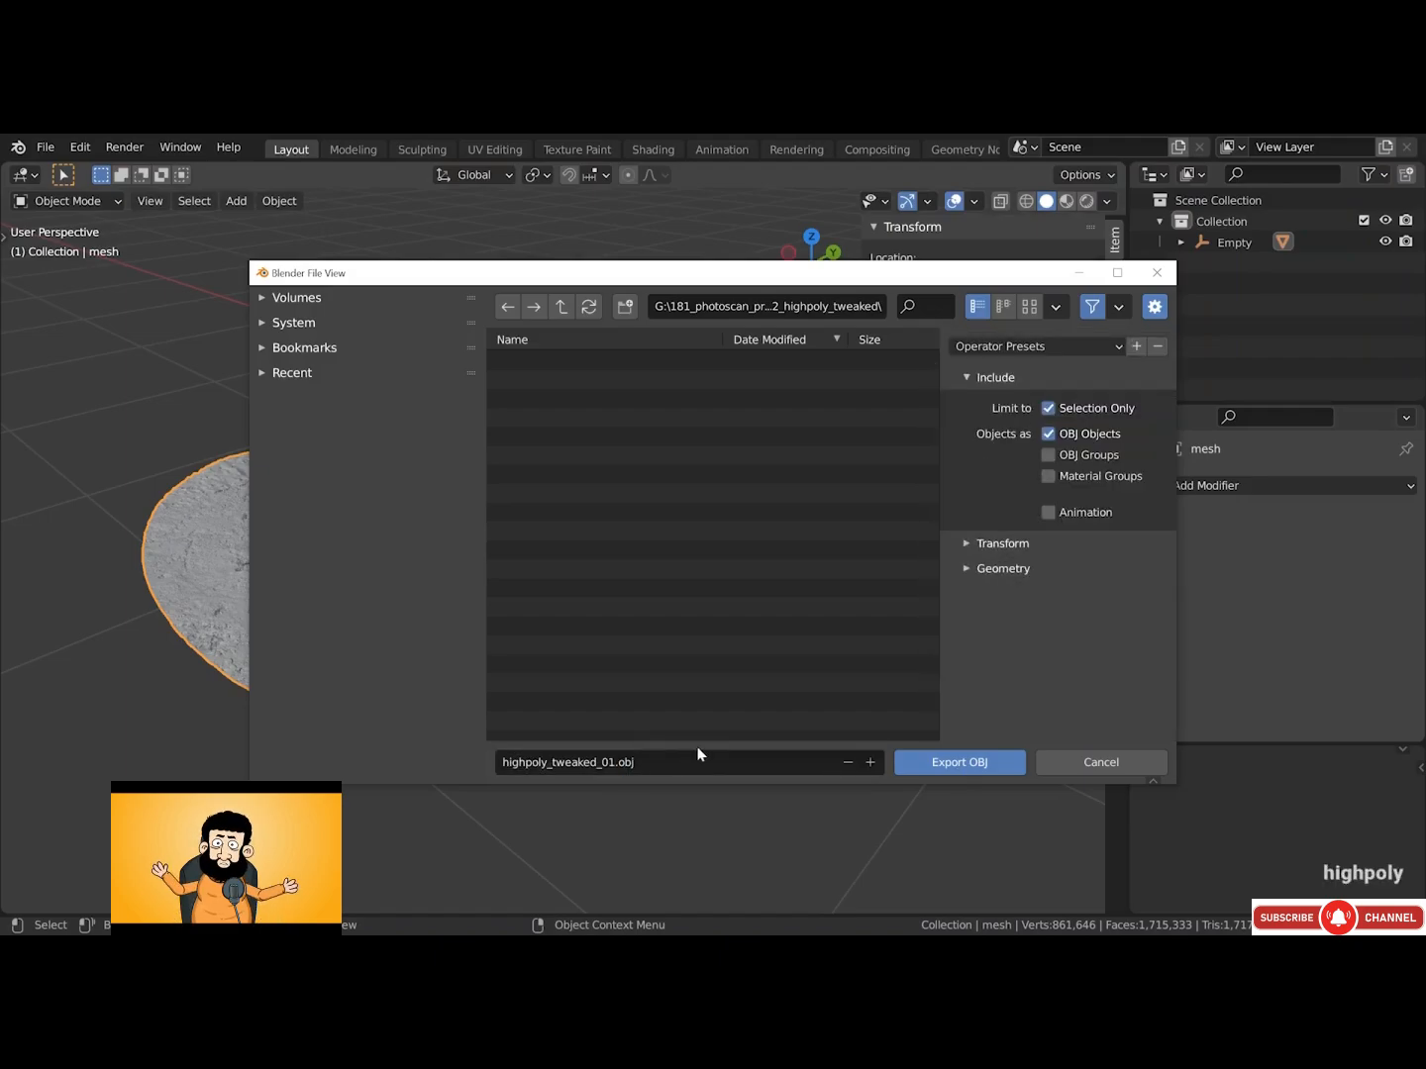
click(963, 771)
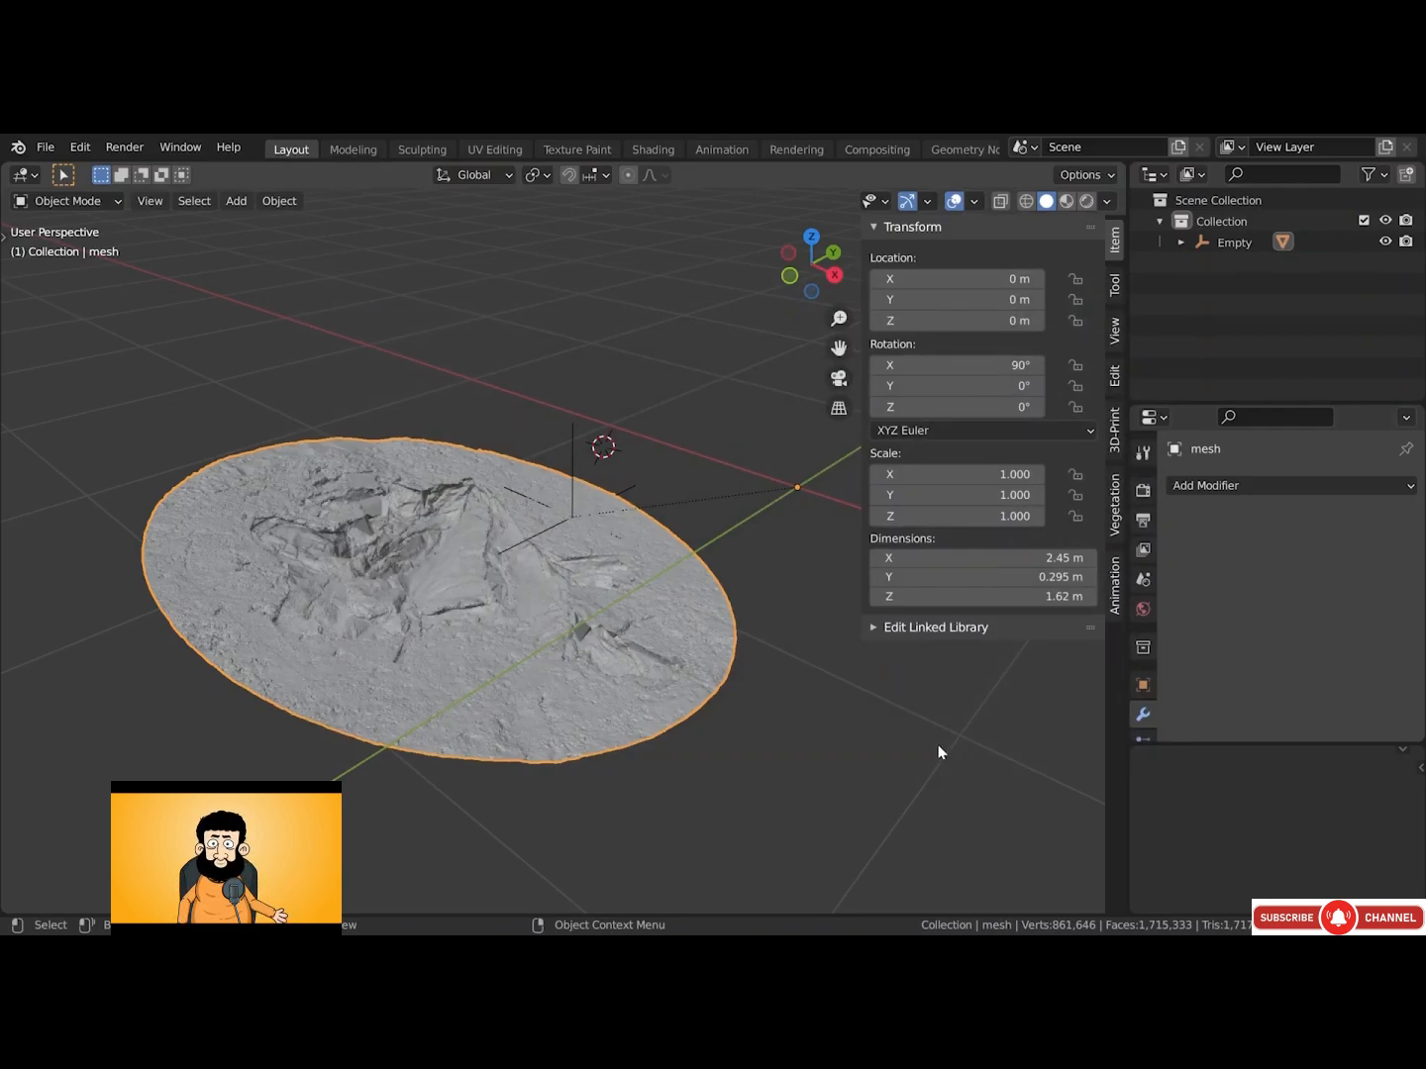
Undo the recent changes made to the scan mesh and its parent Empty
key(ctrl+z)
key(ctrl+z)
key(ctrl+z)
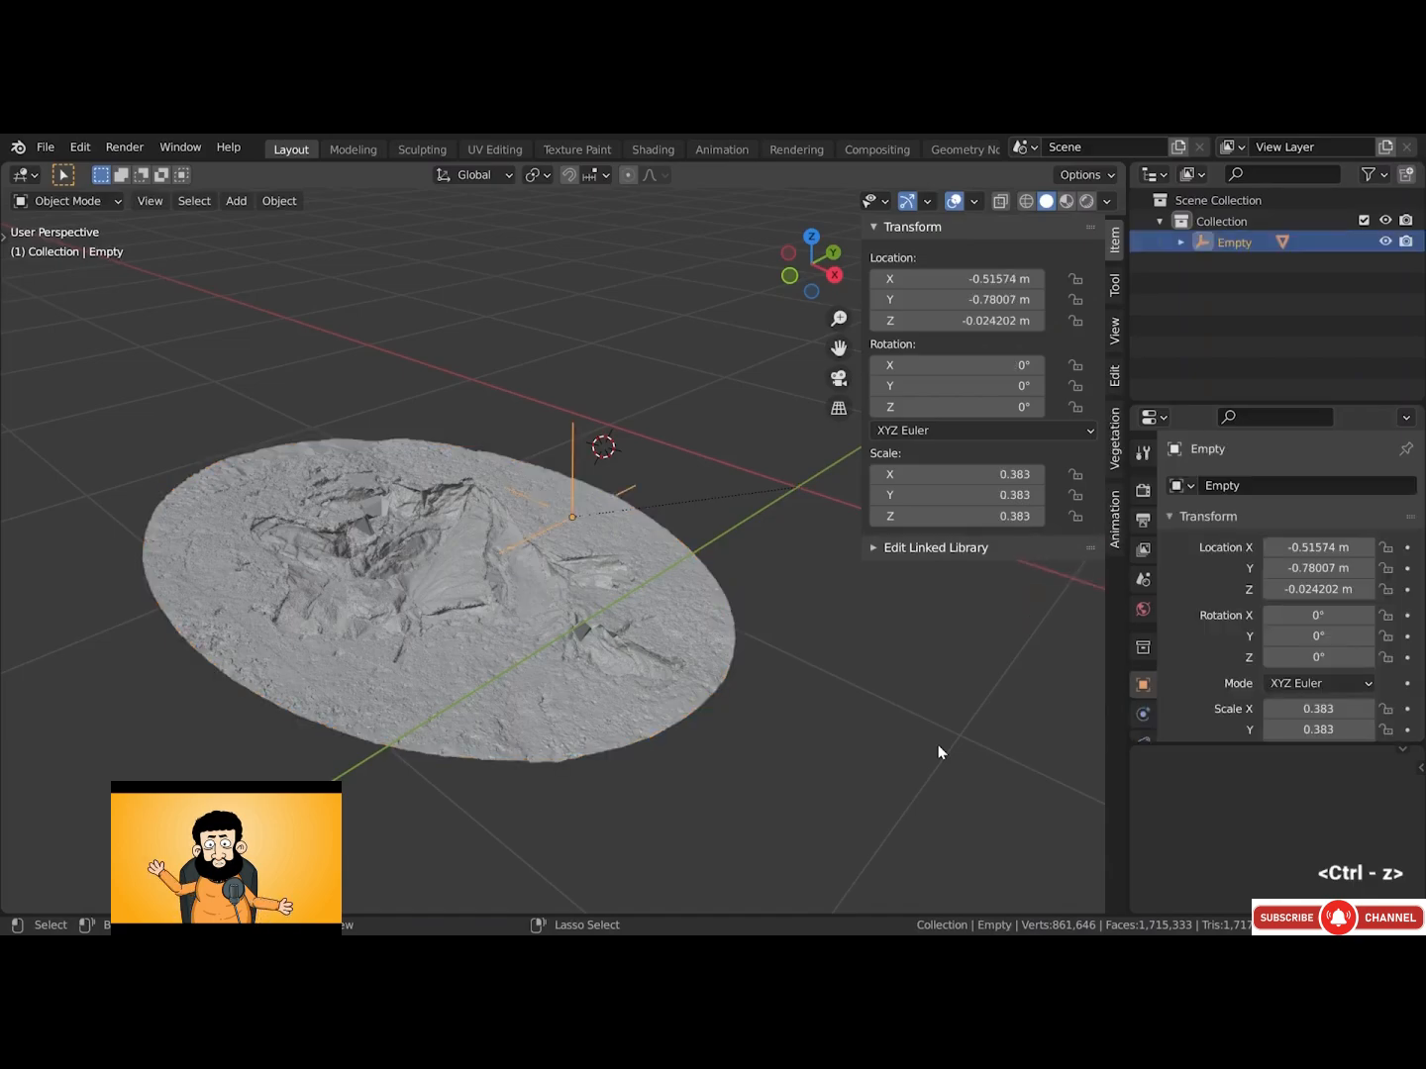
key(ctrl+z)
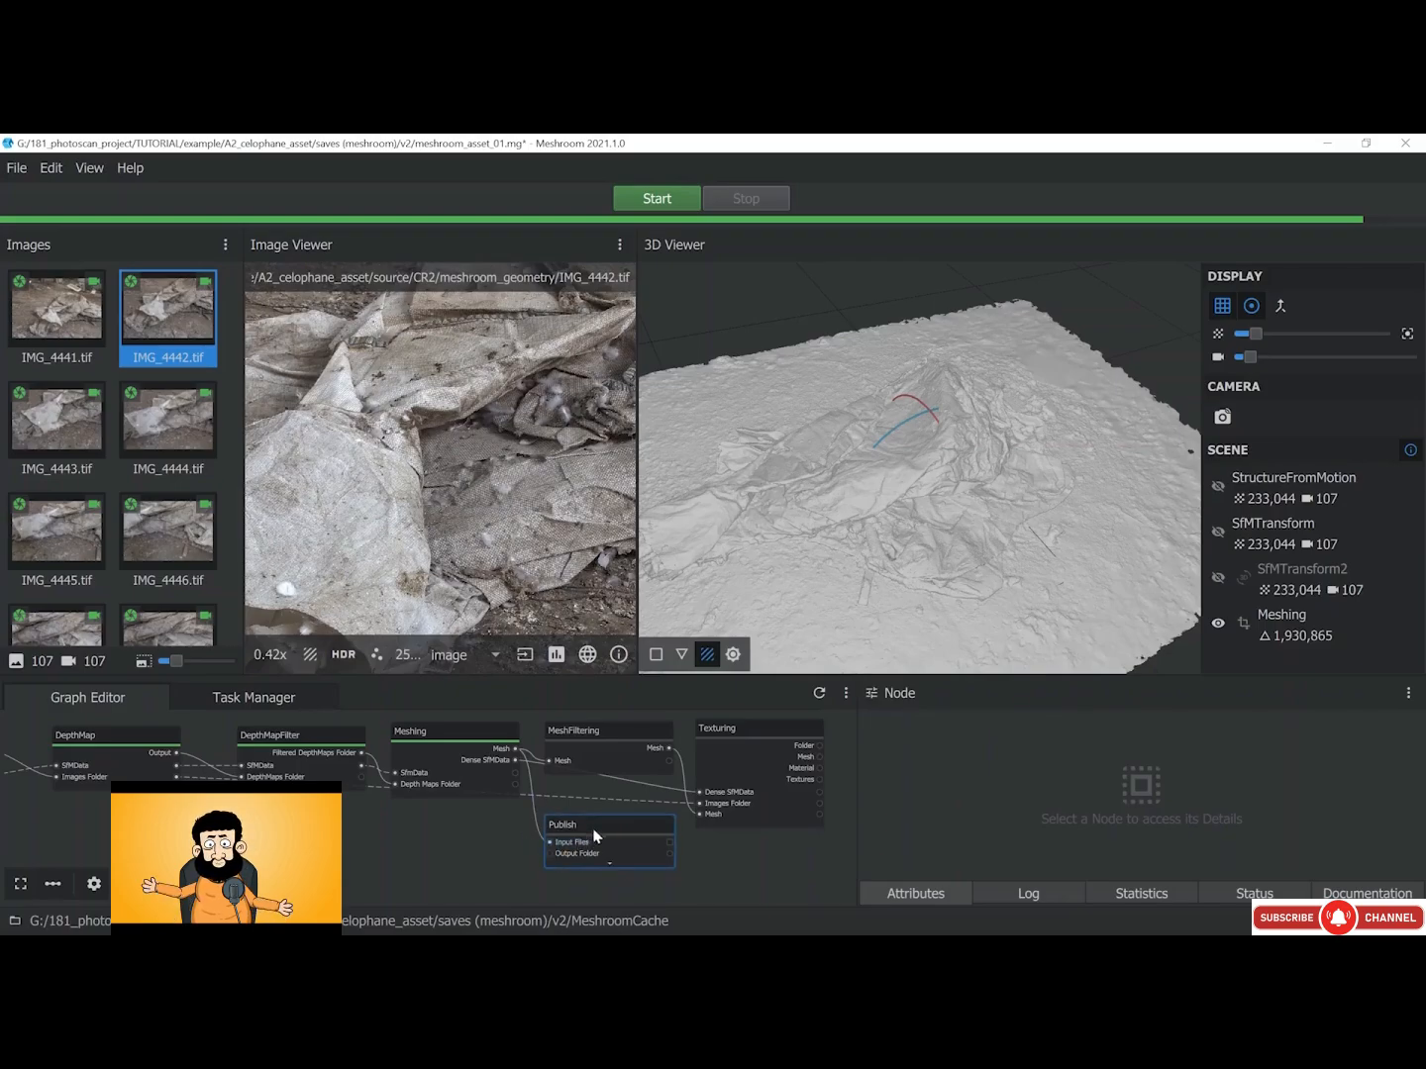
In Meshroom, delete the Publish node and move the Texturing and MeshFiltering nodes away from Meshing to make room
click(600, 830)
key(Delete)
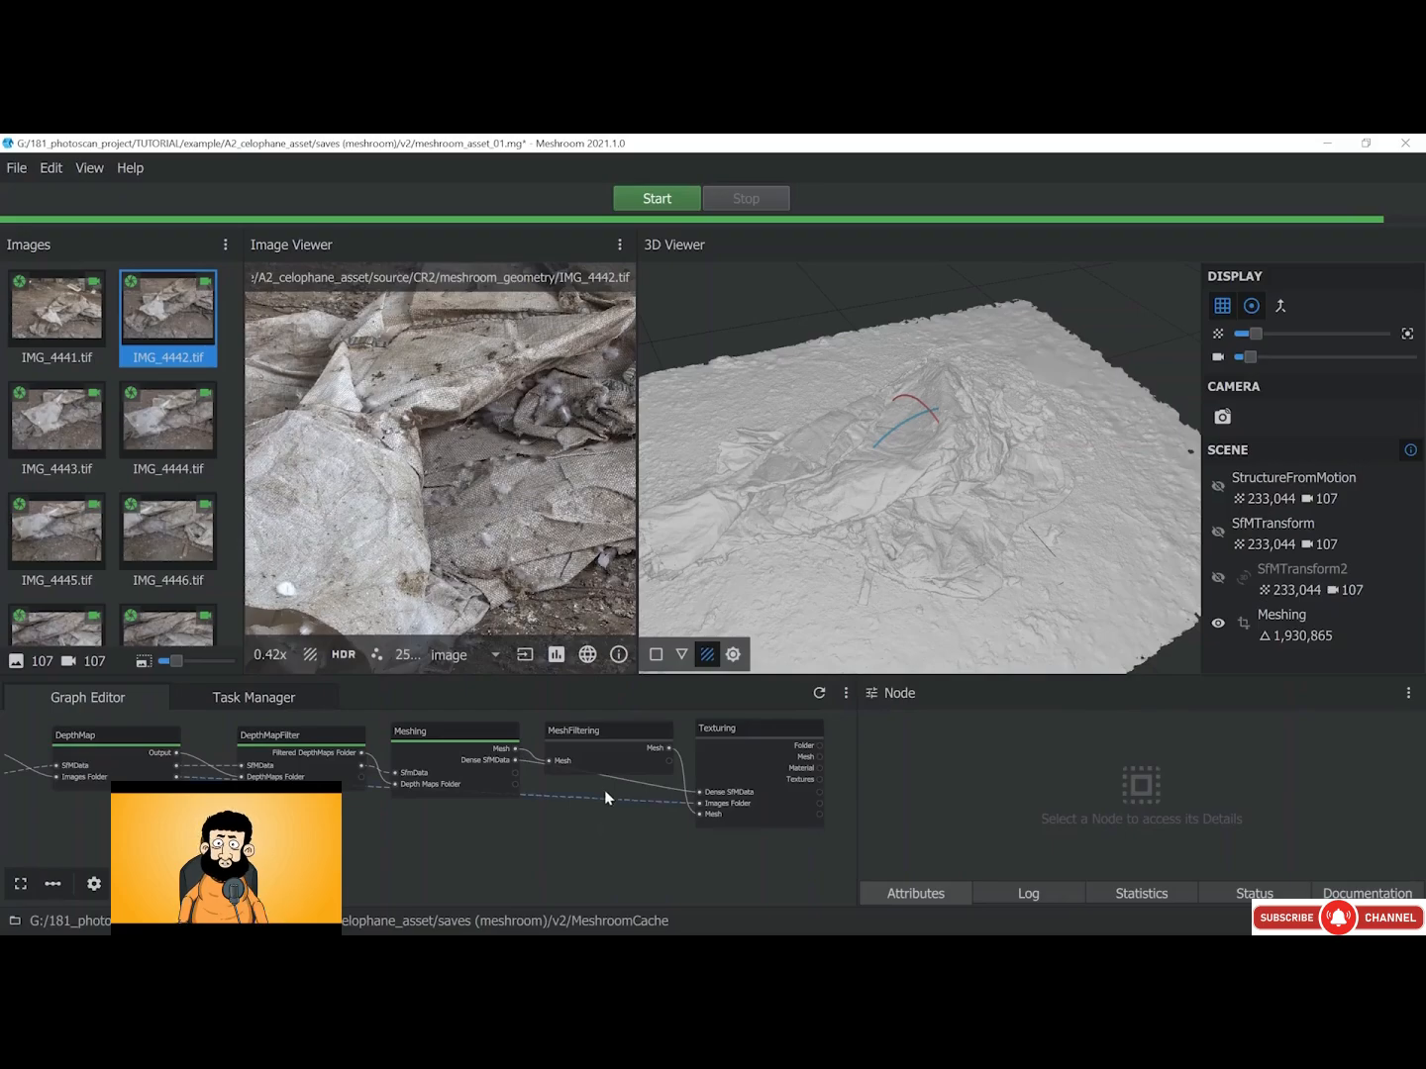
click(594, 738)
click(761, 755)
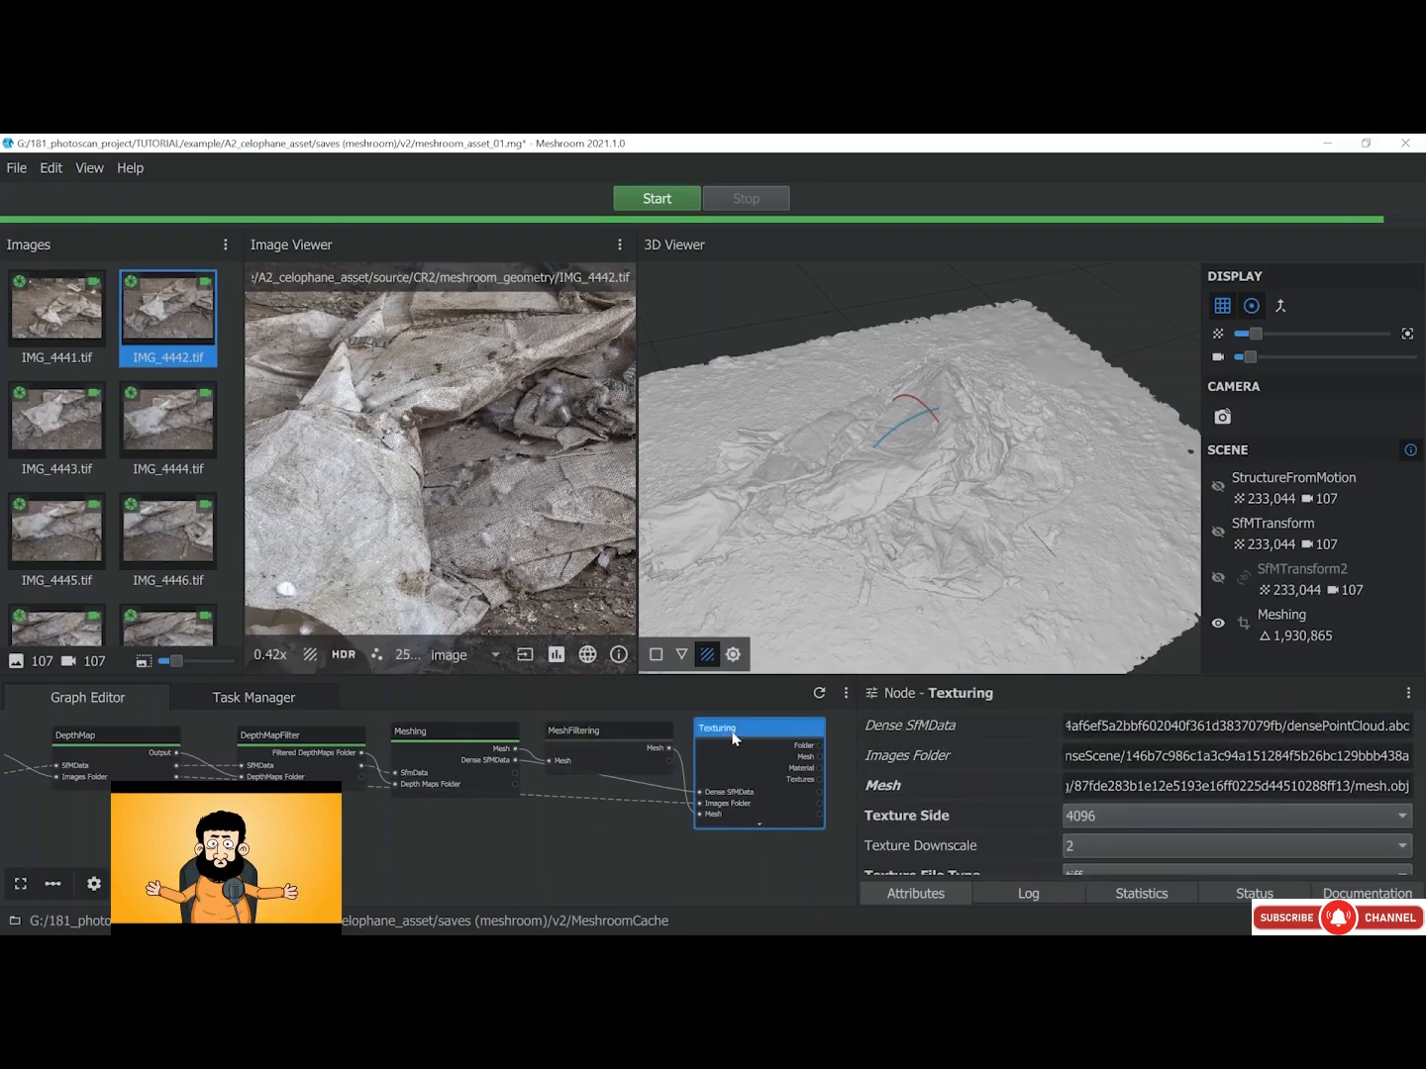
middle_drag(760, 754, 604, 764)
drag(579, 742, 756, 742)
drag(483, 744, 662, 745)
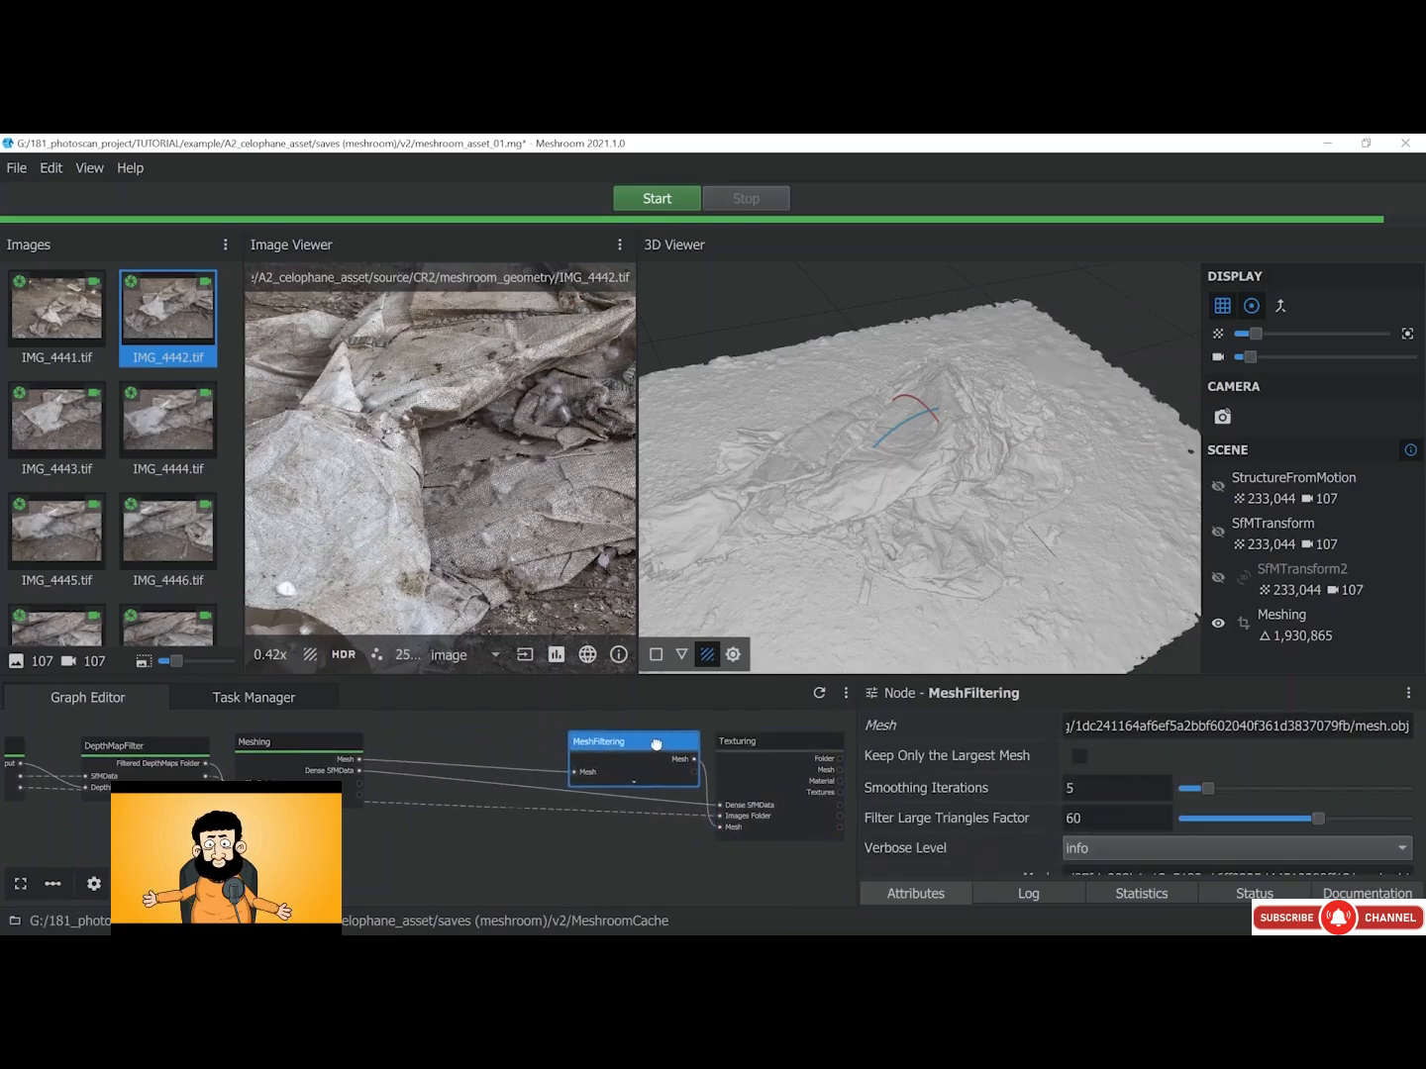
Add a MeshDecimate node and place it between the Meshing and MeshFiltering nodes
right_click(459, 831)
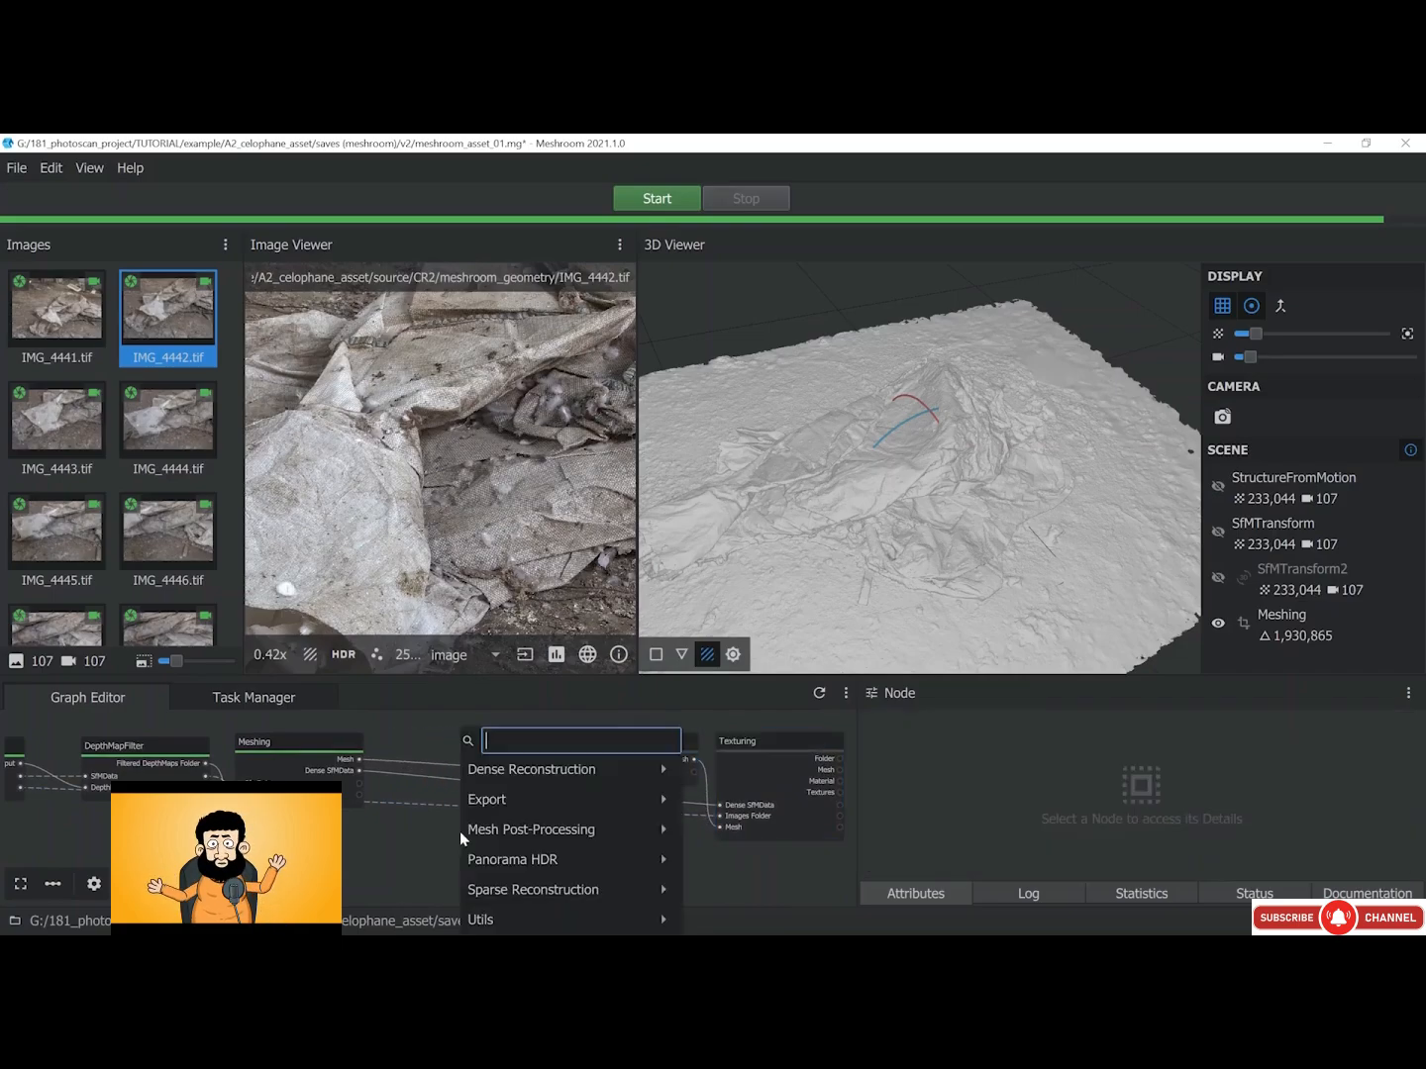
mouse_move(507, 836)
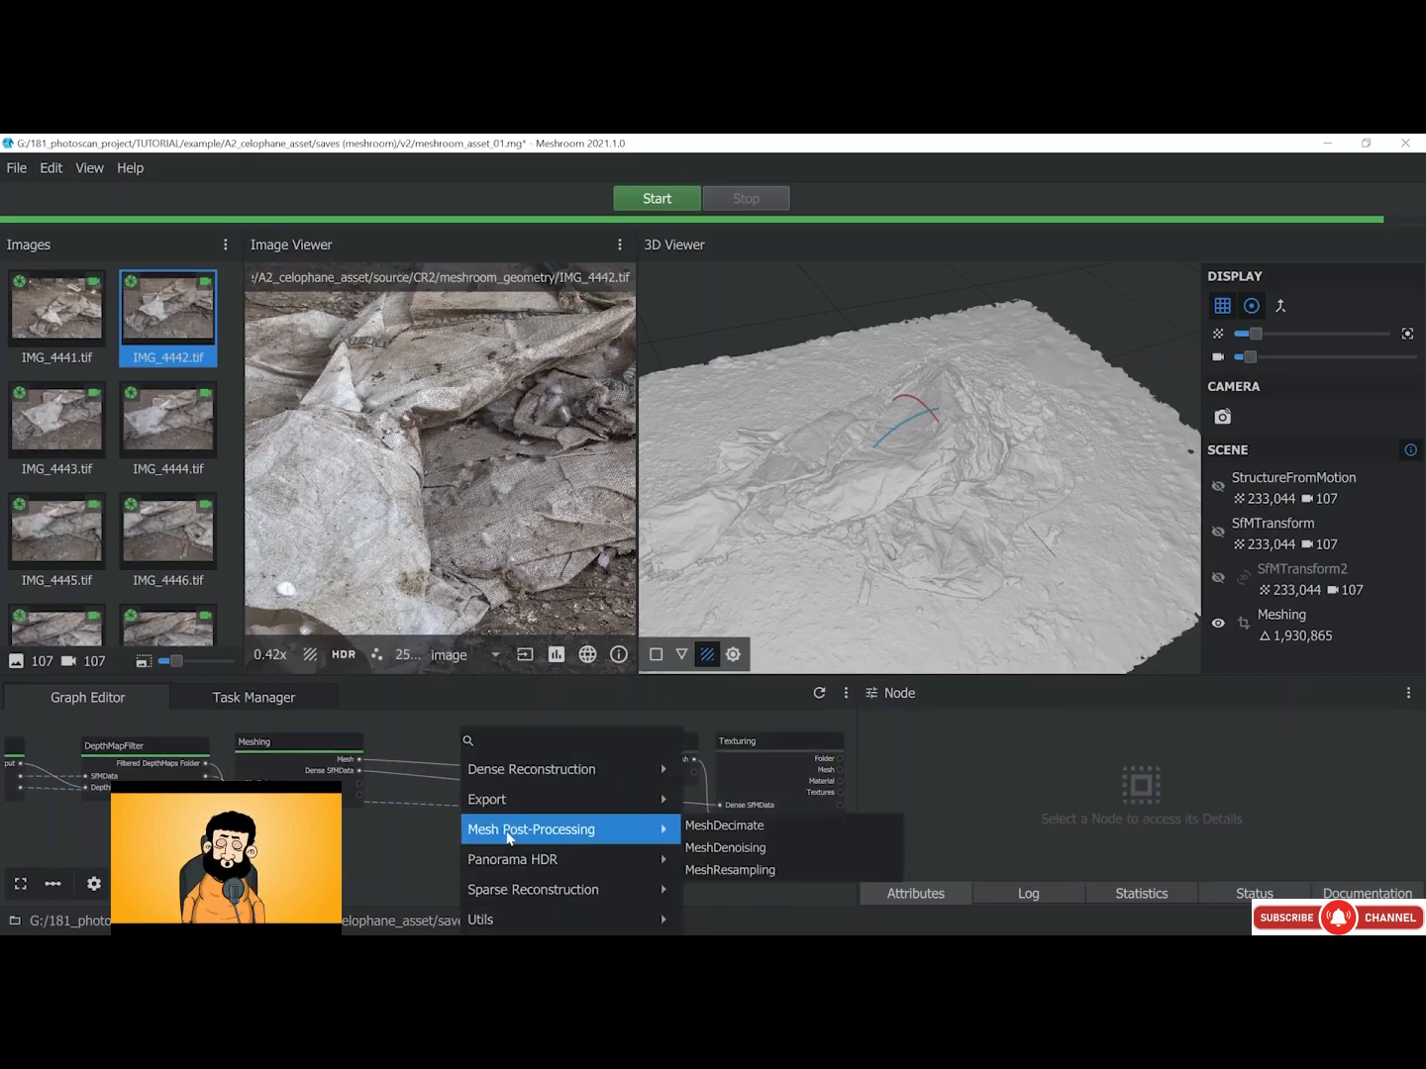
click(719, 828)
drag(519, 845, 475, 730)
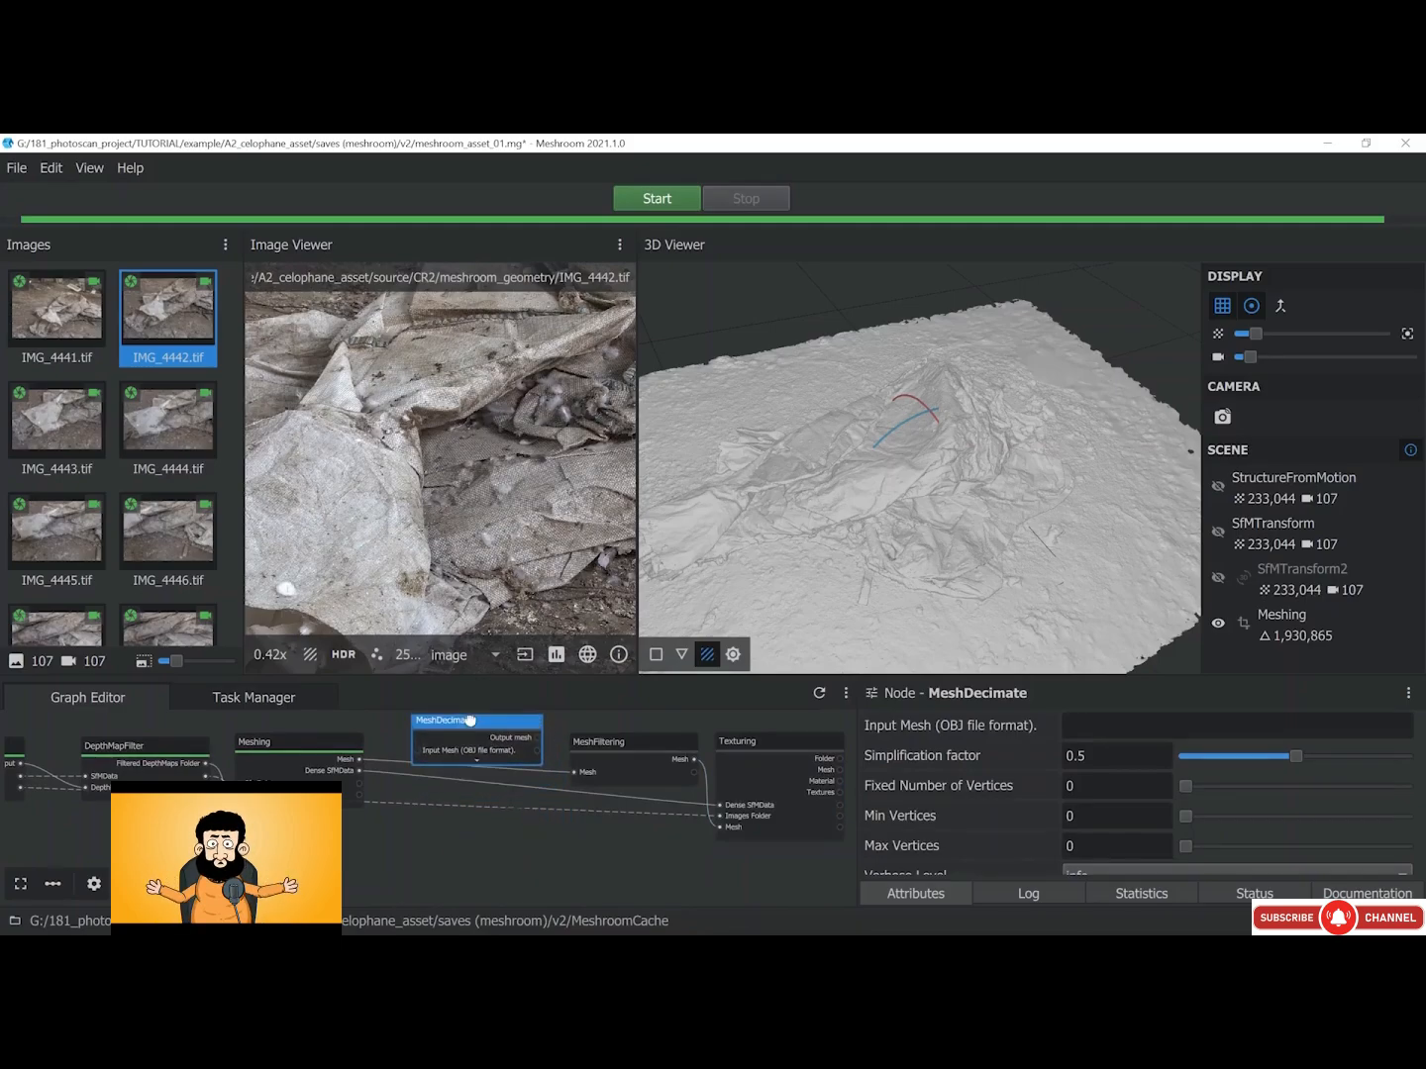
Remove the connection from Meshing to MeshFiltering and connect MeshDecimate's output mesh to MeshFiltering's Mesh input instead
scroll(511, 802, up, 3)
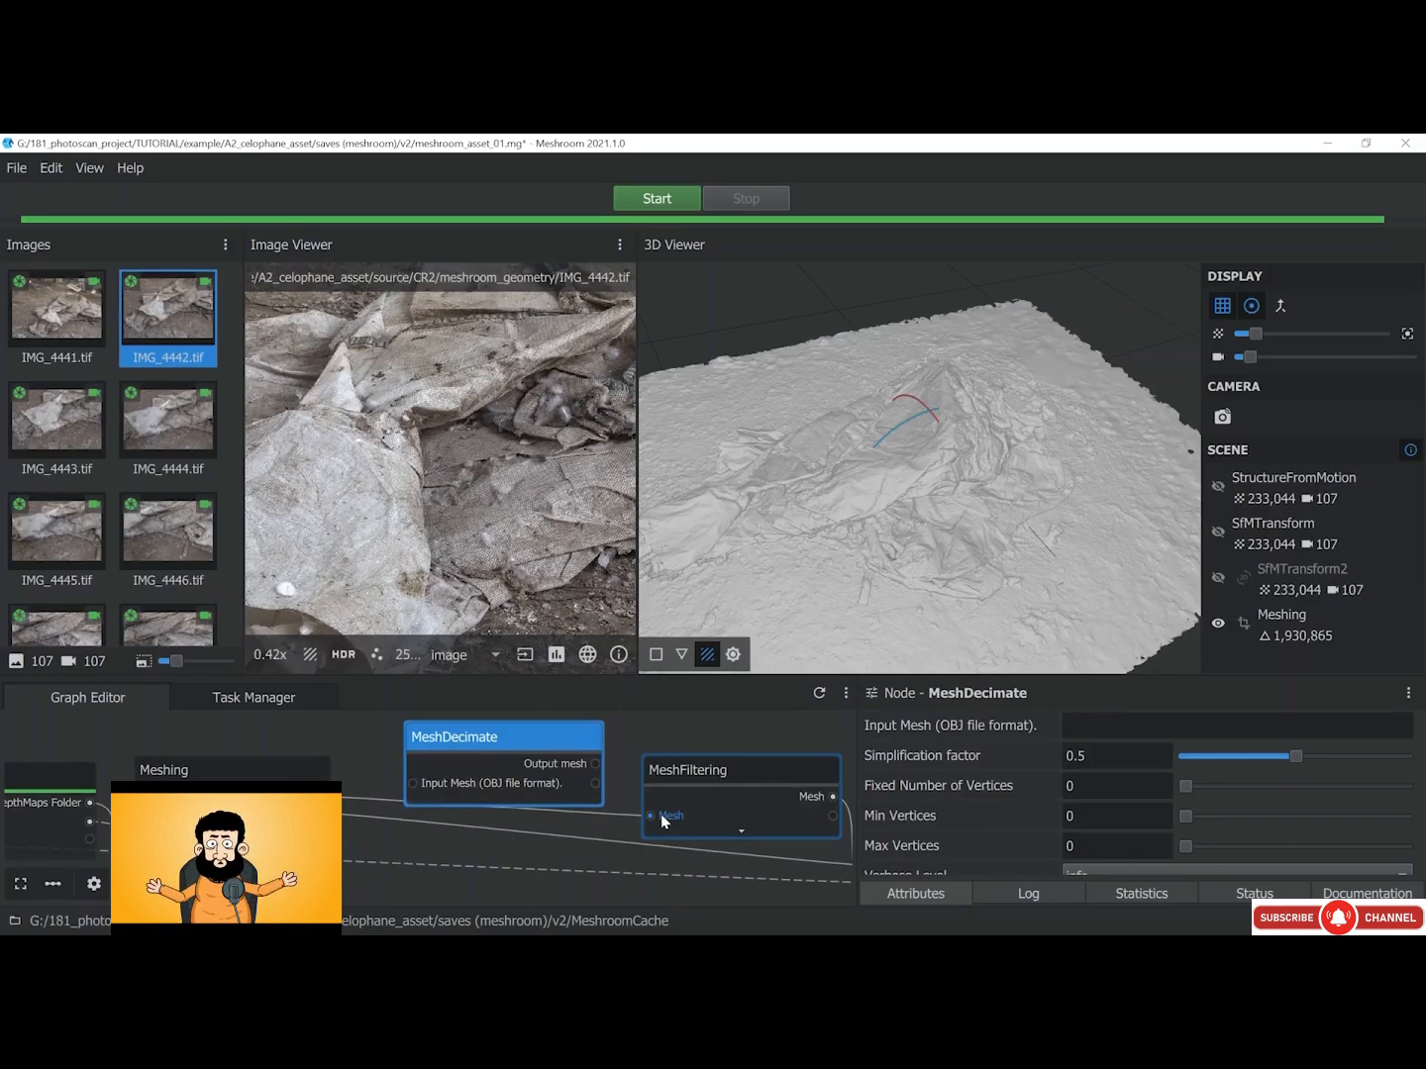
right_click(636, 815)
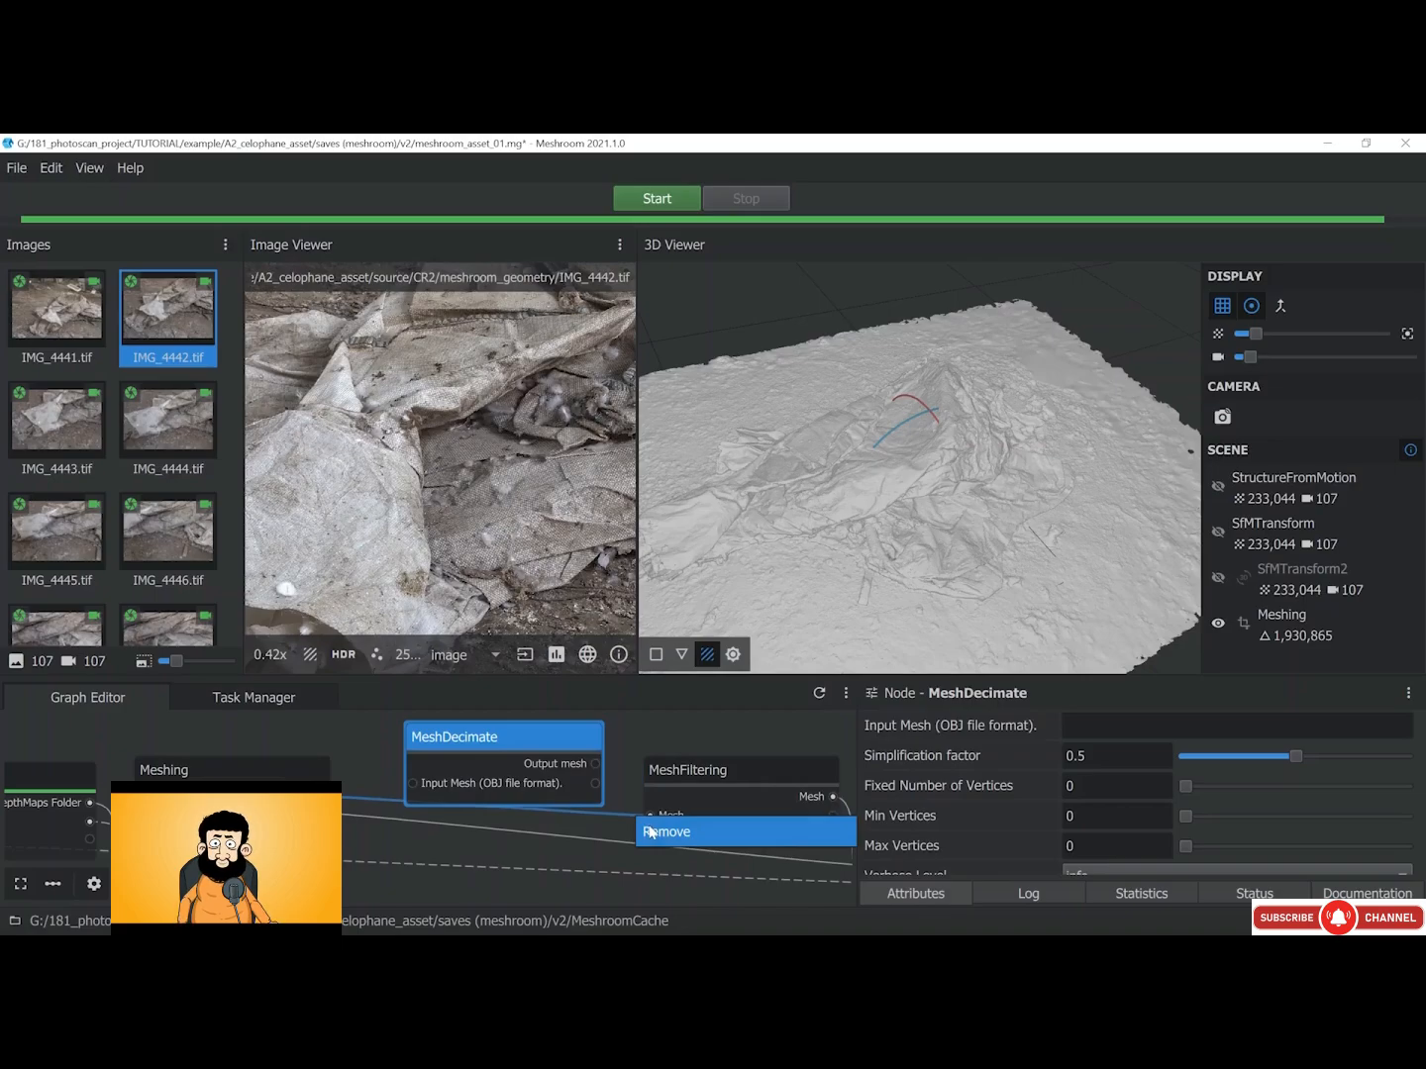
click(649, 833)
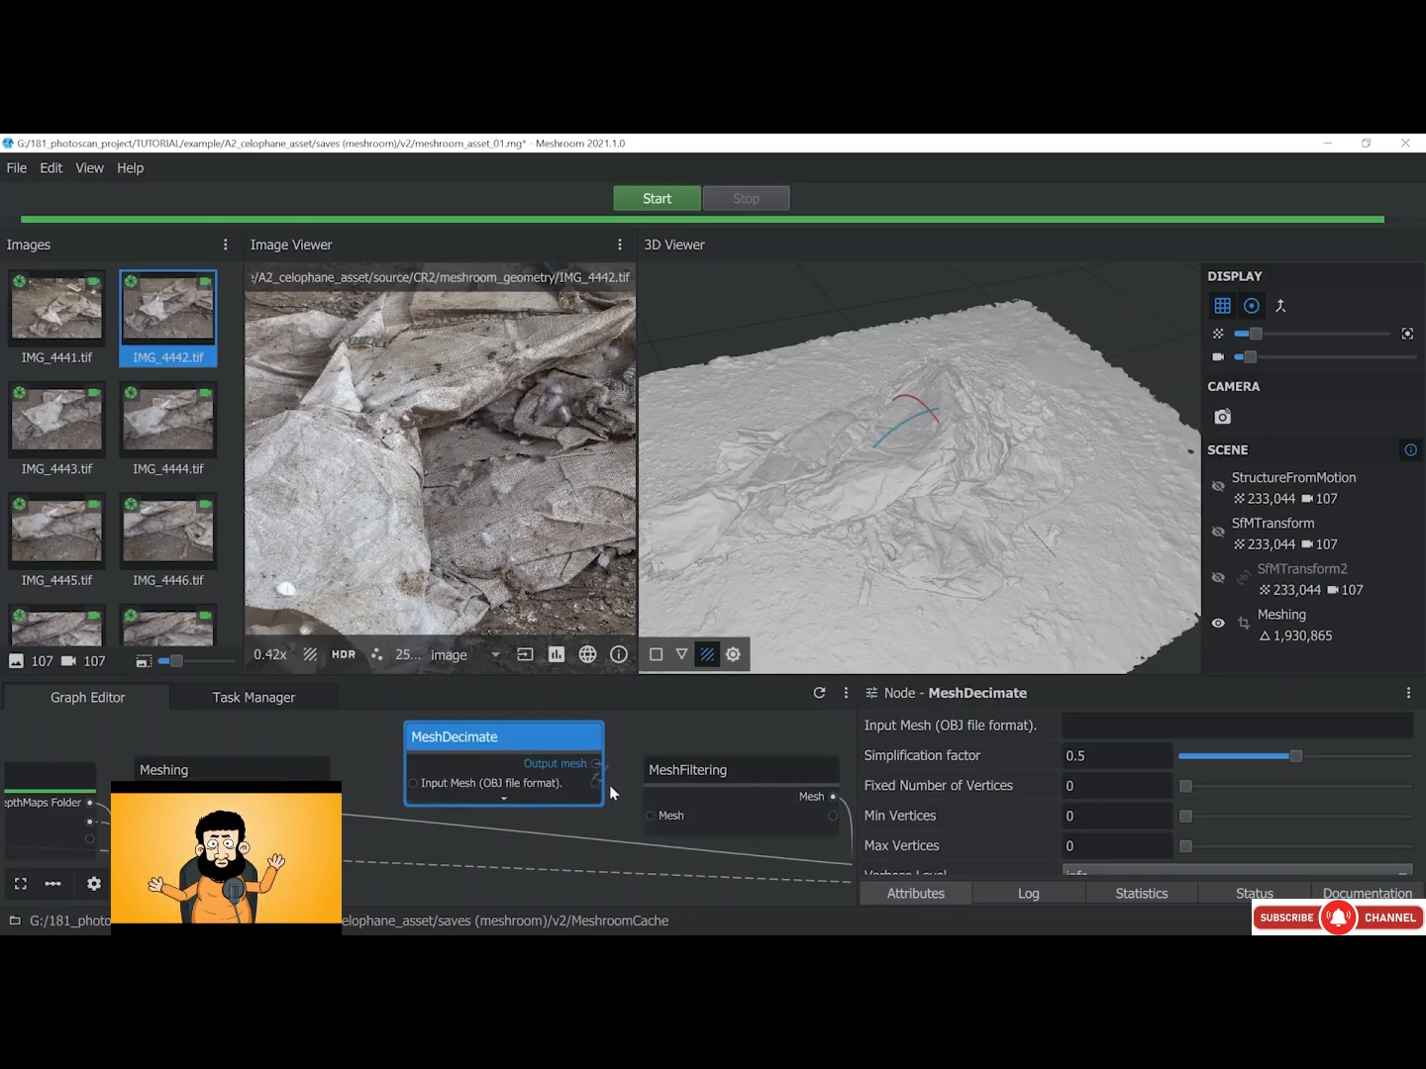
drag(653, 816, 650, 815)
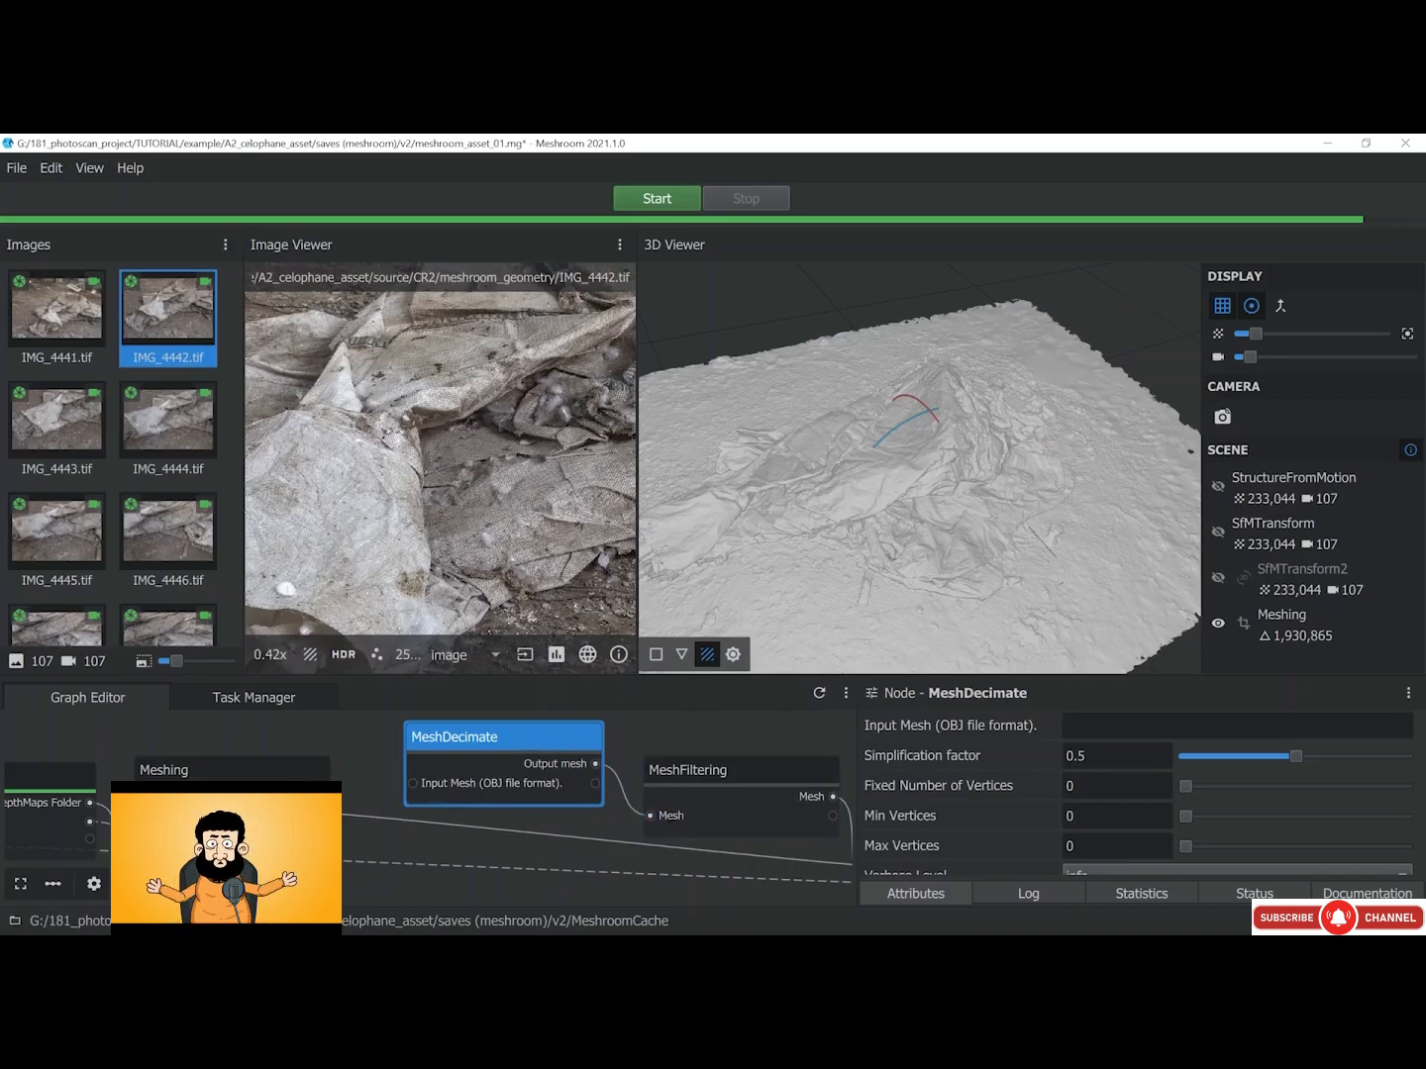
Use highpoly_tweaked_01.obj from the 02_highpoly_tweaked folder as MeshDecimate's input mesh
click(1169, 727)
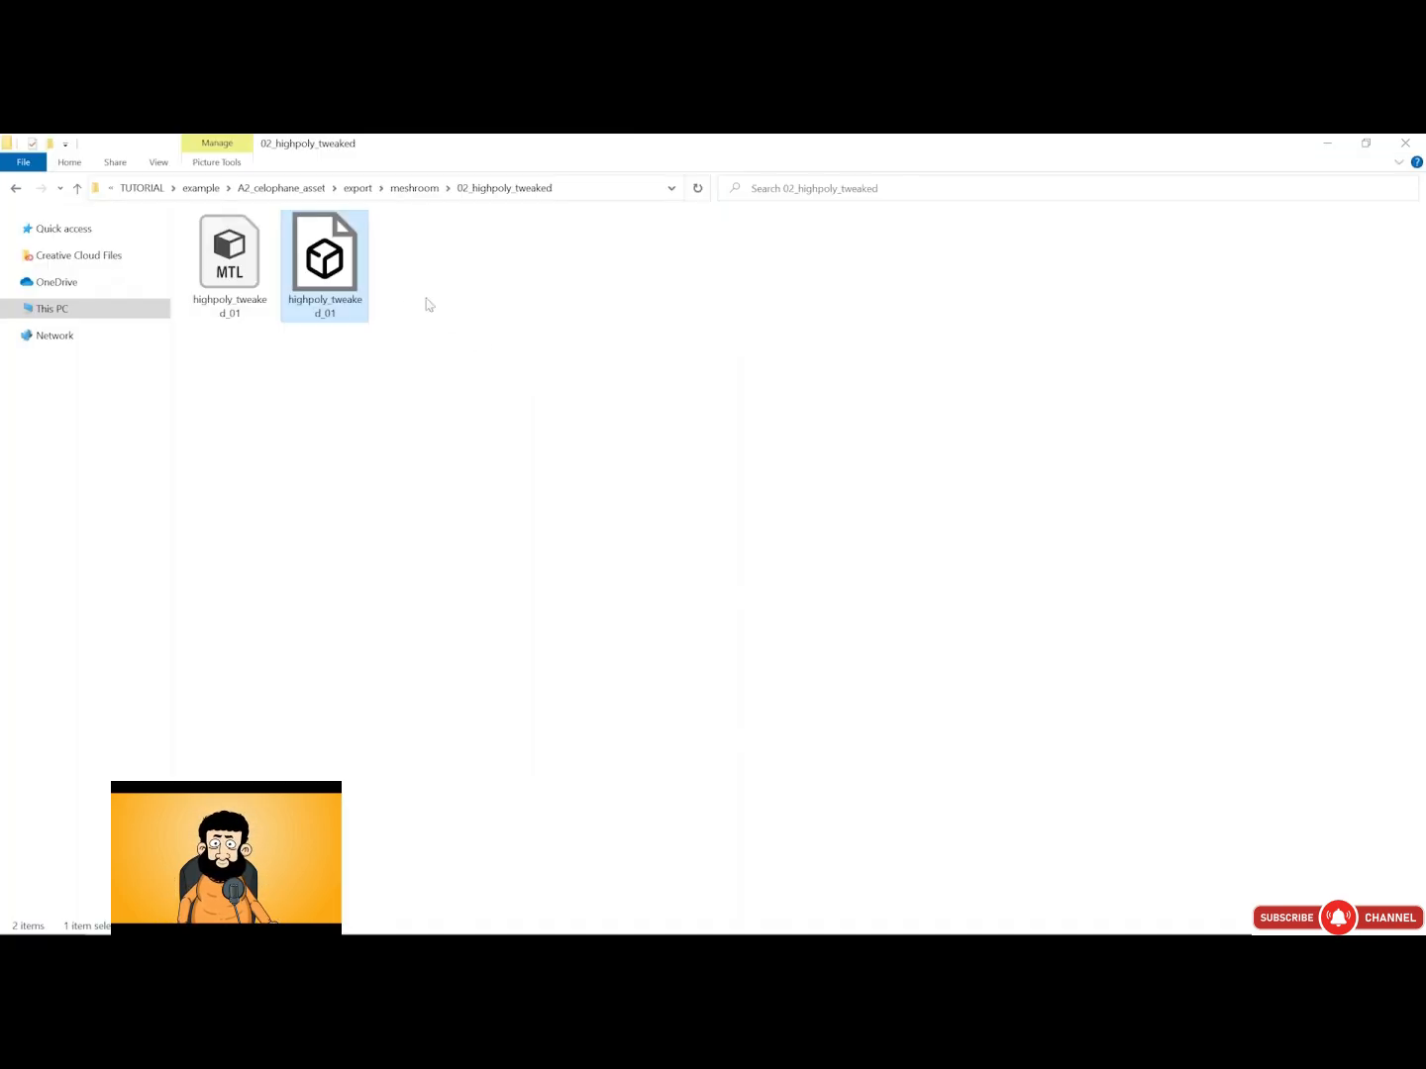
drag(327, 266, 1091, 724)
key(alt+Tab)
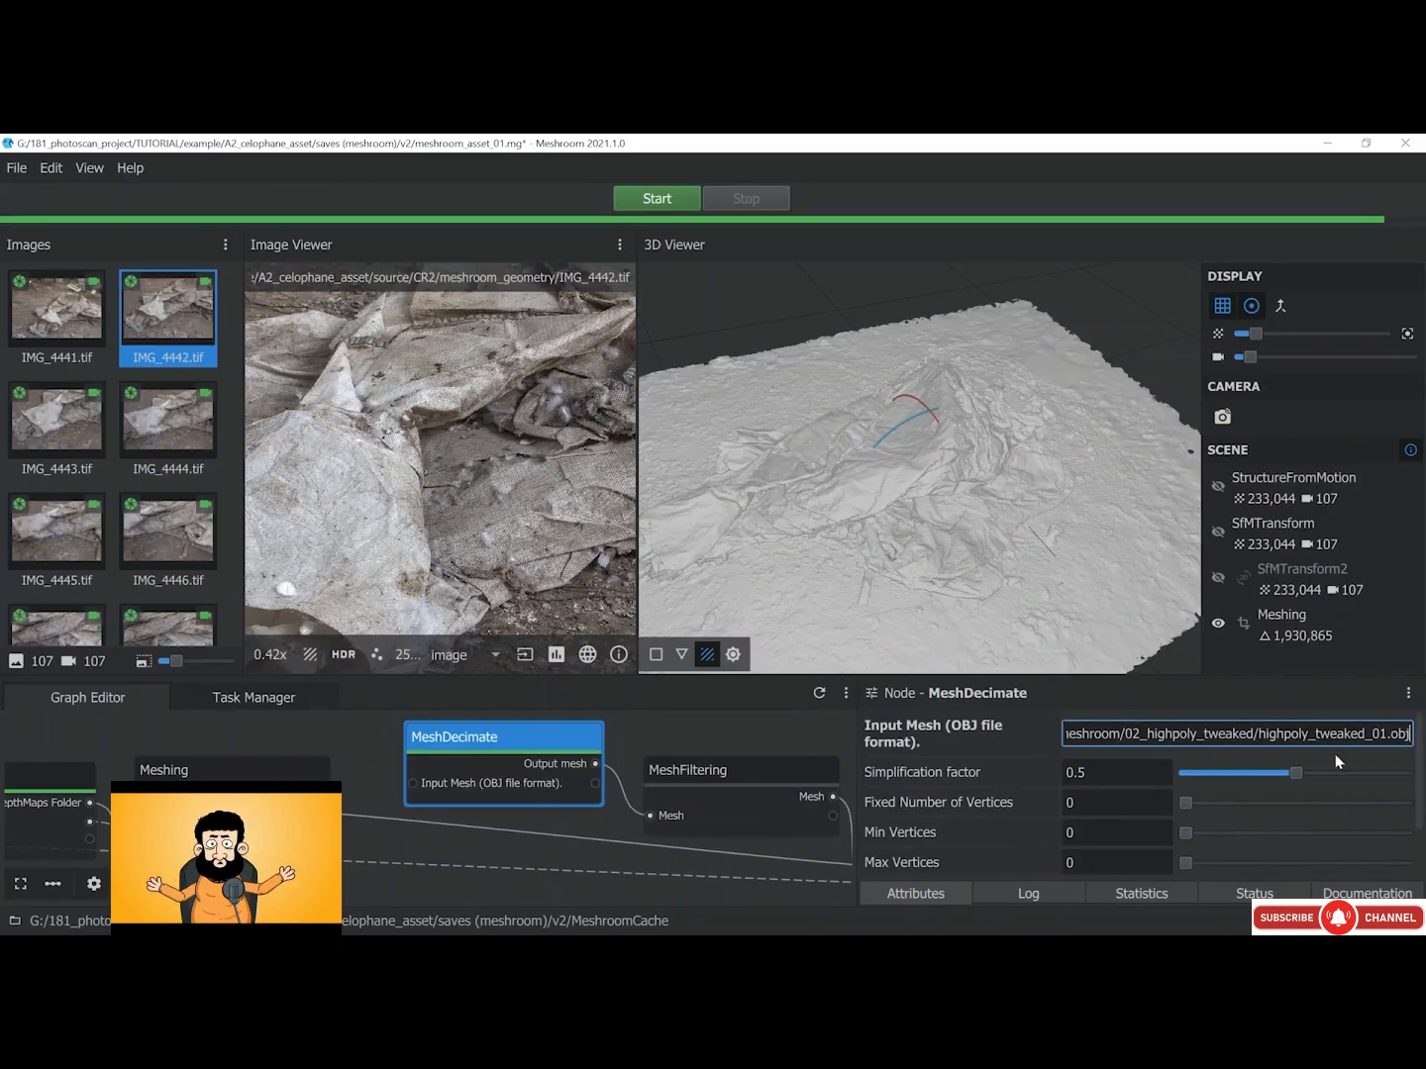
Set MeshDecimate's simplification factor to 0.99 and compute the node
drag(1296, 772, 1408, 774)
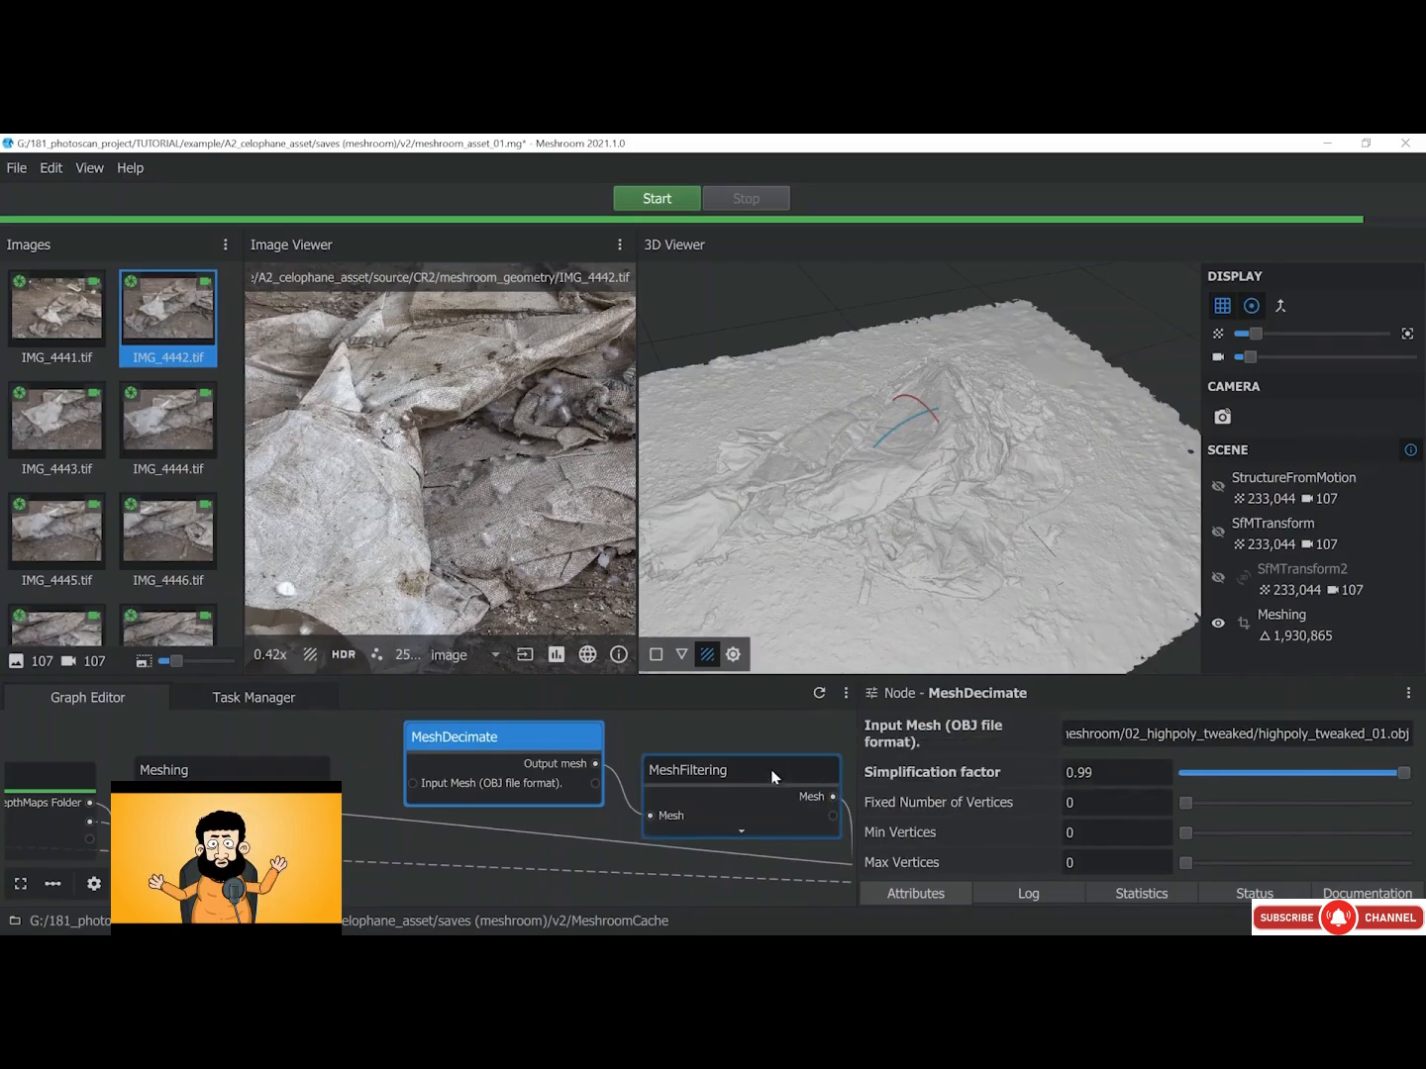
right_click(504, 741)
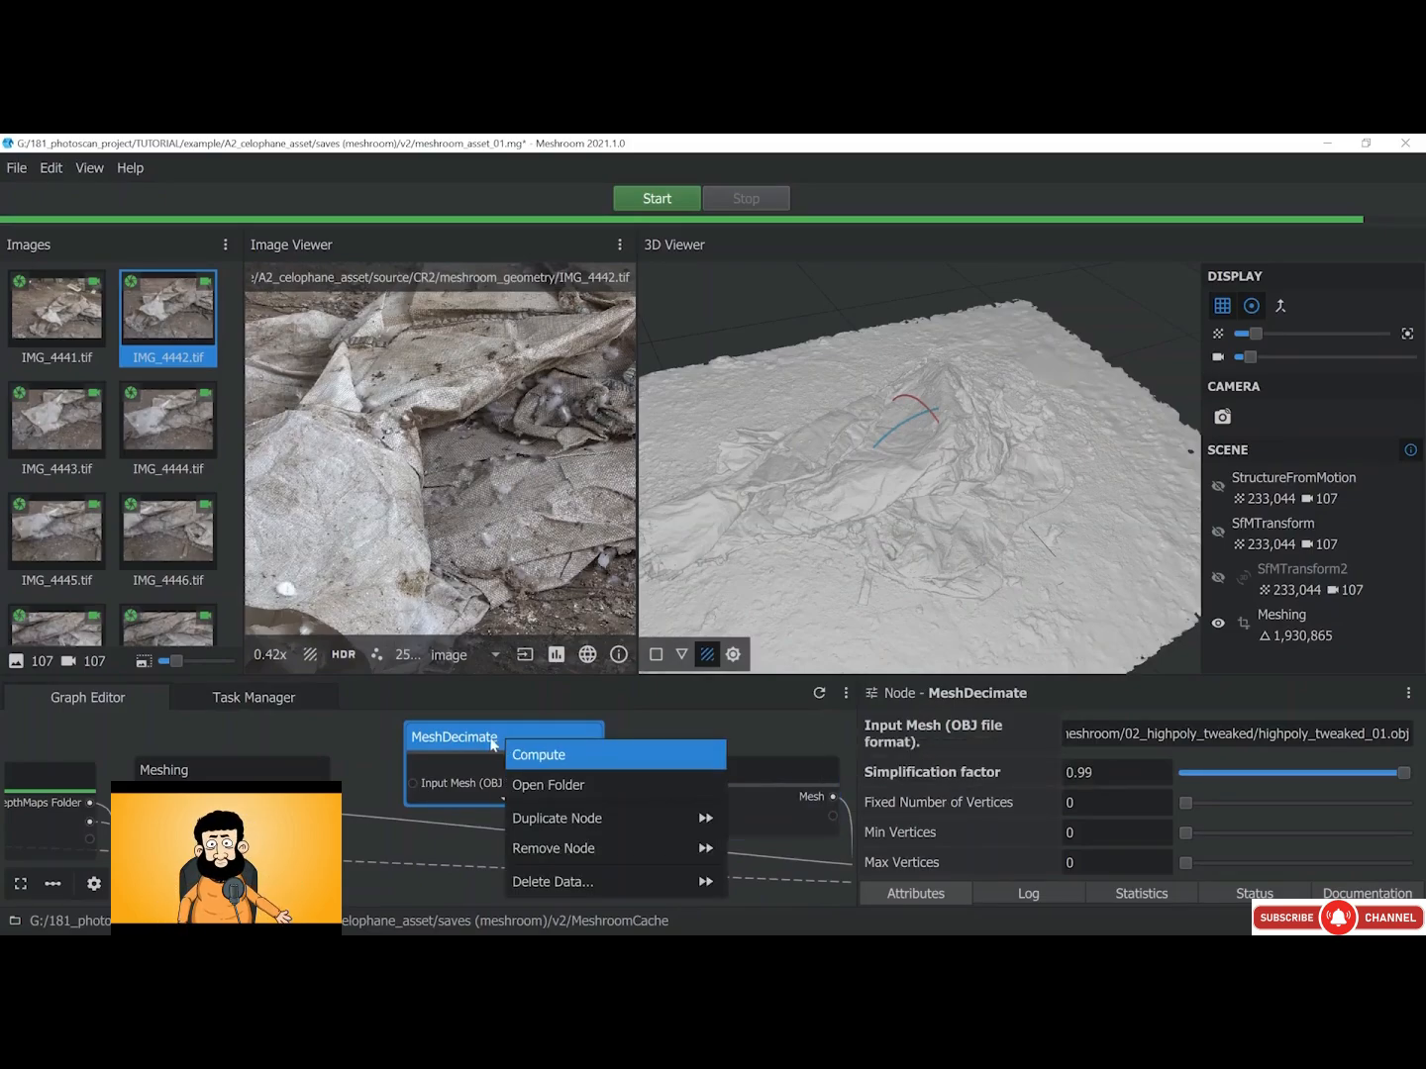
click(515, 756)
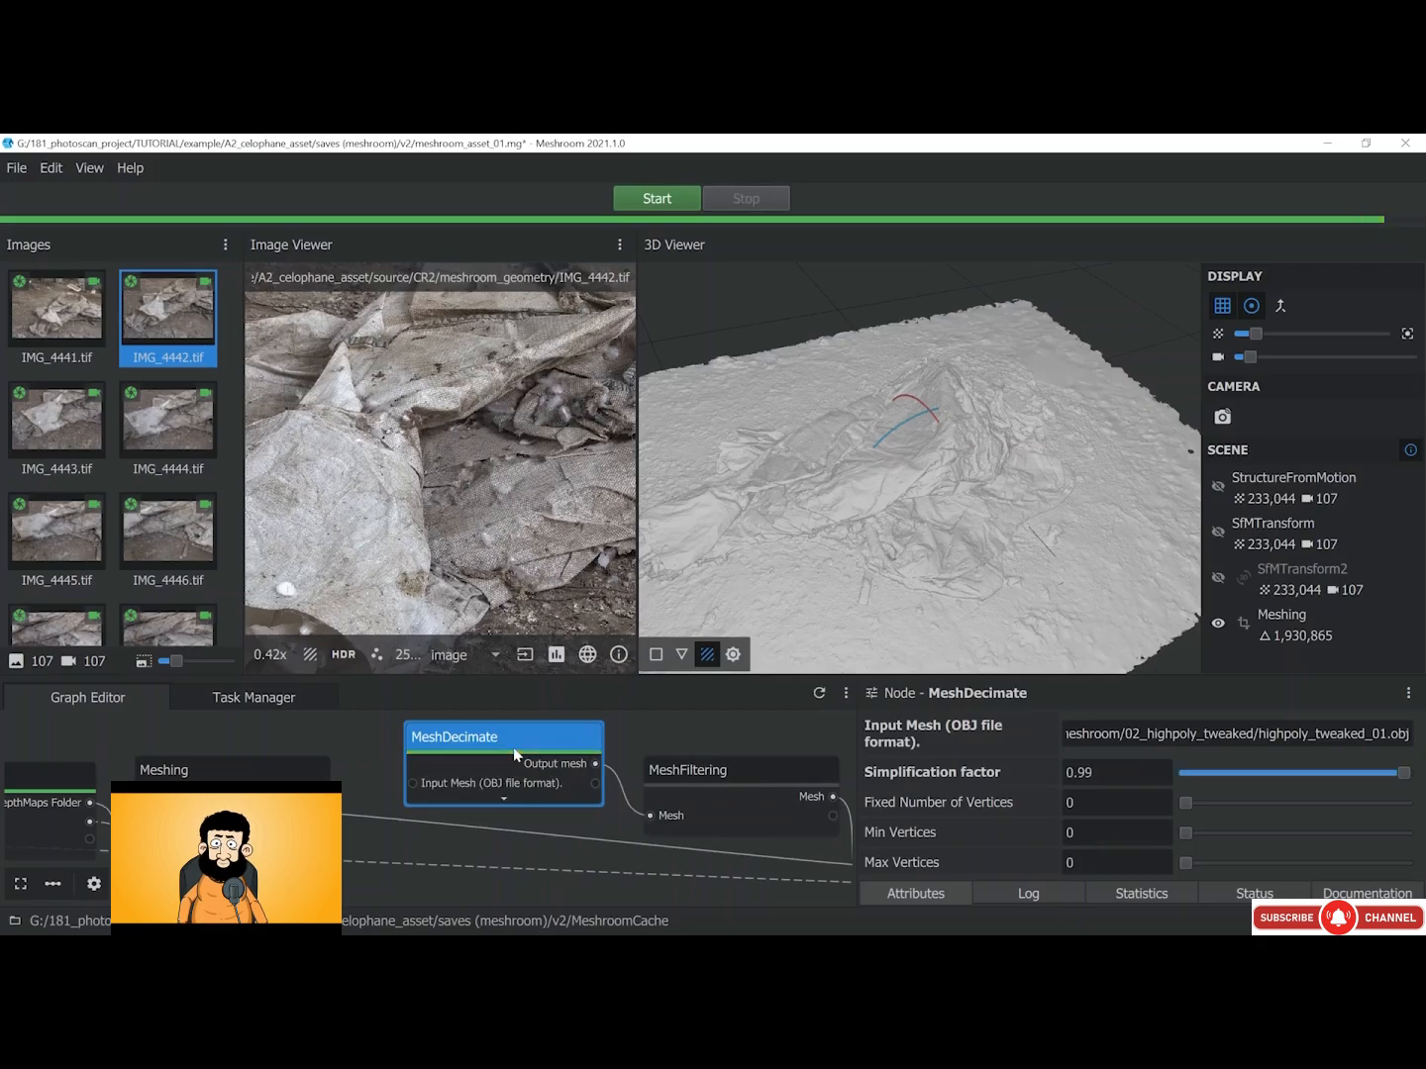
Remove the connection between MeshDecimate and MeshFiltering
click(645, 832)
right_click(627, 805)
click(658, 819)
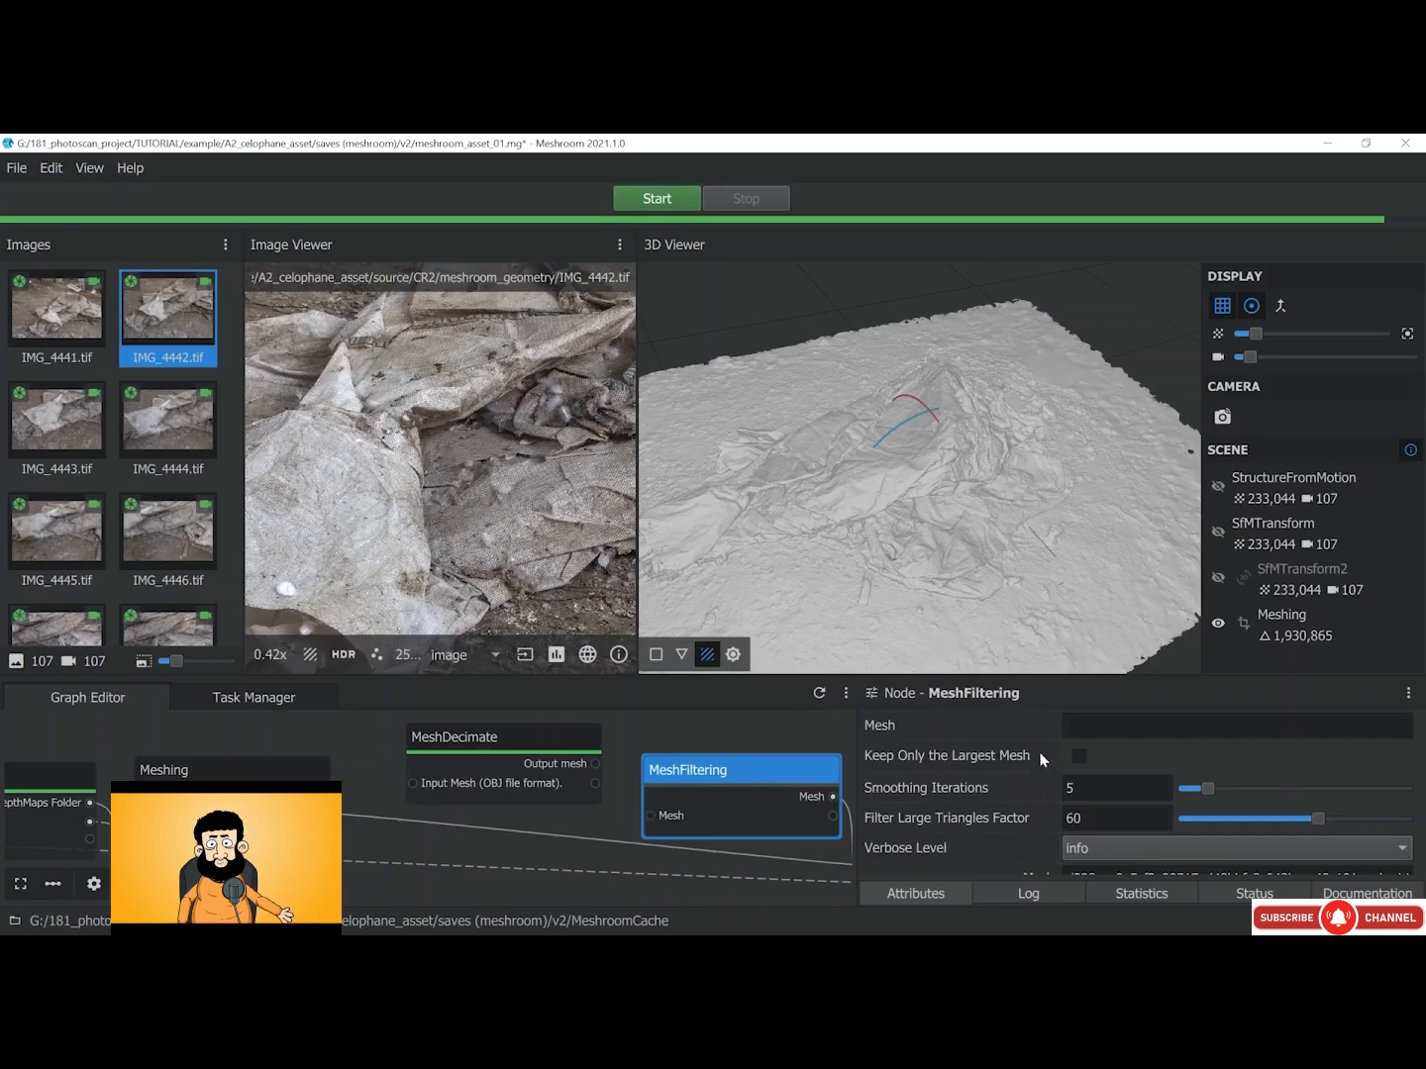
Copy MeshDecimate's input path for highpoly_tweaked_01.obj into MeshFiltering's Mesh attribute and try to compute MeshFiltering from it
click(589, 745)
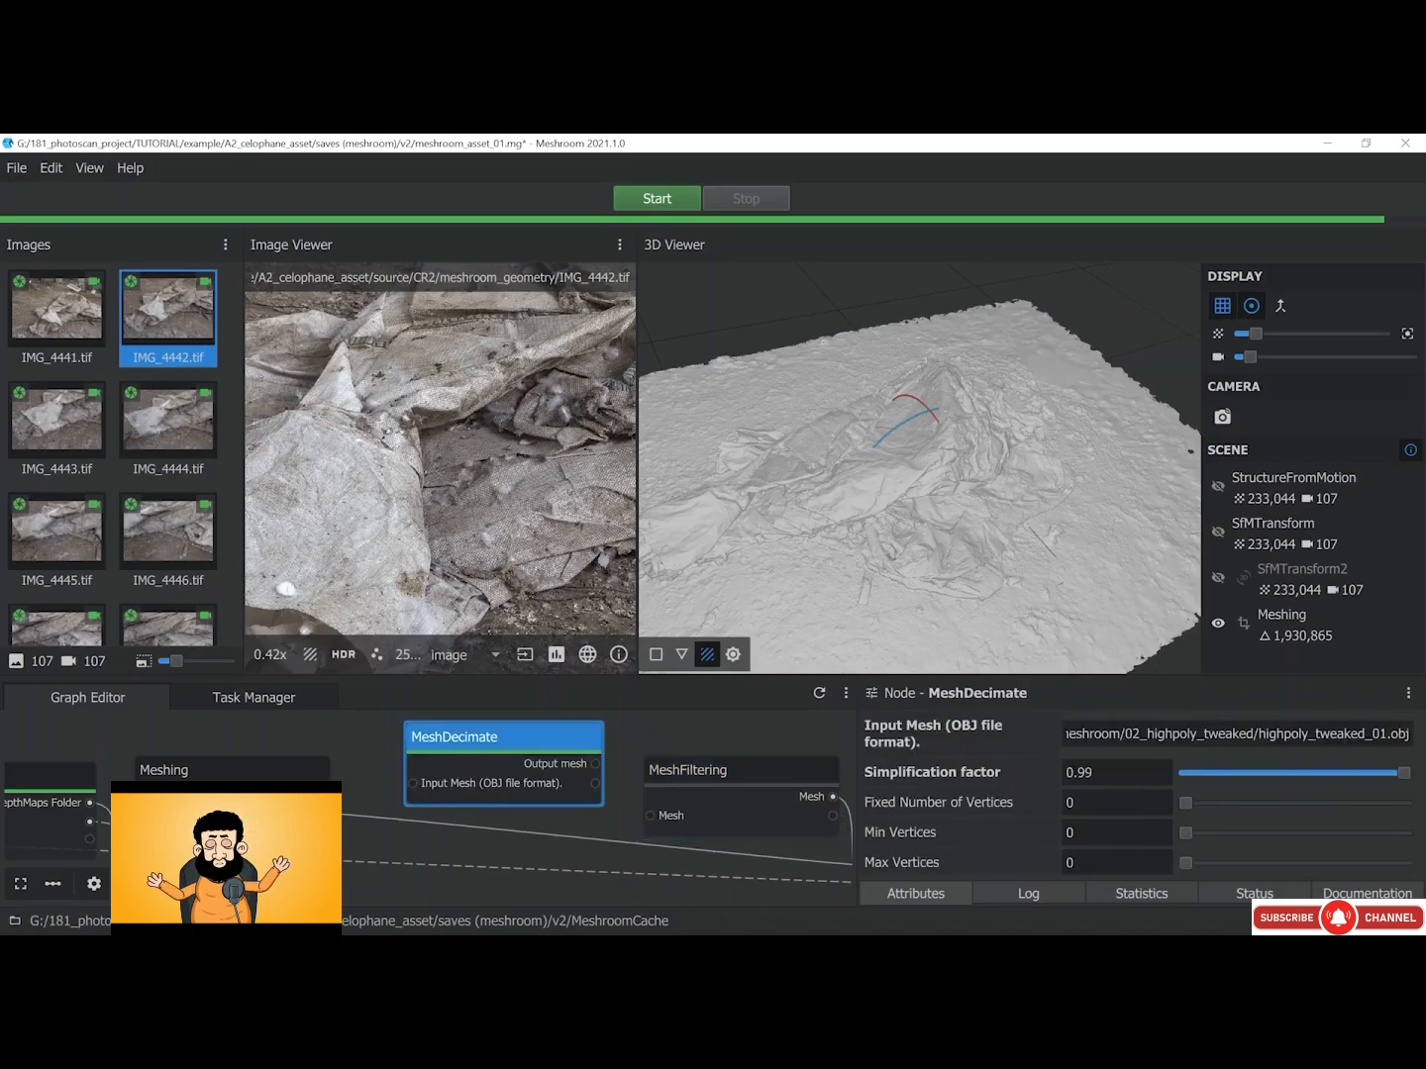
click(1083, 734)
key(ctrl+a)
key(ctrl+c)
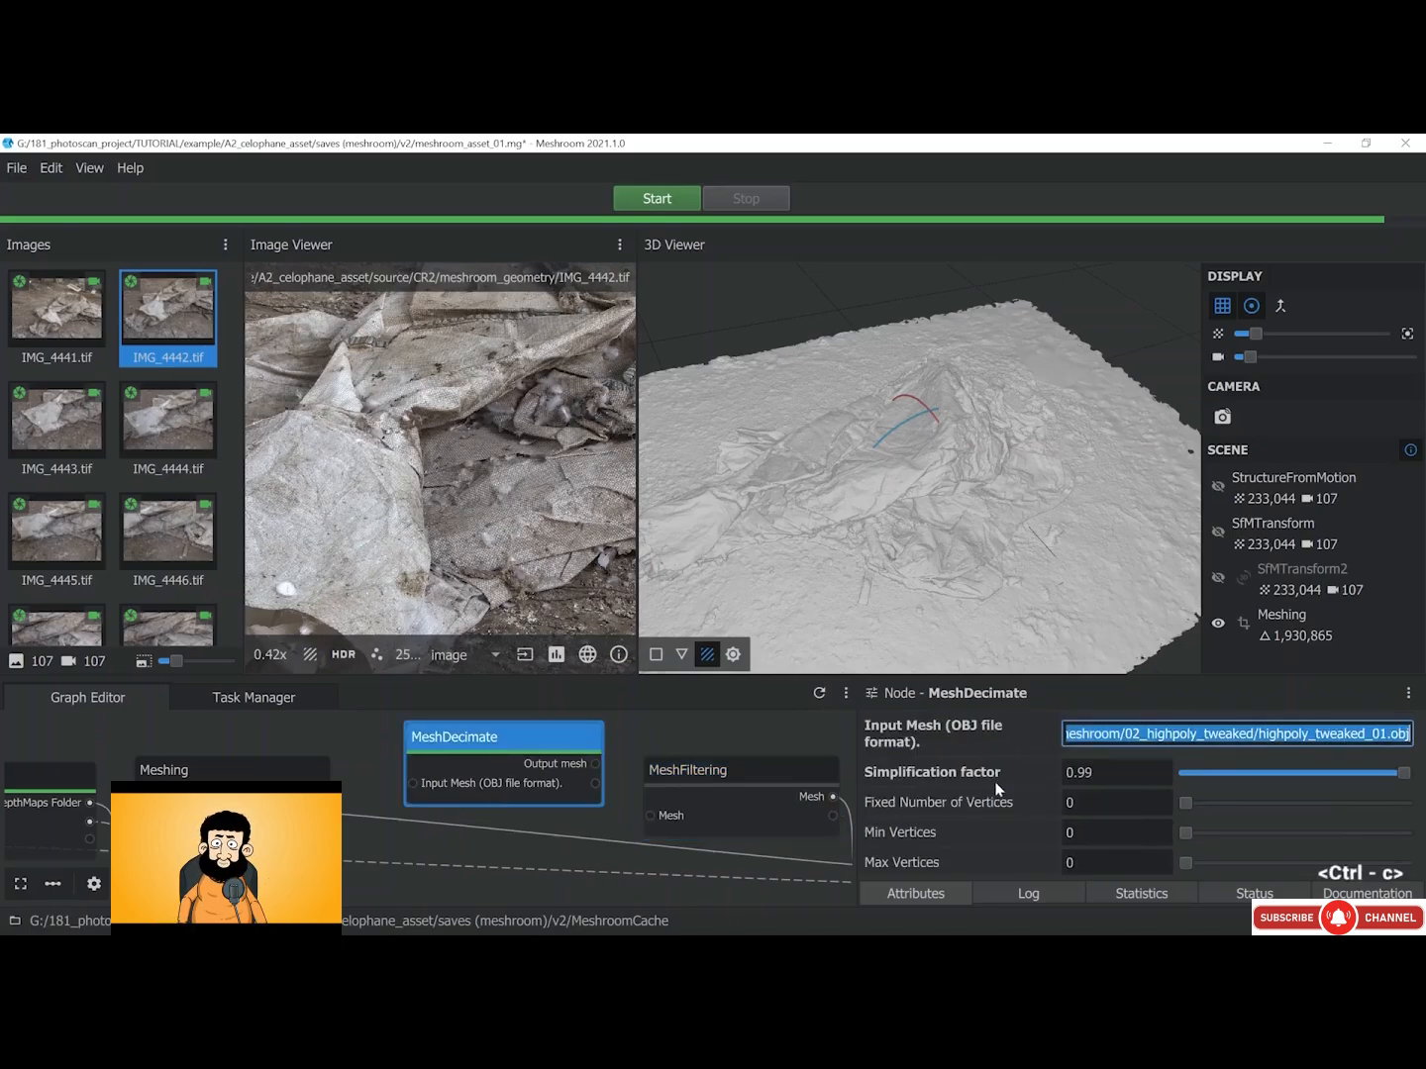
click(790, 765)
click(1062, 737)
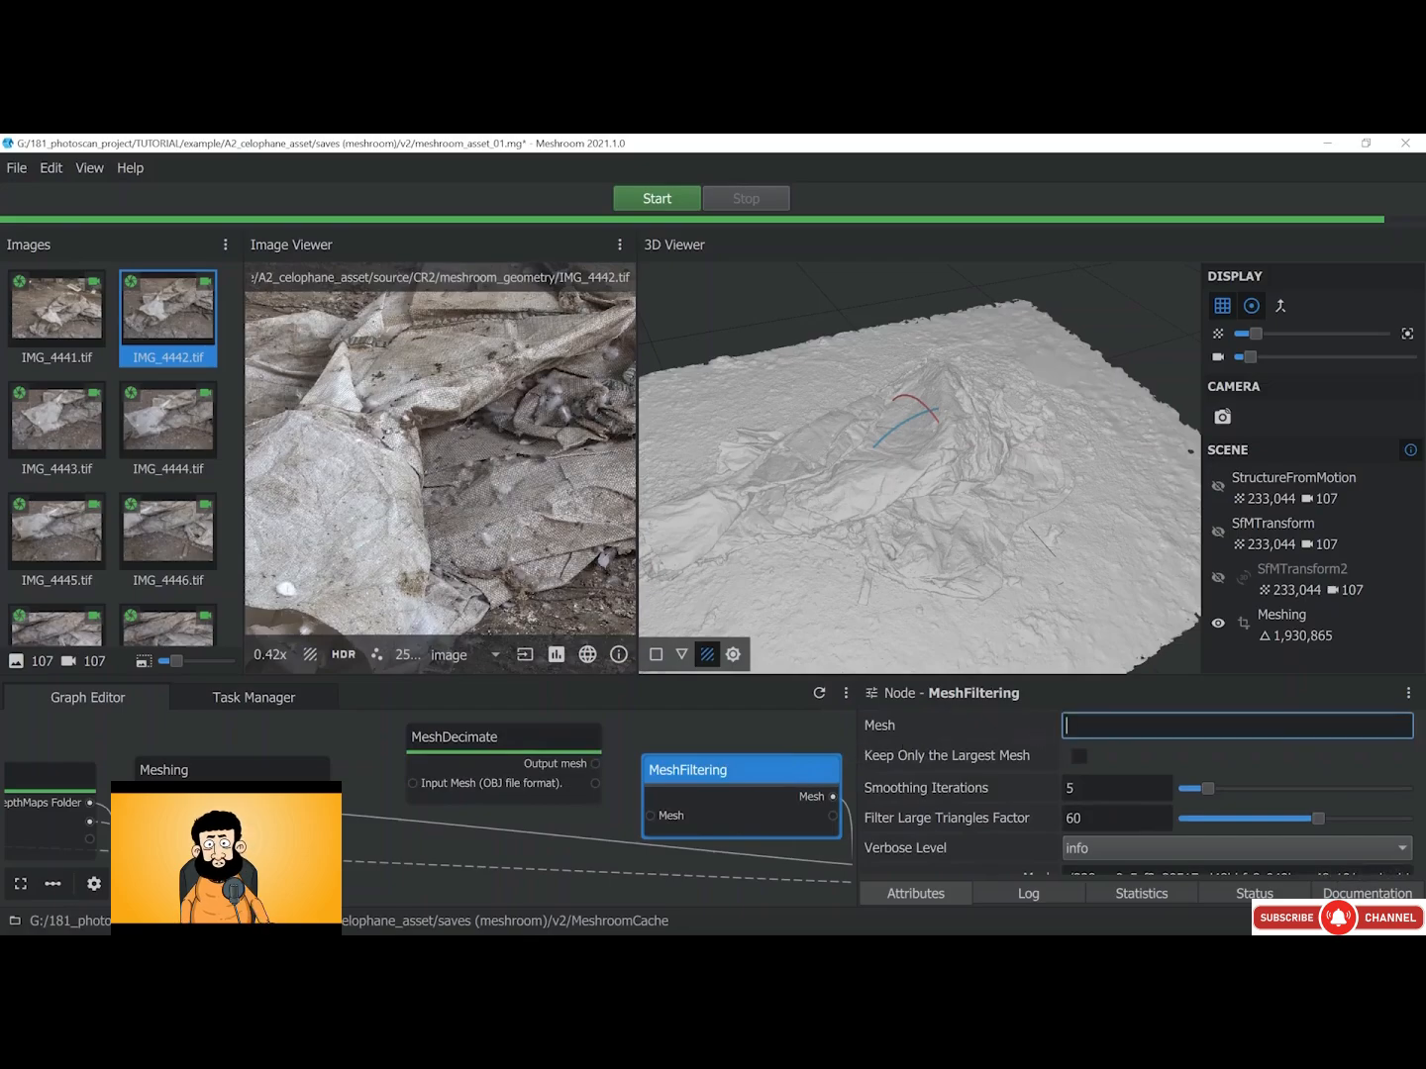
key(ctrl+v)
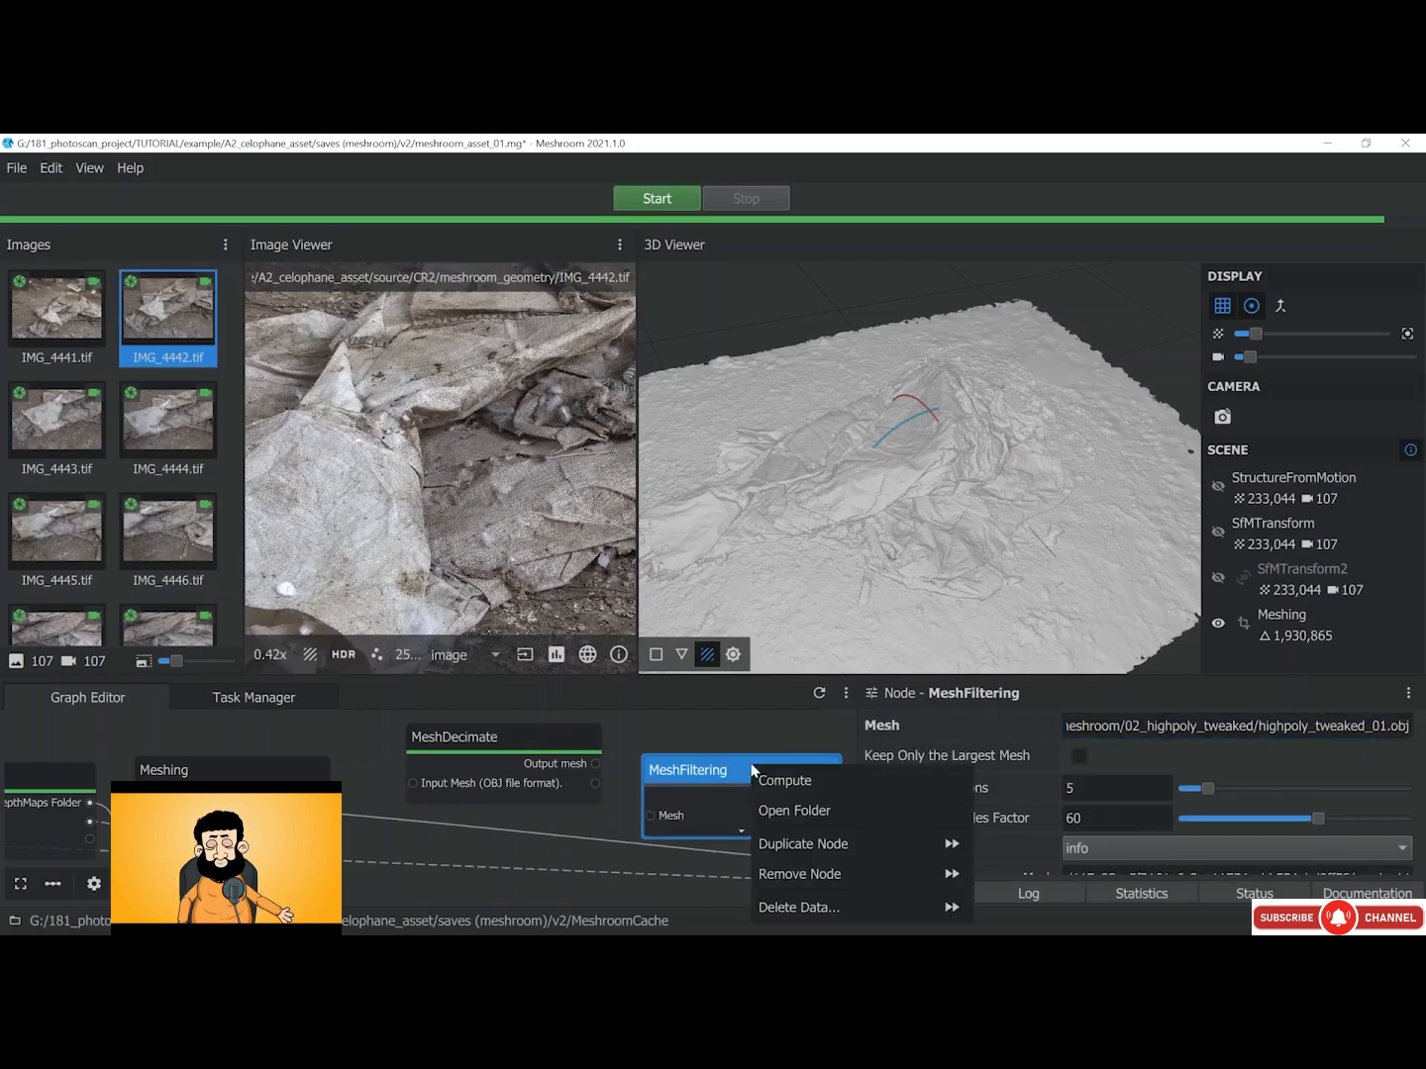
right_click(753, 767)
click(771, 783)
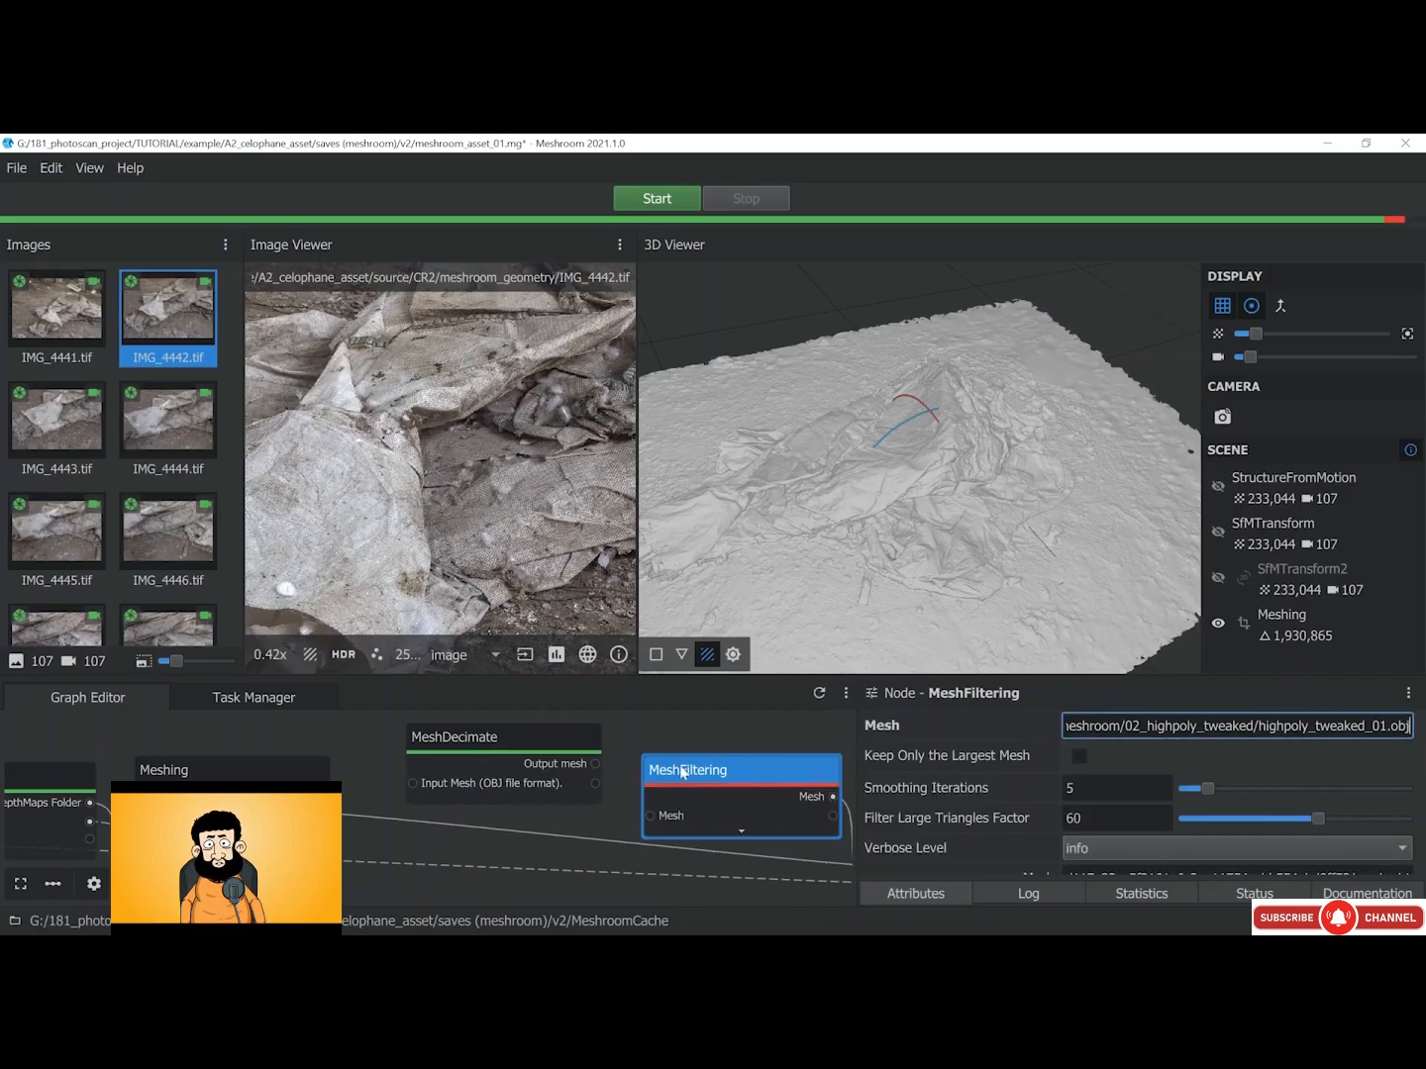
Reconnect MeshDecimate's output mesh to the Mesh input of MeshFiltering
click(590, 766)
drag(594, 763, 649, 817)
Set MeshFiltering's smoothing iterations to 1 and compute the node
click(728, 766)
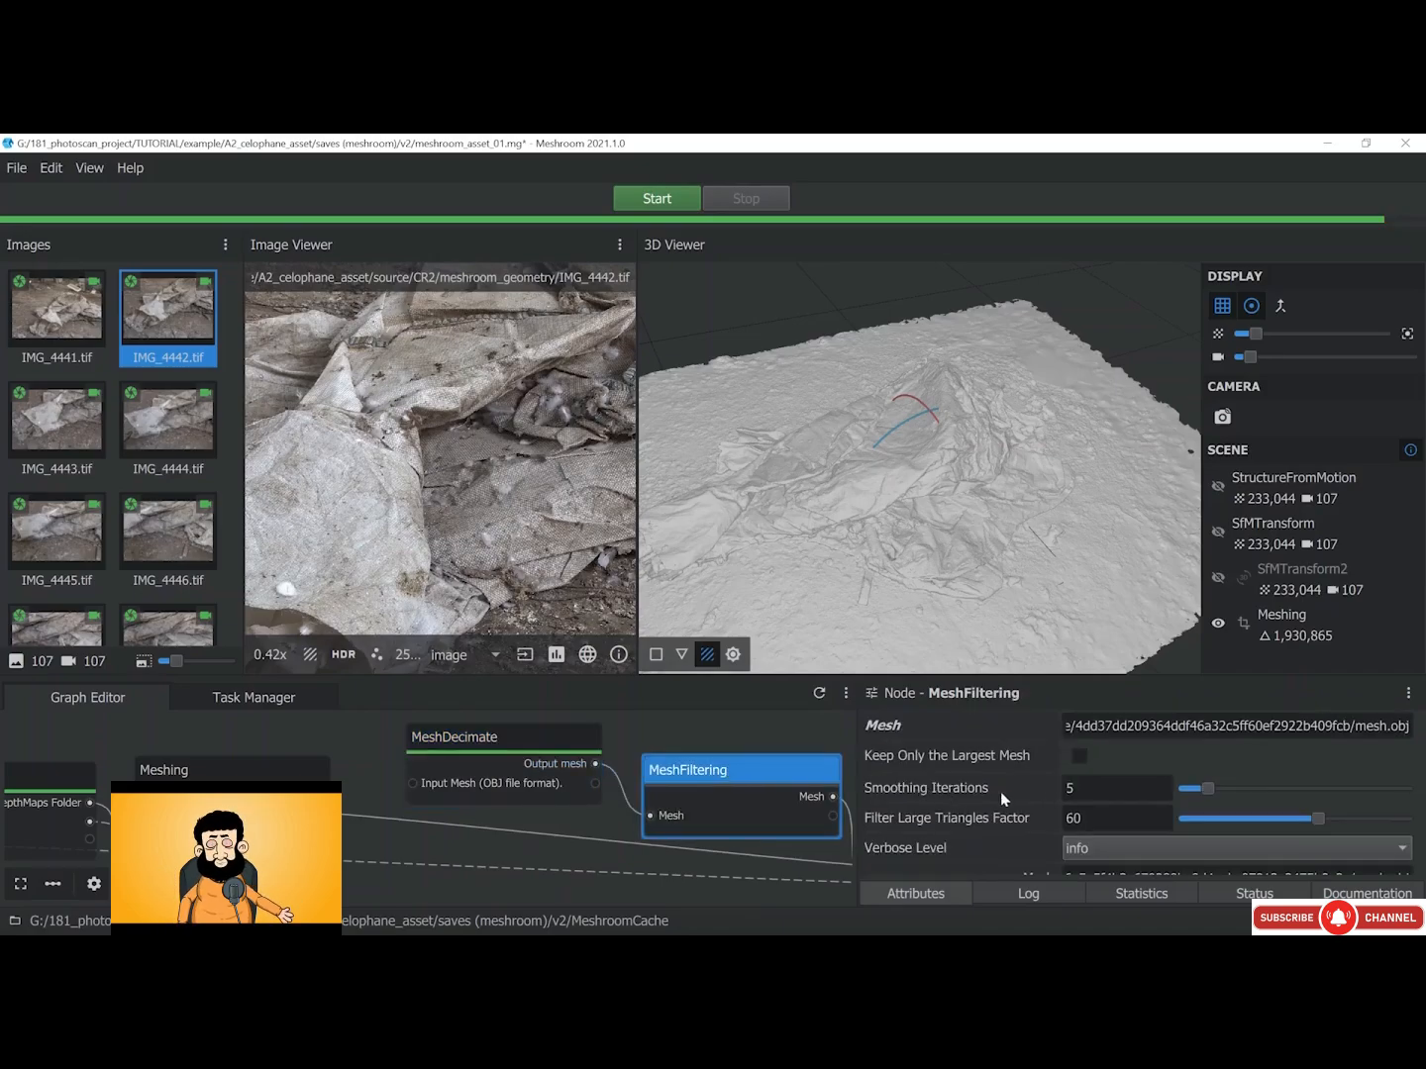
double_click(1082, 788)
text(1)
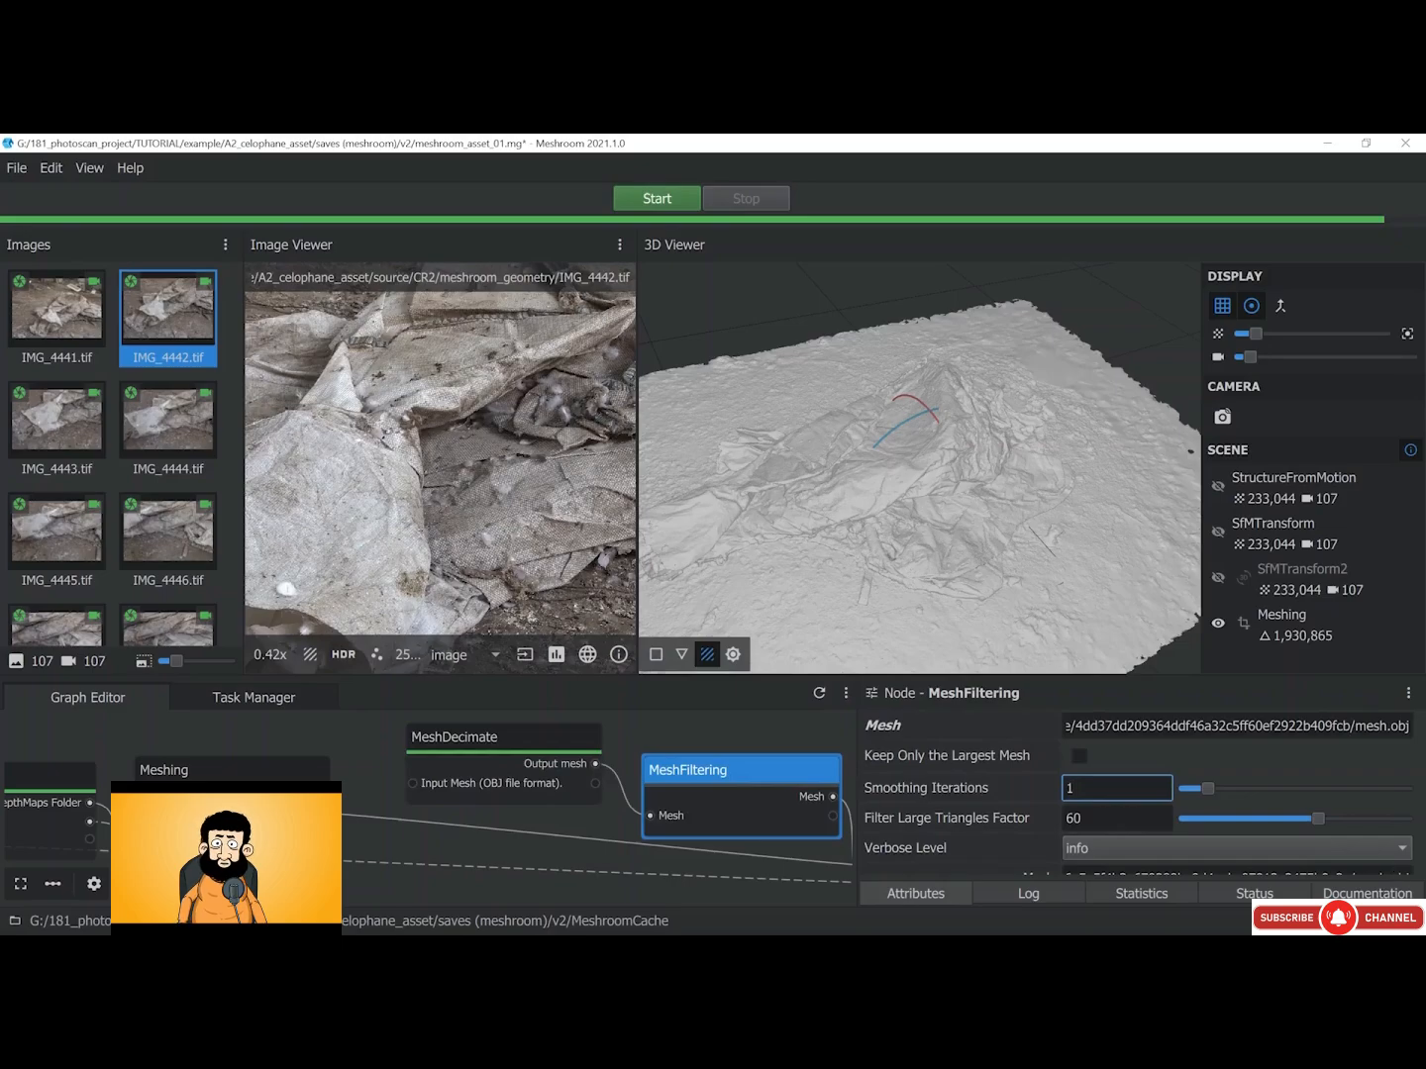
right_click(800, 787)
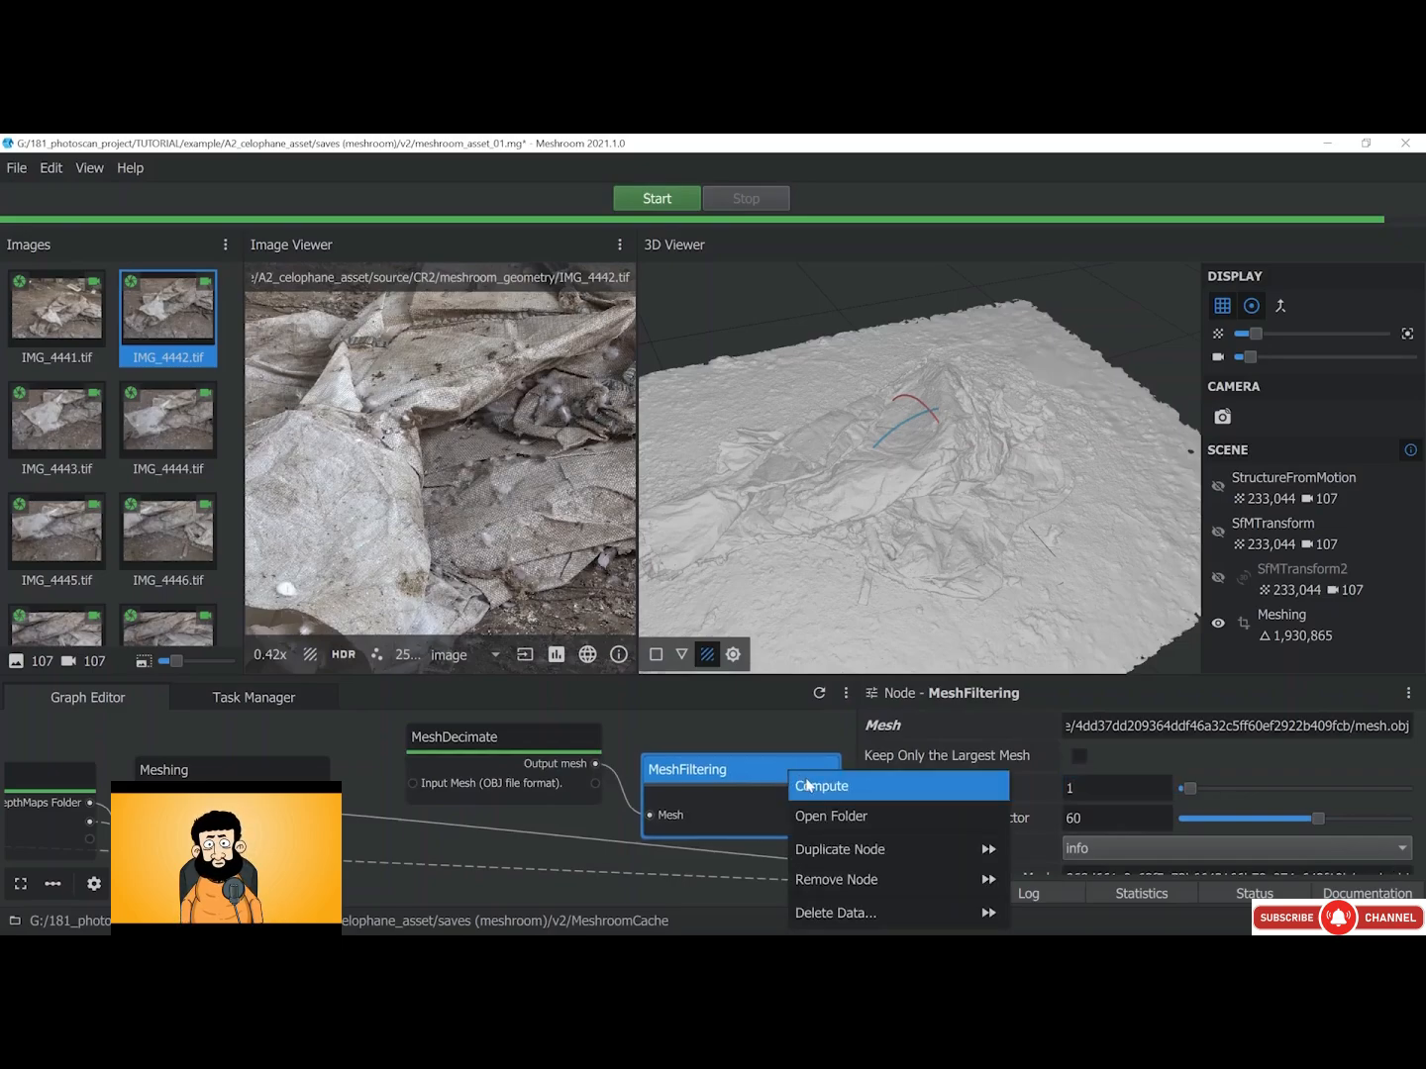
click(807, 784)
middle_drag(789, 784, 568, 774)
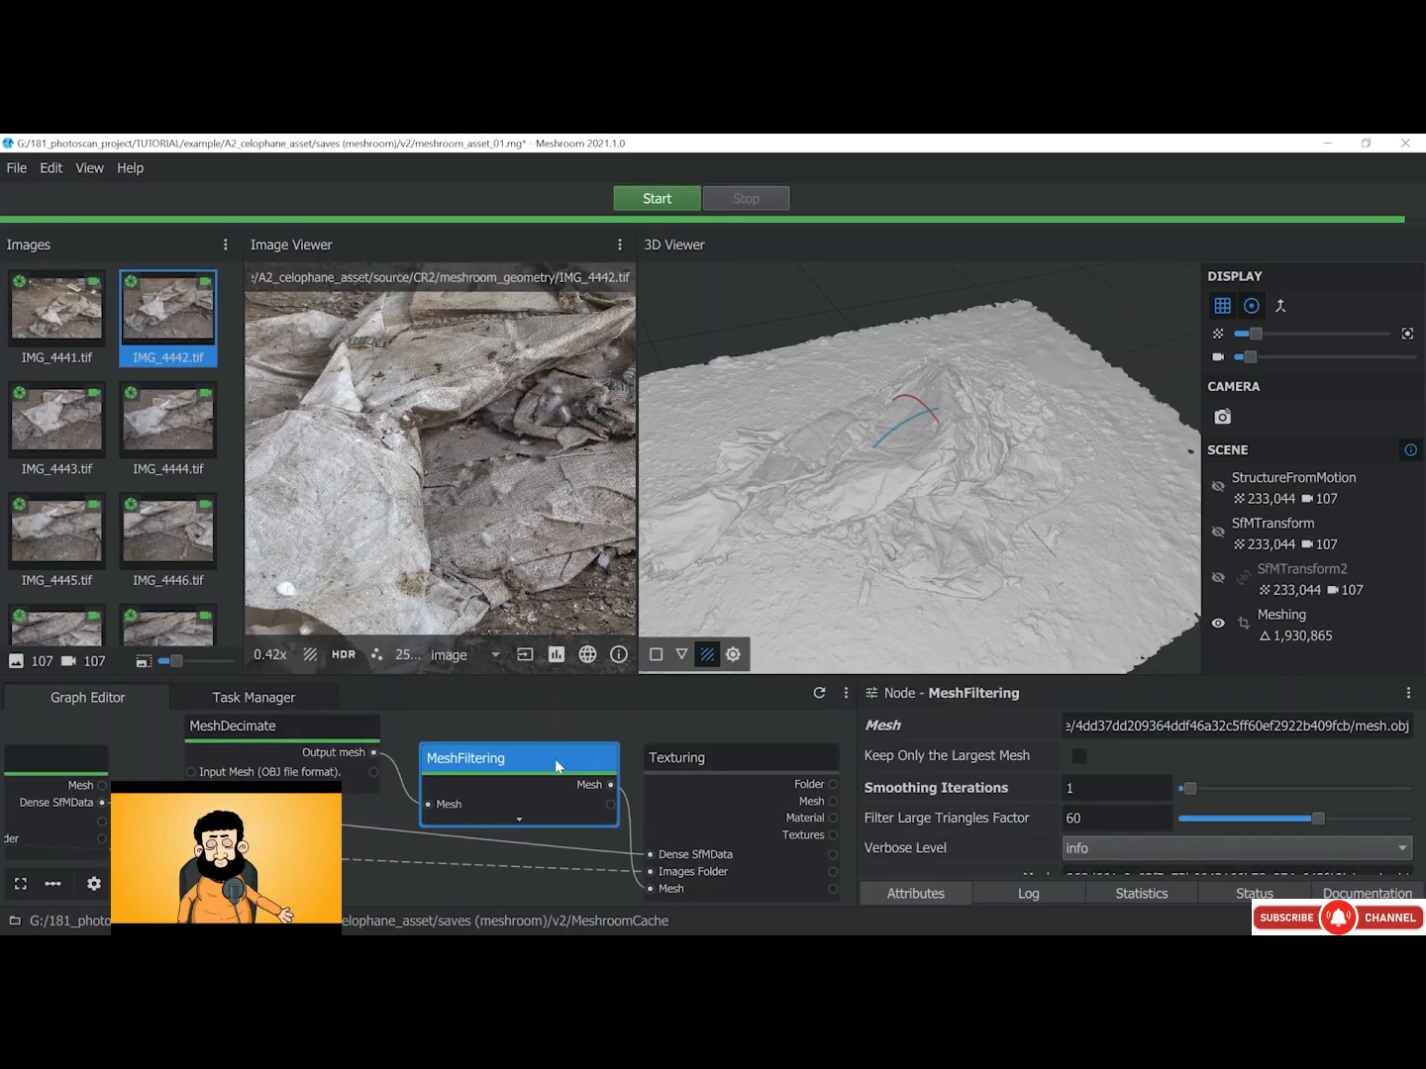
Load the MeshFiltering result in the 3D viewer, hide the Meshing result and inspect the filtered surface up close
click(557, 730)
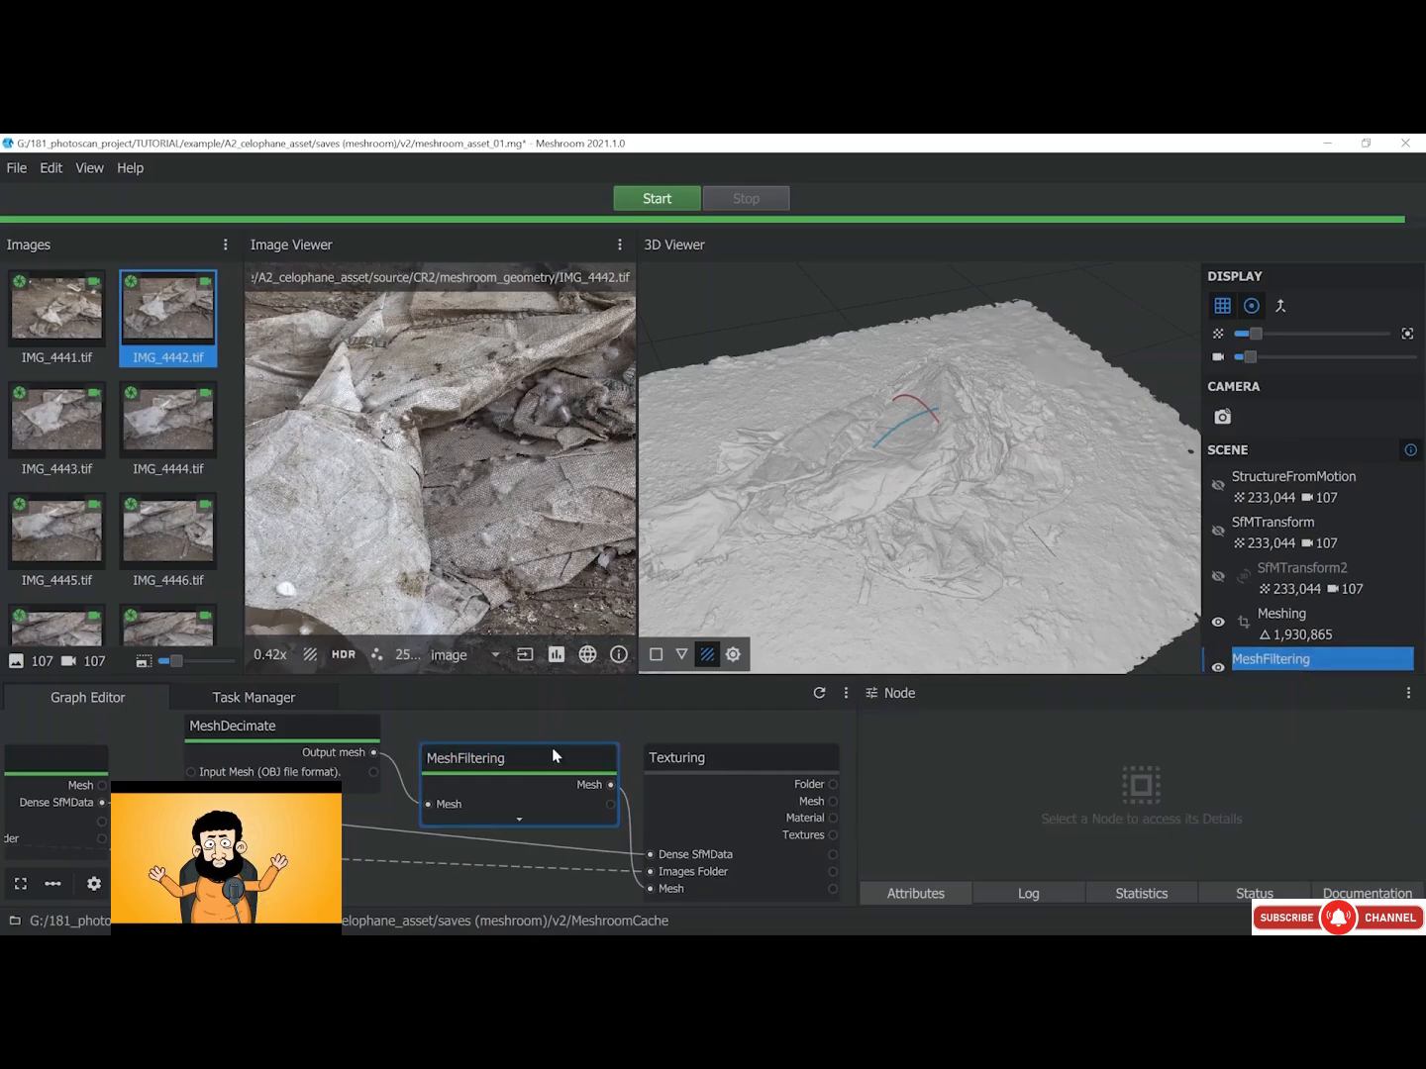
scroll(1260, 644, down, 1)
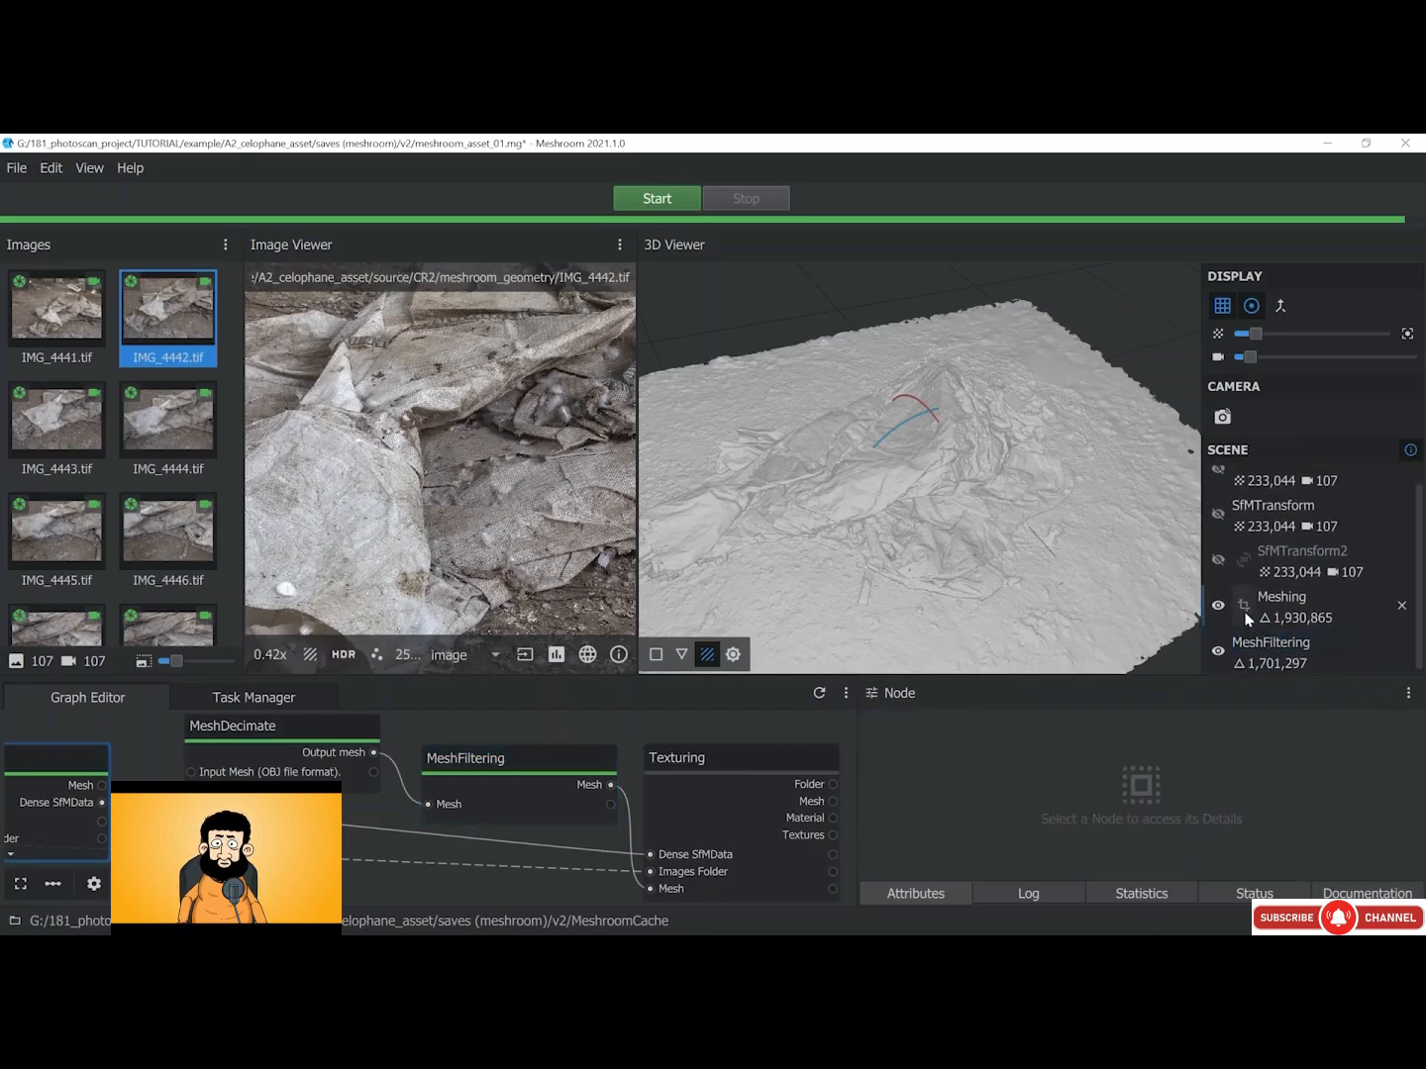
click(1218, 604)
scroll(974, 510, up, 10)
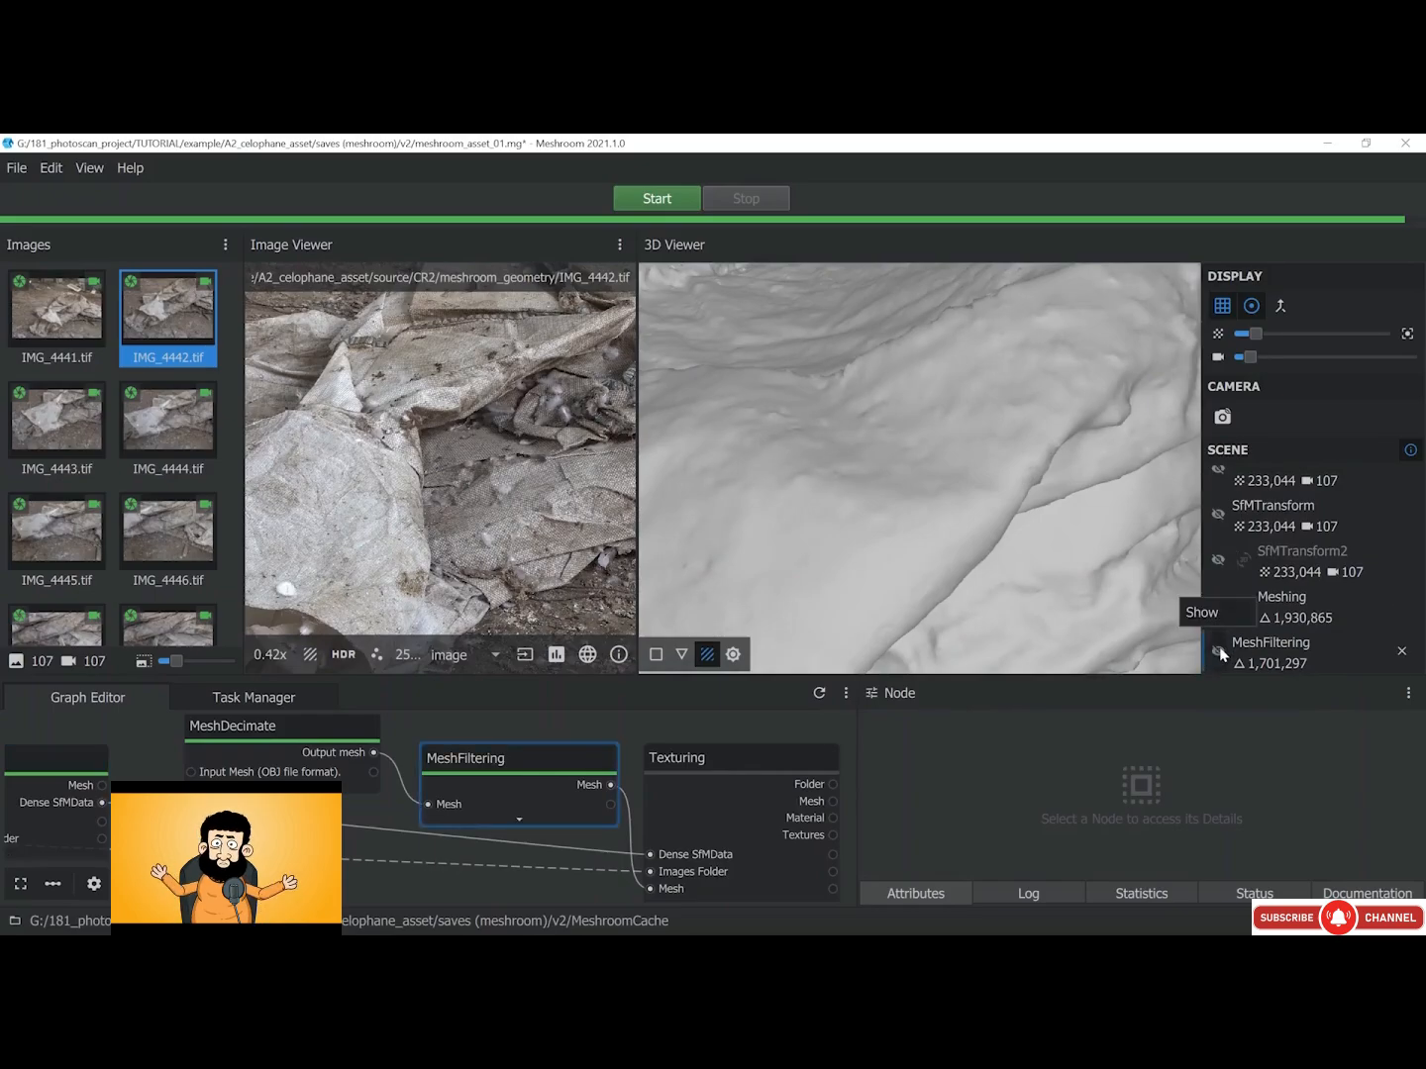
scroll(987, 516, down, 10)
scroll(987, 522, down, 3)
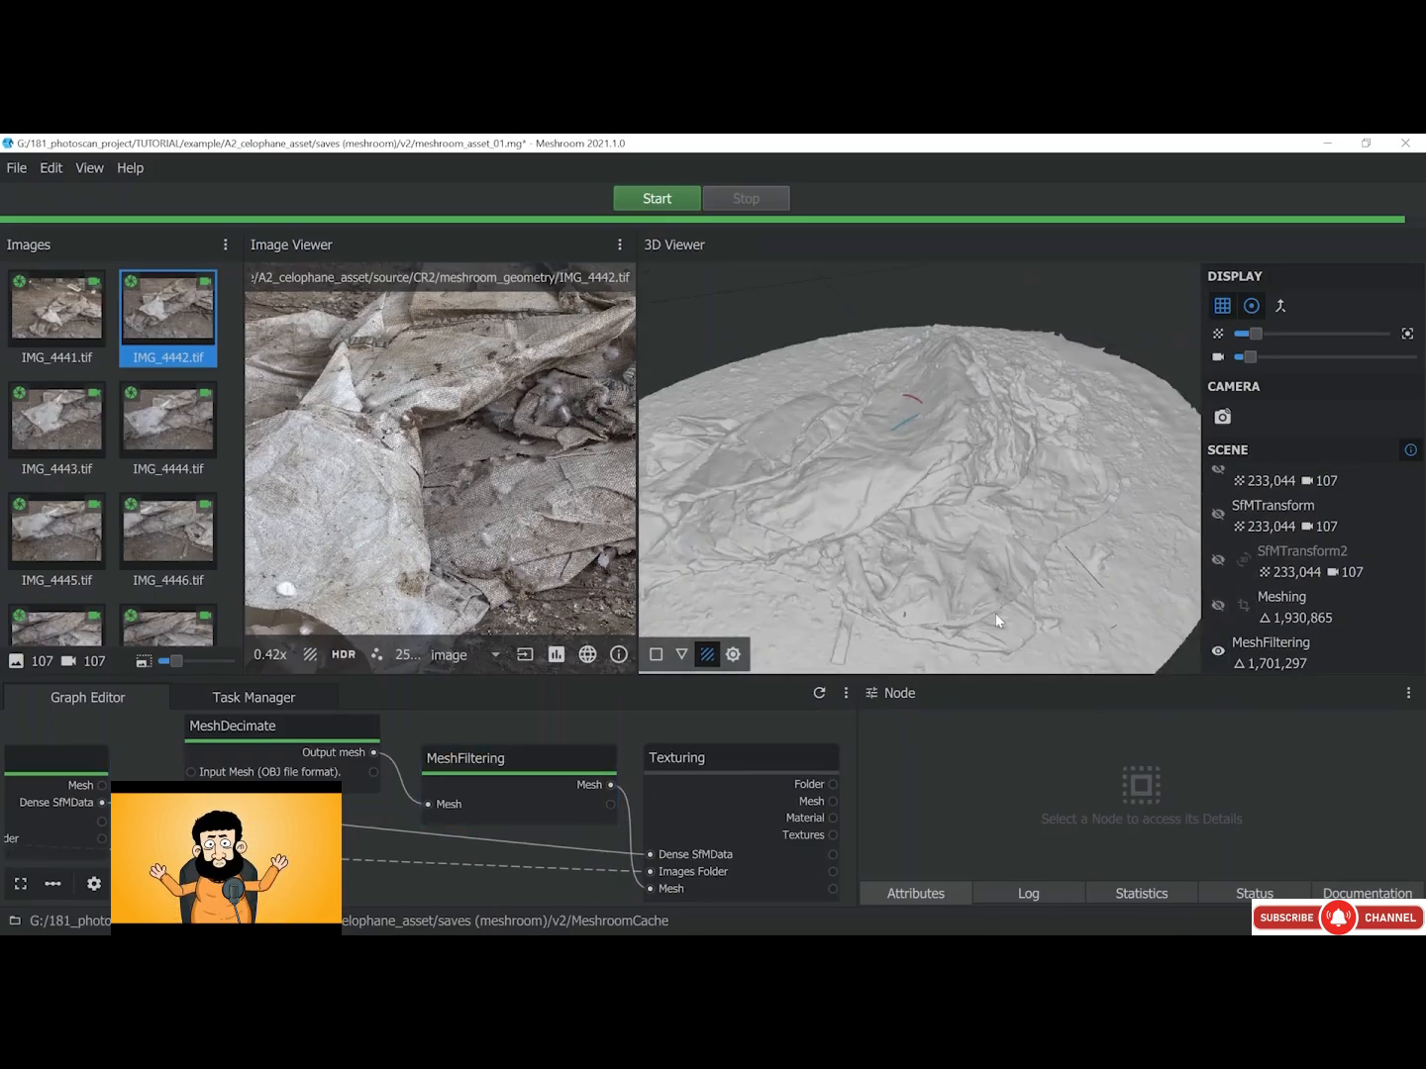
Set the Texture Downscale of the Texturing node to 1
click(563, 757)
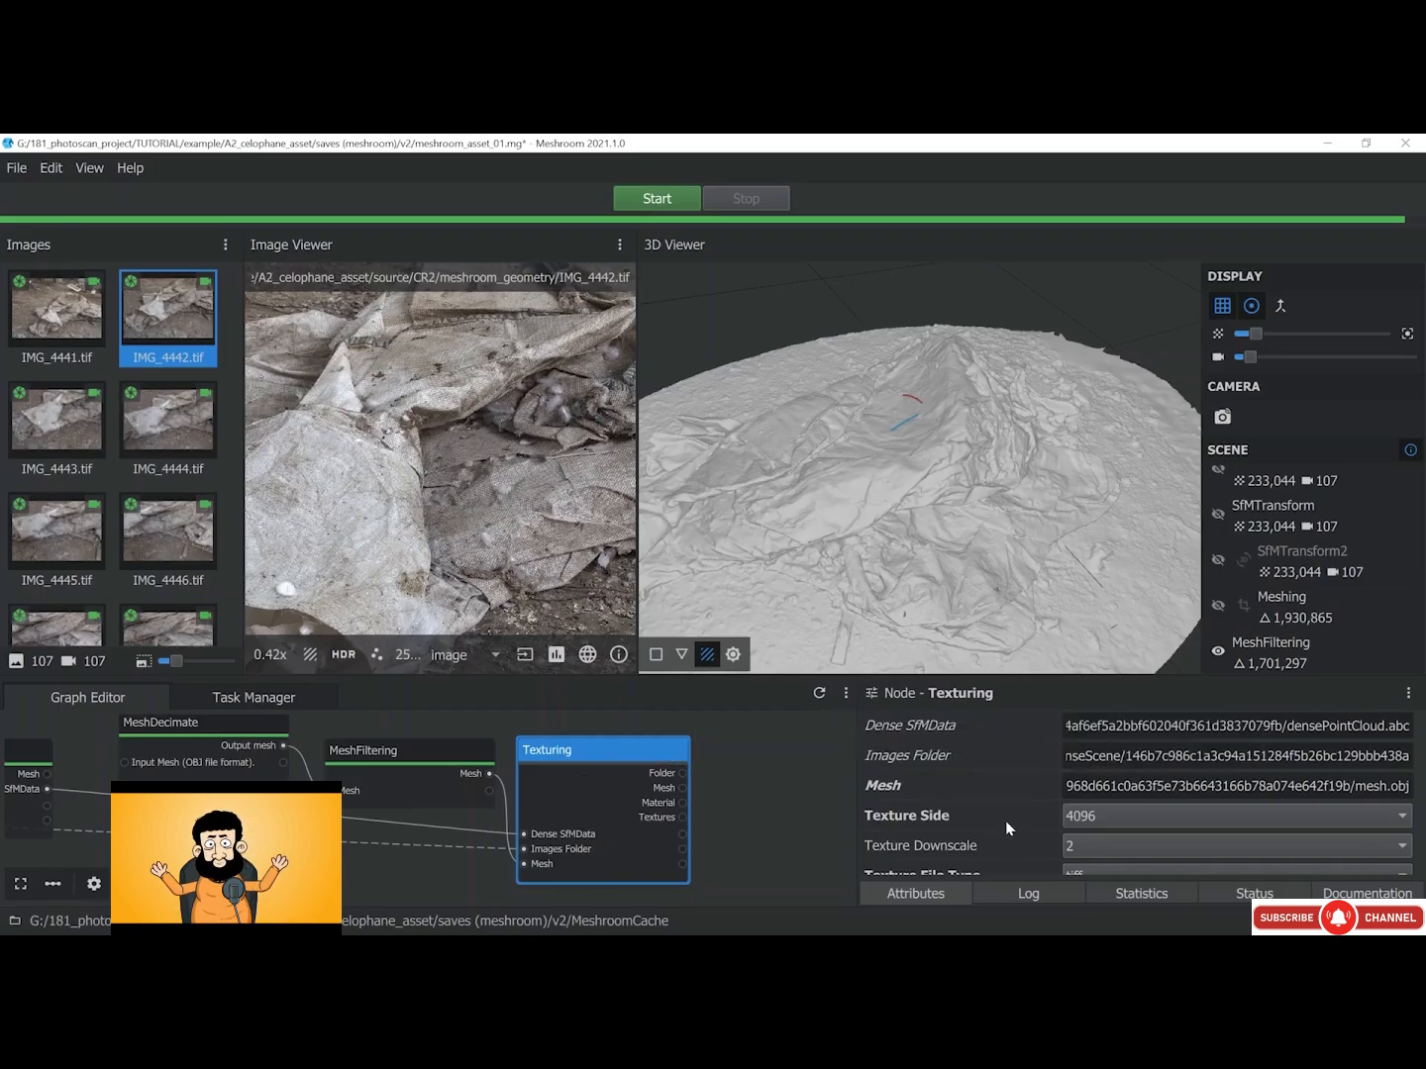
scroll(1005, 820, down, 2)
scroll(1005, 820, up, 2)
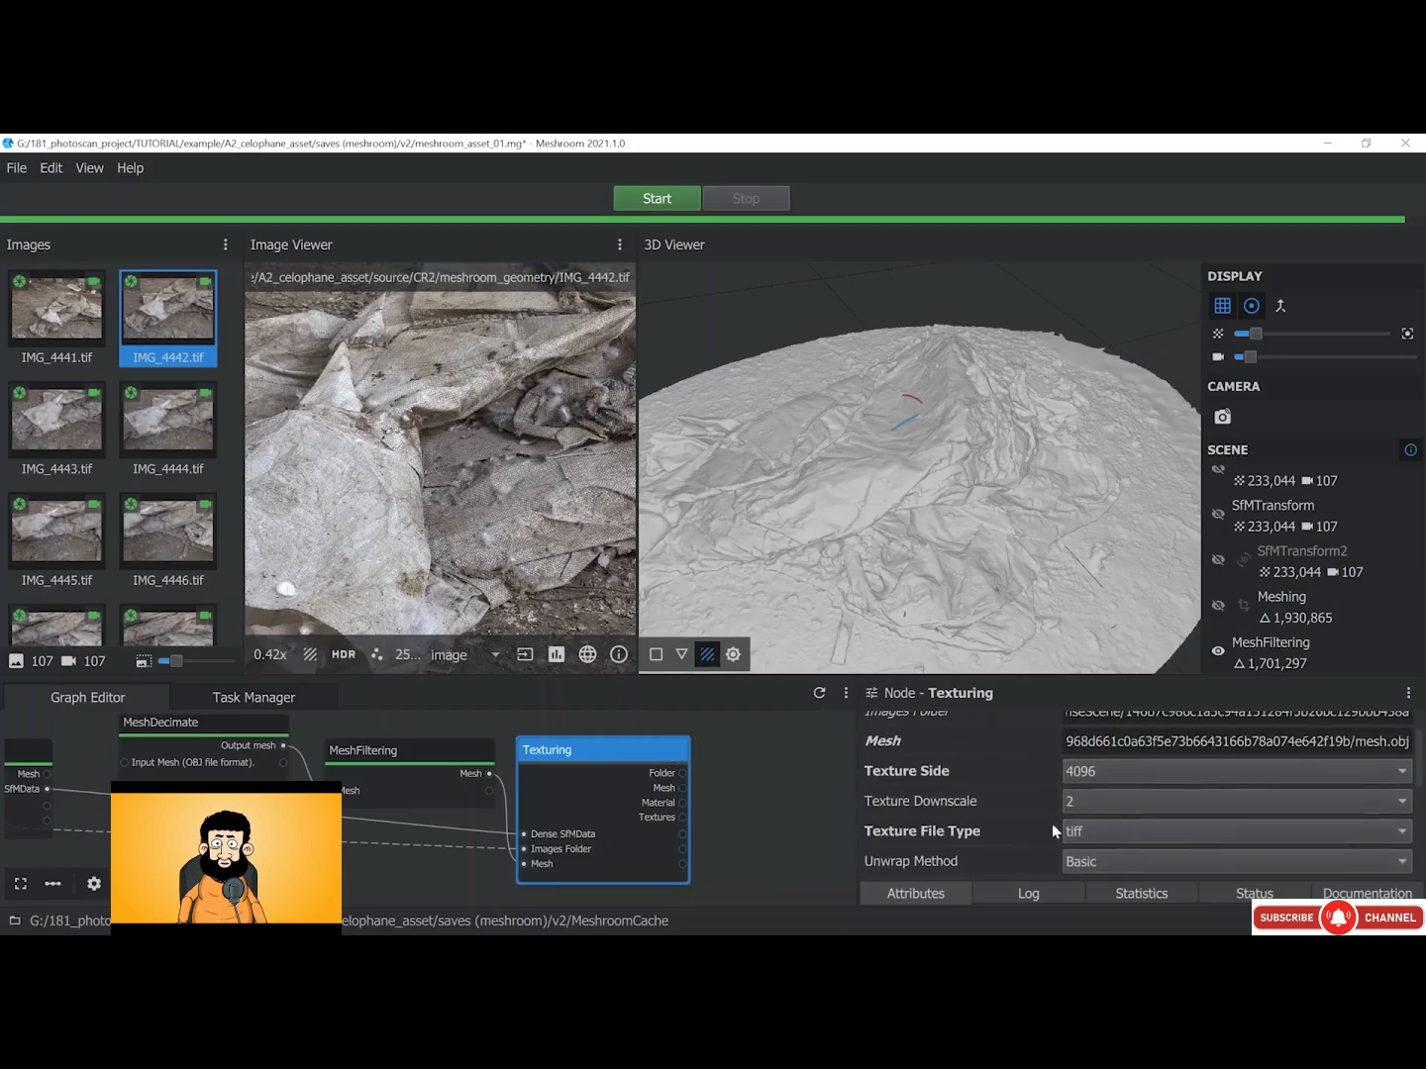
click(1088, 825)
click(1084, 808)
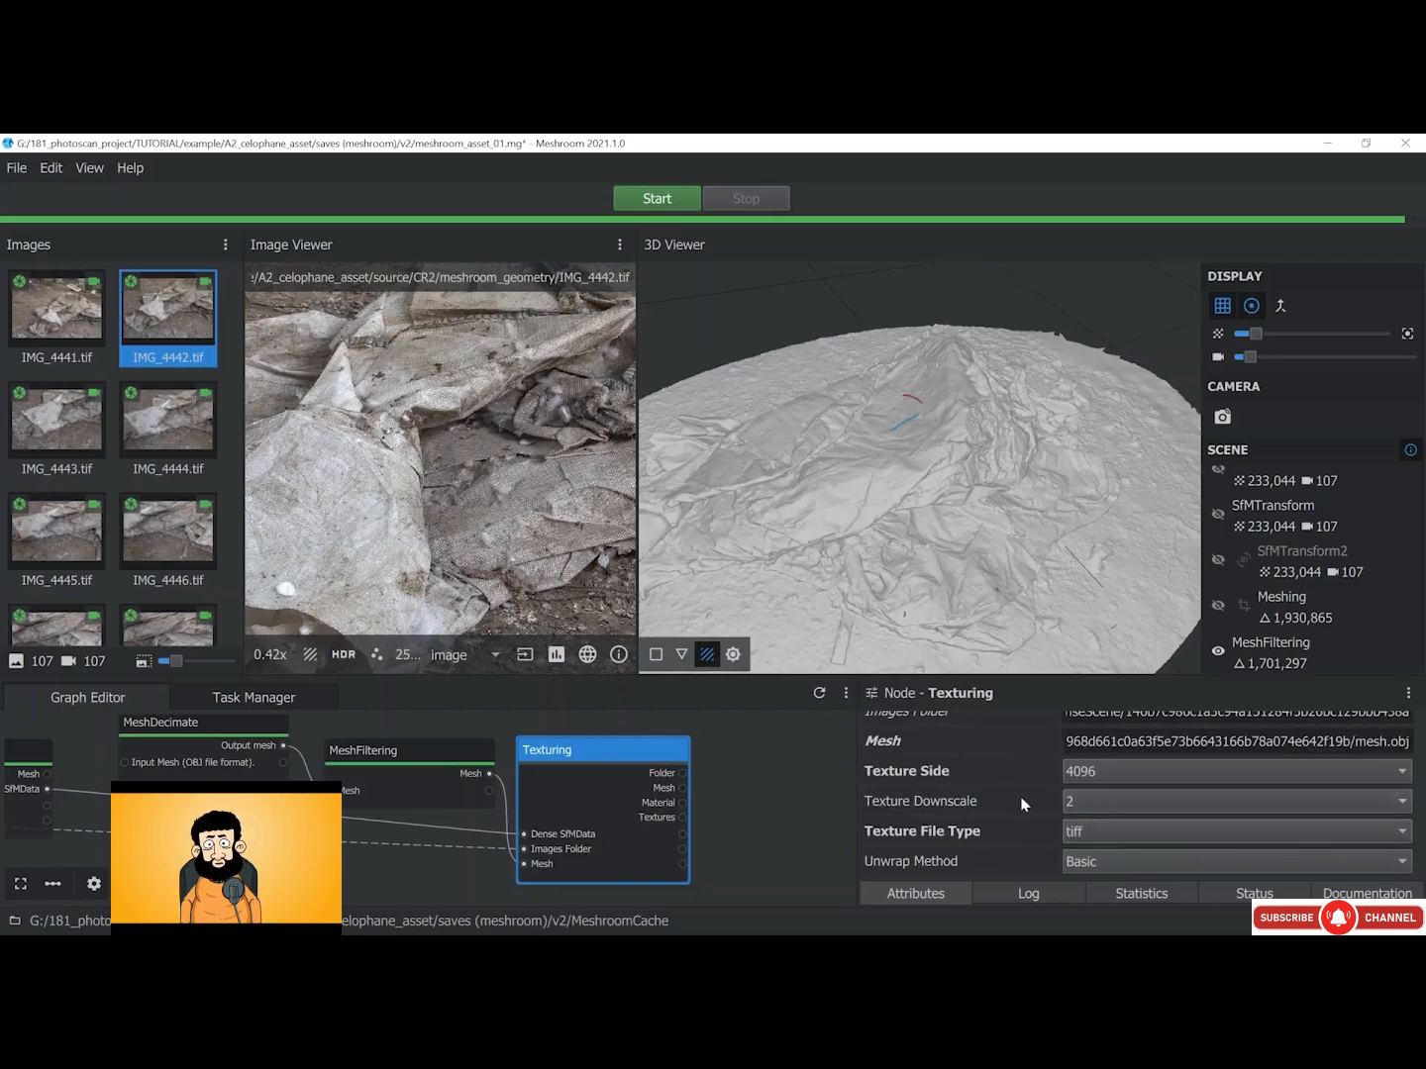
click(1089, 771)
click(1100, 832)
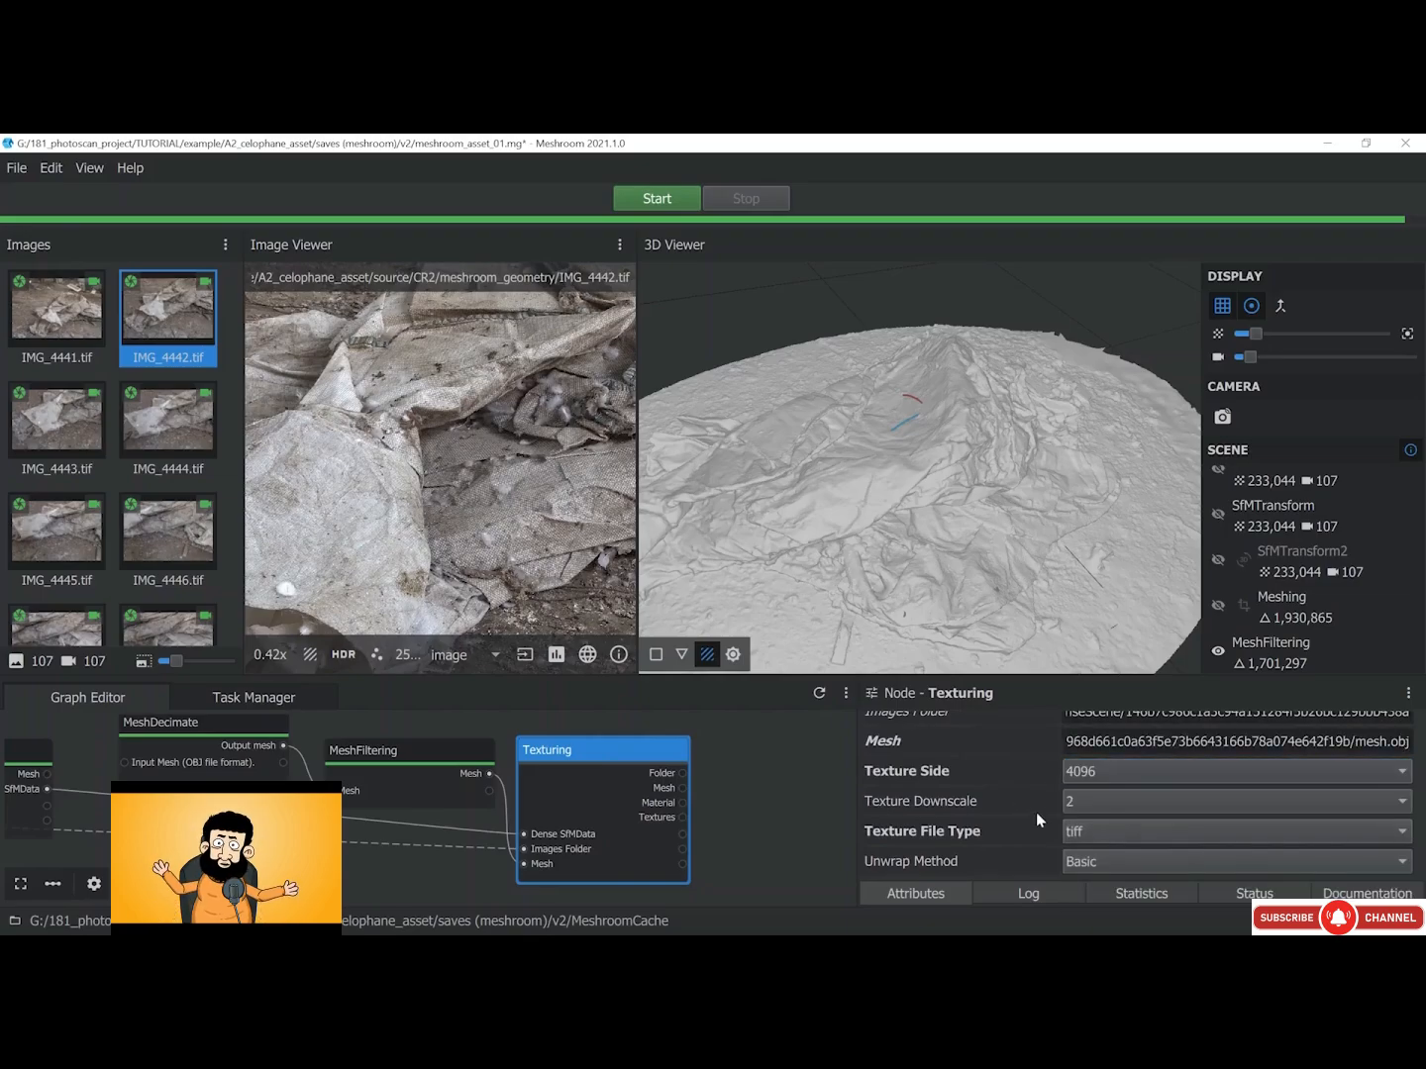
click(1068, 803)
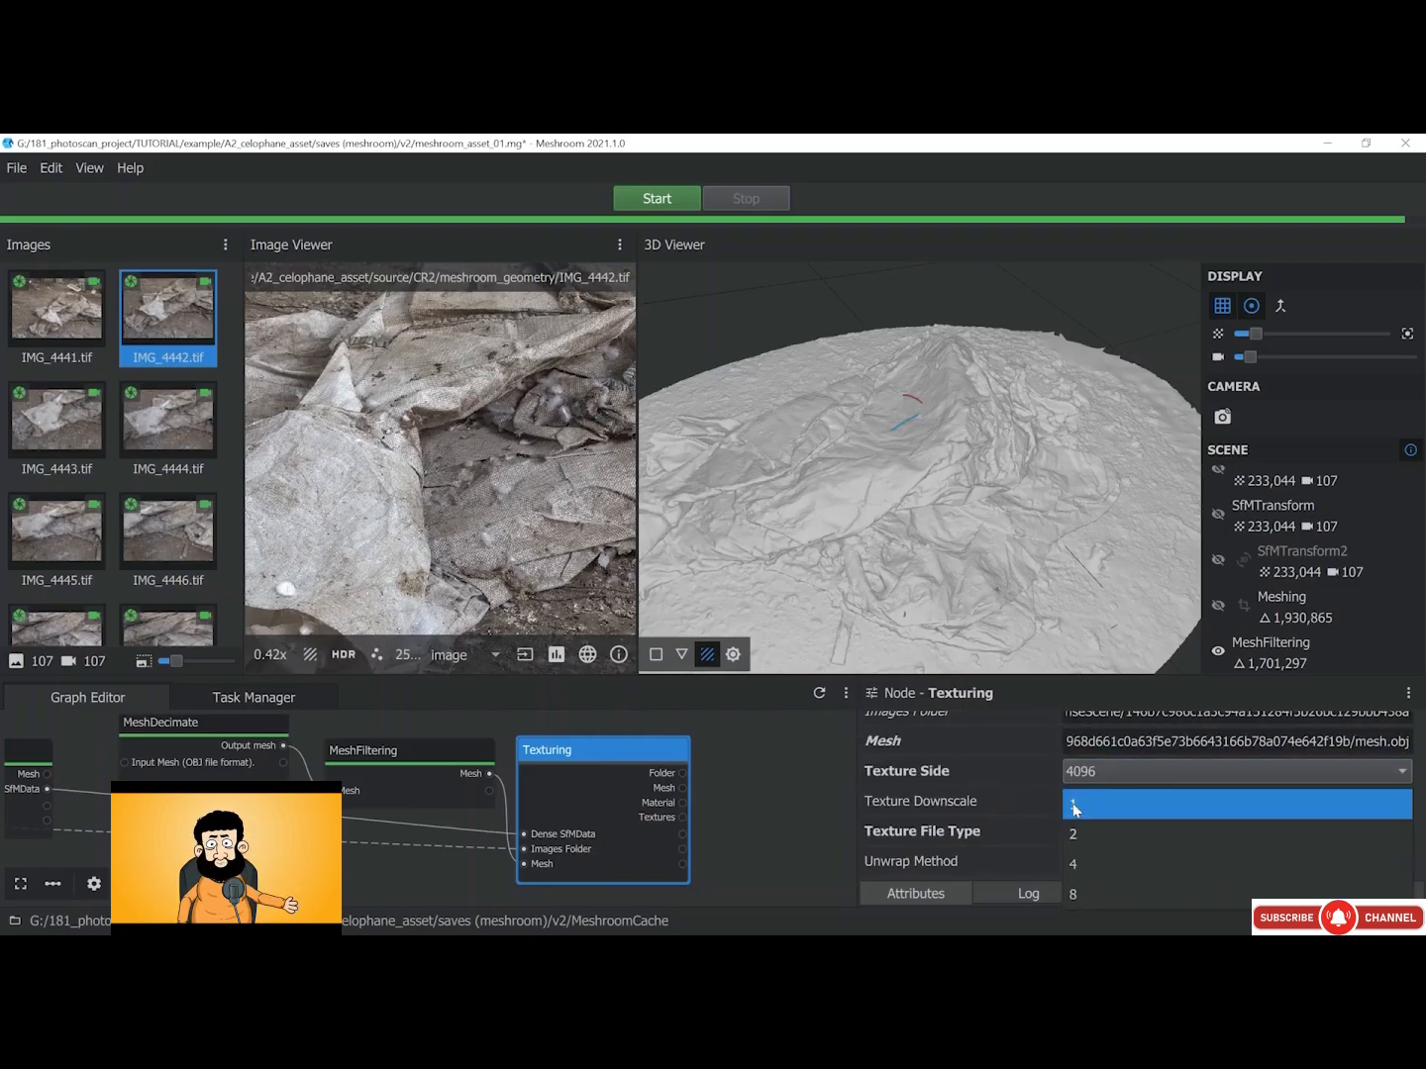
click(1074, 807)
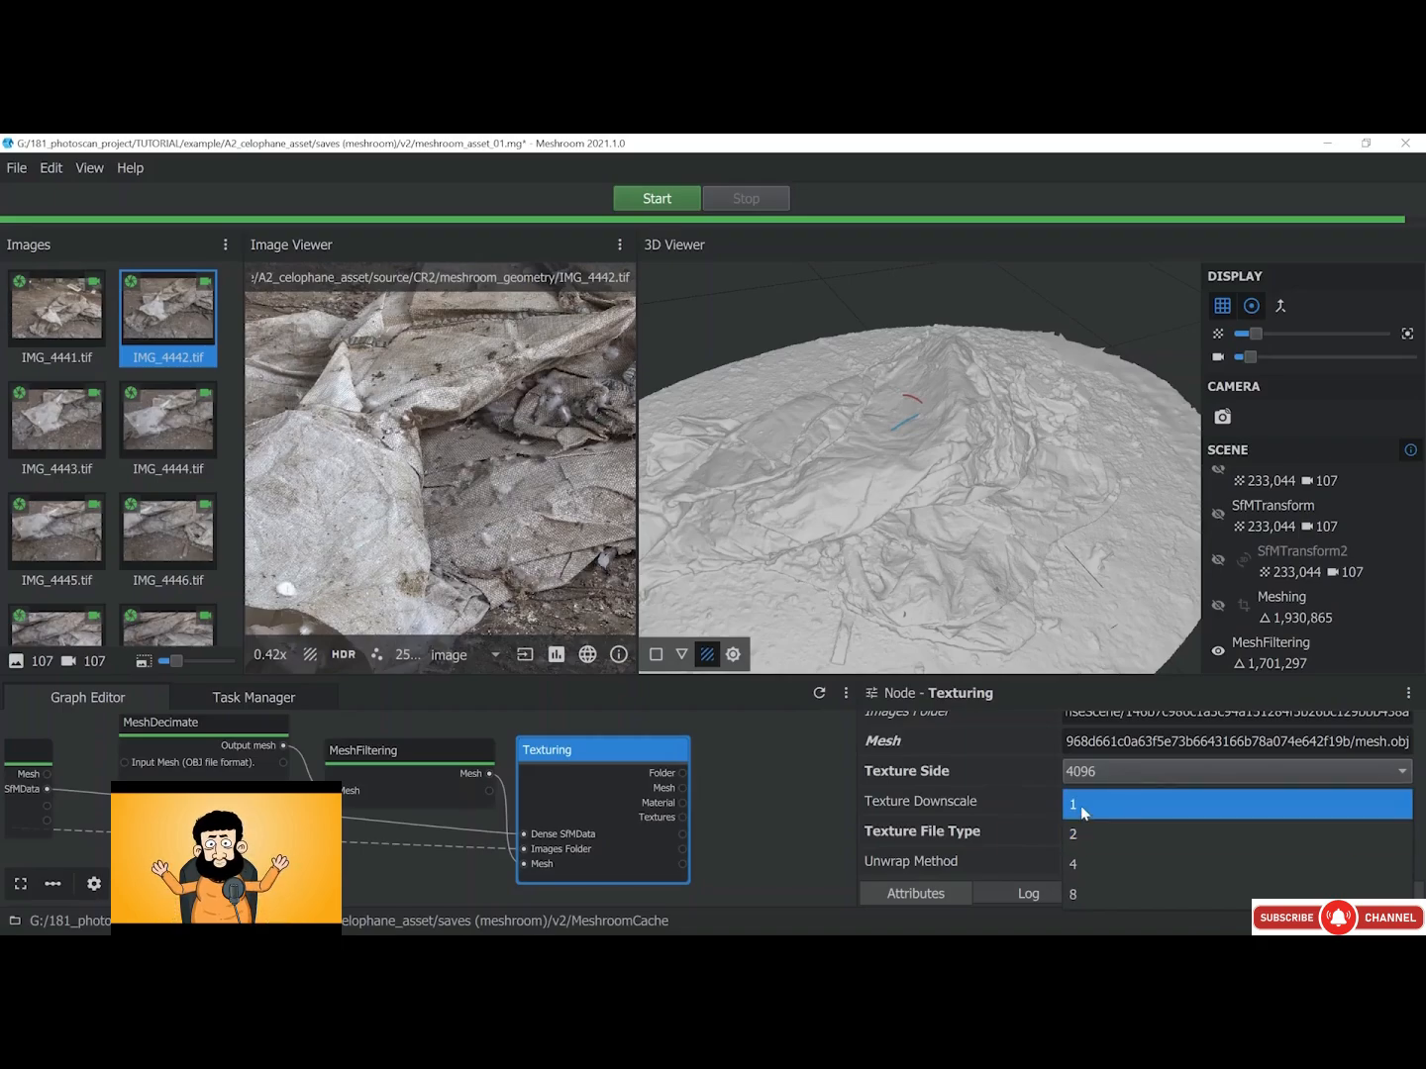
Compute the Texturing node and minimize the stopwatch window
right_click(599, 753)
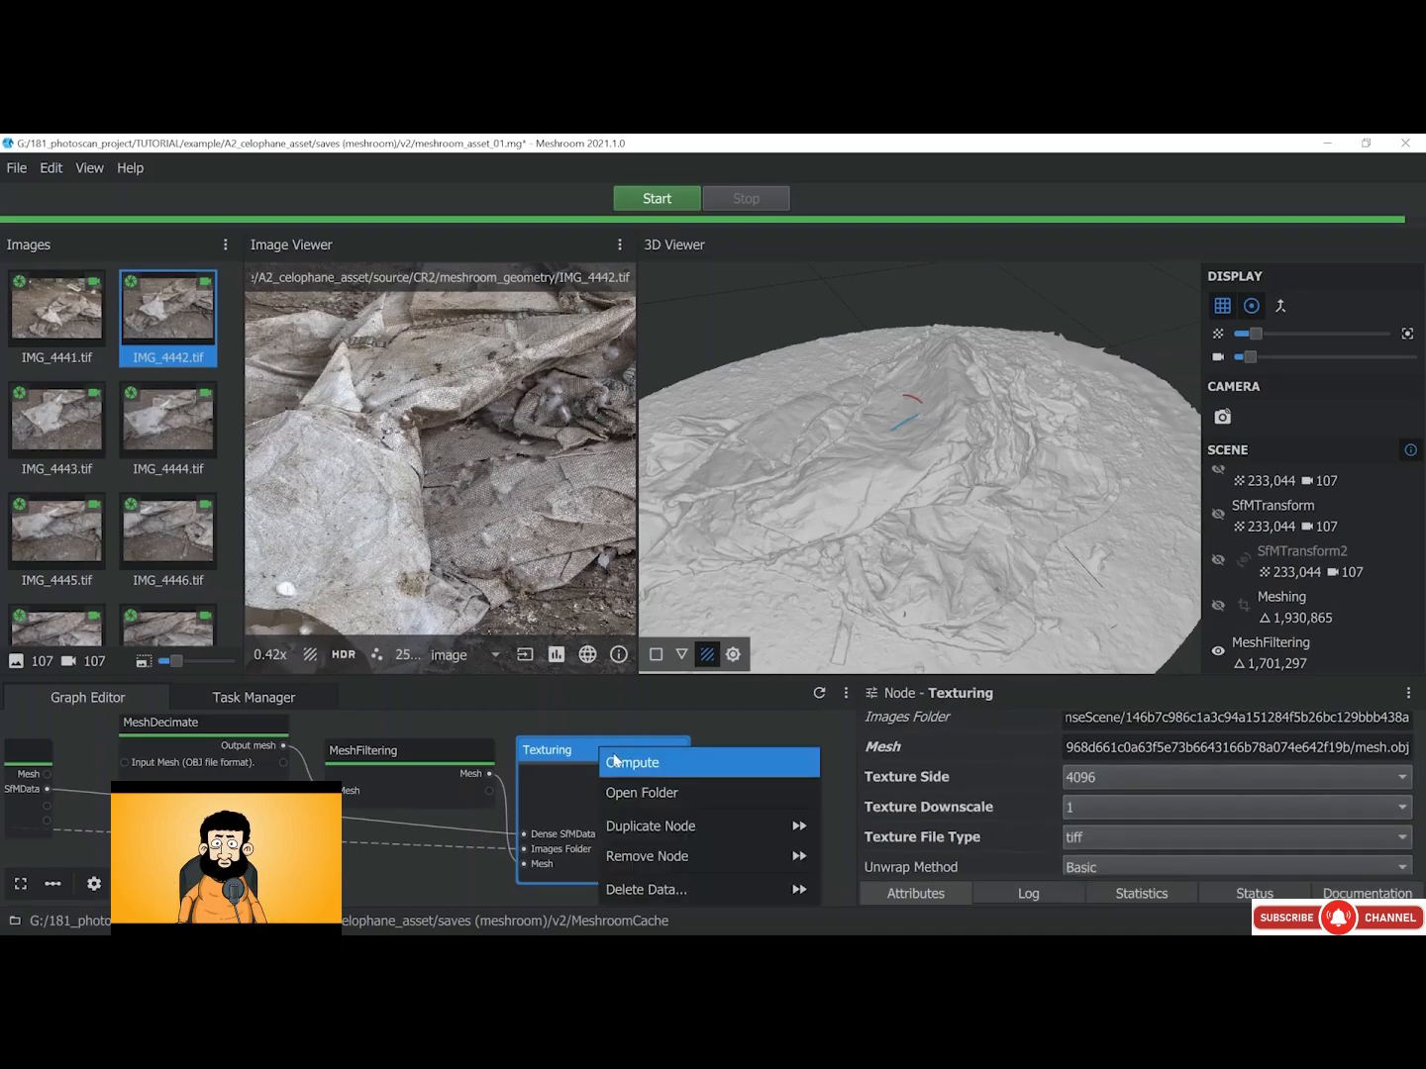
click(617, 761)
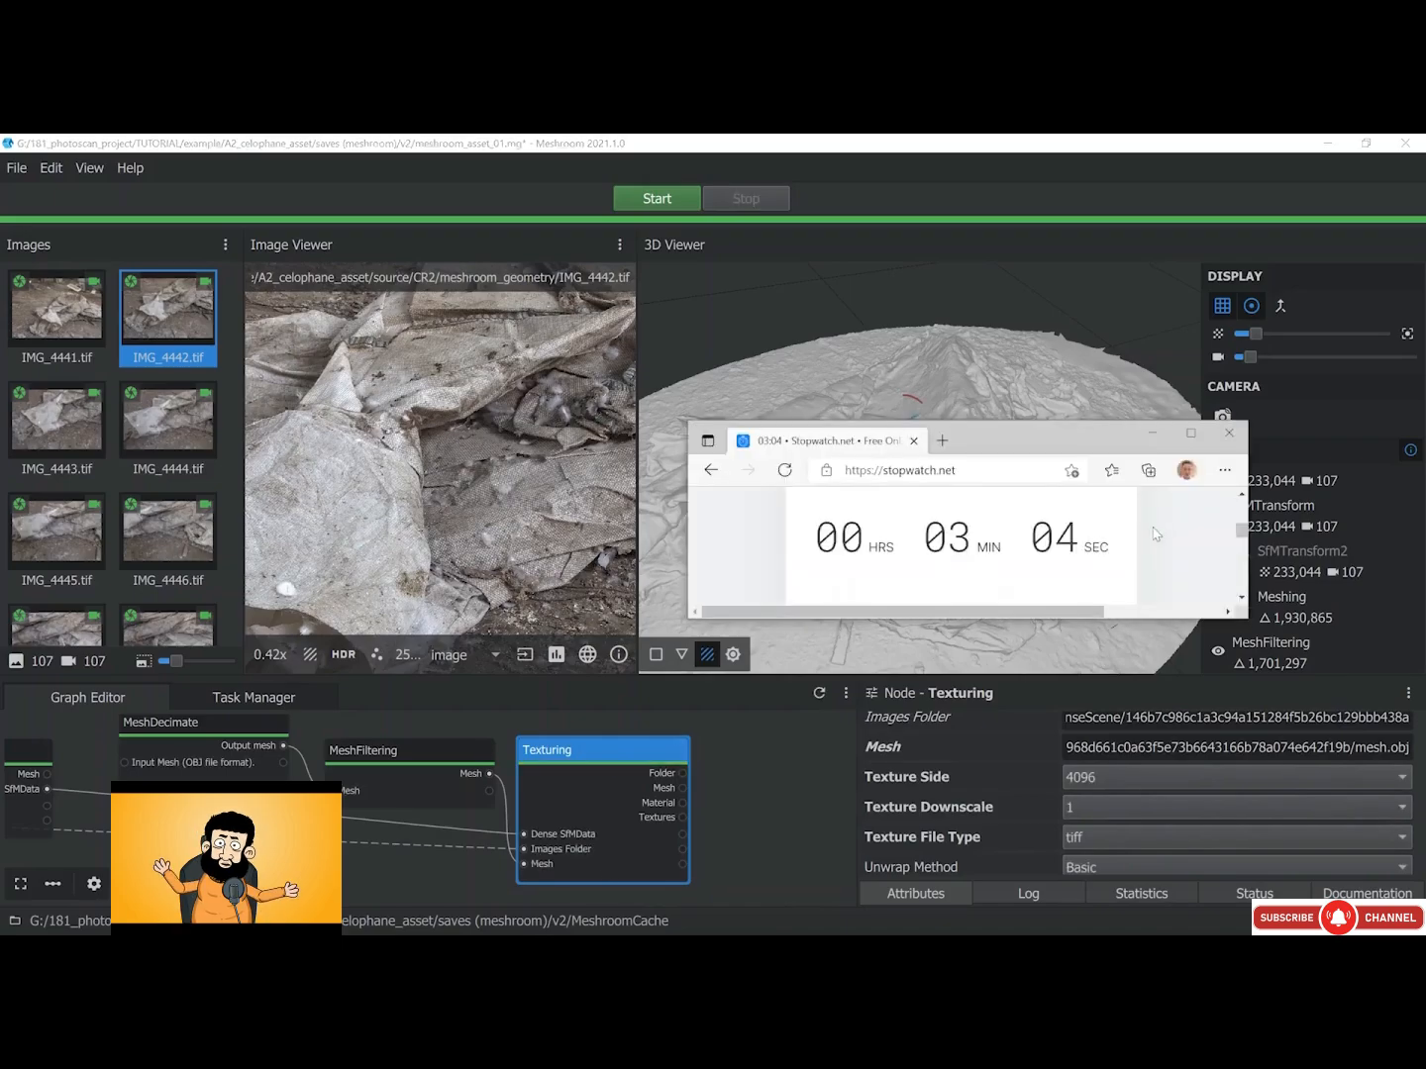
click(1143, 433)
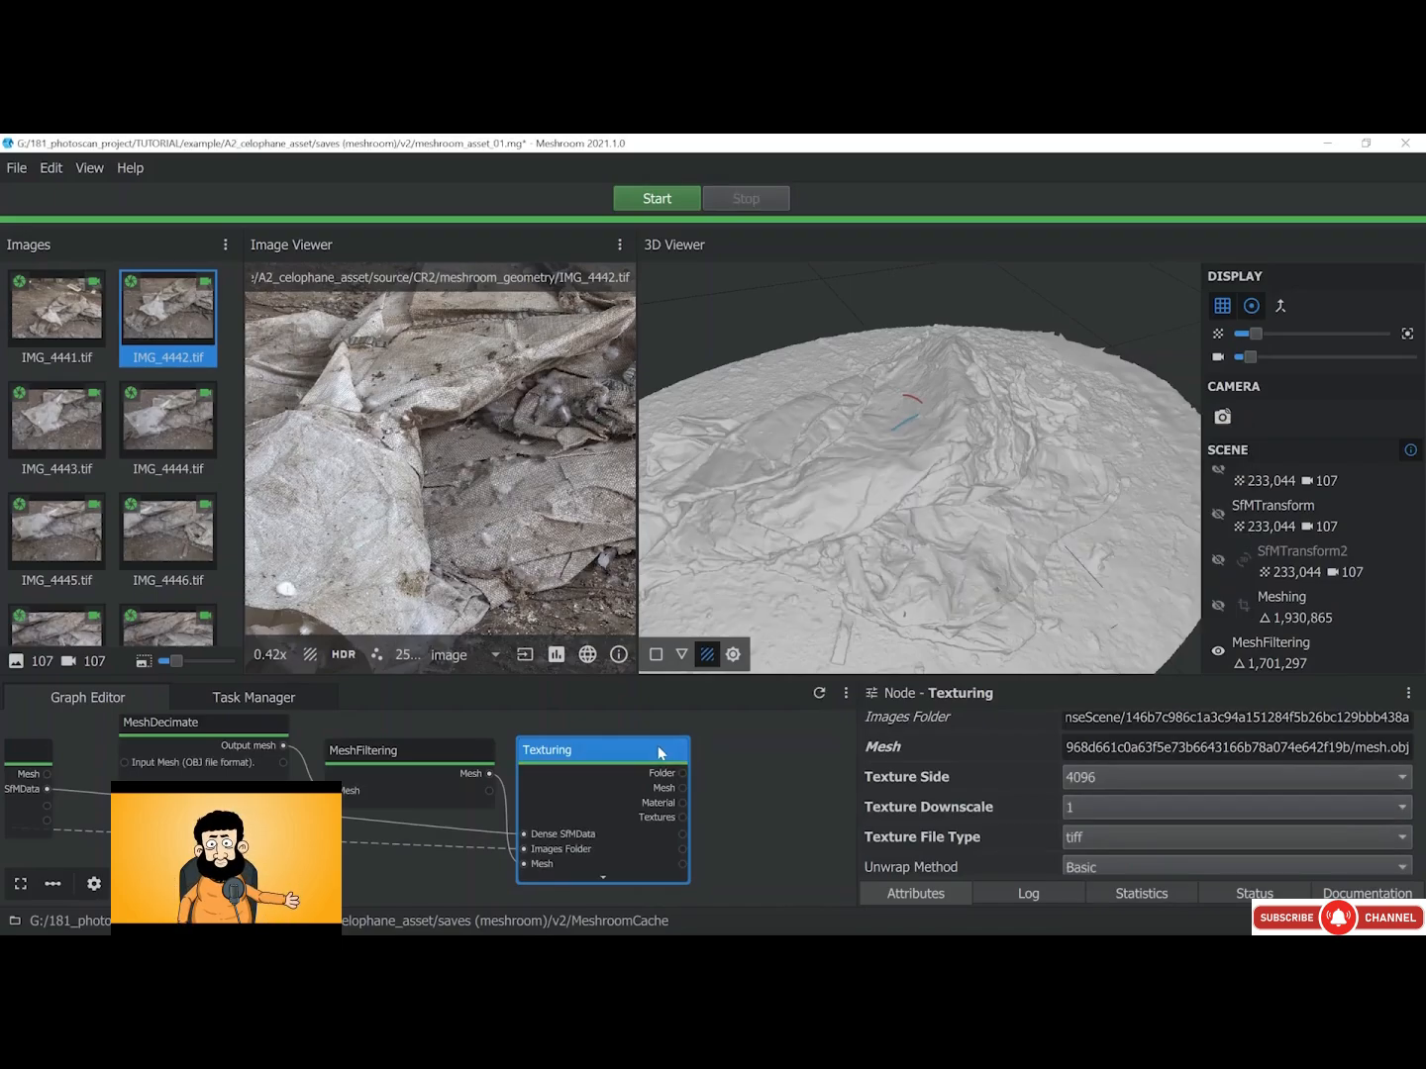
Show only the Texturing result instead of MeshFiltering in the 3D viewer and inspect it in solid, wireframe and textured display
double_click(659, 750)
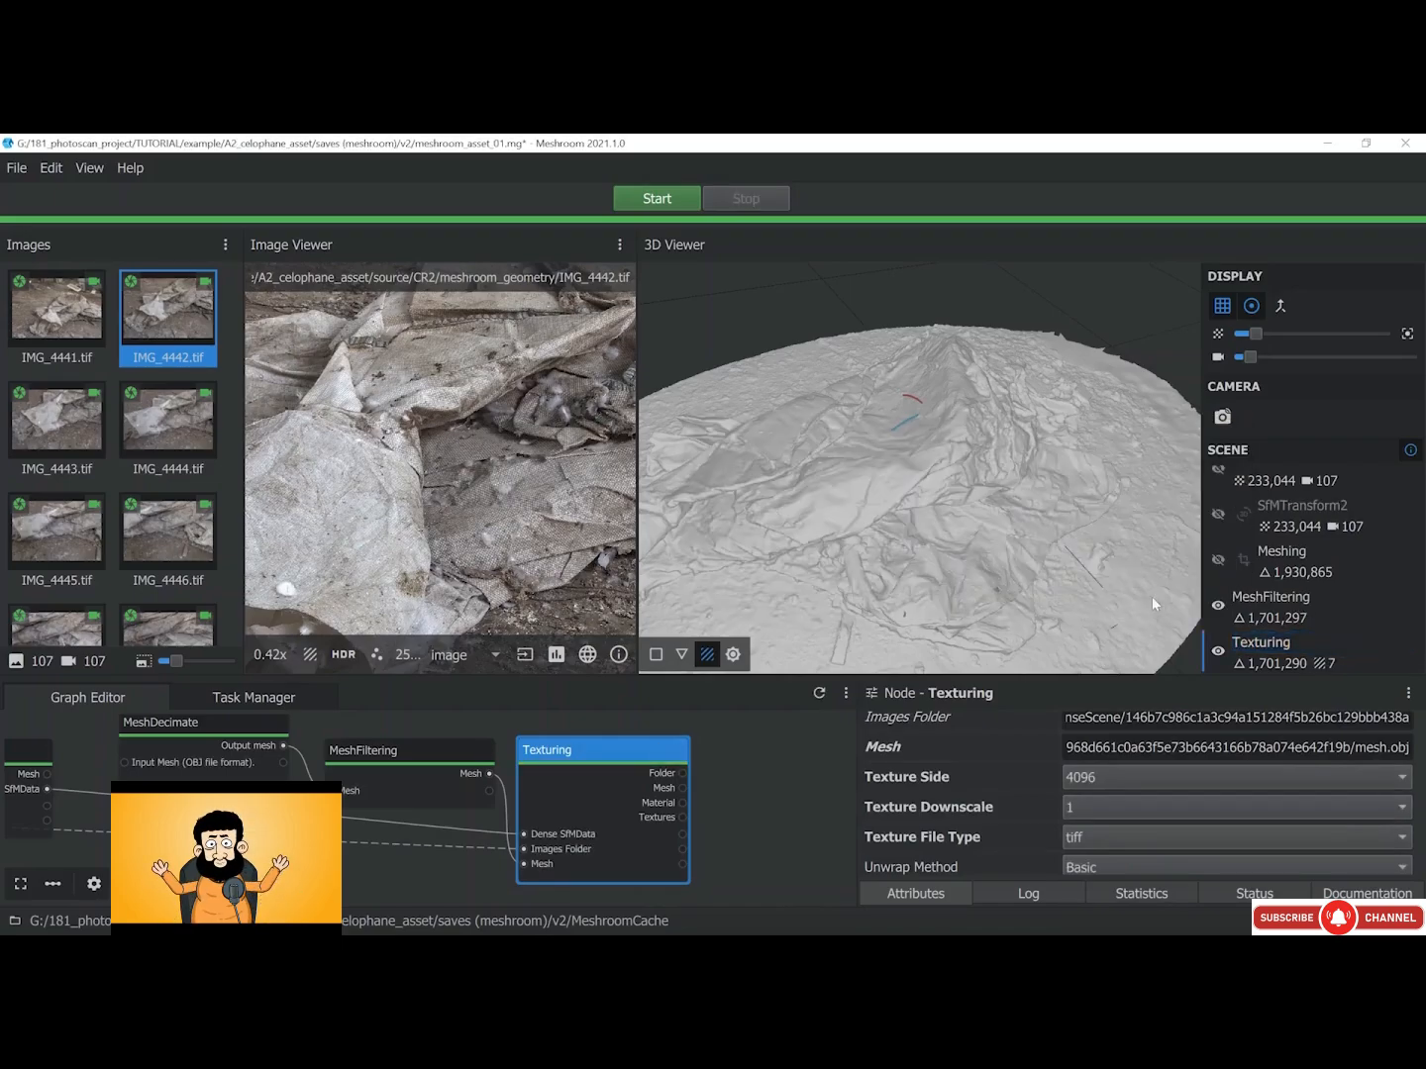
click(1218, 605)
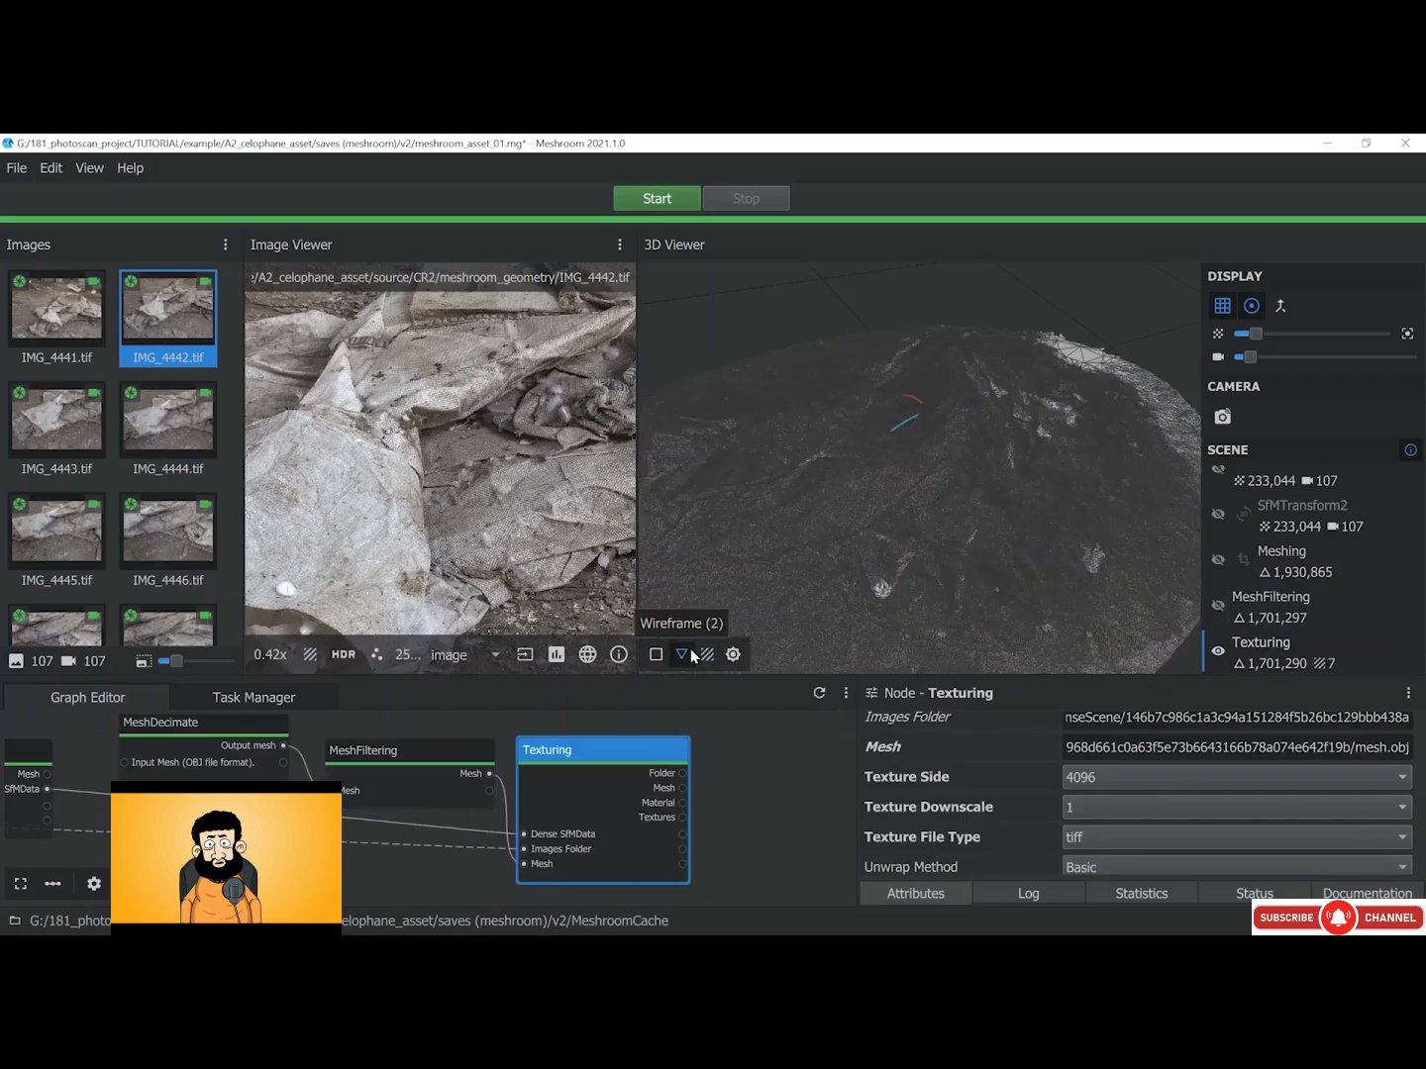
click(662, 653)
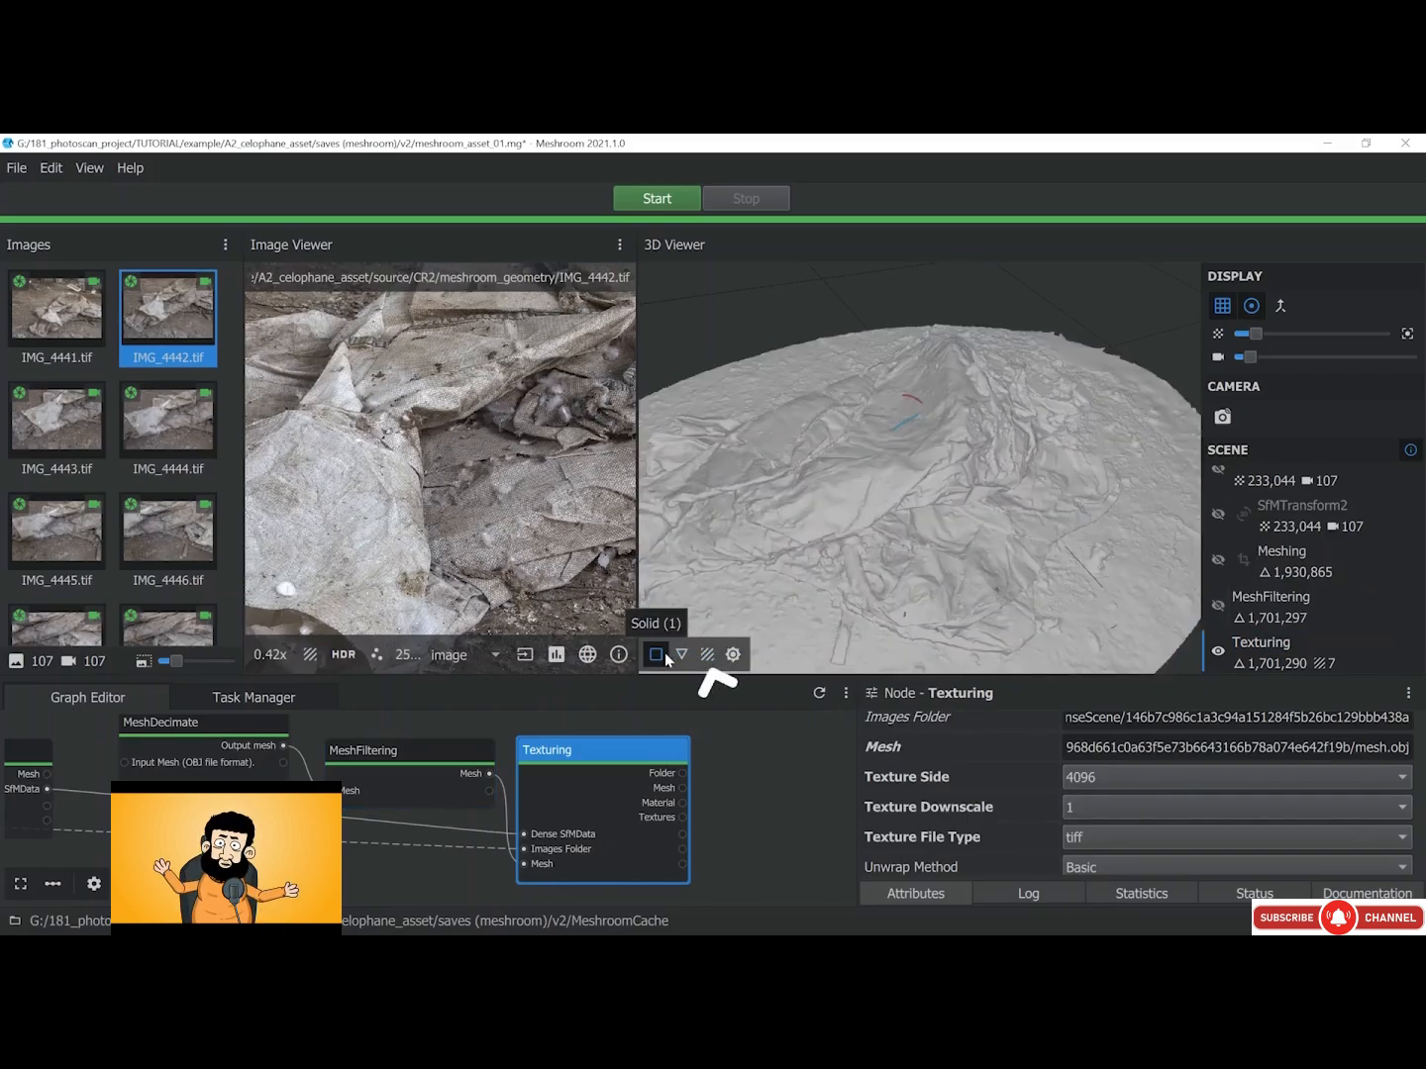
click(682, 655)
click(708, 654)
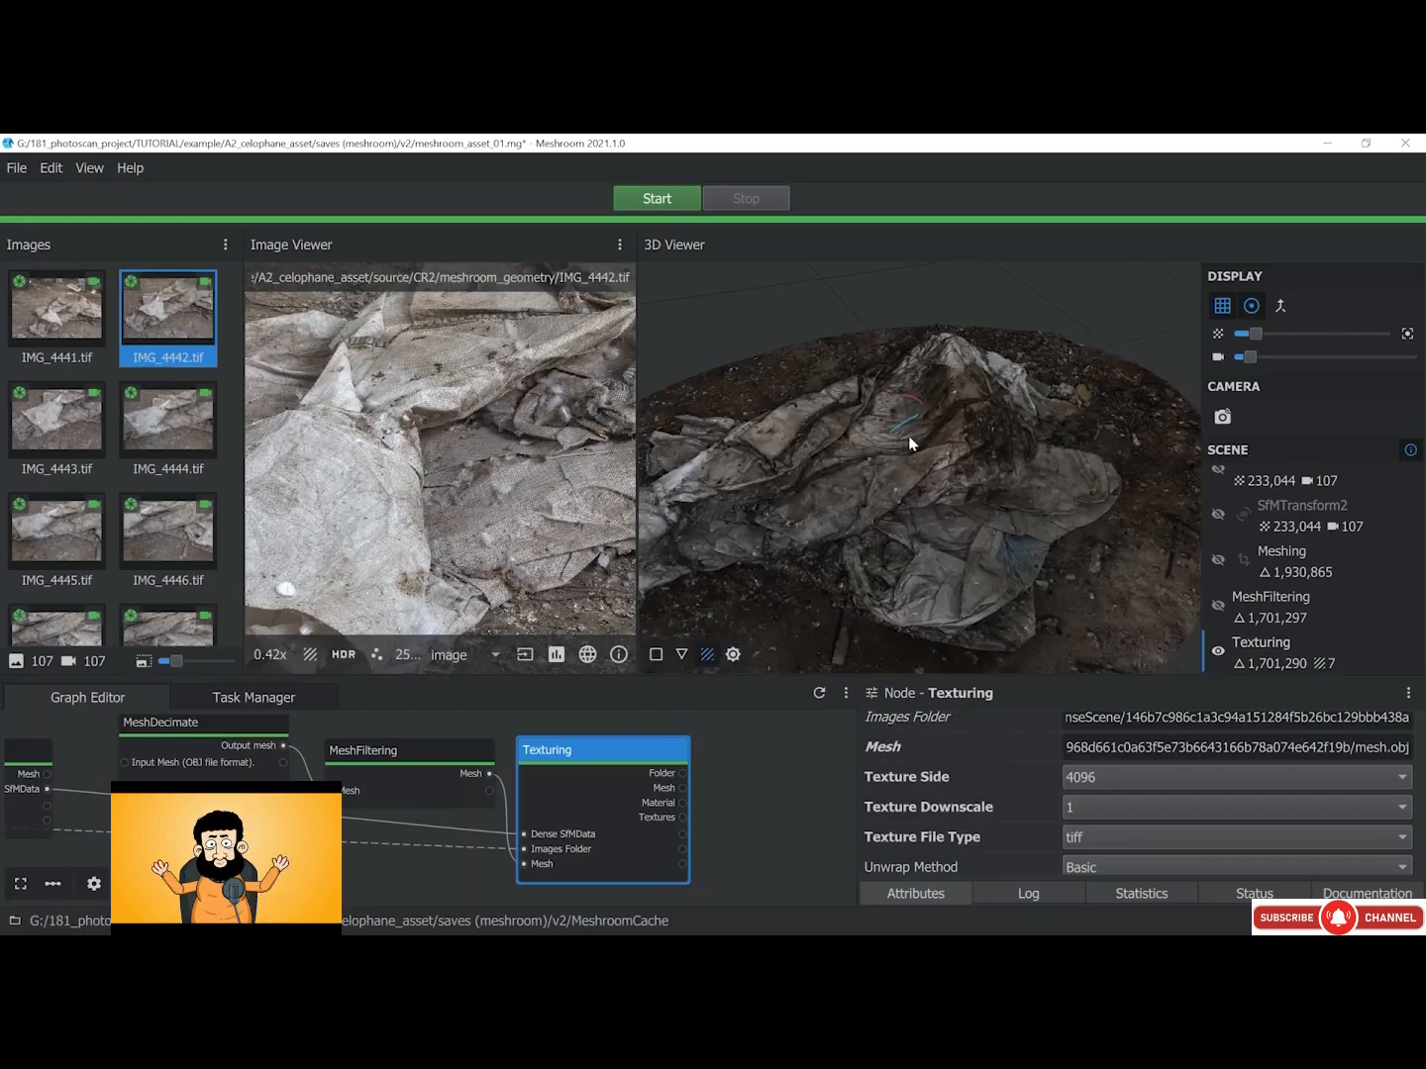
drag(908, 438, 1030, 569)
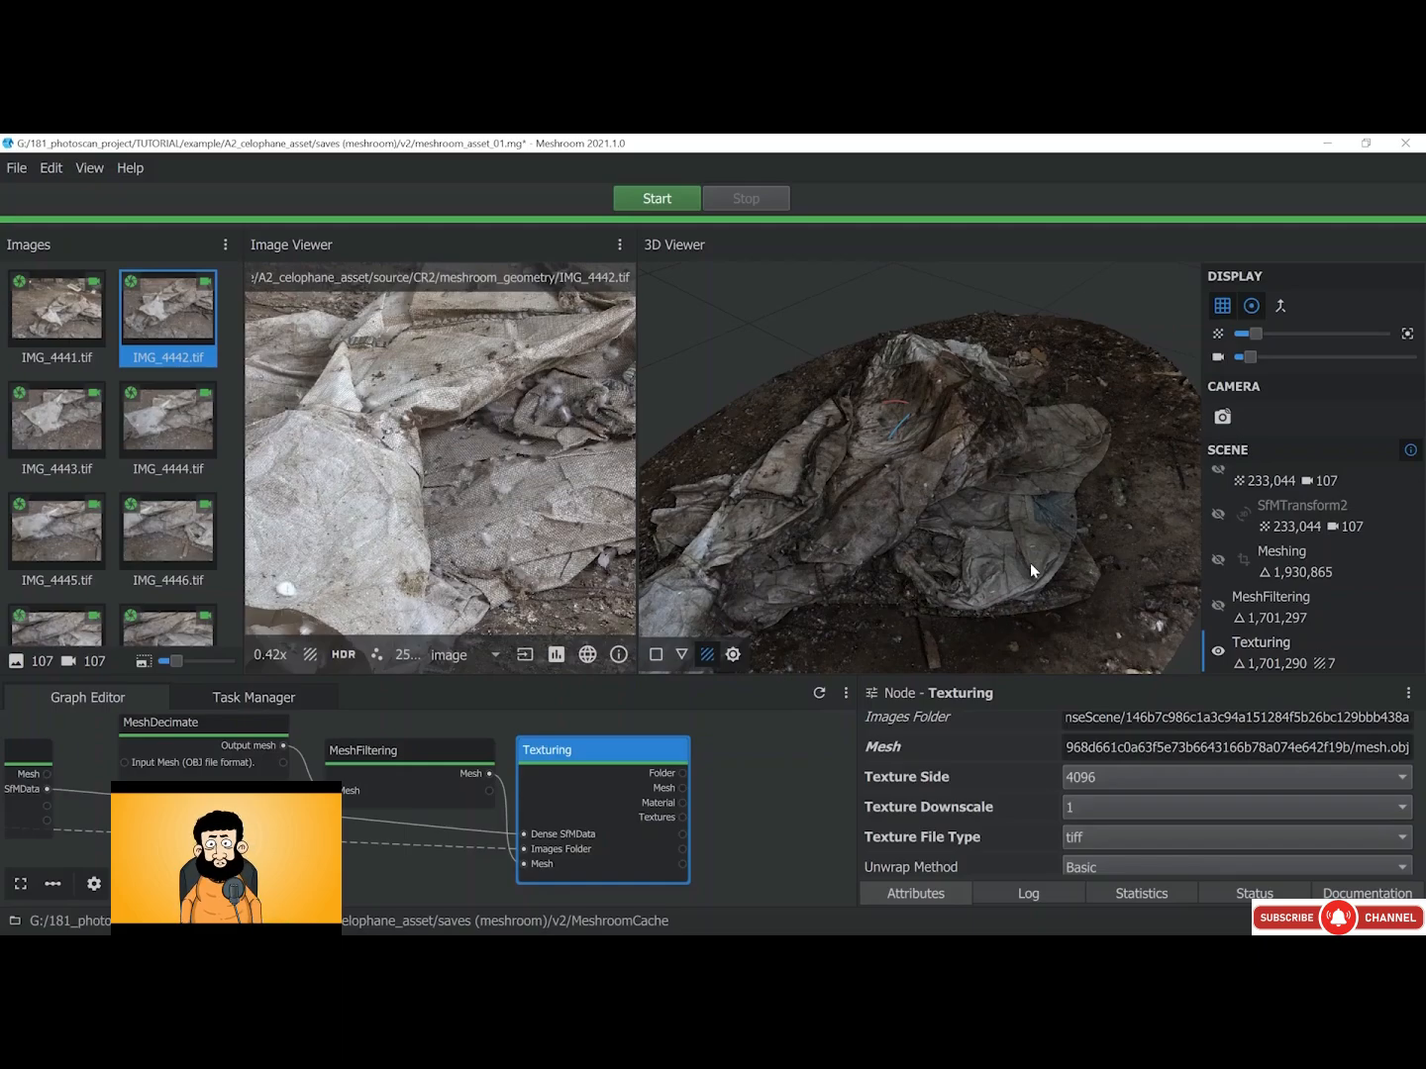
Save the project and duplicate the Texturing node
key(ctrl+s)
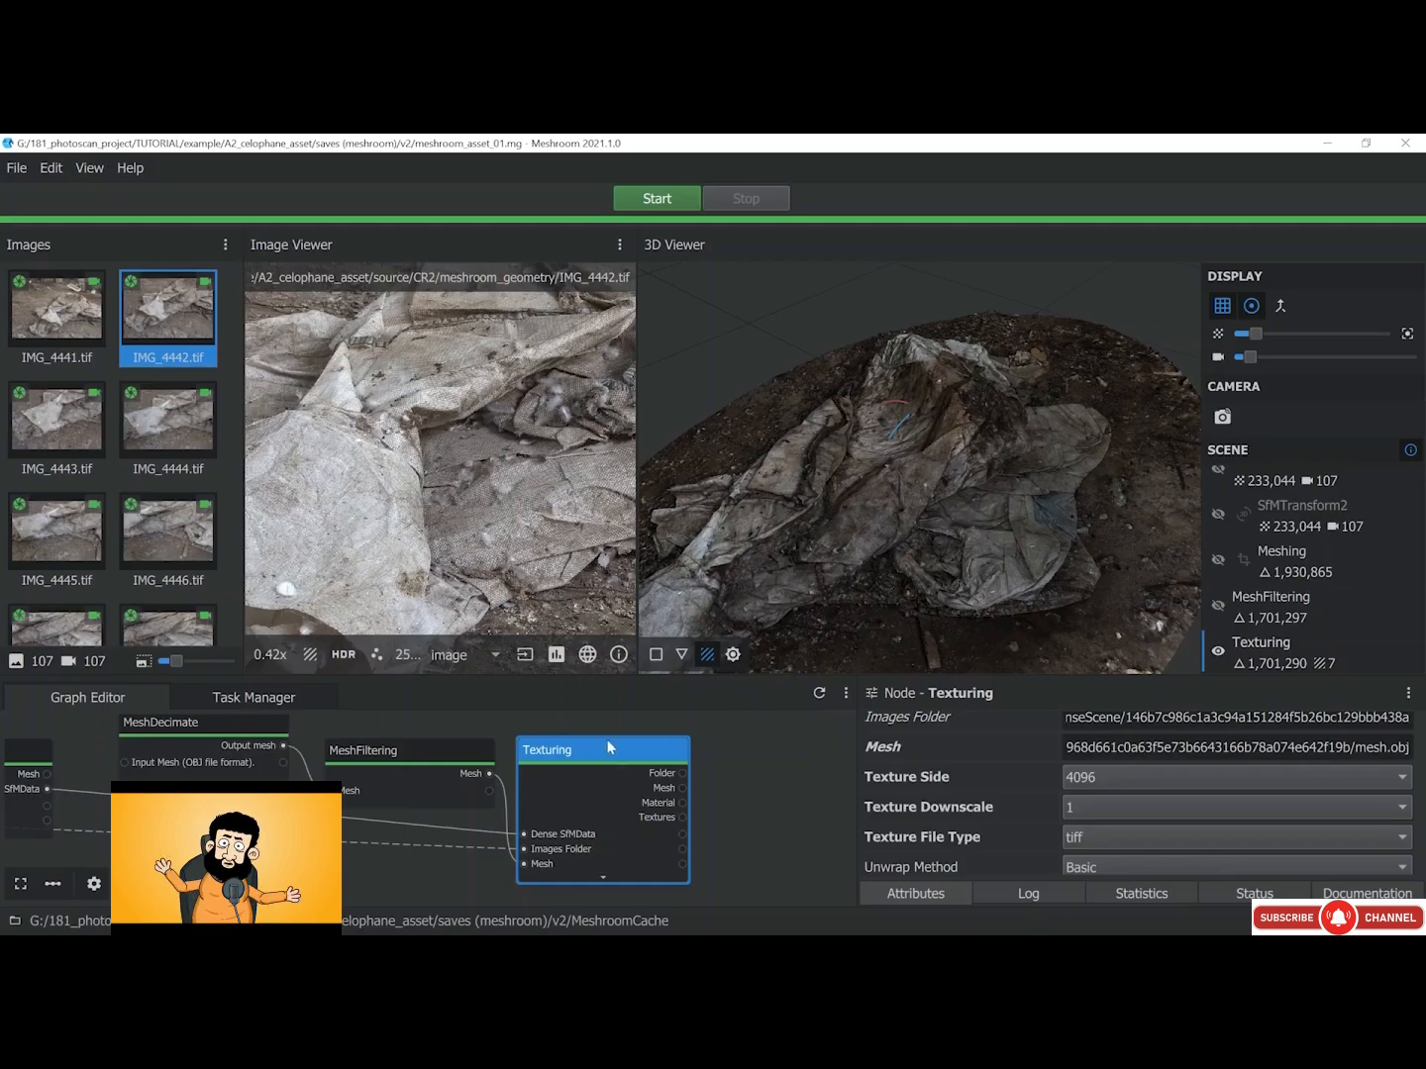
scroll(590, 757, down, 1)
right_click(589, 758)
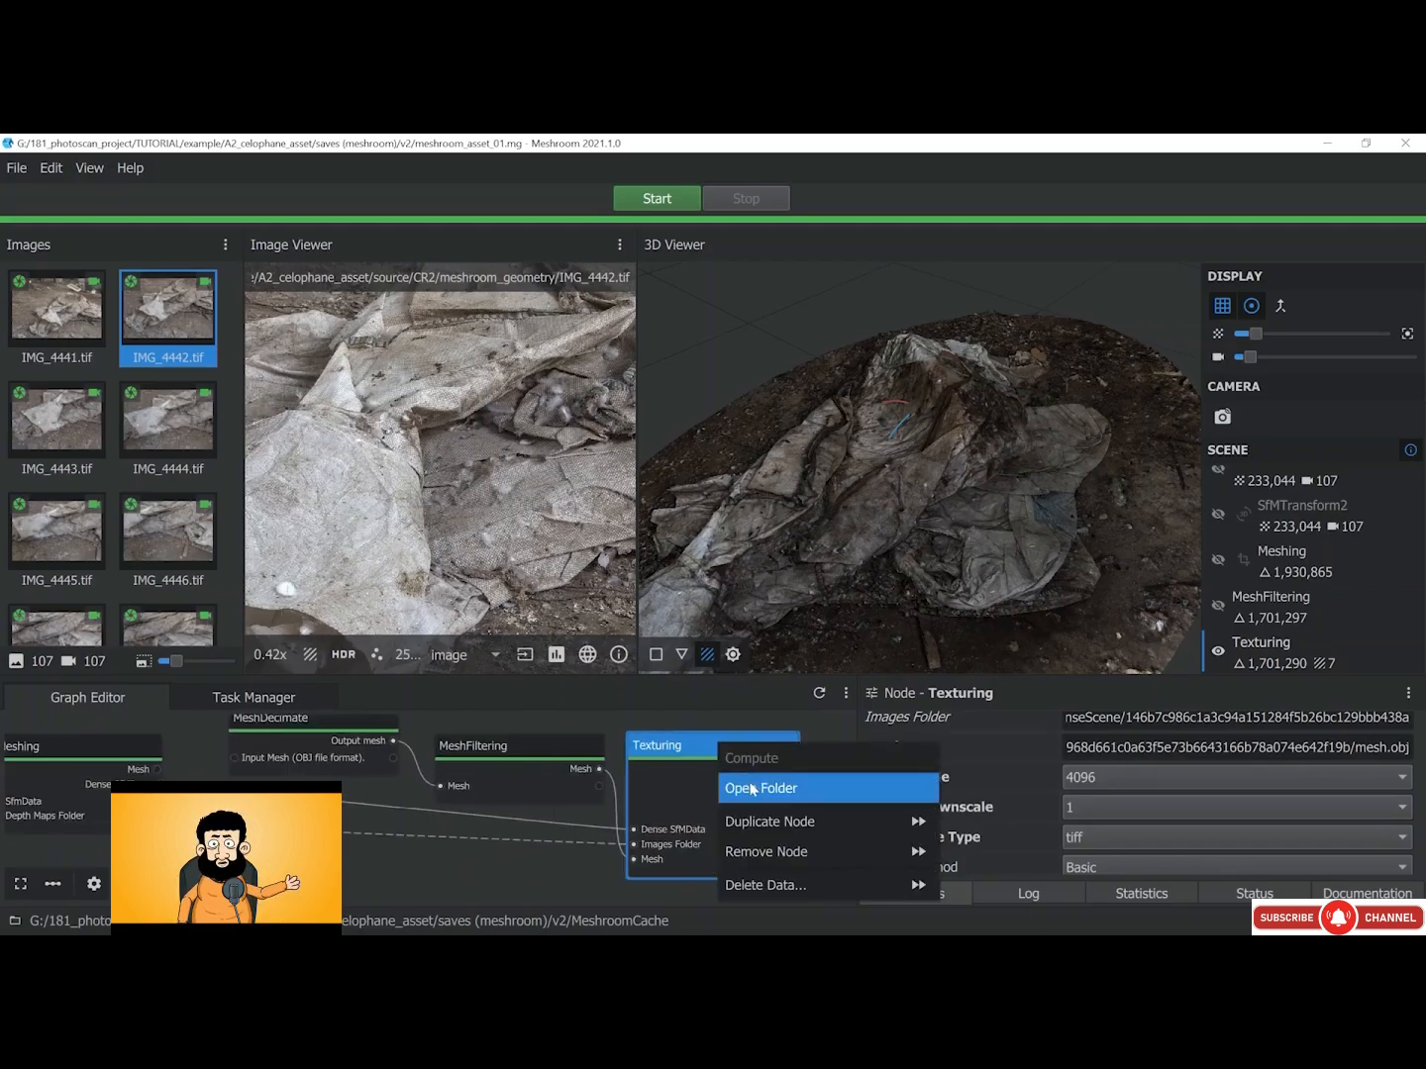
click(750, 821)
scroll(745, 834, down, 2)
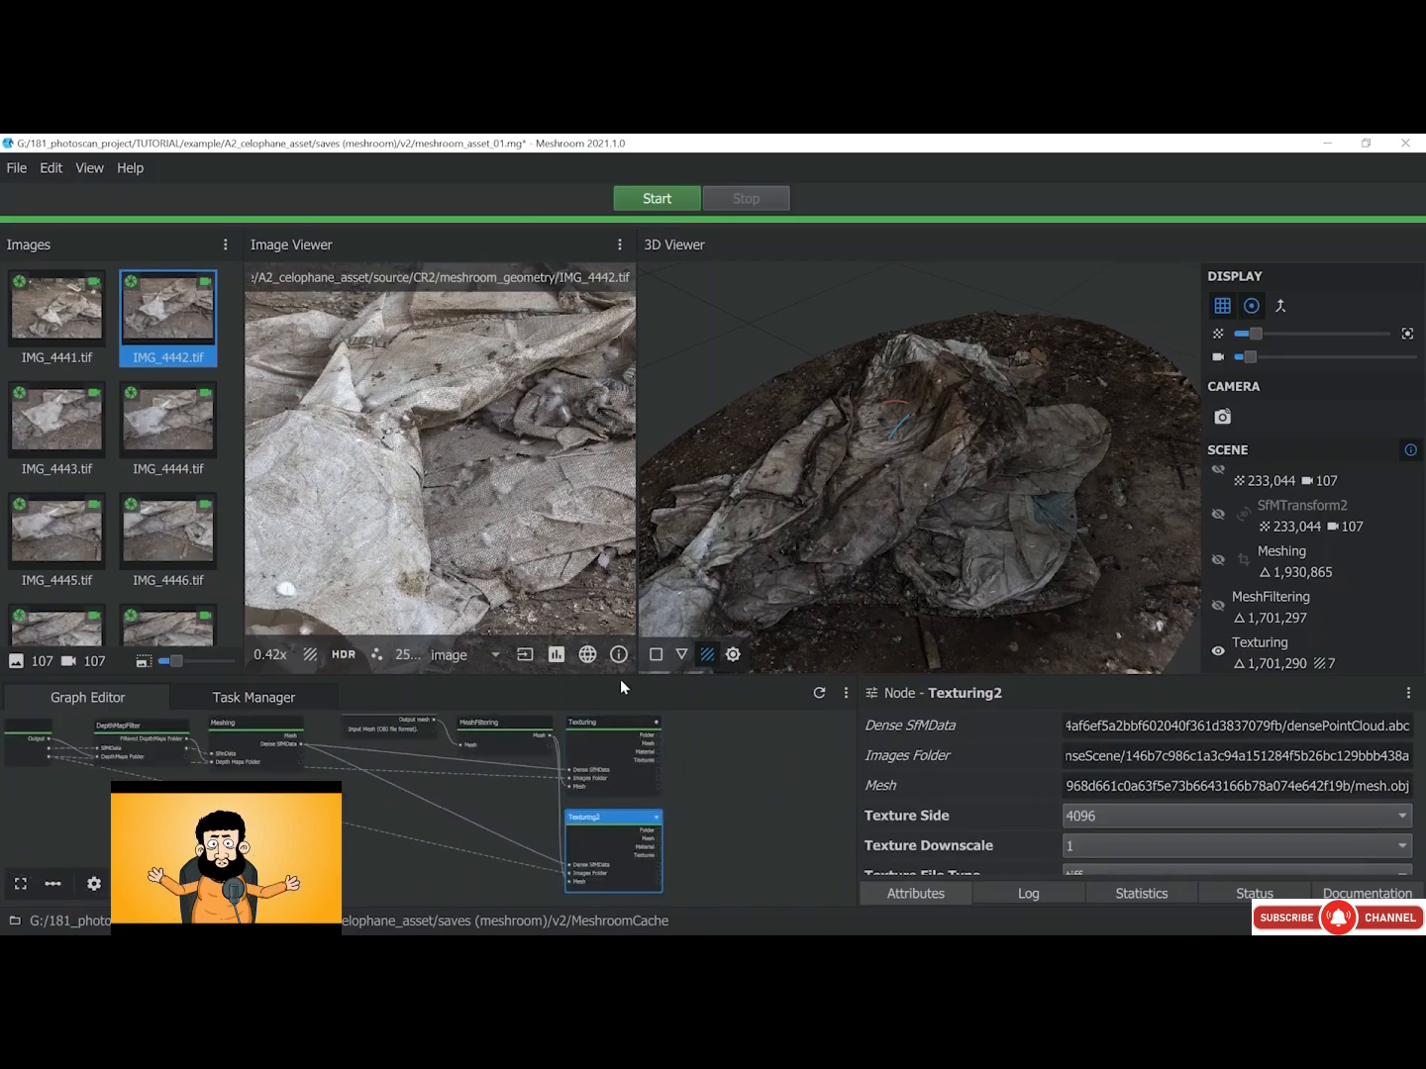
Enlarge the graph editor area and compare the attributes of the original Texturing node with those of Texturing2
drag(621, 677, 629, 550)
scroll(661, 787, up, 2)
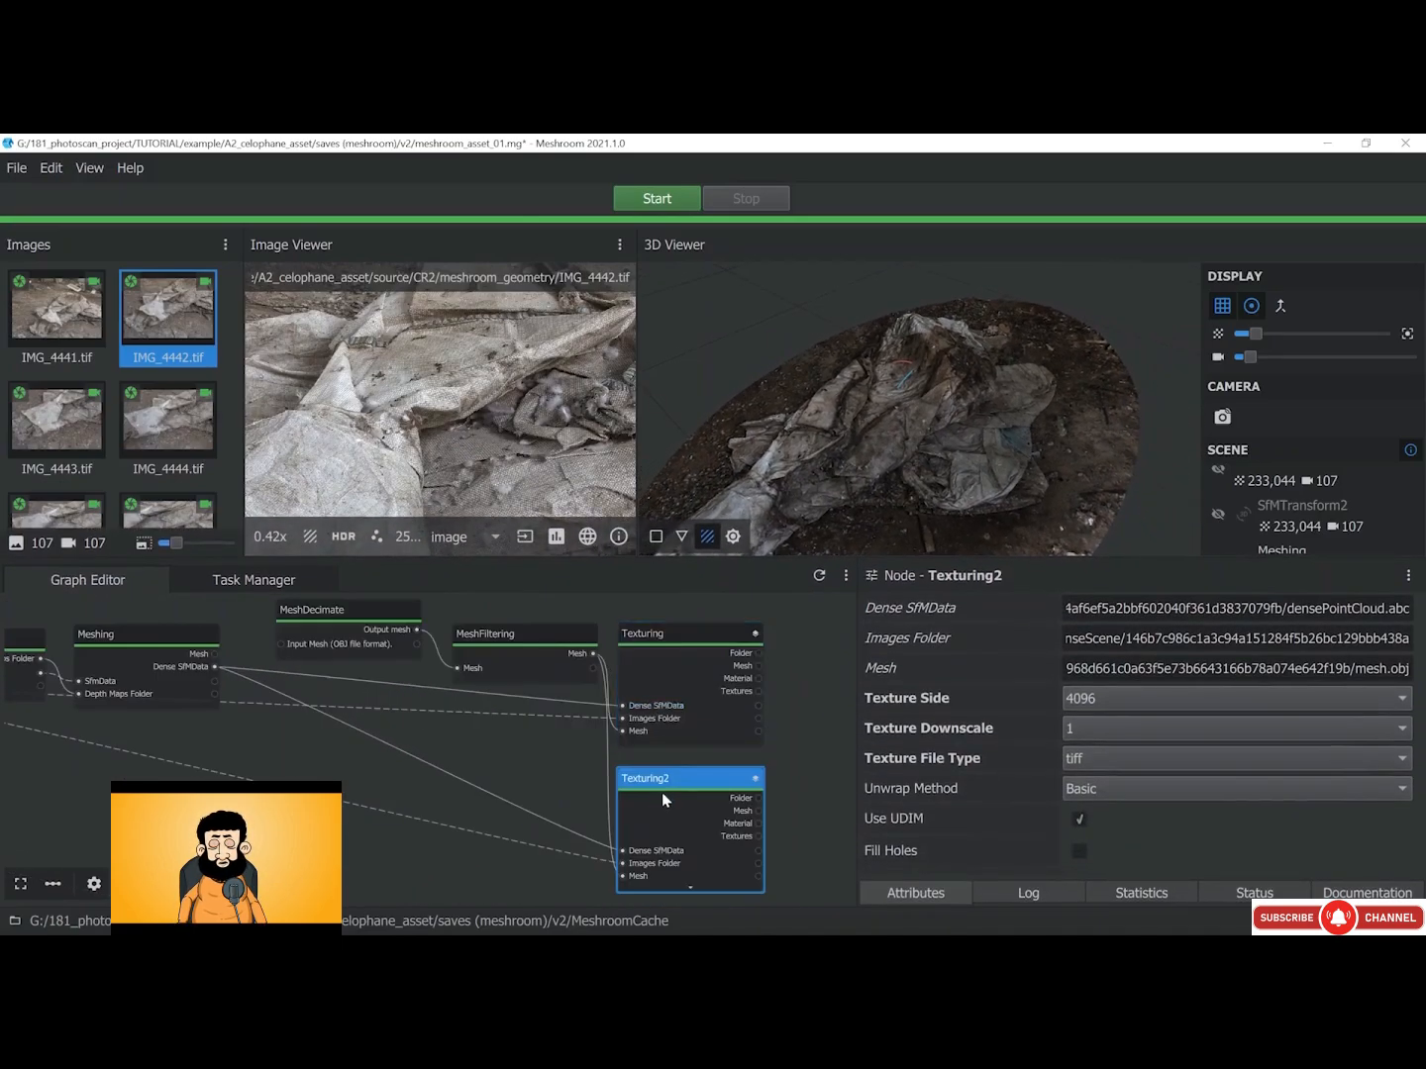
click(668, 654)
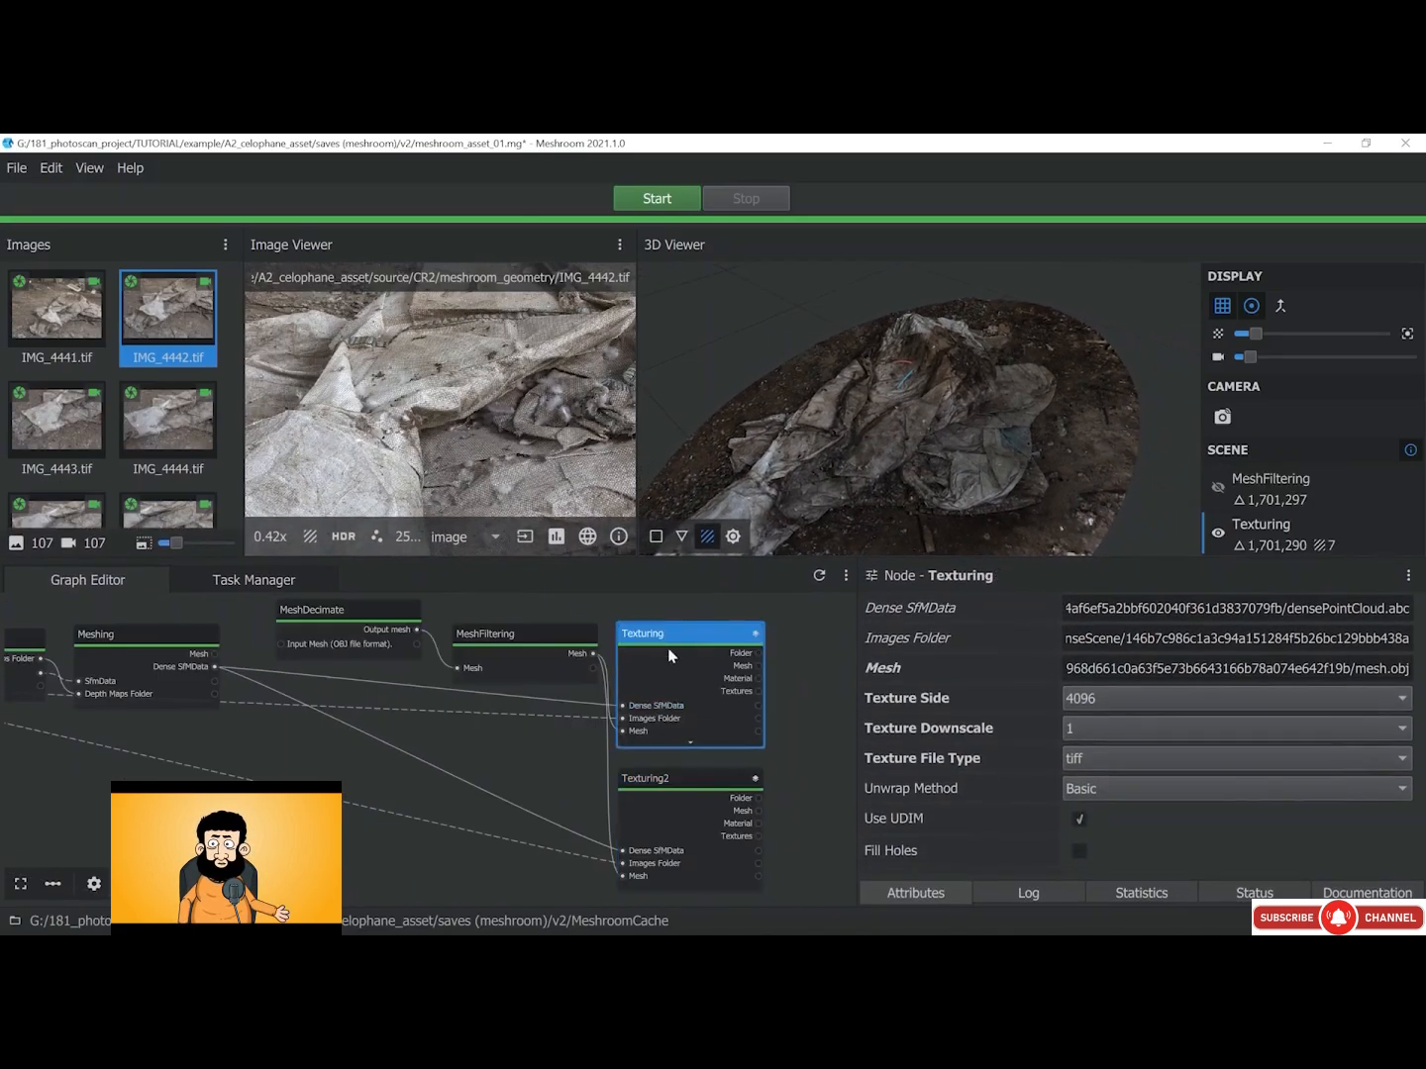
click(671, 783)
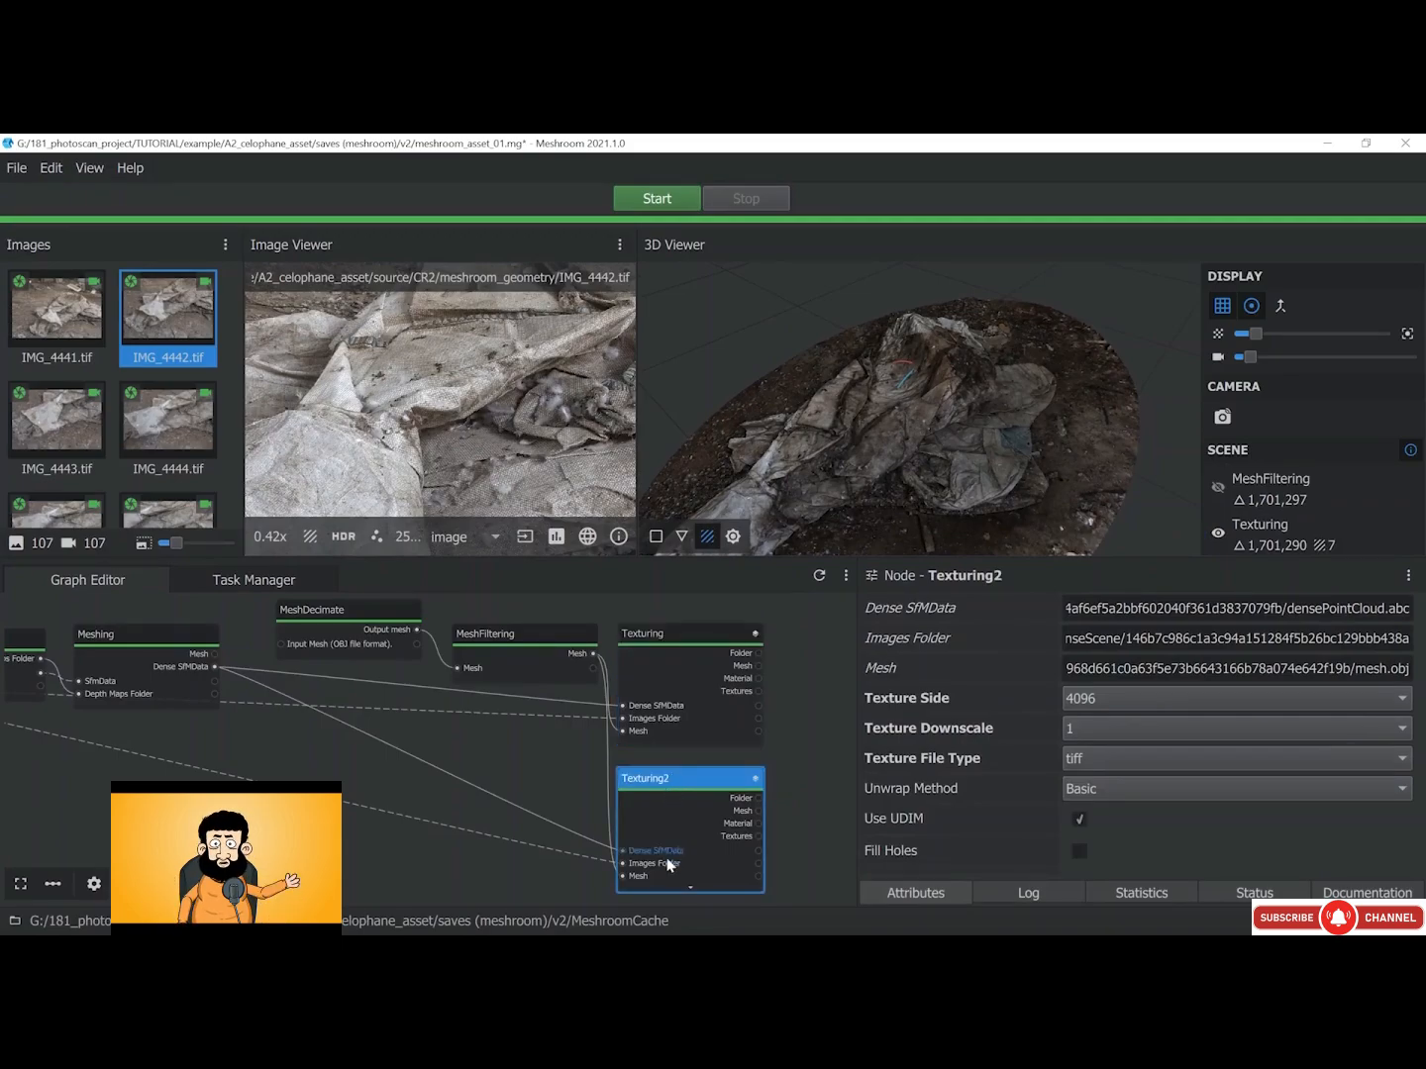
Duplicate the PrepareDenseScene node in the graph
middle_drag(323, 768, 868, 771)
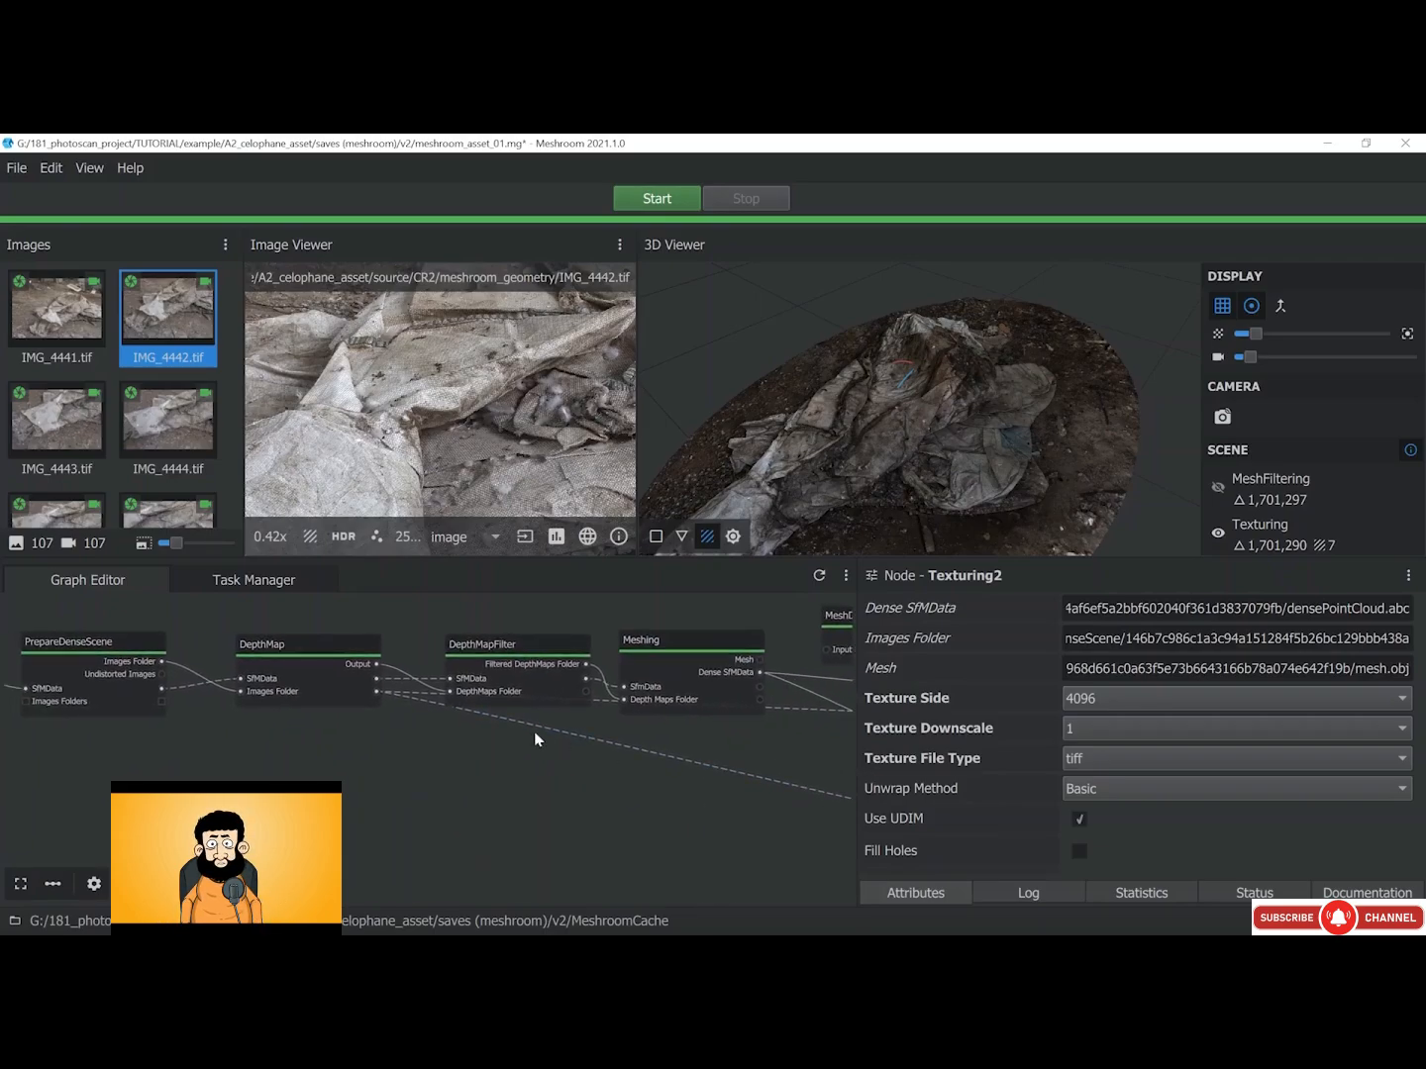
click(109, 654)
middle_drag(111, 654, 265, 643)
right_click(264, 640)
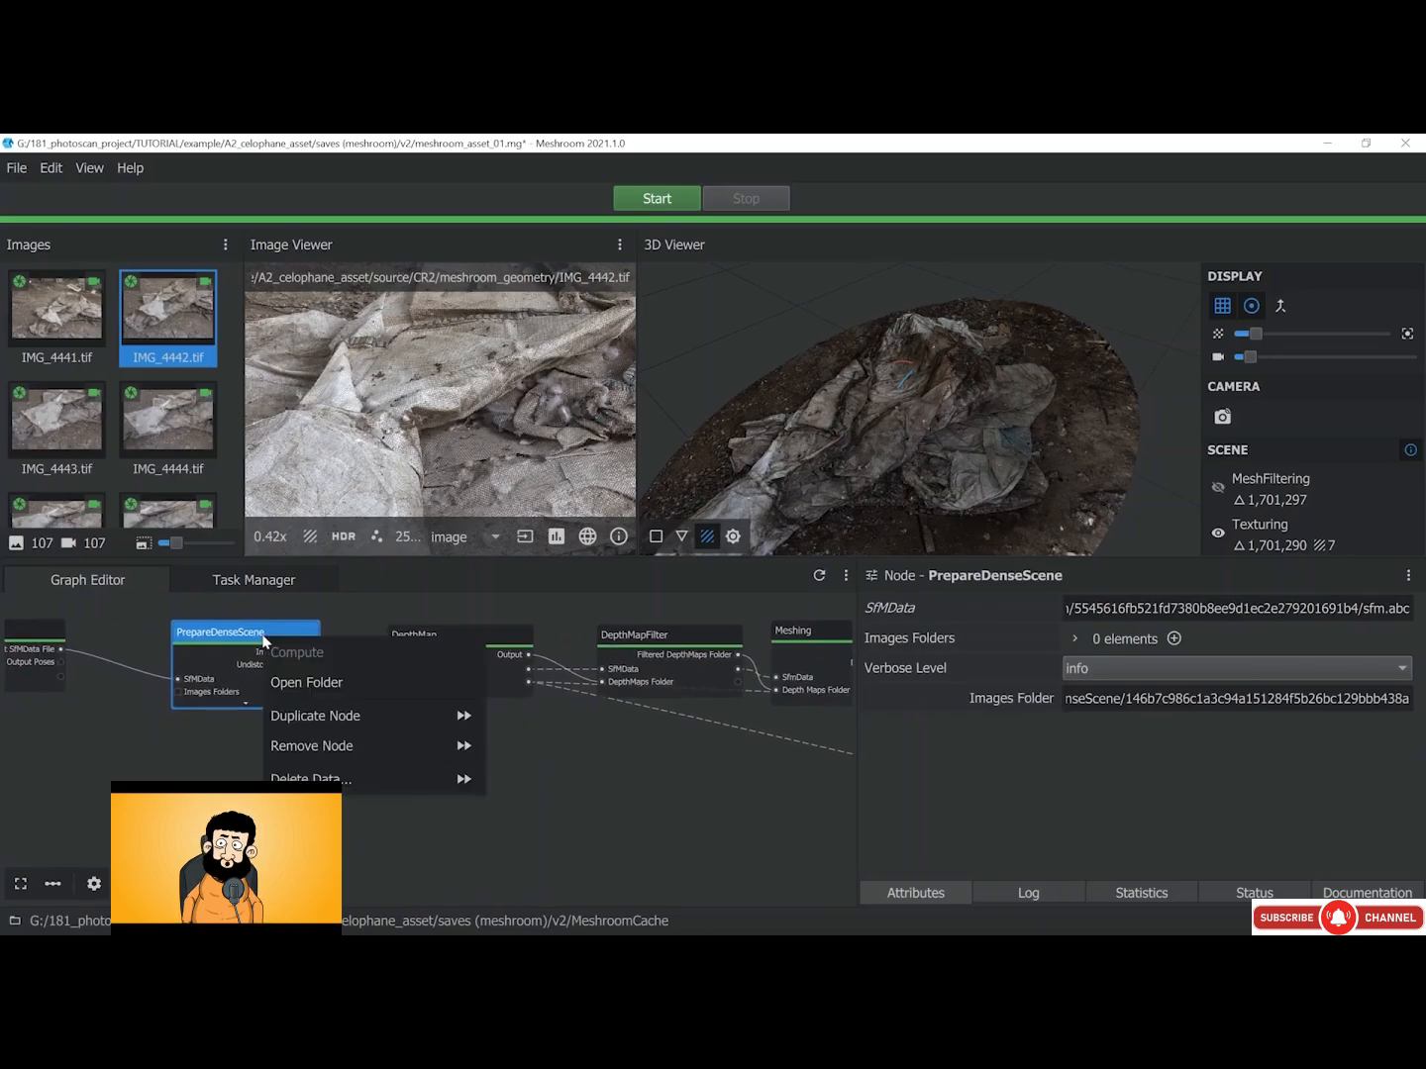
click(289, 717)
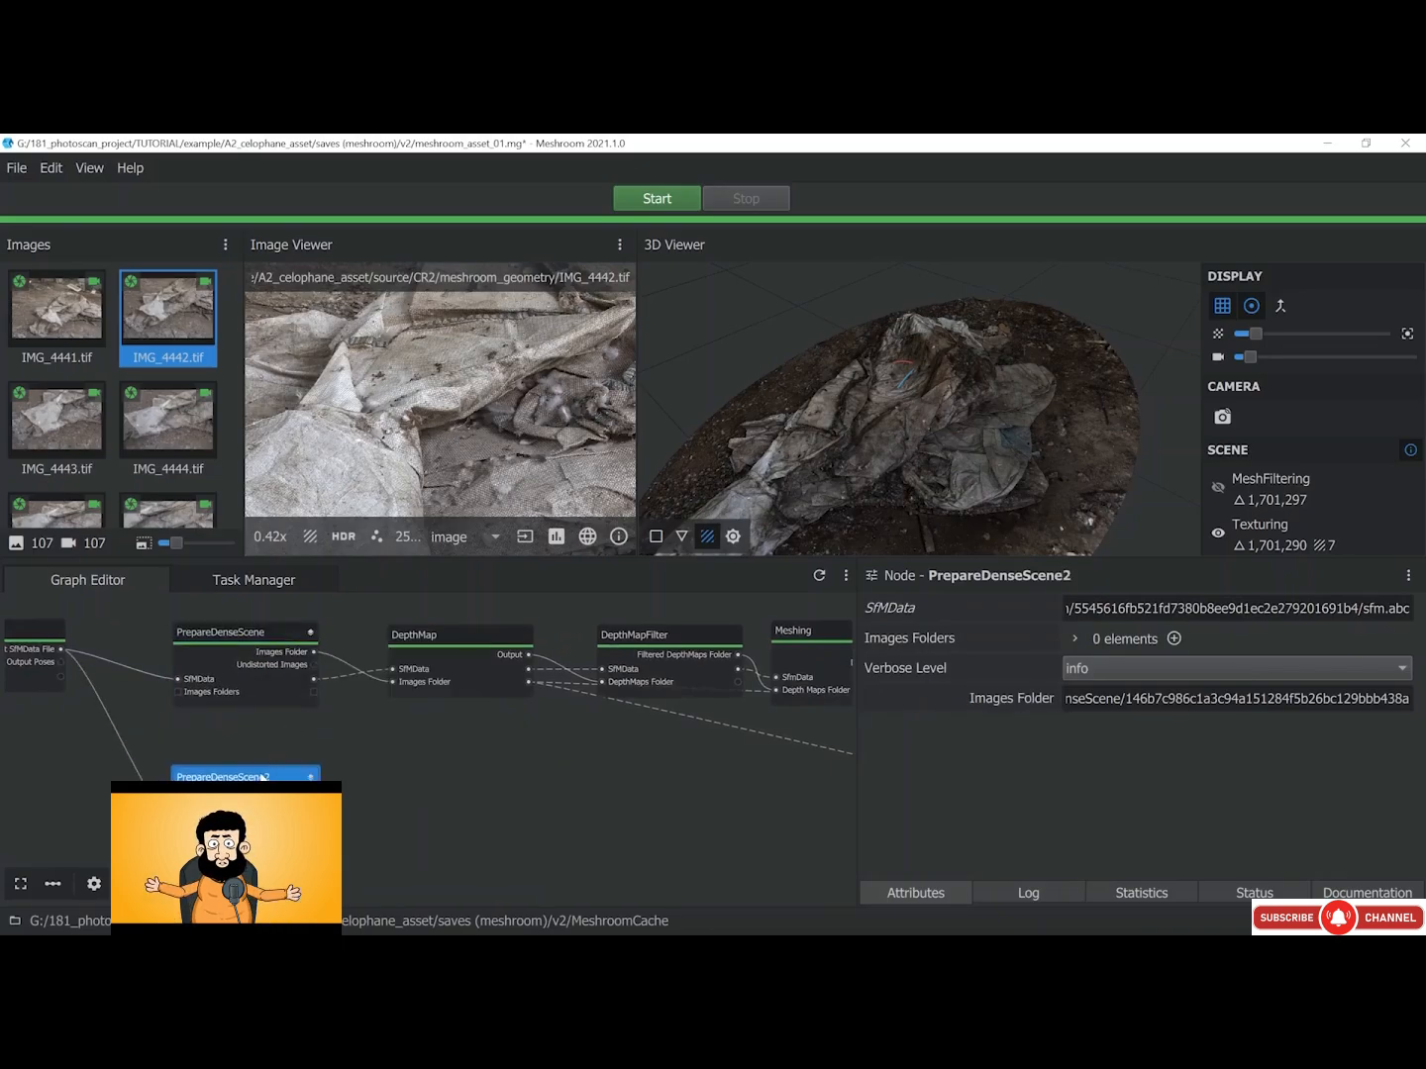
Add one element to the Images Folders of PrepareDenseScene2 and open its empty path for editing
click(1069, 639)
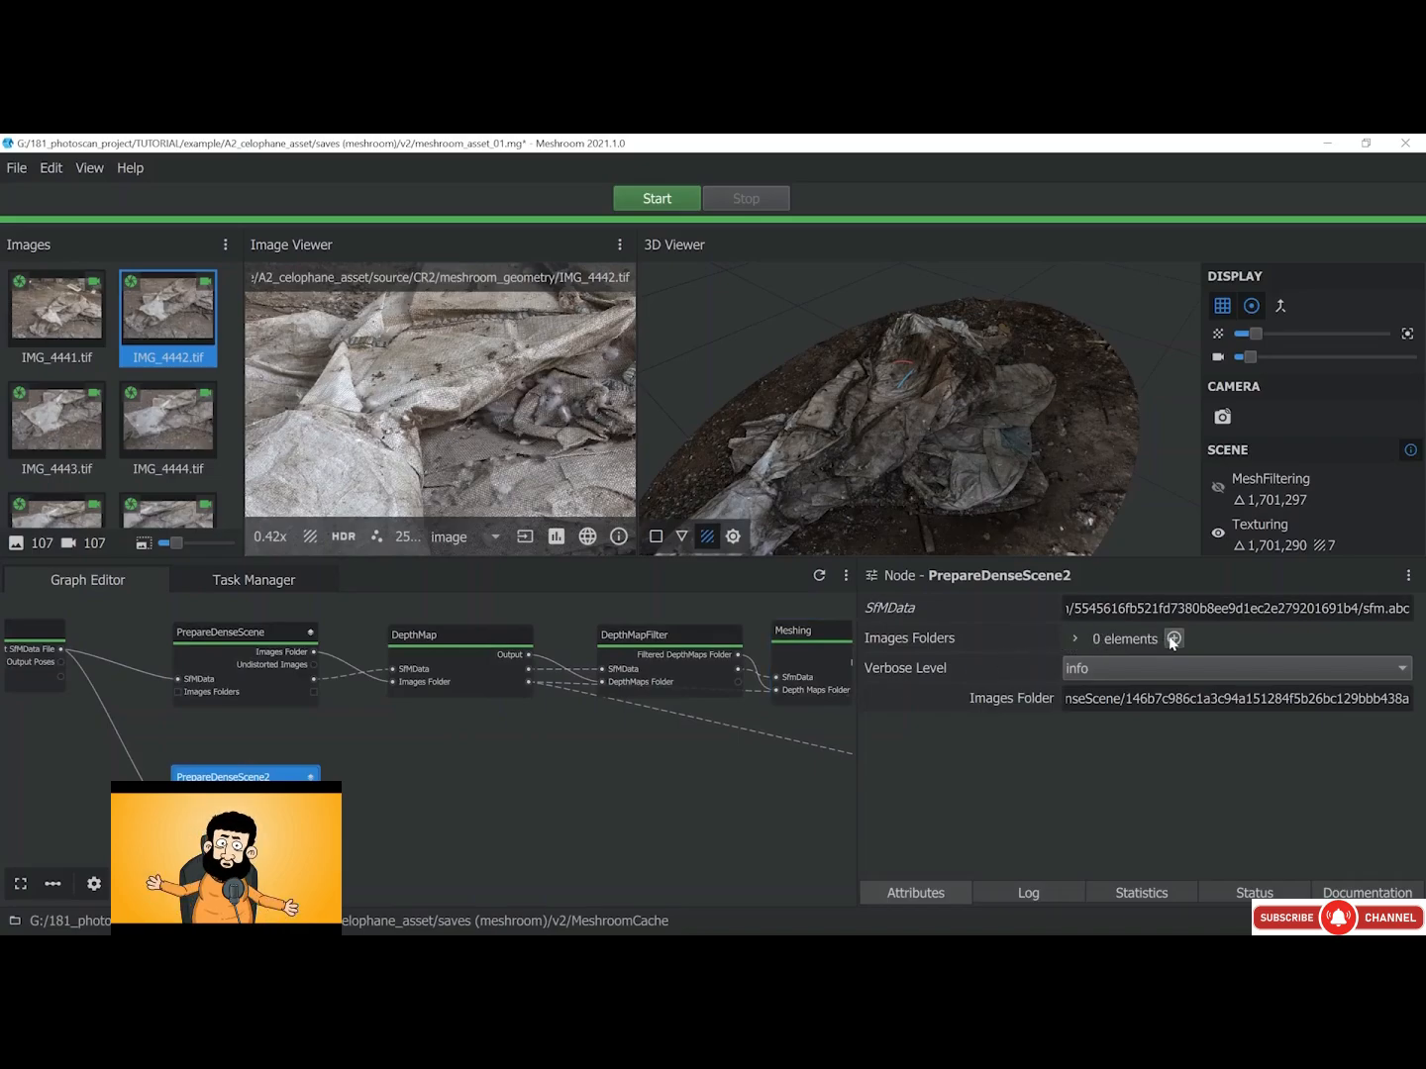
click(1171, 639)
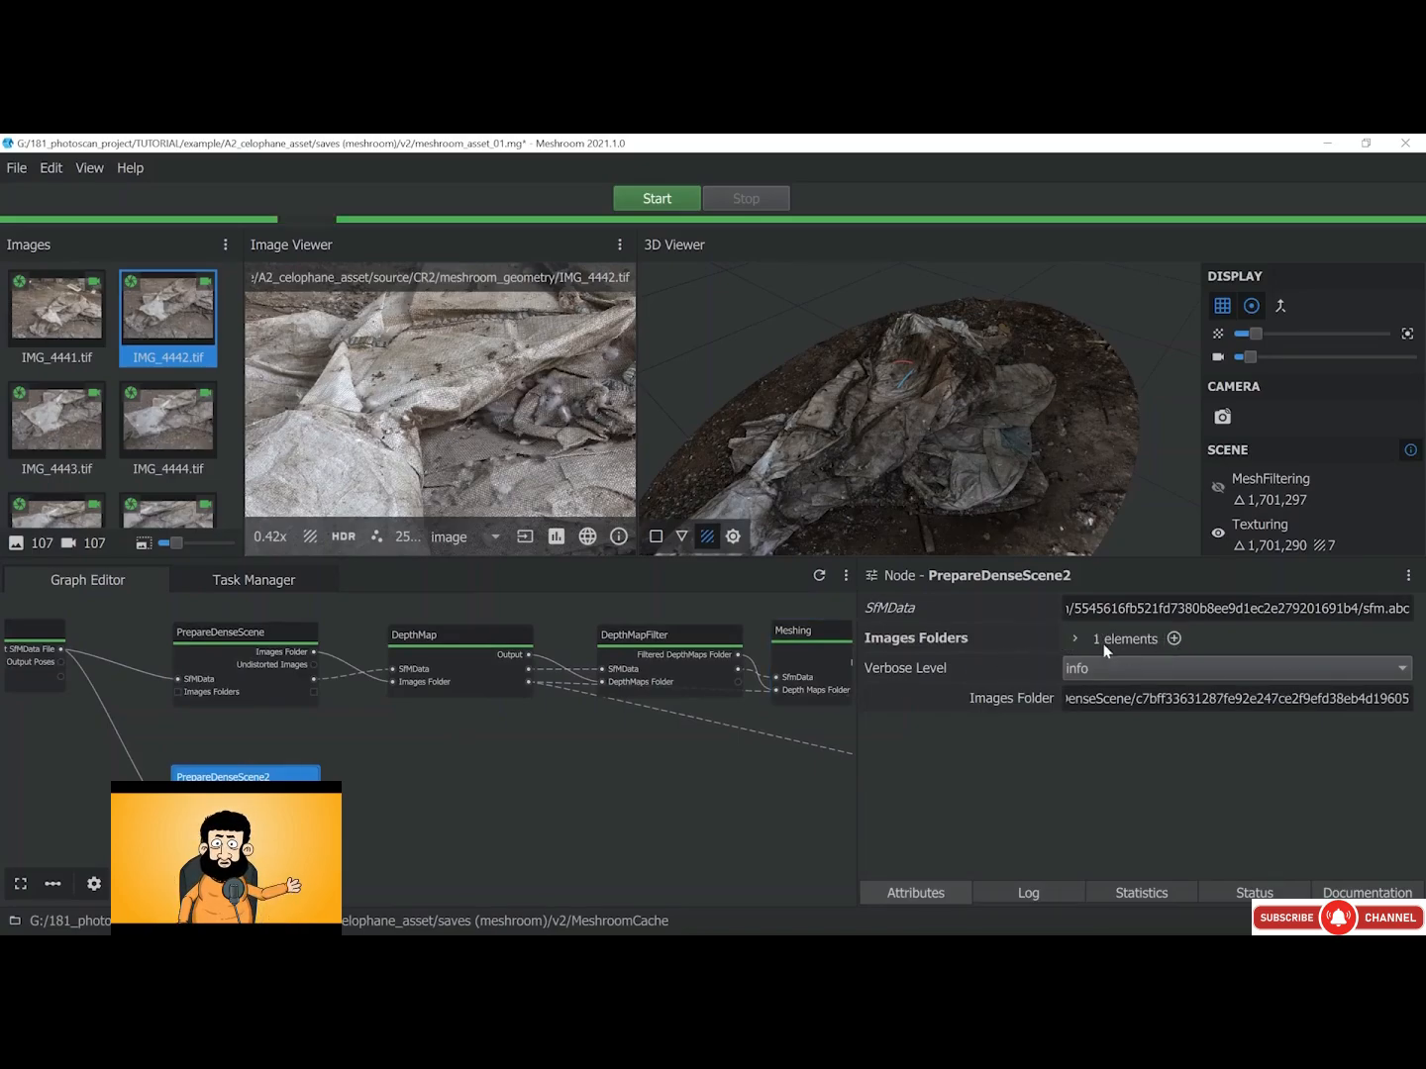
click(1073, 638)
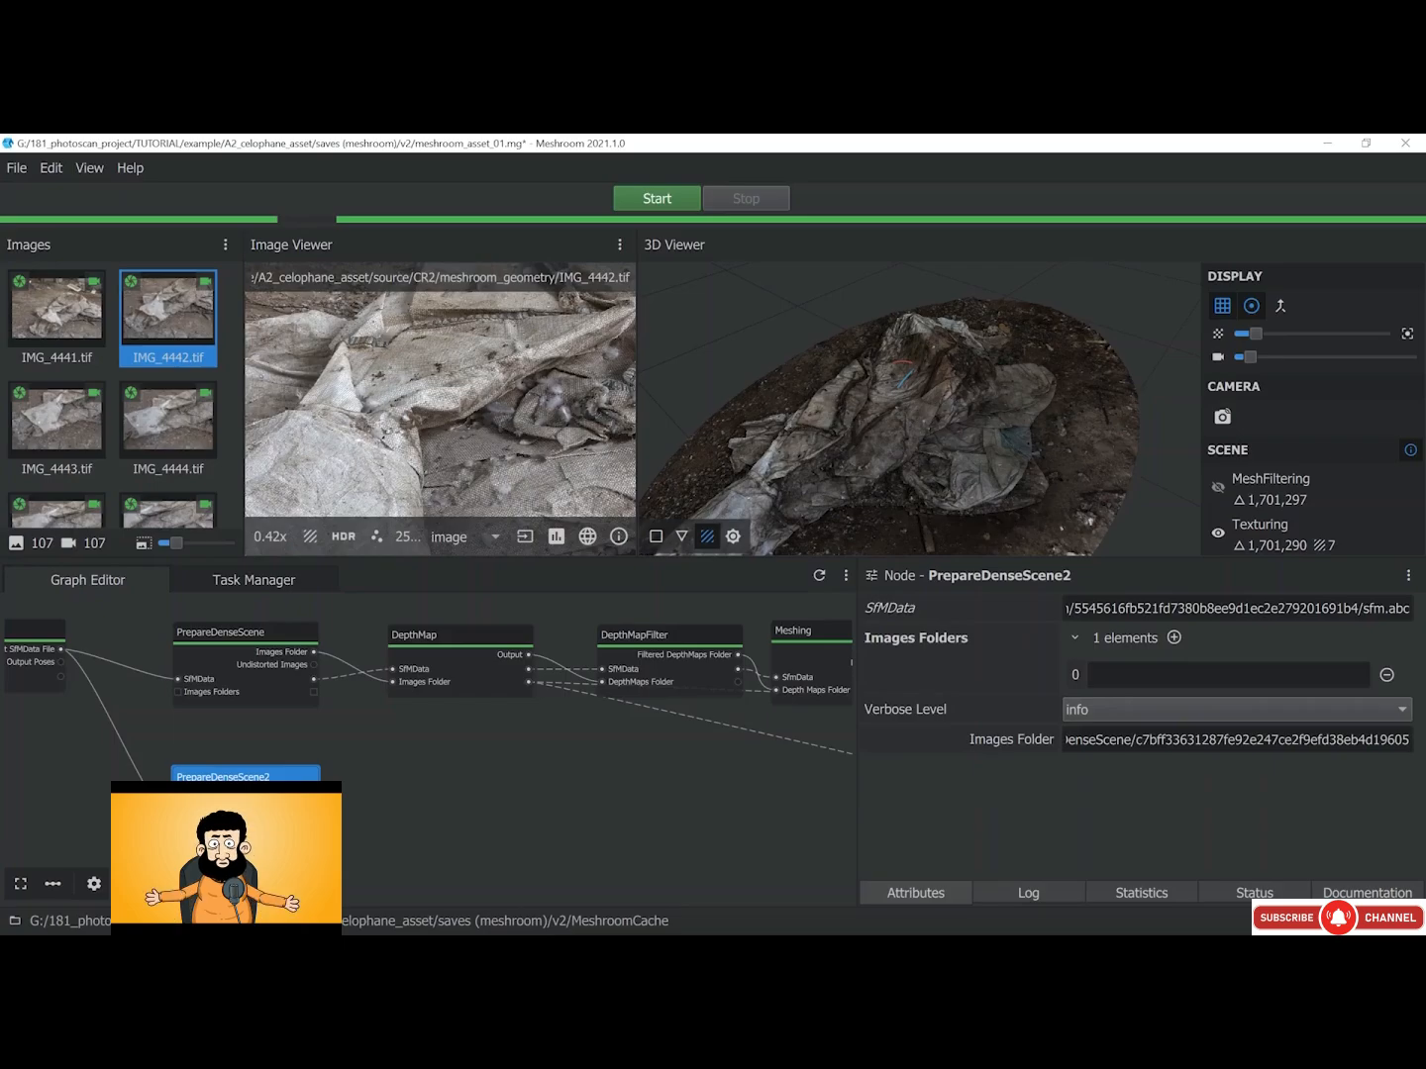
click(1228, 675)
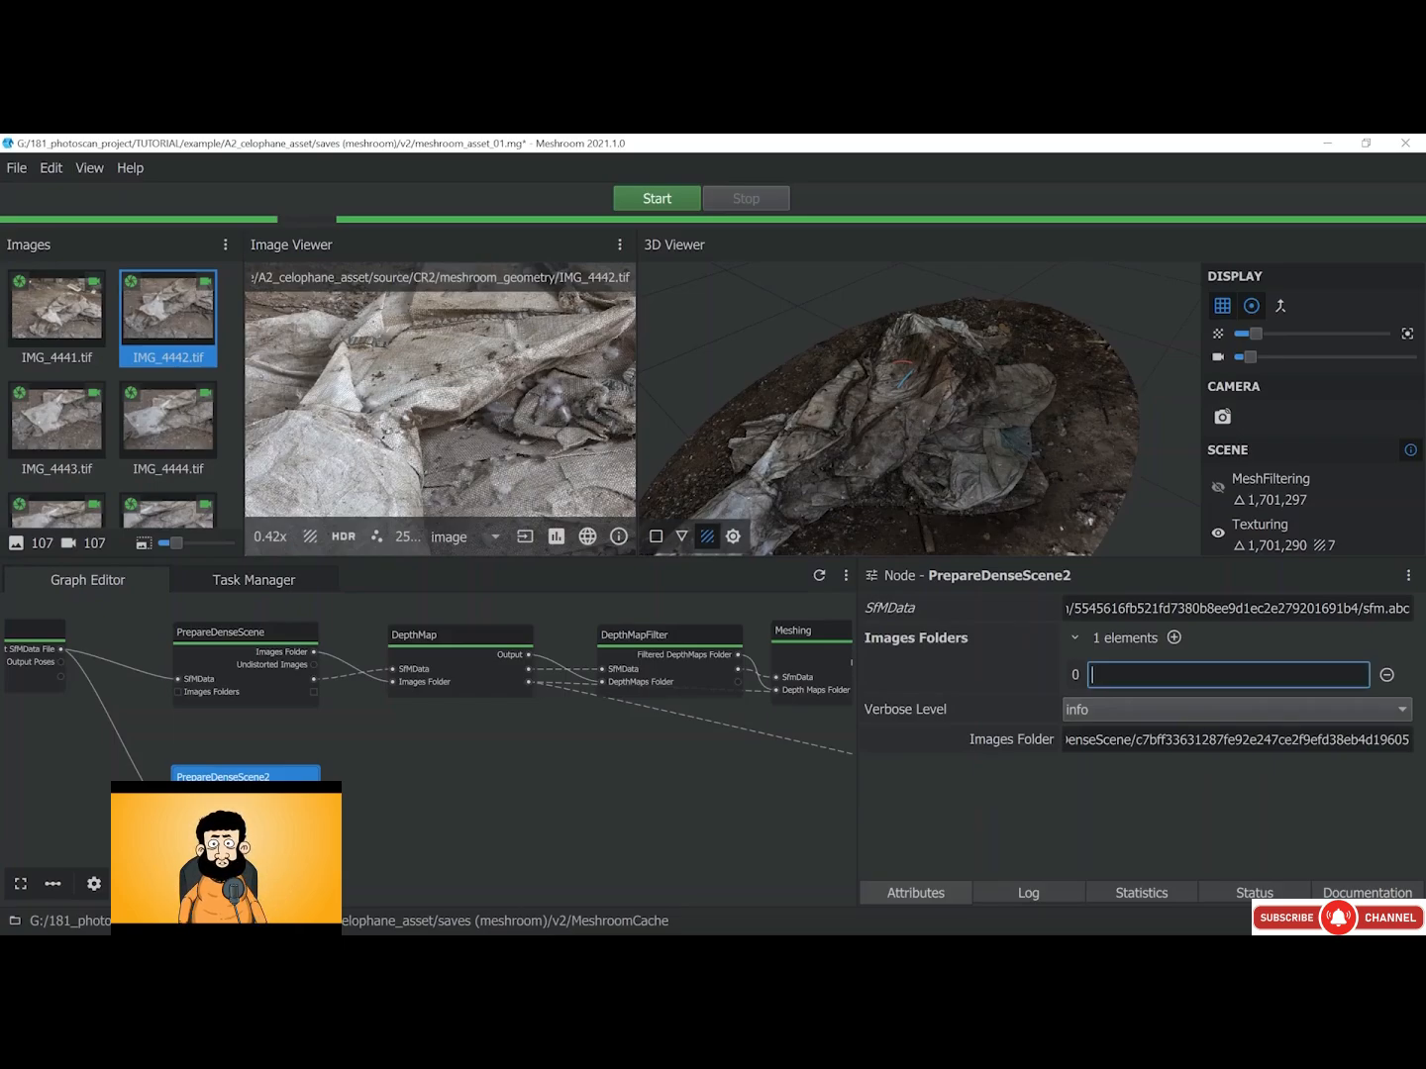
Switch to File Explorer, open the meshroom_texture folder inside CR2 and view one of its photos
key(alt+Tab)
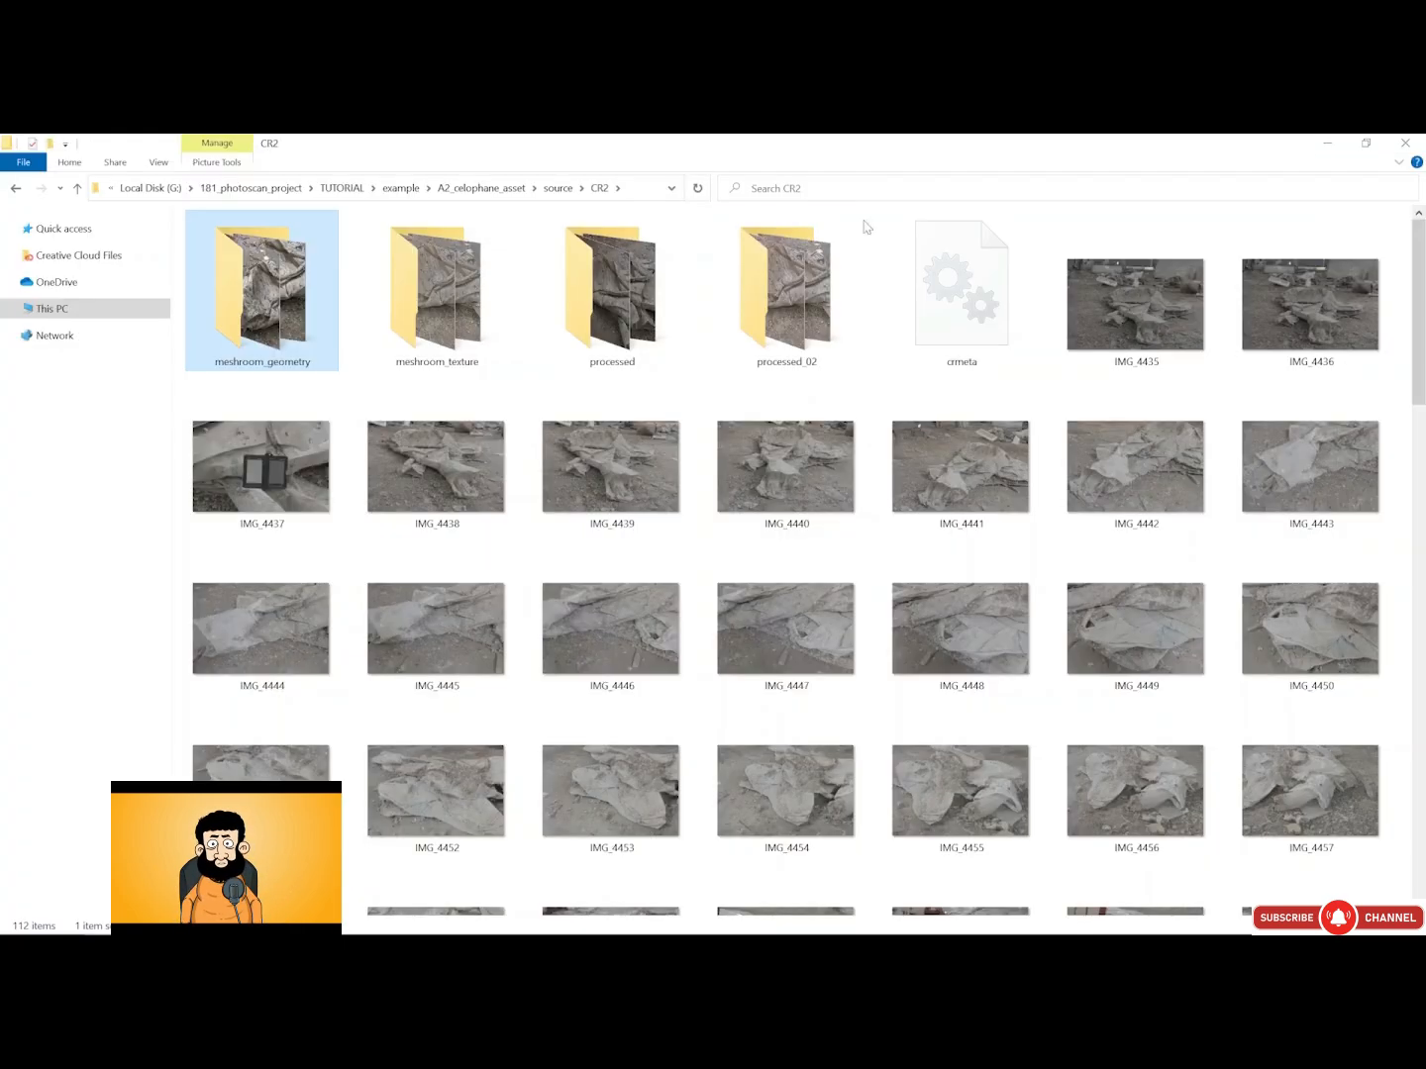
click(444, 315)
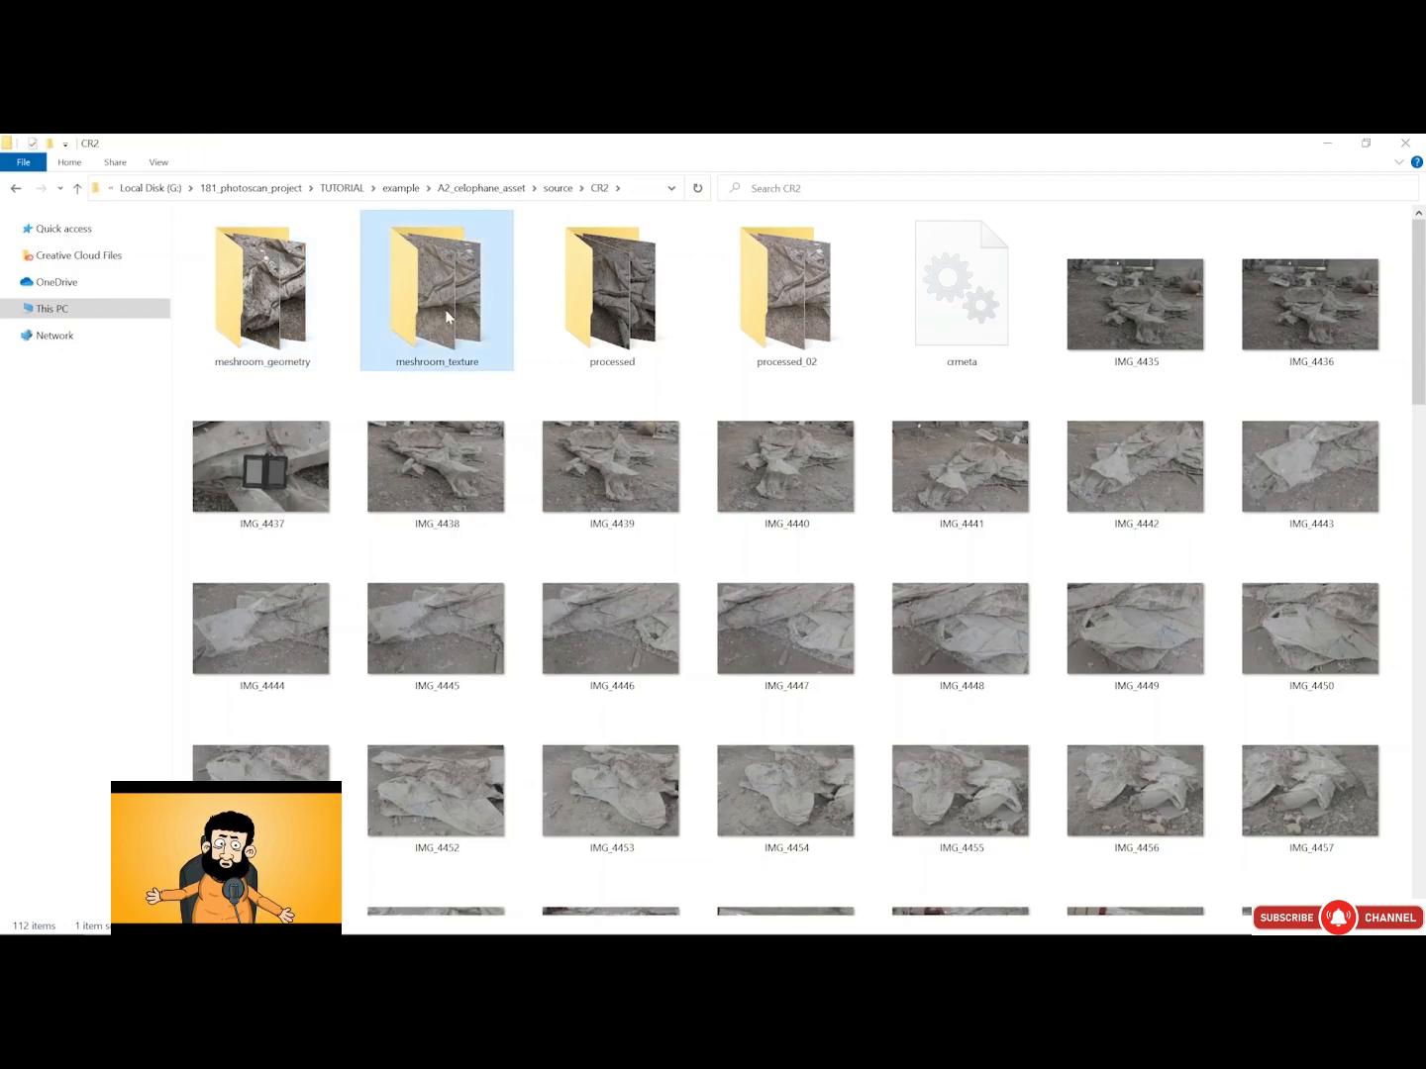
double_click(453, 303)
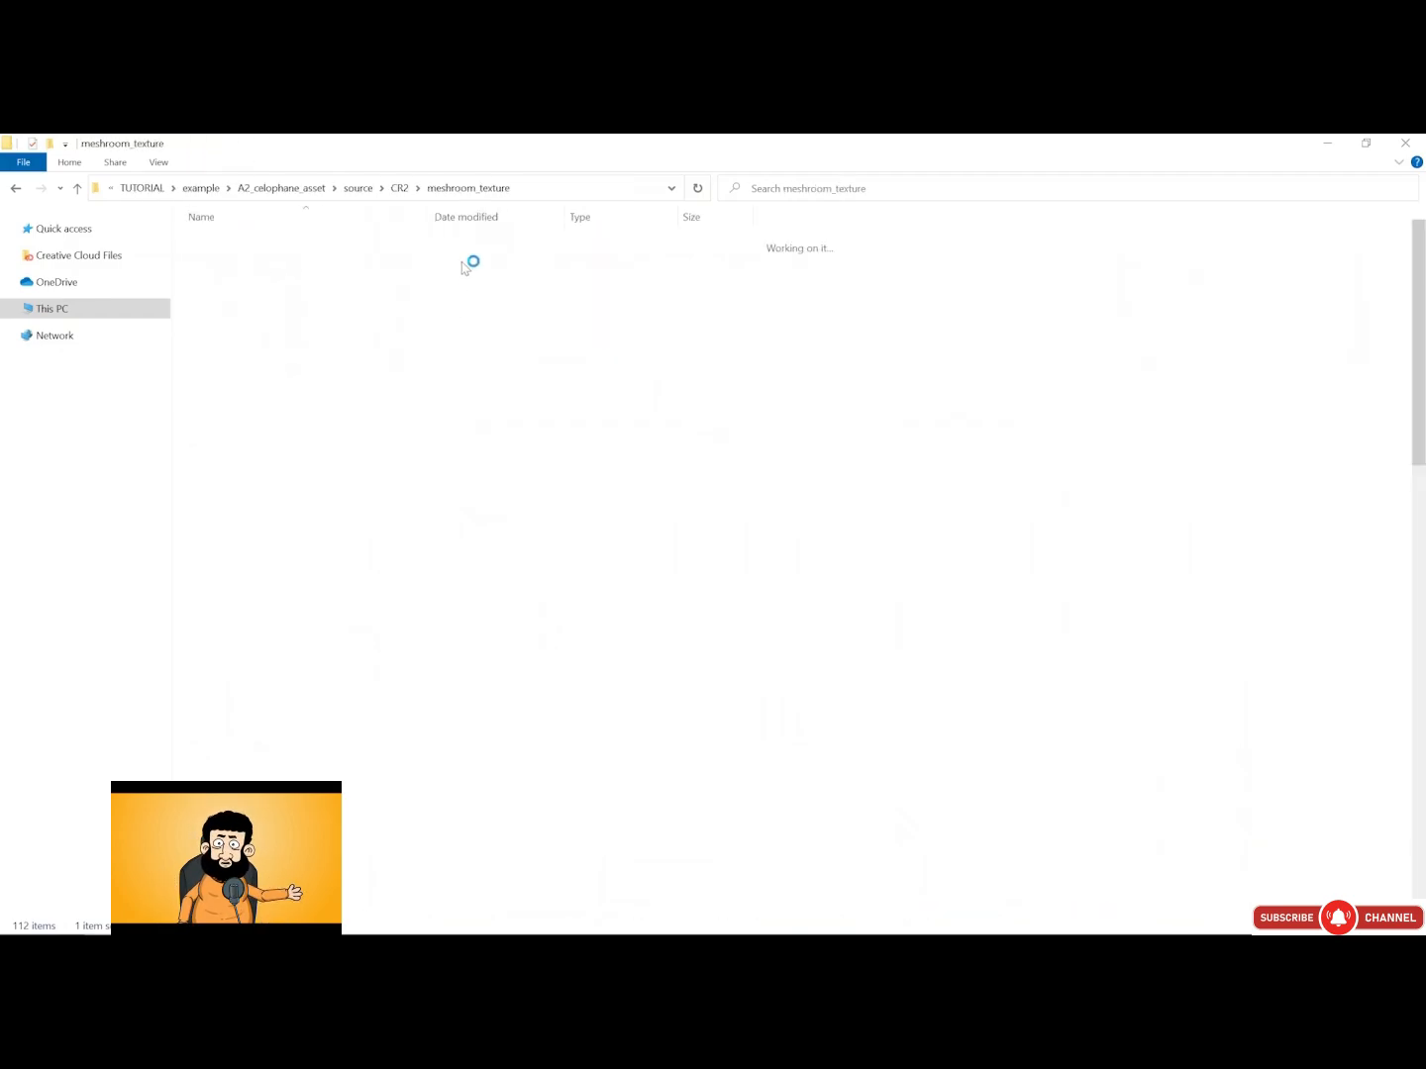
double_click(317, 253)
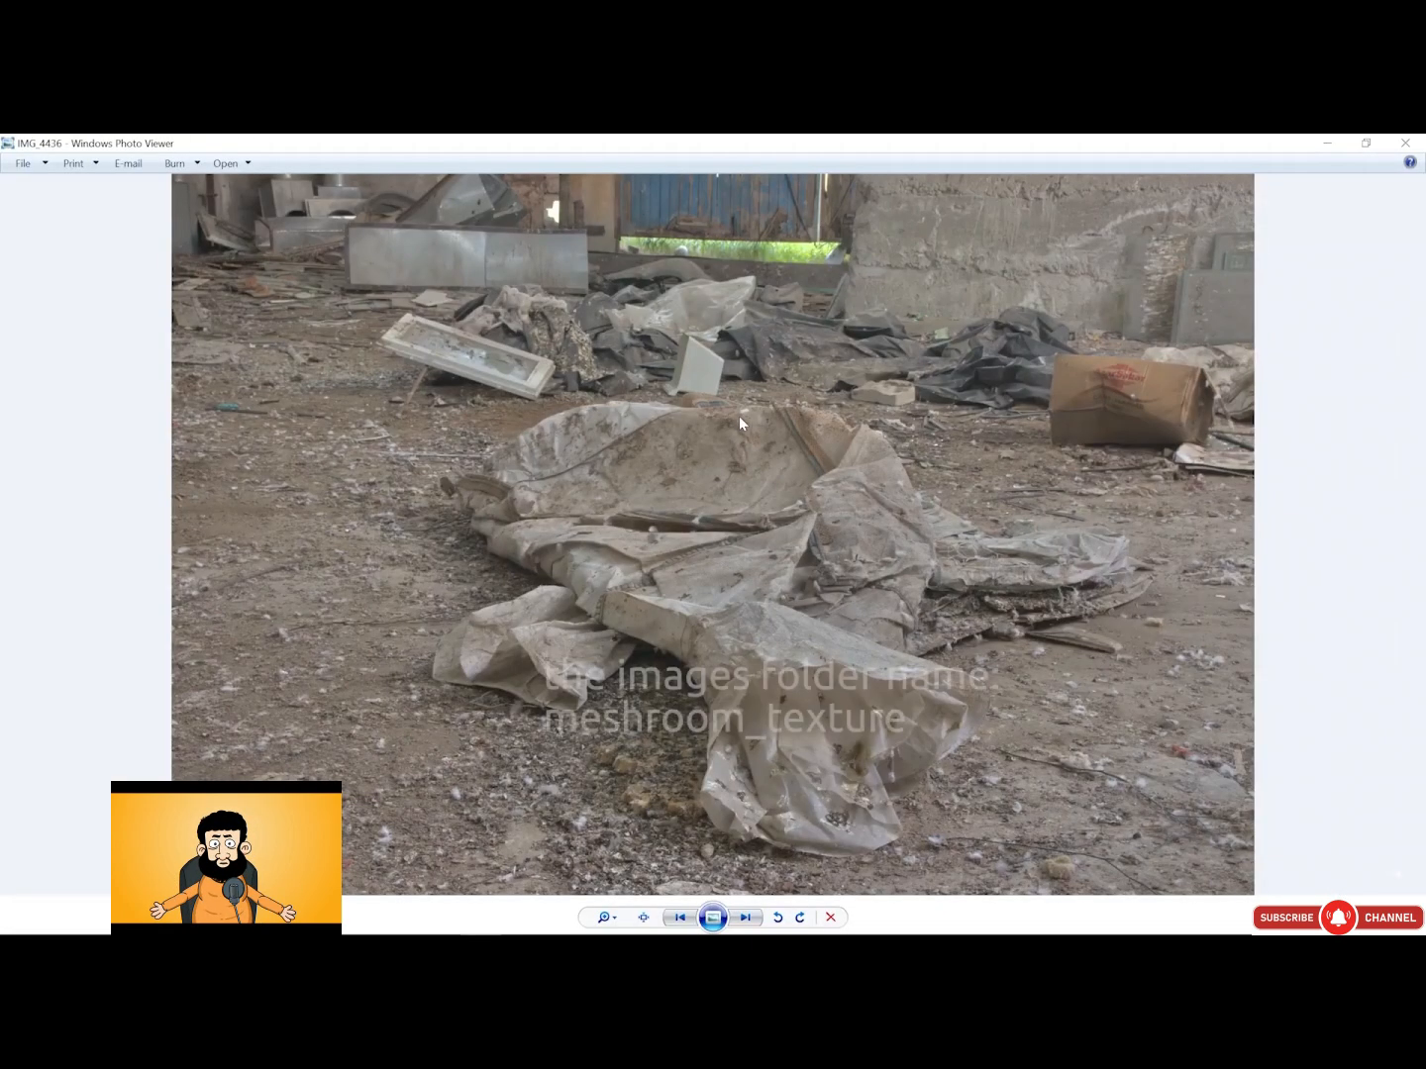
Browse through the meshroom_texture photos and zoom in to examine their sharpness and surface detail
key(Right)
key(Right)
key(Right)
key(Right)
key(Right)
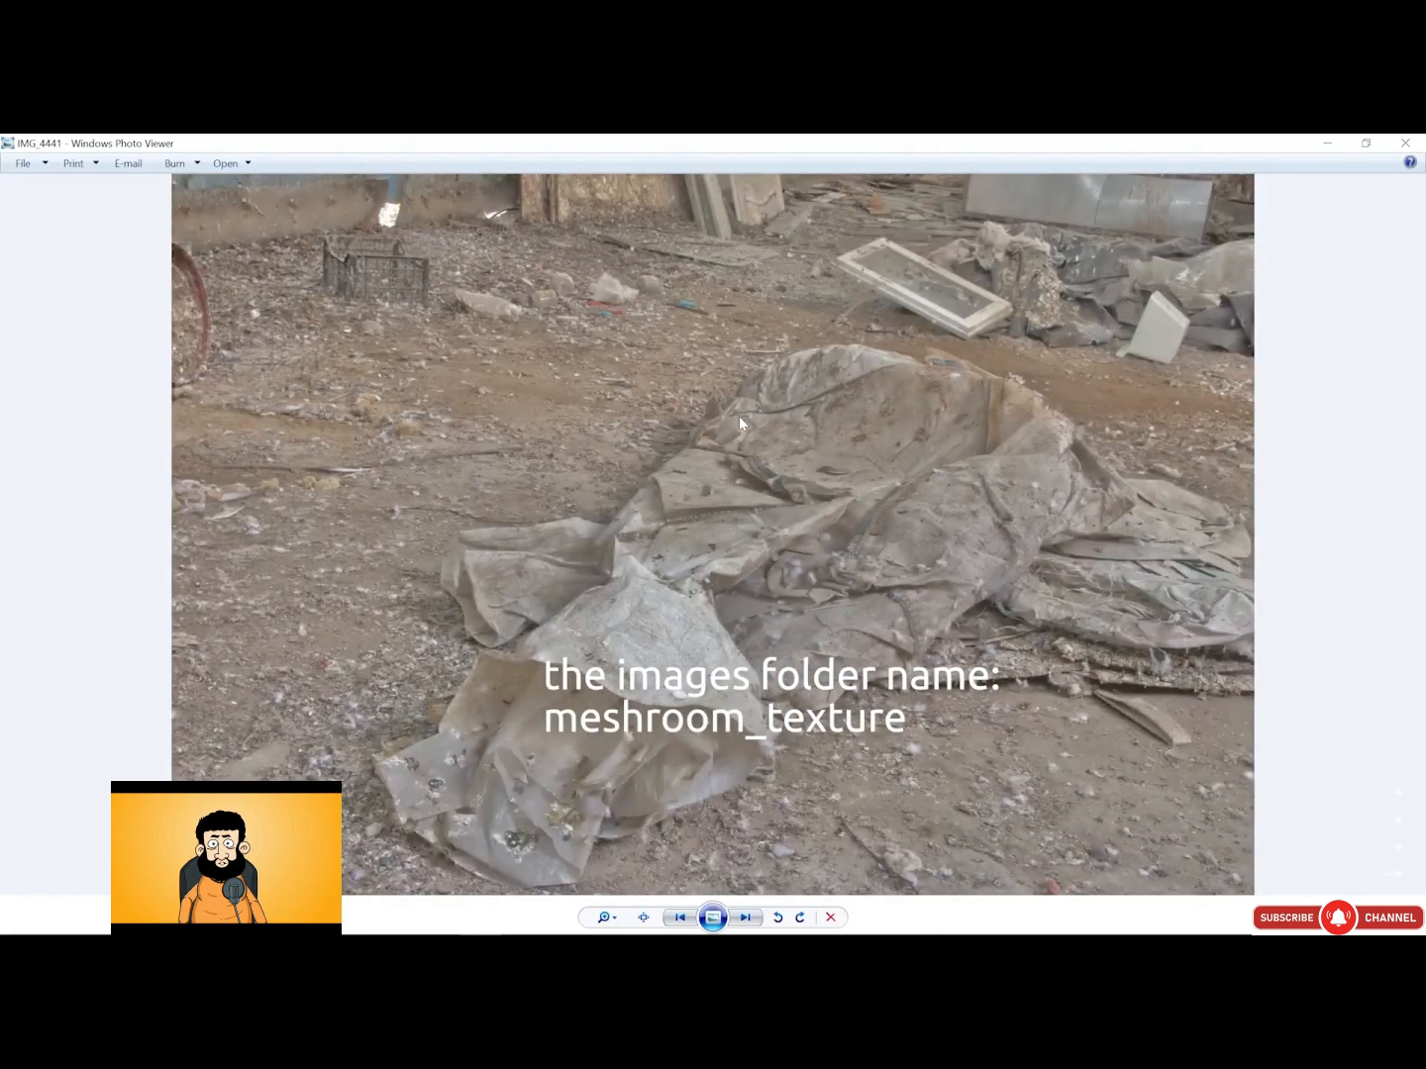
key(Left)
key(Right)
key(Right)
key(Right)
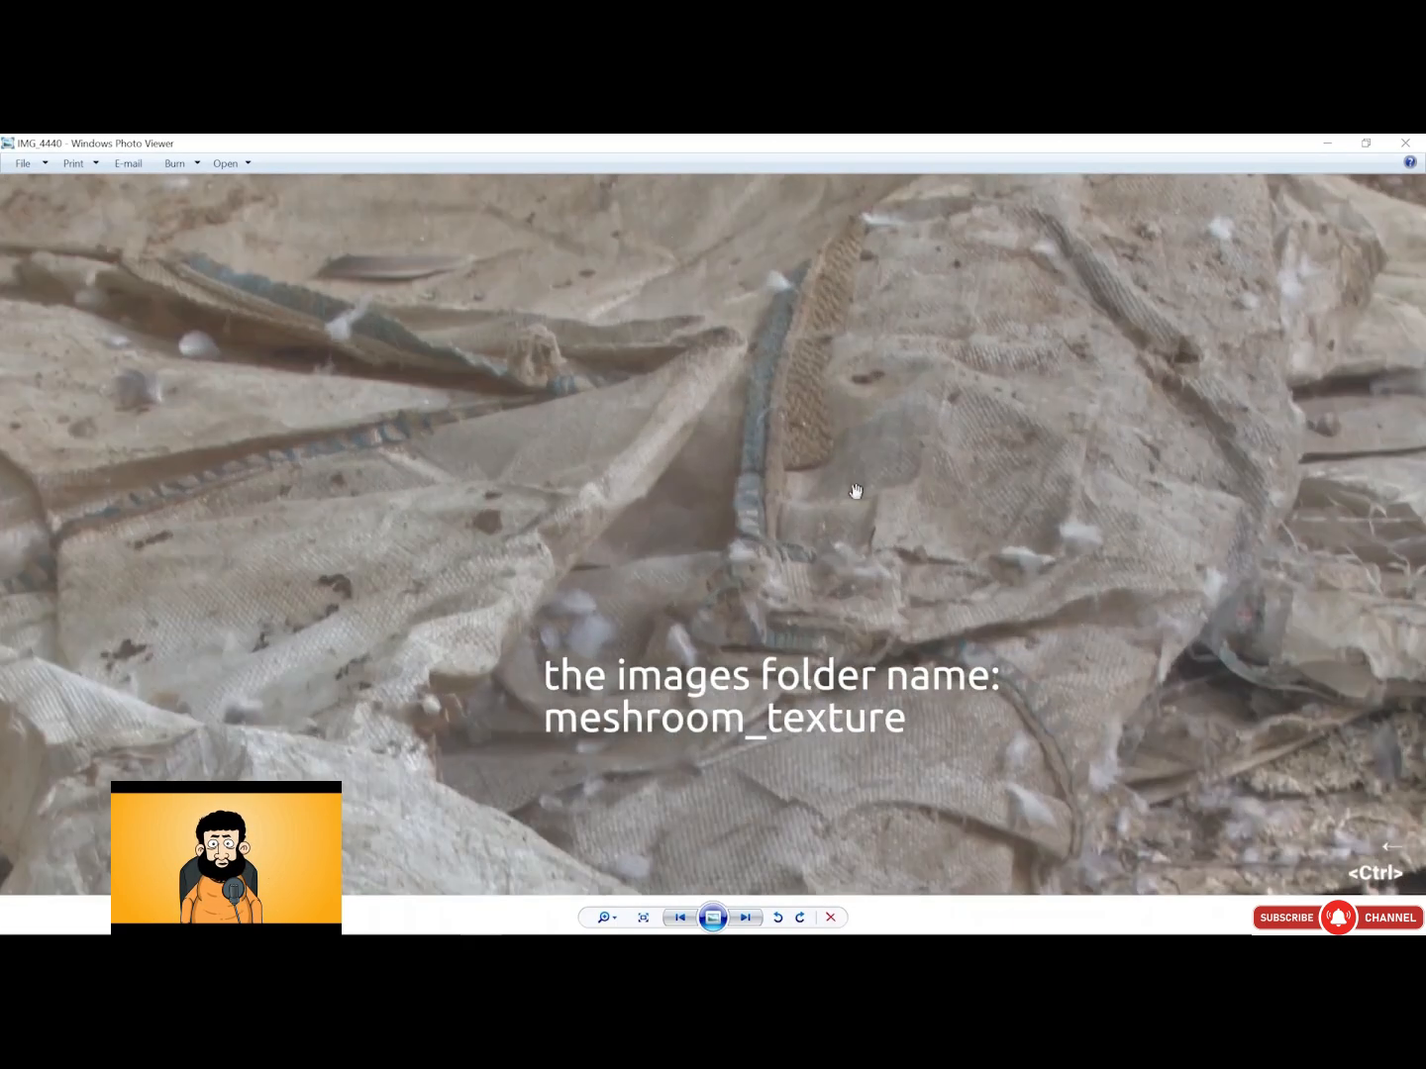
key(Right)
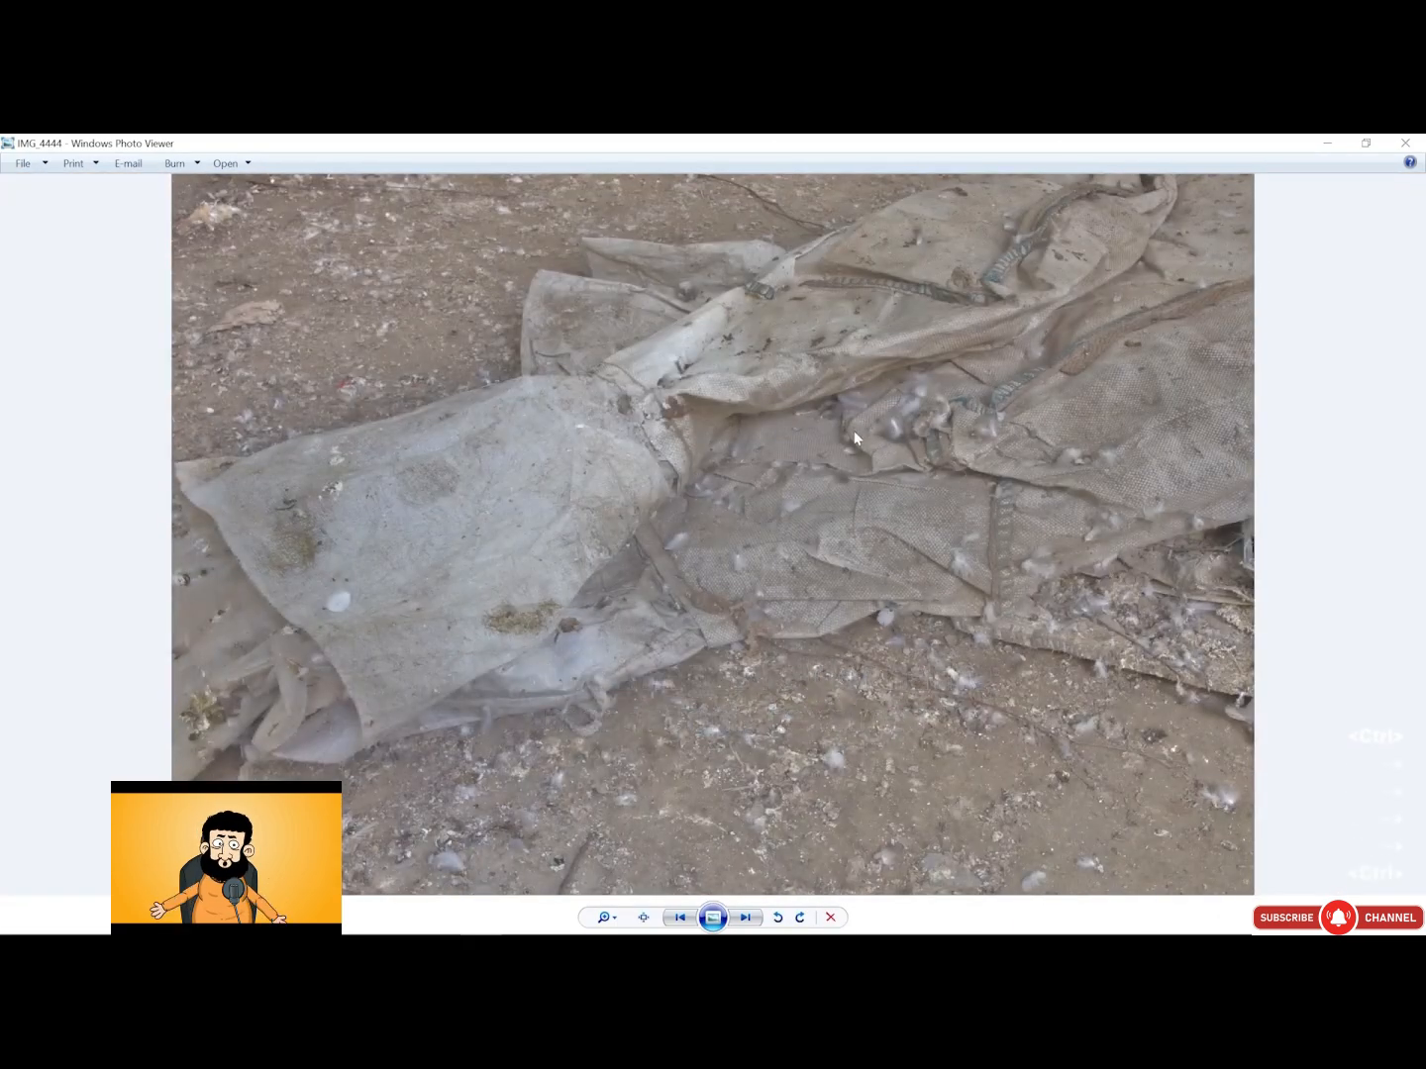
ctrl+scroll(868, 458, up, 7)
ctrl+scroll(873, 478, down, 3)
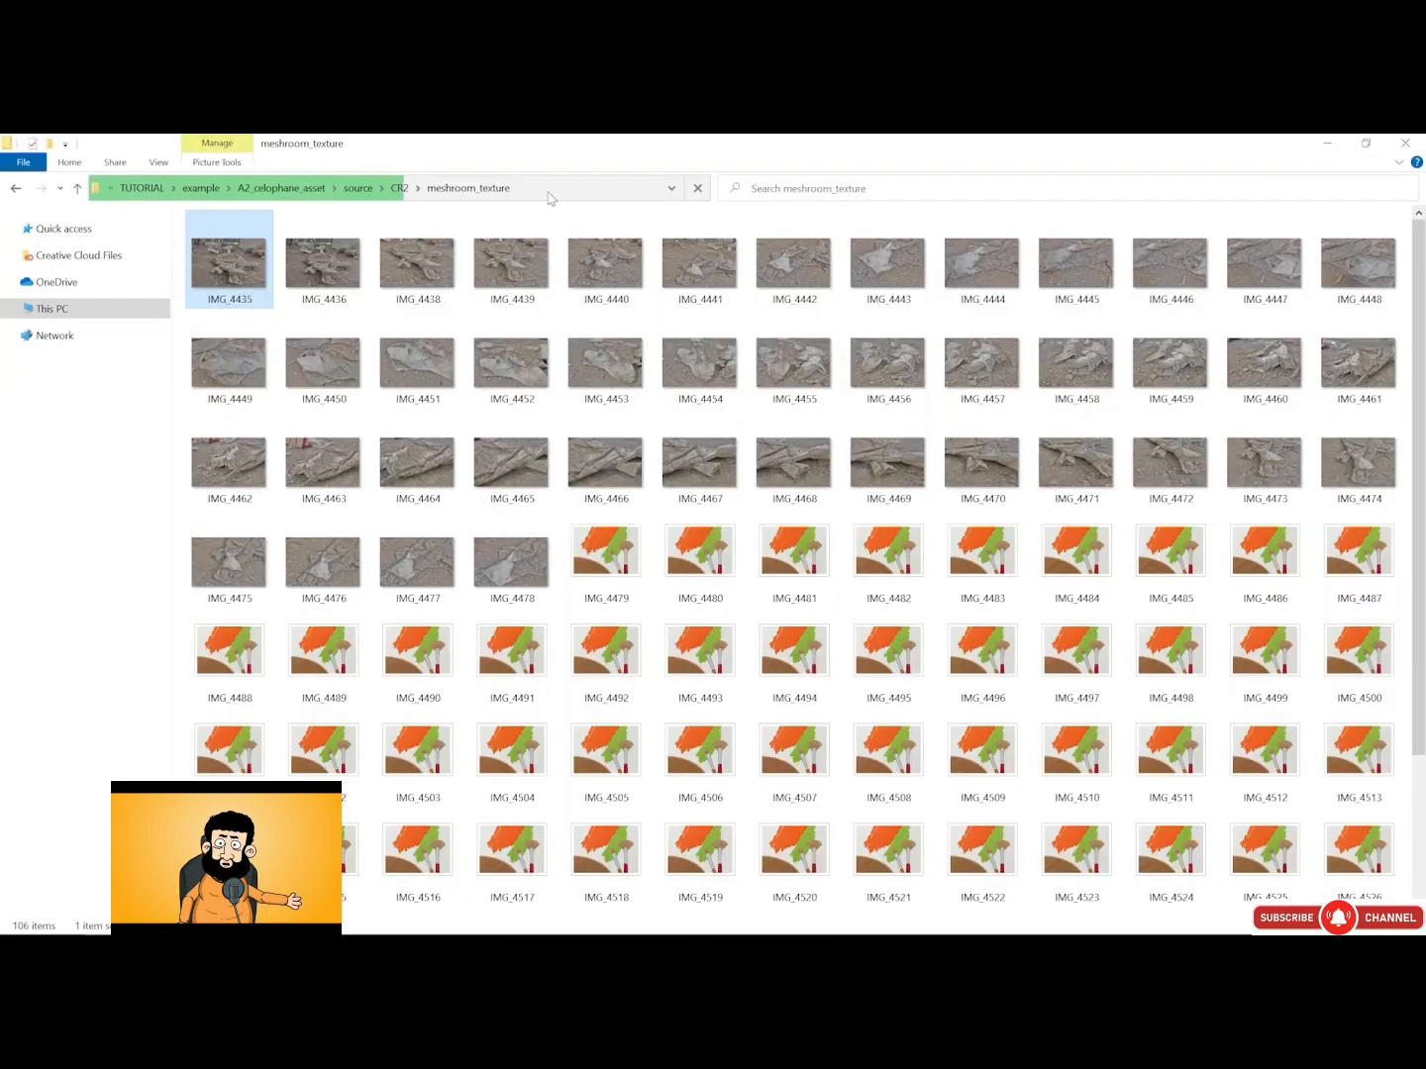
Copy the address of the meshroom_texture folder, return to Meshroom and paste it as the Images Folders path of PrepareDenseScene2
right_click(492, 192)
click(560, 217)
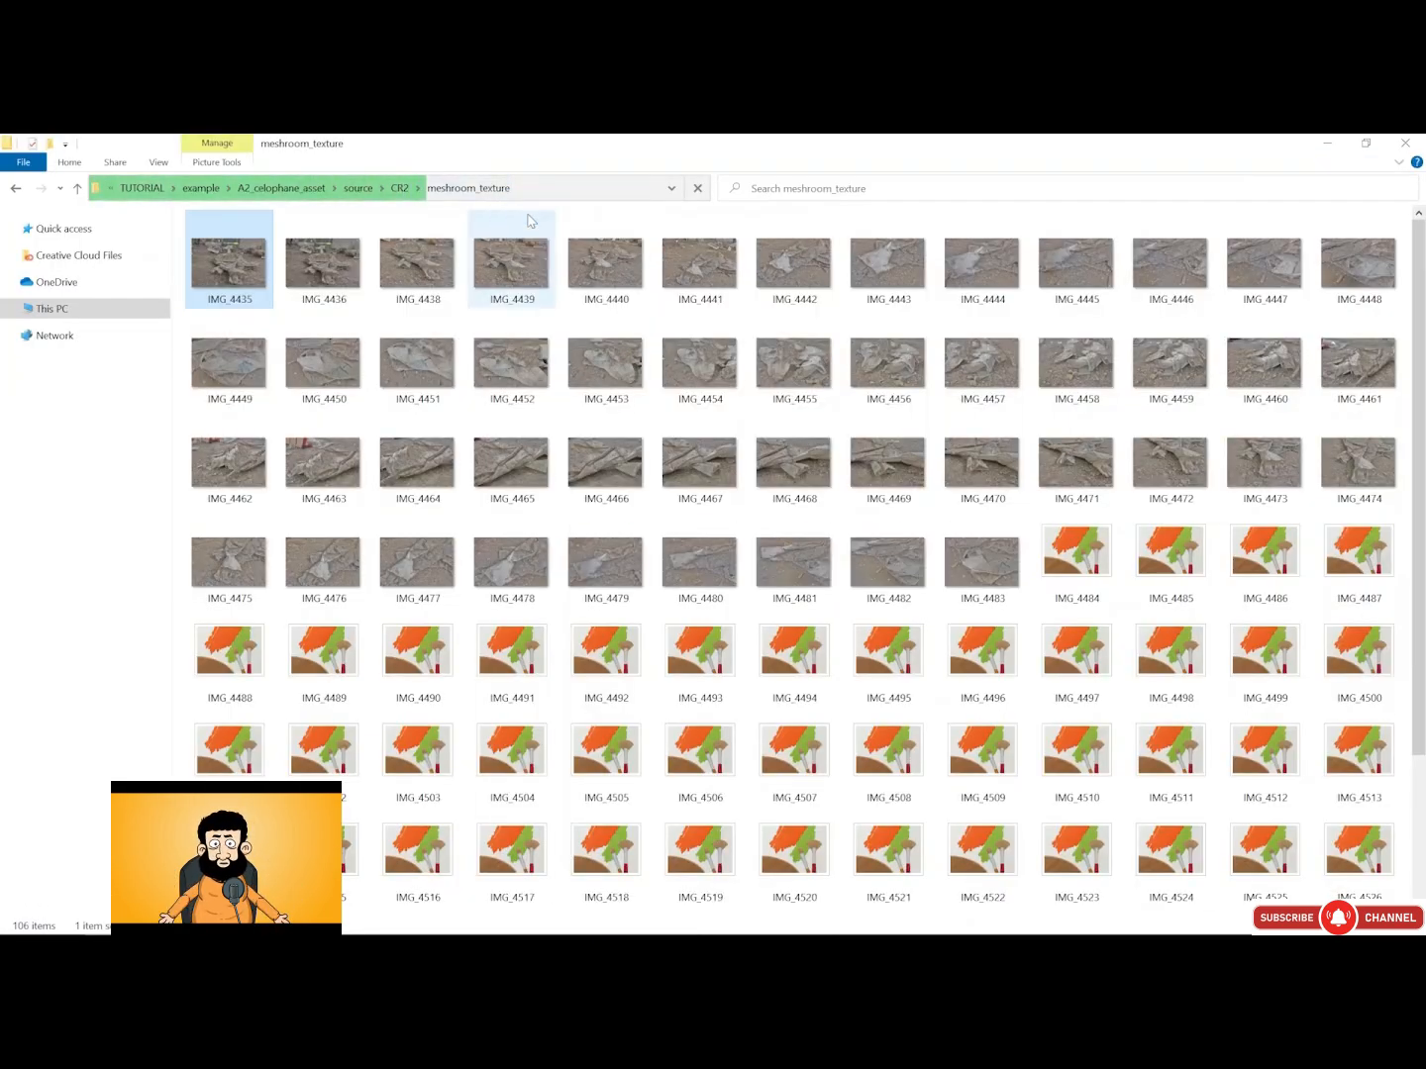
key(alt+Tab)
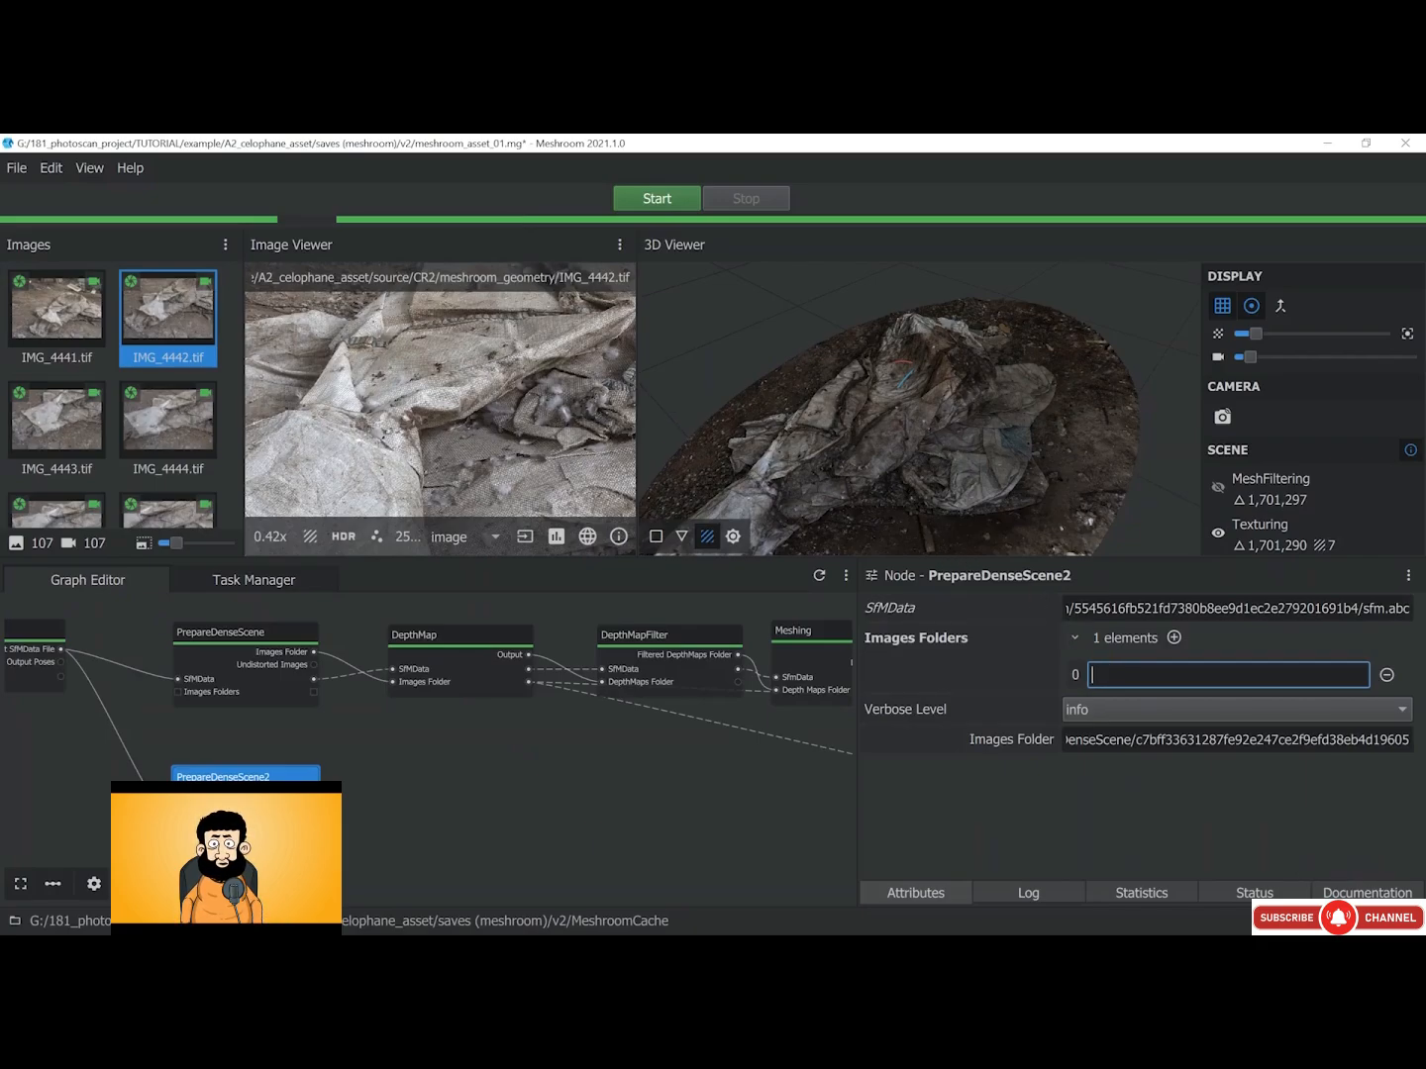
key(ctrl+v)
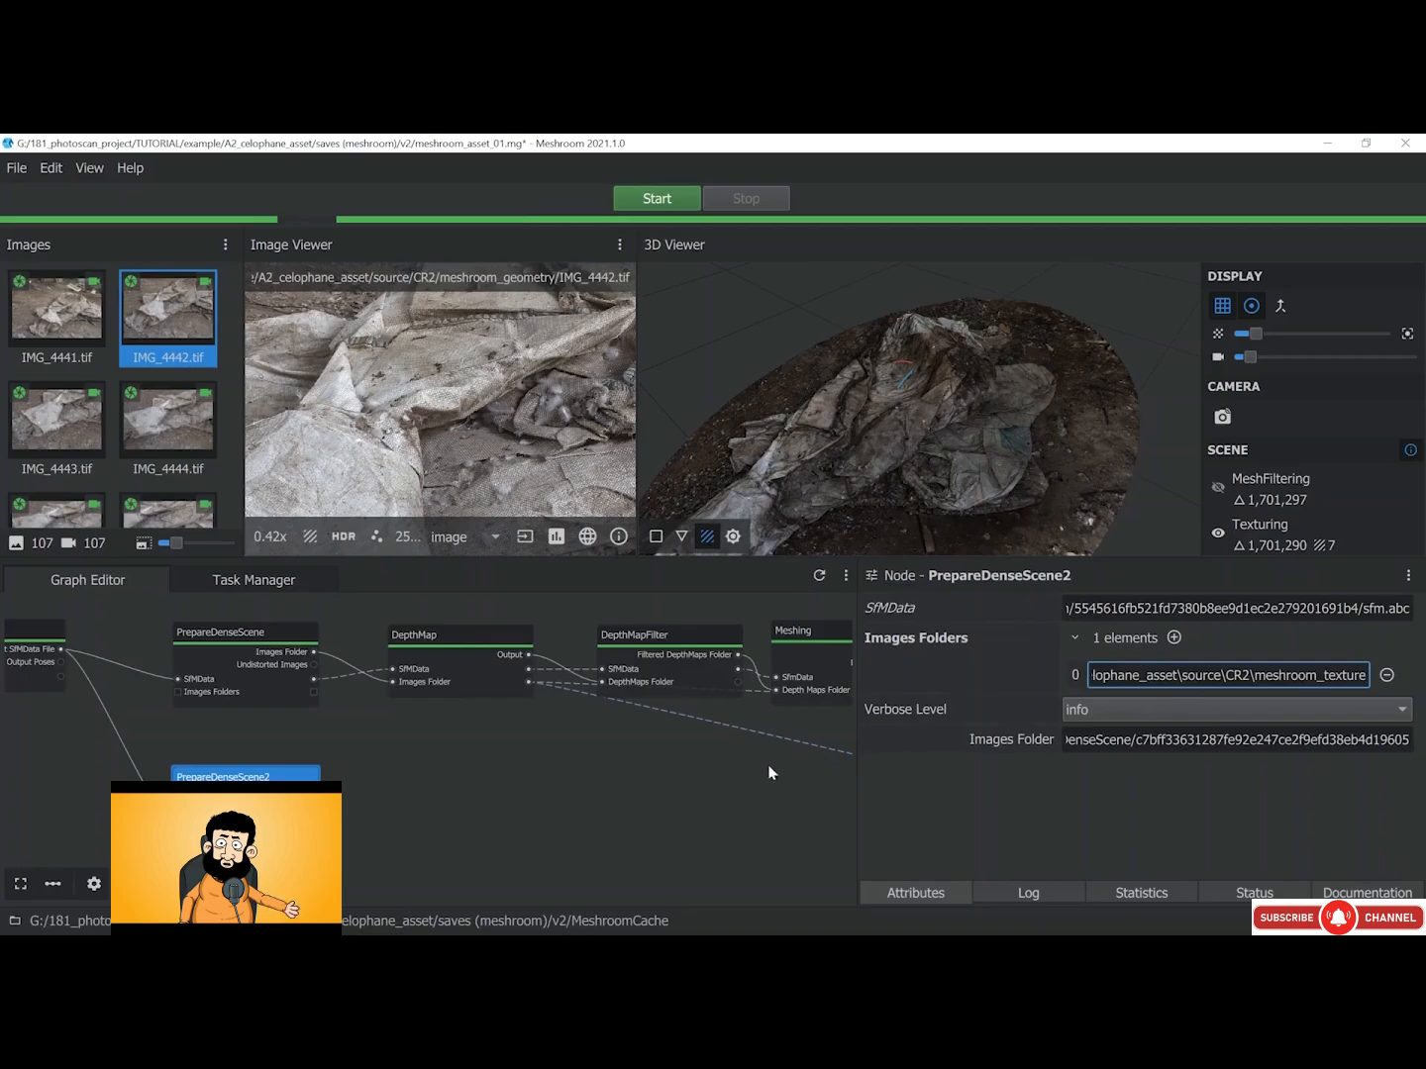
Remove the existing link into Texturing2's Images Folder input and connect the Images Folder output of PrepareDenseScene2 to it
middle_drag(719, 759, 571, 721)
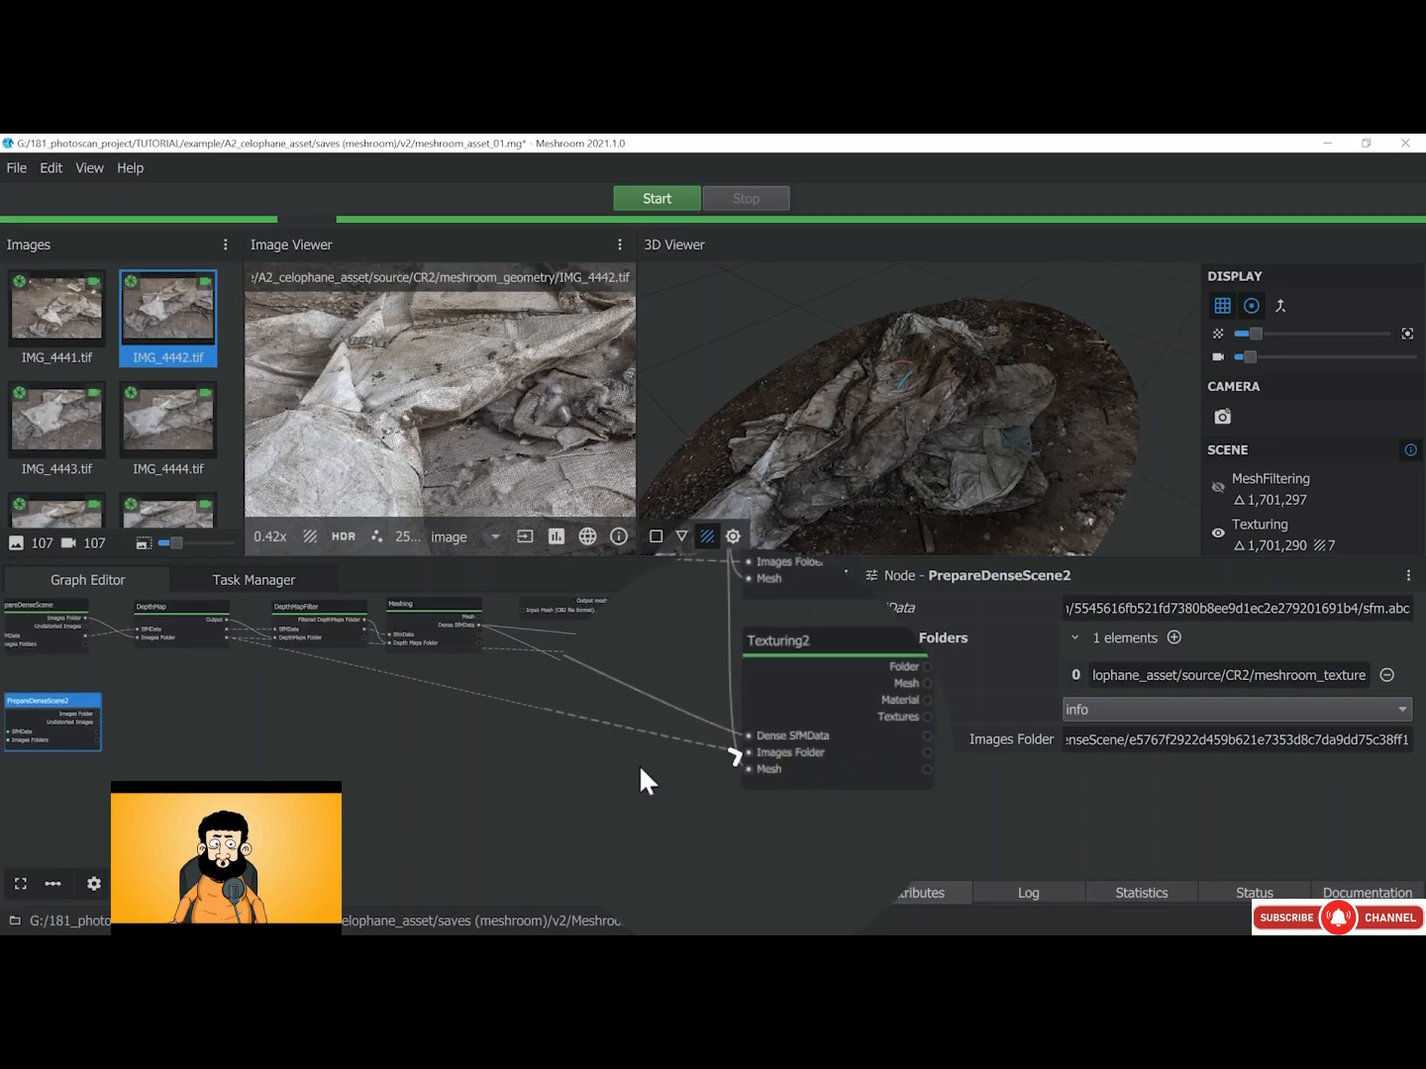
right_click(715, 750)
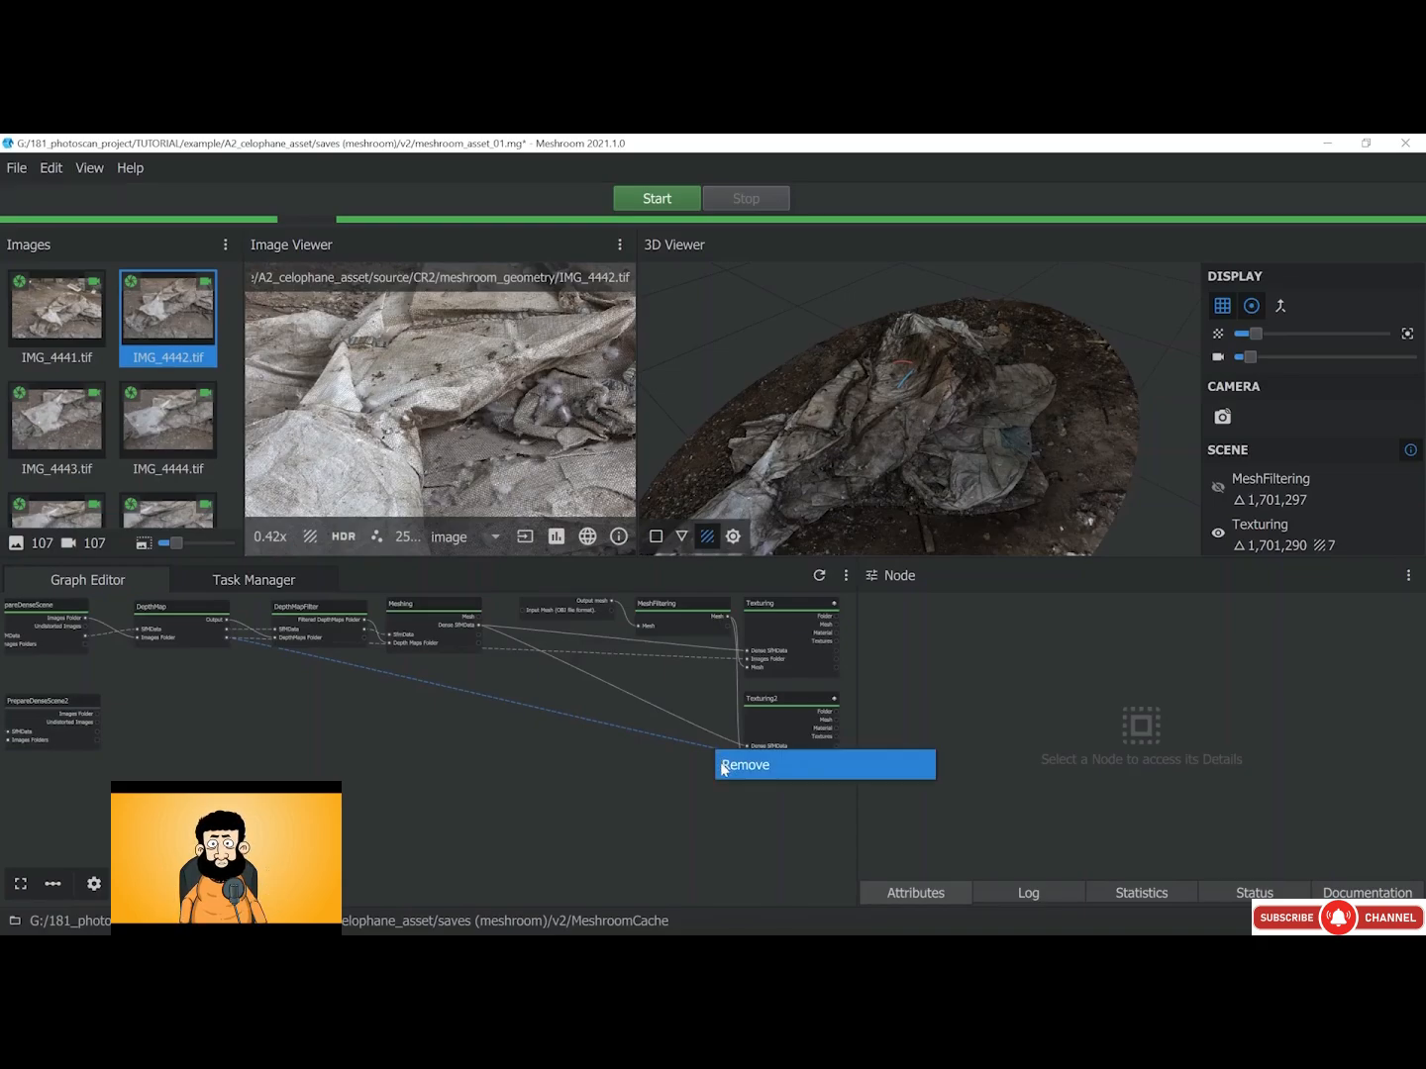
click(722, 768)
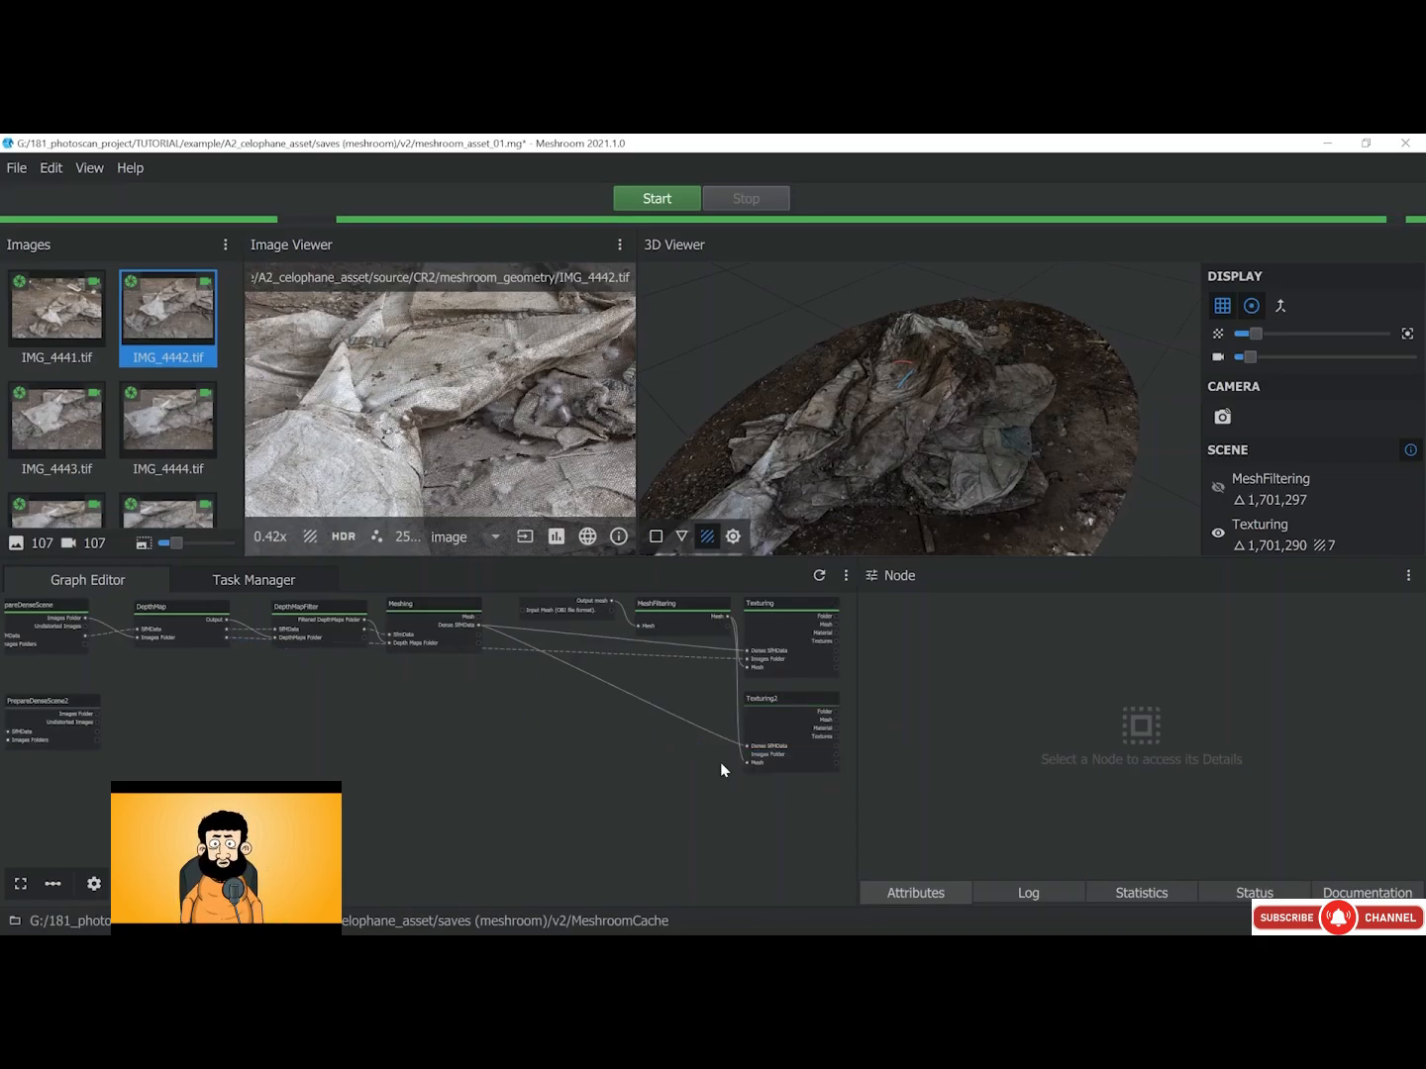
click(79, 707)
drag(79, 708, 377, 745)
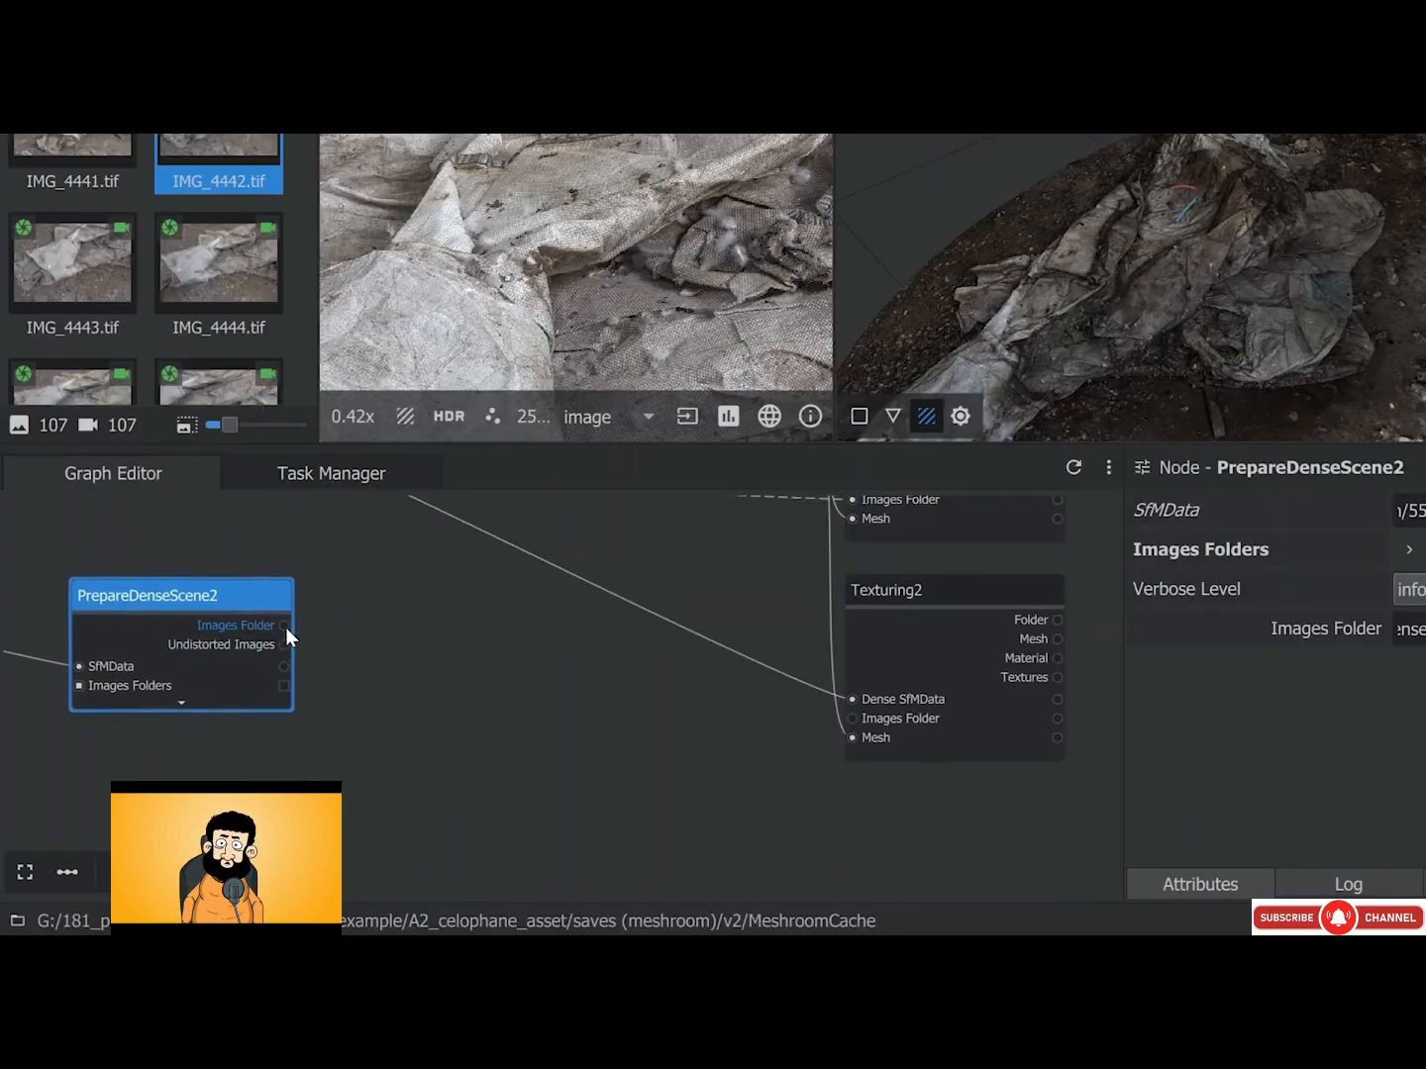
drag(285, 627, 855, 726)
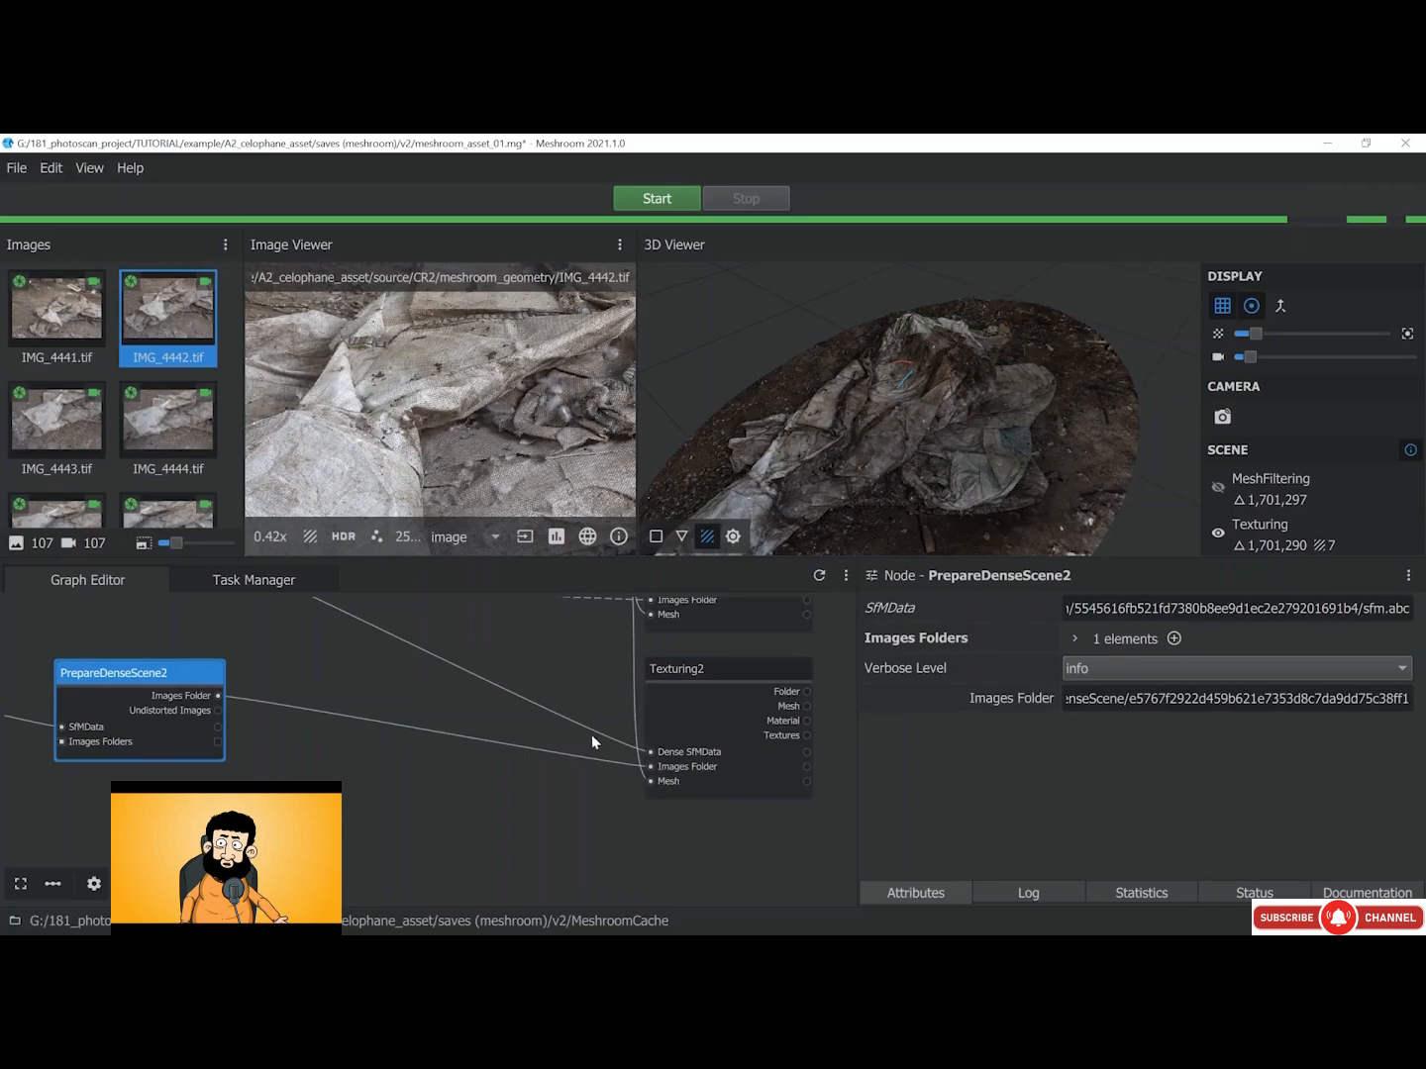
Set Texturing2 to Texture Side 4096, Texture Downscale 1 and Texture File Type exr
middle_drag(593, 742, 548, 760)
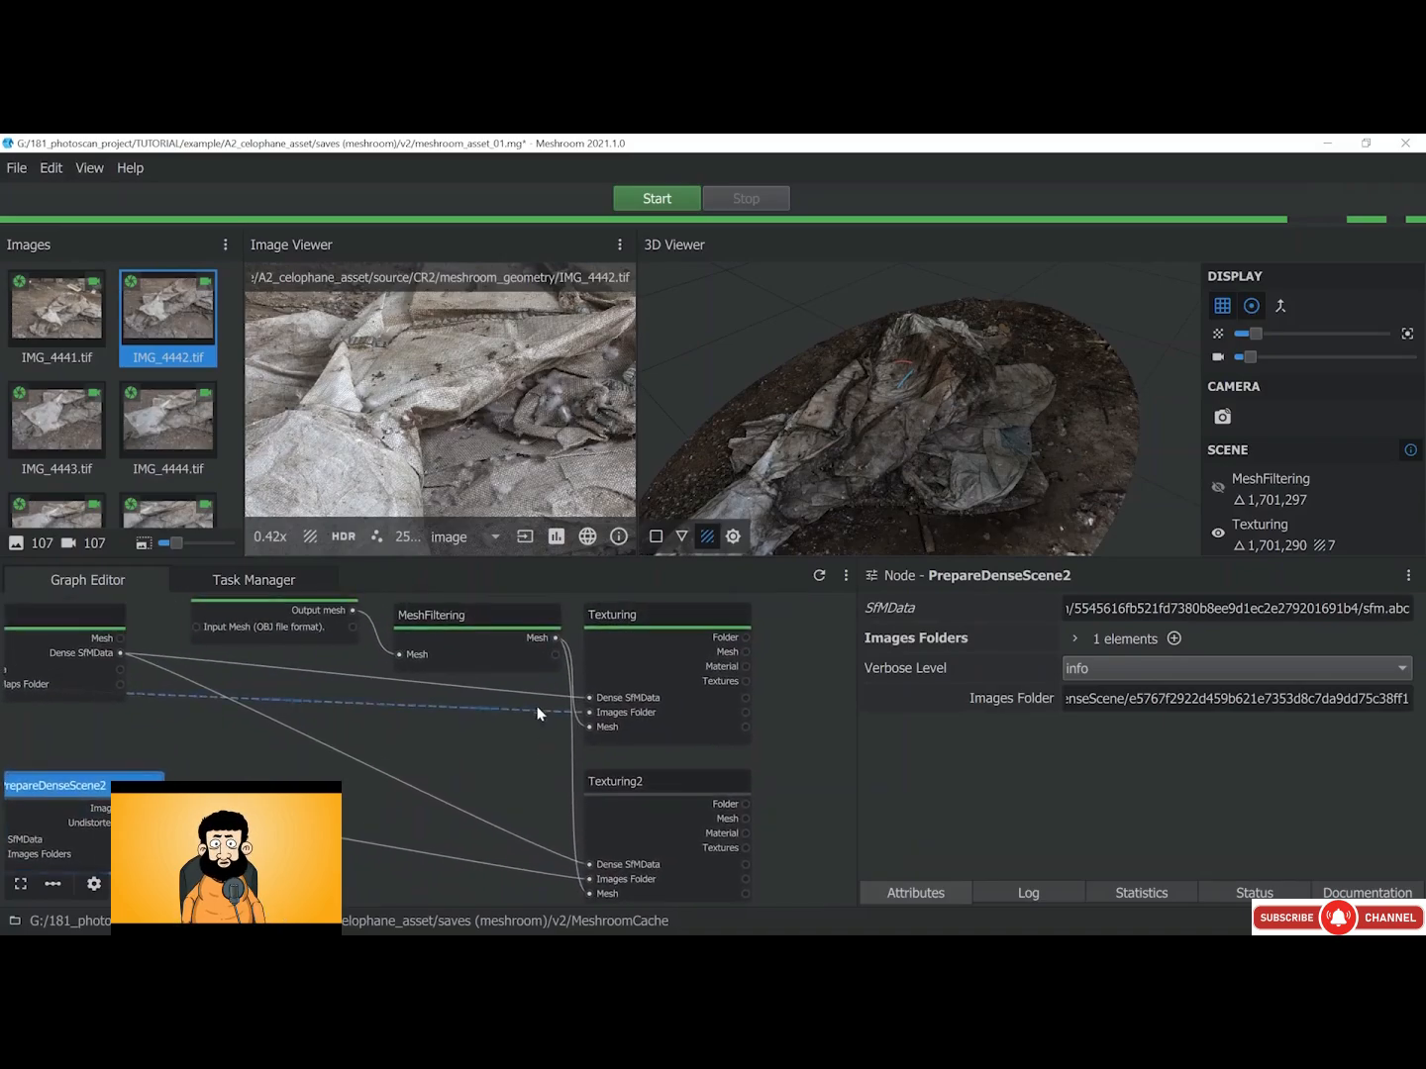
scroll(549, 716, down, 1)
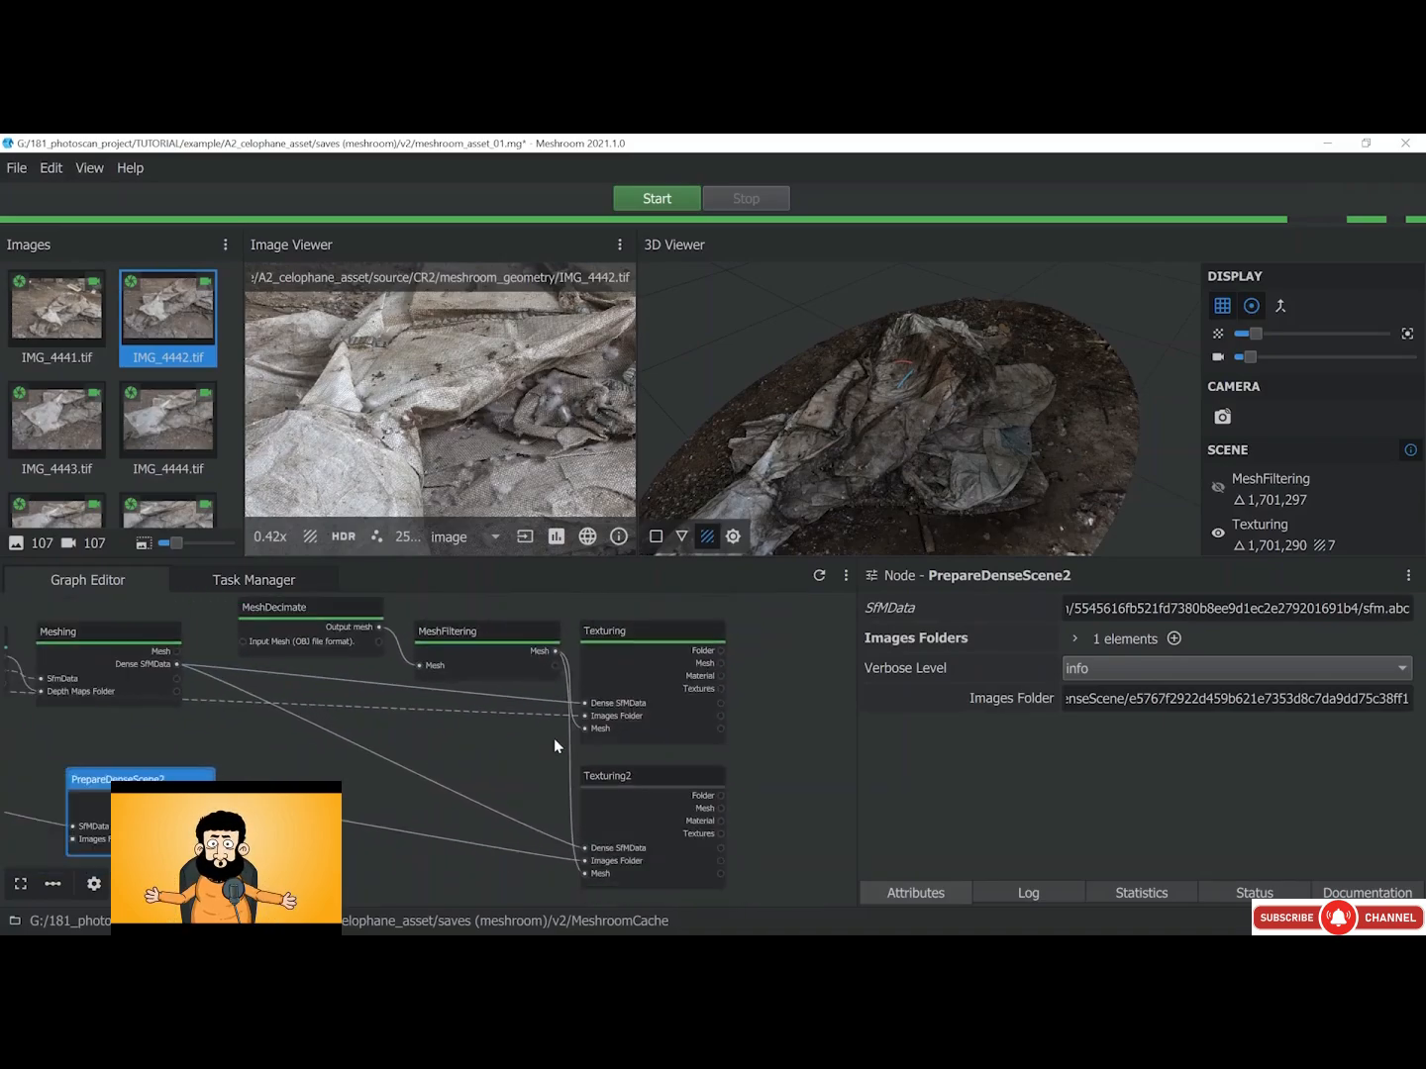
double_click(582, 862)
click(1071, 700)
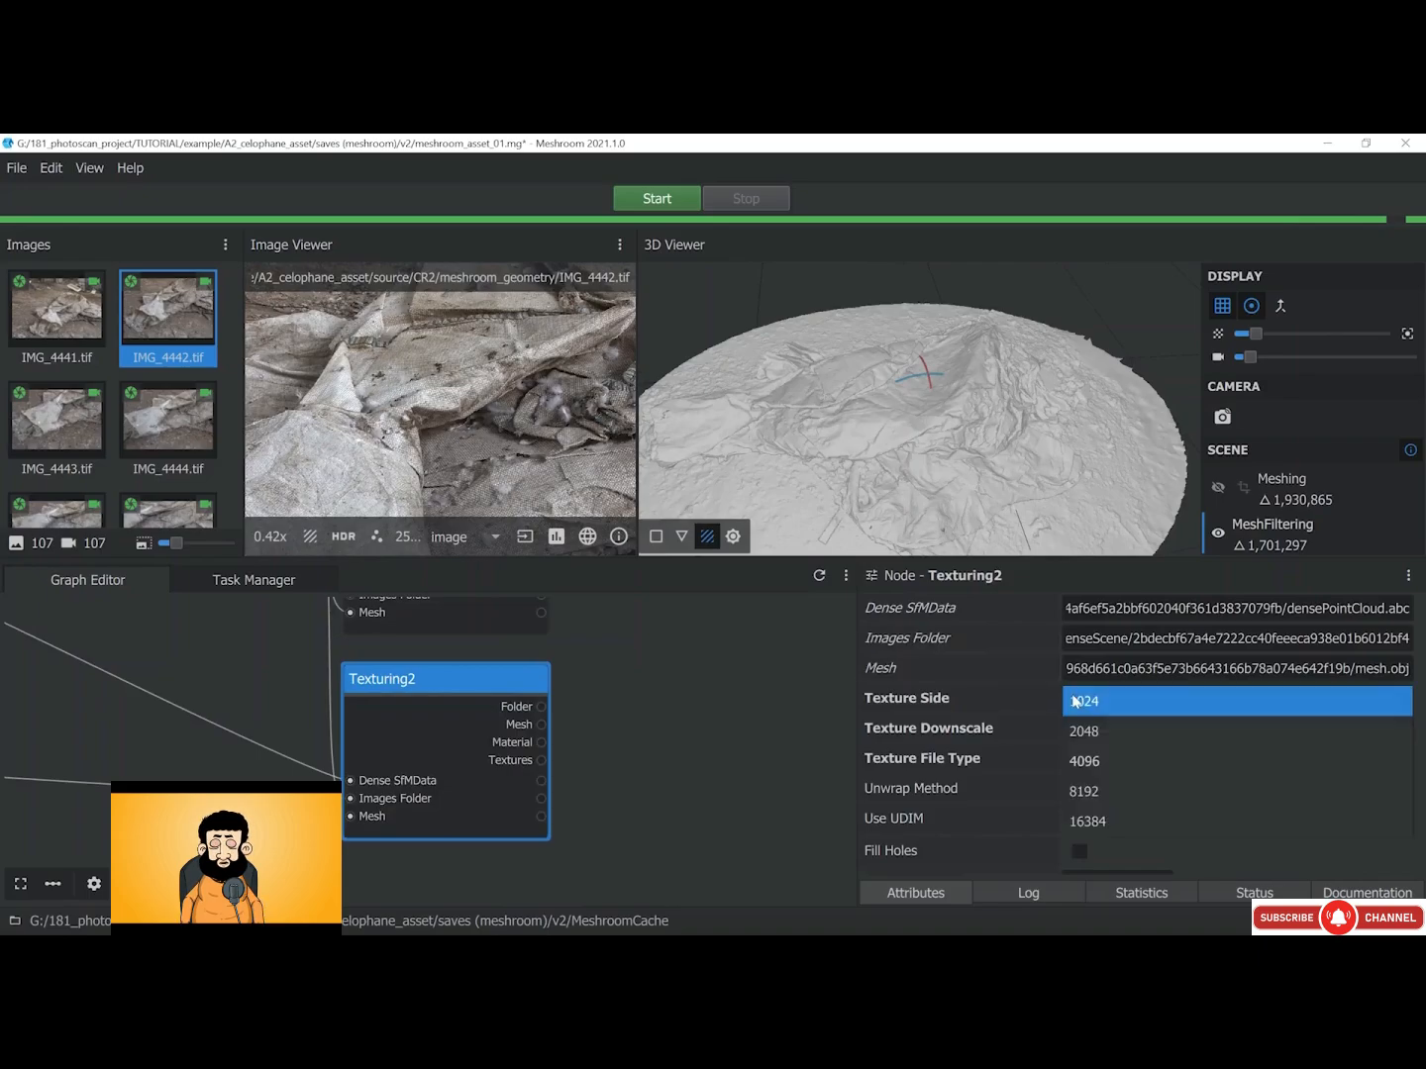
click(1099, 767)
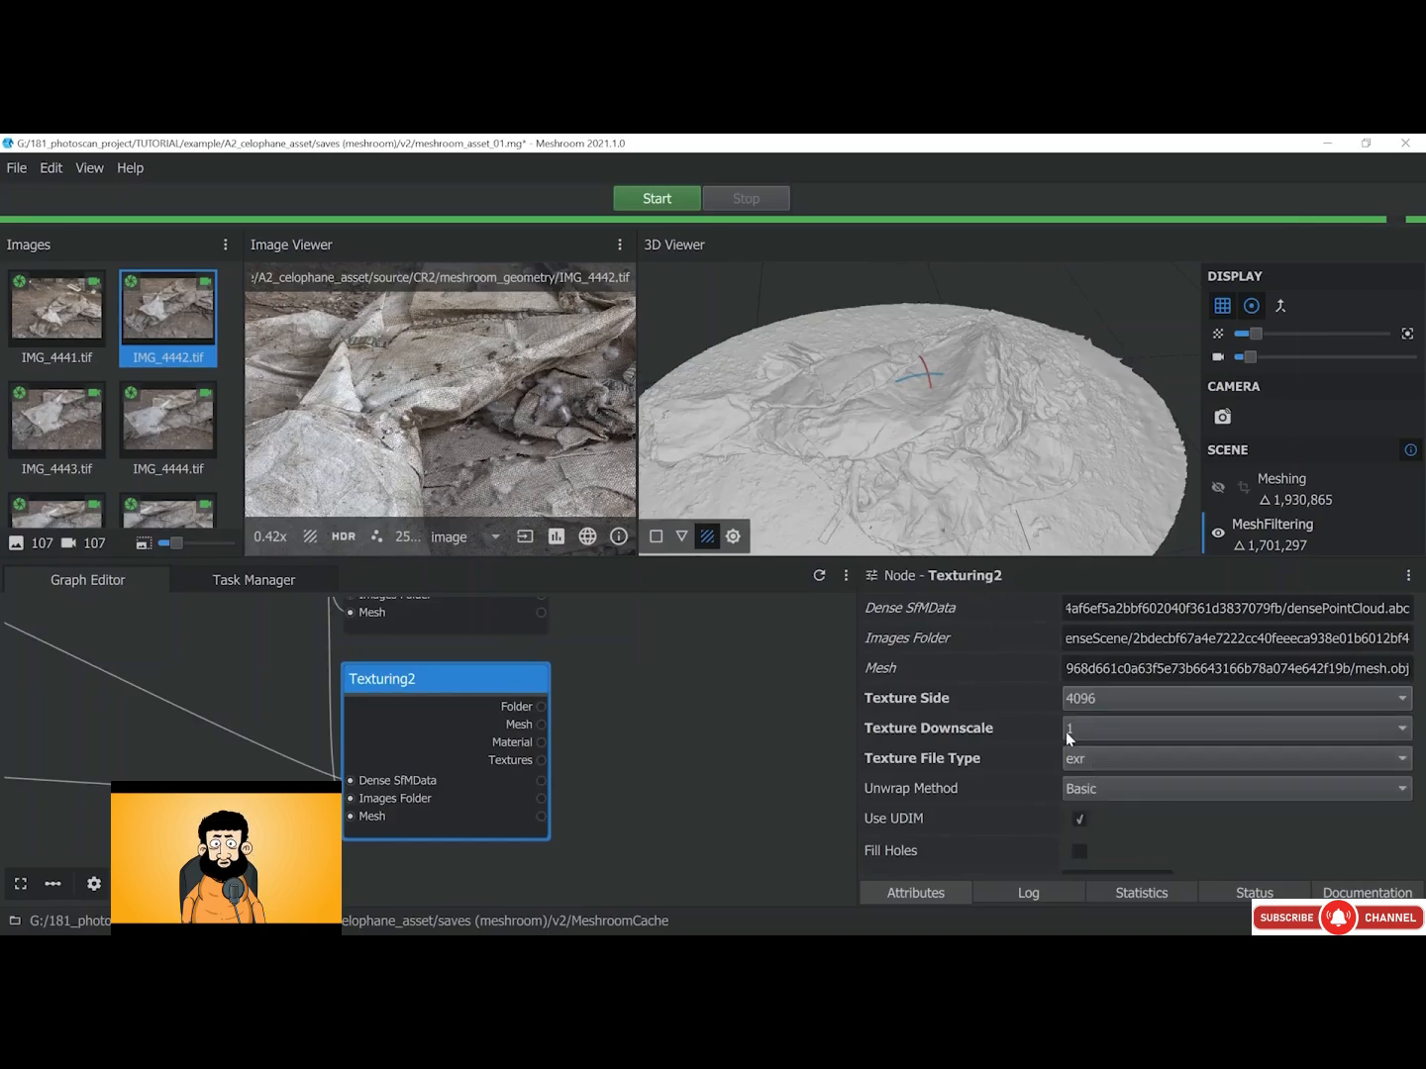
click(1093, 741)
click(1066, 733)
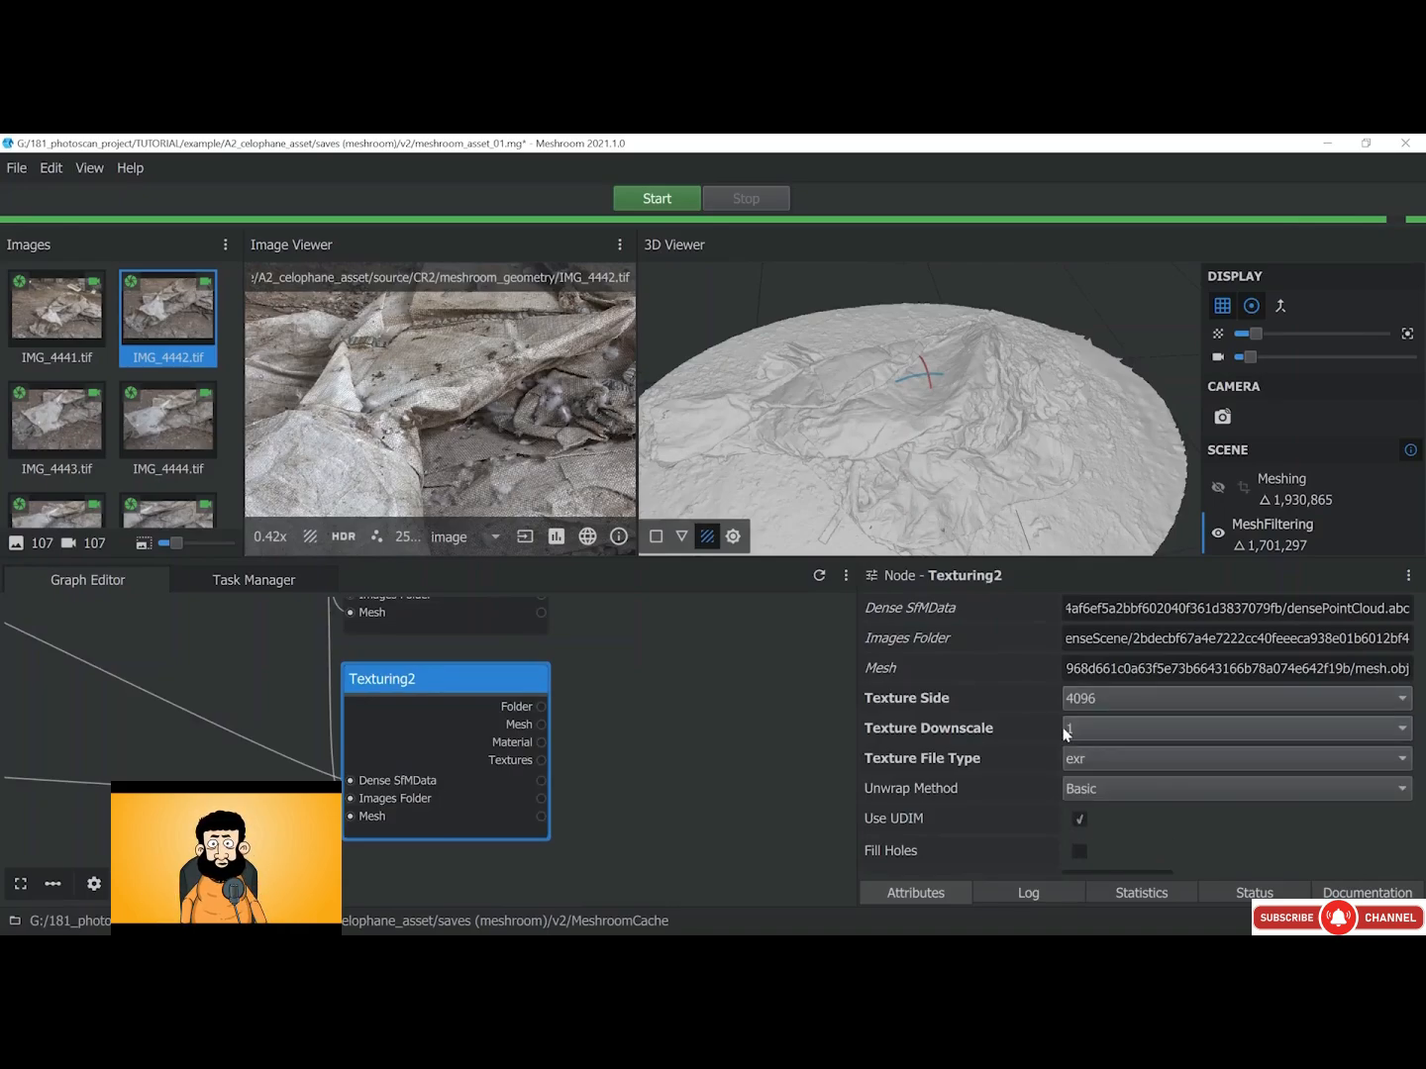
click(1083, 768)
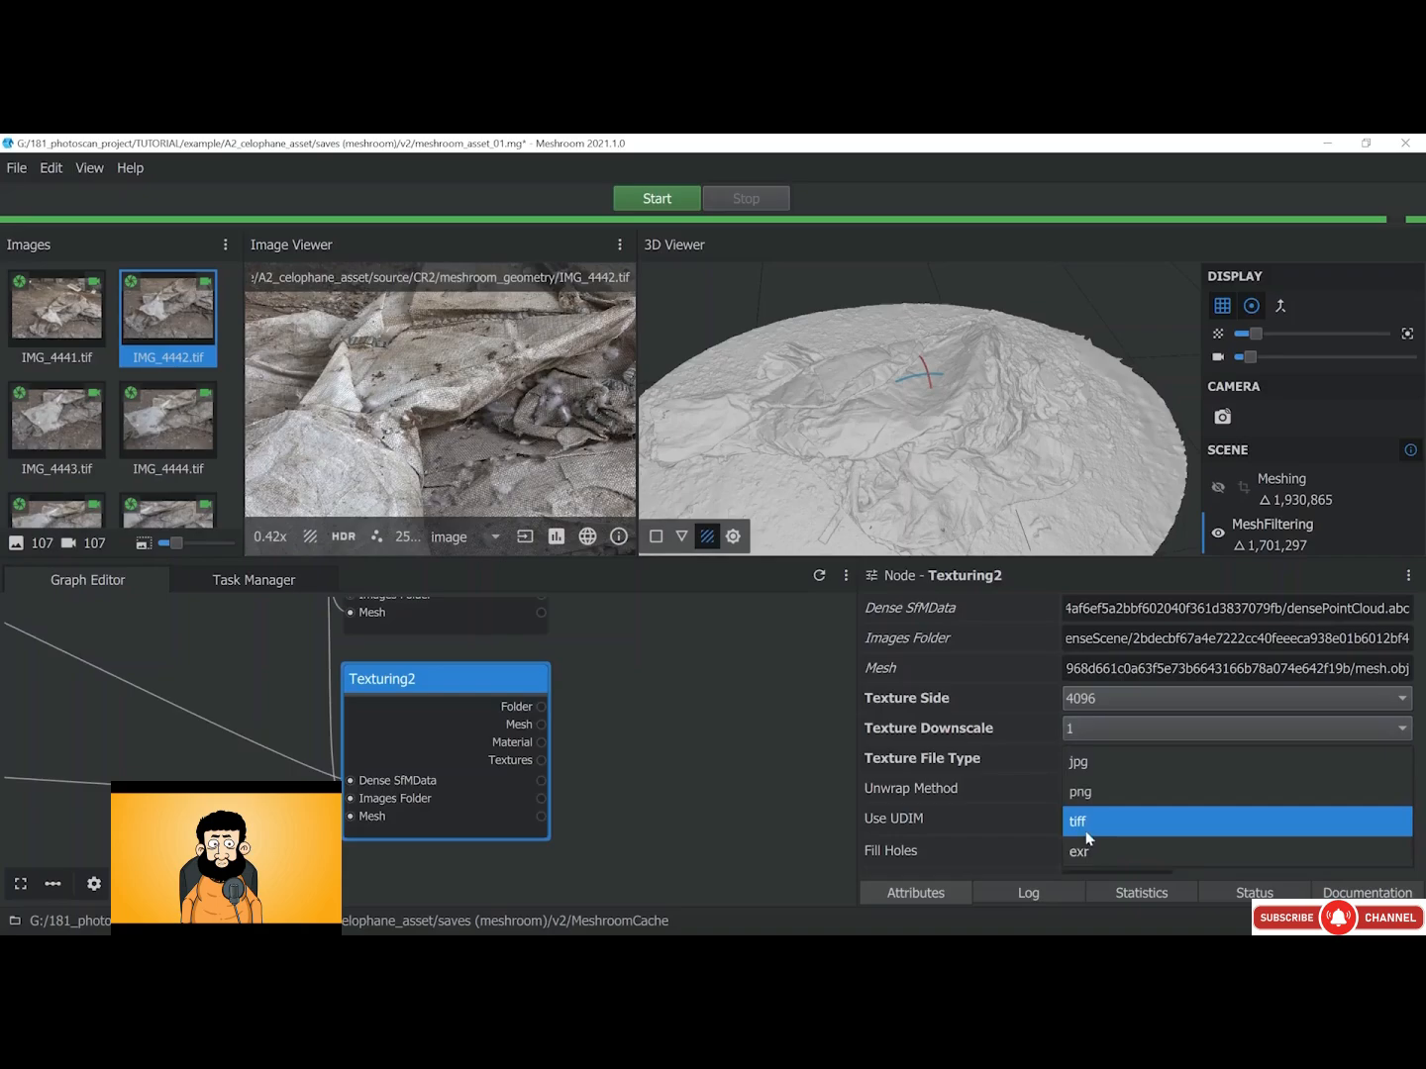
click(1109, 852)
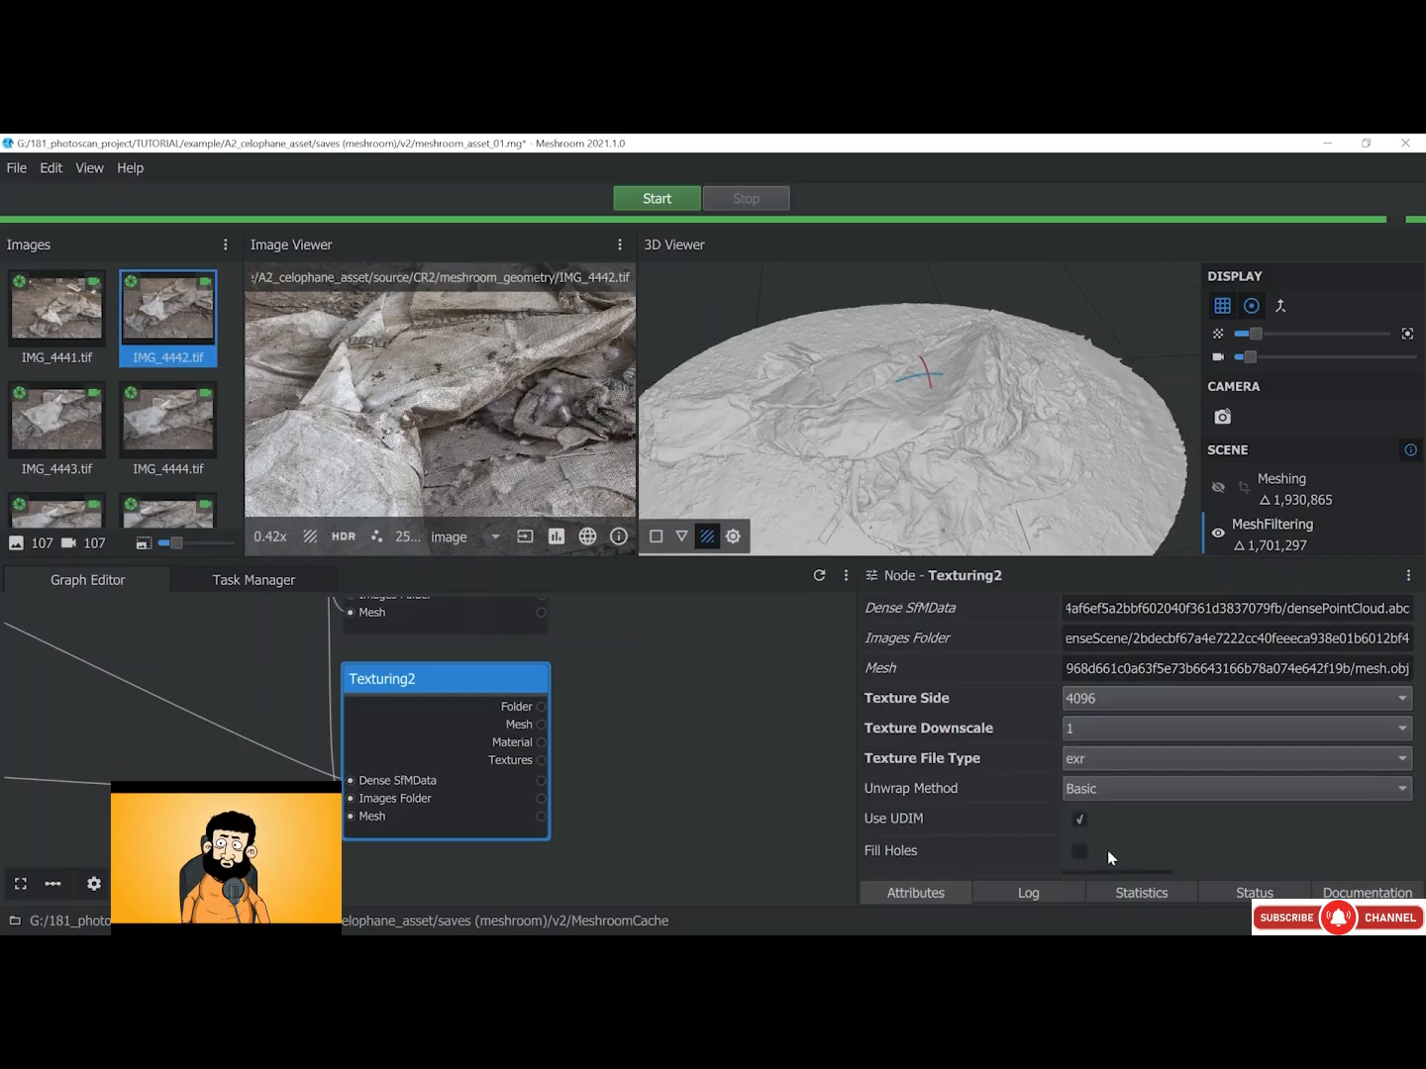
Set the Unwrap Method of Texturing2 to LSCM and compute the node
click(1097, 792)
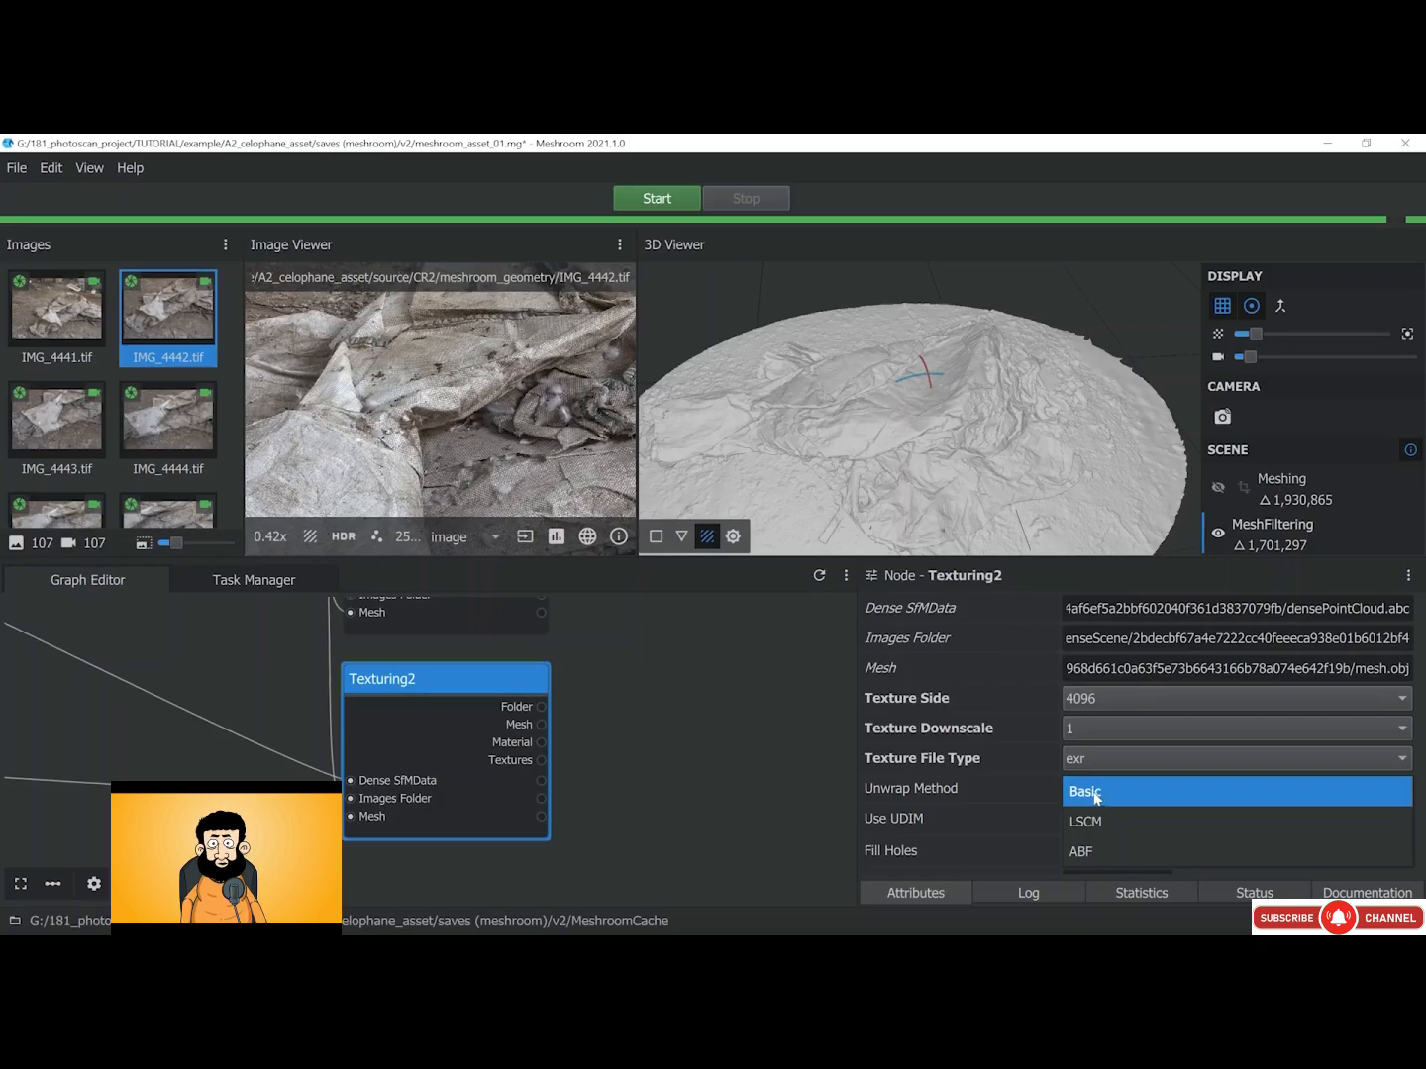
click(1101, 824)
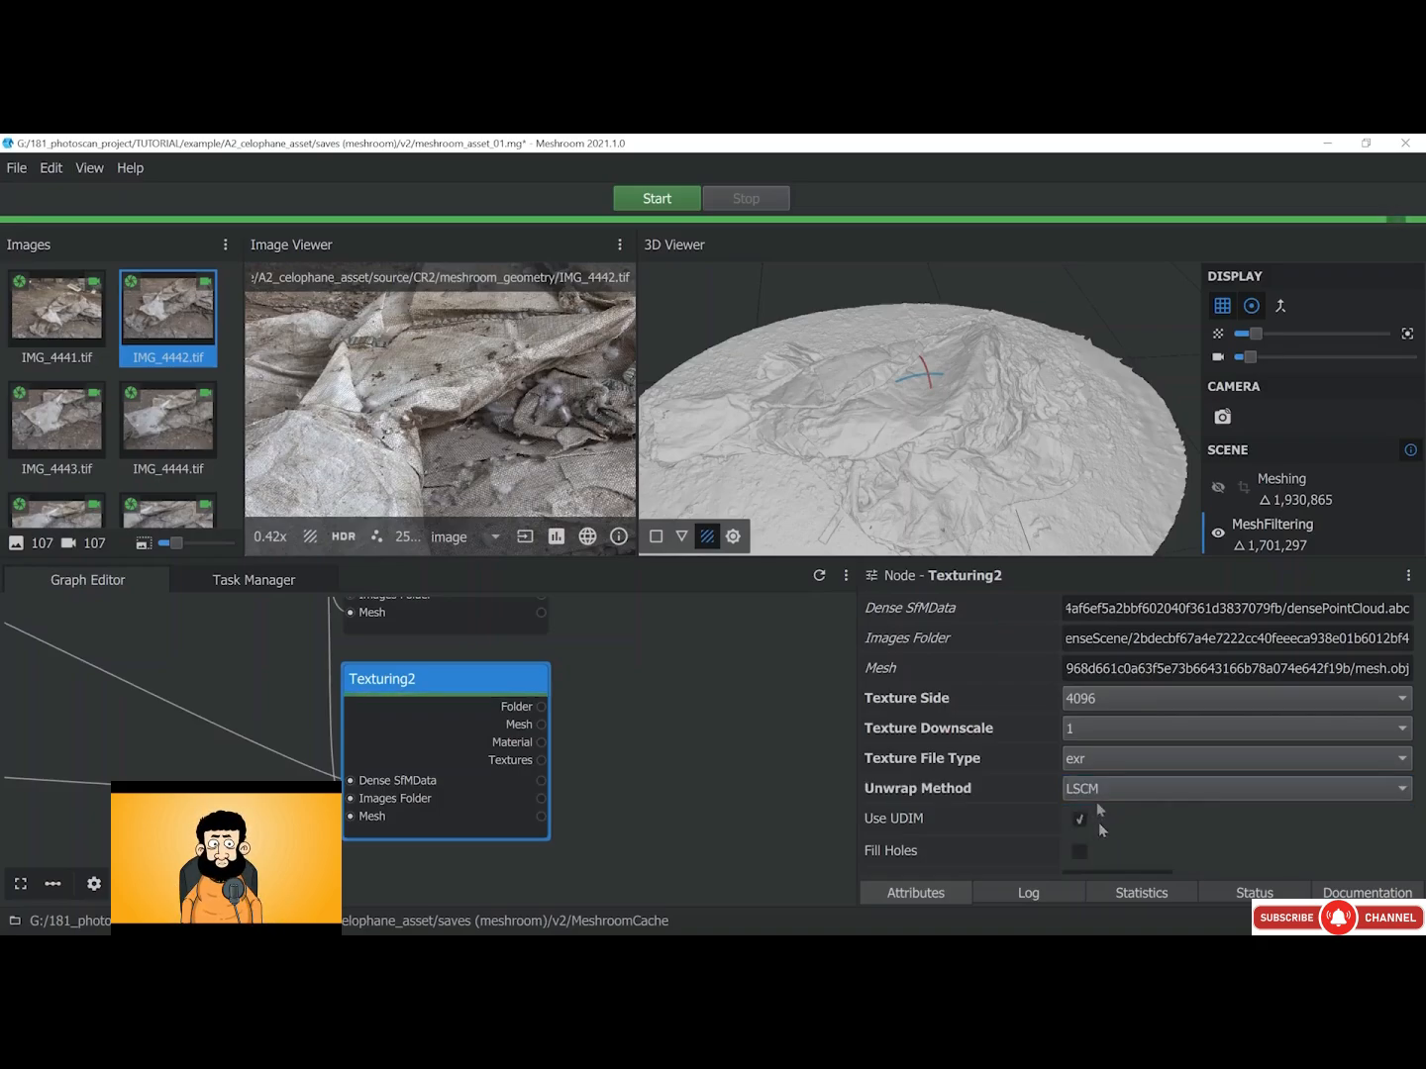
right_click(529, 691)
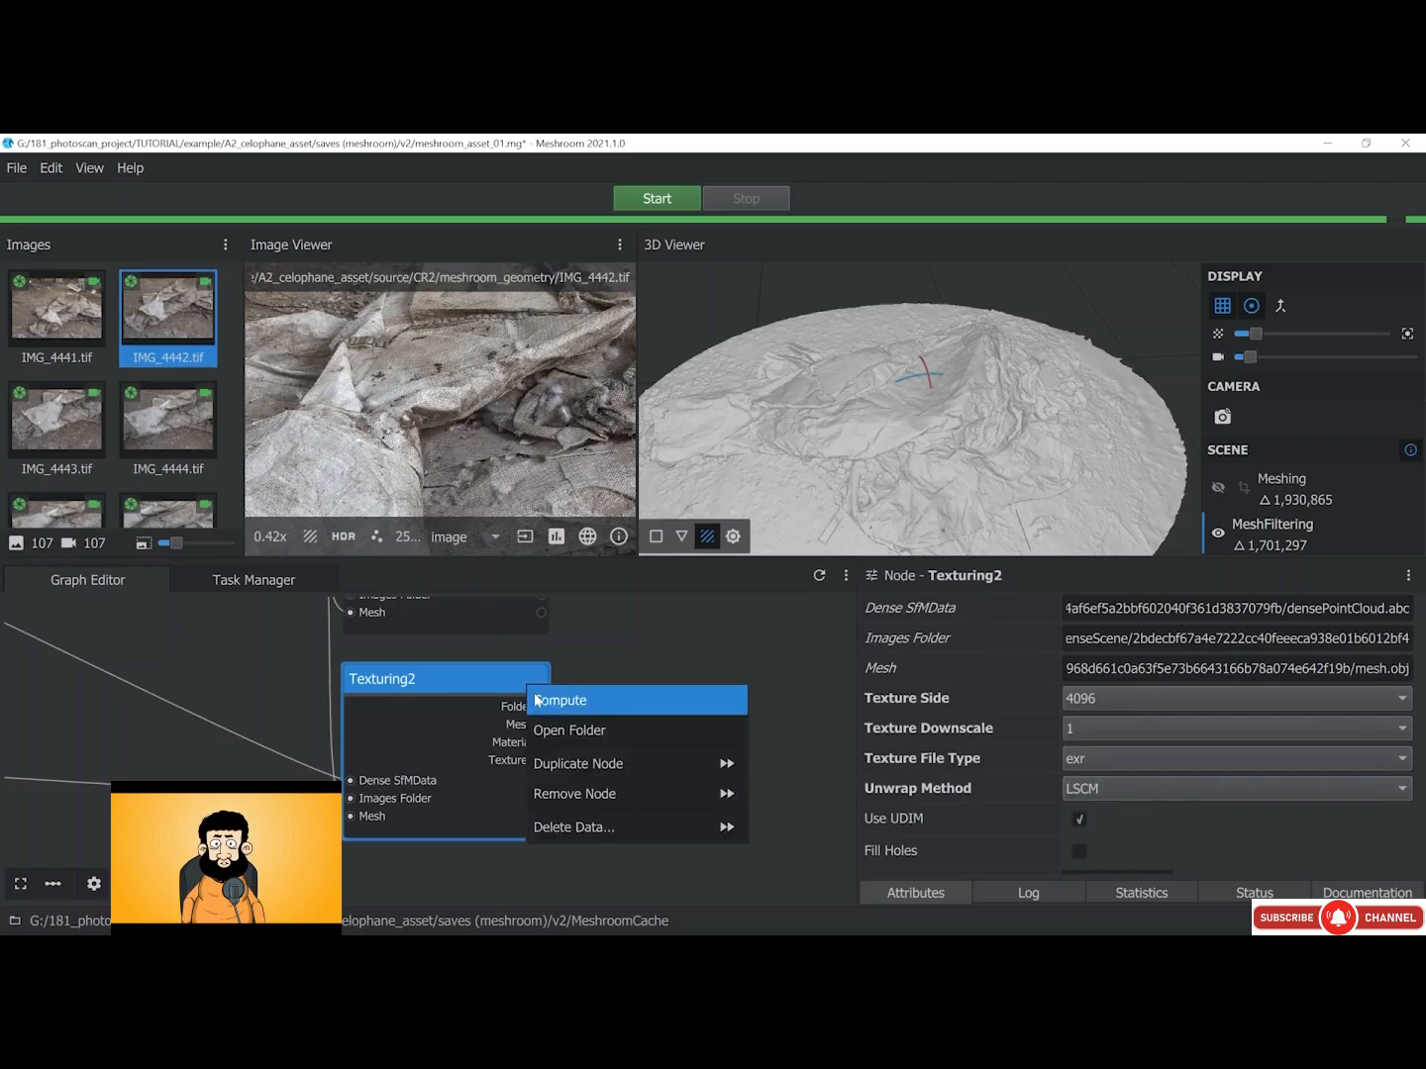
click(537, 700)
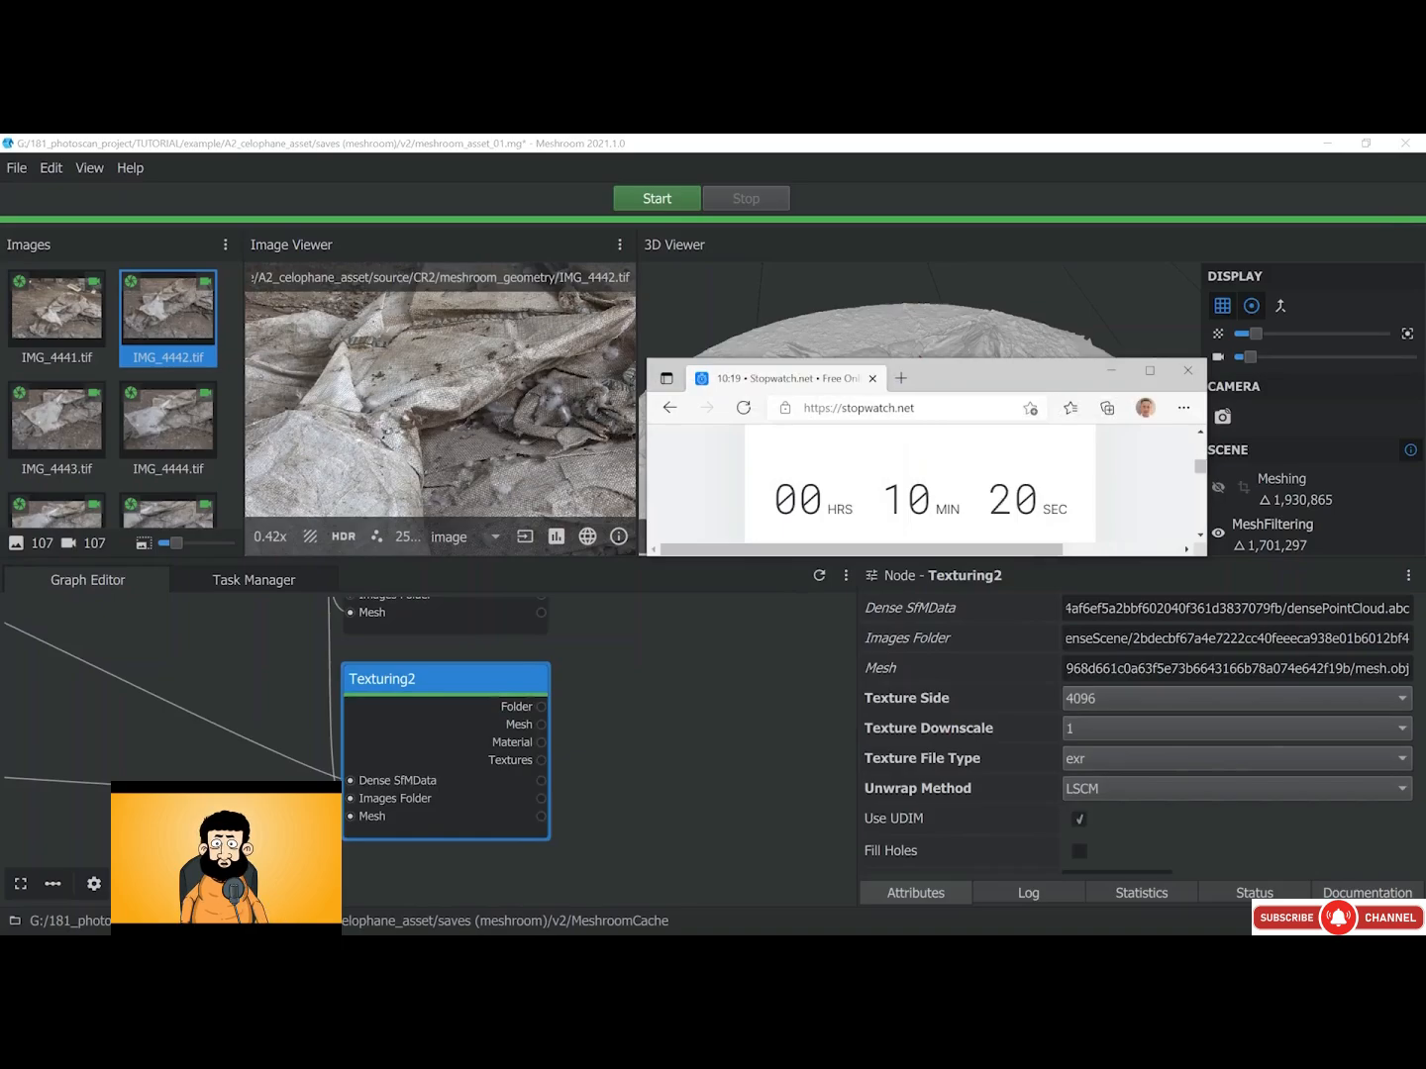
Stop the running timer in the Stopwatch.net browser window and check the elapsed time
scroll(827, 521, down, 3)
click(837, 454)
scroll(843, 471, up, 2)
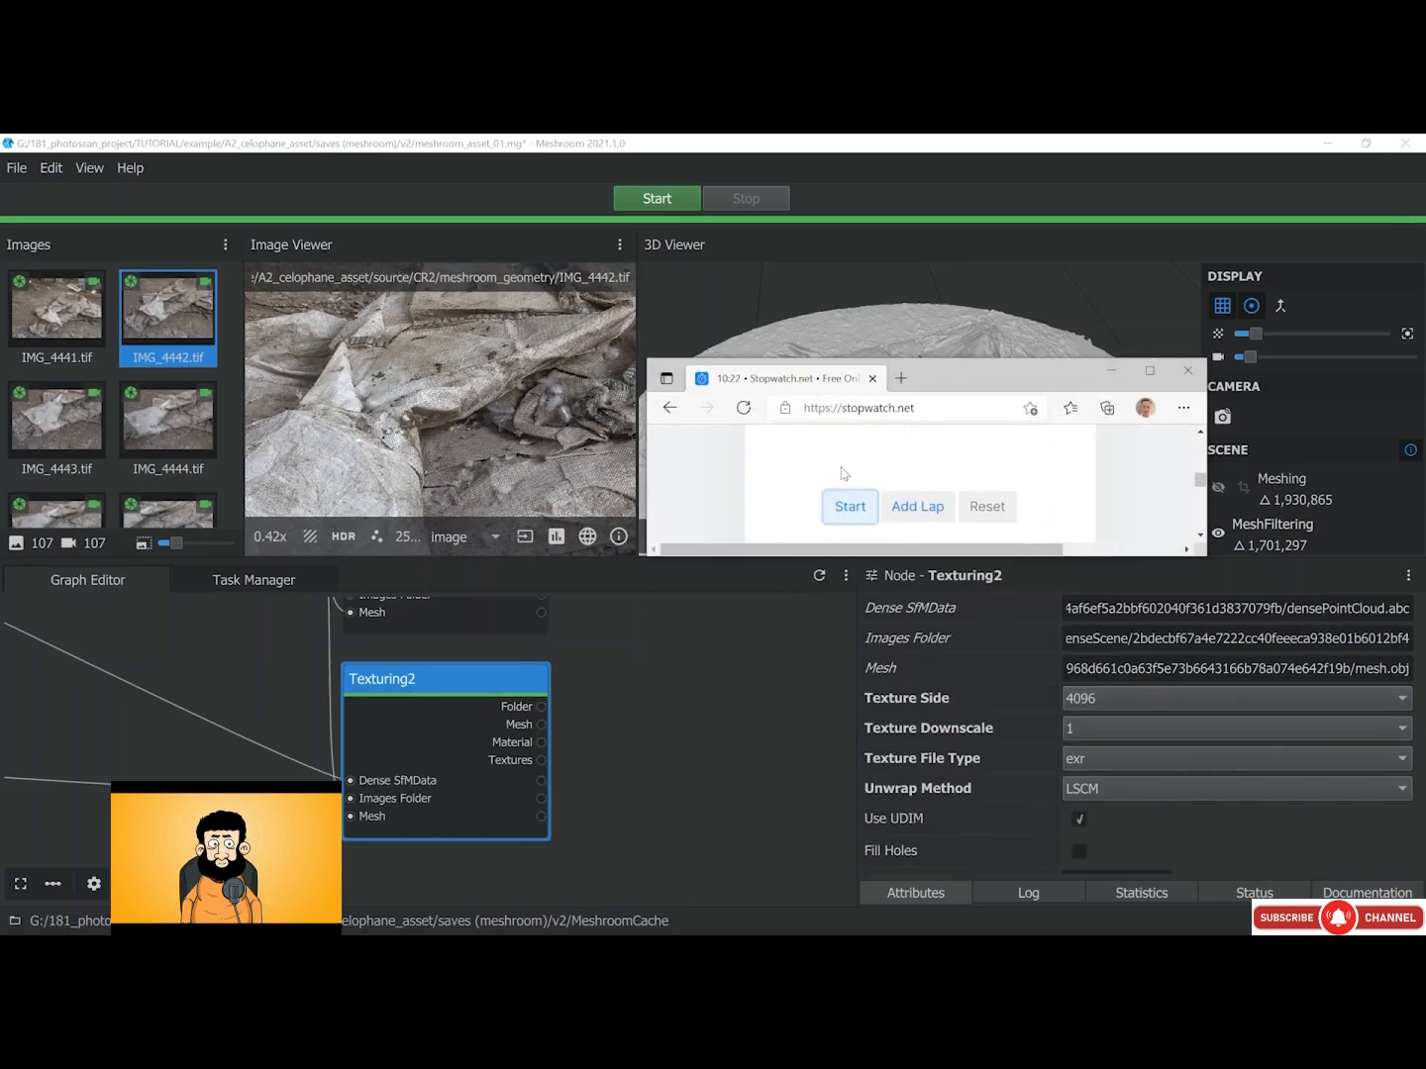
scroll(922, 530, up, 1)
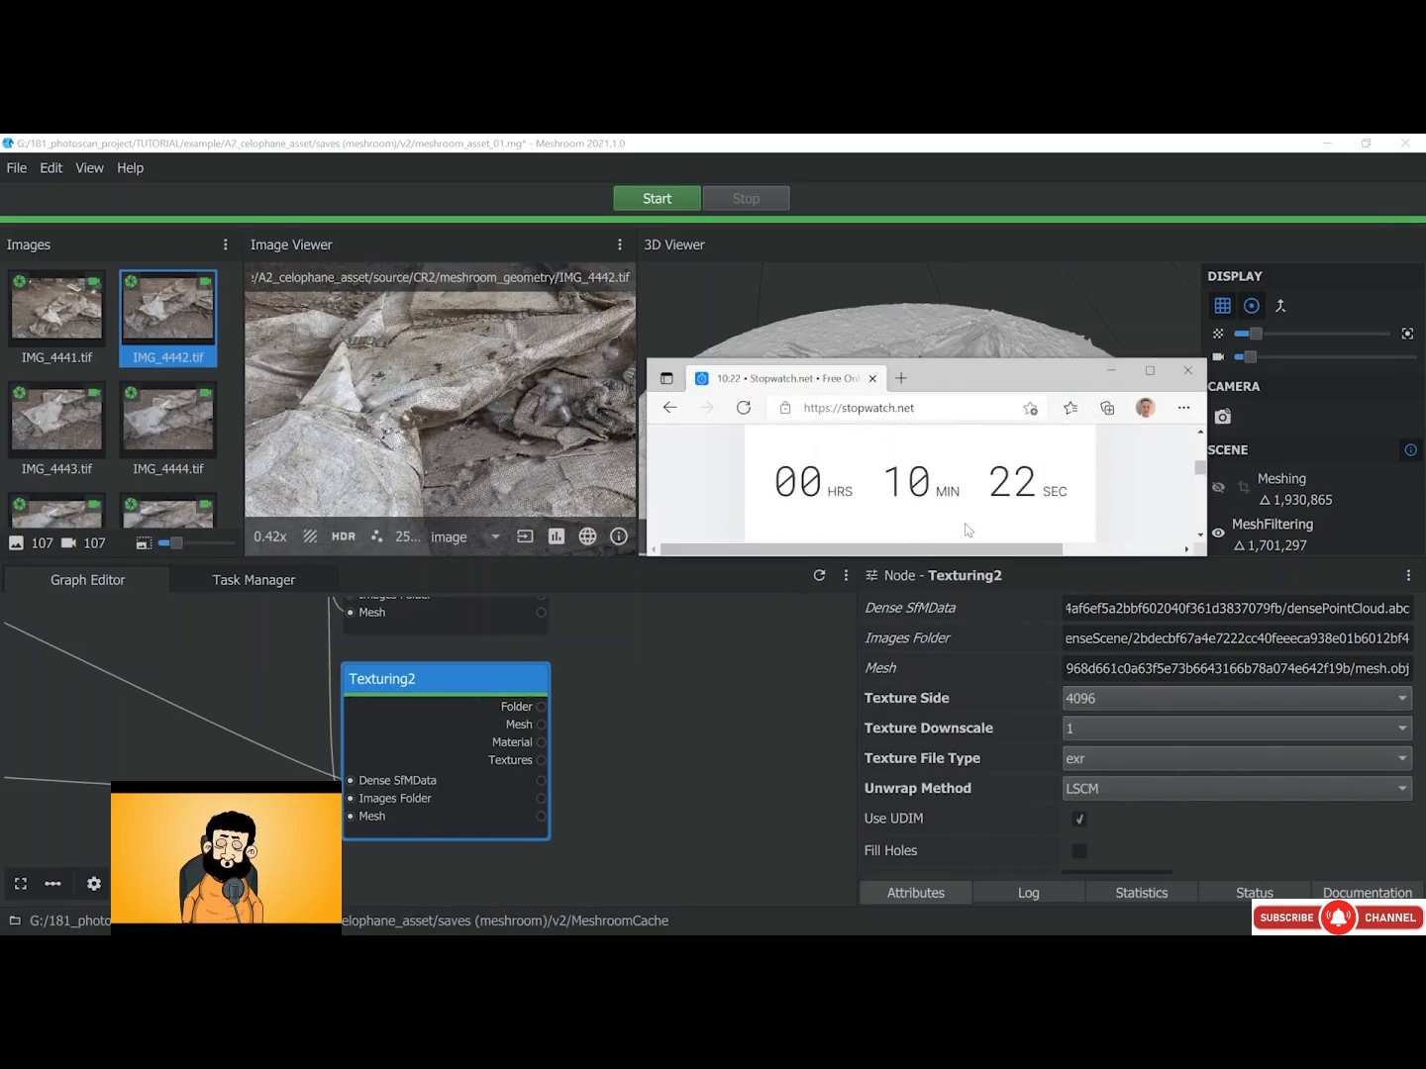
Load the Texturing2 result into the 3D viewer with MeshFiltering hidden and inspect its texture up close
click(512, 675)
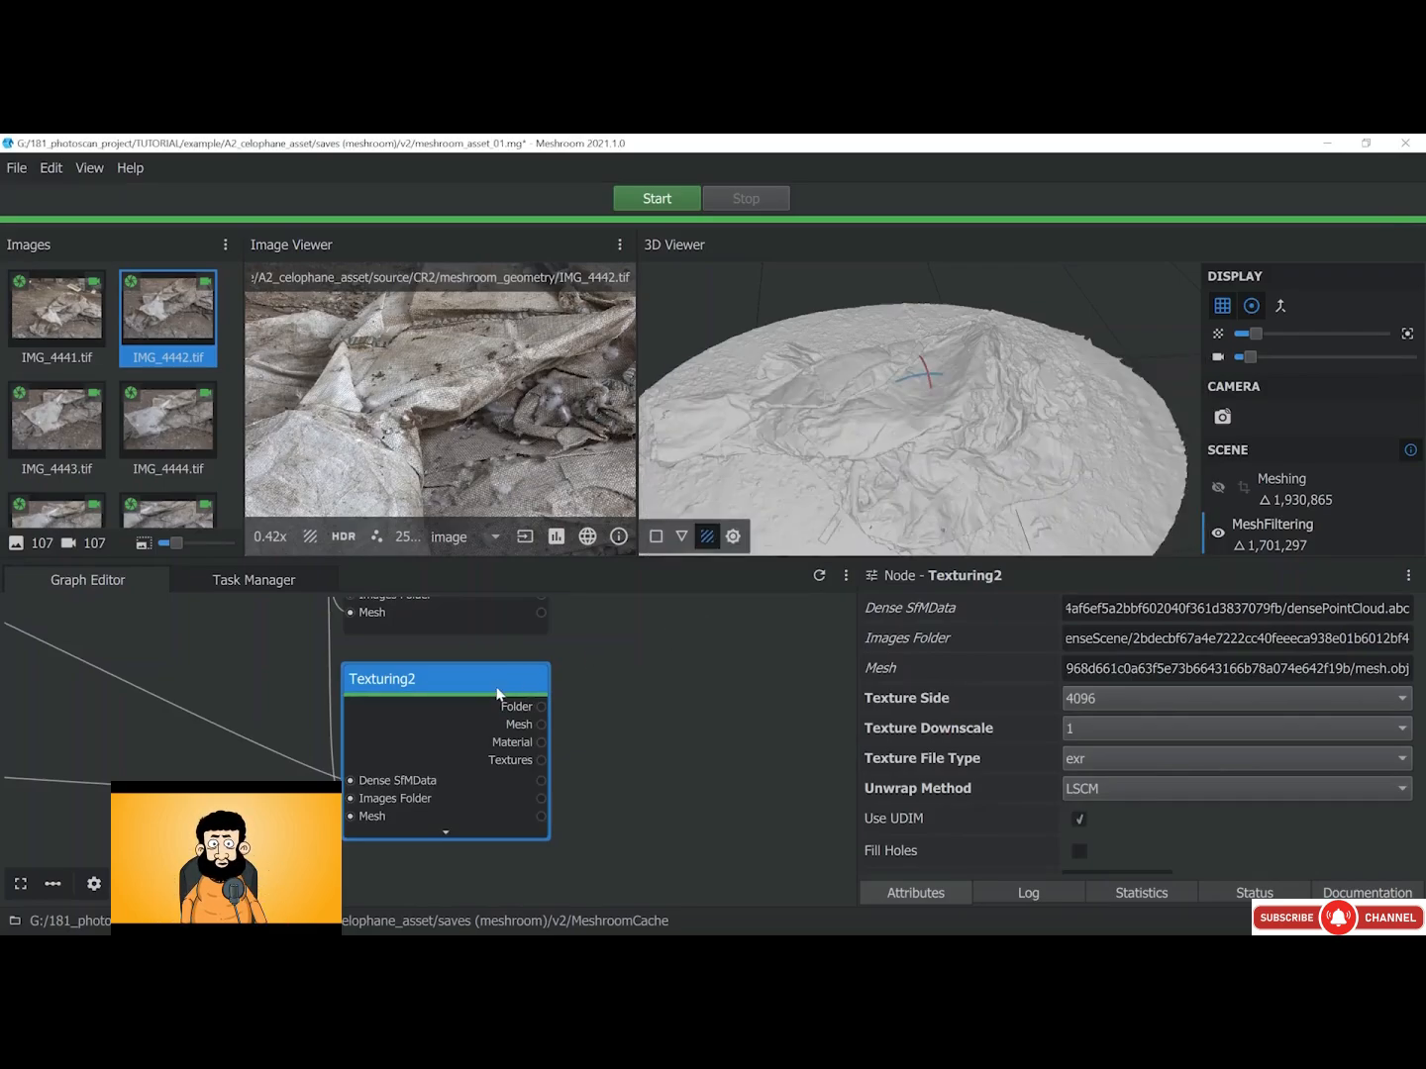
double_click(498, 693)
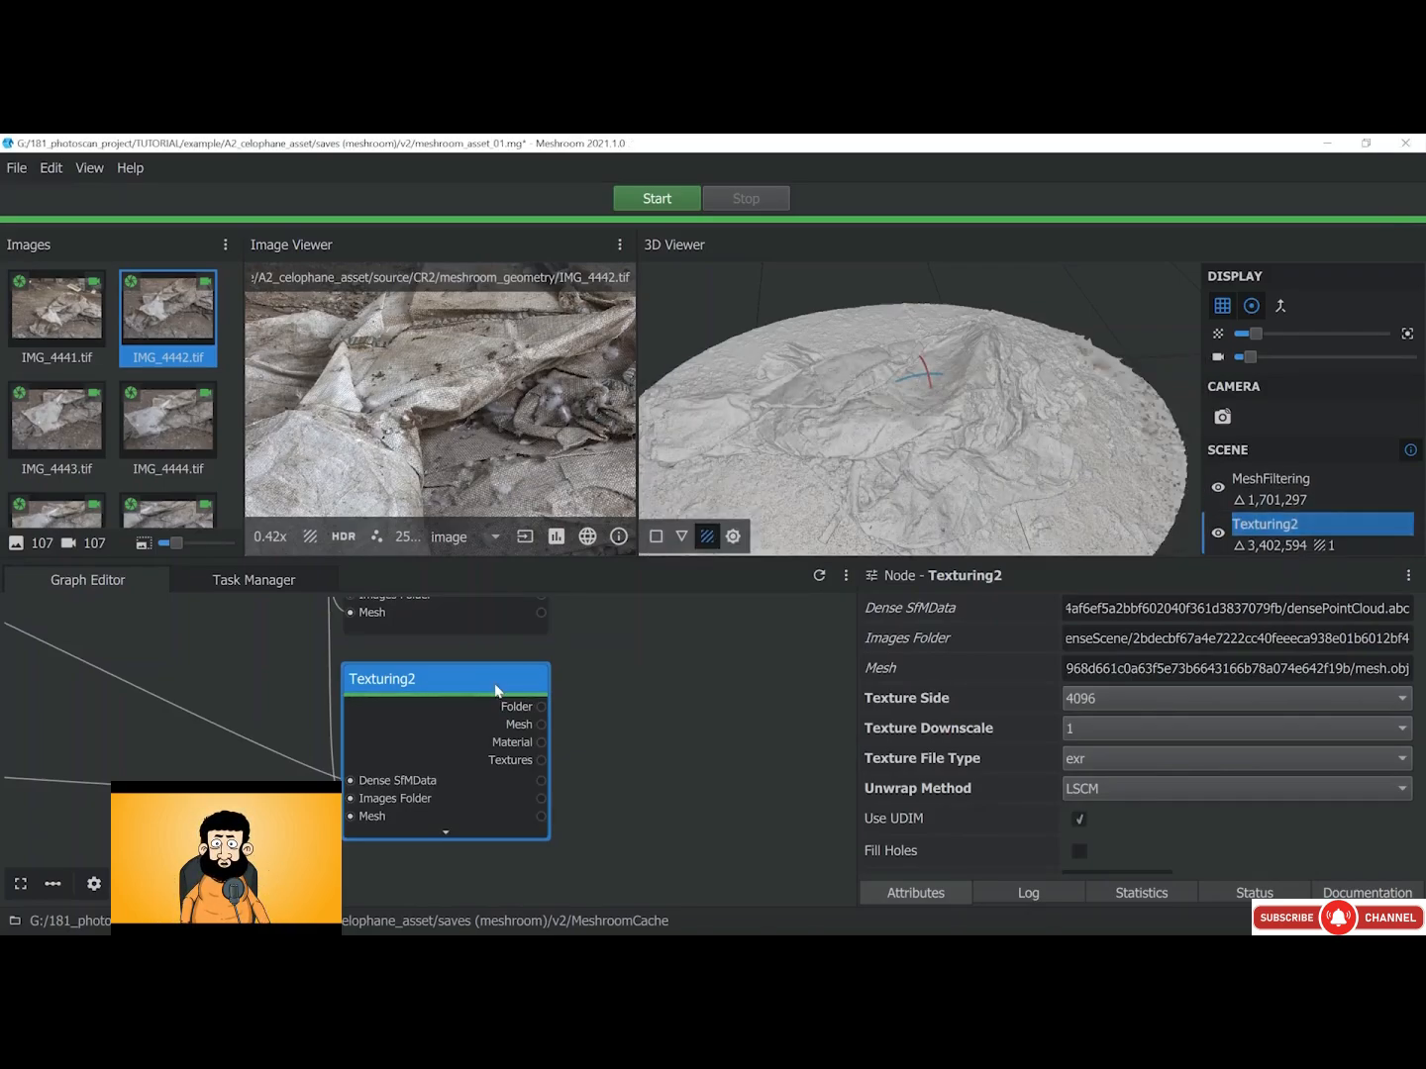
click(1218, 488)
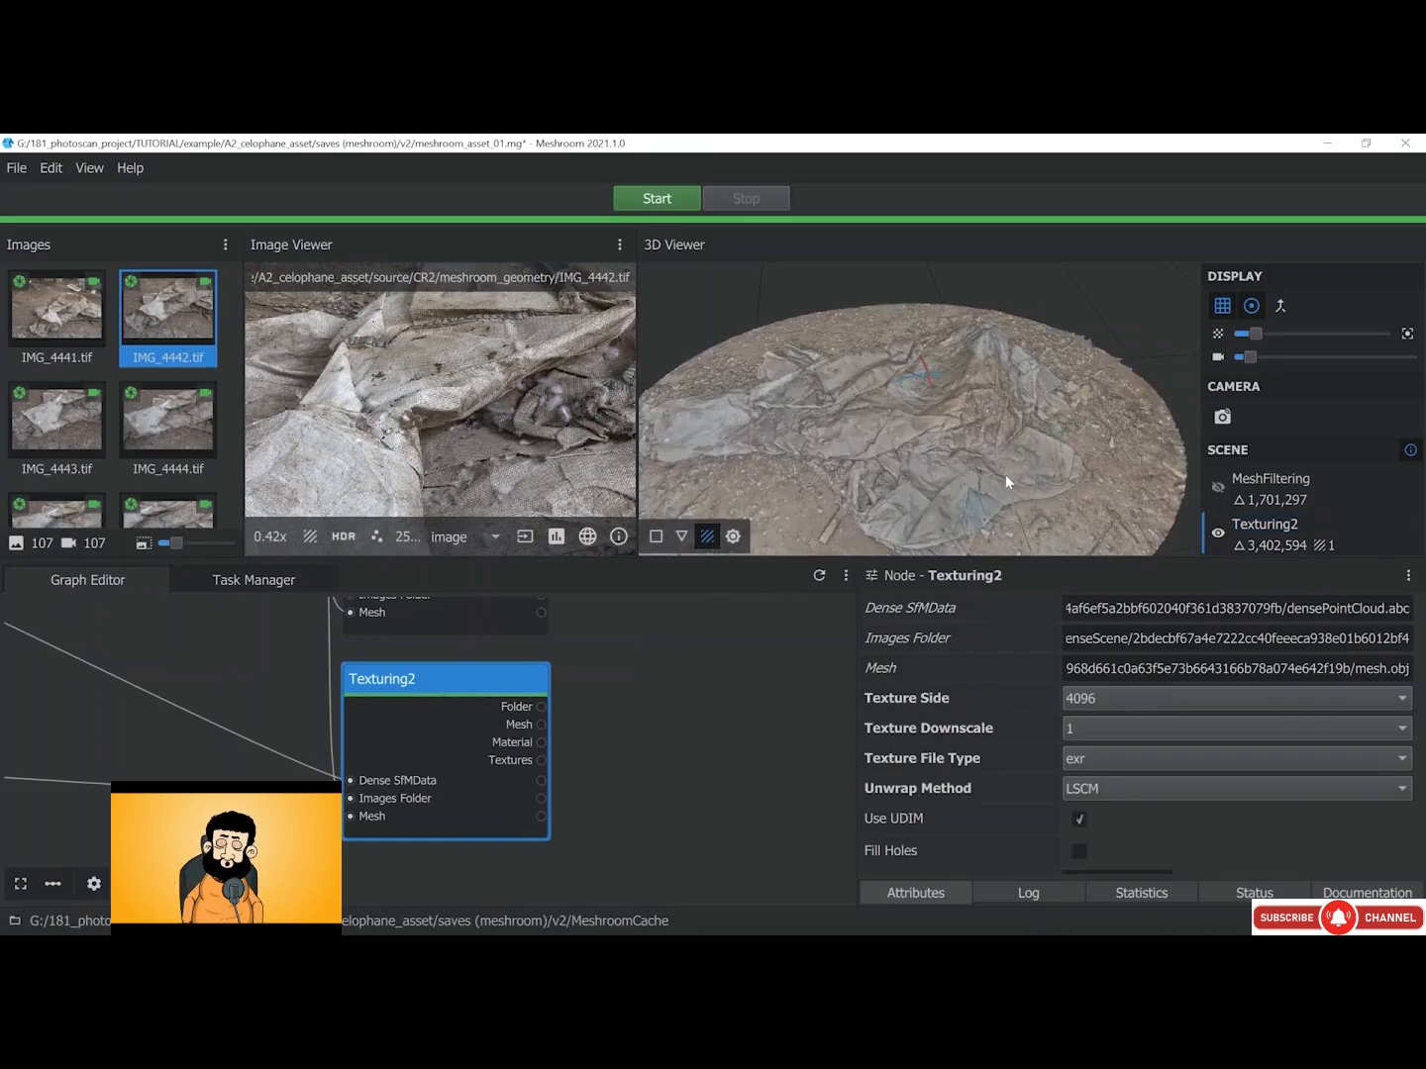
scroll(894, 422, up, 10)
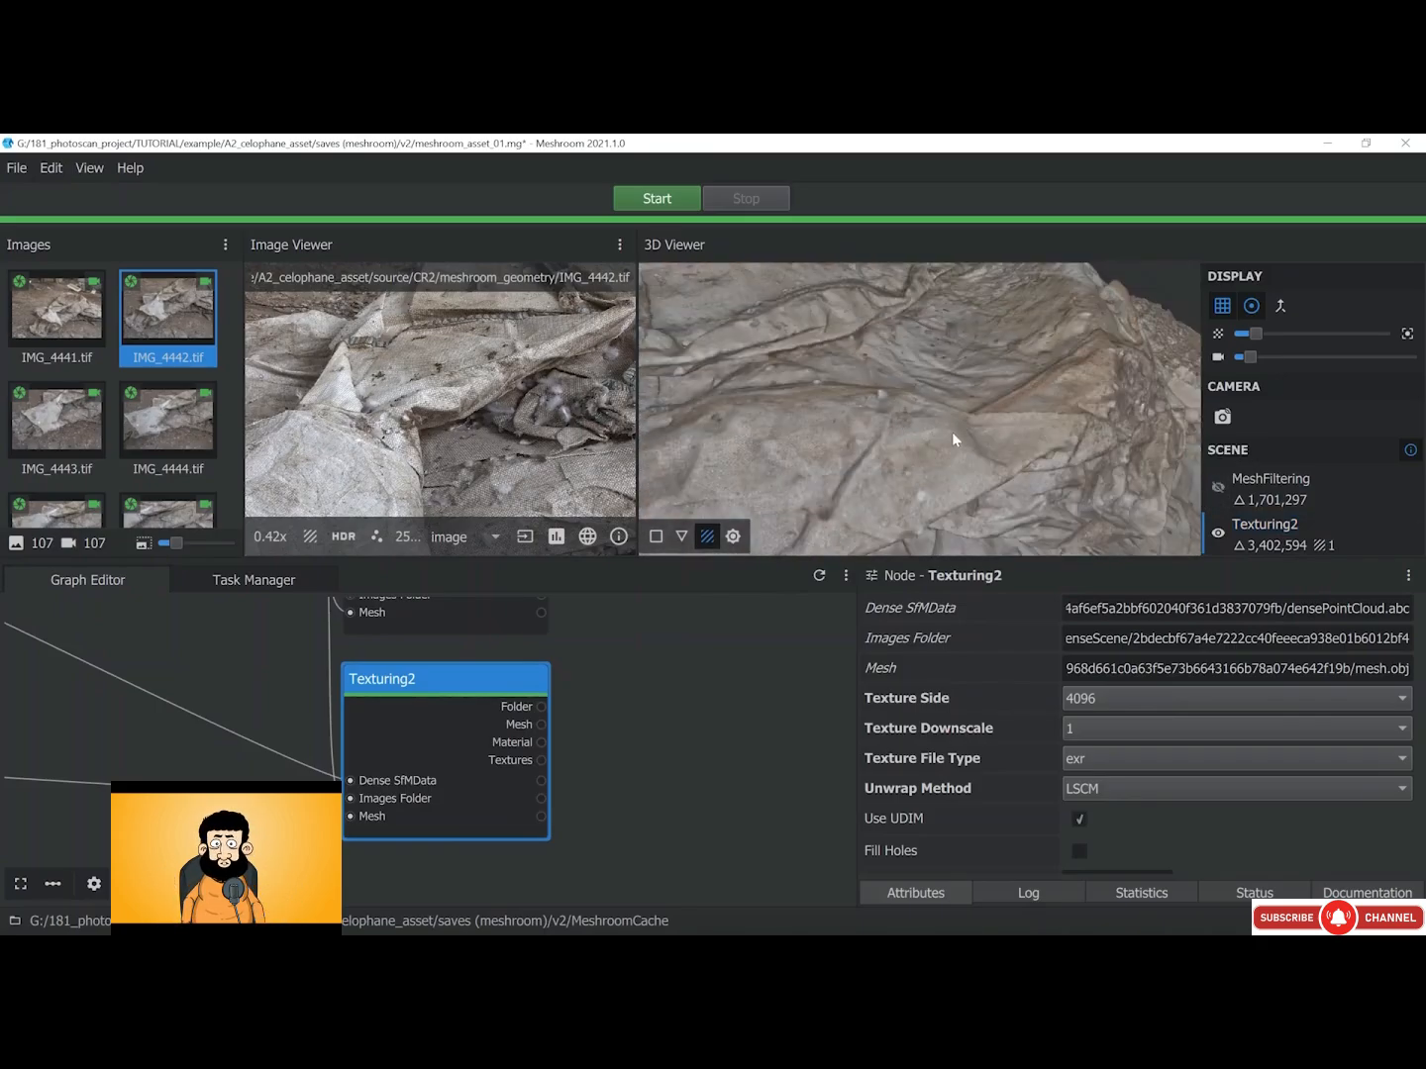
drag(887, 421, 932, 463)
scroll(899, 435, down, 5)
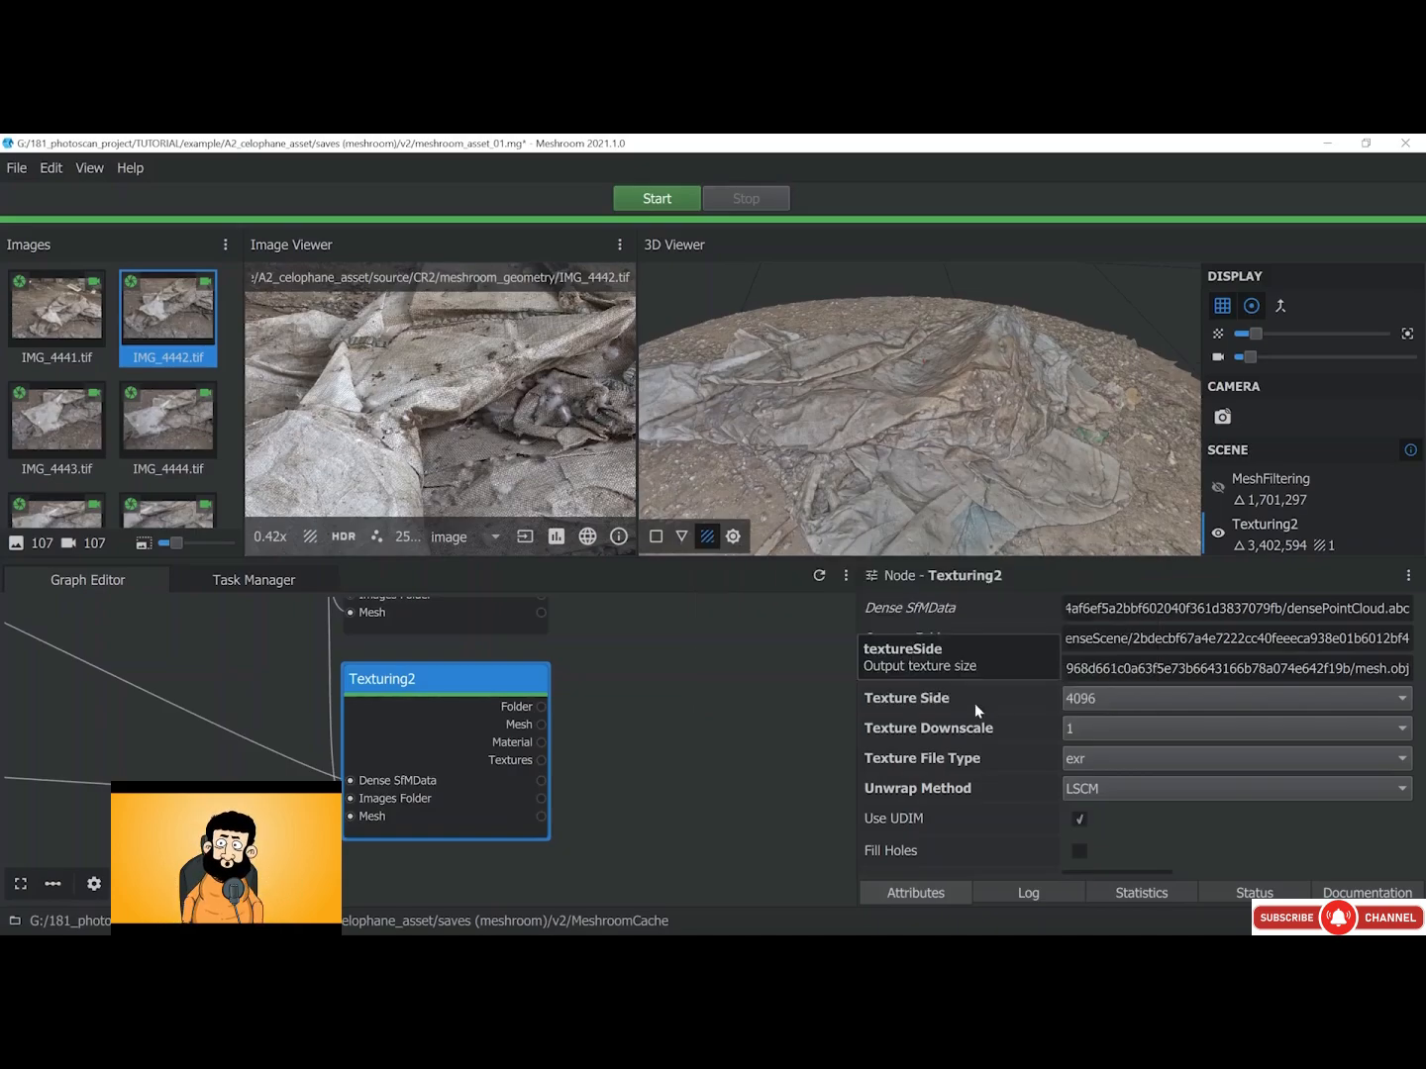
Add a Publish export node to the graph and place it beside Texturing2
click(652, 682)
right_click(650, 680)
mouse_move(681, 756)
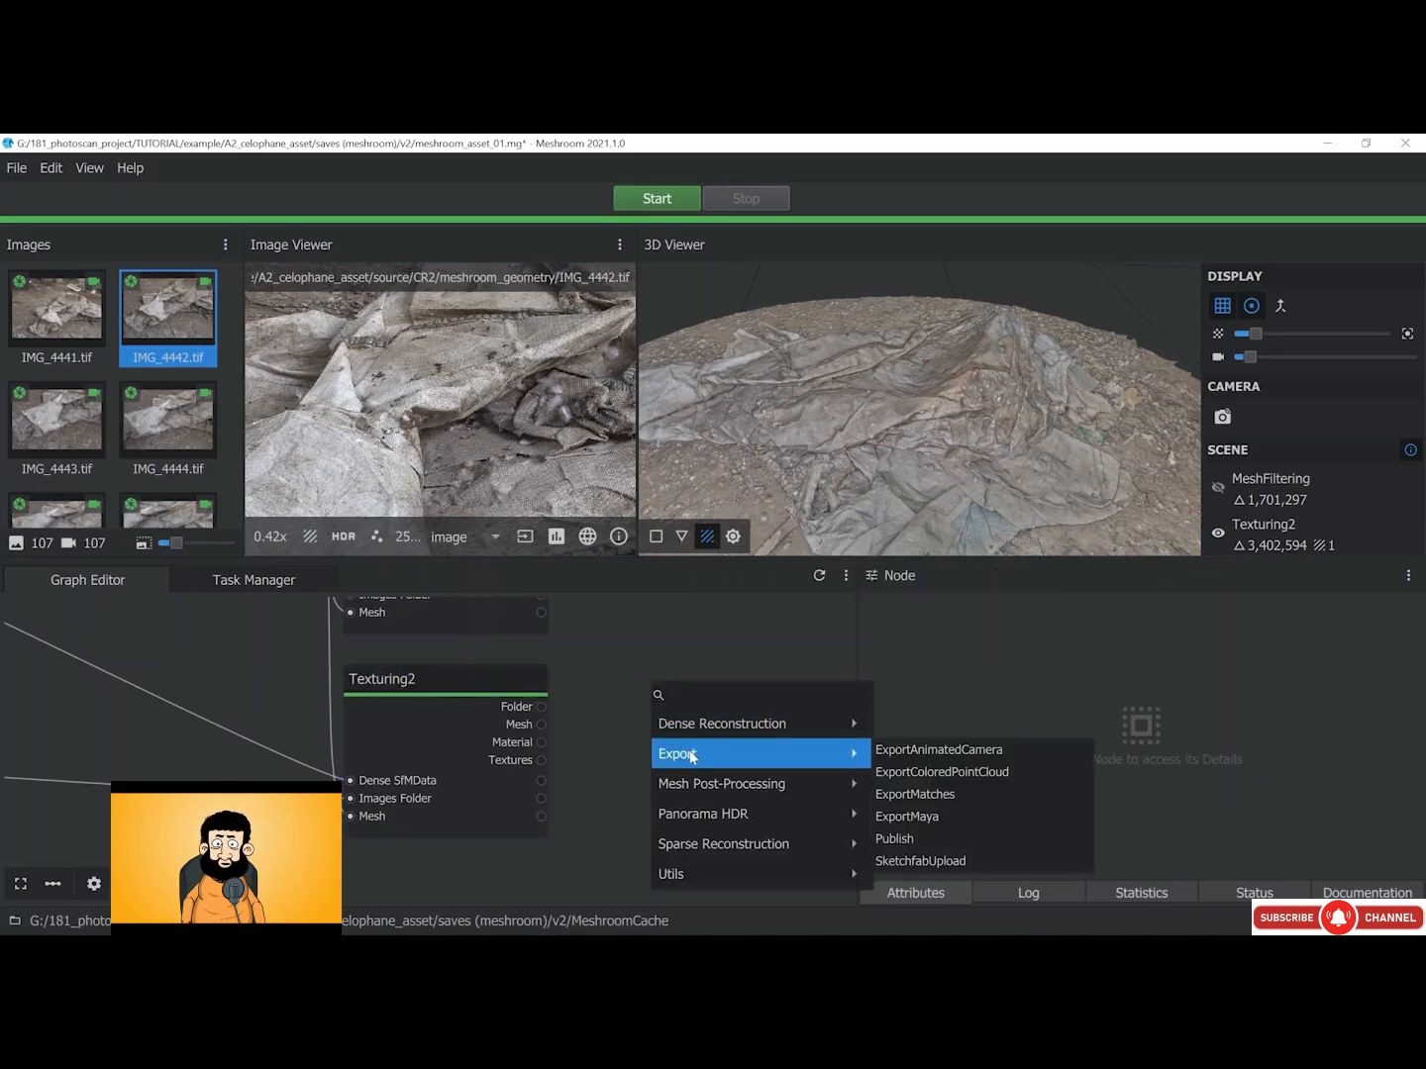
click(896, 839)
drag(754, 695, 701, 691)
Connect the Mesh and Textures outputs of Texturing2 to the Input Files of the Publish node
click(548, 725)
drag(594, 705, 603, 704)
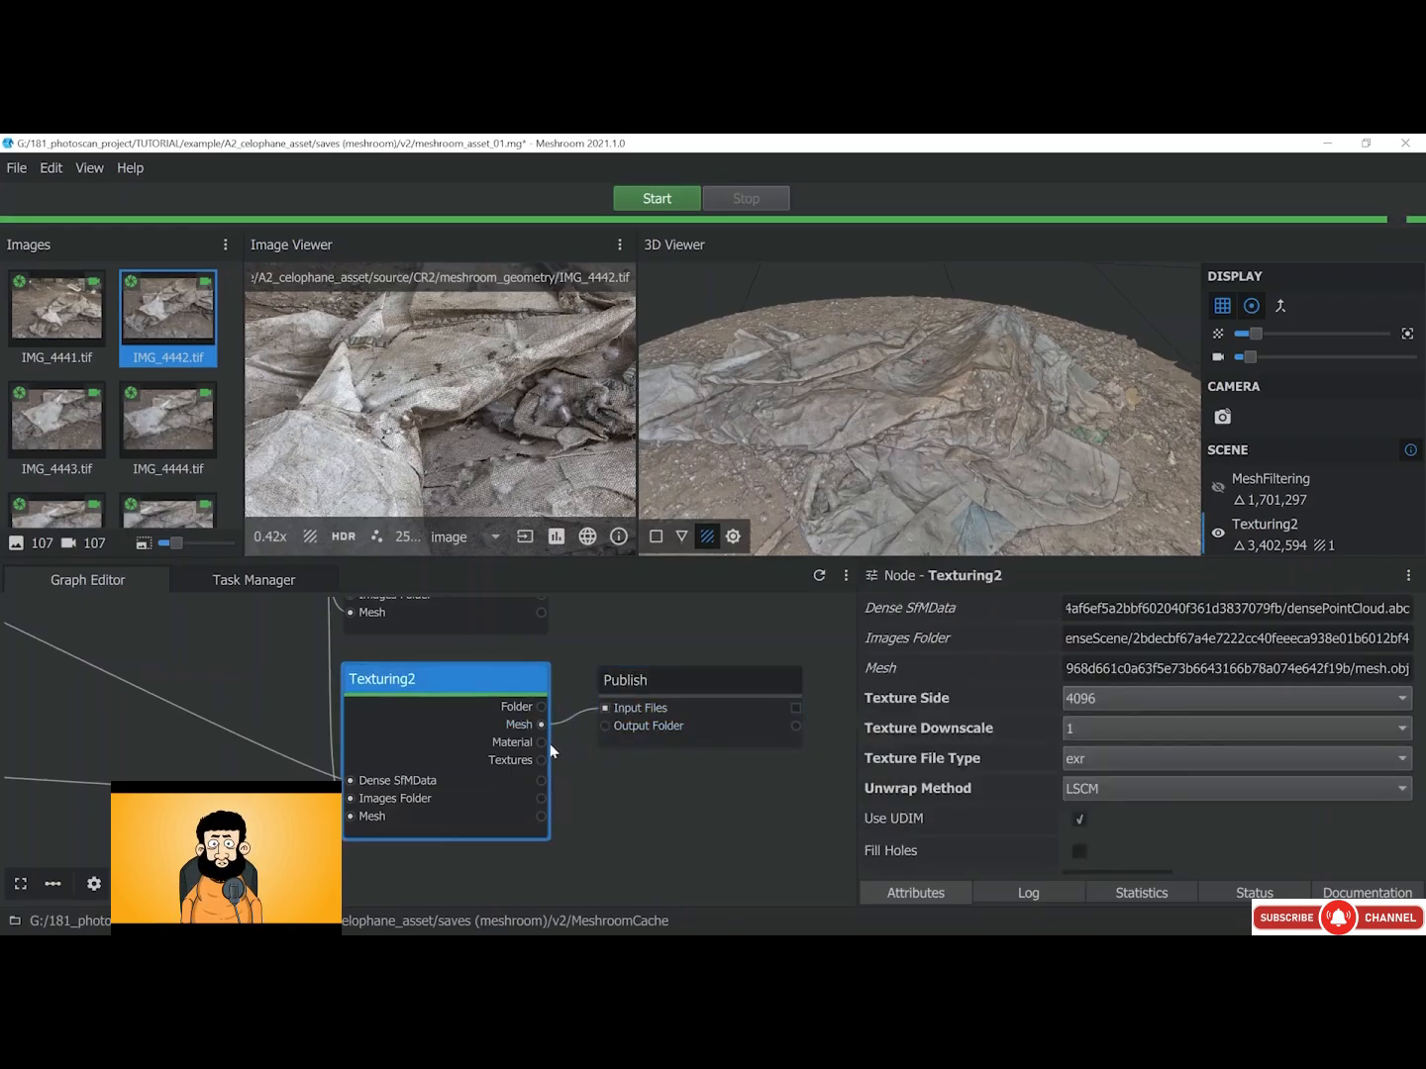
drag(590, 716, 604, 709)
Create a 03_highpoly_textured folder in the meshroom export directory and set it as the Publish node's Output Folder
click(663, 682)
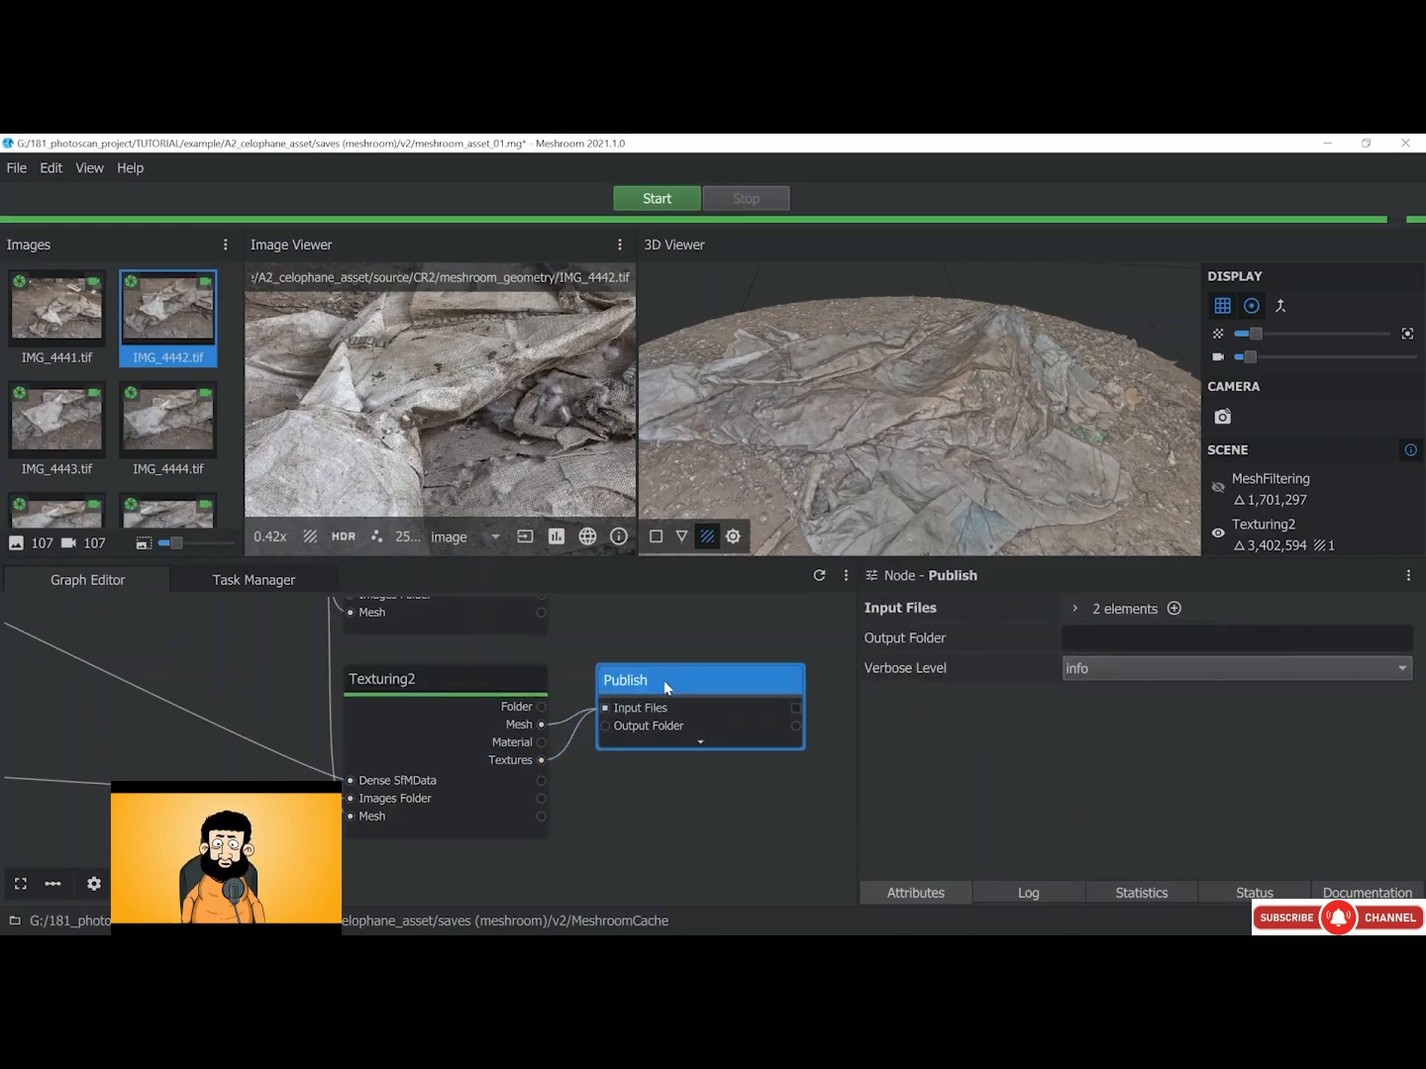
click(1069, 639)
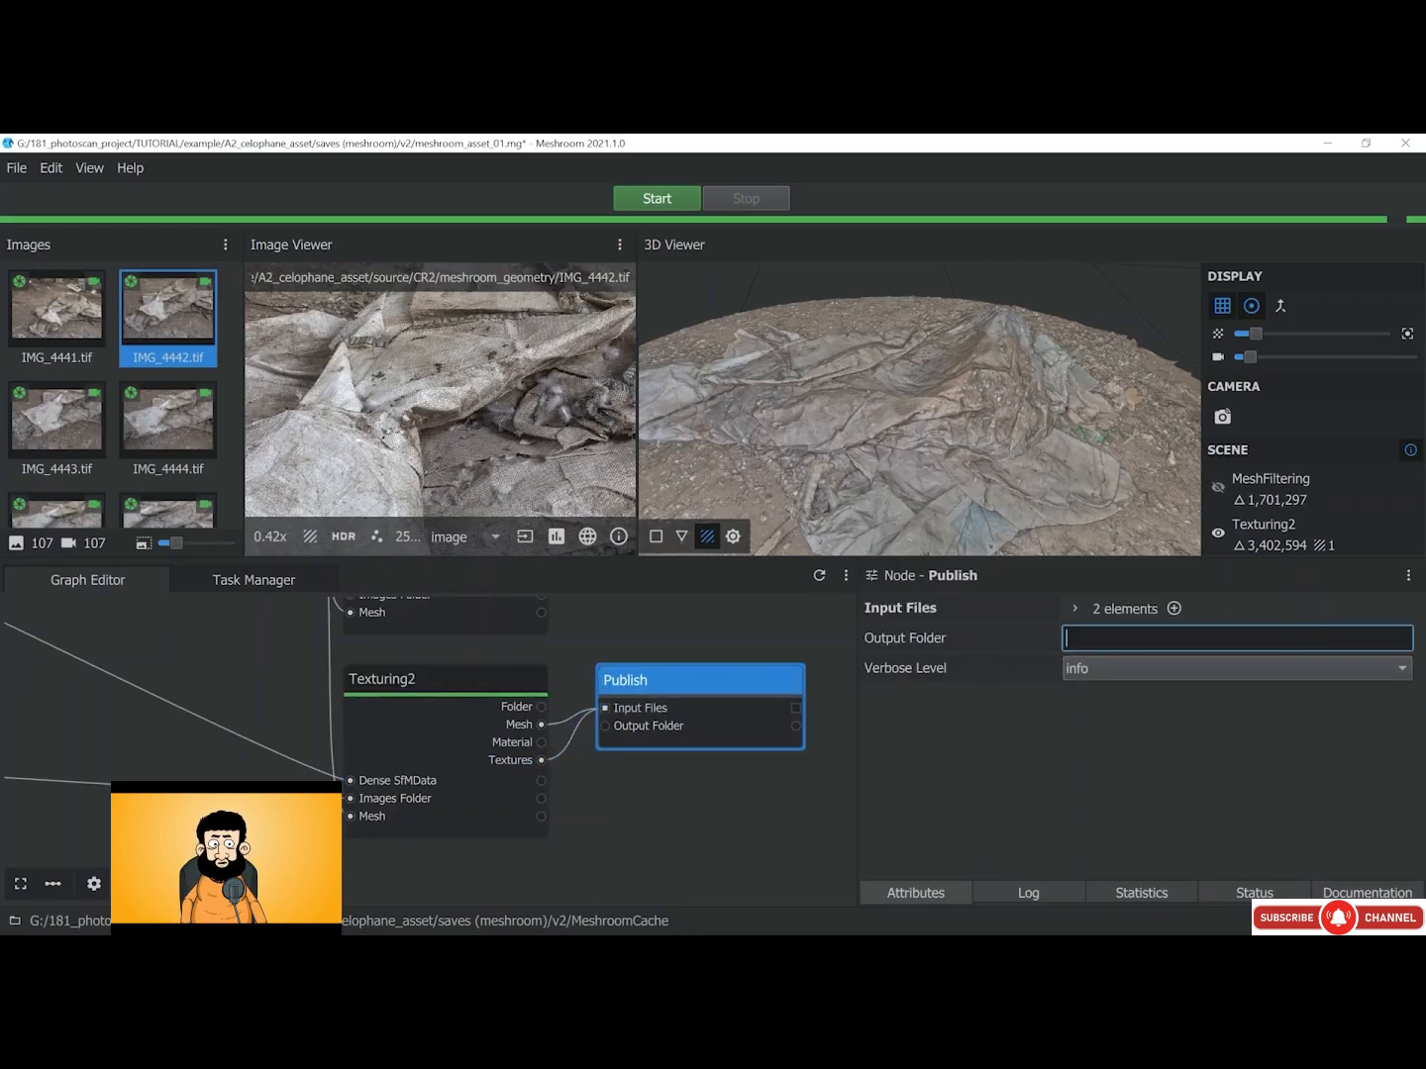
text(ighpoly_textured)
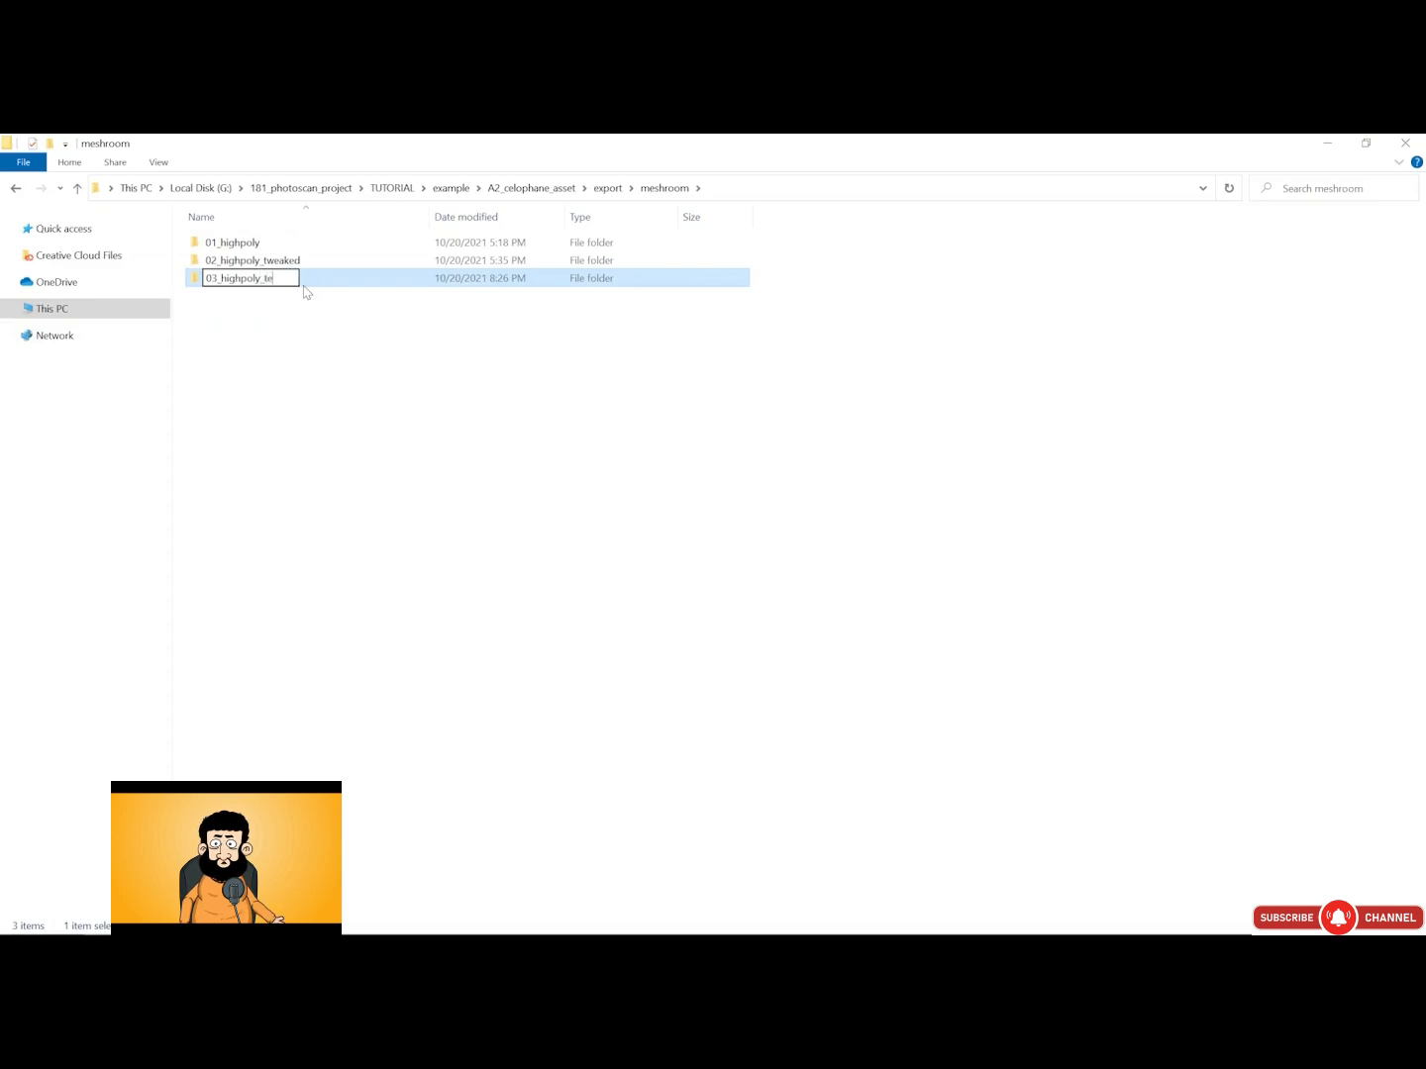
key(Return)
double_click(309, 284)
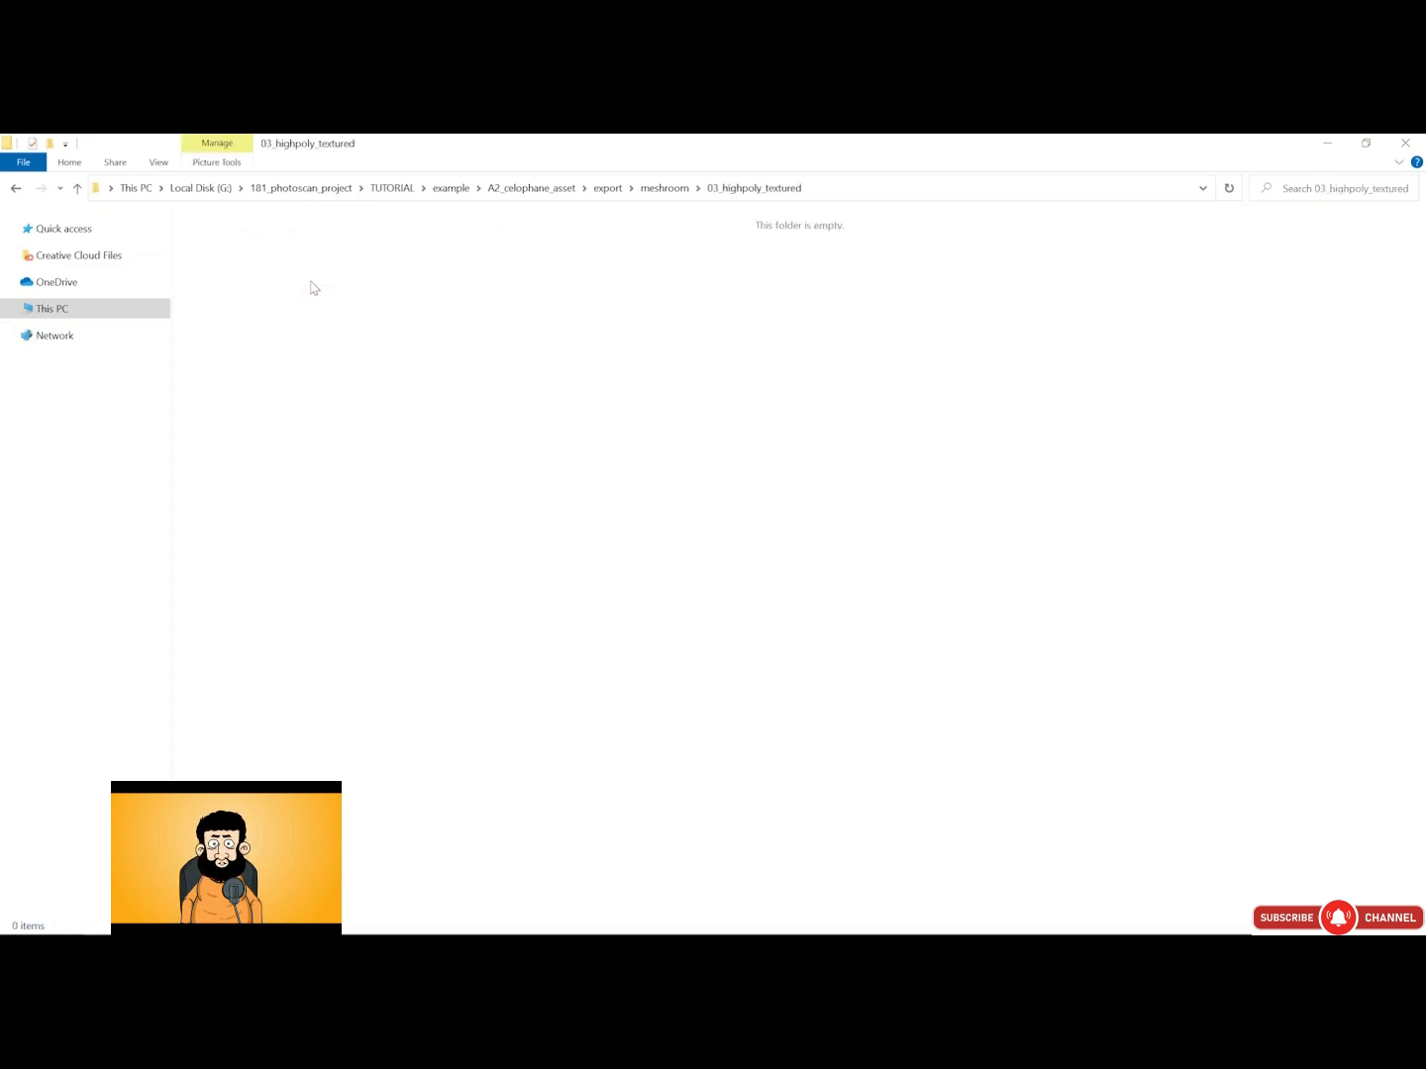
drag(739, 197, 1114, 642)
key(alt+Tab)
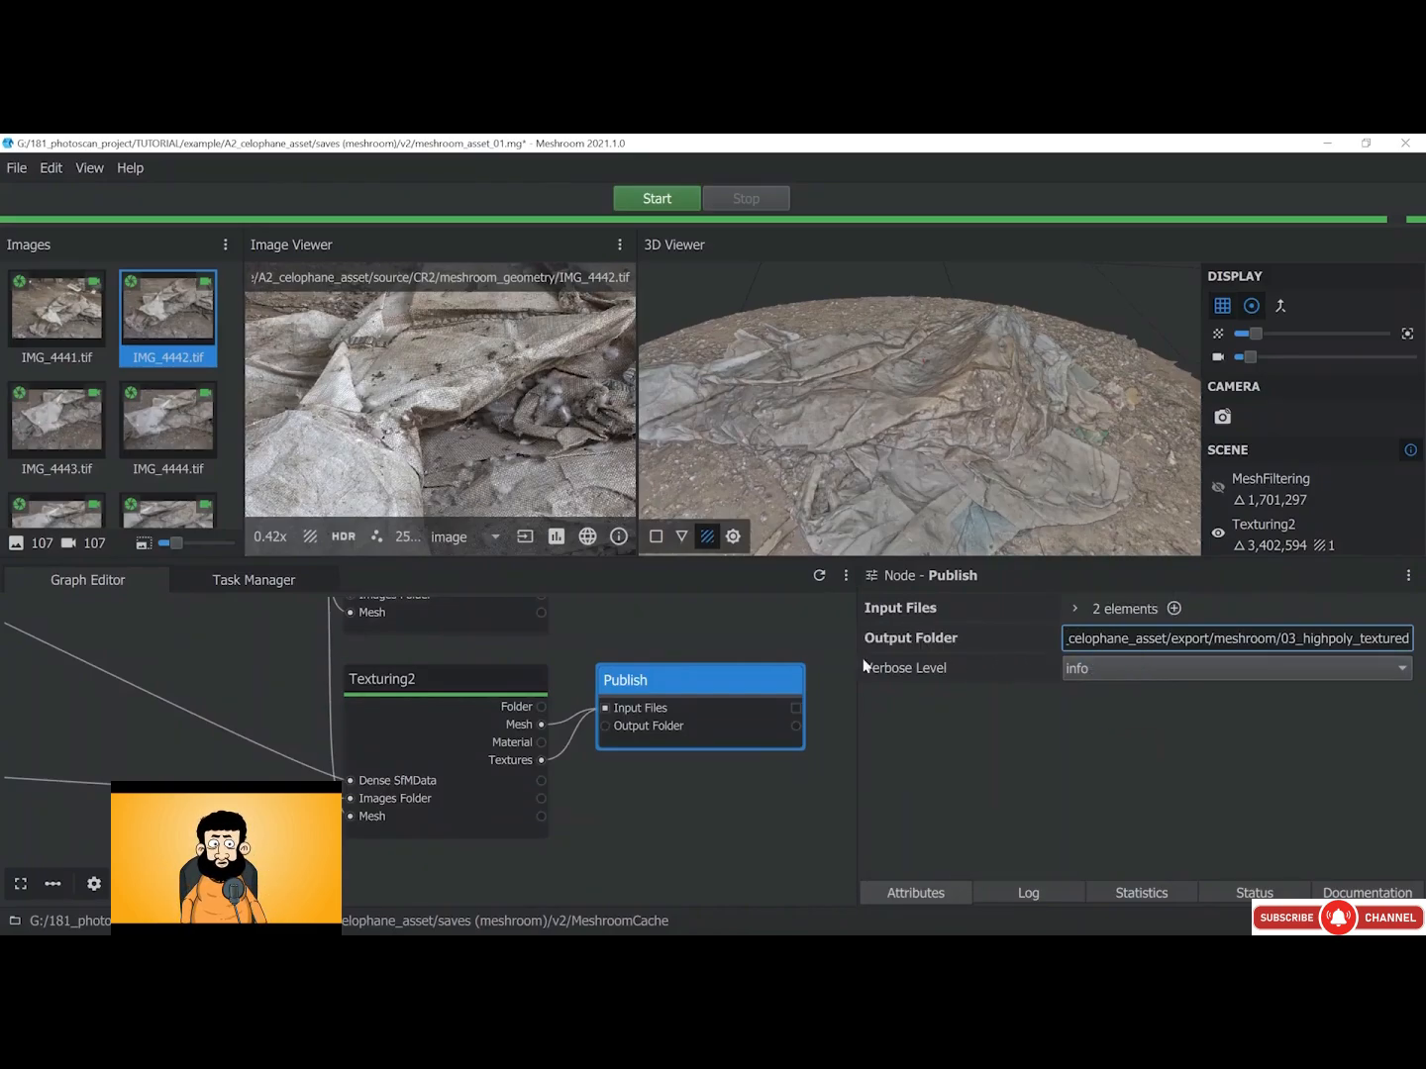
Compute the Publish node and check the exported texturedMesh and texture_1001 files in the 03_highpoly_textured folder
right_click(744, 682)
click(754, 696)
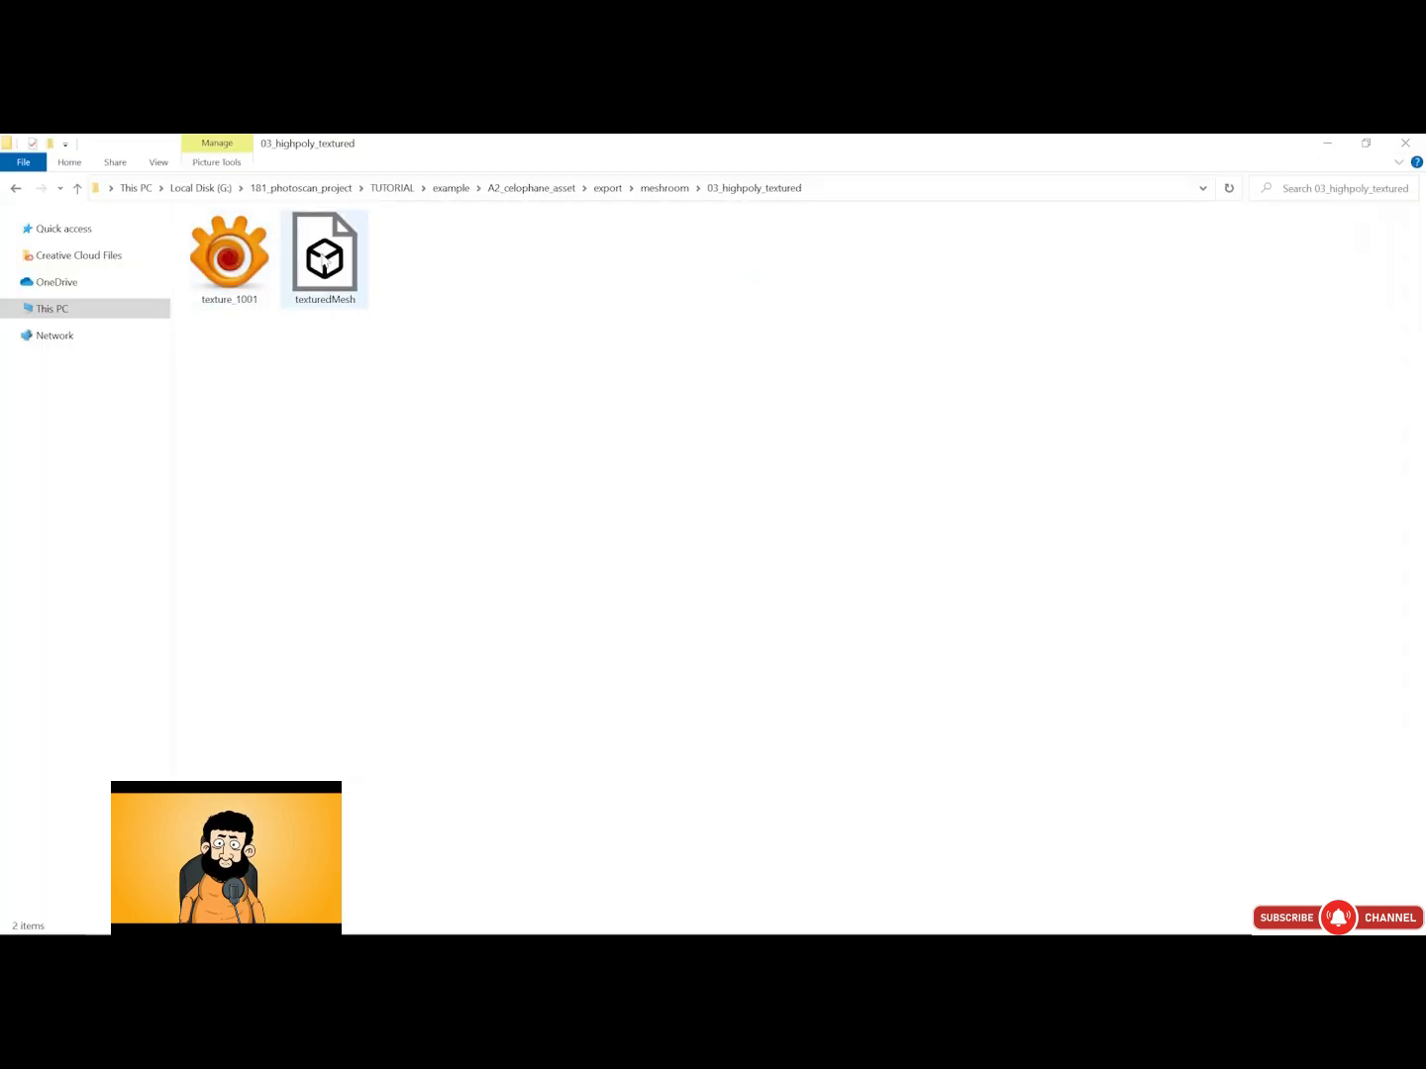
click(325, 267)
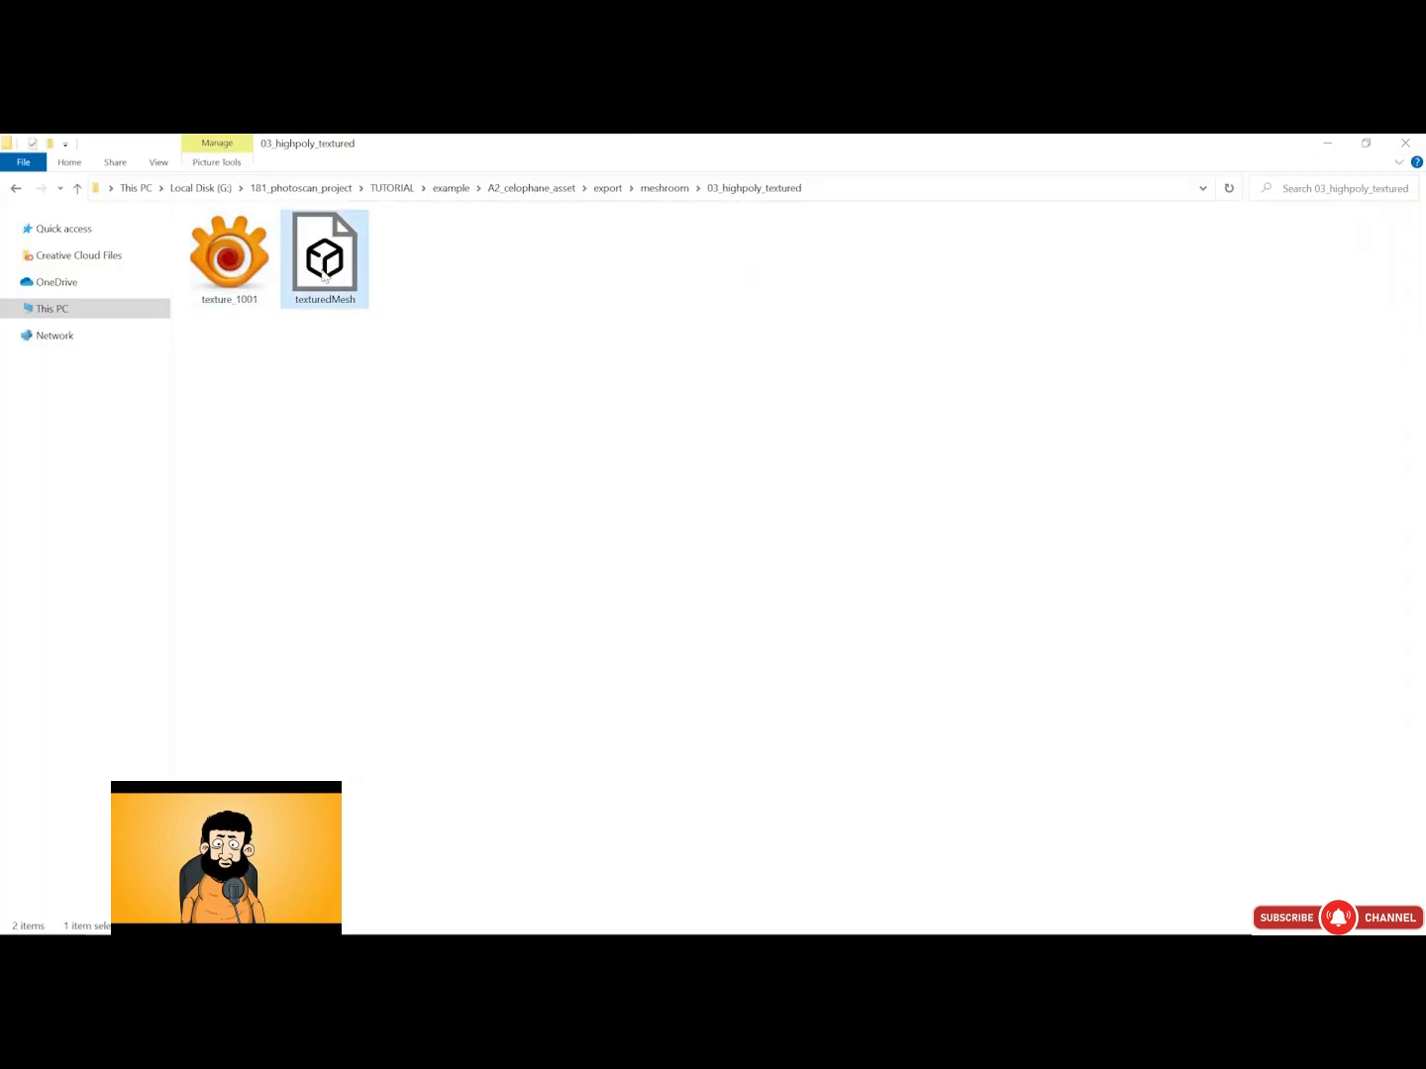
click(261, 275)
click(309, 257)
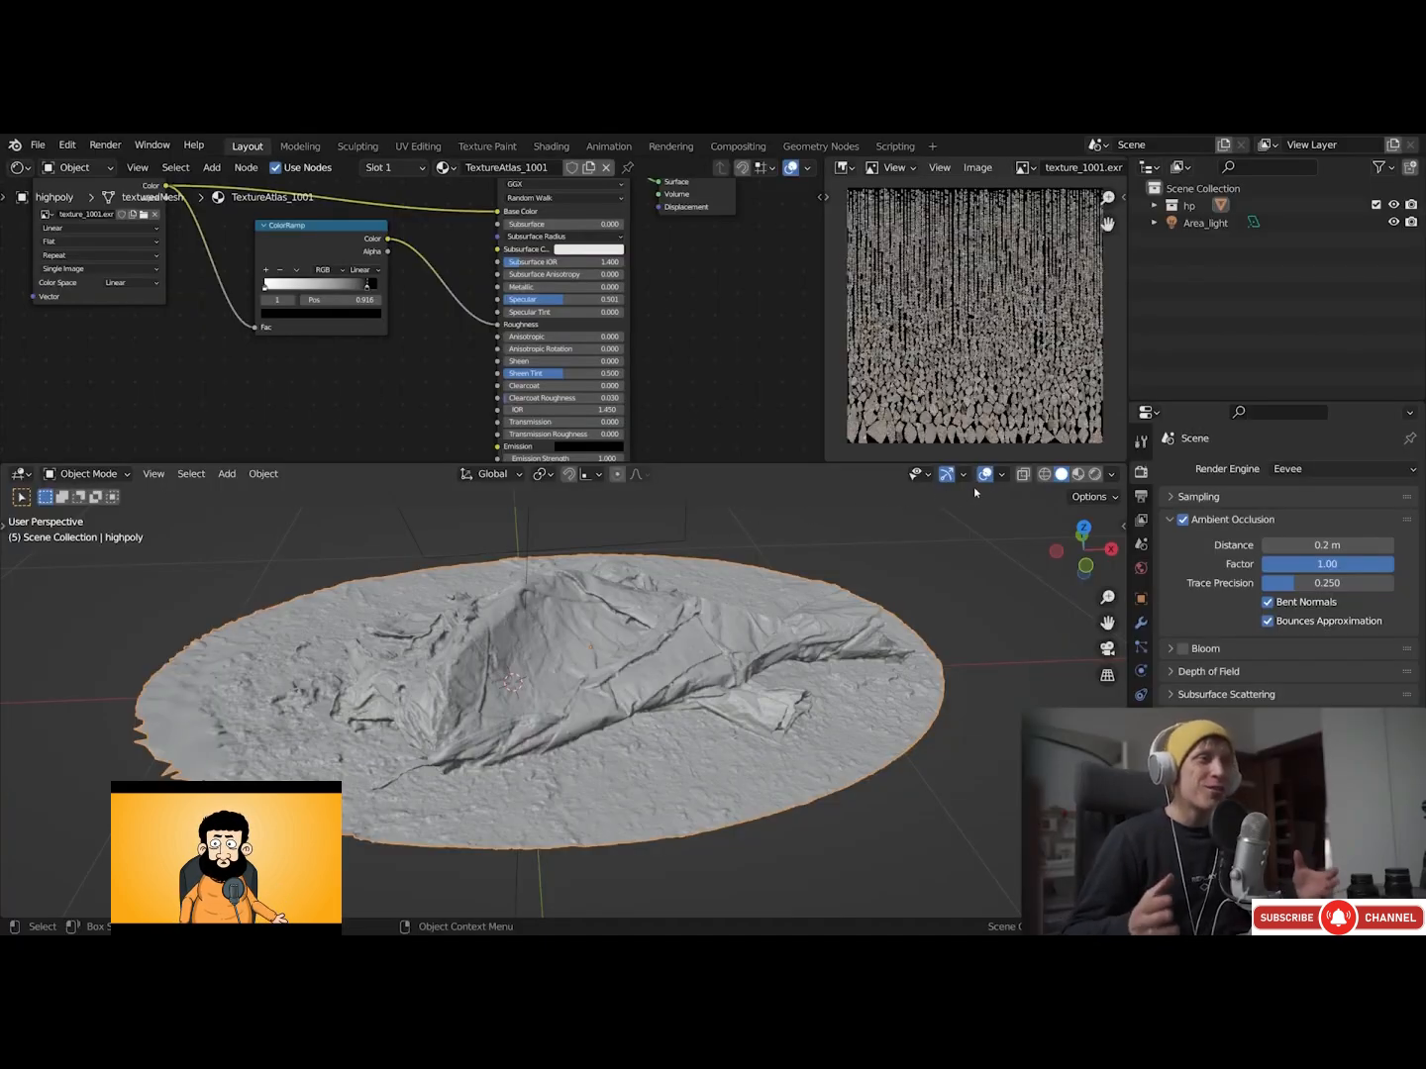
In Blender, display the highpoly mesh with rendered shading, enlarge the 3D viewport and frame the whole TextureAtlas_1001 node setup
click(1094, 474)
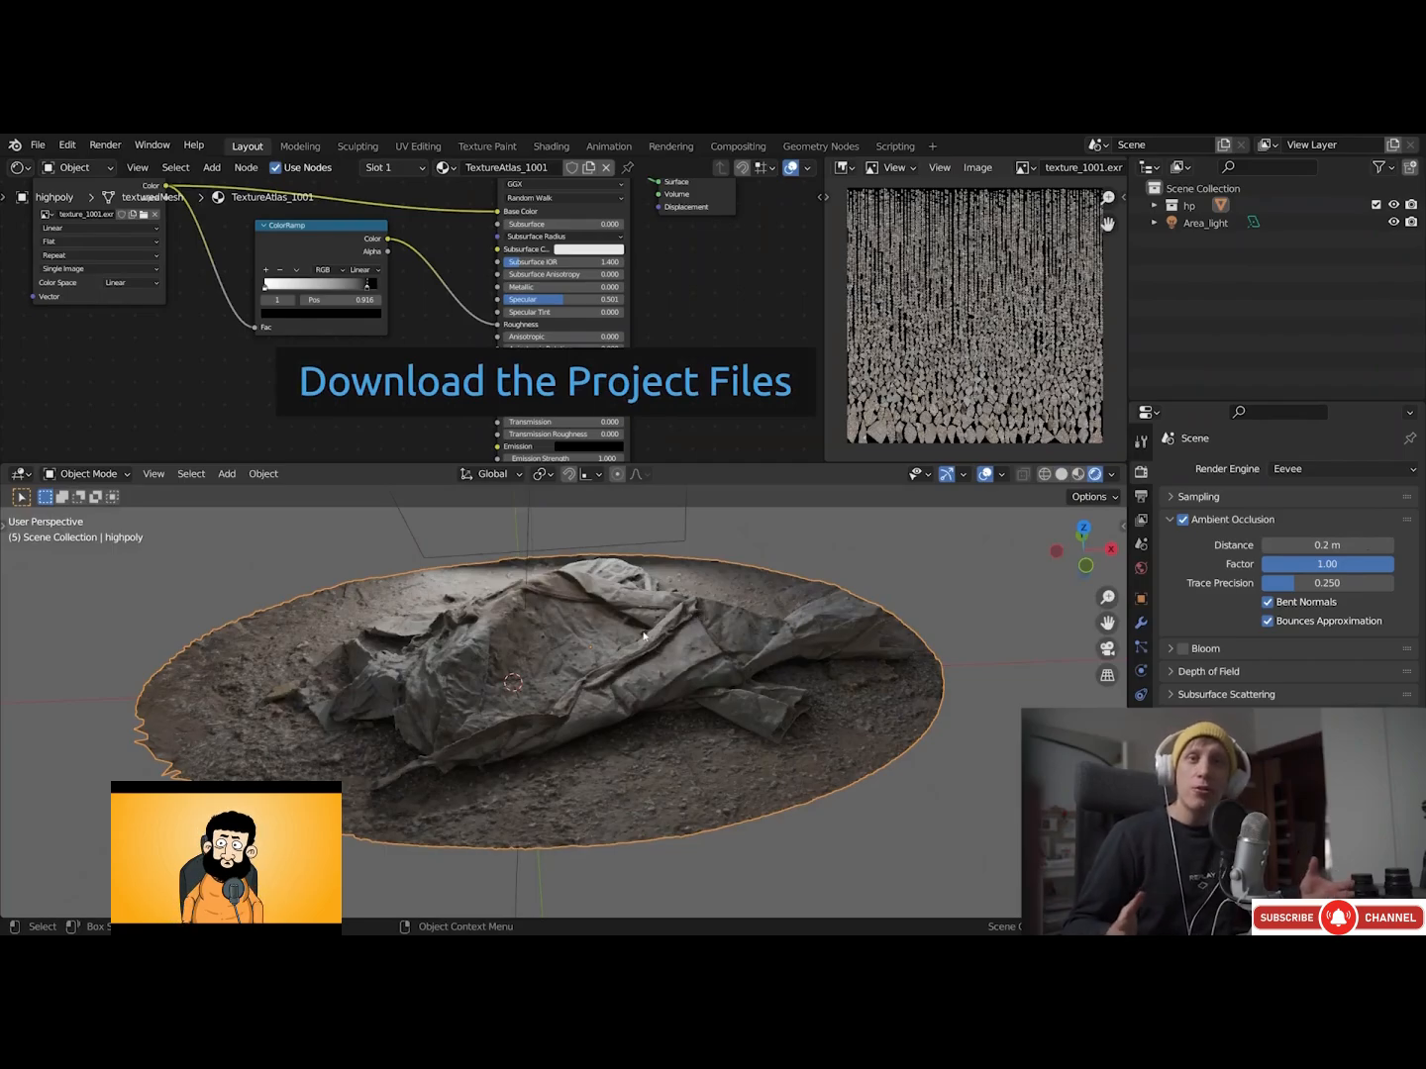
middle_drag(620, 639, 648, 590)
drag(706, 470, 697, 304)
scroll(662, 258, down, 6)
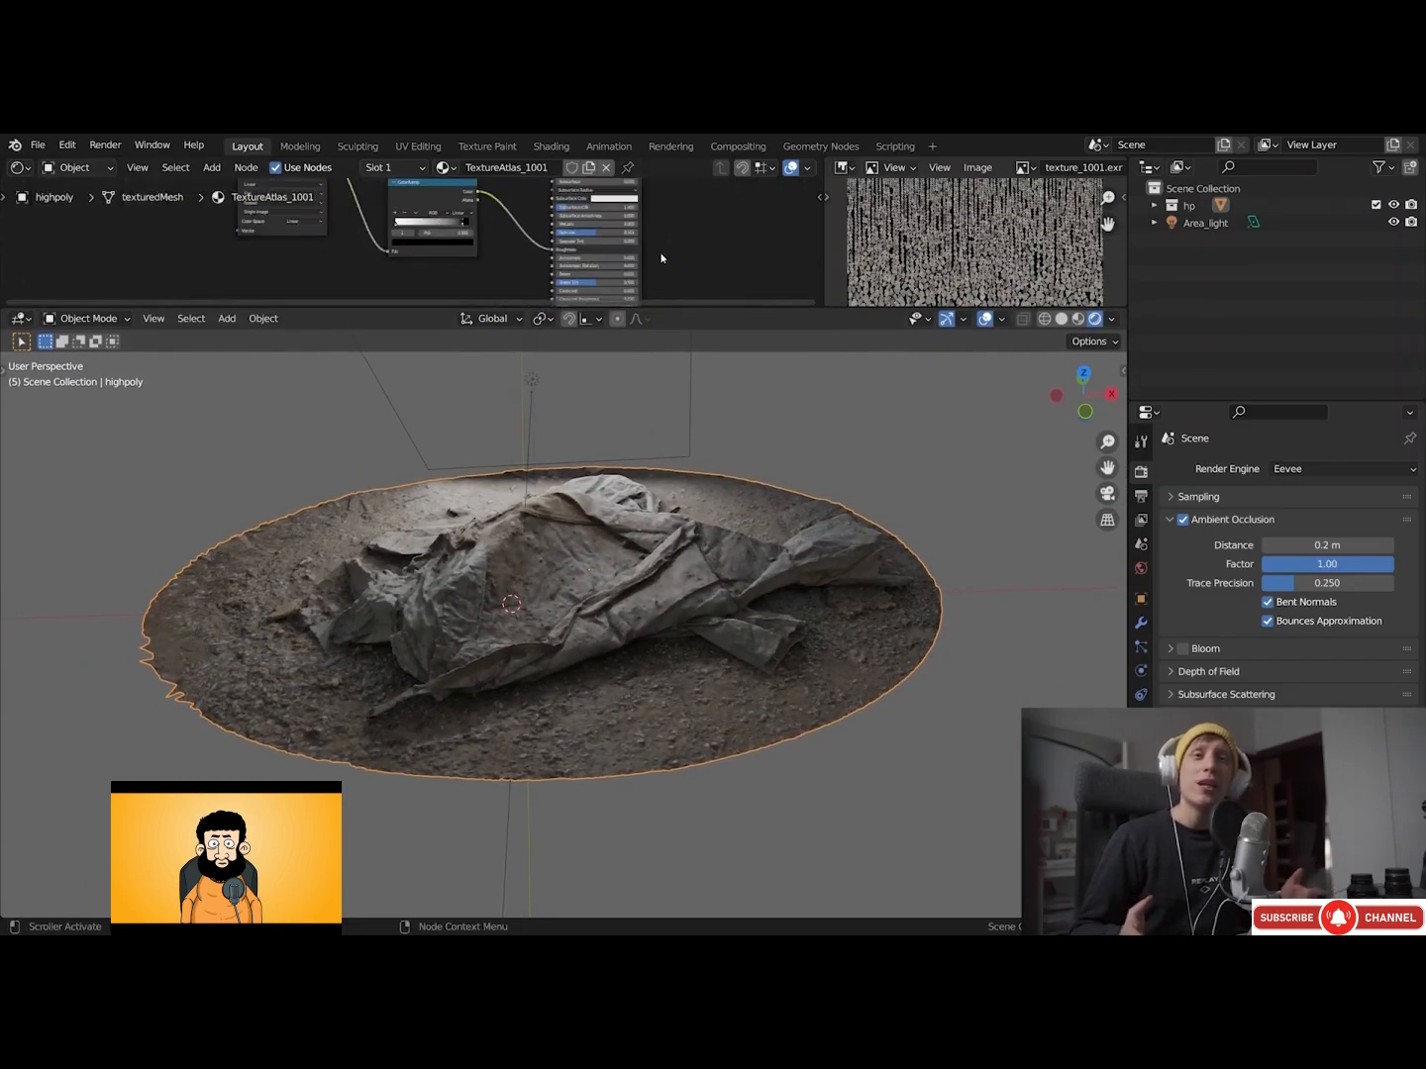
middle_drag(662, 259, 579, 263)
middle_drag(595, 516, 579, 601)
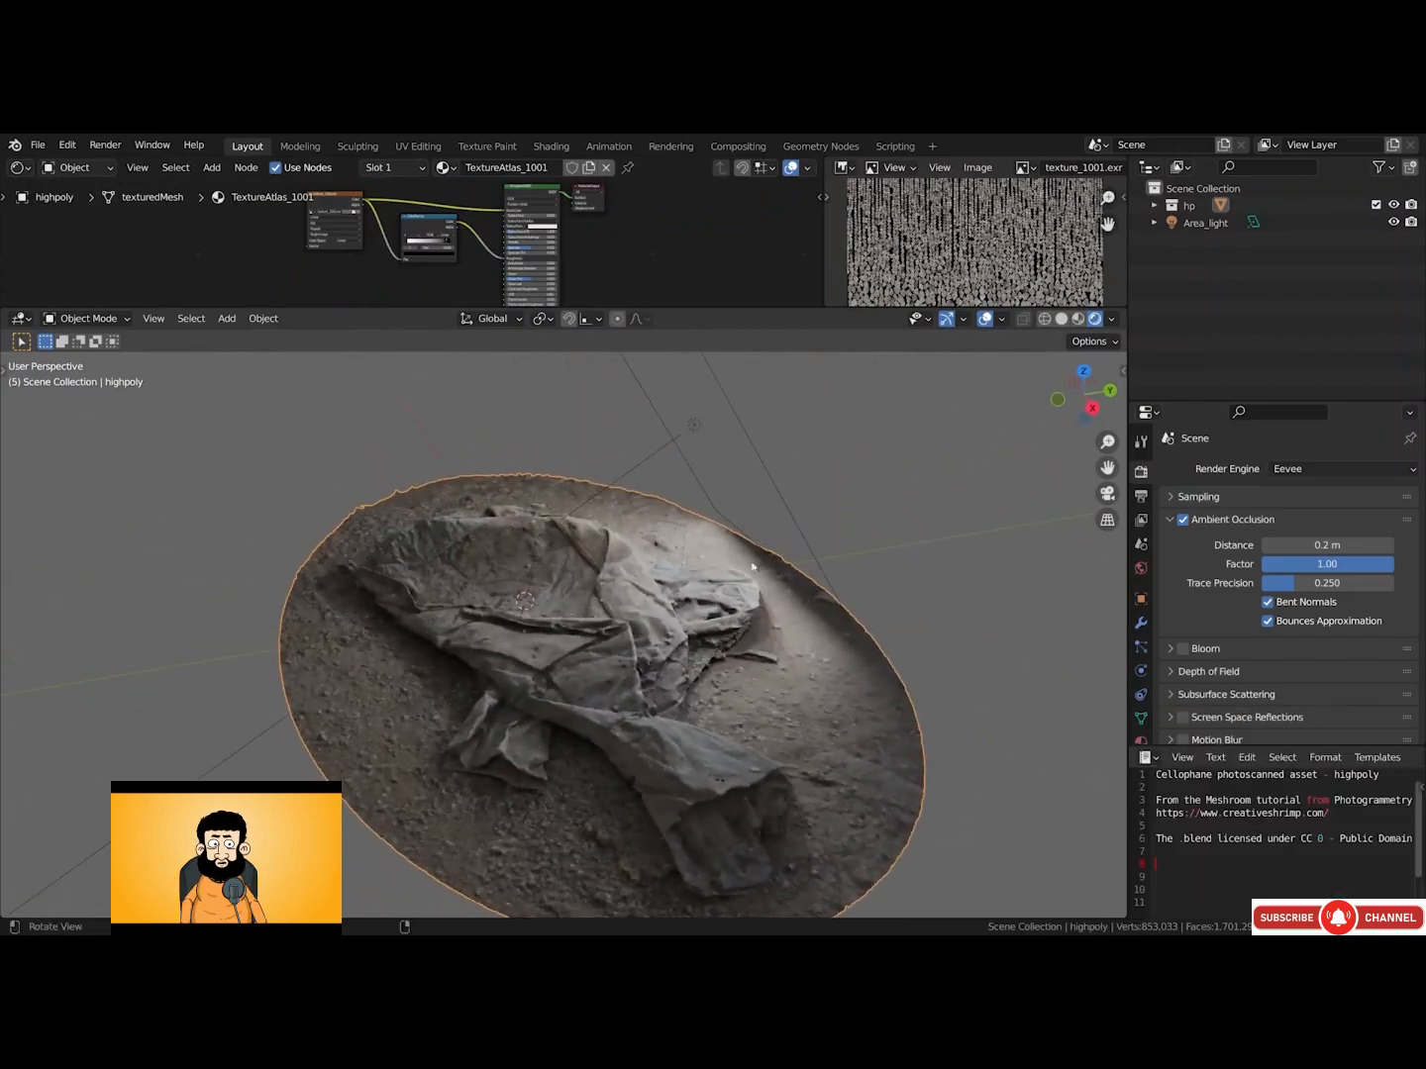
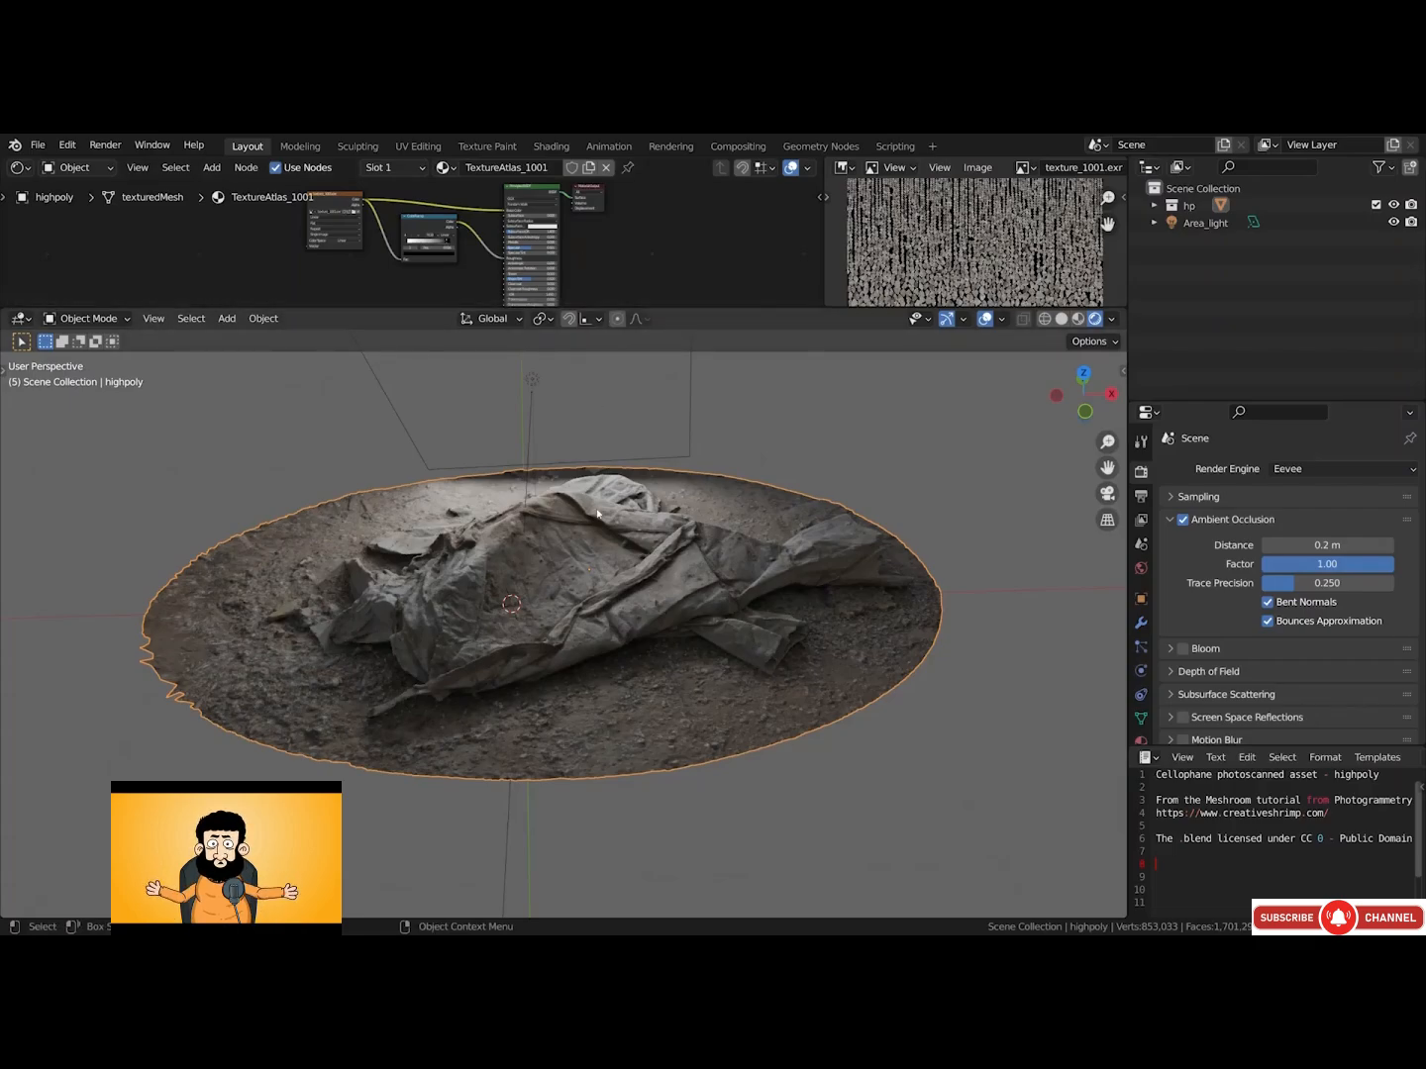
Overlay the wireframe on the highpoly mesh, examine its geometry density up close, and hide the wireframe again
middle_drag(597, 512, 874, 538)
mouse_move(631, 540)
middle_down()
mouse_move(774, 543)
mouse_move(583, 605)
mouse_move(630, 528)
mouse_move(666, 557)
mouse_move(605, 549)
mouse_move(631, 565)
middle_up()
key(shift+alt+z)
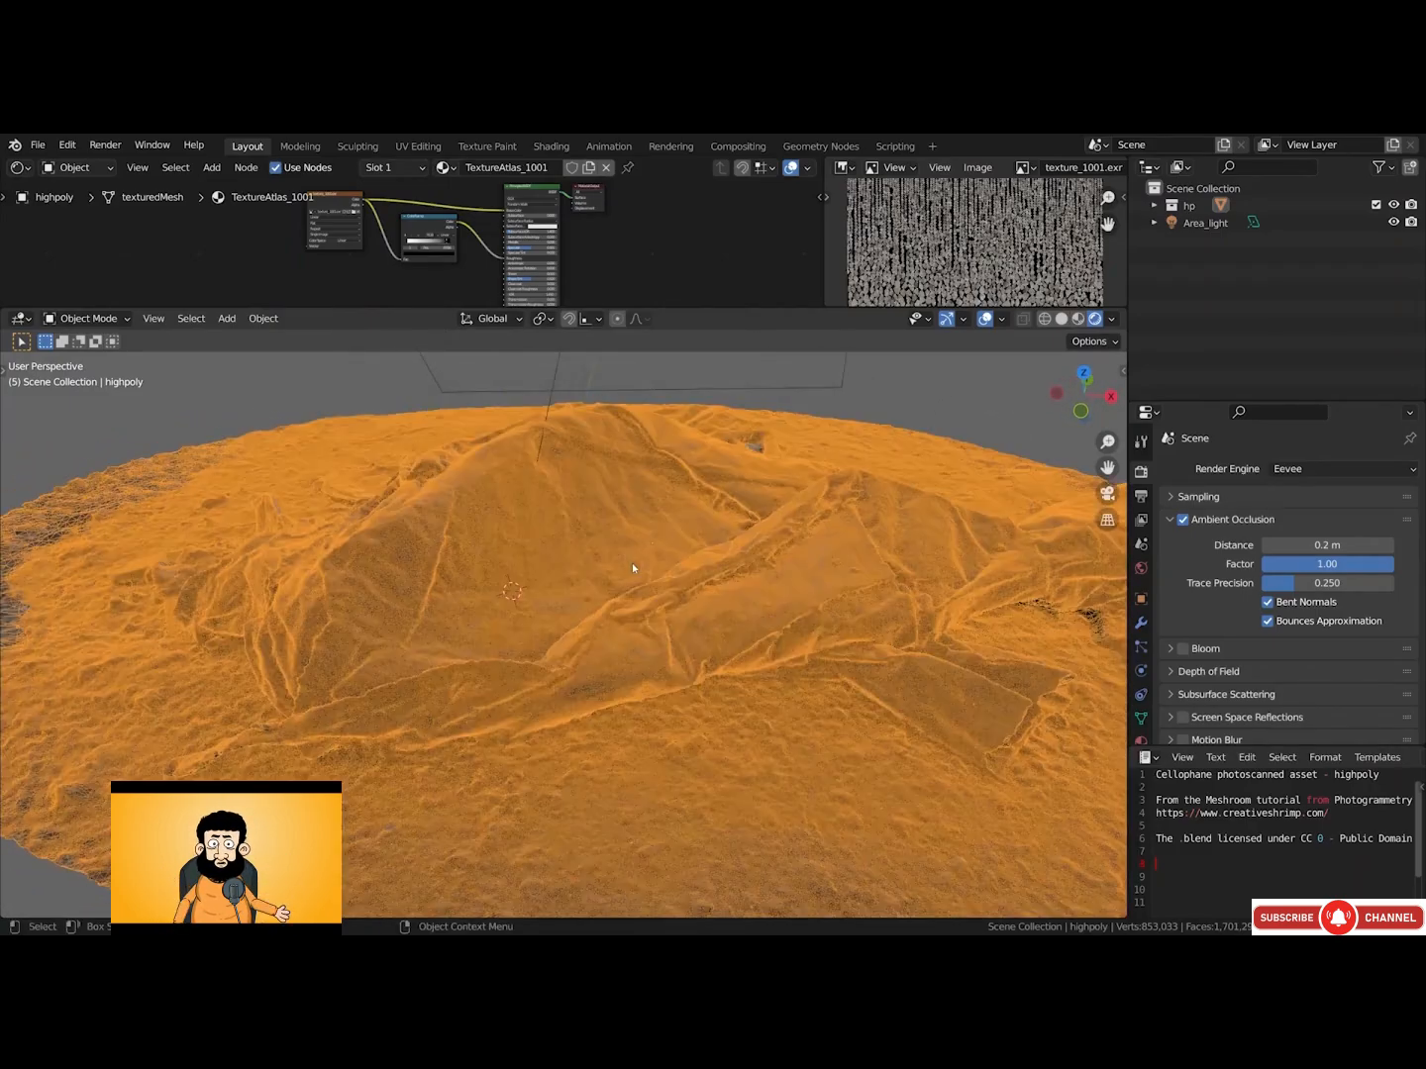
scroll(614, 584, up, 4)
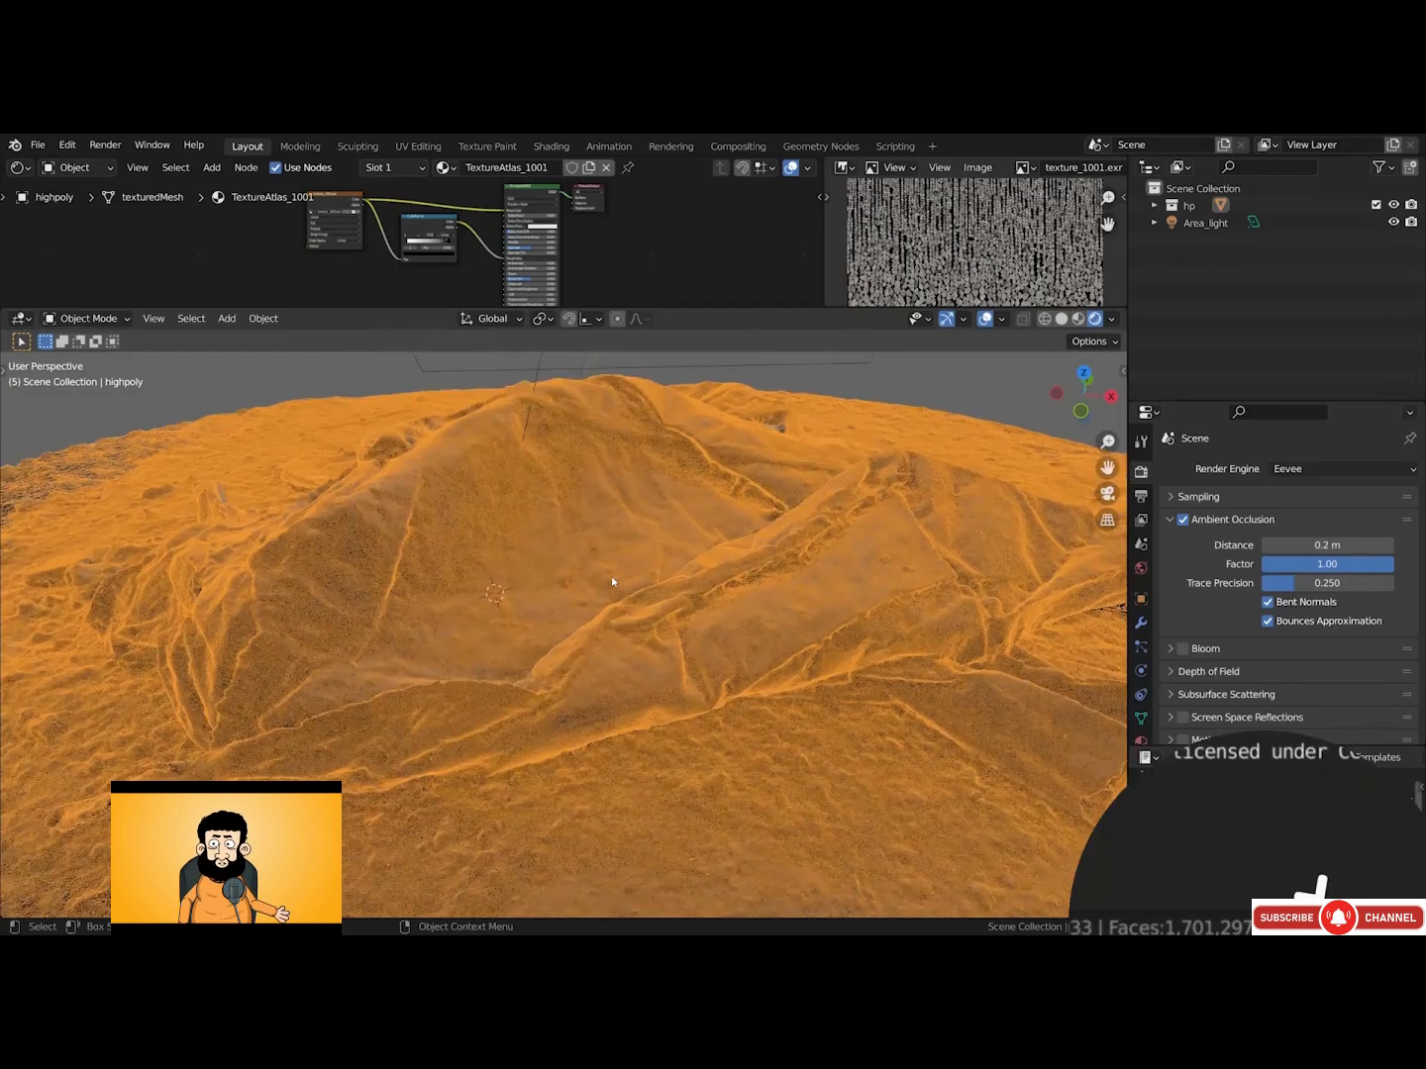
middle_drag(621, 584, 658, 575)
key(shift+alt+z)
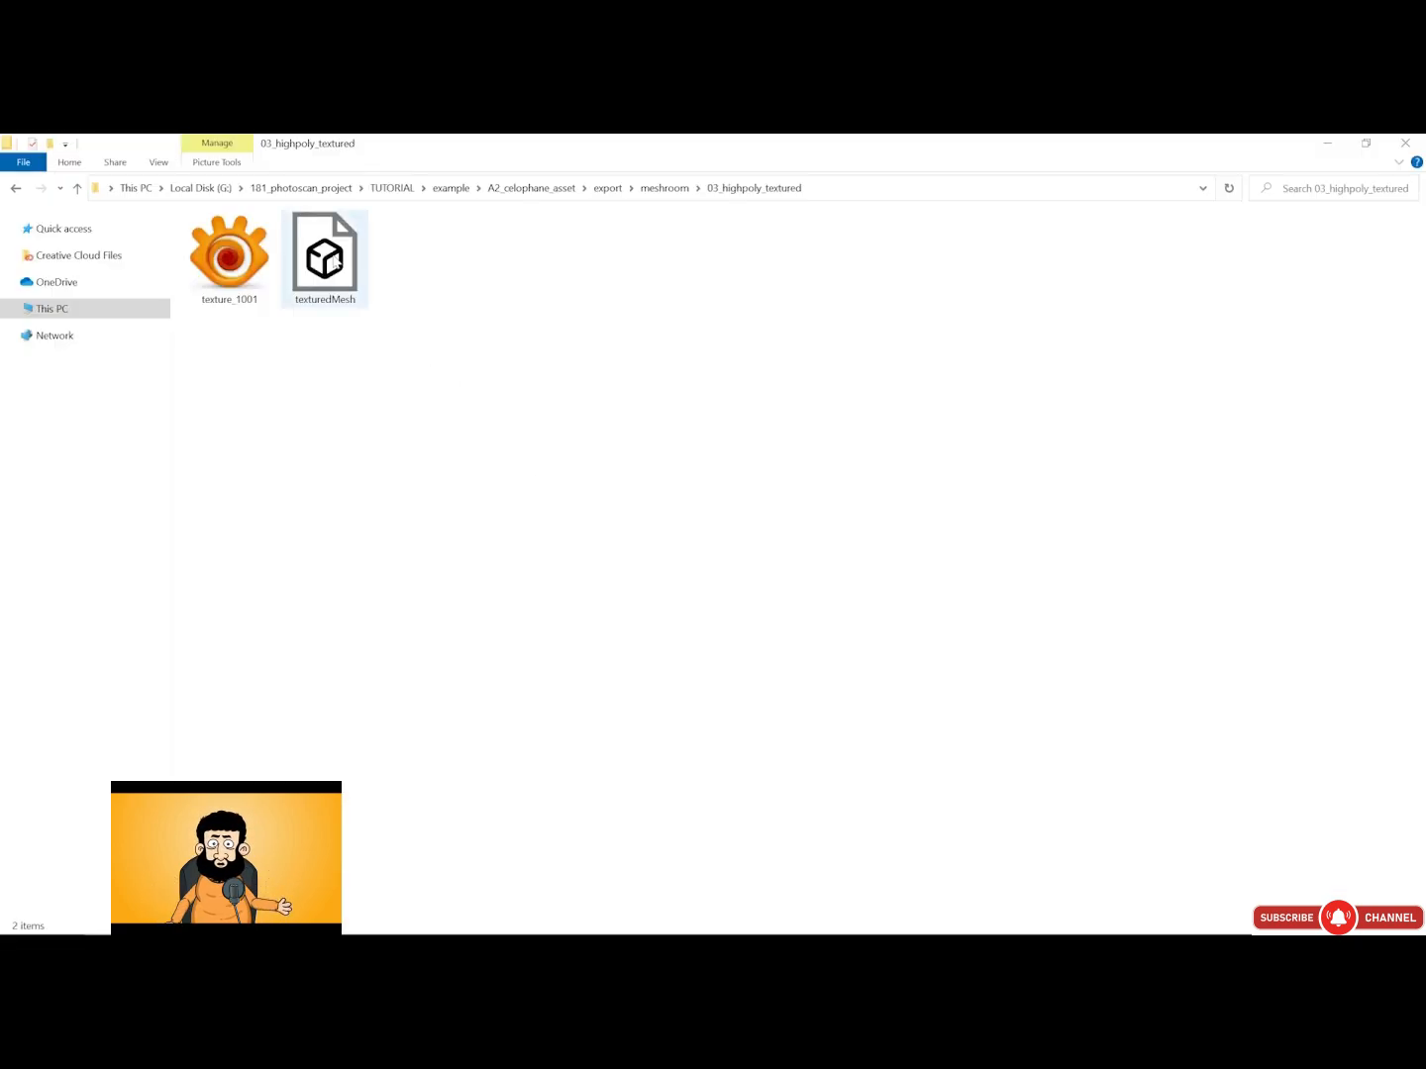
Switch to File Explorer and review the texturedMesh and texture_1001 files in the 03_highpoly_textured folder
click(325, 278)
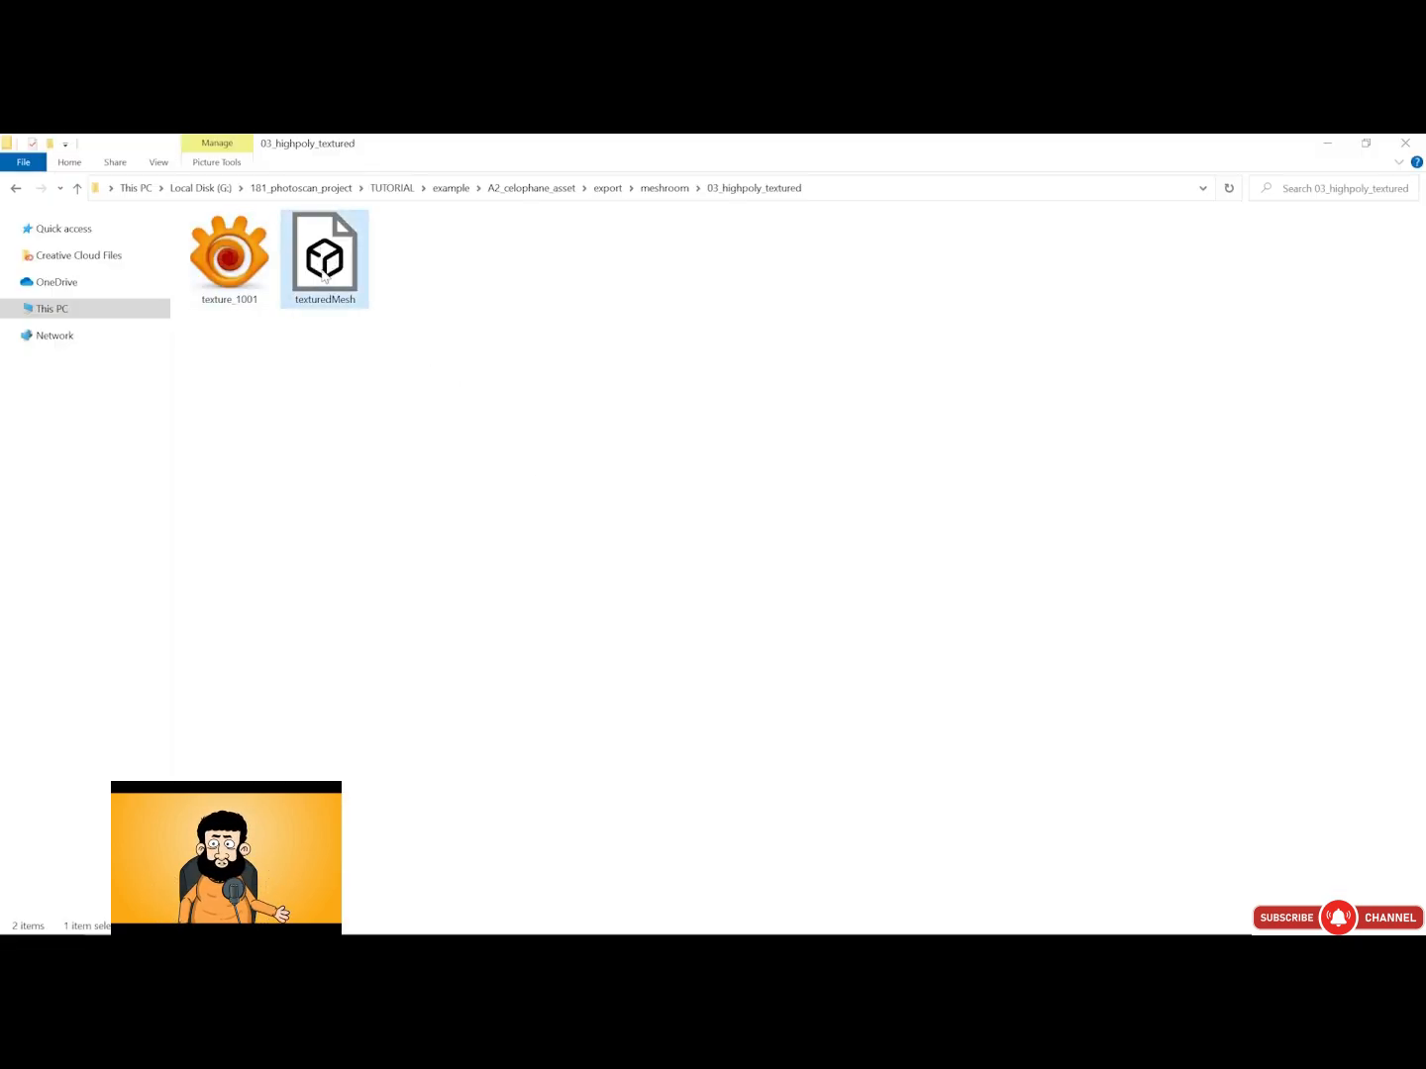
click(264, 270)
click(309, 260)
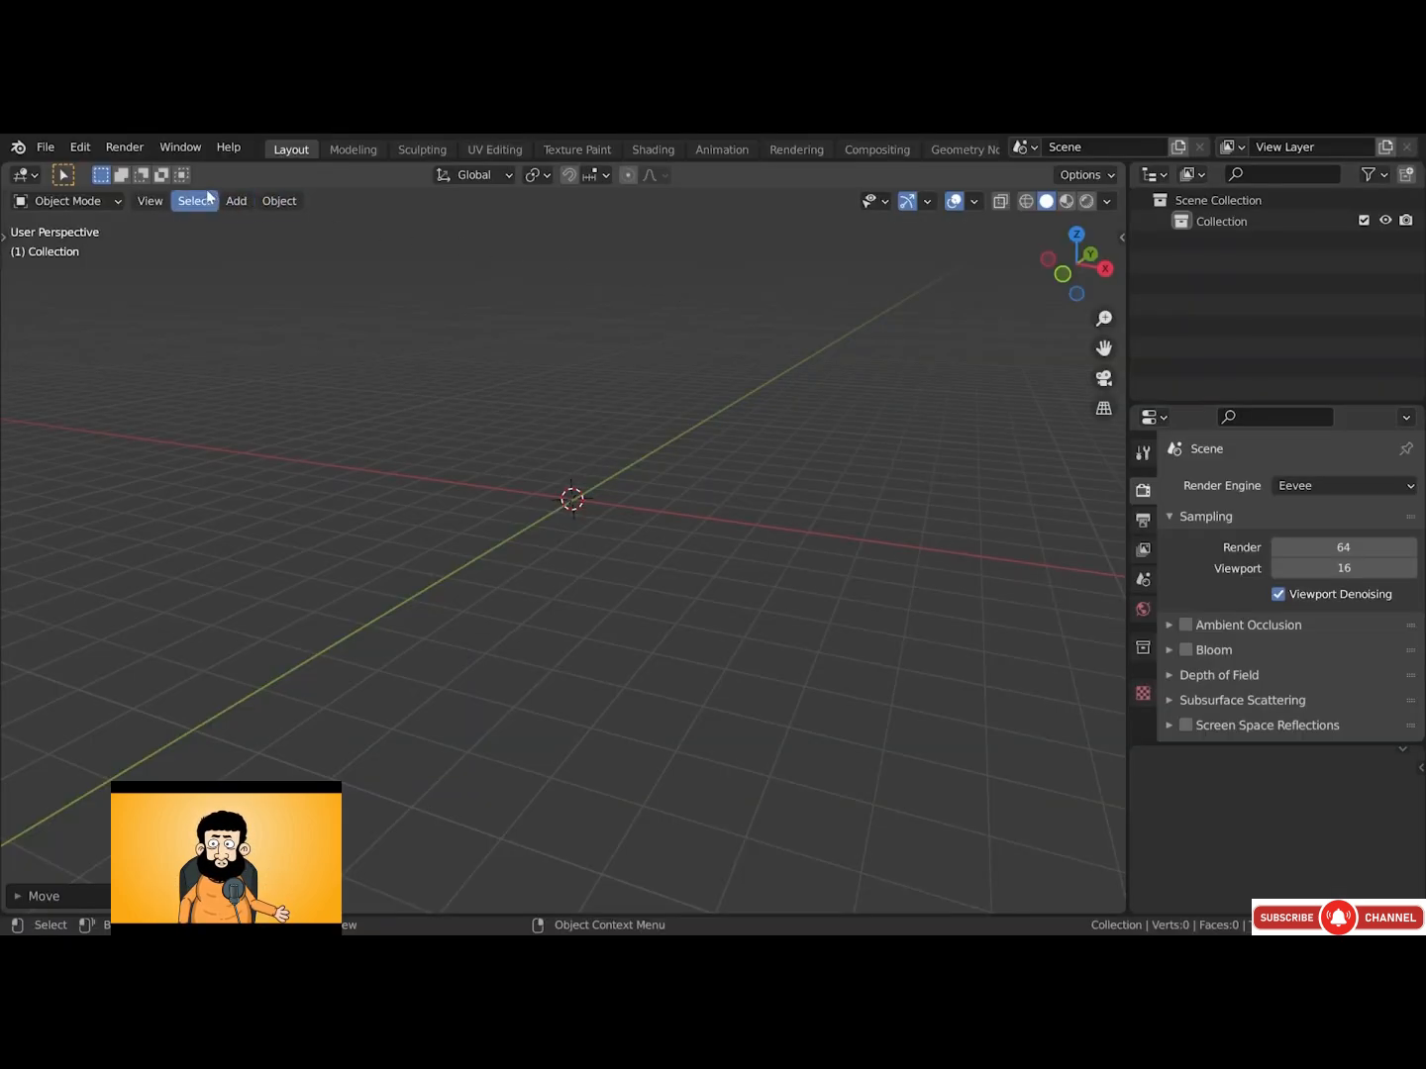
Import texturedMesh.obj from the 03_highpoly_textured folder into the empty Blender scene as an OBJ
click(45, 146)
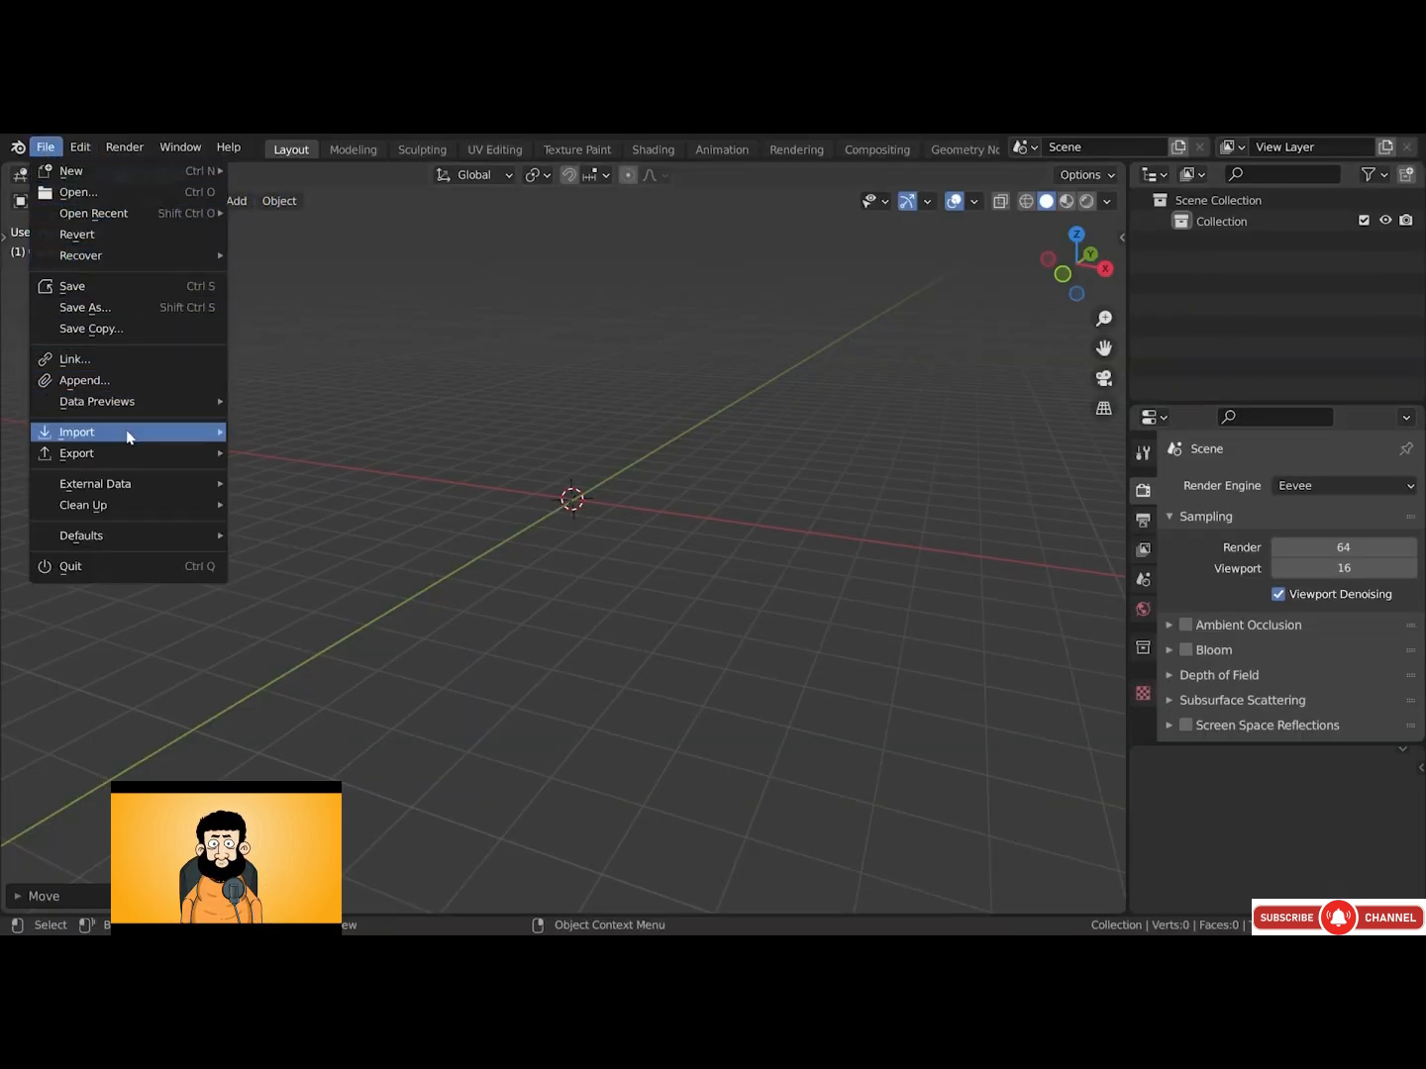
mouse_move(129, 435)
click(309, 579)
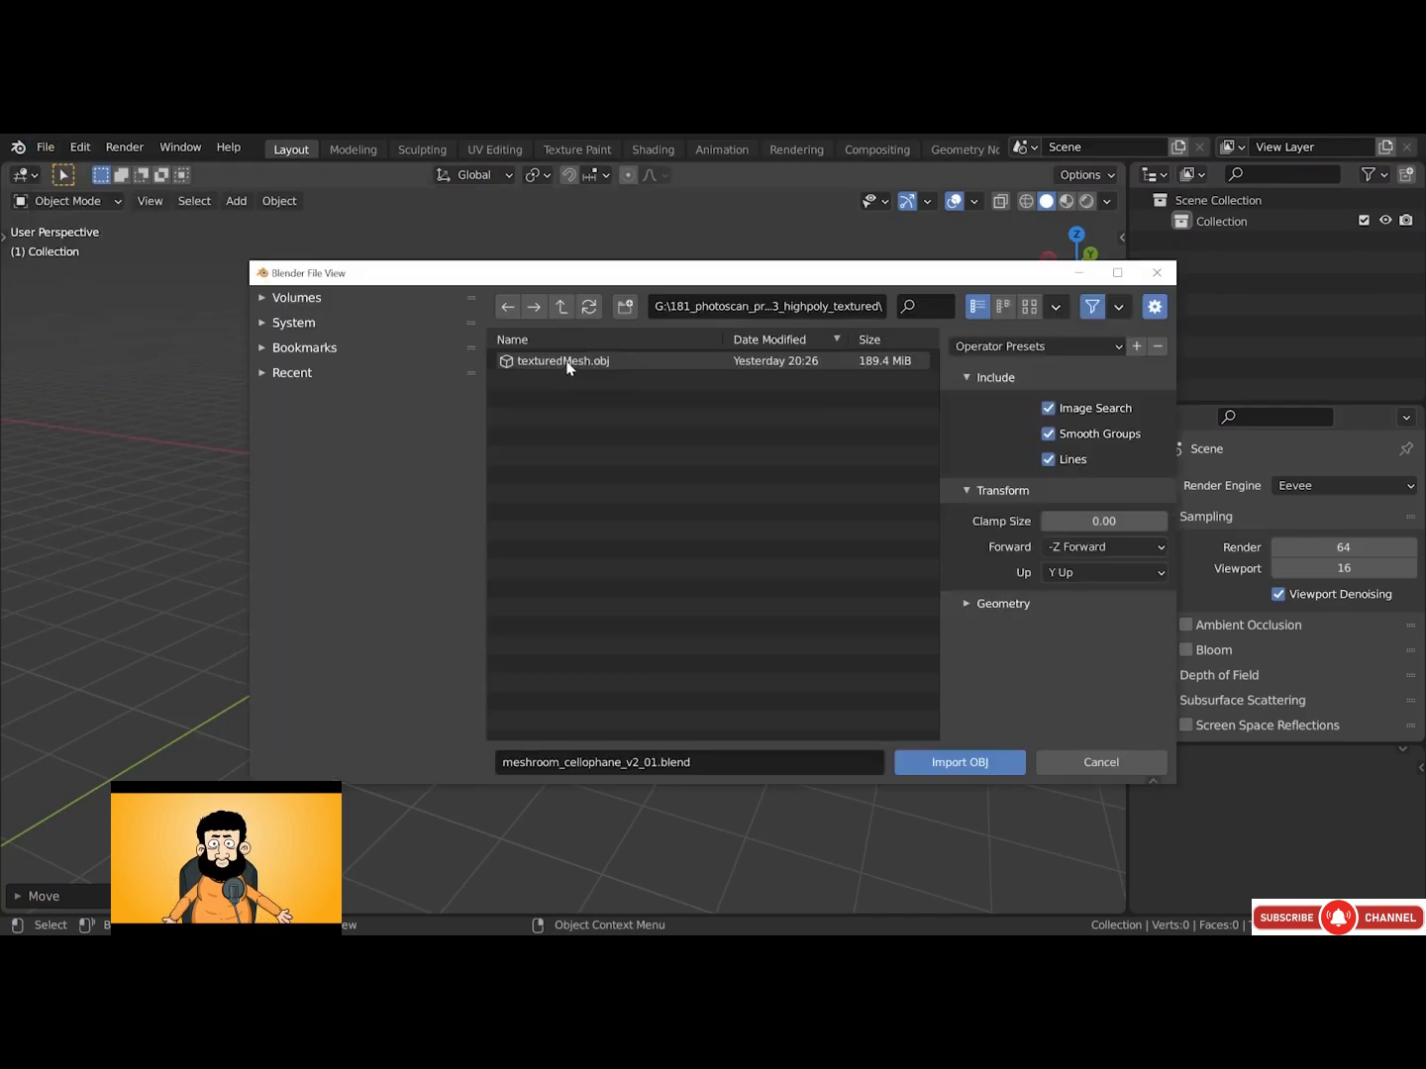
click(566, 361)
click(922, 762)
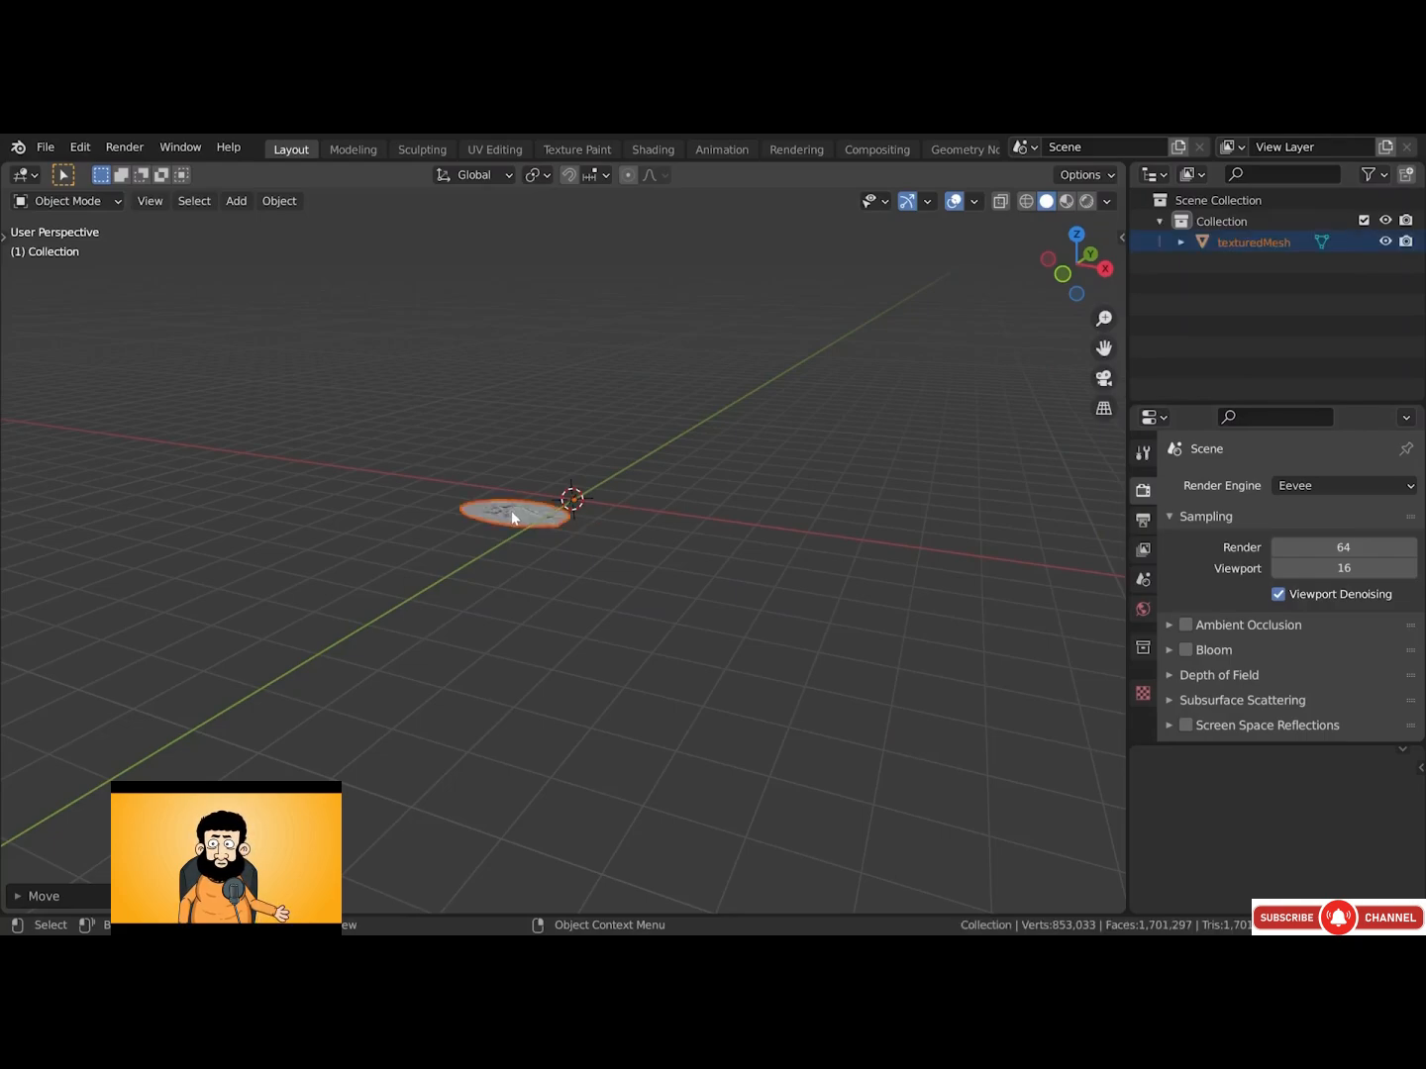
Rotate the imported mesh freely until it lies roughly level, and move it over the world origin
scroll(517, 512, up, 8)
key(r)
key(r)
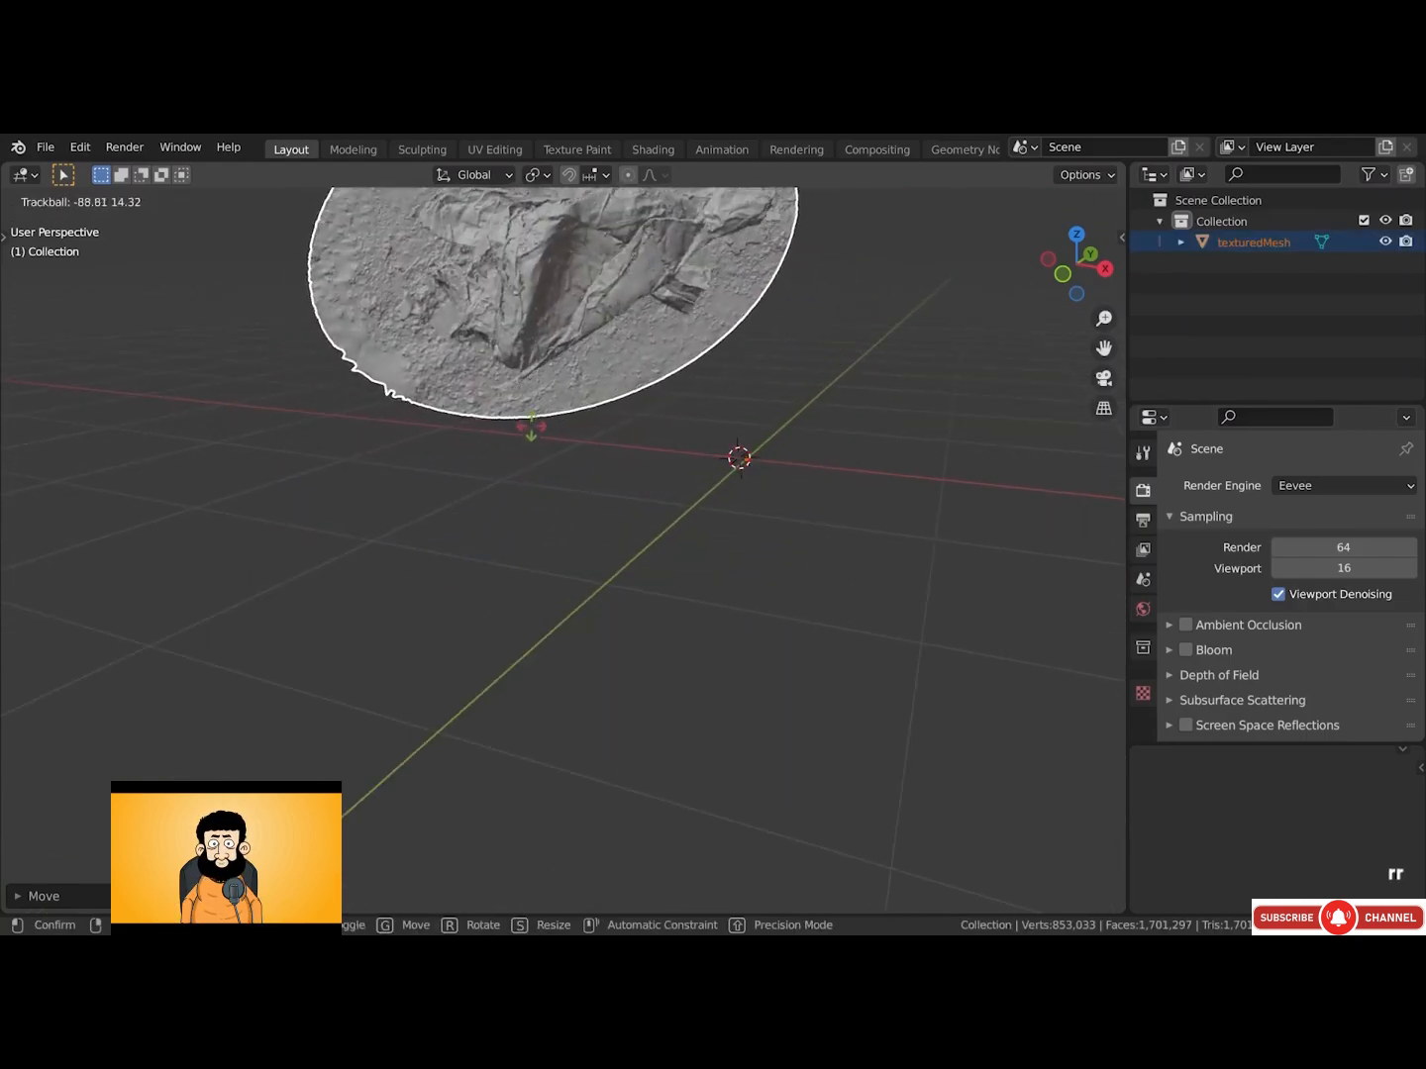
click(522, 350)
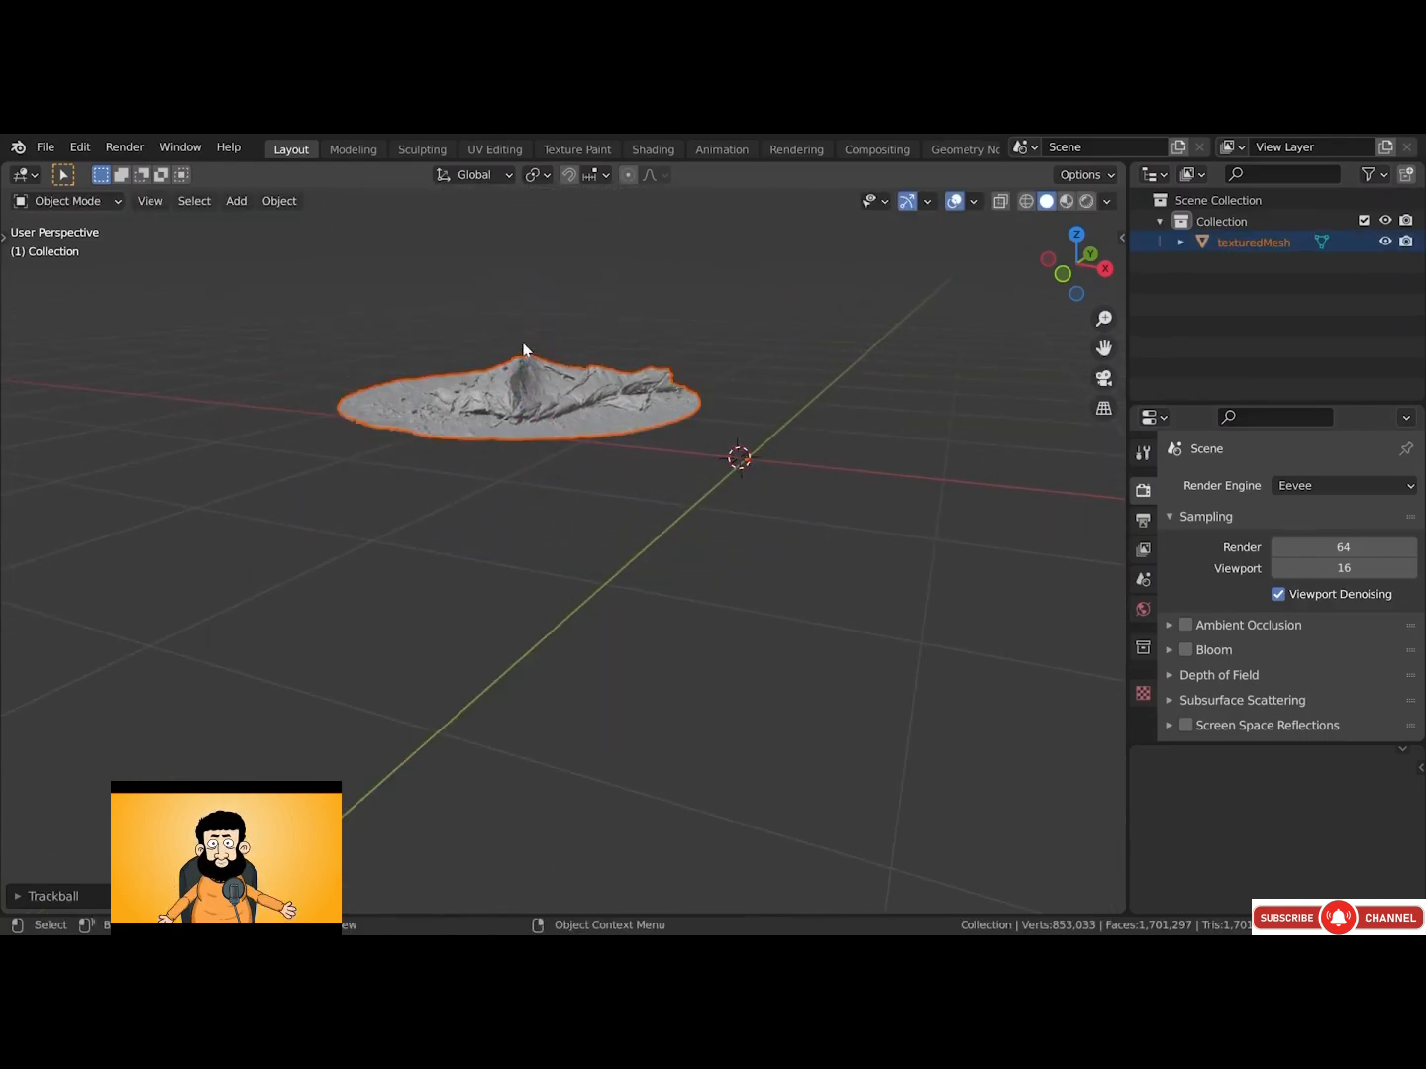
key(g)
key(z)
click(472, 598)
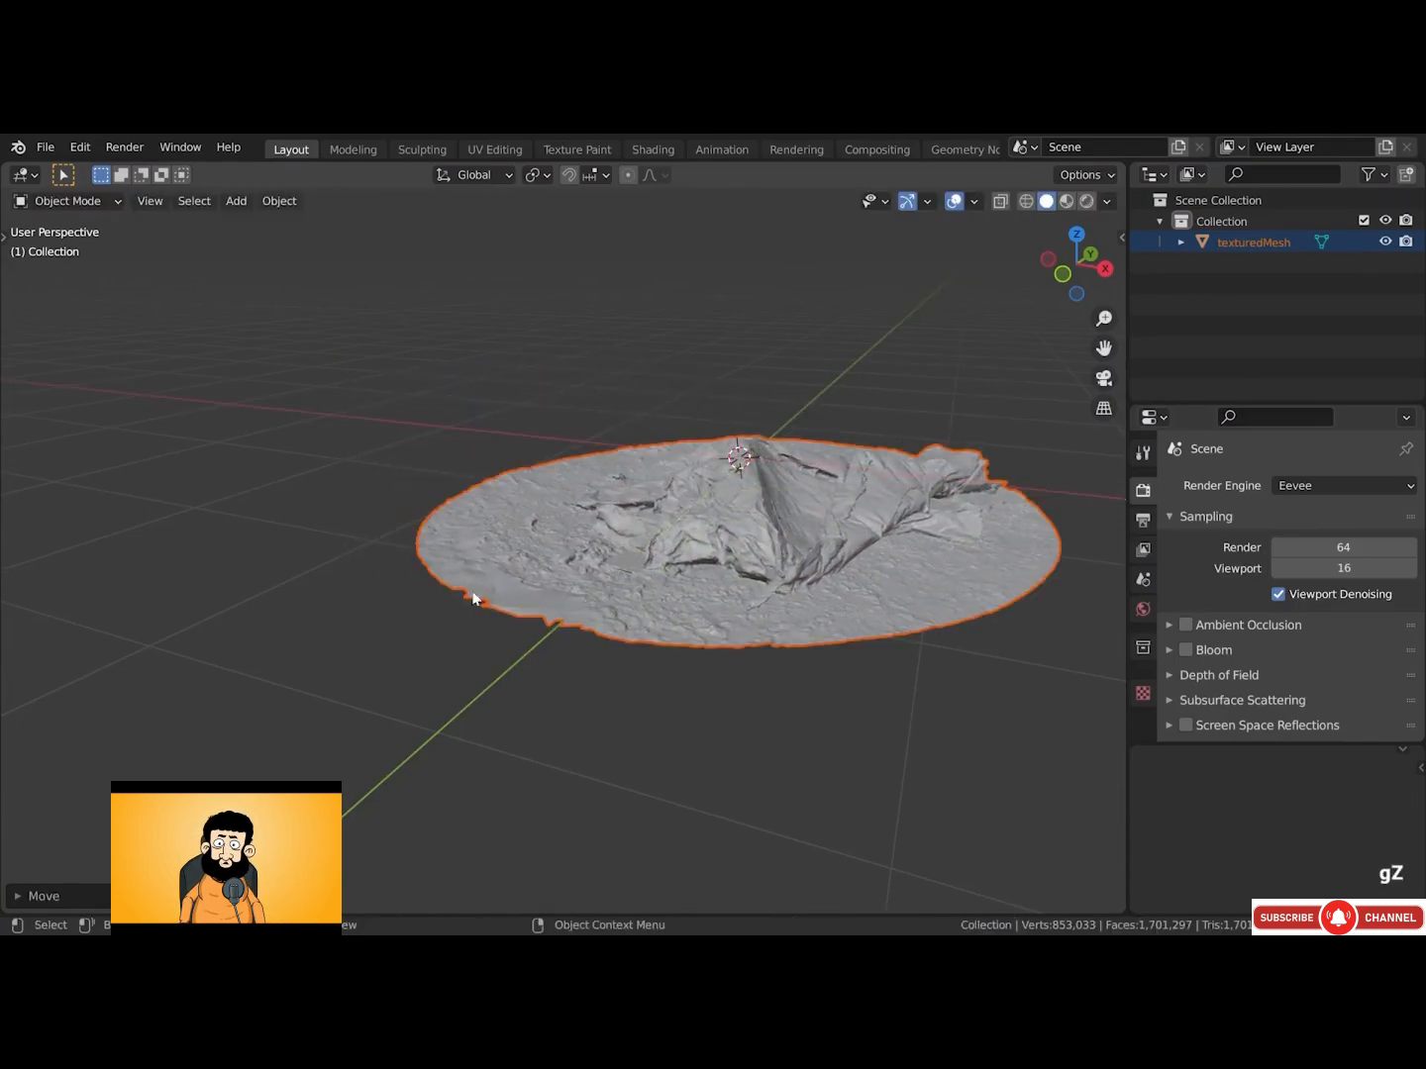
alt+shift+drag(876, 595, 807, 608)
key(g)
key(z)
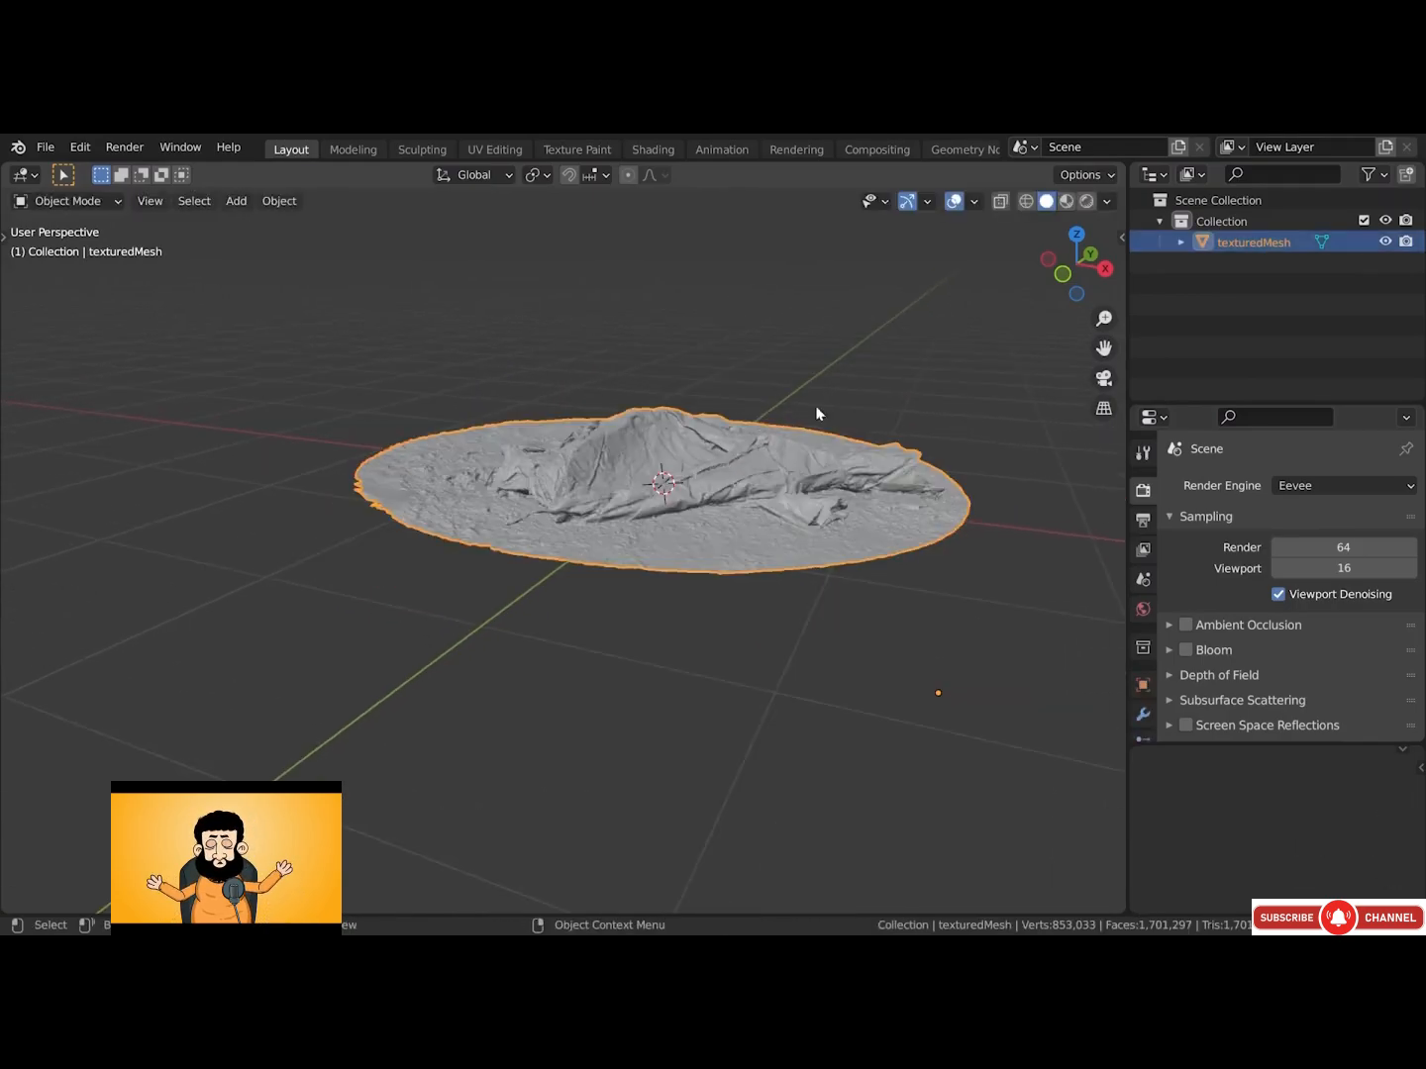
Set the textured mesh's origin to its geometry
right_click(883, 372)
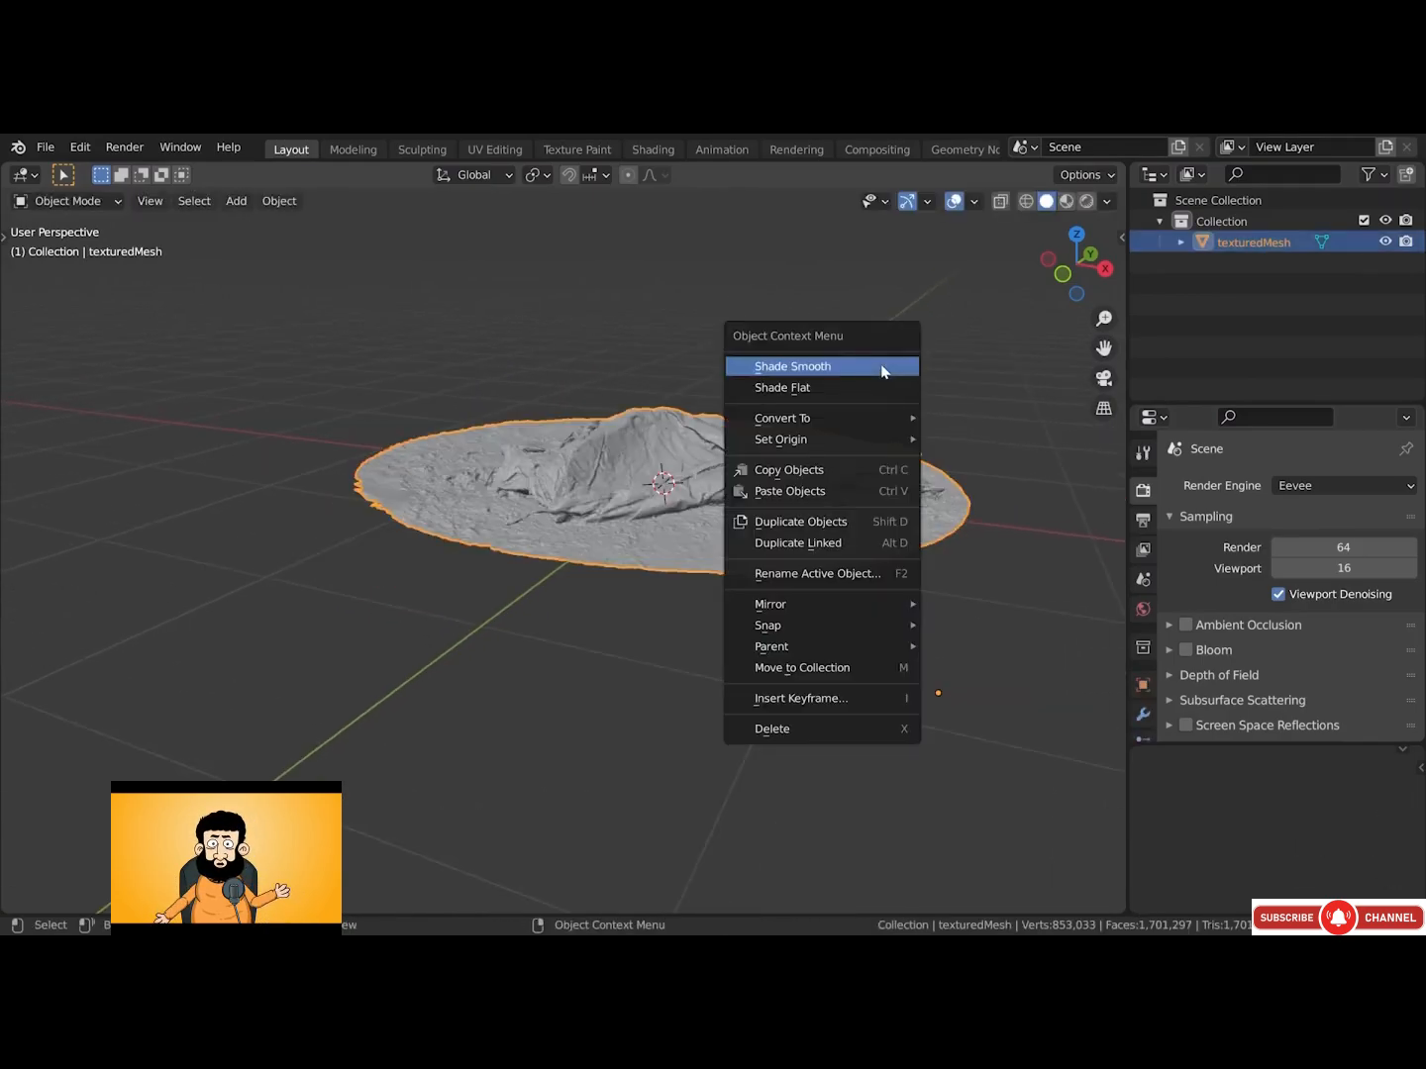
mouse_move(914, 442)
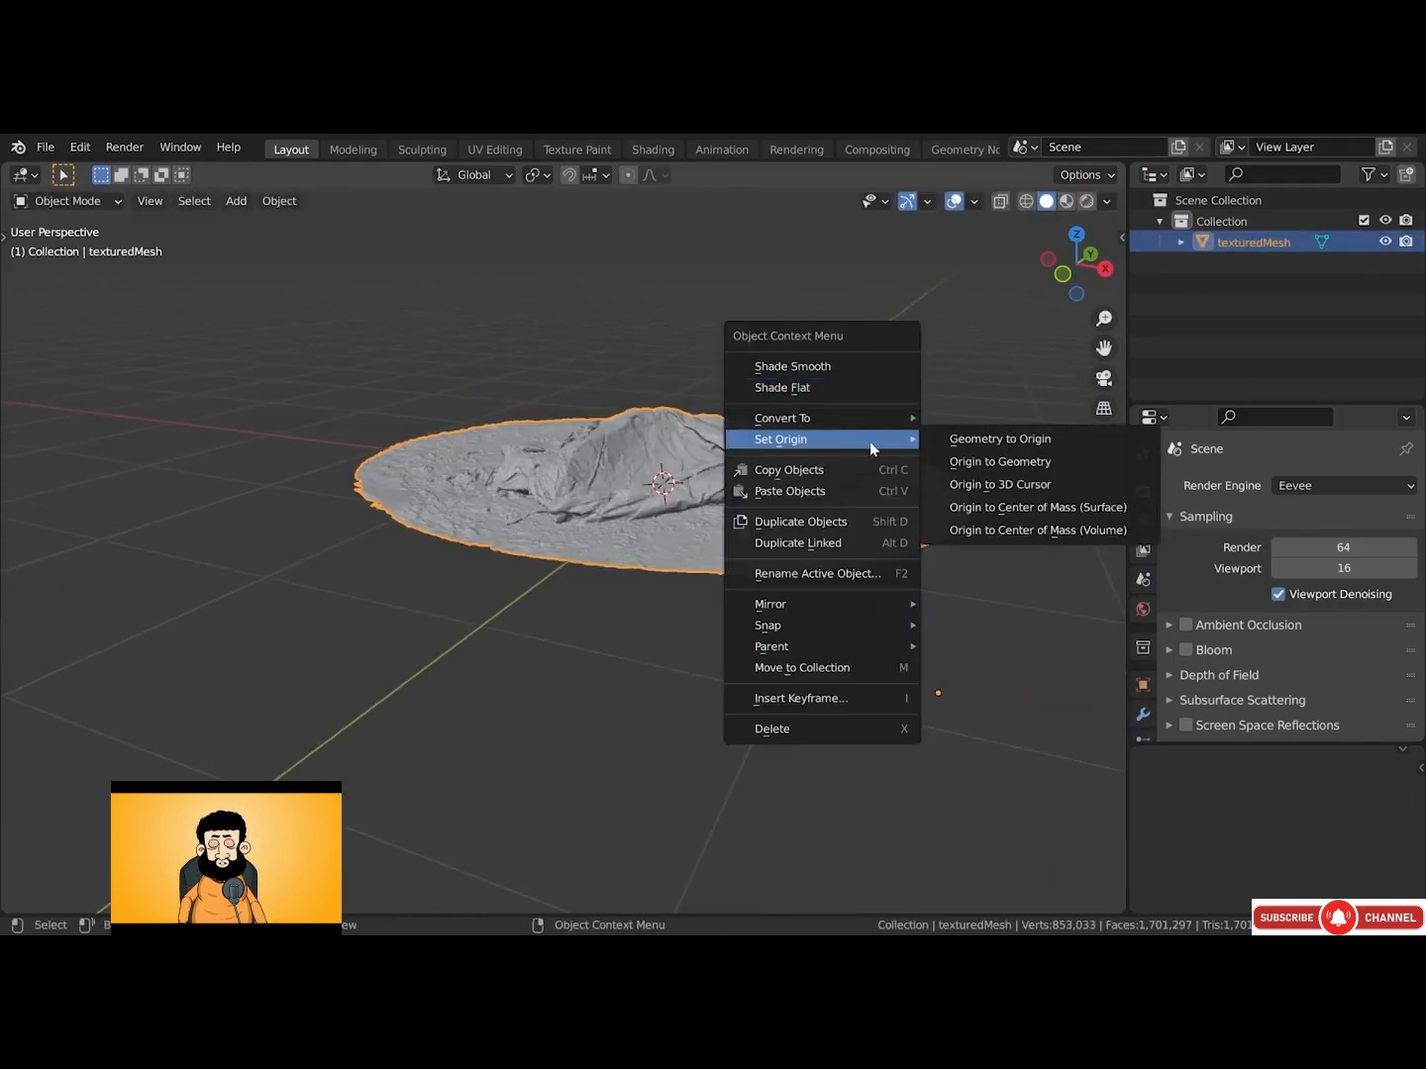
click(976, 466)
Rotate the mesh around the Z axis and shift it horizontally toward the world origin, with its height locked
alt+drag(708, 476, 669, 568)
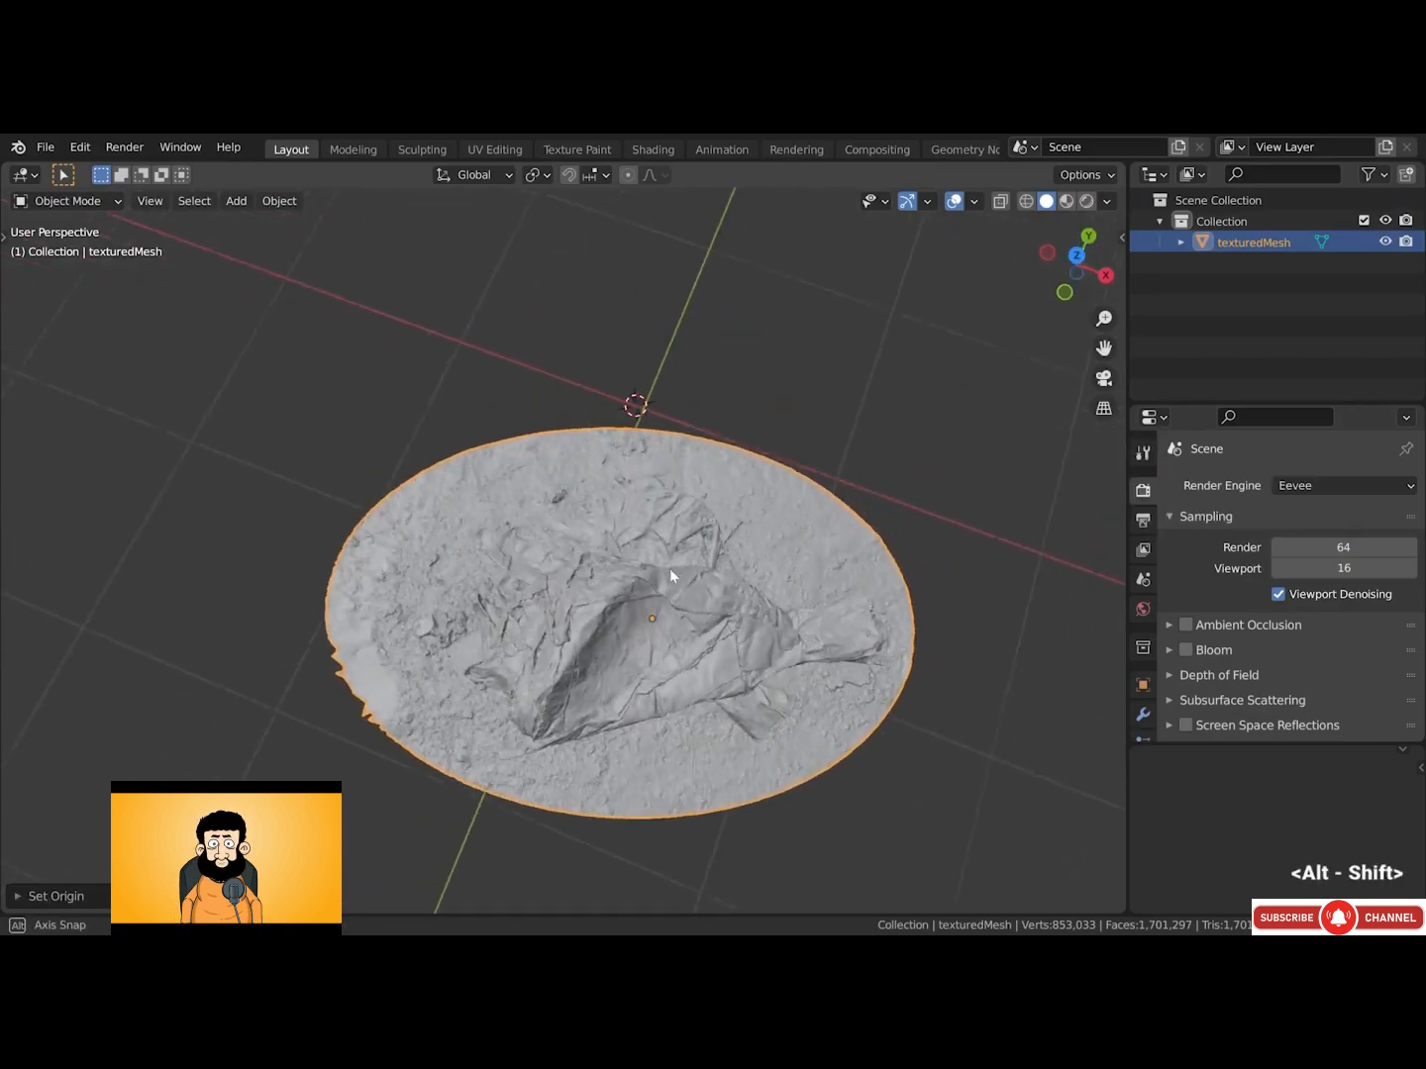
key(r)
key(z)
click(912, 568)
key(r)
key(z)
click(858, 396)
key(g)
key(shift+z)
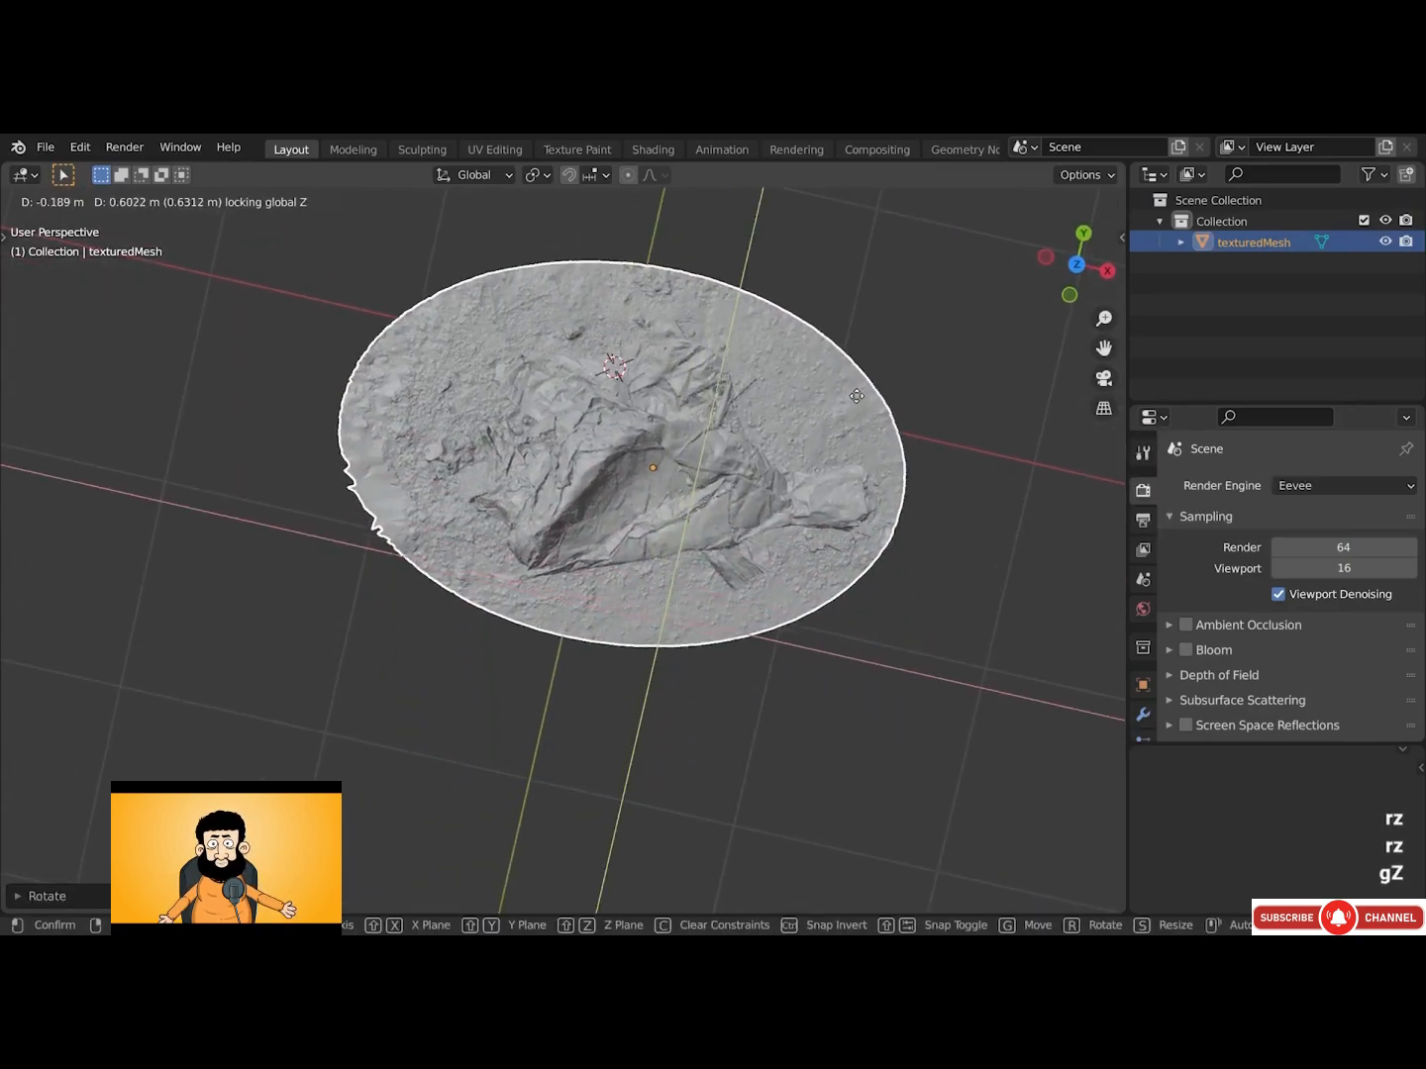
click(852, 353)
In the front orthographic view, level the mesh with small rotations and lower its base onto the ground line
key(KP_1)
key(r)
key(r)
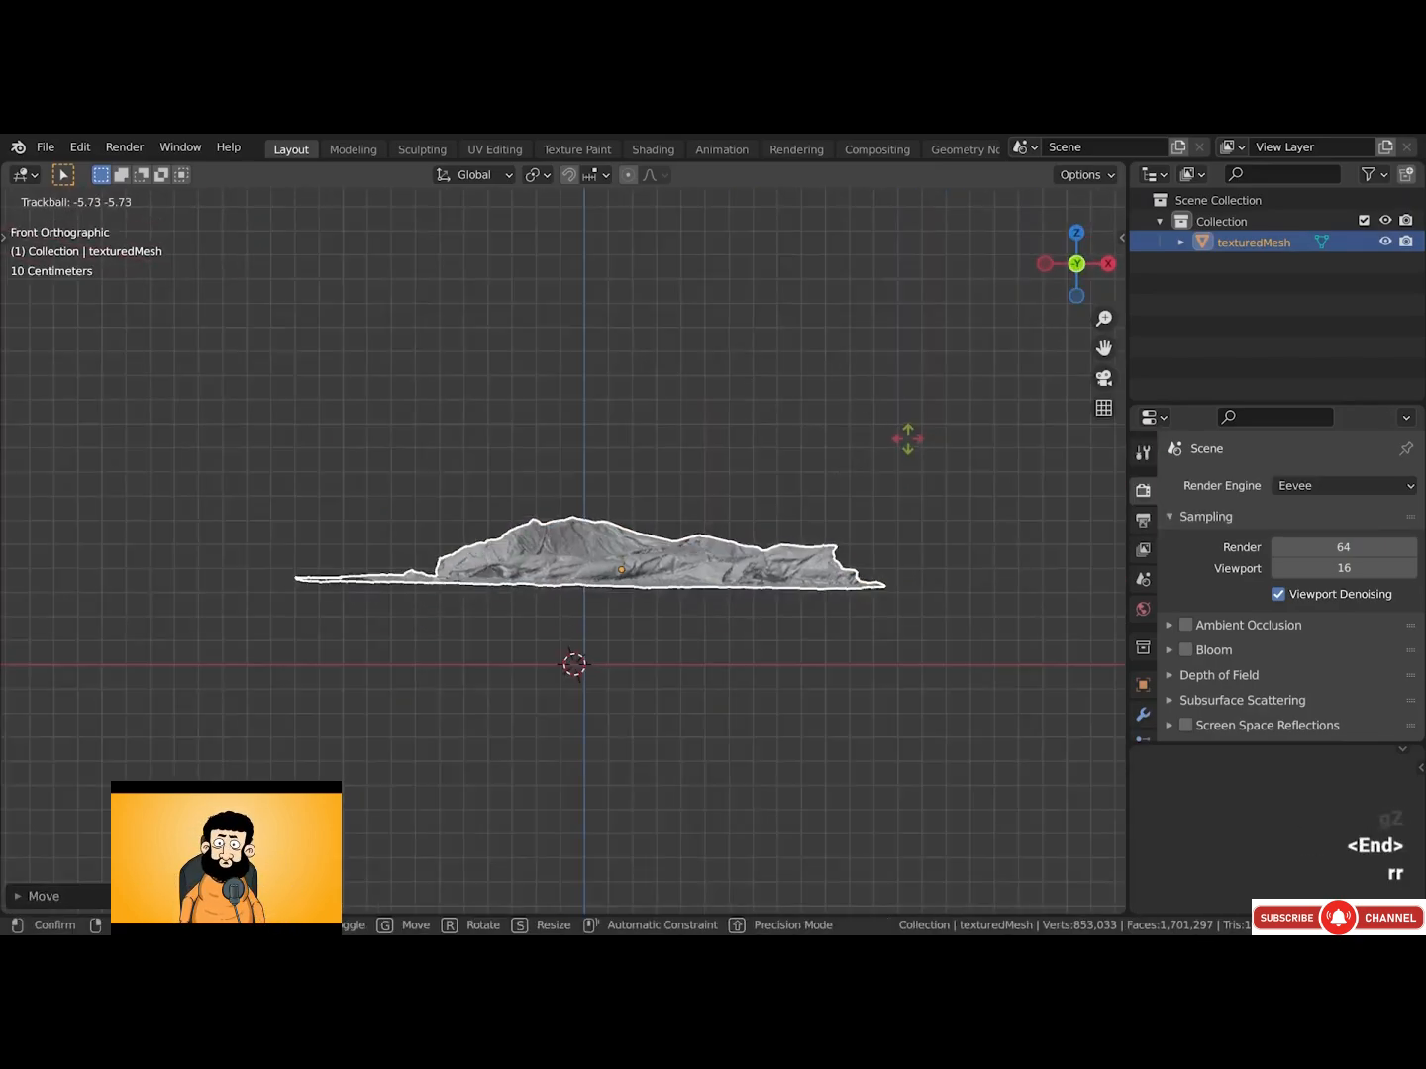
click(931, 443)
key(r)
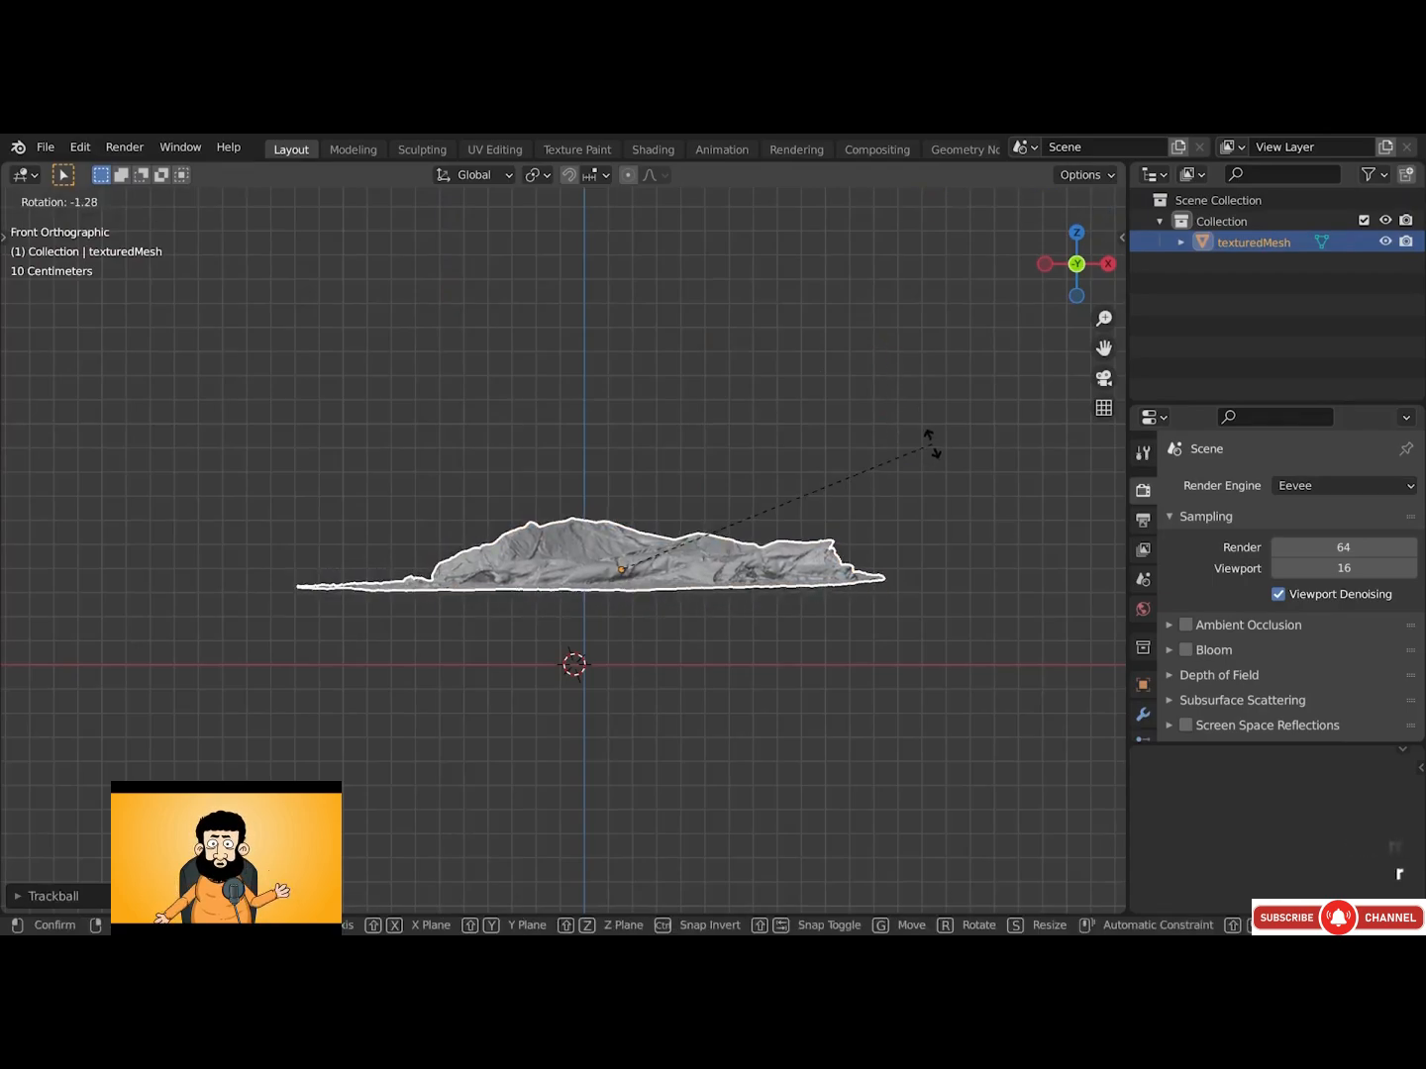
click(932, 445)
key(g)
click(914, 512)
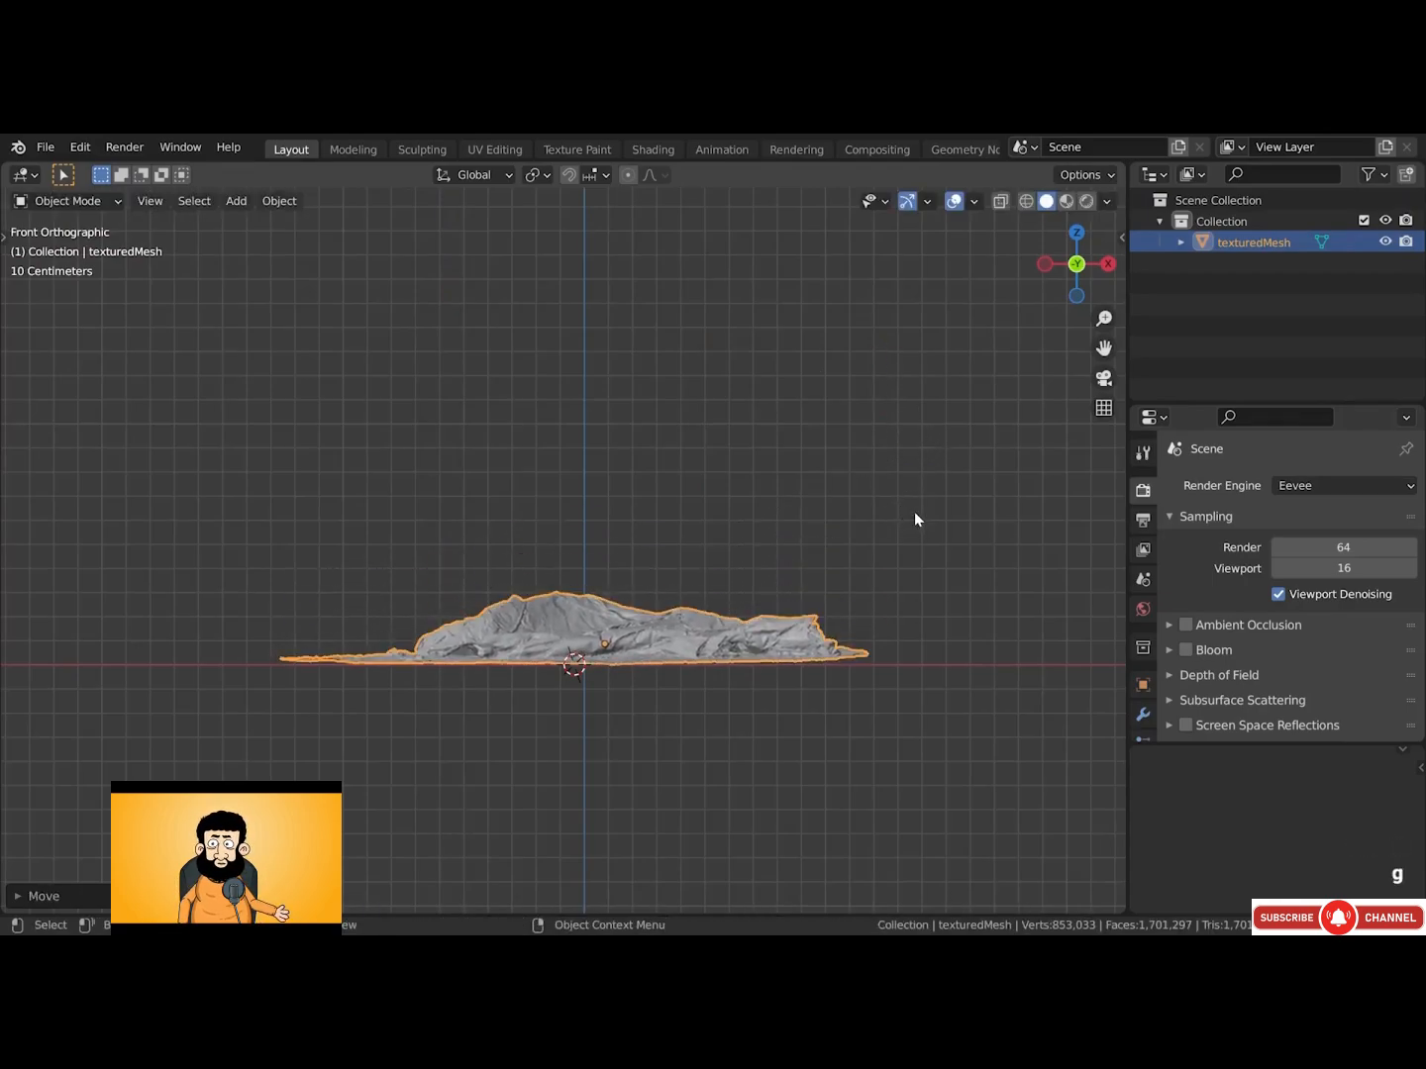
In the right orthographic view, fine-tune the mesh's tilt and position so its base sits flat on the ground line
key(KP_3)
key(r)
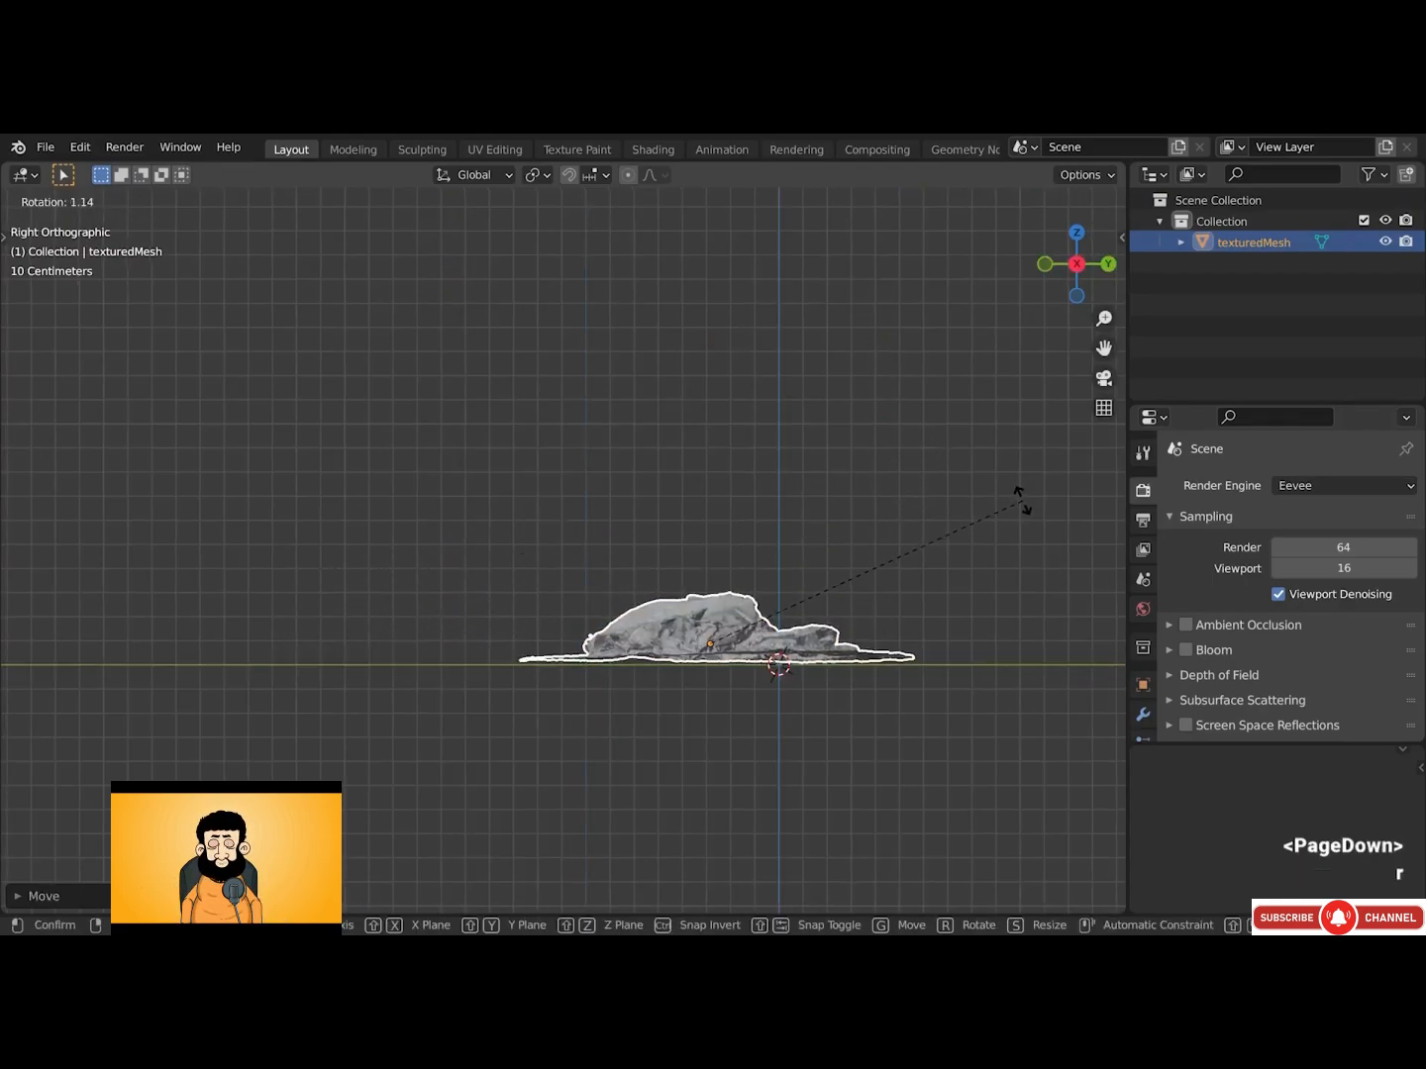
key(g)
click(1018, 502)
In the top orthographic view, rotate the mesh slightly around Z and move it about 0.12 m in X and 0.37 m in Y
key(KP_7)
key(r)
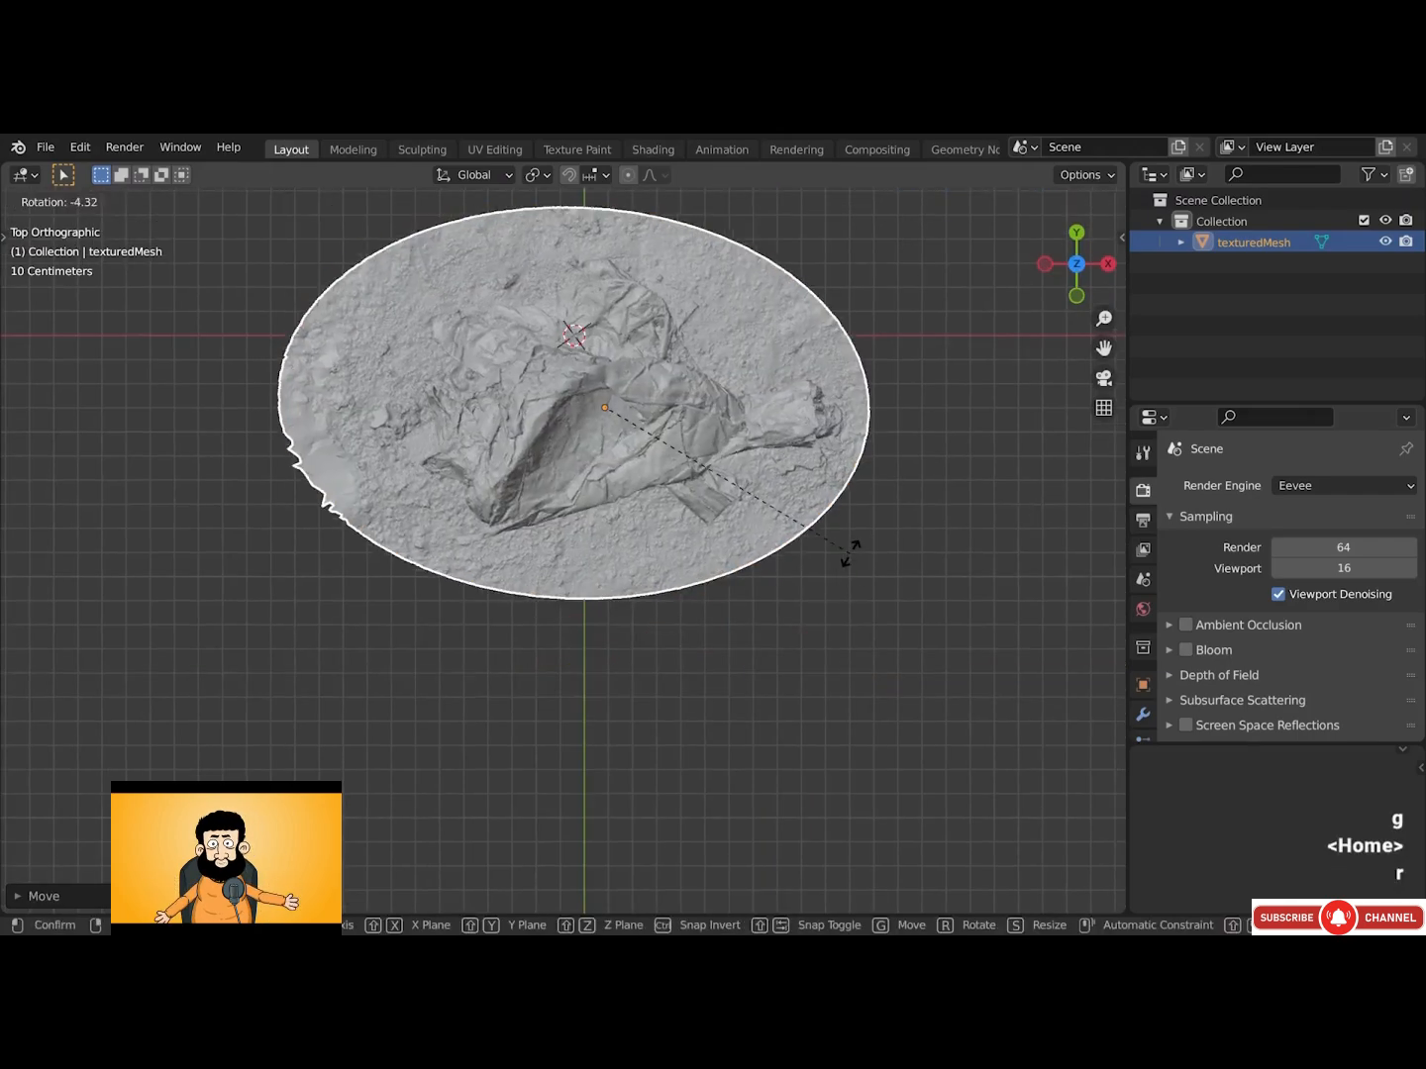
click(799, 498)
key(alt+g)
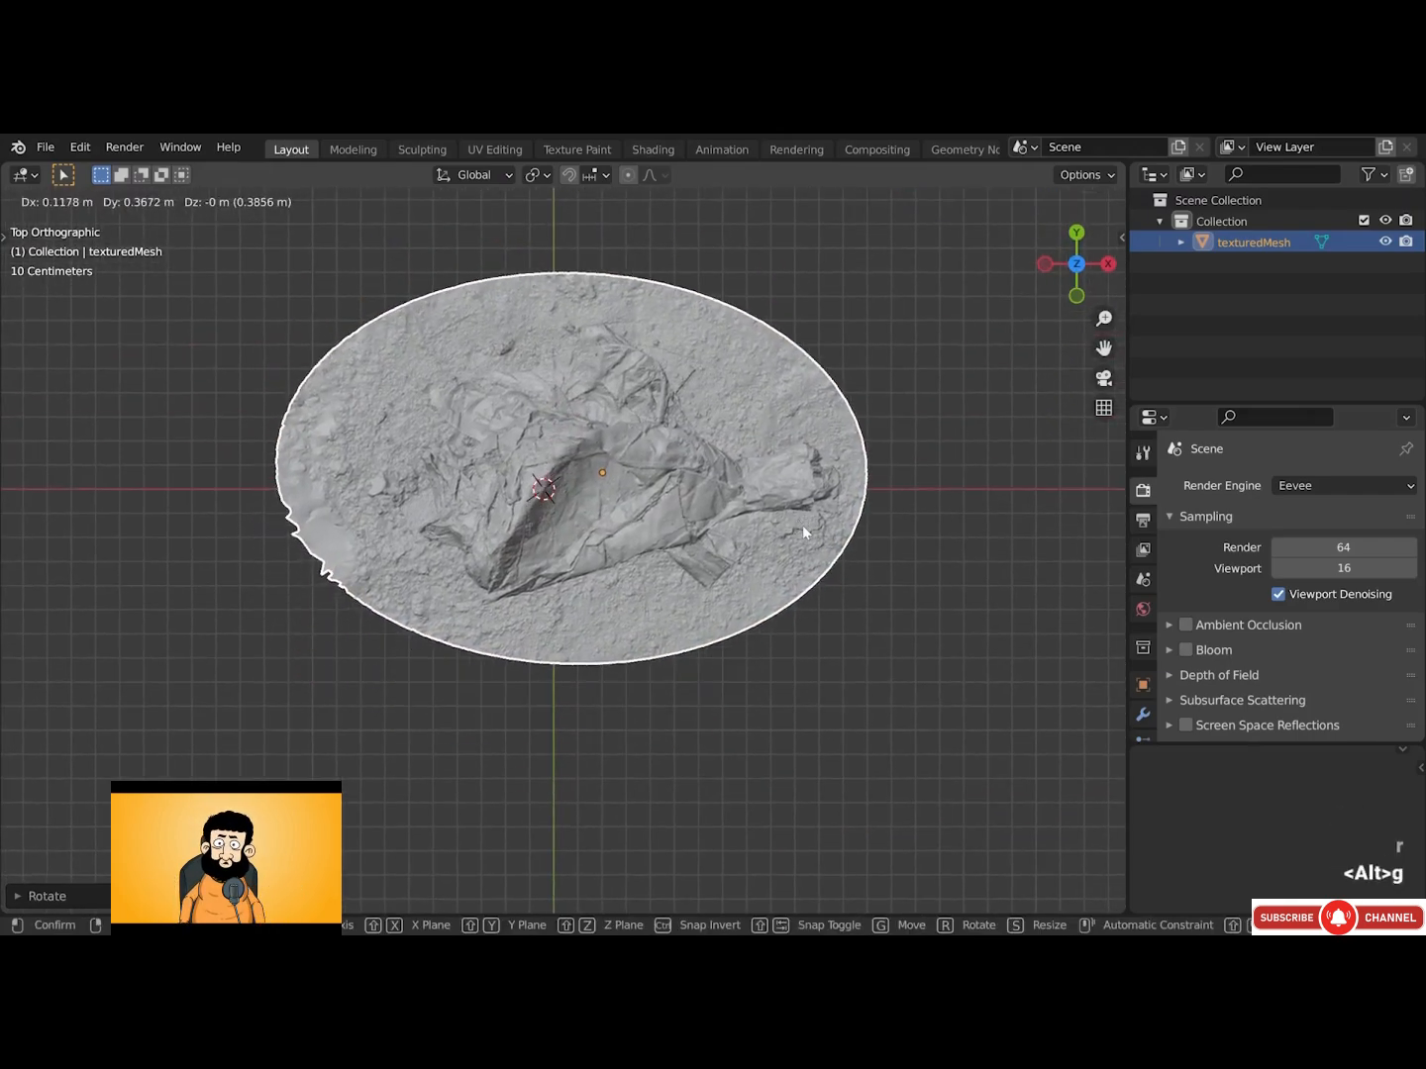
key(r)
key(z)
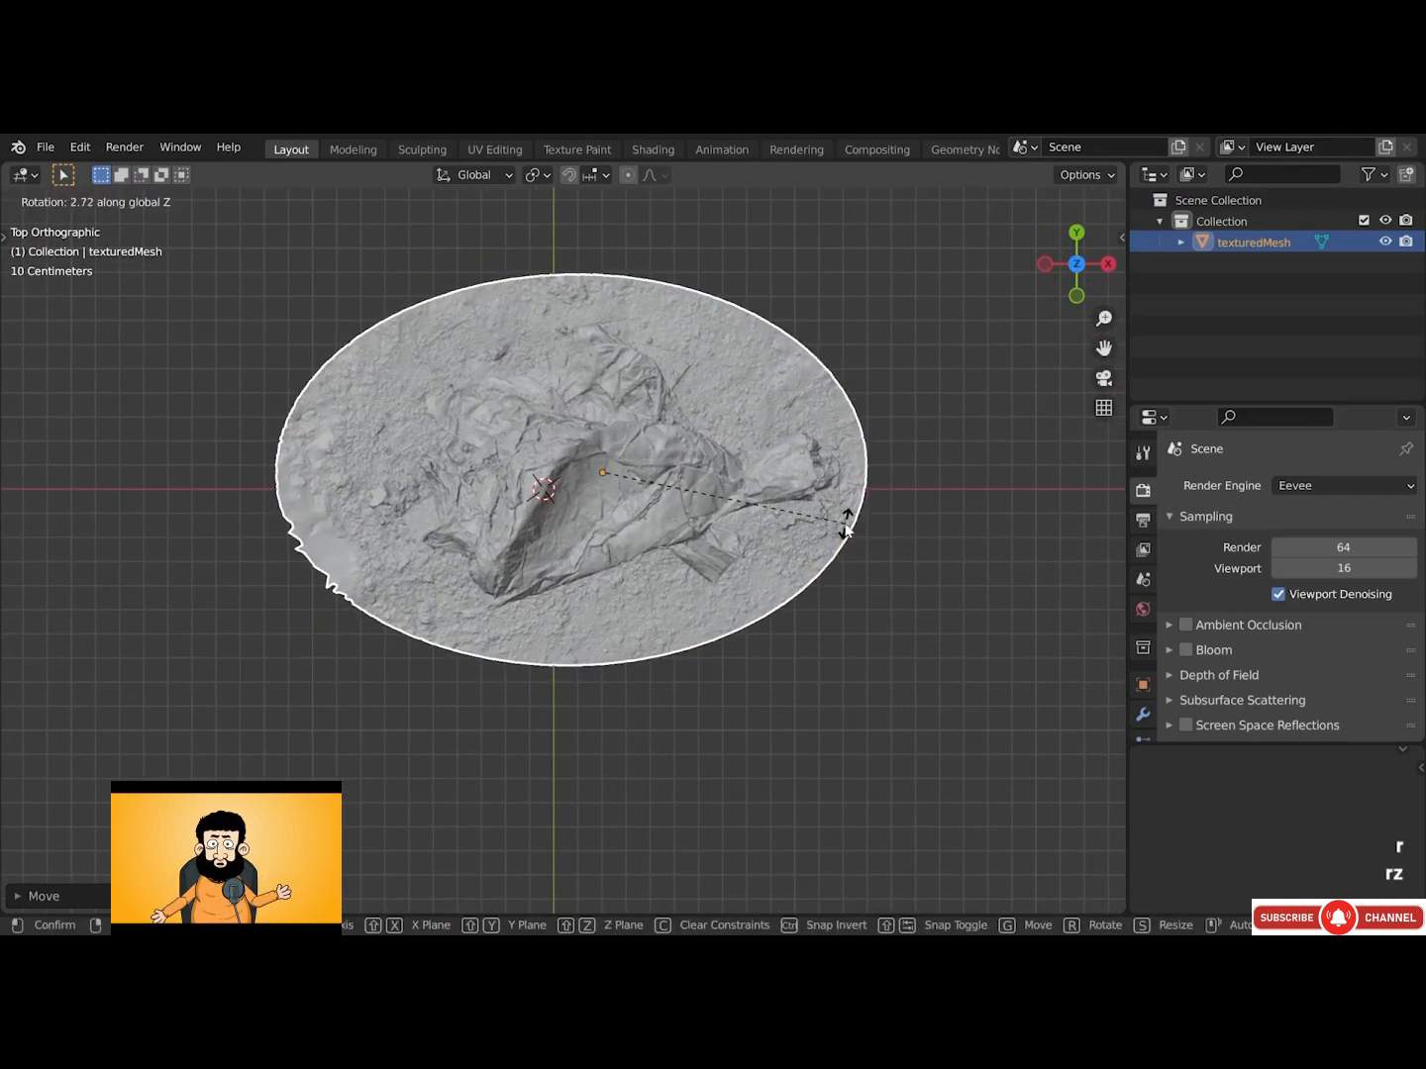
click(847, 516)
Apply smooth shading to the textured mesh, checking its surface detail up close
middle_drag(847, 516, 668, 511)
scroll(668, 510, up, 8)
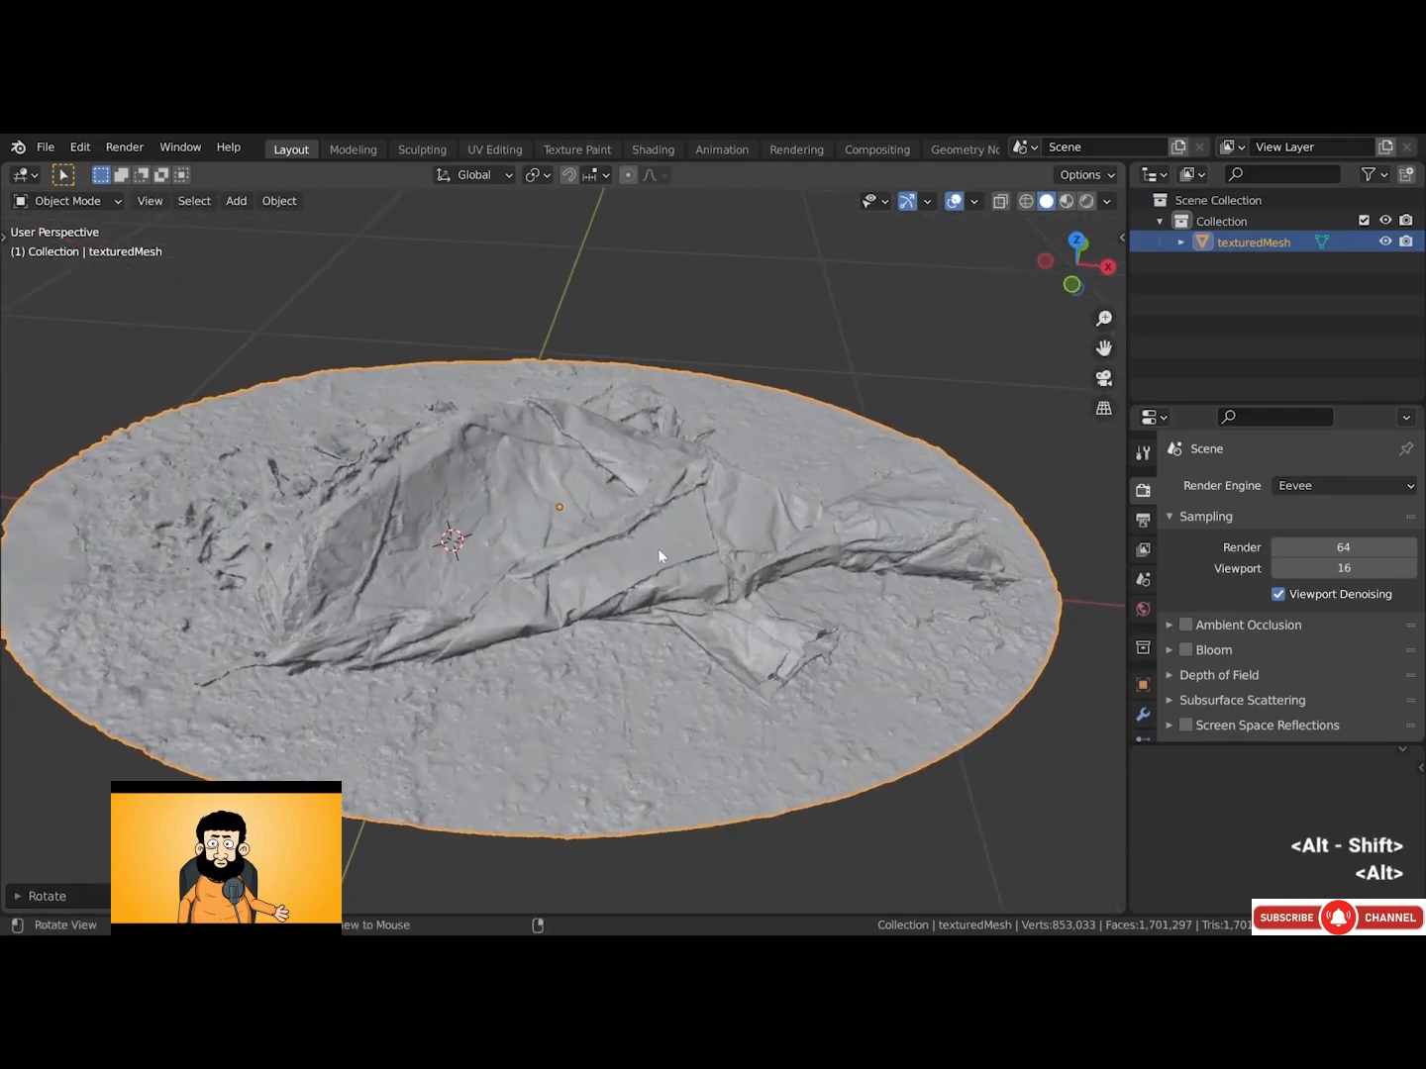
scroll(590, 571, up, 3)
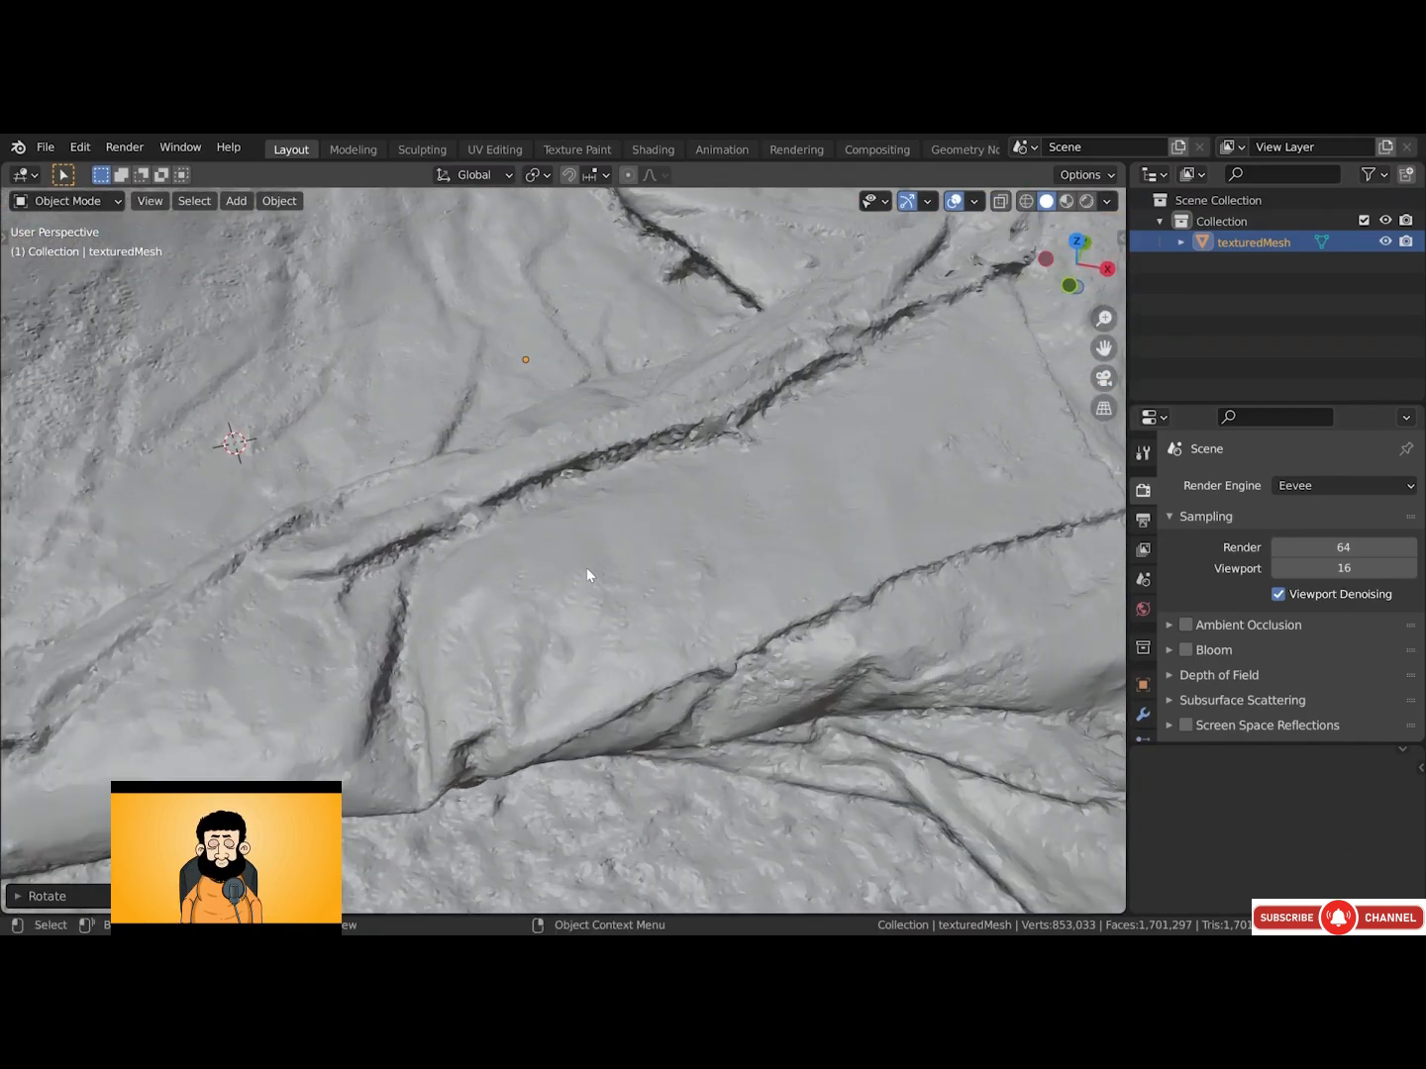
right_click(586, 567)
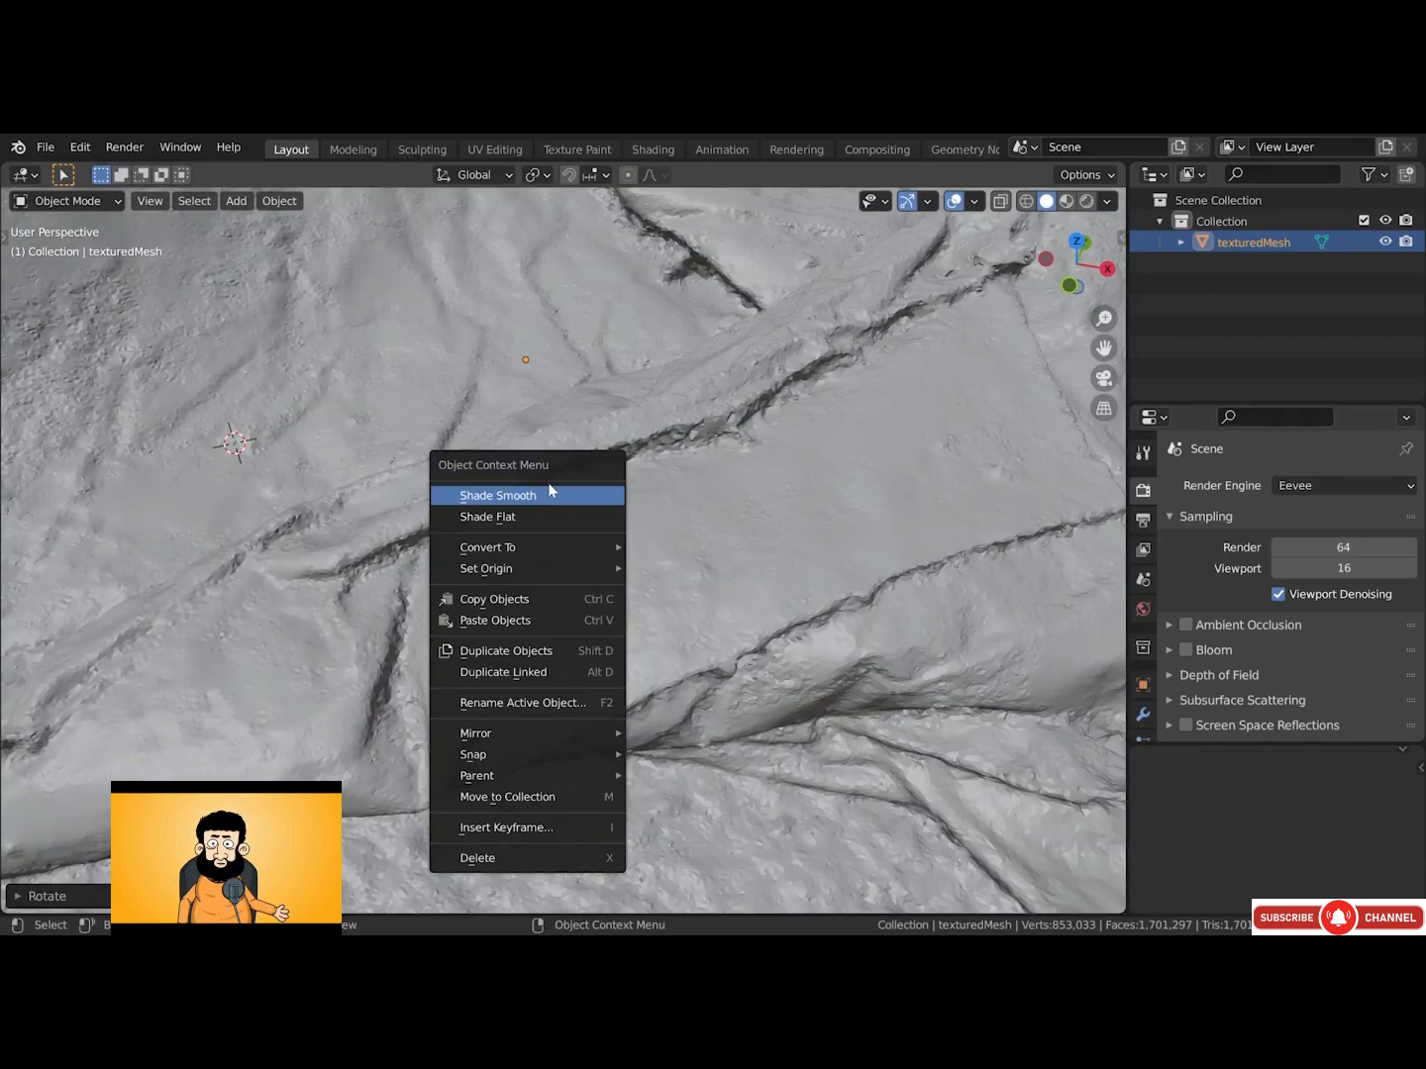
click(552, 492)
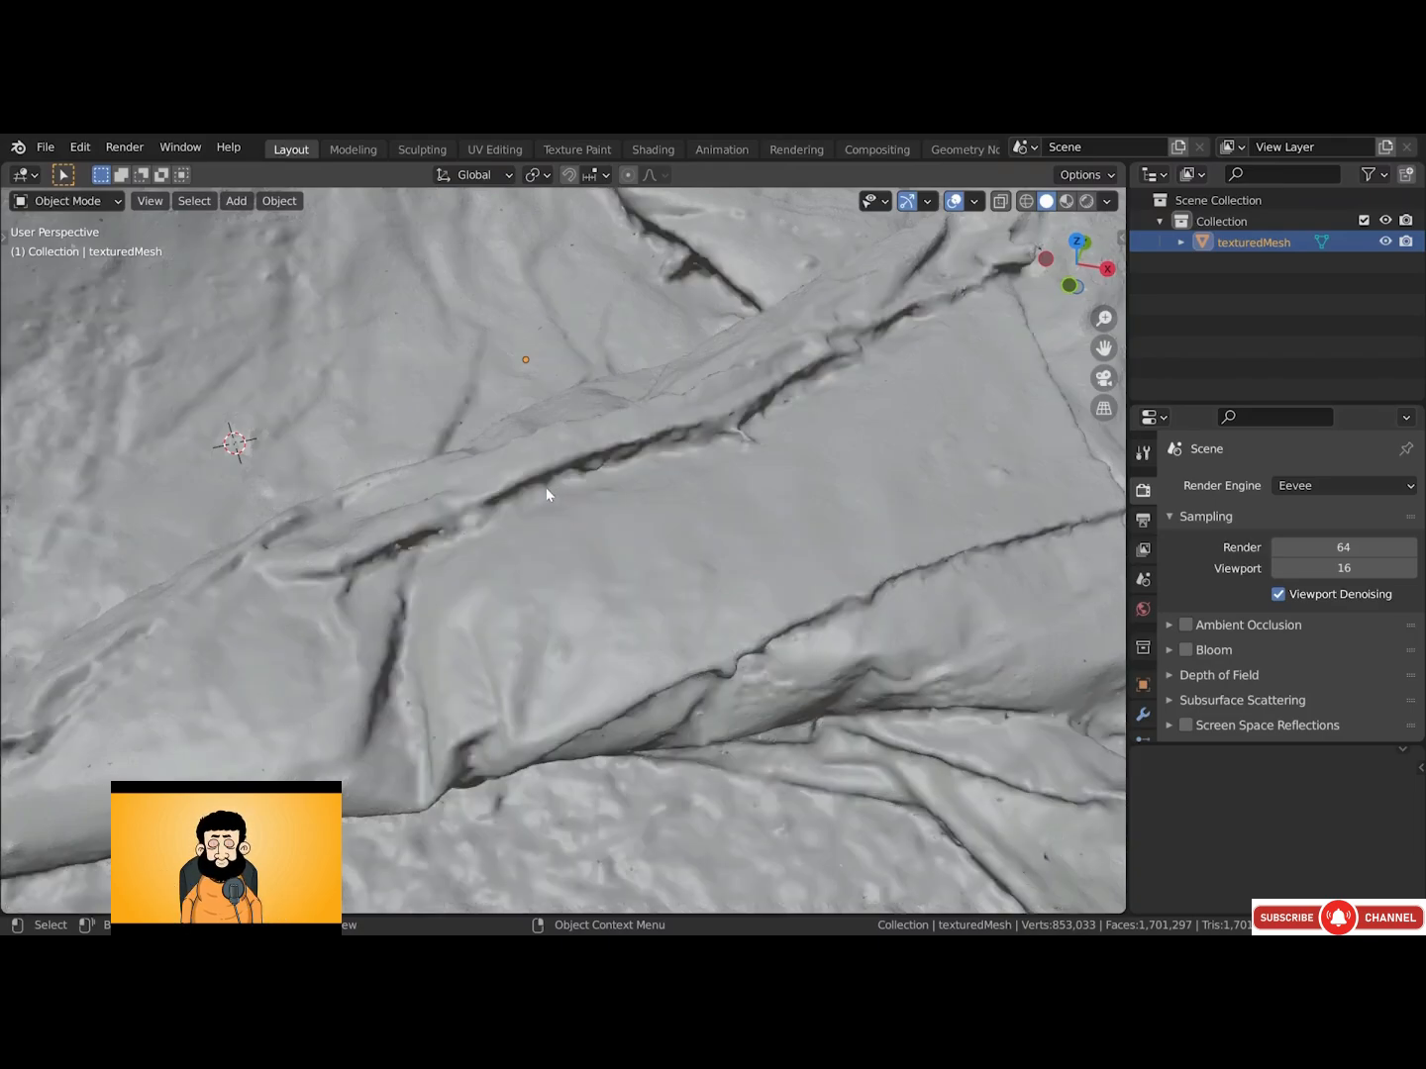
key(Home)
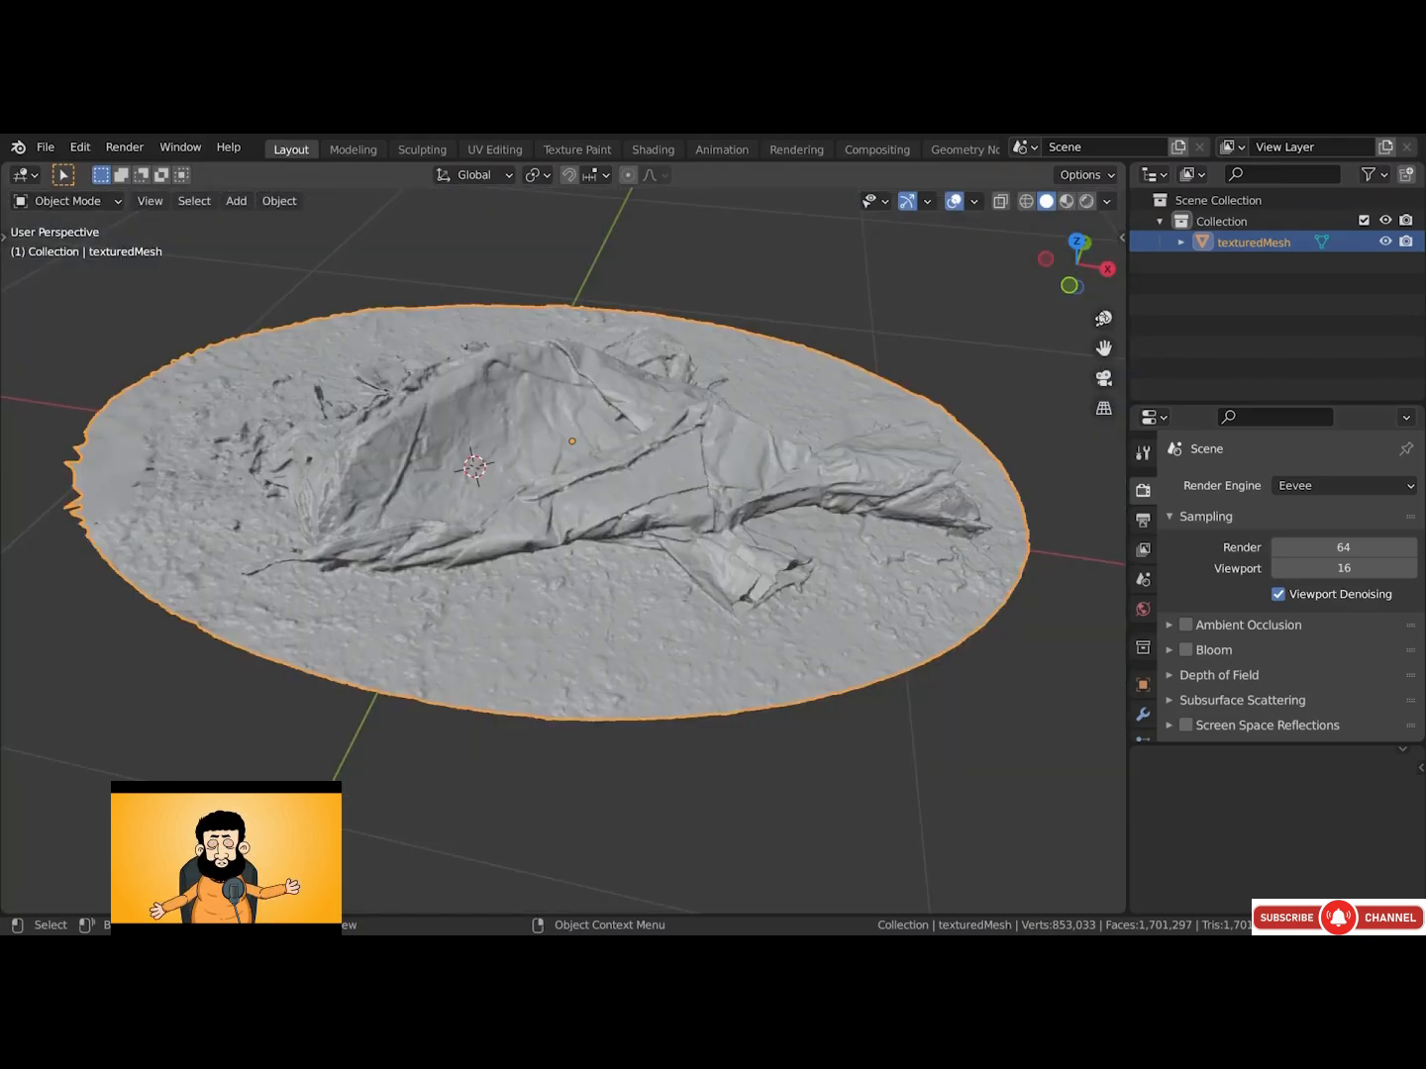
Create a new collection named hp and move the textured mesh into it
right_click(1256, 285)
click(1262, 285)
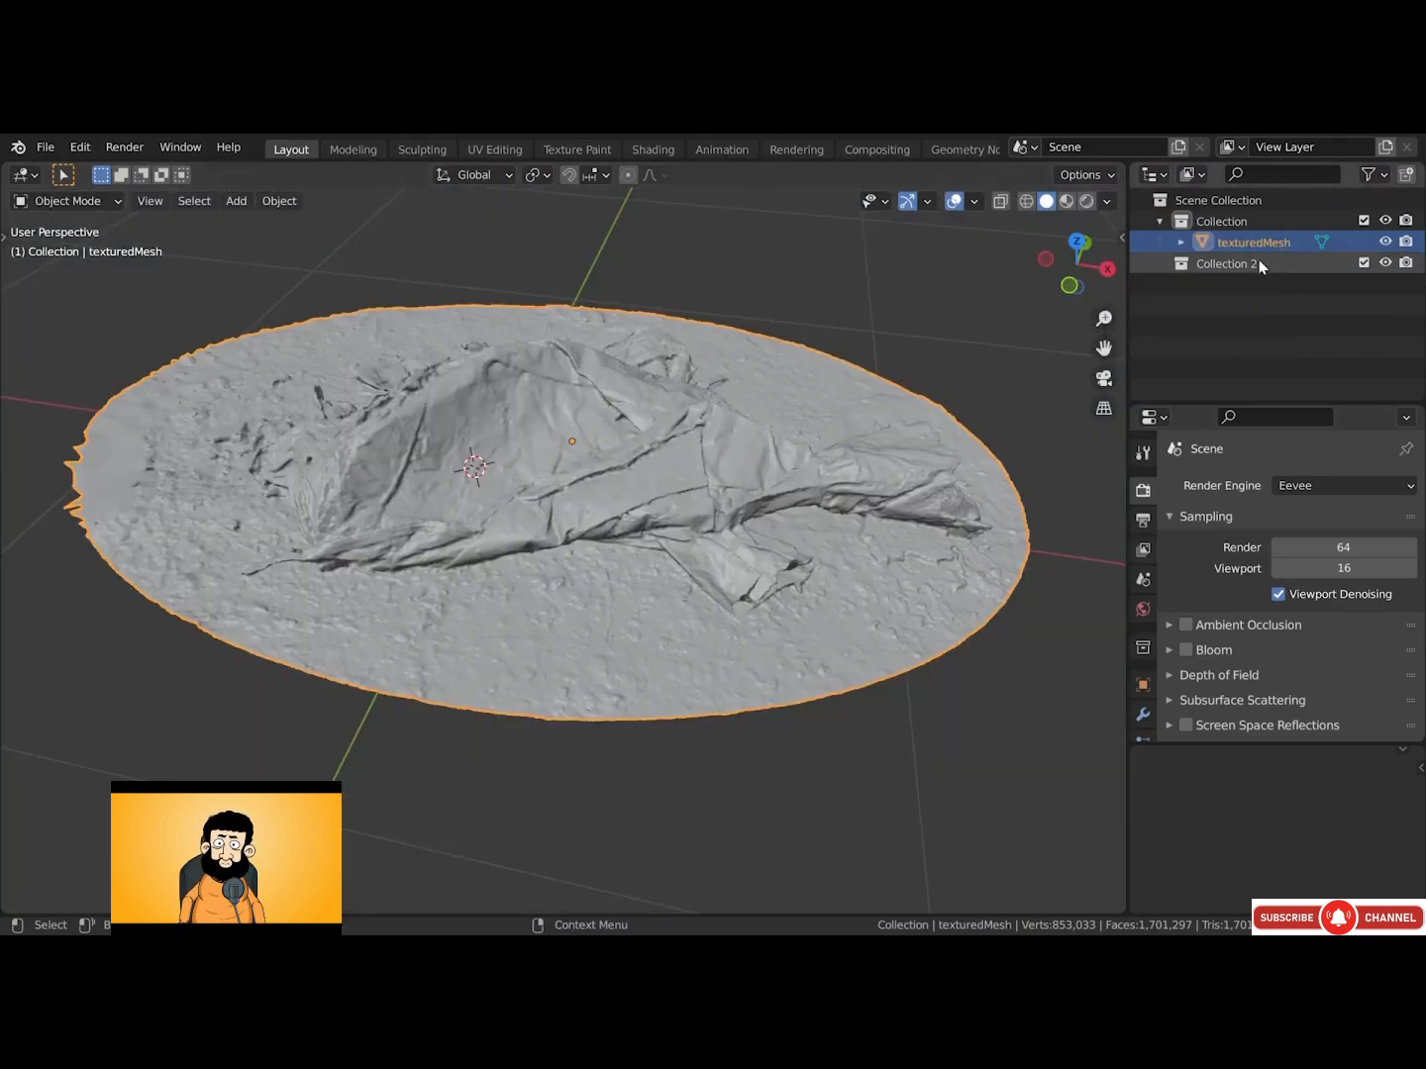
double_click(1244, 263)
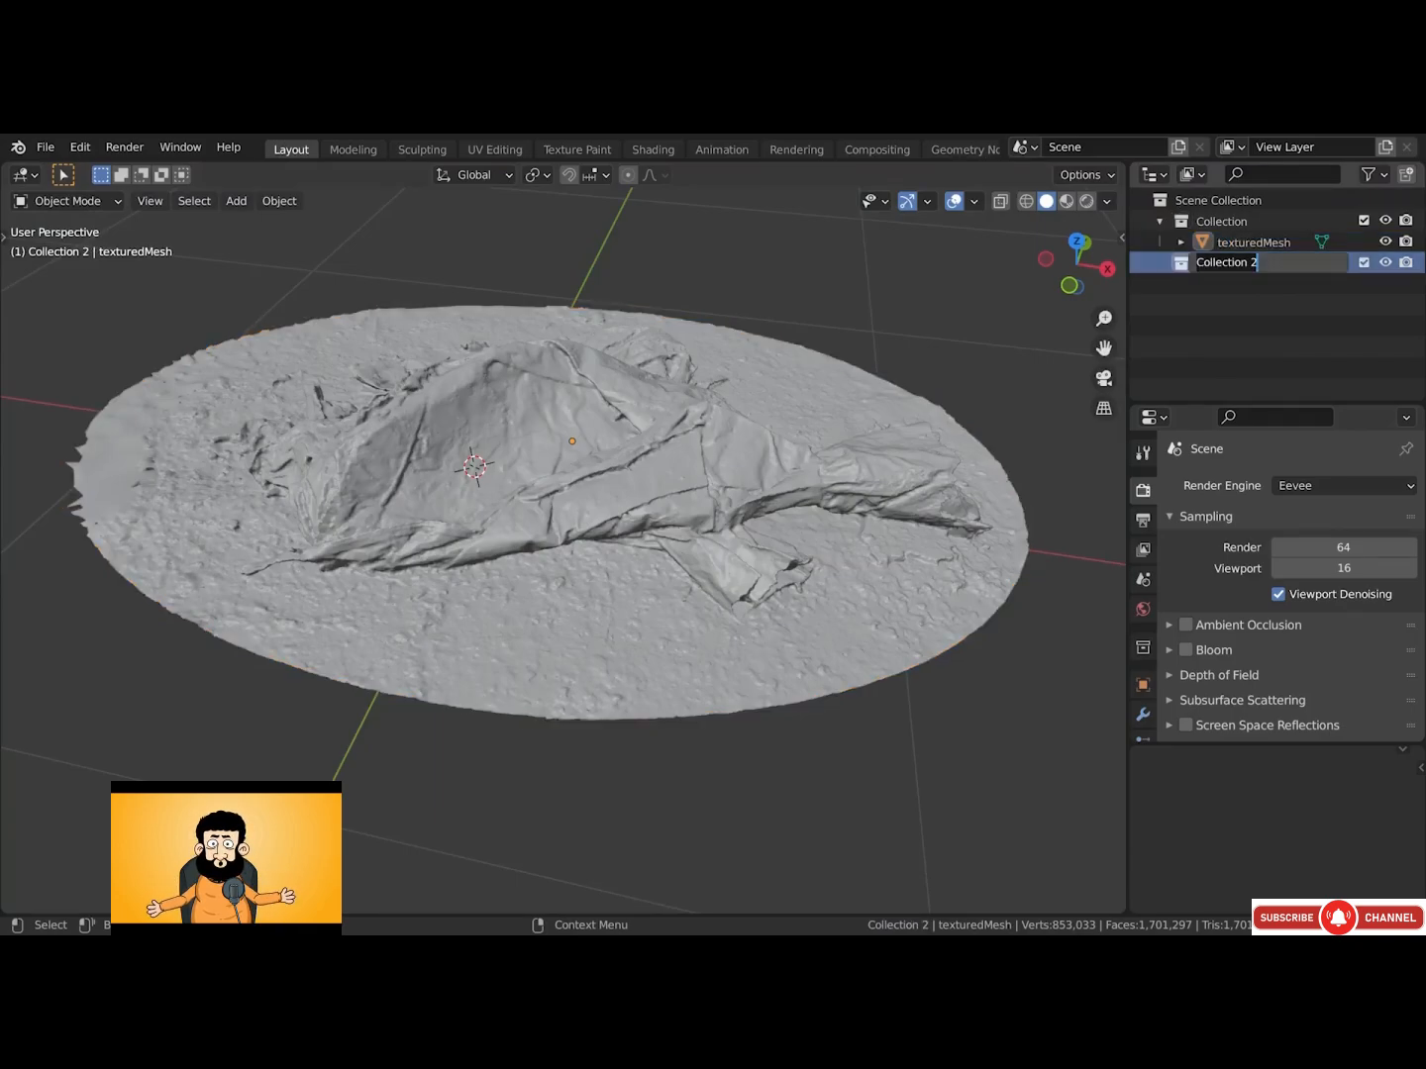
text(hp)
key(Return)
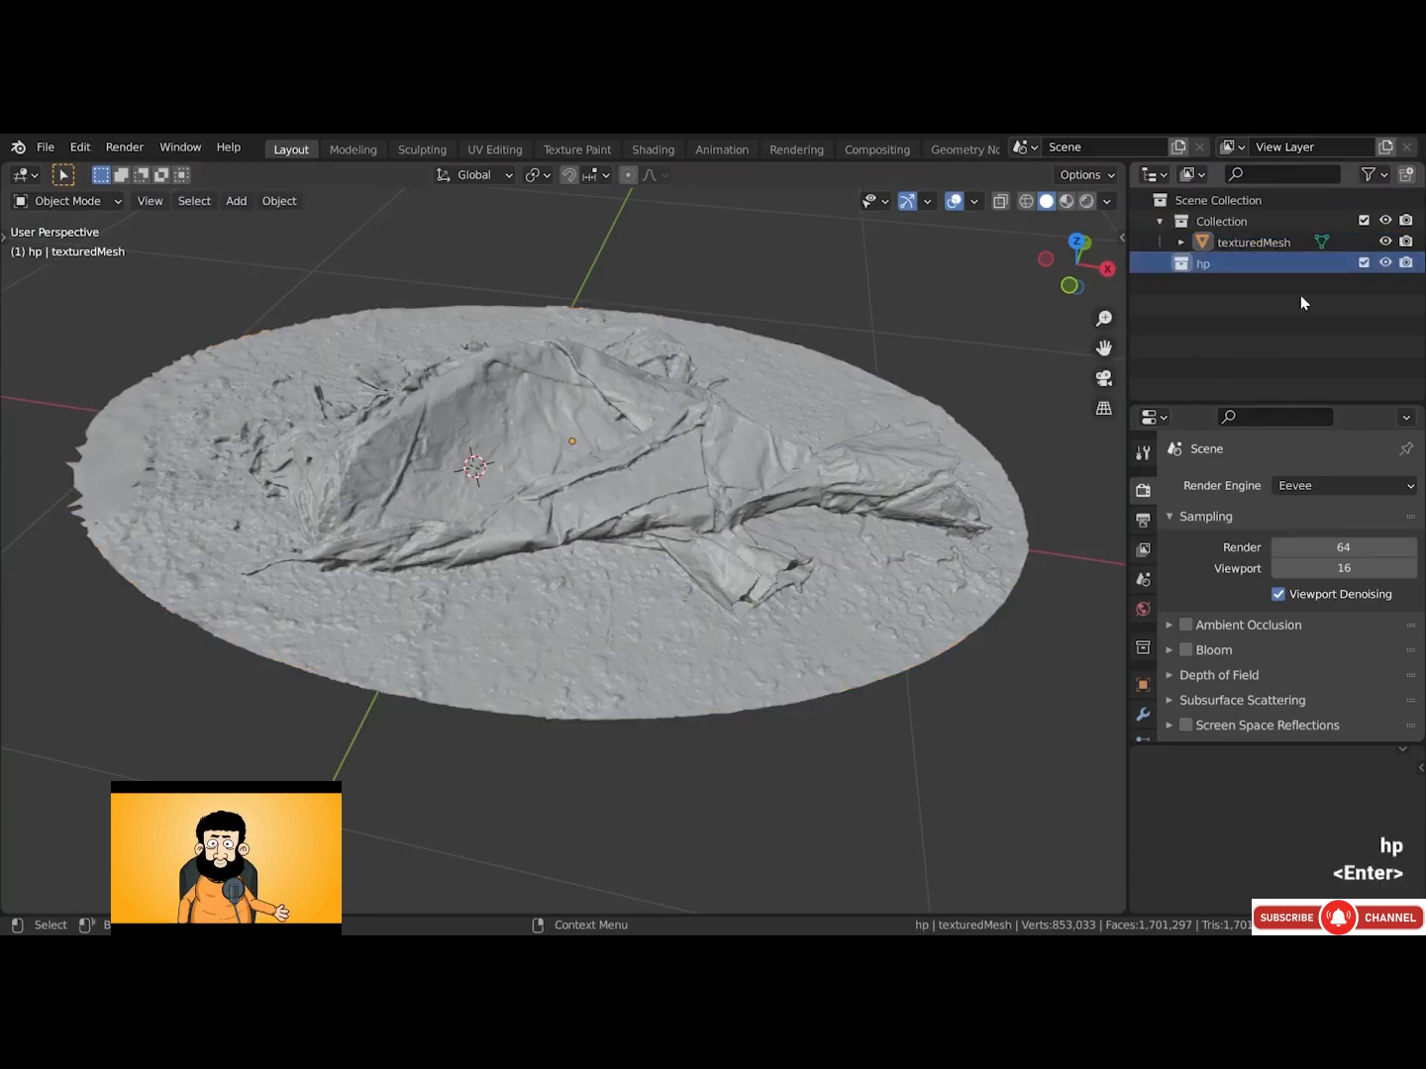
drag(1232, 250, 1203, 263)
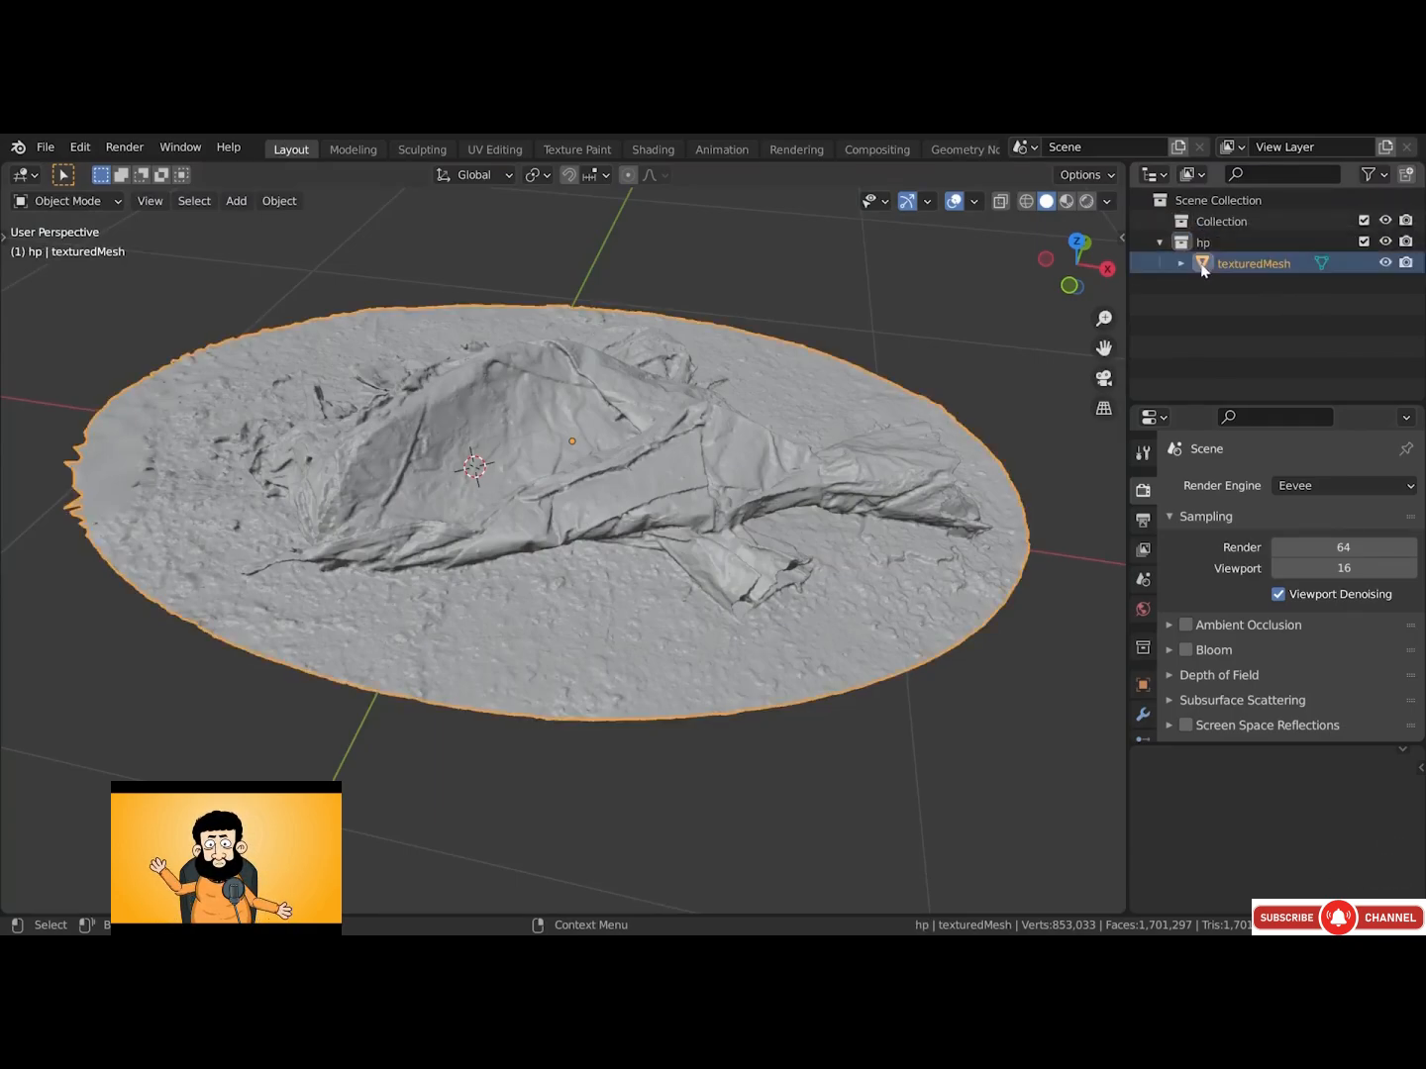
Rename the textured mesh object in the hp collection as highpoly
click(1219, 293)
click(1231, 263)
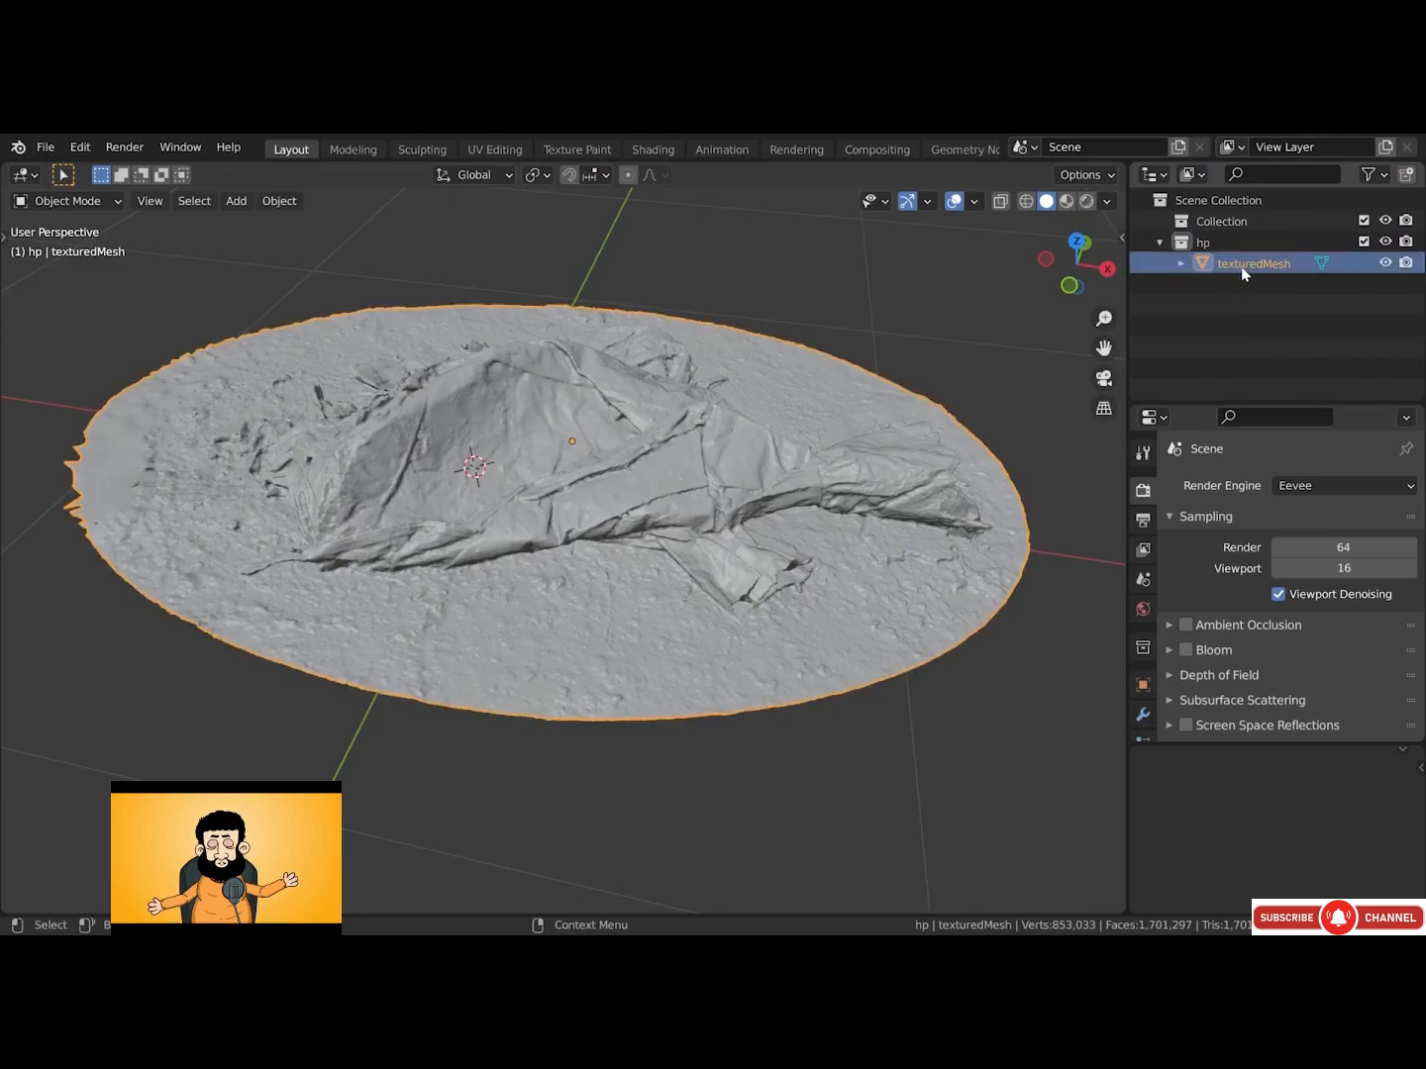
double_click(1241, 267)
text(highpoly)
key(Return)
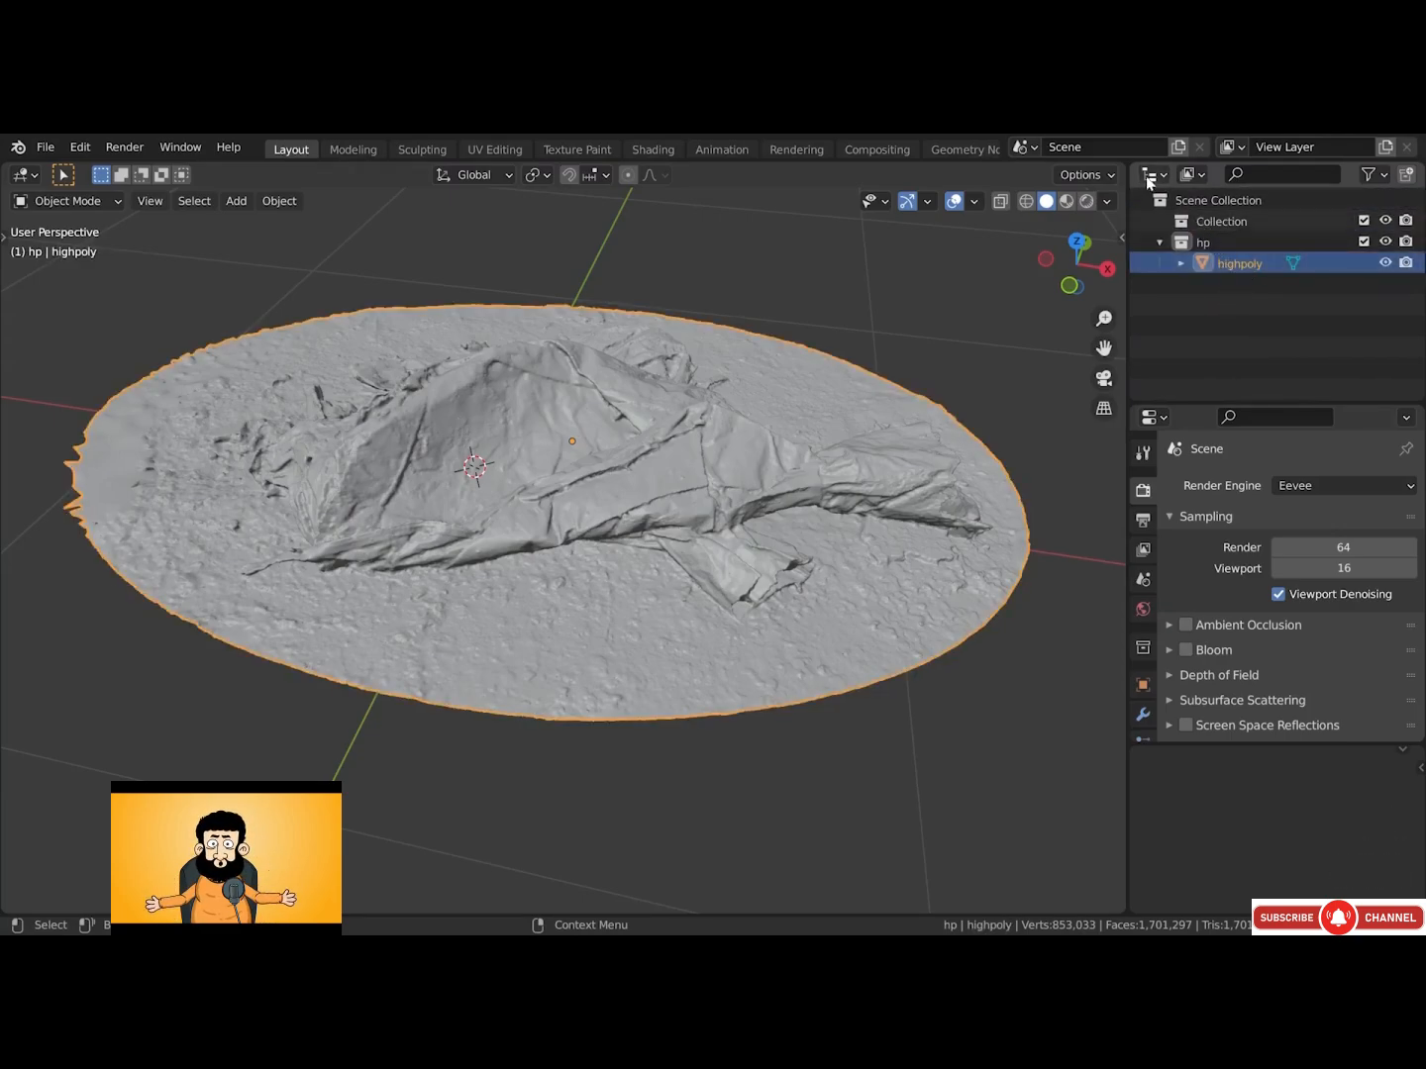
Open a Shader Editor beside the 3D viewport, add the texture_1001 image, and connect its Color to the Principled BSDF's Base Color
drag(1120, 175, 587, 248)
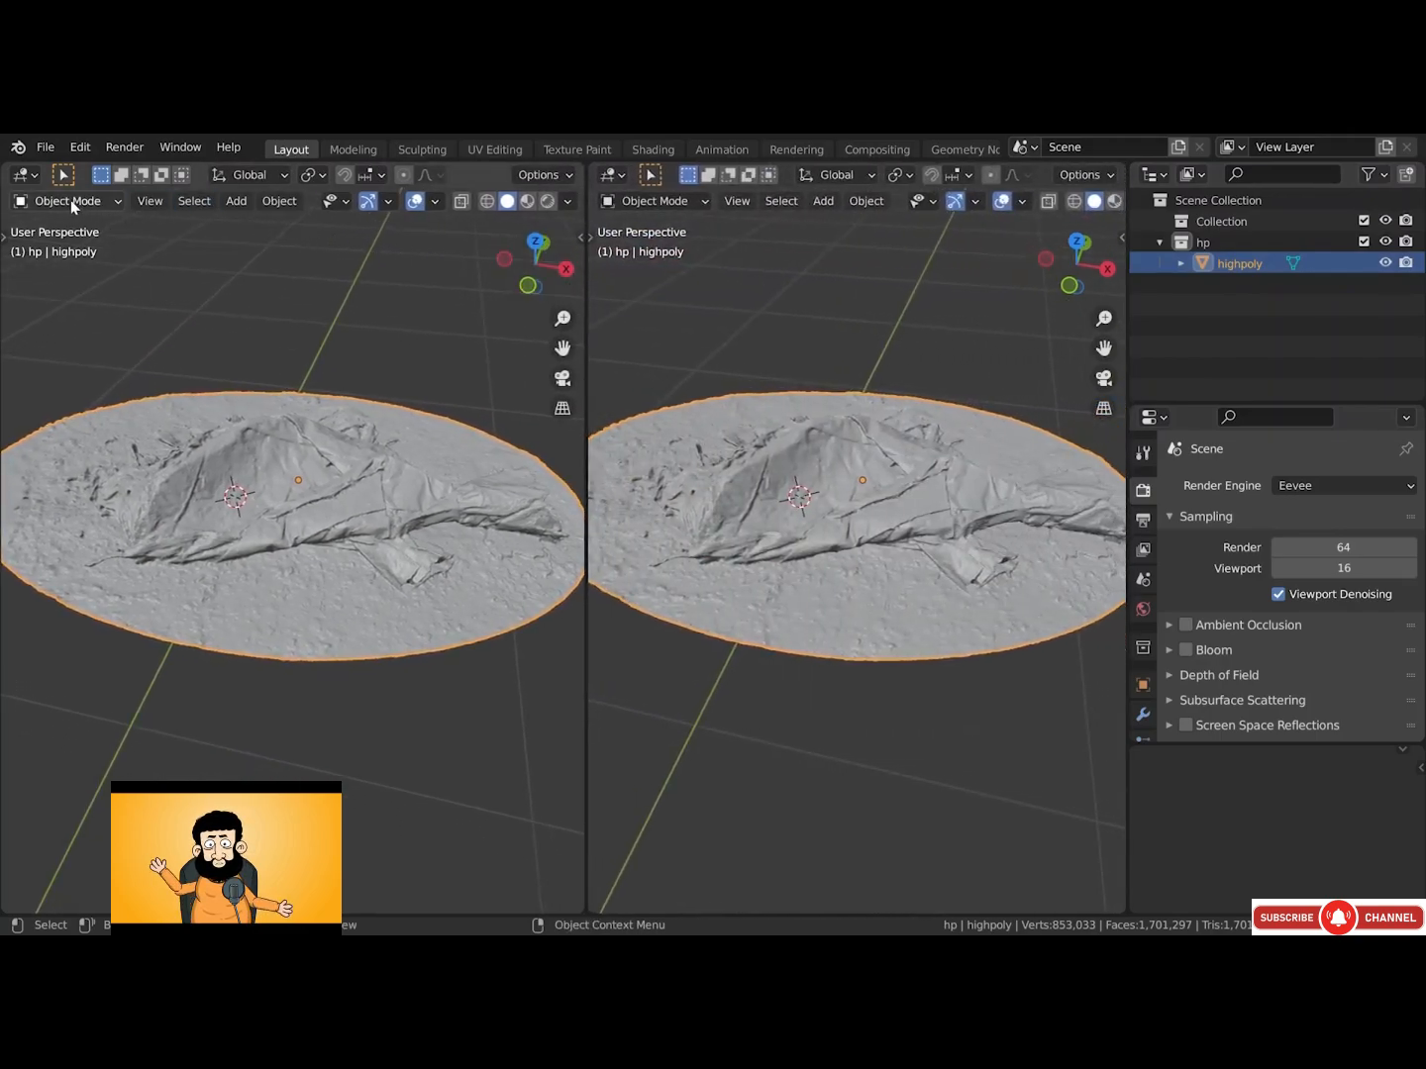
click(23, 173)
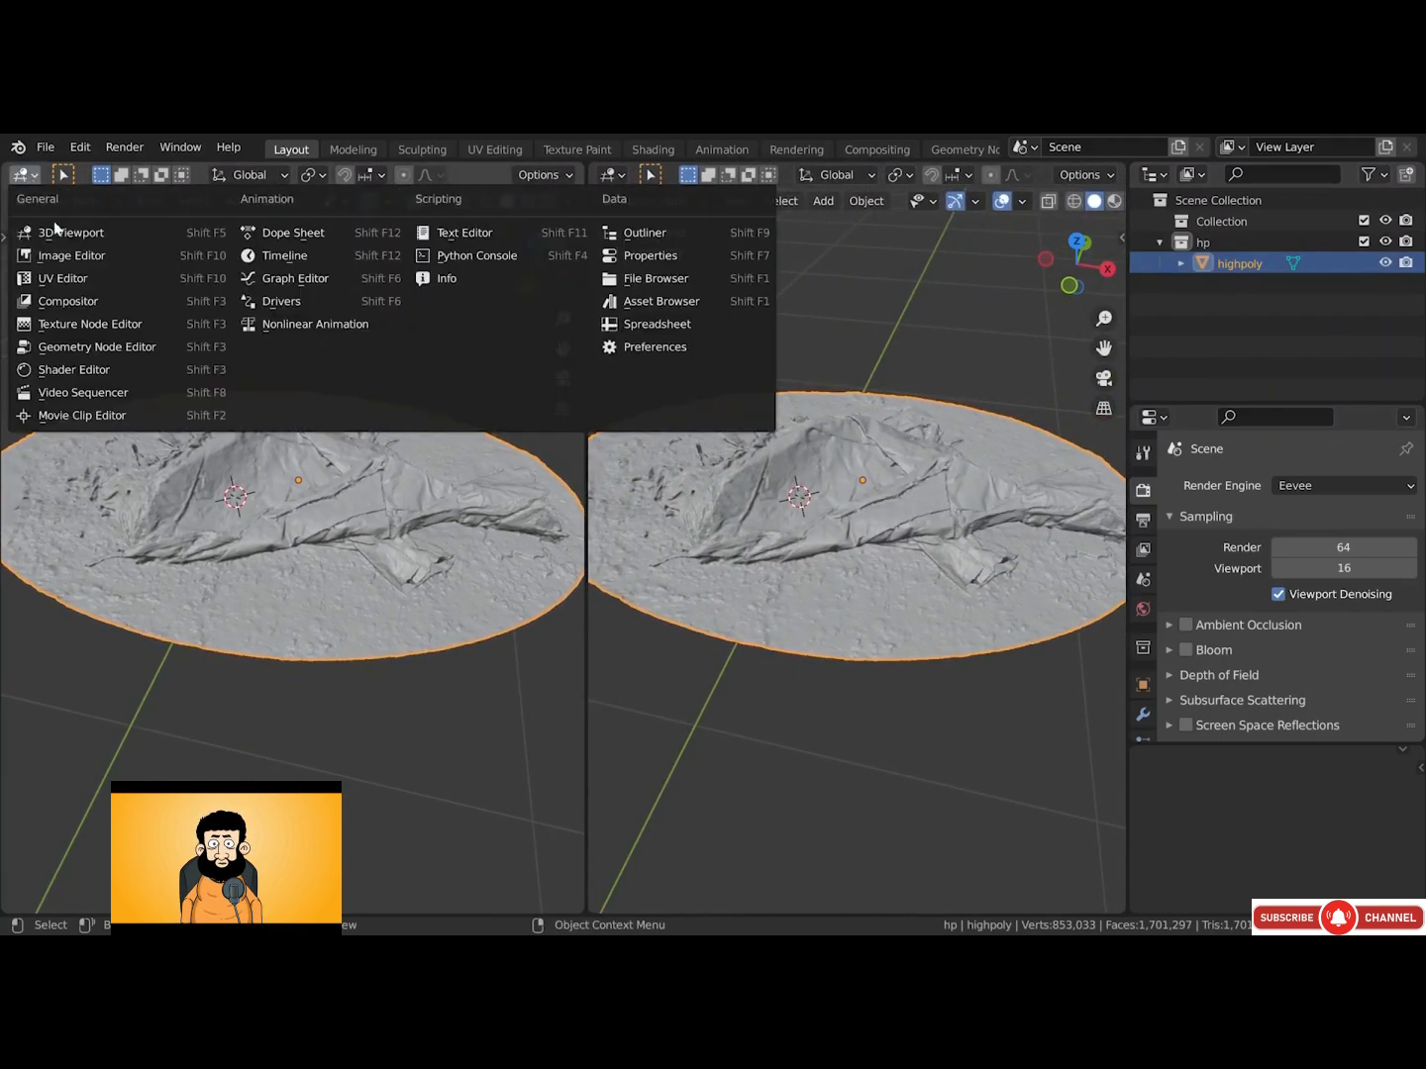
click(72, 370)
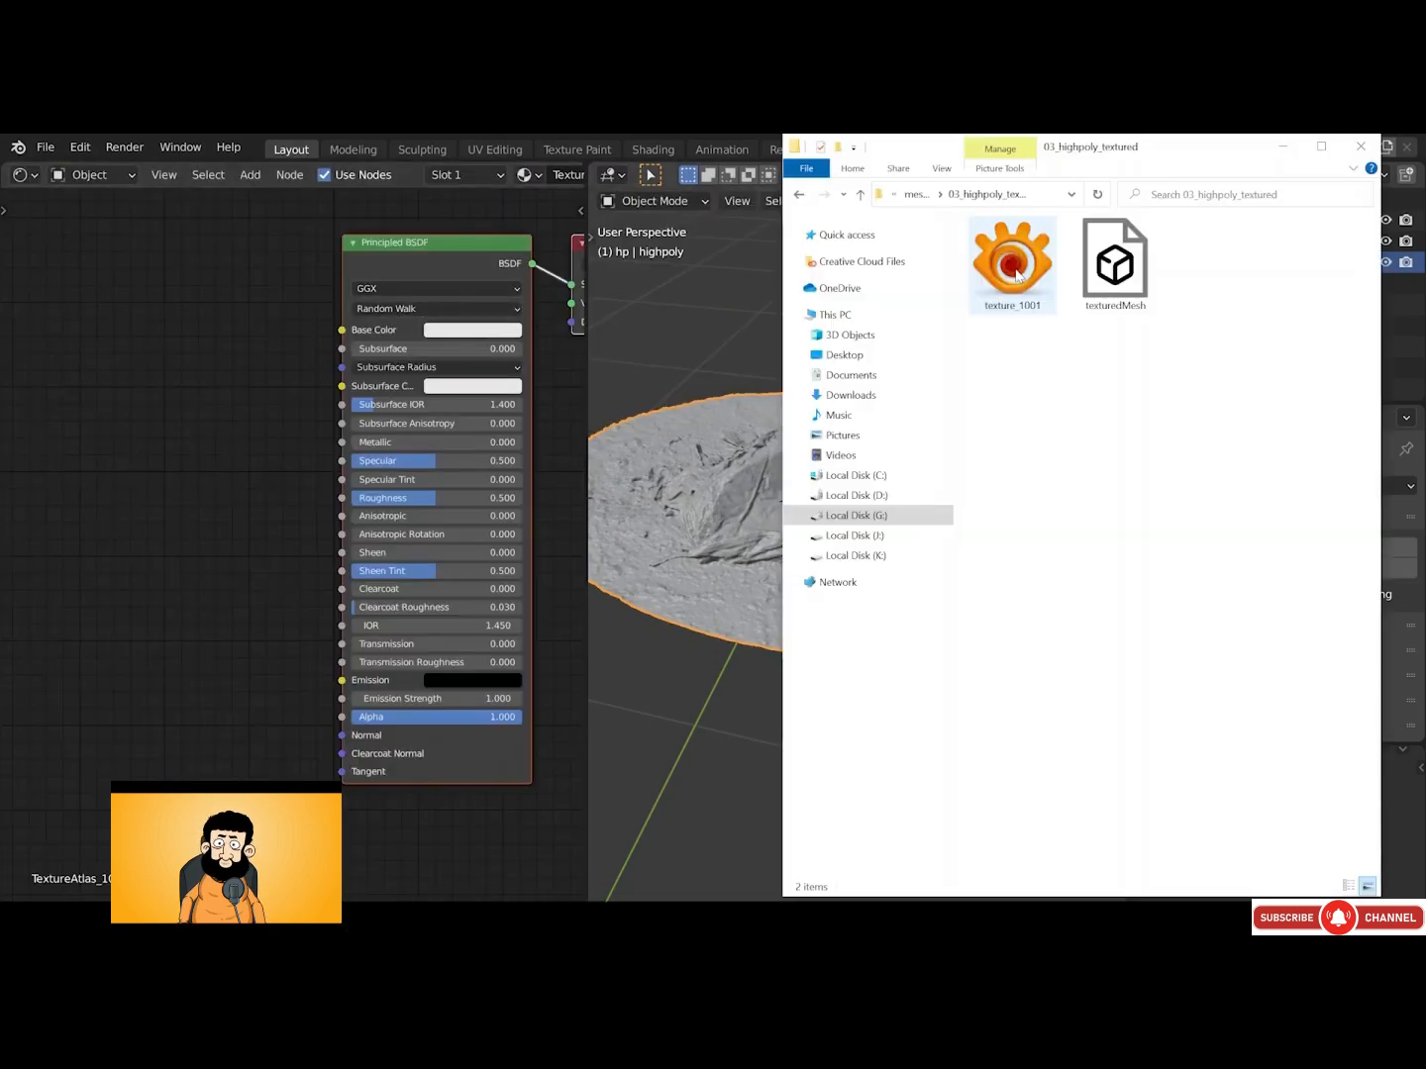
drag(1011, 268, 116, 306)
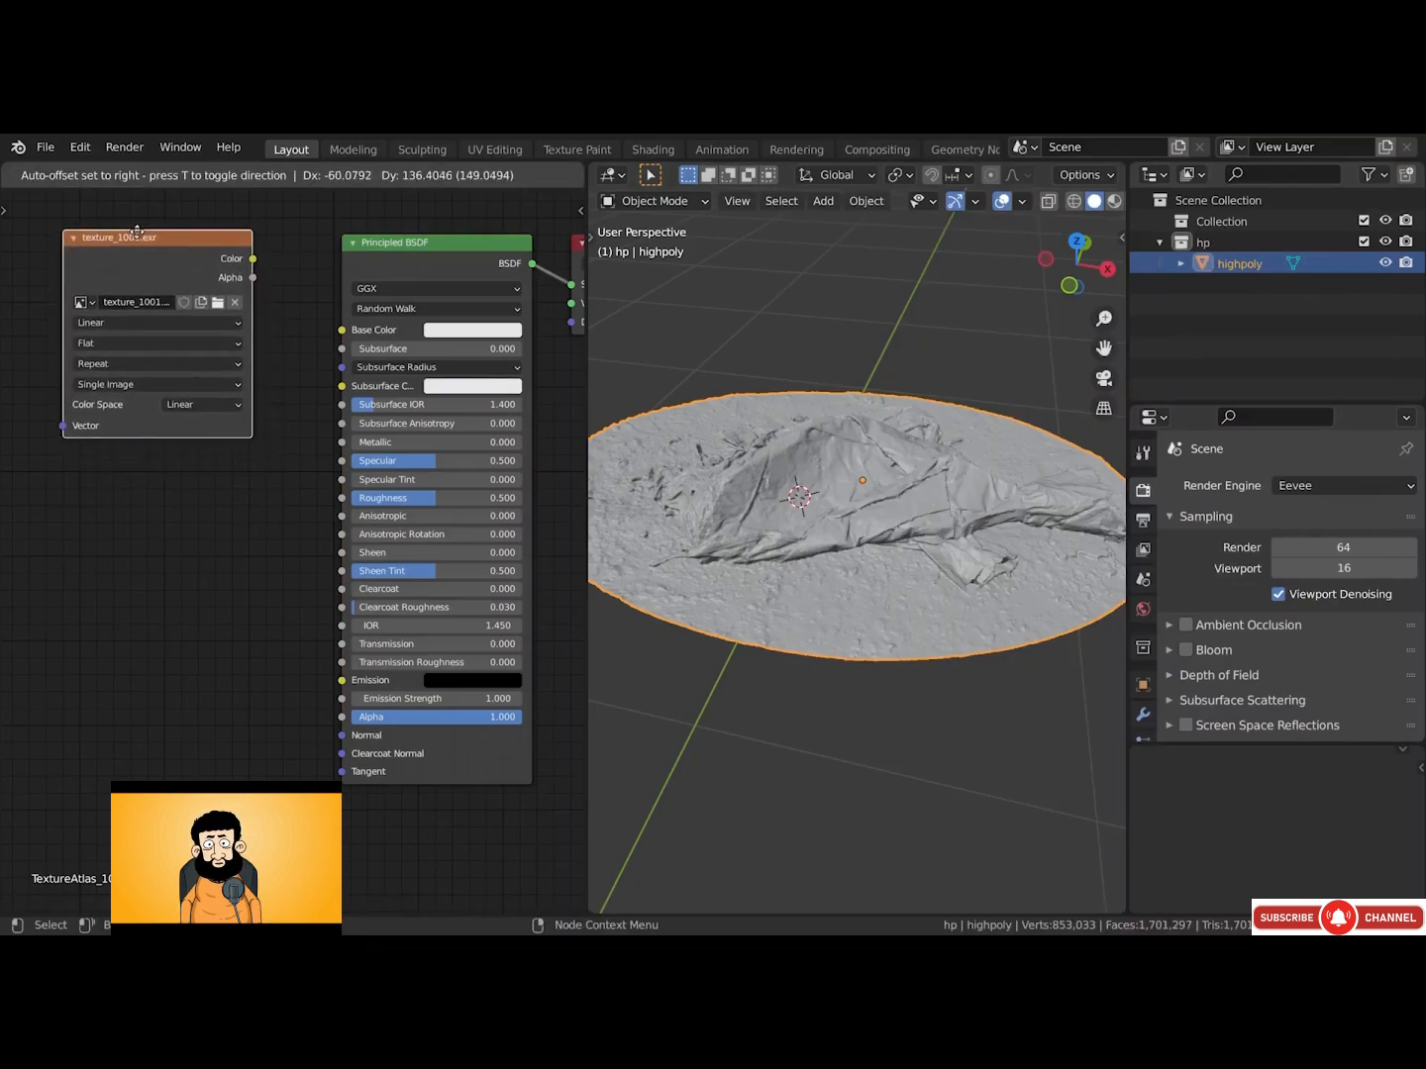
click(84, 251)
drag(238, 264, 343, 334)
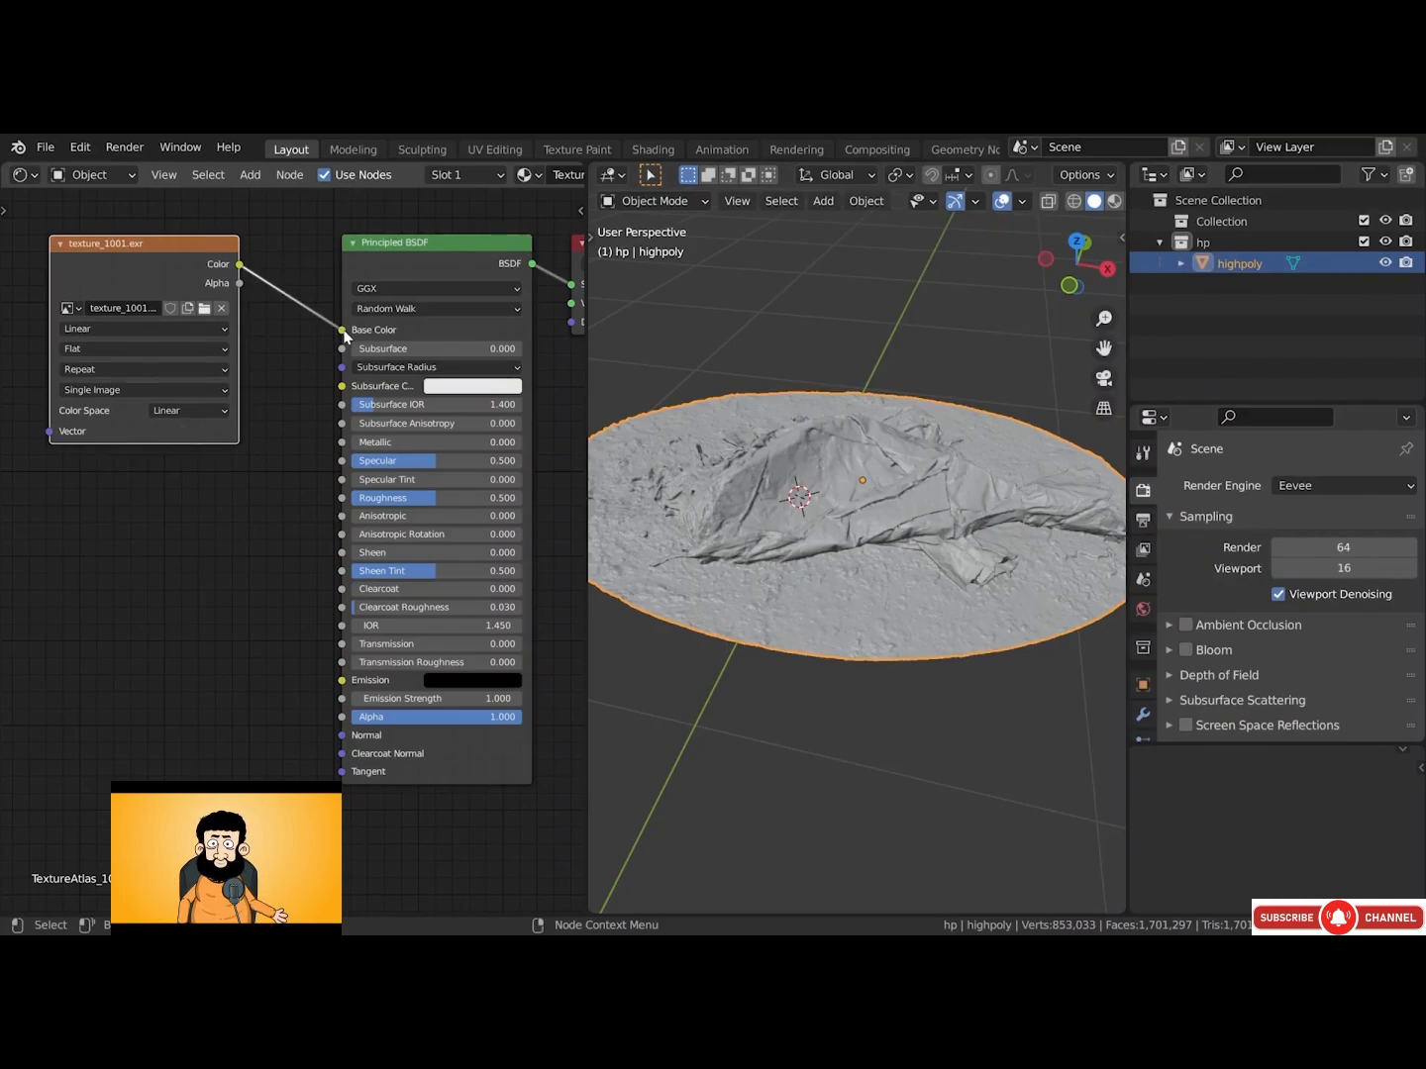
Switch the viewport to rendered shading and set the world background strength to 10, with the mesh deselected
scroll(1110, 205, down, 1)
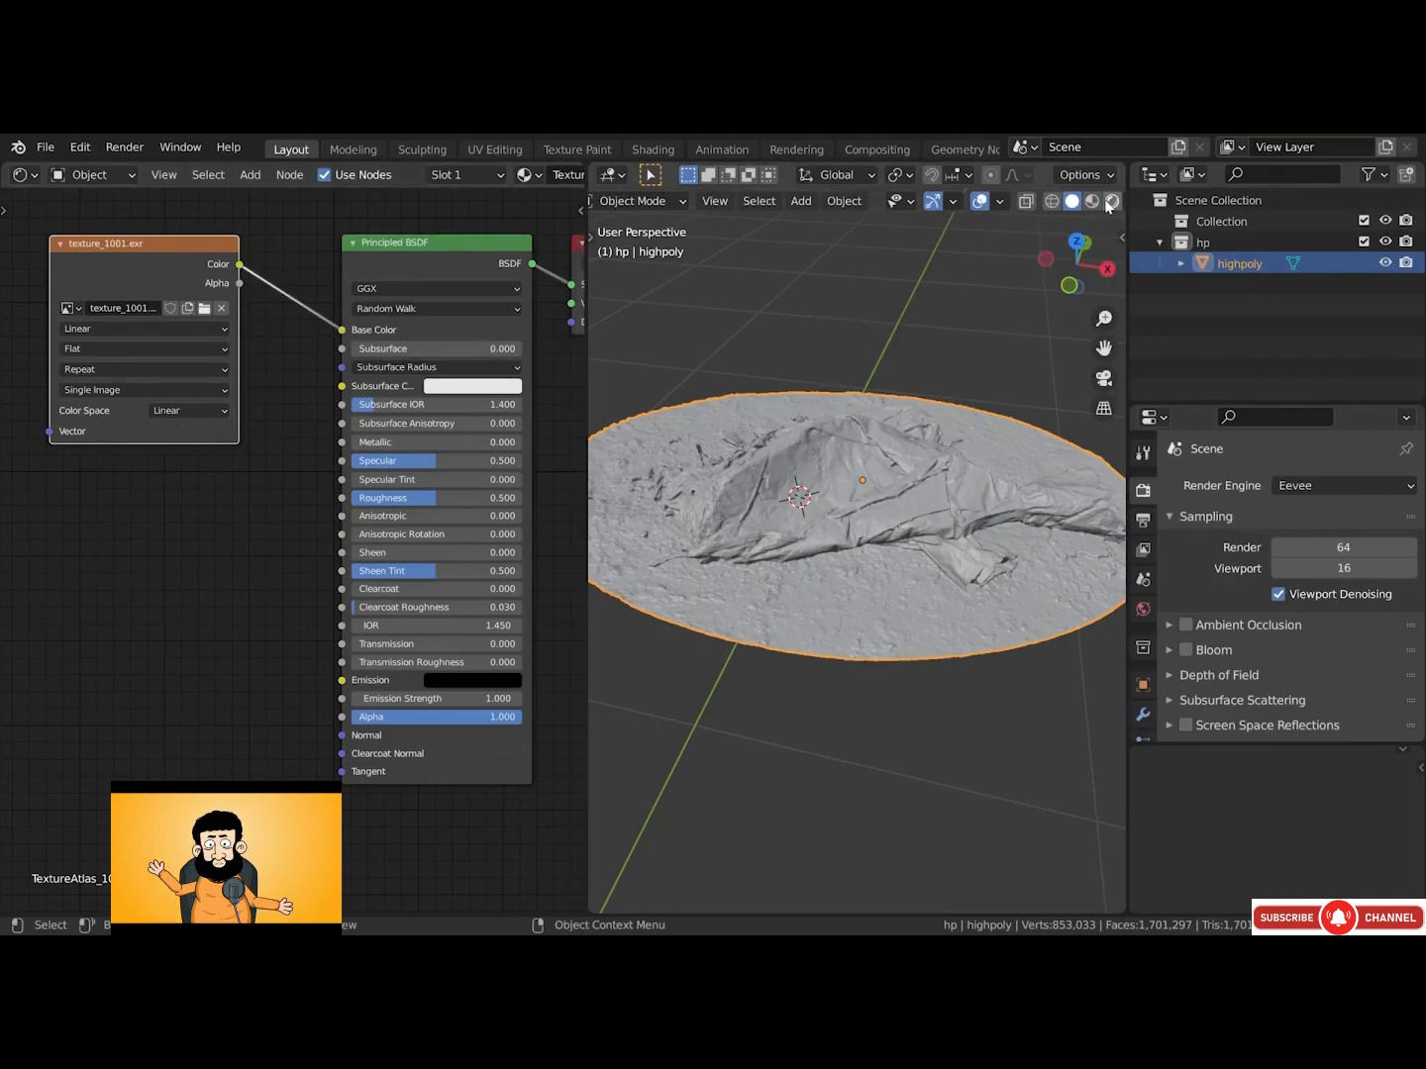
click(1110, 202)
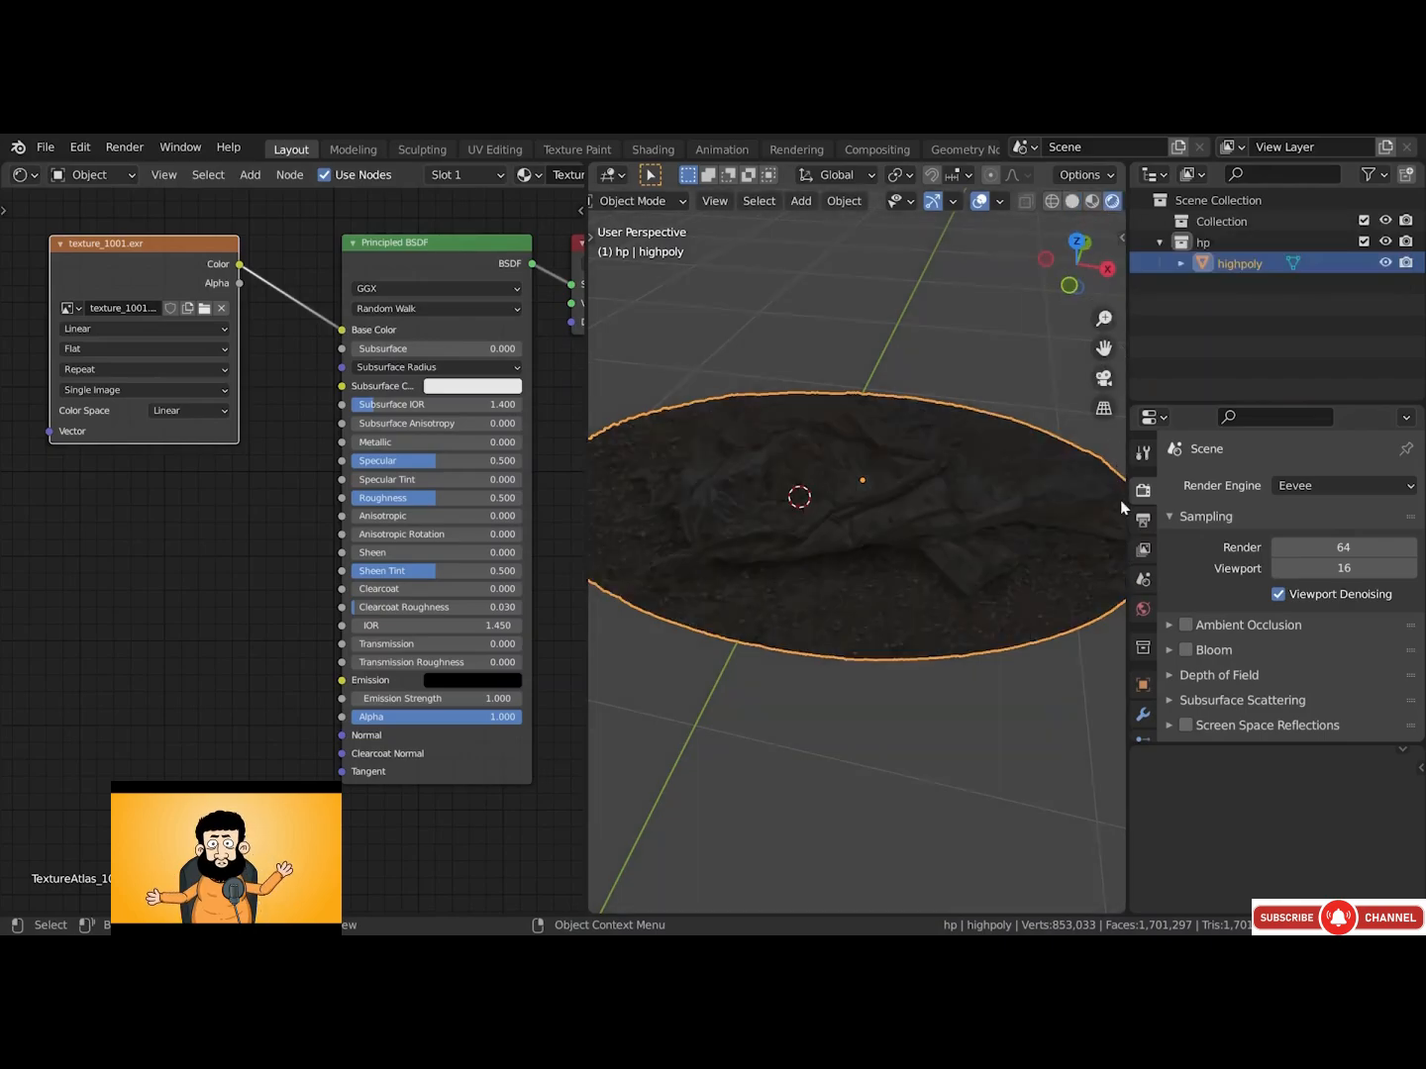
click(1141, 611)
drag(1340, 645, 1385, 647)
click(1339, 646)
text(1)
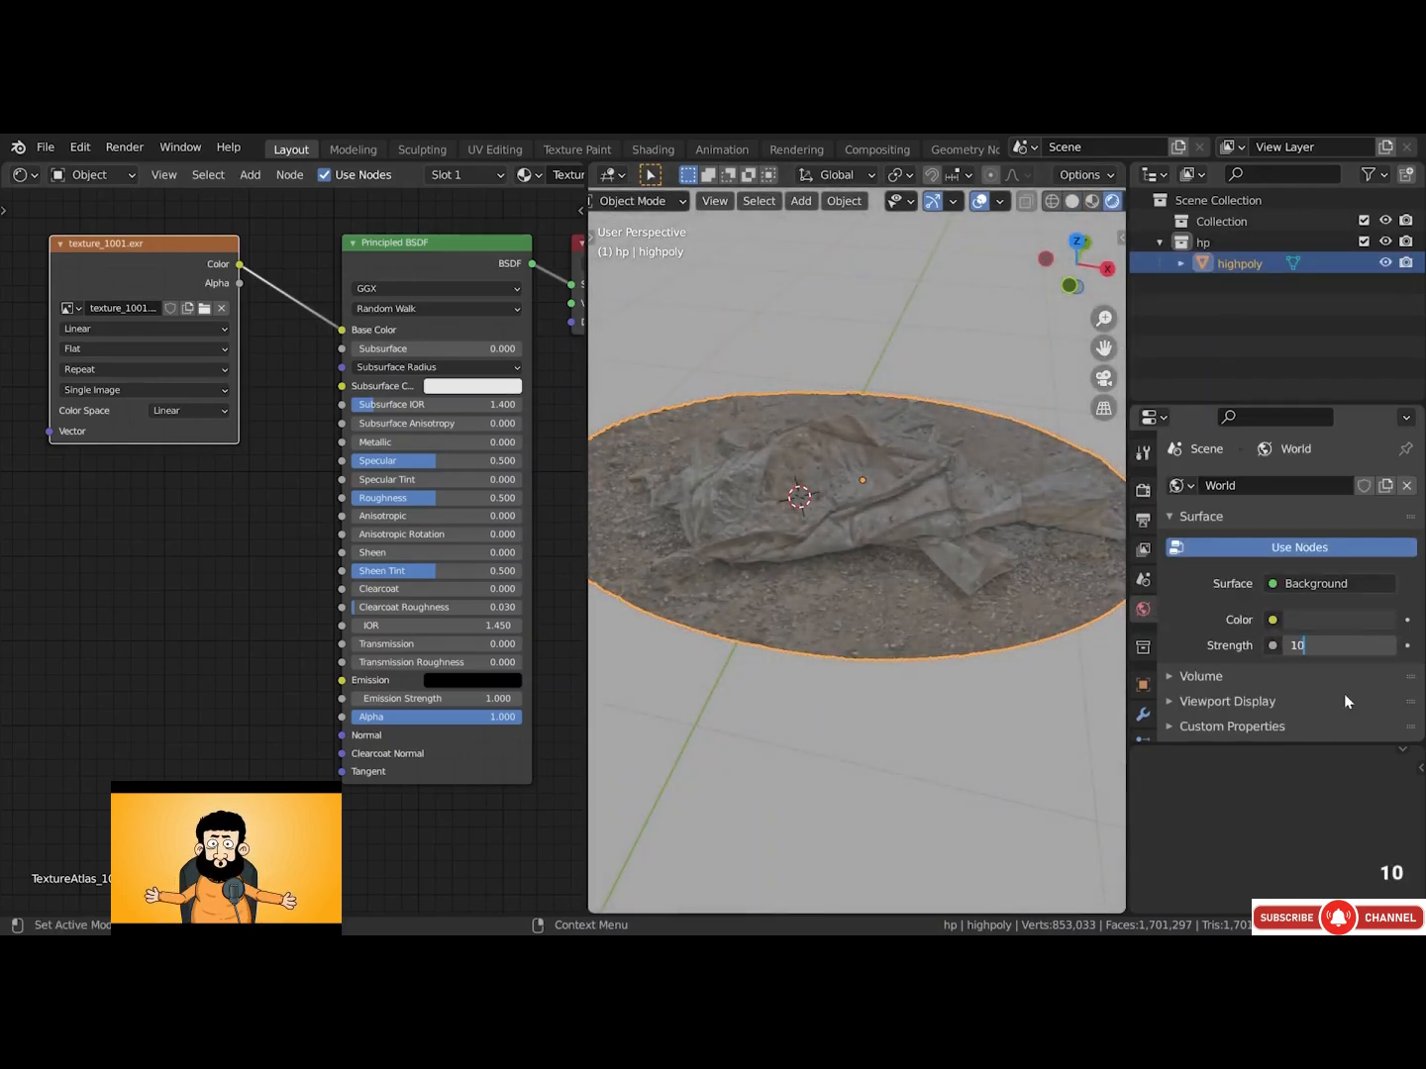
text(0)
key(Return)
key(alt+a)
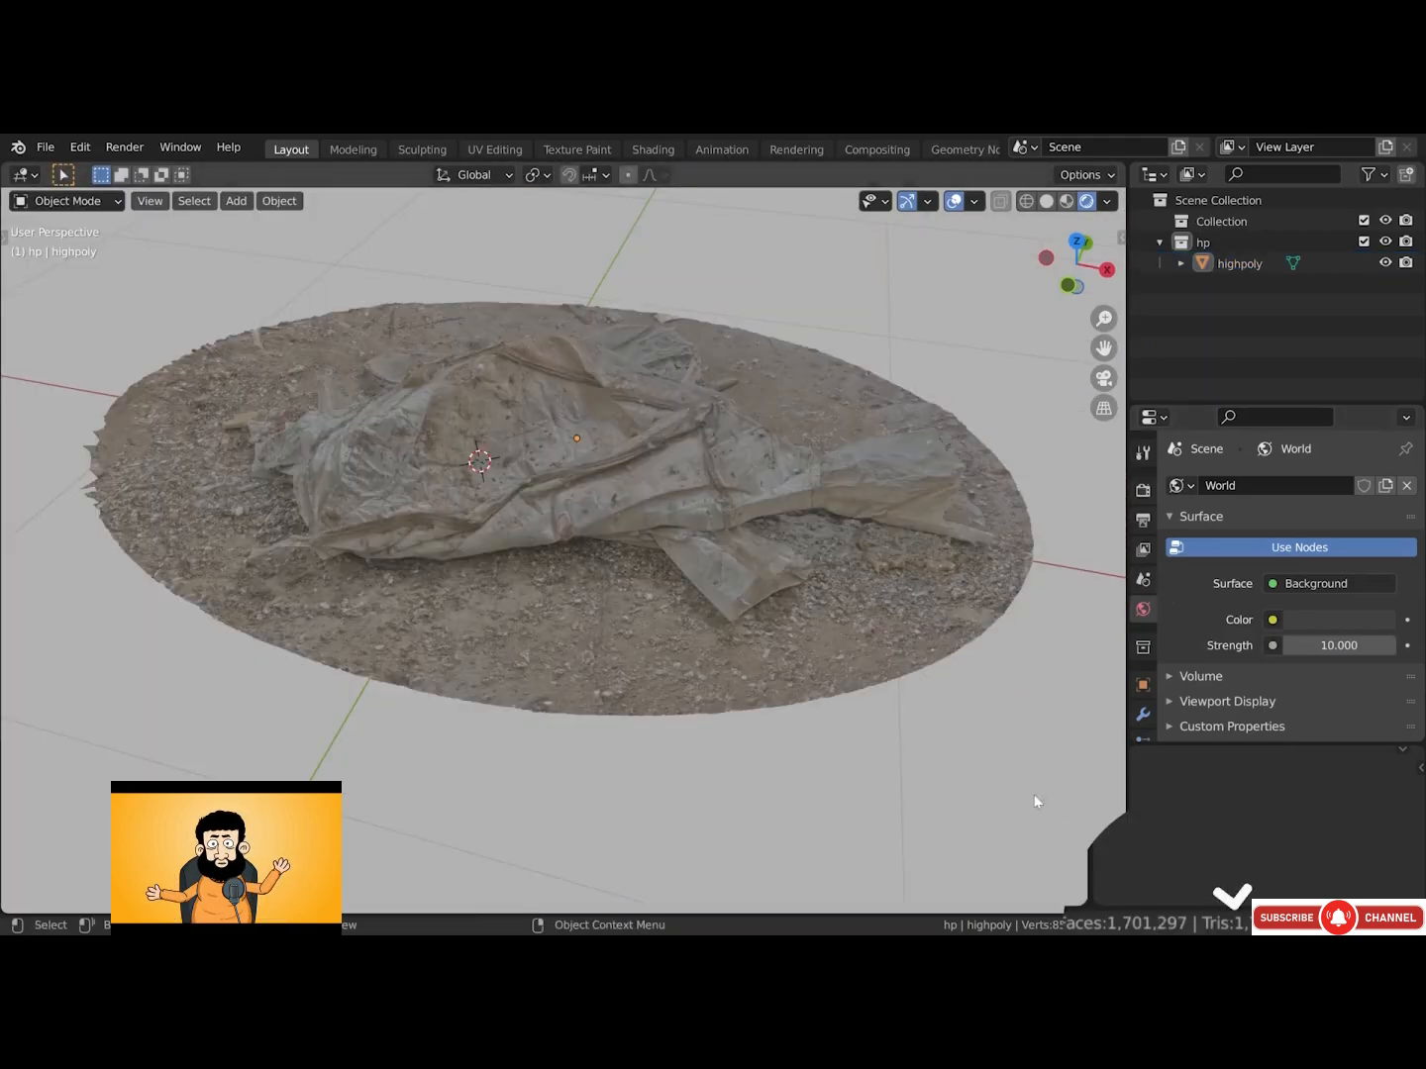
Duplicate the highpoly mesh in place and rename the copy as lowpoly
click(682, 482)
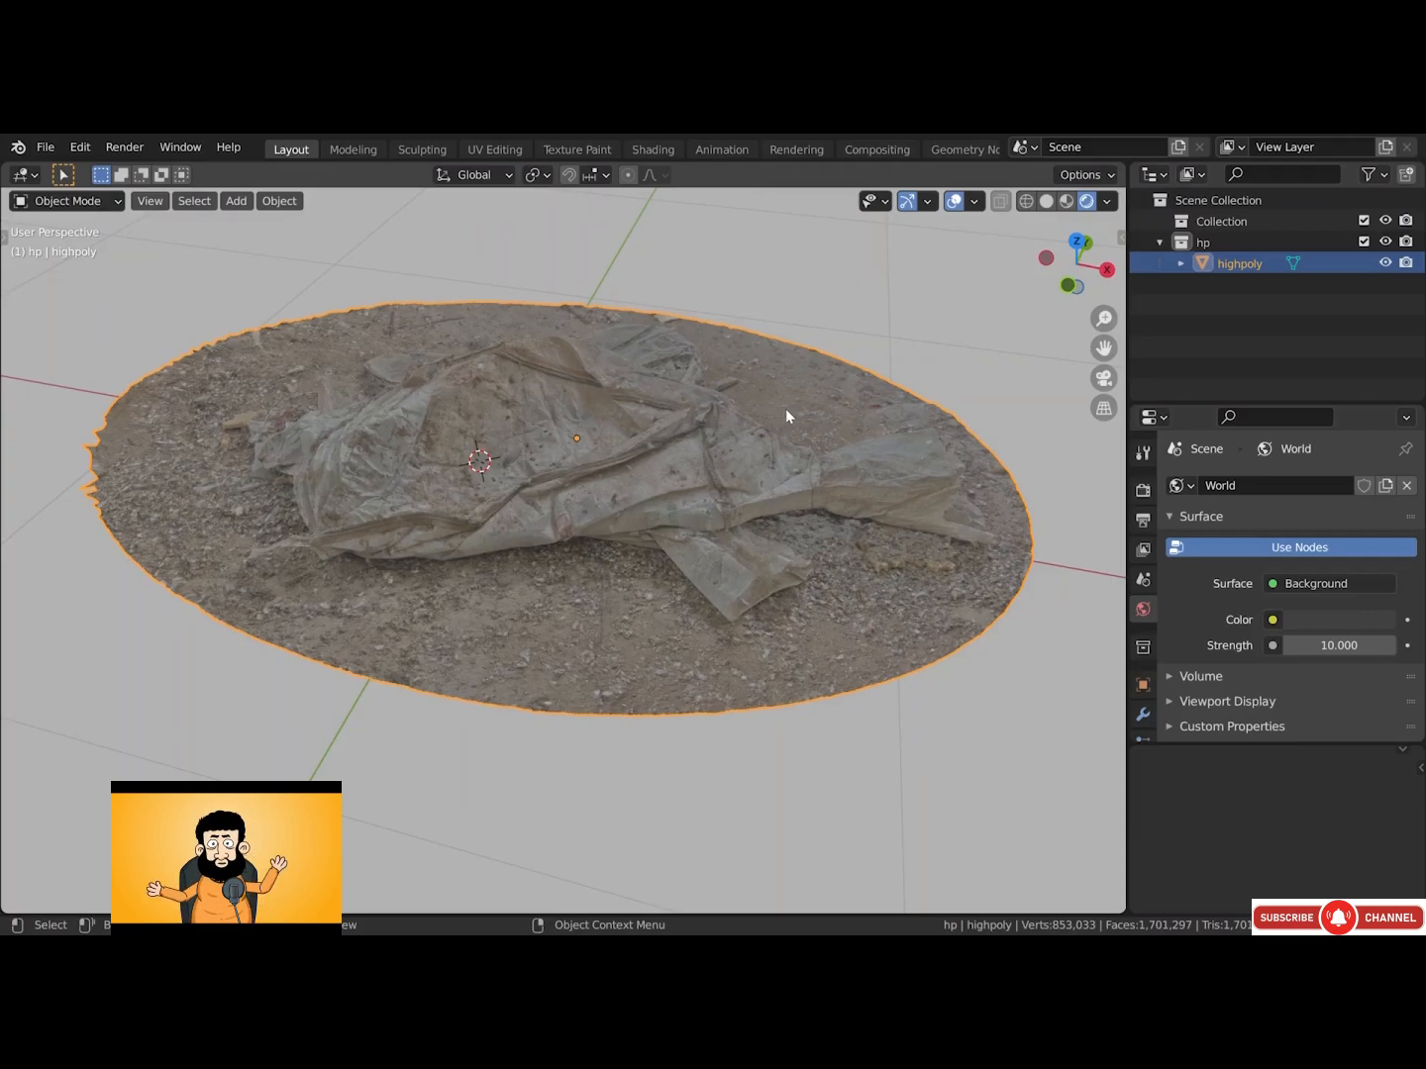
right_click(786, 408)
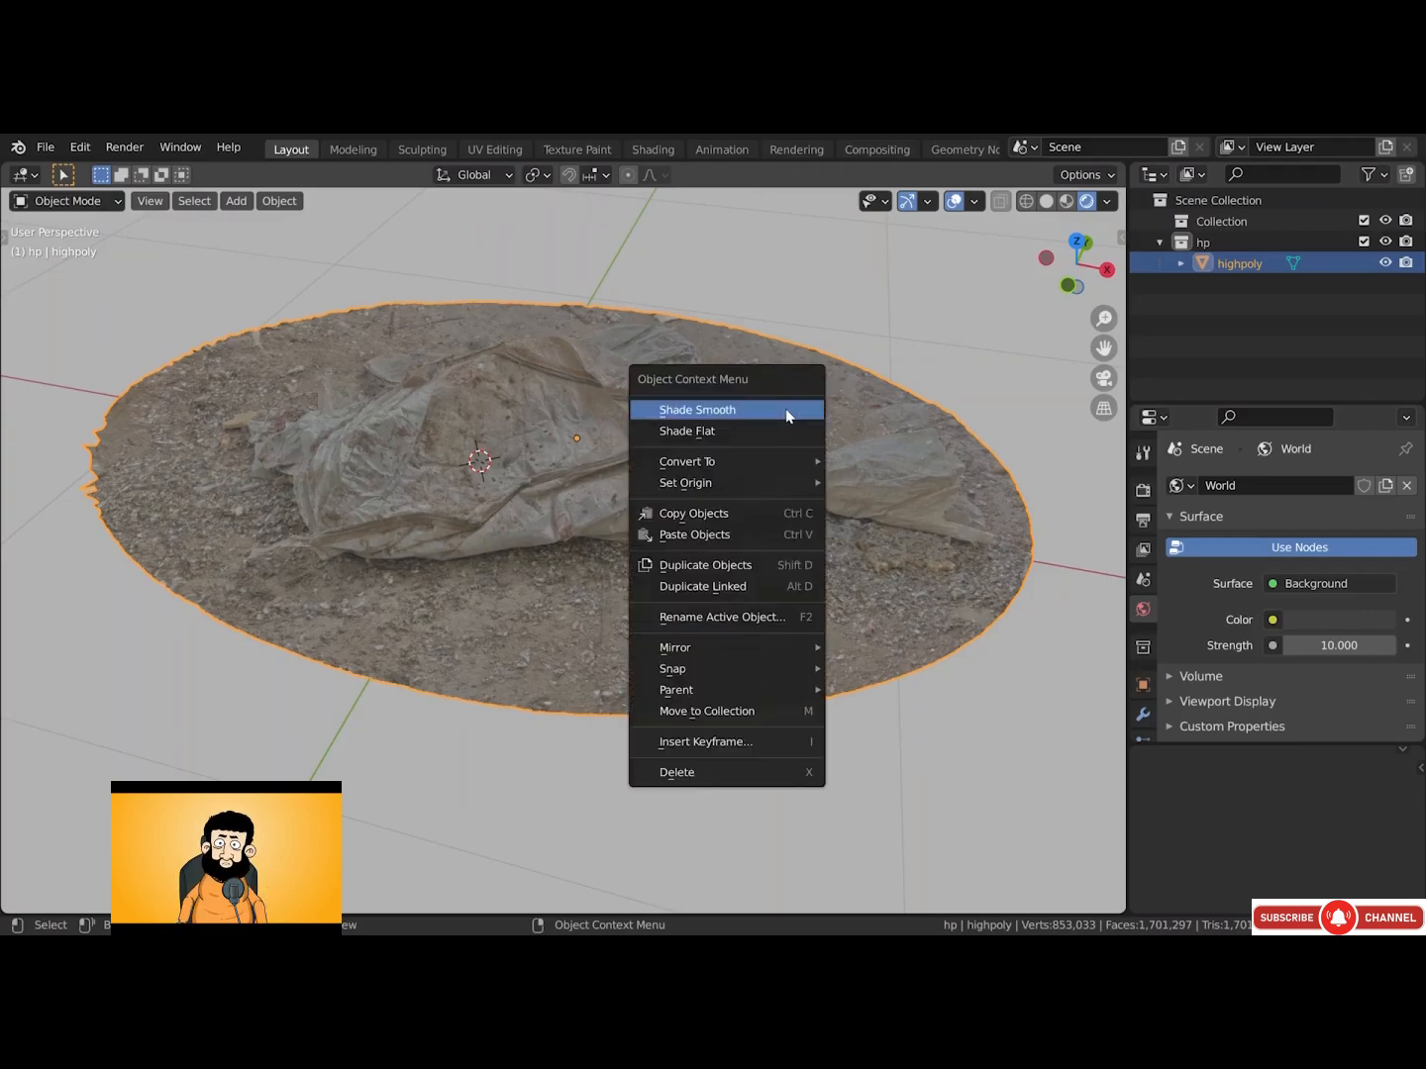
click(745, 567)
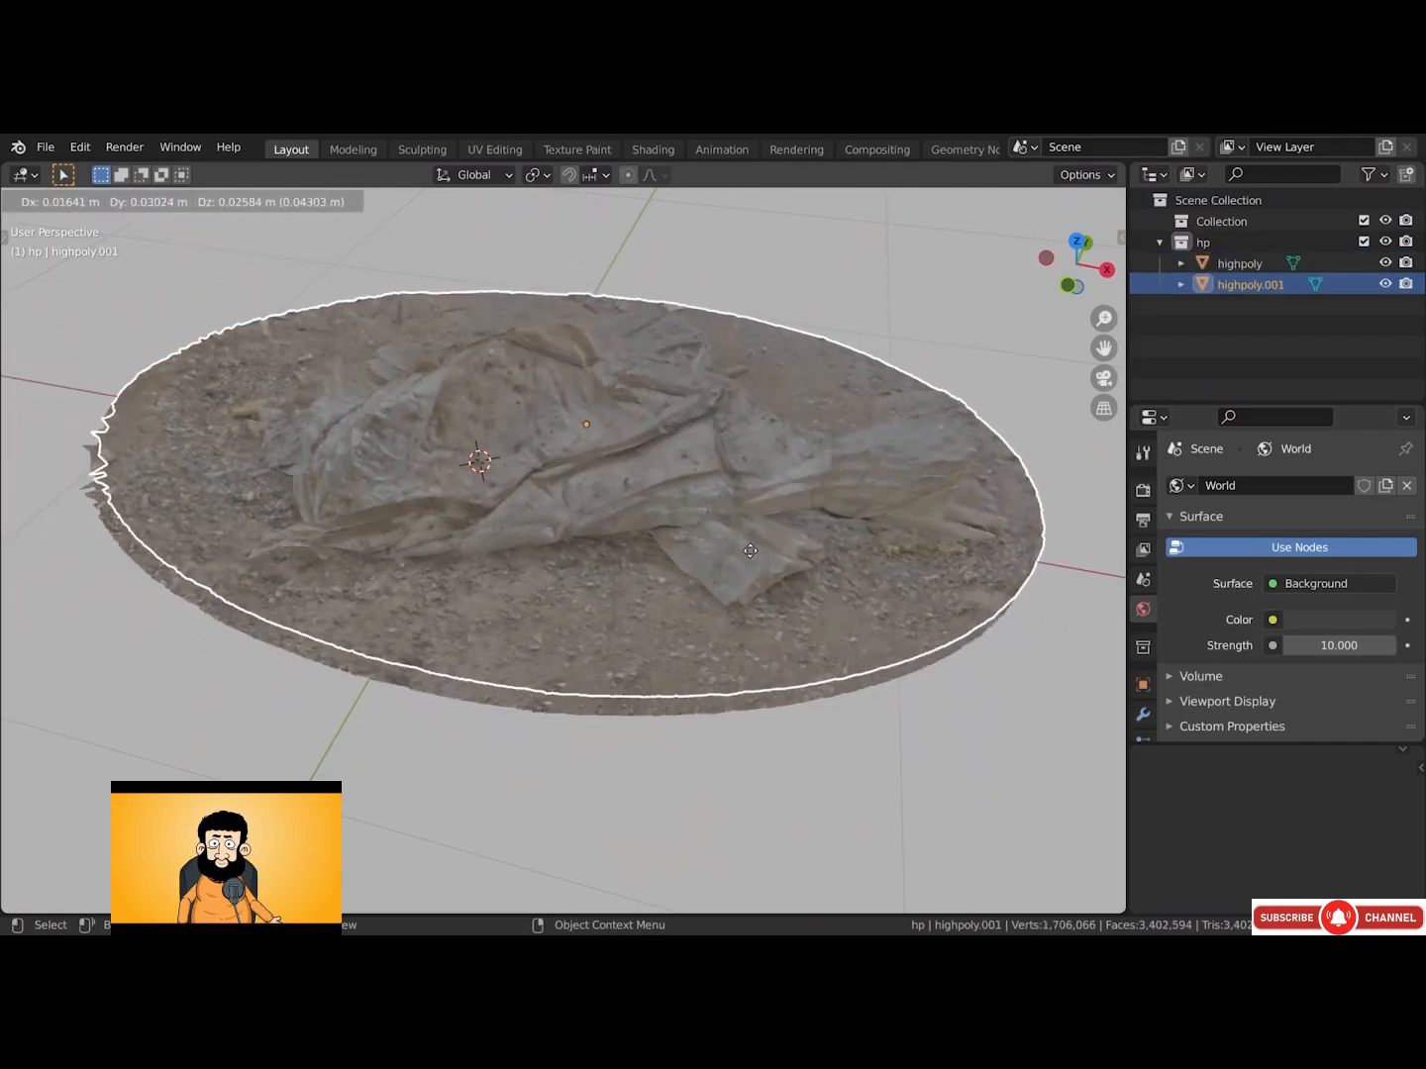
right_click(749, 575)
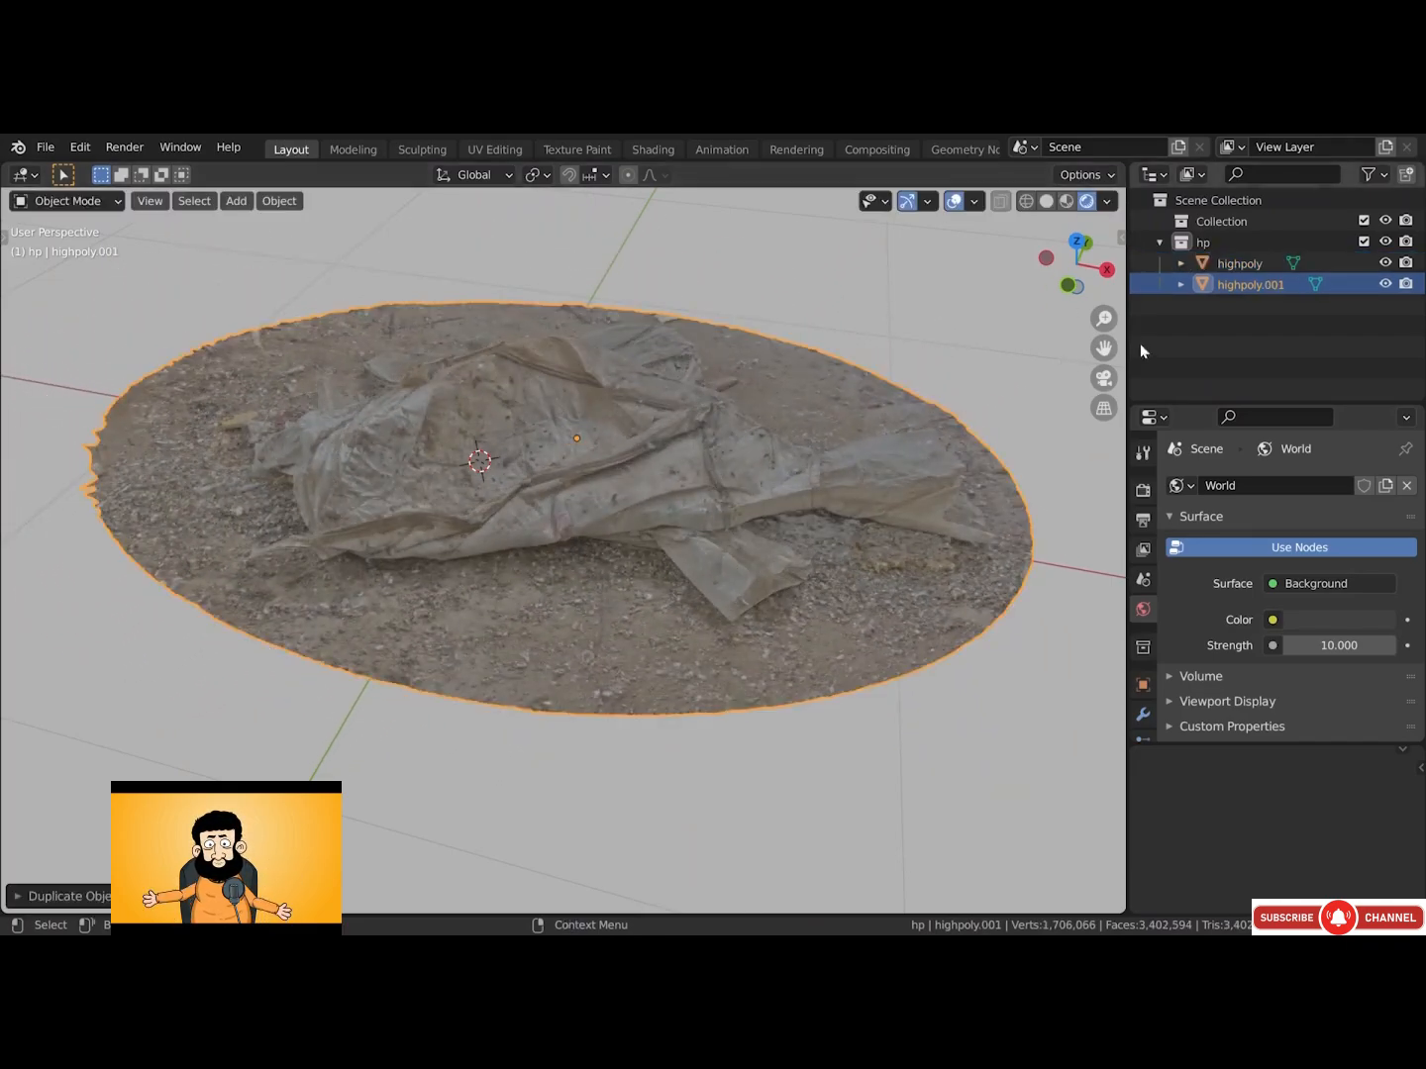
double_click(1250, 284)
key(BackSpace)
text(lowpoly)
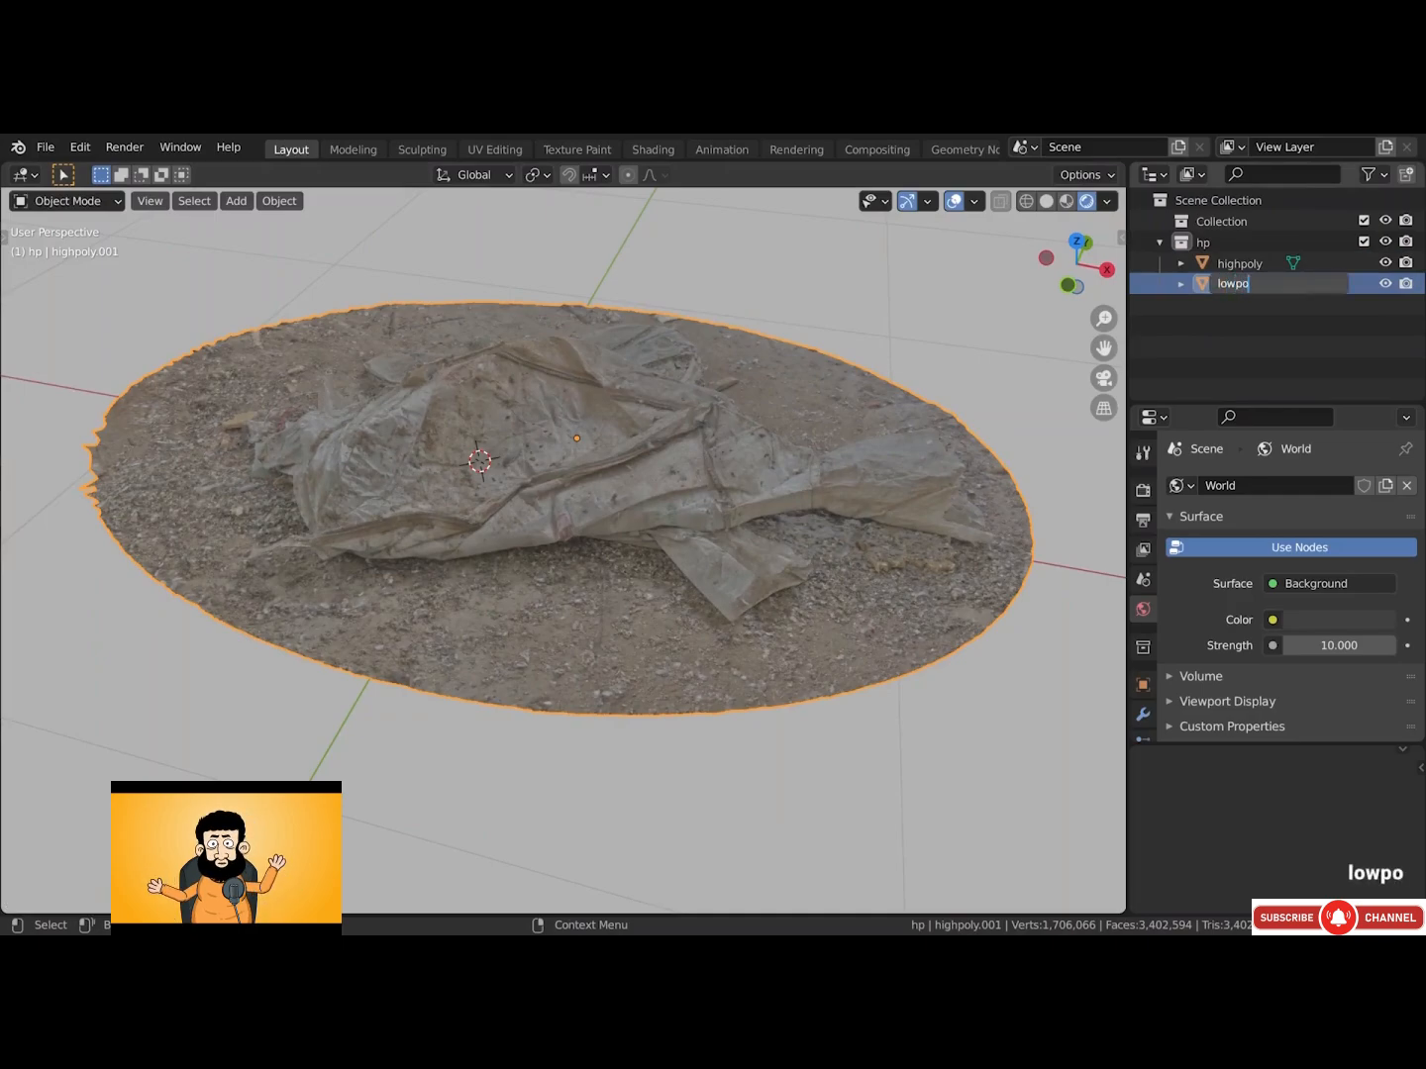
key(Return)
Create a collection named lp, move the lowpoly mesh into it, and exclude the hp collection from the view layer
right_click(1216, 305)
click(1217, 306)
double_click(1215, 305)
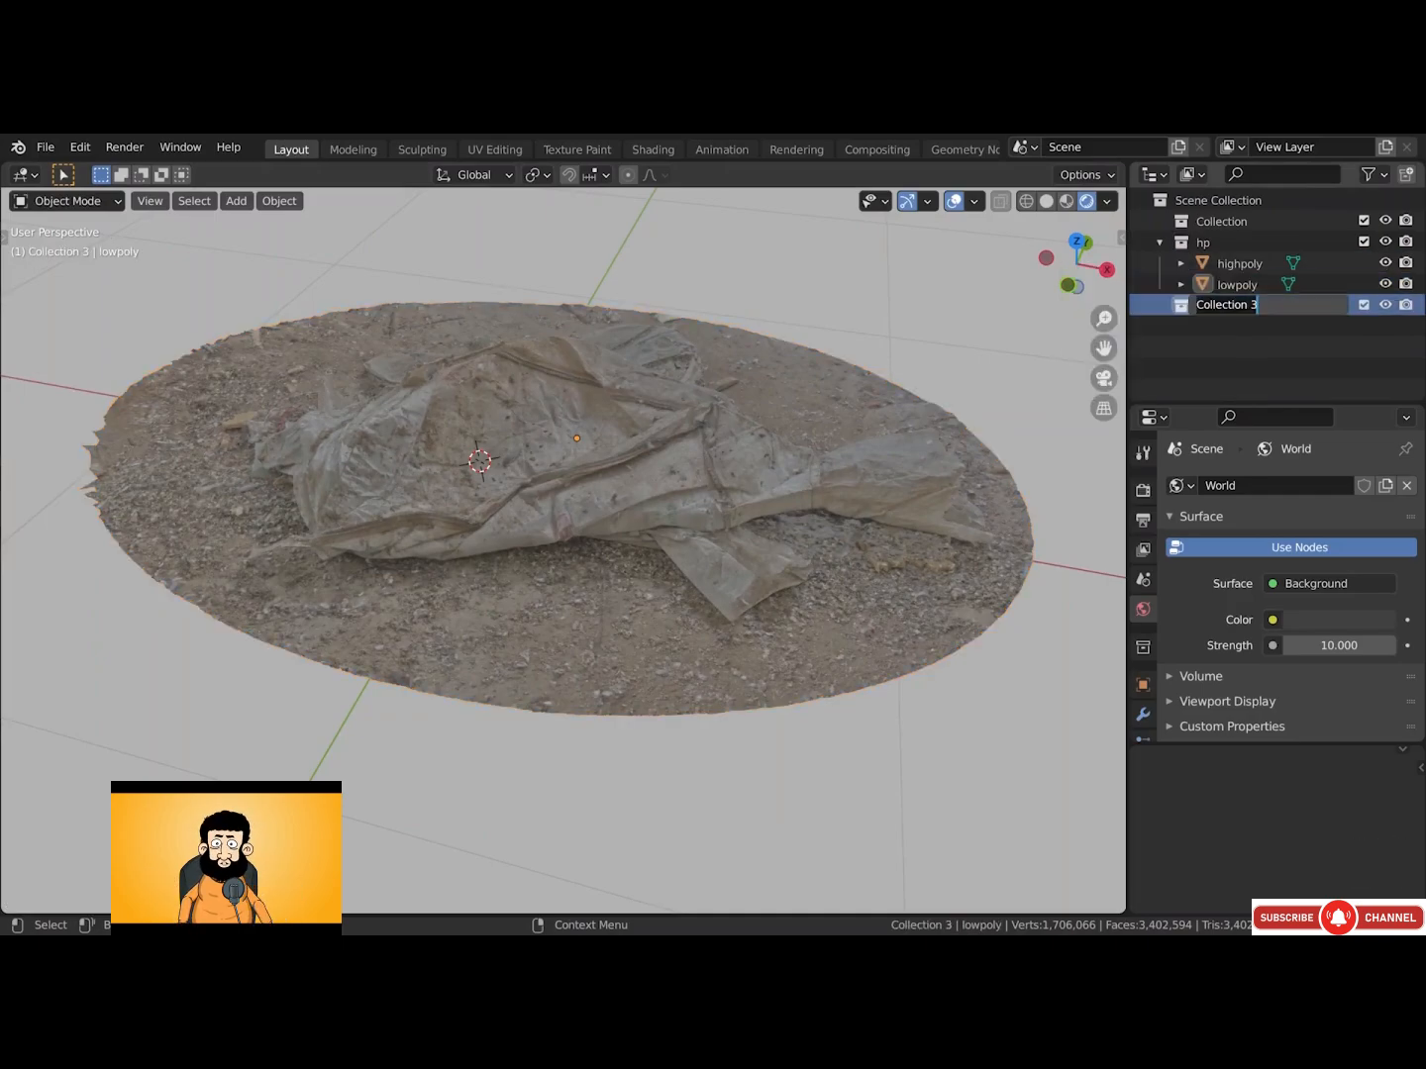
text(lp)
key(Return)
drag(1238, 283, 1203, 306)
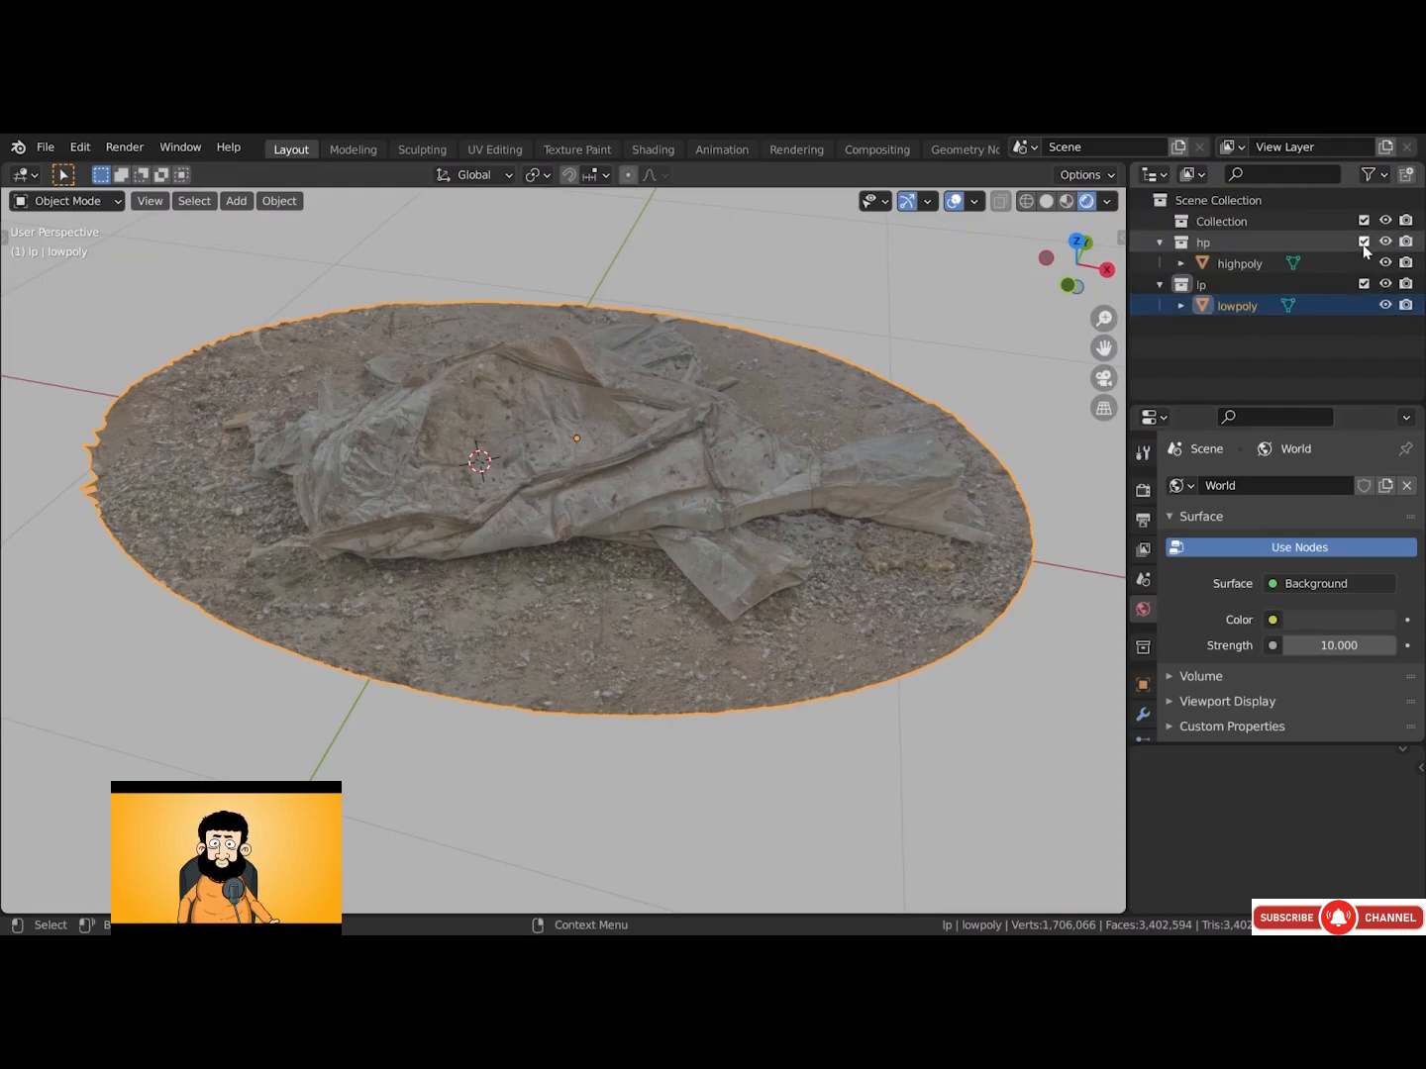
click(1363, 241)
Add a Decimate modifier to the lowpoly mesh and turn on the viewport's wireframe overlay
click(1238, 285)
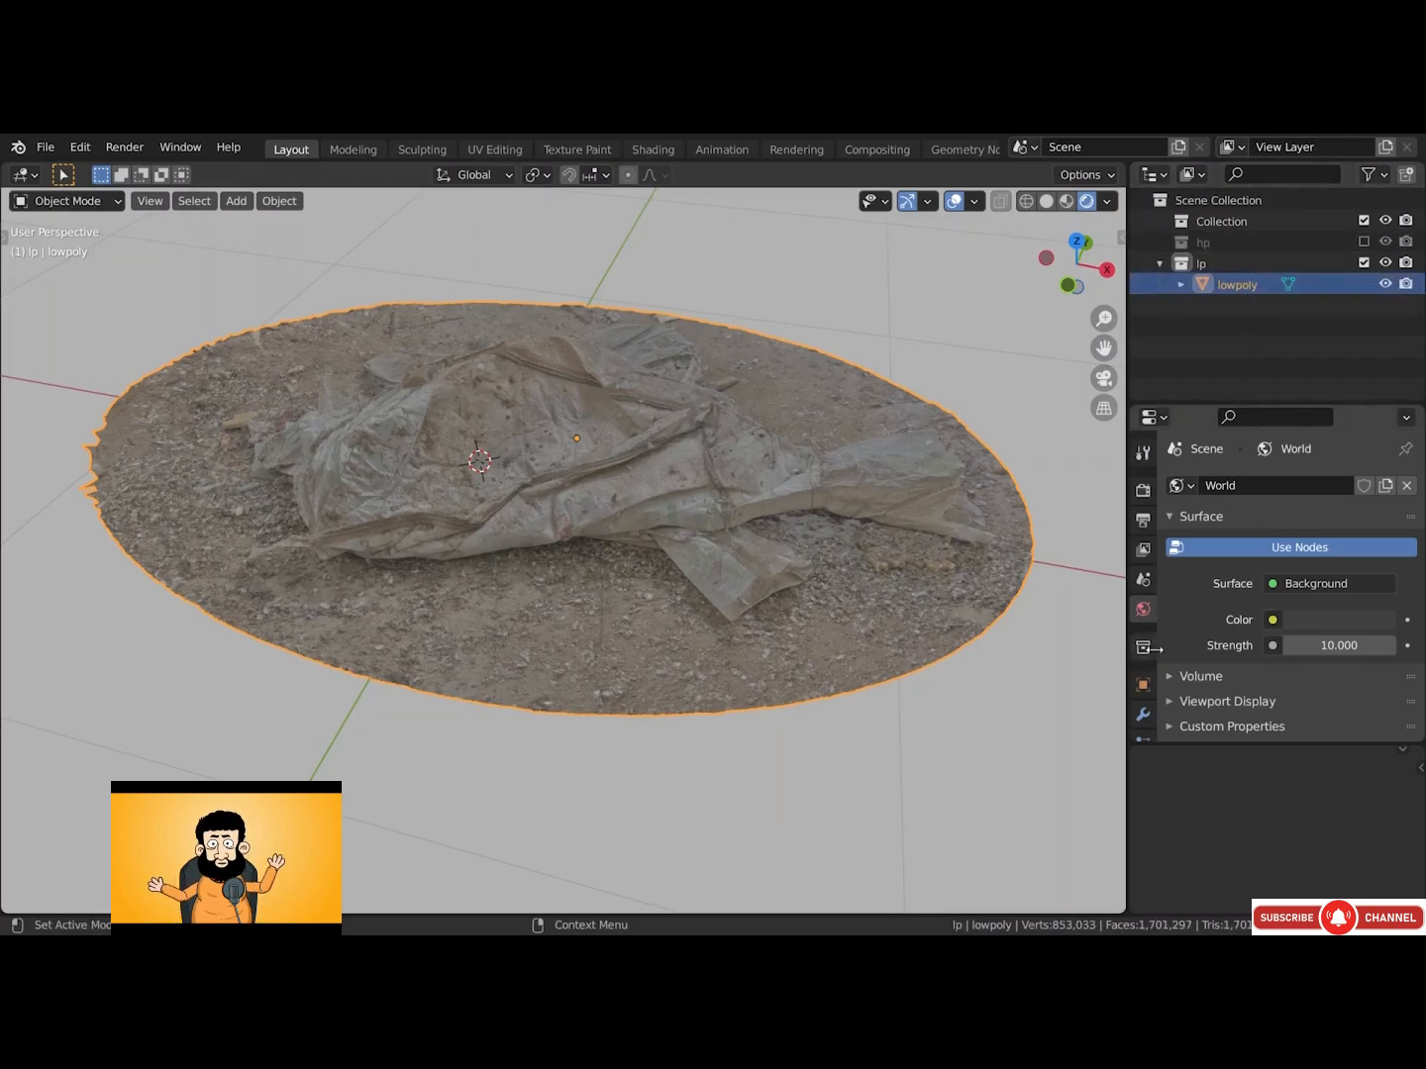
click(1143, 714)
click(1204, 489)
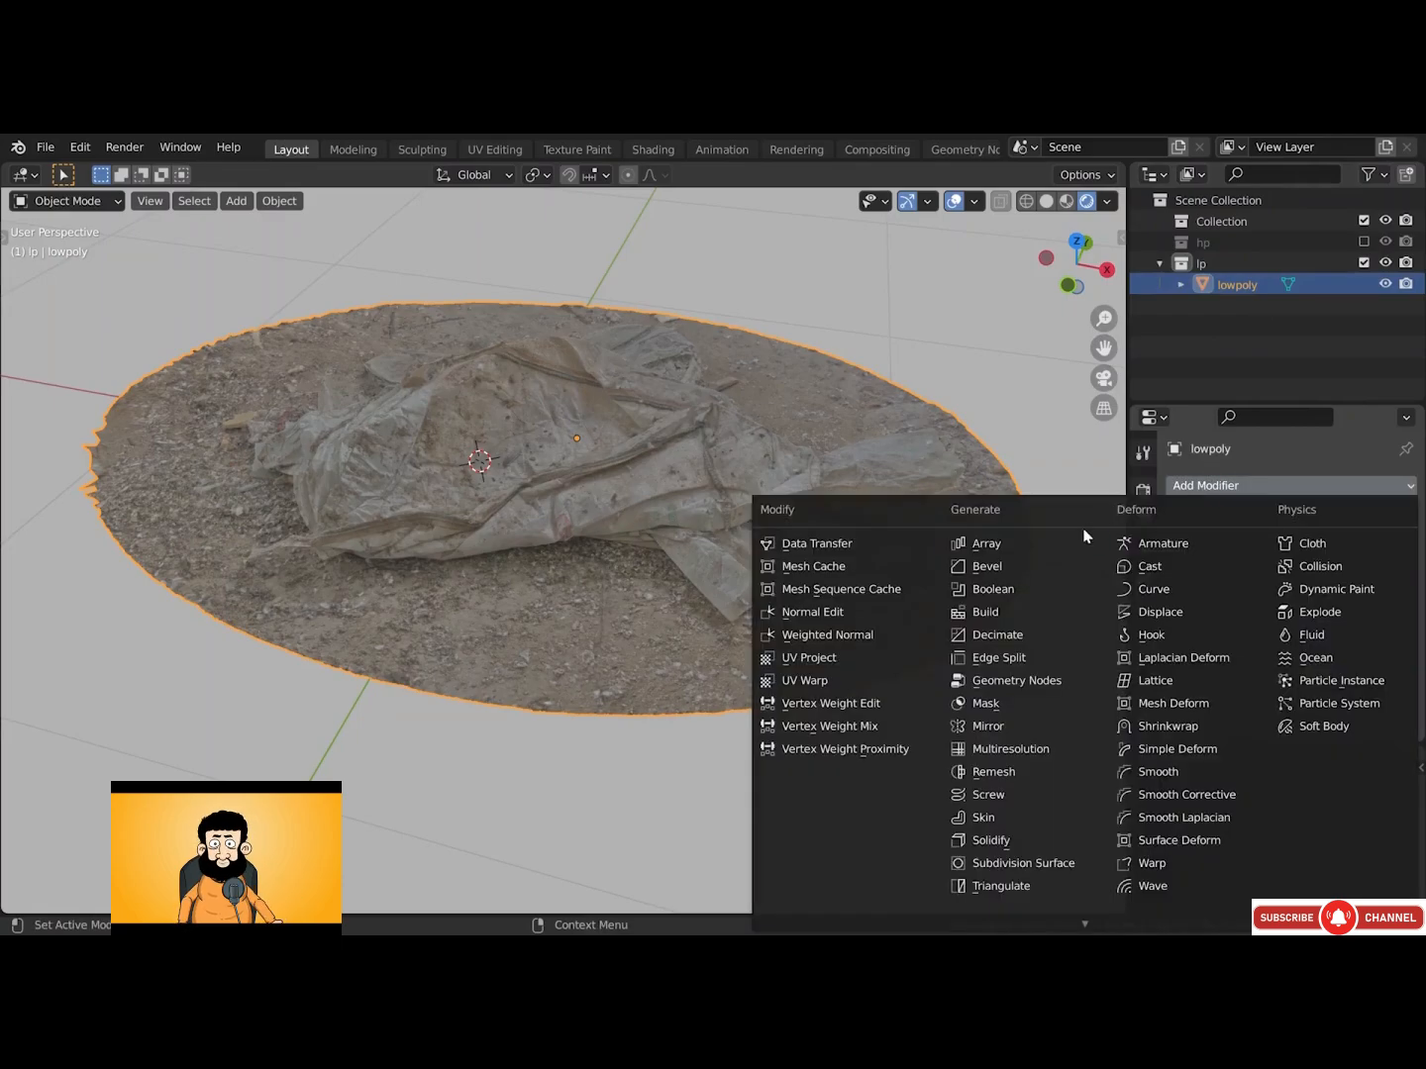
click(1027, 637)
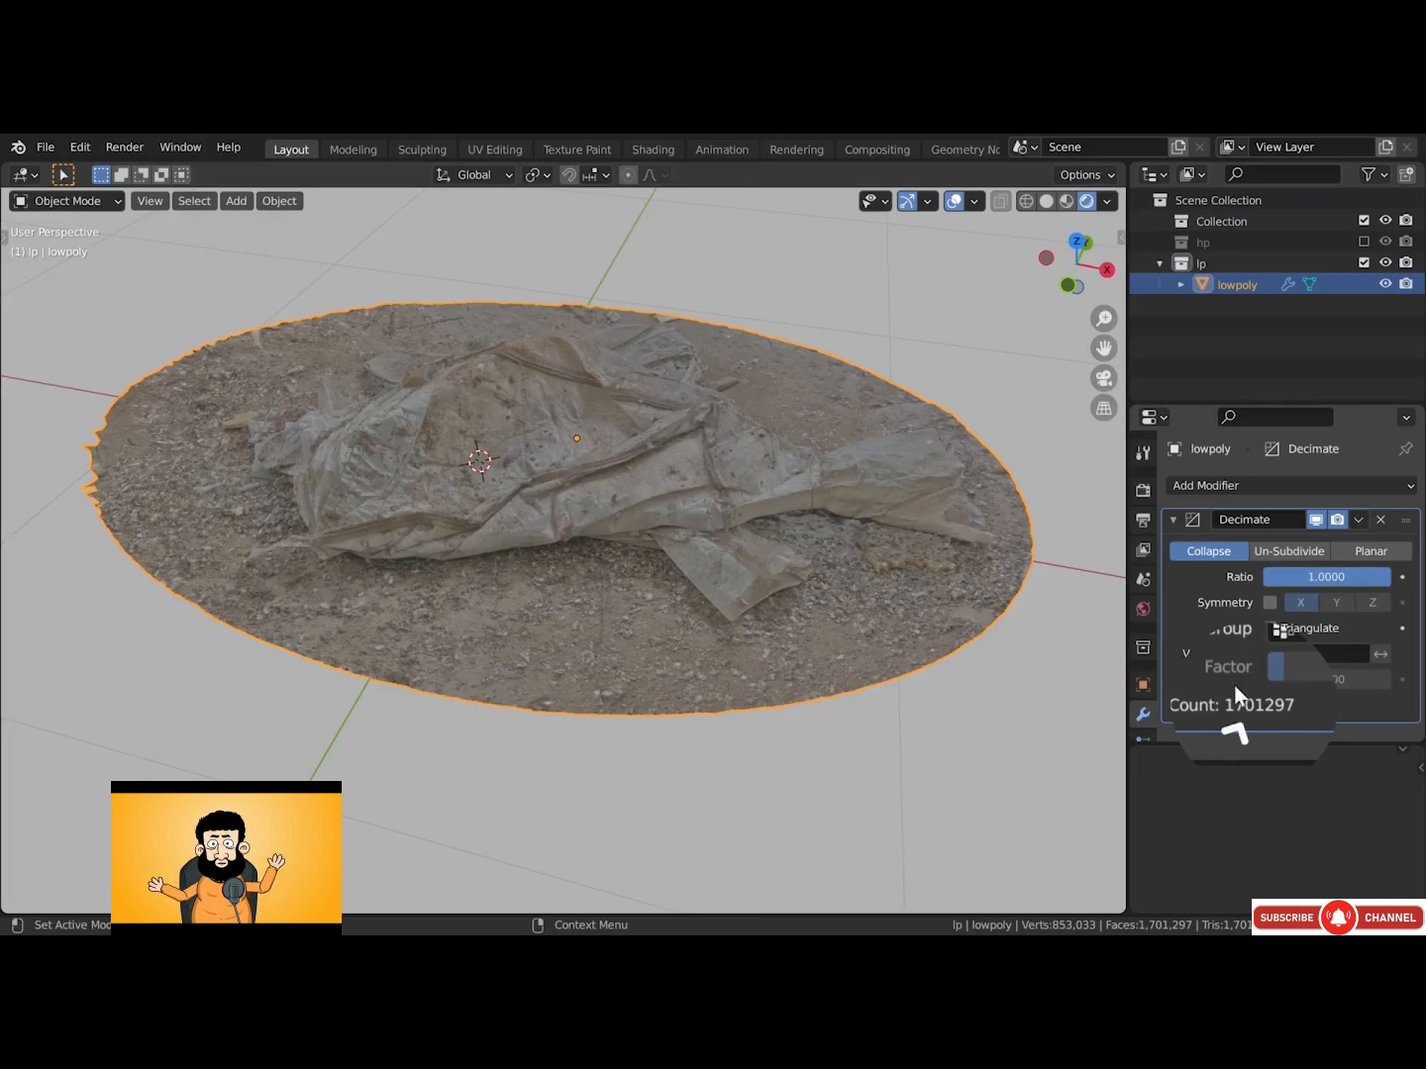
click(975, 200)
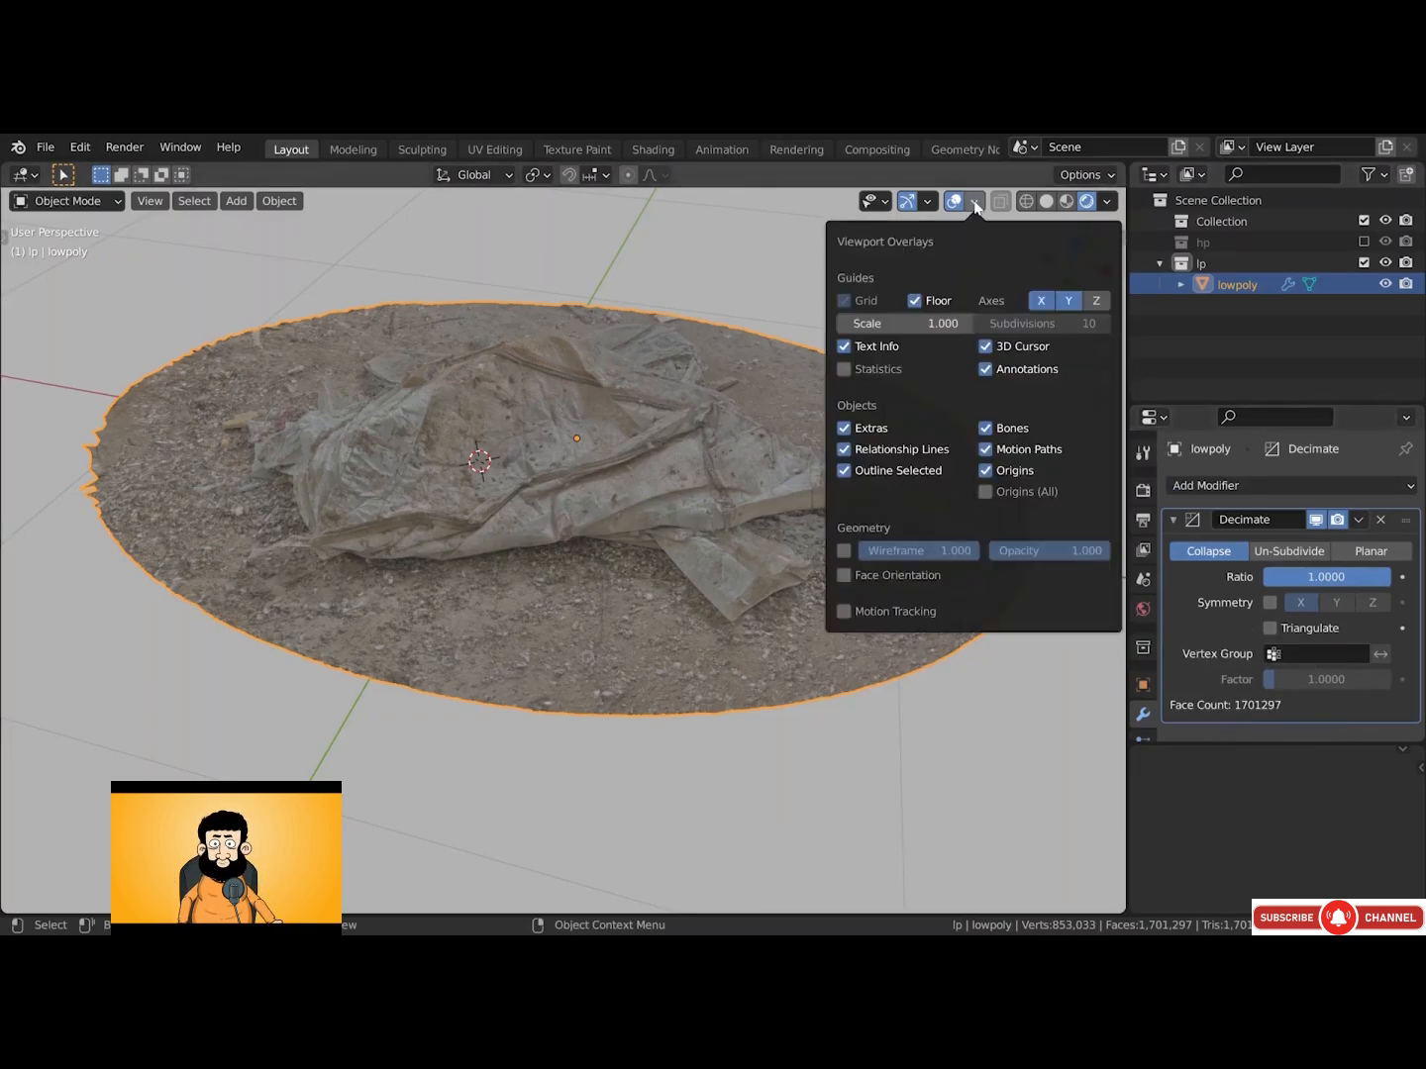
click(843, 552)
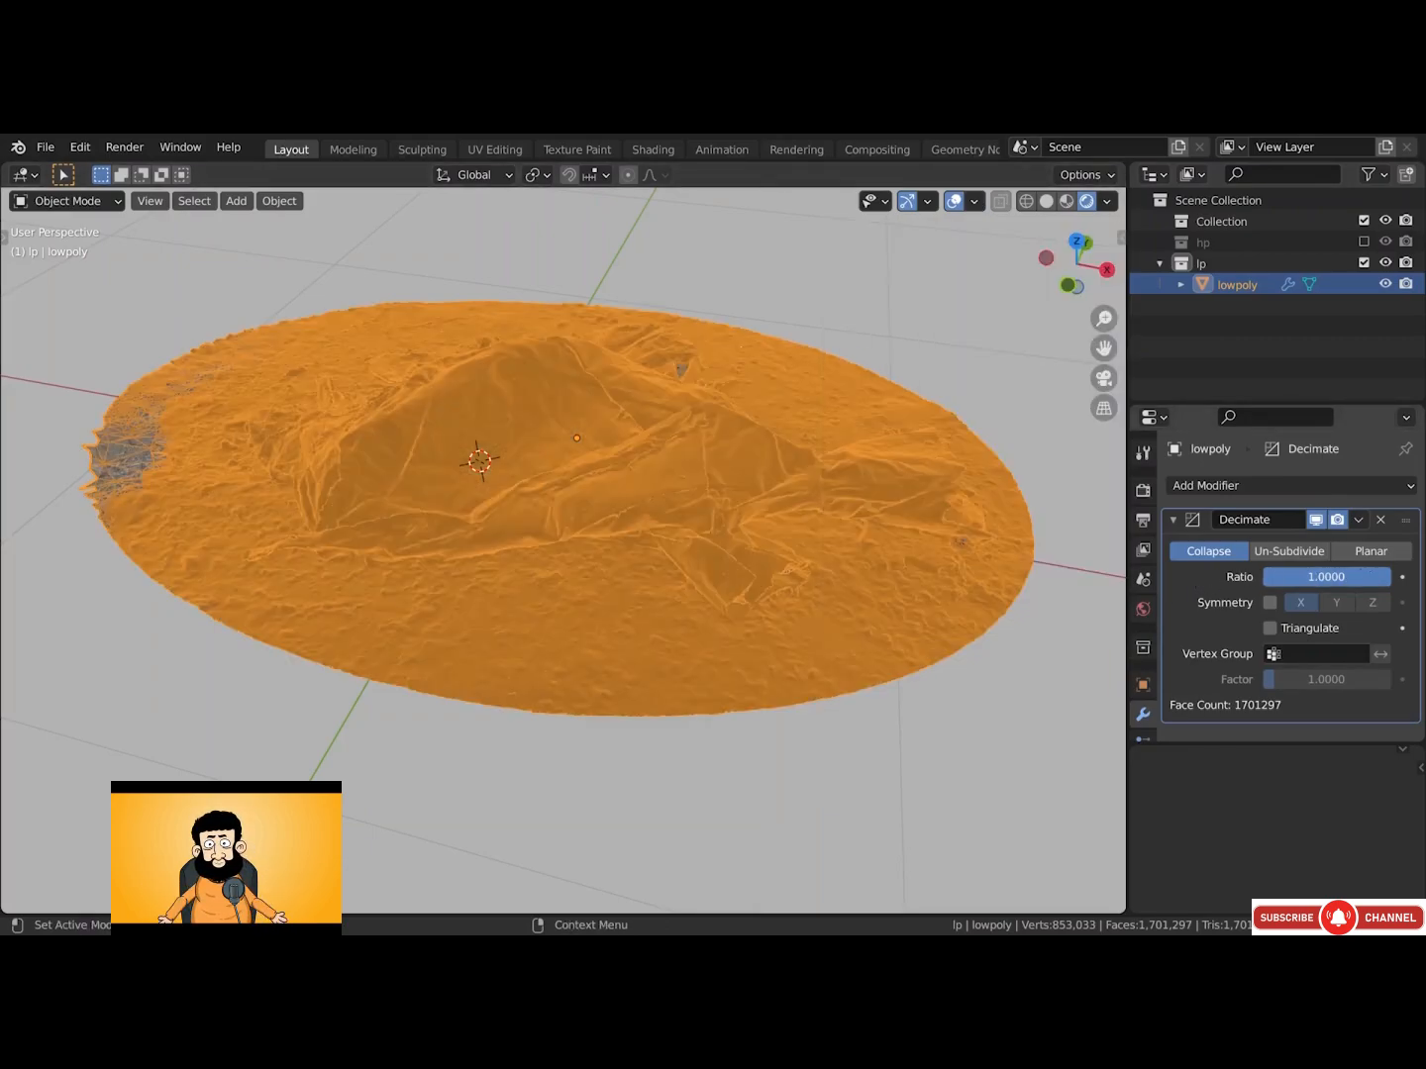
Set the lowpoly mesh's Decimate ratio to 0.1 and apply the modifier
drag(1377, 582, 1317, 579)
click(1357, 584)
text(1)
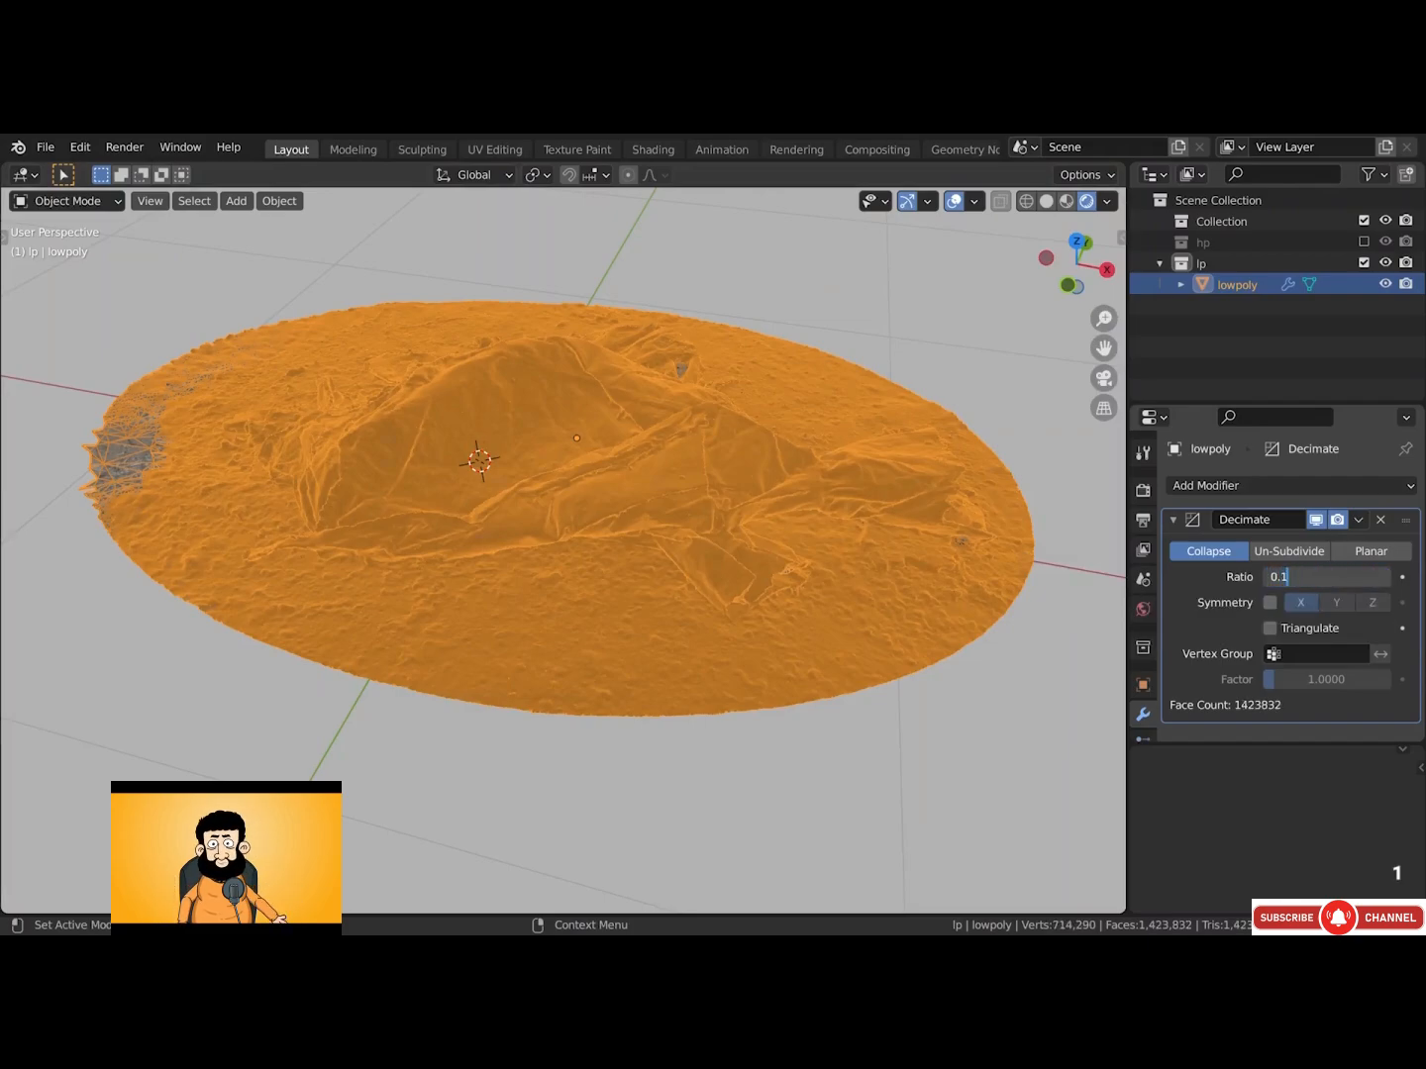
key(Return)
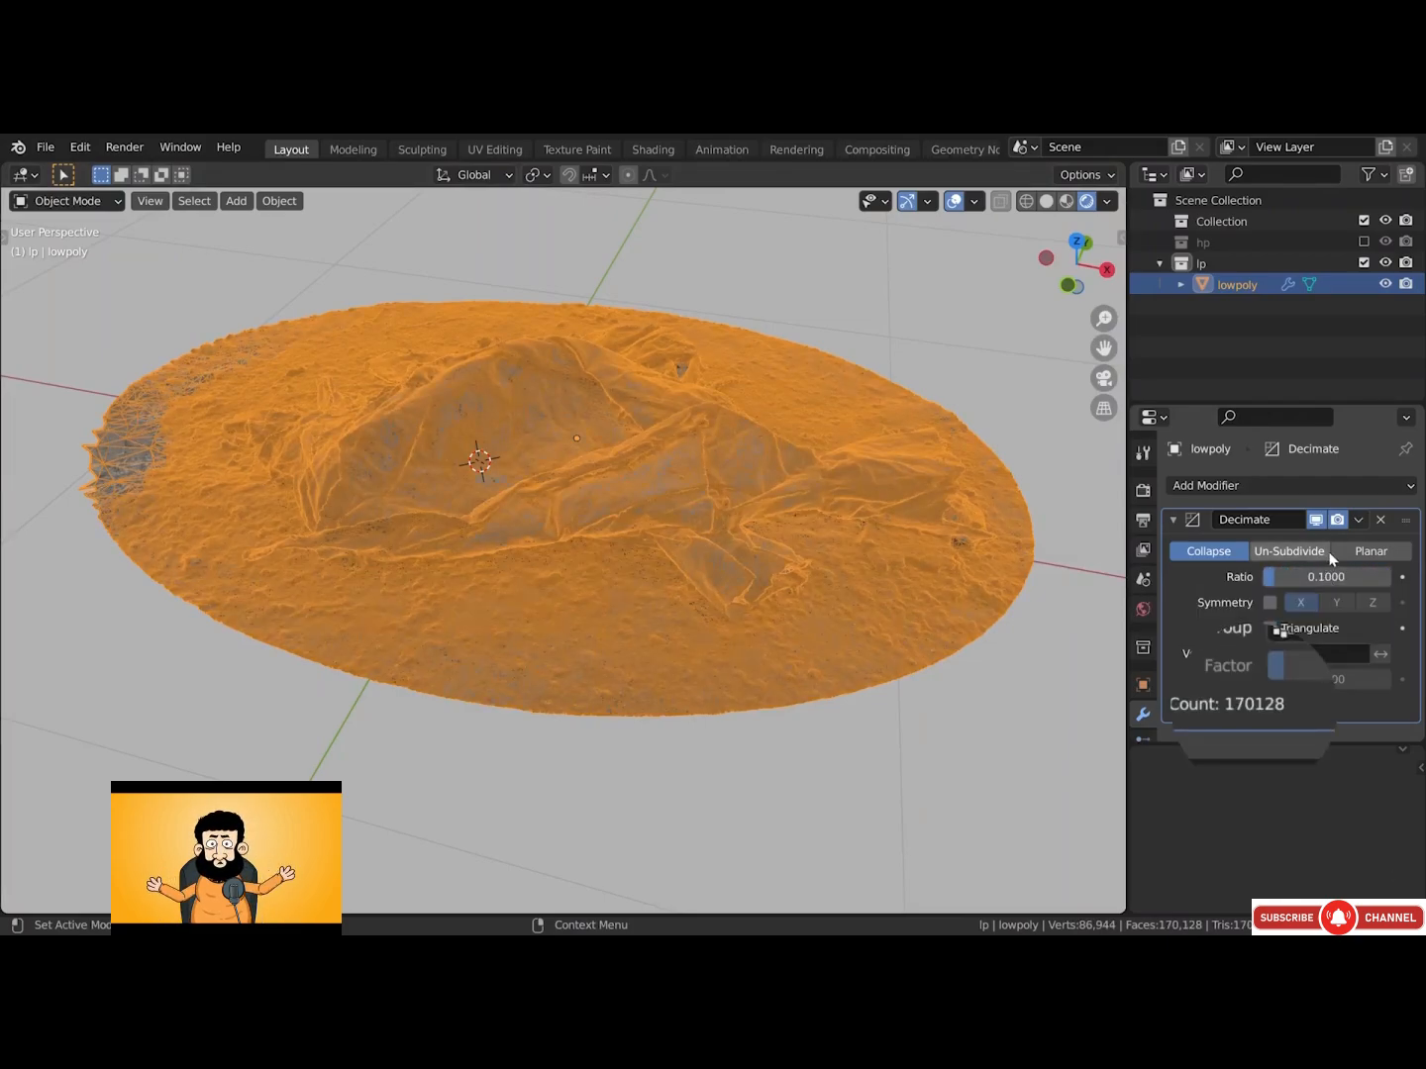
click(1173, 520)
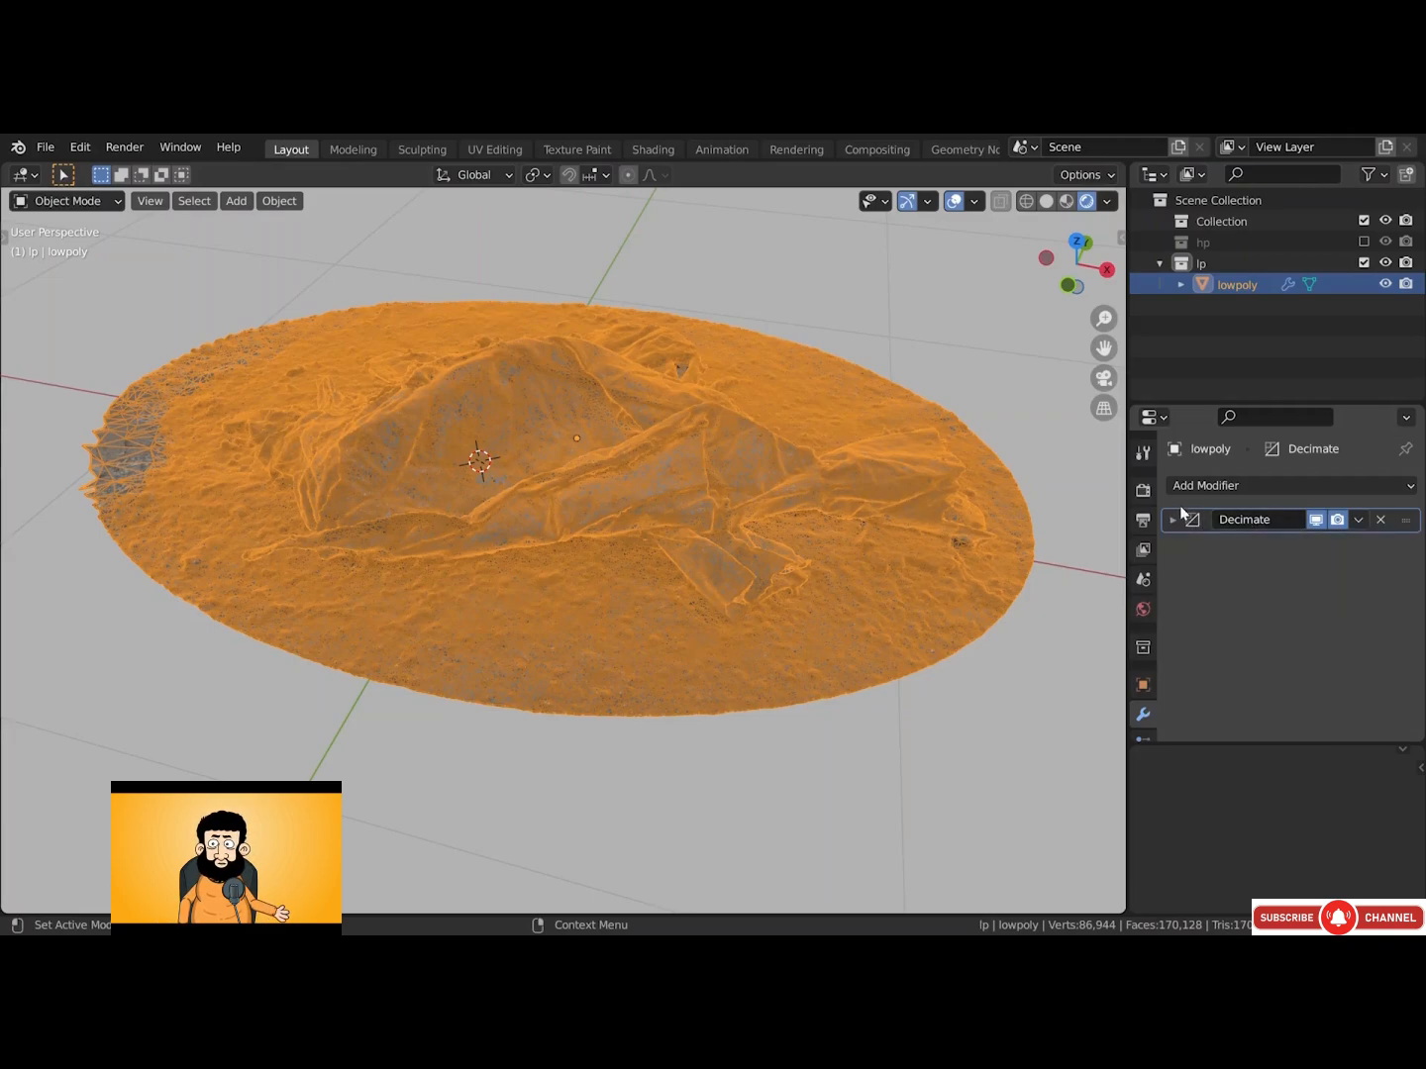
click(1359, 522)
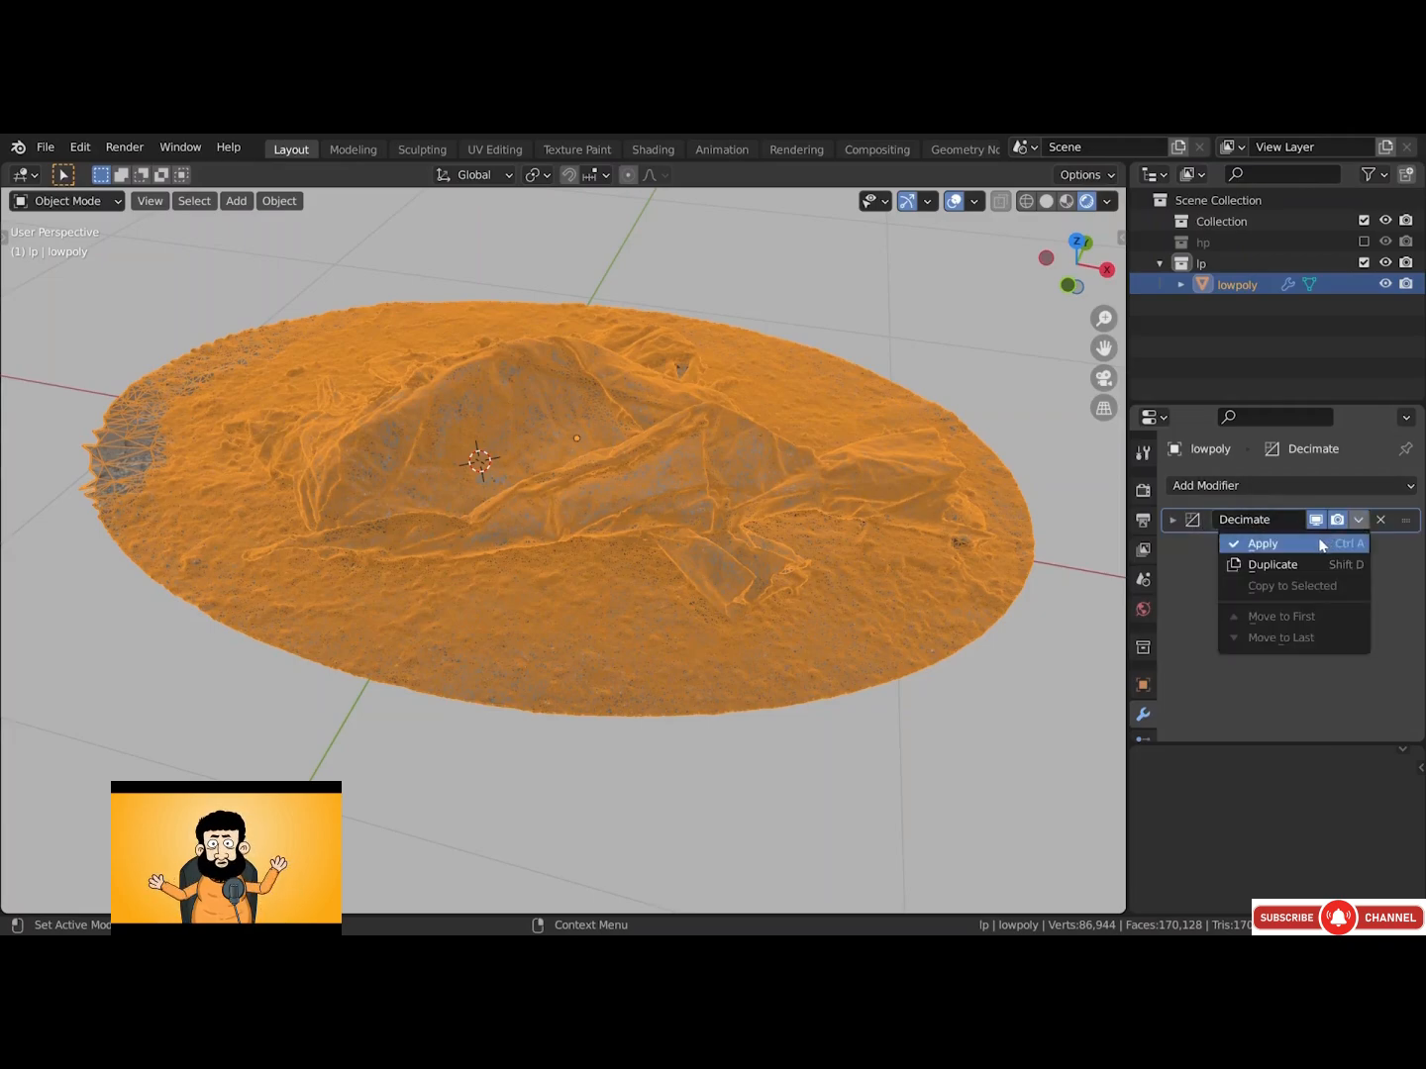
click(1321, 546)
Add a second Decimate modifier to the lowpoly mesh and set its ratio to 0.05
click(1268, 486)
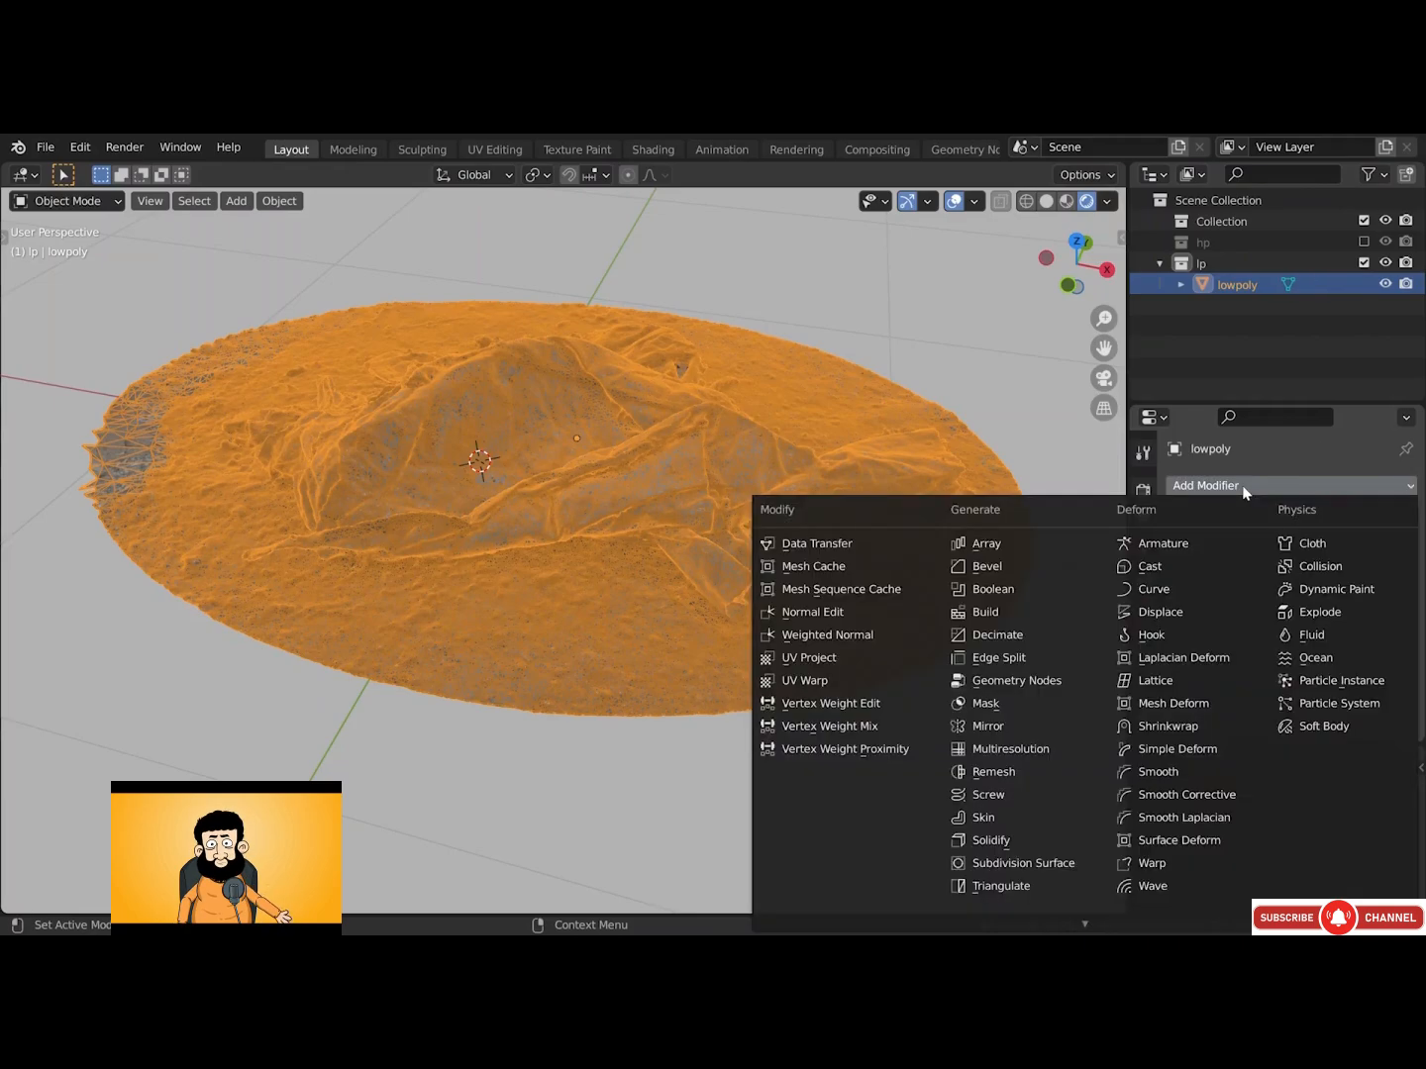
click(1066, 635)
drag(1340, 584, 1278, 575)
key(Return)
text(0.05)
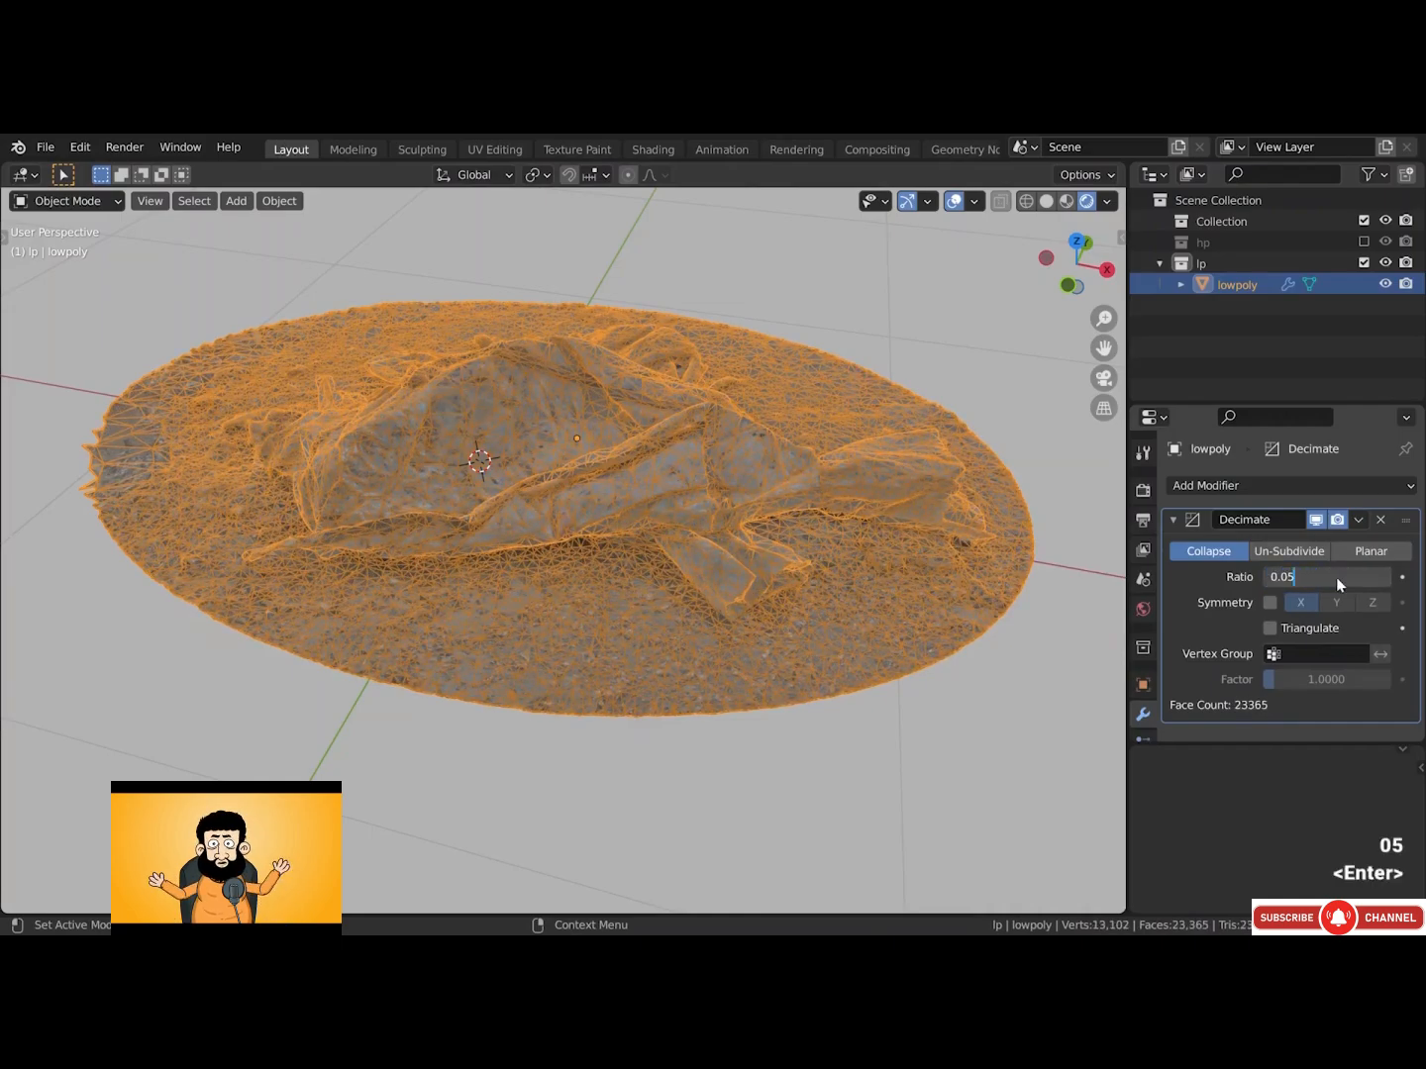
key(Return)
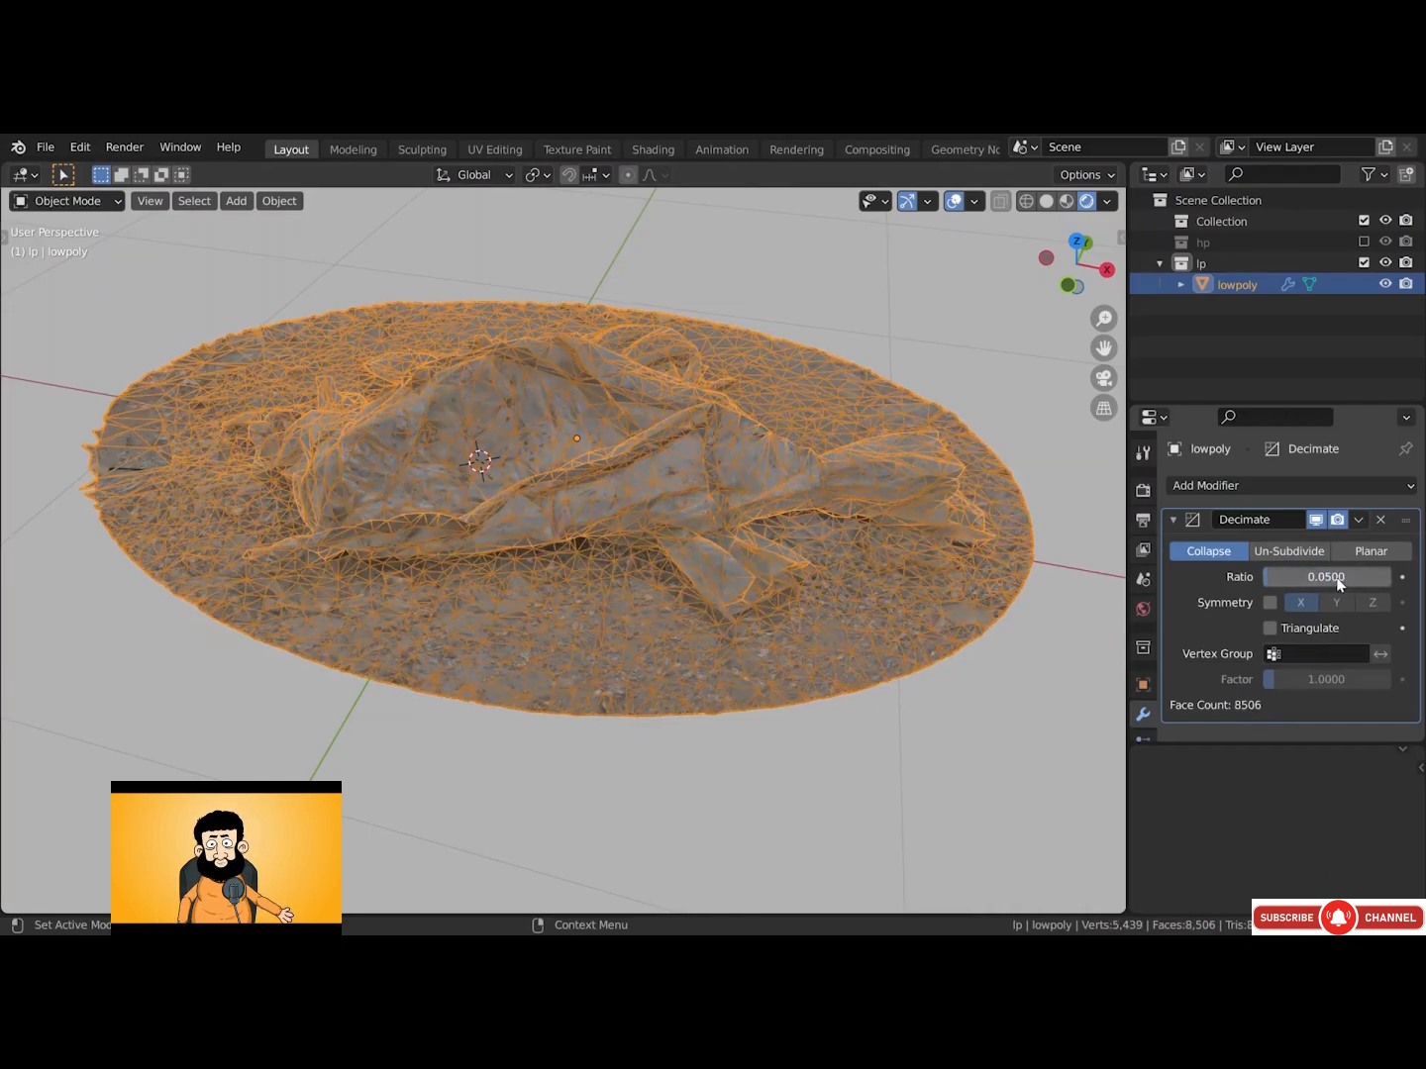
Try a Decimate ratio of 0.03 on the lowpoly mesh and inspect the reduced surface
middle_drag(905, 490, 914, 513)
click(1327, 576)
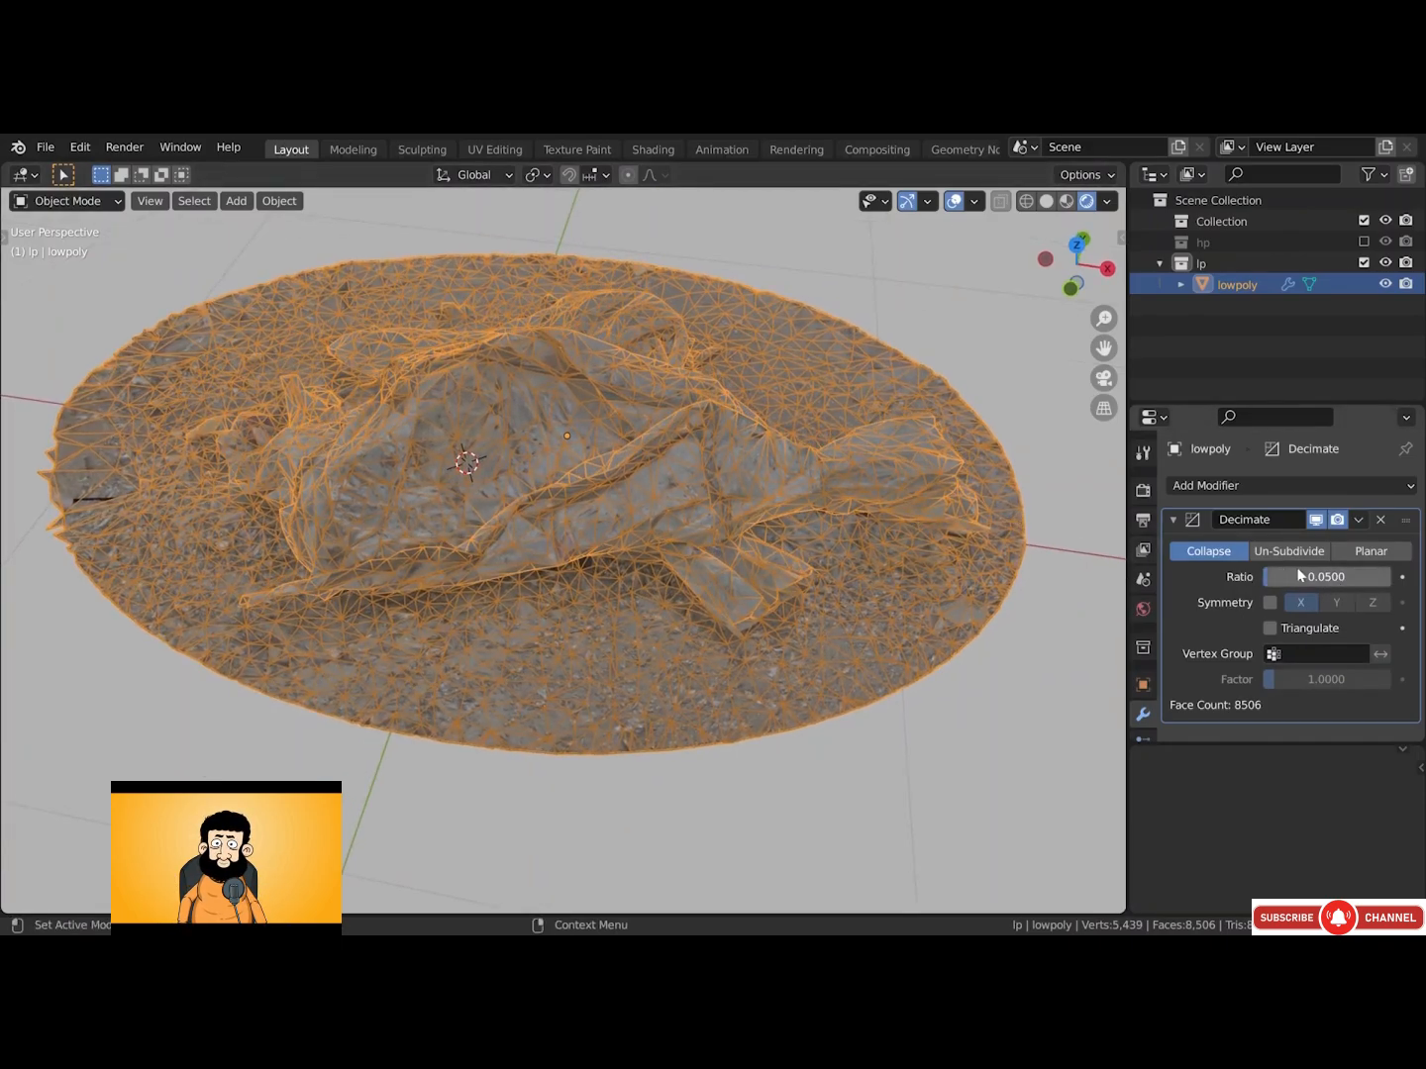
text(0.03)
key(Return)
middle_drag(970, 530, 837, 477)
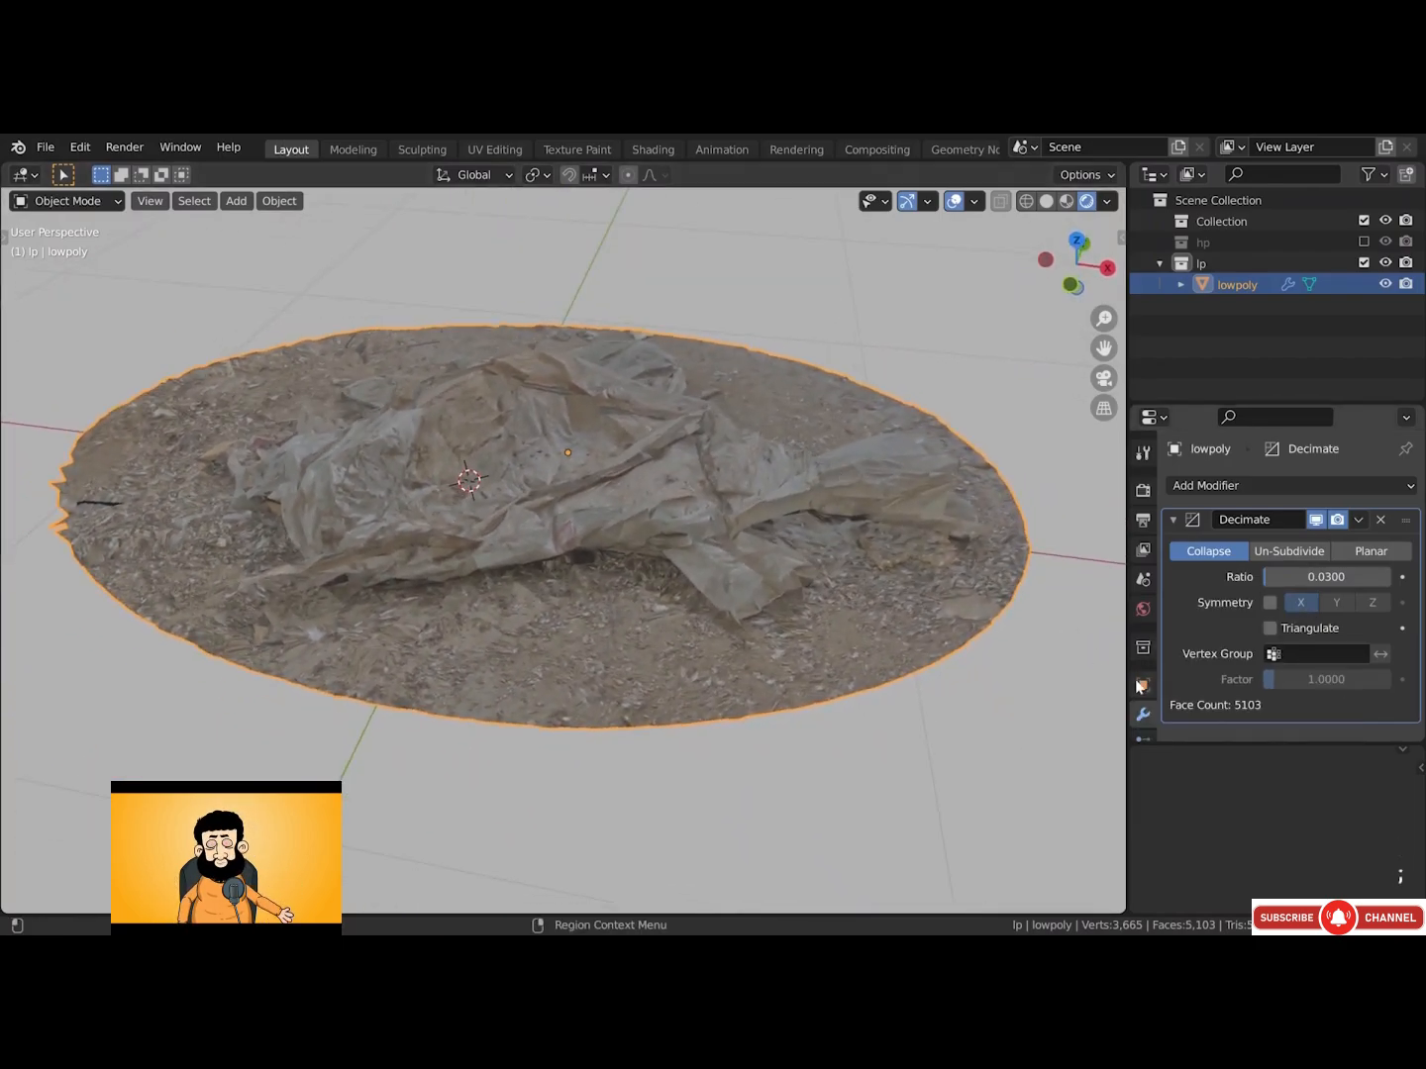
Remove the TextureAtlas_1001 material slot from the lowpoly mesh
scroll(1138, 686, down, 2)
scroll(1139, 684, down, 2)
click(1143, 705)
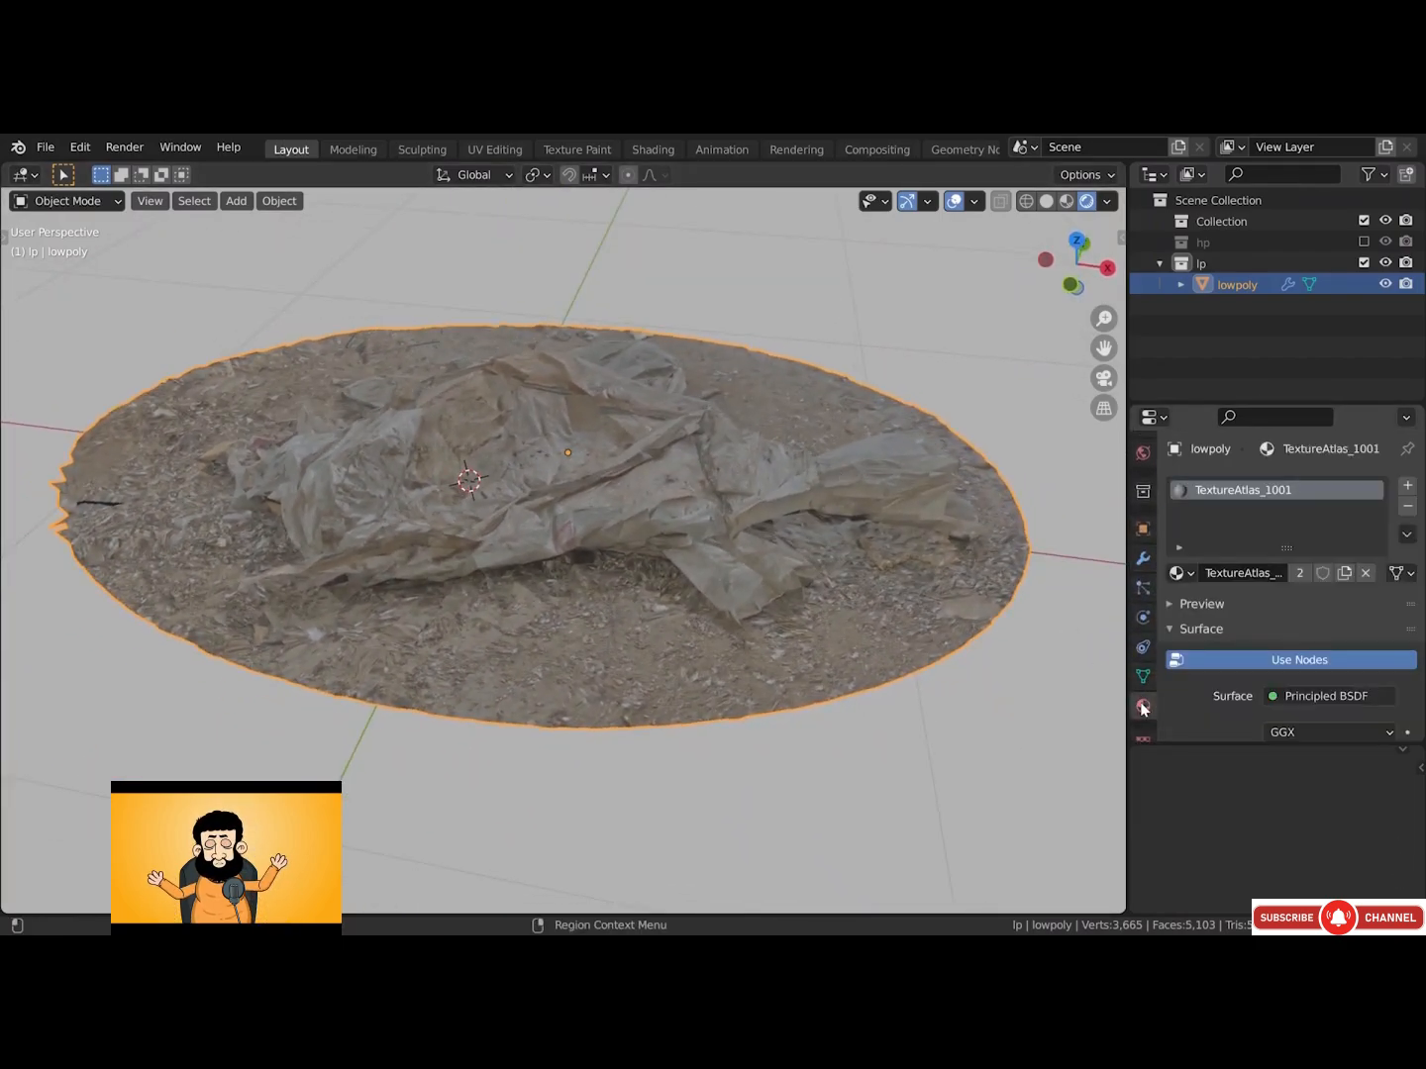
click(1407, 506)
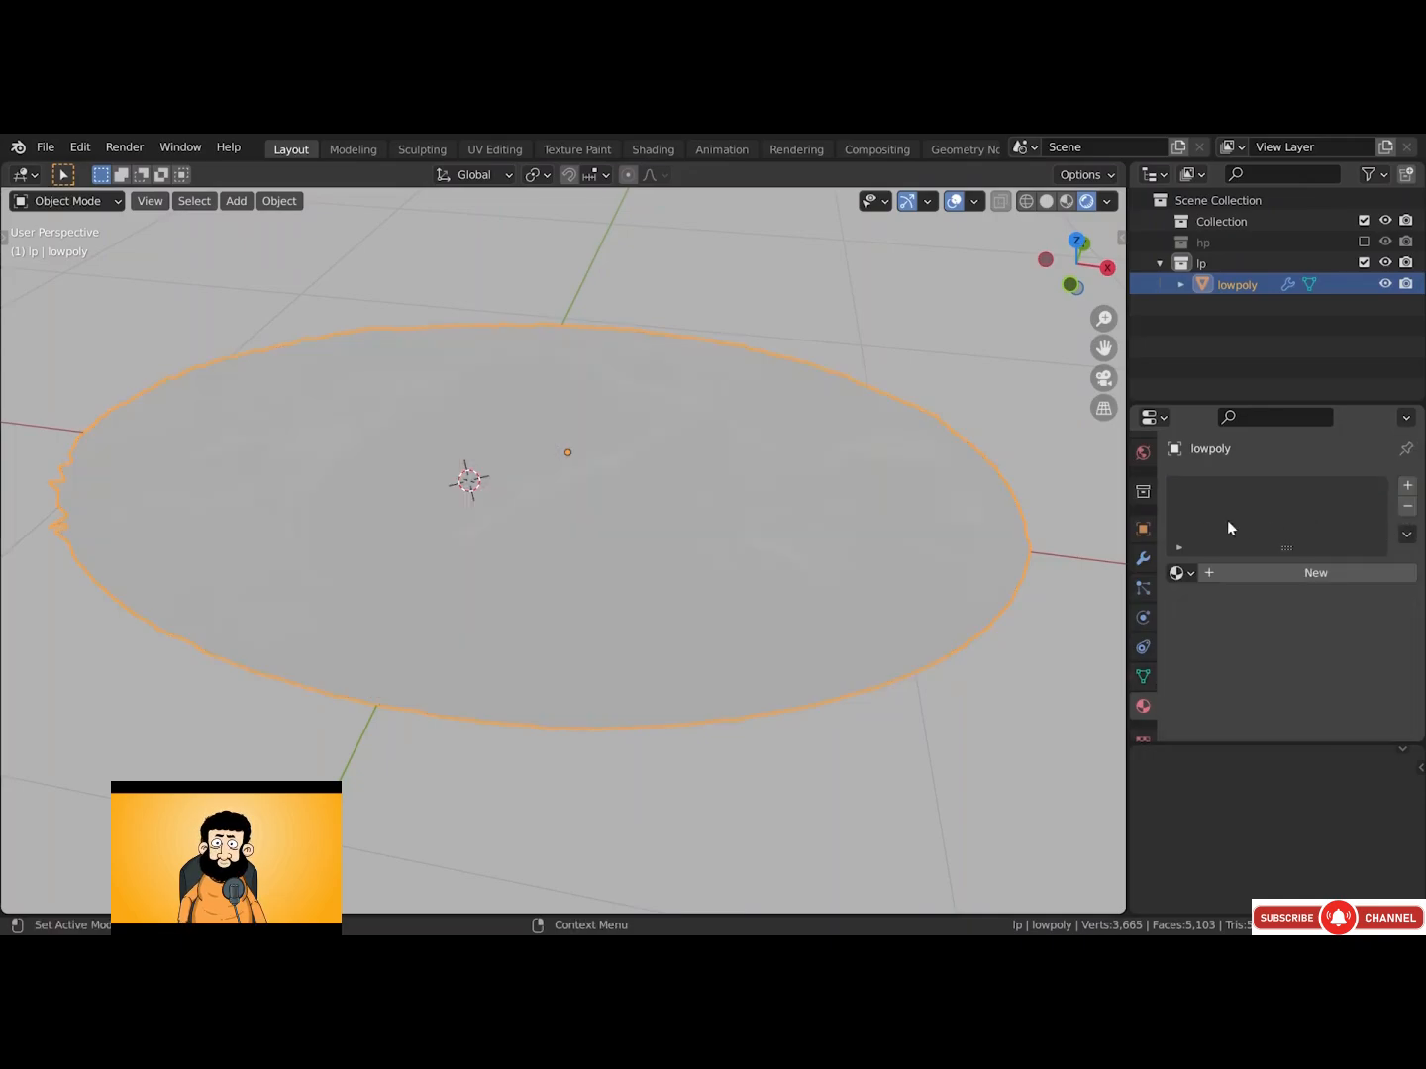
Check the lowpoly mesh's wireframe, hide the wireframe overlay and switch the viewport to solid shading
key(semicolon)
middle_drag(991, 504, 1000, 508)
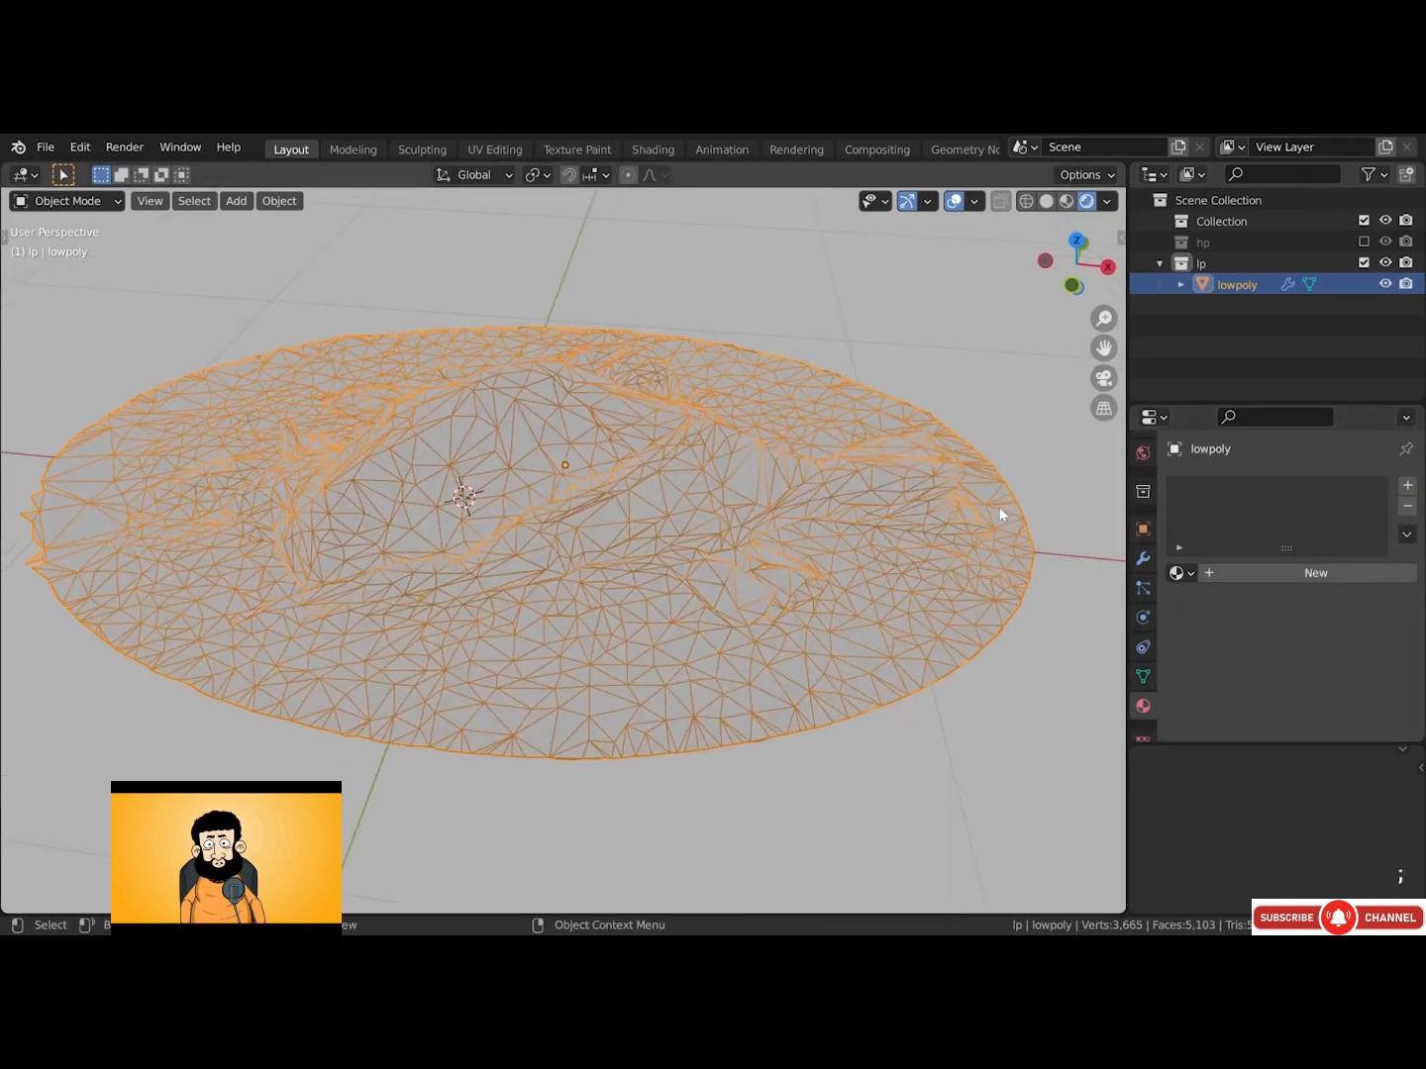
key(semicolon)
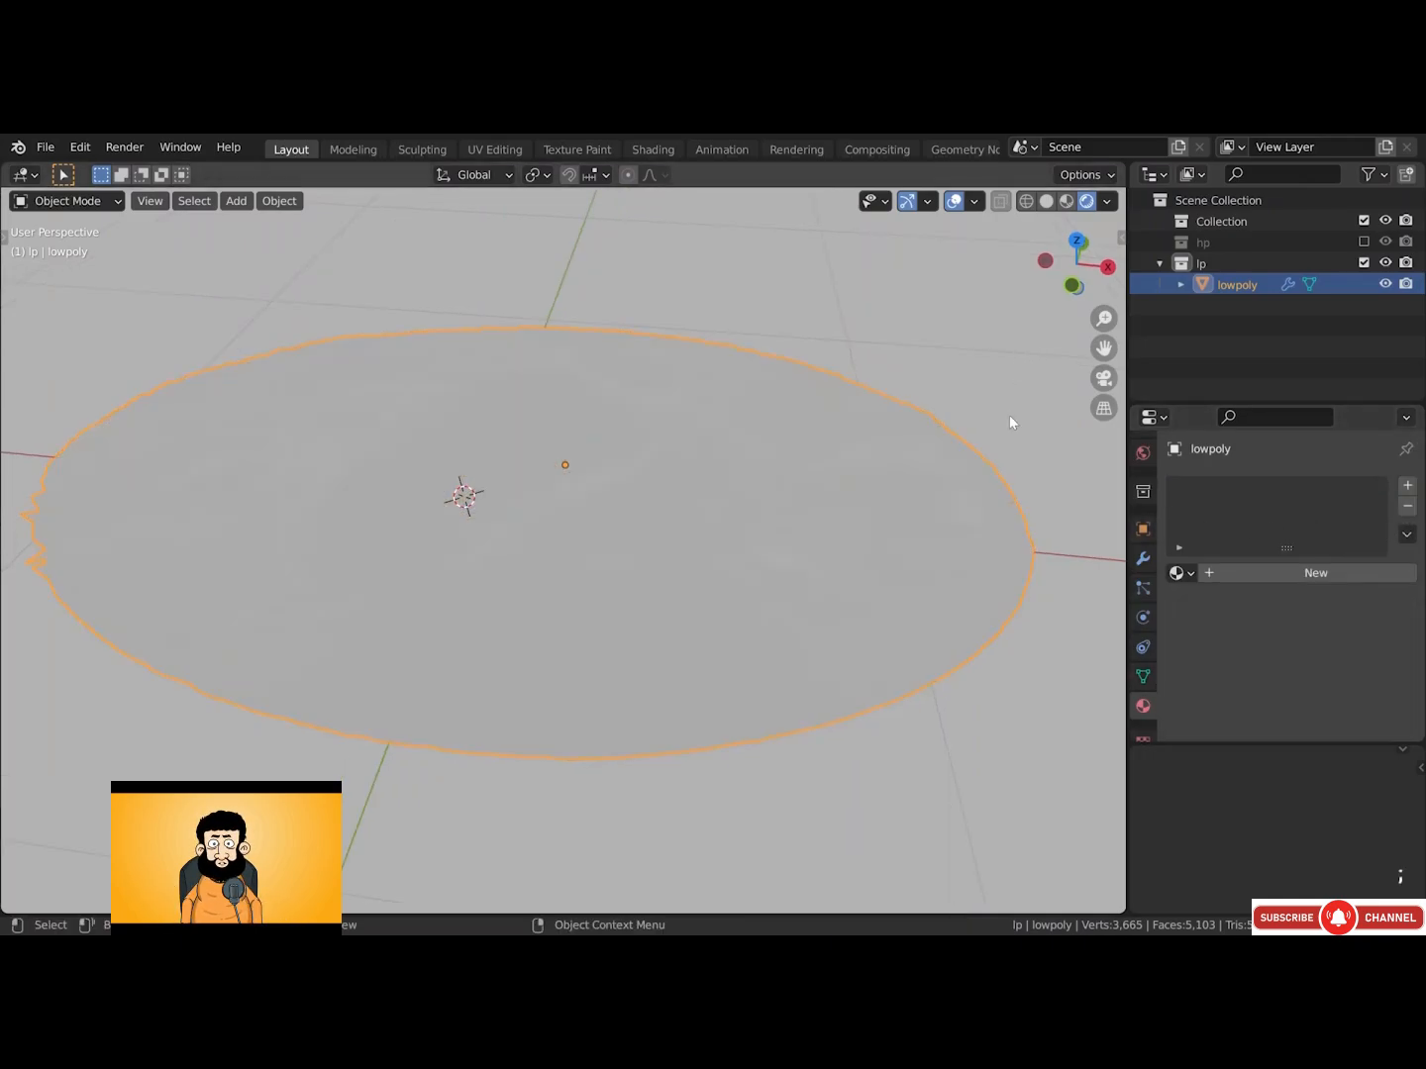
click(1047, 204)
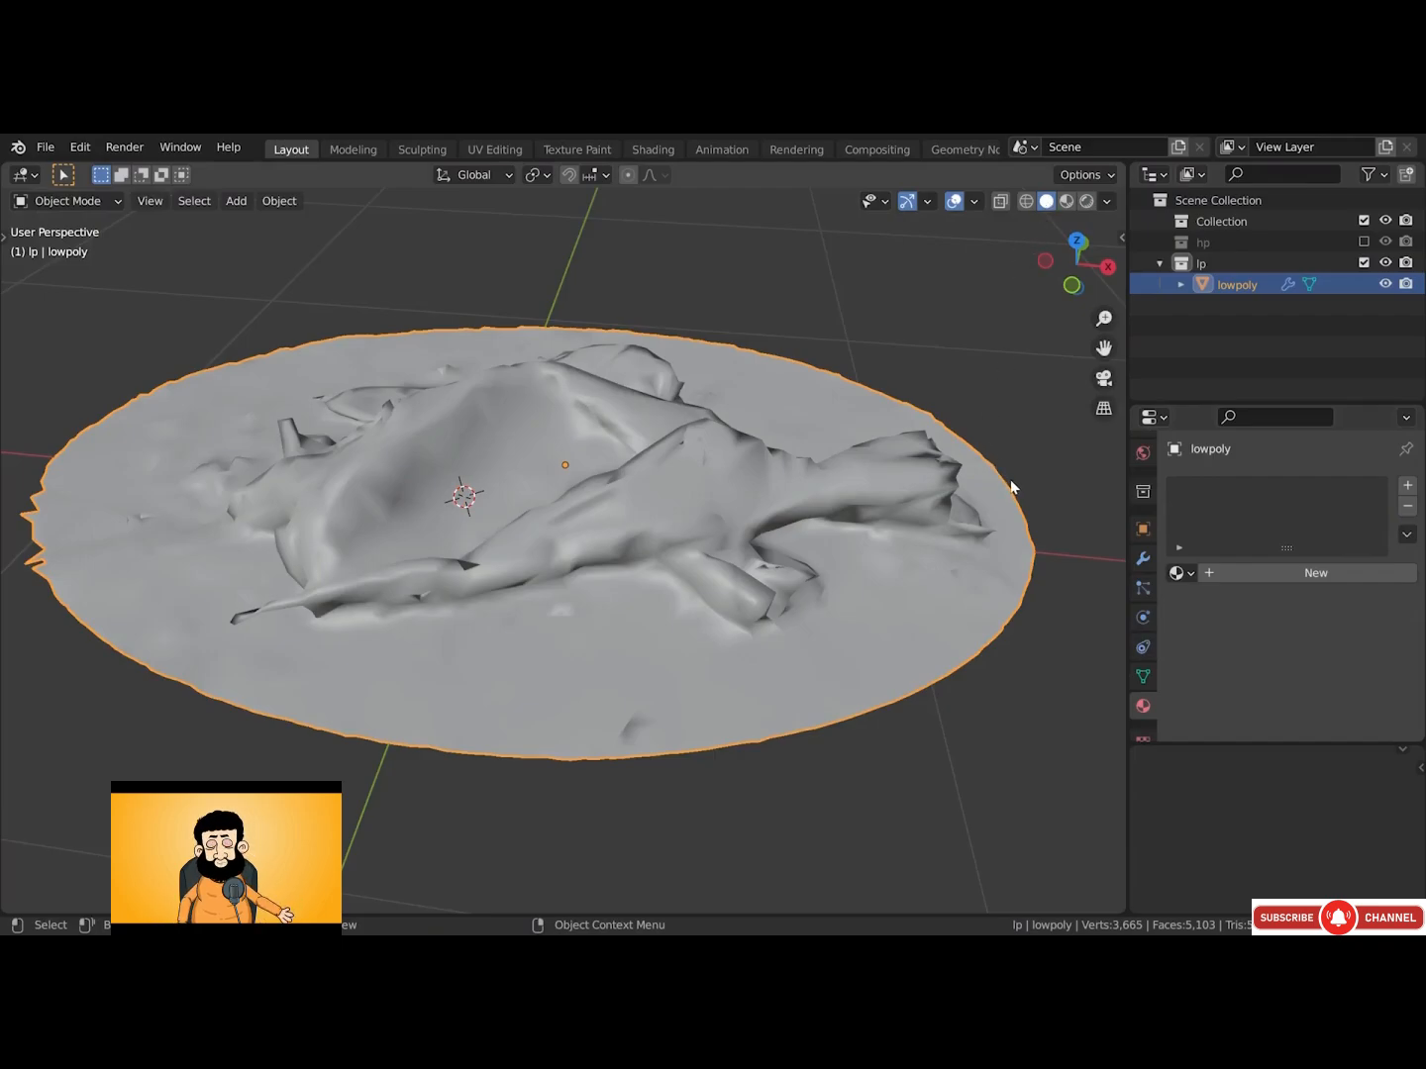
Set the second Decimate modifier's ratio to 0.04 and apply it to the lowpoly mesh
click(1144, 559)
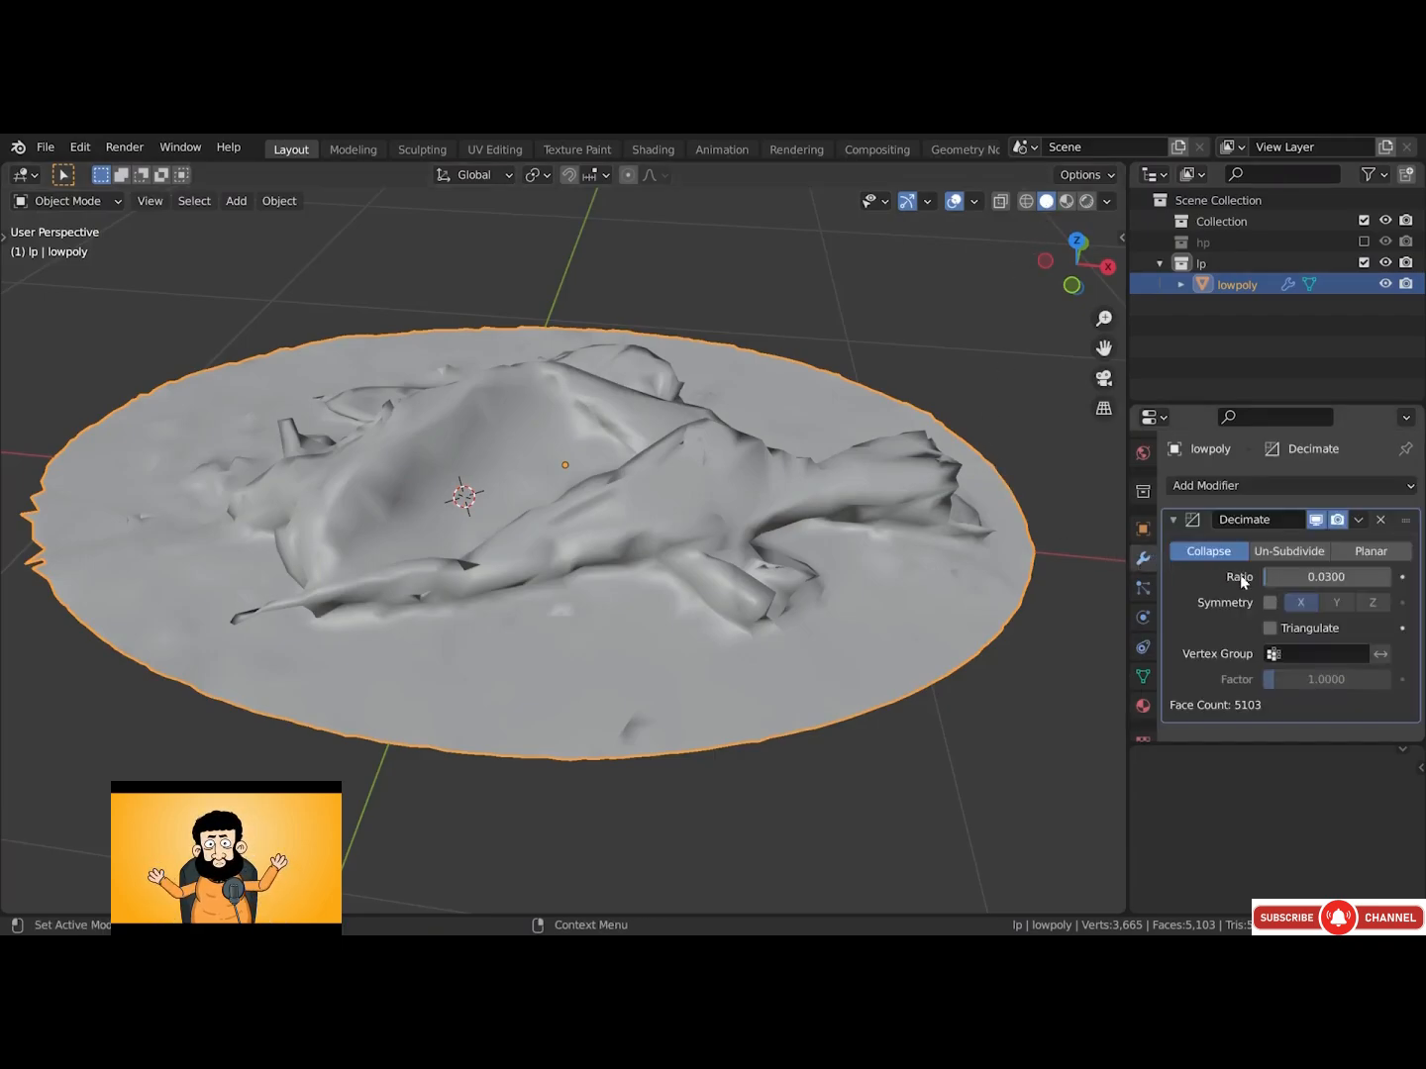
double_click(1281, 576)
text(0.04)
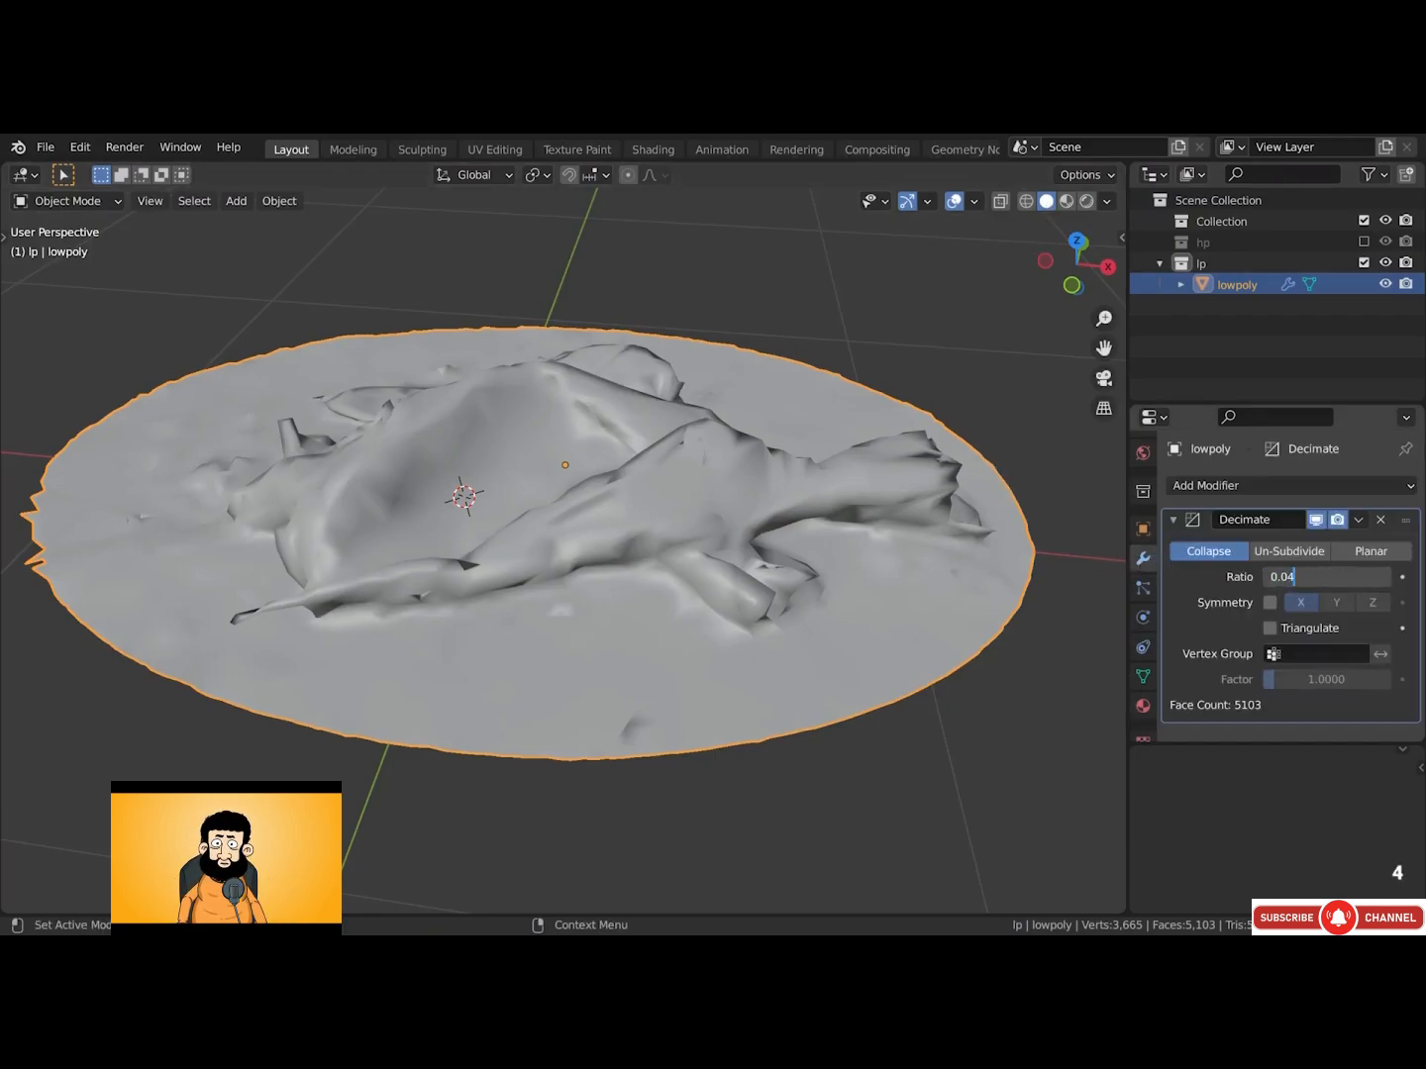
key(Return)
click(1359, 520)
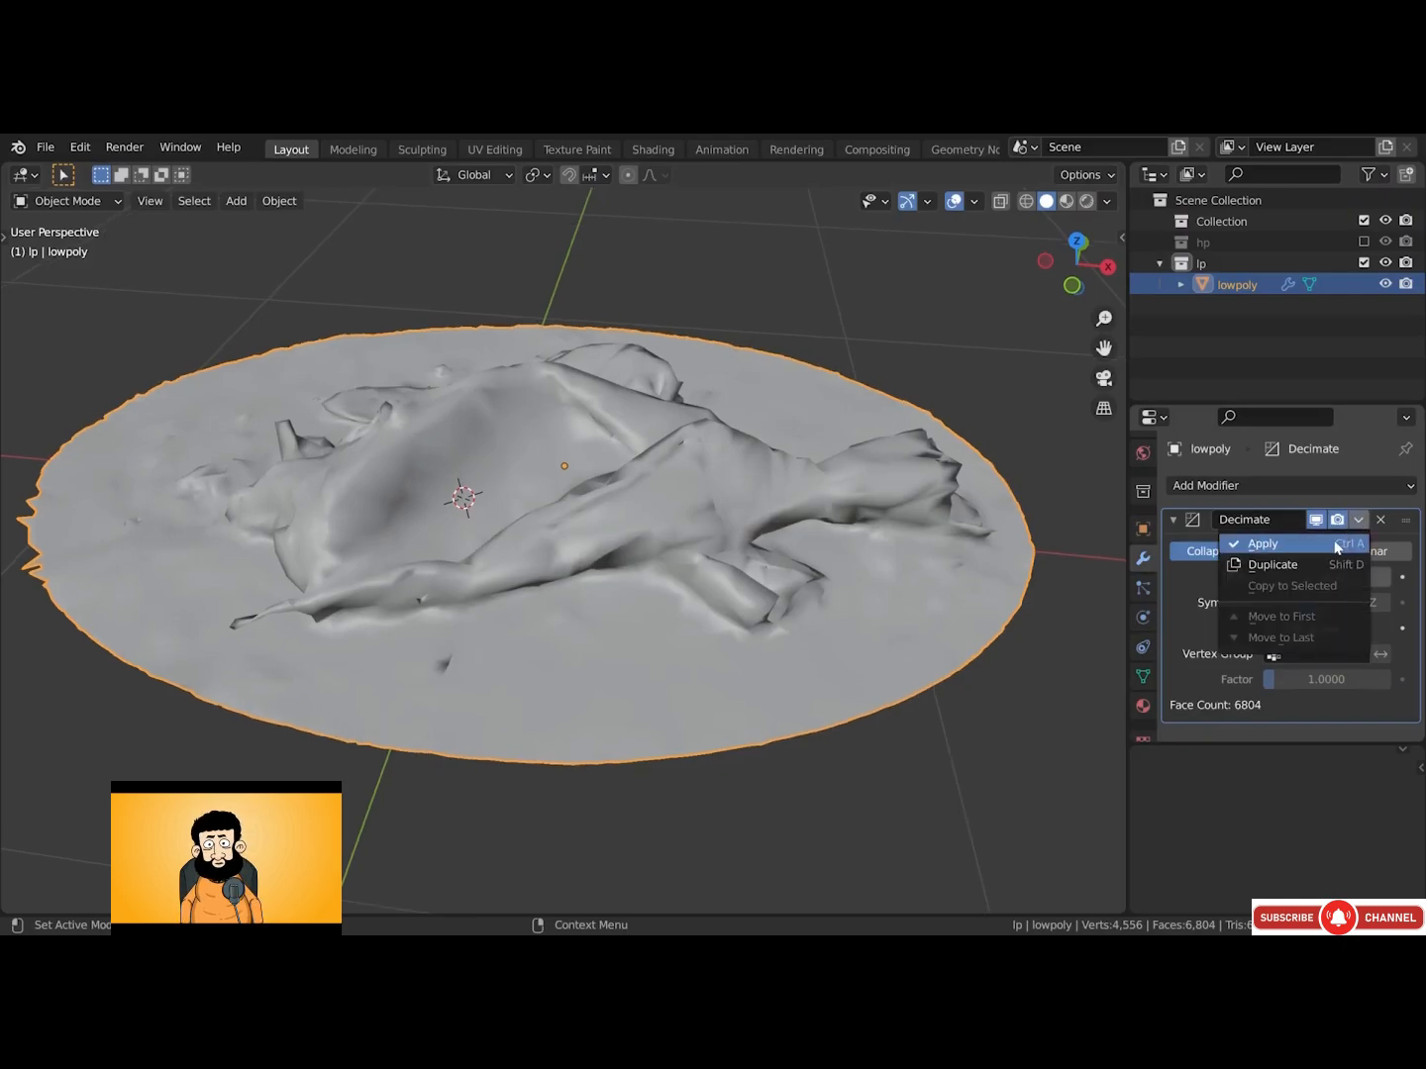
click(1261, 543)
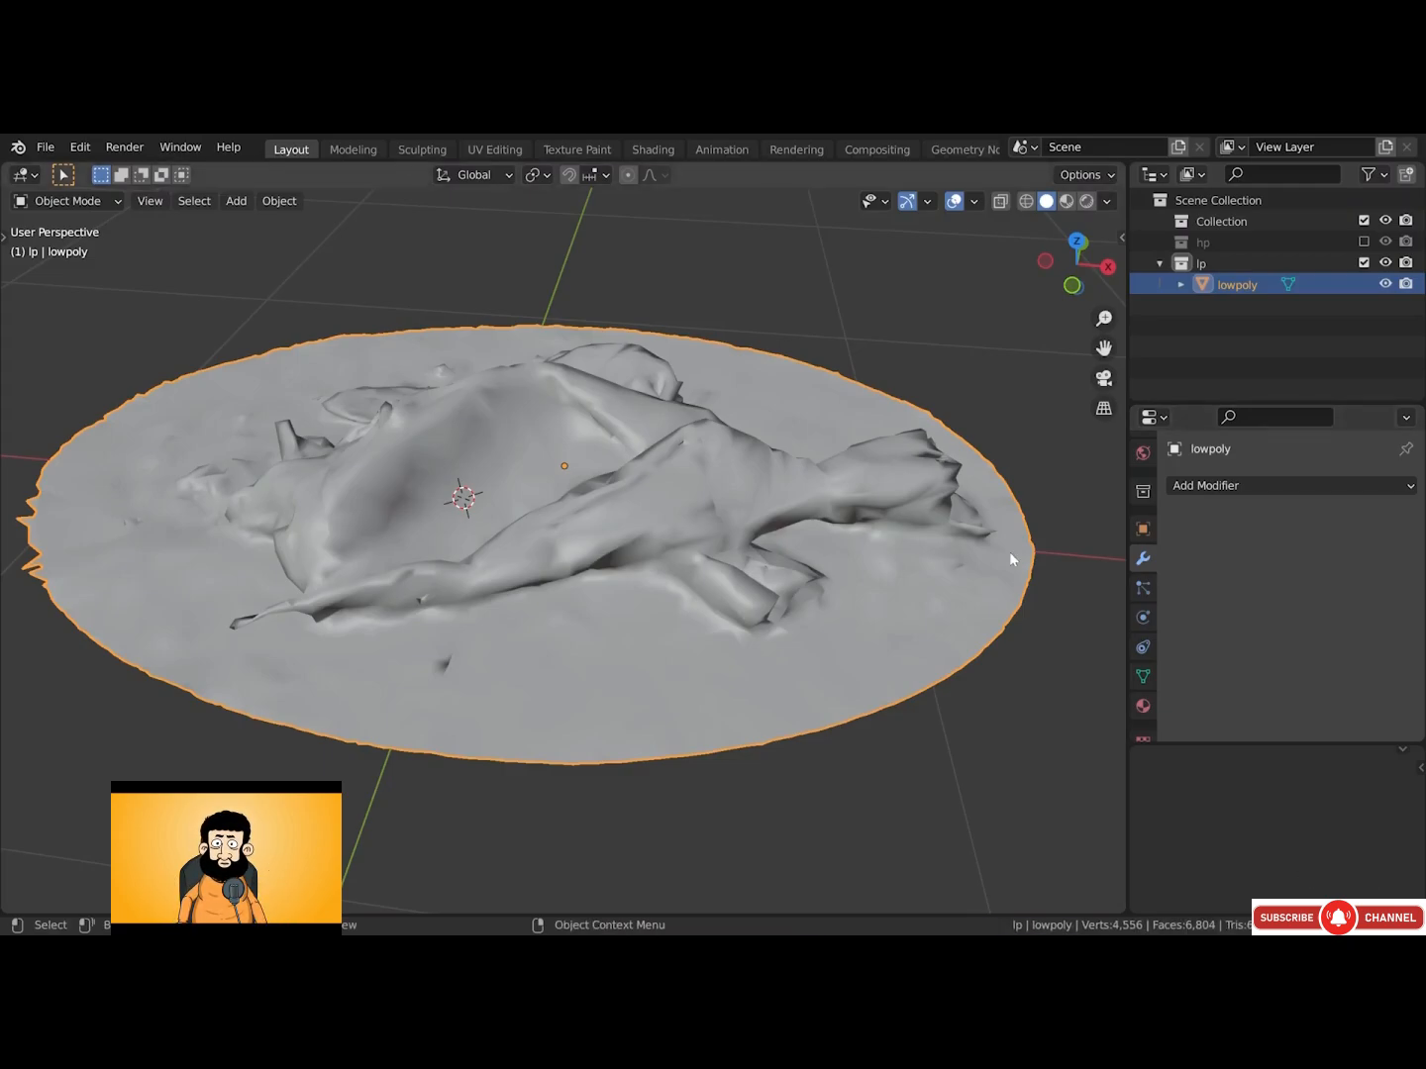
Split the 3D viewport into two side-by-side areas and turn one of them into a UV Editor
drag(1124, 172, 537, 189)
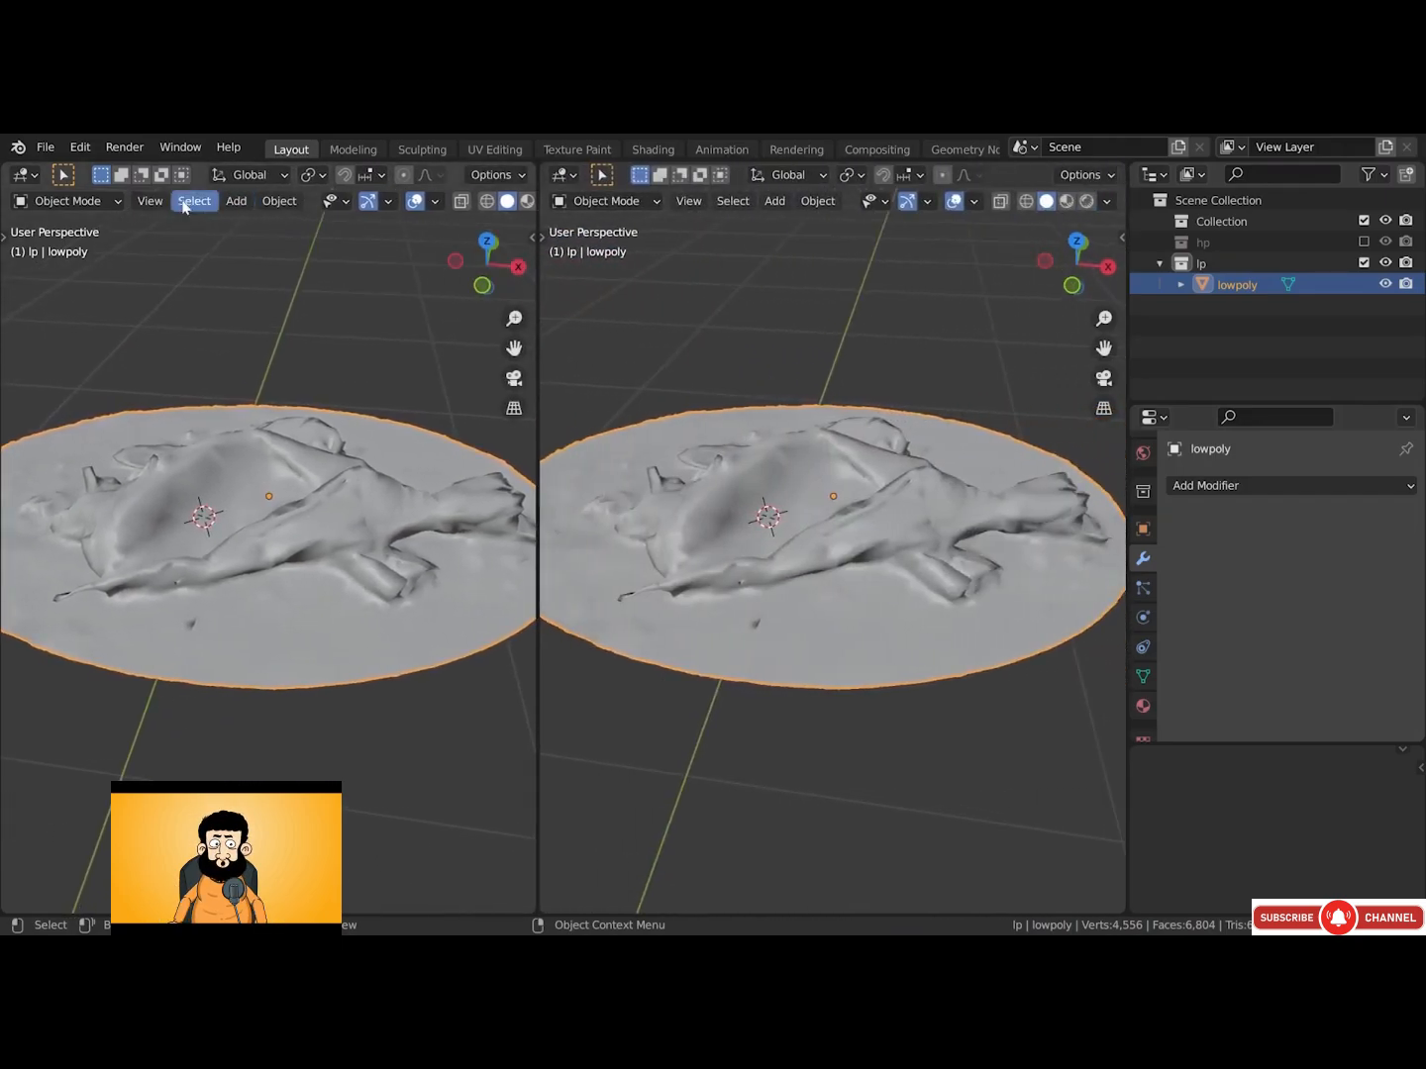
click(23, 174)
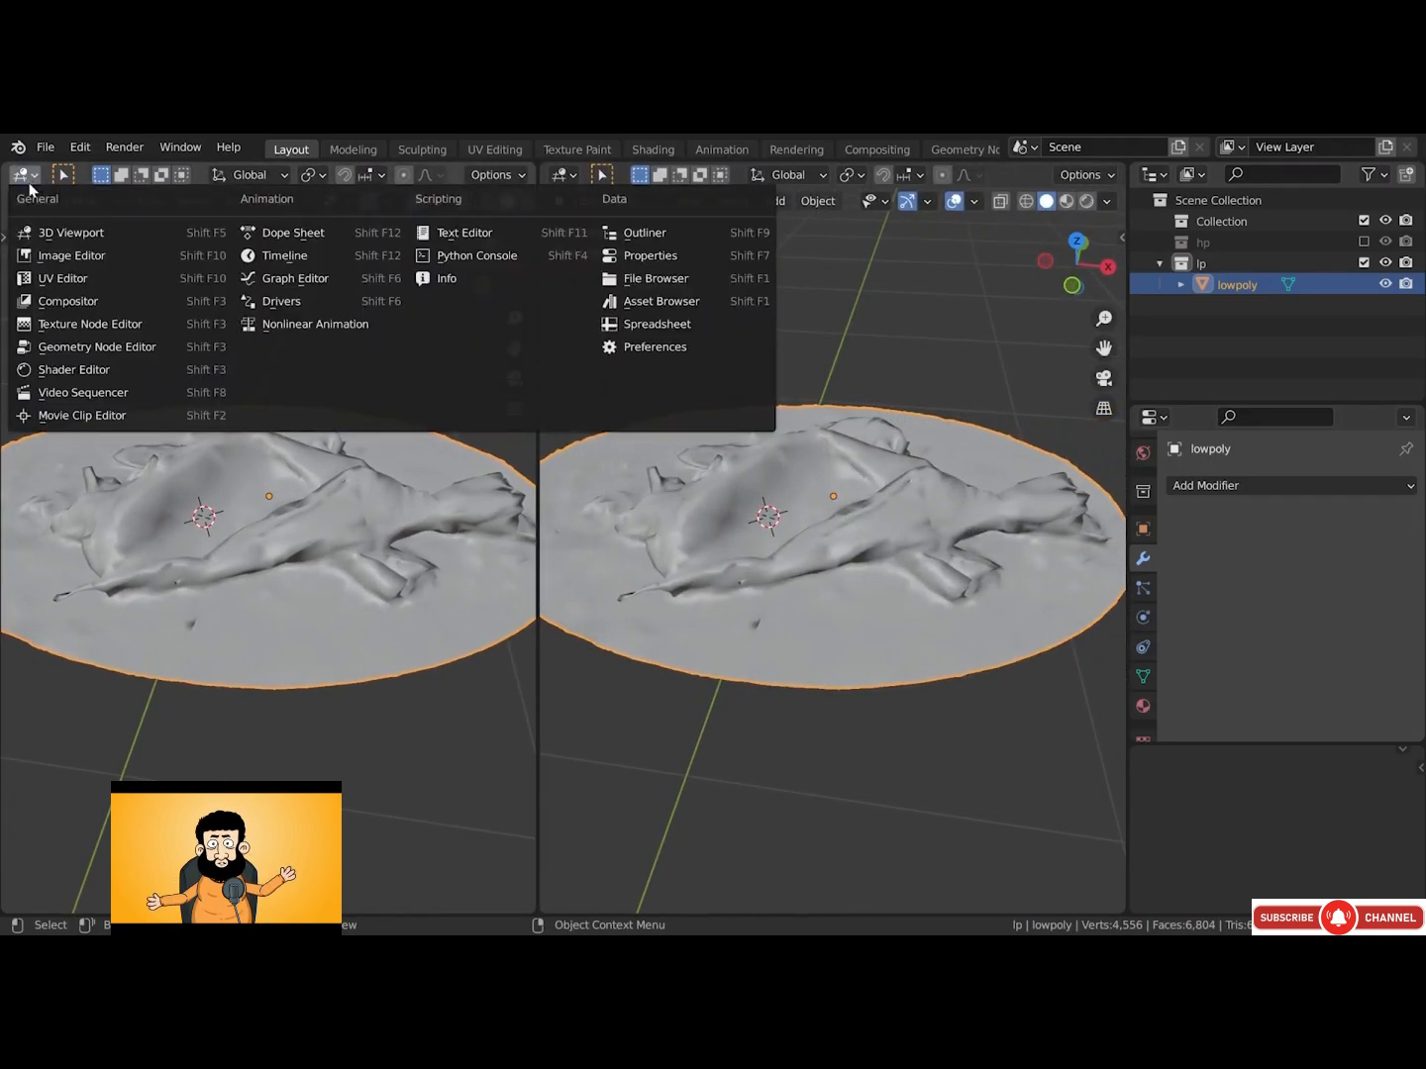
click(59, 279)
Unwrap all the lowpoly mesh's faces with Smart UV Project, using a 66° angle limit and zero island margin
key(Tab)
key(3)
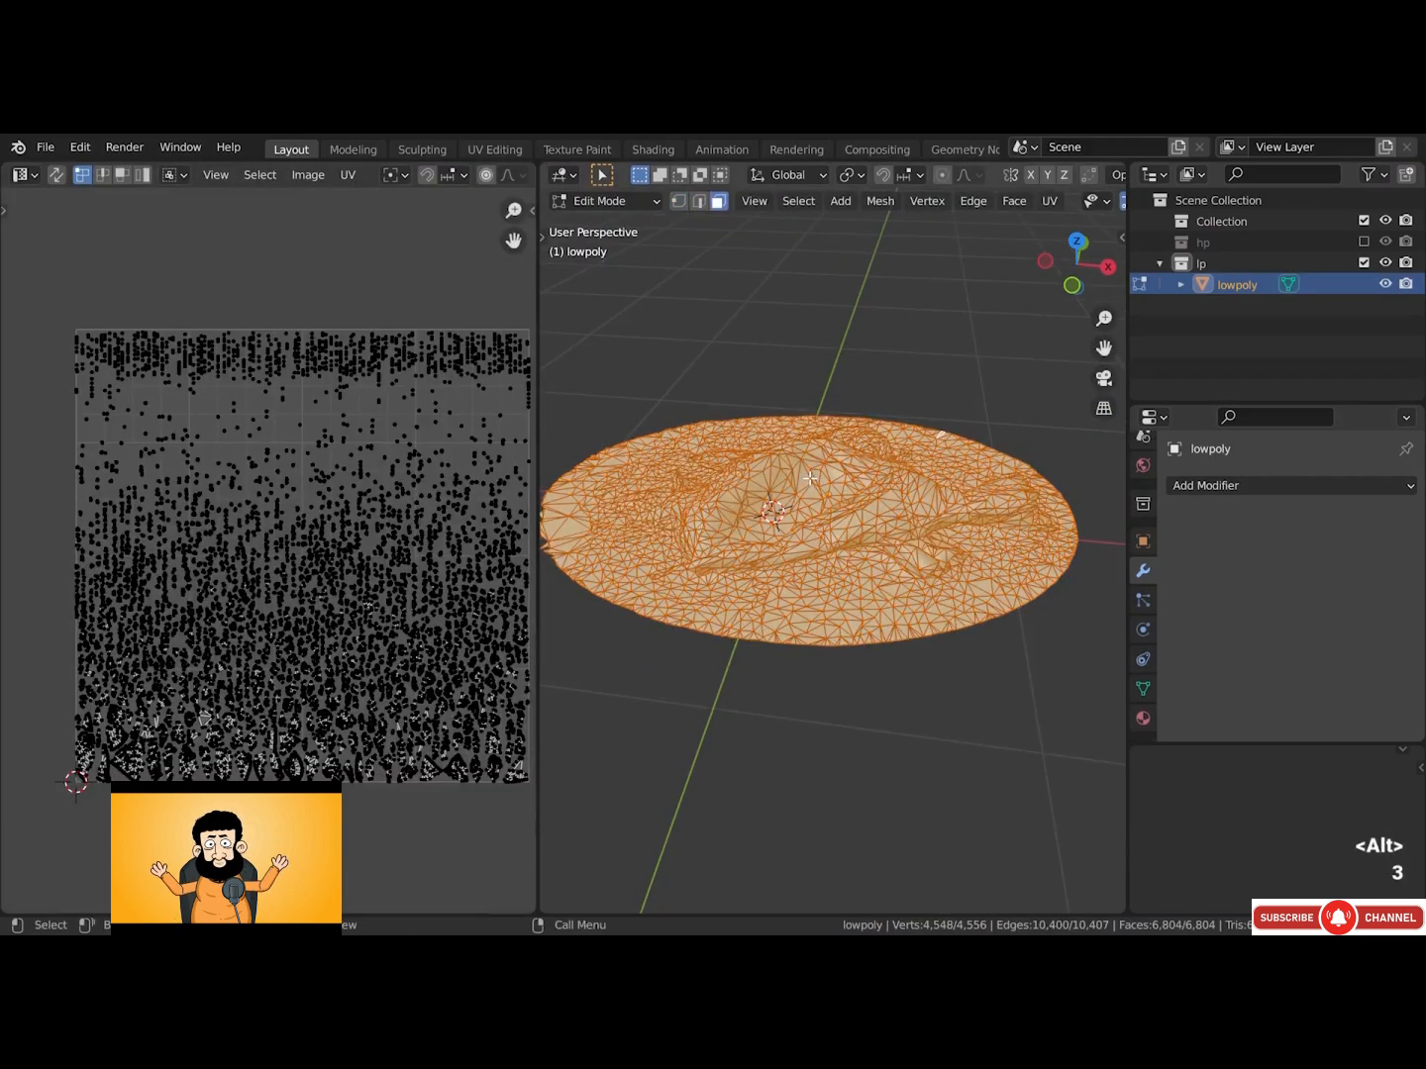
alt+drag(797, 466, 844, 507)
alt+drag(843, 507, 875, 542)
key(u)
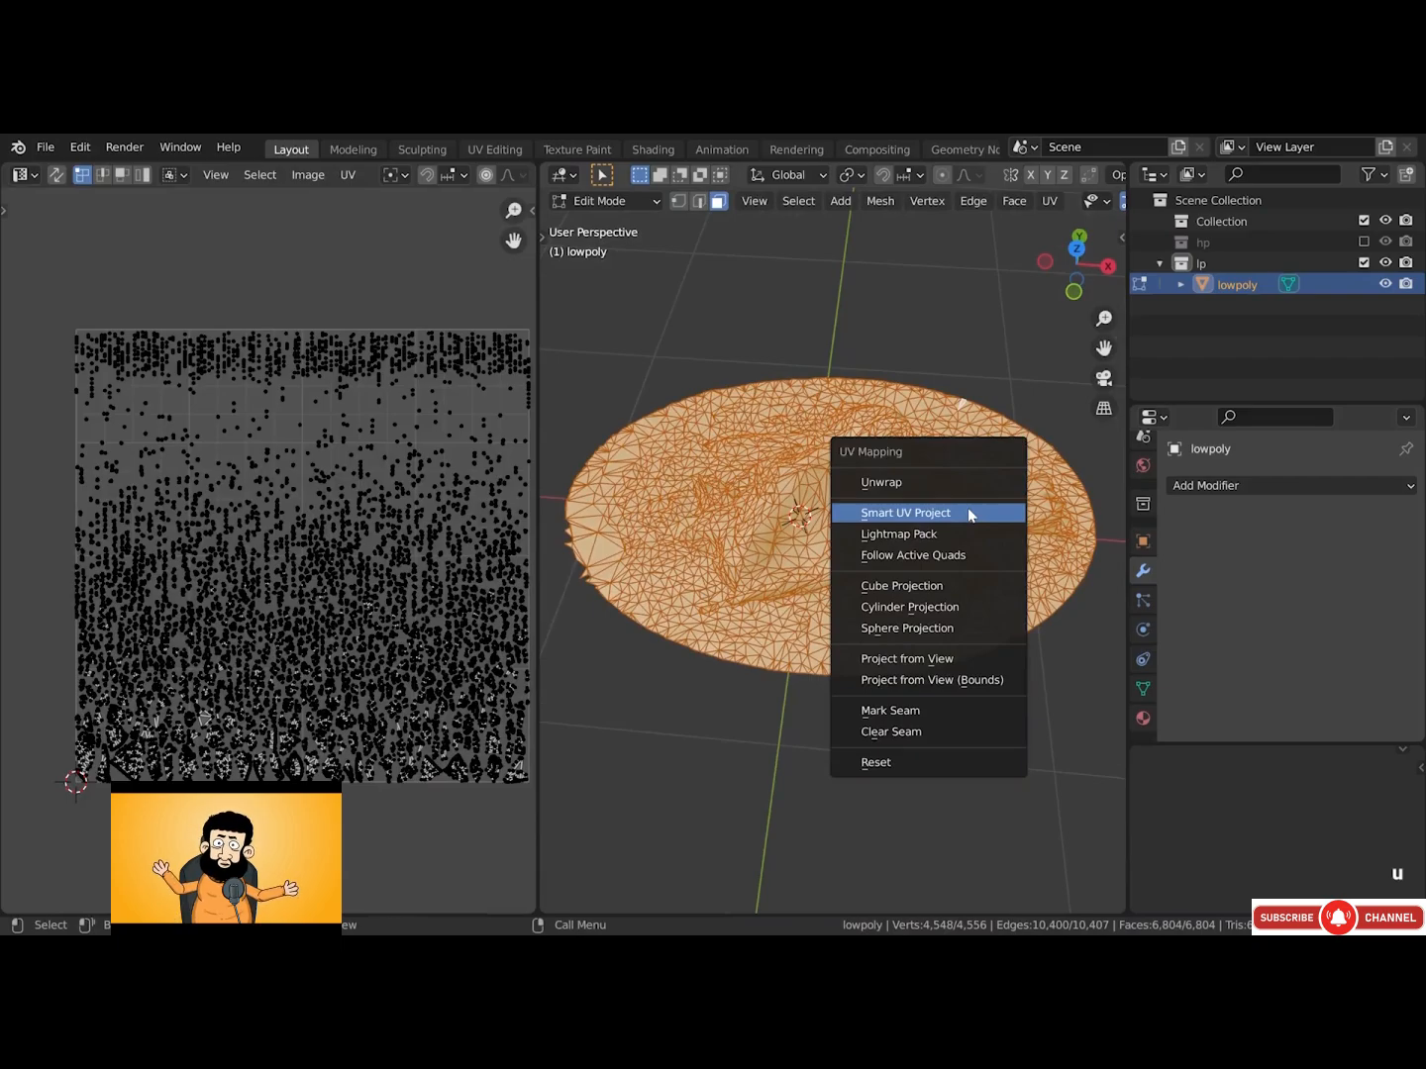
click(970, 513)
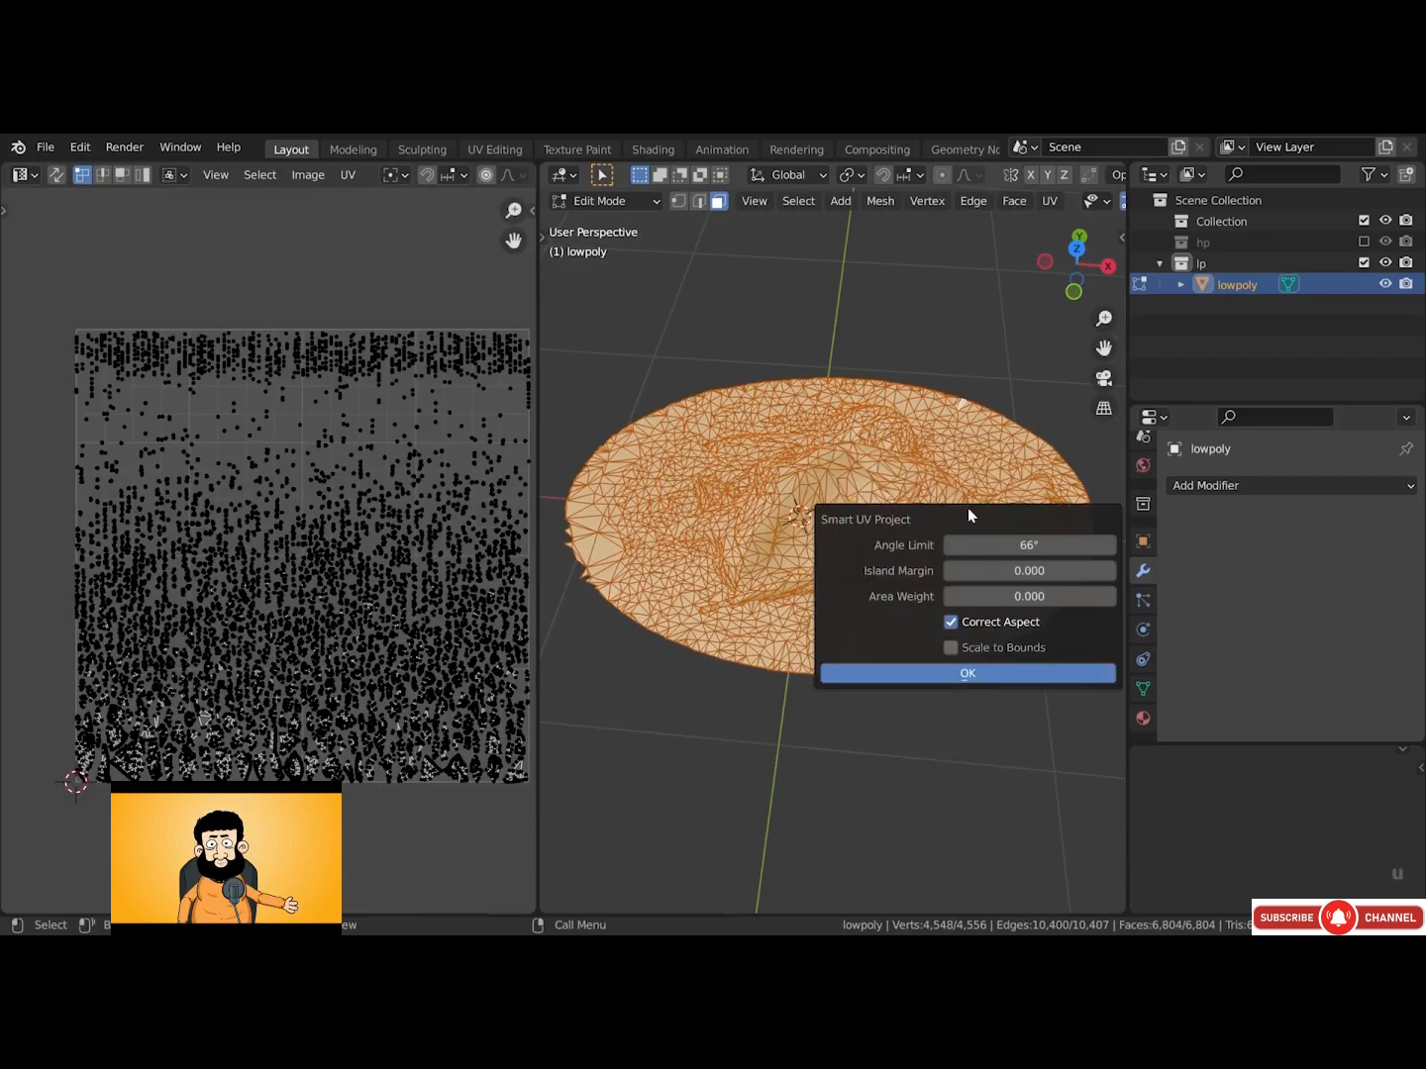
click(954, 674)
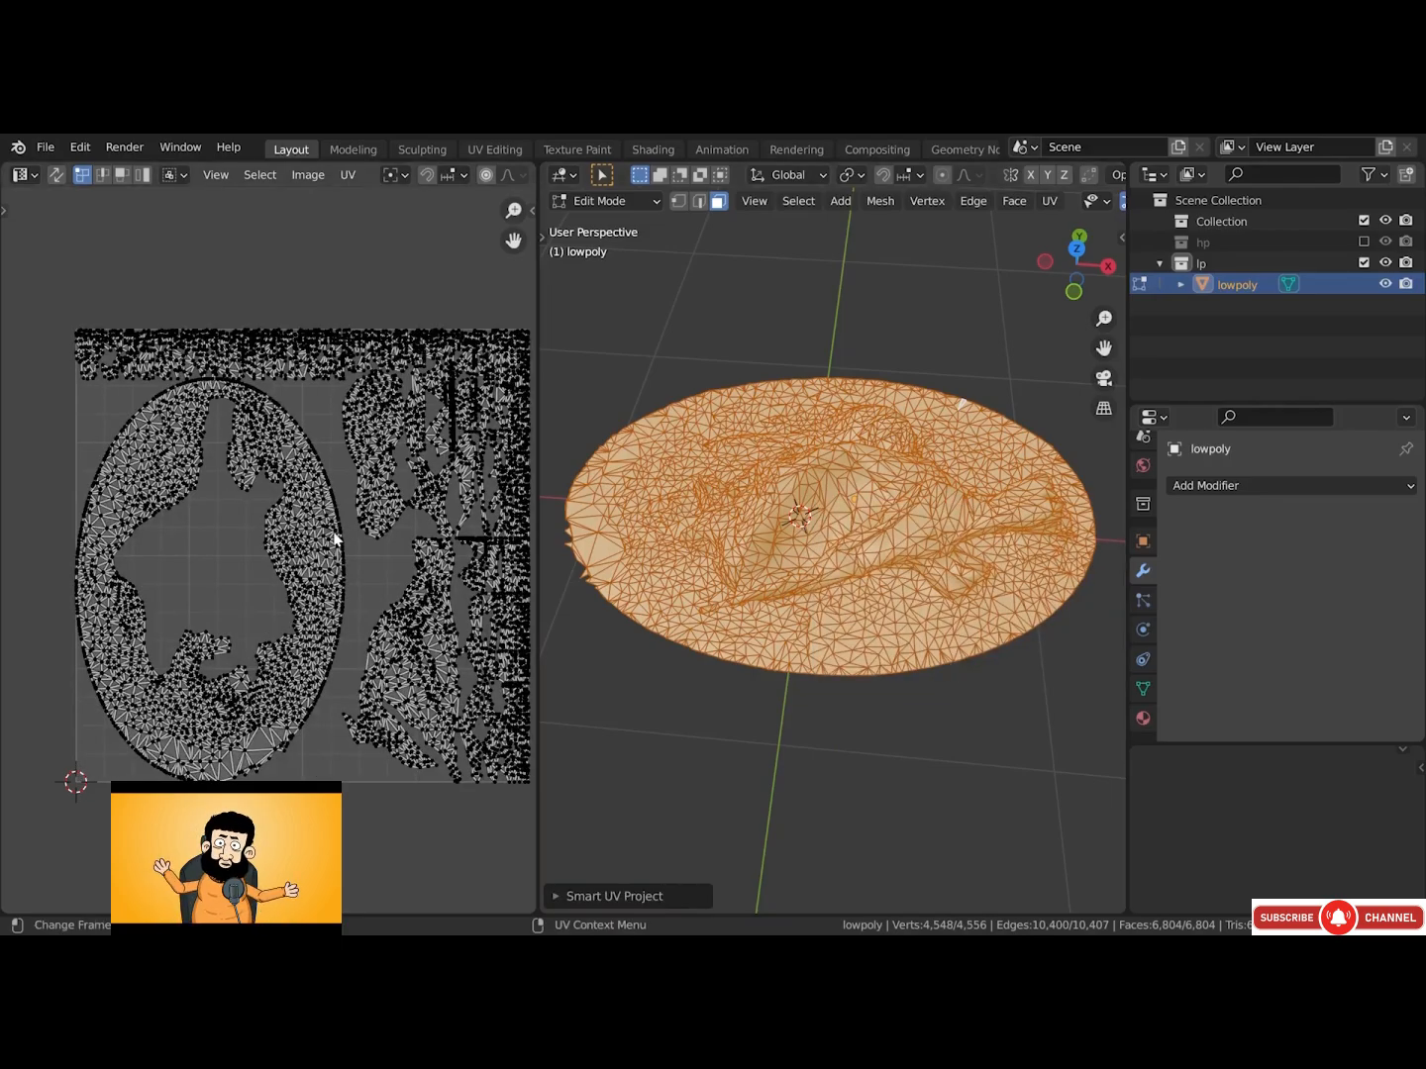
Scale the large oval UV island down to about 0.4, pack all islands, and return to Object Mode
key(l)
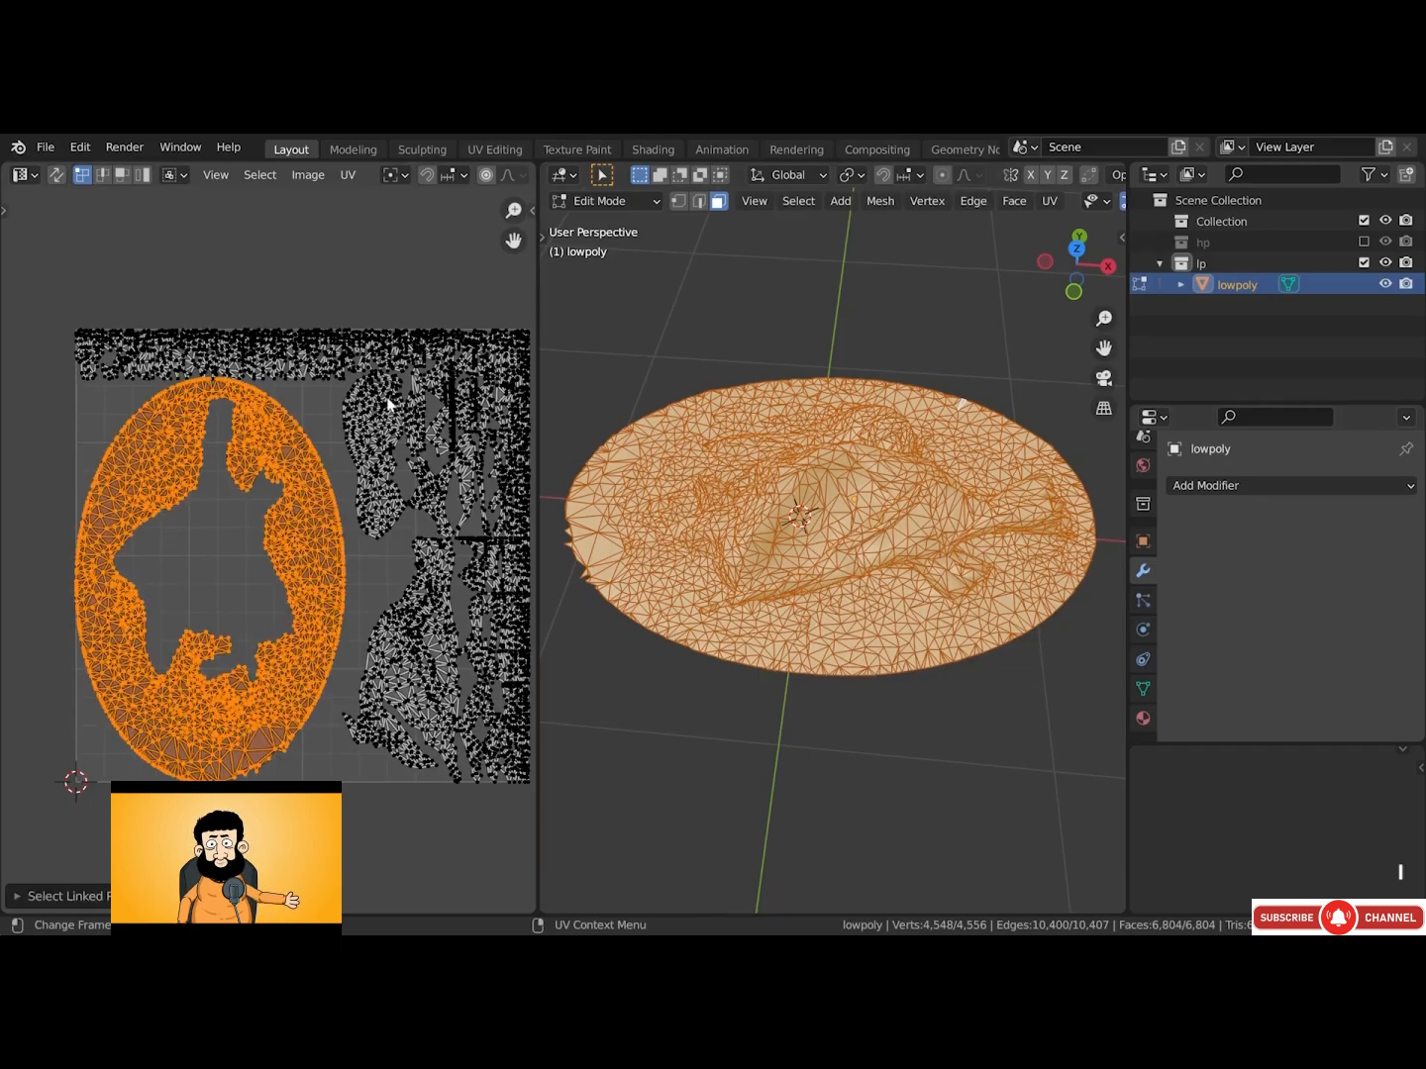
key(s)
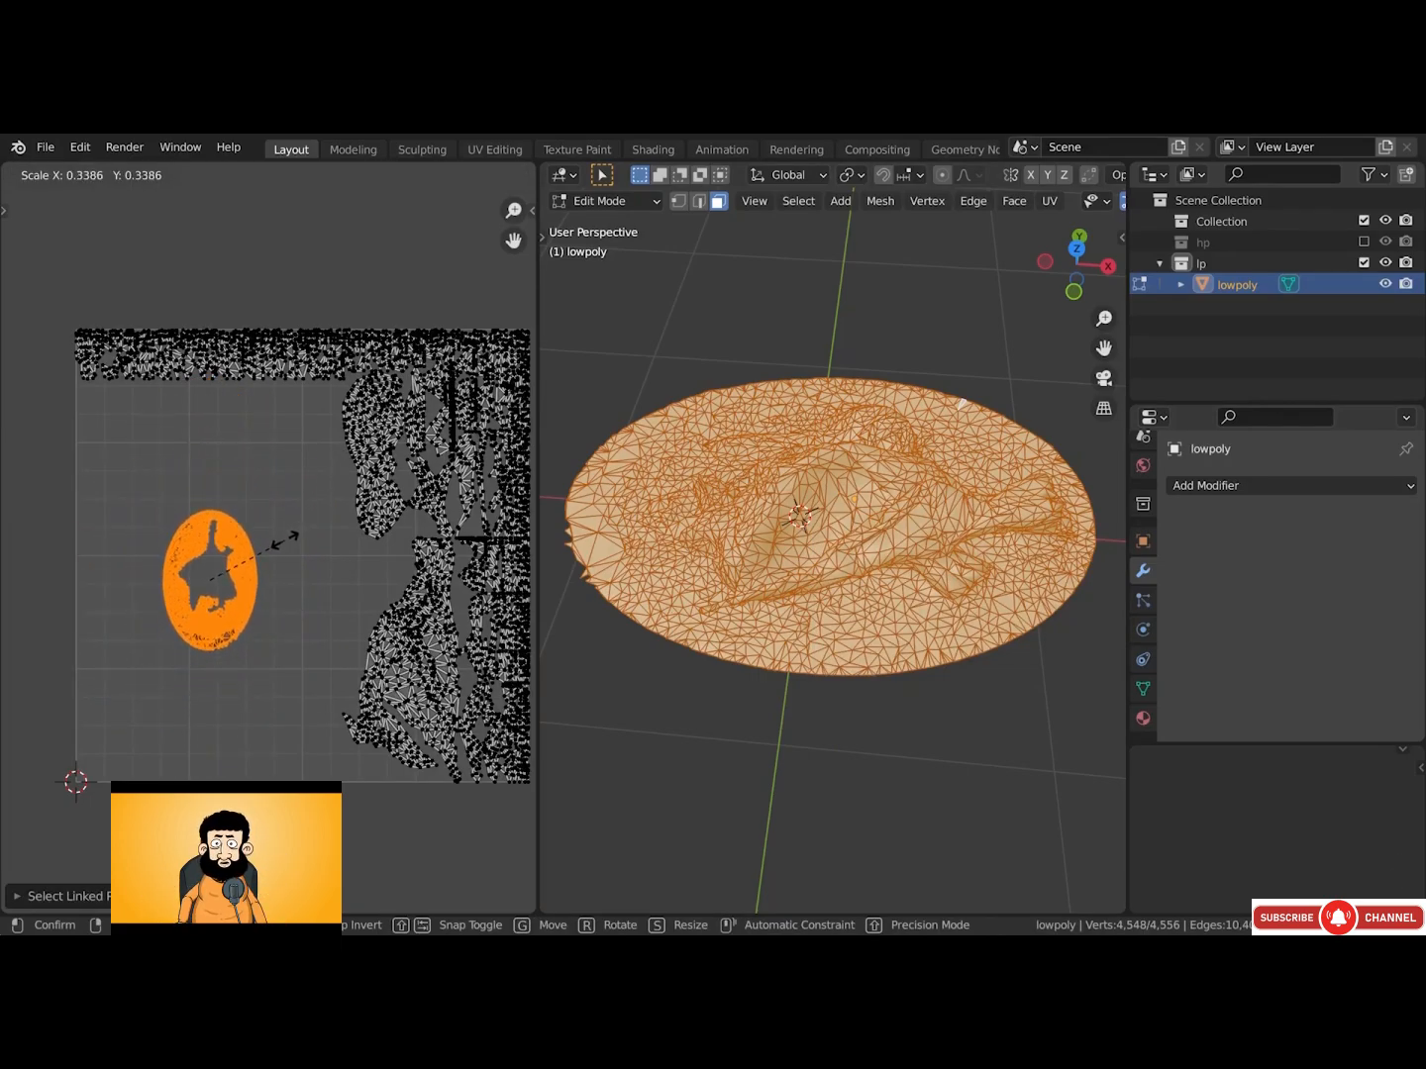
click(336, 502)
key(a)
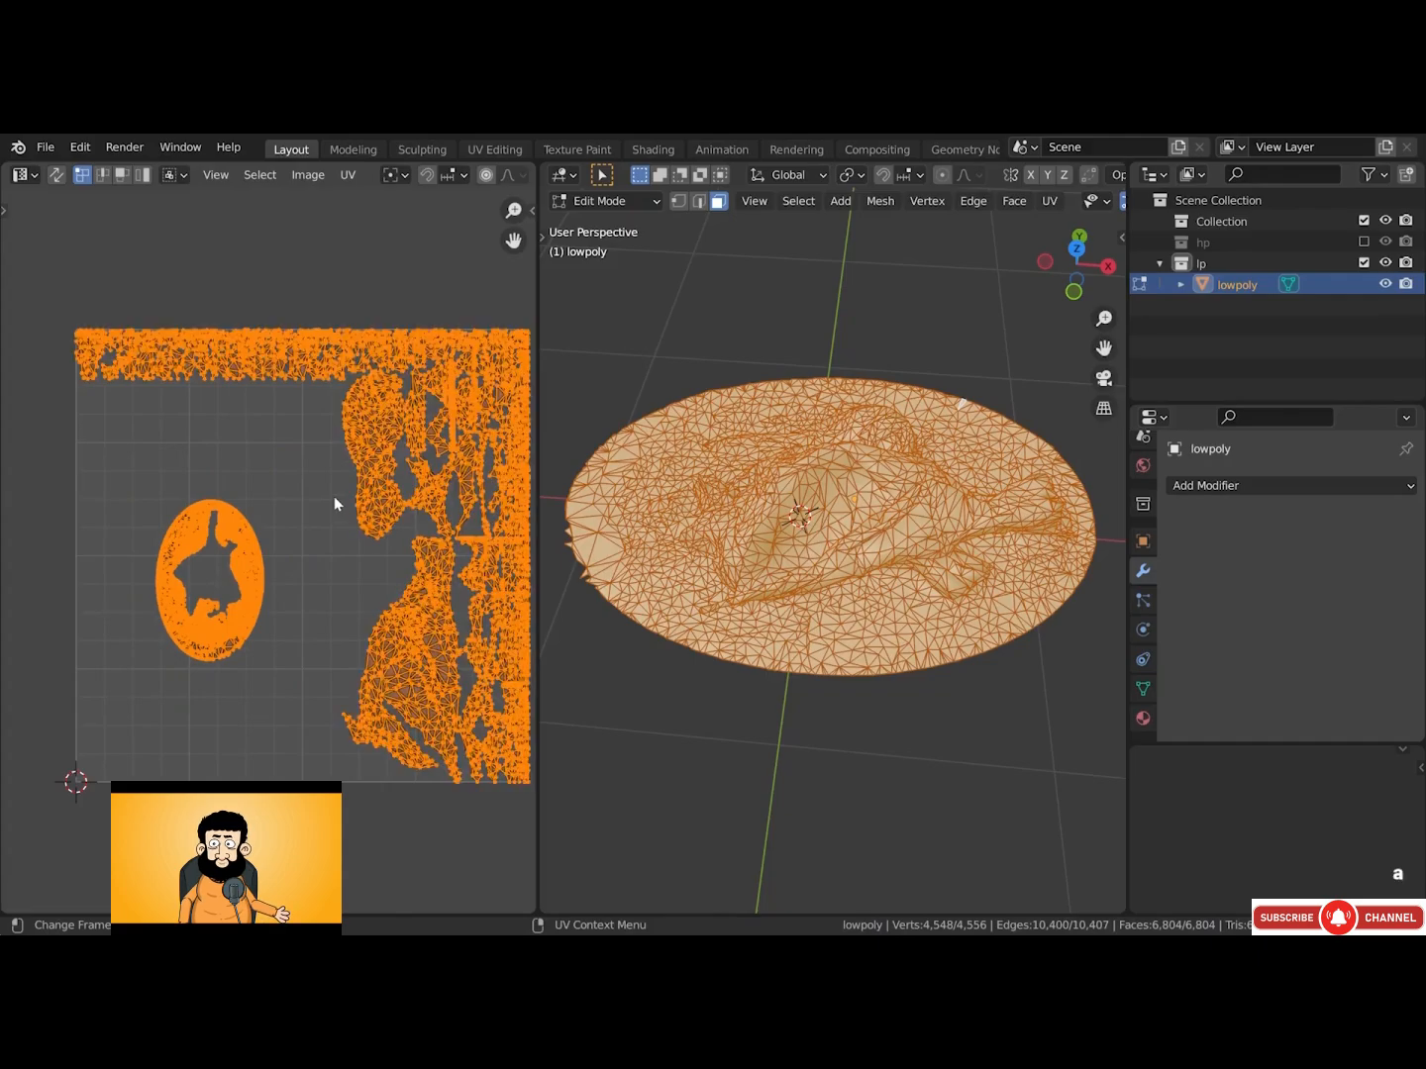
click(338, 182)
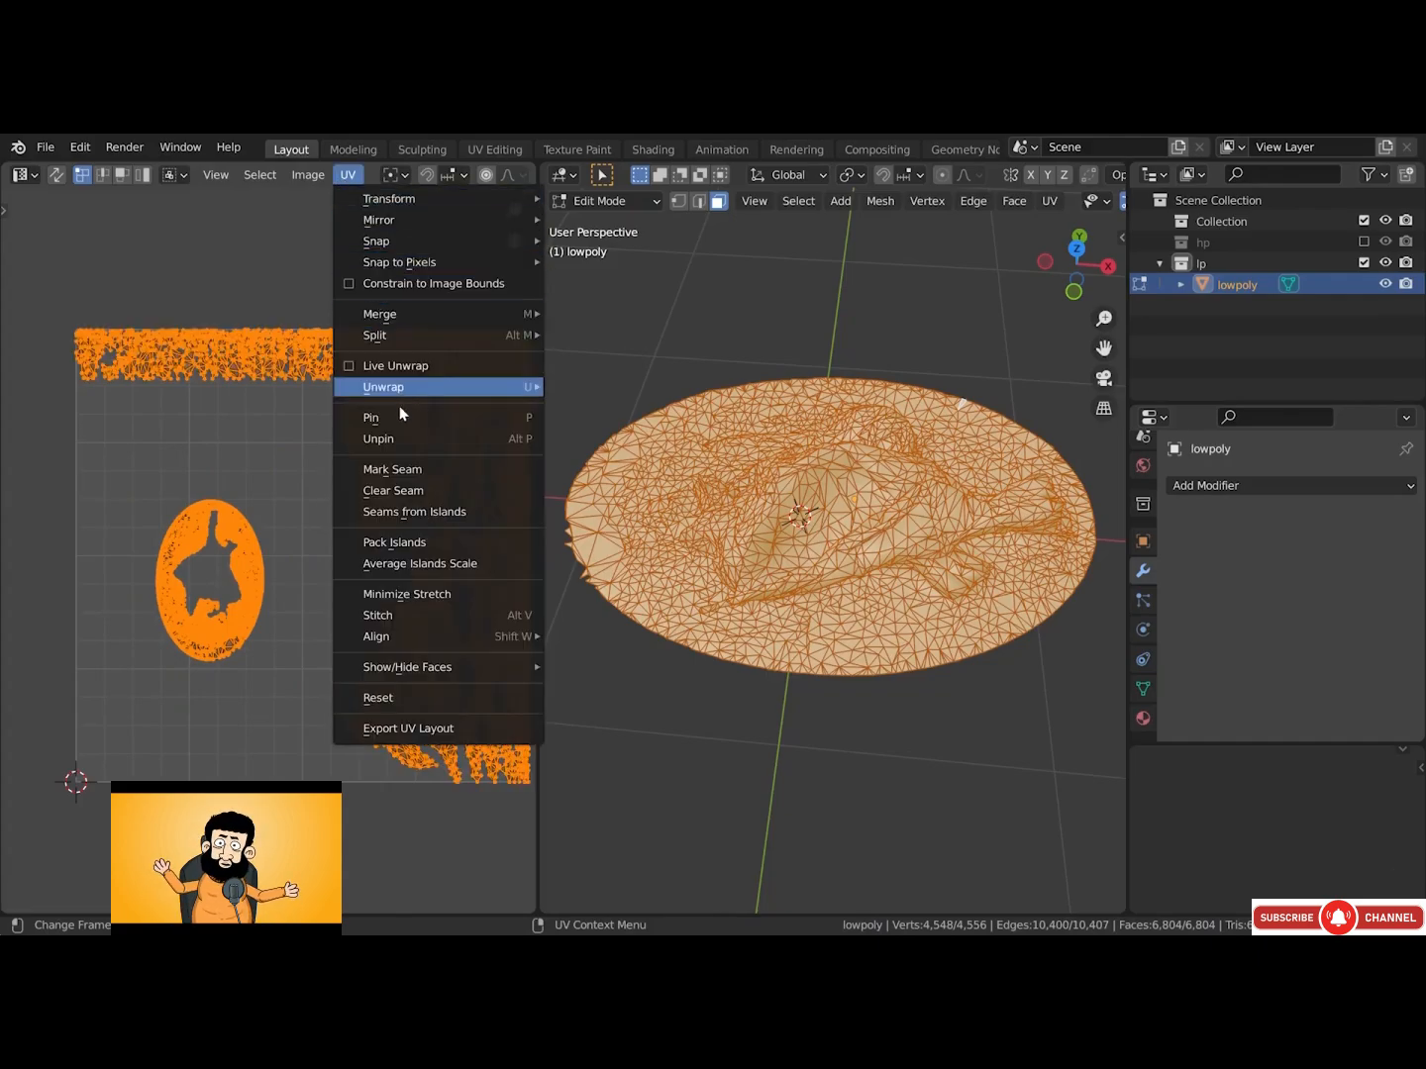
click(422, 544)
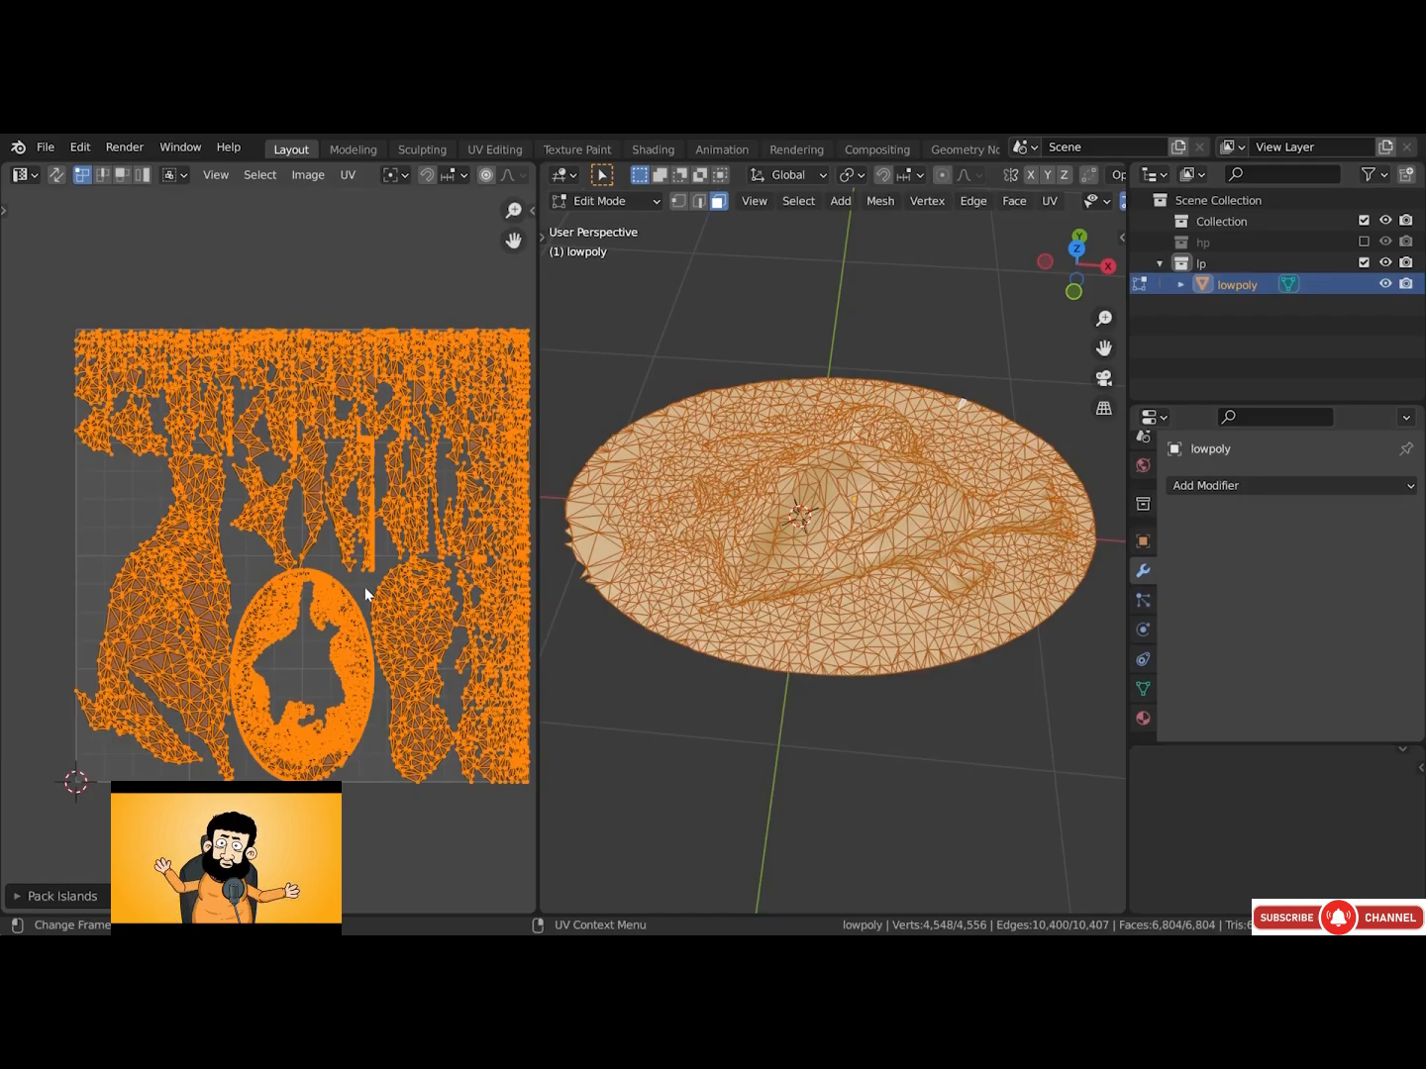
key(Tab)
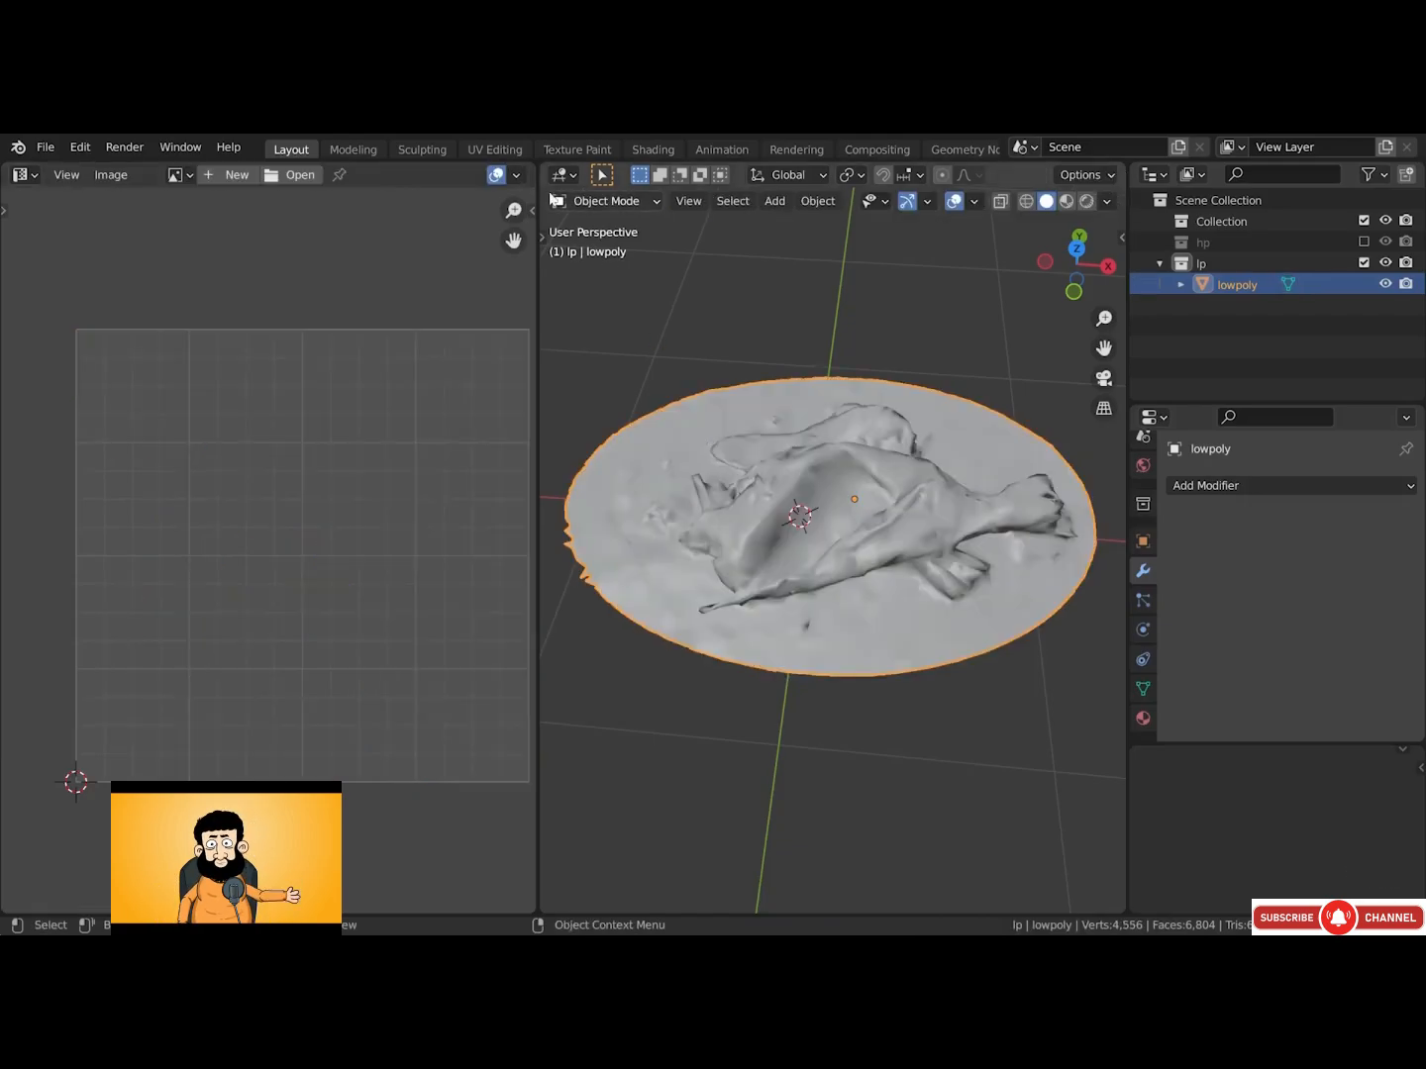
Hide the highpoly mesh, include the lp collection in the view layer, and select the lowpoly mesh
drag(542, 164, 528, 175)
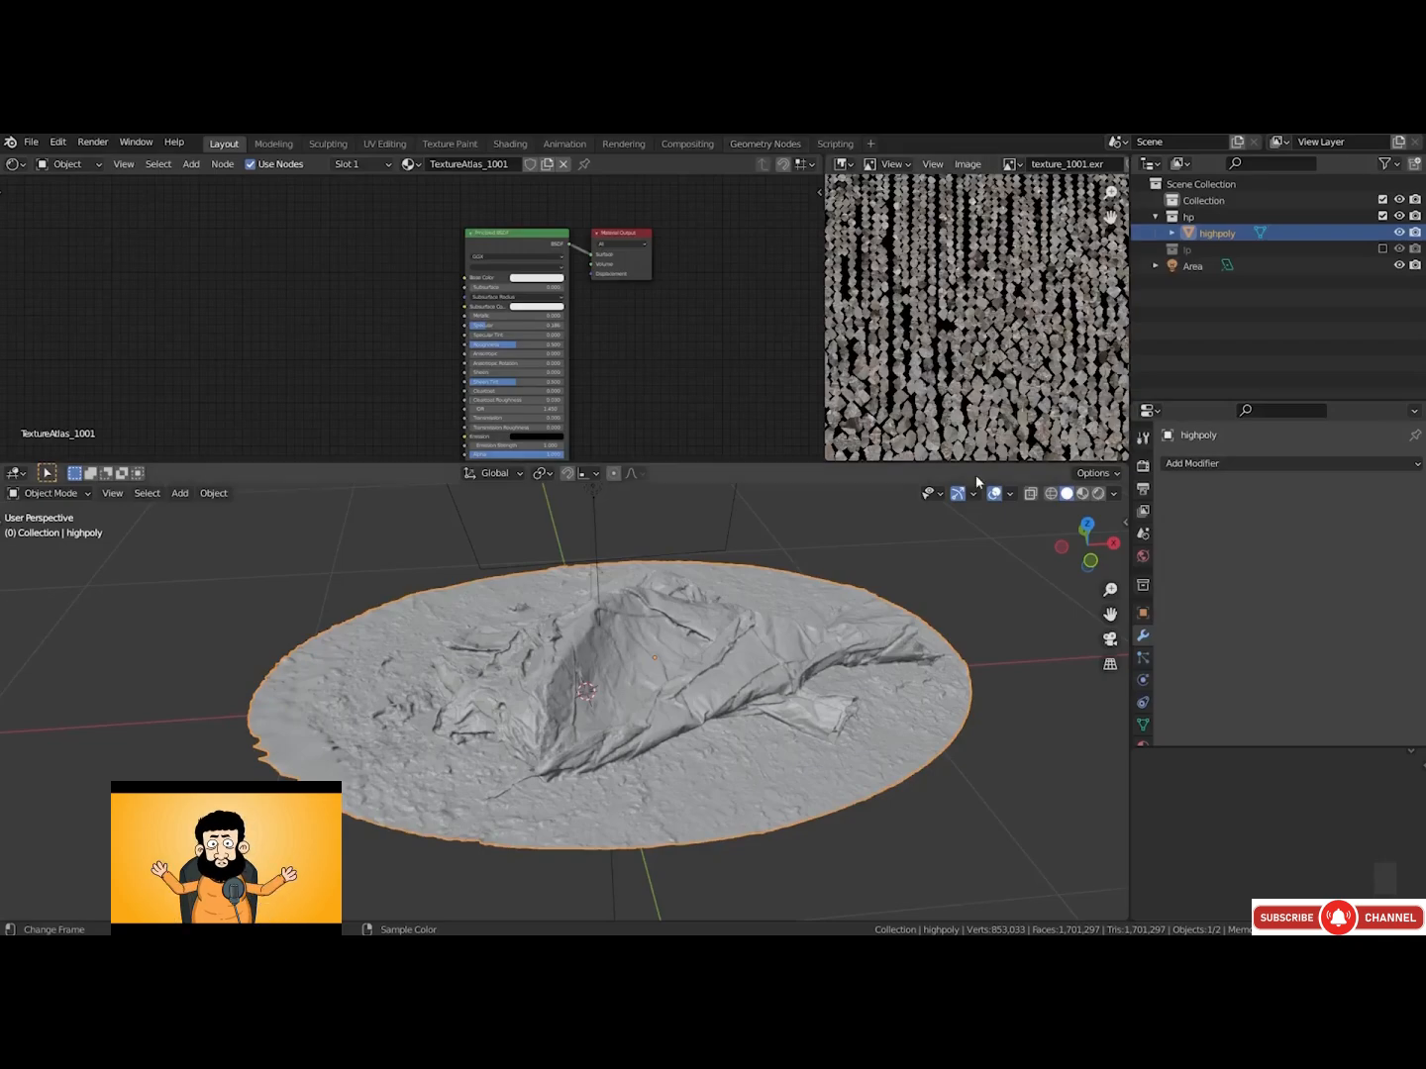
mouse_move(640, 716)
middle_down()
mouse_move(608, 705)
mouse_move(623, 704)
middle_up()
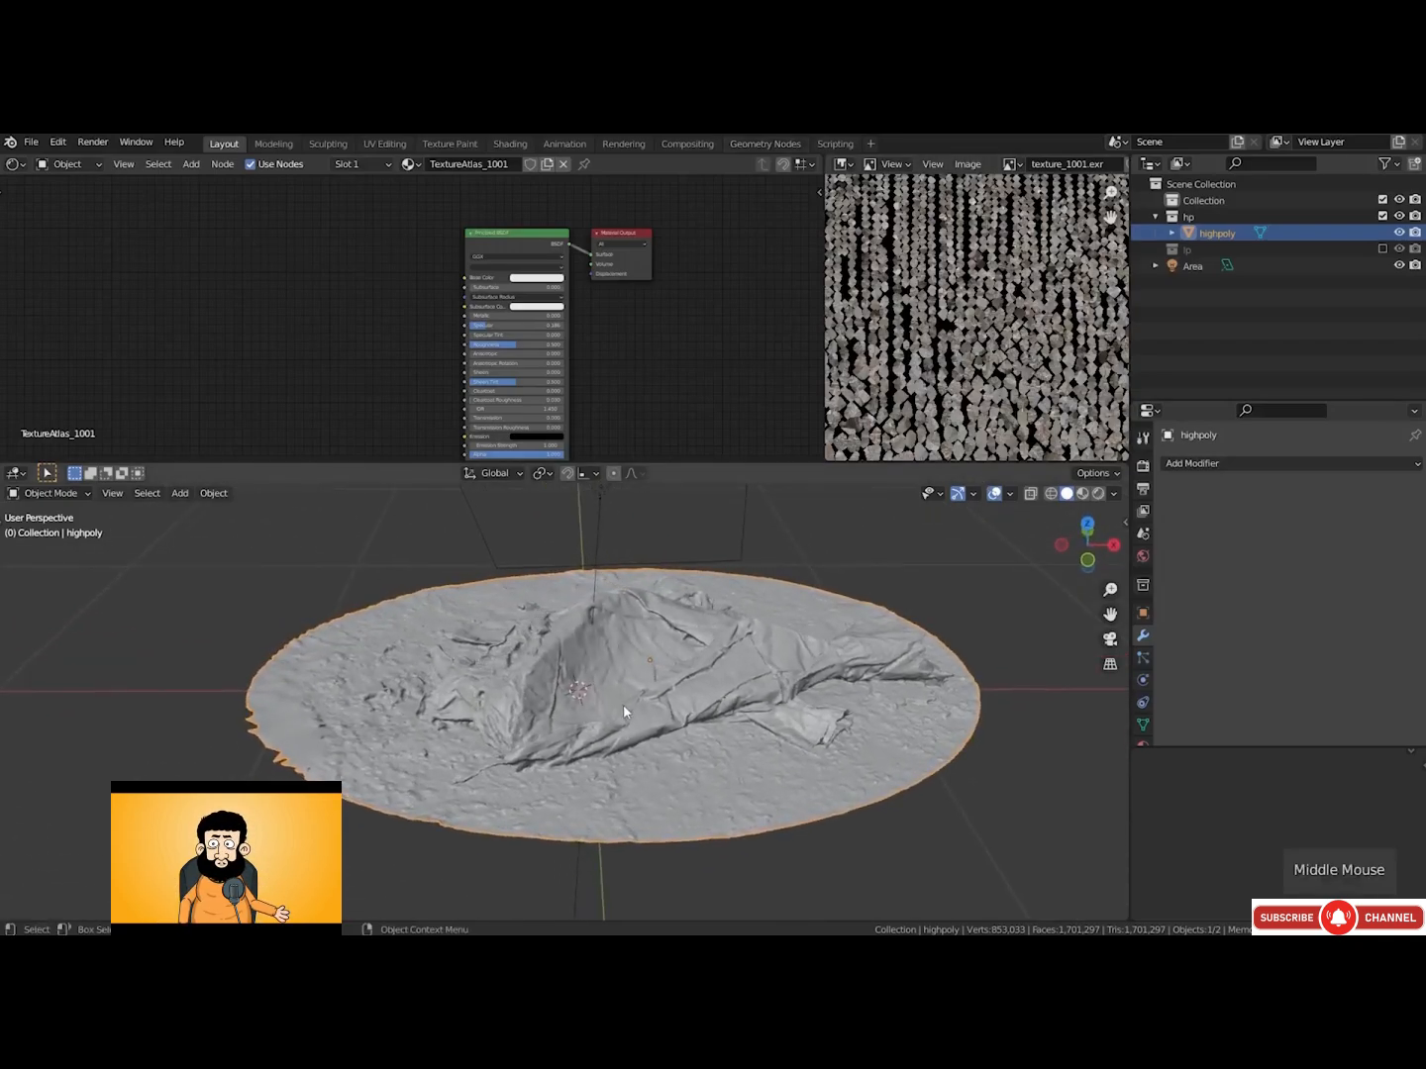
click(1396, 233)
click(1255, 232)
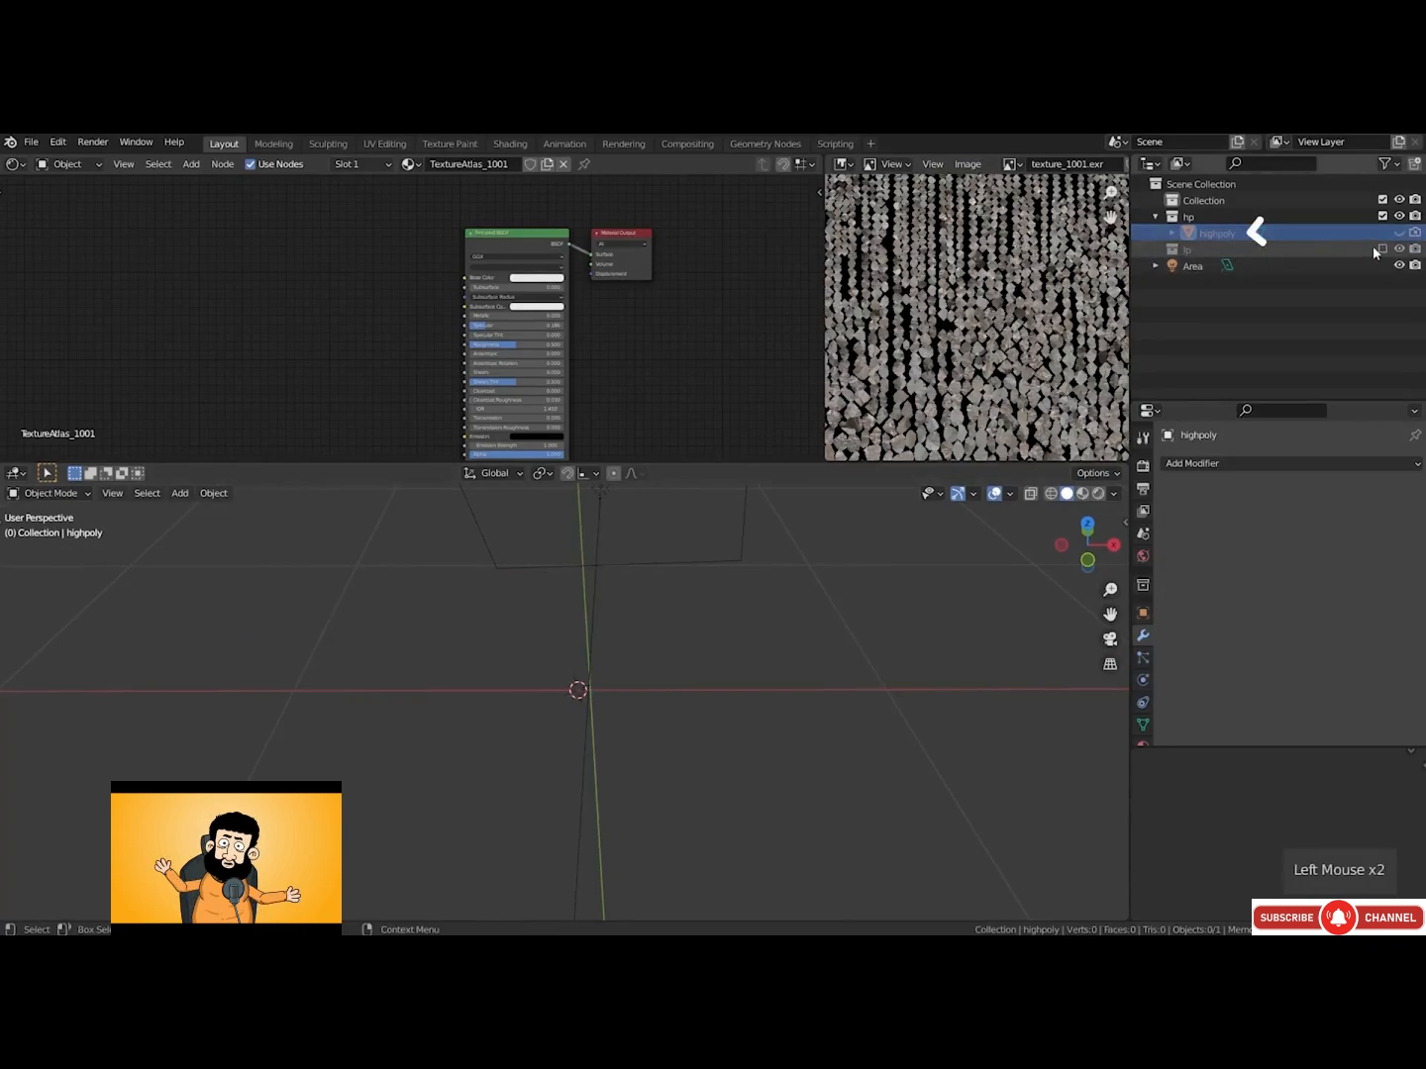
click(1381, 249)
click(1214, 266)
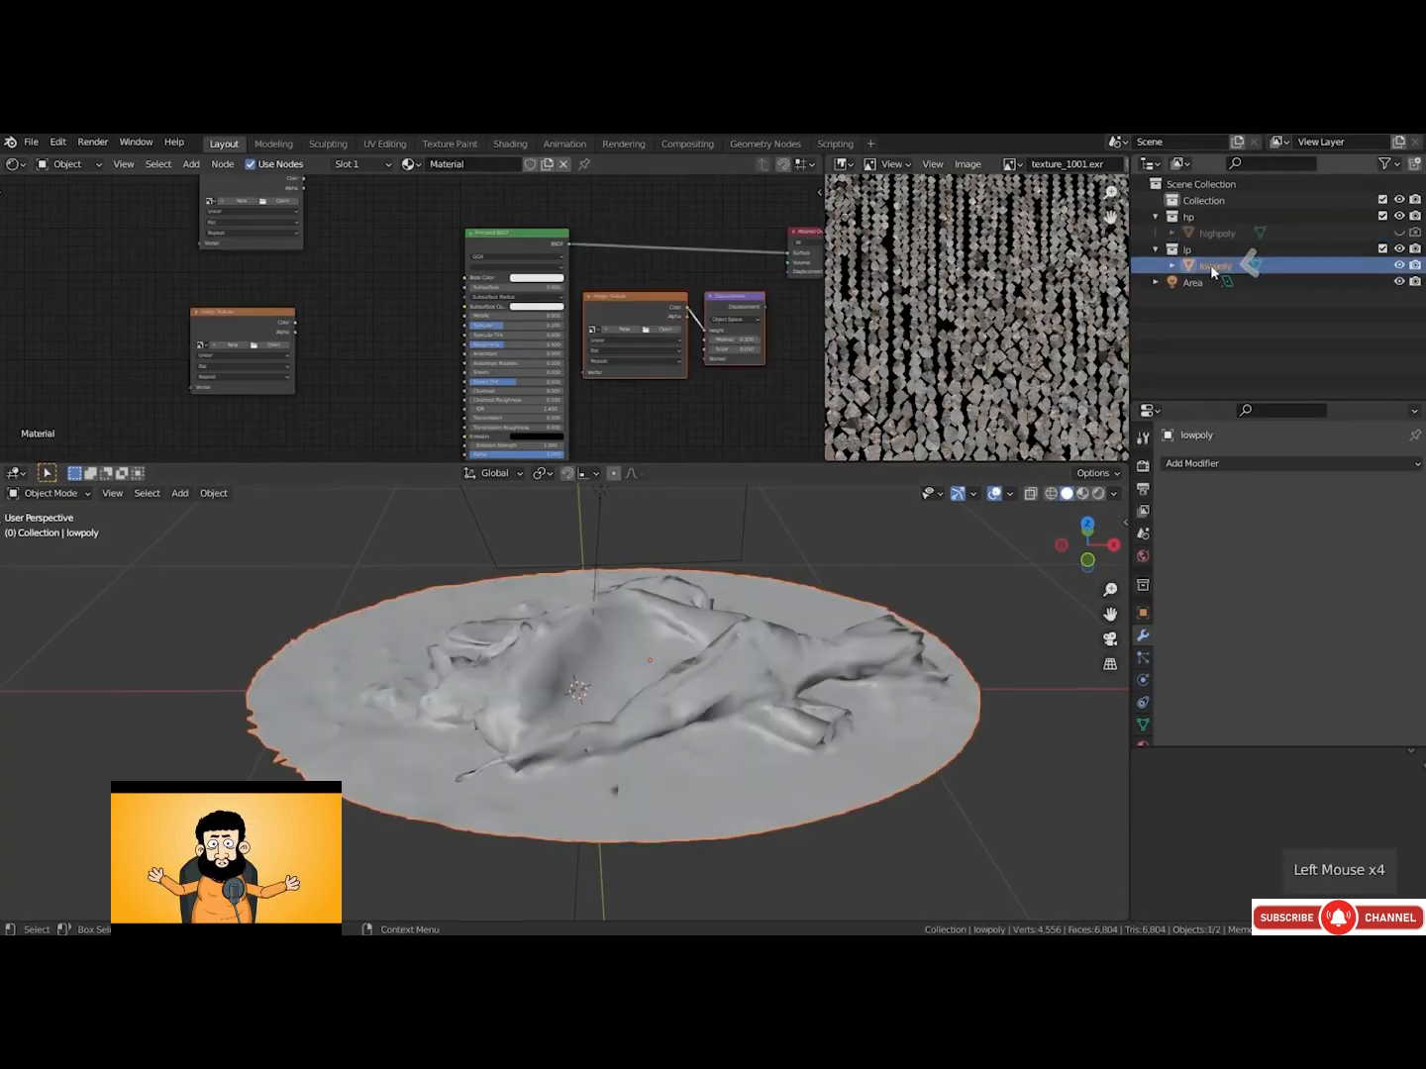
middle_drag(757, 678, 735, 694)
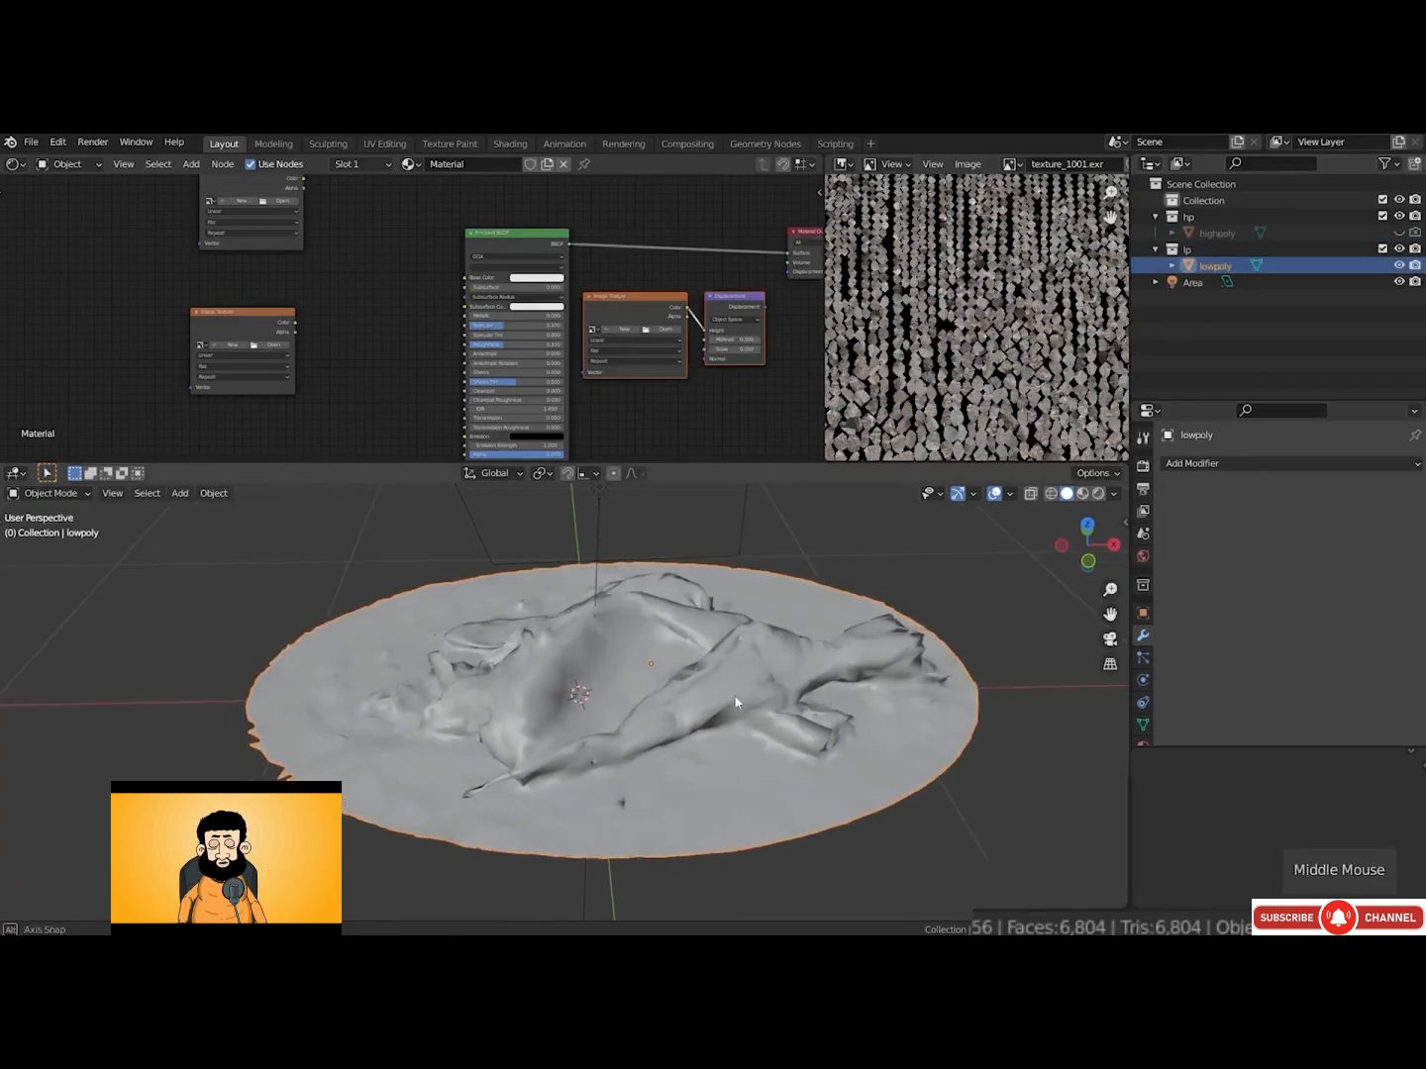
Check the lowpoly mesh's wireframe in Edit Mode, return to Object Mode, and add a Multiresolution modifier
key(Tab)
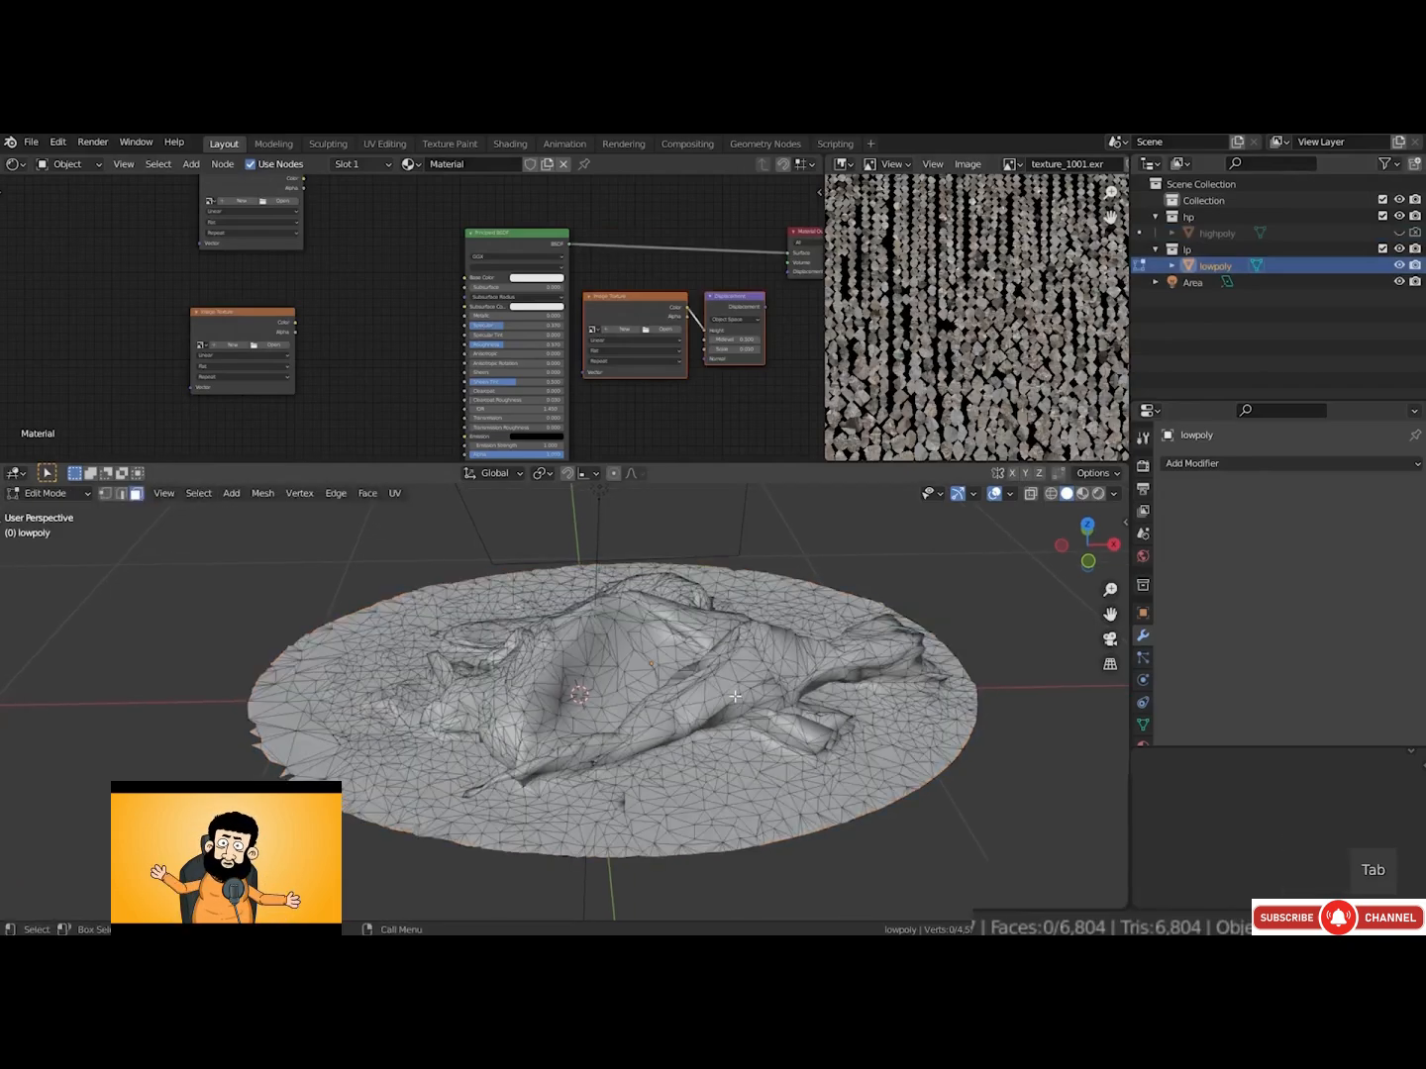
key(Tab)
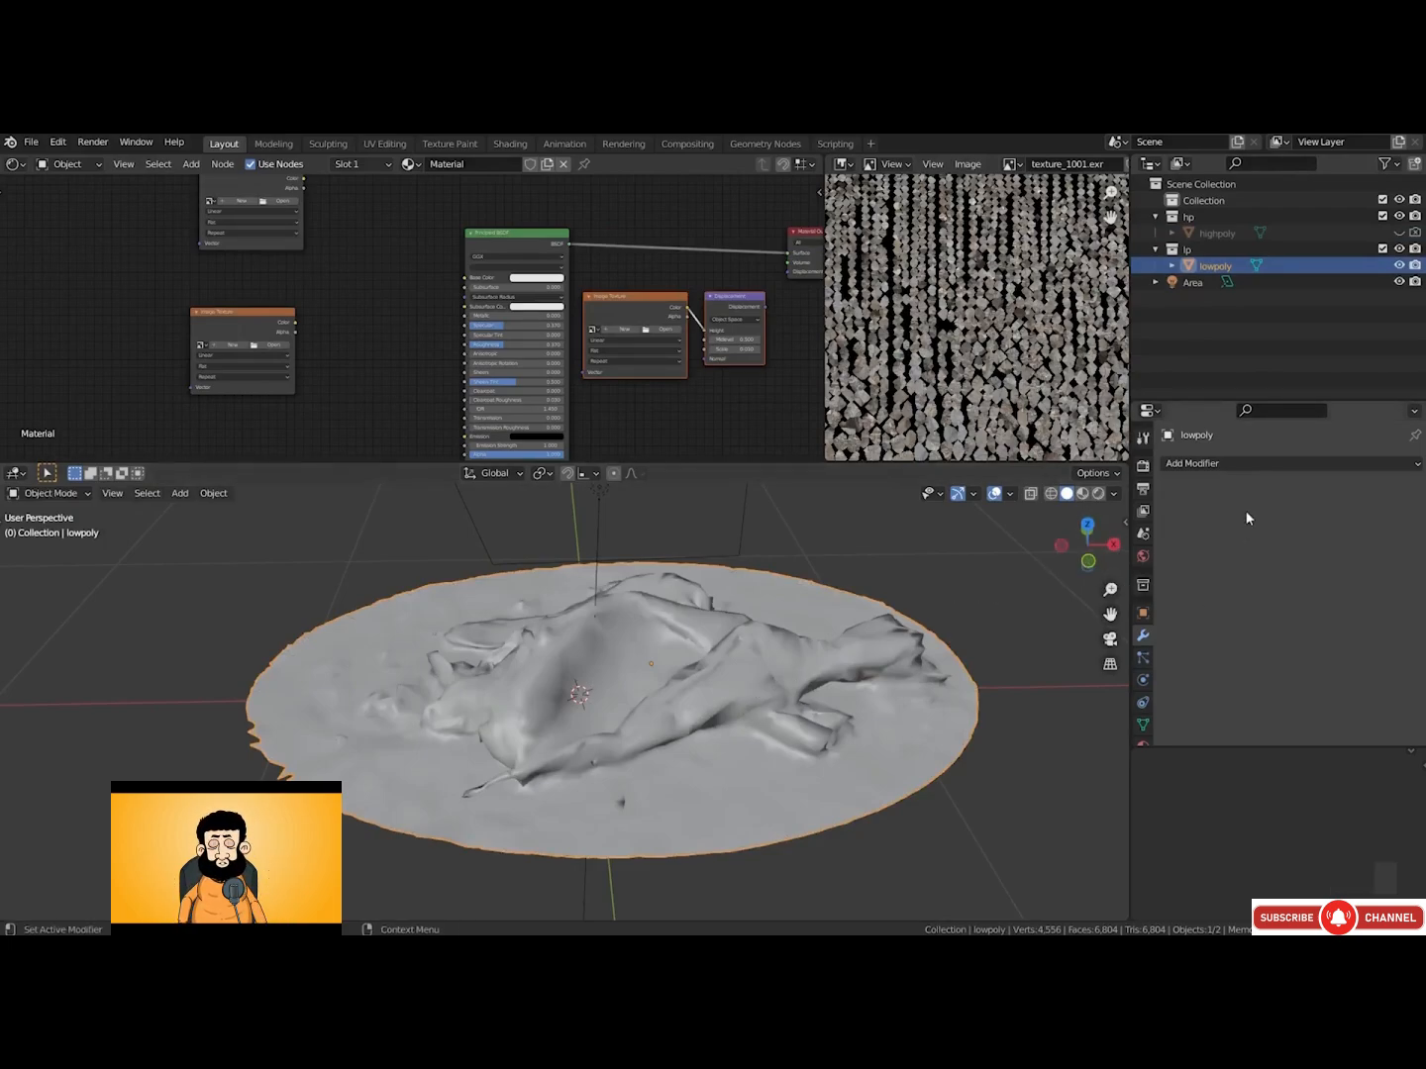
click(1265, 464)
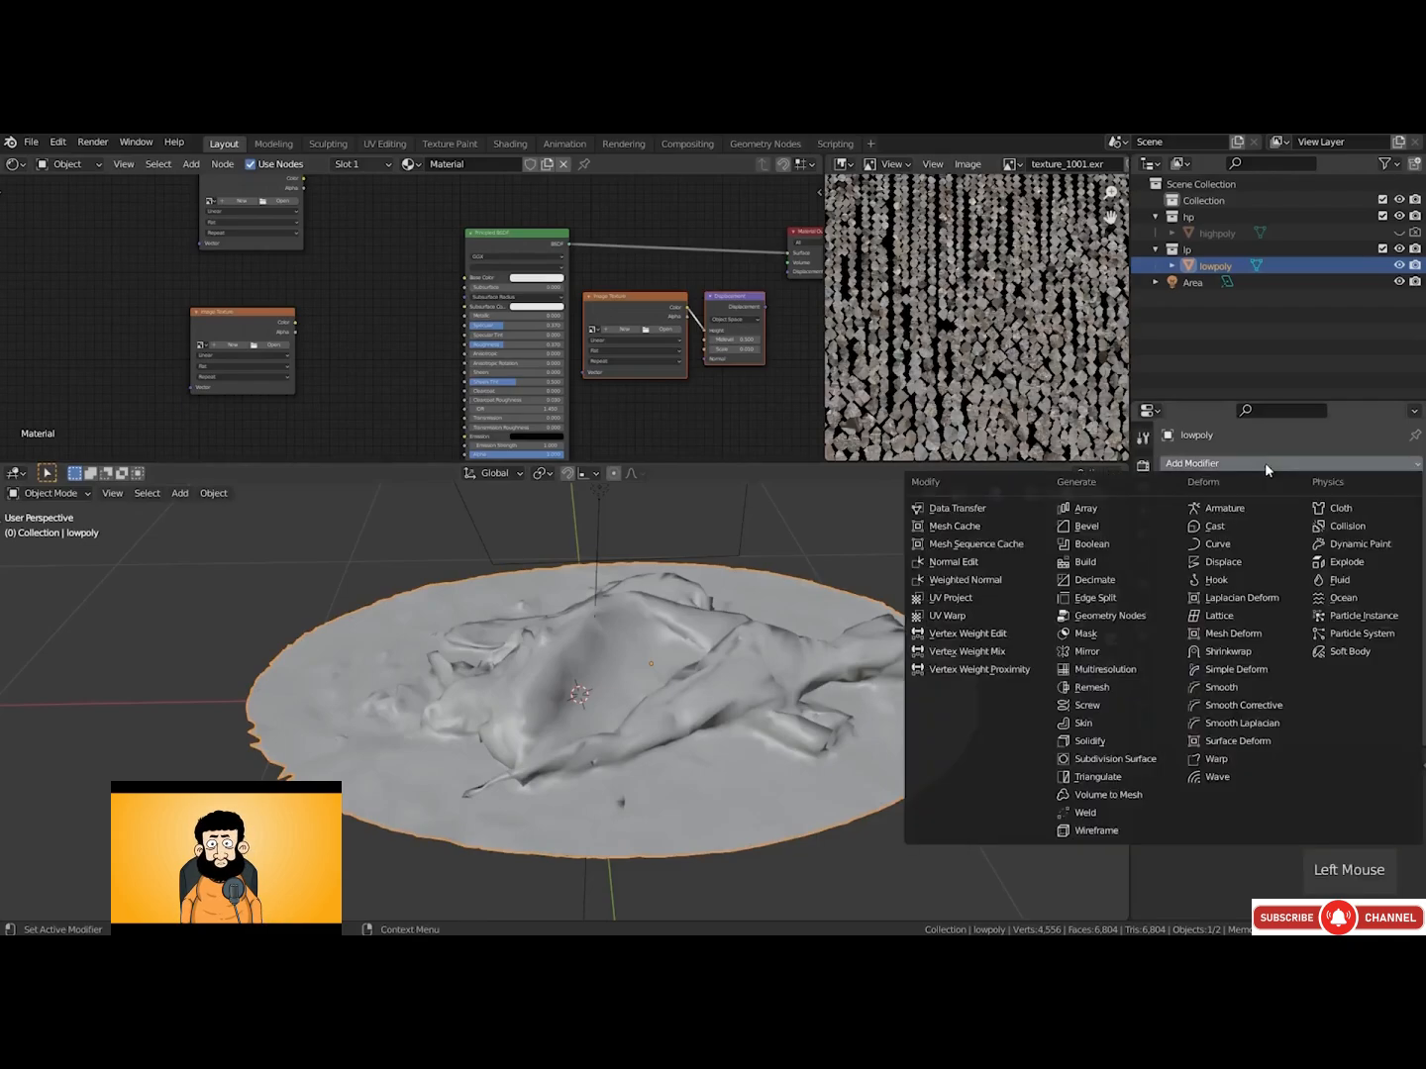
click(1105, 671)
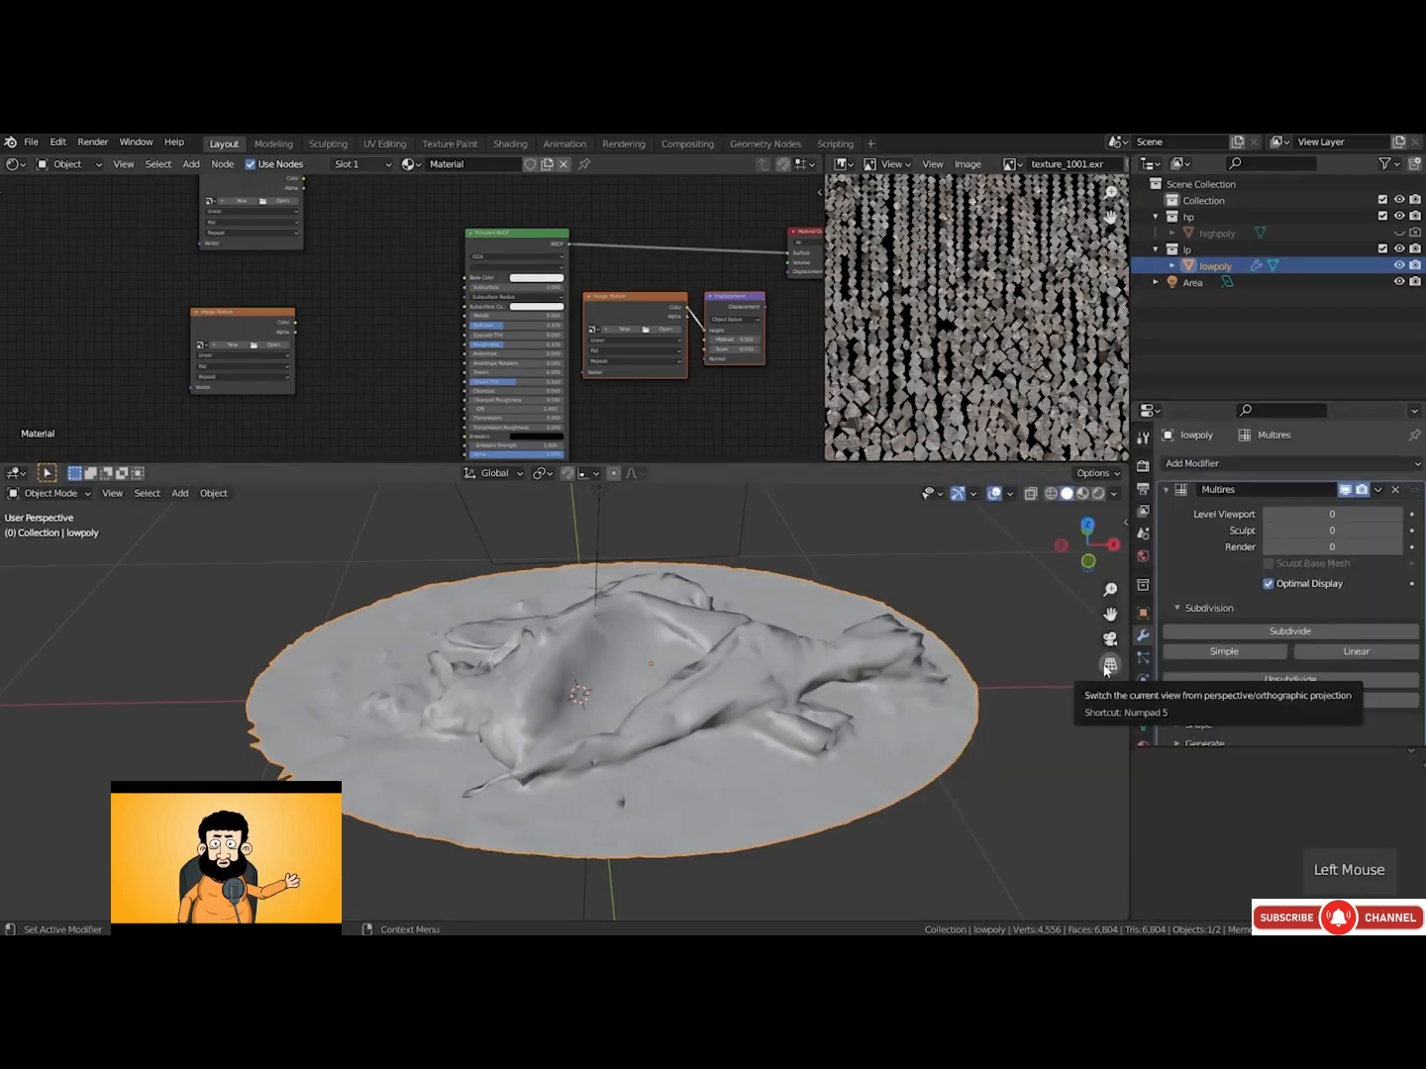
click(1166, 493)
Add a Shrinkwrap modifier below the Multires modifier on the lowpoly mesh, with highpoly as its target
click(1216, 463)
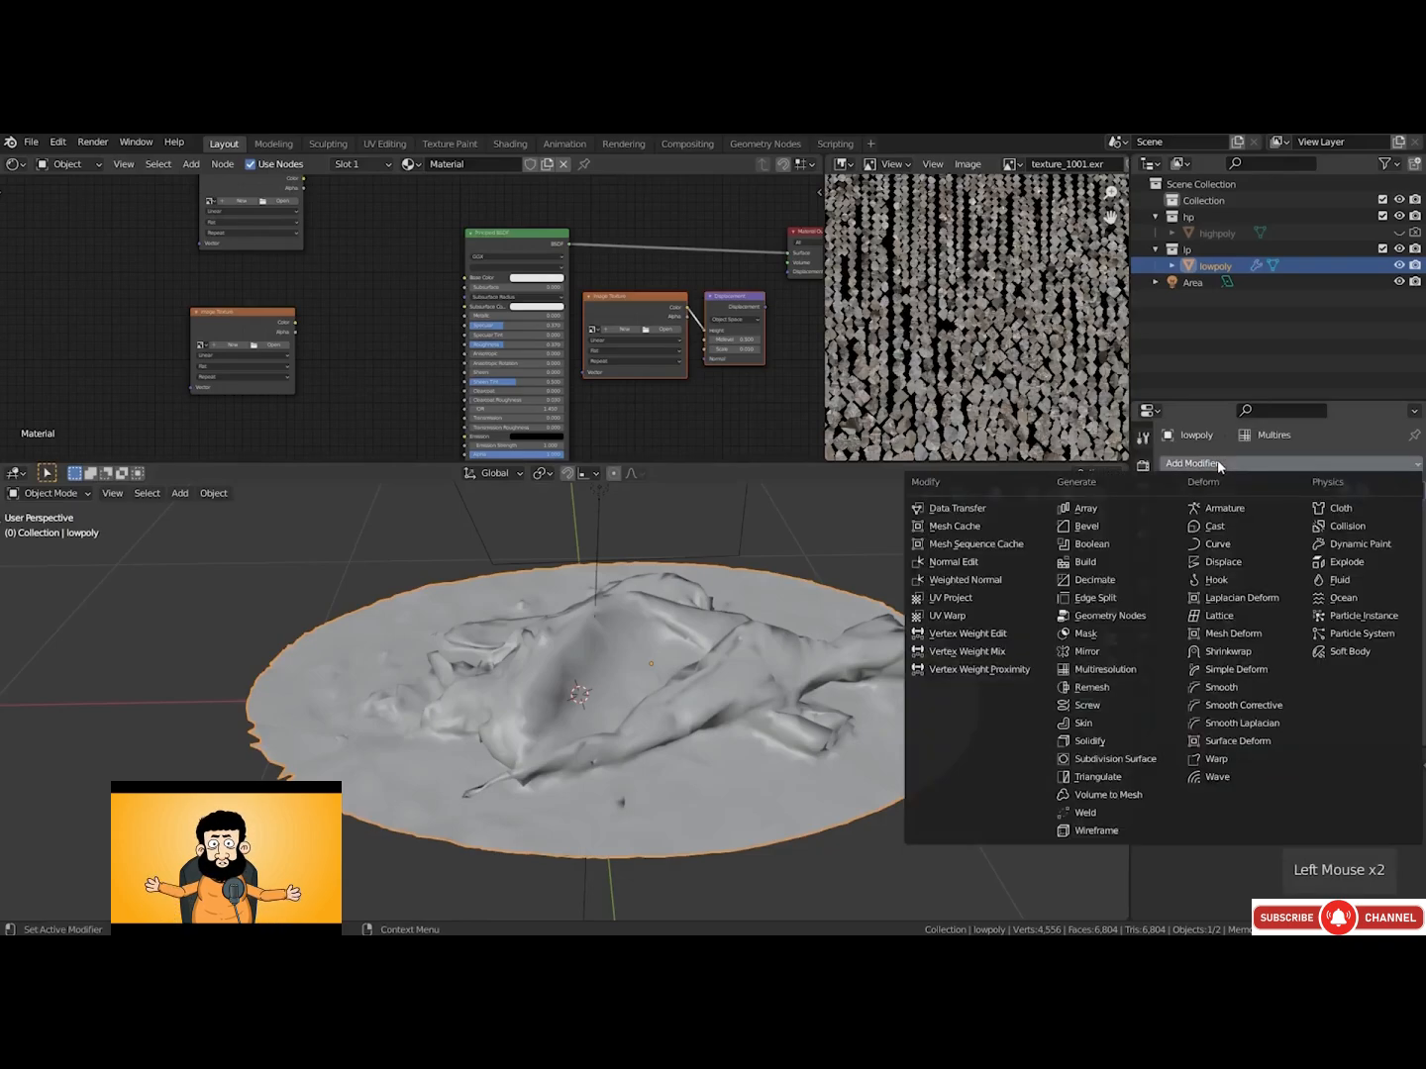
click(1236, 653)
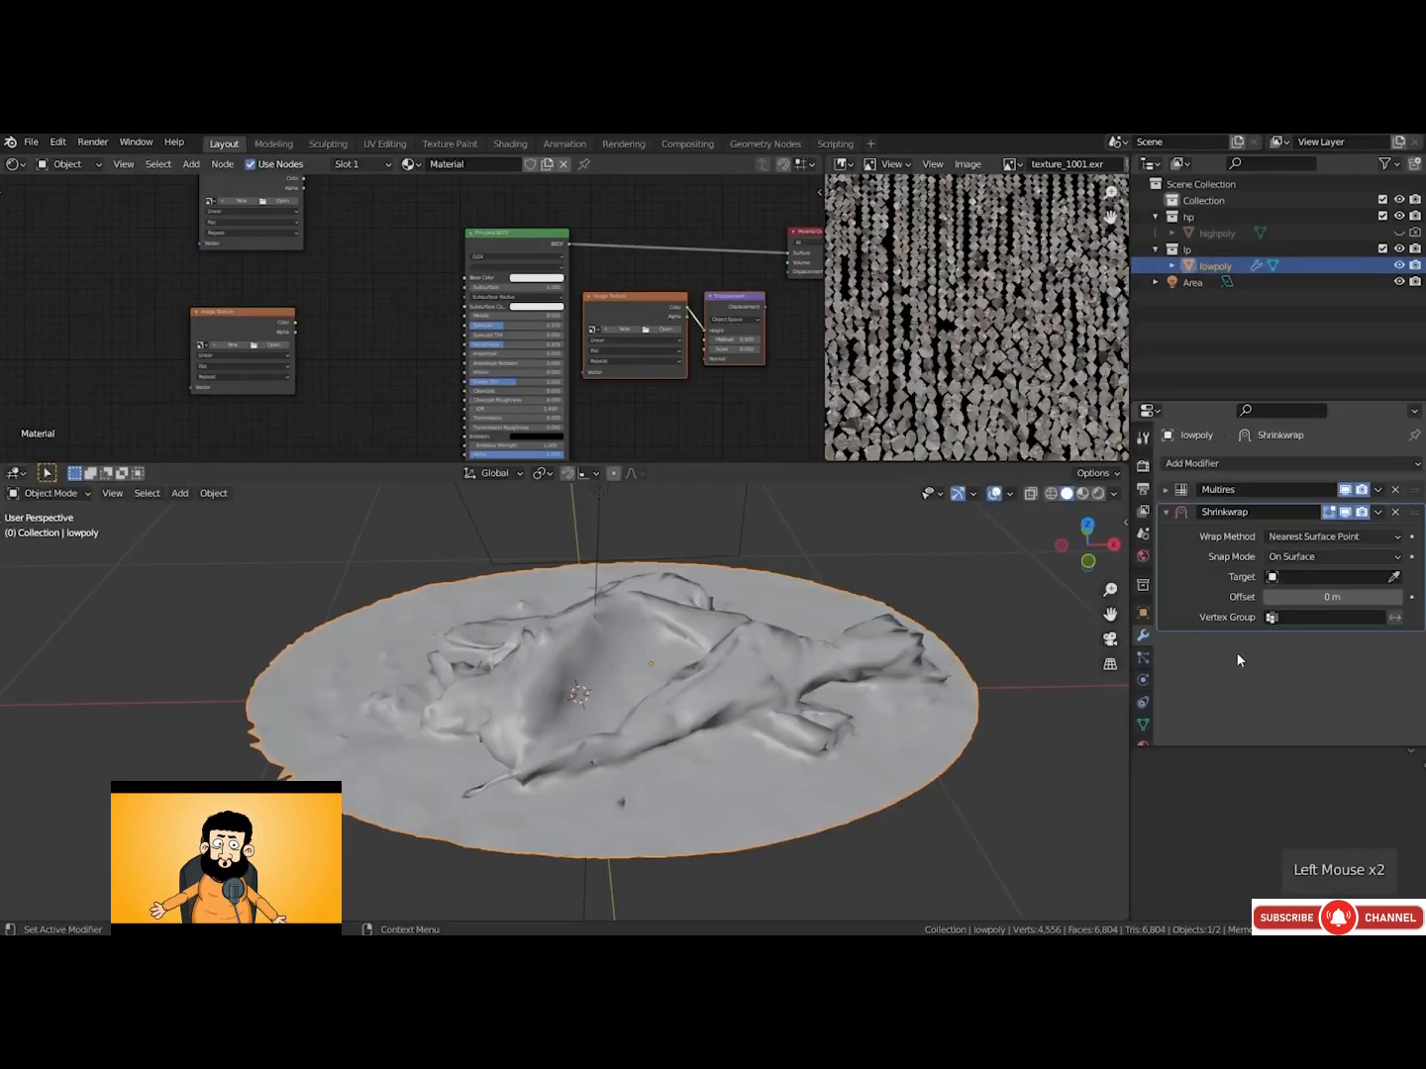
click(1336, 577)
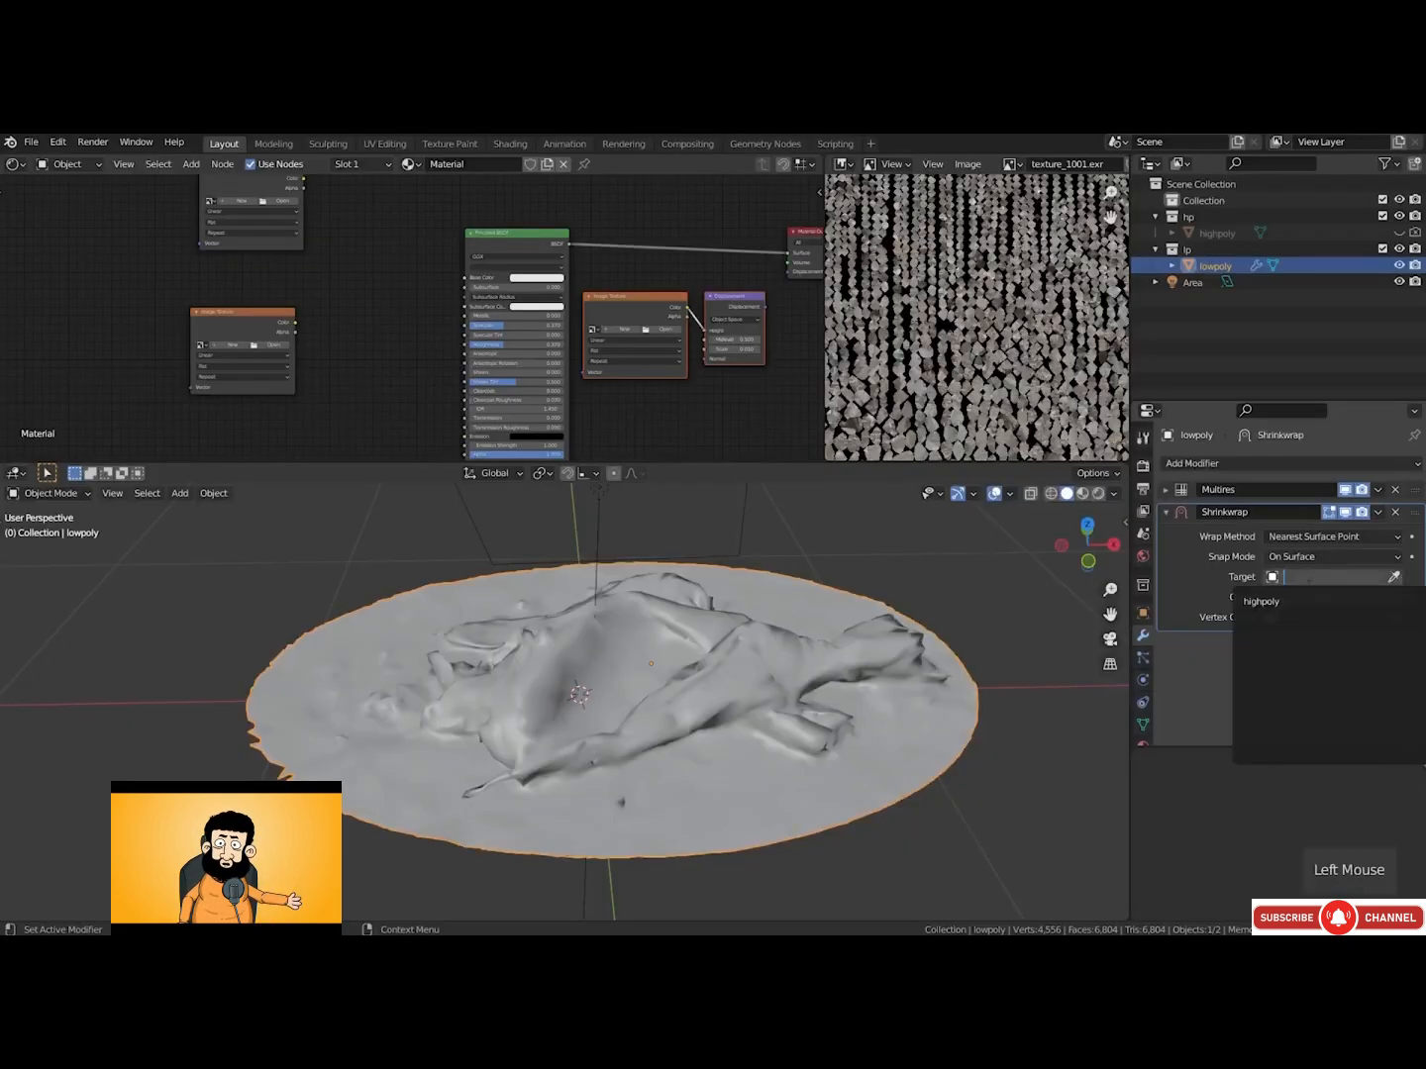
click(1263, 602)
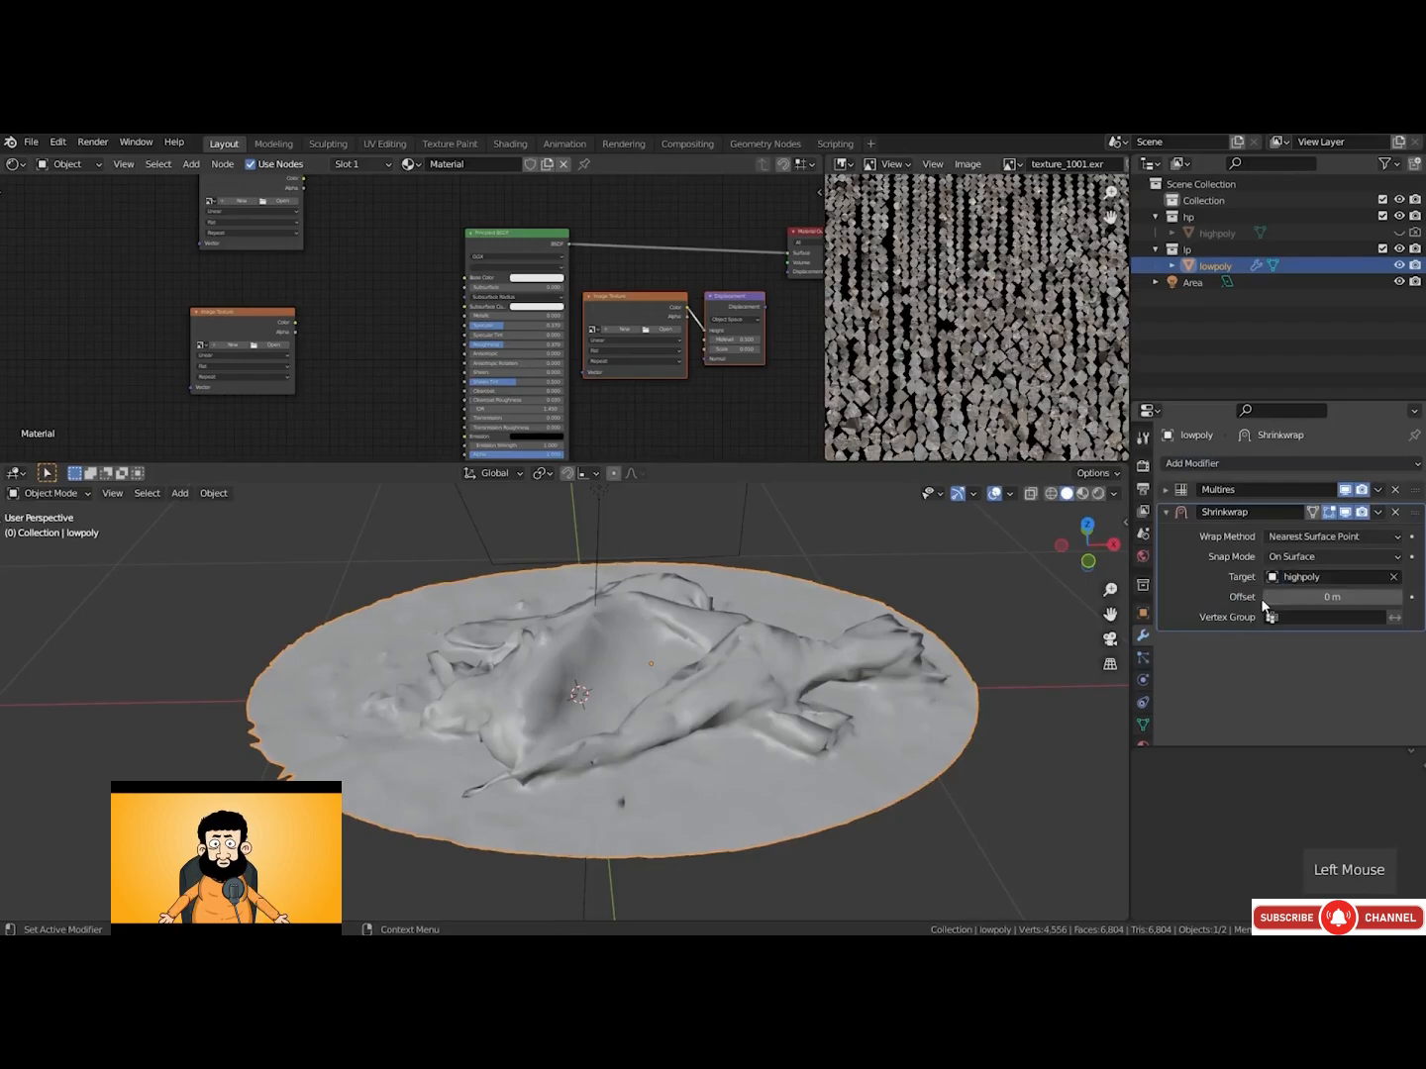
middle_drag(699, 737, 752, 721)
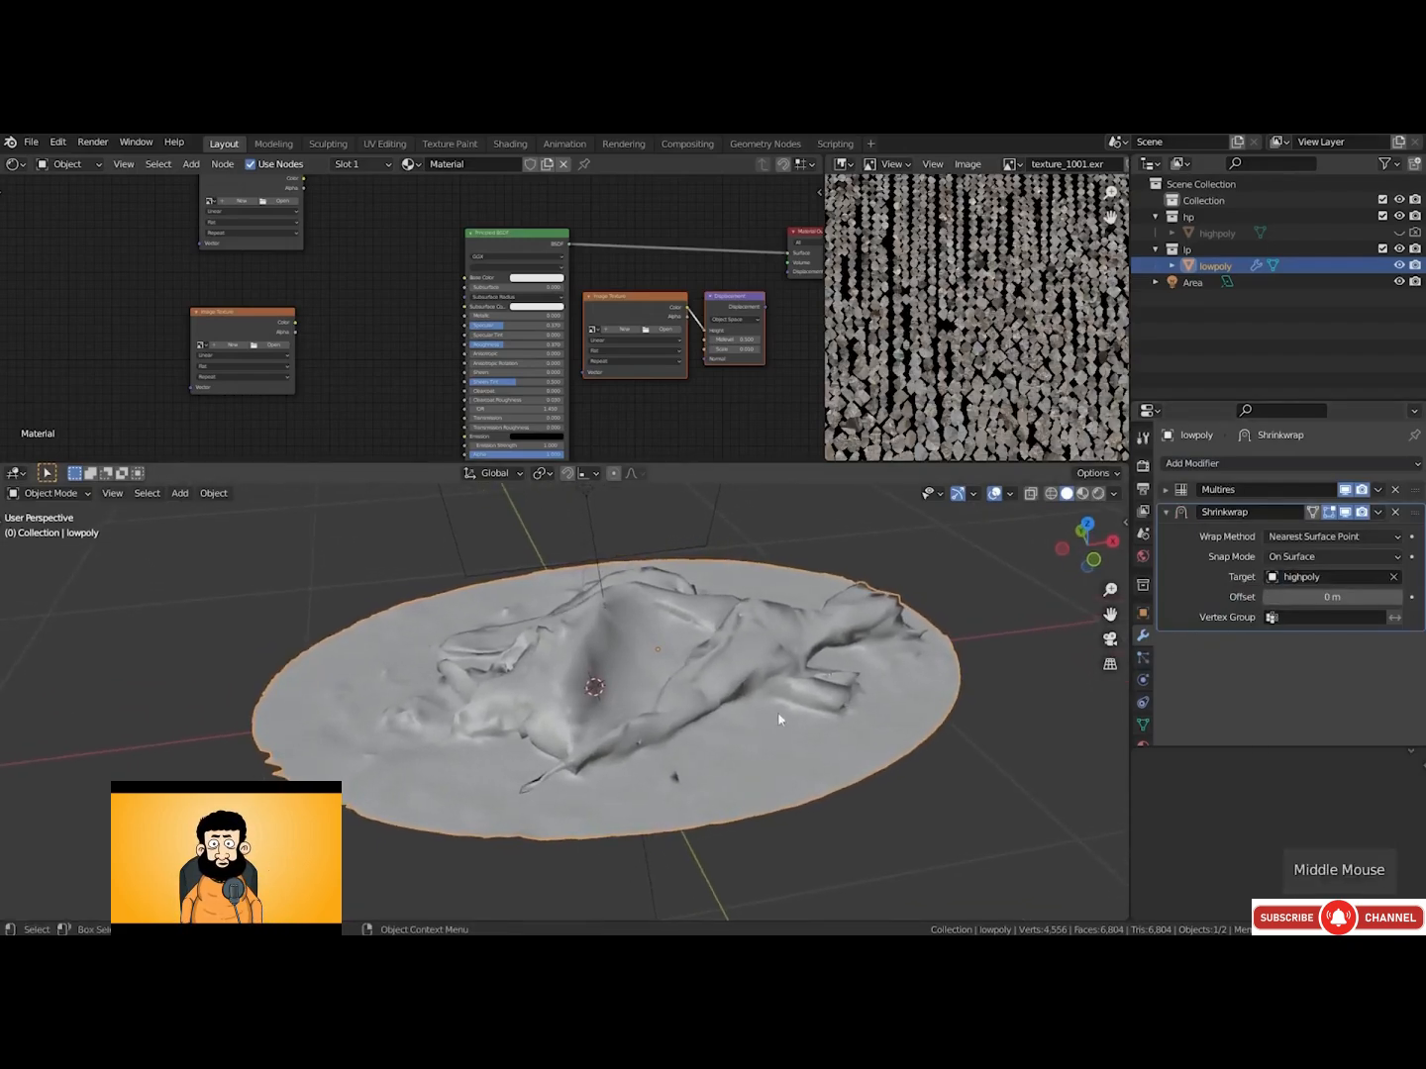
Subdivide the lowpoly mesh's Multires modifier twice to reach level 2
click(1166, 490)
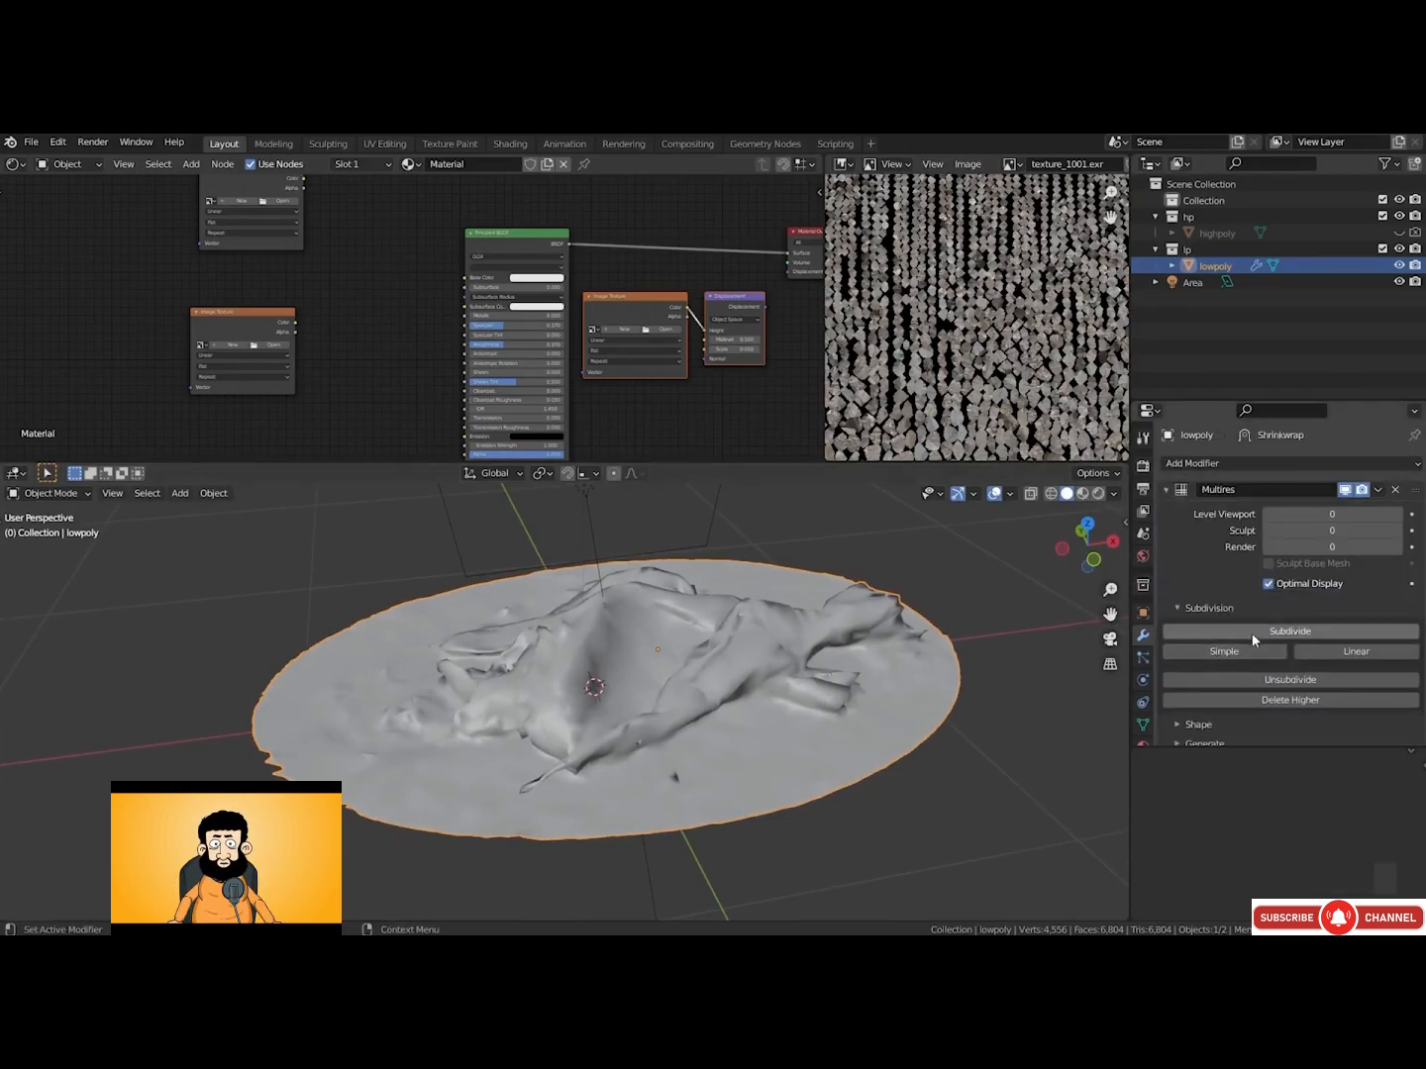
click(1282, 634)
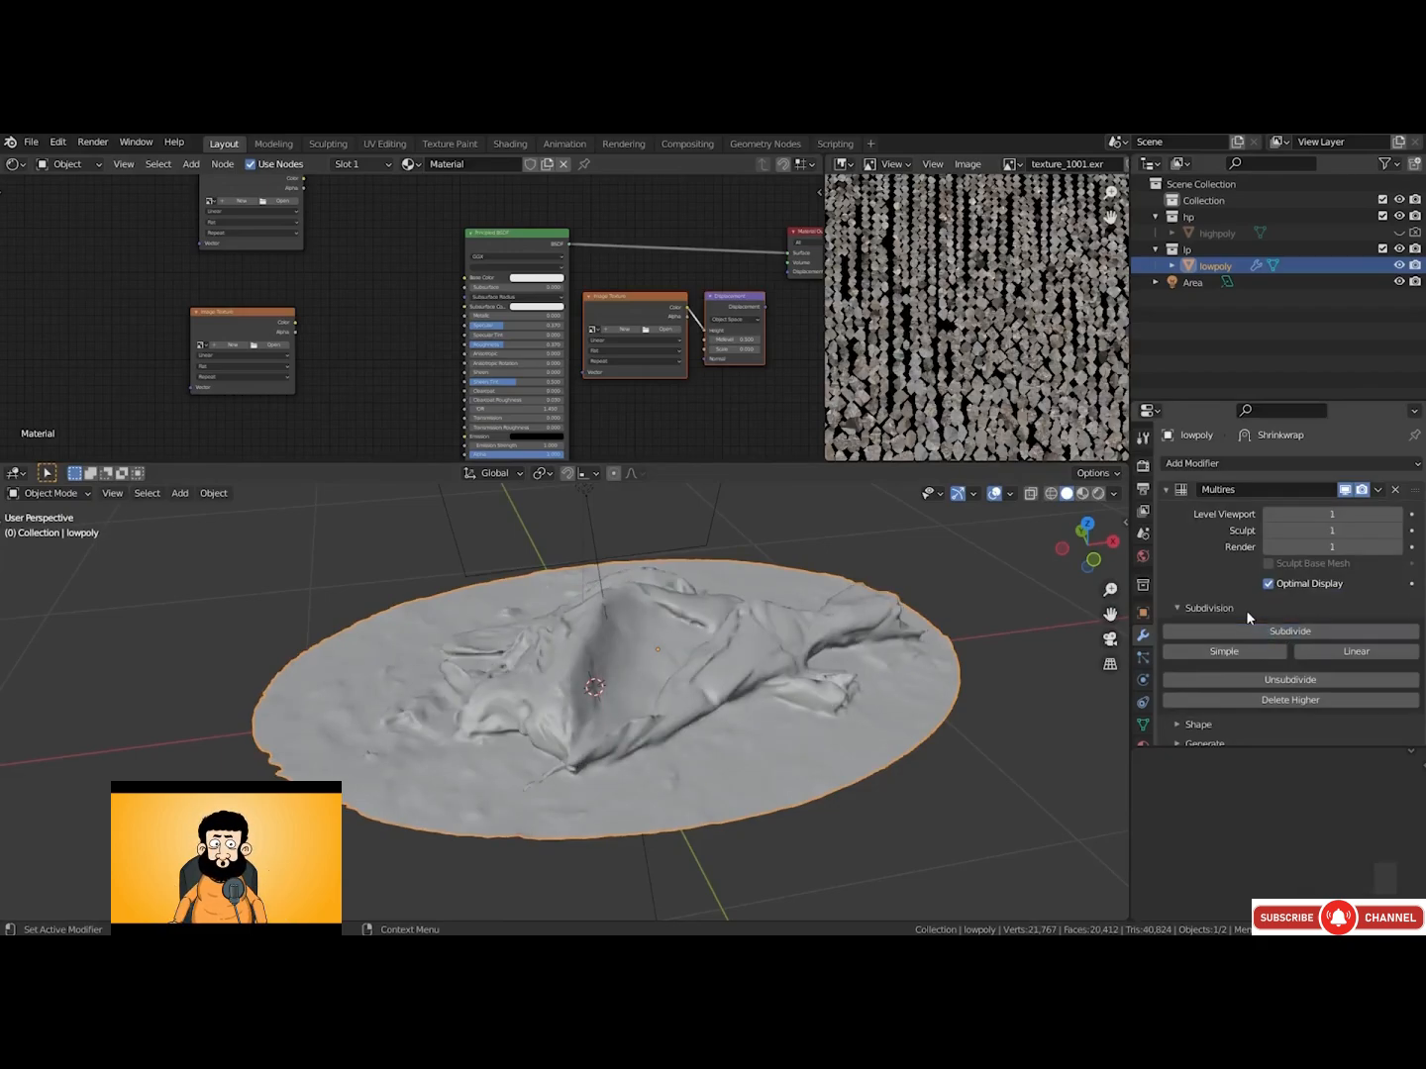
click(1252, 631)
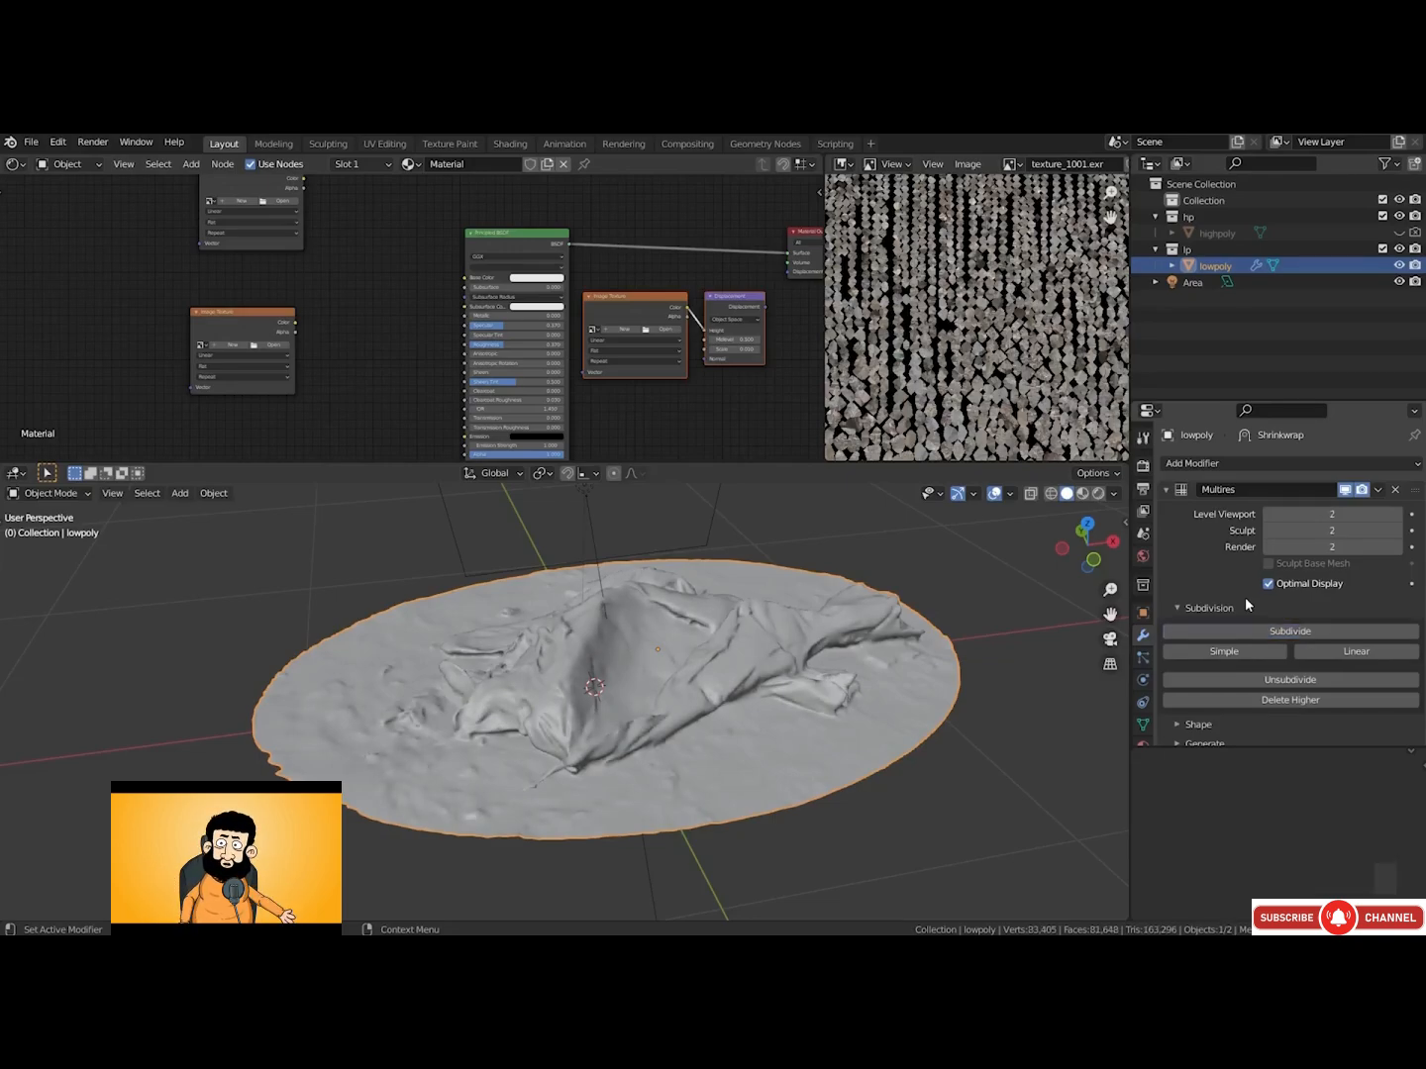
Show the highpoly mesh in place of the lowpoly to compare detail and face count, and switch back to the lowpoly
click(1399, 268)
click(1400, 232)
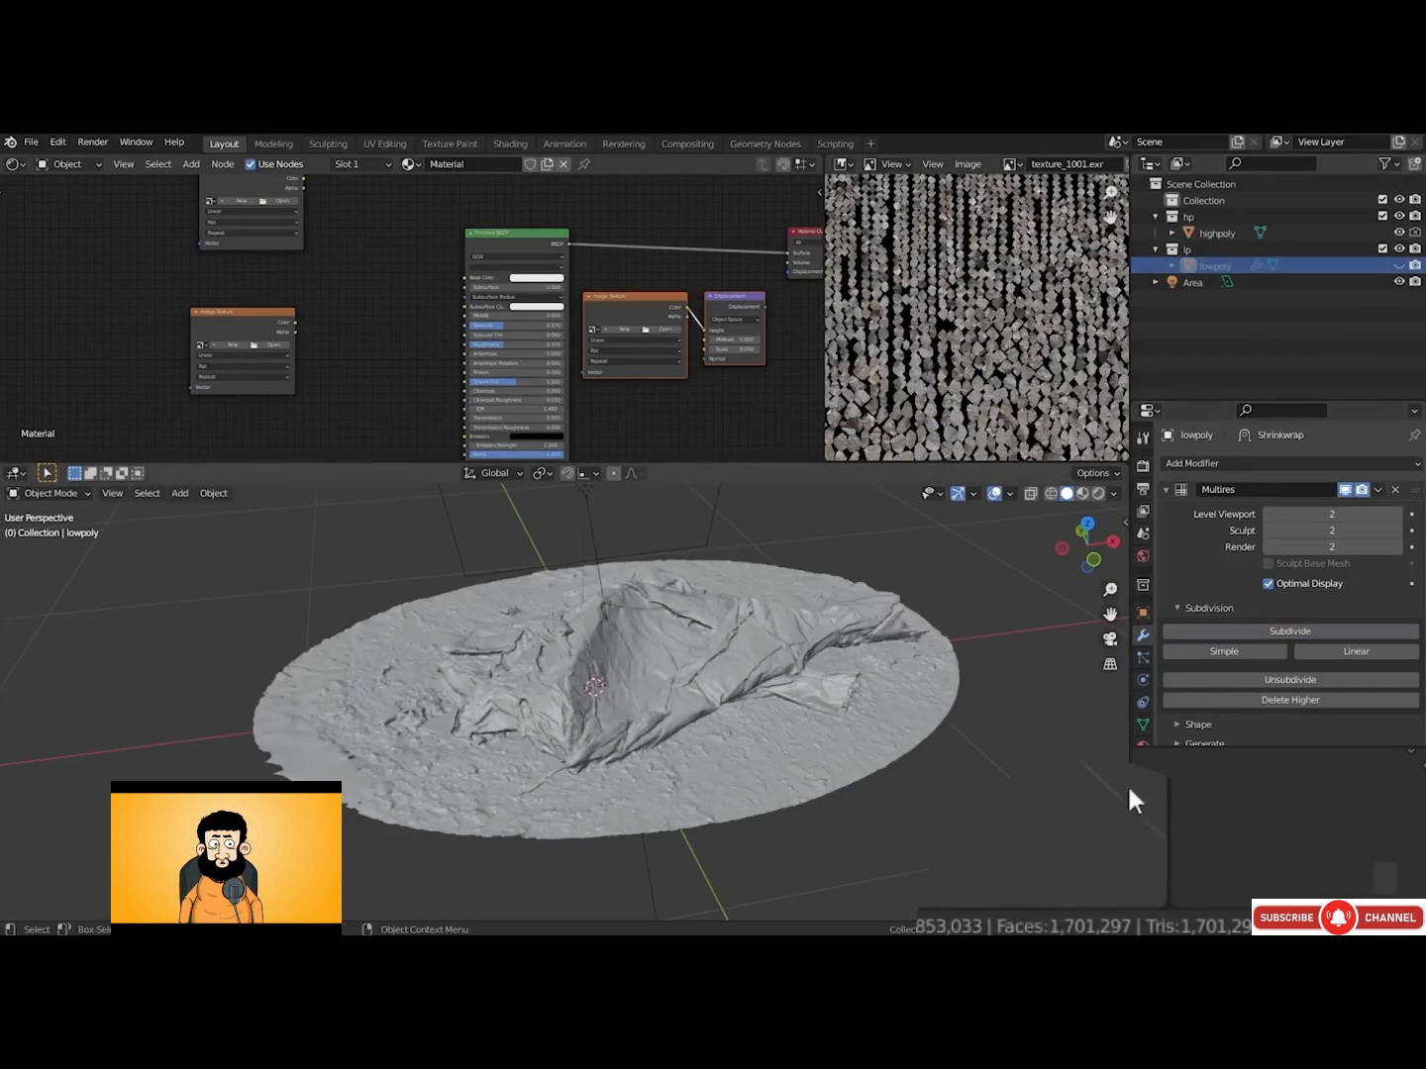
click(1399, 235)
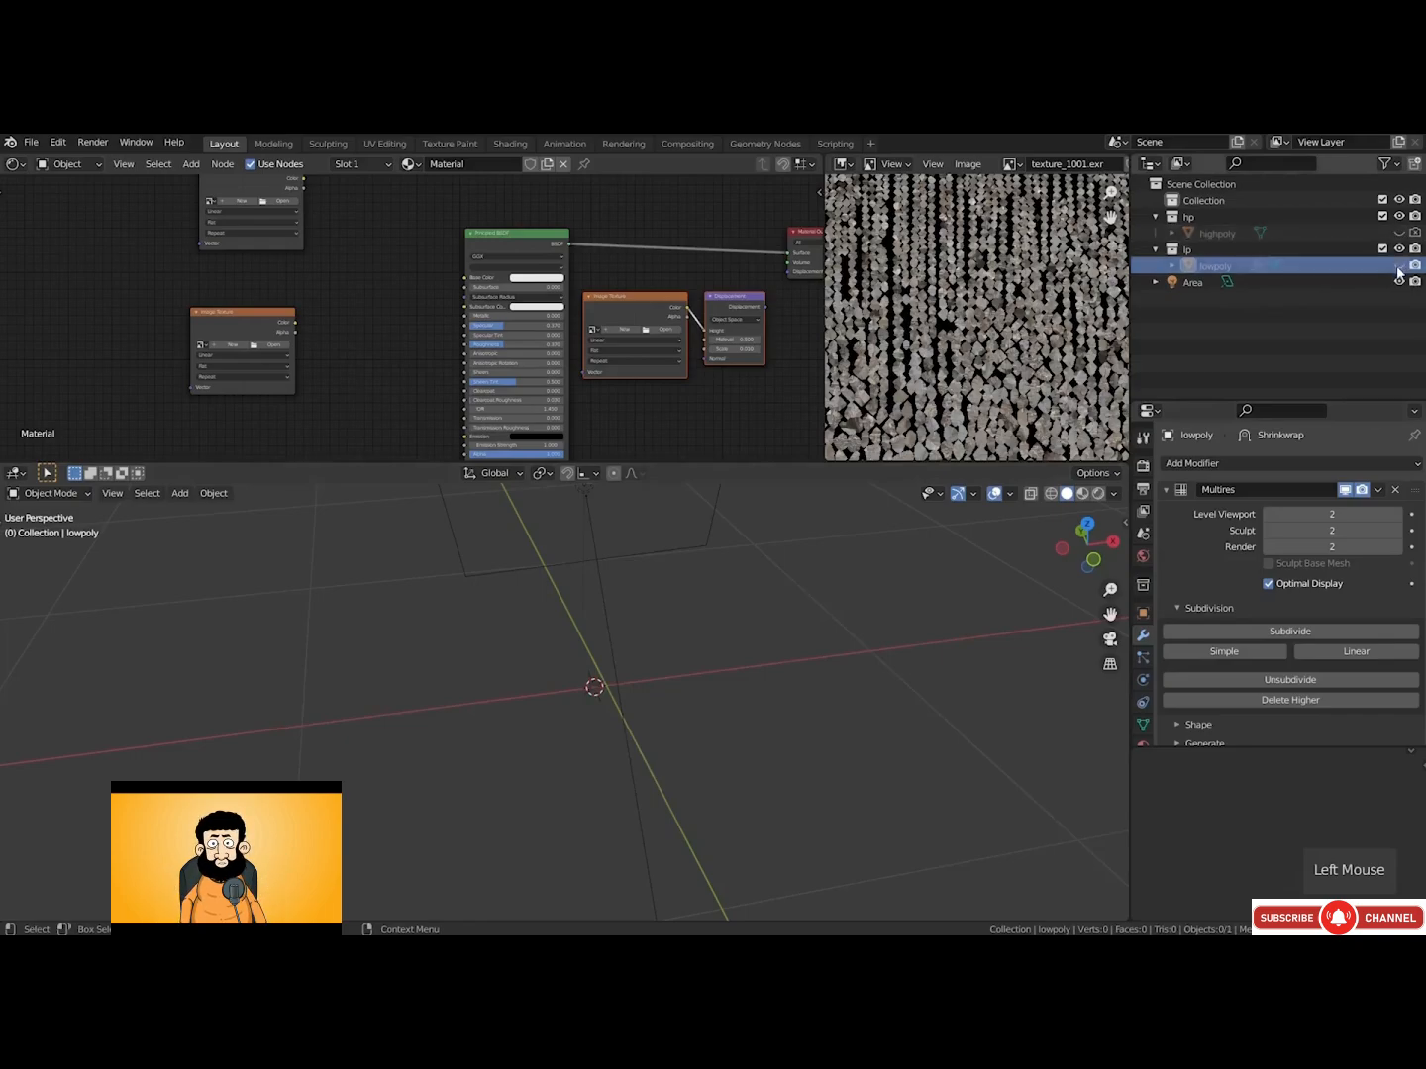
click(1399, 266)
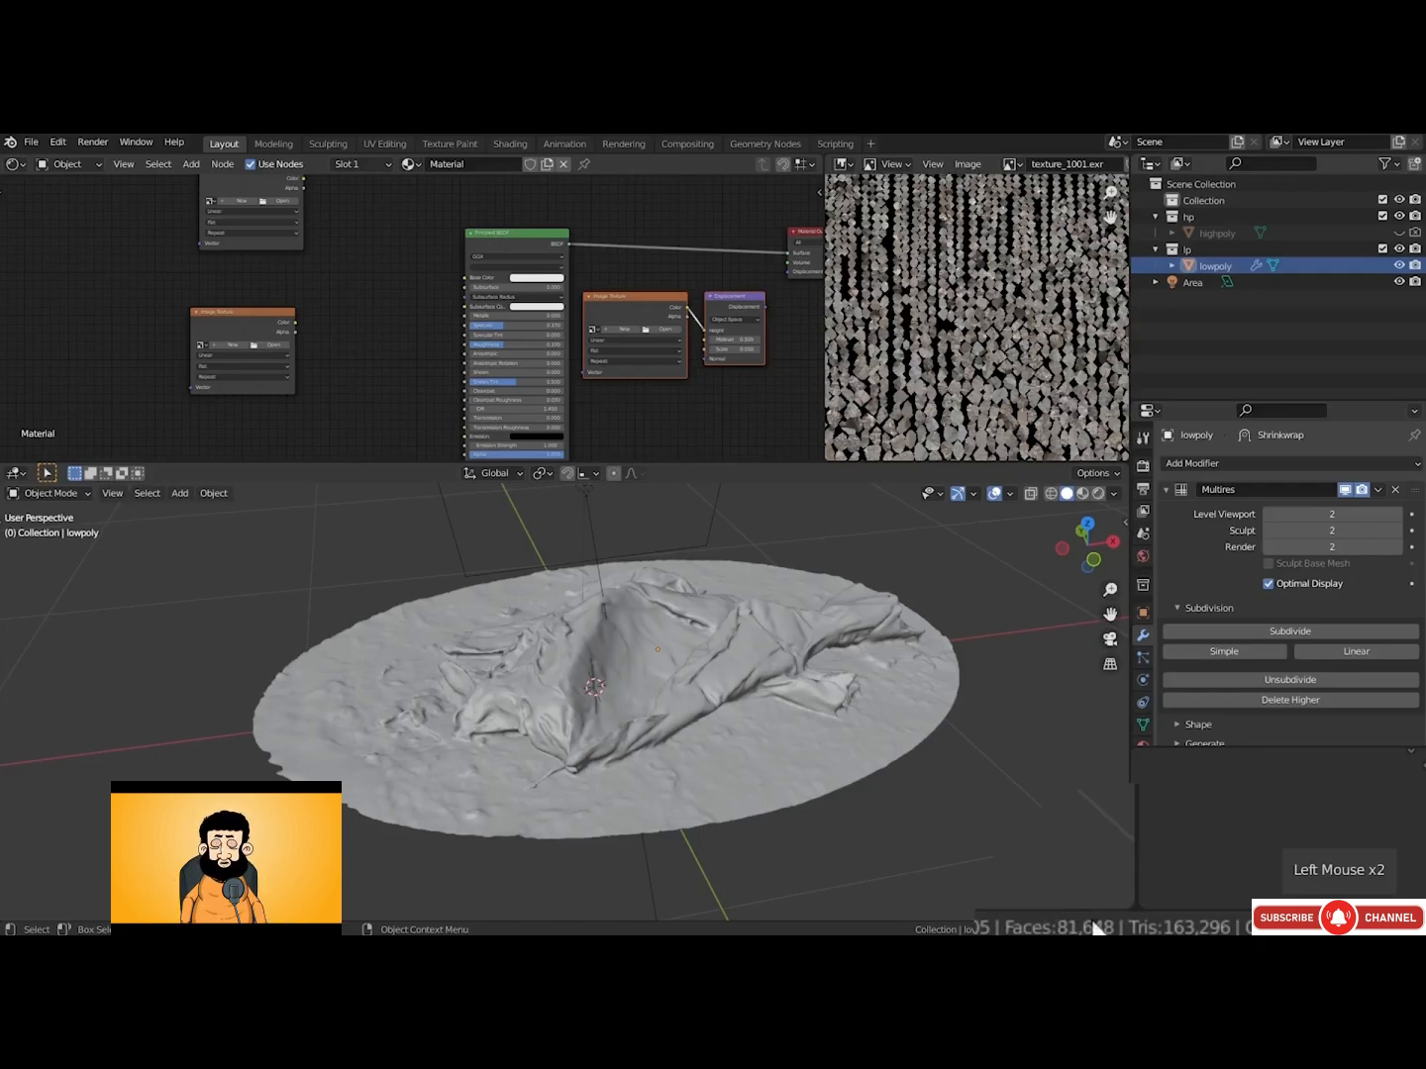
Subdivide the Multires modifier two more times to level 4 and inspect the lowpoly surface up close
click(1243, 632)
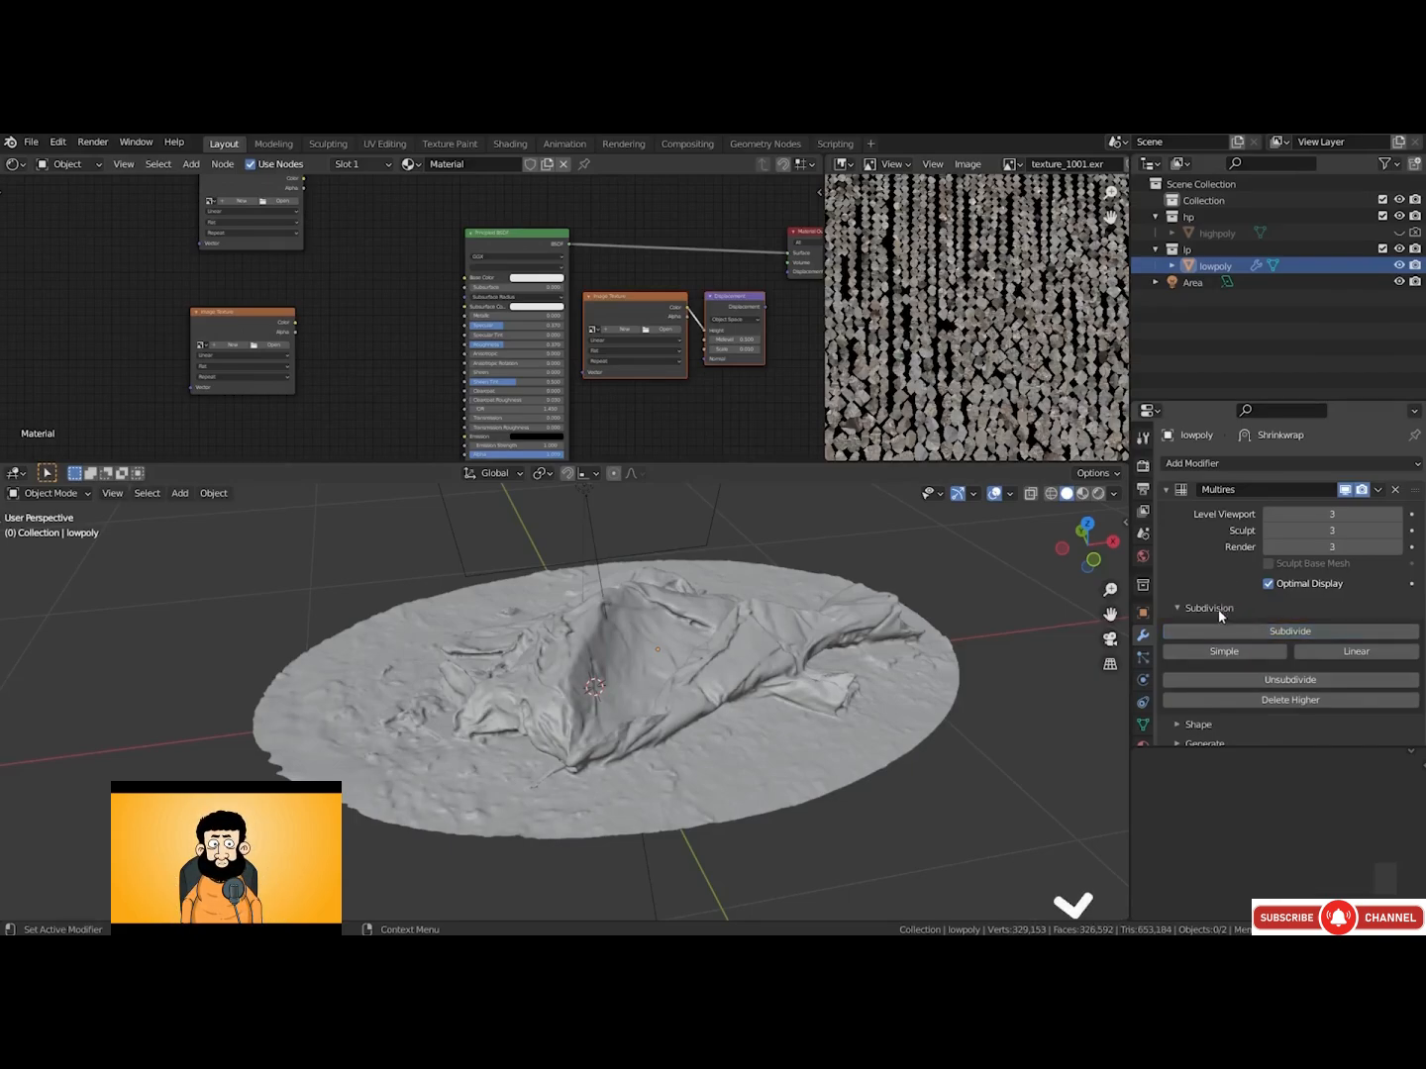
click(1243, 636)
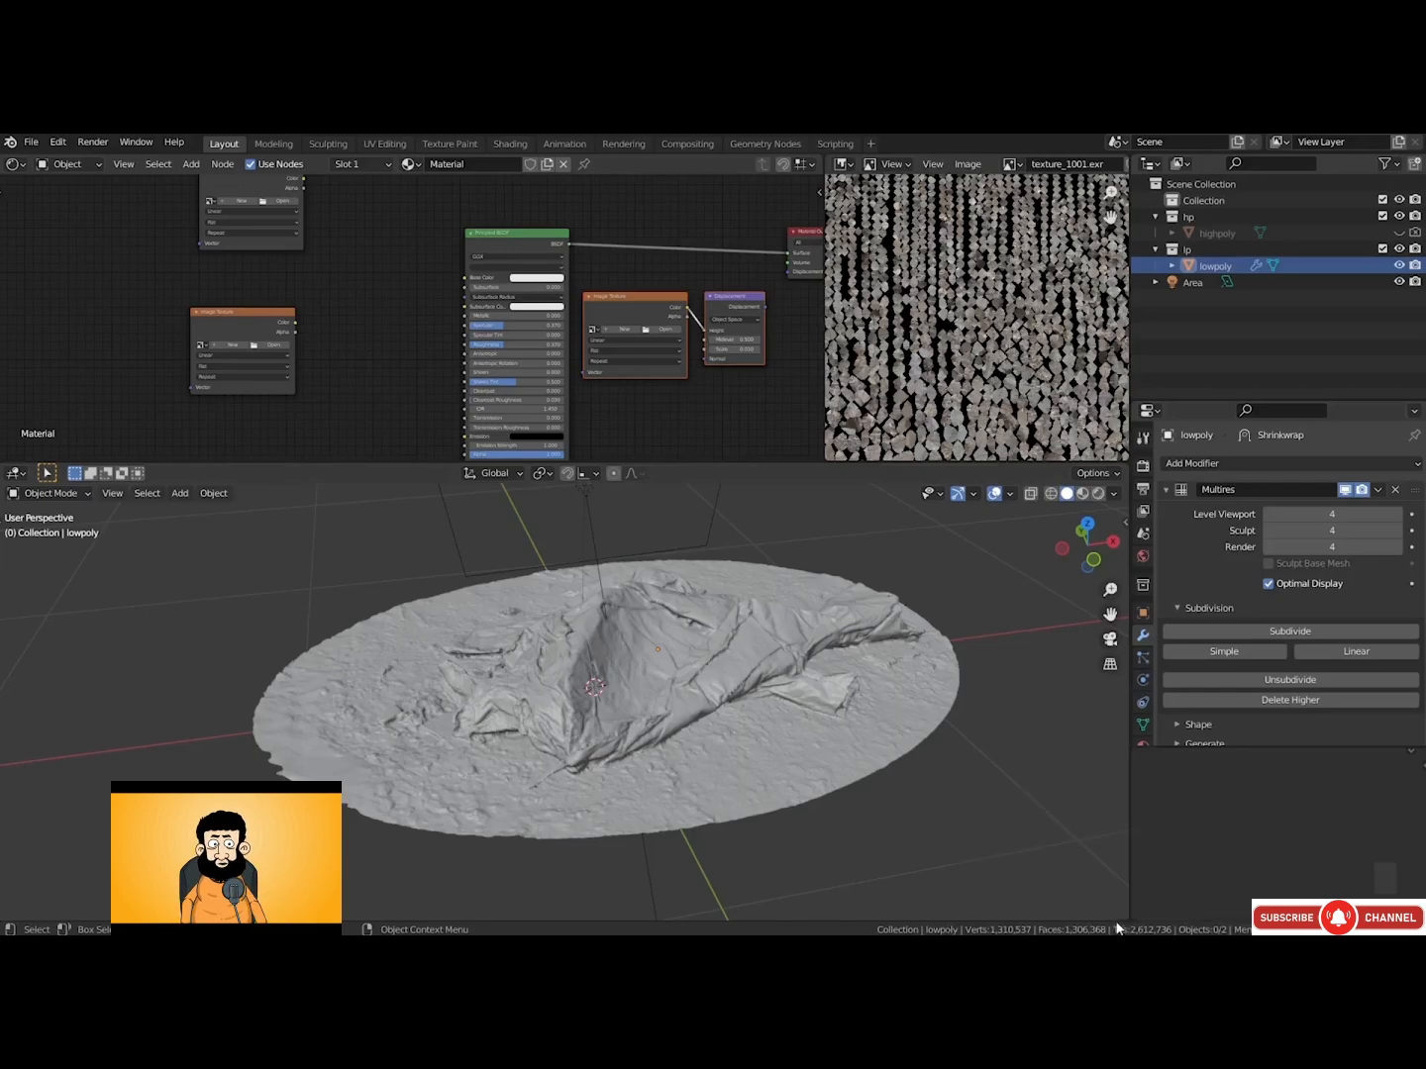
middle_drag(876, 833, 851, 678)
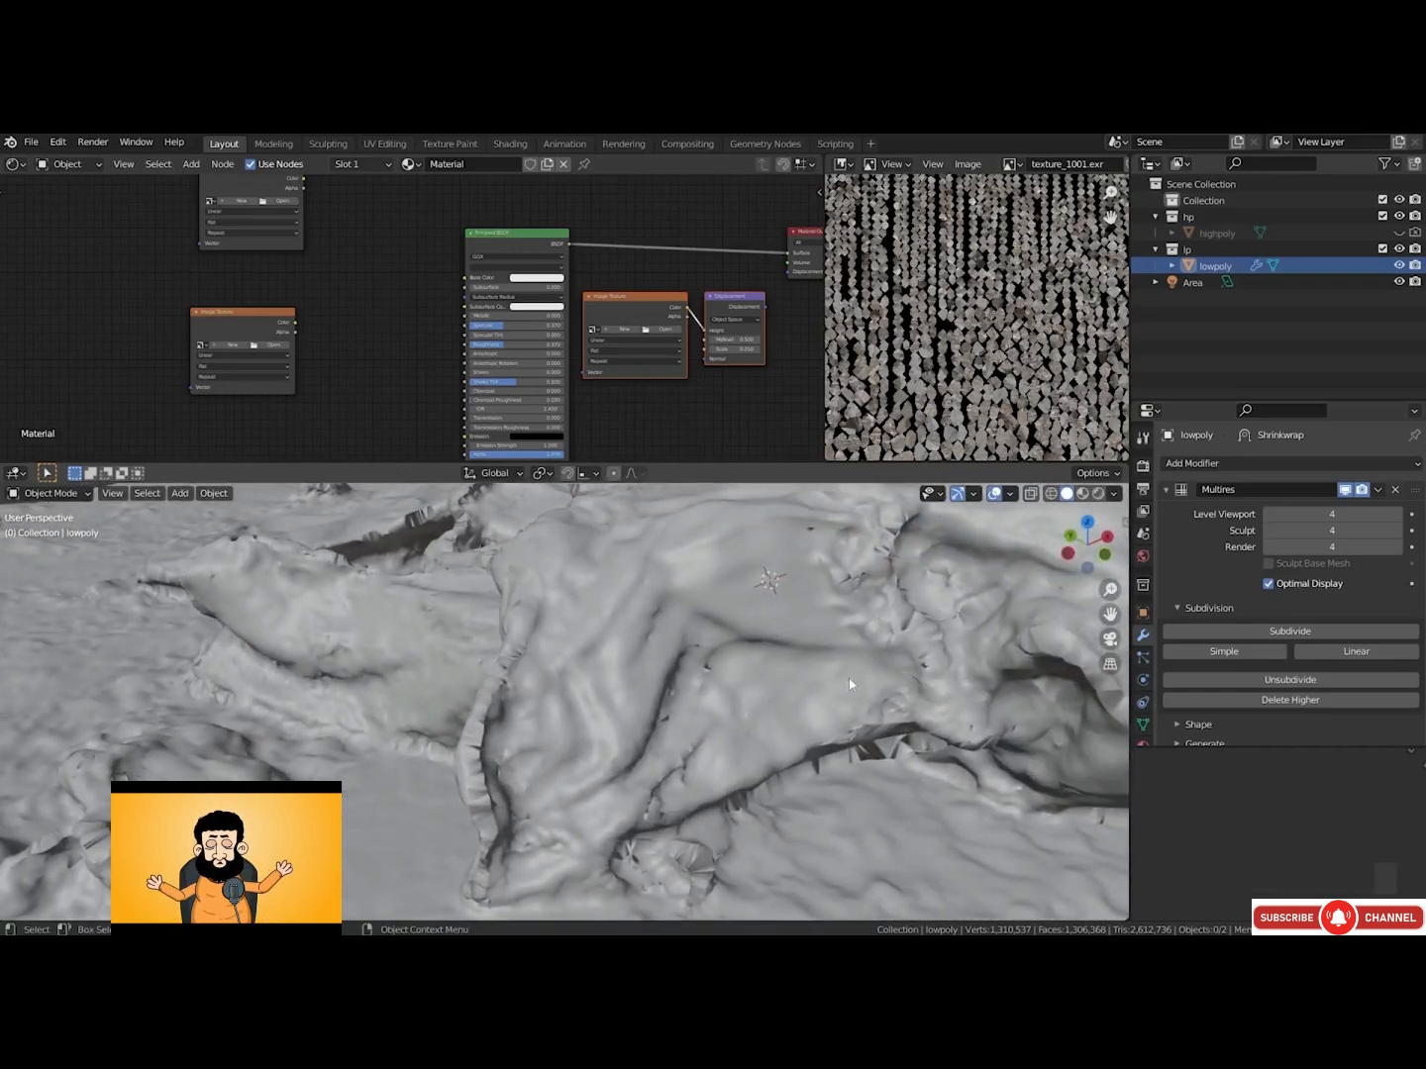
Try the Target Normal Project wrap method on the Shrinkwrap modifier and check the mesh for artifacts
click(1162, 490)
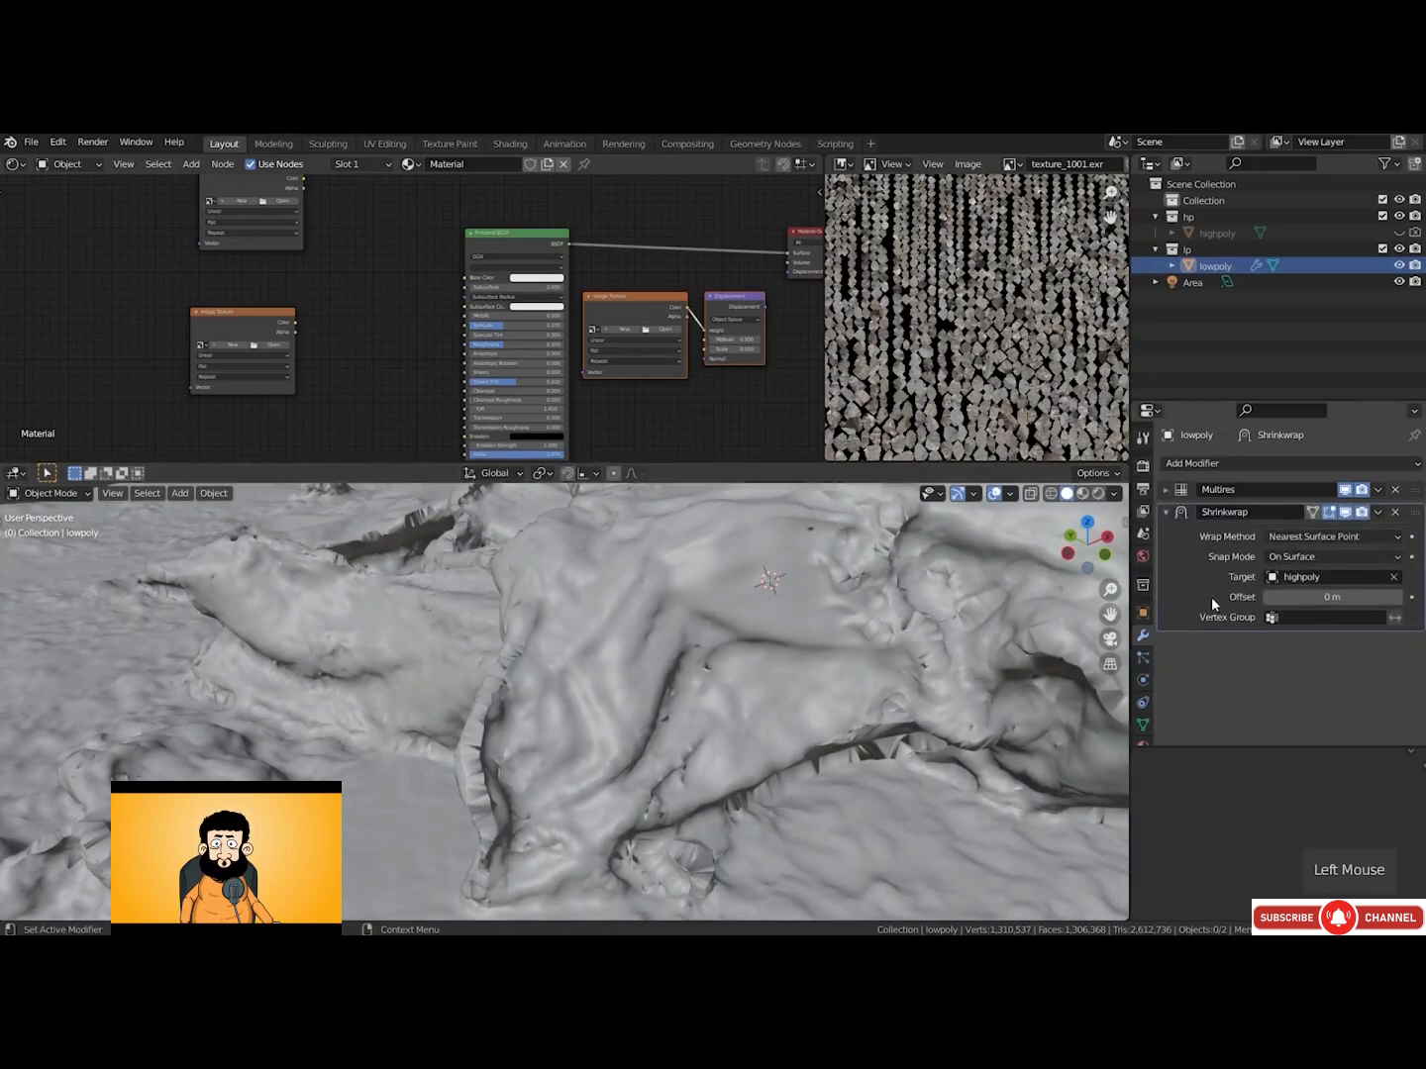
click(1309, 538)
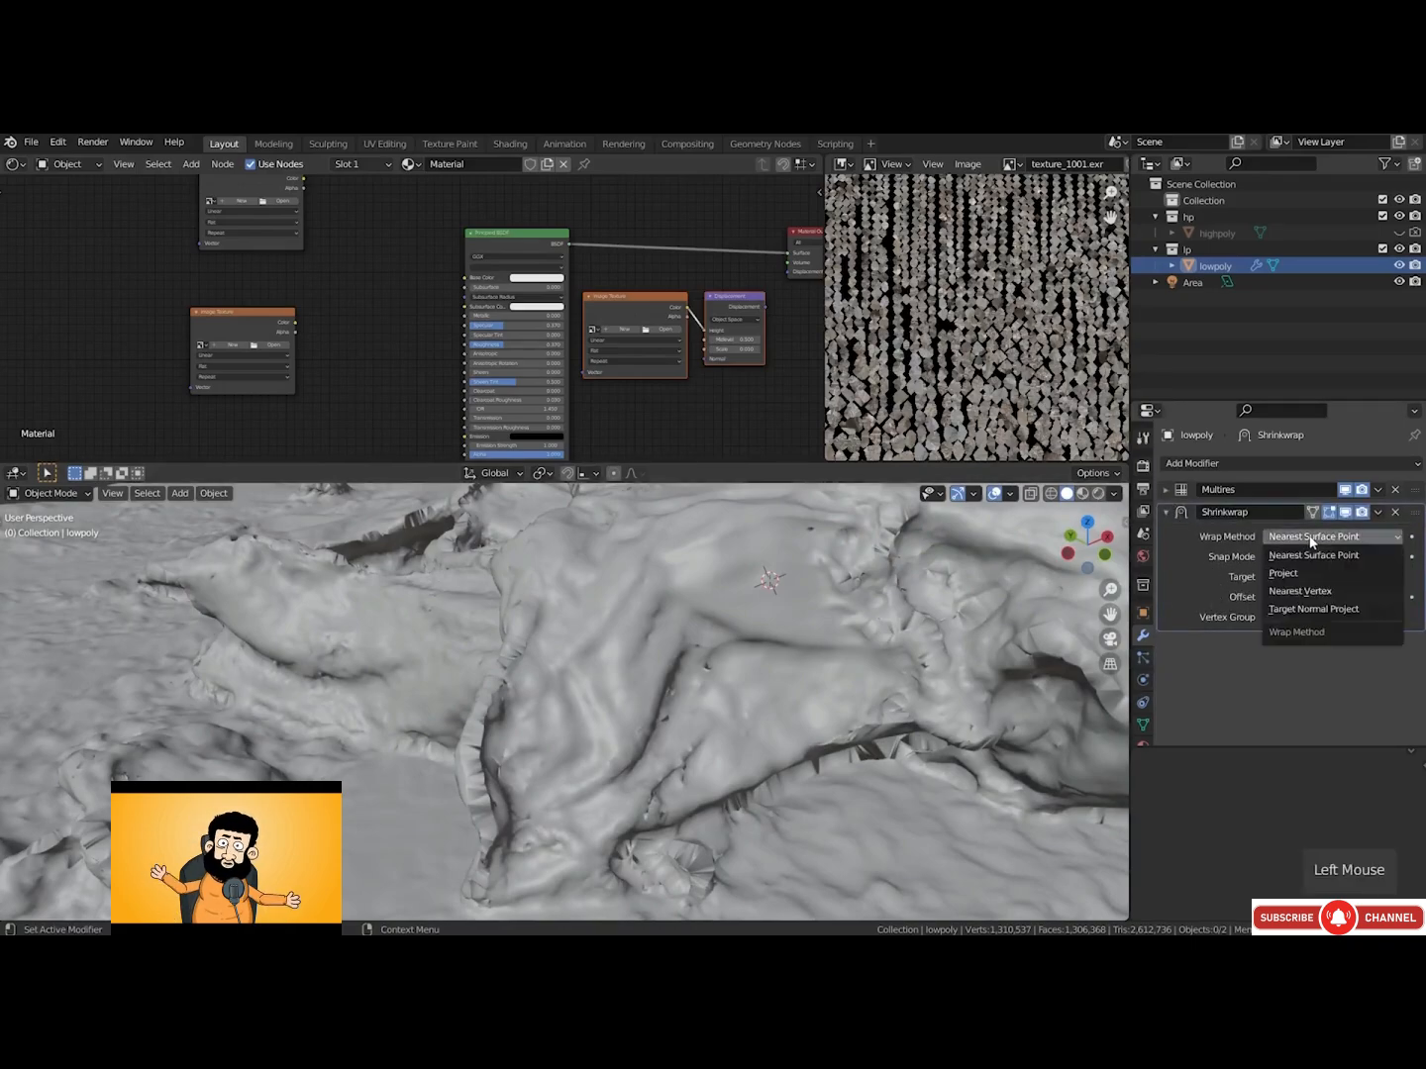
click(1306, 611)
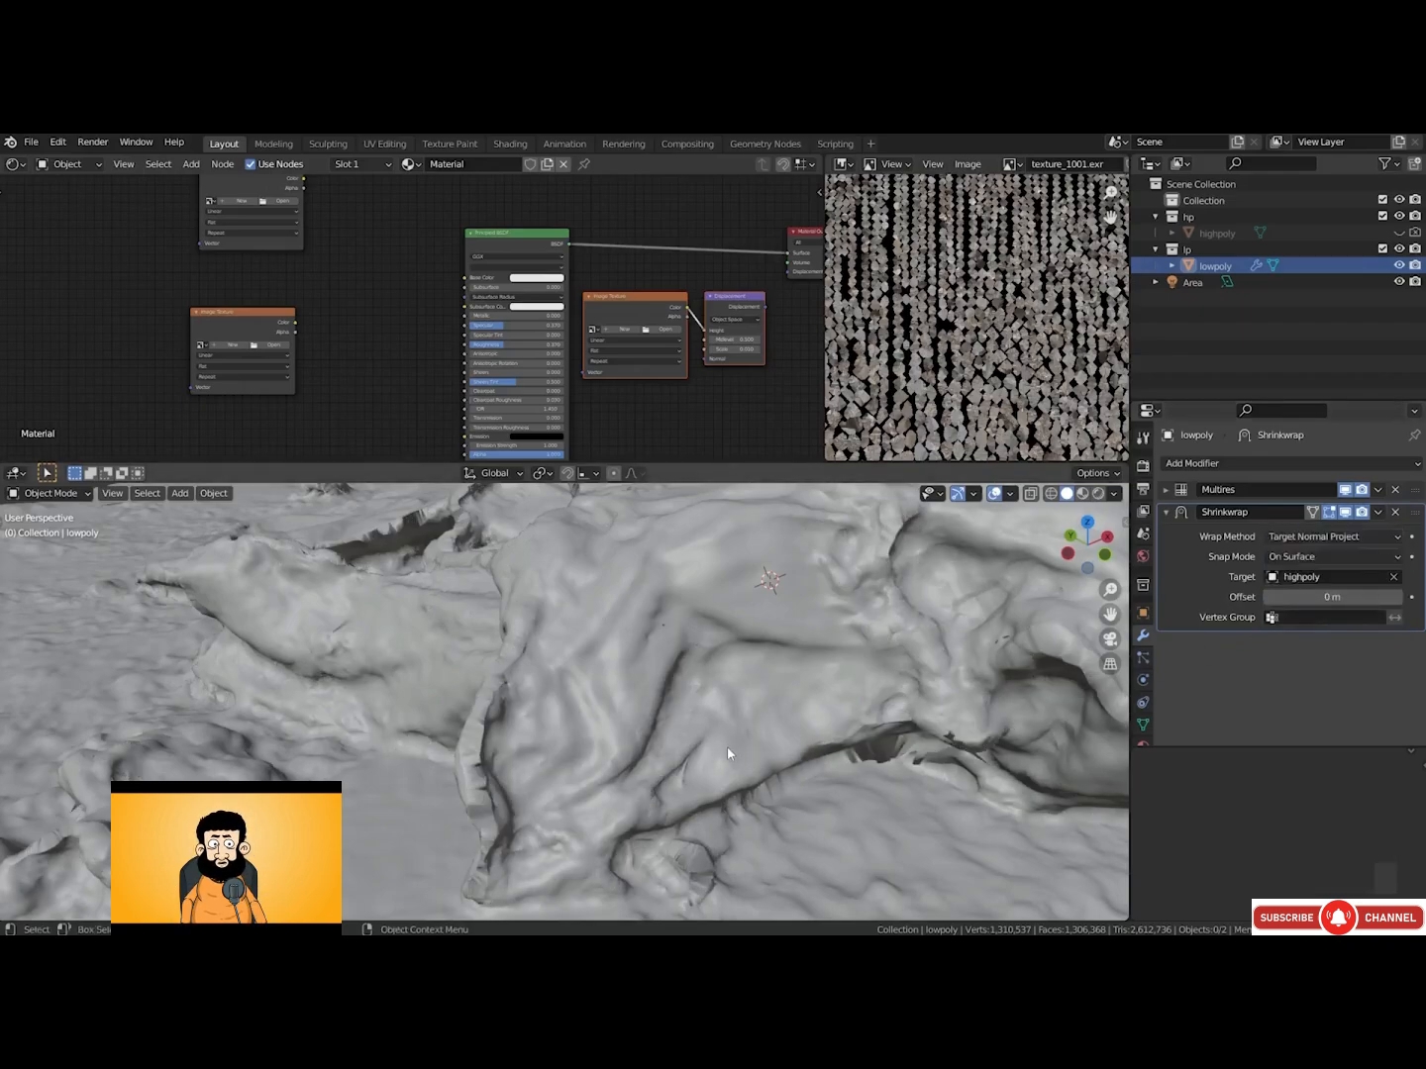
middle_drag(727, 754, 659, 655)
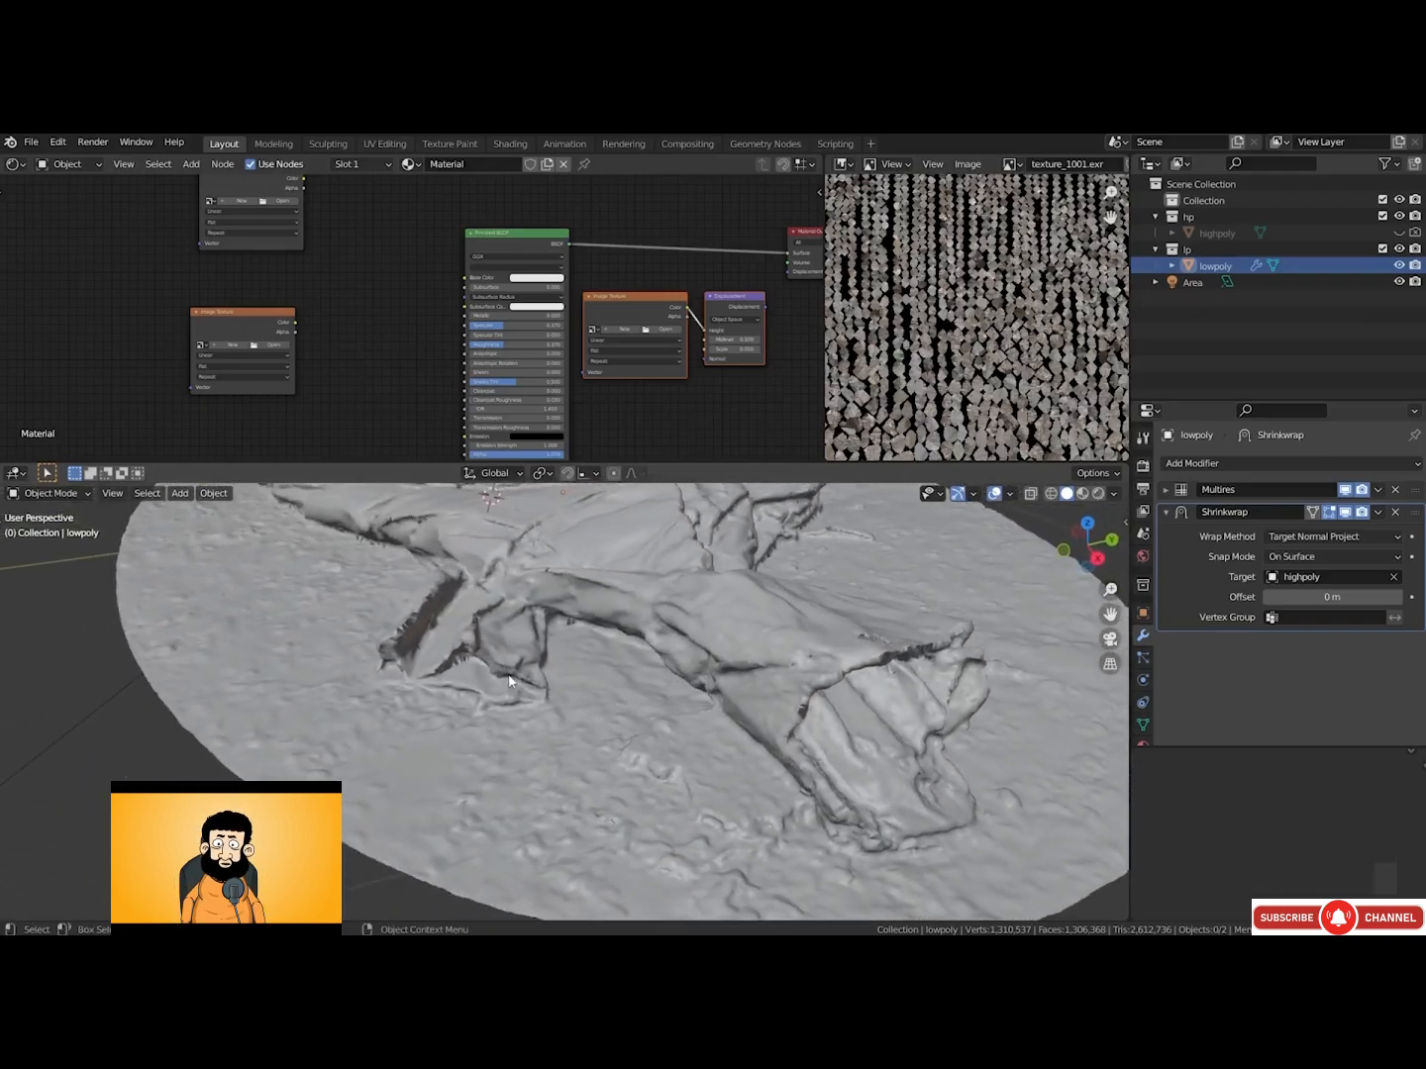
mouse_move(509, 682)
middle_down()
mouse_move(709, 682)
mouse_move(509, 776)
mouse_move(525, 754)
mouse_move(519, 715)
middle_up()
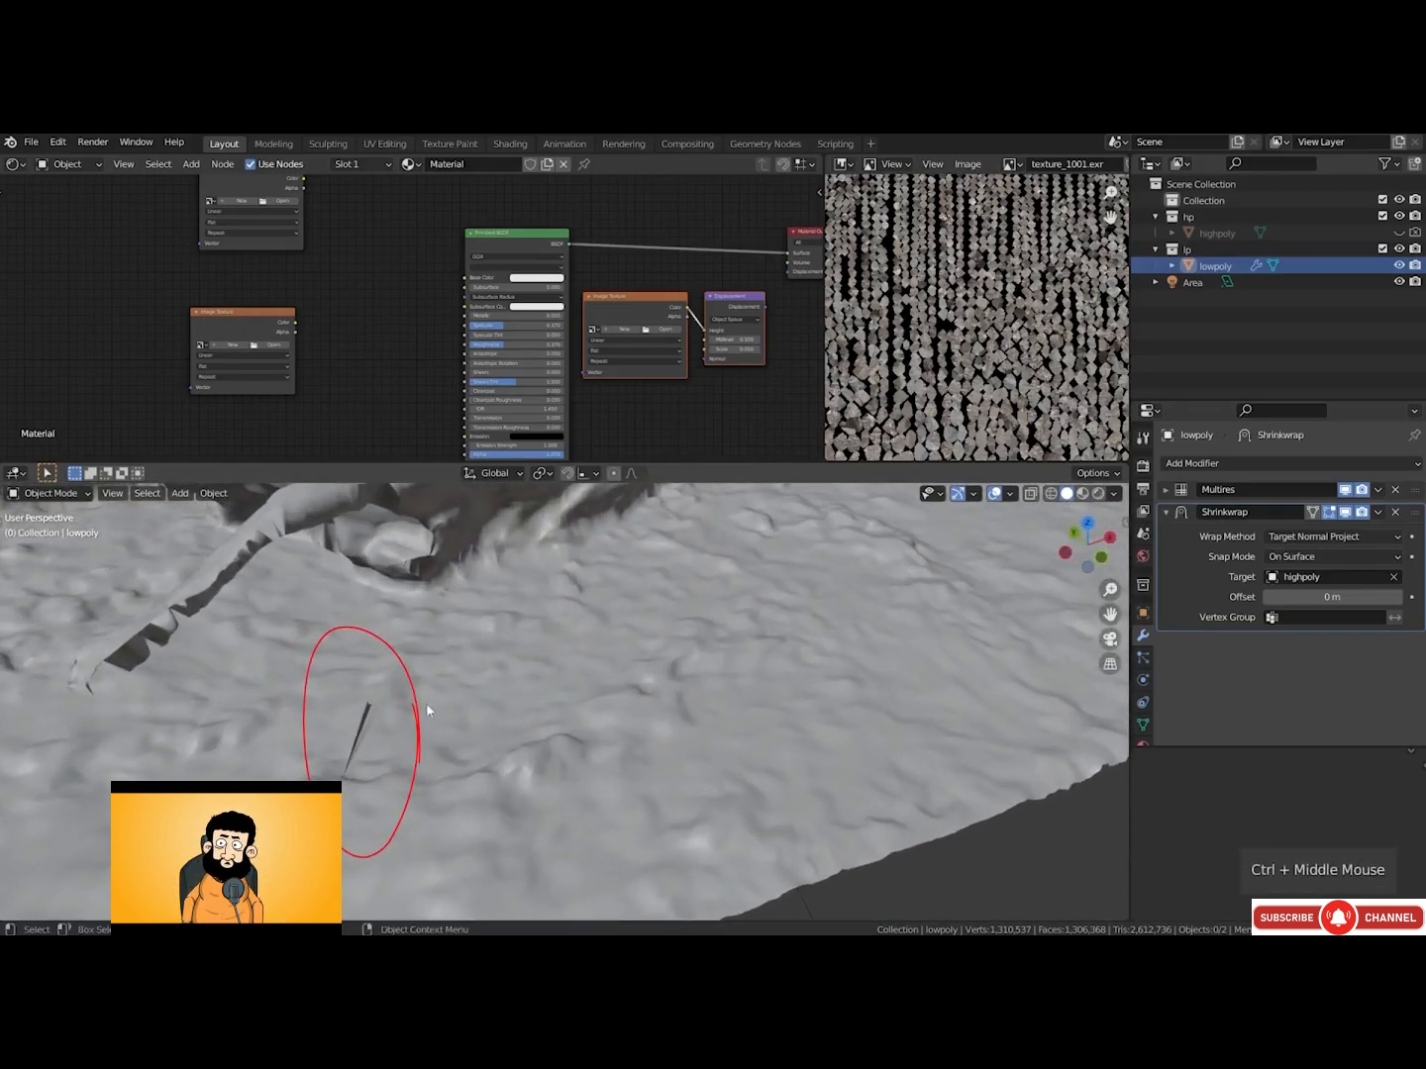
Set the Shrinkwrap wrap method to Nearest Surface Point, check the surface, and apply the modifier
click(1307, 537)
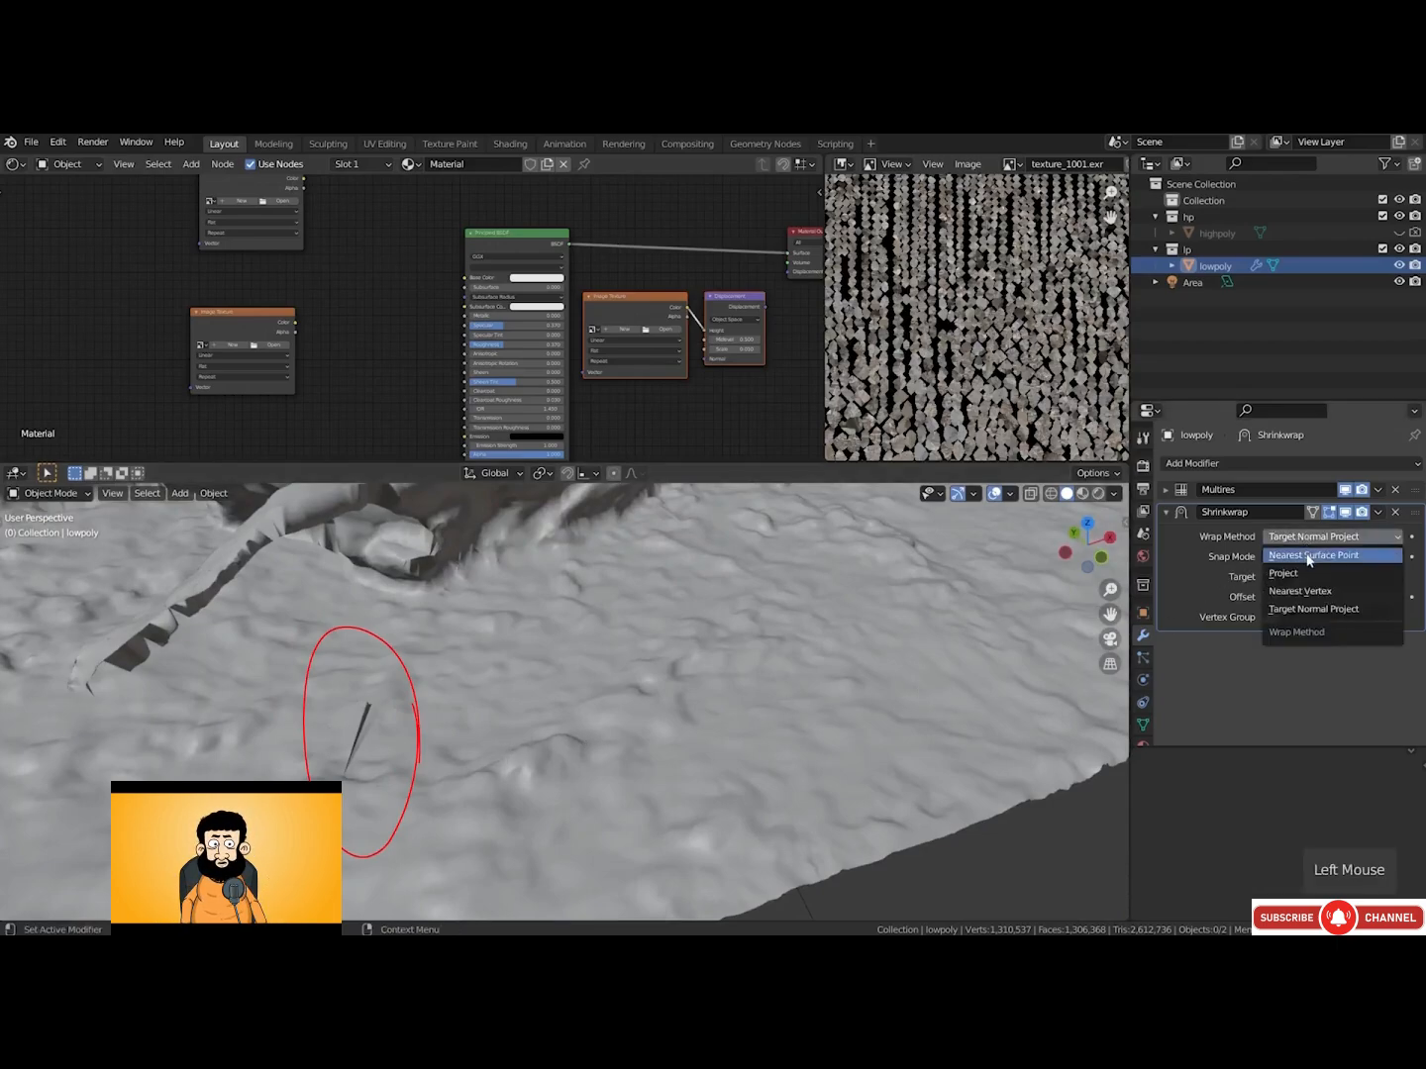
click(1309, 558)
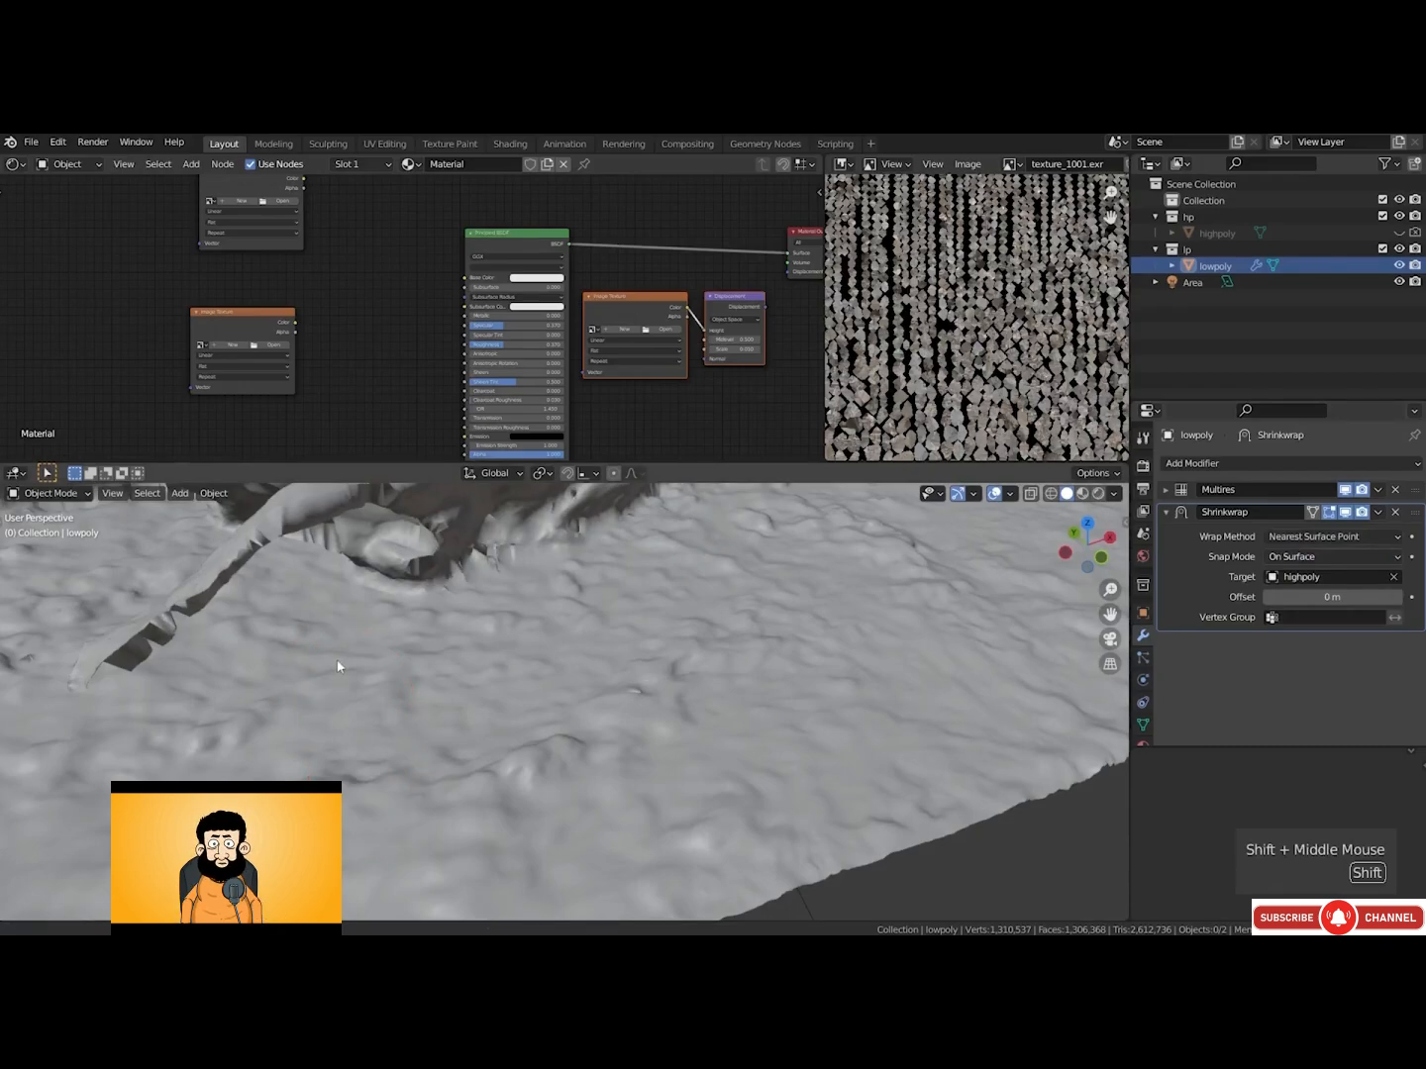
mouse_move(337, 667)
shift+middle_down()
mouse_move(494, 732)
mouse_move(472, 684)
mouse_move(475, 699)
mouse_move(583, 697)
shift+middle_up()
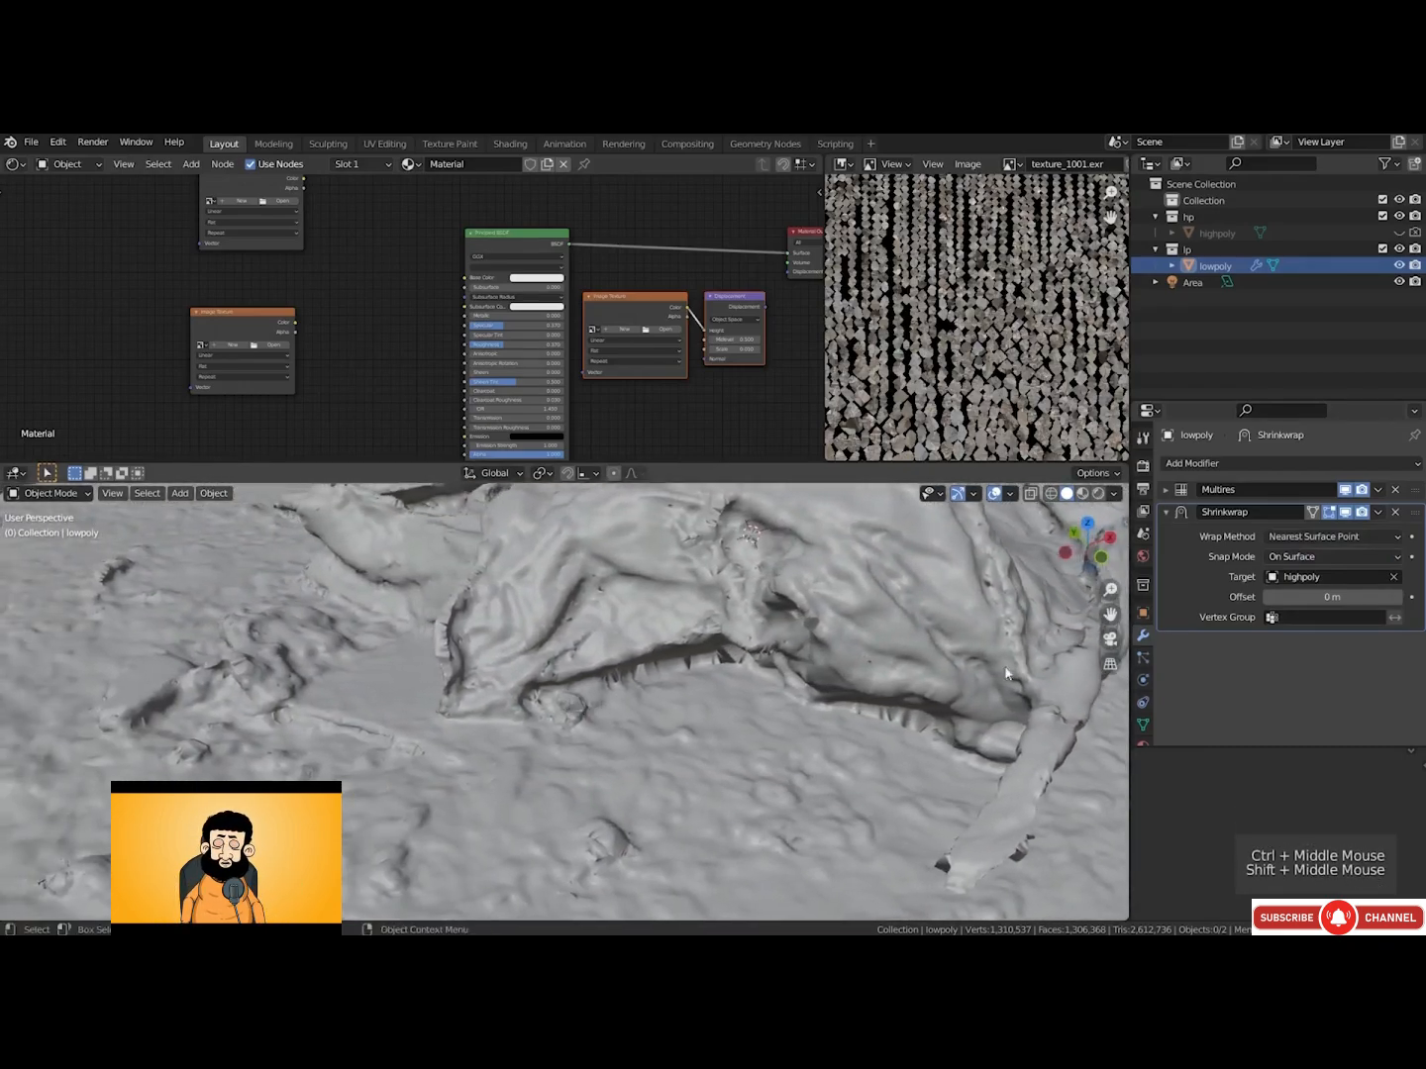
click(1377, 512)
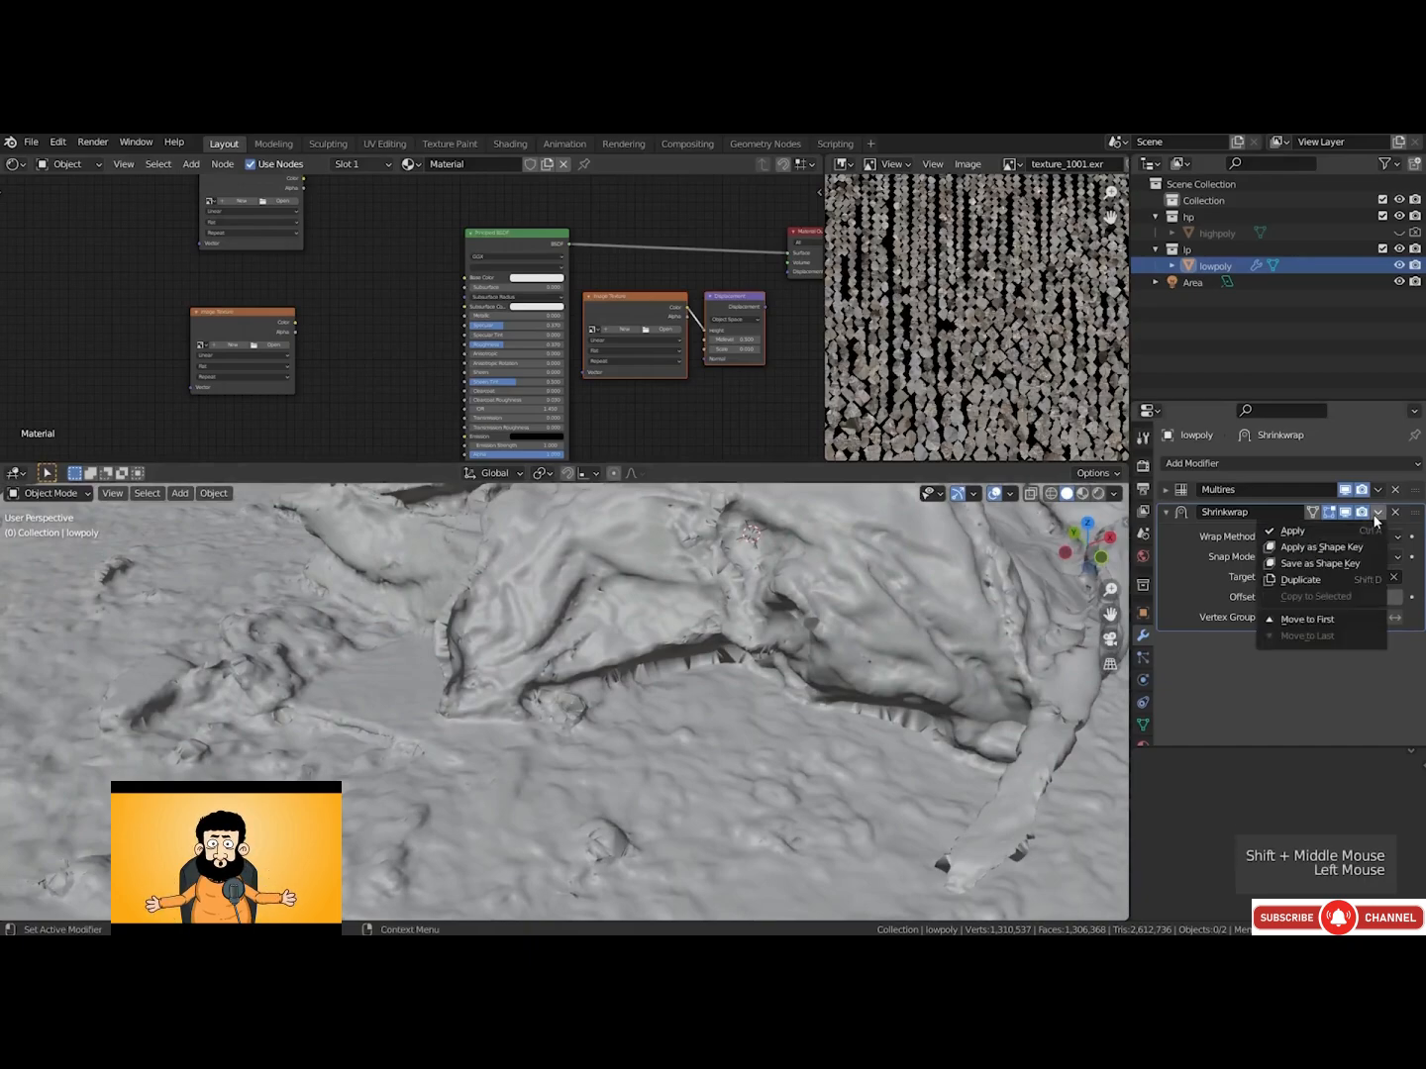
click(1298, 533)
Compare the Multires detail levels by lowering the viewport level to 0 and raising it back to 4, and inspect the surface
click(1165, 489)
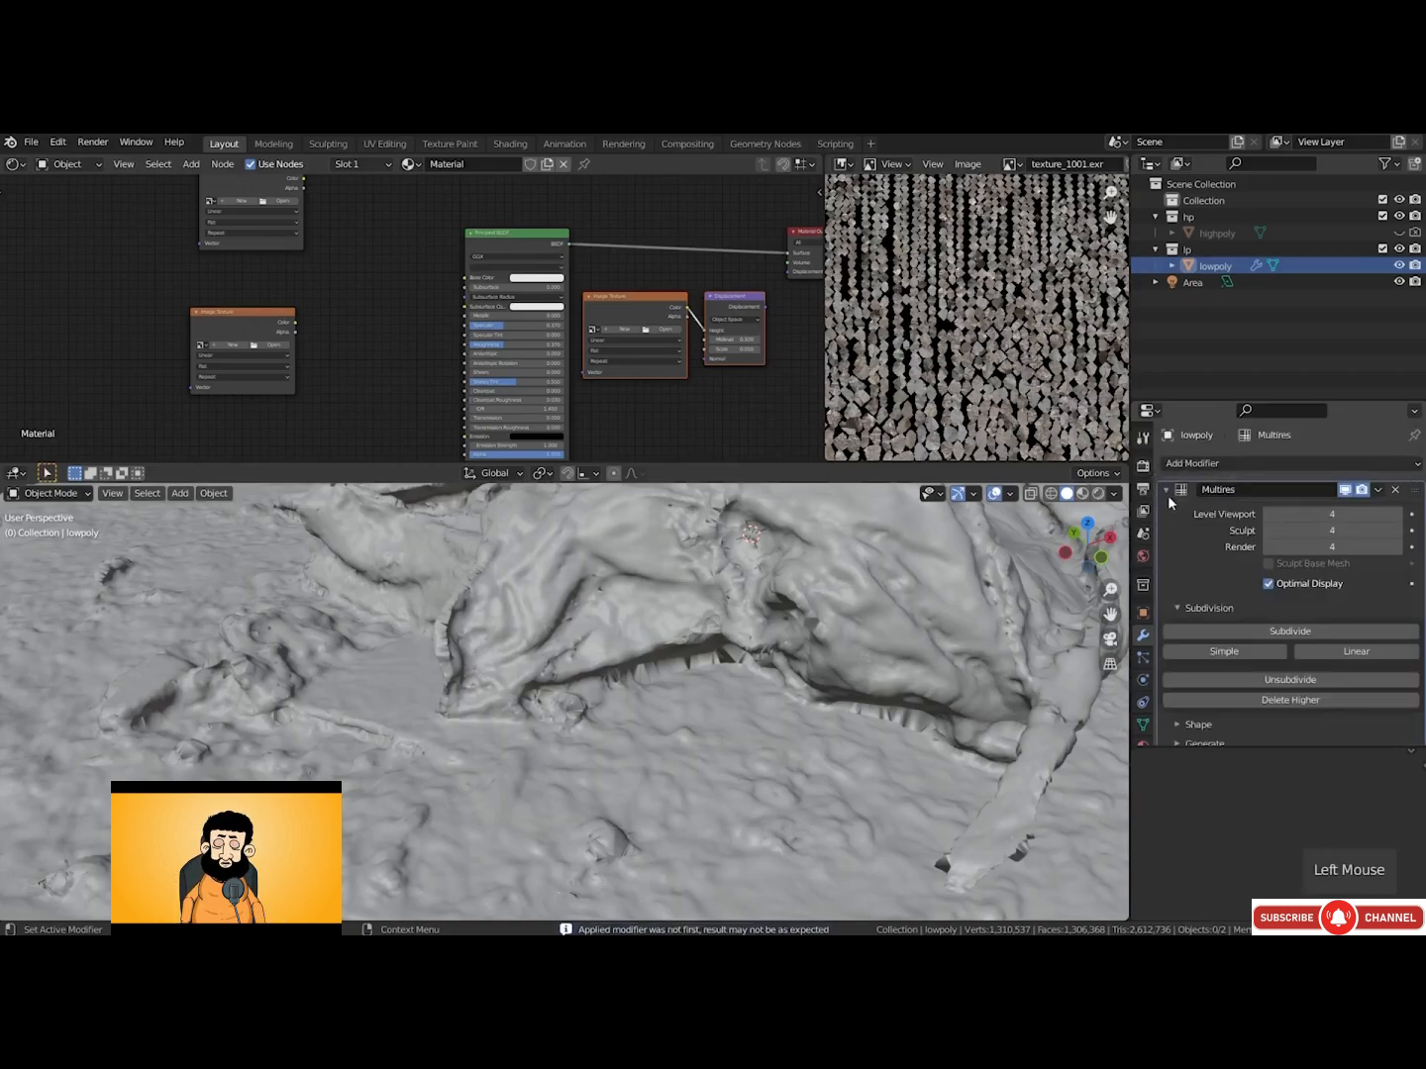
scroll(583, 651, down, 3)
middle_drag(638, 707, 595, 710)
shift+middle_drag(594, 709, 594, 695)
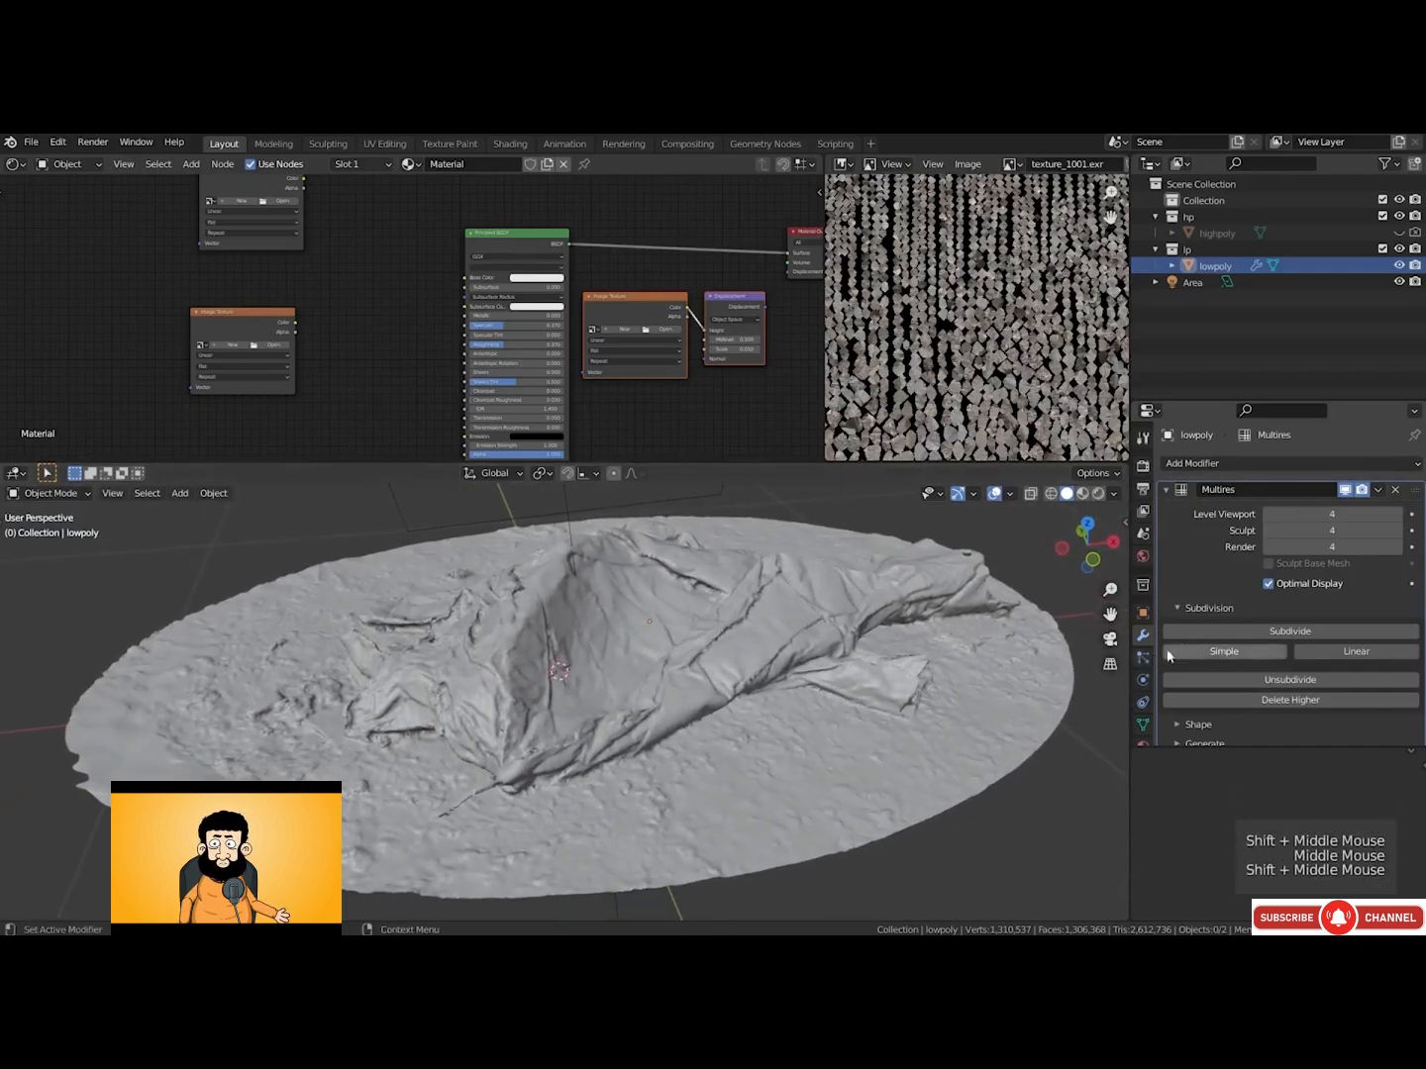
click(1269, 513)
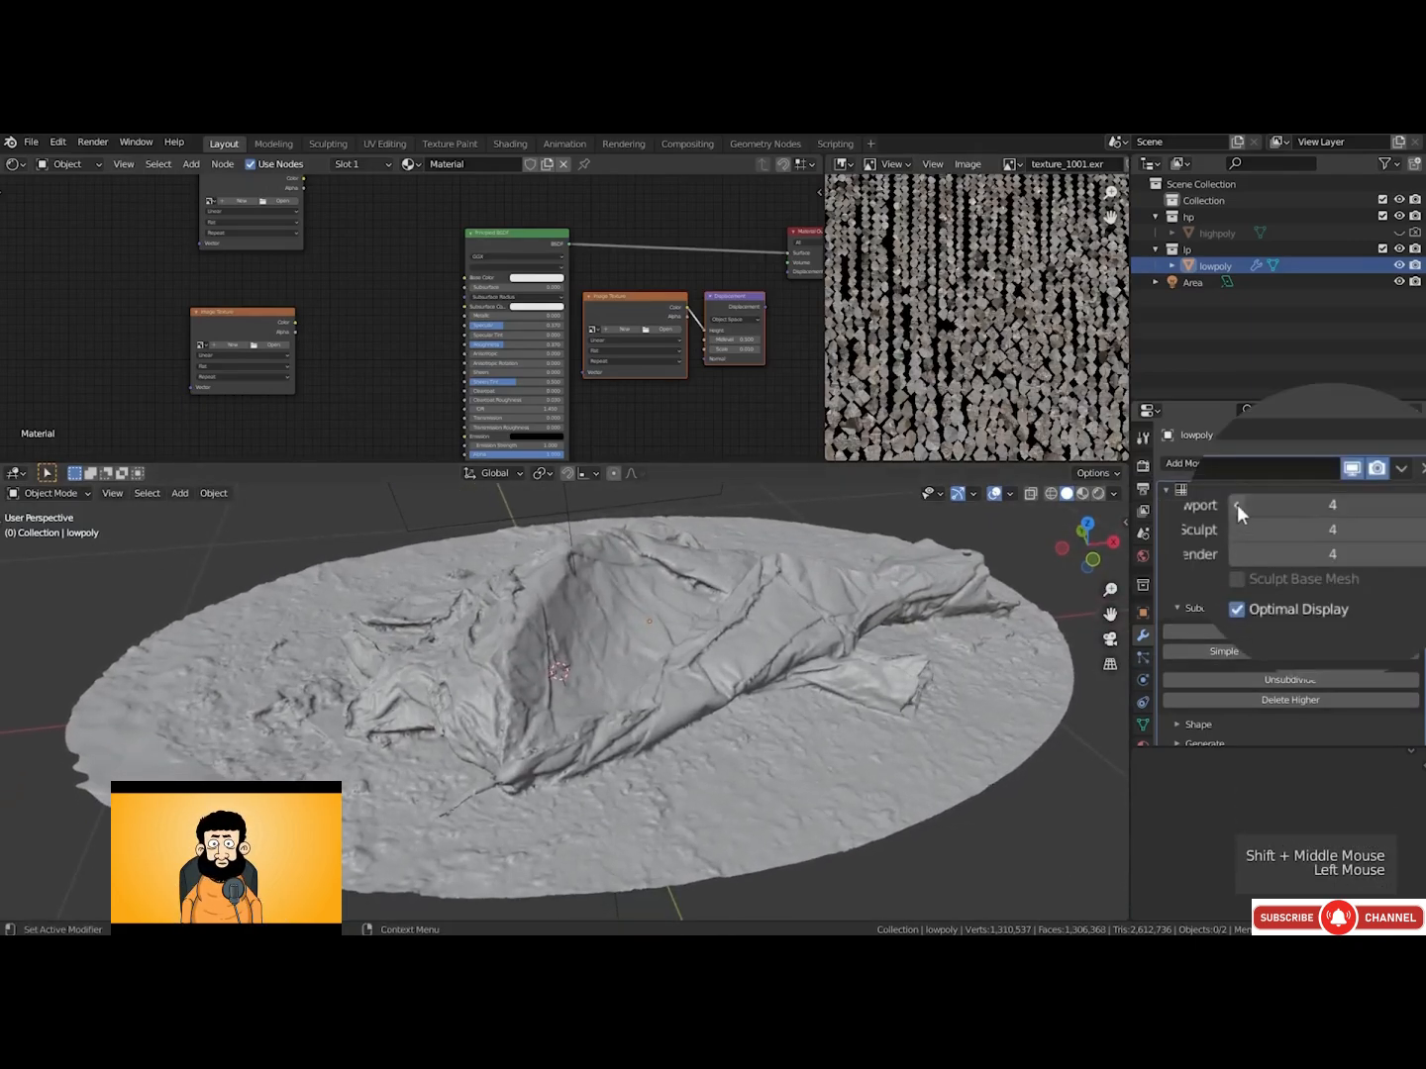
click(1236, 505)
click(1237, 505)
click(1236, 505)
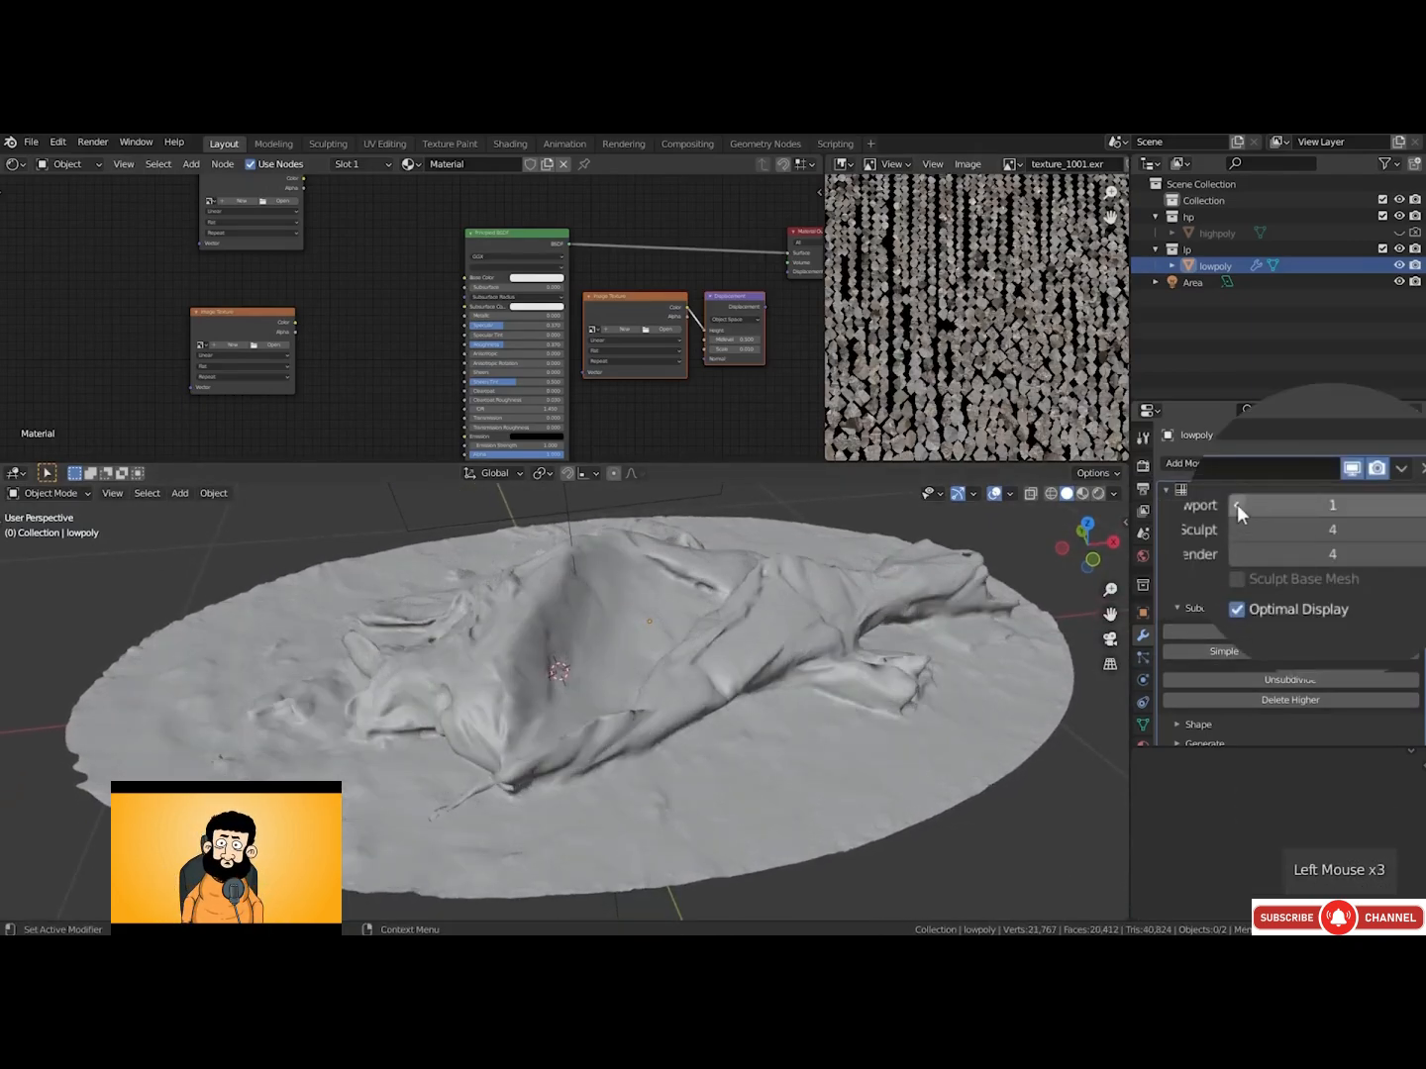
click(1236, 504)
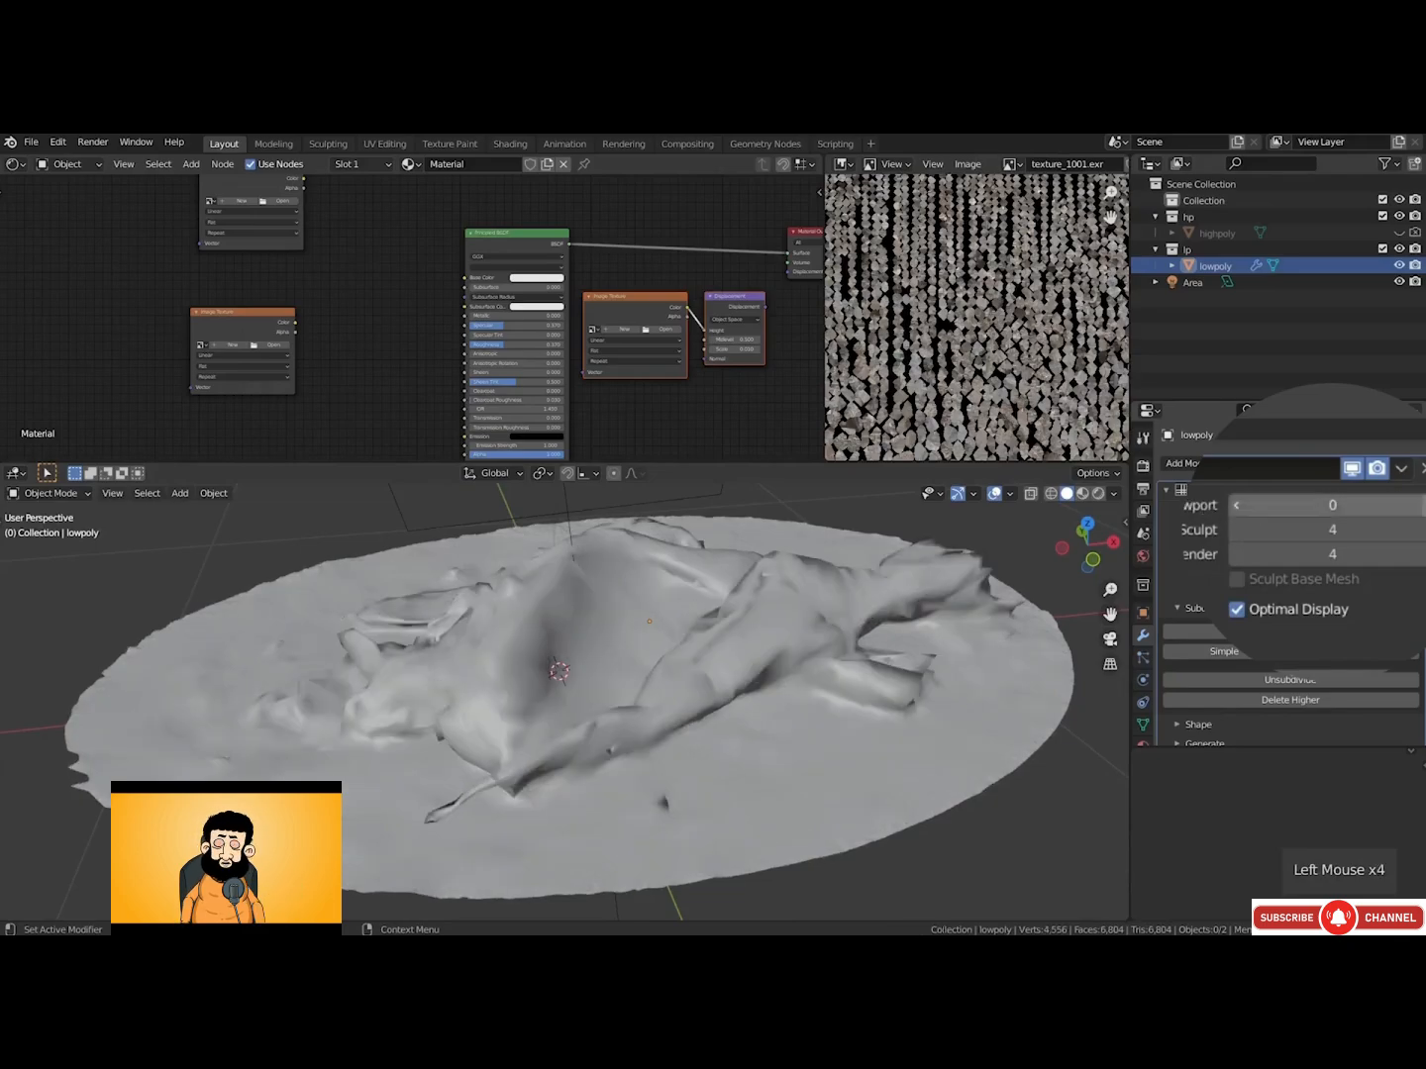
click(1237, 504)
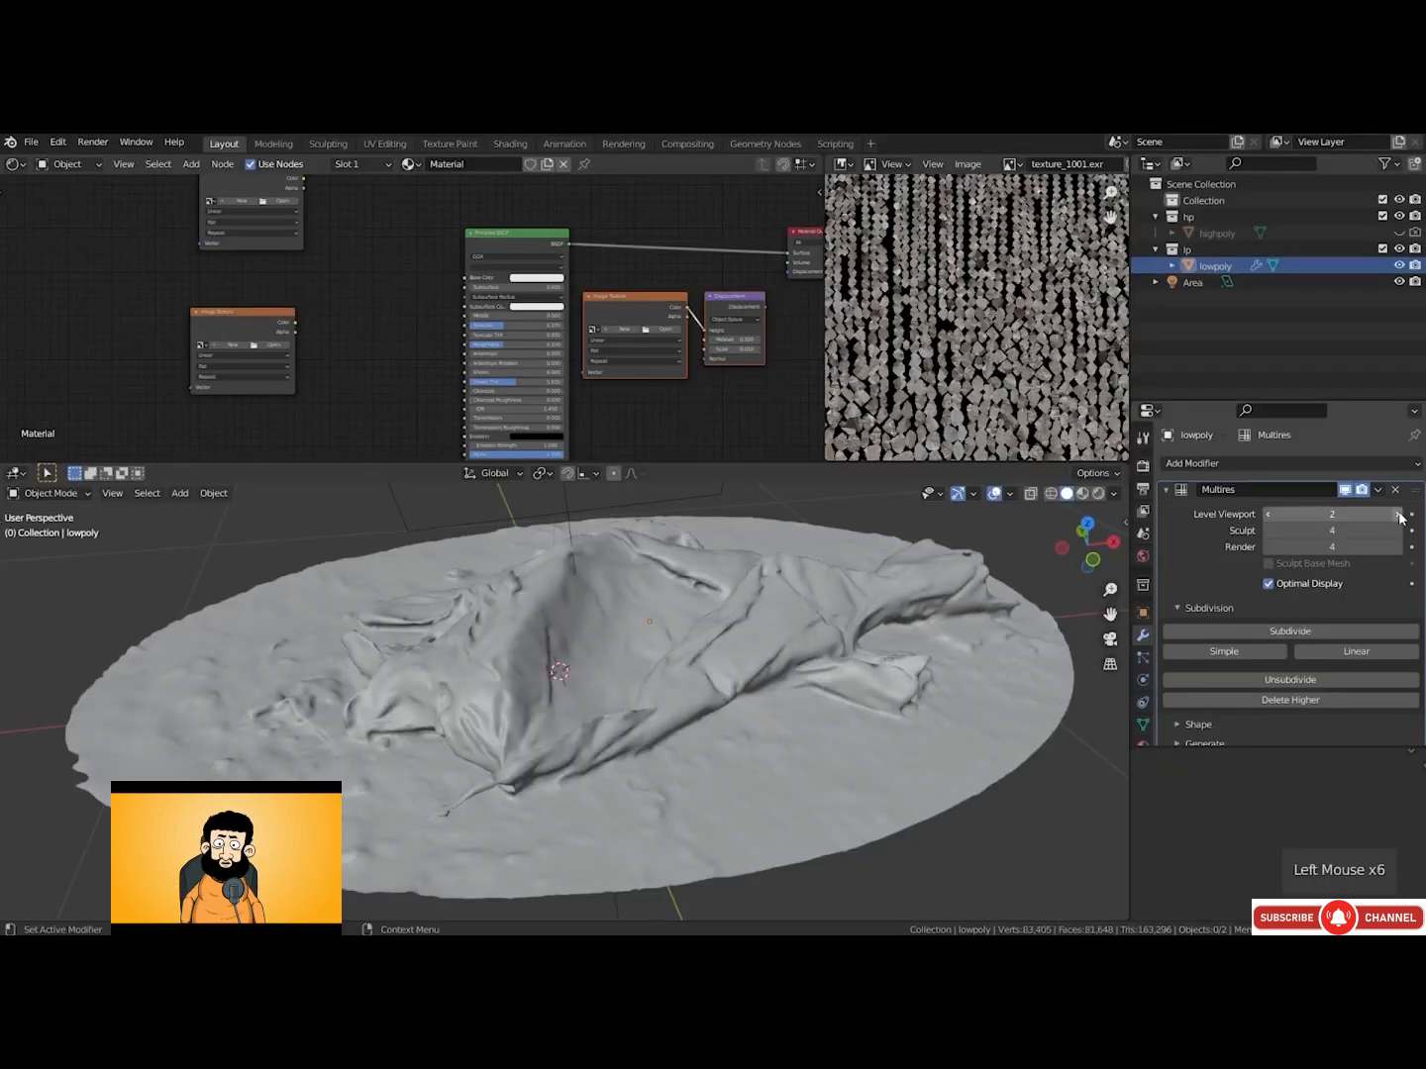
click(1399, 513)
click(1400, 514)
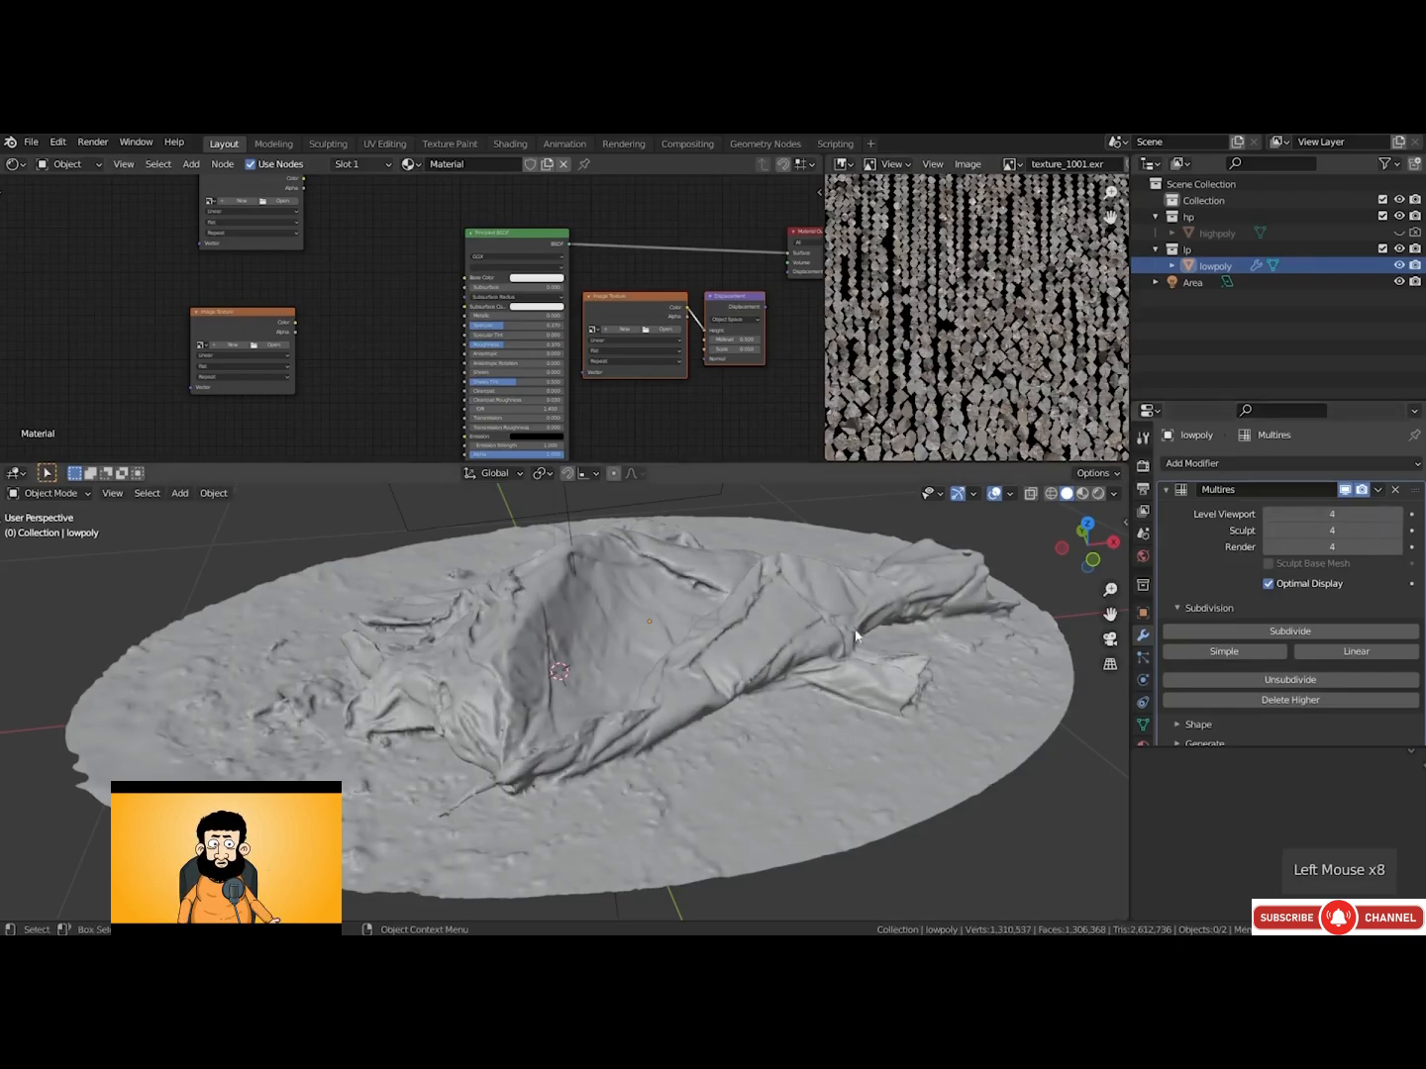
shift+middle_drag(581, 686, 643, 690)
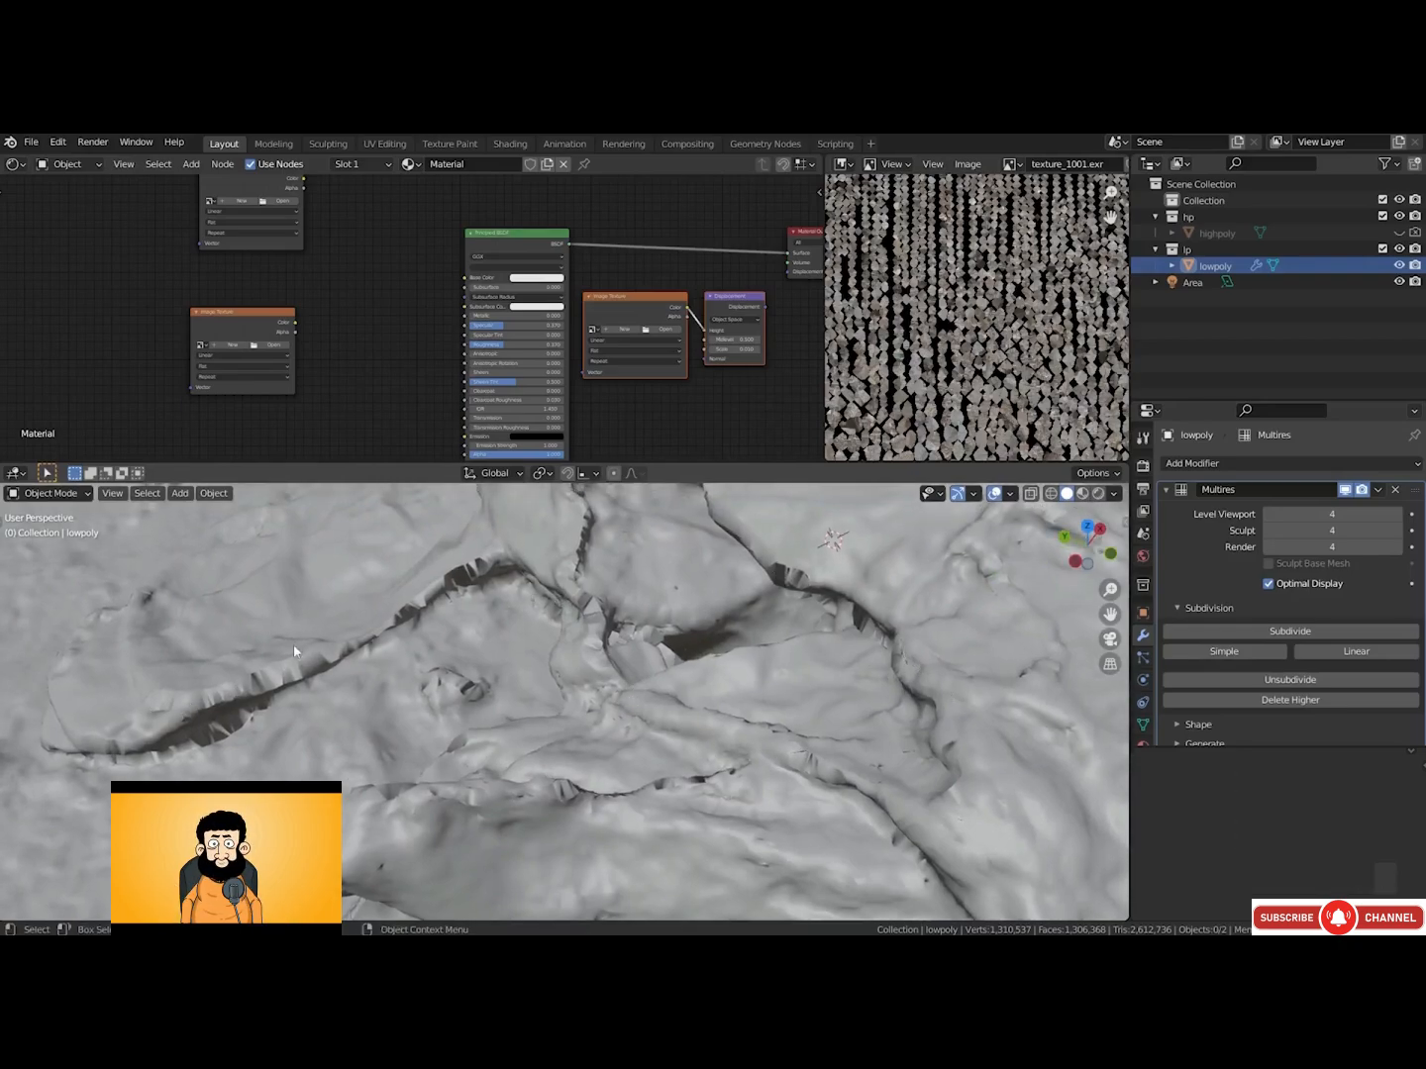
Switch lowpoly to Sculpt Mode and activate the Mesh Filter tool with the Relax filter type
key(ctrl+Tab)
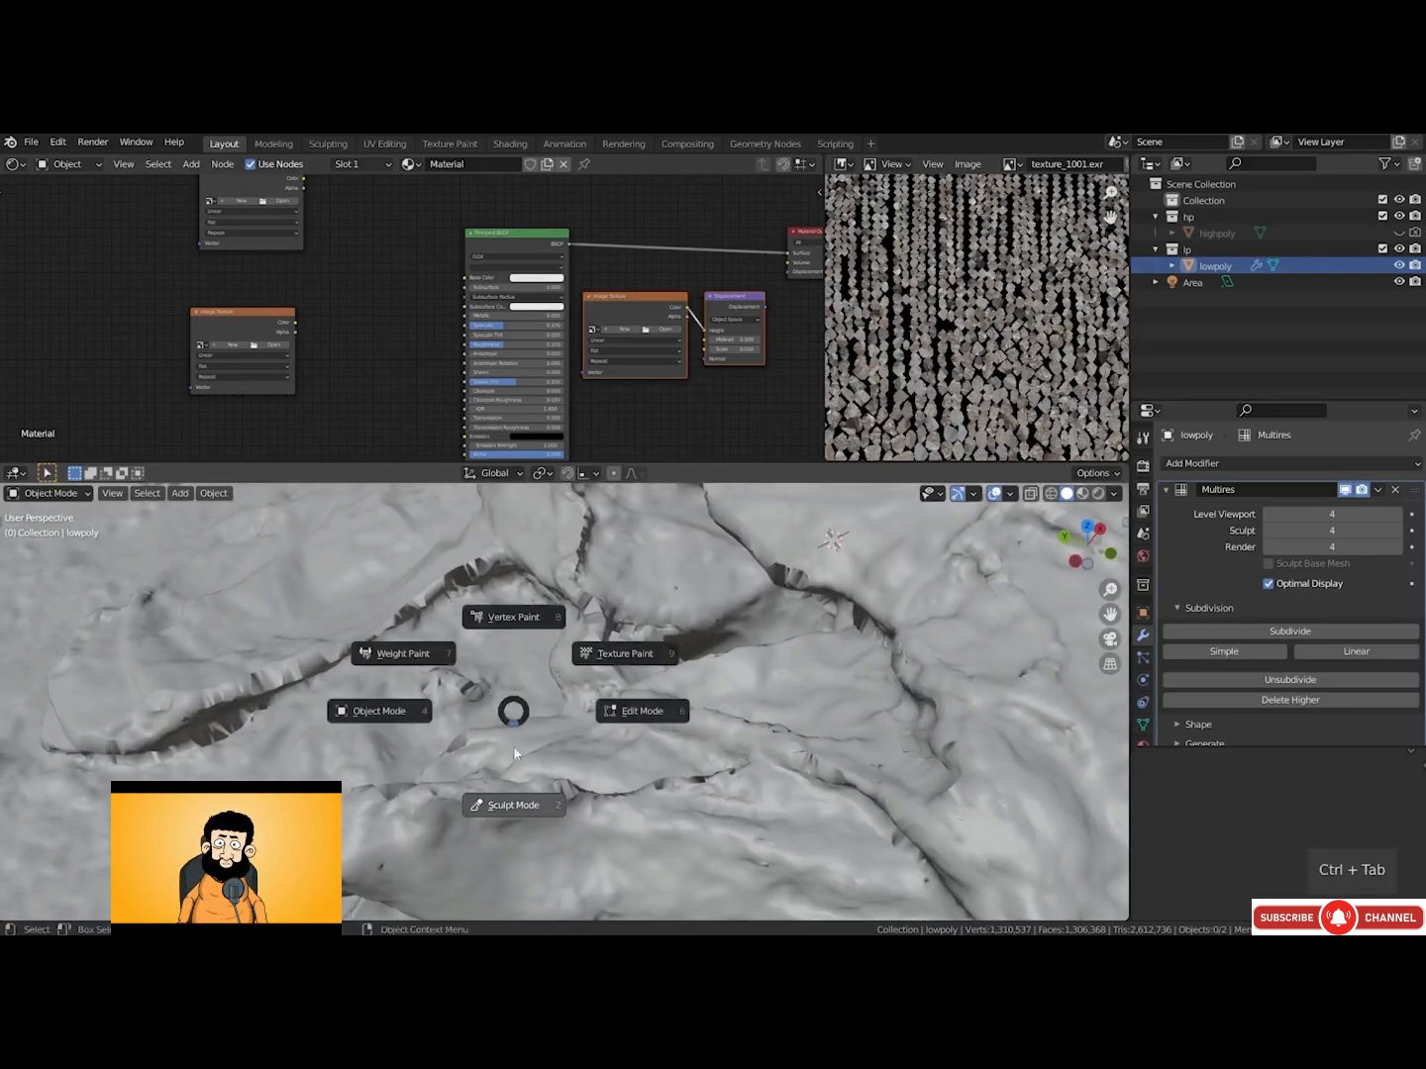
click(513, 806)
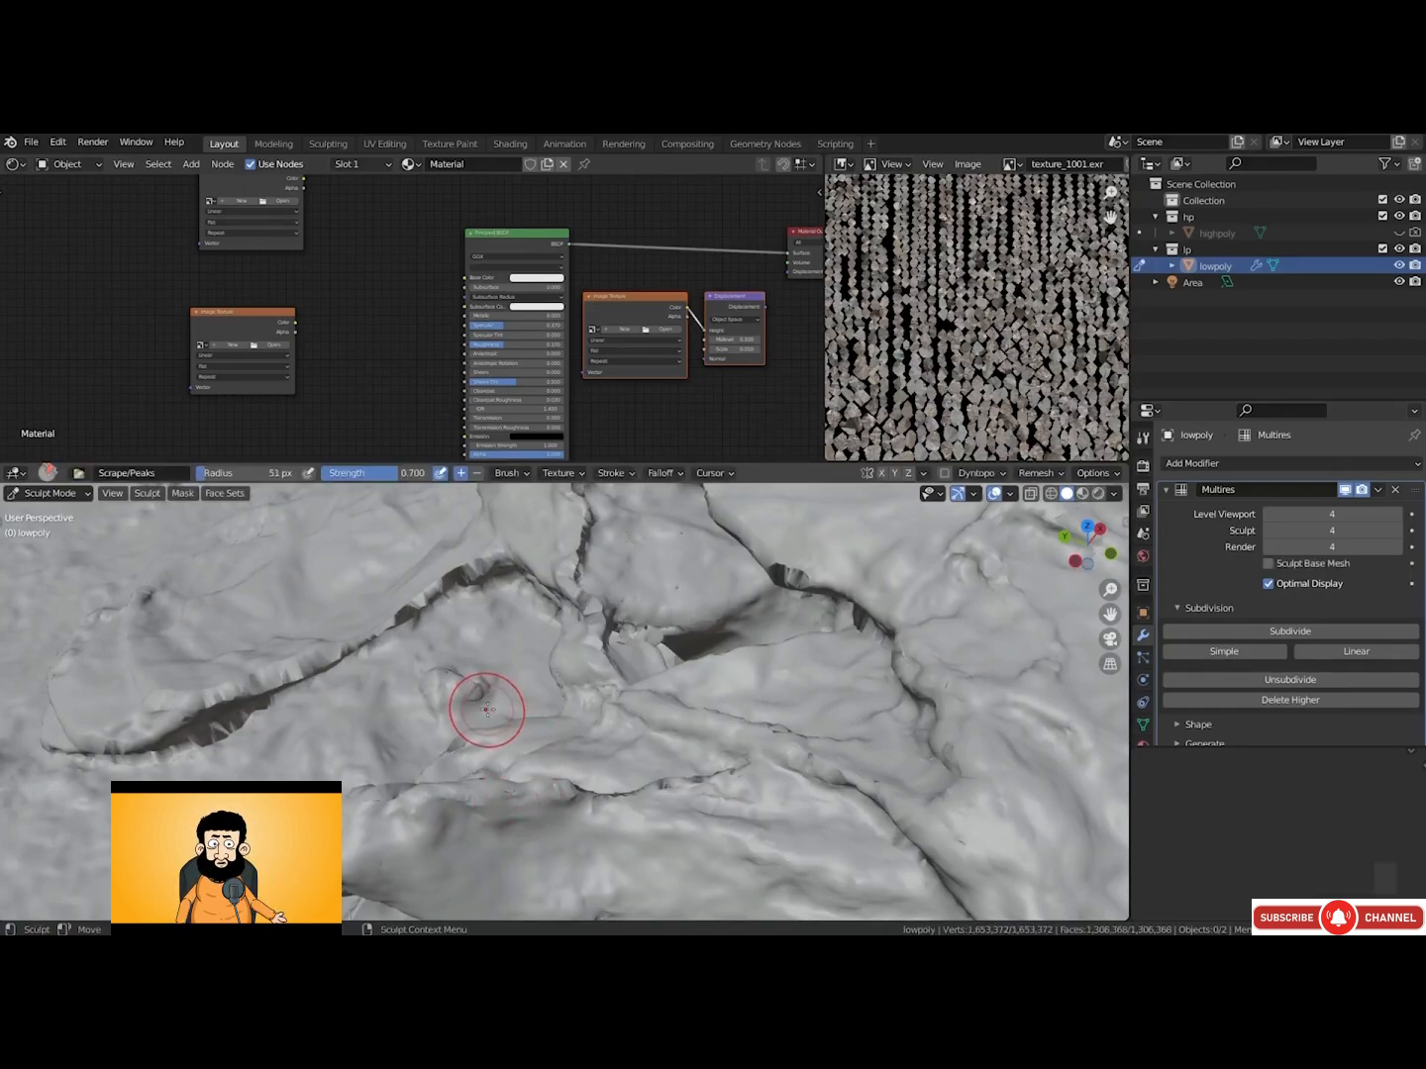
key(t)
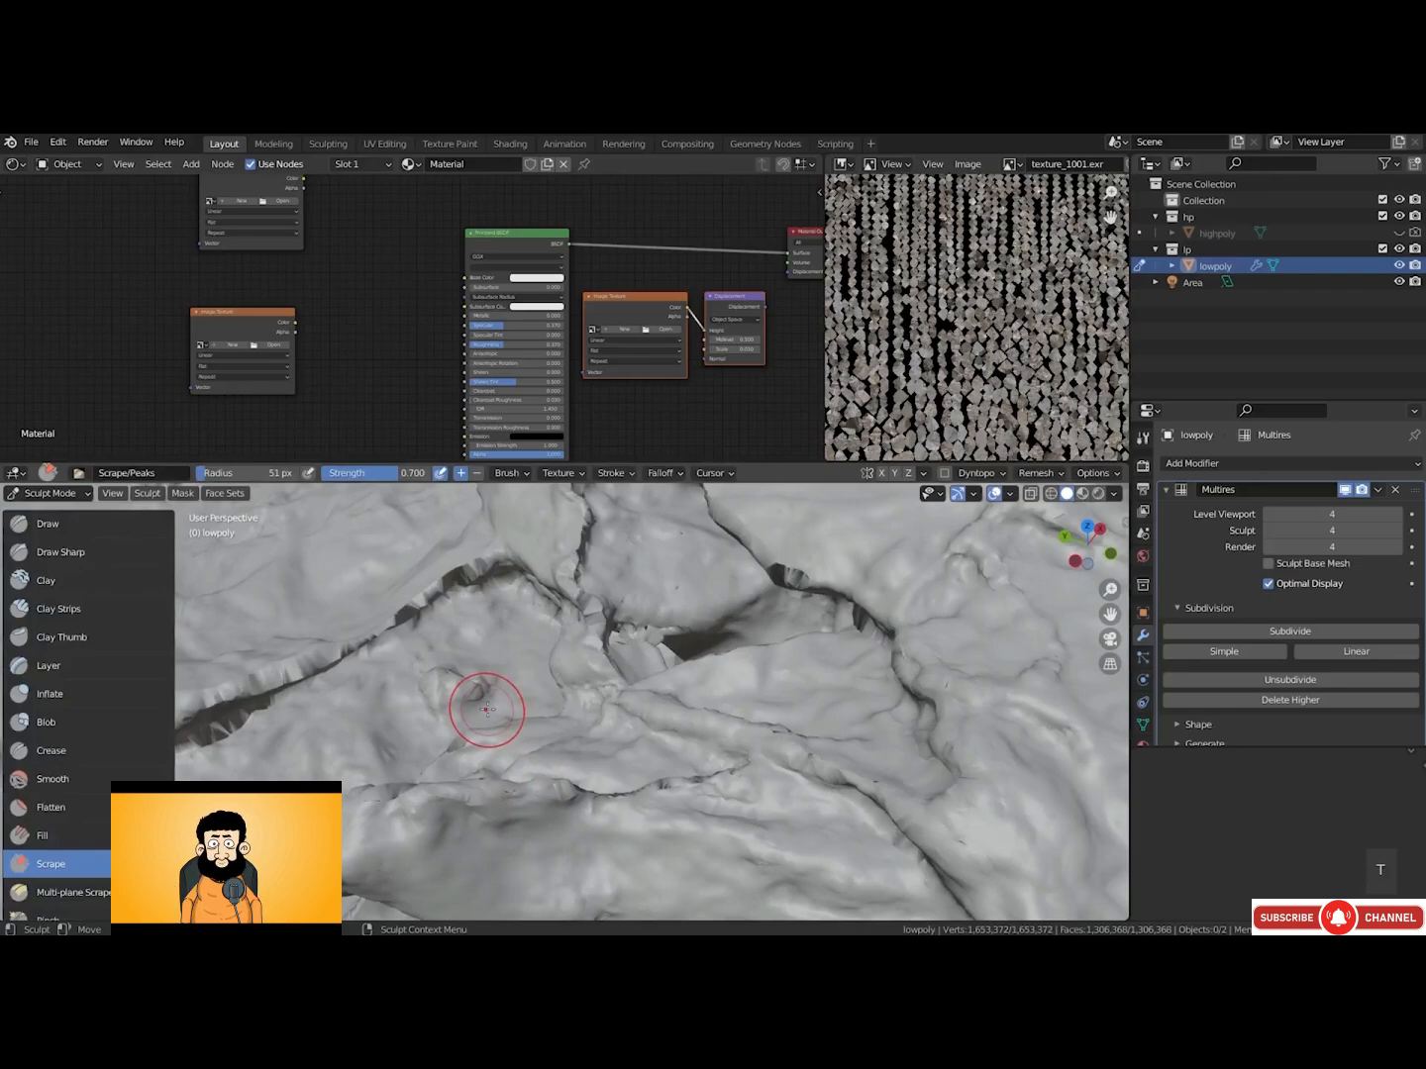
scroll(114, 768, down, 4)
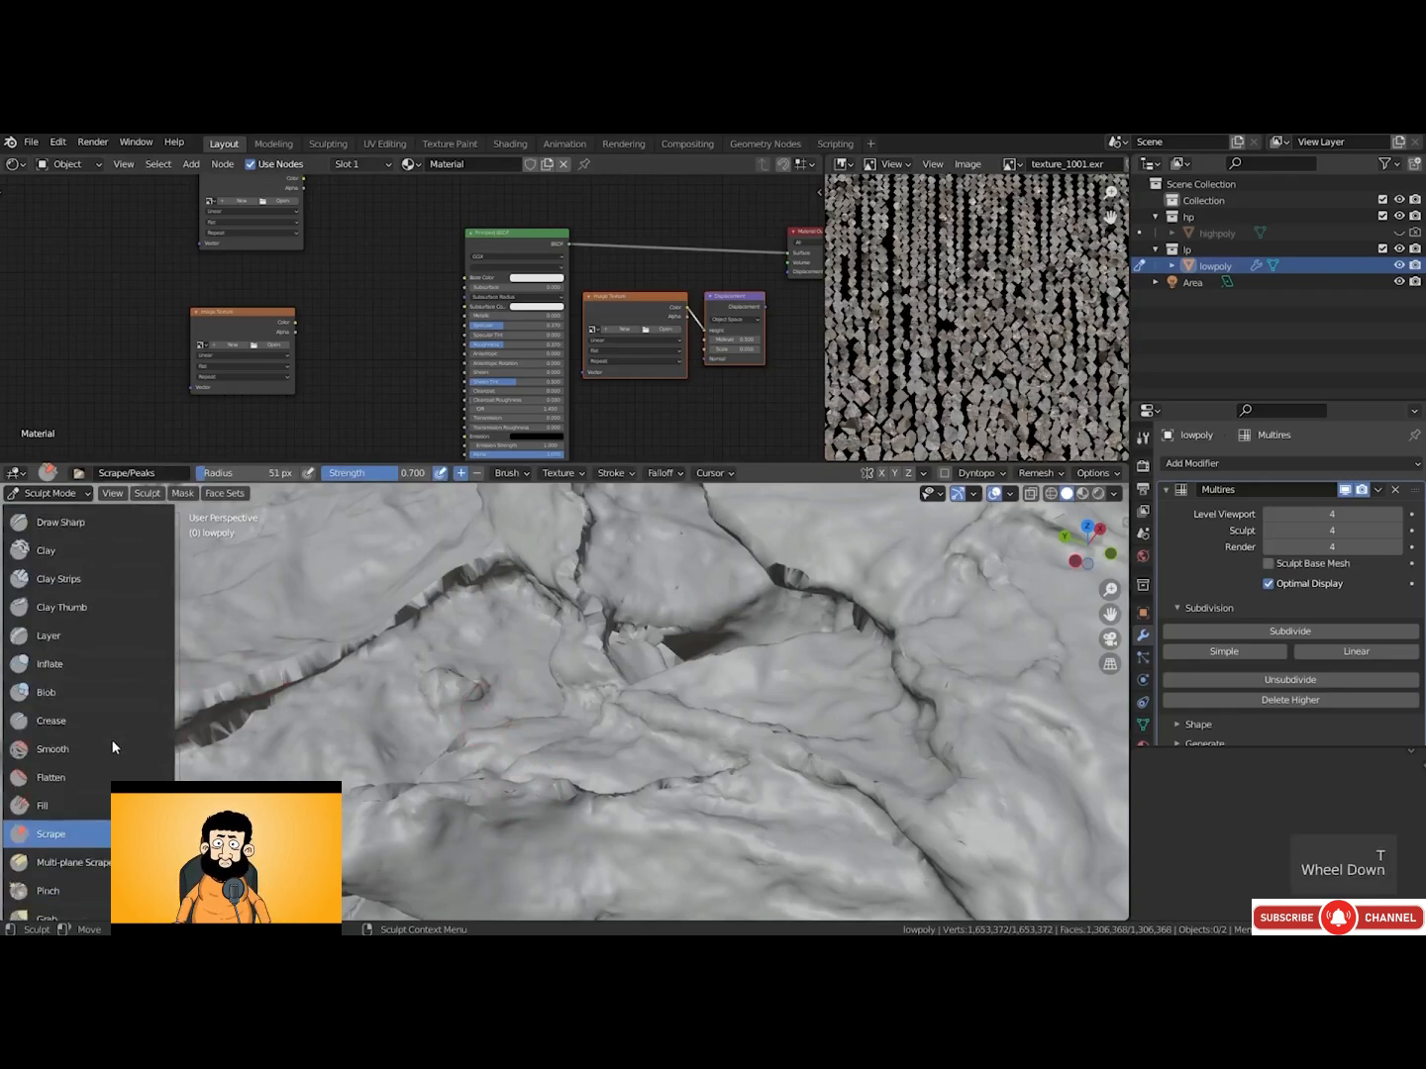
scroll(113, 764, down, 5)
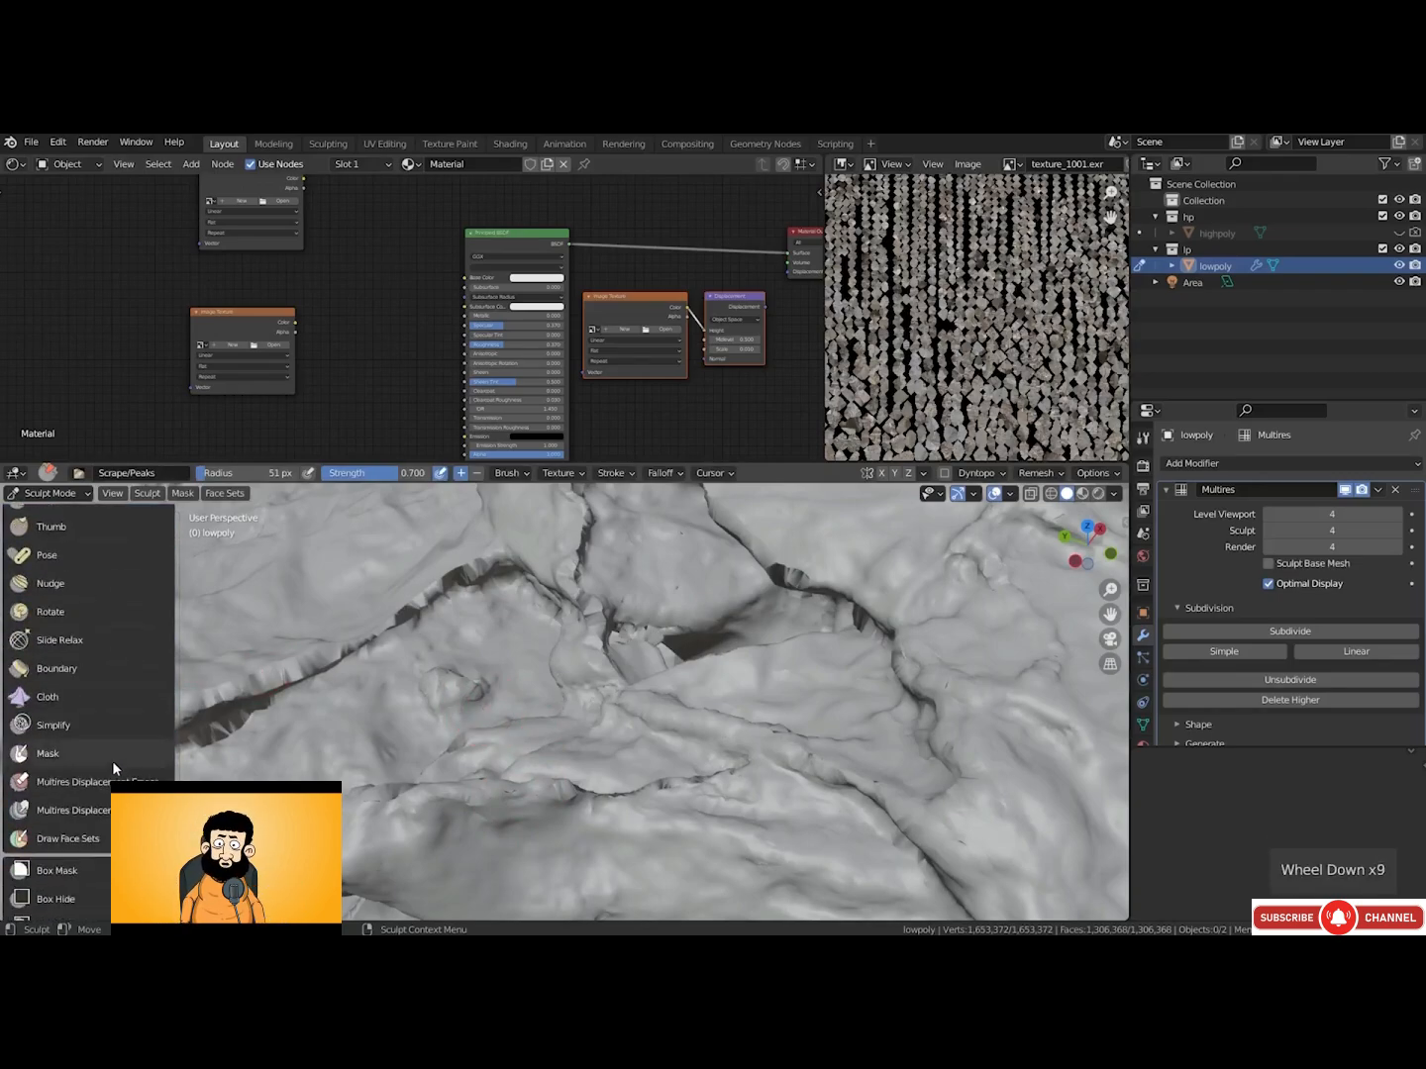
scroll(112, 761, down, 4)
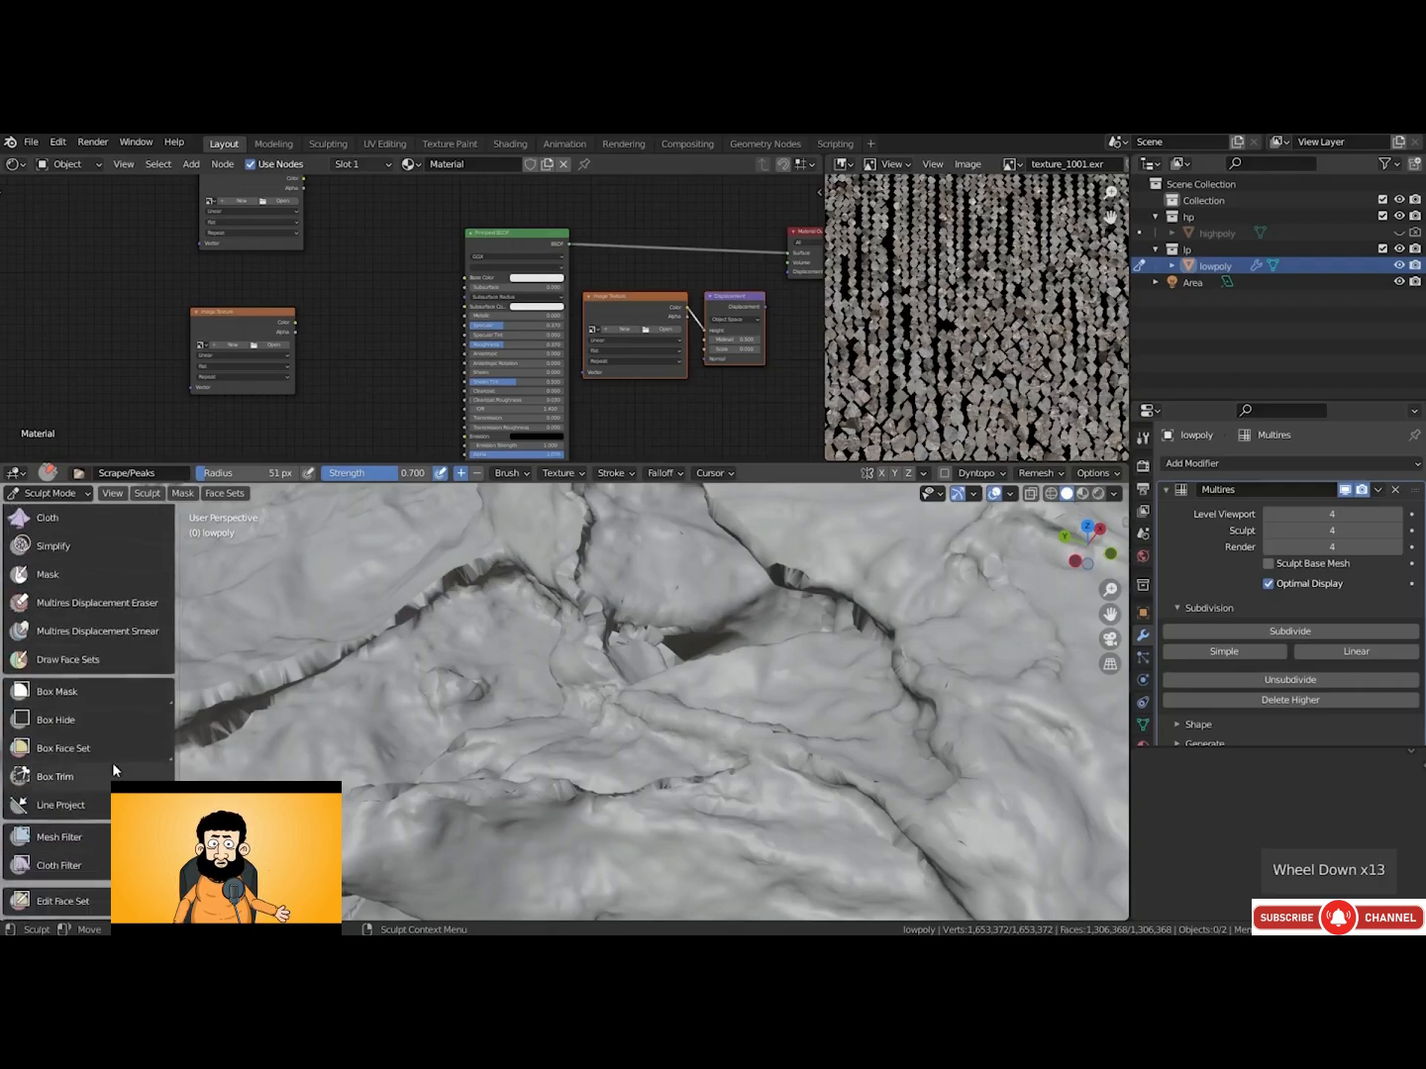
scroll(111, 767, down, 3)
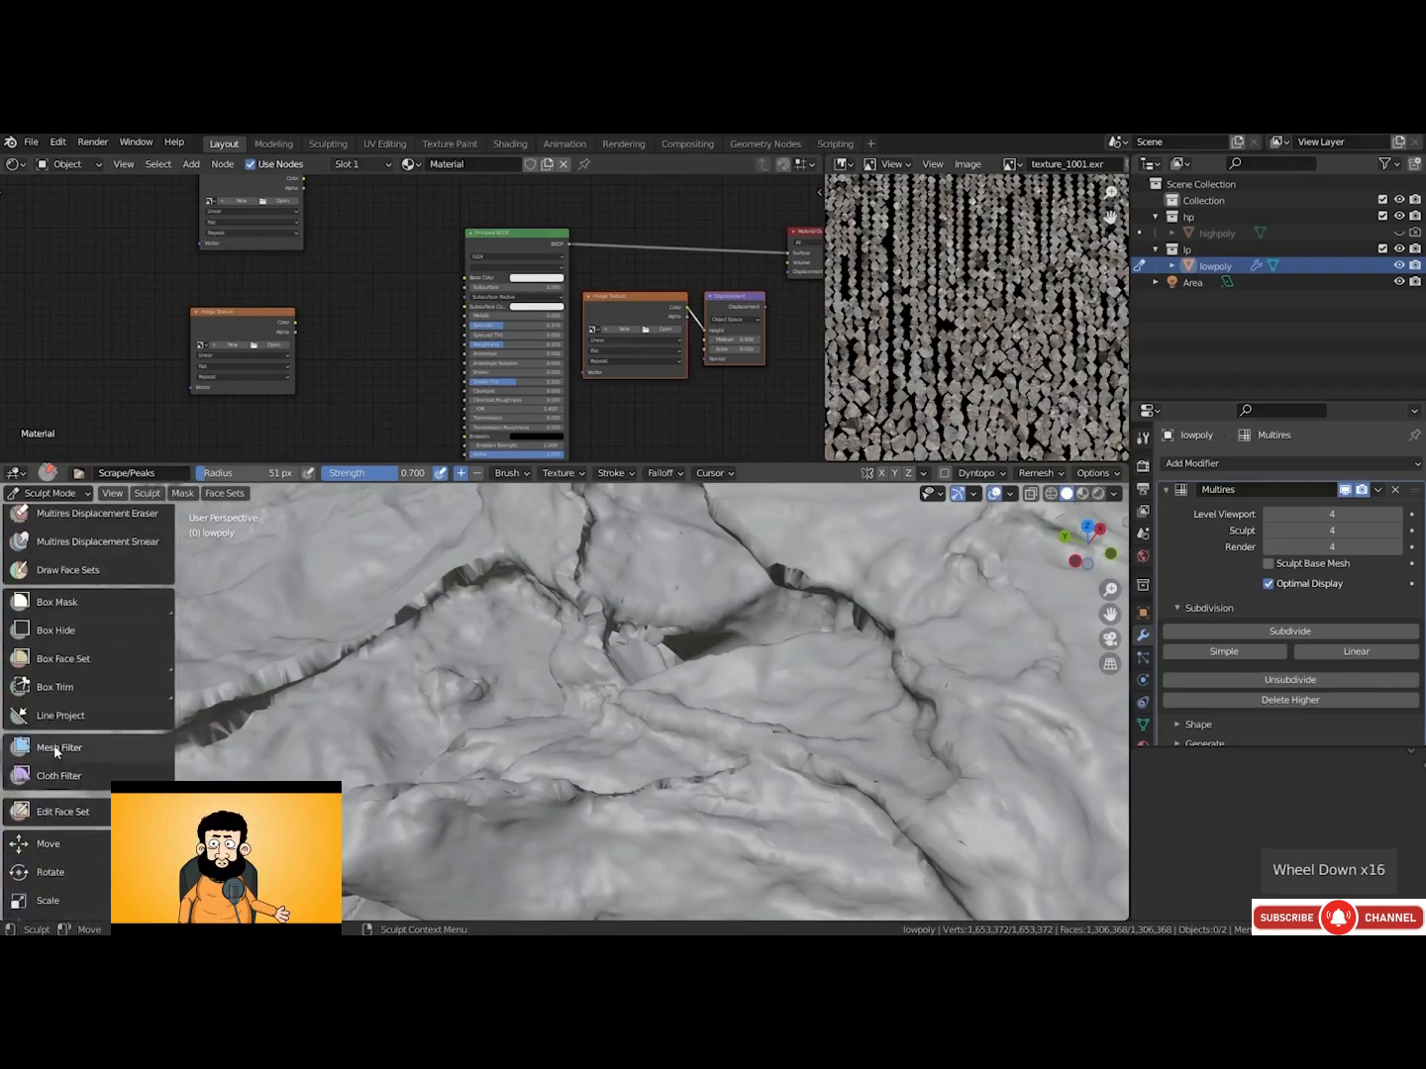
click(69, 749)
scroll(70, 750, down, 3)
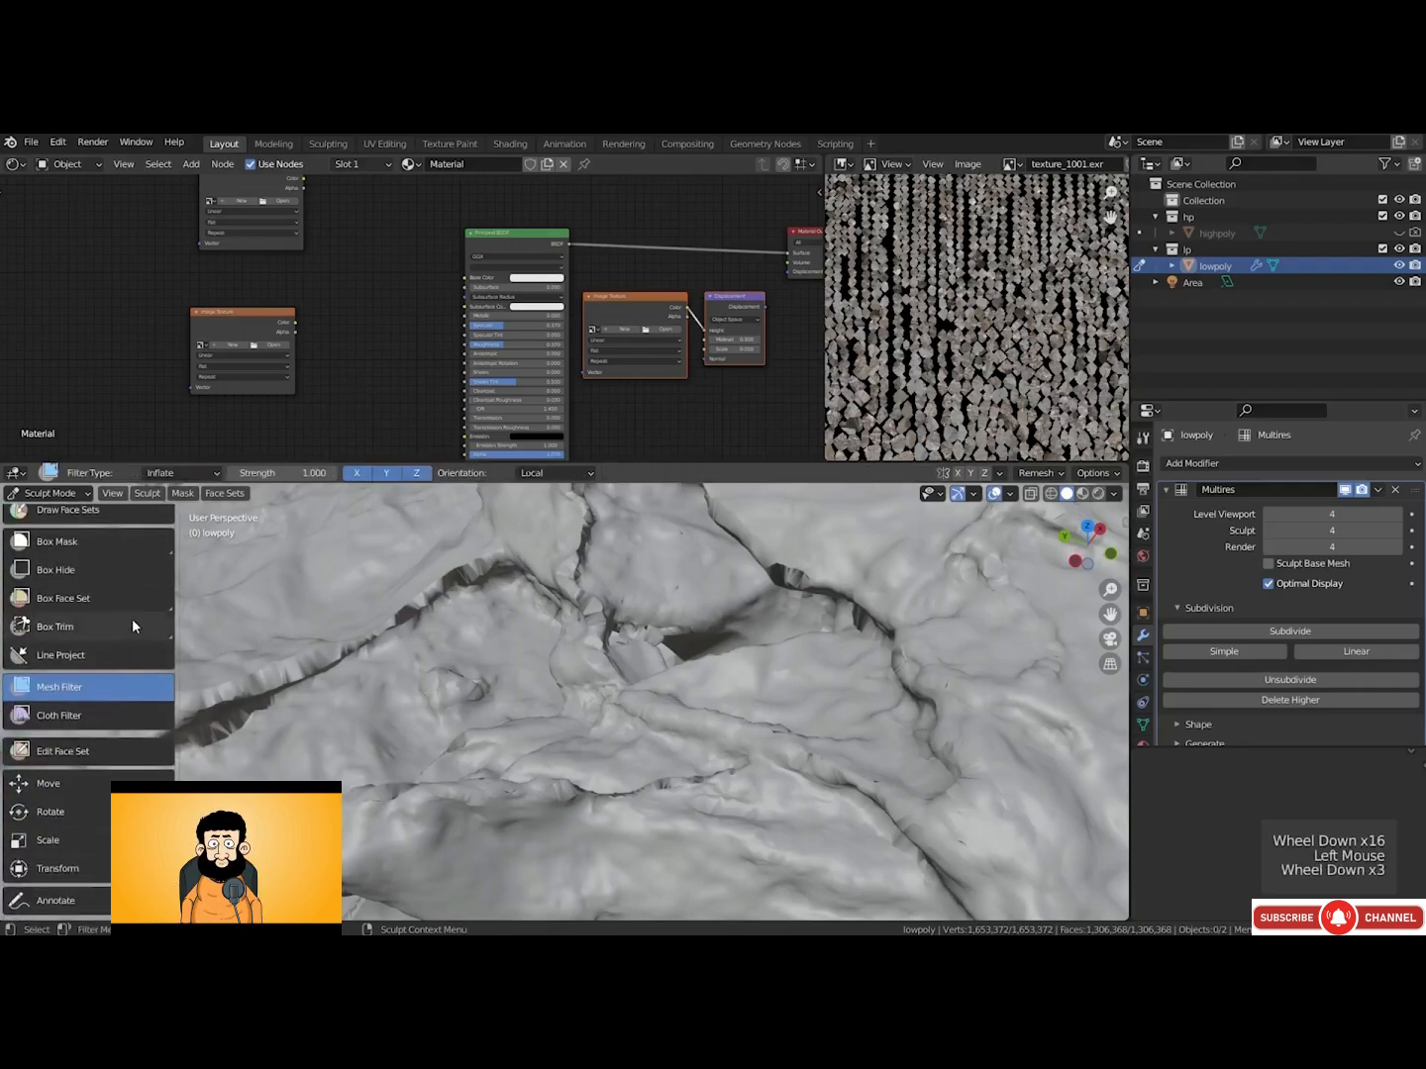
click(186, 474)
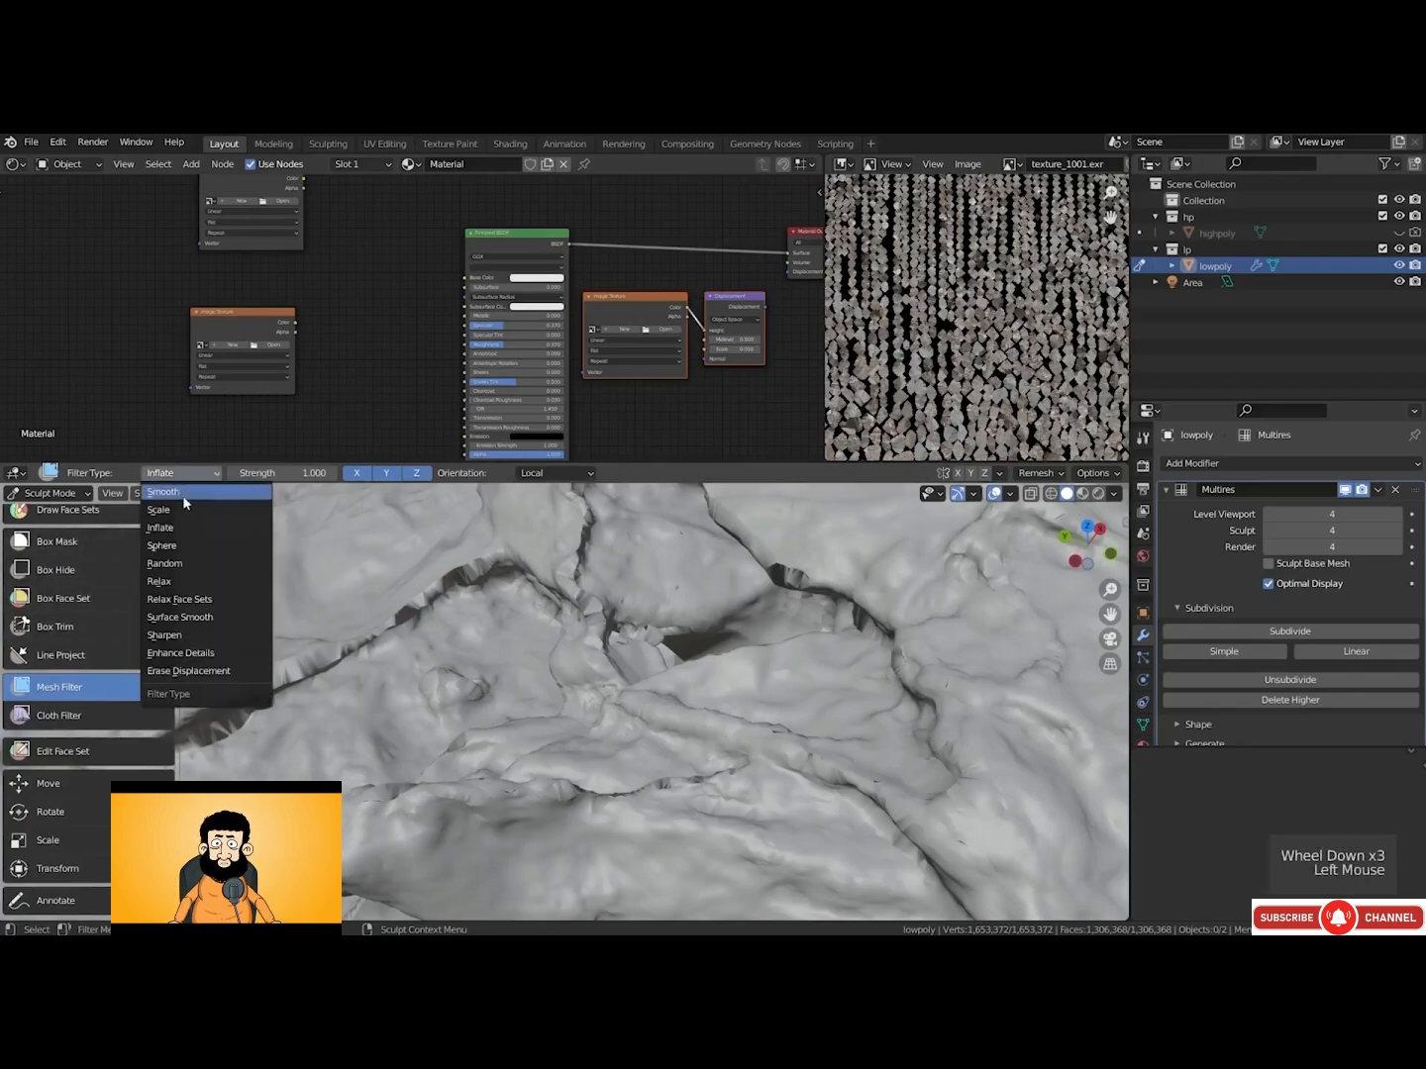
click(198, 583)
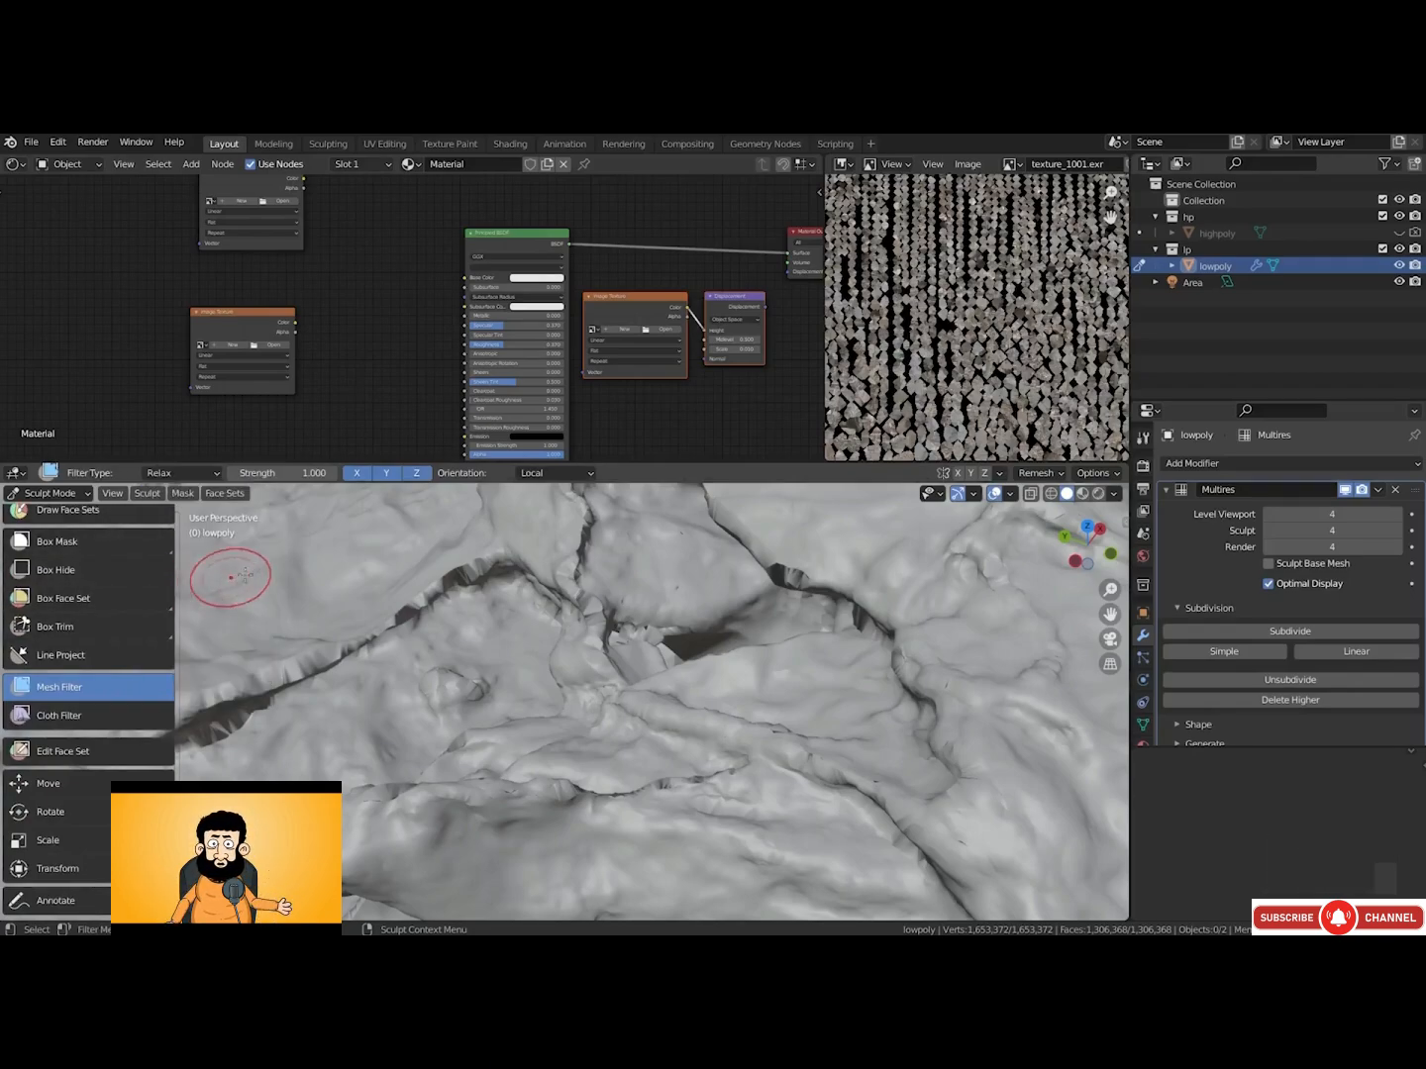
Relax the whole lowpoly surface twice to smooth the jagged crease artifacts, inspect the mesh, and return to Object Mode
drag(475, 635, 858, 650)
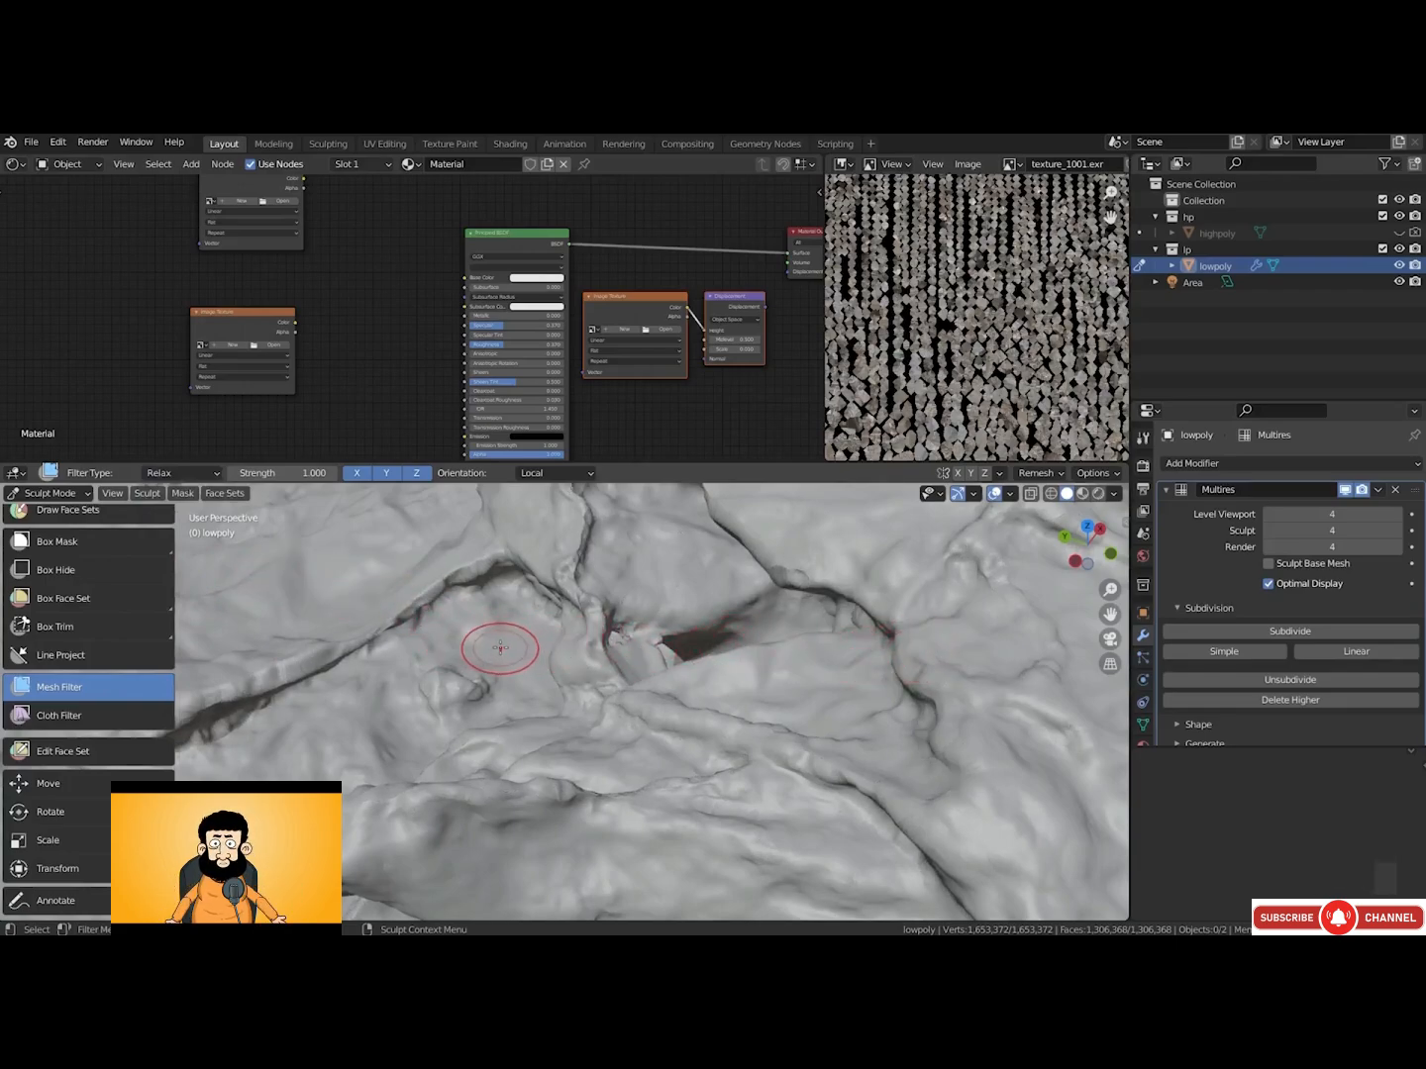
drag(500, 648, 737, 674)
scroll(736, 674, down, 4)
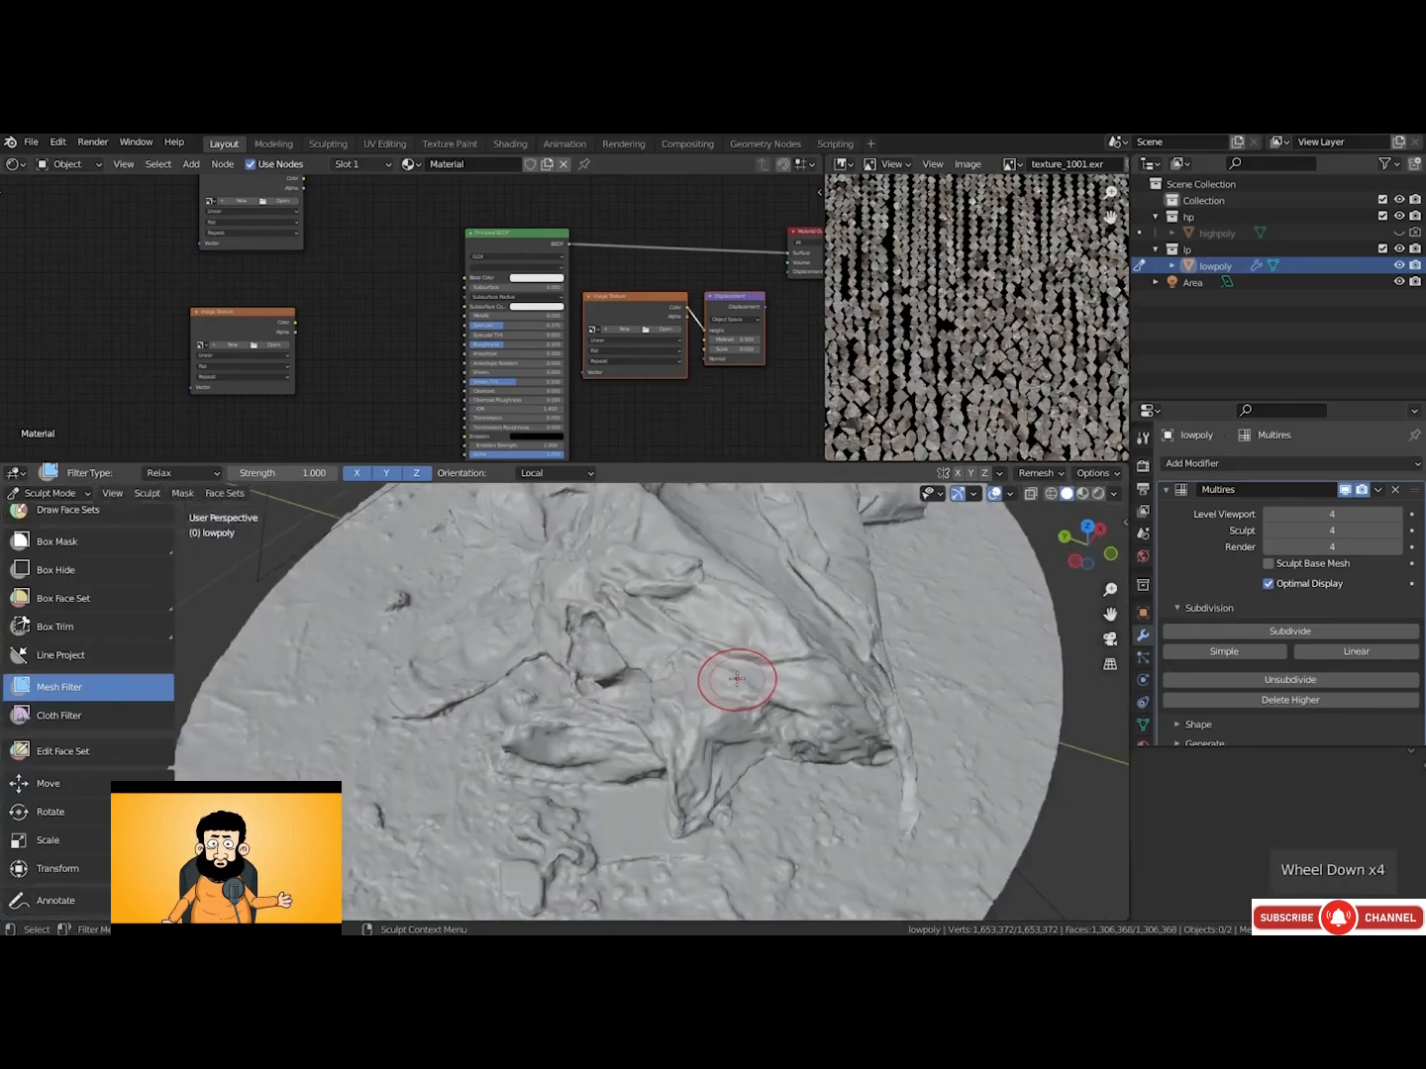
mouse_move(584, 684)
middle_down()
mouse_move(652, 637)
mouse_move(538, 691)
mouse_move(559, 684)
middle_up()
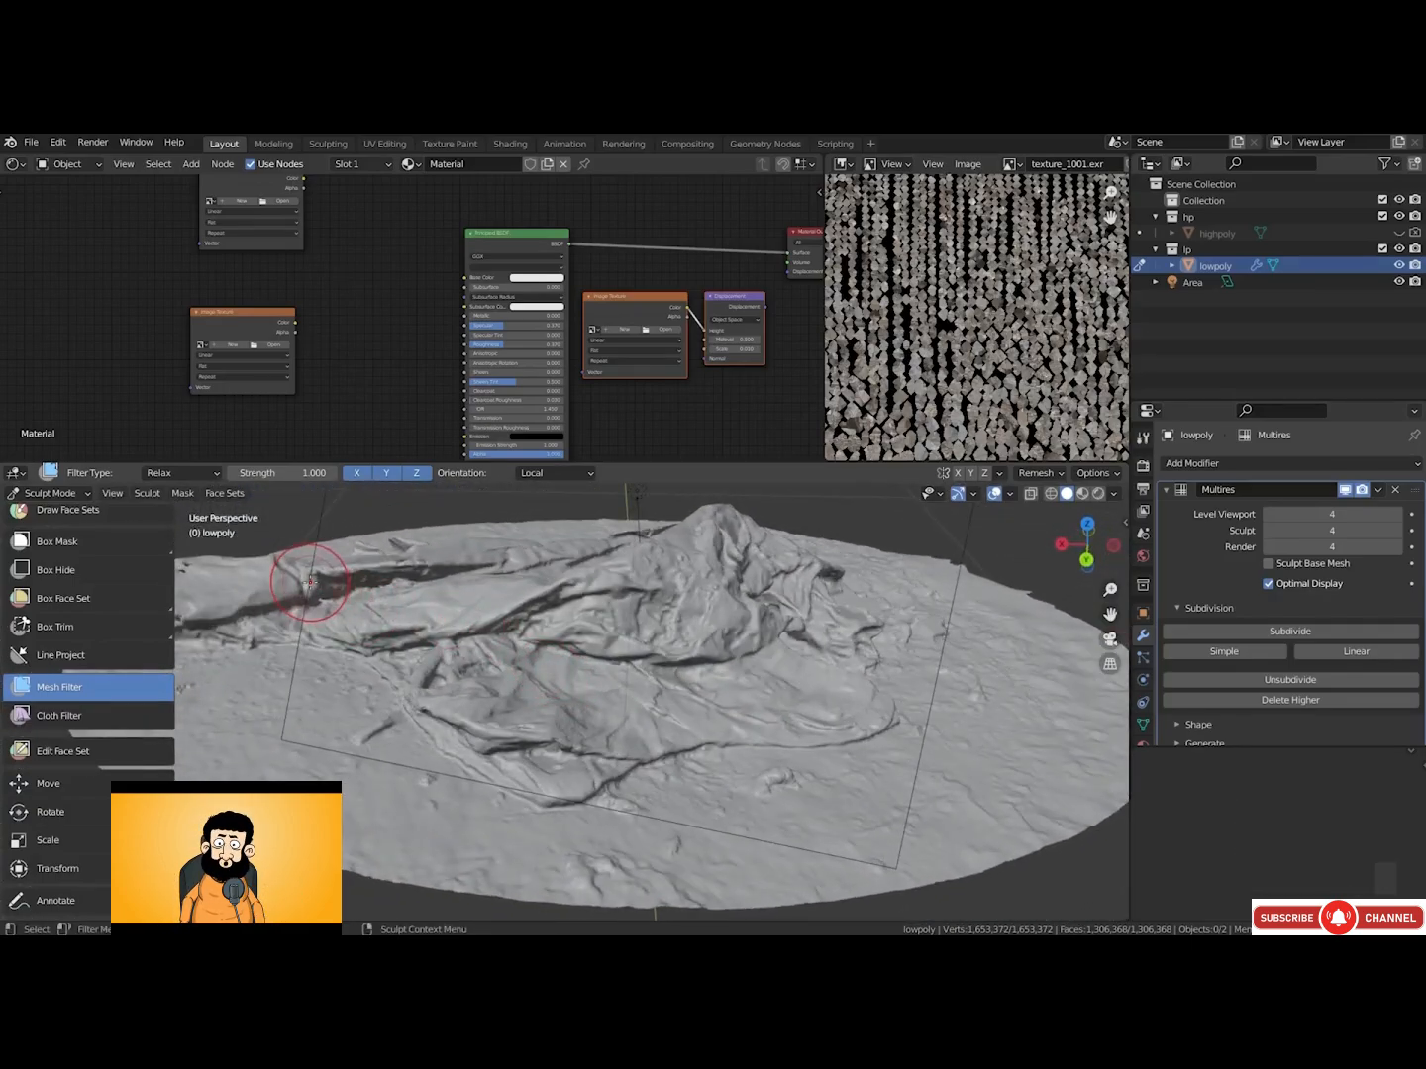
click(41, 493)
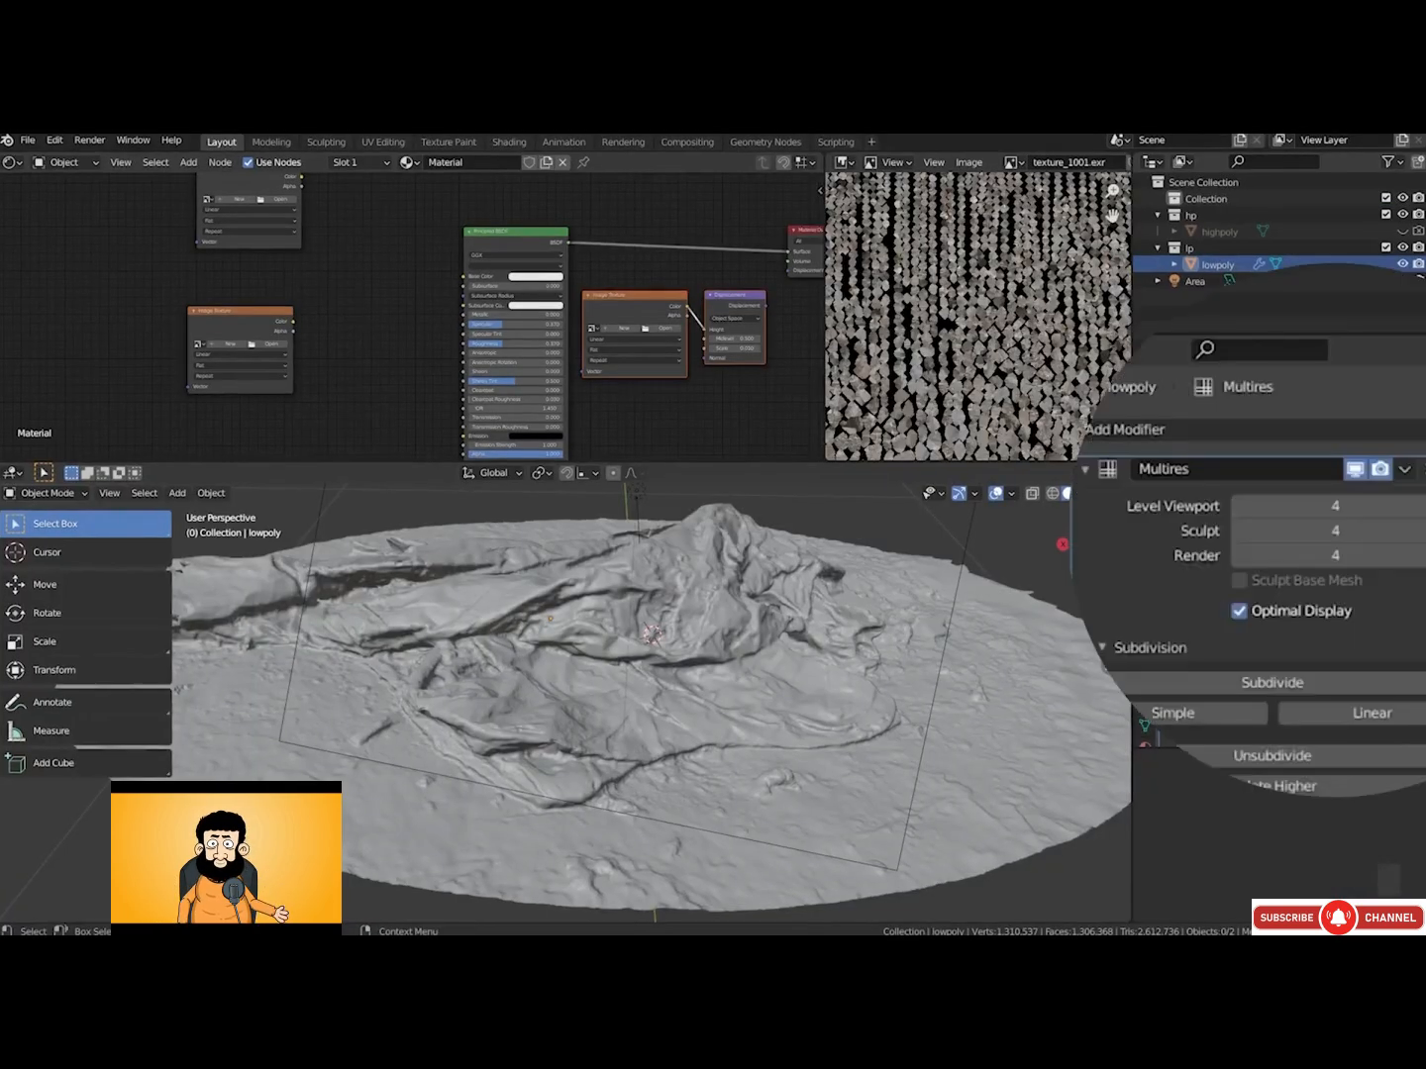
Lower the Multires modifier's viewport level to 0
click(1236, 507)
click(1237, 506)
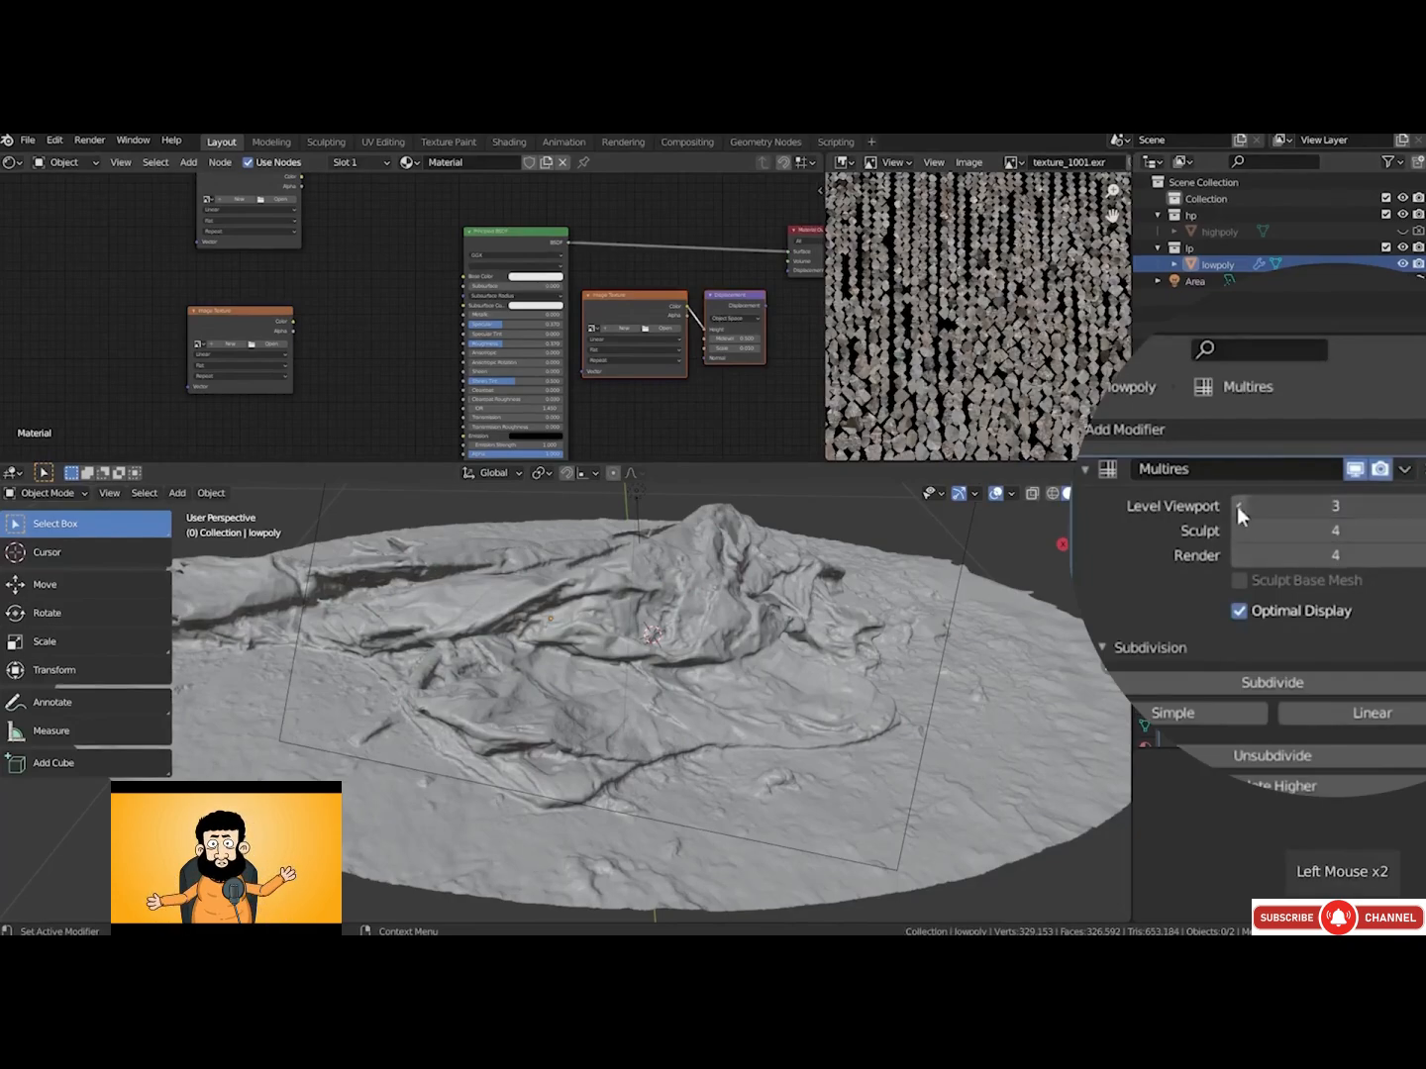
click(1237, 506)
click(1237, 506)
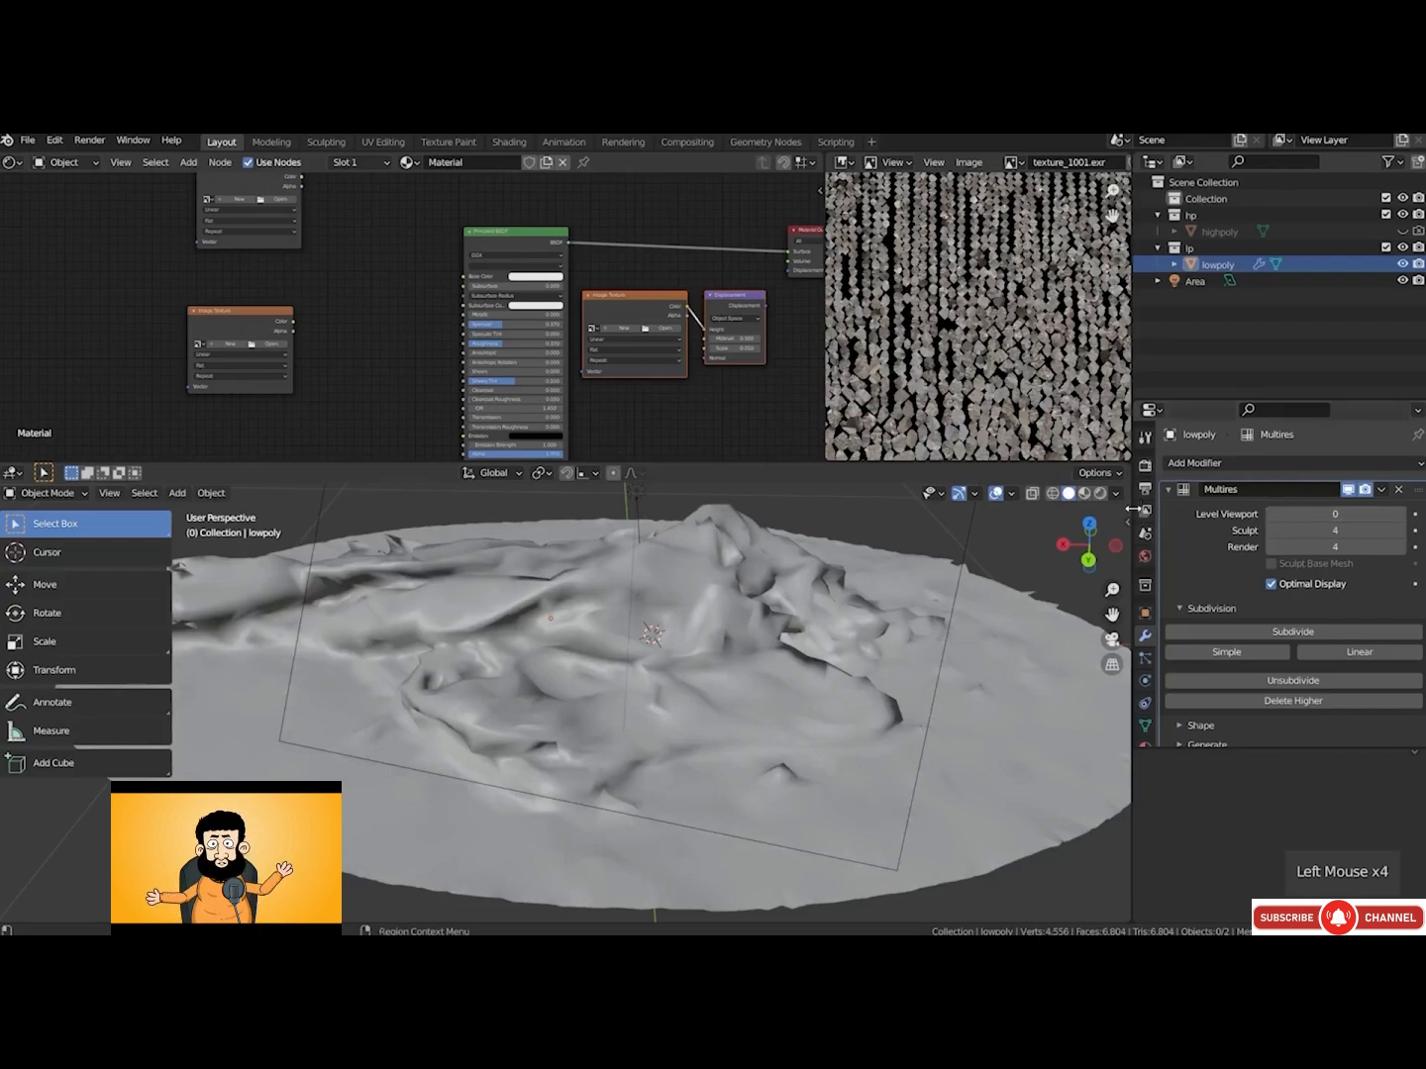
Set the render engine to Cycles and both the render and viewport samples to 8
click(1145, 464)
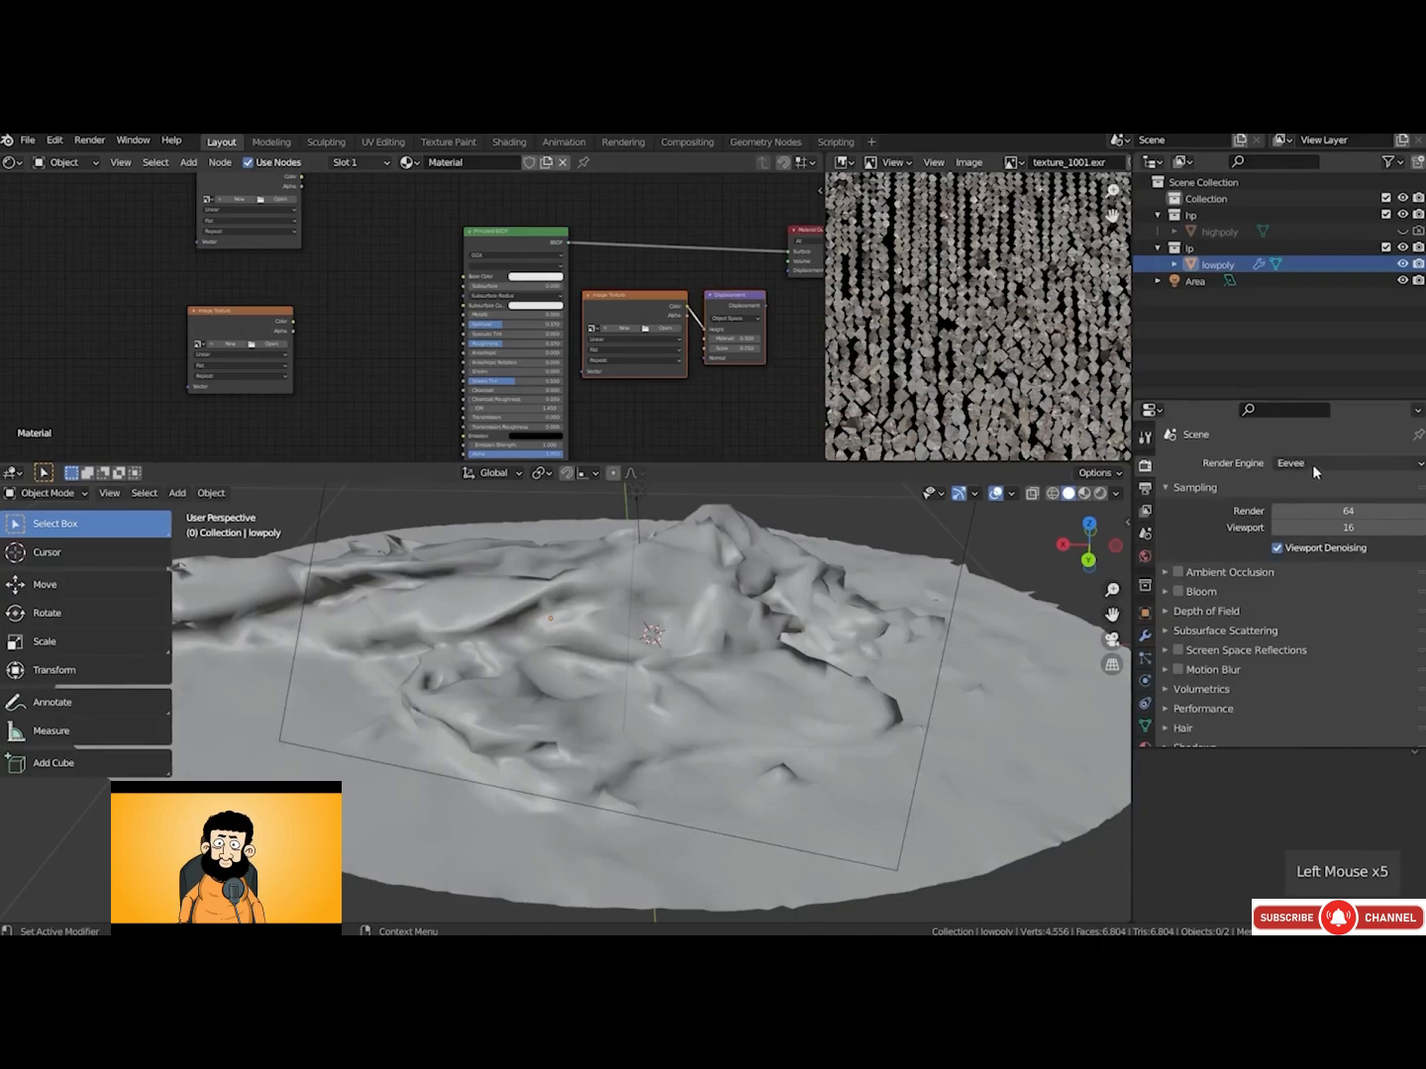
drag(1313, 466, 1323, 516)
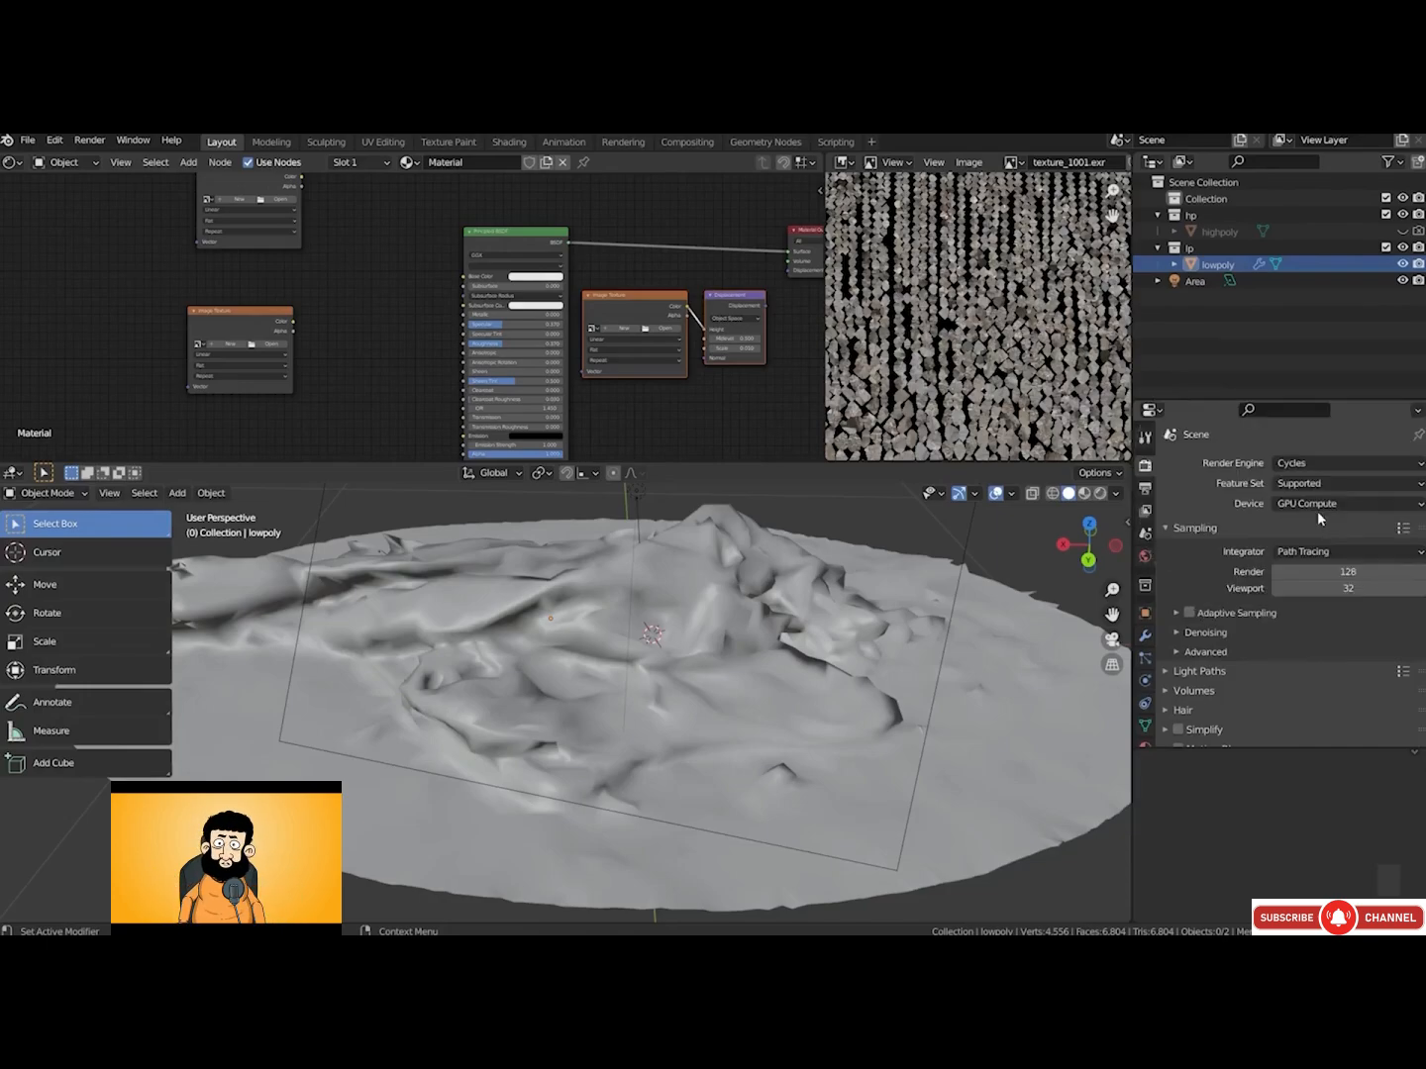
middle_drag(1228, 642, 1246, 518)
drag(1349, 447, 1289, 464)
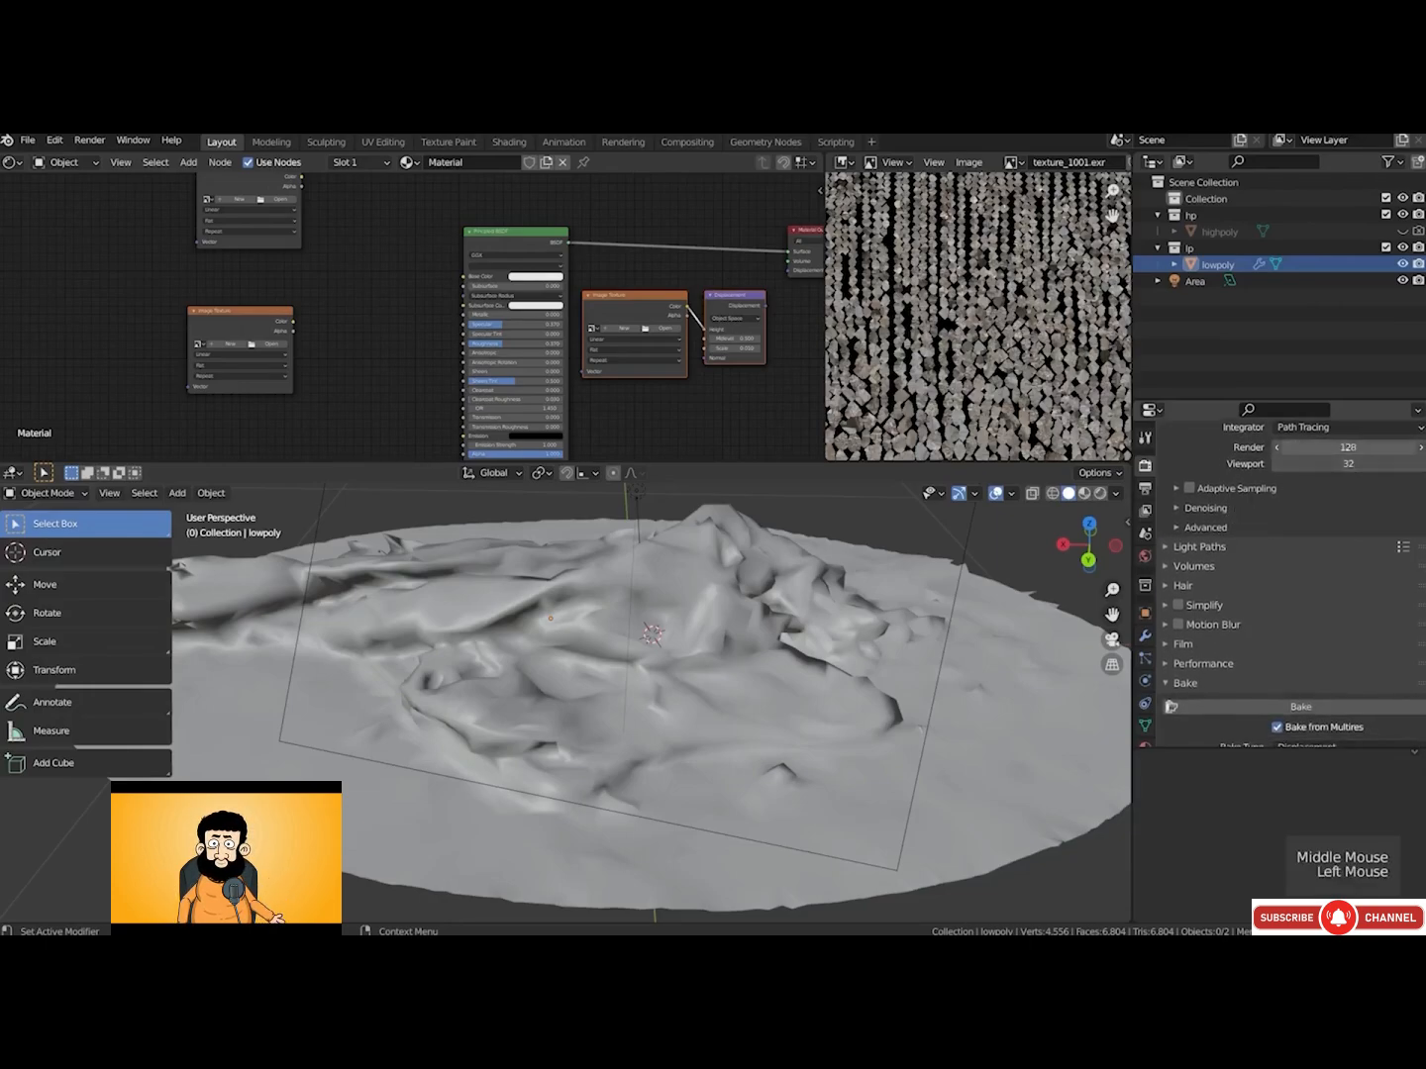
text(8)
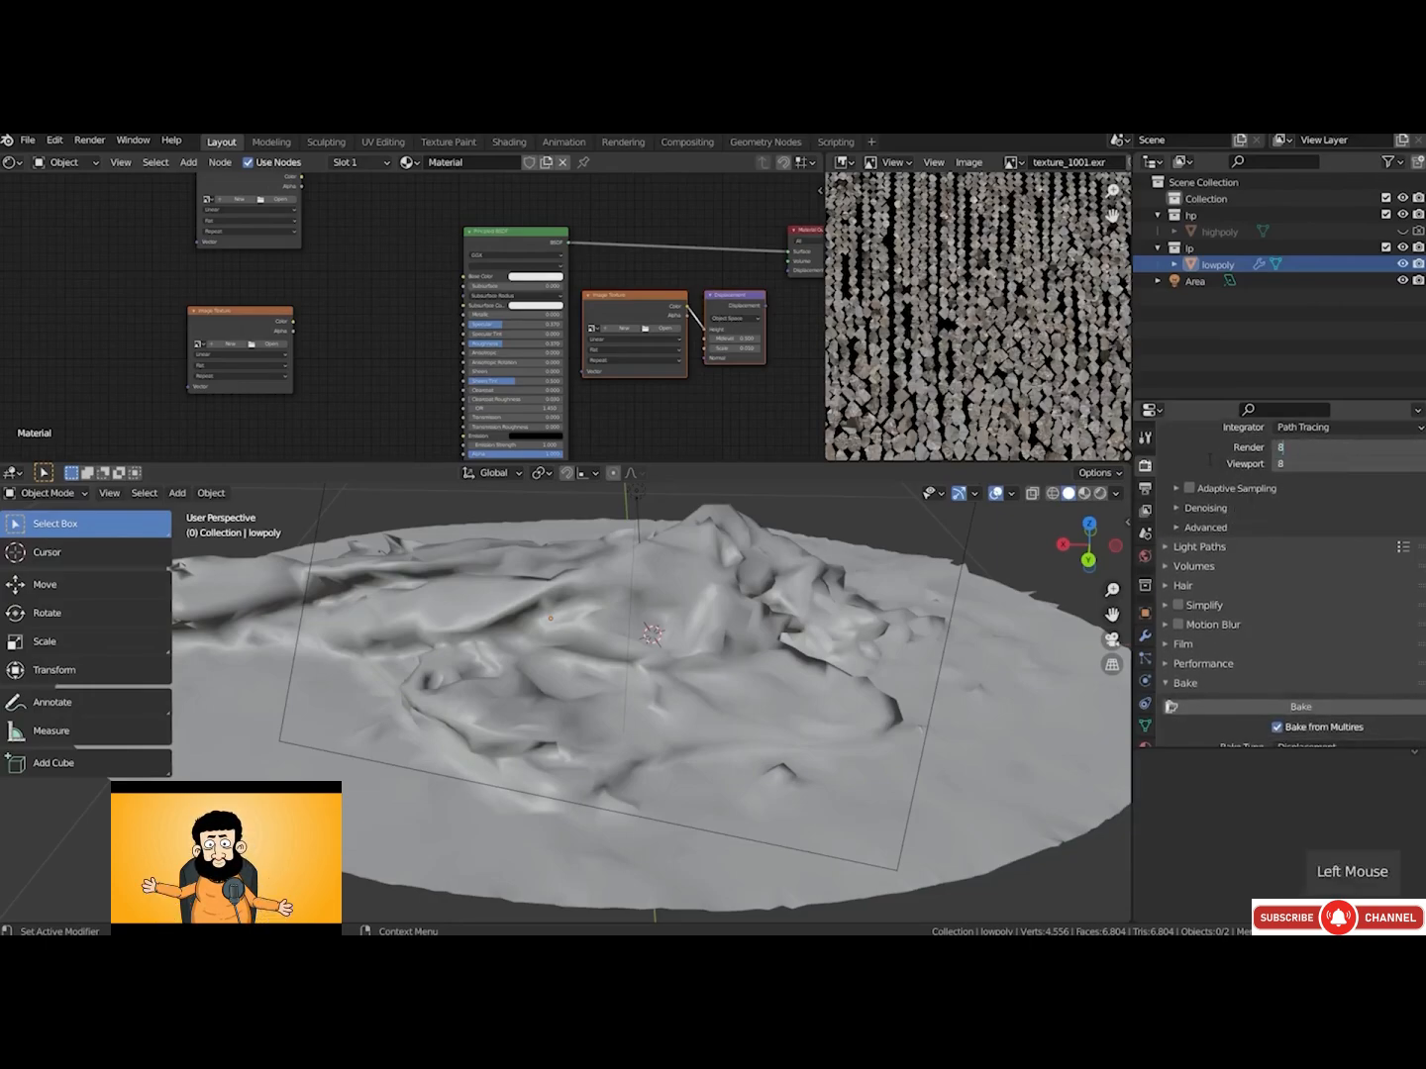
key(Return)
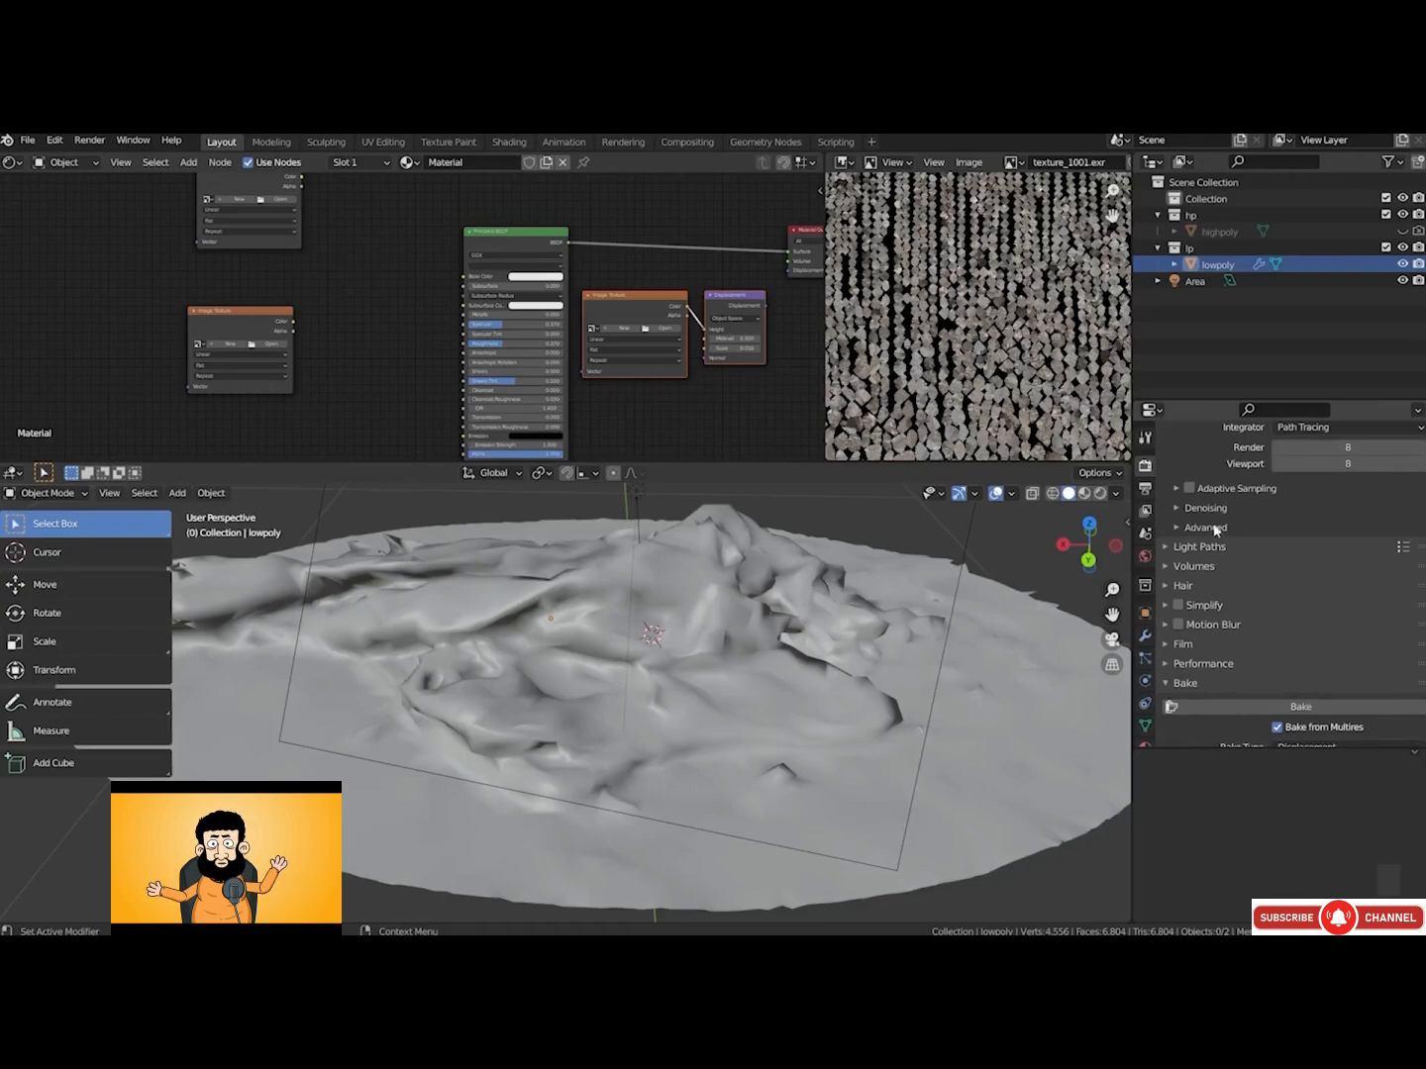
Start a new image in the uppermost empty Image Texture node and set its width and height to 4096 px
middle_drag(1205, 640, 1268, 559)
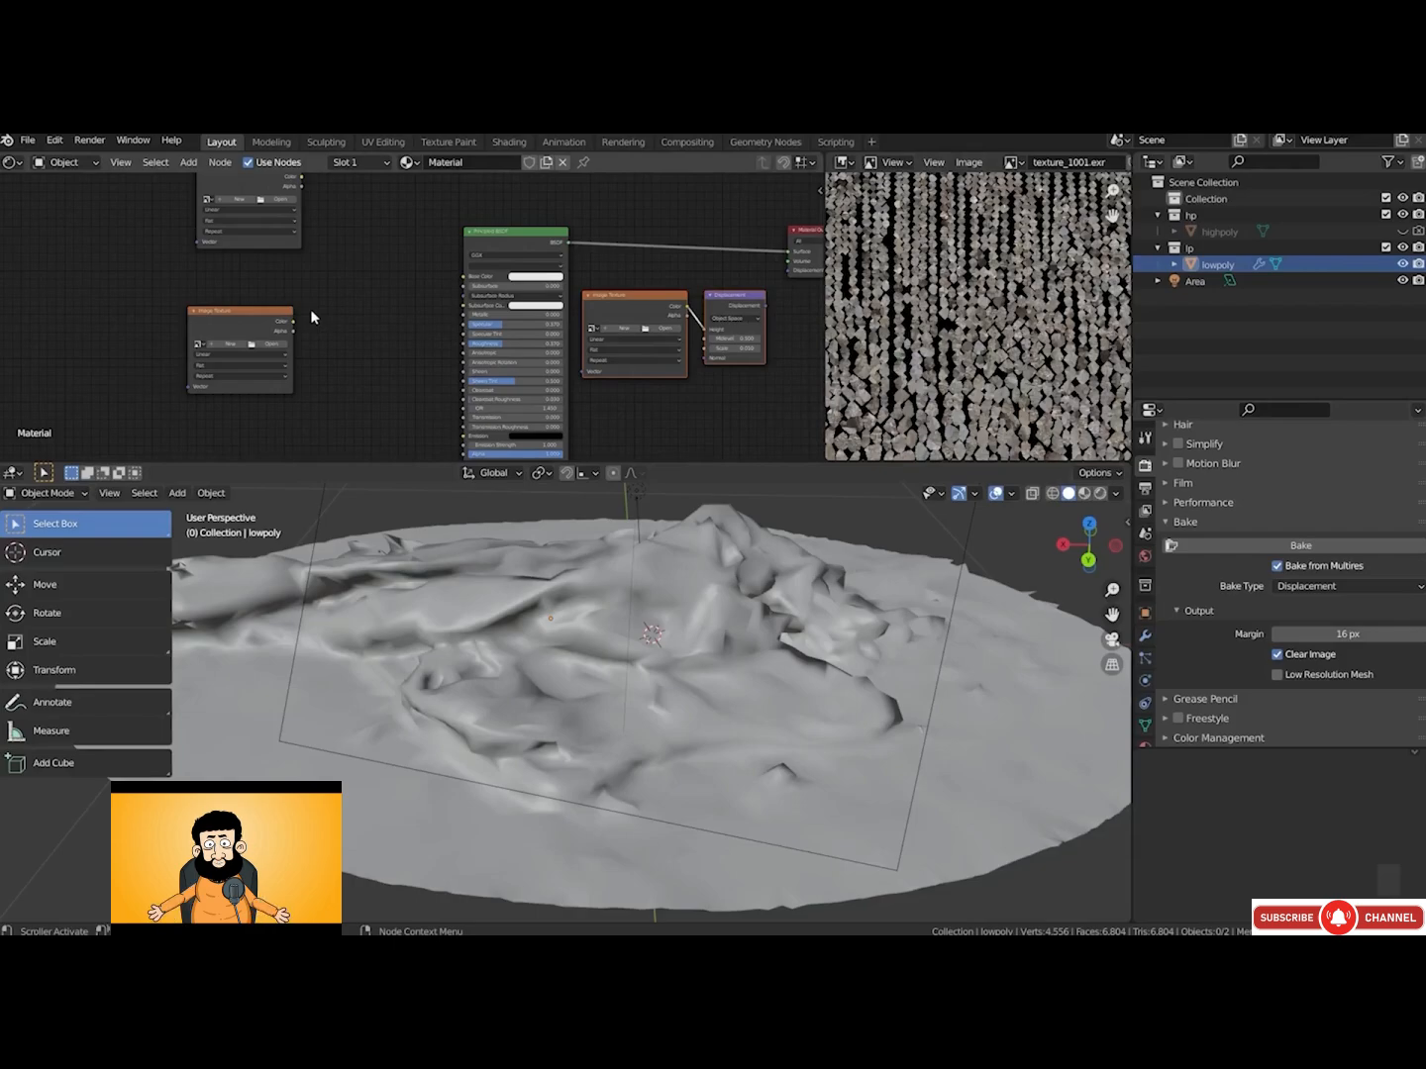
middle_drag(311, 317, 306, 370)
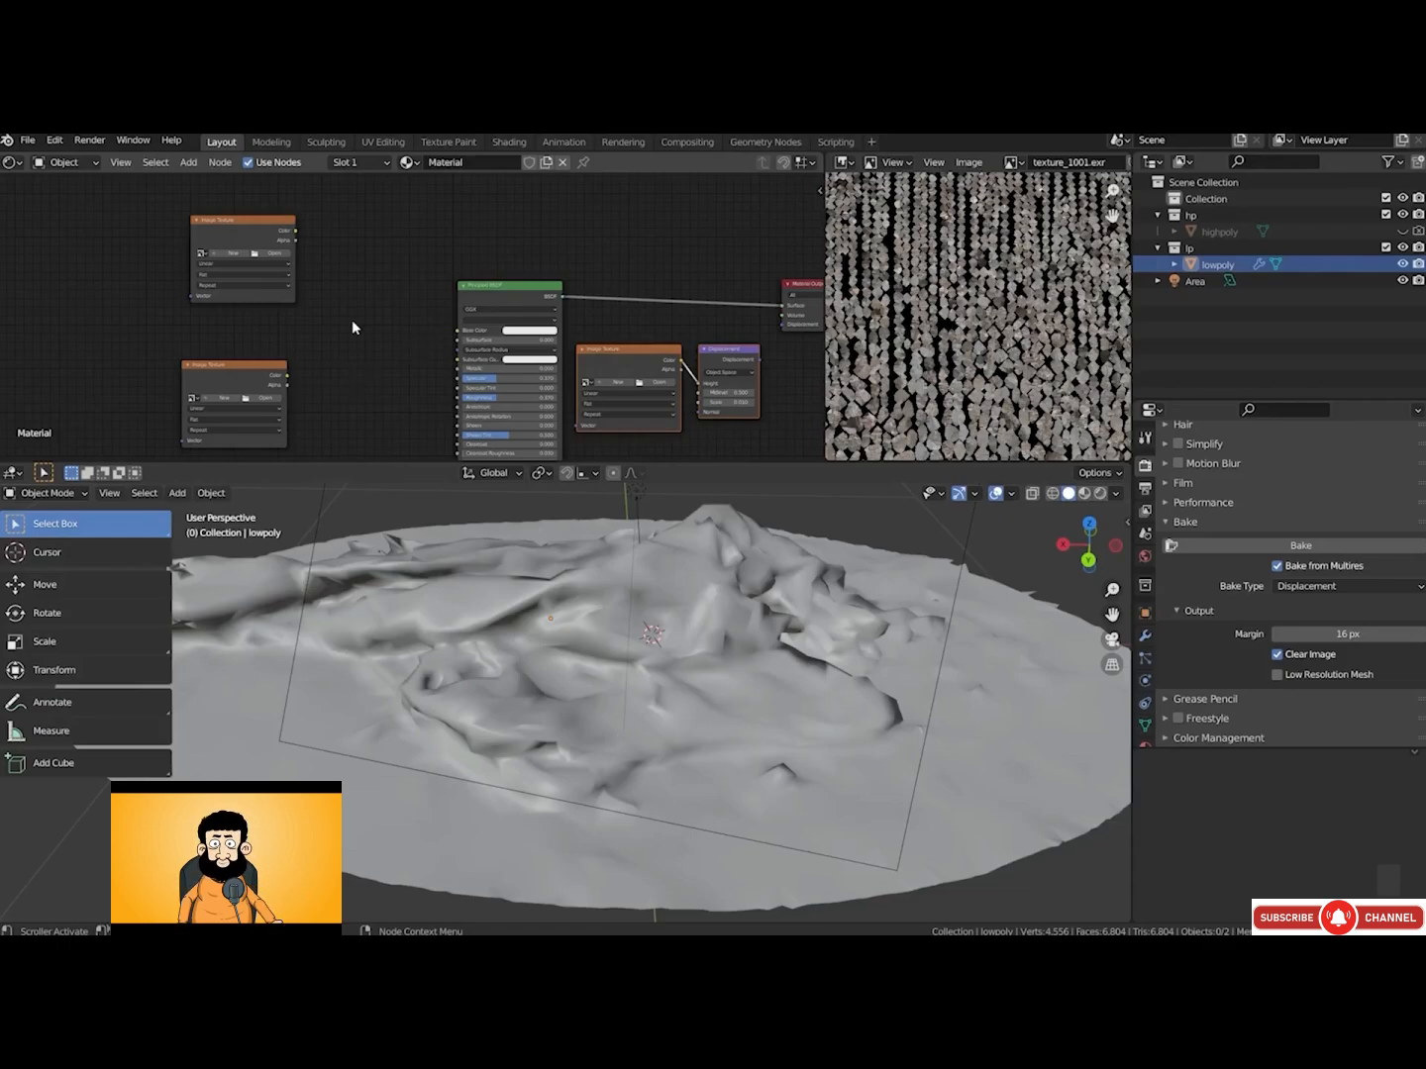
scroll(398, 366, up, 7)
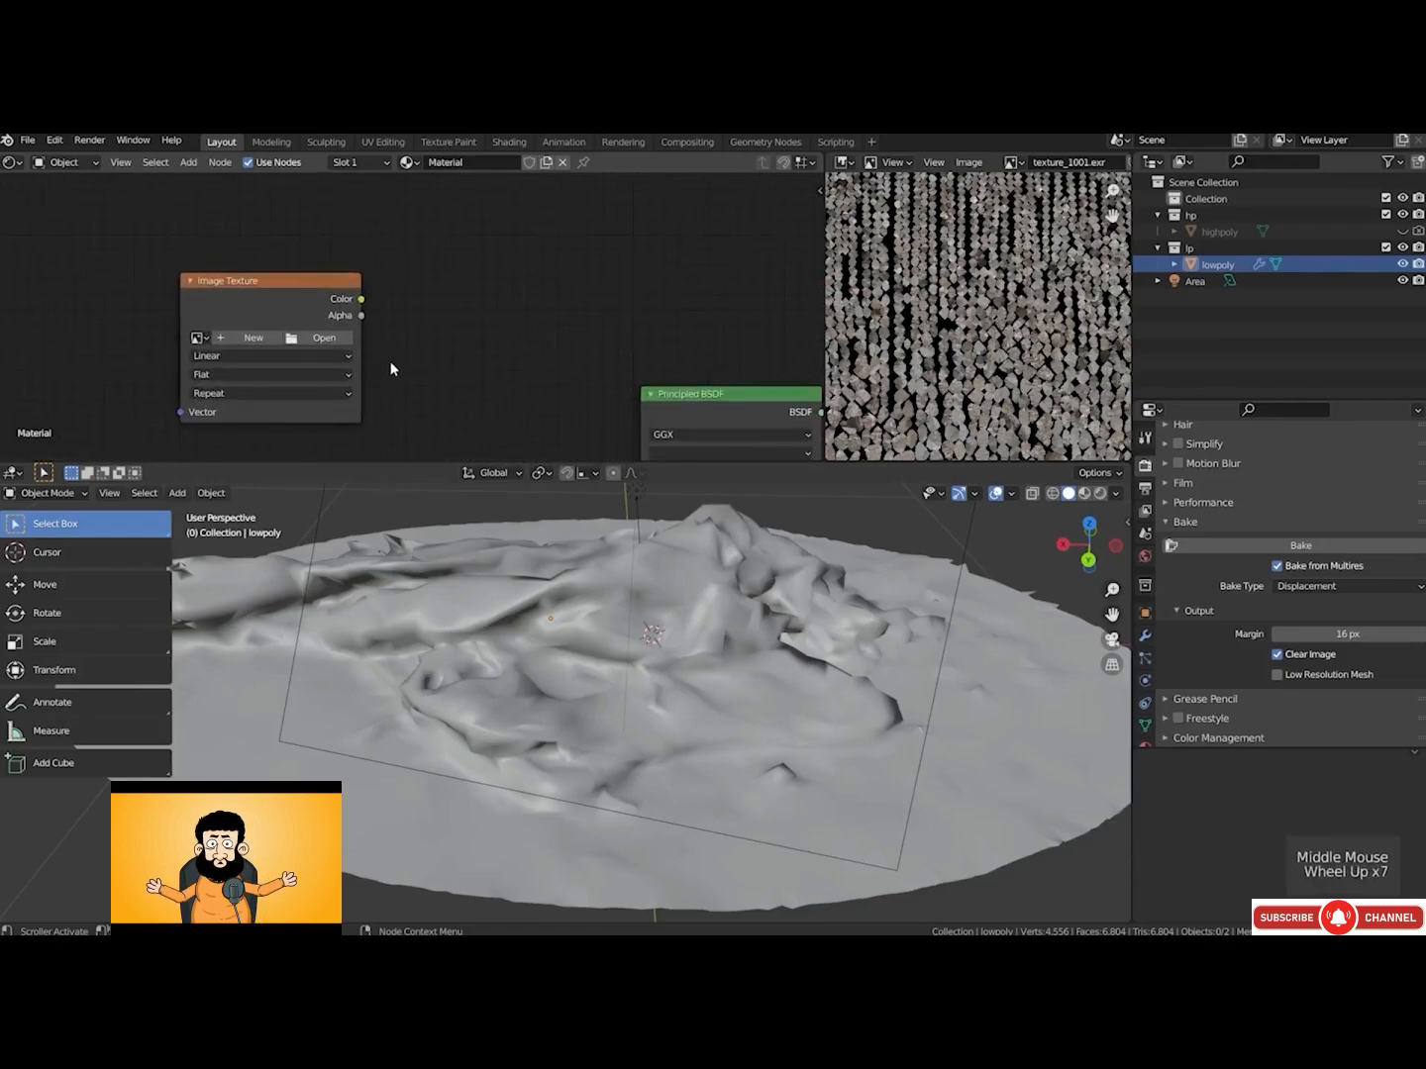
middle_drag(425, 357, 380, 357)
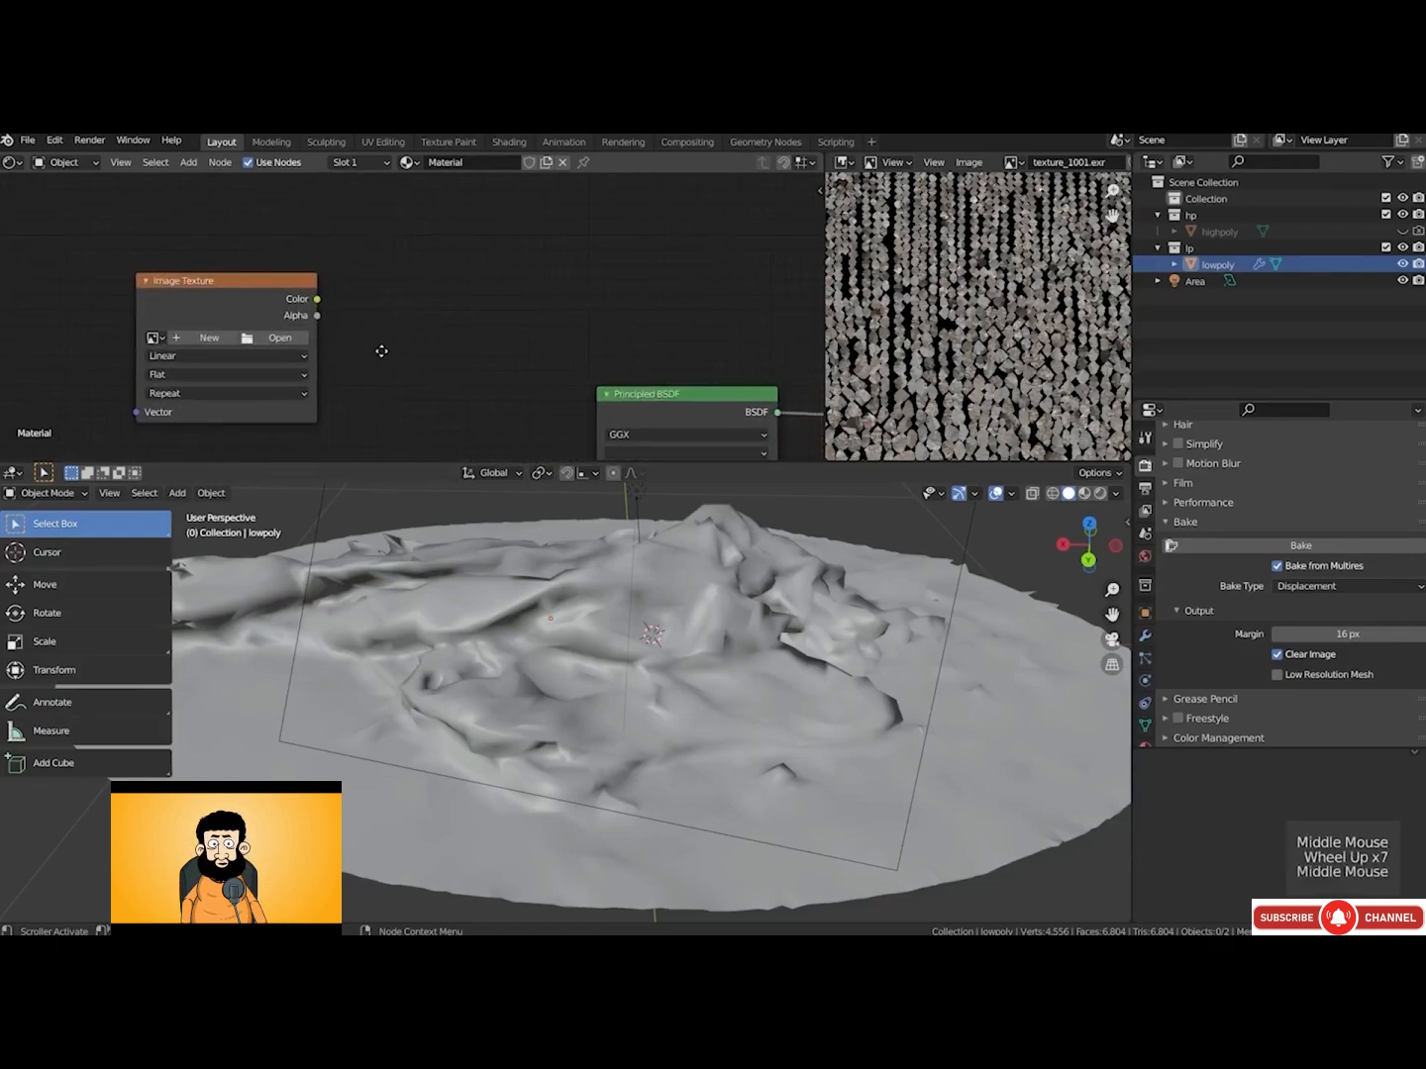
click(212, 338)
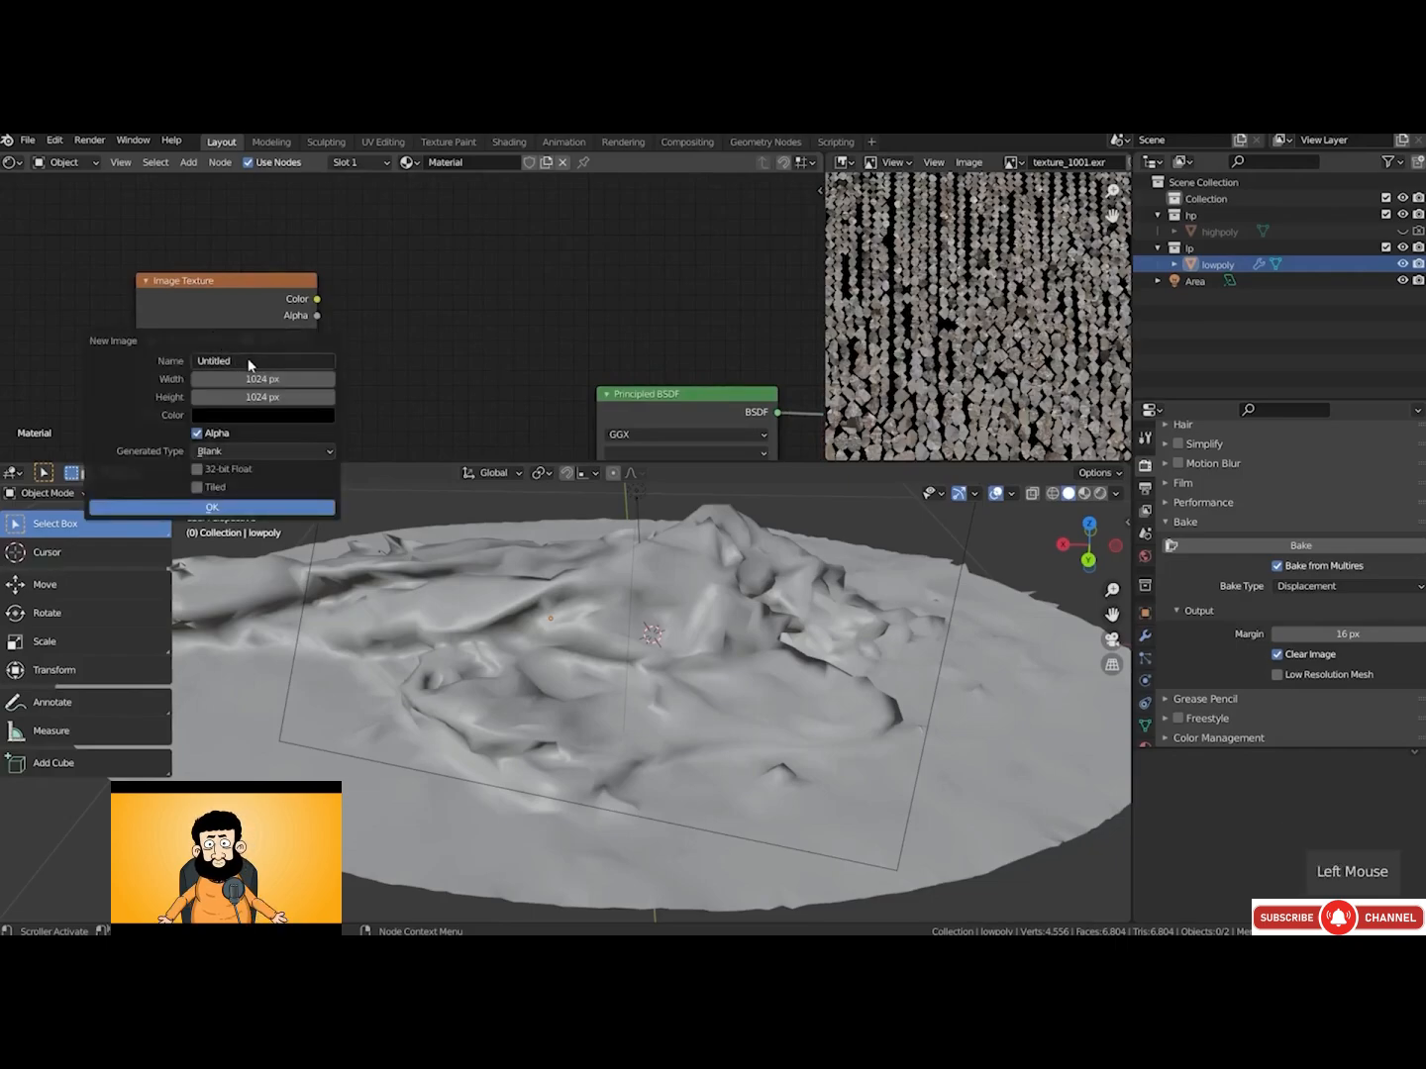
drag(247, 379, 247, 397)
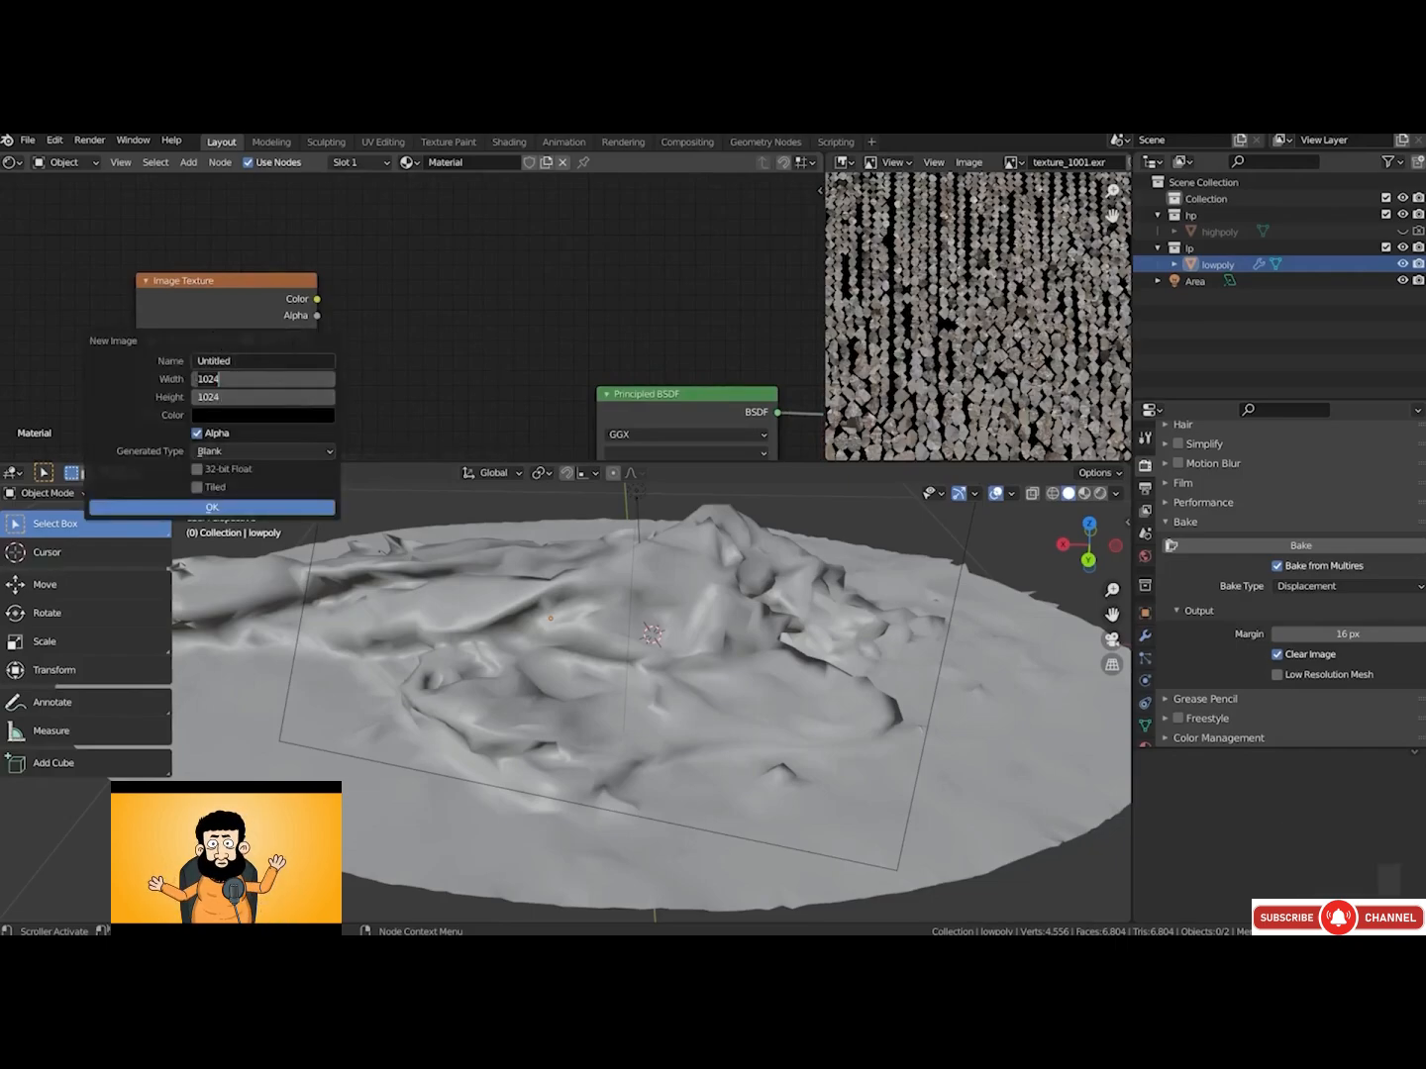
text(4096)
key(Return)
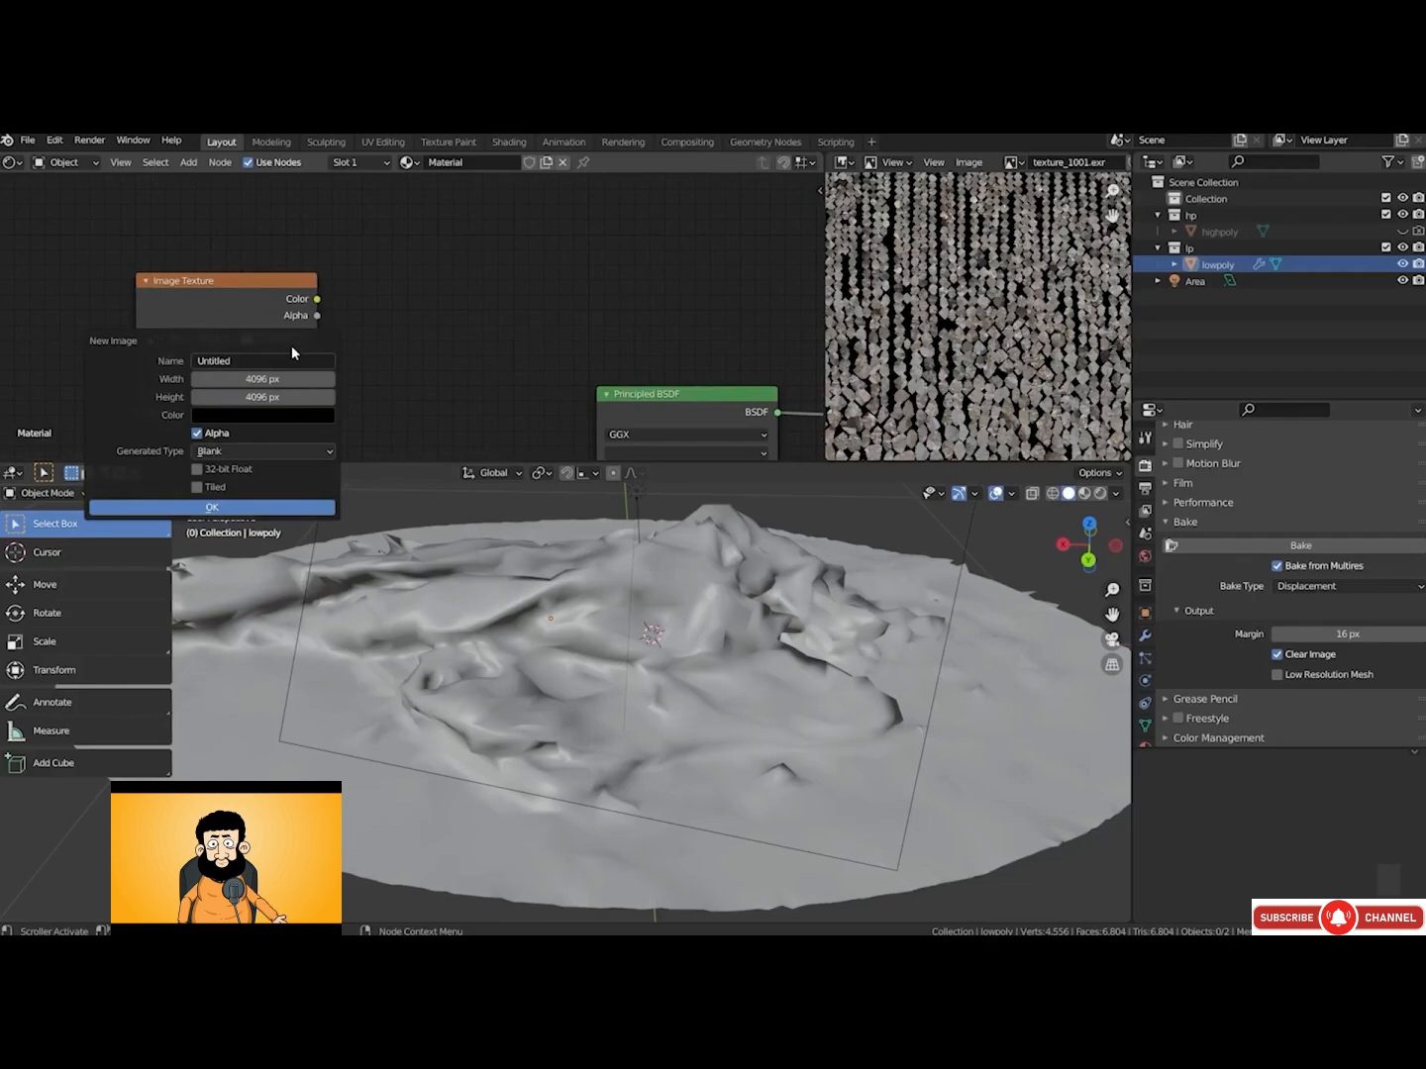
Name the new image Displacement_bake, enable 32-bit Float, disable Alpha, and create it
click(260, 361)
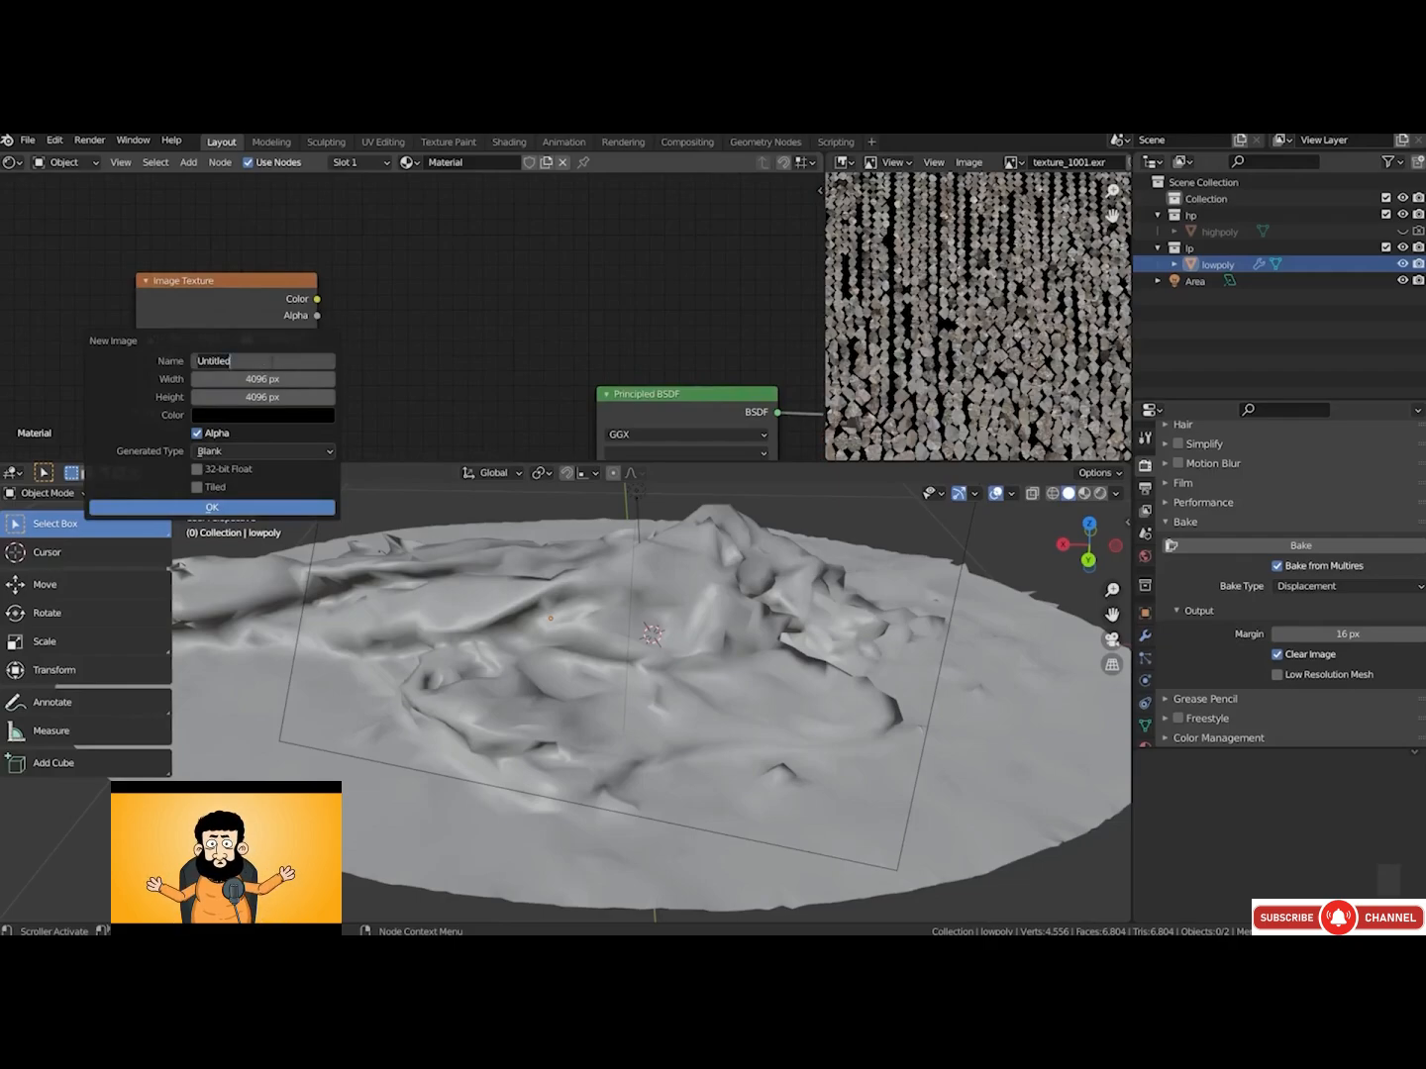
text(Dis)
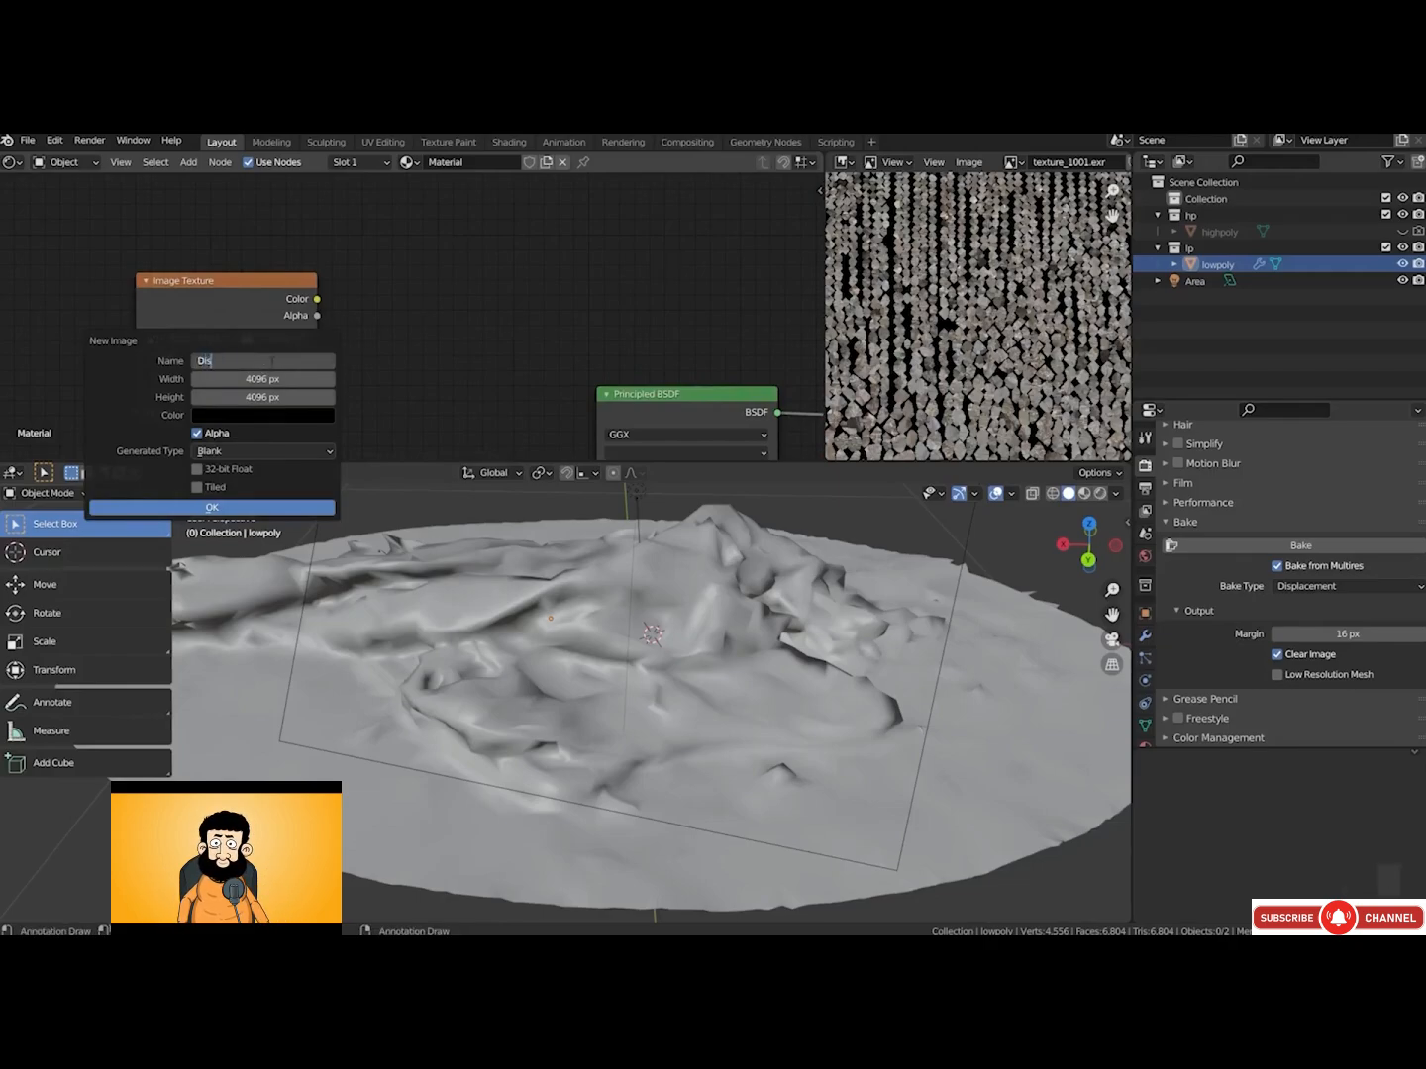
text(placement_bake)
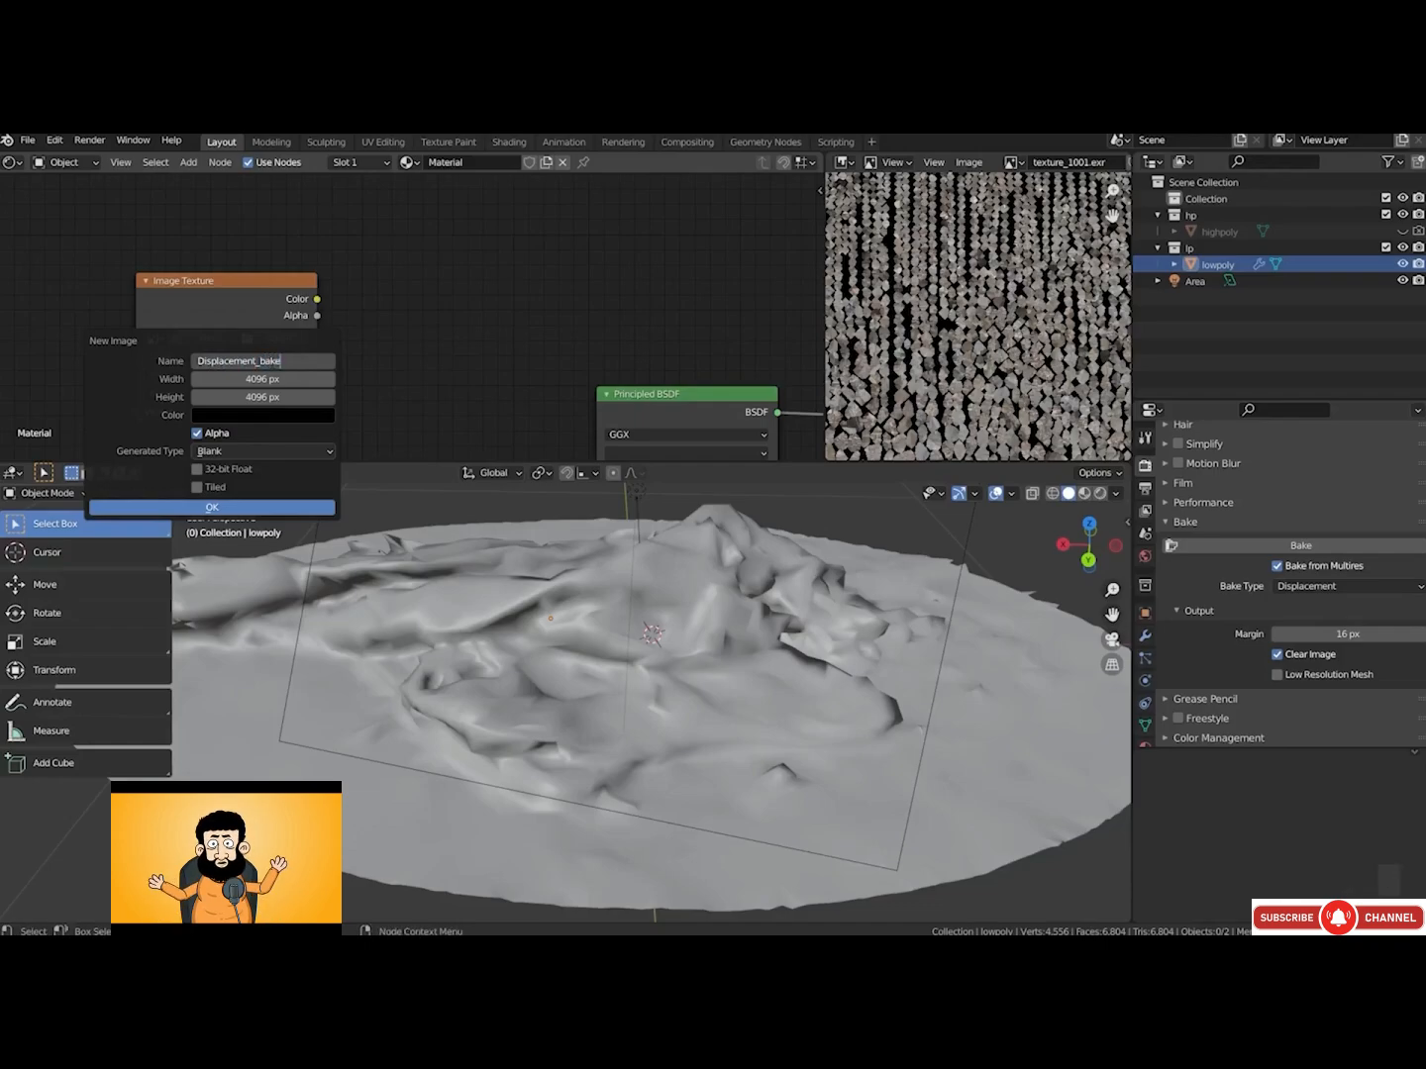
click(197, 469)
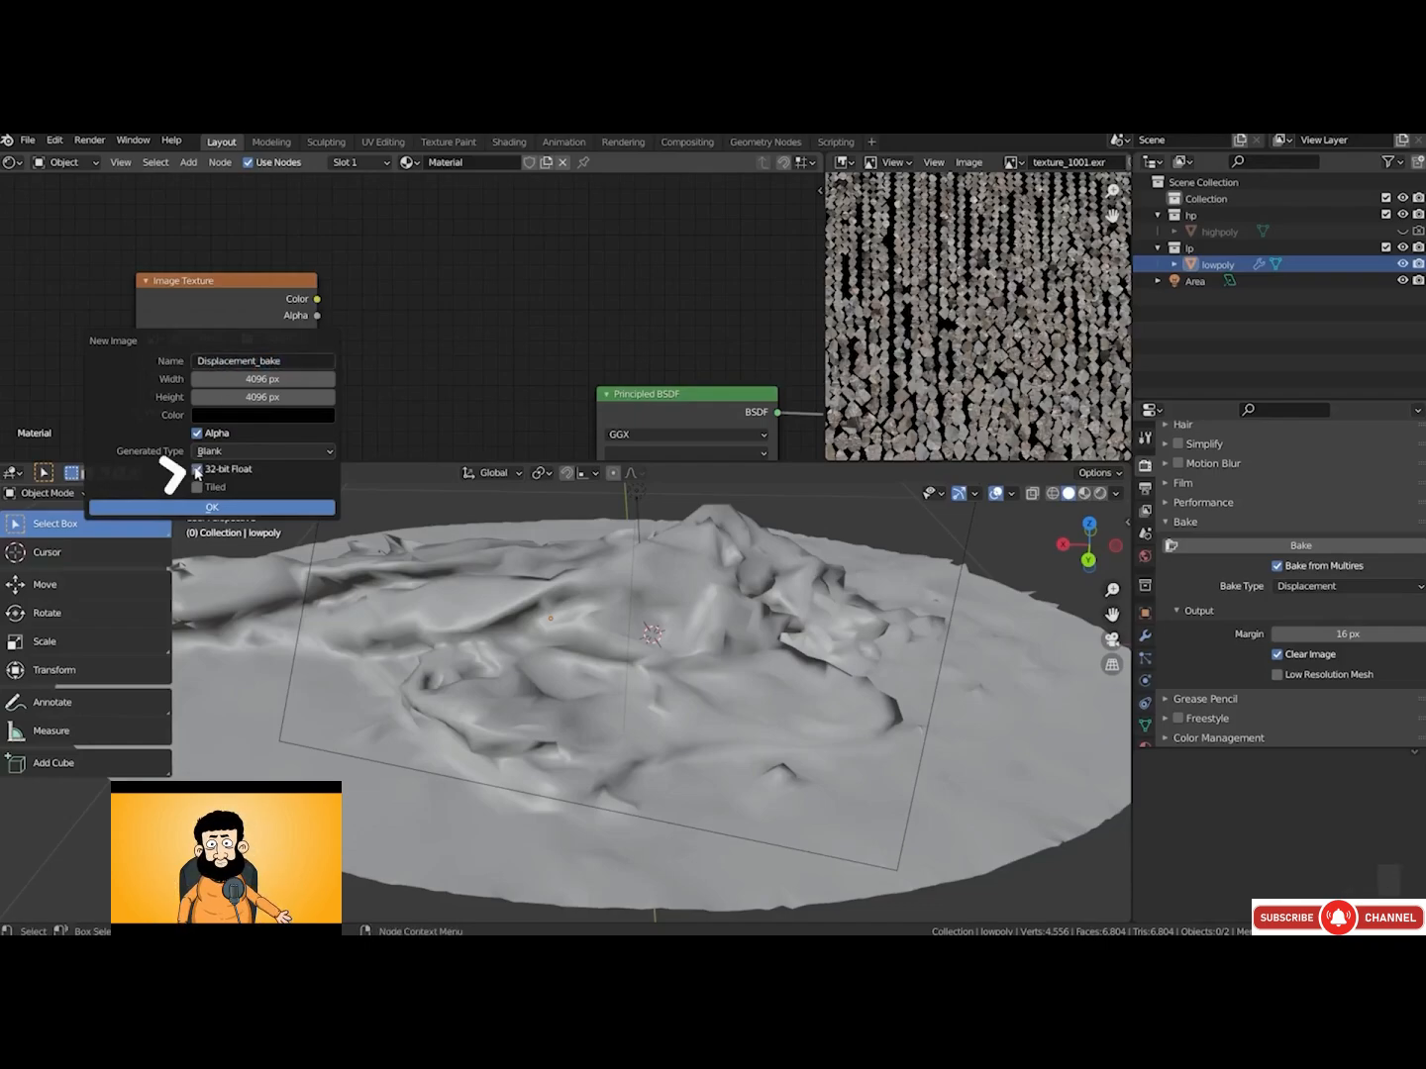
click(198, 434)
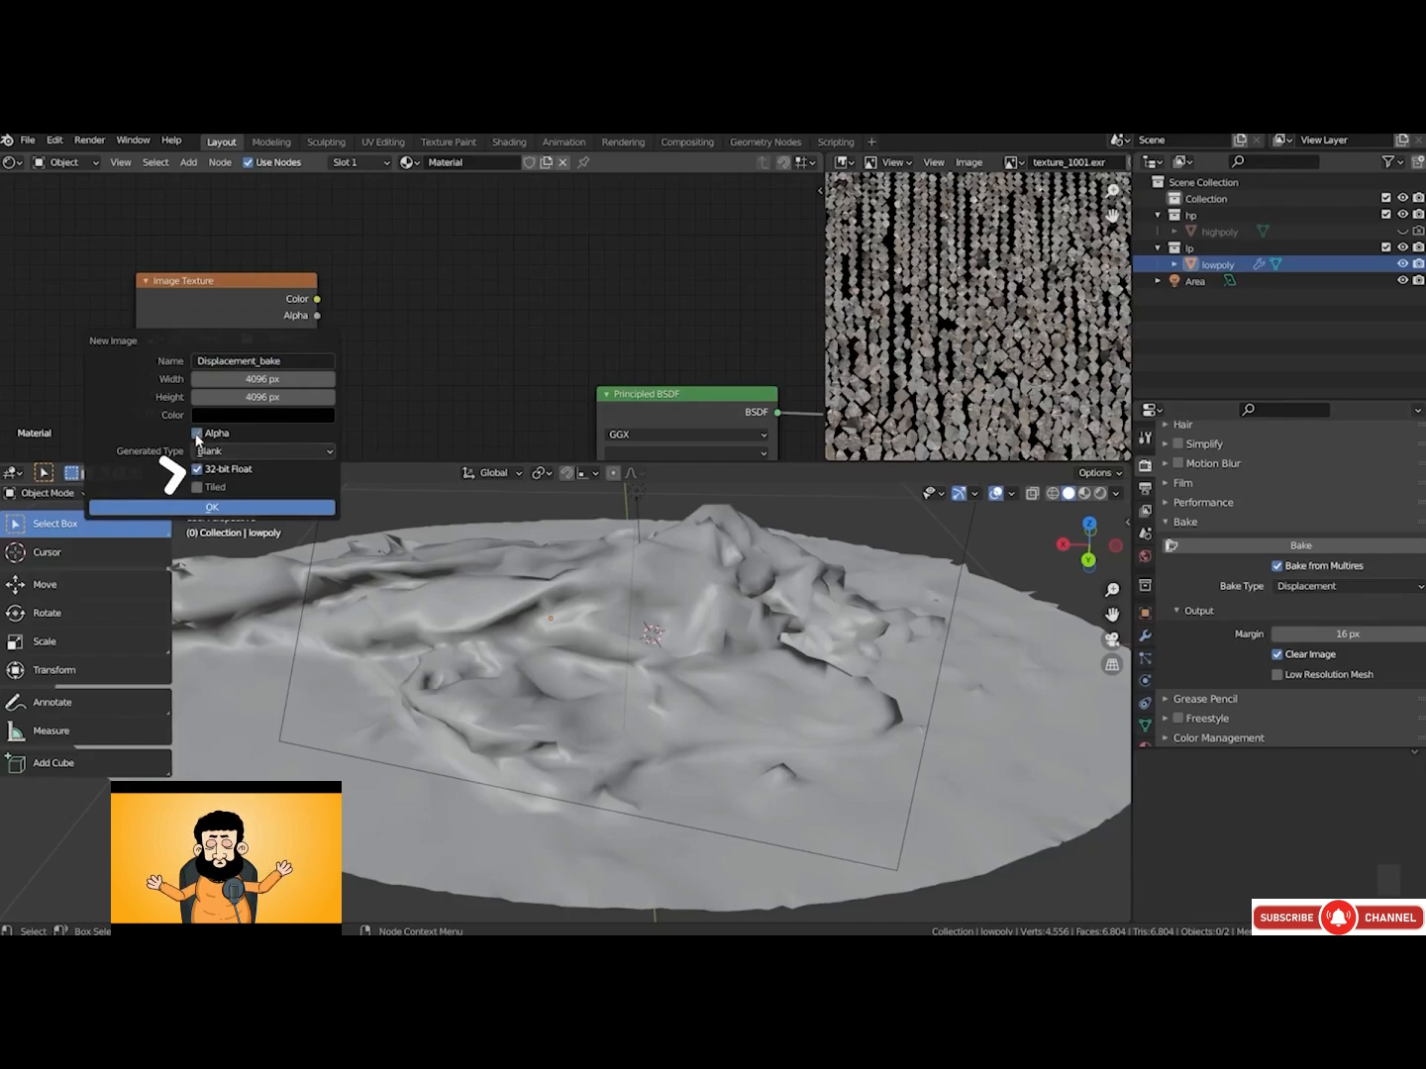
click(245, 512)
Reposition the Displacement_bake node slightly up in the node graph and display the Displacement_bake image in the image editor
drag(222, 287, 278, 239)
click(1011, 162)
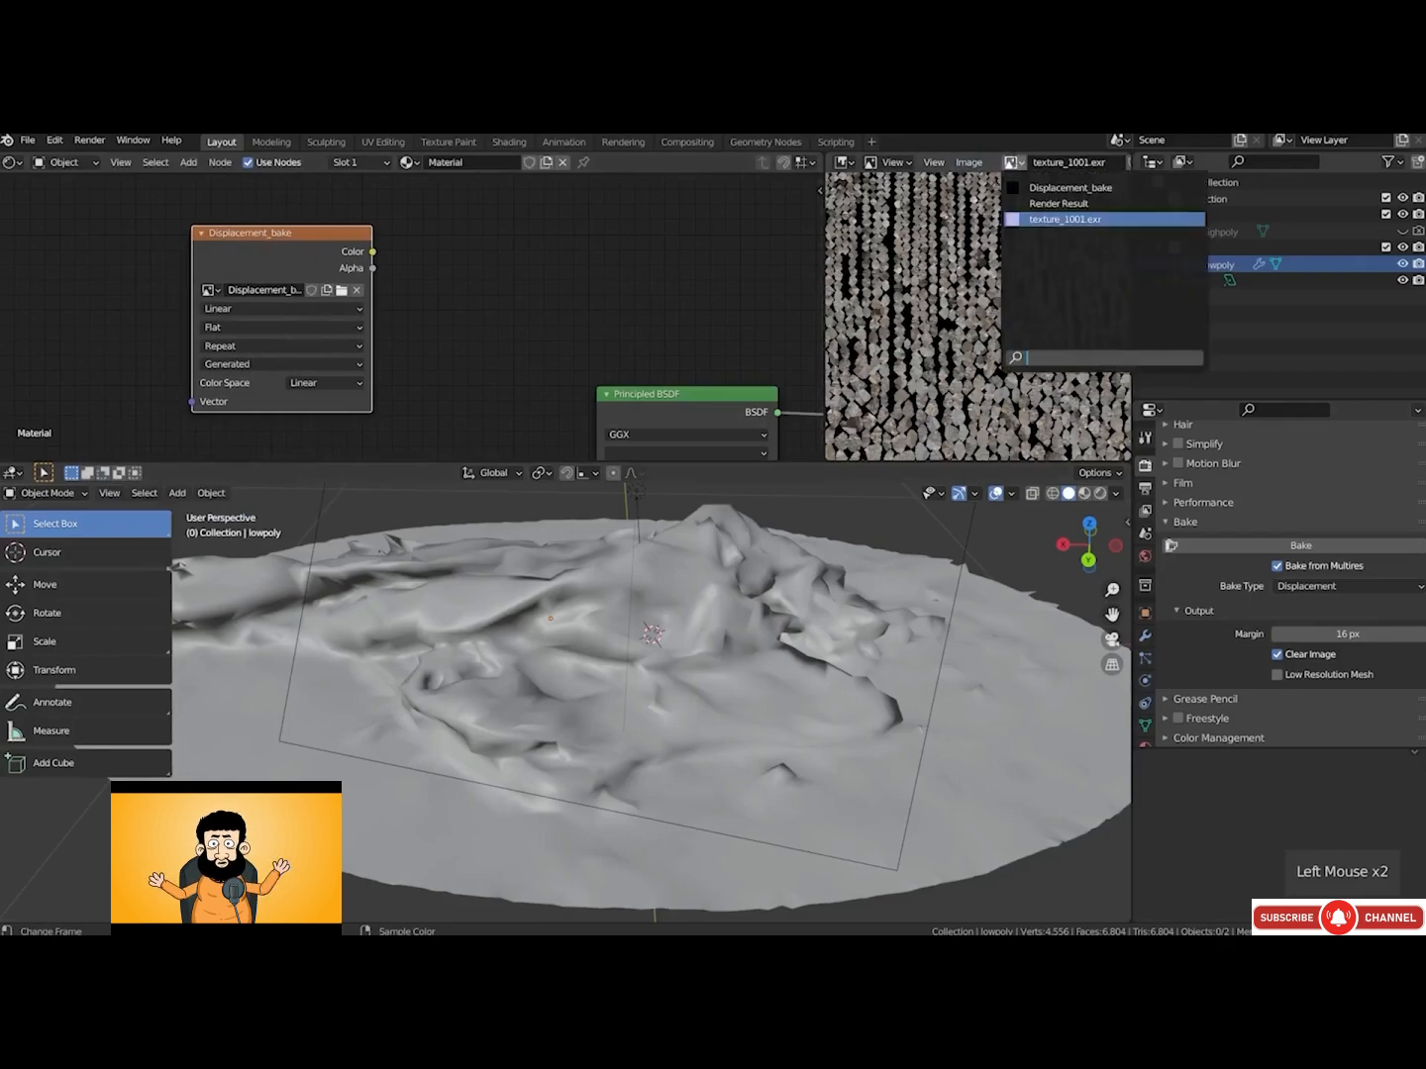
click(1058, 187)
scroll(990, 292, down, 6)
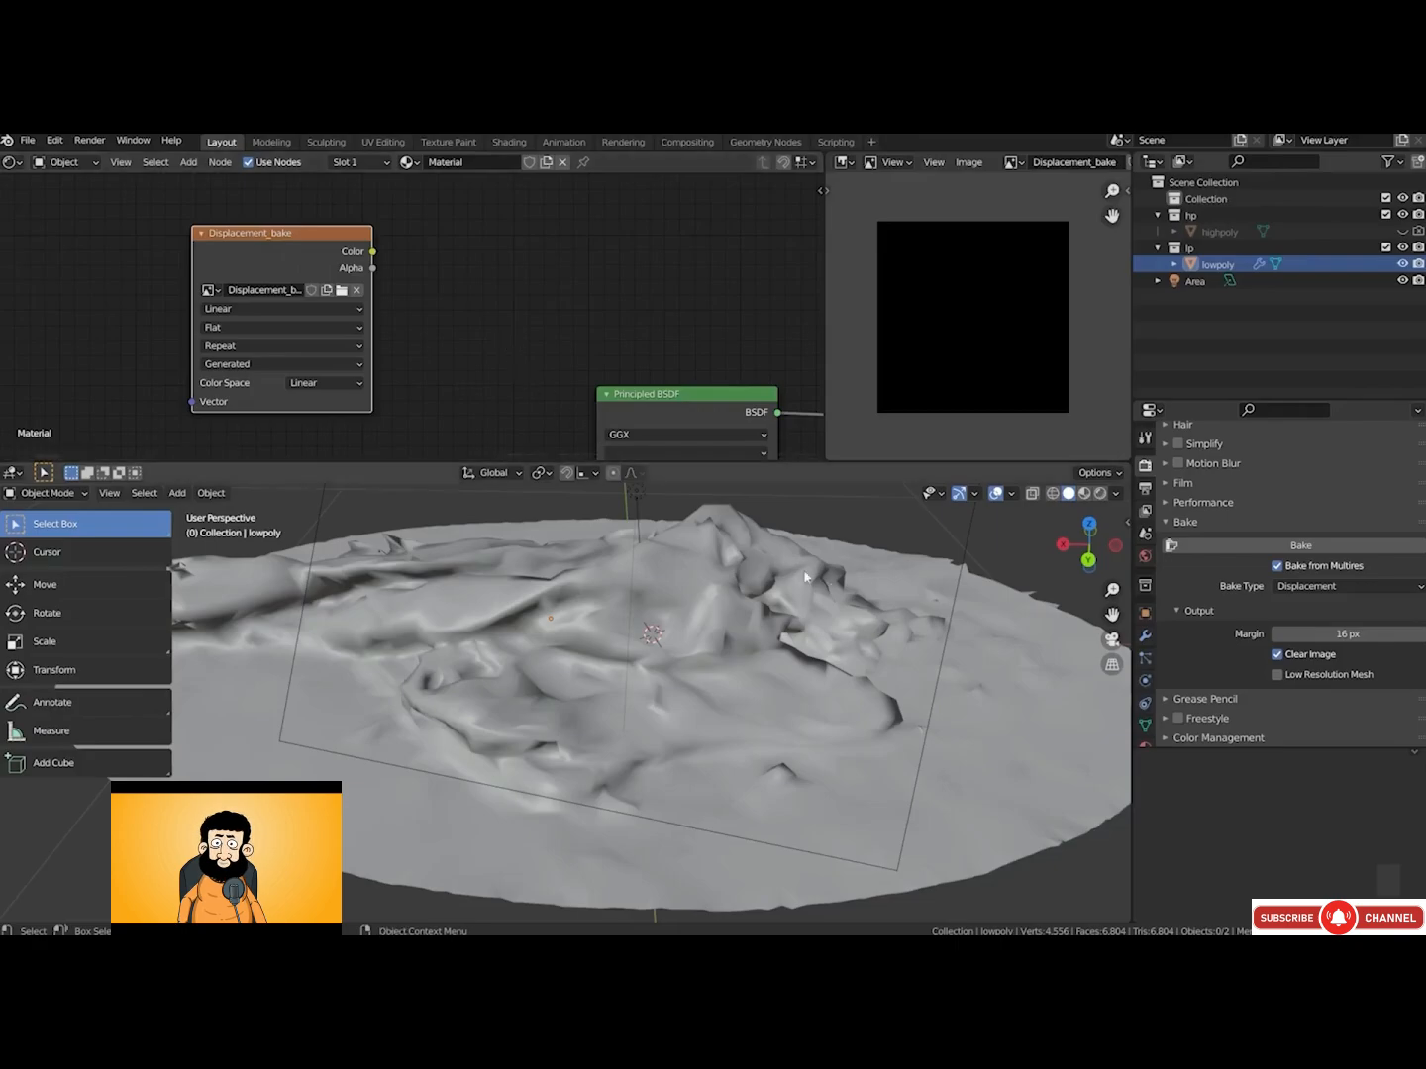
Bake the Displacement map from Multires on the selected lowpoly object and pack the Displacement_bake image into the blend file
click(1327, 550)
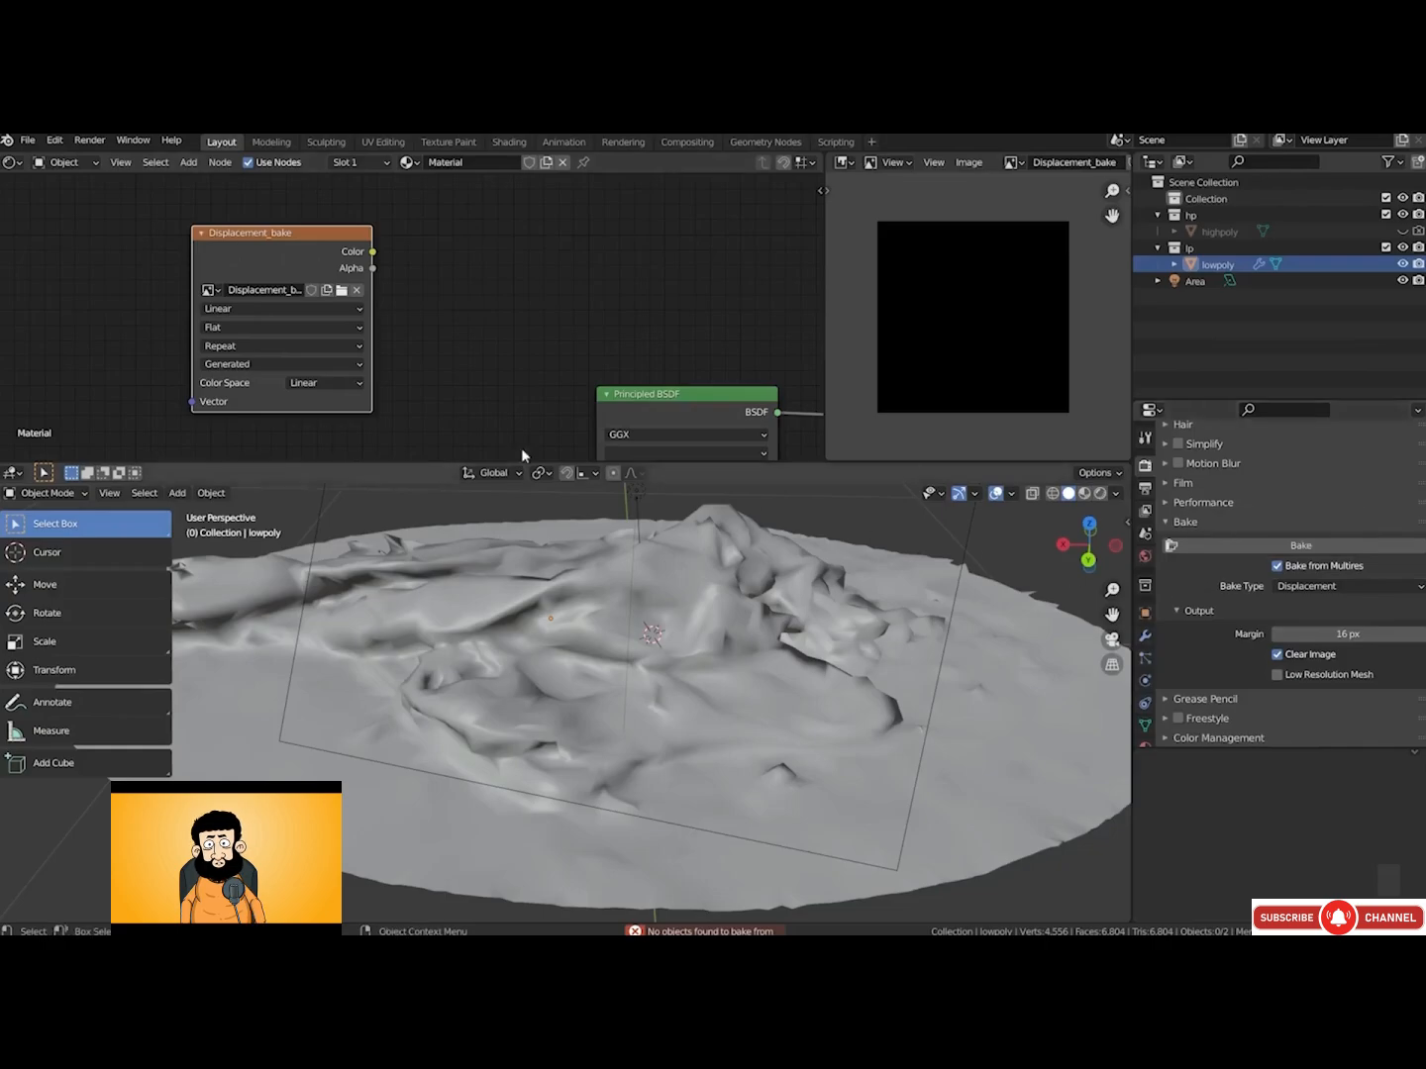
click(281, 257)
drag(281, 257, 286, 257)
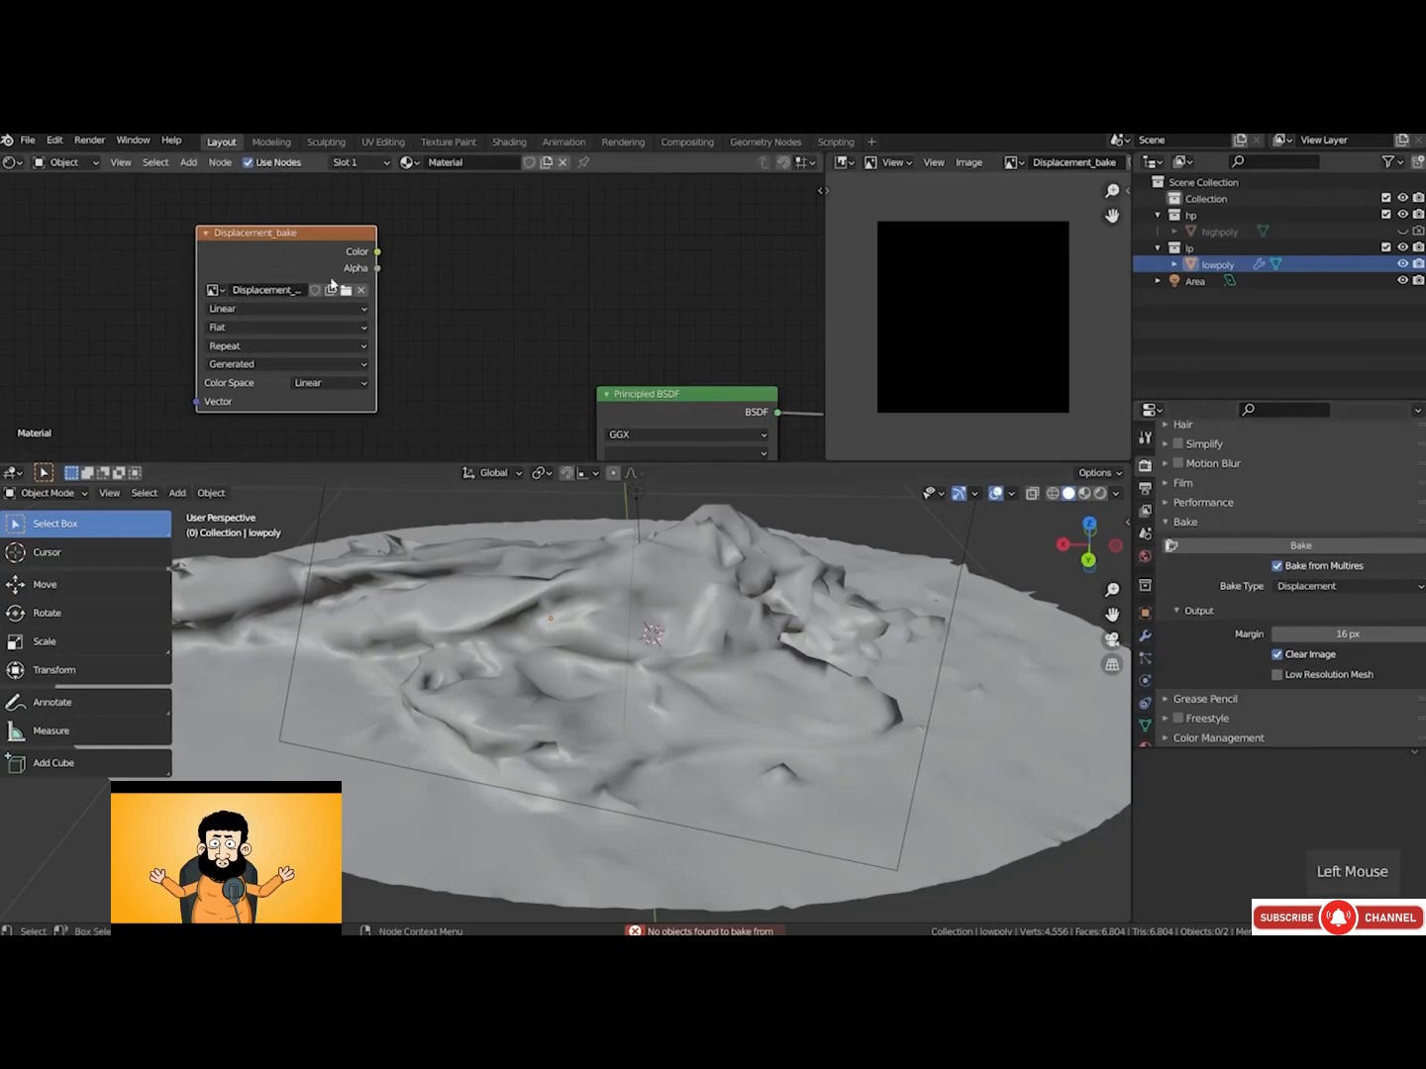
click(1210, 267)
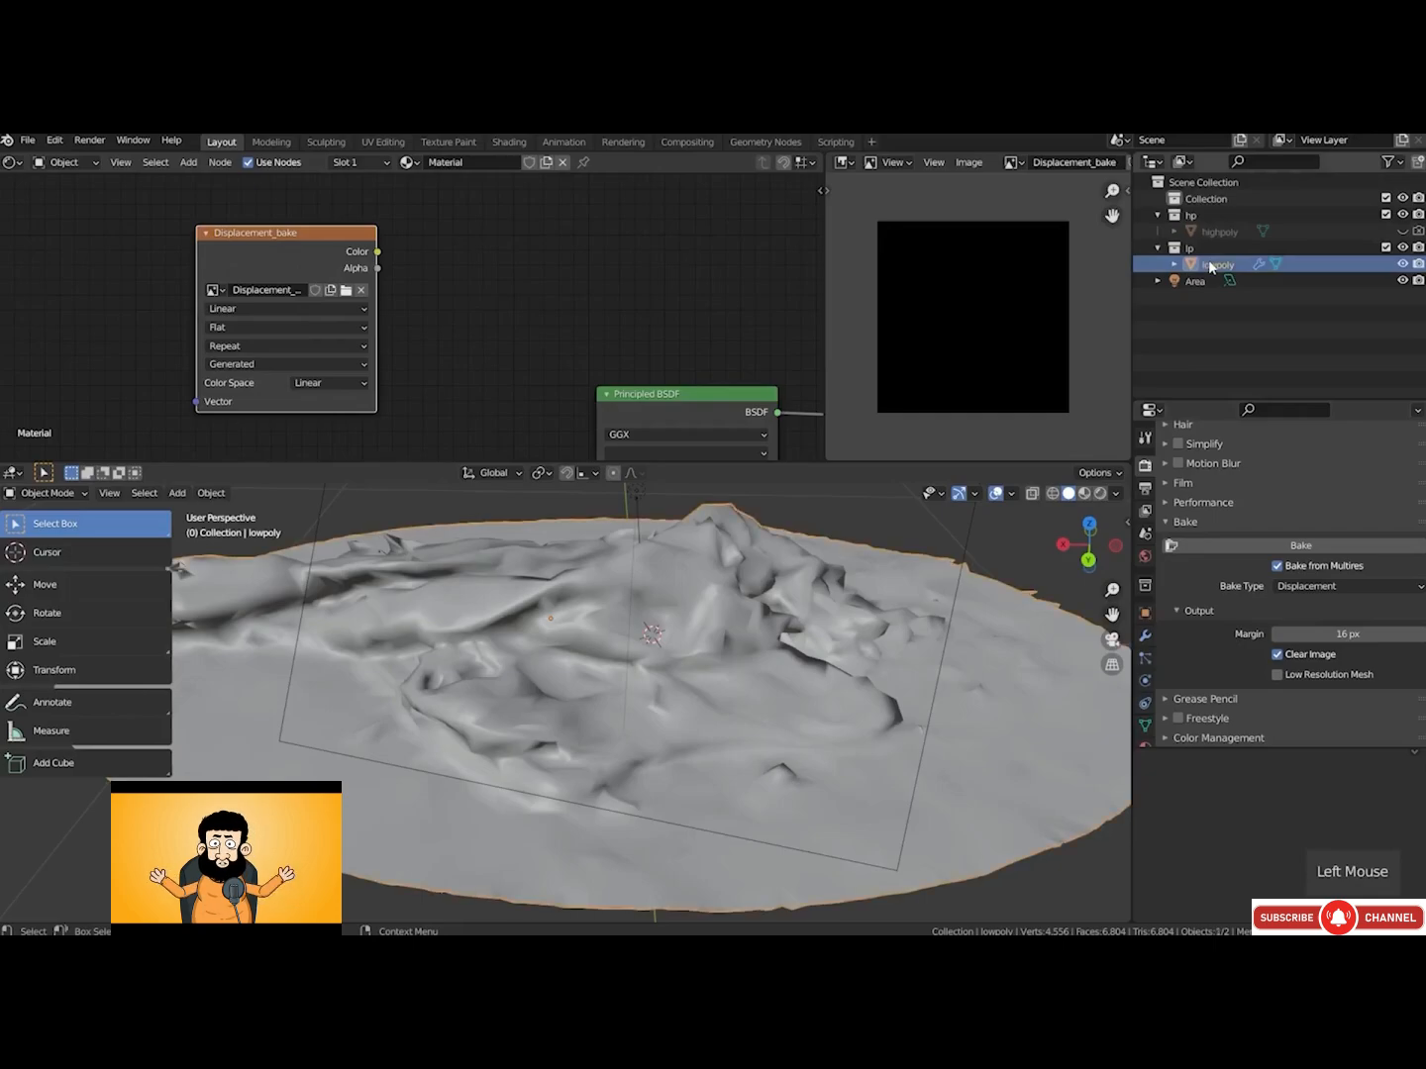
click(1210, 266)
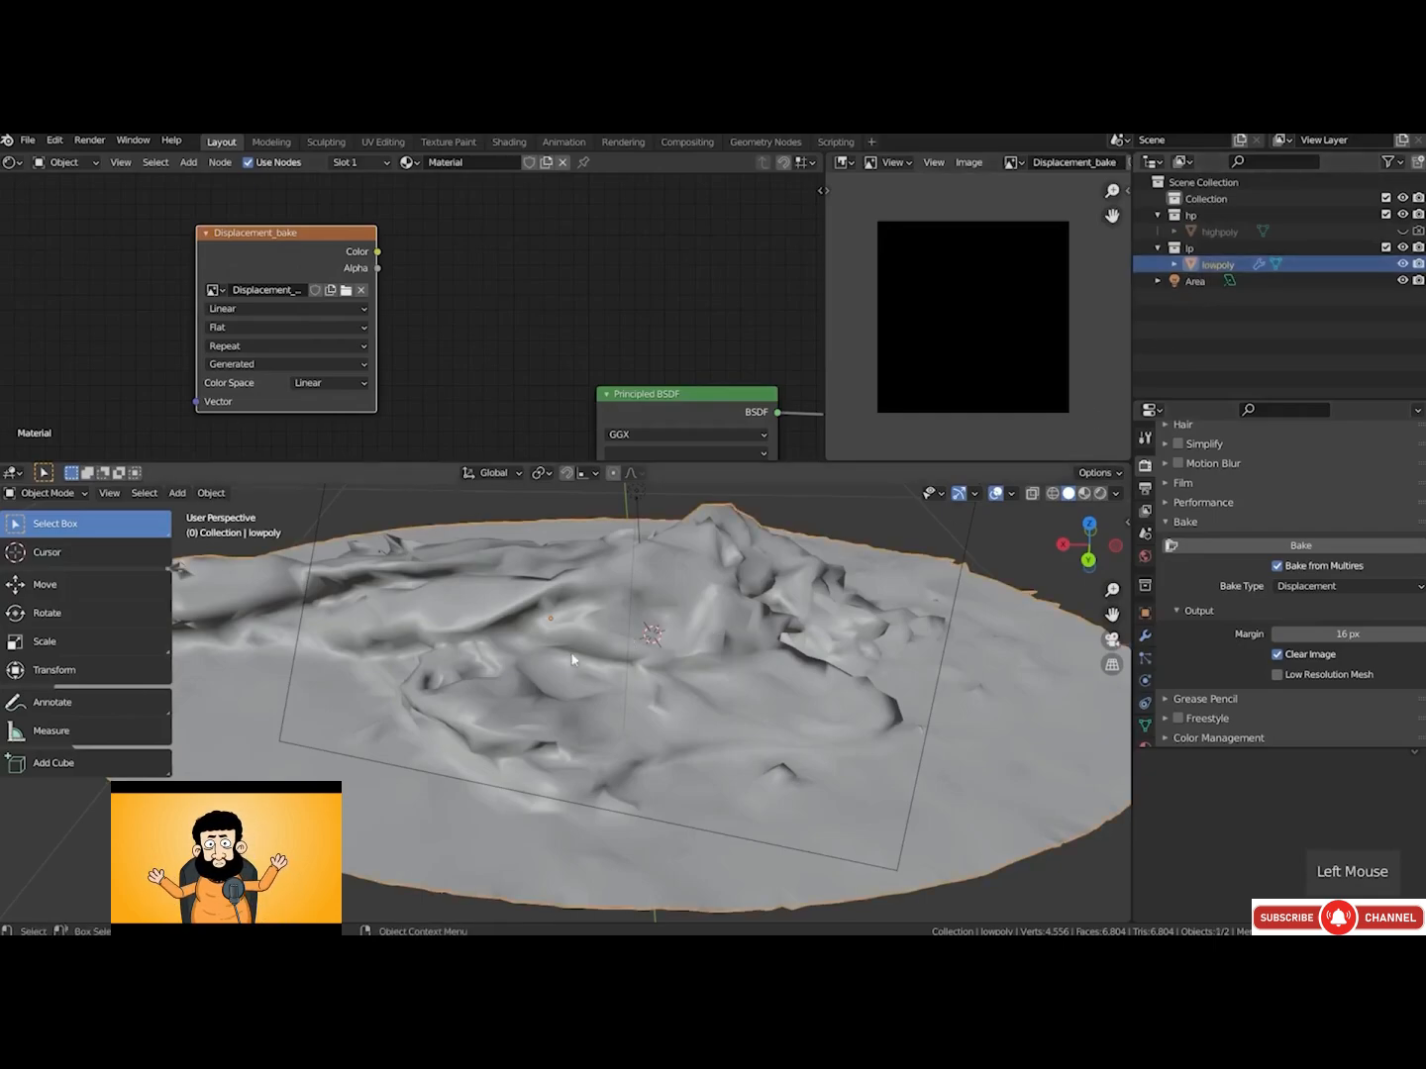
click(1254, 545)
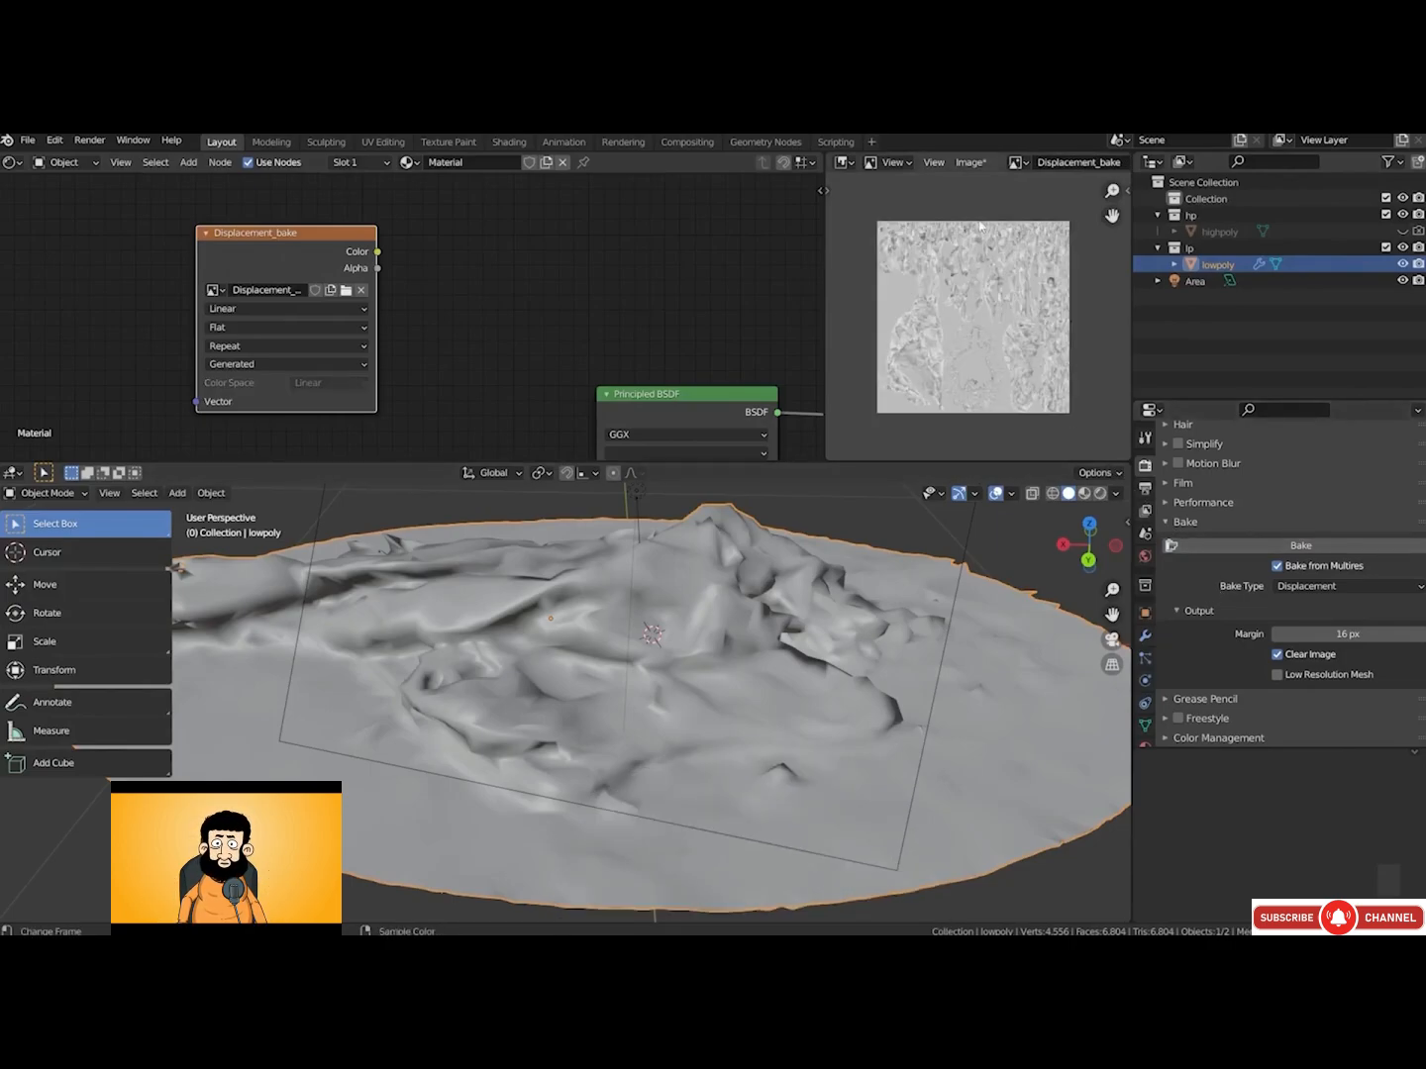
click(967, 165)
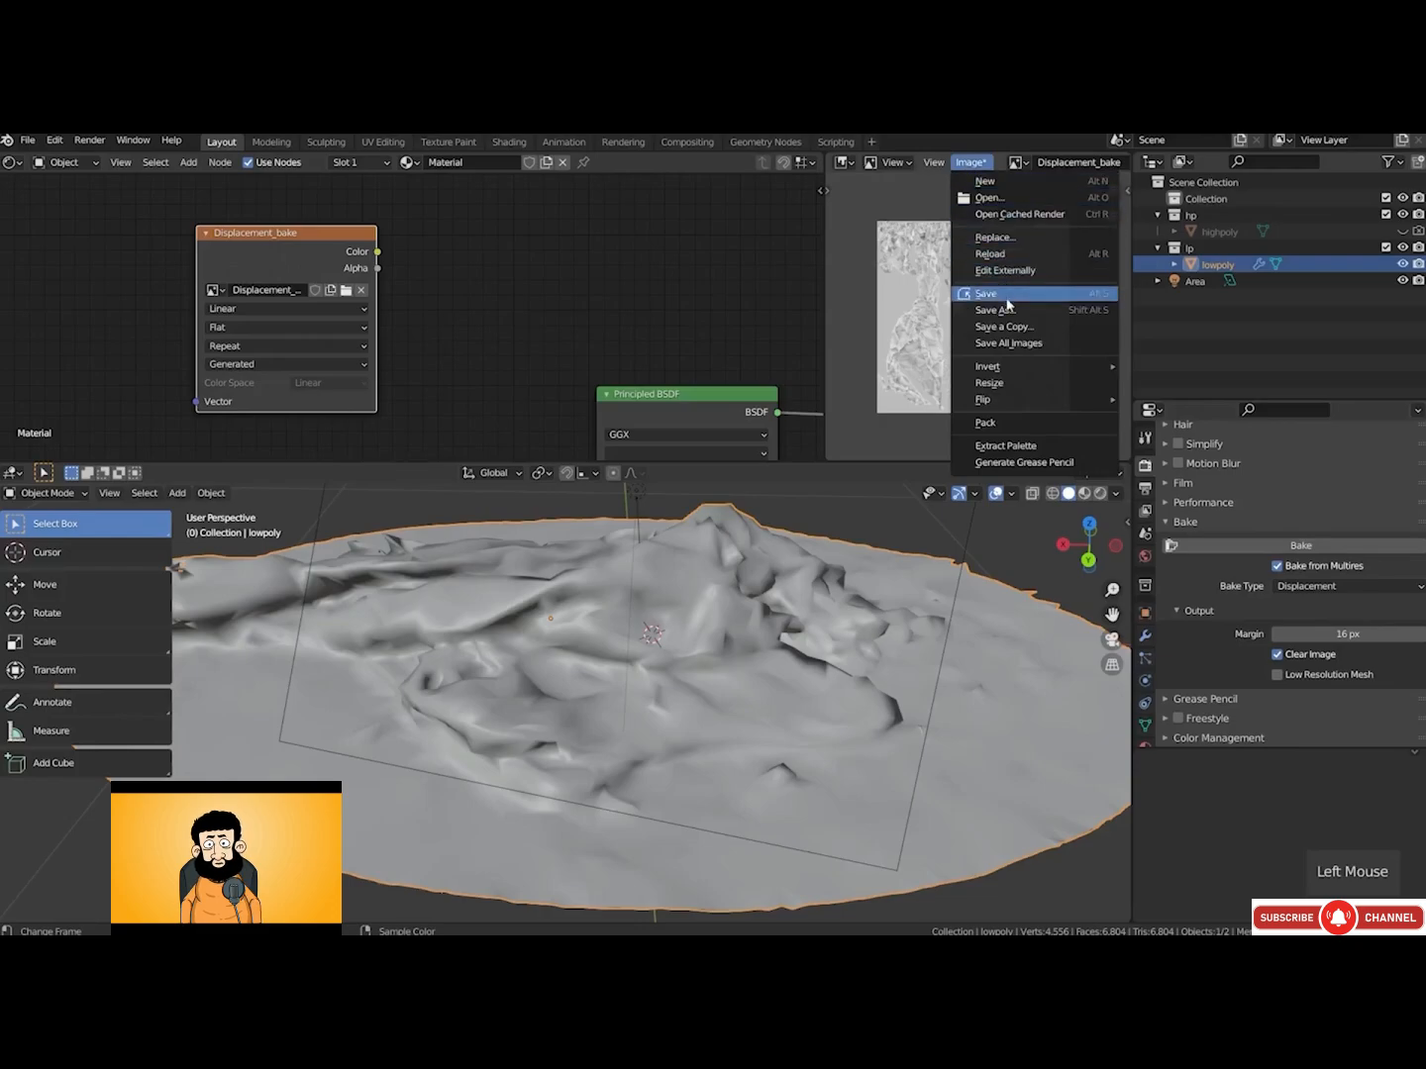
click(1020, 423)
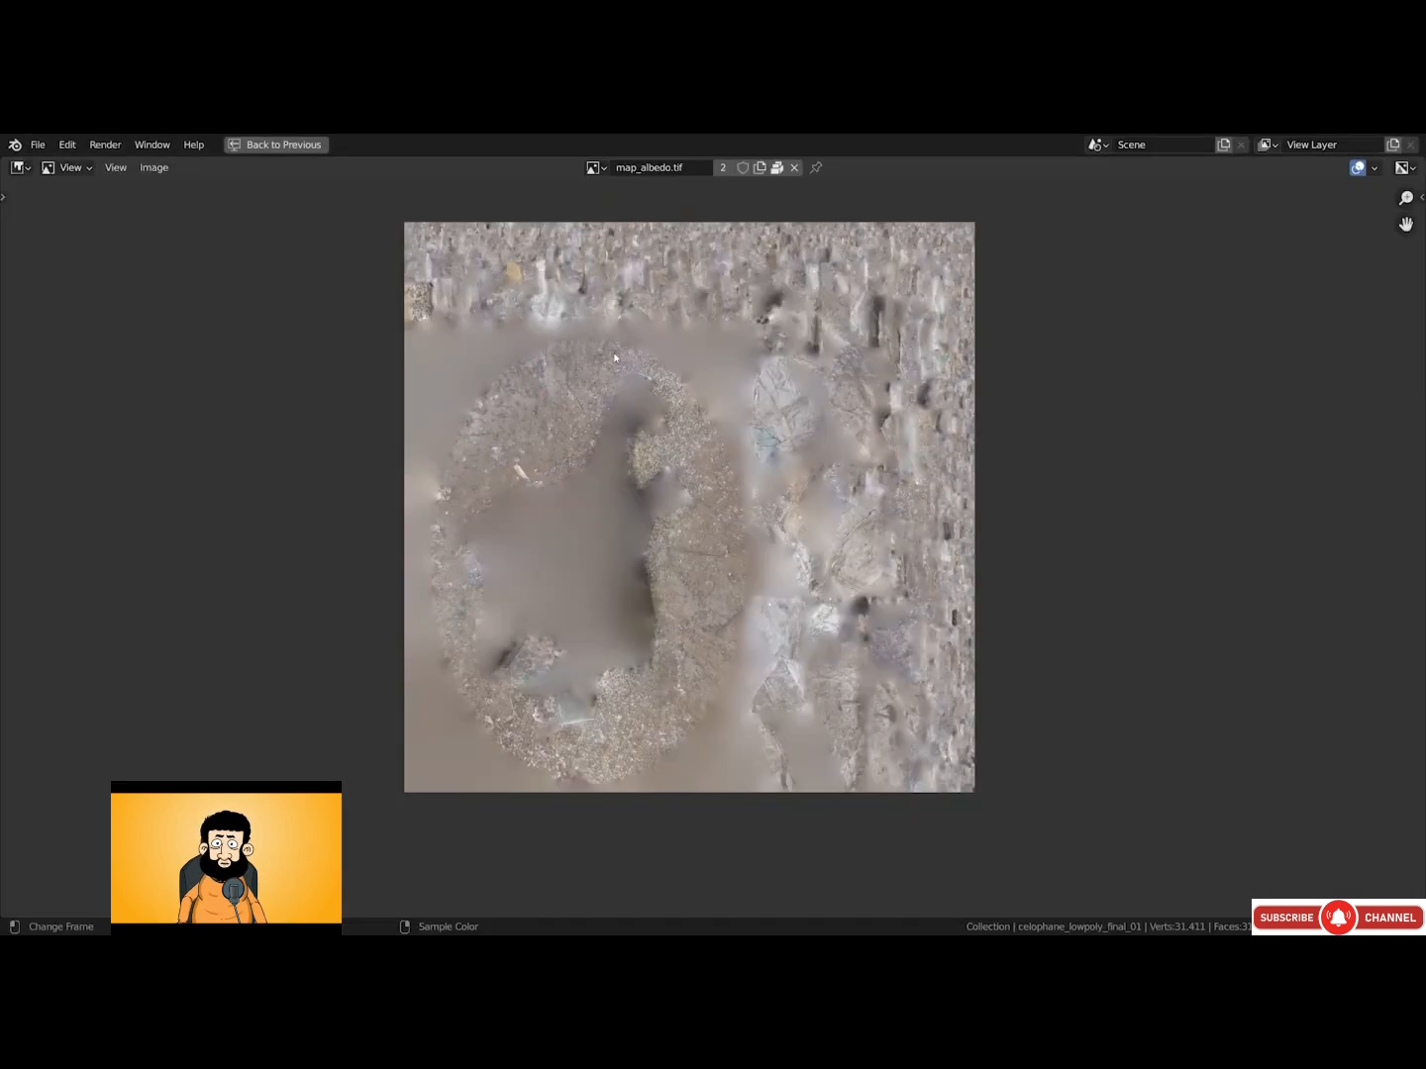
In the file showing map_albedo.tif, unpack all packed resources using files in the current directory, creating them when necessary
middle_drag(604, 359, 605, 388)
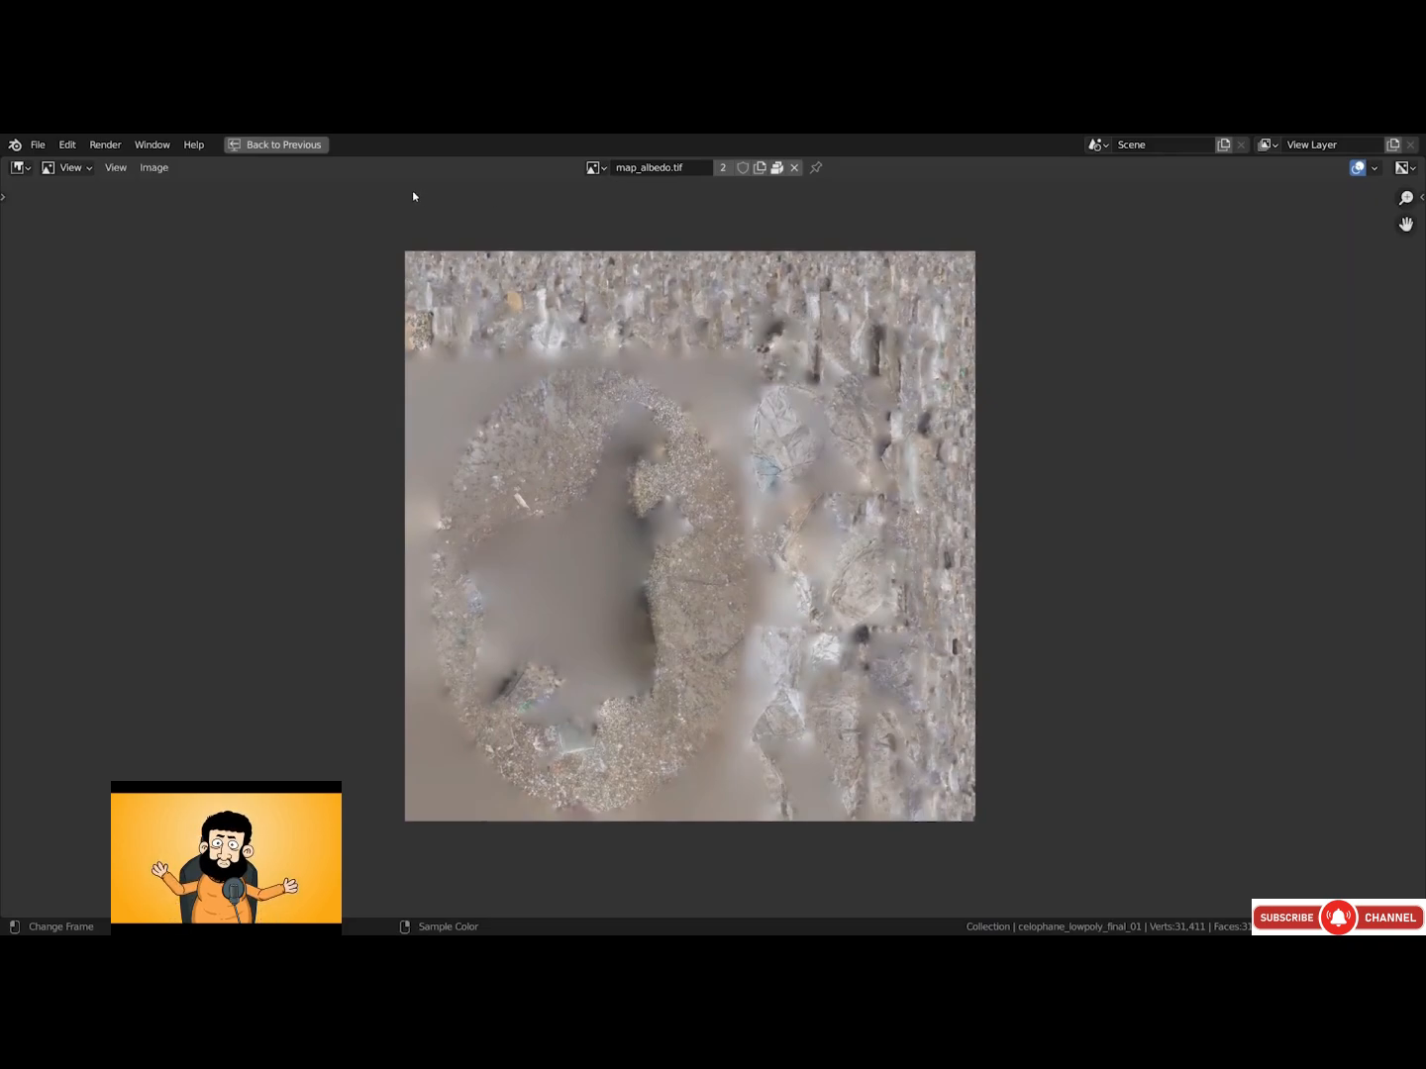
click(39, 146)
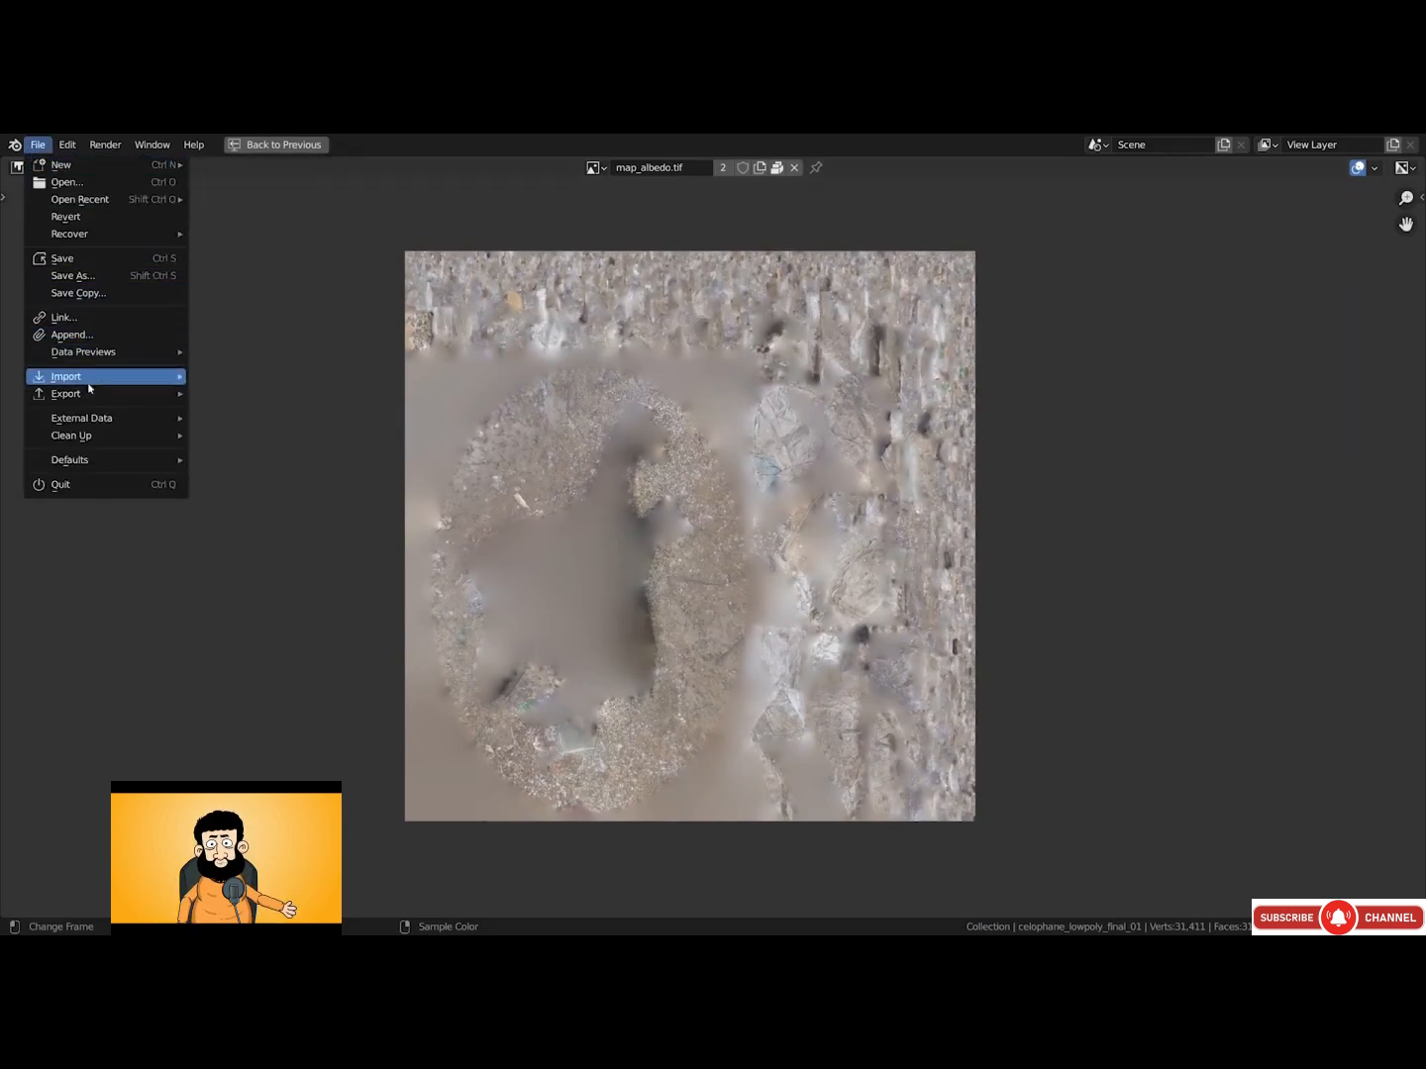
mouse_move(94, 417)
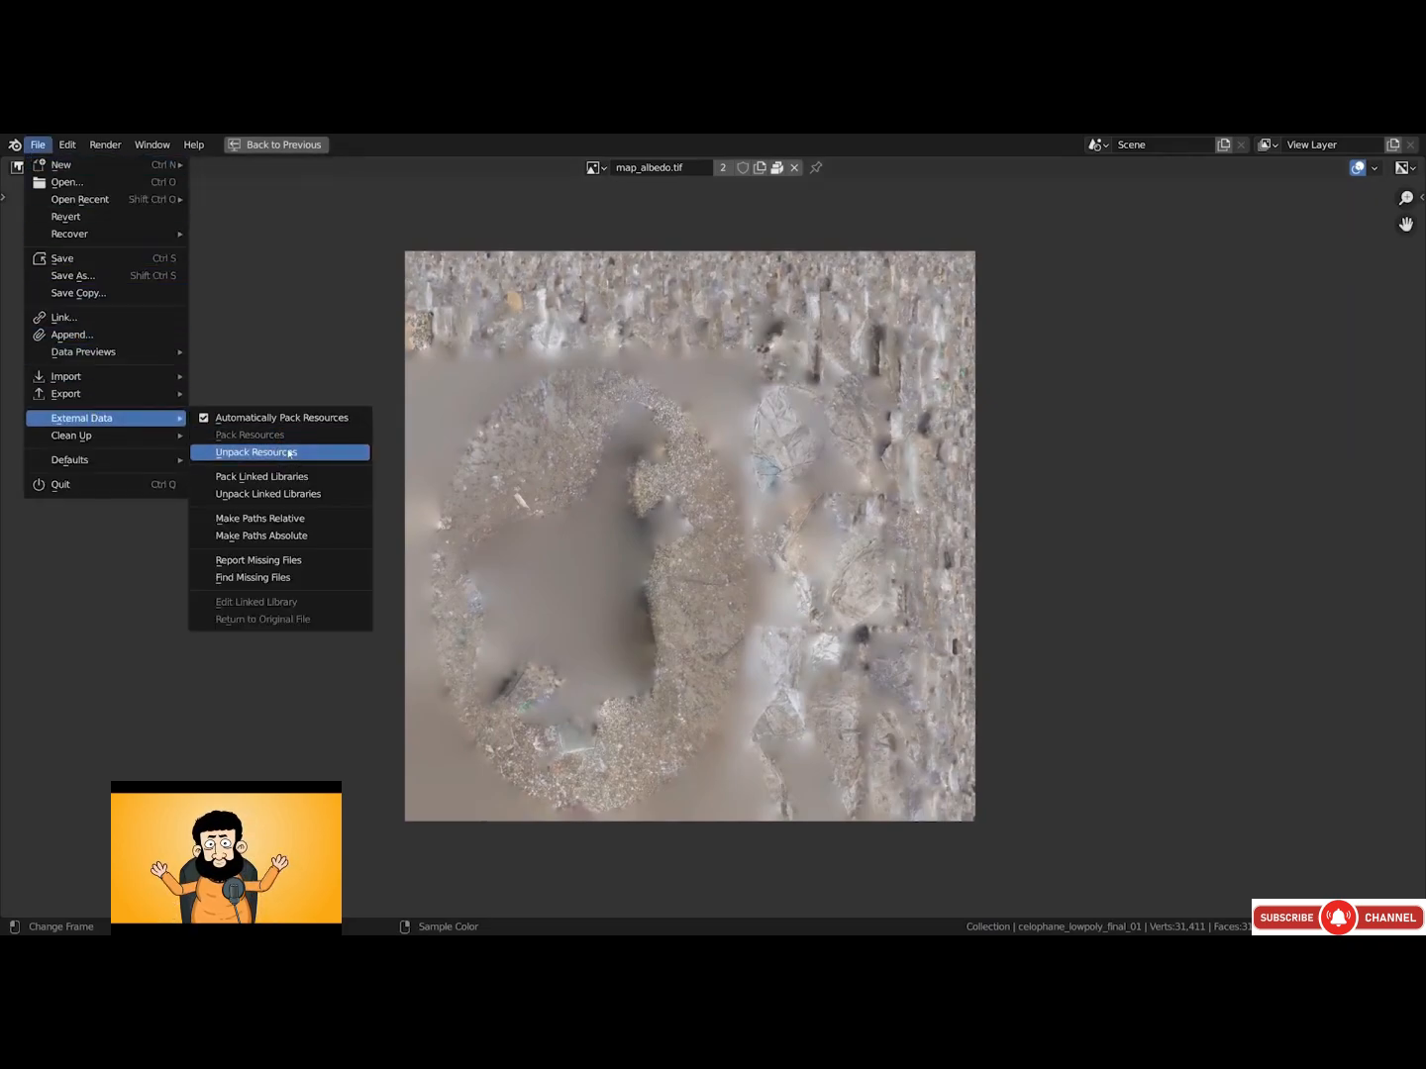
click(290, 452)
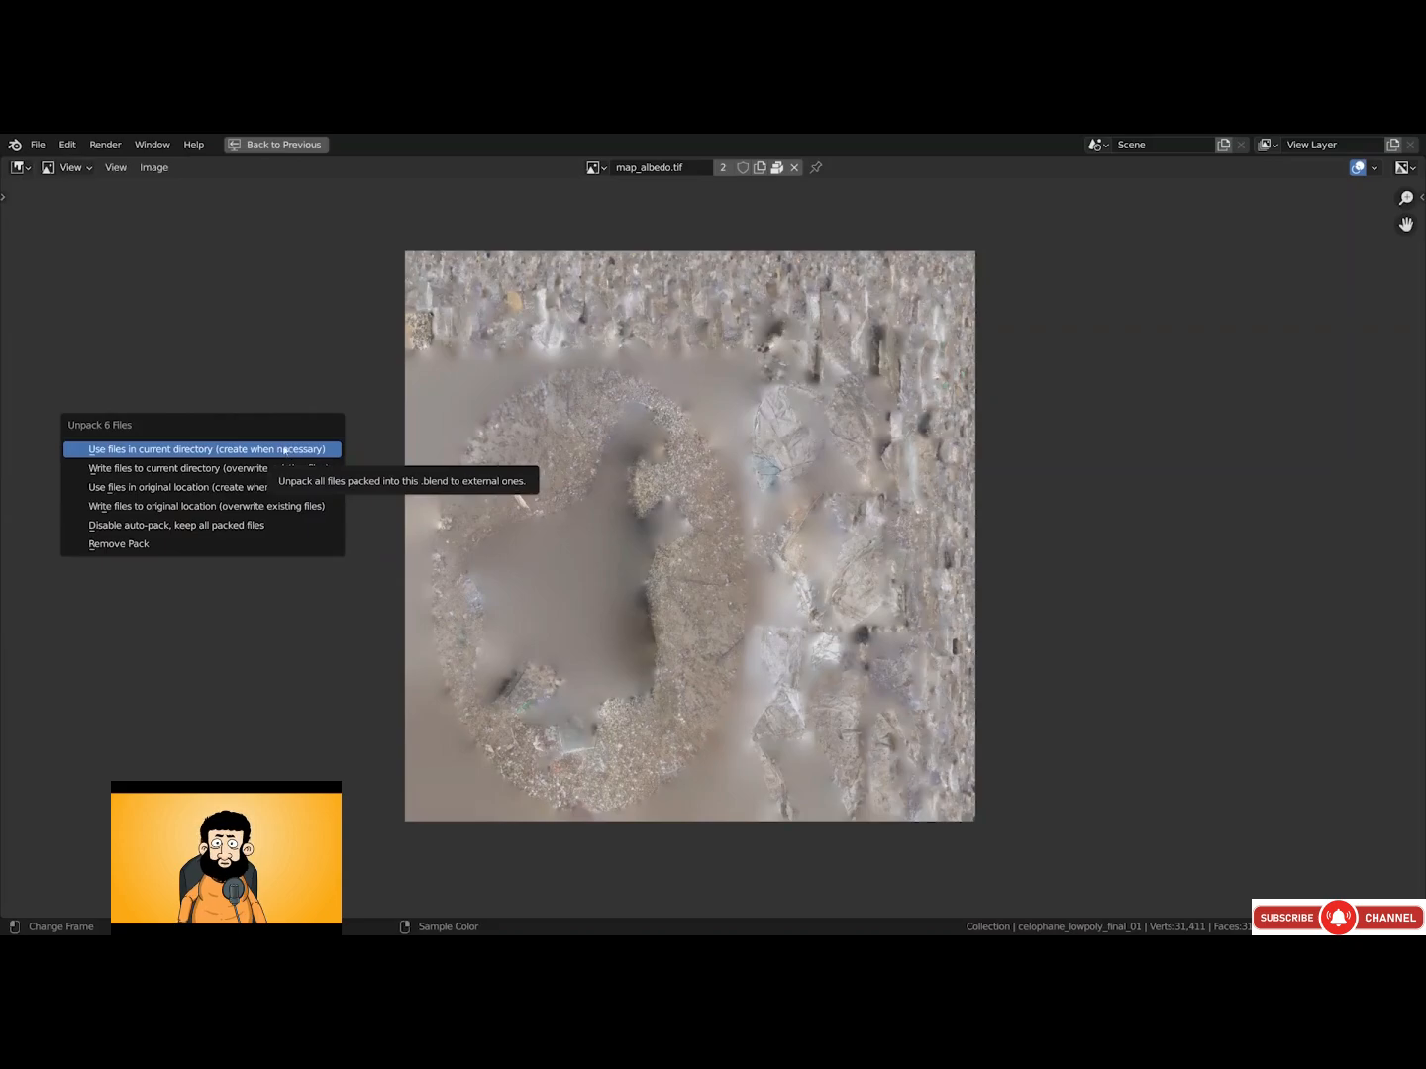
click(271, 450)
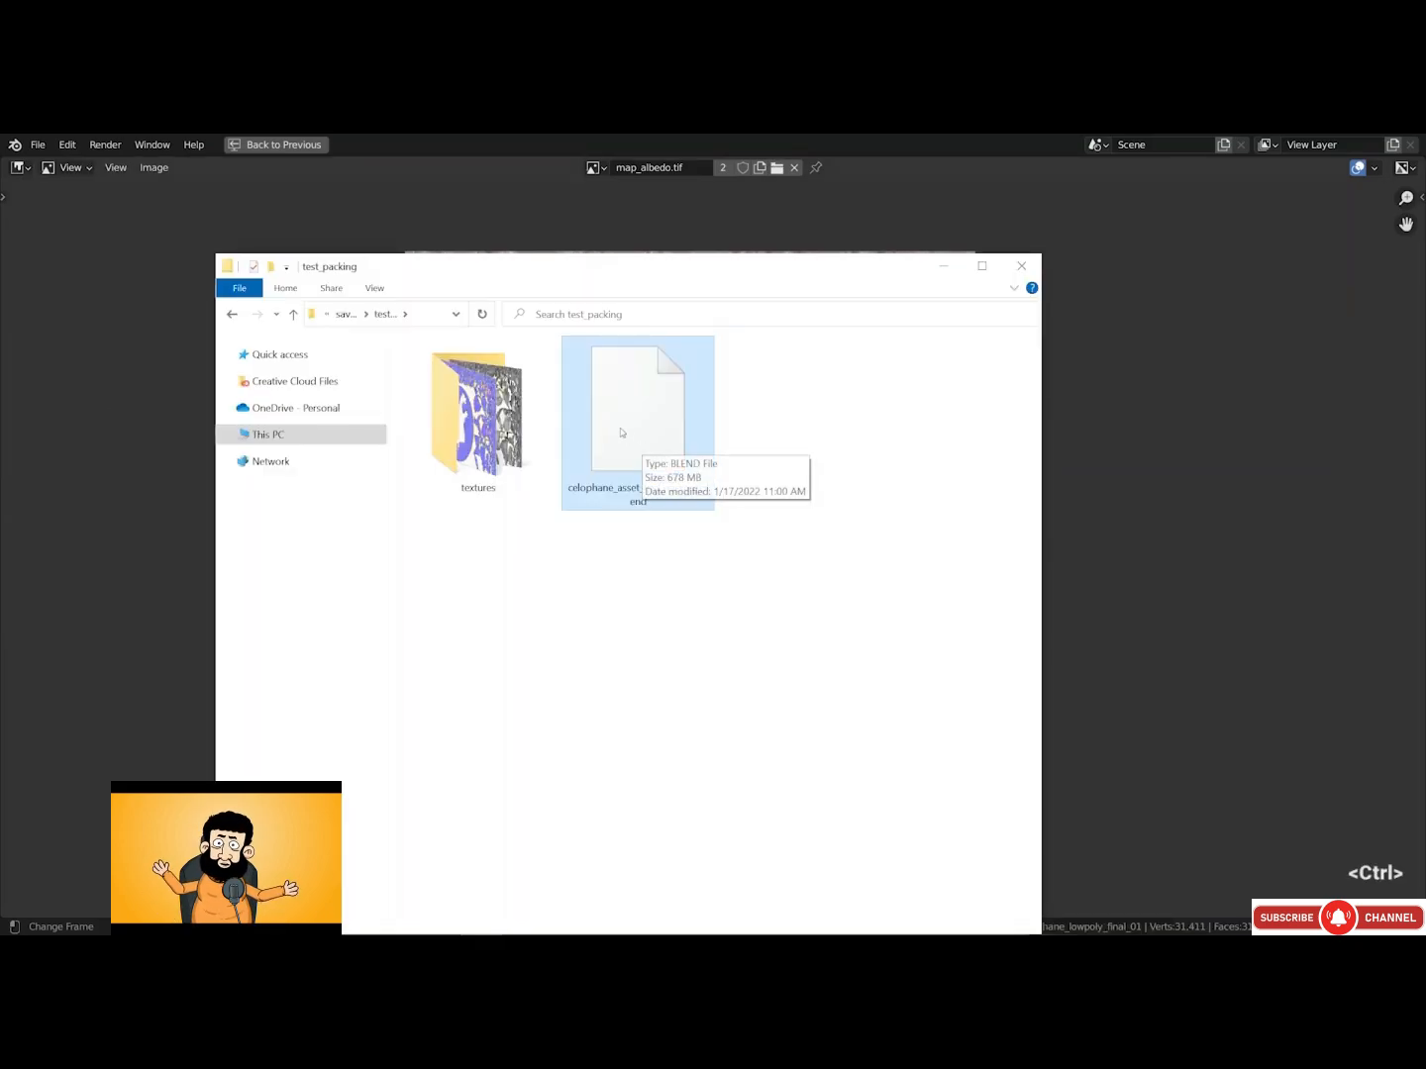
Switch to File Explorer, open the textures folder inside test_packing, and look through the unpacked map files
click(478, 416)
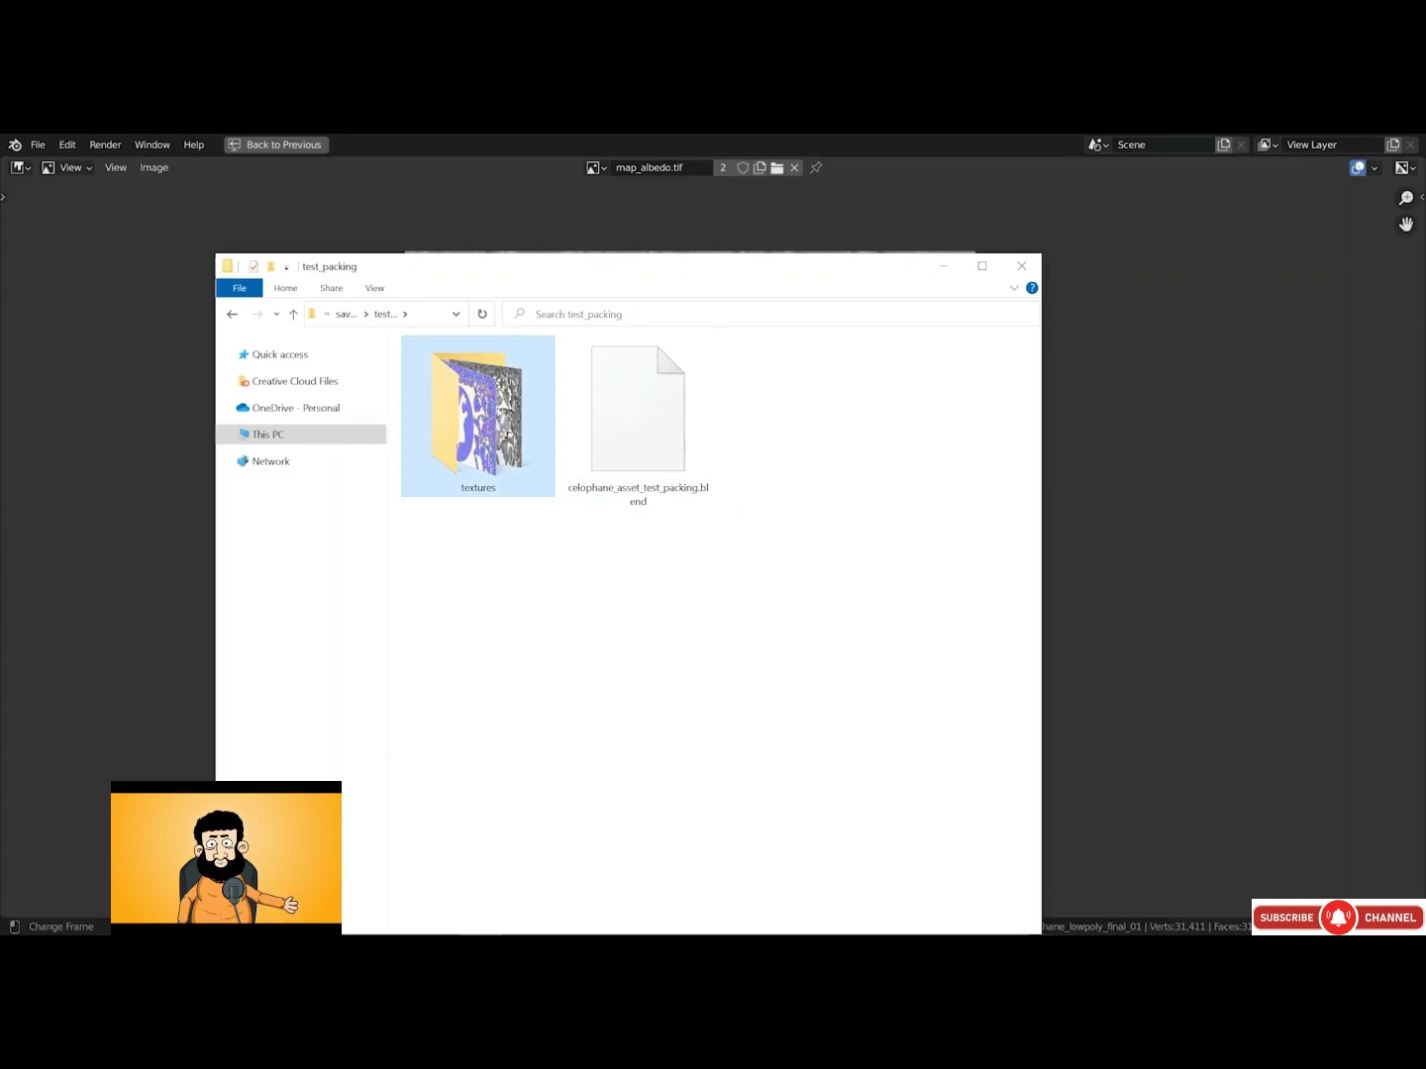
double_click(503, 423)
click(467, 393)
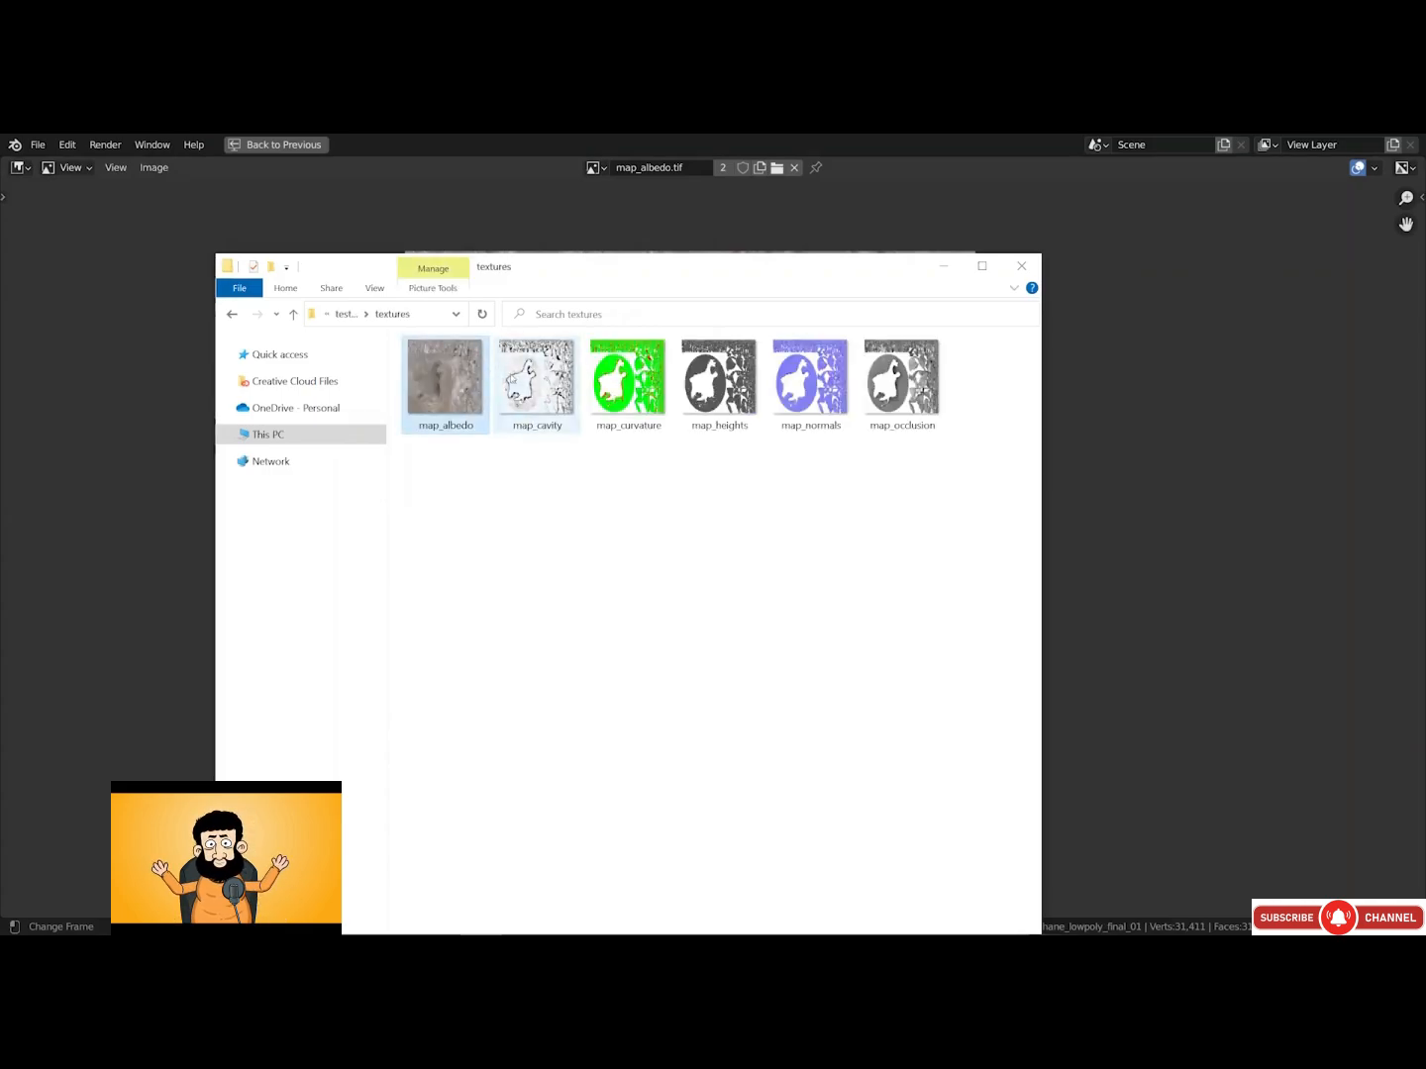
click(525, 387)
click(616, 383)
click(708, 380)
click(797, 381)
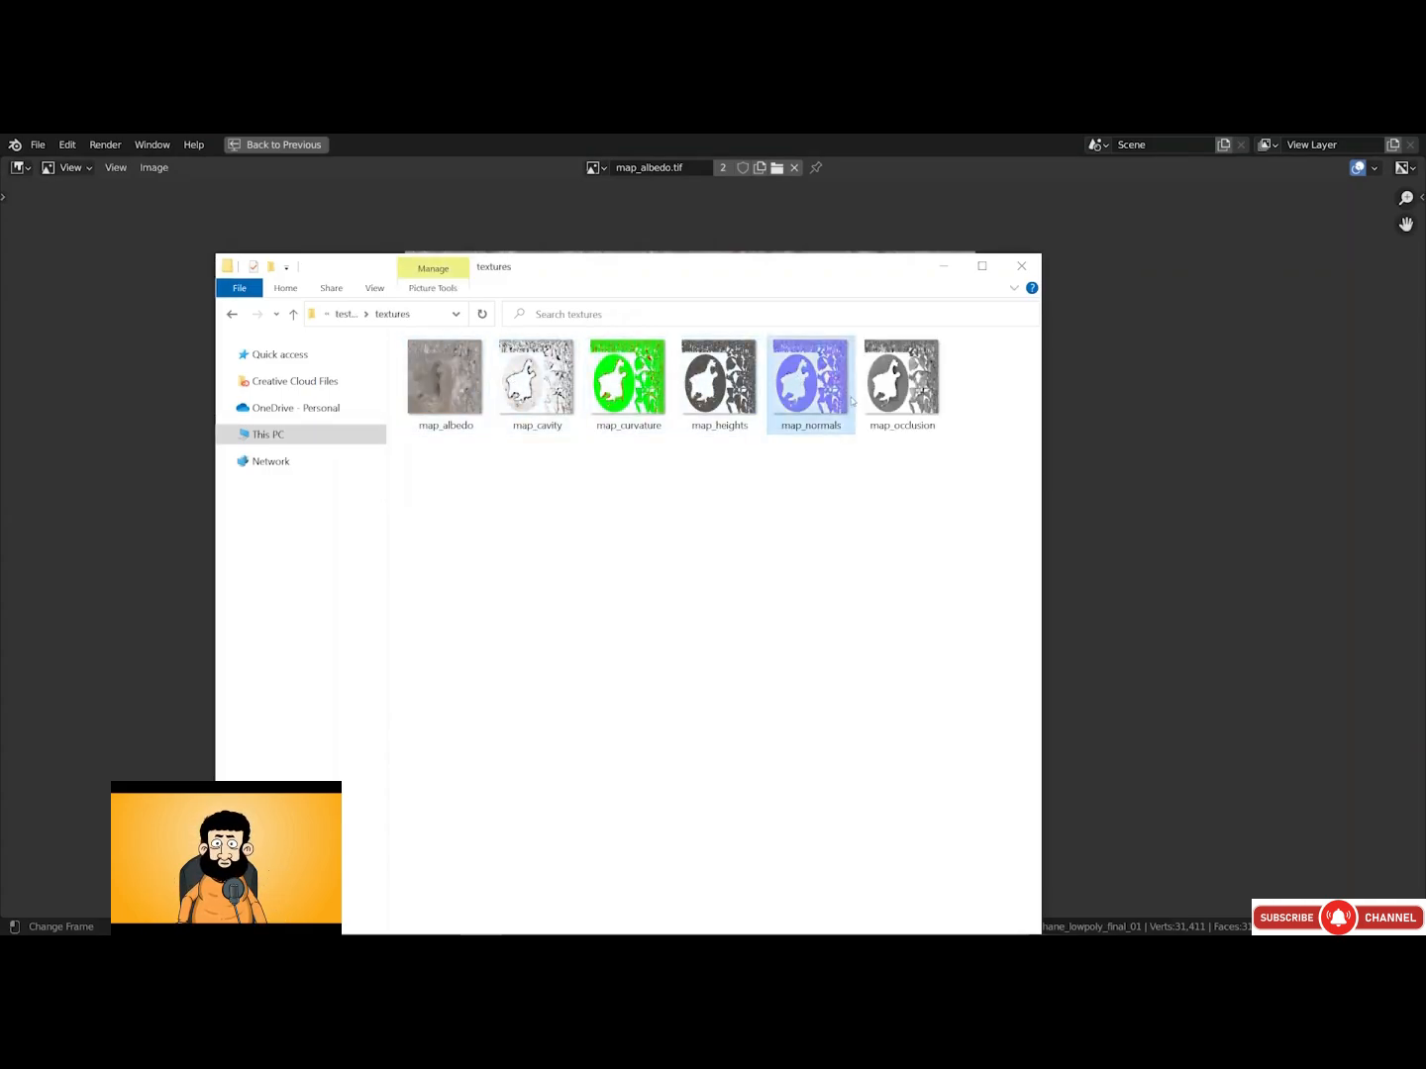
click(861, 399)
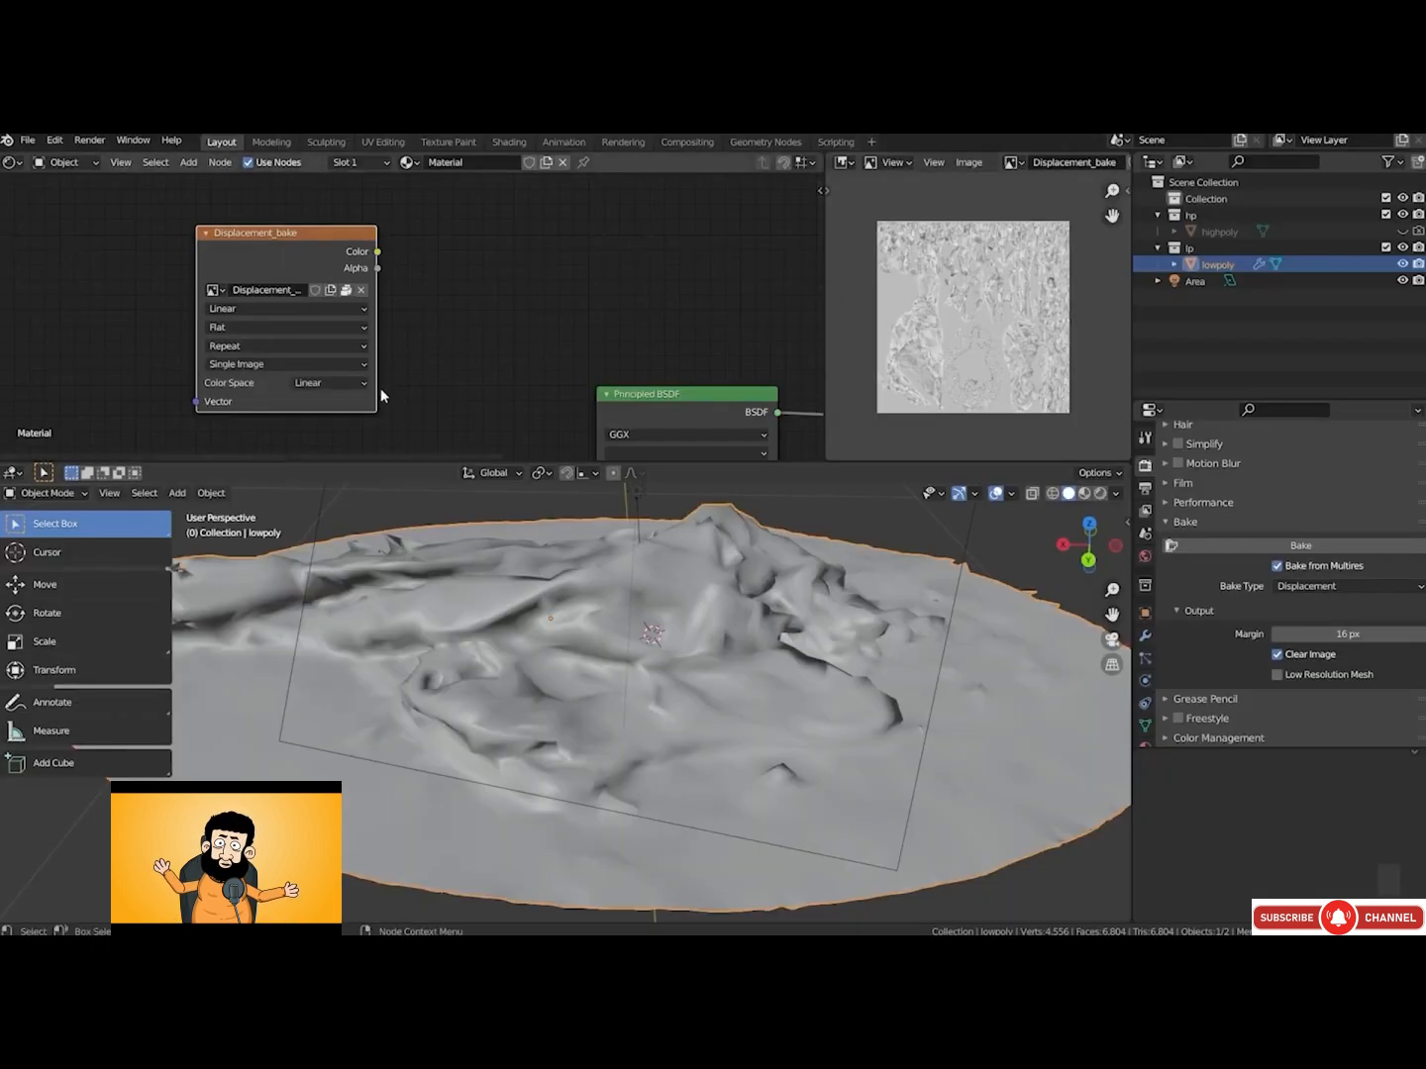
Create a new image named normal_bake in the empty Image Texture node below Displacement_bake, with 32-bit Float disabled
middle_drag(394, 418, 488, 437)
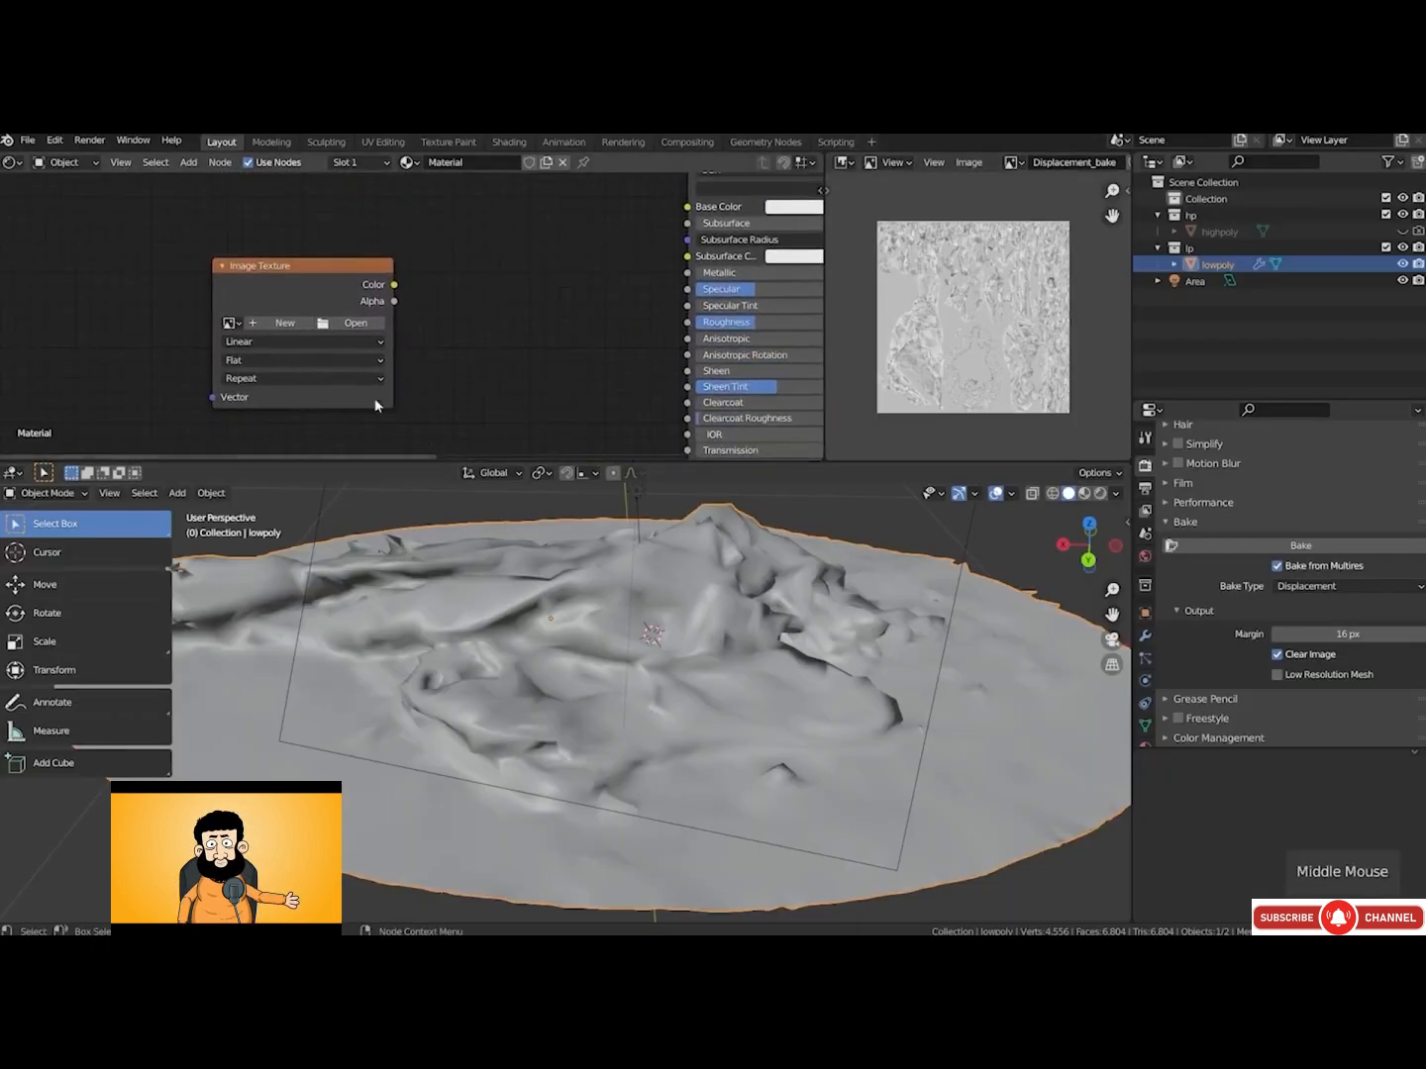
click(301, 282)
click(286, 323)
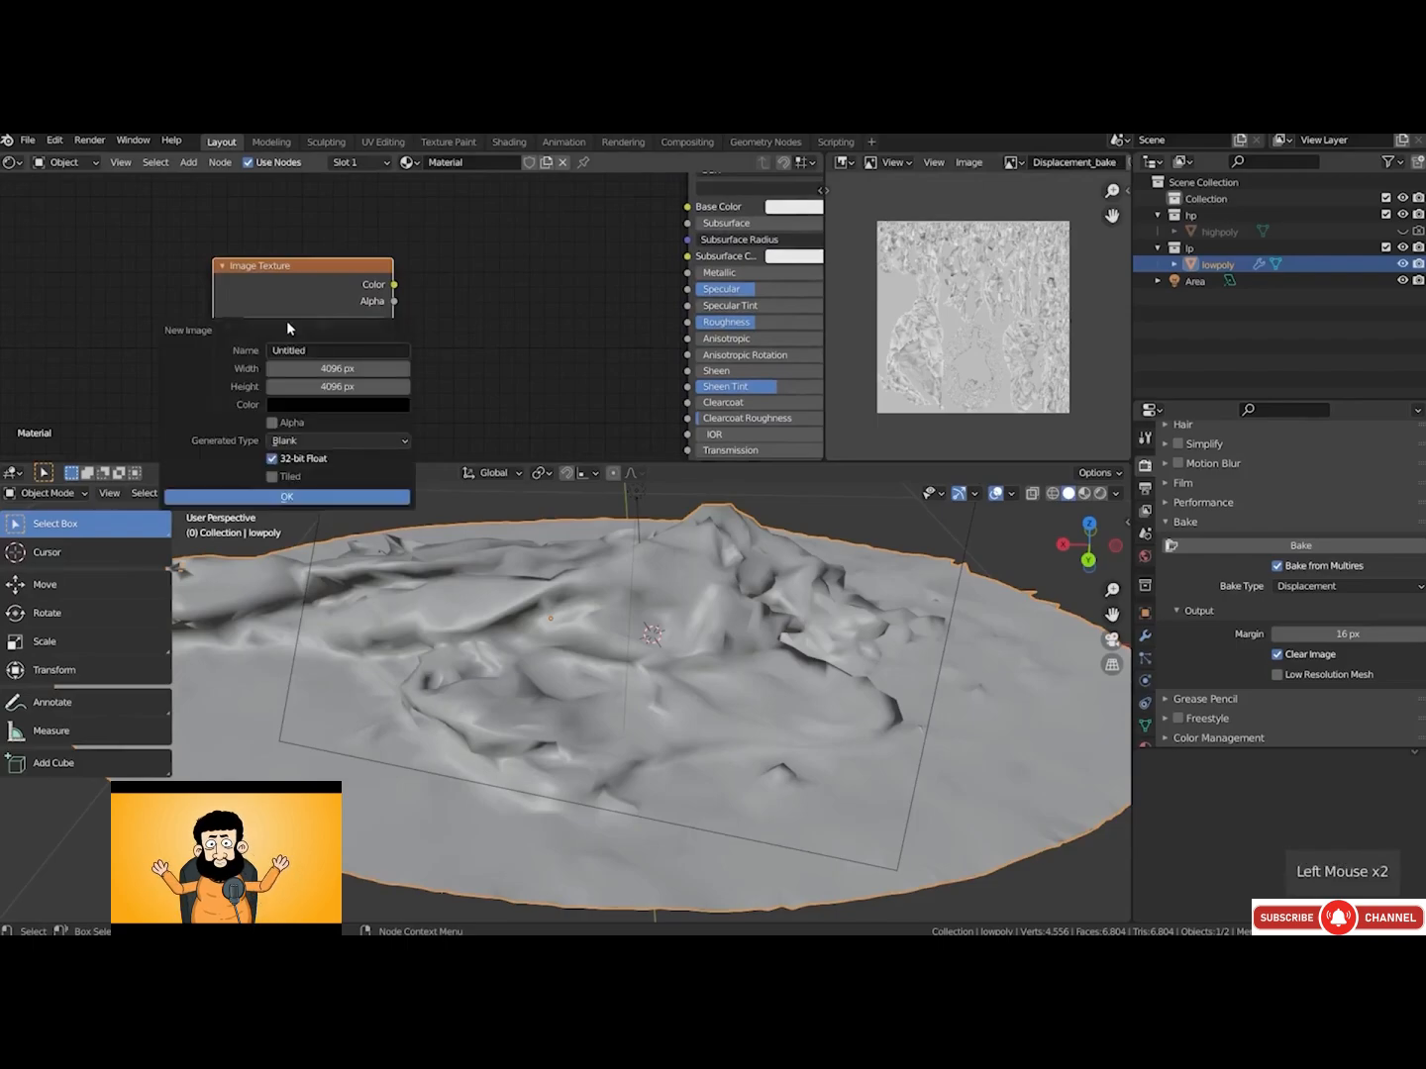
click(308, 350)
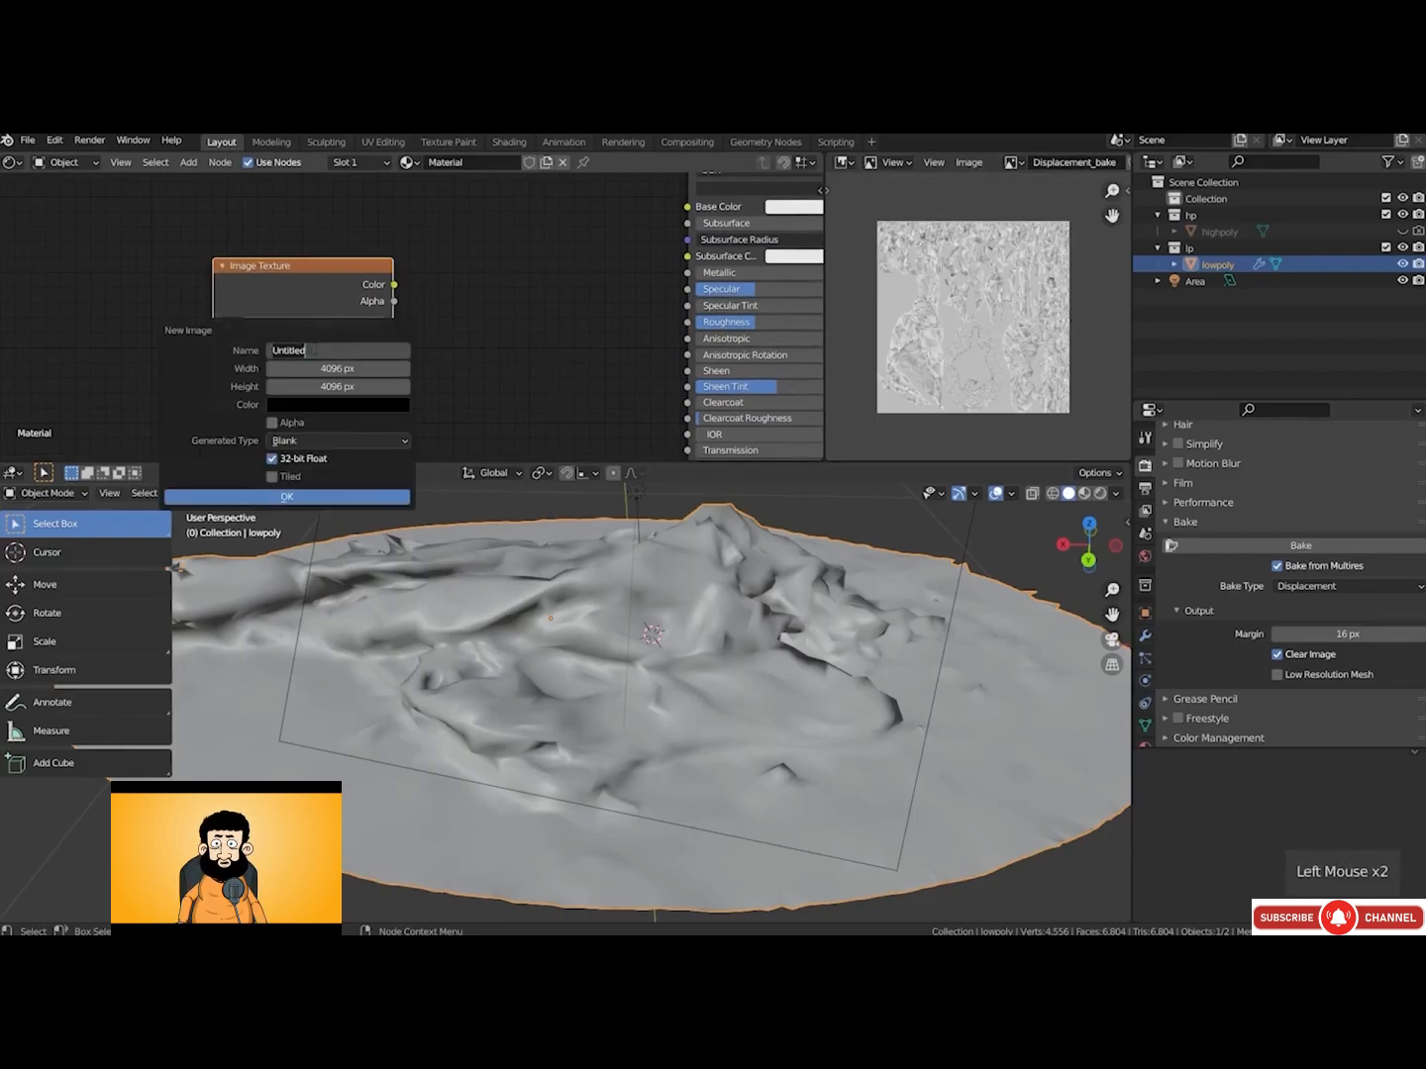
text(normal_bake)
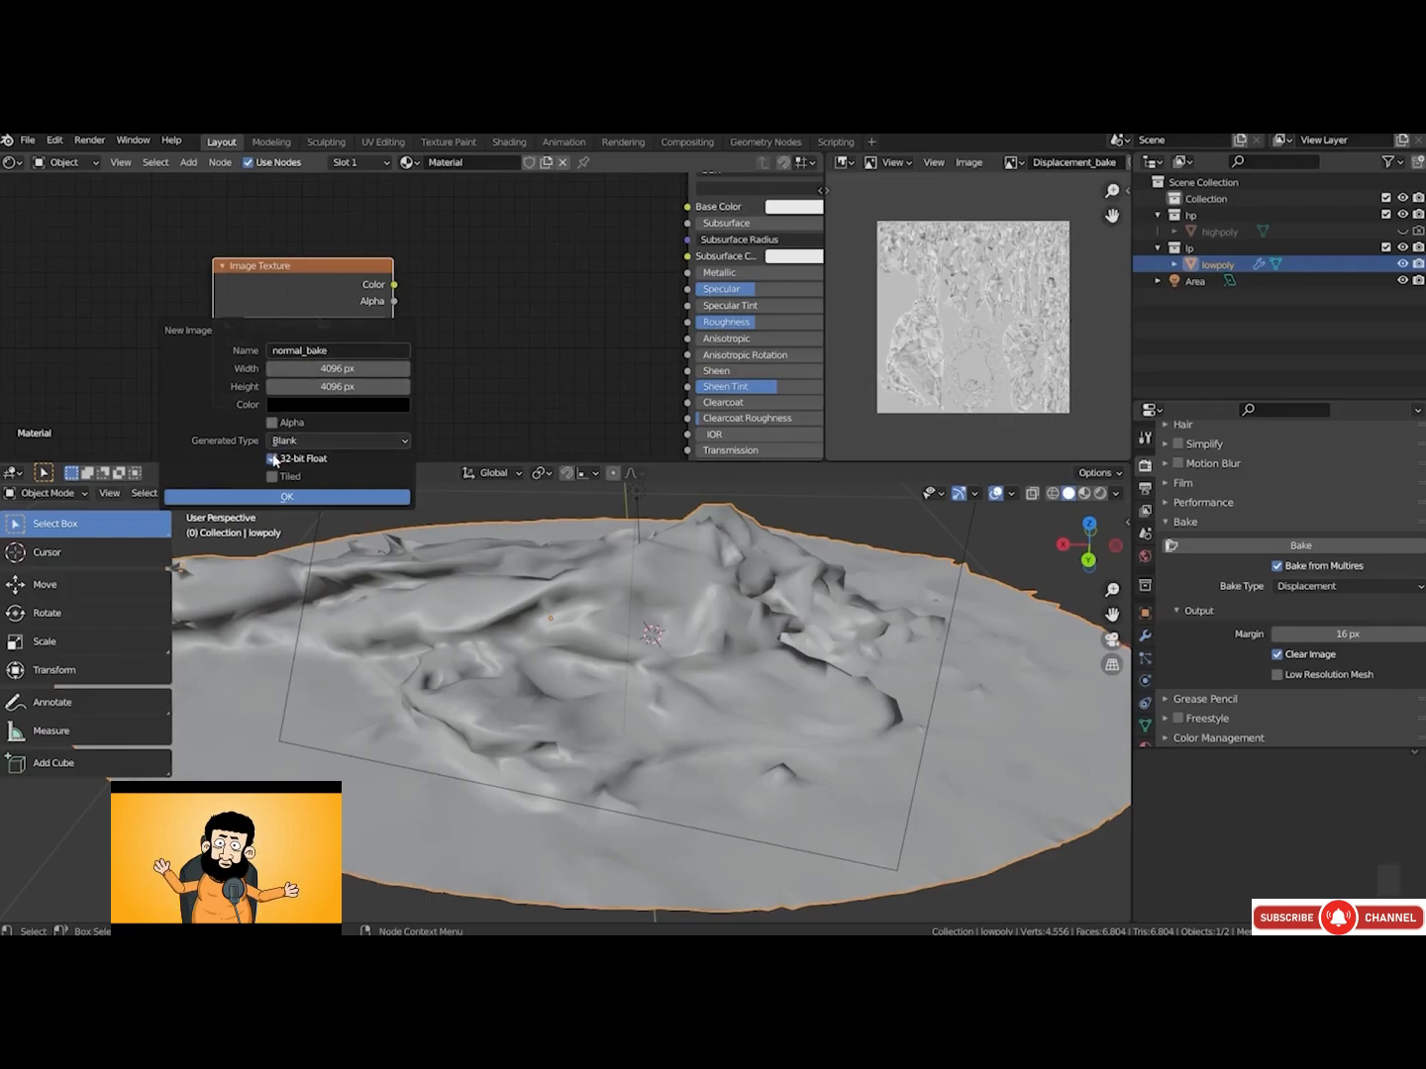
click(308, 498)
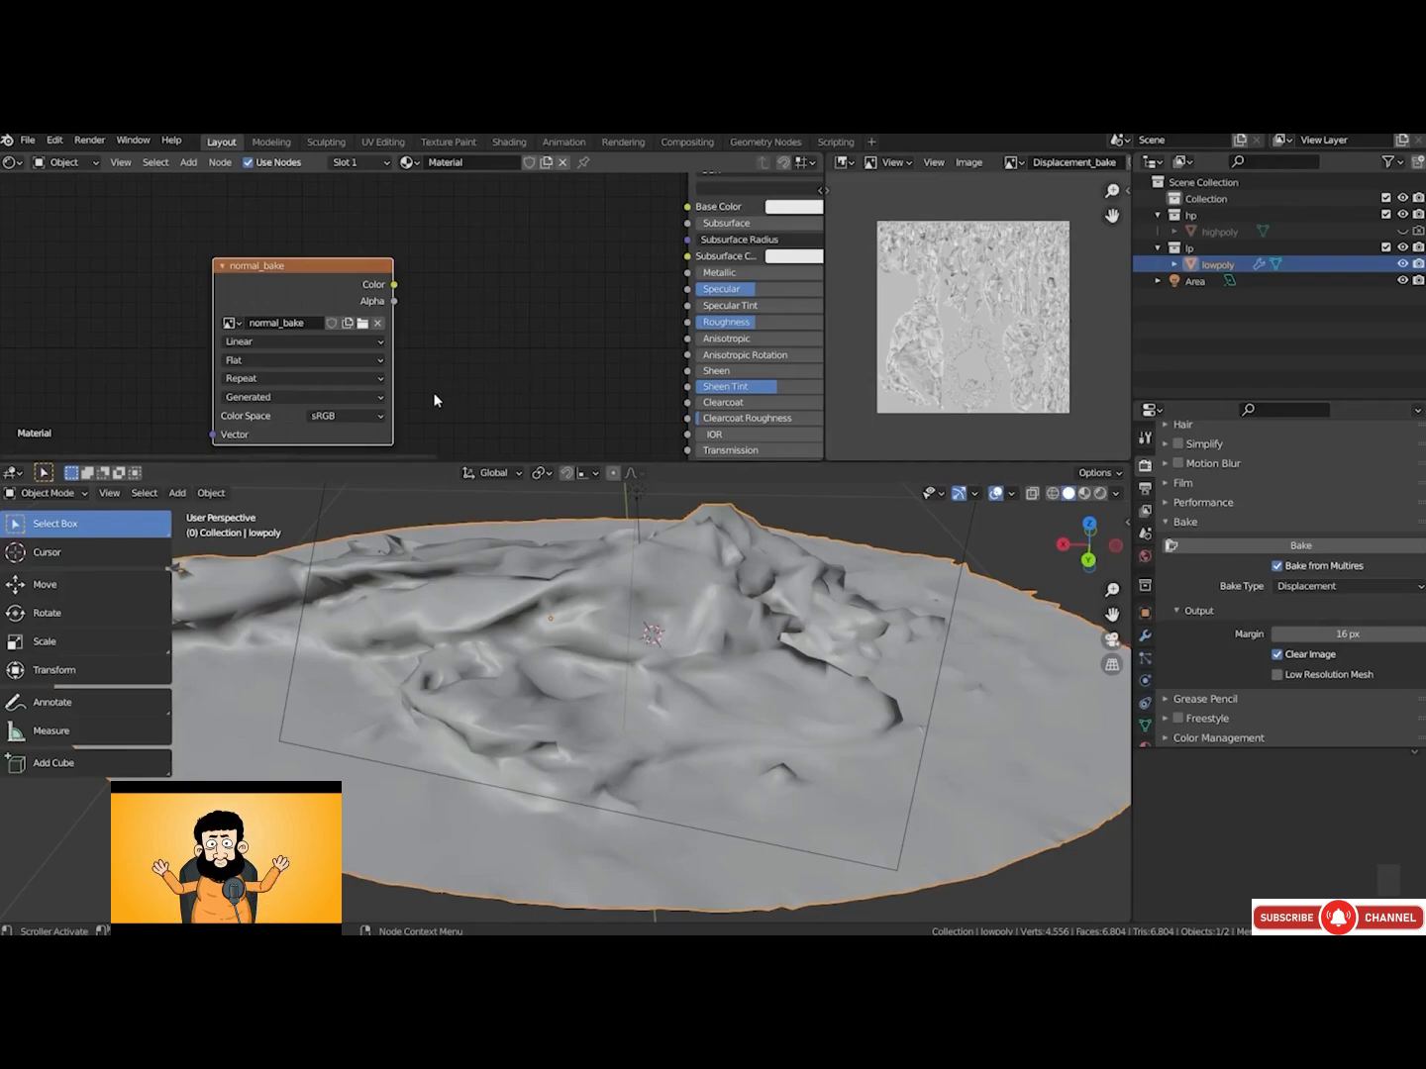
Bake the Normals type from Multires onto normal_bake and display the normal_bake image in the image editor
click(1338, 585)
click(1332, 605)
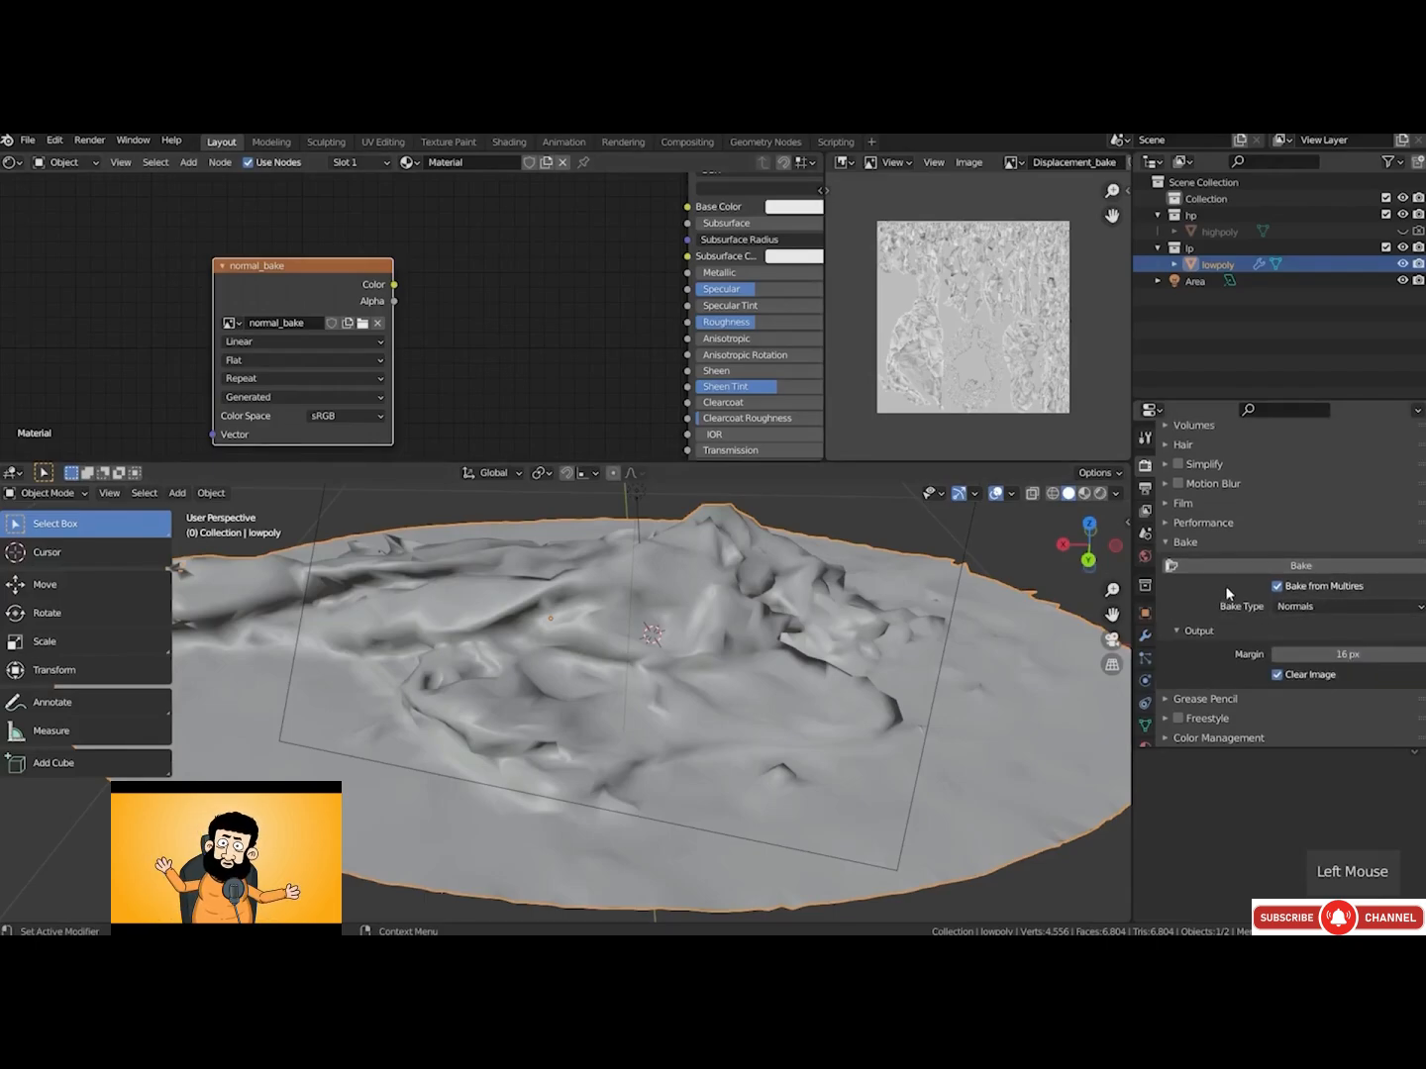
click(1276, 568)
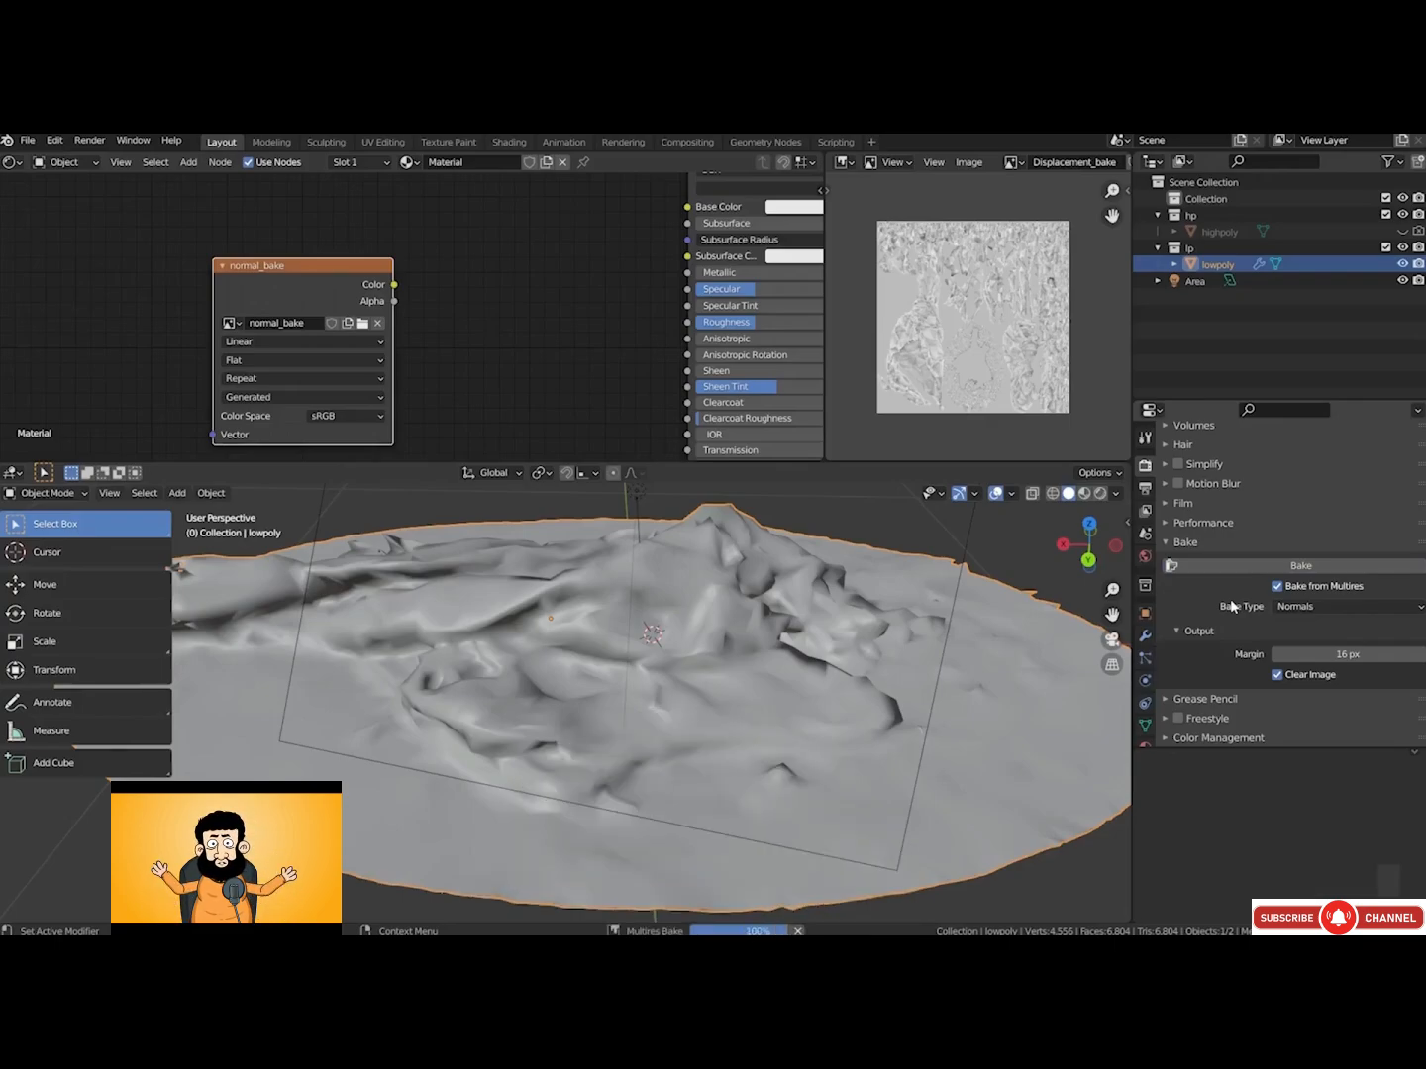
click(1011, 164)
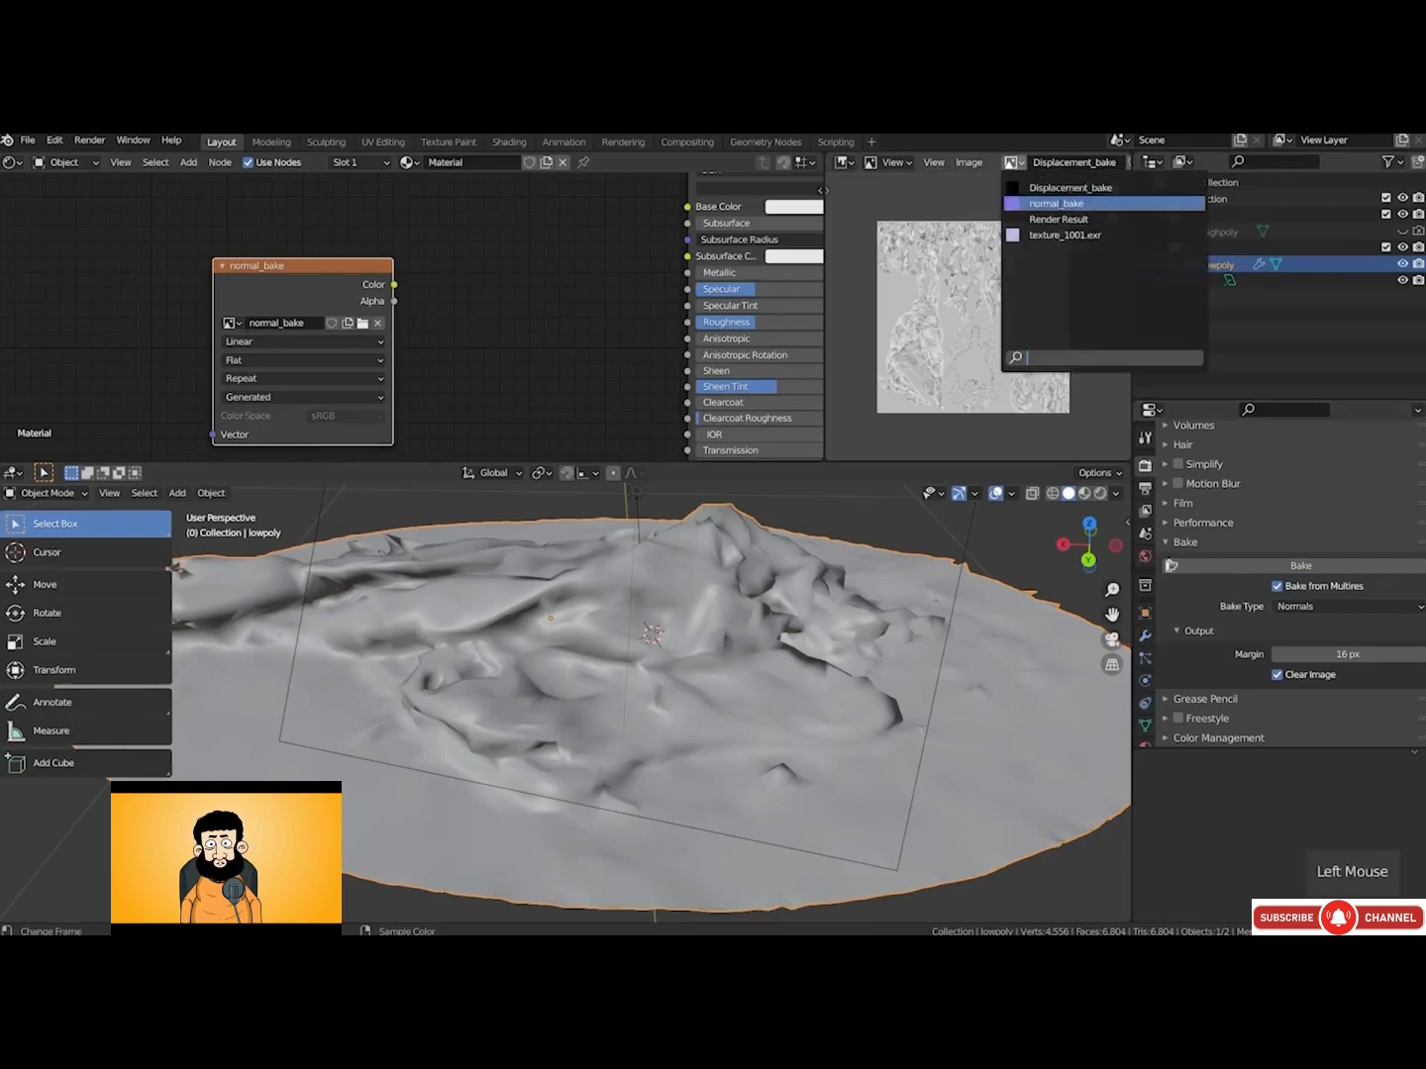
click(1056, 205)
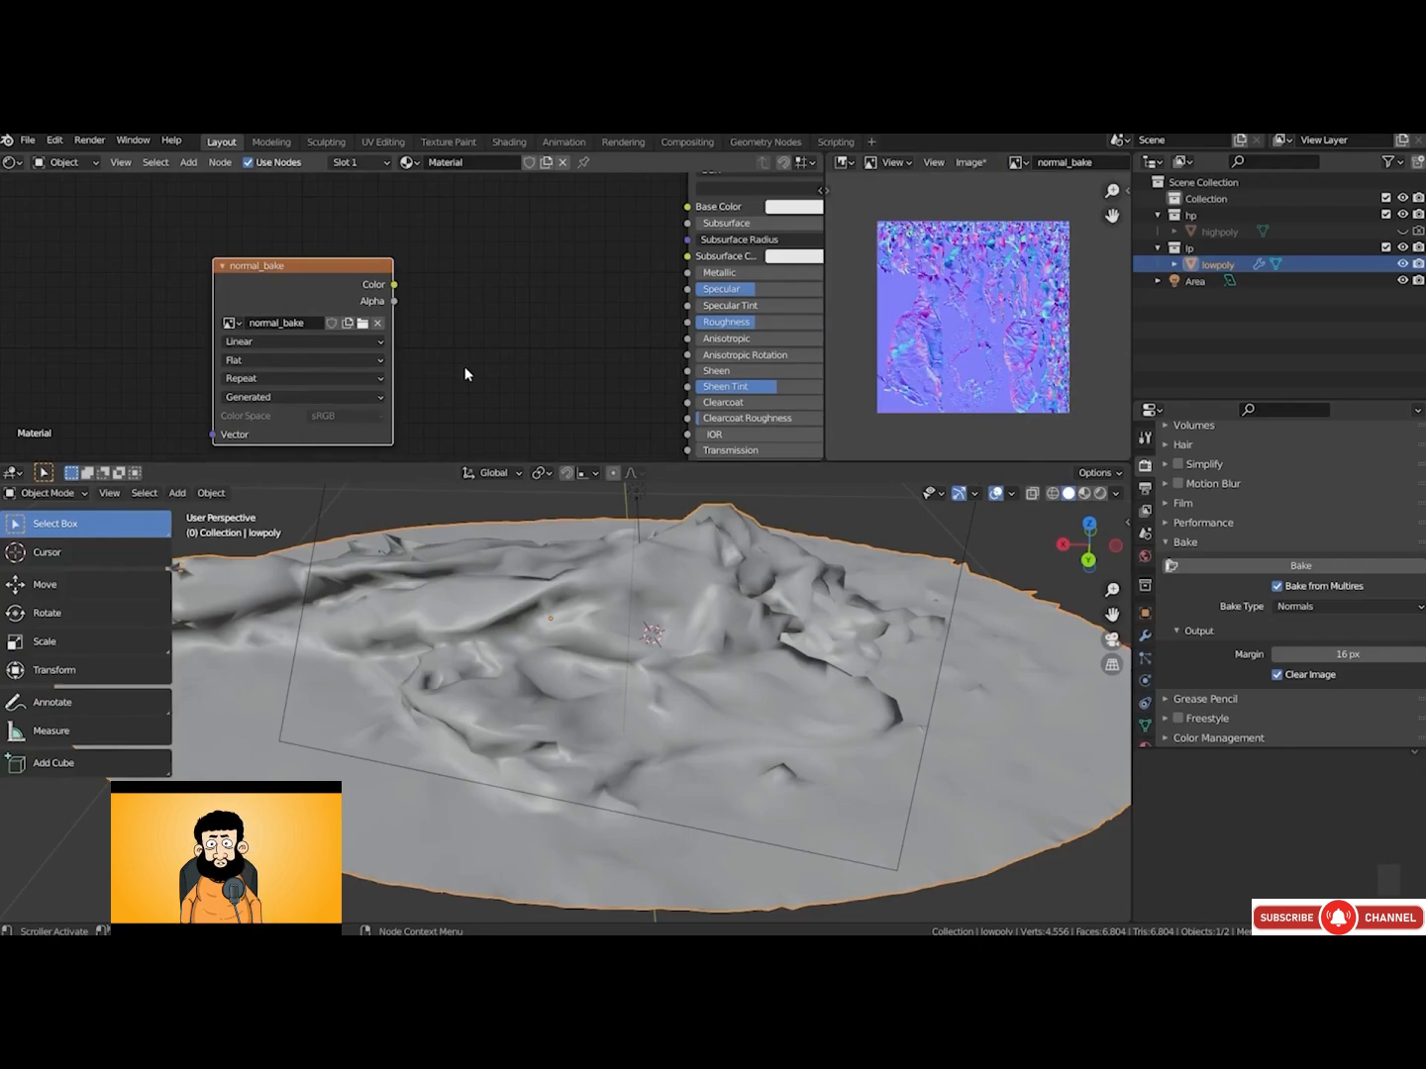
Detach the empty Image Texture node from the Displacement node and place it beside the Displacement_bake node, away from the Principled BSDF
scroll(476, 364, down, 5)
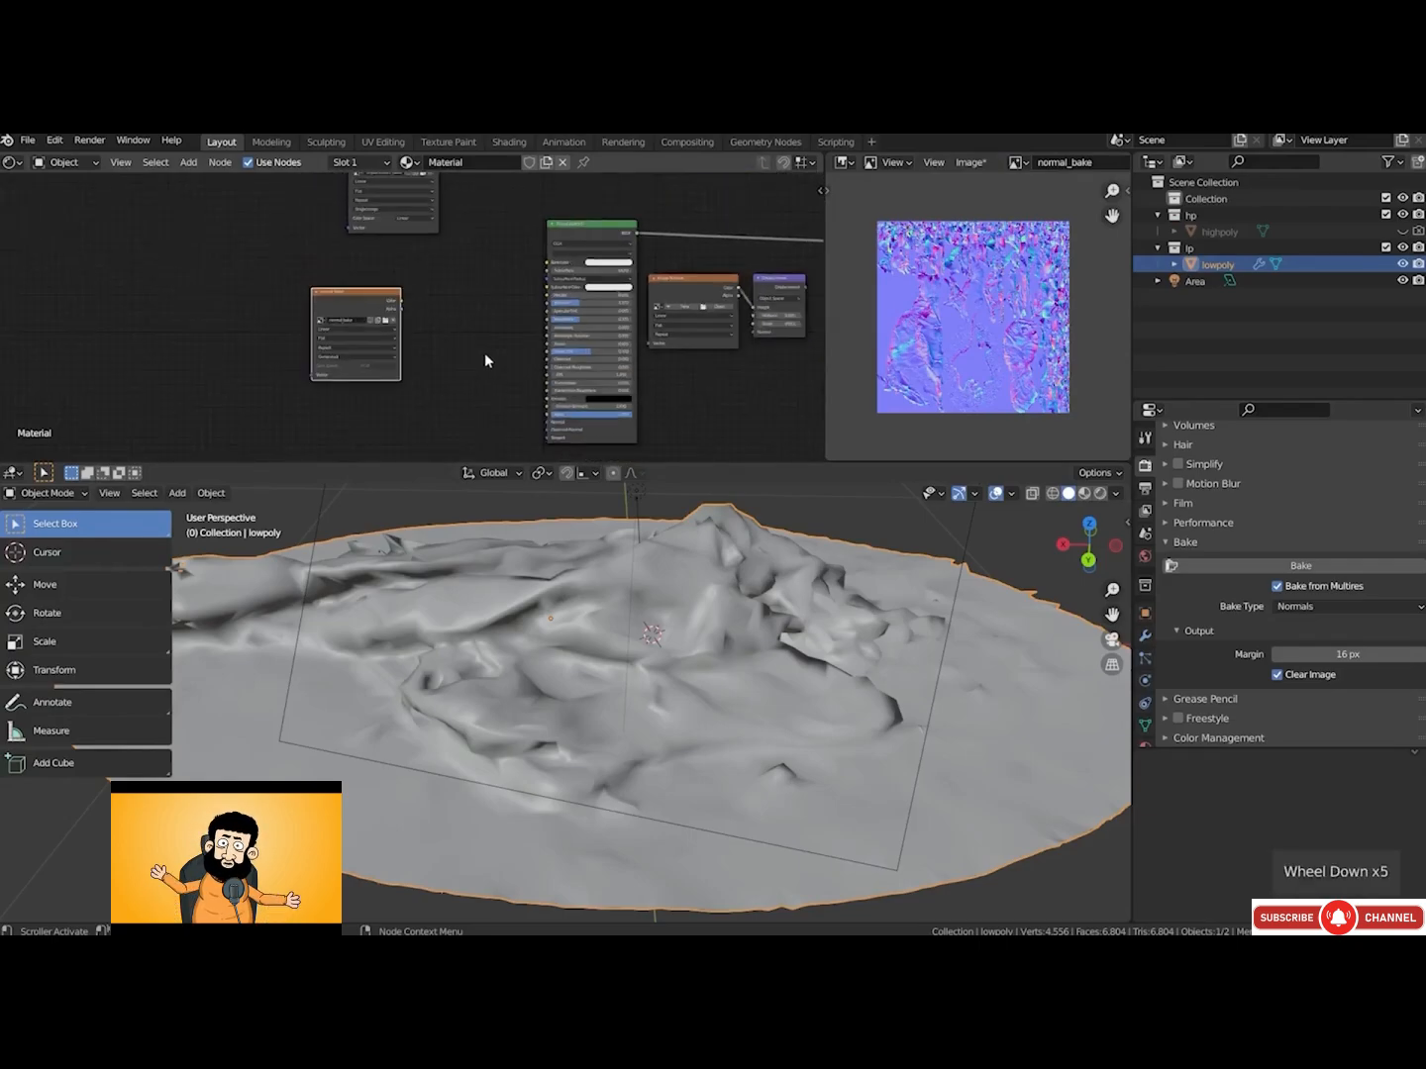
click(696, 298)
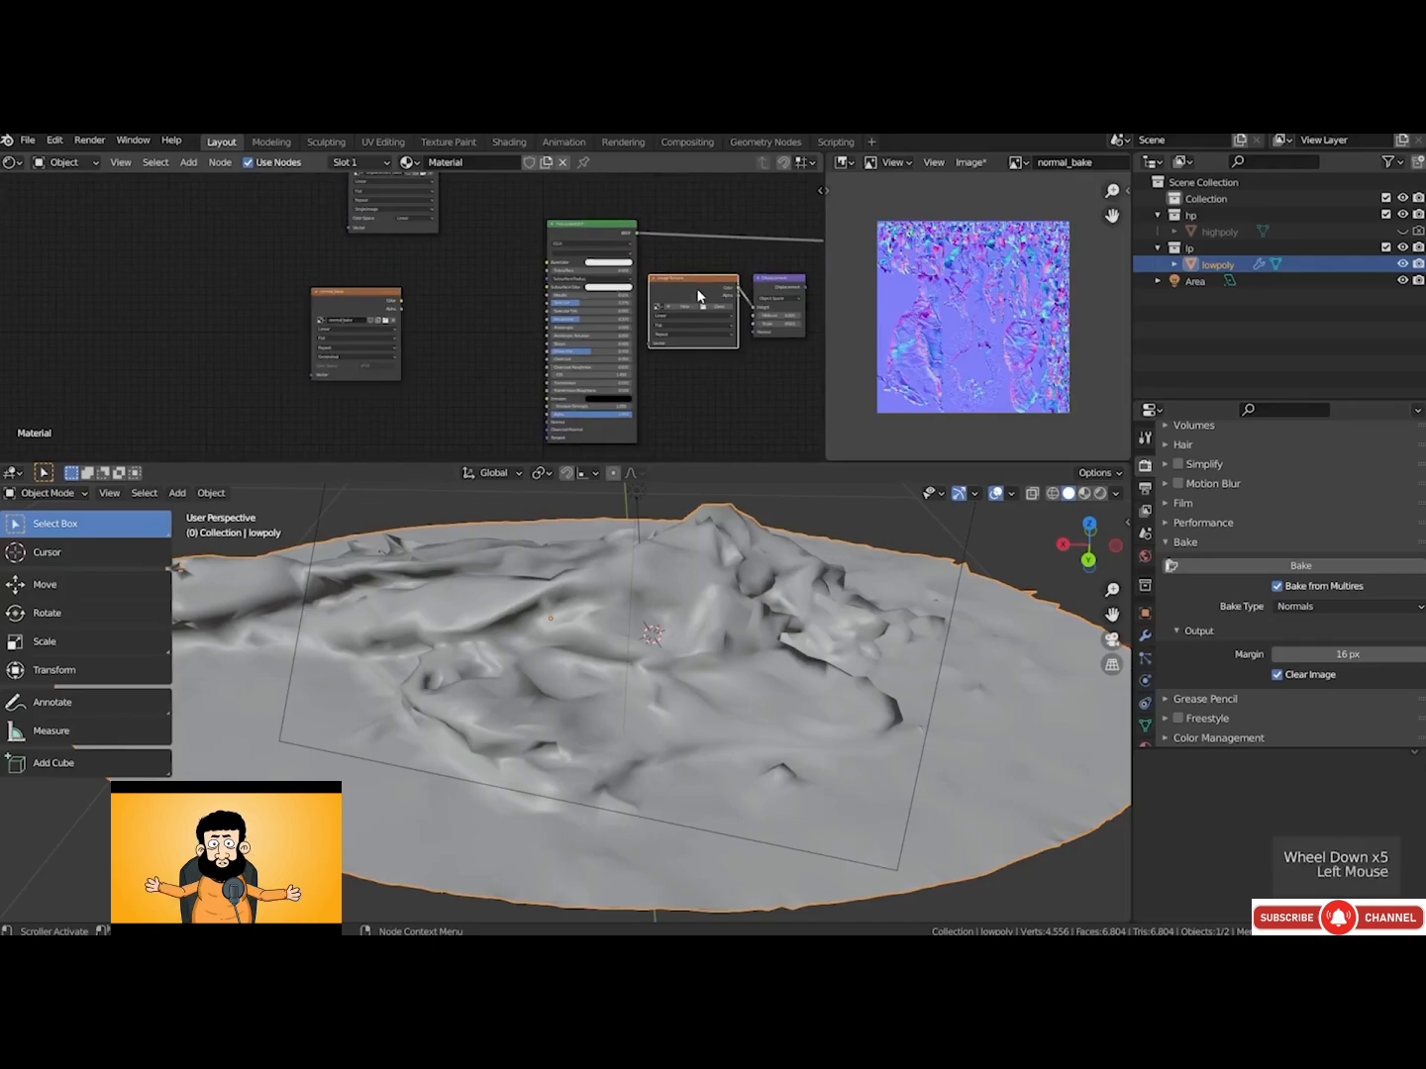
middle_drag(697, 298, 552, 322)
scroll(571, 333, up, 3)
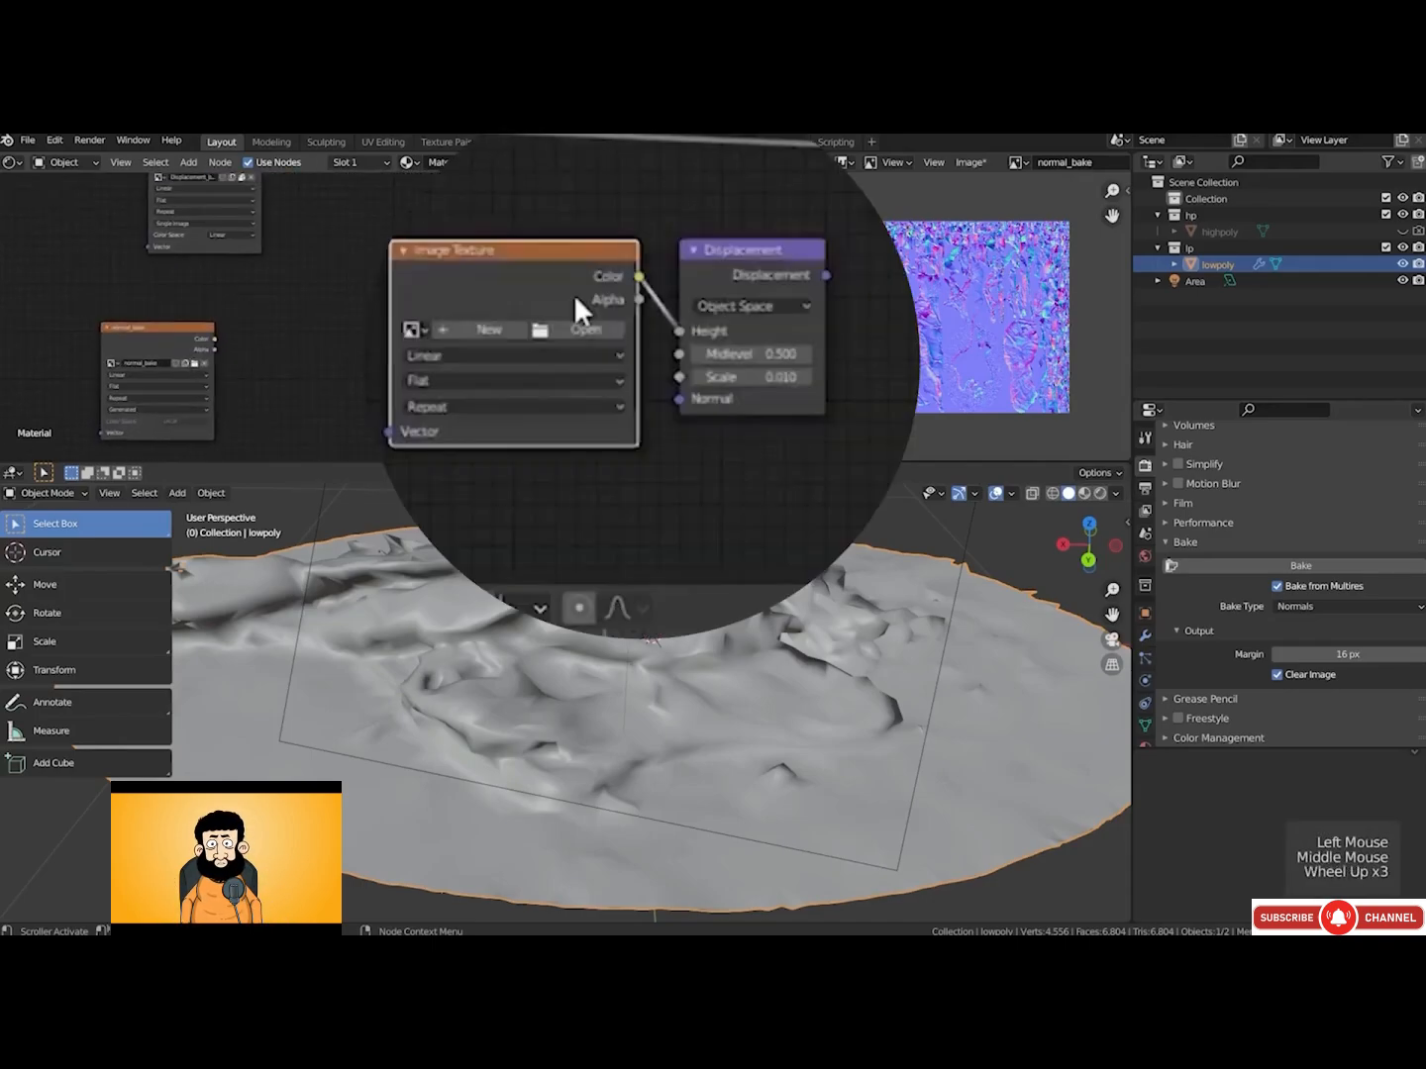
key(alt)
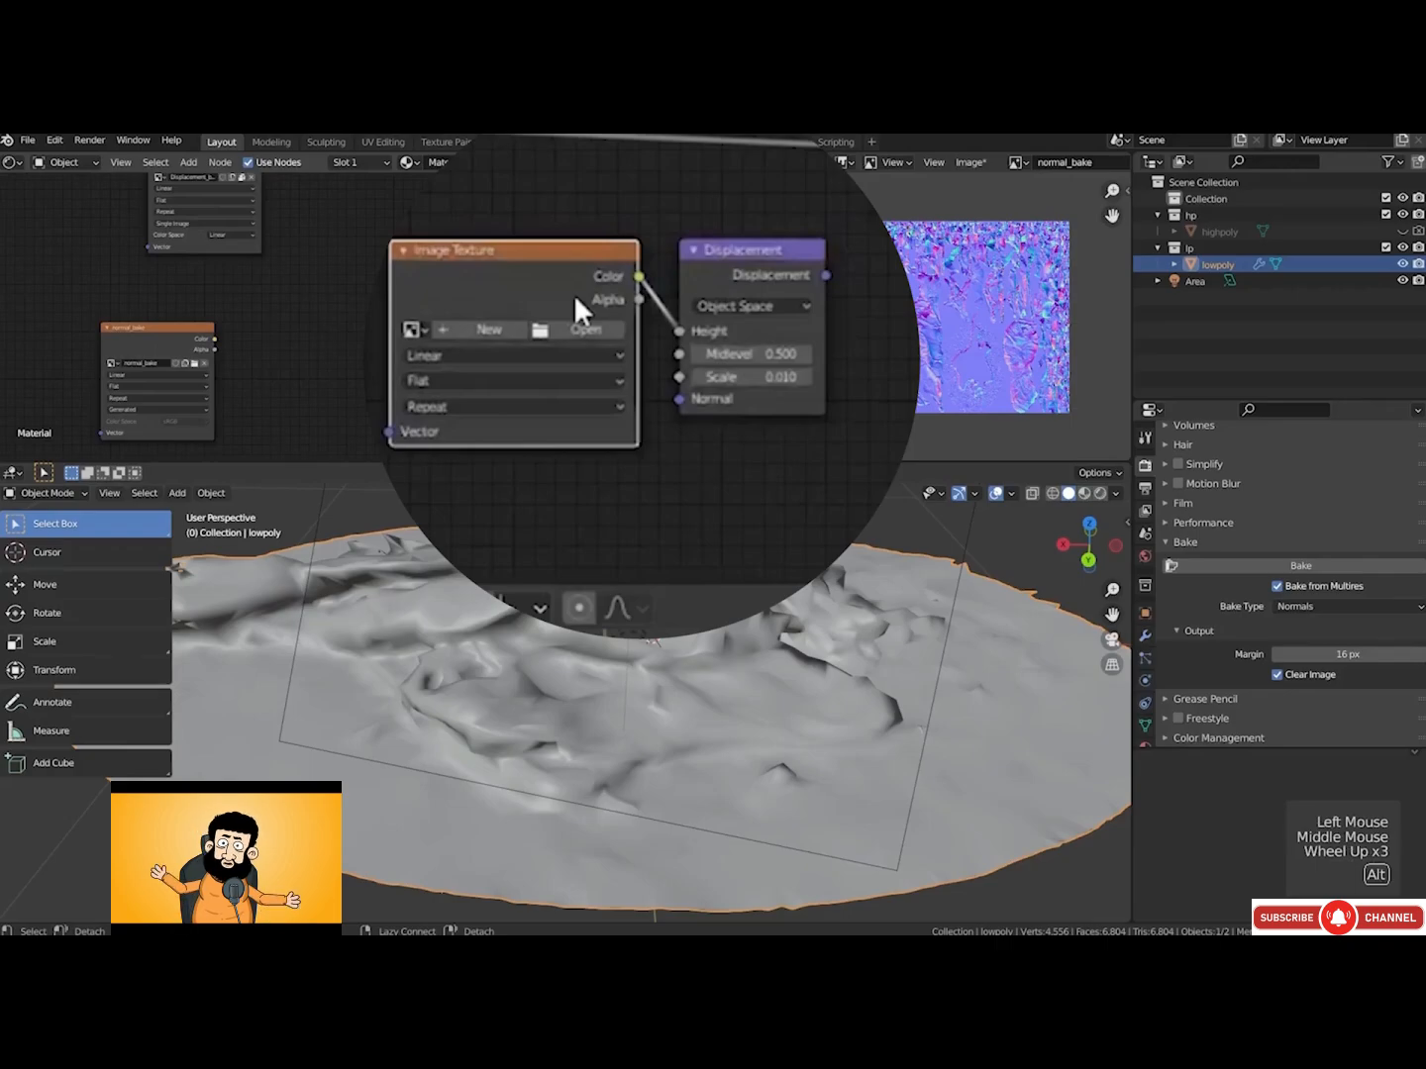
key(alt+d)
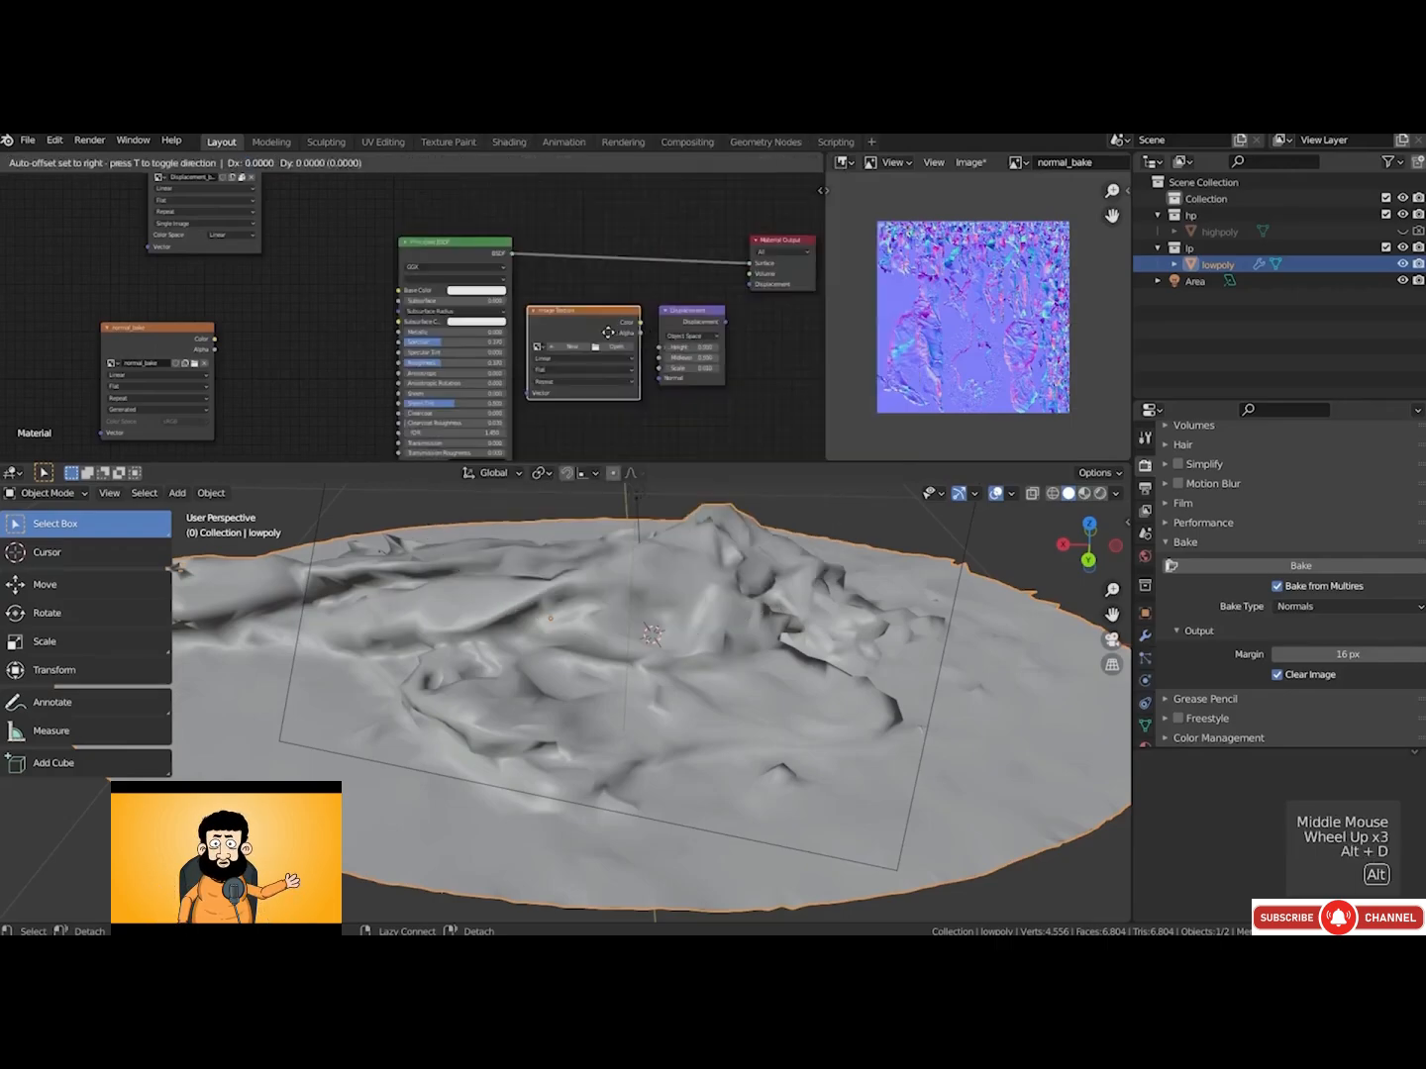
click(74, 211)
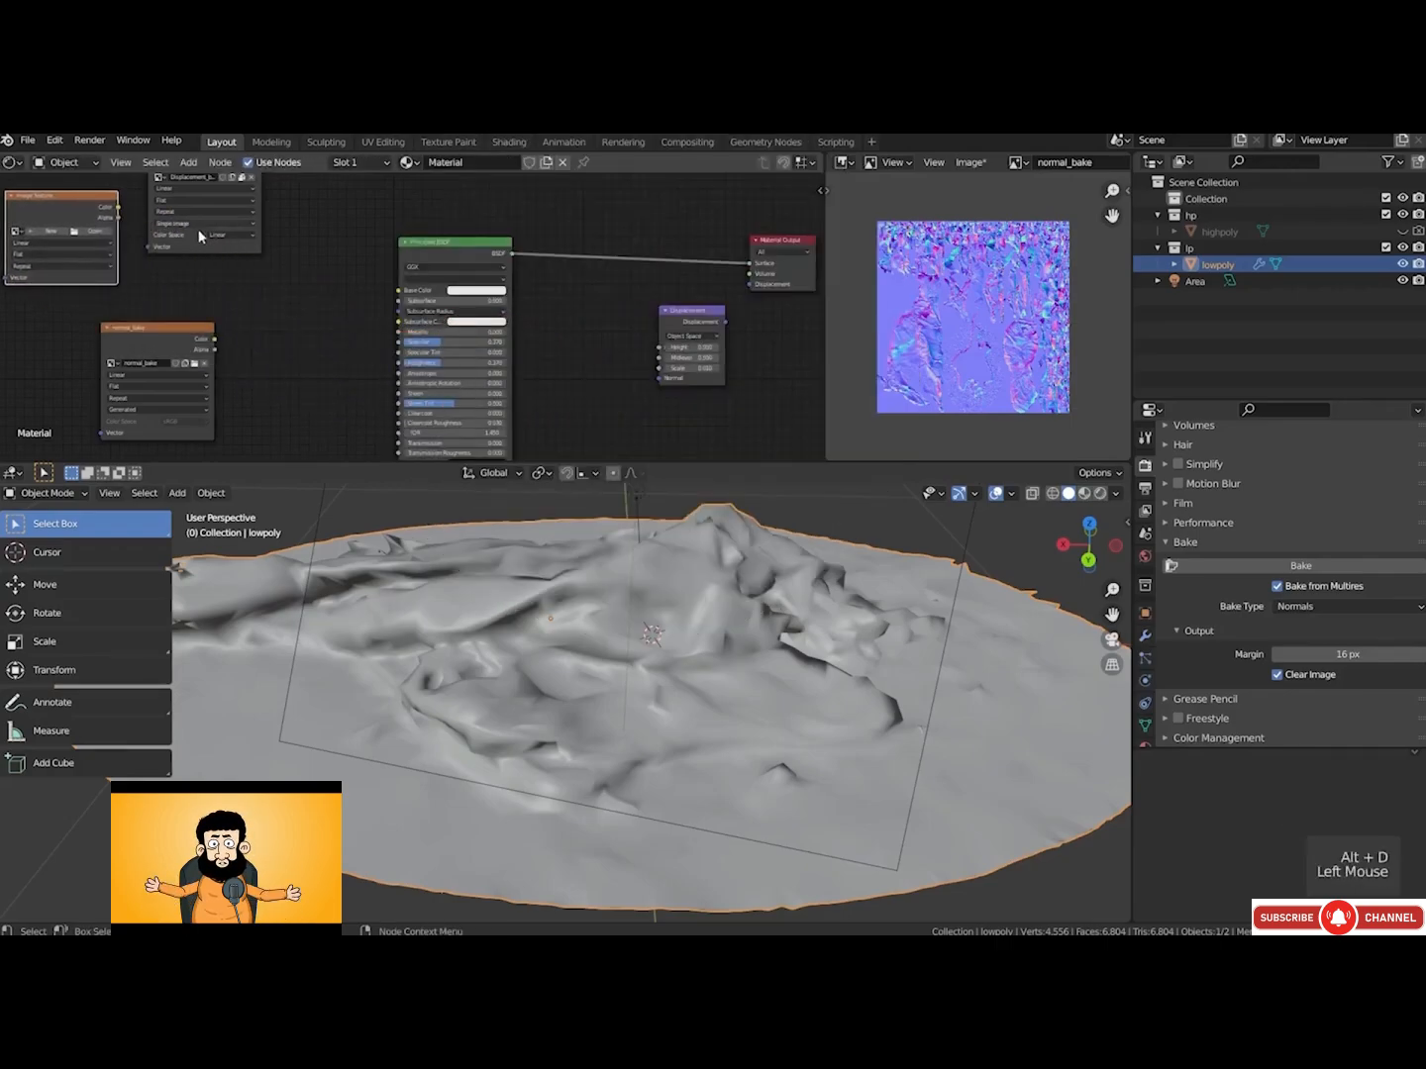
Place the Displacement_bake node beside the Displacement node and connect its Color output to the Height input
middle_drag(199, 169, 229, 226)
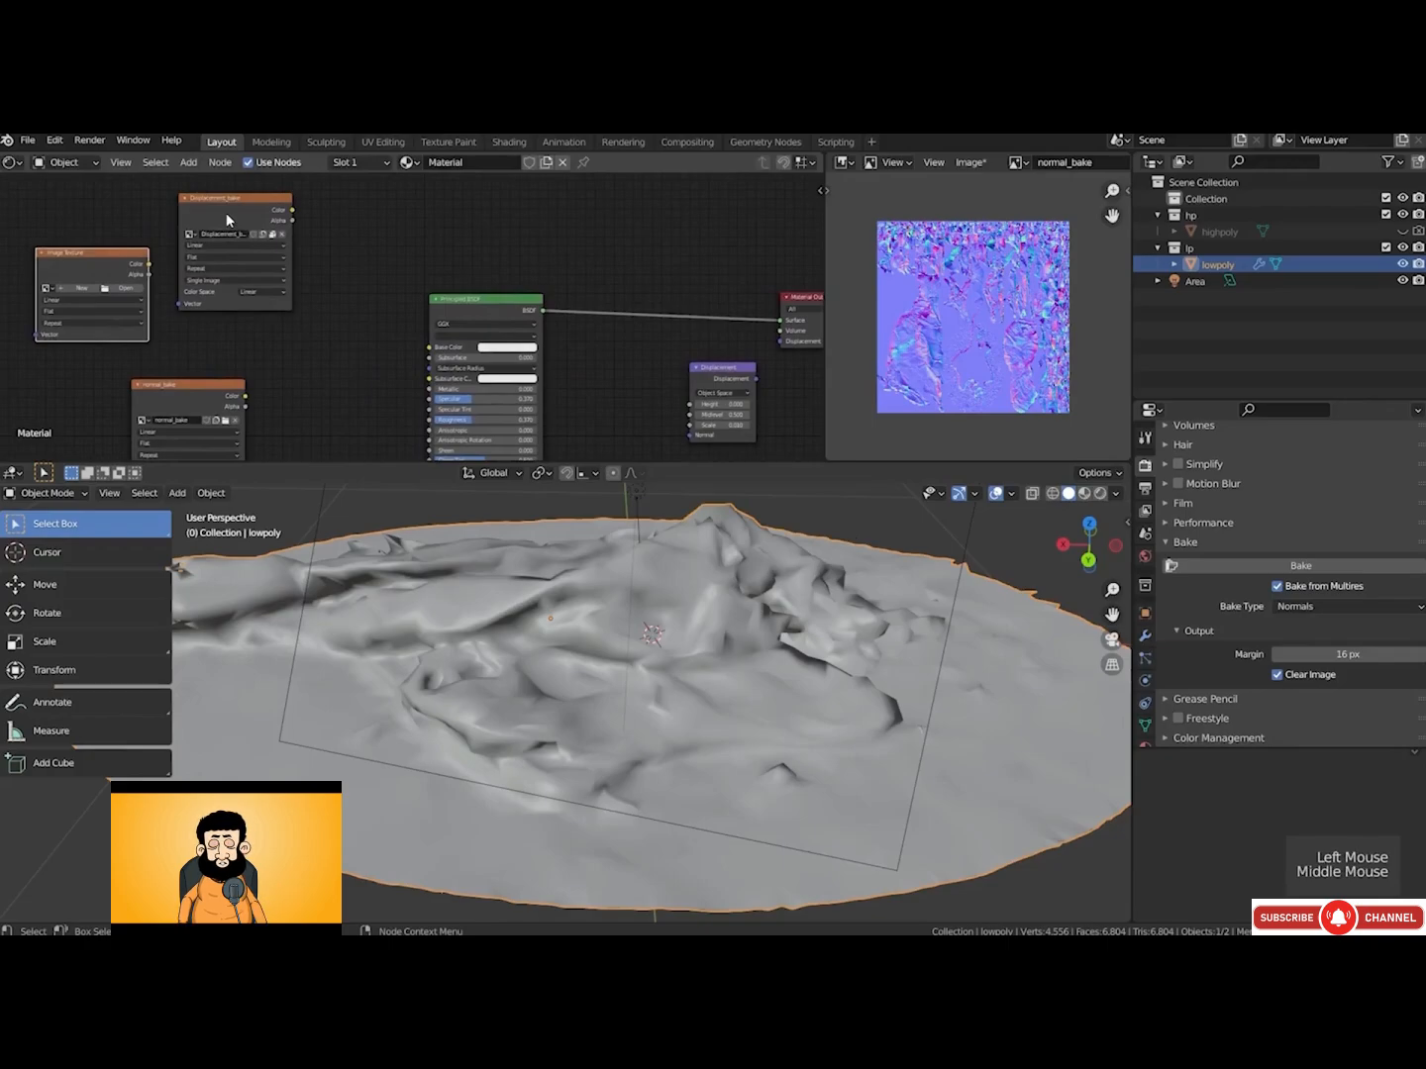
drag(226, 218, 689, 403)
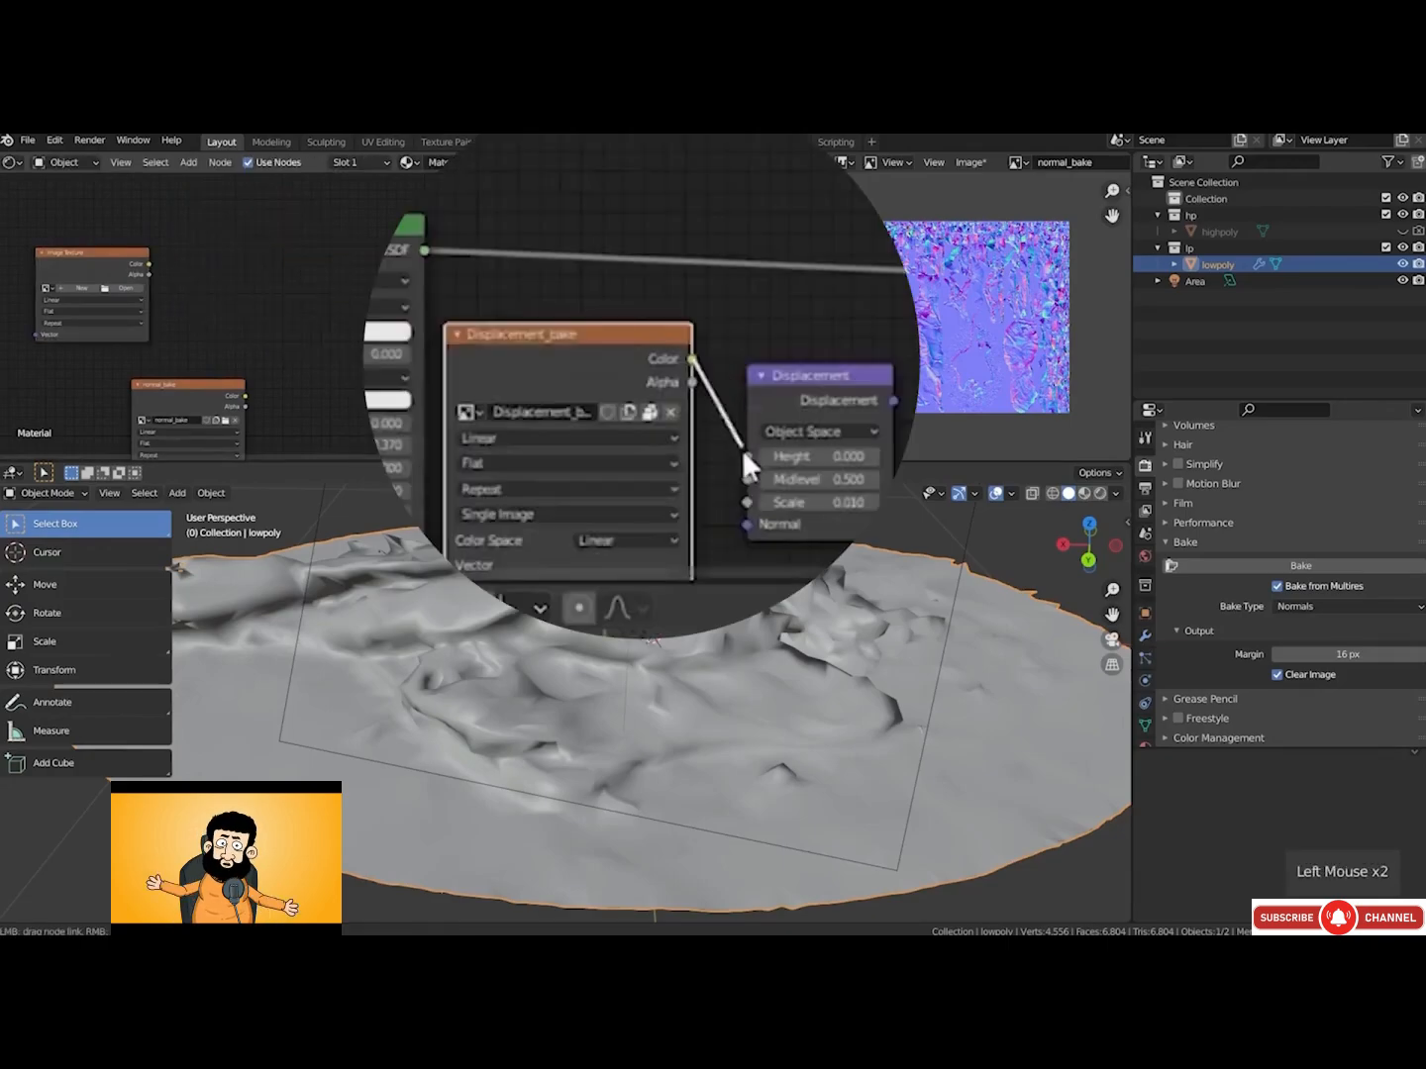
drag(752, 455, 751, 456)
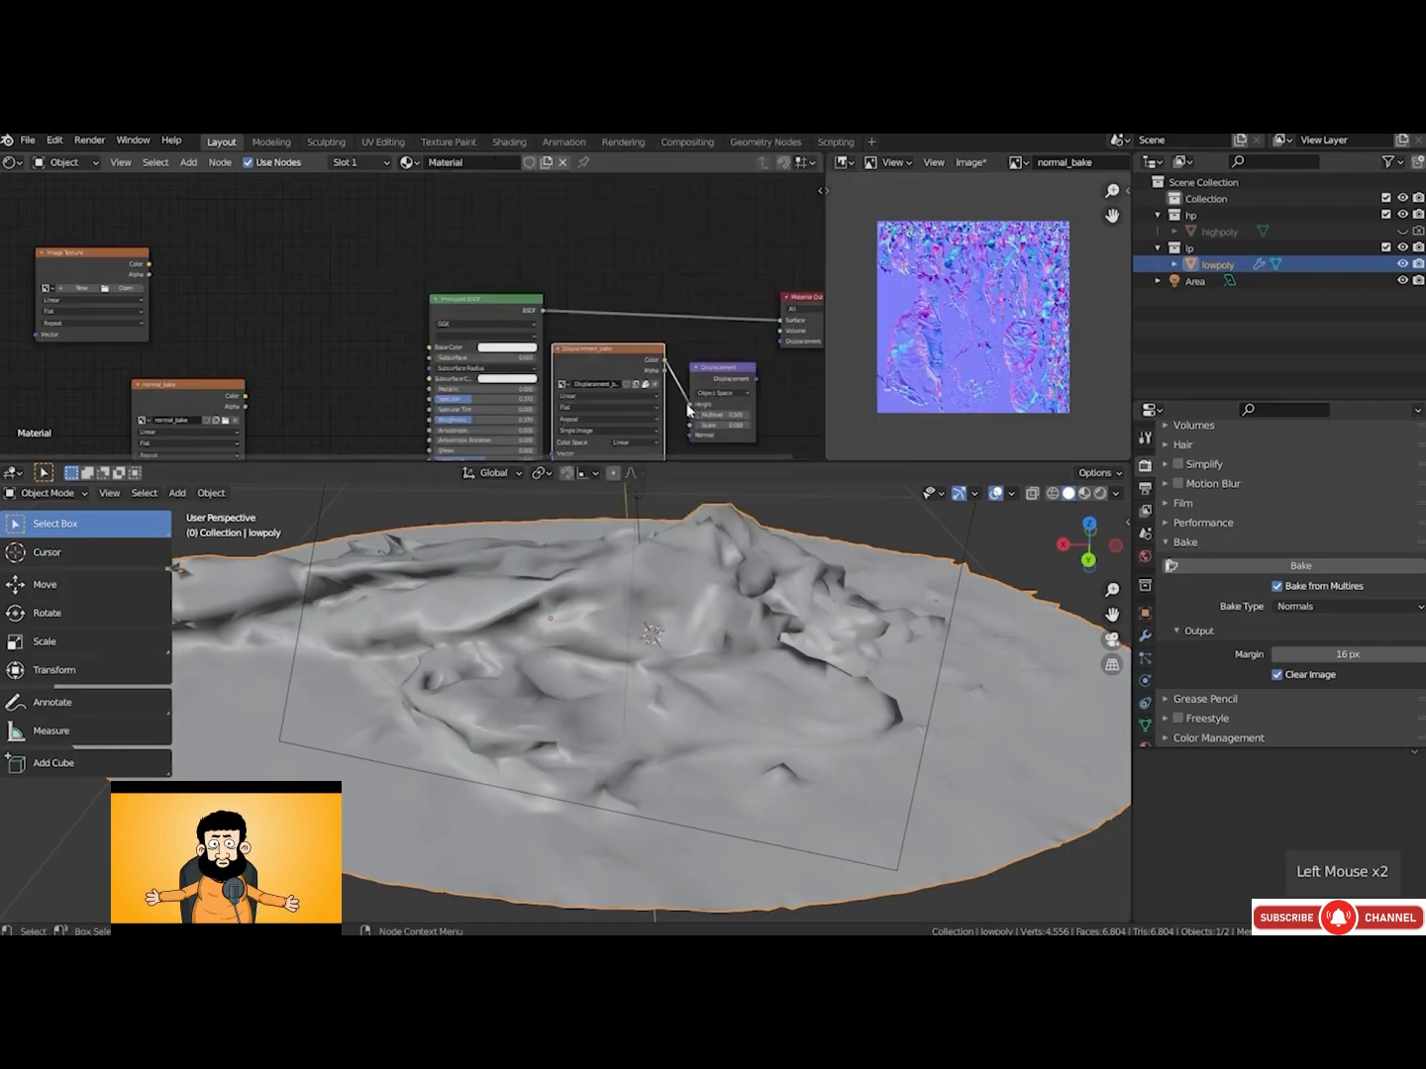
Align the detached empty Image Texture node directly above the normal_bake node
middle_drag(273, 321, 353, 322)
scroll(355, 322, up, 2)
drag(200, 252, 330, 262)
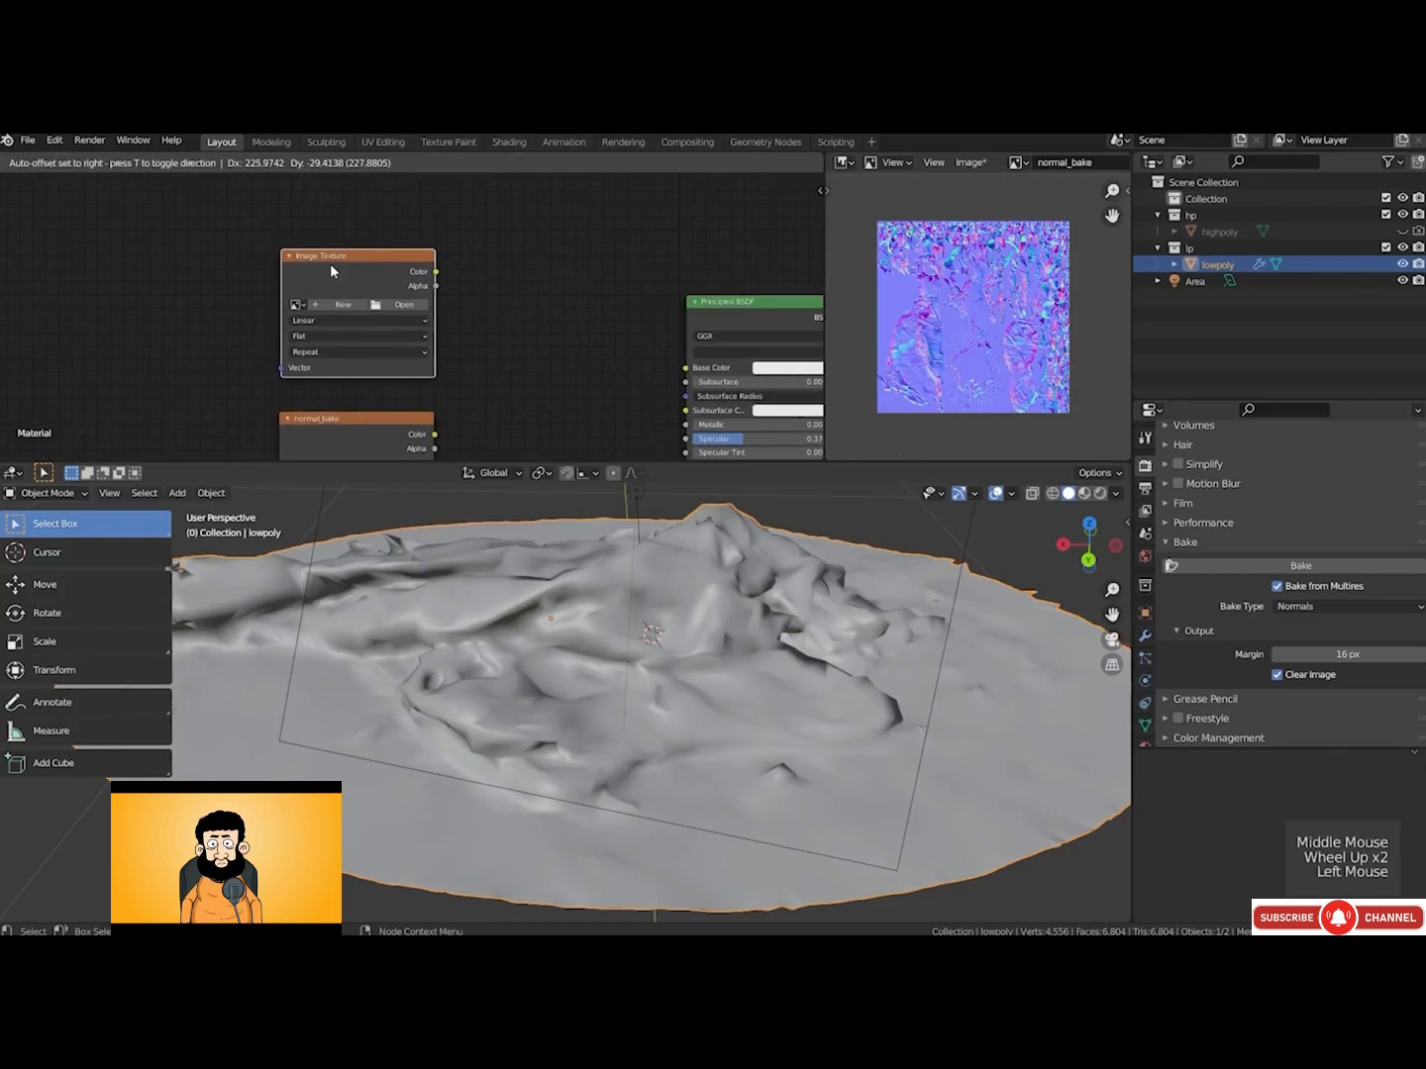
Create a 4096 x 4096 px image named base color_bake in the empty Image Texture node and move the node up slightly
drag(330, 265, 330, 264)
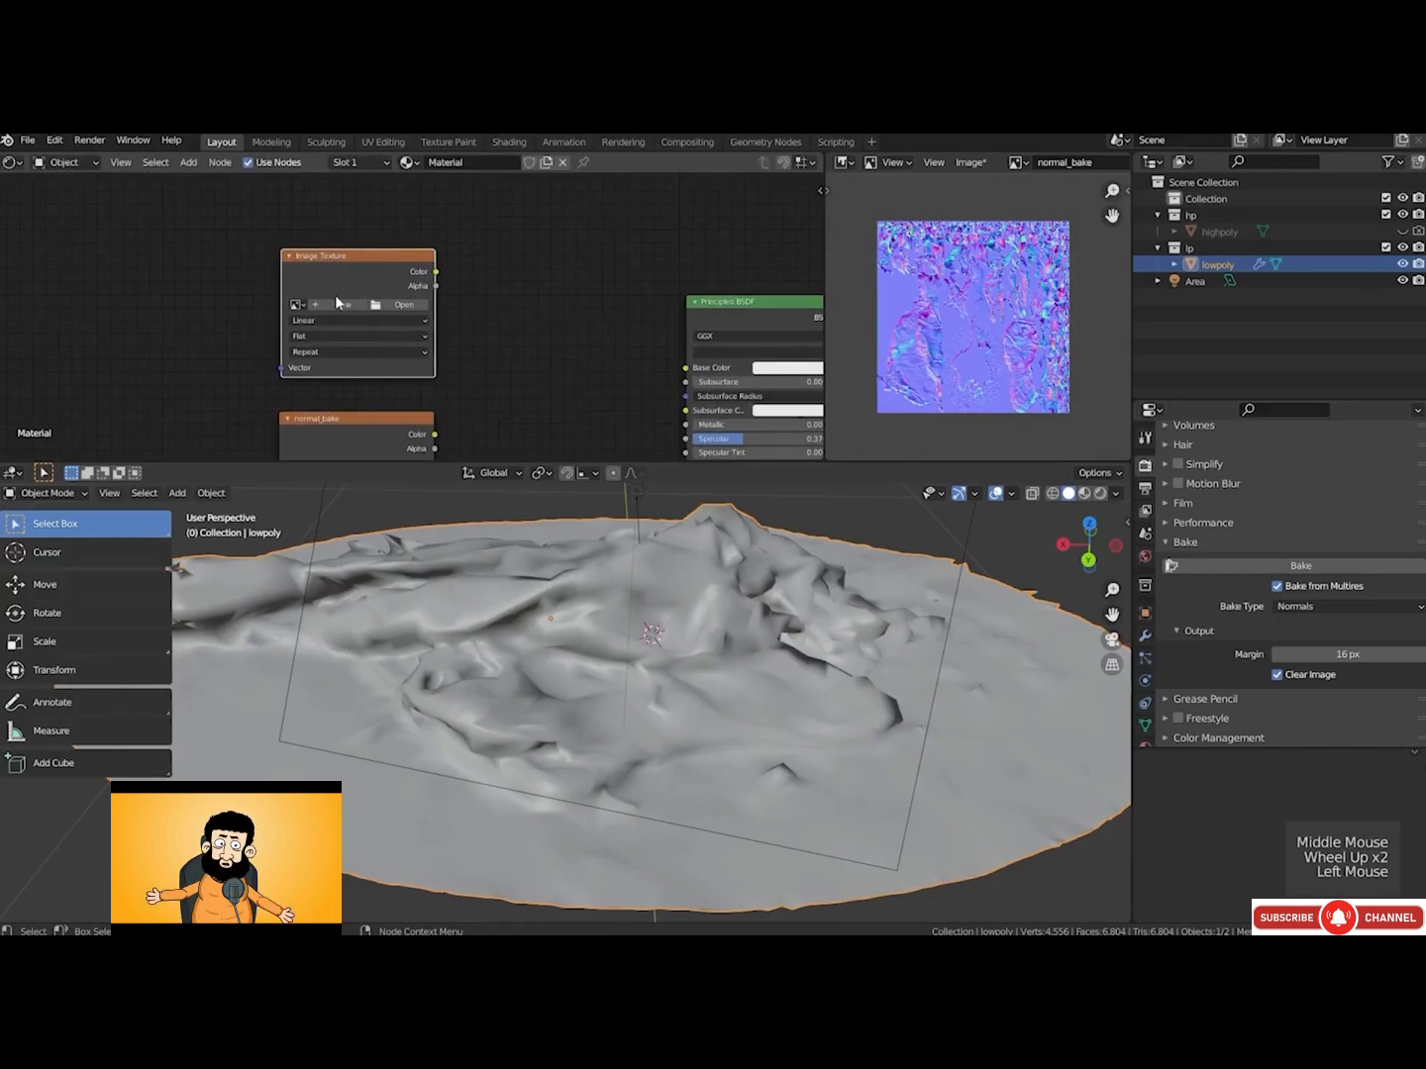
click(337, 301)
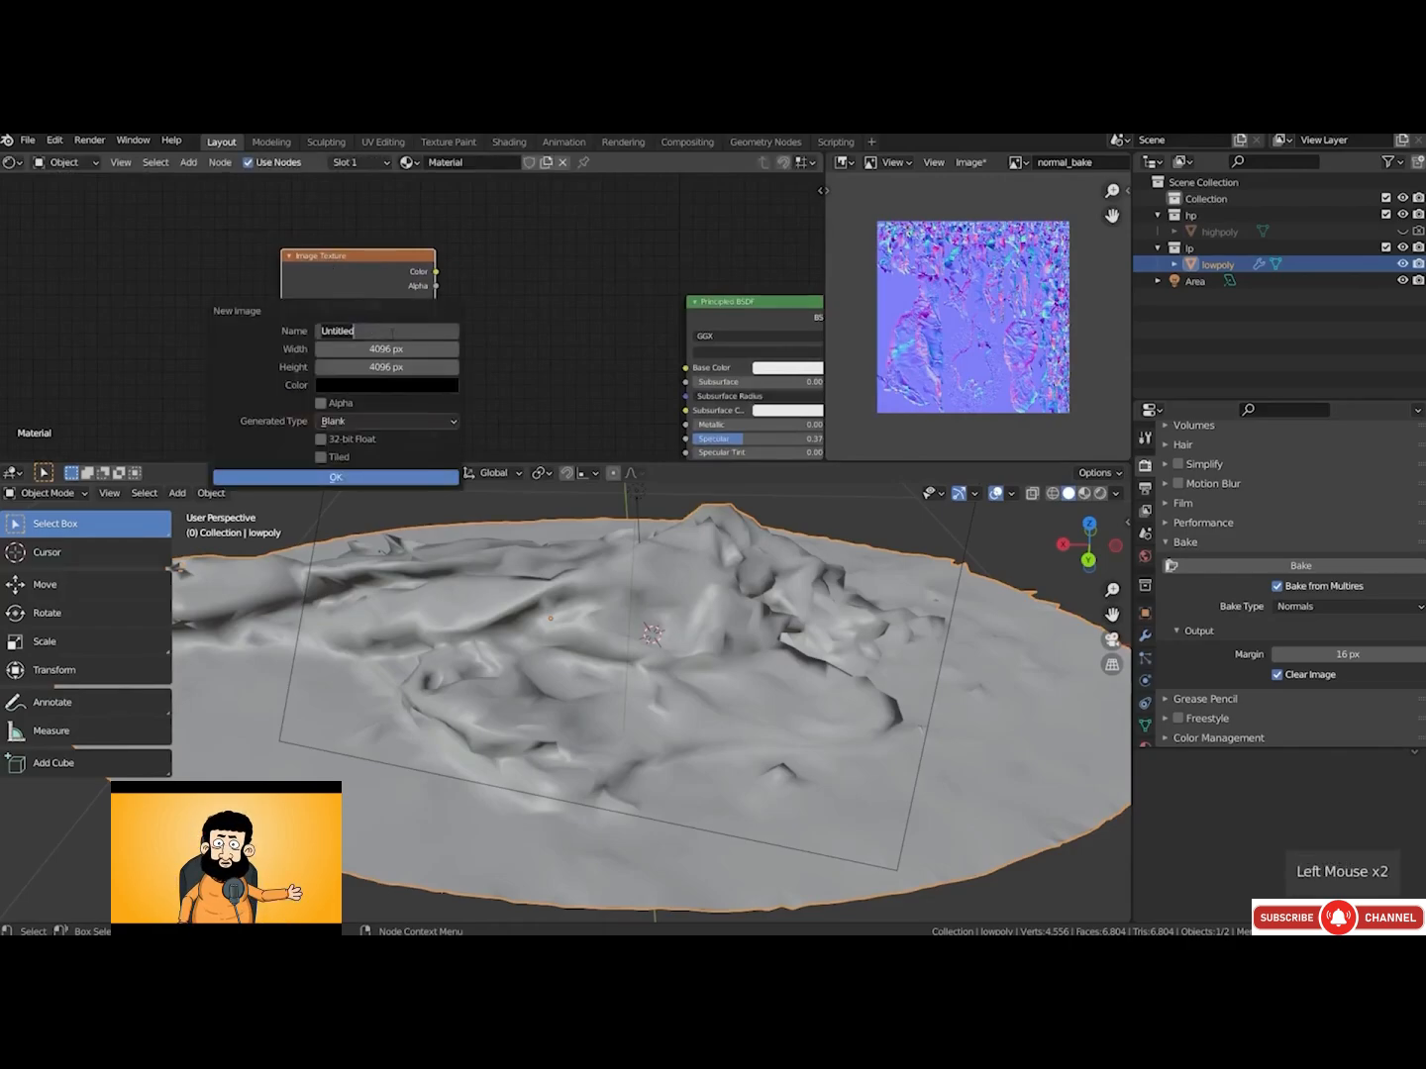
text(base)
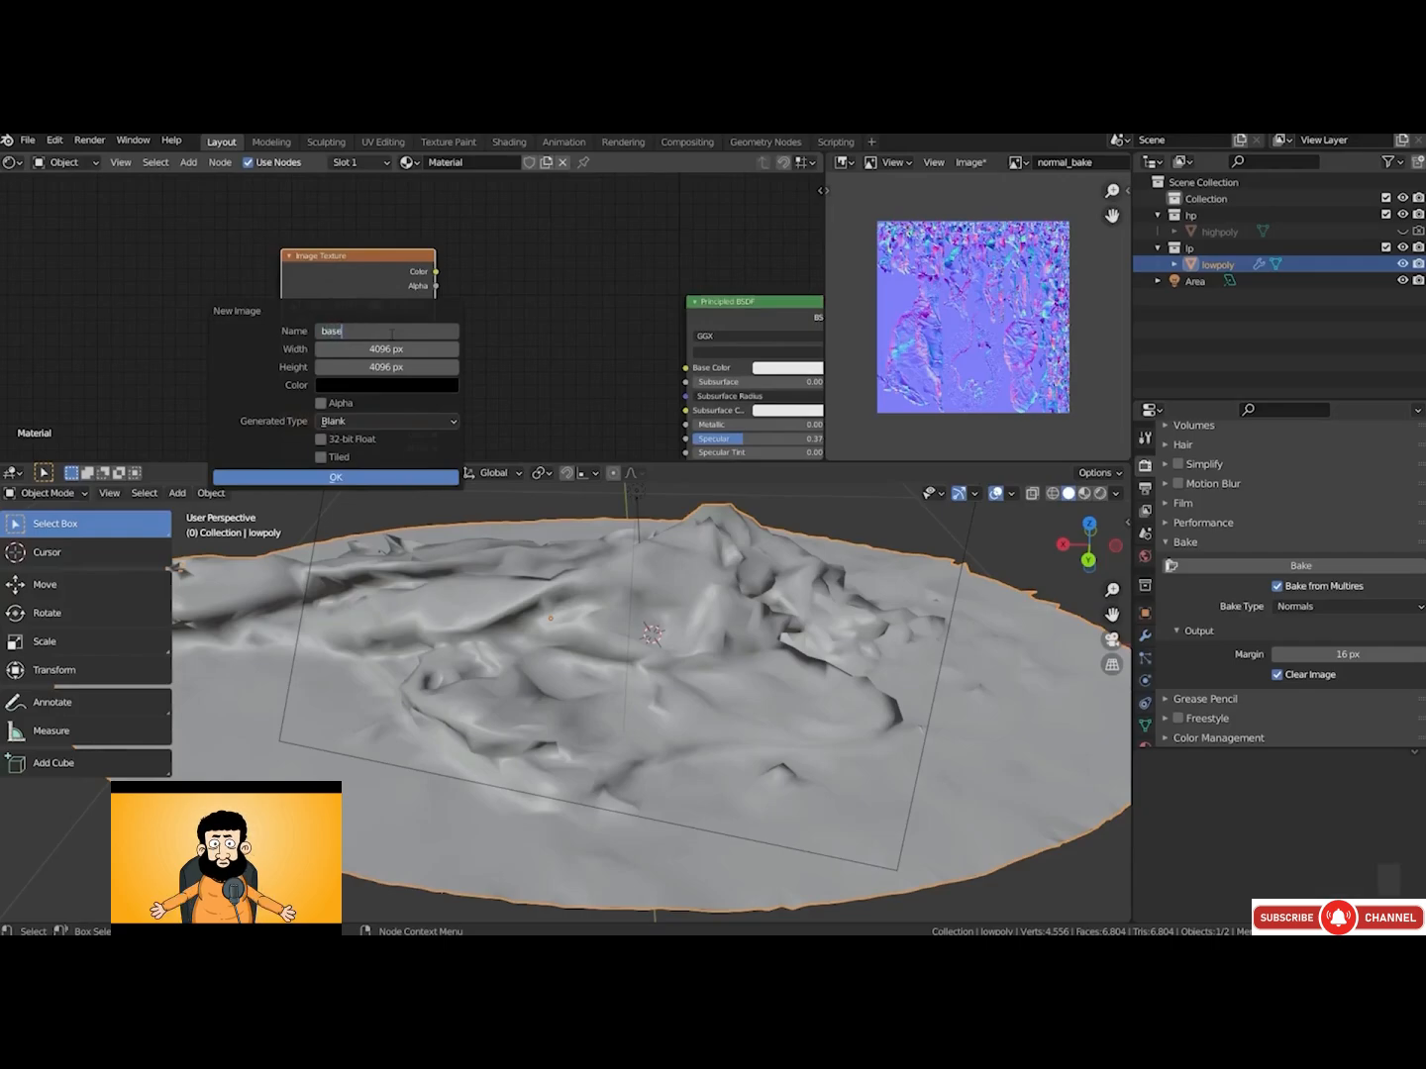
text( color)
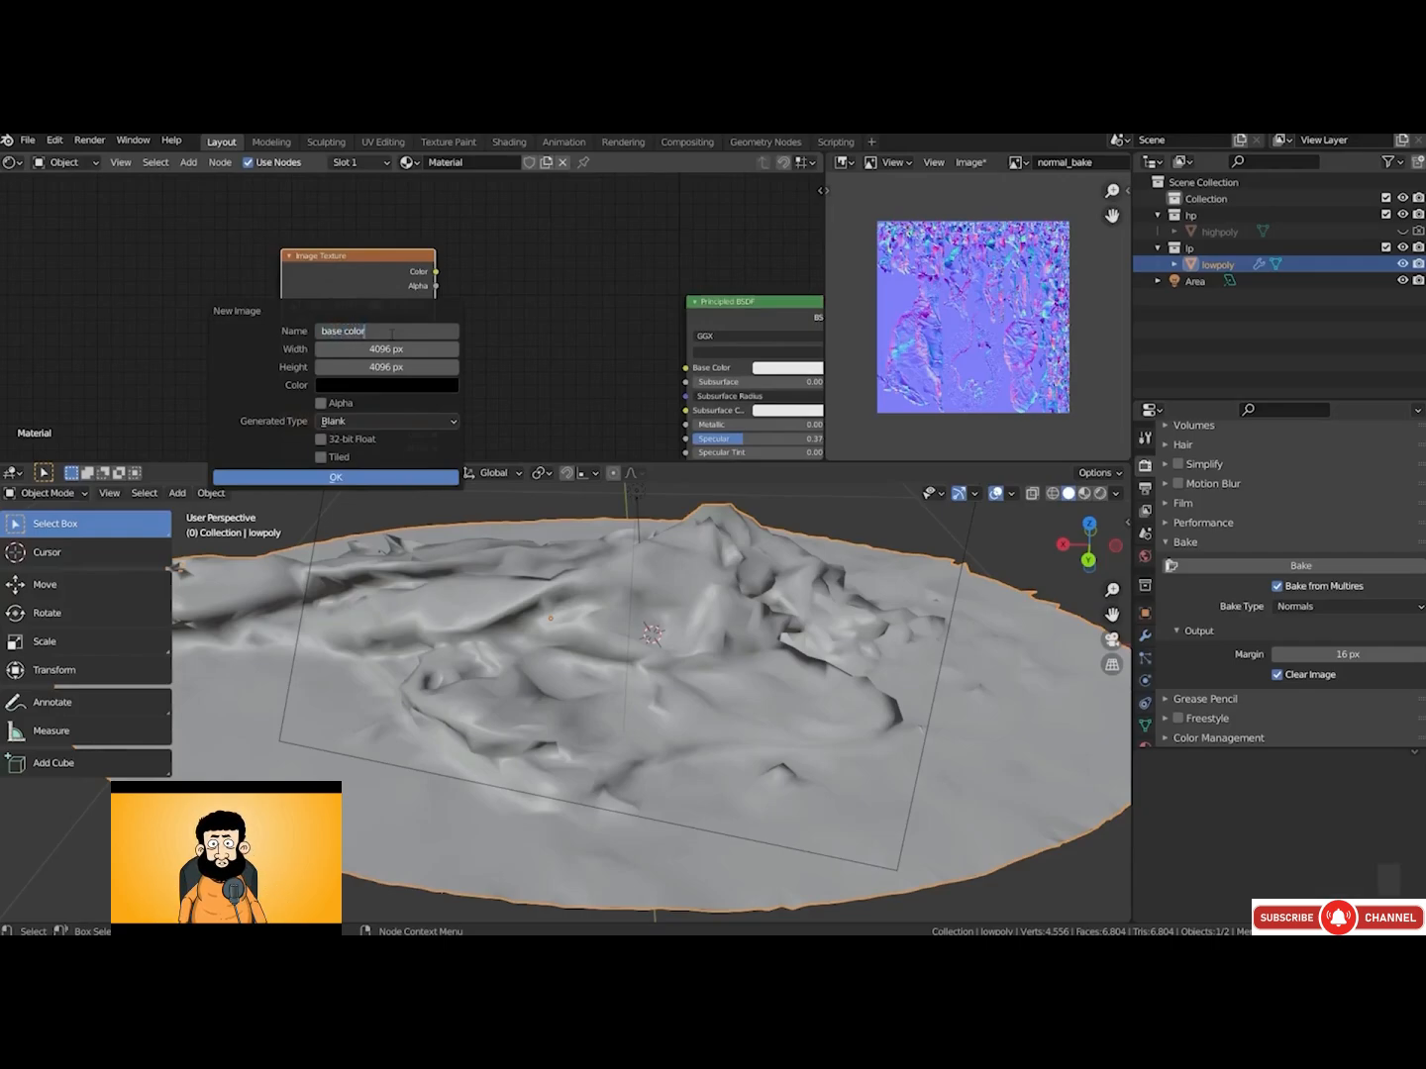
text(_bake)
key(Return)
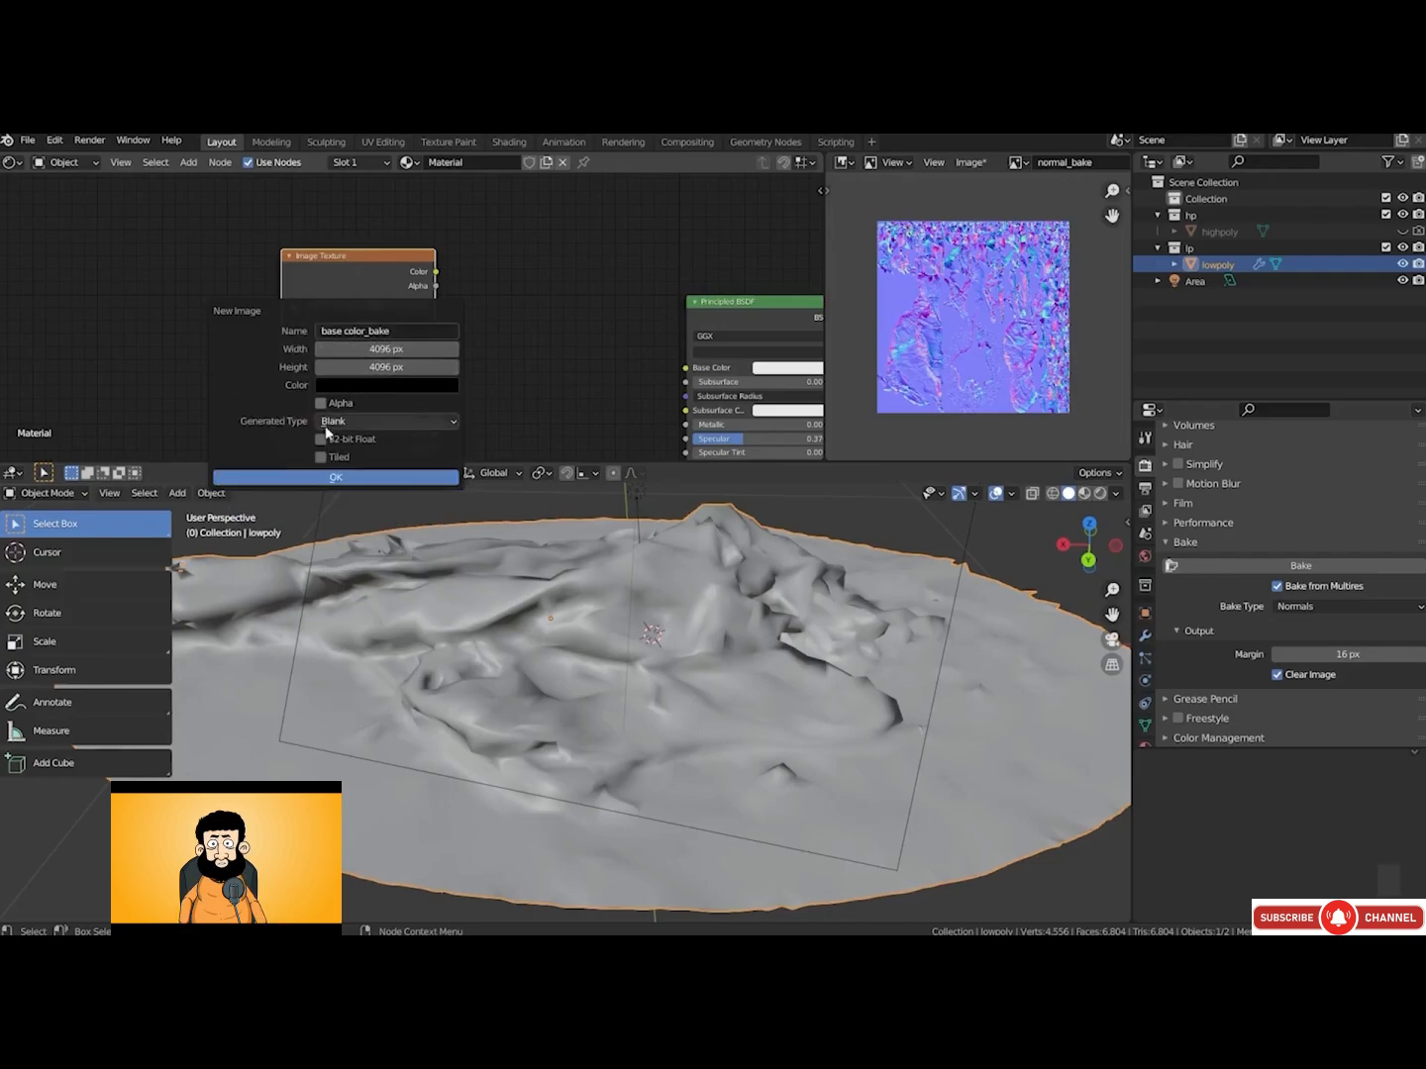
click(332, 481)
drag(350, 272, 351, 244)
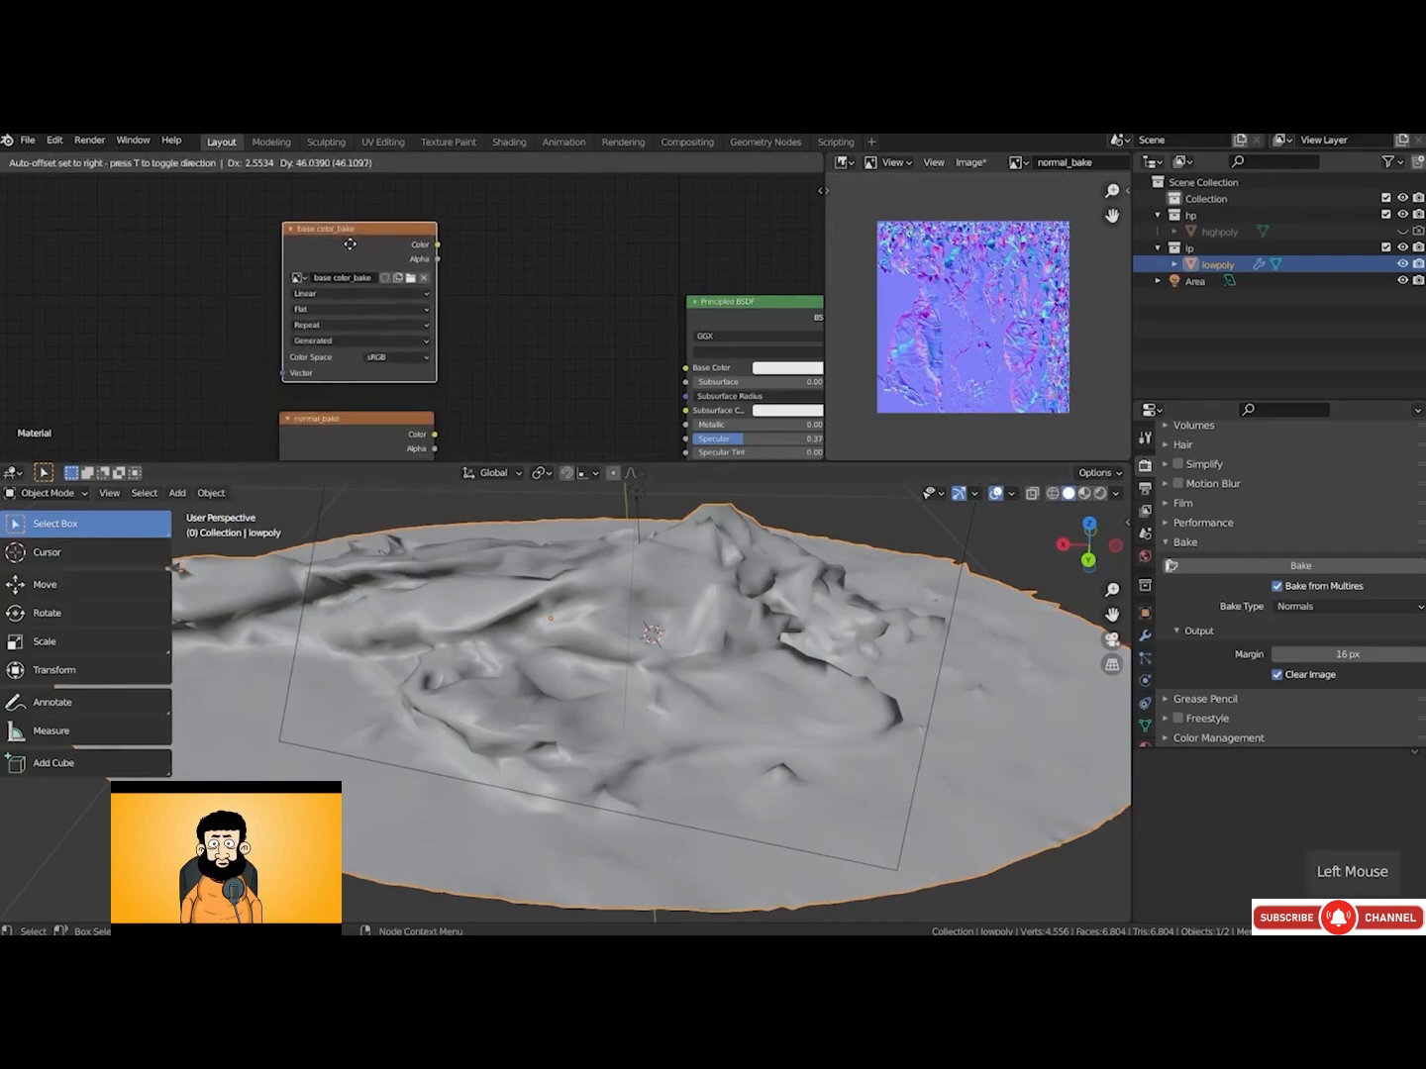
Pack the normal_bake image into the file and display base color_bake in the image editor
click(971, 161)
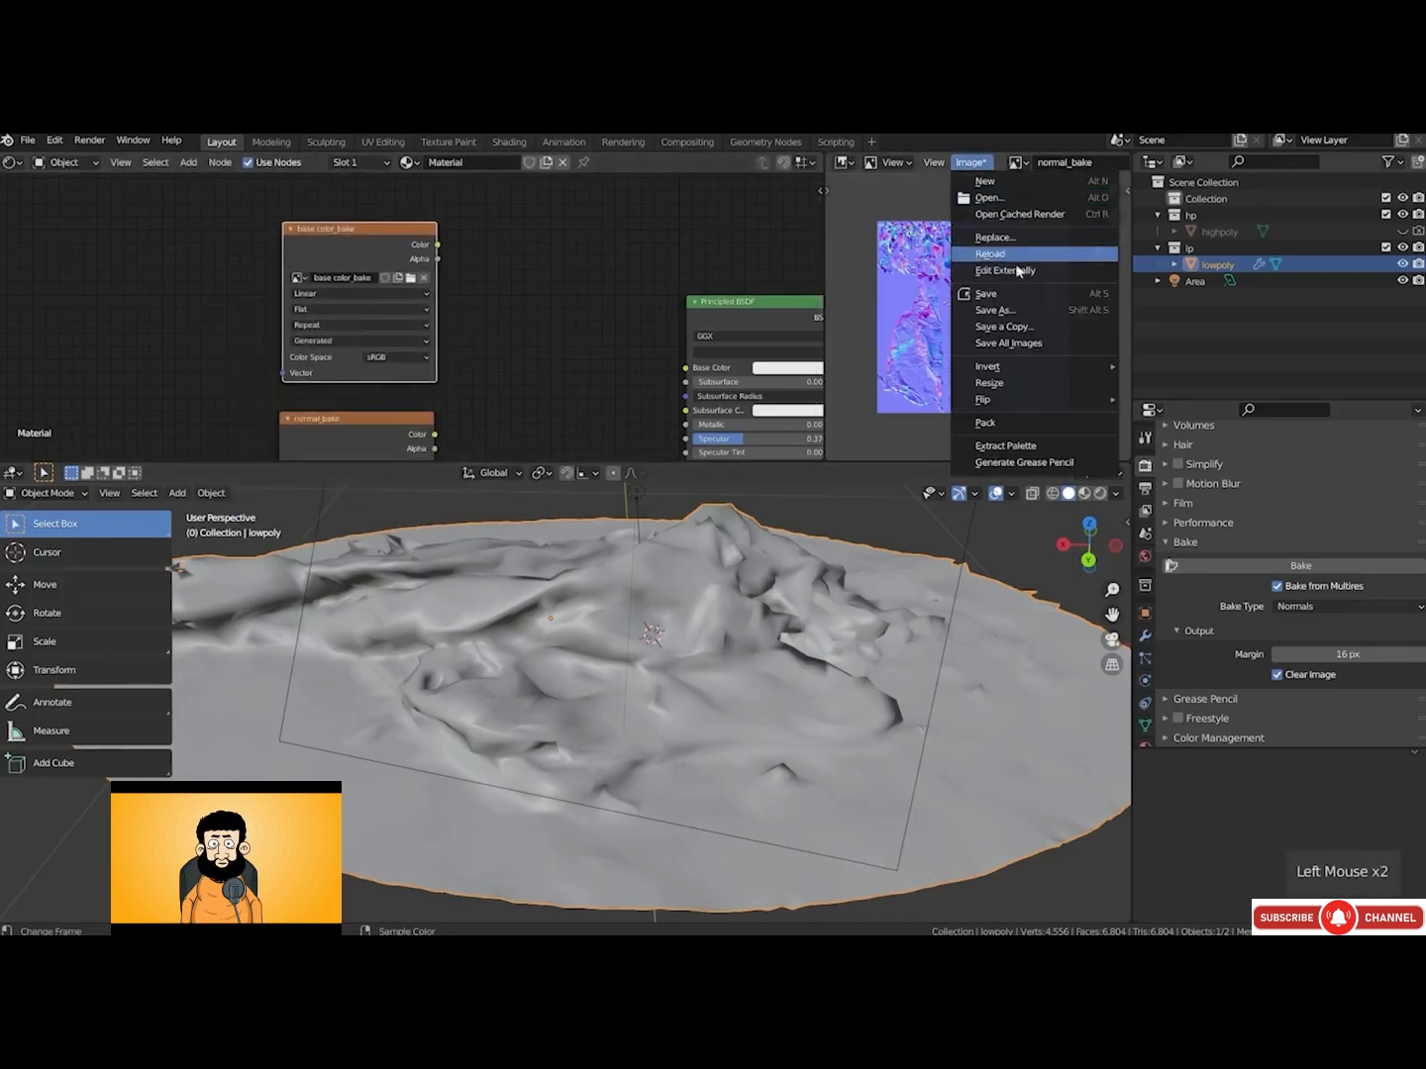
click(1039, 420)
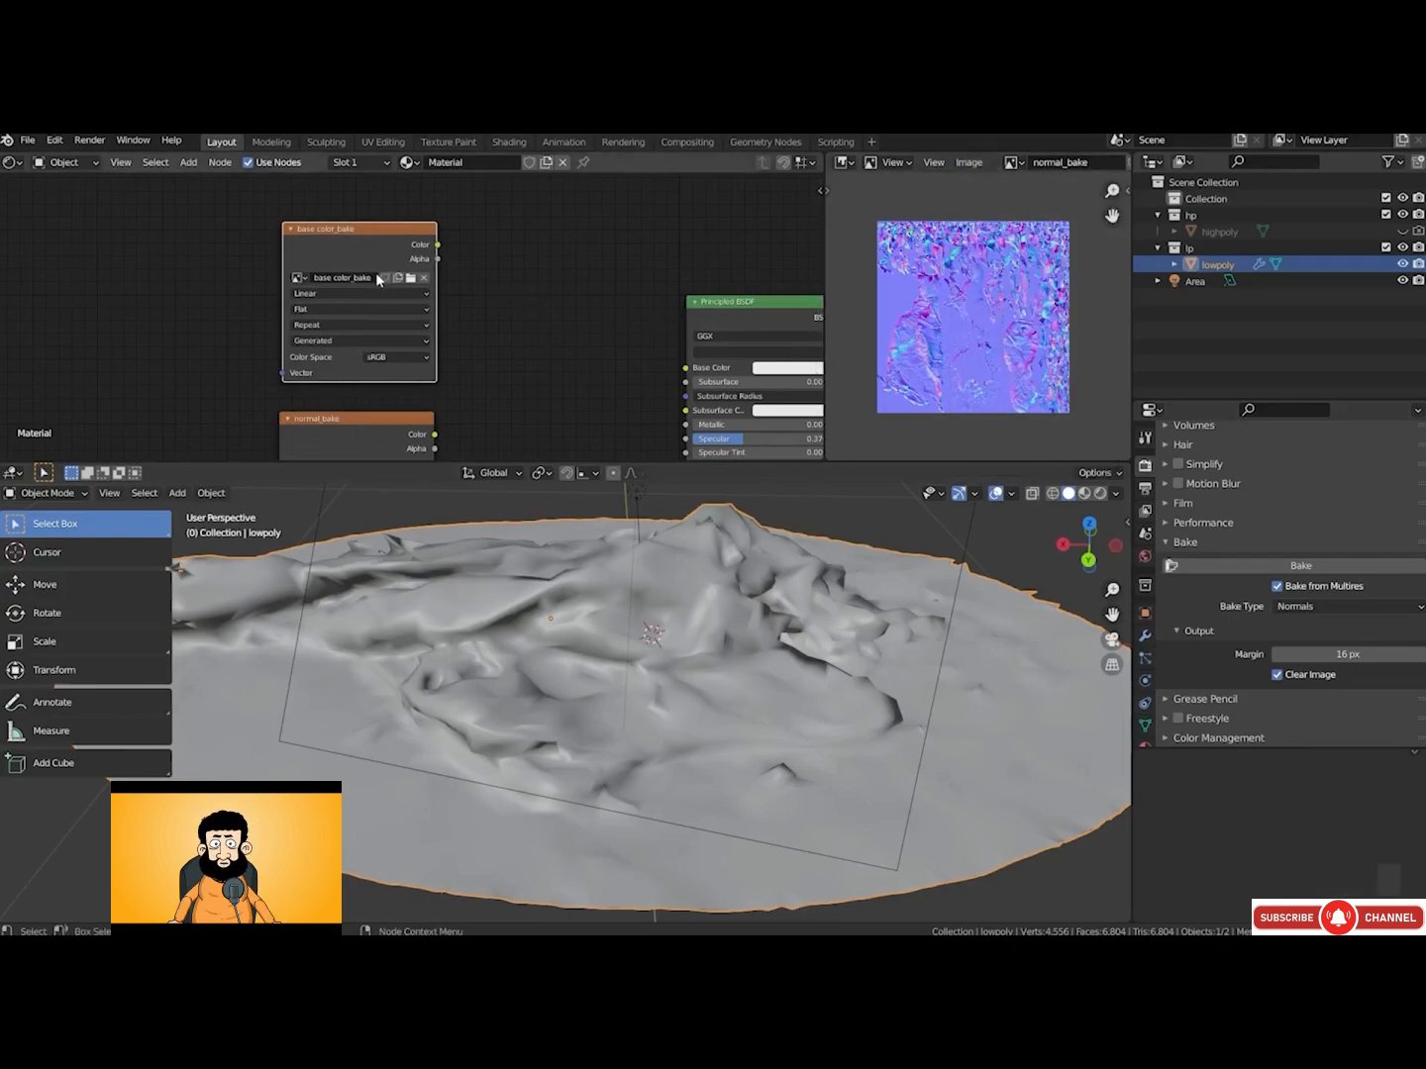
click(1012, 163)
click(1050, 189)
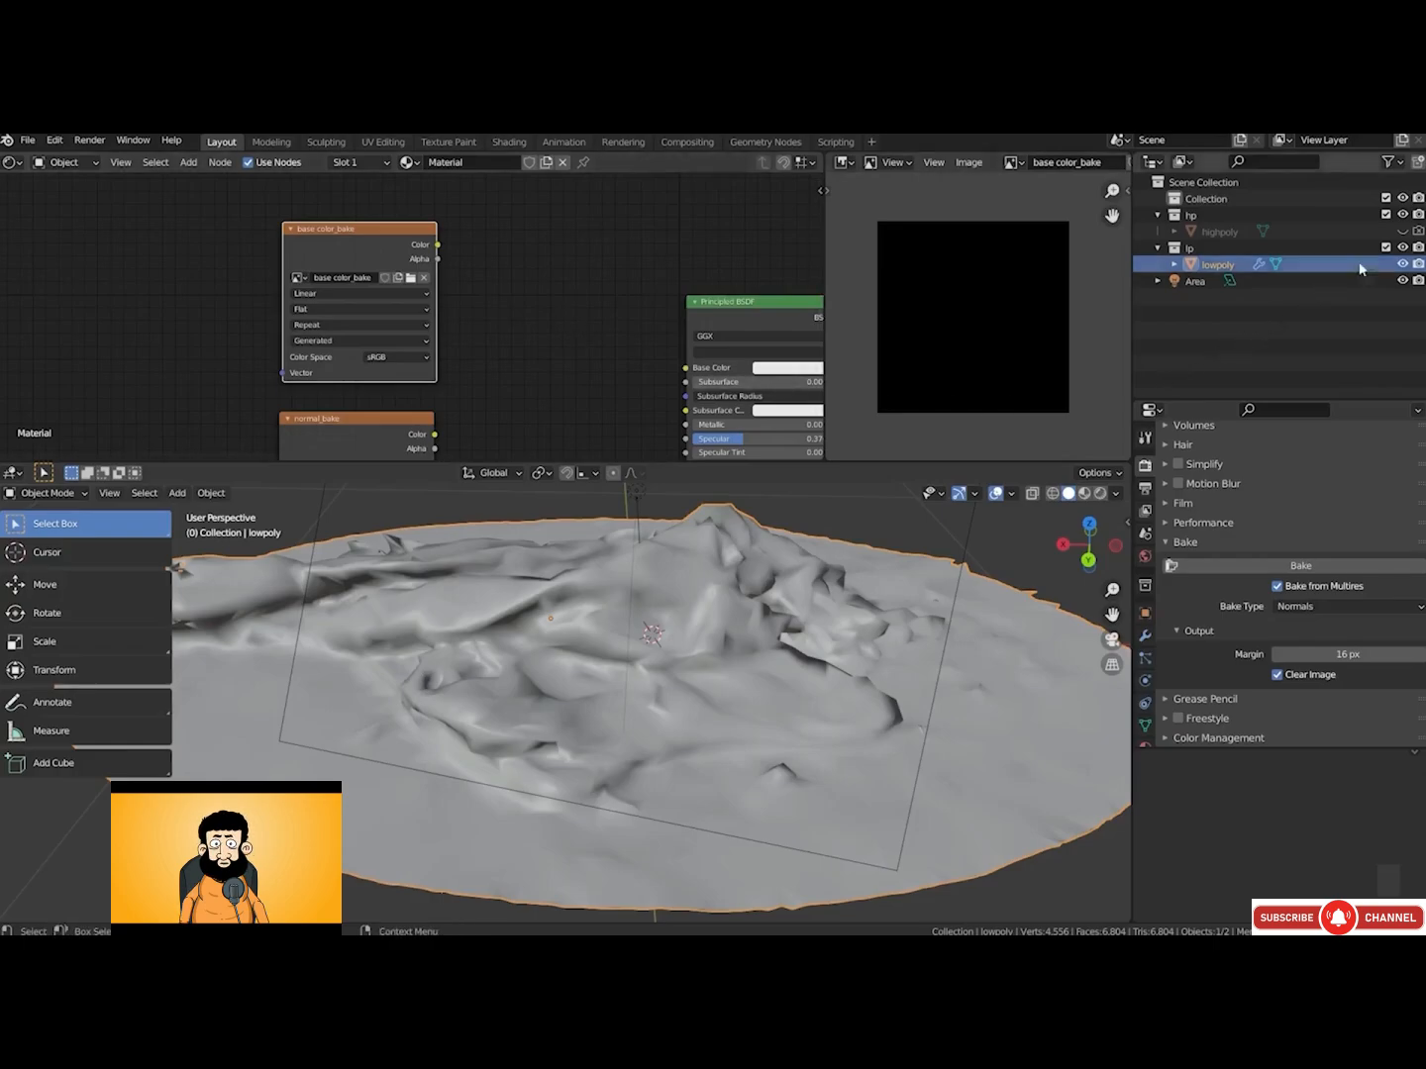
Enable highpoly for the viewport and rendering, and select highpoly together with lowpoly, keeping lowpoly as the active object
click(1403, 231)
click(1417, 229)
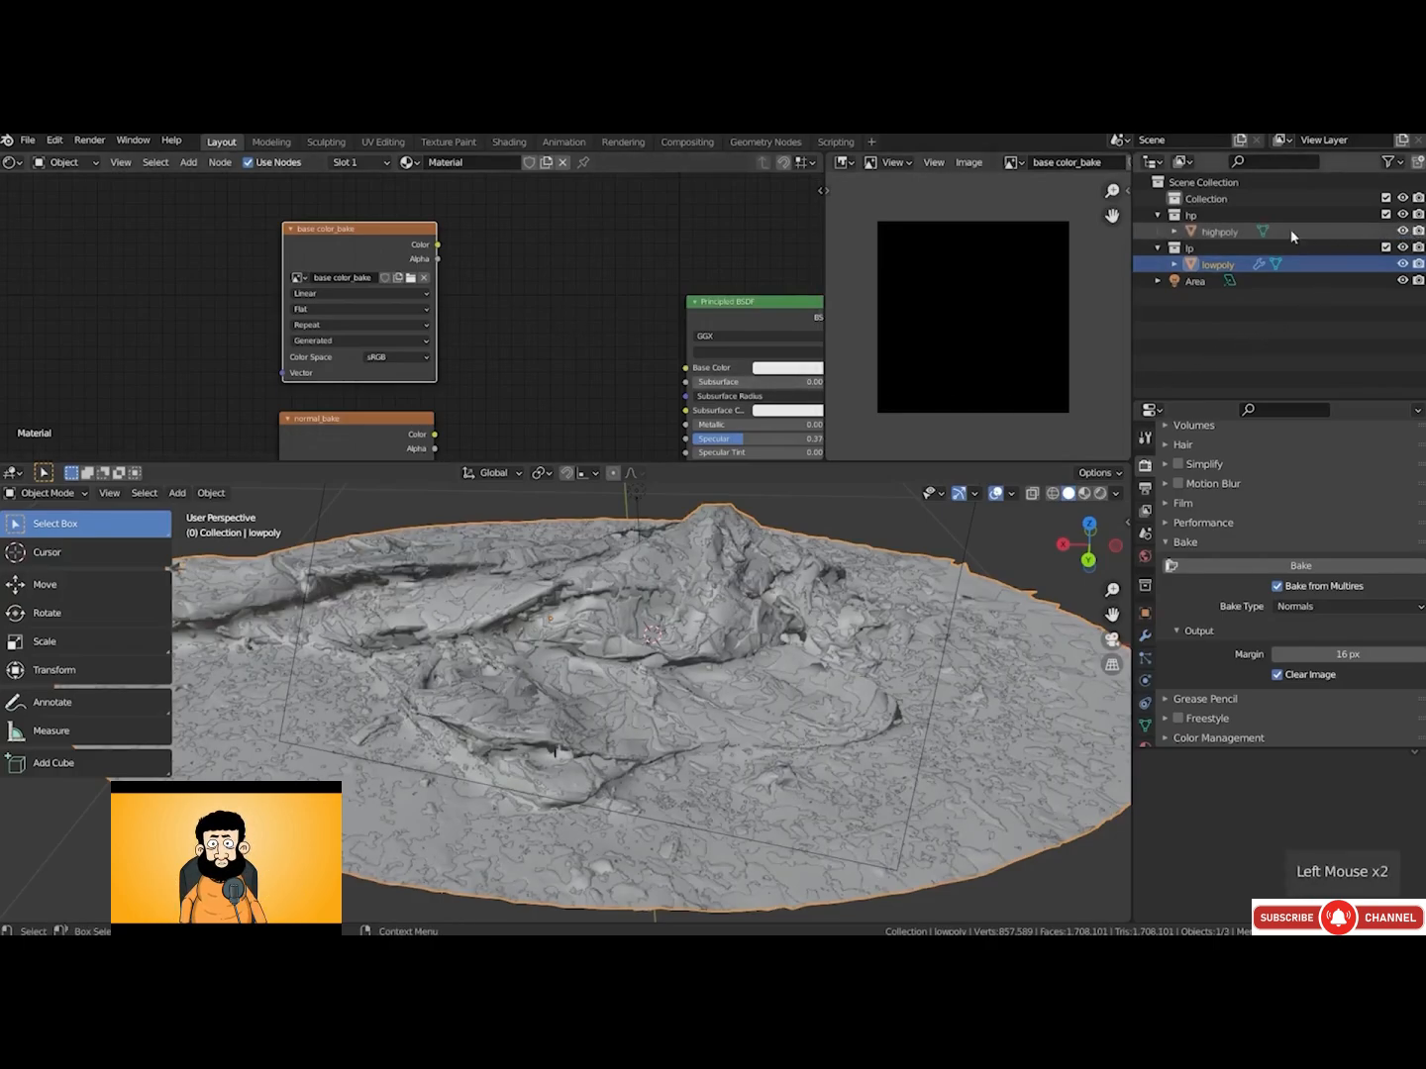
click(1216, 231)
key(g)
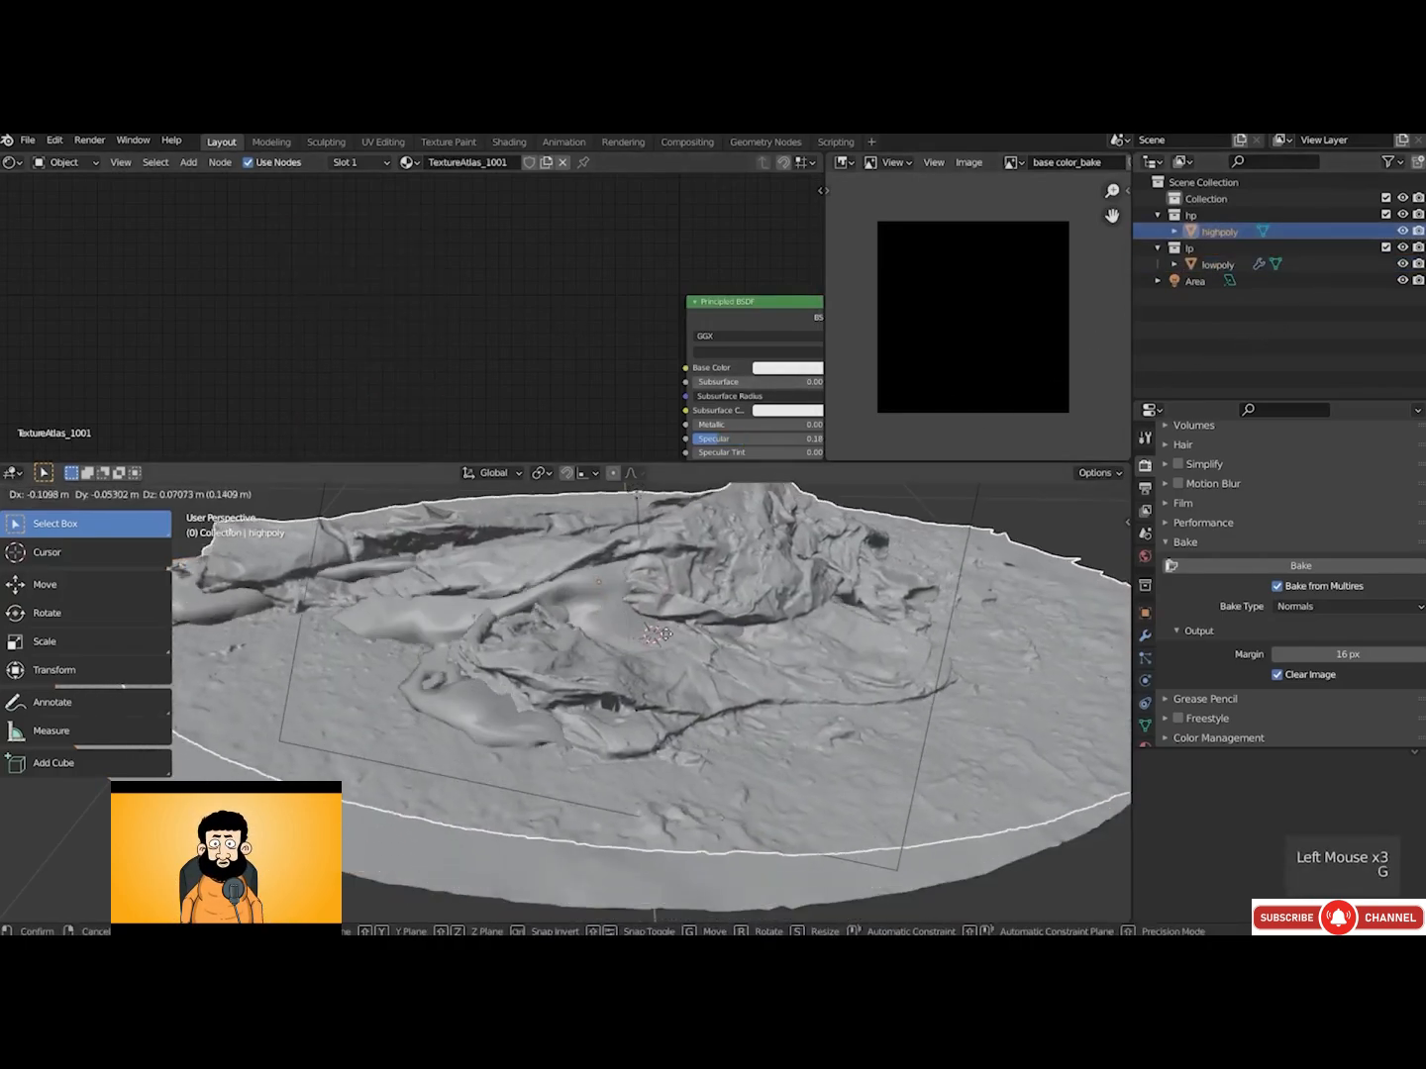
right_click(651, 641)
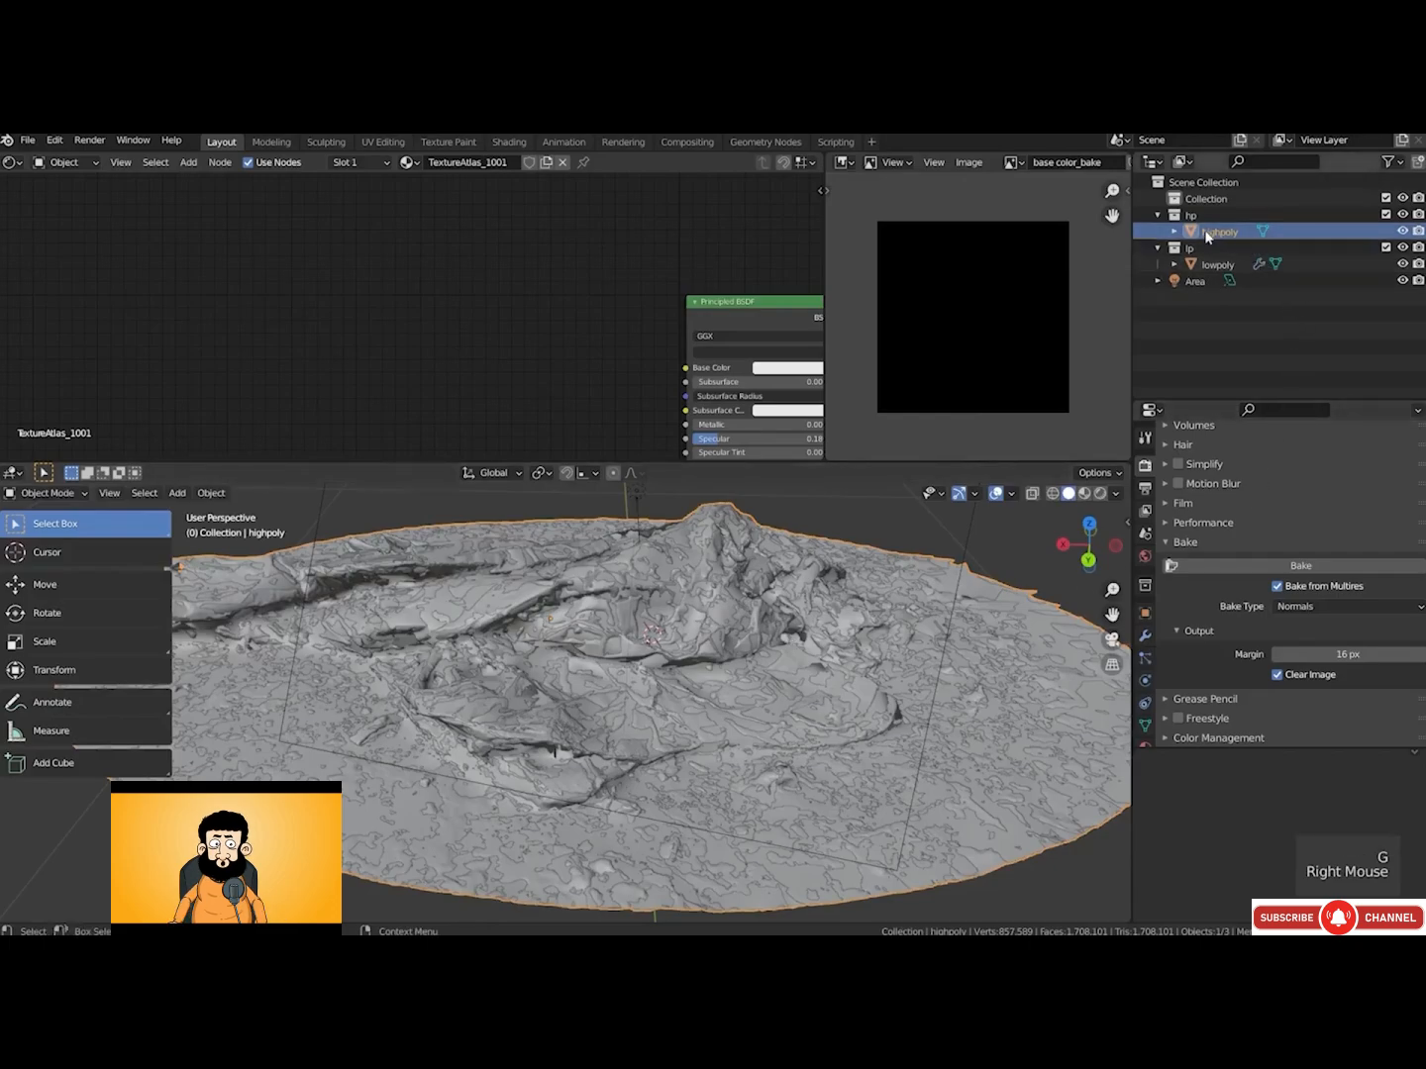
ctrl+click(1194, 265)
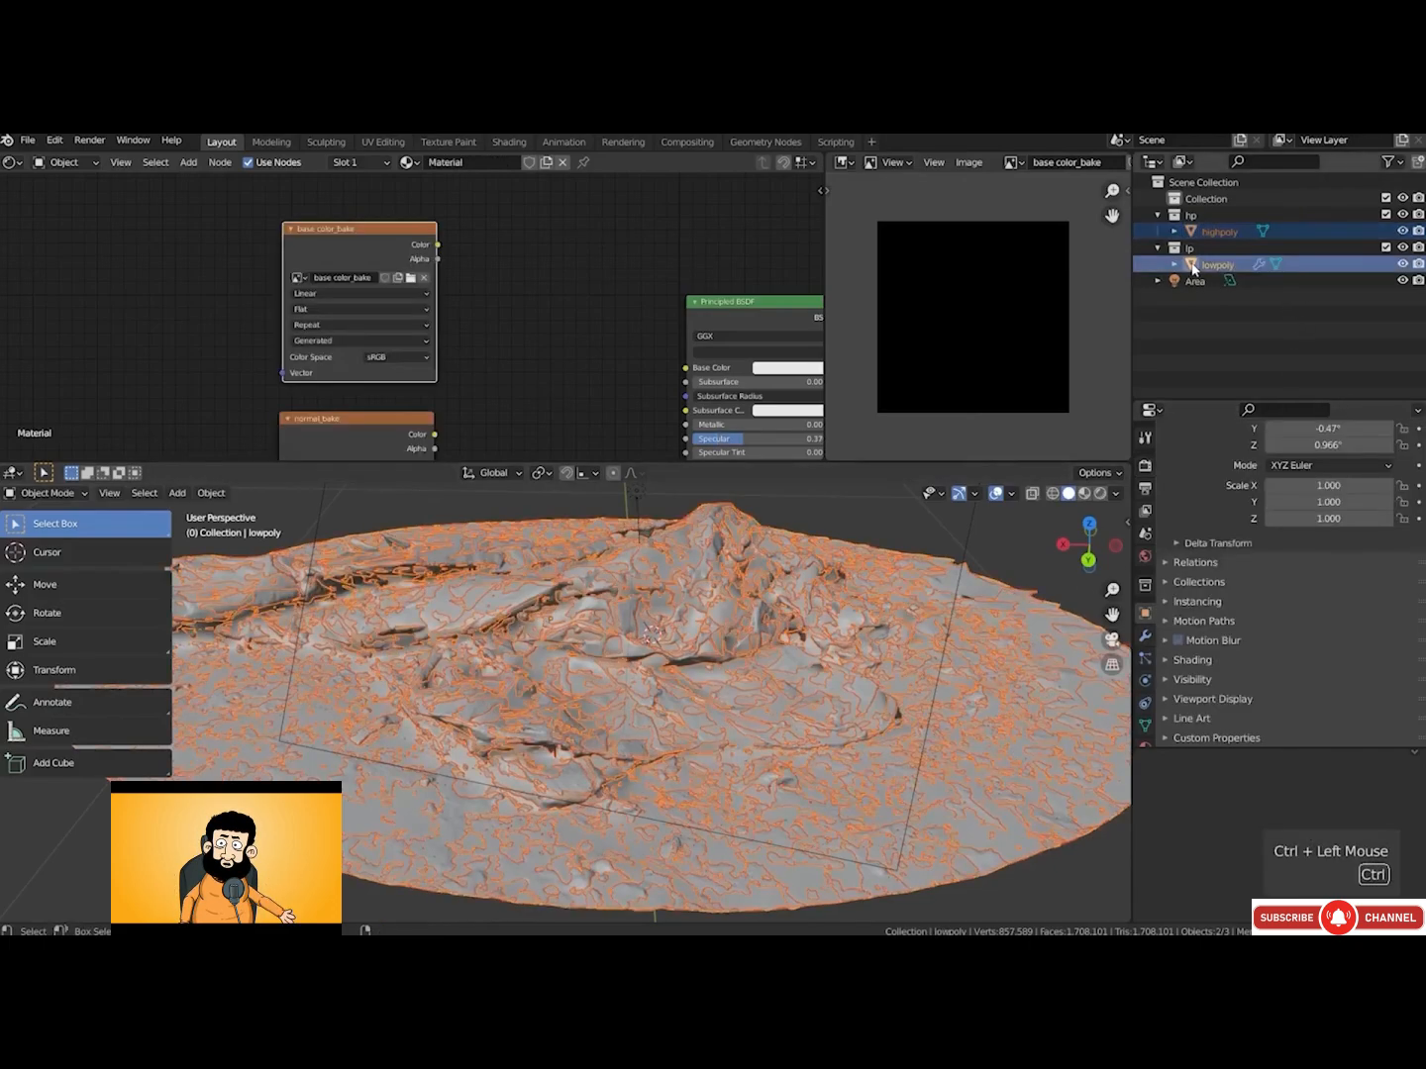
Turn off Bake from Multires and set the bake type to Diffuse with only the Color contribution enabled
click(1145, 466)
scroll(1227, 582, down, 4)
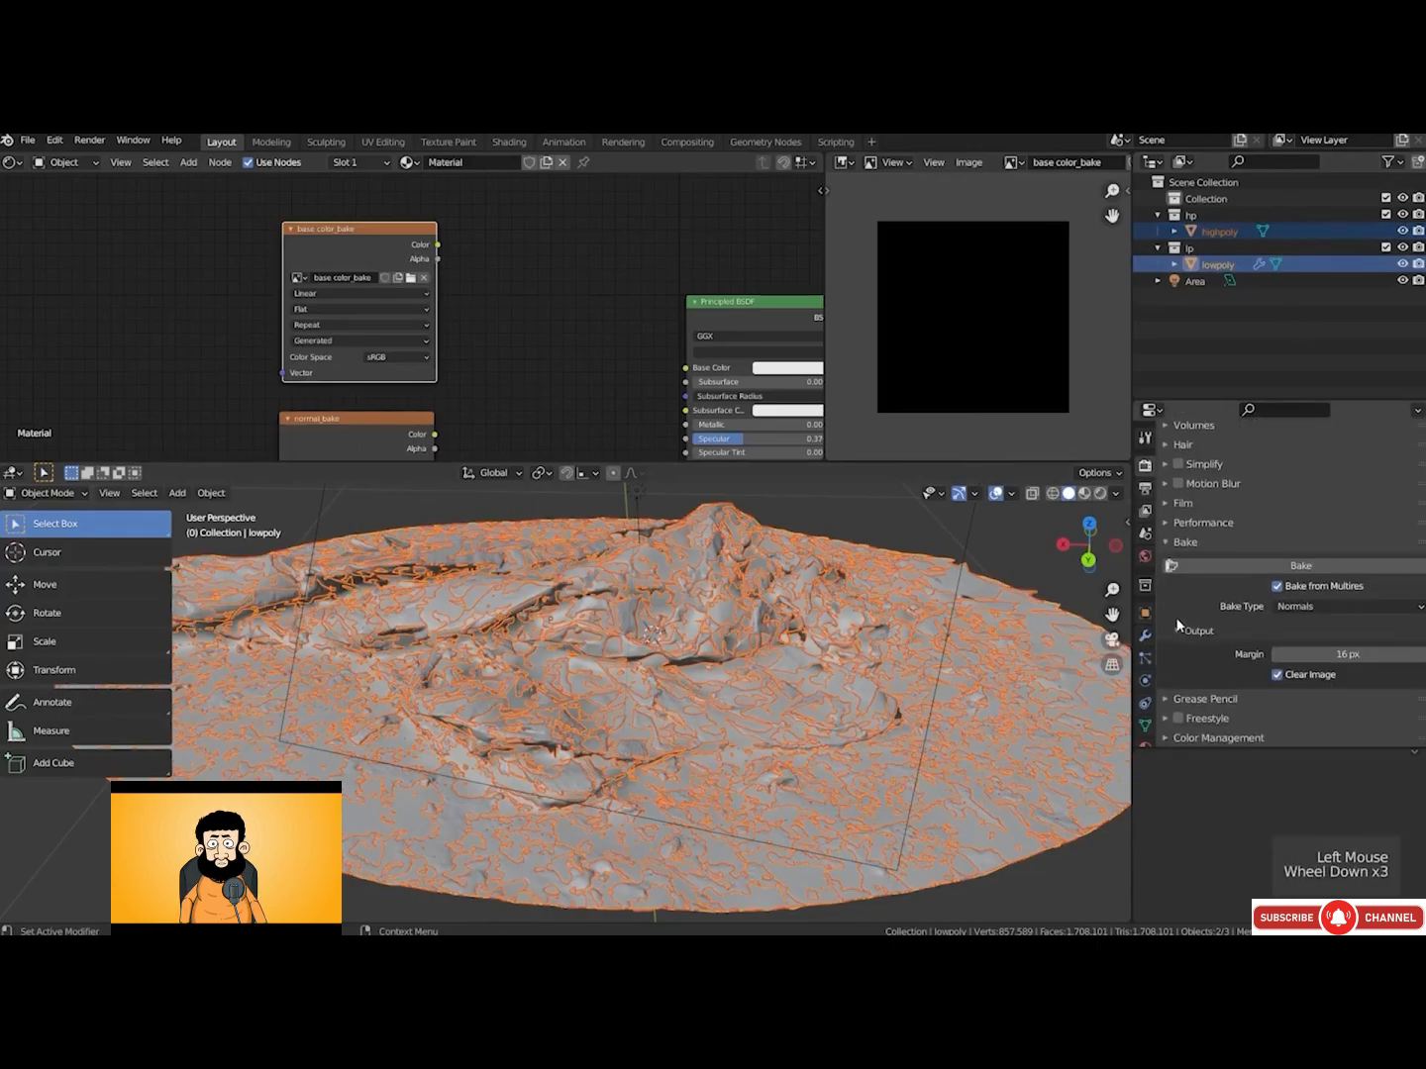
click(1277, 587)
click(1292, 602)
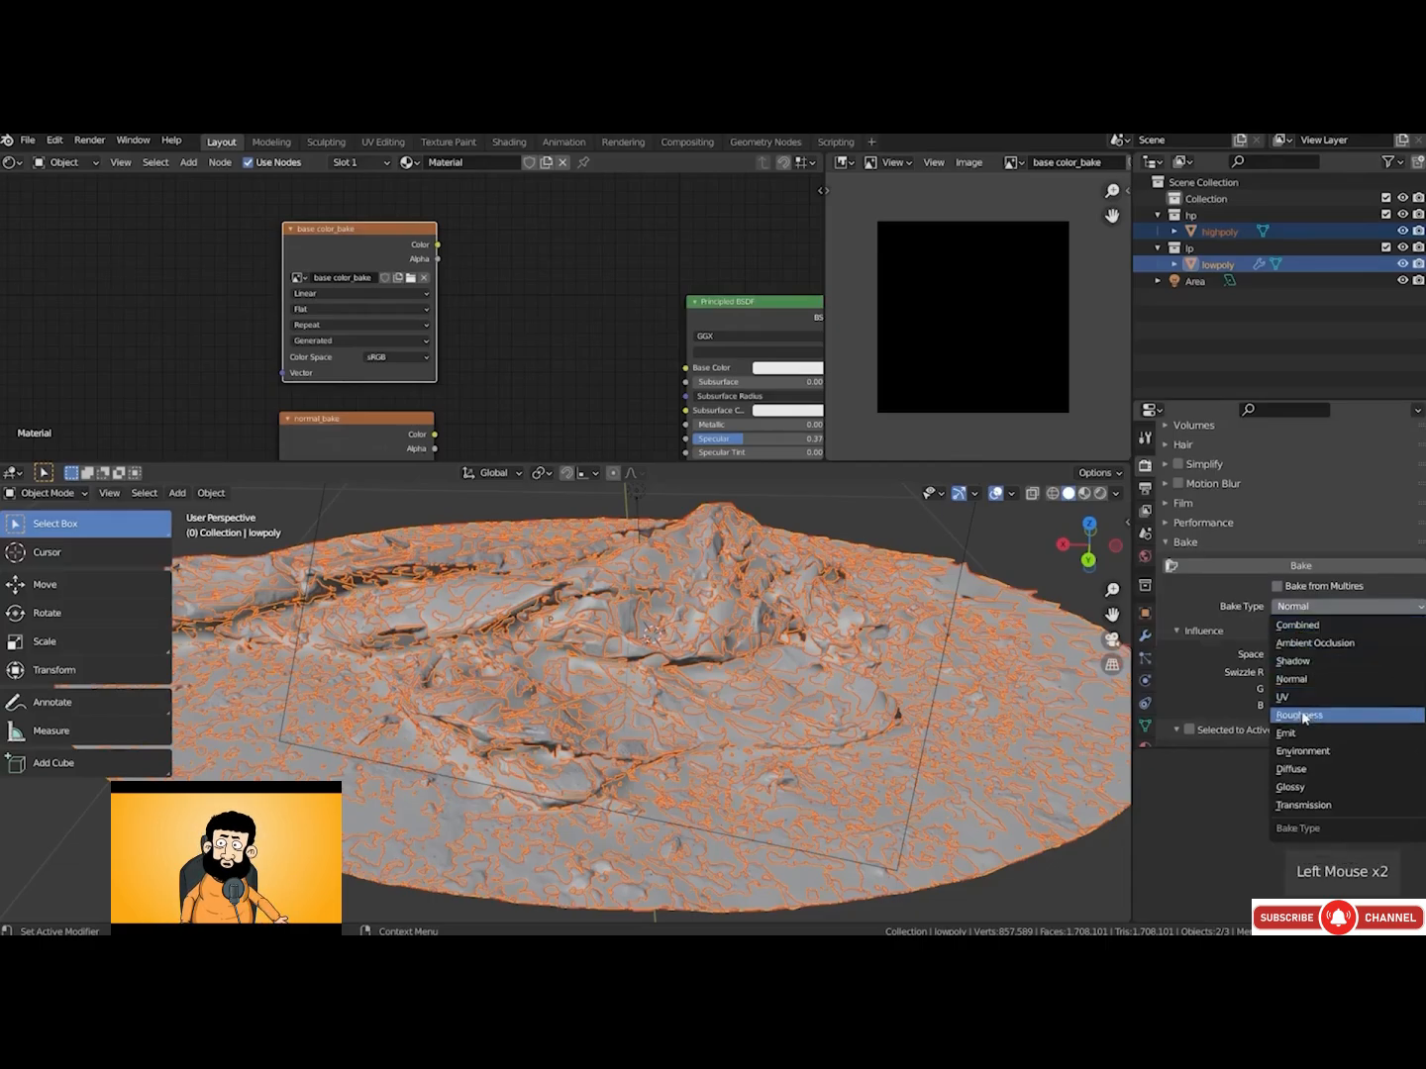
click(1292, 769)
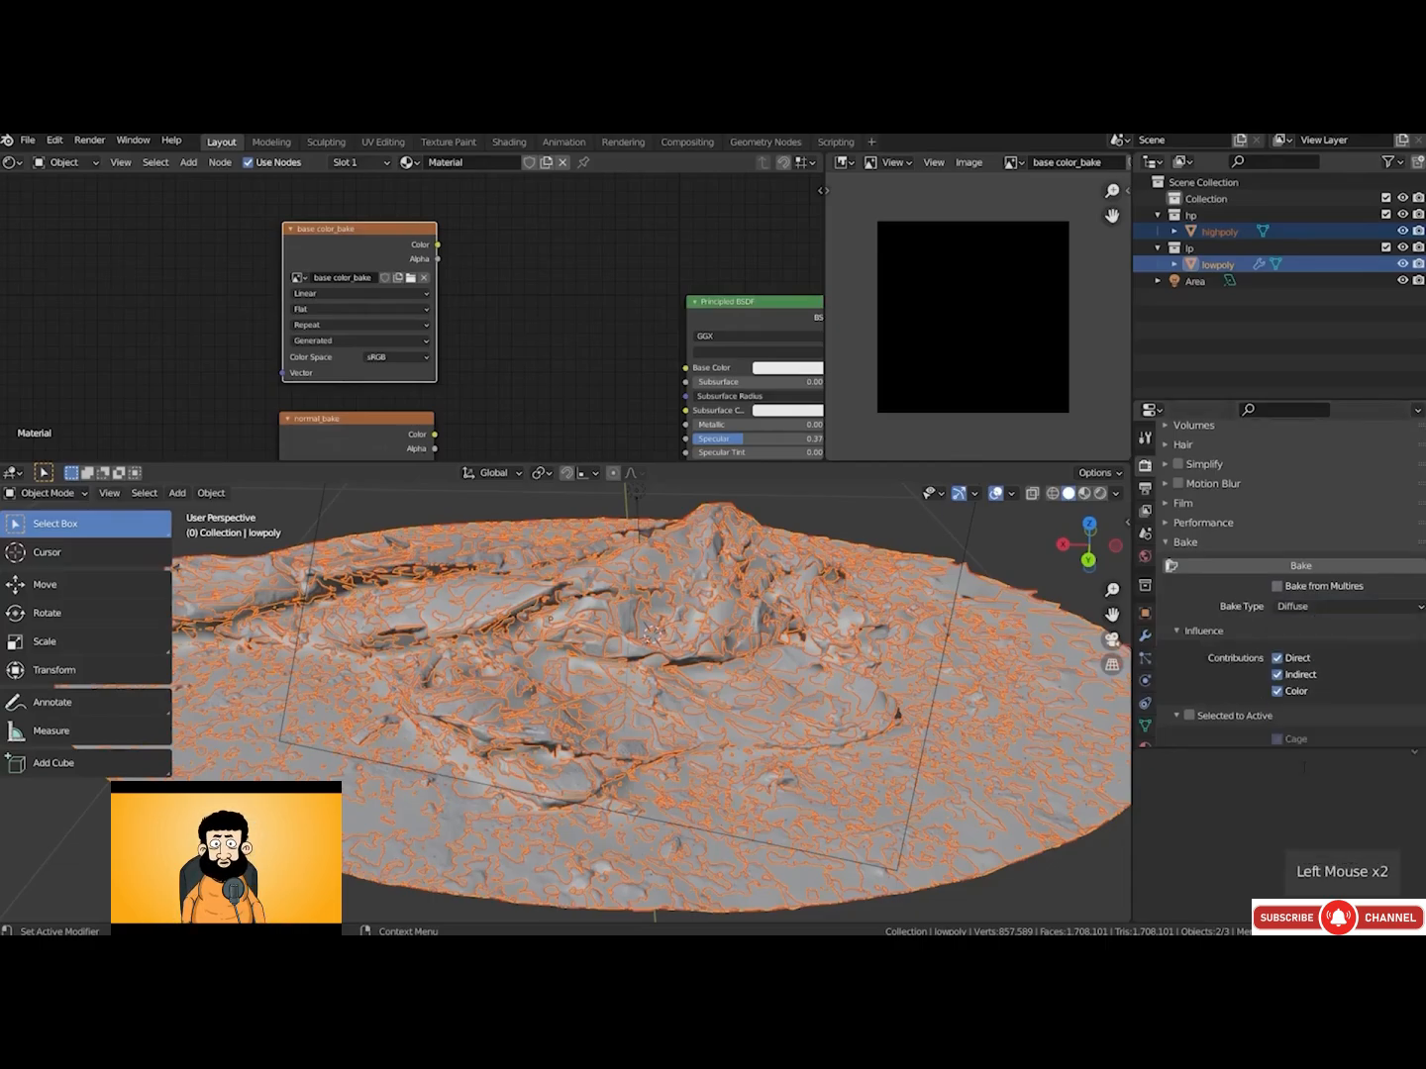
click(1279, 674)
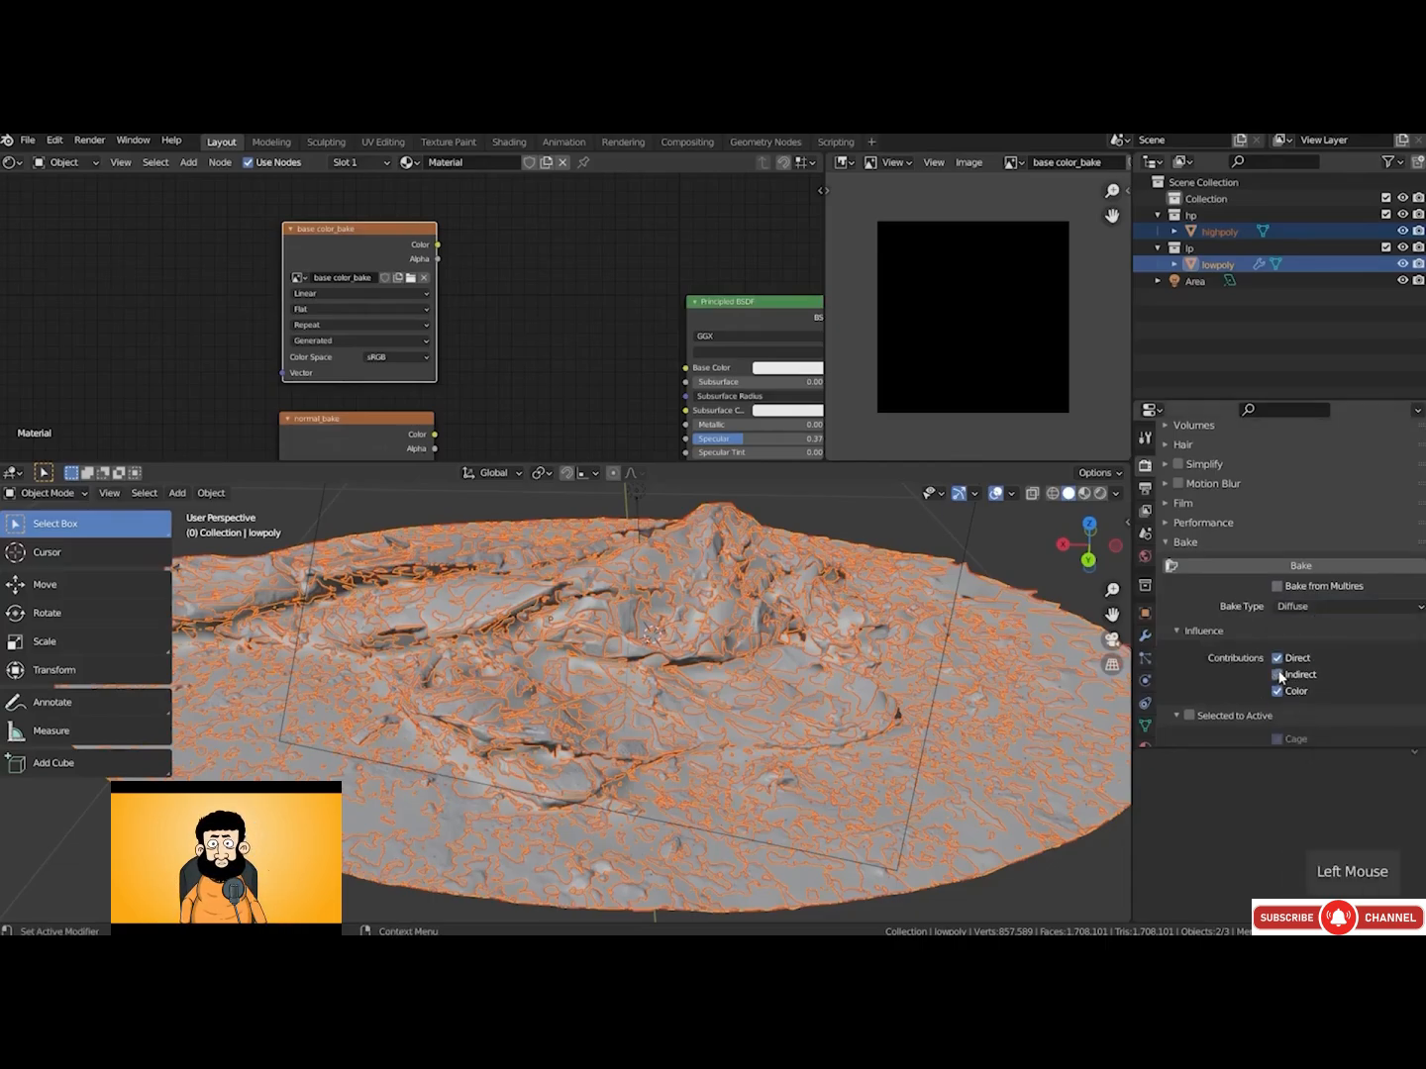
click(1278, 658)
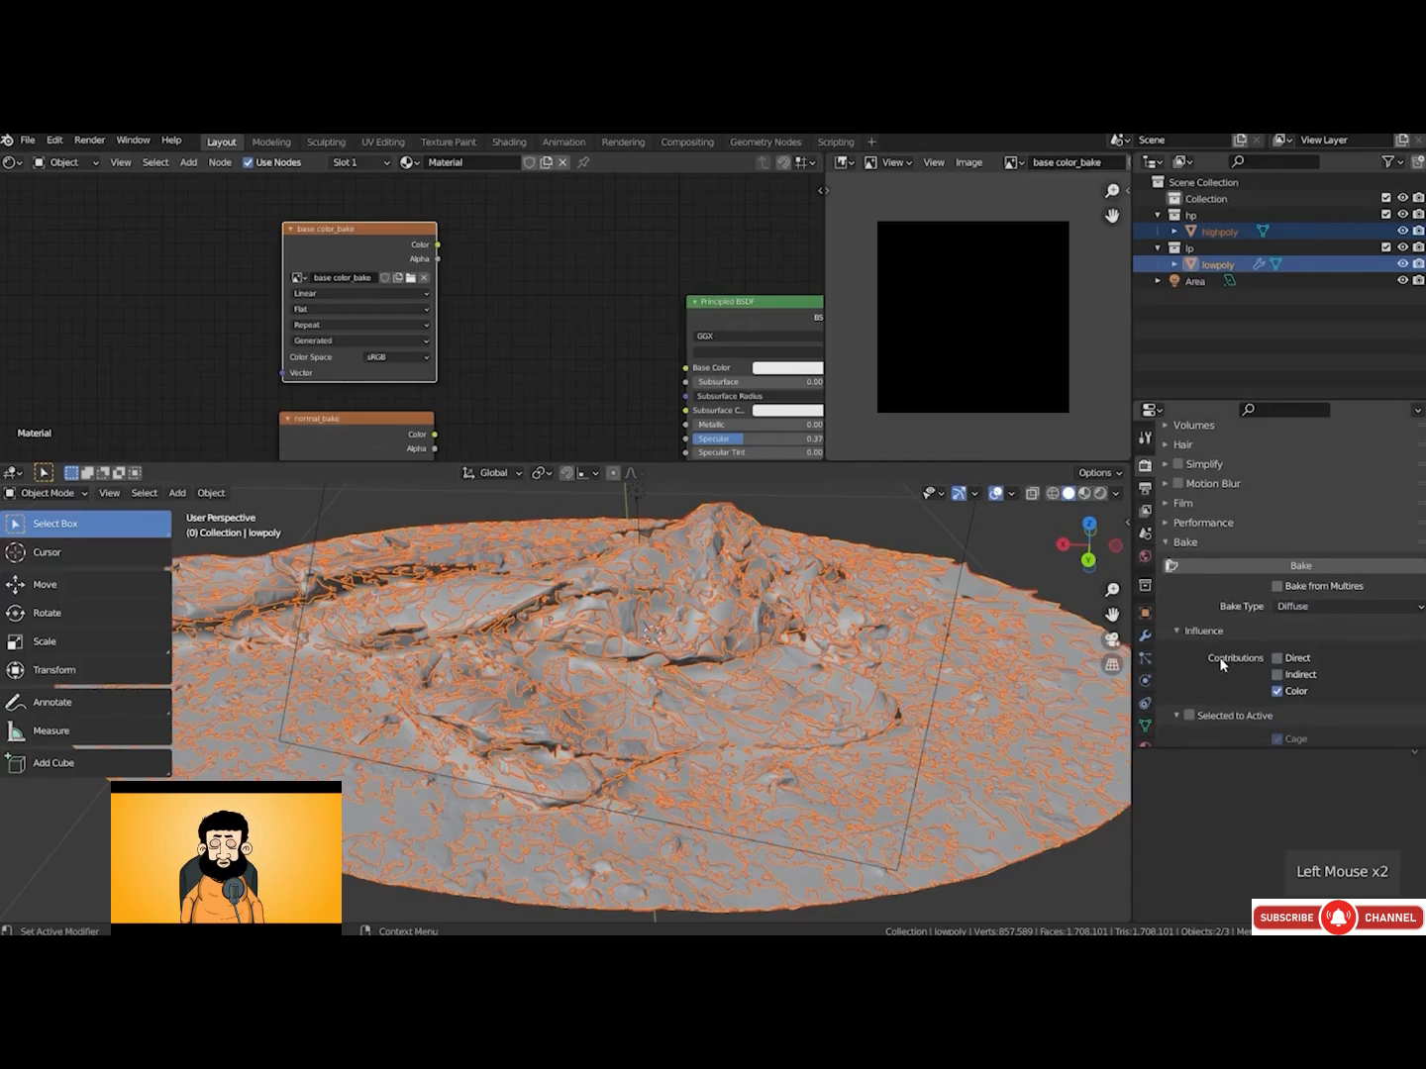
Enable Selected to Active baking without a cage and set the extrusion to 0.02 m
scroll(1221, 662, down, 6)
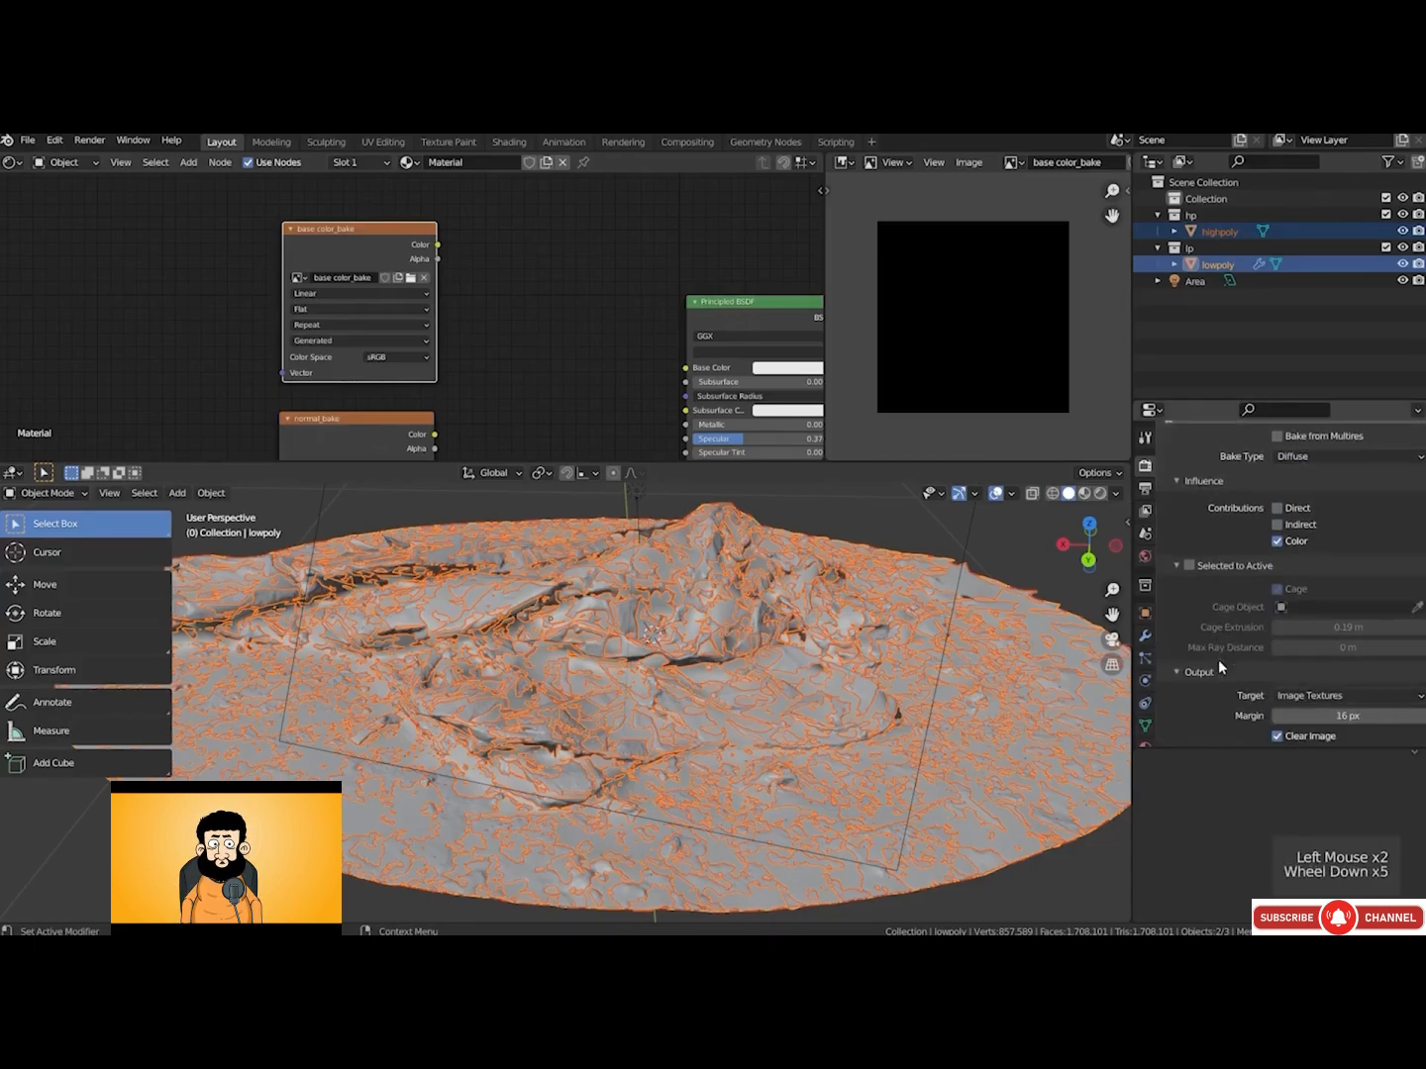
click(1189, 535)
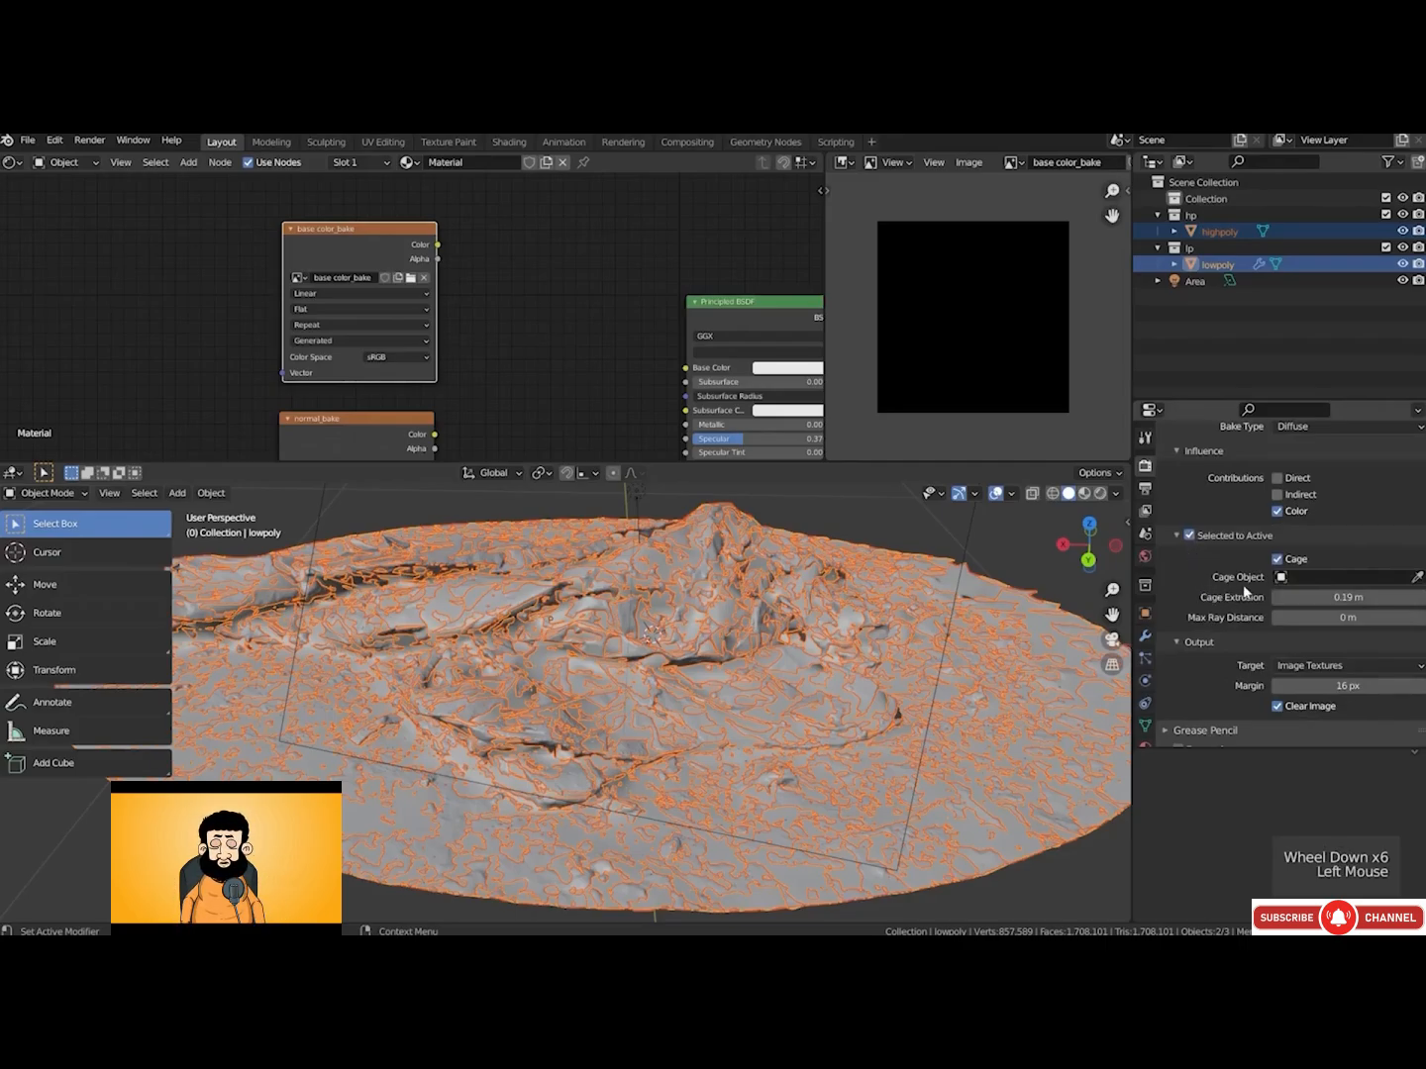
click(1279, 560)
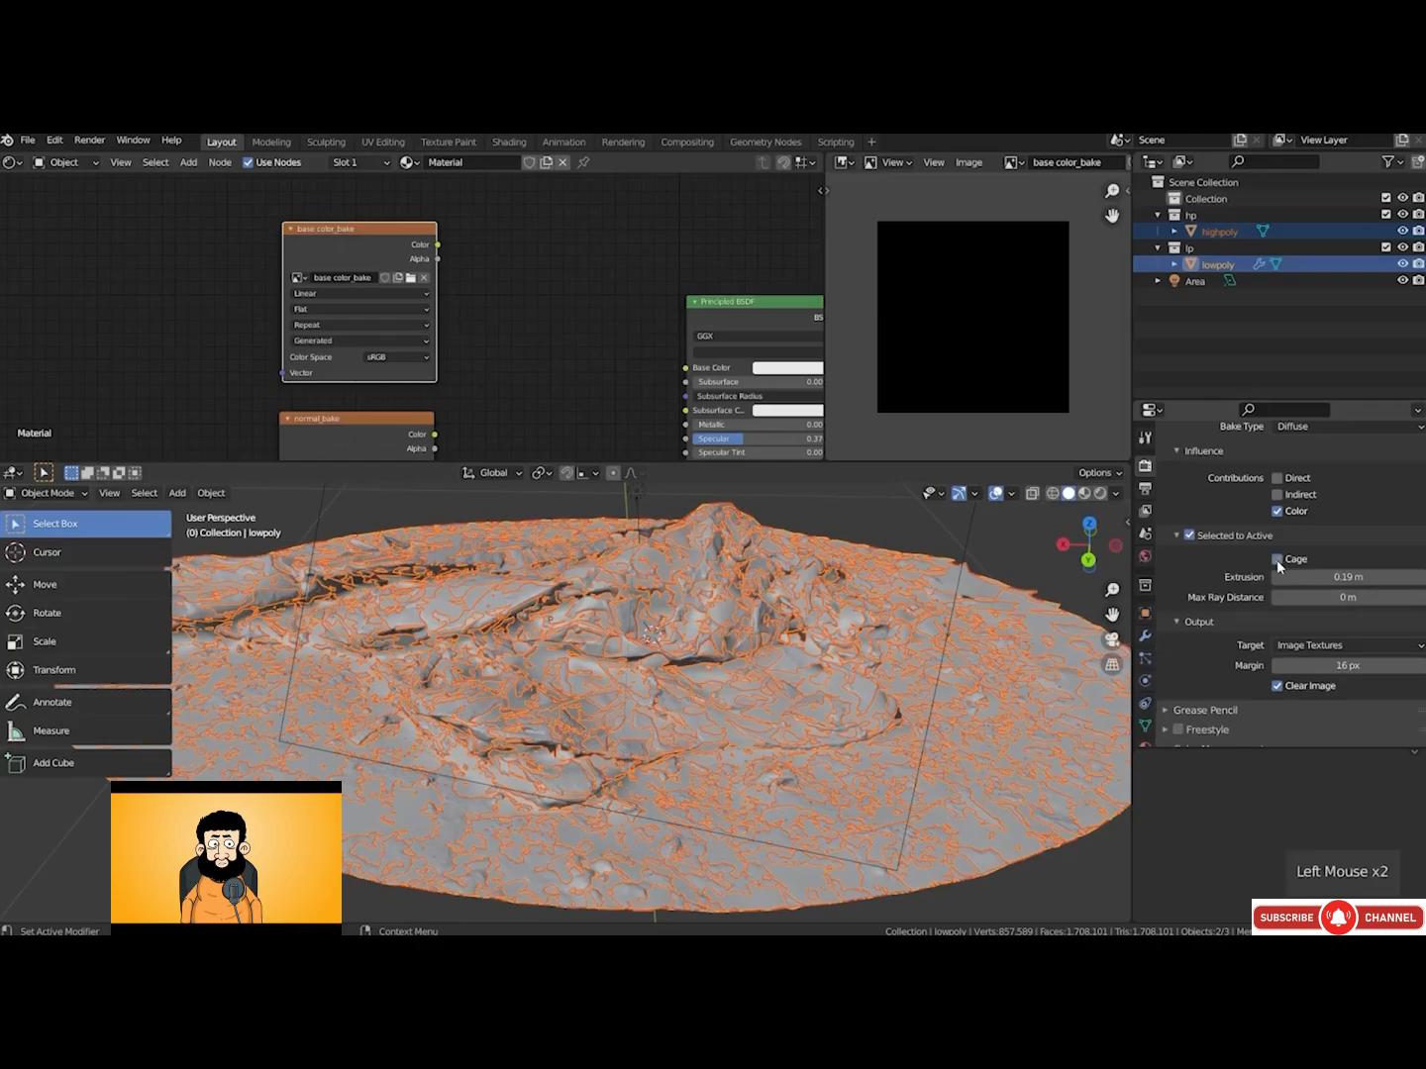
click(1332, 575)
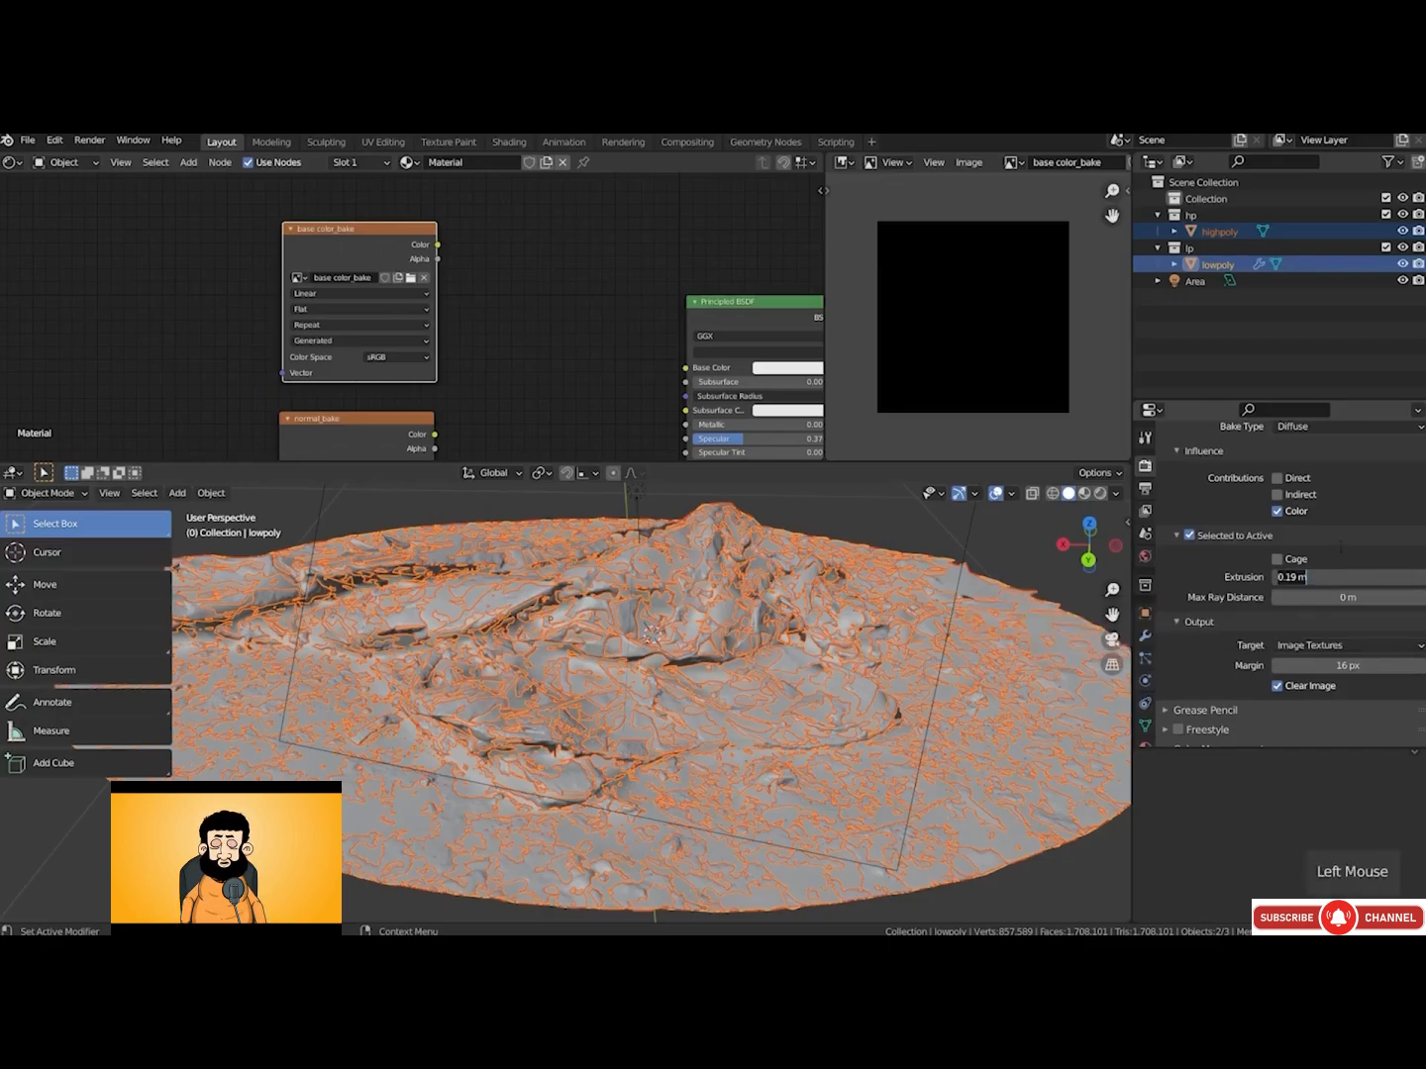
key(ctrl+a)
text(0.02)
key(Return)
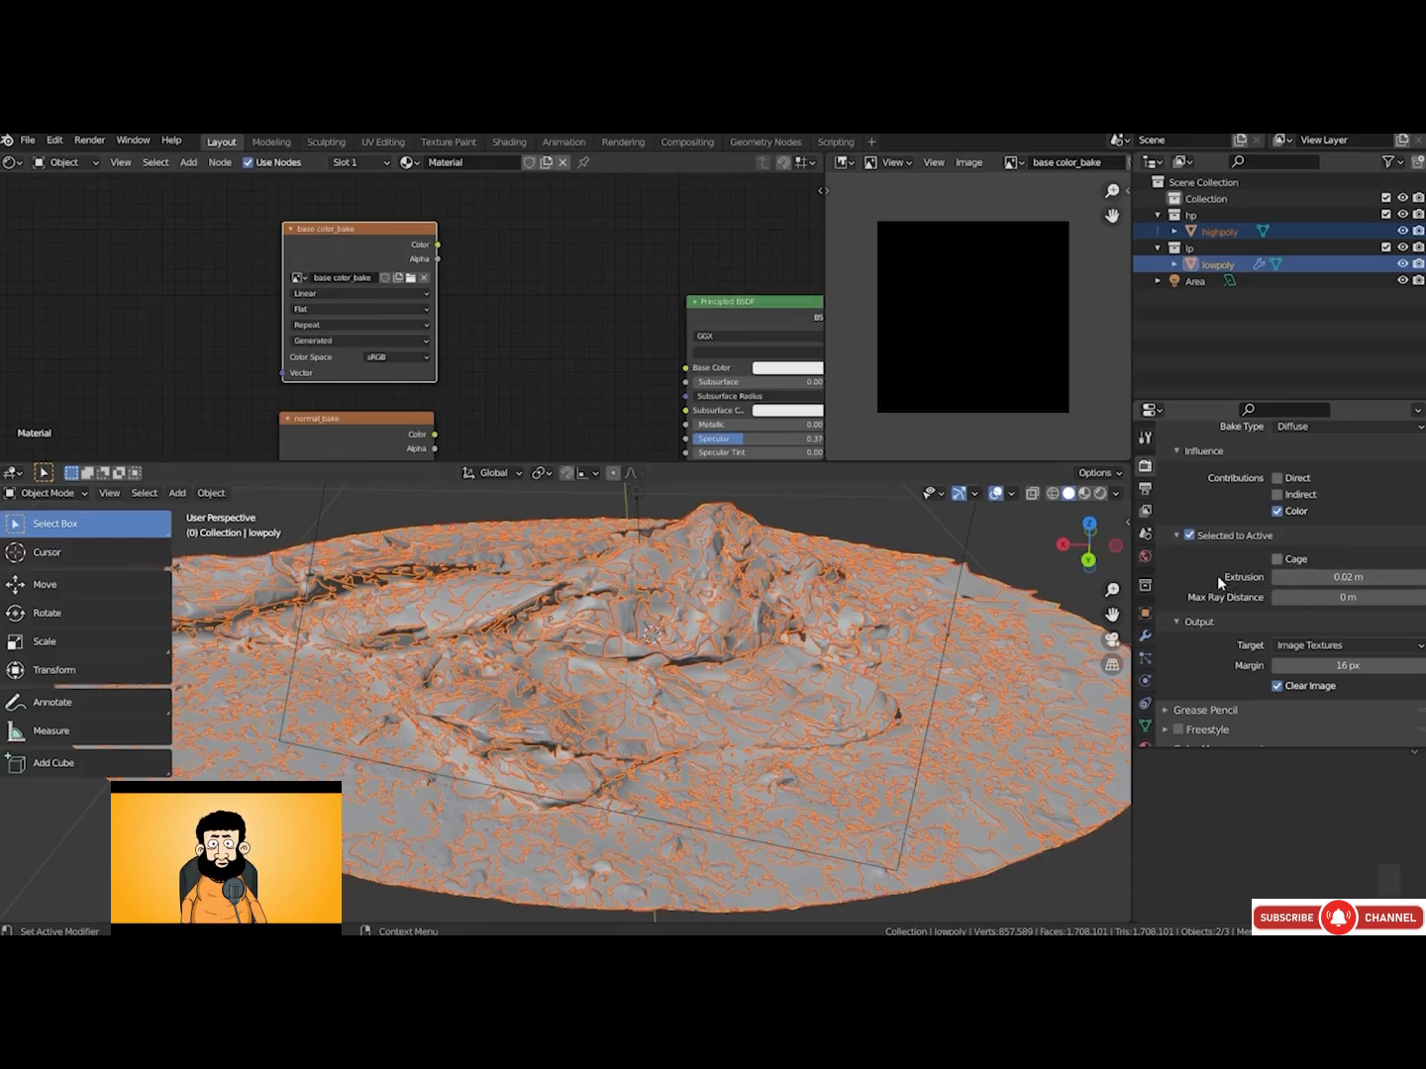
Hide the lowpoly mesh in the viewport and switch to Material Preview shading to inspect the highpoly mesh
scroll(508, 358, down, 4)
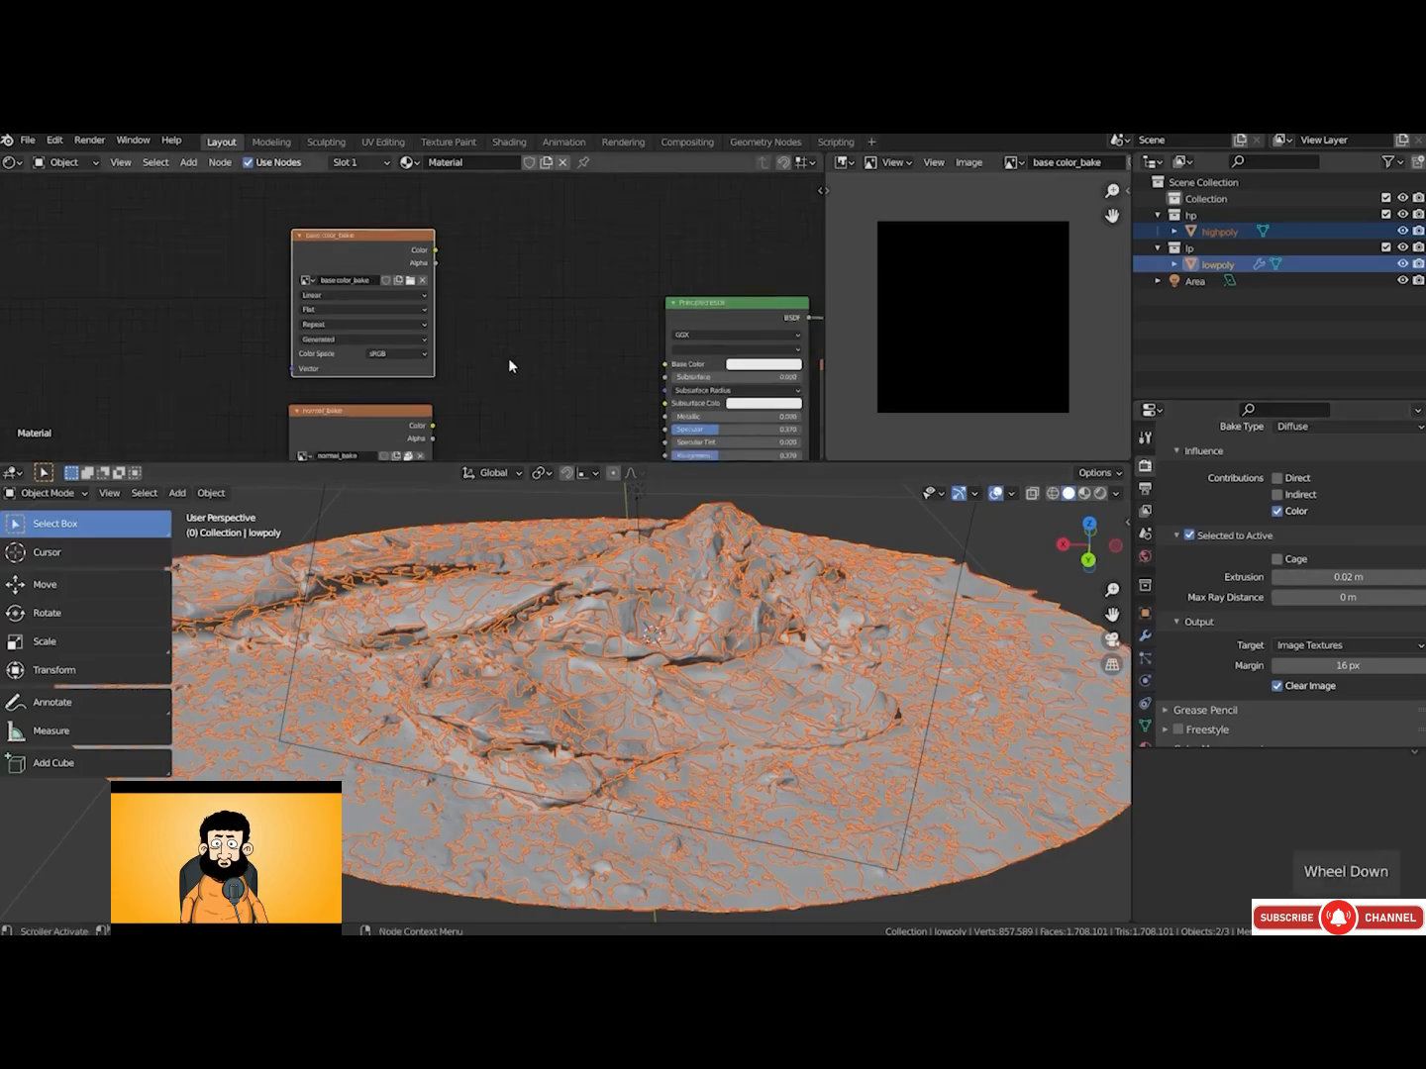
middle_drag(508, 358, 445, 317)
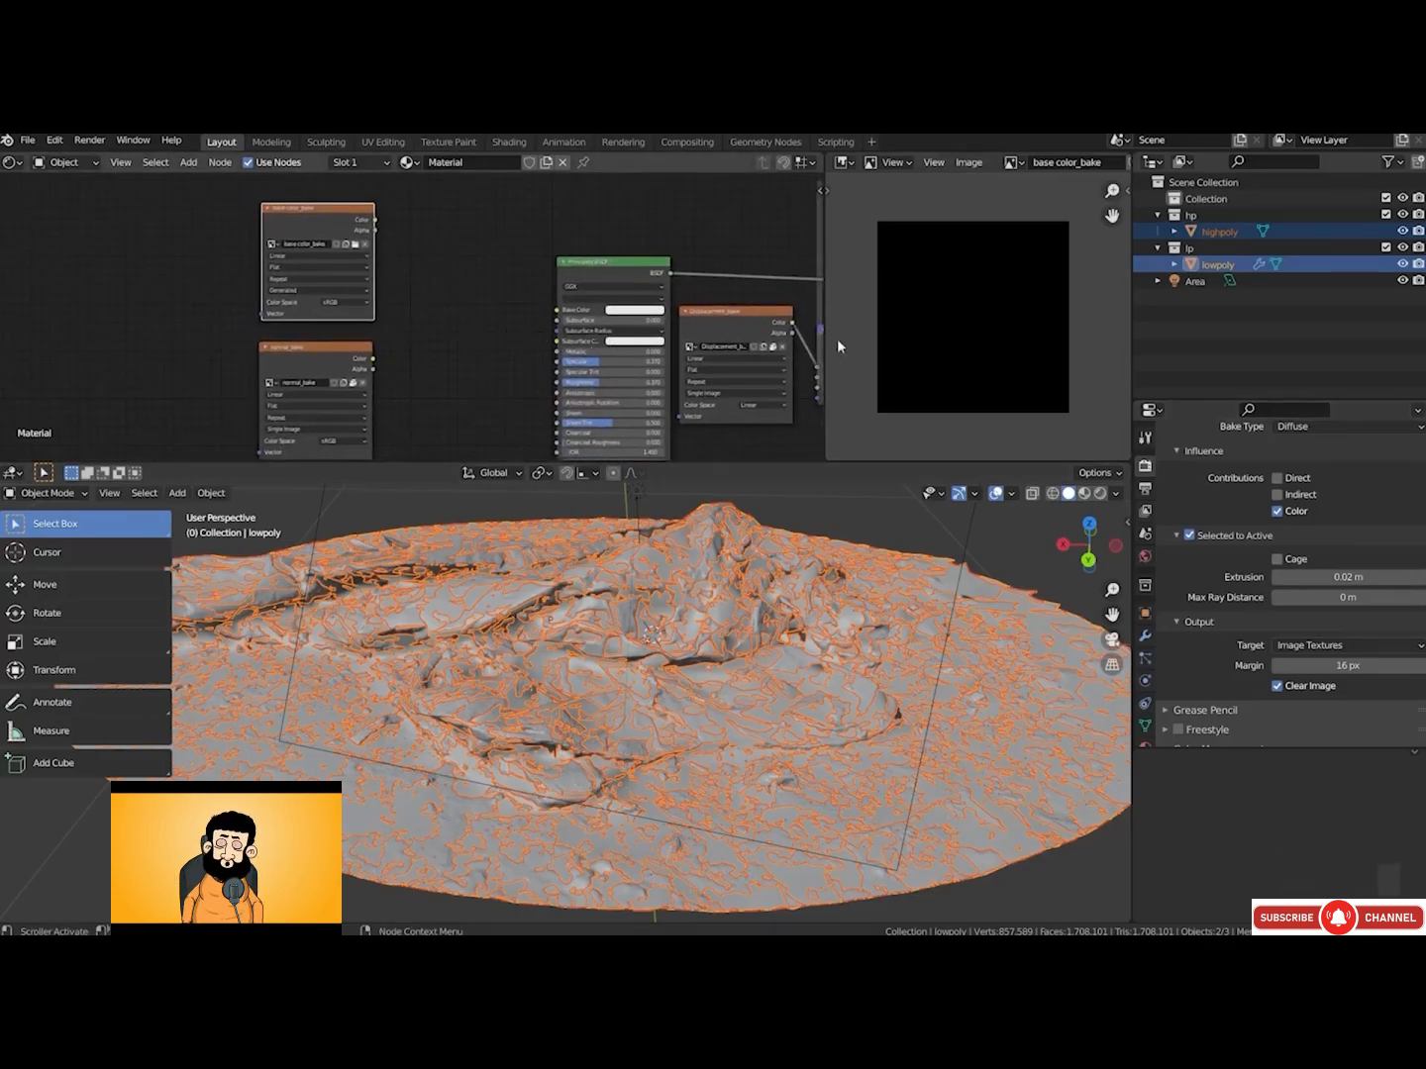
click(1402, 264)
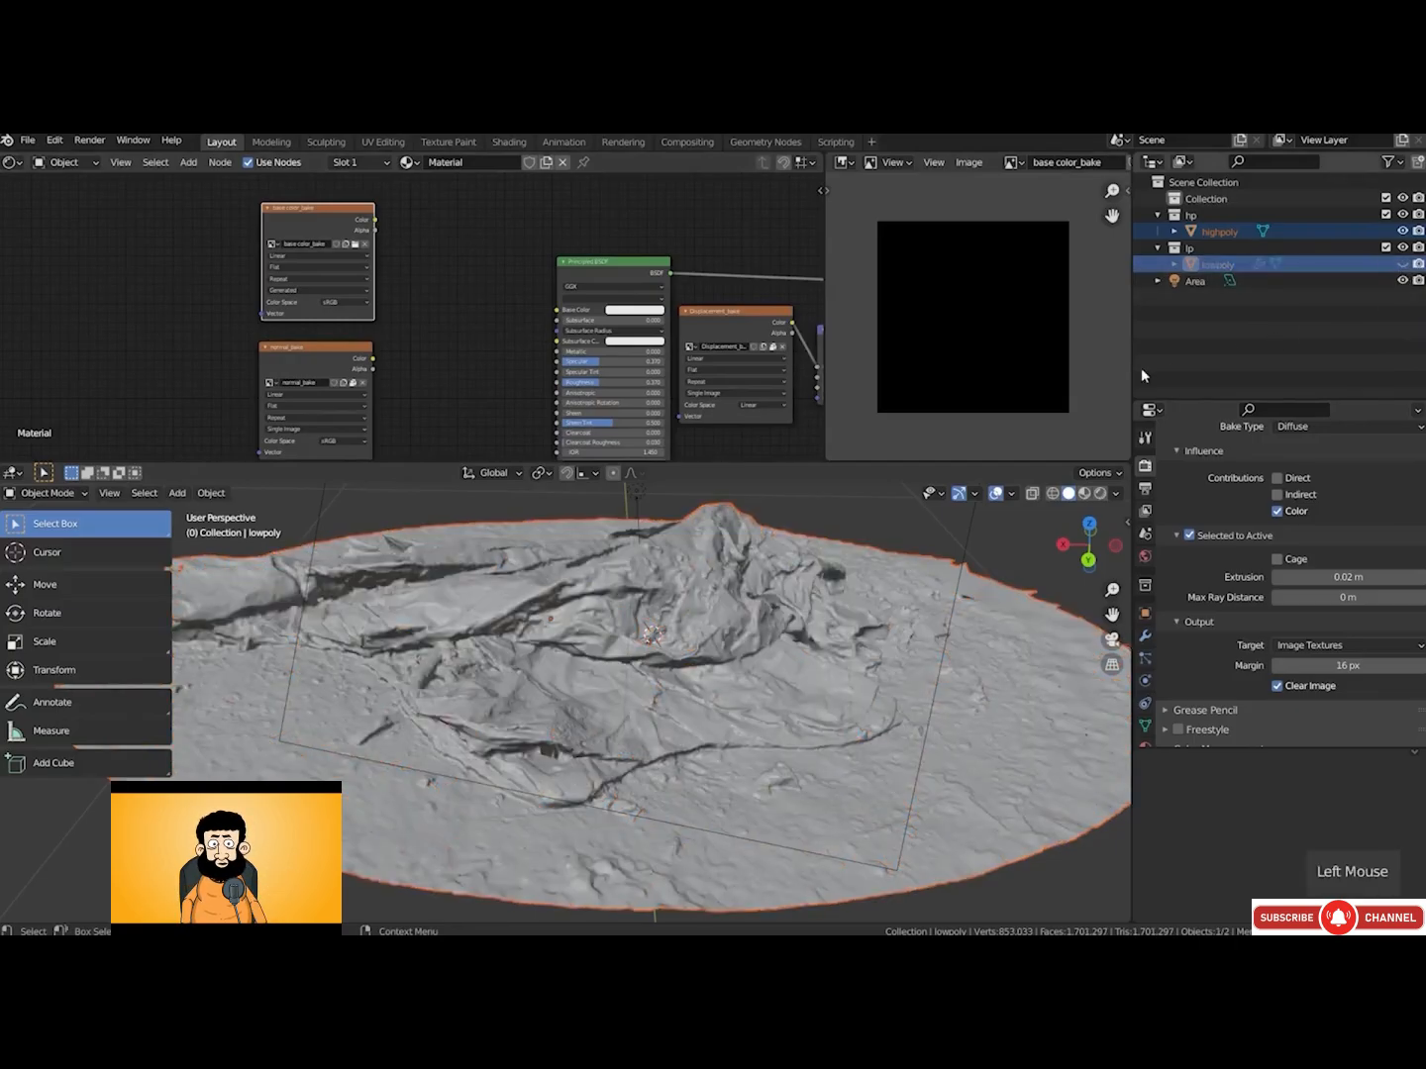
click(1083, 494)
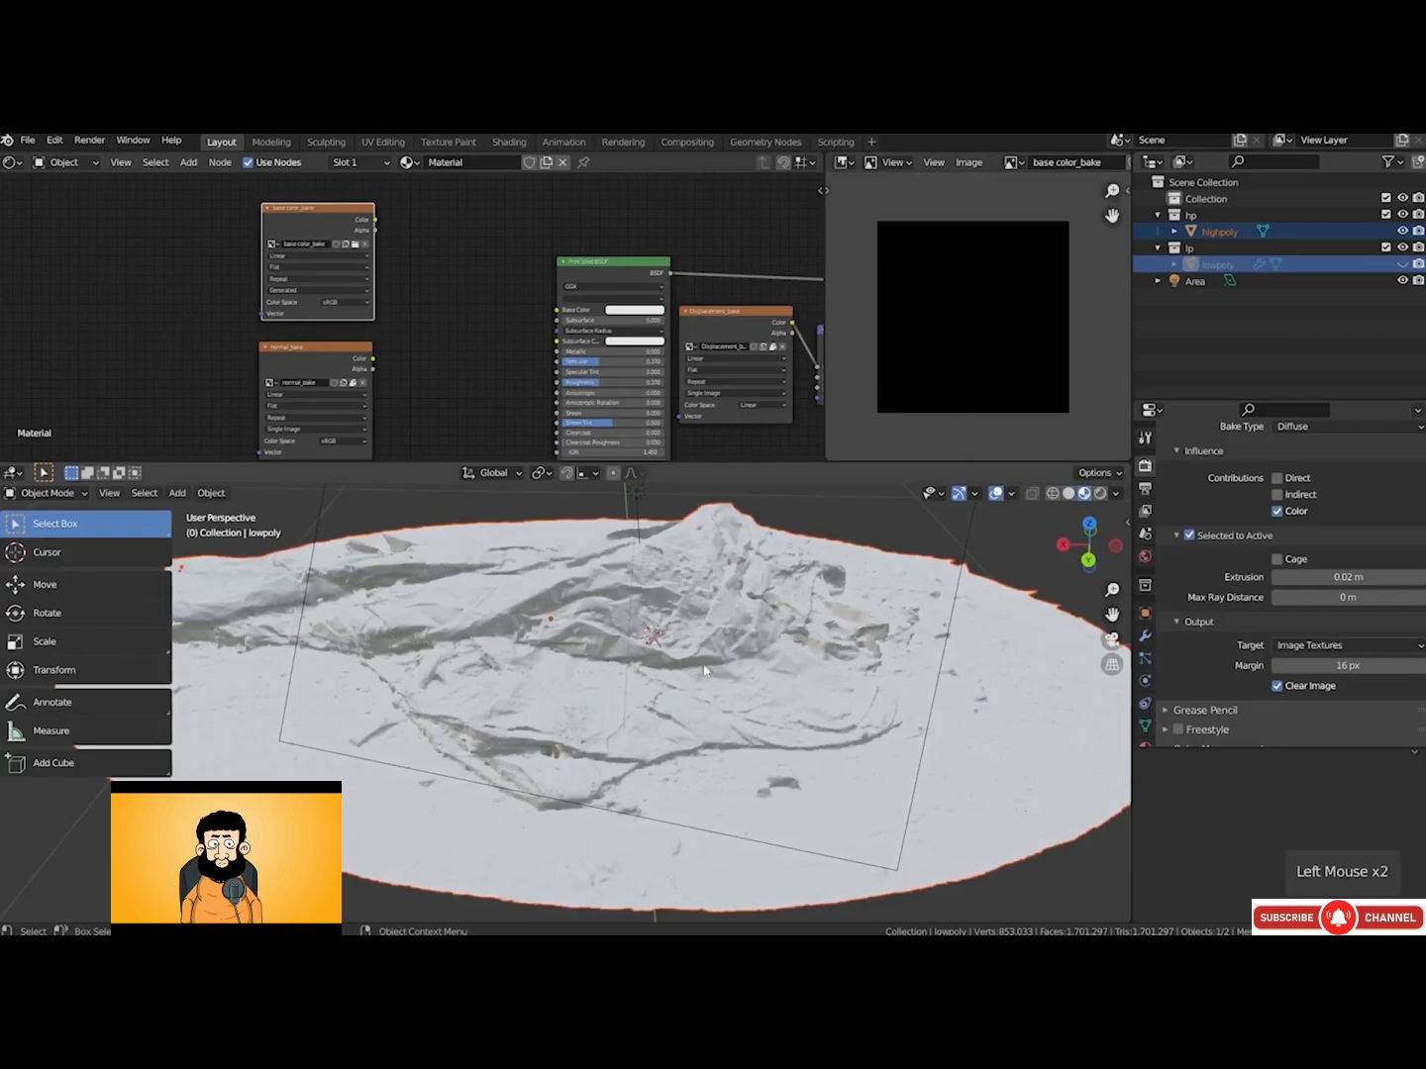
middle_drag(574, 686, 614, 691)
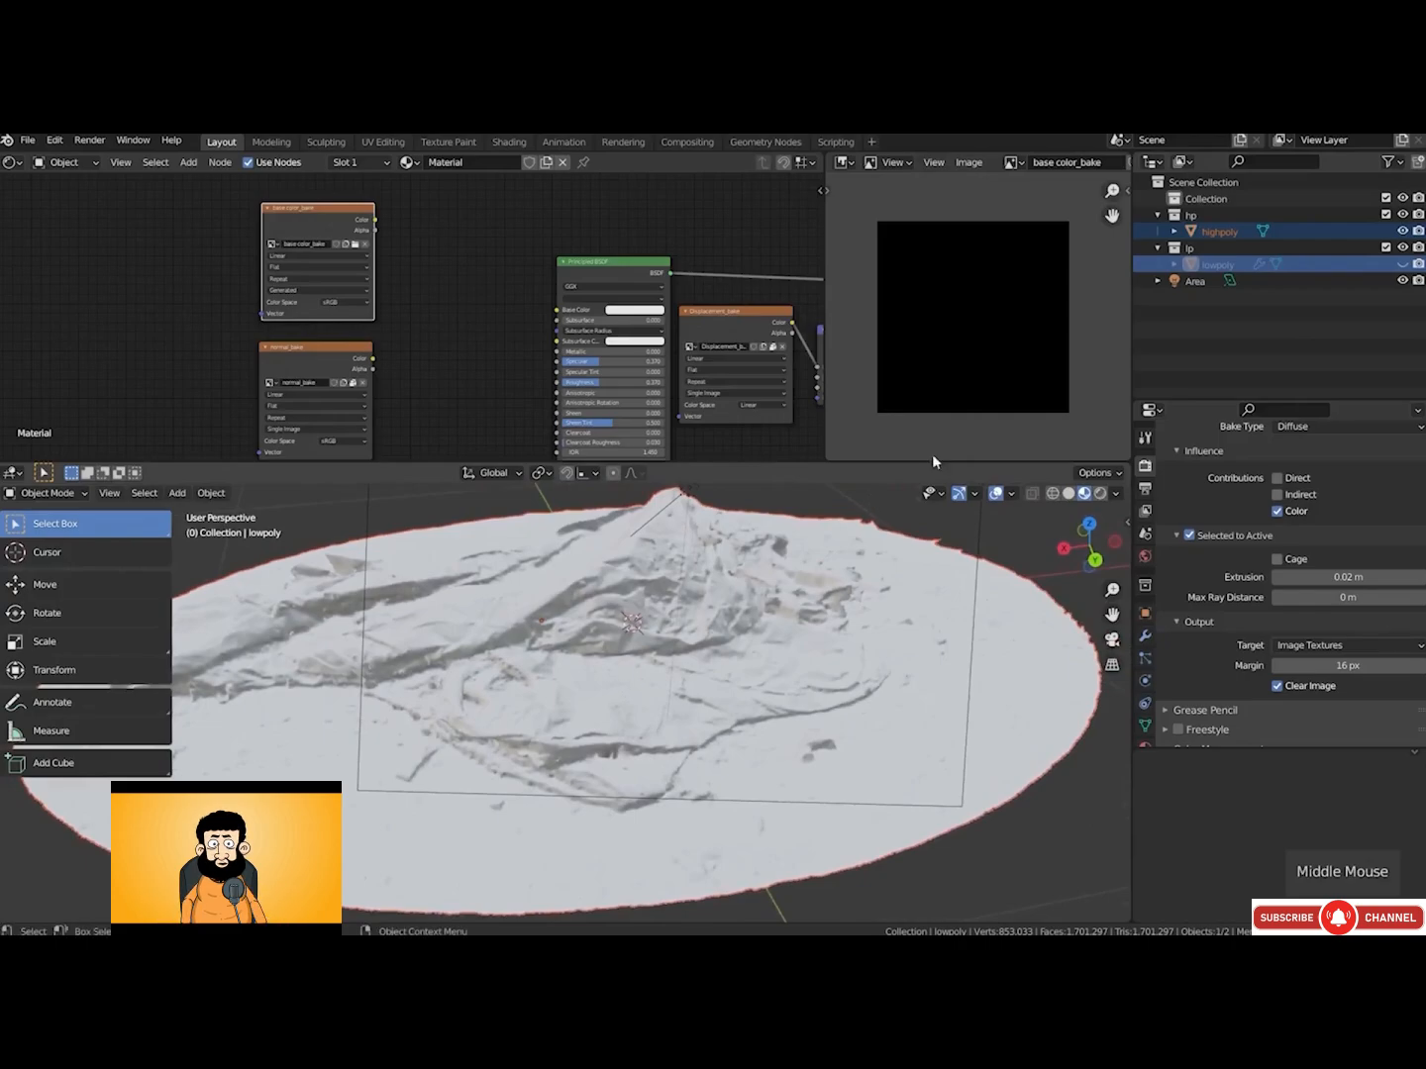
Select the highpoly mesh to bring up its TextureAtlas_1001 material, and display texture_1001.exr in the image editor
click(1221, 228)
click(561, 743)
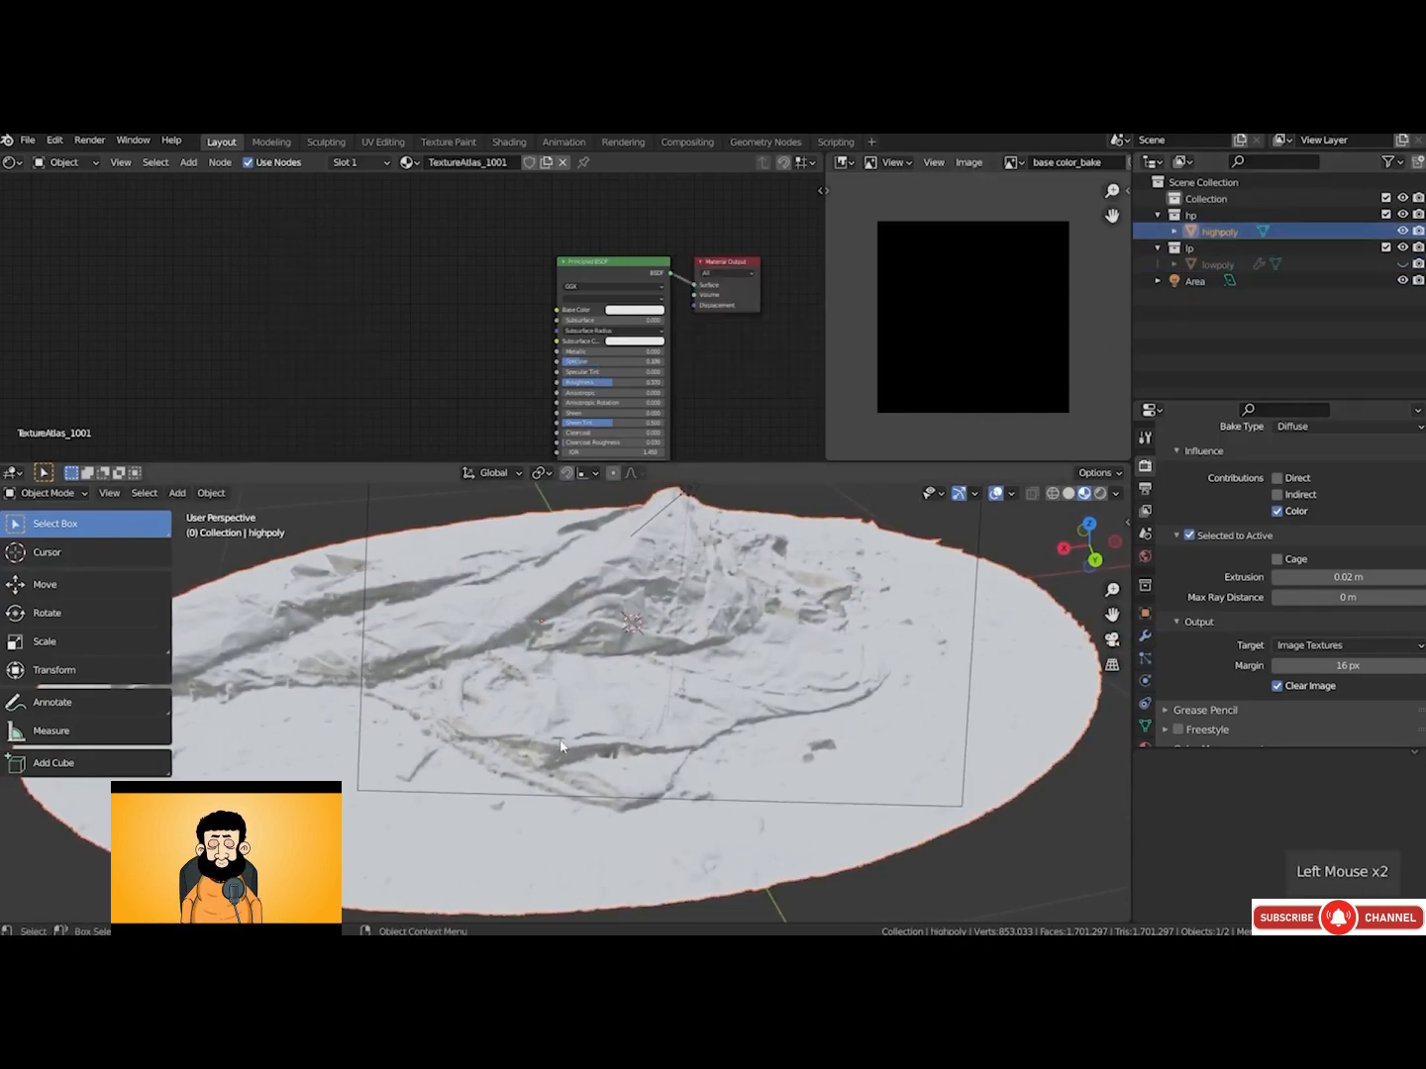
scroll(490, 377, down, 2)
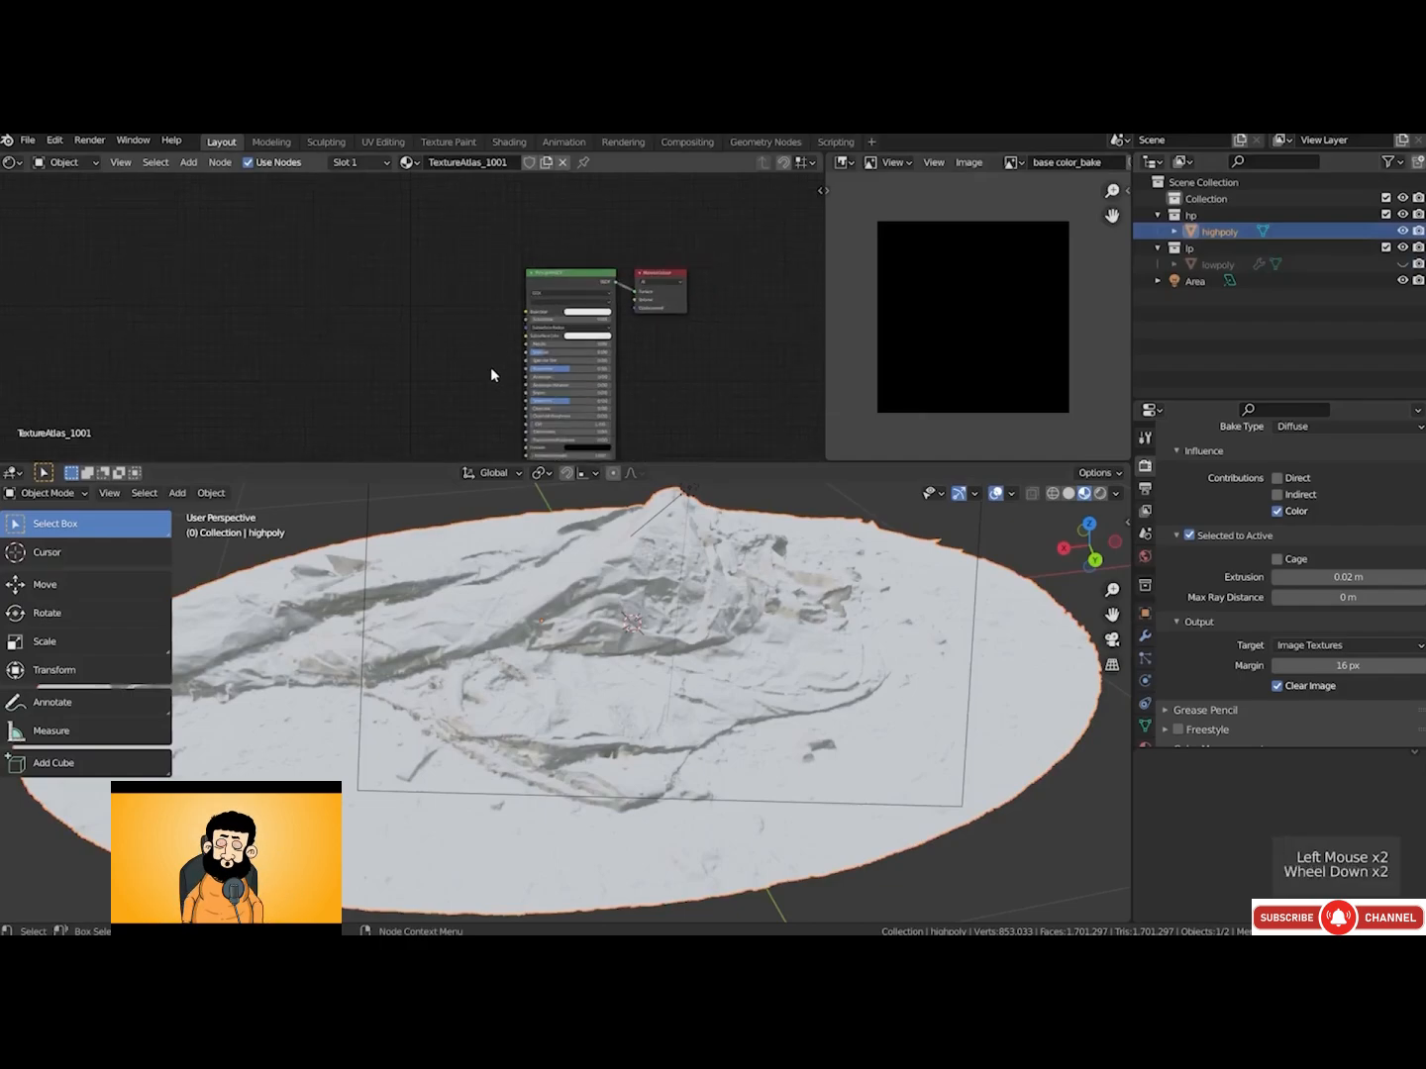
click(1016, 162)
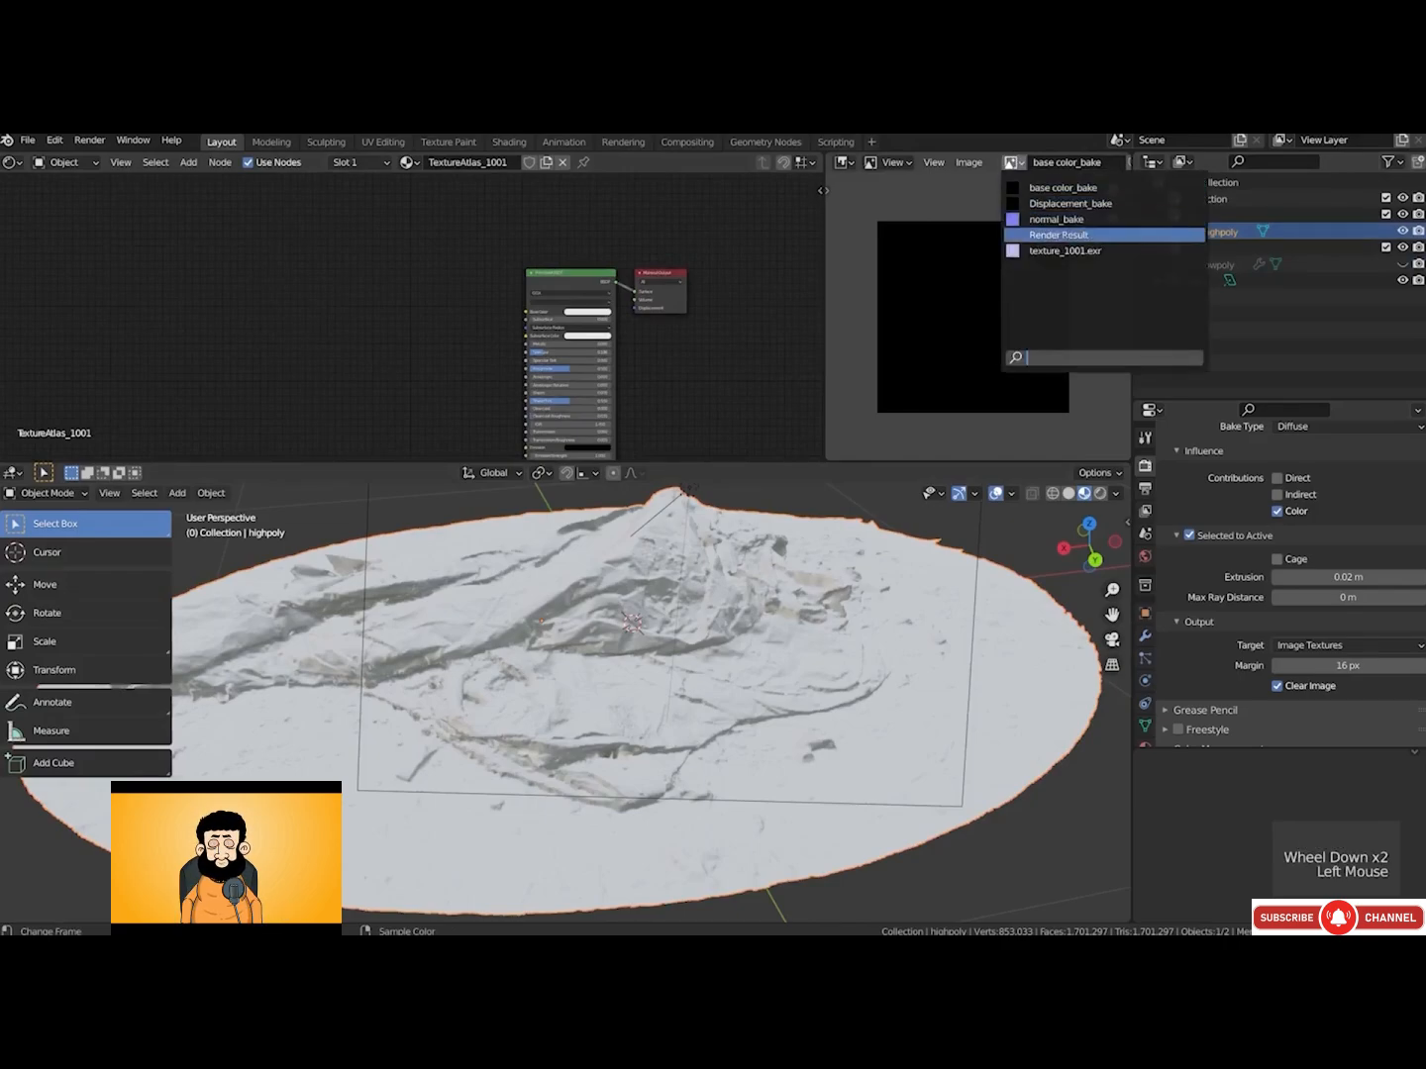
click(1065, 250)
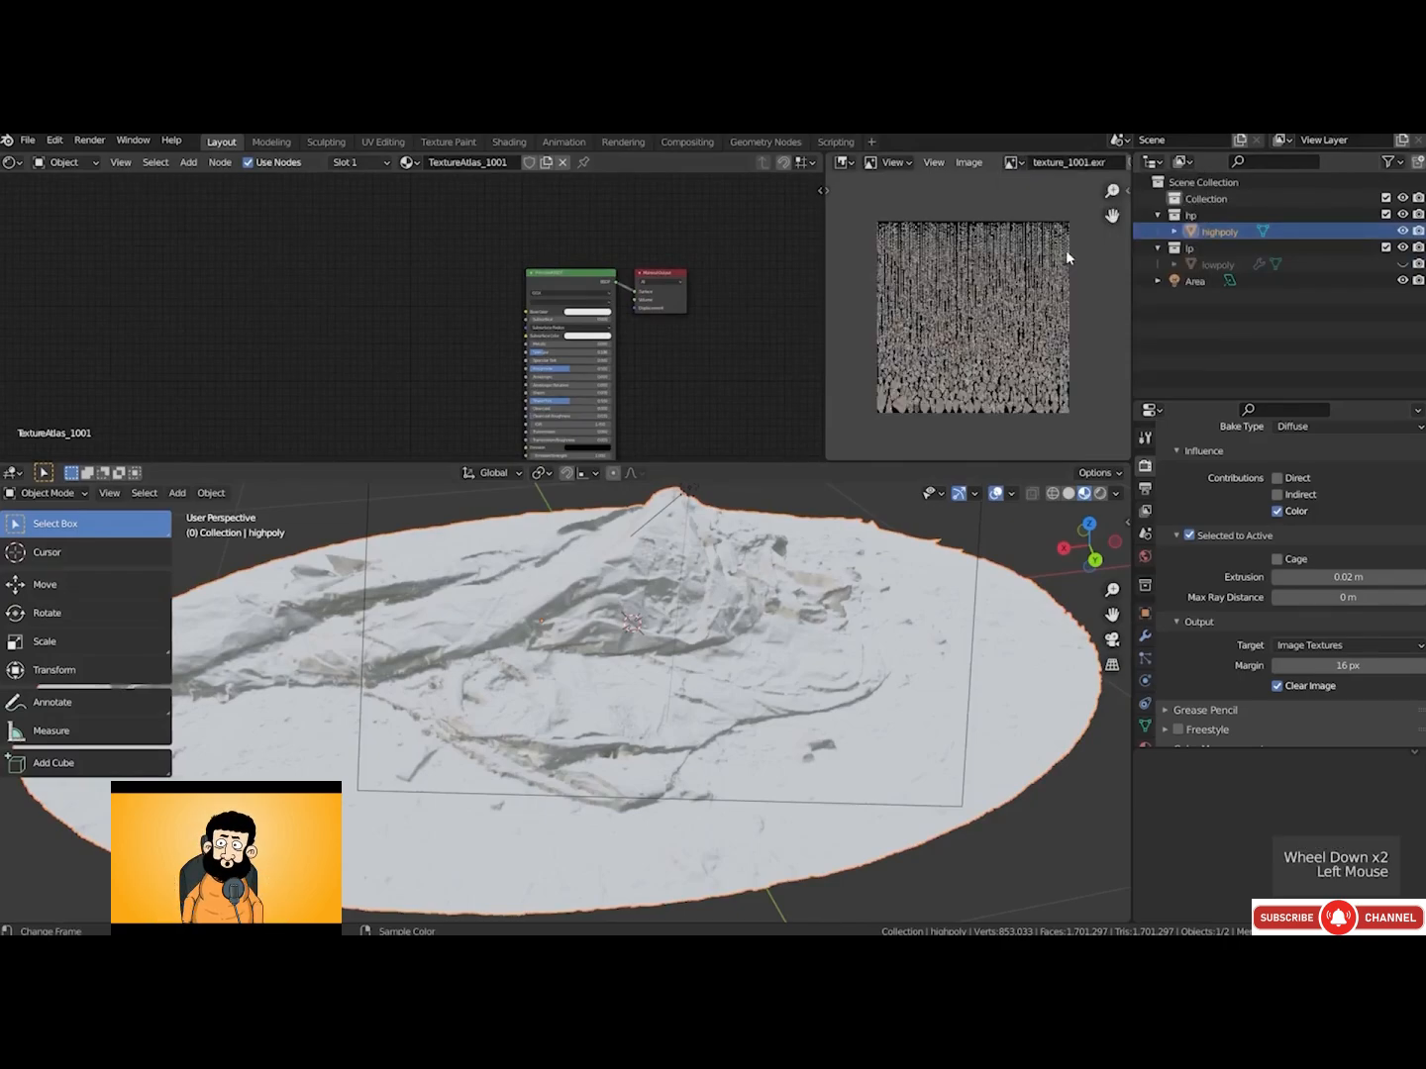
Add texture_1001.exr as an image texture node beside the Principled BSDF in the highpoly material
click(1012, 163)
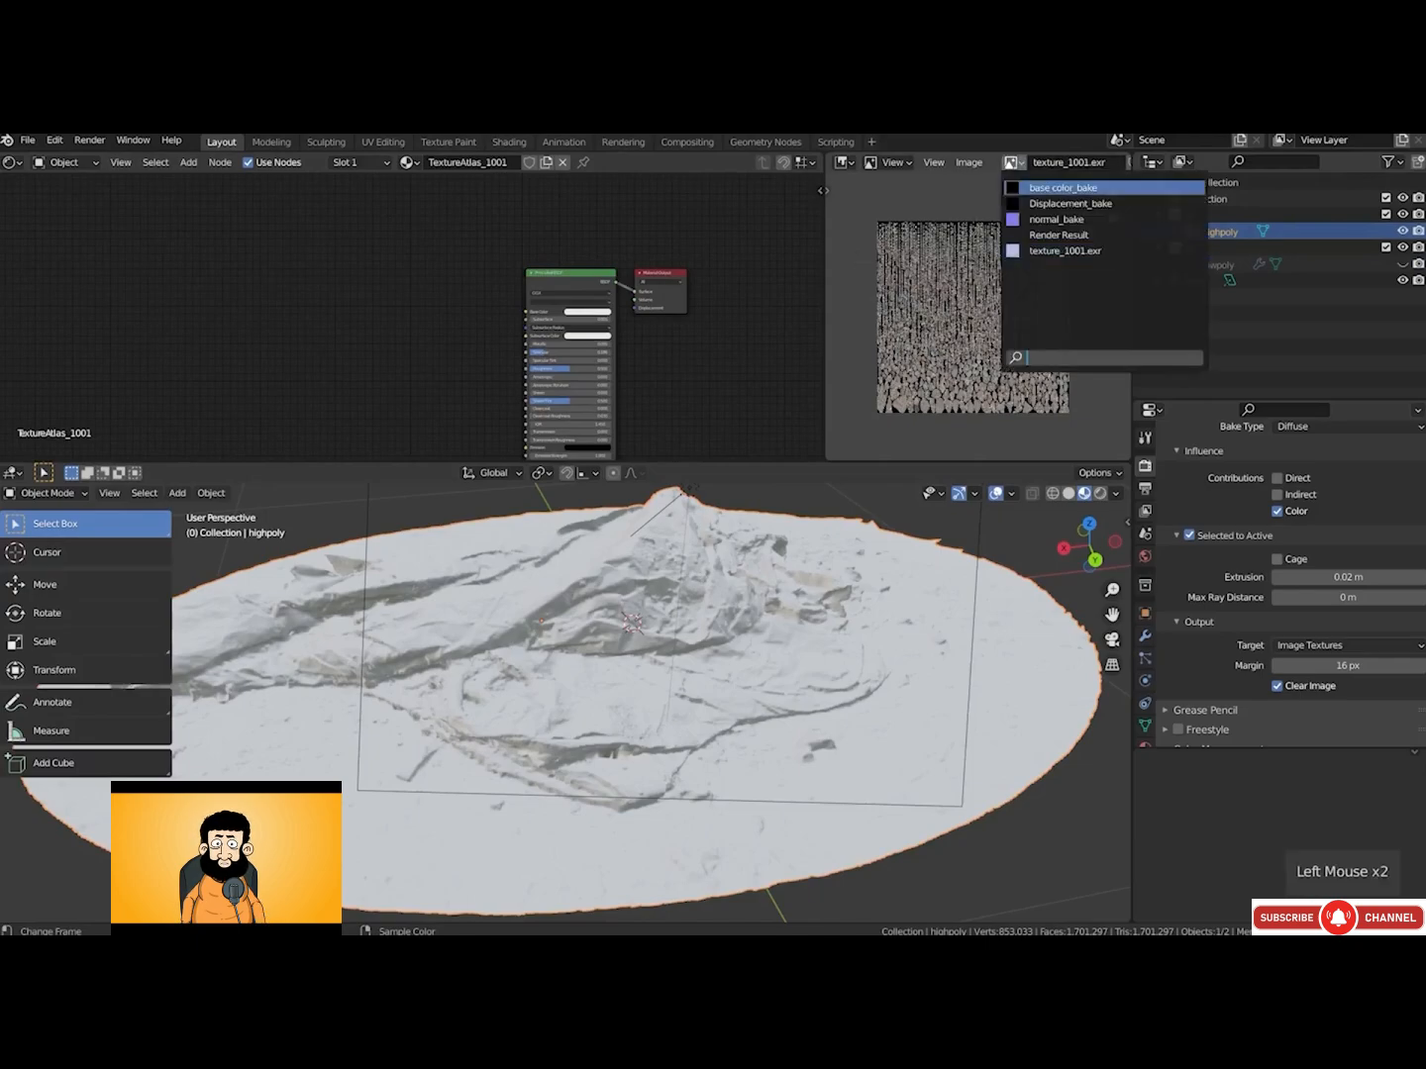
click(1011, 165)
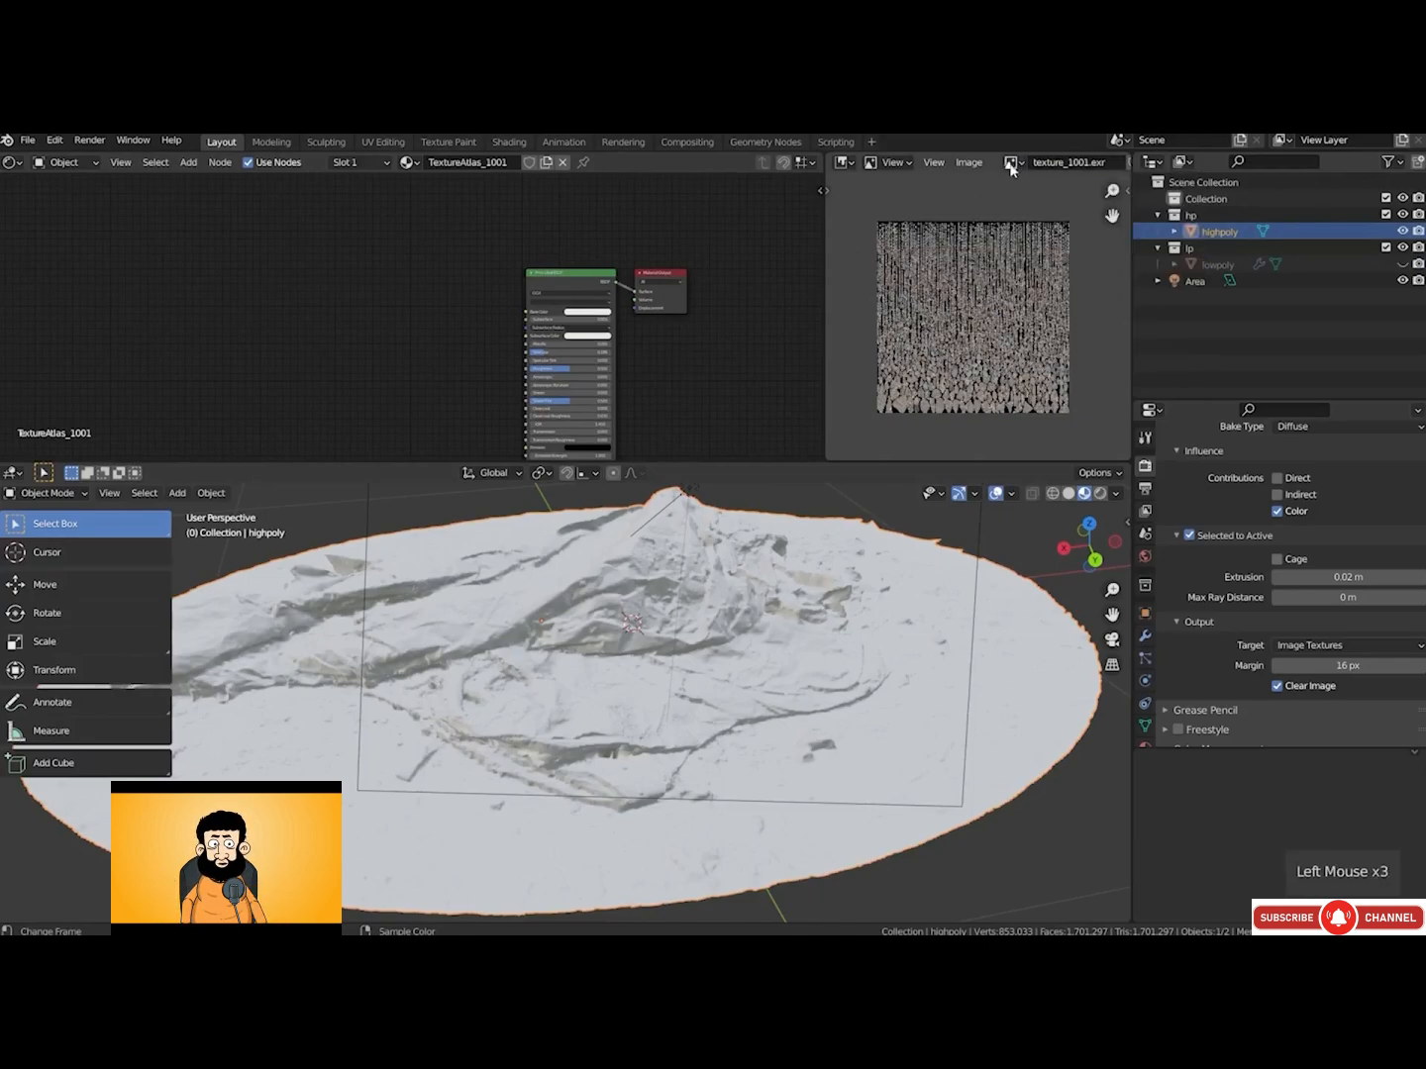
drag(1015, 160, 372, 303)
scroll(470, 332, up, 5)
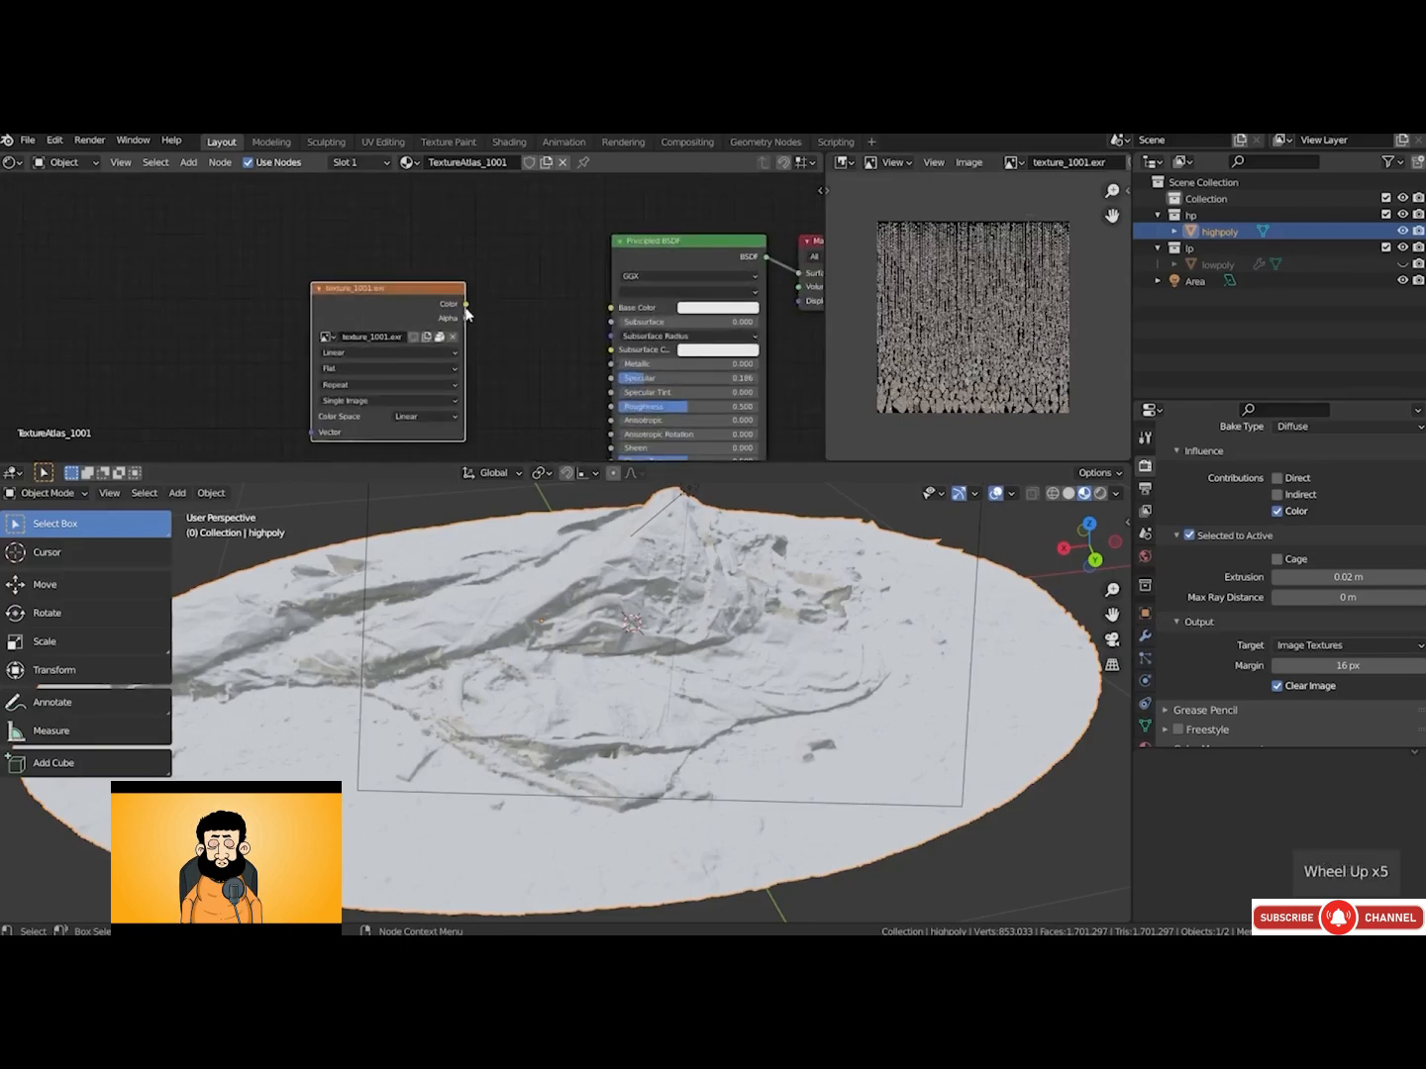
Connect the Color output of texture_1001.exr to the Principled BSDF's Base Color in the highpoly material
drag(465, 304, 610, 308)
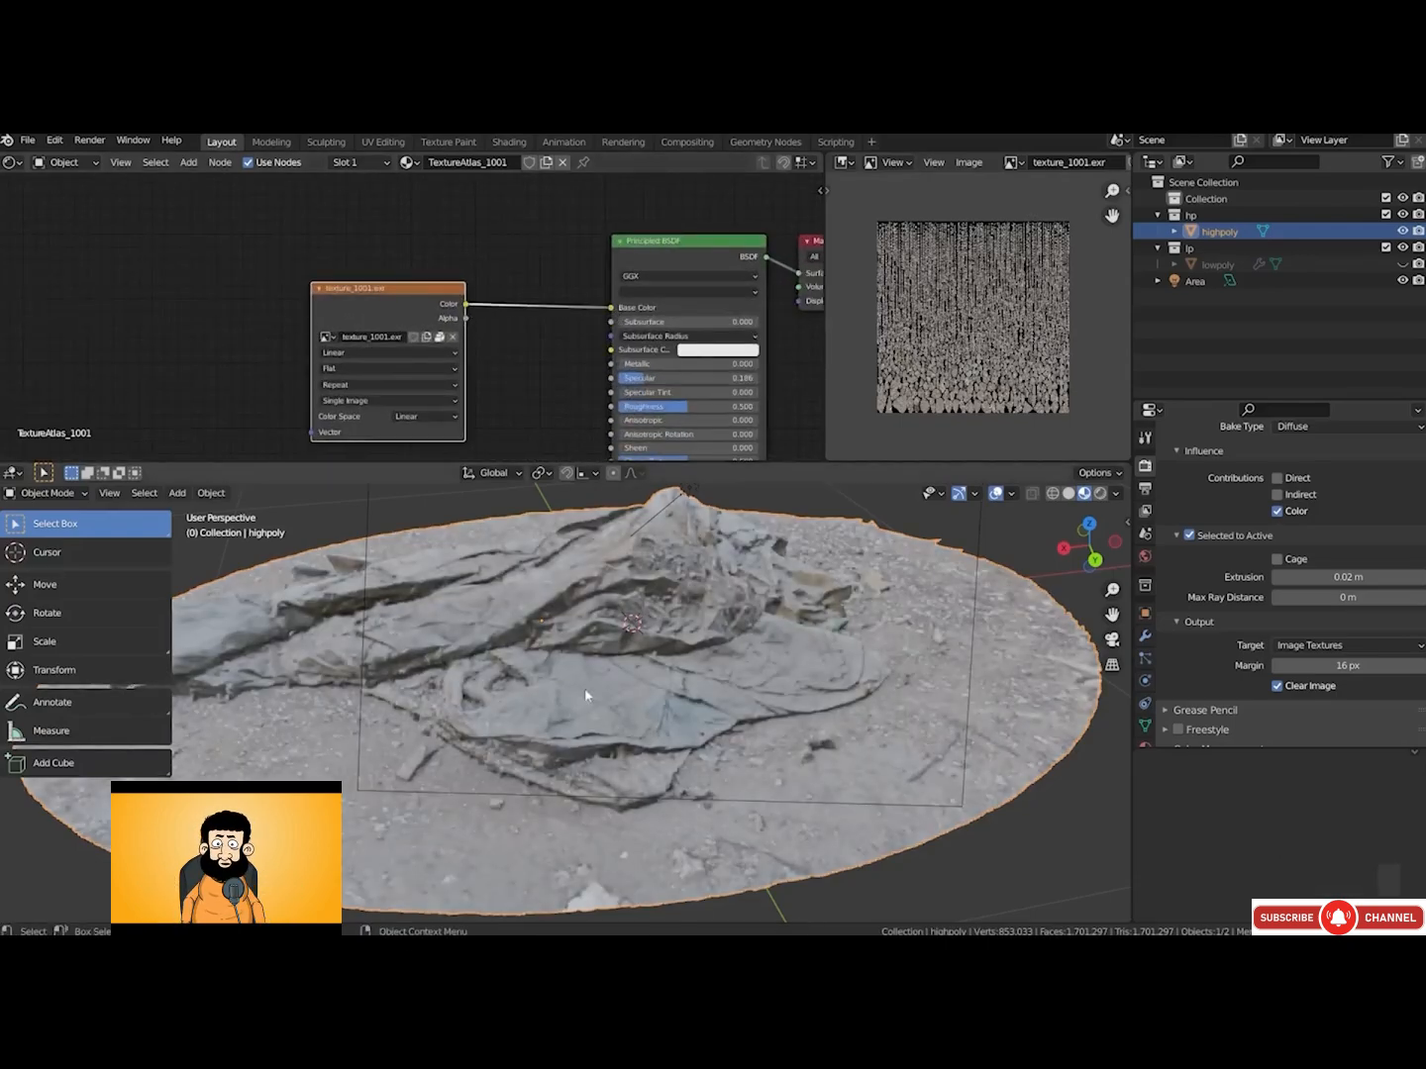
middle_drag(584, 693, 551, 701)
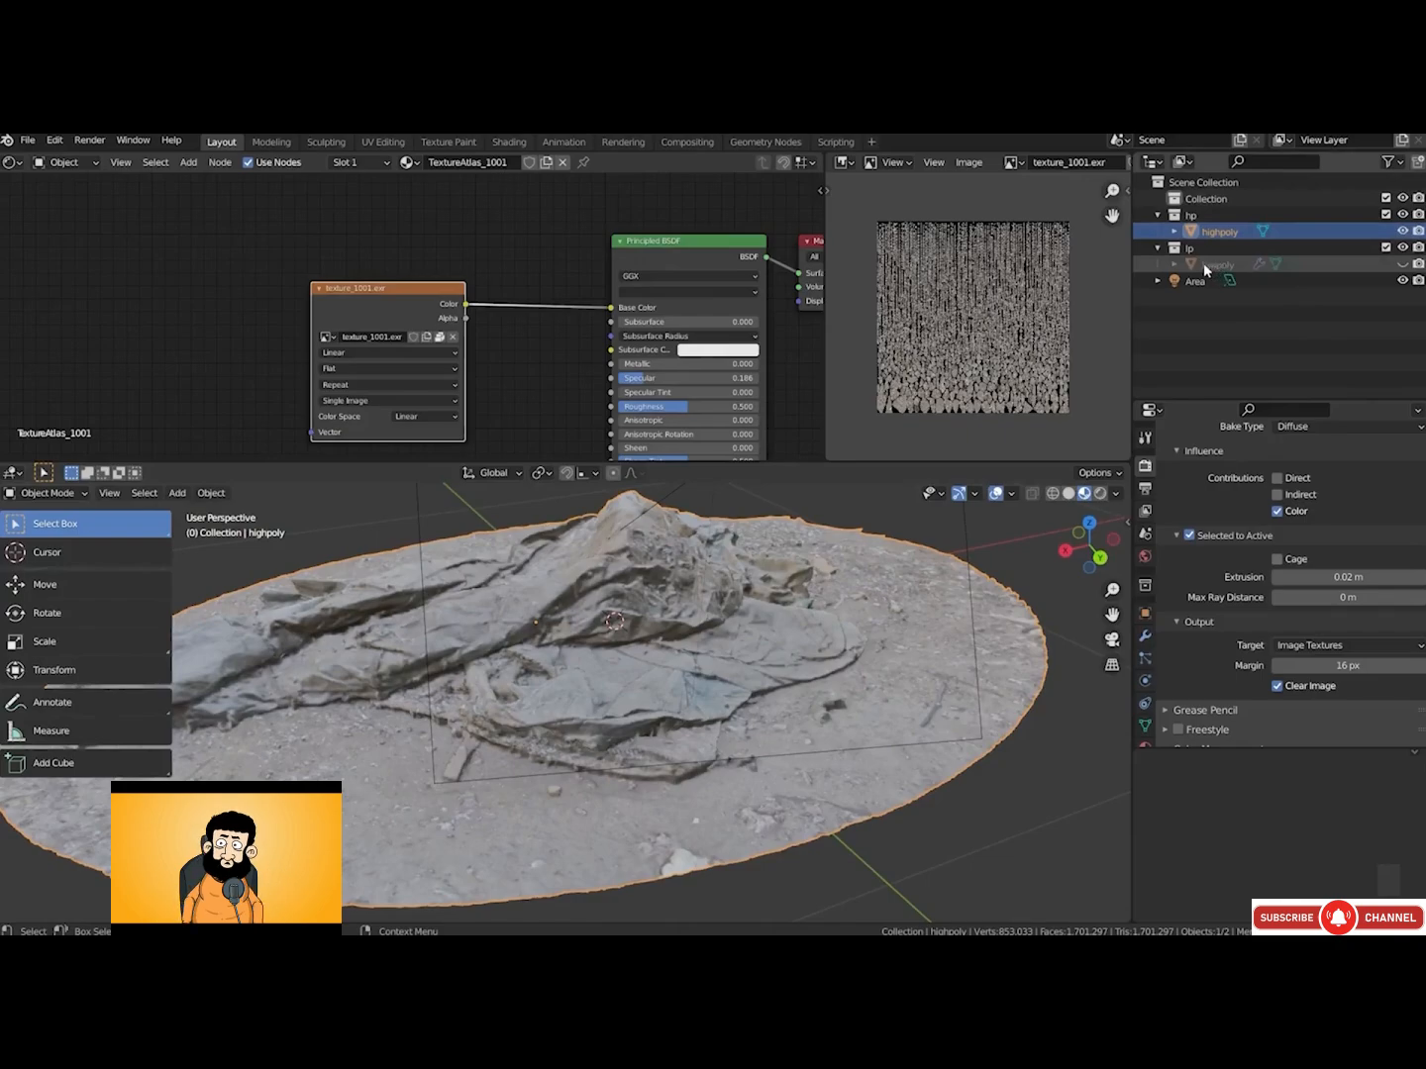
Unhide the lowpoly mesh, hide the highpoly mesh, and make base color_bake the active node in the lowpoly material
click(1403, 263)
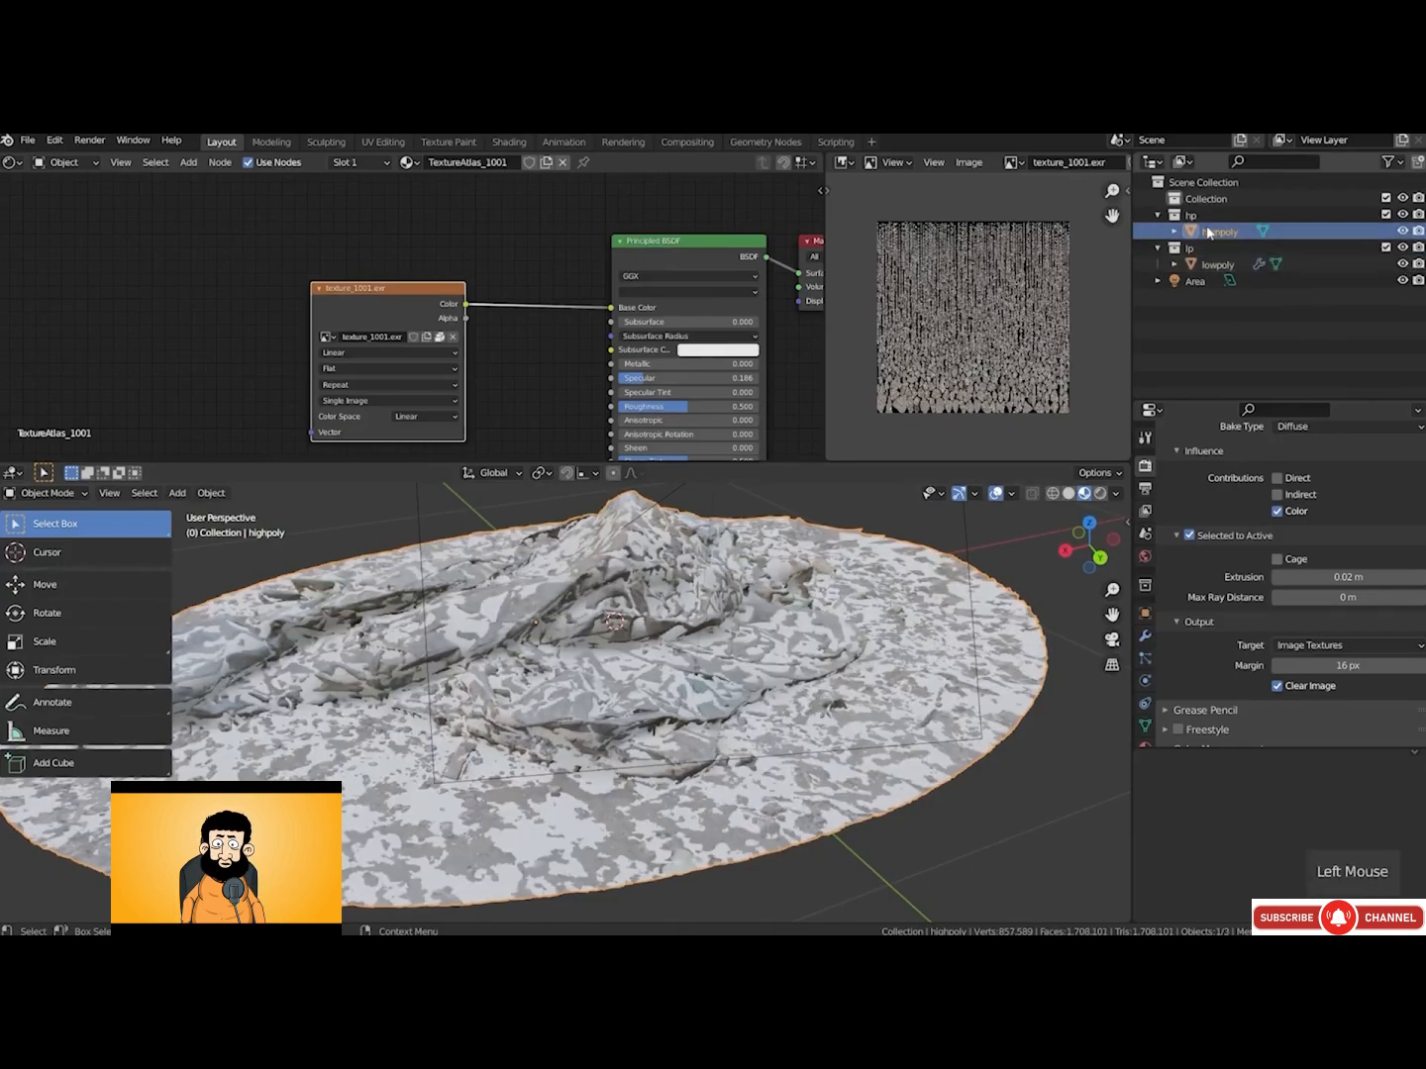
ctrl+click(1200, 265)
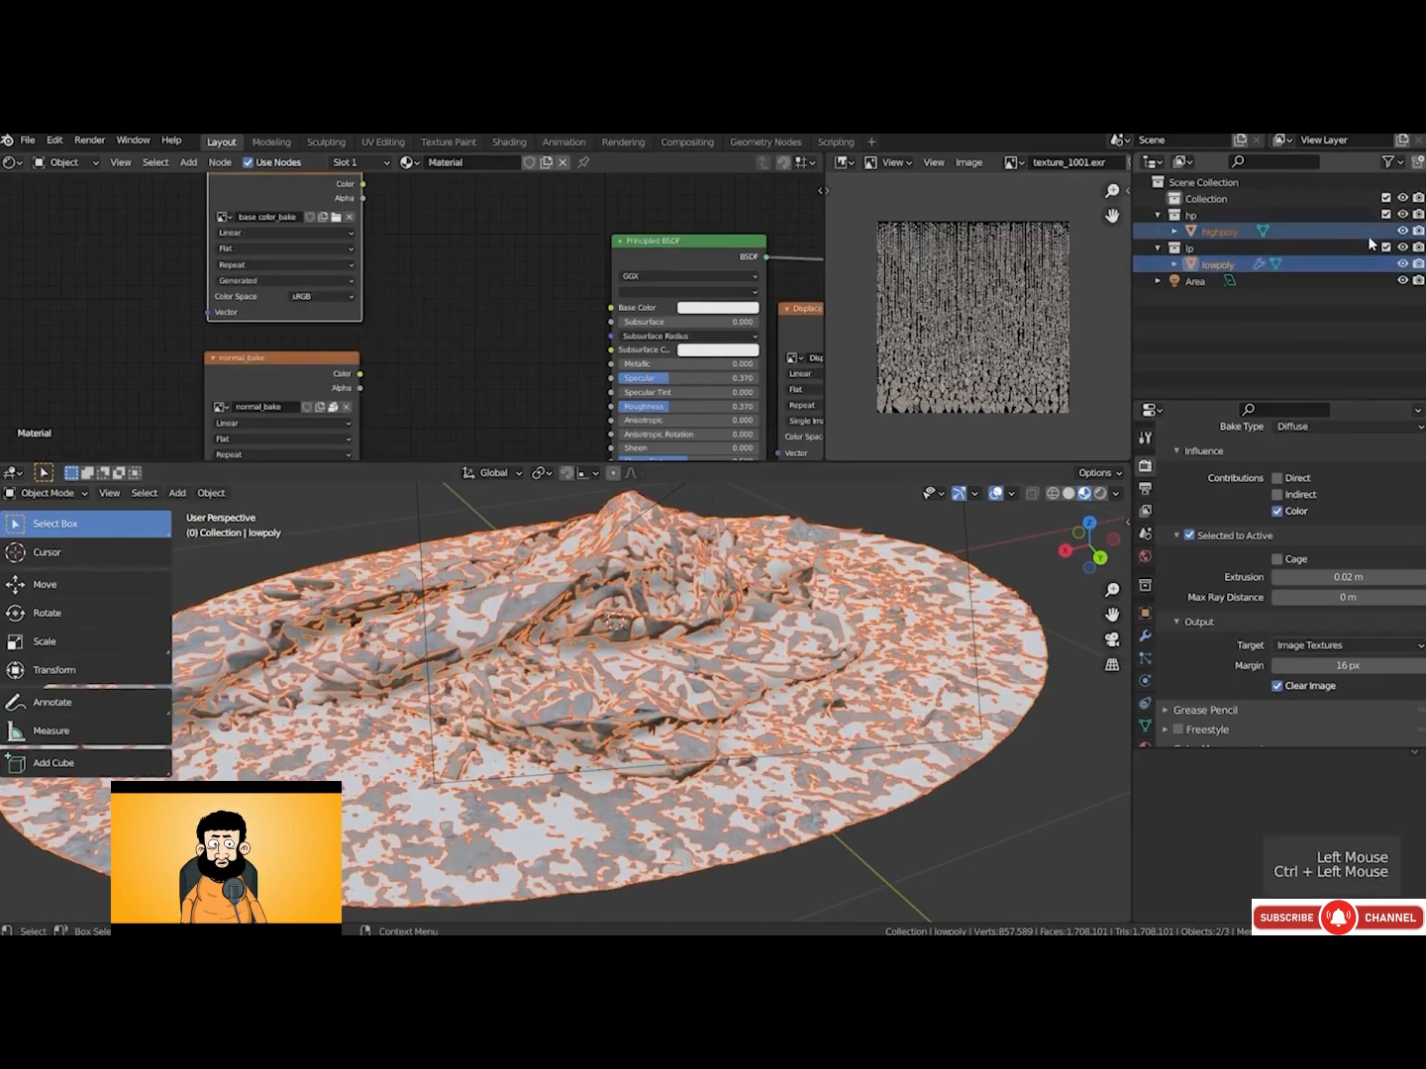
click(1403, 229)
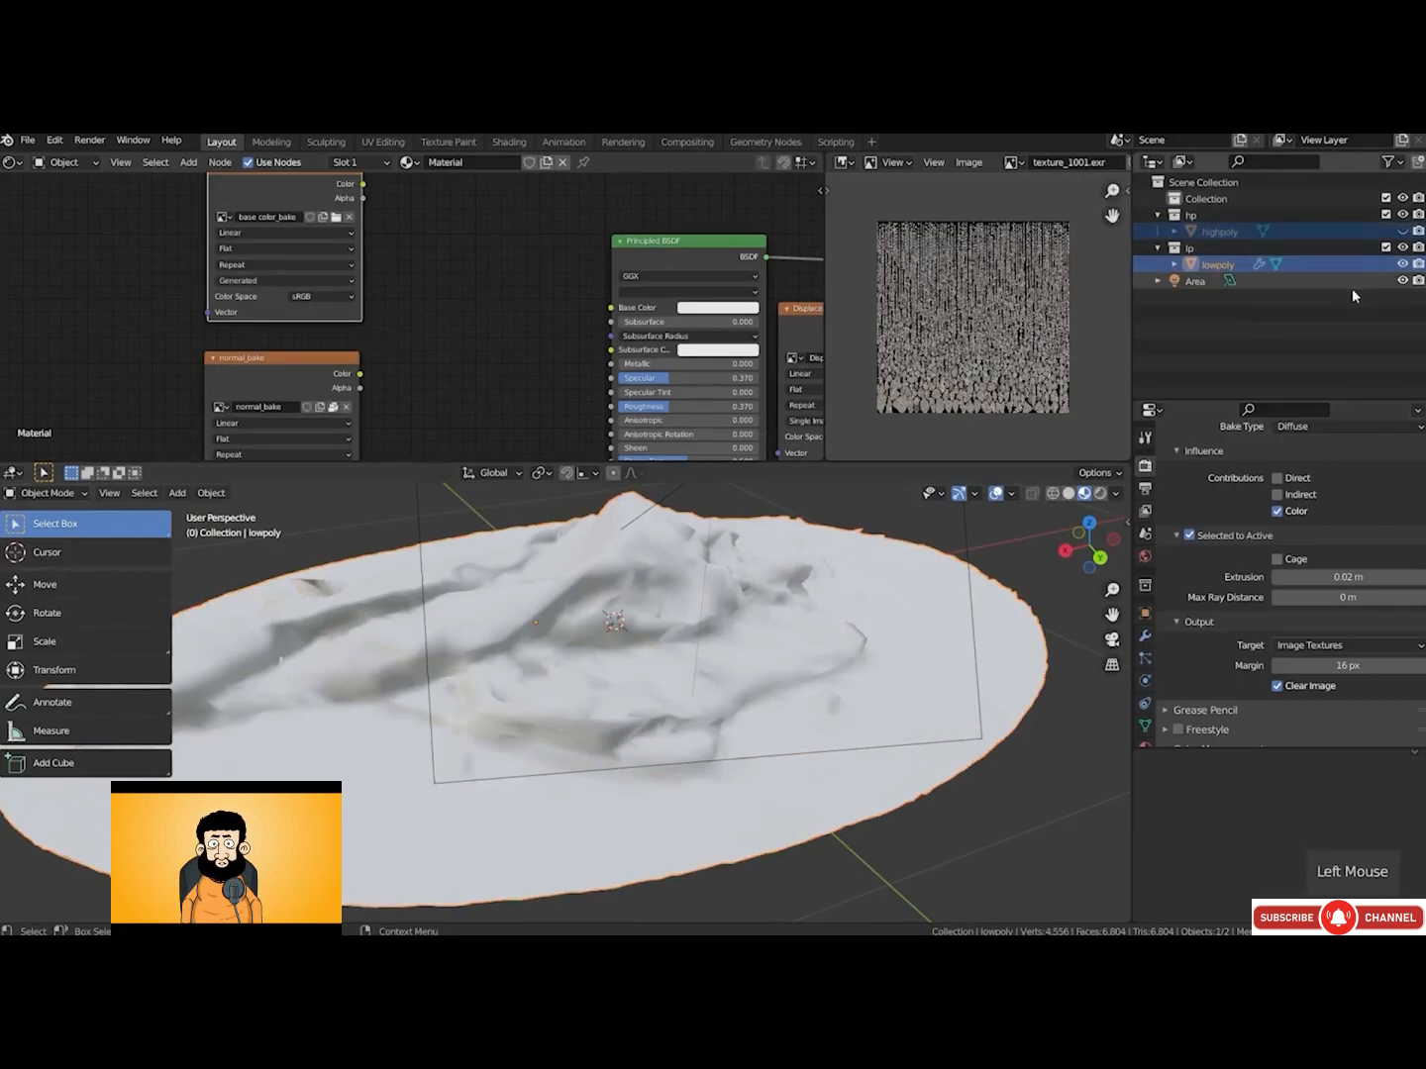
middle_drag(495, 295, 494, 334)
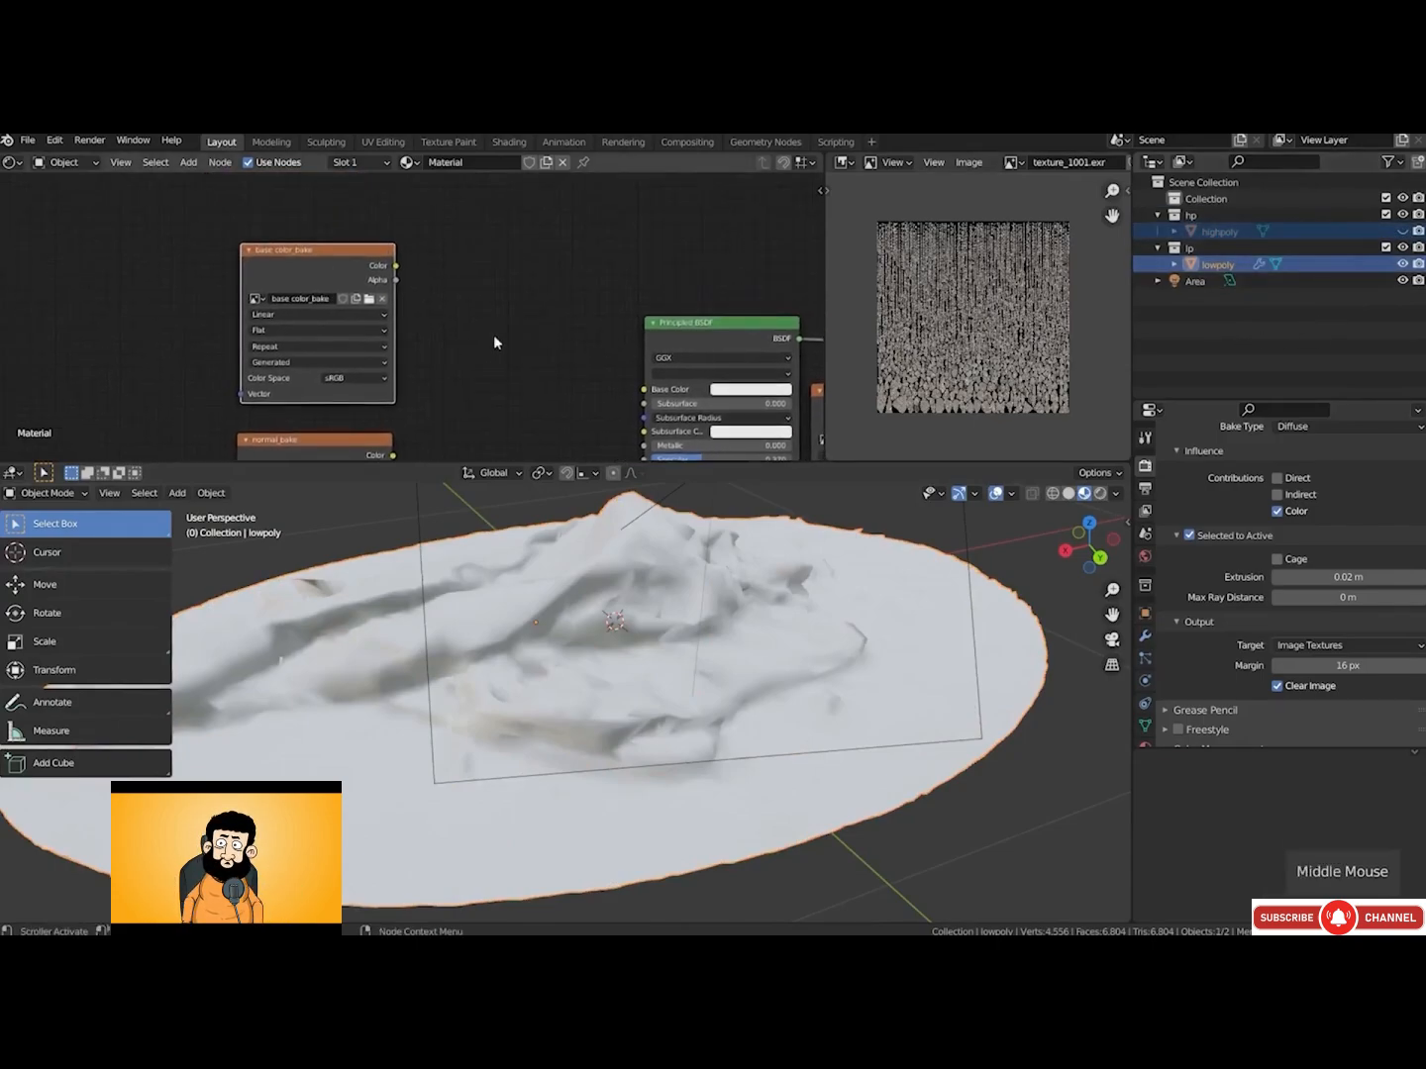
mouse_move(343, 269)
mouse_down()
mouse_move(349, 253)
mouse_move(340, 263)
mouse_up()
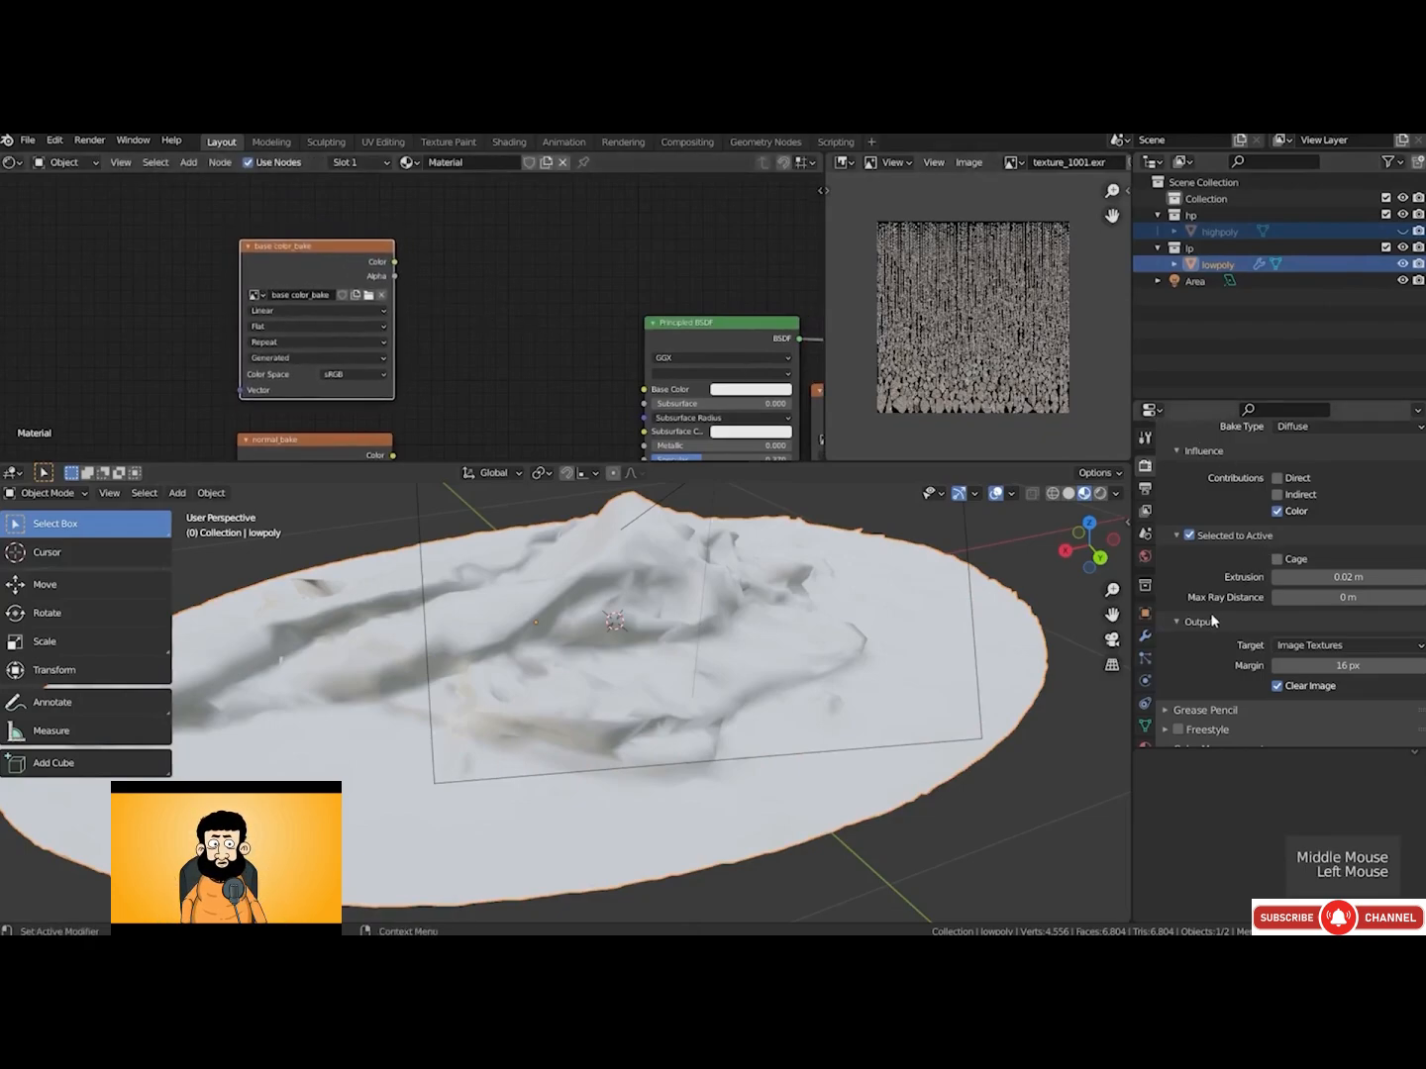
Try to bake the diffuse color onto the lowpoly mesh while the highpoly mesh is hidden
scroll(1212, 619, down, 1)
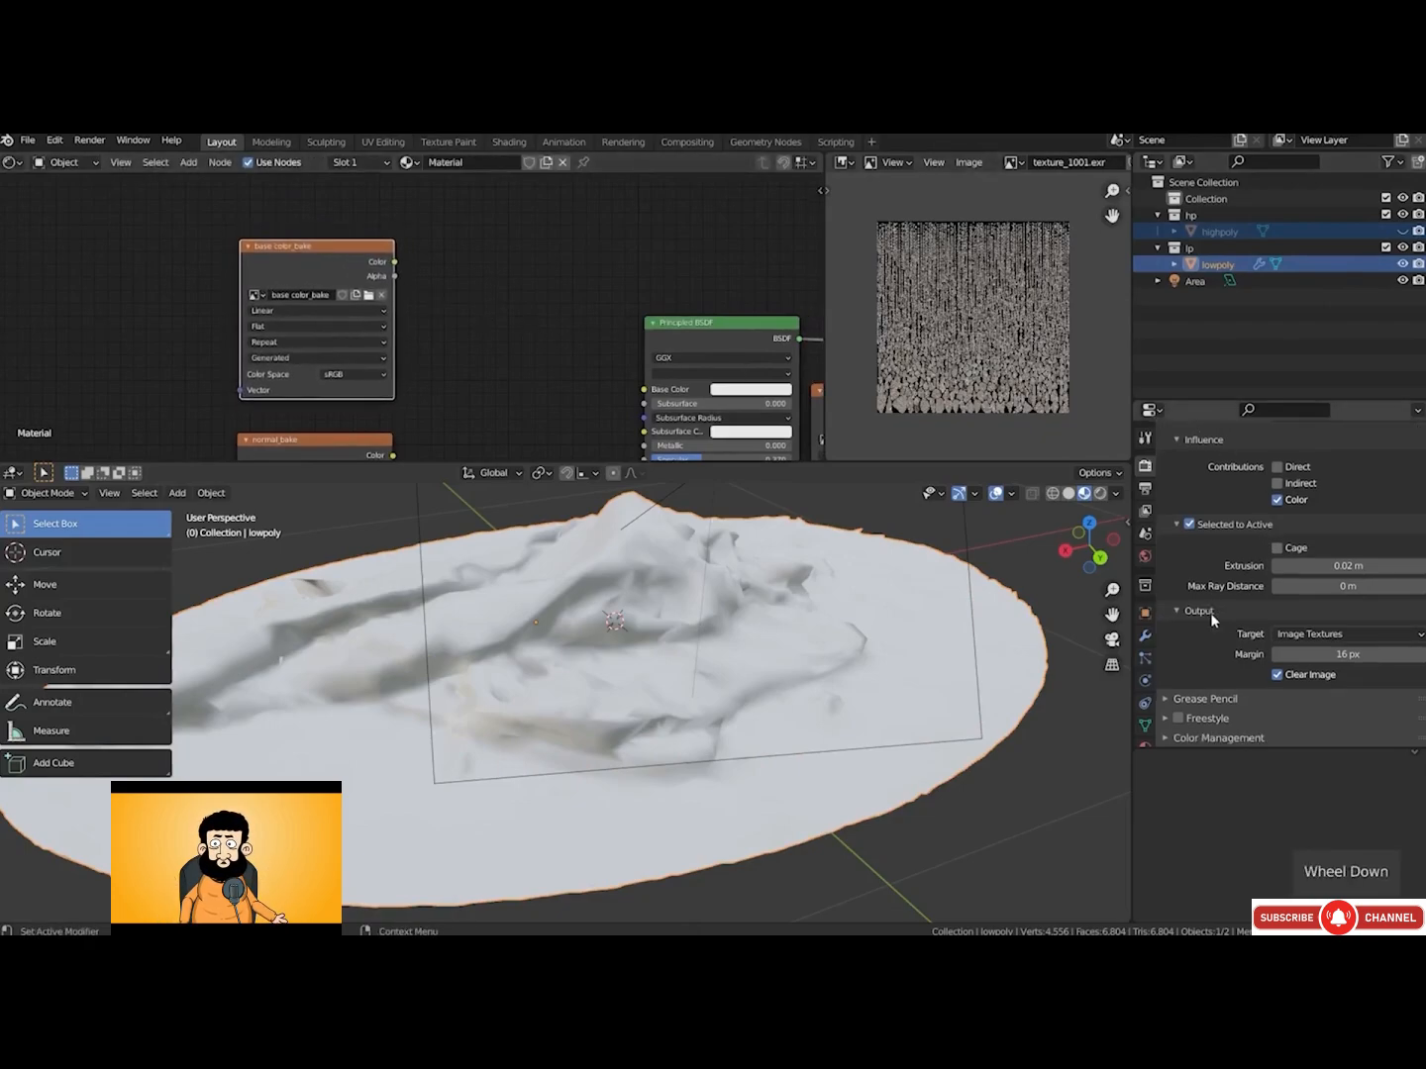
scroll(1209, 613, up, 3)
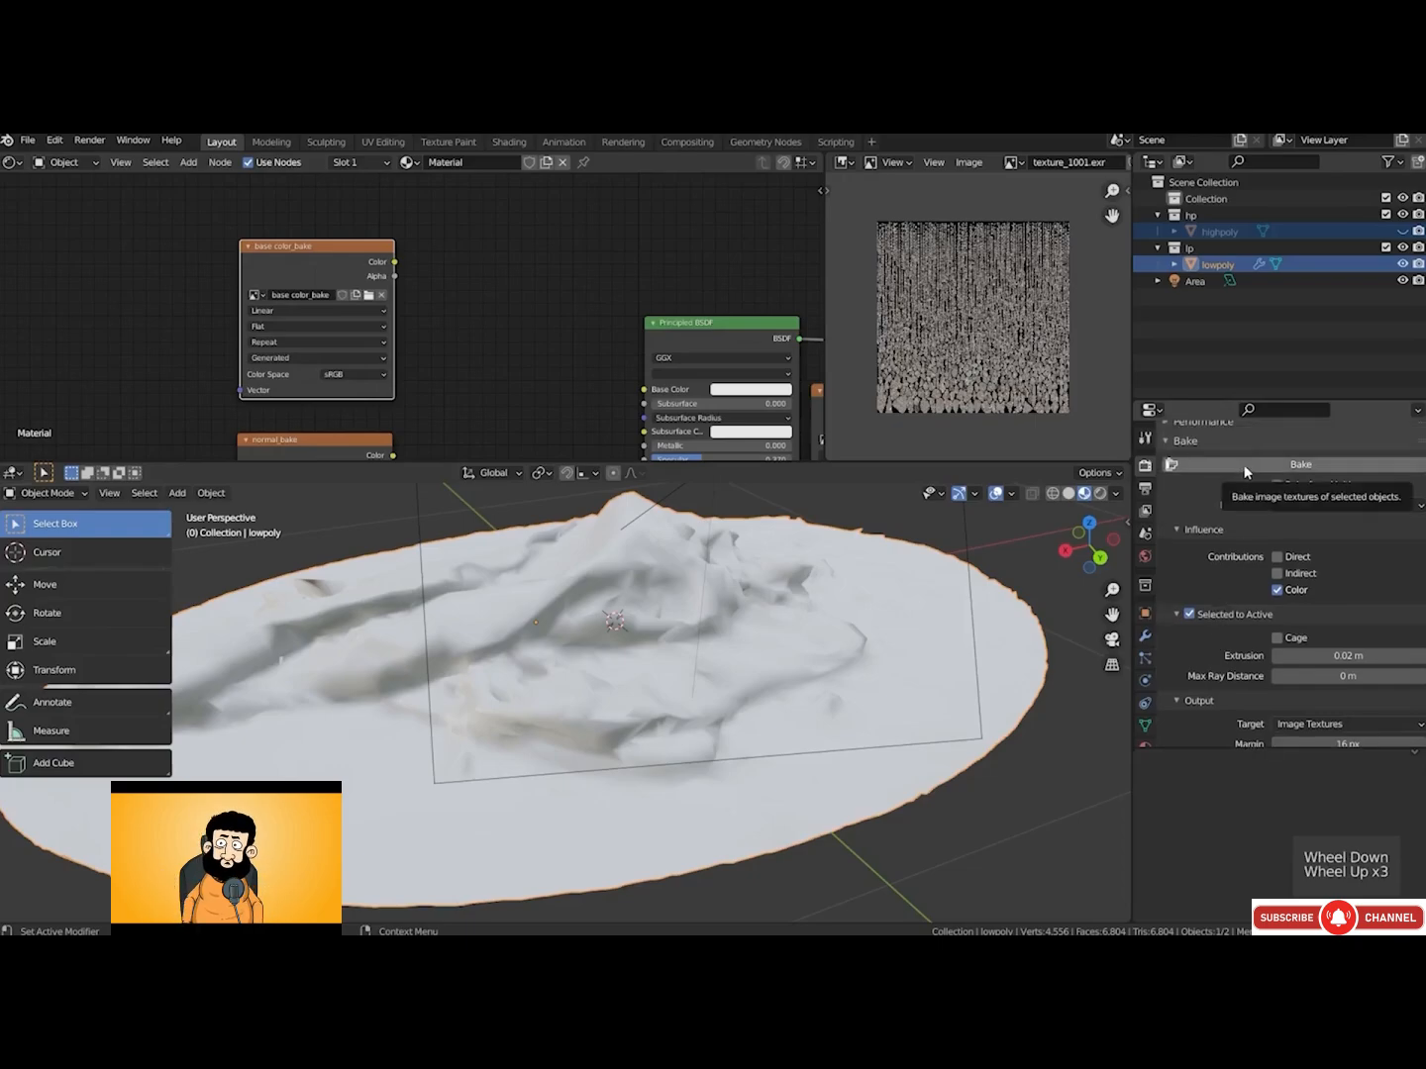
click(1245, 466)
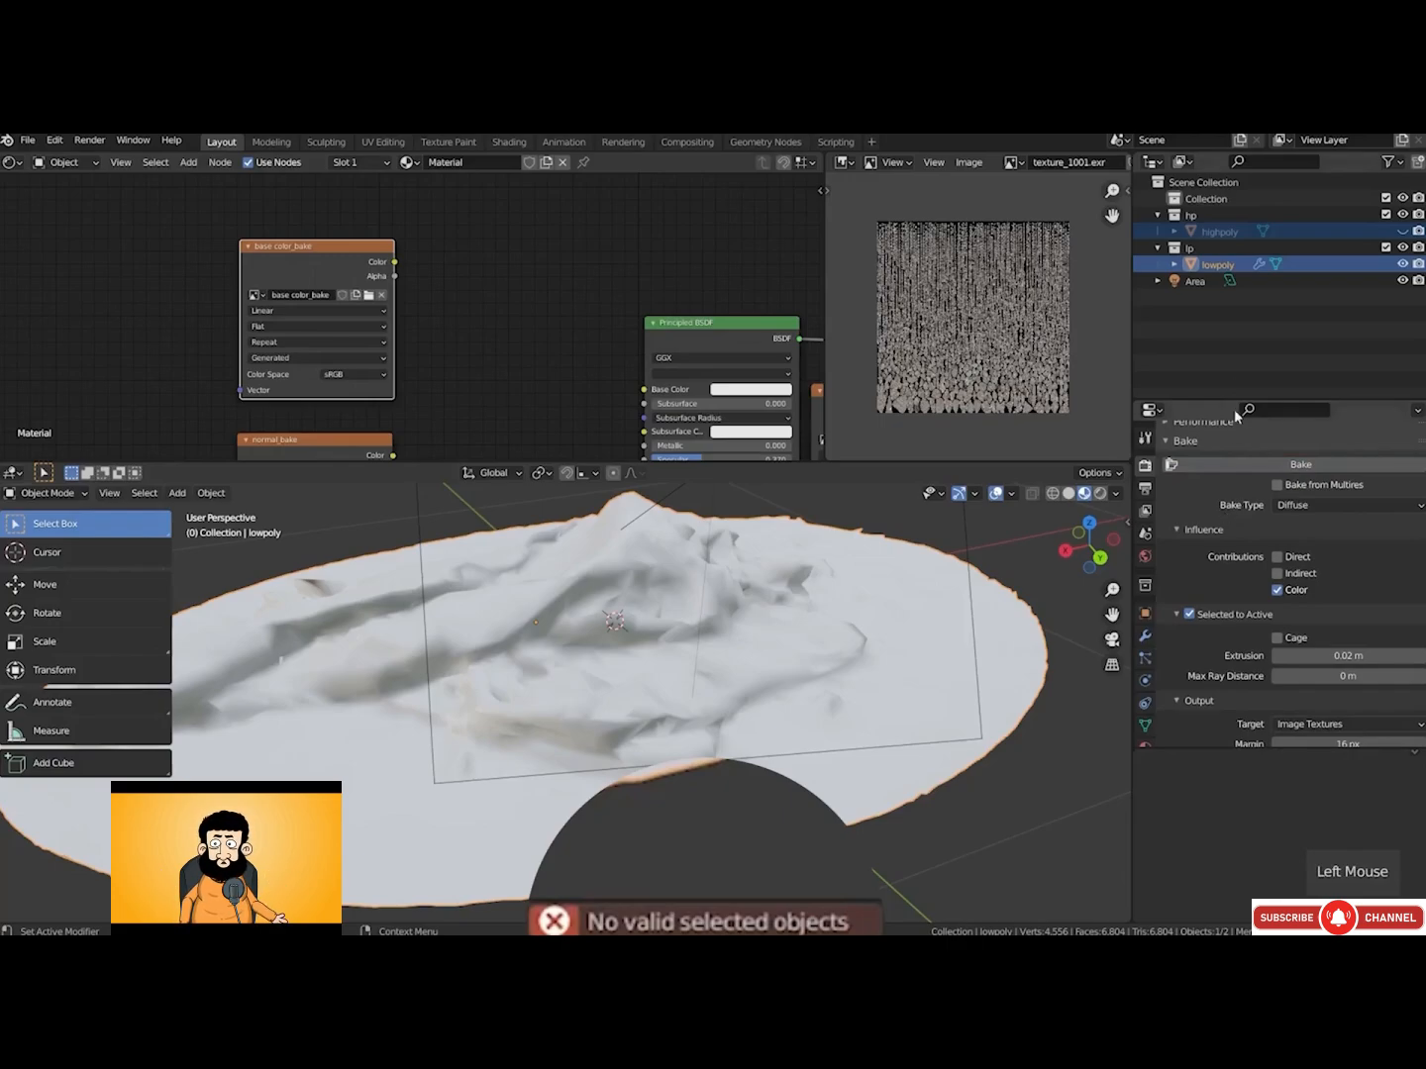
Unhide the highpoly mesh and select it together with the lowpoly mesh, keeping lowpoly as the active object
click(1404, 230)
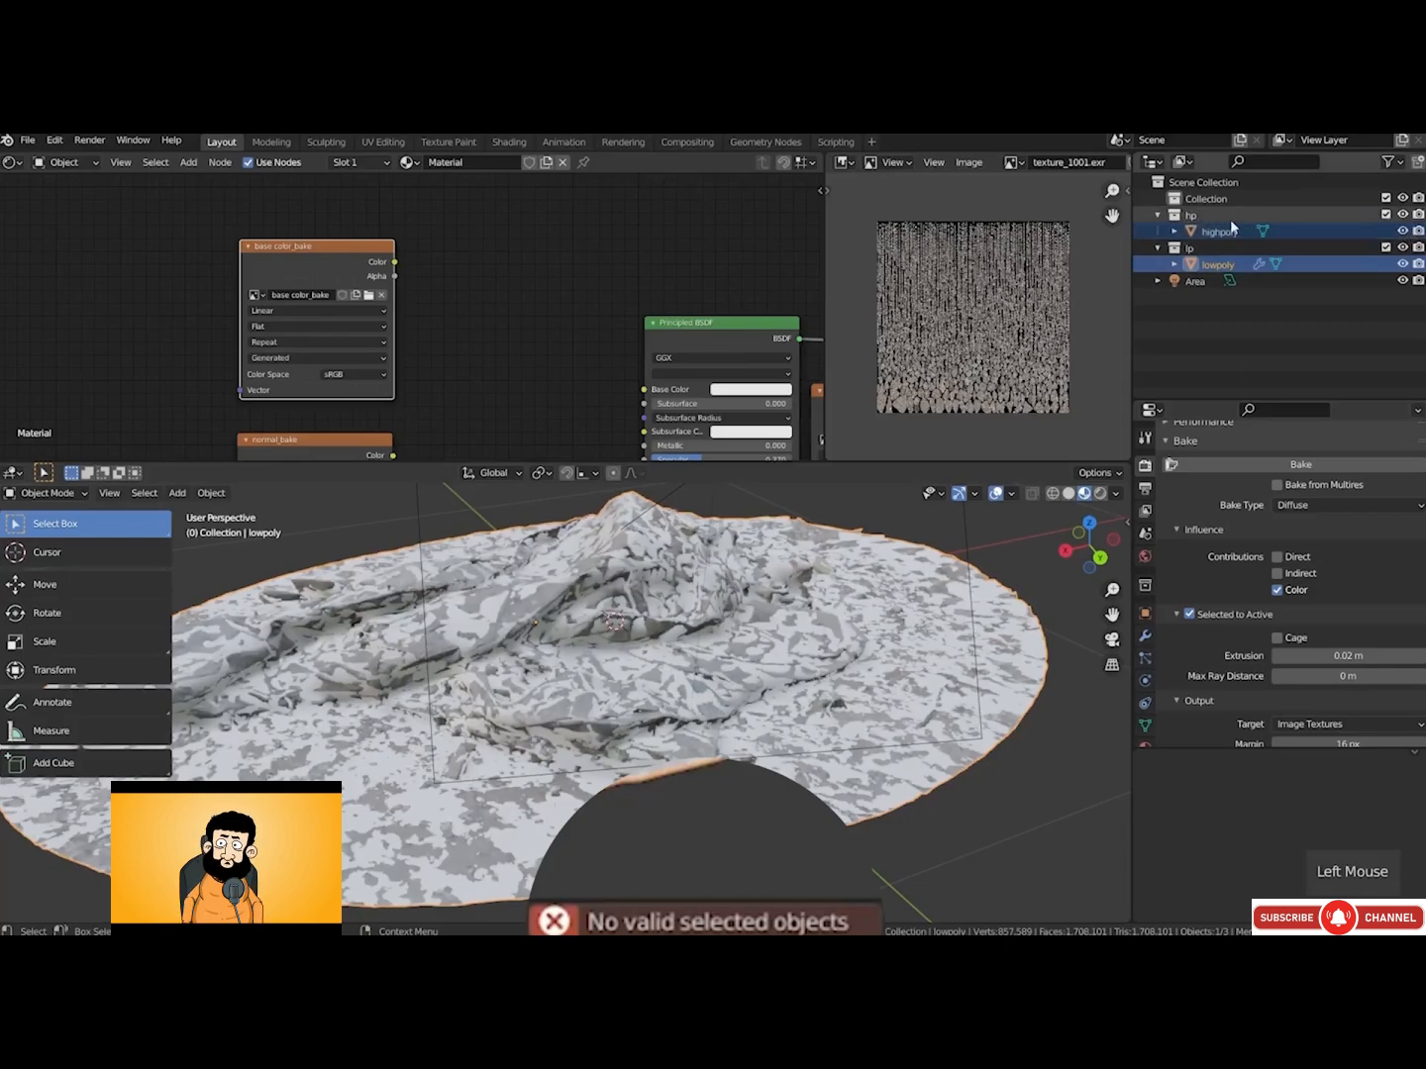
double_click(1196, 231)
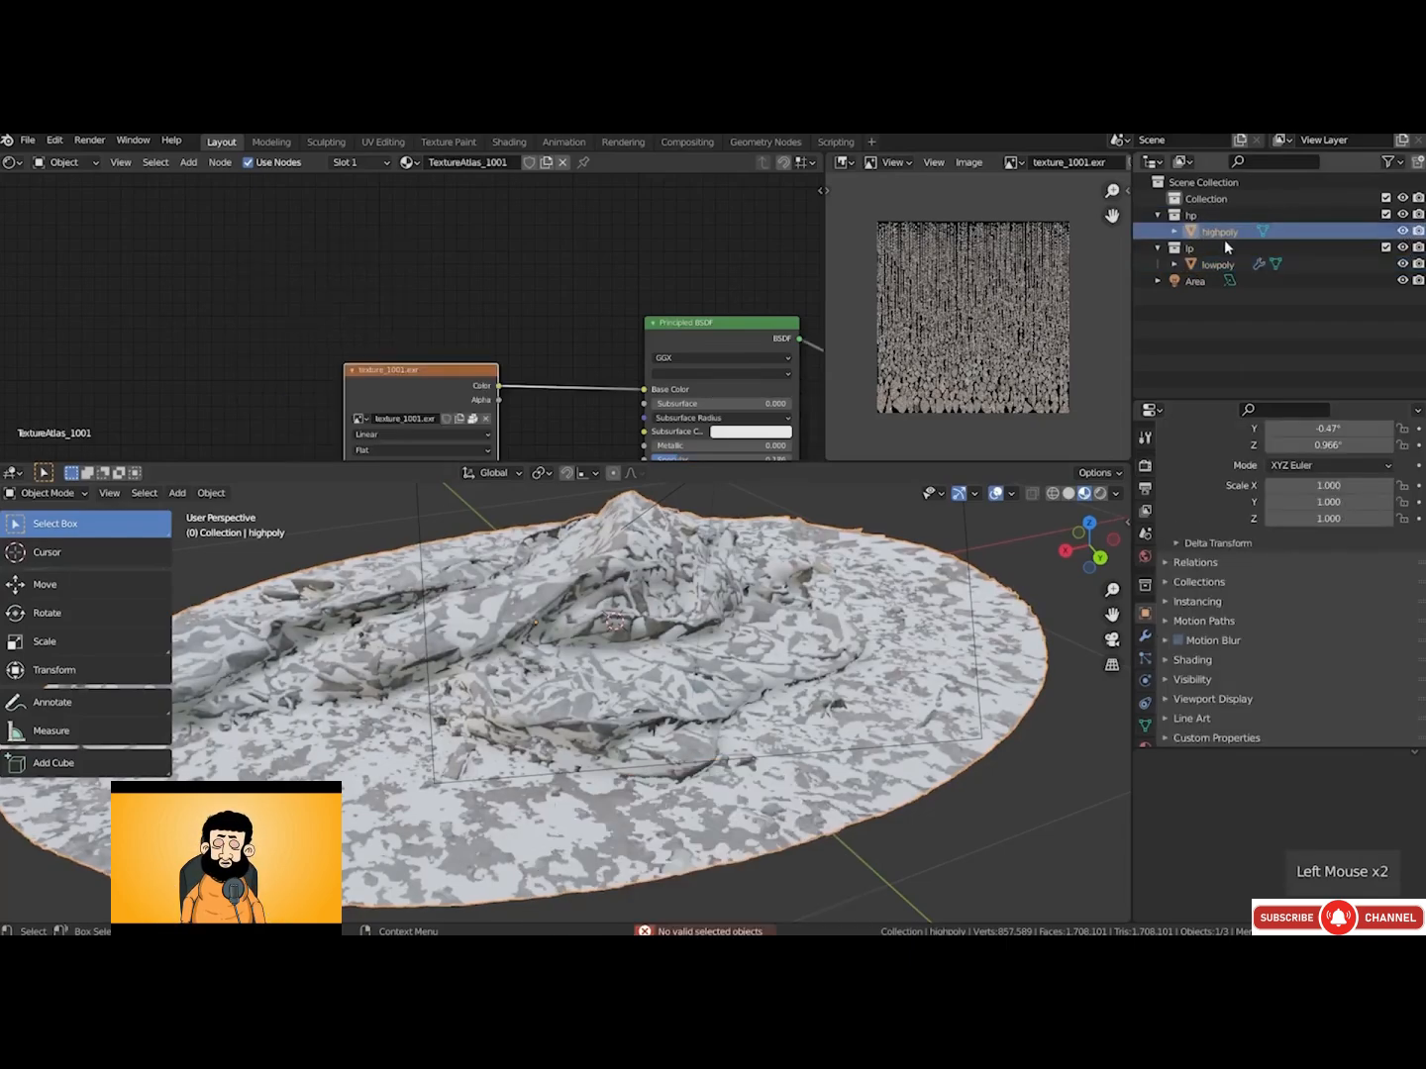
ctrl+click(1194, 265)
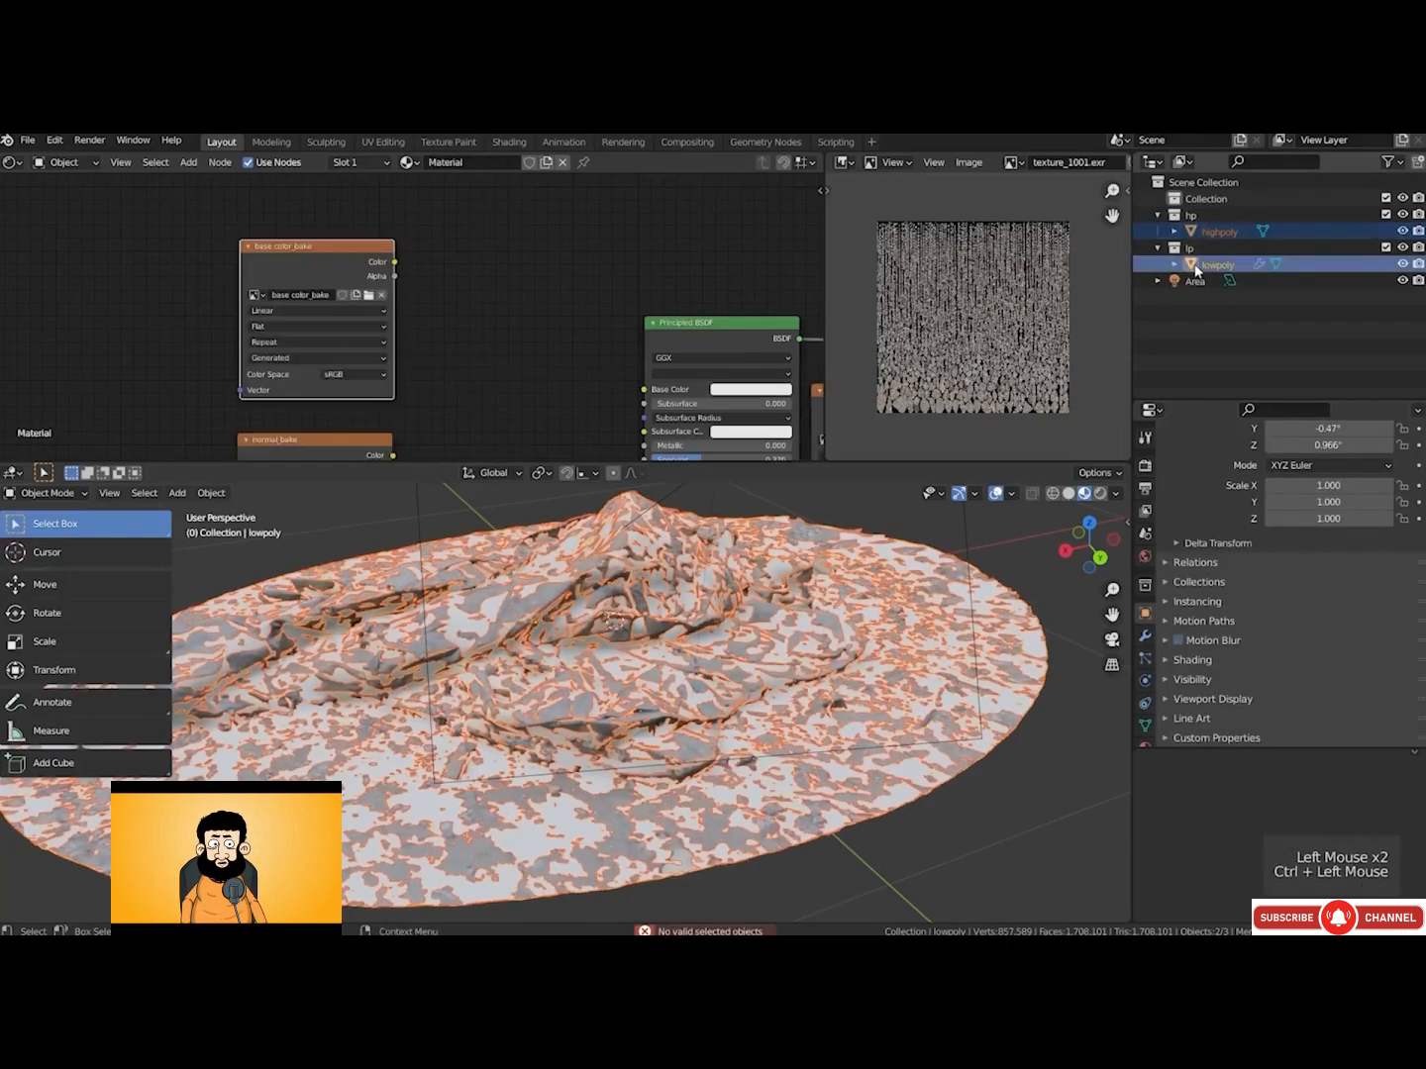
click(1146, 466)
scroll(1223, 674, down, 2)
scroll(1221, 681, down, 1)
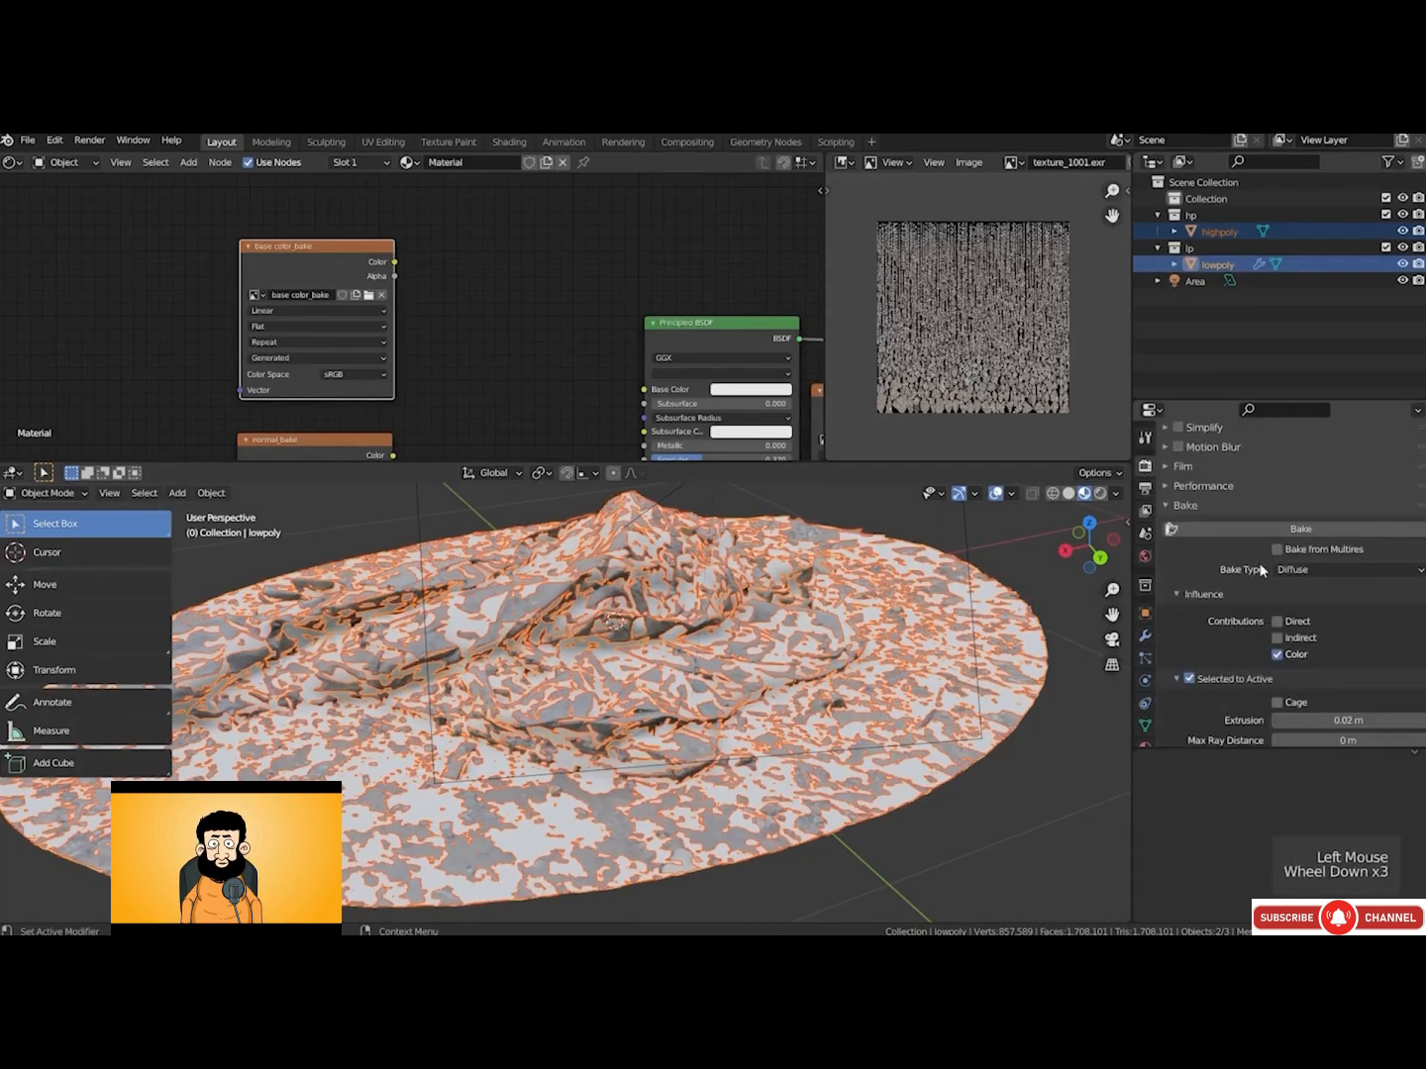
click(1243, 531)
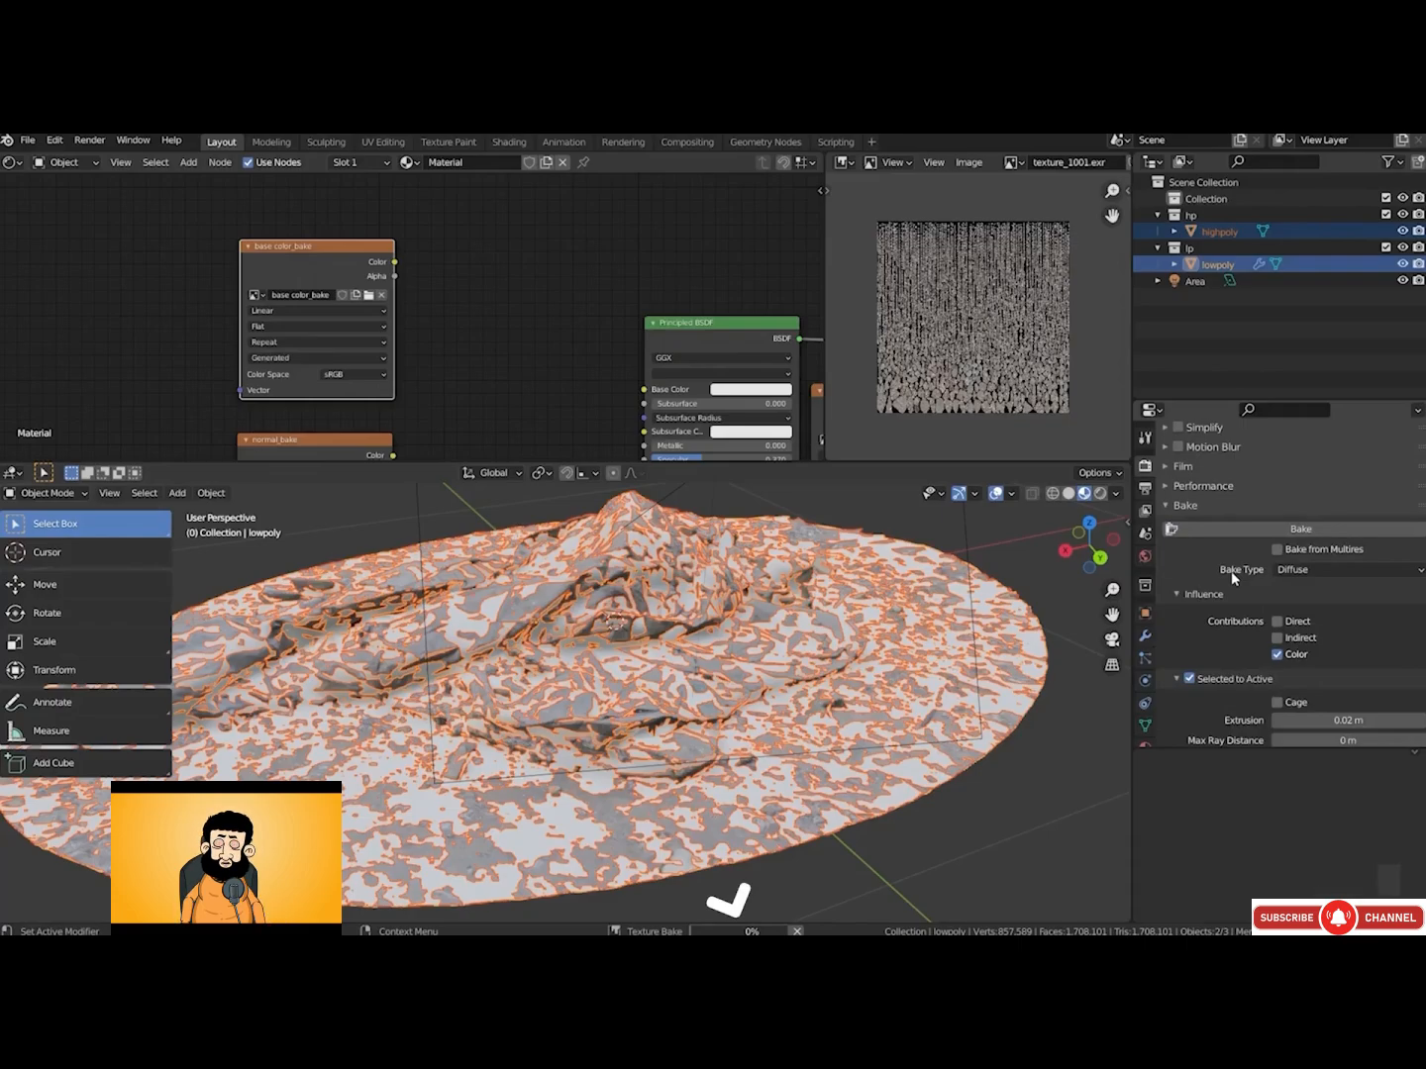
click(796, 931)
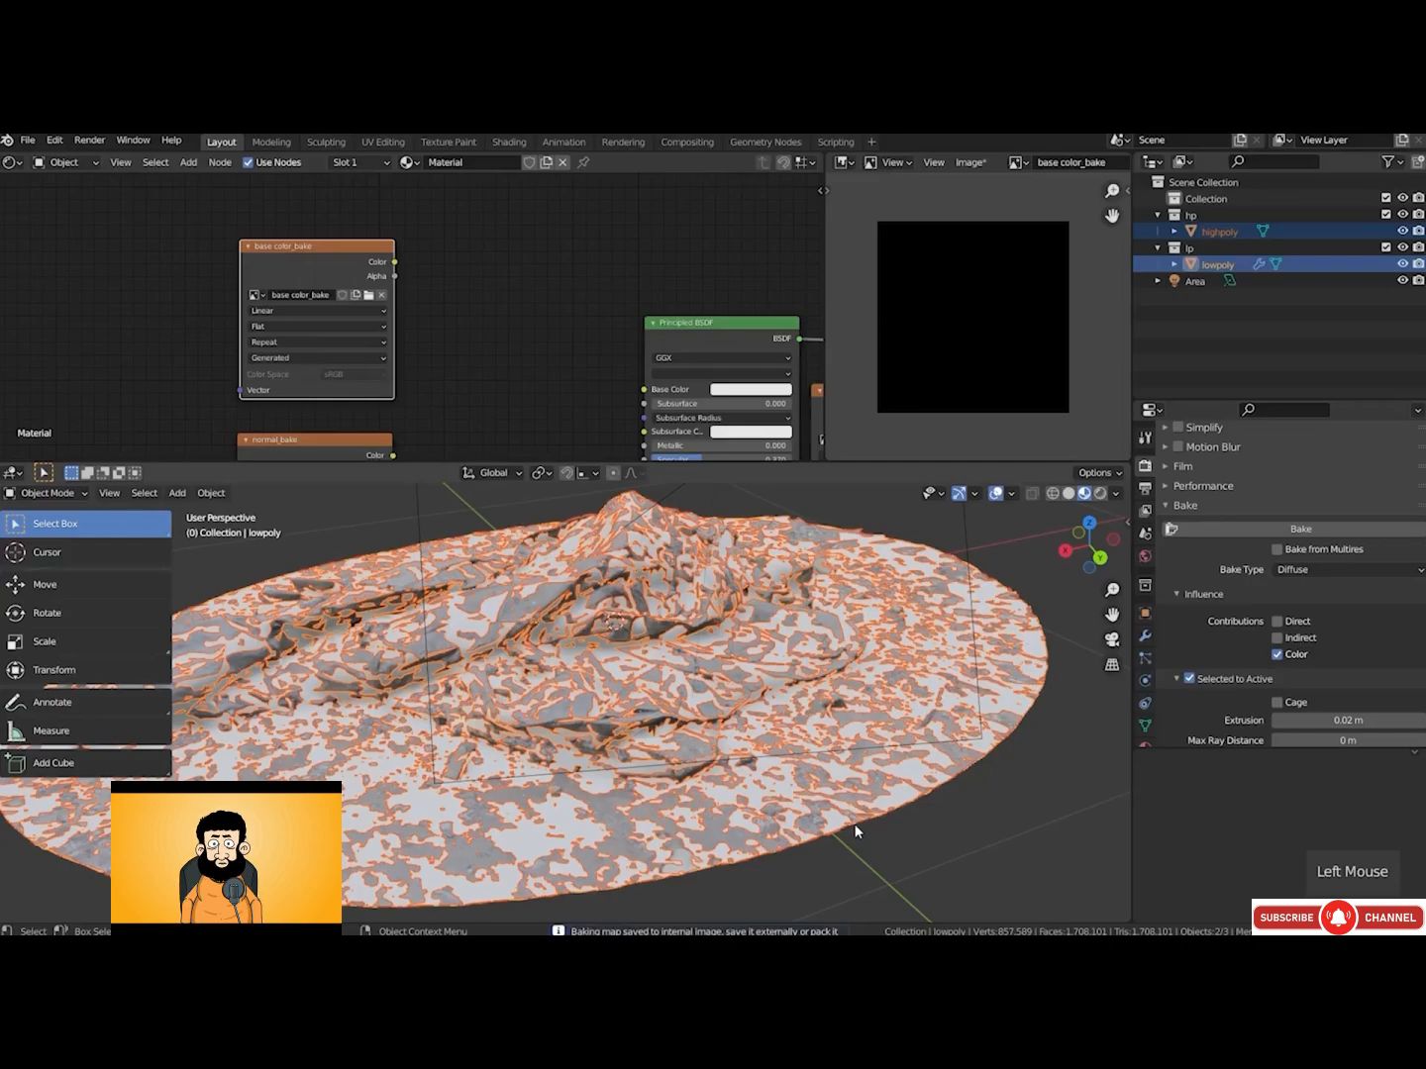
Disable the lowpoly mesh's Multires modifier for both viewport and render, and collapse its settings
click(1146, 636)
click(1351, 463)
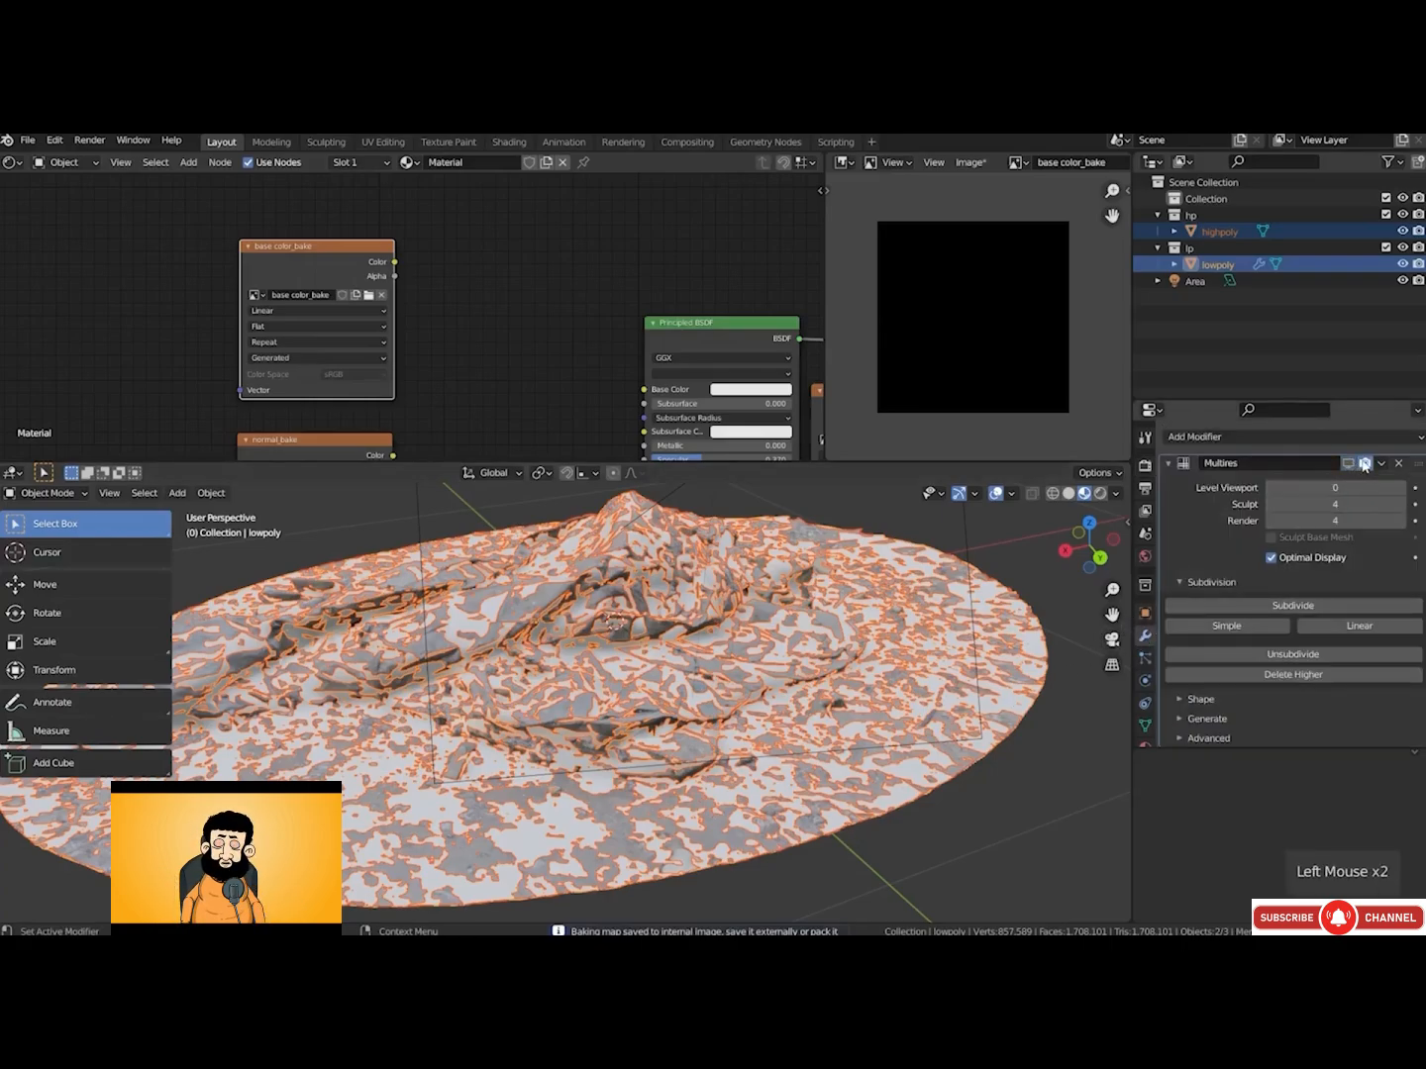
click(1169, 462)
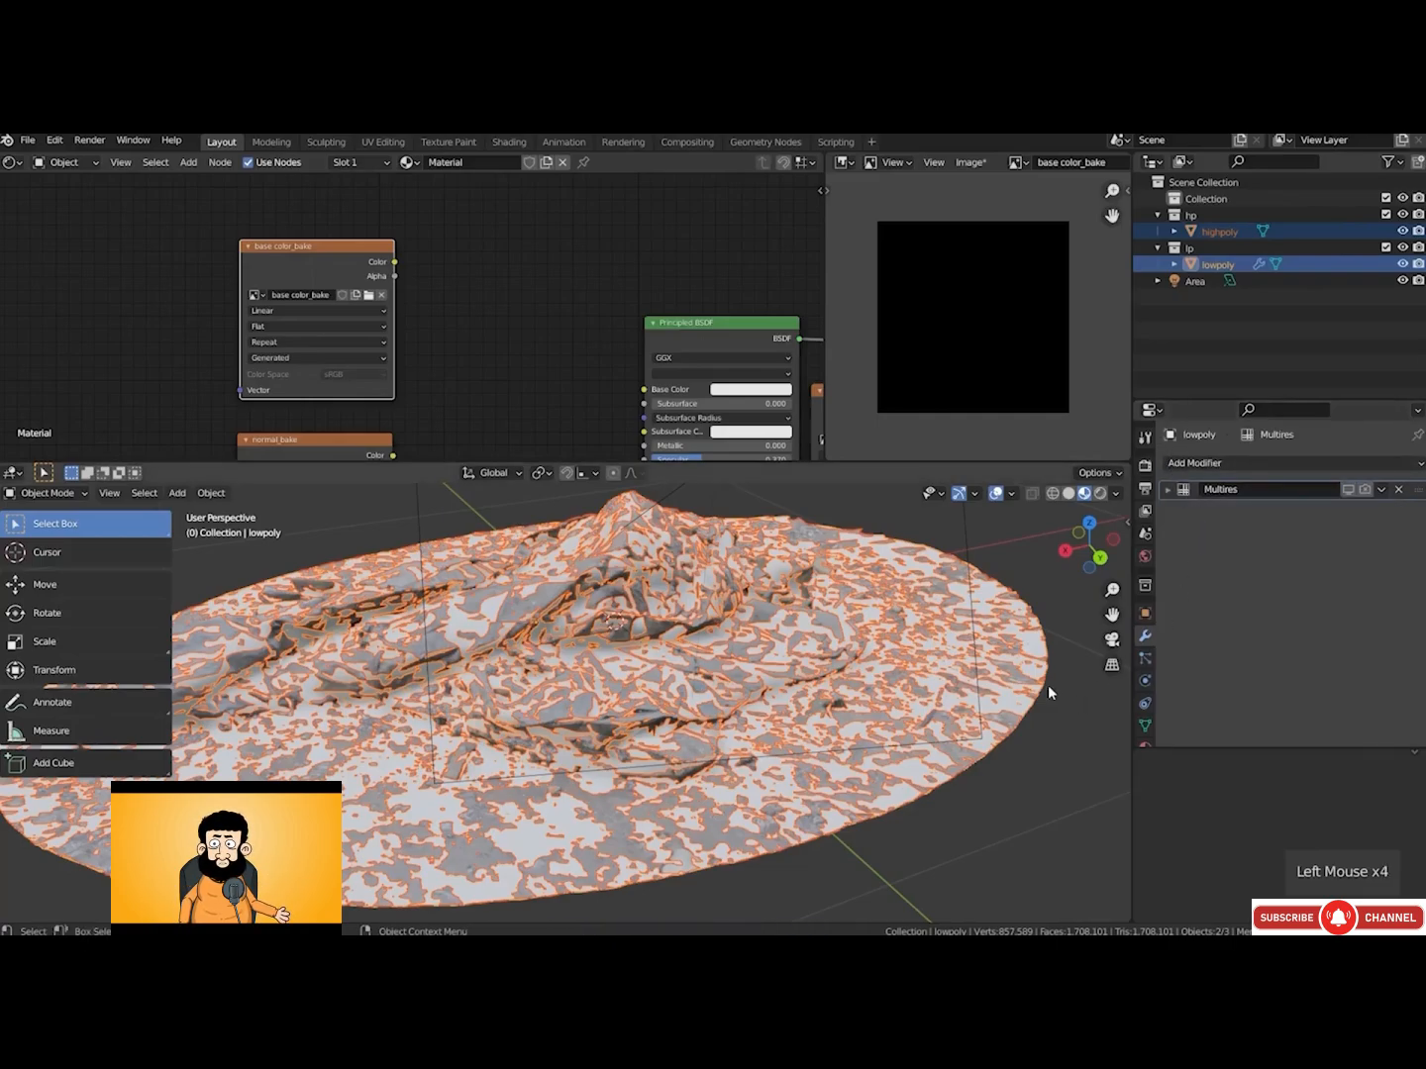
Bake the diffuse color from the highpoly mesh into base color_bake and pack the baked image into the file
click(1144, 465)
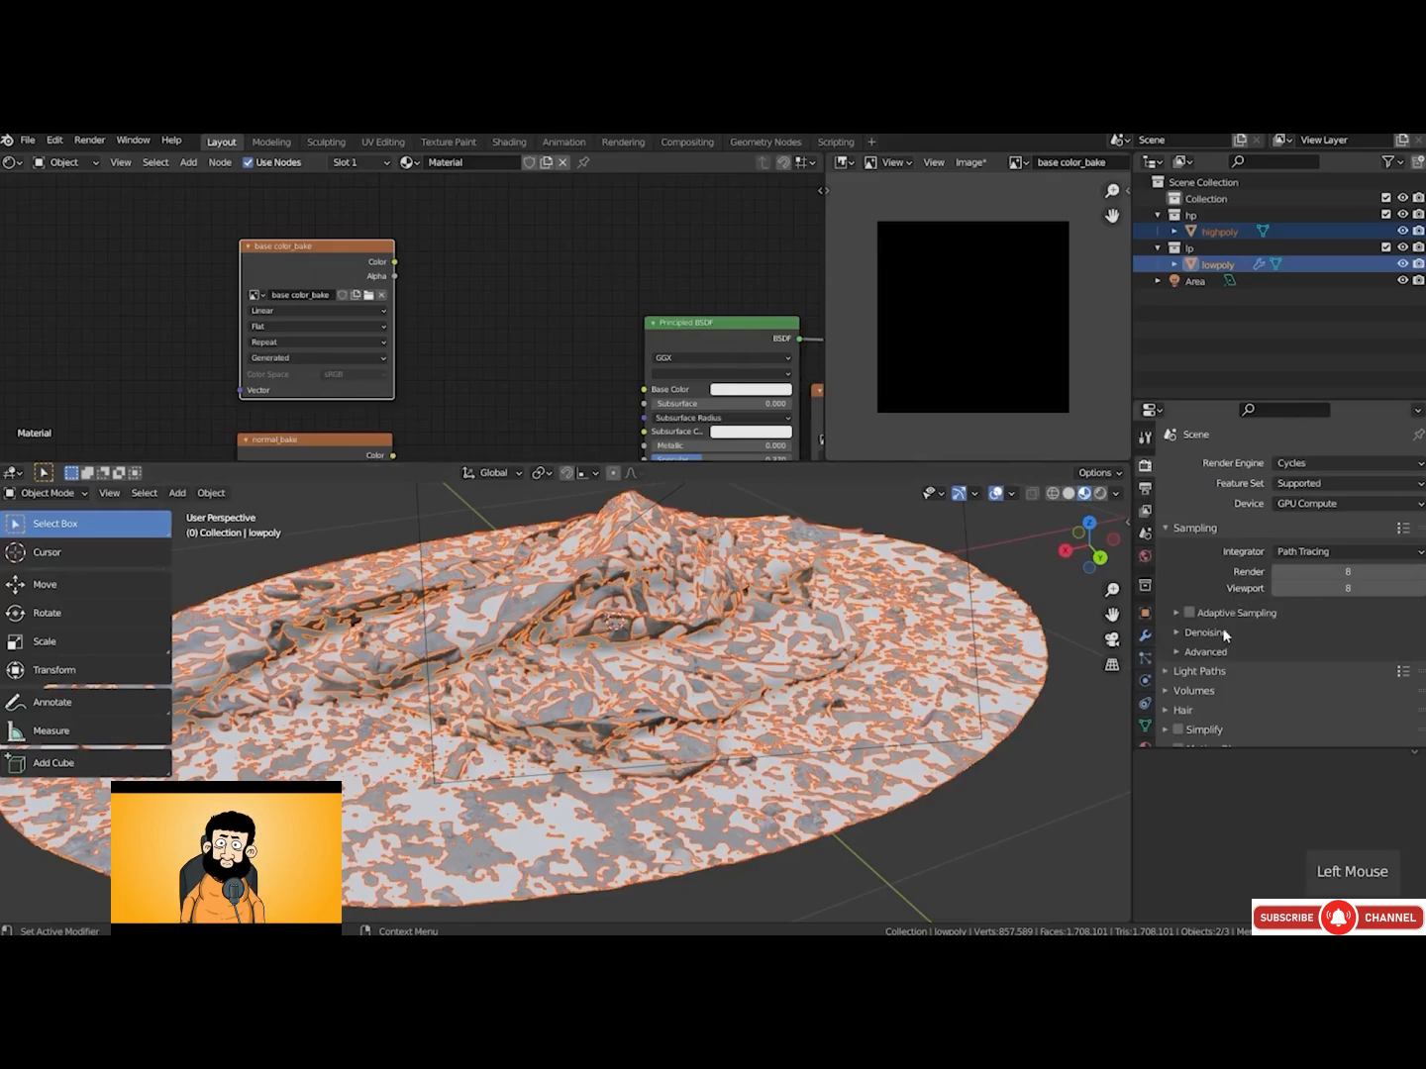
scroll(1226, 634, down, 4)
scroll(1217, 636, down, 5)
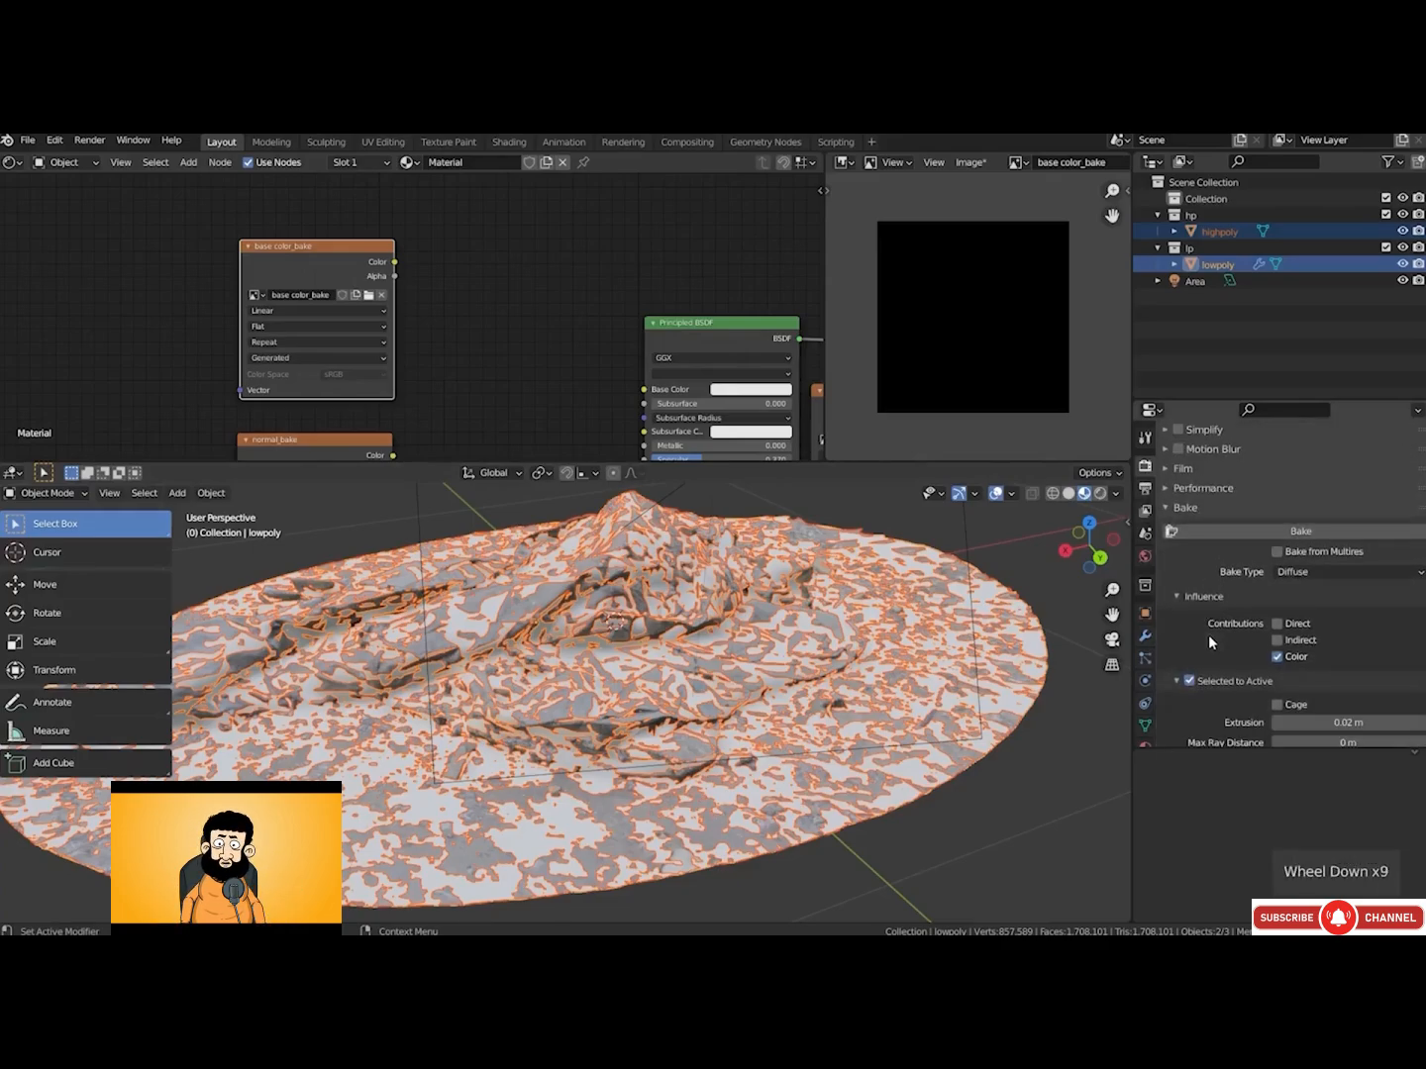
click(1255, 536)
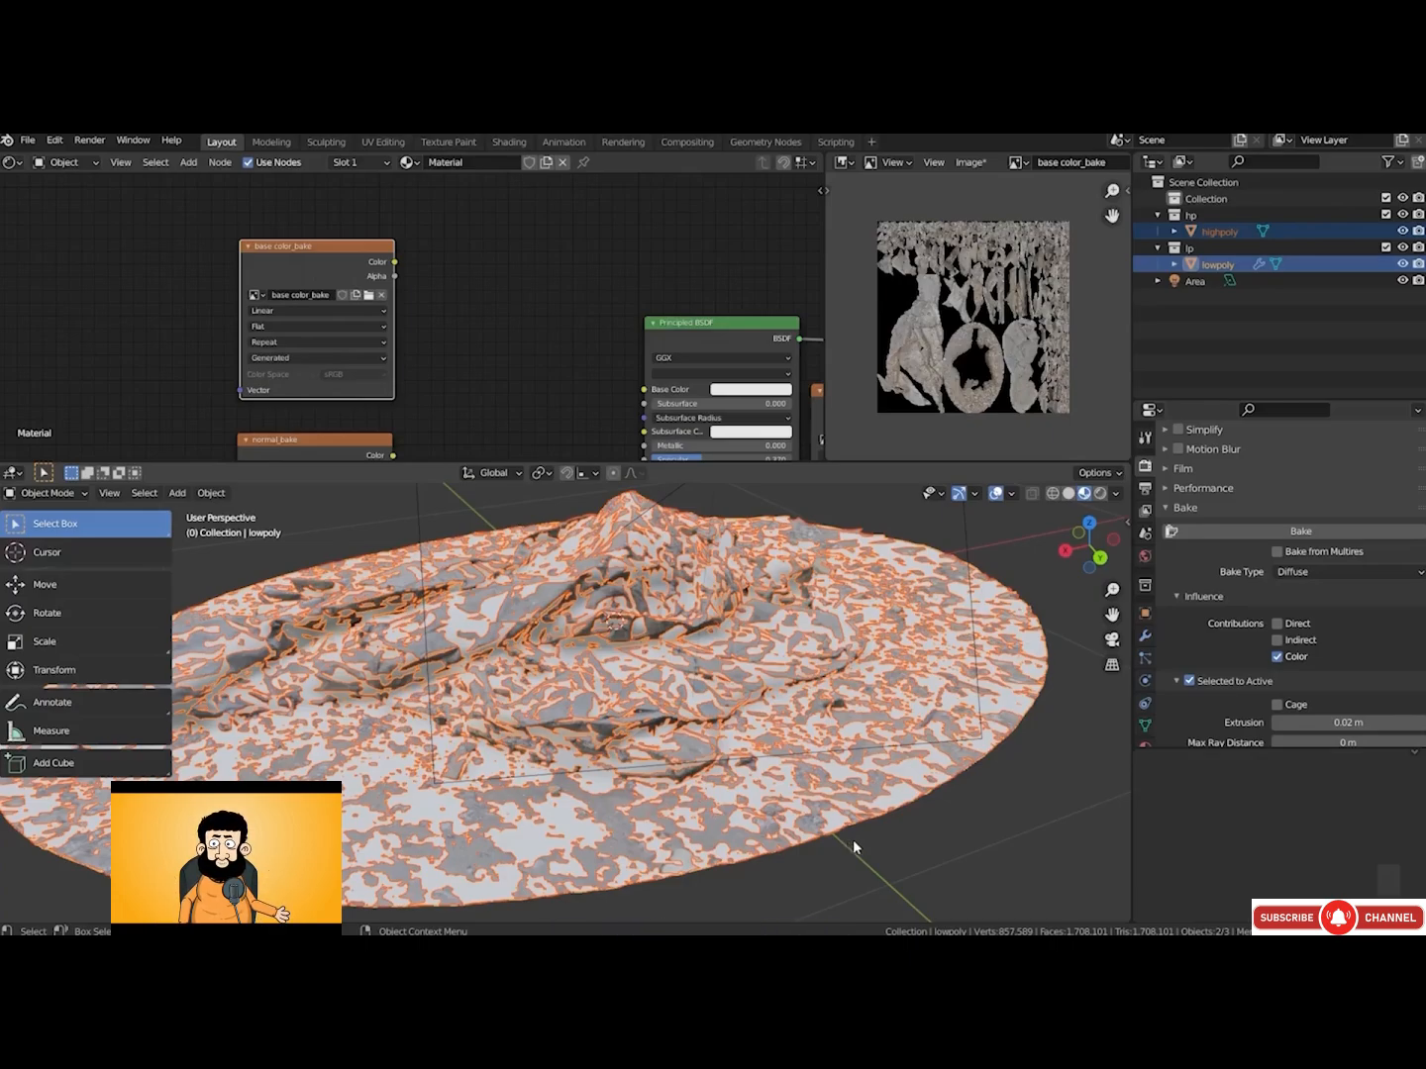
click(970, 163)
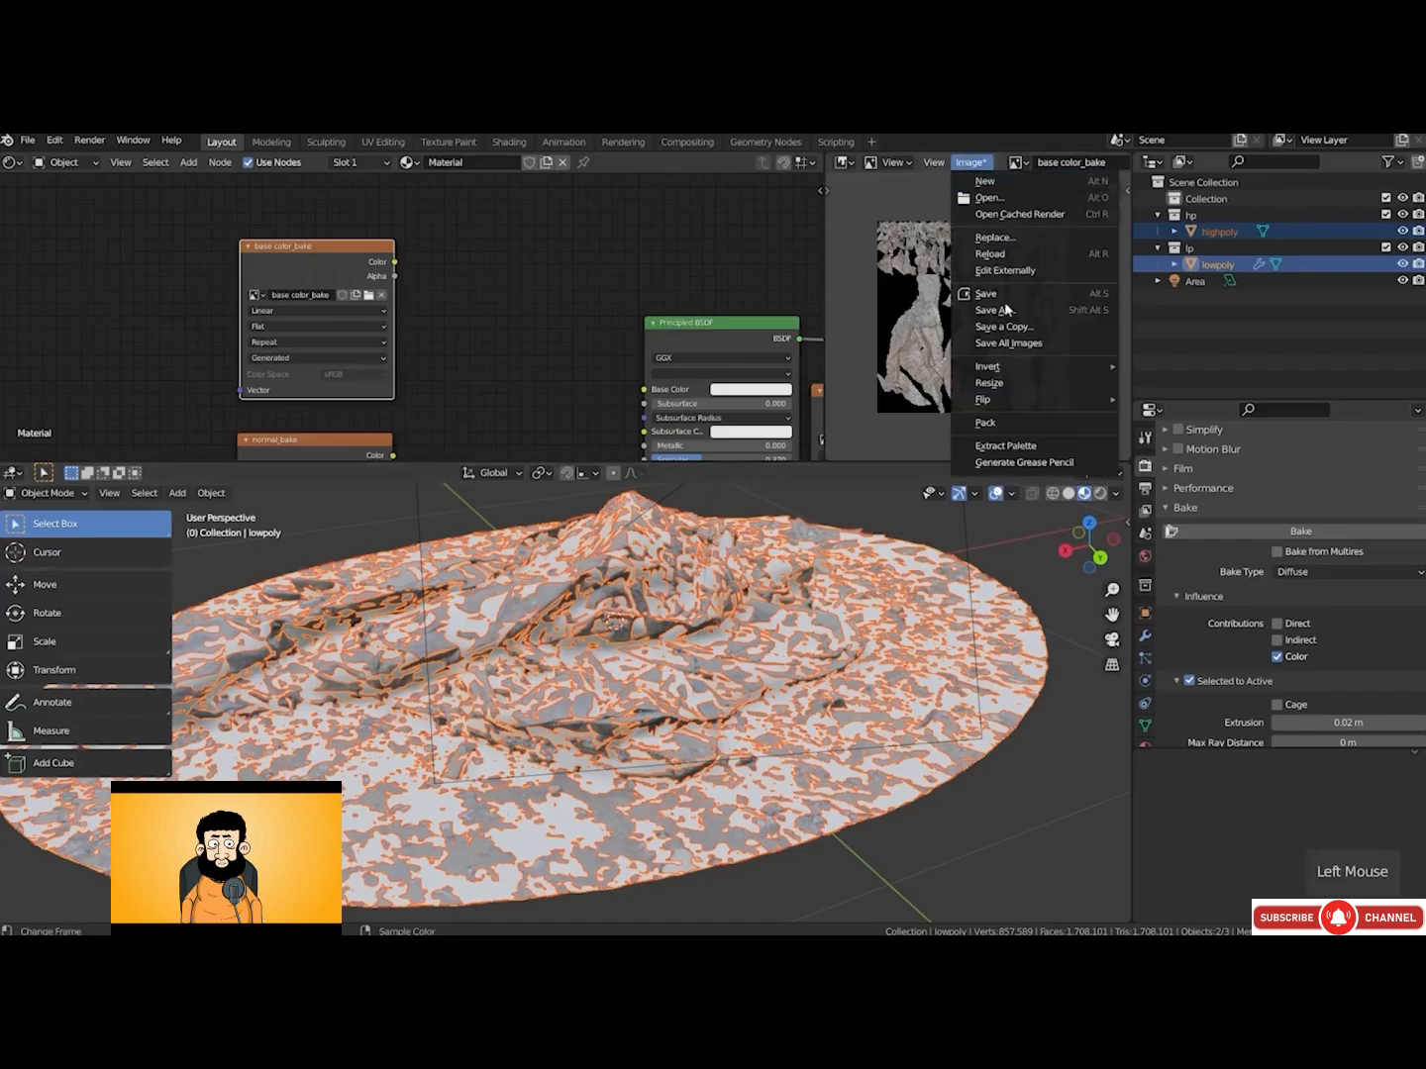
click(1015, 426)
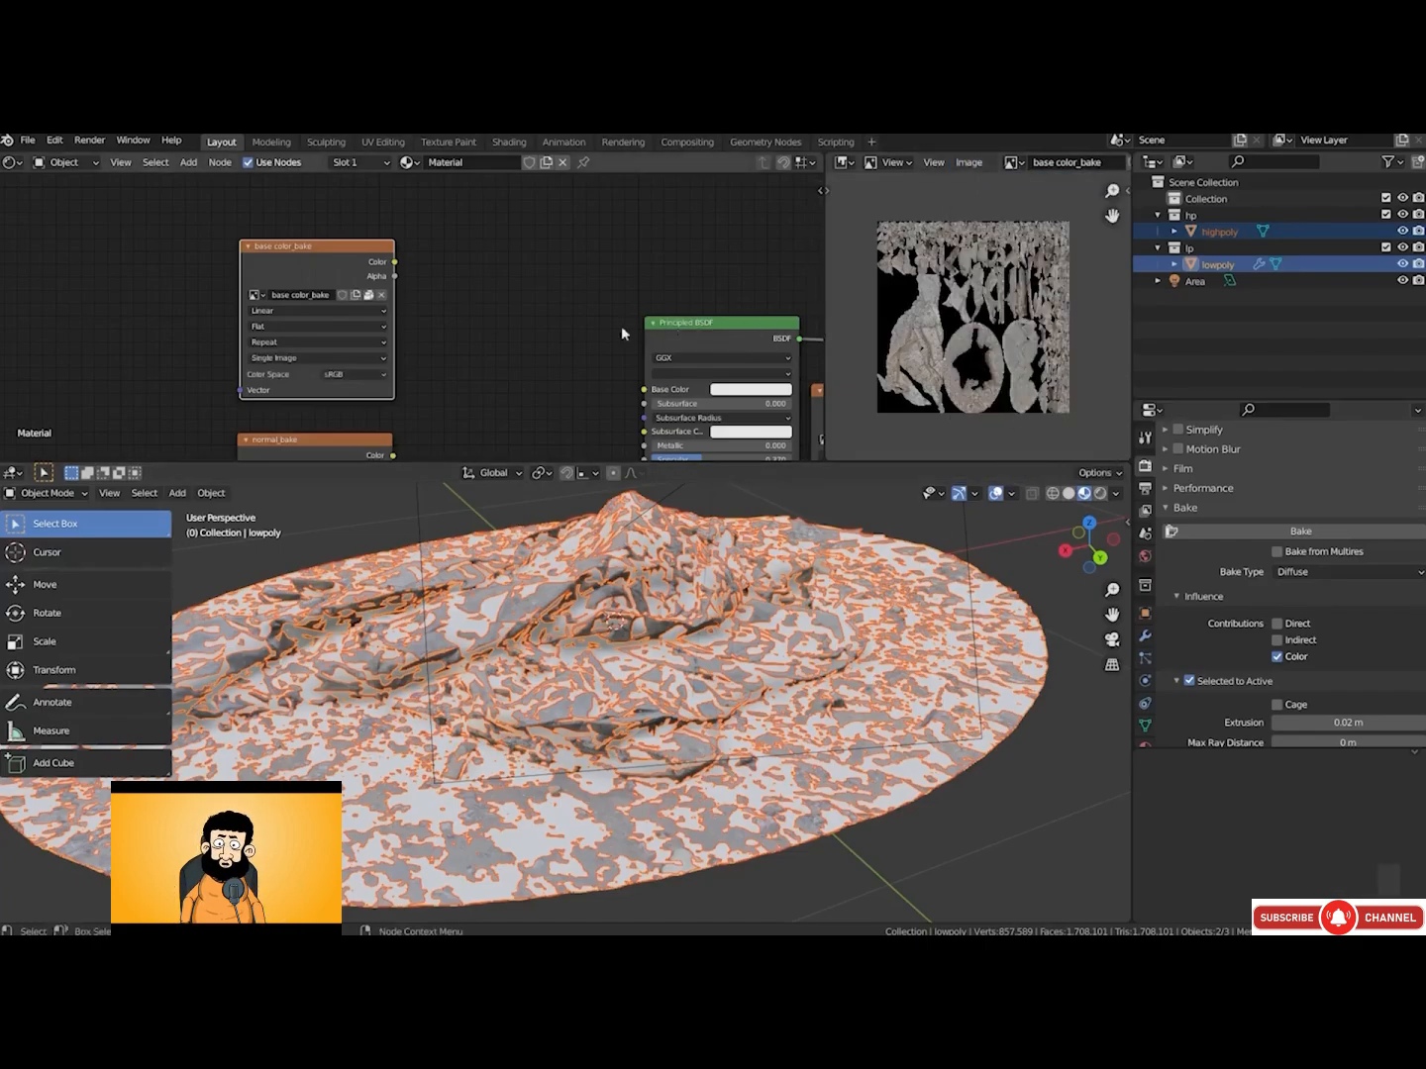
Connect base color_bake's Color to the Principled BSDF's Base Color and hide the highpoly mesh to inspect the textured lowpoly
drag(395, 261, 593, 376)
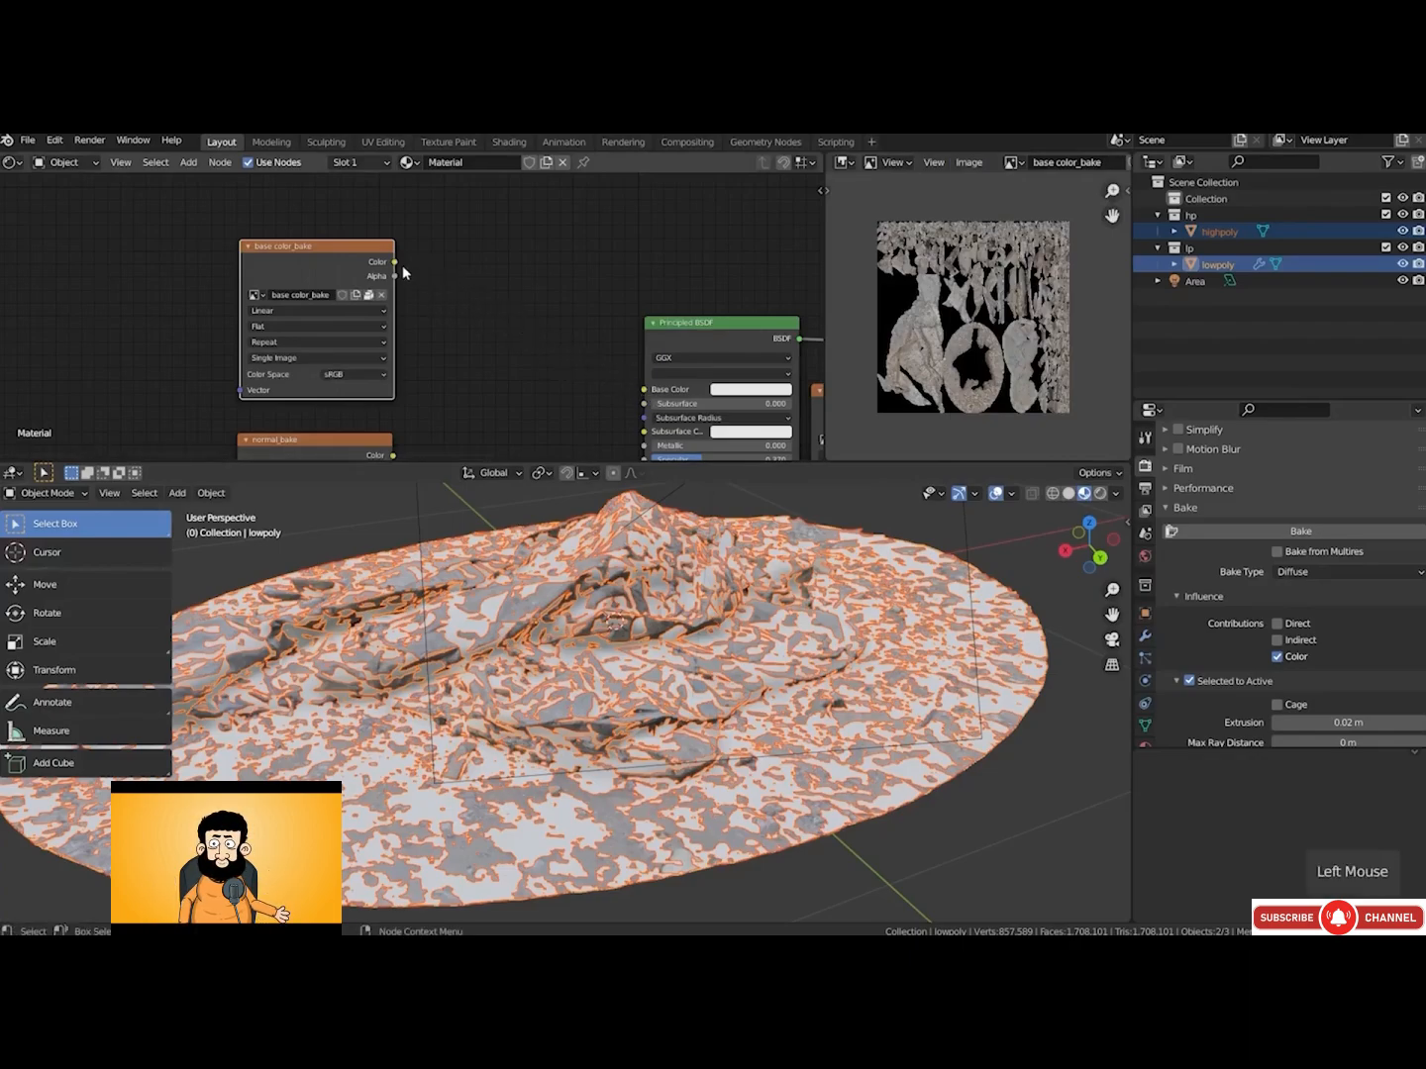
drag(396, 263, 645, 391)
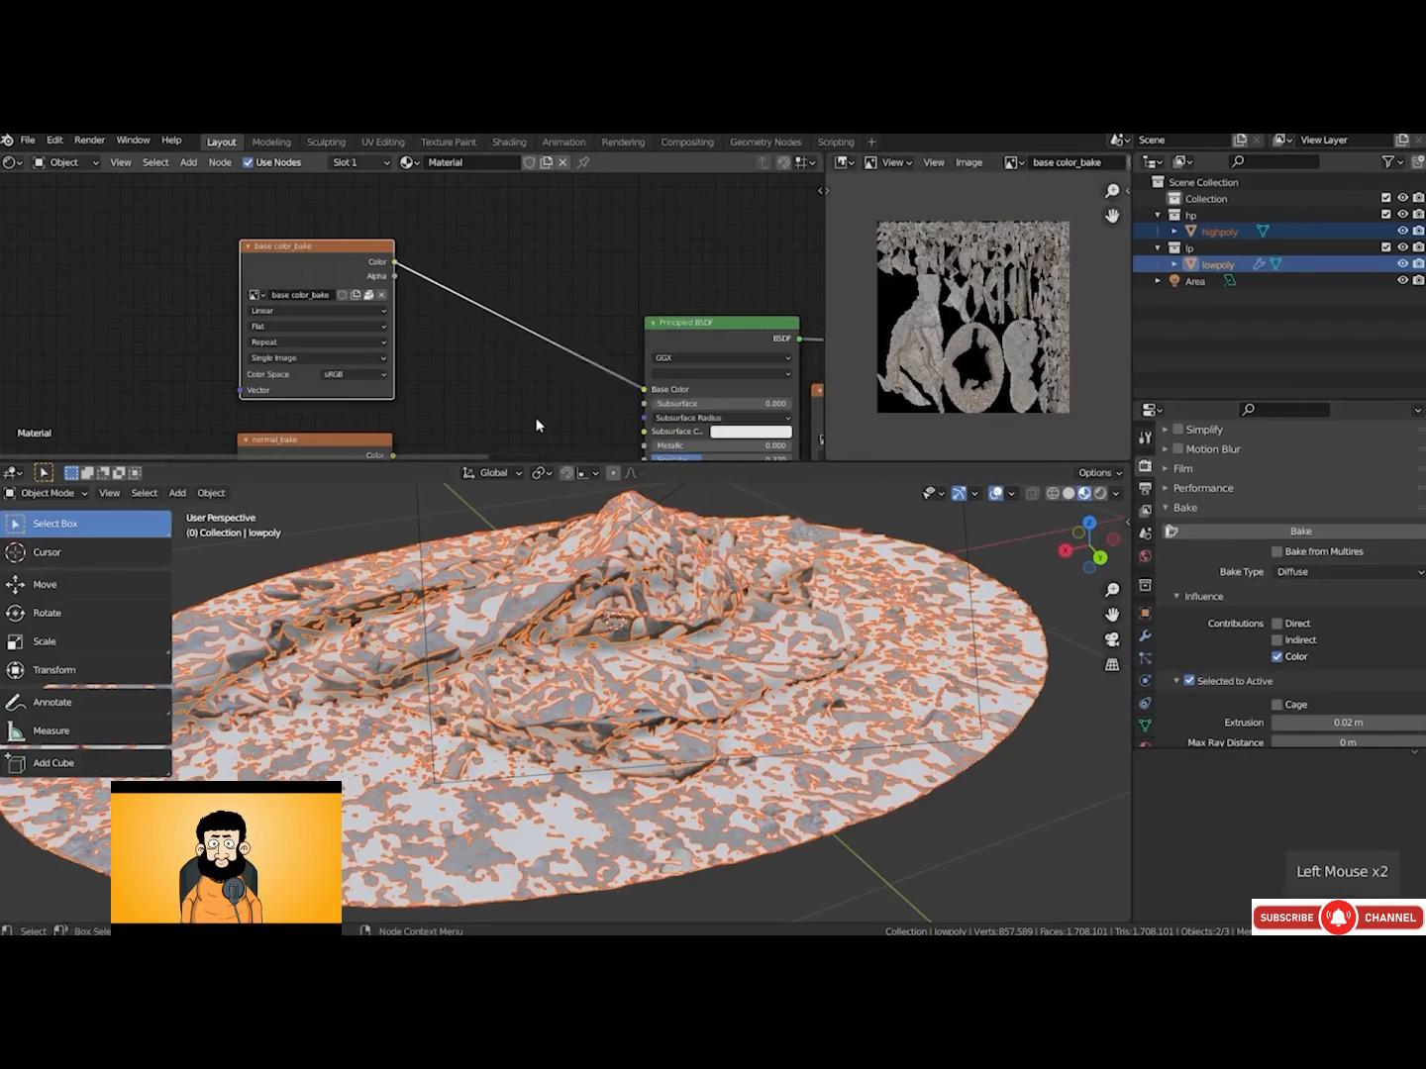
middle_drag(536, 422, 512, 302)
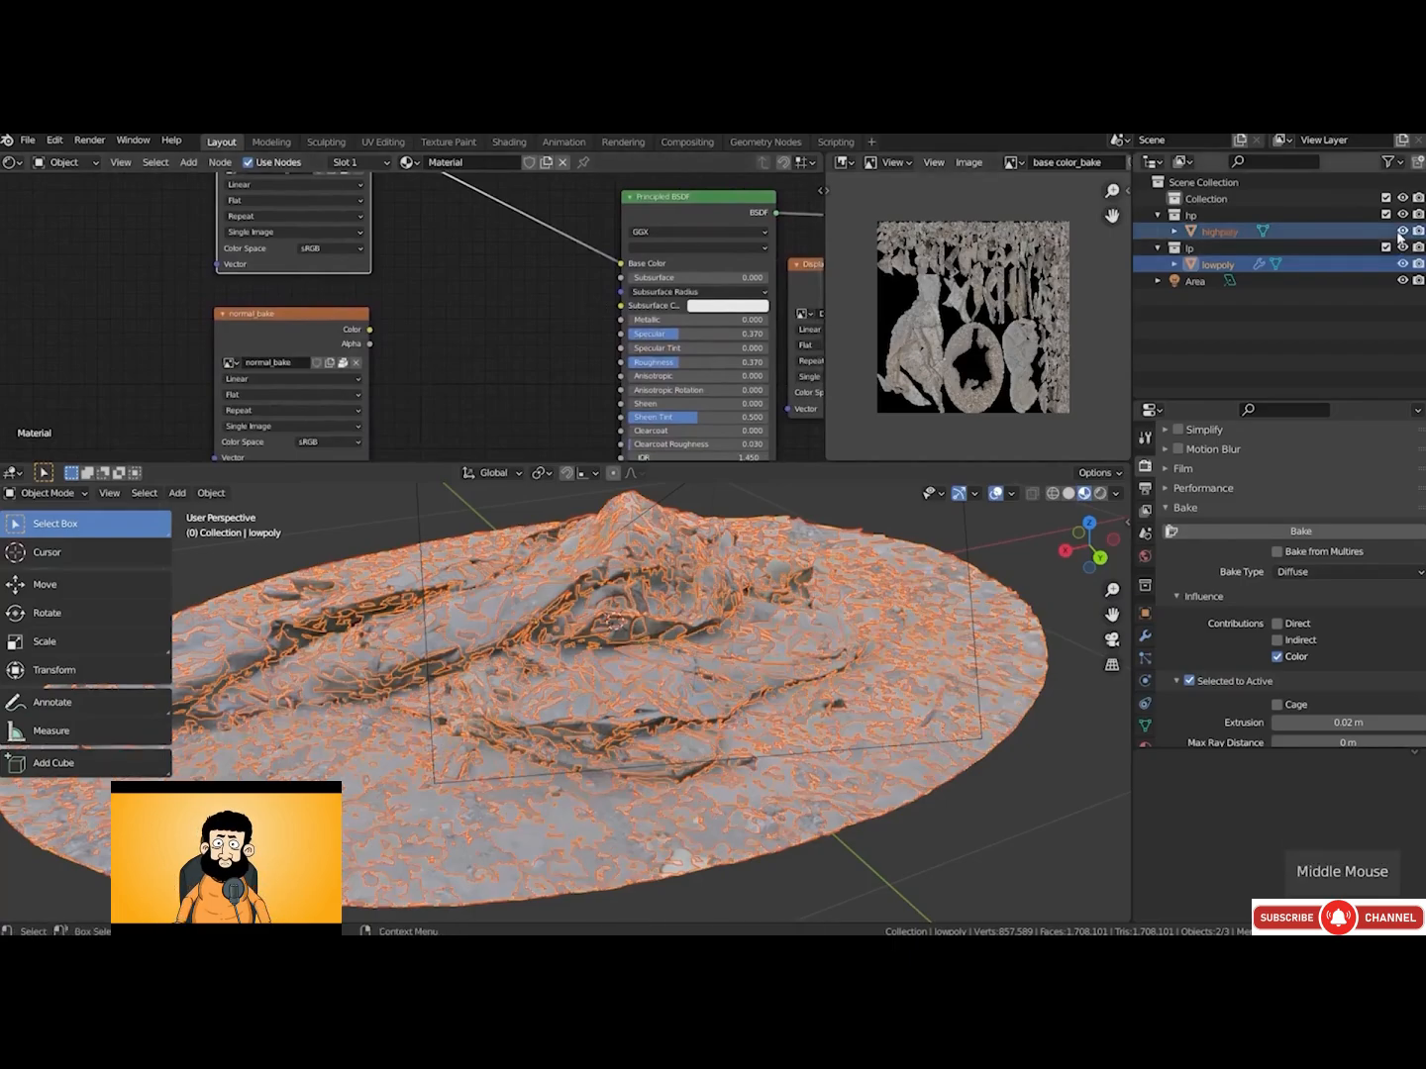
click(1403, 232)
middle_drag(453, 691, 565, 720)
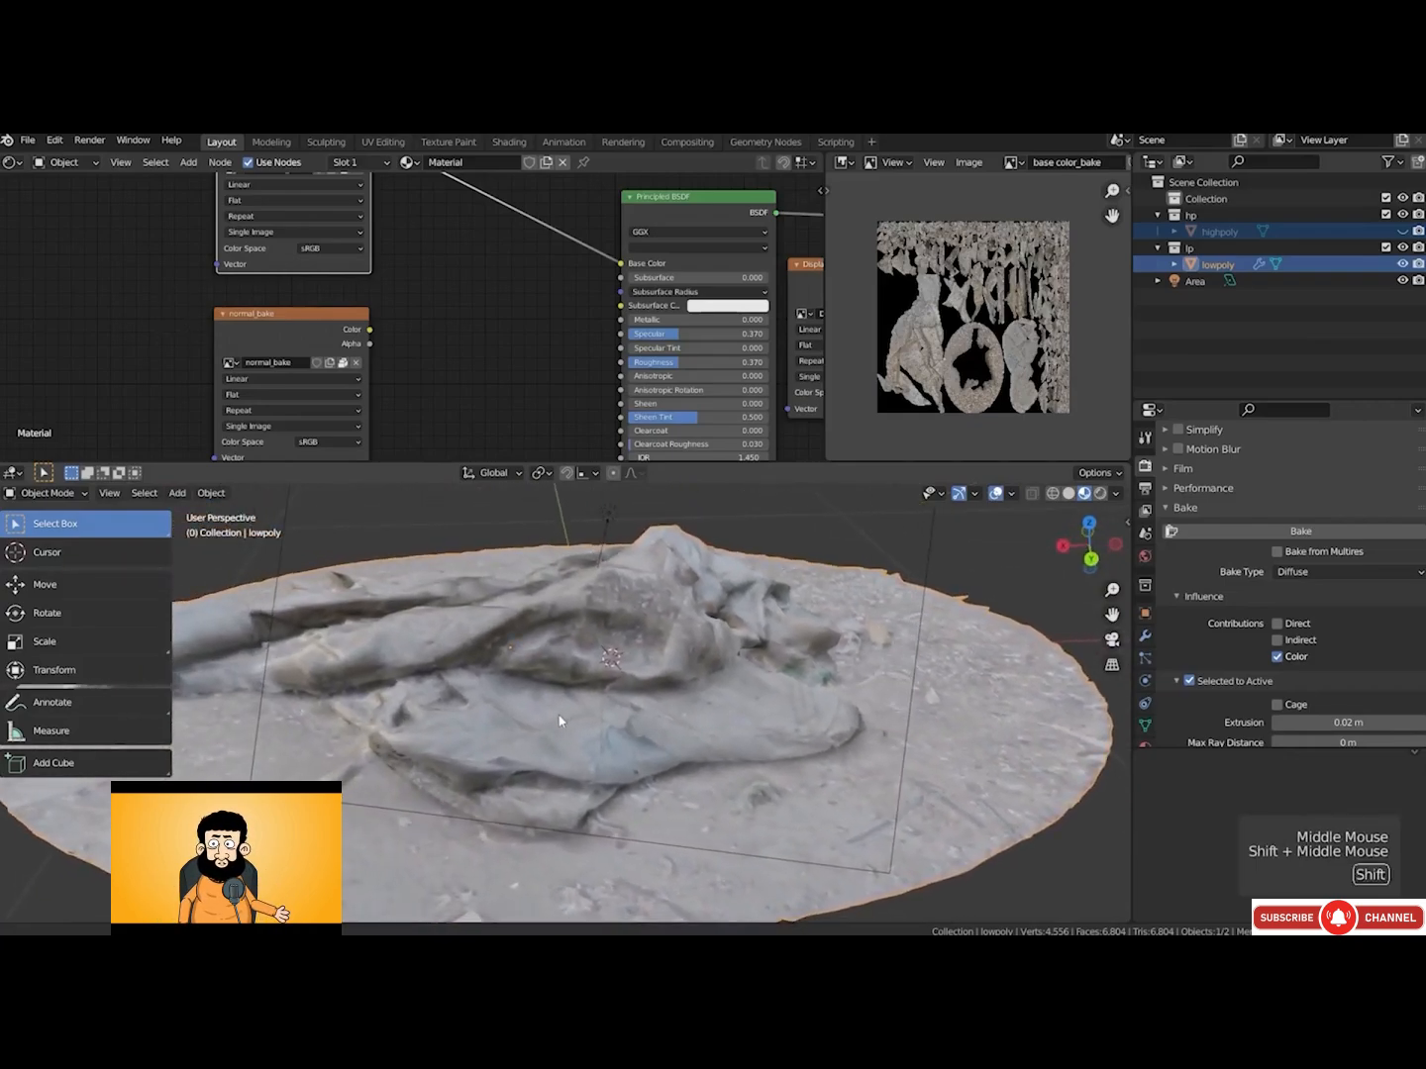
Add a Normal Map node beside normal_bake and set normal_bake's color space to Non-Color
middle_drag(481, 420, 456, 349)
key(shift+a)
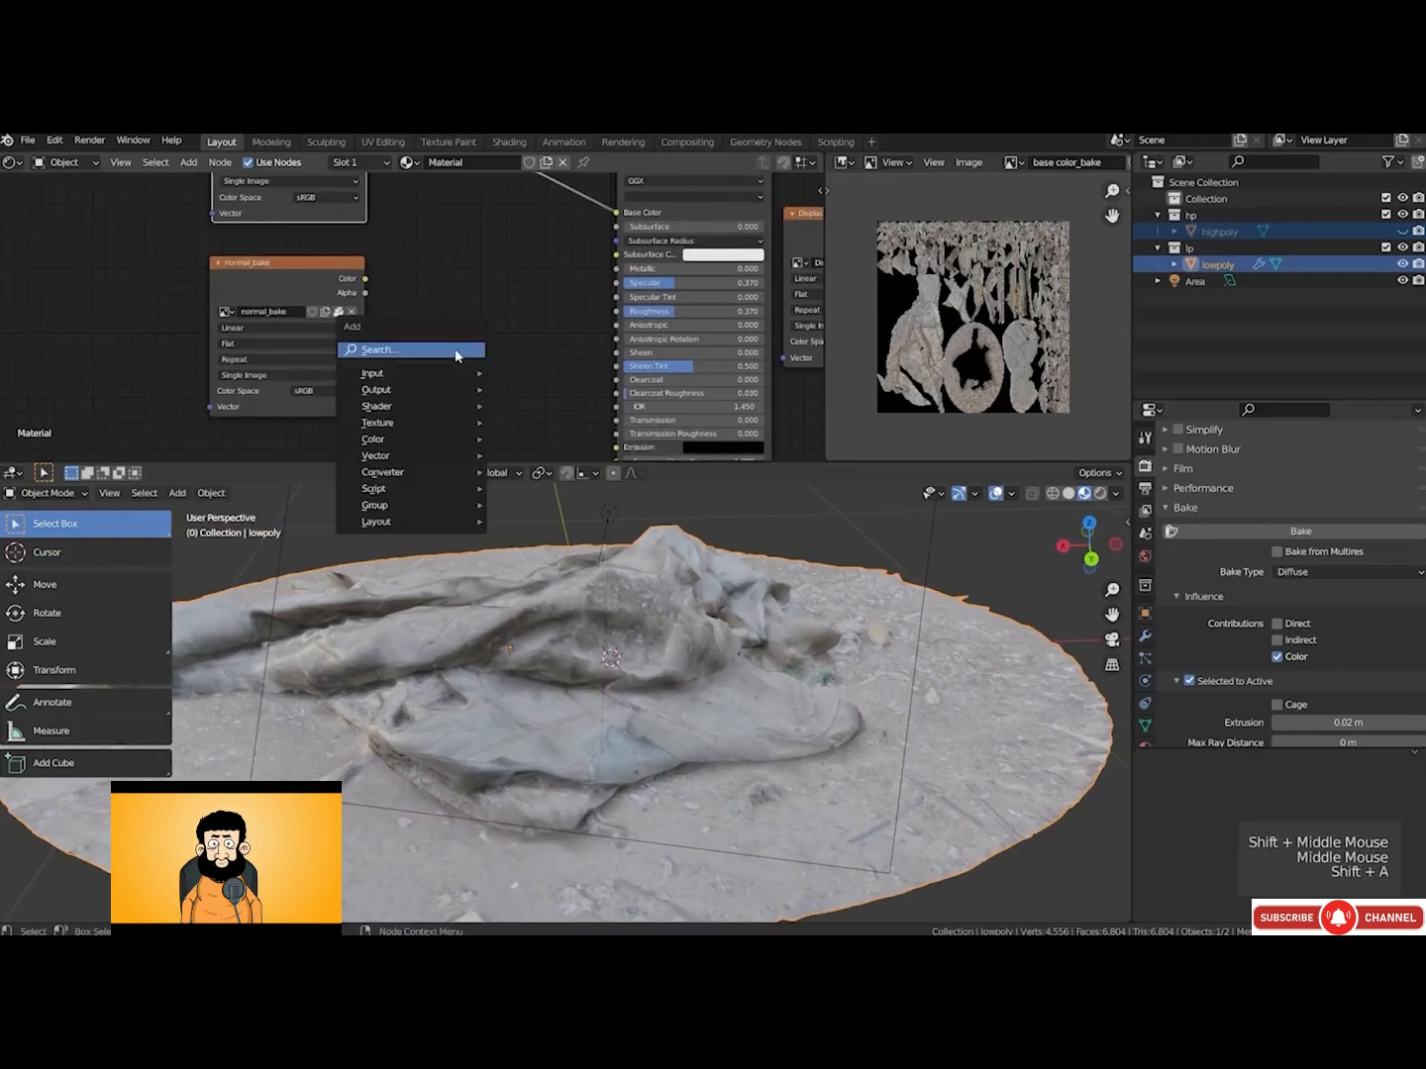
mouse_move(416, 456)
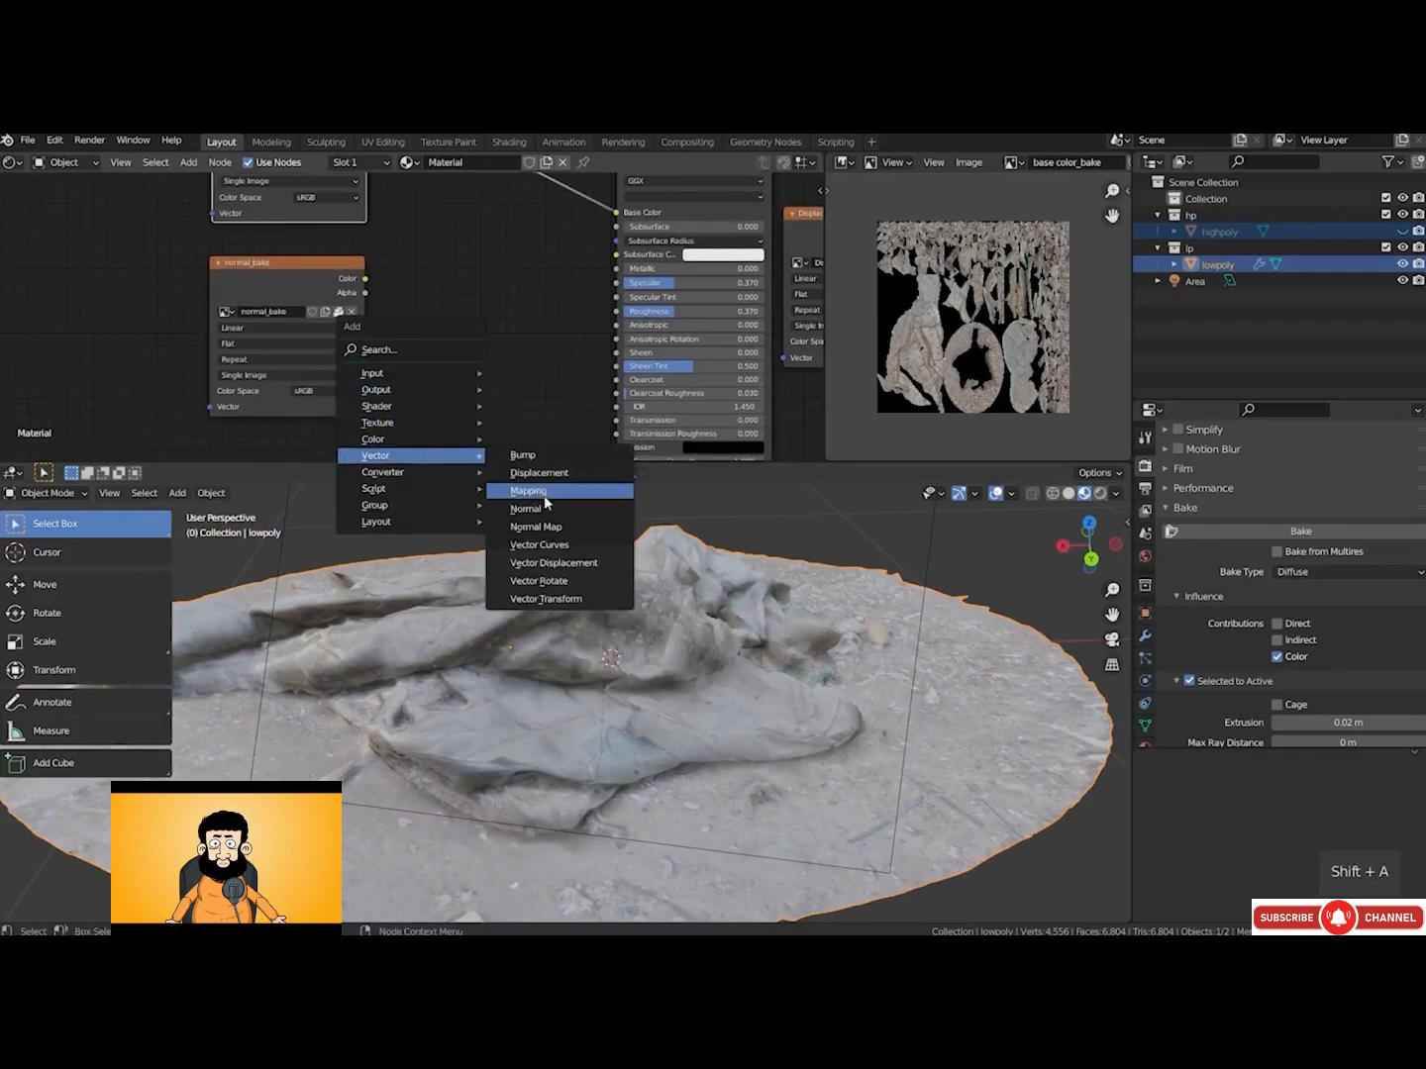
click(549, 527)
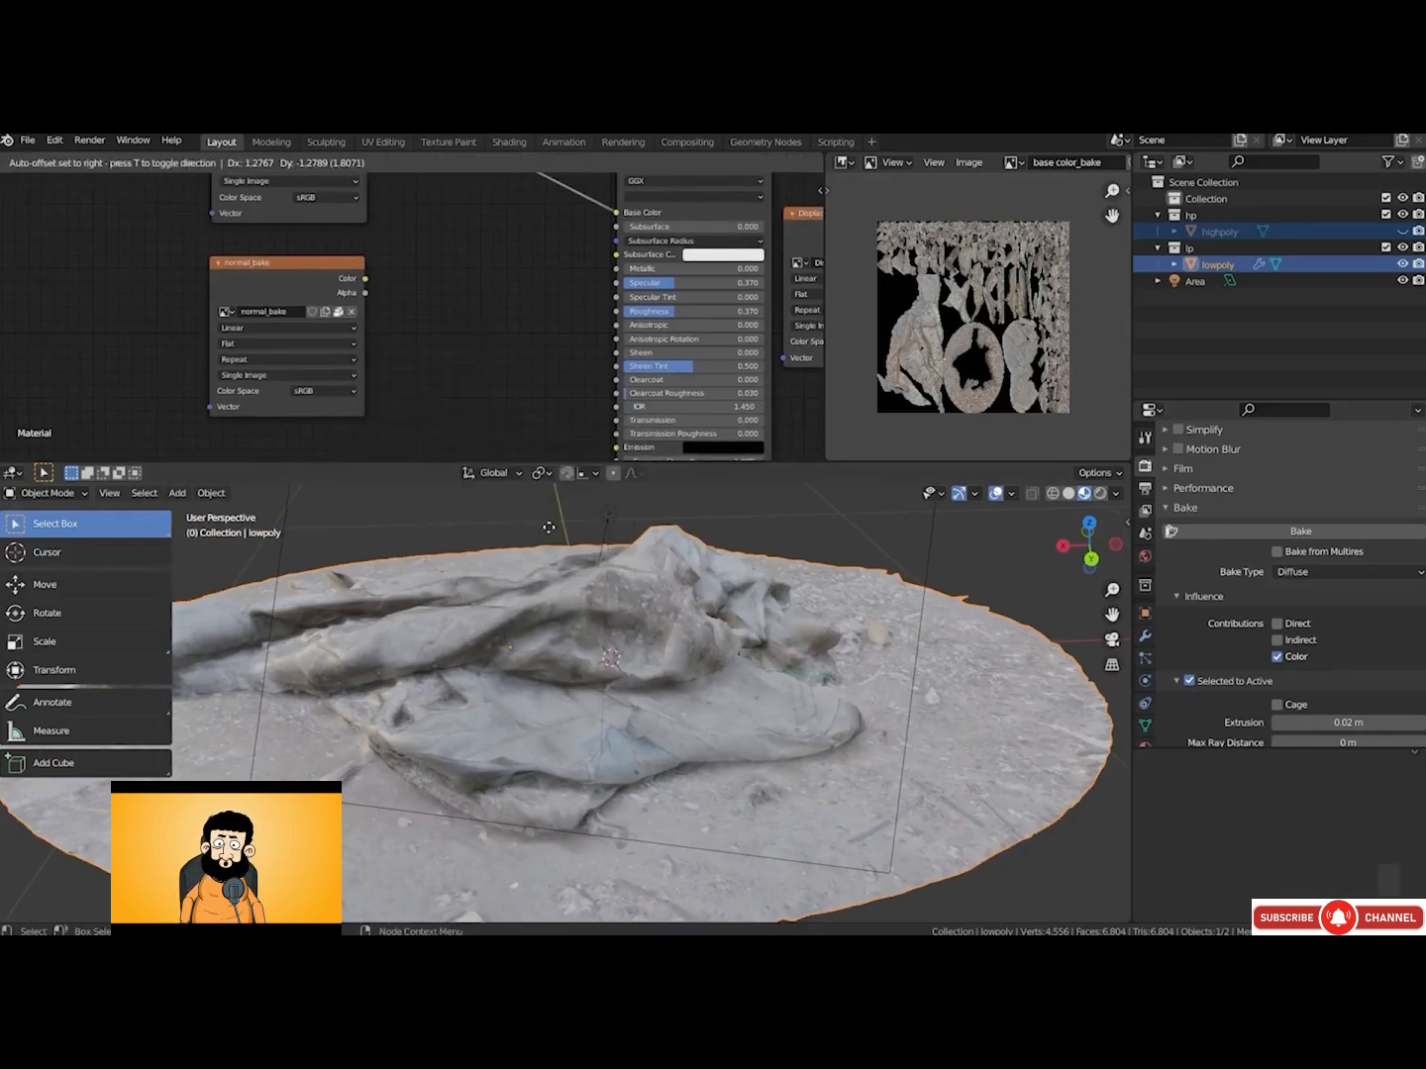
click(445, 317)
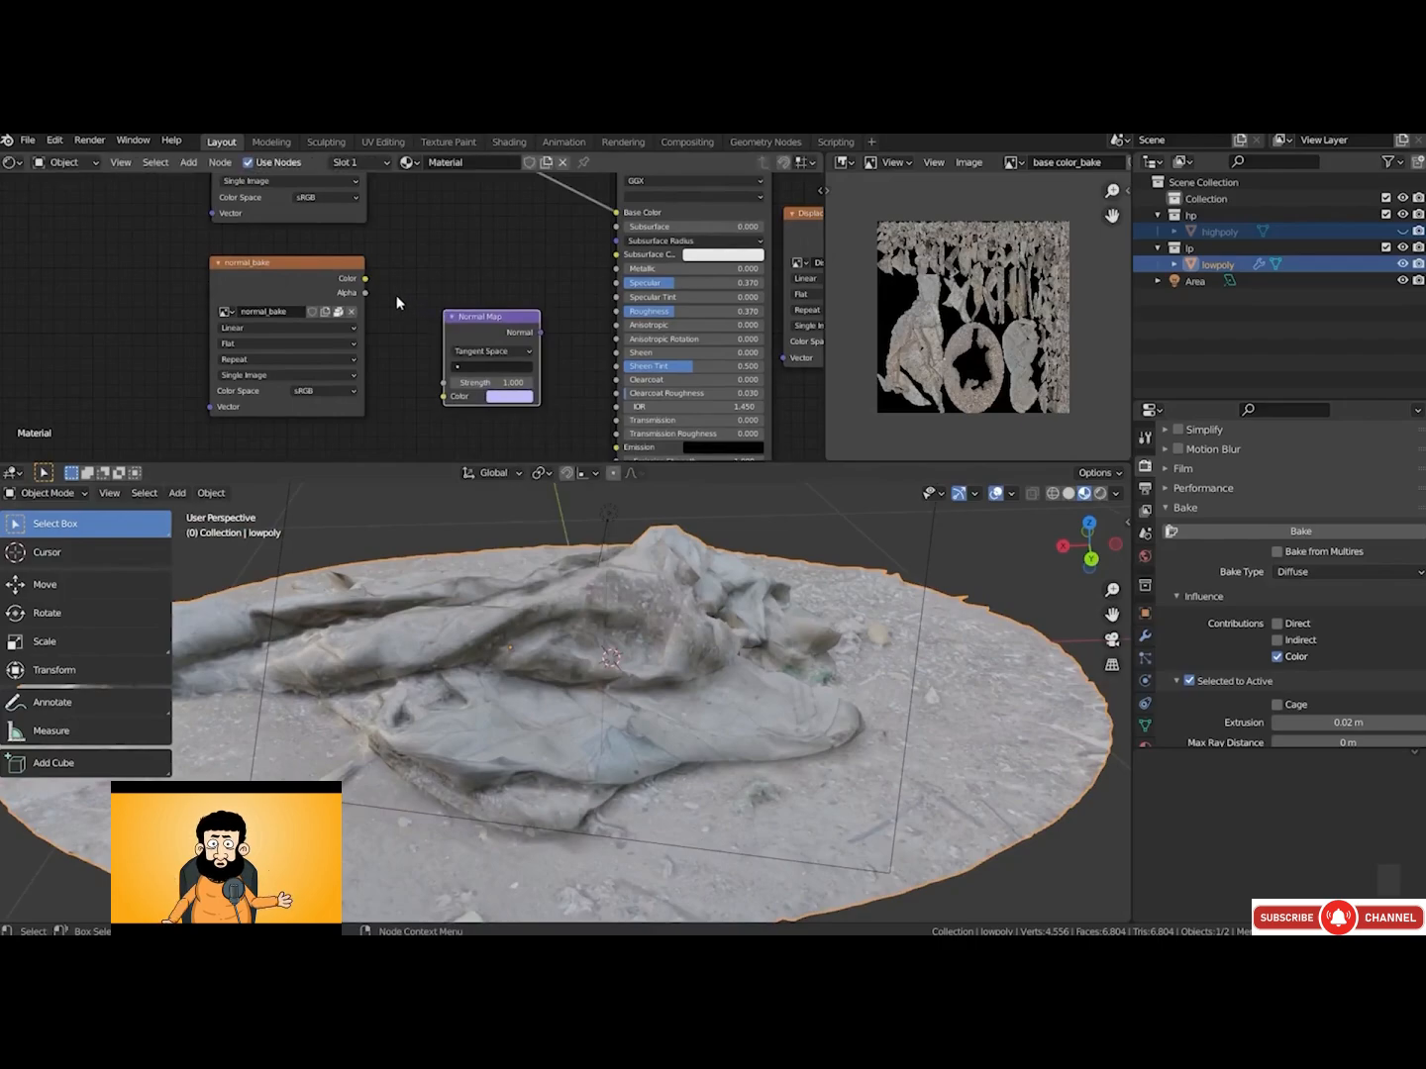
click(324, 392)
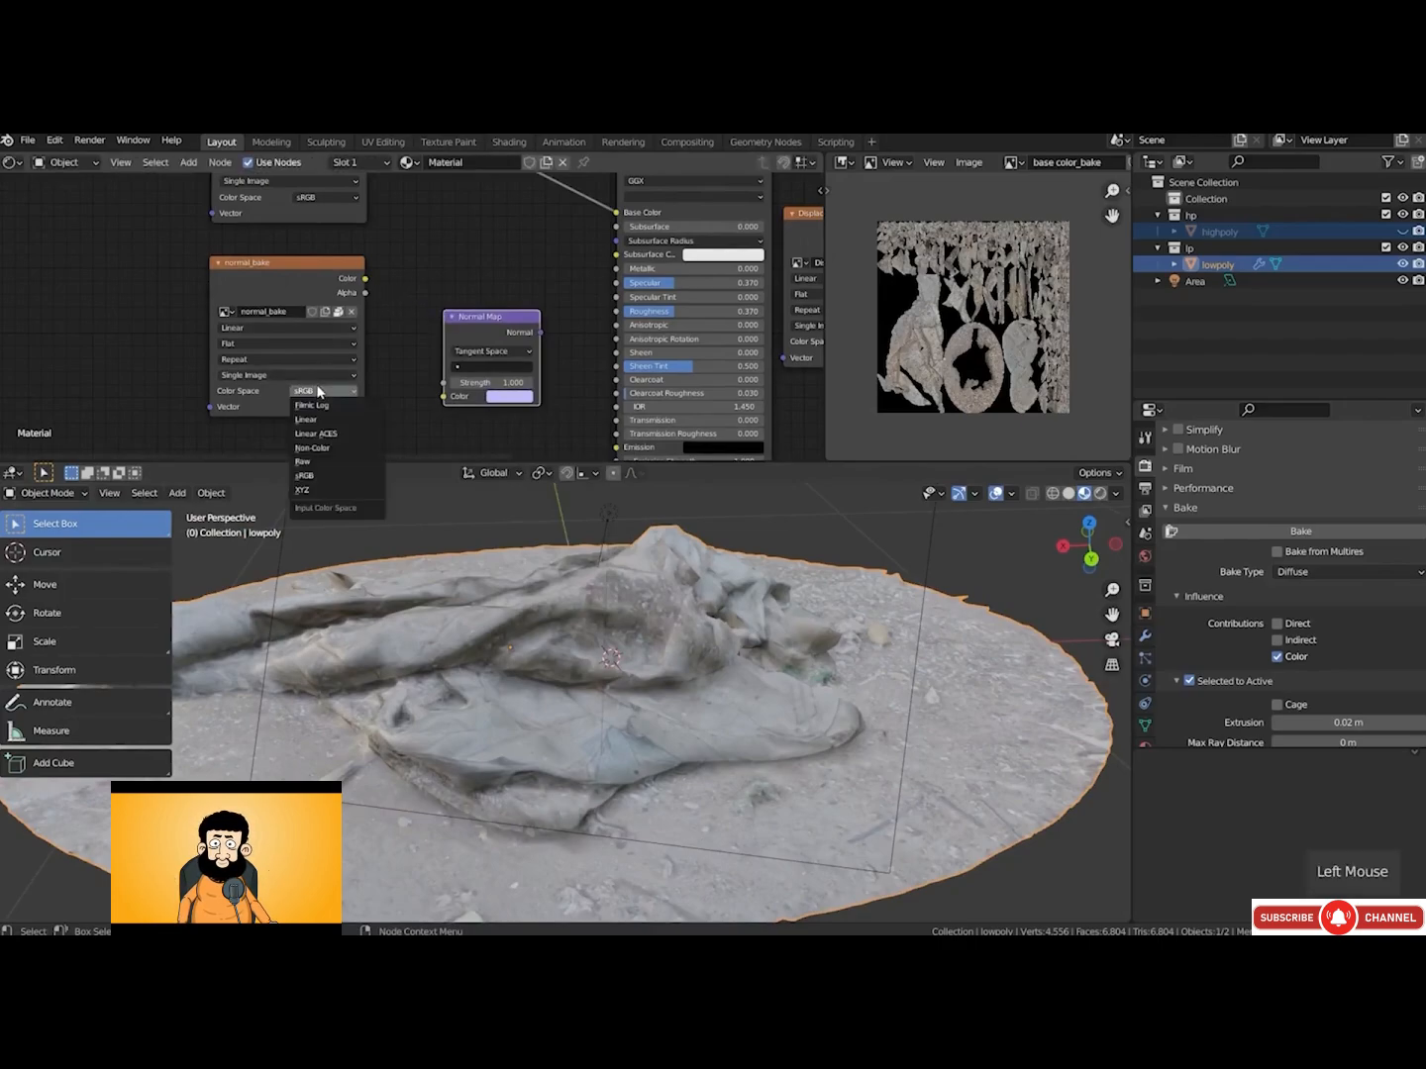
click(321, 452)
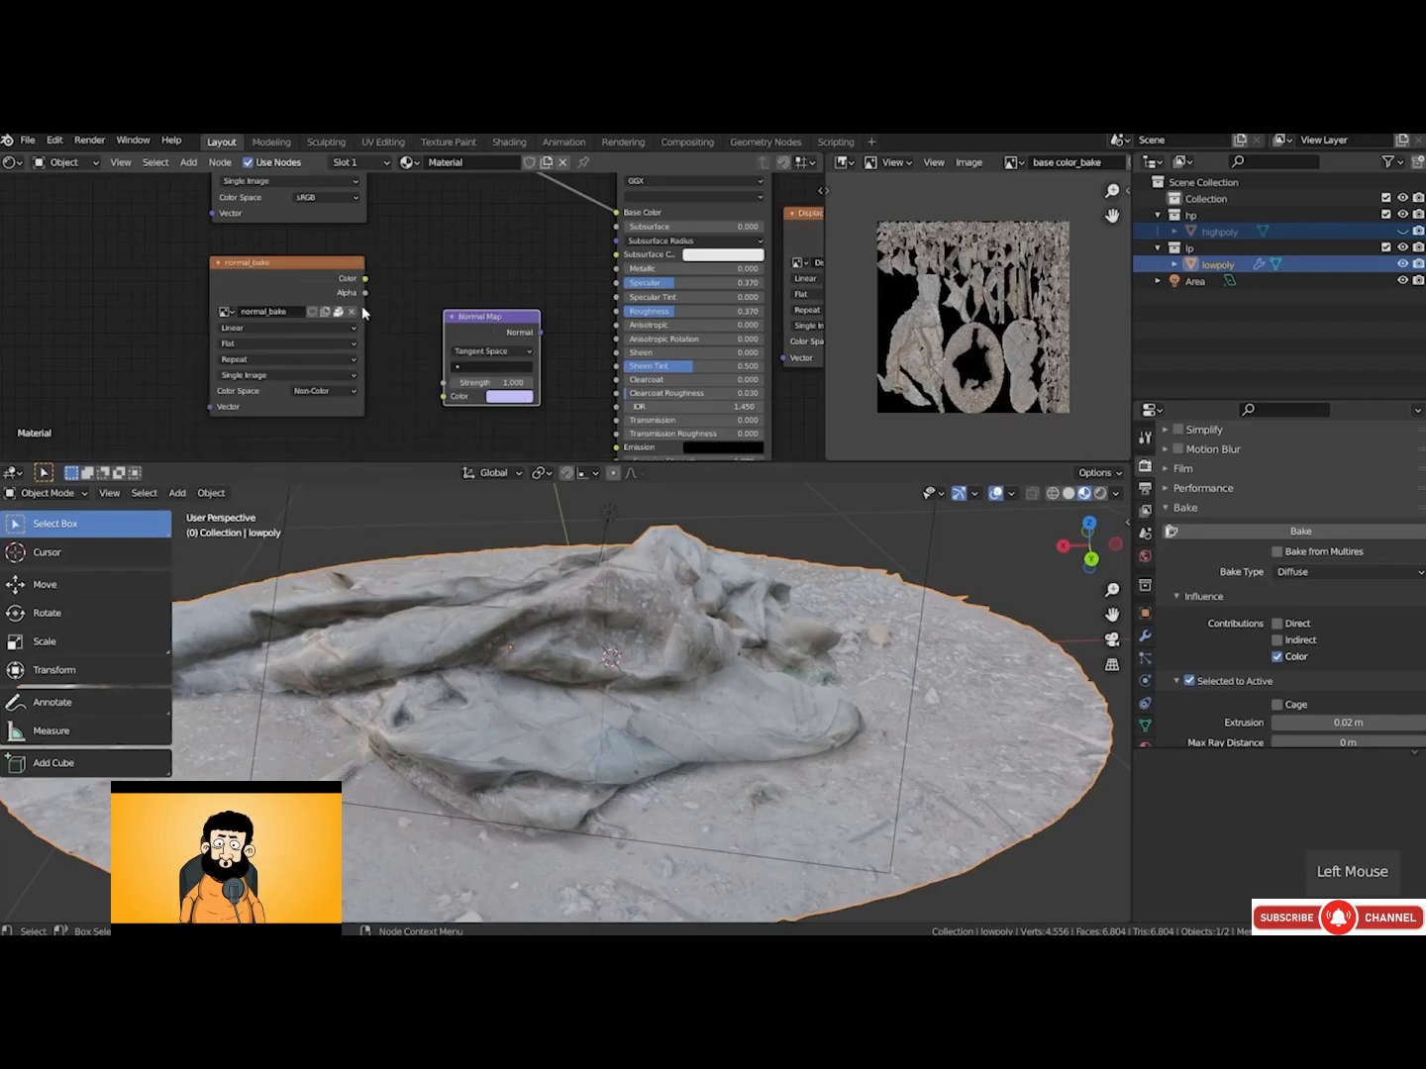
Connect normal_bake's Color to the Normal Map node and its Normal output to the Principled BSDF's Normal input, and inspect the mesh
drag(365, 279, 397, 301)
drag(427, 371, 443, 397)
click(541, 339)
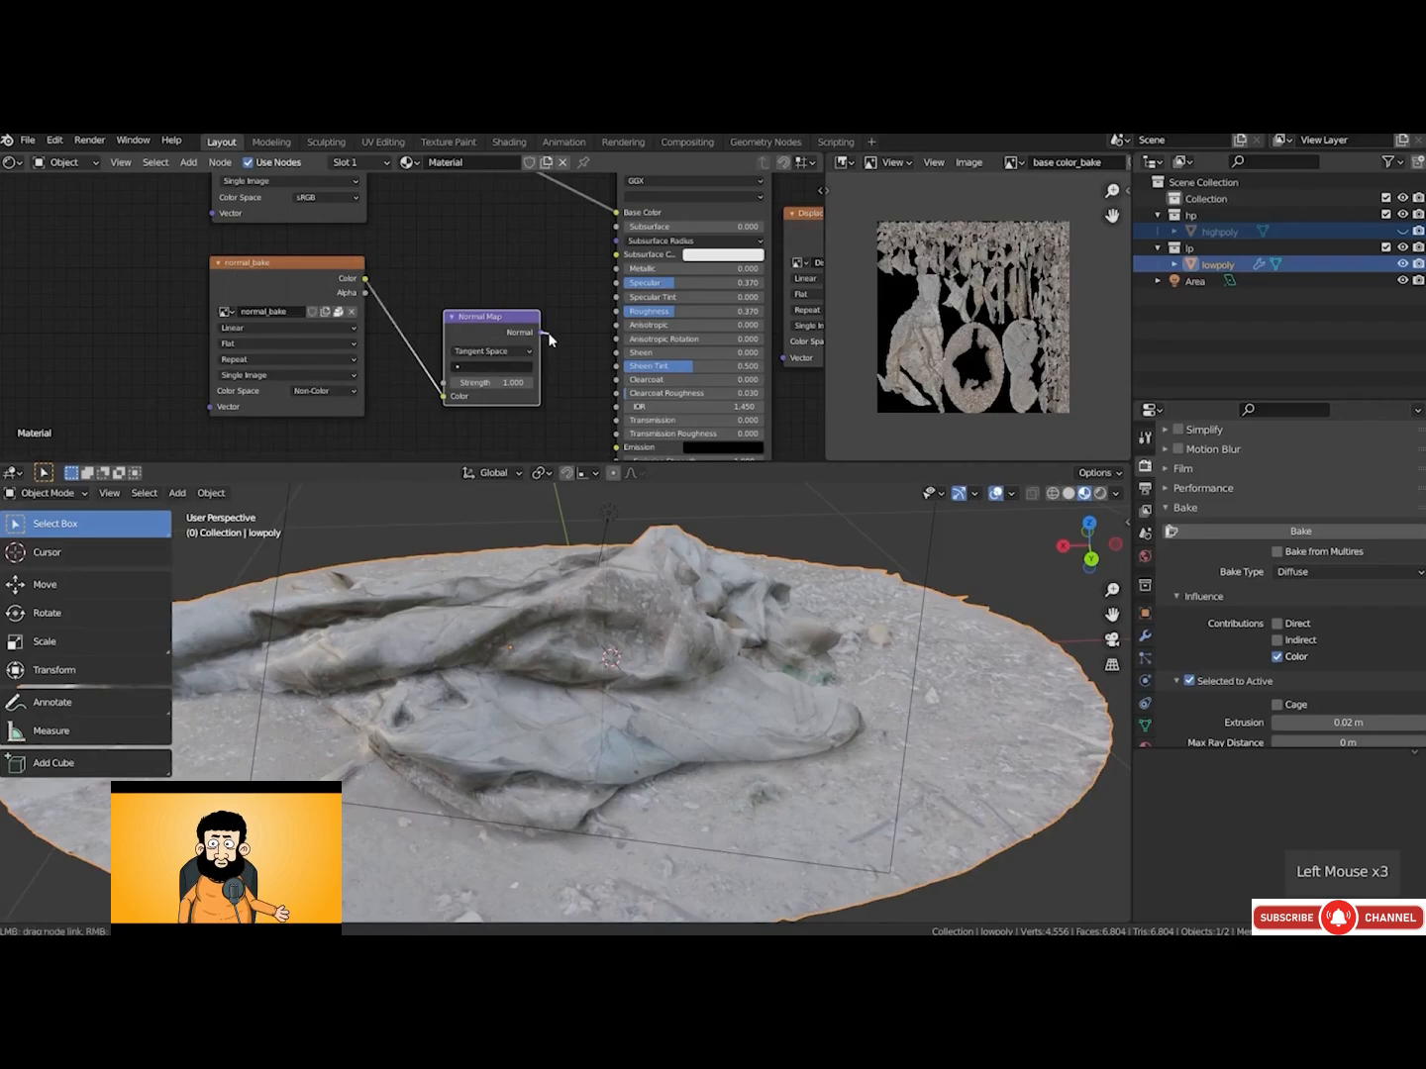
middle_drag(579, 391, 531, 326)
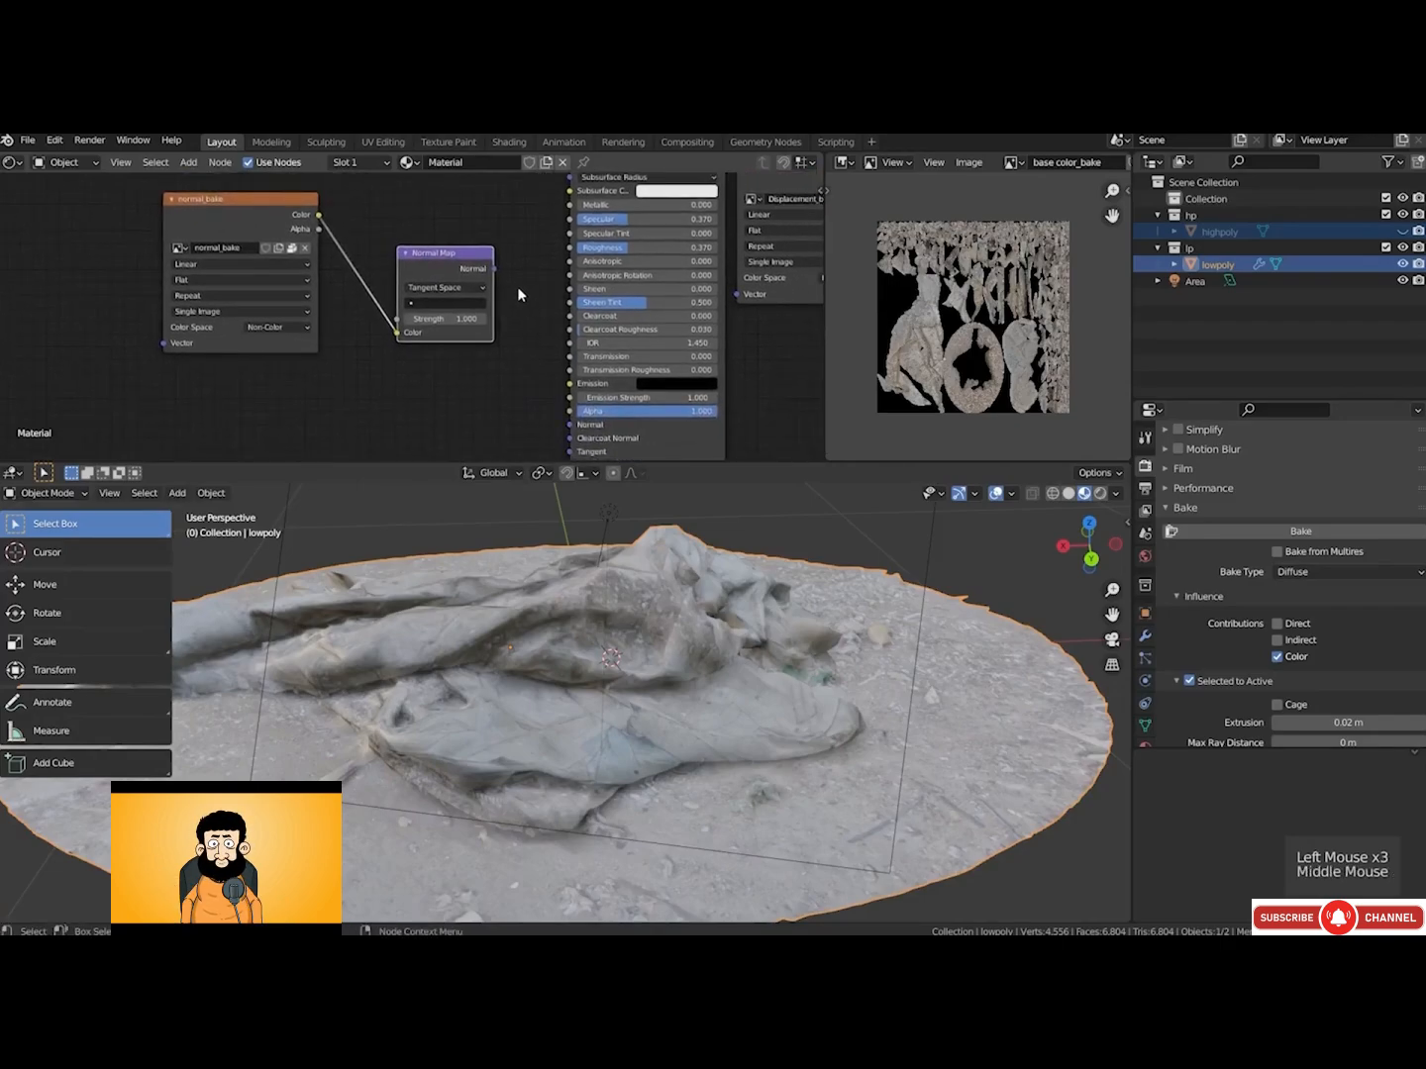
drag(494, 268, 565, 421)
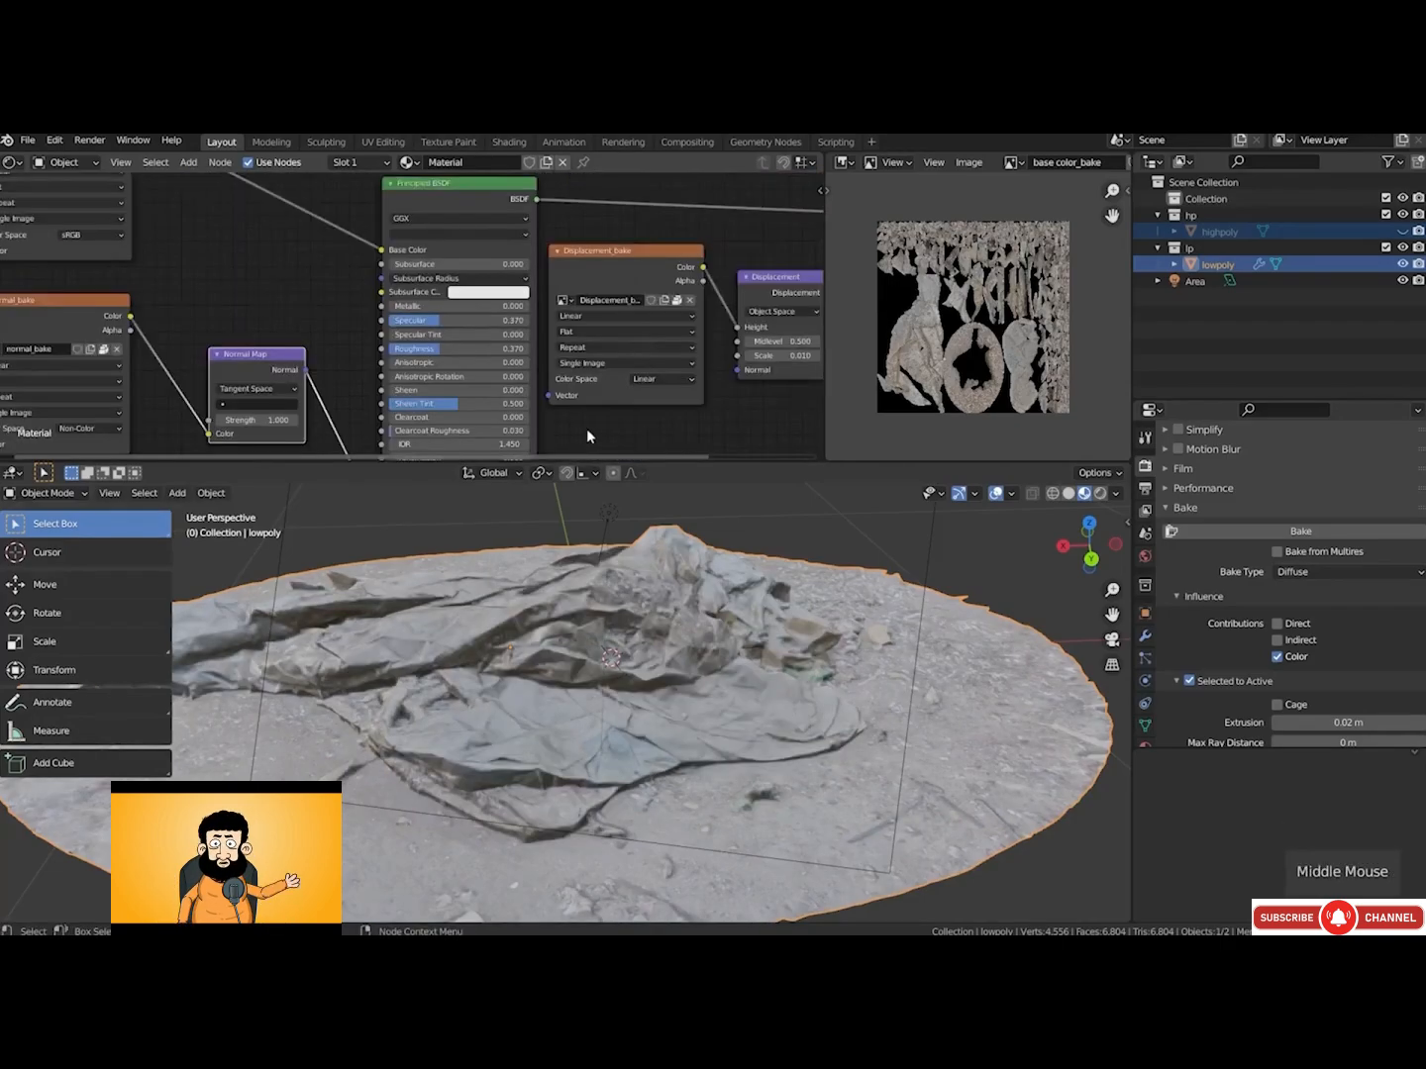
middle_drag(563, 658, 764, 673)
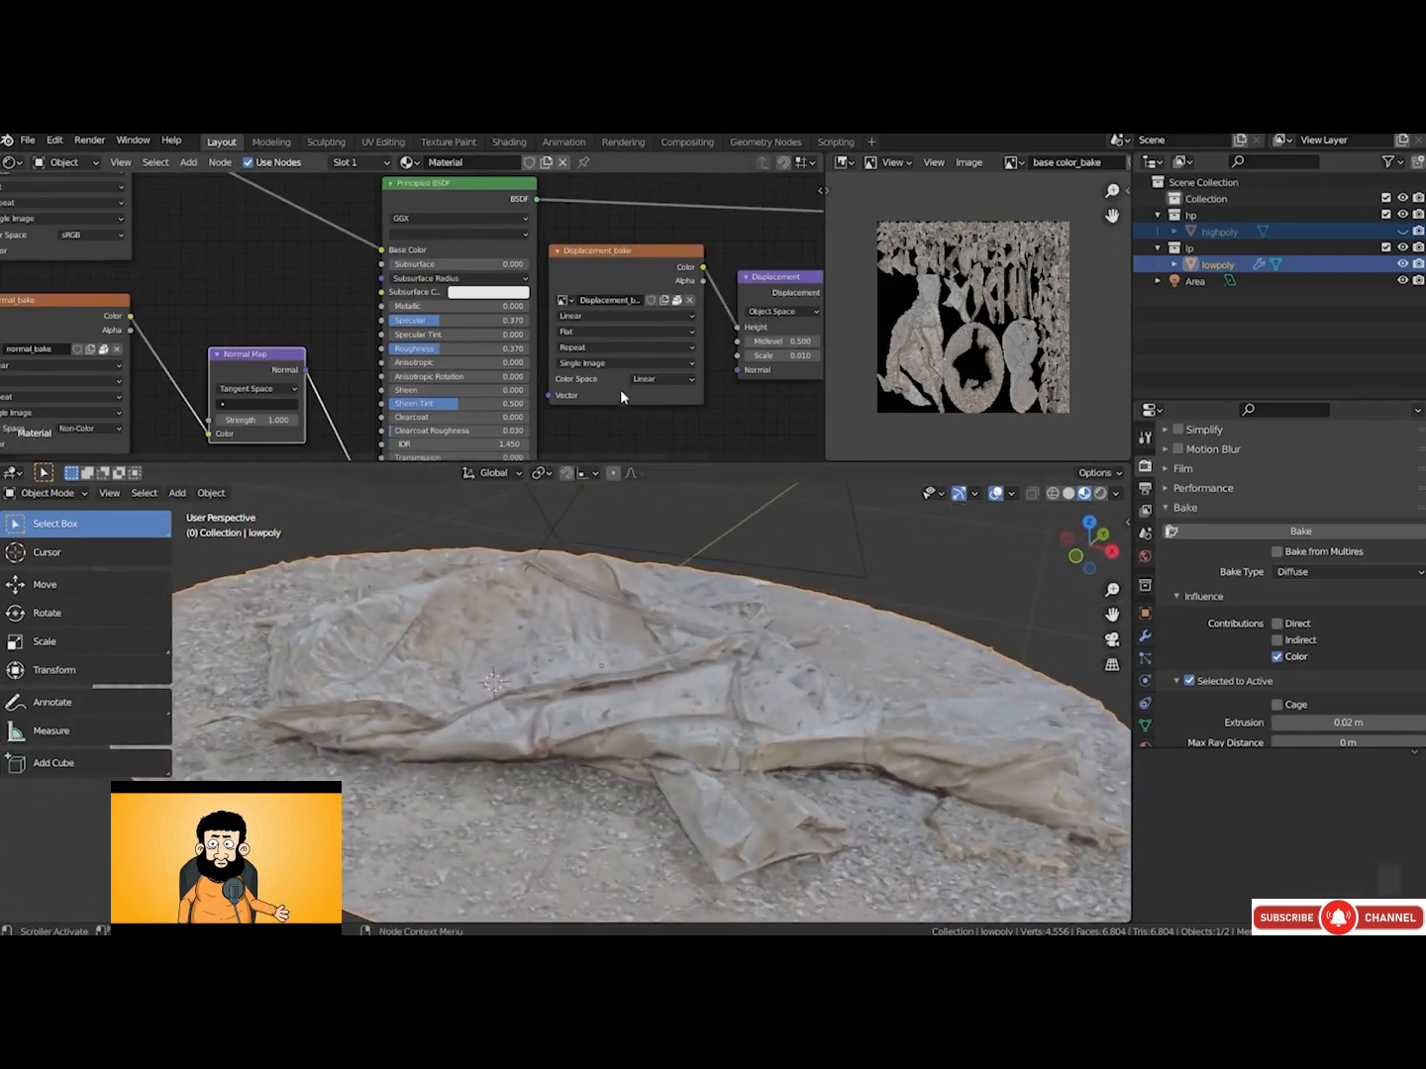
Move the Material Output node aside and connect the Displacement node's output to its Displacement input
scroll(620, 389, down, 4)
middle_drag(627, 396, 512, 401)
scroll(512, 402, up, 3)
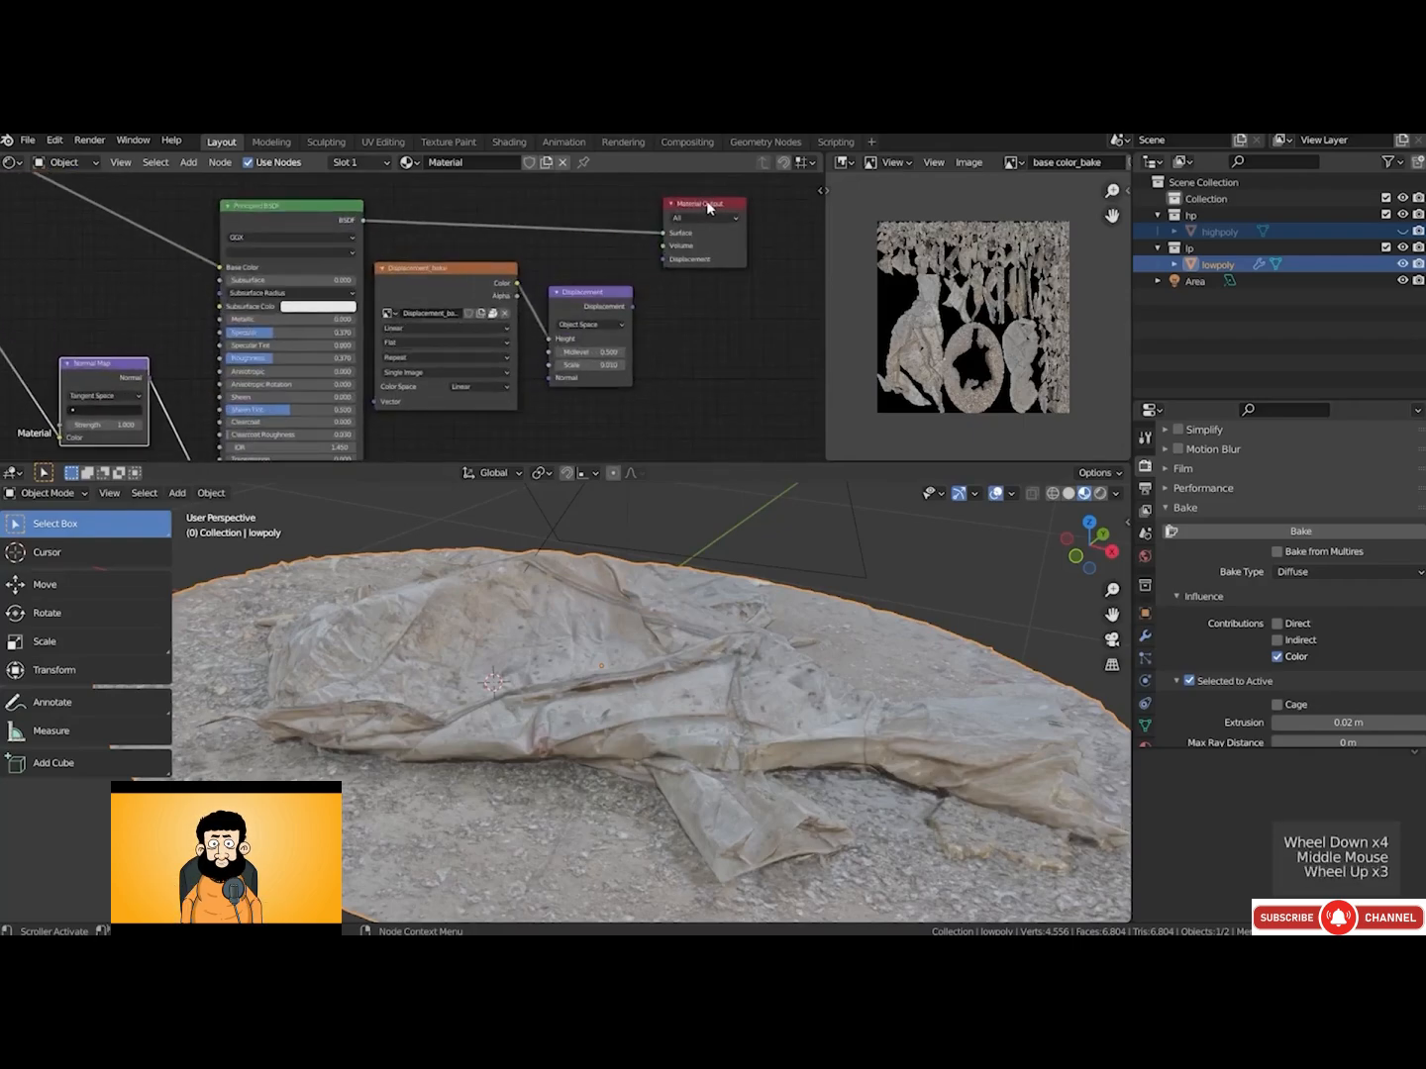
drag(707, 200, 733, 201)
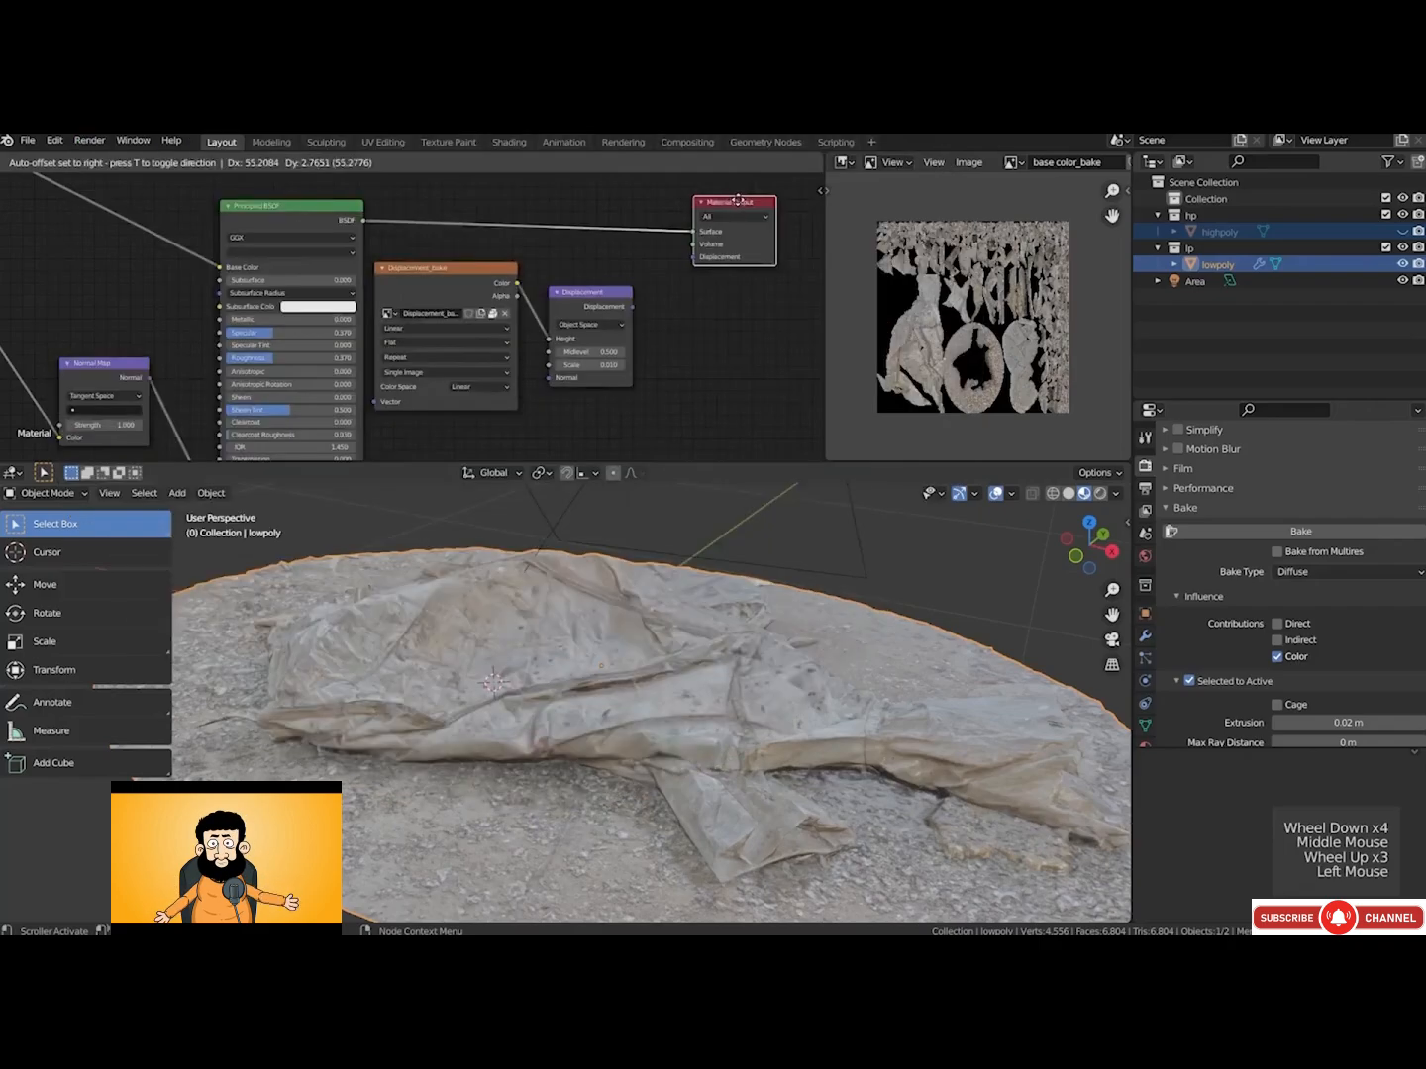
drag(632, 306, 696, 255)
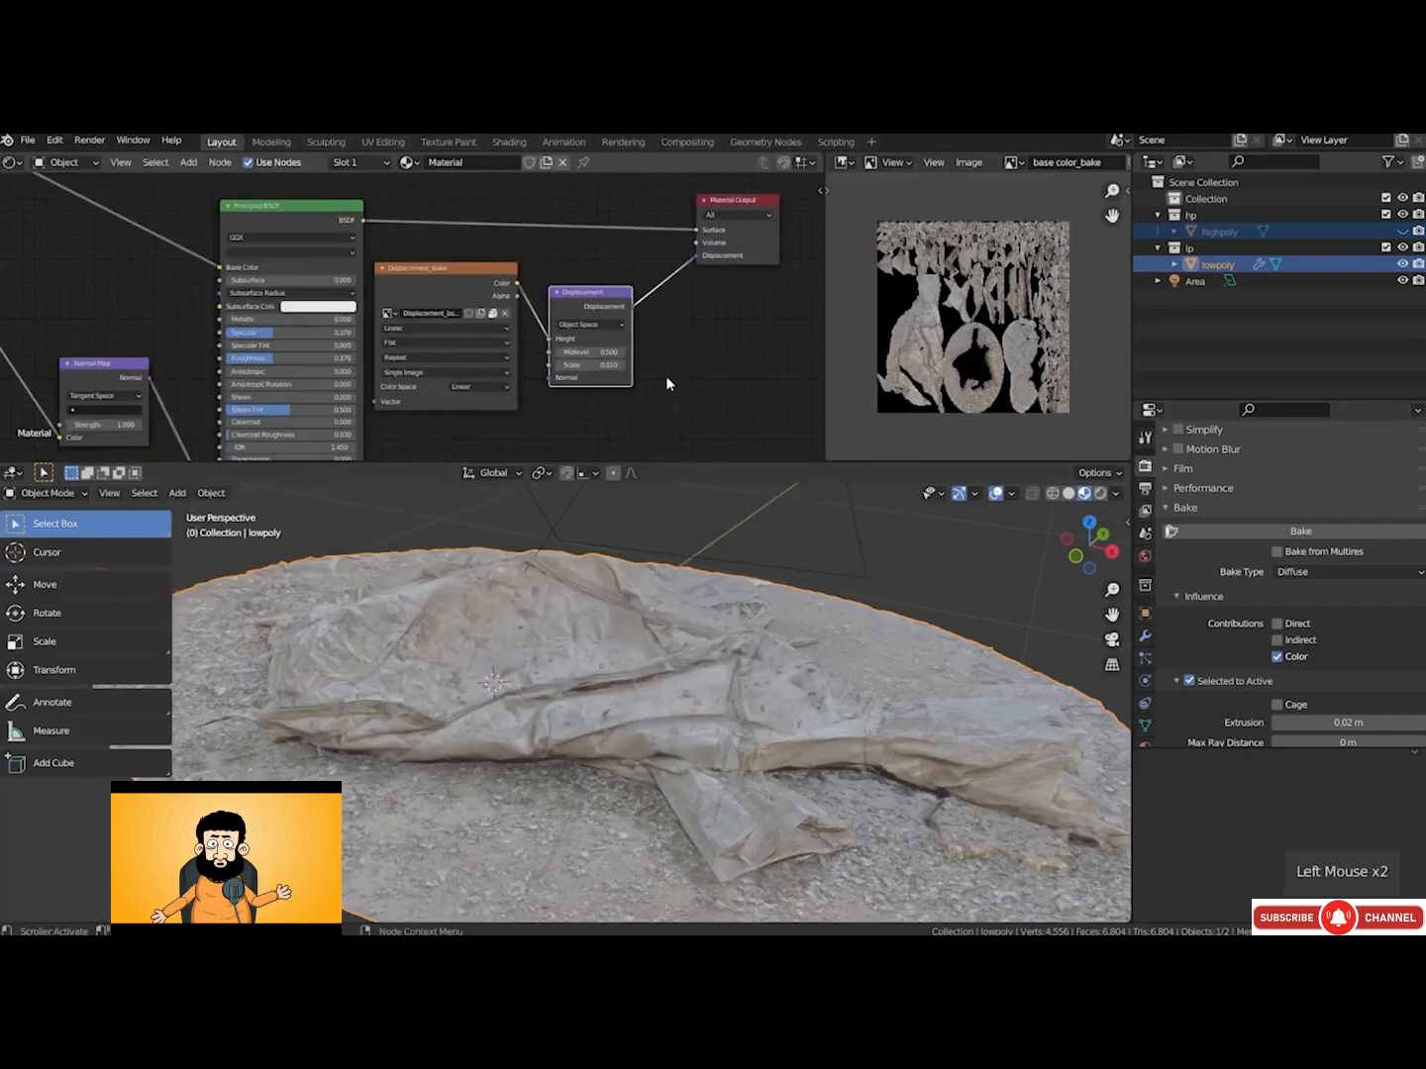
middle_drag(470, 672, 493, 624)
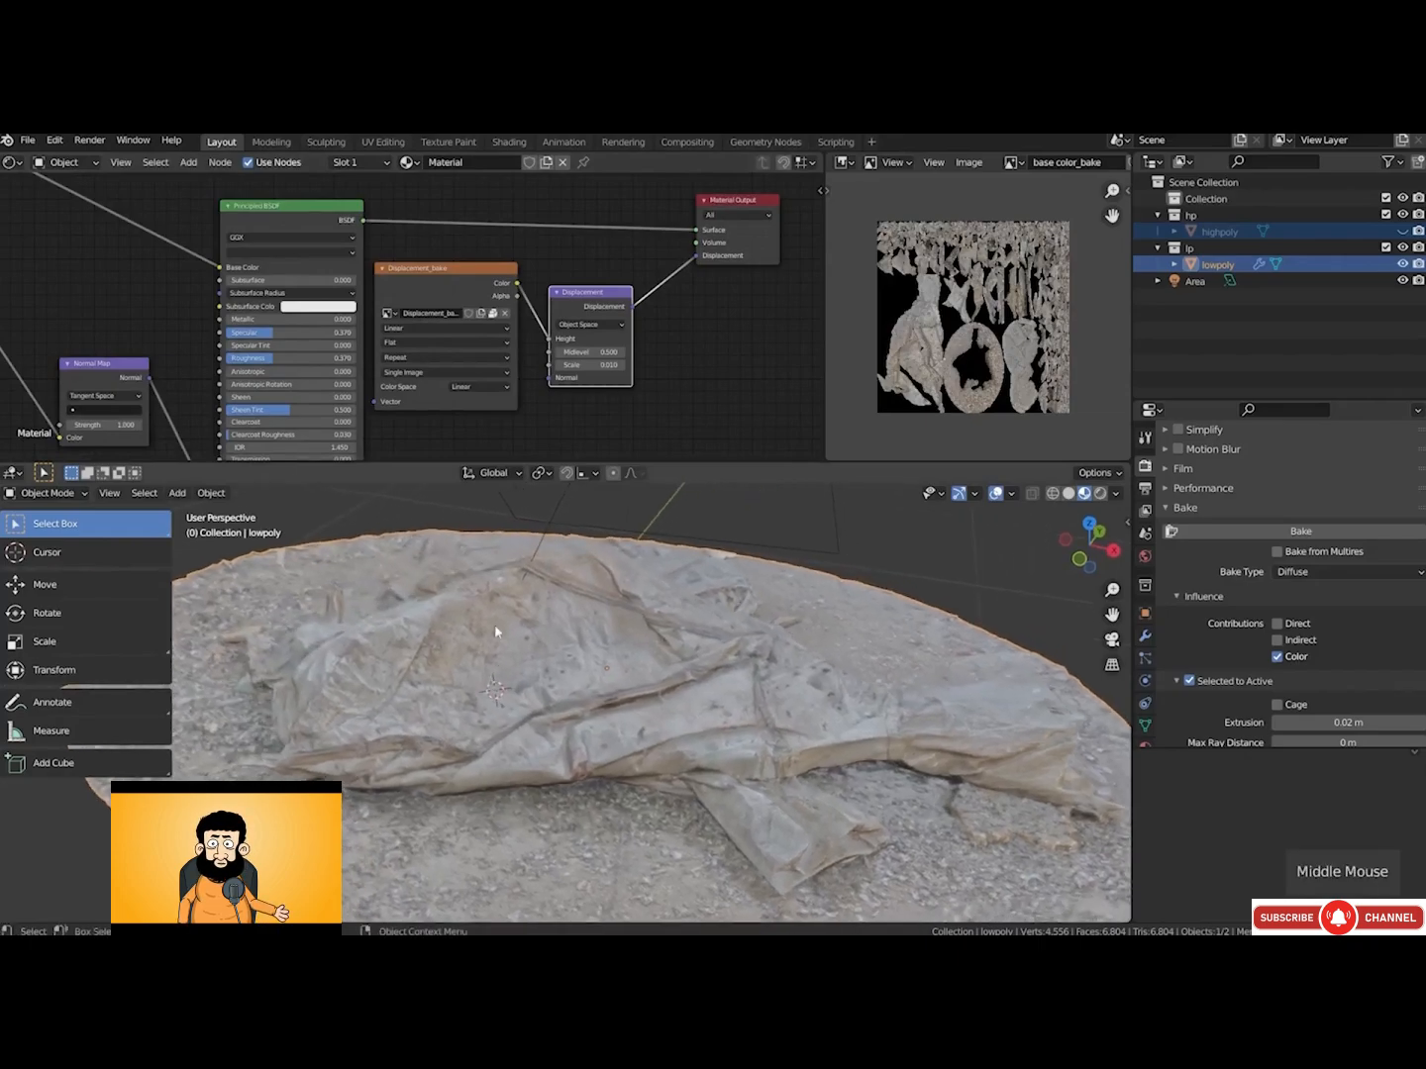
scroll(501, 412, down, 2)
middle_drag(501, 411, 560, 383)
click(583, 301)
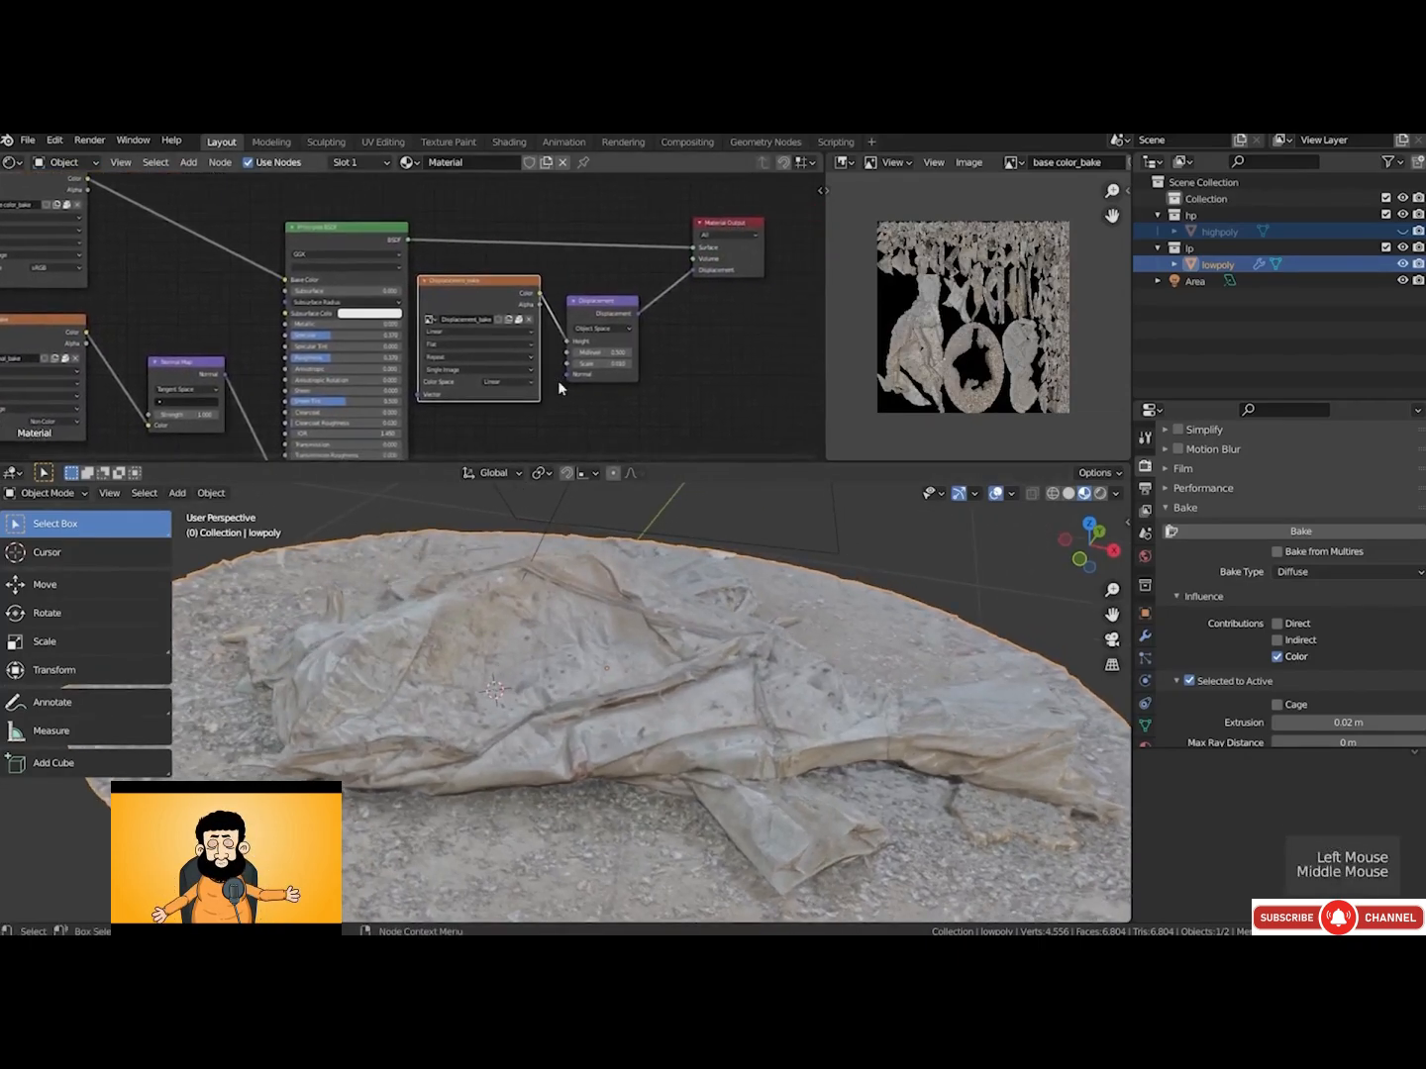
Add a Subdivision modifier to the lowpoly mesh and enable Adaptive Subdivision using the Cycles Experimental feature set
click(1146, 636)
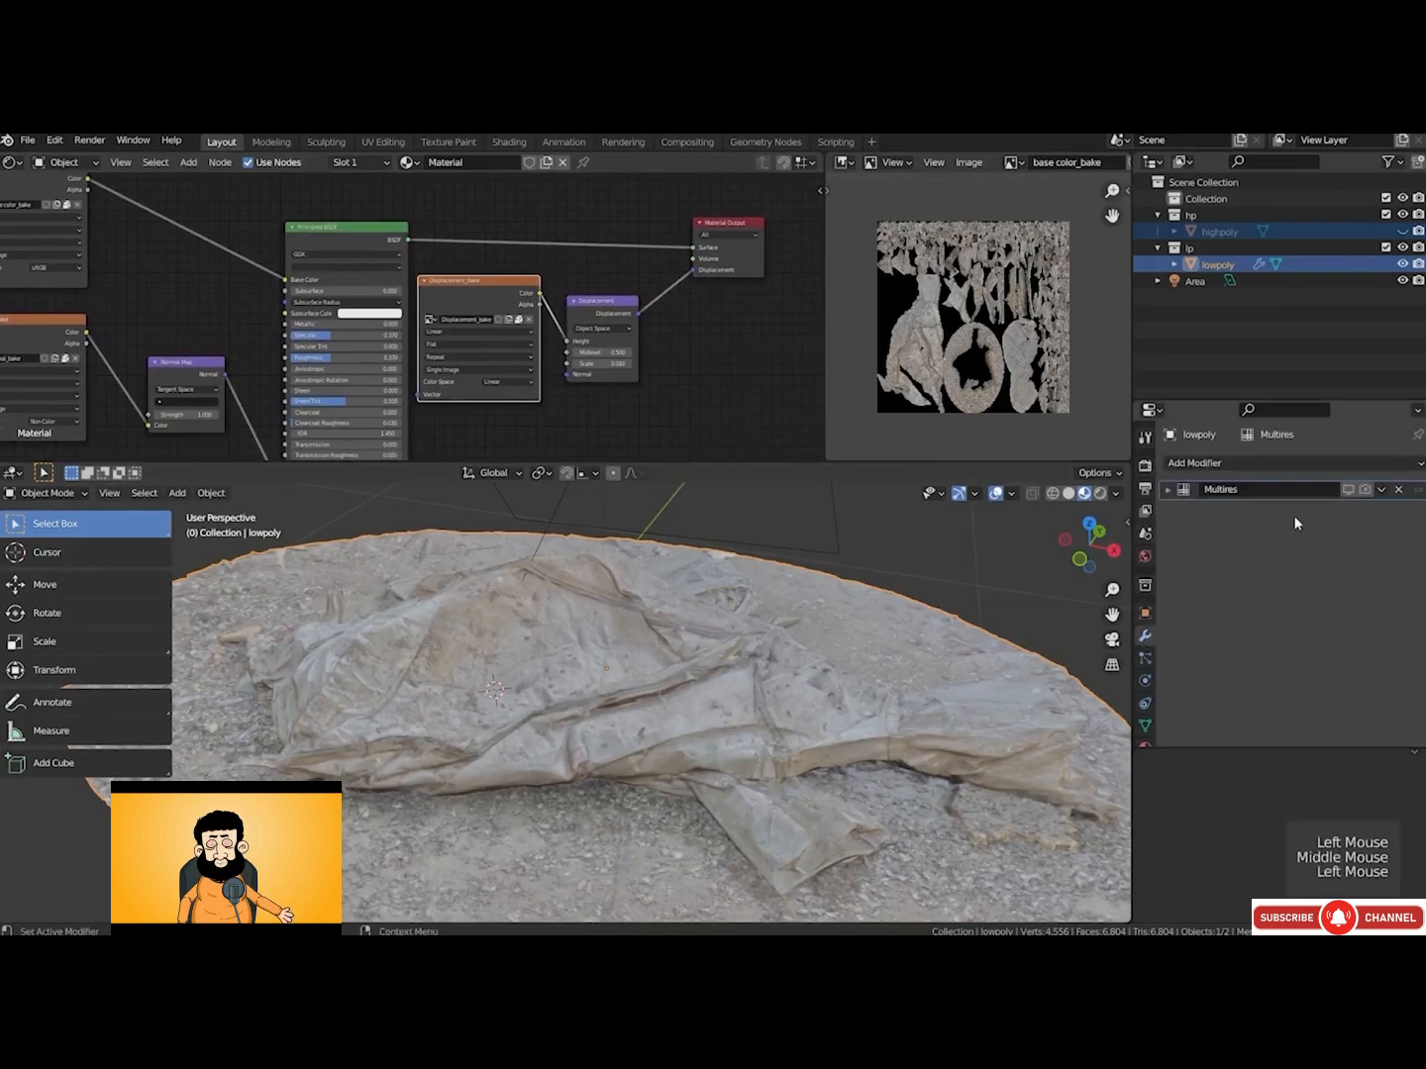
click(1268, 465)
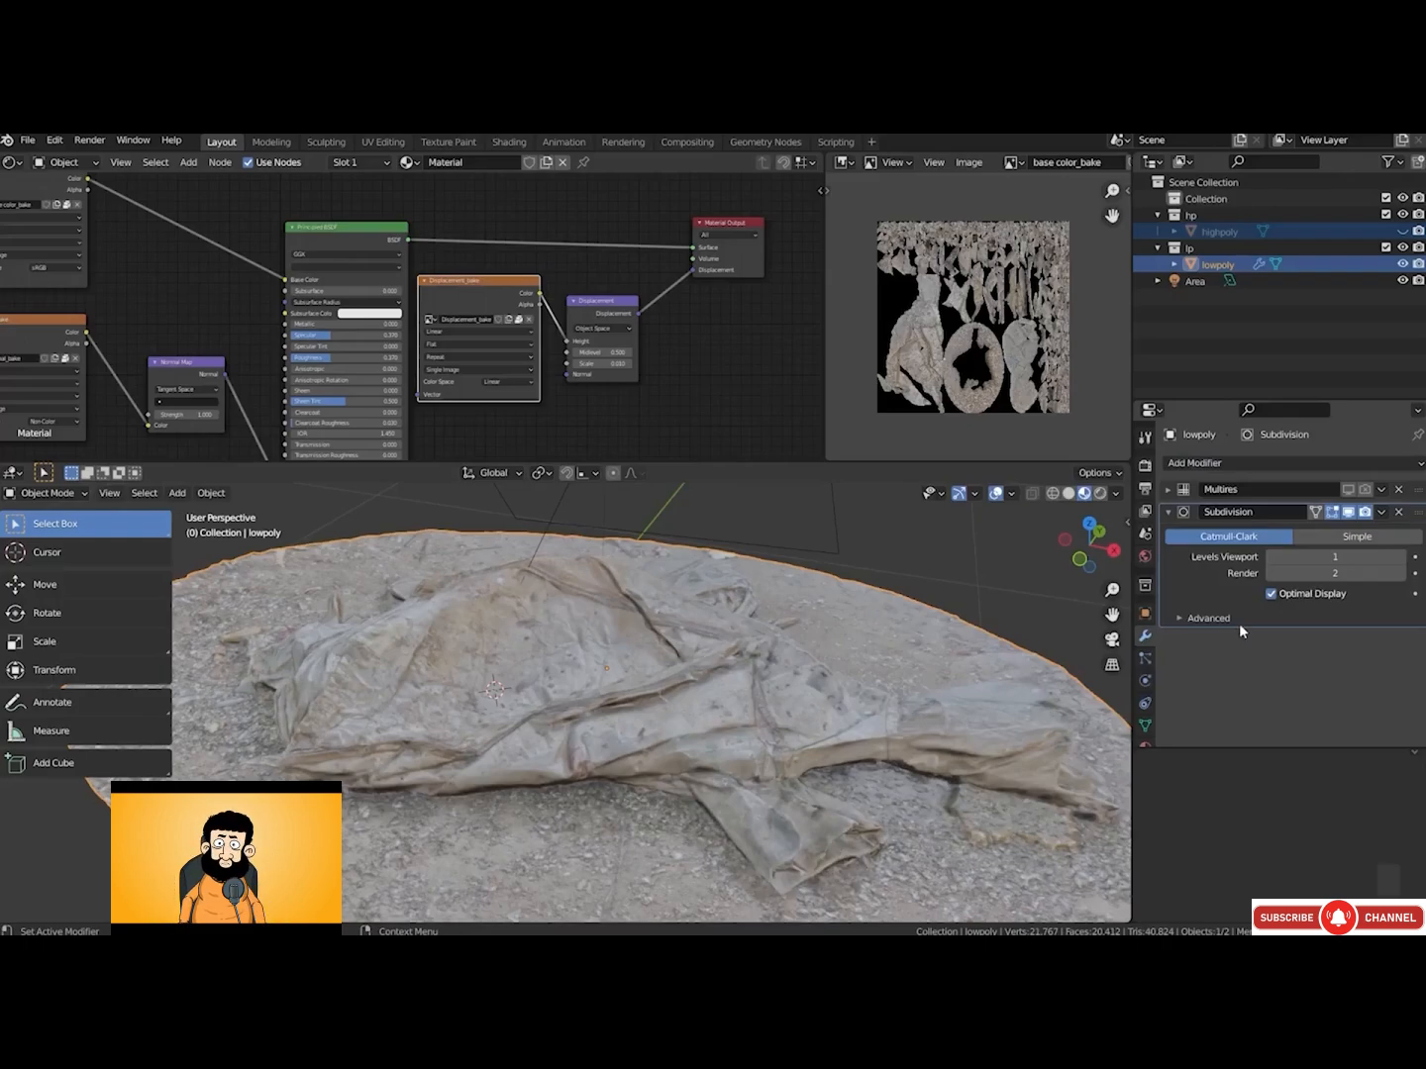
click(1146, 466)
click(1309, 484)
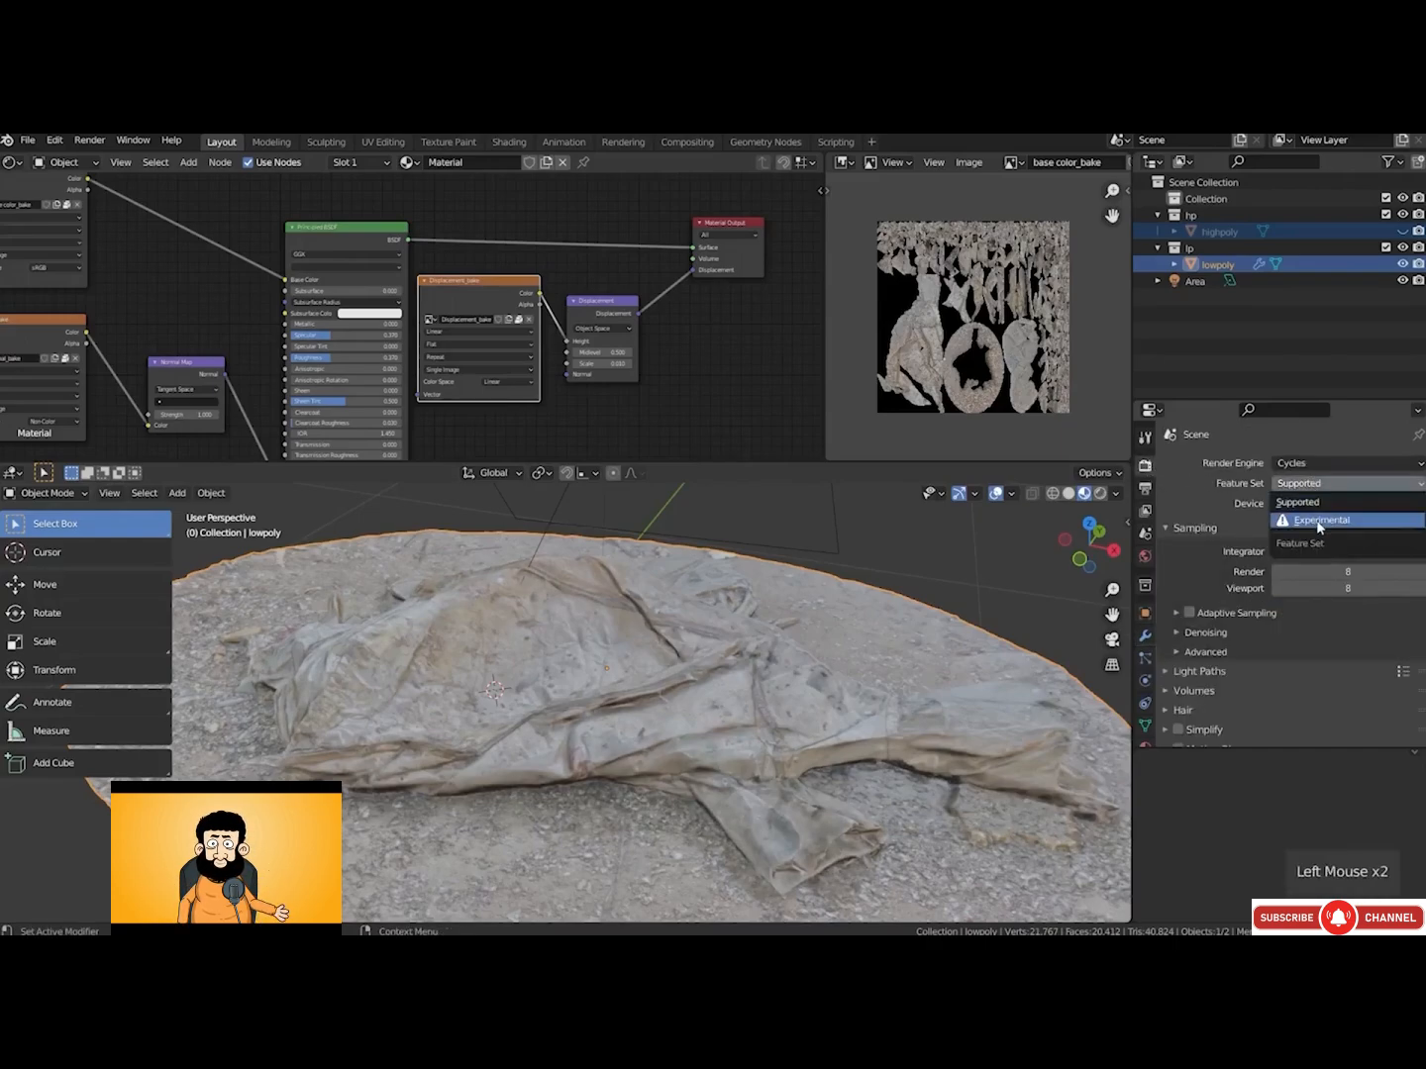
click(1318, 523)
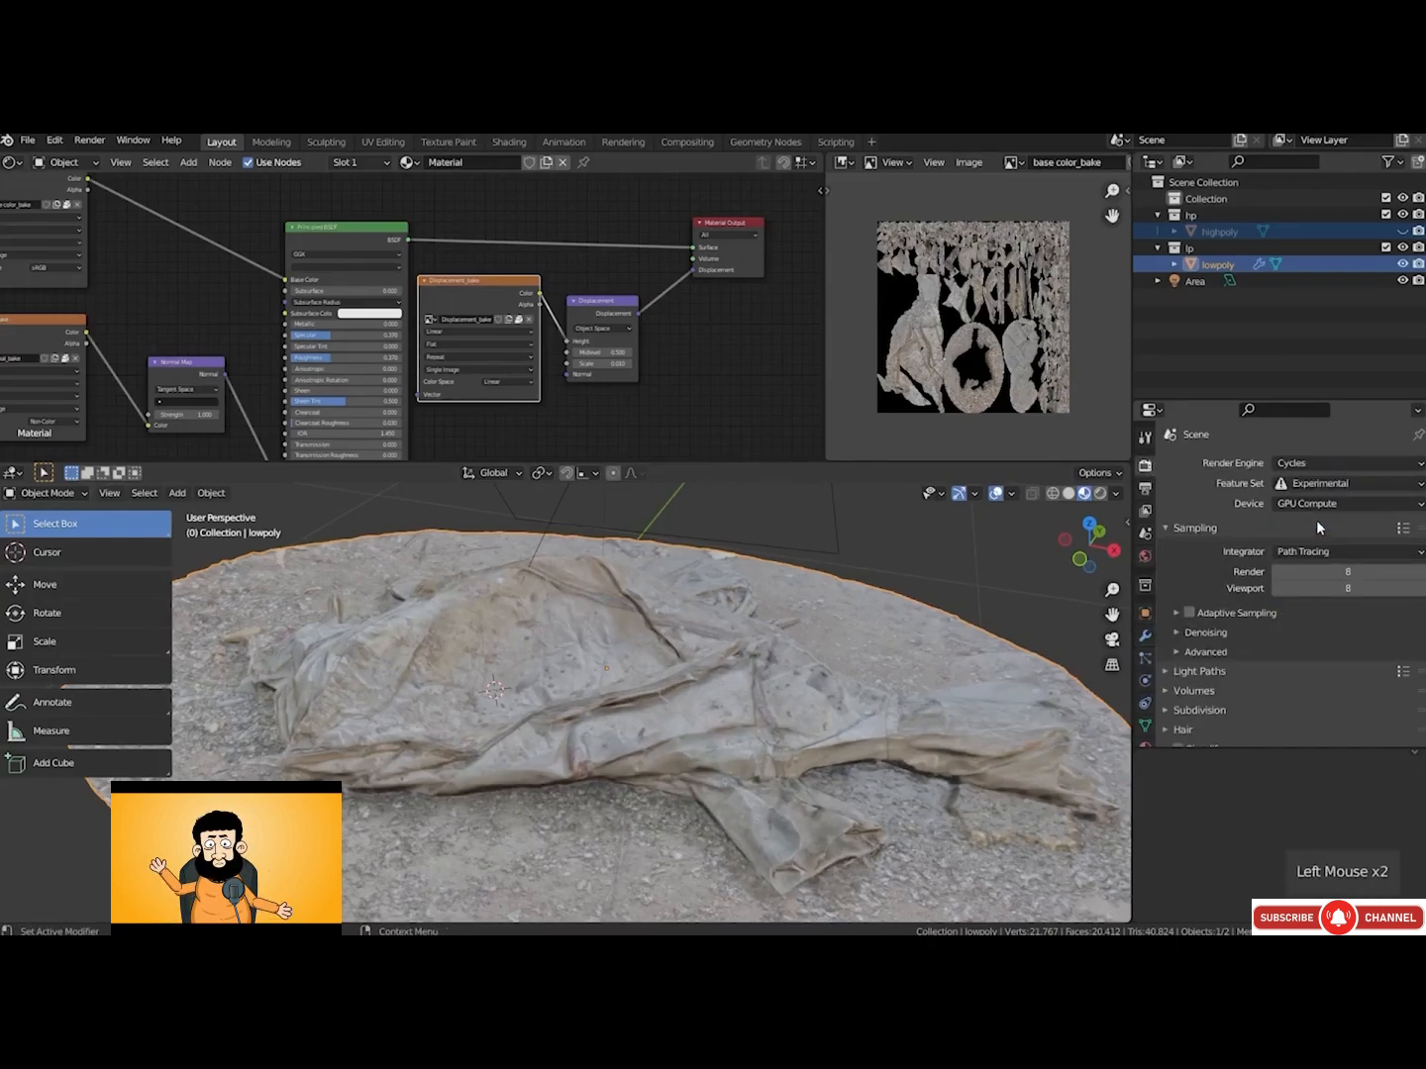
click(1146, 637)
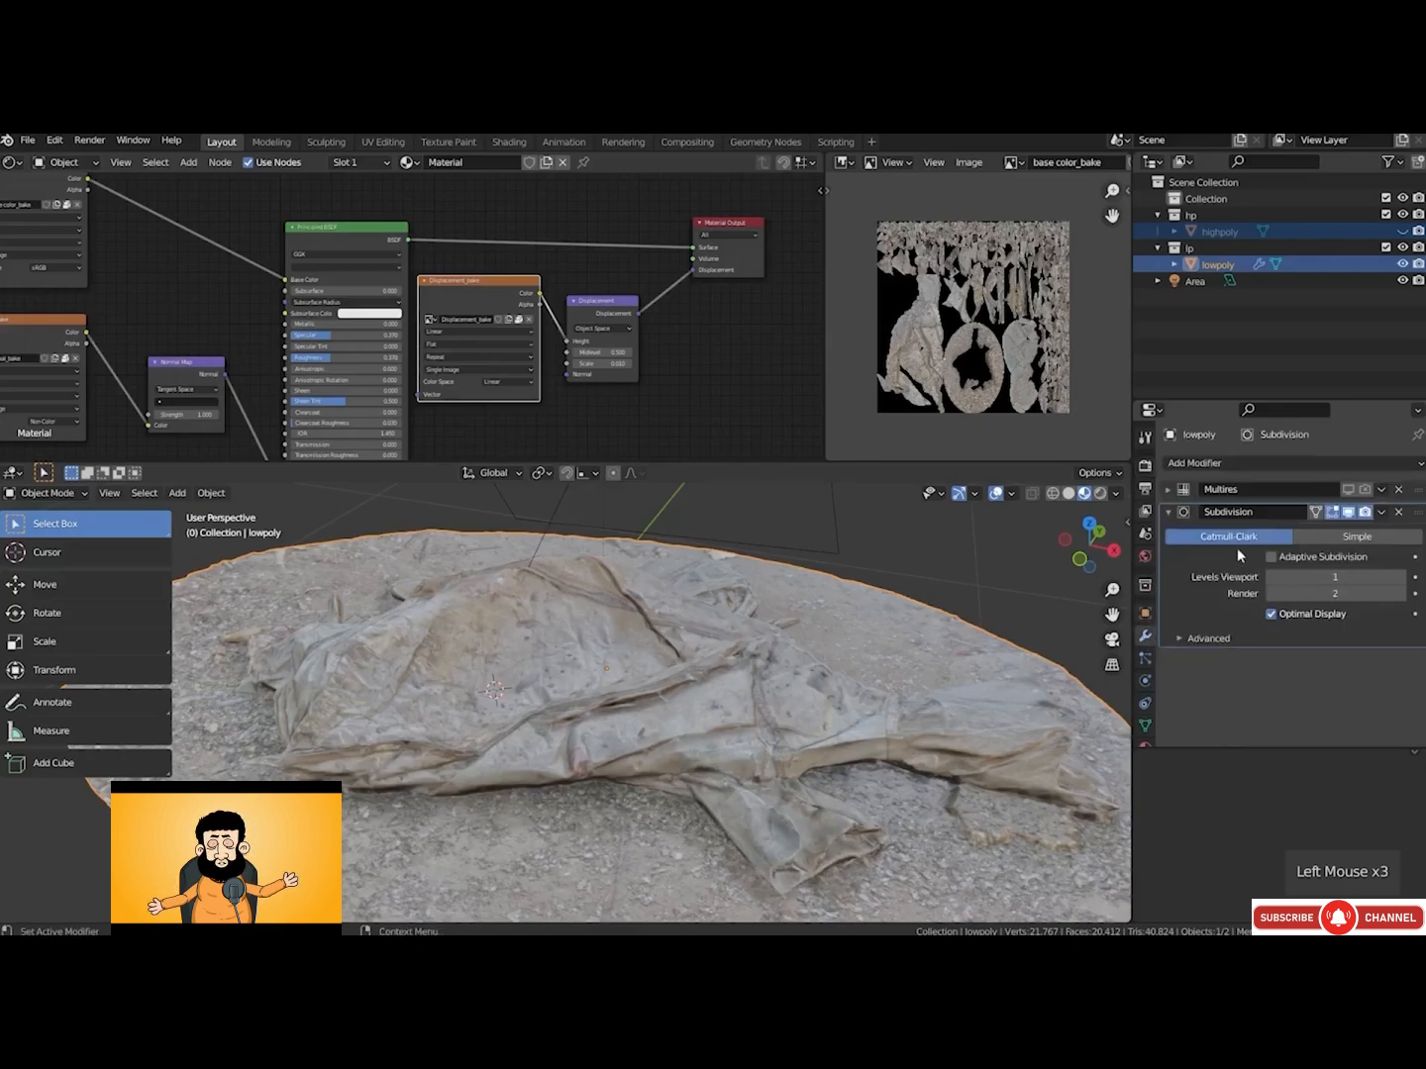
click(1271, 557)
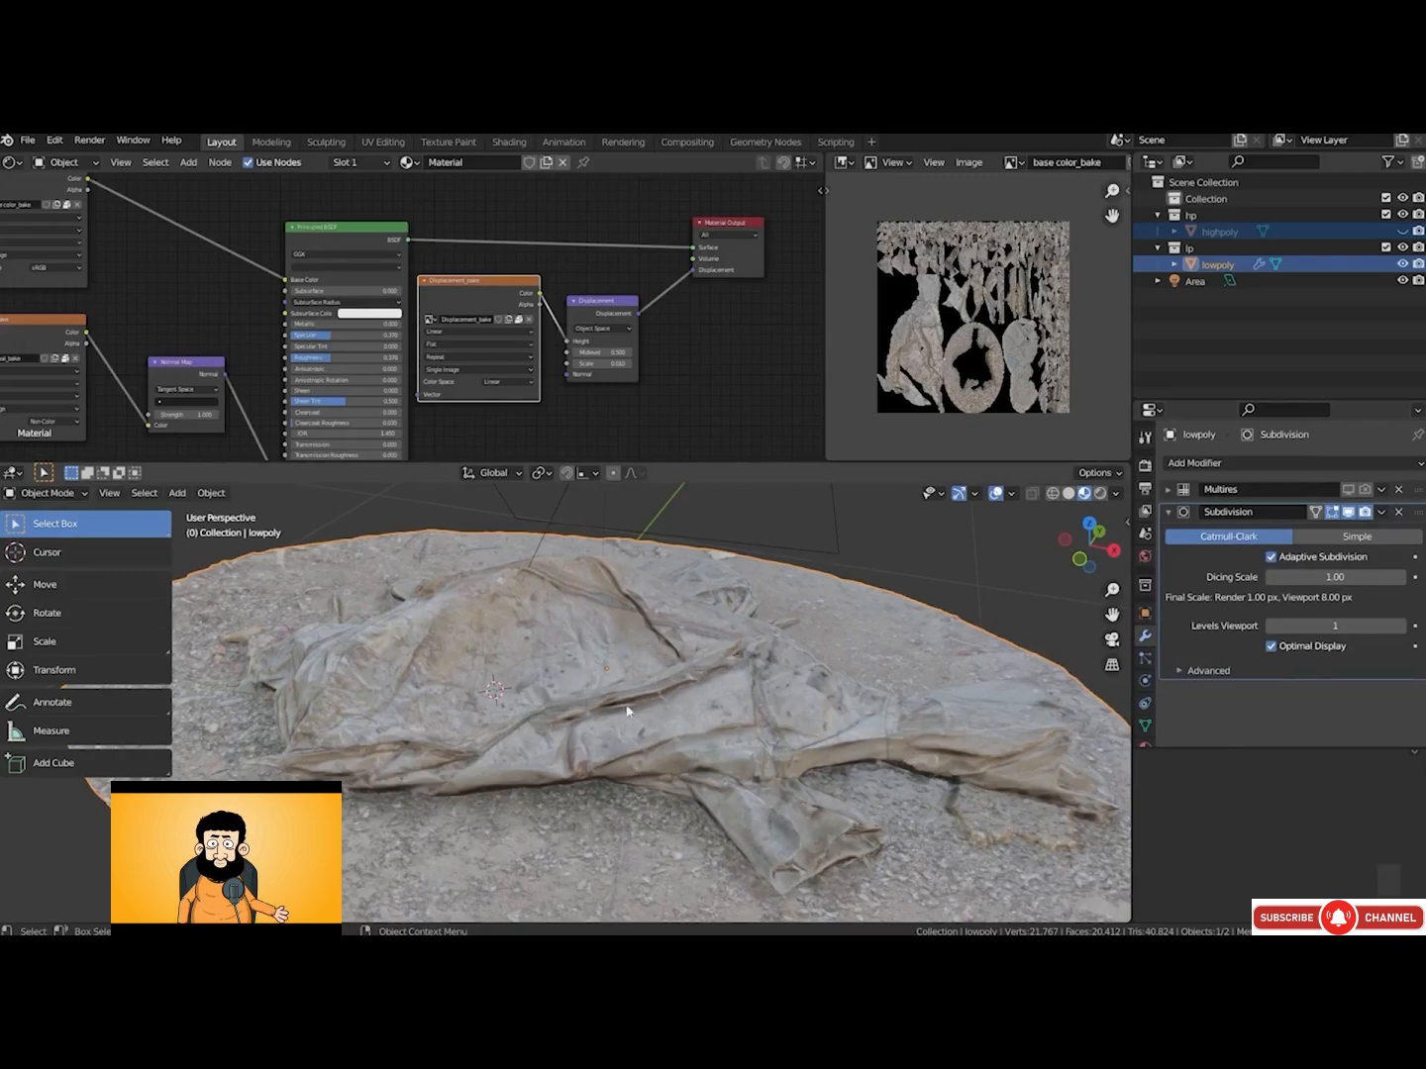
Set the lowpoly material's surface displacement method to Displacement Only
scroll(1146, 693, down, 3)
click(1145, 691)
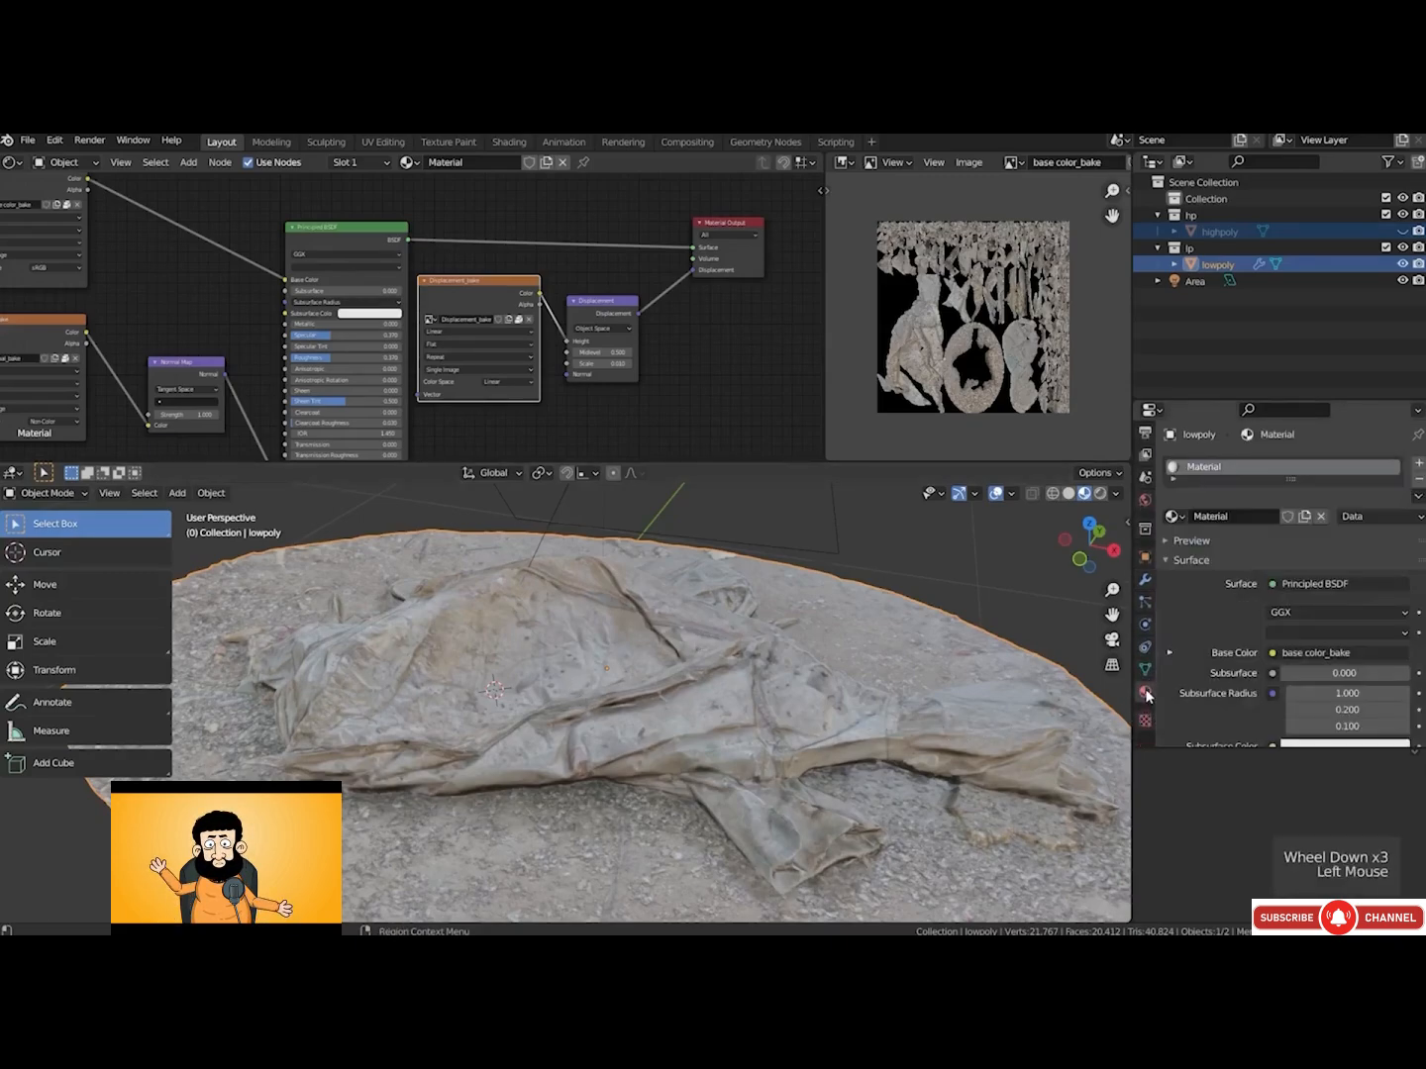
scroll(1192, 657, down, 9)
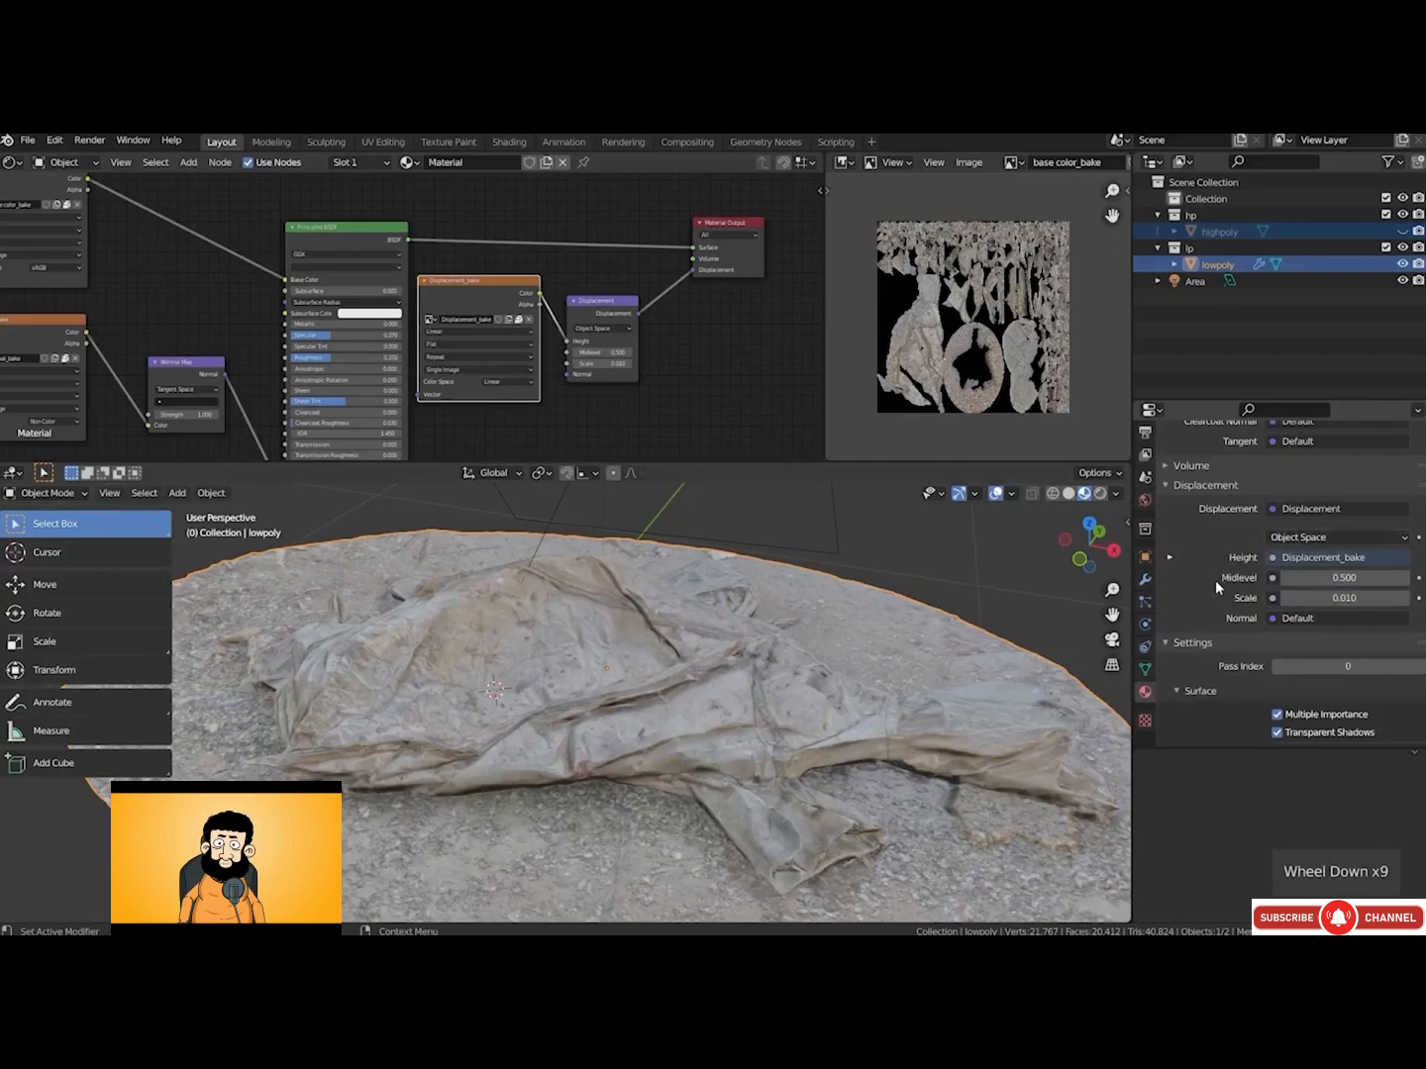
scroll(1215, 584, down, 3)
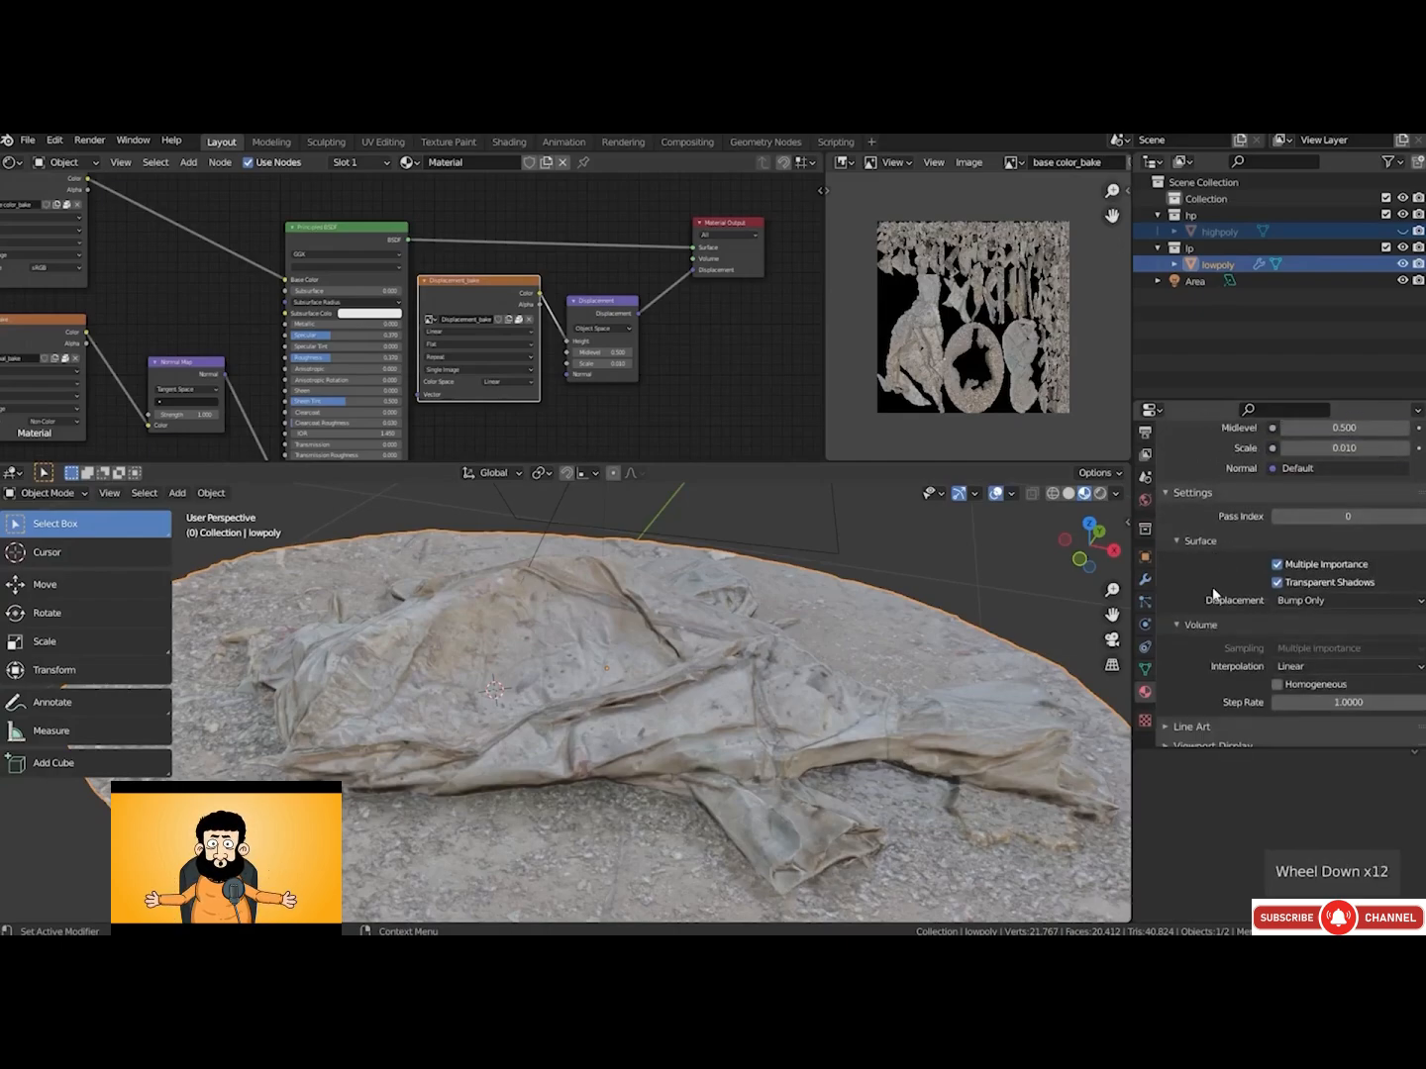
click(1304, 602)
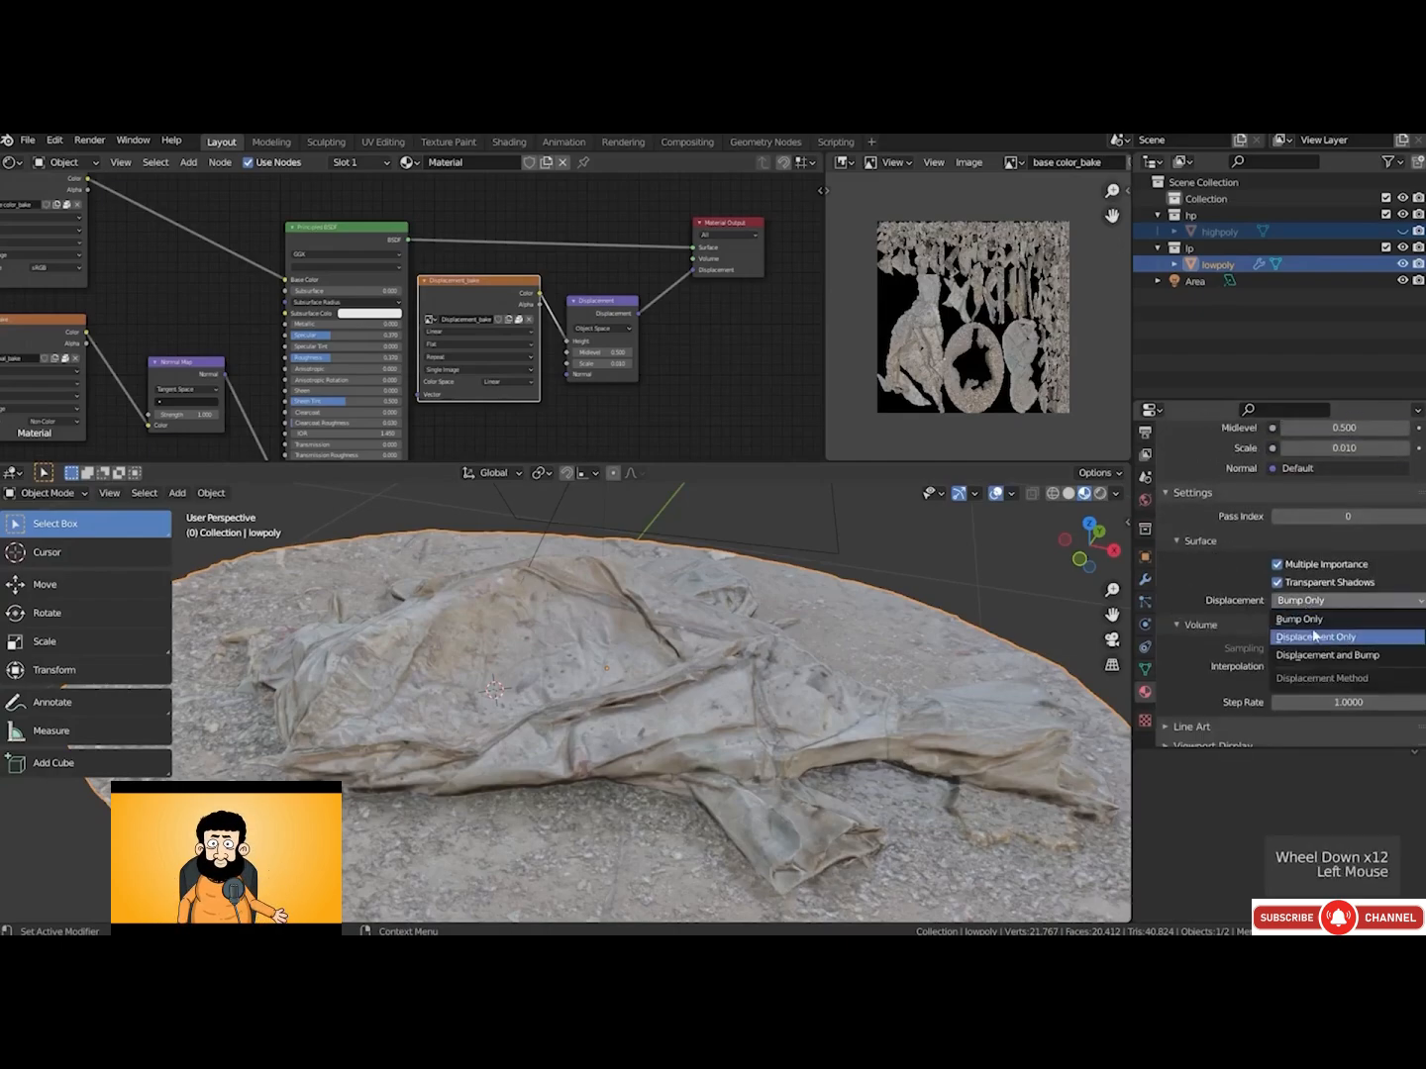
click(1317, 636)
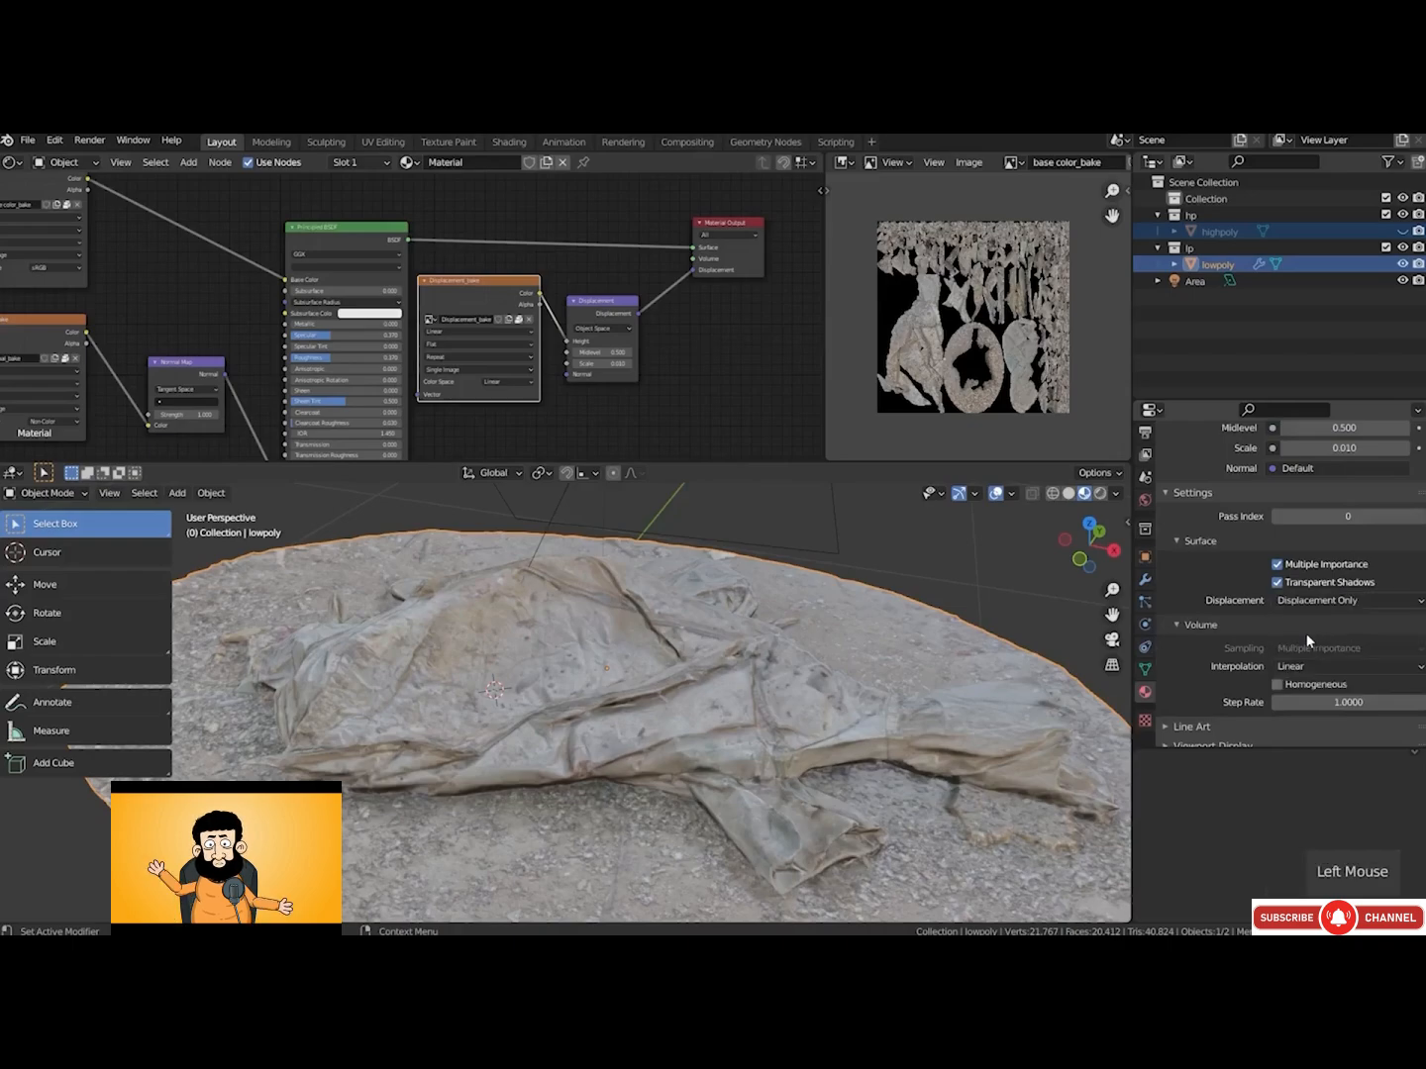
Switch the viewport to rendered shading and inspect the displaced lowpoly mesh up close
middle_drag(669, 693, 635, 679)
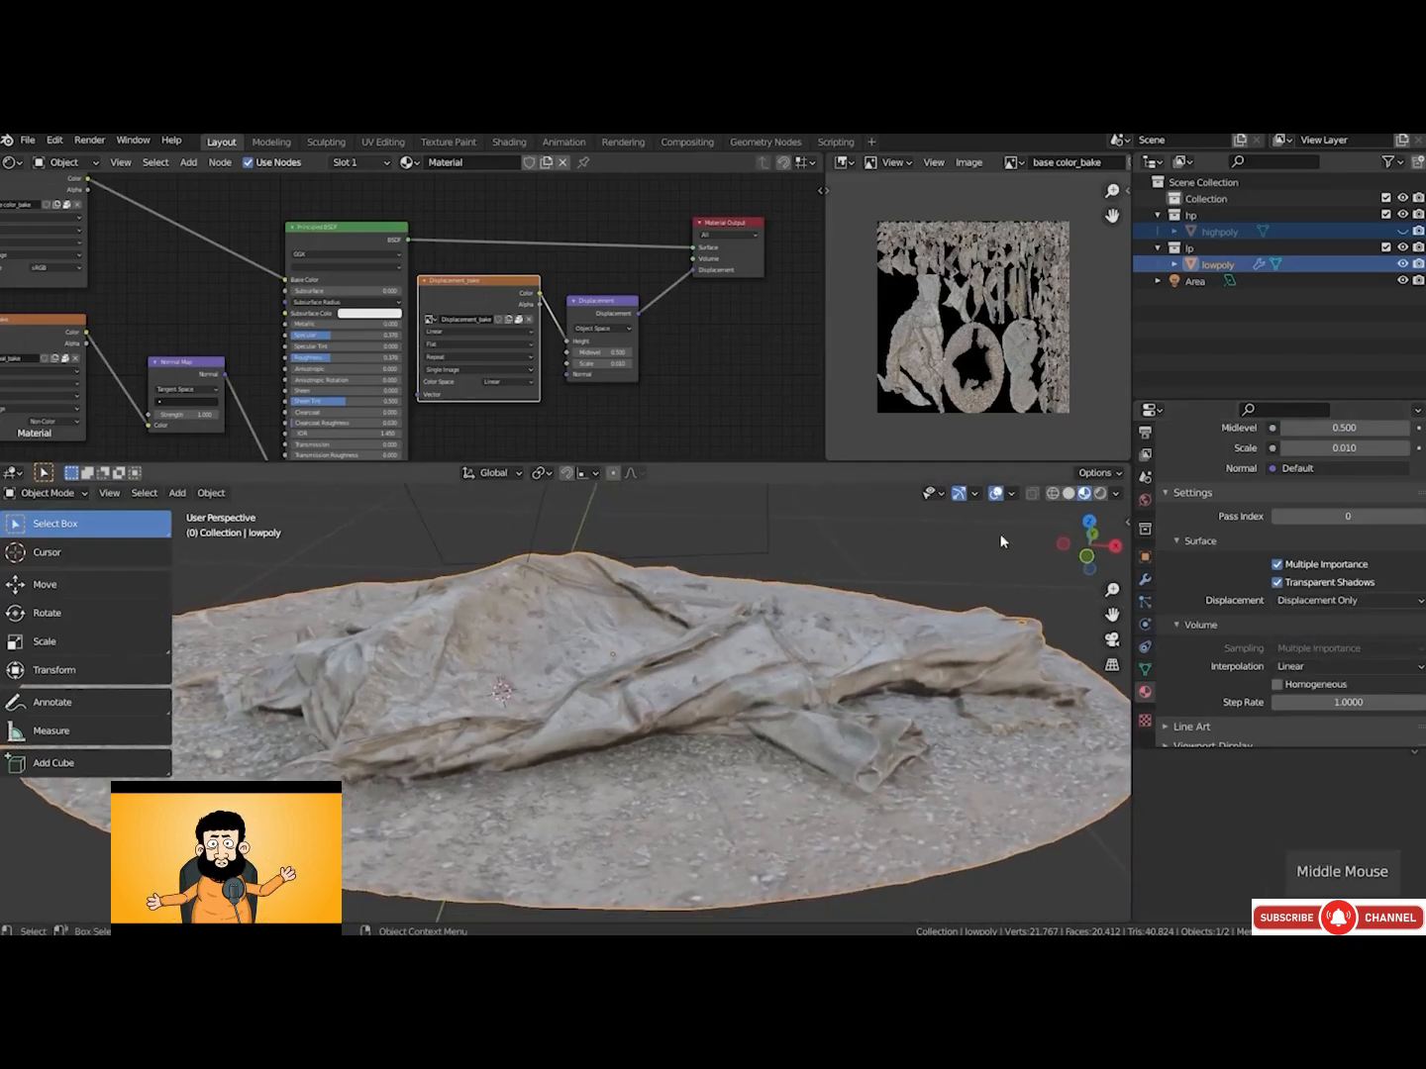
click(1101, 495)
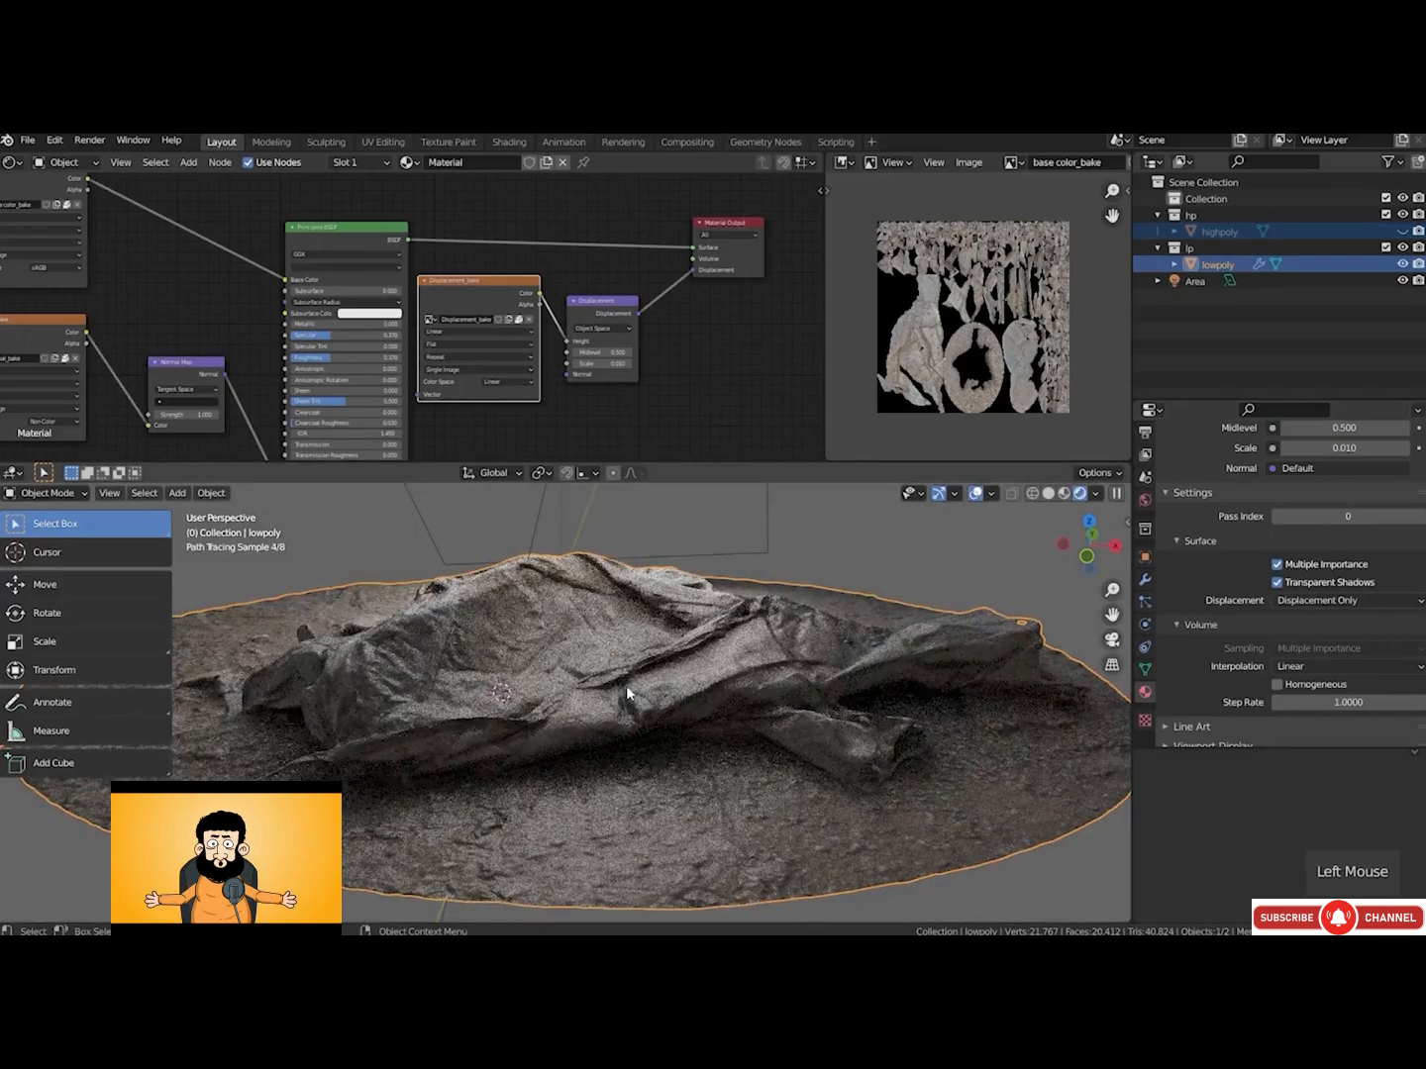
mouse_move(535, 717)
middle_down()
mouse_move(531, 727)
mouse_move(656, 739)
mouse_move(454, 757)
mouse_move(561, 761)
mouse_move(564, 743)
mouse_move(593, 744)
middle_up()
scroll(617, 399, up, 4)
scroll(617, 399, up, 2)
Set the Displacement node's Scale to 0.05 and inspect the surface relief on the mesh
middle_drag(618, 399, 465, 364)
click(557, 361)
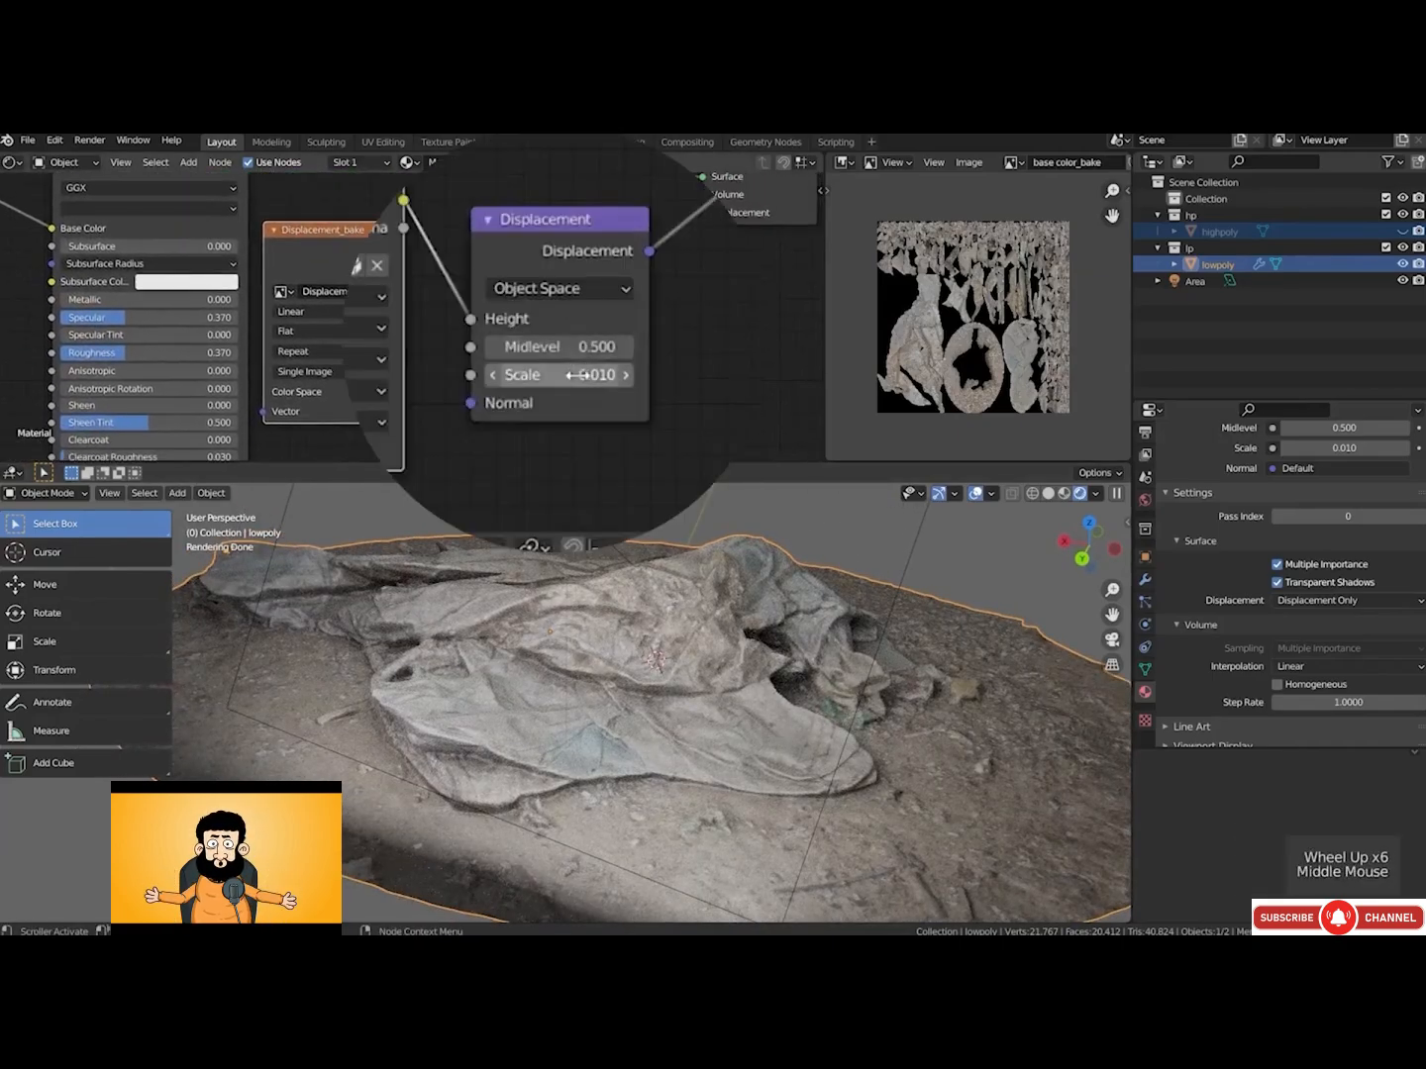
text(0.01)
key(BackSpace)
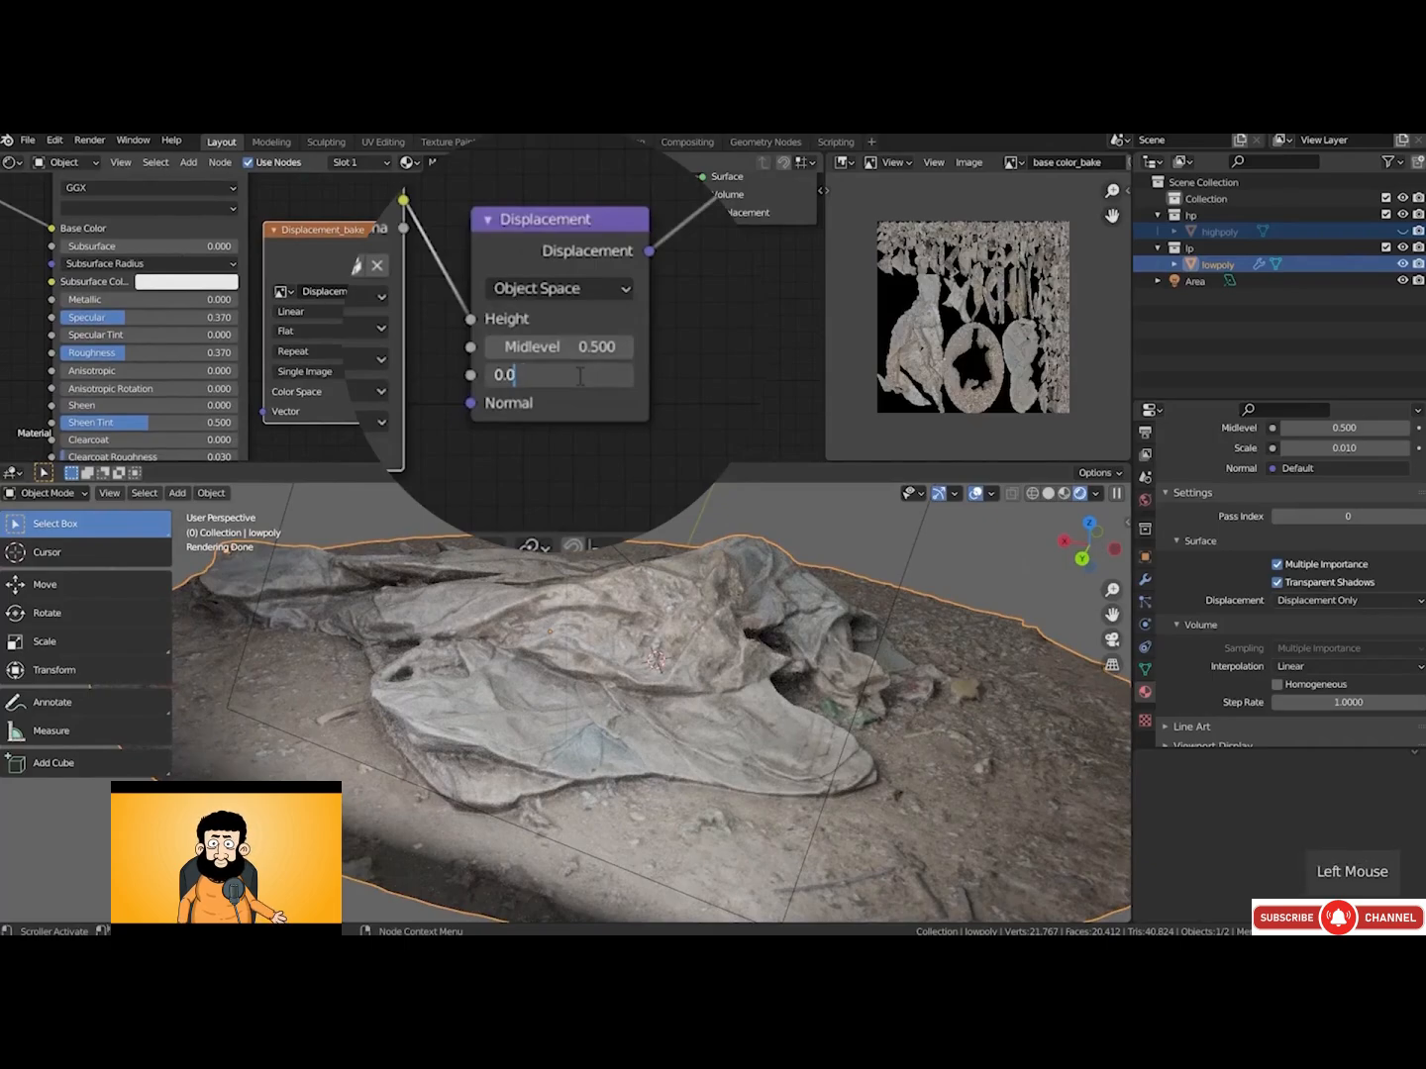
text(5)
key(Return)
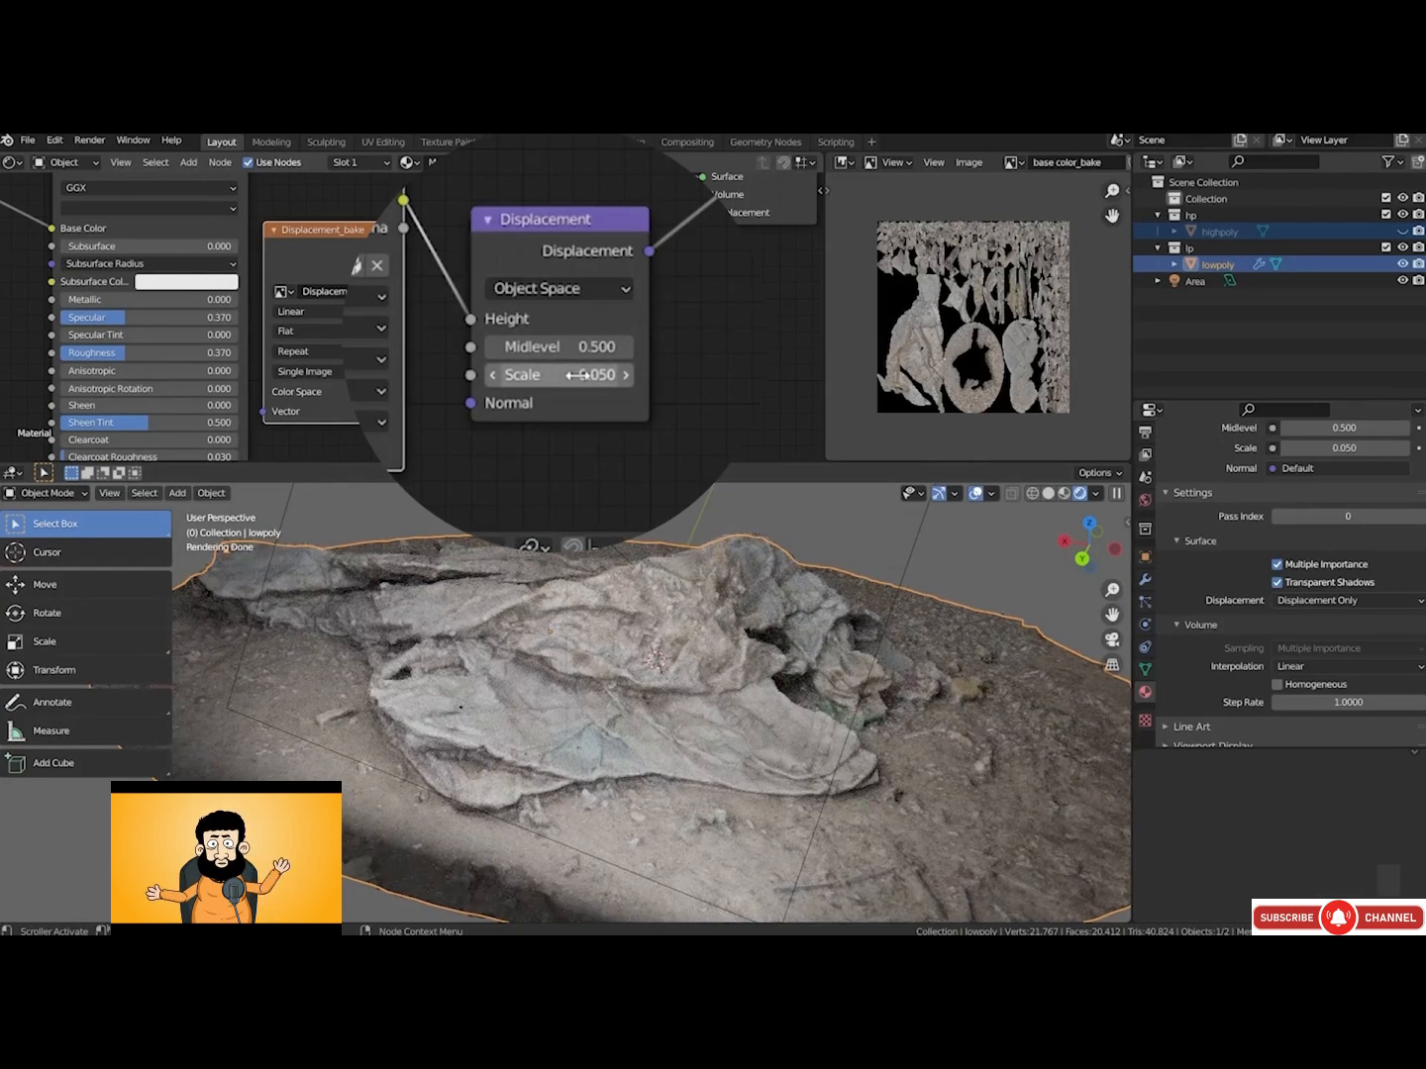
middle_drag(644, 620, 606, 671)
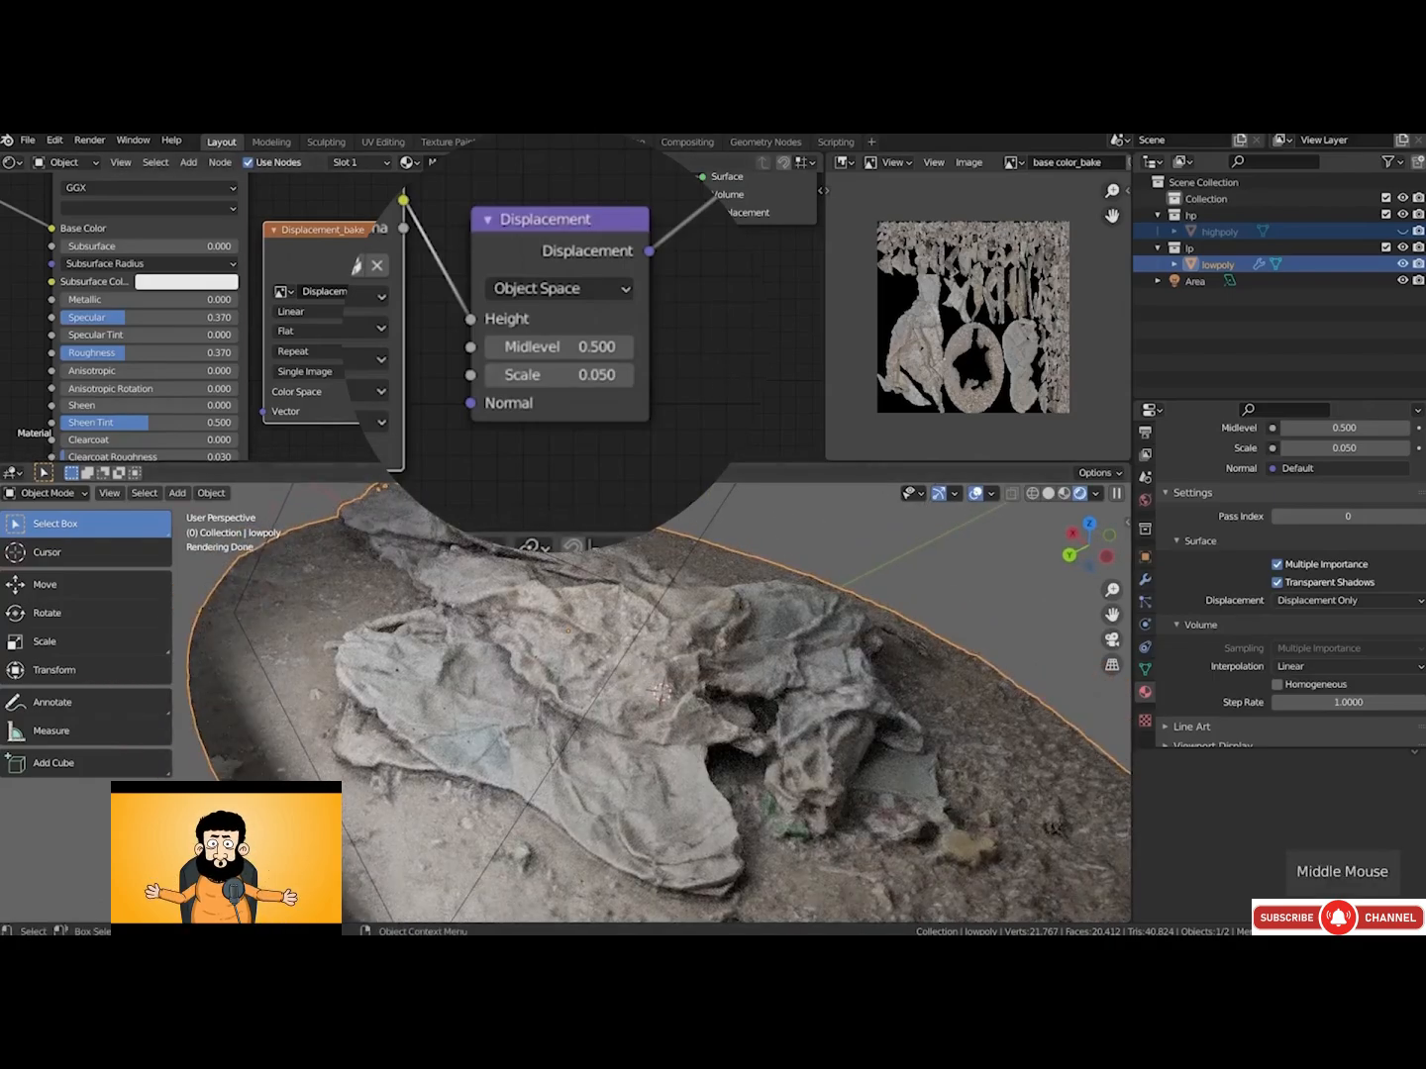
Try a Scale of 1 on the Displacement node and return it to 0.05
click(563, 386)
text(1)
key(Return)
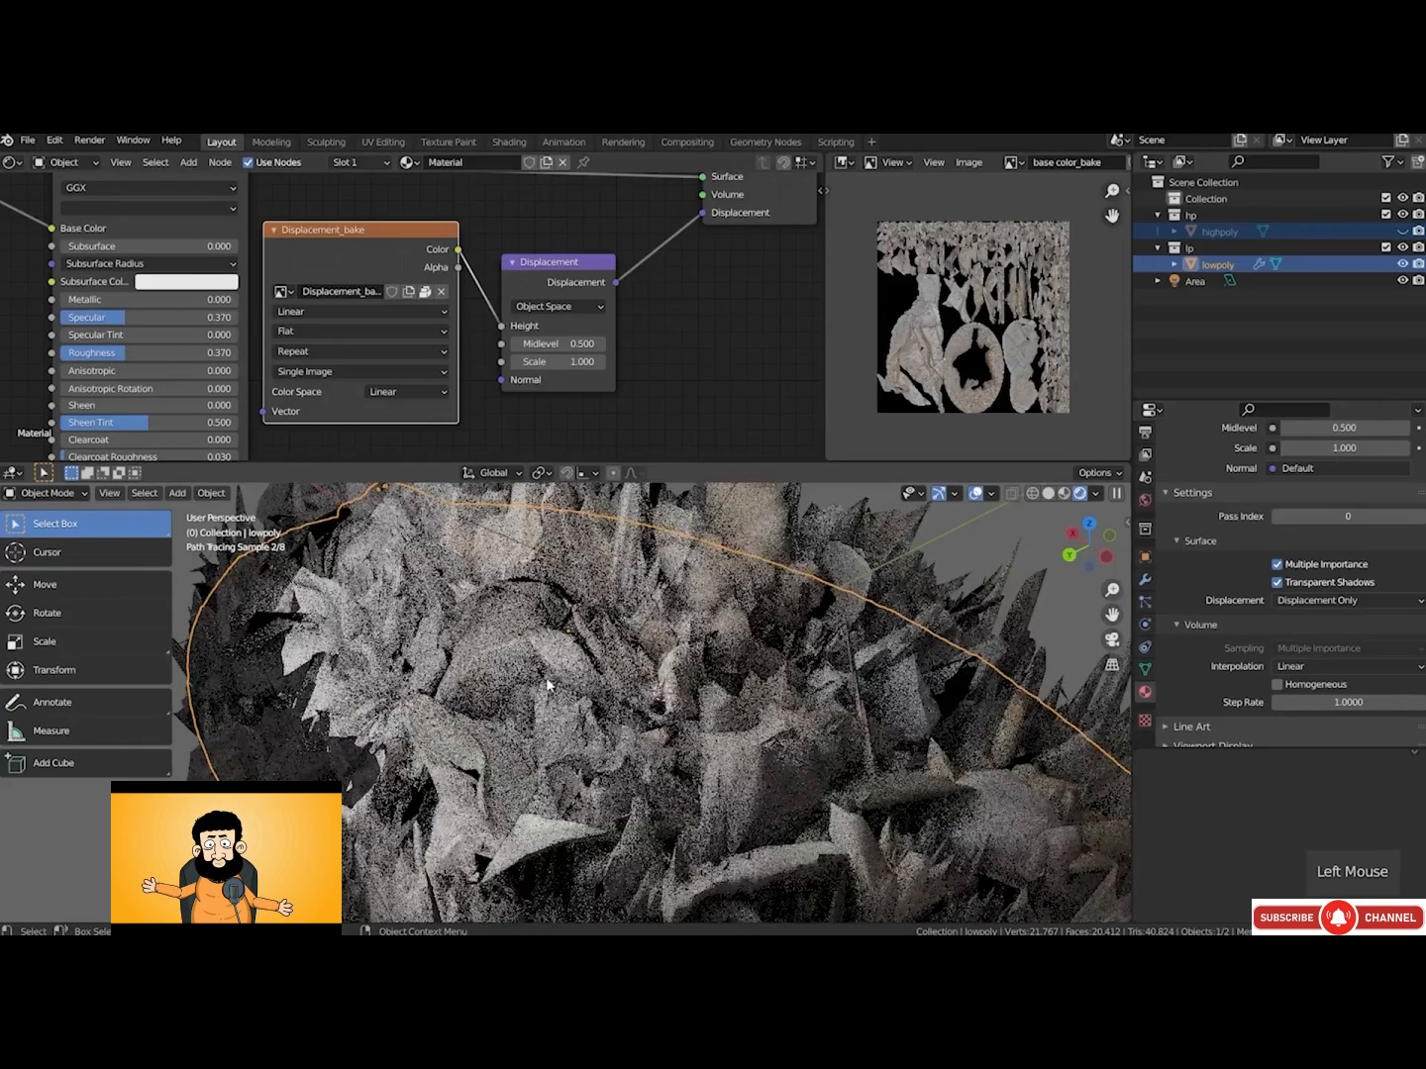
middle_drag(545, 678, 637, 683)
click(561, 360)
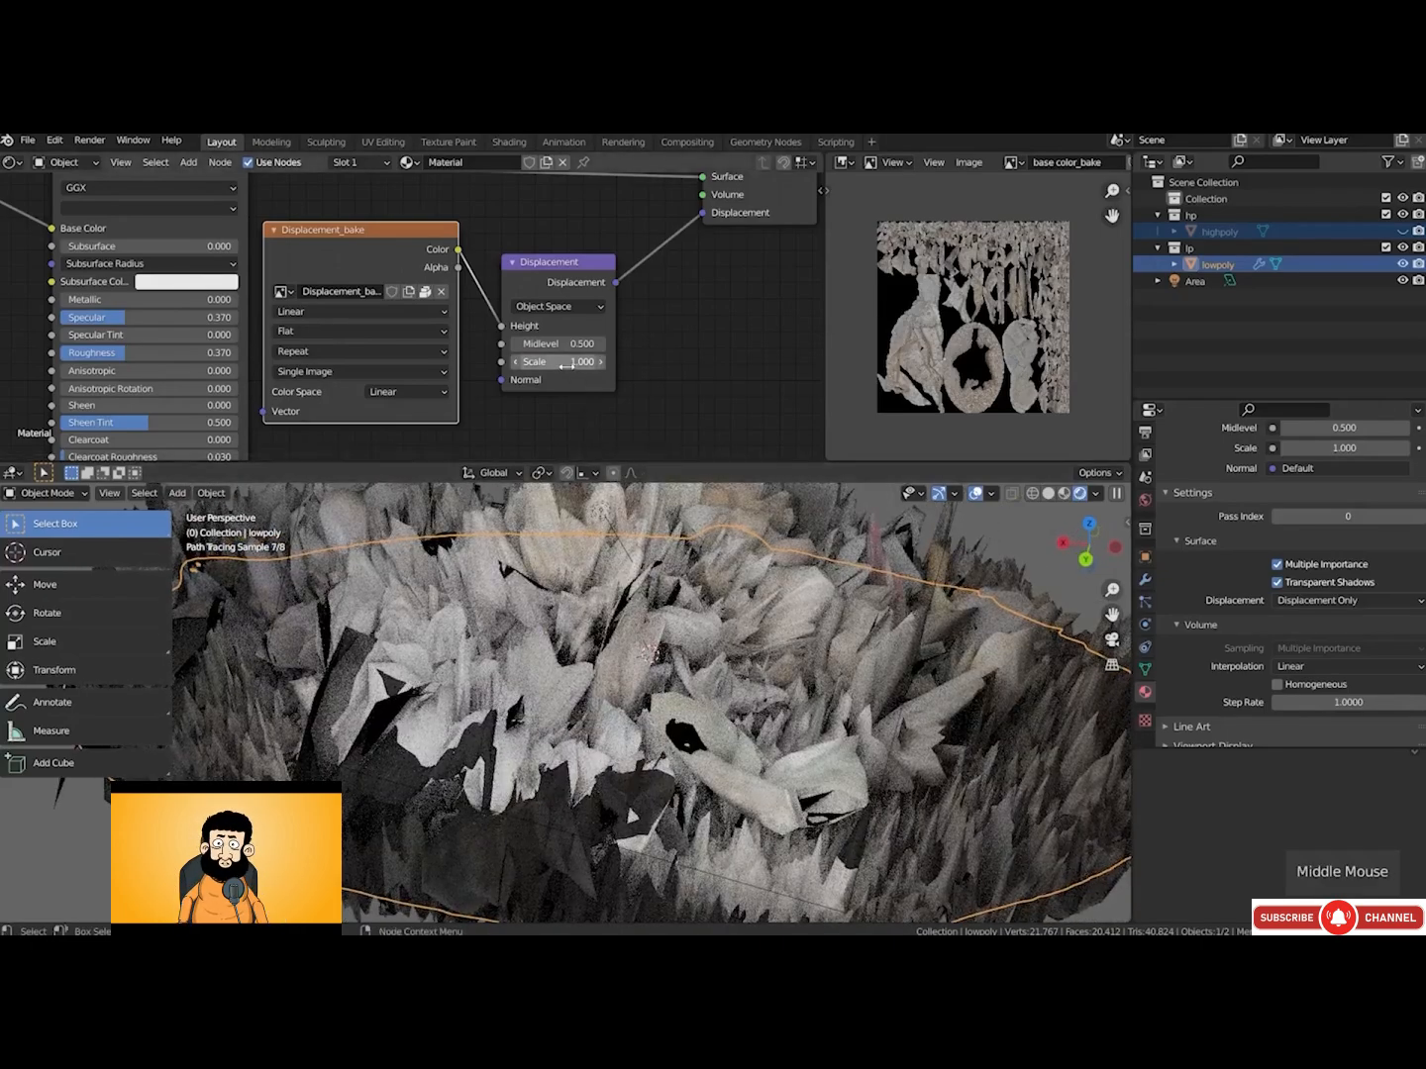
text(0.05)
key(Return)
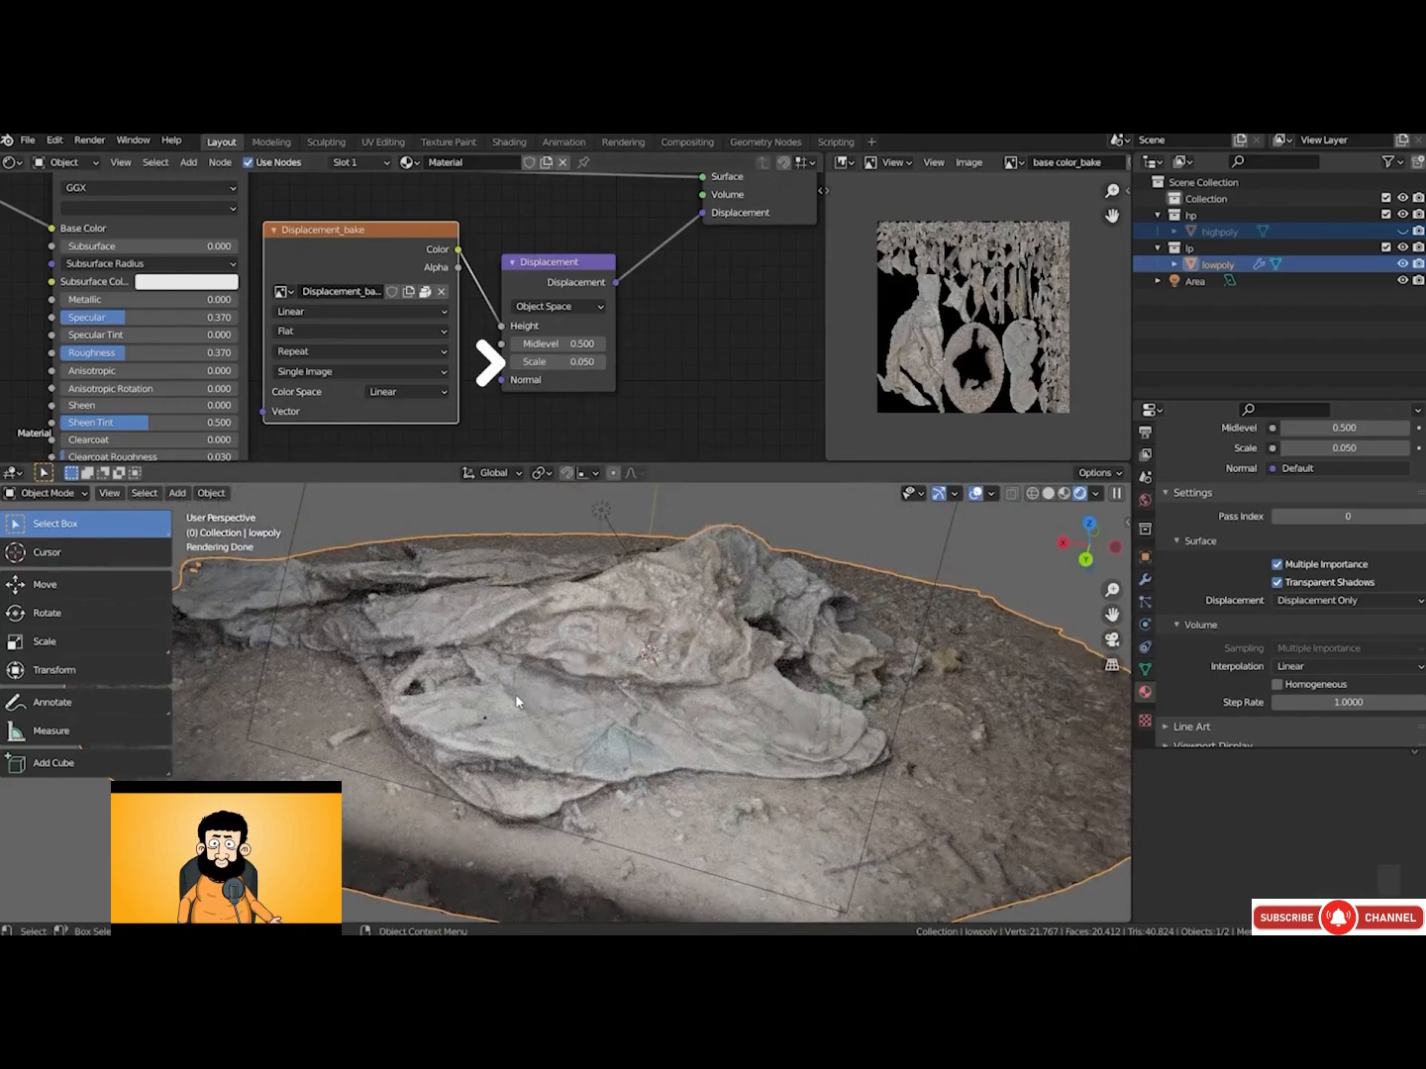
Inspect the rendered lowpoly mesh, hide it and show the highpoly mesh to compare their detail from the same angle
mouse_move(516, 703)
middle_down()
mouse_move(528, 700)
mouse_move(465, 723)
mouse_move(512, 718)
middle_up()
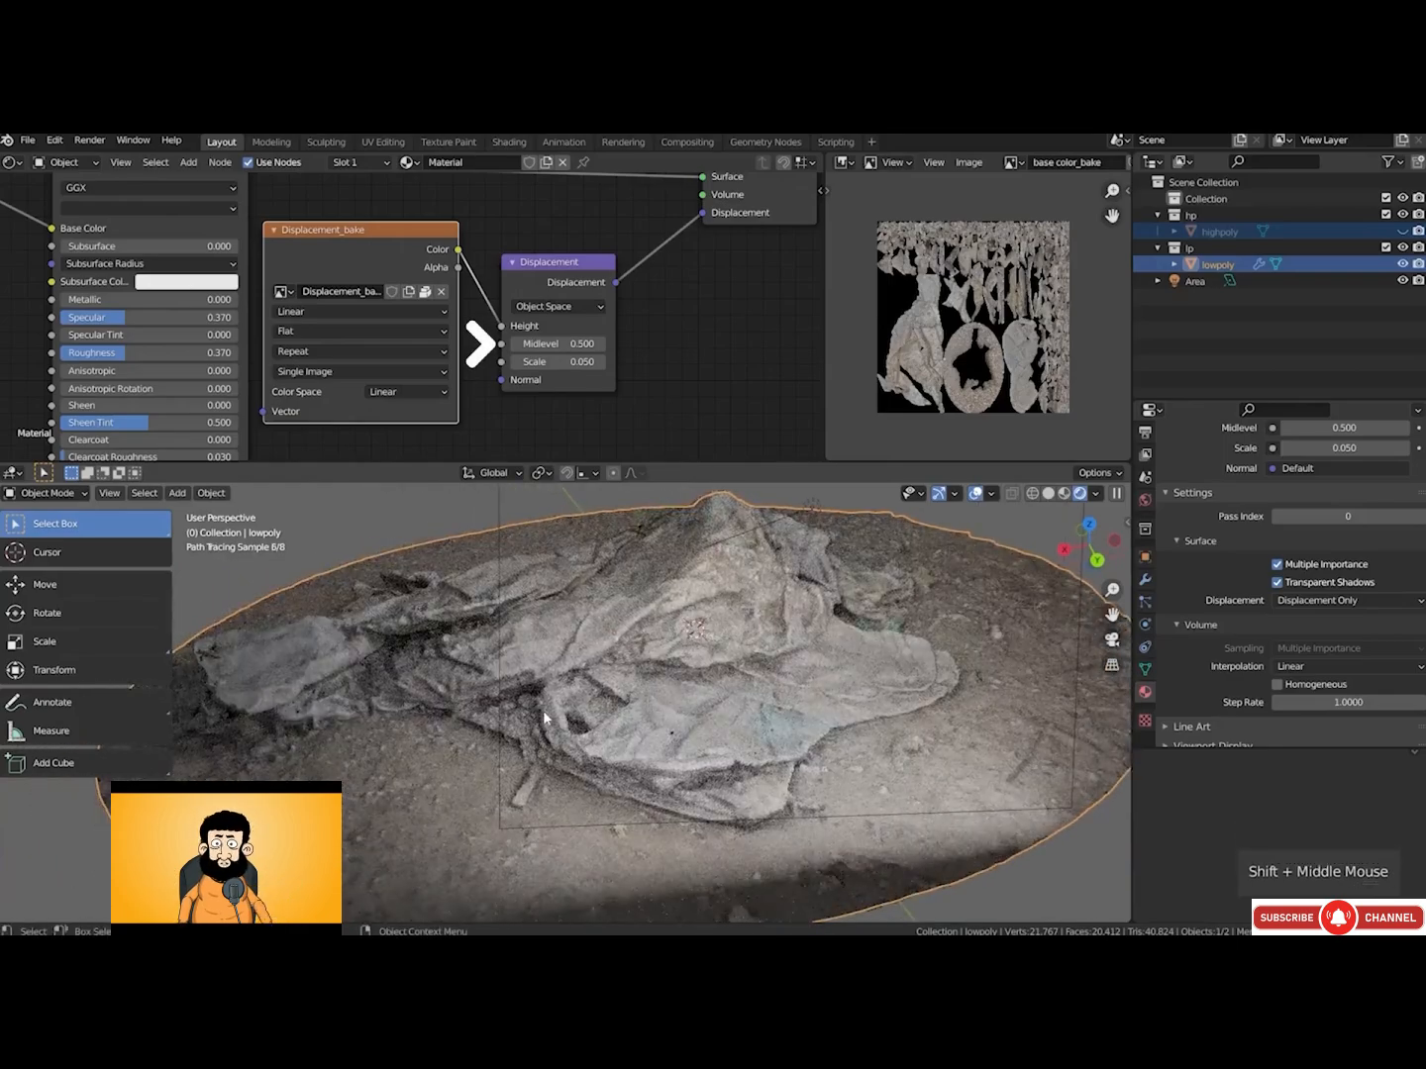
scroll(543, 718, down, 2)
middle_drag(543, 718, 548, 708)
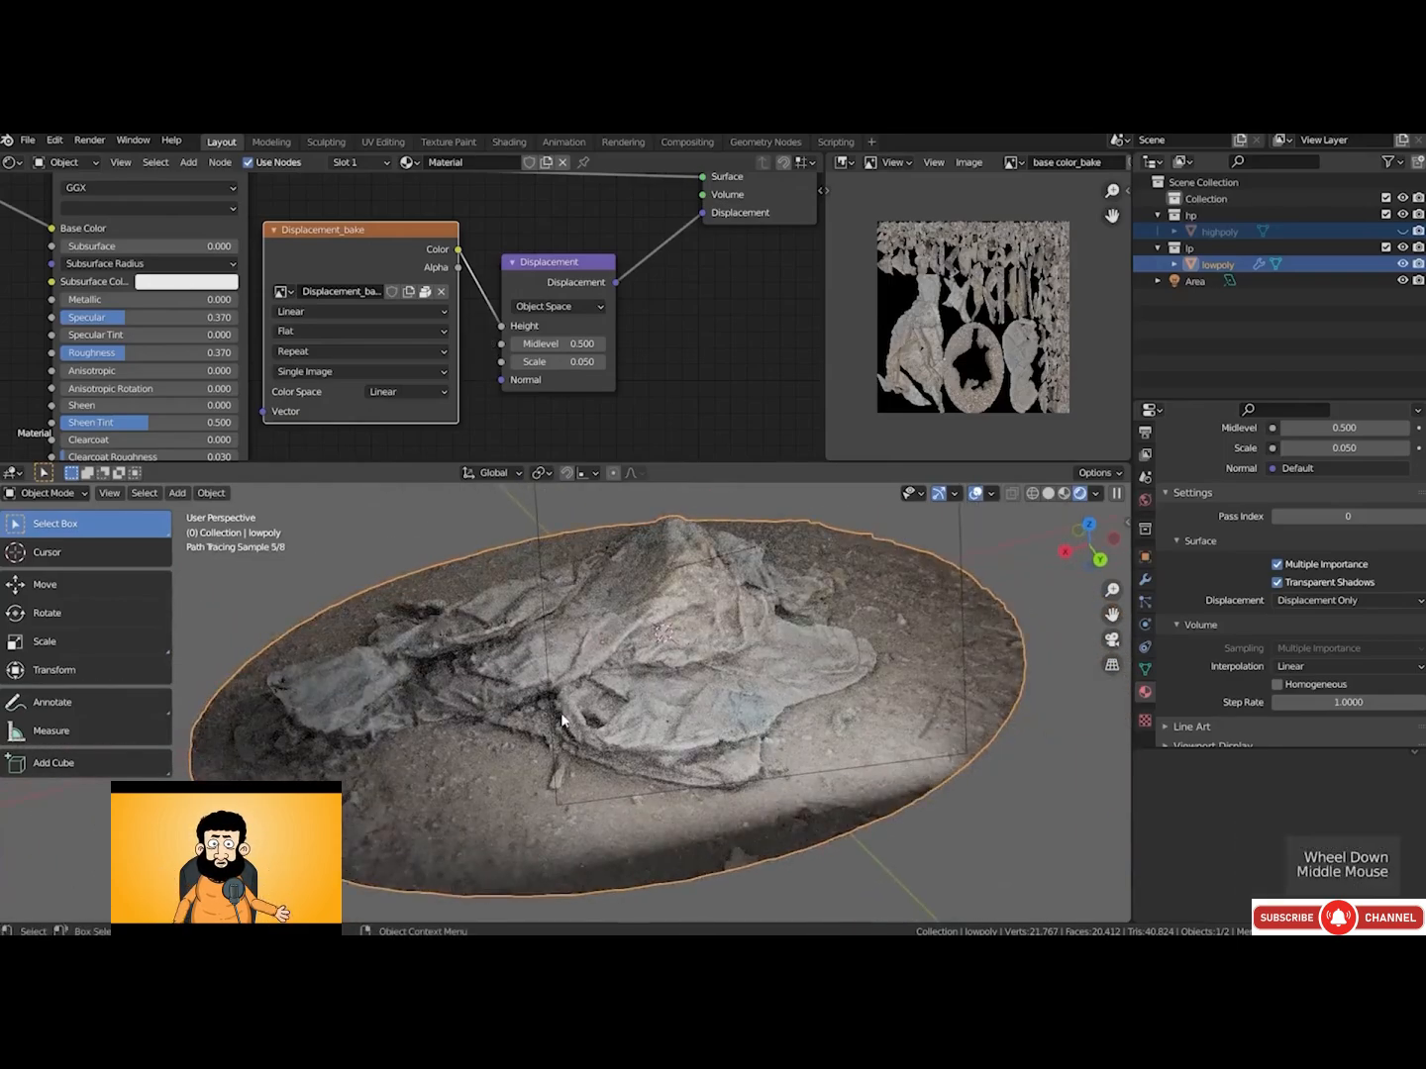
click(1403, 265)
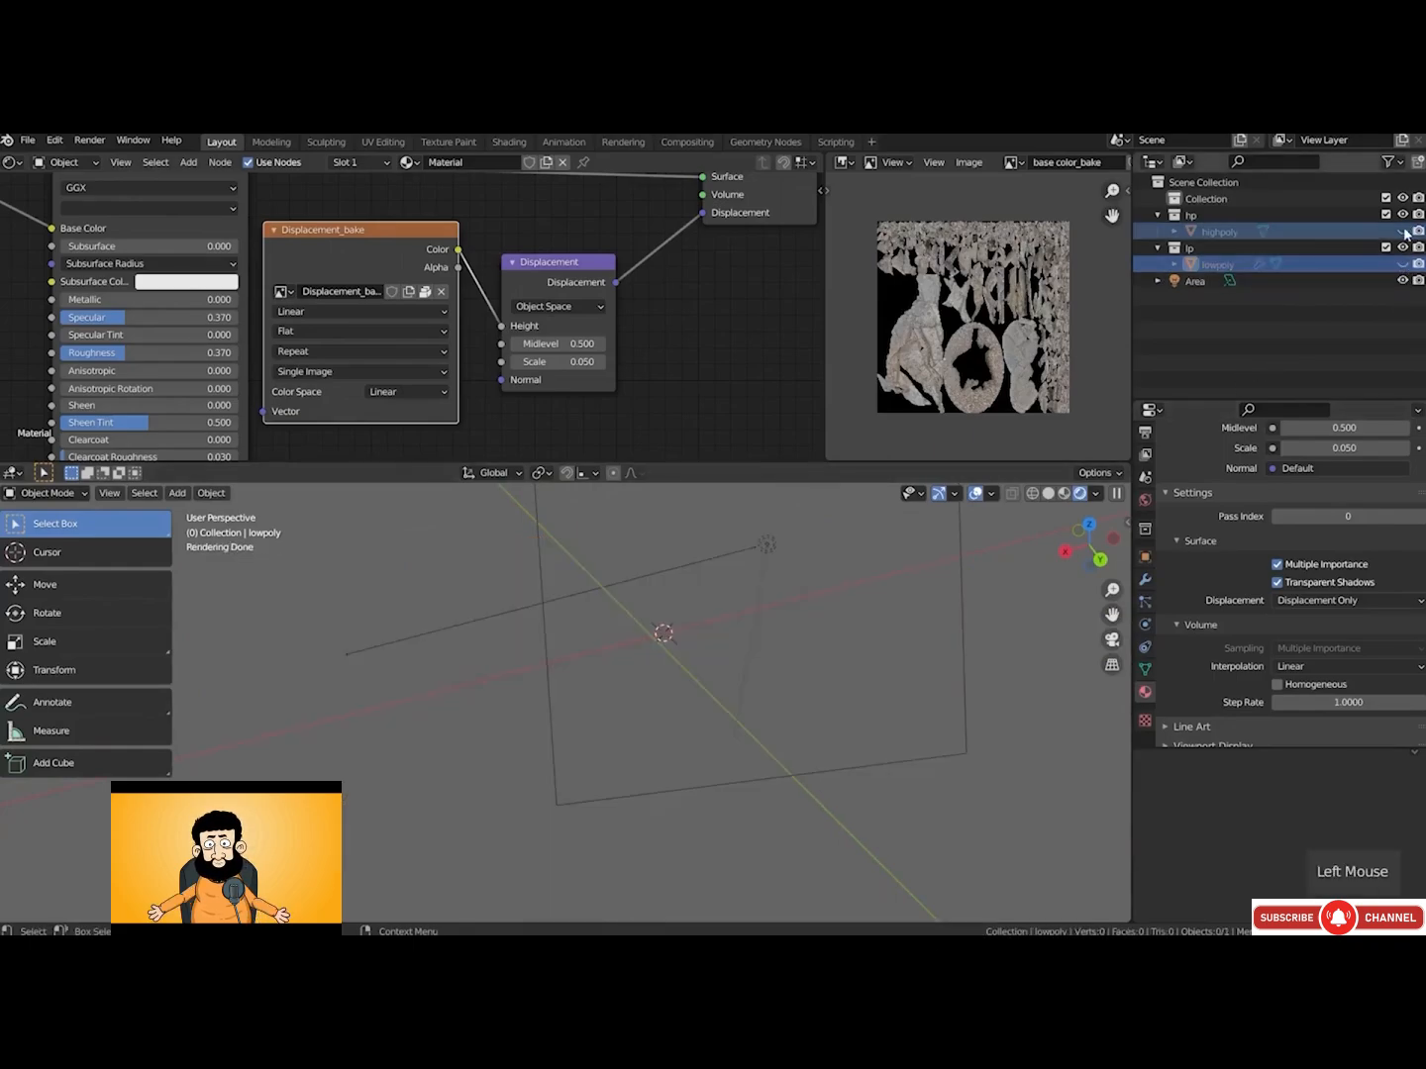
click(1403, 232)
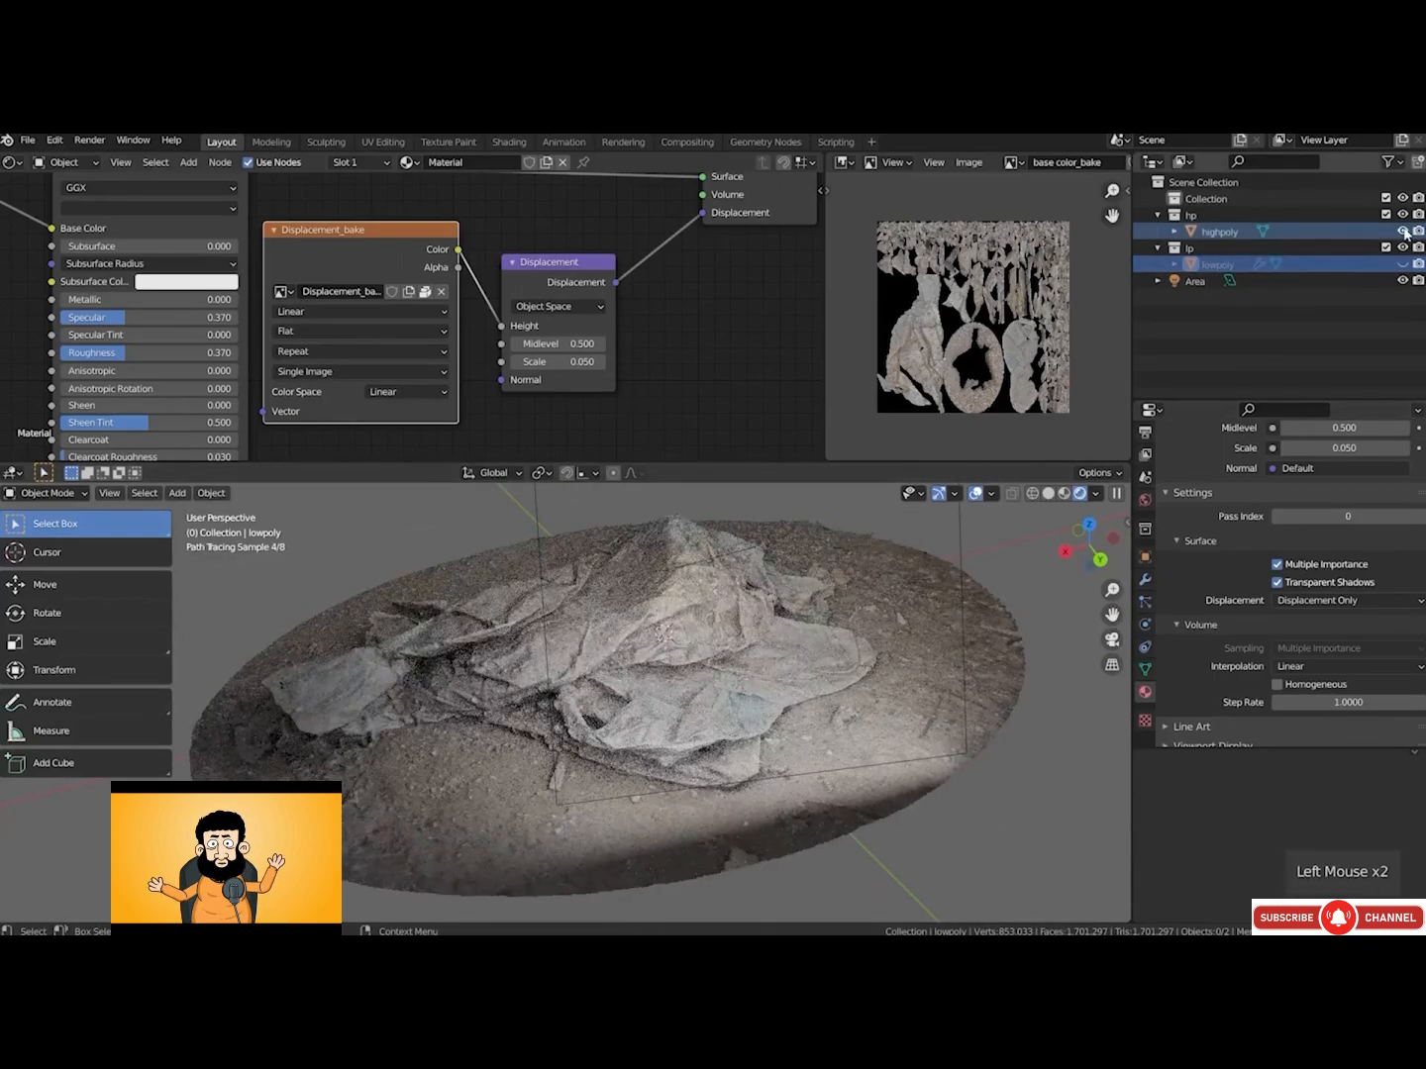
middle_drag(618, 736, 618, 735)
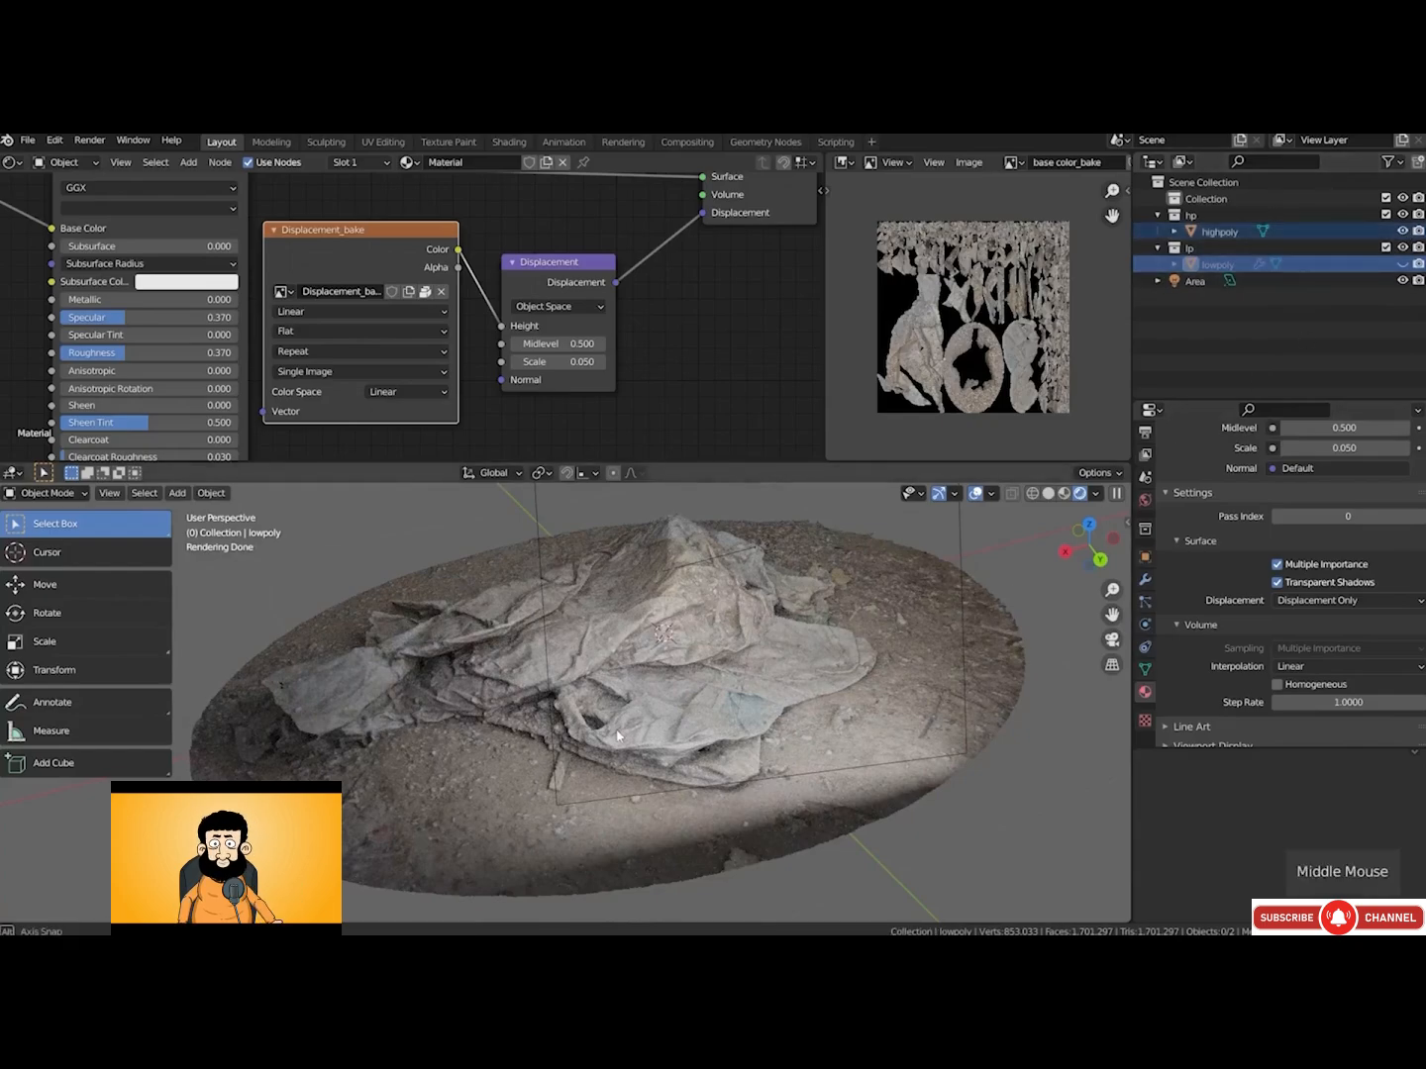